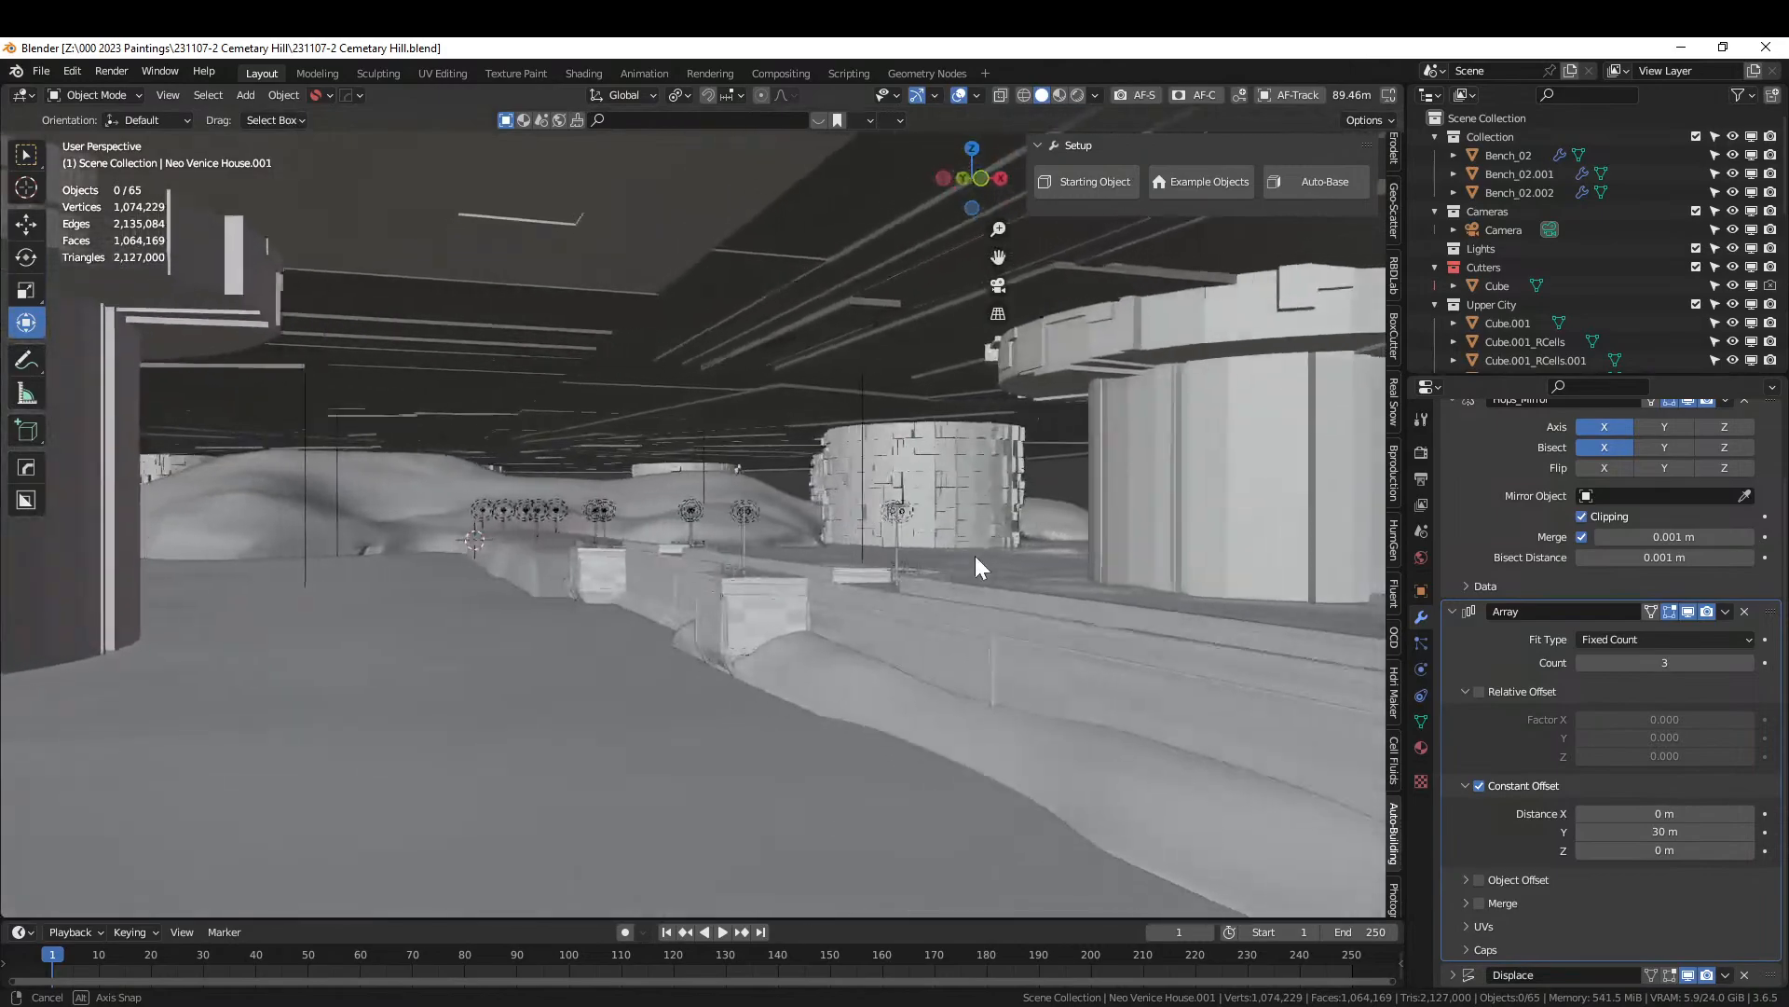
Hide the Upper City collection in the viewport and examine the exposed hill, towers and walkway from above.
{"action": "scroll", "coordinate": [969, 550], "scroll_direction": "up", "scroll_amount": 2}
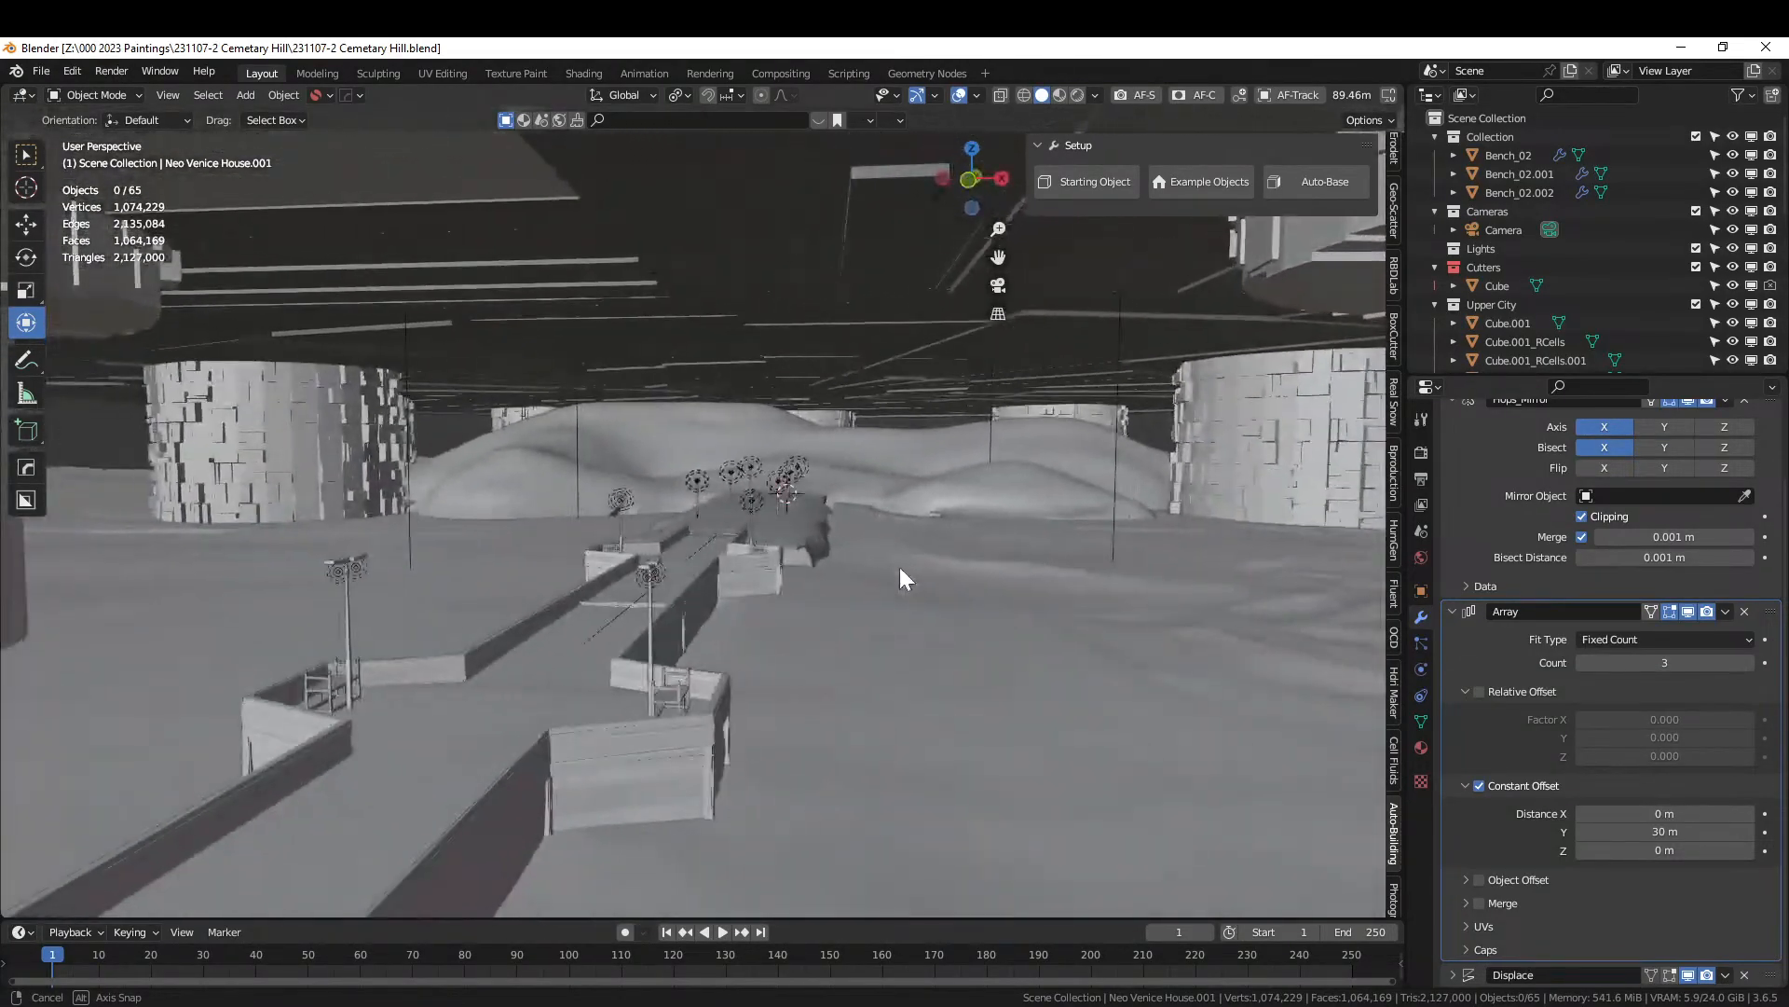
{"action": "left_click", "coordinate": [1435, 305]}
{"action": "left_click", "coordinate": [1732, 305]}
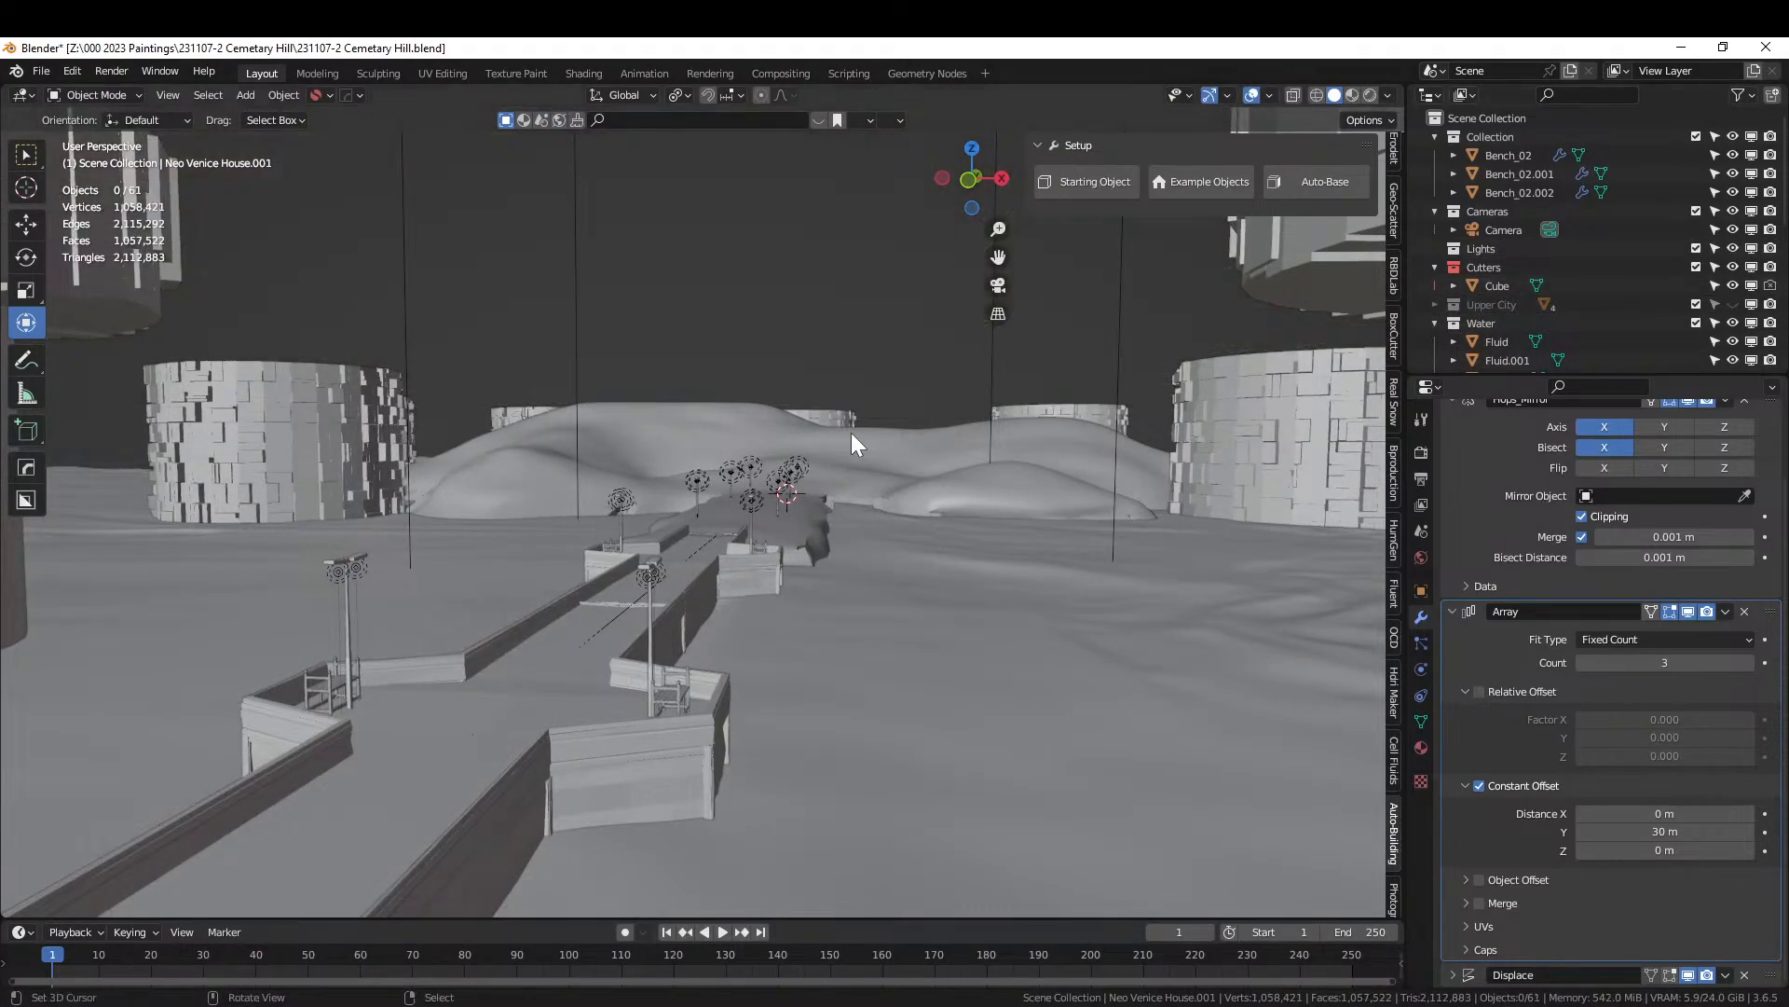
{"action": "middle_click_drag", "start_coordinate": [846, 438], "coordinate": [578, 634]}
{"action": "scroll", "coordinate": [775, 484], "scroll_direction": "down", "scroll_amount": 4}
{"action": "scroll", "coordinate": [776, 483], "scroll_direction": "down", "scroll_amount": 3}
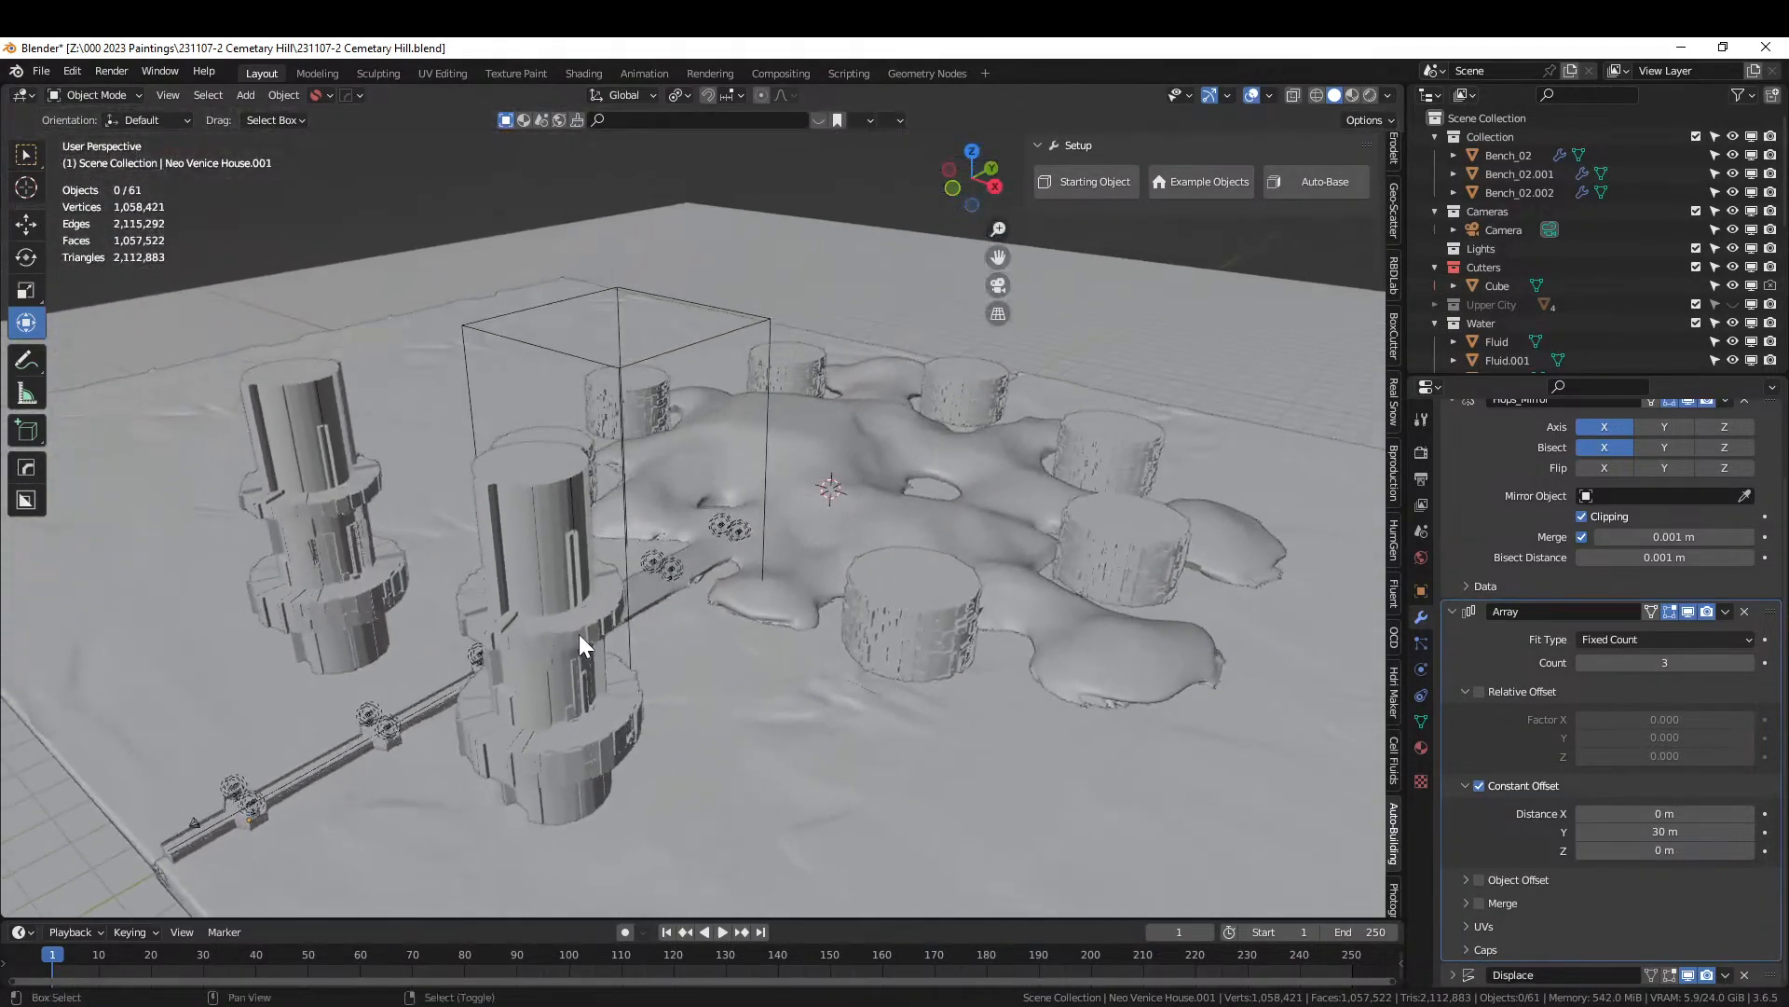
{"action": "middle_click_drag", "start_coordinate": [820, 511], "coordinate": [828, 626]}
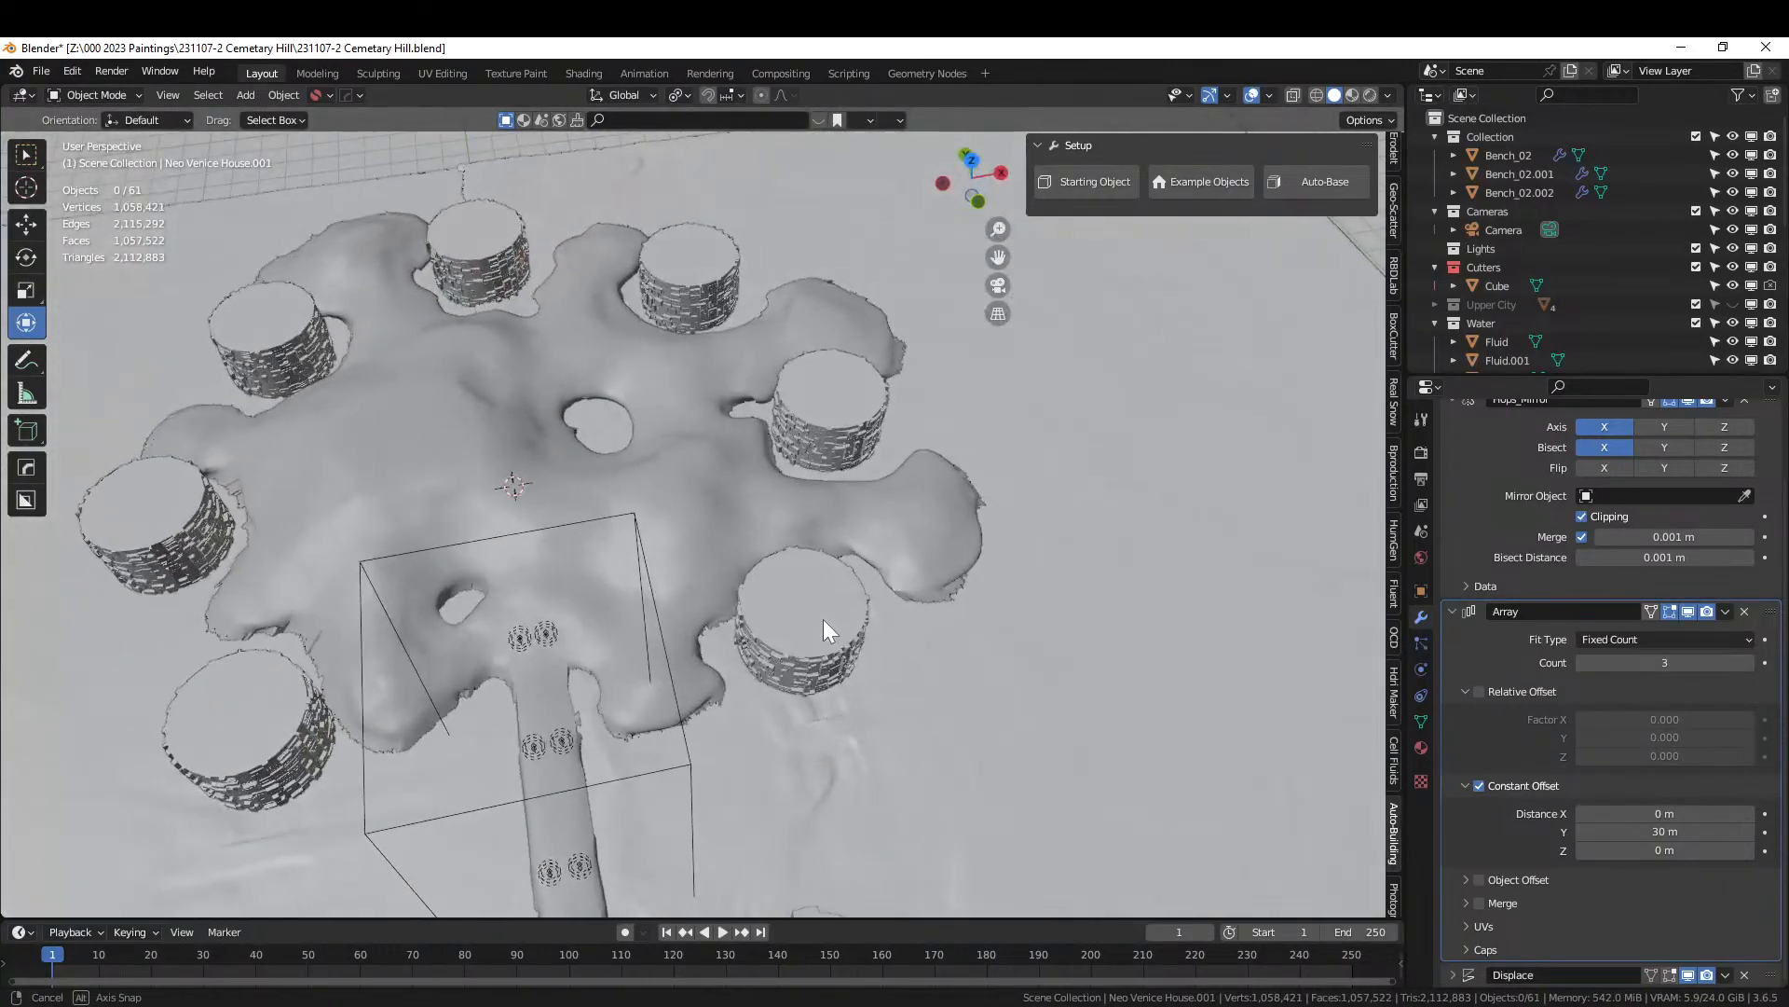
{"action": "scroll", "coordinate": [486, 578], "scroll_direction": "up", "scroll_amount": 3}
{"action": "middle_click_drag", "start_coordinate": [486, 577], "coordinate": [337, 477]}
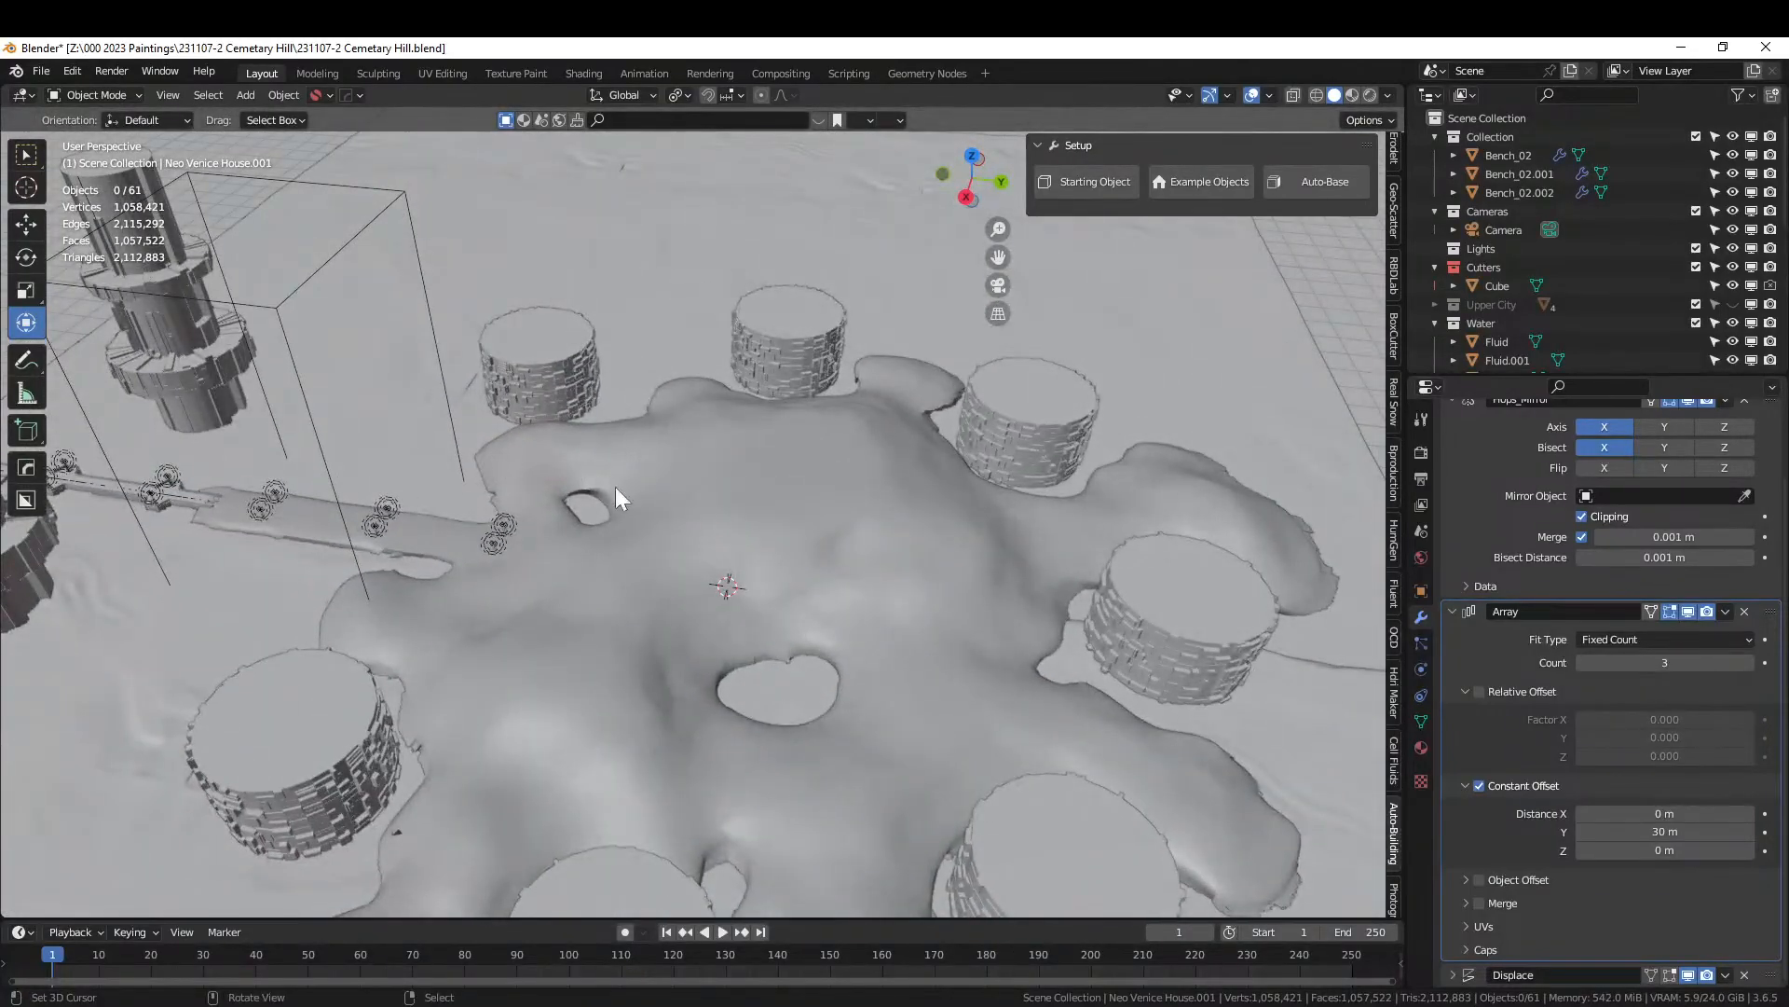
Isolate the hill mesh in local view and inspect its shape from several sides.
{"action": "left_click", "coordinate": [678, 500]}
{"action": "key", "text": "KP_Divide"}
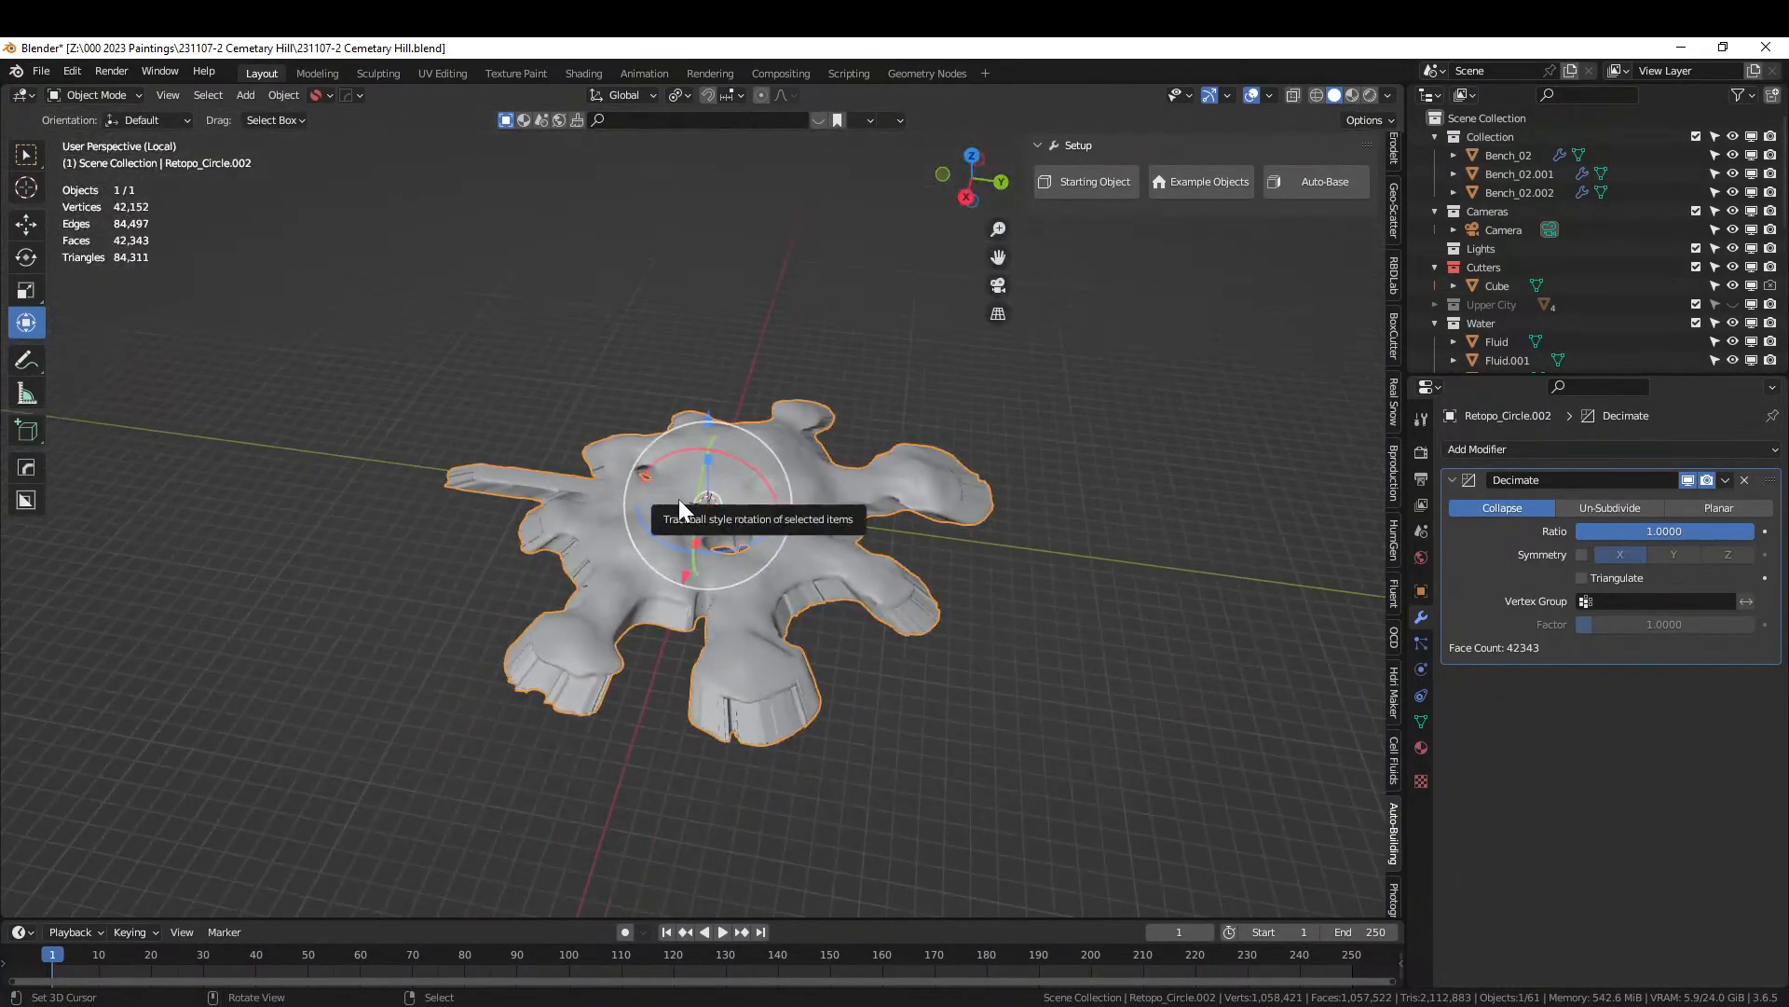
{"action": "middle_click_drag", "start_coordinate": [679, 500], "coordinate": [1011, 536]}
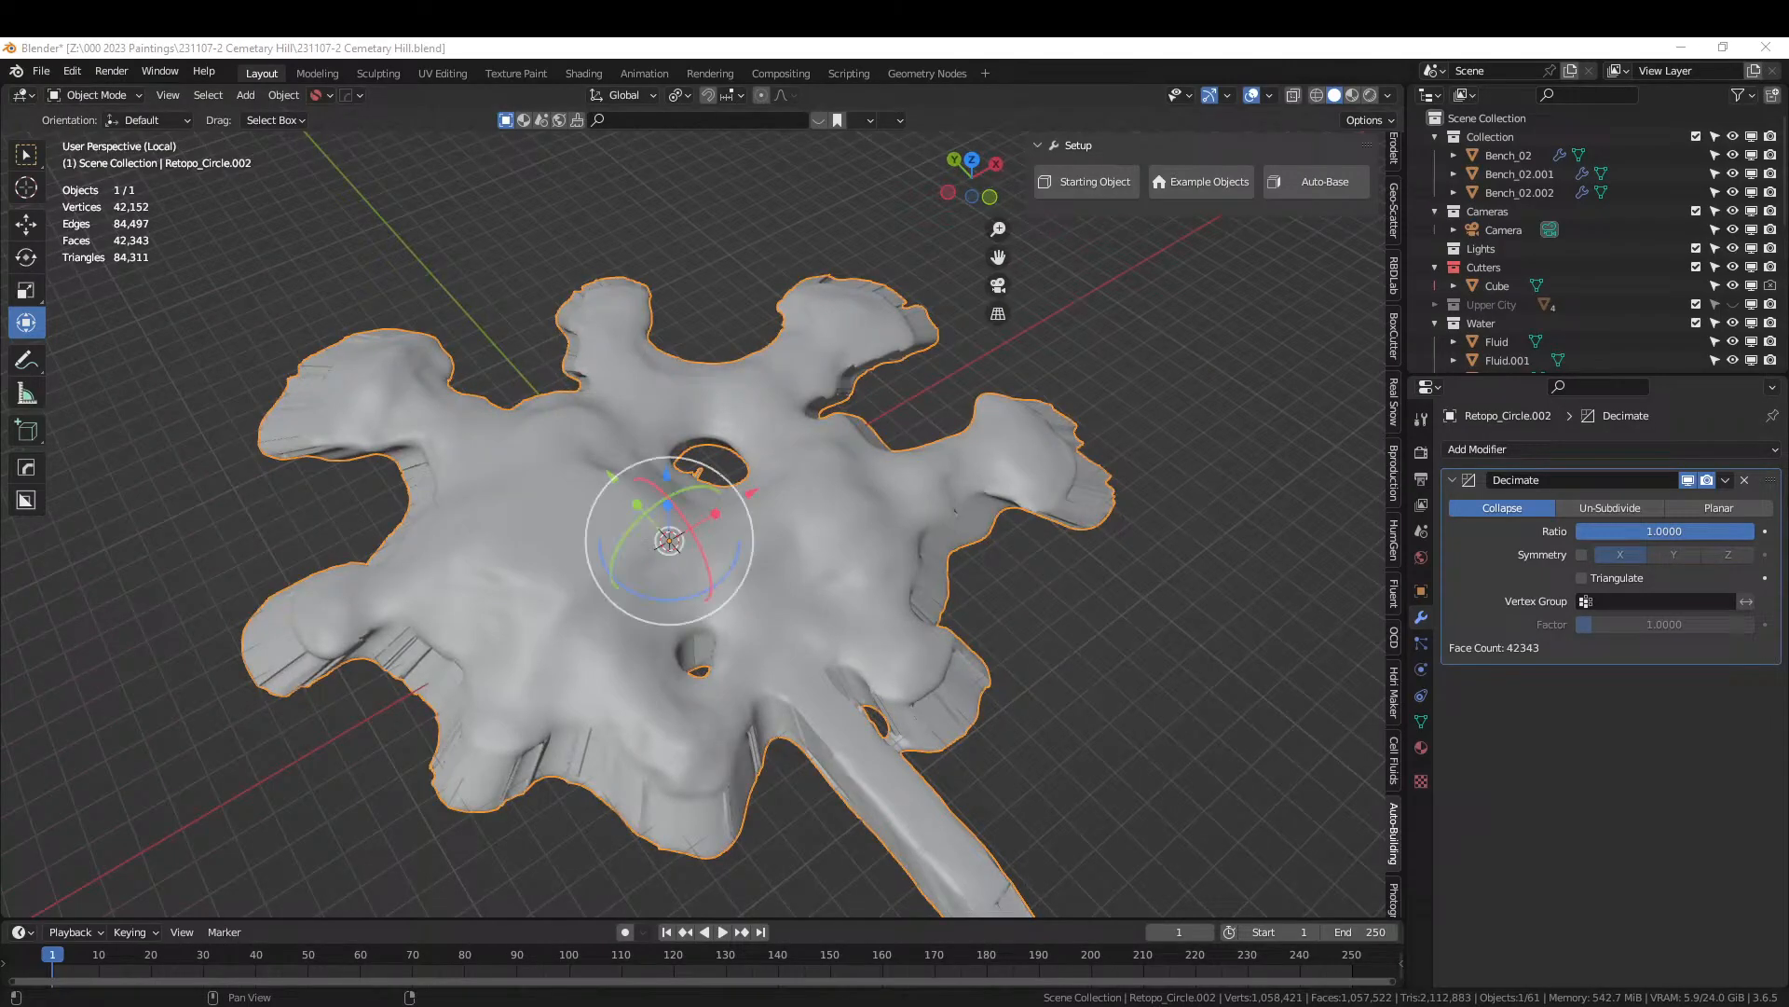
{"action": "middle_click_drag", "start_coordinate": [915, 668], "coordinate": [975, 550]}
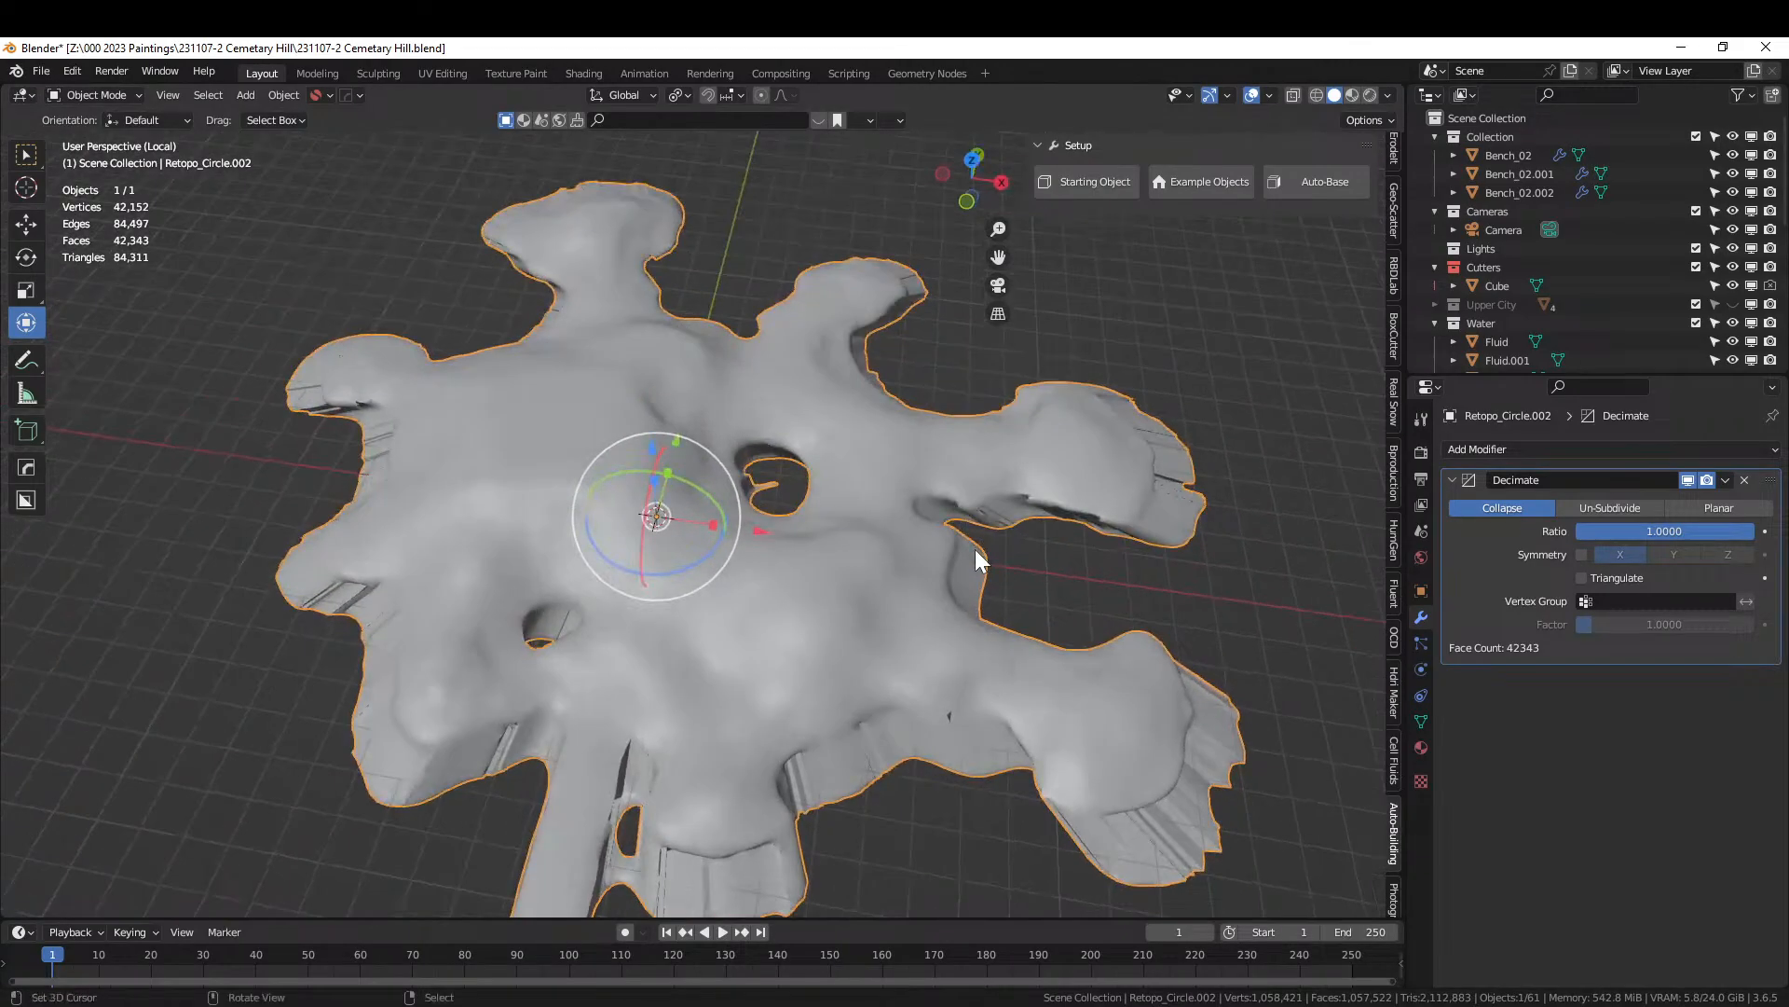
Check the isolated hill's object properties and inspect its outline from above.
{"action": "left_click", "coordinate": [1422, 590]}
{"action": "scroll", "coordinate": [1563, 761], "scroll_direction": "down", "scroll_amount": 5}
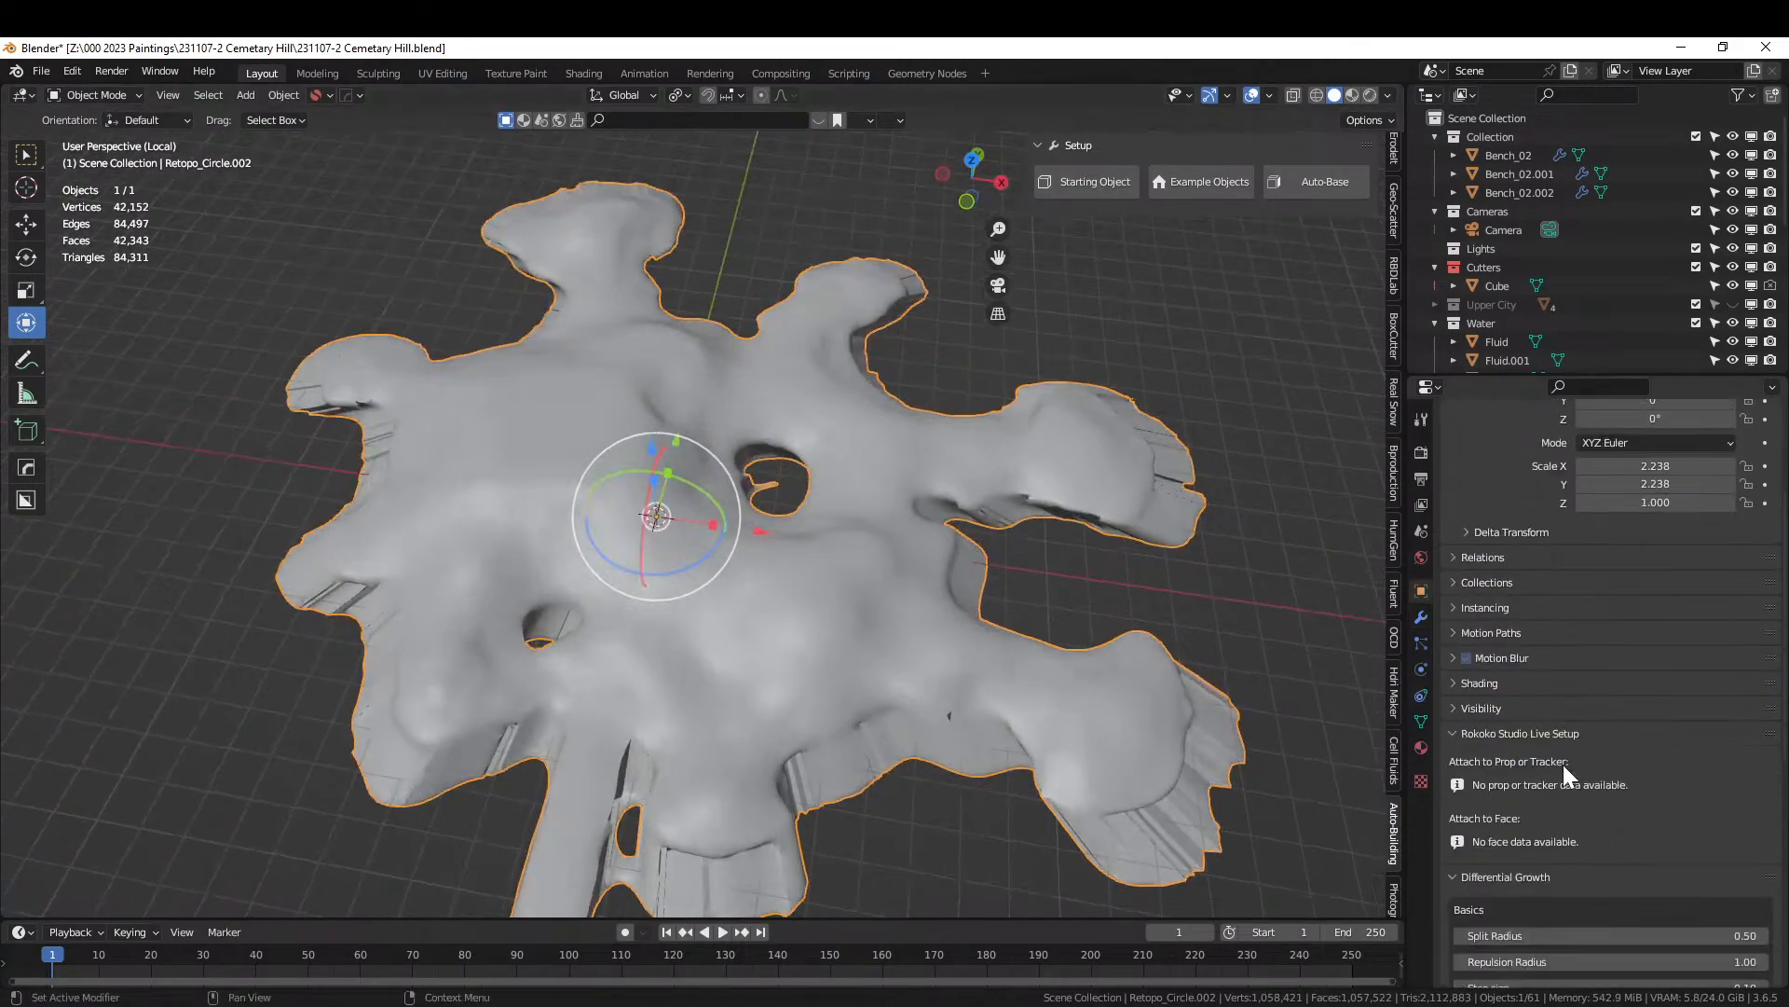
{"action": "scroll", "coordinate": [1563, 764], "scroll_direction": "down", "scroll_amount": 4}
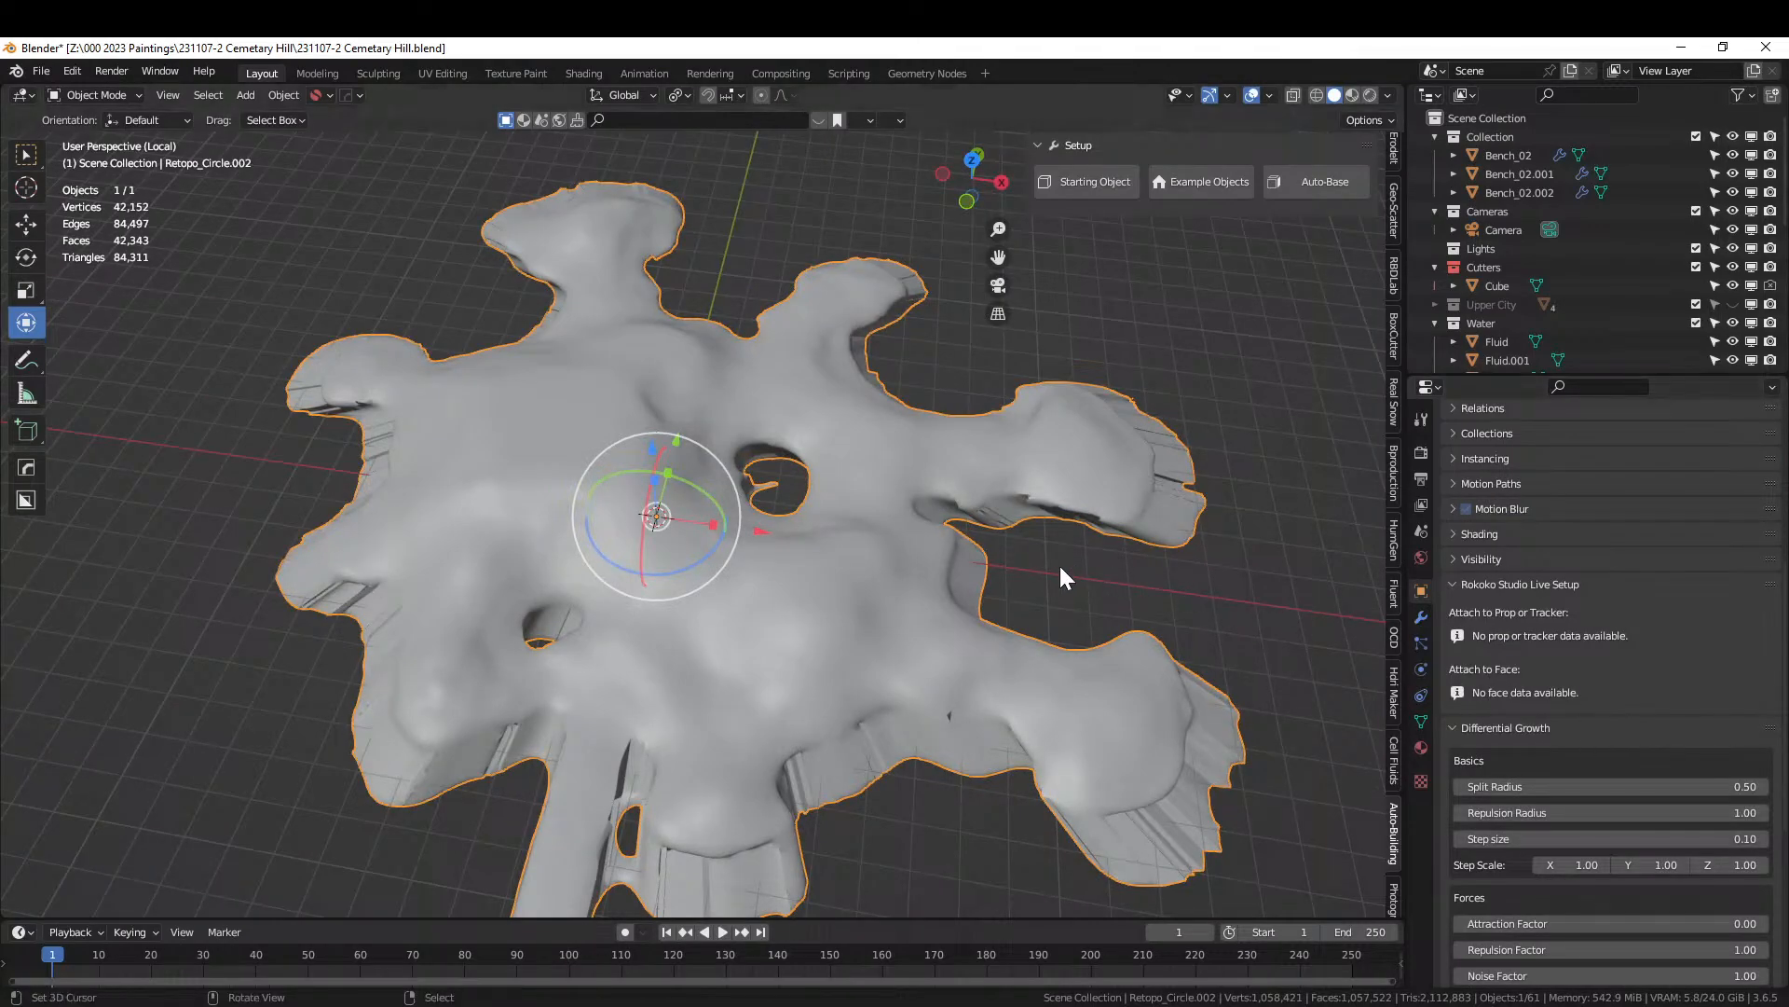
{"action": "mouse_move", "coordinate": [1077, 564]}
{"action": "middle_mouse_down"}
{"action": "mouse_move", "coordinate": [1118, 619]}
{"action": "mouse_move", "coordinate": [1102, 605]}
{"action": "middle_mouse_up"}
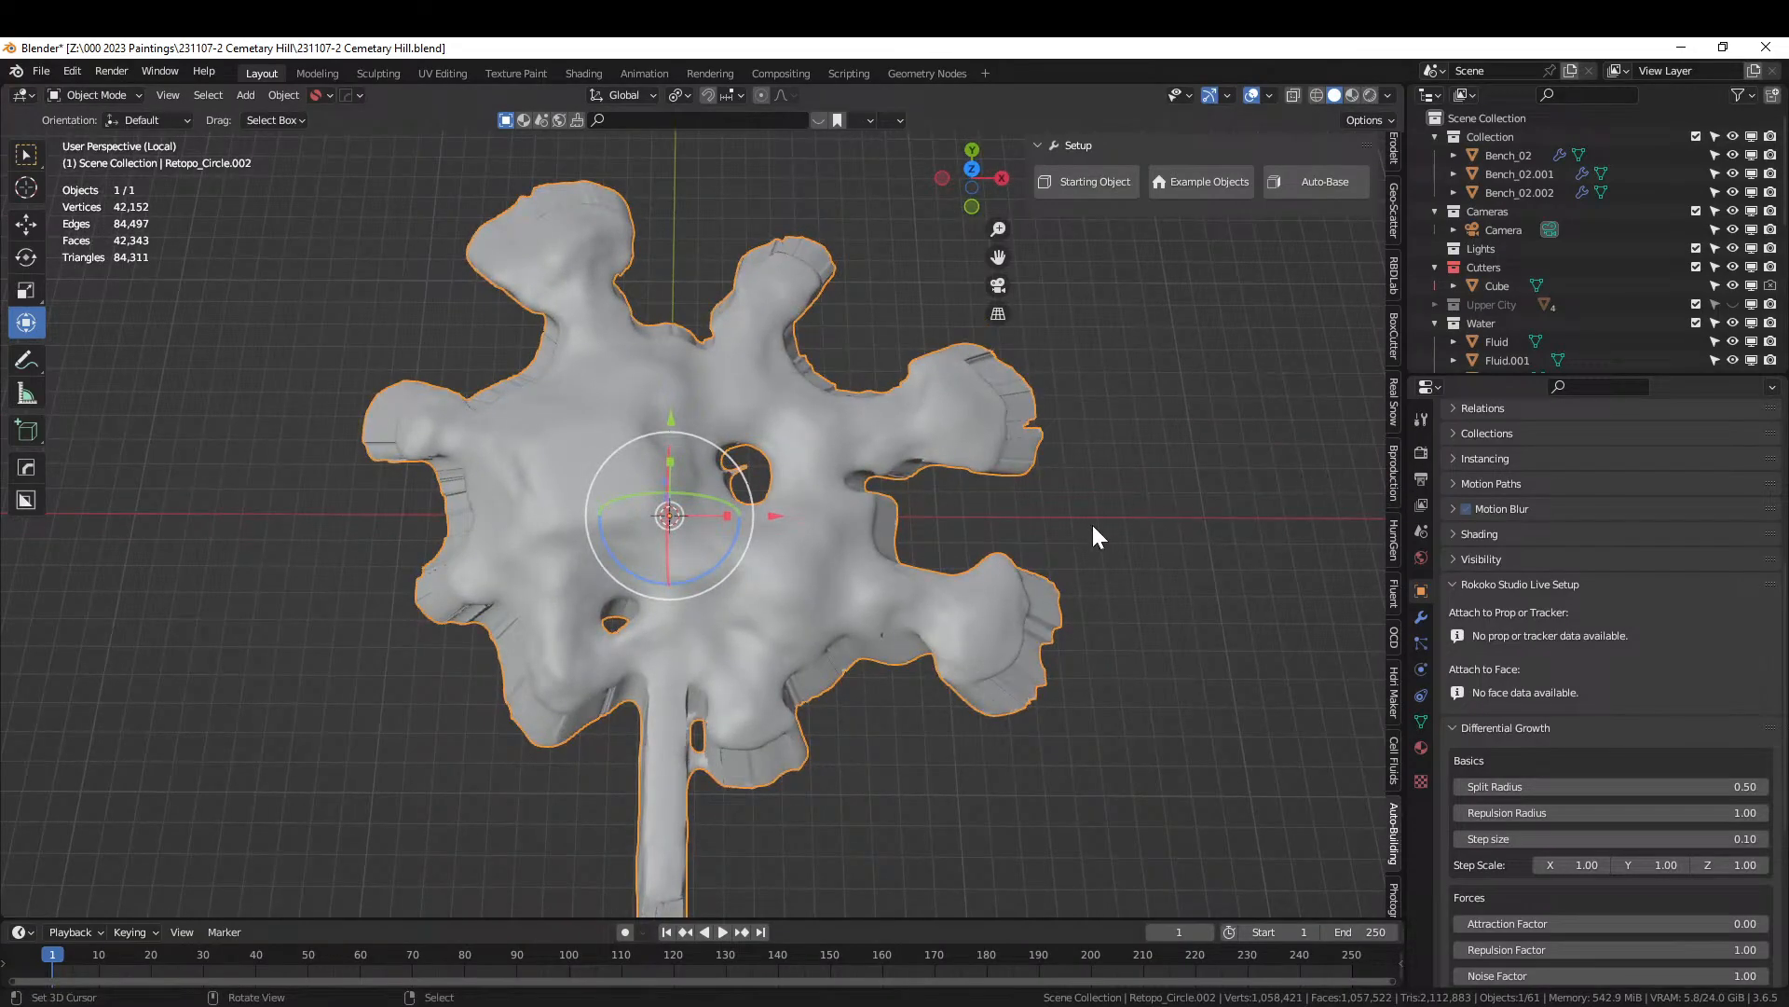
Leave local view and examine how the hill's arms reach between the surrounding round towers.
{"action": "key", "text": "KP_Divide"}
{"action": "middle_click_drag", "start_coordinate": [878, 545], "coordinate": [900, 718]}
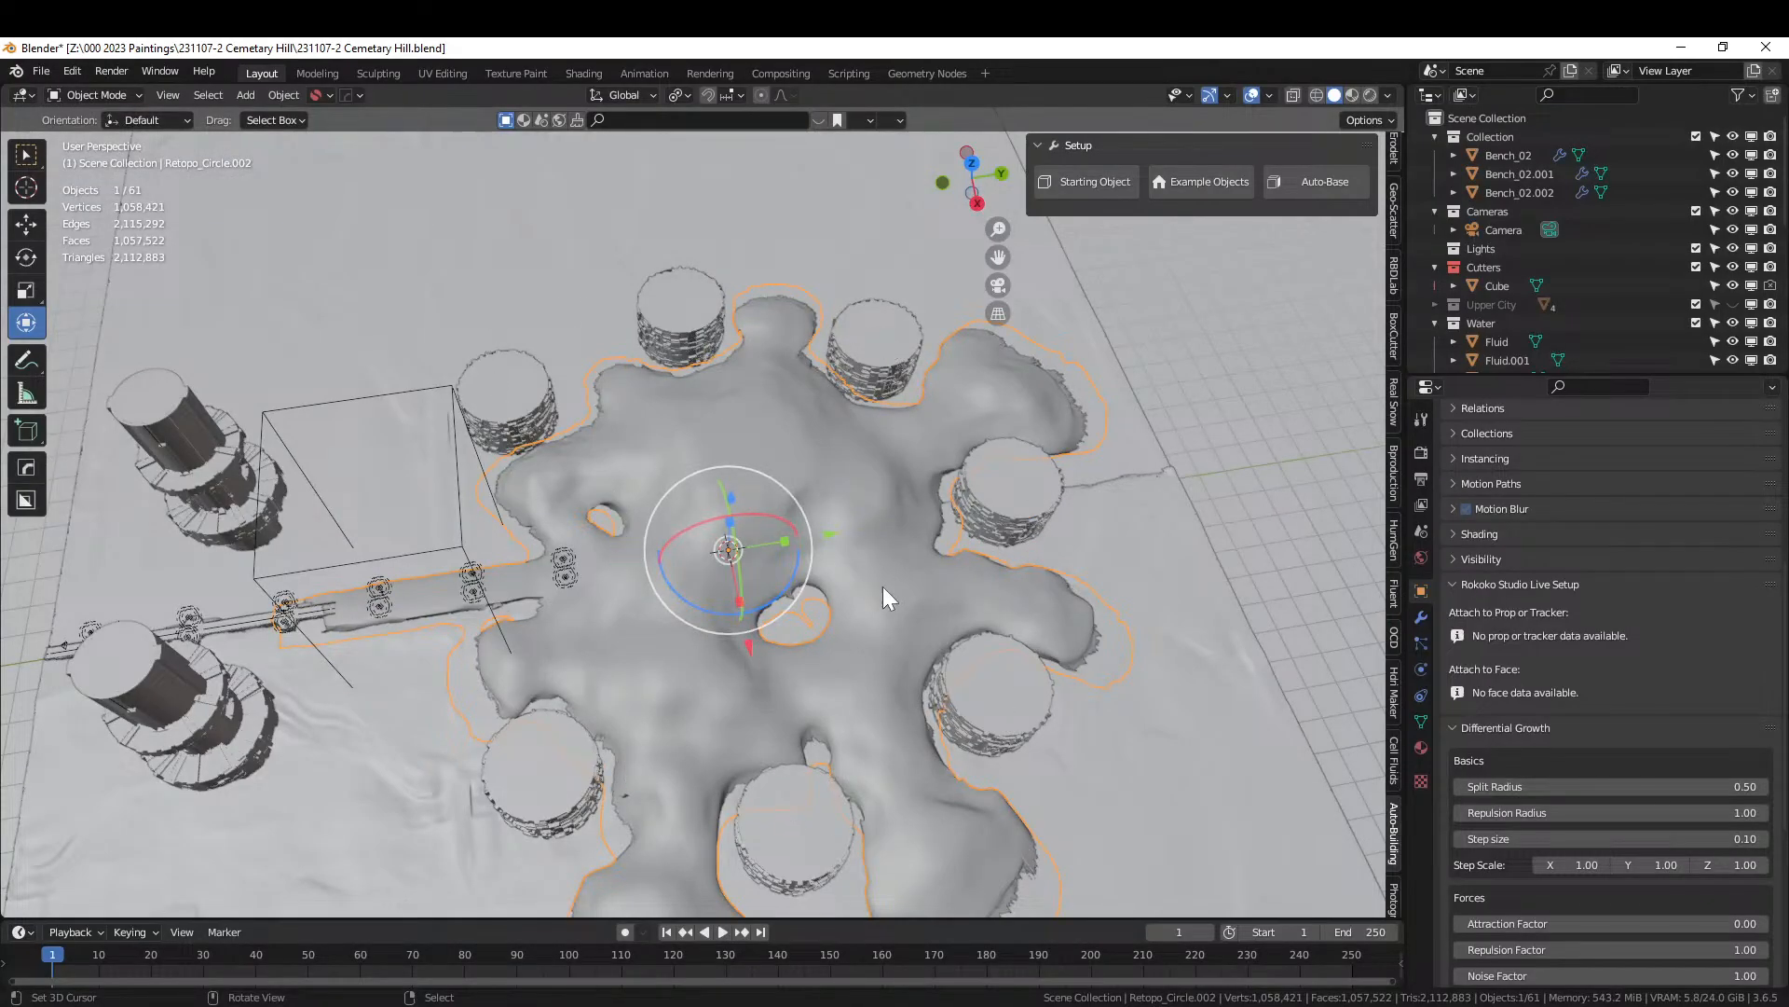
{"action": "middle_click_drag", "start_coordinate": [881, 585], "coordinate": [977, 615]}
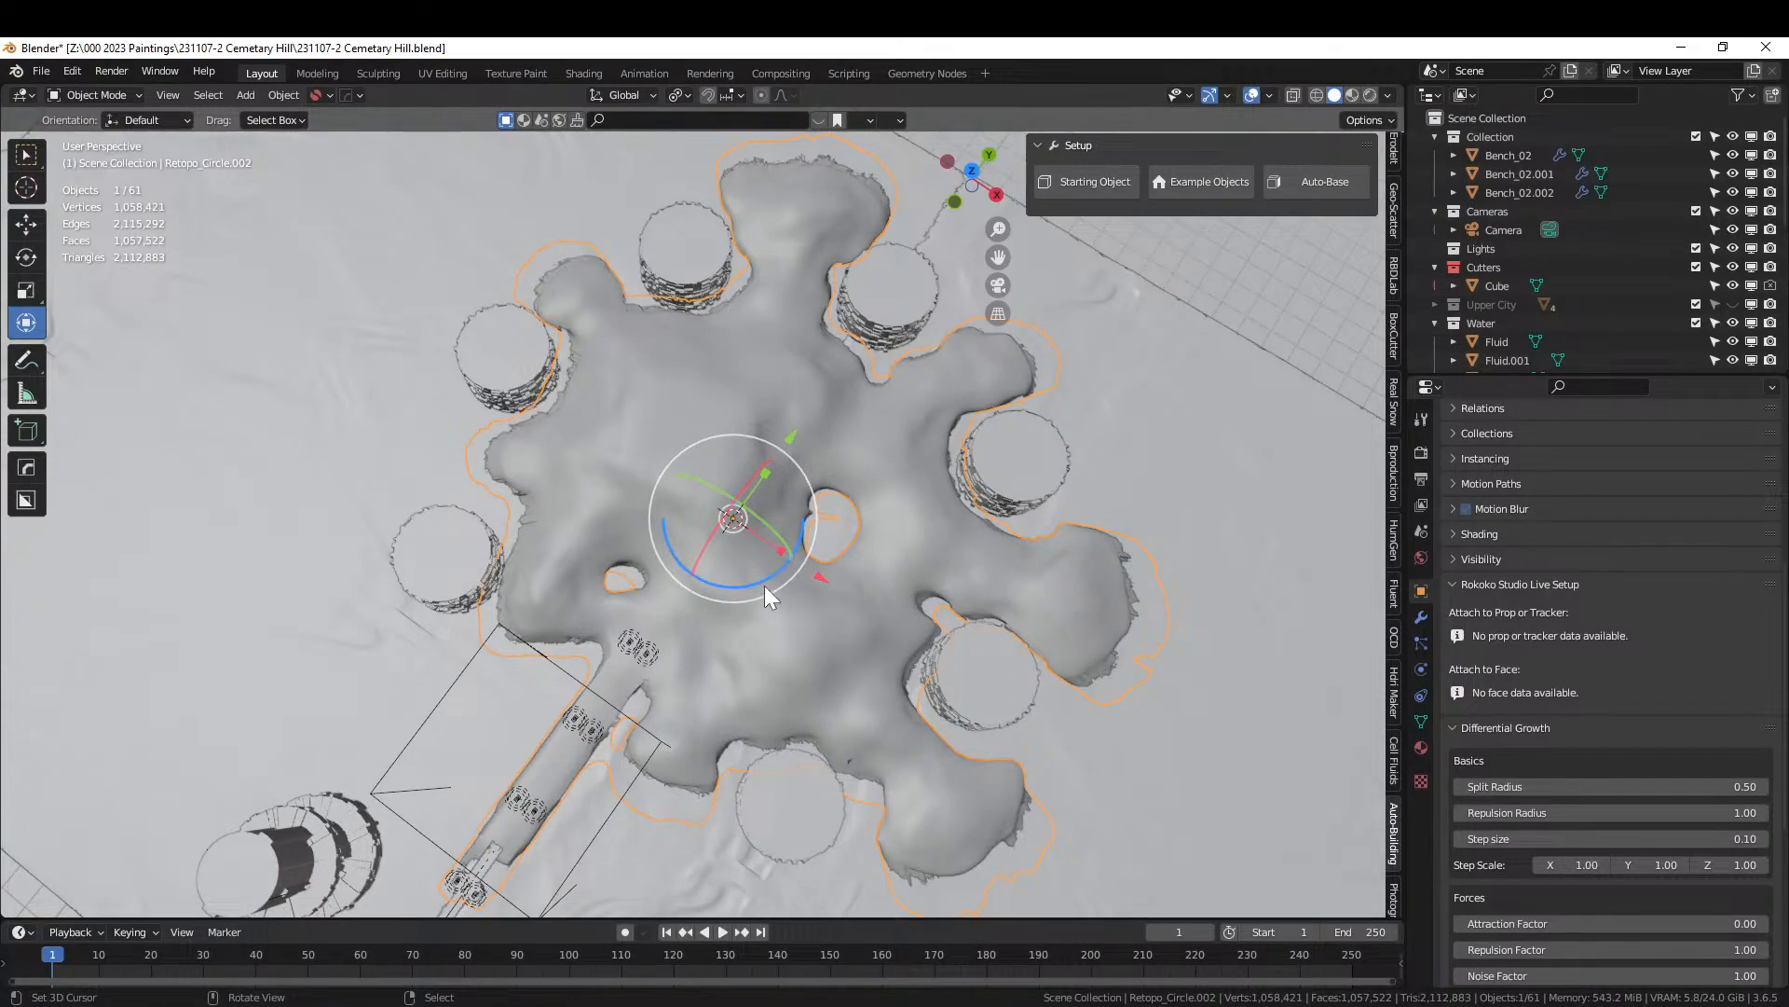
{"action": "middle_click_drag", "start_coordinate": [764, 586], "coordinate": [831, 572]}
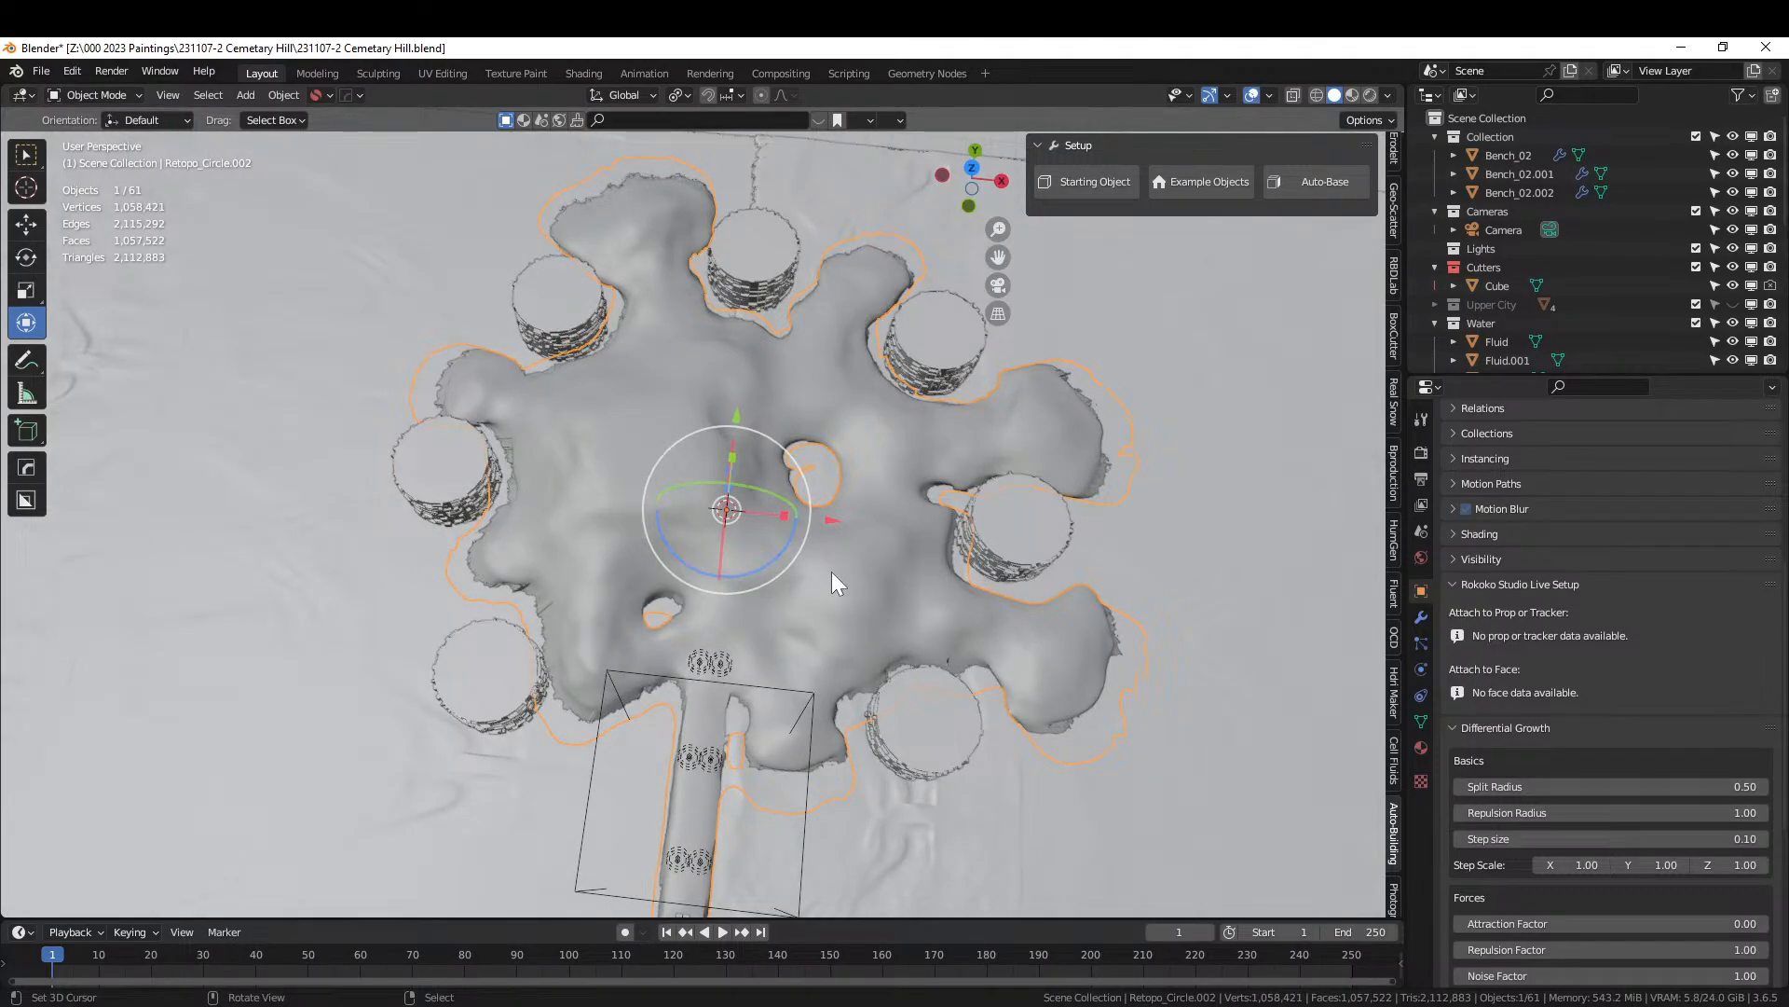
{"action": "middle_click_drag", "start_coordinate": [866, 559], "coordinate": [880, 585]}
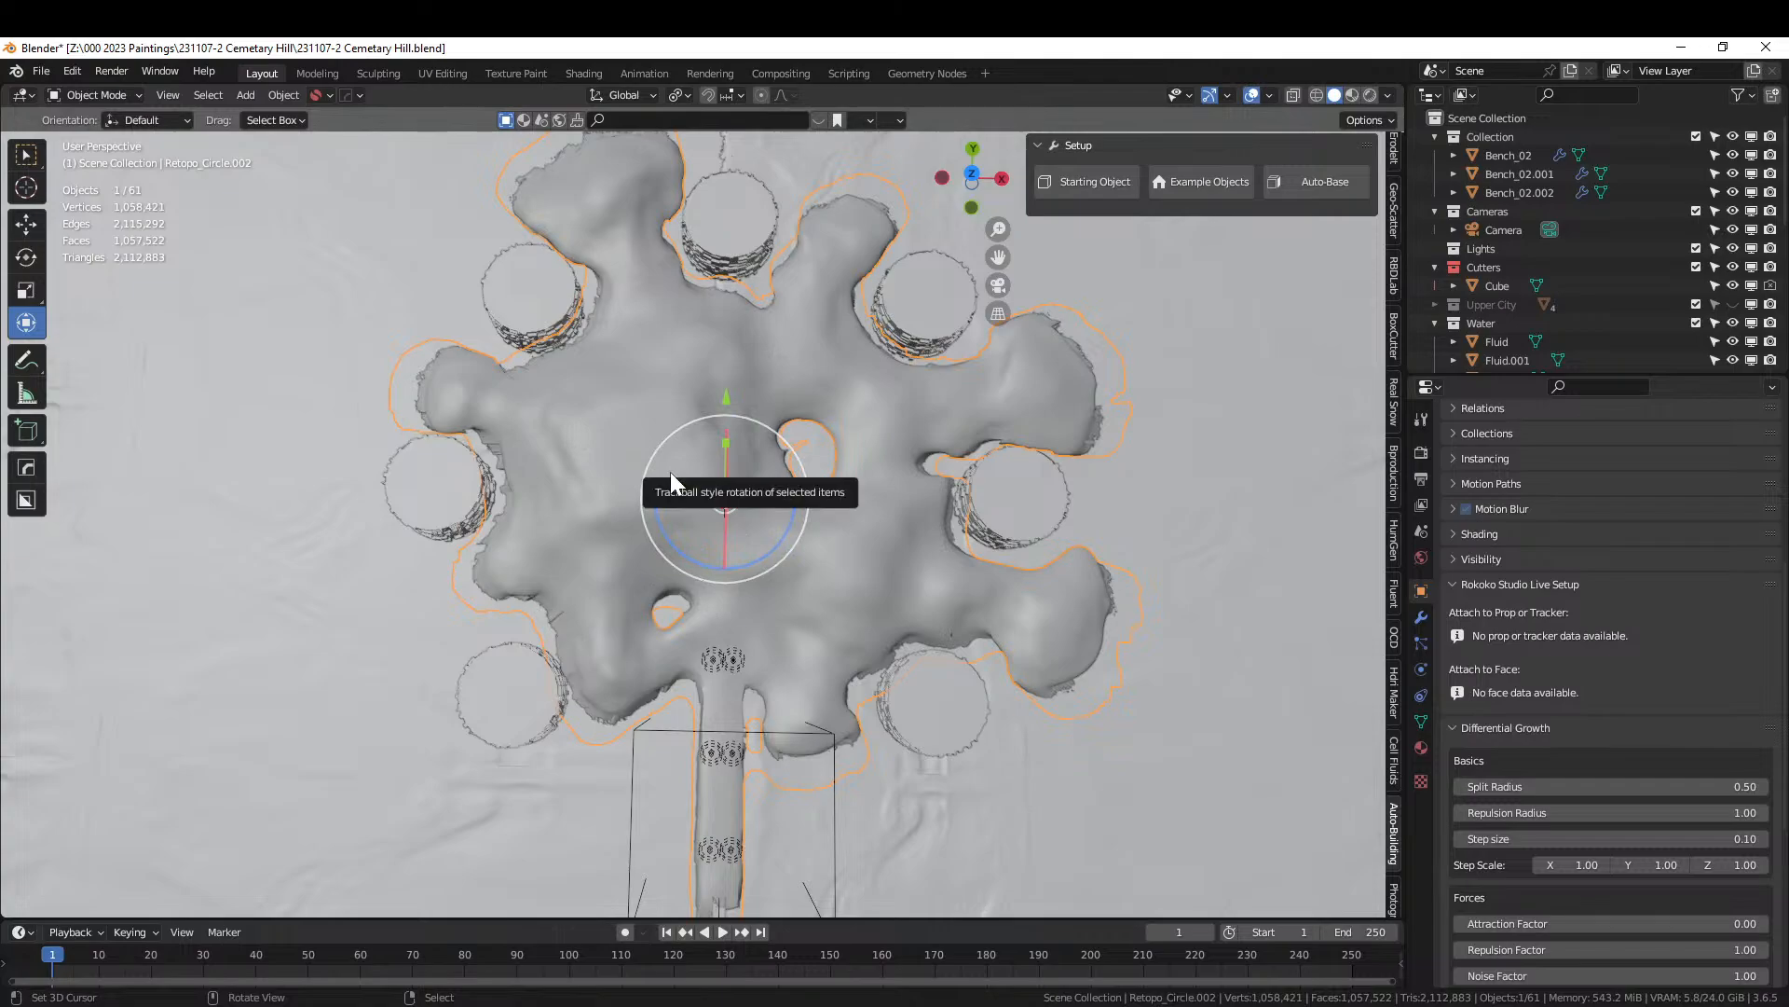
{"action": "middle_click_drag", "start_coordinate": [725, 500], "coordinate": [791, 544]}
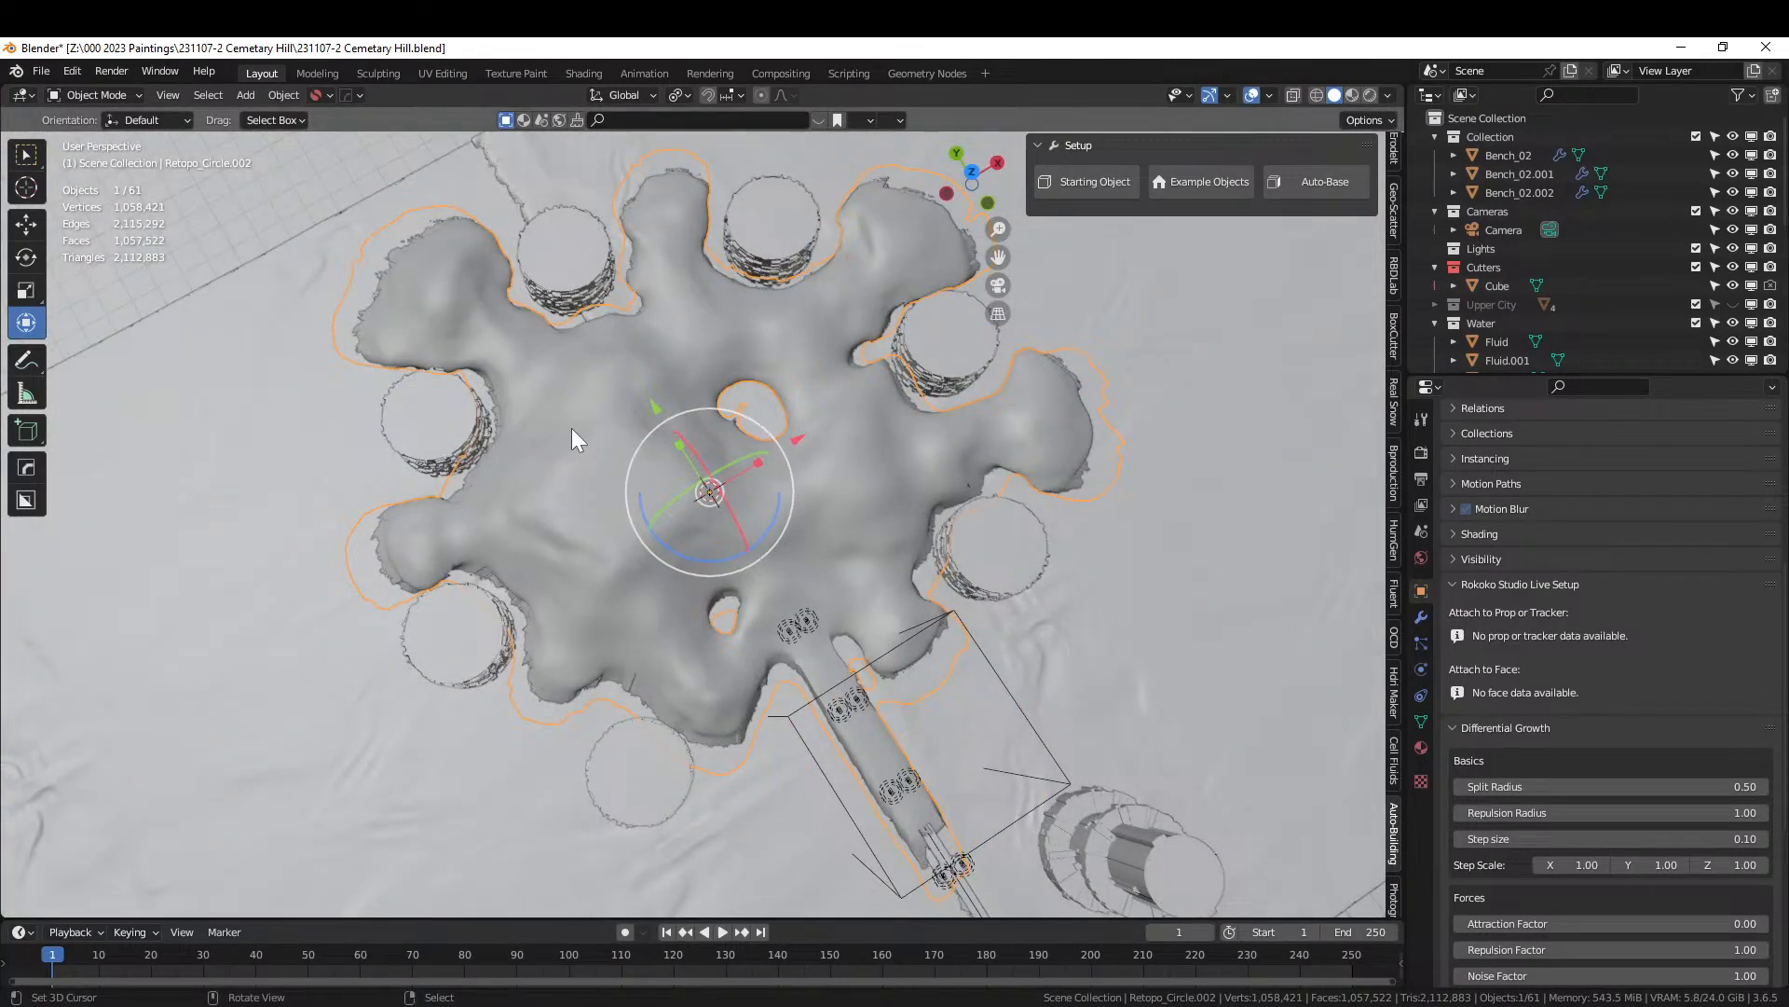
Isolate the hill mesh again and examine its underside and stepped edges.
{"action": "key", "text": "KP_Divide"}
{"action": "middle_click_drag", "start_coordinate": [572, 428], "coordinate": [457, 392]}
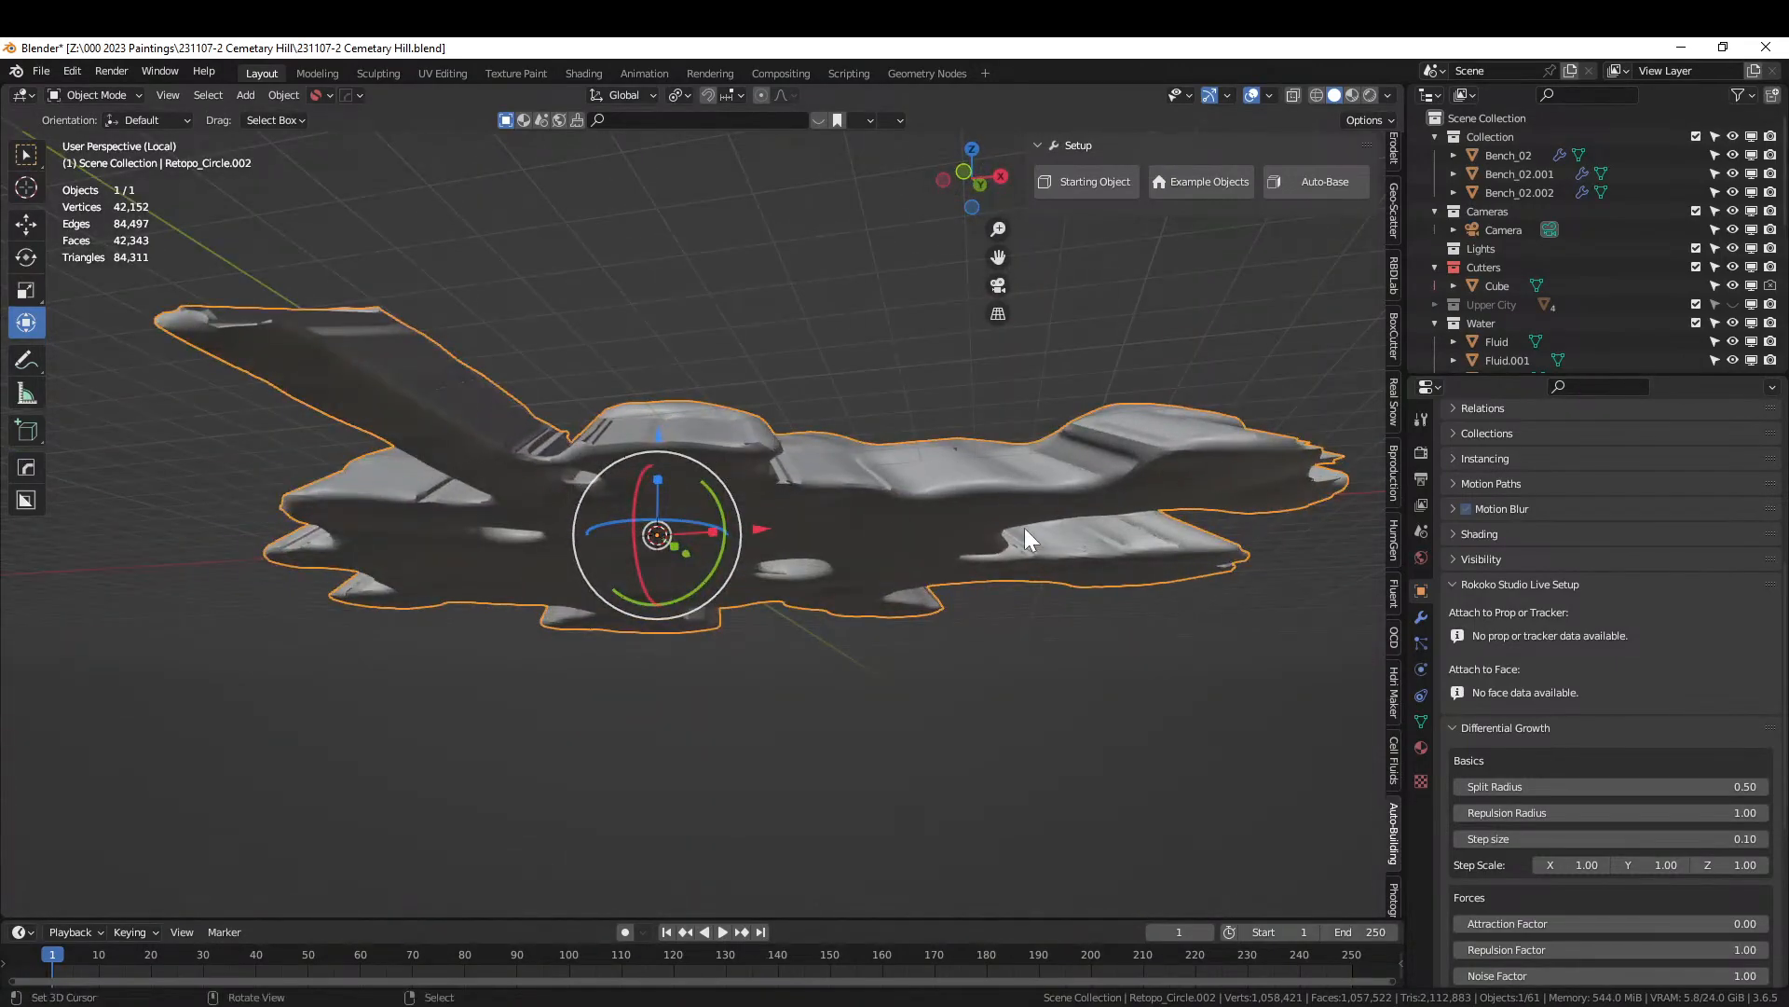
{"action": "middle_click_drag", "start_coordinate": [1026, 530], "coordinate": [1000, 603]}
{"action": "middle_click_drag", "start_coordinate": [846, 556], "coordinate": [737, 470]}
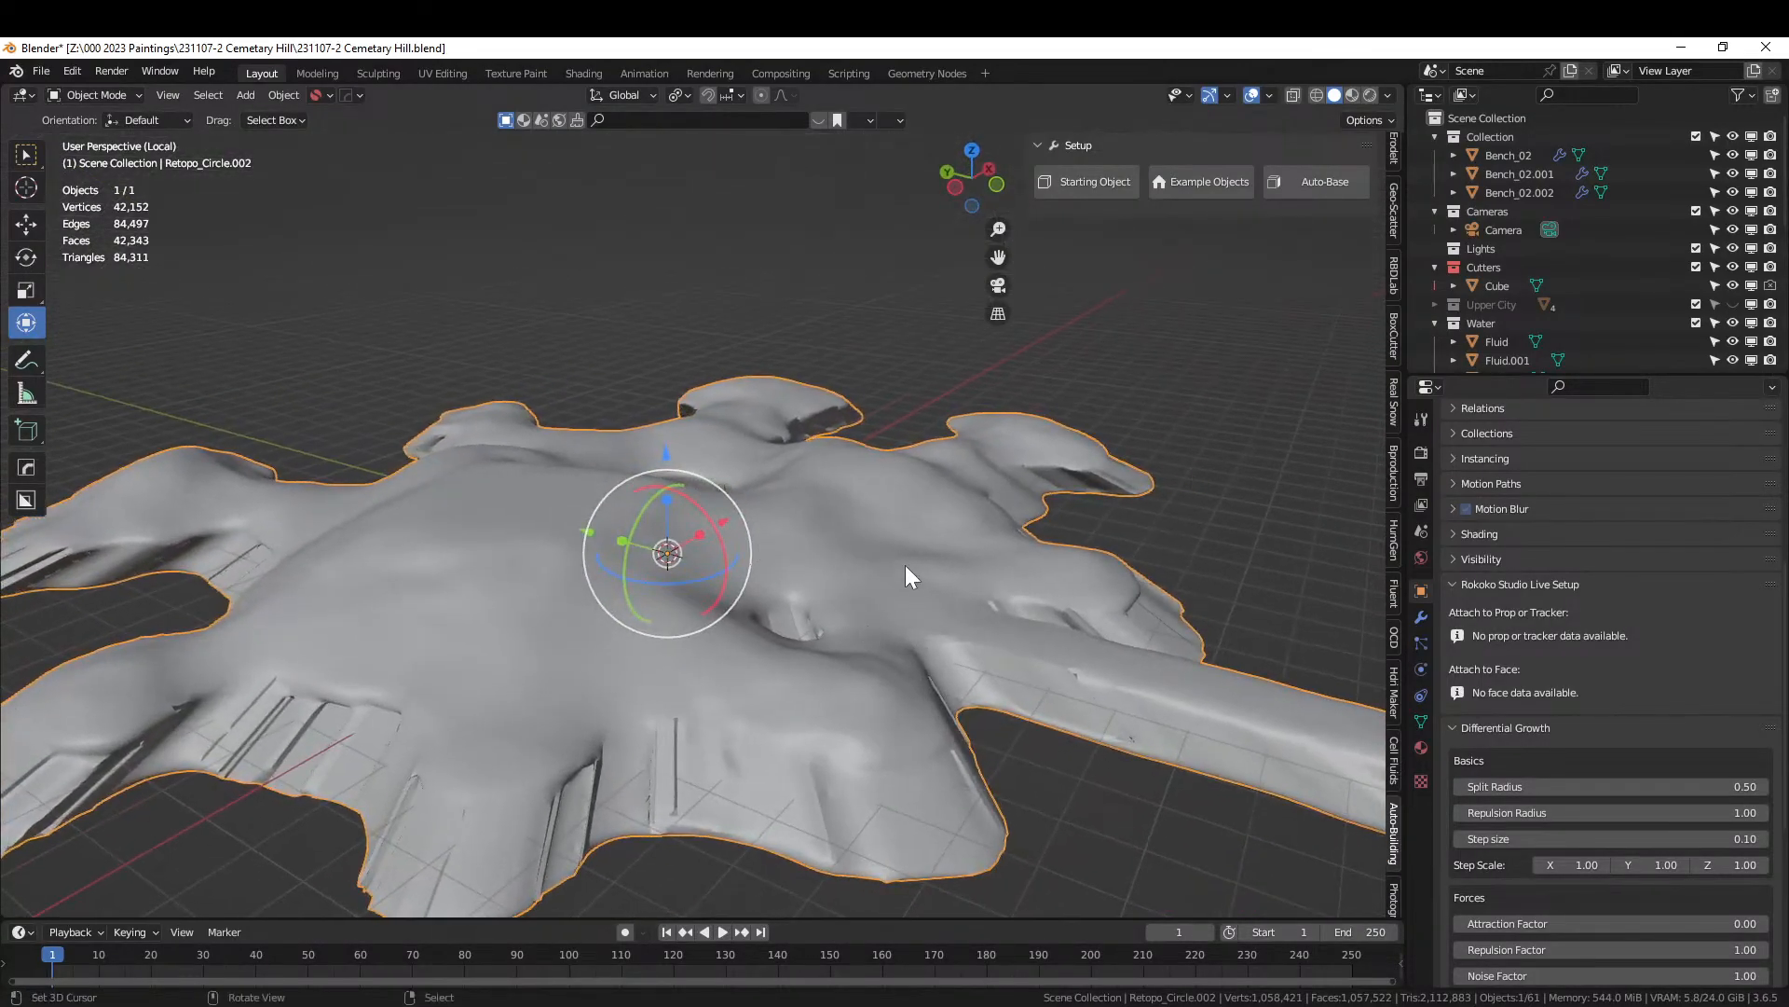
{"action": "middle_click_drag", "start_coordinate": [904, 613], "coordinate": [652, 587]}
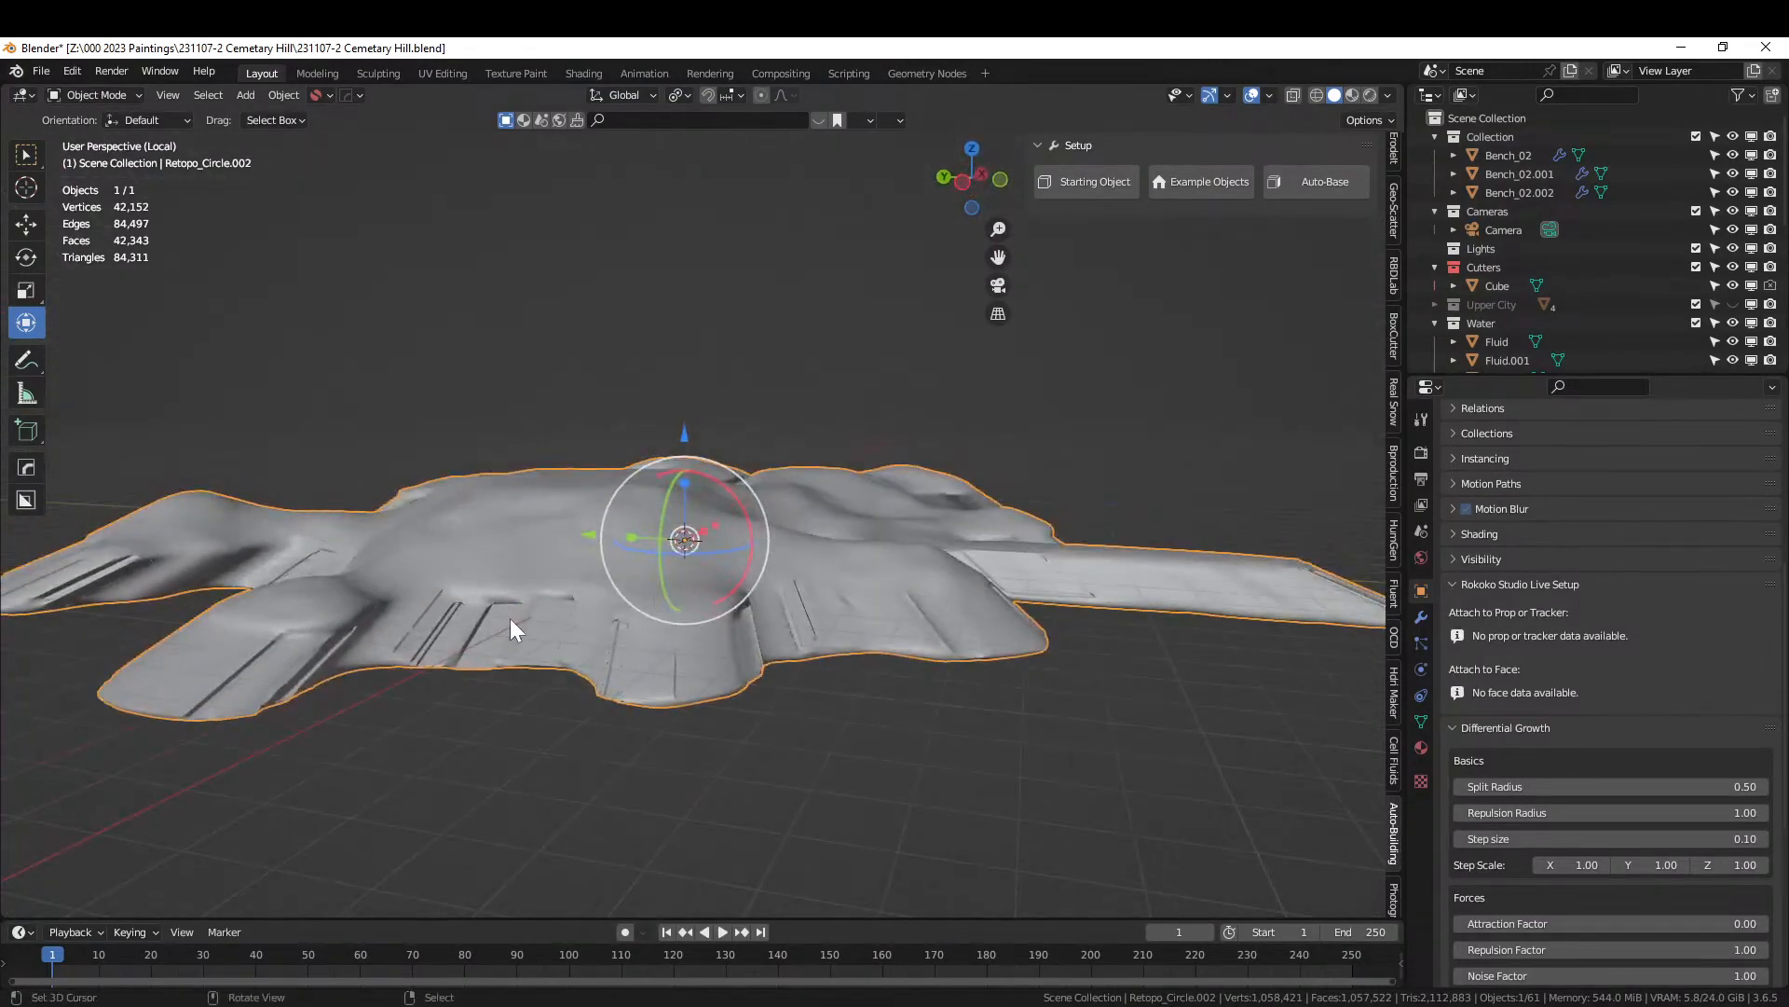
{"action": "middle_click_drag", "start_coordinate": [886, 631], "coordinate": [764, 552]}
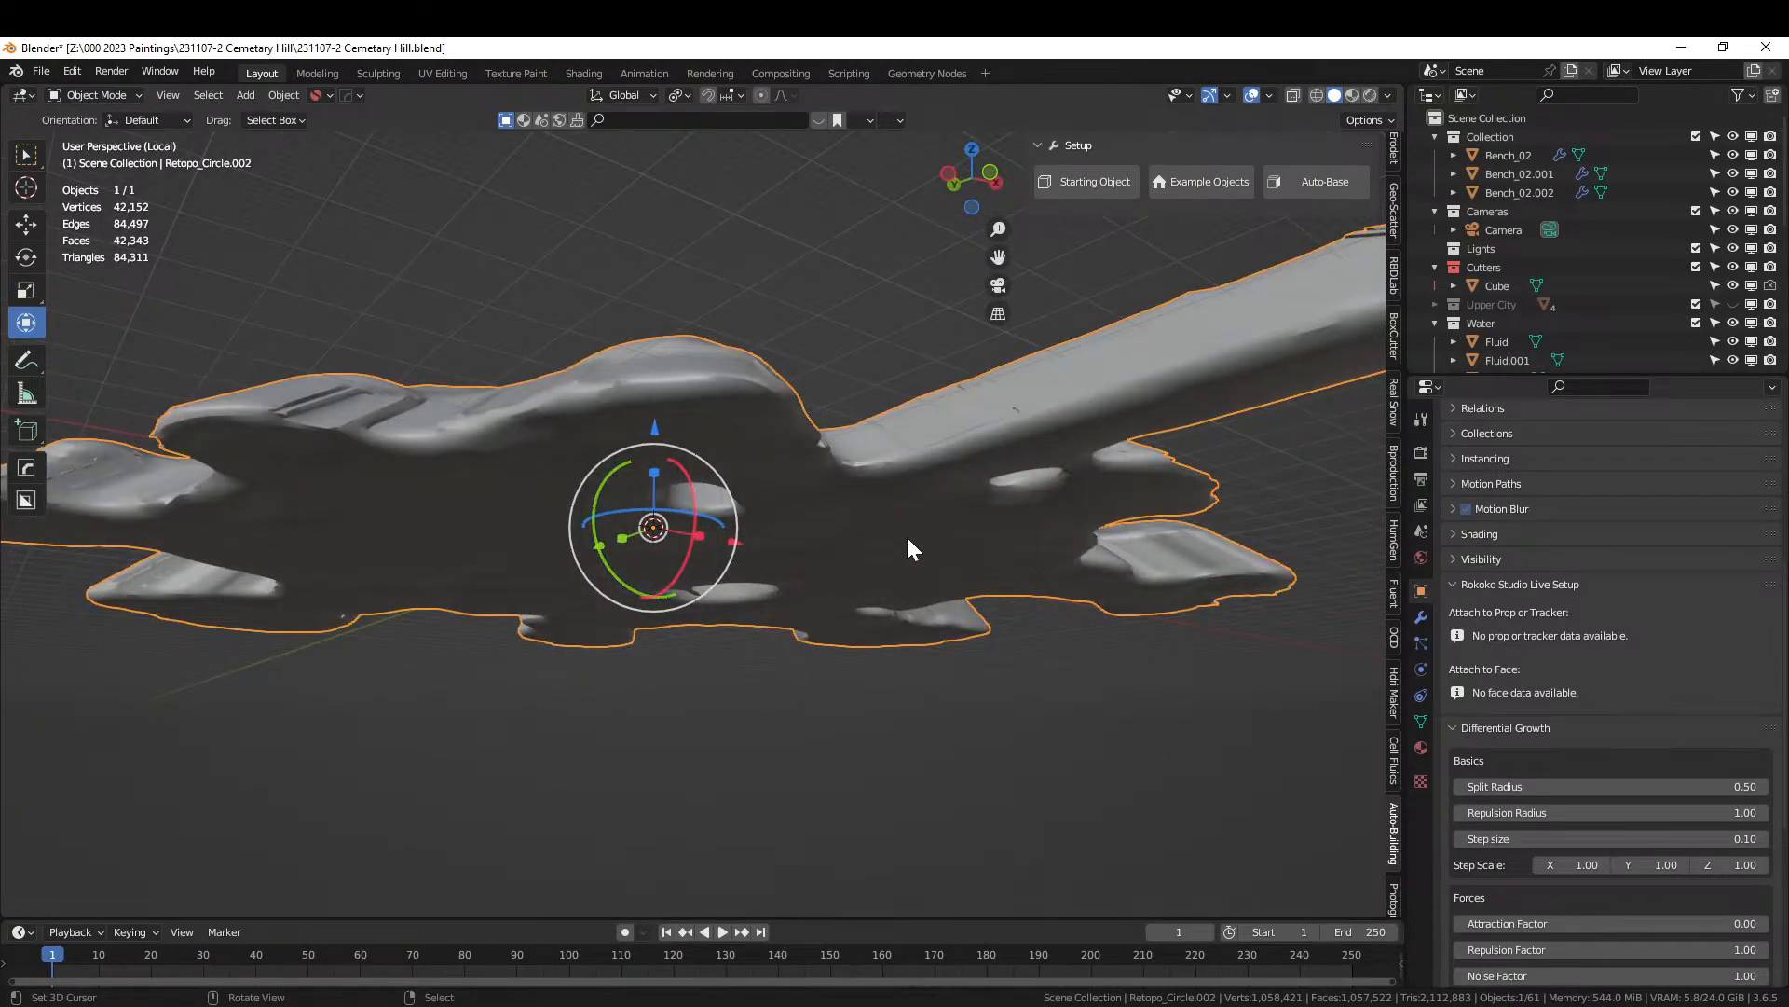
{"action": "middle_click_drag", "start_coordinate": [908, 538], "coordinate": [820, 631]}
{"action": "scroll", "coordinate": [802, 600], "scroll_direction": "down", "scroll_amount": 2}
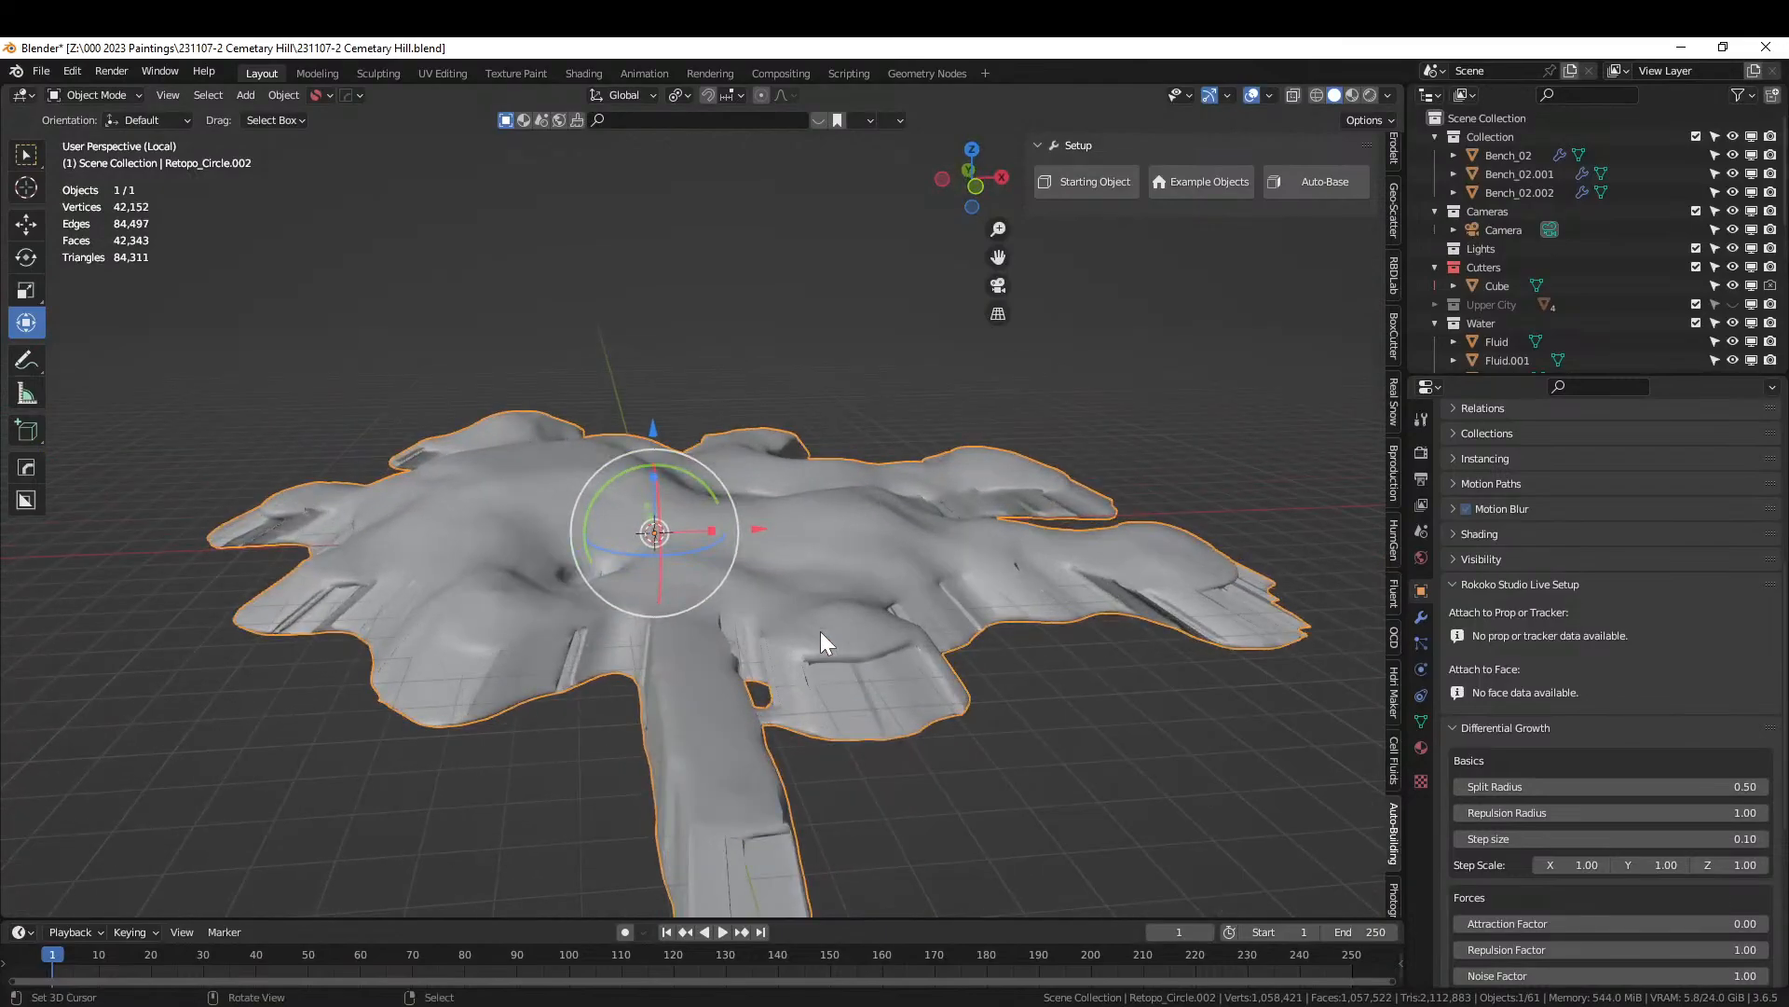
Return to the full scene, select the walled walkway leading to the hill and frame it for inspection.
{"action": "key", "text": "KP_Divide"}
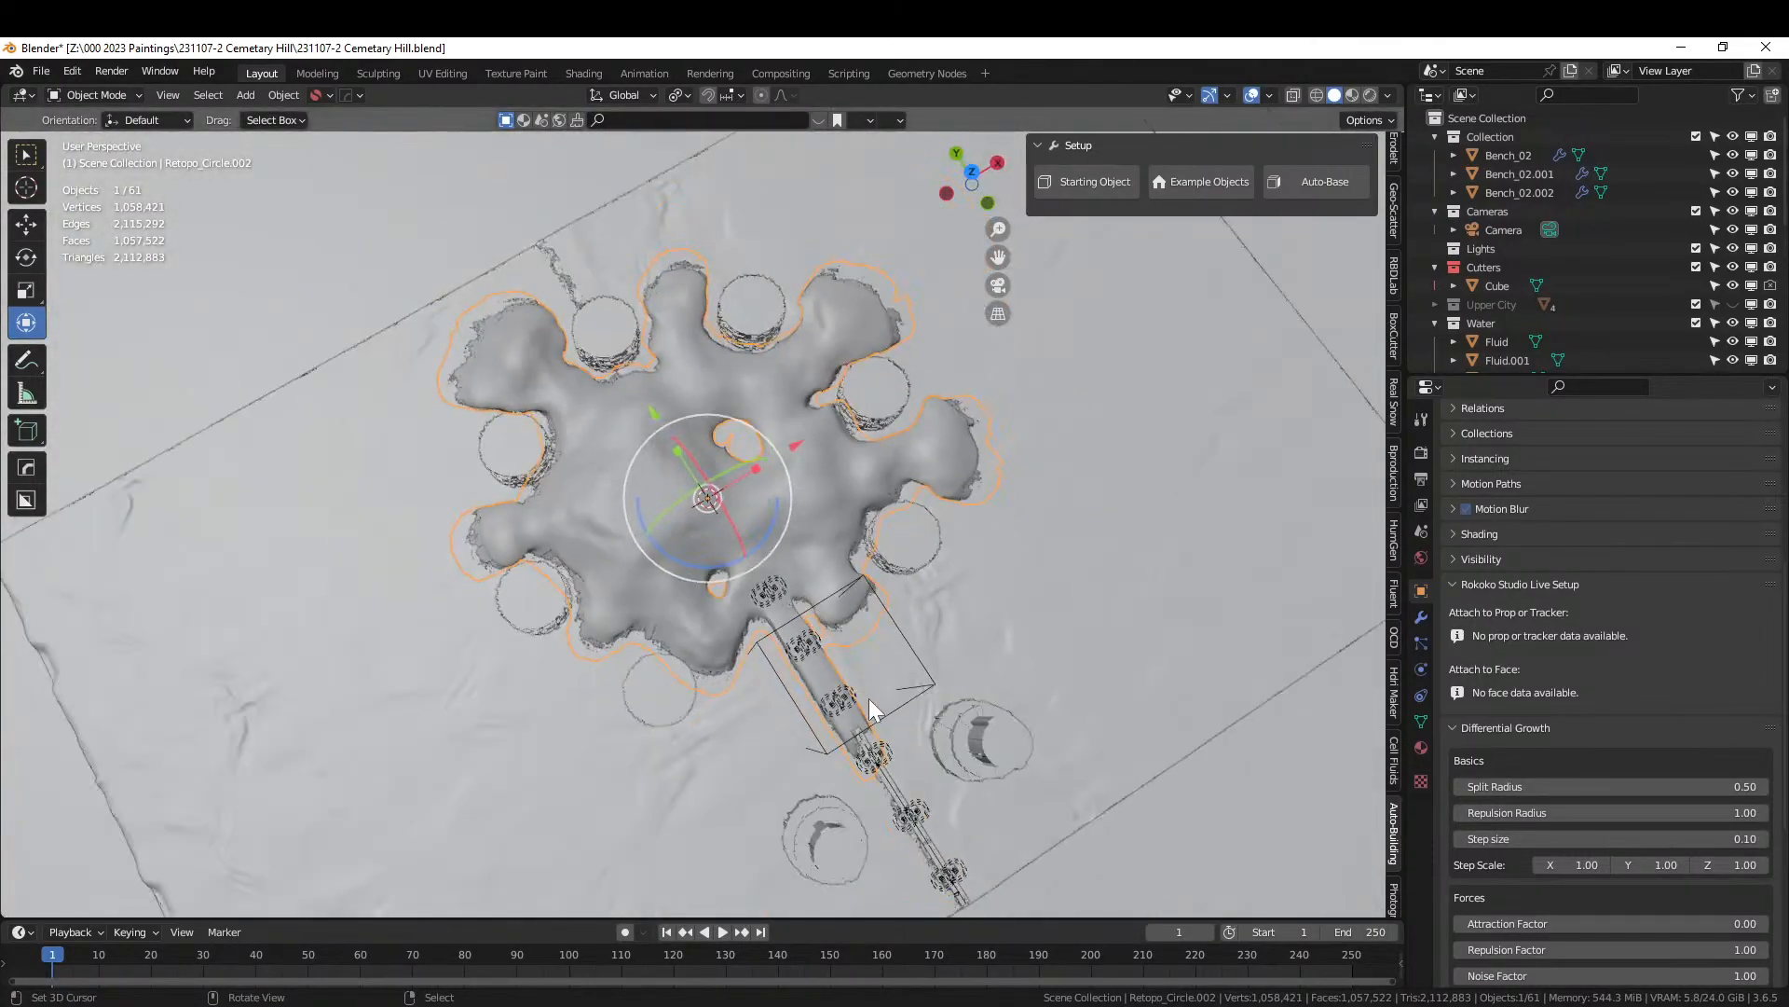
{"action": "middle_click_drag", "start_coordinate": [869, 697], "coordinate": [852, 658]}
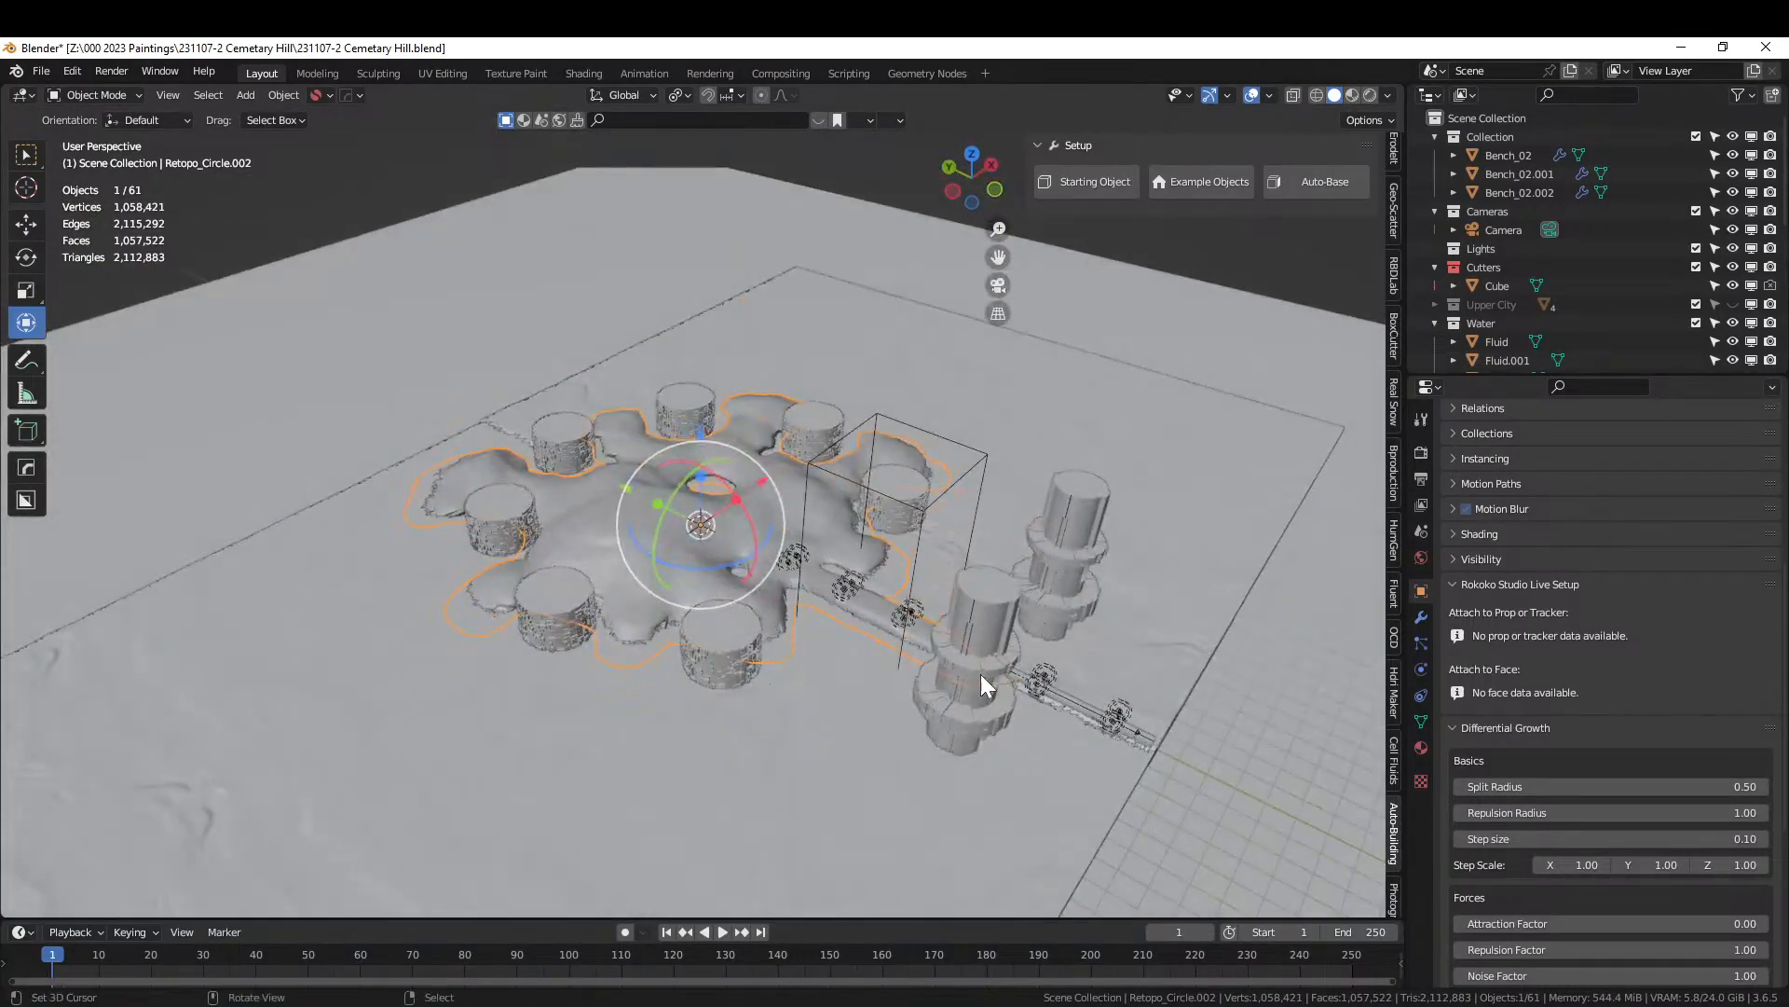
{"action": "scroll", "coordinate": [980, 674], "scroll_direction": "up", "scroll_amount": 3}
{"action": "left_click", "coordinate": [1300, 815]}
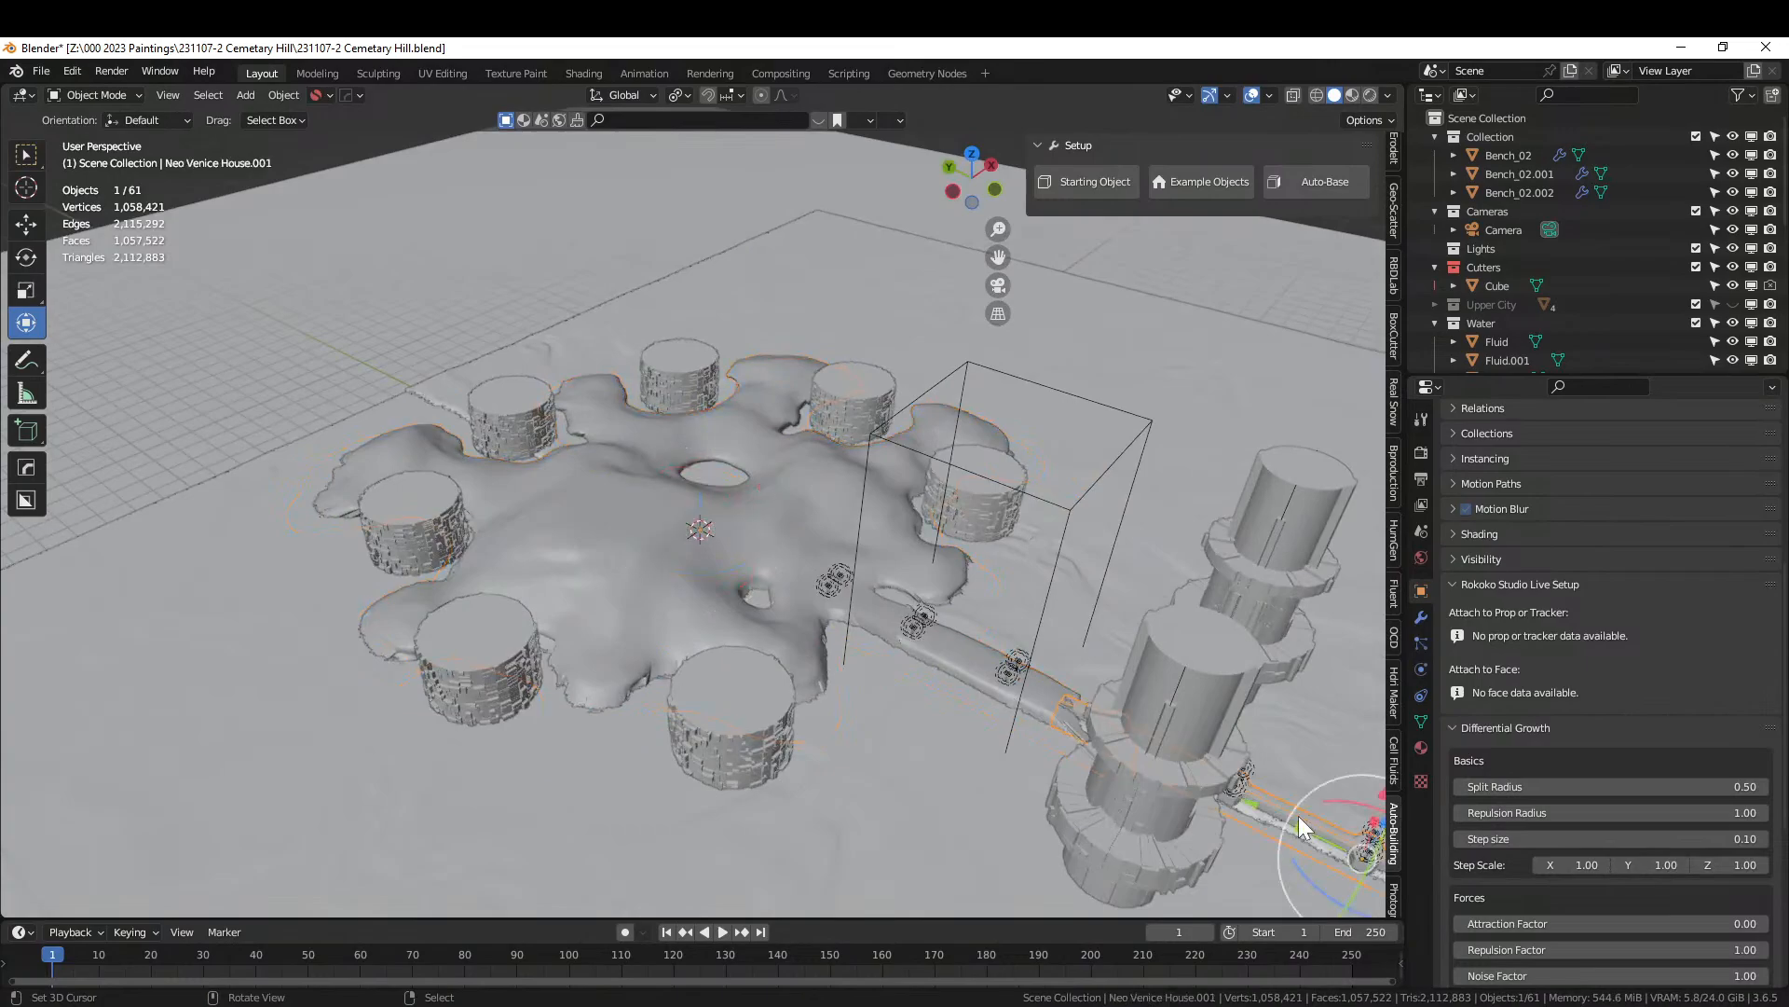
{"action": "key", "text": "KP_Decimal"}
{"action": "middle_click_drag", "start_coordinate": [718, 716], "coordinate": [1096, 613]}
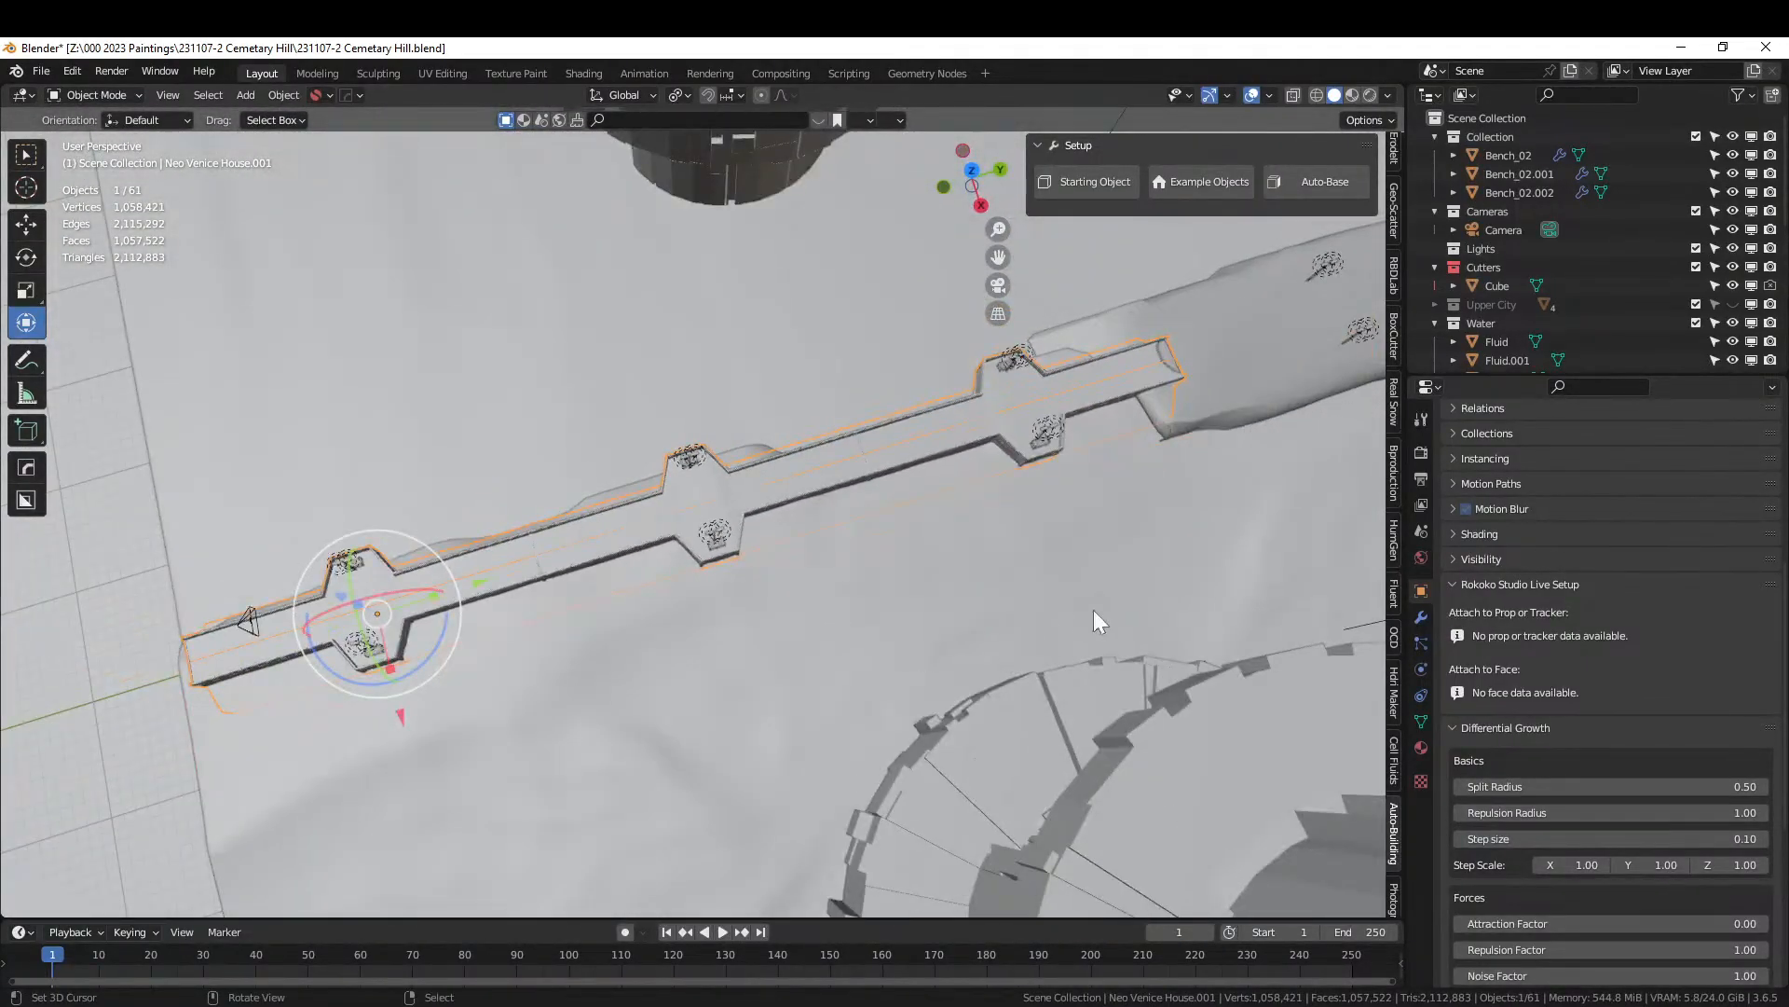
{"action": "middle_click_drag", "start_coordinate": [1251, 463], "coordinate": [976, 380]}
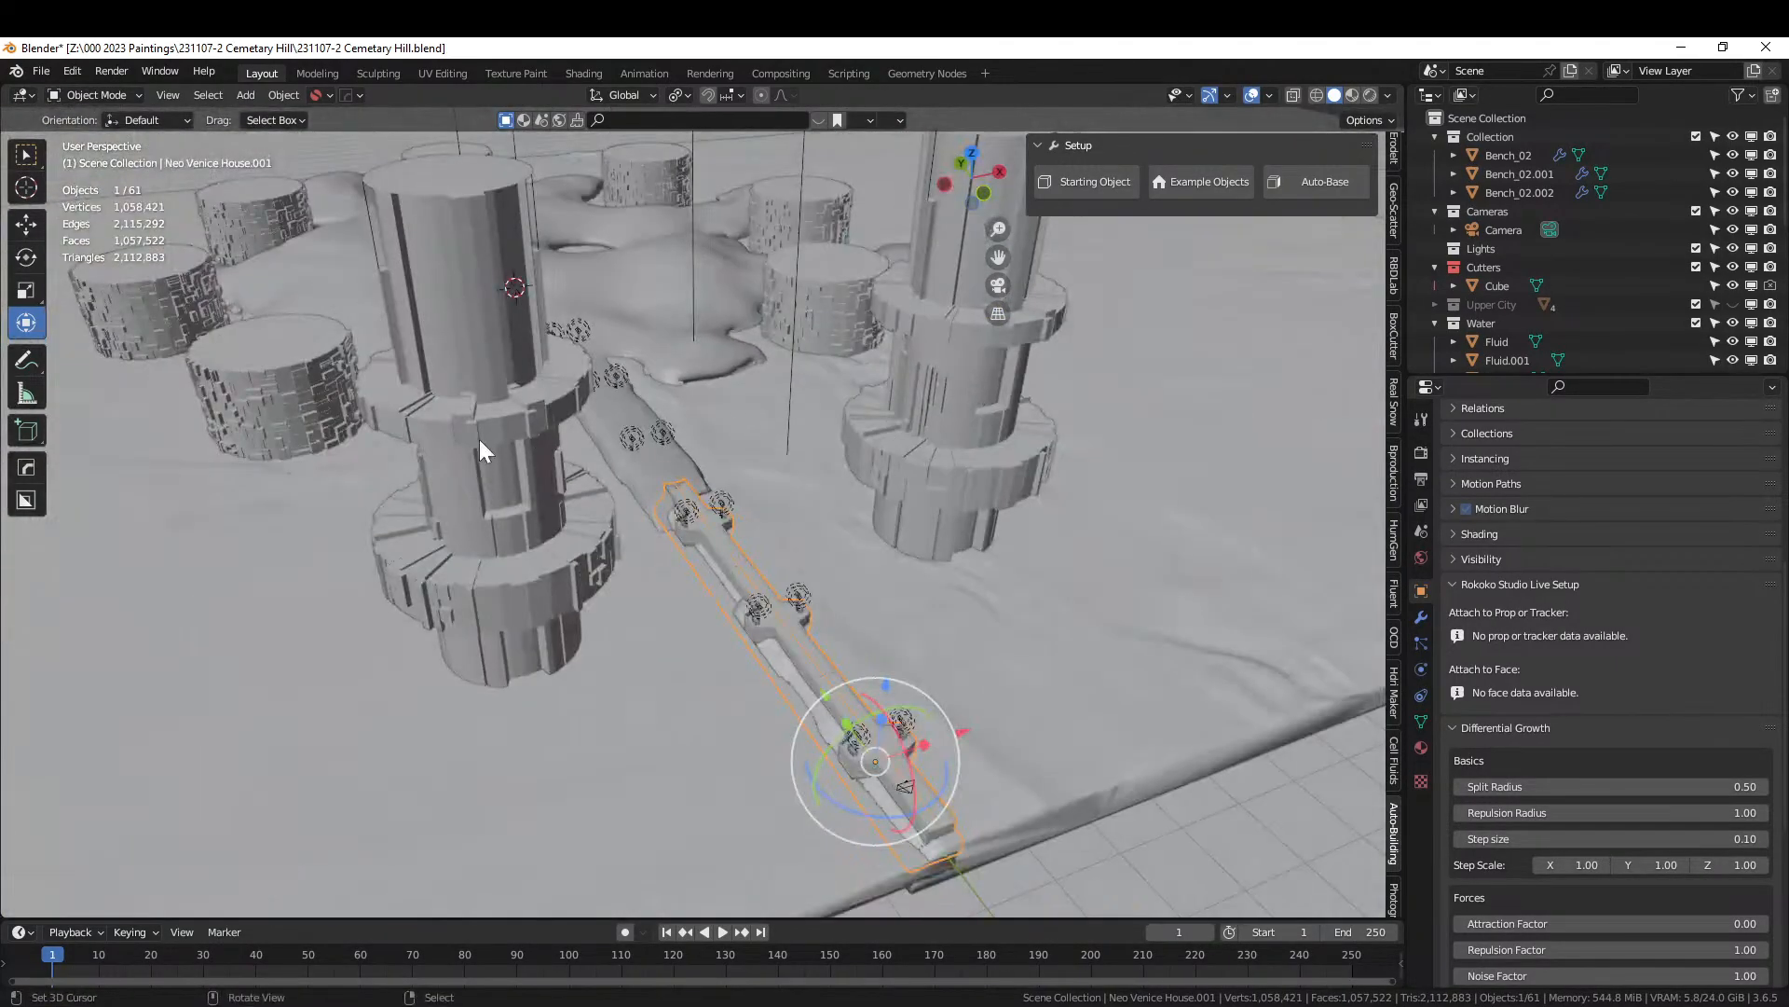
Select the water surface and the ring of round towers in turn, and view the ring from directly above.
{"action": "right_click", "coordinate": [571, 405]}
{"action": "left_click", "coordinate": [1139, 612]}
{"action": "scroll", "coordinate": [1031, 652], "scroll_direction": "down", "scroll_amount": 4}
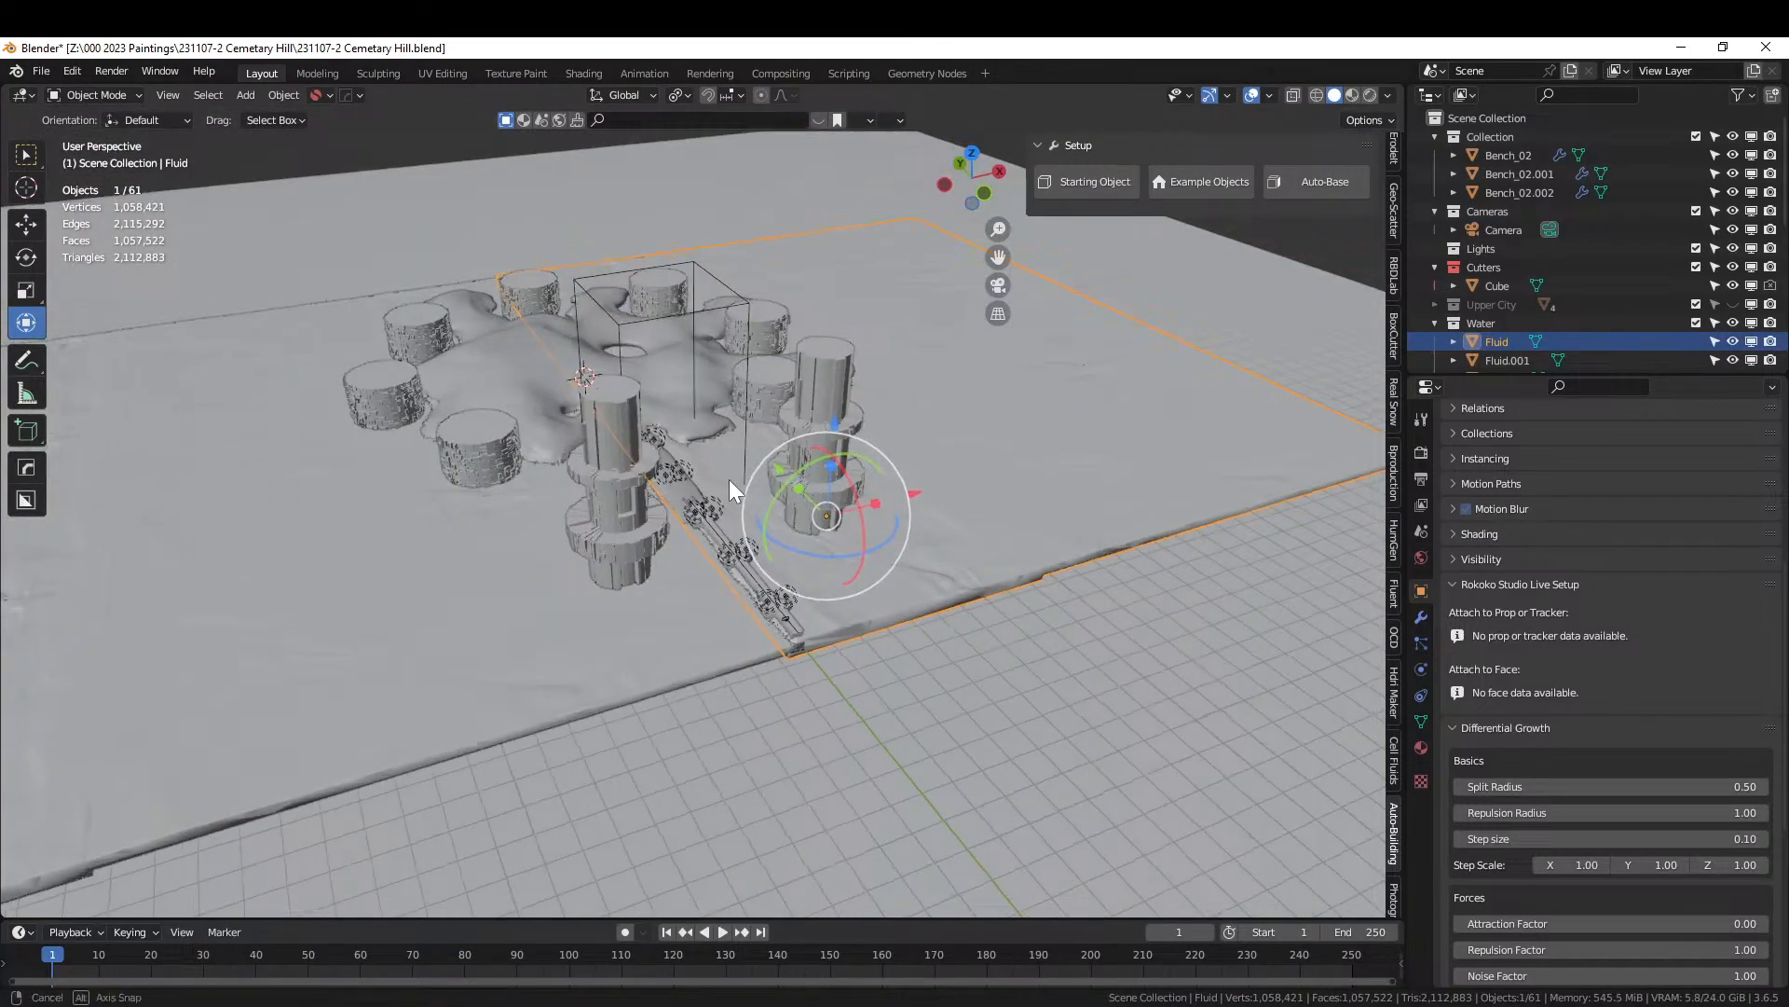
{"action": "middle_click_drag", "start_coordinate": [728, 479], "coordinate": [1030, 539]}
{"action": "middle_click_drag", "start_coordinate": [947, 596], "coordinate": [1154, 730]}
{"action": "left_click", "coordinate": [1079, 681]}
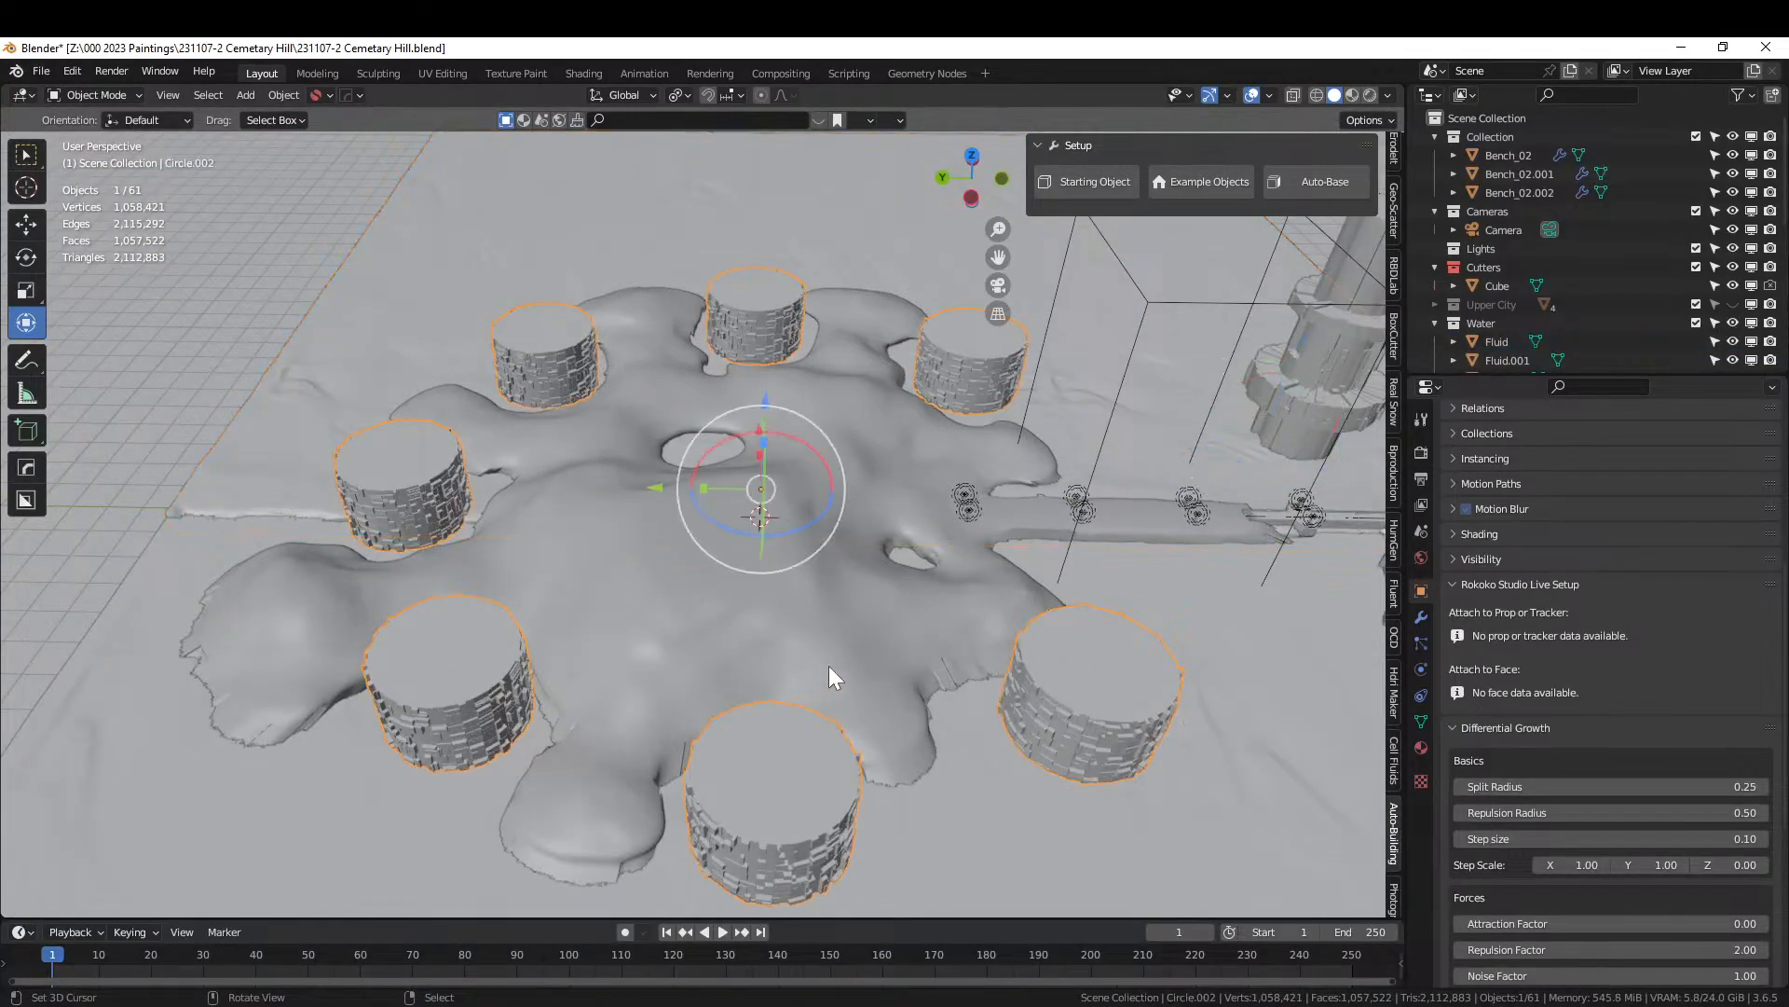
{"action": "key", "text": "KP_7"}
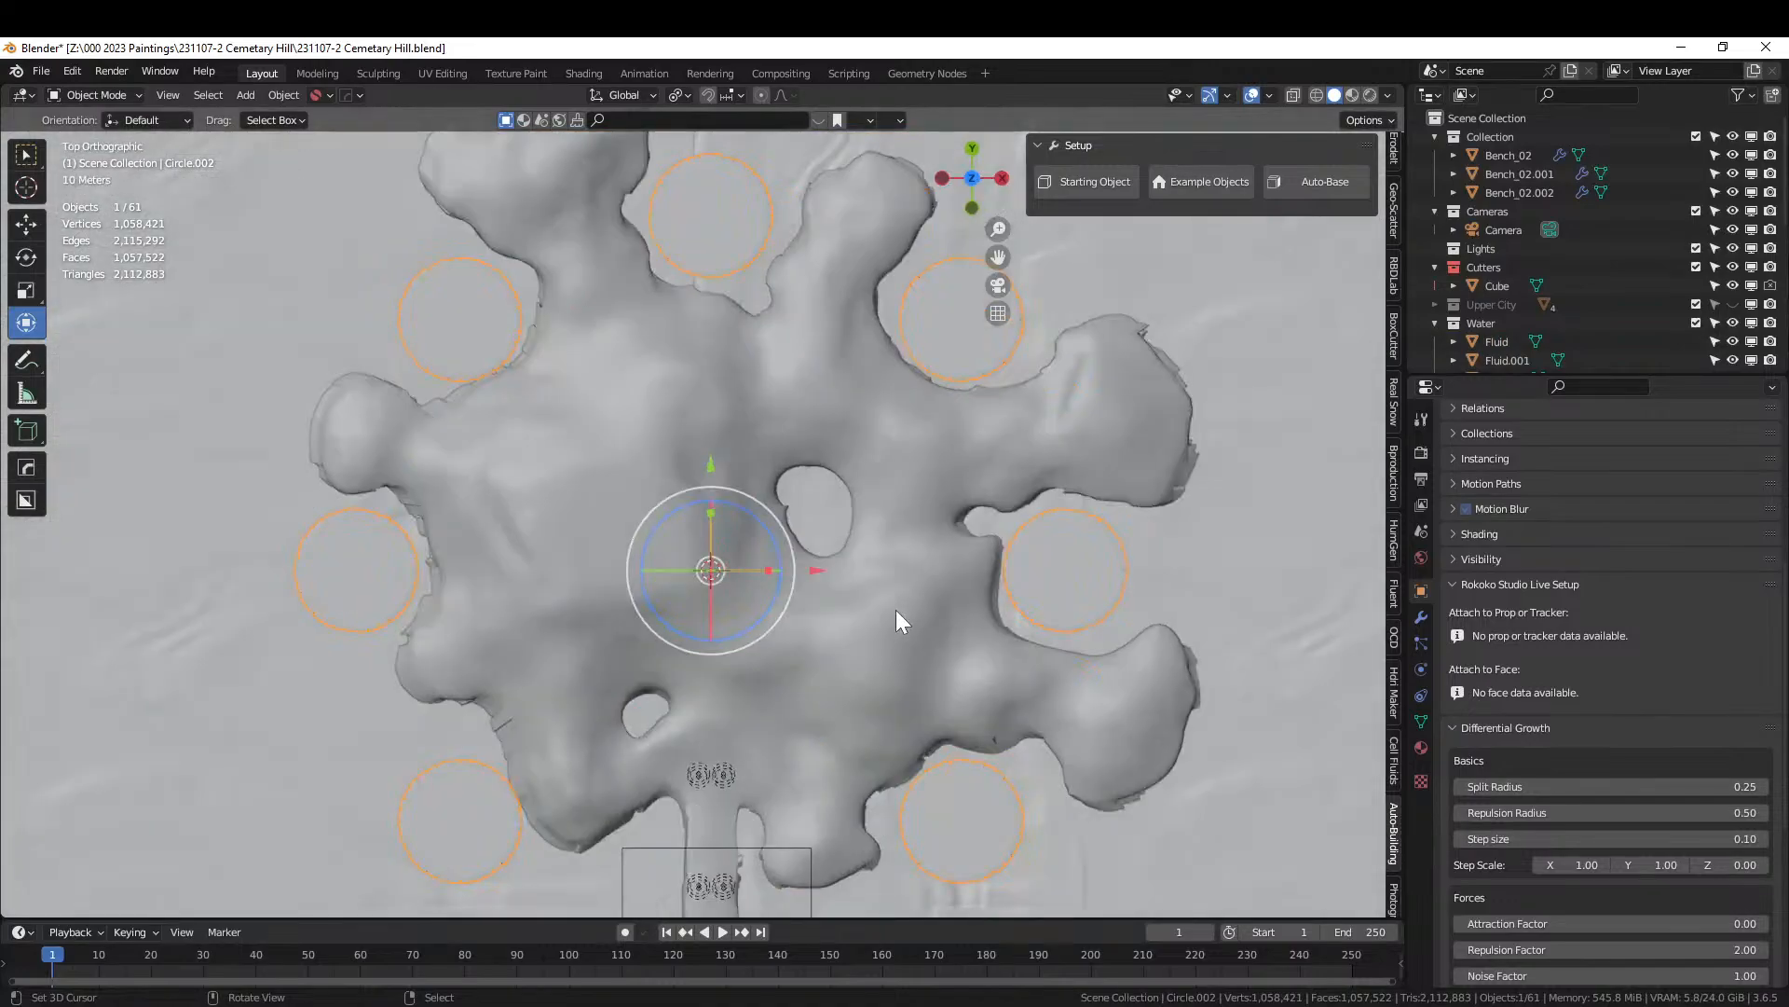
Reselect the tower ring, open its modifier stack and toggle the Boolean modifier's viewport display off and on.
{"action": "left_click", "coordinate": [753, 710]}
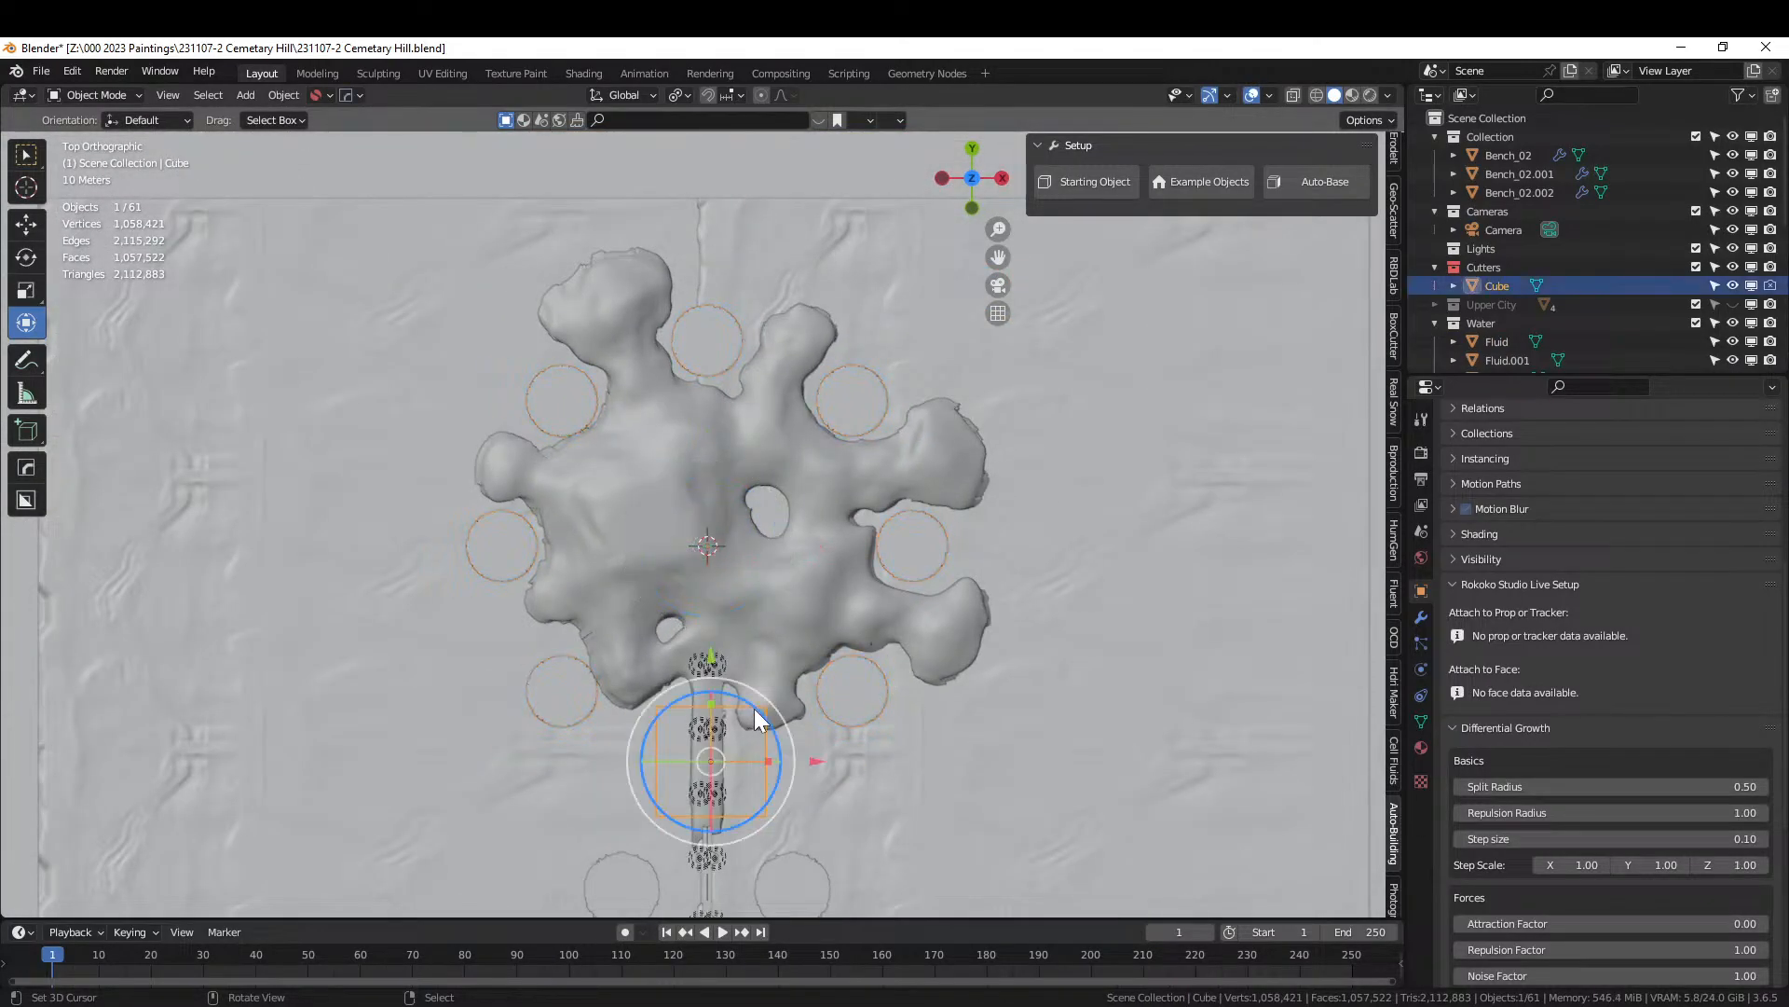
{"action": "left_click", "coordinate": [858, 687]}
{"action": "left_click", "coordinate": [1420, 617]}
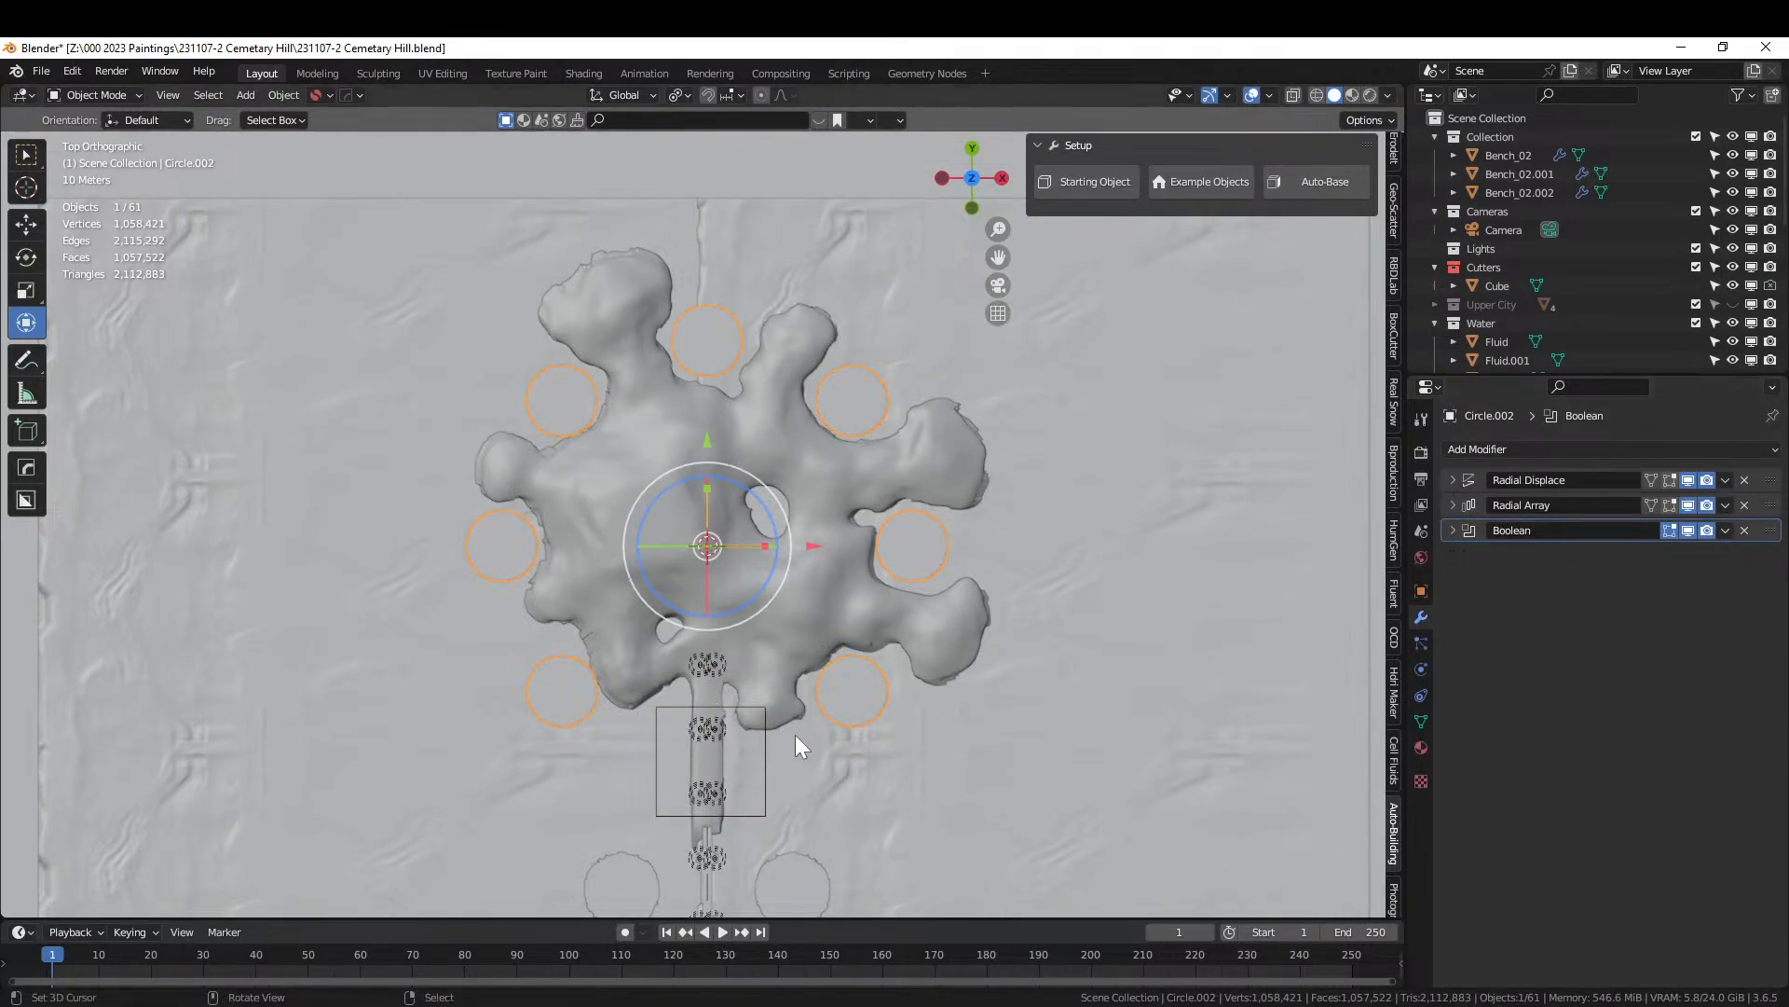
{"action": "left_click", "coordinate": [1688, 530]}
{"action": "left_click", "coordinate": [1688, 531]}
Examine the tower ring's arrangement around the hill from the side and from above.
{"action": "middle_click_drag", "start_coordinate": [856, 645], "coordinate": [603, 632]}
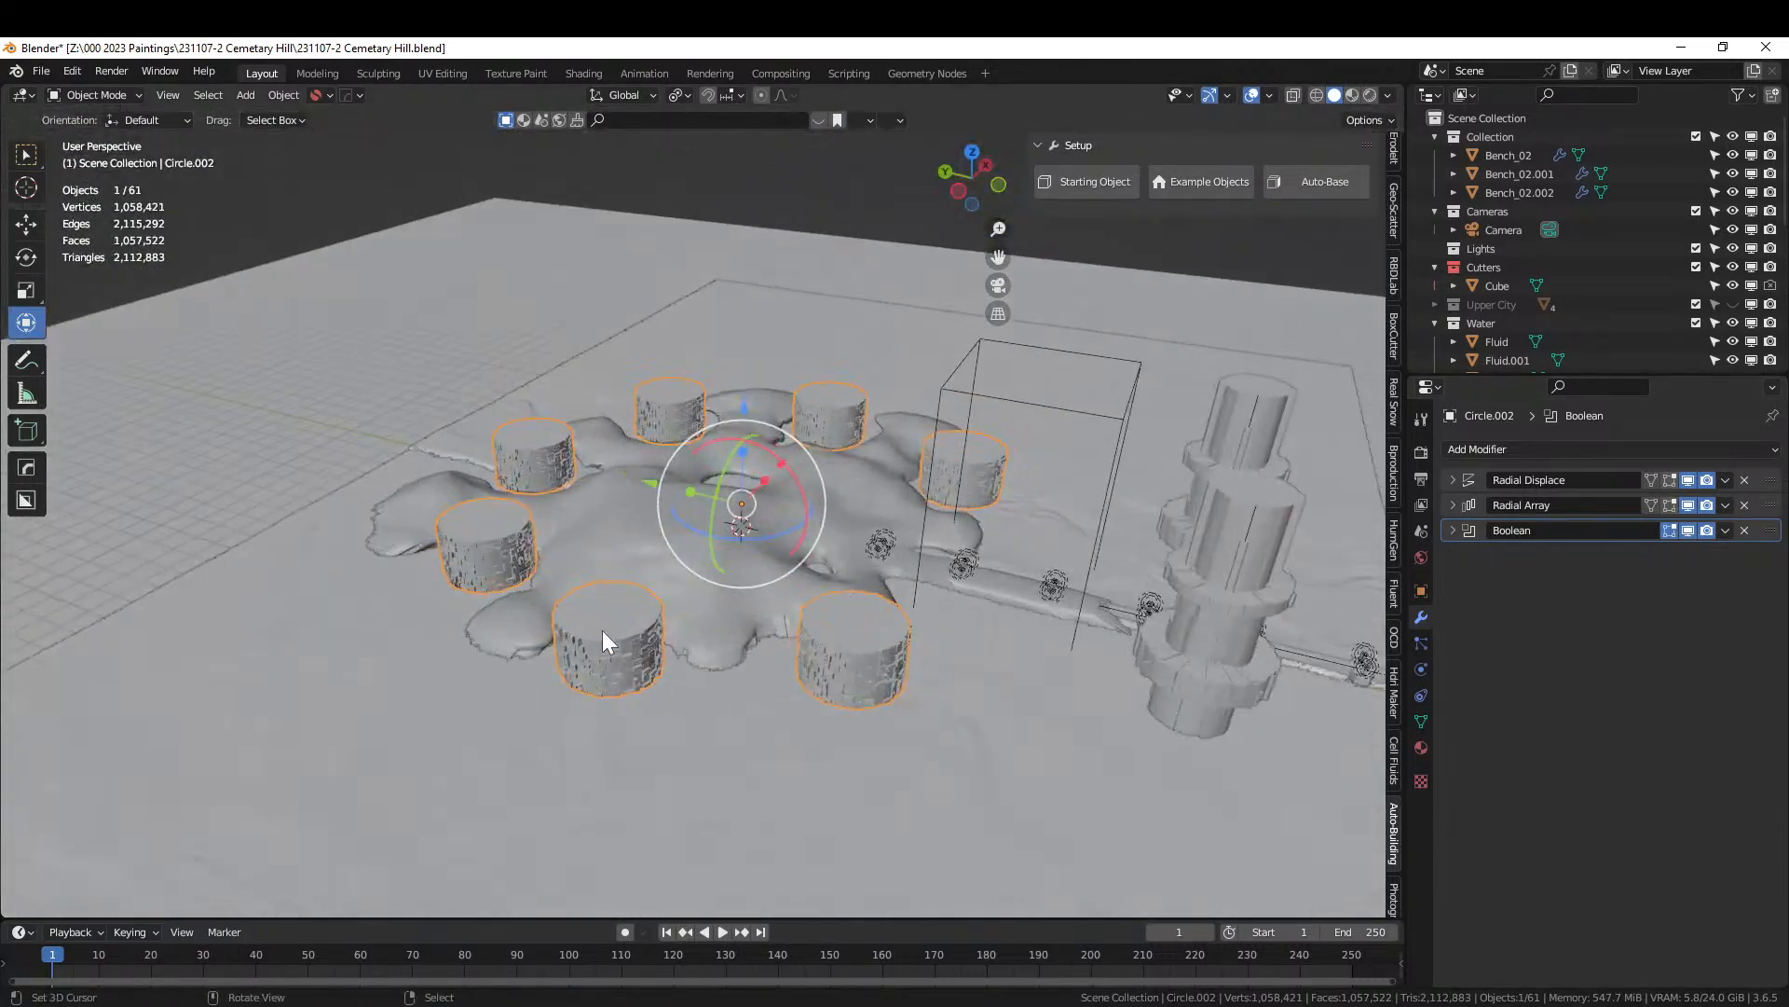
{"action": "middle_click_drag", "start_coordinate": [792, 494], "coordinate": [691, 621]}
{"action": "scroll", "coordinate": [994, 663], "scroll_direction": "down", "scroll_amount": 4}
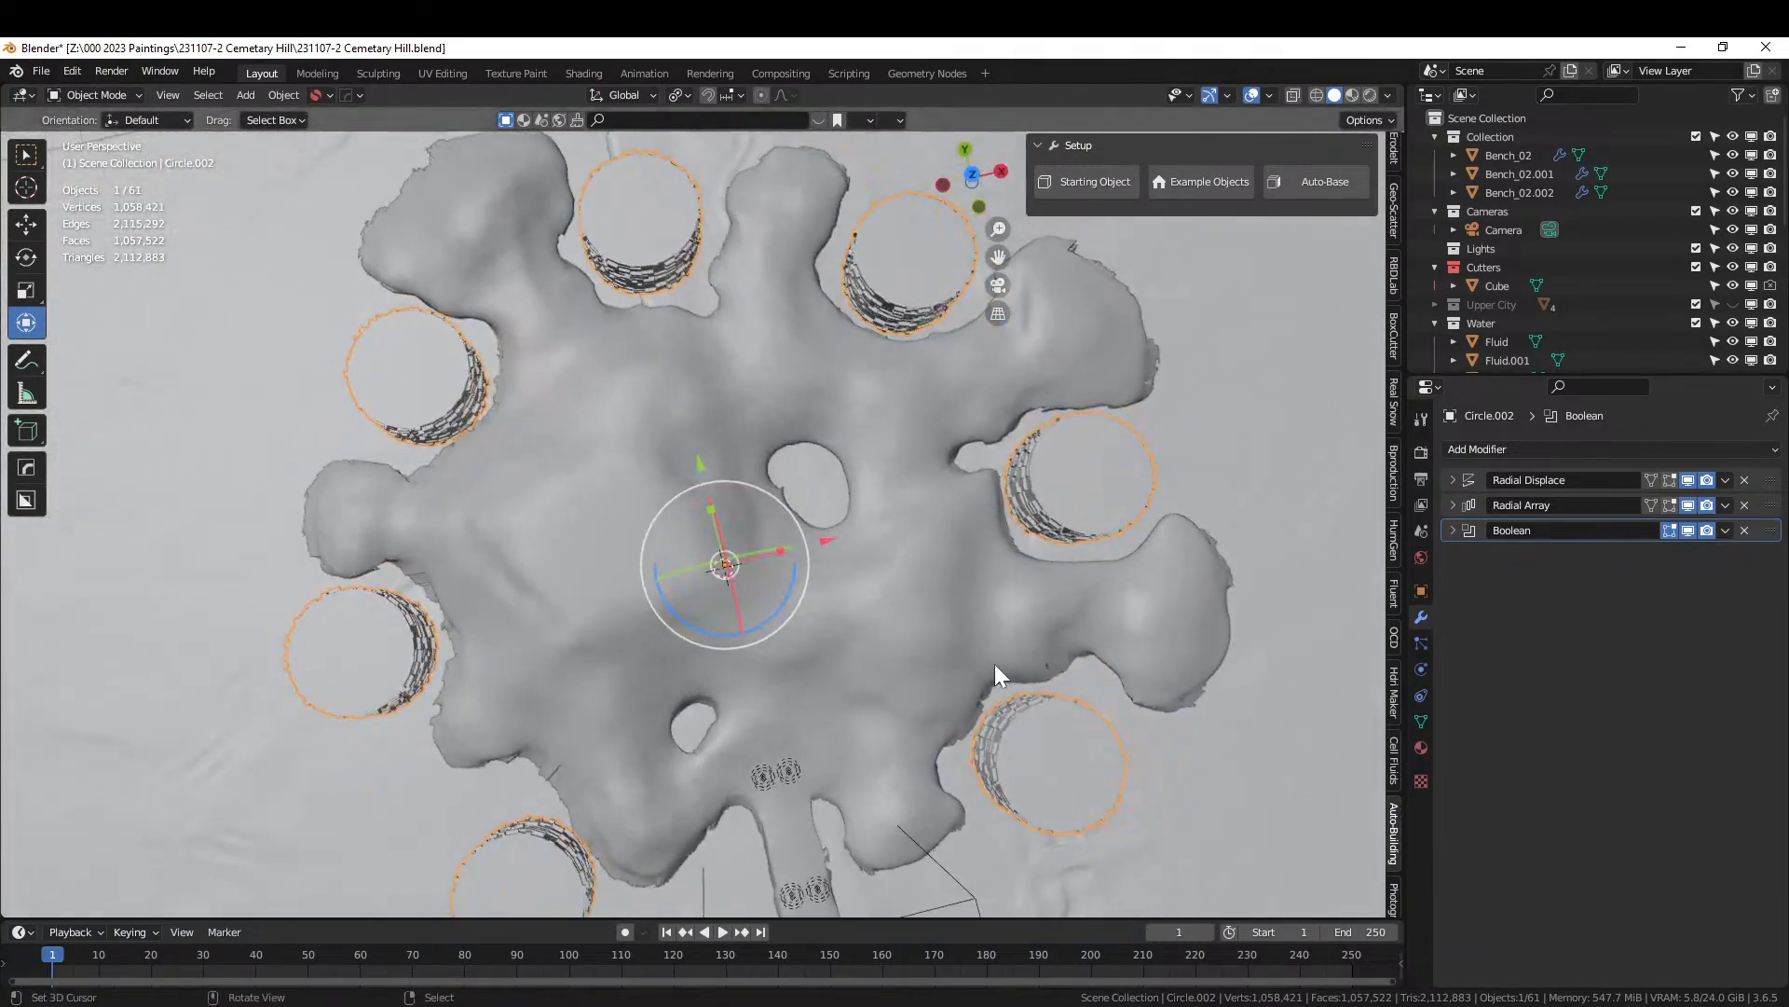
{"action": "middle_click_drag", "start_coordinate": [943, 663], "coordinate": [692, 613]}
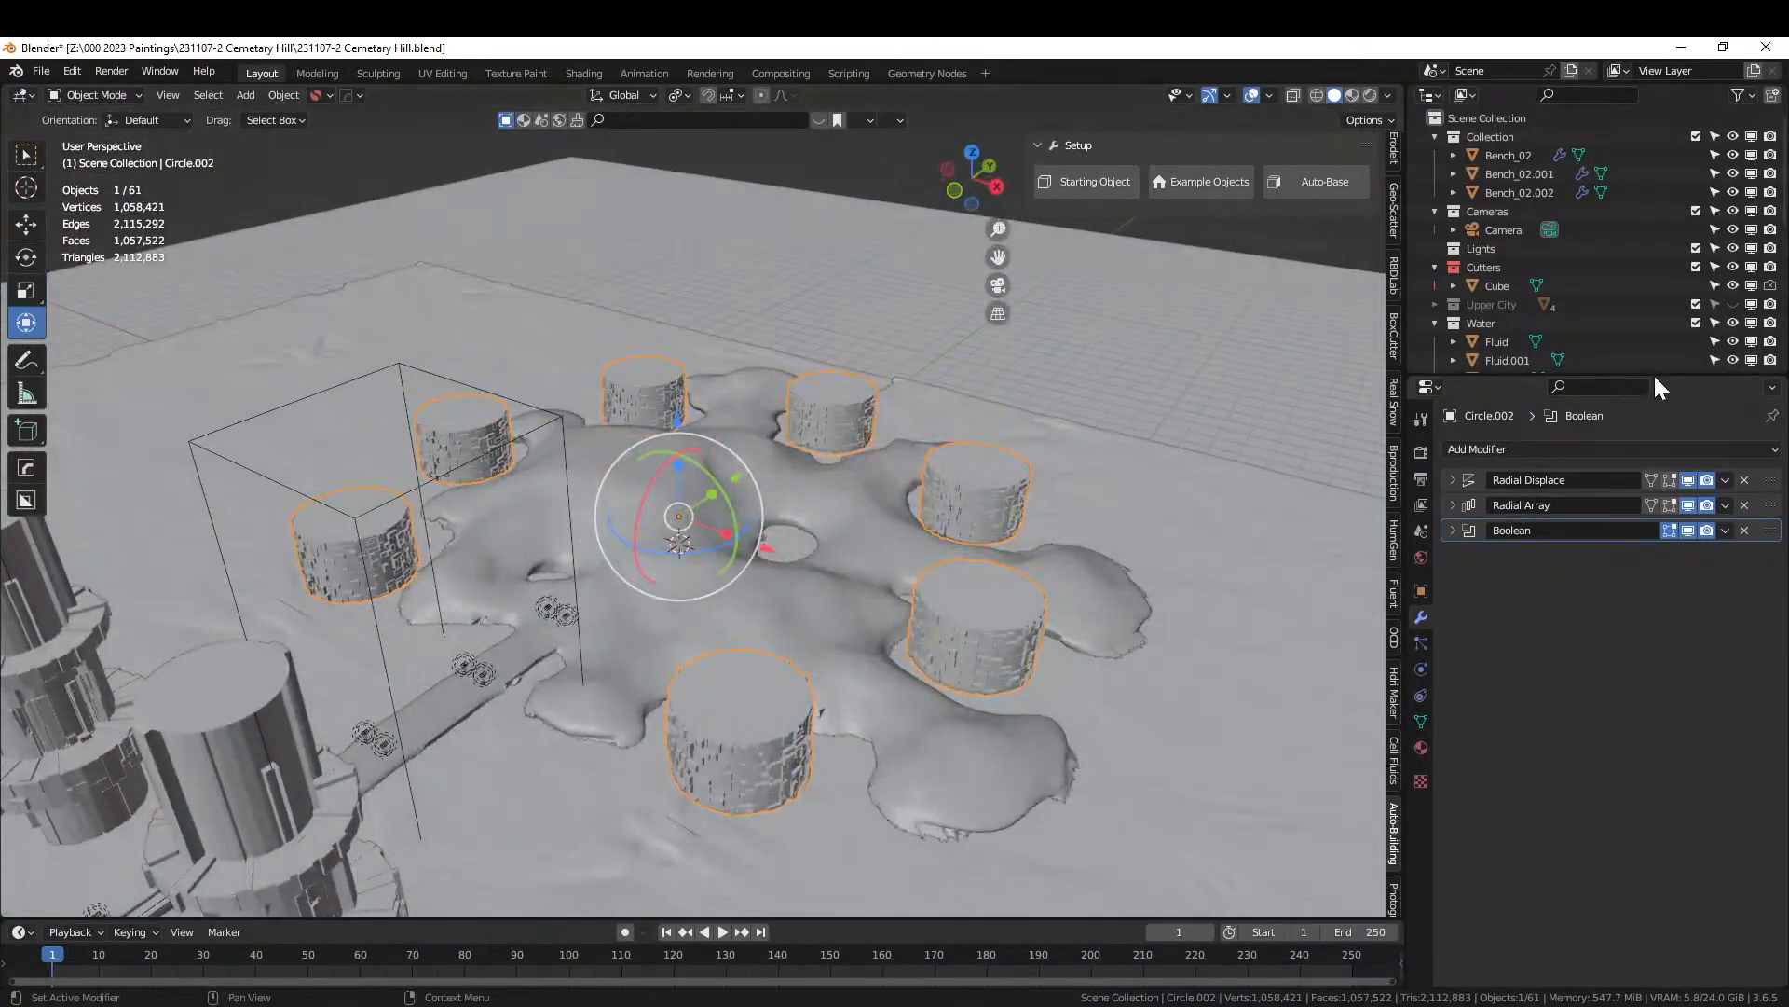
Show the Upper City collection again and select the large circular platform covering the hill.
{"action": "mouse_move", "coordinate": [737, 555]}
{"action": "middle_mouse_down"}
{"action": "mouse_move", "coordinate": [663, 629]}
{"action": "mouse_move", "coordinate": [729, 590]}
{"action": "middle_mouse_up"}
{"action": "left_click", "coordinate": [423, 689]}
{"action": "middle_click_drag", "start_coordinate": [620, 658], "coordinate": [544, 712]}
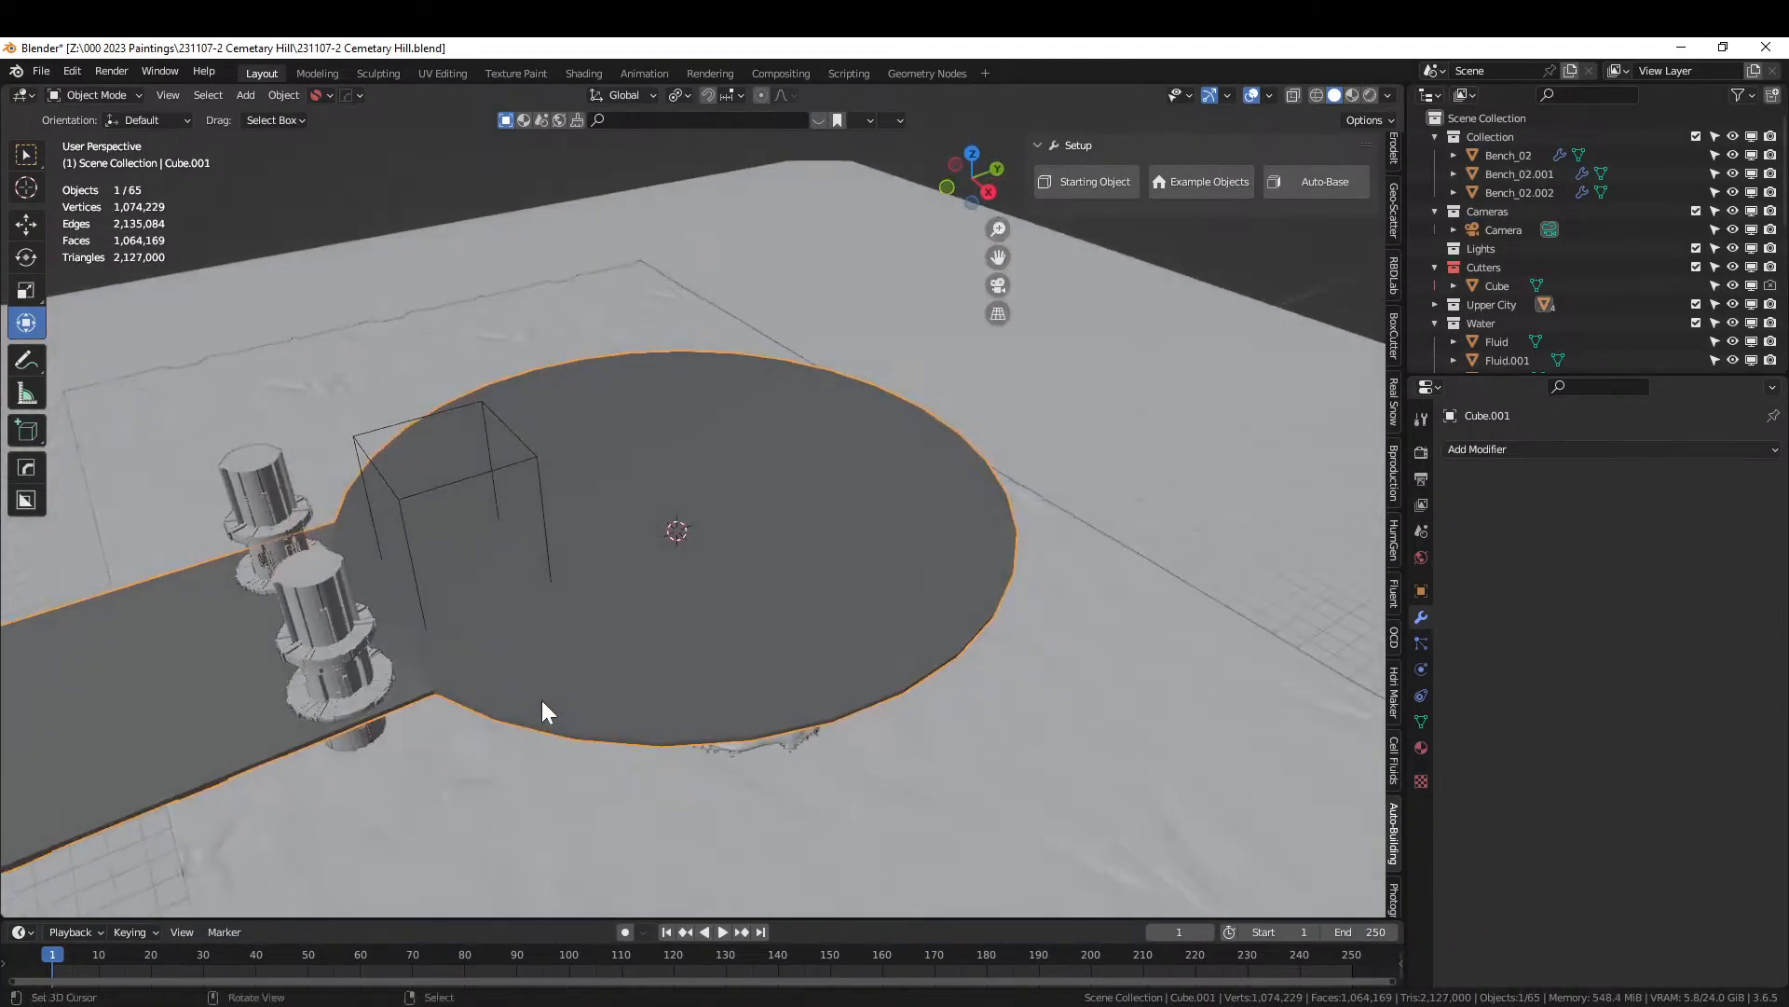
View the scene from beneath the platform, and preview it through the camera with rendered shading.
{"action": "middle_click_drag", "start_coordinate": [798, 656], "coordinate": [928, 618]}
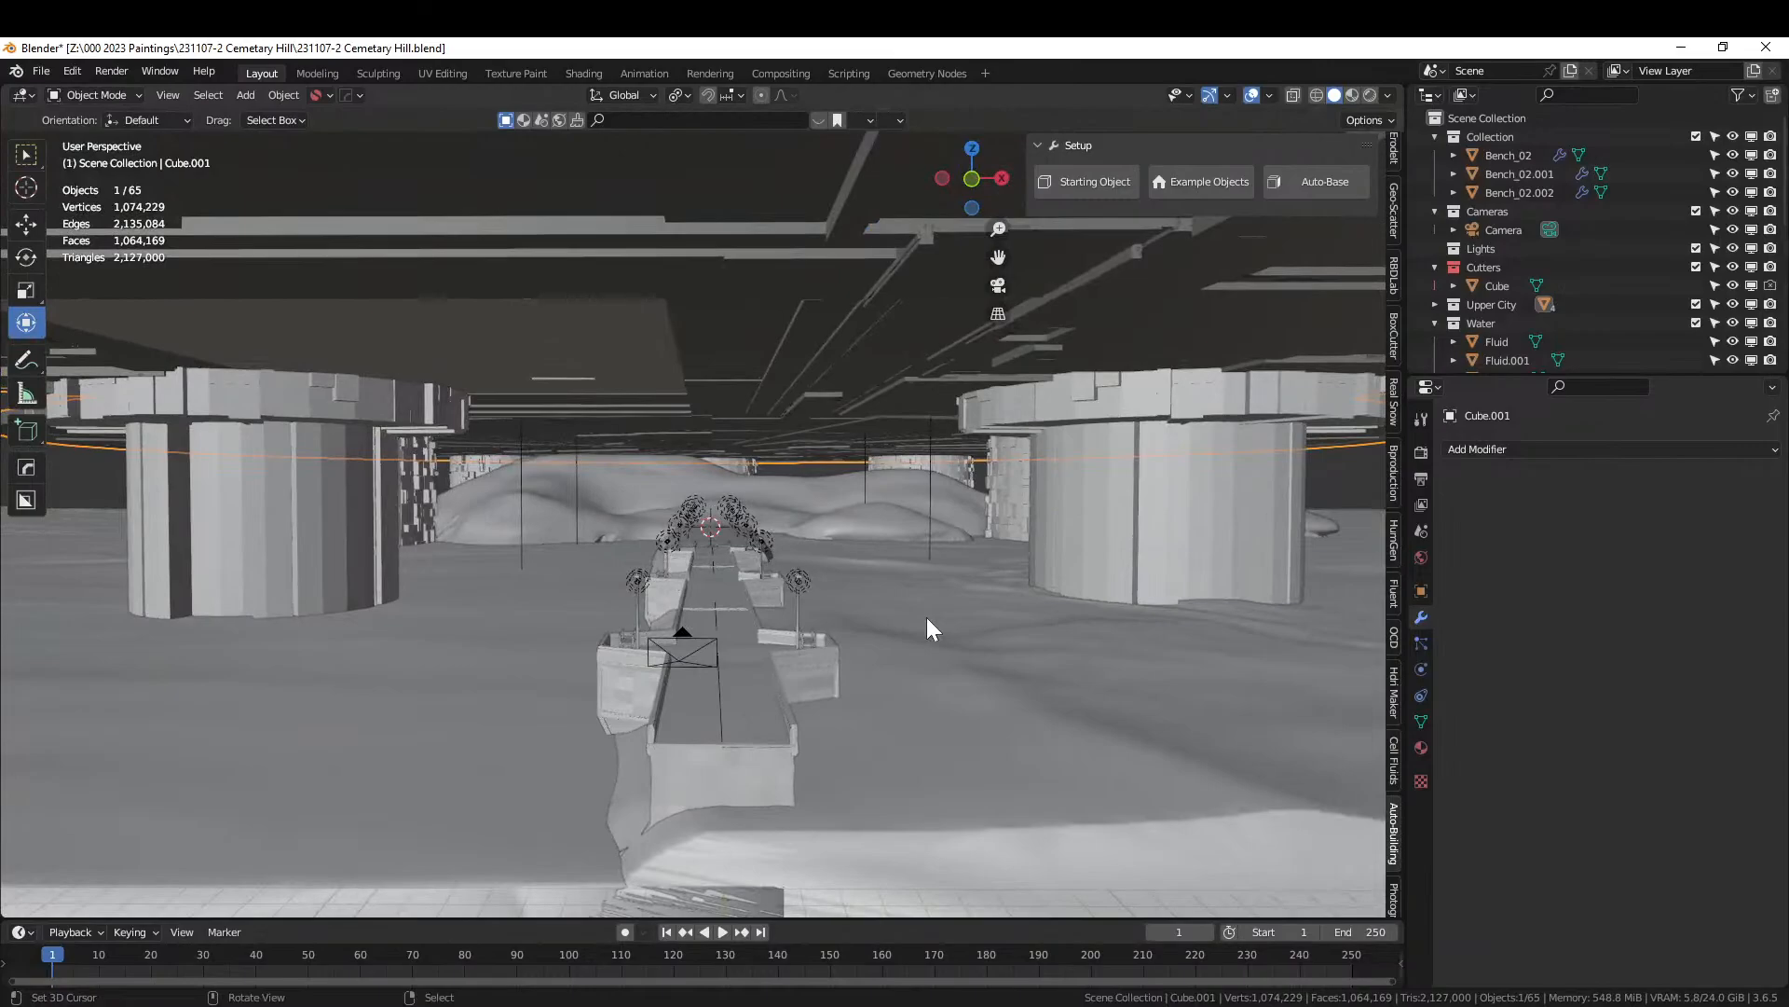
{"action": "key", "text": "KP_0"}
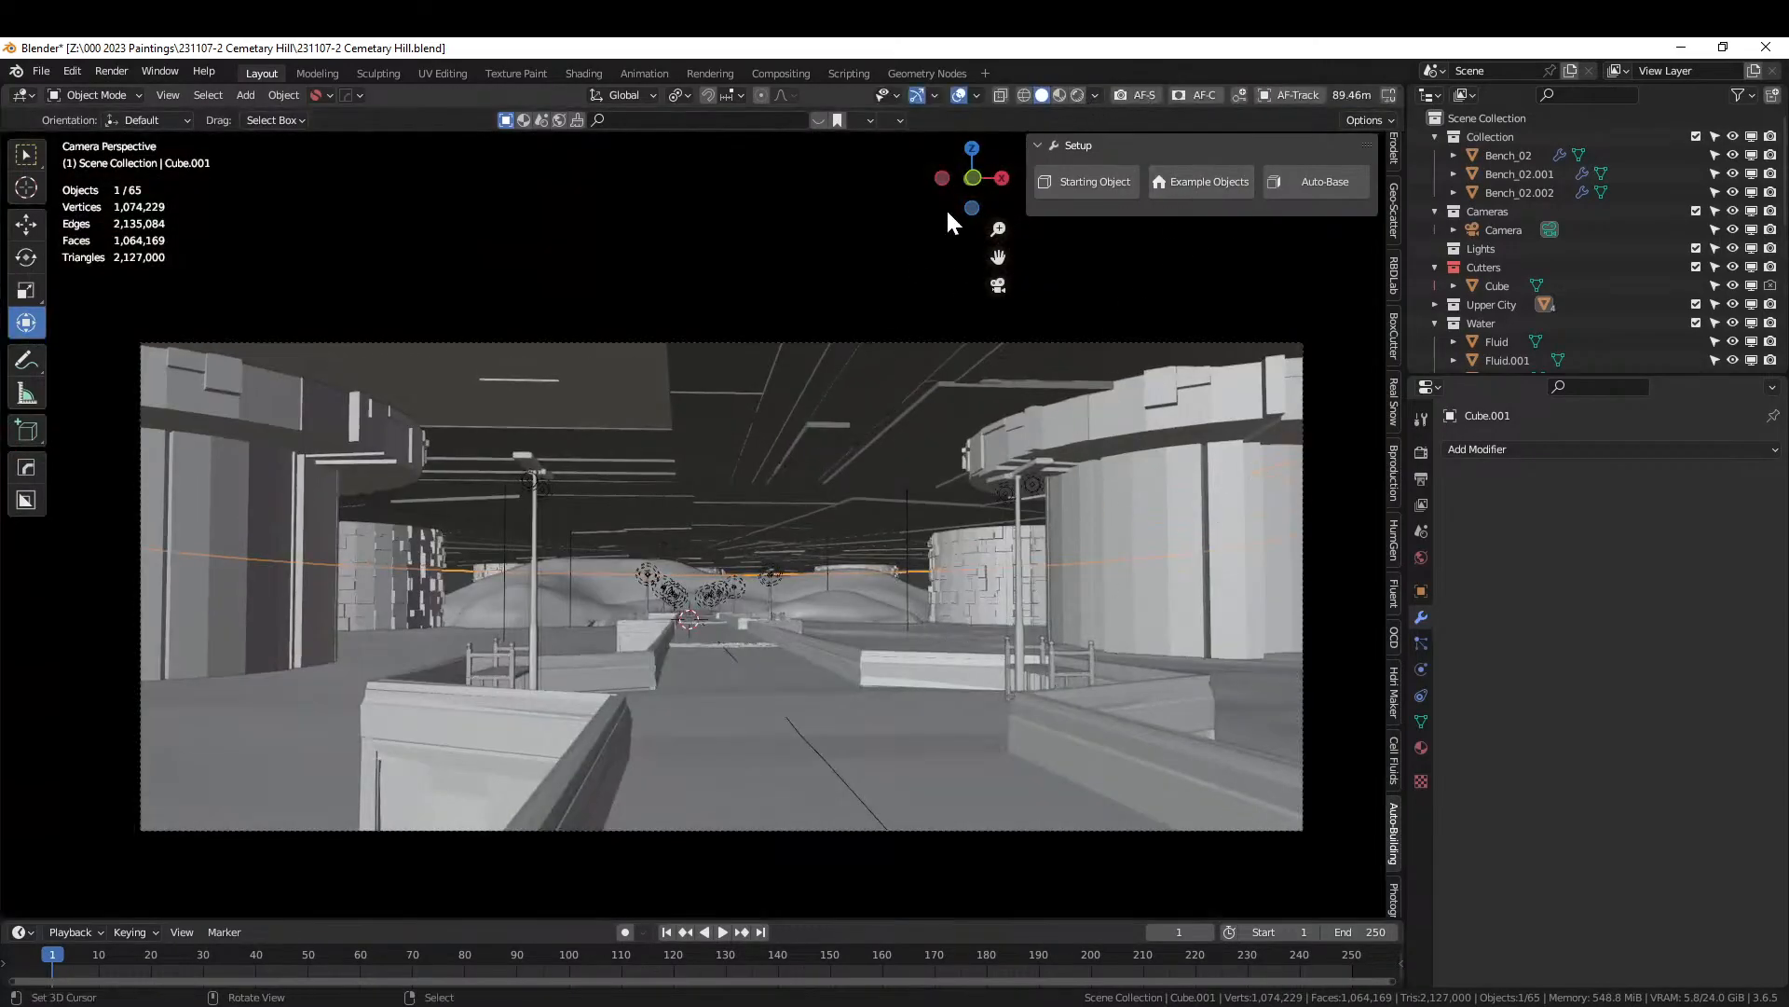
{"action": "left_click", "coordinate": [1079, 95]}
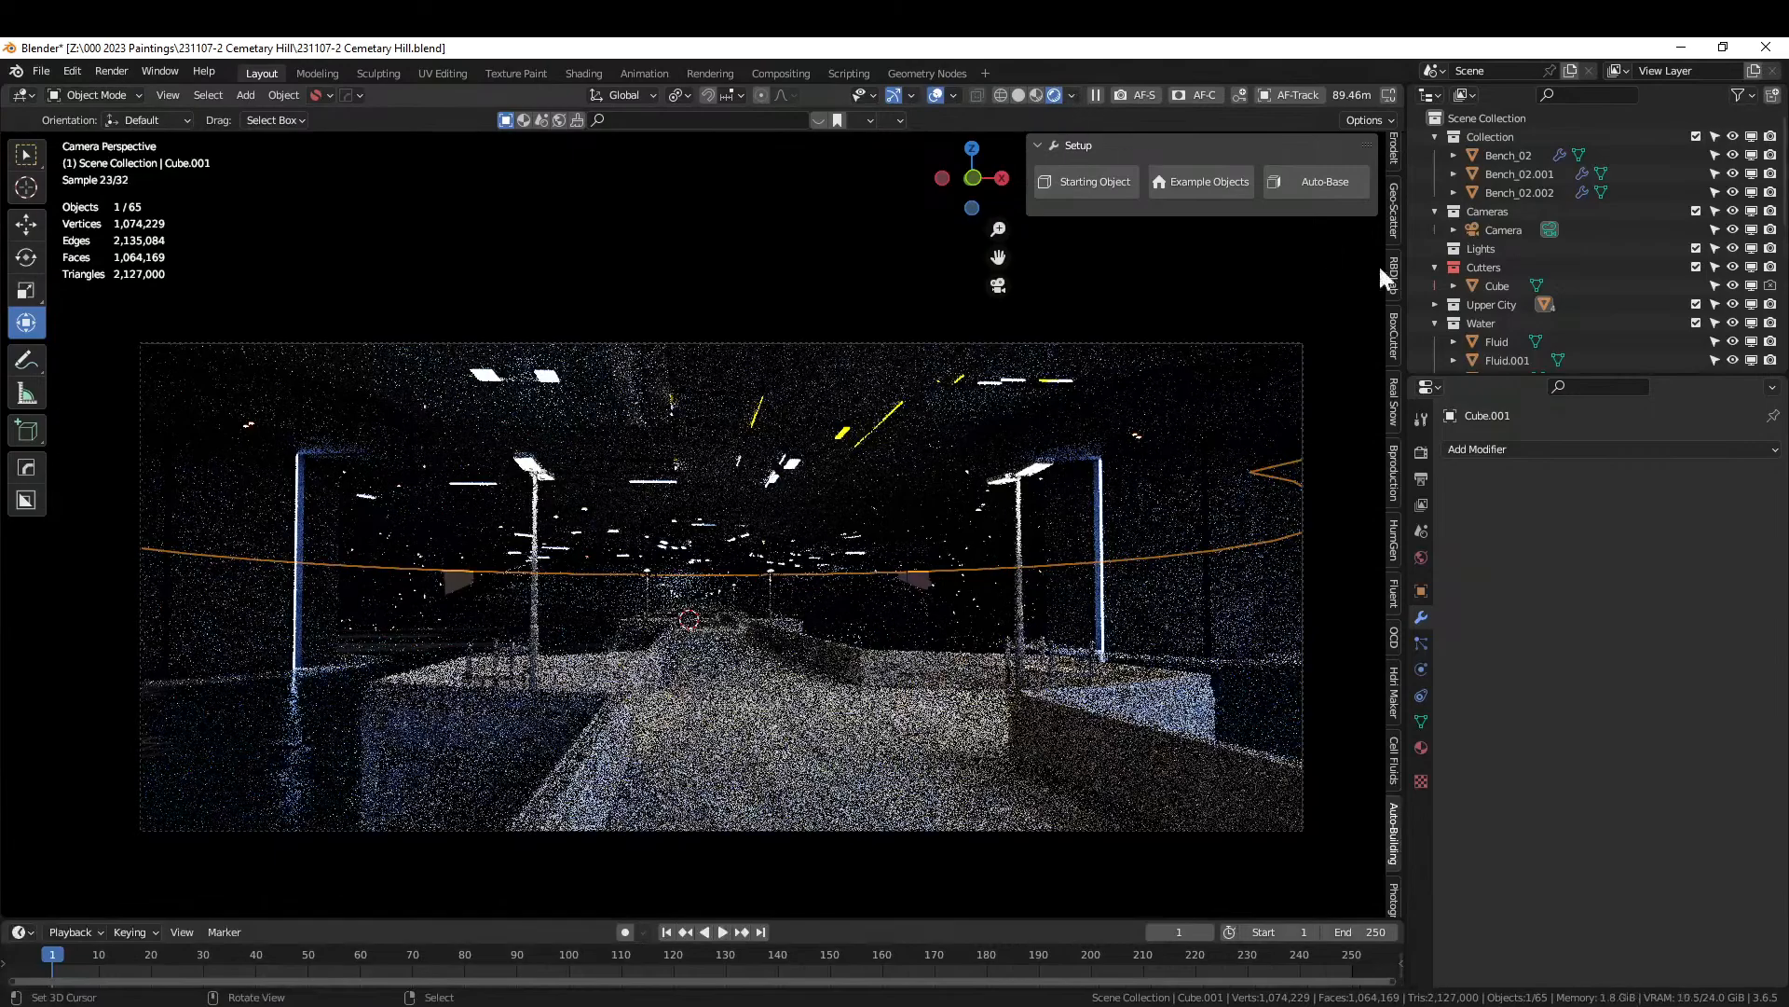
Select Bench_02 and the nearest lamp post right of the walkway in turn, and return to solid shading.
{"action": "left_click", "coordinate": [1511, 156]}
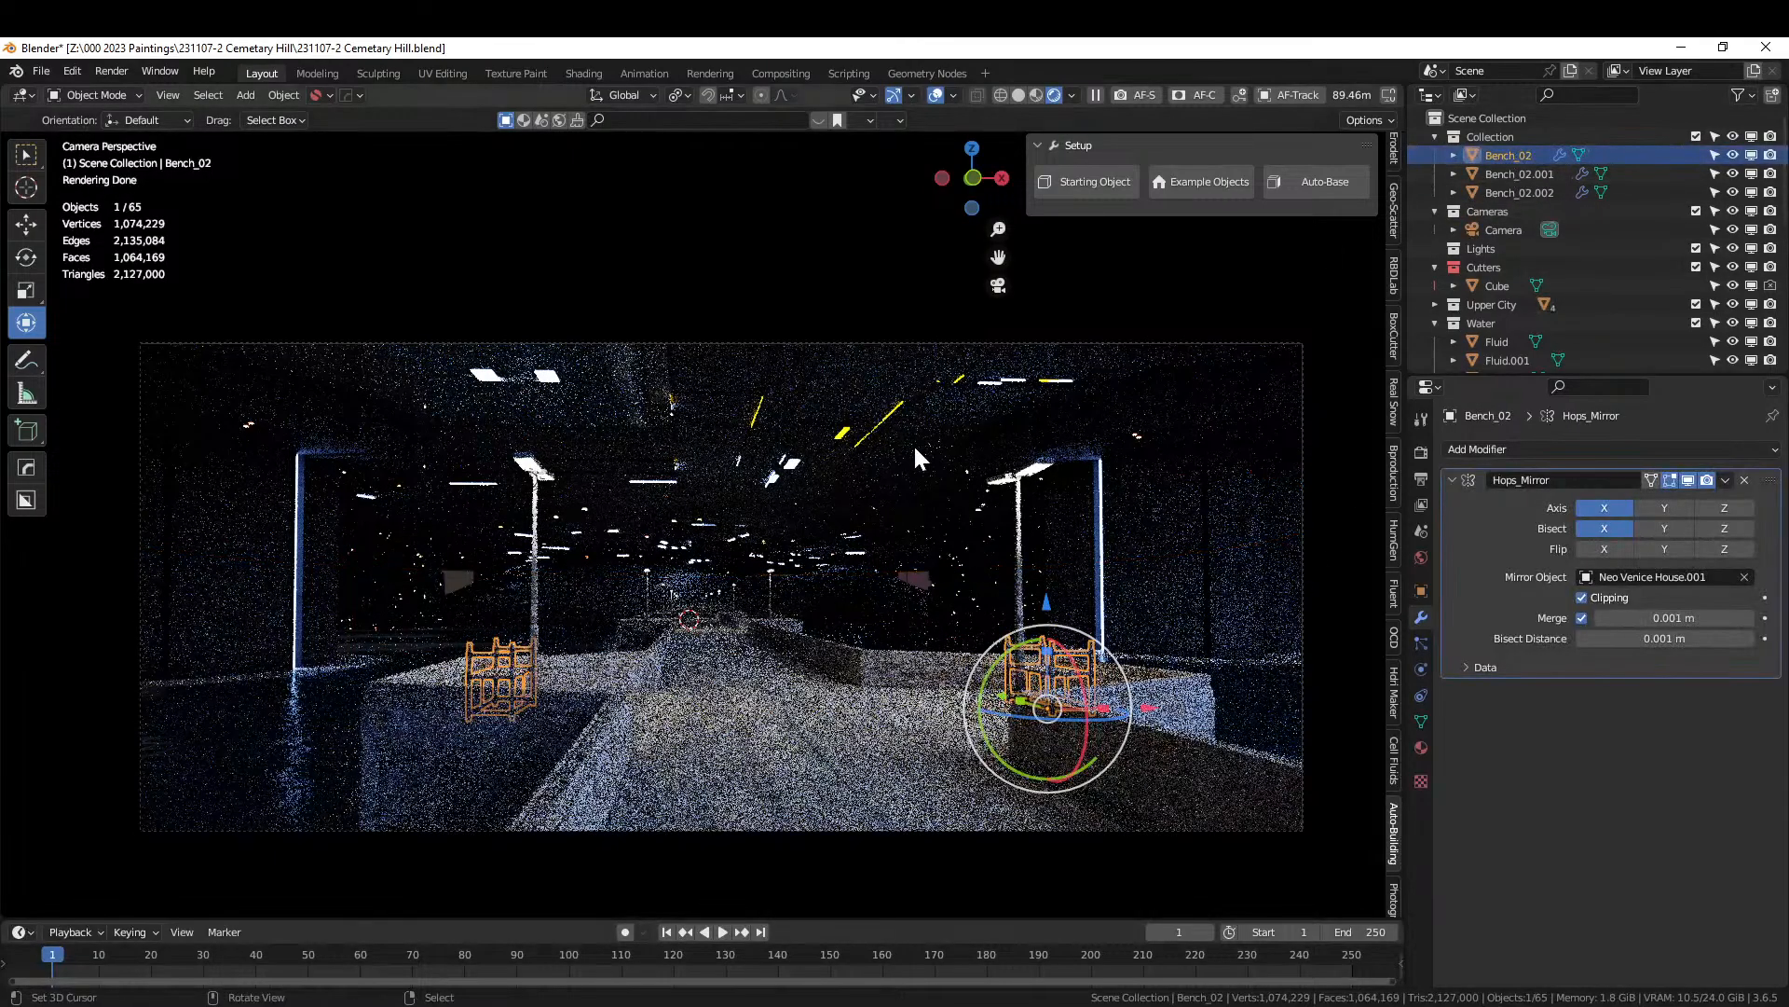
{"action": "left_click", "coordinate": [1076, 444]}
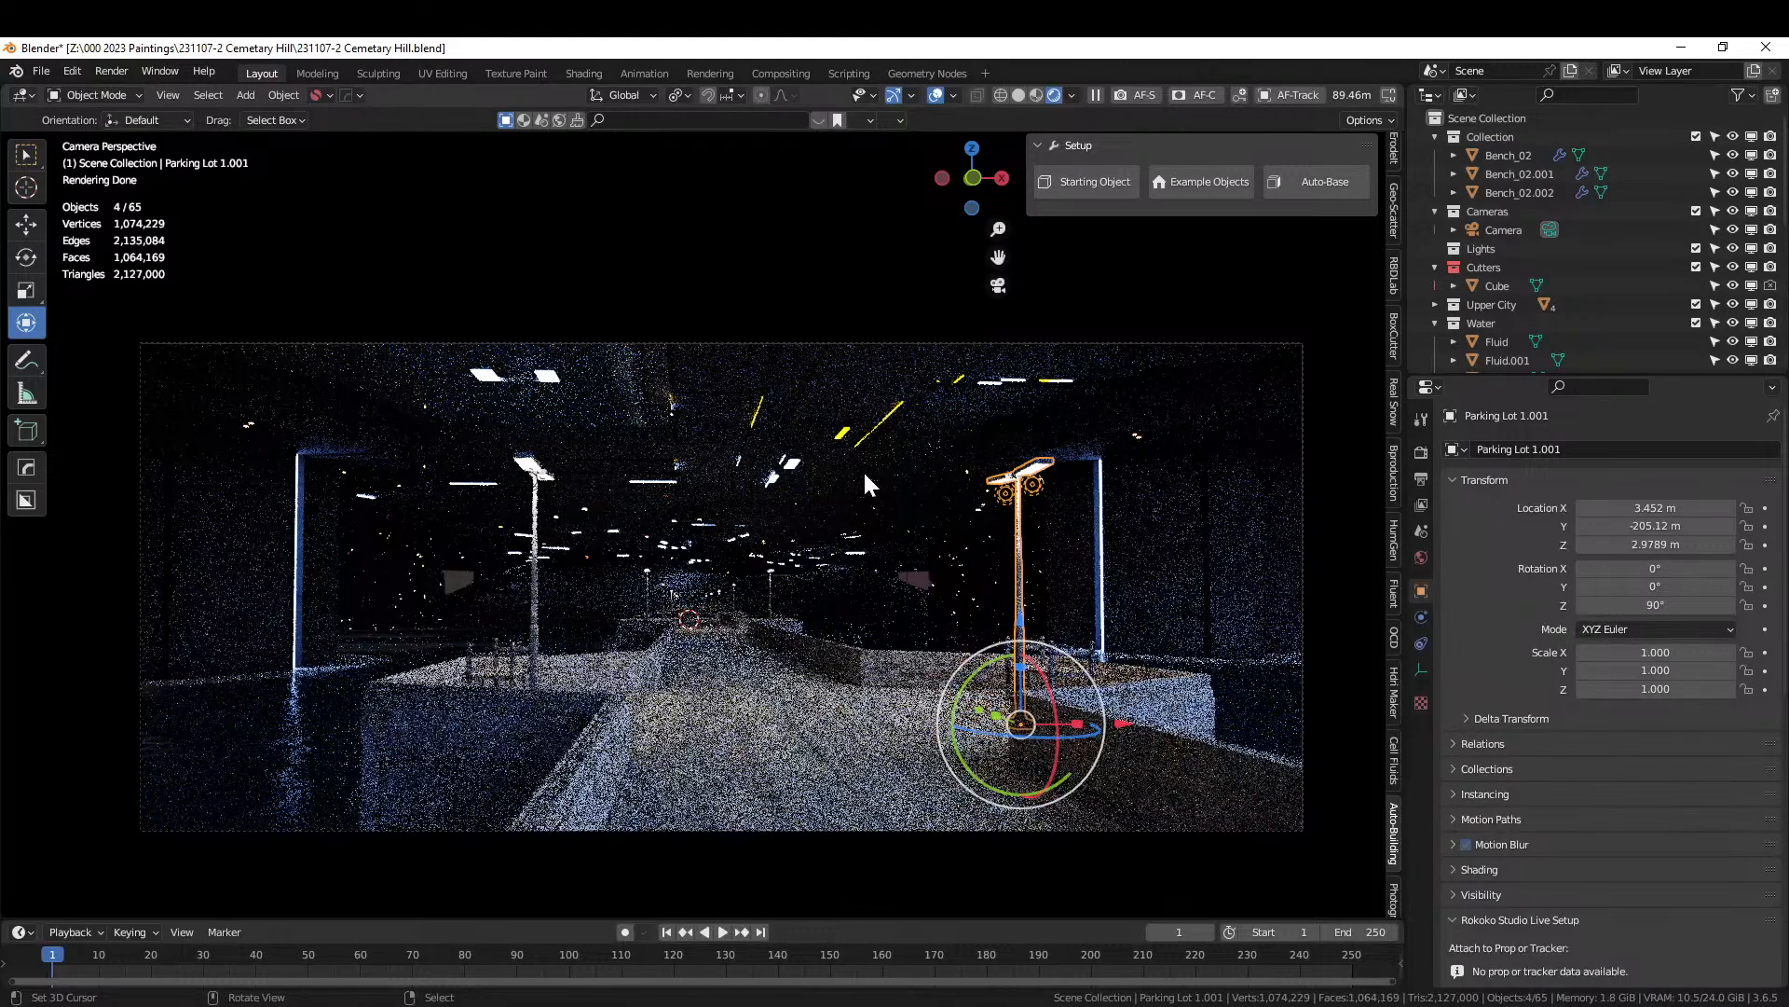
{"action": "left_click", "coordinate": [1020, 94]}
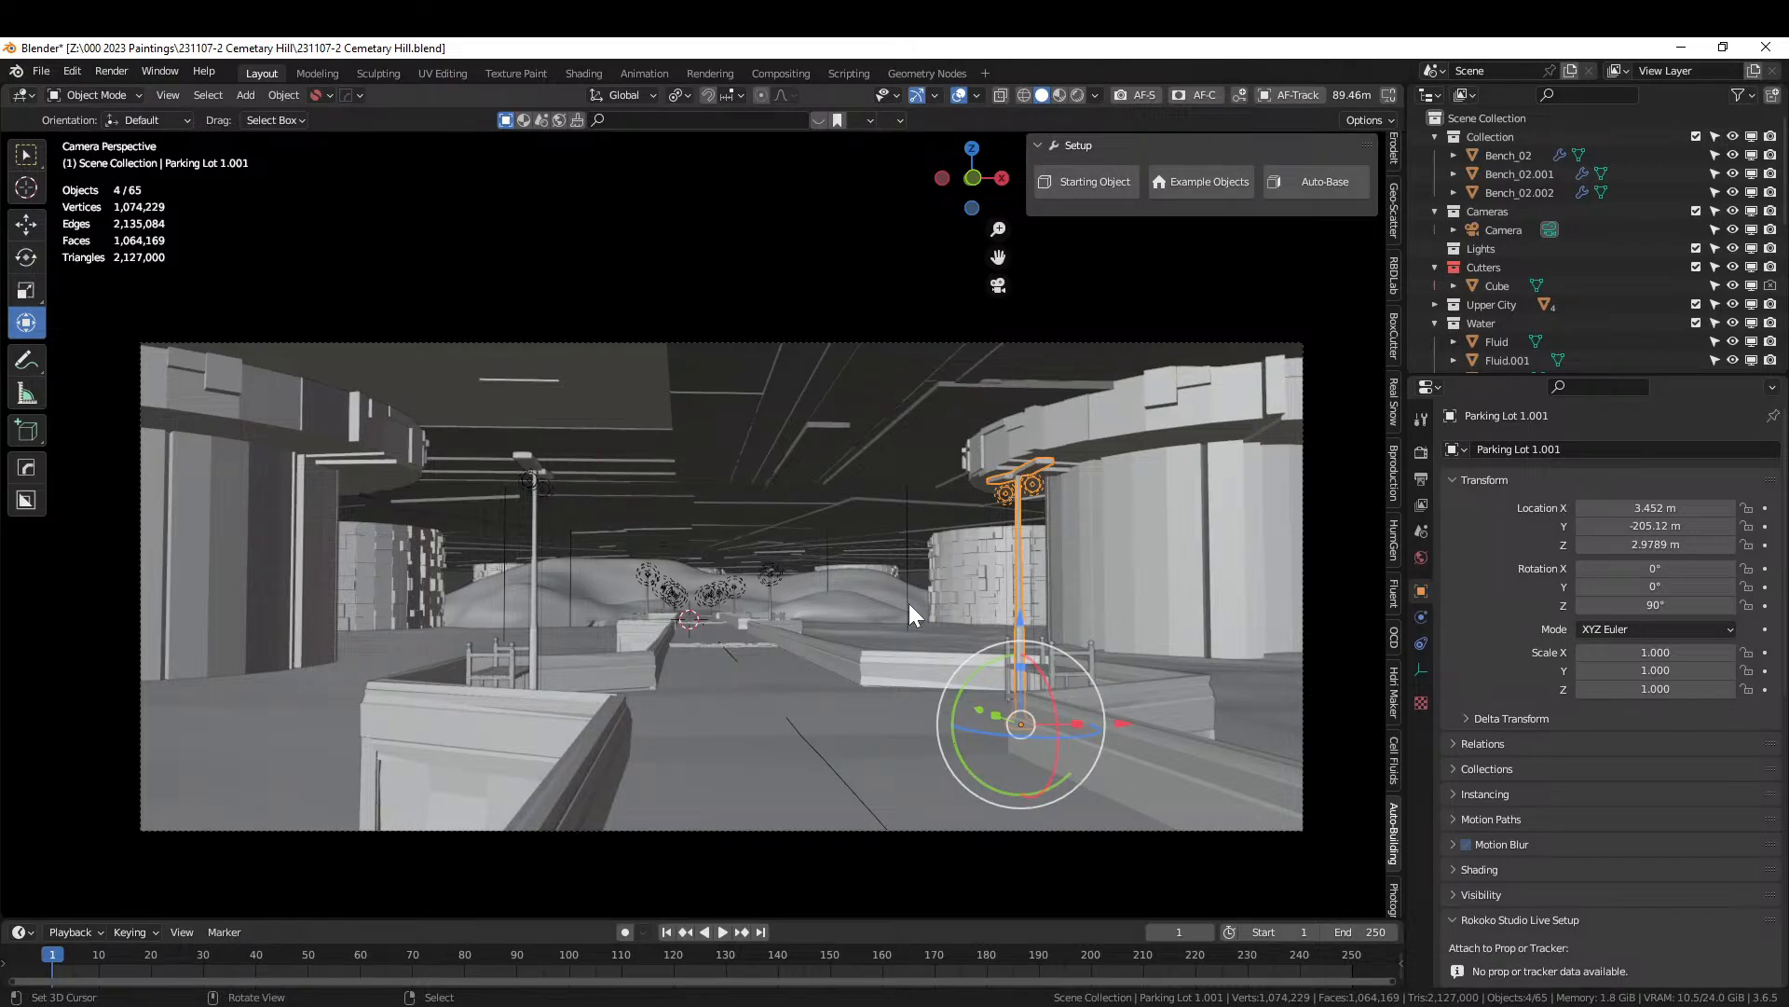
Hide the Upper City collection and view the uncovered hill, towers and walkway from above.
{"action": "left_click", "coordinate": [1733, 304]}
{"action": "middle_click_drag", "start_coordinate": [782, 502], "coordinate": [660, 674]}
{"action": "scroll", "coordinate": [660, 675], "scroll_direction": "down", "scroll_amount": 2}
{"action": "middle_click_drag", "start_coordinate": [405, 764], "coordinate": [595, 699], "text": "shift"}
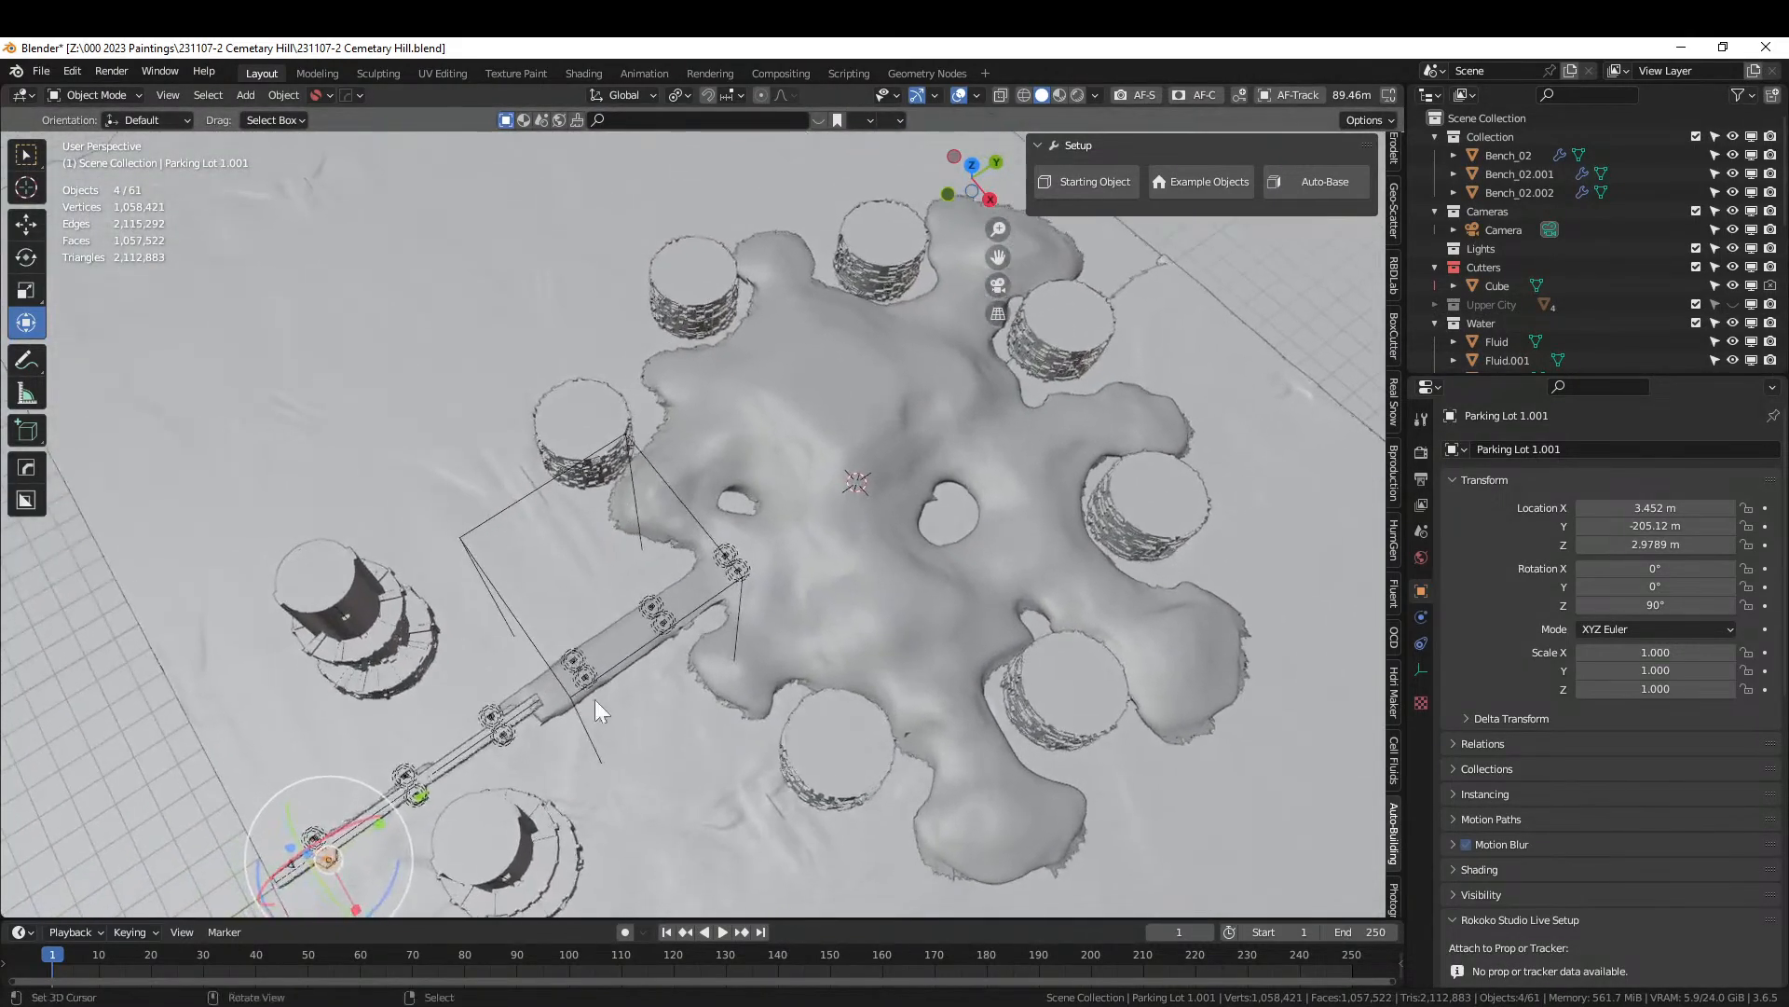
Examine the hill's slopes, its holes and the junction with the walkway from several angles.
{"action": "middle_click_drag", "start_coordinate": [818, 584], "coordinate": [876, 697]}
{"action": "scroll", "coordinate": [831, 580], "scroll_direction": "up", "scroll_amount": 7}
{"action": "scroll", "coordinate": [921, 608], "scroll_direction": "down", "scroll_amount": 2}
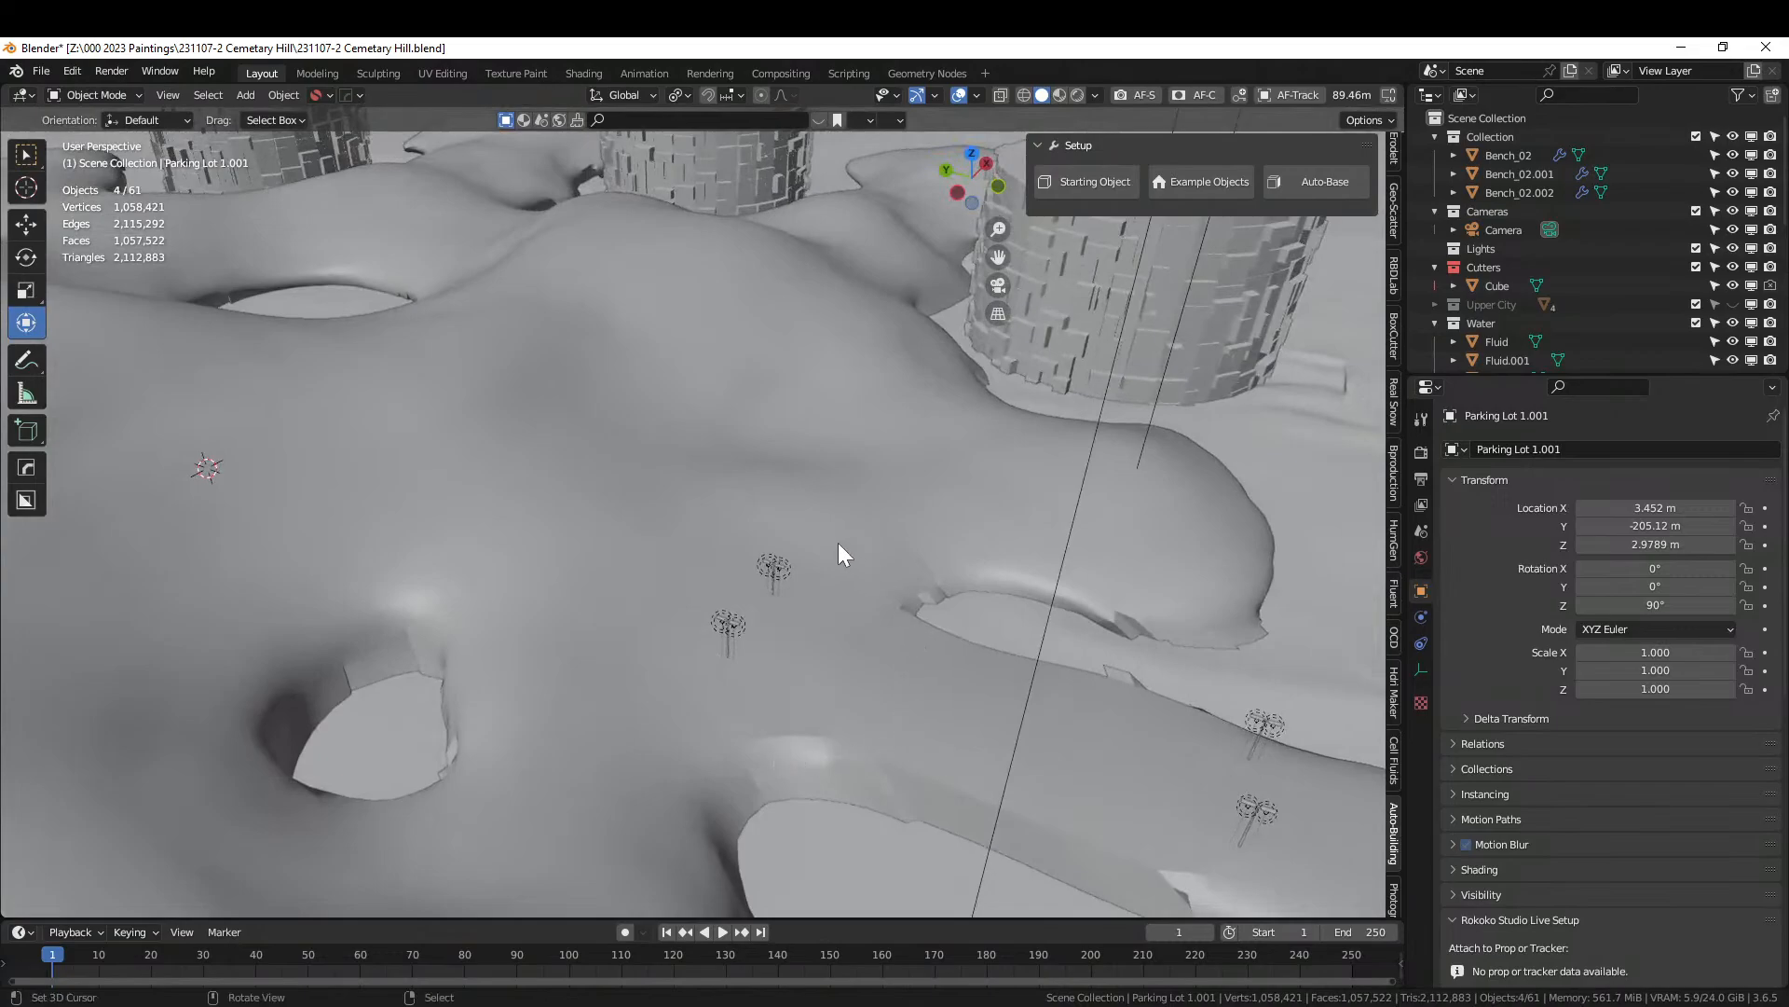
{"action": "scroll", "coordinate": [674, 550], "scroll_direction": "down", "scroll_amount": 4}
{"action": "middle_click_drag", "start_coordinate": [674, 550], "coordinate": [473, 567]}
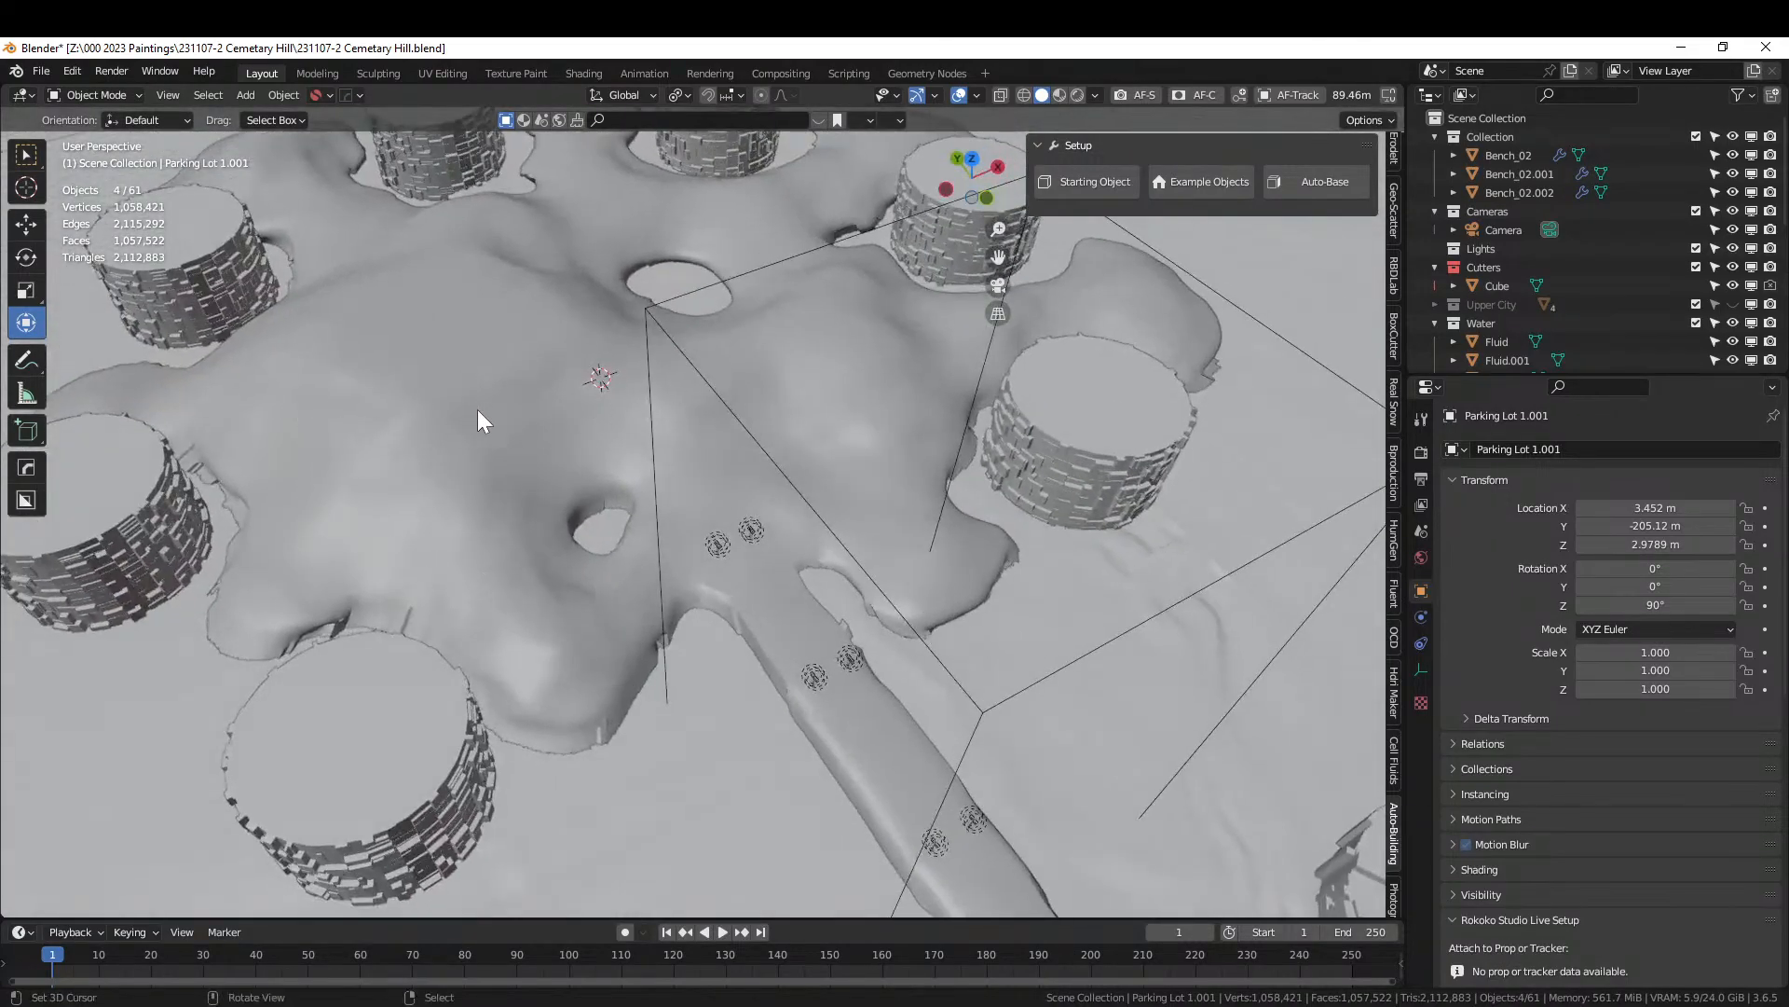
{"action": "middle_click_drag", "start_coordinate": [478, 411], "coordinate": [690, 528]}
{"action": "middle_click_drag", "start_coordinate": [534, 594], "coordinate": [844, 529]}
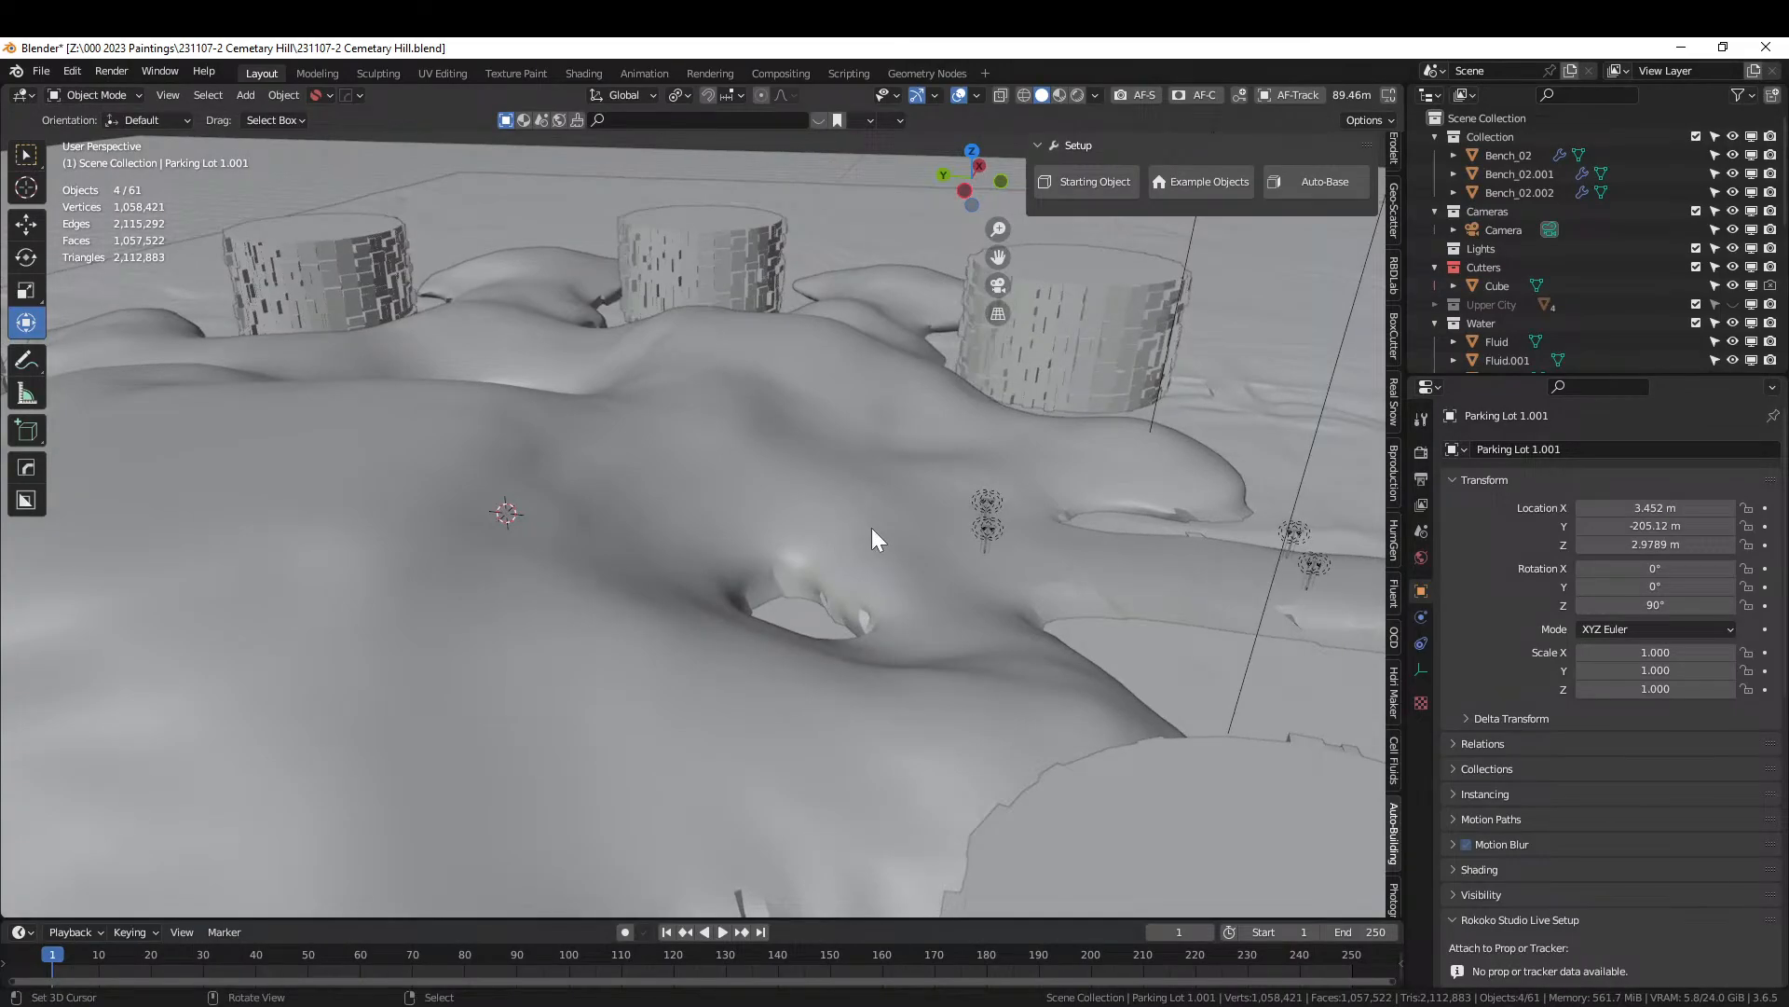
Select the hill mesh and inspect its outline between the surrounding round towers, from above and at an angle.
{"action": "left_click", "coordinate": [785, 459]}
{"action": "scroll", "coordinate": [786, 459], "scroll_direction": "down", "scroll_amount": 2}
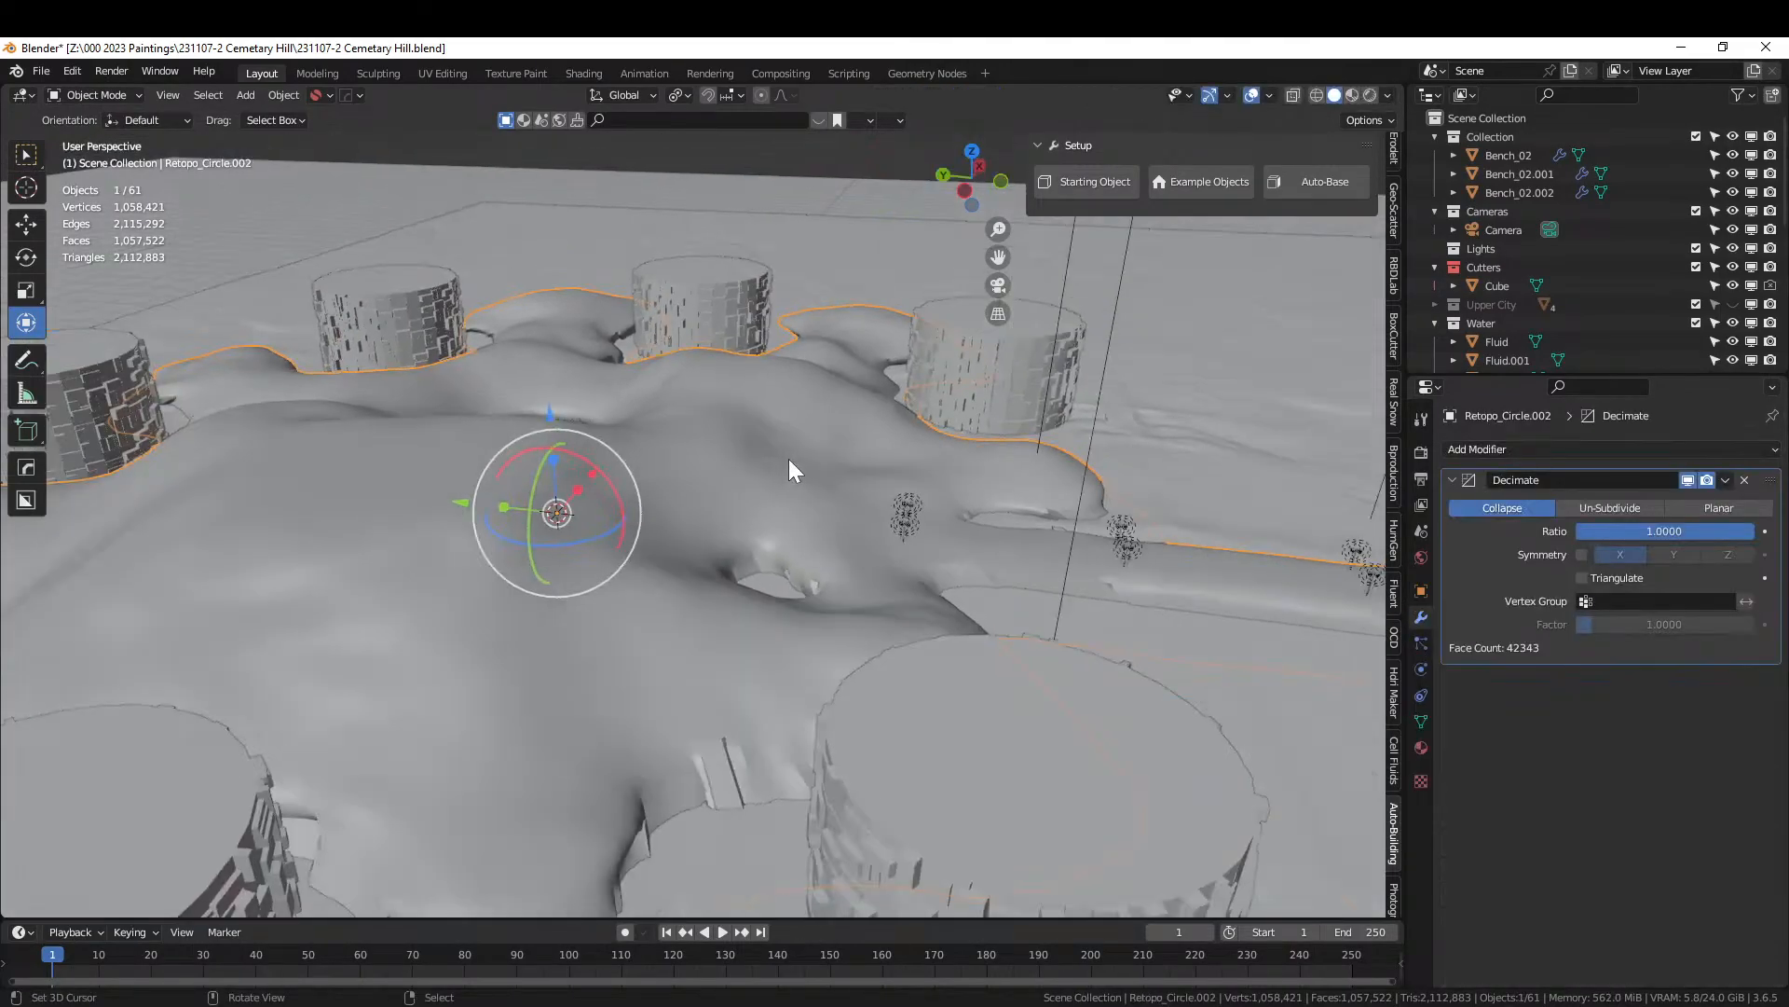
{"action": "middle_click_drag", "start_coordinate": [789, 459], "coordinate": [597, 560]}
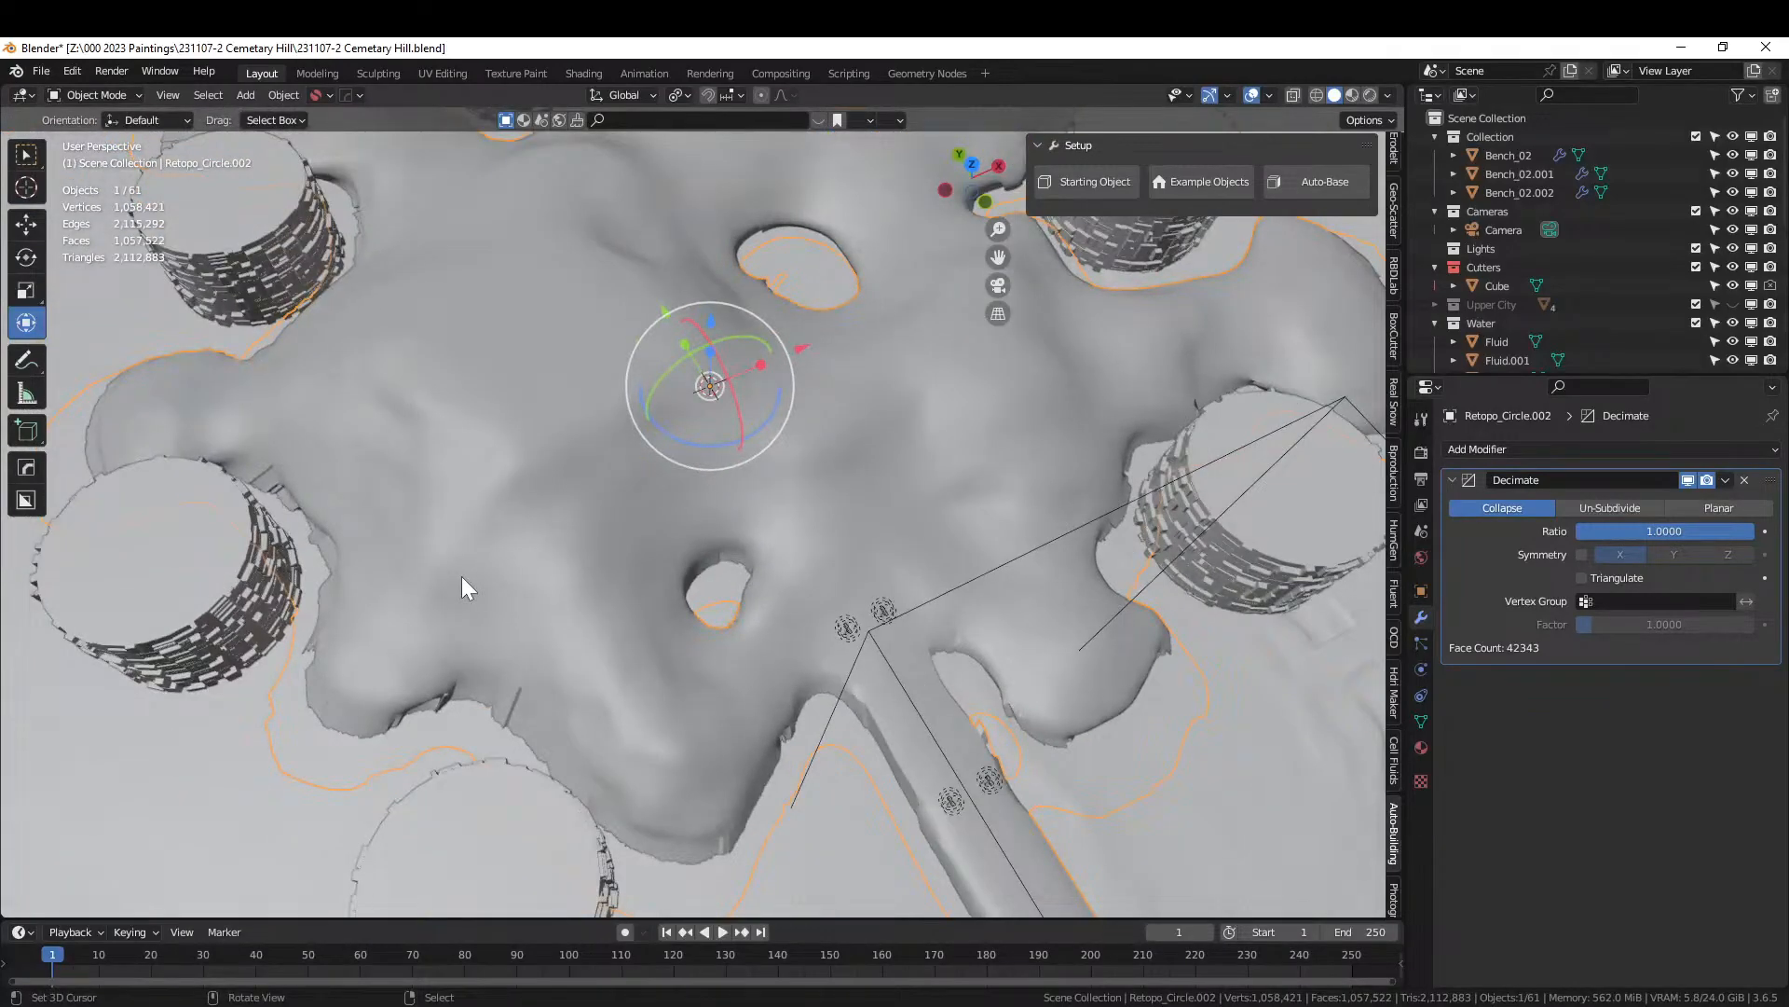
{"action": "middle_click_drag", "start_coordinate": [527, 613], "coordinate": [588, 620]}
{"action": "scroll", "coordinate": [546, 636], "scroll_direction": "down", "scroll_amount": 3}
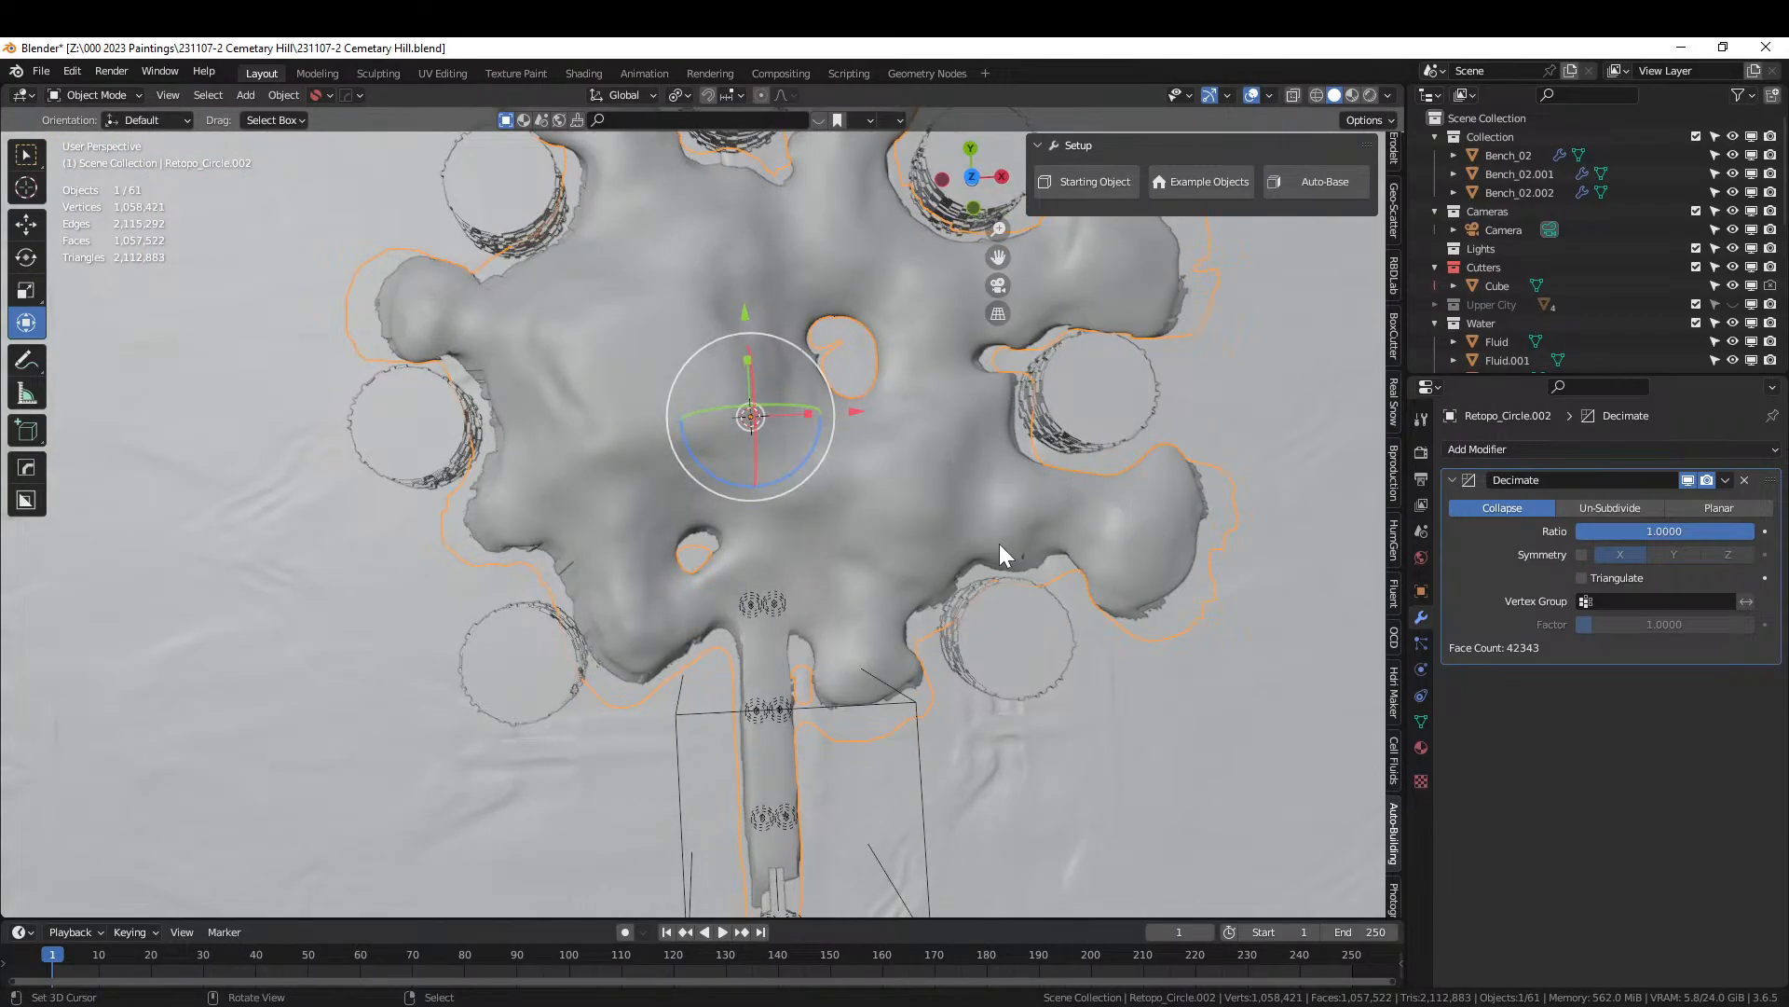
{"action": "middle_click_drag", "start_coordinate": [830, 606], "coordinate": [889, 490]}
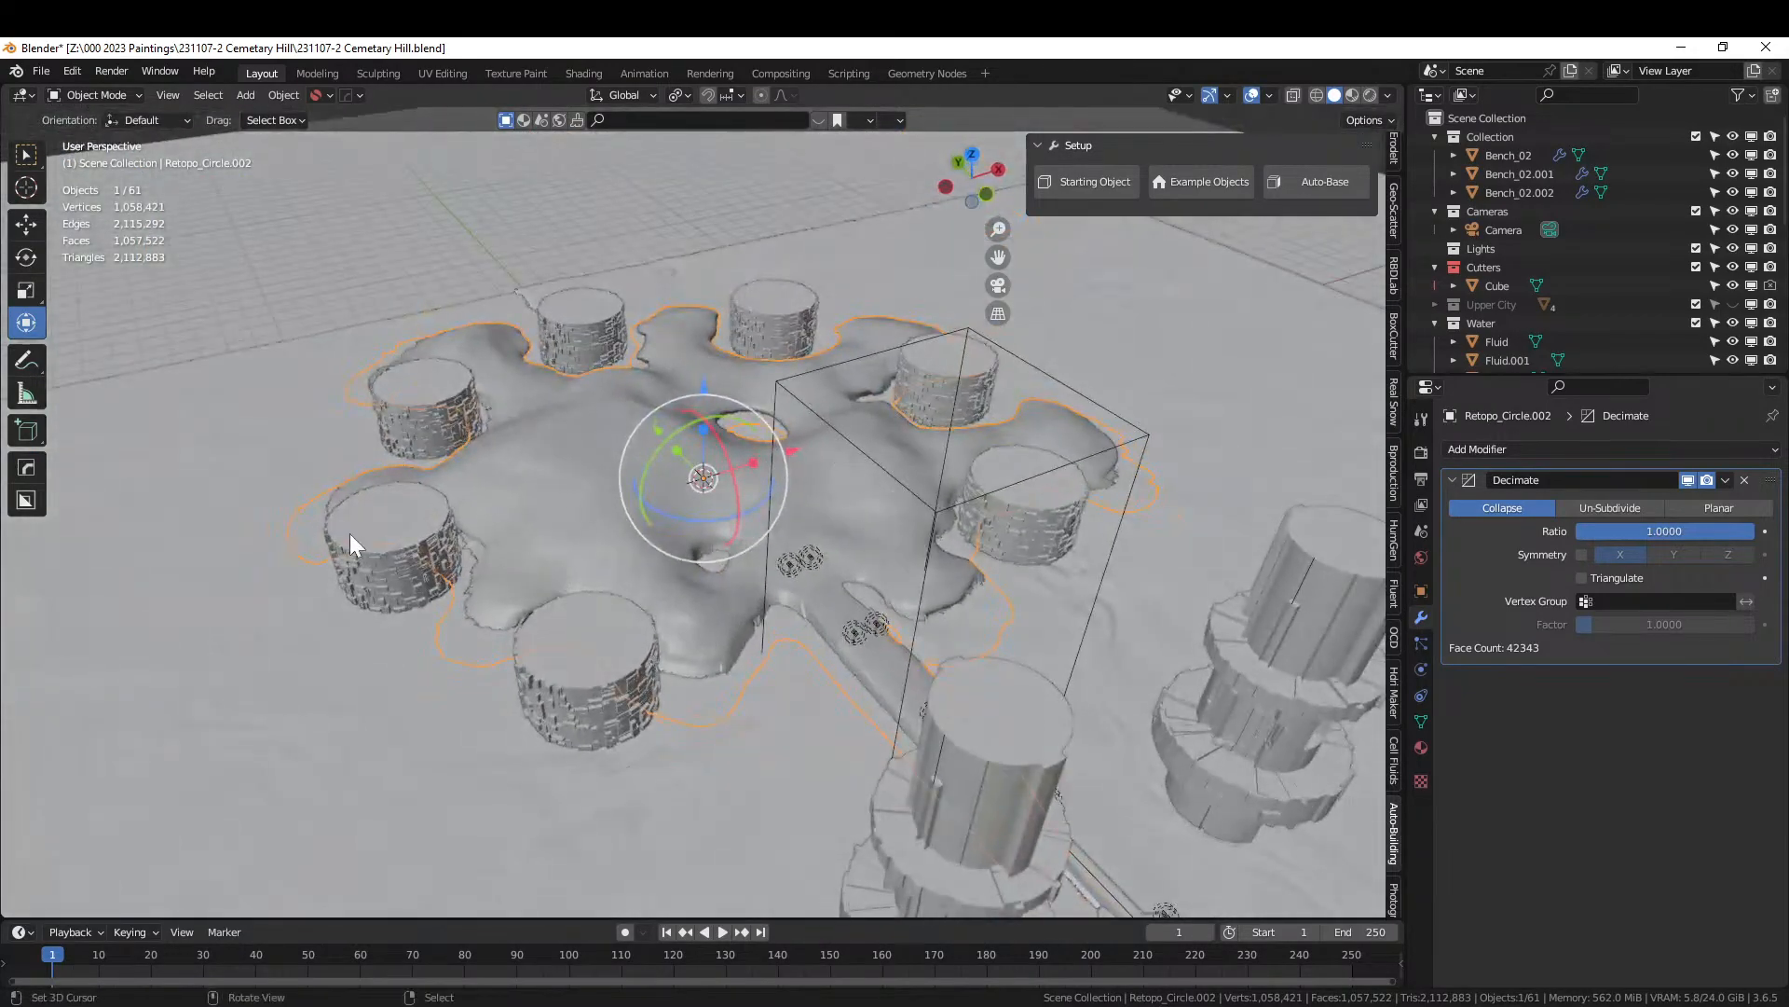
Examine the holes in the hill up close and the surface around them.
{"action": "middle_click_drag", "start_coordinate": [425, 534], "coordinate": [552, 484]}
{"action": "scroll", "coordinate": [551, 541], "scroll_direction": "up", "scroll_amount": 2}
{"action": "scroll", "coordinate": [629, 498], "scroll_direction": "up", "scroll_amount": 3}
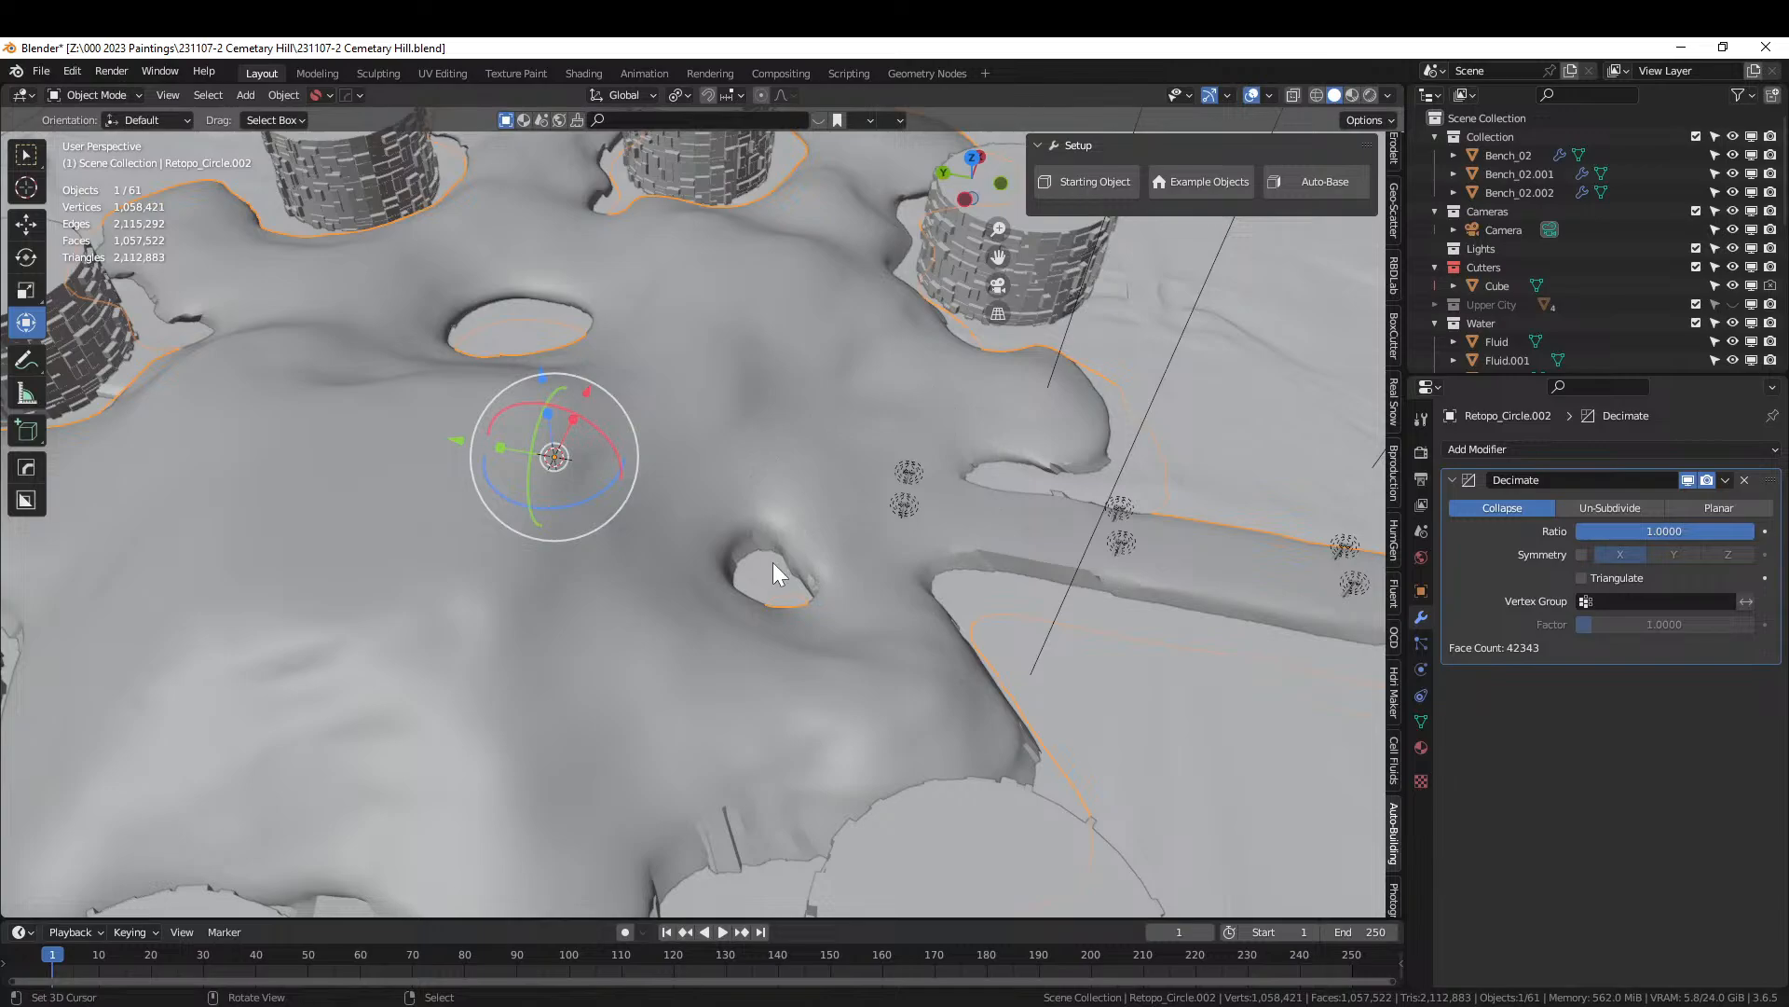
{"action": "scroll", "coordinate": [792, 530], "scroll_direction": "up", "scroll_amount": 1}
{"action": "middle_click_drag", "start_coordinate": [792, 530], "coordinate": [721, 540]}
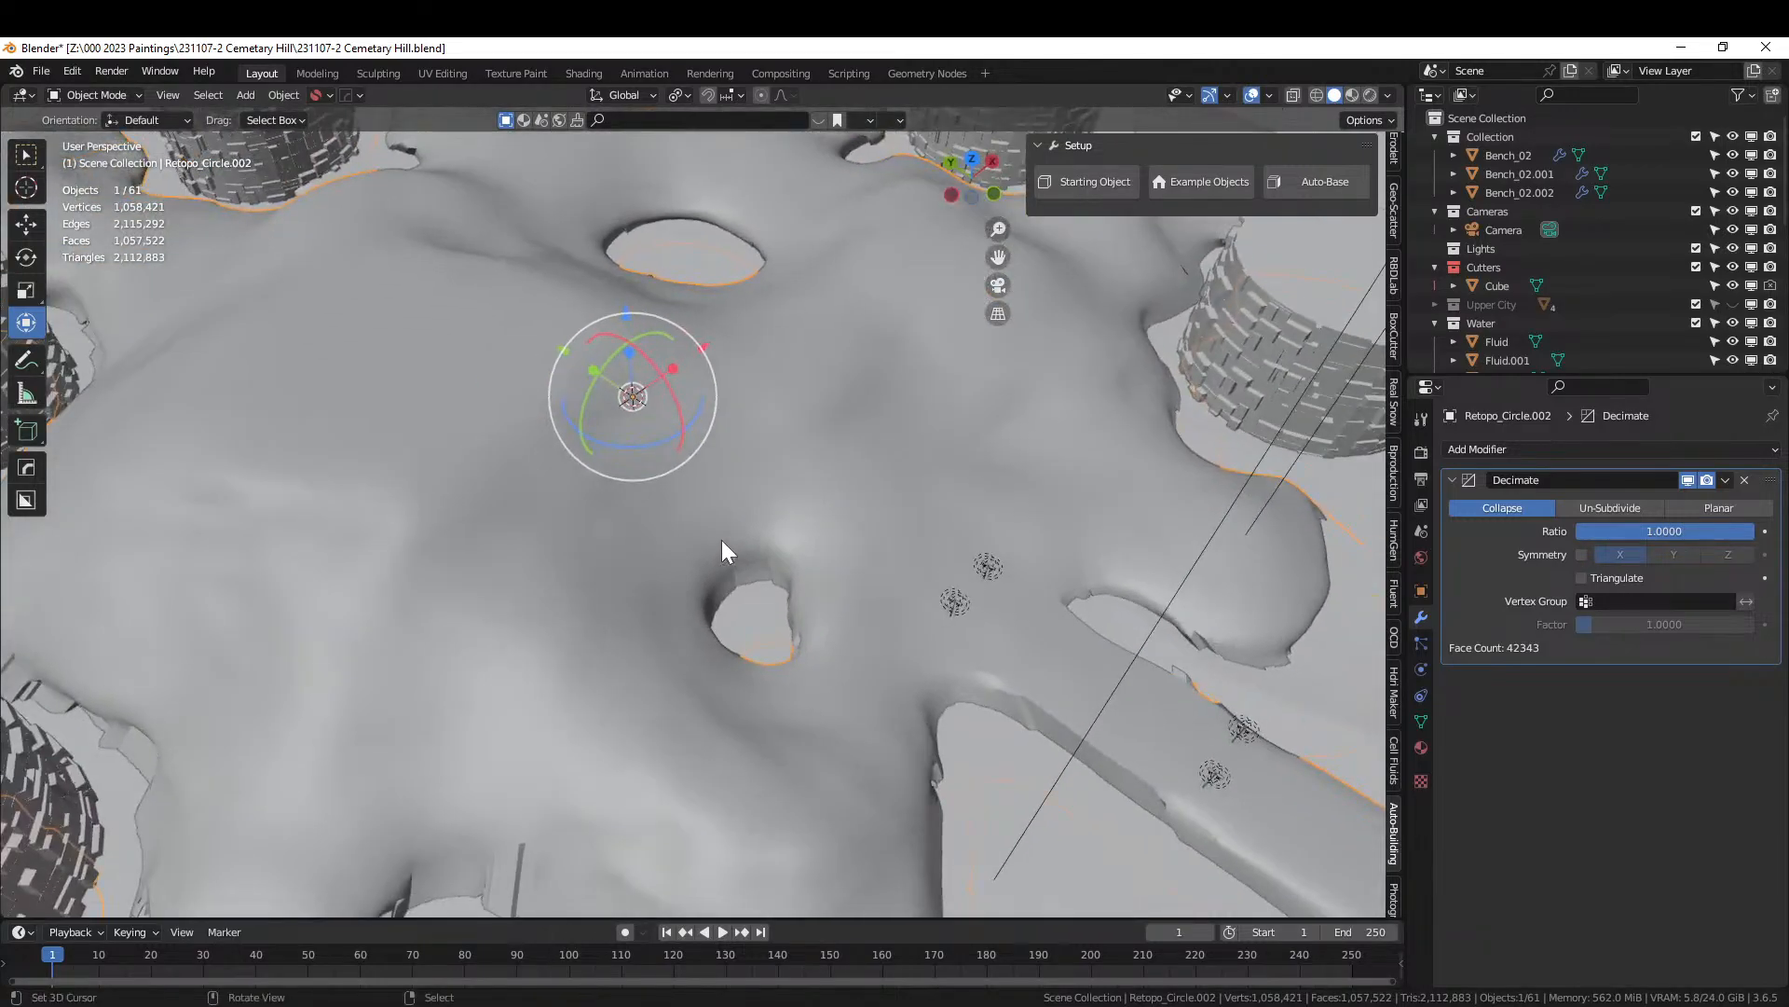
{"action": "scroll", "coordinate": [722, 540], "scroll_direction": "down", "scroll_amount": 2}
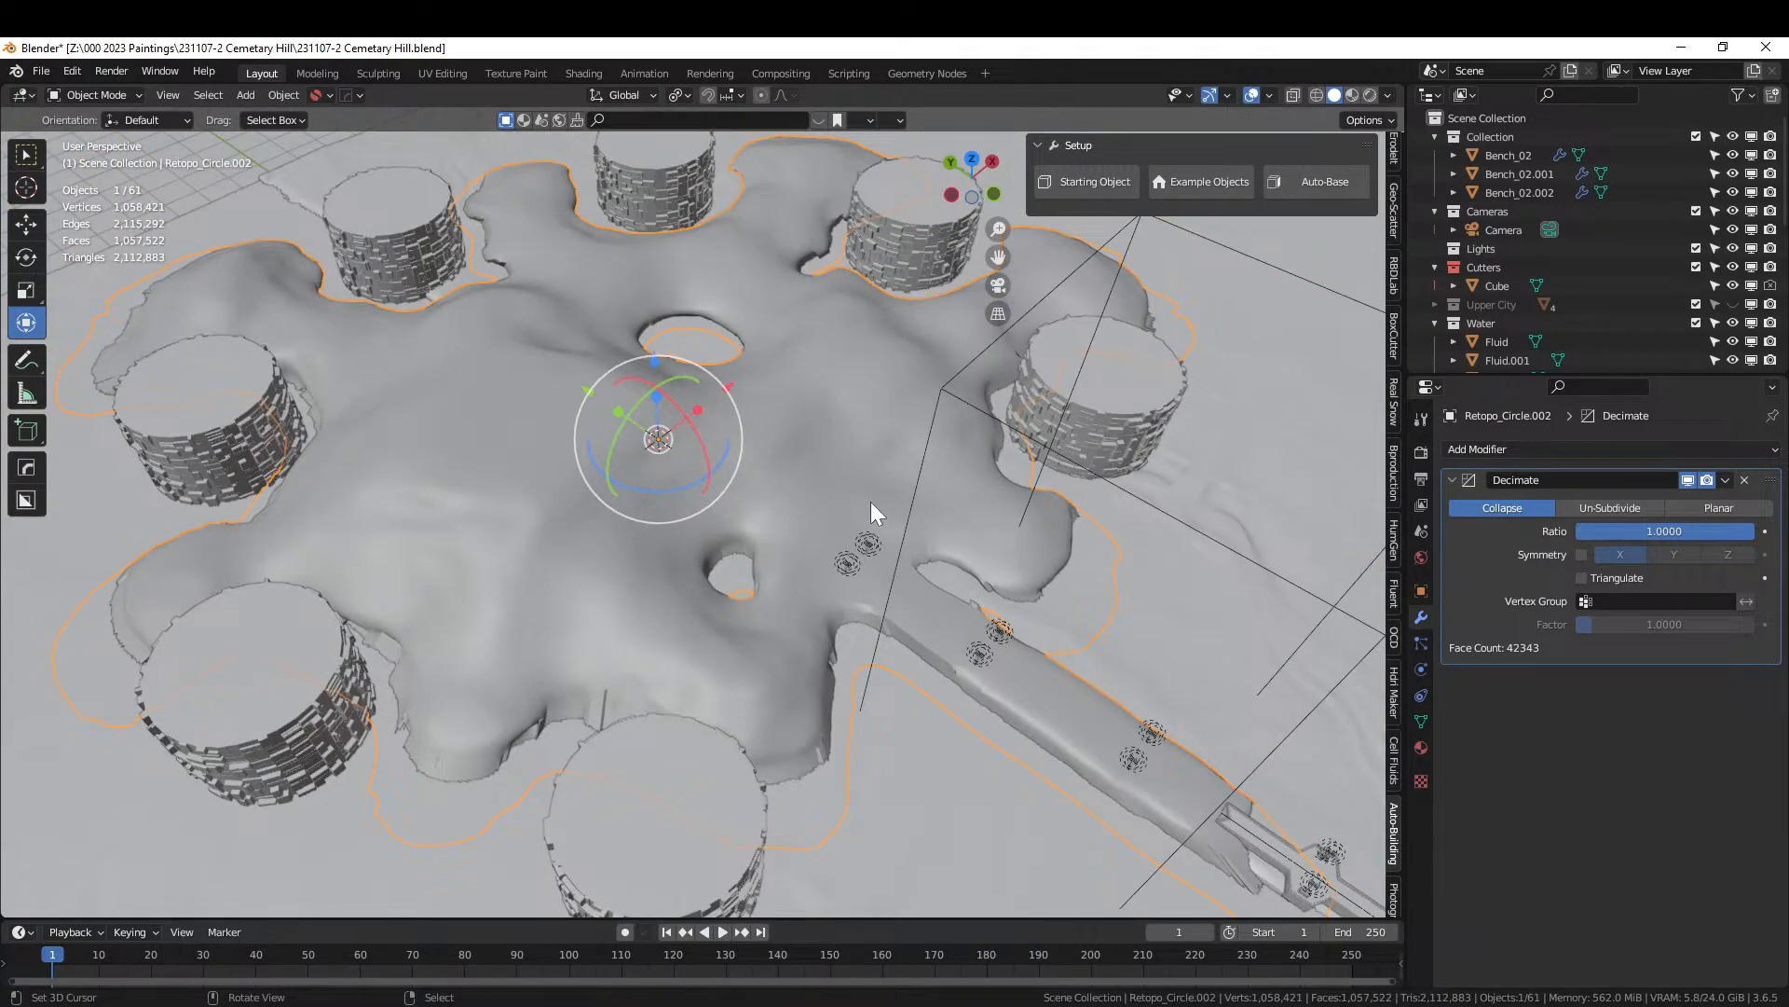
Select the pair of tall tiered towers flanking the walkway and view them against the hill.
{"action": "middle_click_drag", "start_coordinate": [1034, 685], "coordinate": [1149, 558]}
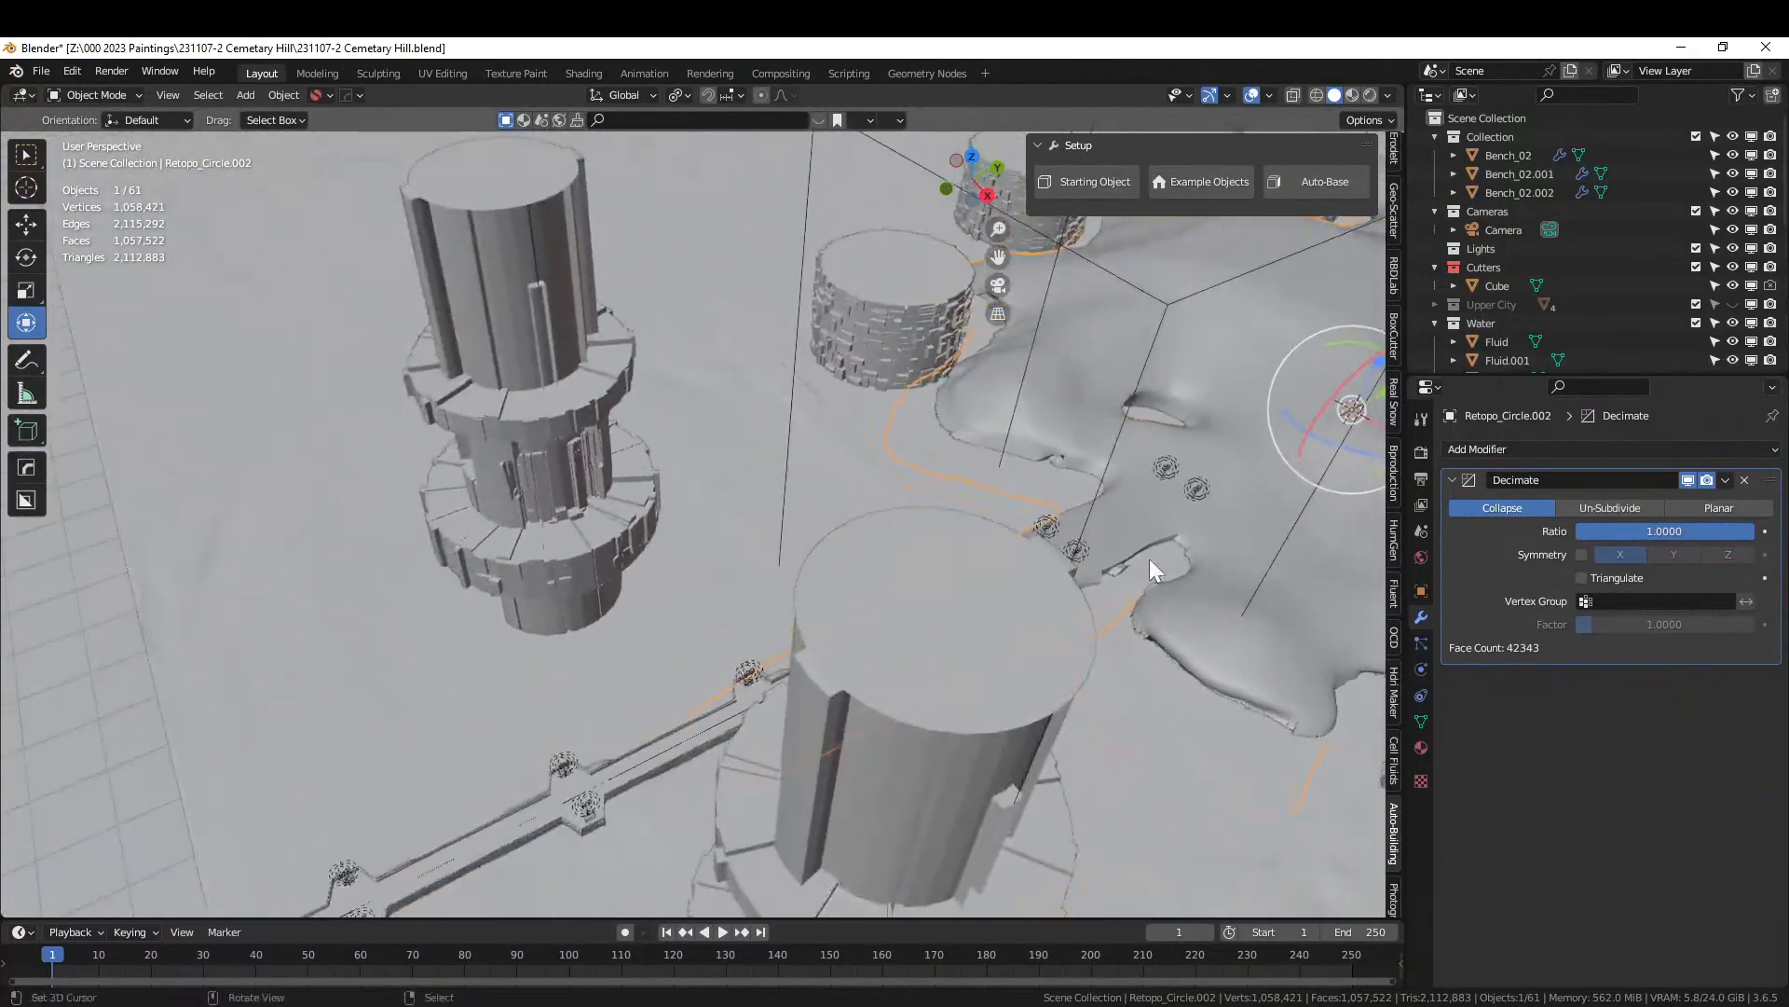
{"action": "left_click", "coordinate": [575, 567]}
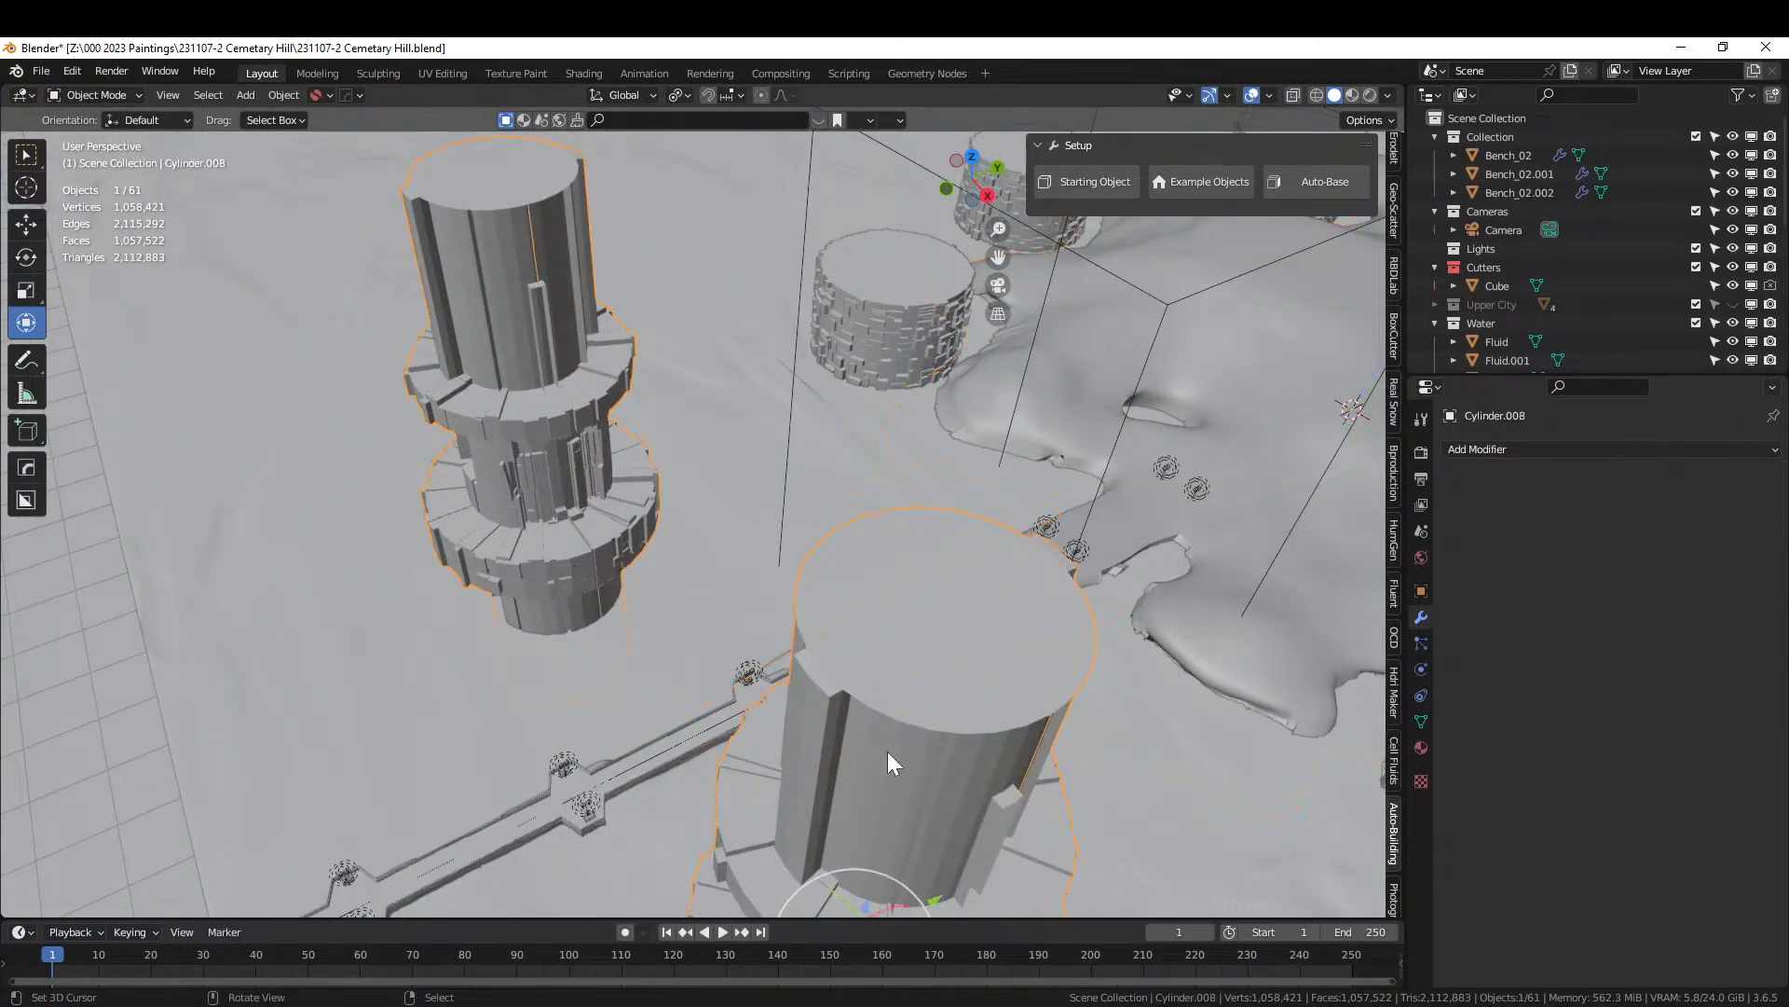
{"action": "middle_click_drag", "start_coordinate": [888, 751], "coordinate": [819, 908]}
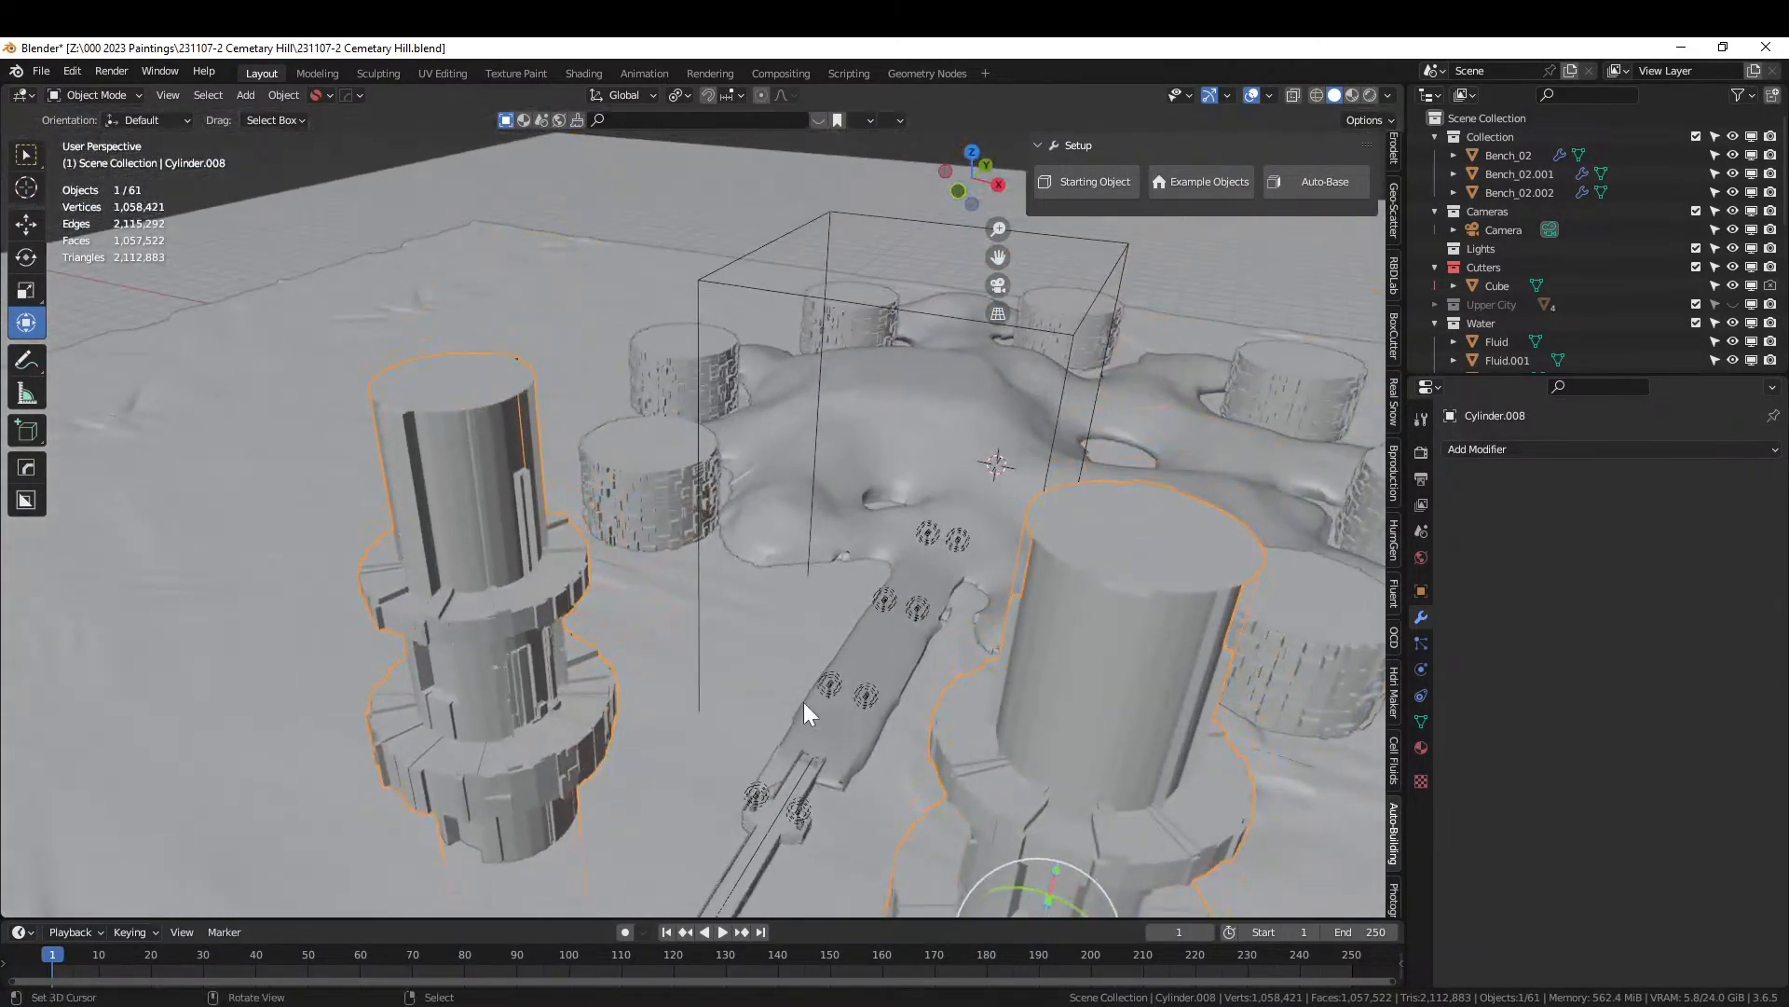
Examine the end of the walkway and the lamp posts where it meets the hill.
{"action": "scroll", "coordinate": [802, 596], "scroll_direction": "up", "scroll_amount": 2}
{"action": "middle_click_drag", "start_coordinate": [802, 597], "coordinate": [671, 574]}
{"action": "scroll", "coordinate": [785, 691], "scroll_direction": "up", "scroll_amount": 2}
{"action": "middle_click_drag", "start_coordinate": [786, 690], "coordinate": [932, 719]}
{"action": "scroll", "coordinate": [854, 717], "scroll_direction": "up", "scroll_amount": 2}
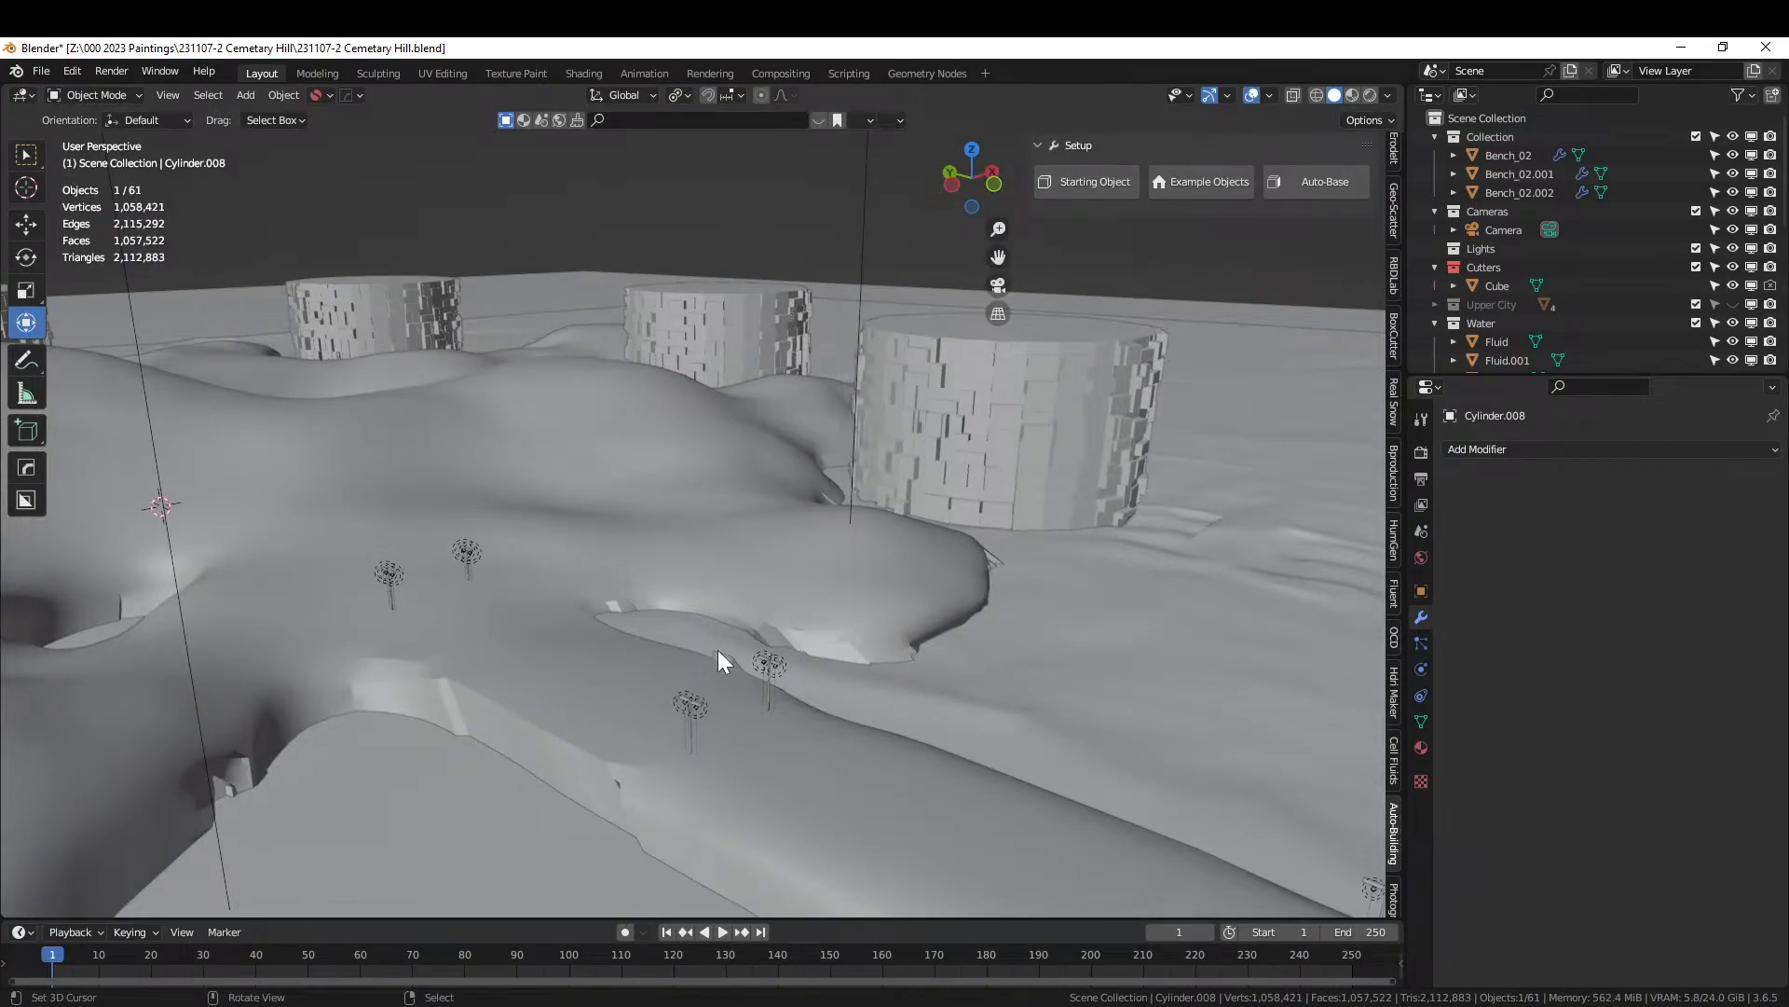
{"action": "middle_click_drag", "start_coordinate": [713, 651], "coordinate": [925, 71]}
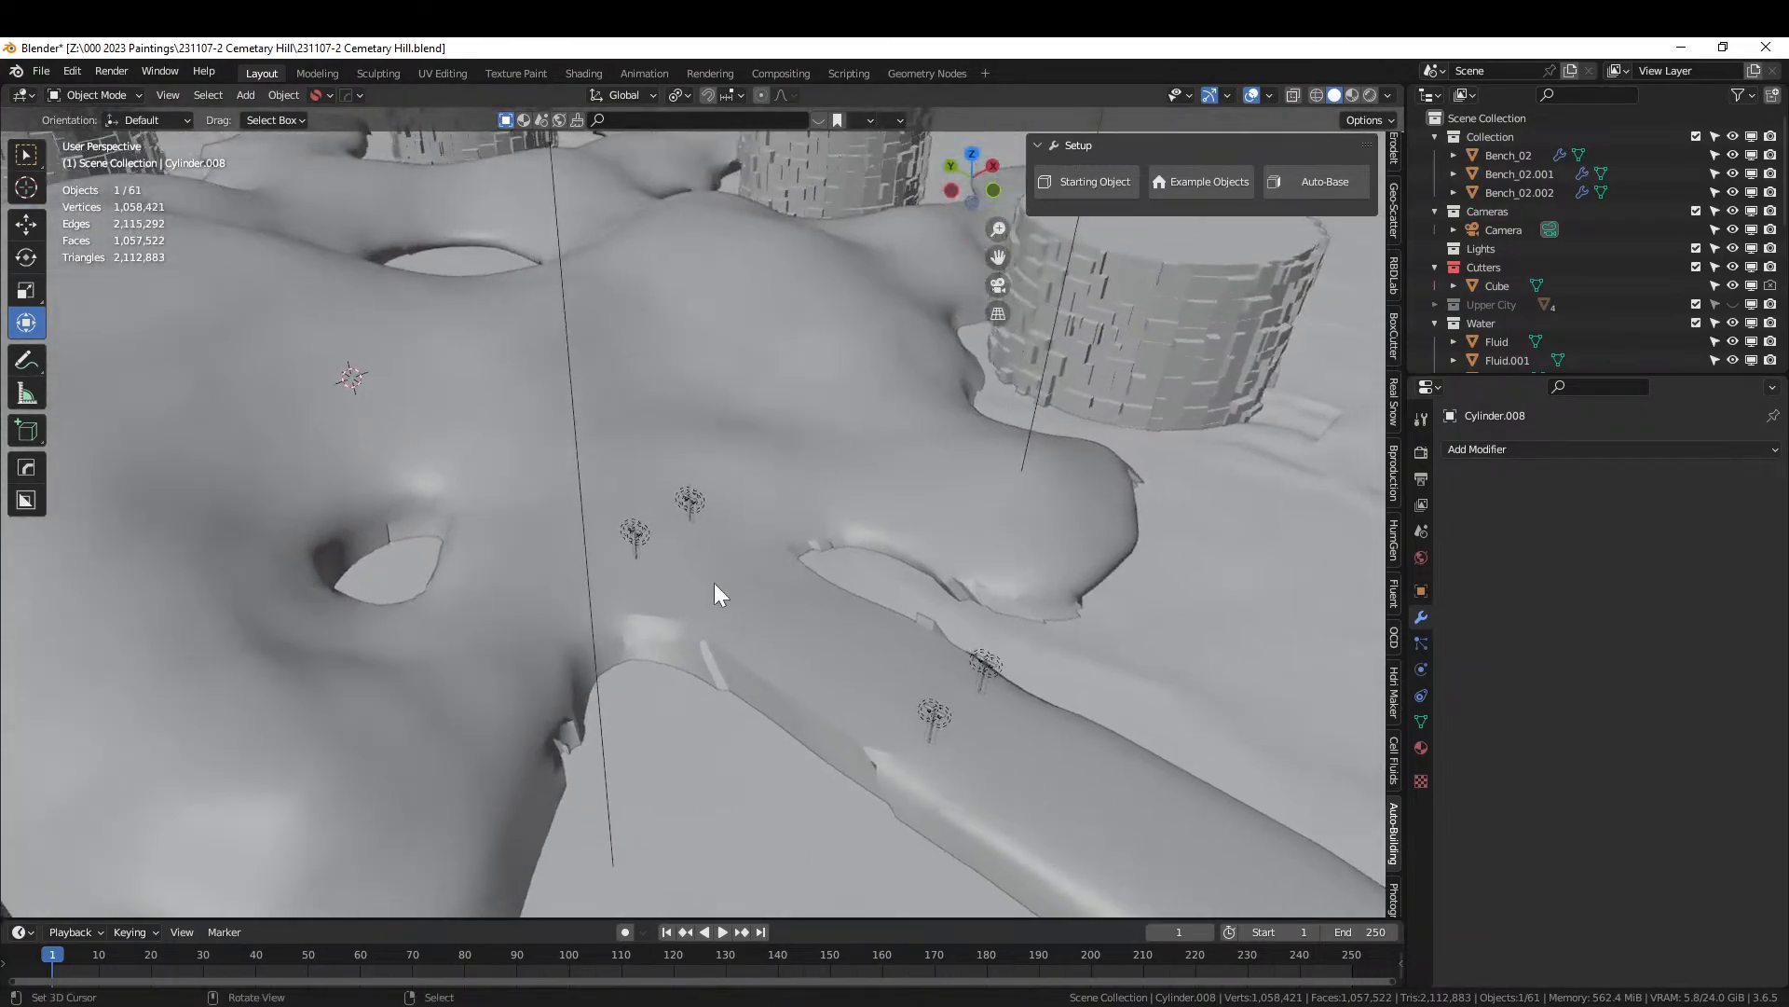
{"action": "middle_click_drag", "start_coordinate": [734, 570], "coordinate": [869, 613]}
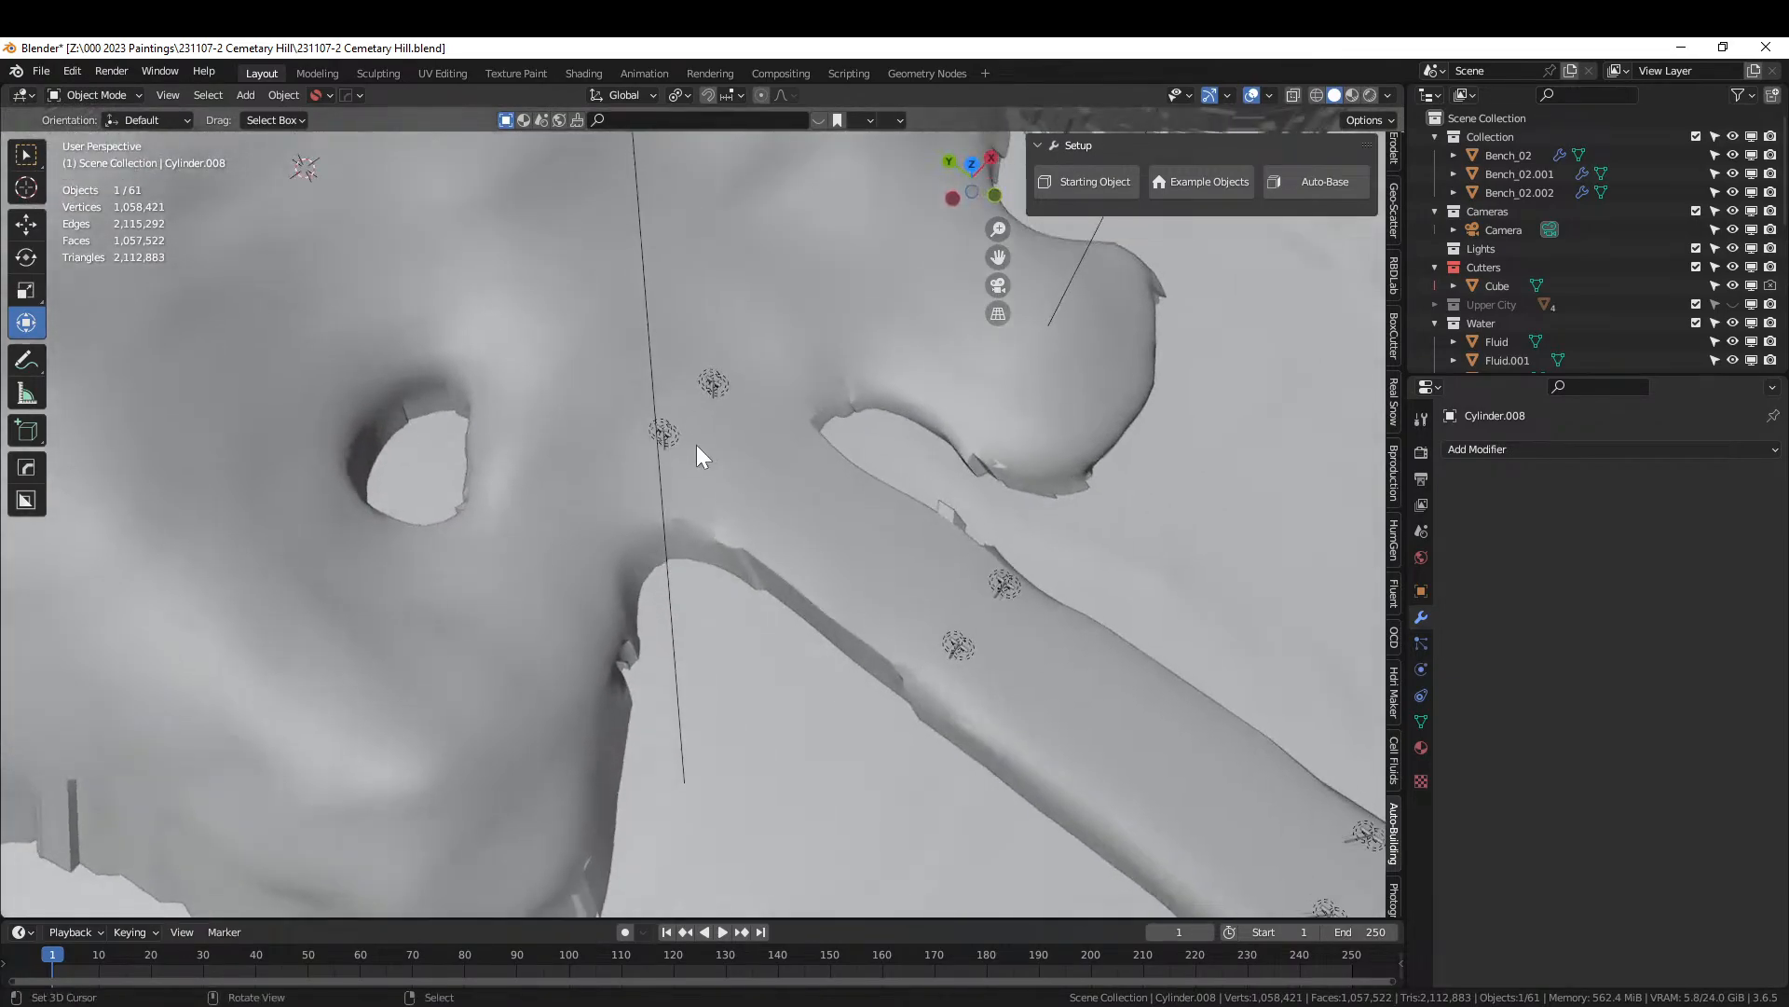
Delete the two lamp posts standing on the hill at the end of the walkway.
{"action": "right_click", "coordinate": [669, 433]}
{"action": "key", "text": "Delete"}
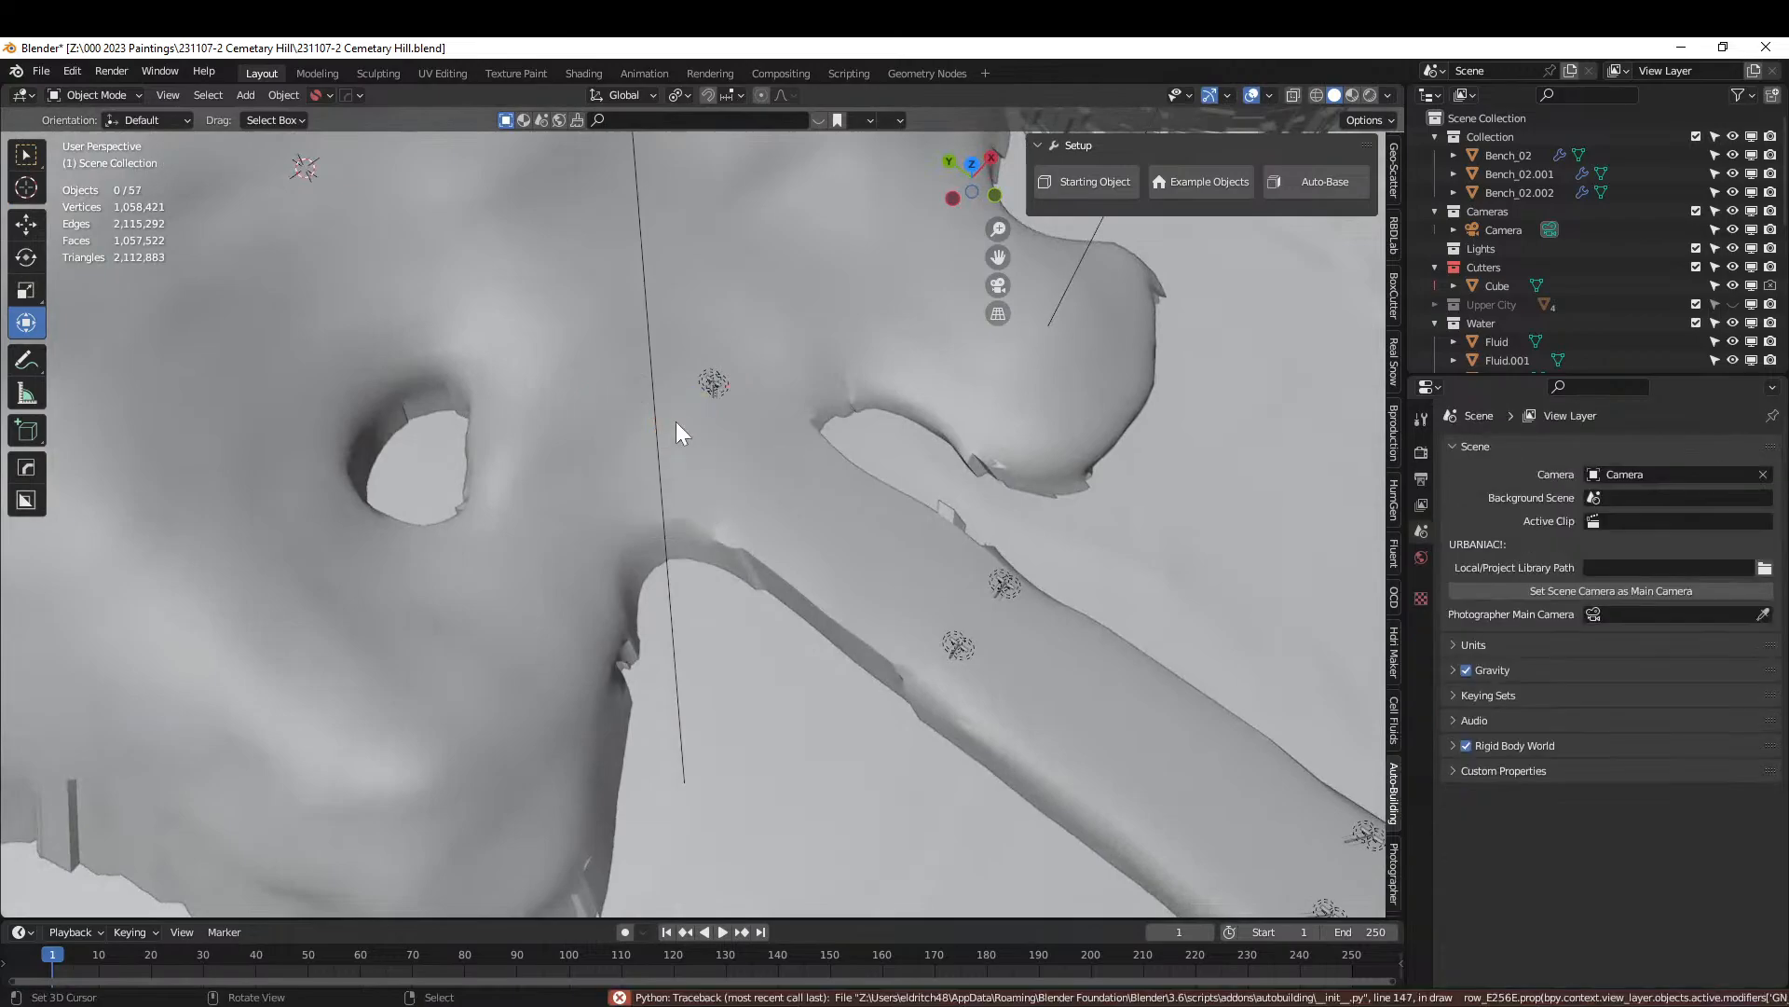
{"action": "right_click", "coordinate": [713, 383]}
{"action": "key", "text": "Delete"}
{"action": "scroll", "coordinate": [774, 484], "scroll_direction": "down", "scroll_amount": 2}
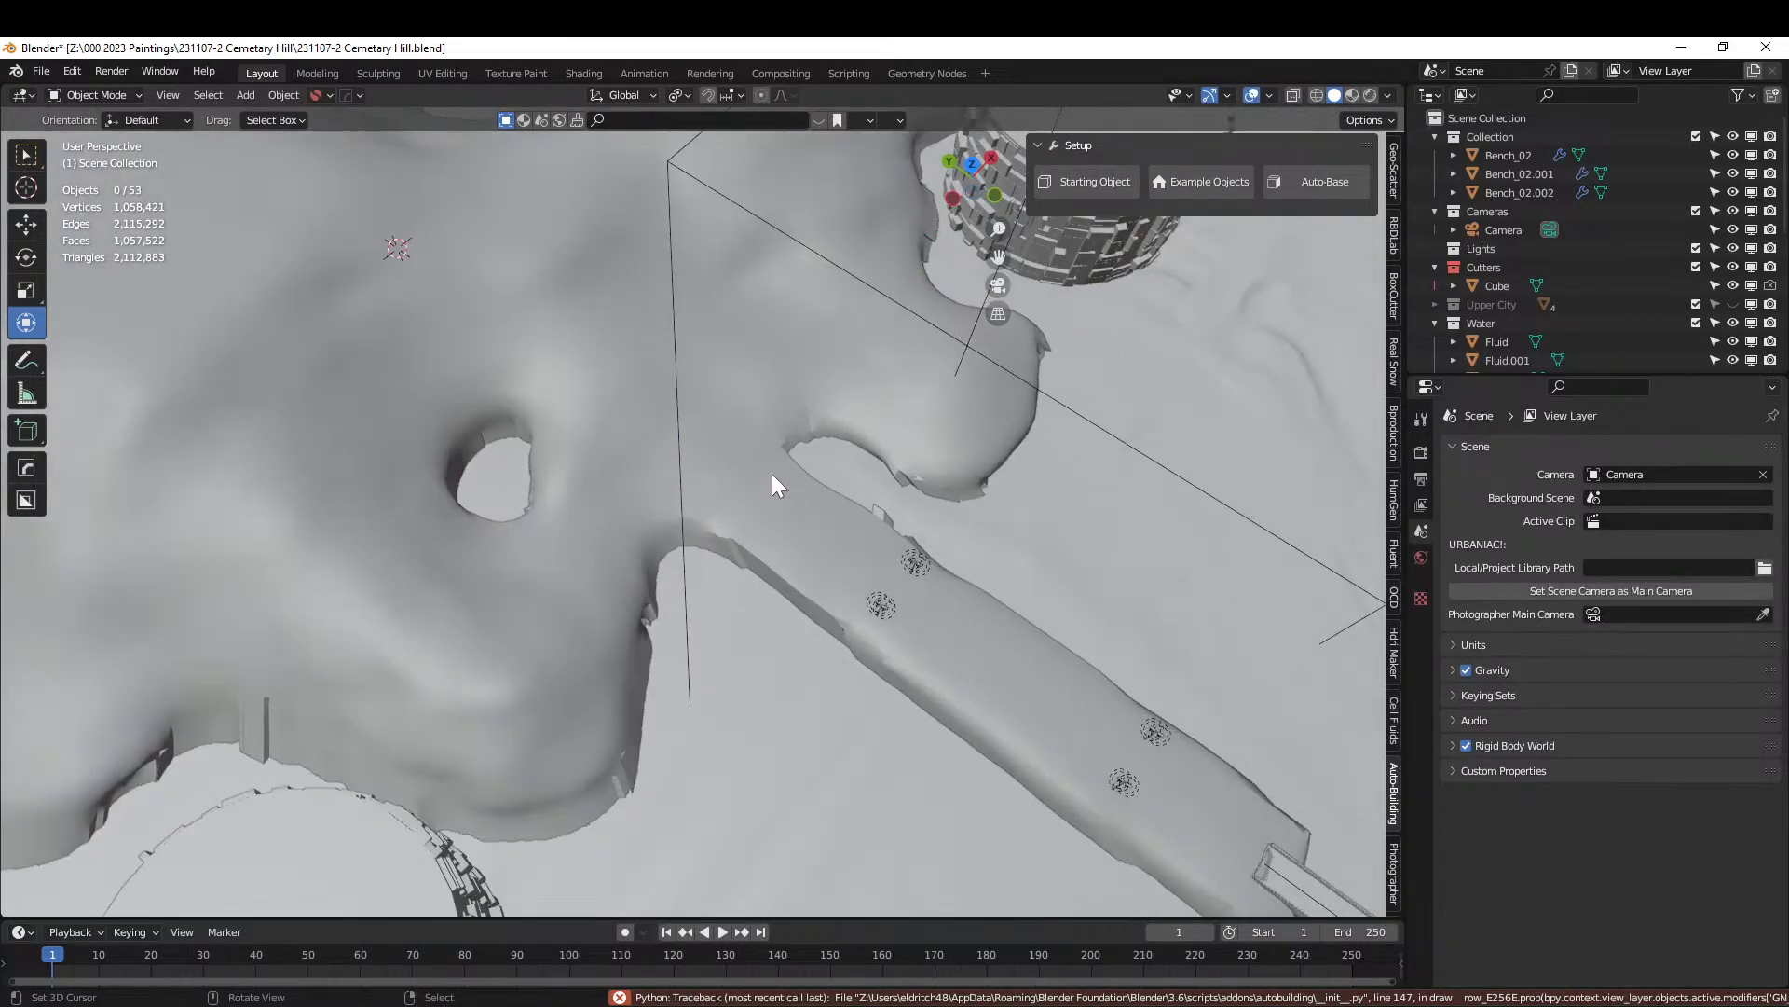
Add a 2 m cube and move it about -61.2 m along Y to the hill end of the walkway.
{"action": "key", "text": "shift+a"}
{"action": "mouse_move", "coordinate": [772, 473]}
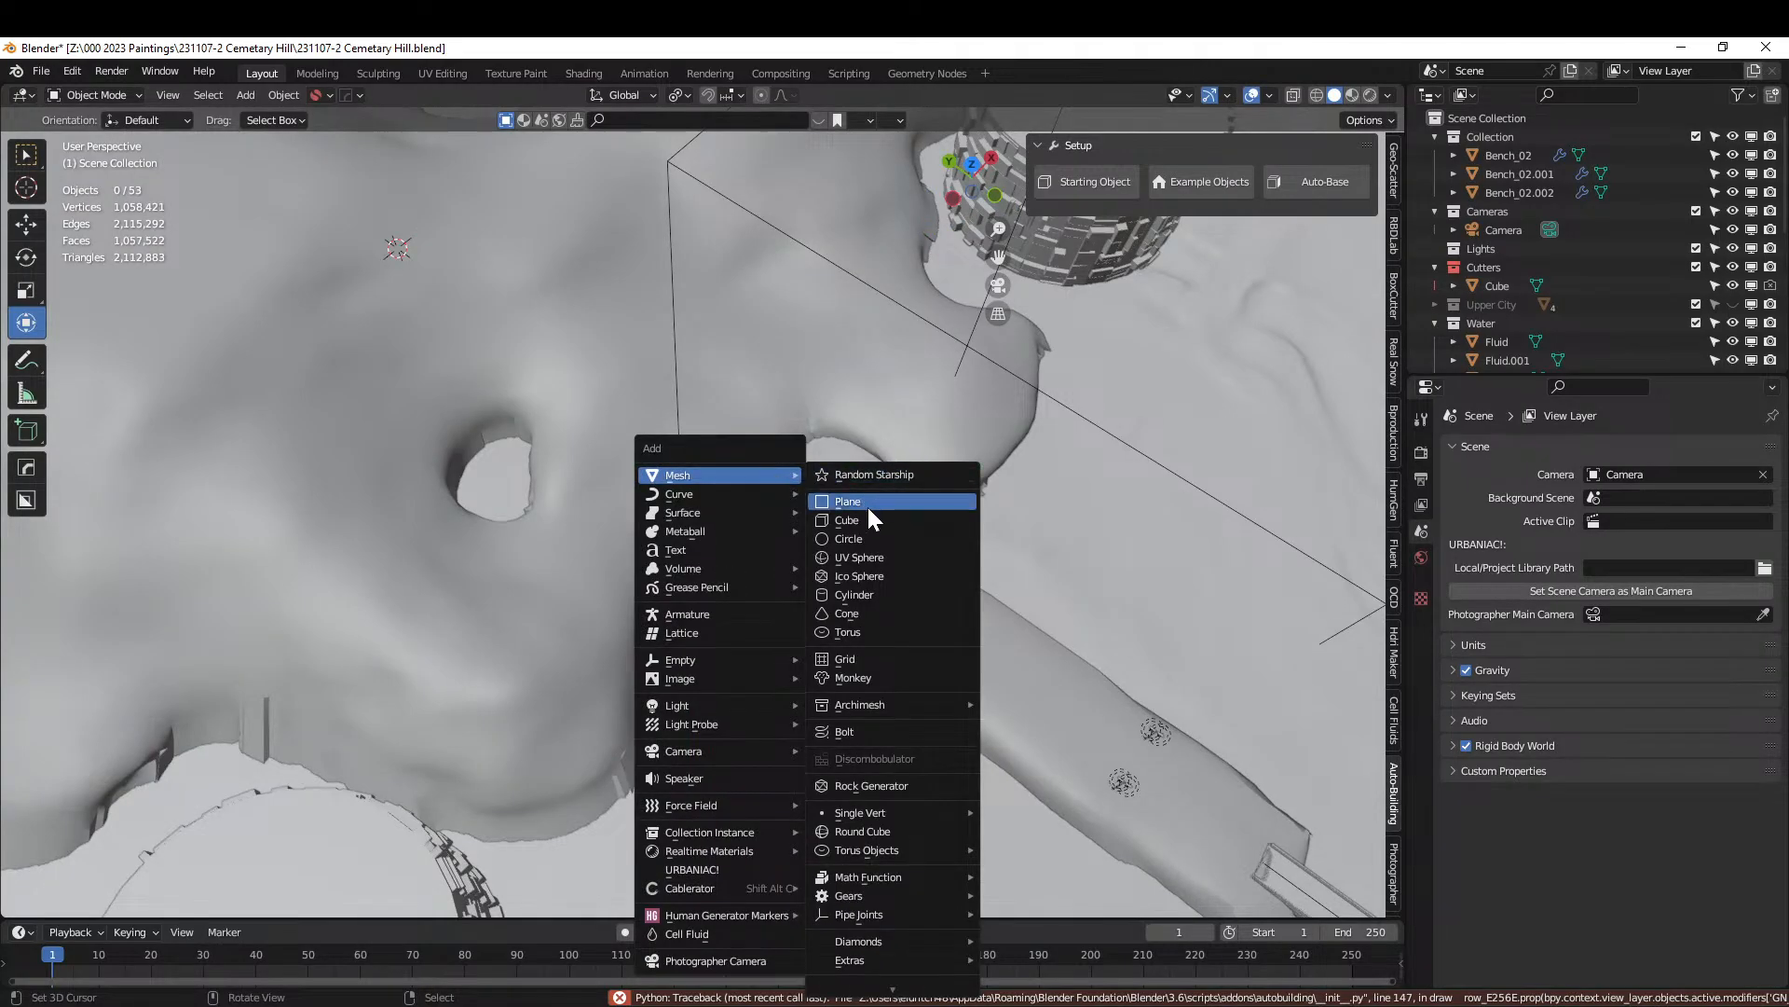
{"action": "left_click", "coordinate": [870, 521]}
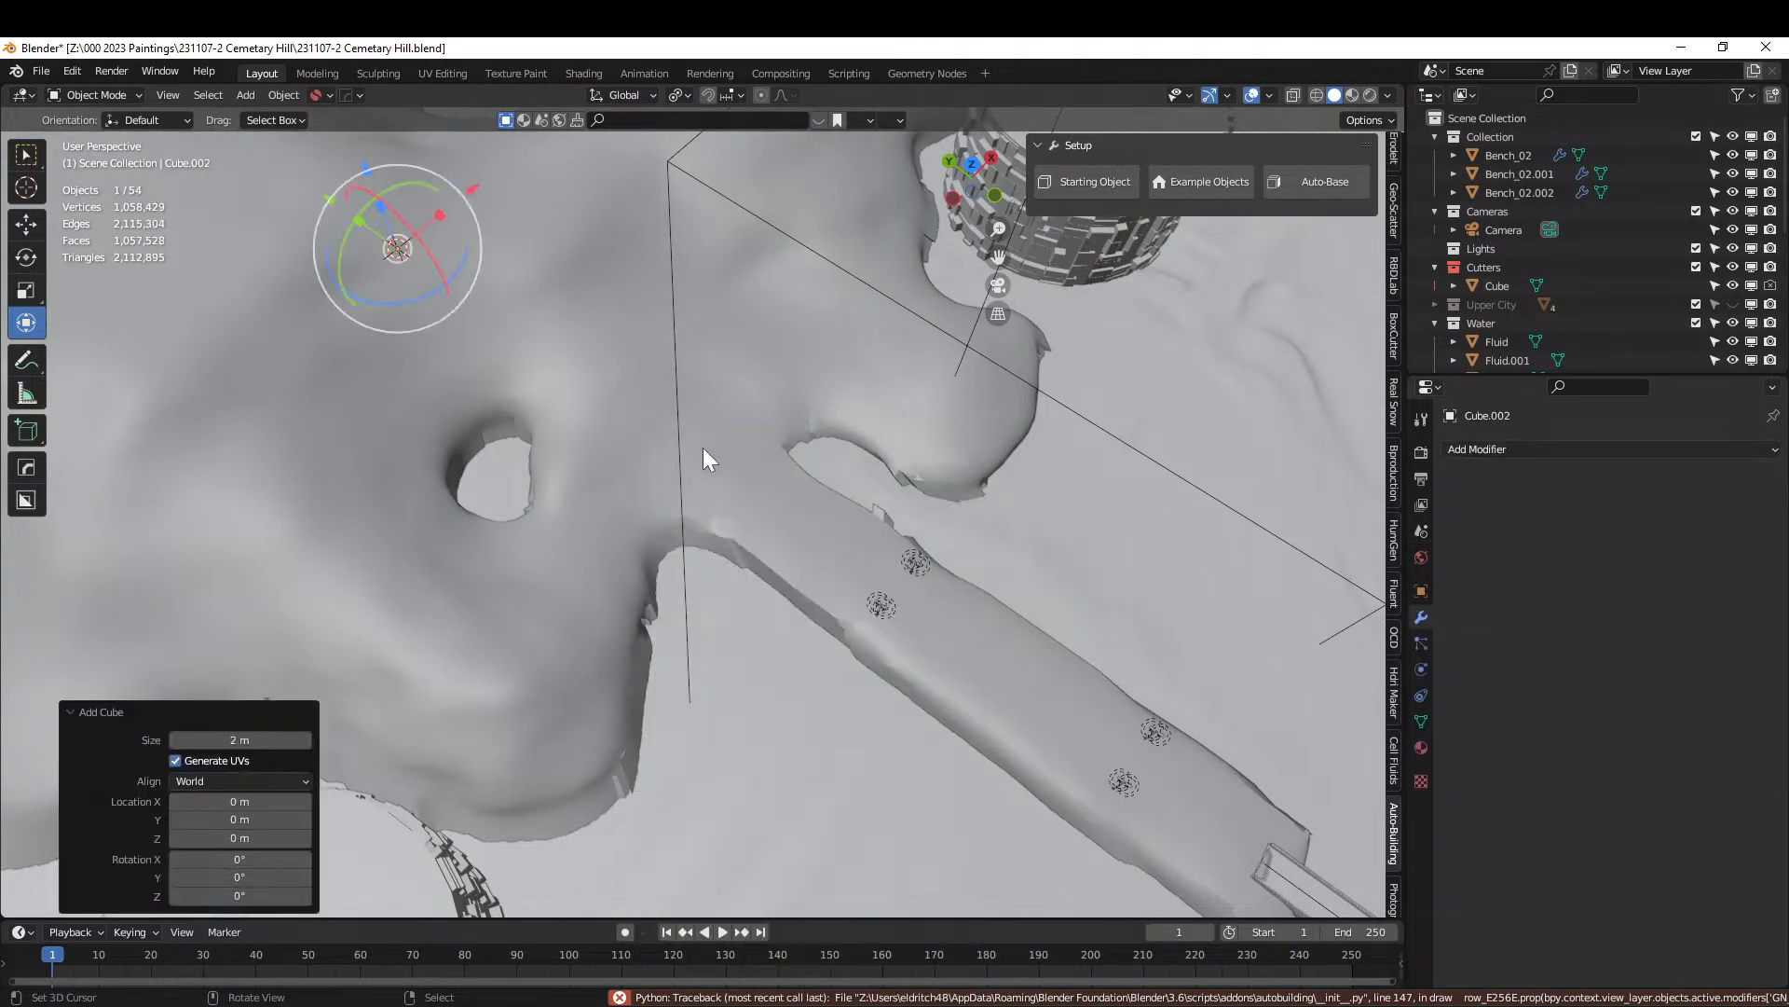
{"action": "key", "text": "g"}
{"action": "key", "text": "y"}
{"action": "left_click", "coordinate": [1028, 654]}
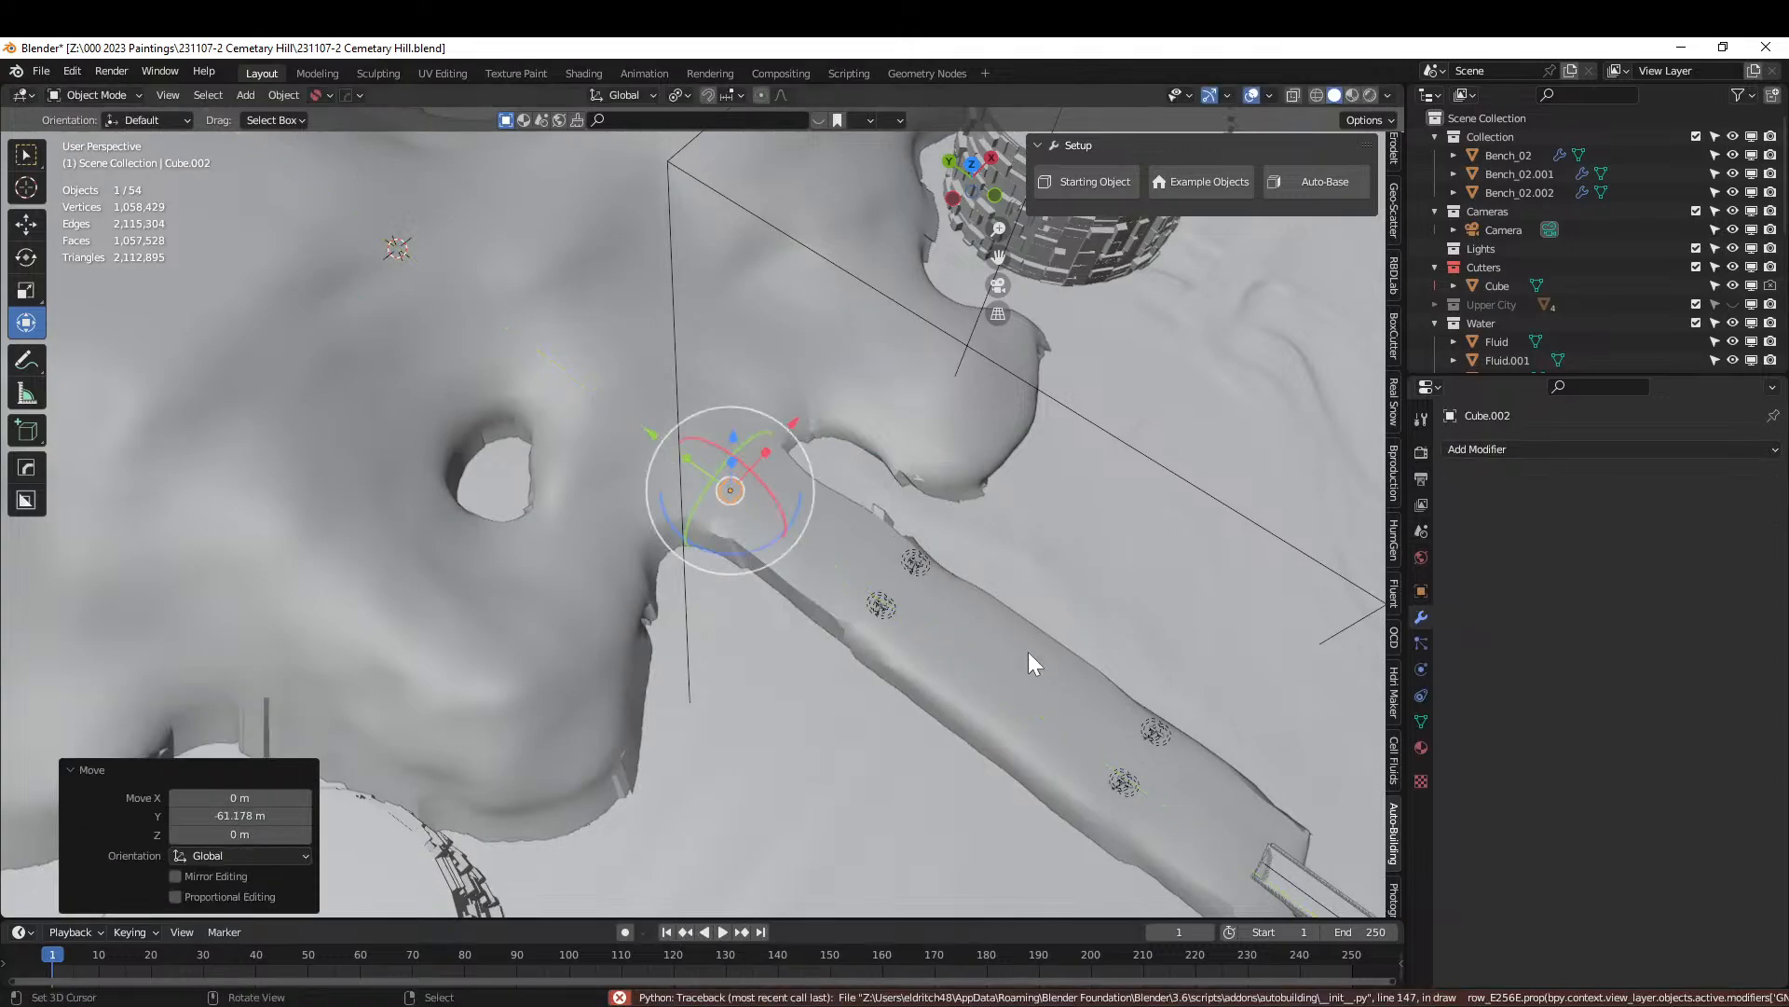
Scale the cube up by about 10.77 and move it about 12.7 m along Y onto the hill.
{"action": "key", "text": "s"}
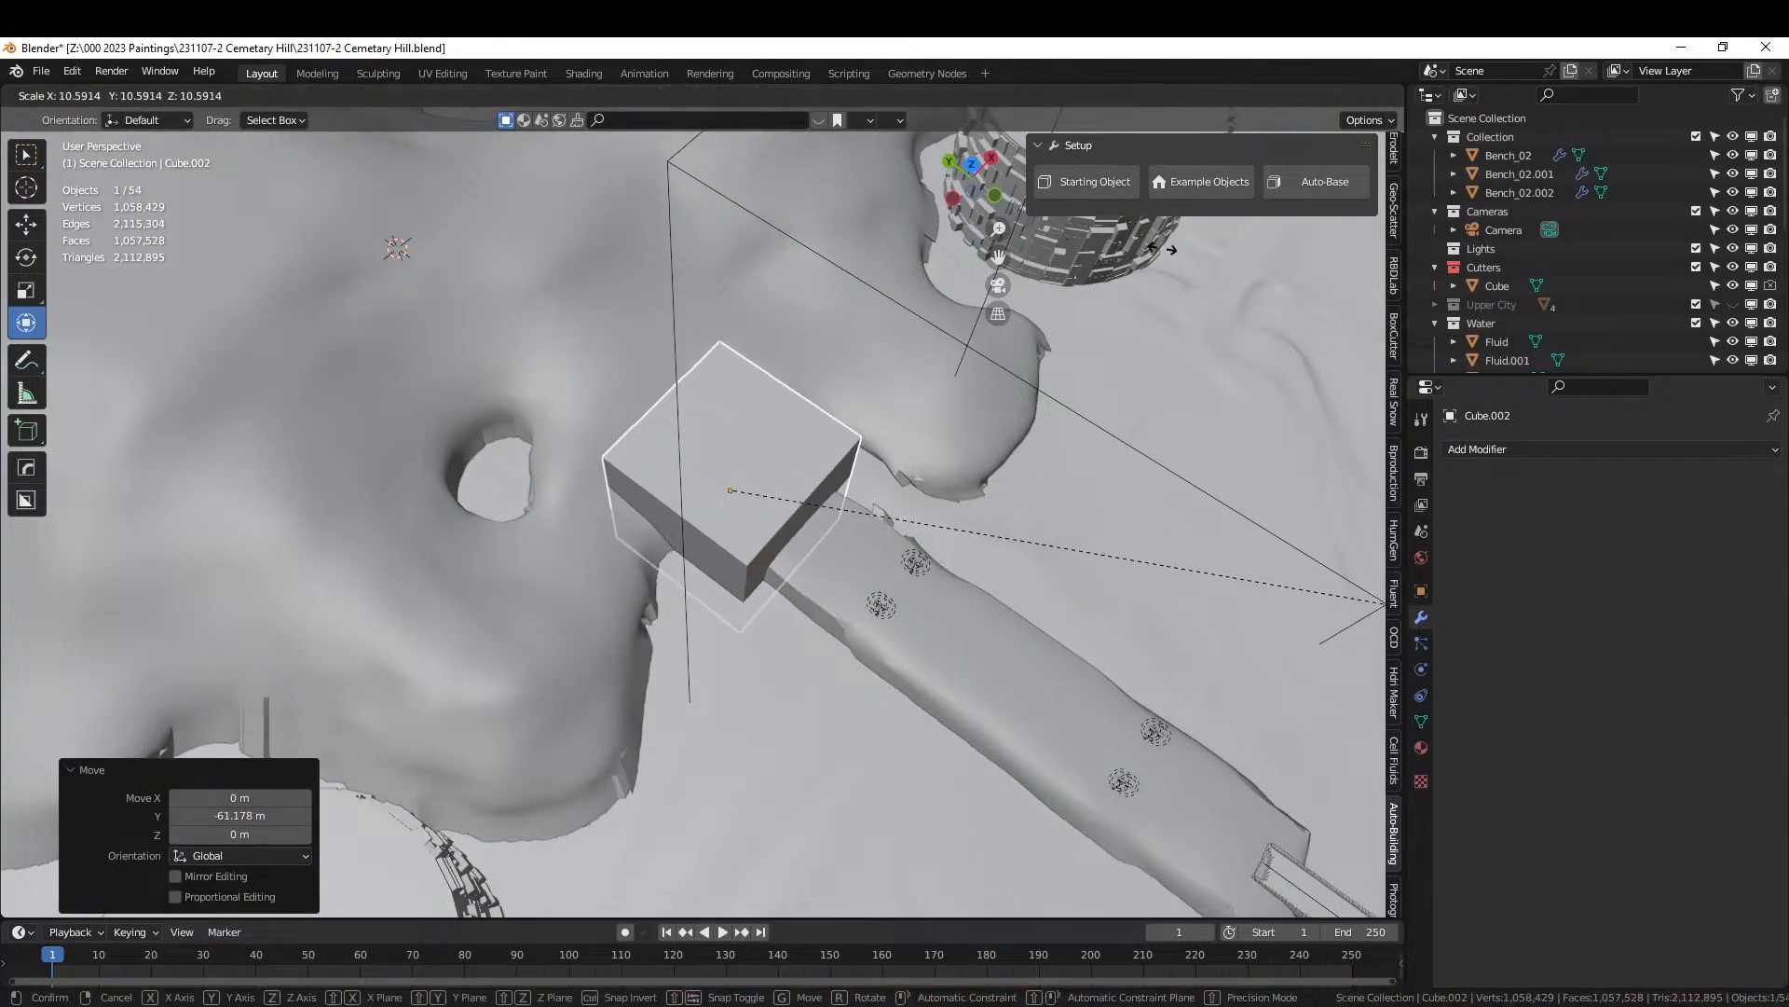
{"action": "left_click", "coordinate": [1214, 255]}
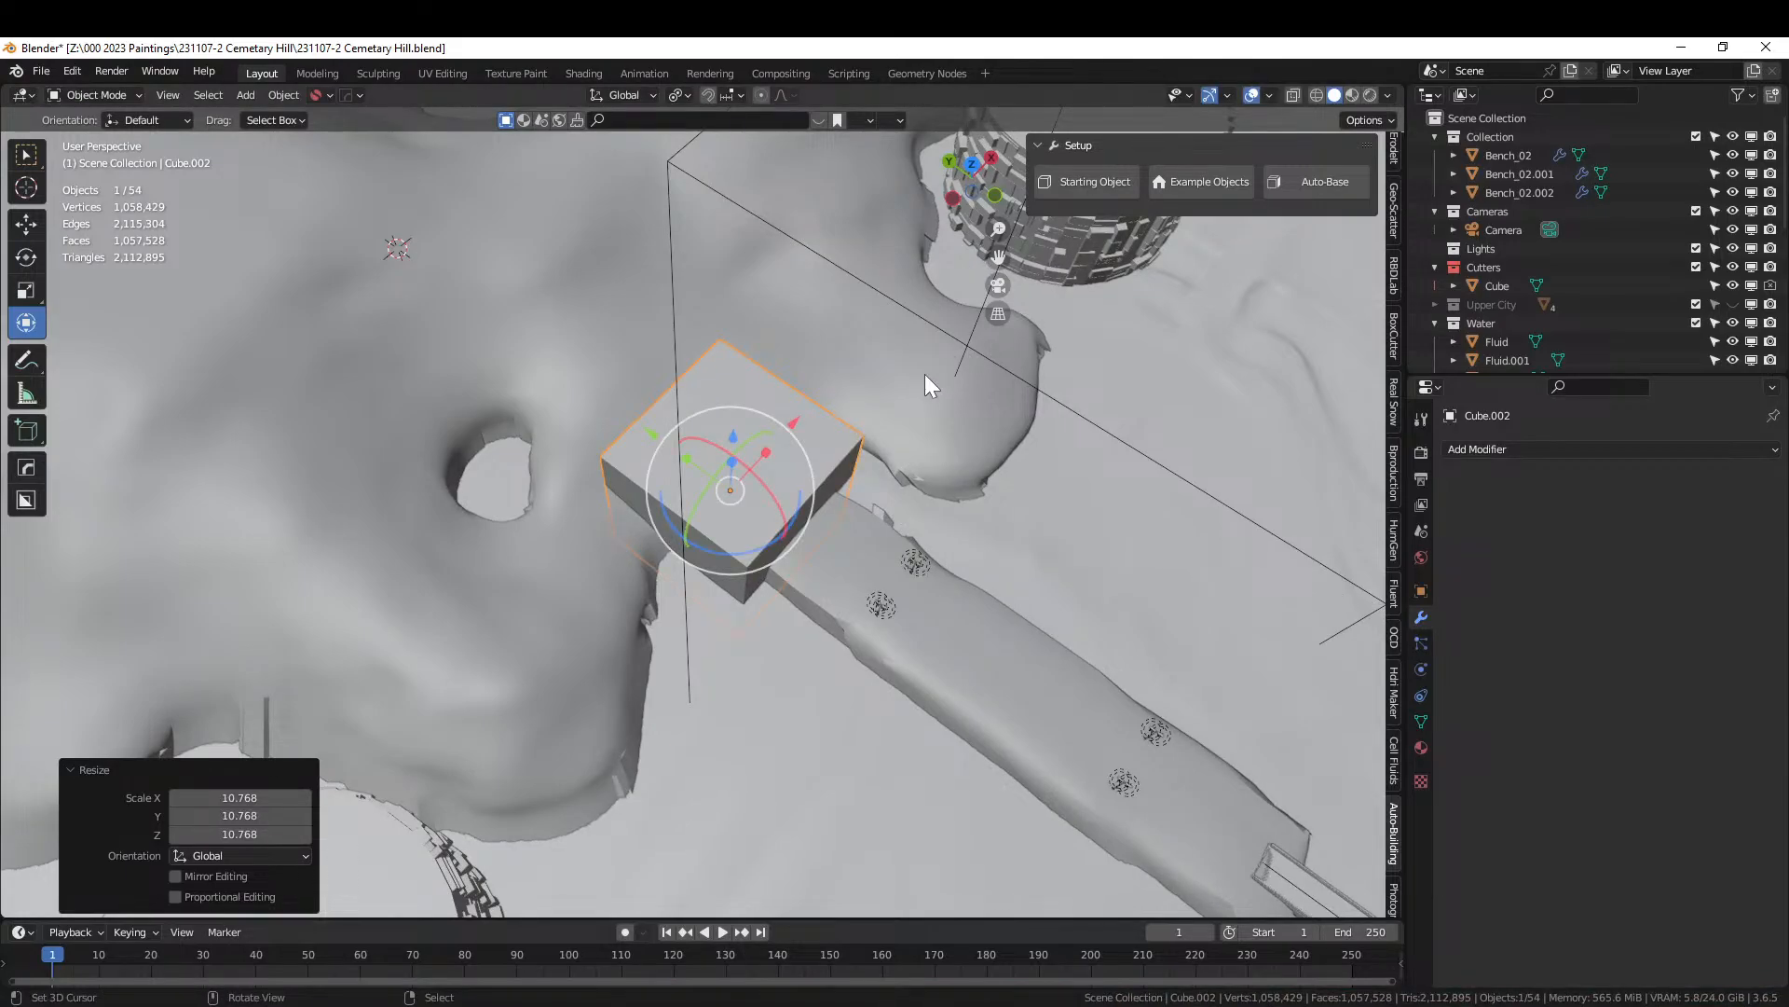
{"action": "key", "text": "g"}
{"action": "key", "text": "y"}
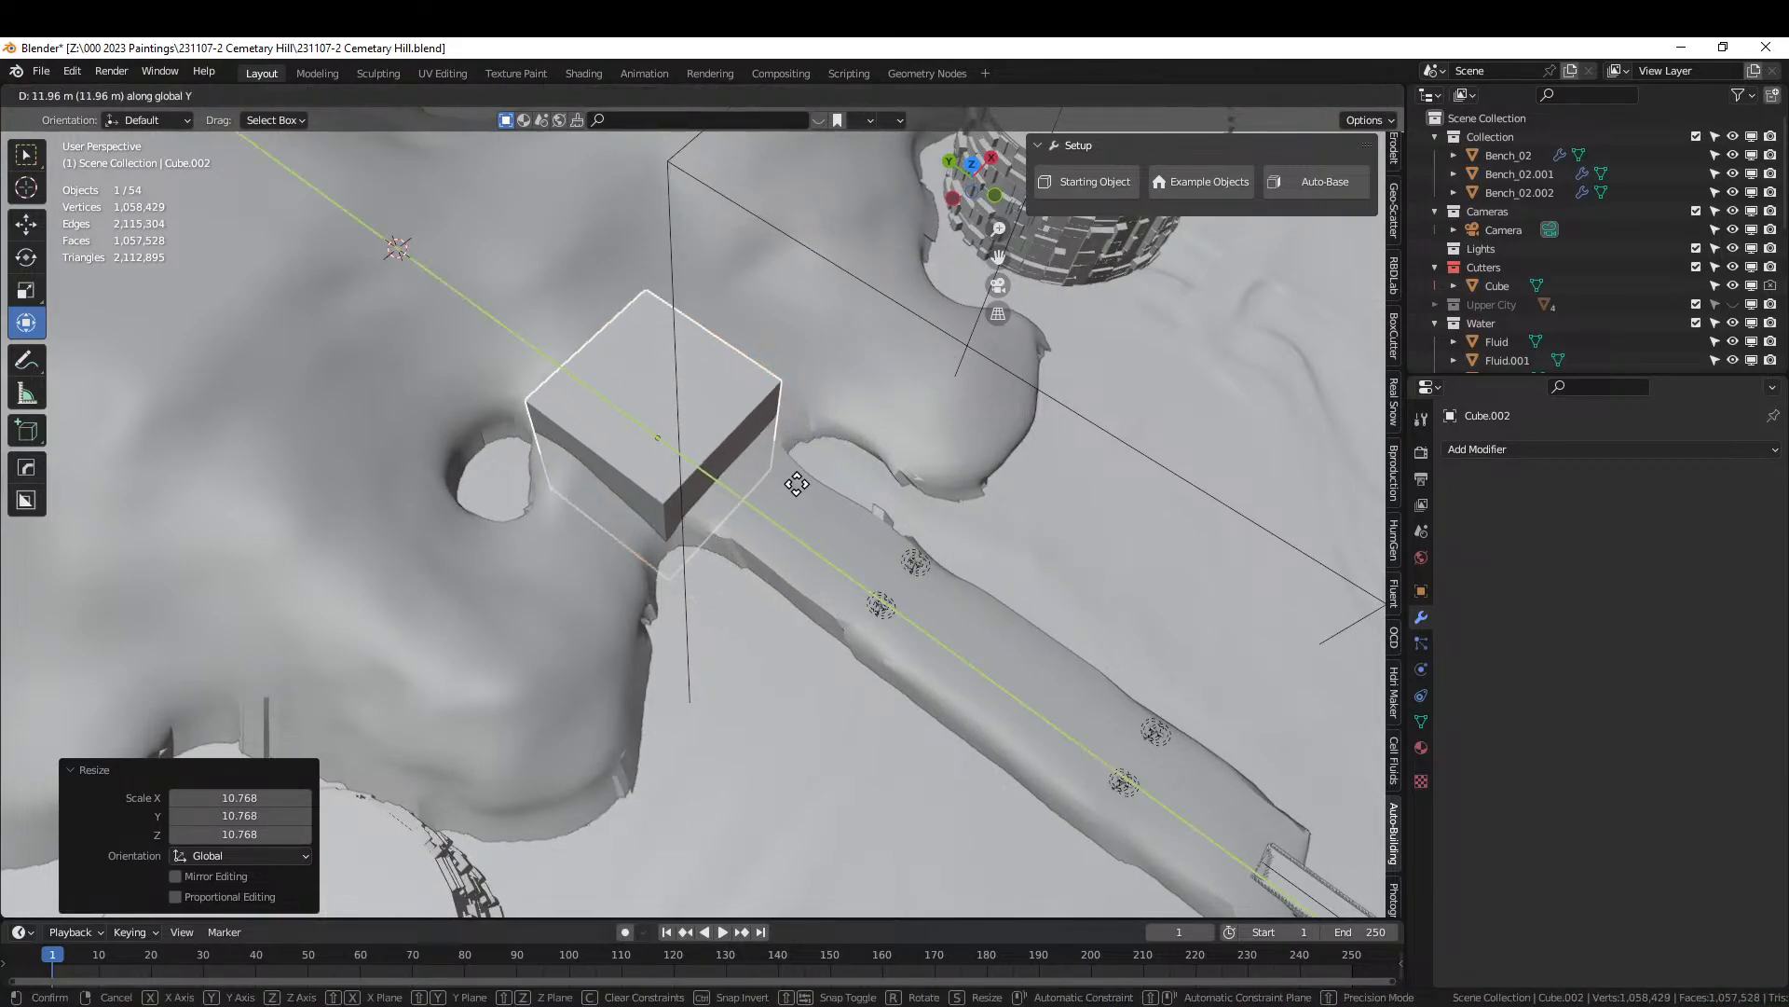
{"action": "left_click", "coordinate": [796, 477]}
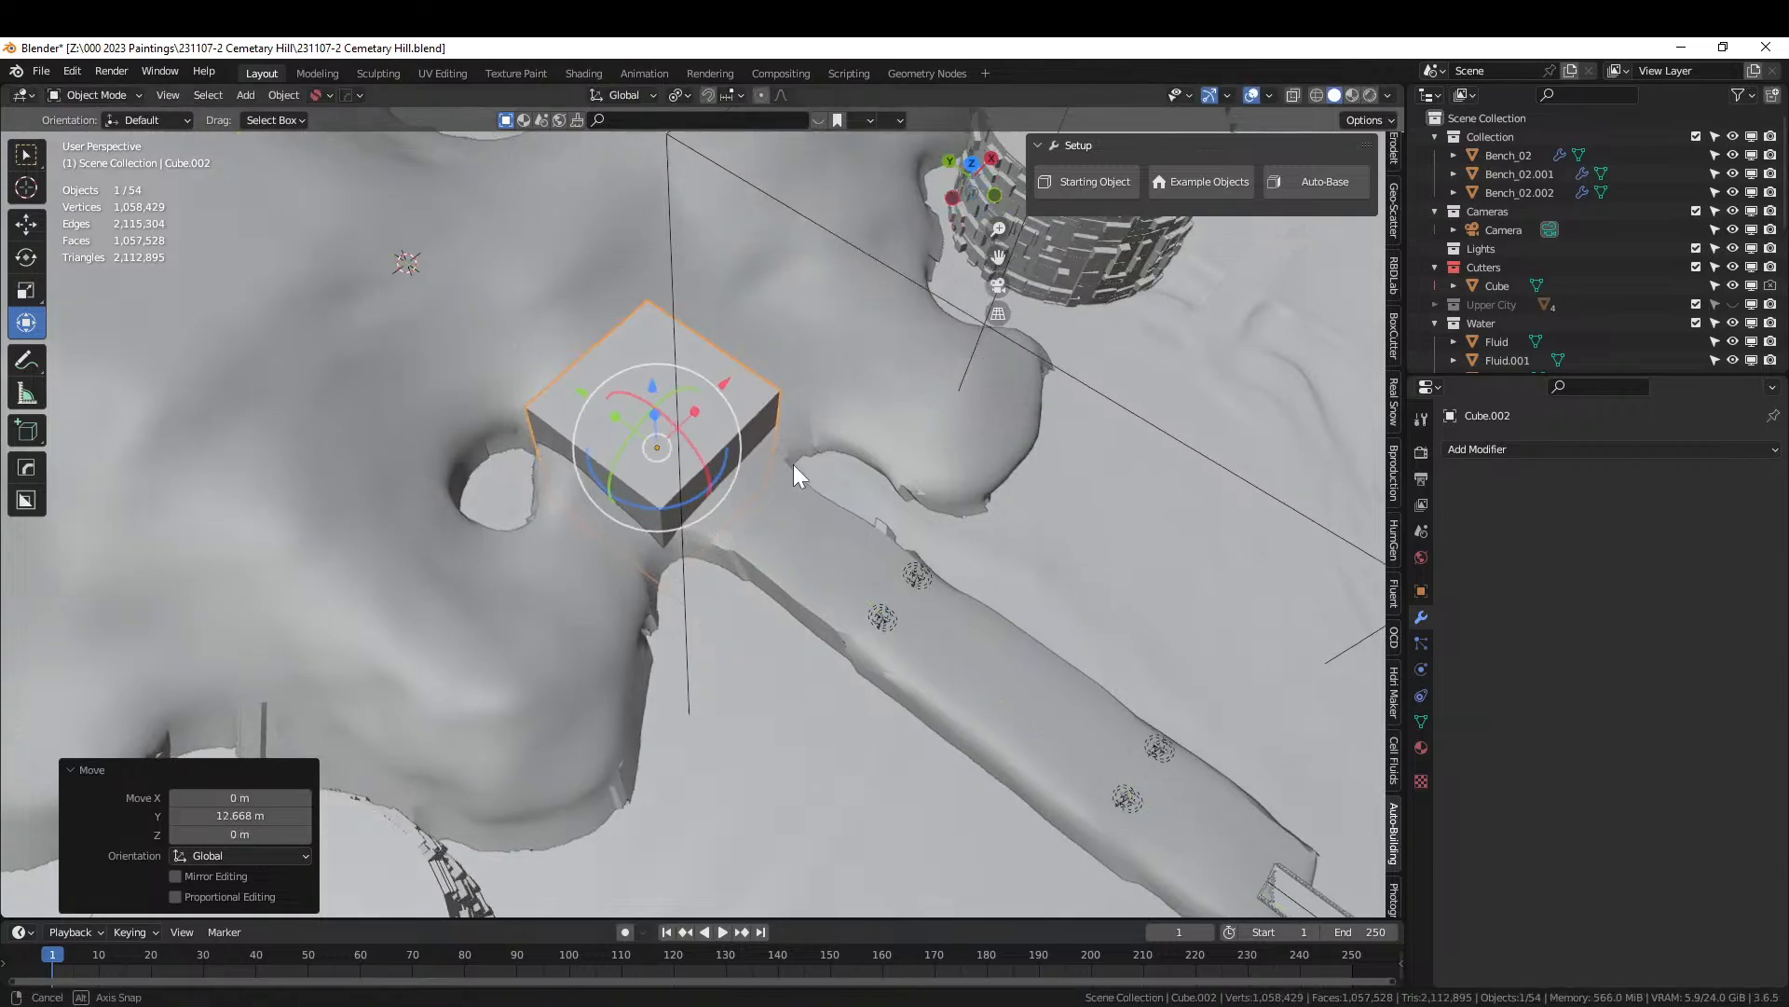
Raise the cube about 10.4 m along Z above the hill's surface.
{"action": "middle_click_drag", "start_coordinate": [793, 466], "coordinate": [794, 451]}
{"action": "key", "text": "g"}
{"action": "key", "text": "z"}
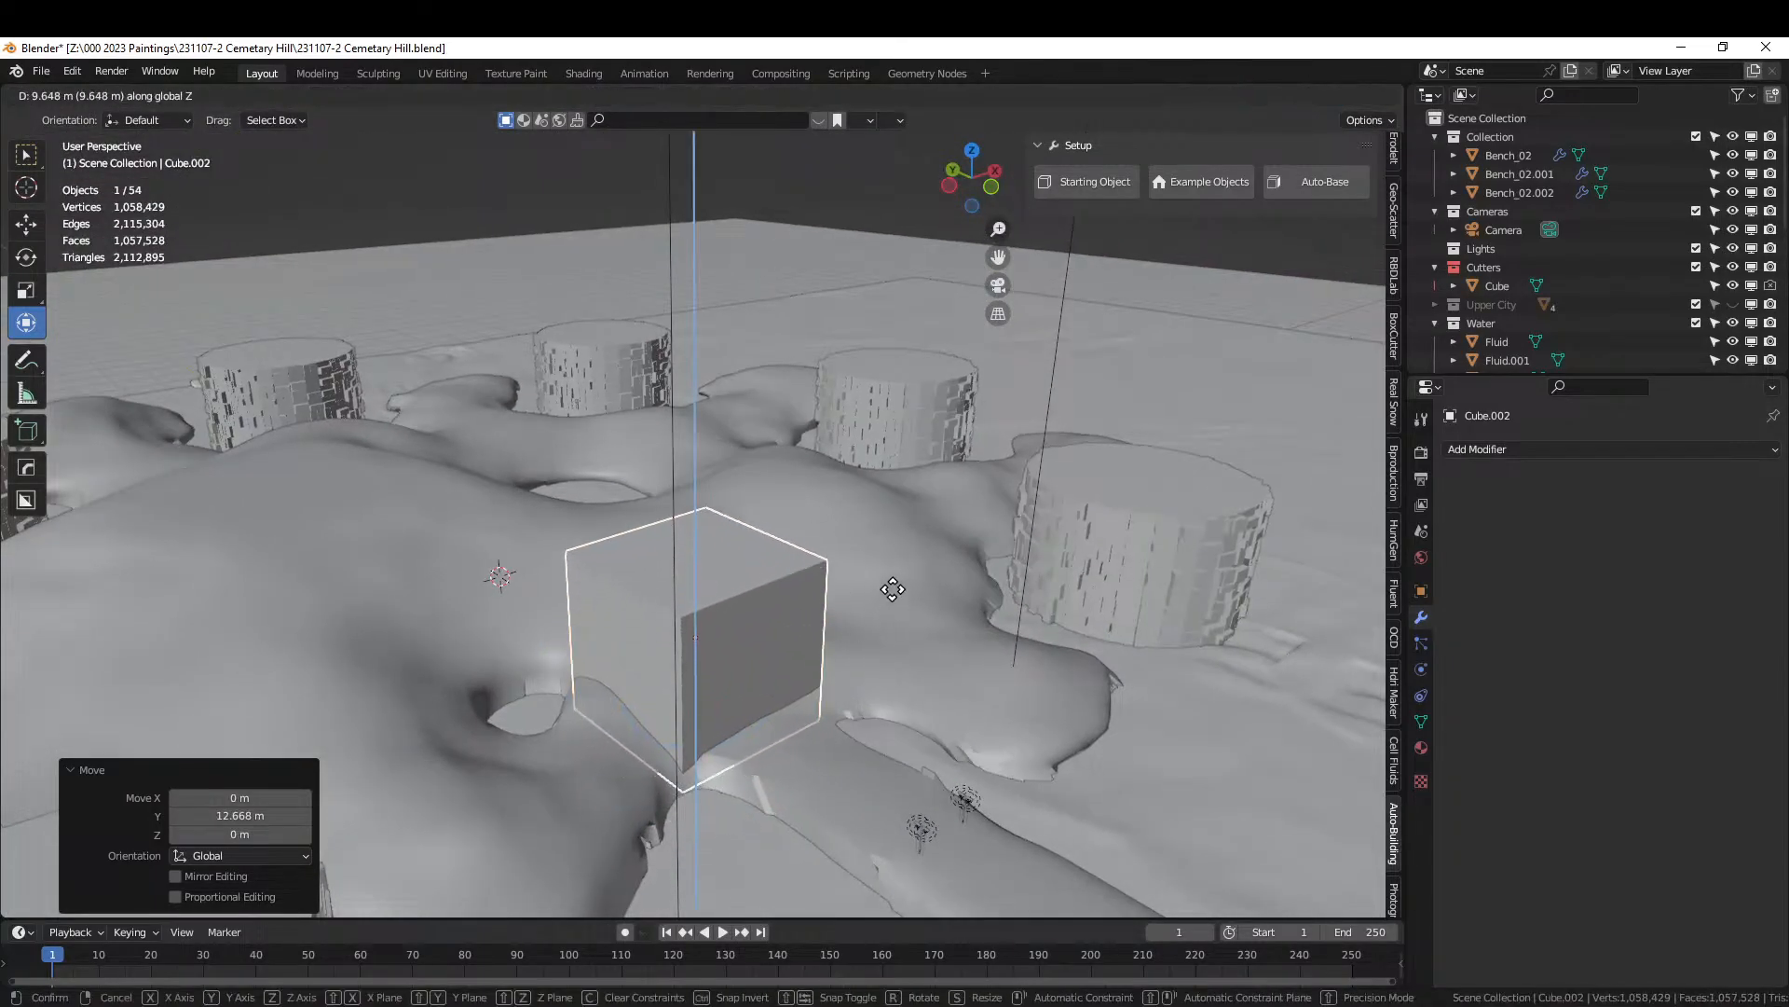
{"action": "left_click", "coordinate": [892, 583]}
Scale the cube down by about 0.899, then stretch it by about 1.471 along Y.
{"action": "middle_click_drag", "start_coordinate": [892, 583], "coordinate": [725, 583]}
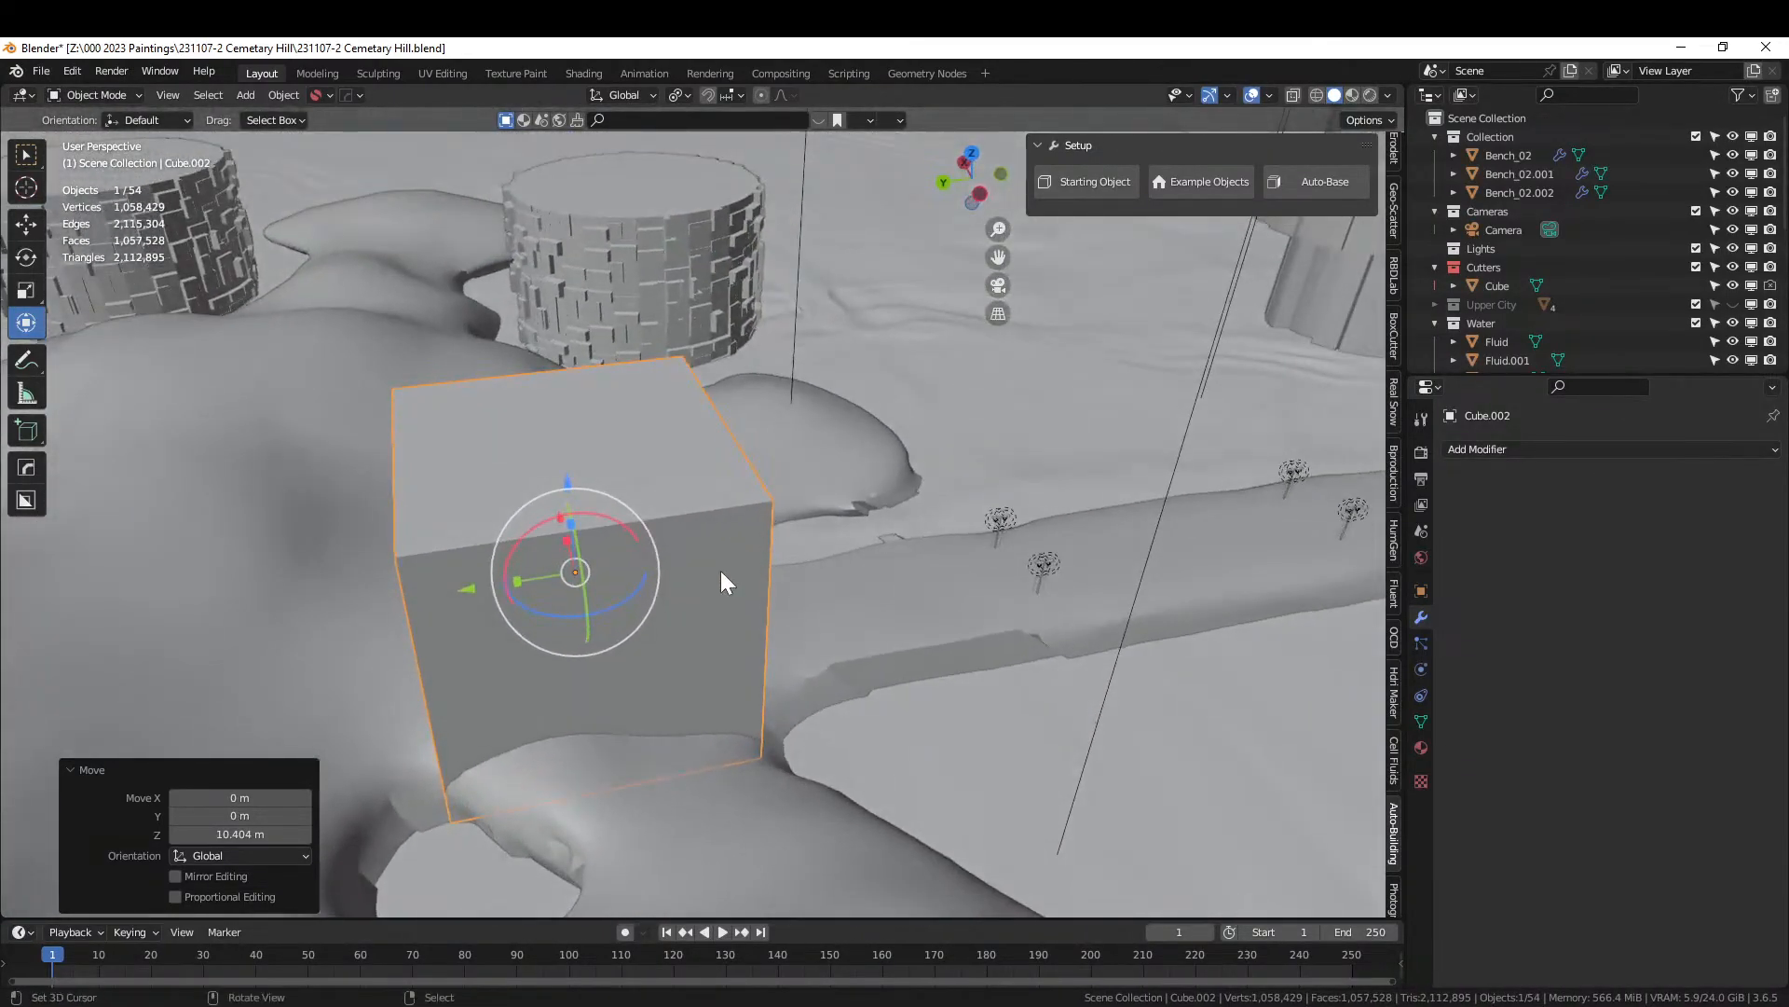
{"action": "key", "text": "s"}
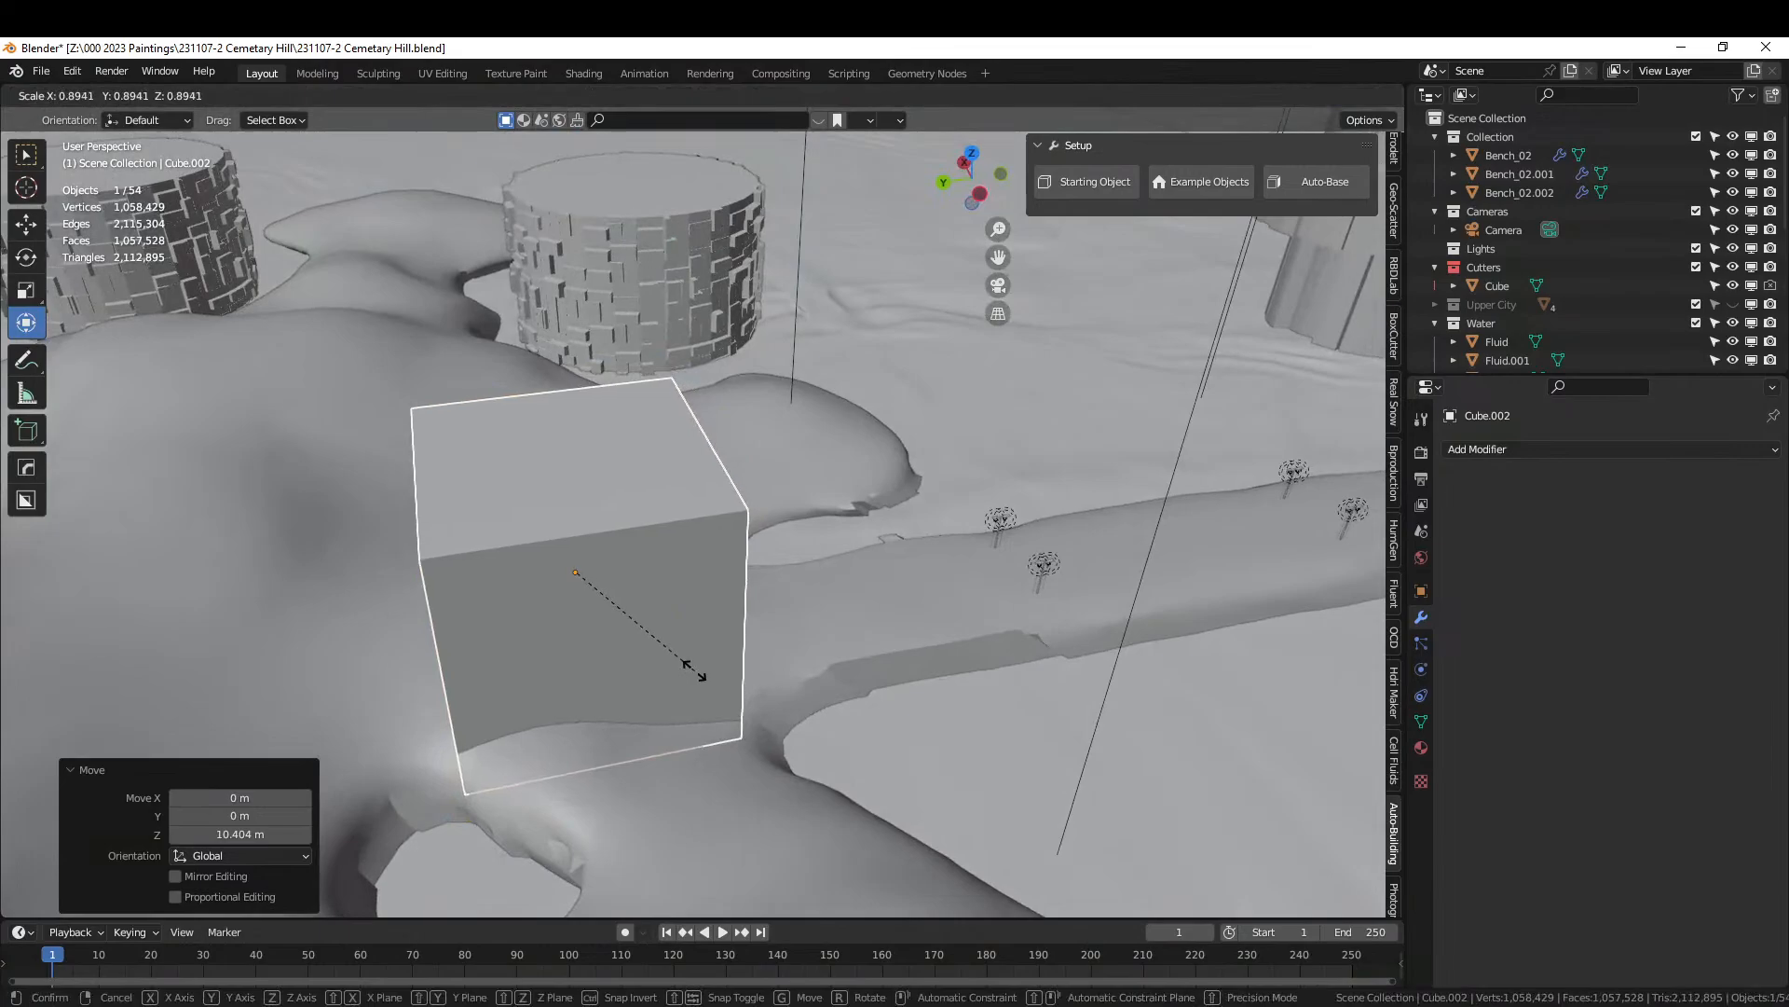
{"action": "left_click", "coordinate": [696, 669]}
{"action": "key", "text": "s"}
{"action": "key", "text": "y"}
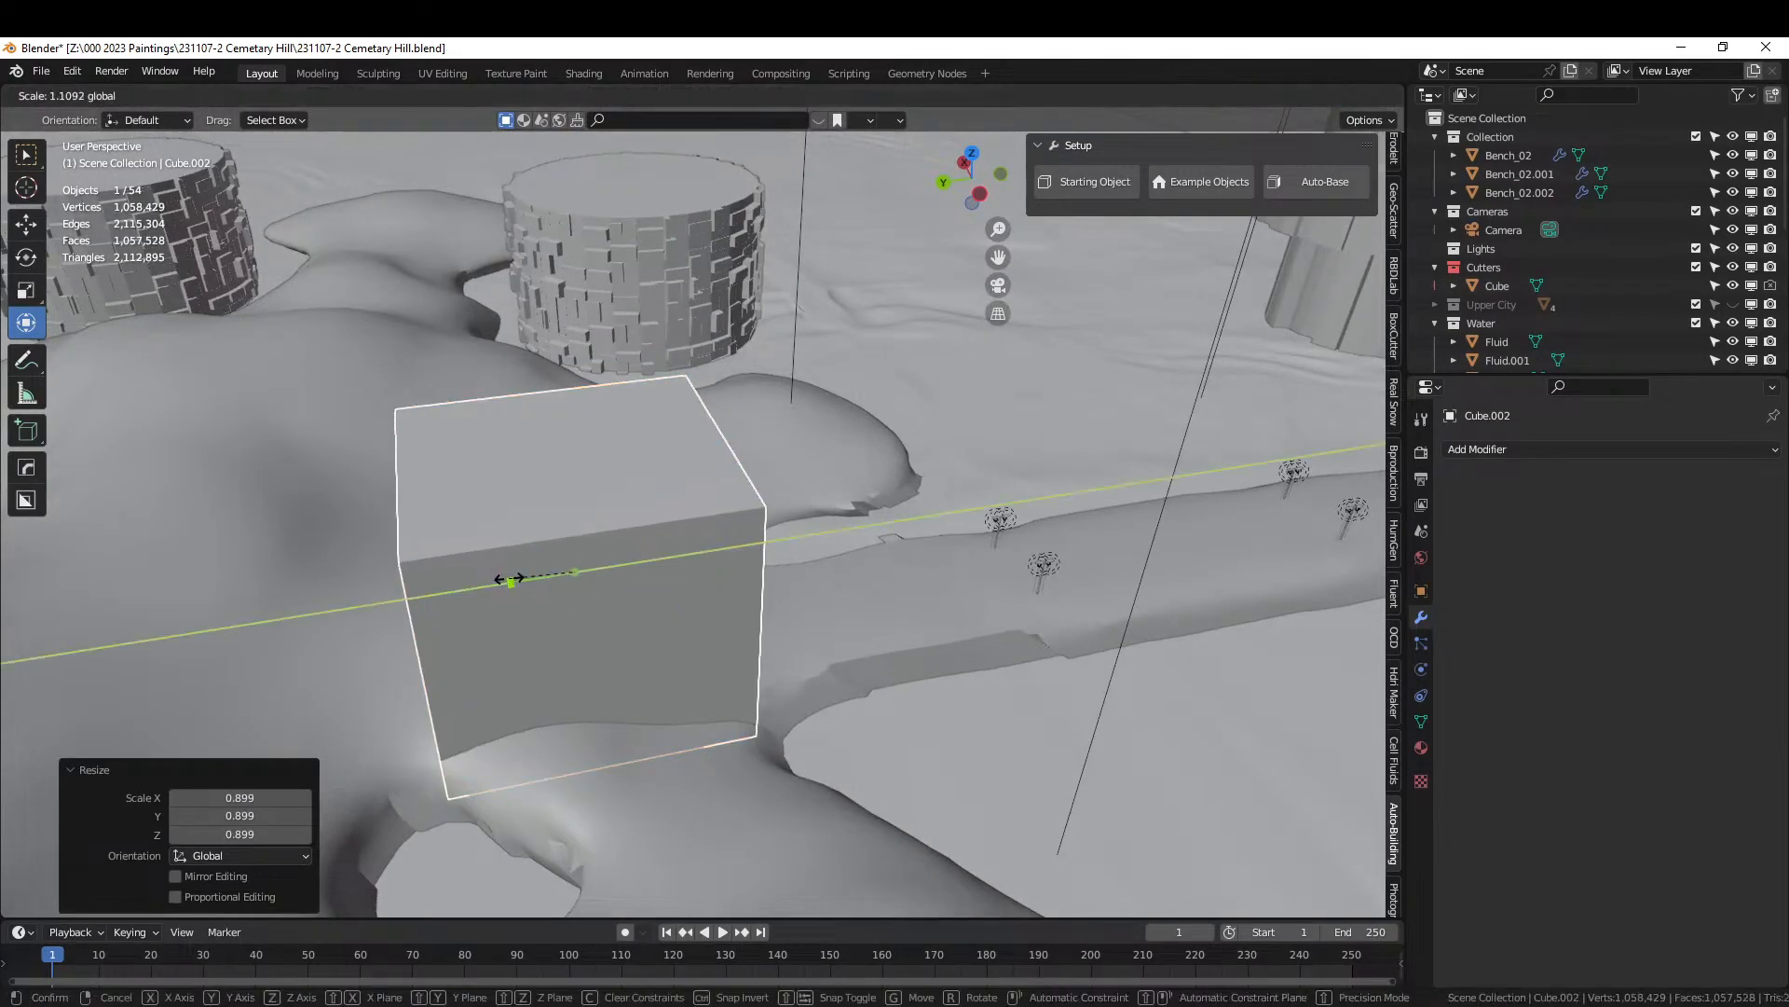
{"action": "left_click", "coordinate": [645, 595]}
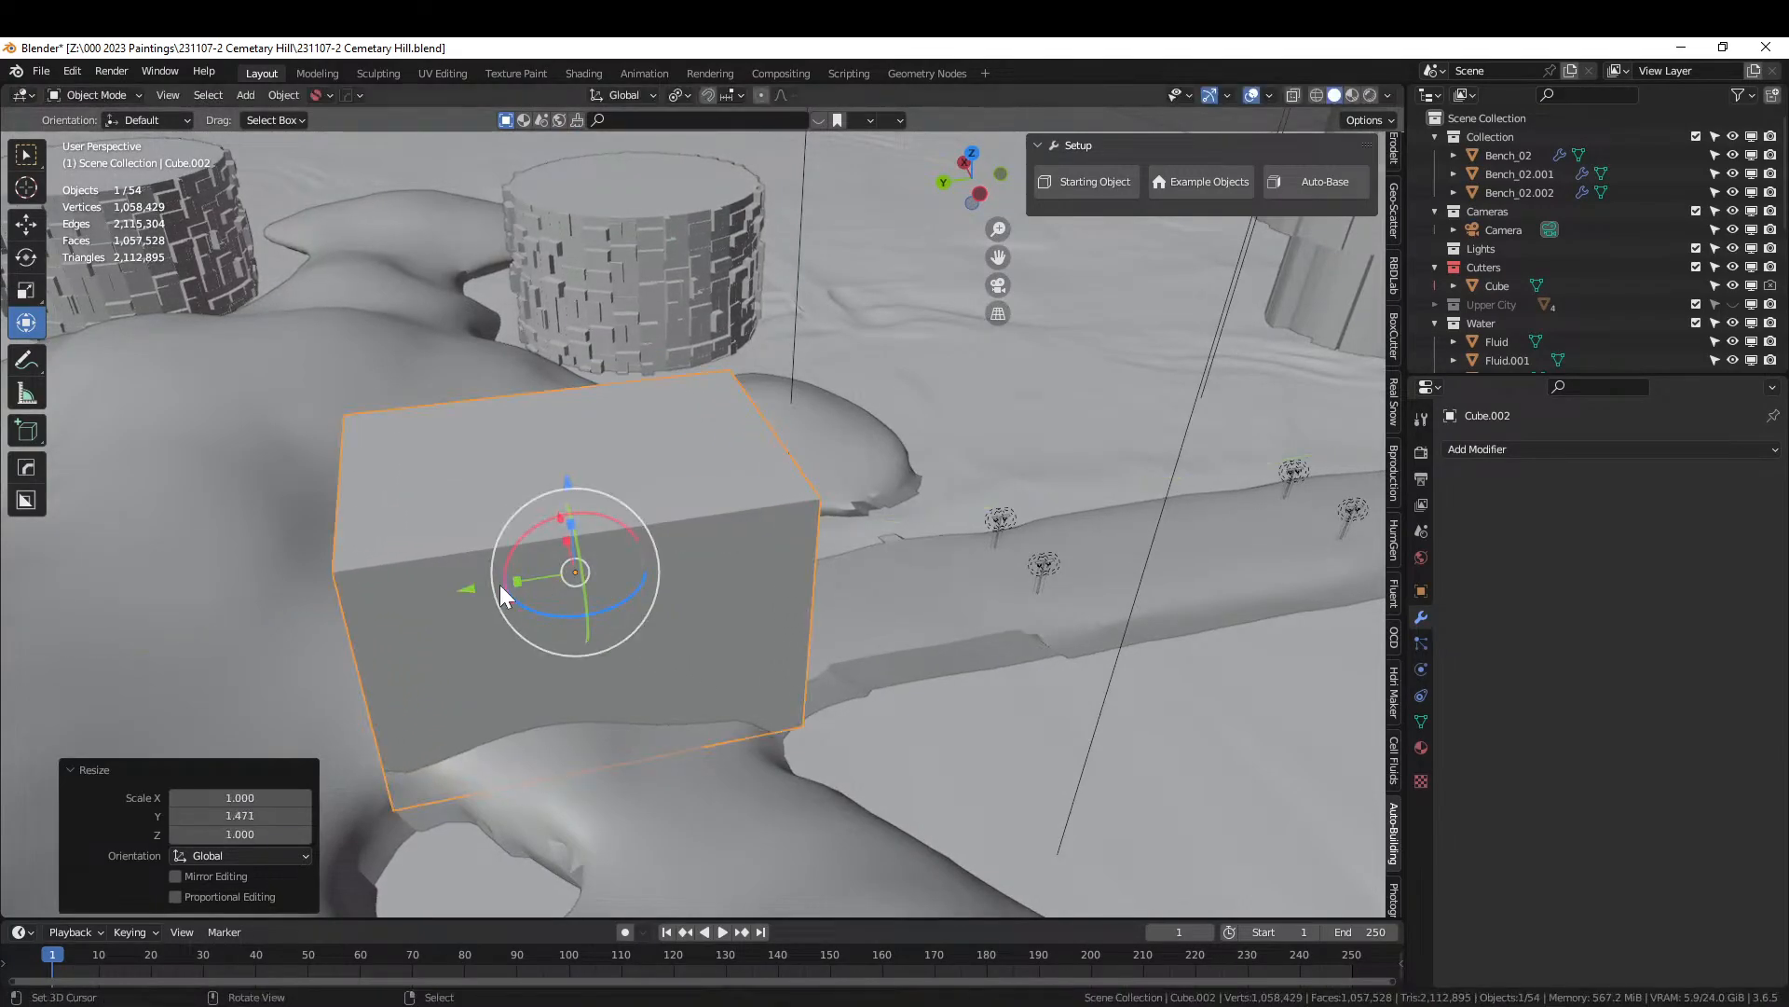
Move the block about 4.11 m along Y into the hill and apply its rotation and scale.
{"action": "left_click_drag", "start_coordinate": [468, 589], "coordinate": [411, 608]}
{"action": "middle_click_drag", "start_coordinate": [411, 608], "coordinate": [1372, 586]}
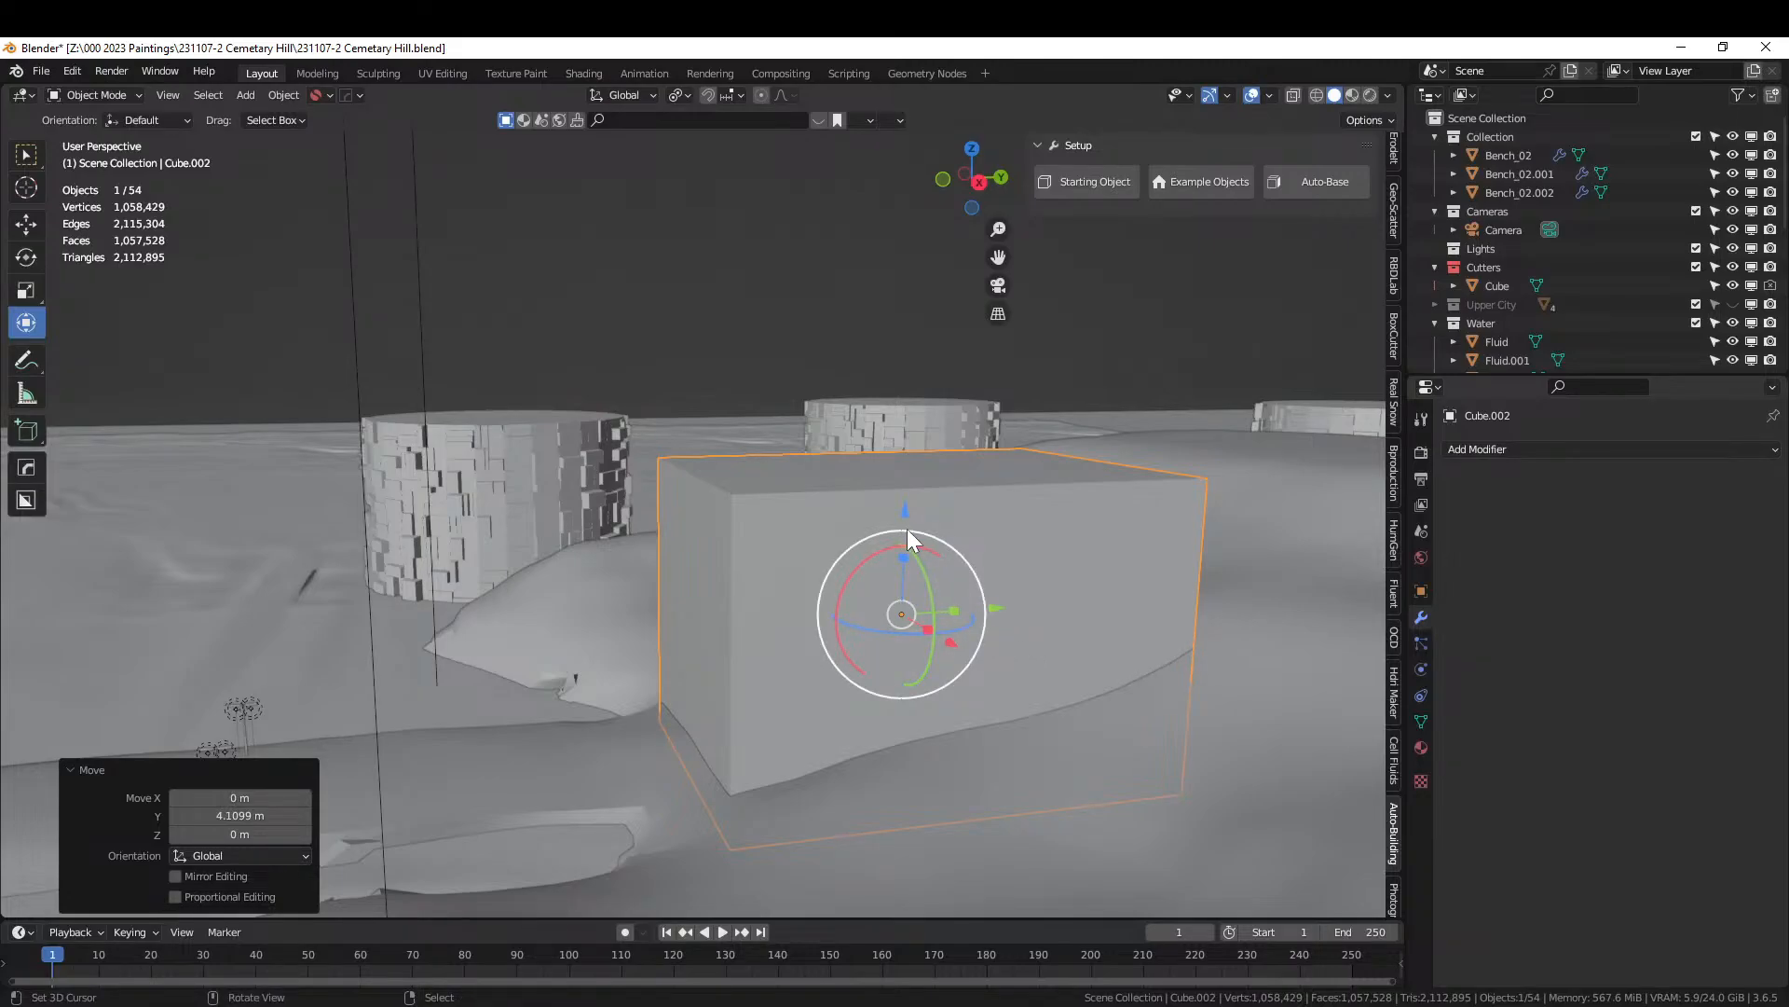
{"action": "middle_click_drag", "start_coordinate": [956, 552], "coordinate": [846, 573]}
{"action": "middle_click_drag", "start_coordinate": [839, 562], "coordinate": [993, 557]}
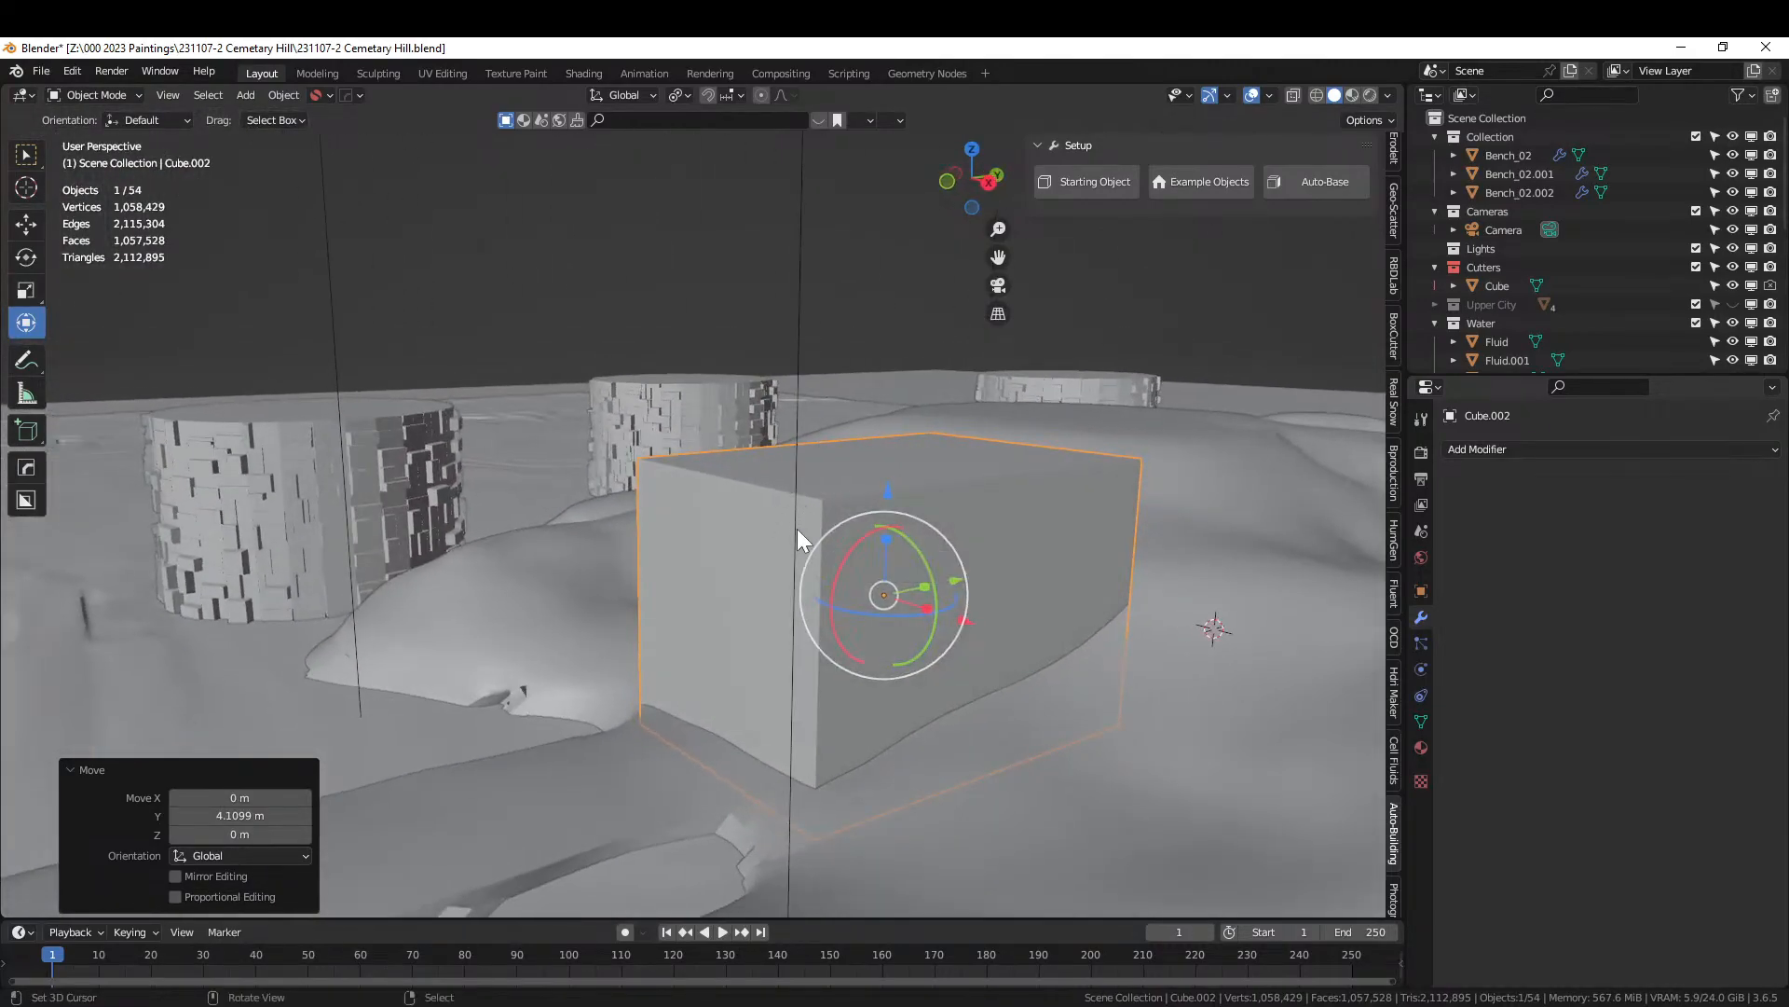
{"action": "key", "text": "ctrl+a"}
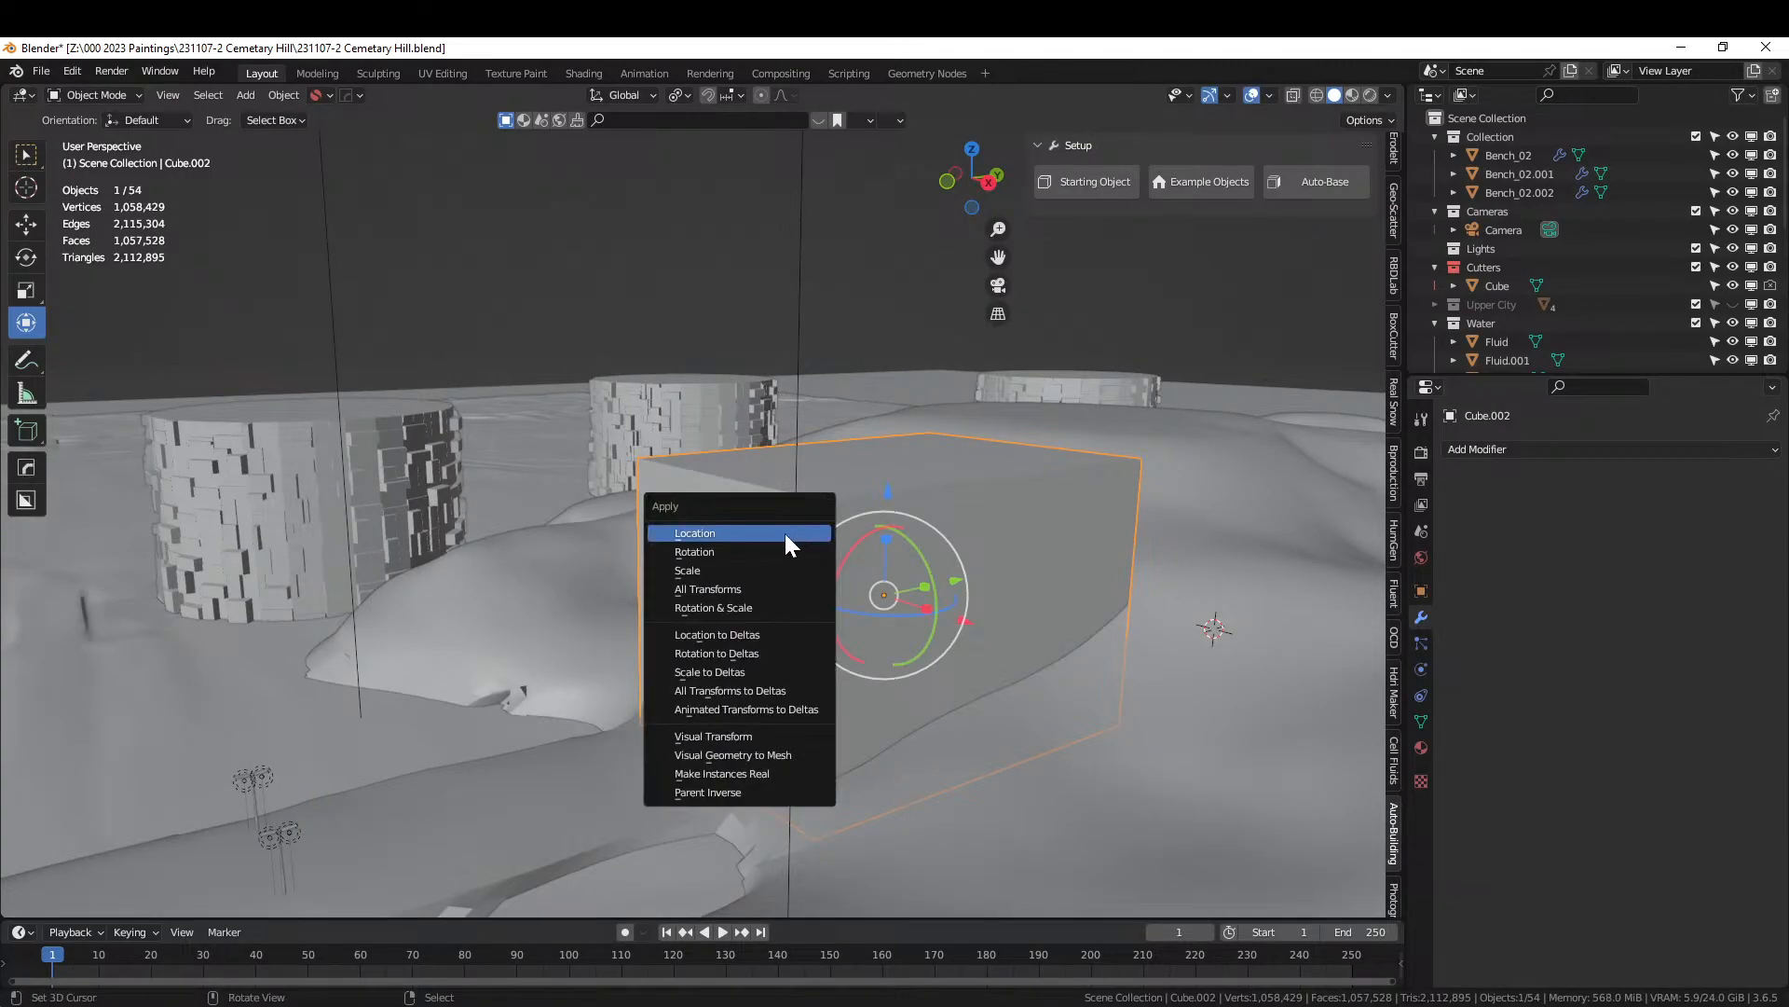
{"action": "left_click", "coordinate": [759, 607]}
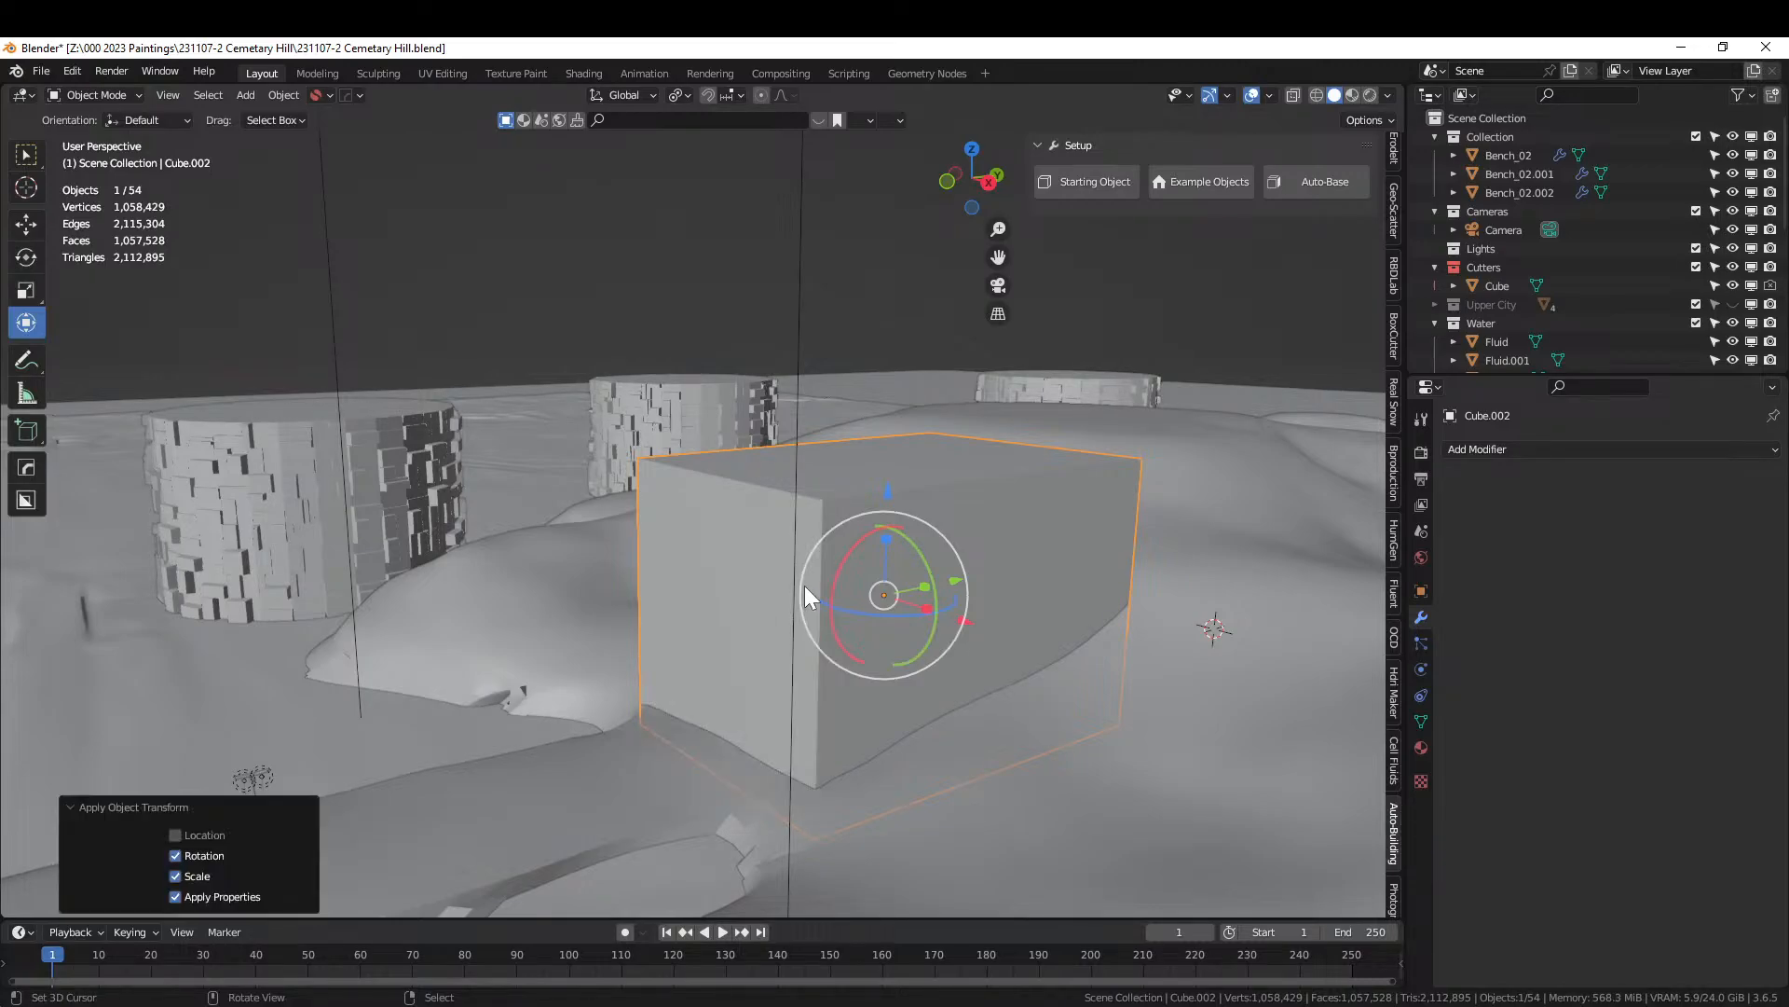
Lower the block's top face by about 9.9 m along Z.
{"action": "key", "text": "Tab"}
{"action": "left_click", "coordinate": [858, 473]}
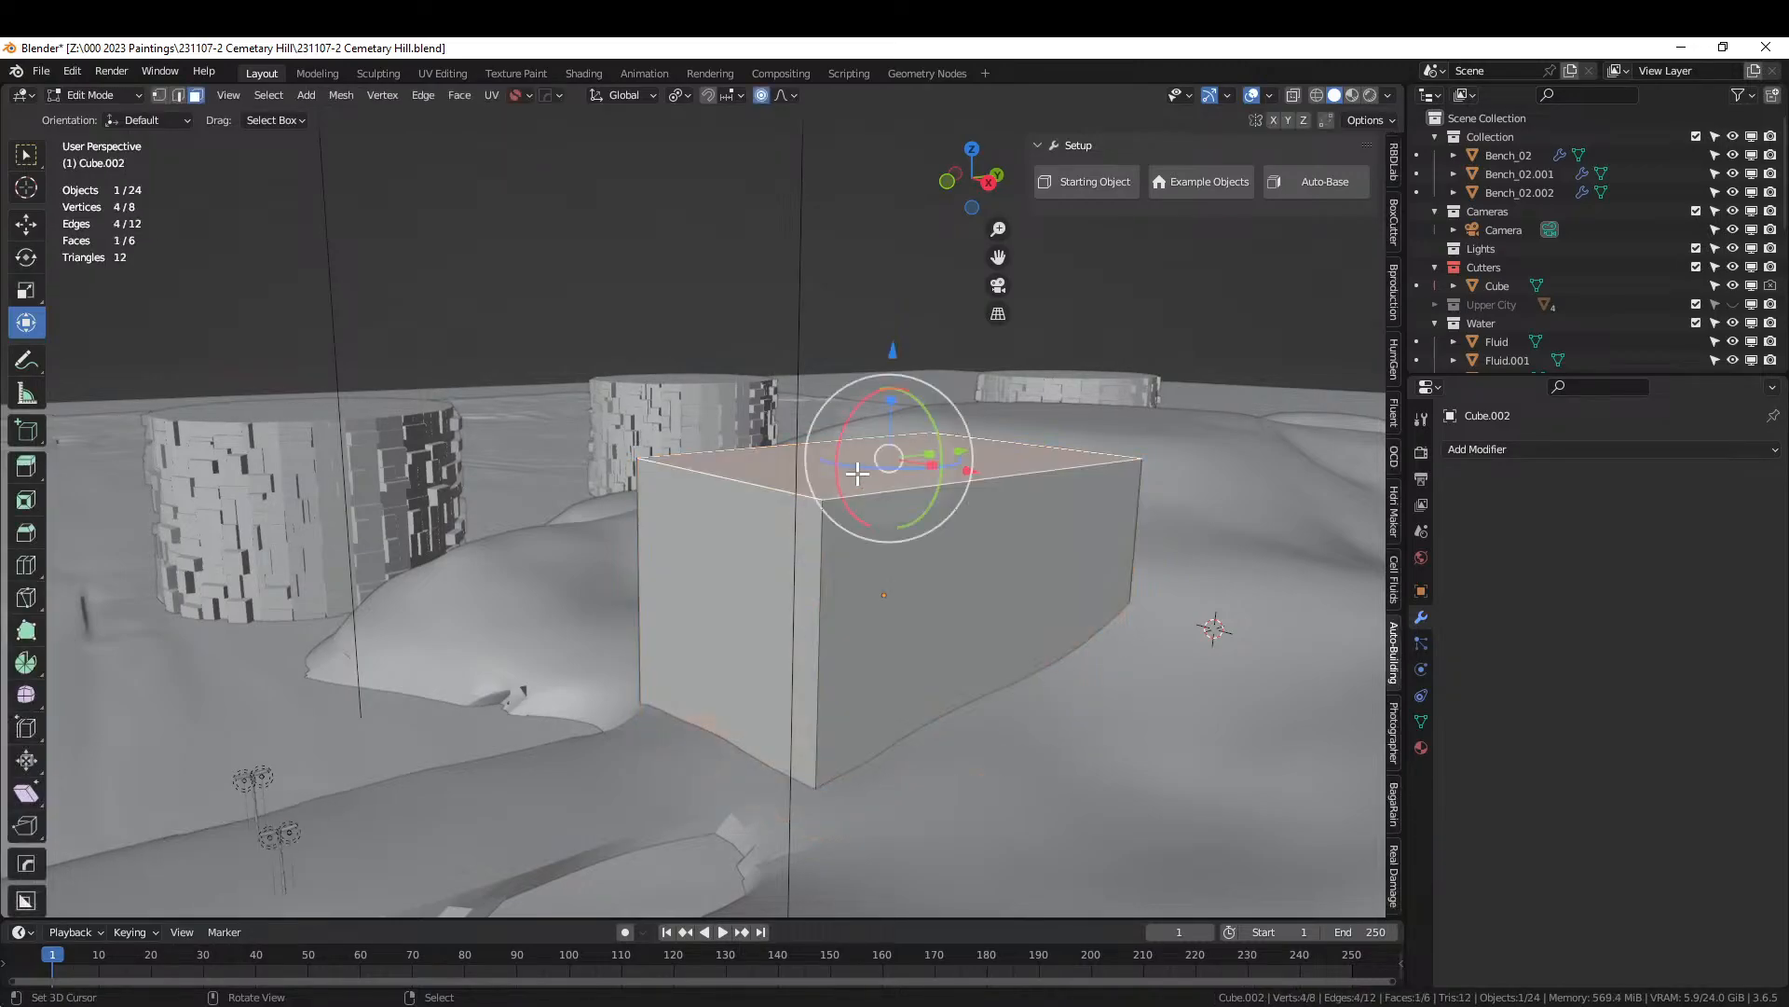
{"action": "key", "text": "g"}
{"action": "key", "text": "z"}
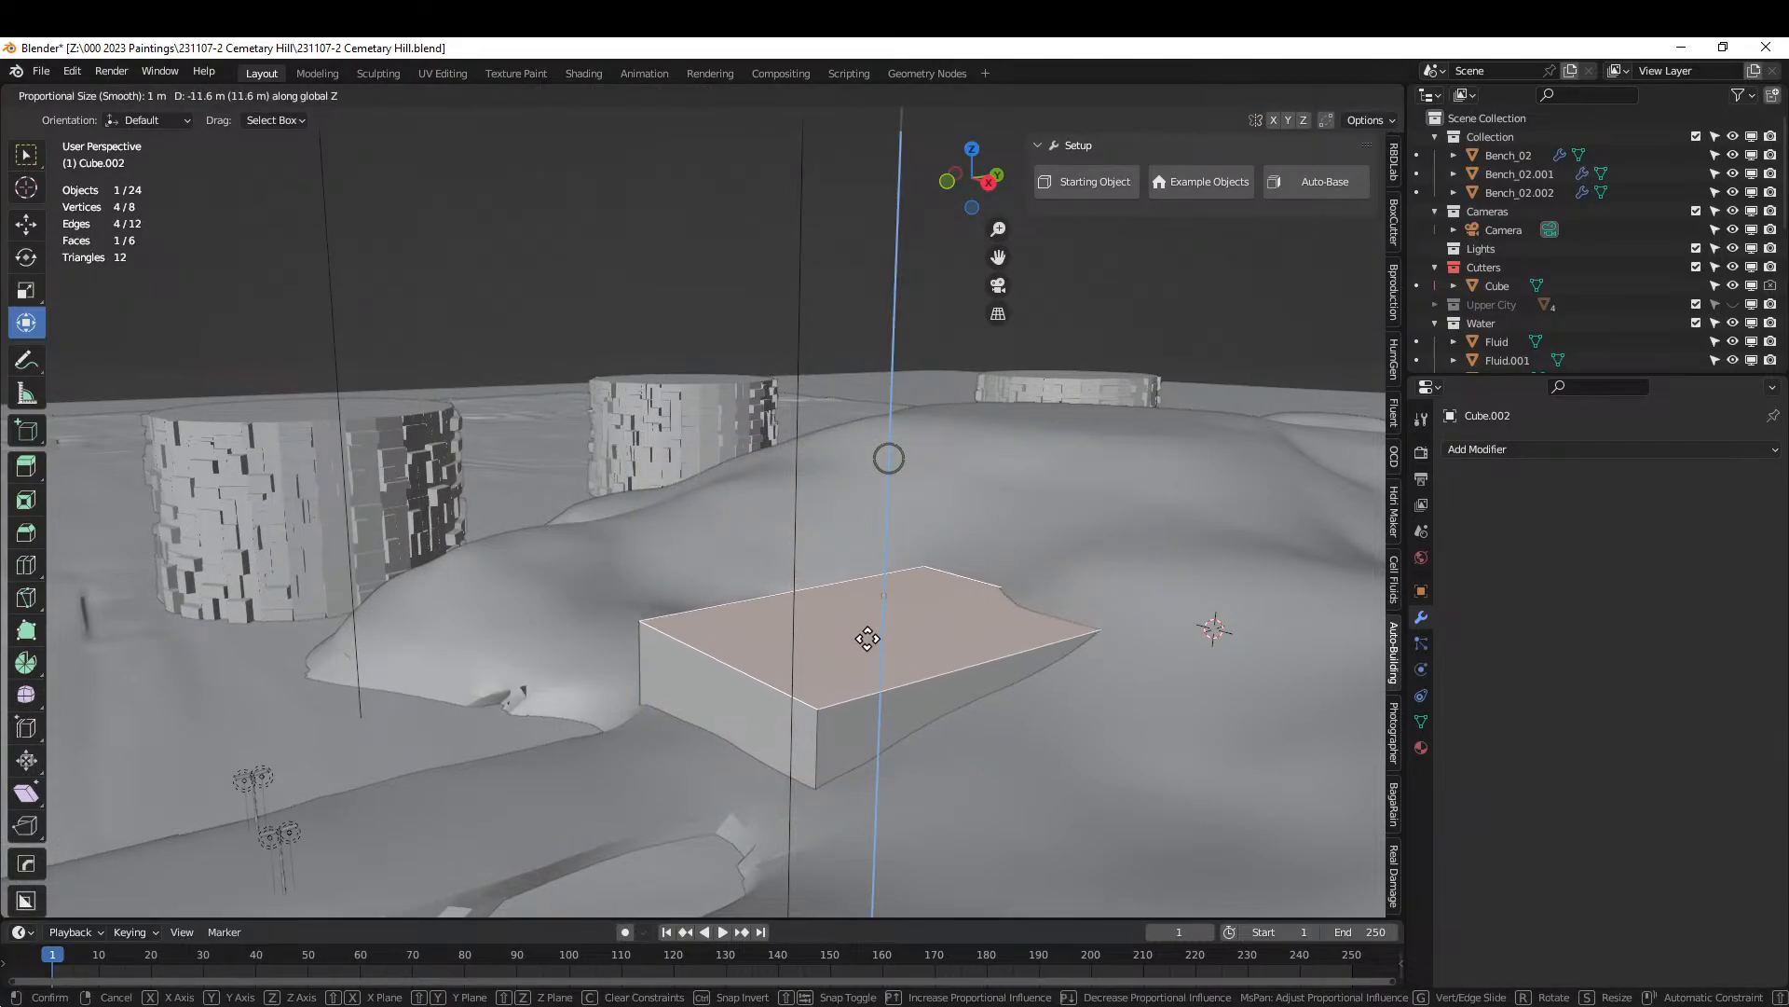
{"action": "left_click", "coordinate": [852, 613]}
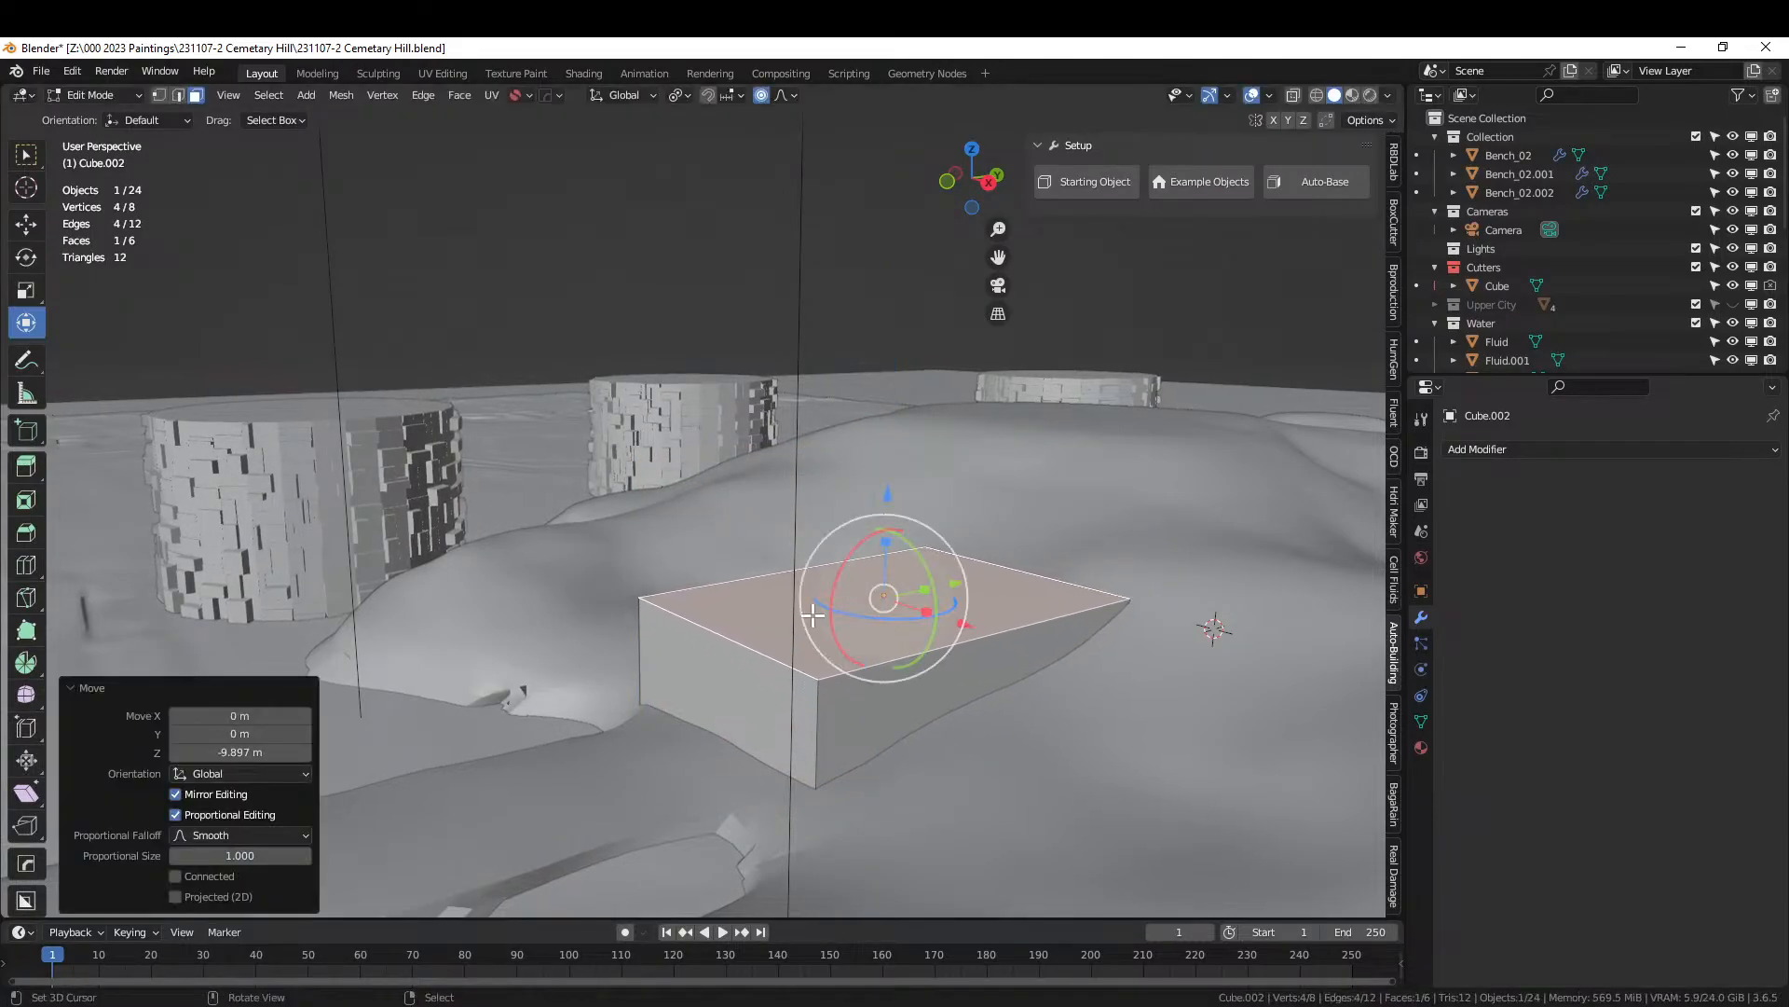
Select the block's walkway-side end face, then duplicate the whole block in place and hide the copy.
{"action": "middle_click_drag", "start_coordinate": [852, 613], "coordinate": [777, 663]}
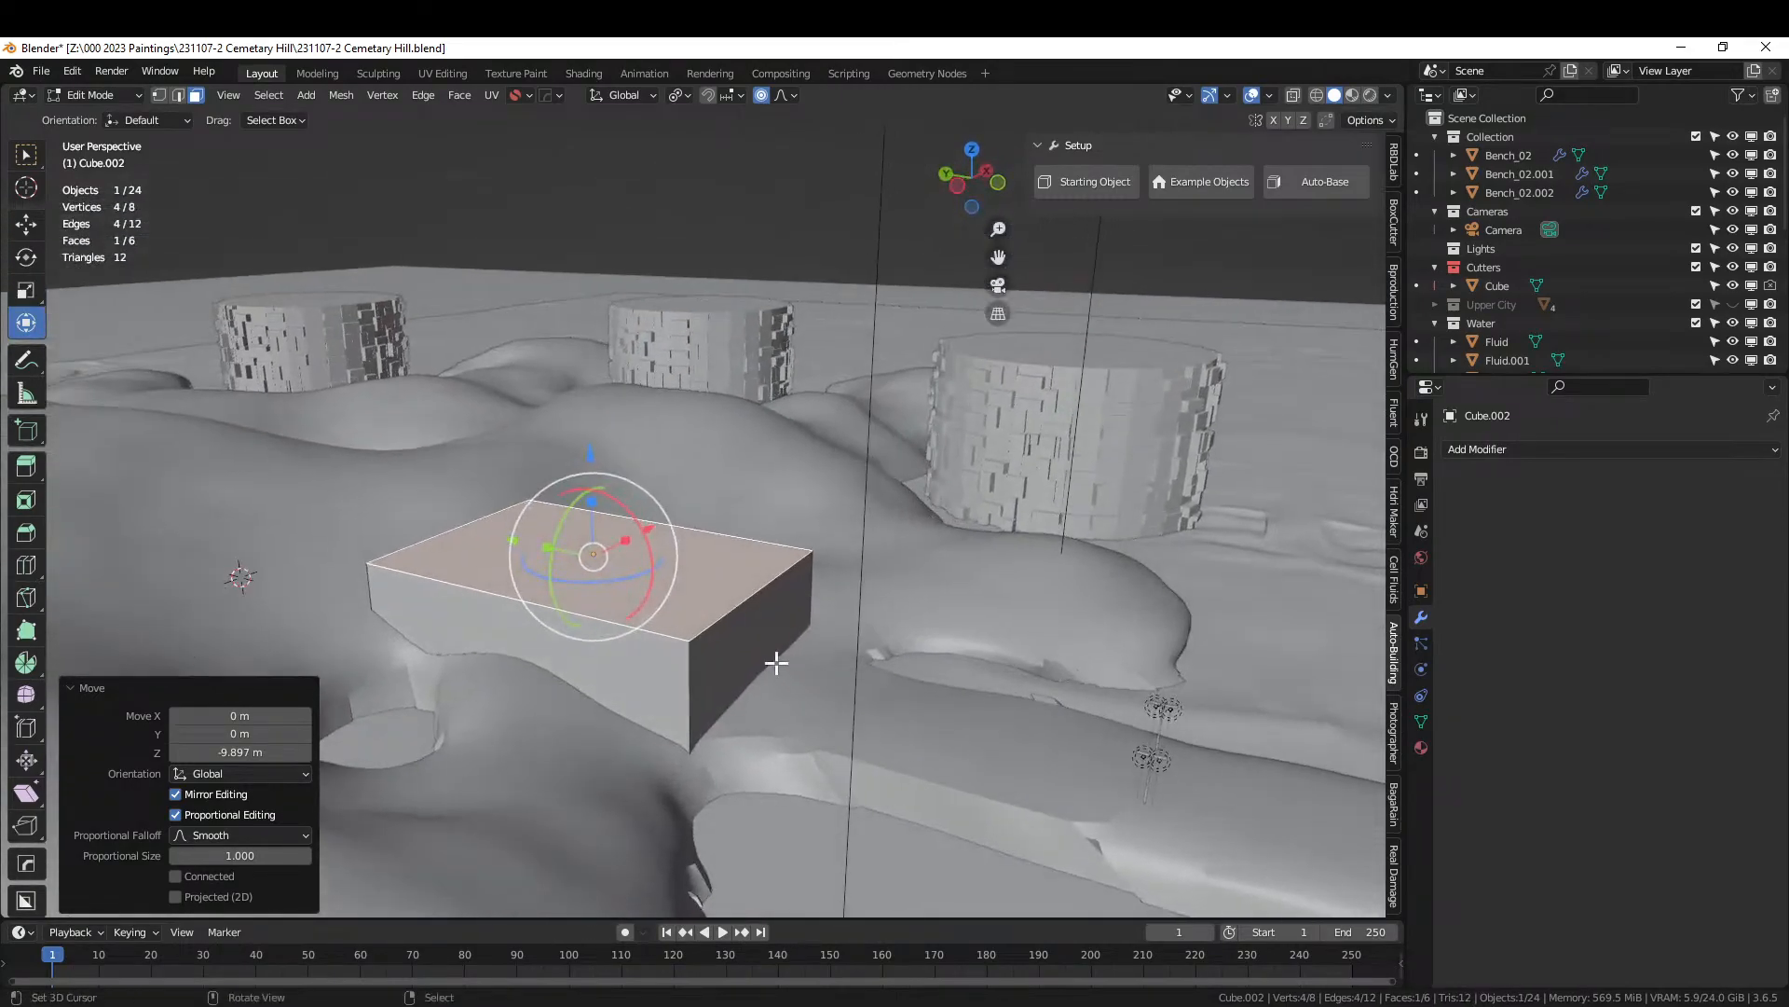
{"action": "left_click", "coordinate": [756, 650]}
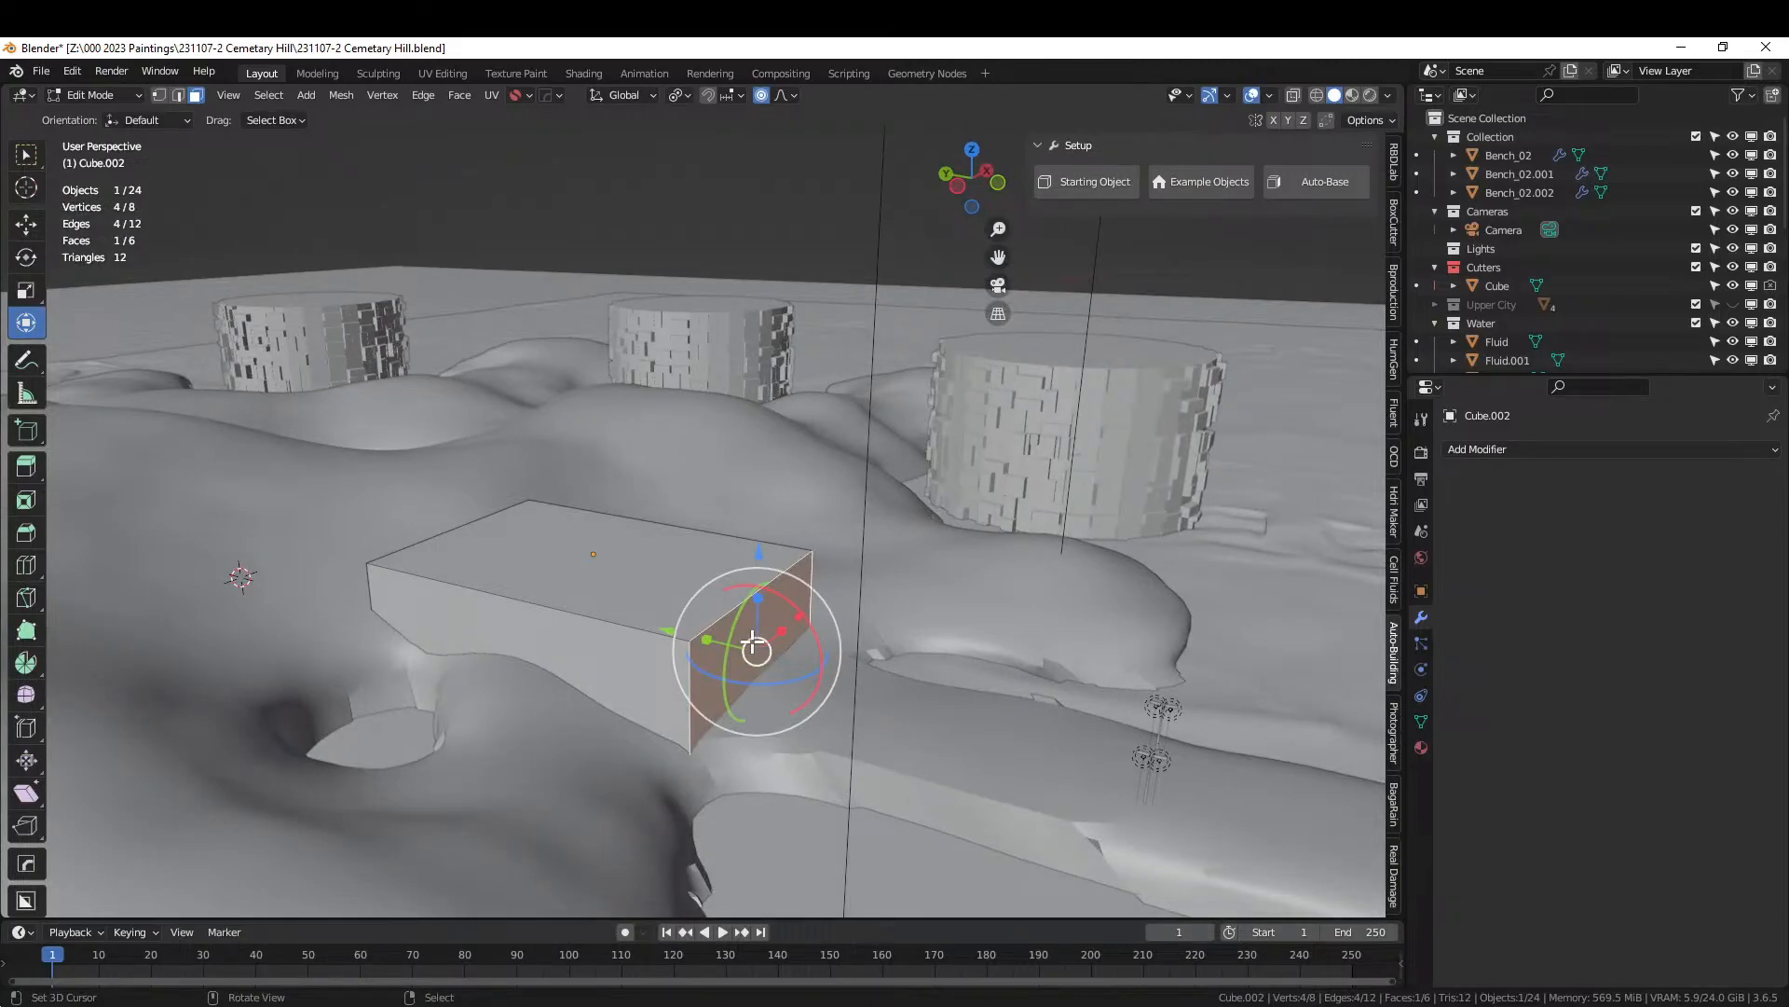
{"action": "key", "text": "Tab"}
{"action": "key", "text": "shift+d"}
{"action": "right_click", "coordinate": [659, 634]}
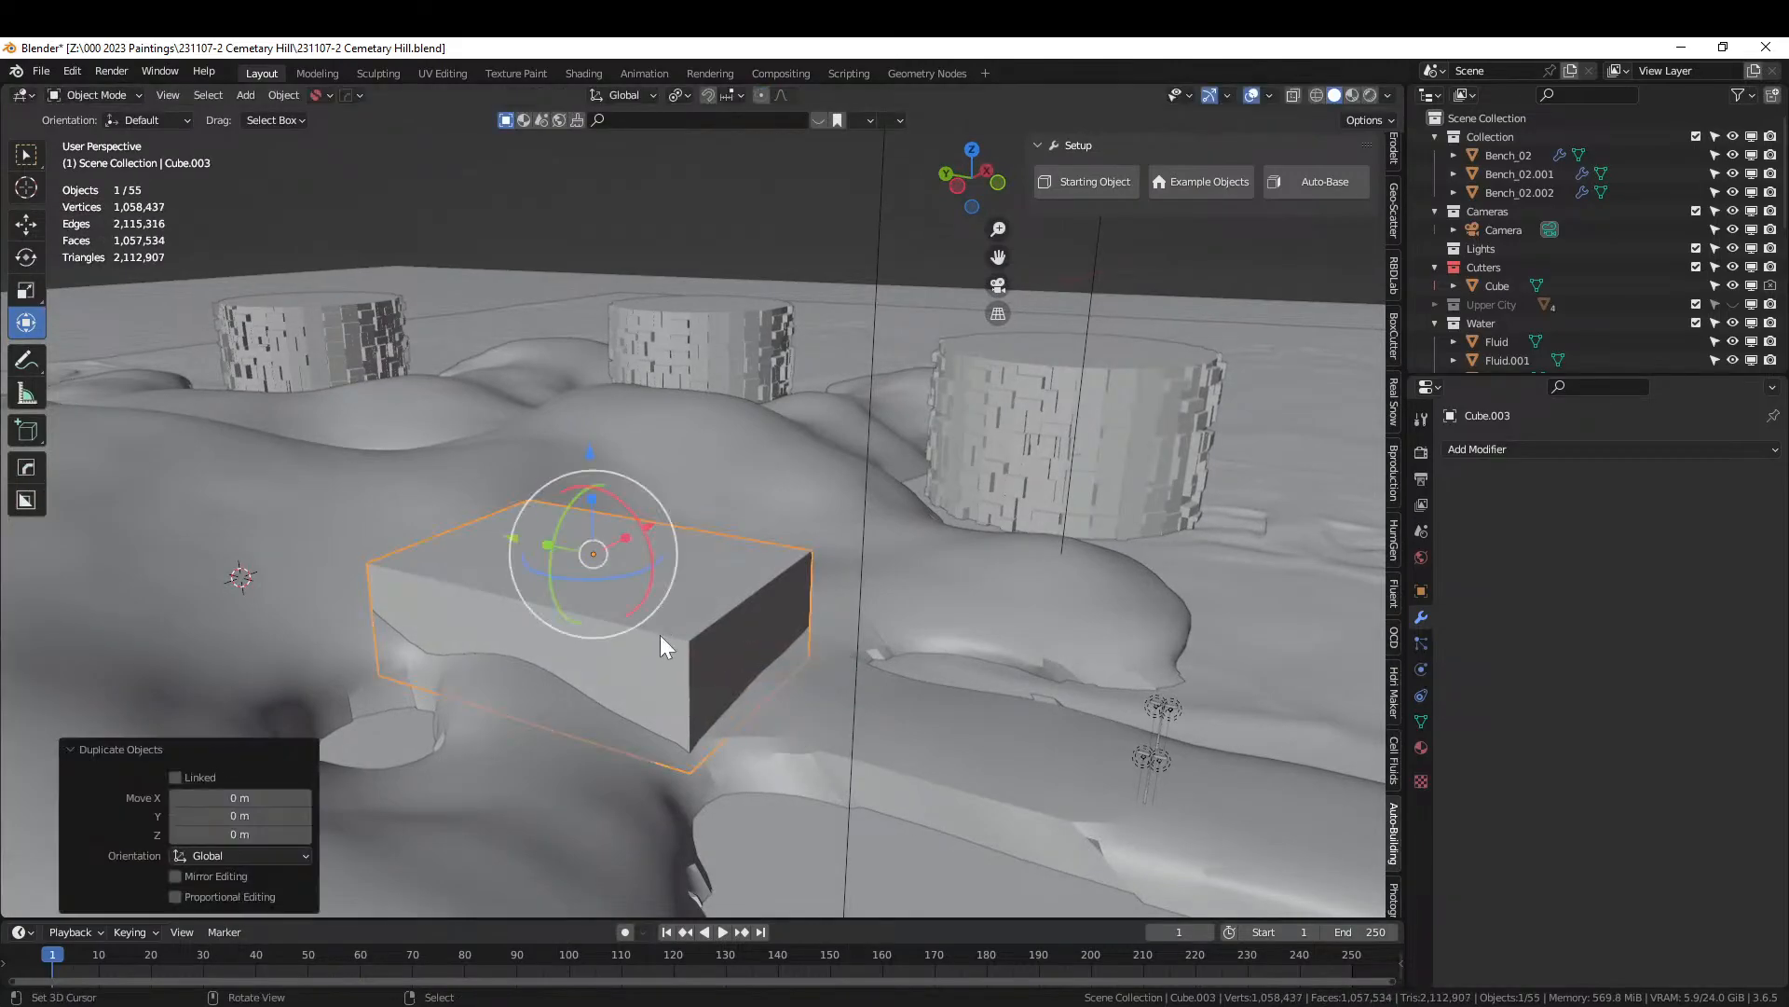
{"action": "scroll", "coordinate": [1650, 360], "scroll_direction": "down", "scroll_amount": 5}
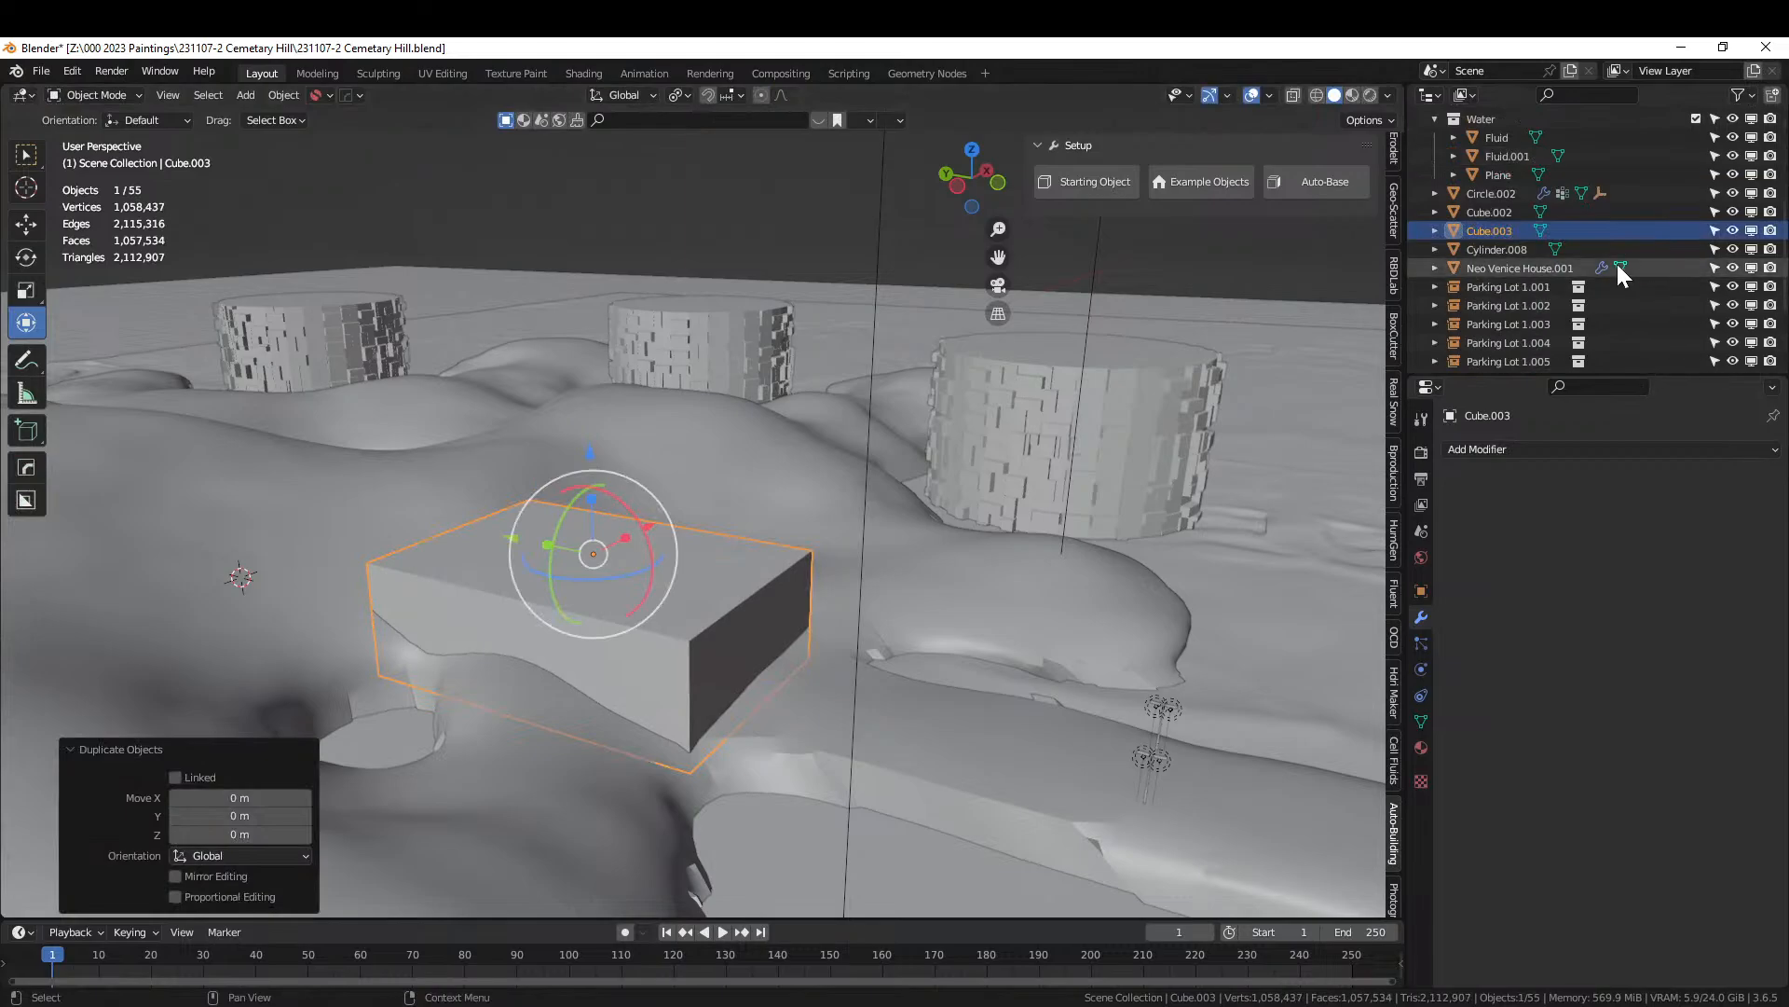
{"action": "left_click", "coordinate": [1731, 230]}
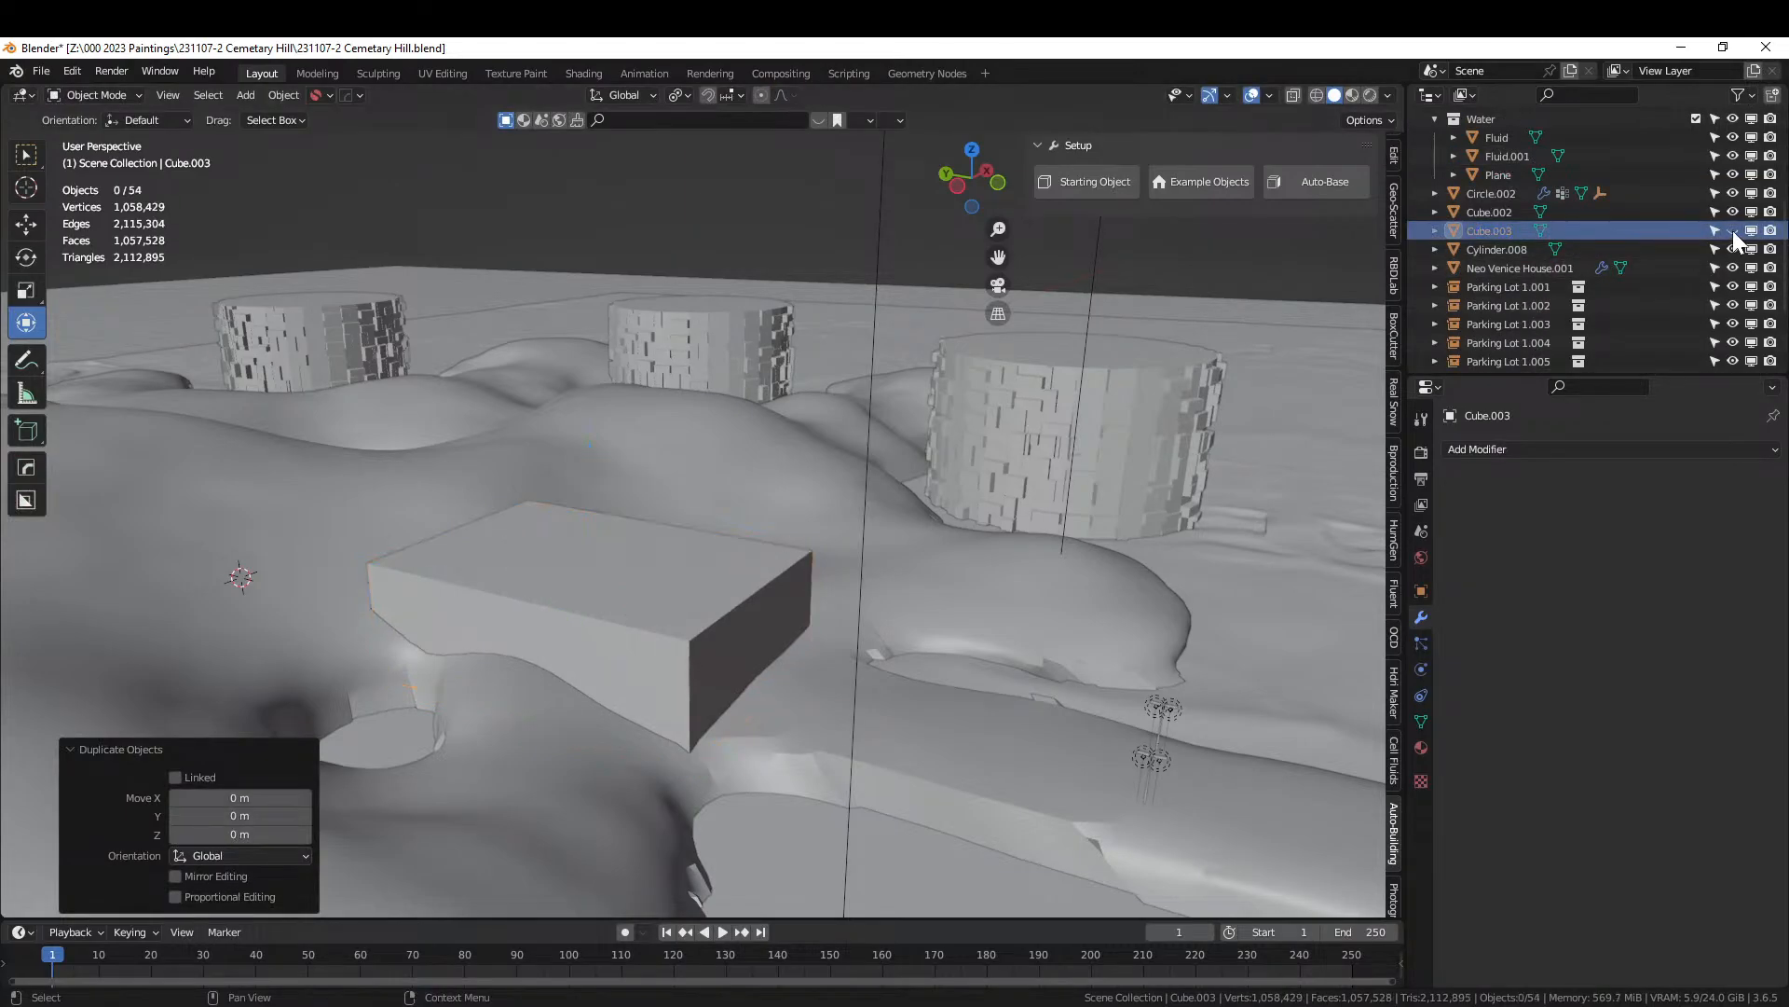
Cut the visible block out of the hill mesh with a Difference boolean.
{"action": "left_click", "coordinate": [627, 596]}
{"action": "left_click", "coordinate": [803, 703], "text": "shift"}
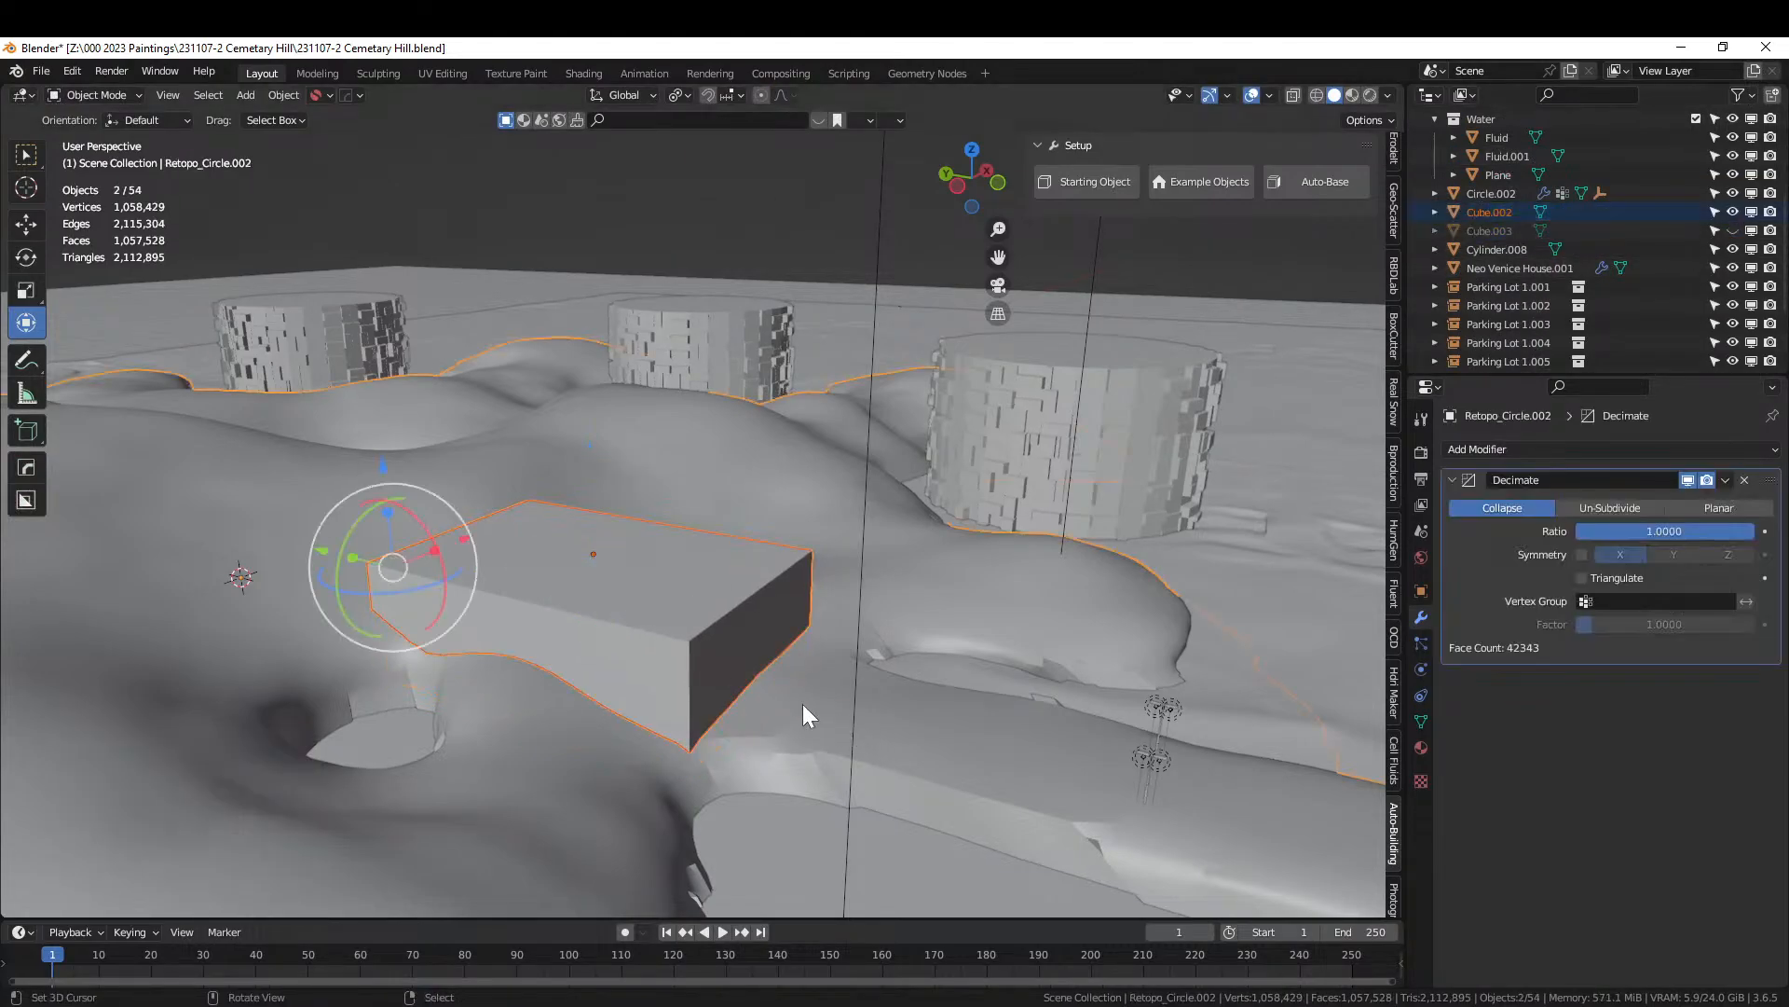
{"action": "key", "text": "ctrl+KP_Subtract"}
{"action": "middle_click_drag", "start_coordinate": [803, 702], "coordinate": [919, 723]}
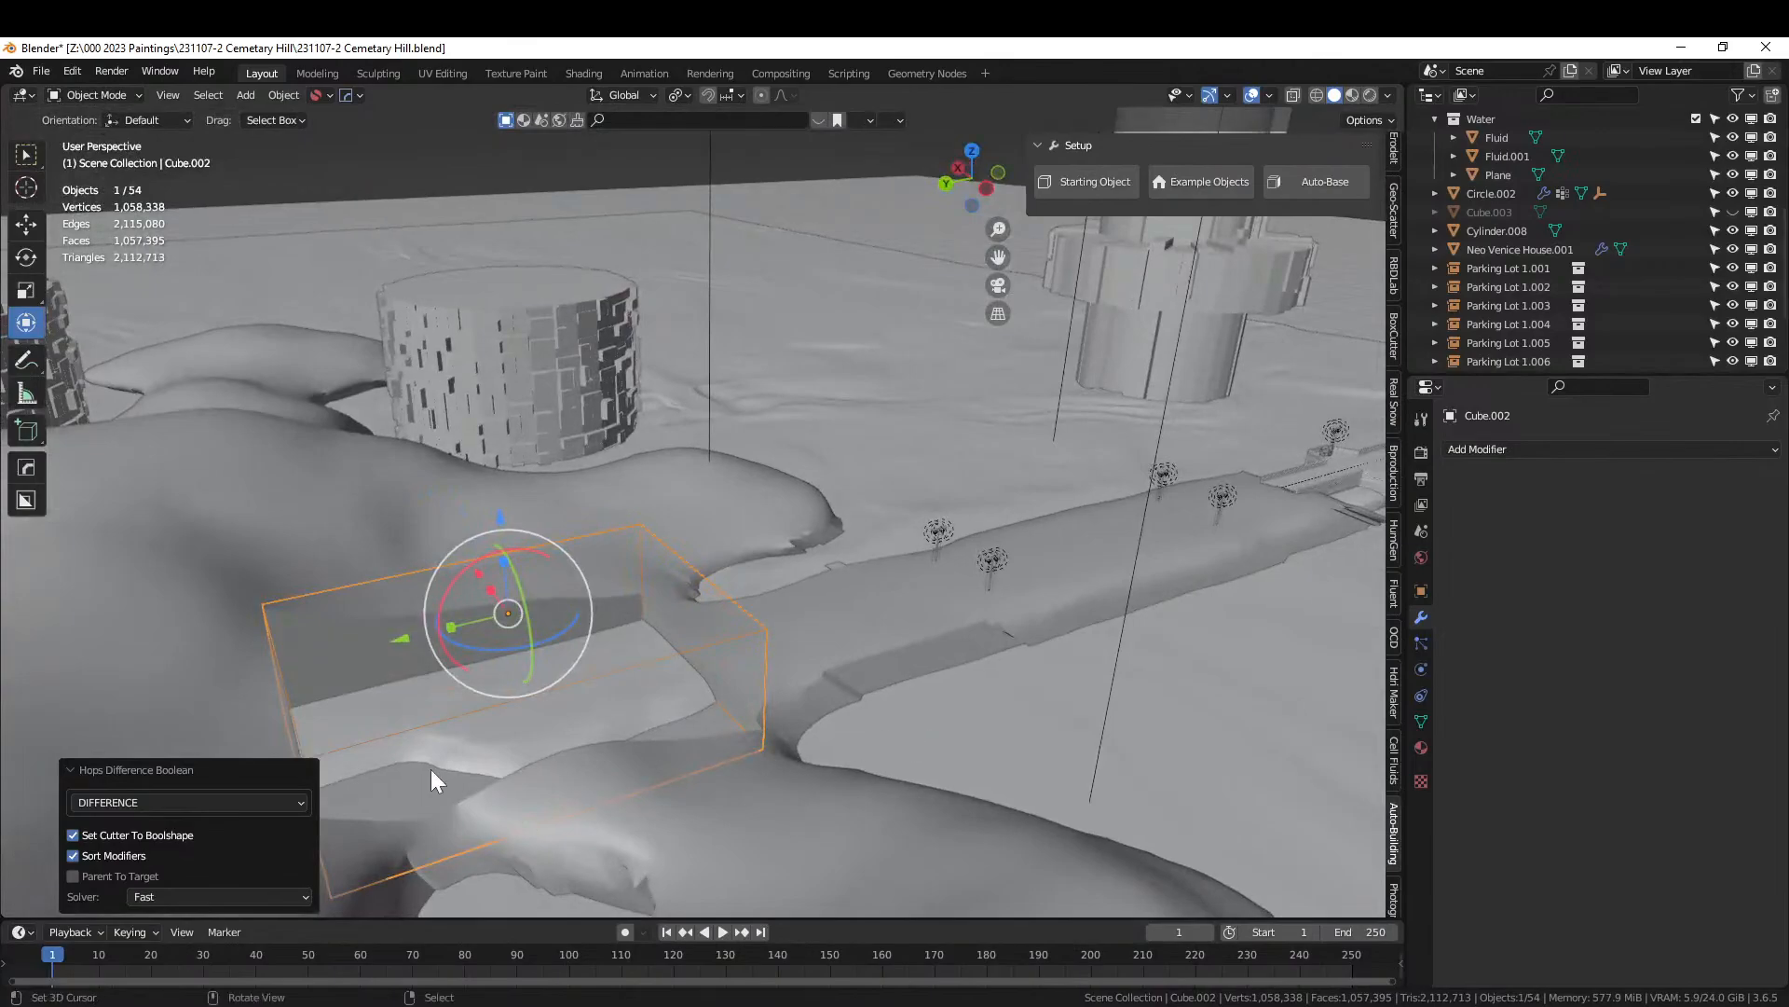
{"action": "middle_click_drag", "start_coordinate": [431, 769], "coordinate": [673, 760]}
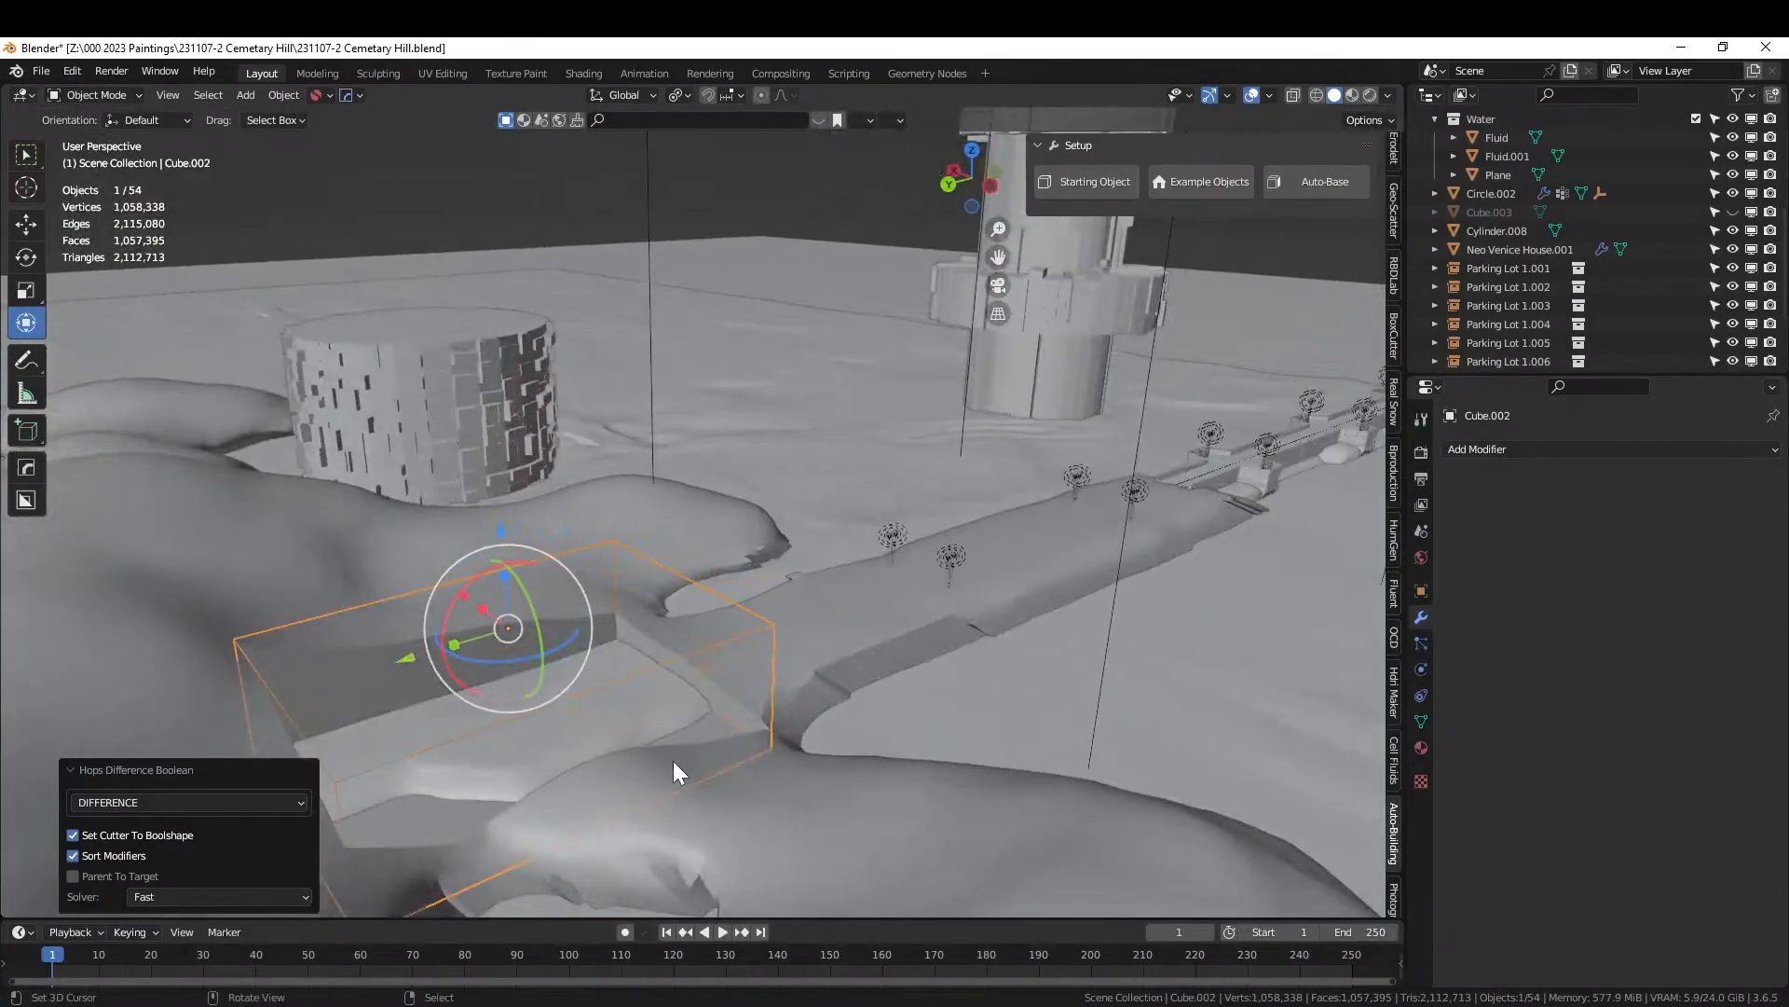
Raise the cutter block about 1.33 m along Z.
{"action": "key", "text": "g"}
{"action": "key", "text": "z"}
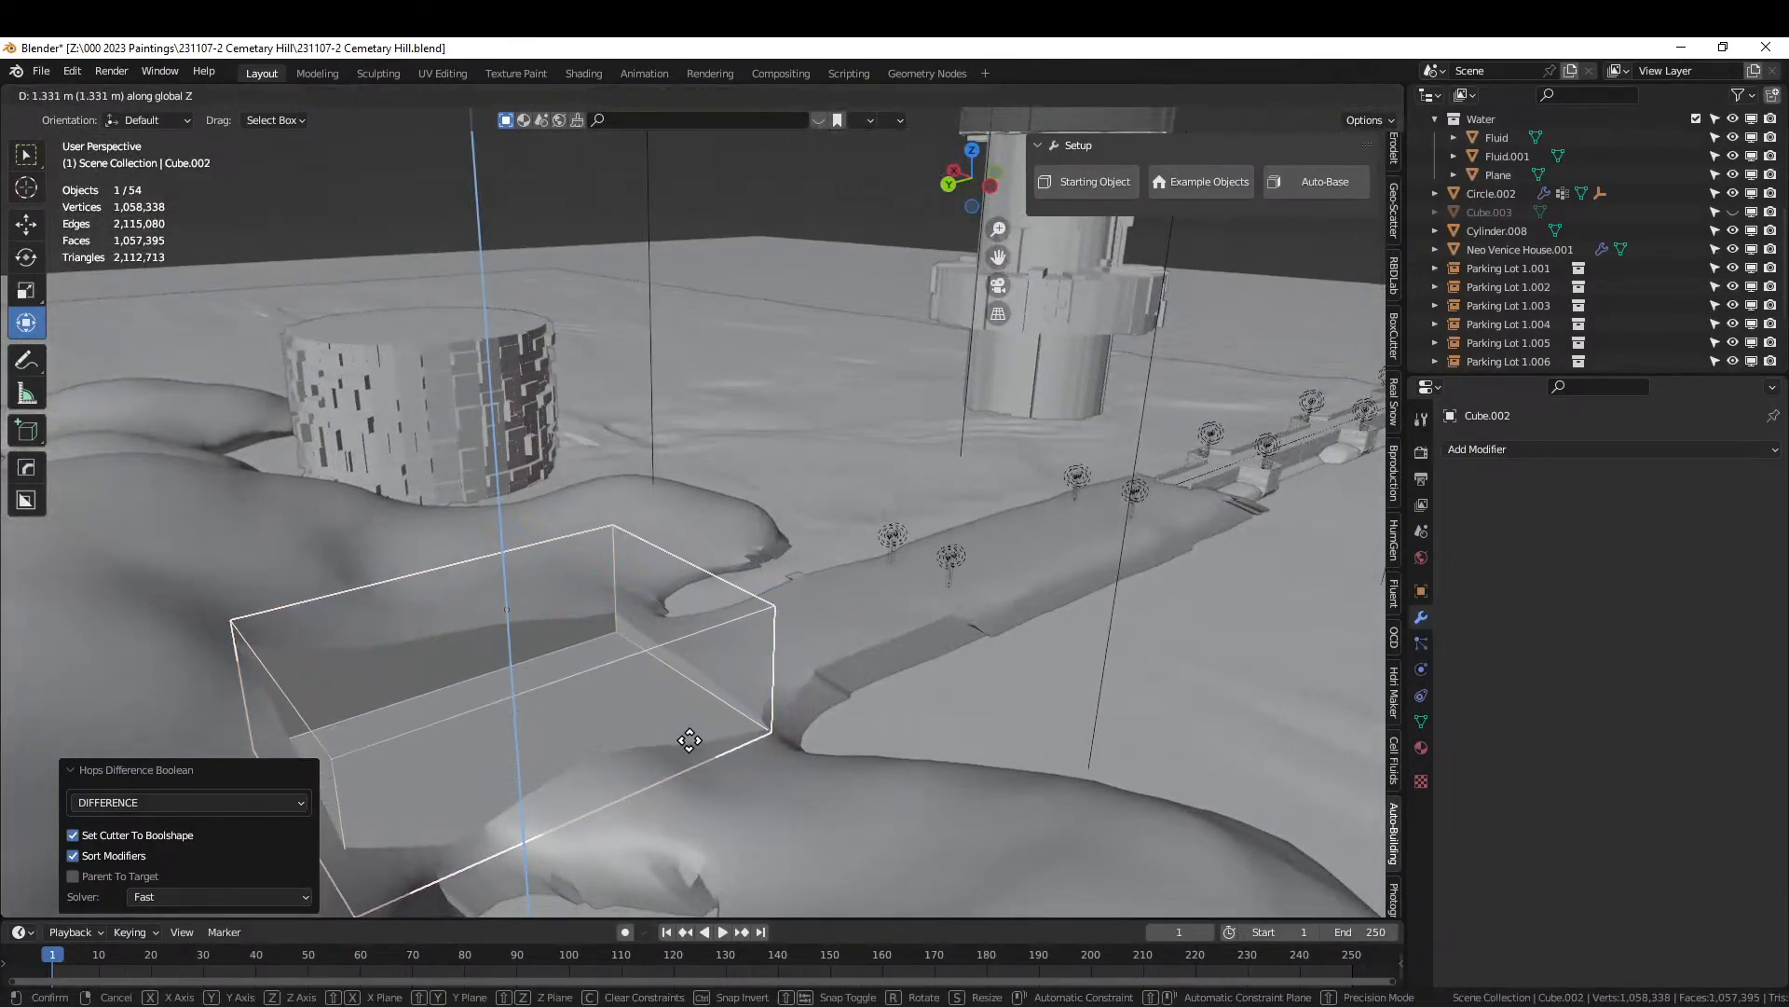
{"action": "left_click", "coordinate": [690, 740]}
Move the cutter's walkway-side end face about -21.4 m along Y to lengthen the cut over the walkway.
{"action": "middle_click_drag", "start_coordinate": [689, 740], "coordinate": [440, 814]}
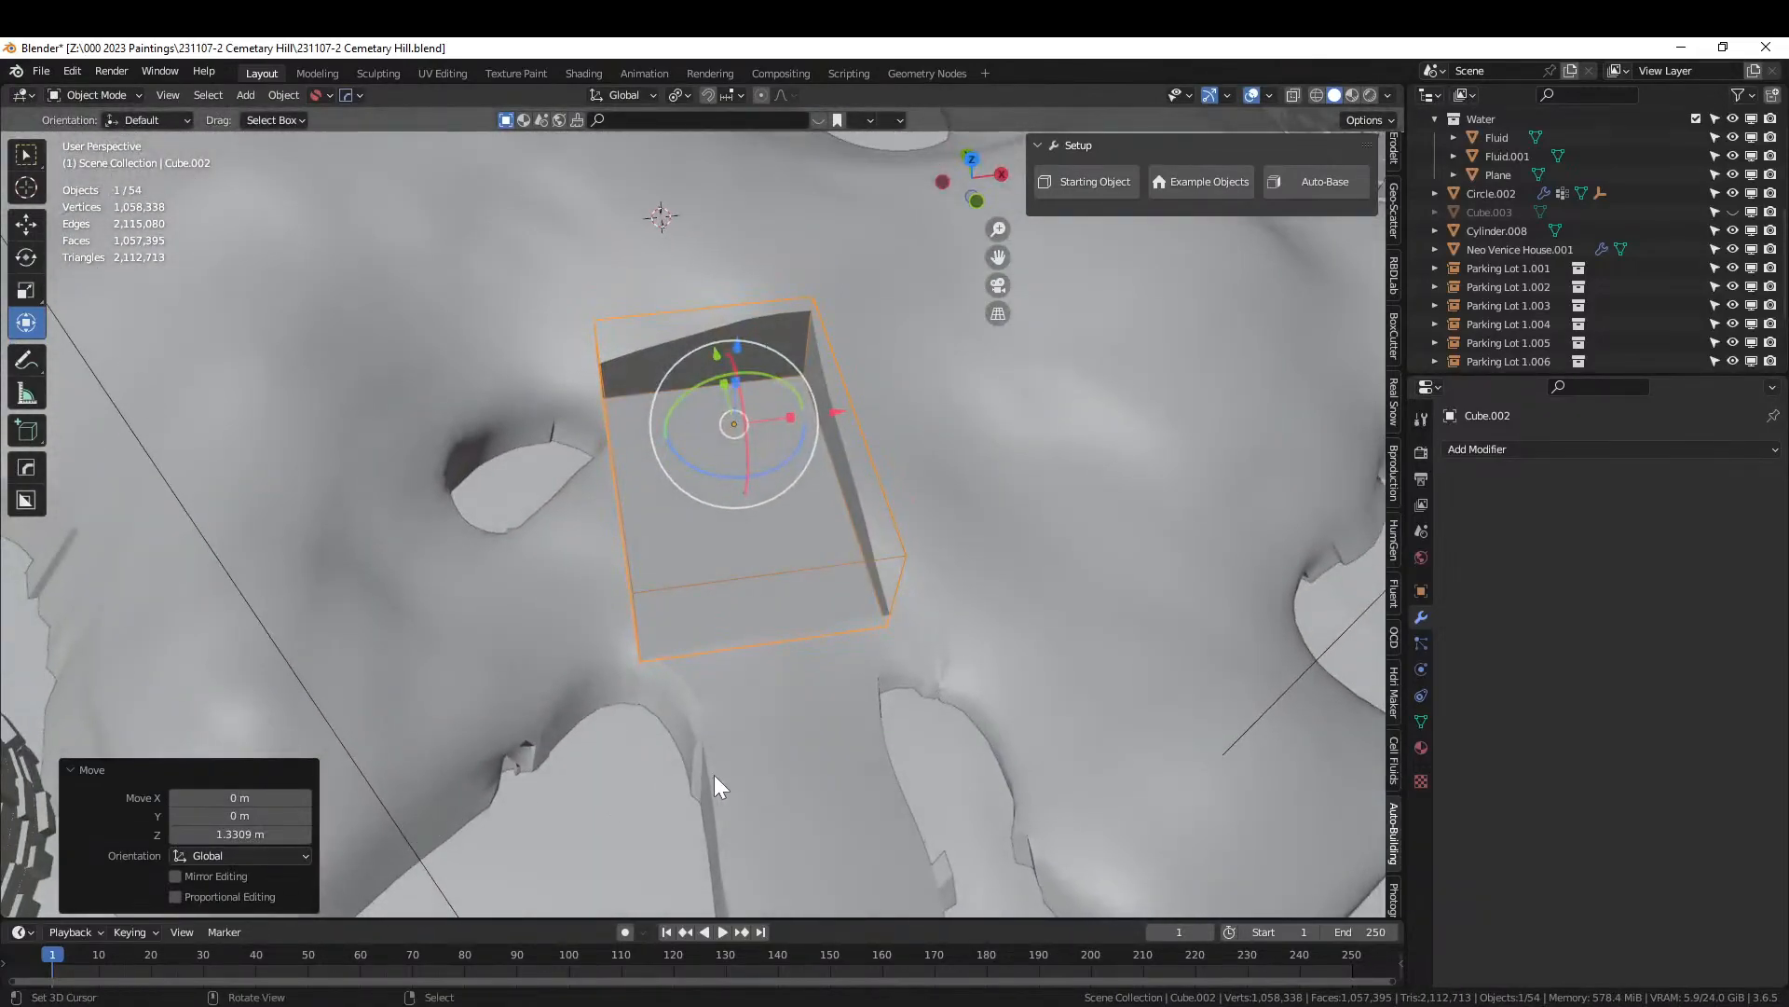
{"action": "middle_click_drag", "start_coordinate": [715, 776], "coordinate": [745, 653]}
{"action": "key", "text": "Tab"}
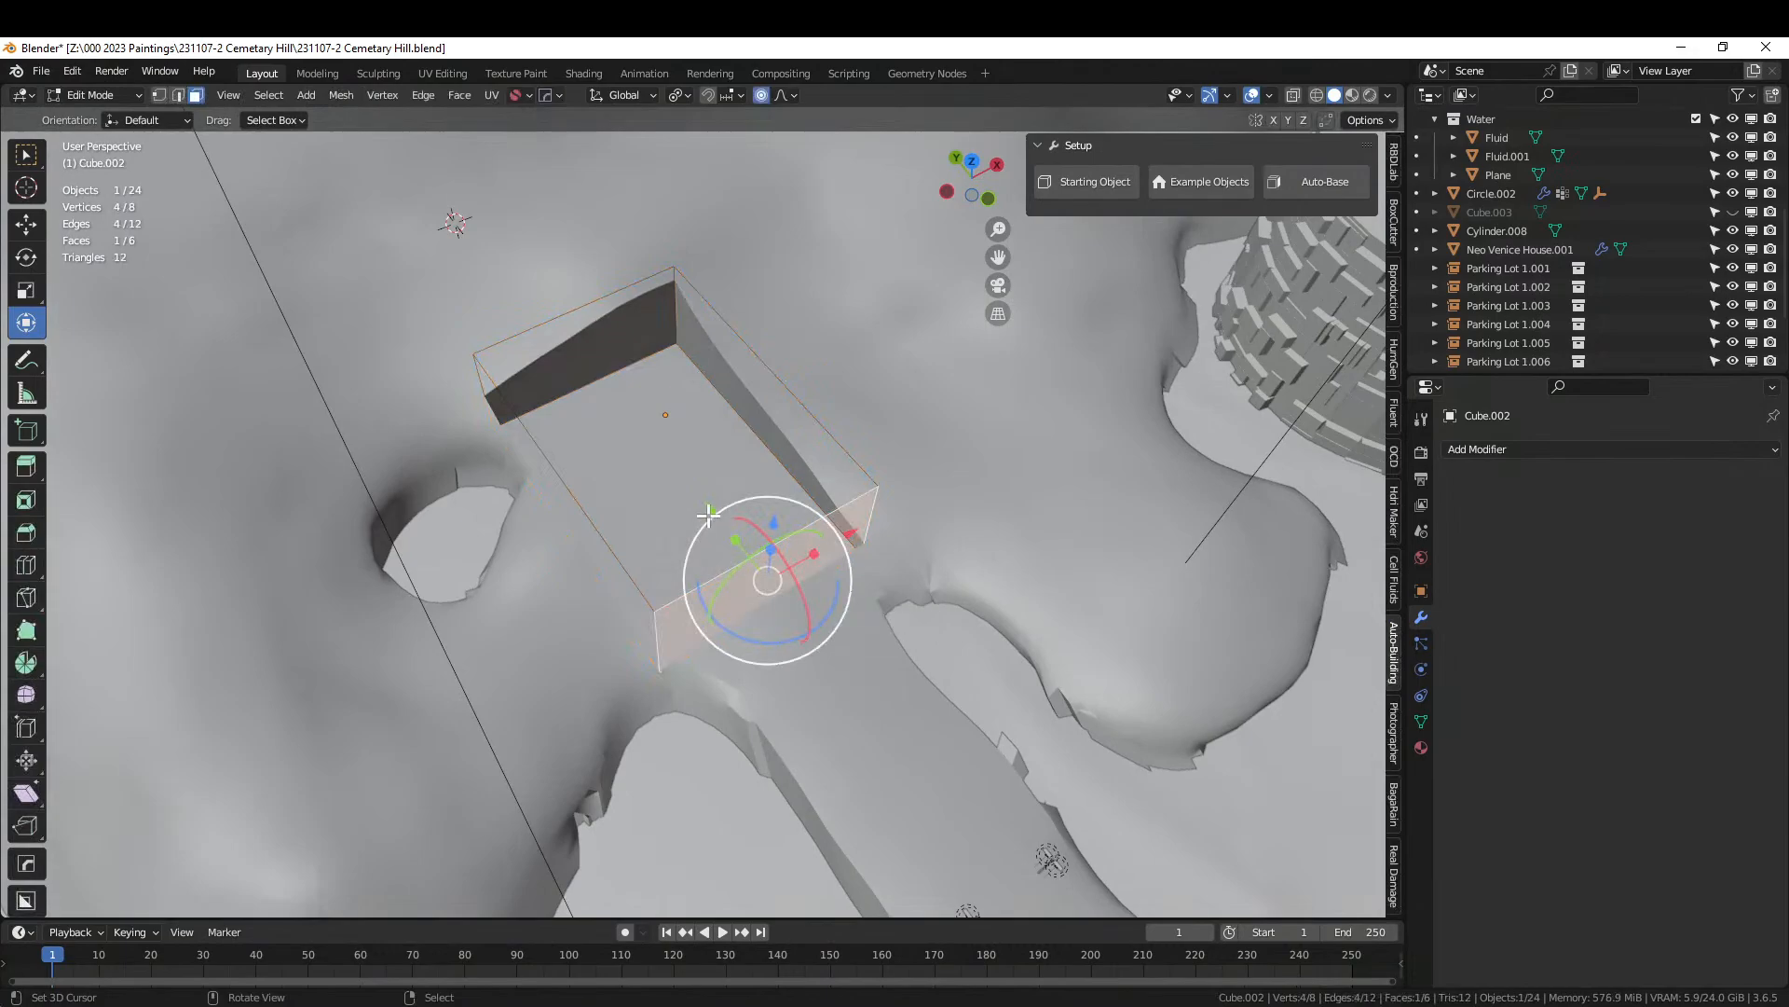
{"action": "key", "text": "g"}
{"action": "key", "text": "y"}
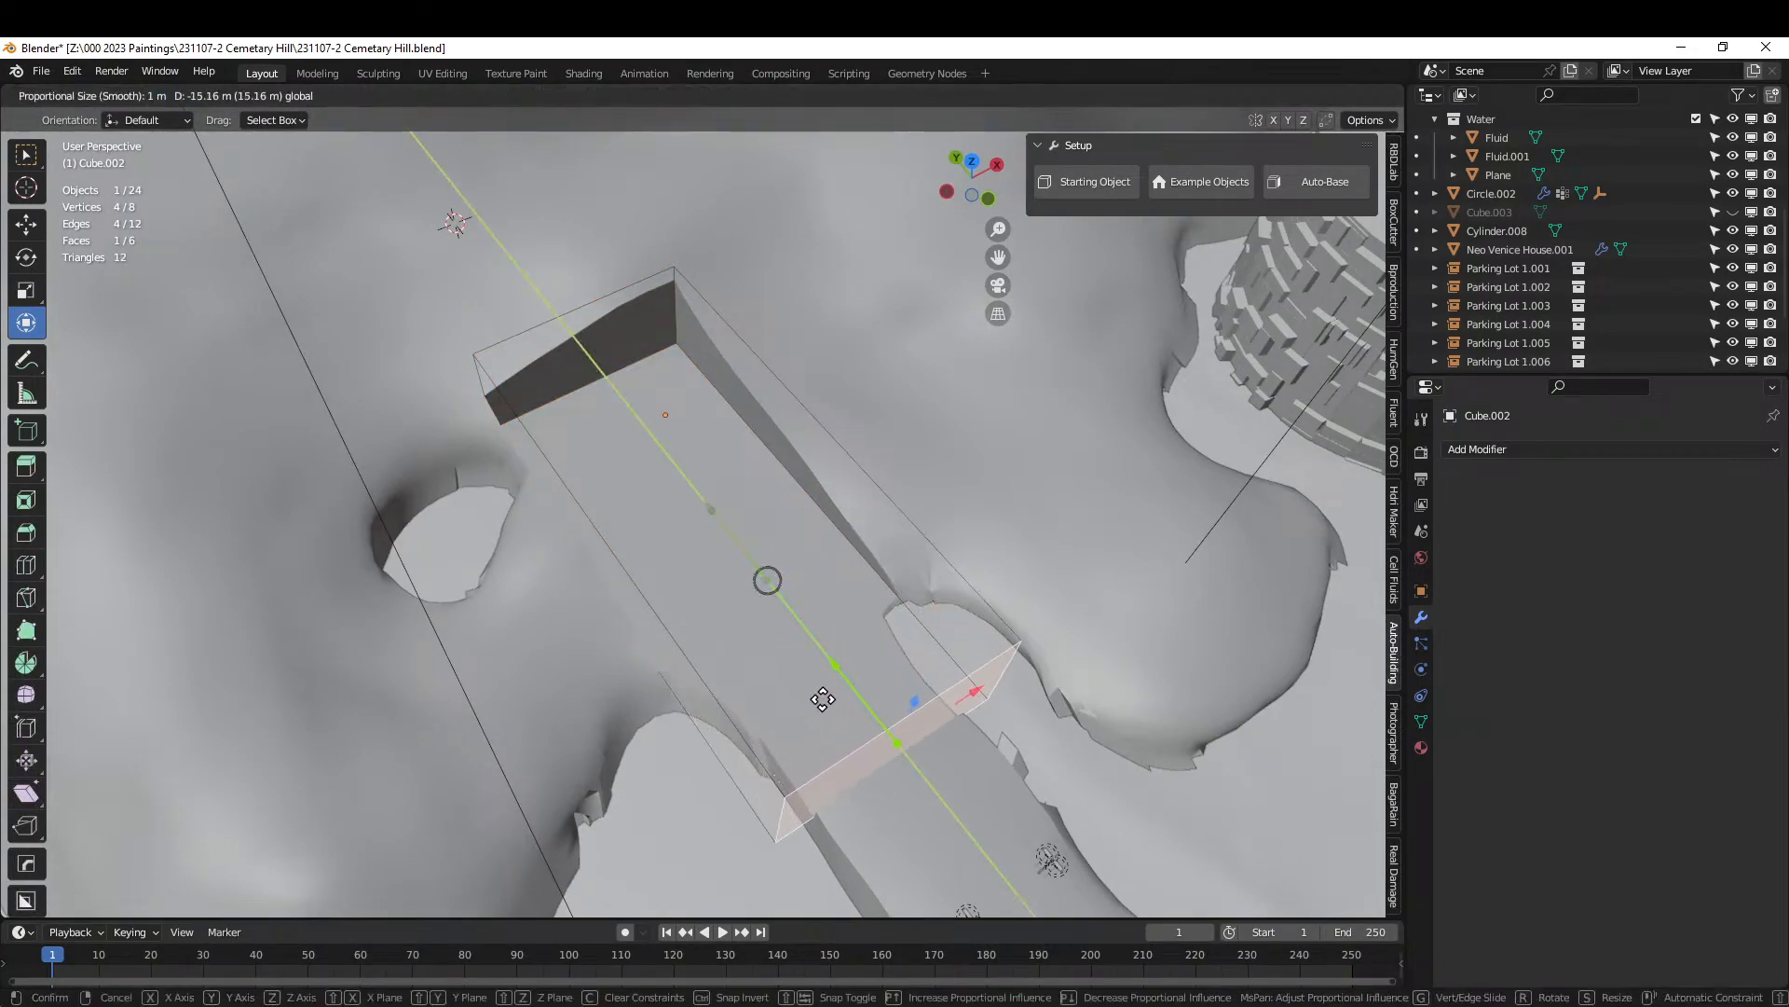
{"action": "left_click", "coordinate": [865, 780]}
Extrude the cutter's end face about 3.59 m outward and raise the extruded face about 1.45 m along Z.
{"action": "middle_click_drag", "start_coordinate": [901, 661], "coordinate": [870, 534]}
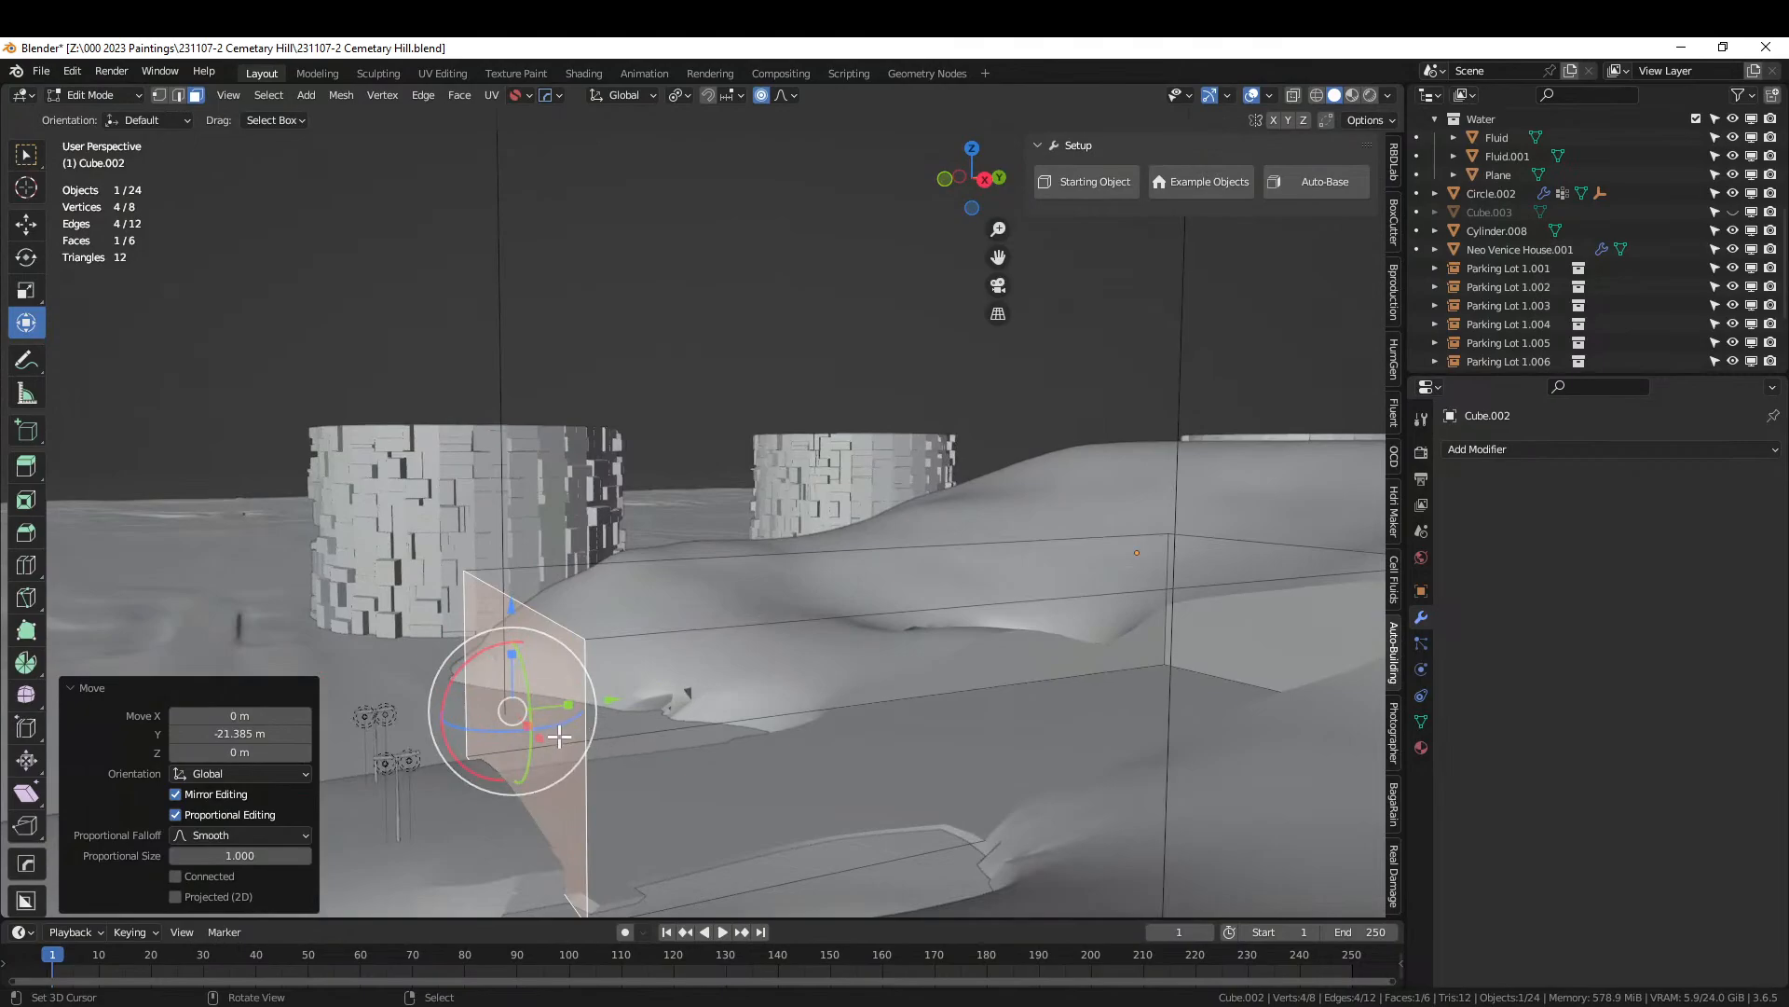
{"action": "key", "text": "e"}
{"action": "left_click", "coordinate": [466, 750]}
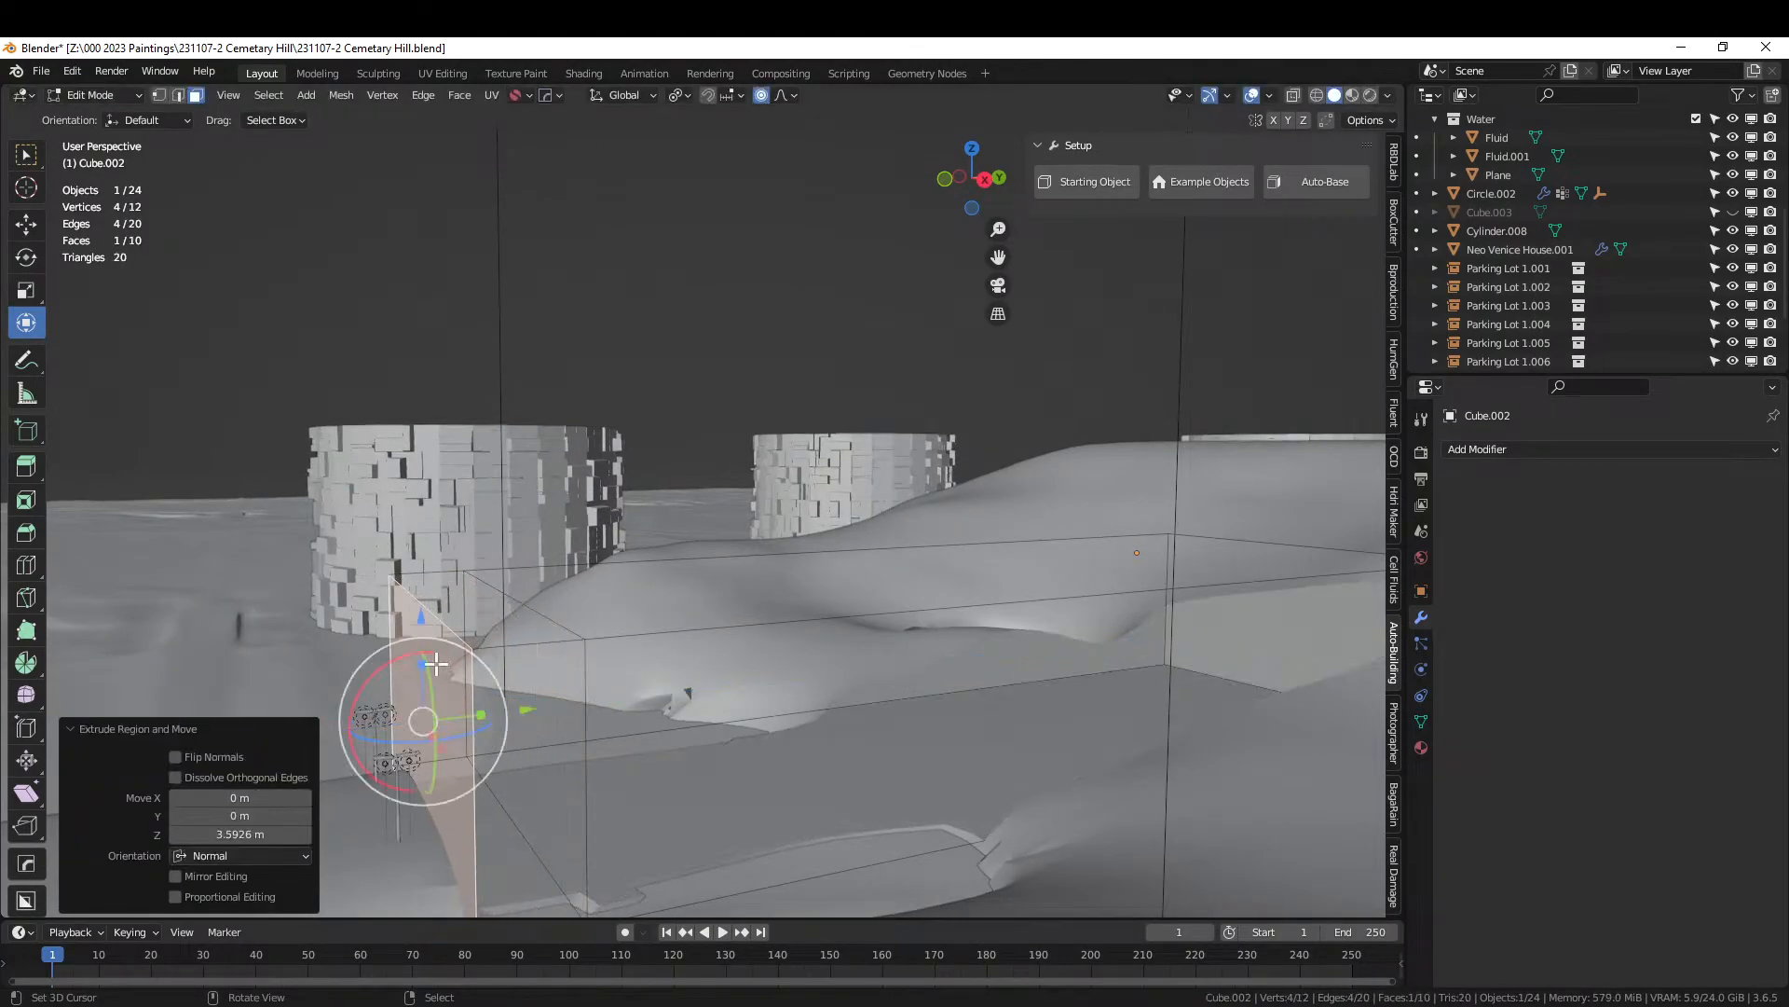
{"action": "key", "text": "g"}
{"action": "key", "text": "z"}
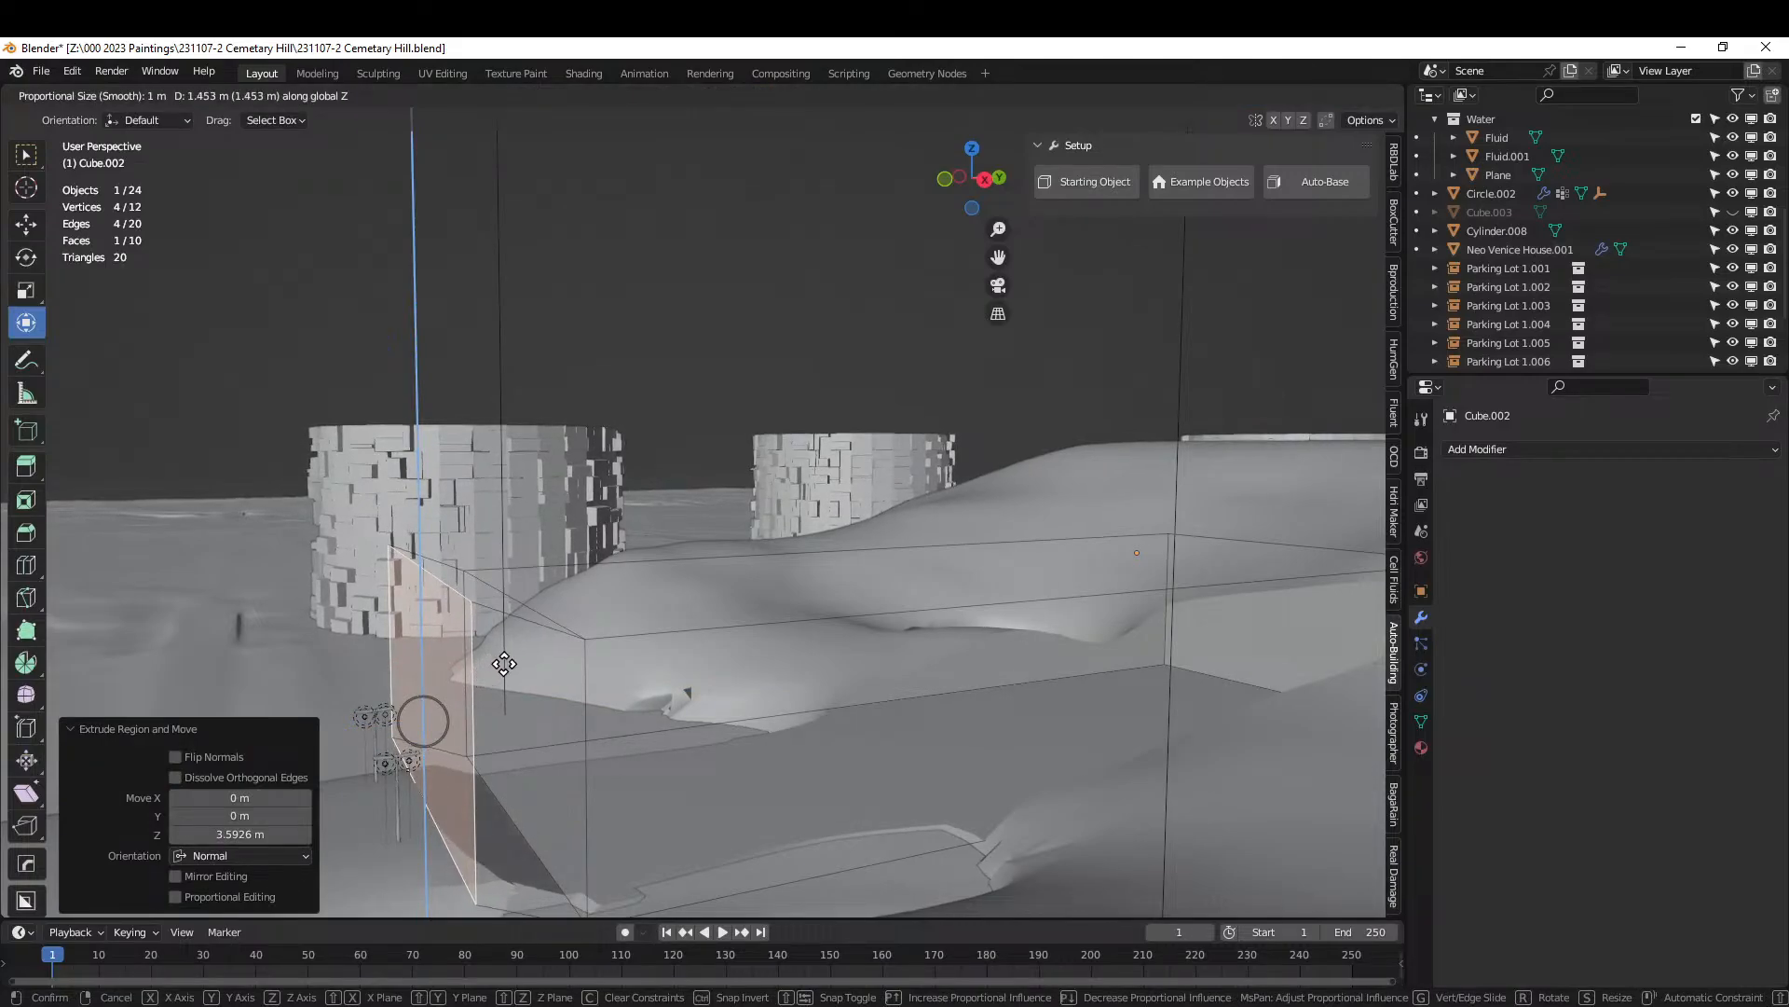
{"action": "left_click", "coordinate": [507, 662]}
{"action": "middle_click_drag", "start_coordinate": [507, 663], "coordinate": [959, 618]}
{"action": "key", "text": "Tab"}
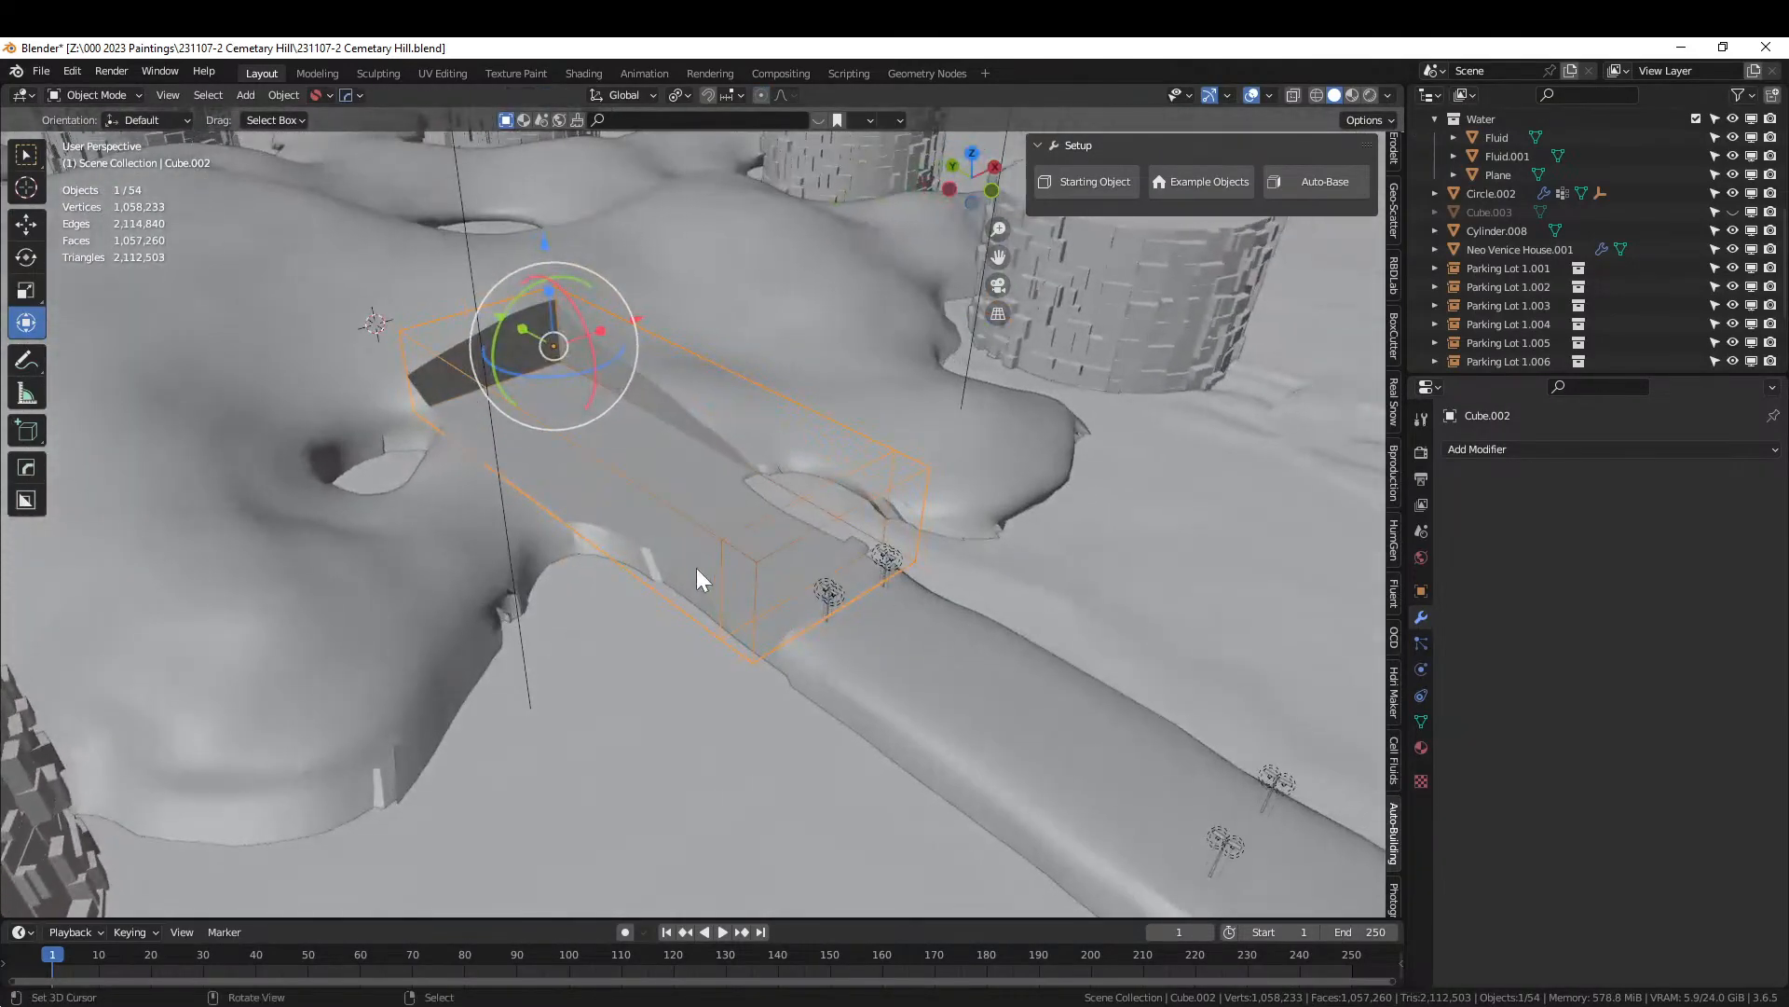
{"action": "middle_click_drag", "start_coordinate": [696, 568], "coordinate": [656, 777]}
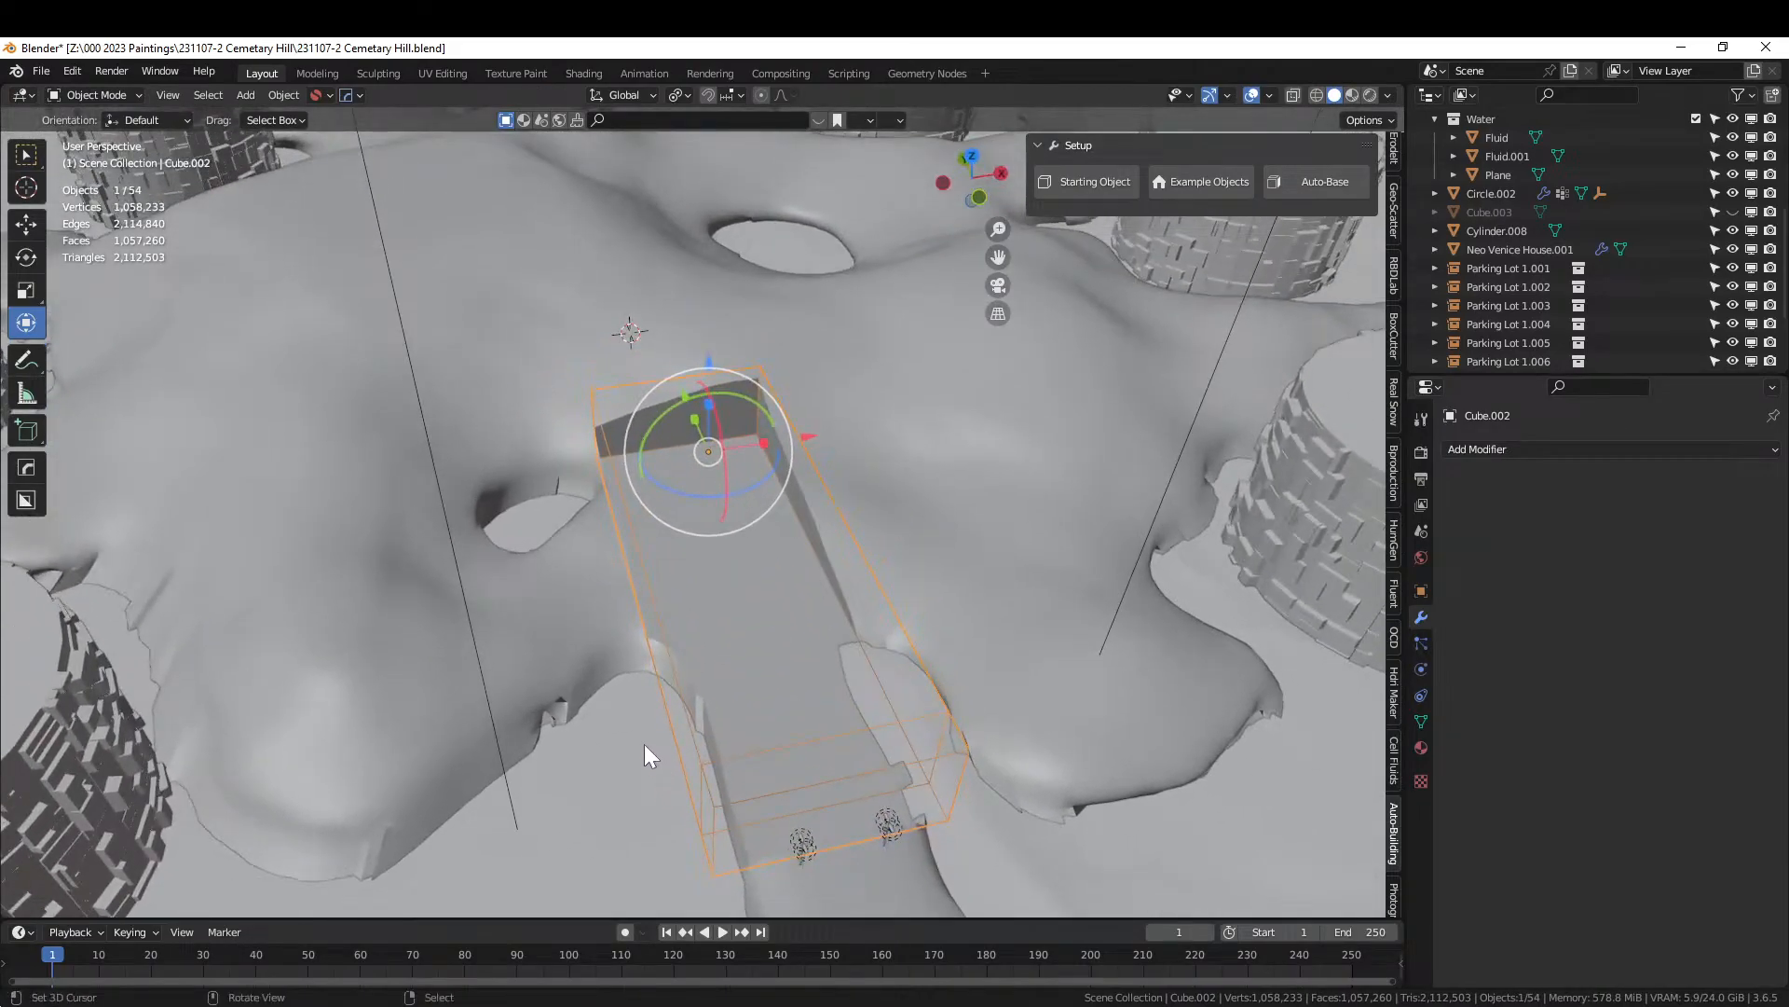
{"action": "middle_click_drag", "start_coordinate": [662, 693], "coordinate": [704, 705]}
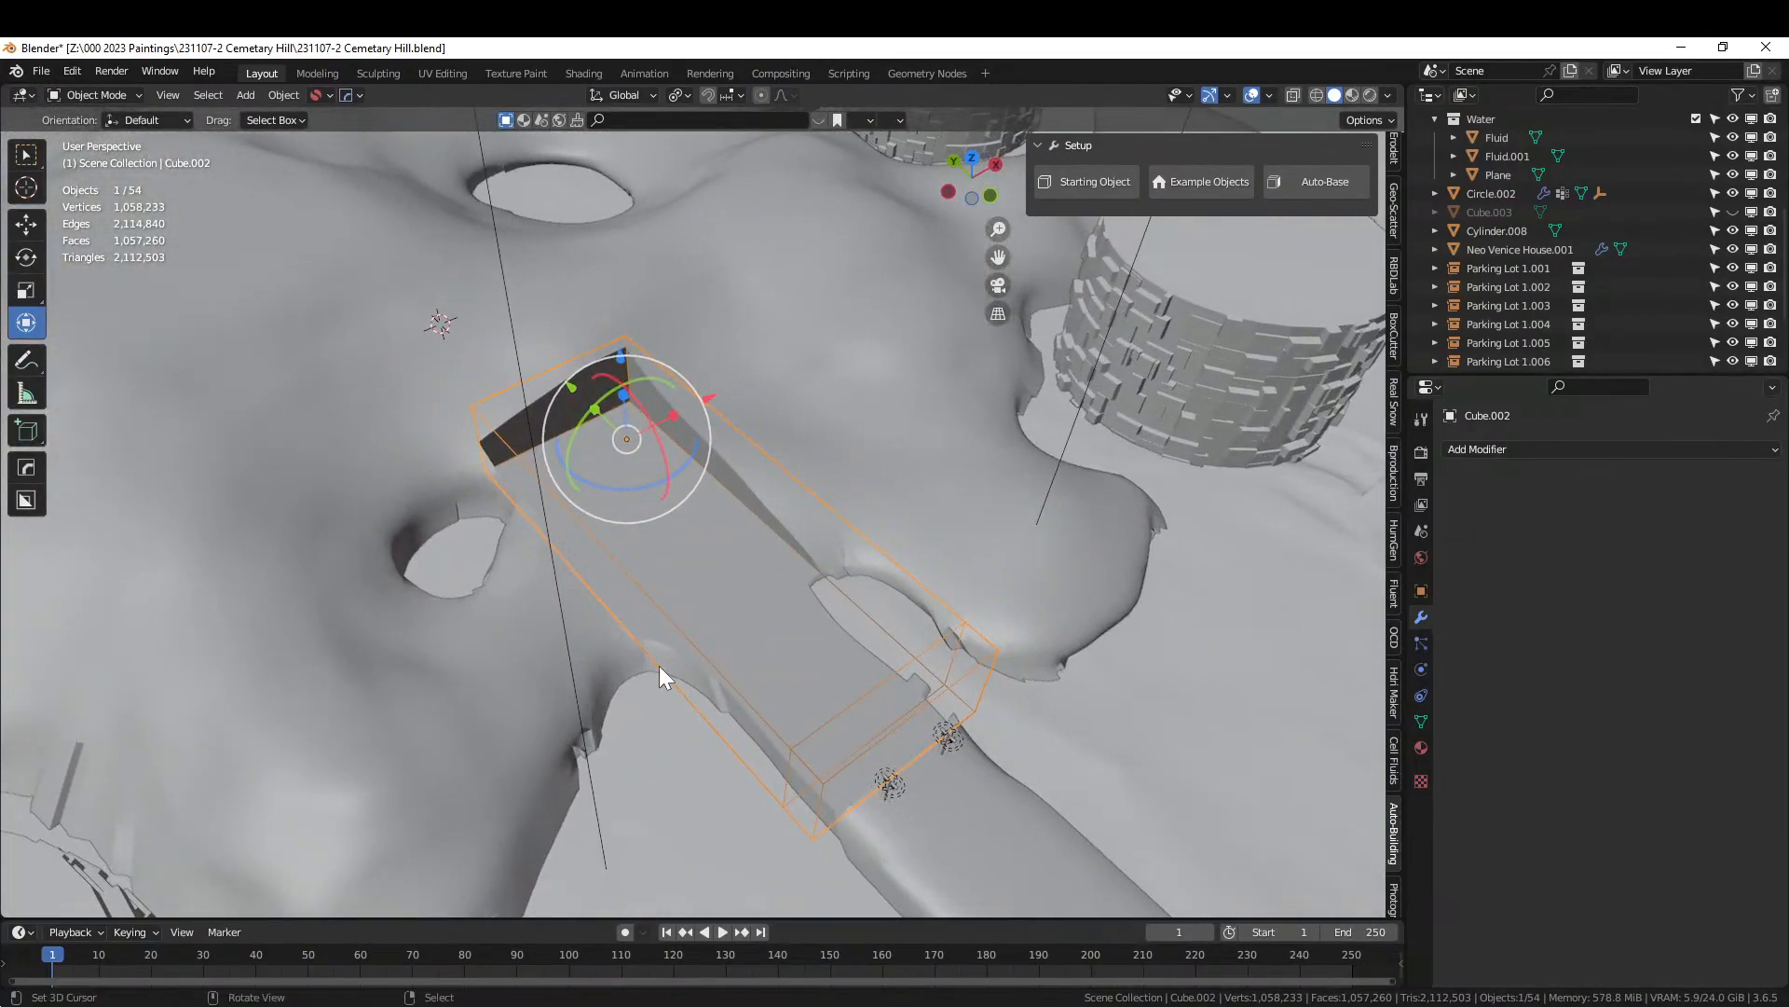
{"action": "left_click", "coordinate": [630, 561]}
{"action": "key", "text": "Tab"}
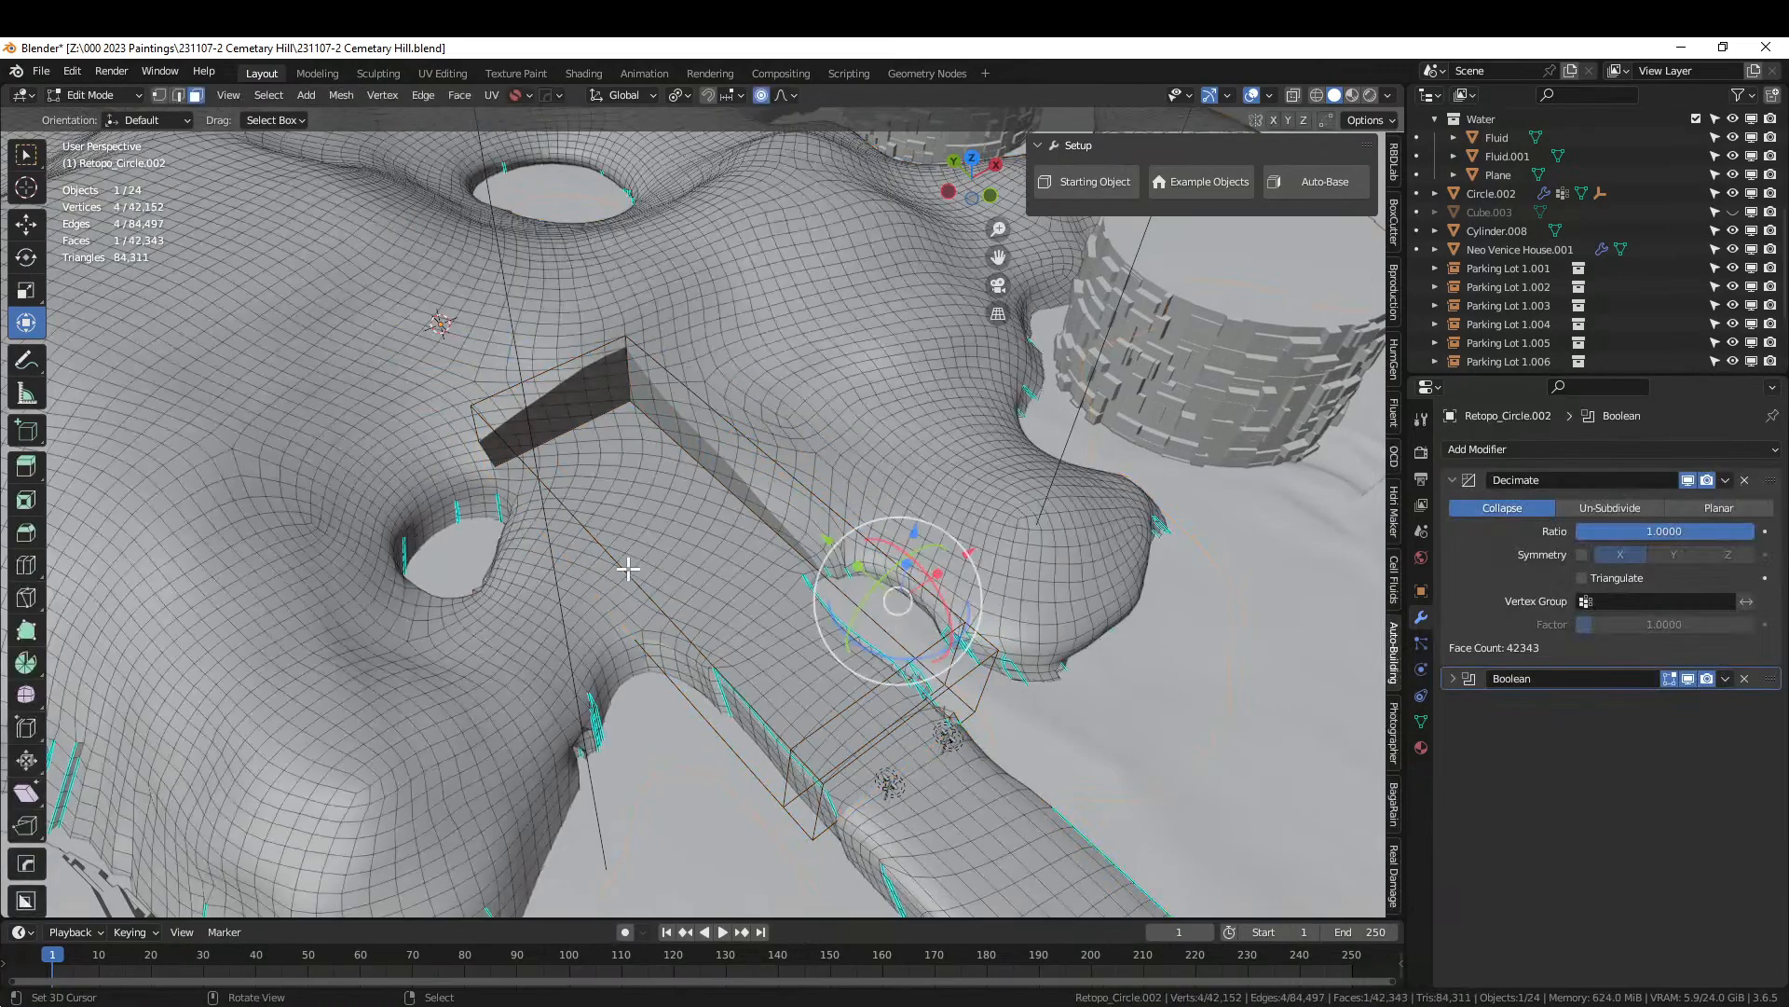
{"action": "key", "text": "Tab"}
Add one centred loop cut across the cutter's long section and bevel it by about 4.55 m.
{"action": "left_click", "coordinate": [628, 571]}
{"action": "key", "text": "Tab"}
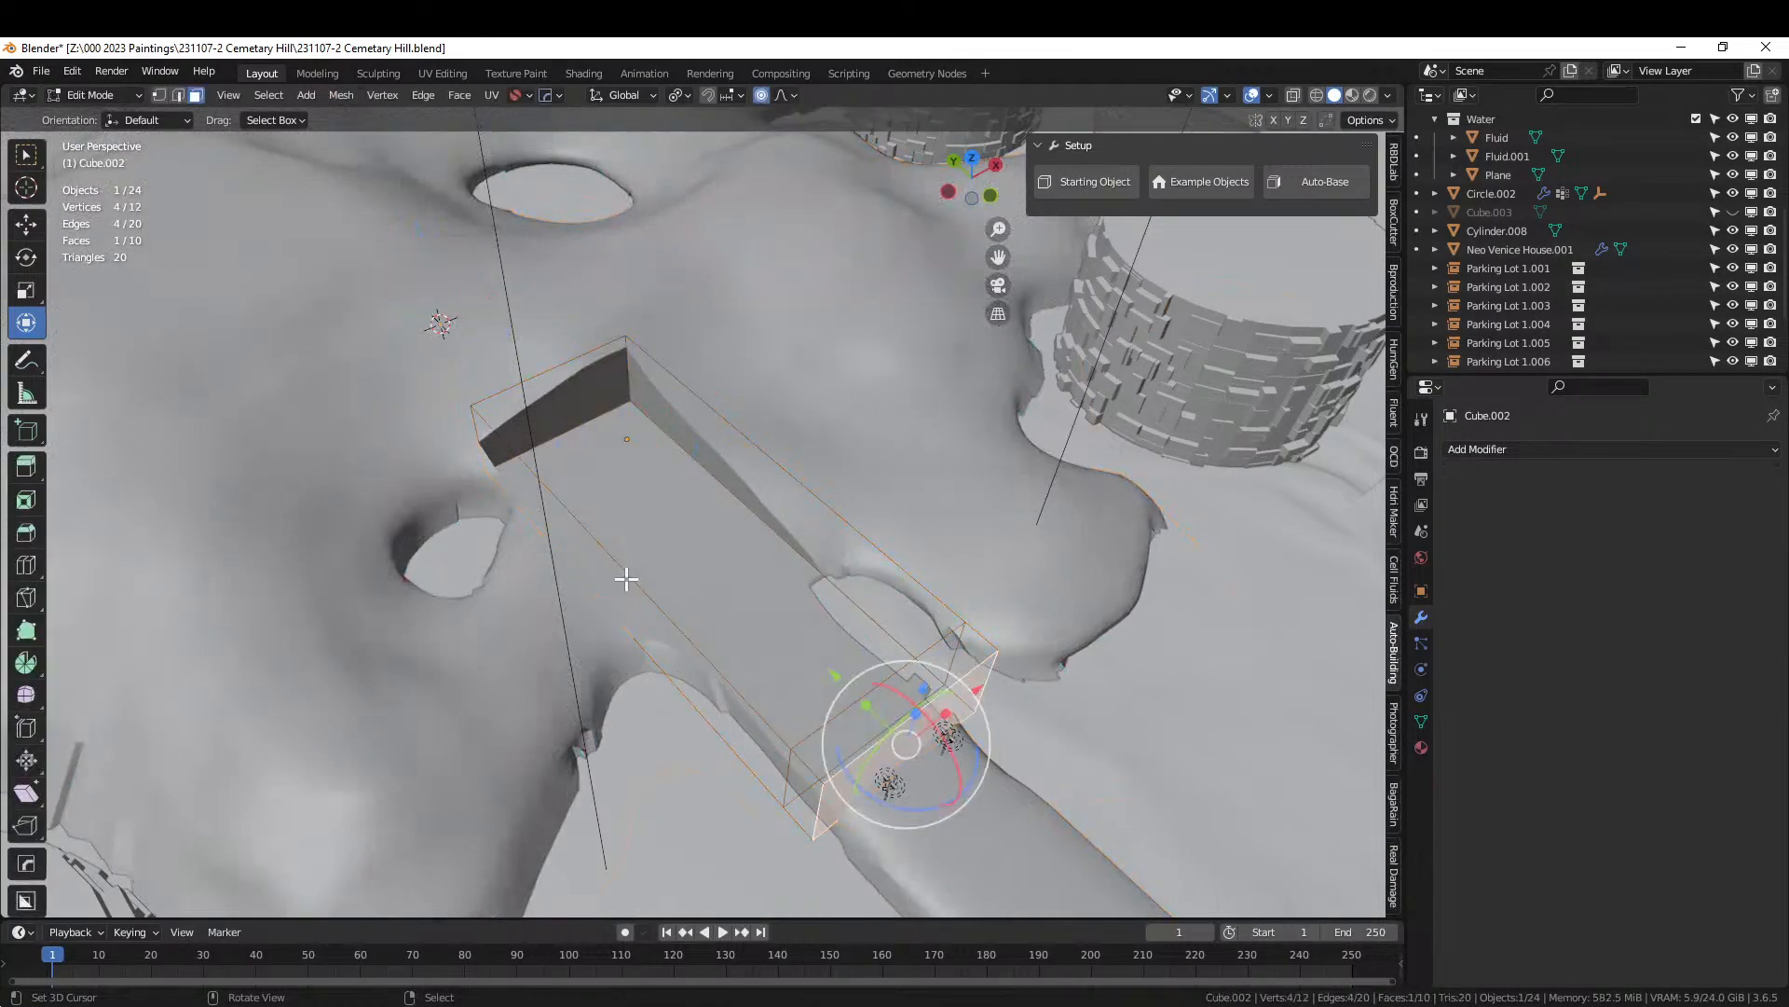
{"action": "left_click", "coordinate": [627, 578]}
{"action": "key", "text": "ctrl+r"}
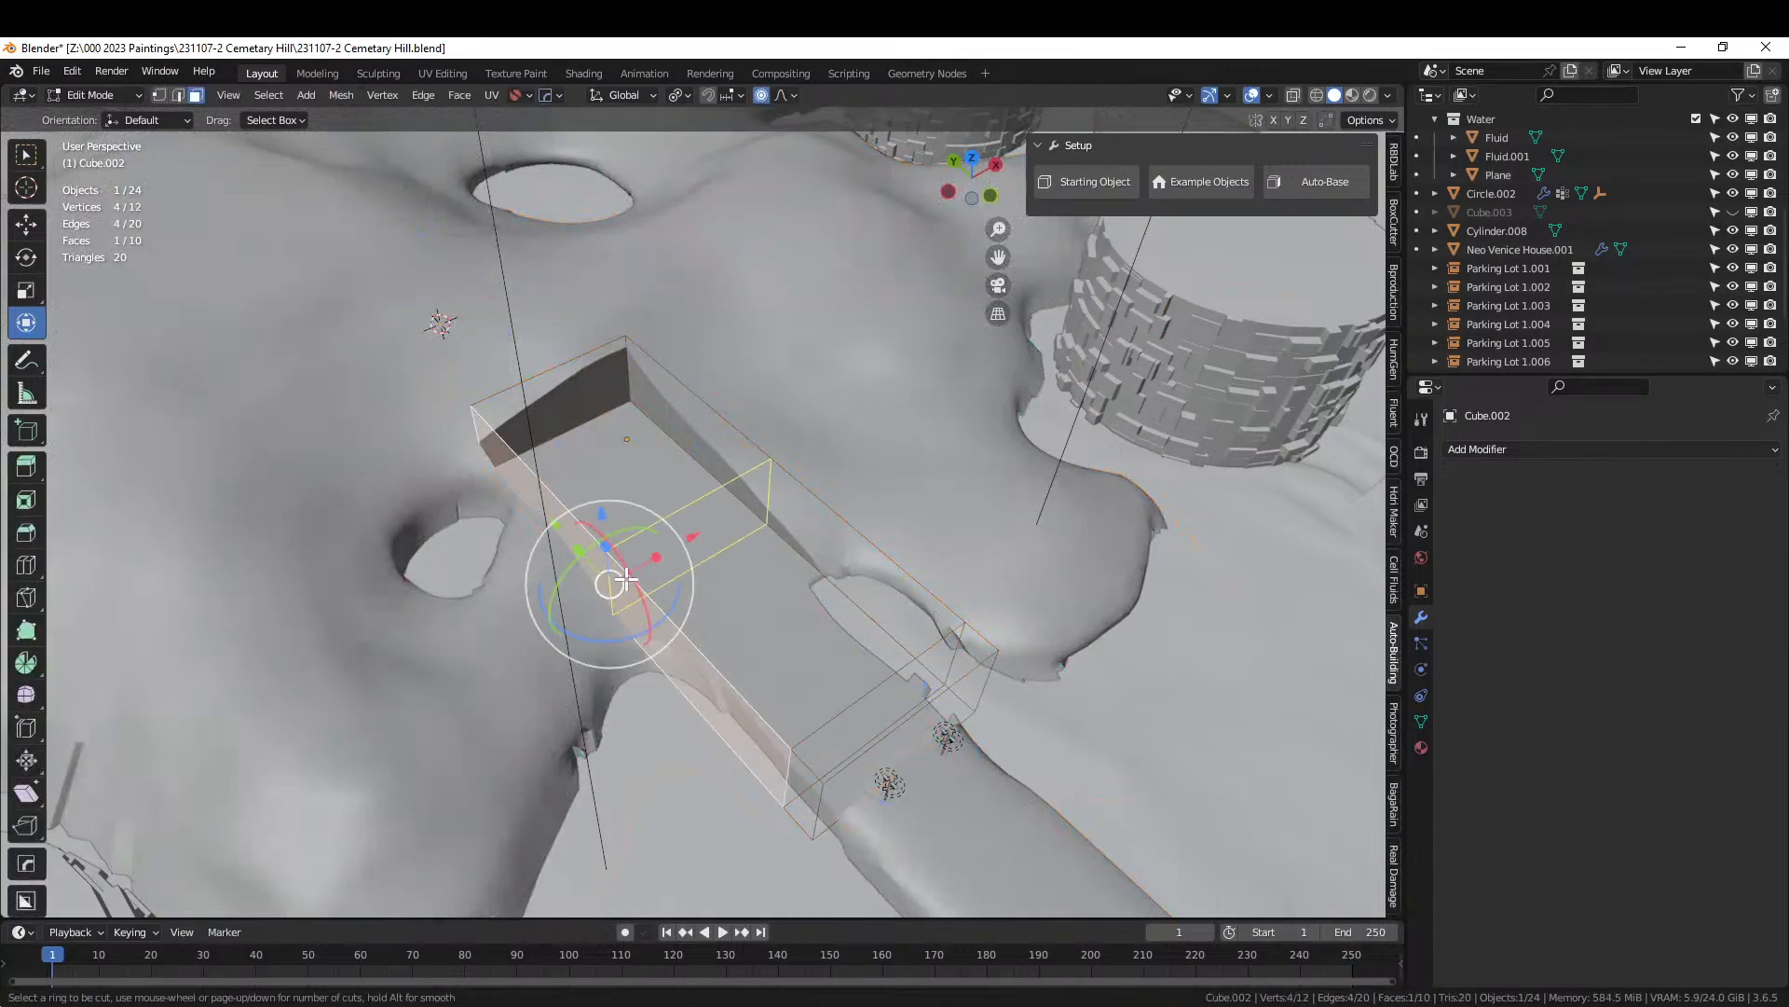
{"action": "scroll", "coordinate": [627, 579], "scroll_direction": "up", "scroll_amount": 1}
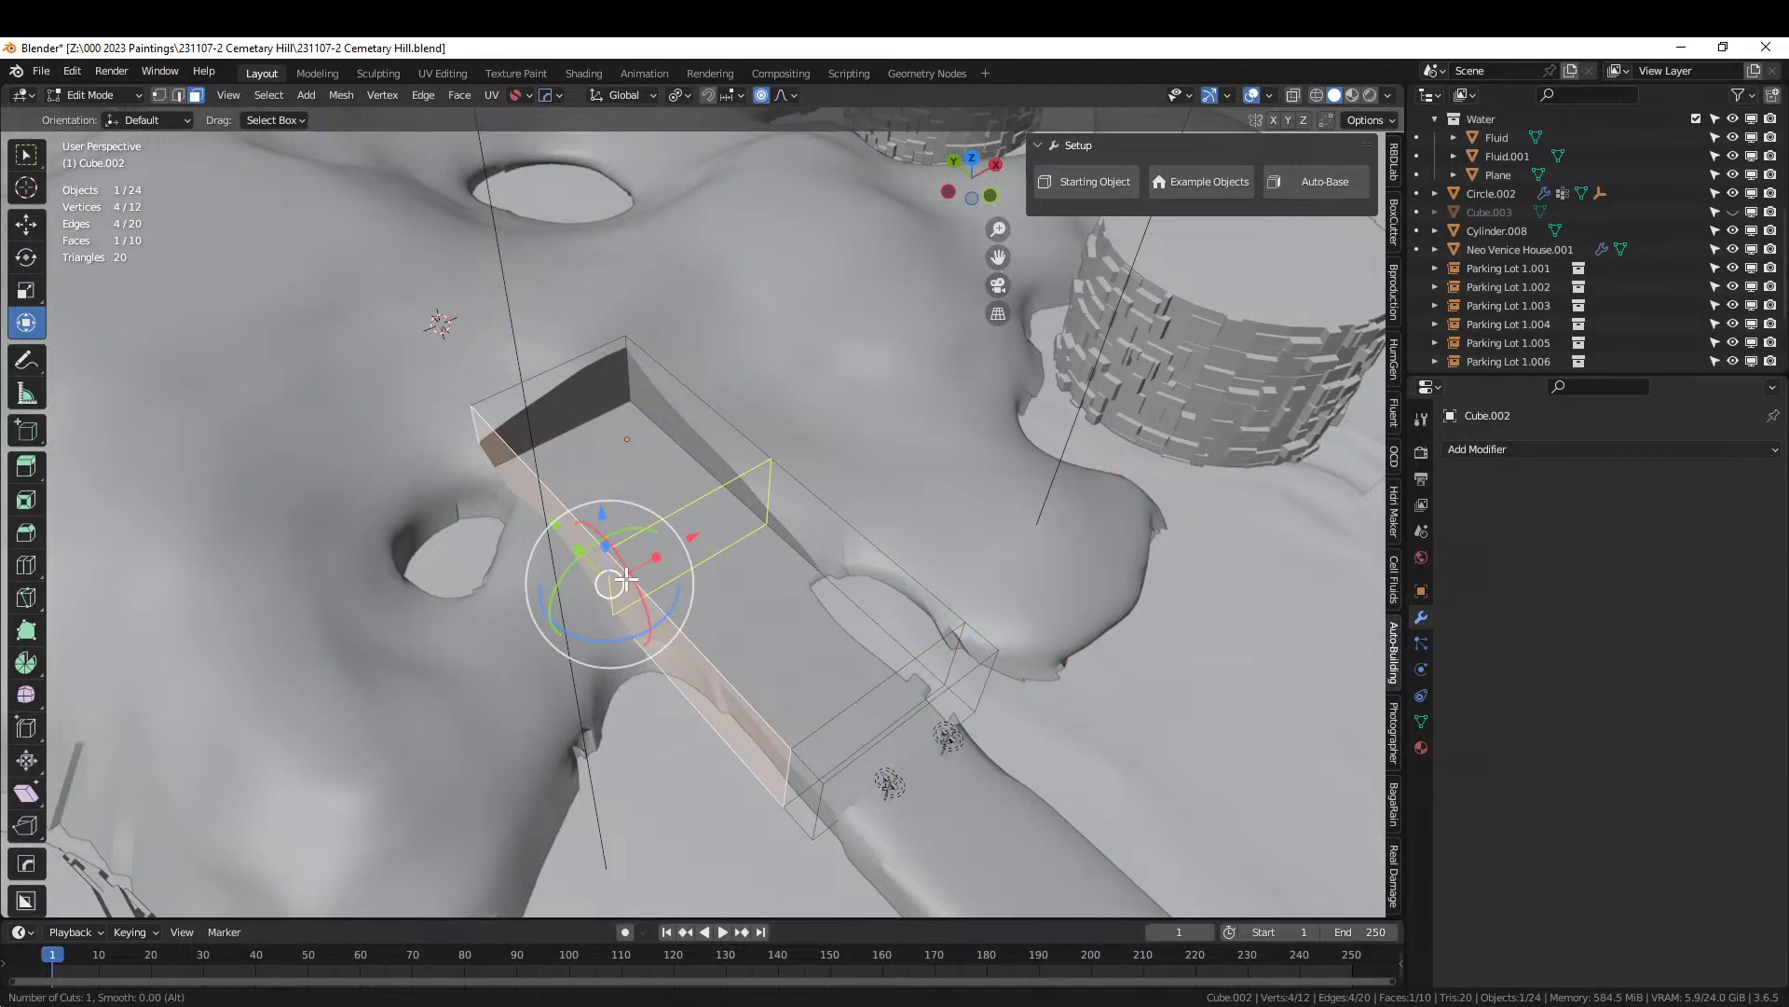
{"action": "left_click", "coordinate": [626, 578]}
{"action": "right_click", "coordinate": [626, 578]}
{"action": "key", "text": "ctrl+b"}
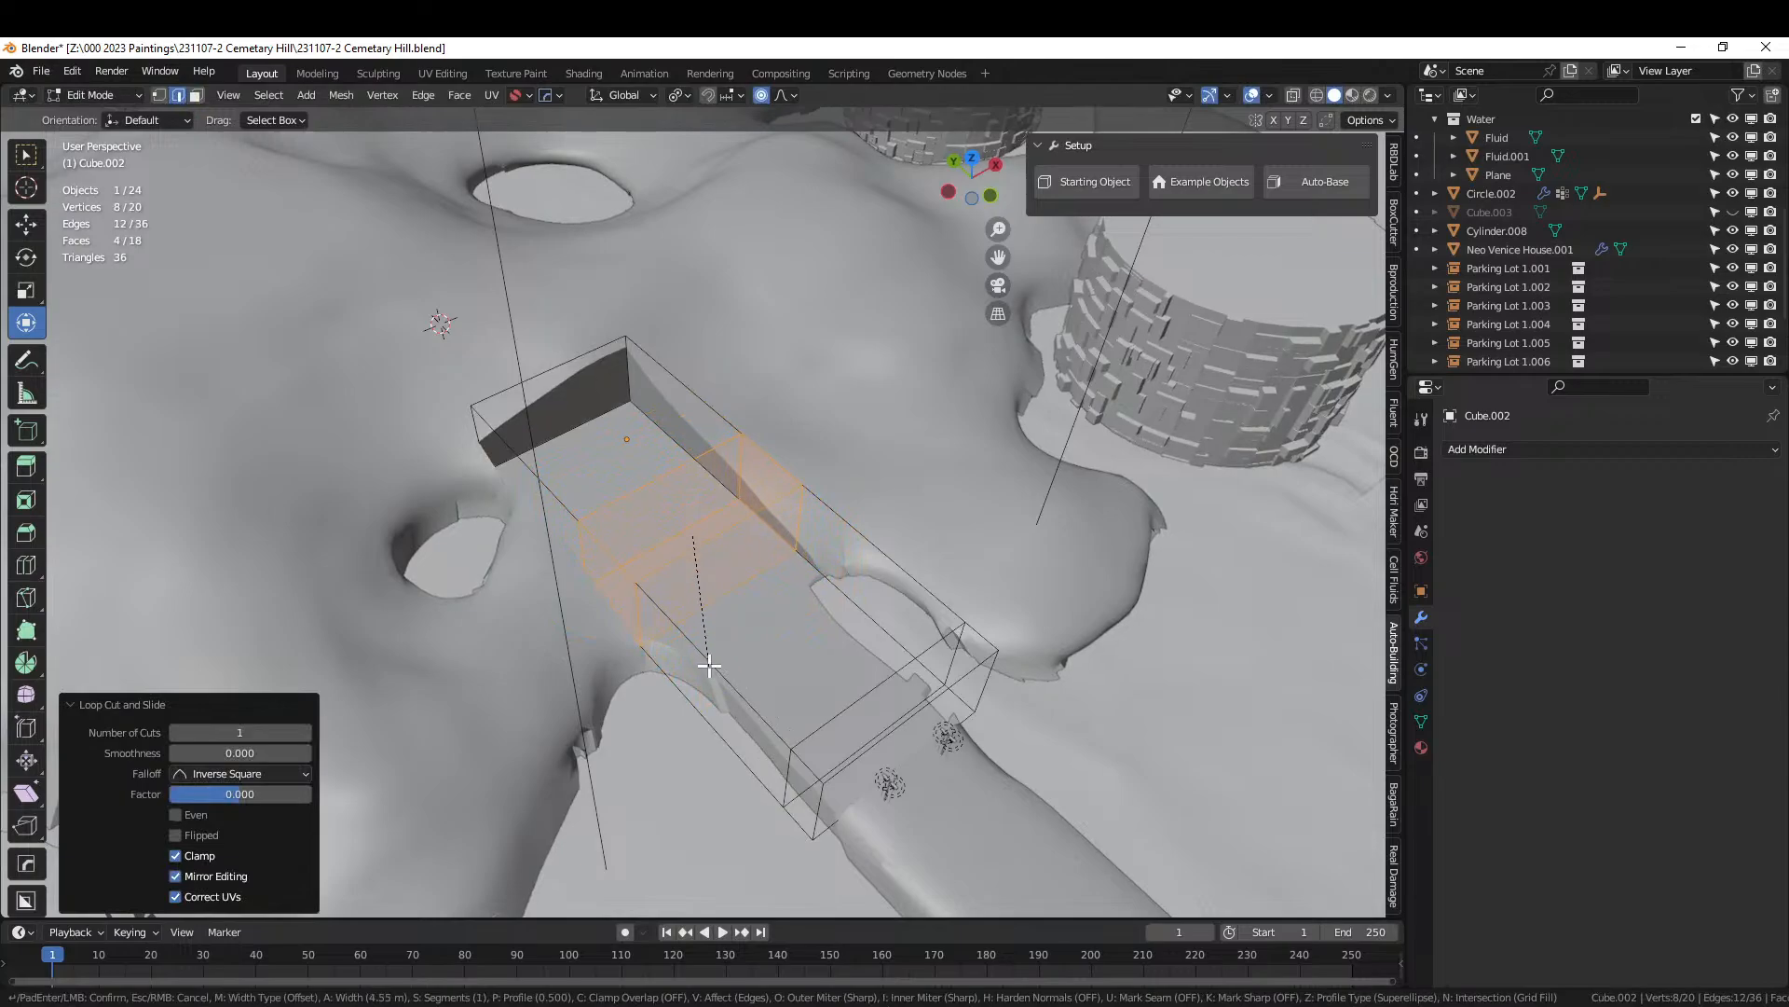
{"action": "left_click", "coordinate": [708, 665]}
Extrude both side faces of the cutter's bevelled middle section outward along their normals by 17.2 m to form two wings.
{"action": "key", "text": "3"}
{"action": "right_click", "coordinate": [608, 594]}
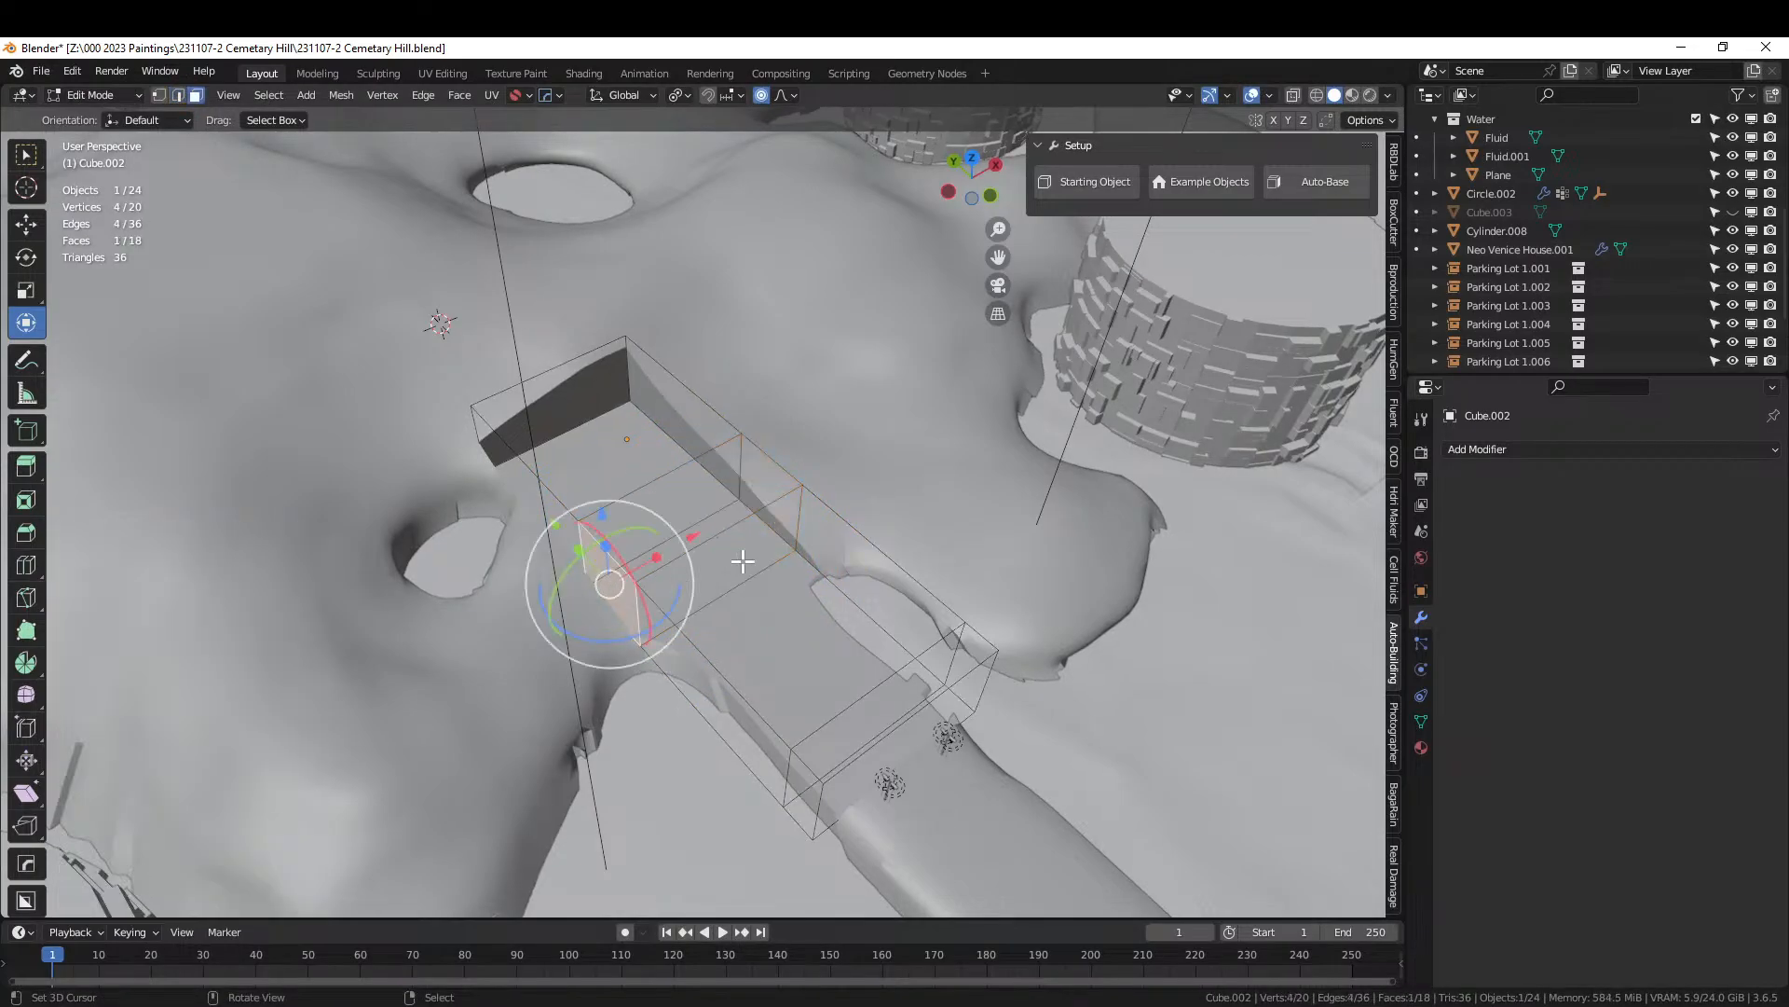
{"action": "middle_click_drag", "start_coordinate": [742, 563], "coordinate": [558, 534]}
{"action": "right_click", "coordinate": [901, 657], "text": "shift"}
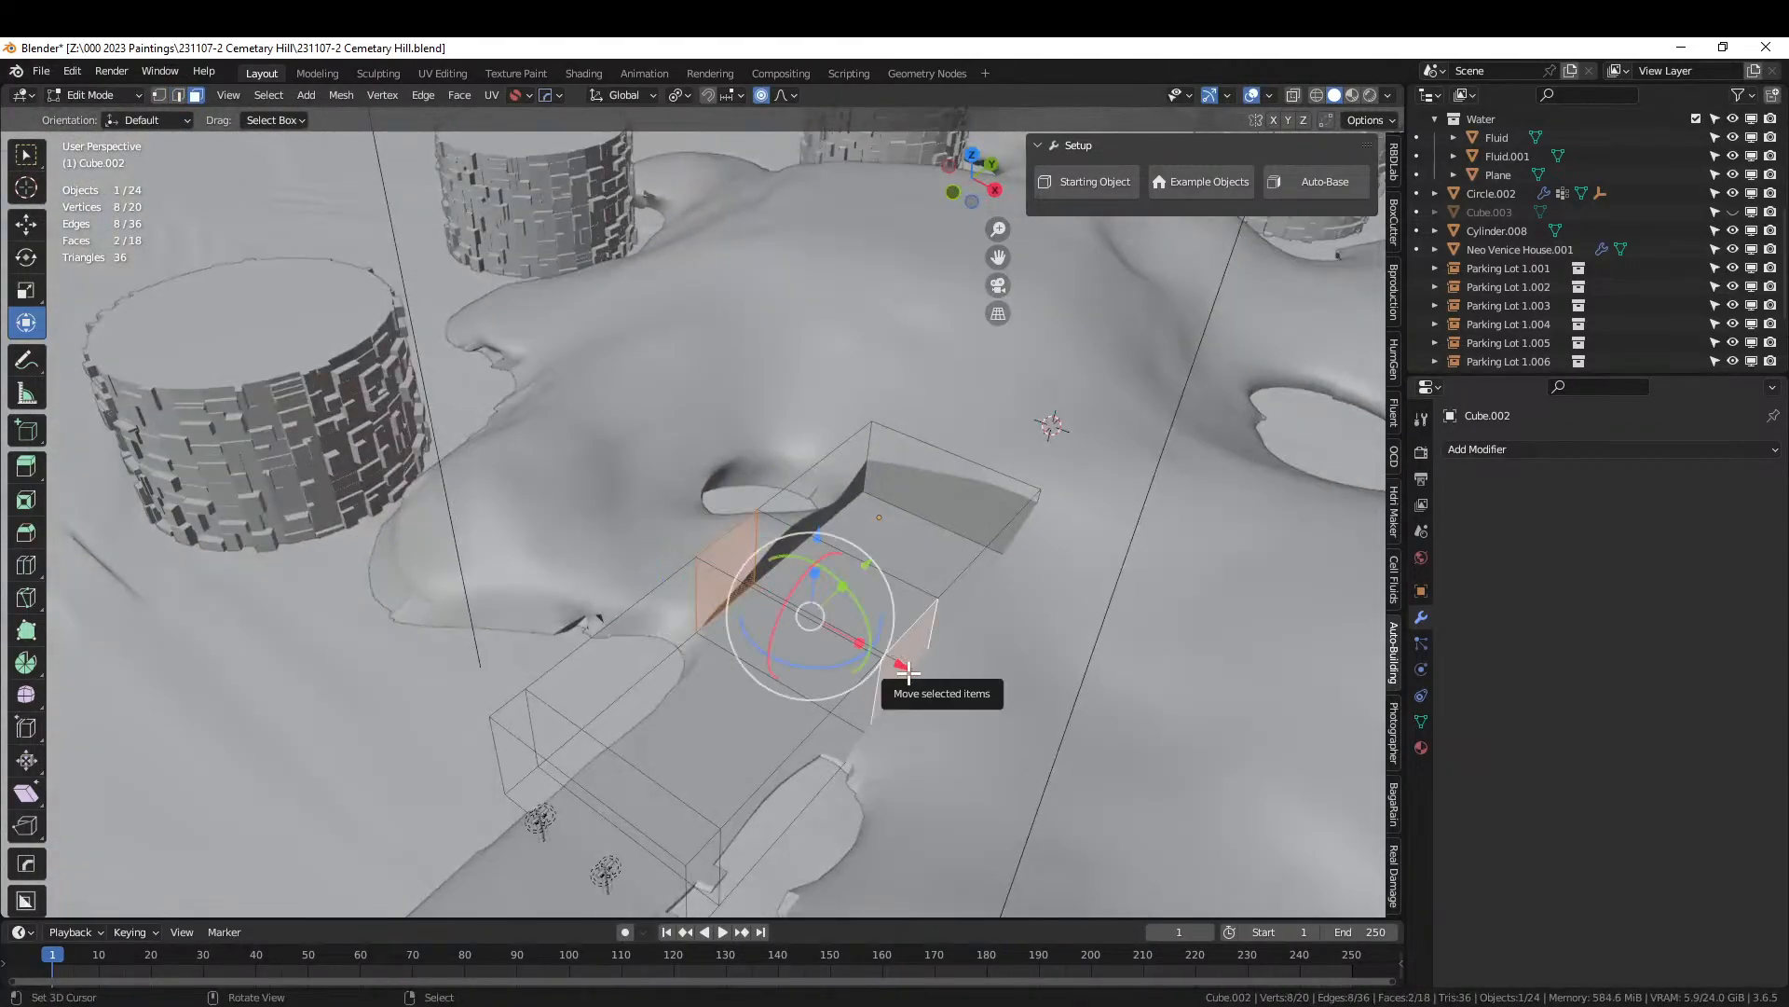
{"action": "key", "text": "alt+e"}
{"action": "left_click", "coordinate": [932, 706]}
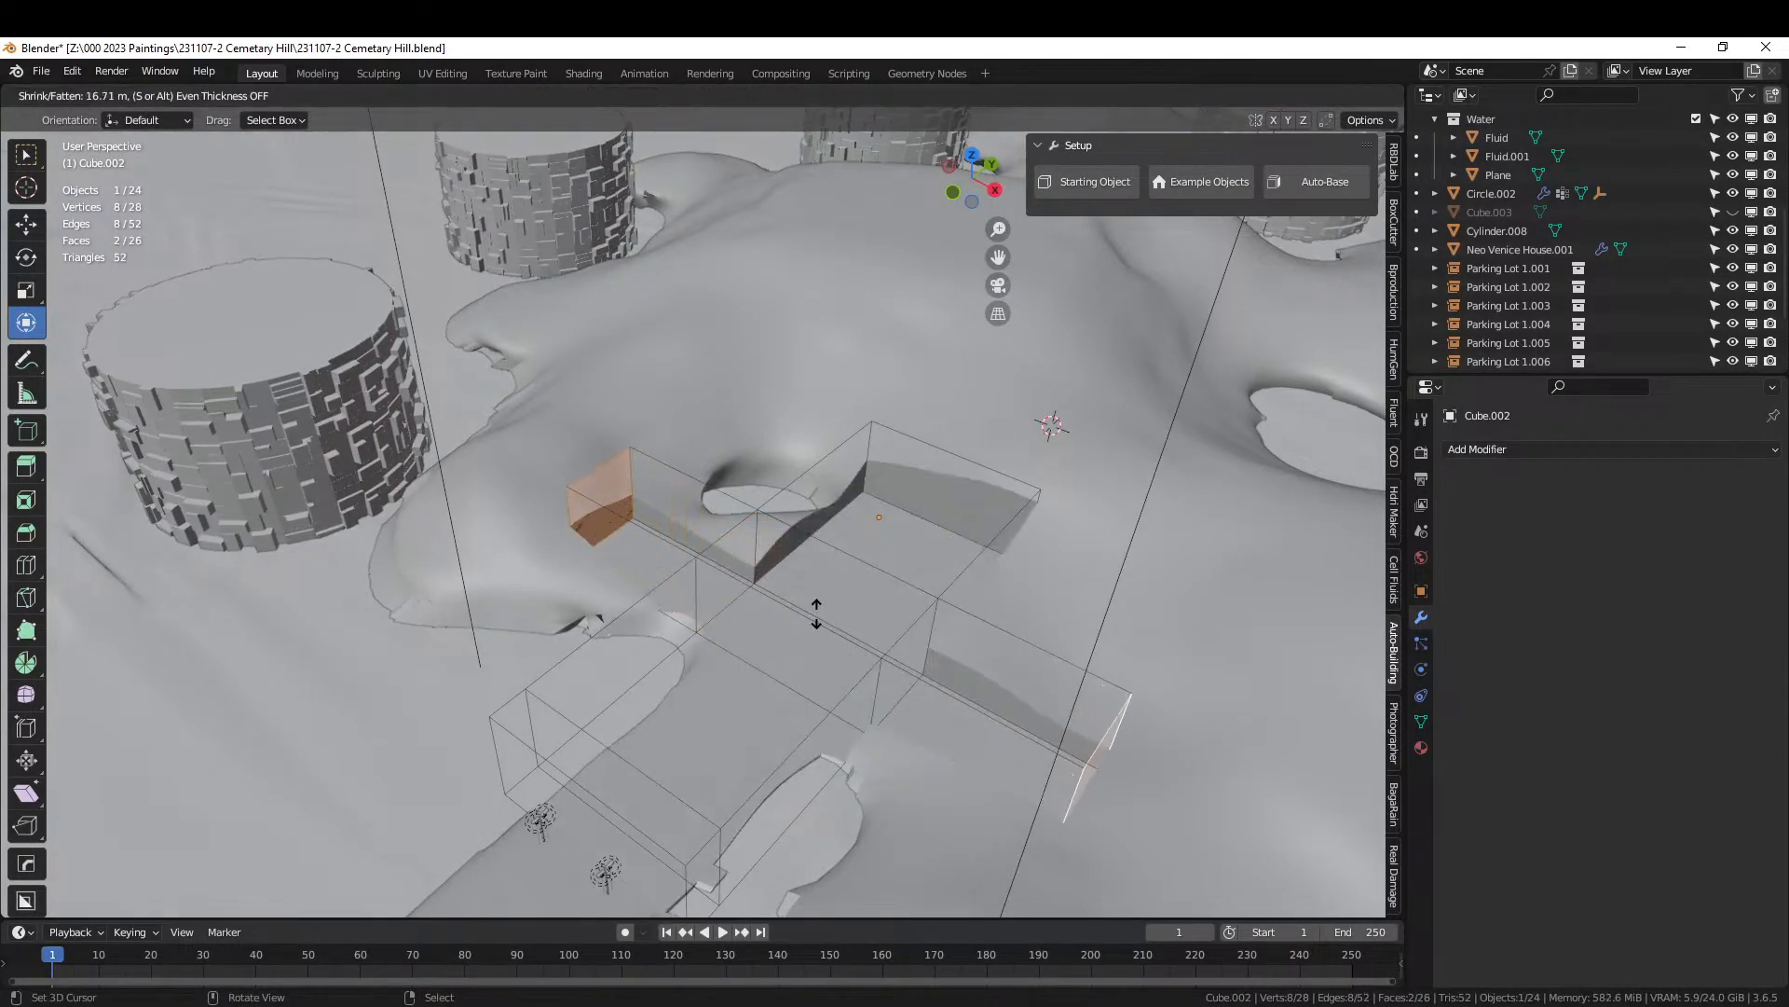
{"action": "left_click", "coordinate": [815, 612]}
Extrude the walkway-facing faces of both cutter wings about 24.2 m along the walkway and finish editing the mesh.
{"action": "middle_click_drag", "start_coordinate": [816, 612], "coordinate": [799, 706]}
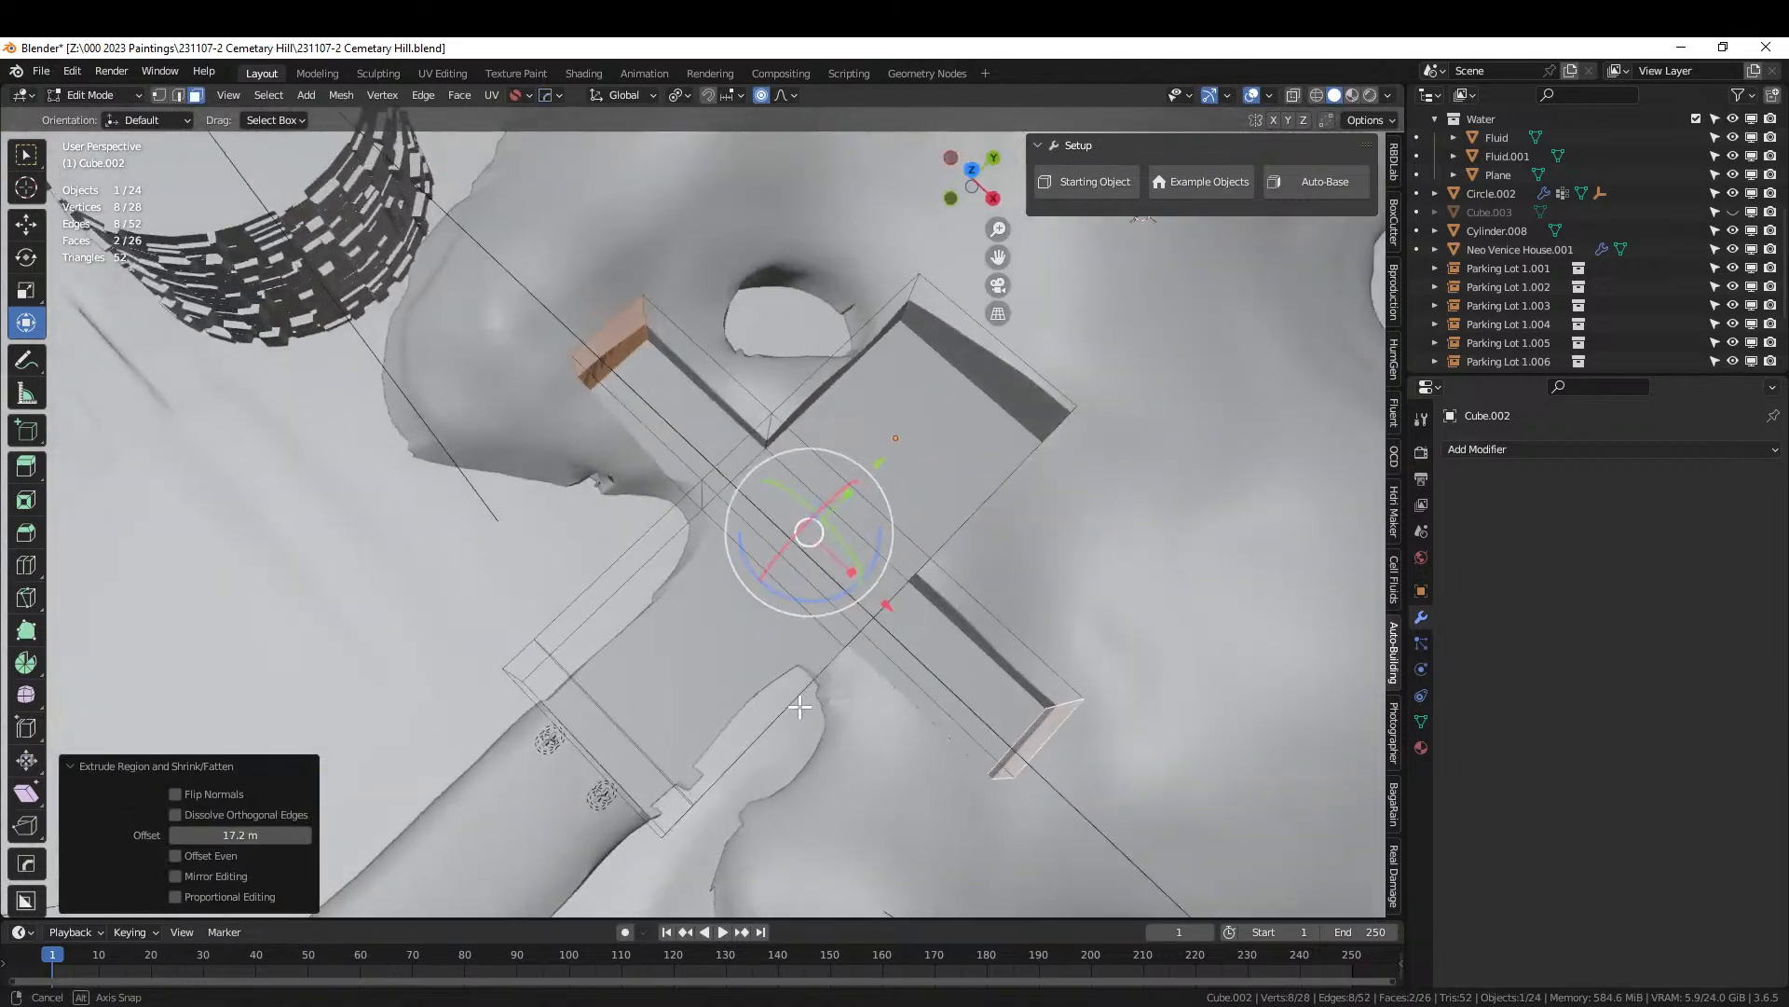
{"action": "left_click", "coordinate": [649, 448]}
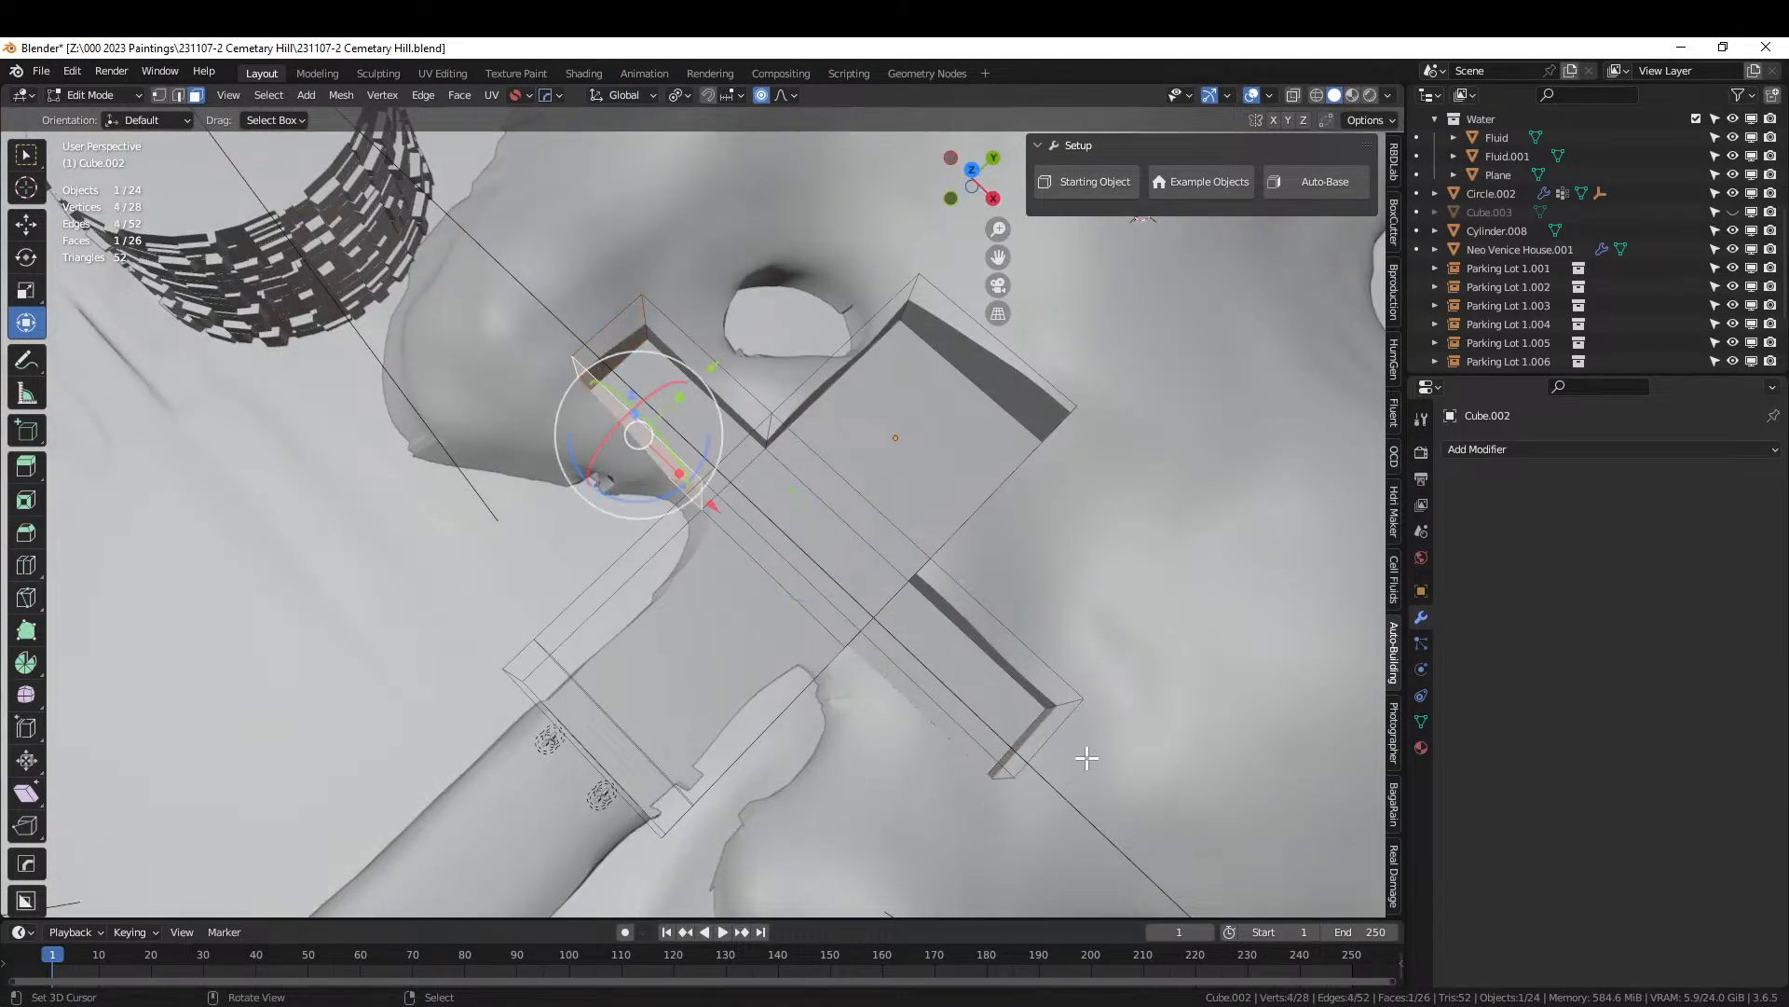
{"action": "left_click", "coordinate": [945, 727], "text": "shift"}
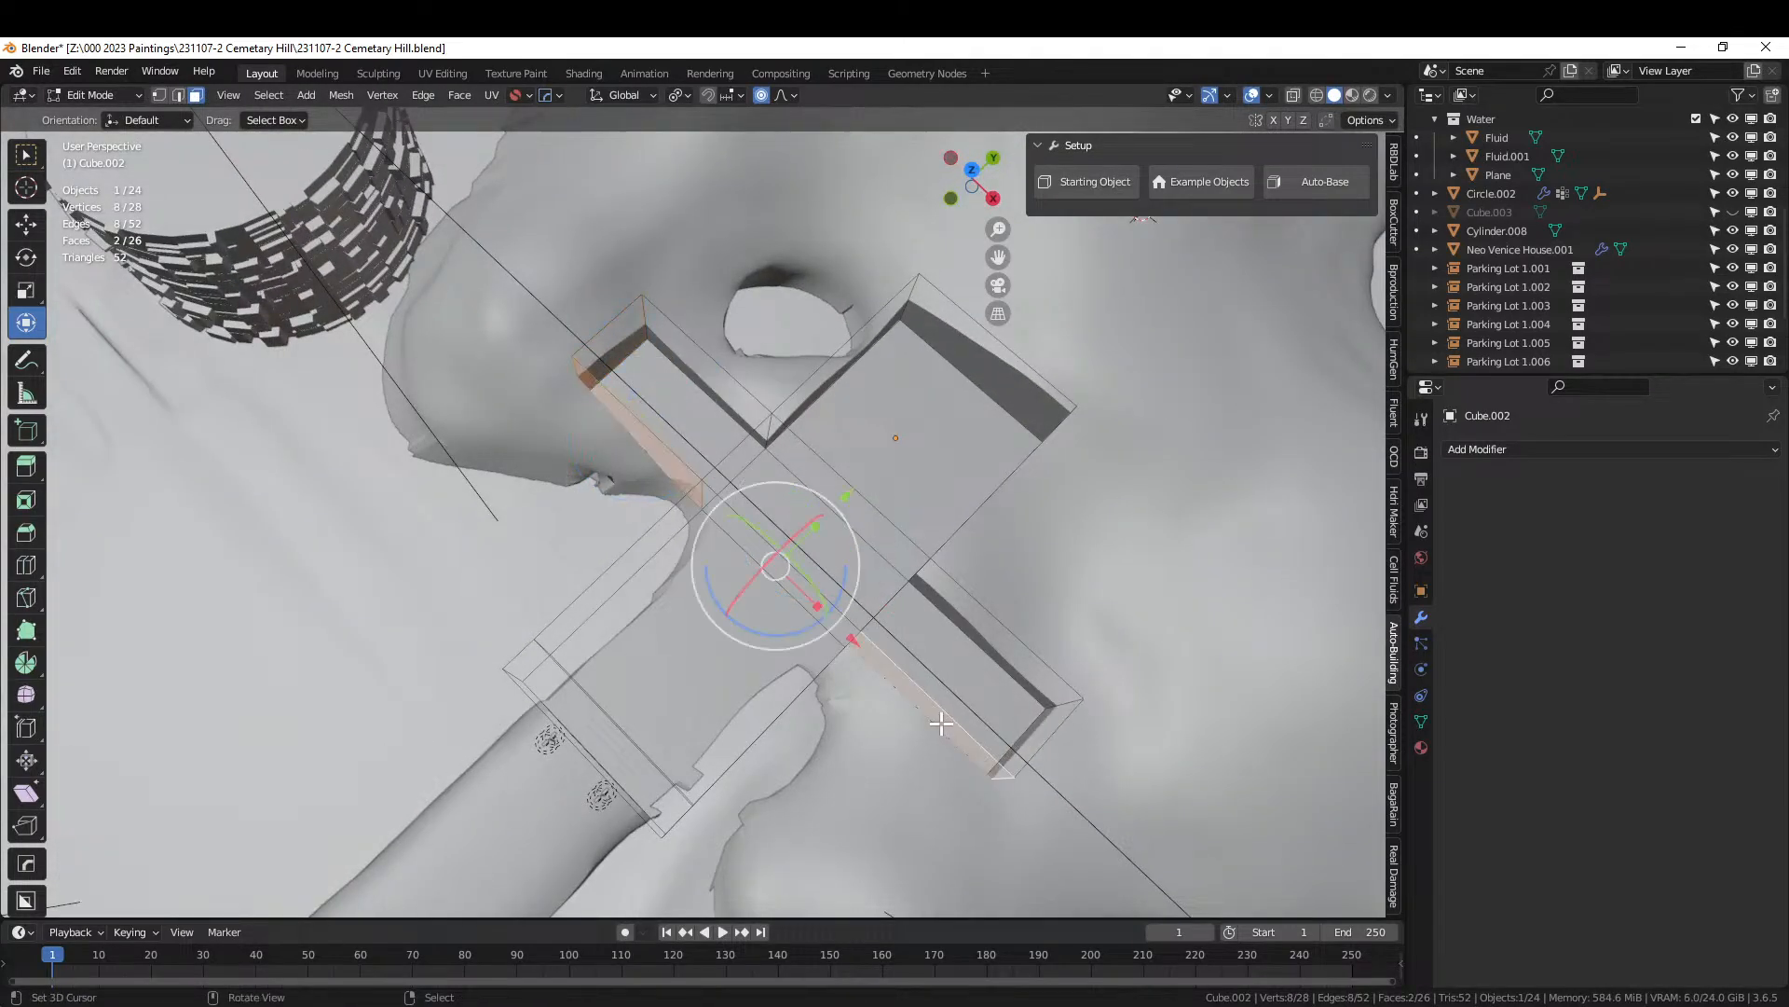
{"action": "key", "text": "e"}
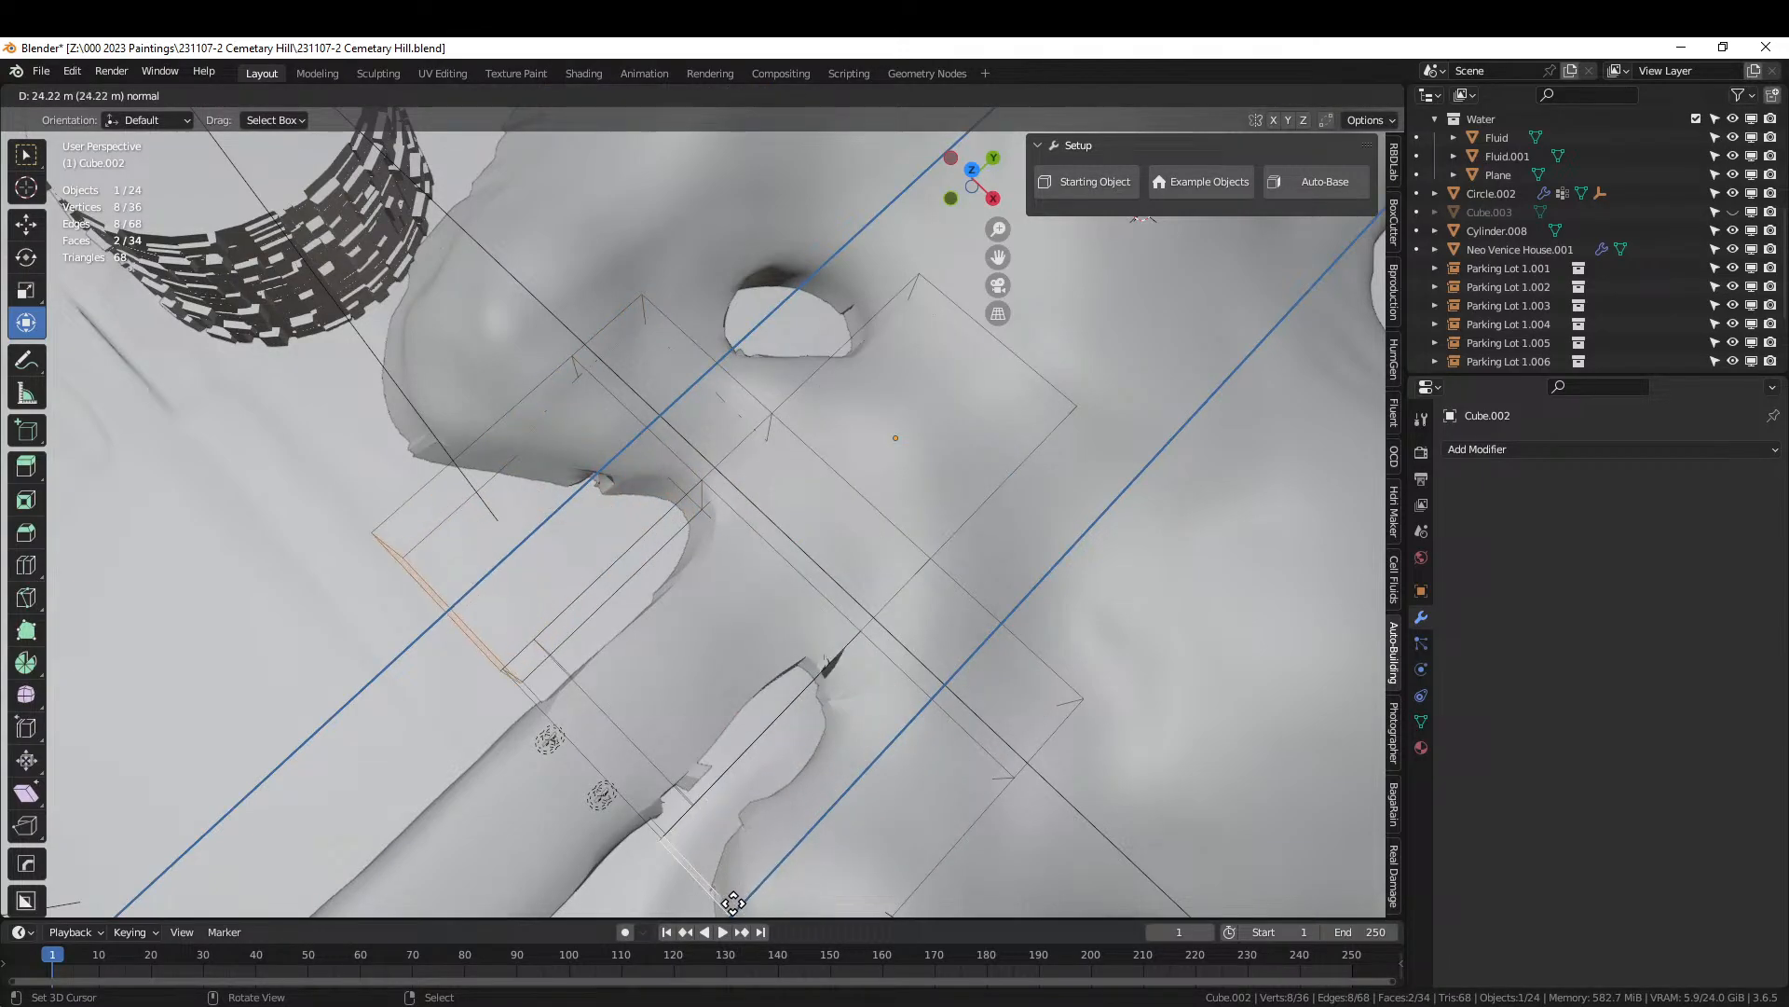
{"action": "left_click", "coordinate": [734, 902]}
{"action": "middle_click_drag", "start_coordinate": [739, 851], "coordinate": [864, 685]}
{"action": "key", "text": "Tab"}
Delete the Decimate modifier from the cemetery hill and expand the hill's Boolean modifier settings.
{"action": "left_click", "coordinate": [1261, 694]}
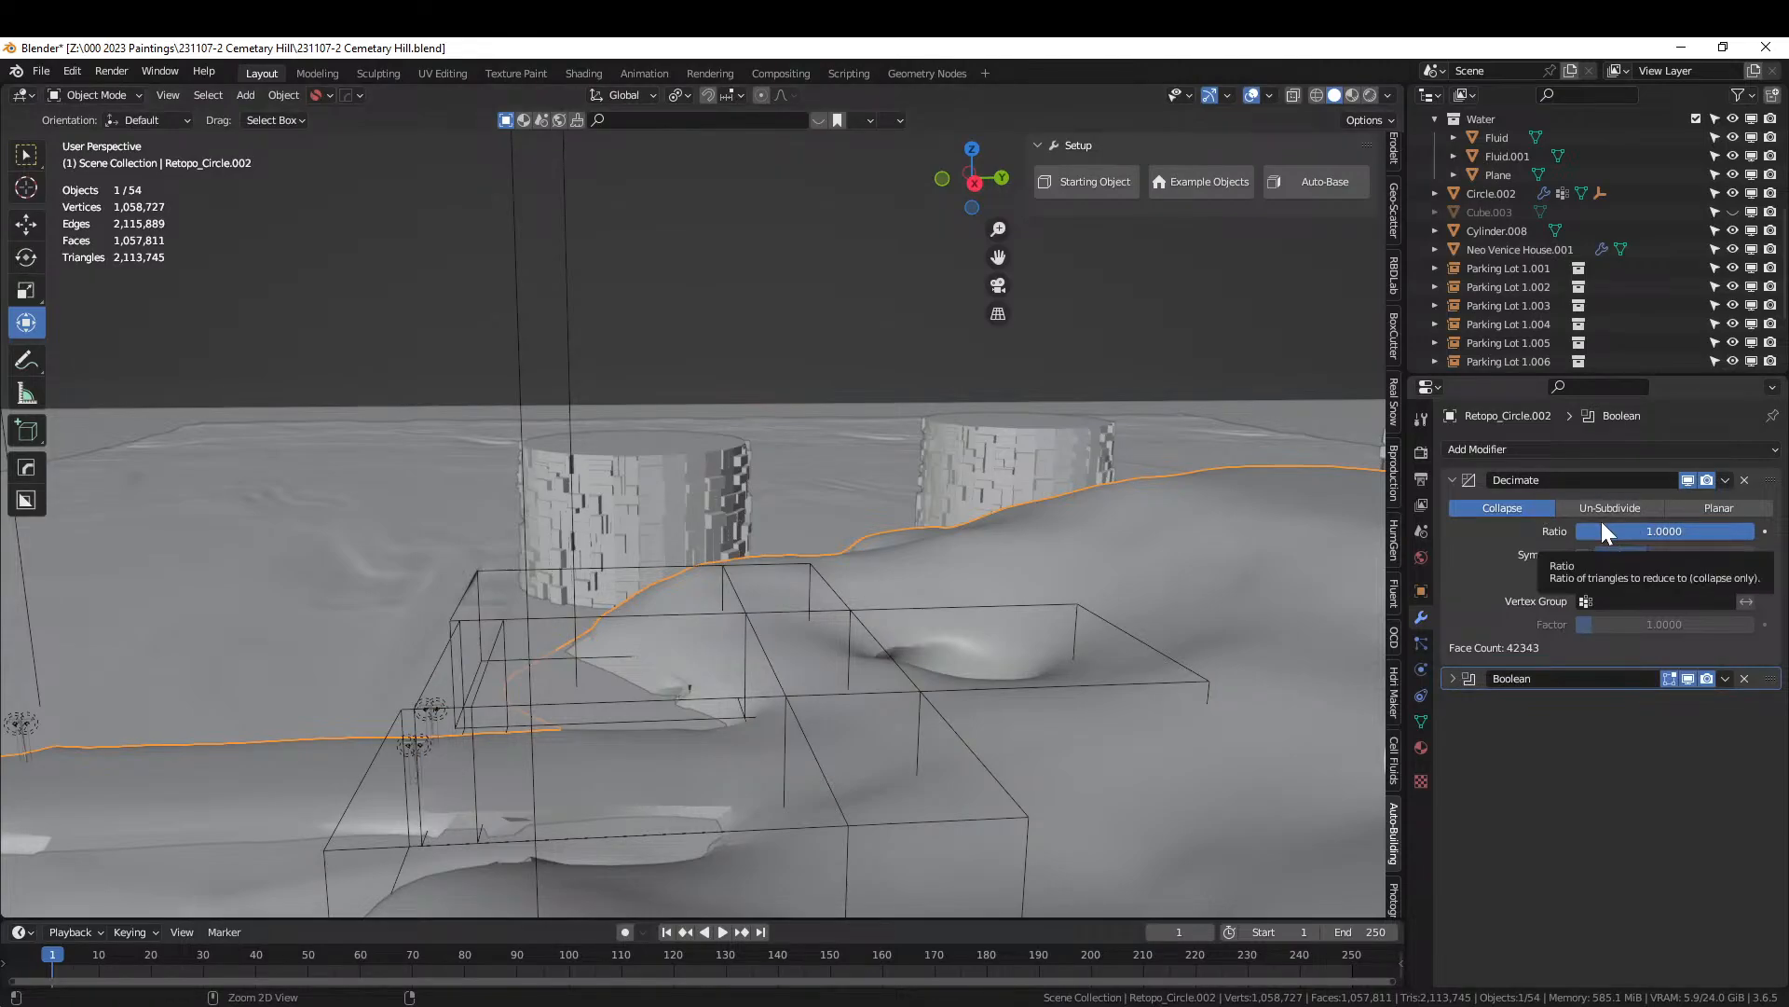
{"action": "key", "text": "ctrl+x"}
{"action": "left_click", "coordinate": [1452, 480]}
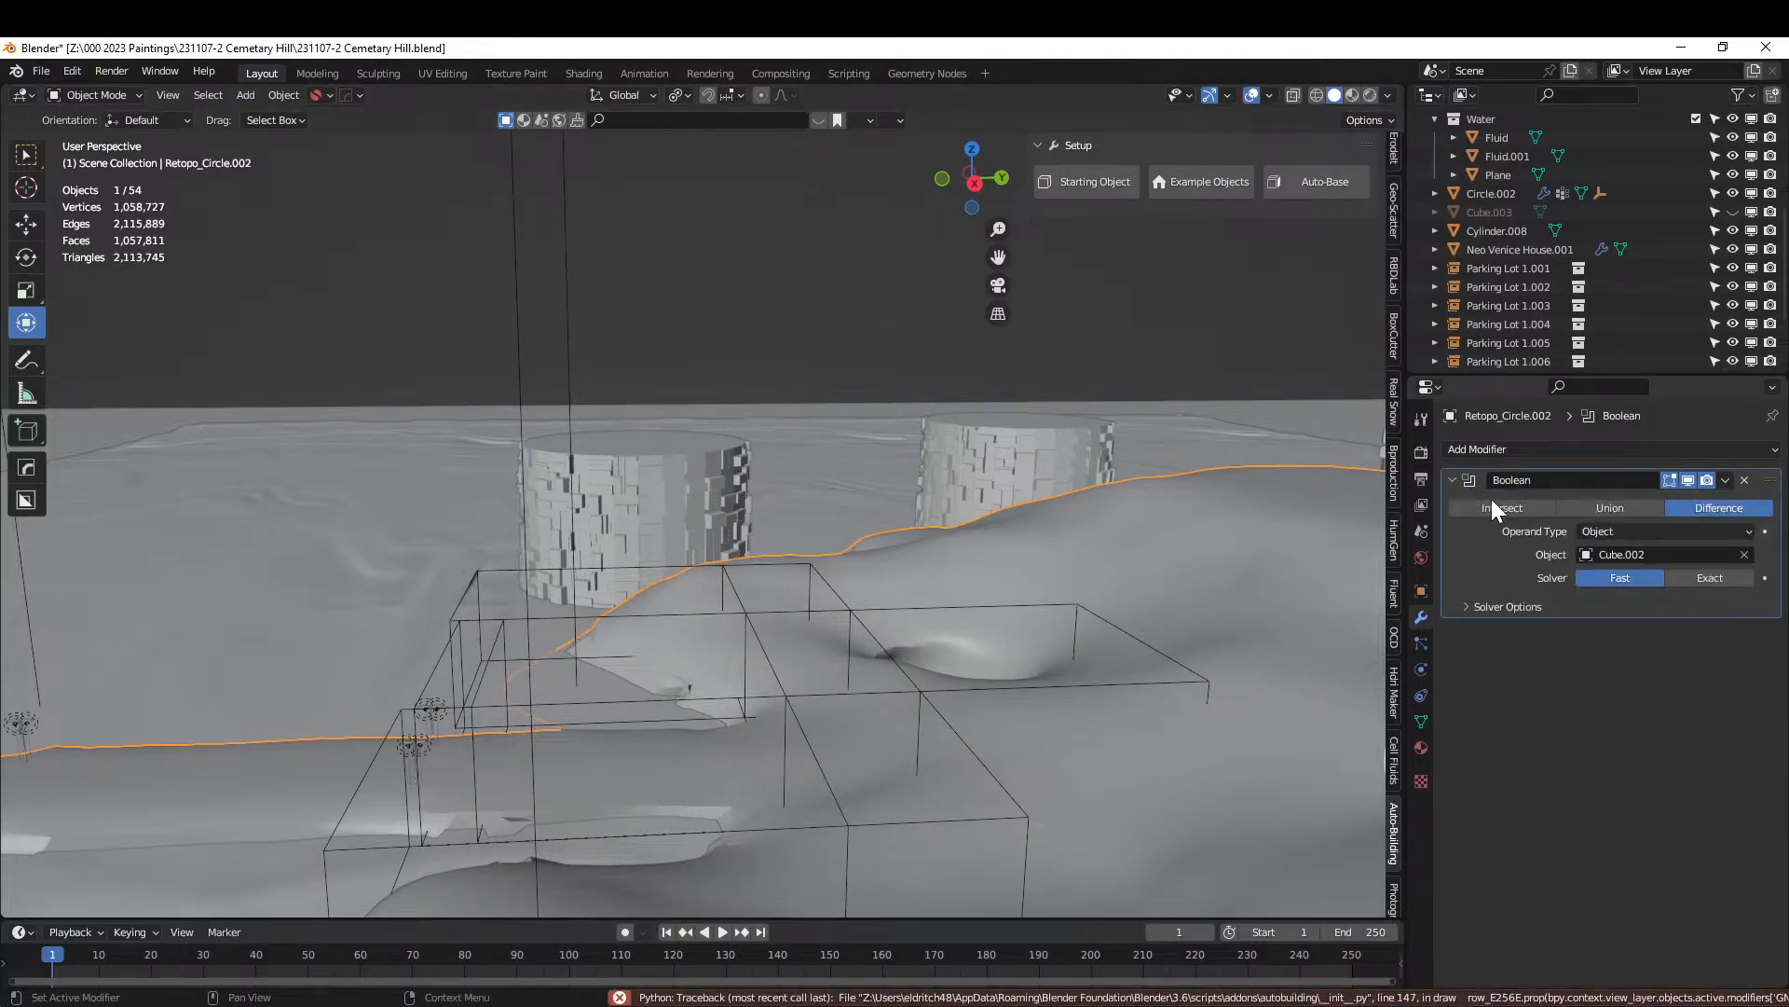
Switch the hill's Boolean modifier to the Exact solver with Self Intersection and Hole Tolerant enabled.
{"action": "left_click", "coordinate": [1711, 582]}
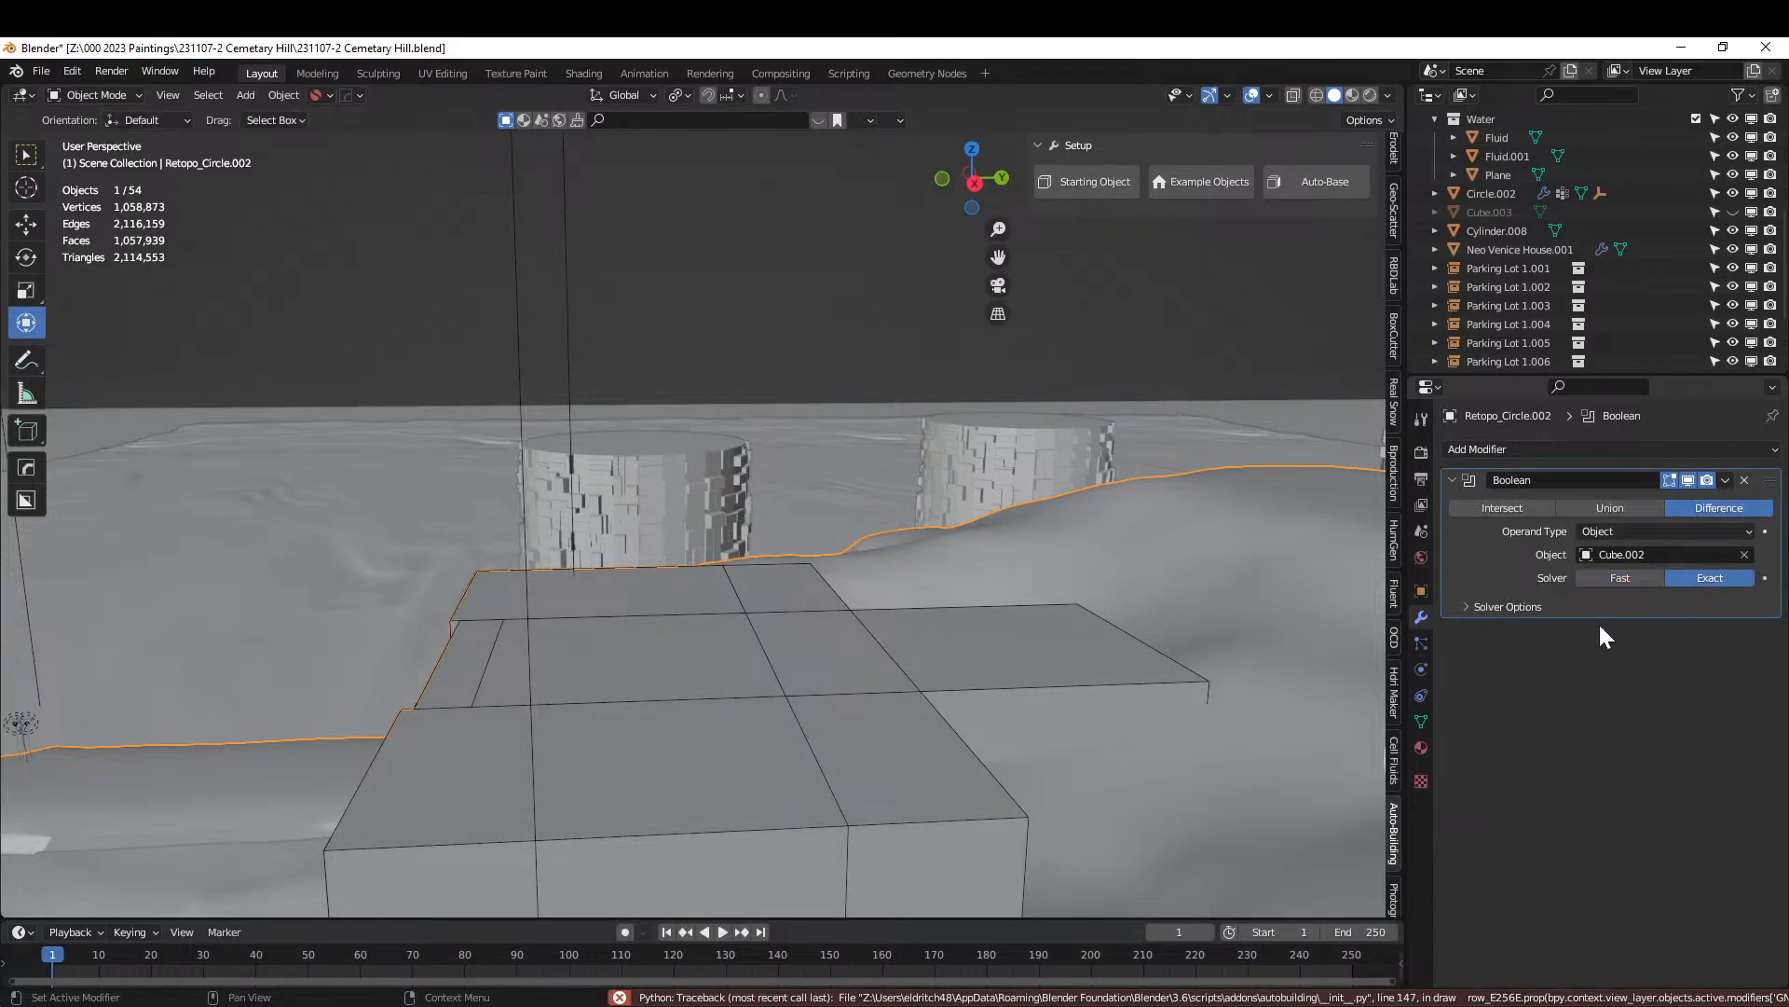
{"action": "left_click", "coordinate": [1474, 605]}
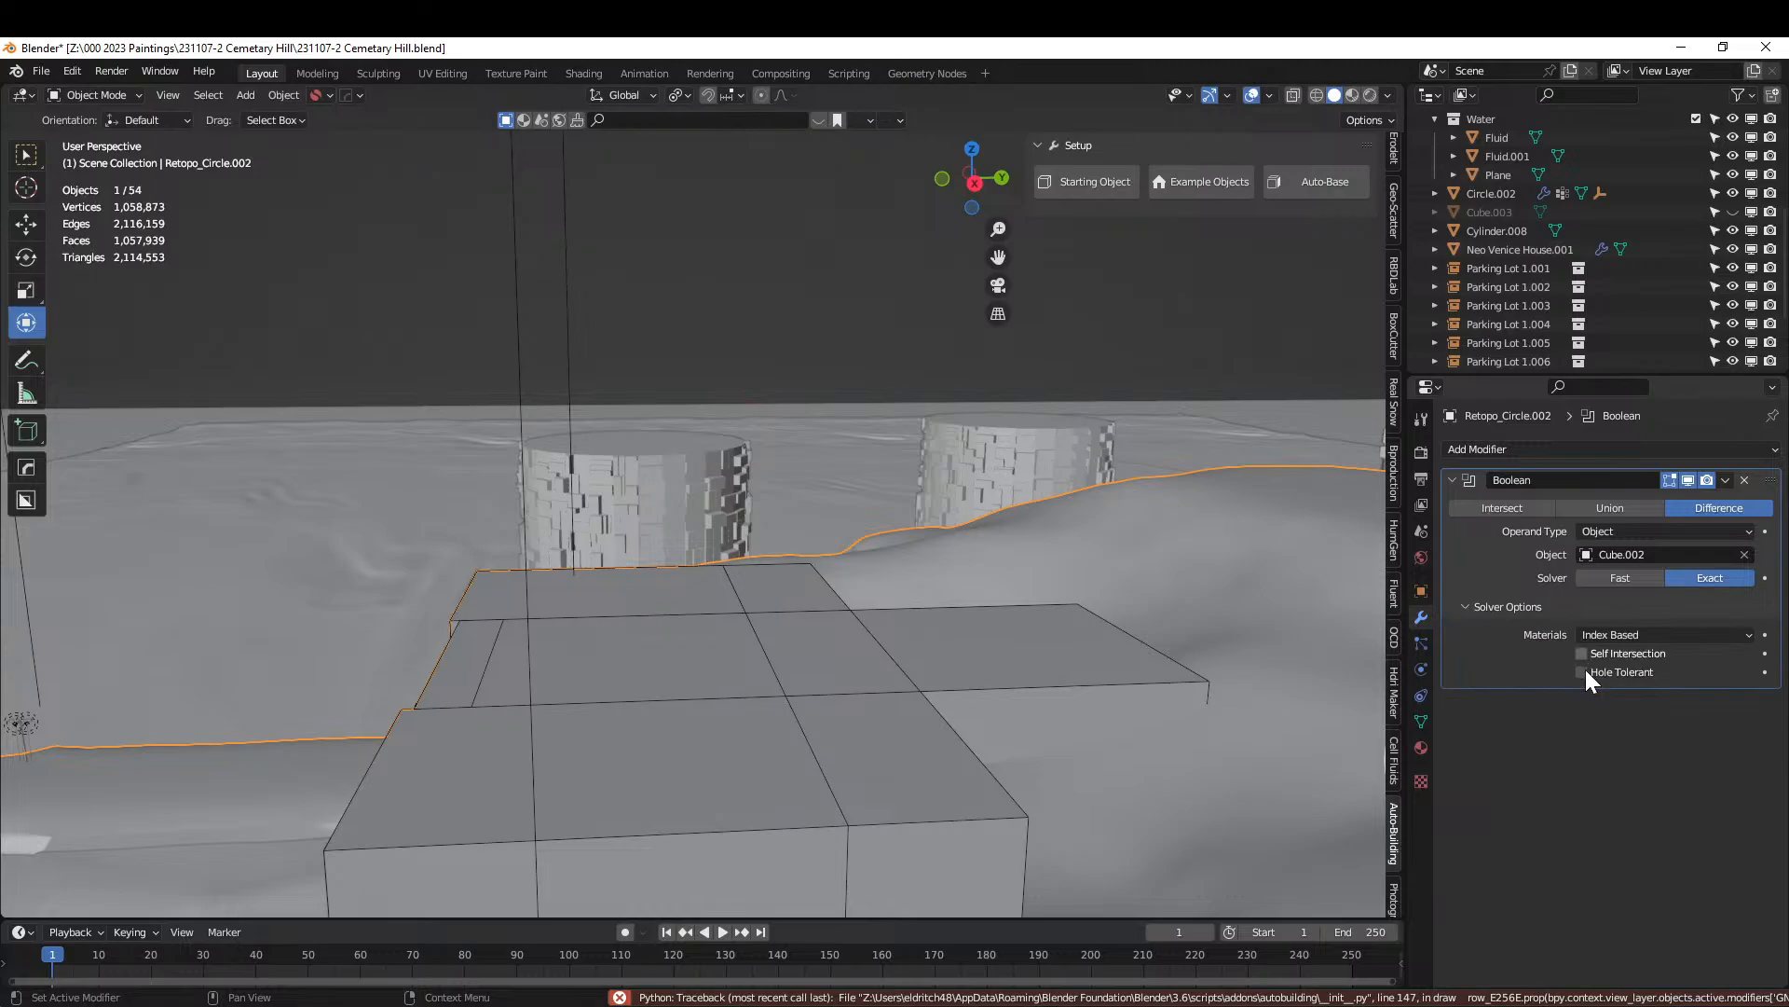
{"action": "left_click", "coordinate": [1581, 655]}
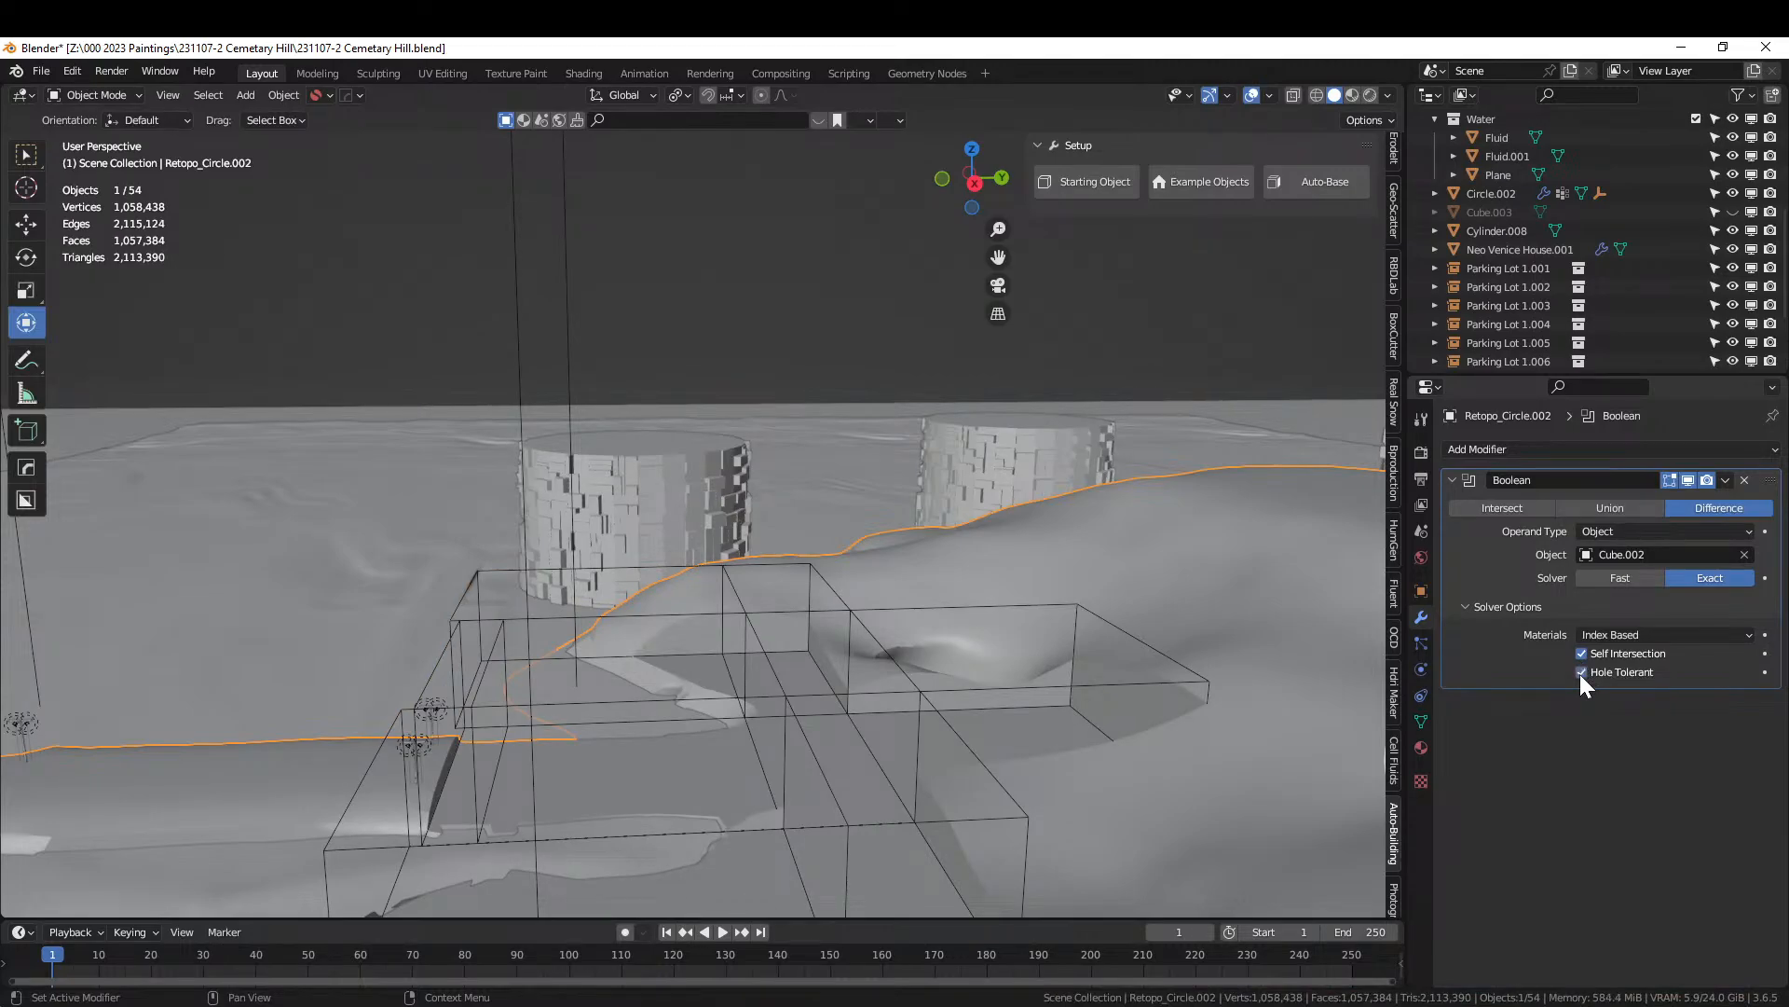
{"action": "left_click", "coordinate": [1580, 672]}
Raise the cross-shaped cutter about 1.34 m along Z to adjust the recess floor height.
{"action": "middle_click_drag", "start_coordinate": [1043, 707], "coordinate": [997, 568]}
{"action": "scroll", "coordinate": [997, 568], "scroll_direction": "up", "scroll_amount": 2}
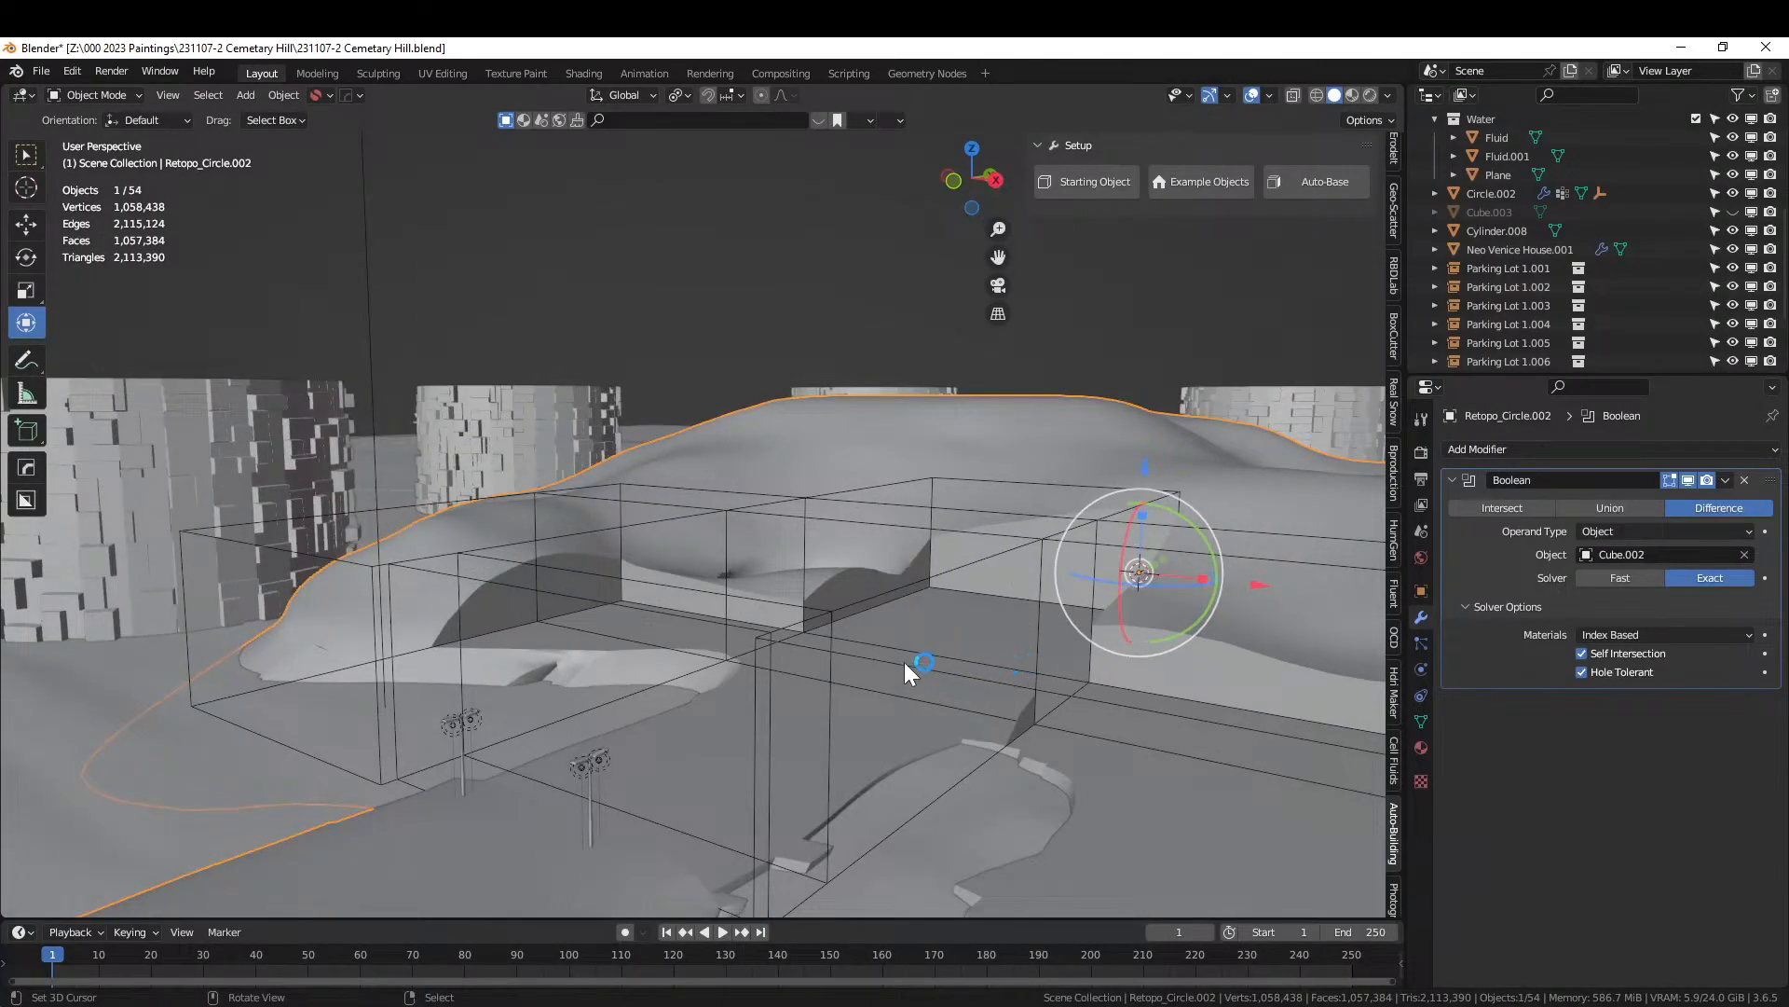
{"action": "left_click", "coordinate": [870, 596]}
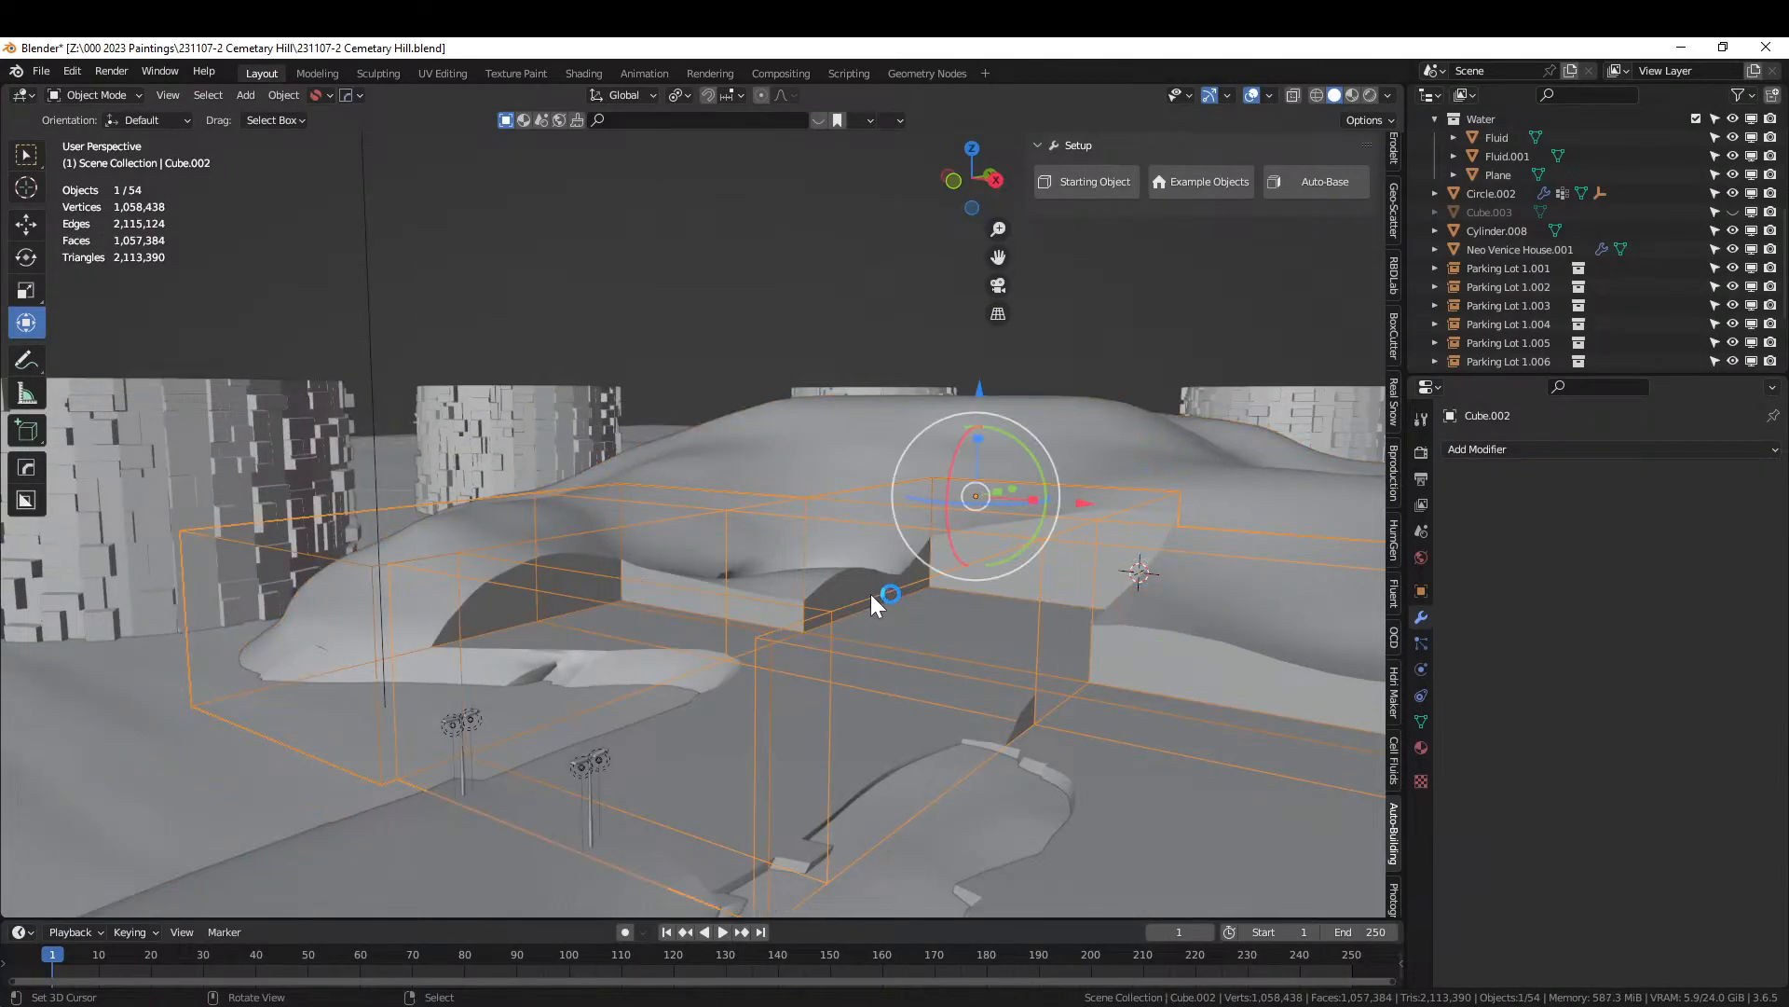
{"action": "key", "text": "g"}
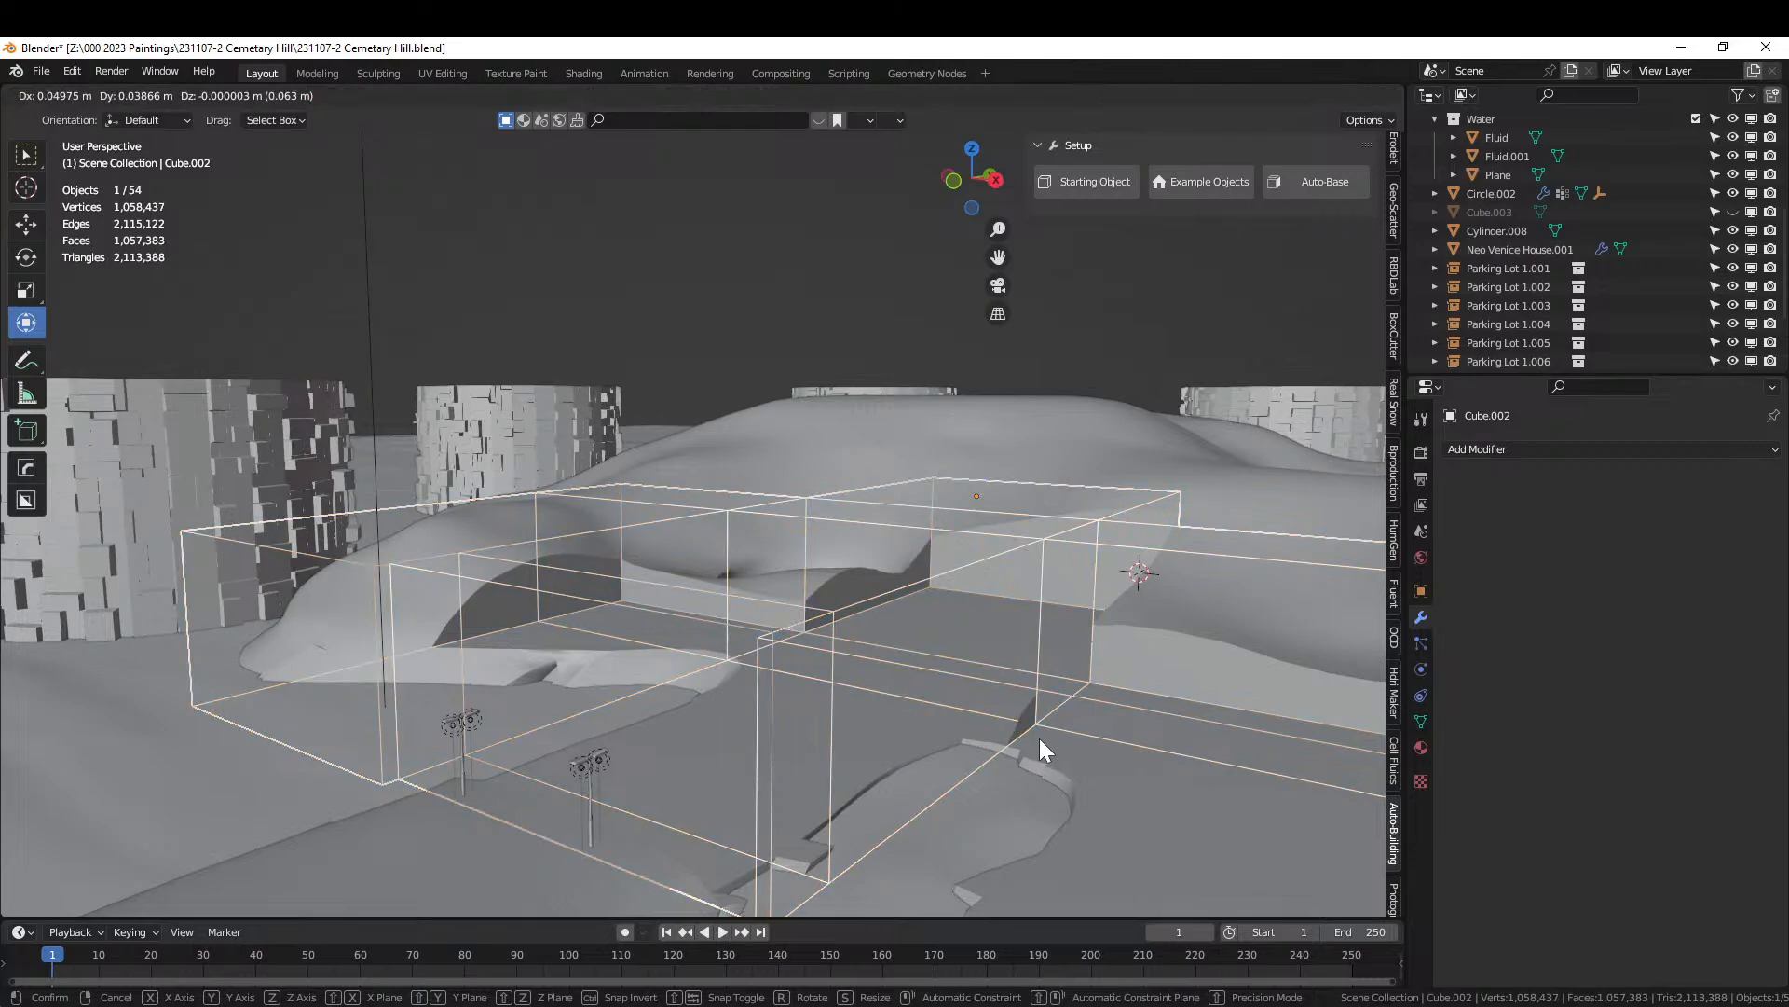
{"action": "key", "text": "z"}
{"action": "left_click", "coordinate": [903, 681]}
{"action": "middle_click_drag", "start_coordinate": [824, 652], "coordinate": [1077, 683]}
{"action": "scroll", "coordinate": [781, 641], "scroll_direction": "down", "scroll_amount": 2}
{"action": "middle_click_drag", "start_coordinate": [1020, 704], "coordinate": [949, 642]}
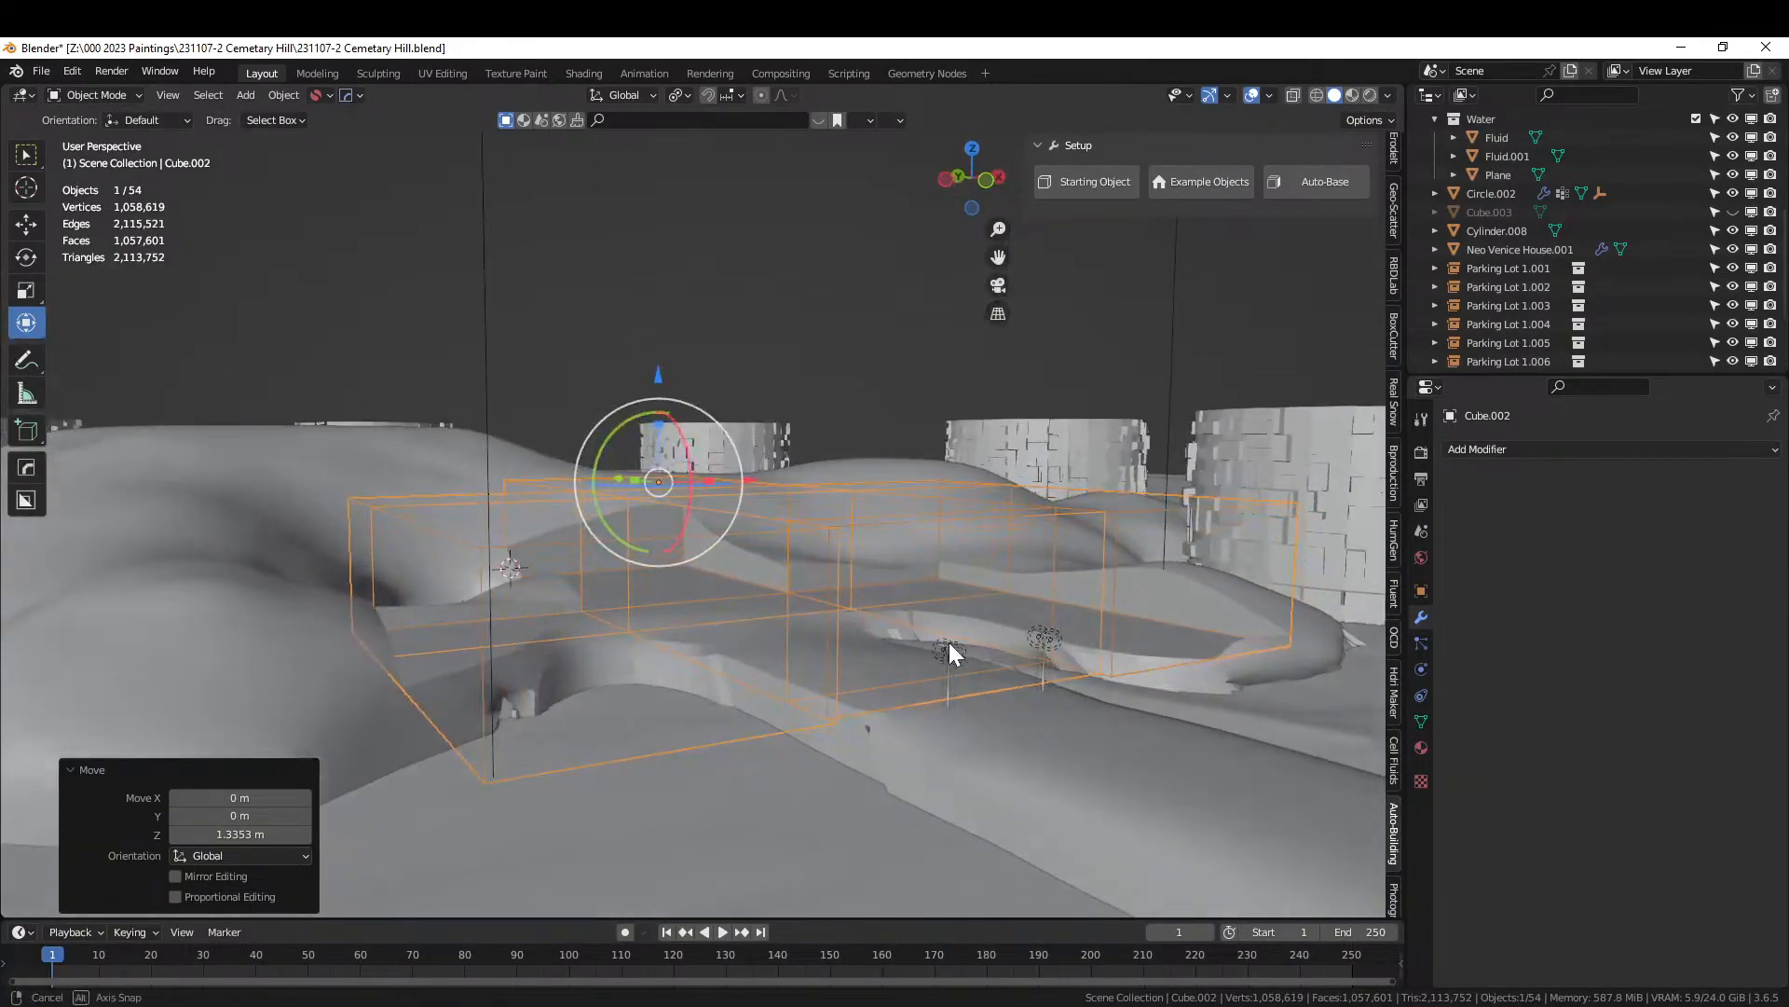
Apply the Boolean modifier on the cemetery hill and delete the cross-shaped cutter.
{"action": "left_click", "coordinate": [1010, 768]}
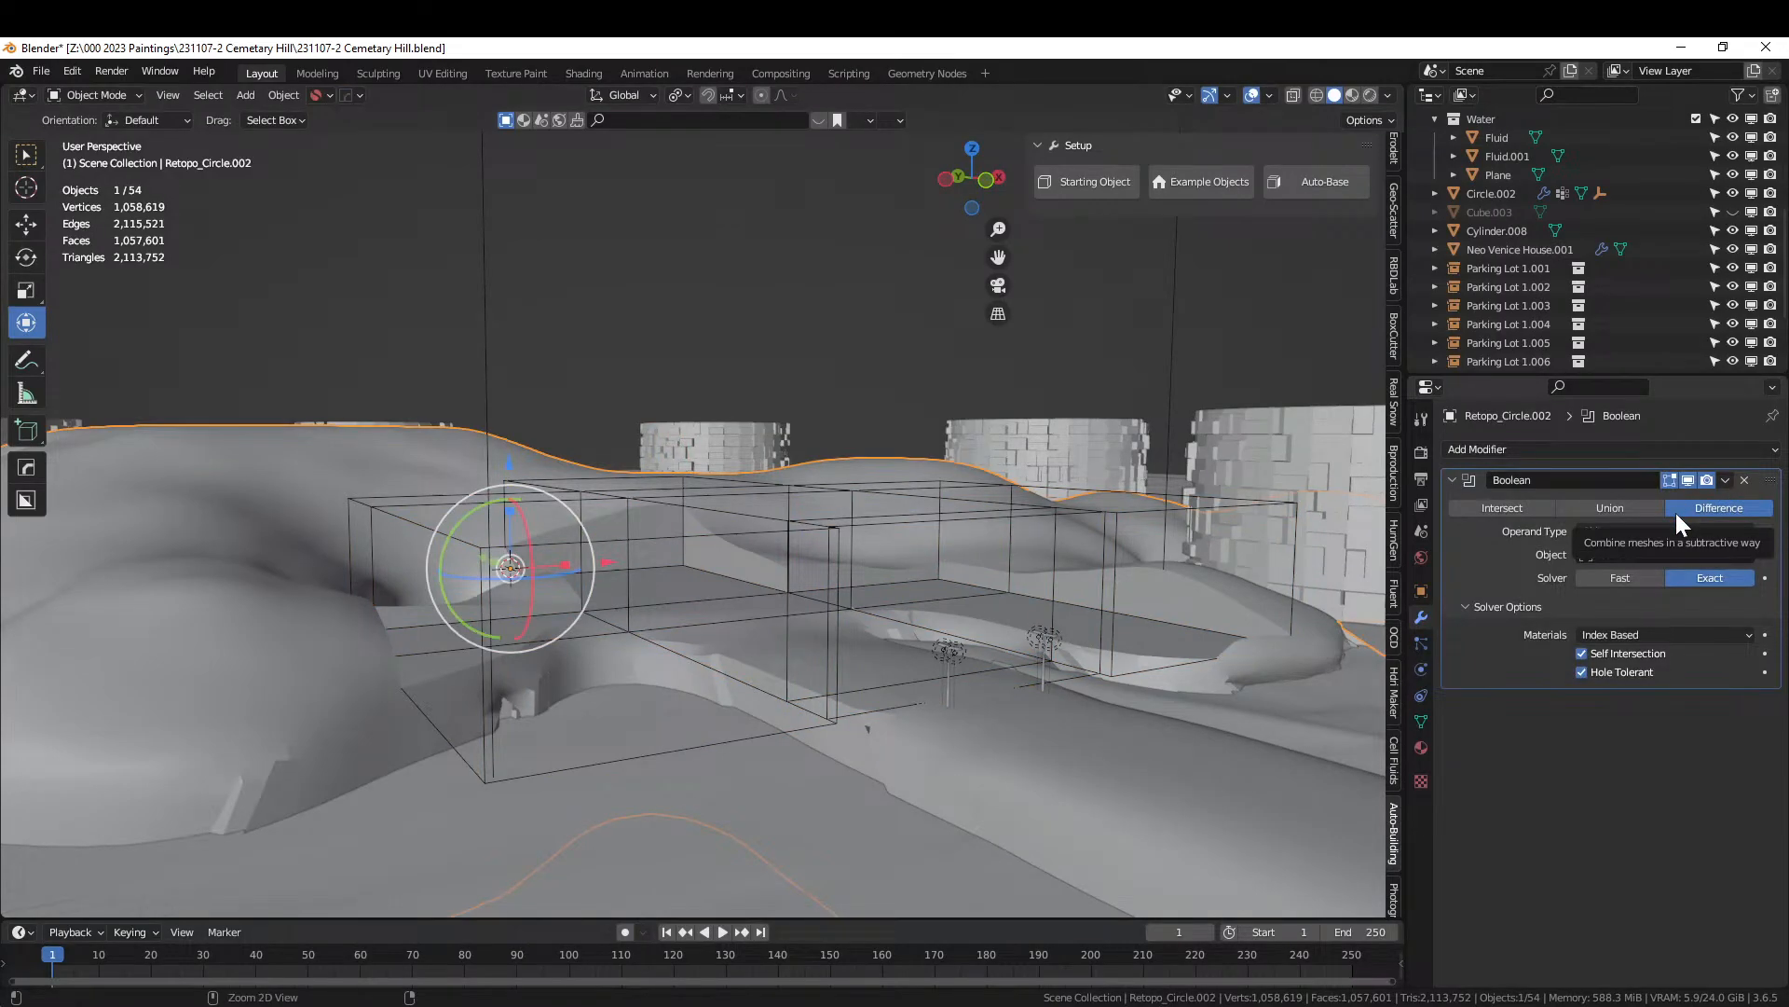
{"action": "key", "text": "ctrl+a"}
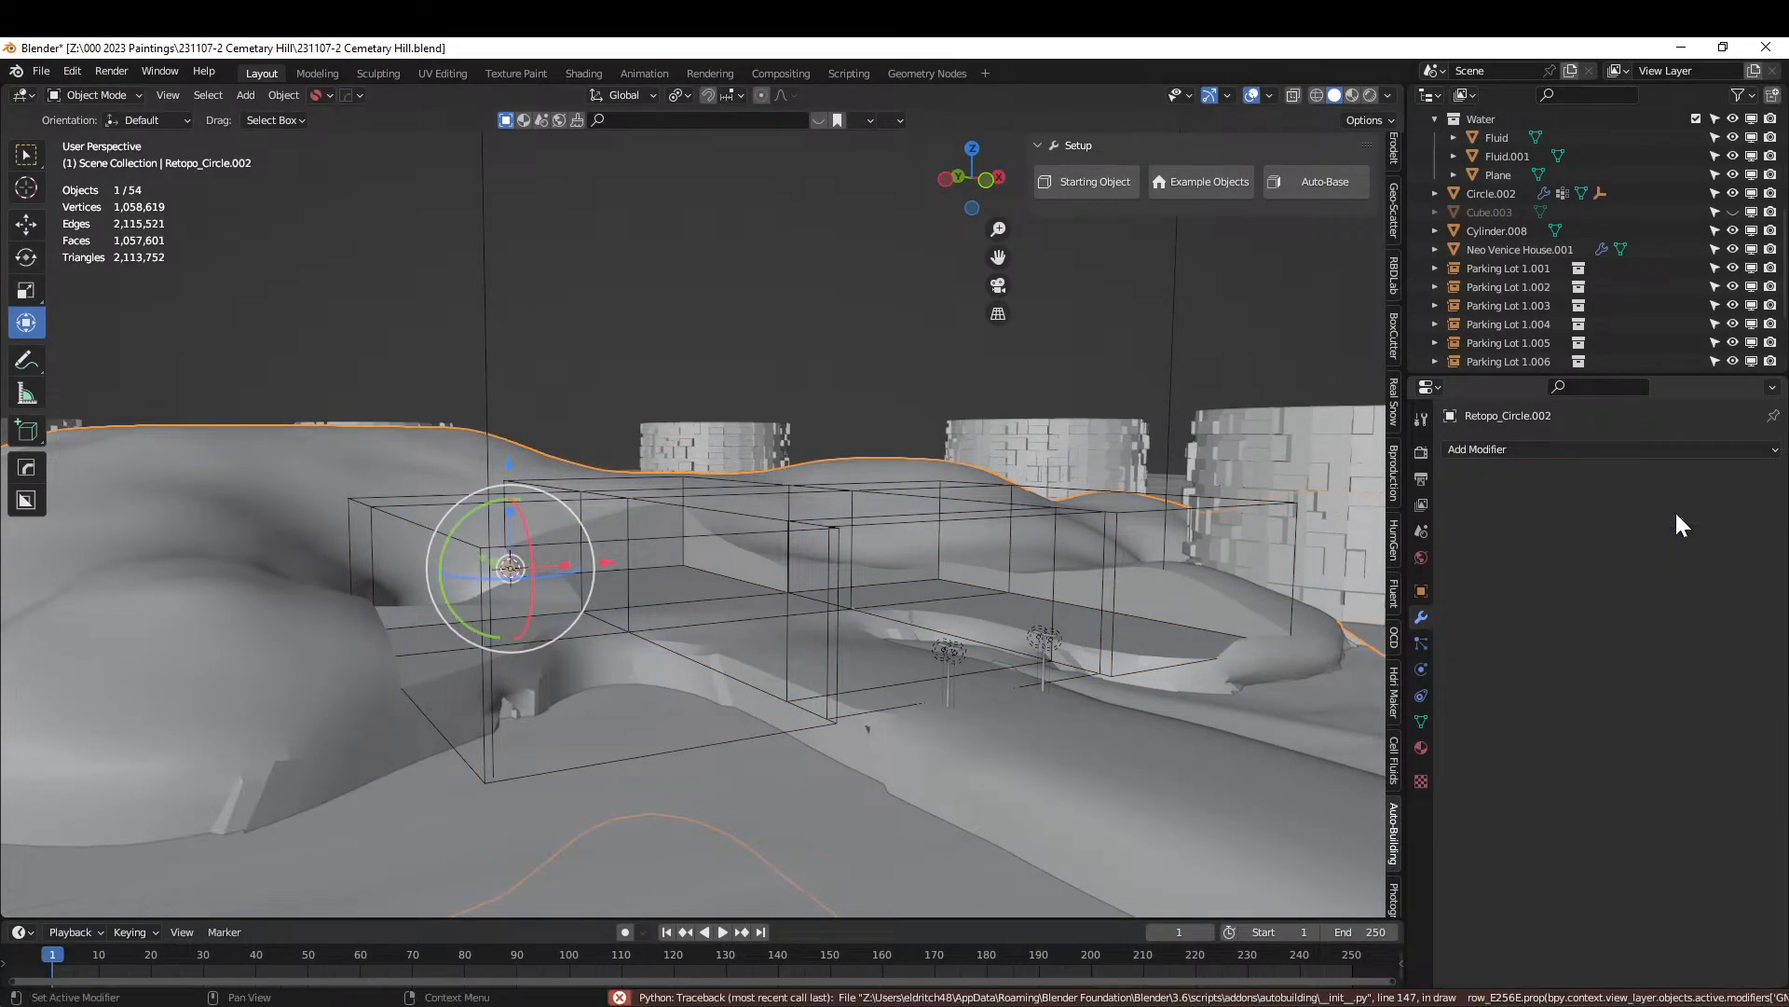
{"action": "left_click", "coordinate": [774, 533]}
{"action": "key", "text": "Delete"}
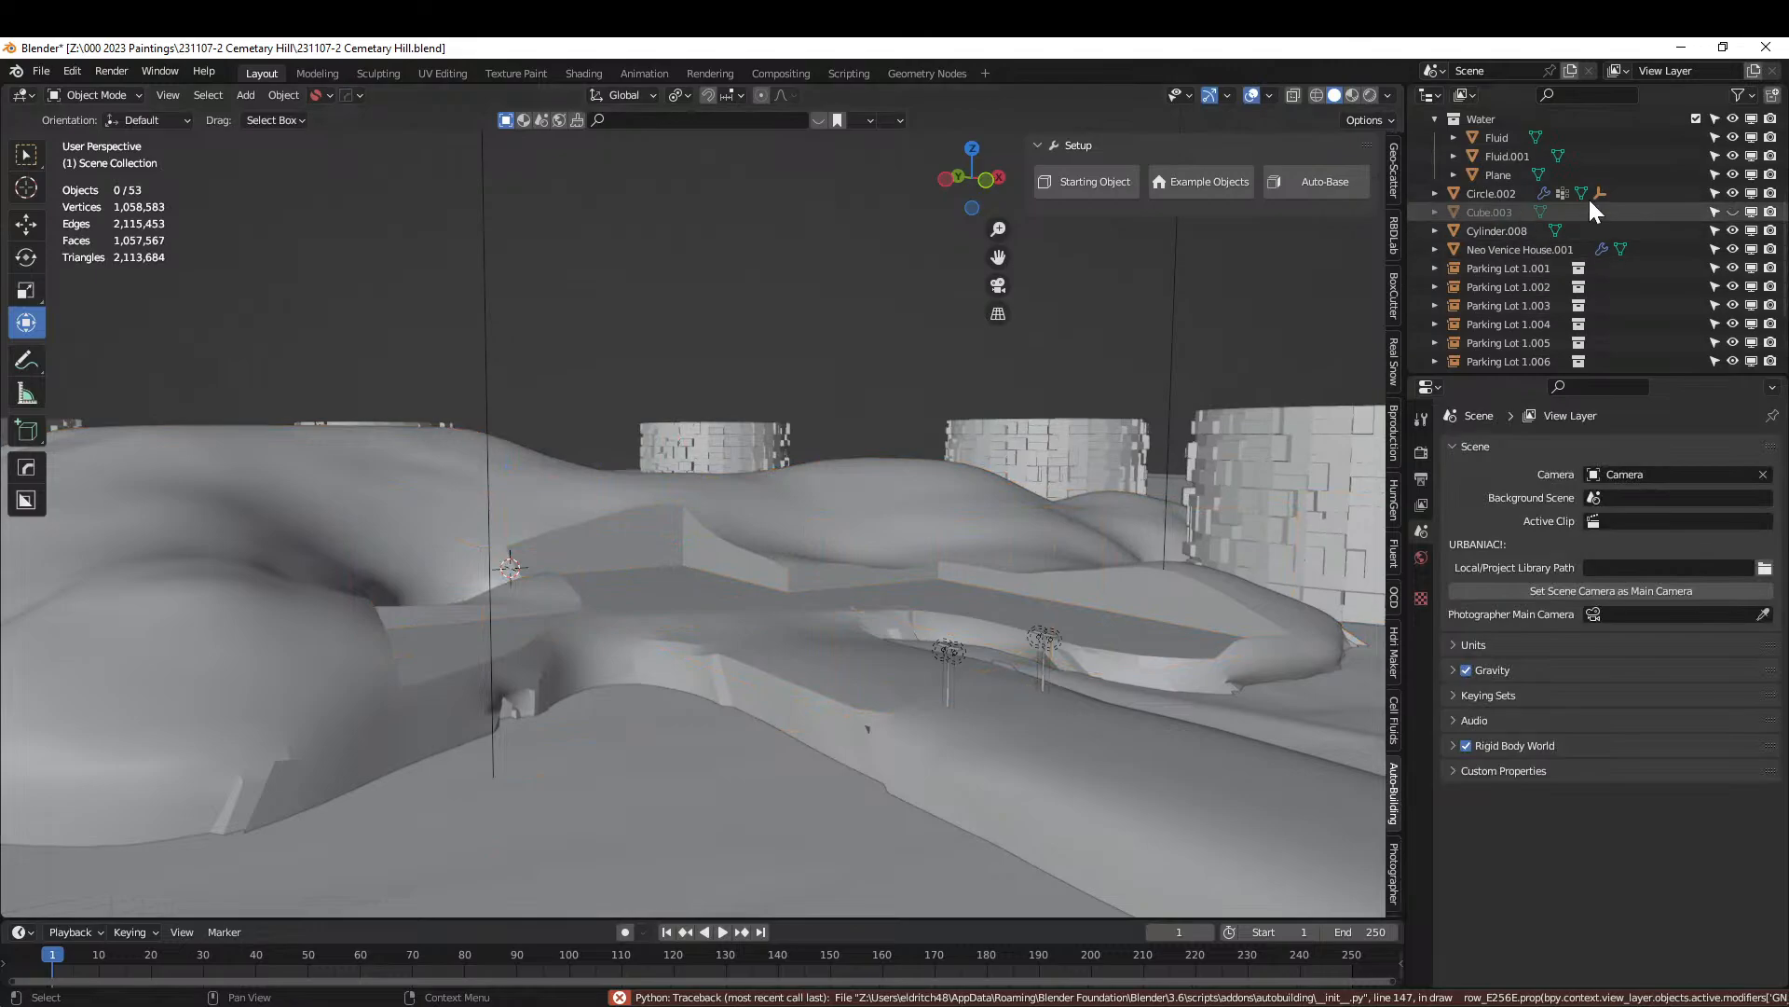
Unhide the spare block copy and move it about 6.23 m along Y into the hill, saving the file.
{"action": "left_click", "coordinate": [1734, 211]}
{"action": "middle_click_drag", "start_coordinate": [969, 405], "coordinate": [962, 444]}
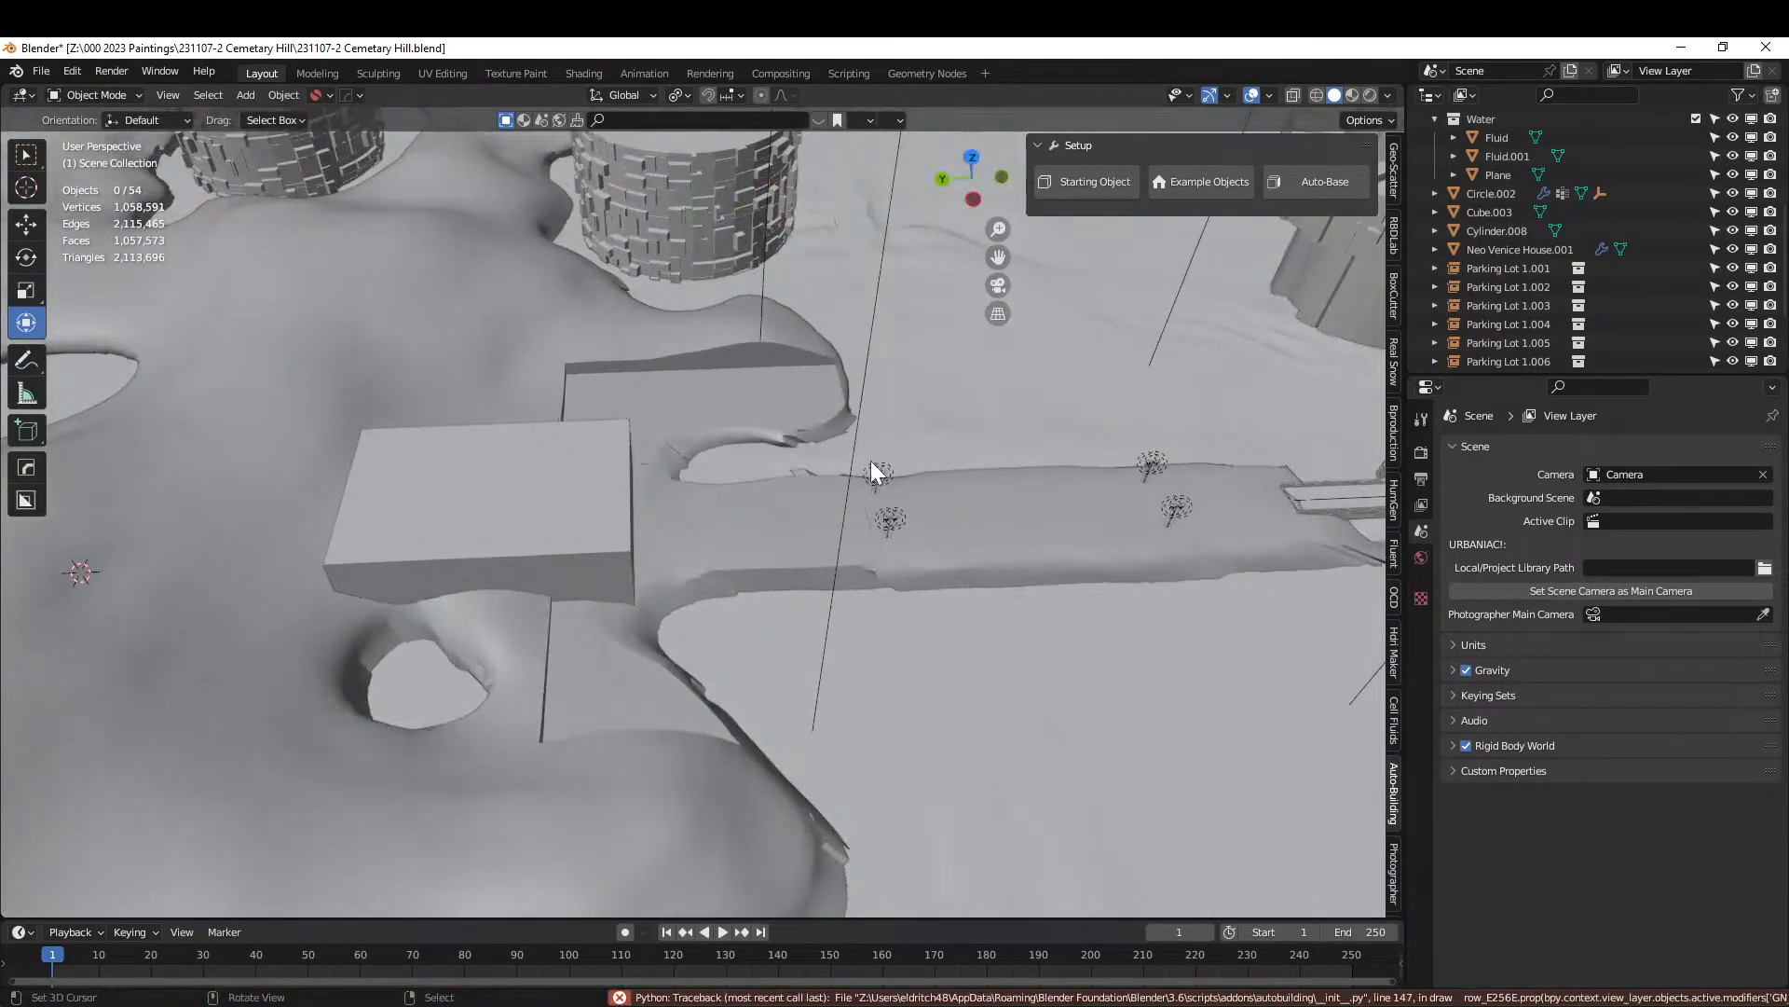
{"action": "middle_click_drag", "start_coordinate": [783, 504], "coordinate": [403, 513]}
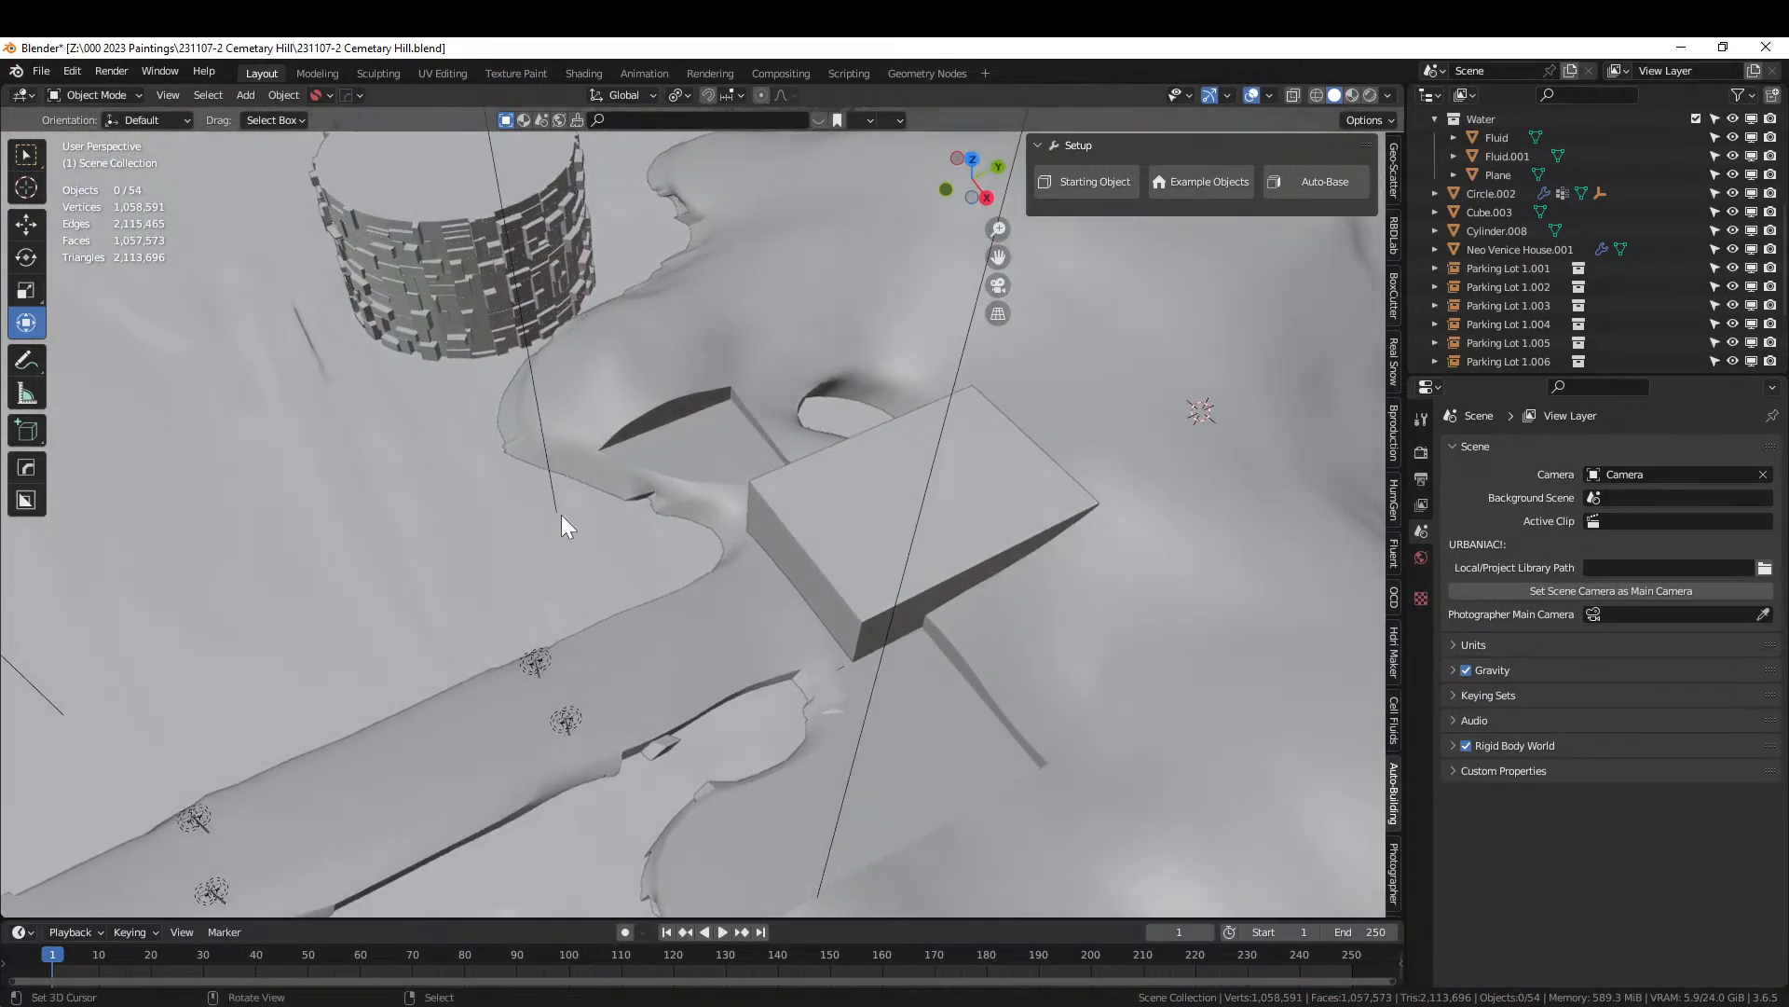
{"action": "left_click", "coordinate": [871, 505]}
{"action": "key", "text": "g"}
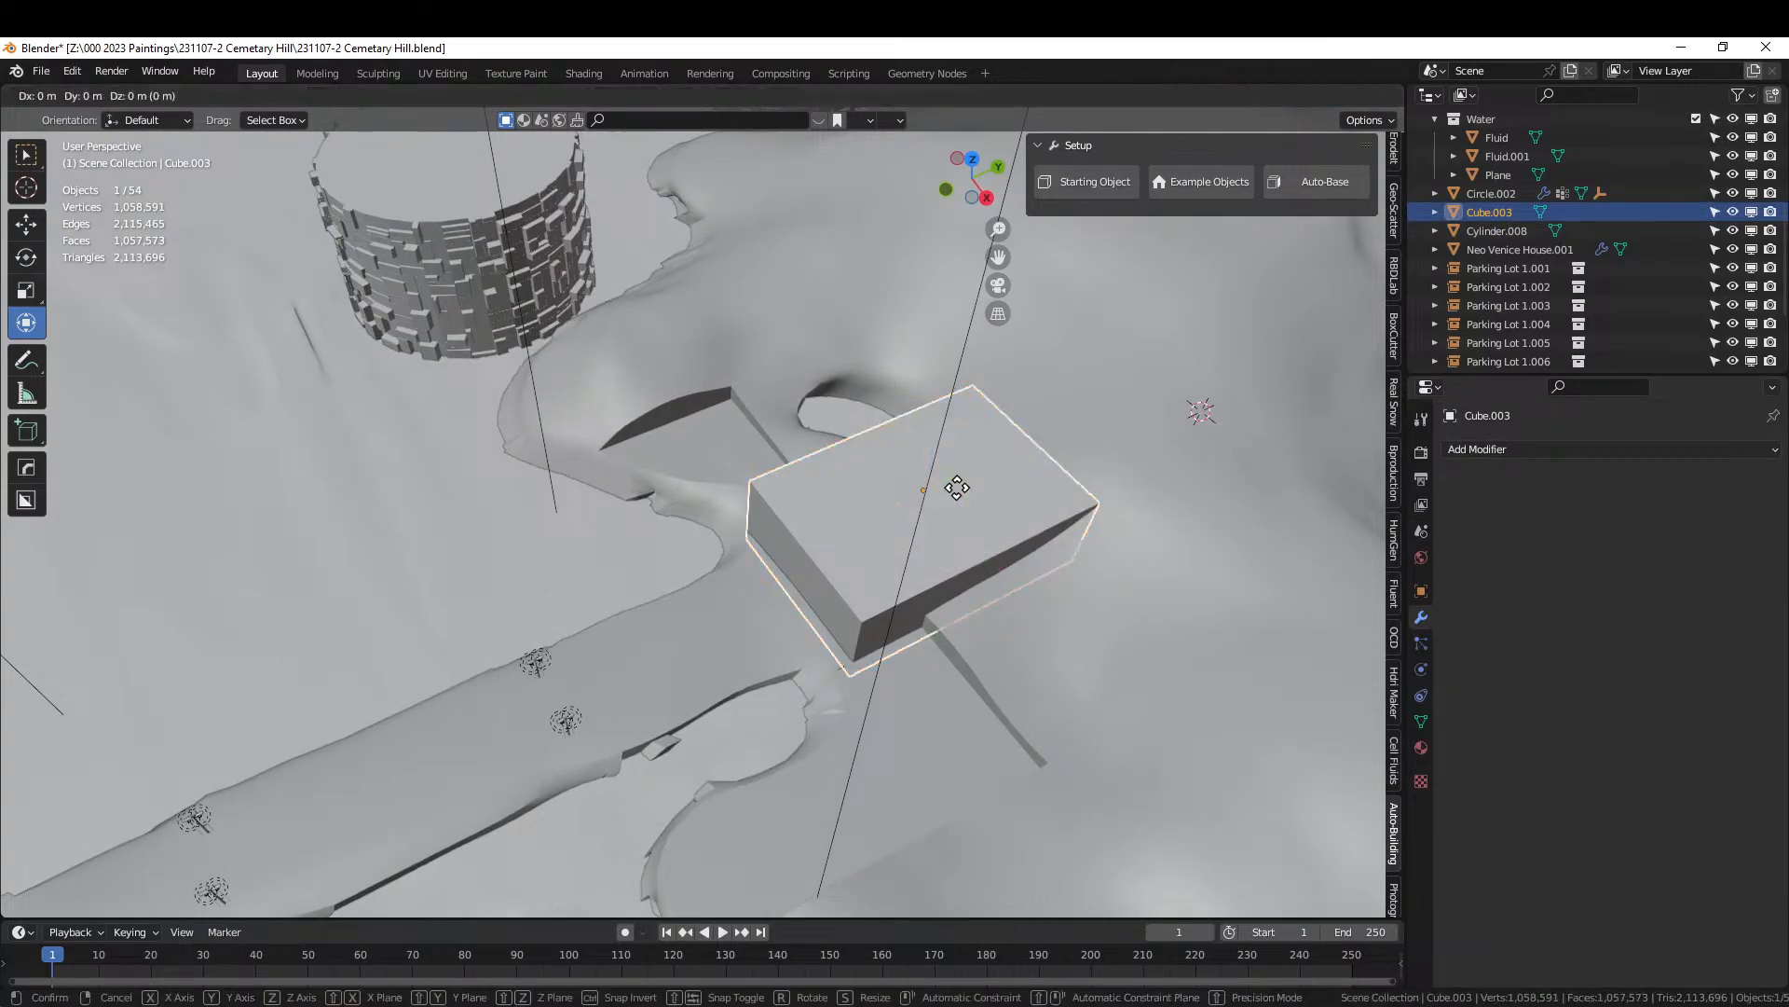
{"action": "key", "text": "y"}
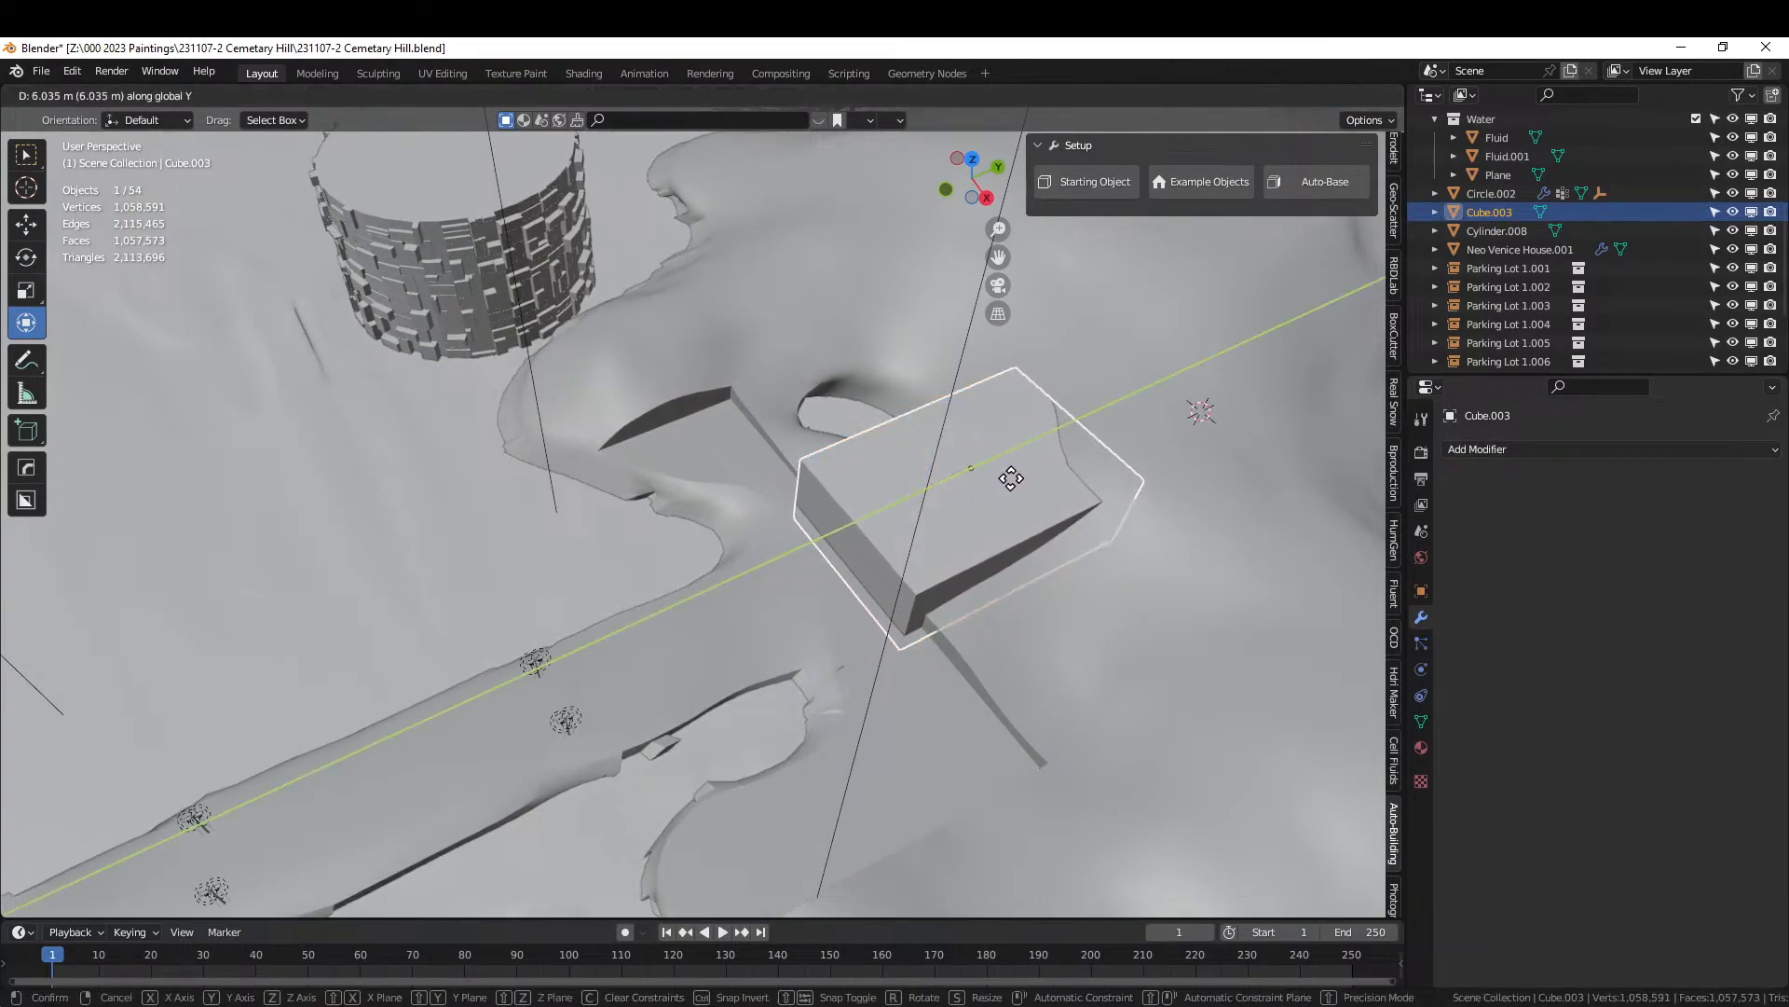
{"action": "left_click", "coordinate": [1013, 478]}
{"action": "middle_click_drag", "start_coordinate": [1014, 480], "coordinate": [1189, 436]}
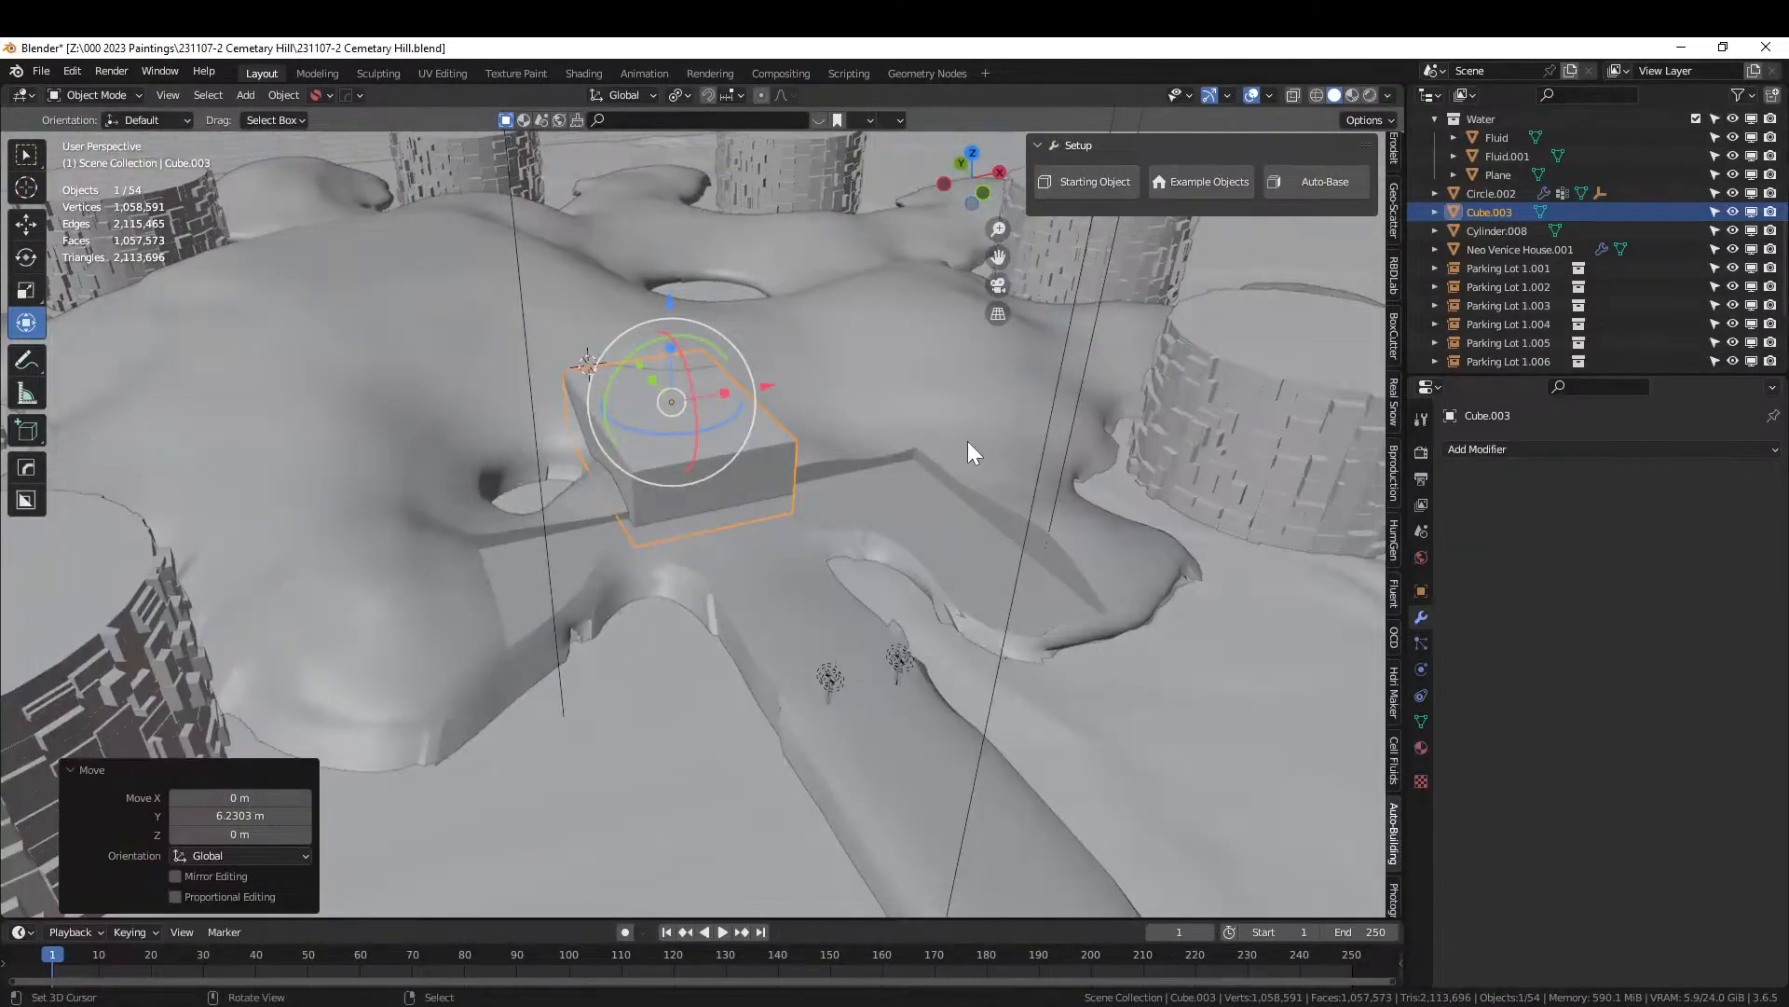
{"action": "key", "text": "ctrl+s"}
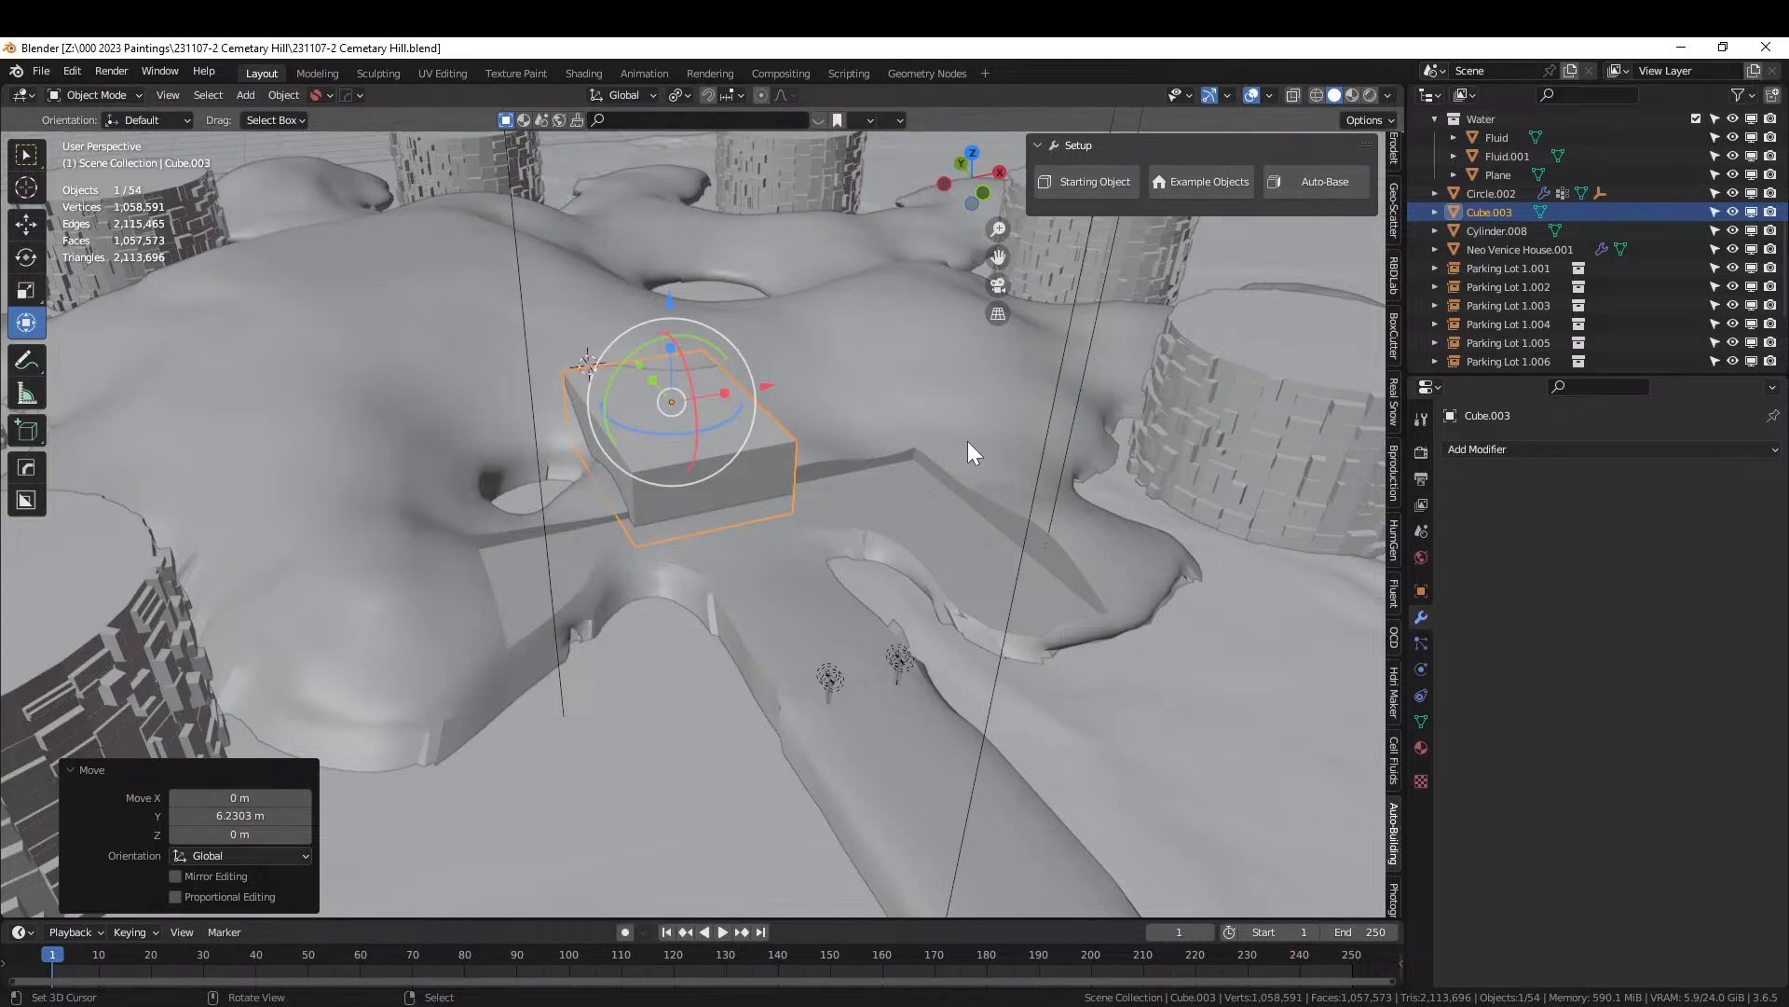
Hide the Water collection and move the ring of brick-textured cylinders around the hill into the Upper City collection.
{"action": "scroll", "coordinate": [870, 521], "scroll_direction": "down", "scroll_amount": 4}
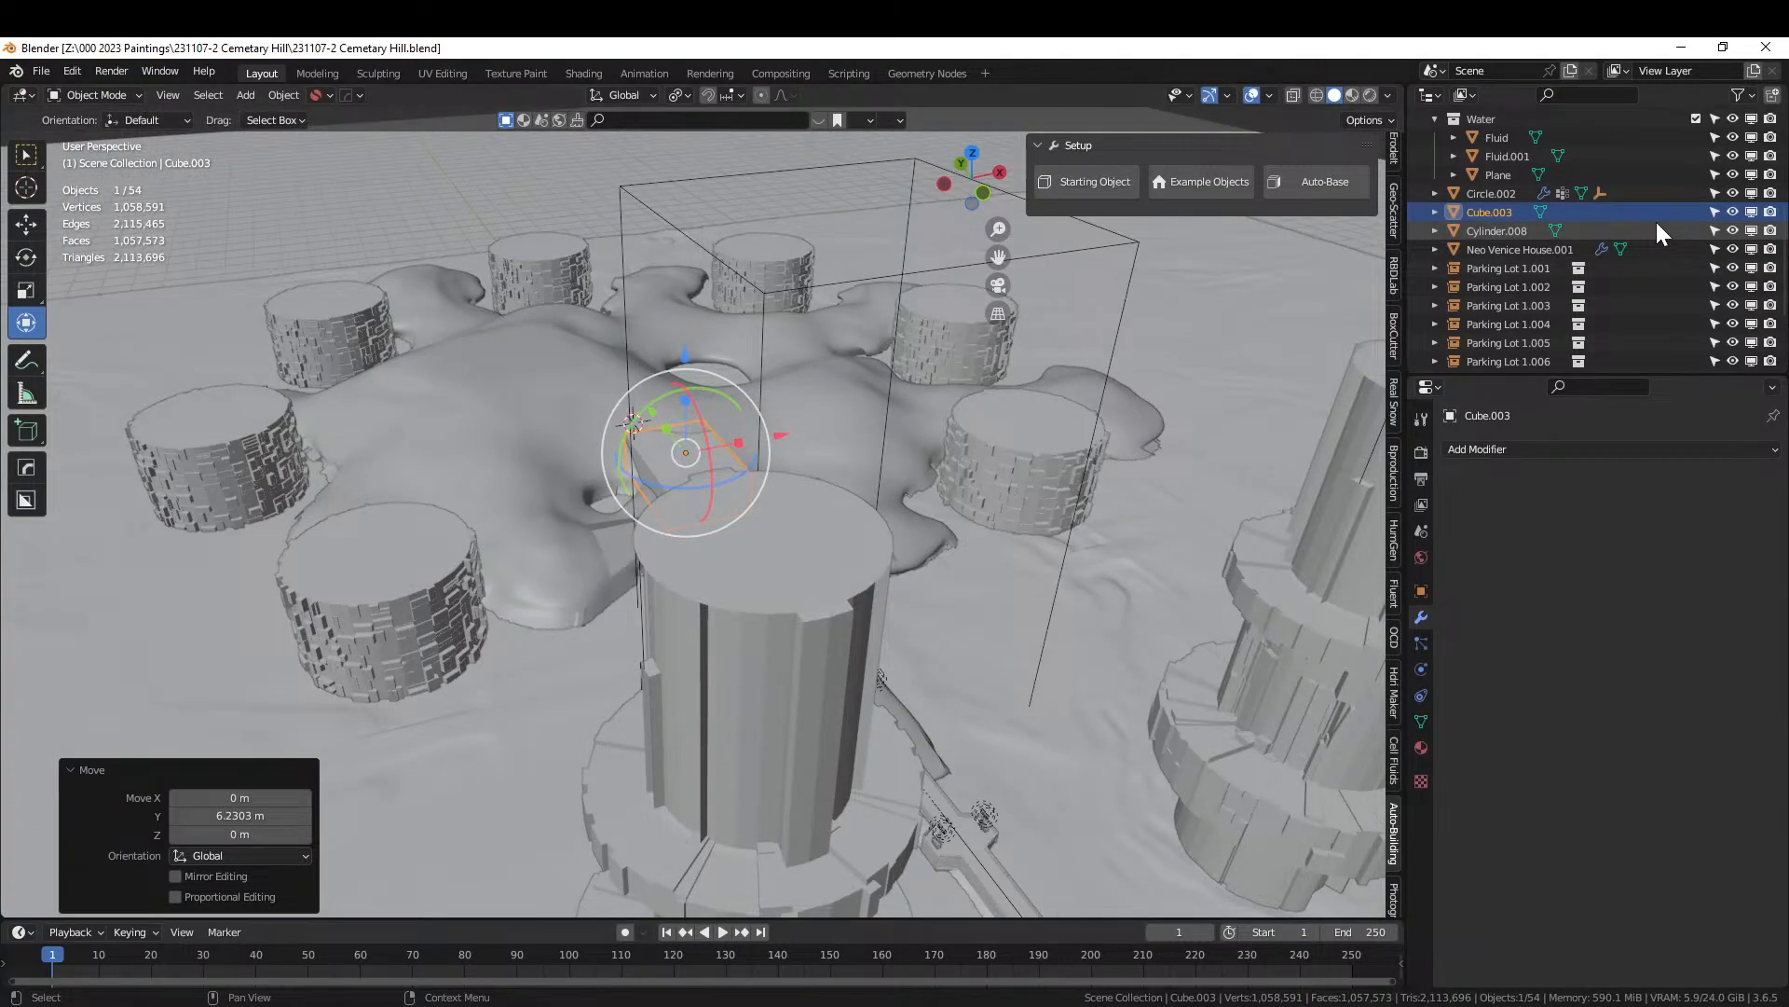
{"action": "left_click", "coordinate": [1732, 119]}
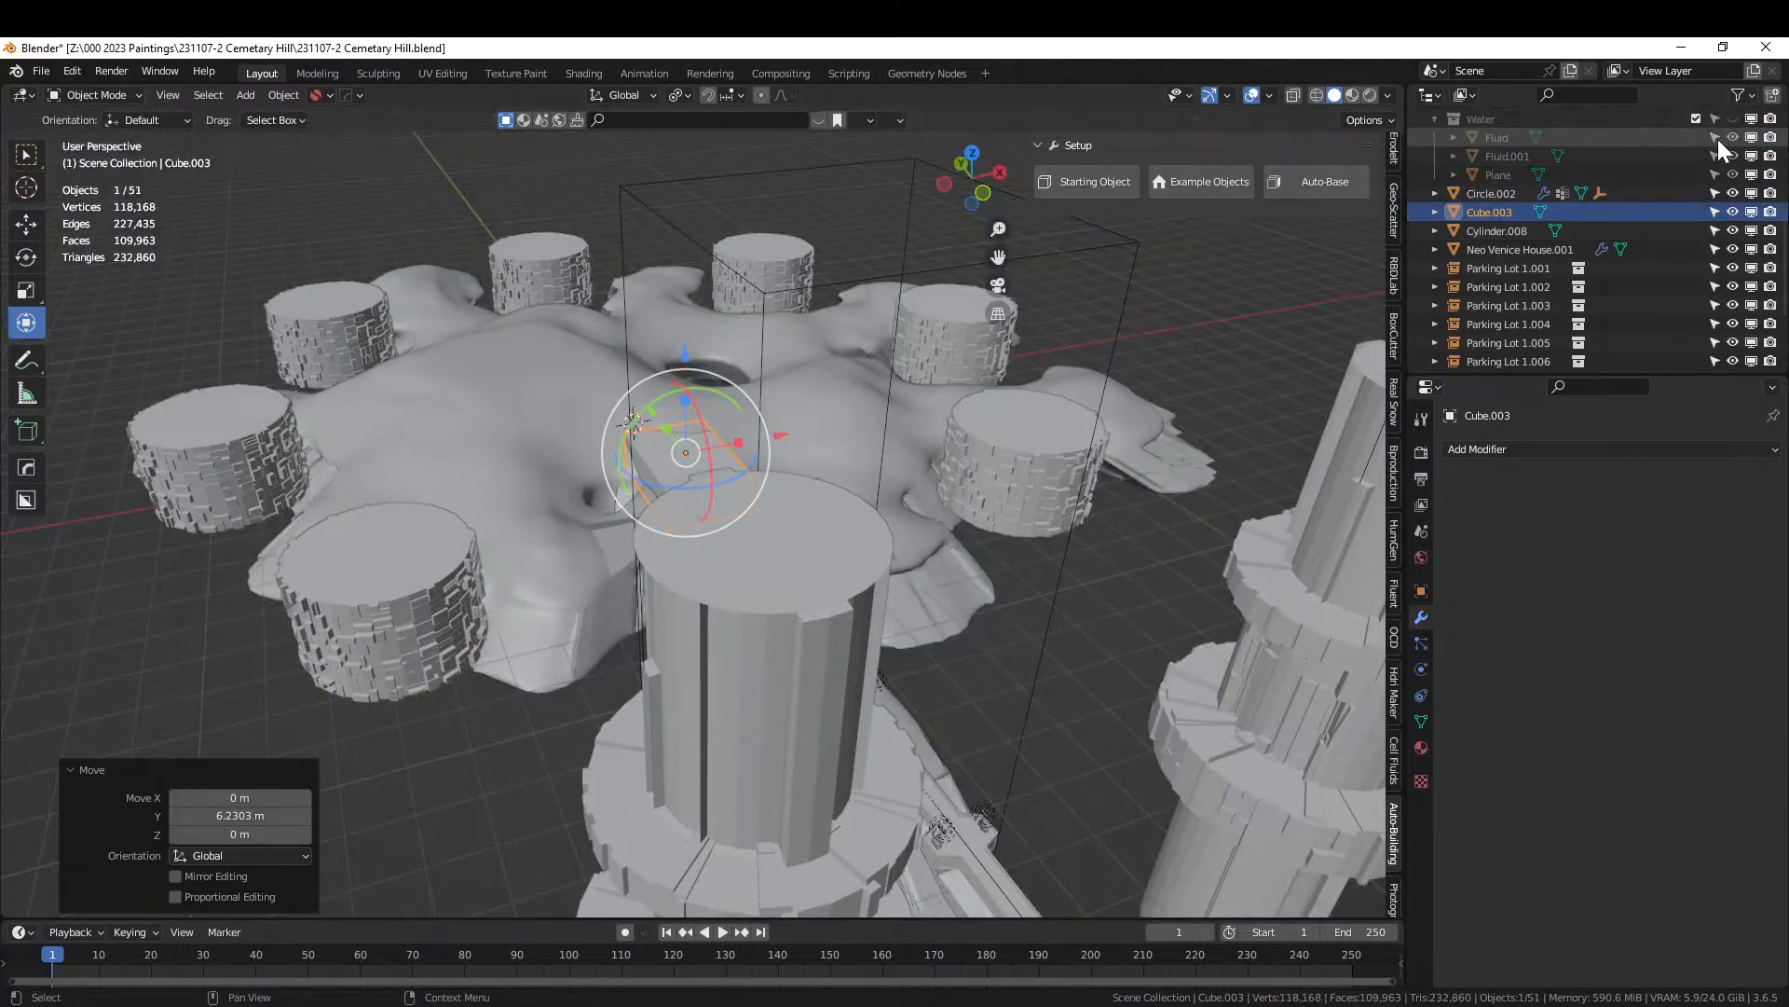
{"action": "left_click", "coordinate": [355, 607]}
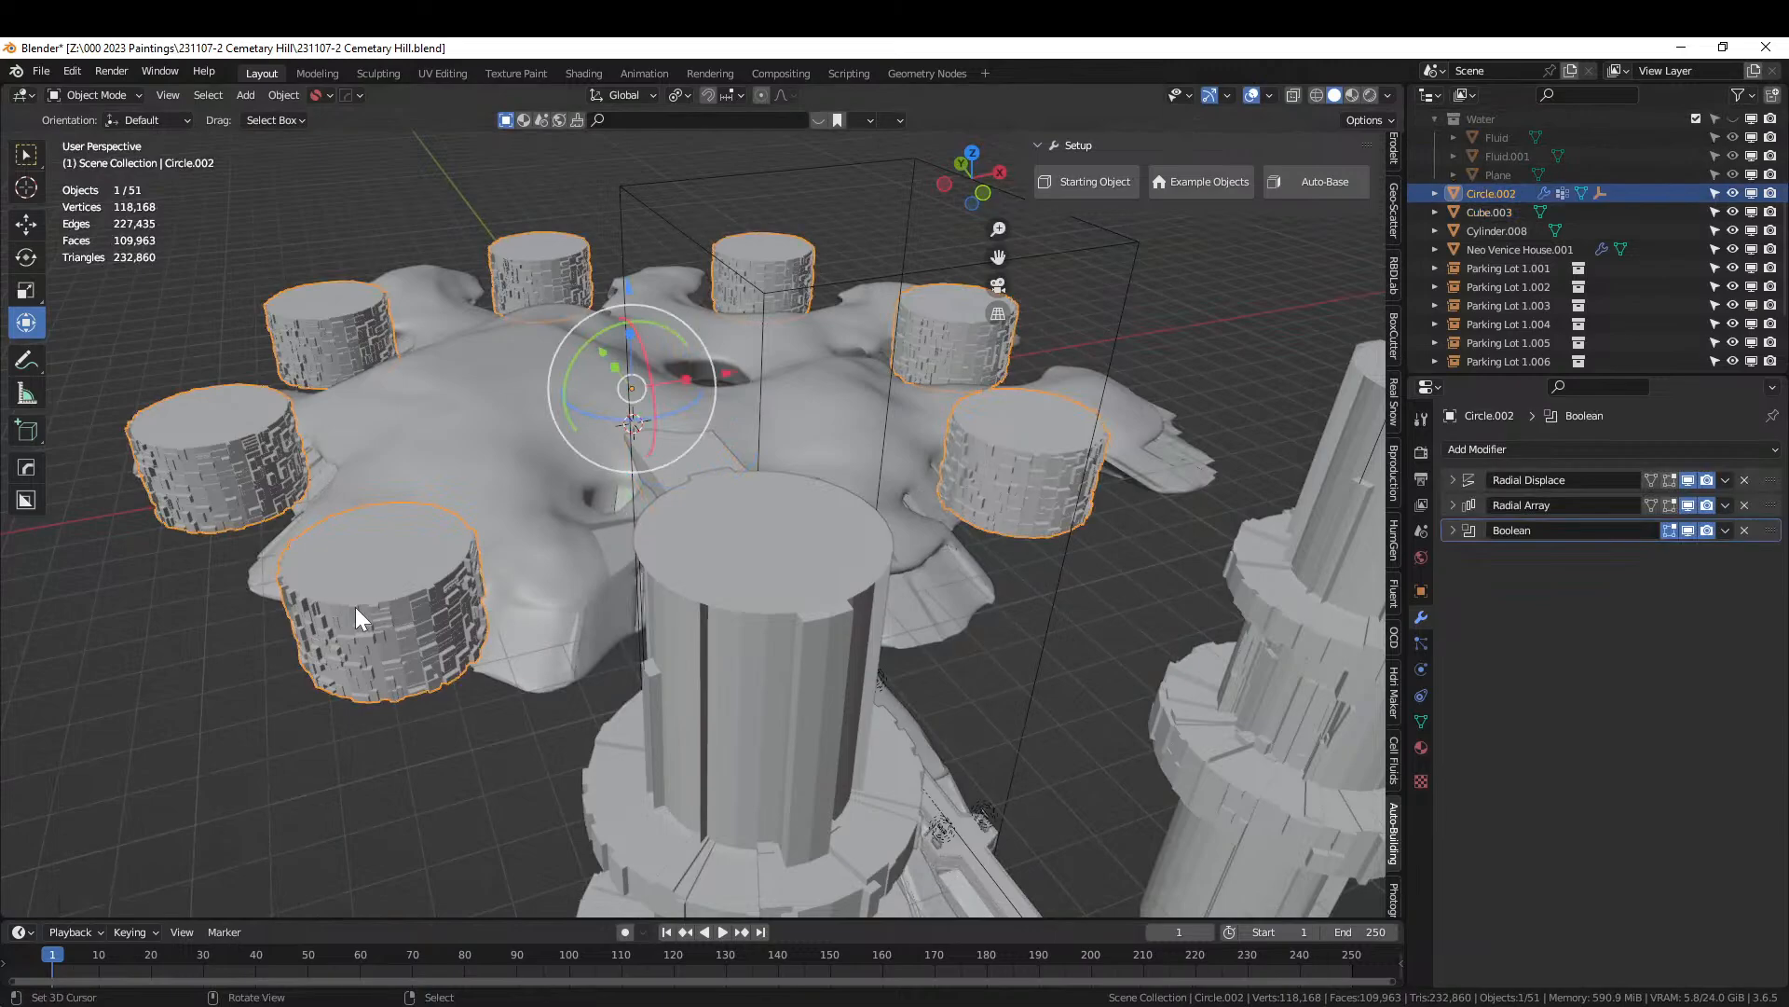
{"action": "key", "text": "m"}
{"action": "left_click", "coordinate": [355, 606]}
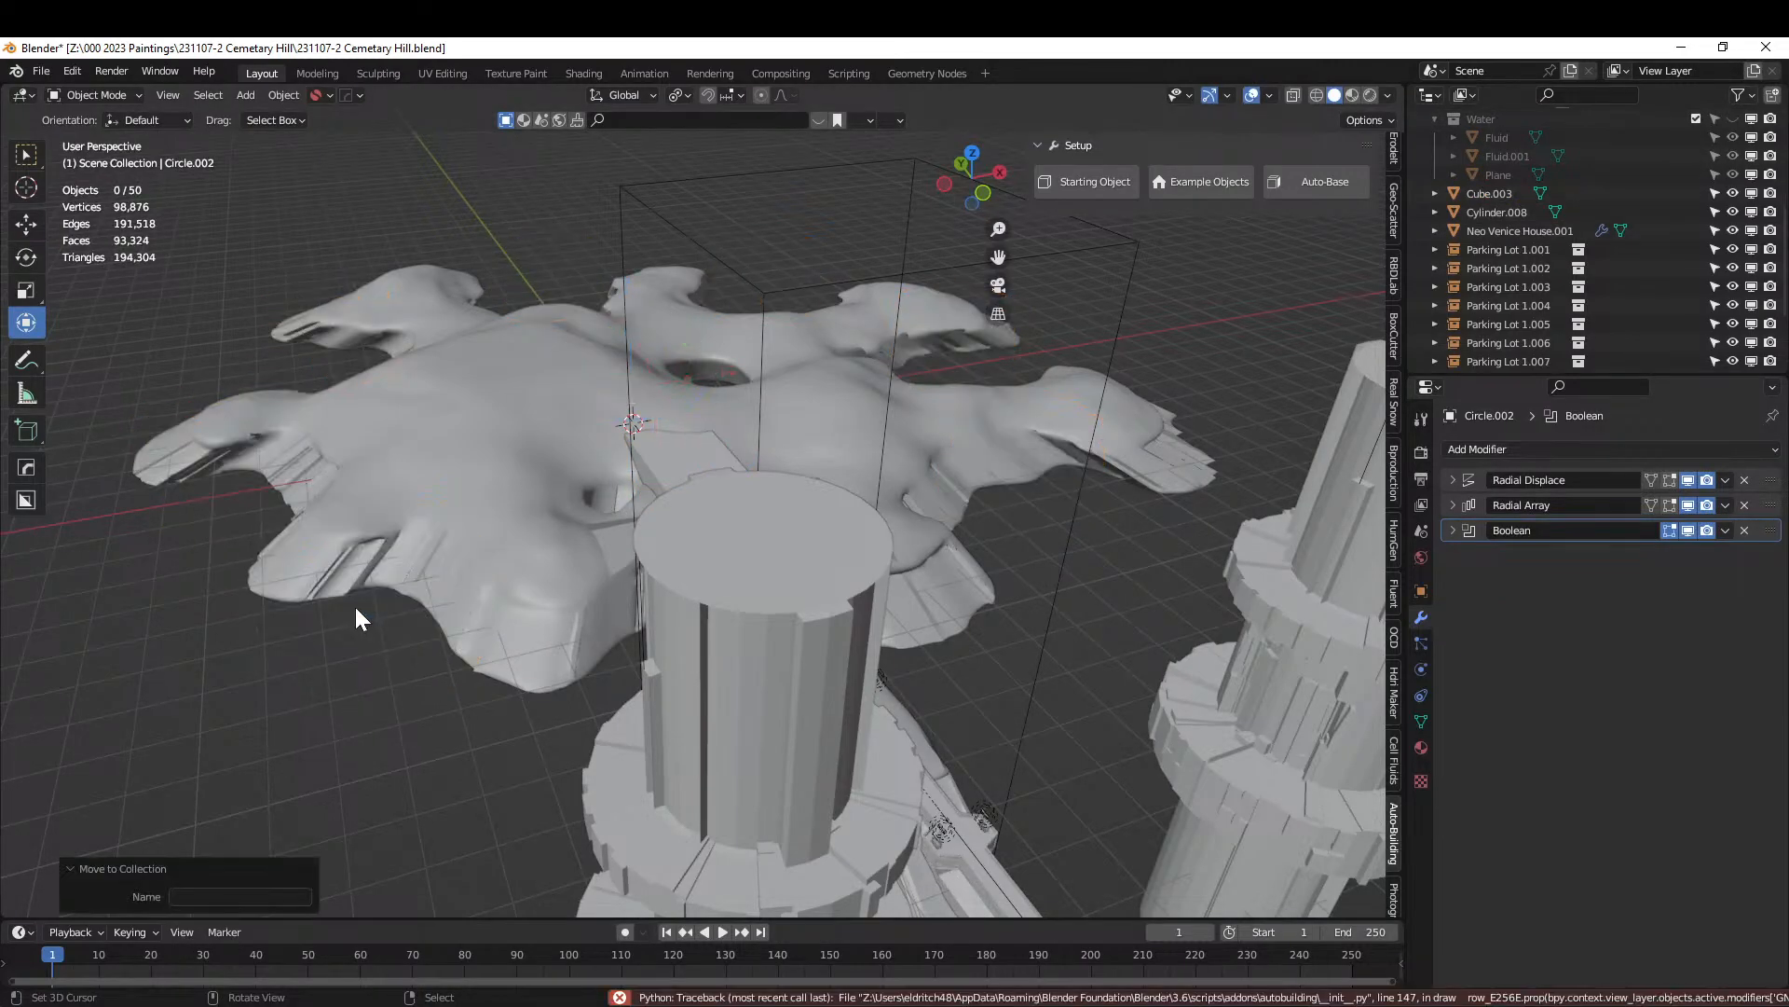
Move the tall stepped cylinder towers in front of the hill into the Upper City collection.
{"action": "left_click", "coordinate": [785, 590]}
{"action": "key", "text": "m"}
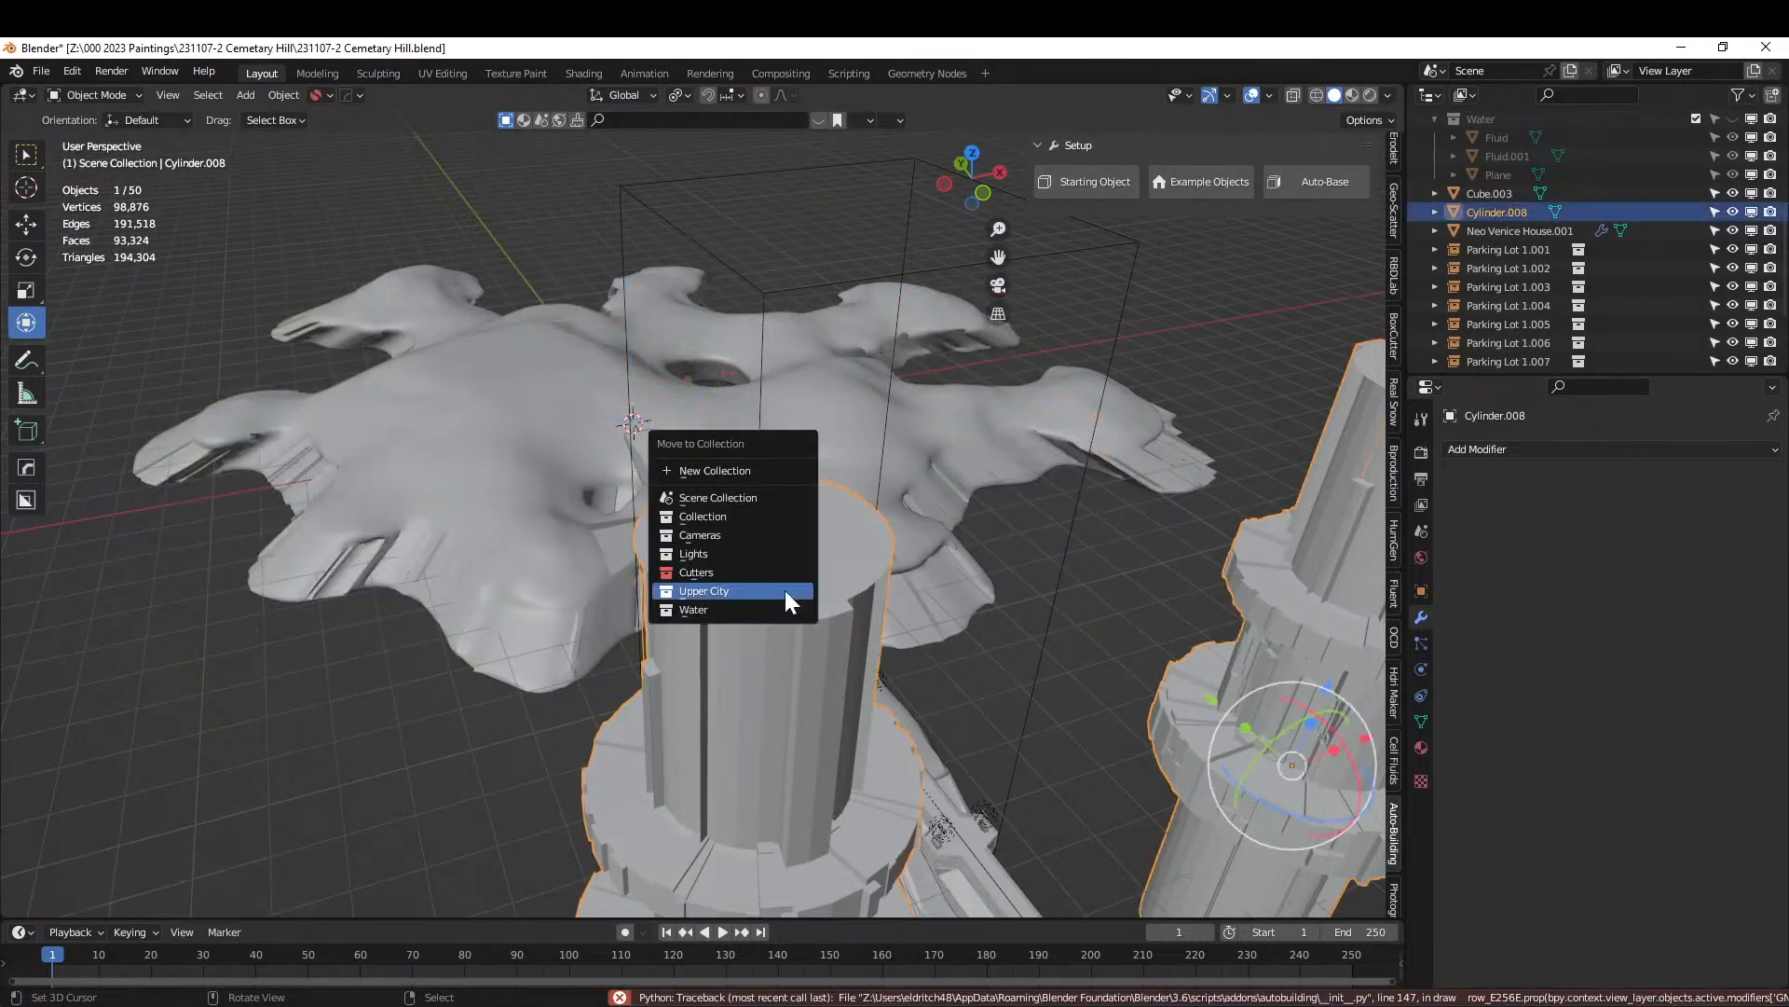
{"action": "left_click", "coordinate": [785, 590]}
Exclude the Cutters collection from the view layer to clear the view of the hill and walkway.
{"action": "scroll", "coordinate": [814, 597], "scroll_direction": "down", "scroll_amount": 3}
{"action": "middle_click_drag", "start_coordinate": [815, 596], "coordinate": [902, 612]}
{"action": "scroll", "coordinate": [882, 601], "scroll_direction": "up", "scroll_amount": 5}
{"action": "scroll", "coordinate": [789, 640], "scroll_direction": "up", "scroll_amount": 3}
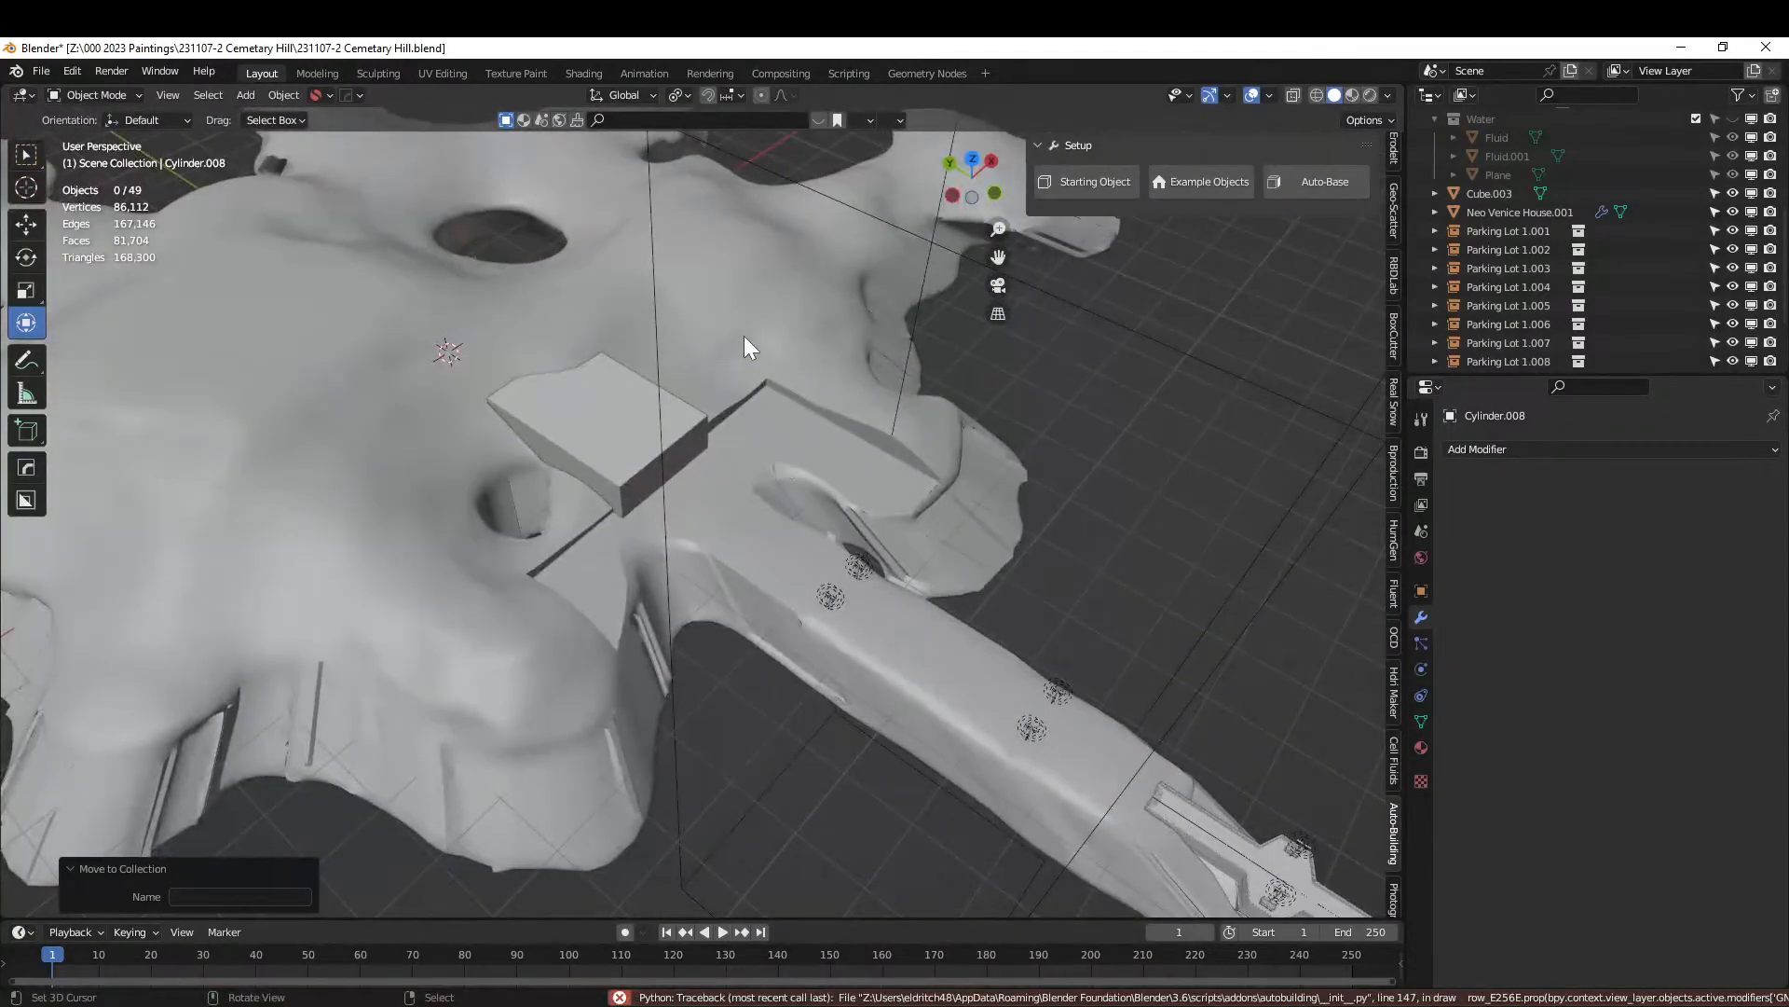
{"action": "scroll", "coordinate": [1597, 159], "scroll_direction": "up", "scroll_amount": 5}
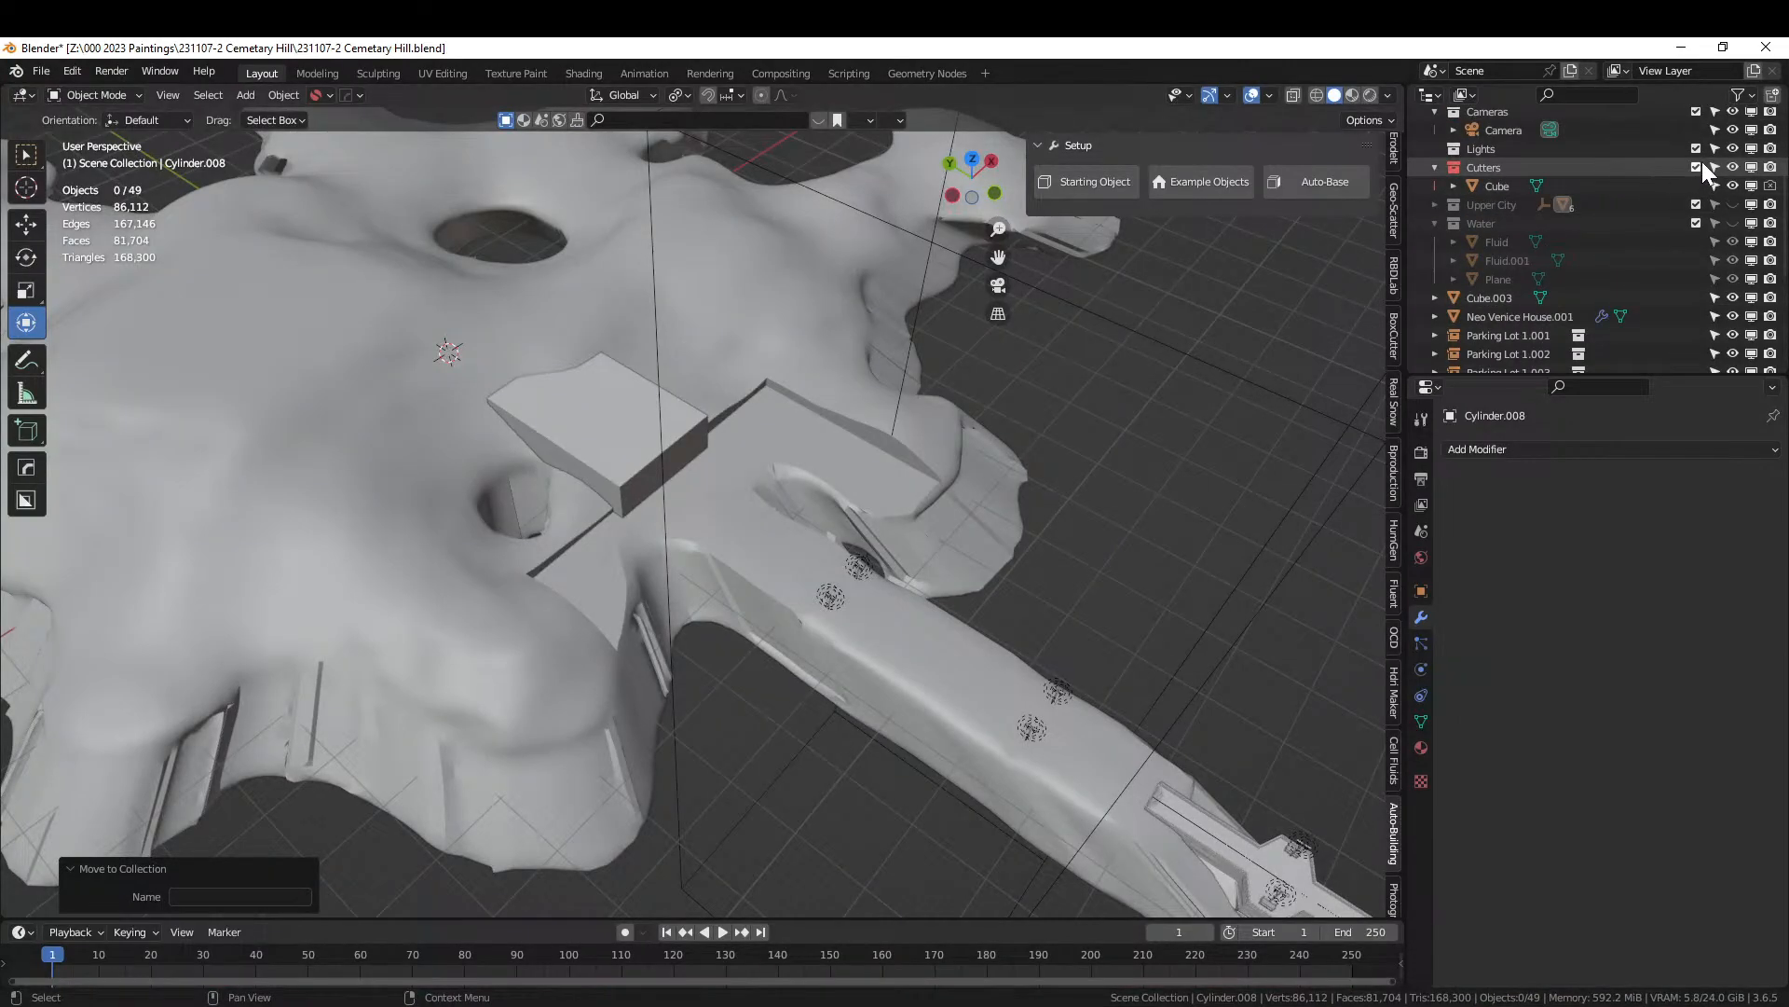
{"action": "left_click", "coordinate": [1699, 165]}
{"action": "scroll", "coordinate": [967, 384], "scroll_direction": "down", "scroll_amount": 3}
{"action": "middle_click_drag", "start_coordinate": [967, 384], "coordinate": [870, 405]}
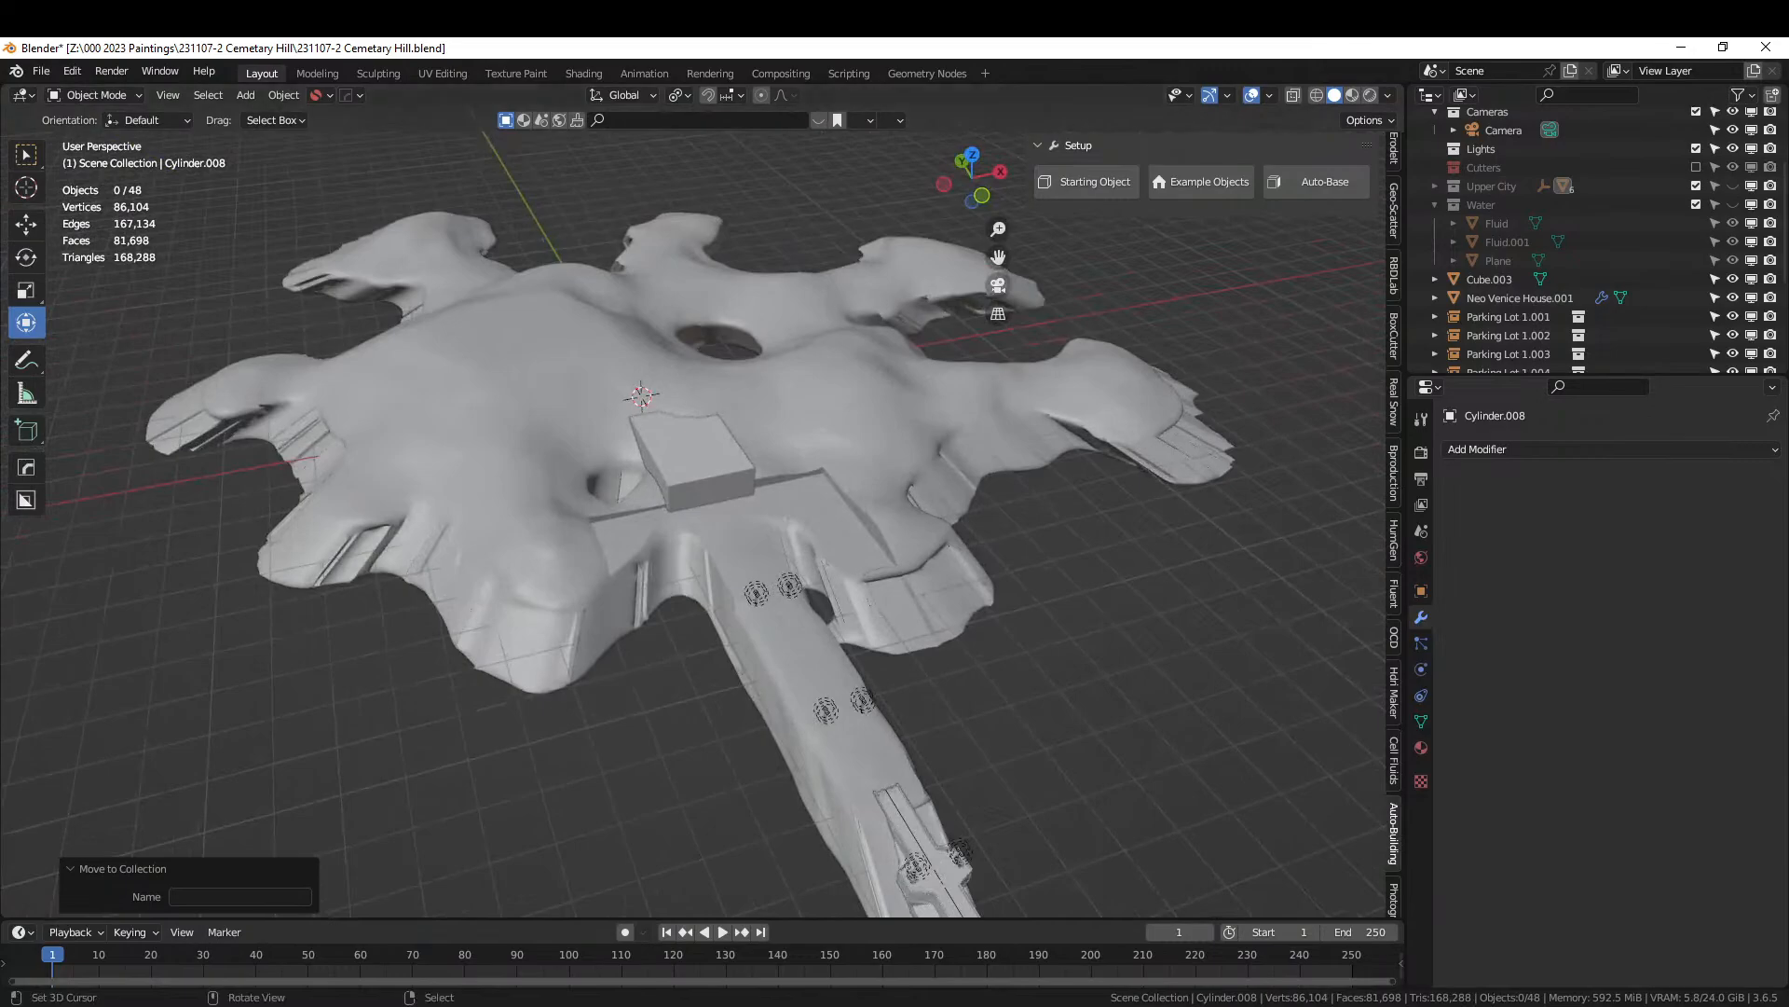
Look through the building assets in the asset browser window and pick Venice Palace D.
{"action": "left_click_drag", "start_coordinate": [979, 0], "coordinate": [830, 98]}
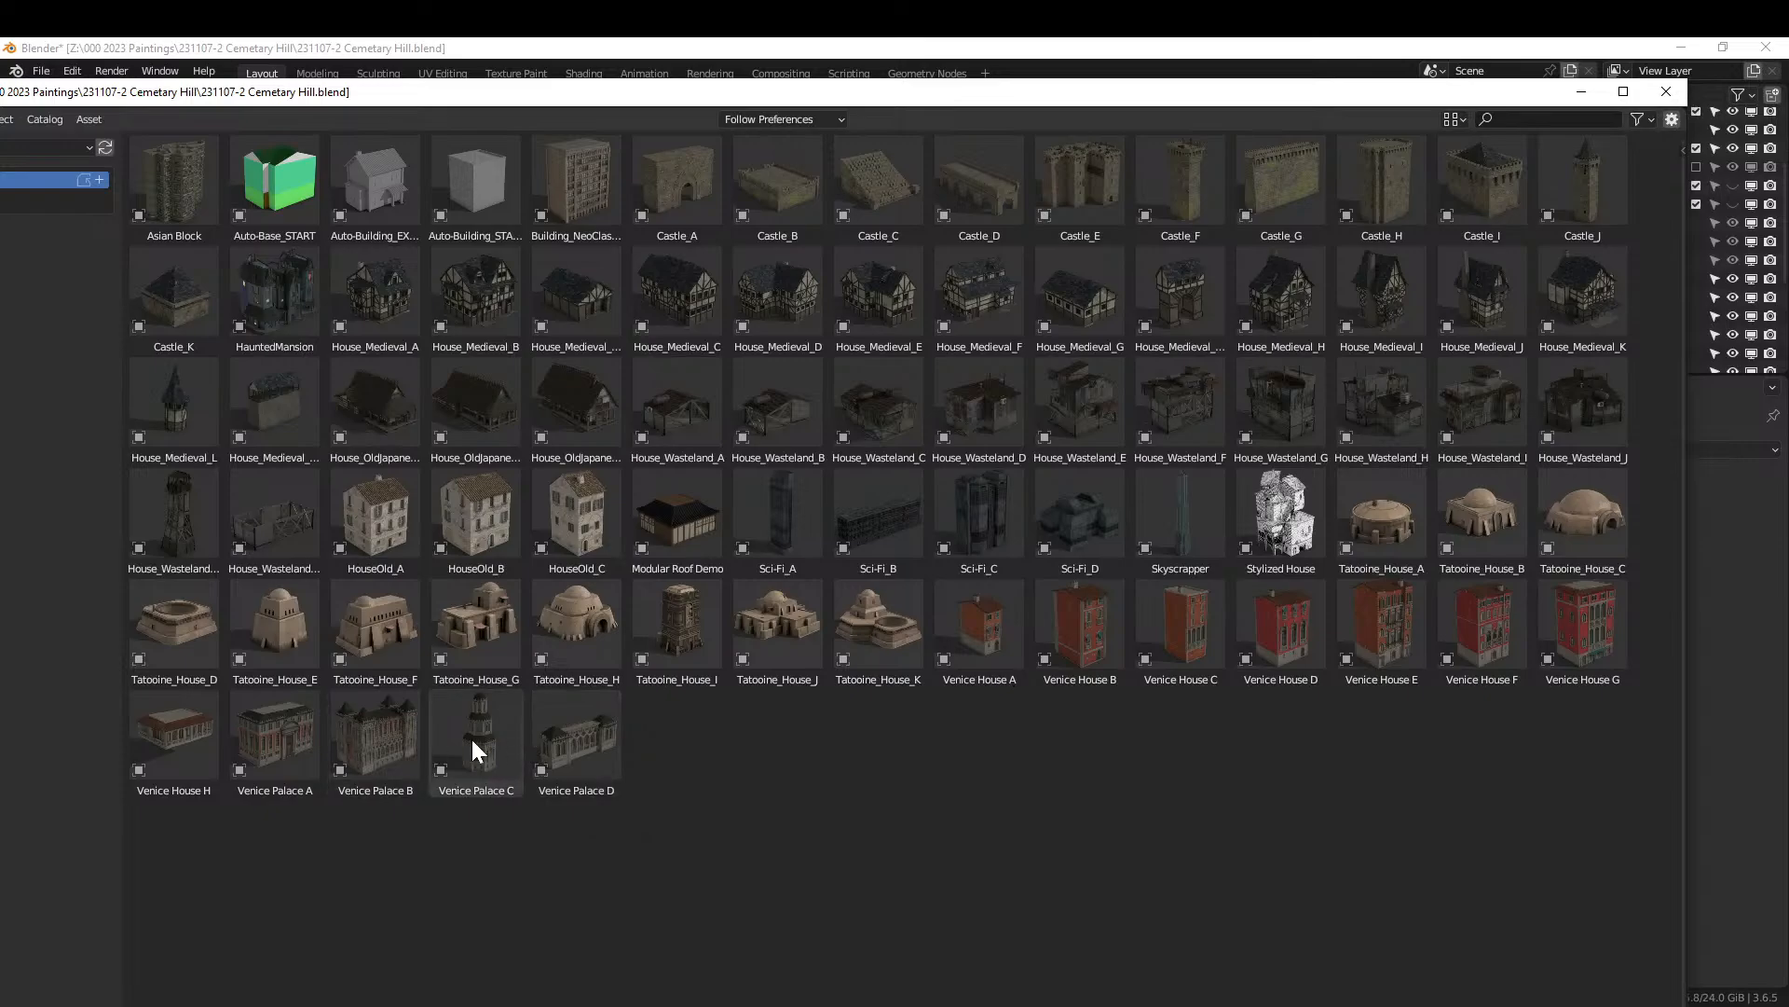
{"action": "left_click", "coordinate": [608, 747]}
{"action": "left_click_drag", "start_coordinate": [882, 103], "coordinate": [890, 0]}
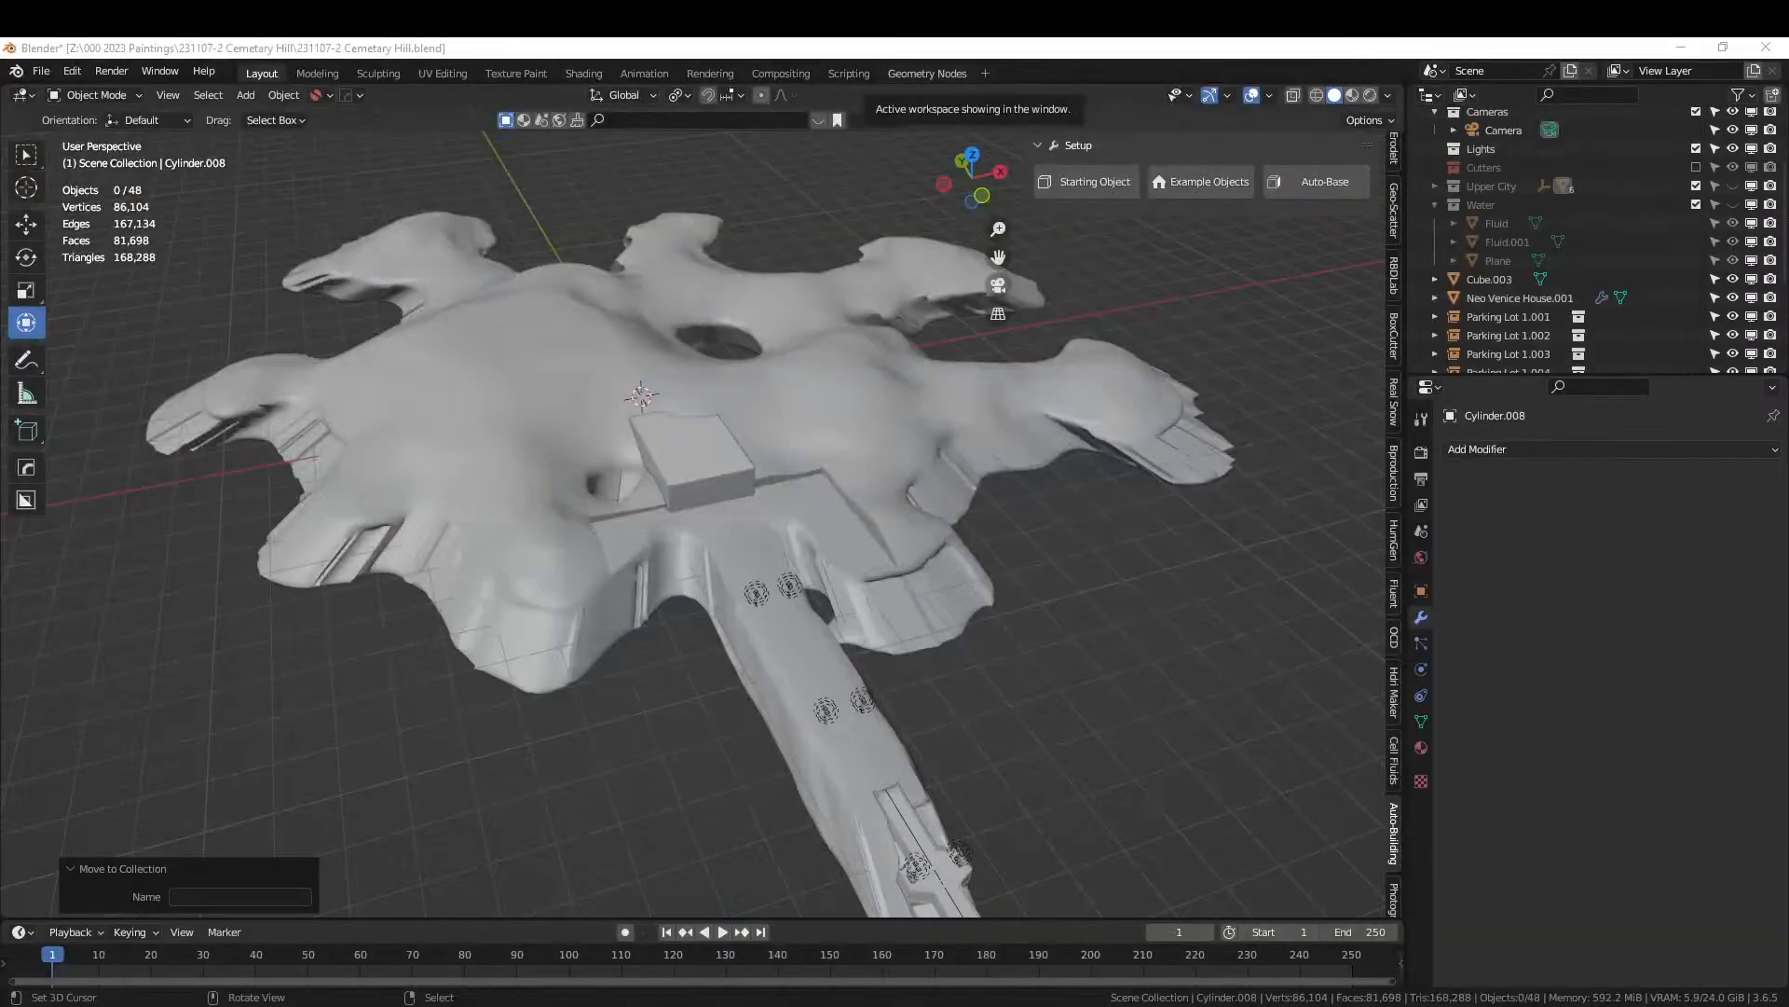
Place the Venice Palace D asset on the ground beside the hill and inspect its facade up close.
{"action": "scroll", "coordinate": [988, 284], "scroll_direction": "down", "scroll_amount": 2}
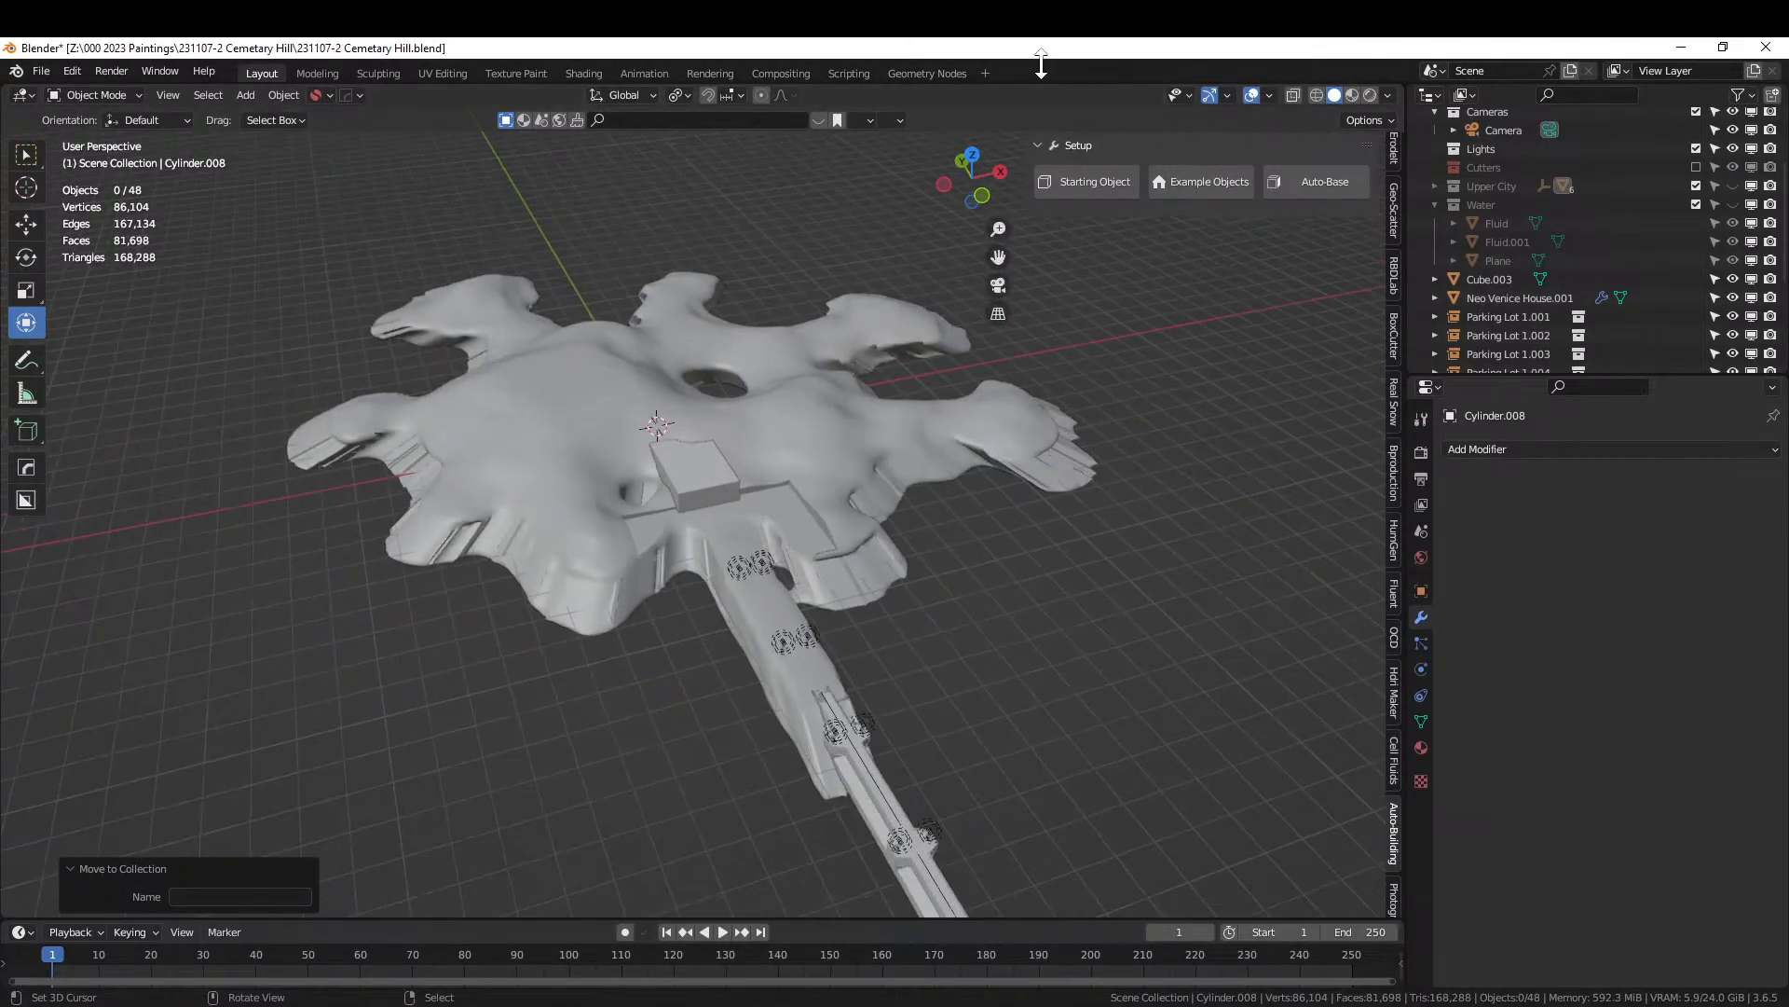
{"action": "left_click_drag", "start_coordinate": [559, 28], "coordinate": [279, 660]}
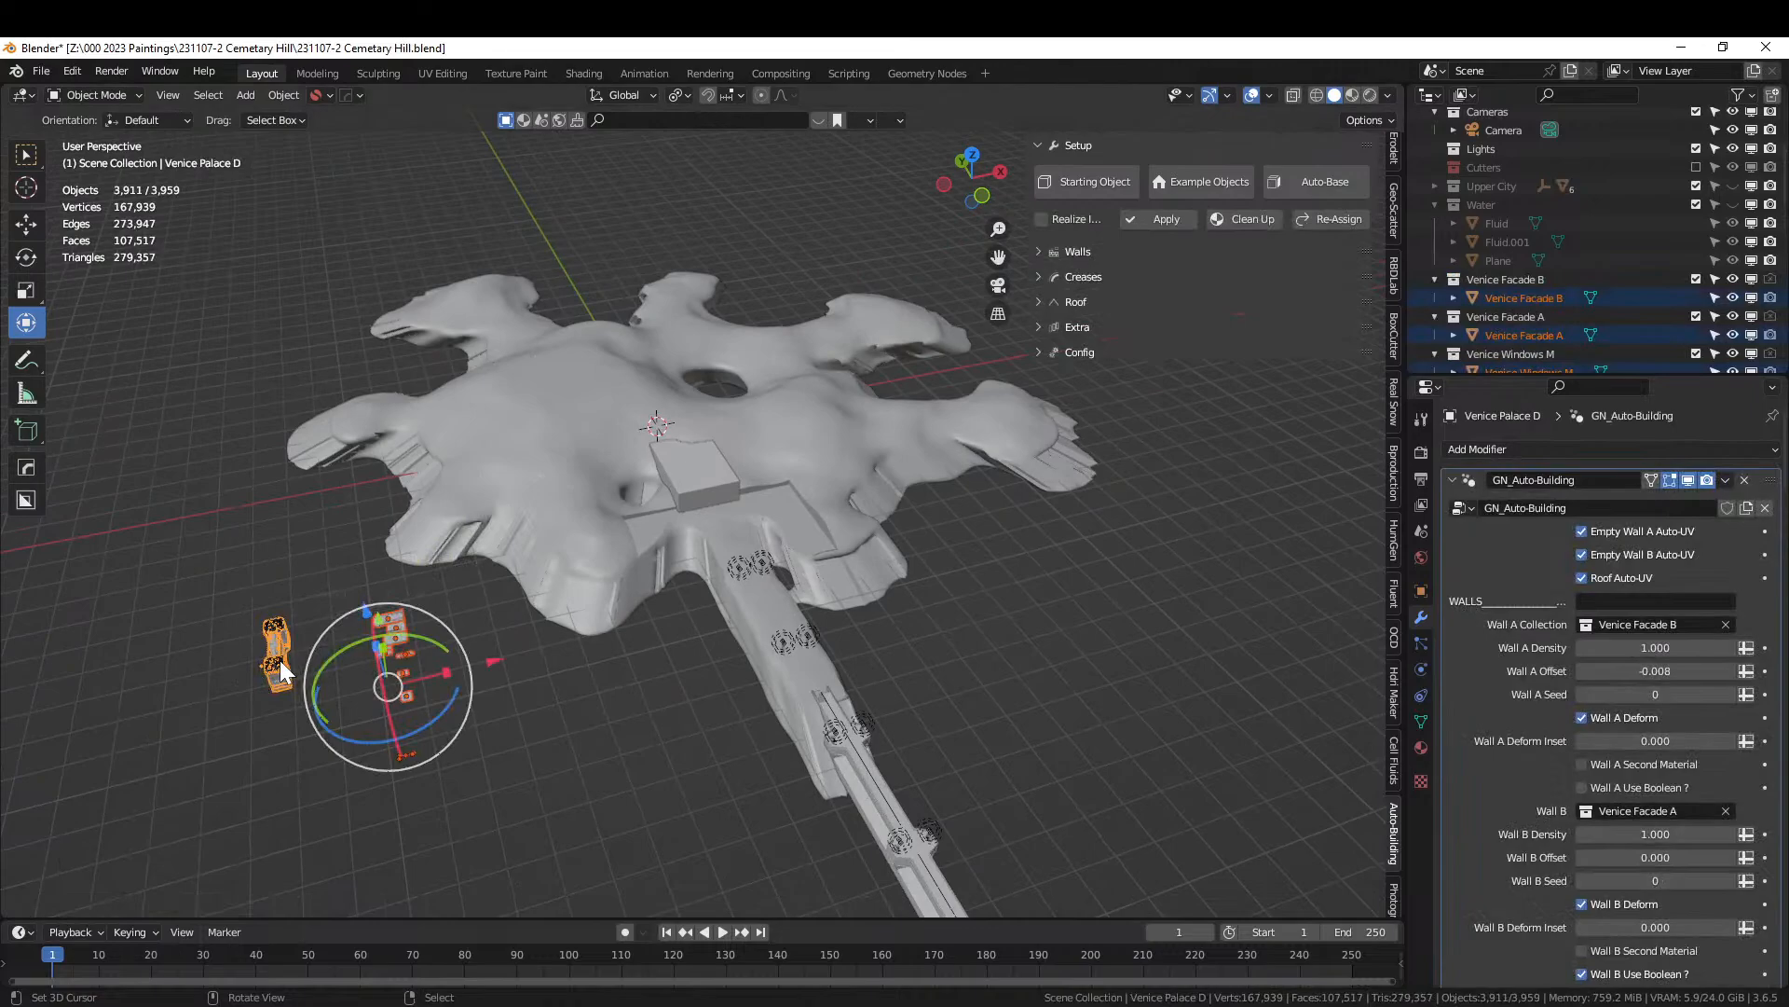
{"action": "scroll", "coordinate": [280, 660], "scroll_direction": "up", "scroll_amount": 3}
{"action": "middle_click_drag", "start_coordinate": [326, 634], "coordinate": [928, 187]}
{"action": "scroll", "coordinate": [824, 376], "scroll_direction": "down", "scroll_amount": 2}
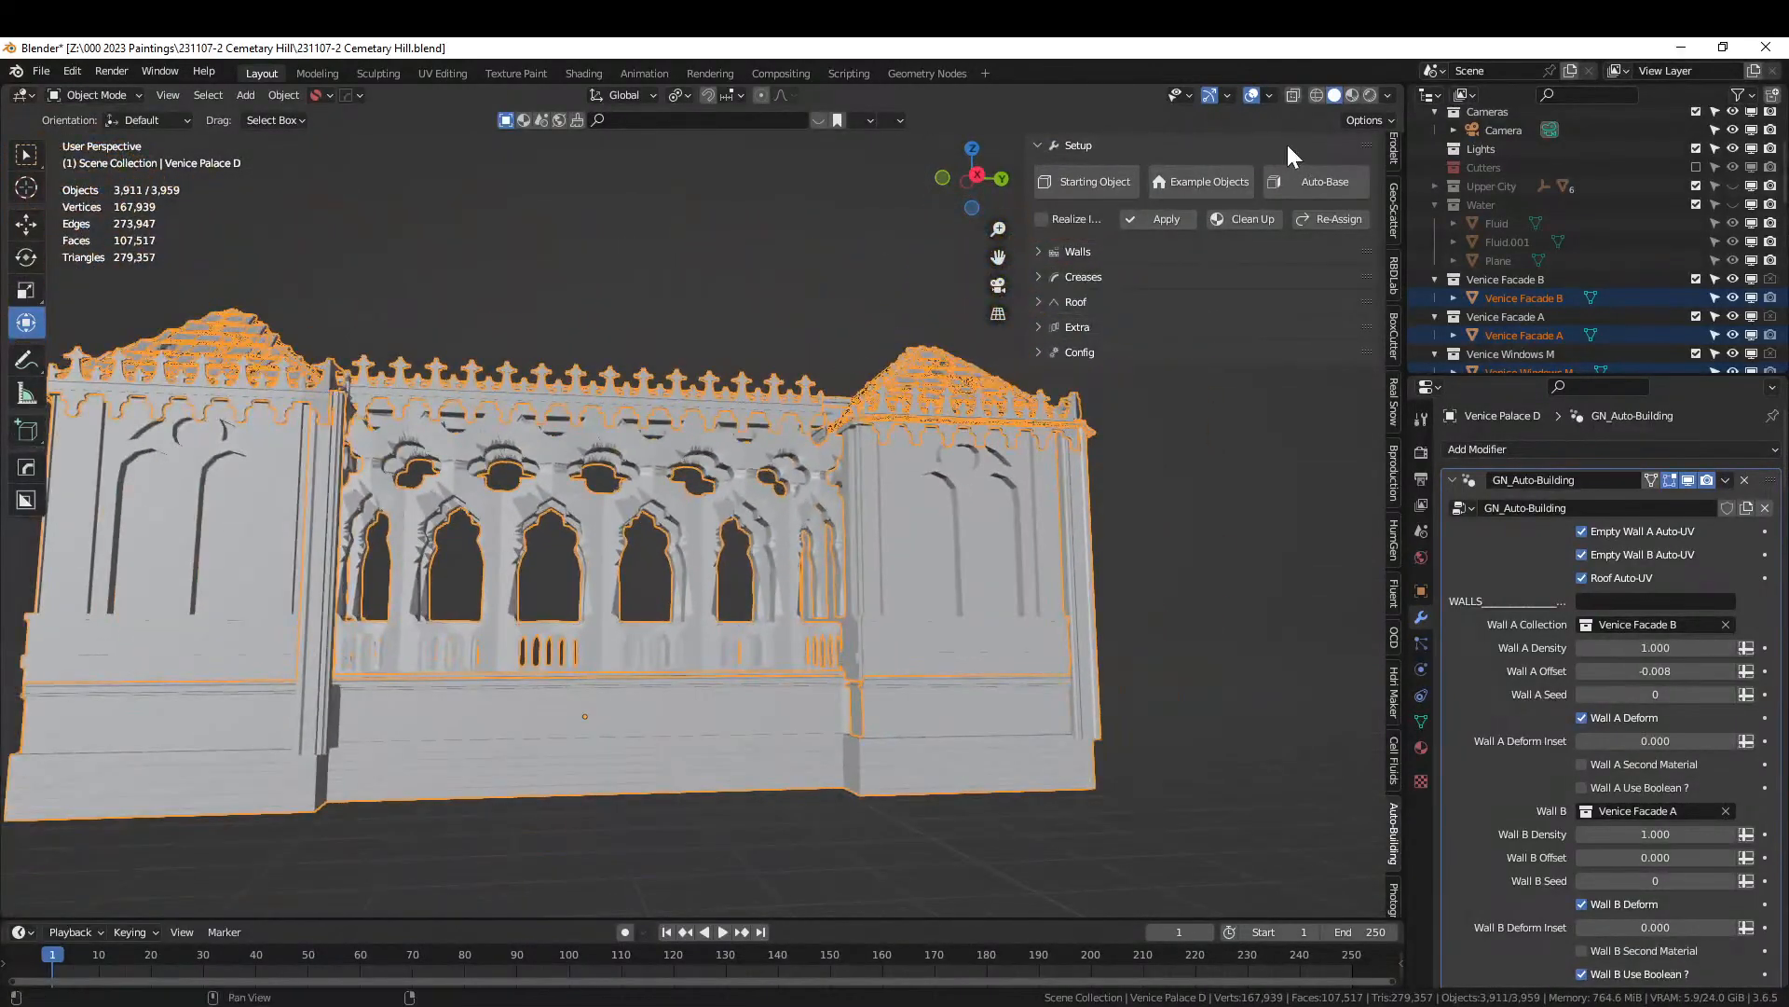
{"action": "middle_click_drag", "start_coordinate": [932, 271], "coordinate": [680, 453]}
Duplicate the scene's world Mattepaint Hdri Seq022 2000Px X1156 and switch the scene back to the original world.
{"action": "left_click", "coordinate": [1420, 556]}
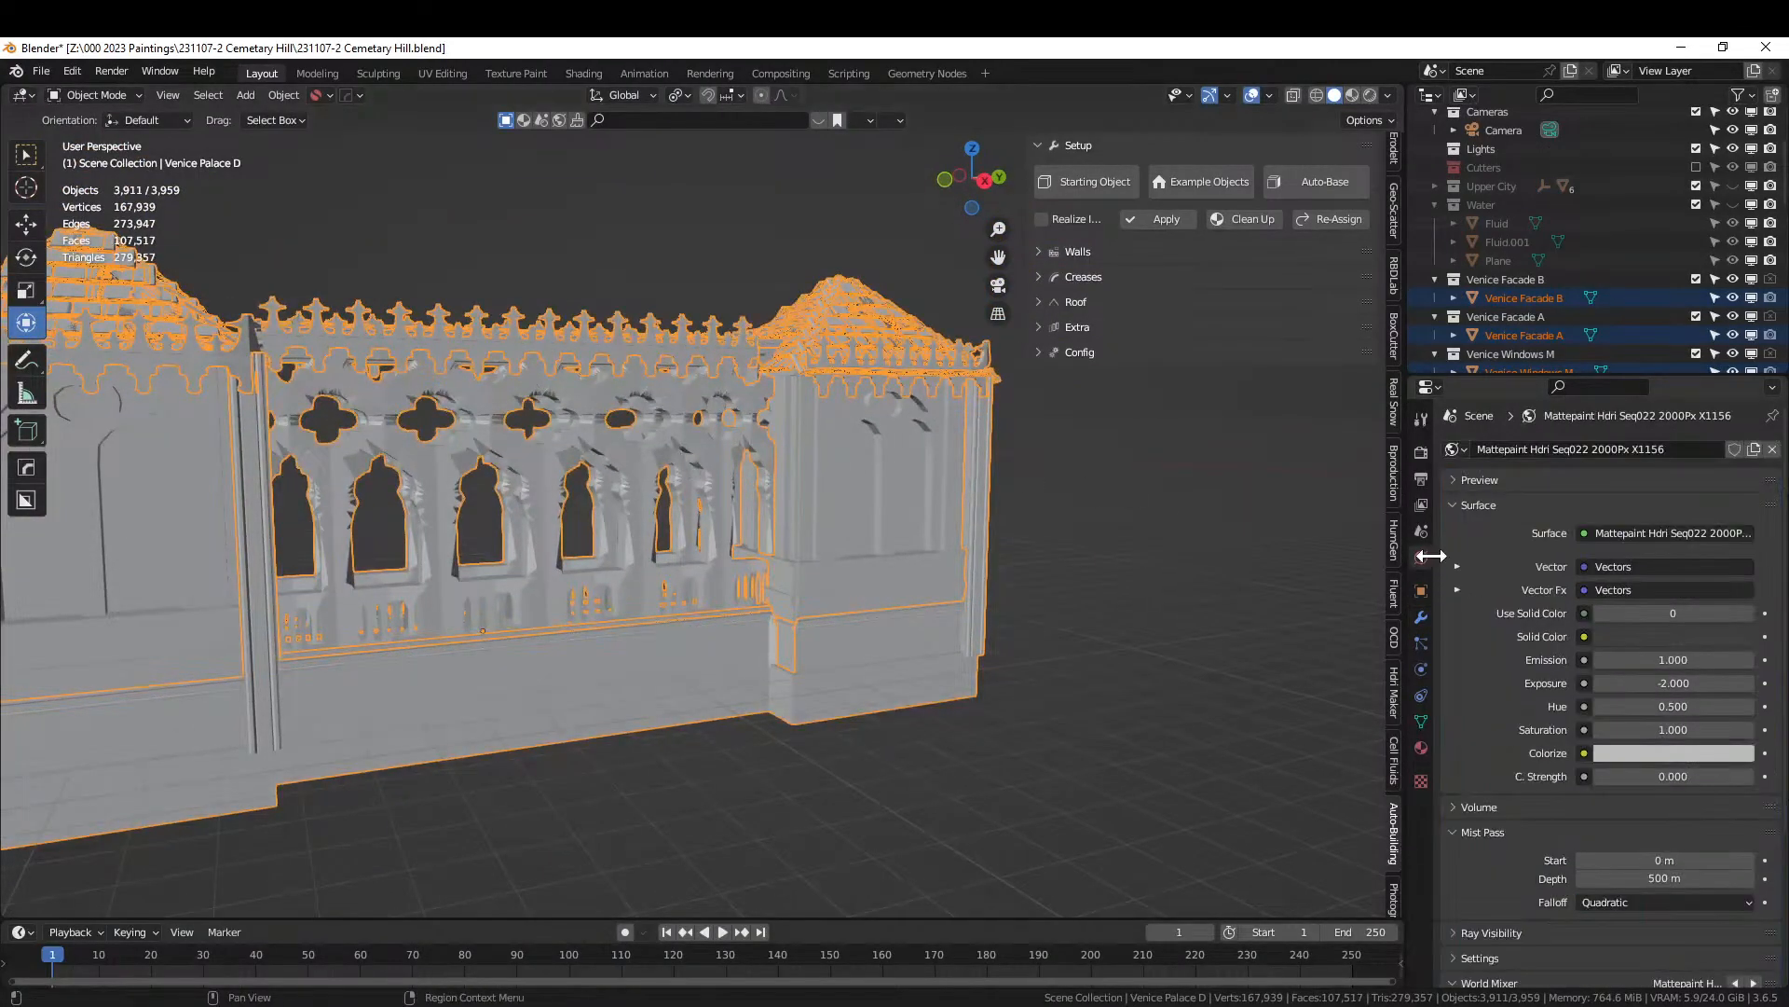
{"action": "left_click", "coordinate": [1755, 450]}
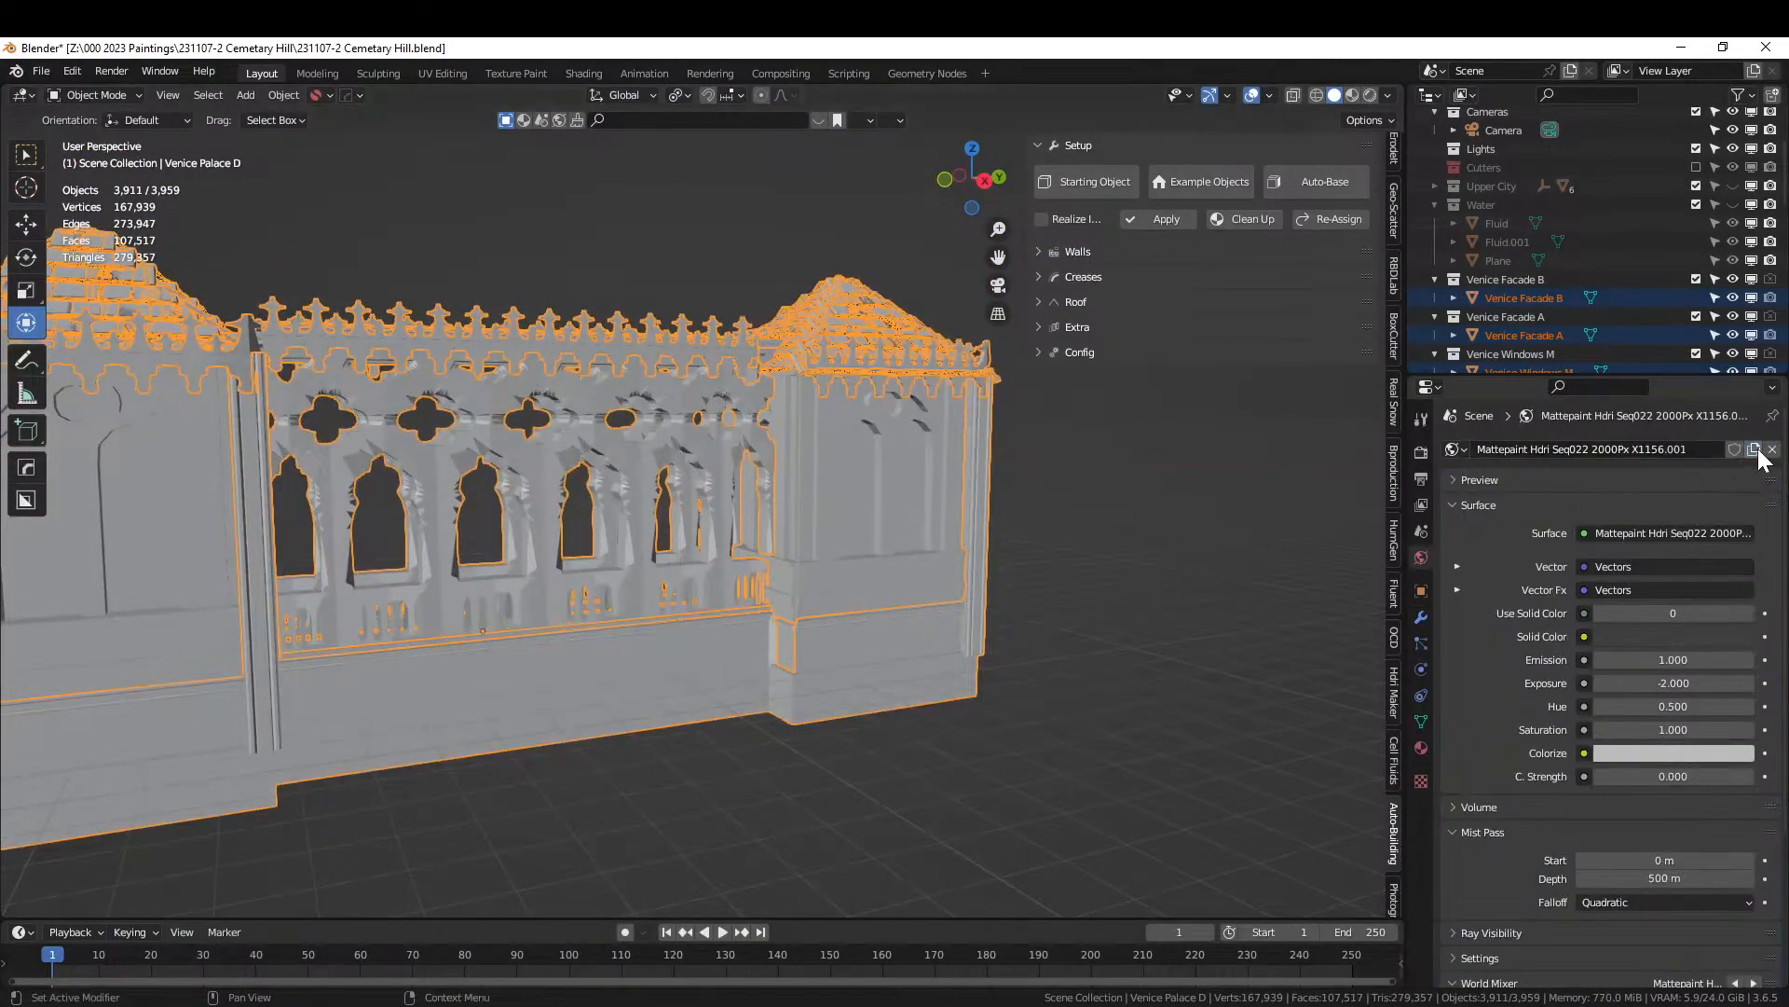
{"action": "left_click", "coordinate": [1457, 449]}
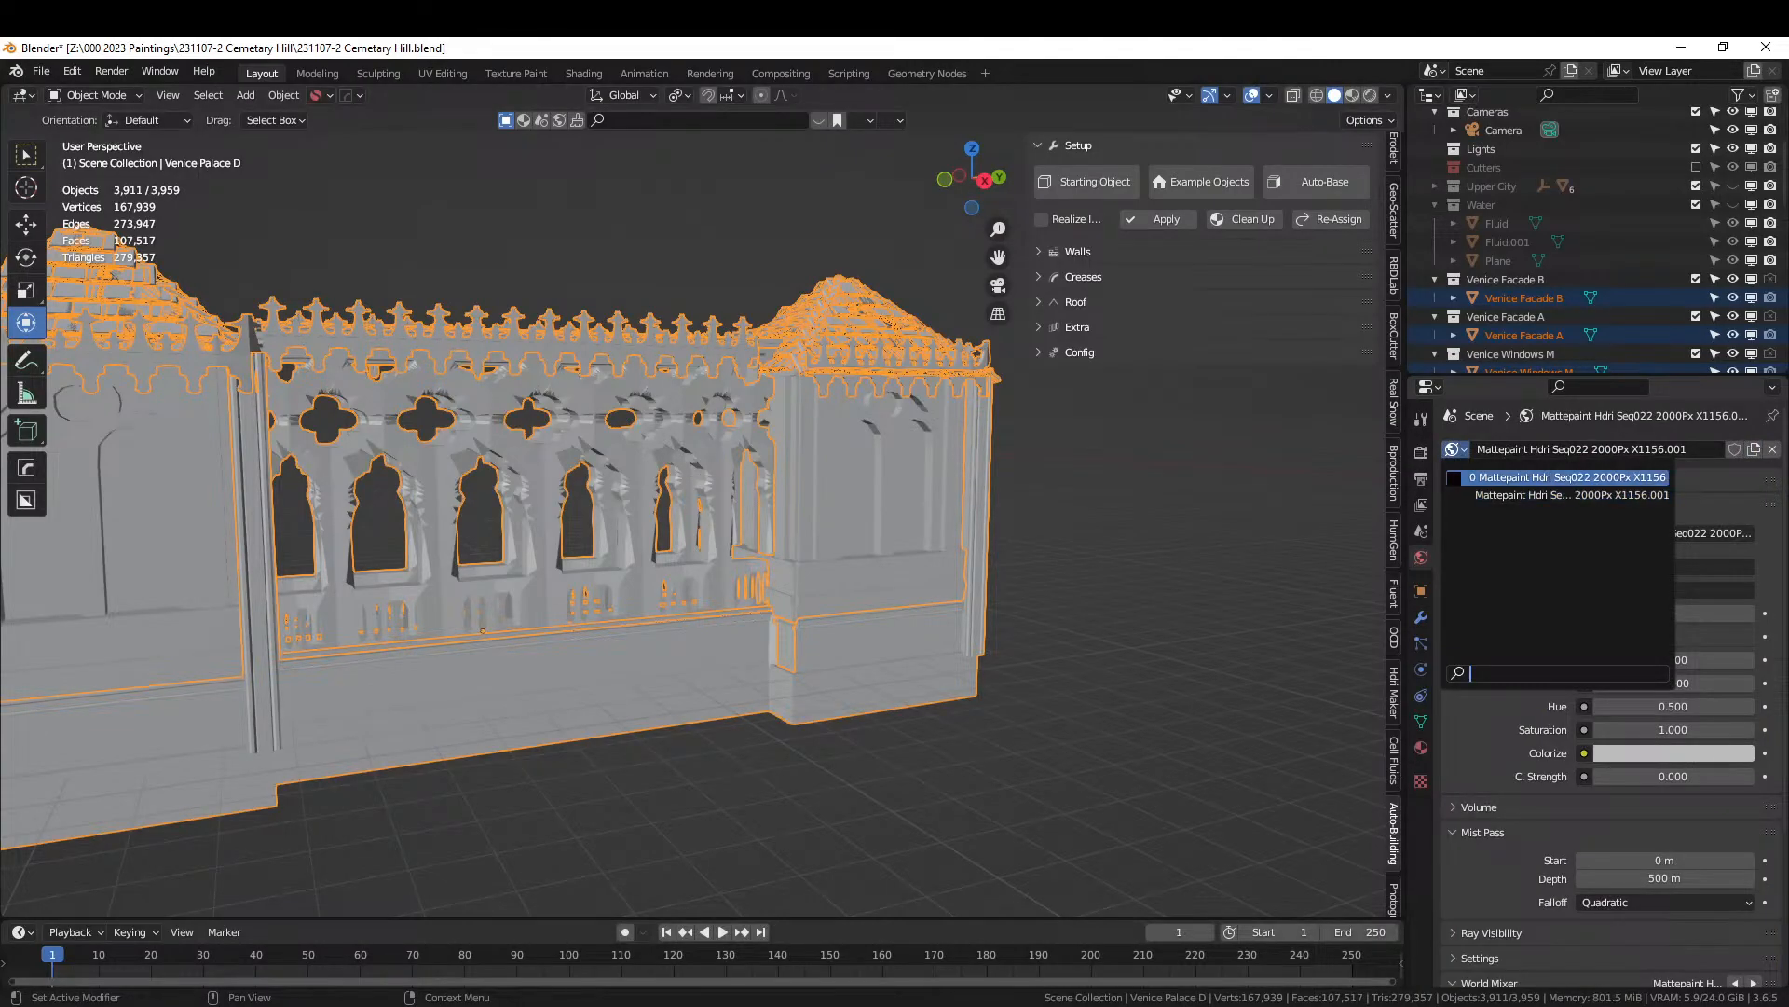
{"action": "left_click", "coordinate": [1568, 477]}
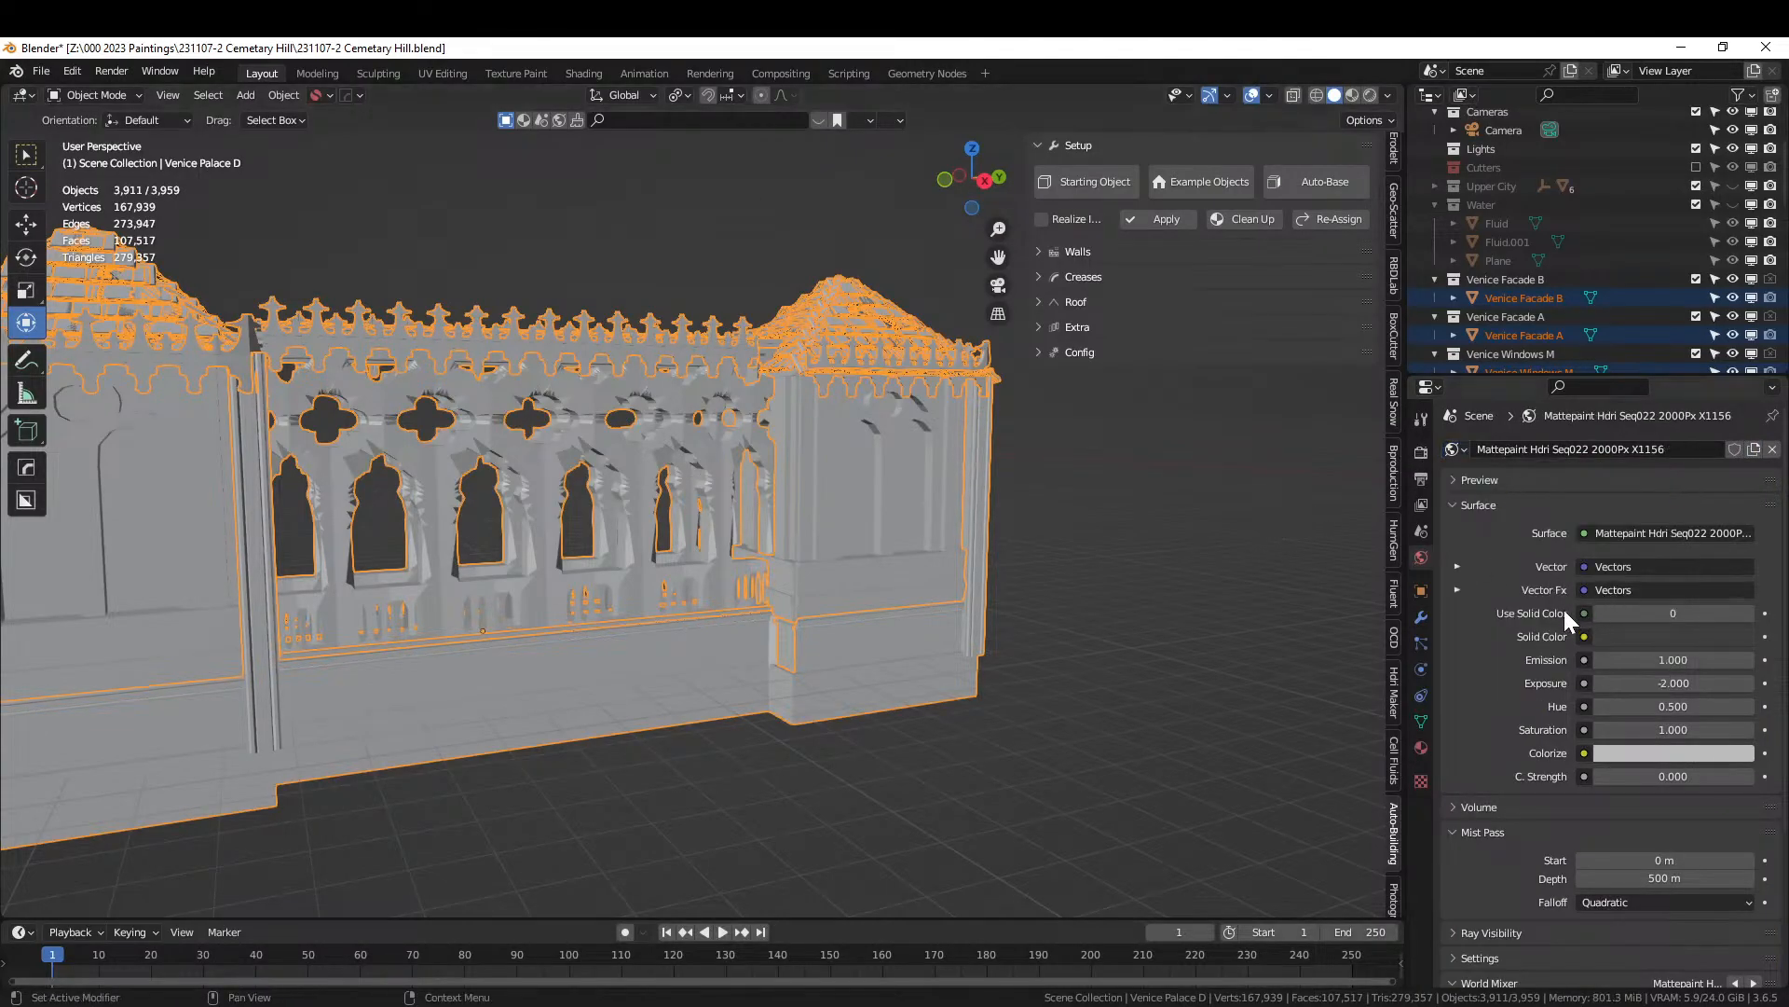
Disconnect the surface shader of the original world and look through the shaders available for its empty surface input.
{"action": "left_click", "coordinate": [1587, 534]}
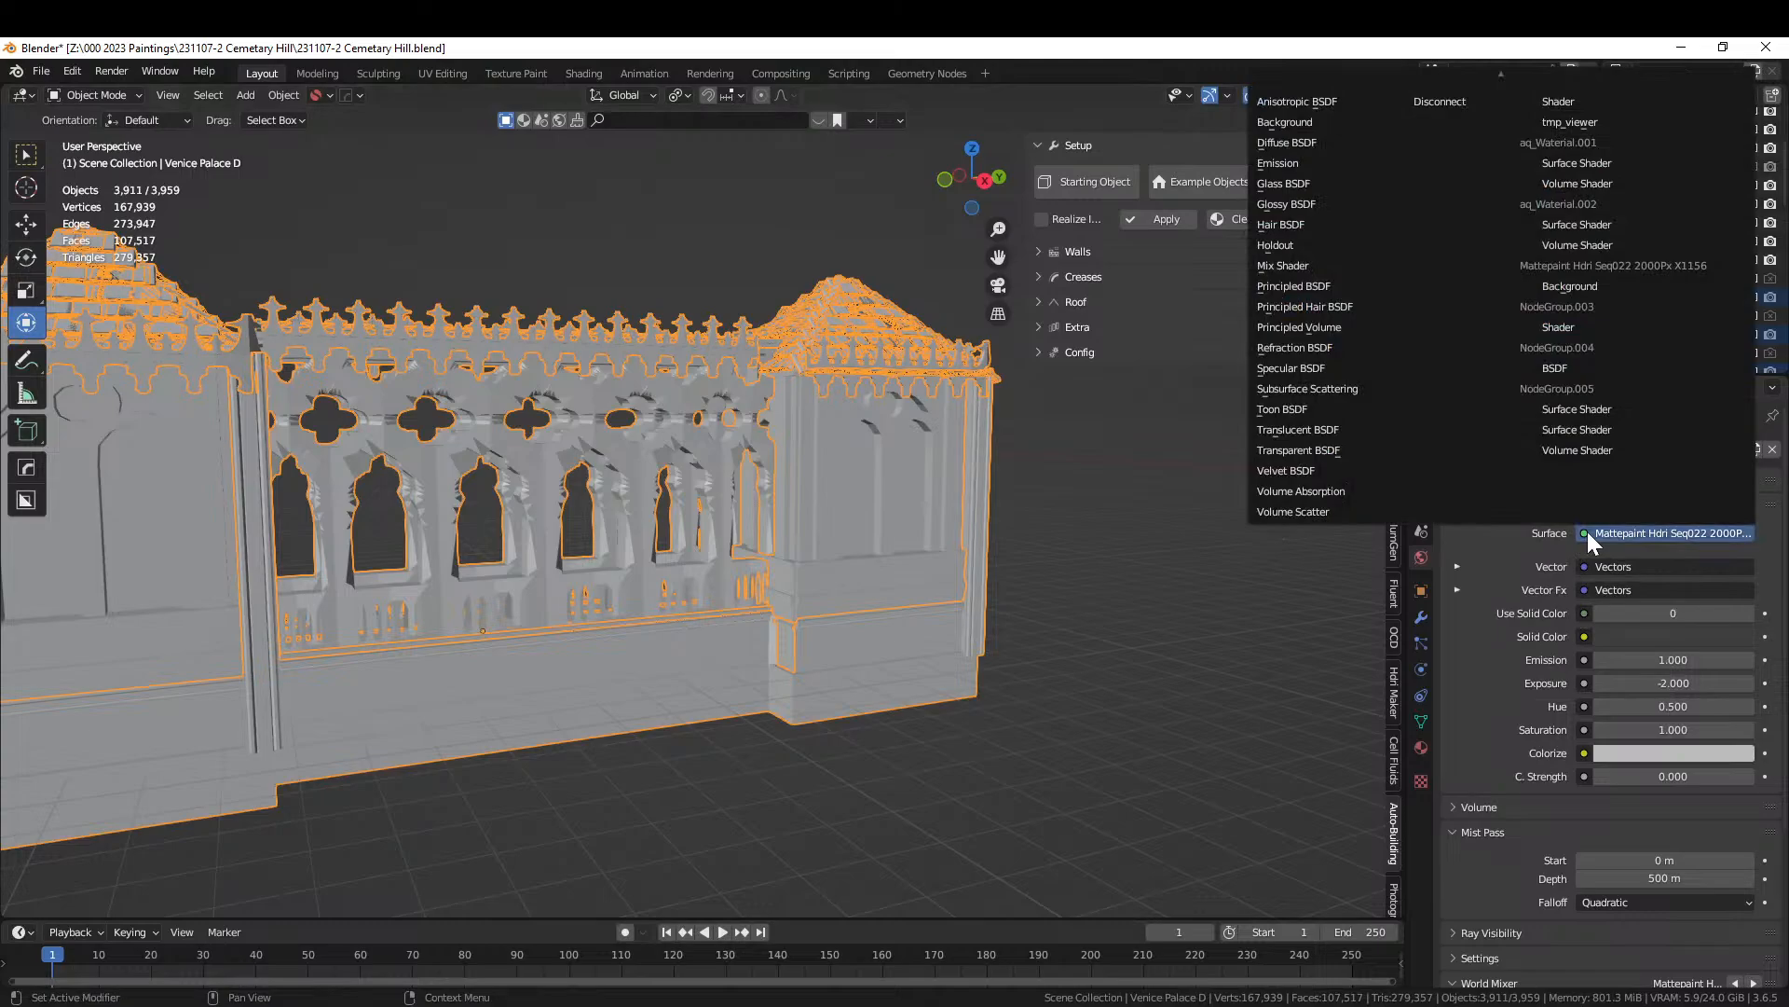
{"action": "mouse_move", "coordinate": [1462, 80]}
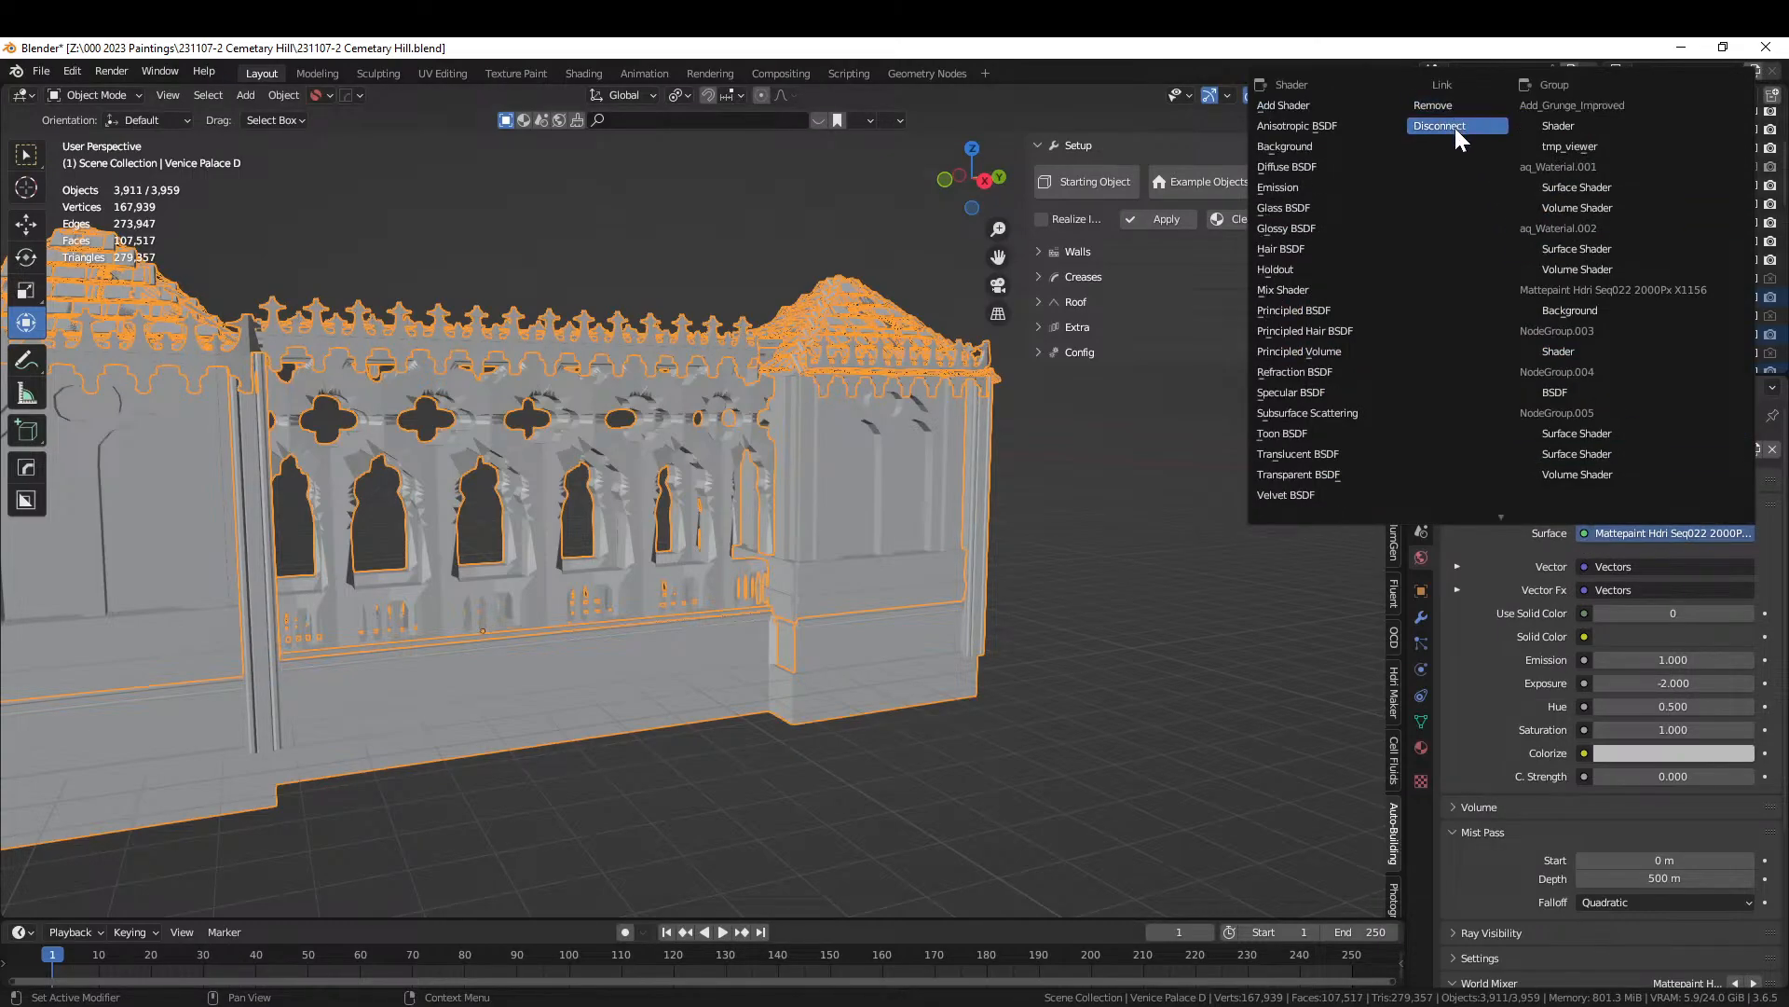
{"action": "left_click", "coordinate": [1456, 127]}
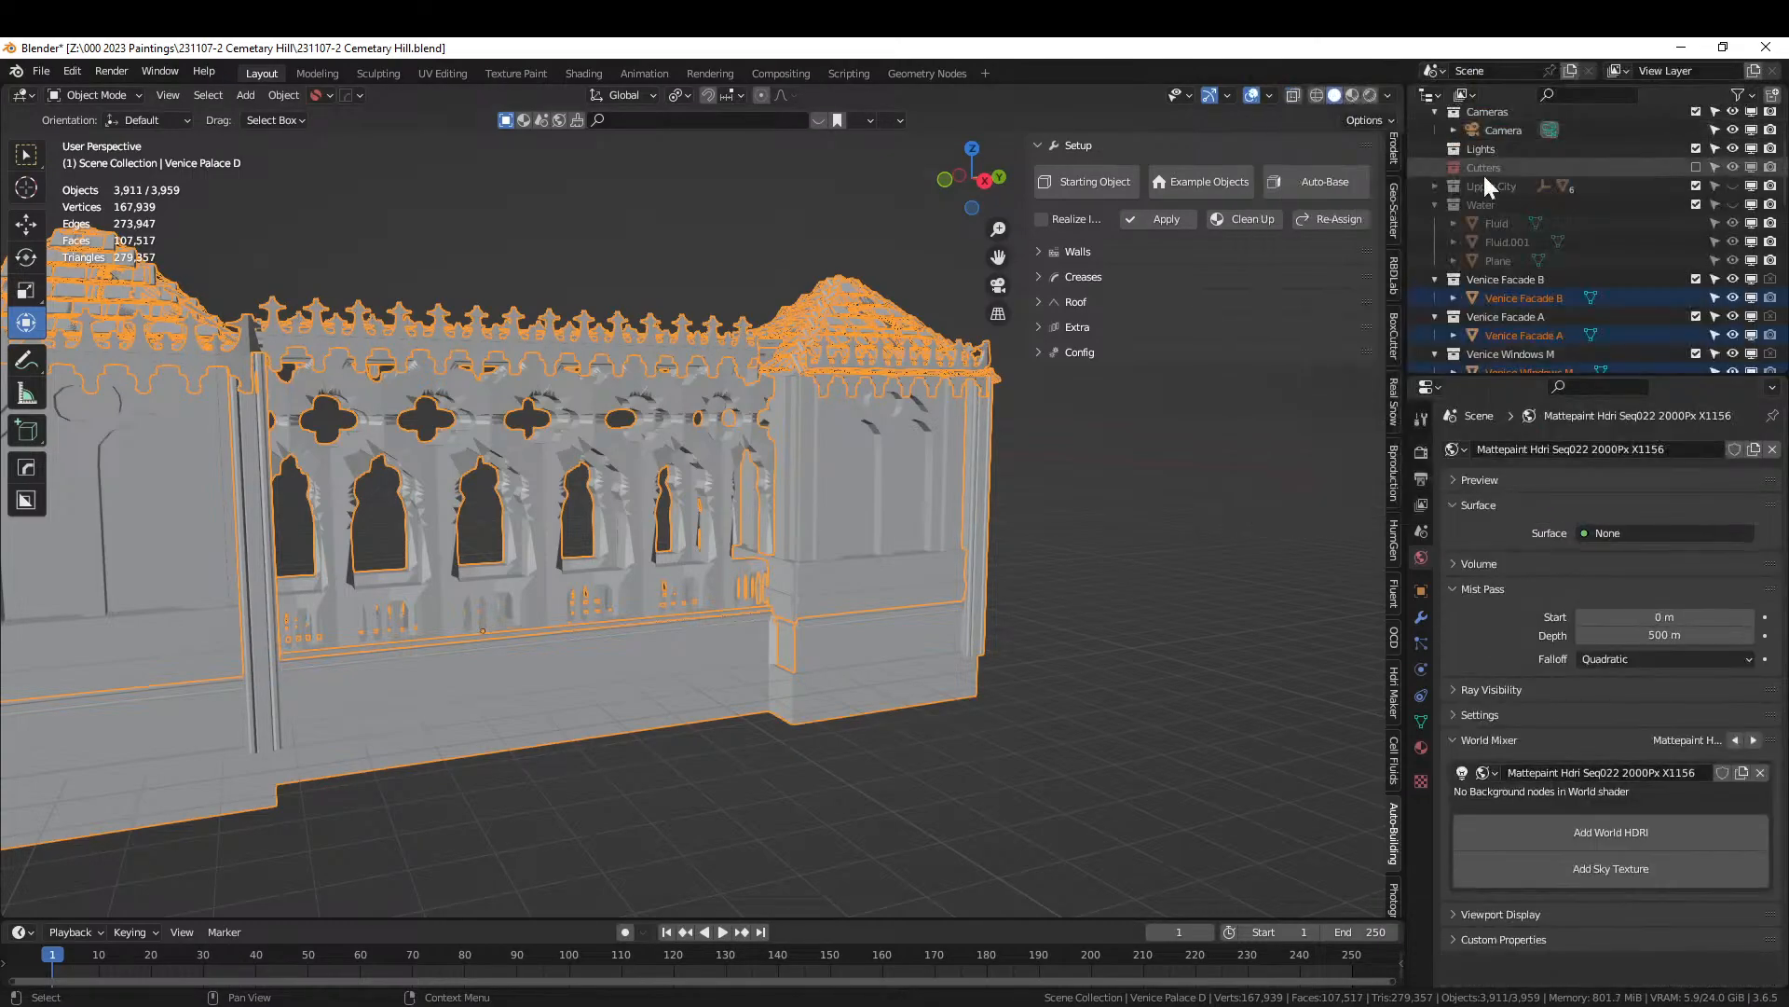
{"action": "left_click", "coordinate": [1619, 535]}
{"action": "left_click", "coordinate": [1620, 535]}
{"action": "left_click", "coordinate": [1620, 535]}
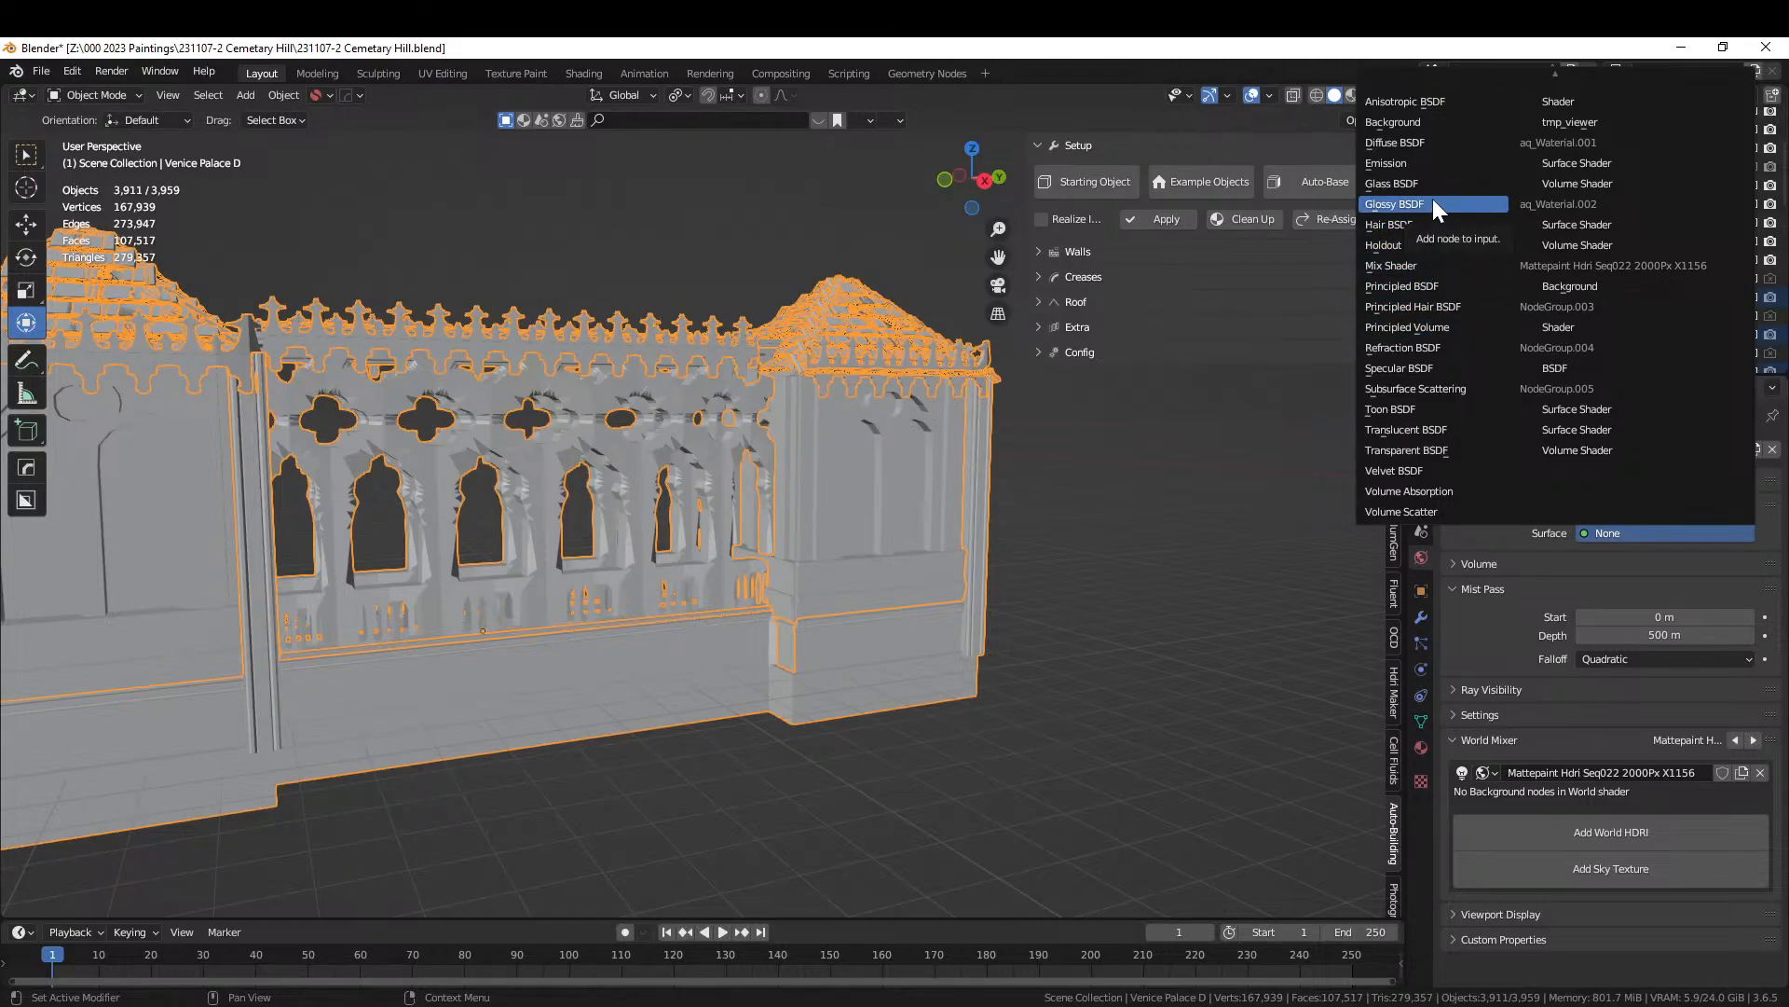
{"action": "mouse_move", "coordinate": [1440, 90]}
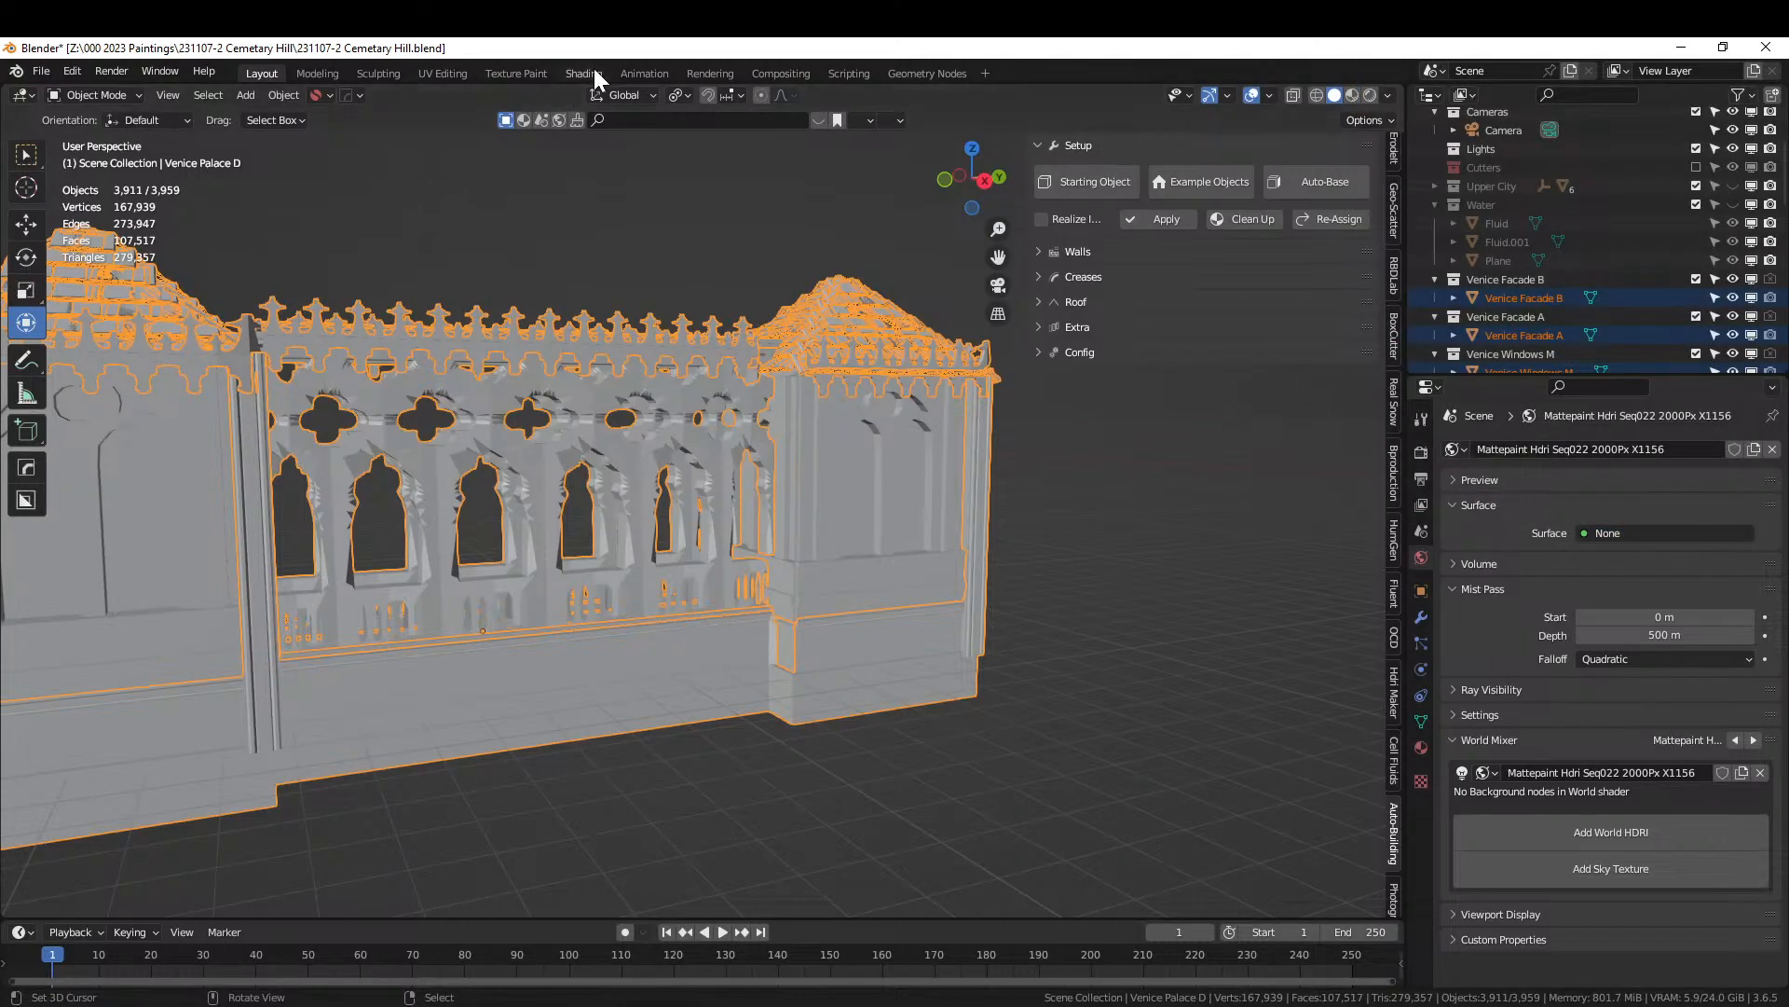
Examine the world's node tree in the Shading workspace and return to the Layout workspace.
{"action": "left_click", "coordinate": [585, 74]}
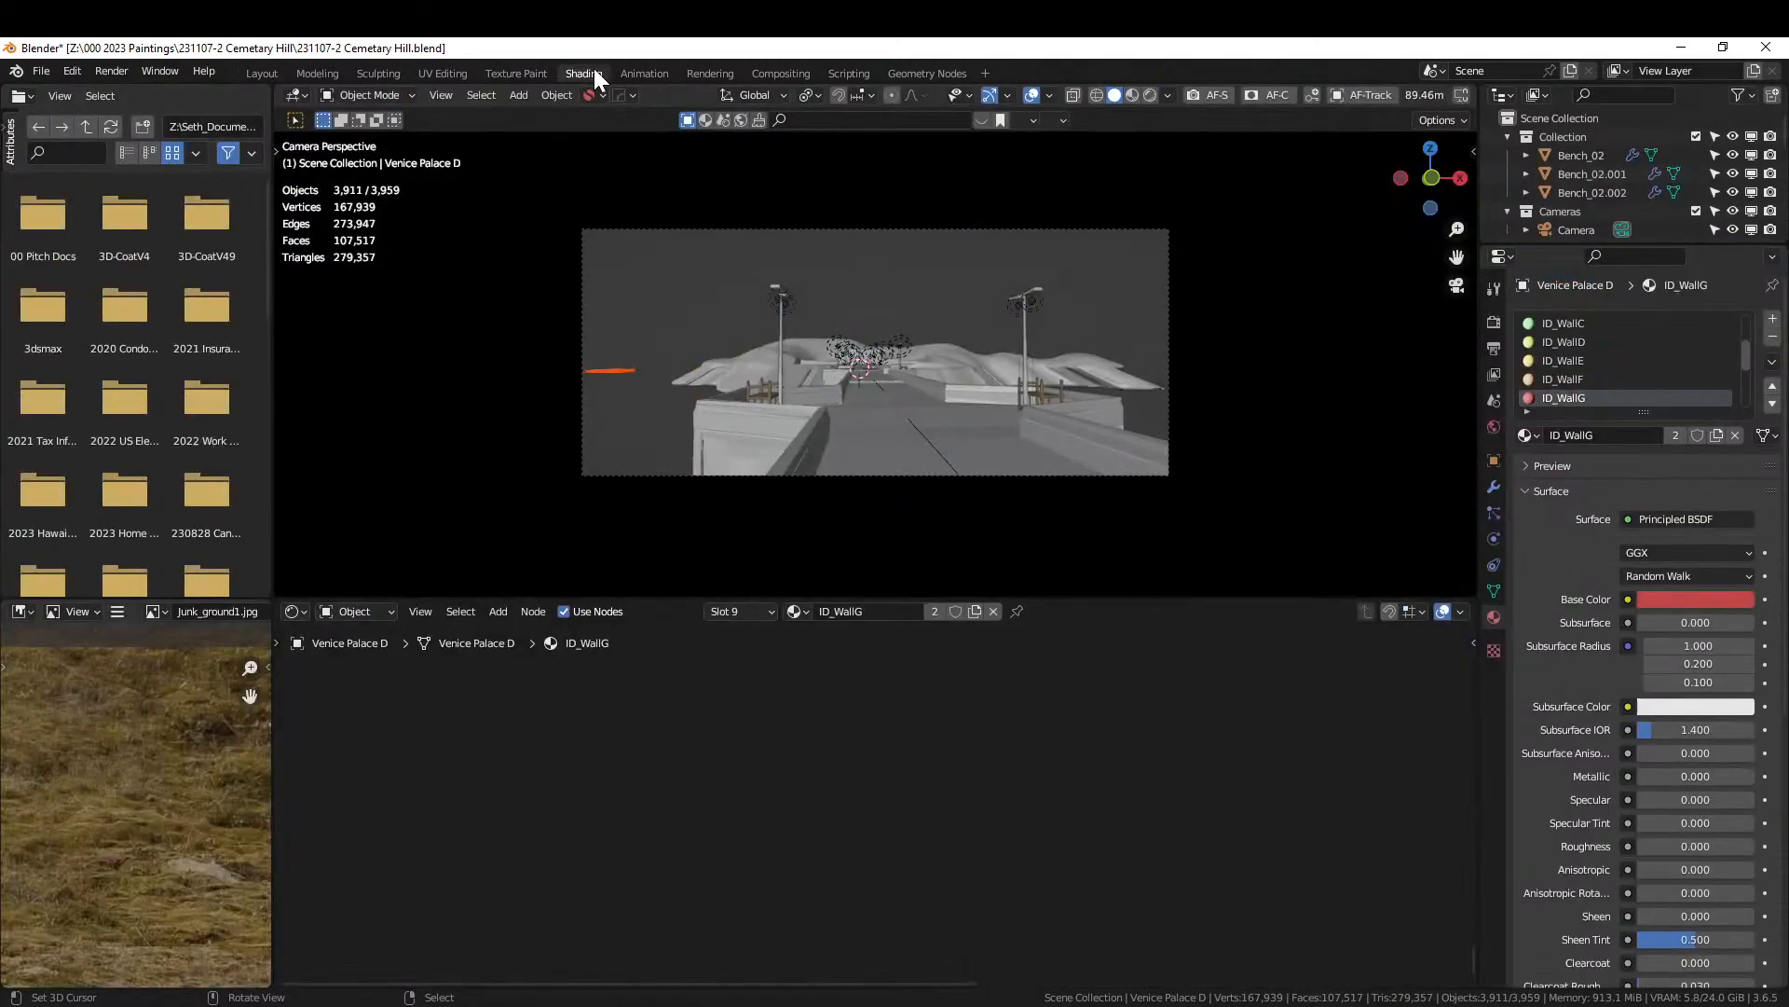
{"action": "left_click", "coordinate": [388, 612]}
{"action": "left_click", "coordinate": [367, 656]}
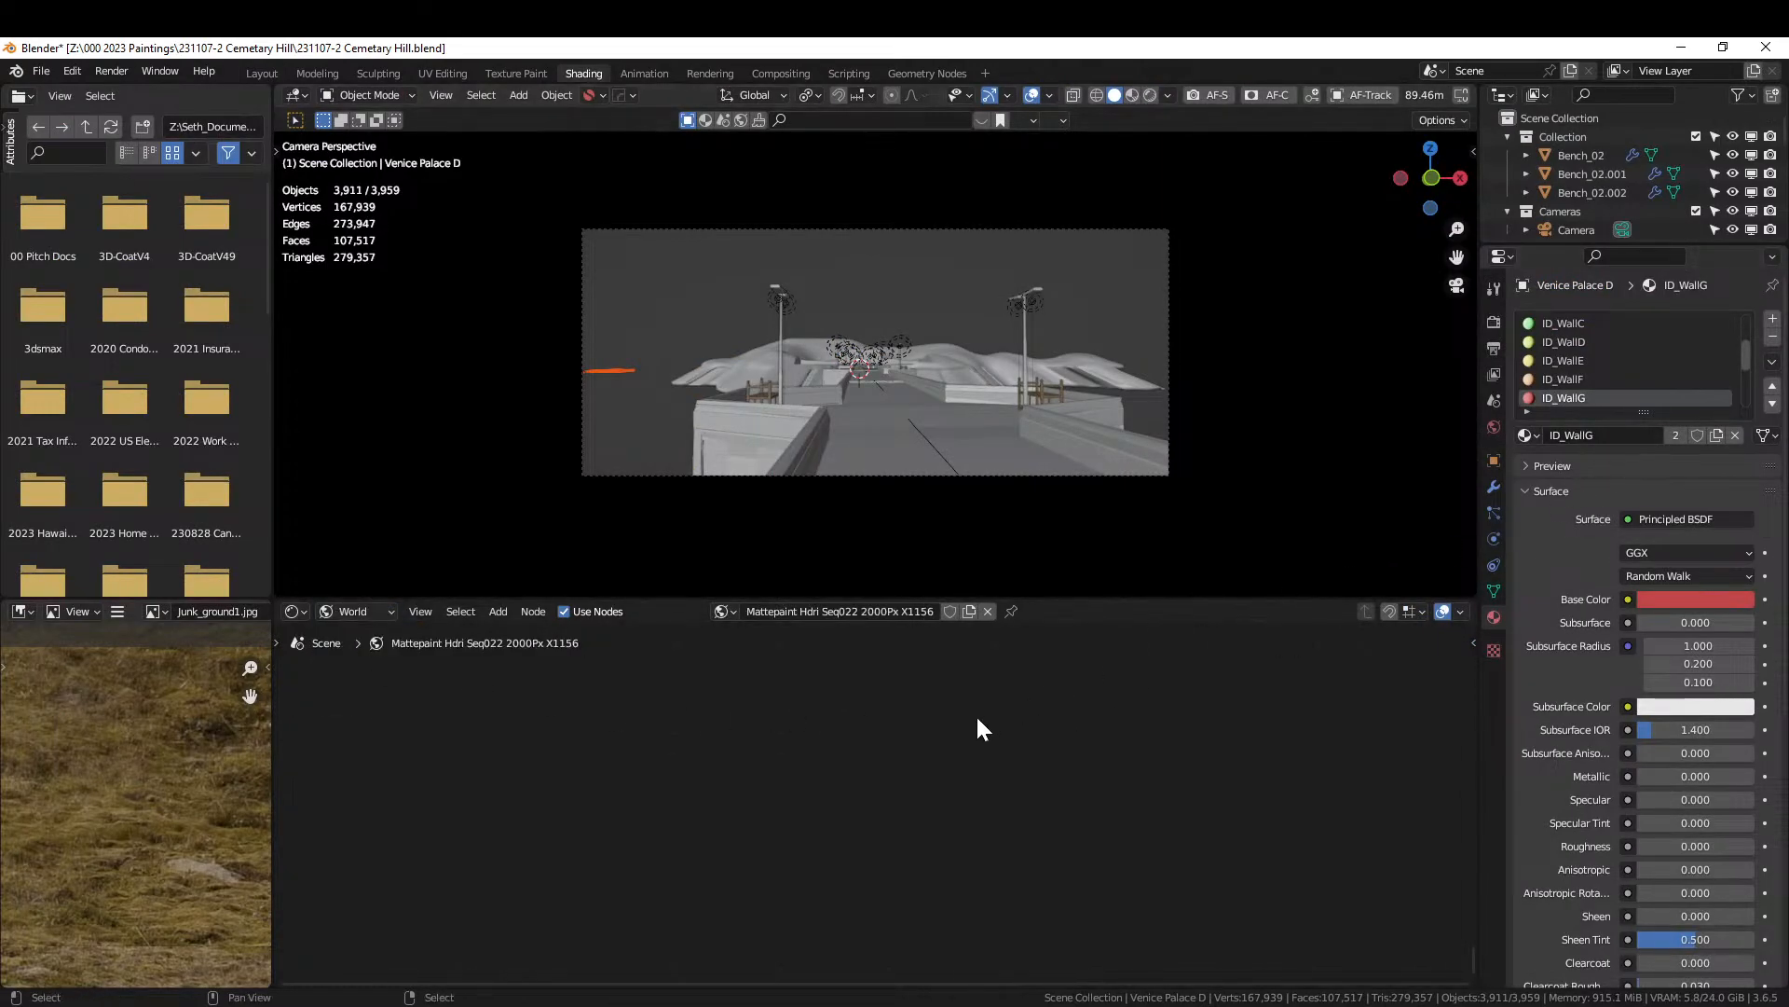
{"action": "key", "text": "Home"}
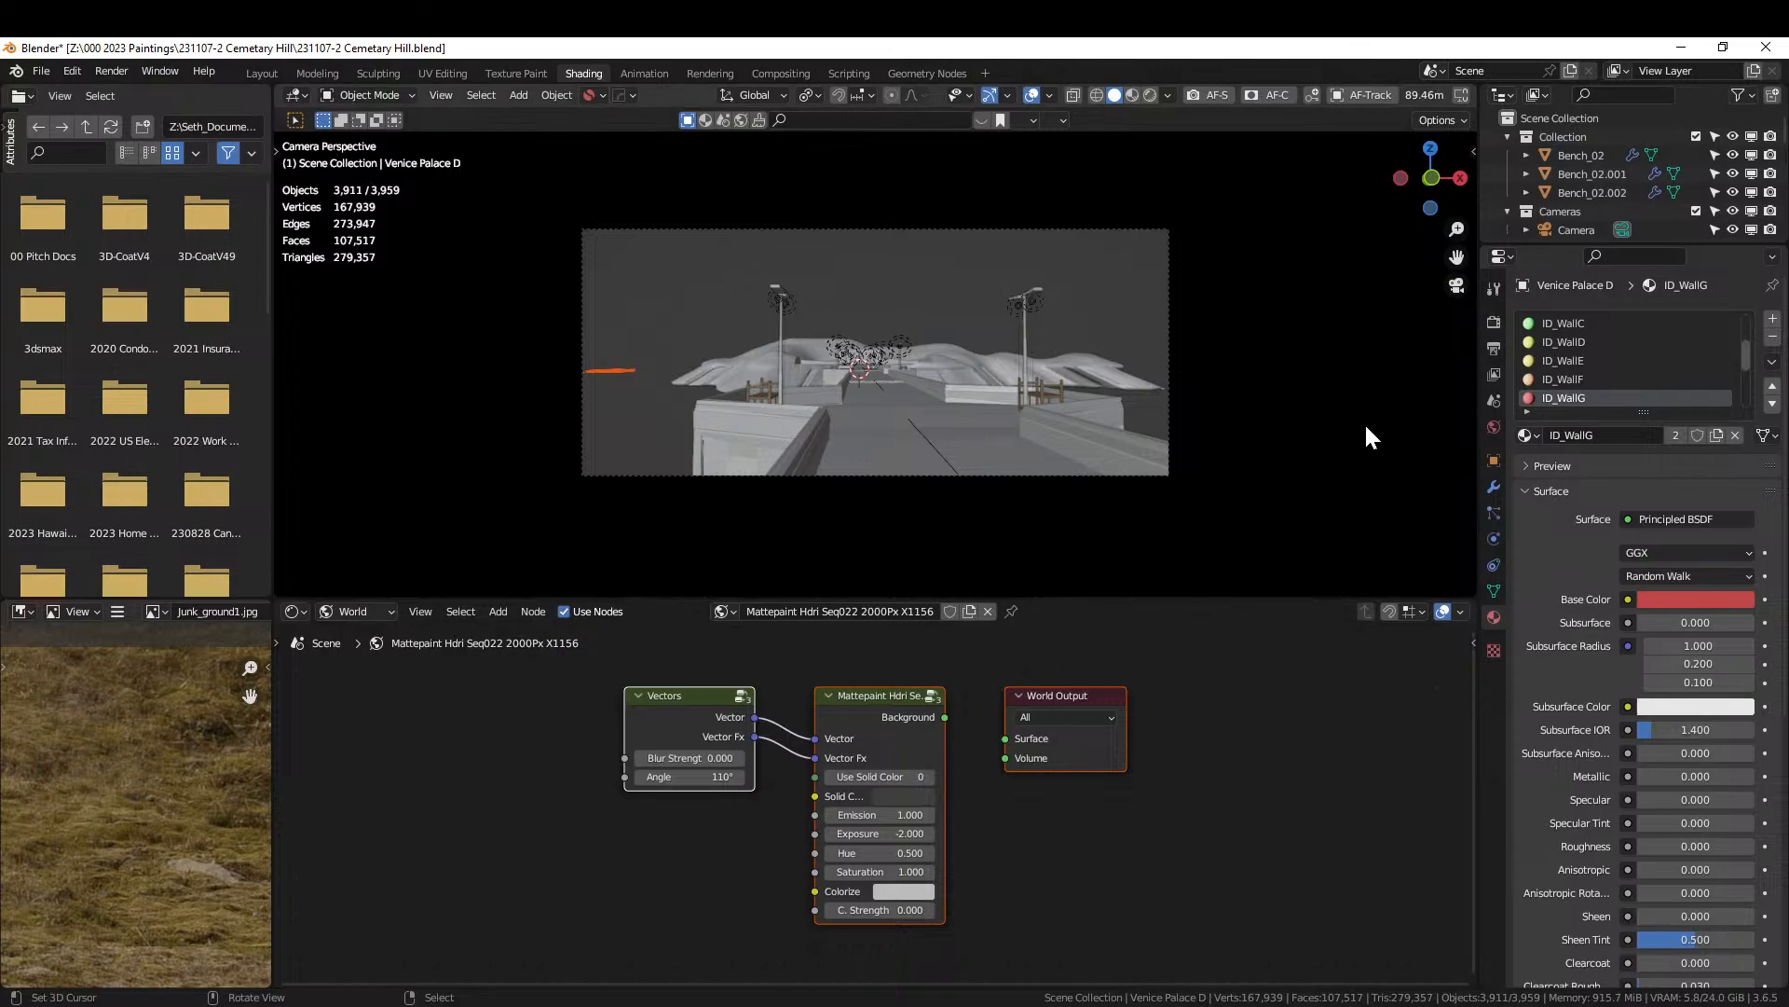
{"action": "left_click", "coordinate": [262, 74]}
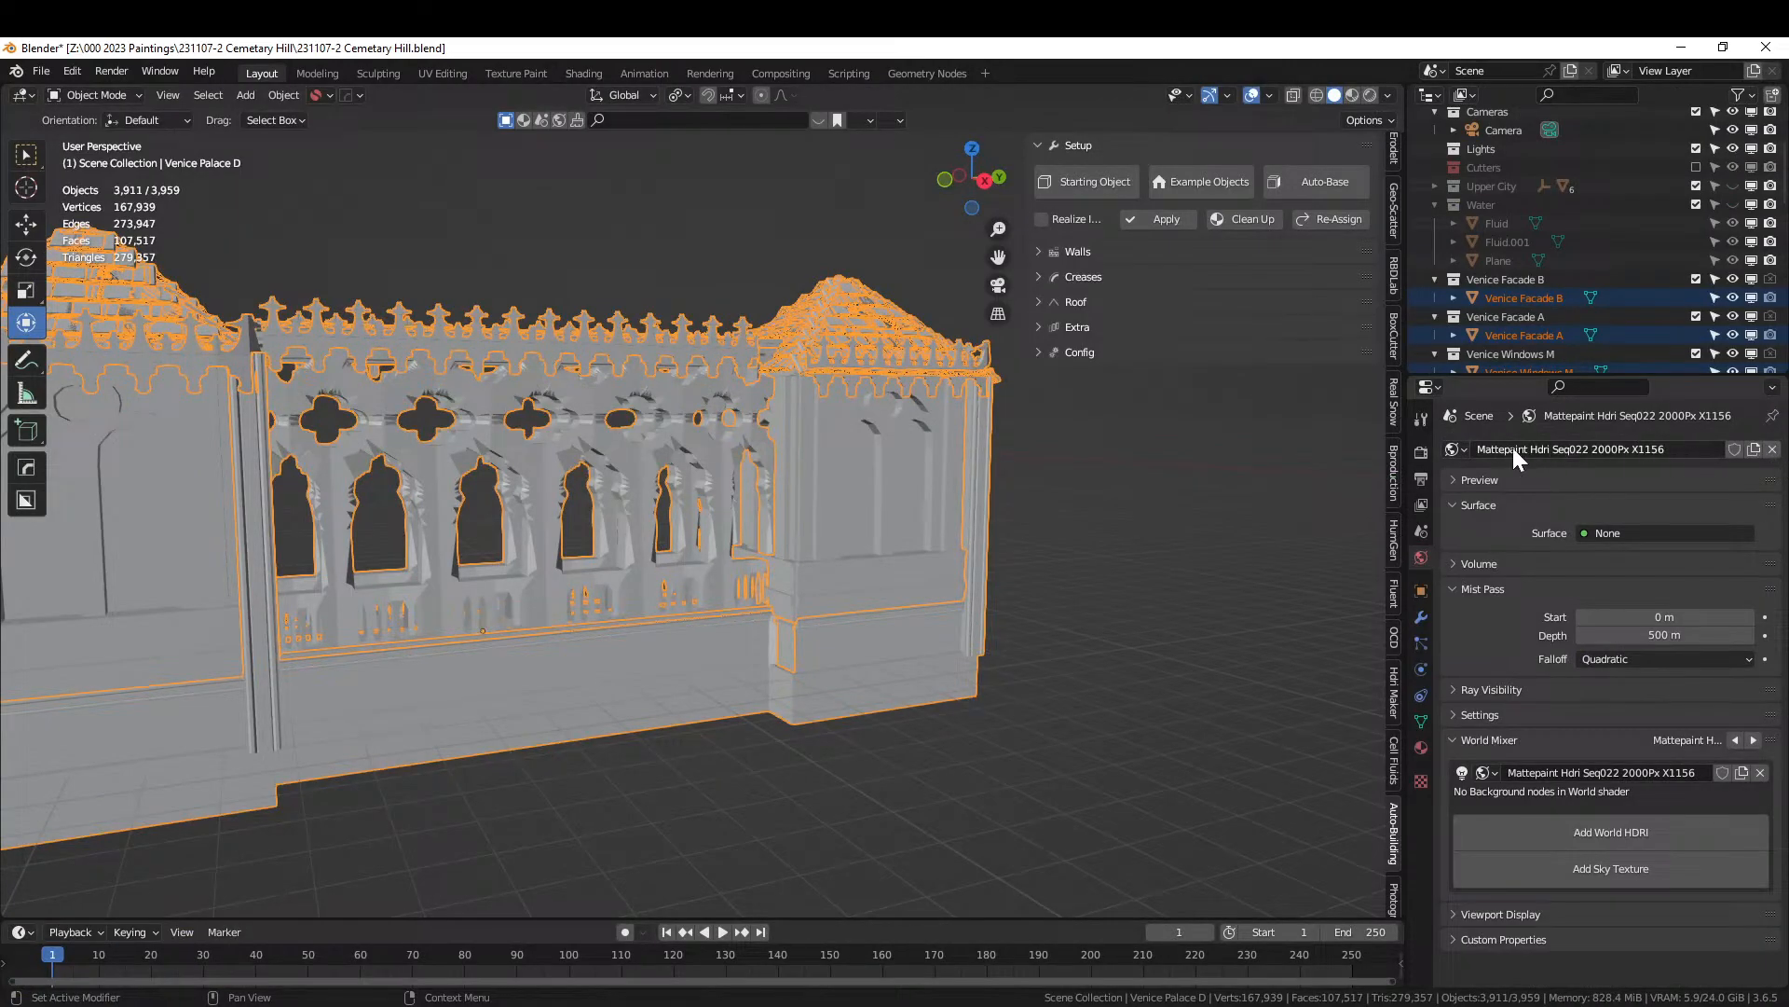
Unlink the original world from the scene and assign the copy Mattepaint Hdri Seq022 2000Px X1156.001.
{"action": "left_click", "coordinate": [1463, 448]}
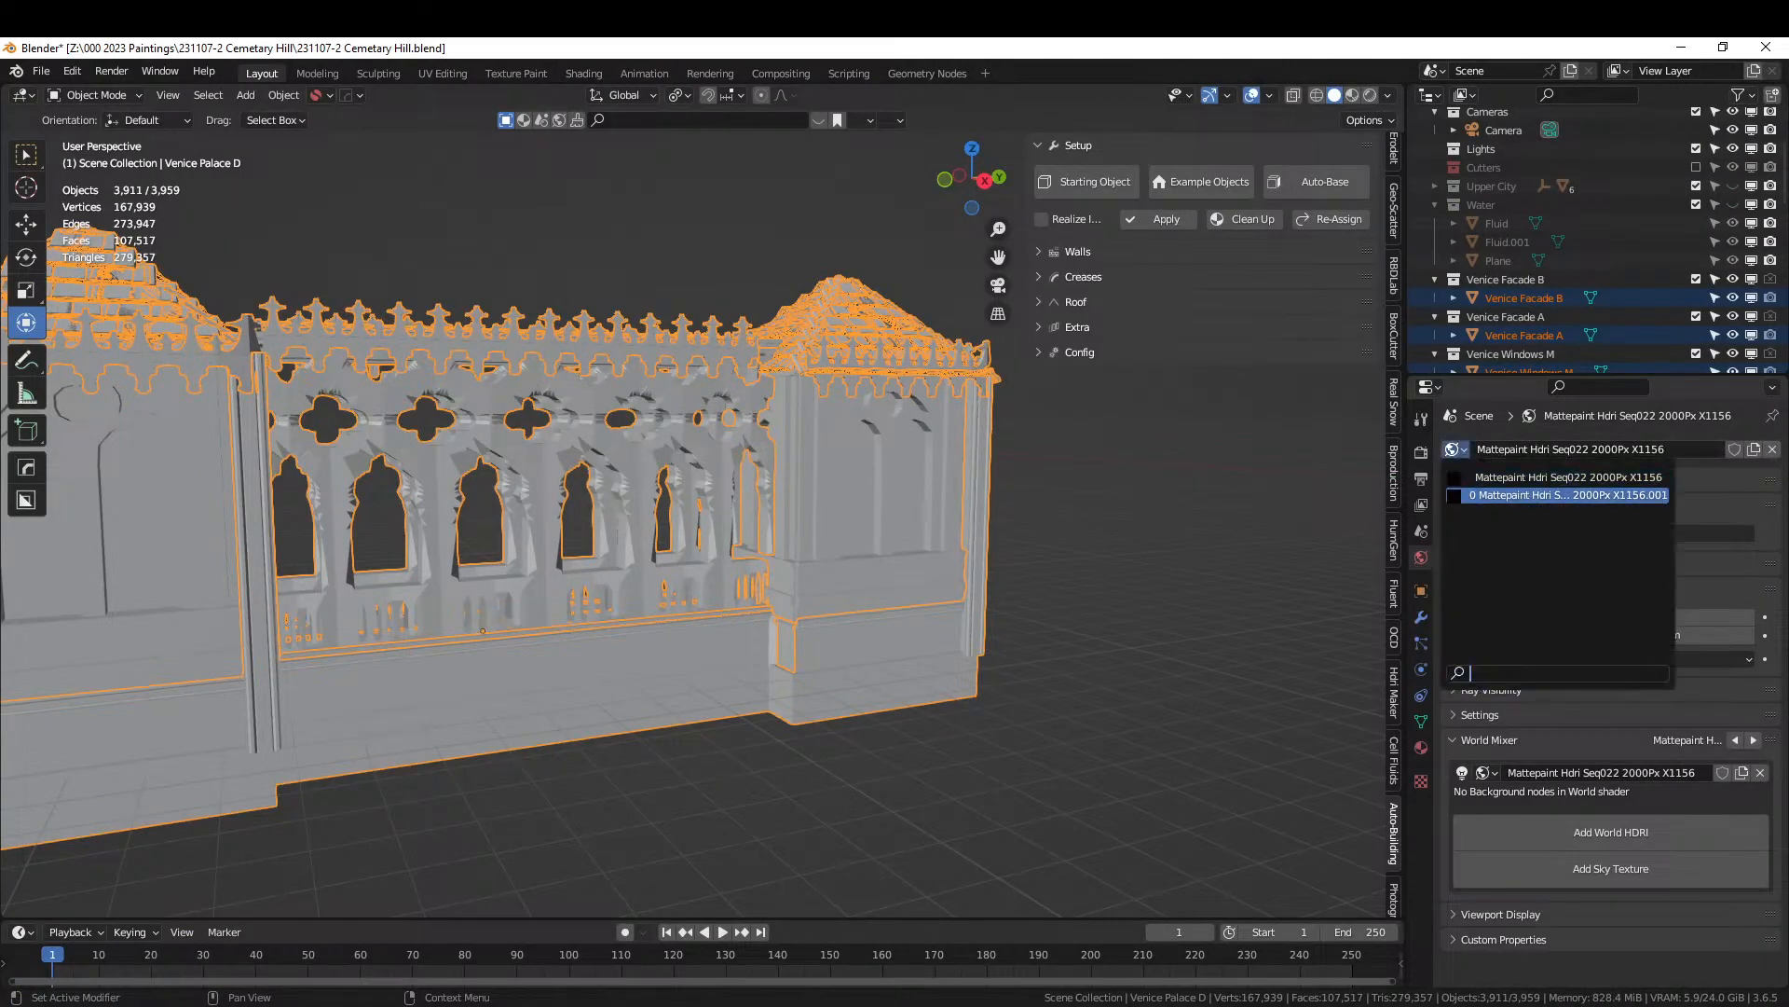
{"action": "left_click", "coordinate": [1566, 477]}
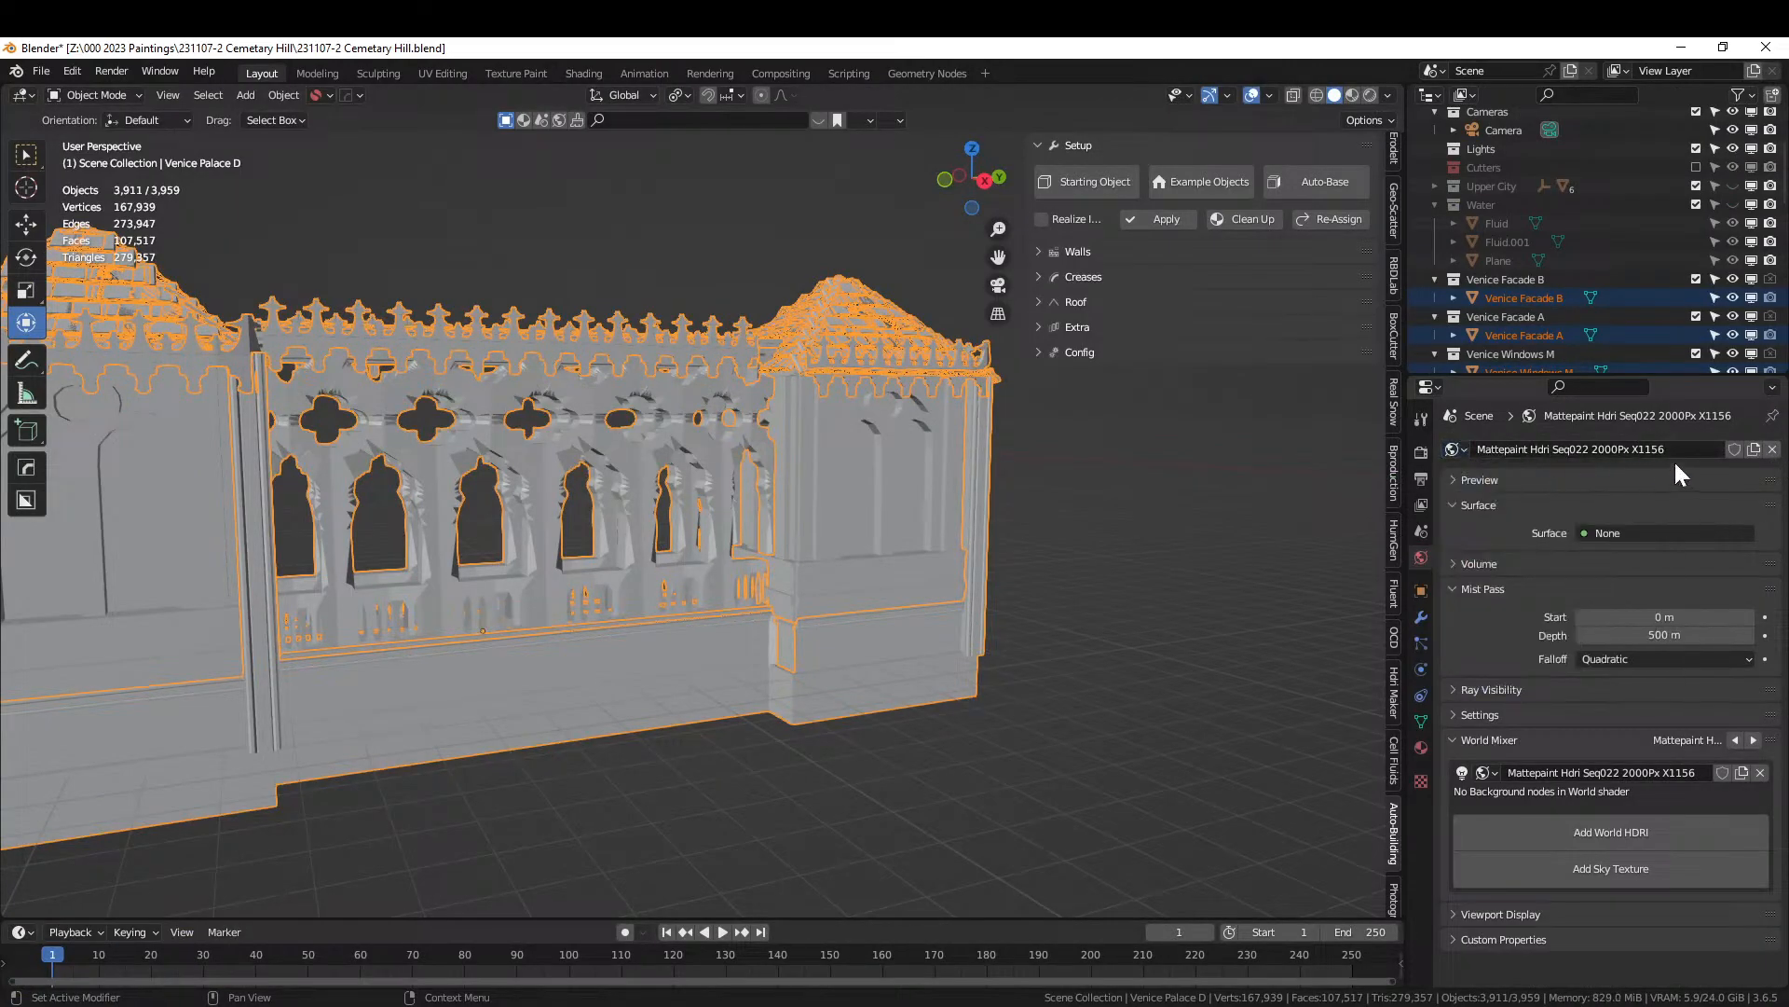
{"action": "left_click", "coordinate": [1772, 449]}
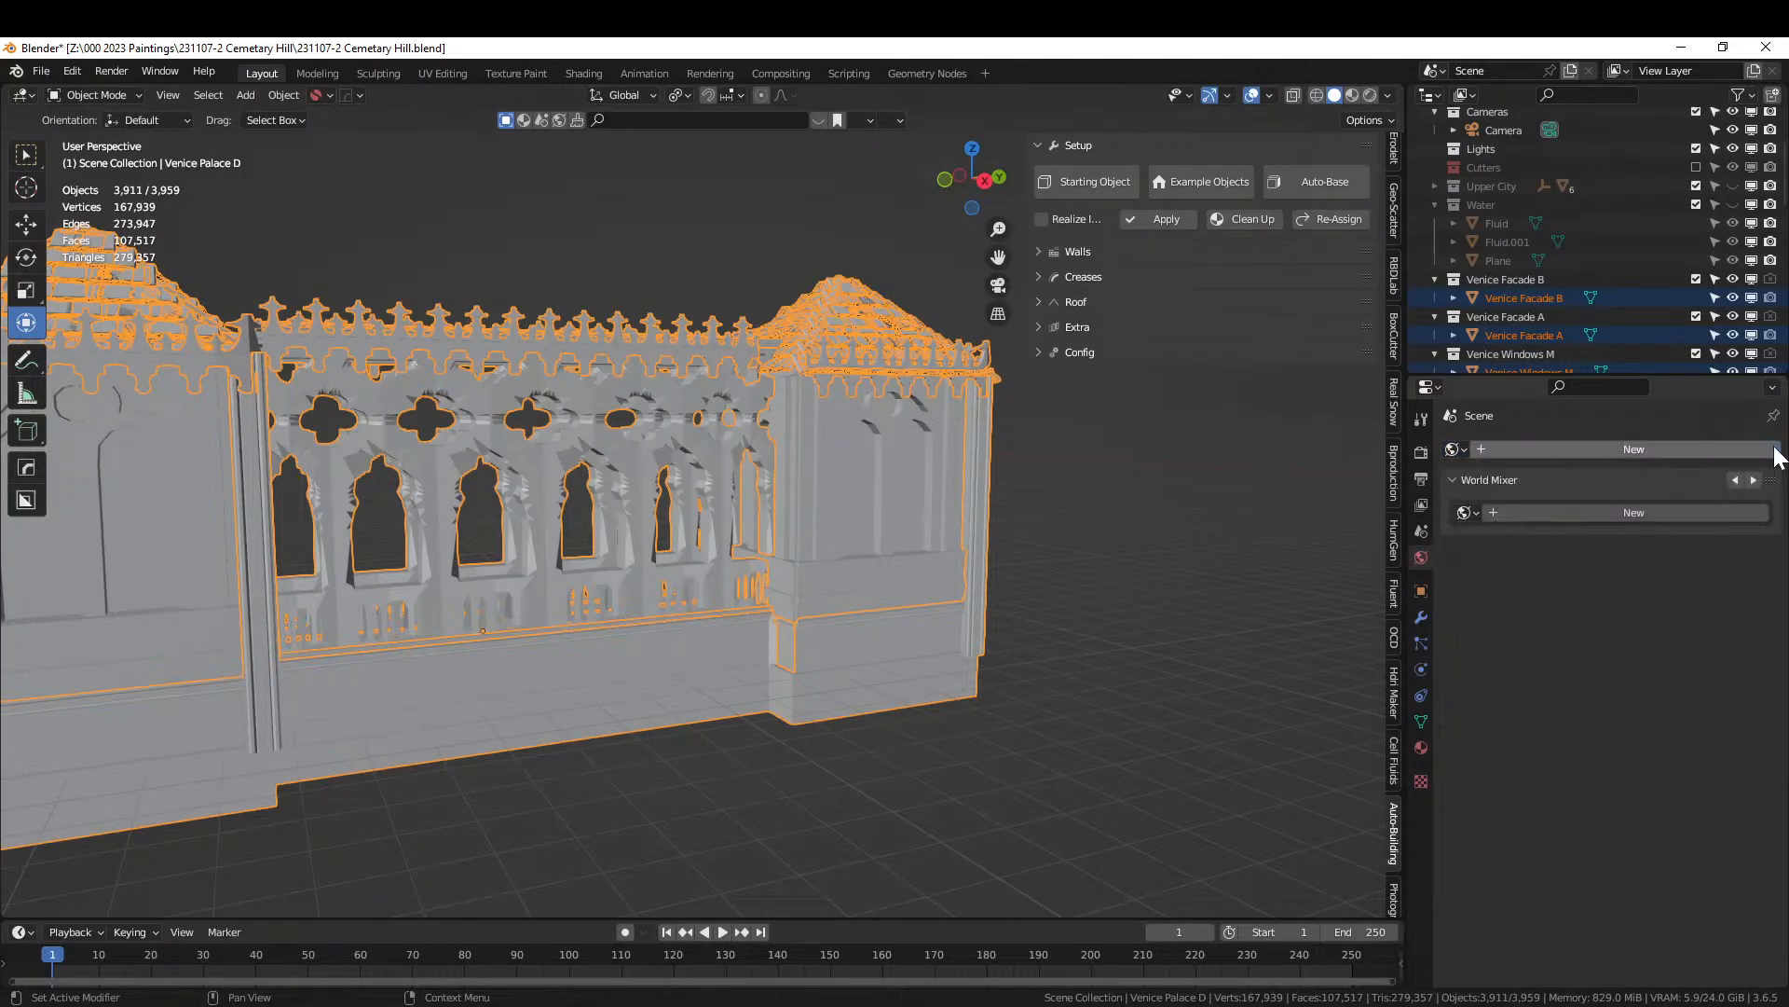
{"action": "left_click", "coordinate": [1454, 449]}
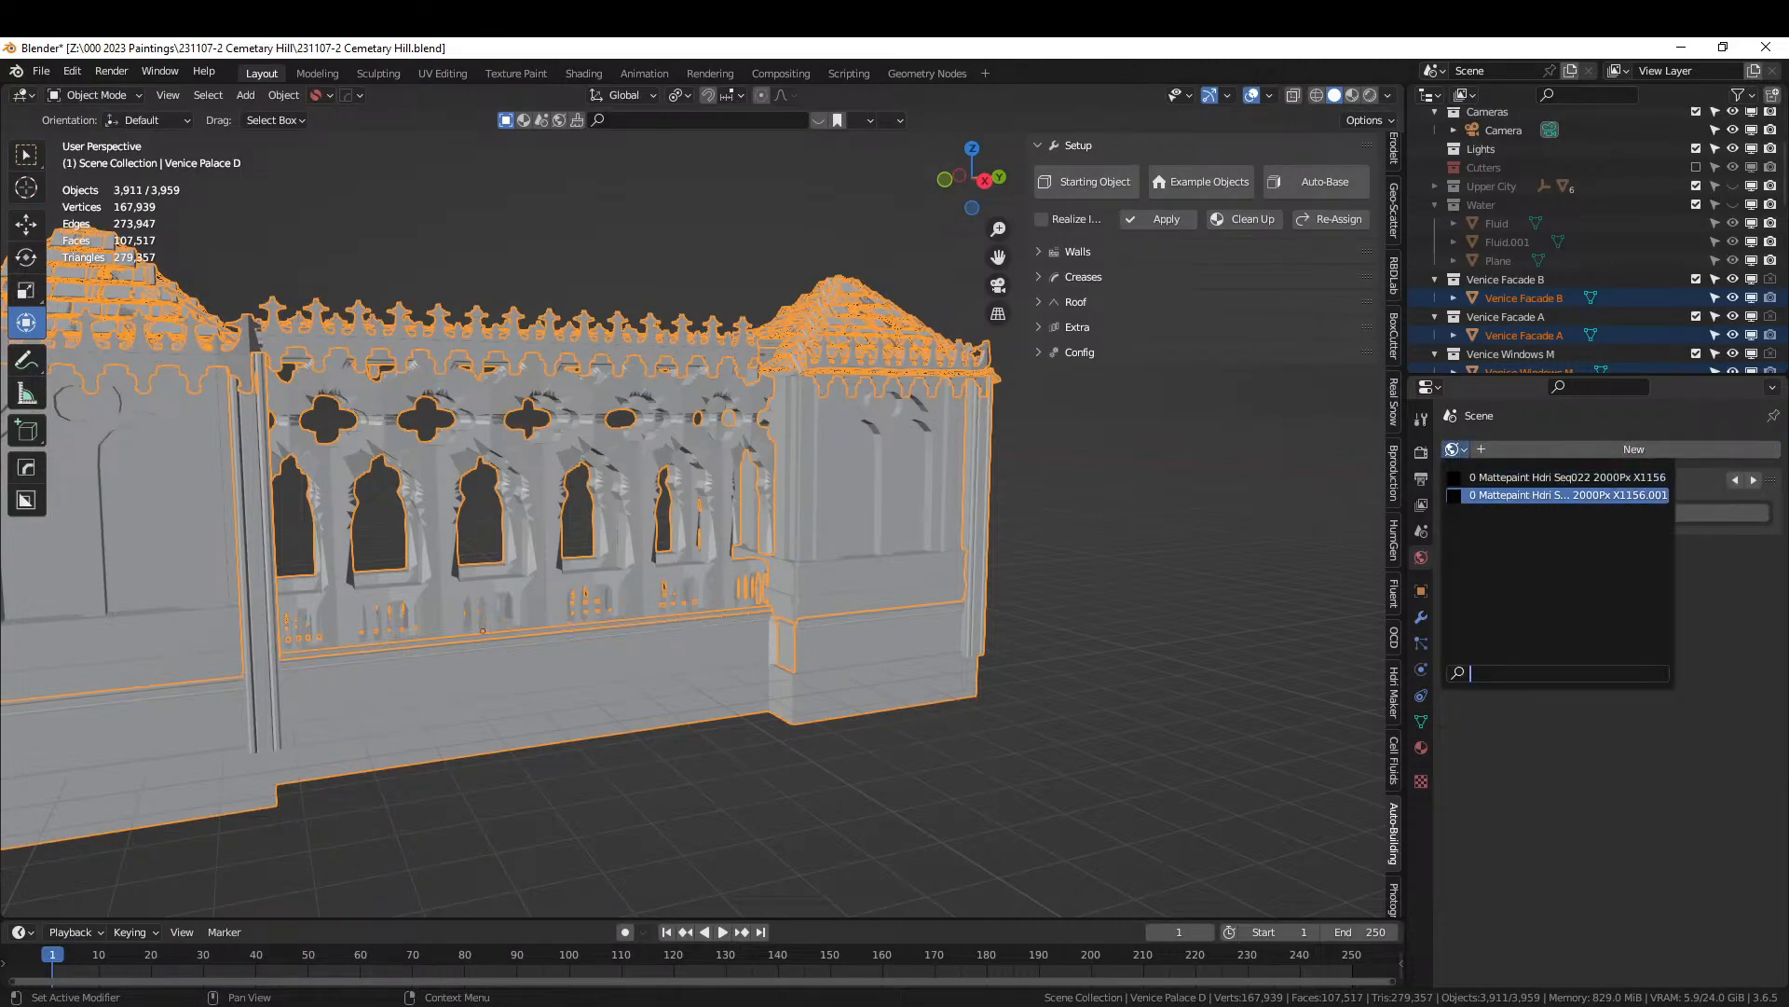
{"action": "left_click", "coordinate": [1531, 494]}
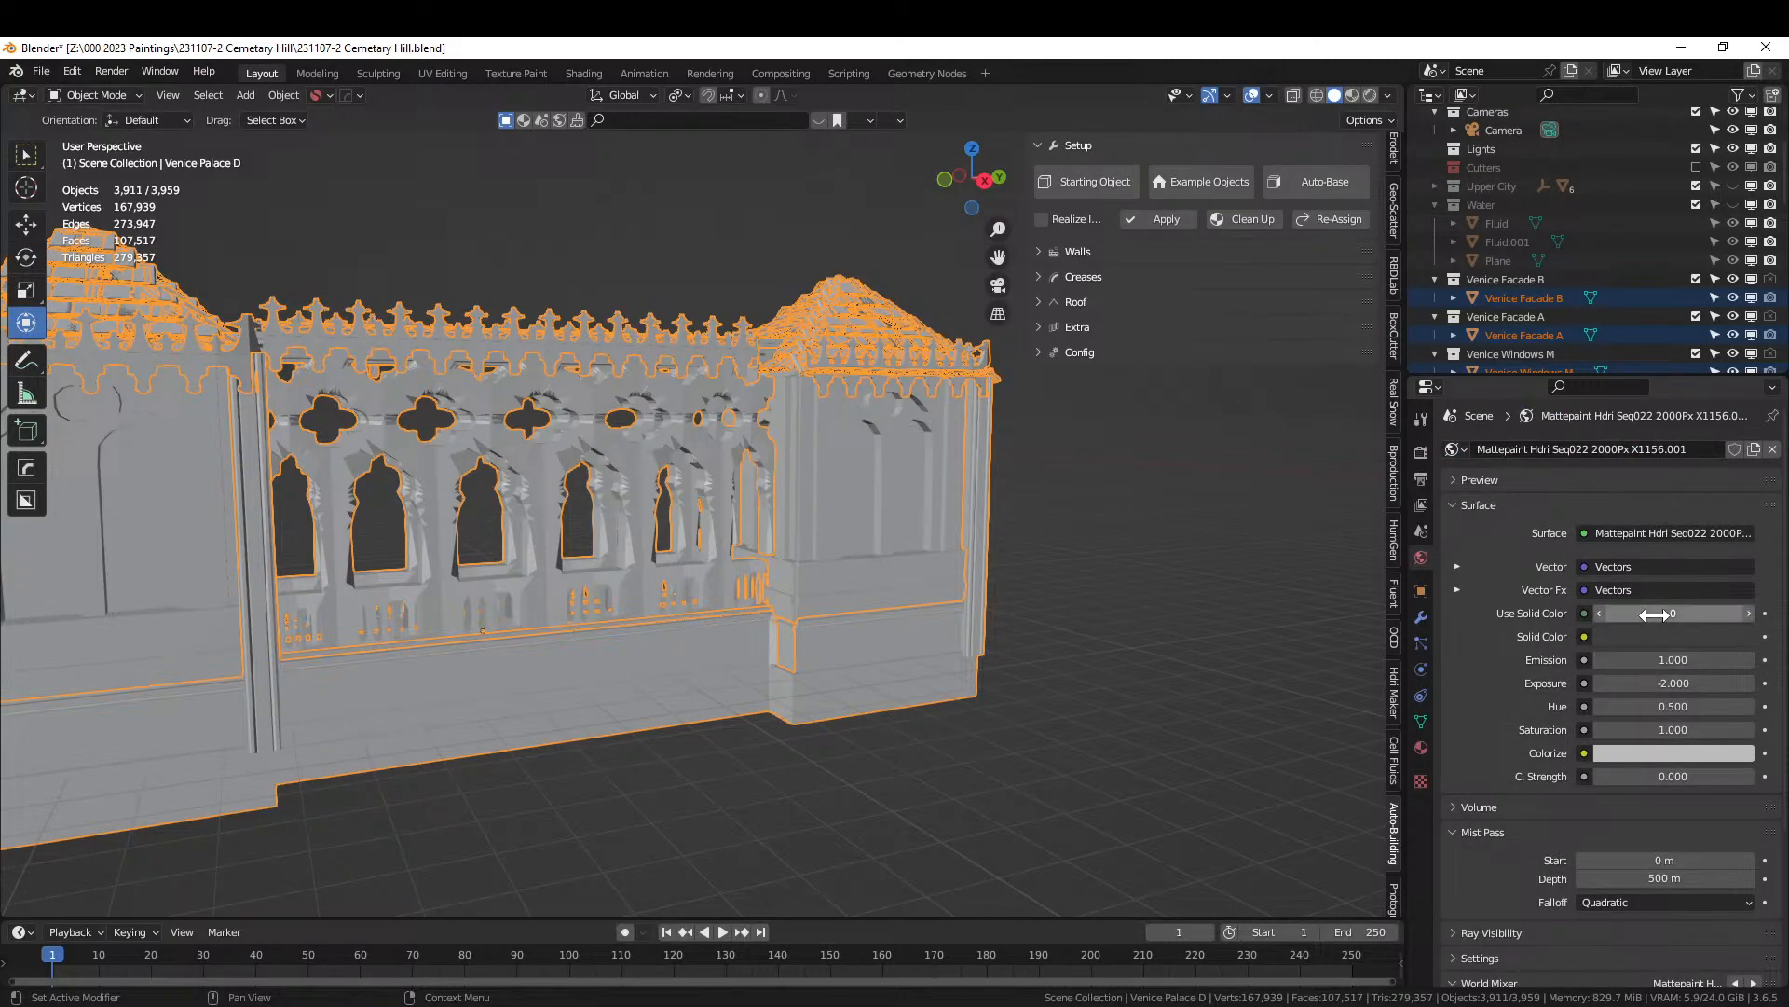
Set the world's Use Solid Color to 1, make the solid color near white, and show the viewport in rendered shading.
{"action": "left_click", "coordinate": [1696, 613]}
{"action": "type", "text": "1"}
{"action": "key", "text": "Return"}
{"action": "left_click", "coordinate": [1659, 636]}
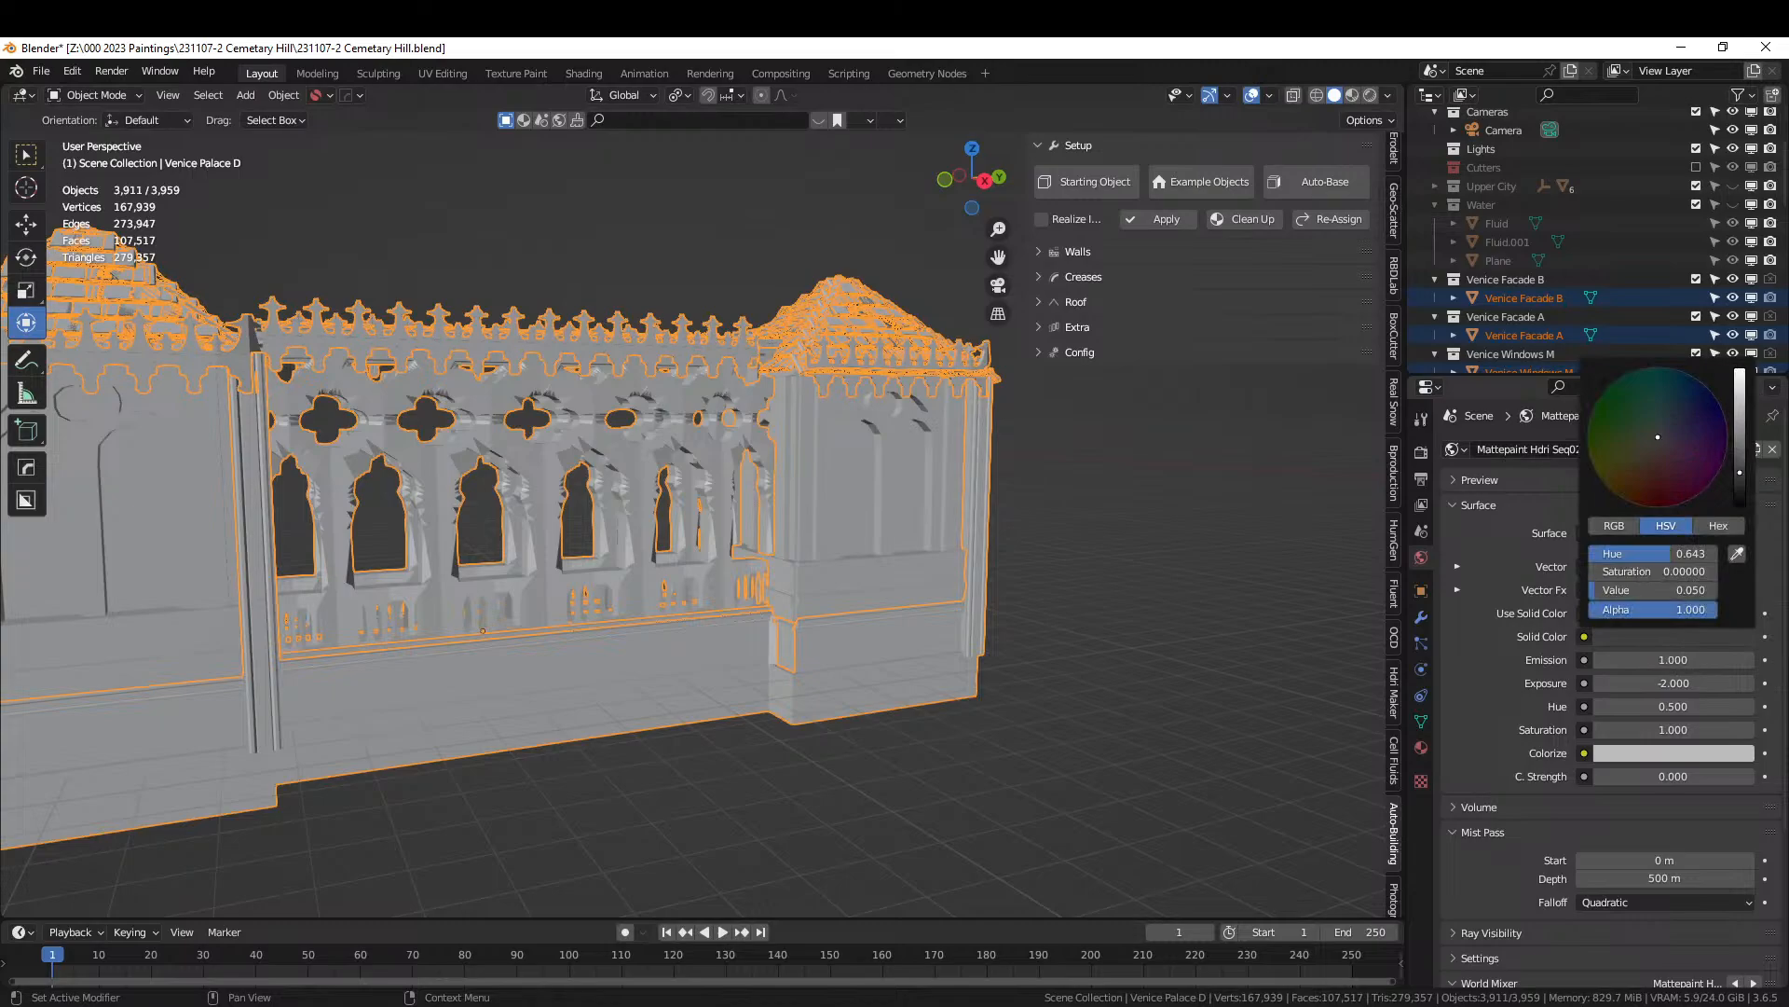
{"action": "left_click_drag", "start_coordinate": [1739, 473], "coordinate": [1739, 377]}
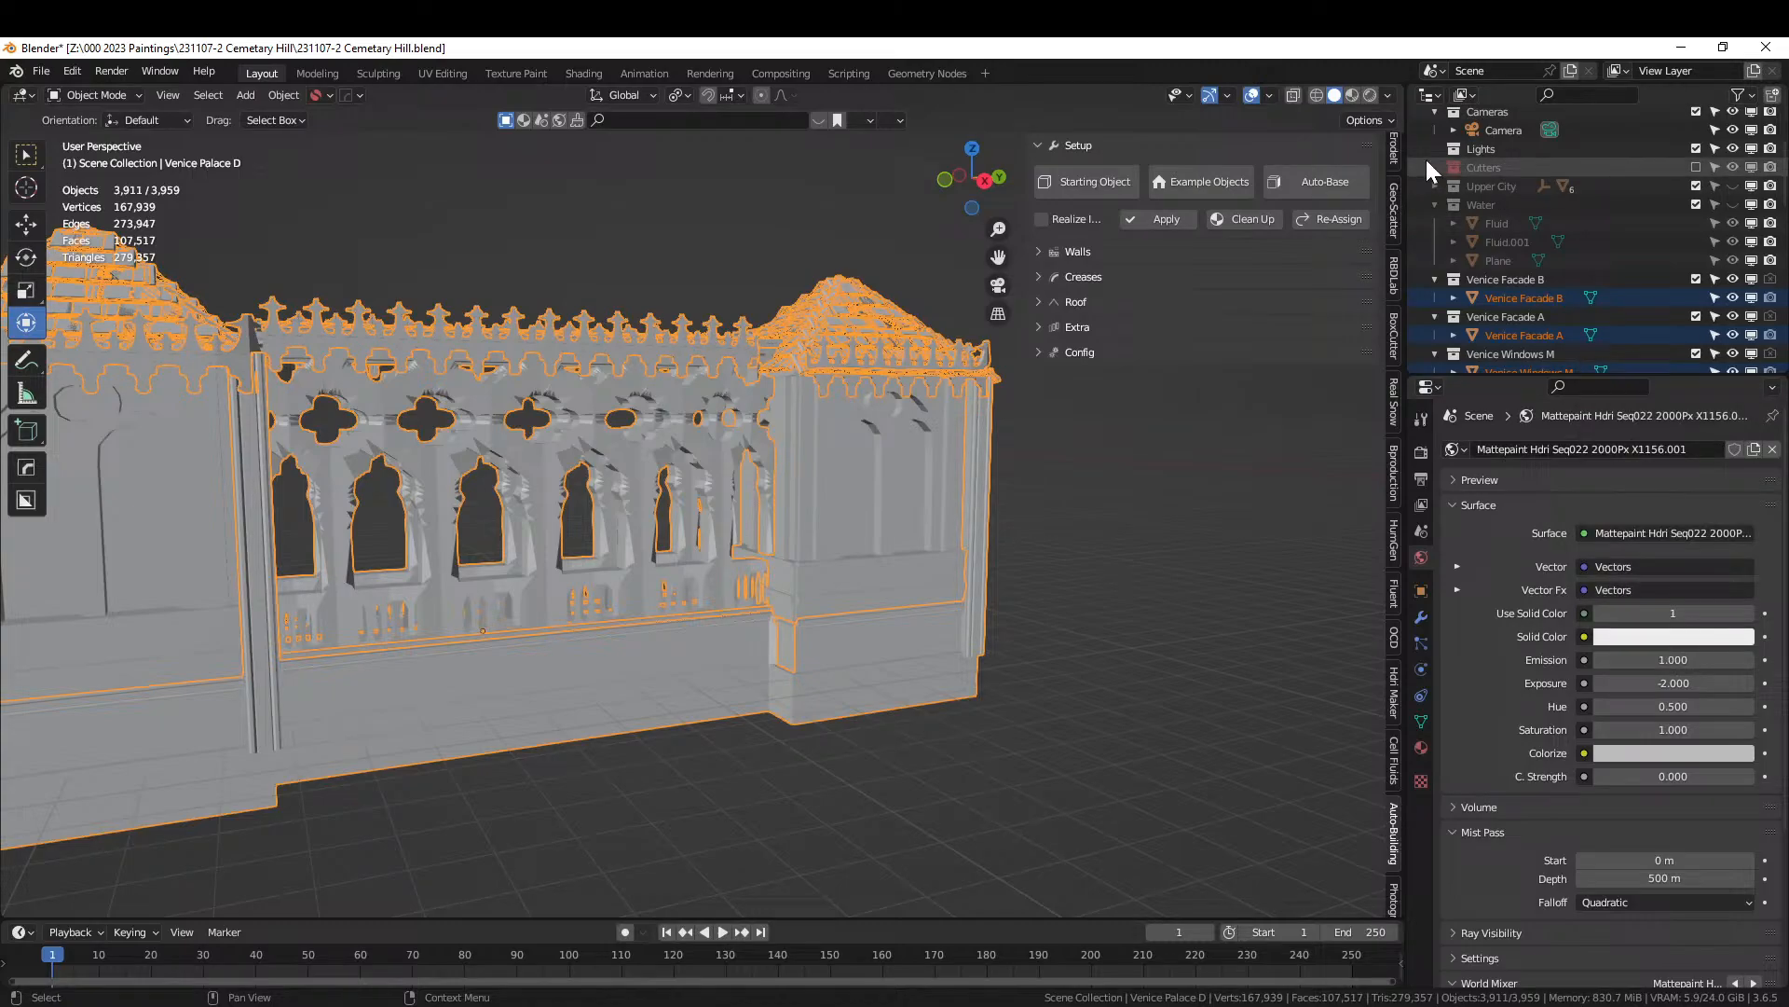
{"action": "left_click", "coordinate": [1372, 89]}
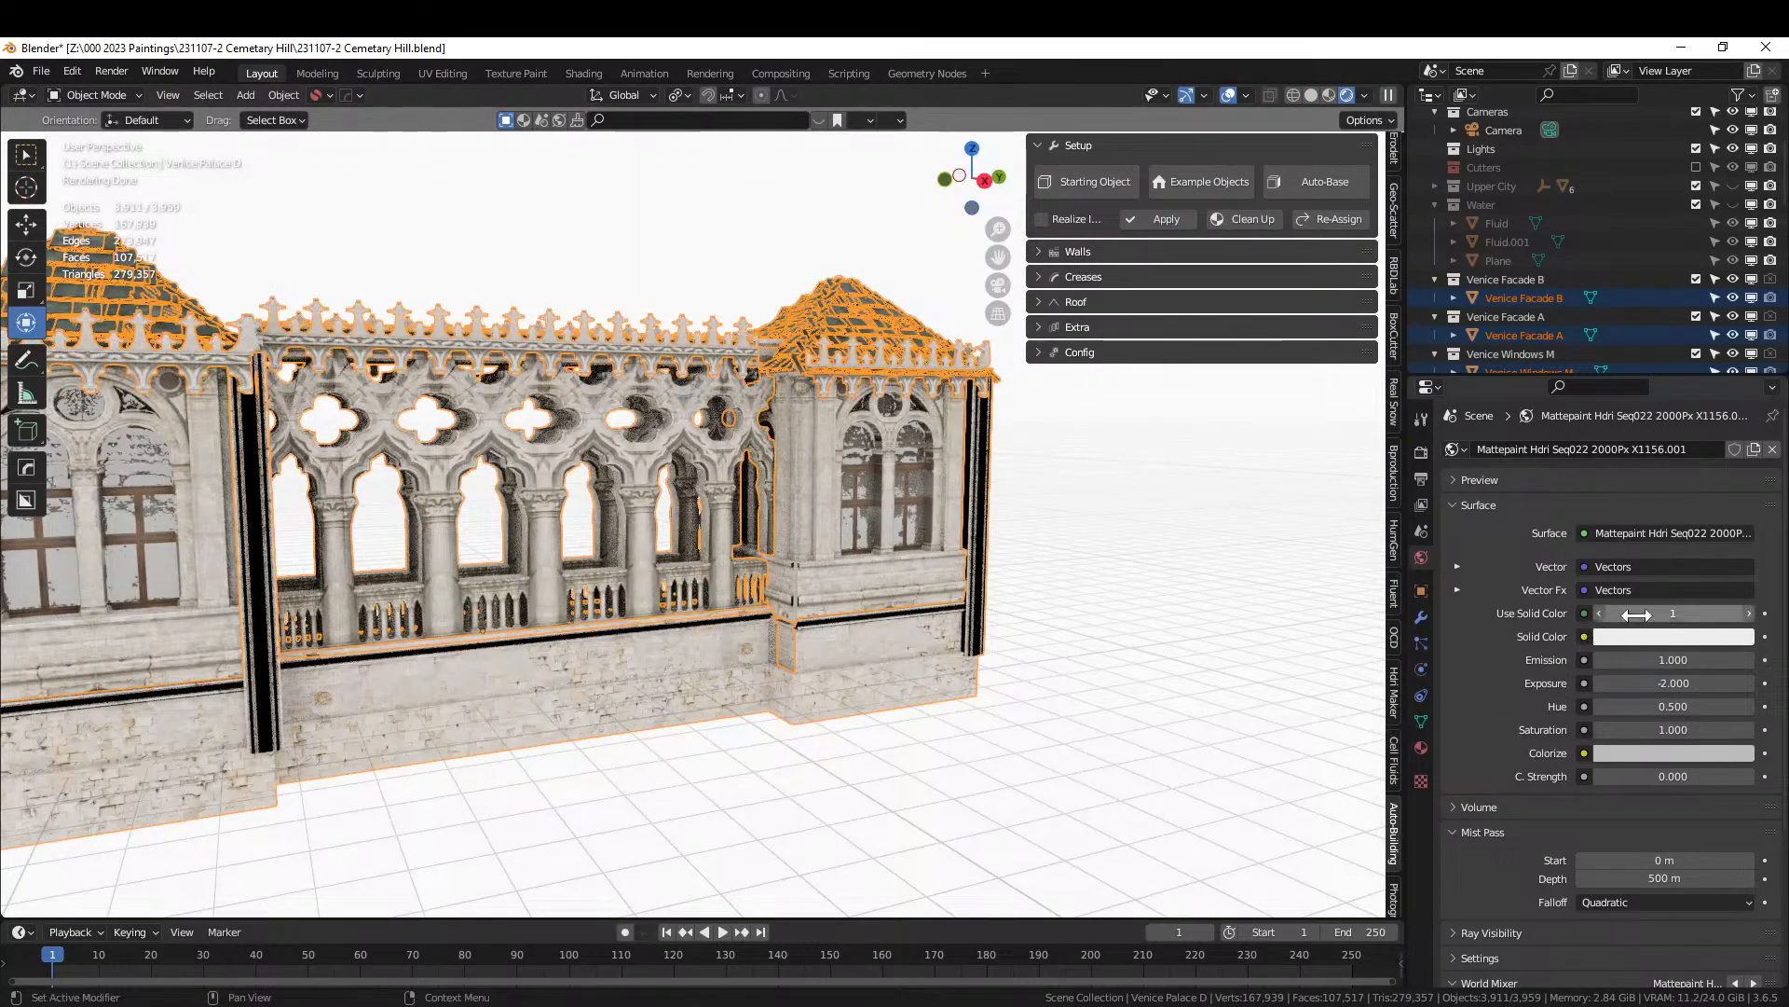
Compare the lighting by setting Use Solid Color to 0 and back to 1, and save the file.
{"action": "left_click", "coordinate": [1673, 612]}
{"action": "type", "text": "0"}
{"action": "key", "text": "Return"}
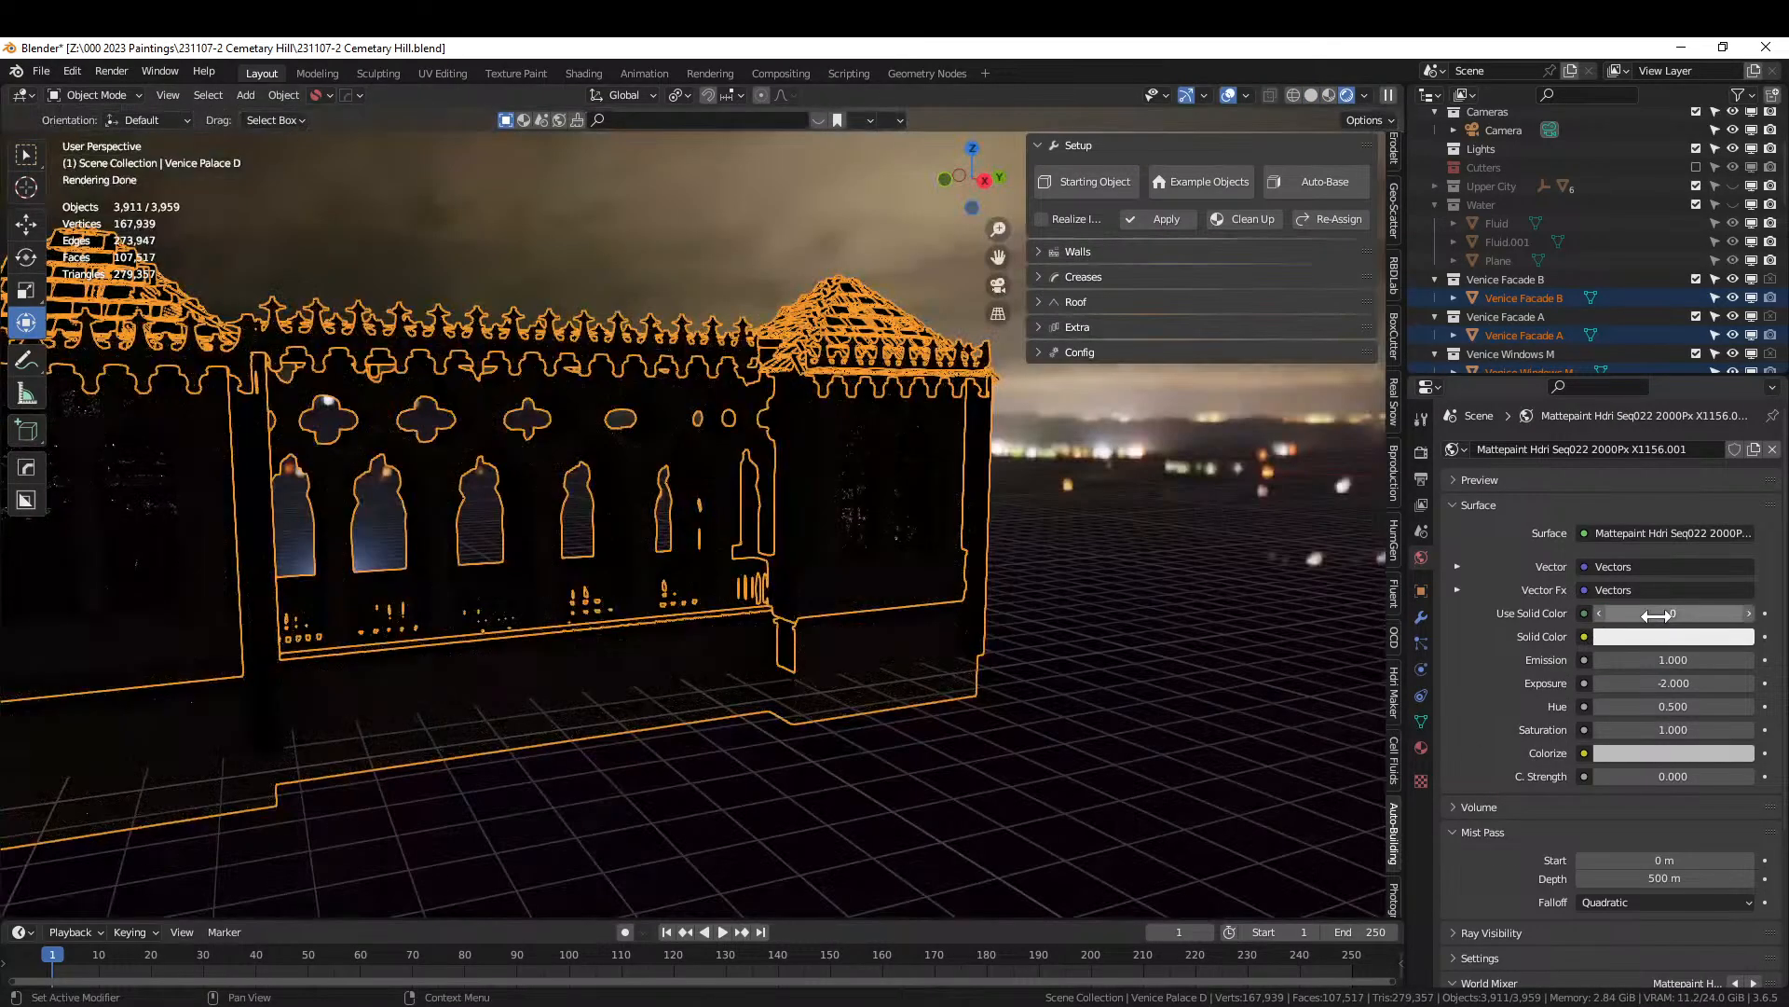
{"action": "type", "text": "1"}
{"action": "key", "text": "Return"}
{"action": "key", "text": "ctrl+s"}
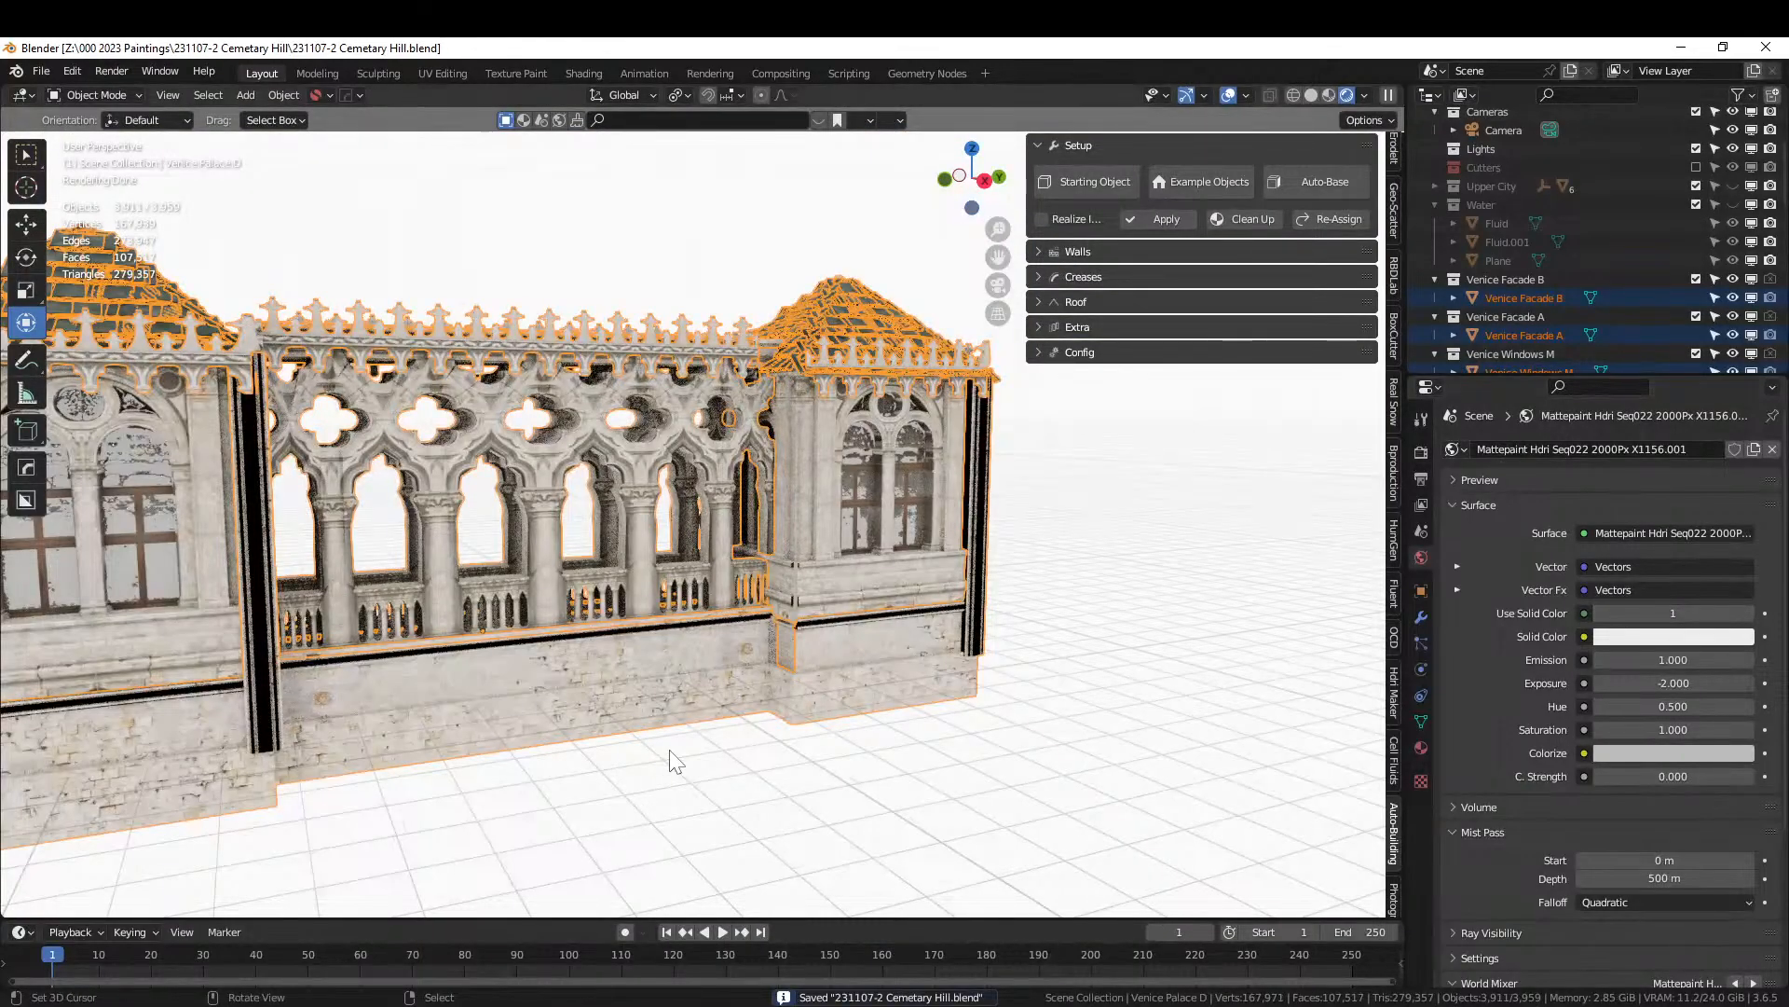
Join the block in the hill recess into the Venice Palace D building beside the hill.
{"action": "middle_click_drag", "start_coordinate": [670, 759], "coordinate": [817, 479]}
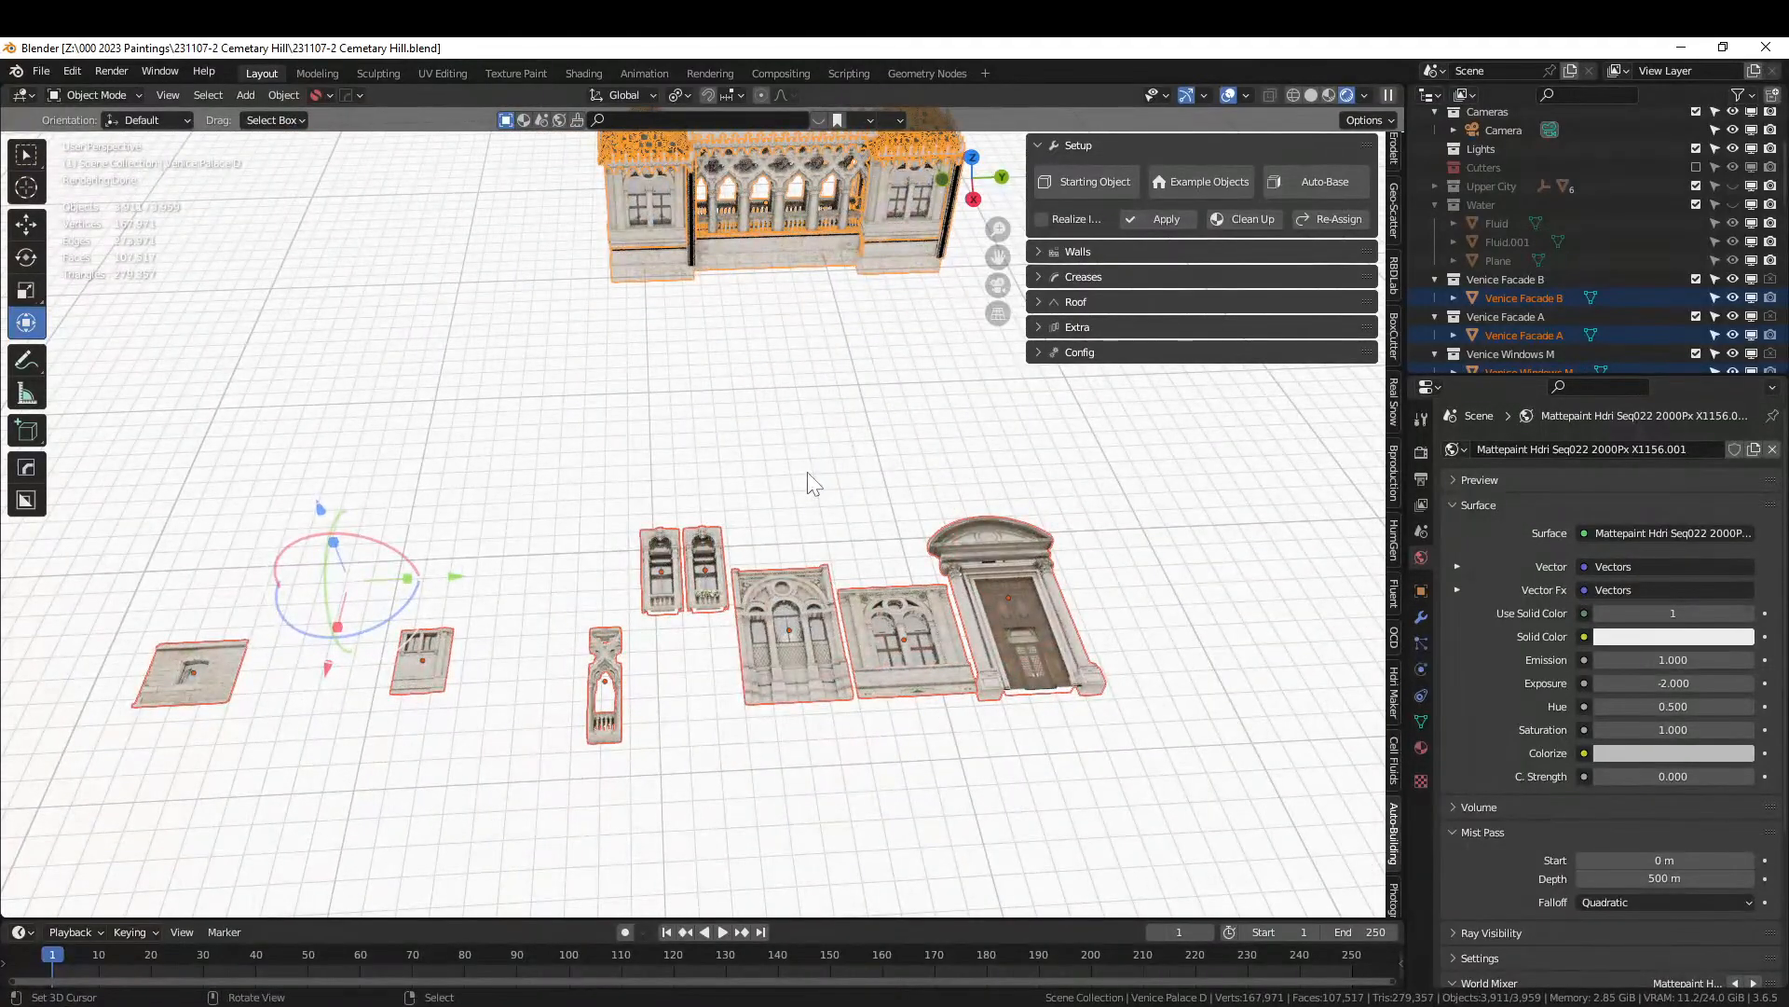
{"action": "scroll", "coordinate": [787, 387], "scroll_direction": "down", "scroll_amount": 6}
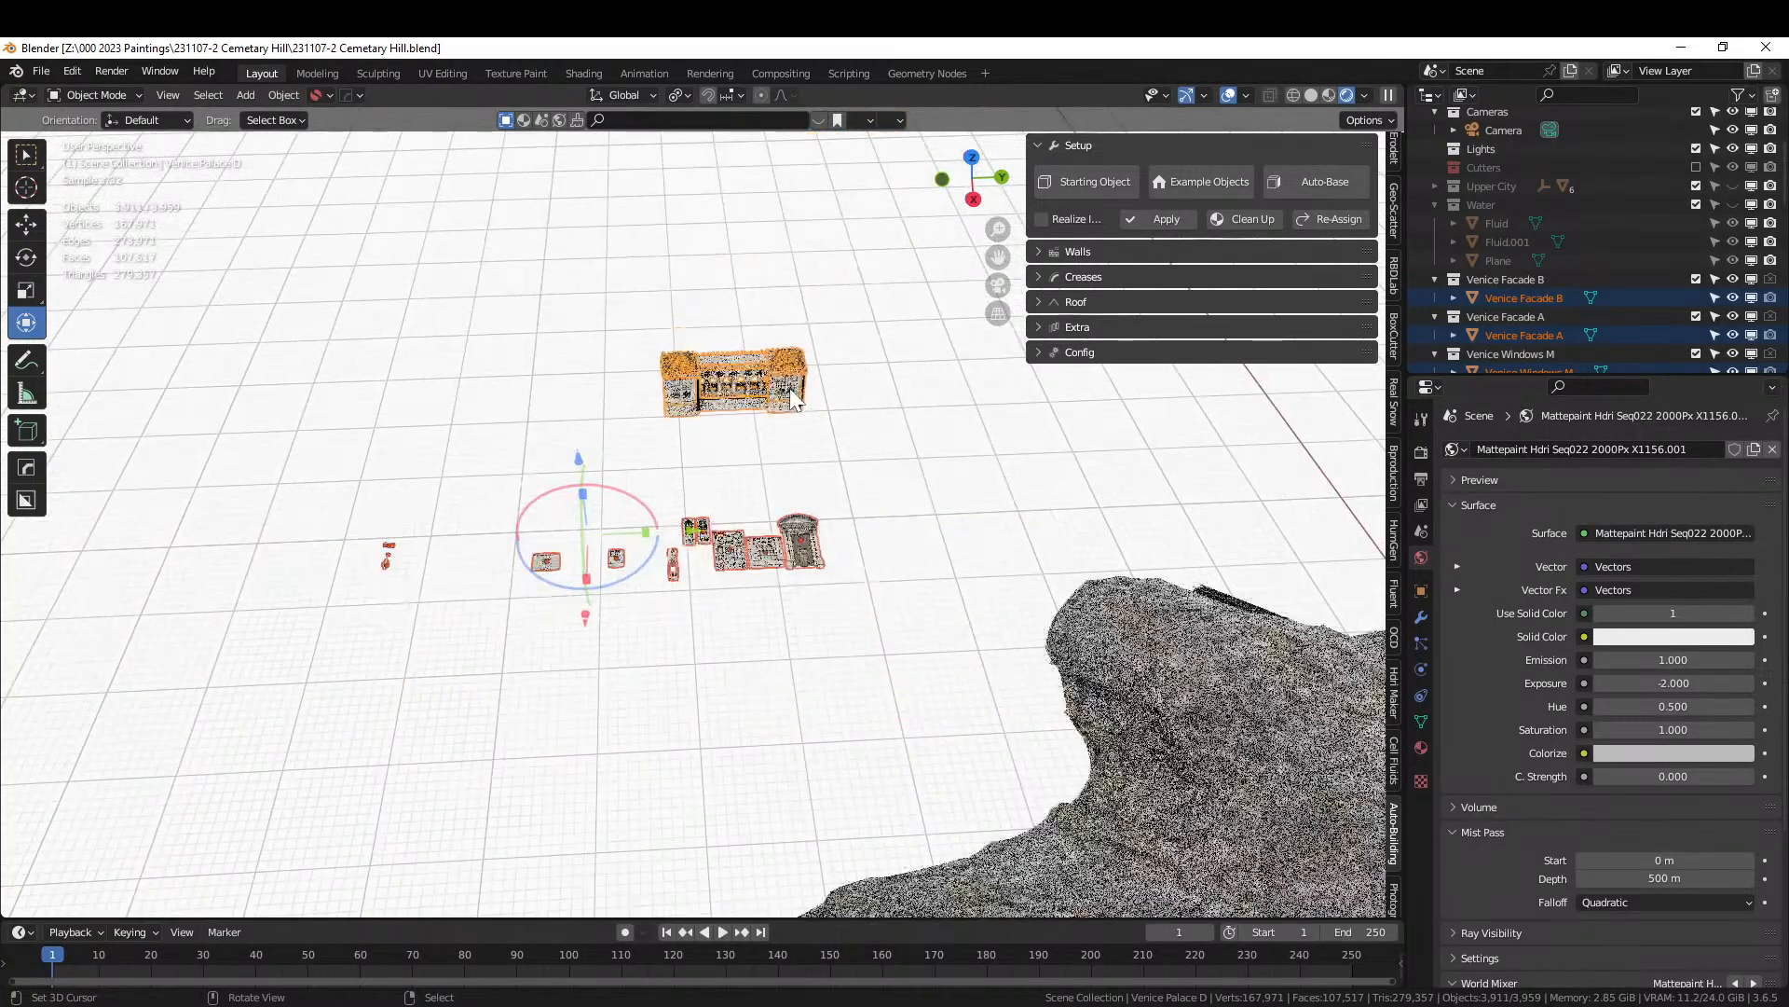
{"action": "middle_click_drag", "start_coordinate": [951, 365], "coordinate": [339, 380], "text": "shift"}
{"action": "scroll", "coordinate": [368, 380], "scroll_direction": "down", "scroll_amount": 3}
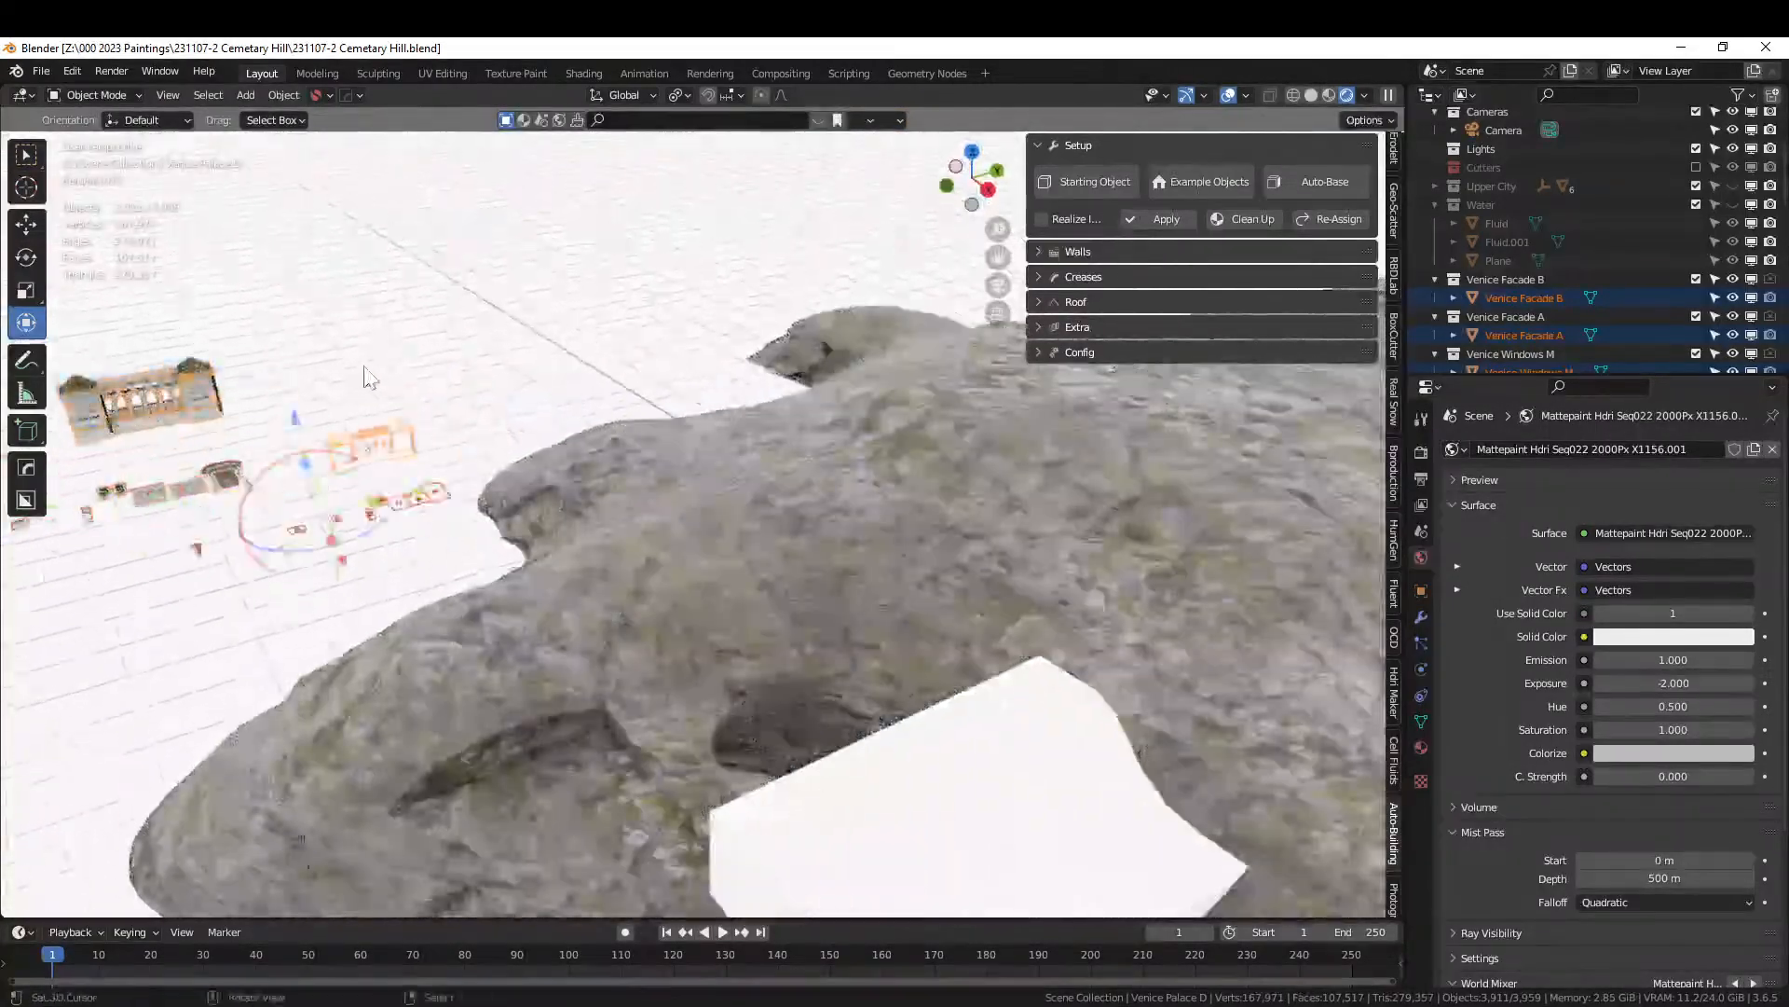
{"action": "middle_click_drag", "start_coordinate": [504, 391], "coordinate": [471, 500]}
{"action": "left_click", "coordinate": [946, 606]}
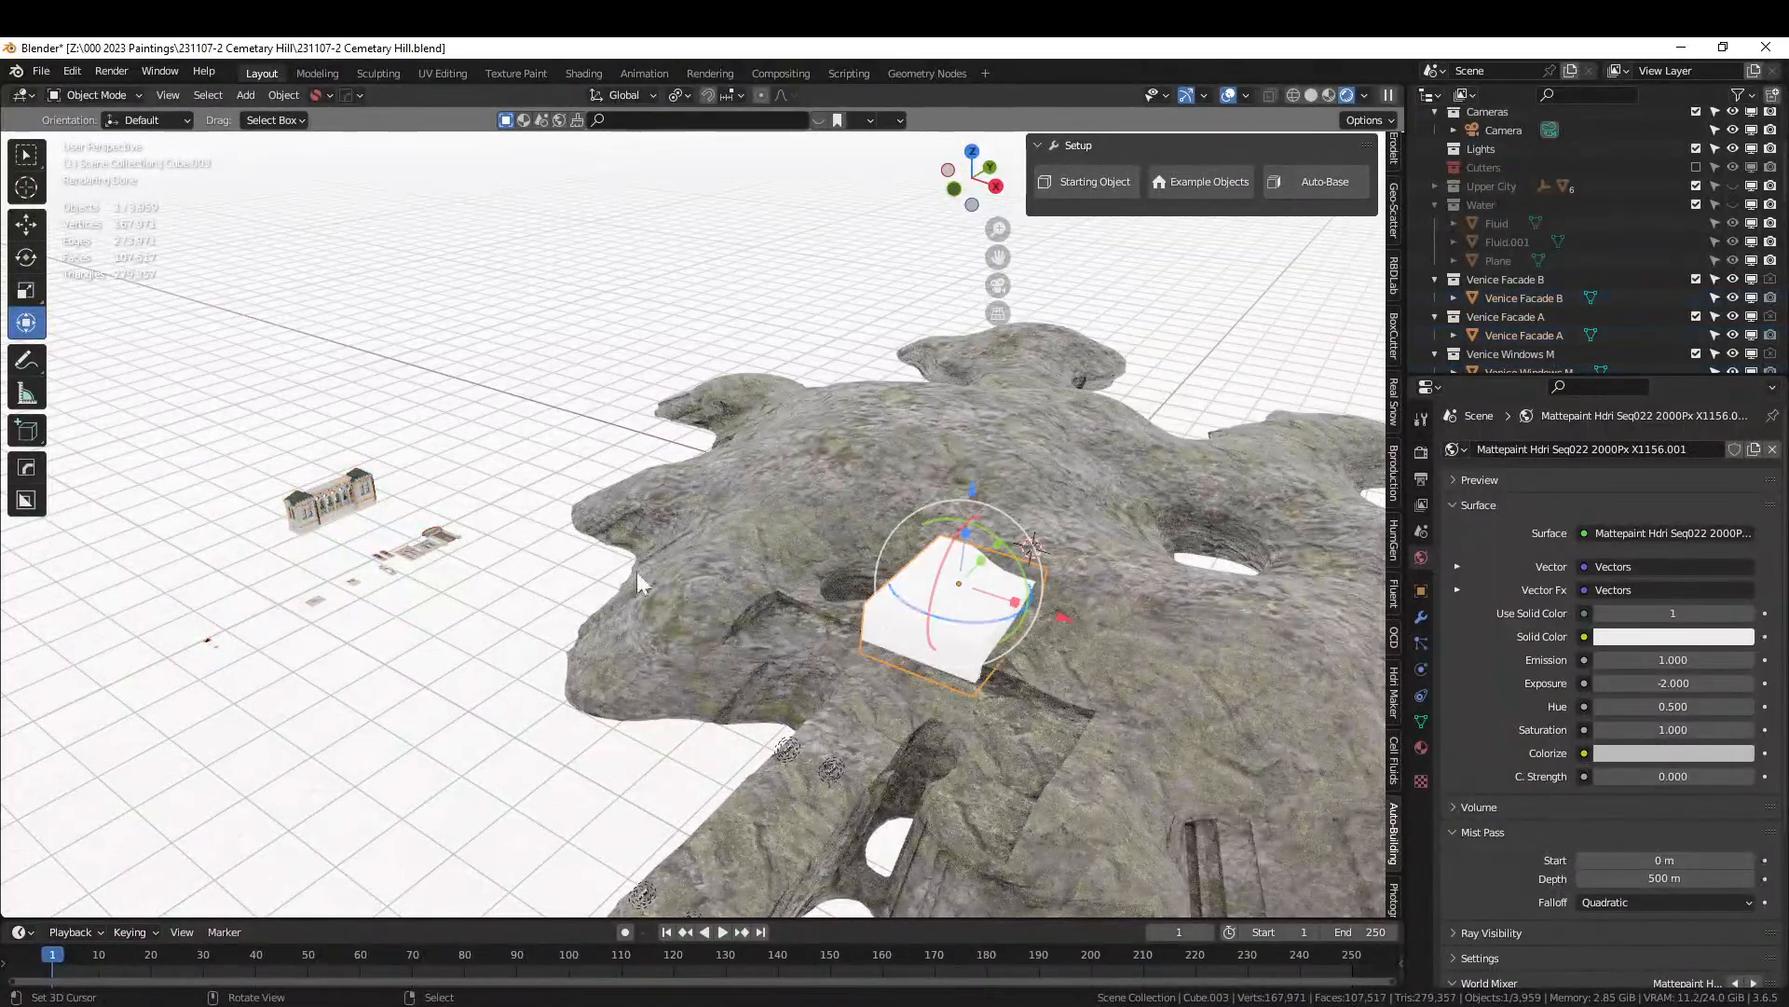
{"action": "left_click", "coordinate": [331, 507], "text": "shift"}
{"action": "key", "text": "ctrl+j"}
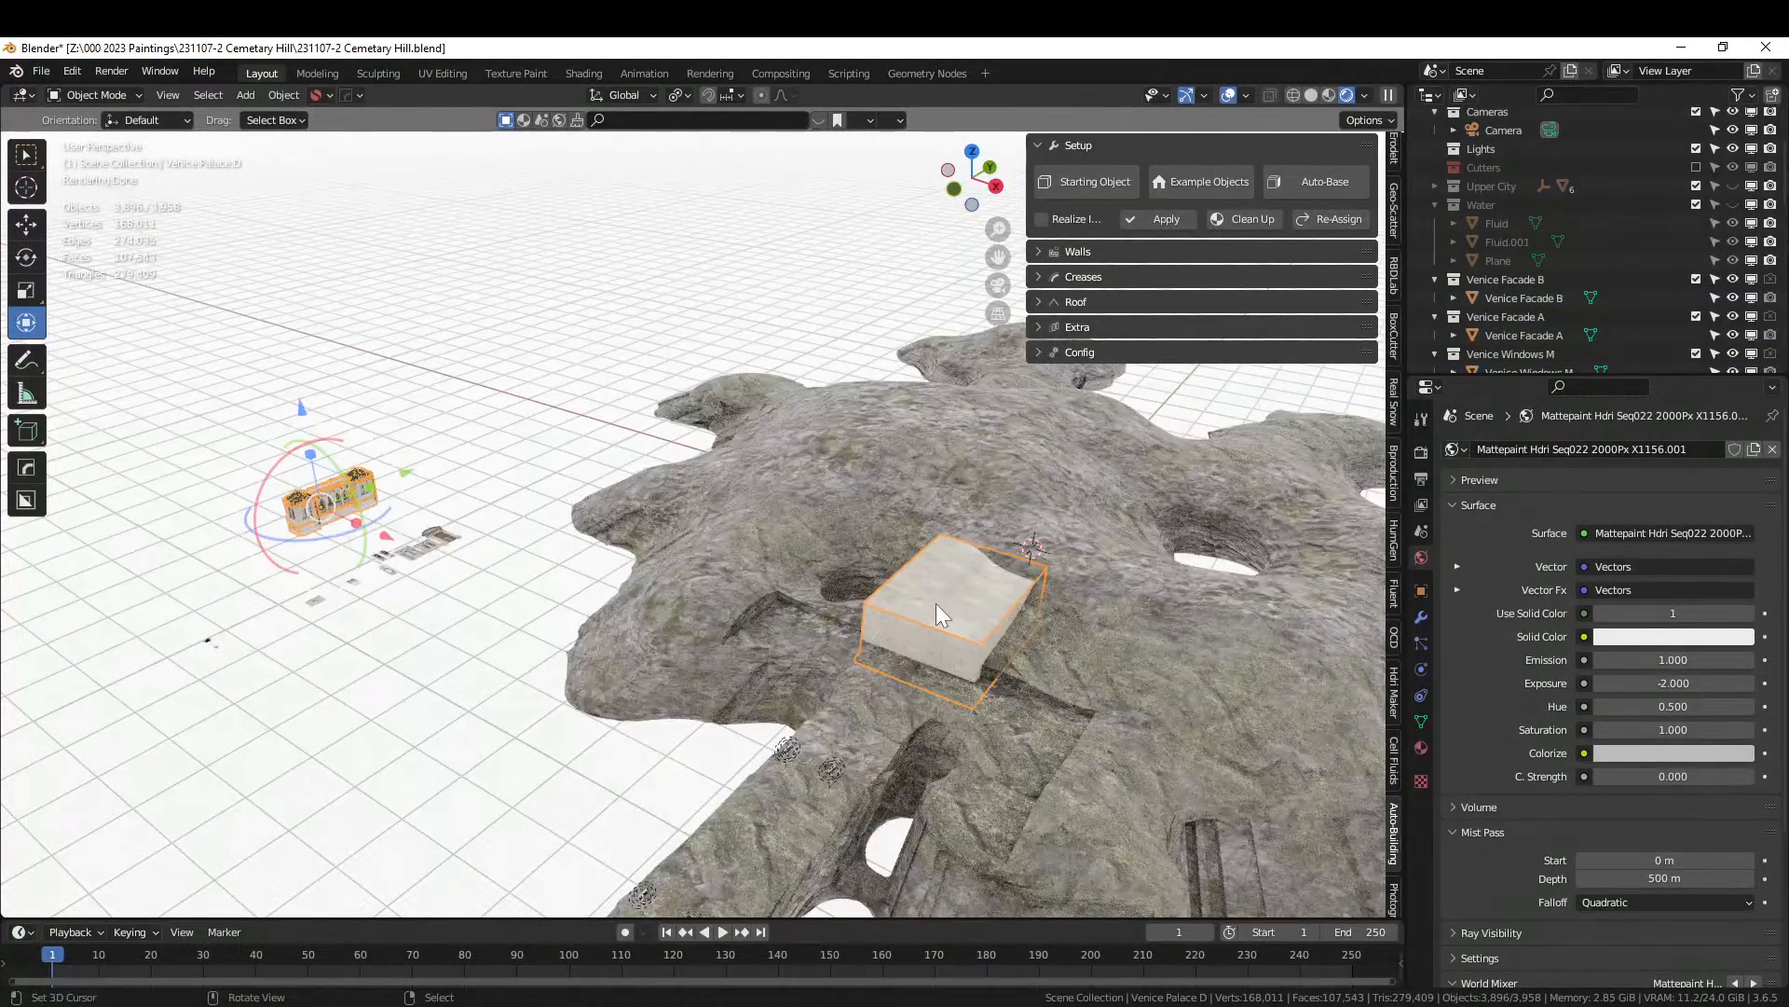
Select the block's linked geometry within the palace mesh and separate it into its own object.
{"action": "key", "text": "Tab"}
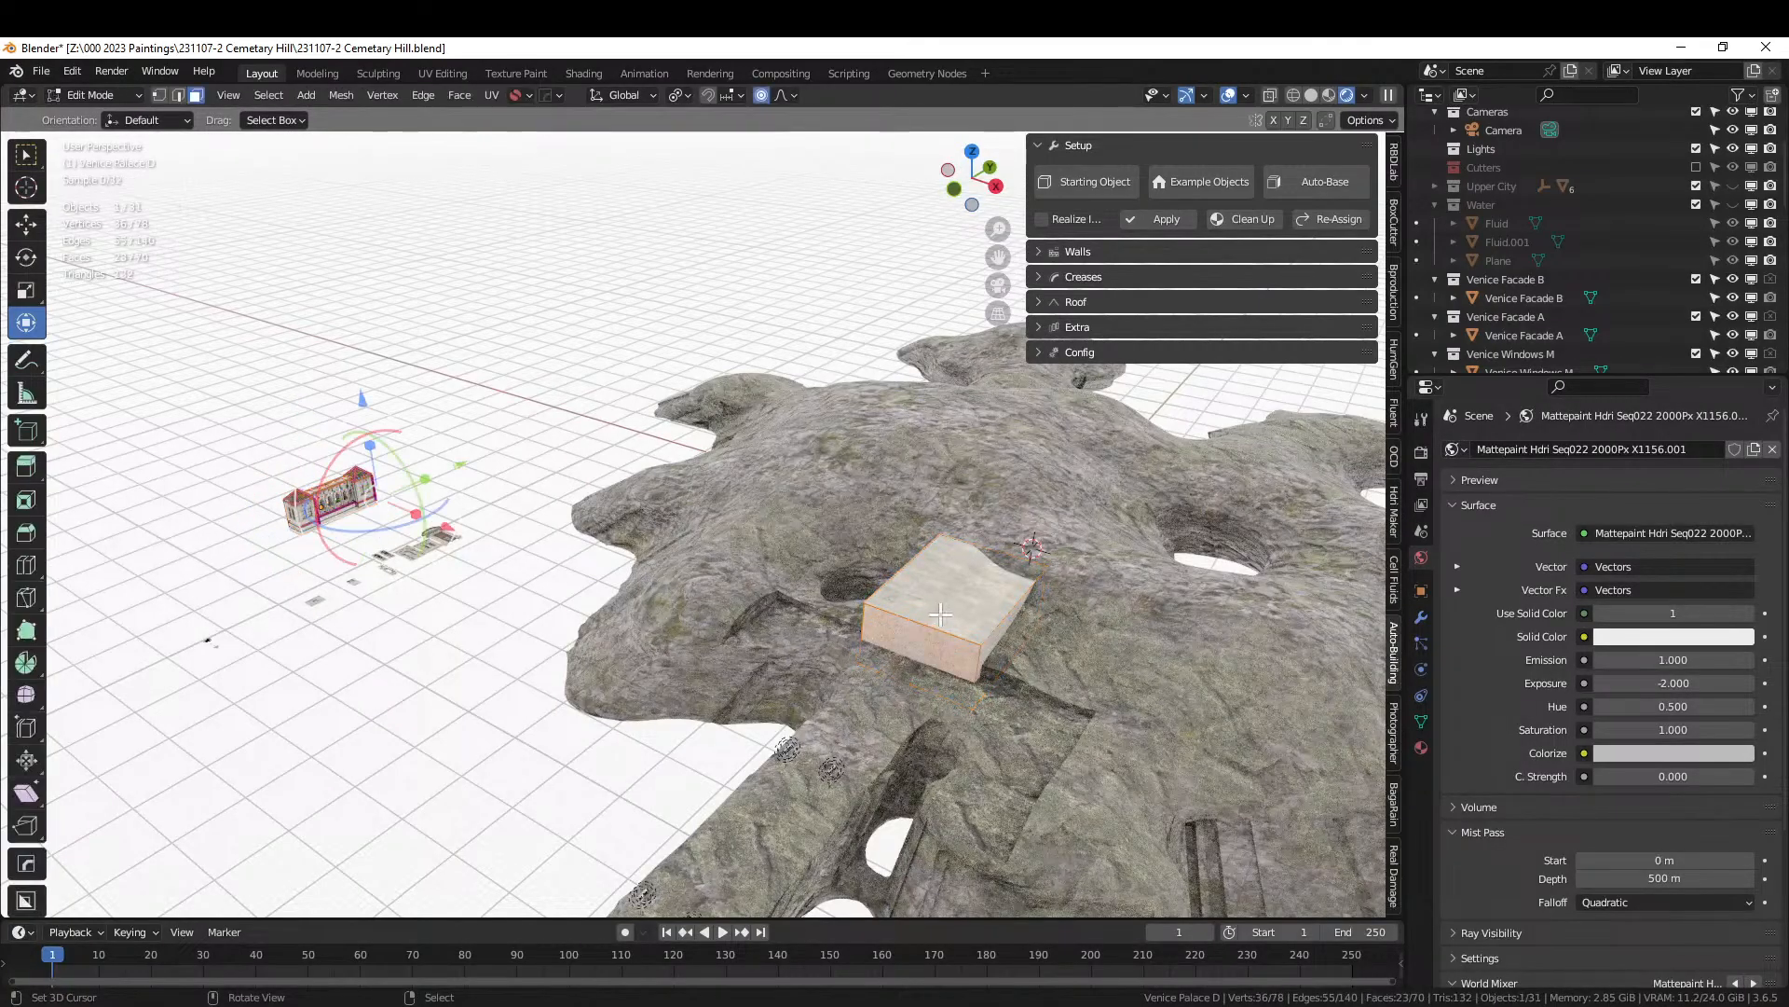
{"action": "key", "text": "alt+a"}
{"action": "left_click", "coordinate": [940, 607]}
{"action": "key", "text": "l"}
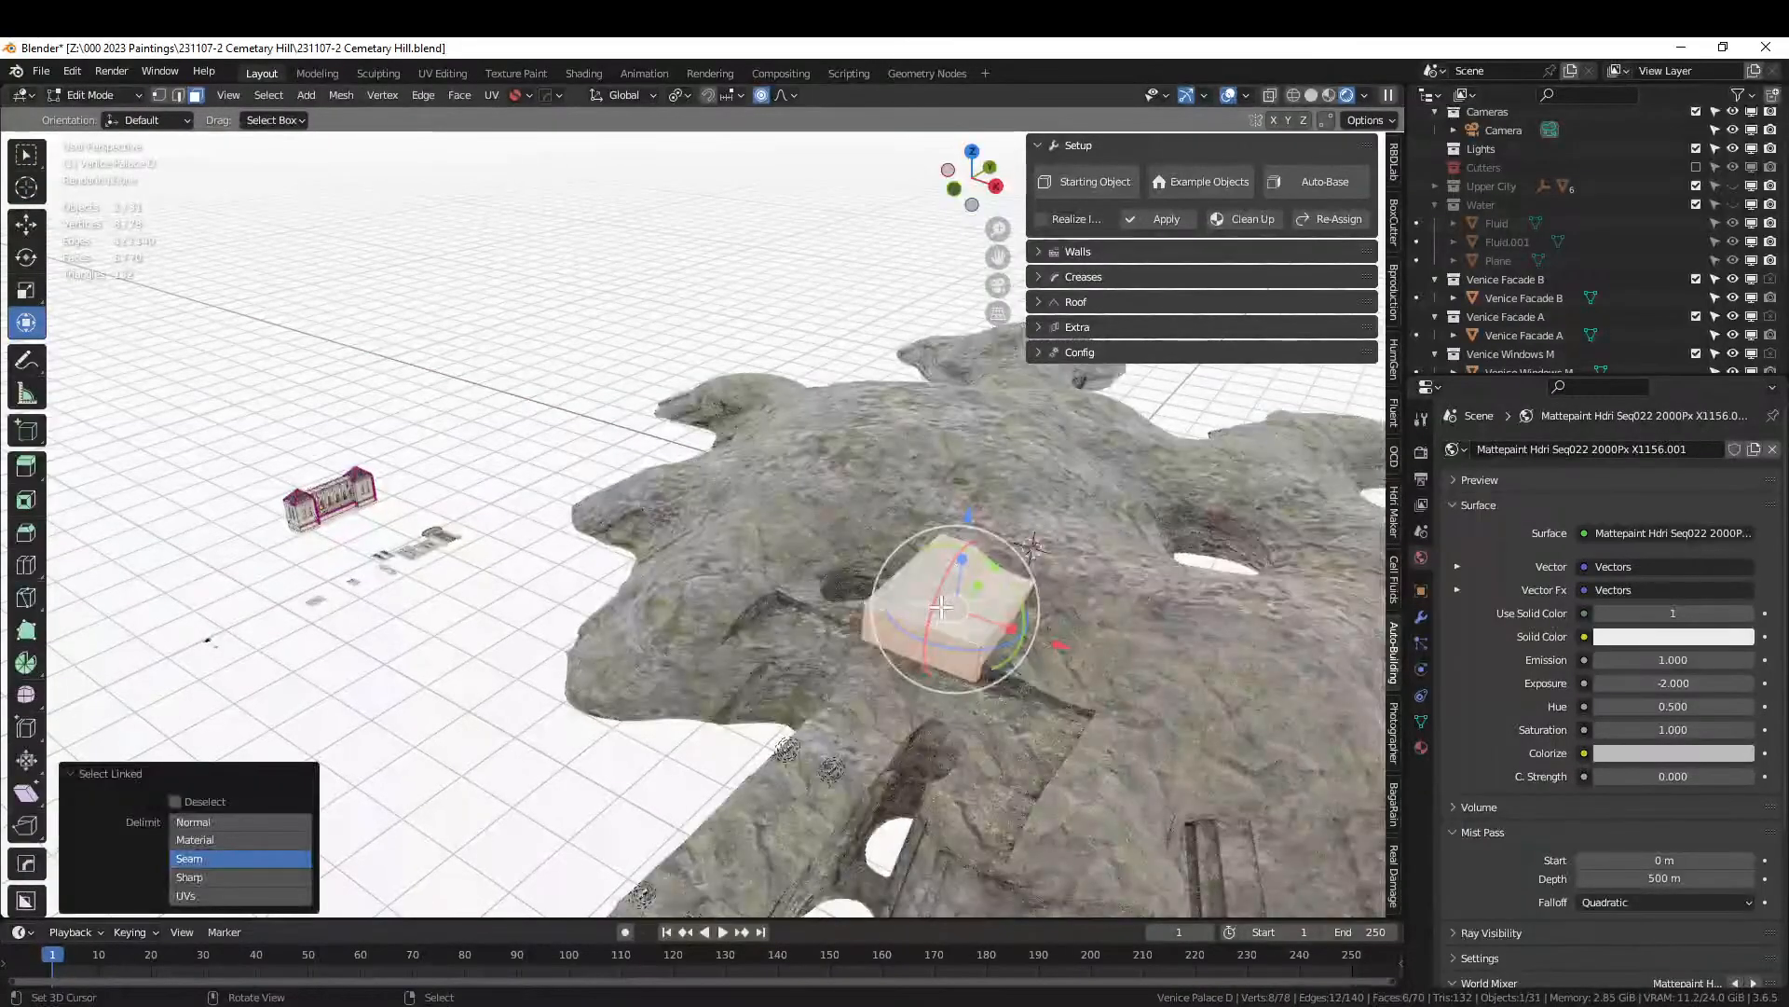
{"action": "key", "text": "p"}
{"action": "left_click", "coordinate": [941, 607]}
{"action": "key", "text": "Tab"}
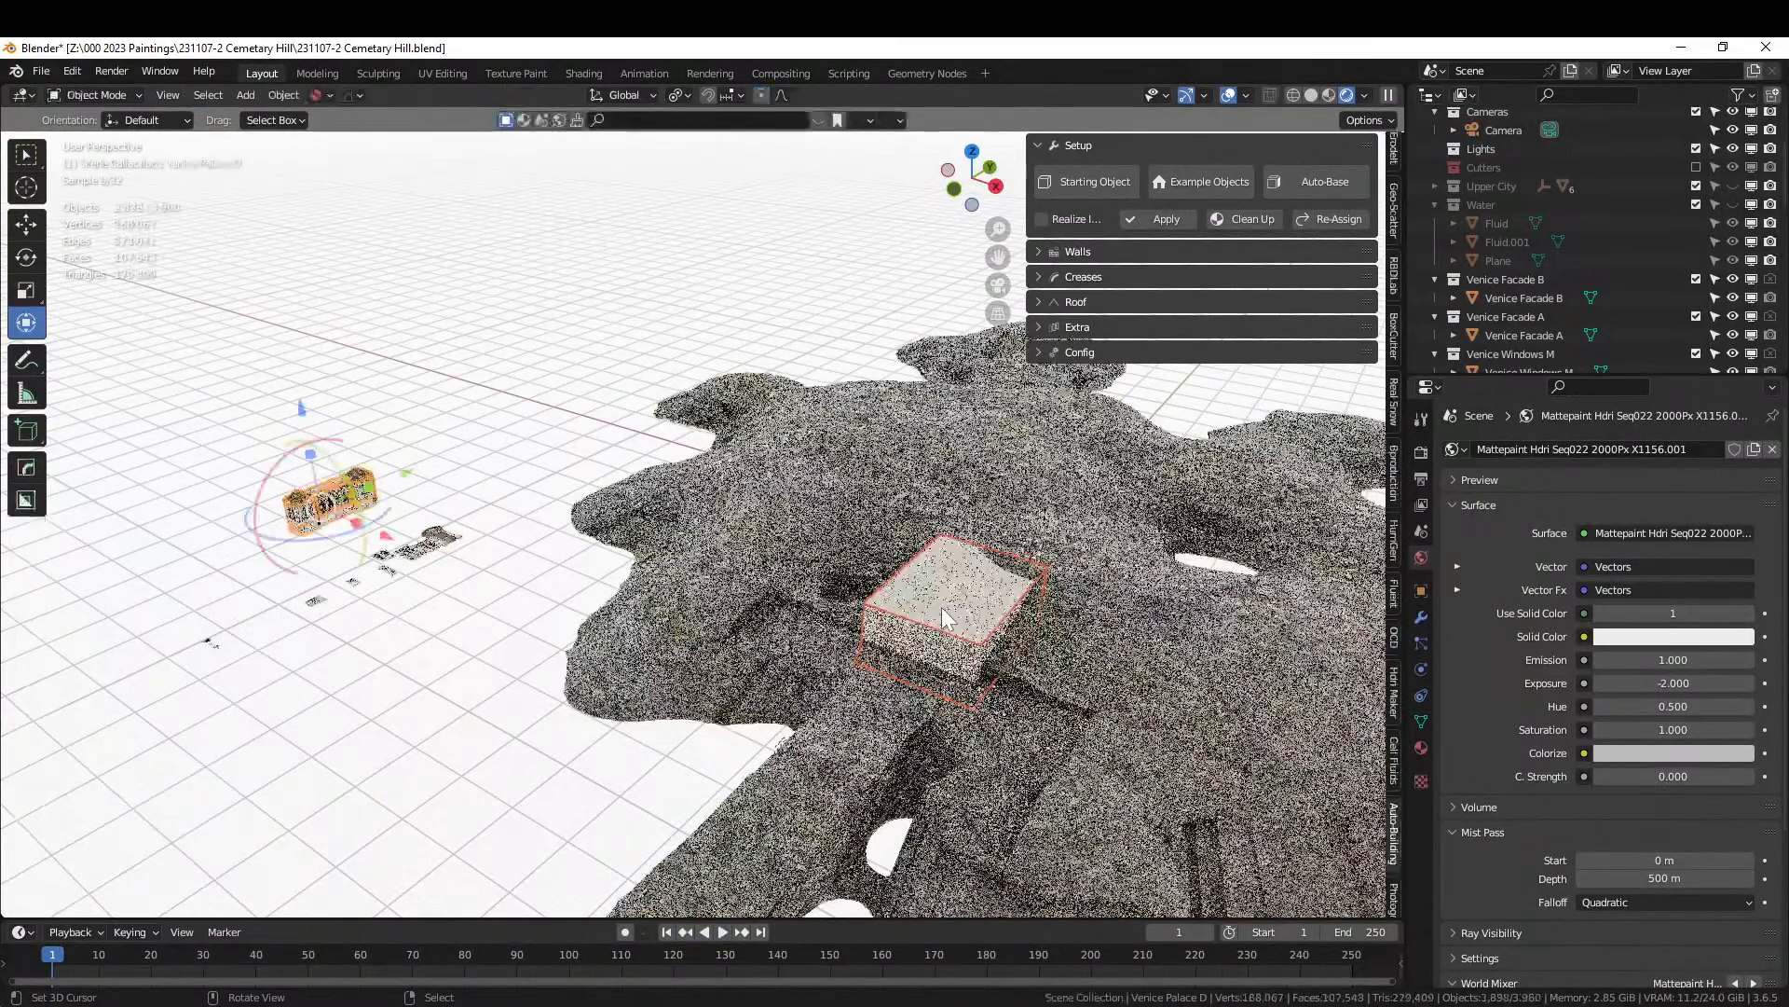
Isolate the separated palace block in local view and show its underside in solid shading.
{"action": "left_click", "coordinate": [284, 94]}
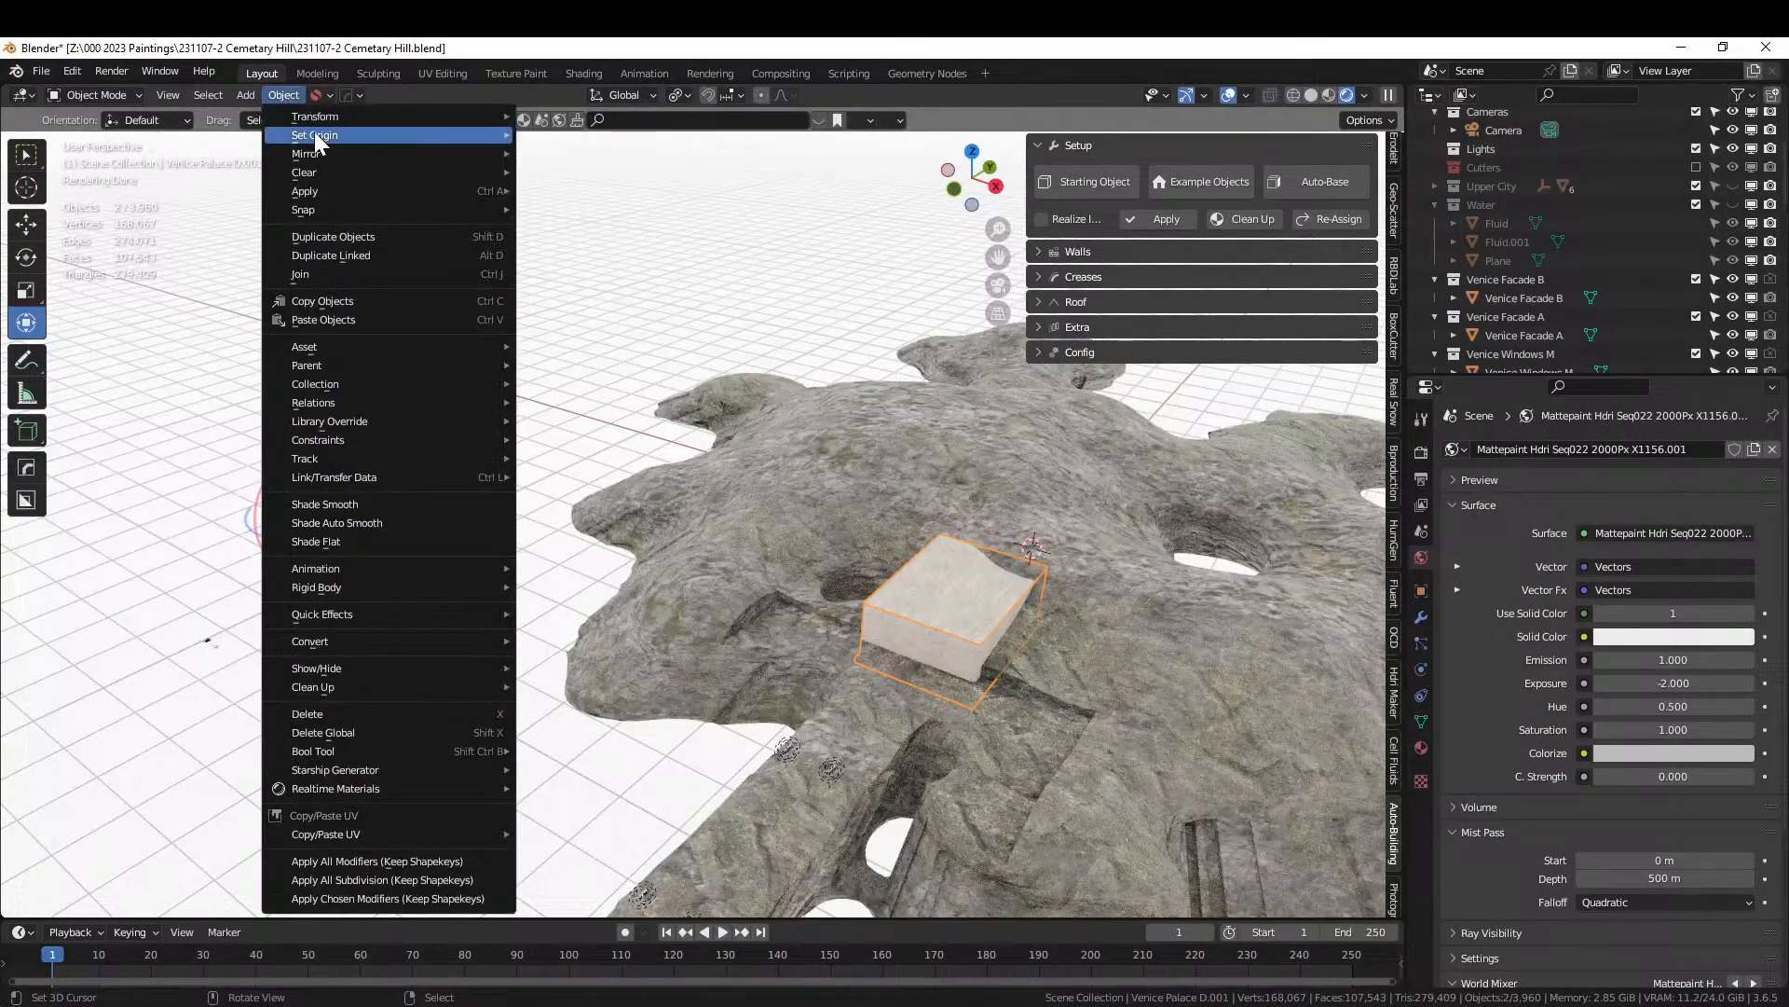
{"action": "mouse_move", "coordinate": [315, 136]}
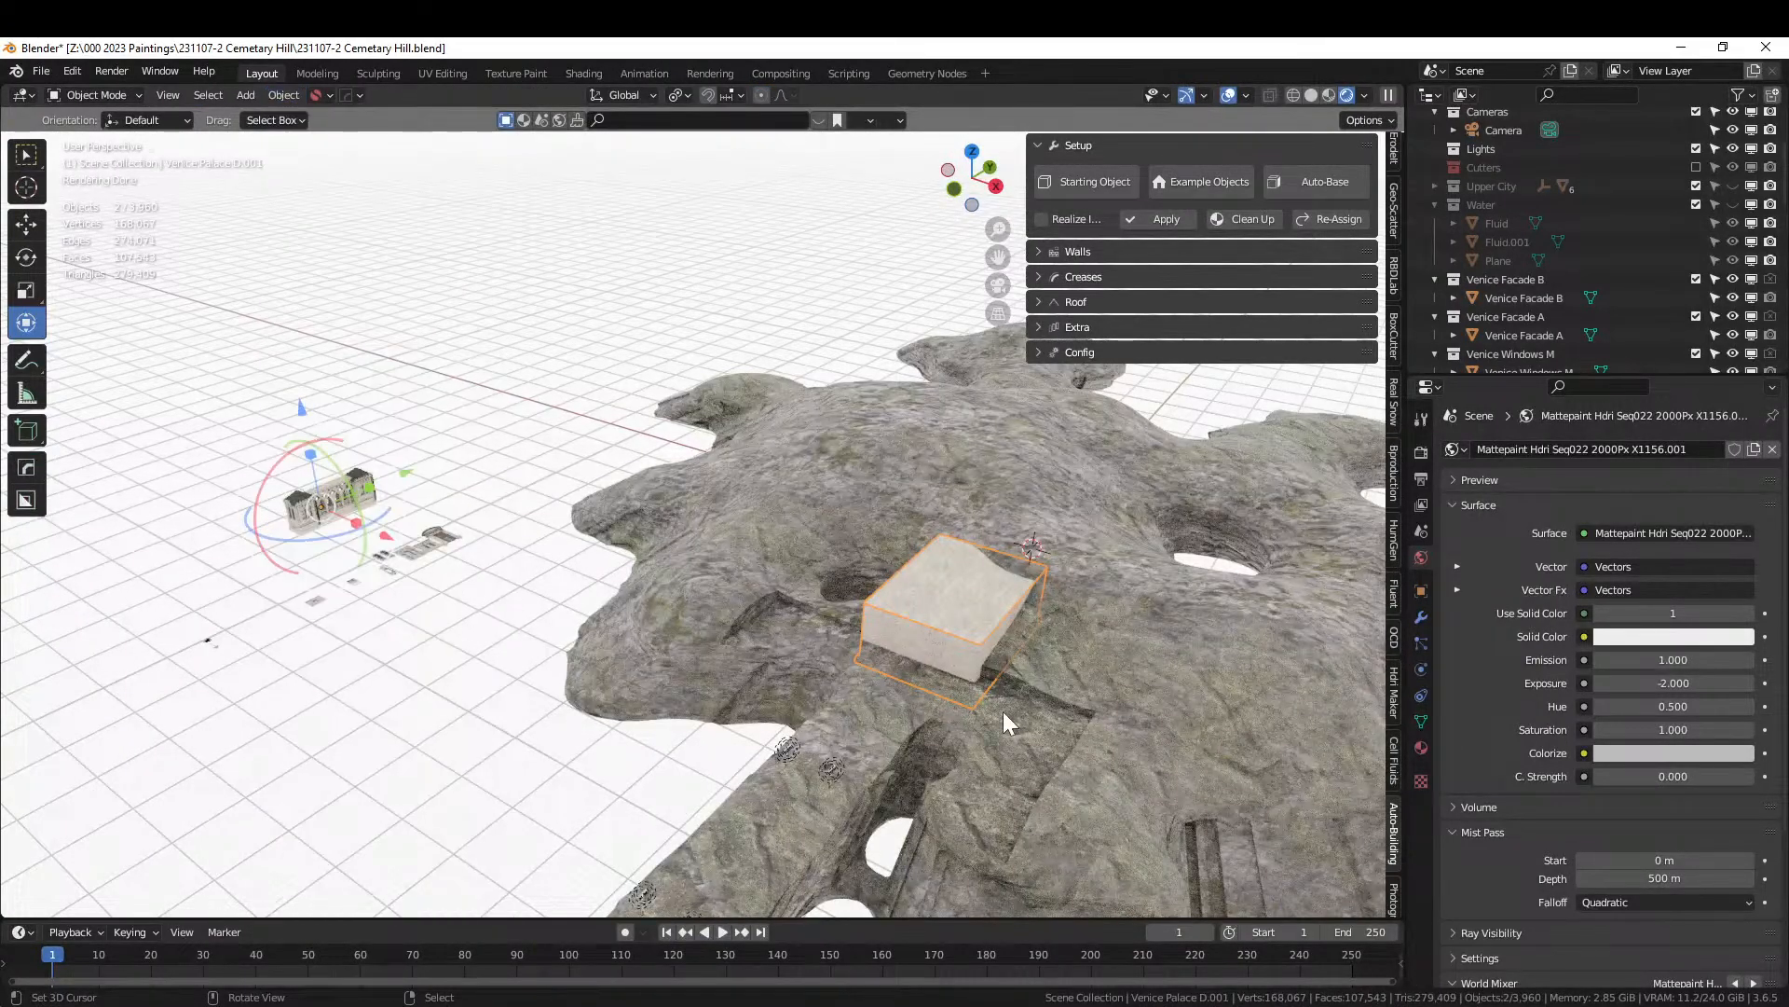
{"action": "key", "text": "KP_Divide"}
{"action": "middle_click_drag", "start_coordinate": [781, 597], "coordinate": [716, 525]}
{"action": "key", "text": "Tab"}
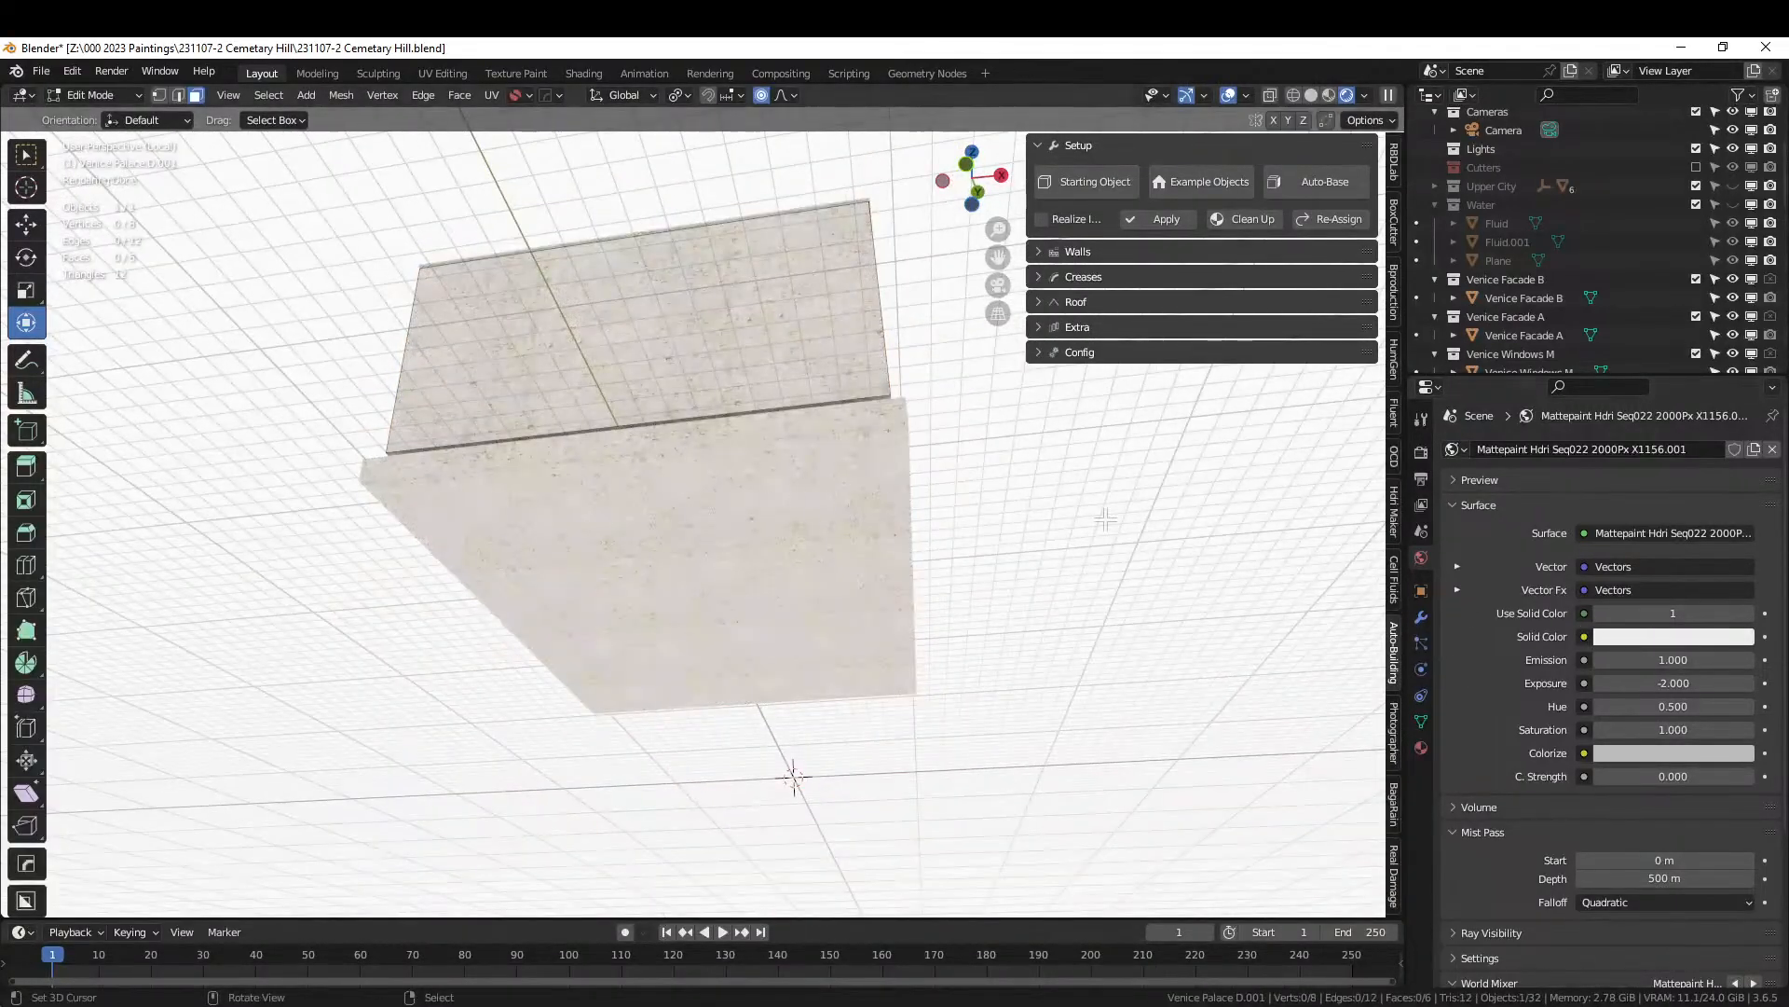
{"action": "key", "text": "Tab"}
{"action": "left_click", "coordinate": [1312, 94]}
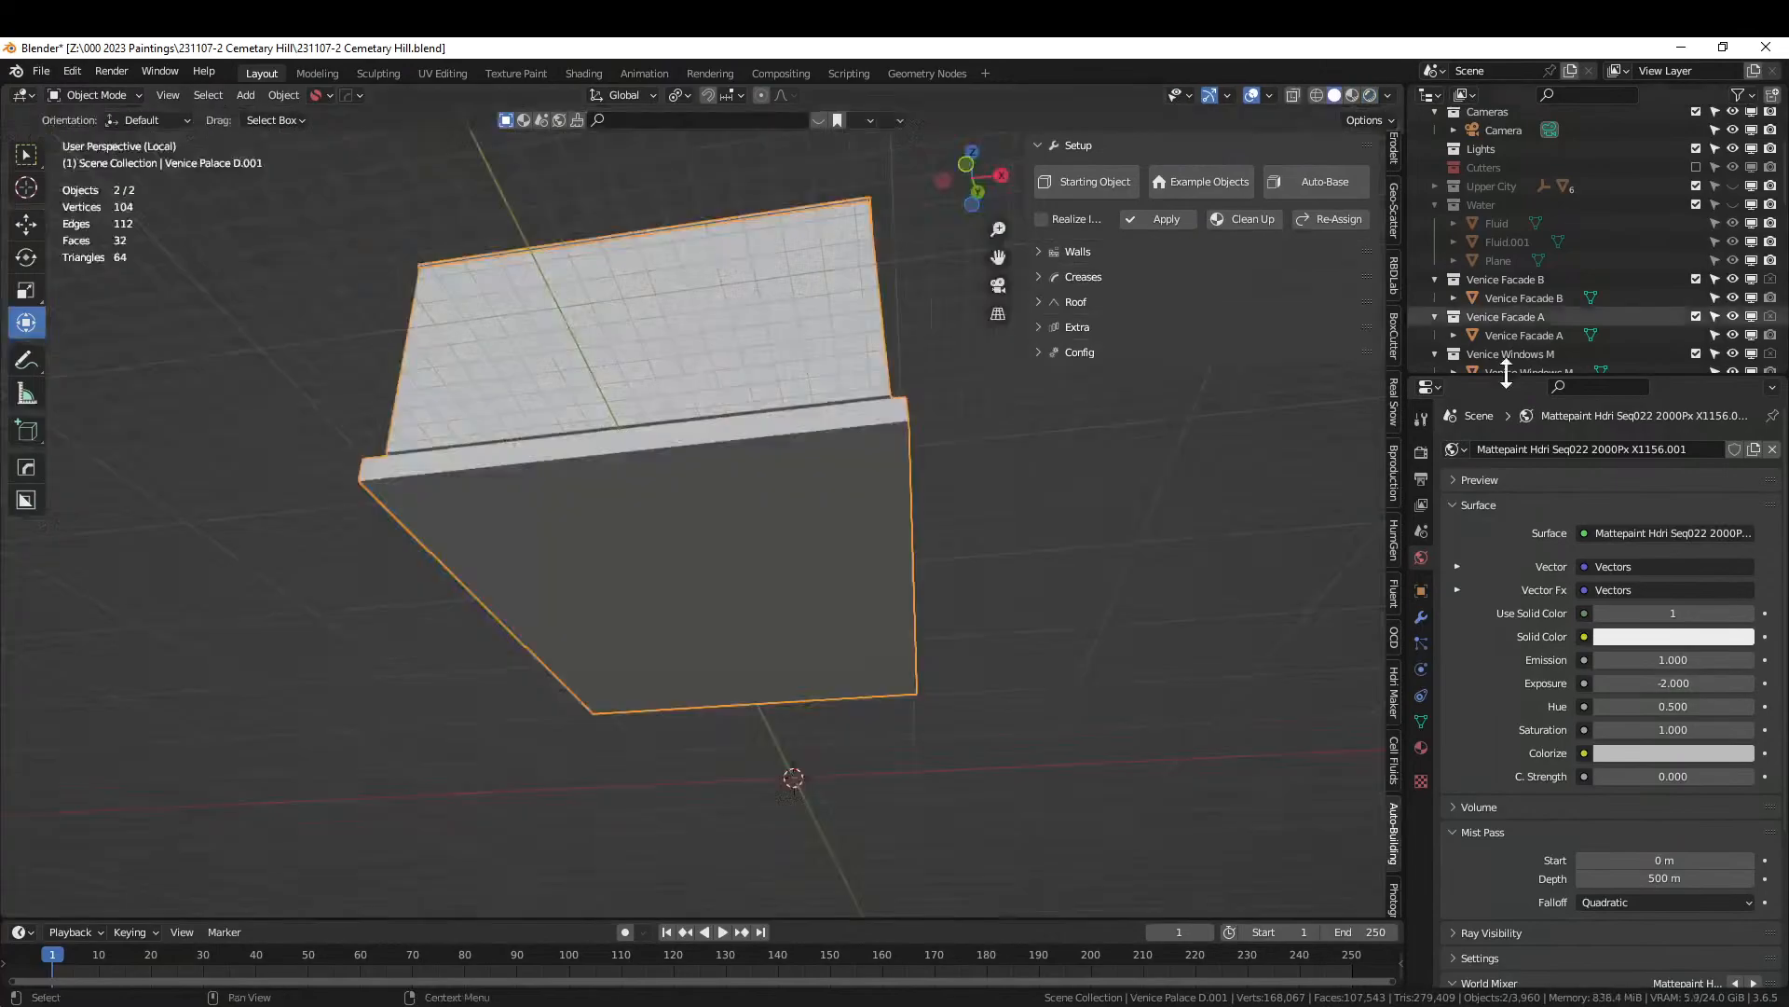
Turn off the GN_Auto-Building modifier's edit-mode display and snap the 3D cursor to the block's bottom face.
{"action": "left_click", "coordinate": [1421, 615]}
{"action": "left_click", "coordinate": [1668, 477]}
{"action": "key", "text": "Tab"}
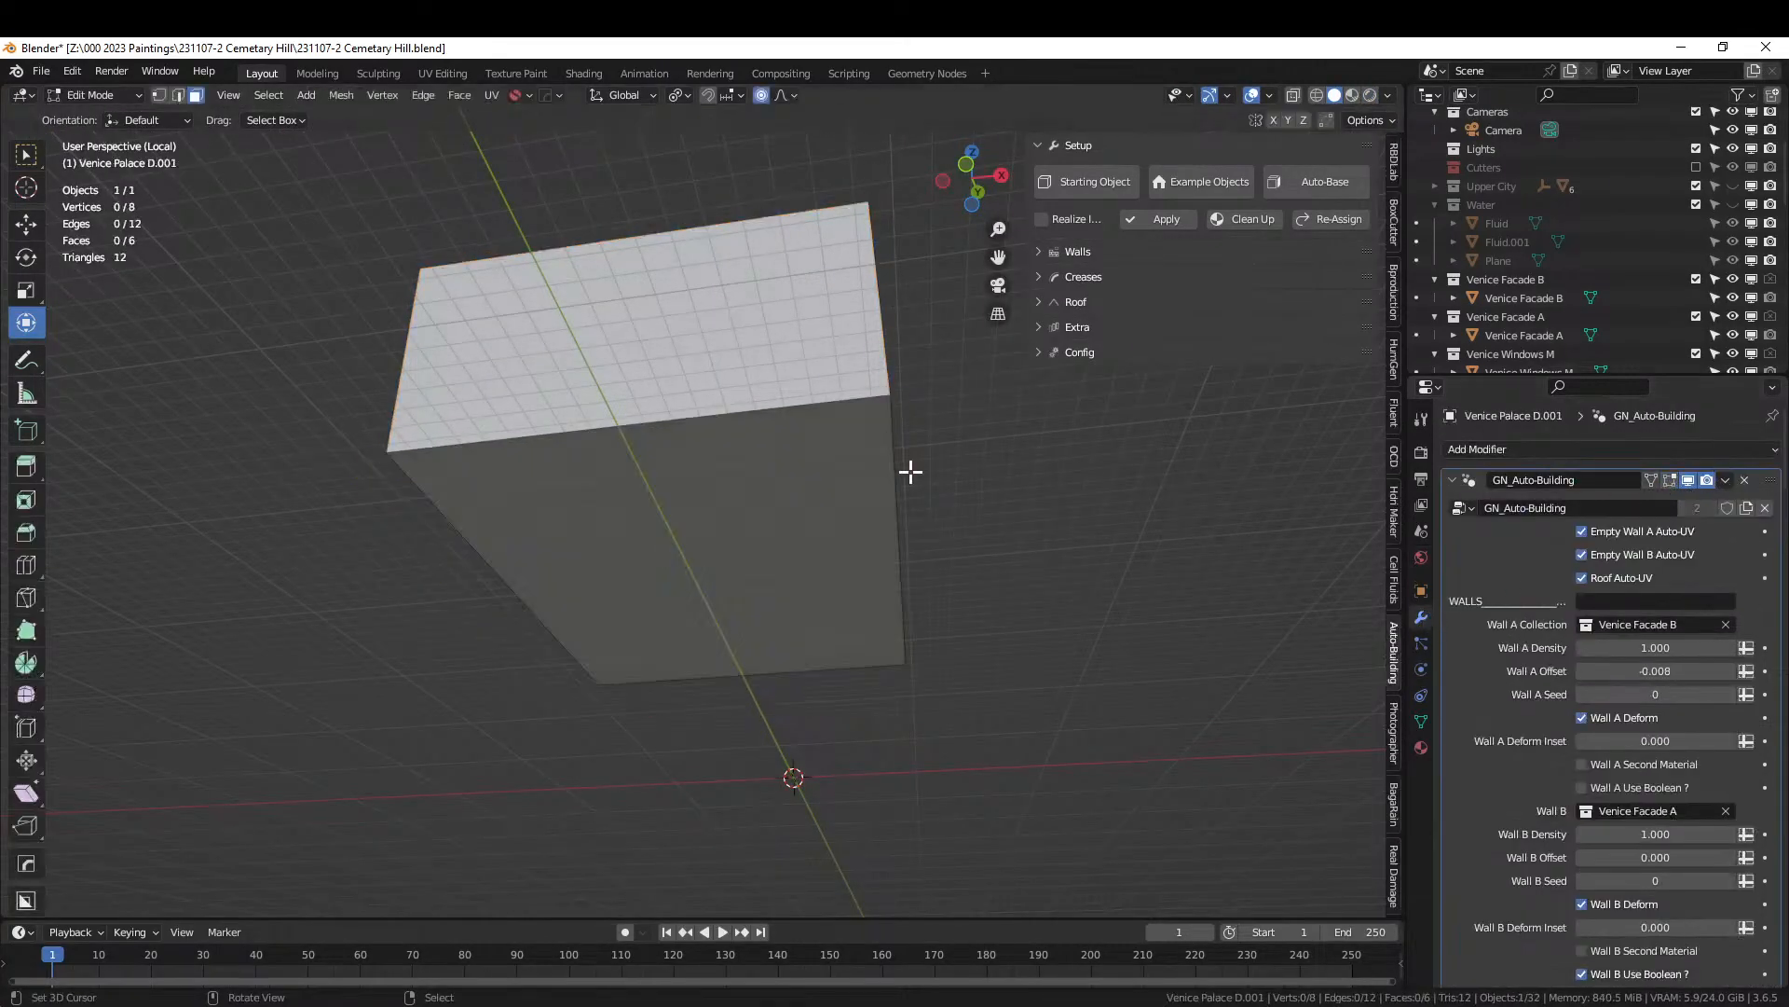
{"action": "left_click", "coordinate": [758, 520]}
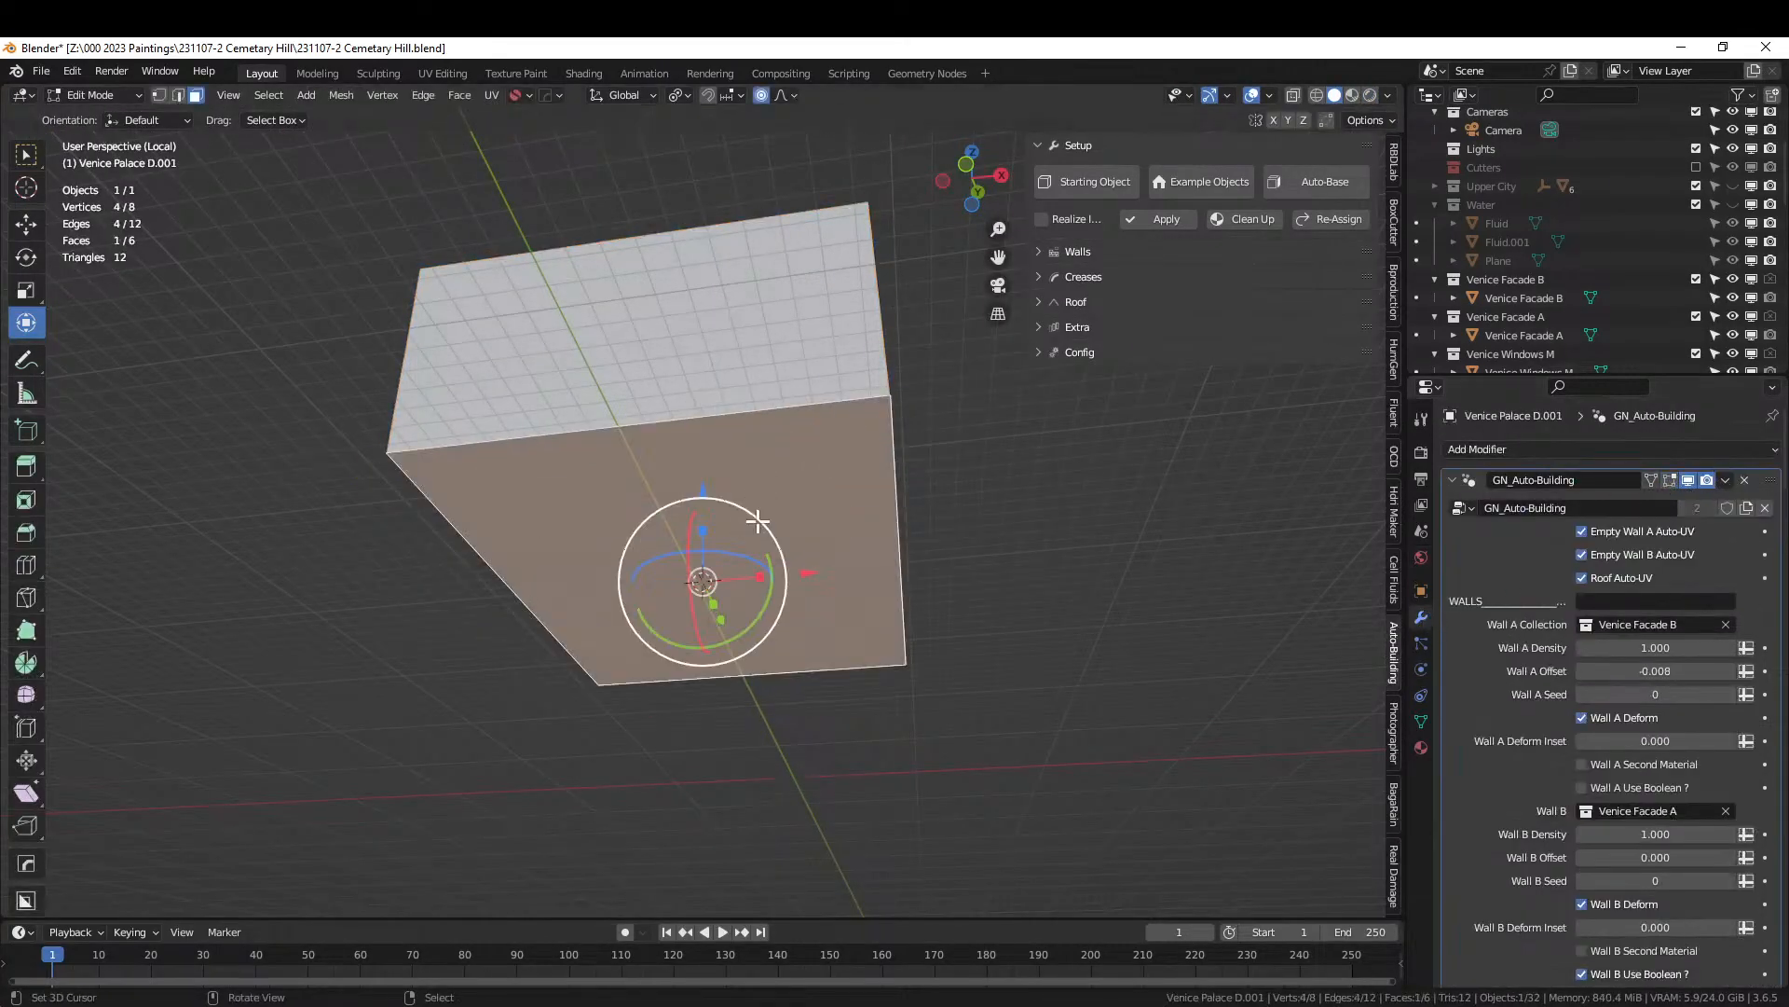
{"action": "key", "text": "Tab"}
Set the block's origin to the 3D cursor and leave local view to show the whole hill.
{"action": "left_click", "coordinate": [287, 95]}
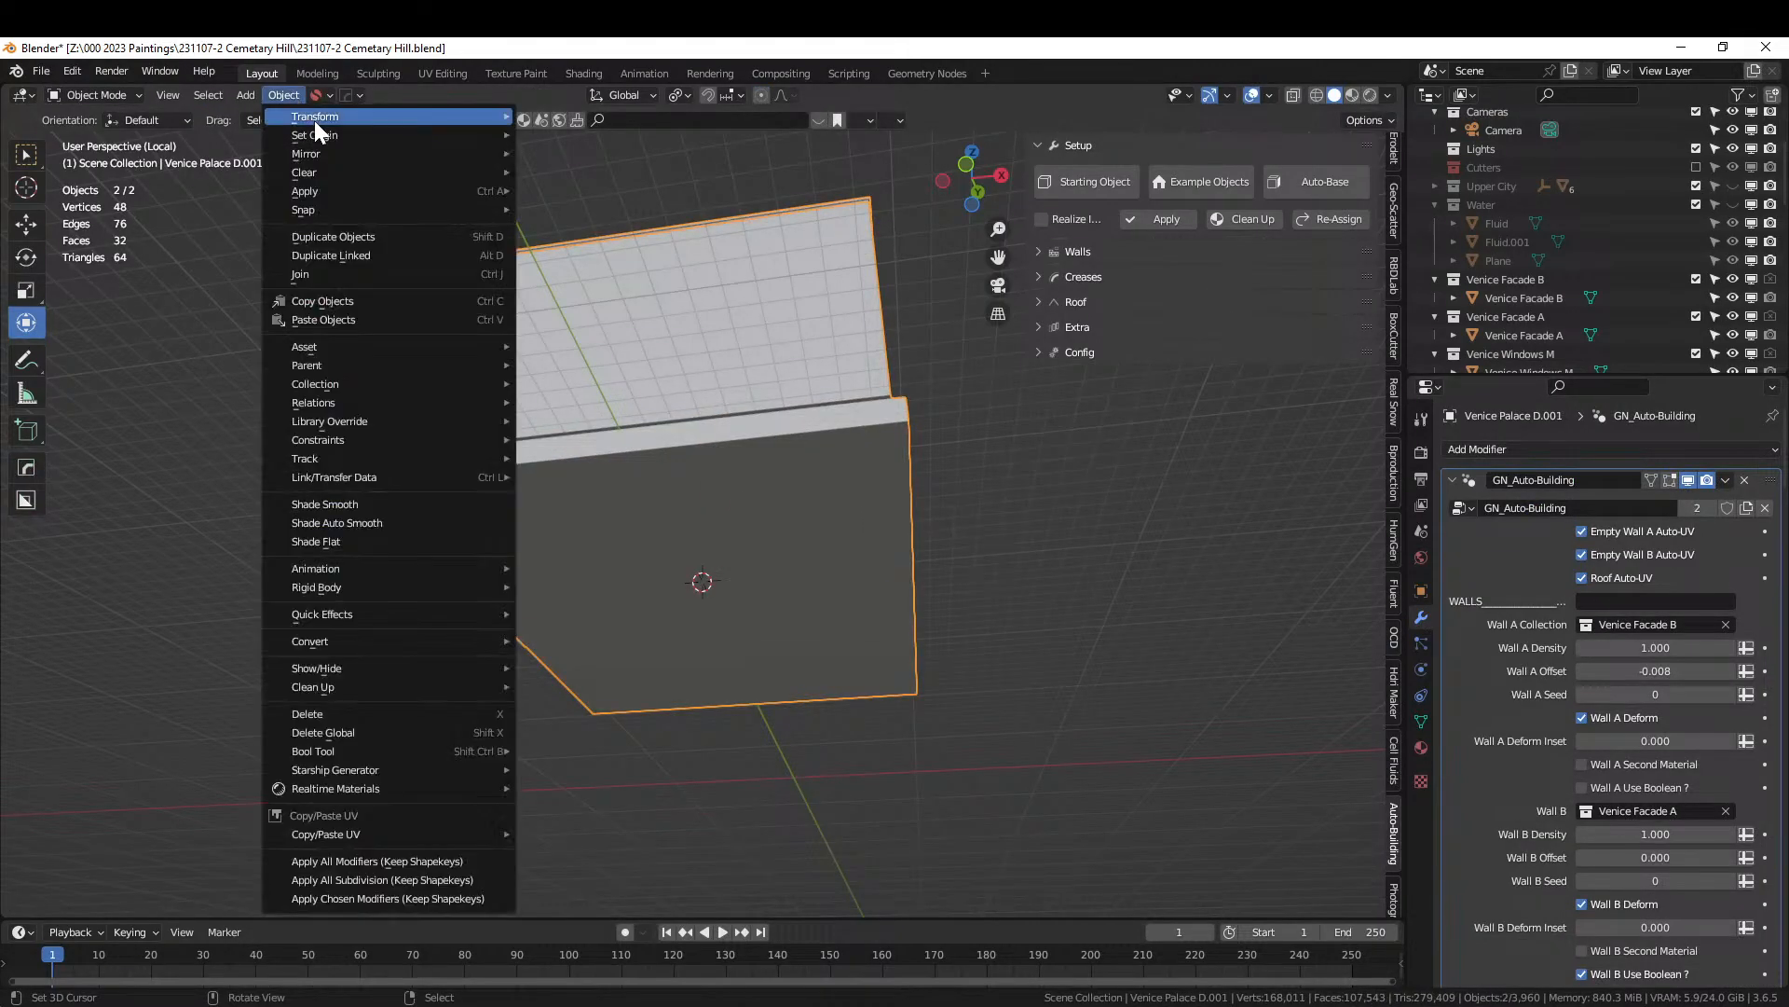
{"action": "mouse_move", "coordinate": [320, 136]}
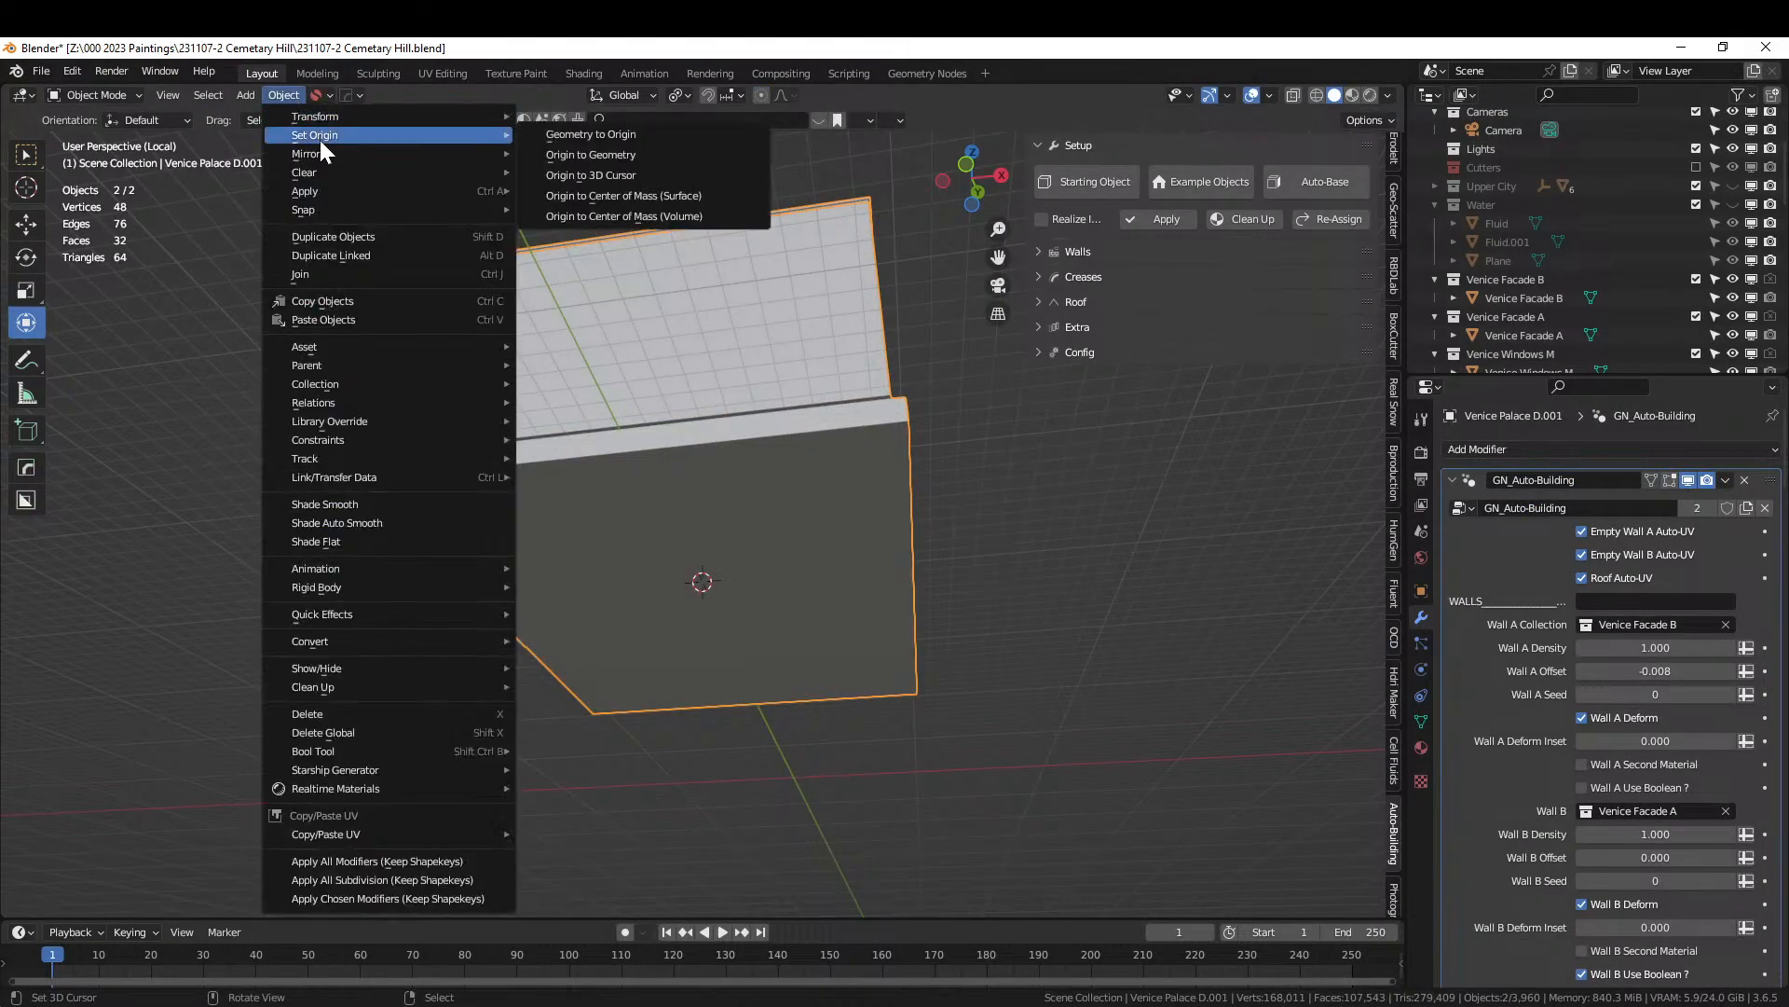
{"action": "left_click", "coordinate": [602, 175]}
{"action": "middle_click_drag", "start_coordinate": [601, 177], "coordinate": [615, 384]}
{"action": "key", "text": "KP_Divide"}
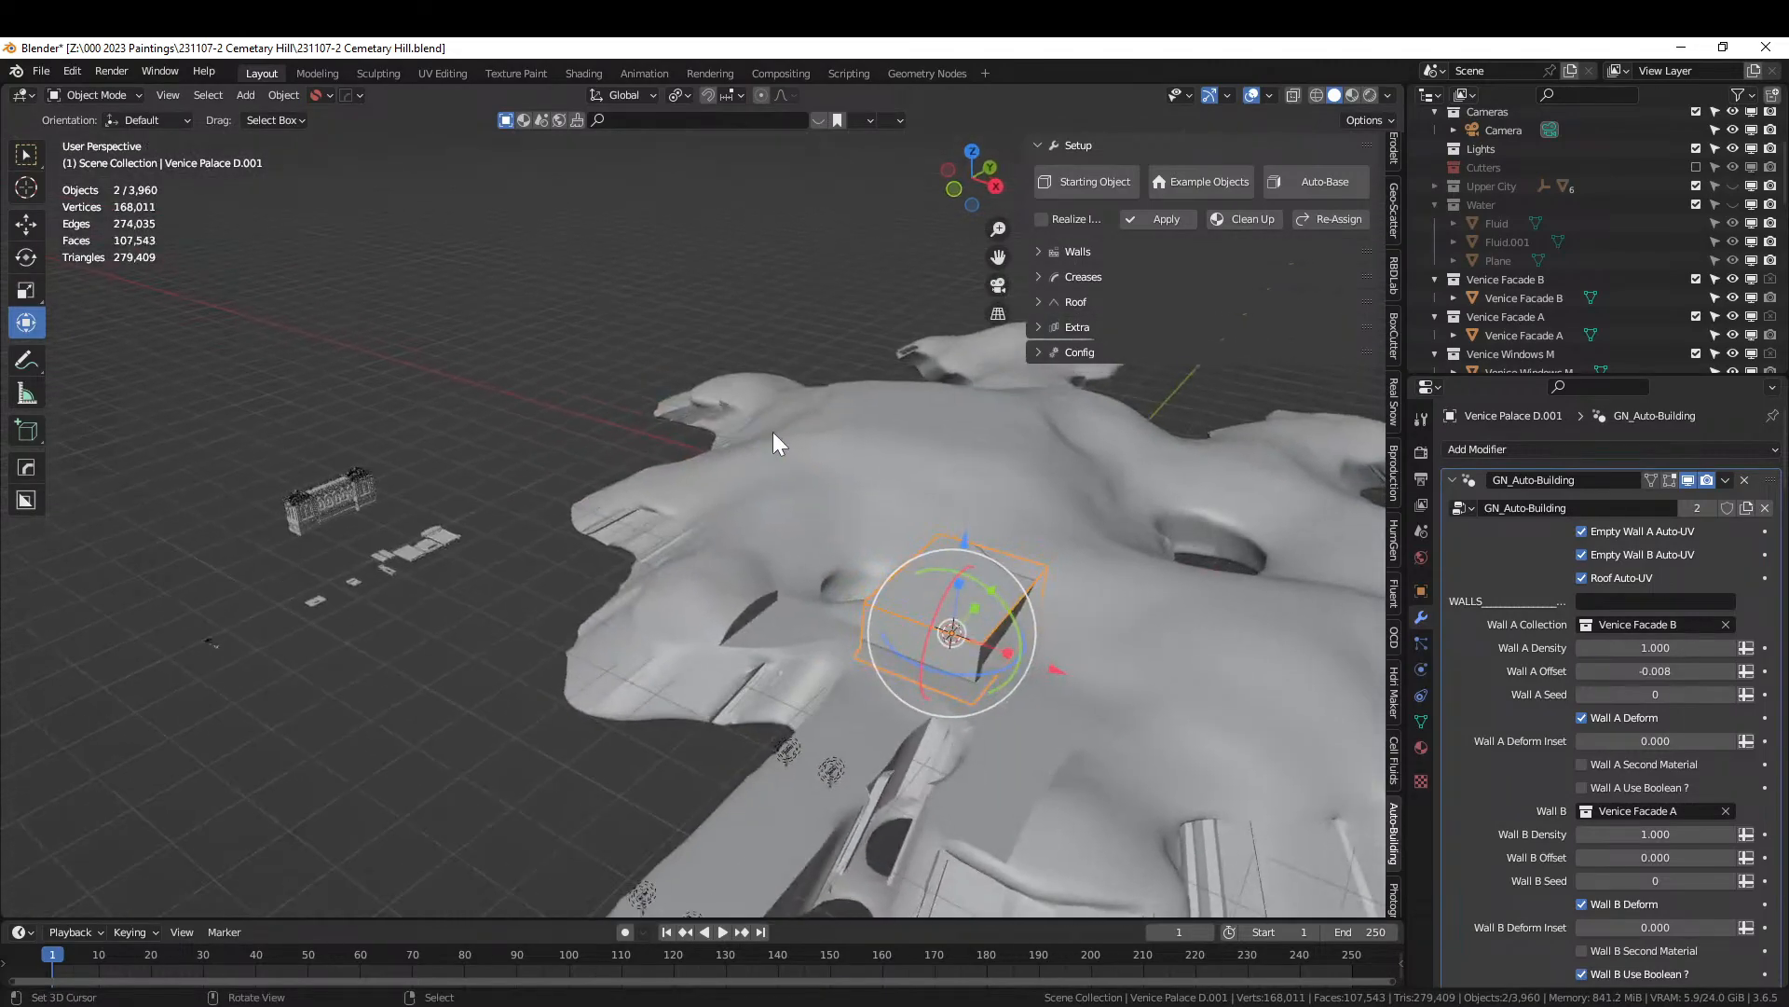
Raise the palace block about 2.95 m along the global Z axis in the hill's recess.
{"action": "scroll", "coordinate": [1096, 632], "scroll_direction": "up", "scroll_amount": 3}
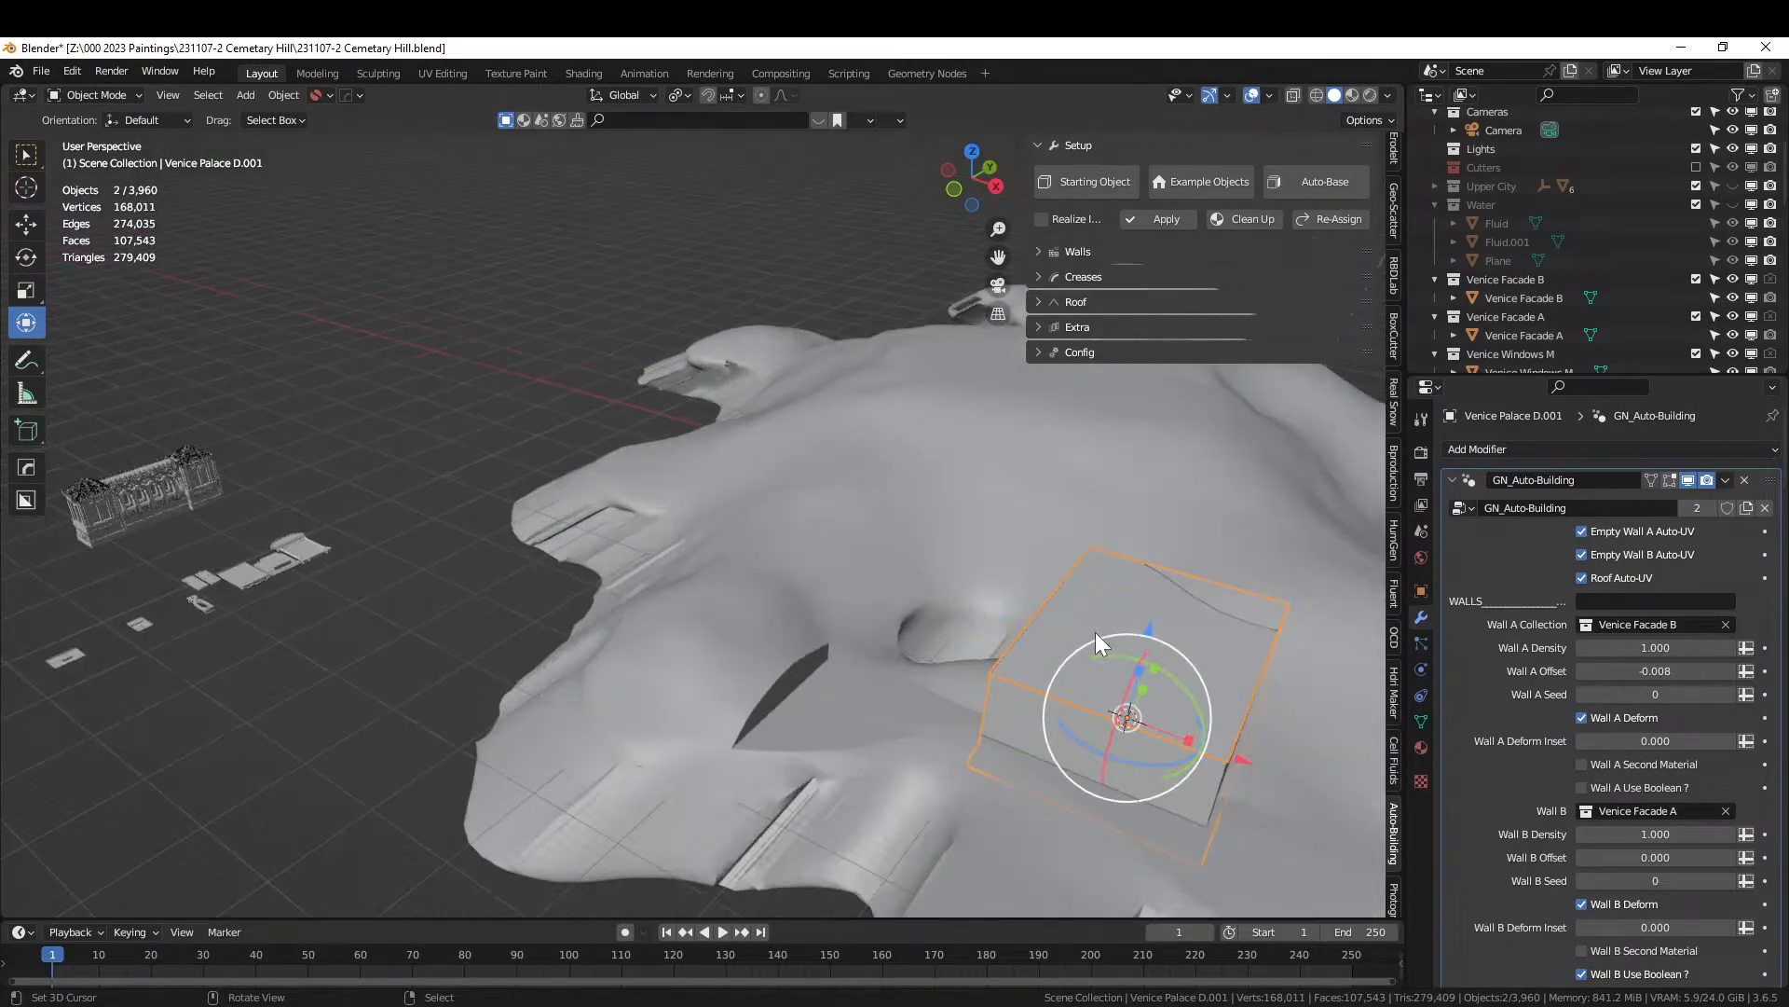
{"action": "middle_click_drag", "start_coordinate": [1094, 632], "coordinate": [607, 640]}
{"action": "scroll", "coordinate": [876, 595], "scroll_direction": "up", "scroll_amount": 4}
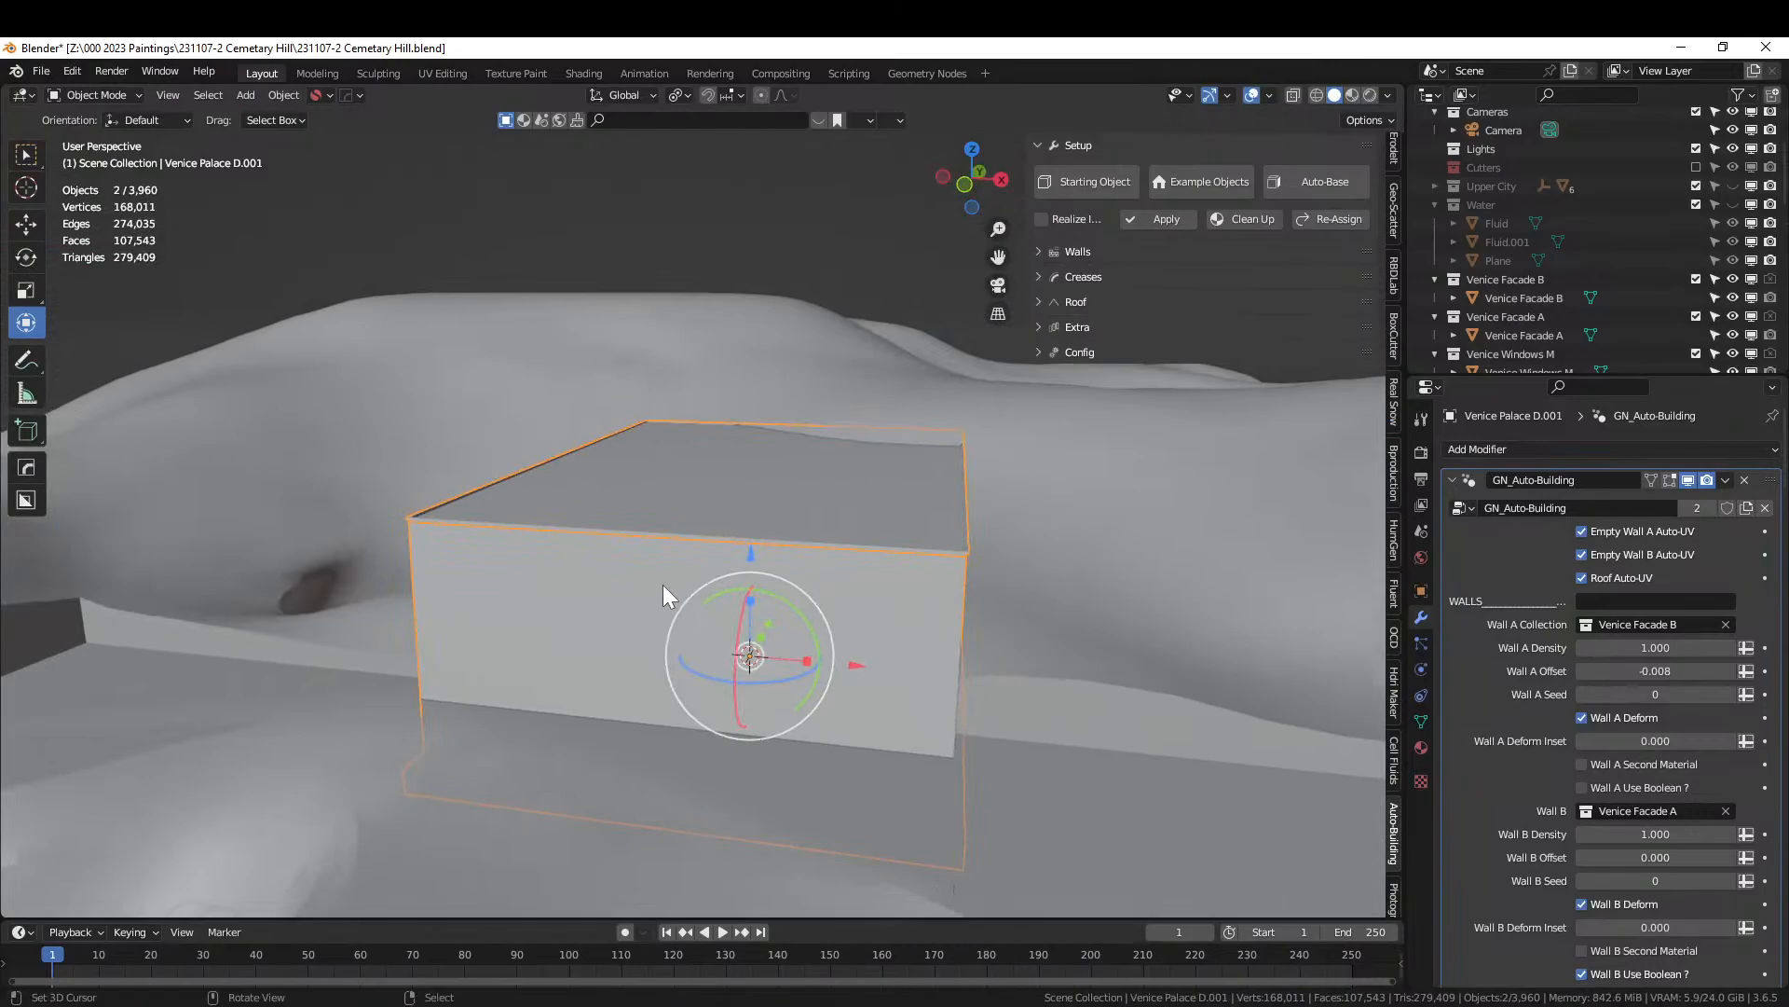
{"action": "key", "text": "g"}
{"action": "key", "text": "z"}
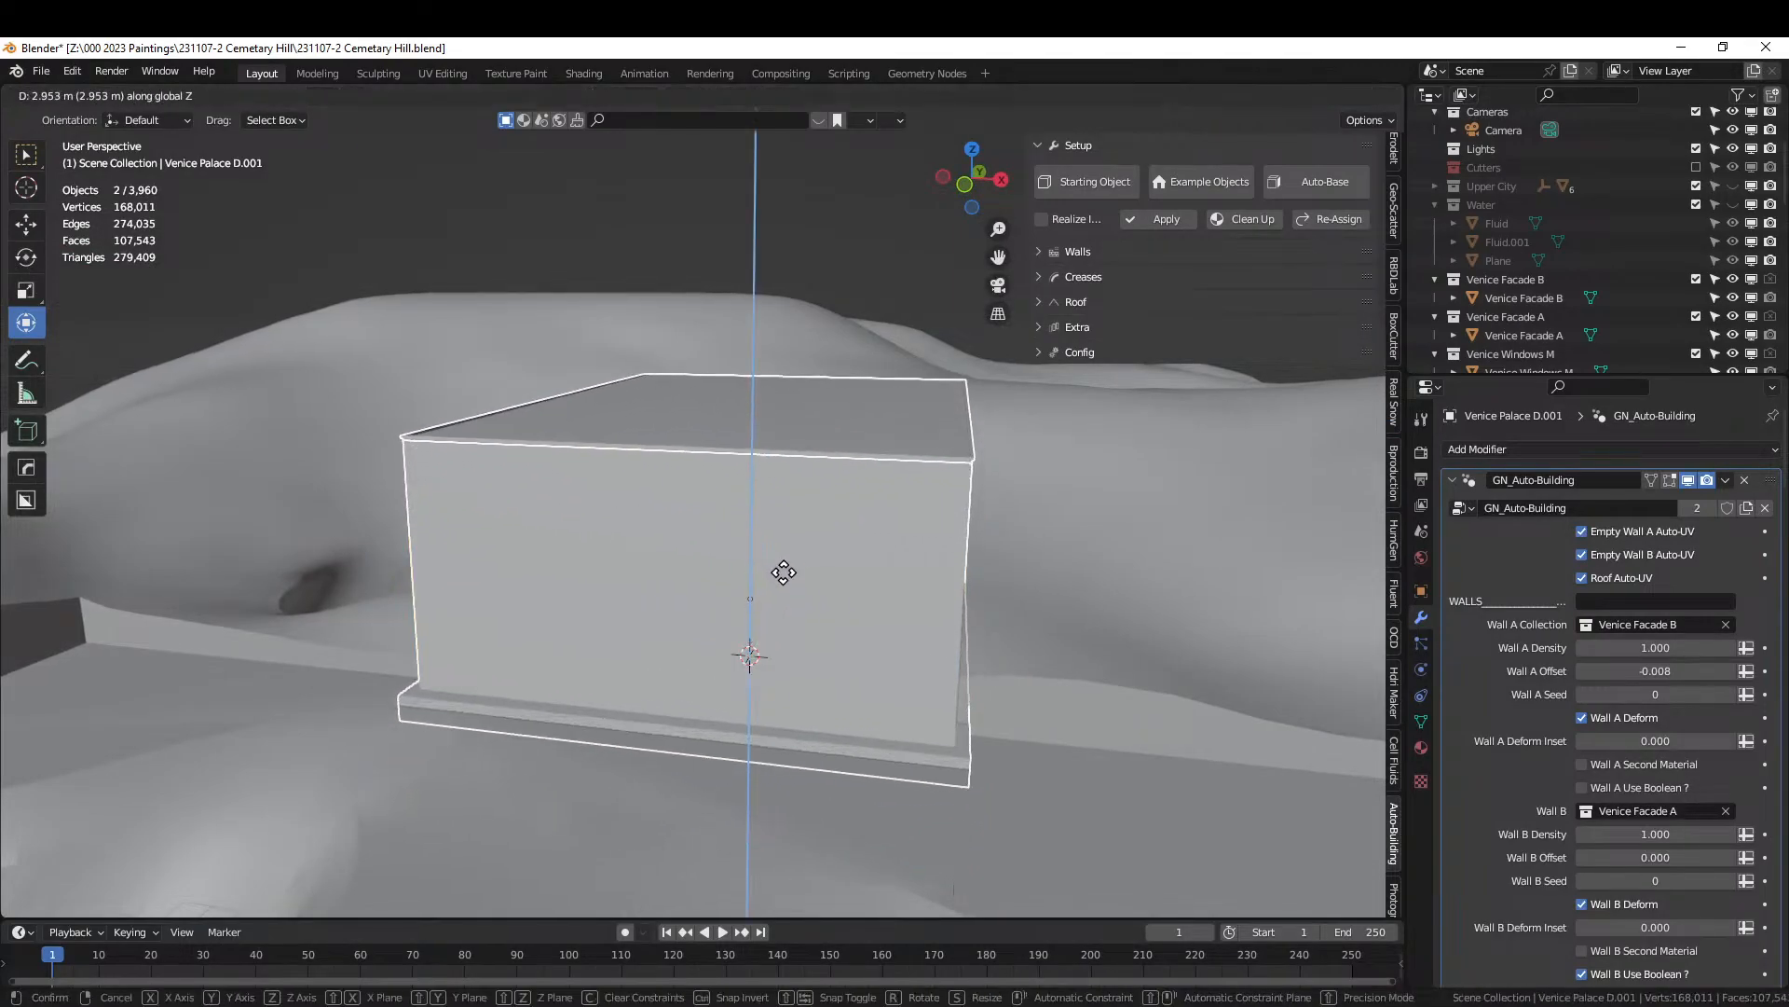
{"action": "left_click", "coordinate": [784, 572]}
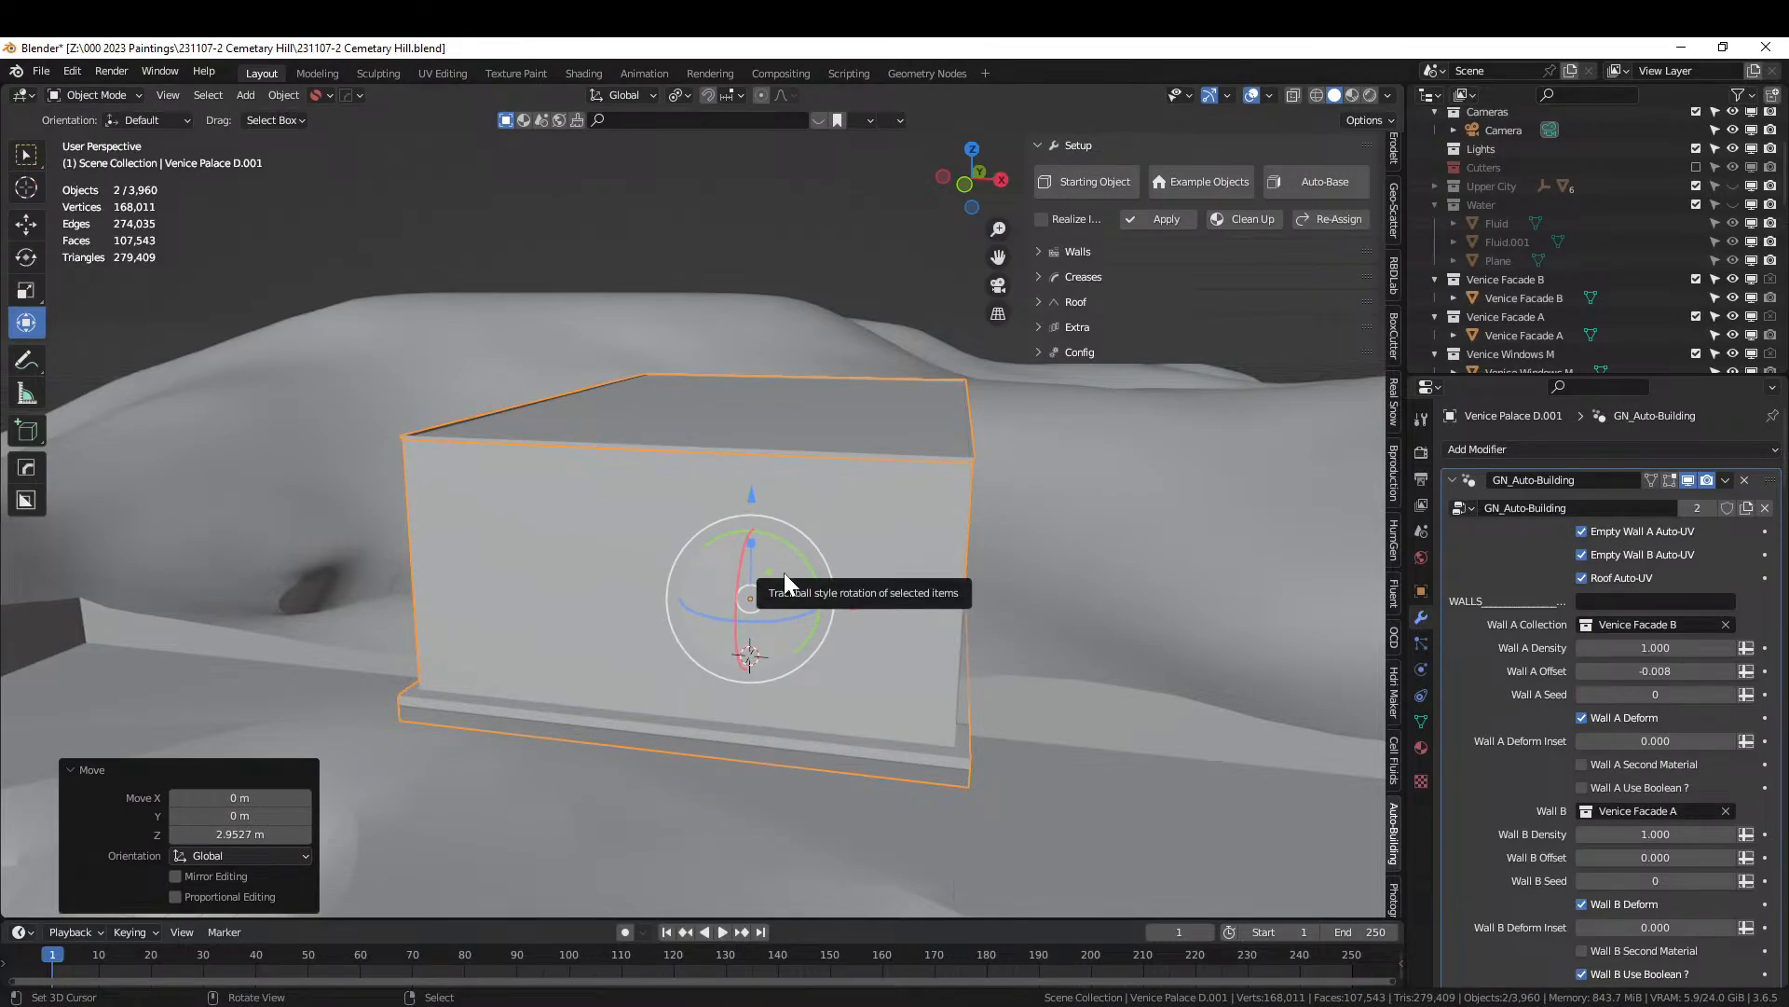
Examine the raised block's fit against the hill and display its material slots.
{"action": "middle_click_drag", "start_coordinate": [779, 449], "coordinate": [930, 507]}
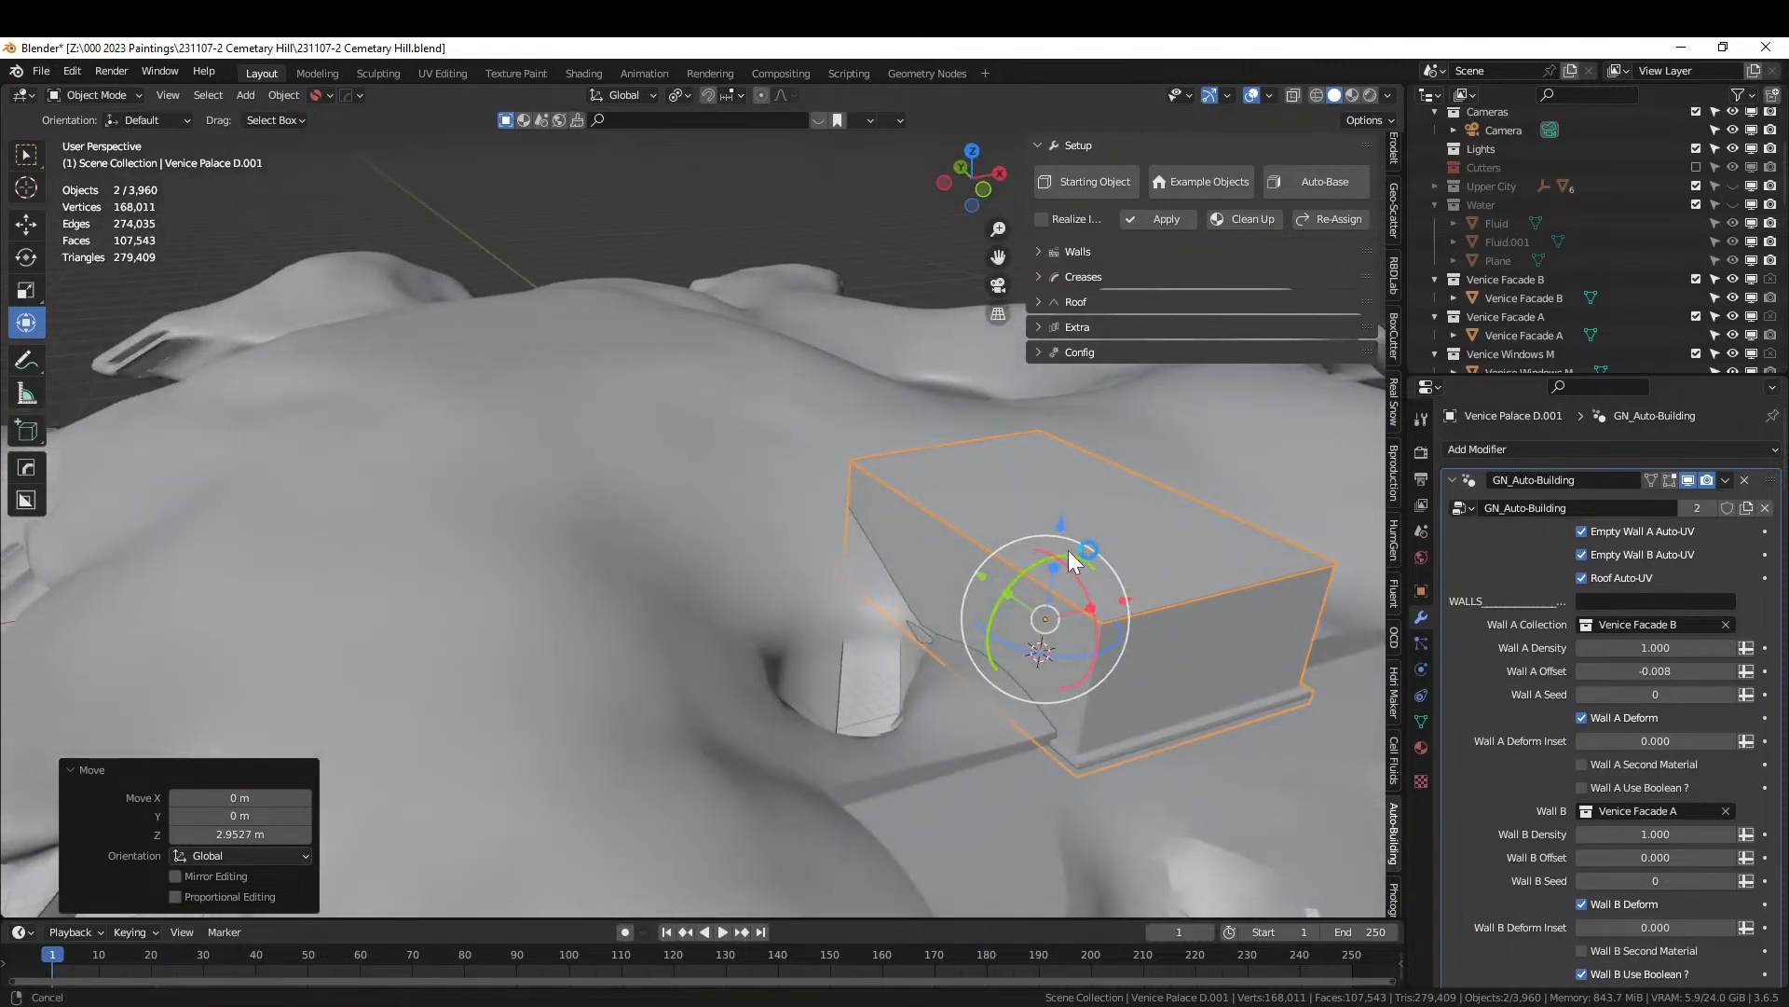
{"action": "middle_click_drag", "start_coordinate": [1068, 550], "coordinate": [849, 535], "text": "shift"}
{"action": "scroll", "coordinate": [882, 552], "scroll_direction": "up", "scroll_amount": 3}
{"action": "scroll", "coordinate": [848, 535], "scroll_direction": "down", "scroll_amount": 2}
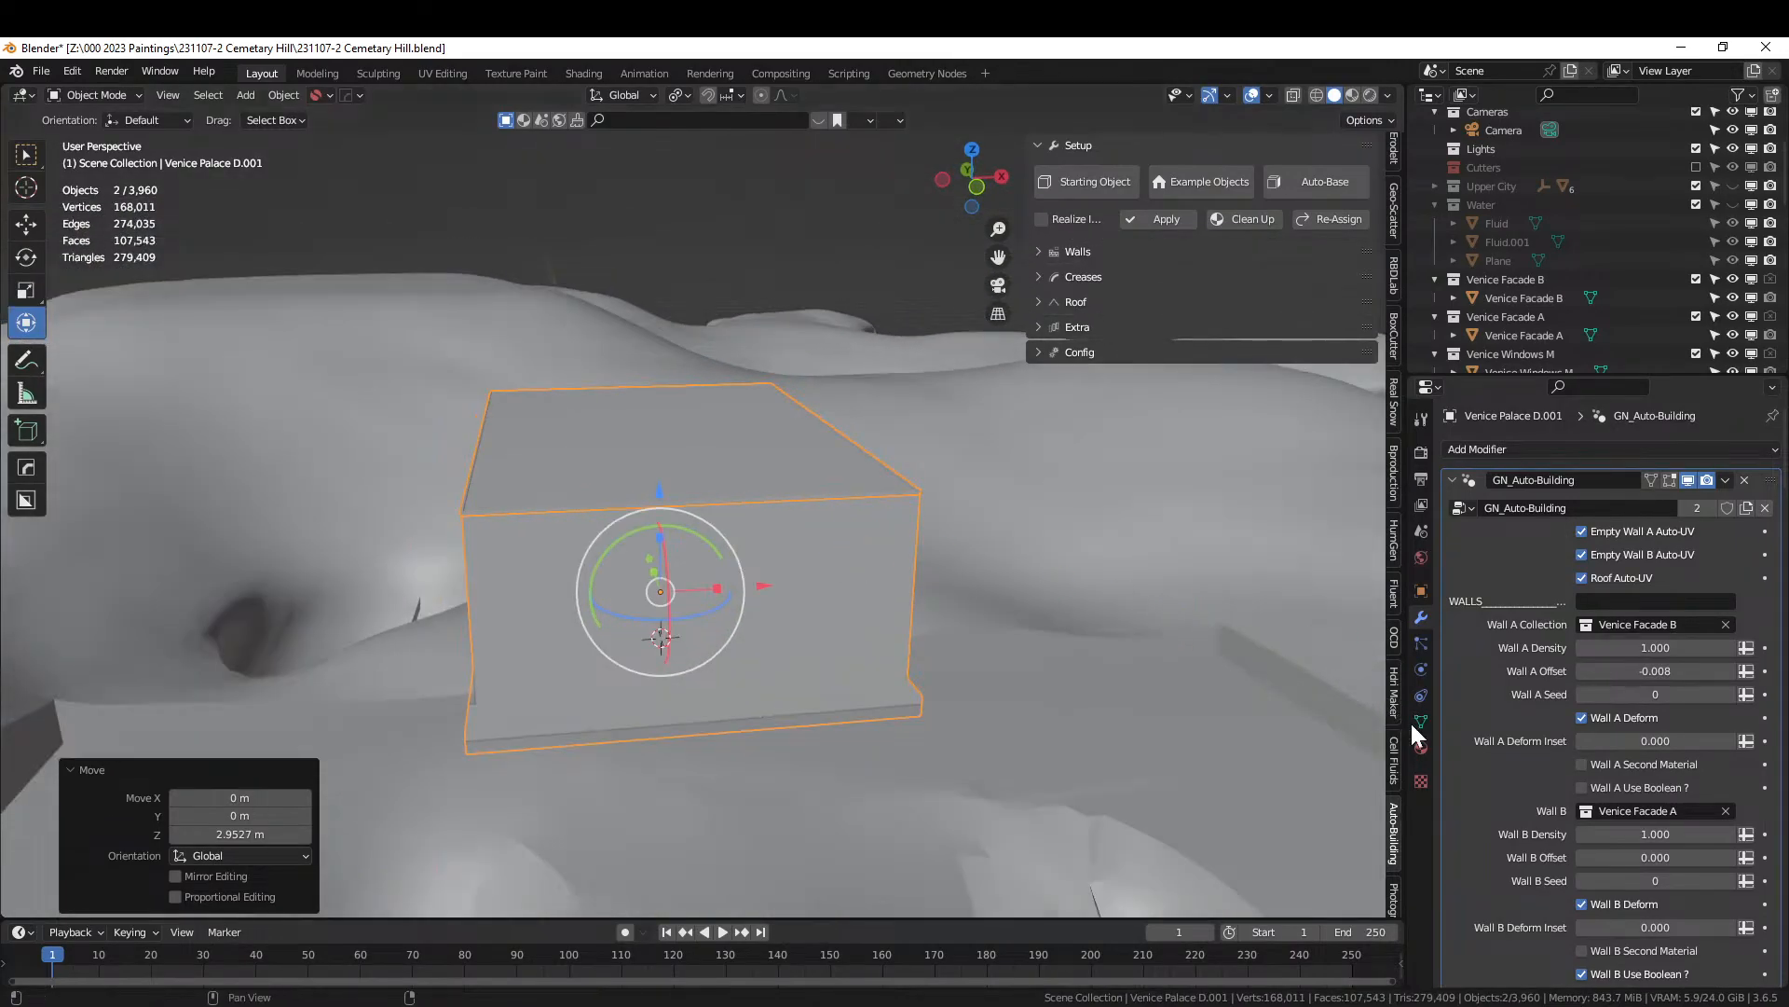
{"action": "left_click", "coordinate": [1420, 747]}
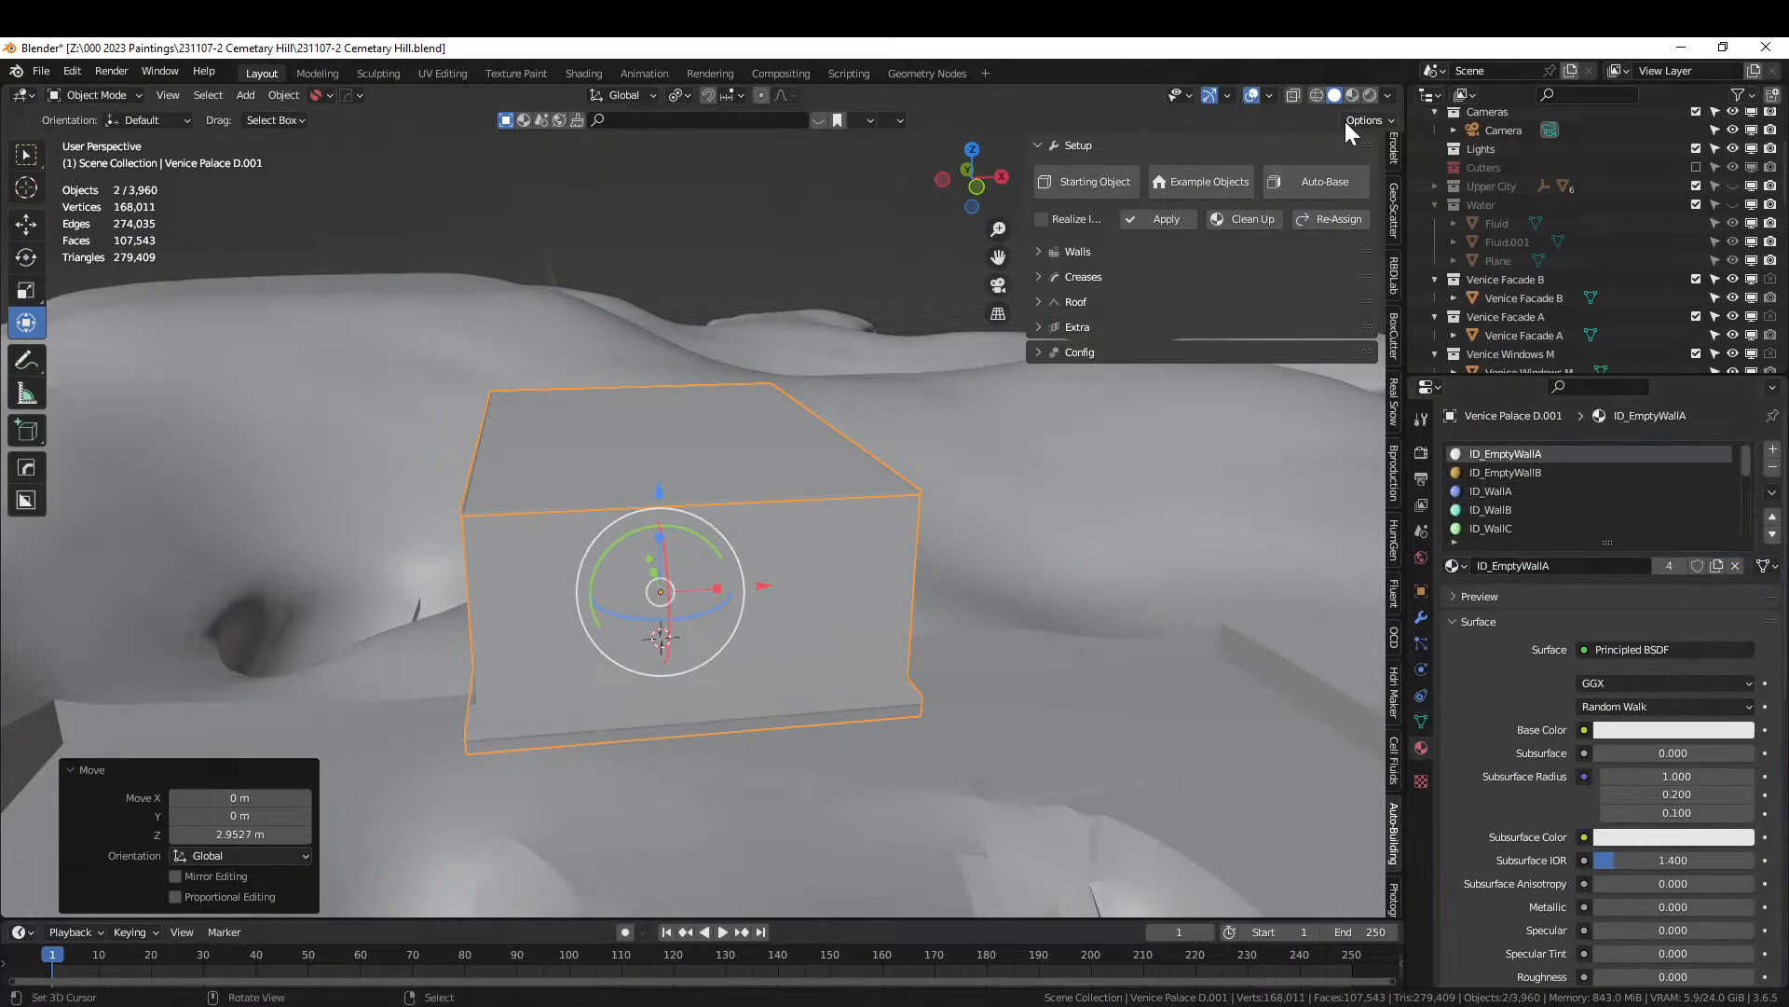
Isolate the palace block in rendered shading and save the file.
{"action": "key", "text": "KP_Divide"}
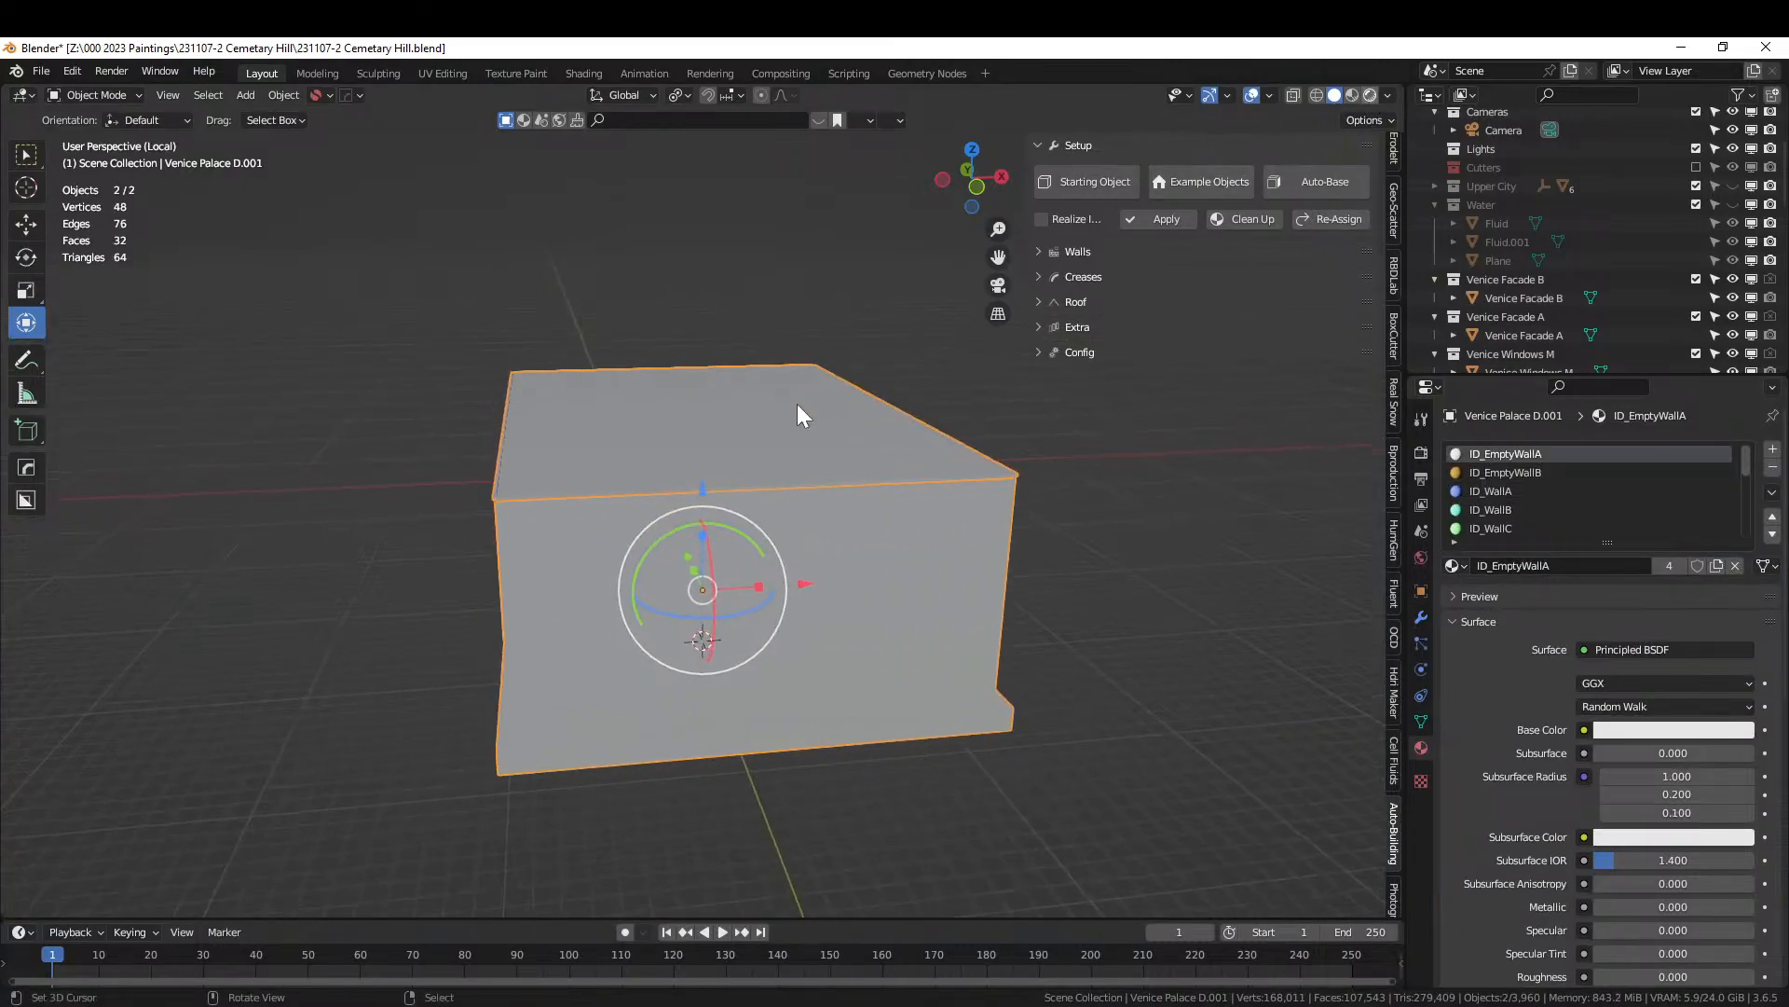
{"action": "key", "text": "z"}
{"action": "key", "text": "8"}
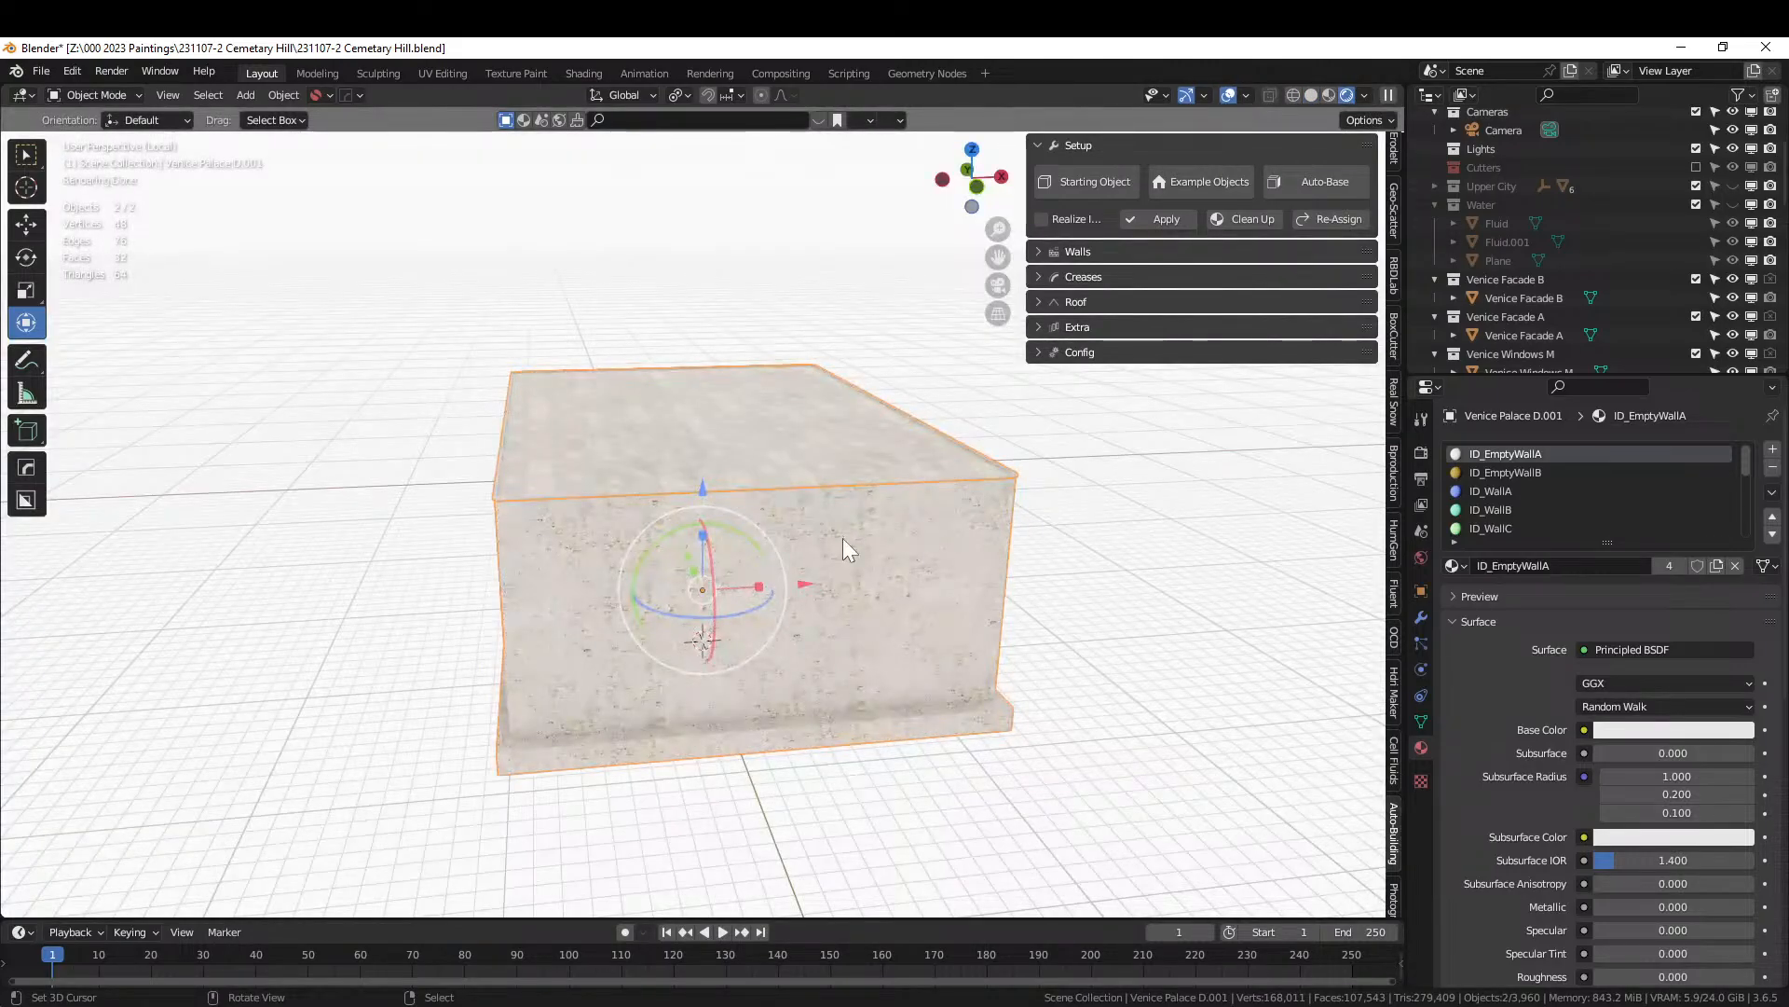
{"action": "key", "text": "ctrl+s"}
{"action": "mouse_move", "coordinate": [842, 539]}
{"action": "middle_mouse_down"}
{"action": "mouse_move", "coordinate": [1021, 516]}
{"action": "mouse_move", "coordinate": [847, 521]}
{"action": "middle_mouse_up"}
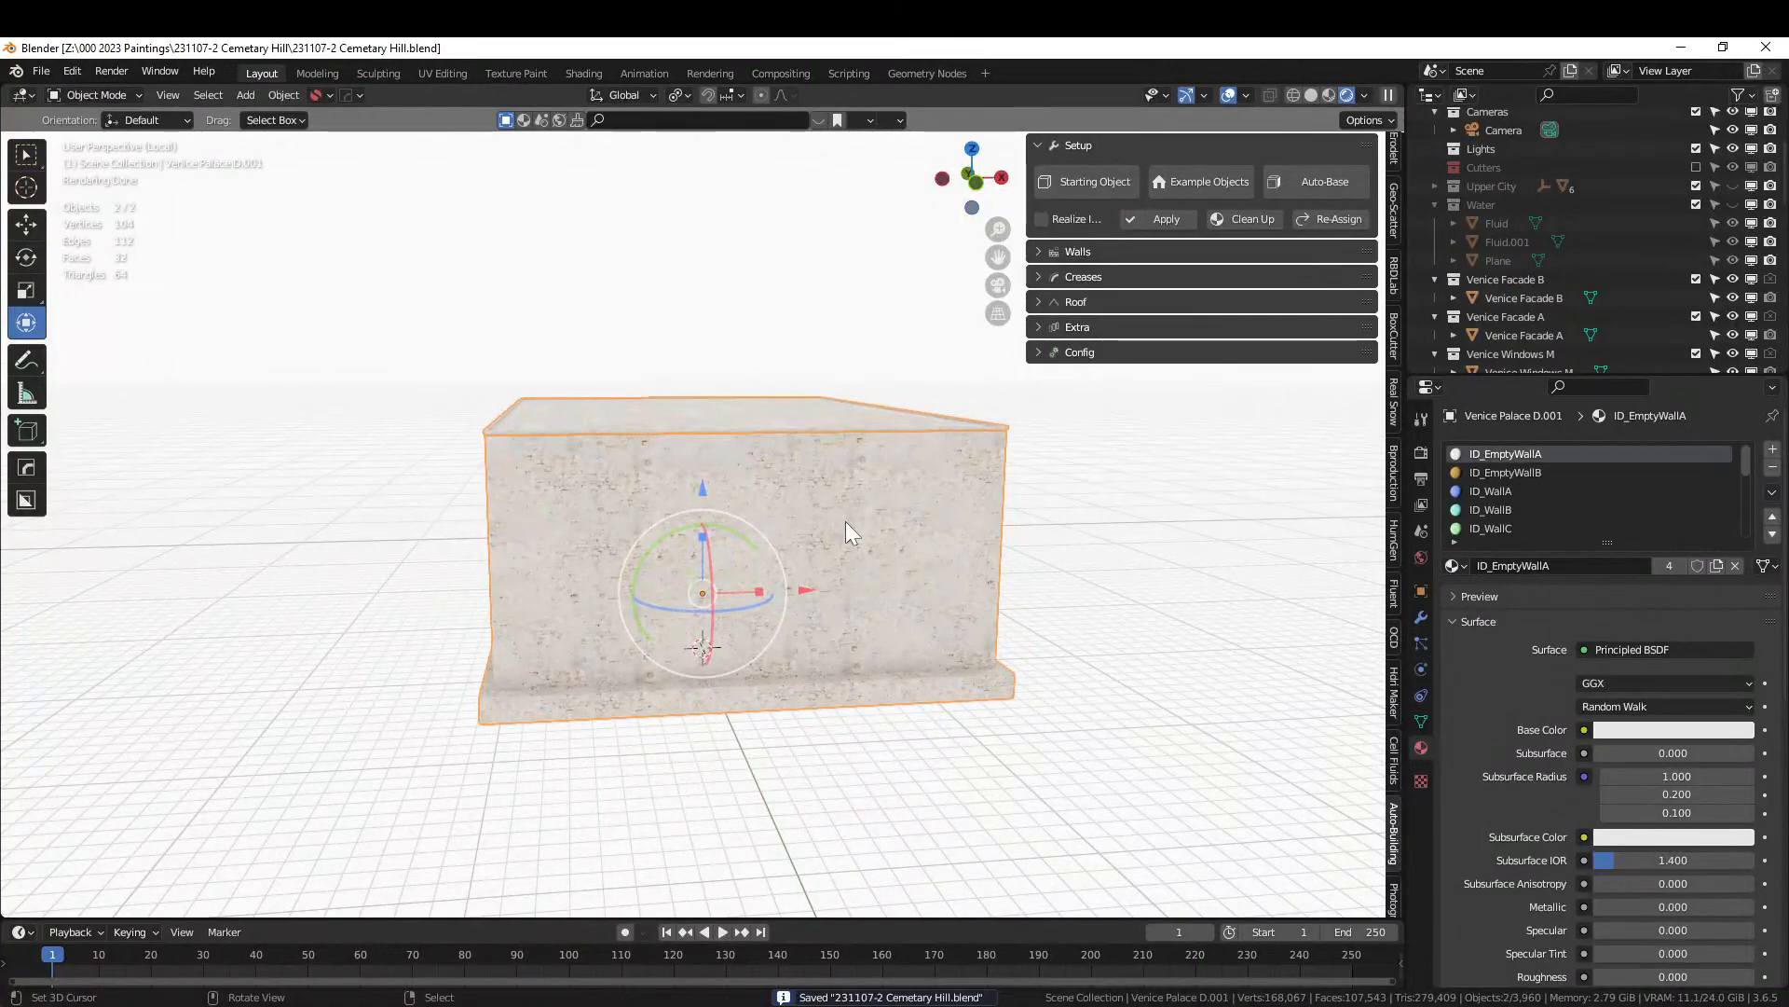
Expand the Auto-Building wall settings and return the viewport to solid shading.
{"action": "left_click", "coordinate": [1044, 250]}
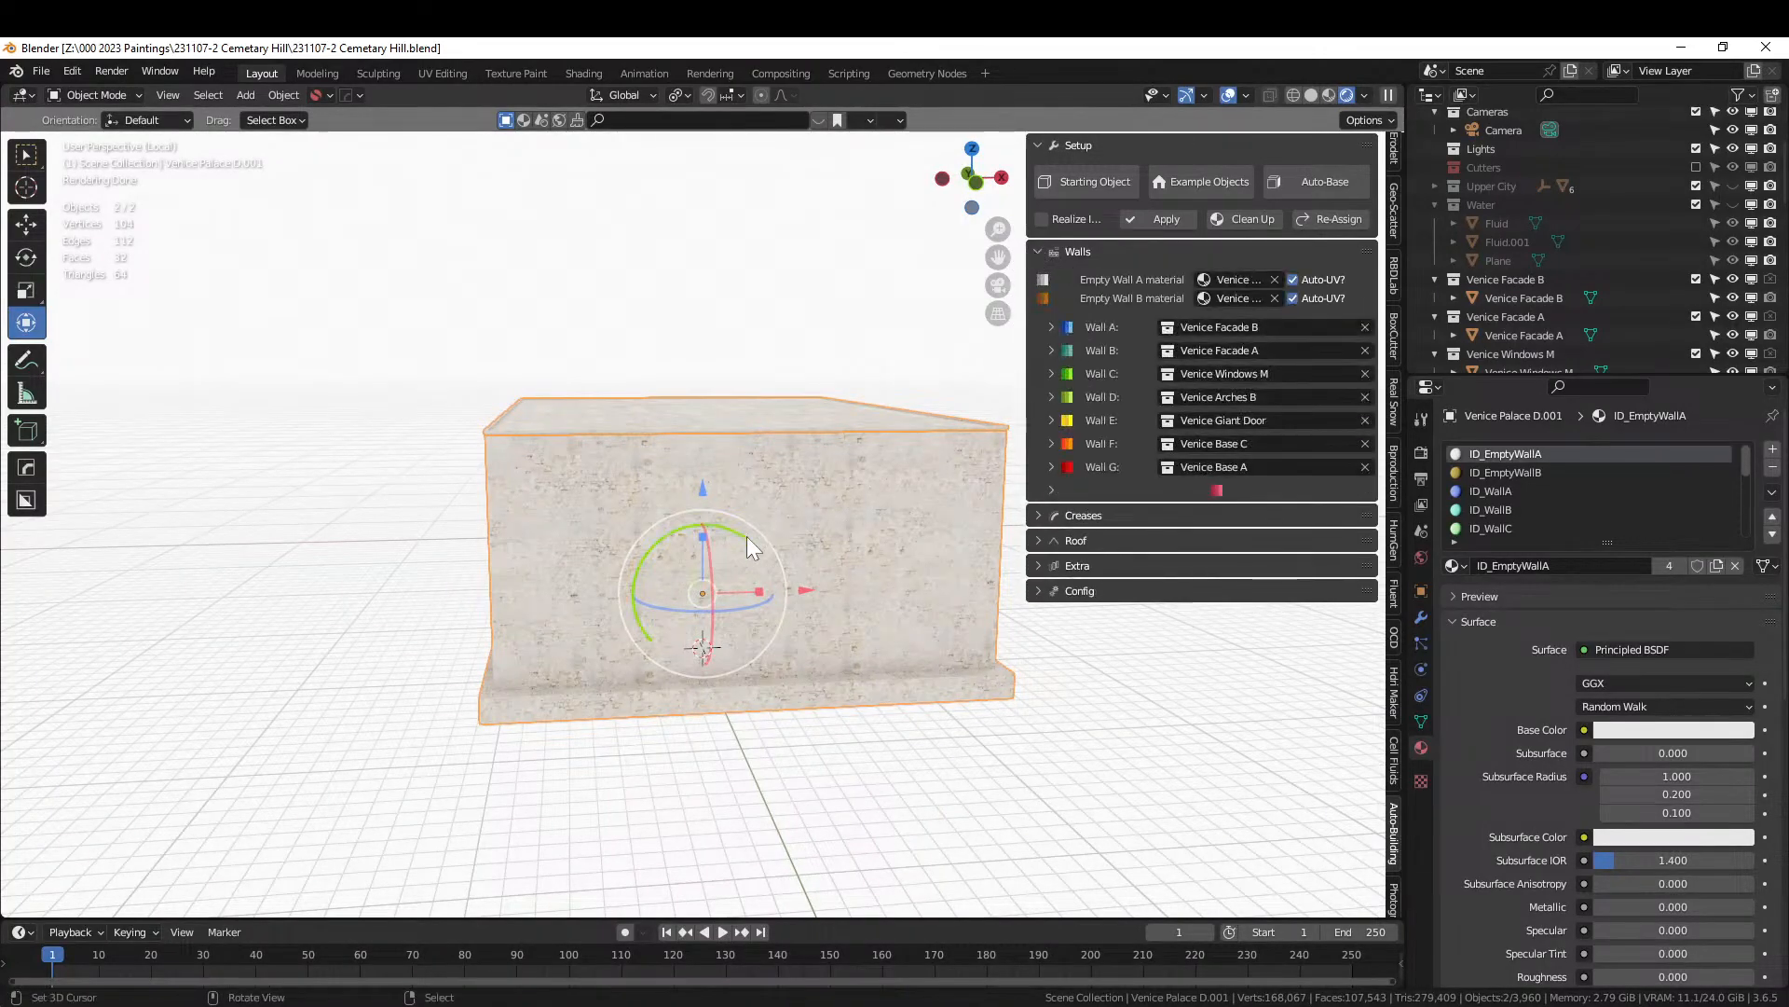
{"action": "middle_click_drag", "start_coordinate": [719, 594], "coordinate": [602, 594], "text": "shift"}
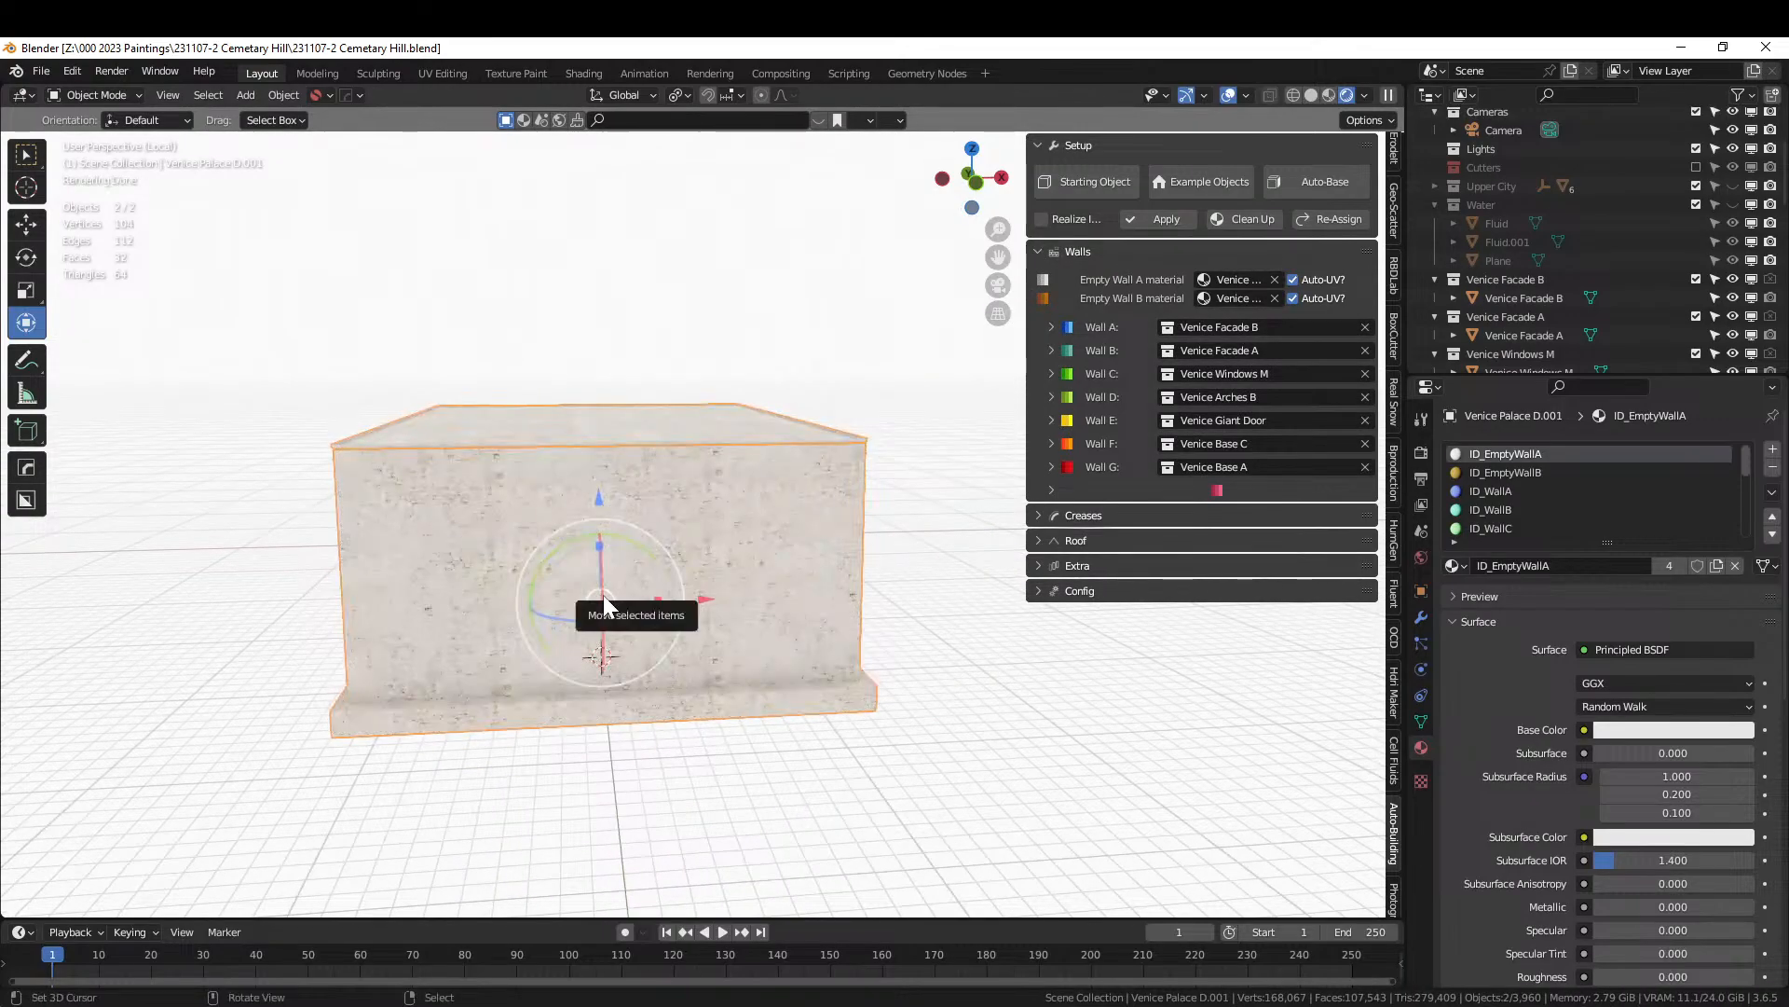
{"action": "key", "text": "Tab"}
{"action": "key", "text": "Tab"}
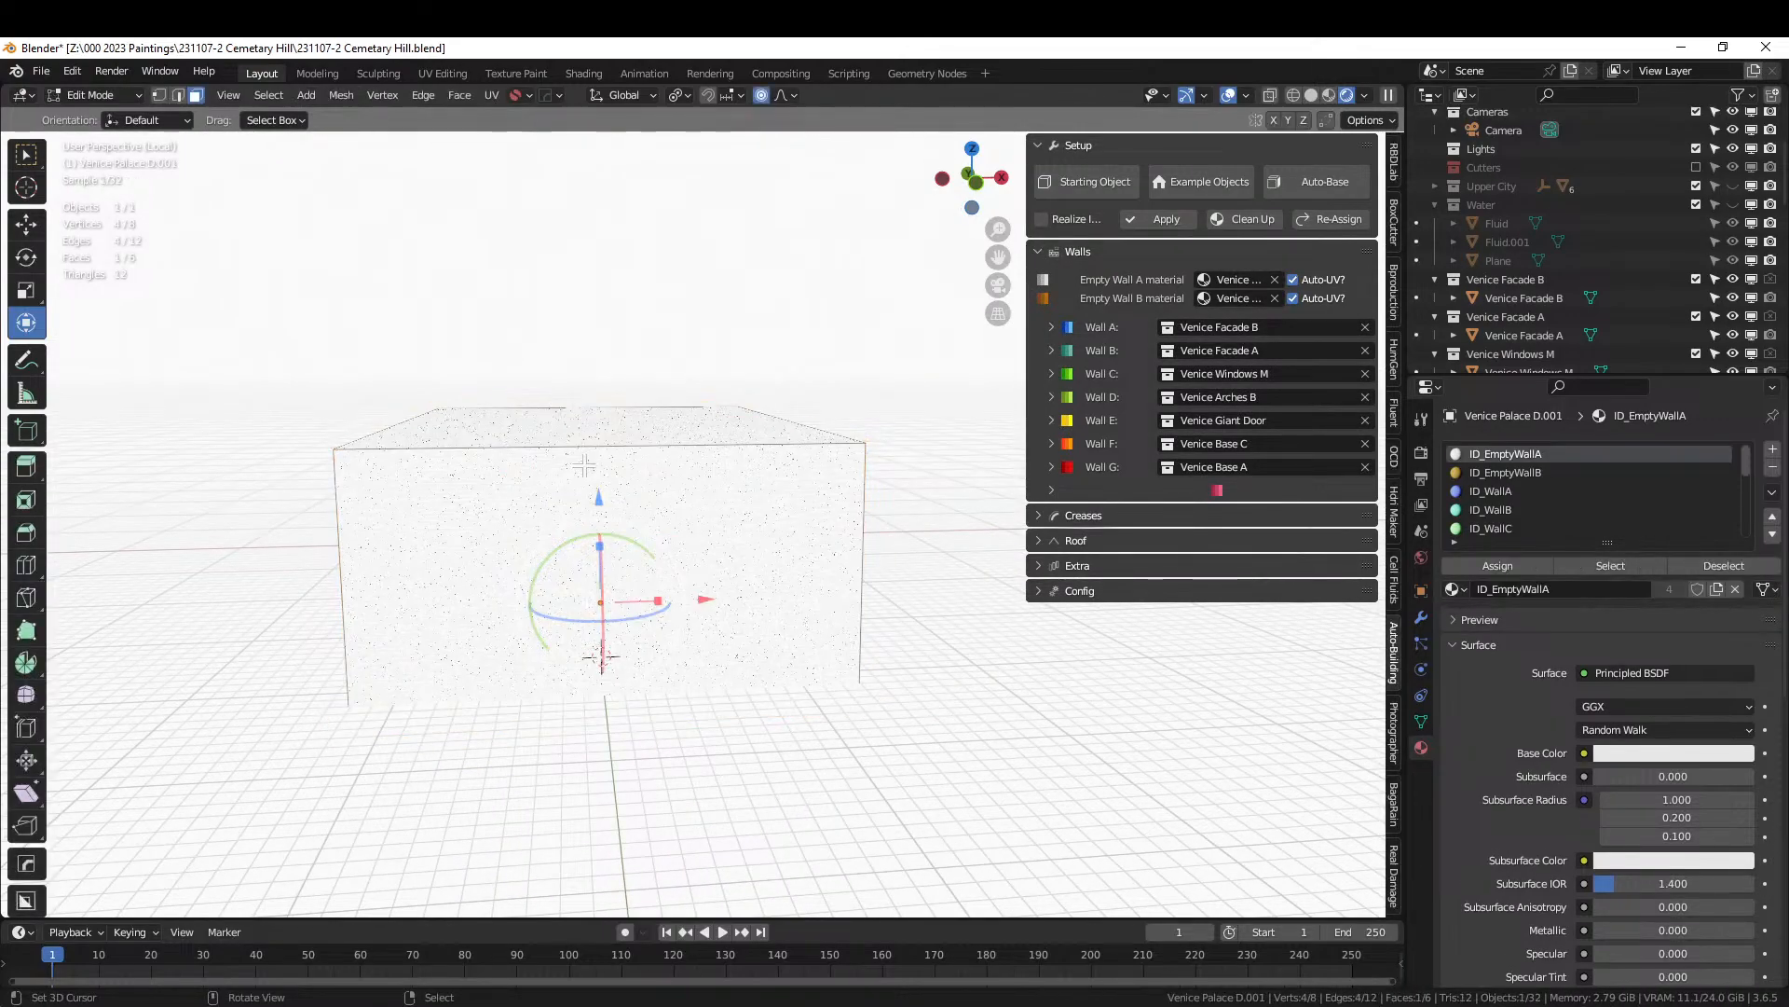
{"action": "right_click", "coordinate": [587, 457]}
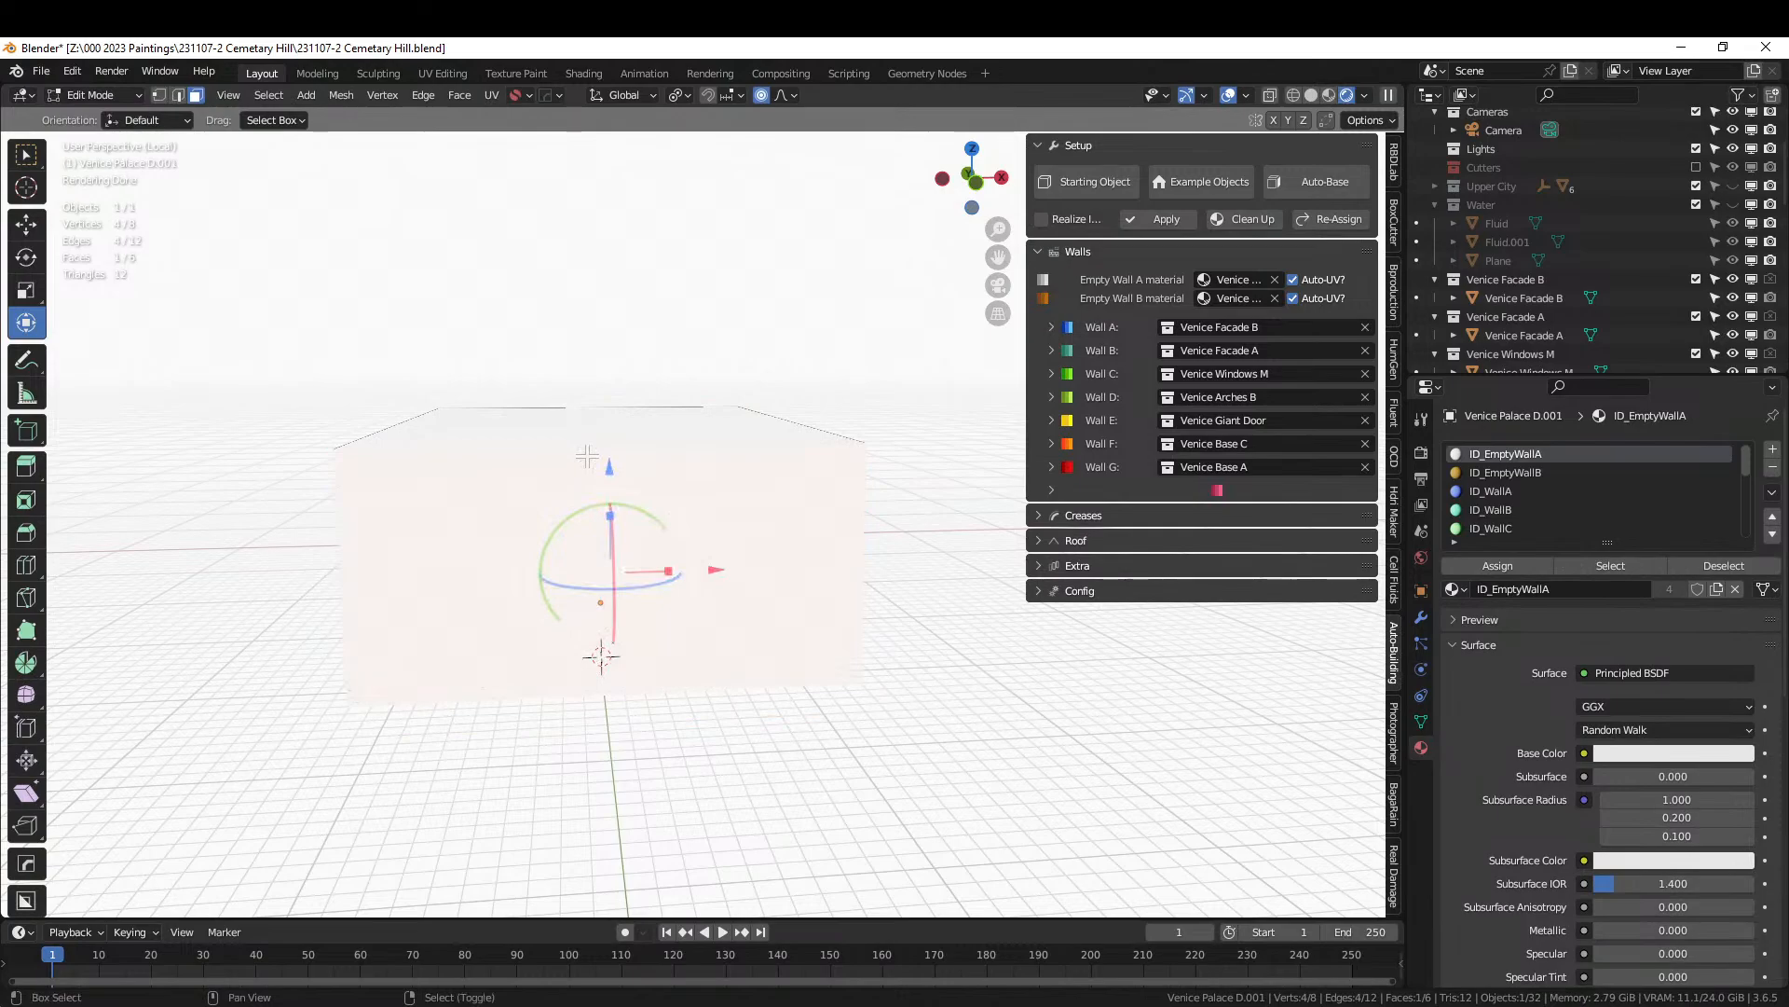
{"action": "key", "text": "Tab"}
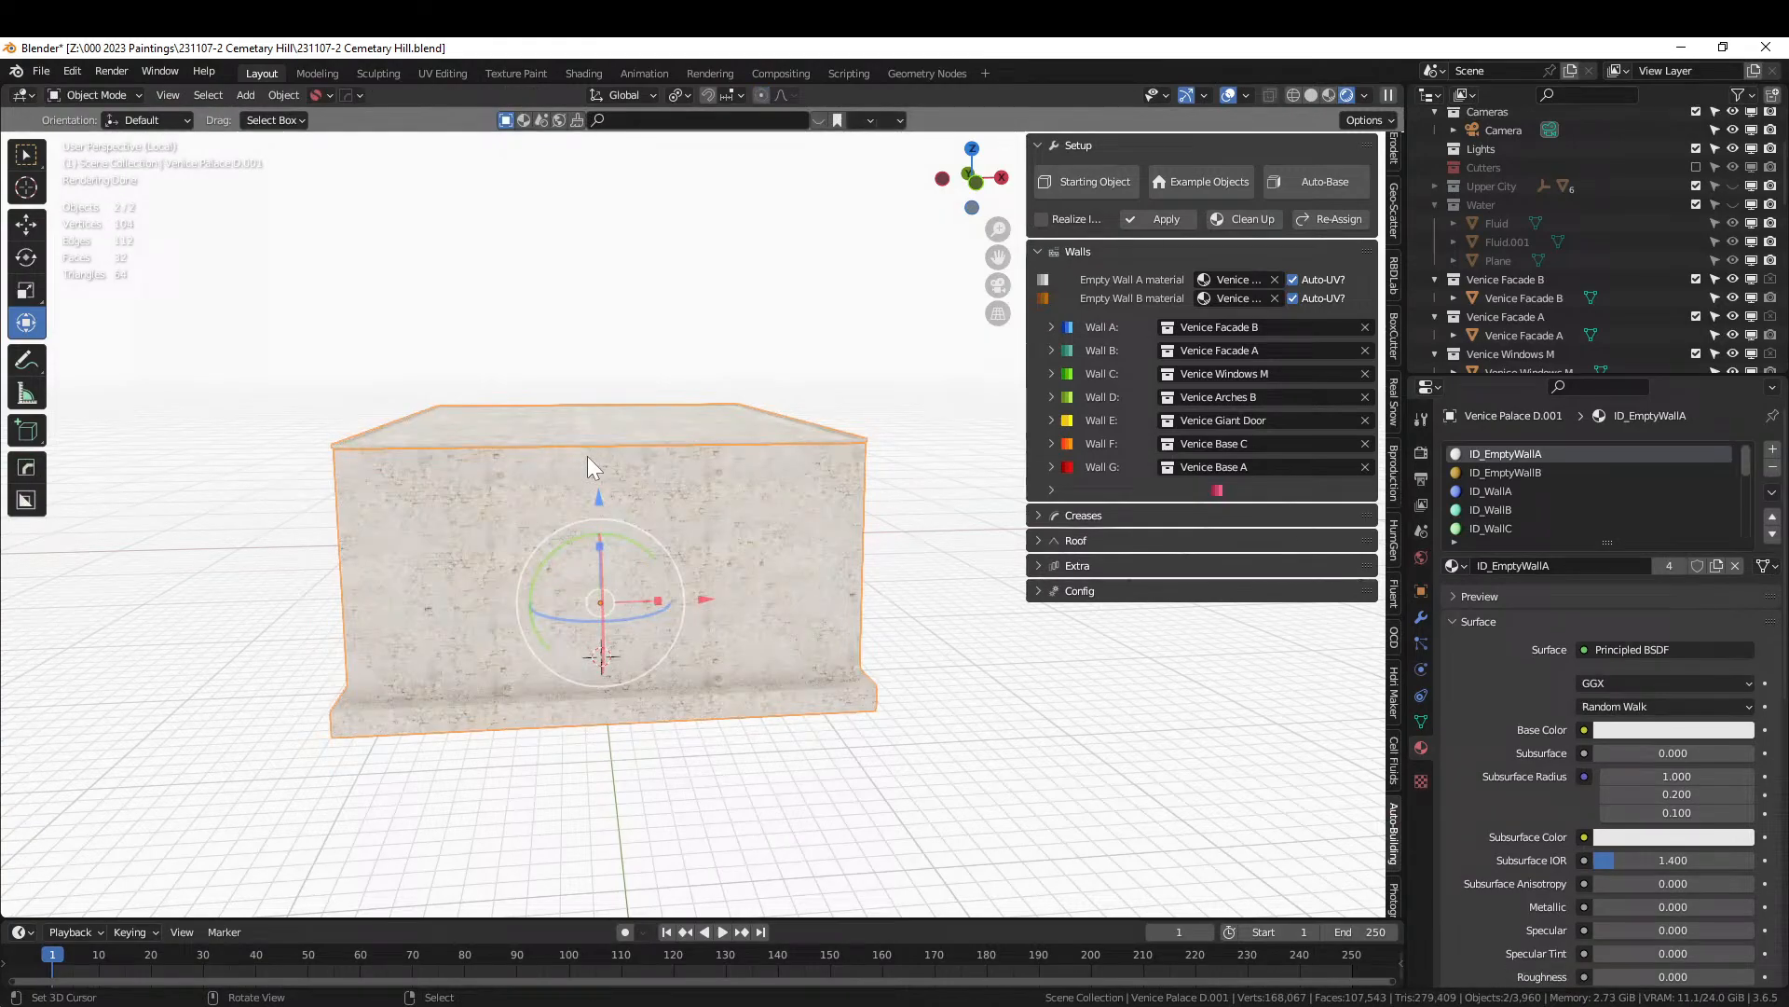
{"action": "left_click", "coordinate": [1311, 95]}
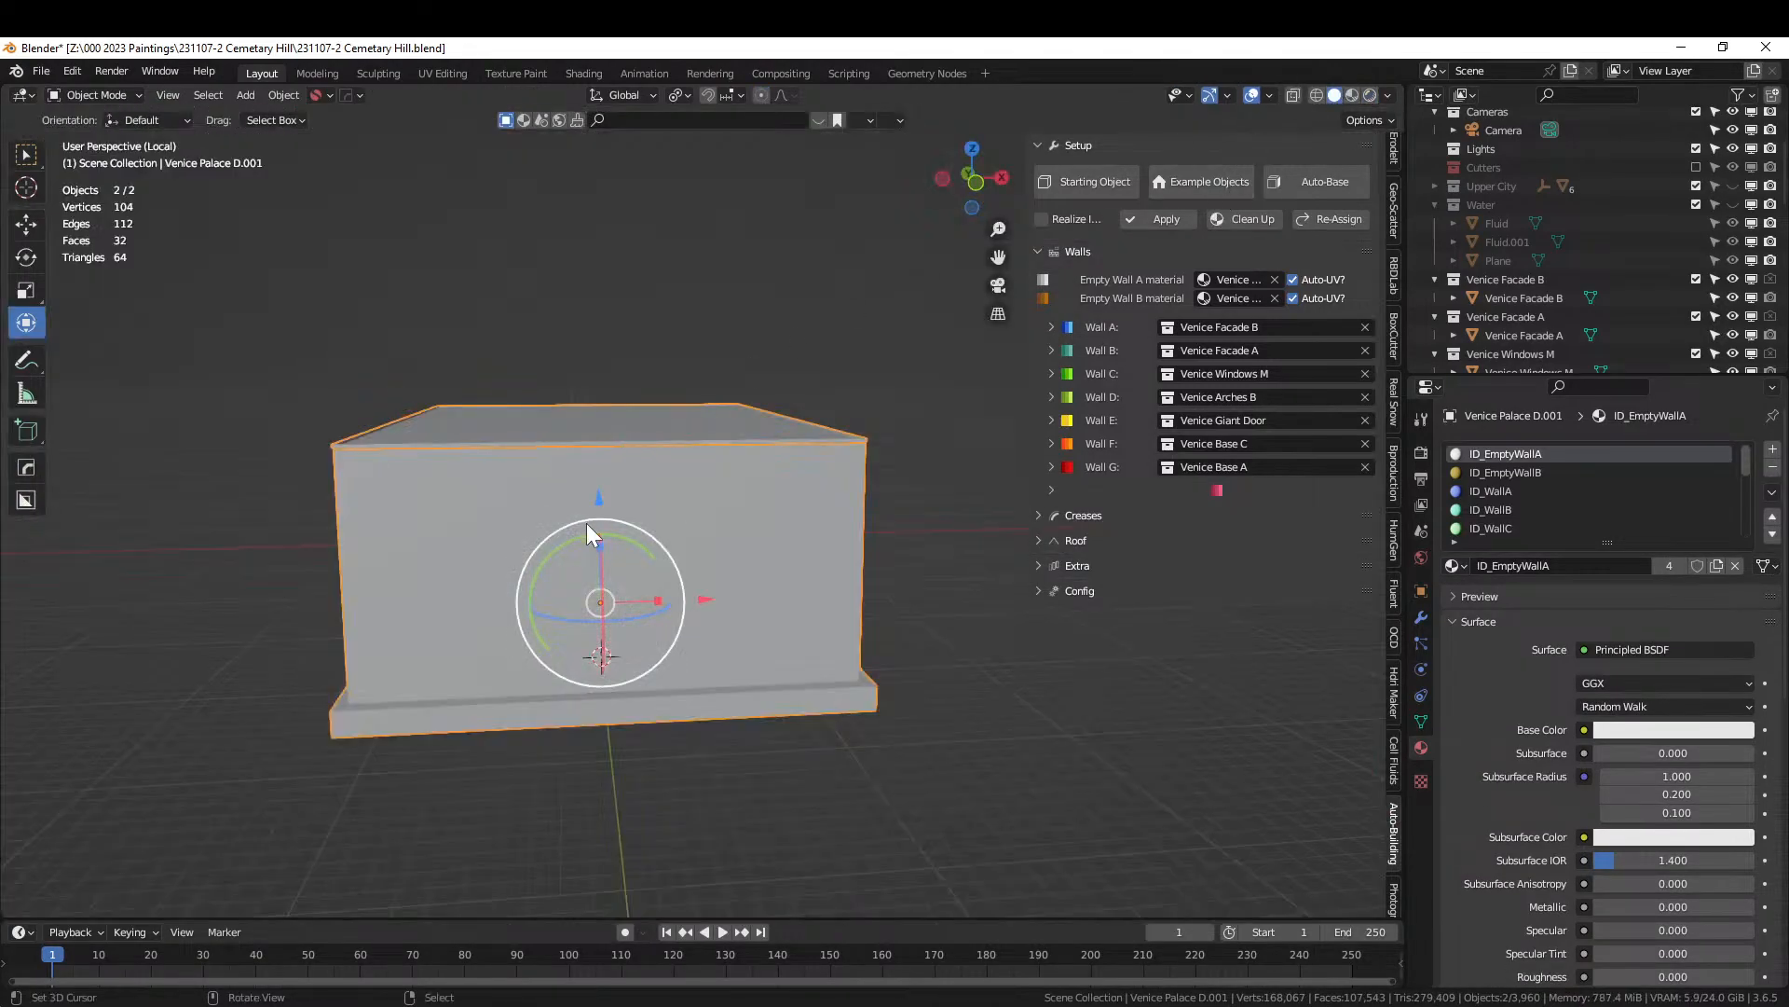
Apply the palace block's rotation and scale in object mode.
{"action": "key", "text": "Tab"}
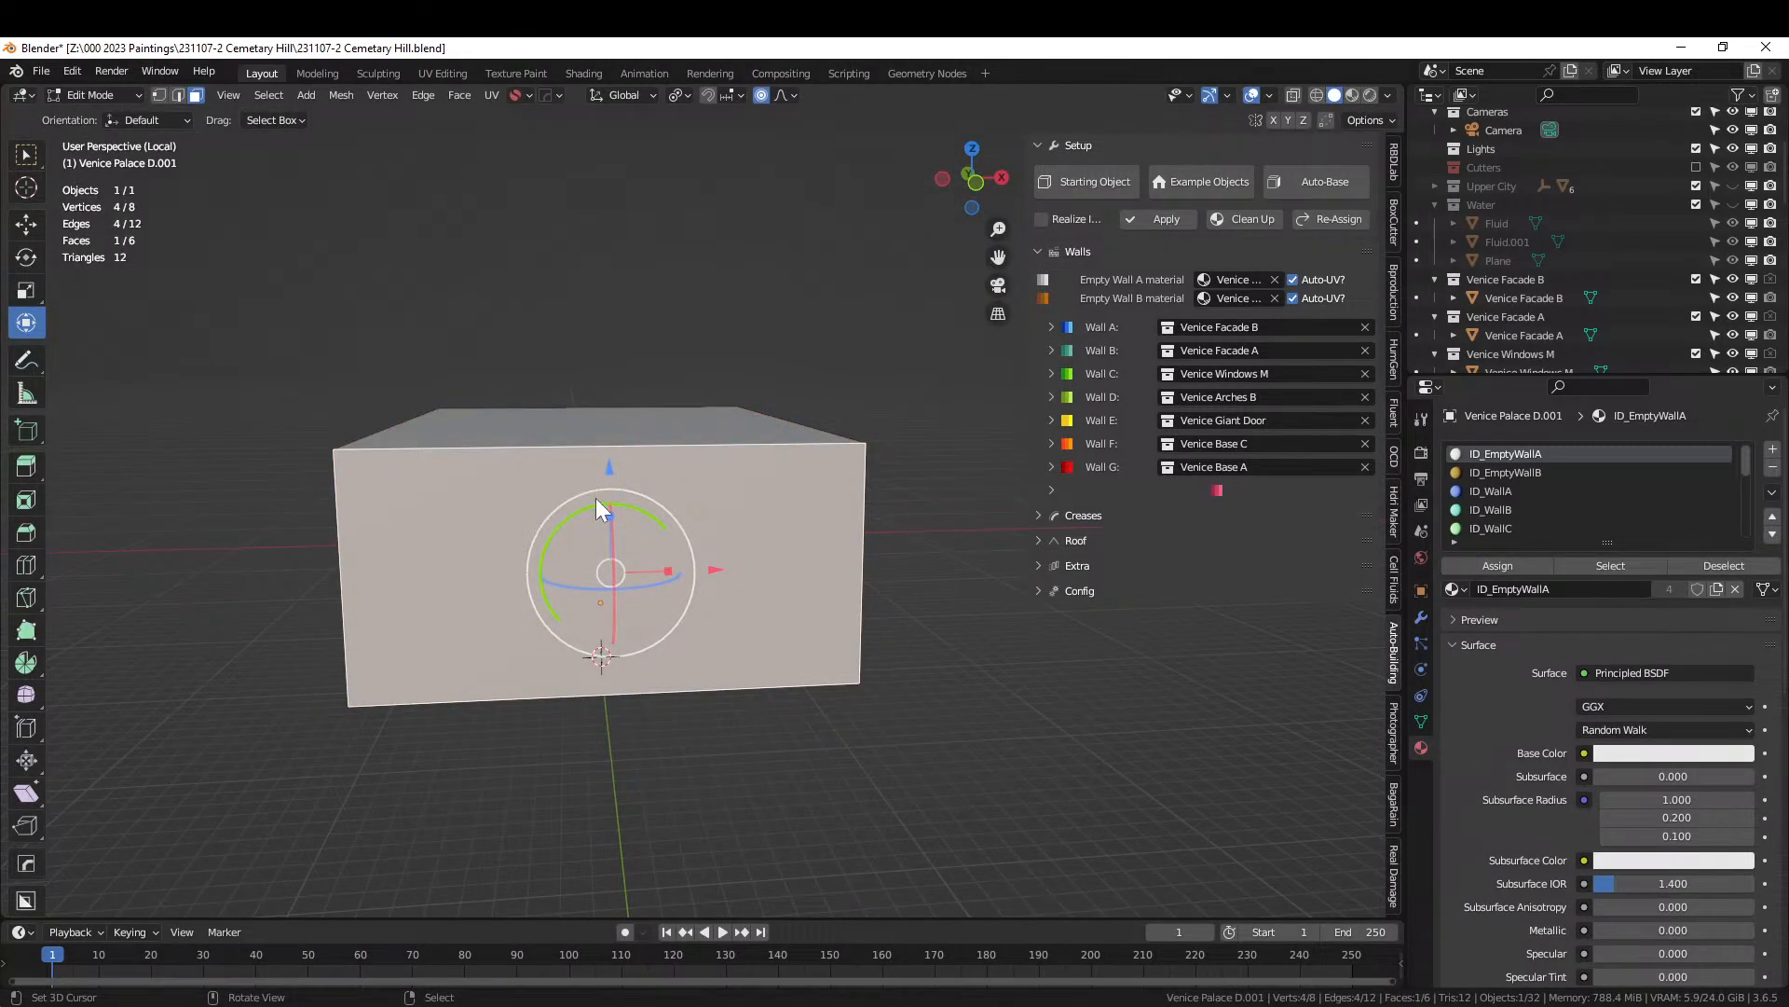
{"action": "key", "text": "Tab"}
{"action": "key", "text": "ctrl+a"}
{"action": "left_click", "coordinate": [595, 518]}
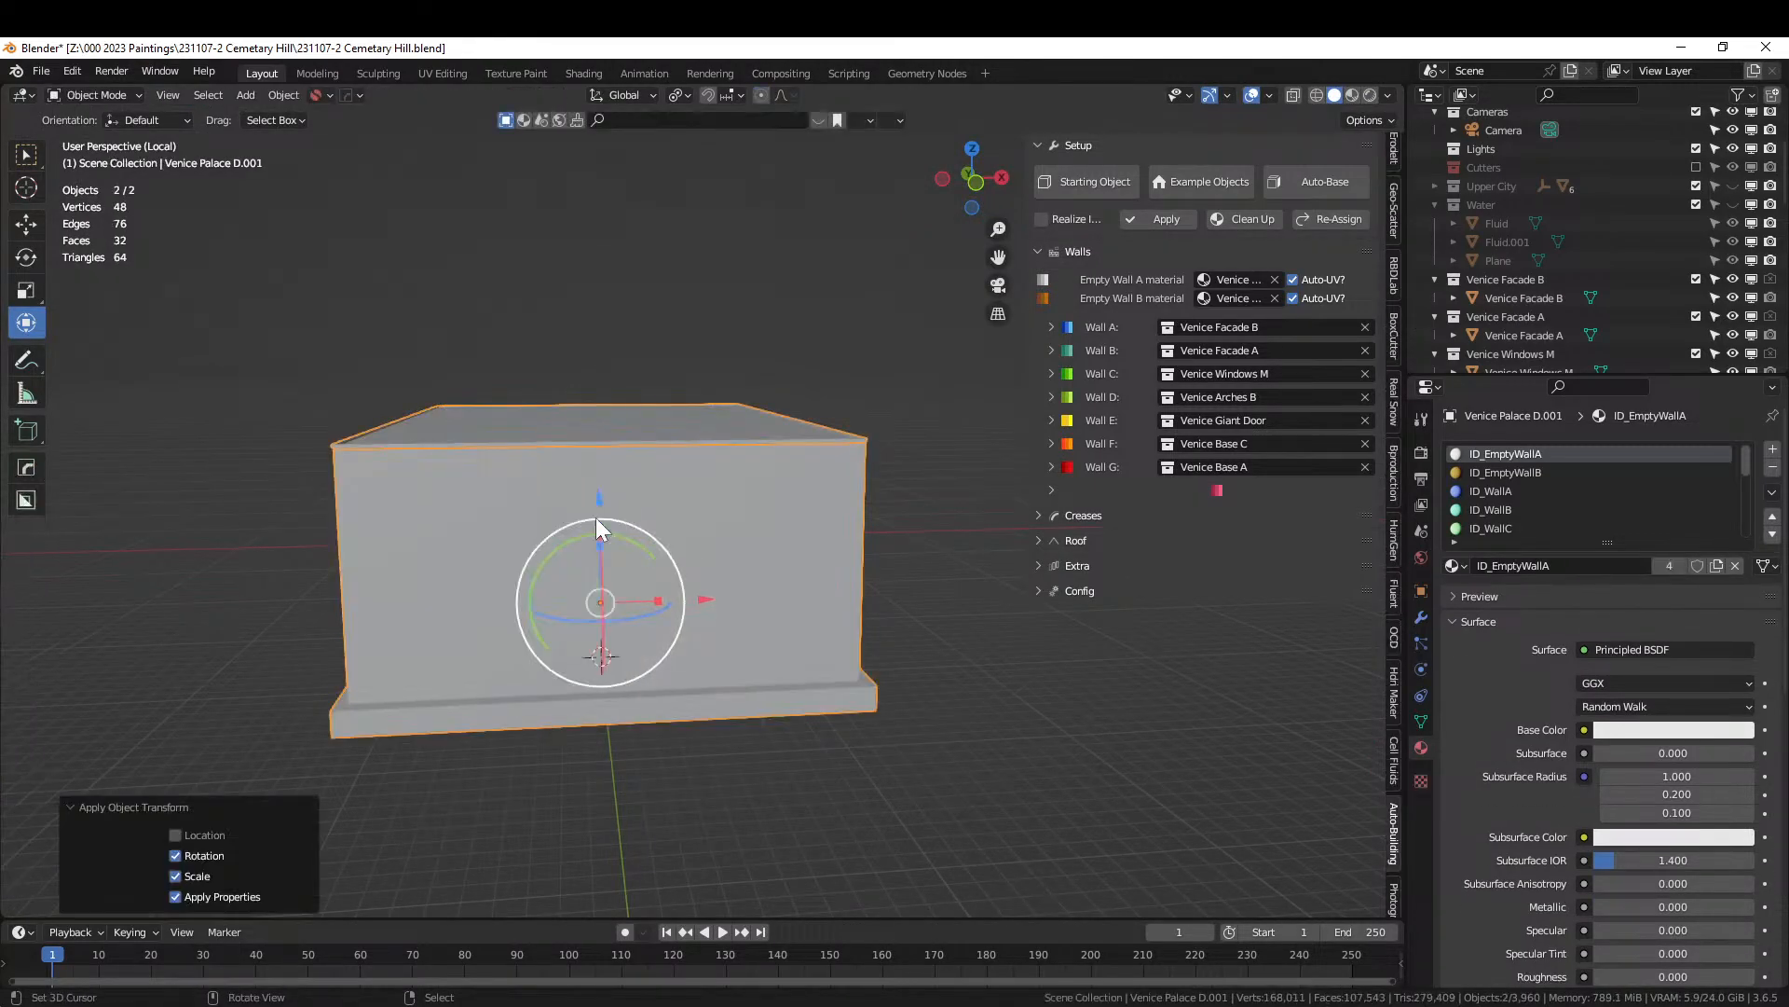
Add two evenly spaced vertical loop cuts dividing the block's front wall into three panels, and clear the selection.
{"action": "key", "text": "Tab"}
{"action": "key", "text": "2"}
{"action": "left_click", "coordinate": [602, 449]}
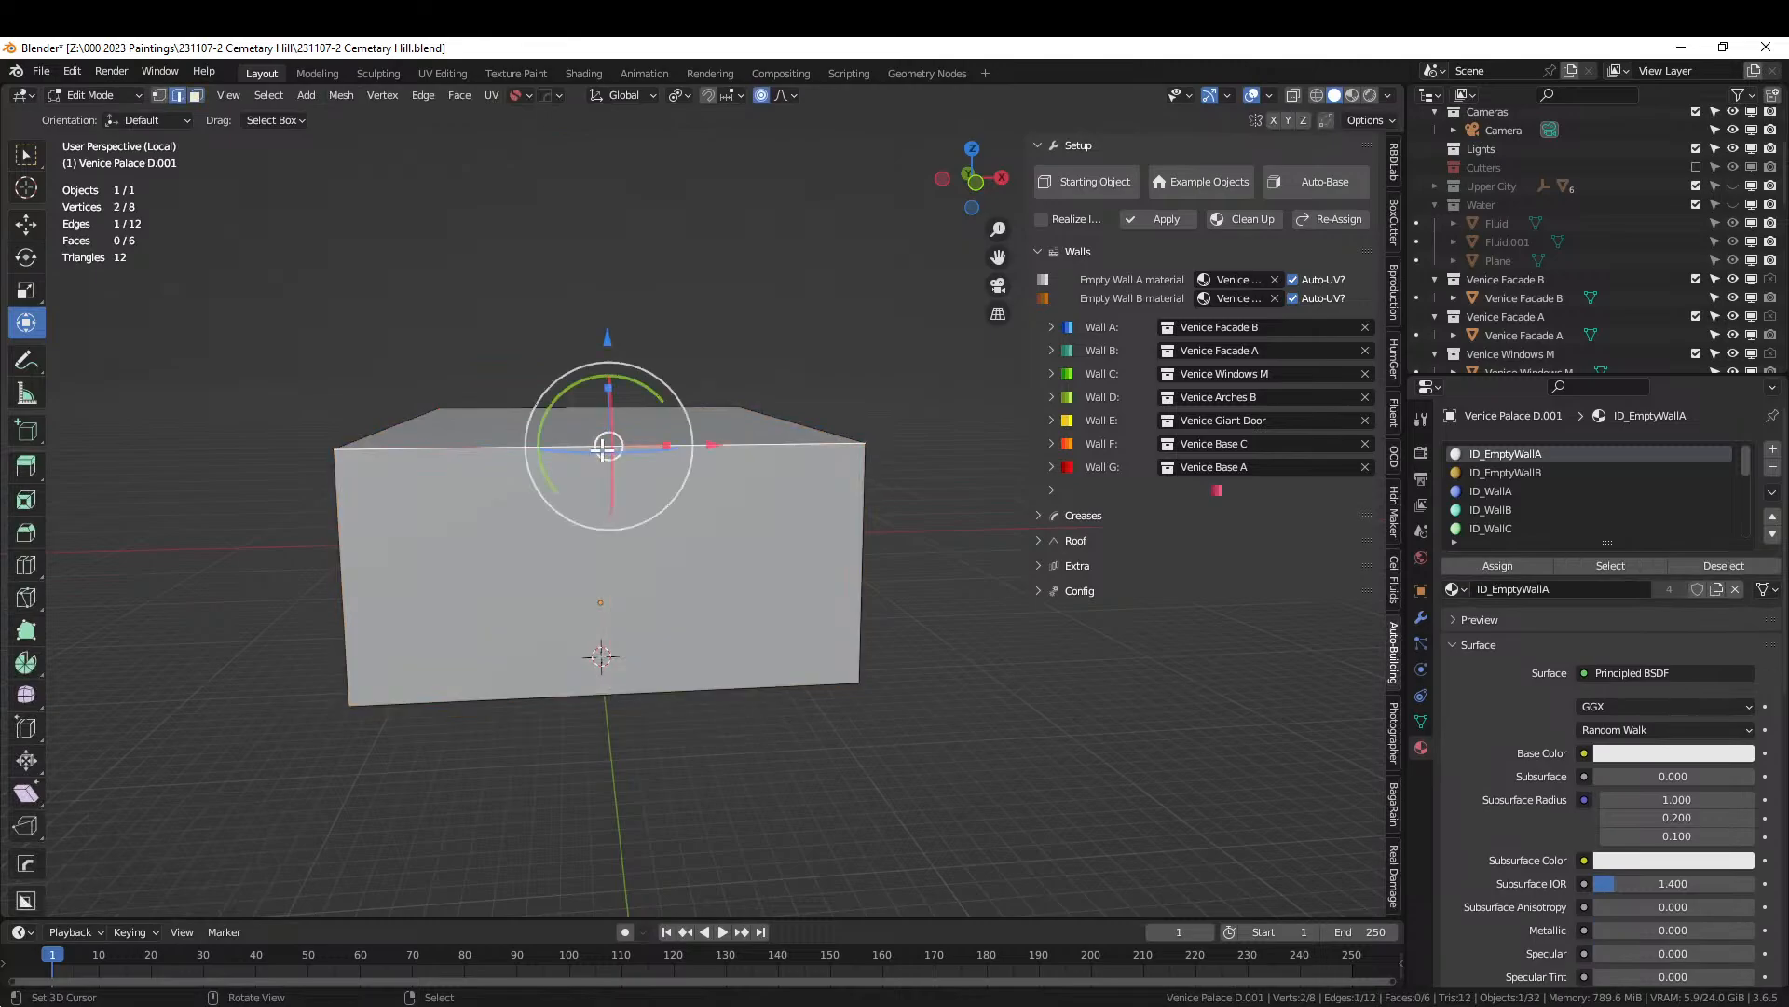
{"action": "key", "text": "ctrl+r"}
{"action": "scroll", "coordinate": [605, 448], "scroll_direction": "up", "scroll_amount": 1}
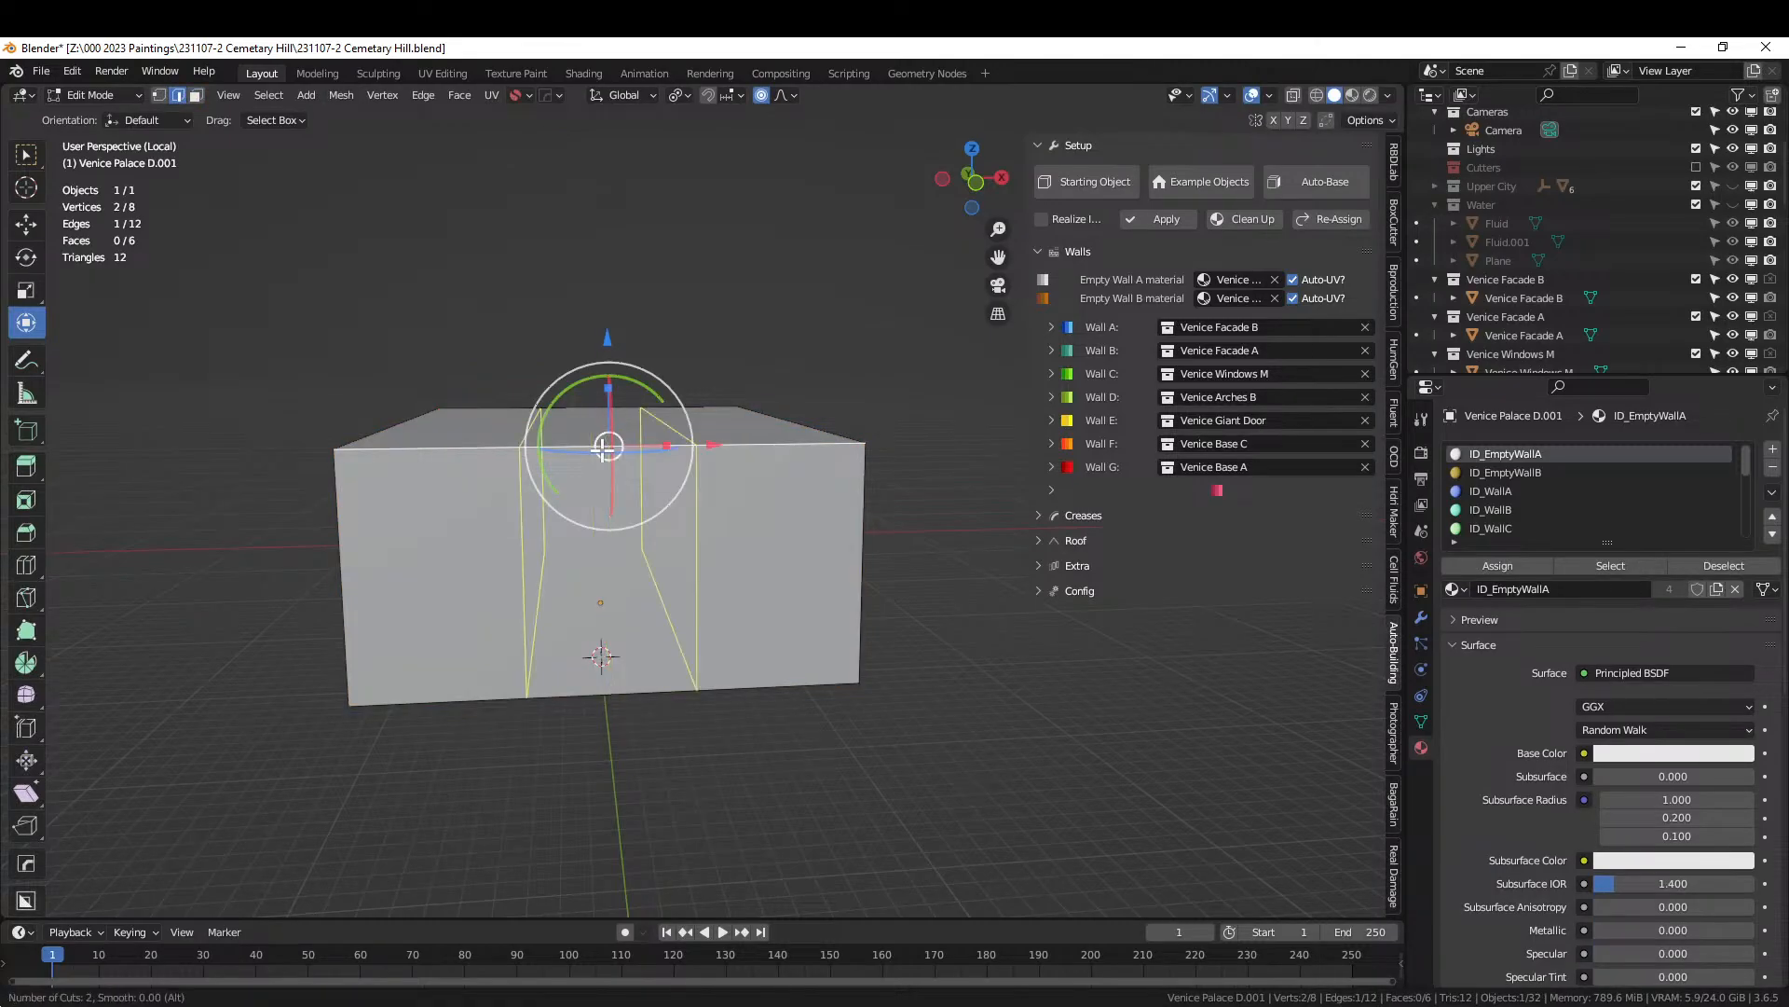
{"action": "left_click", "coordinate": [605, 448]}
{"action": "right_click", "coordinate": [602, 451]}
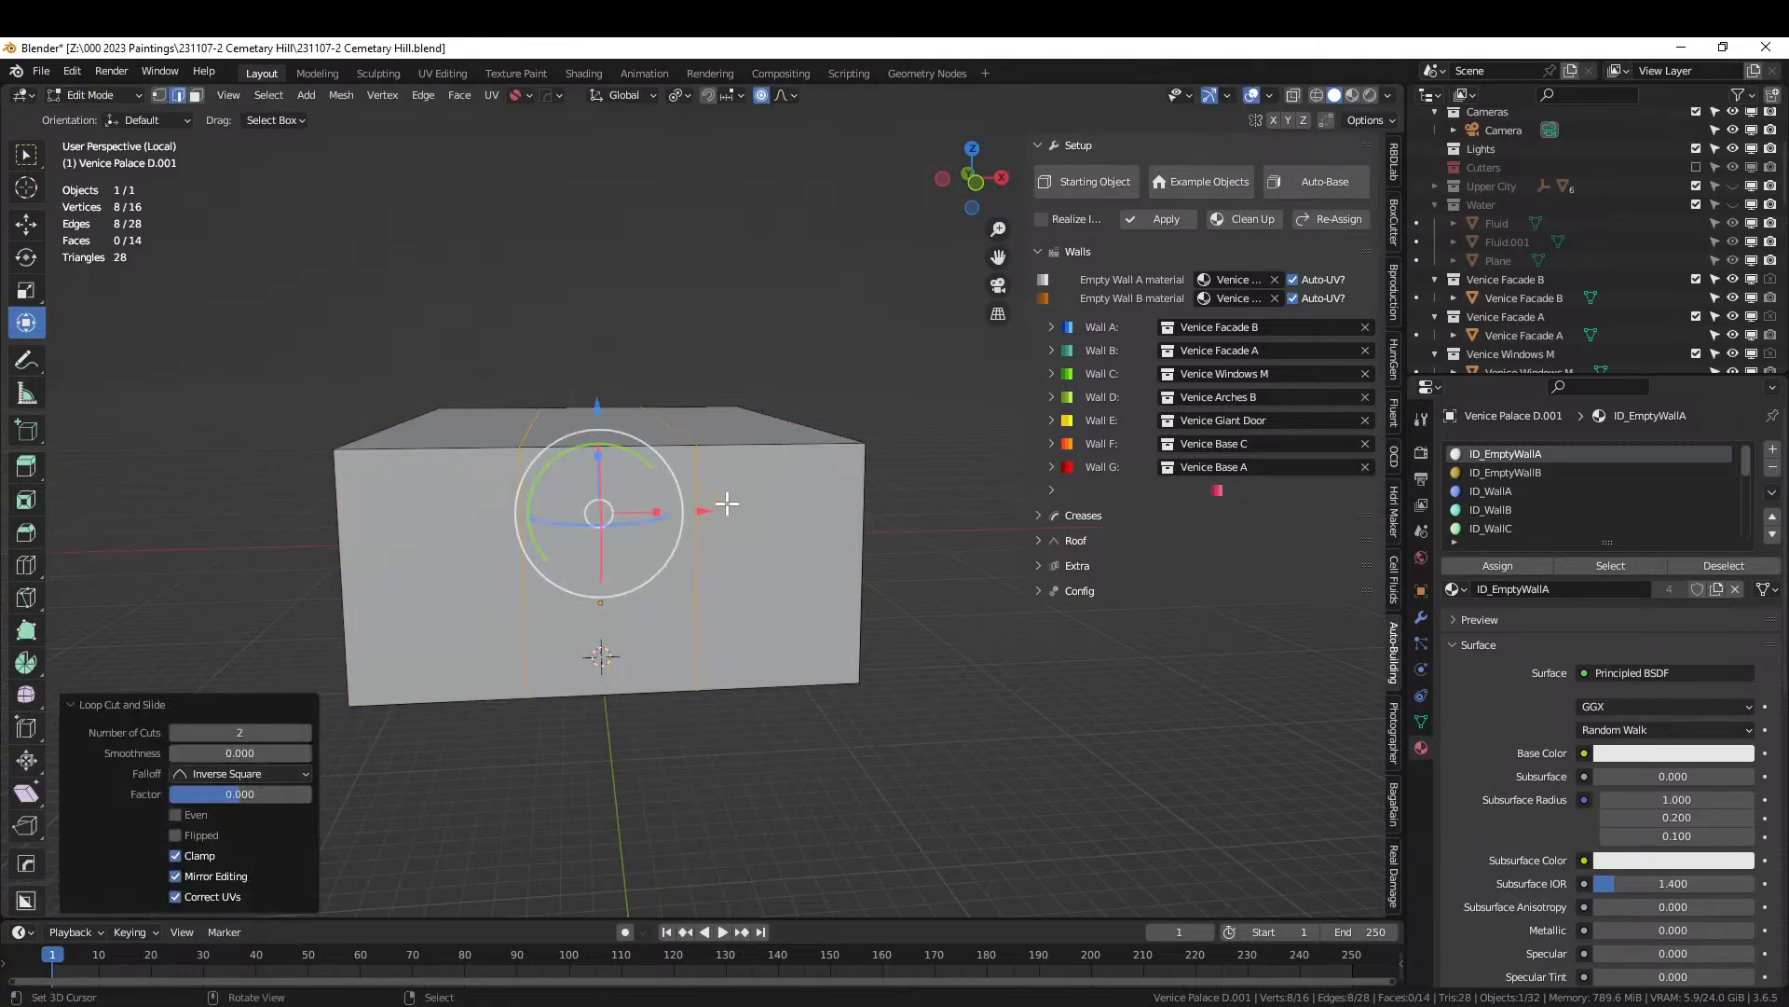
{"action": "key", "text": "alt+a"}
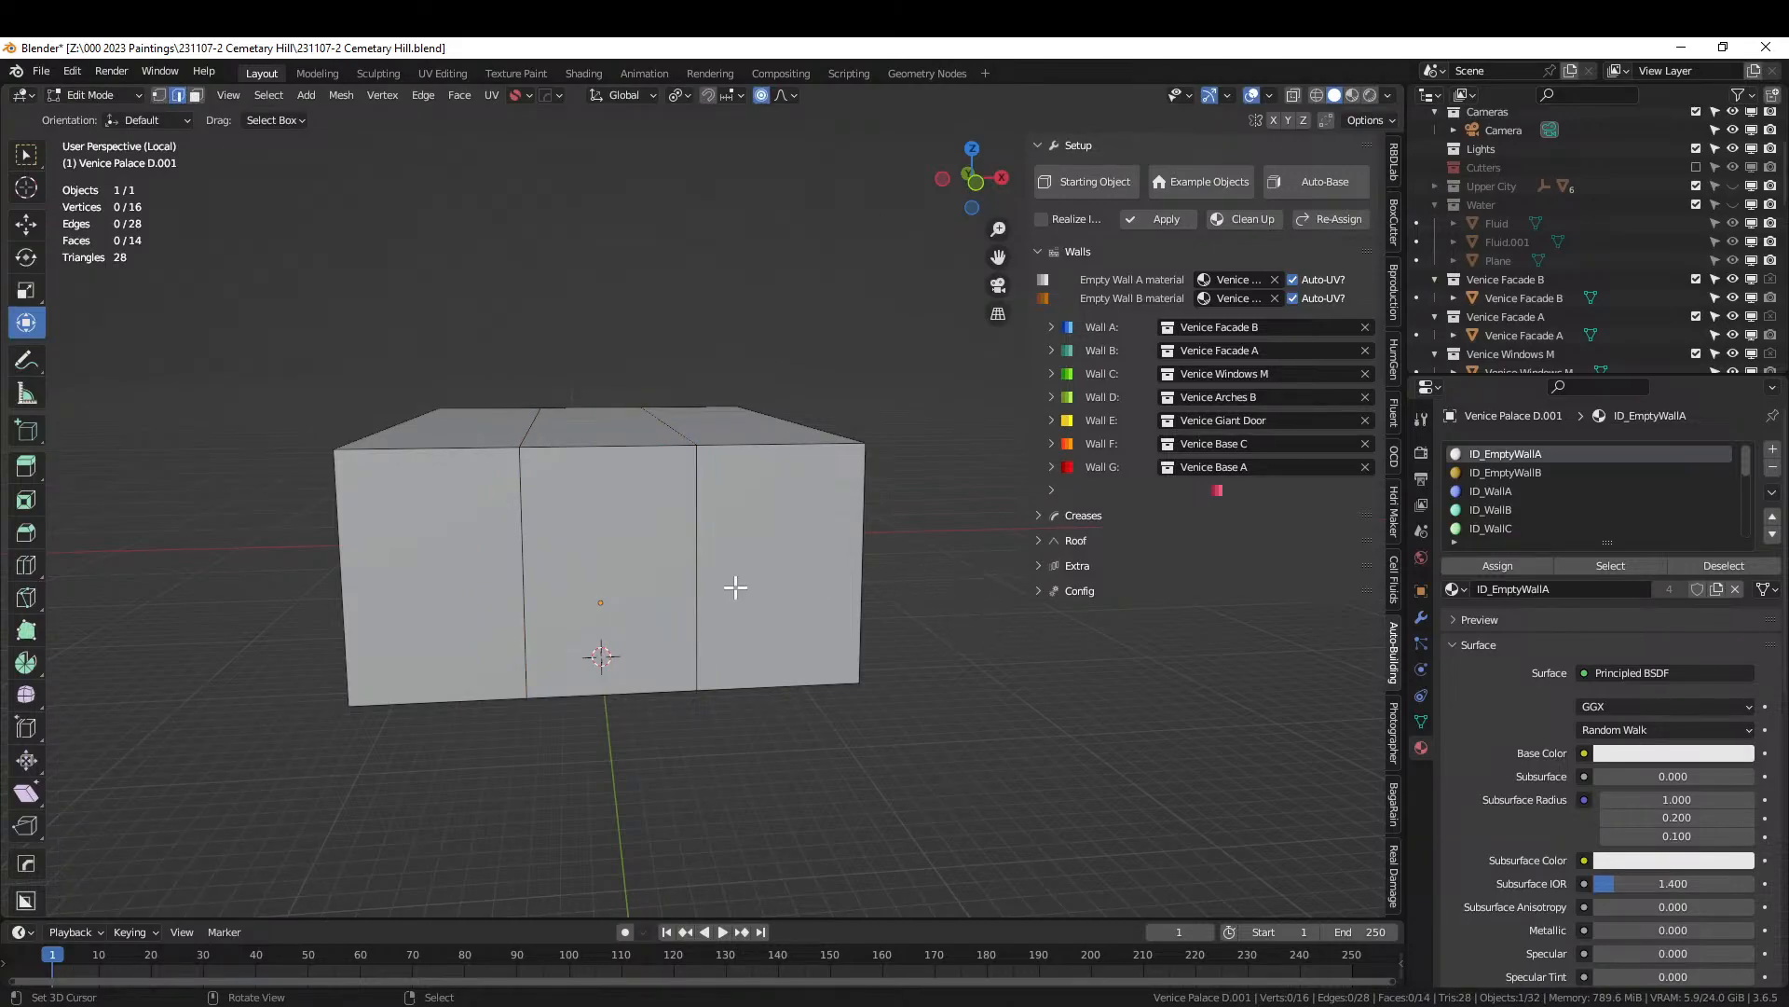
Assign the ID_WallE material to the middle panel of the block's front wall.
{"action": "middle_click_drag", "start_coordinate": [735, 586], "coordinate": [793, 624]}
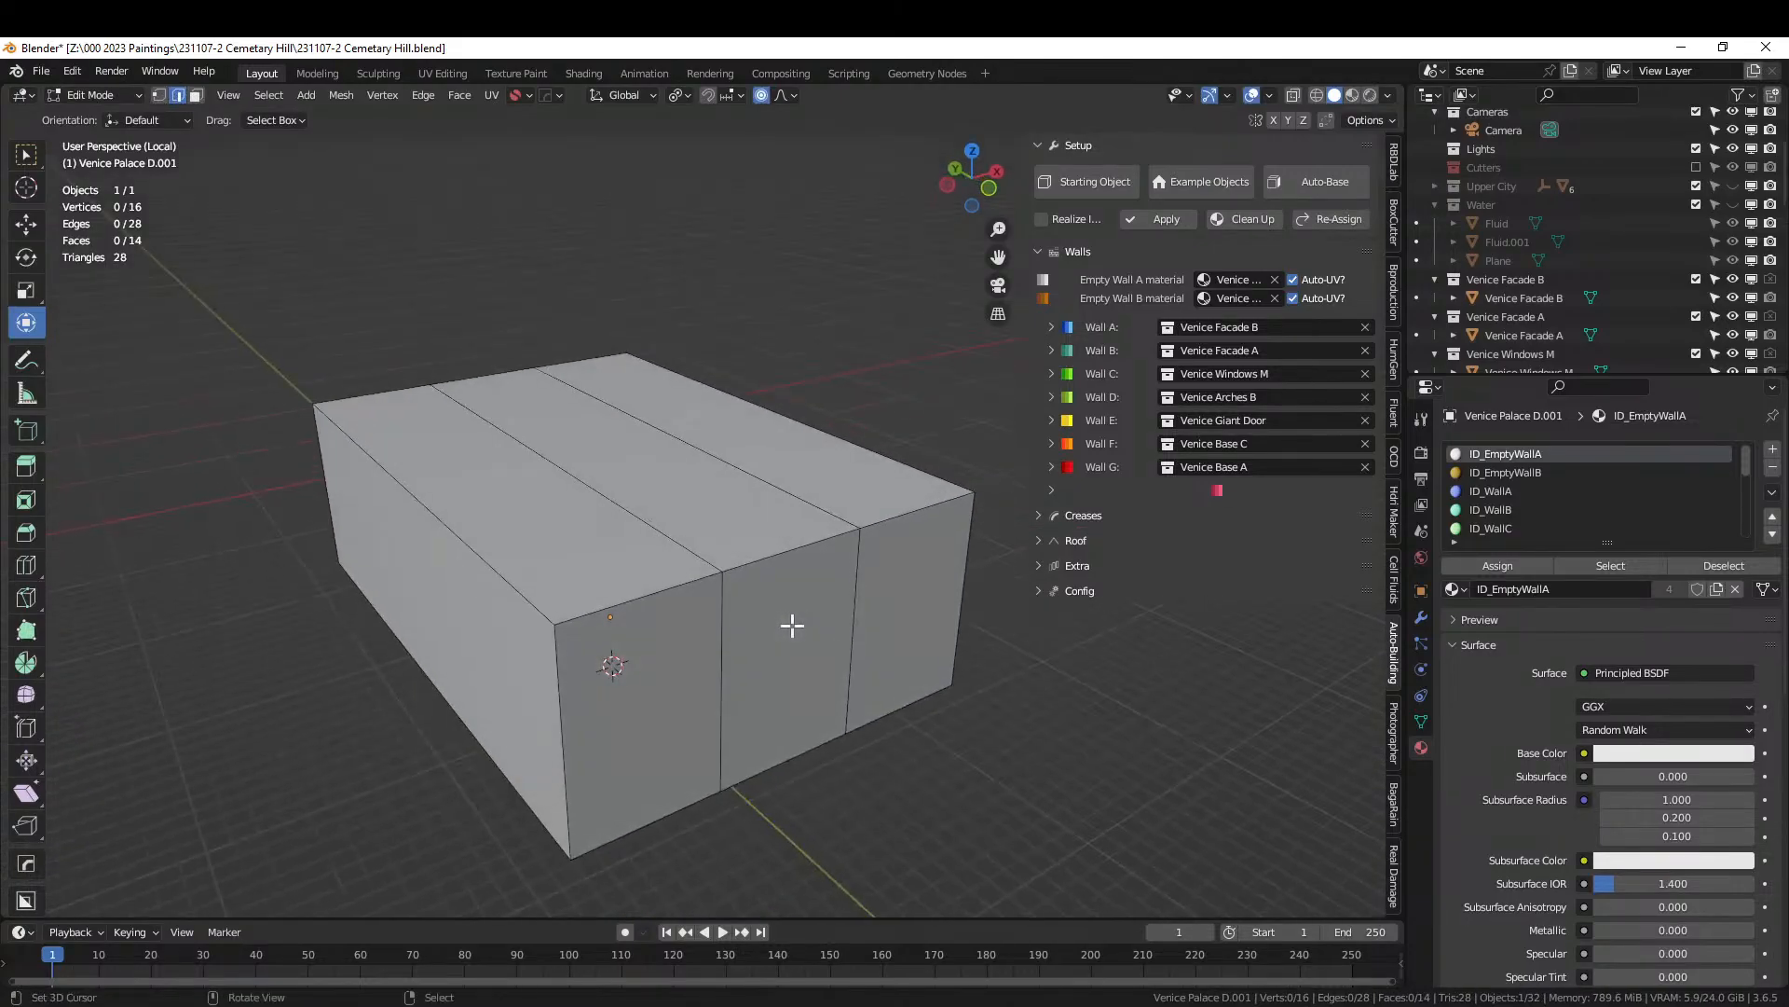
{"action": "key", "text": "Tab"}
{"action": "key", "text": "Tab"}
{"action": "key", "text": "3"}
{"action": "left_click", "coordinate": [781, 639]}
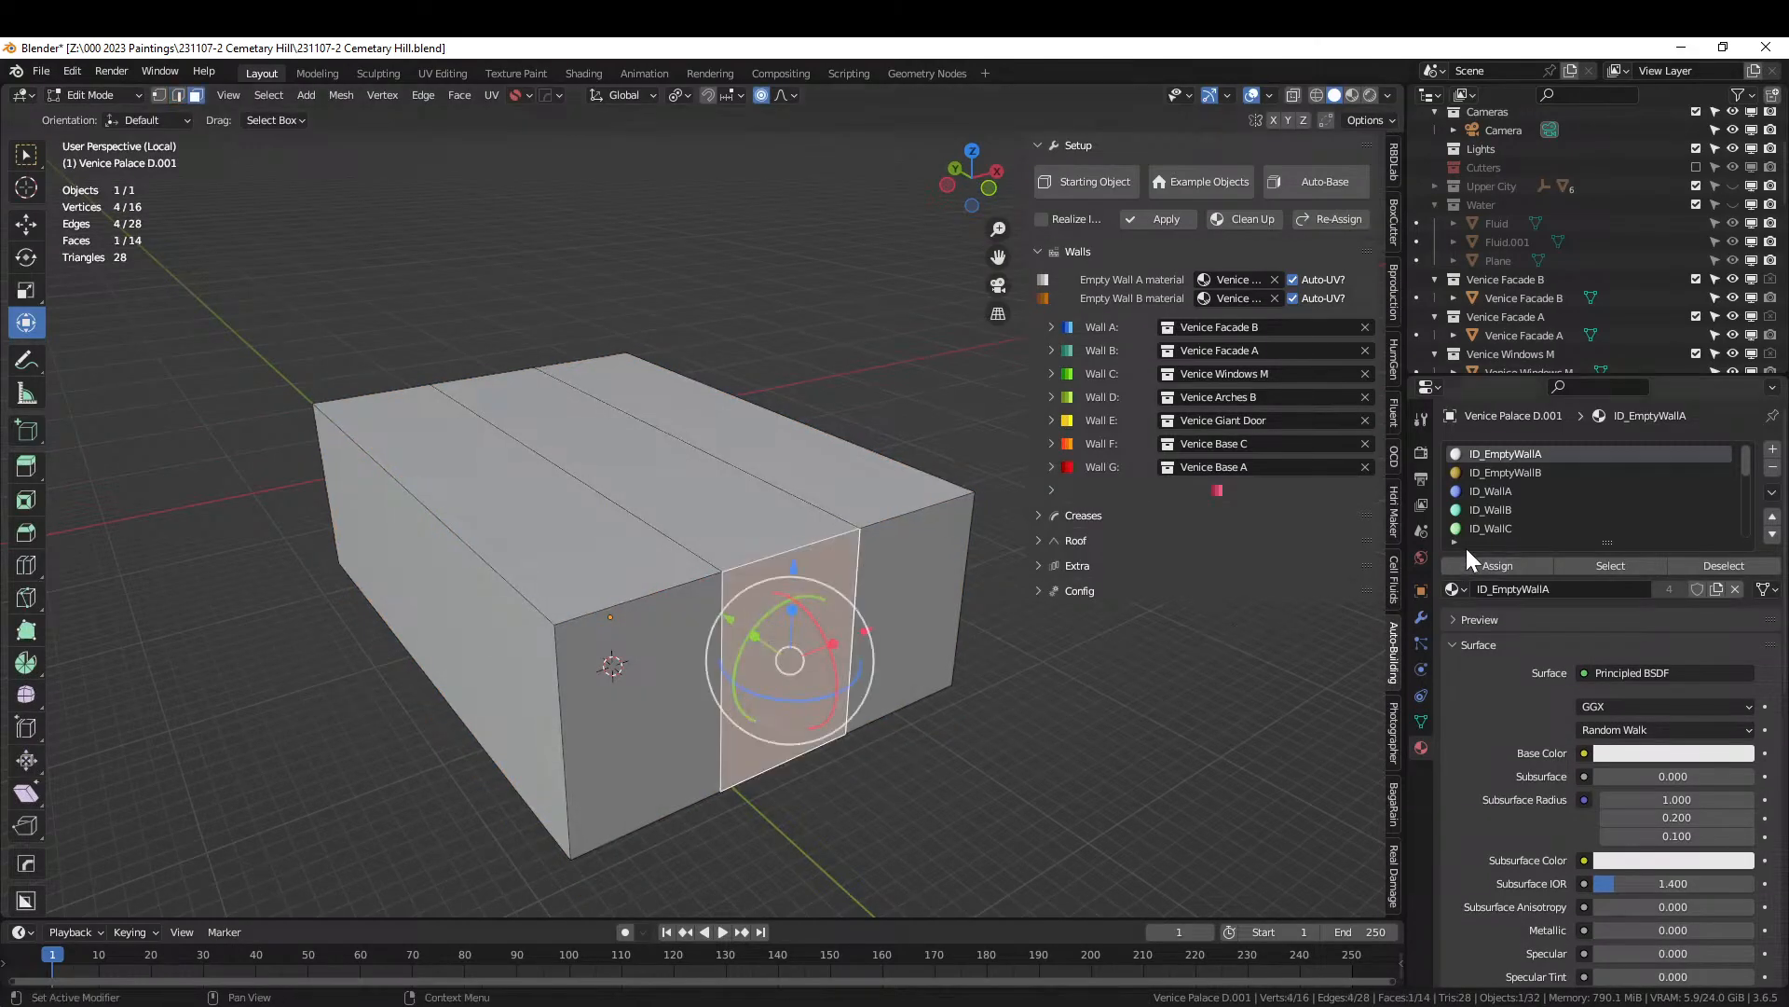
{"action": "scroll", "coordinate": [1576, 531], "scroll_direction": "down", "scroll_amount": 1}
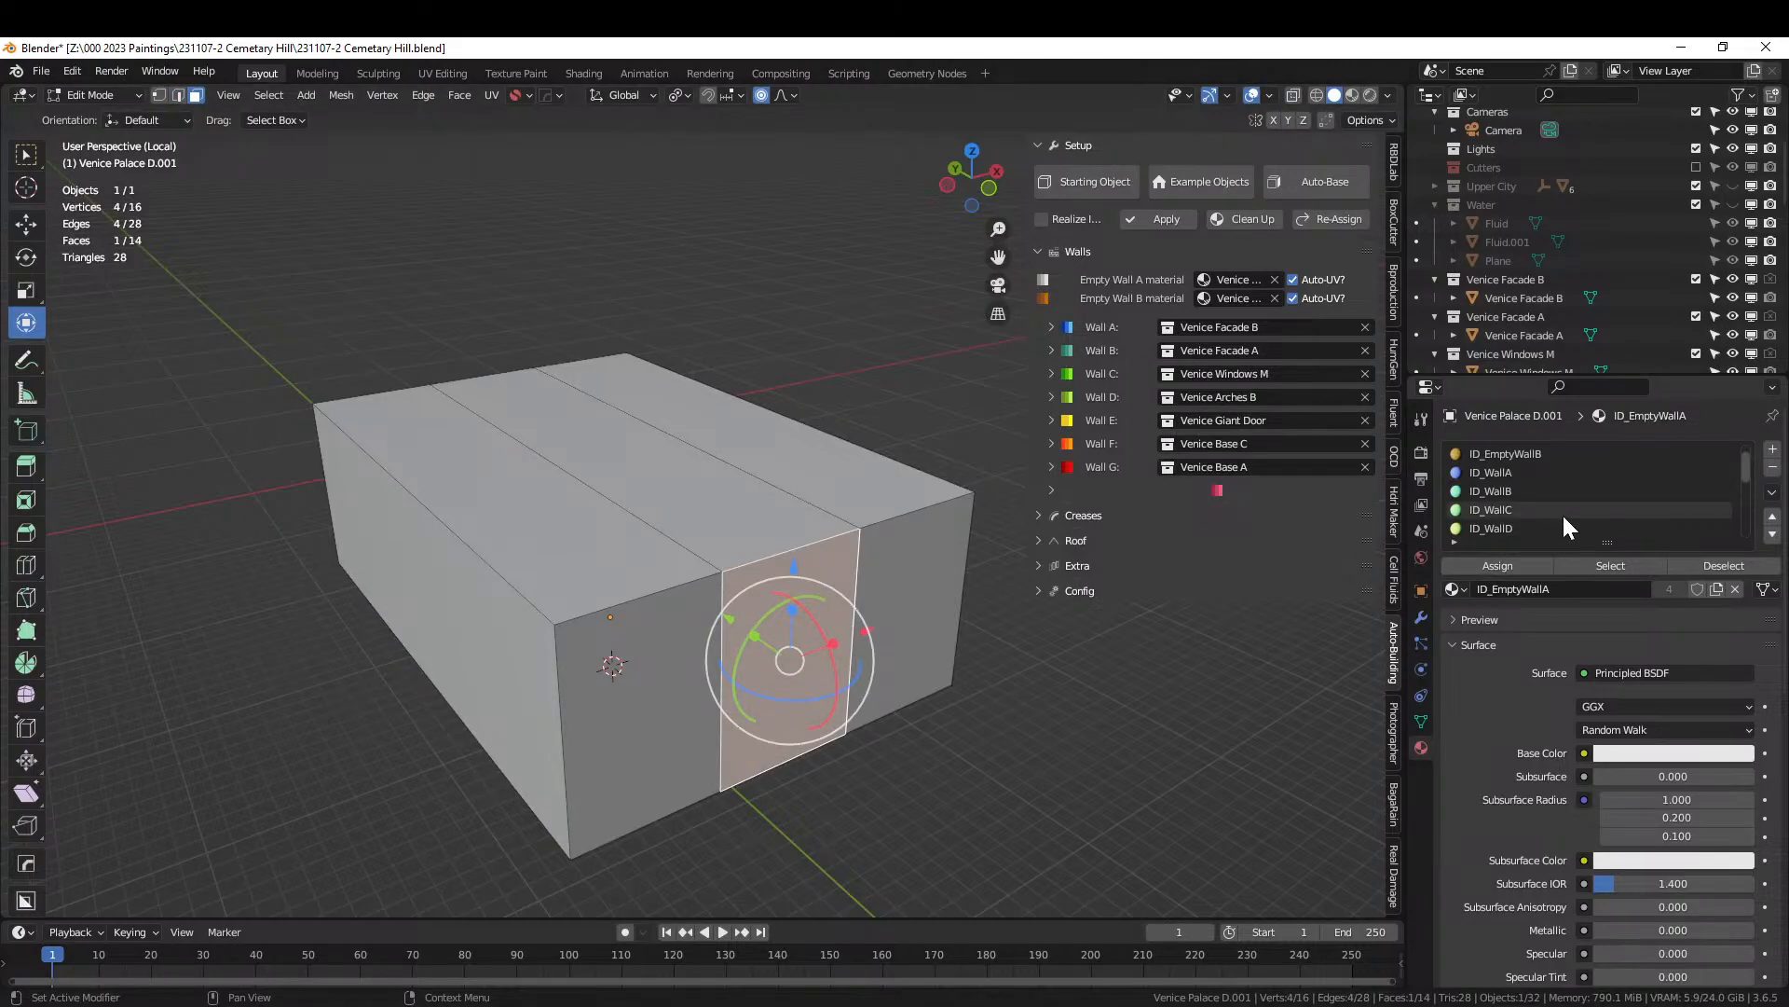
{"action": "scroll", "coordinate": [1573, 524], "scroll_direction": "down", "scroll_amount": 1}
{"action": "left_click", "coordinate": [1511, 527]}
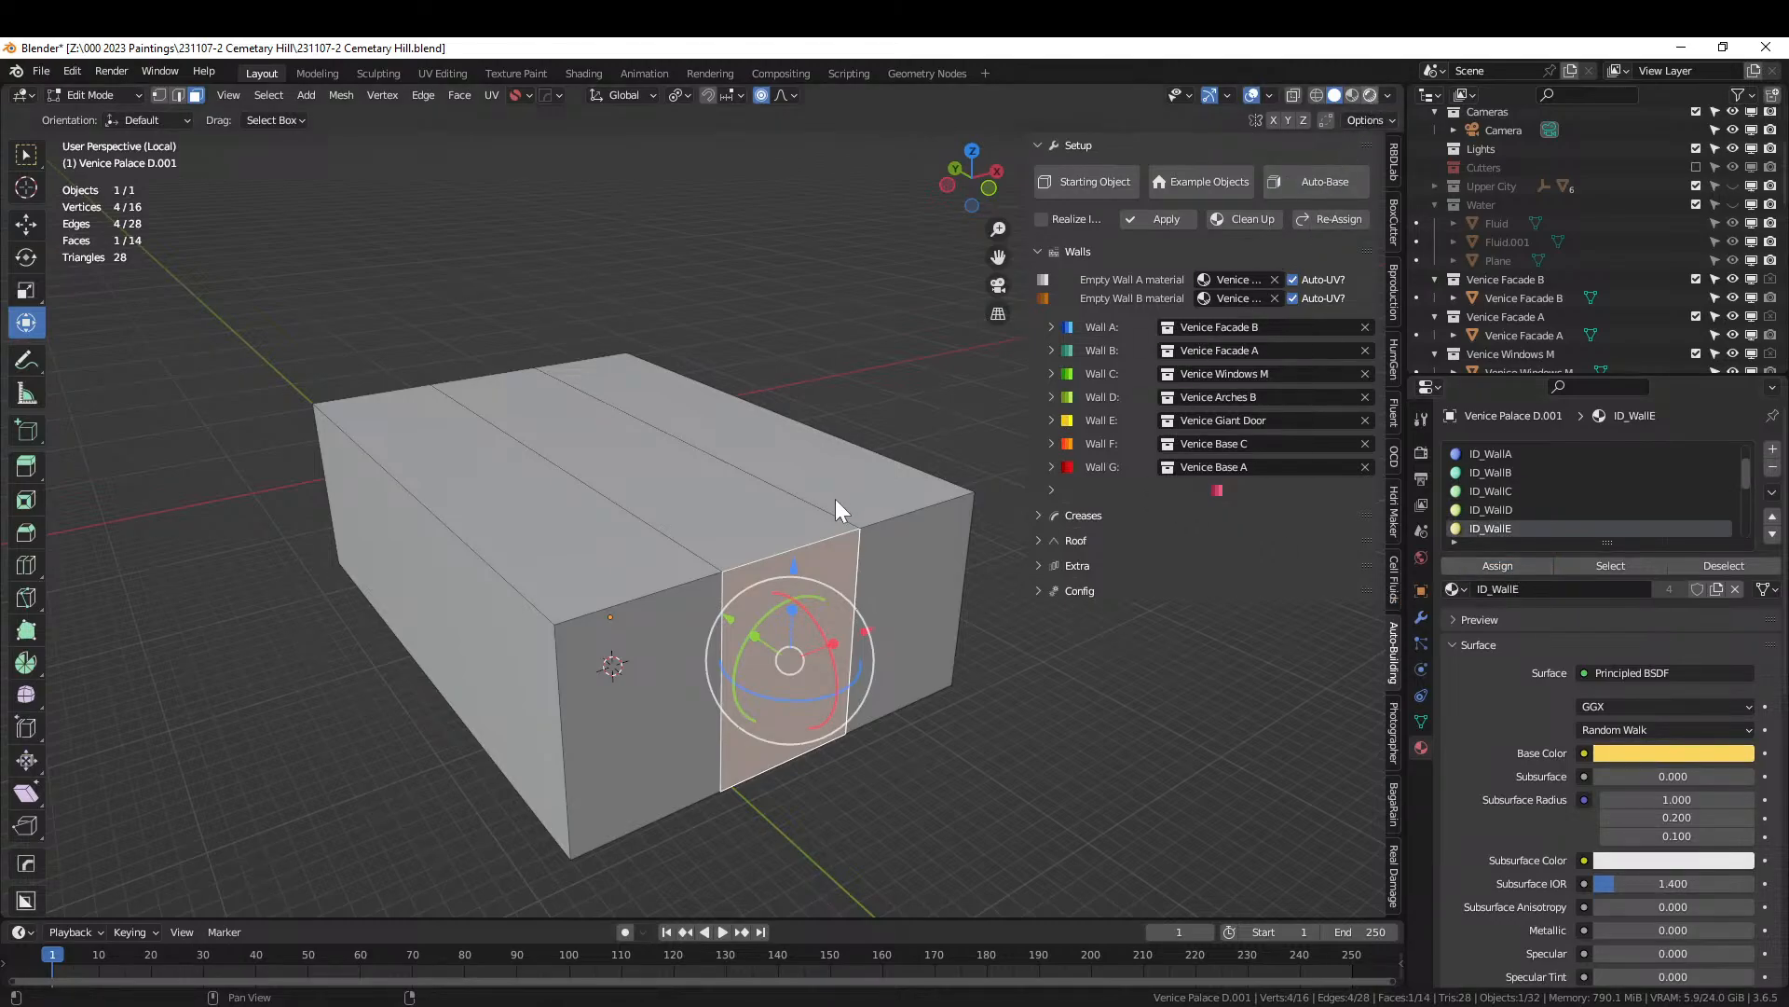
Show the Auto-Building modifier's result in edit mode under rendered shading, and clear the face selection.
{"action": "key", "text": "z"}
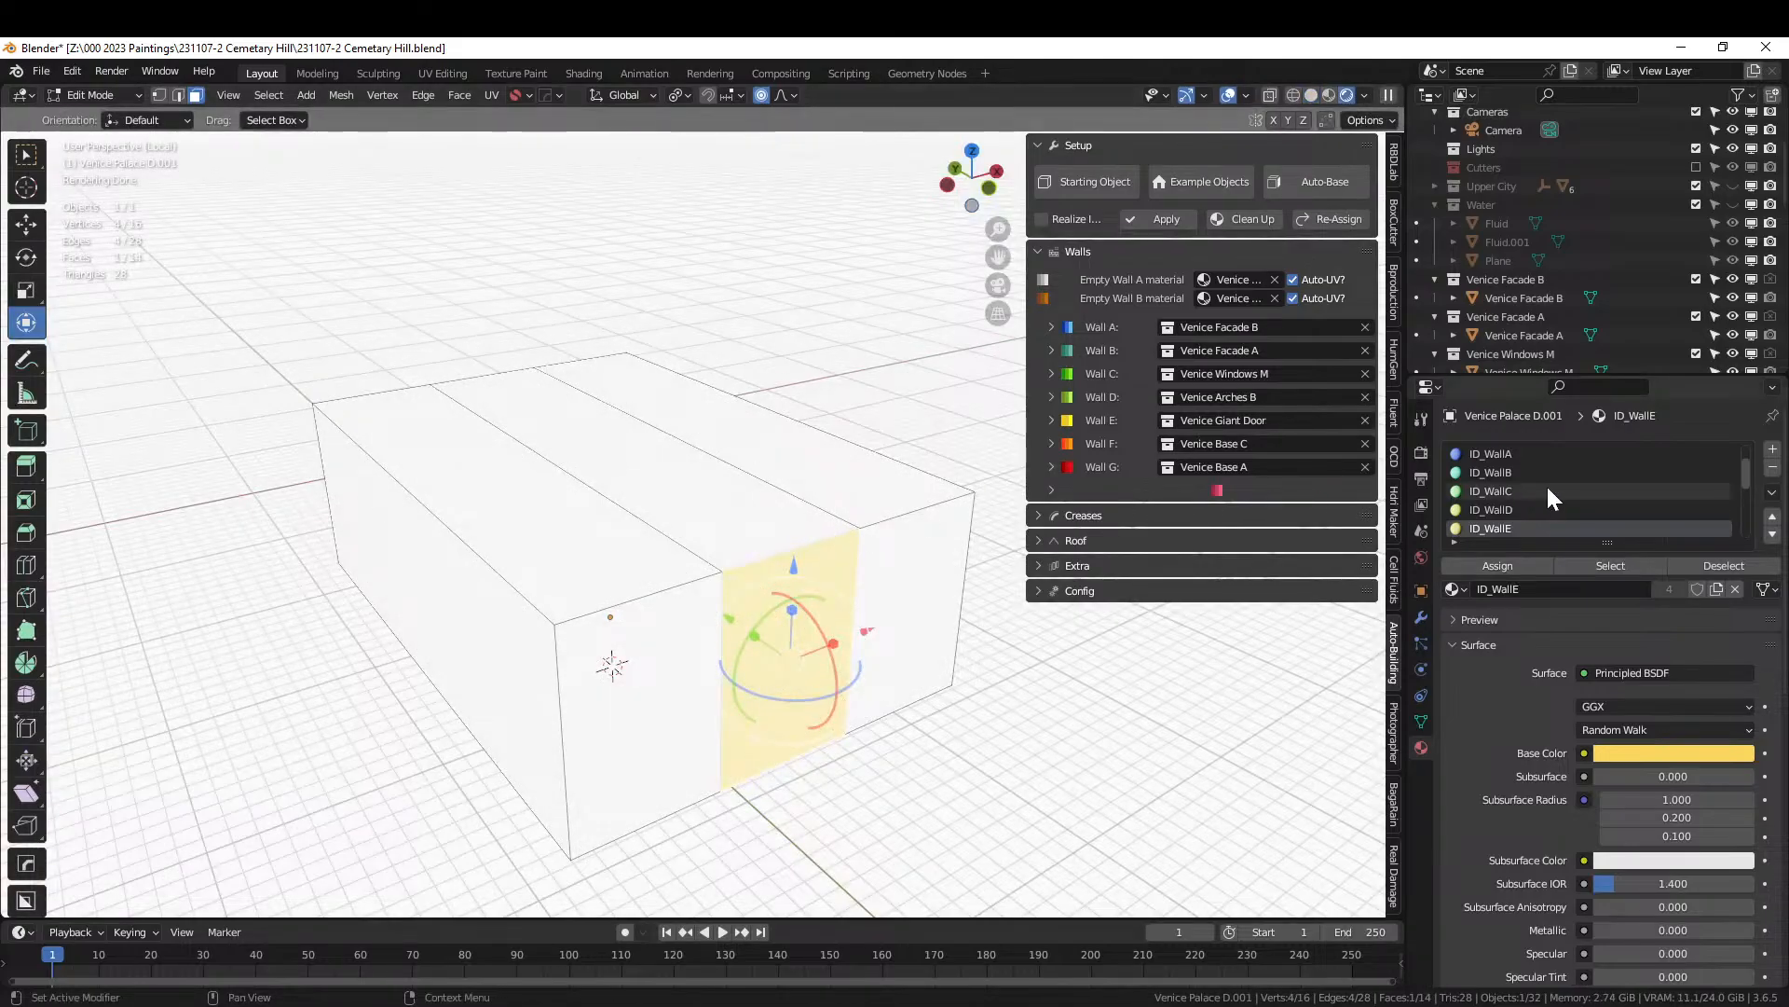
{"action": "left_click", "coordinate": [1421, 617]}
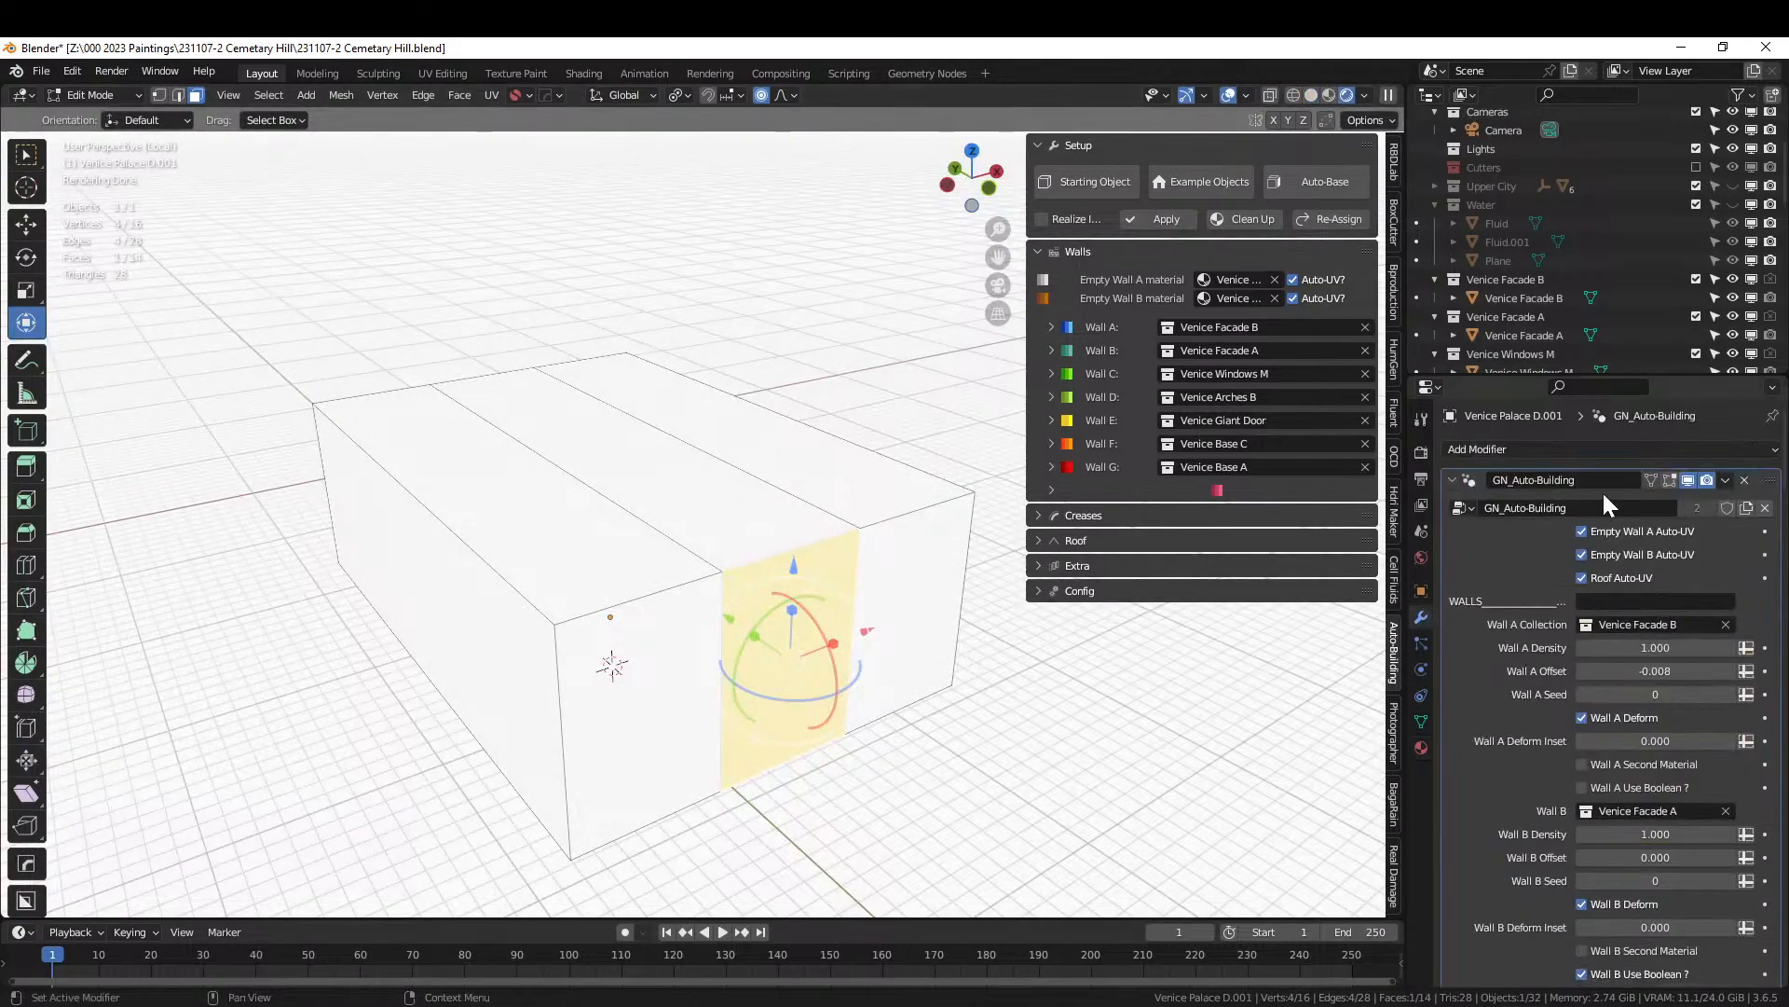
{"action": "left_click", "coordinate": [1669, 479]}
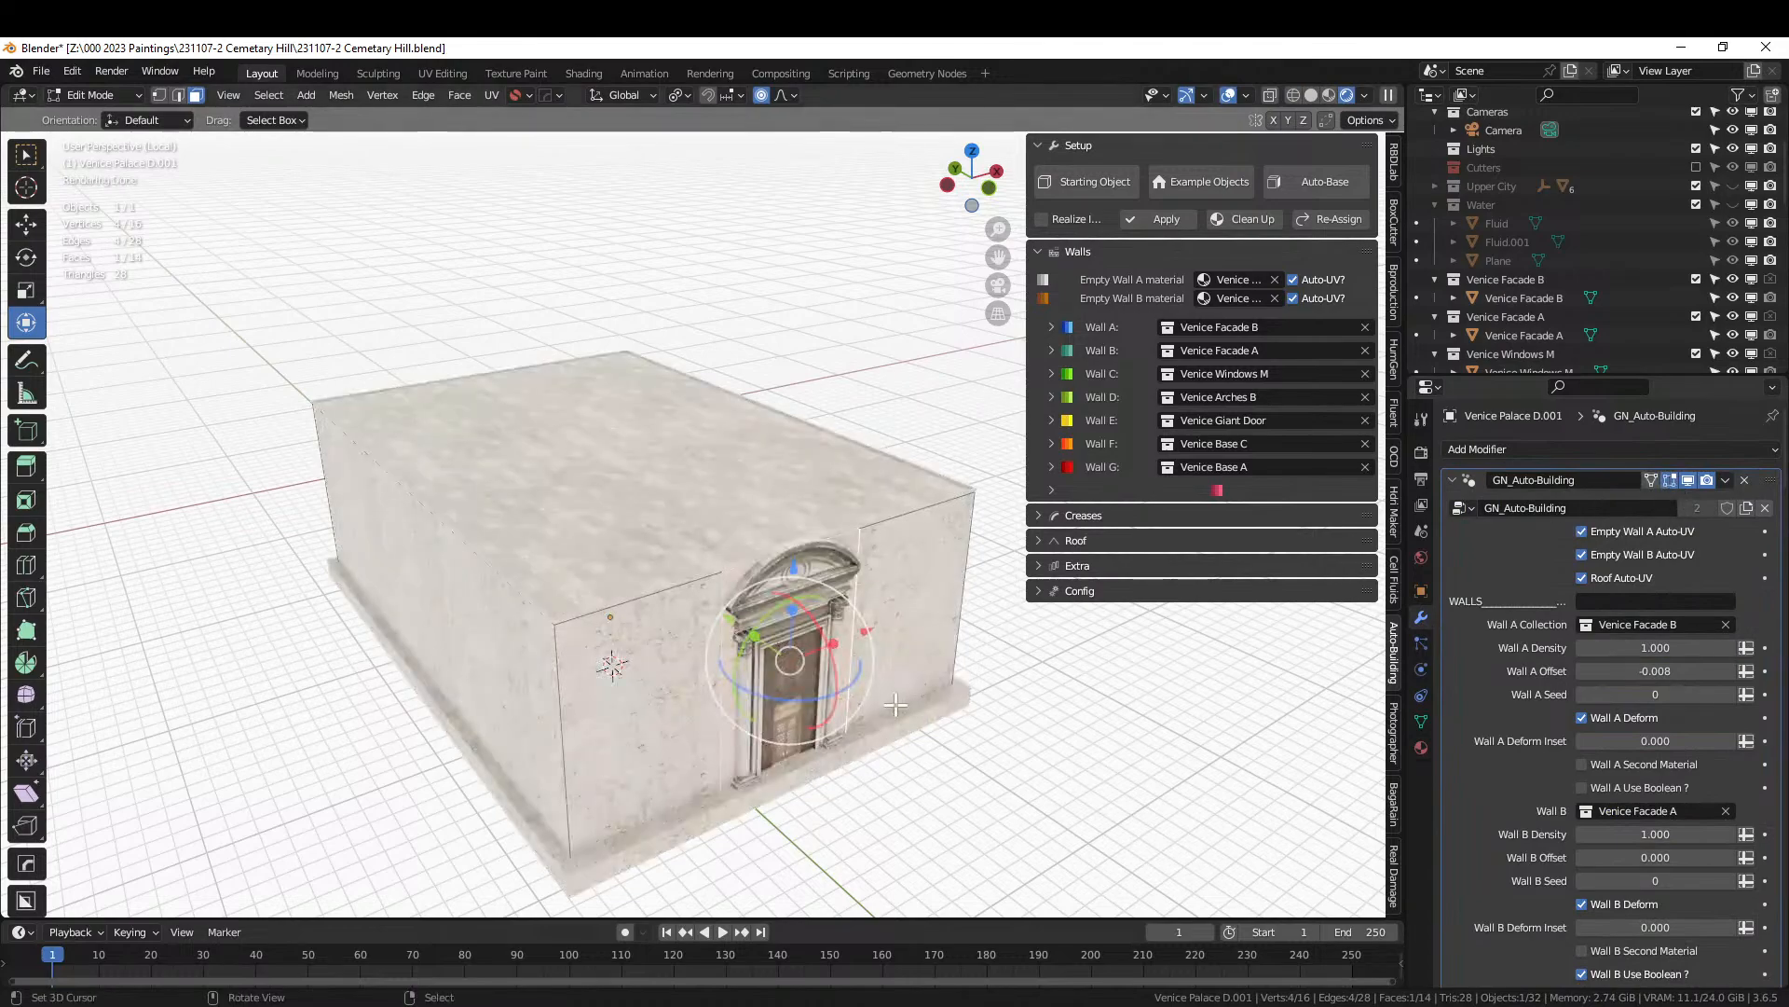
{"action": "middle_click_drag", "start_coordinate": [896, 706], "coordinate": [858, 666]}
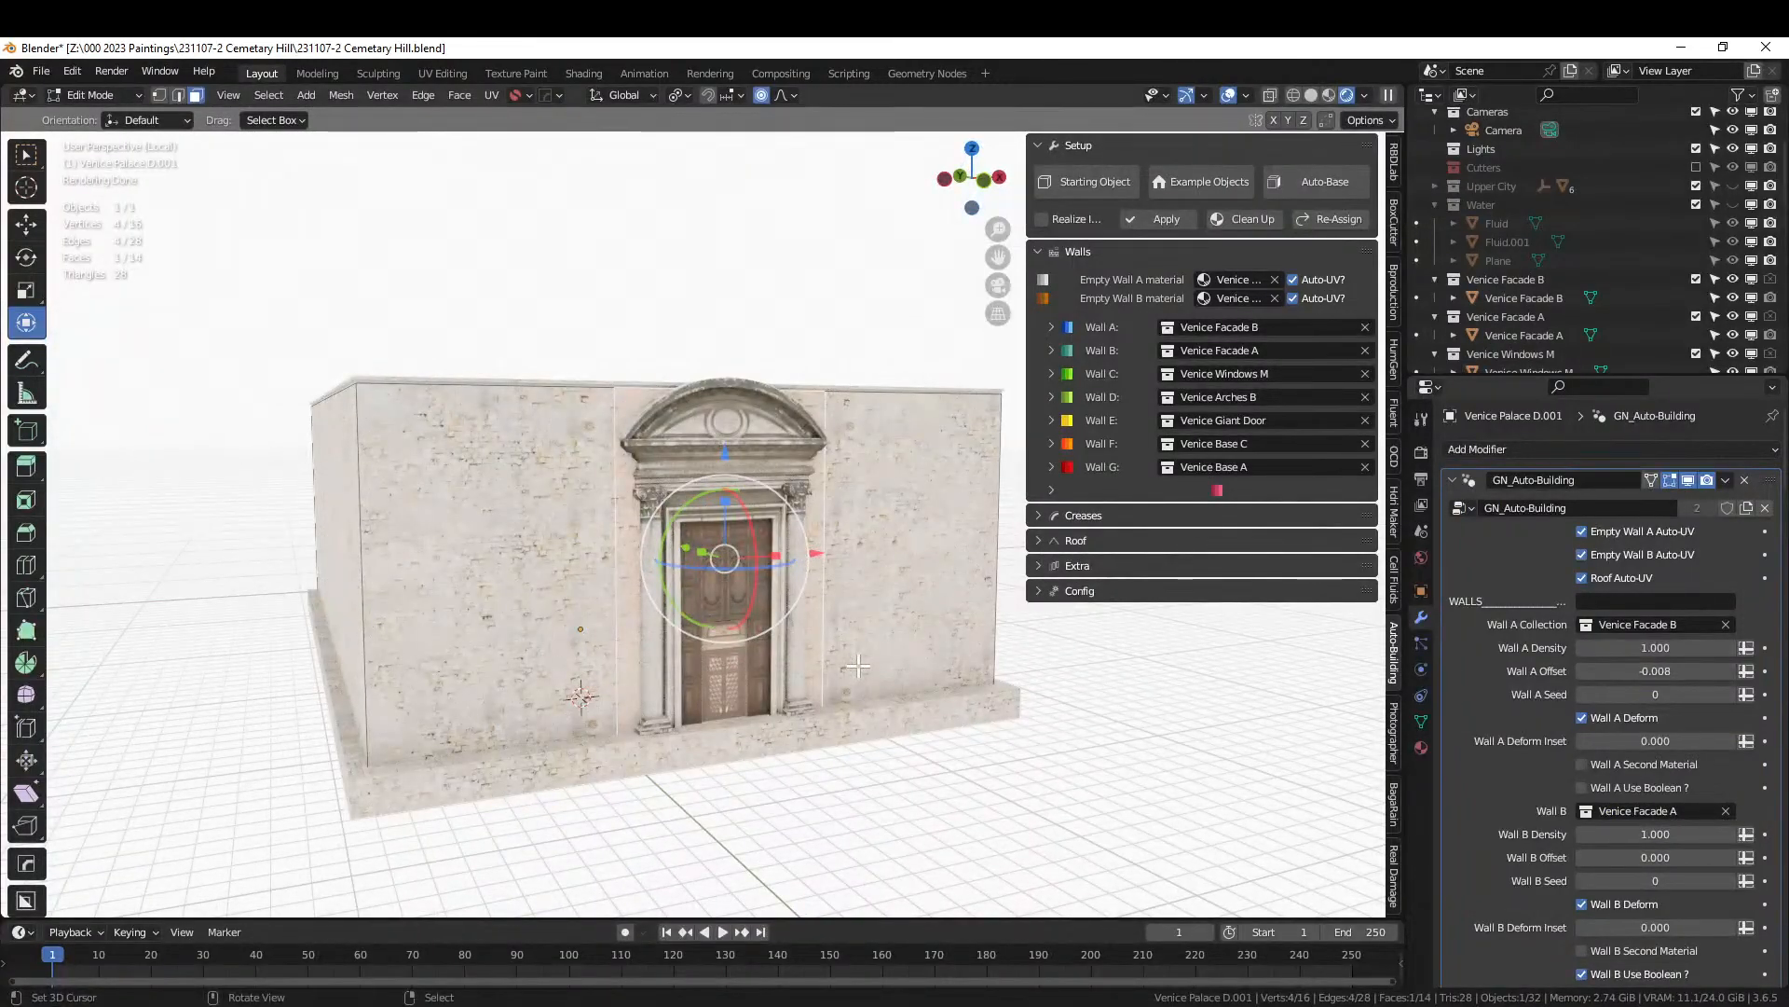
{"action": "middle_click_drag", "start_coordinate": [852, 667], "coordinate": [785, 710], "text": "ctrl"}
{"action": "key", "text": "alt+a"}
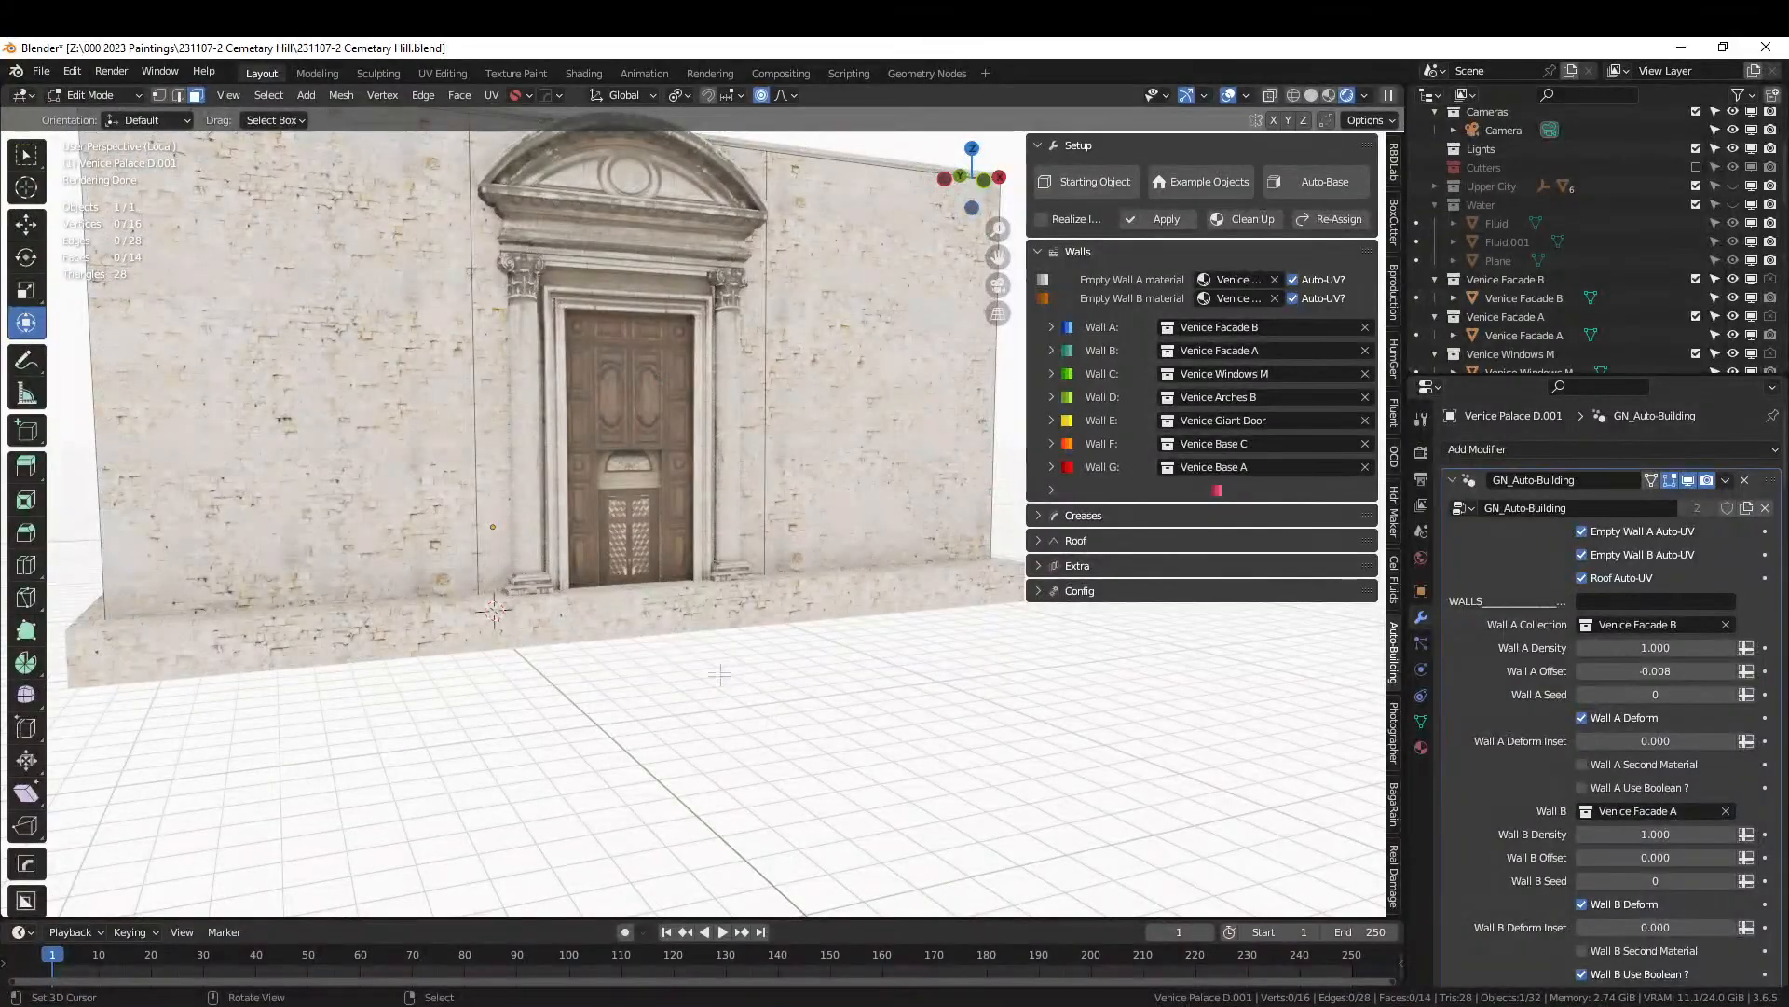
{"action": "middle_click_drag", "start_coordinate": [682, 646], "coordinate": [730, 663]}
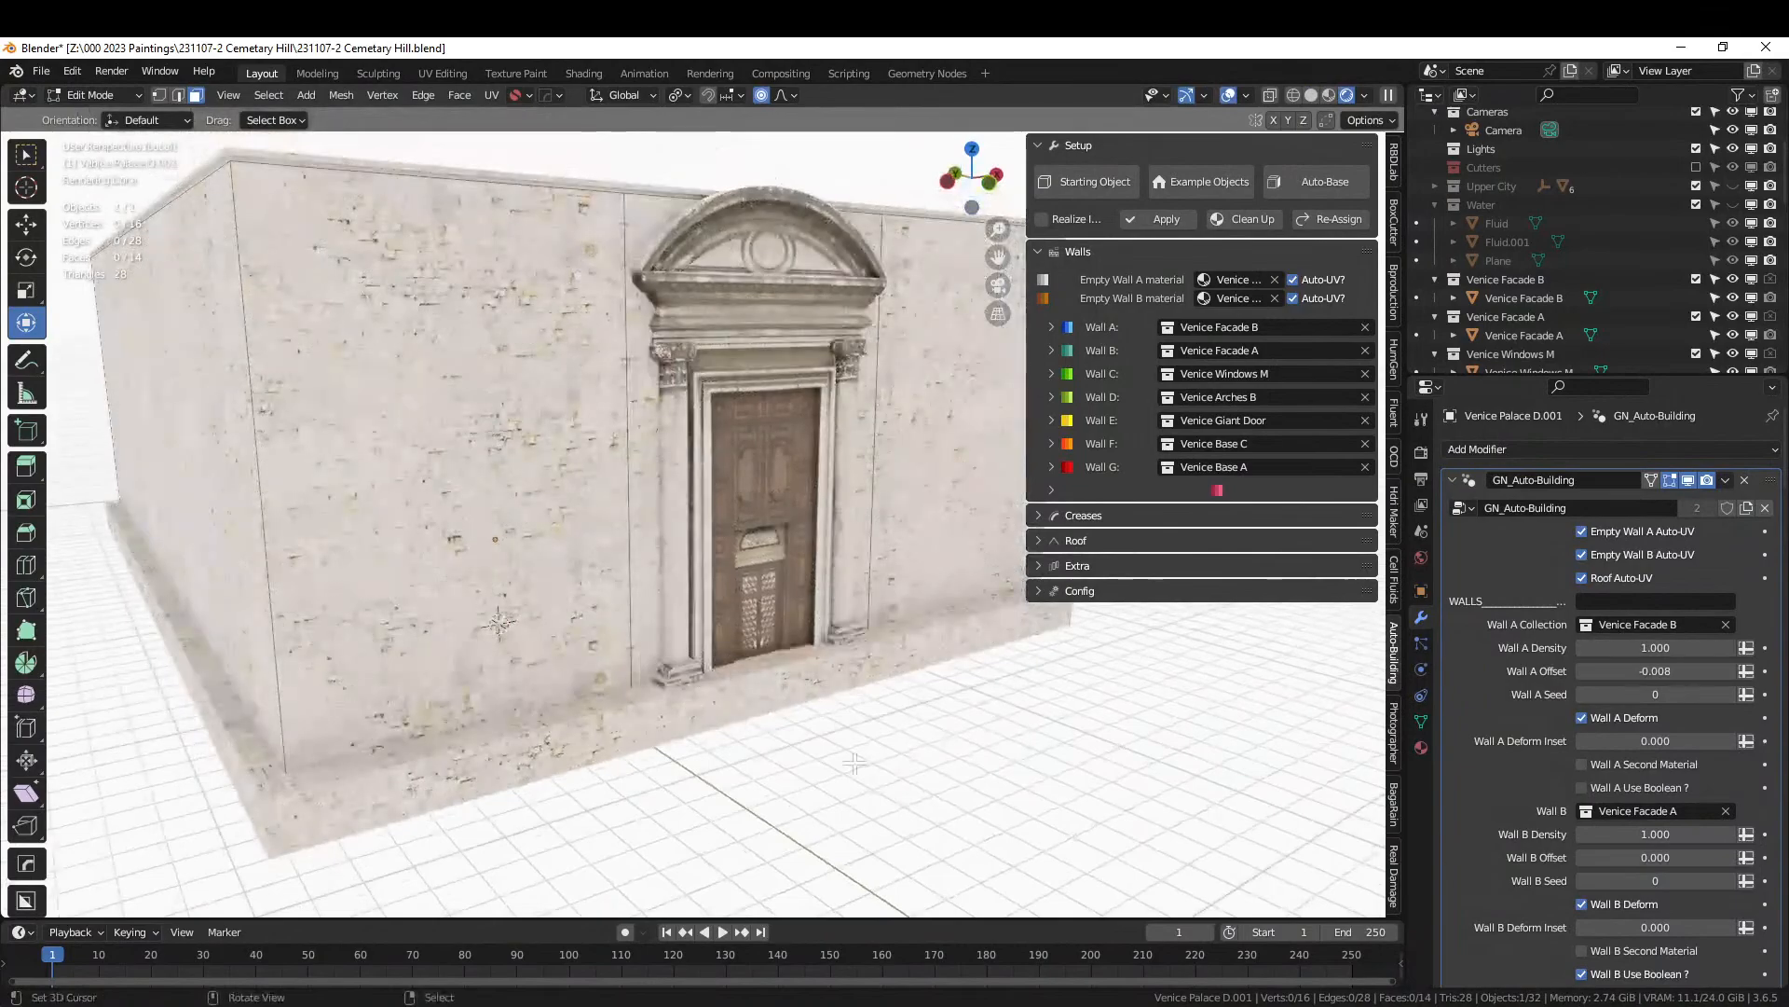
Place the 3D cursor at the foot of the giant door and generate a male HumGen human there in object mode.
{"action": "right_click", "coordinate": [769, 660], "text": "shift"}
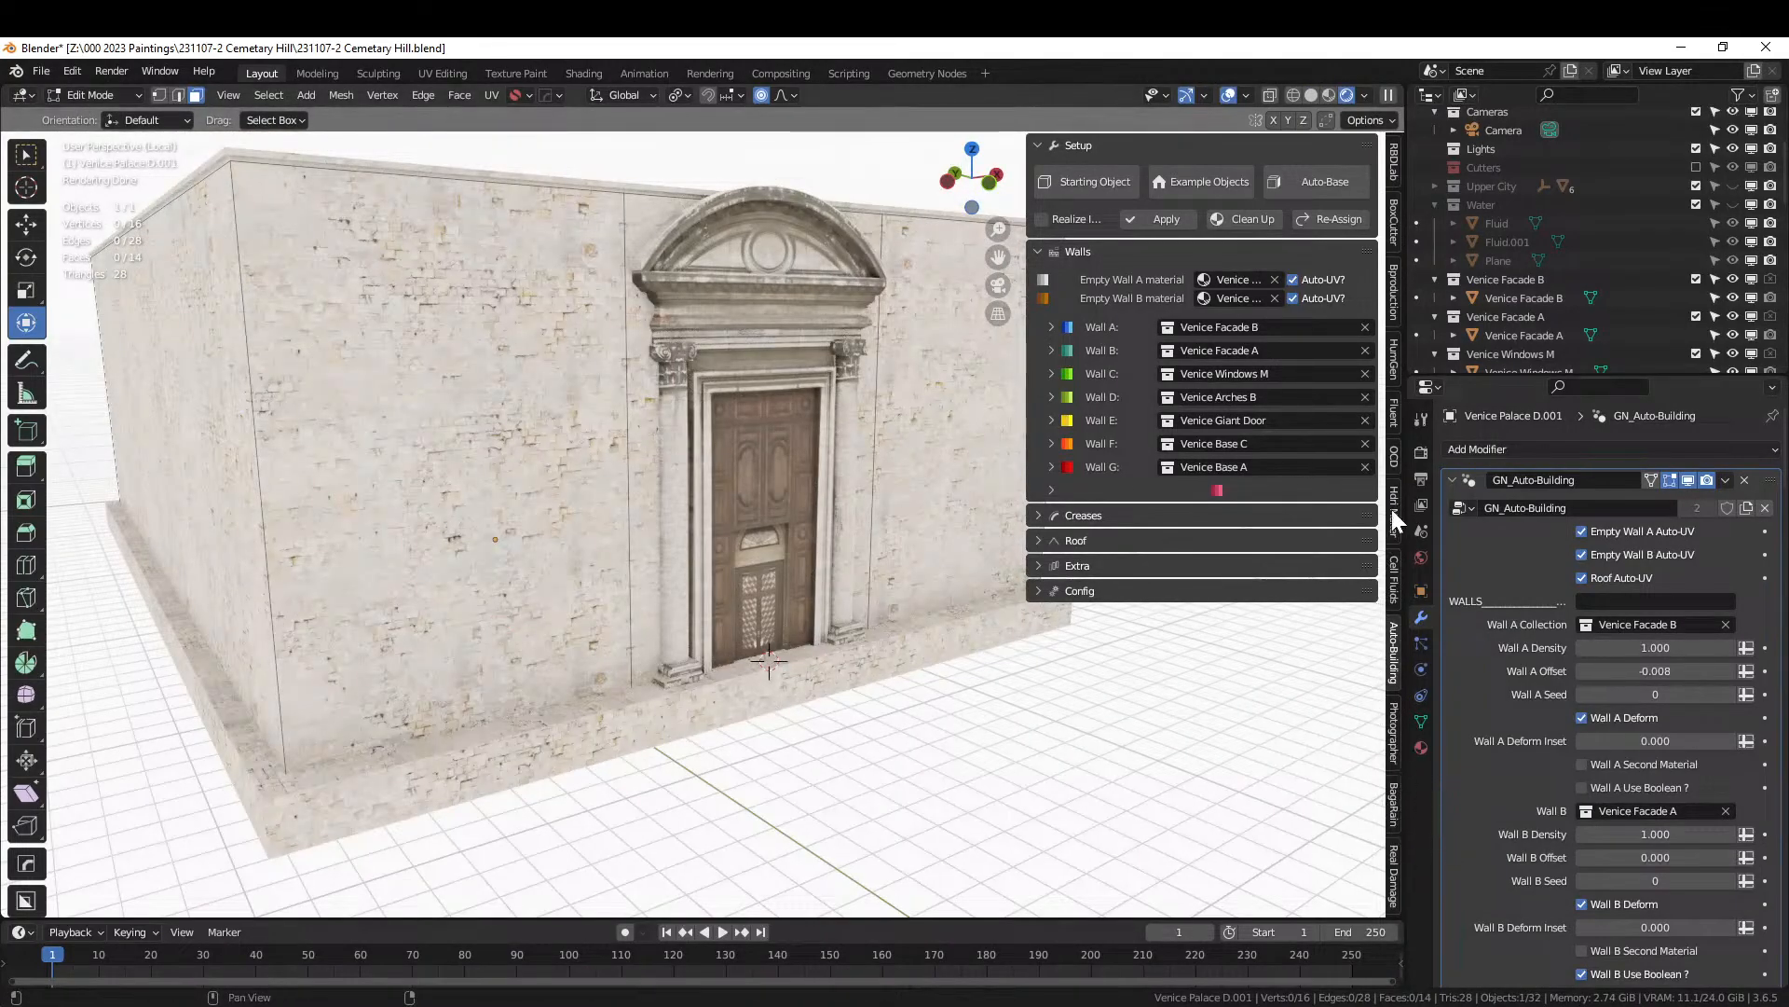
{"action": "left_click", "coordinate": [1397, 377]}
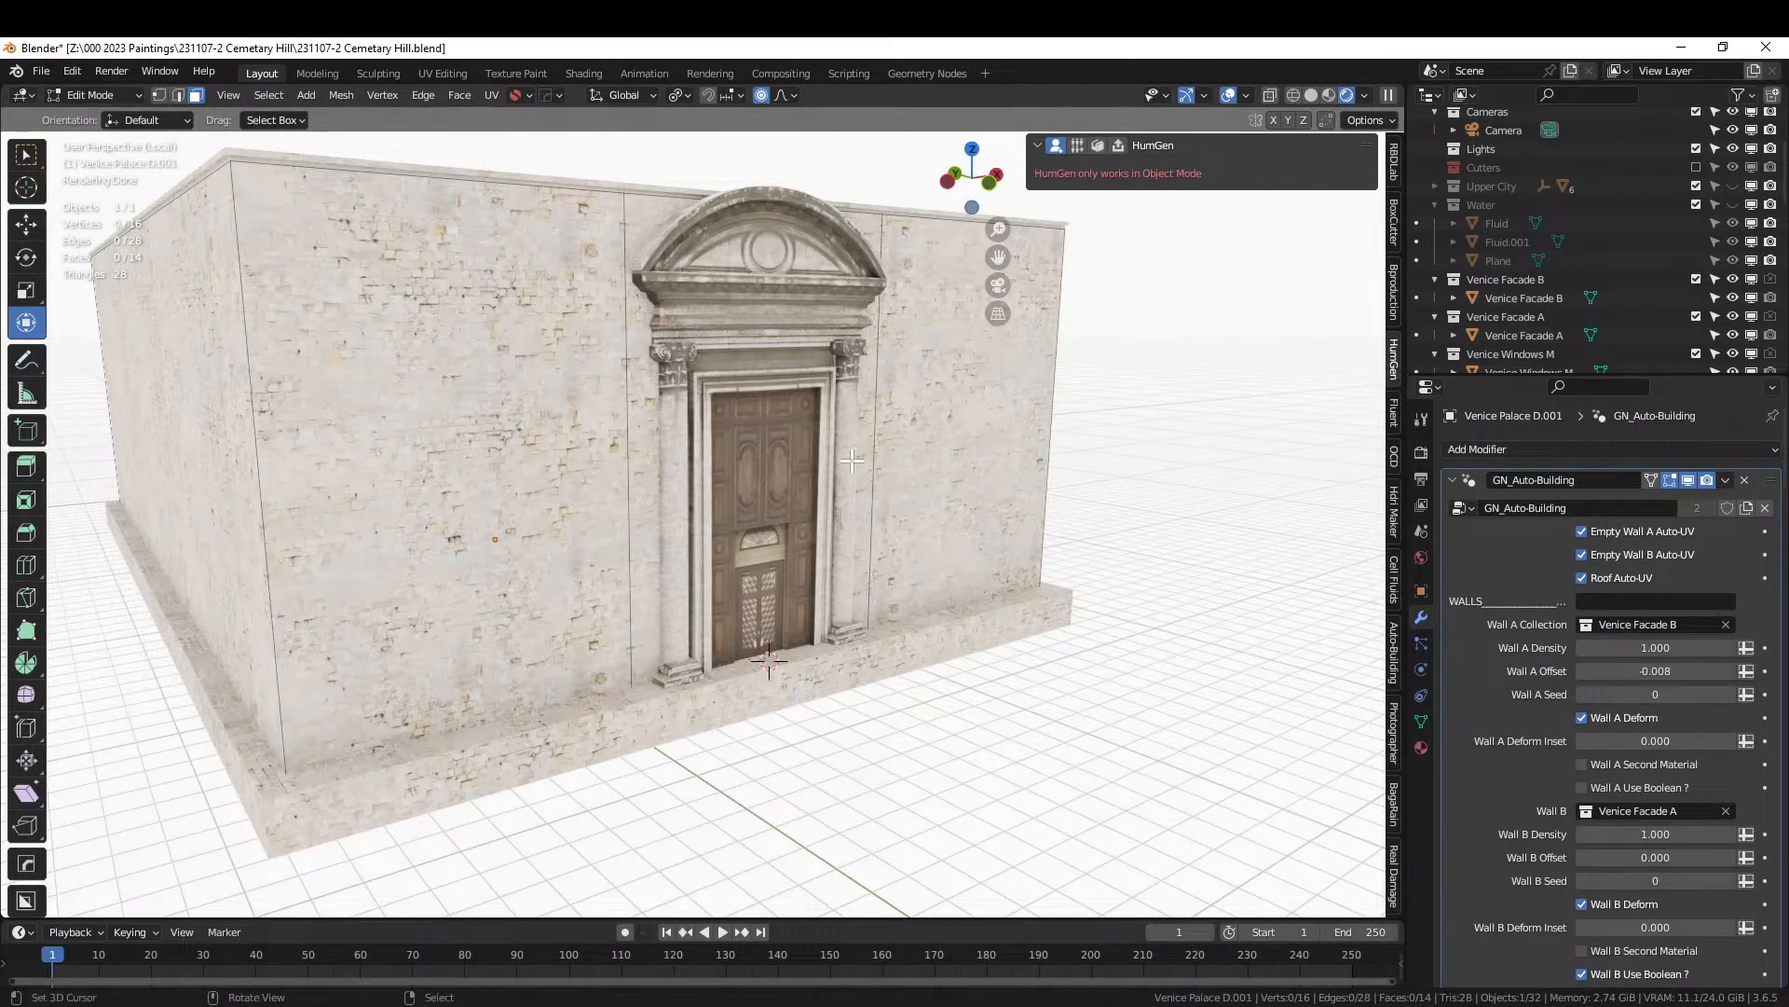
{"action": "key", "text": "Tab"}
{"action": "left_click", "coordinate": [1235, 296]}
{"action": "left_click", "coordinate": [1232, 361]}
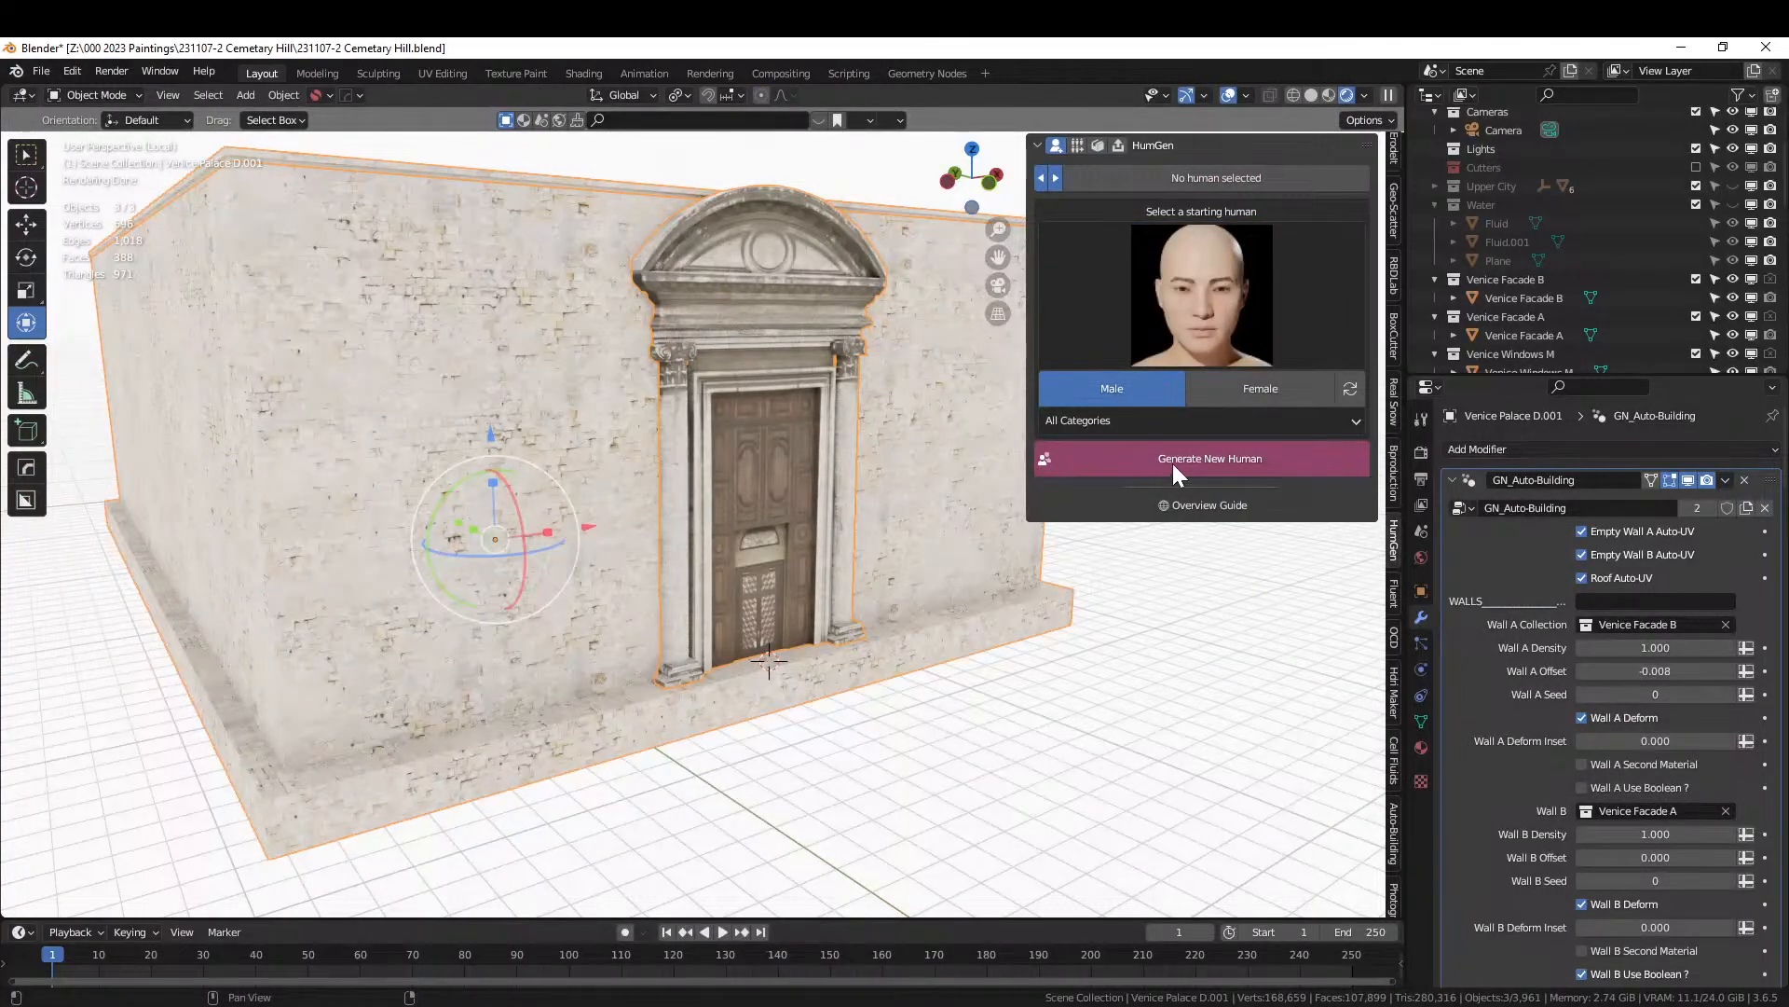
{"action": "left_click", "coordinate": [1173, 460]}
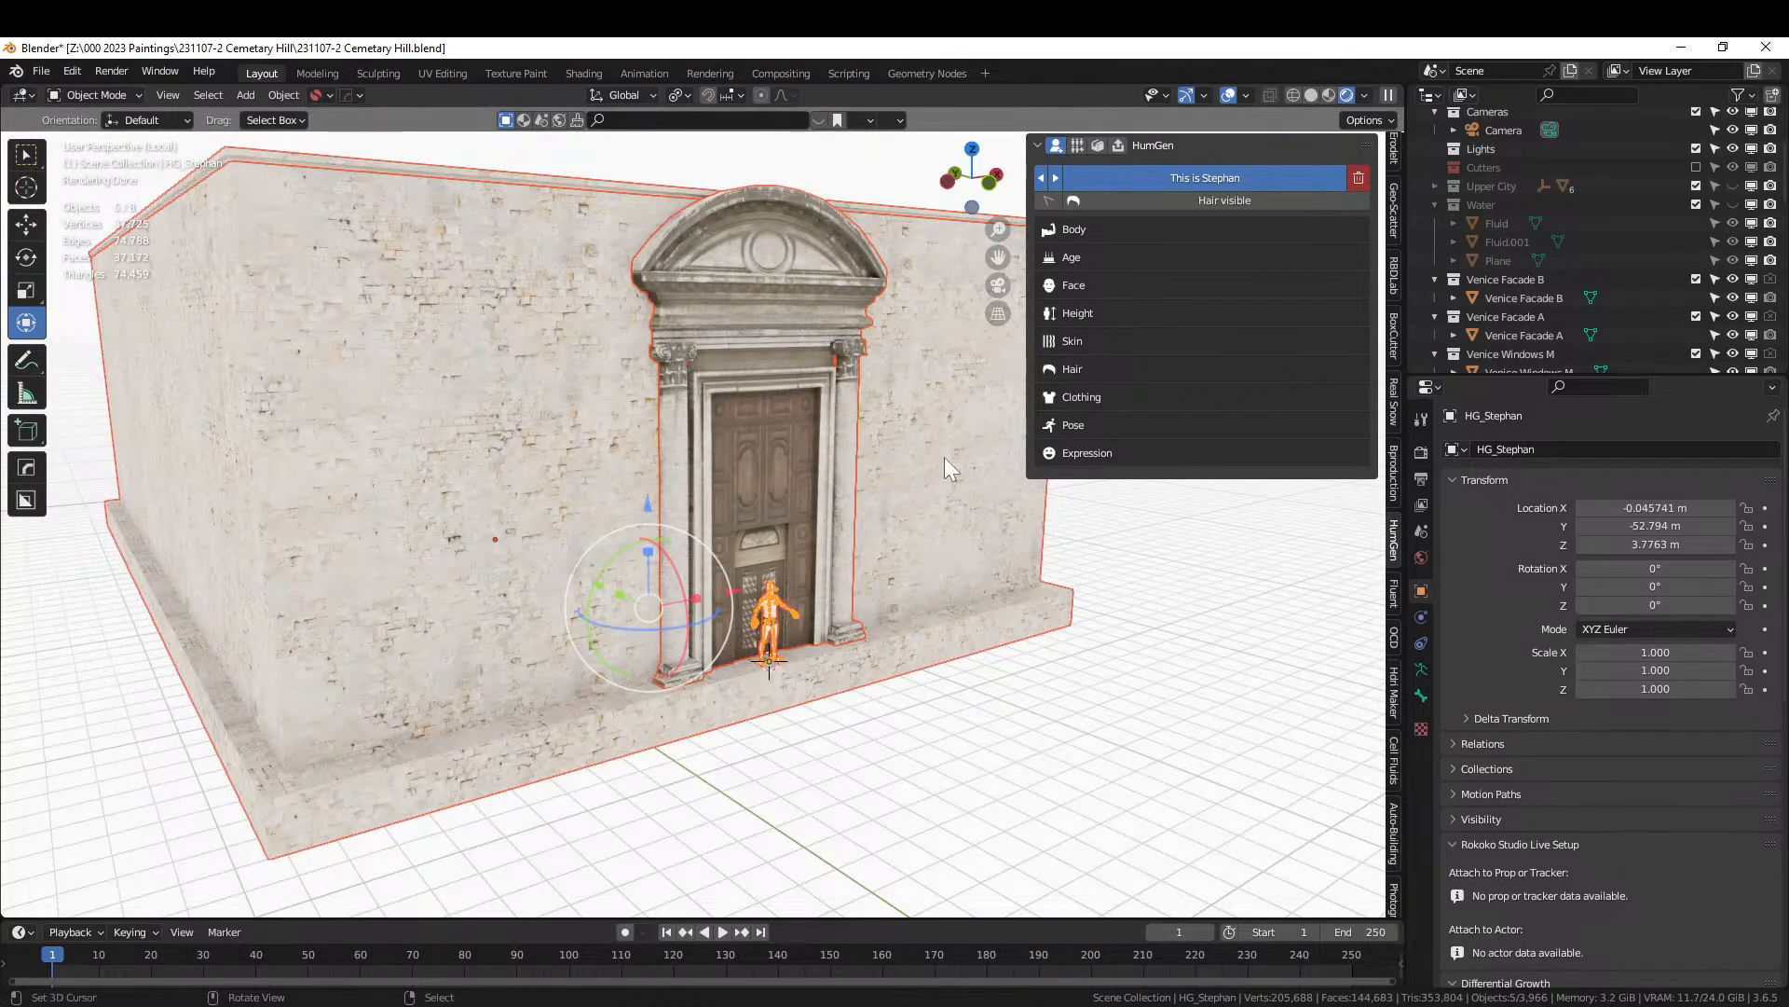
Reselect the palace in solid shading and select the two front panels flanking the giant door in edit mode.
{"action": "left_click", "coordinate": [381, 400]}
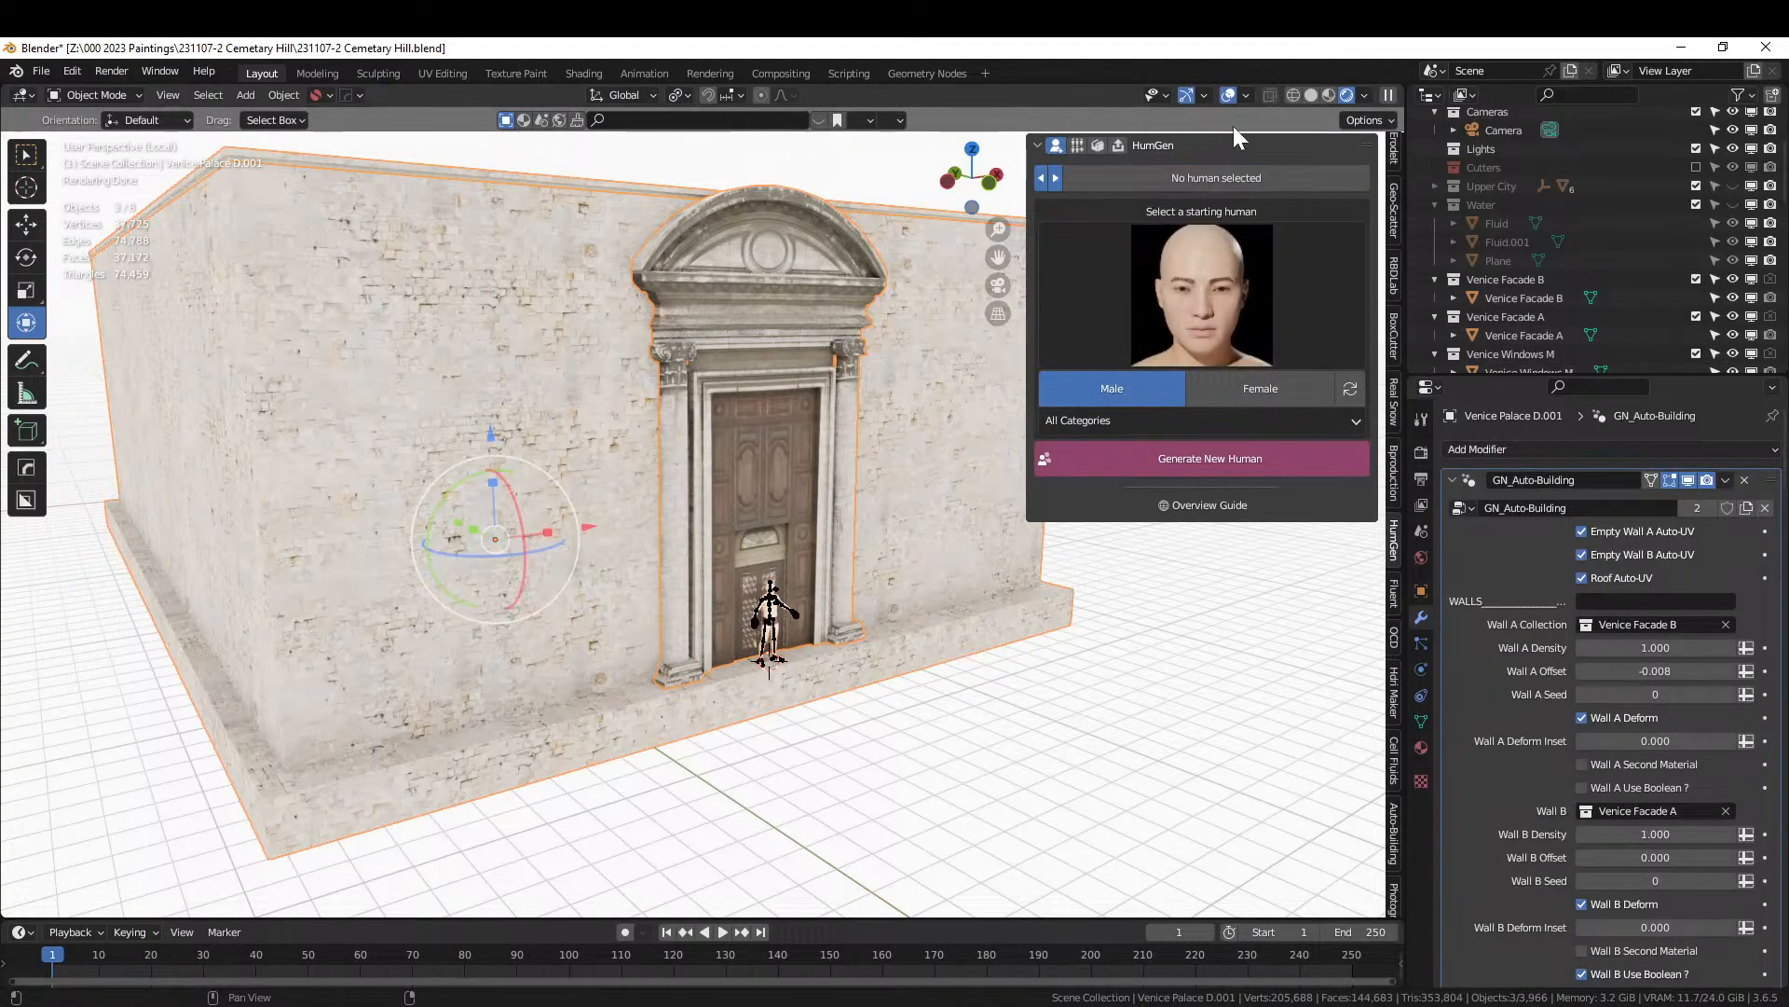
{"action": "left_click", "coordinate": [1310, 96]}
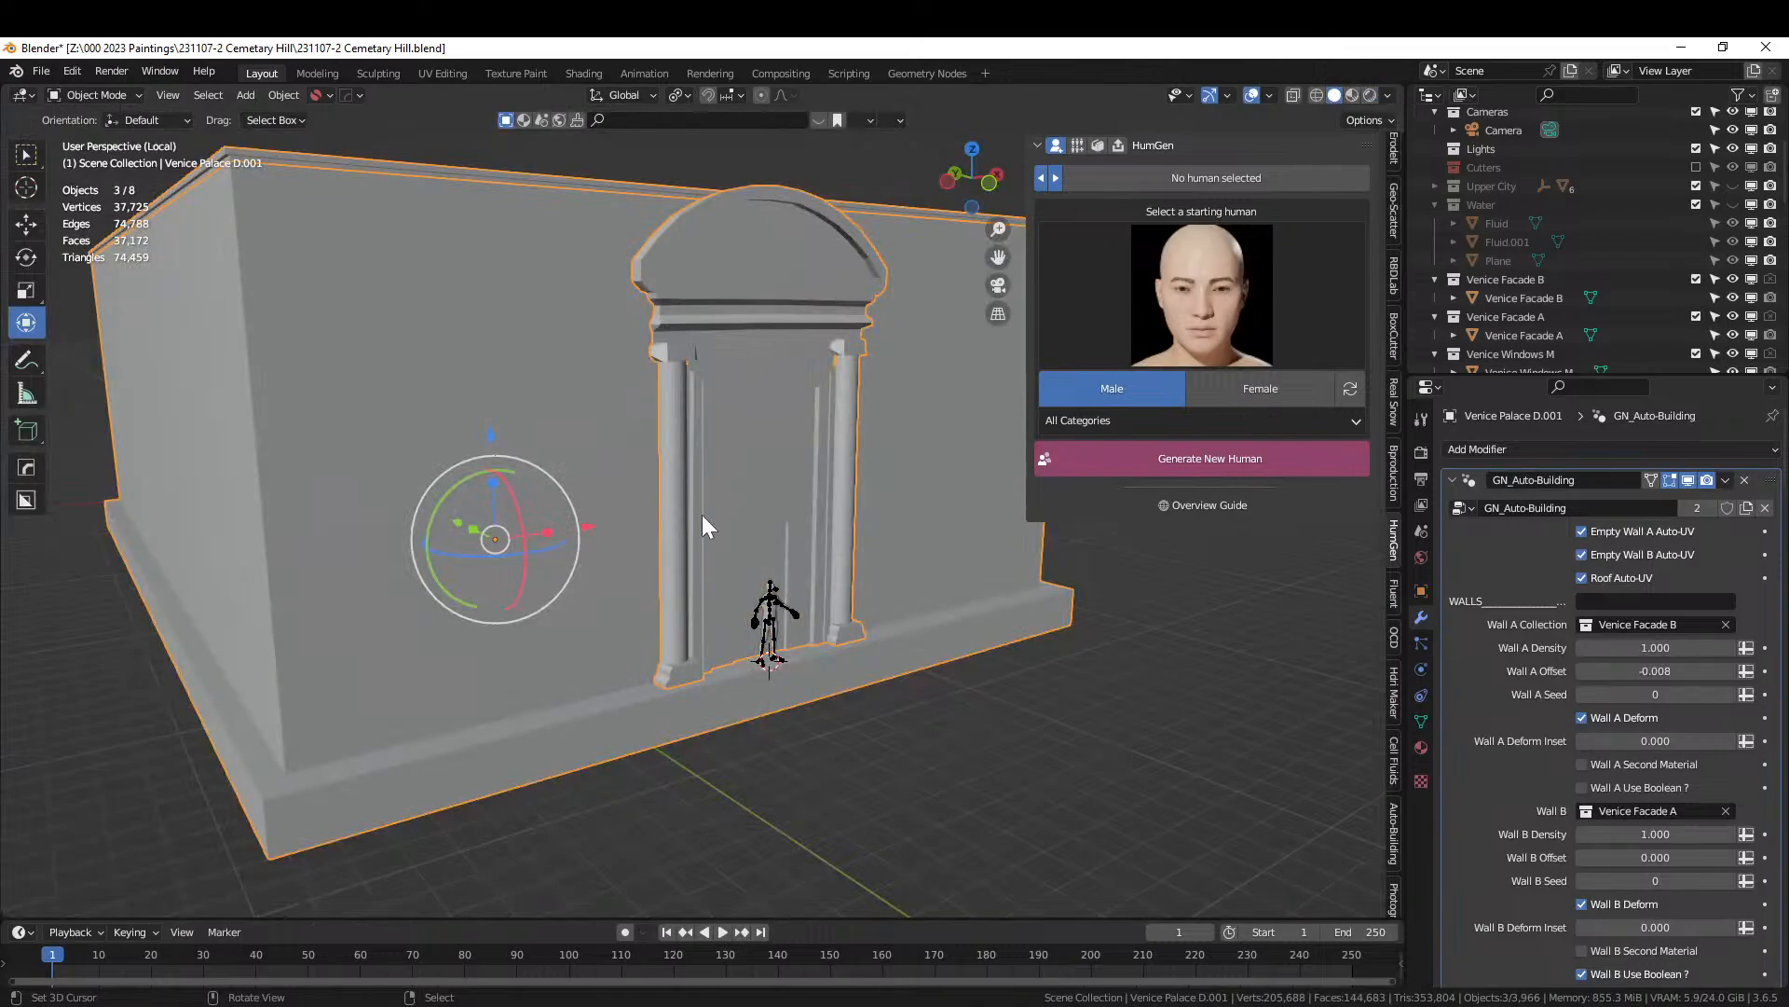
{"action": "scroll", "coordinate": [701, 514], "scroll_direction": "down", "scroll_amount": 1}
{"action": "mouse_move", "coordinate": [701, 524]}
{"action": "middle_mouse_down"}
{"action": "mouse_move", "coordinate": [615, 561]}
{"action": "mouse_move", "coordinate": [707, 518]}
{"action": "middle_mouse_up"}
{"action": "scroll", "coordinate": [623, 556], "scroll_direction": "up", "scroll_amount": 2}
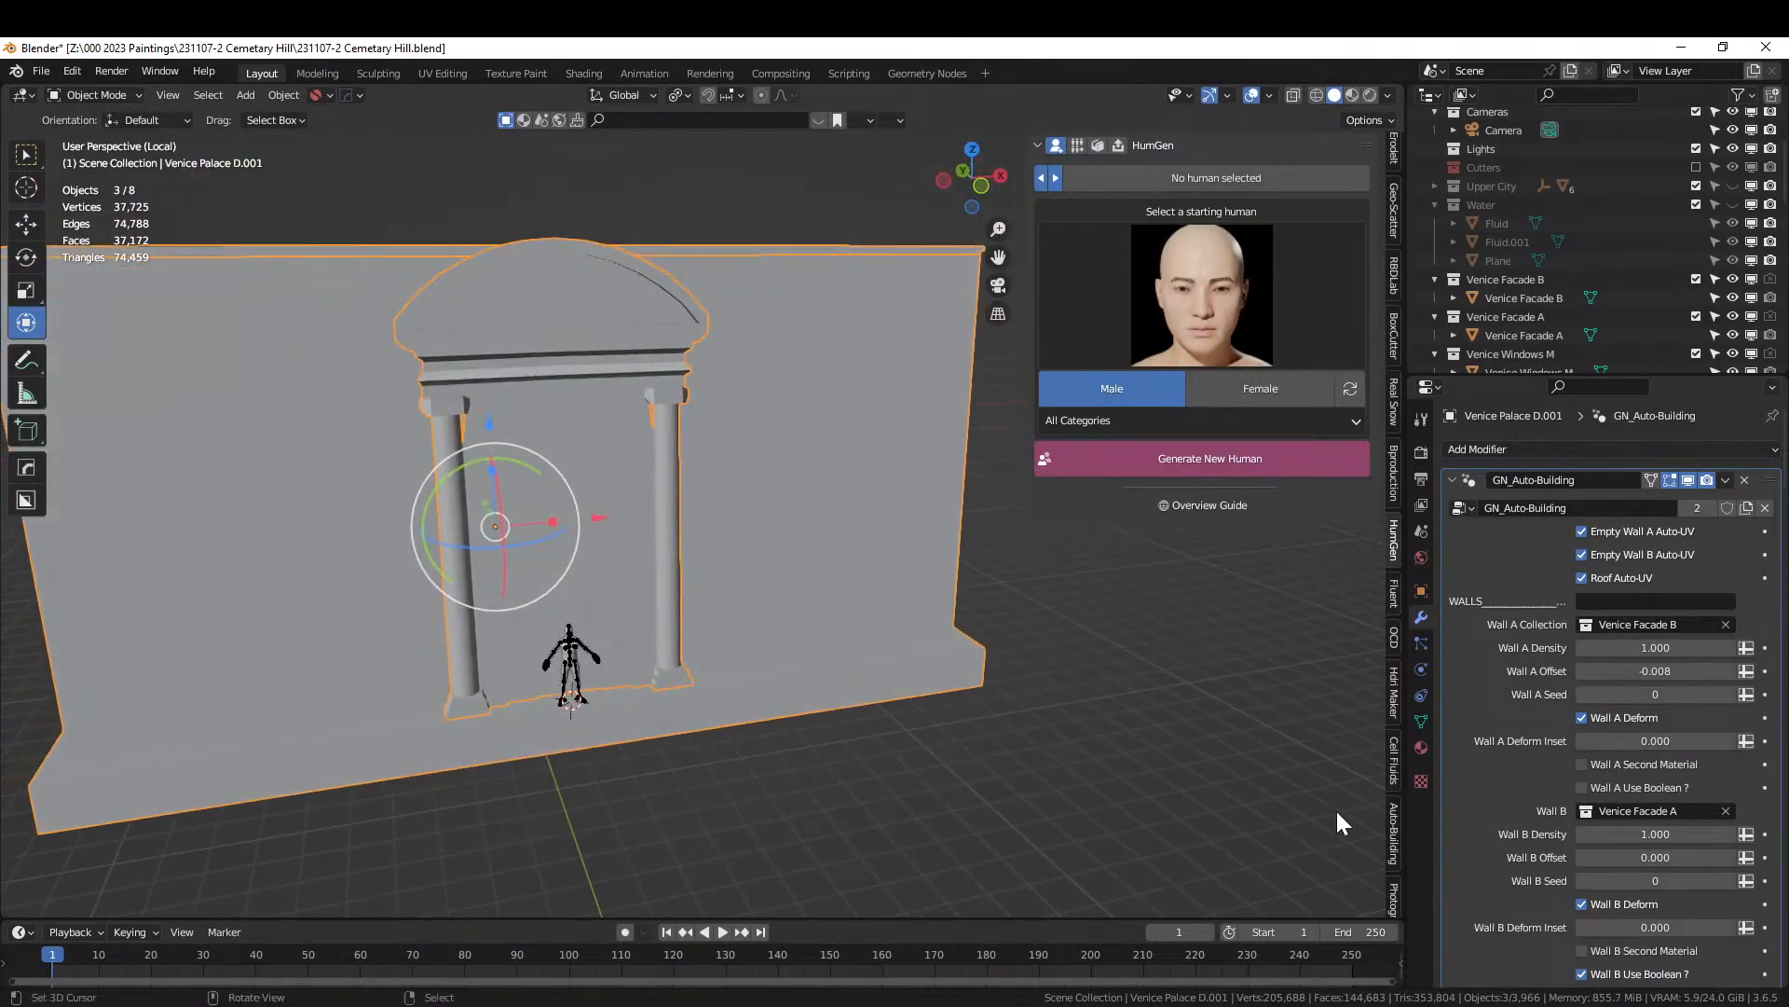
{"action": "left_click", "coordinate": [1394, 826]}
{"action": "key", "text": "Tab"}
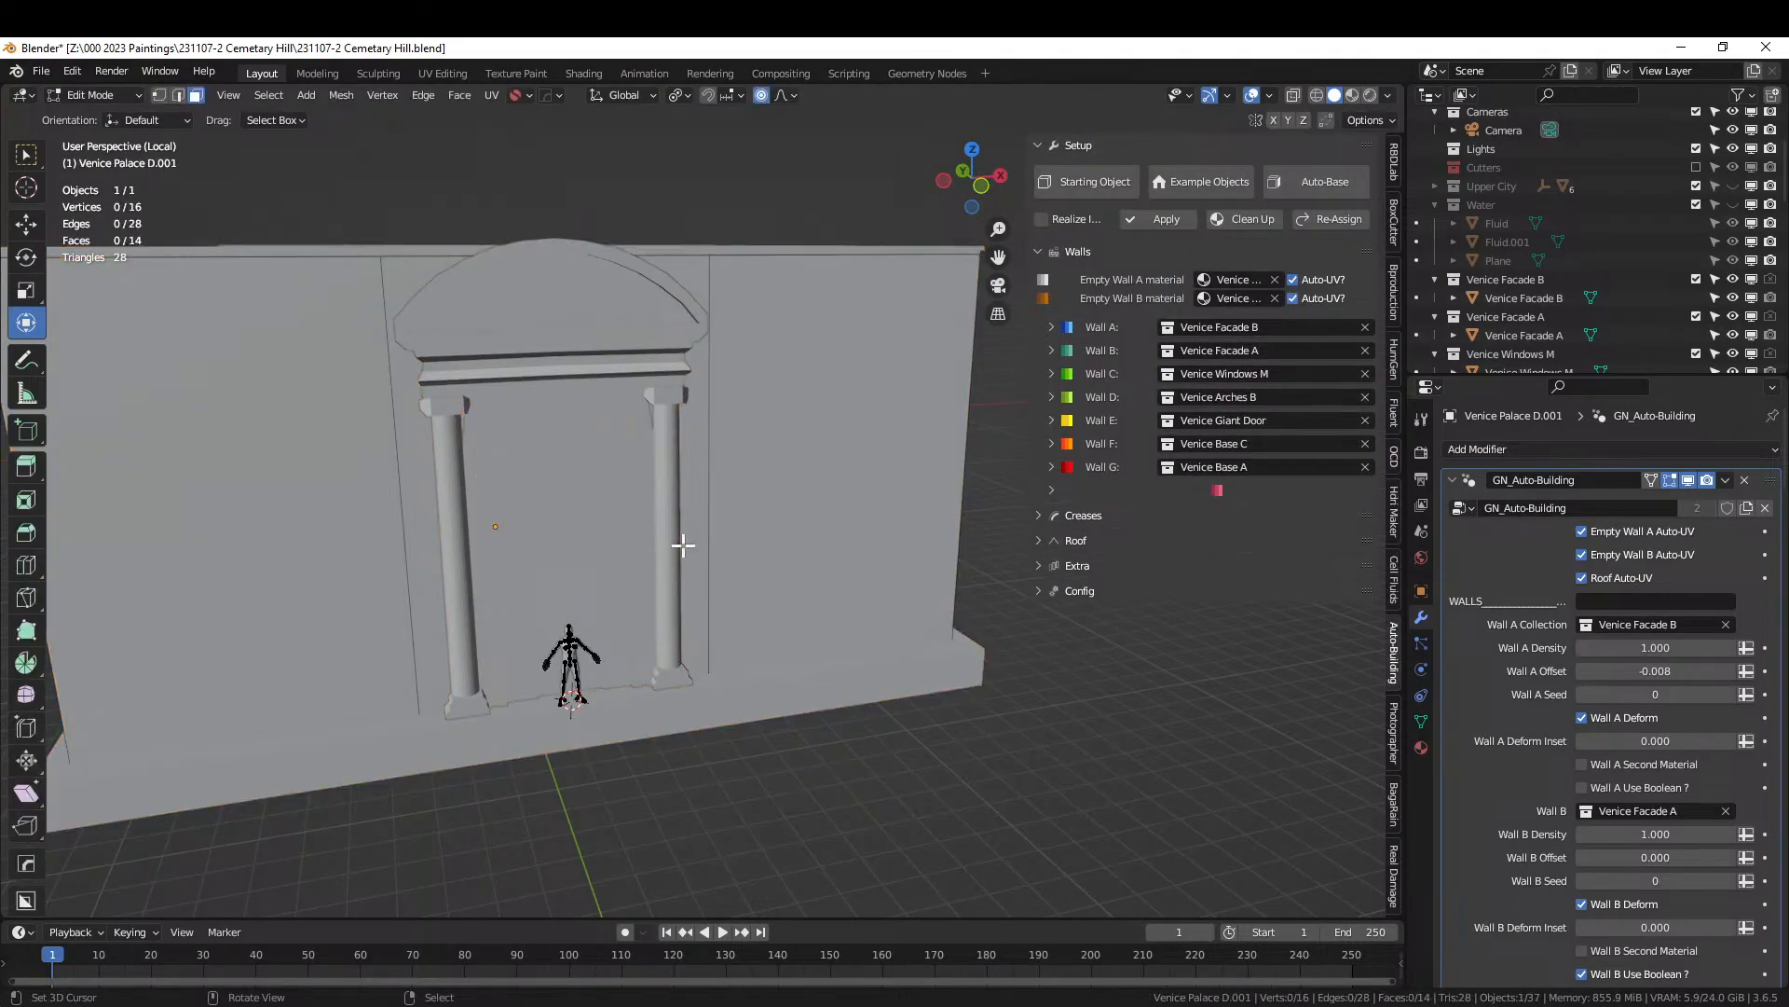
{"action": "left_click", "coordinate": [811, 501]}
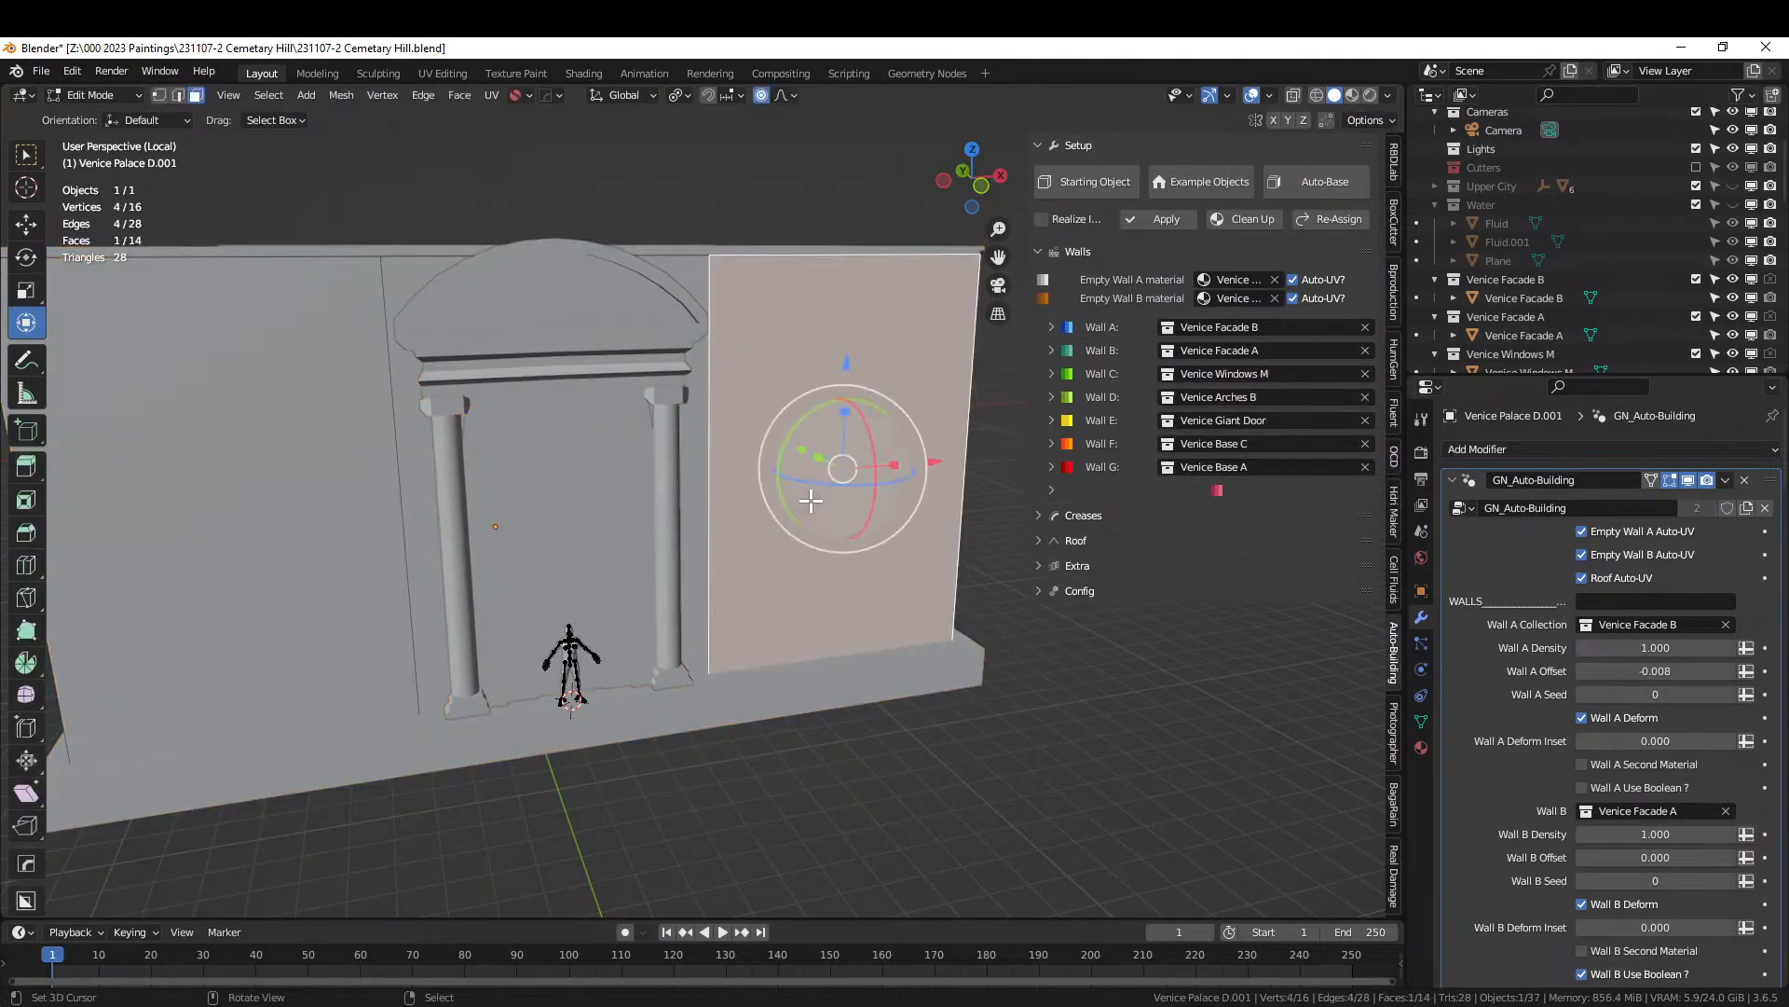
{"action": "left_click", "coordinate": [313, 504], "text": "shift"}
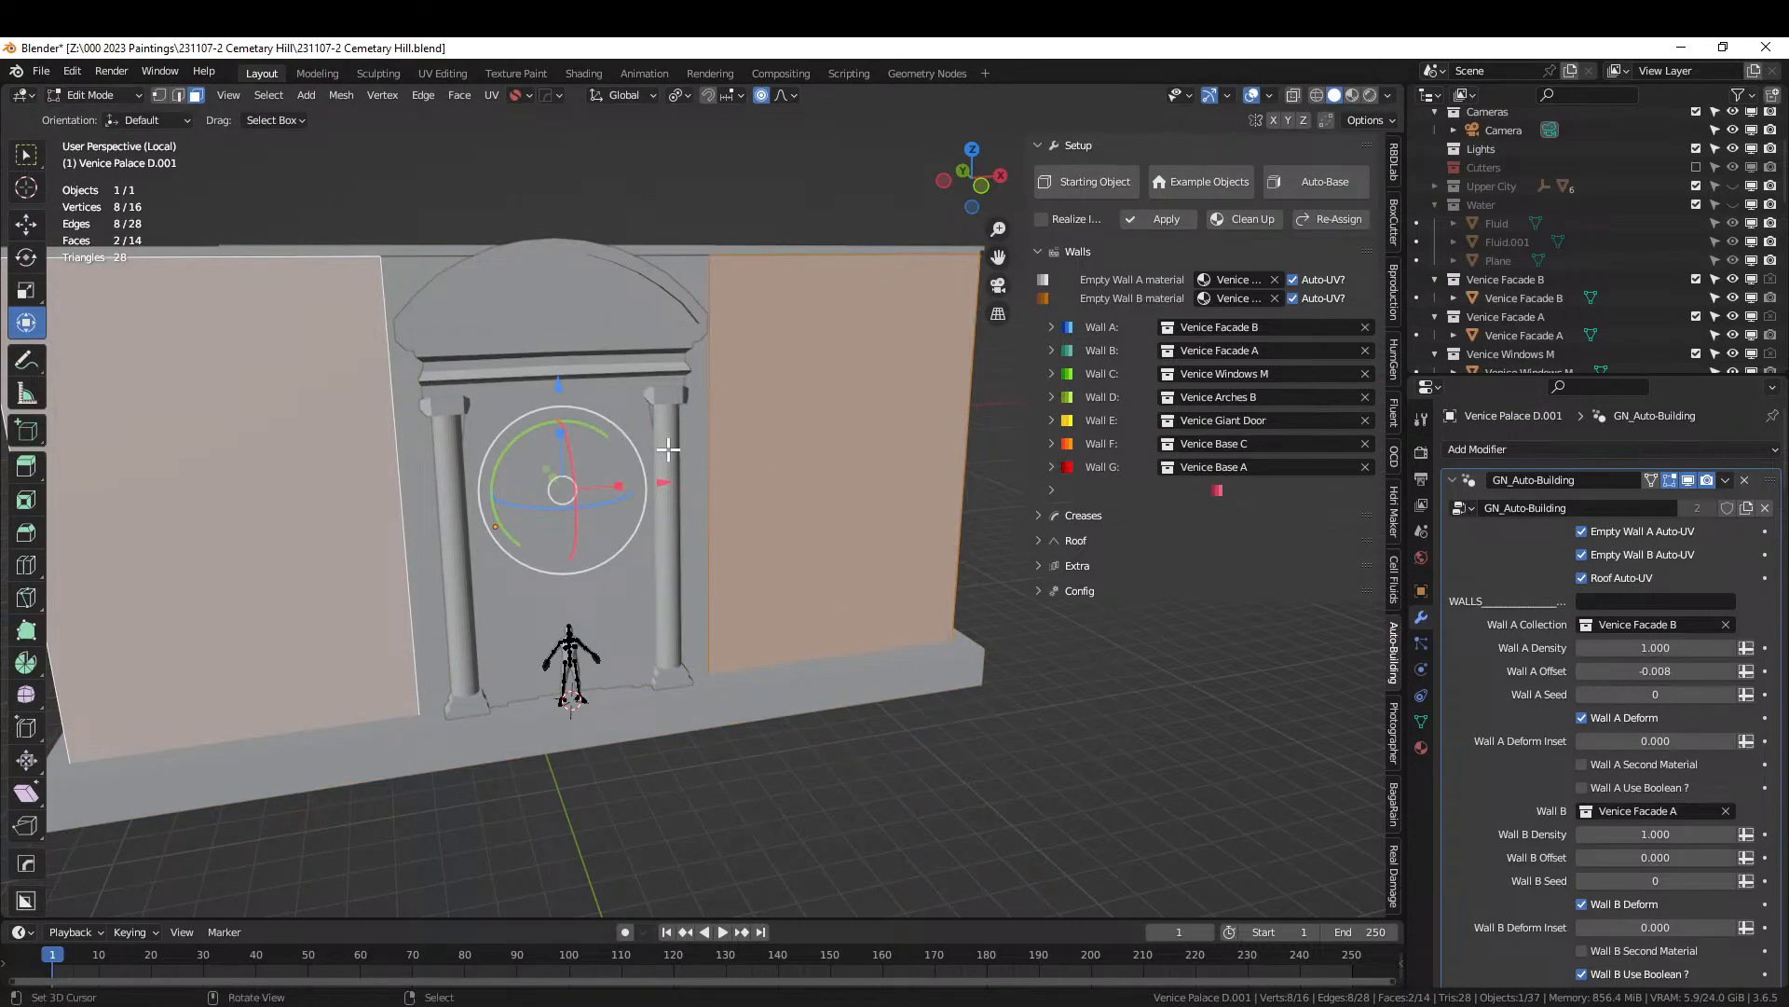
Exit the isolated view and find the Venice building pieces laid out beside the terrain.
{"action": "scroll", "coordinate": [669, 449], "scroll_direction": "down", "scroll_amount": 8}
{"action": "scroll", "coordinate": [524, 477], "scroll_direction": "down", "scroll_amount": 2}
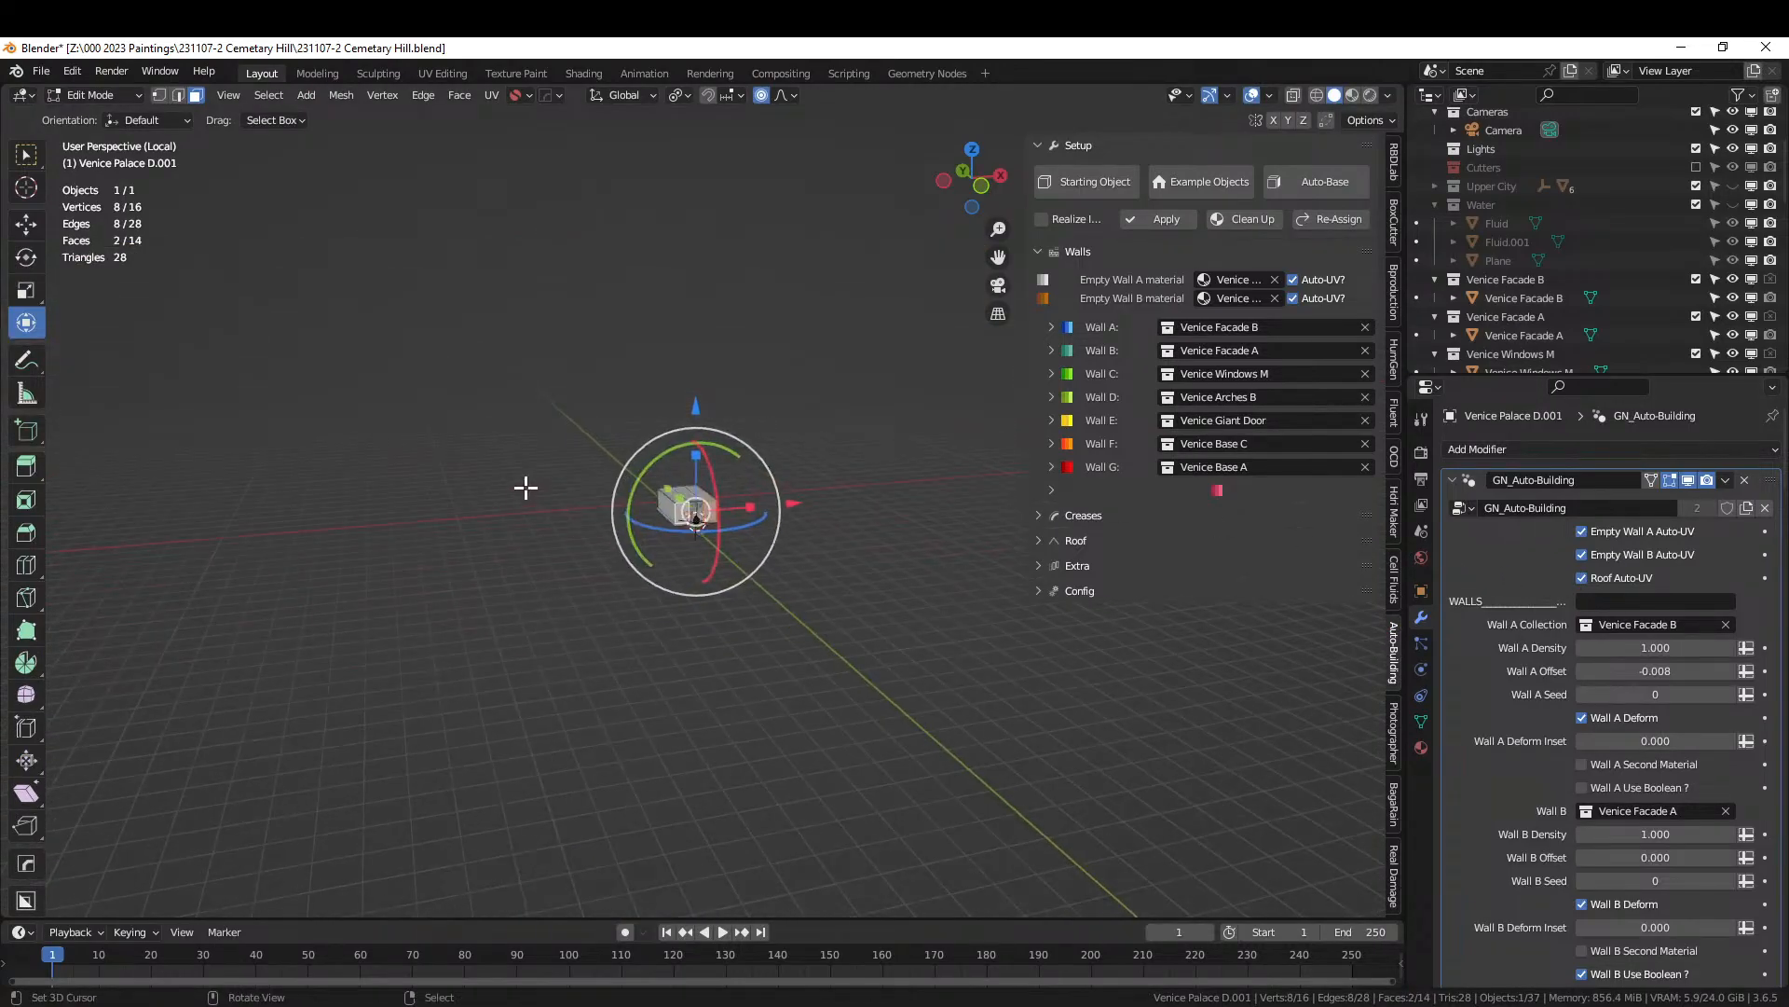
{"action": "key", "text": "KP_Divide"}
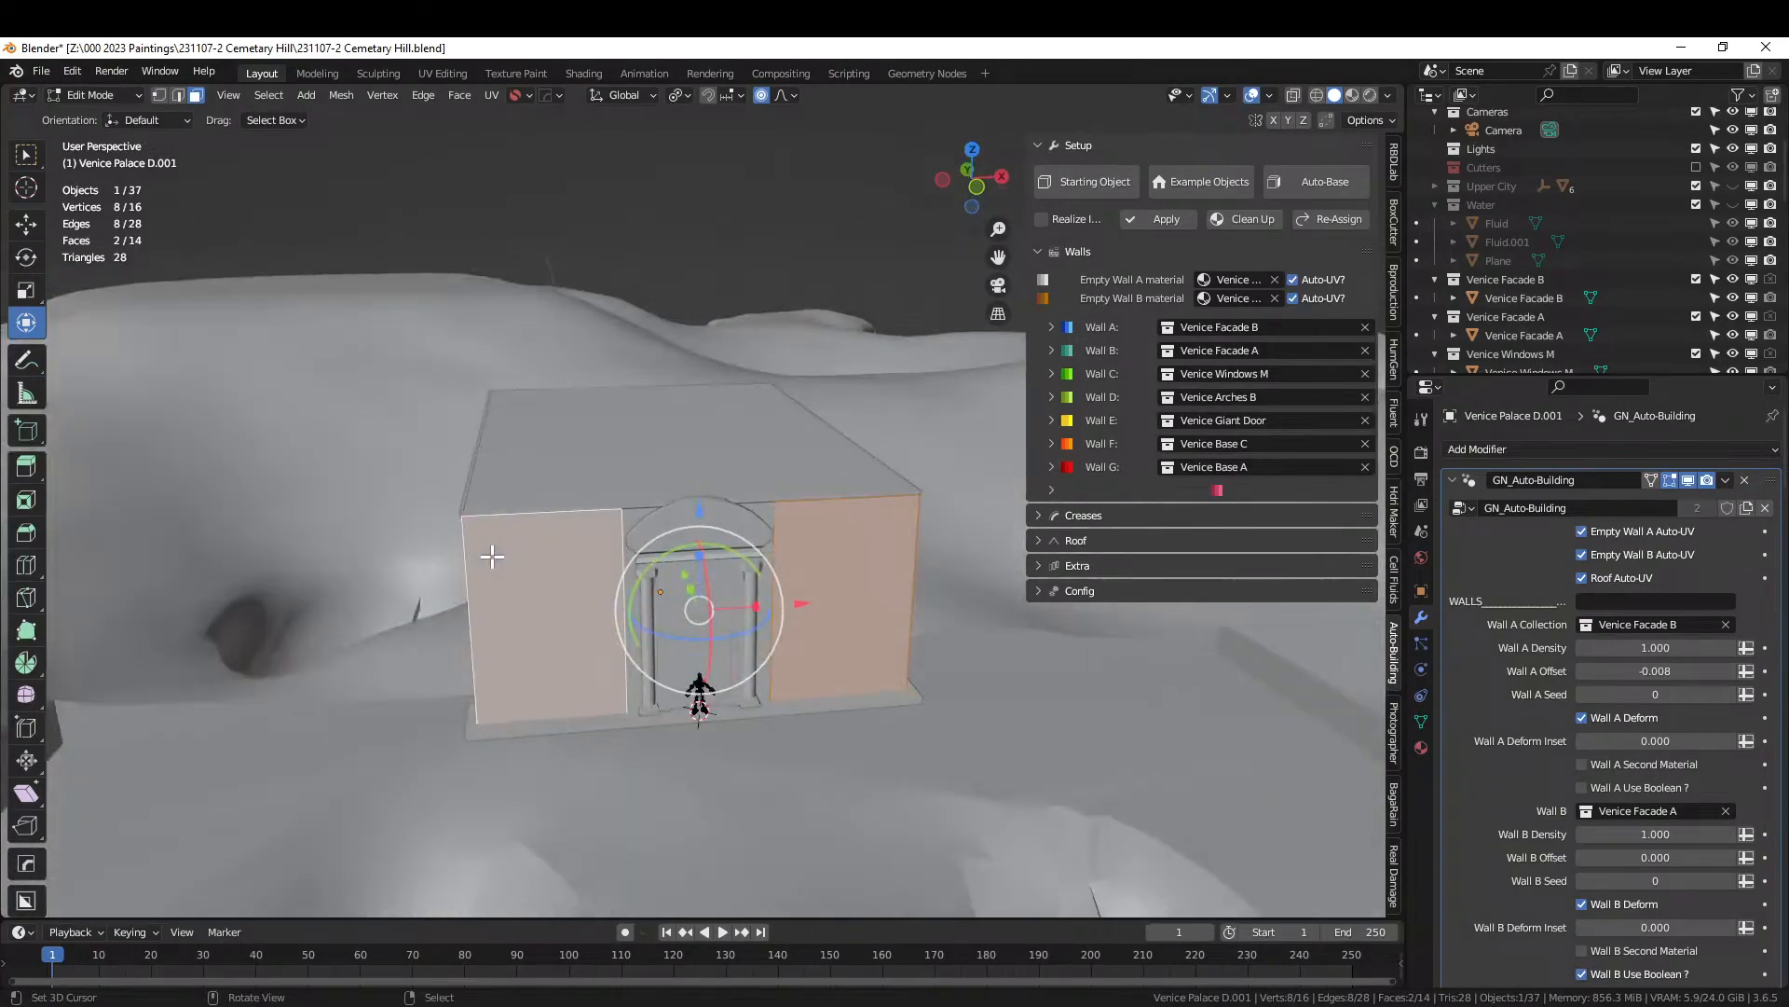
{"action": "scroll", "coordinate": [492, 556], "scroll_direction": "down", "scroll_amount": 9}
{"action": "scroll", "coordinate": [322, 585], "scroll_direction": "up", "scroll_amount": 2}
{"action": "middle_click_drag", "start_coordinate": [159, 627], "coordinate": [728, 526], "text": "shift"}
{"action": "scroll", "coordinate": [686, 549], "scroll_direction": "up", "scroll_amount": 5}
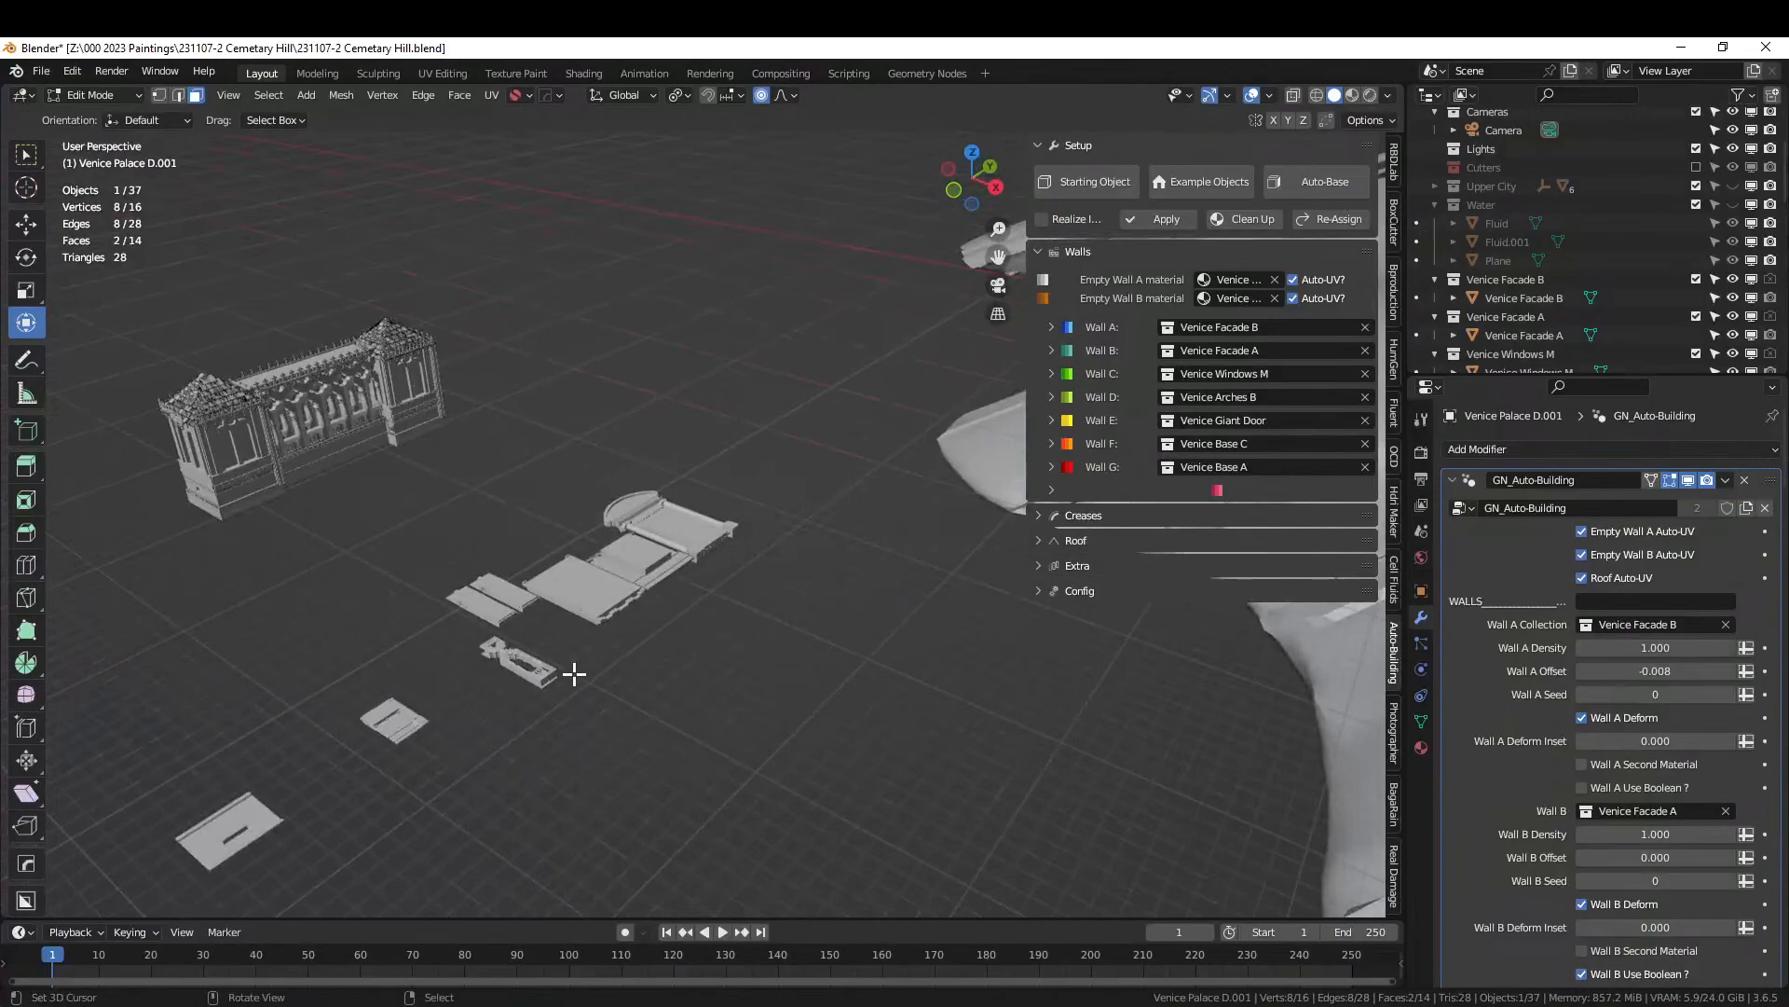
Examine the Venice wall pieces in object mode and rendered shading, locating Venice Base A, Venice Base C and Venice Facade A in the outliner.
{"action": "key", "text": "Tab"}
{"action": "left_click", "coordinate": [262, 824]}
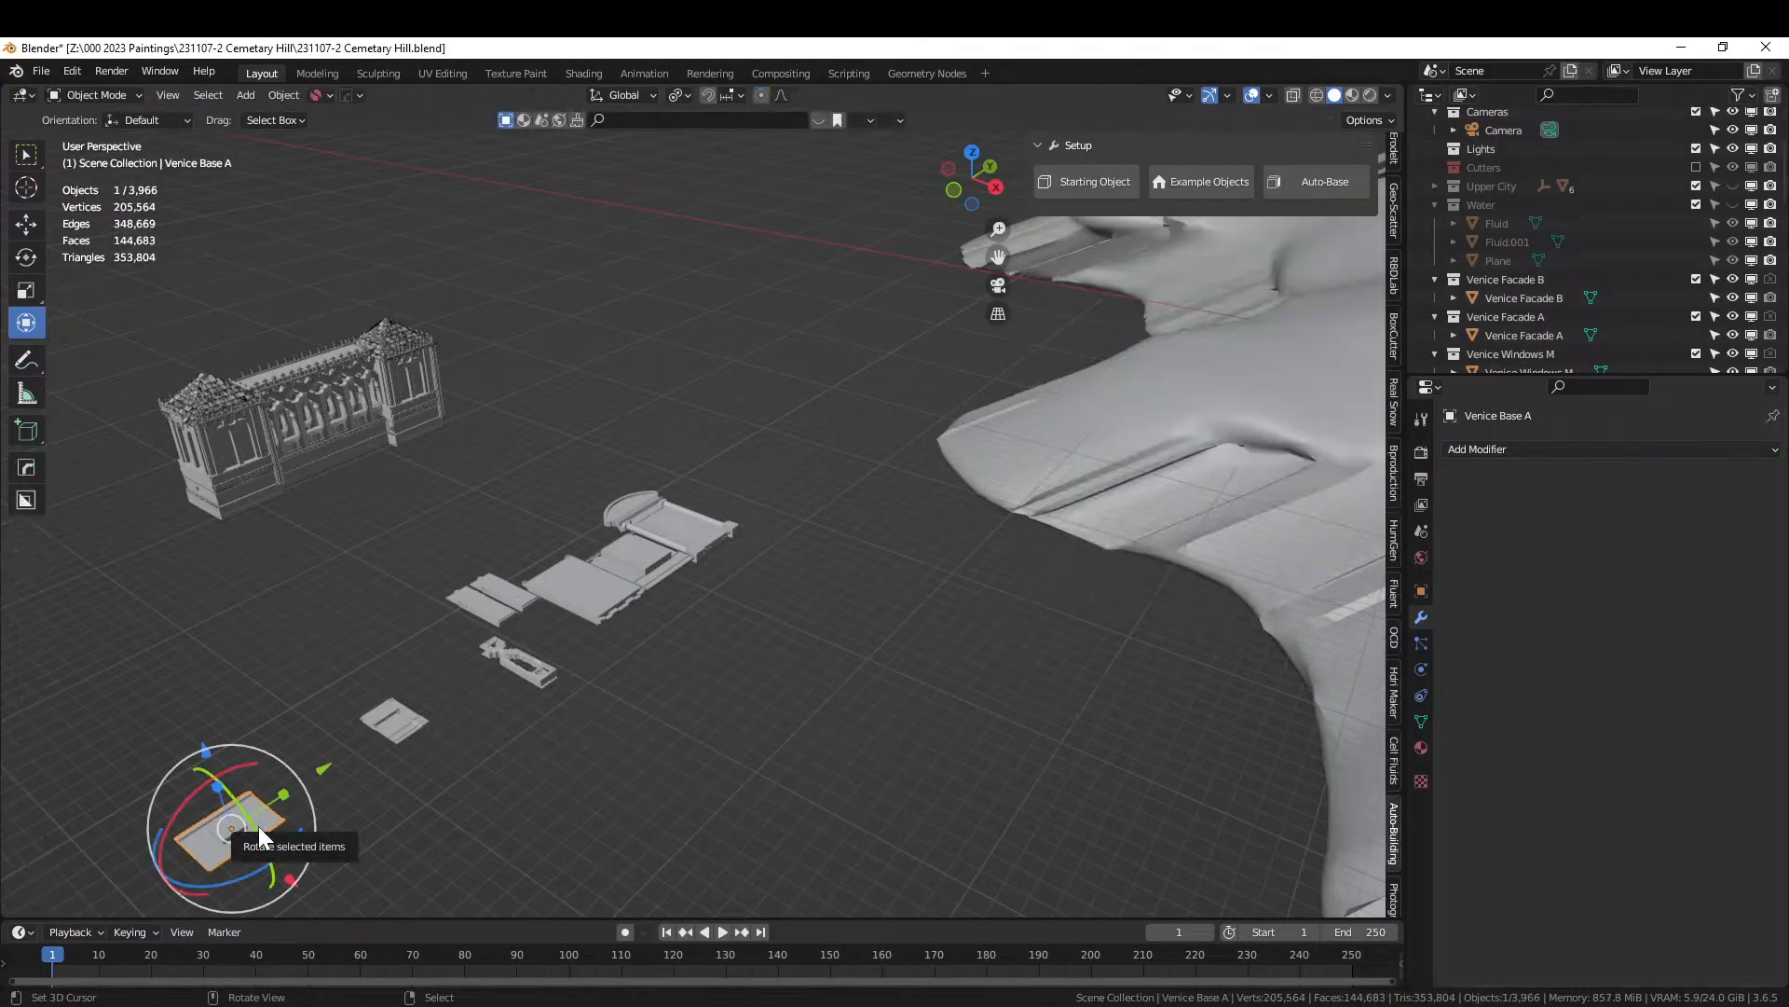
{"action": "key", "text": "period"}
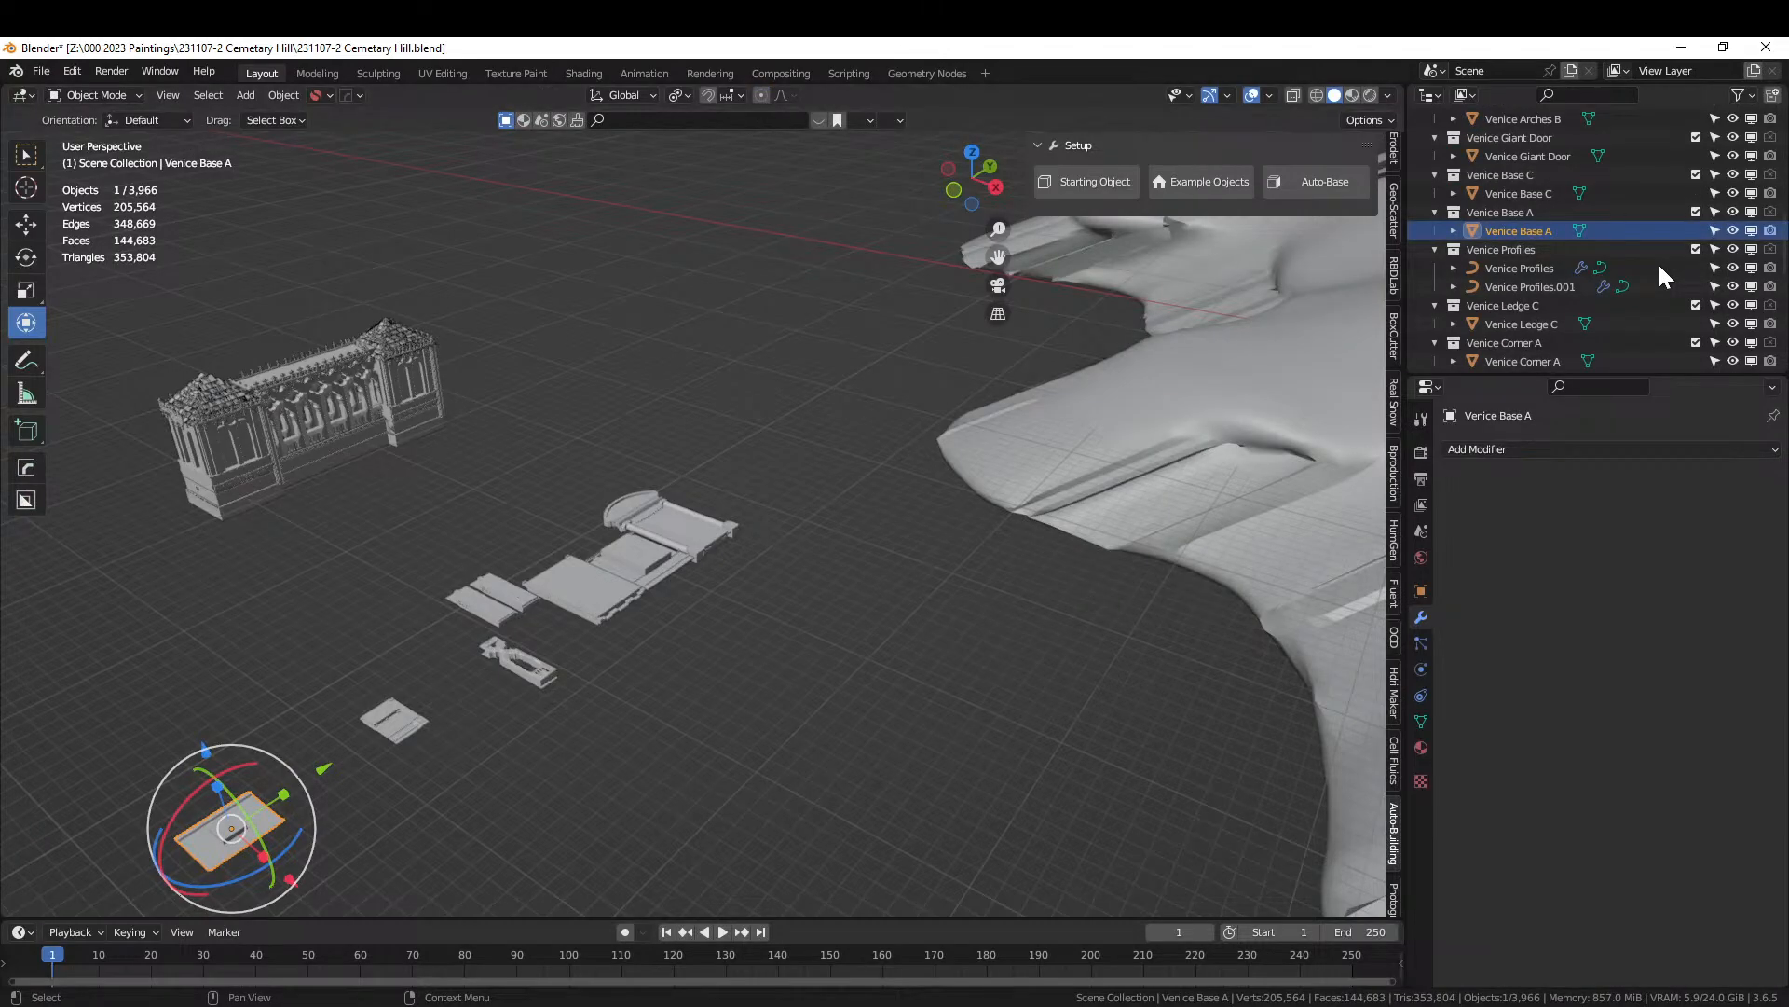
{"action": "left_click", "coordinate": [390, 735]}
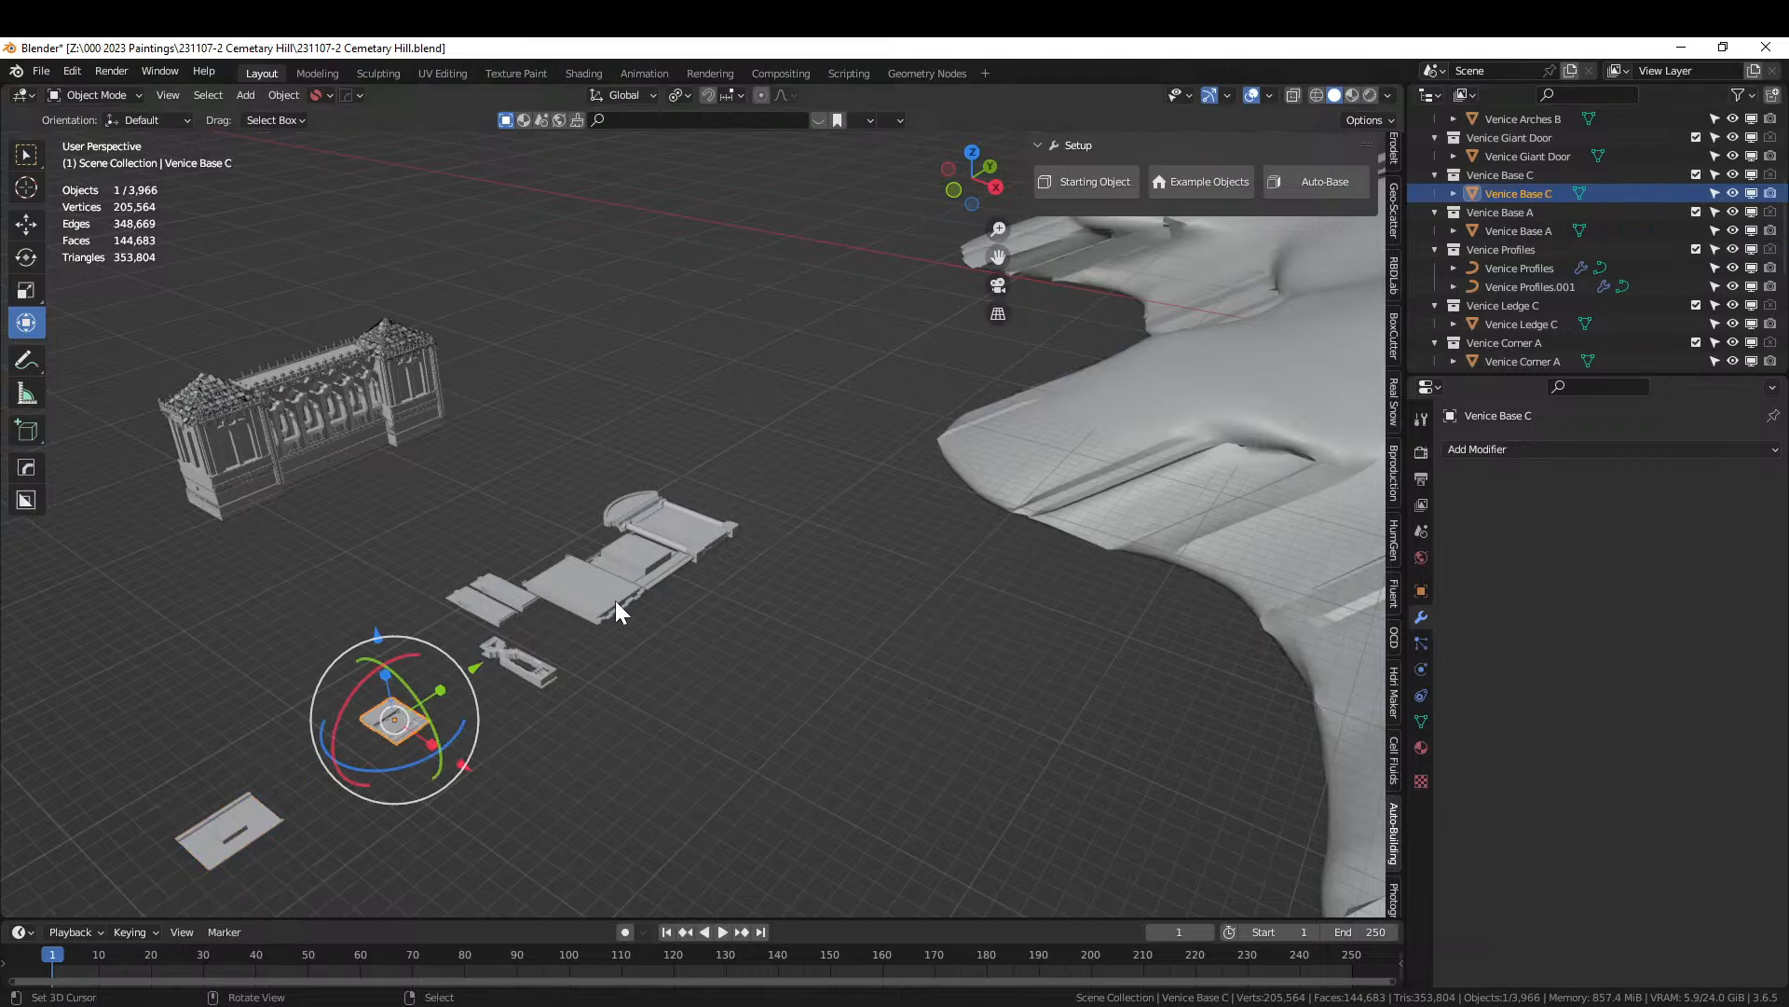
{"action": "scroll", "coordinate": [617, 600], "scroll_direction": "up", "scroll_amount": 4}
{"action": "middle_click_drag", "start_coordinate": [624, 598], "coordinate": [870, 424]}
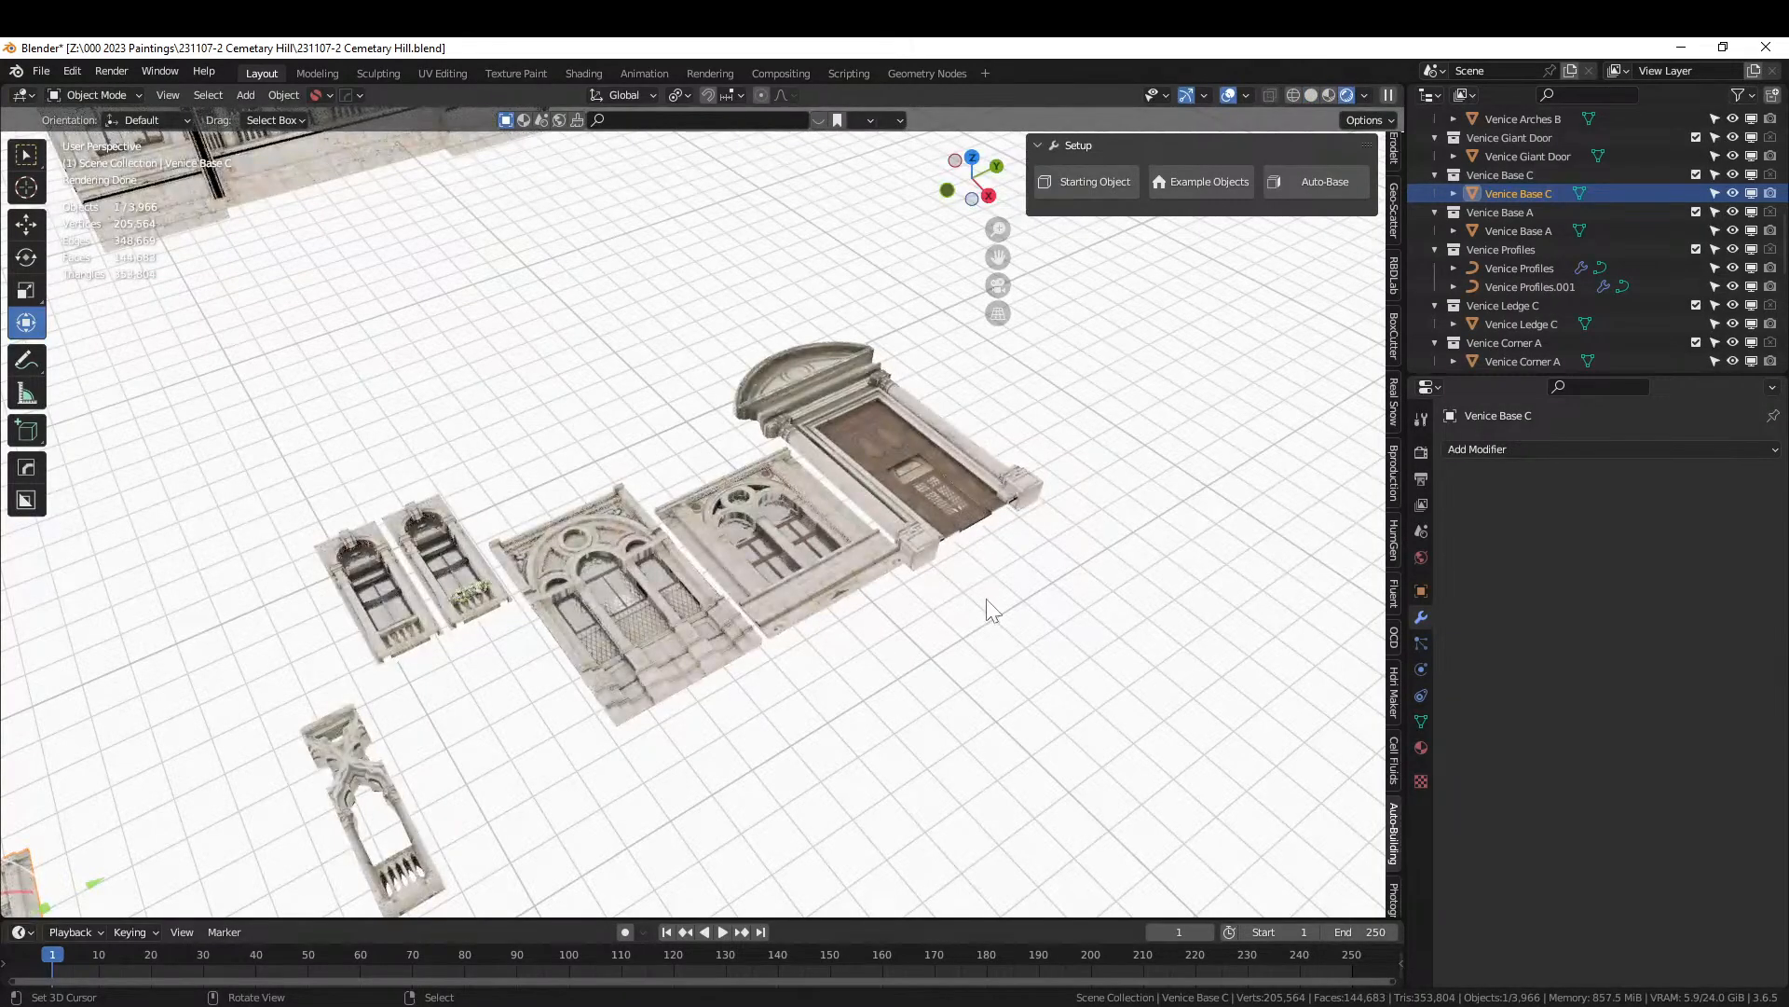
{"action": "scroll", "coordinate": [895, 625], "scroll_direction": "down", "scroll_amount": 5}
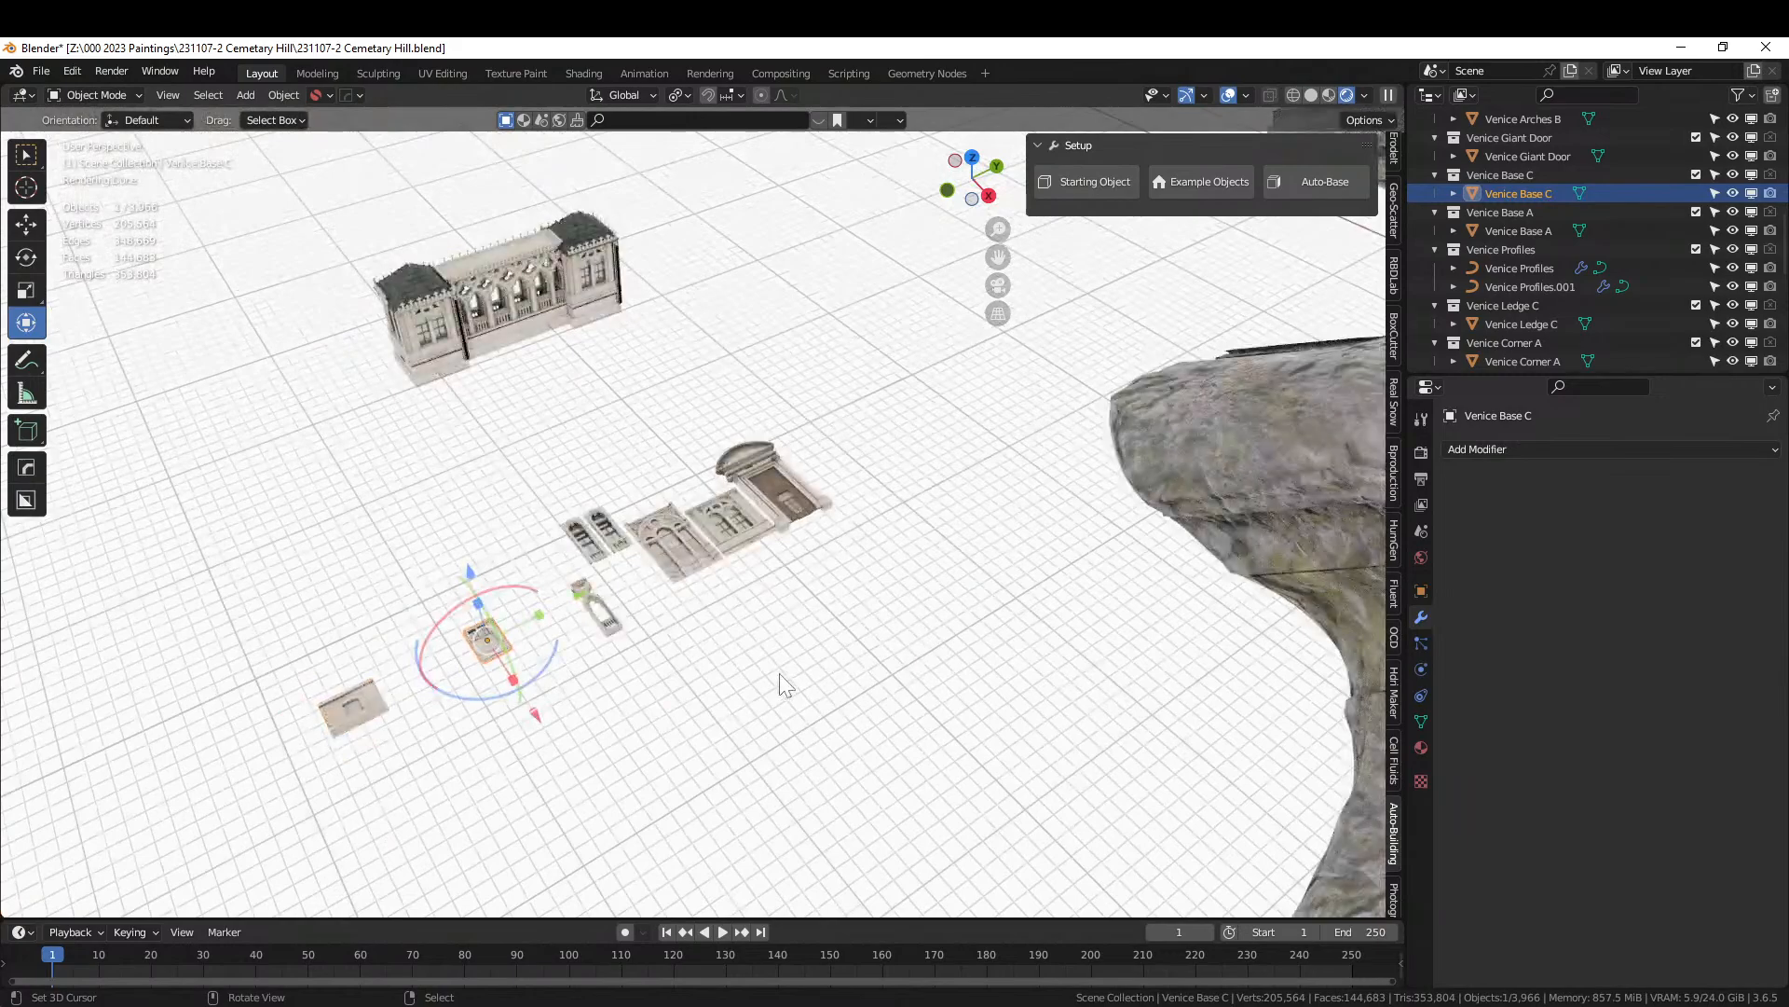
{"action": "scroll", "coordinate": [781, 675], "scroll_direction": "up", "scroll_amount": 5}
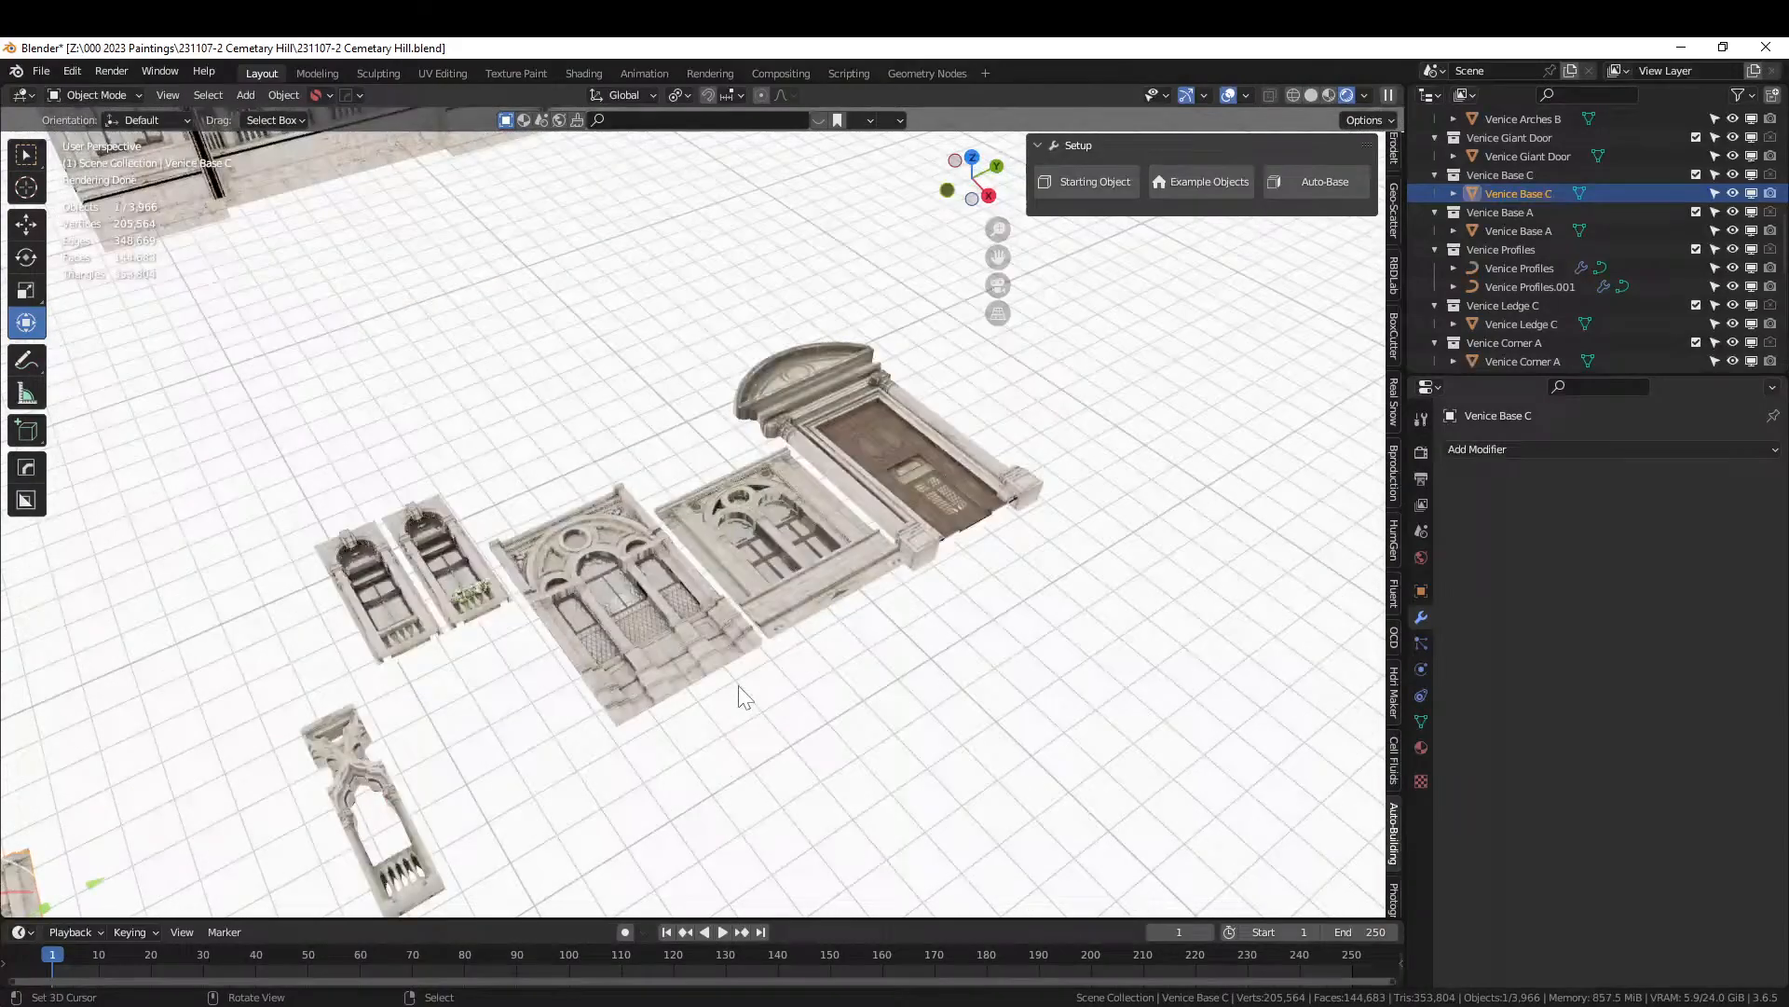
{"action": "left_click", "coordinate": [658, 617]}
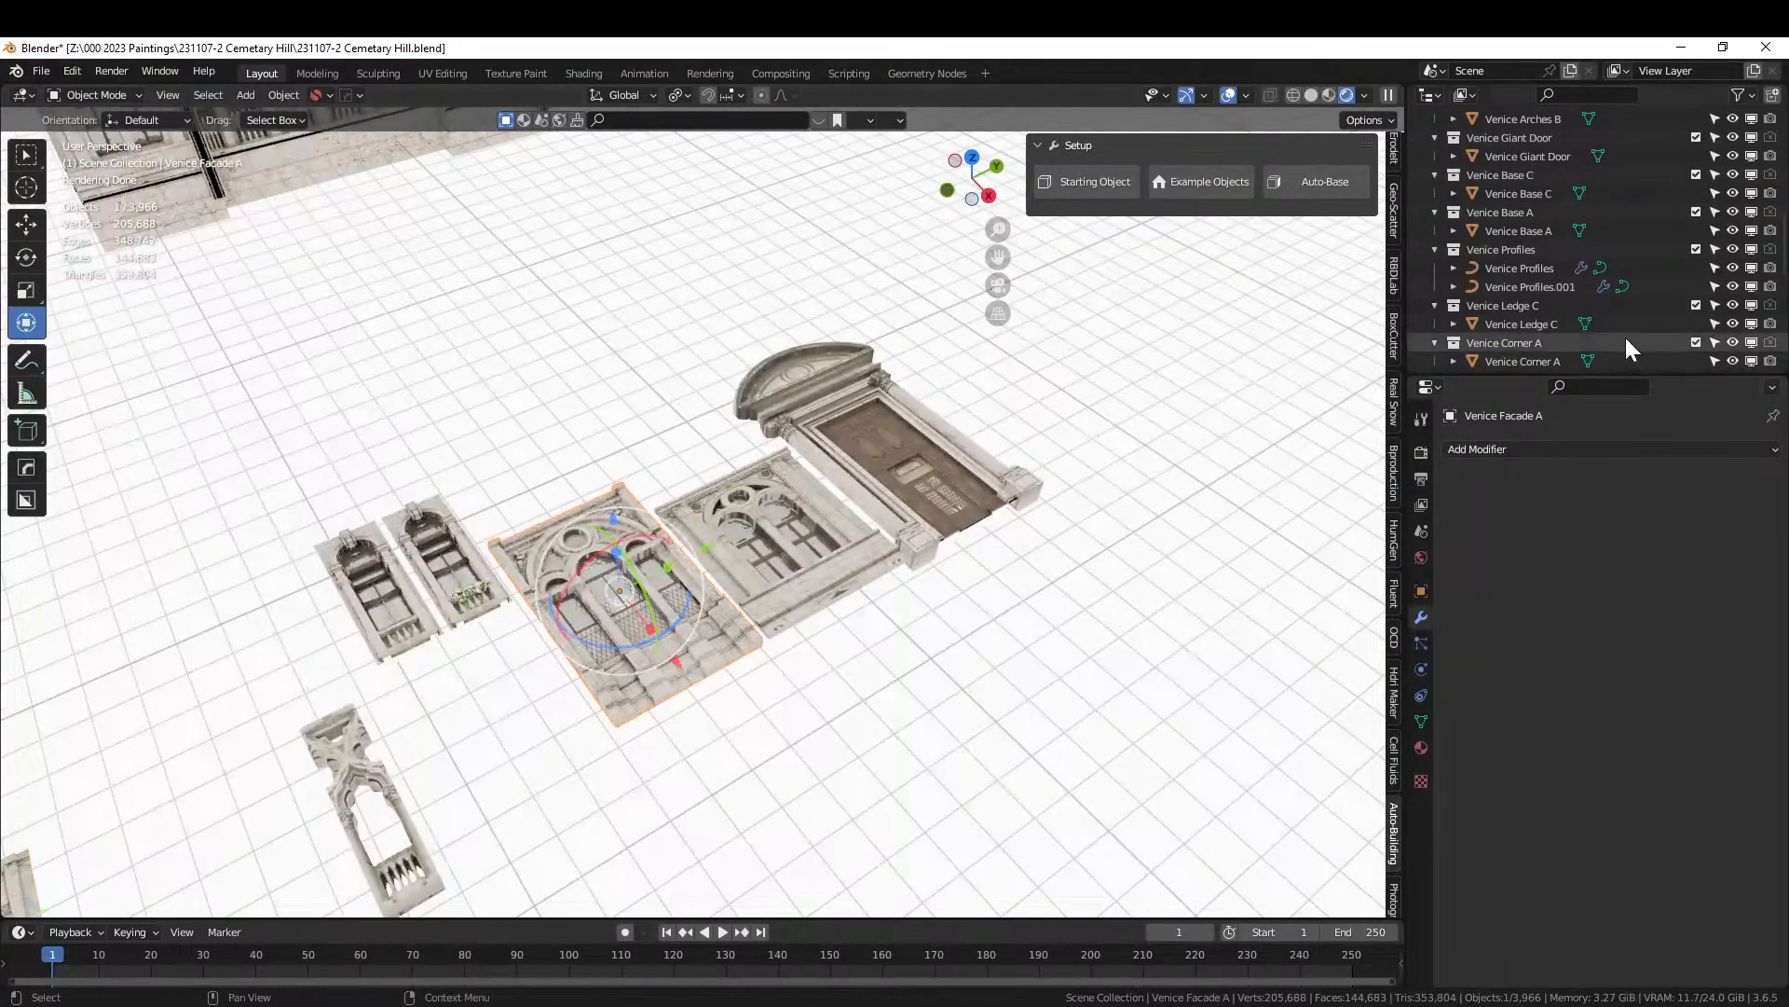
{"action": "key", "text": "KP_Decimal"}
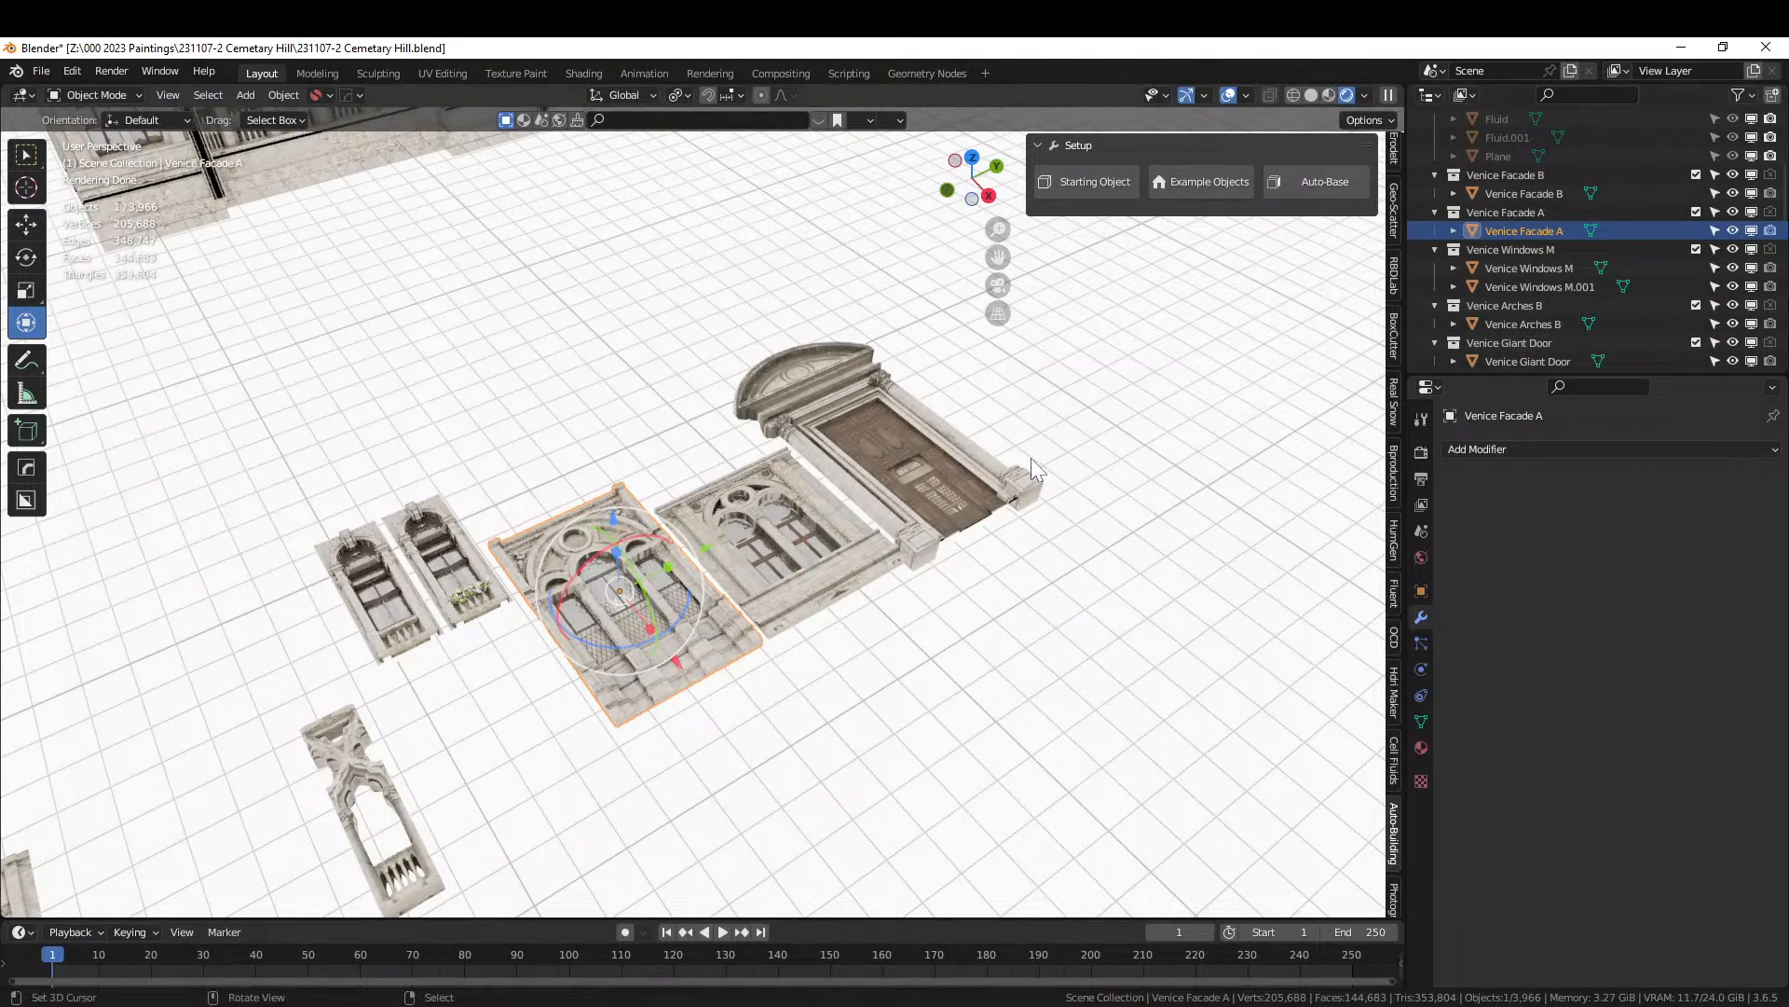
Return to the palace, reselect it, and select the two front panels flanking the giant door in edit mode.
{"action": "scroll", "coordinate": [1031, 457], "scroll_direction": "down", "scroll_amount": 10}
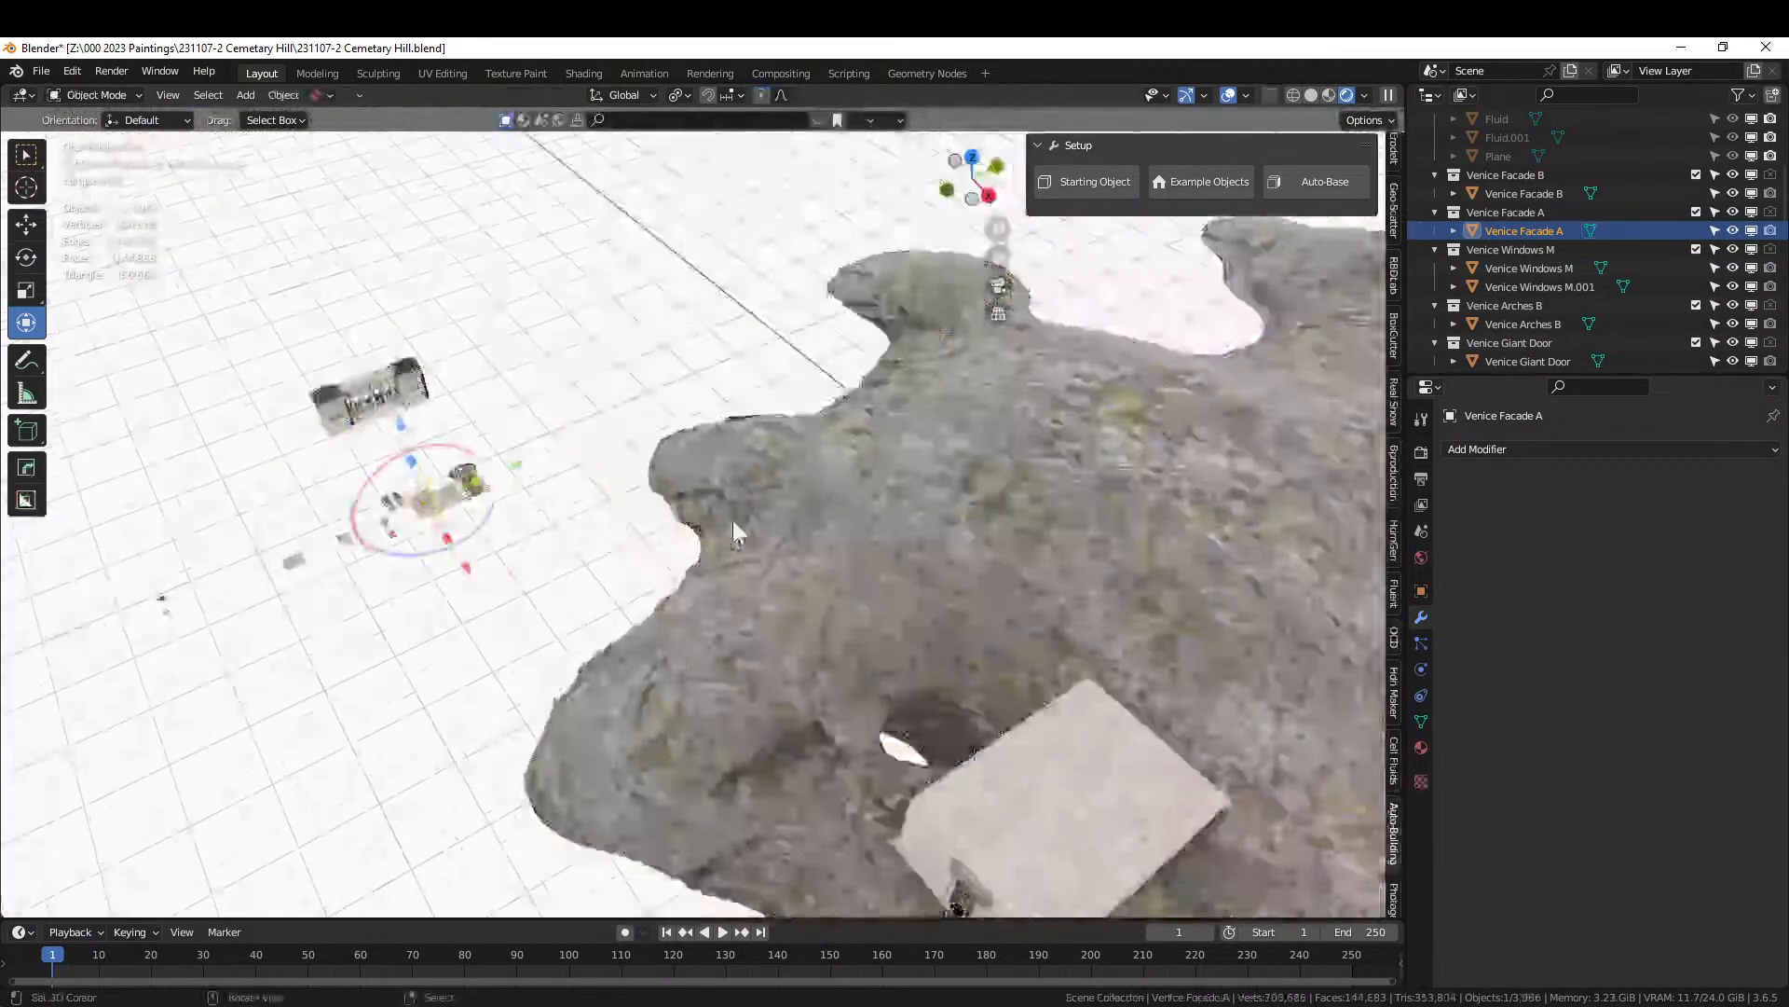
{"action": "middle_click_drag", "start_coordinate": [954, 647], "coordinate": [1119, 597]}
{"action": "middle_click_drag", "start_coordinate": [1170, 473], "coordinate": [771, 509], "text": "shift"}
{"action": "right_click", "coordinate": [965, 453]}
{"action": "scroll", "coordinate": [966, 453], "scroll_direction": "up", "scroll_amount": 3}
{"action": "key", "text": "Tab"}
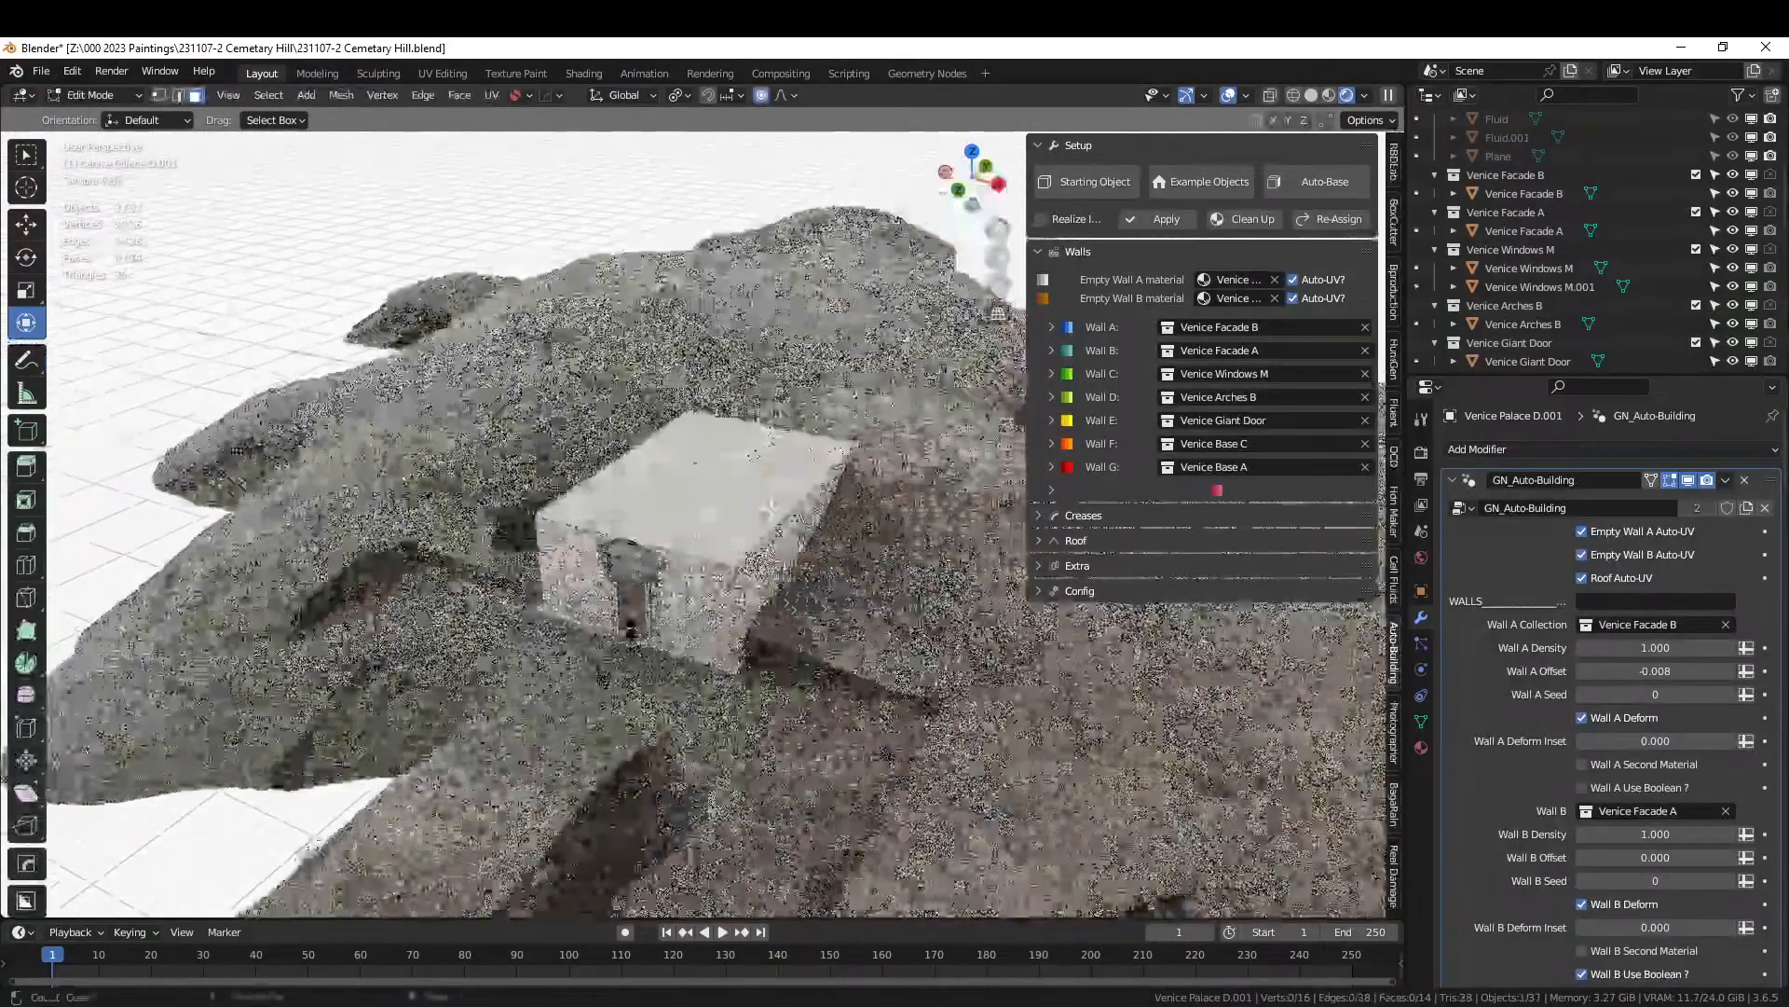
{"action": "right_click", "coordinate": [571, 593]}
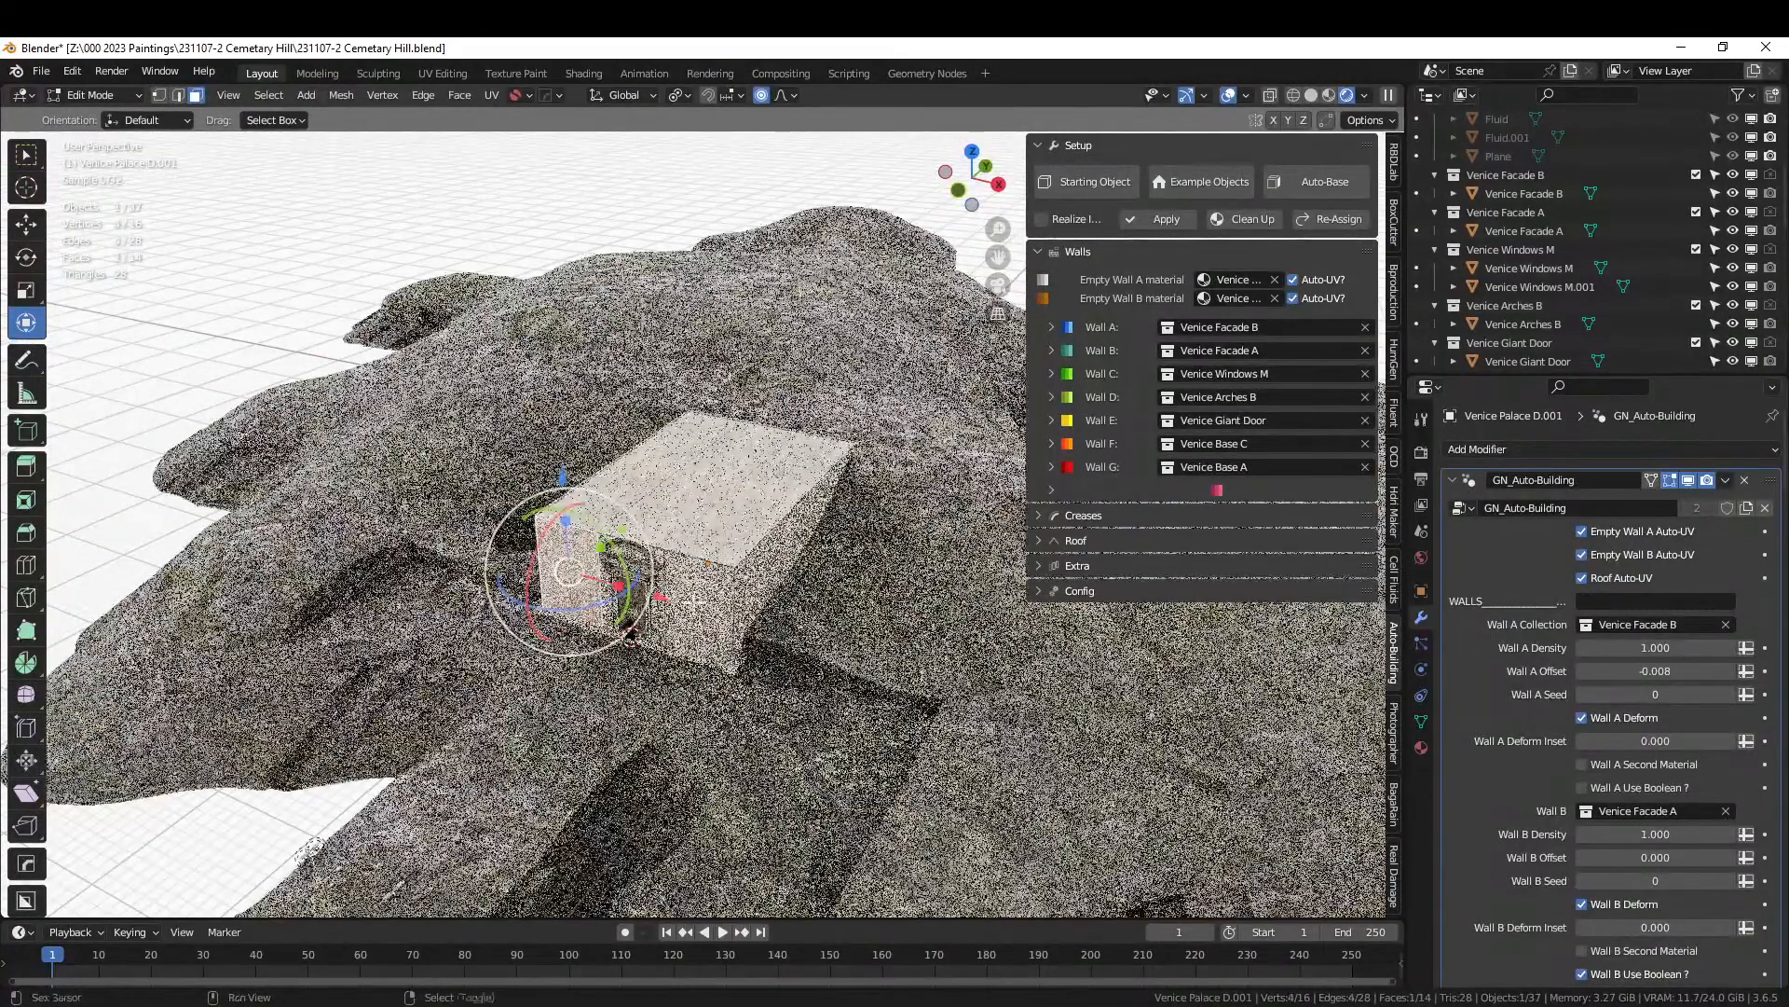
{"action": "right_click", "coordinate": [697, 604], "text": "shift"}
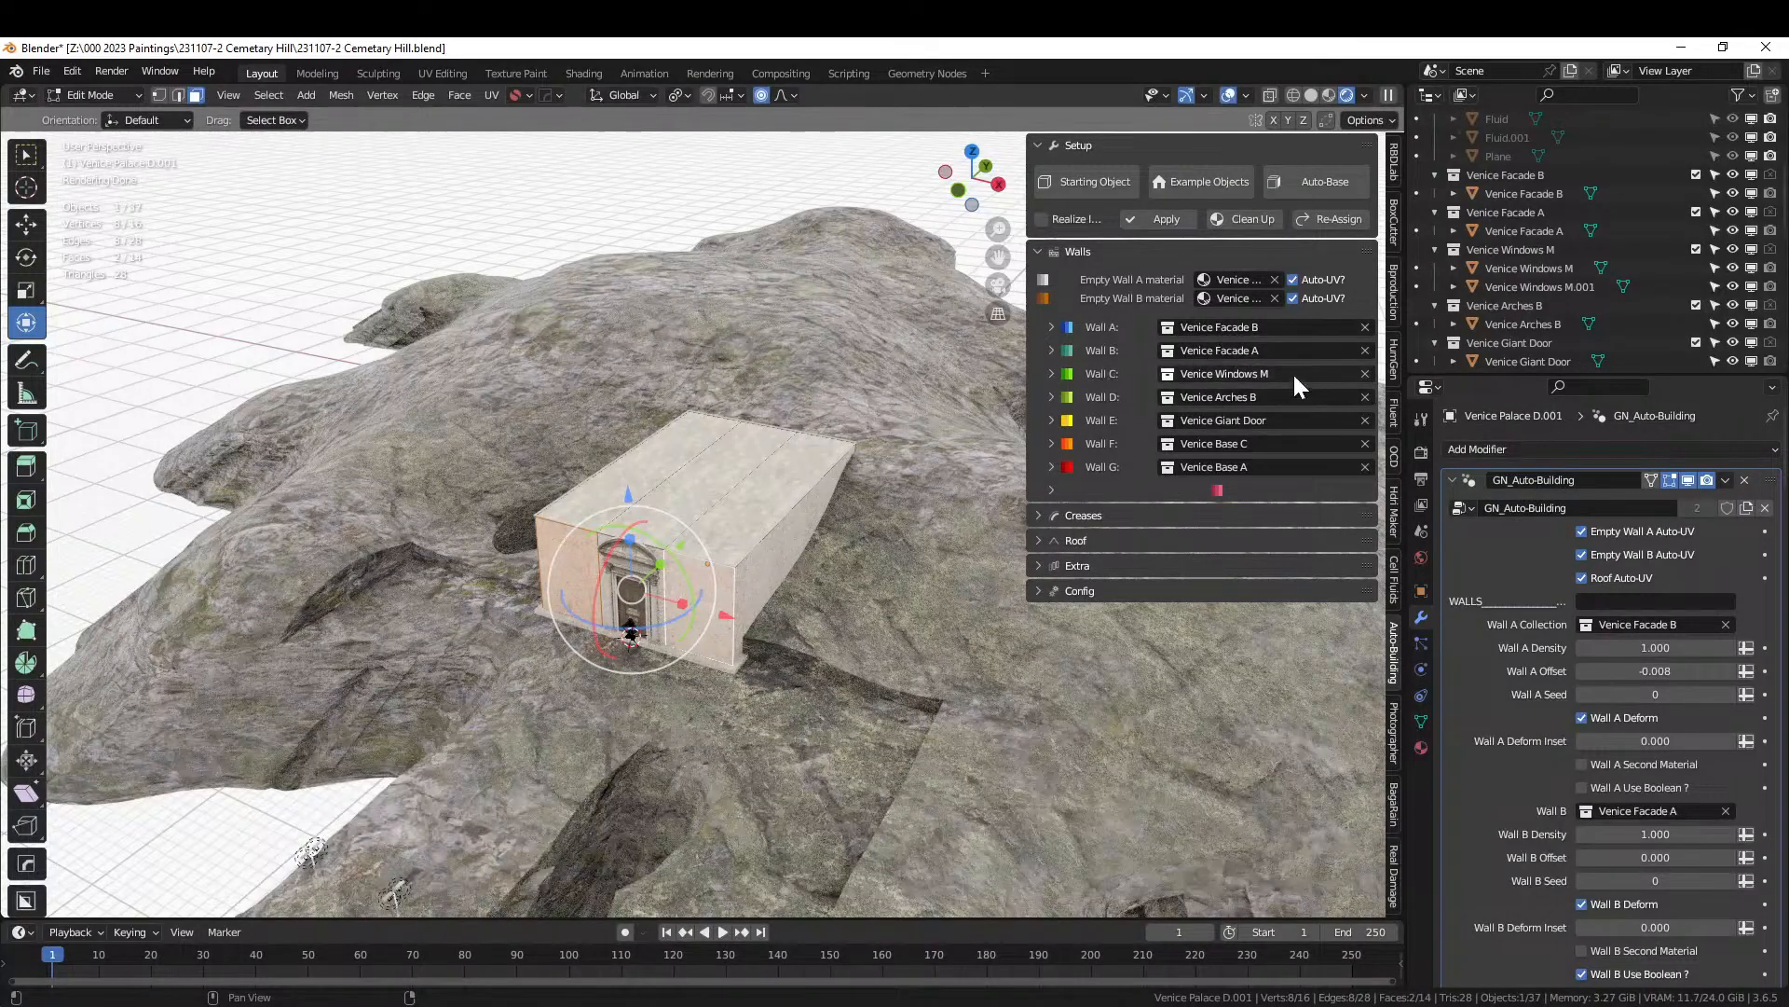
Assign the ID_WallB material to the two selected front panels.
{"action": "left_click", "coordinate": [1421, 747]}
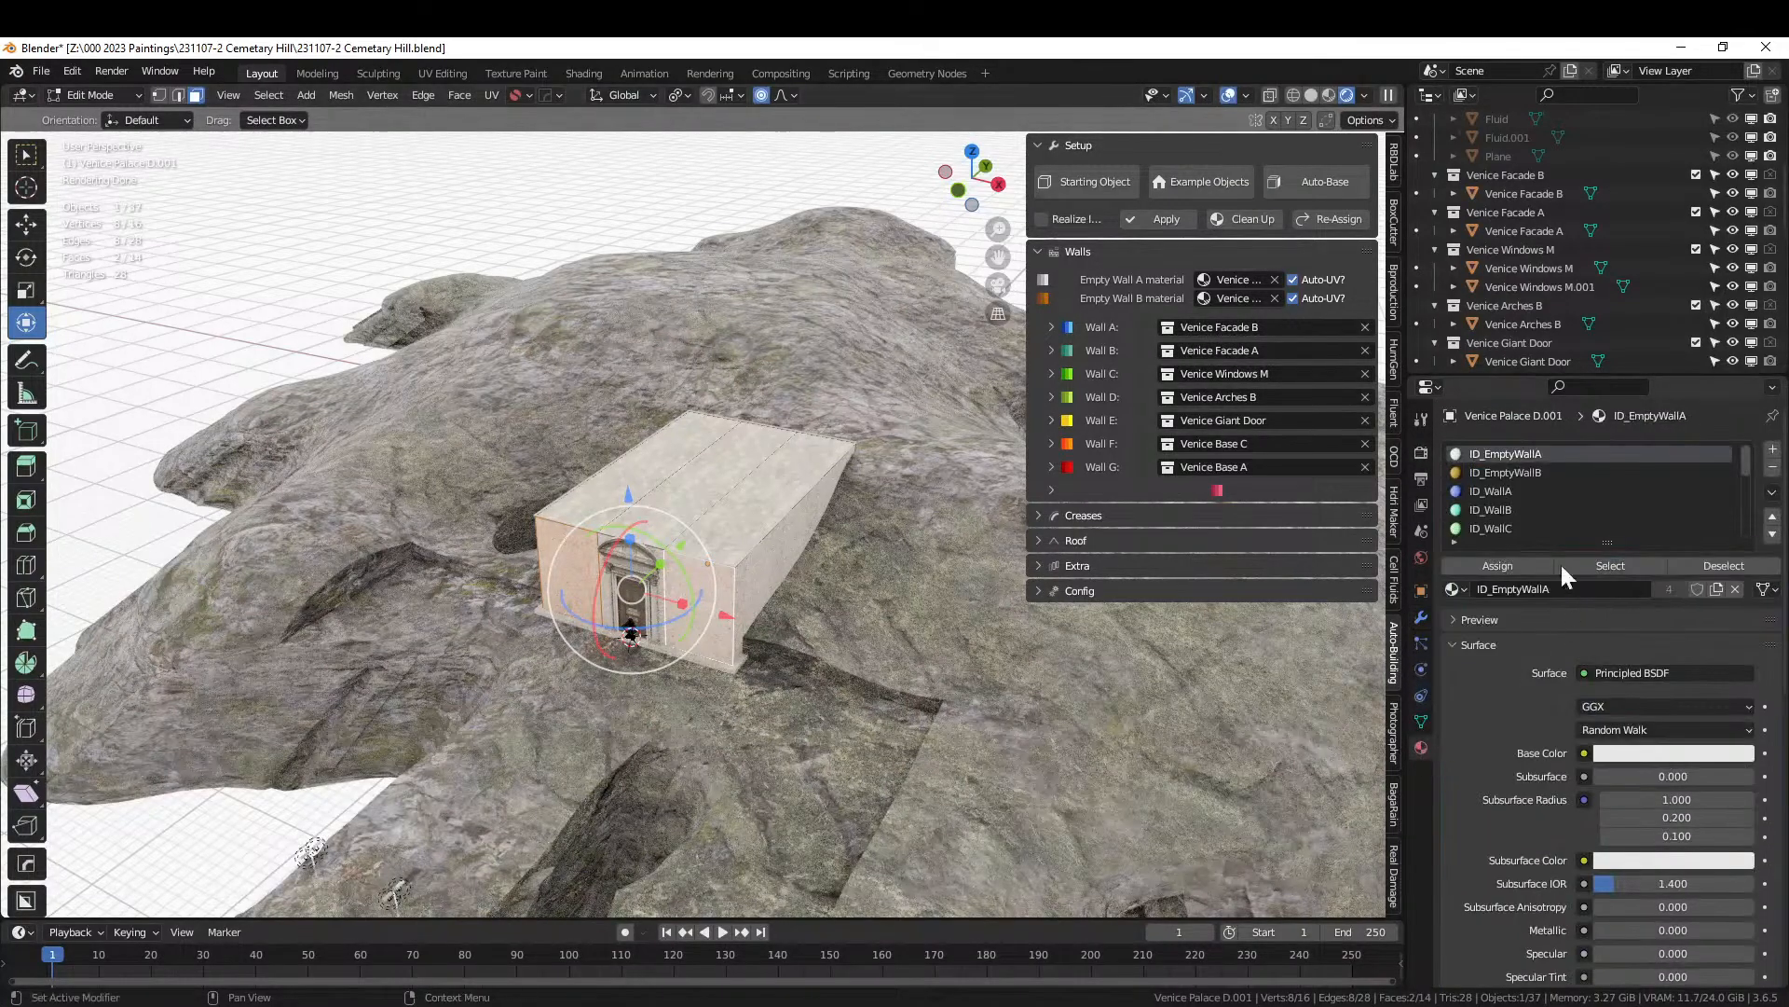
{"action": "scroll", "coordinate": [1534, 494], "scroll_direction": "down", "scroll_amount": 1}
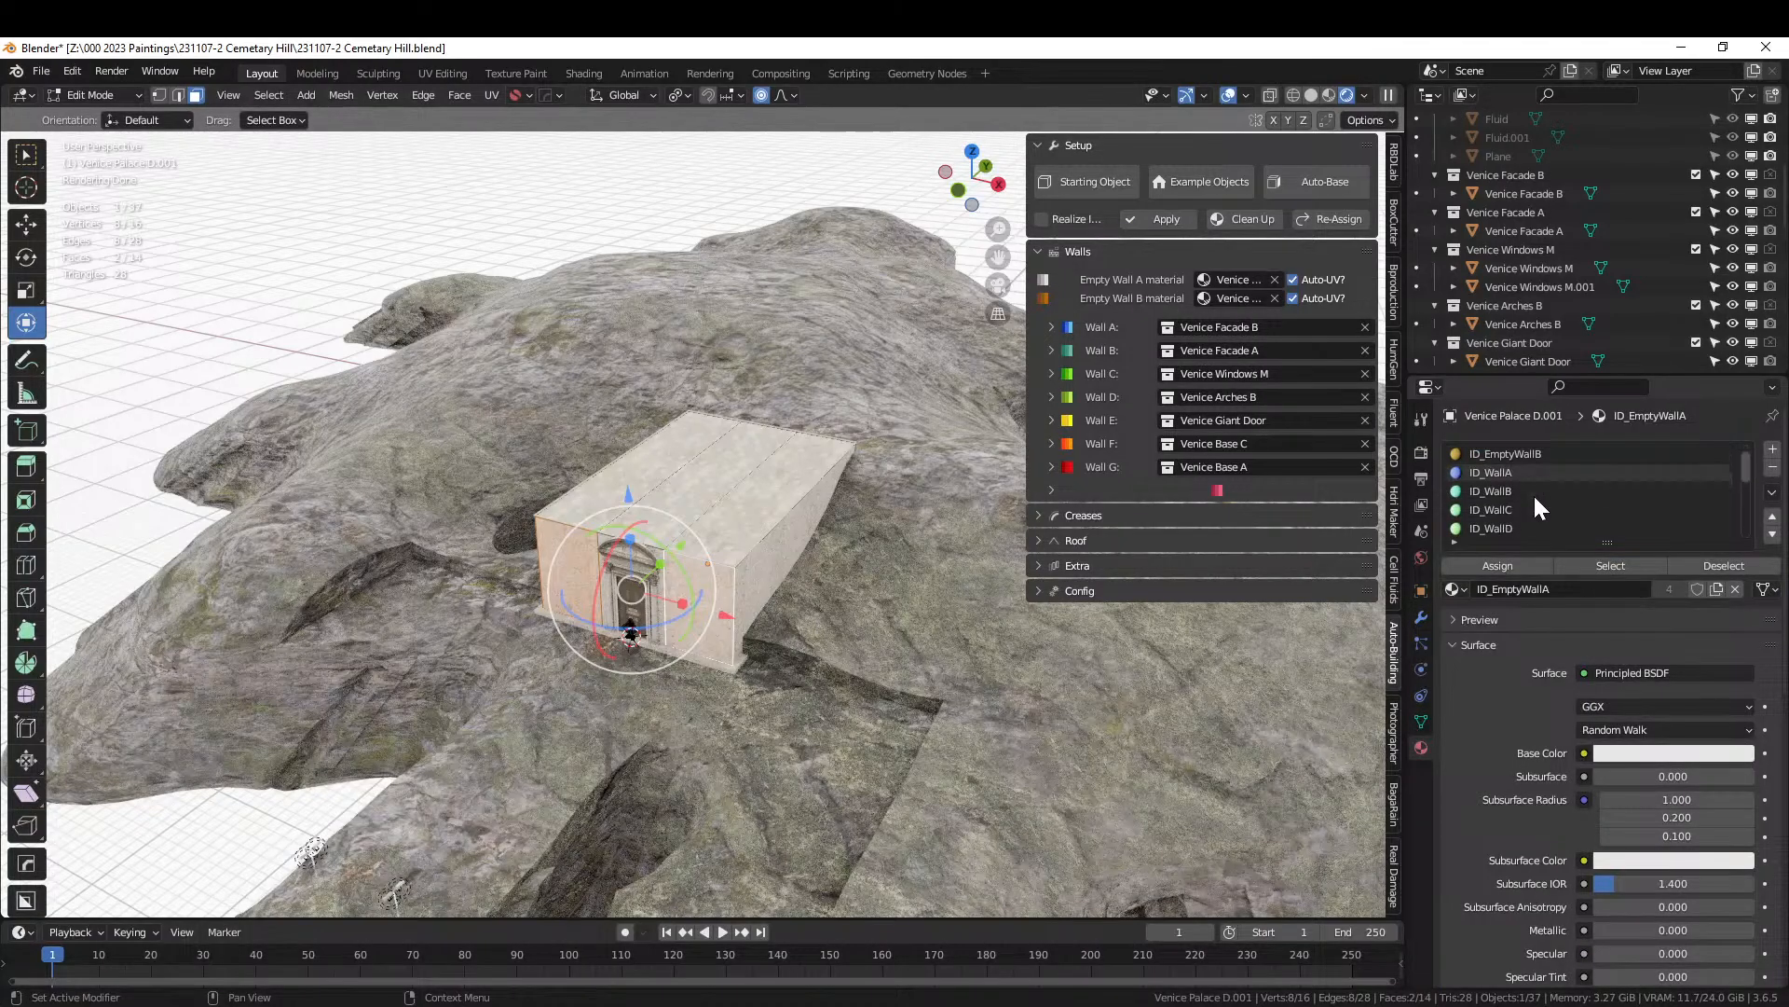
{"action": "left_click", "coordinate": [1516, 499]}
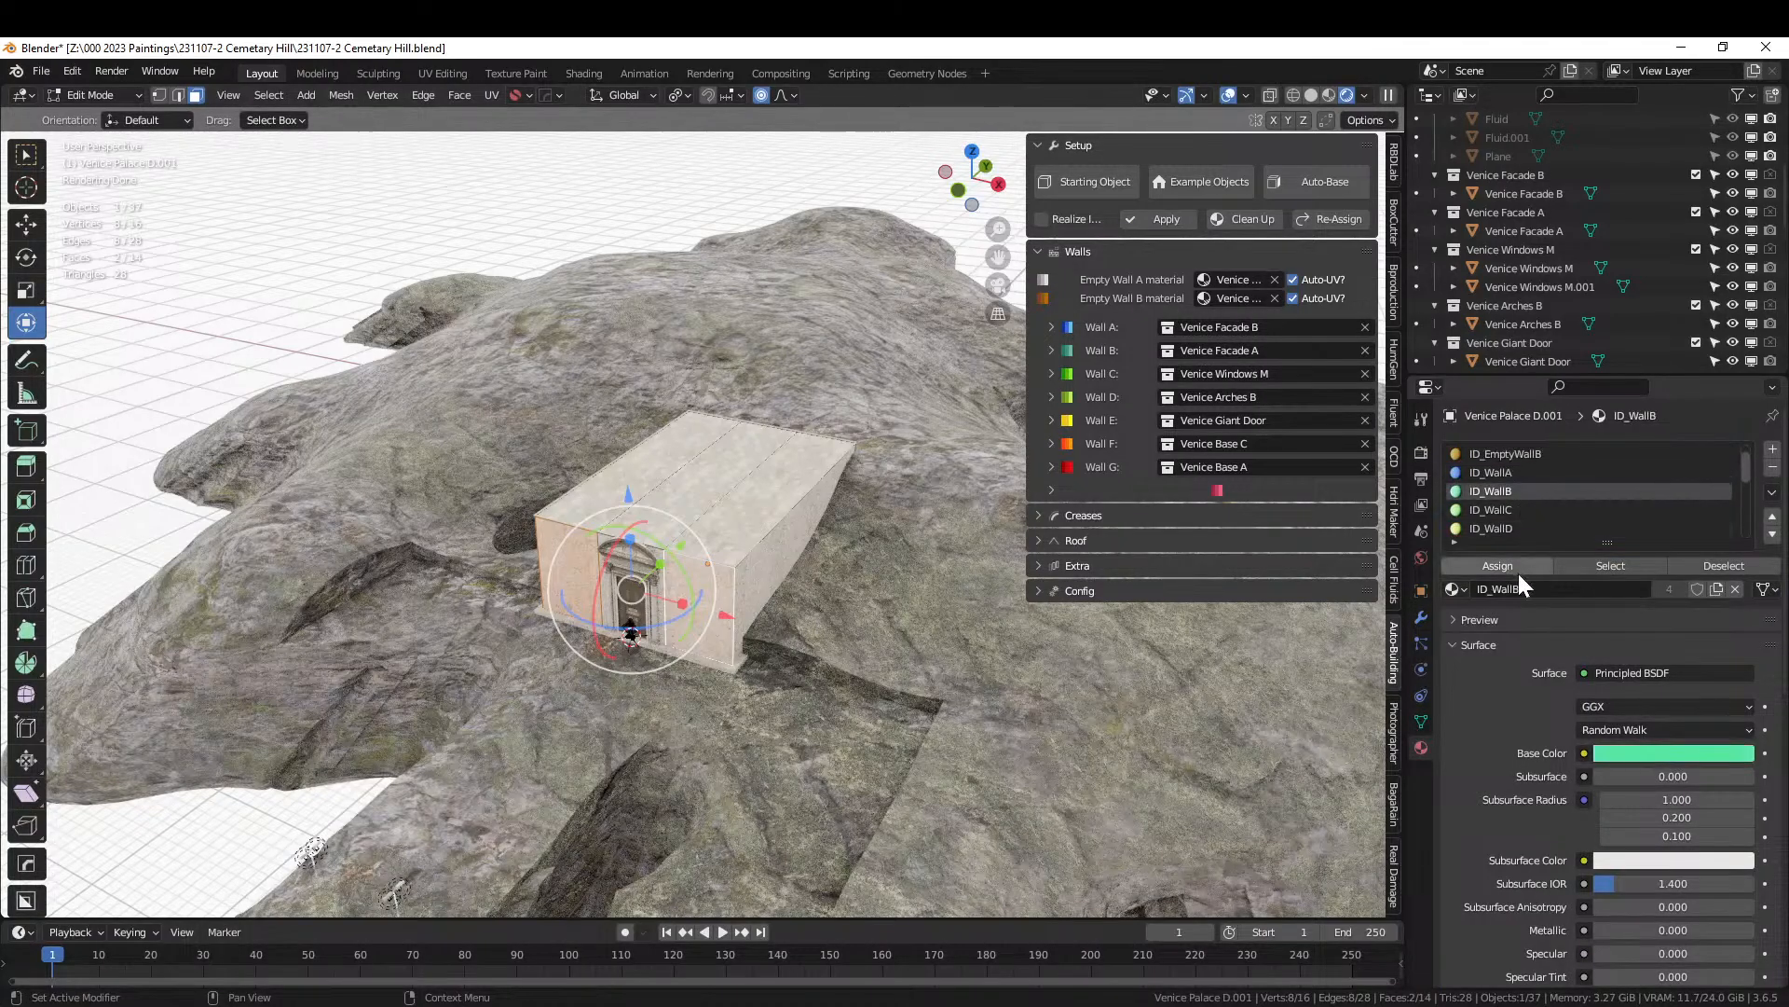
{"action": "scroll", "coordinate": [907, 542], "scroll_direction": "up", "scroll_amount": 5}
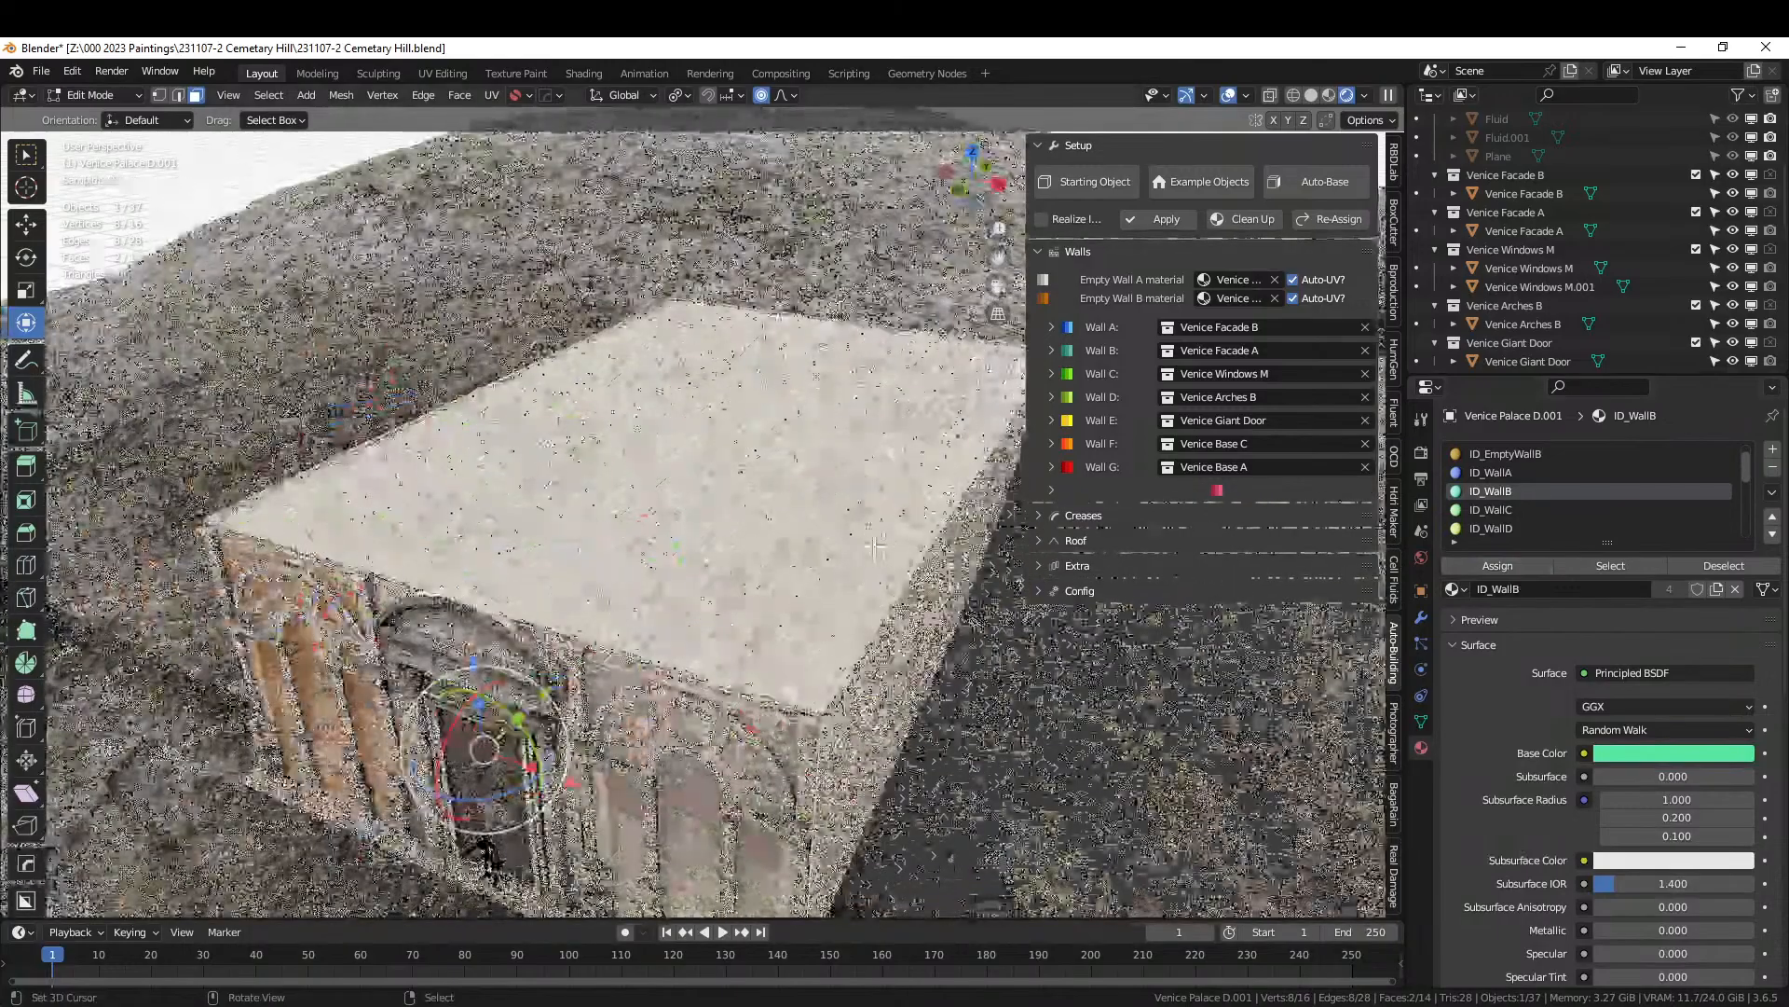
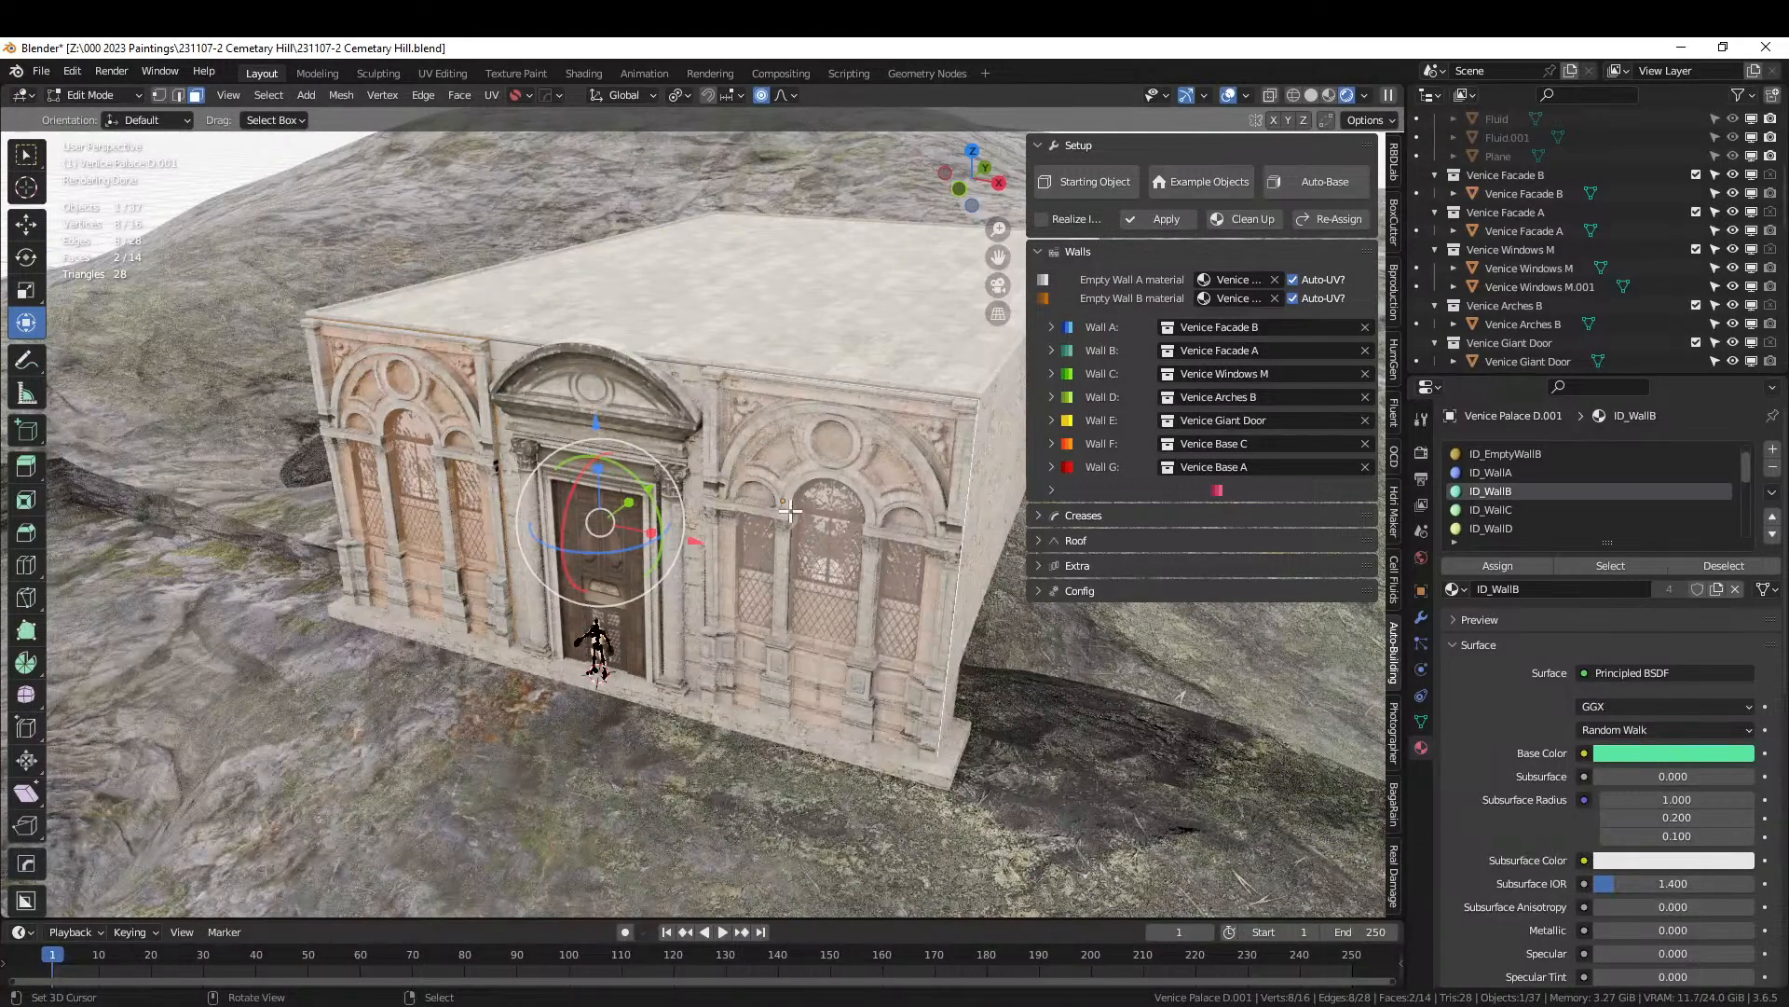
Select the roof face behind the facade panel on the door's right and try to extrude it upward 4 m.
{"action": "middle_click_drag", "start_coordinate": [764, 513], "coordinate": [711, 520]}
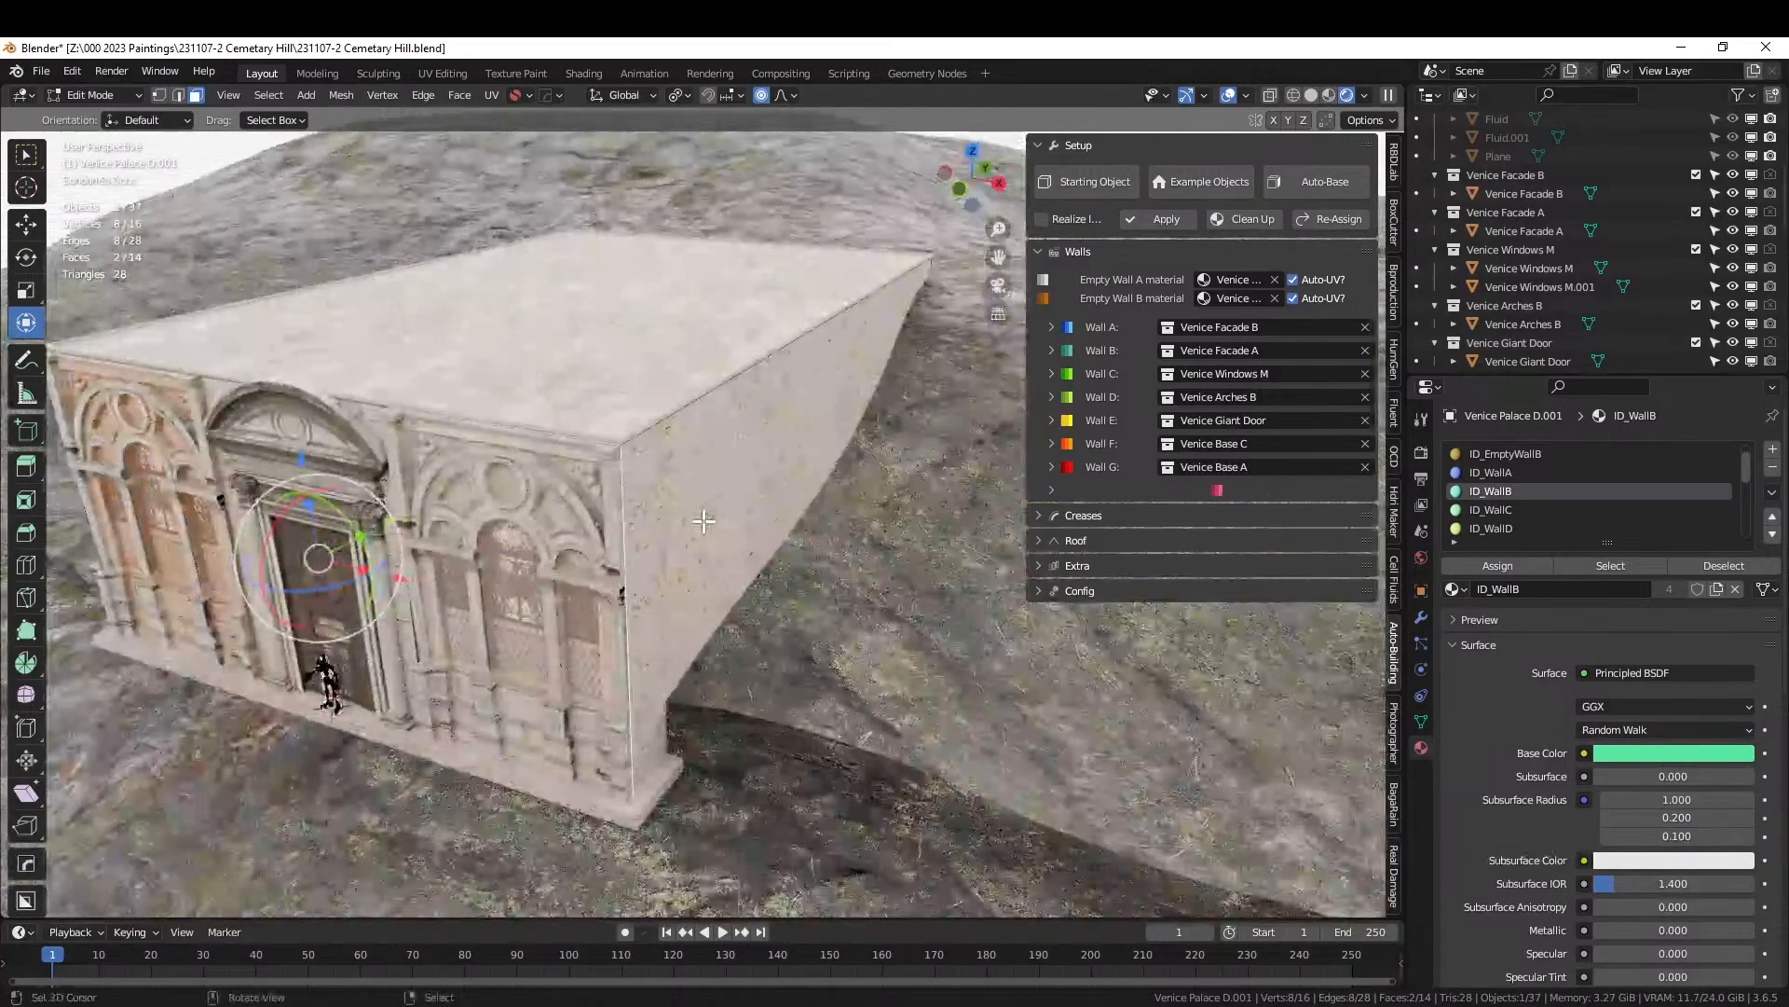
{"action": "left_click", "coordinate": [599, 348]}
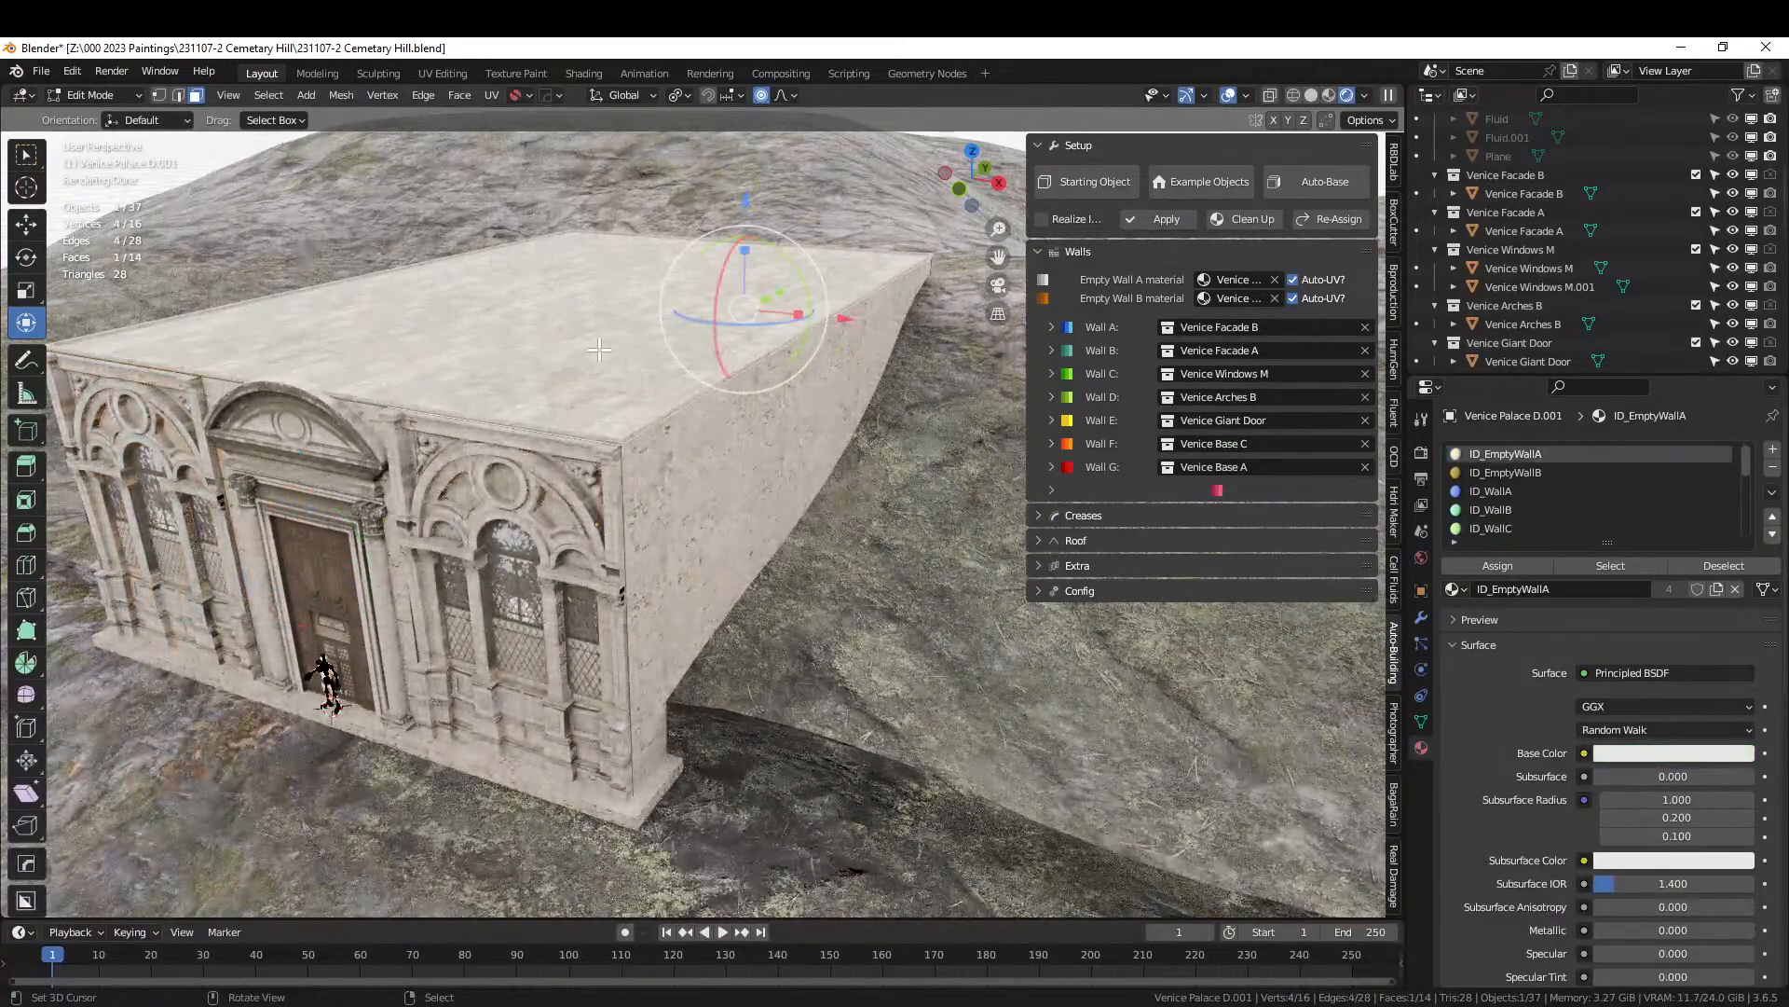
{"action": "key", "text": "e"}
{"action": "key", "text": "4"}
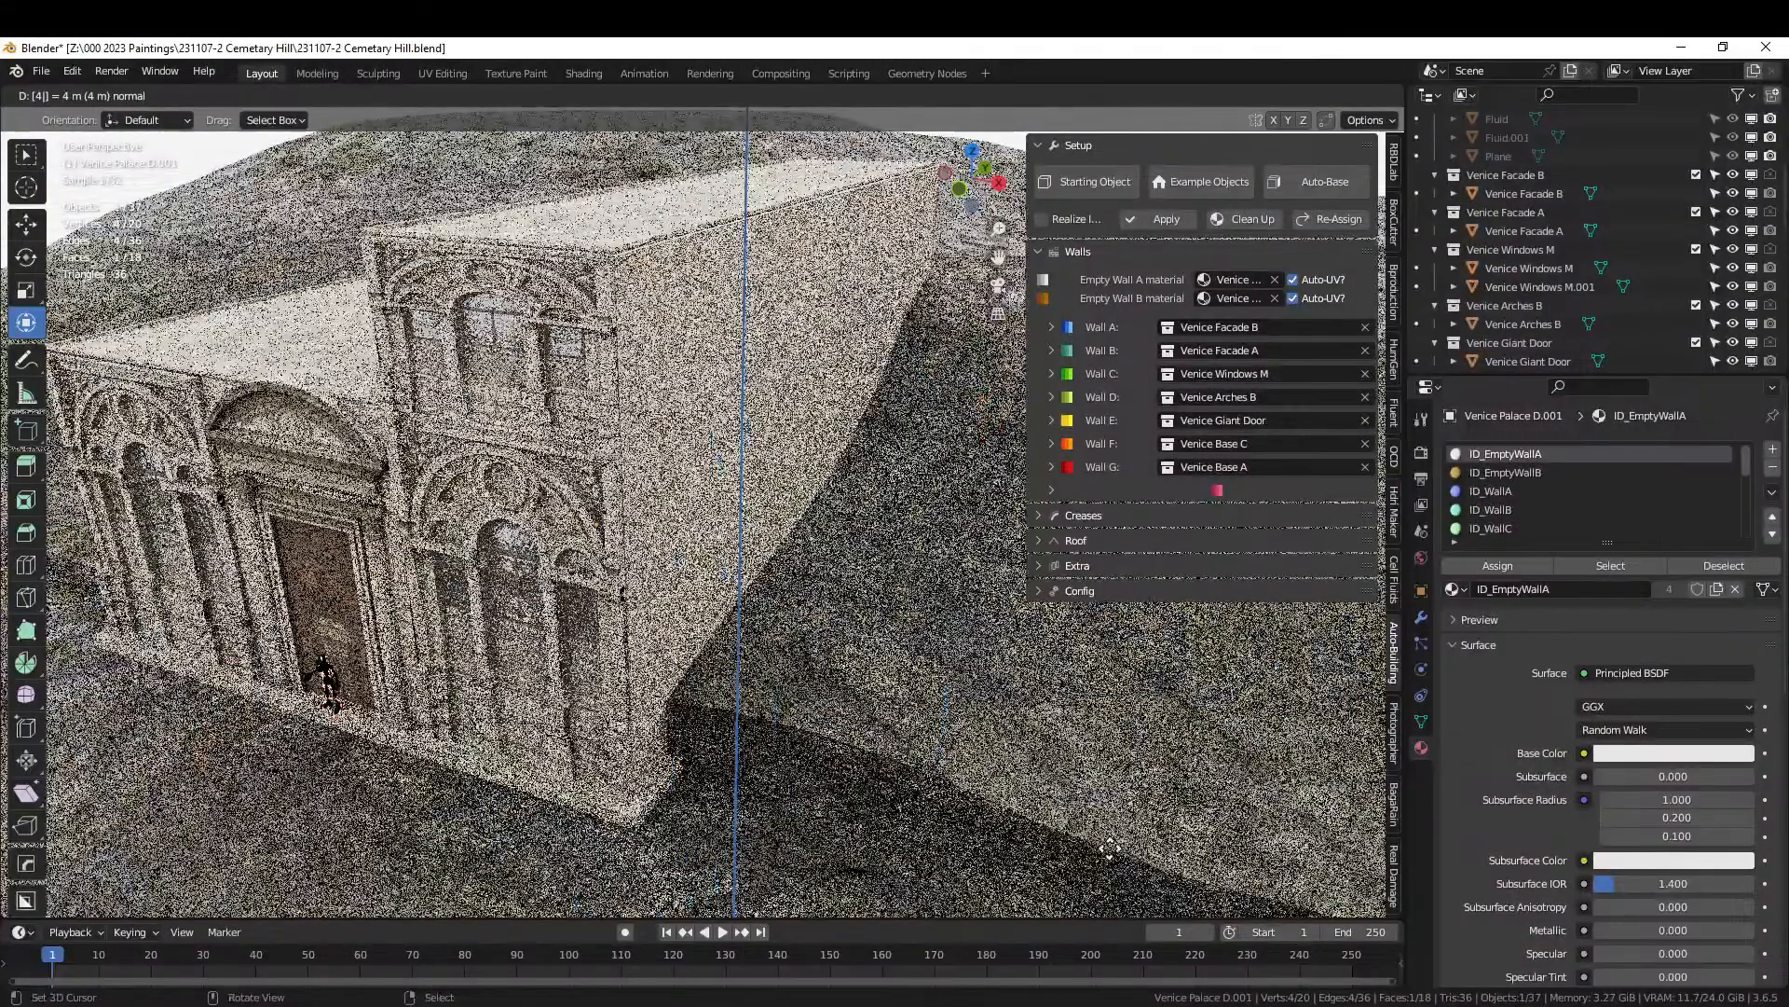
{"action": "key", "text": "Return"}
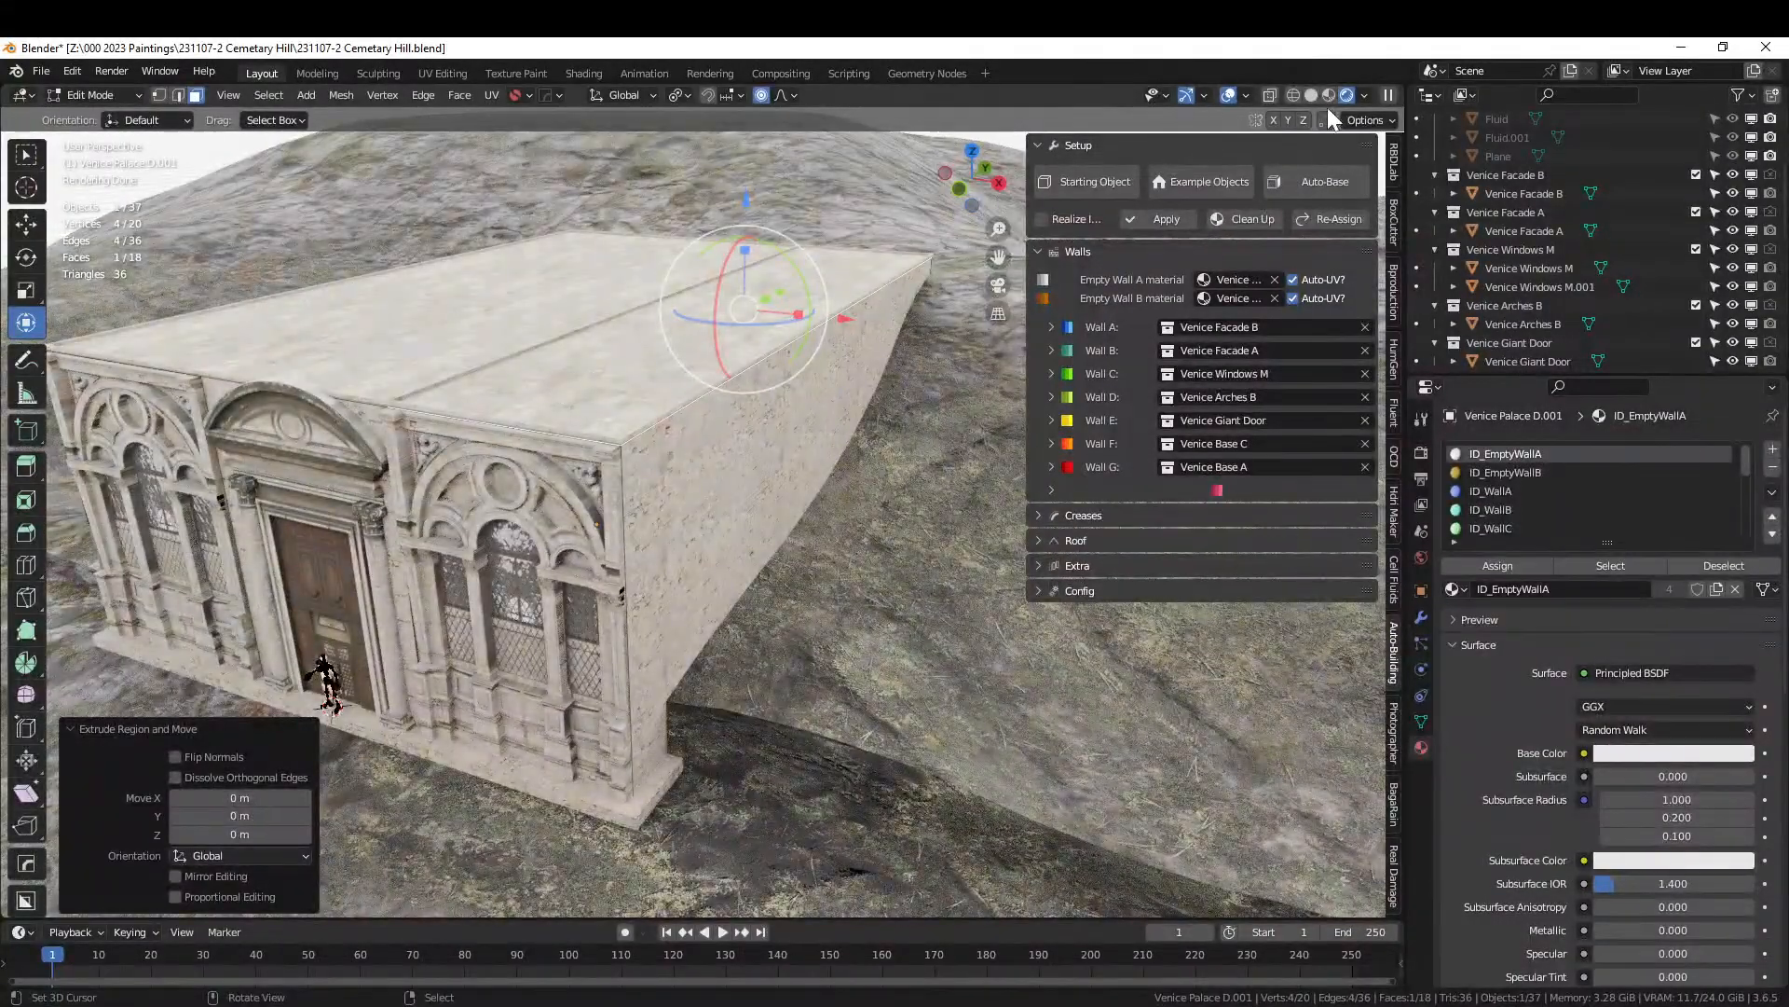
Switch to solid shading and turn off the viewport display of the palace's GN_Auto-Building modifier.
{"action": "left_click", "coordinate": [1310, 94]}
{"action": "mouse_move", "coordinate": [699, 317]}
{"action": "middle_mouse_down"}
{"action": "mouse_move", "coordinate": [743, 336]}
{"action": "mouse_move", "coordinate": [720, 337]}
{"action": "middle_mouse_up"}
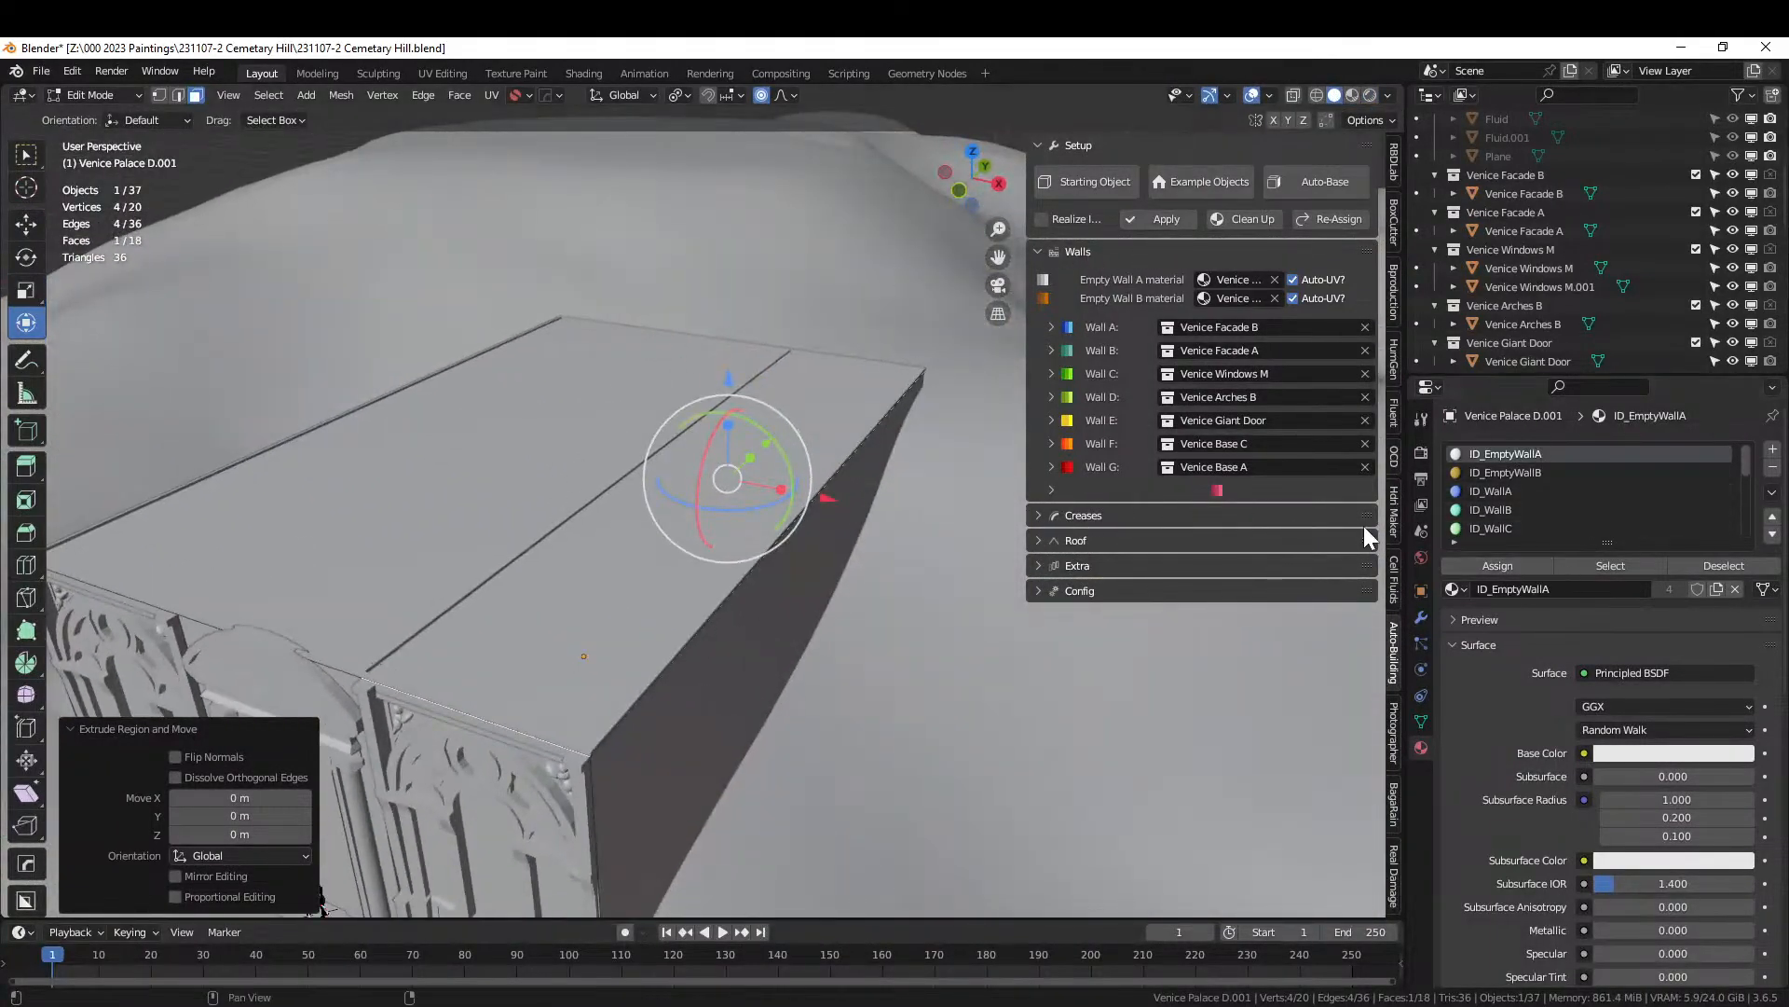
{"action": "left_click", "coordinate": [1420, 617]}
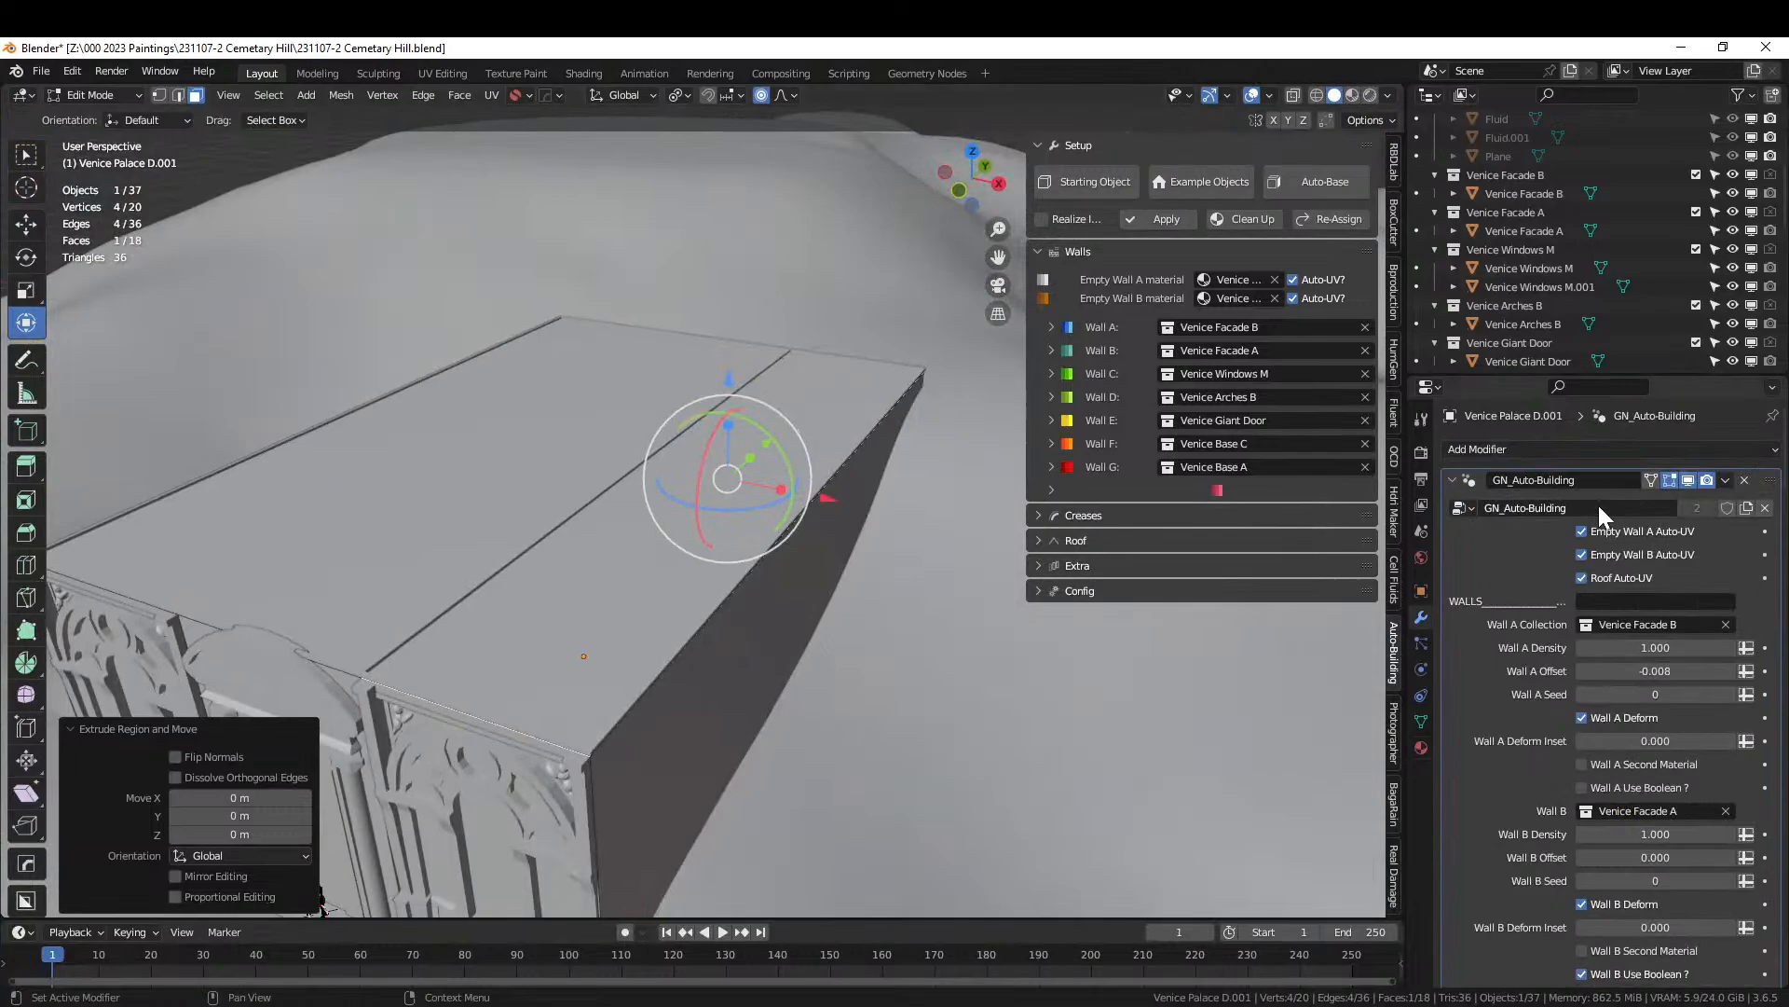
{"action": "left_click", "coordinate": [1687, 480]}
Add the other two roof faces to the selection and extrude all three upward 4 m as a second storey.
{"action": "left_click", "coordinate": [333, 549], "text": "shift"}
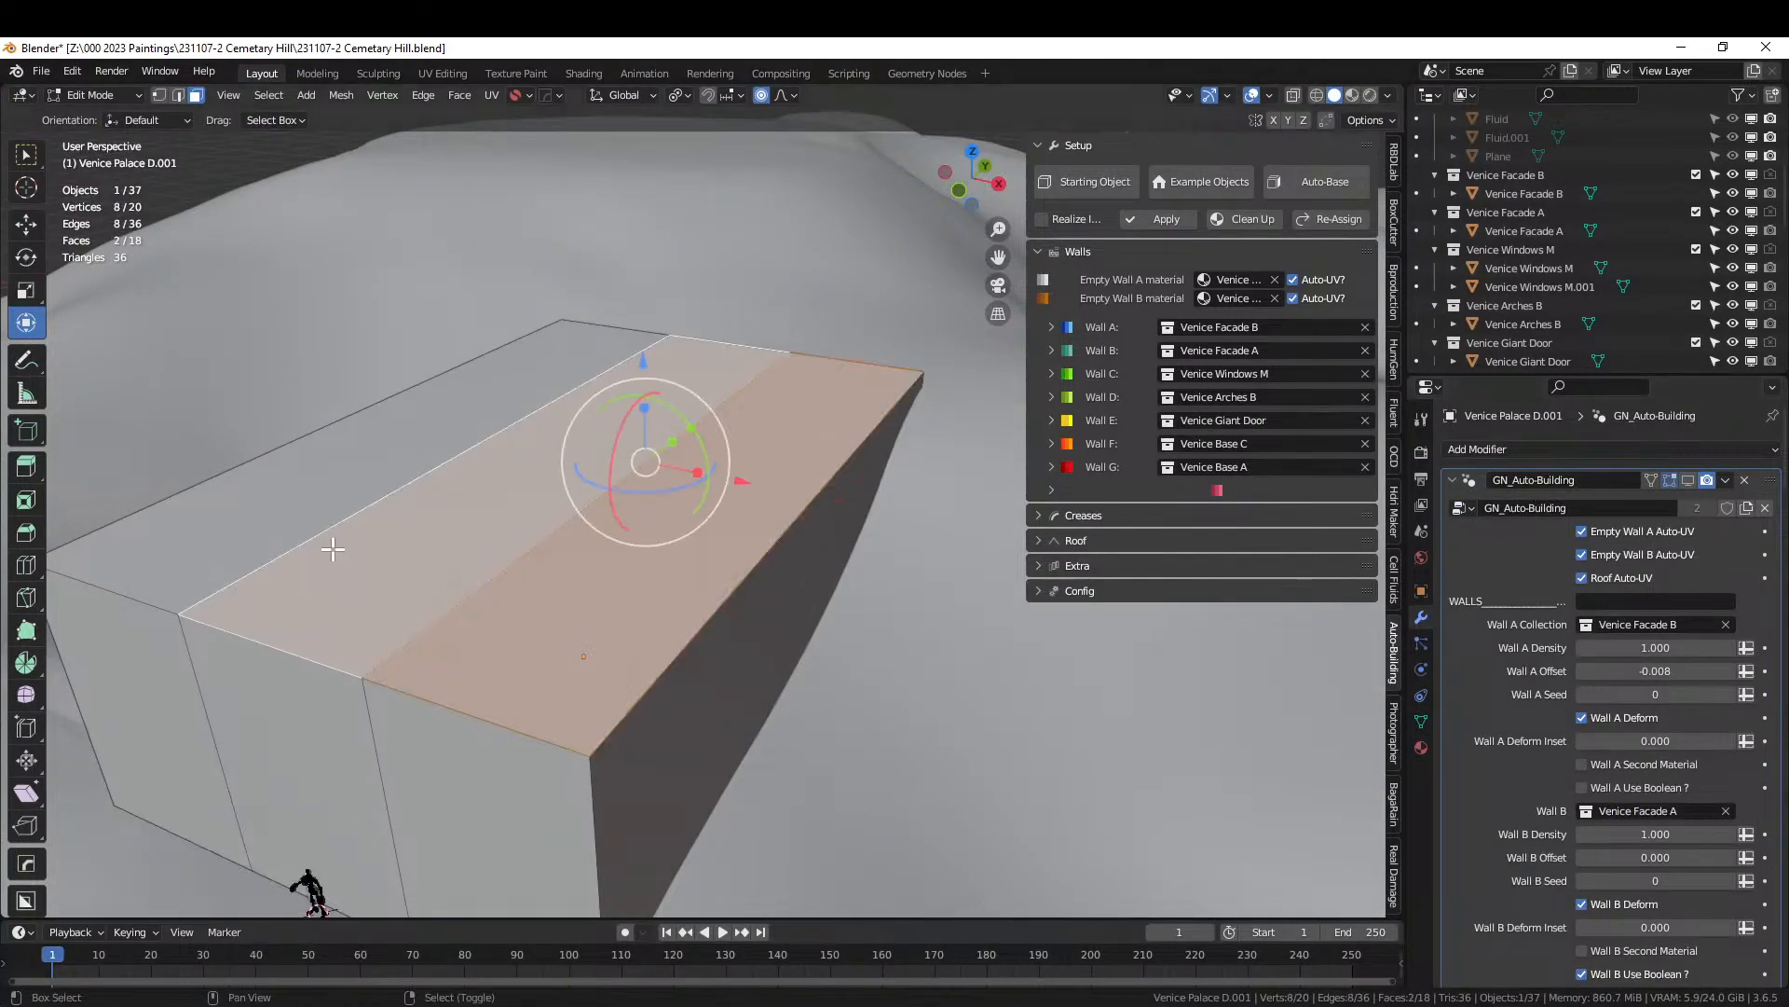
{"action": "left_click", "coordinate": [286, 523], "text": "shift"}
{"action": "key", "text": "e"}
{"action": "key", "text": "4"}
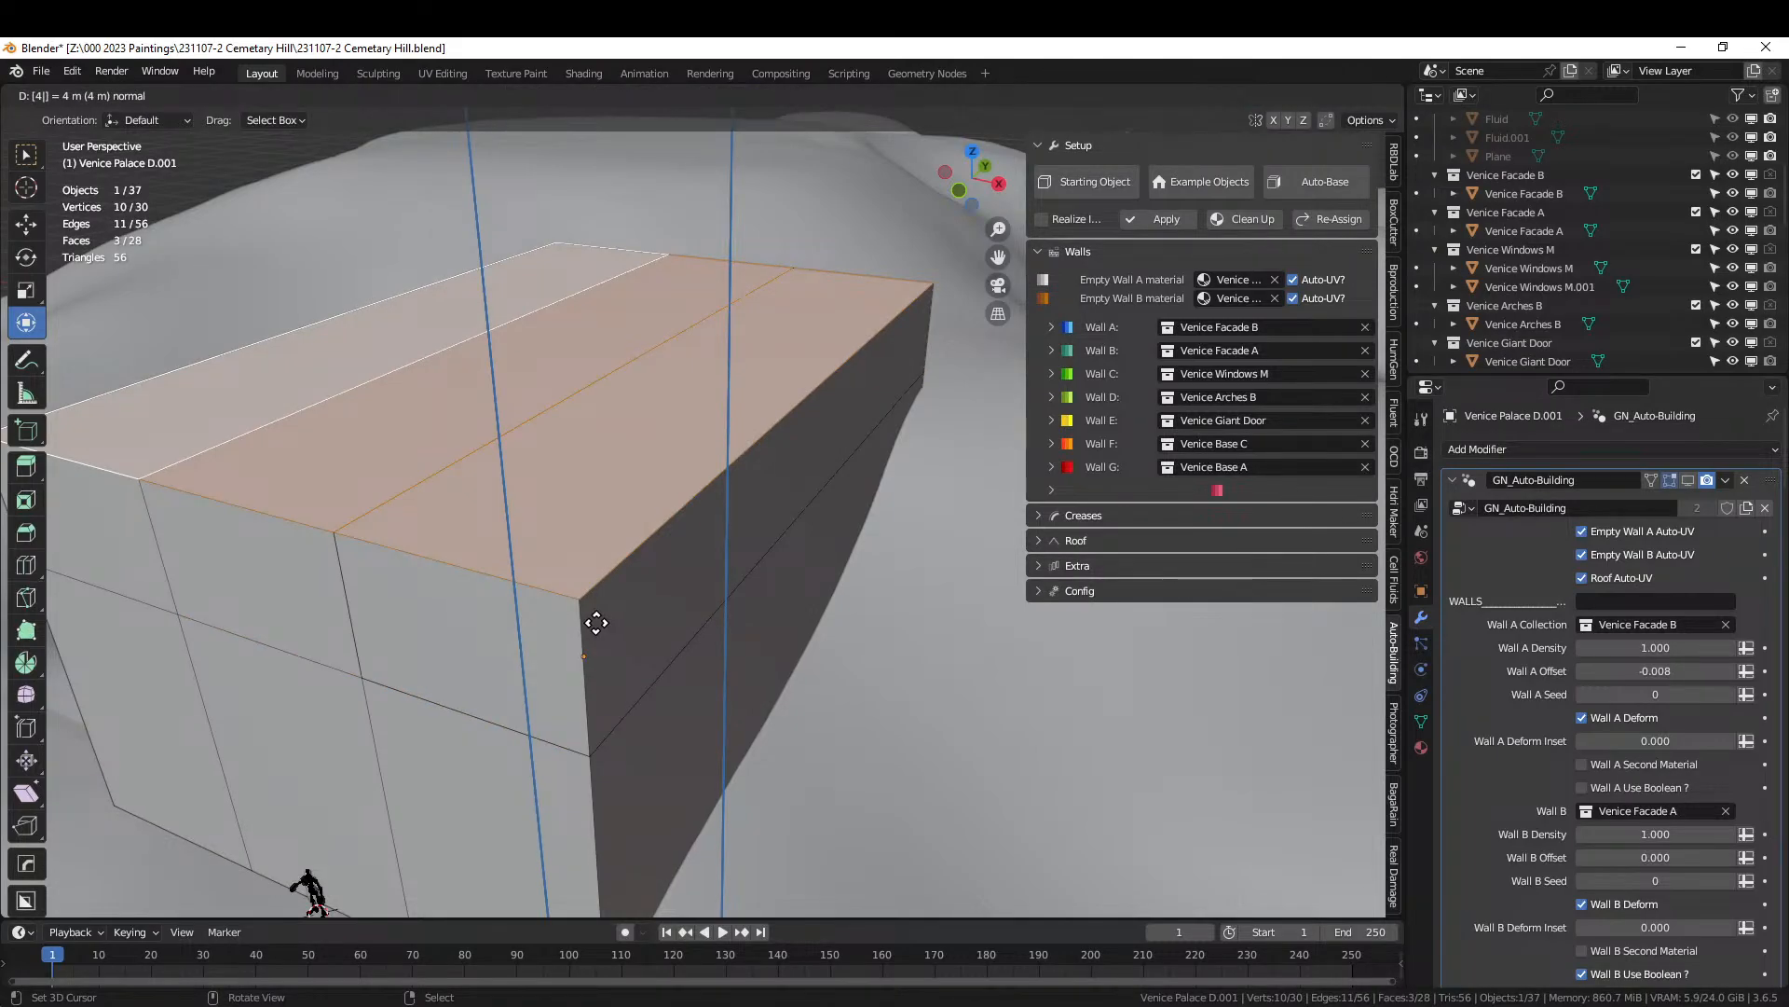
{"action": "key", "text": "Escape"}
{"action": "key", "text": "e"}
{"action": "key", "text": "4"}
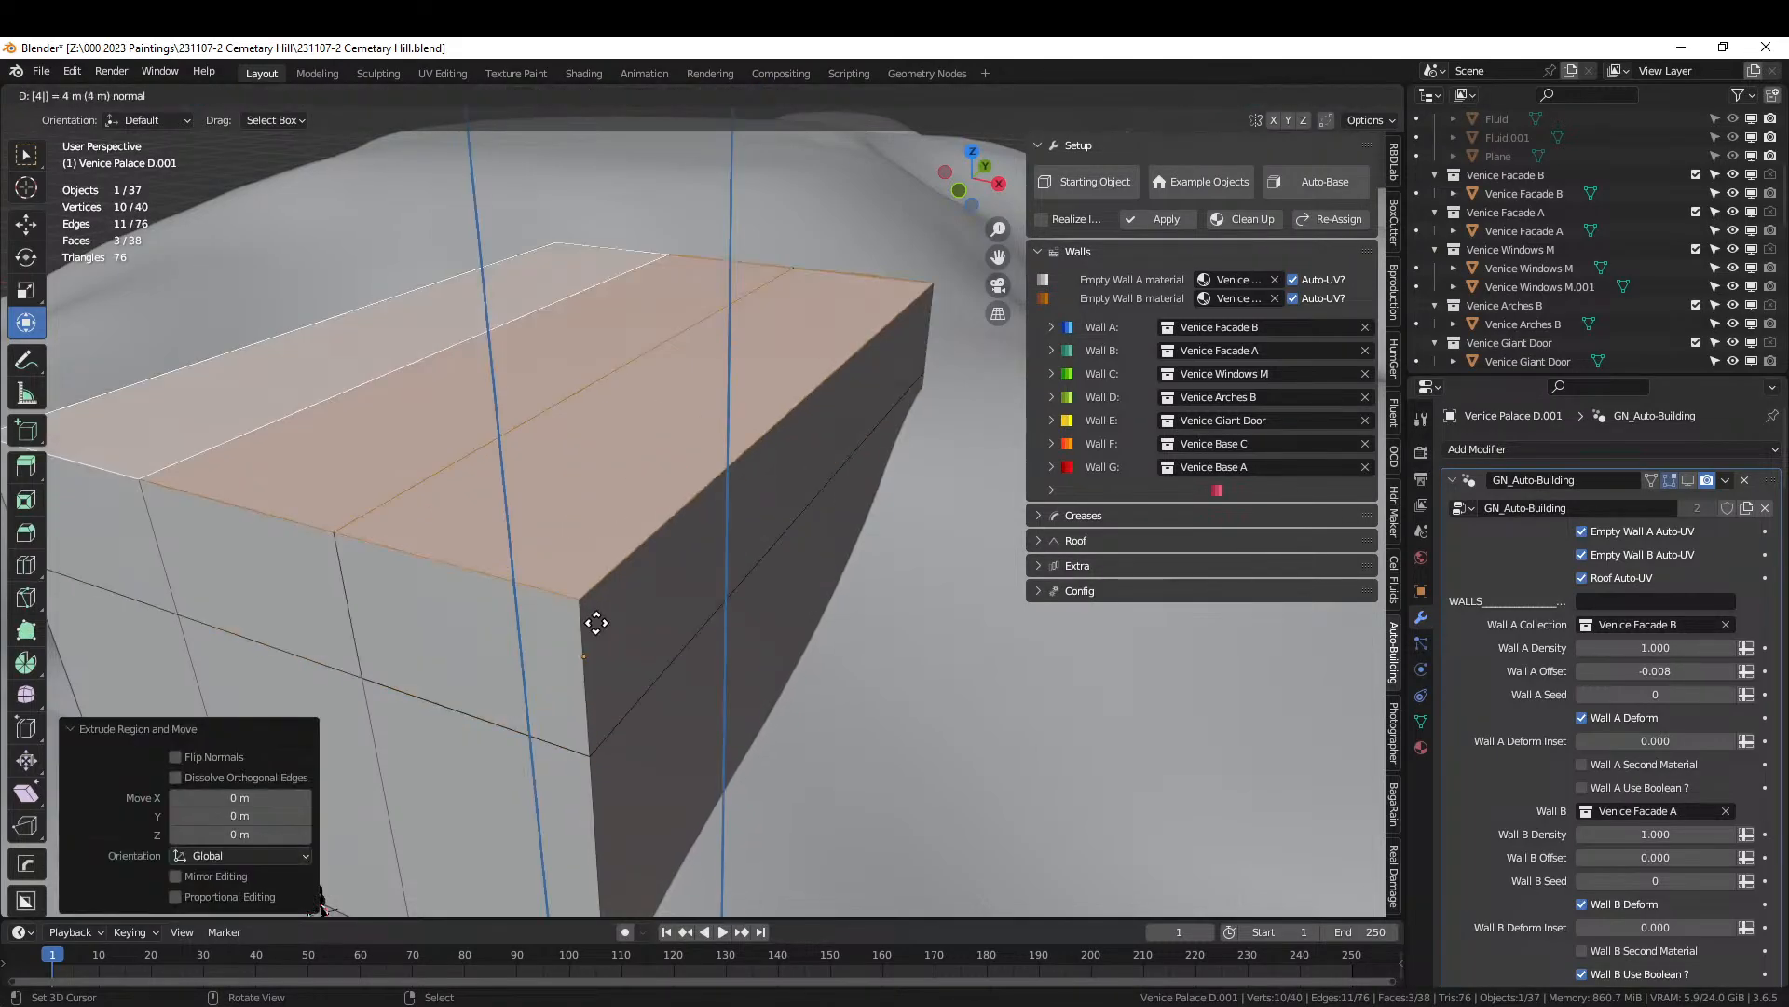
{"action": "key", "text": "Return"}
Select the whole palace mesh and merge its duplicate vertices by distance.
{"action": "key", "text": "a"}
{"action": "key", "text": "m"}
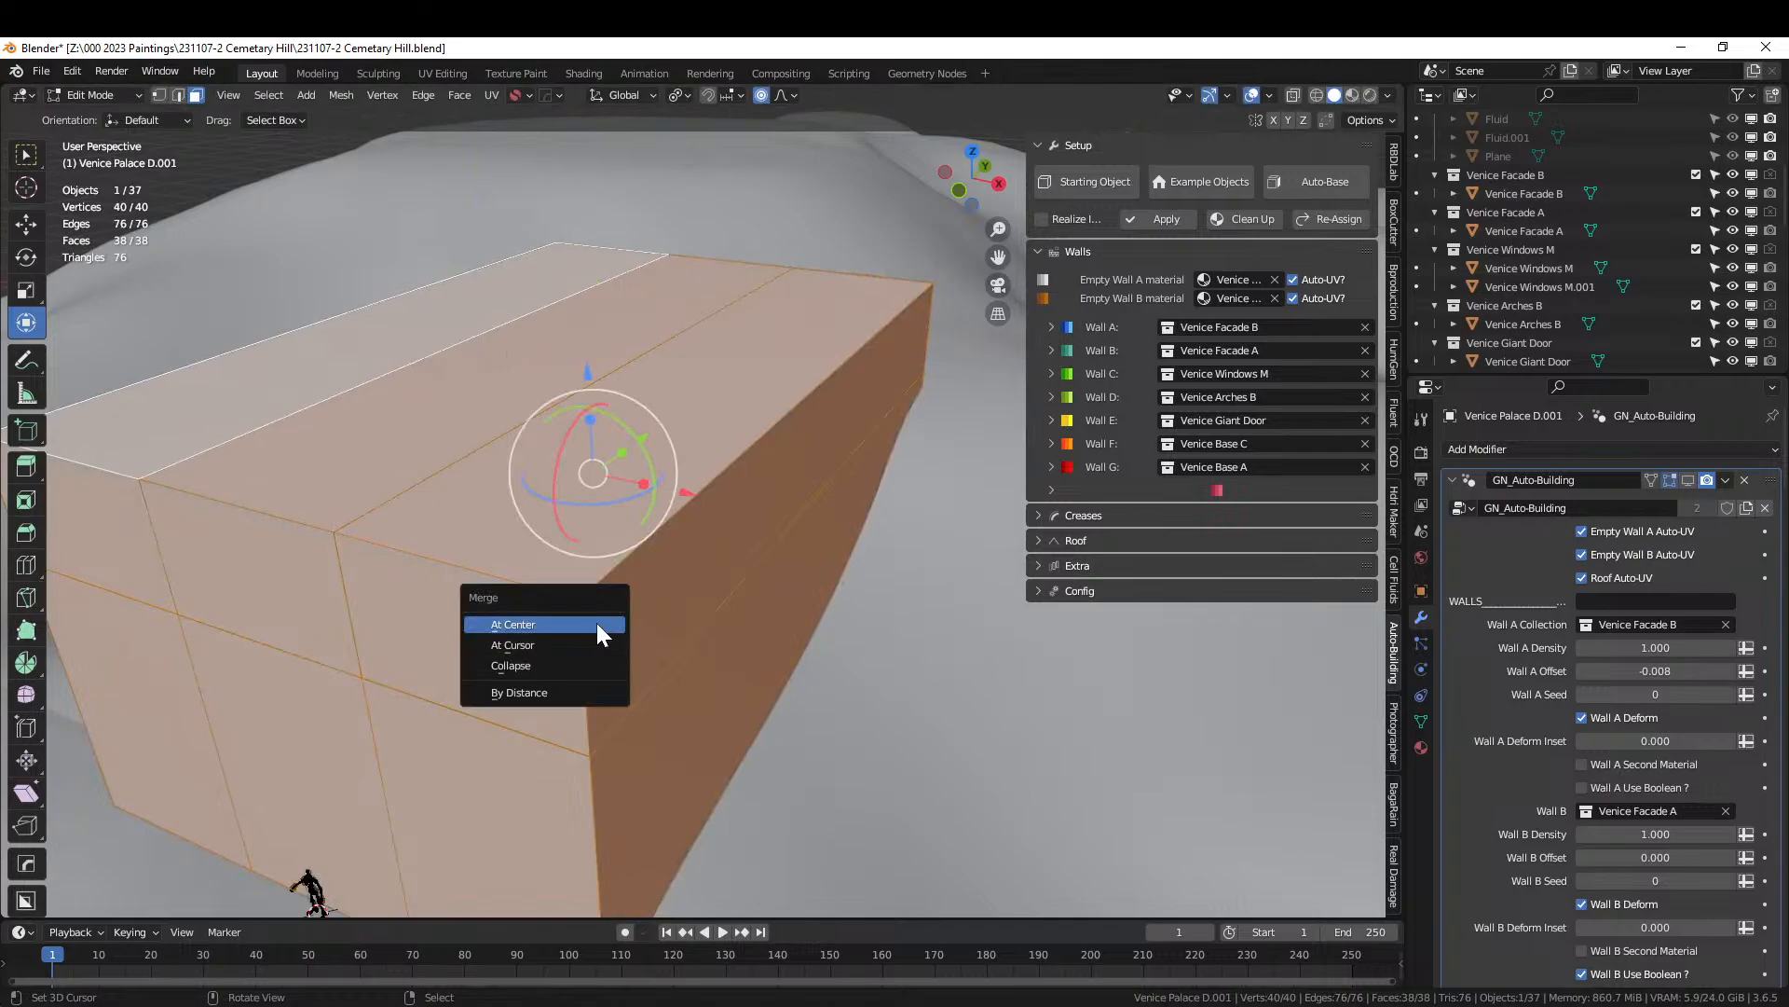
{"action": "left_click", "coordinate": [590, 691]}
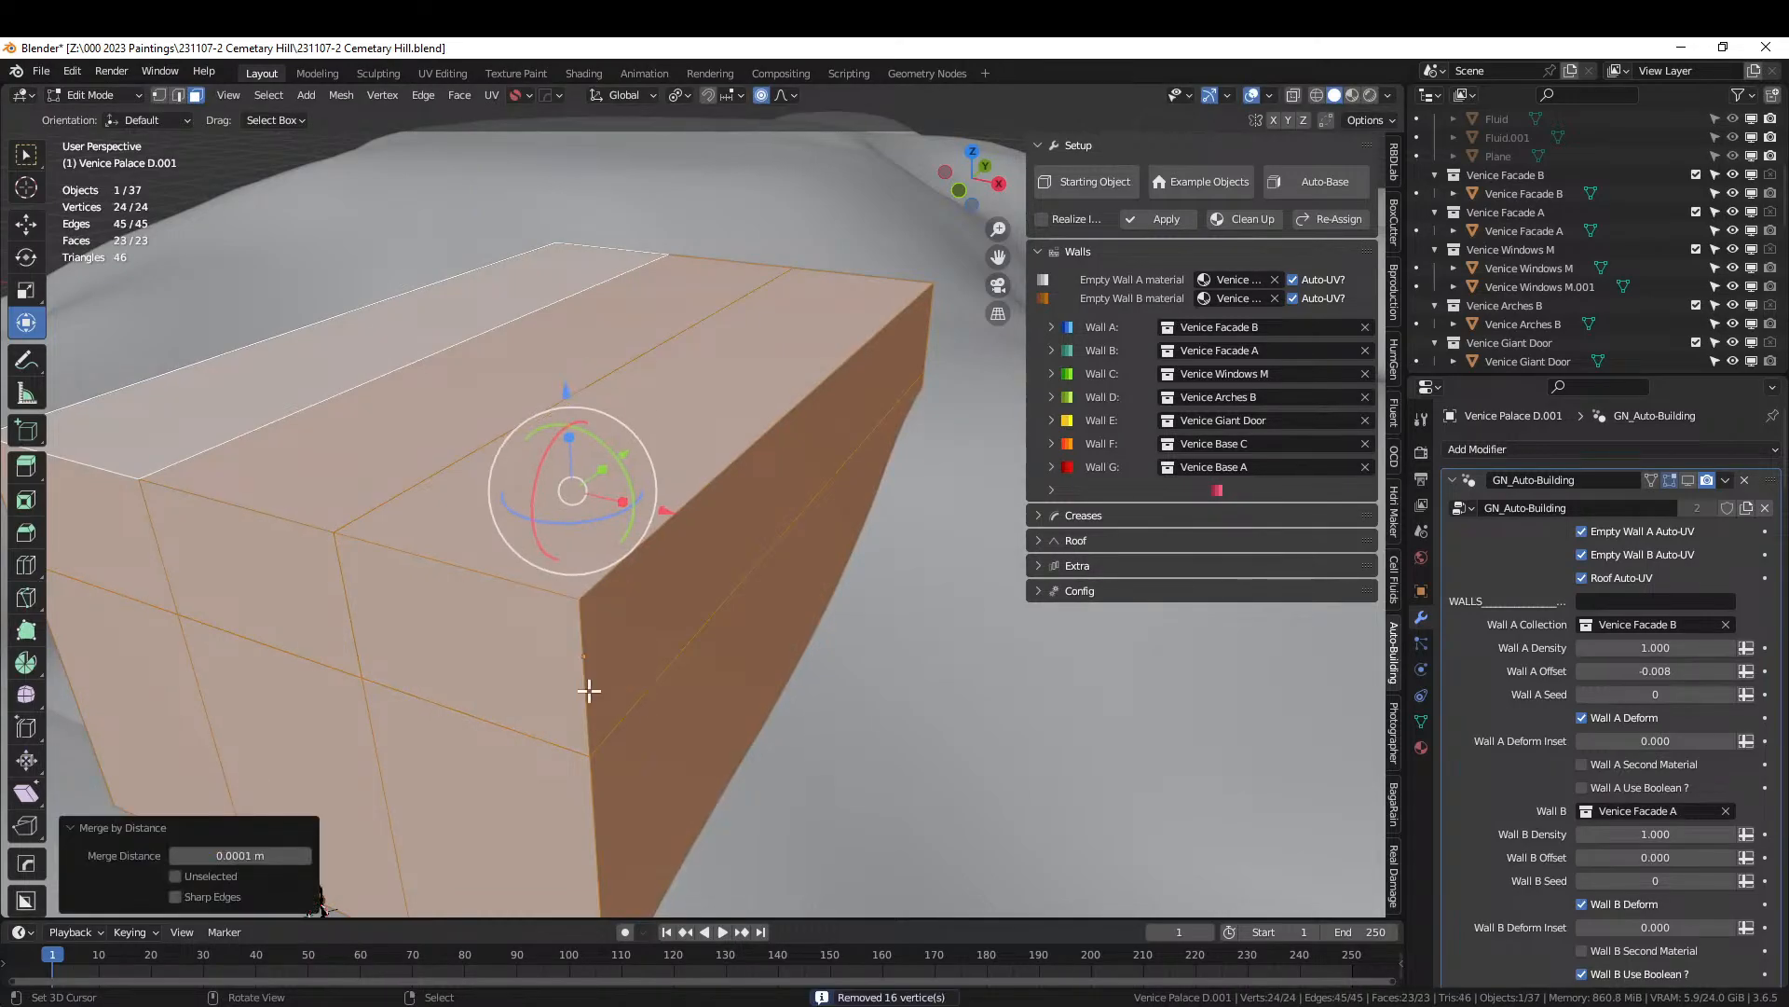
Add a single loop cut across the palace's depth, slid toward the facade with a factor of about 0.51.
{"action": "scroll", "coordinate": [505, 594], "scroll_direction": "down", "scroll_amount": 3}
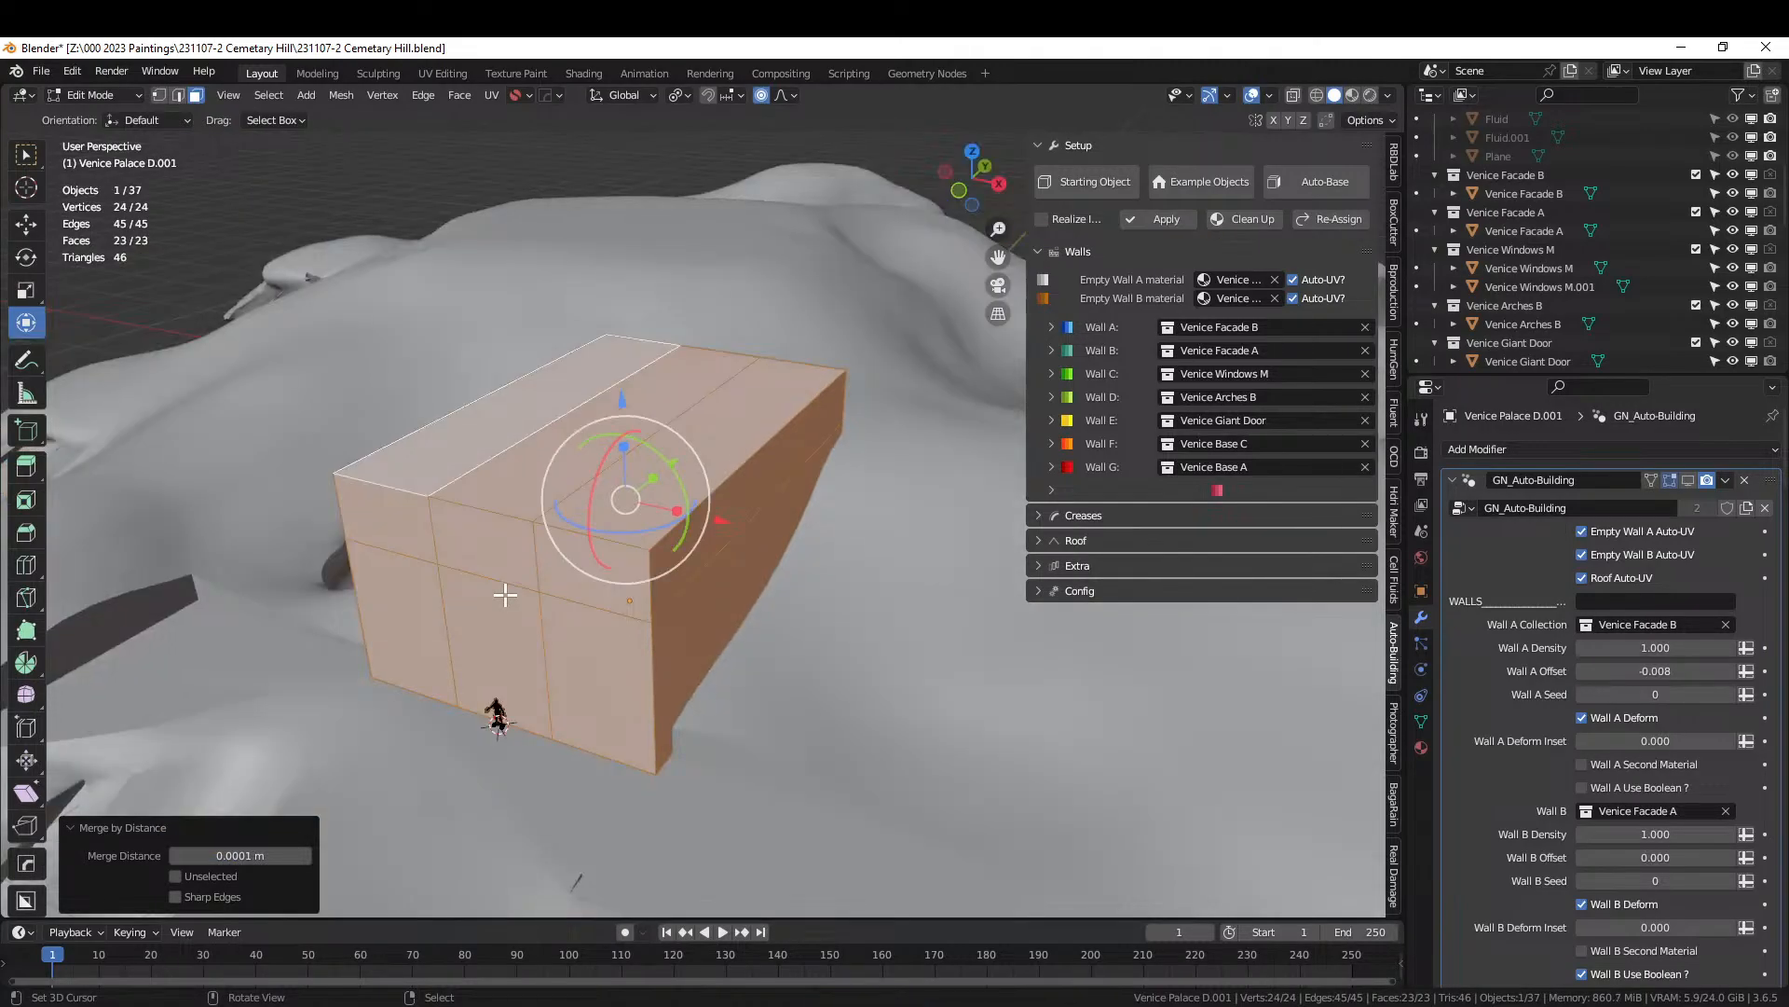
{"action": "middle_click_drag", "start_coordinate": [599, 465], "coordinate": [581, 474]}
{"action": "left_click", "coordinate": [415, 568]}
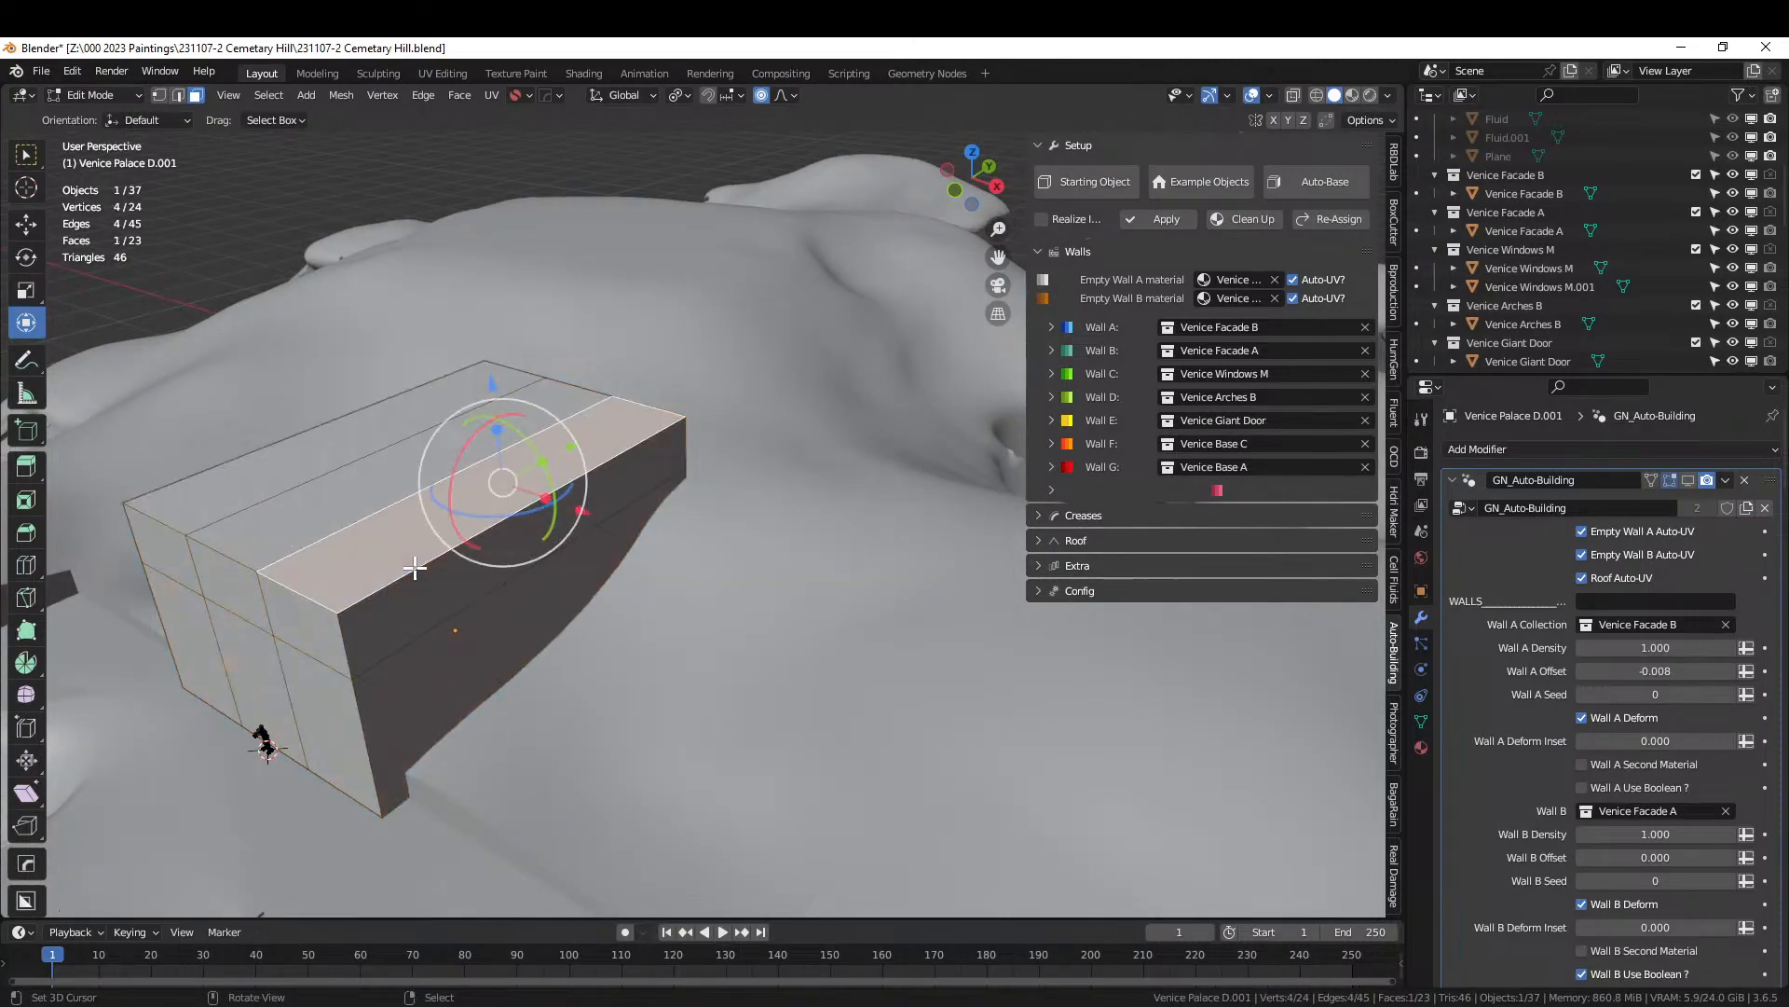
{"action": "key", "text": "ctrl+r"}
{"action": "left_click", "coordinate": [399, 582]}
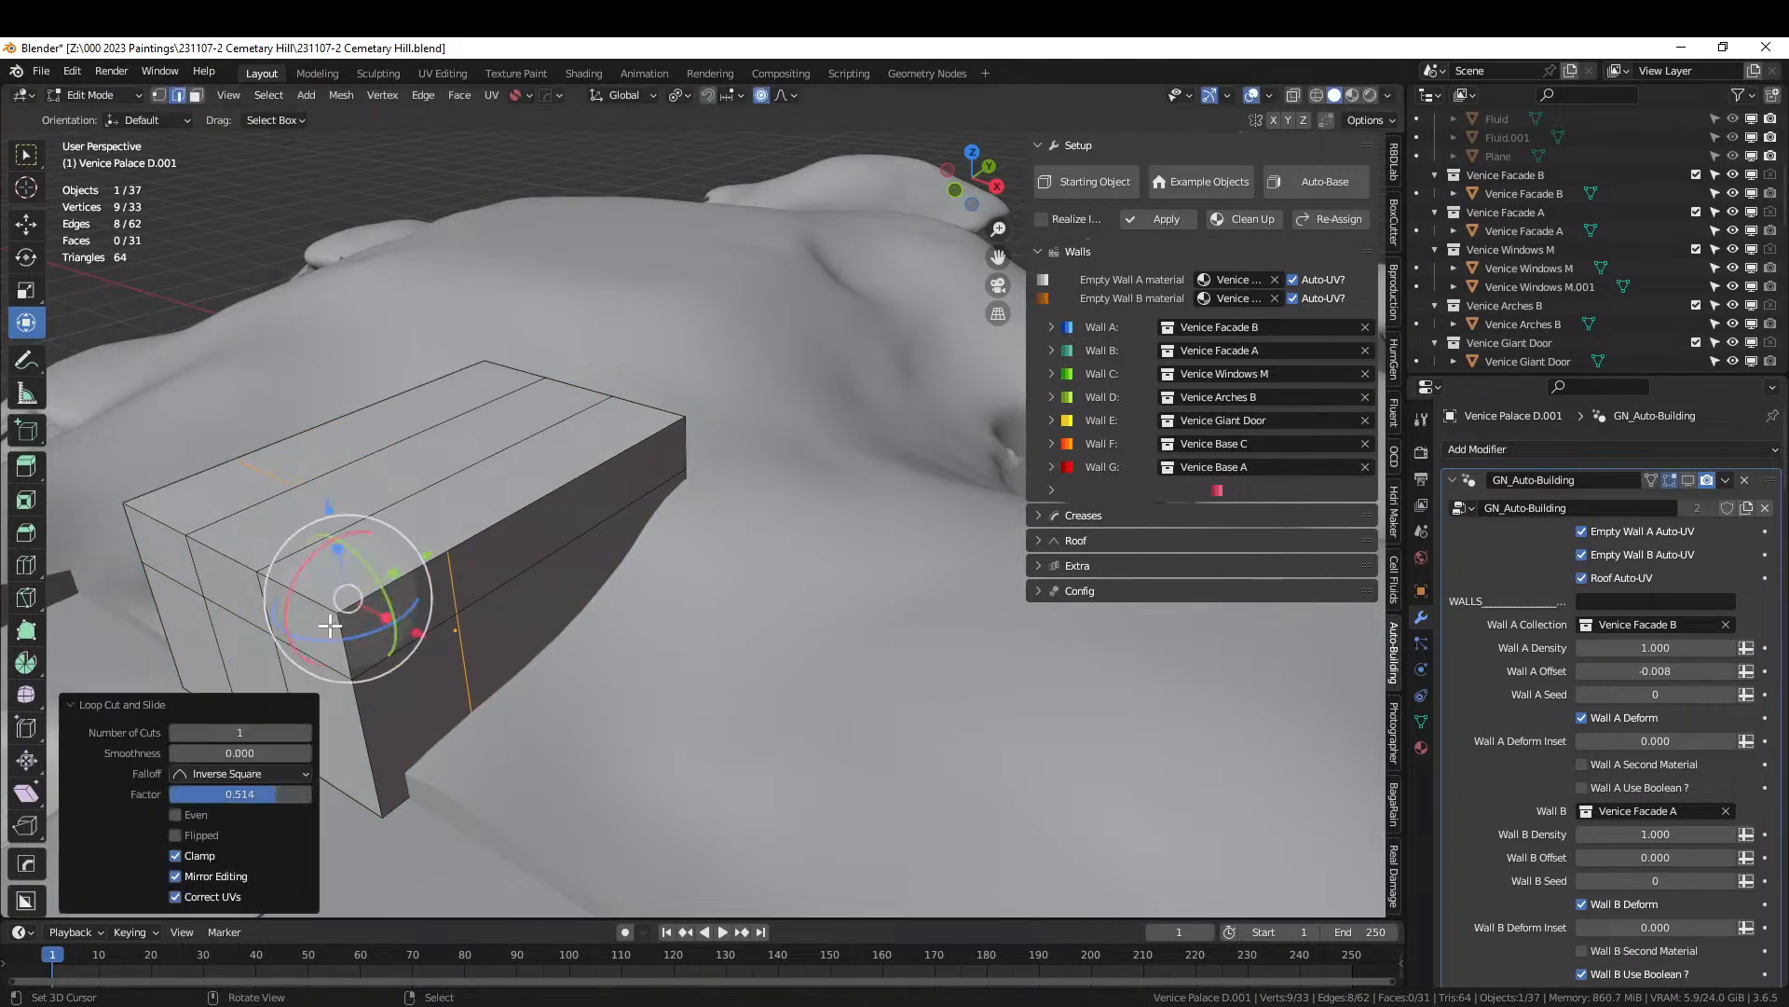
{"action": "left_click", "coordinate": [328, 630]}
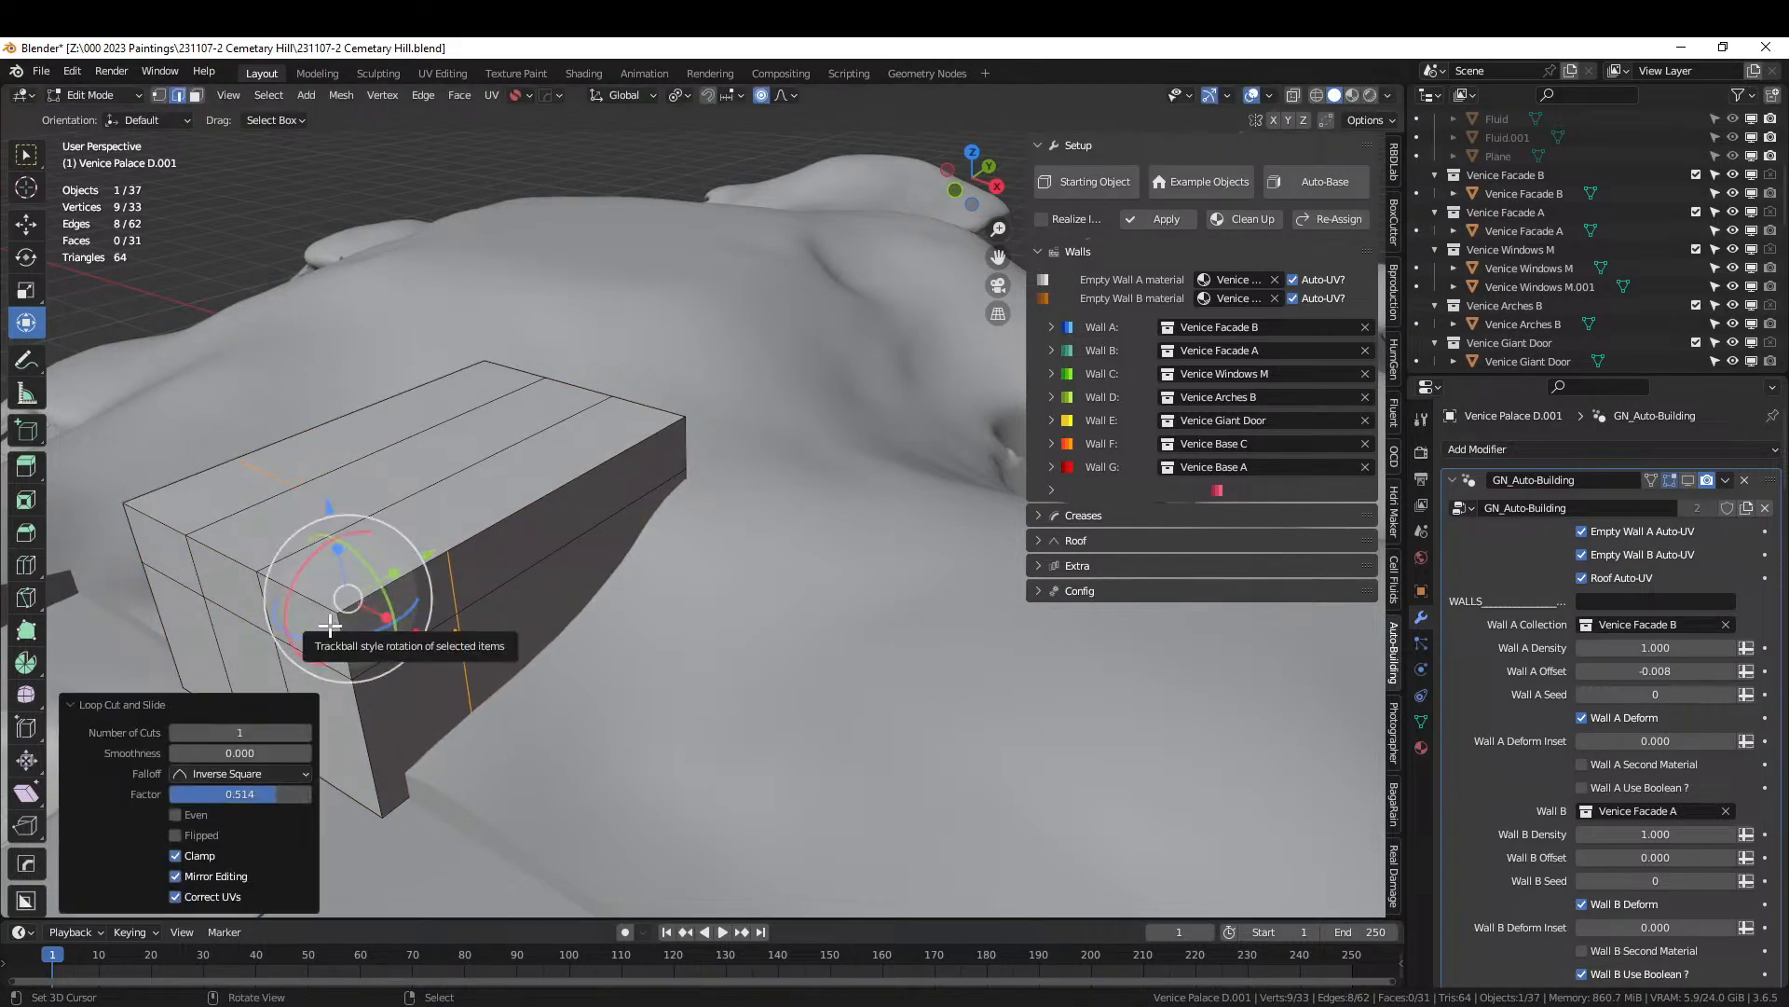
Select both storeys' rear side faces on each side of the palace and extrude them along normals about 15.5 m.
{"action": "right_click", "coordinate": [515, 624]}
{"action": "key", "text": "3"}
{"action": "right_click", "coordinate": [516, 625]}
{"action": "right_click", "coordinate": [495, 572], "text": "shift"}
{"action": "middle_click_drag", "start_coordinate": [495, 572], "coordinate": [755, 622]}
{"action": "right_click", "coordinate": [961, 640], "text": "shift"}
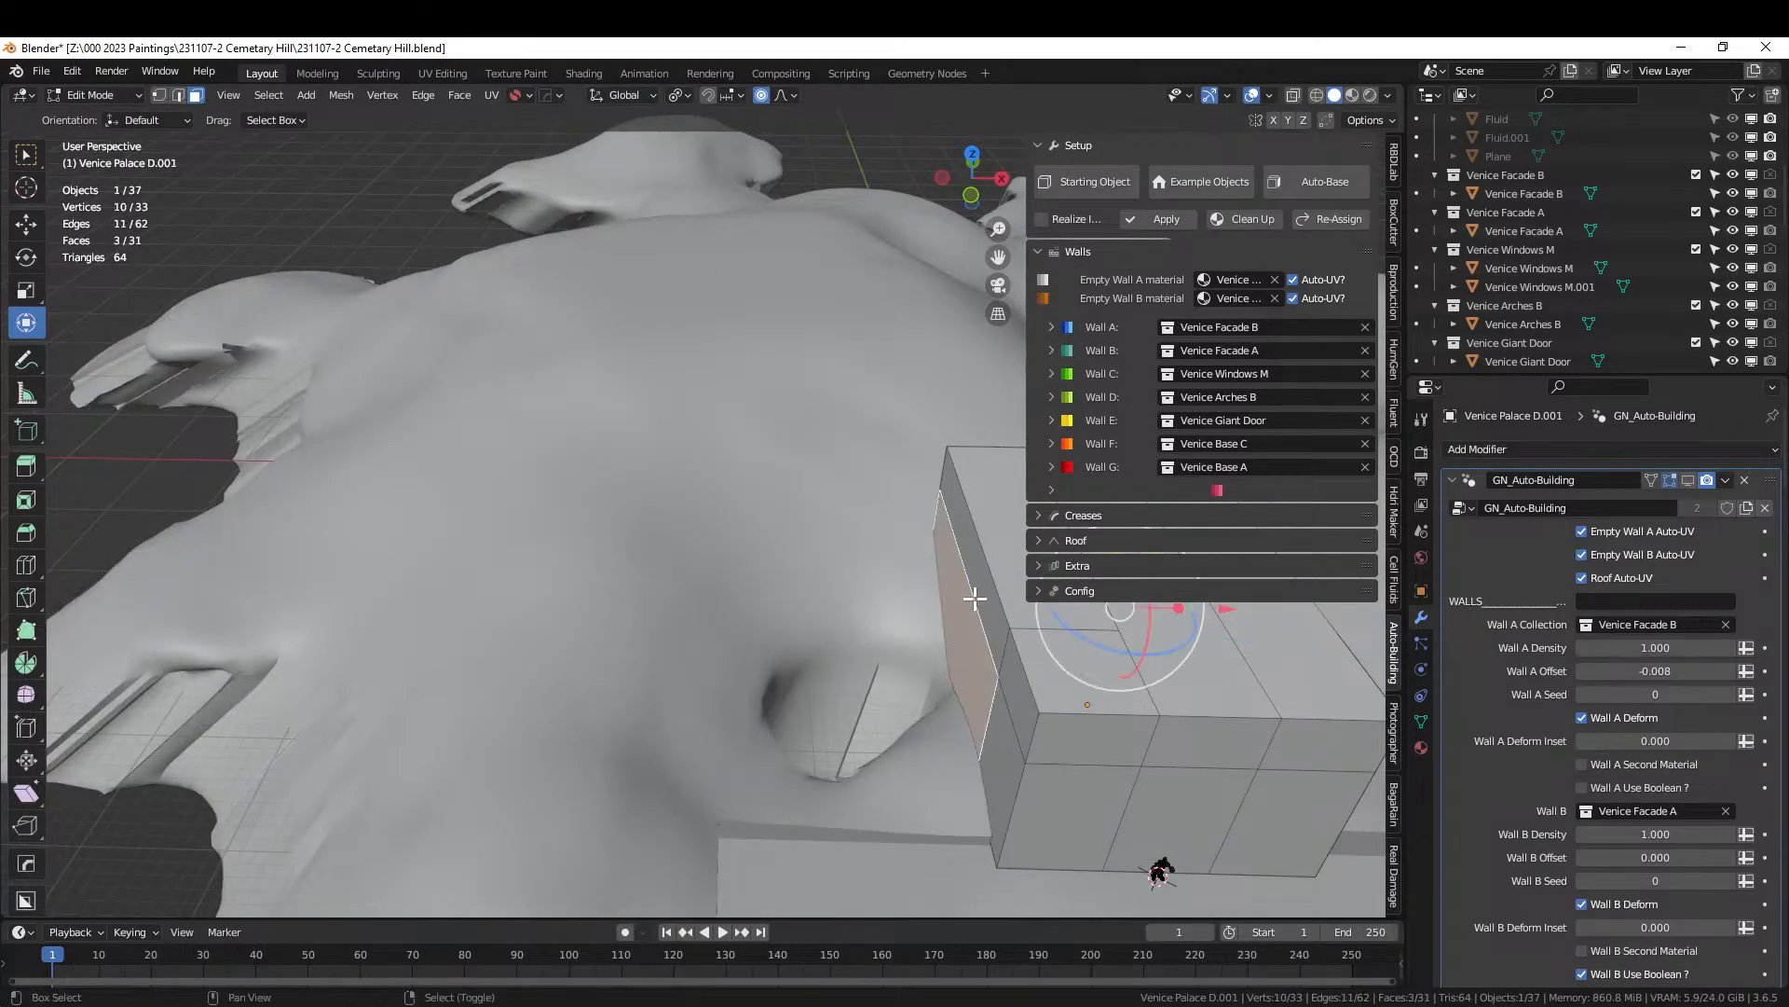
{"action": "right_click", "coordinate": [977, 589], "text": "shift"}
{"action": "scroll", "coordinate": [978, 587], "scroll_direction": "down", "scroll_amount": 3}
{"action": "mouse_move", "coordinate": [978, 587]}
{"action": "middle_mouse_down"}
{"action": "mouse_move", "coordinate": [964, 622]}
{"action": "mouse_move", "coordinate": [932, 615]}
{"action": "mouse_move", "coordinate": [988, 652]}
{"action": "mouse_move", "coordinate": [958, 606]}
{"action": "middle_mouse_up"}
{"action": "key", "text": "alt+e"}
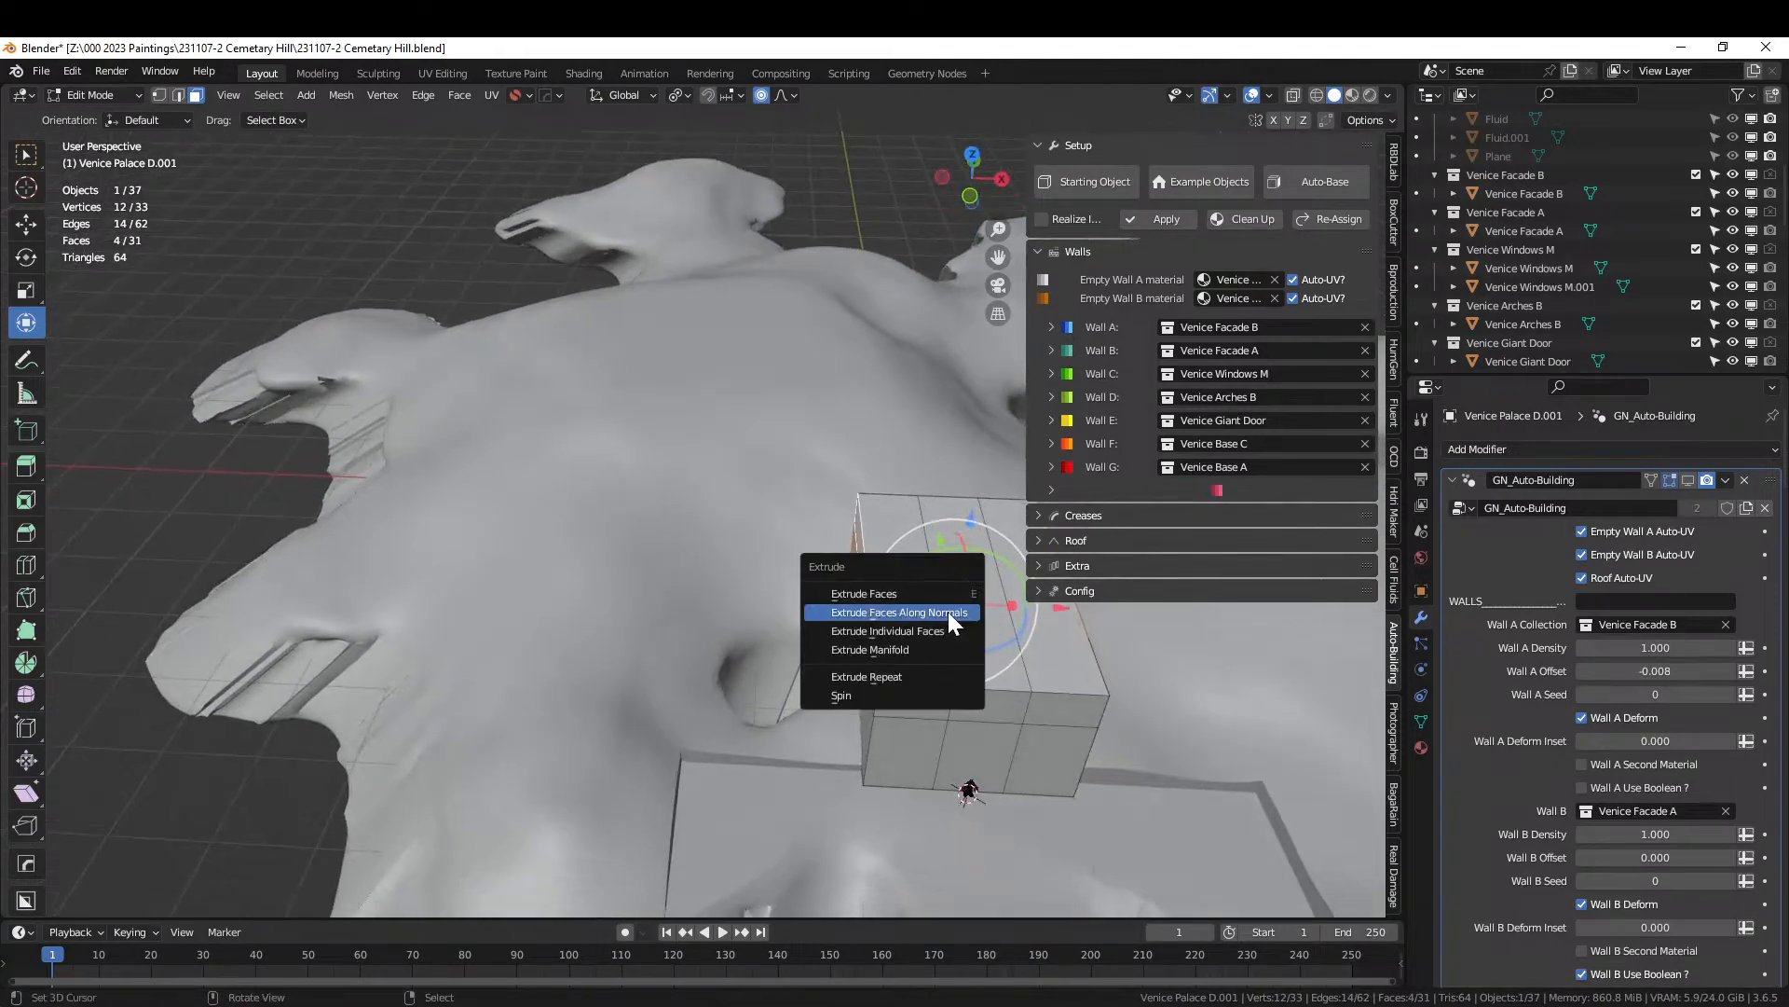
{"action": "left_click", "coordinate": [948, 612]}
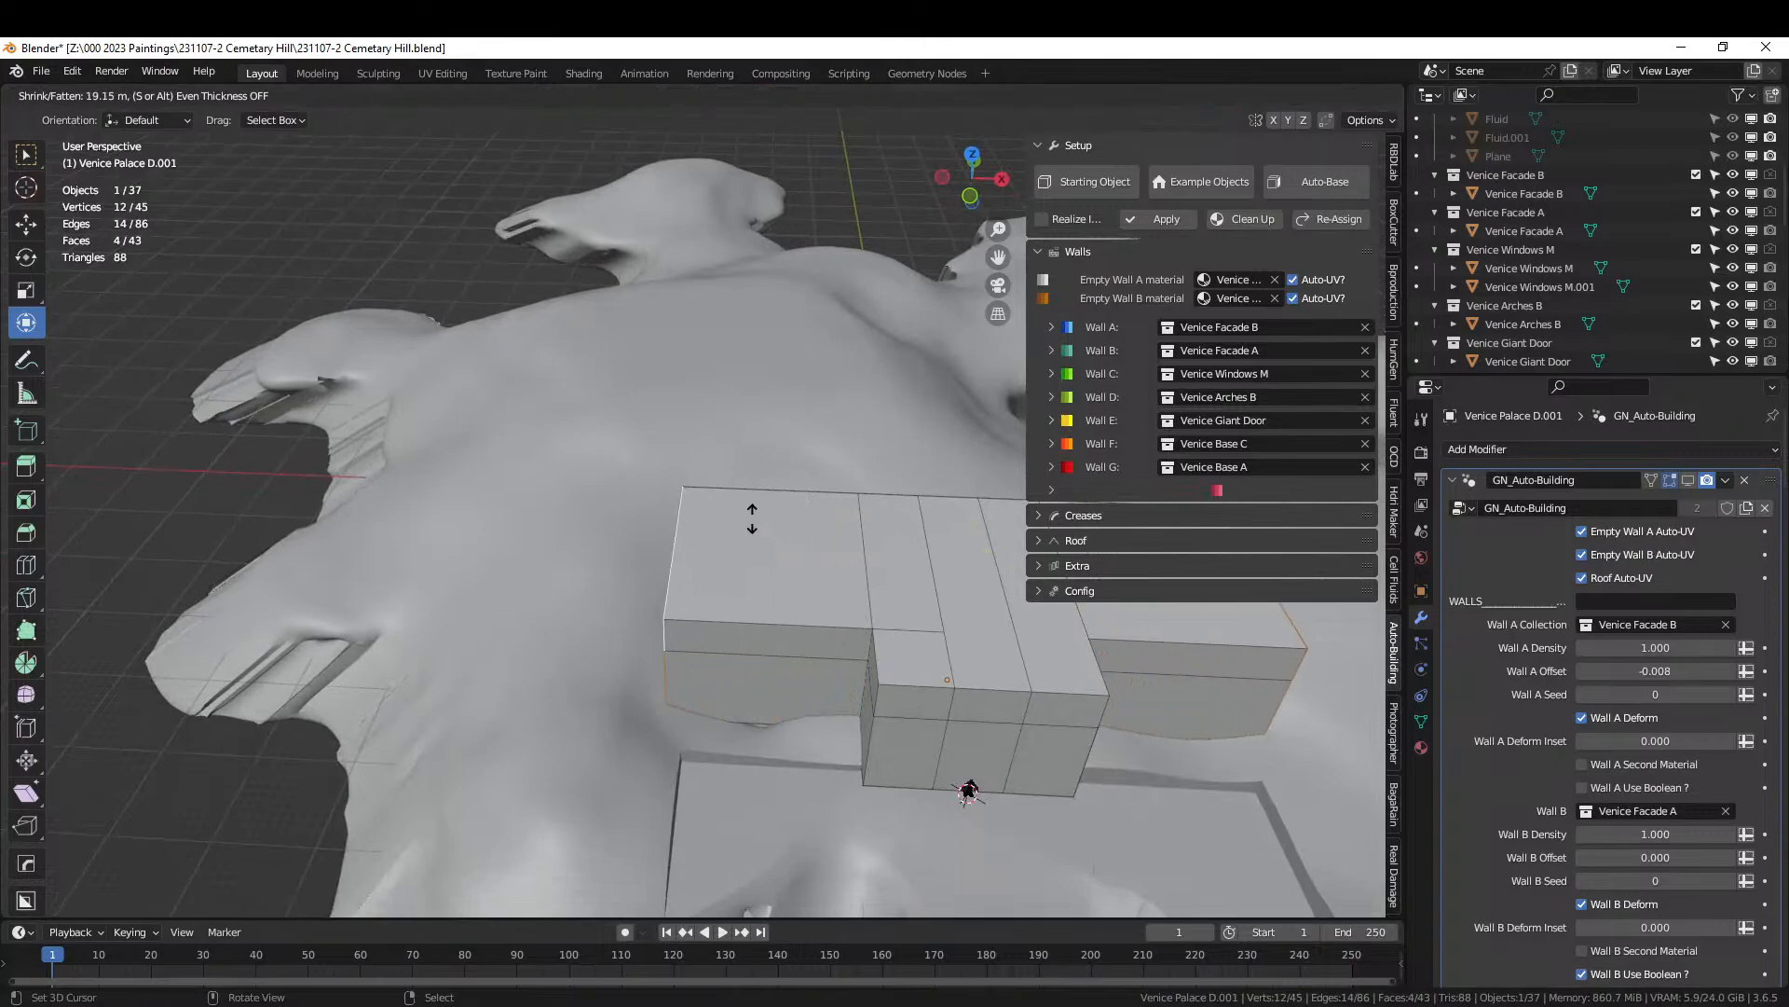
{"action": "left_click", "coordinate": [969, 790]}
{"action": "middle_click_drag", "start_coordinate": [970, 791], "coordinate": [597, 796]}
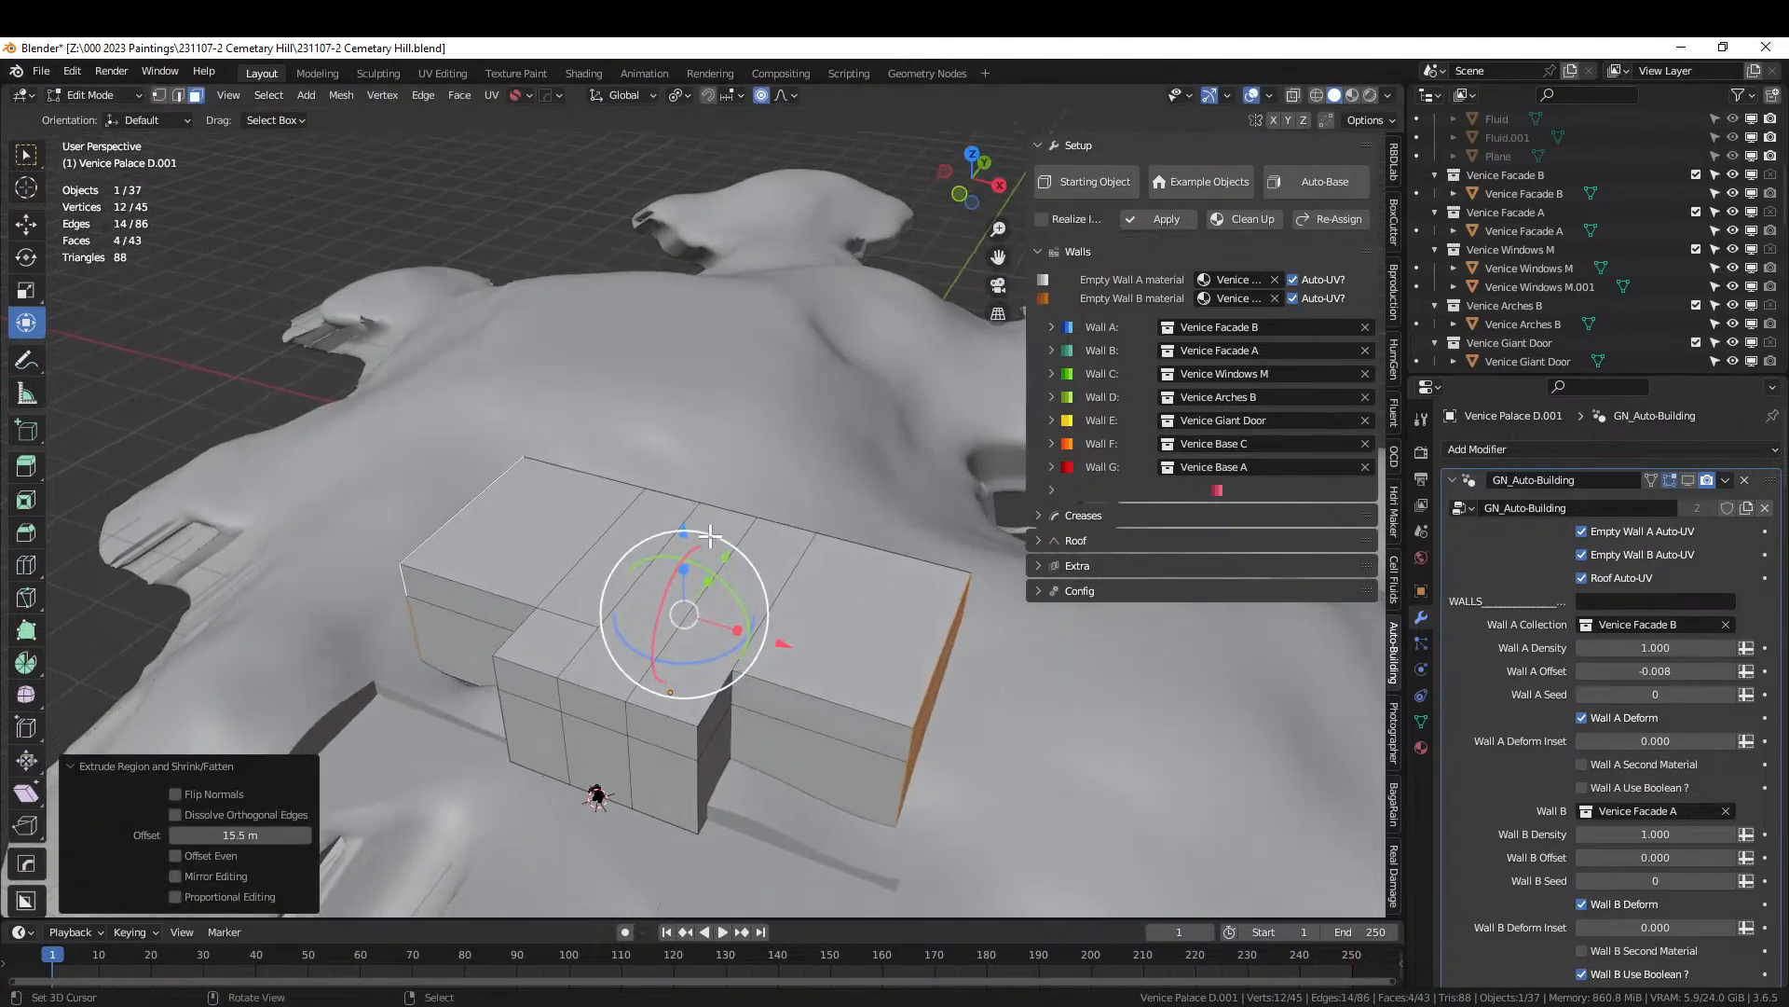
Undo the side-wing extrusion, the side face selections and the loop cut.
{"action": "key", "text": "ctrl+z"}
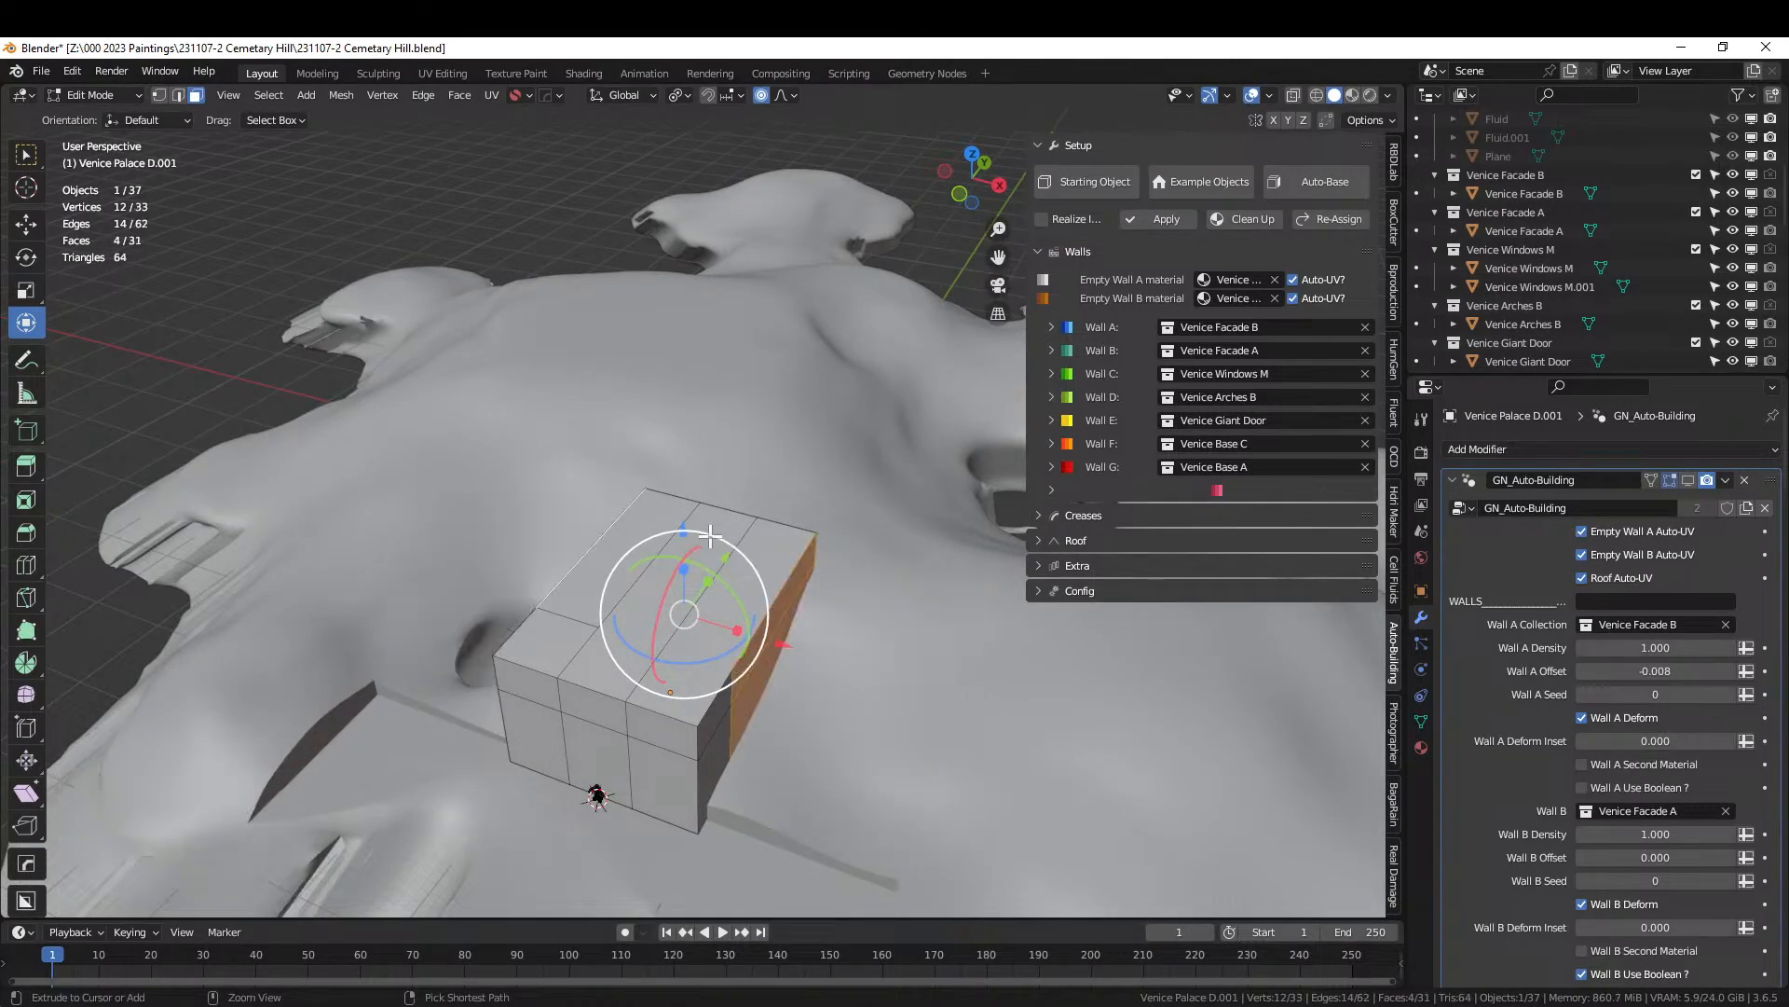
{"action": "key", "text": "ctrl+z"}
{"action": "key", "text": "ctrl+z"}
{"action": "key", "text": "ctrl+z"}
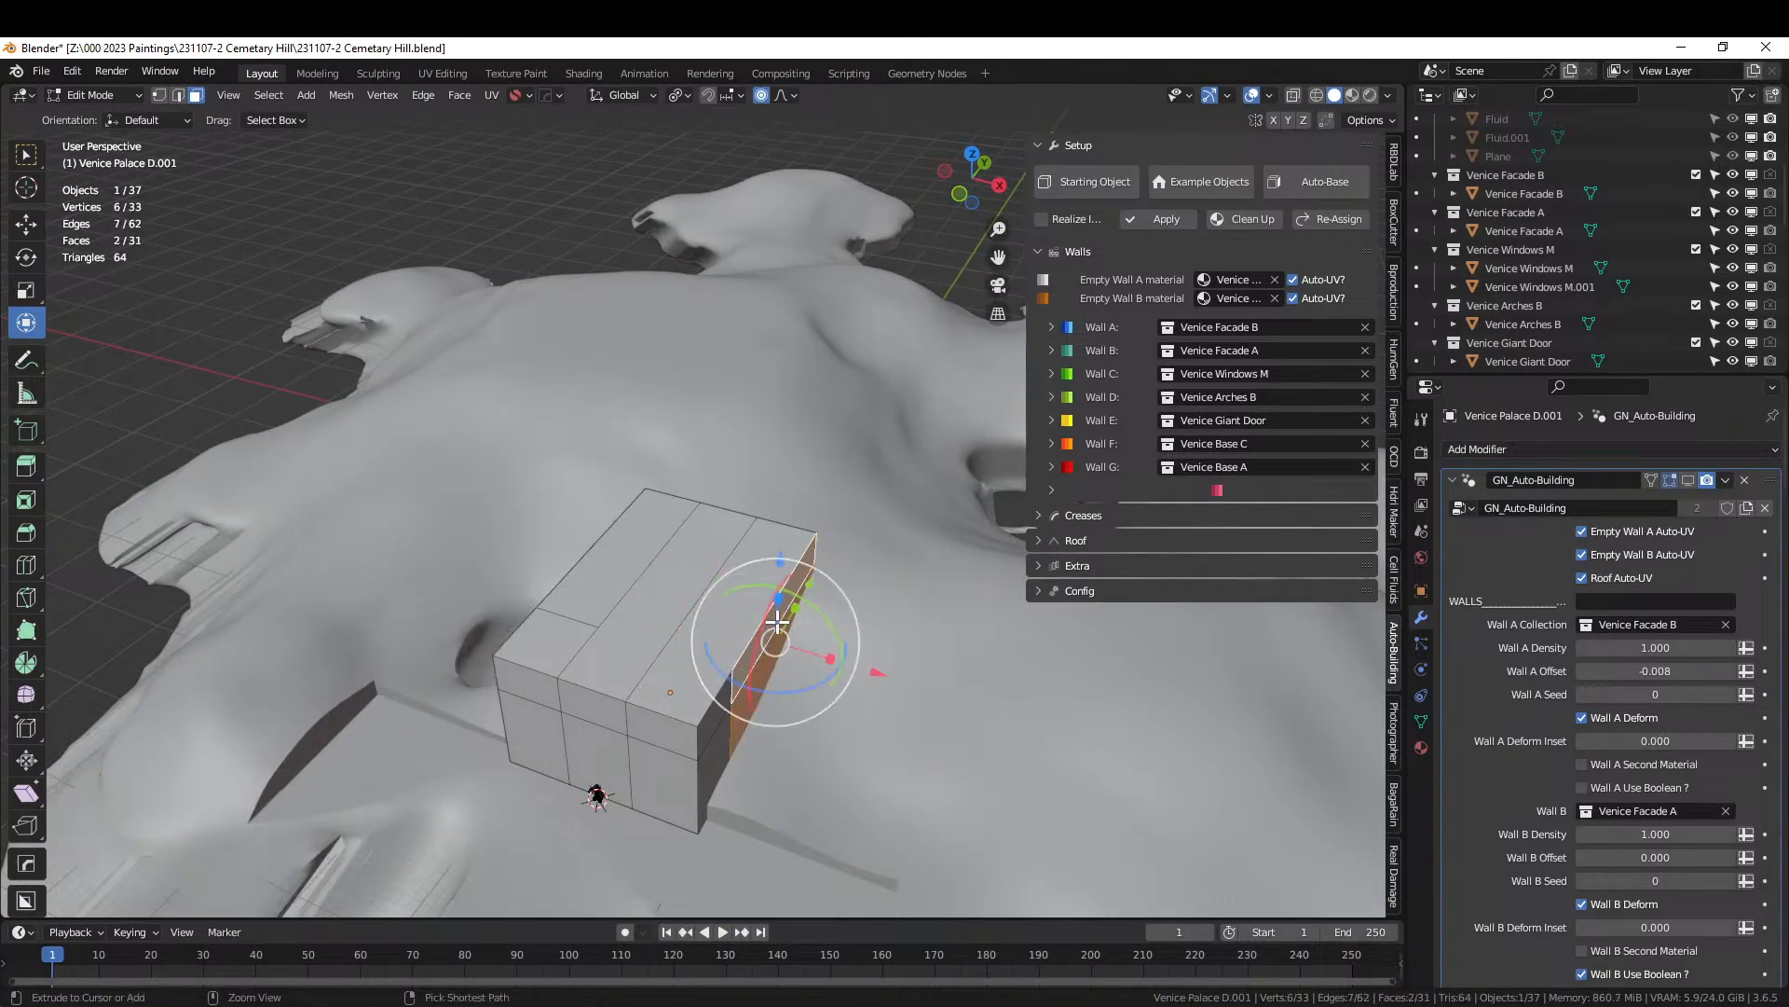
{"action": "key", "text": "ctrl+z"}
{"action": "key", "text": "ctrl+z"}
{"action": "key", "text": "ctrl+z"}
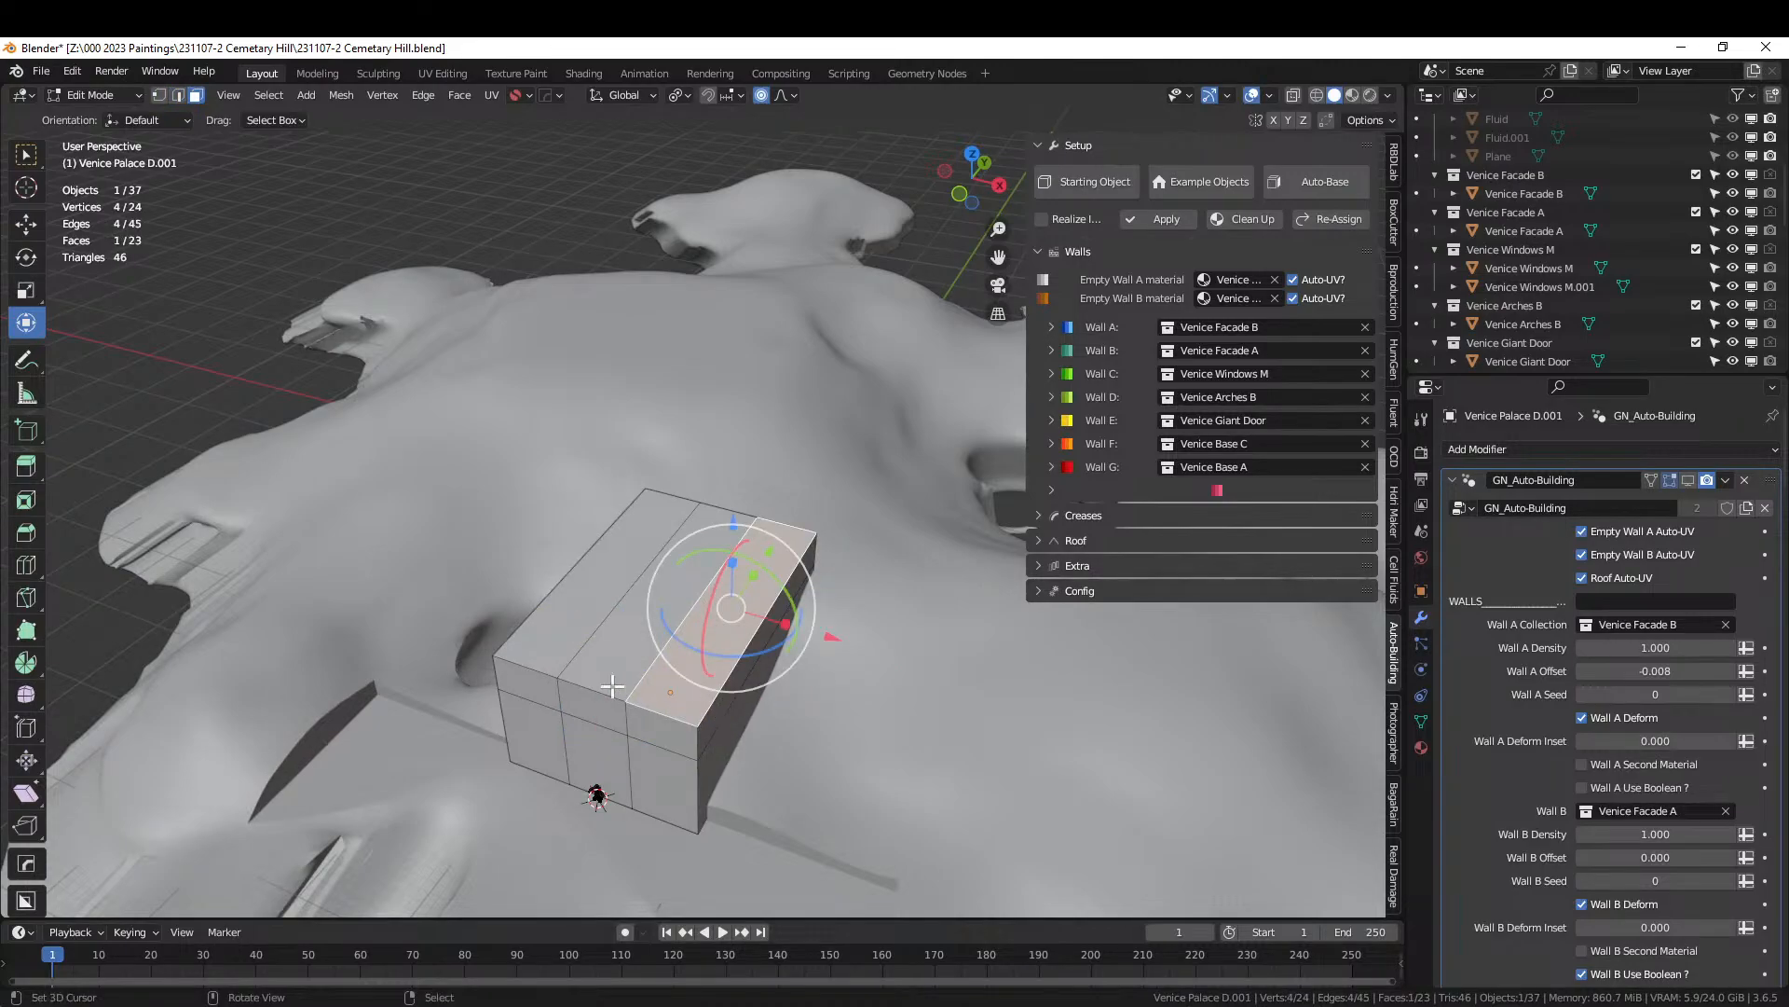
Cut a new loop across the palace's depth, slid close behind the facade with a factor of about 0.678.
{"action": "middle_click_drag", "start_coordinate": [614, 687], "coordinate": [781, 686]}
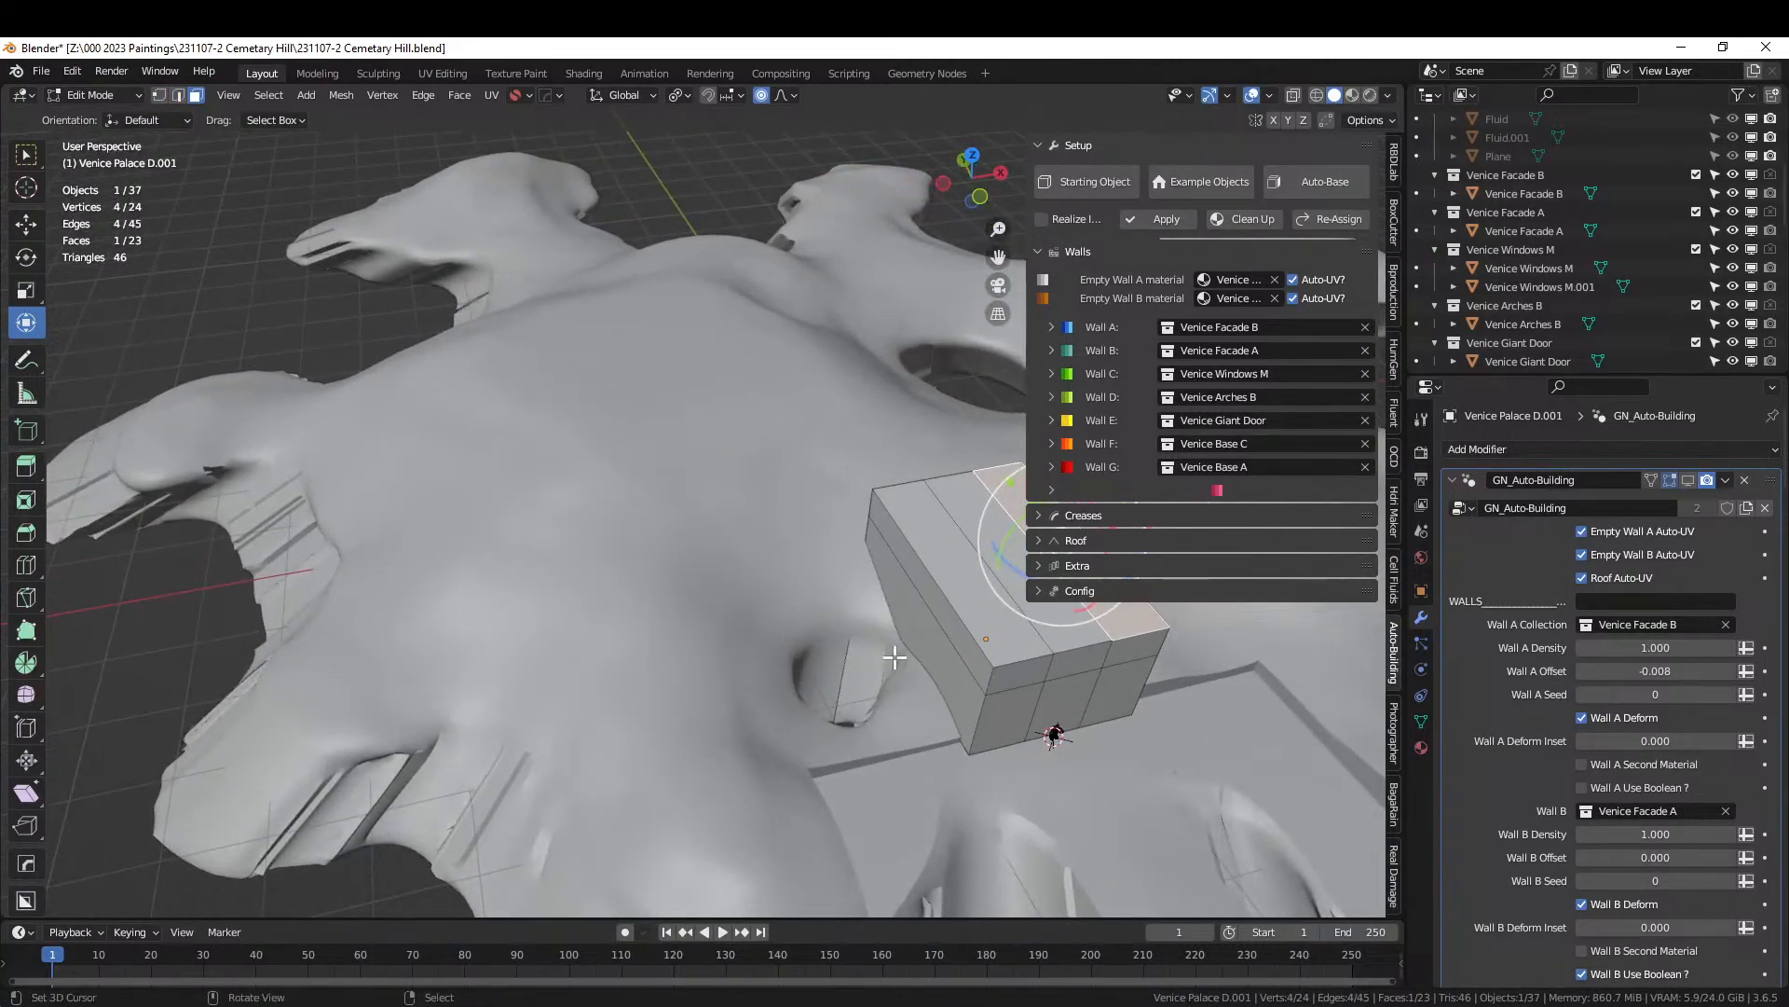
{"action": "key", "text": "ctrl+r"}
{"action": "left_click", "coordinate": [971, 642]}
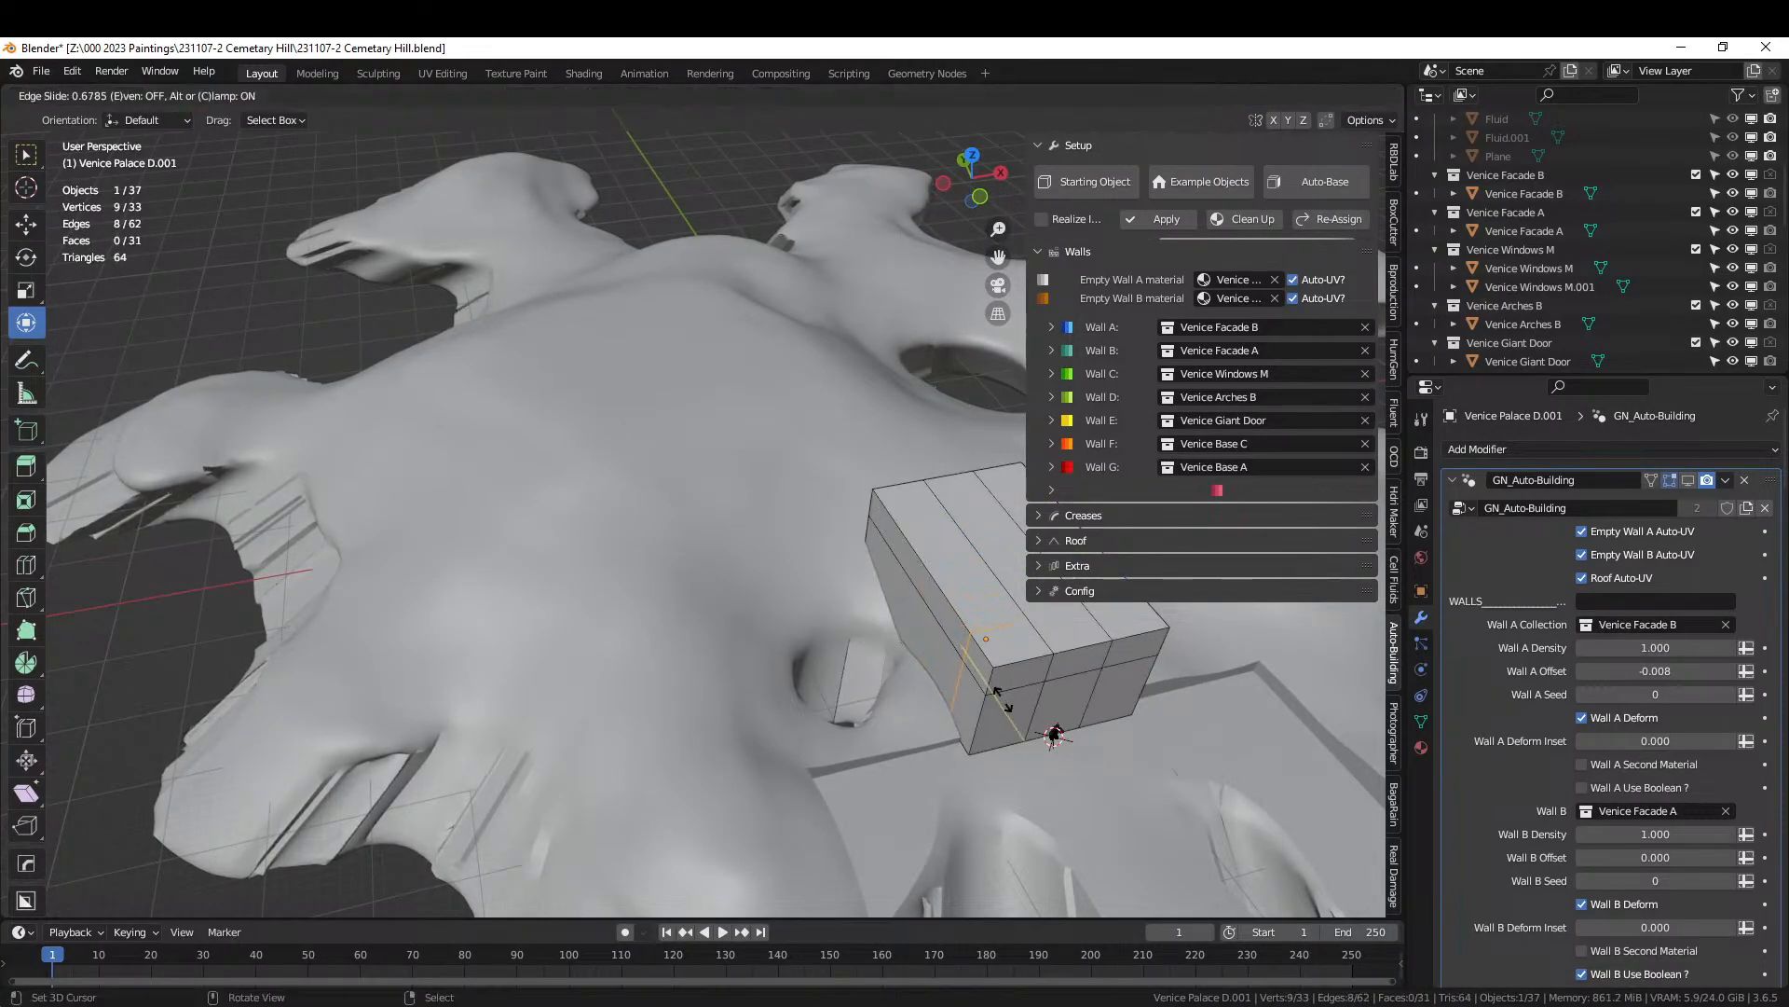
{"action": "left_click", "coordinate": [1002, 700]}
Add a Hard Ops mirror modifier to the palace block across the X axis to mirror the partial loop cut.
{"action": "middle_click_drag", "start_coordinate": [1016, 713], "coordinate": [871, 697]}
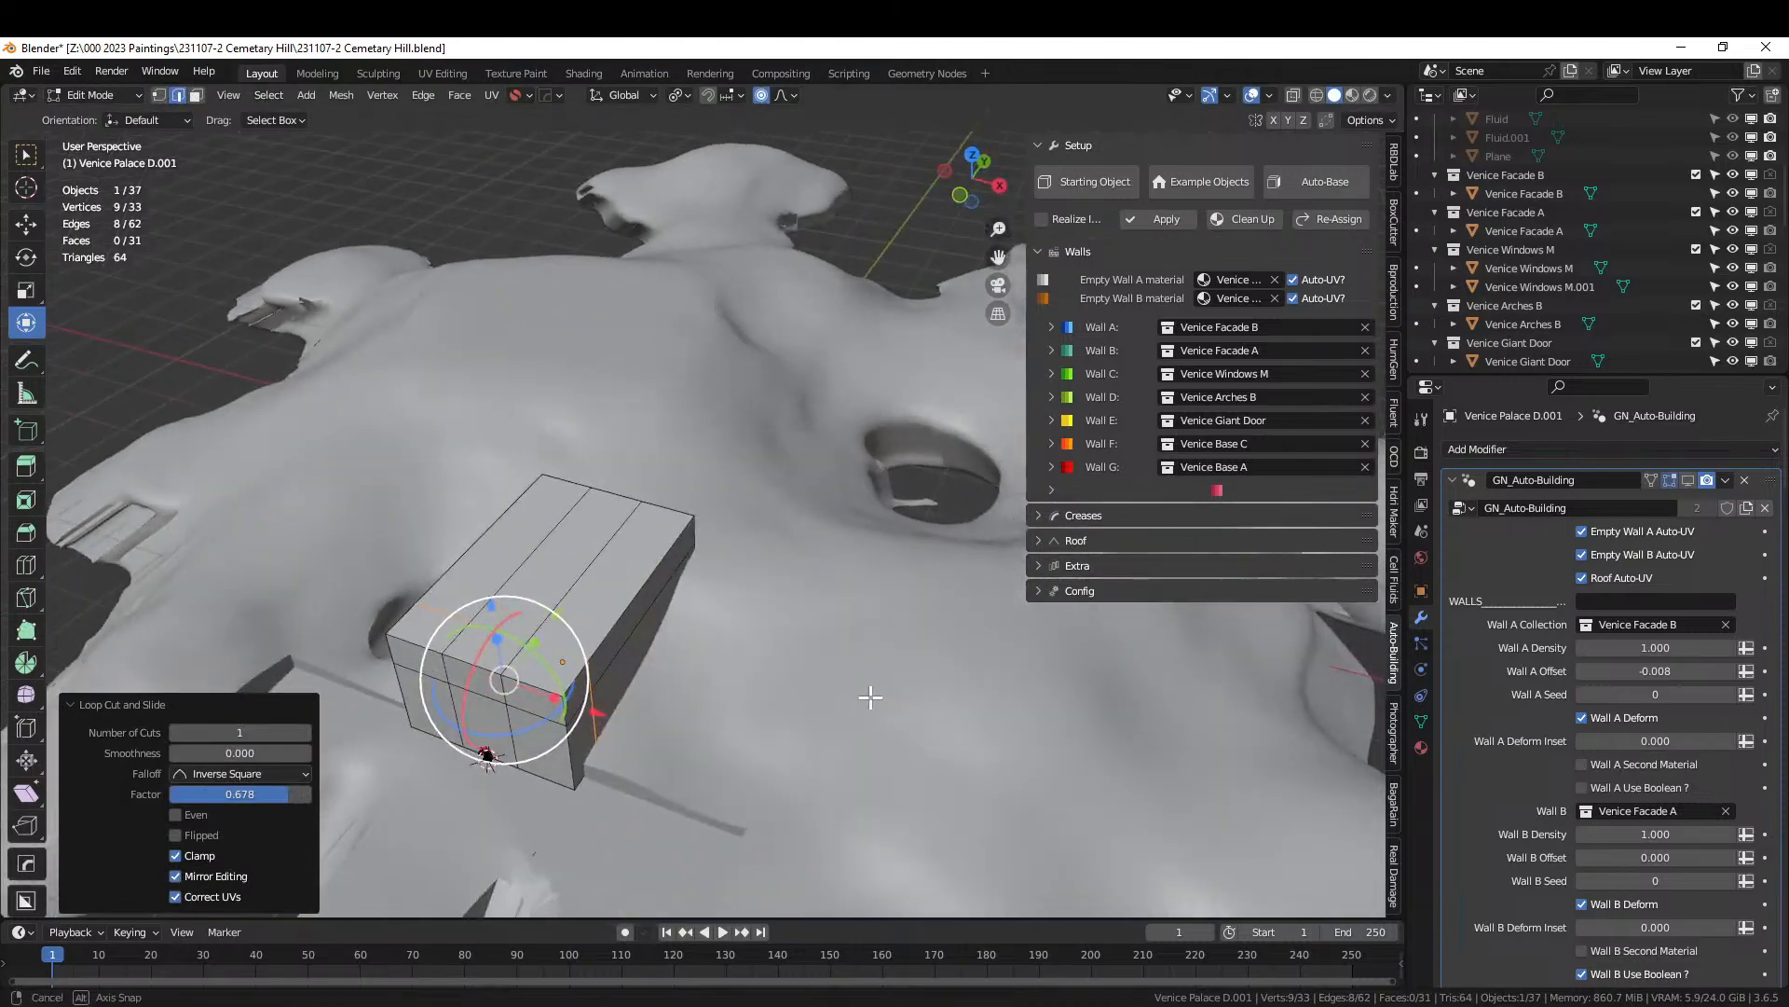
{"action": "key", "text": "3"}
{"action": "left_click", "coordinate": [619, 653]}
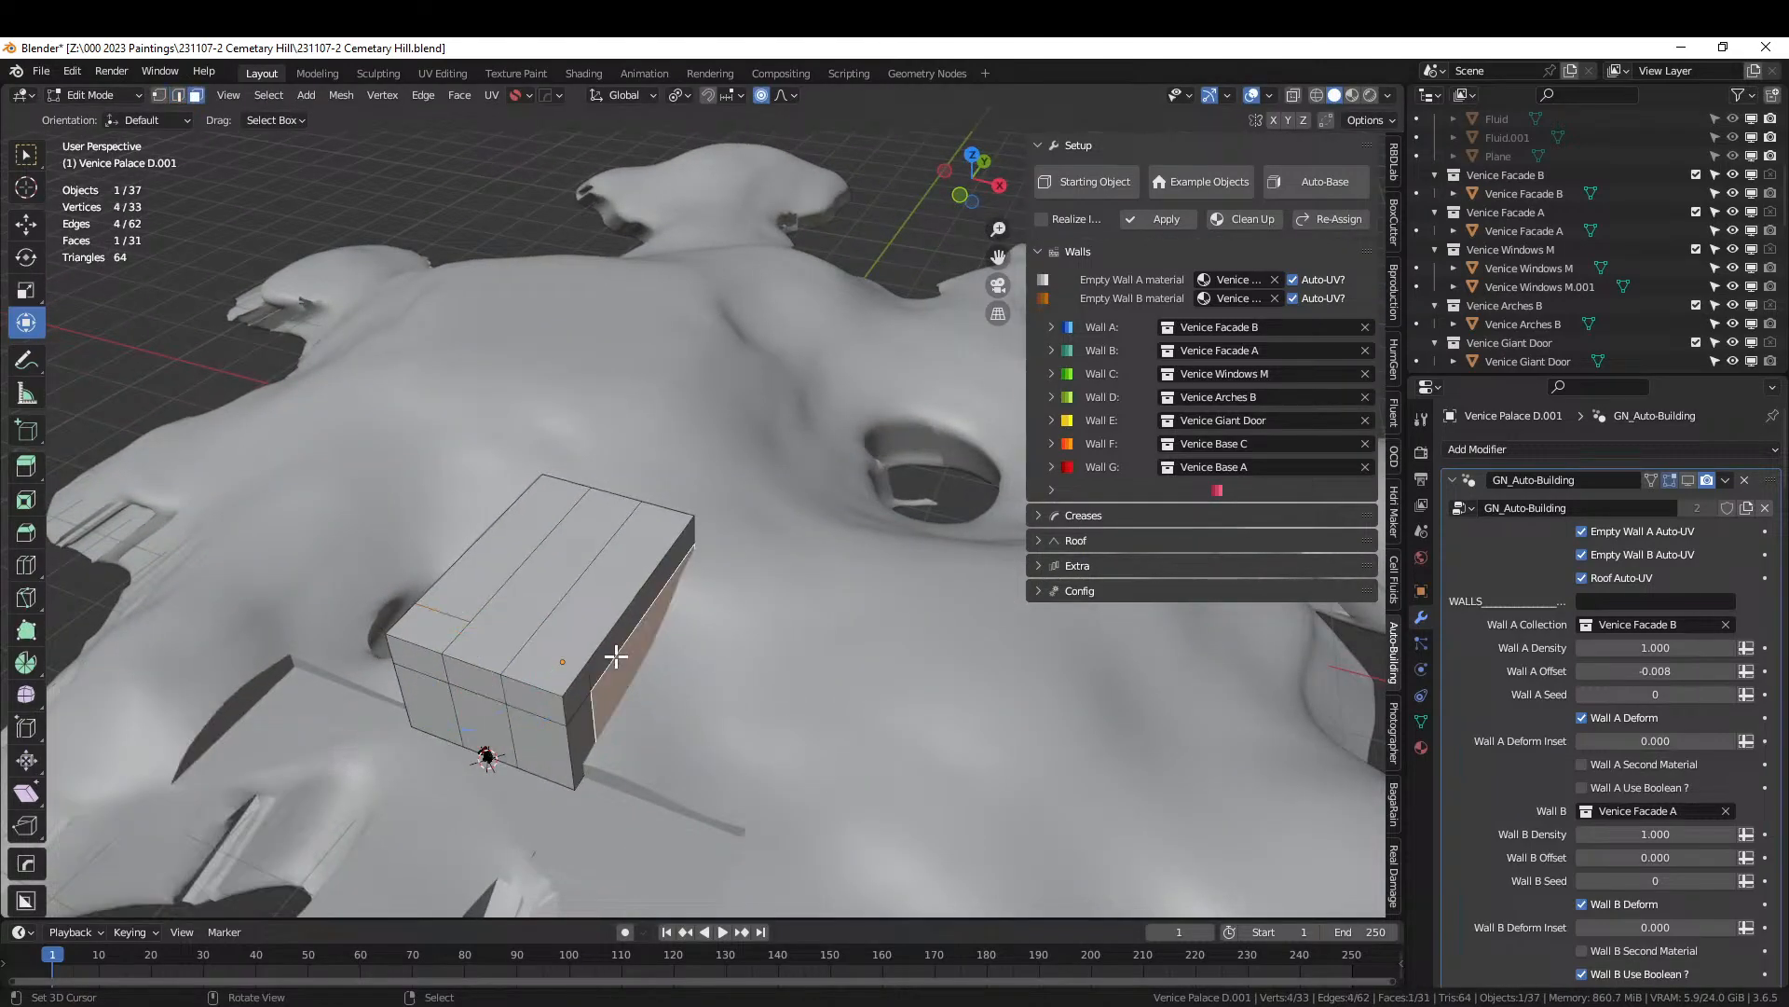
{"action": "left_click", "coordinate": [576, 634]}
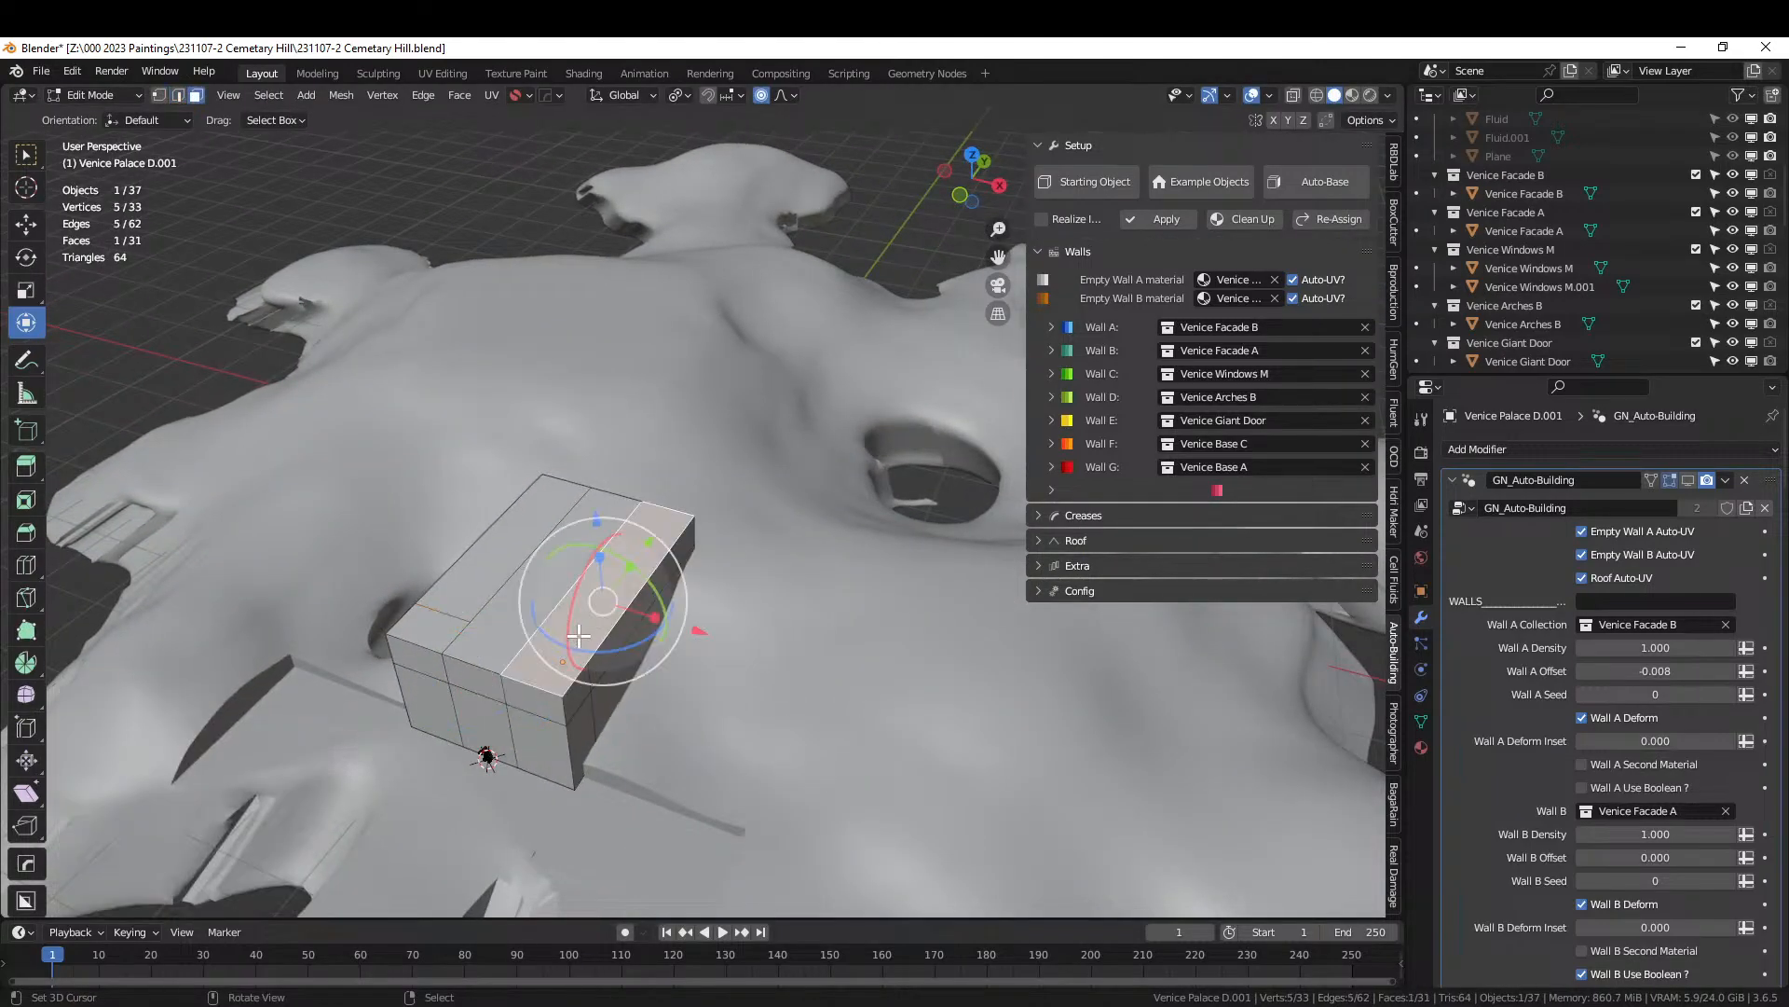
{"action": "key", "text": "Tab"}
{"action": "key", "text": "alt+x"}
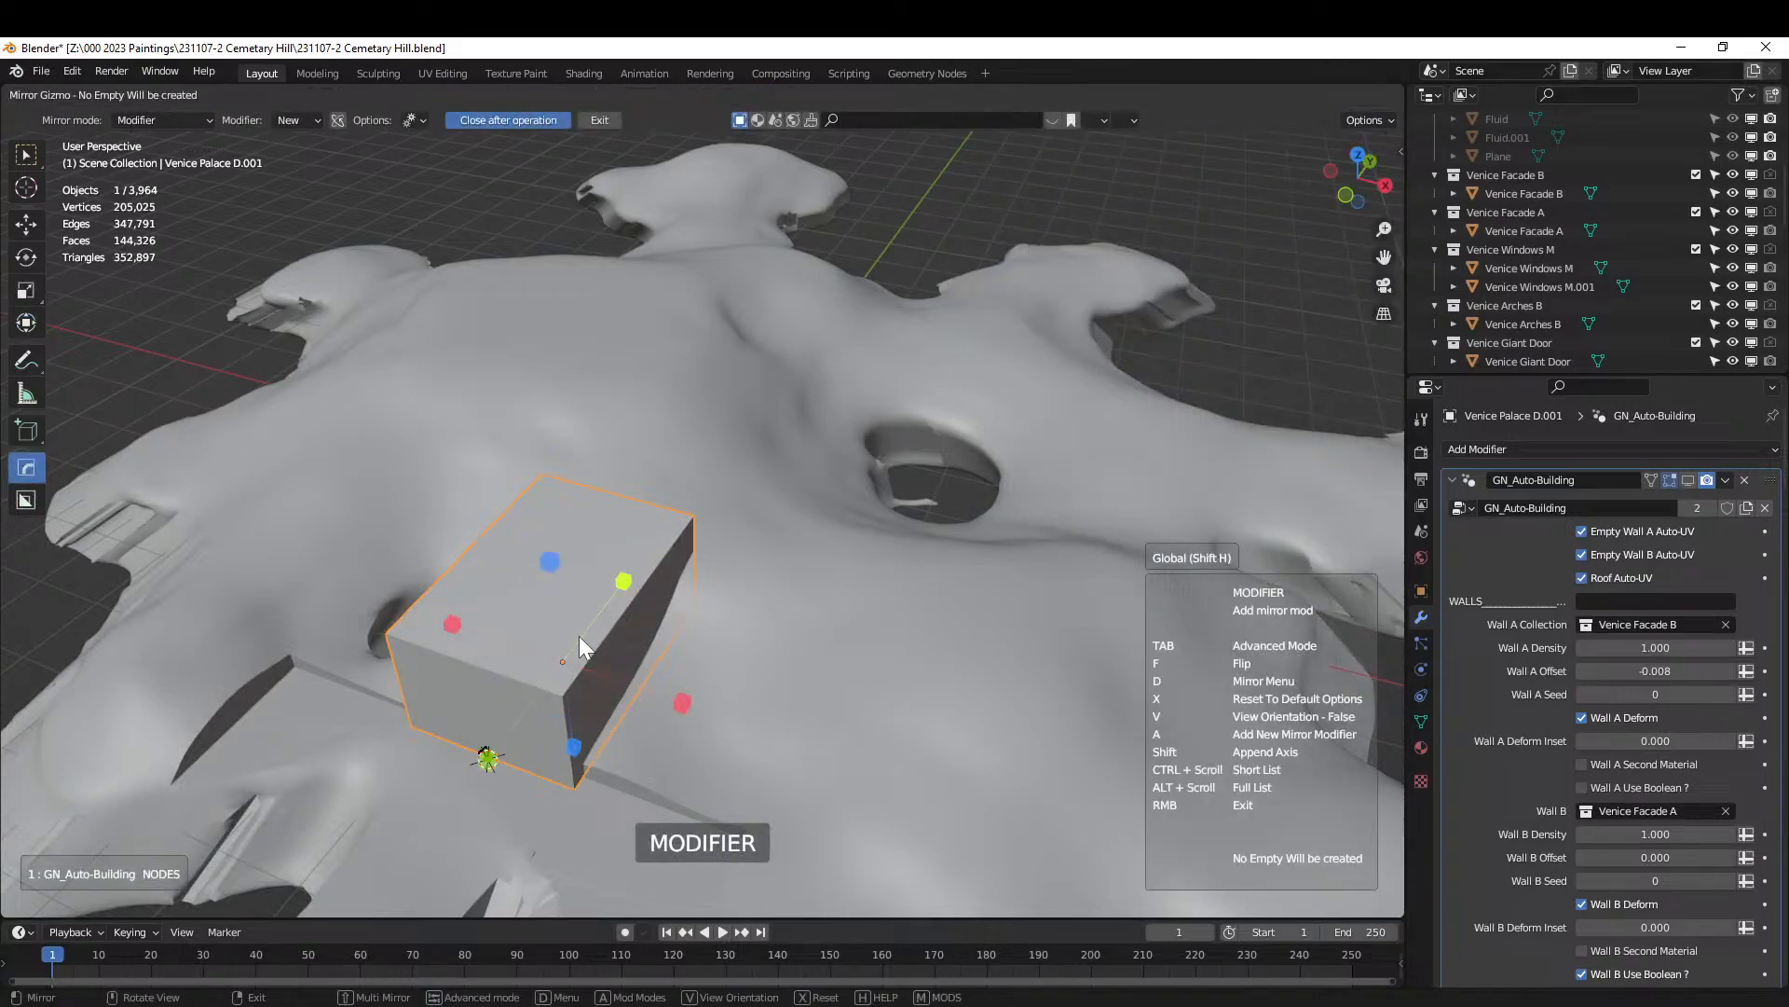
{"action": "left_click", "coordinate": [452, 628]}
{"action": "key", "text": "Tab"}
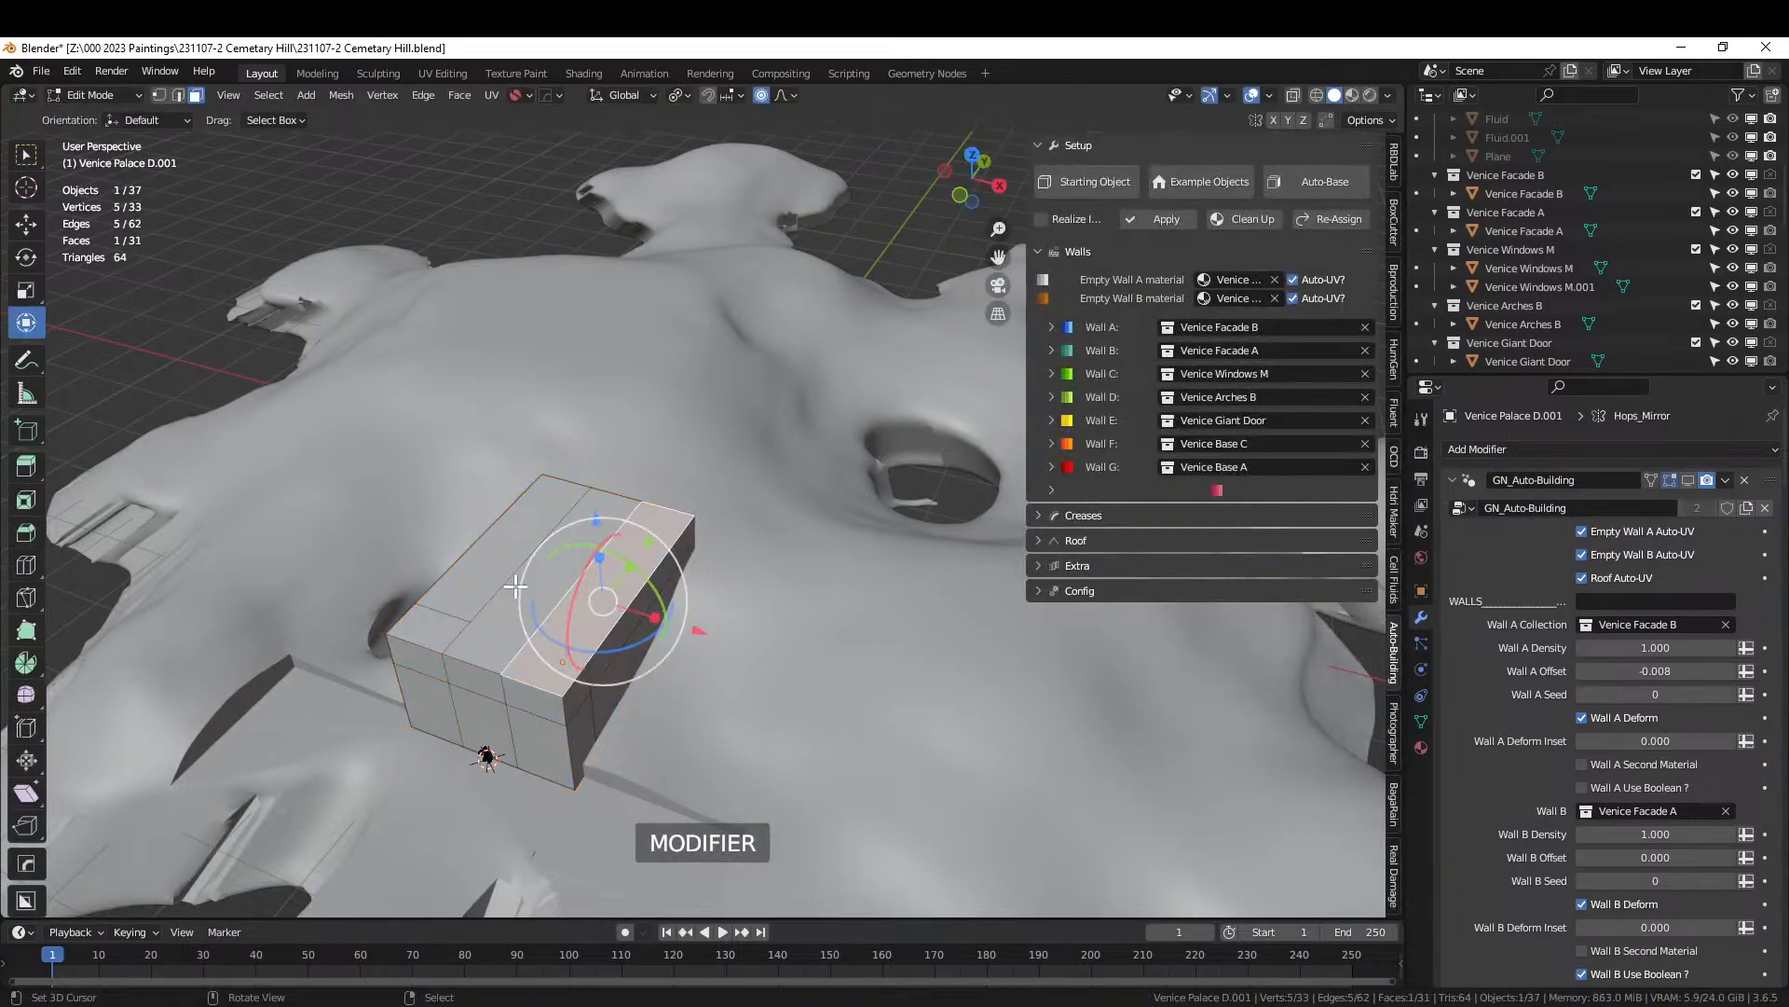
Move the mirror modifier above GN_Auto-Building in the stack and turn on its on-cage display for mesh editing.
{"action": "key", "text": "Tab"}
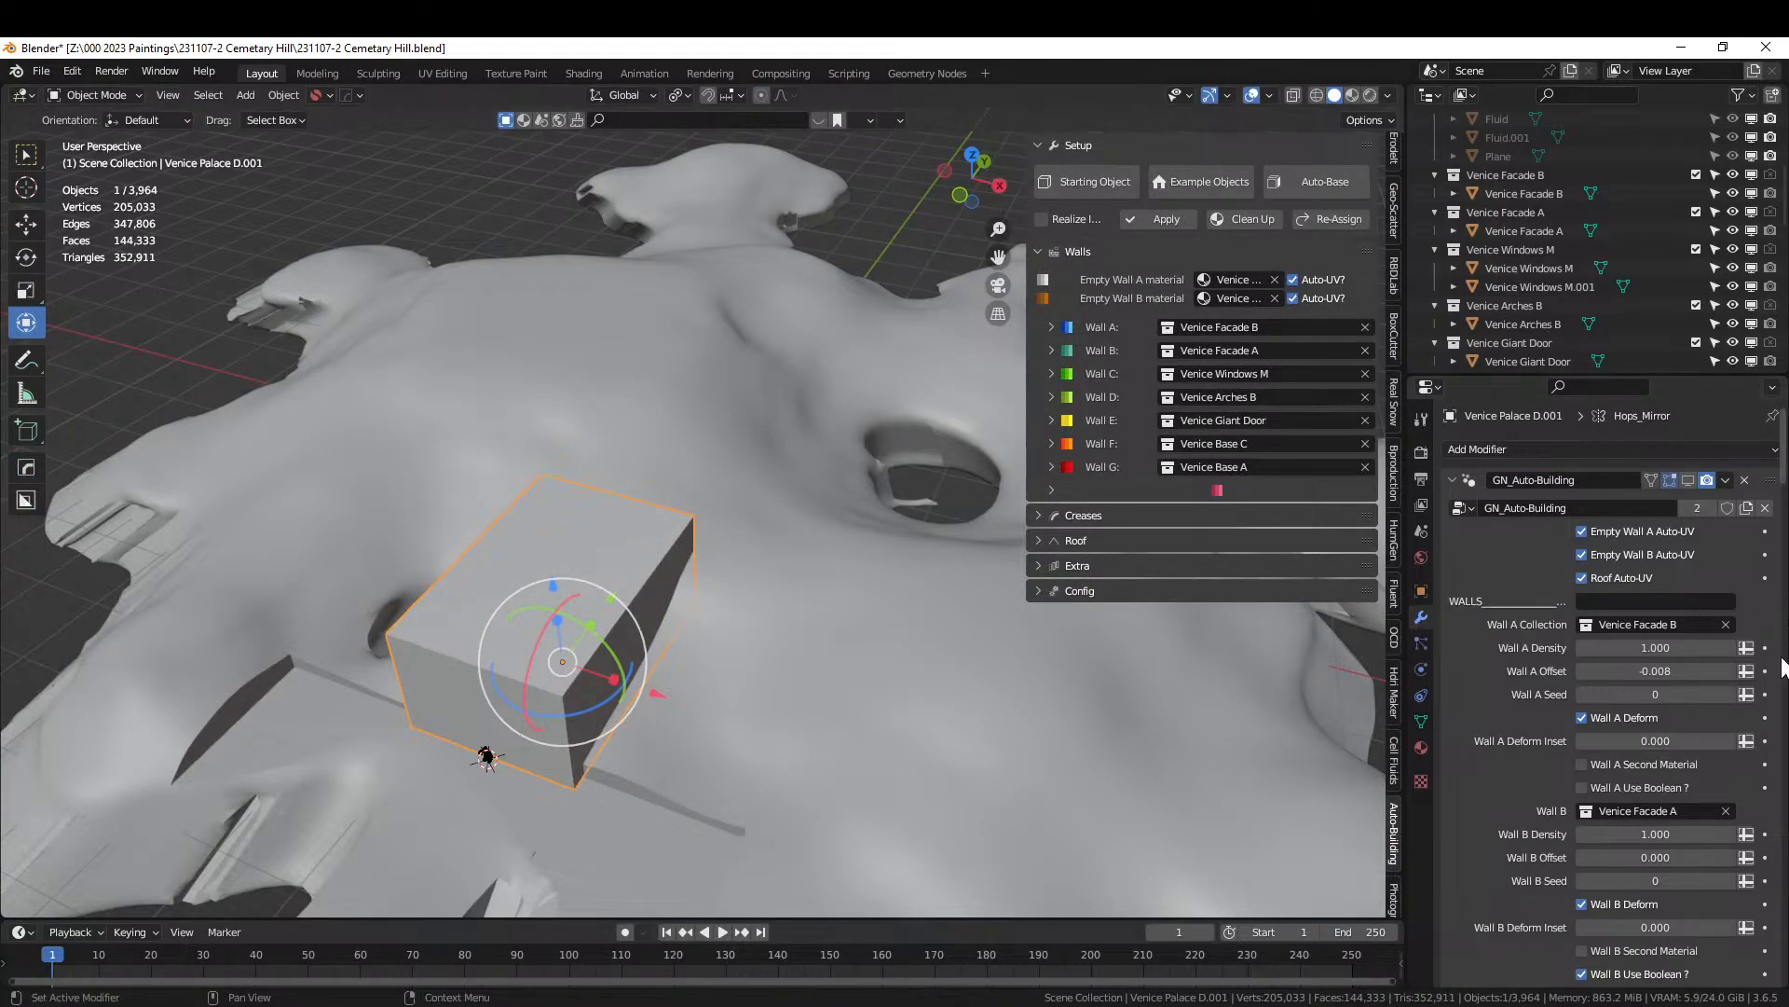
{"action": "left_click", "coordinate": [1451, 481]}
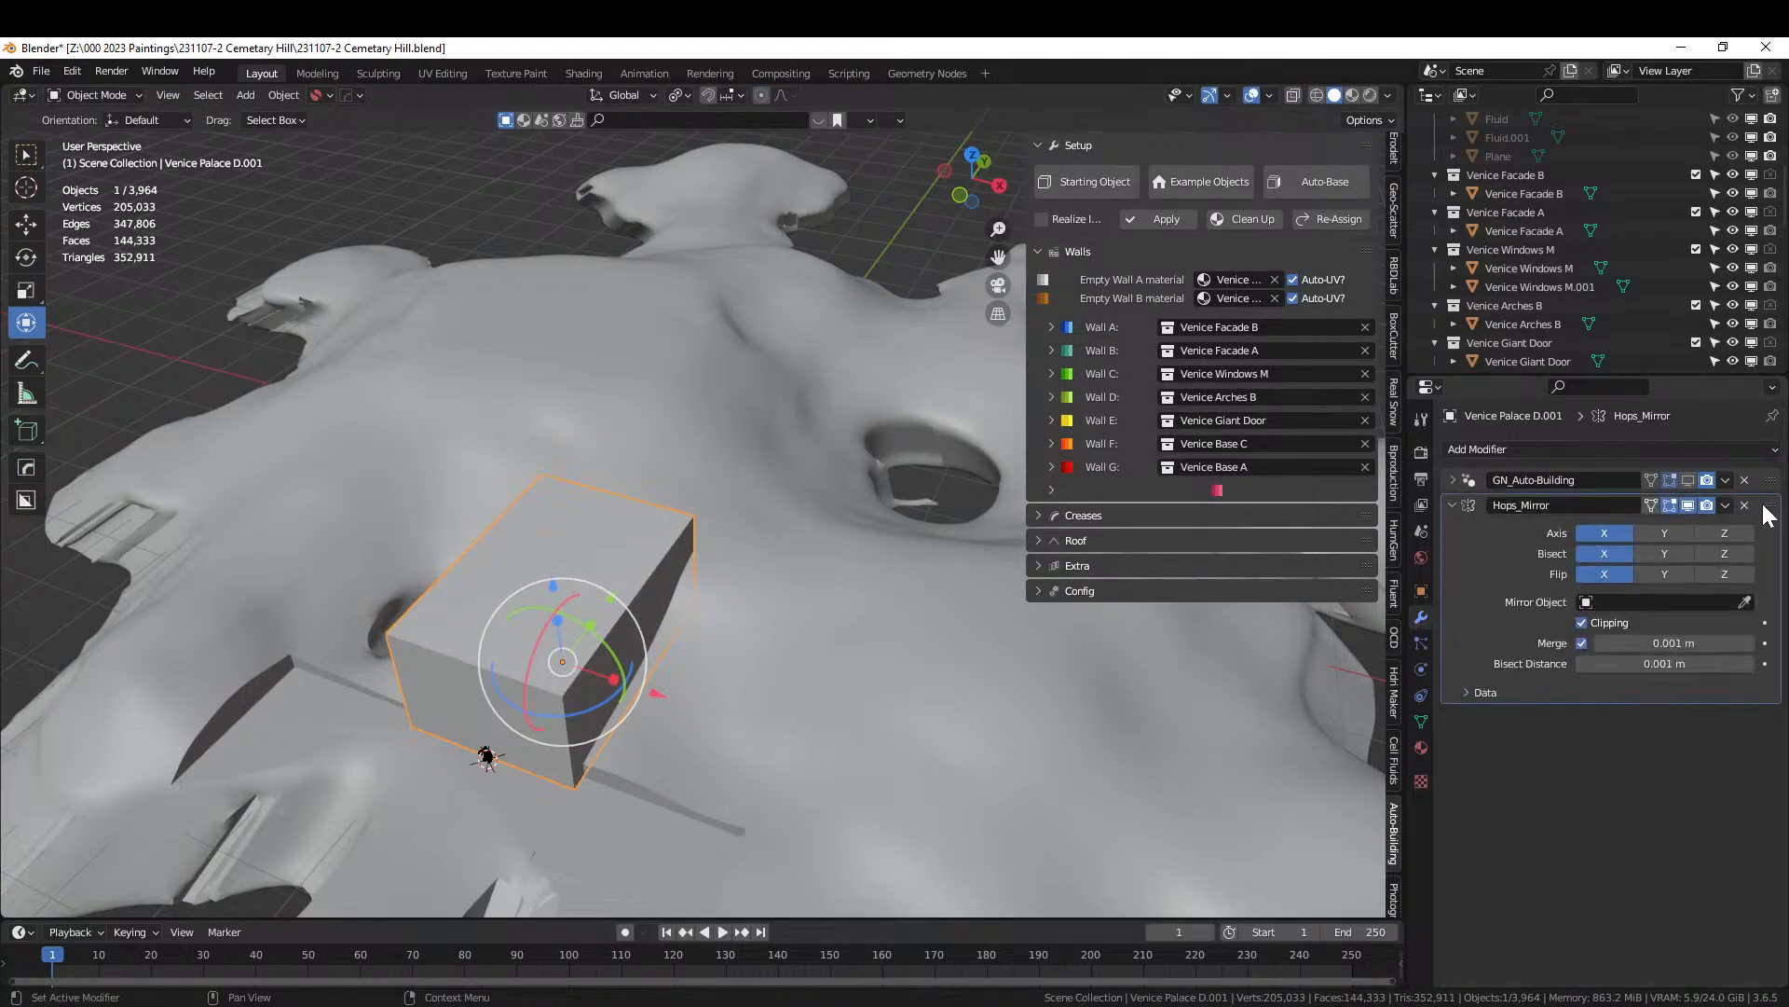
{"action": "left_click_drag", "start_coordinate": [1765, 505], "coordinate": [1753, 480]}
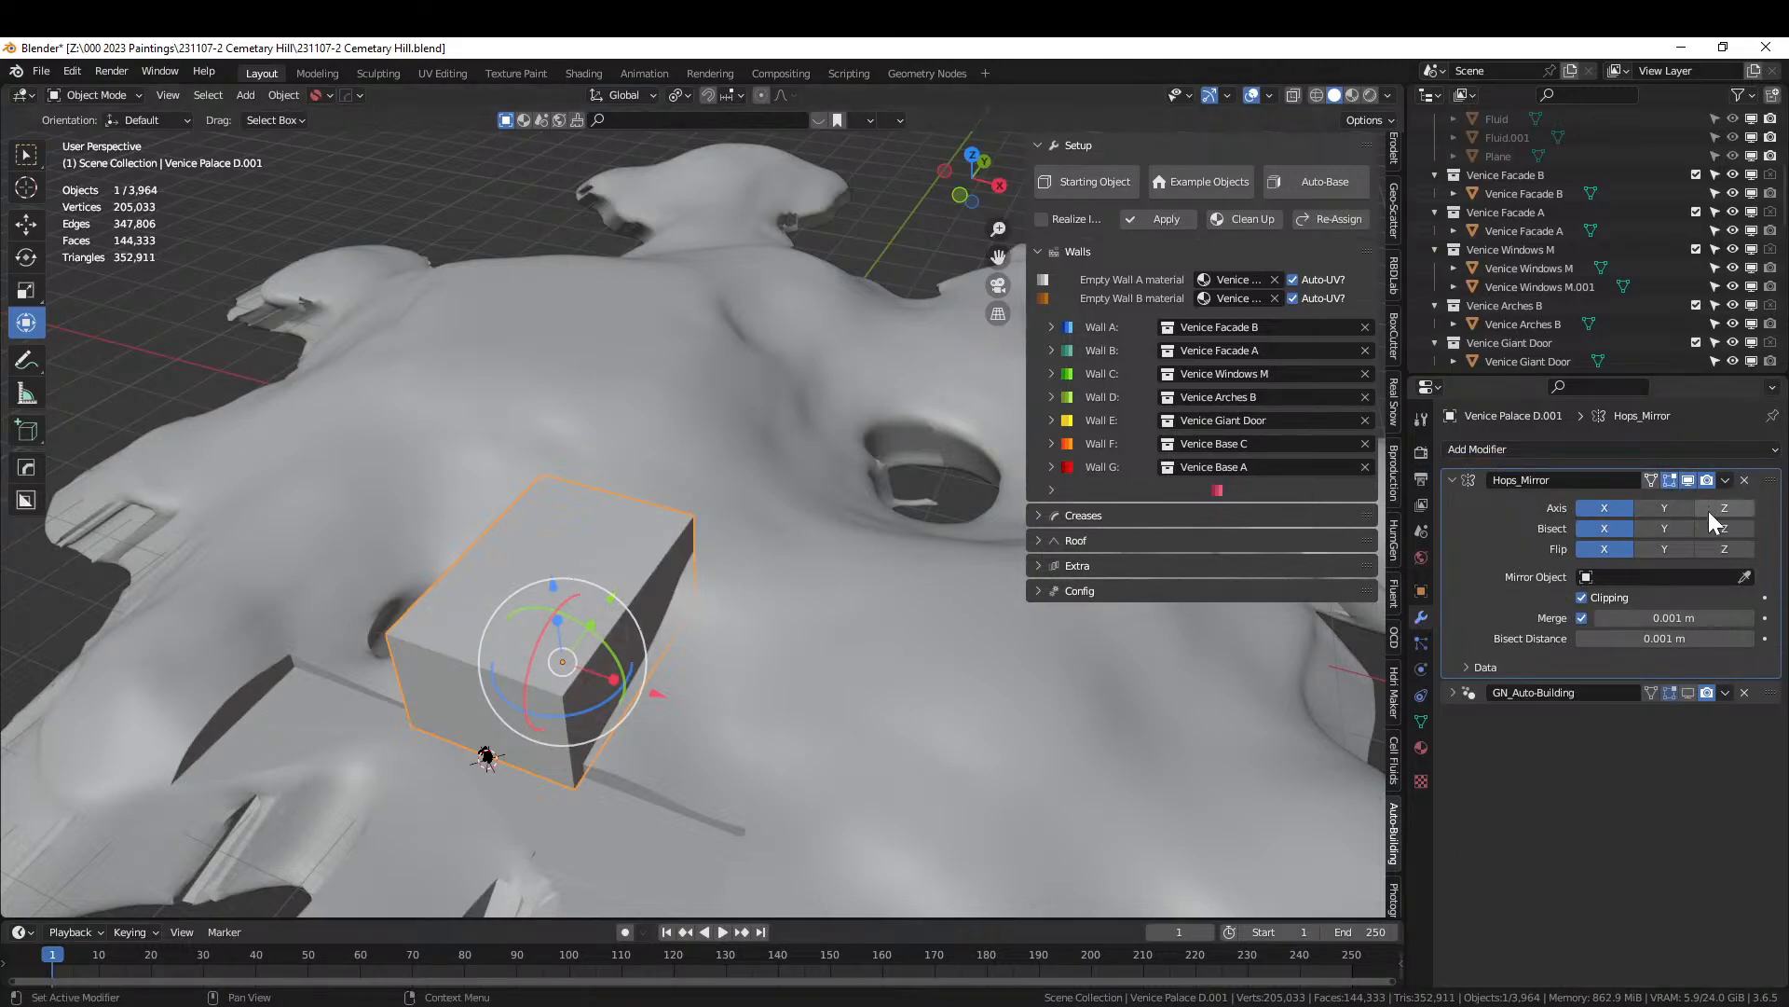
{"action": "key", "text": "Tab"}
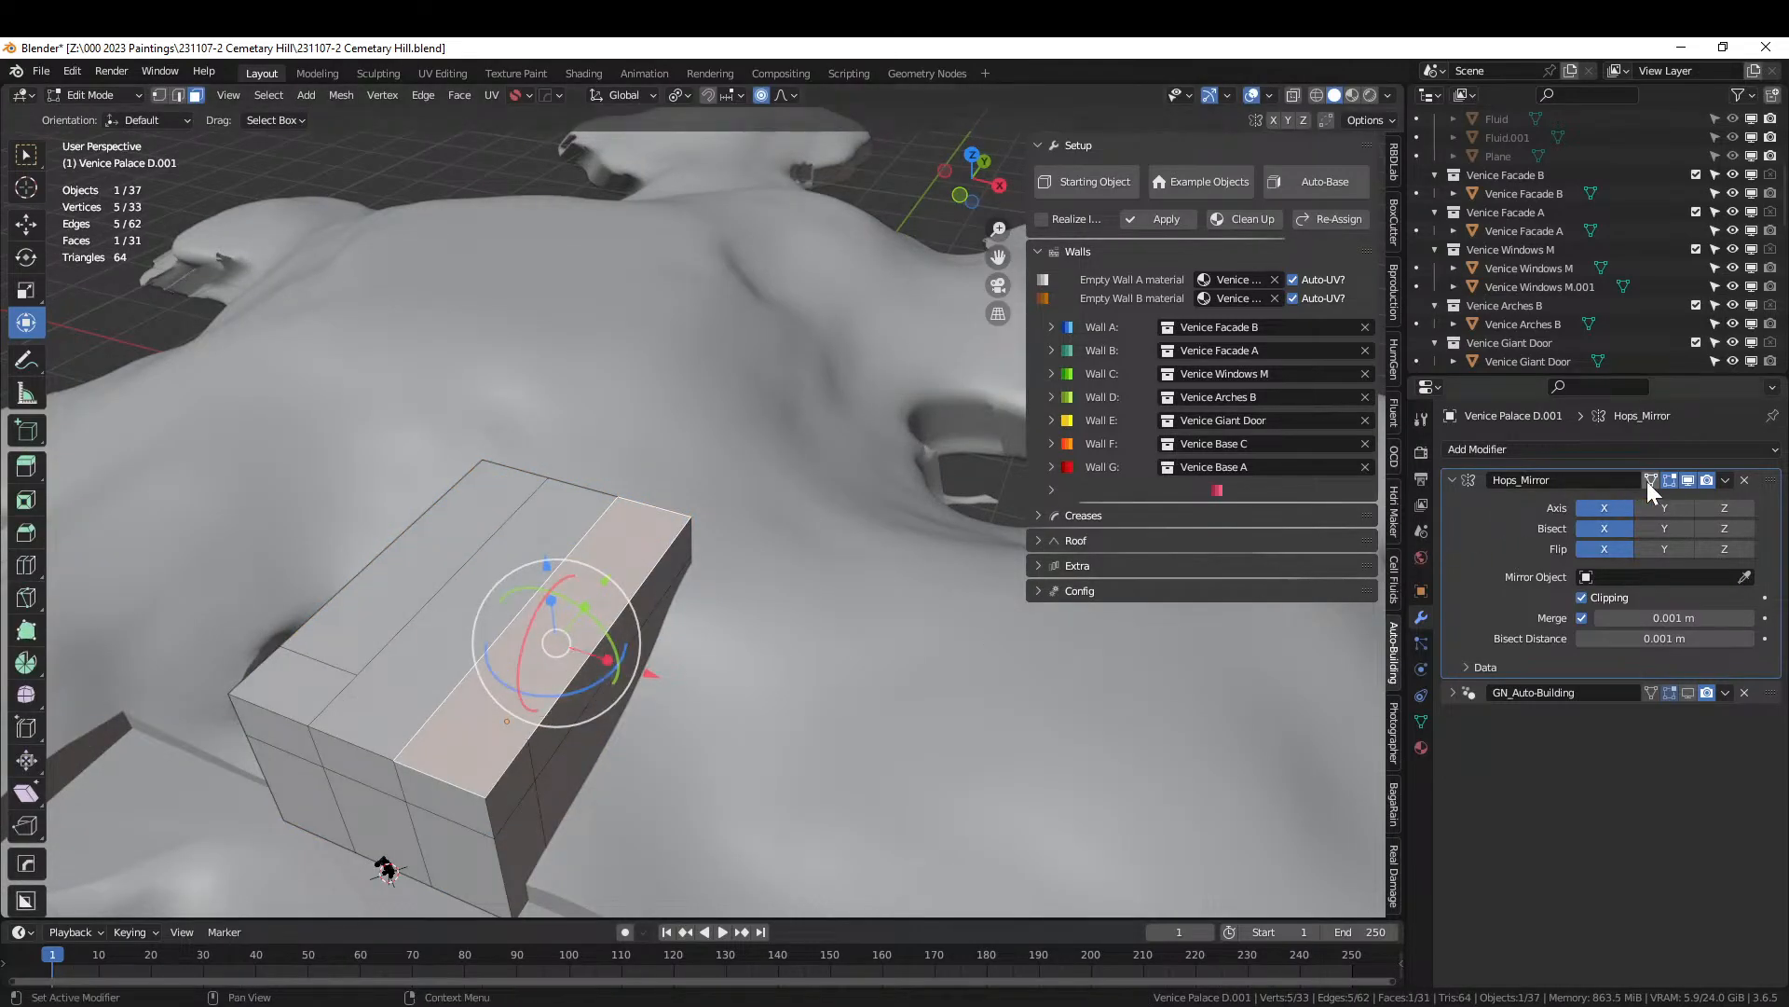
{"action": "left_click", "coordinate": [1651, 480]}
Try to knife a straight X-constrained cut across the palace roof from the partial loop's inner end to the opposite side edge.
{"action": "key", "text": "k"}
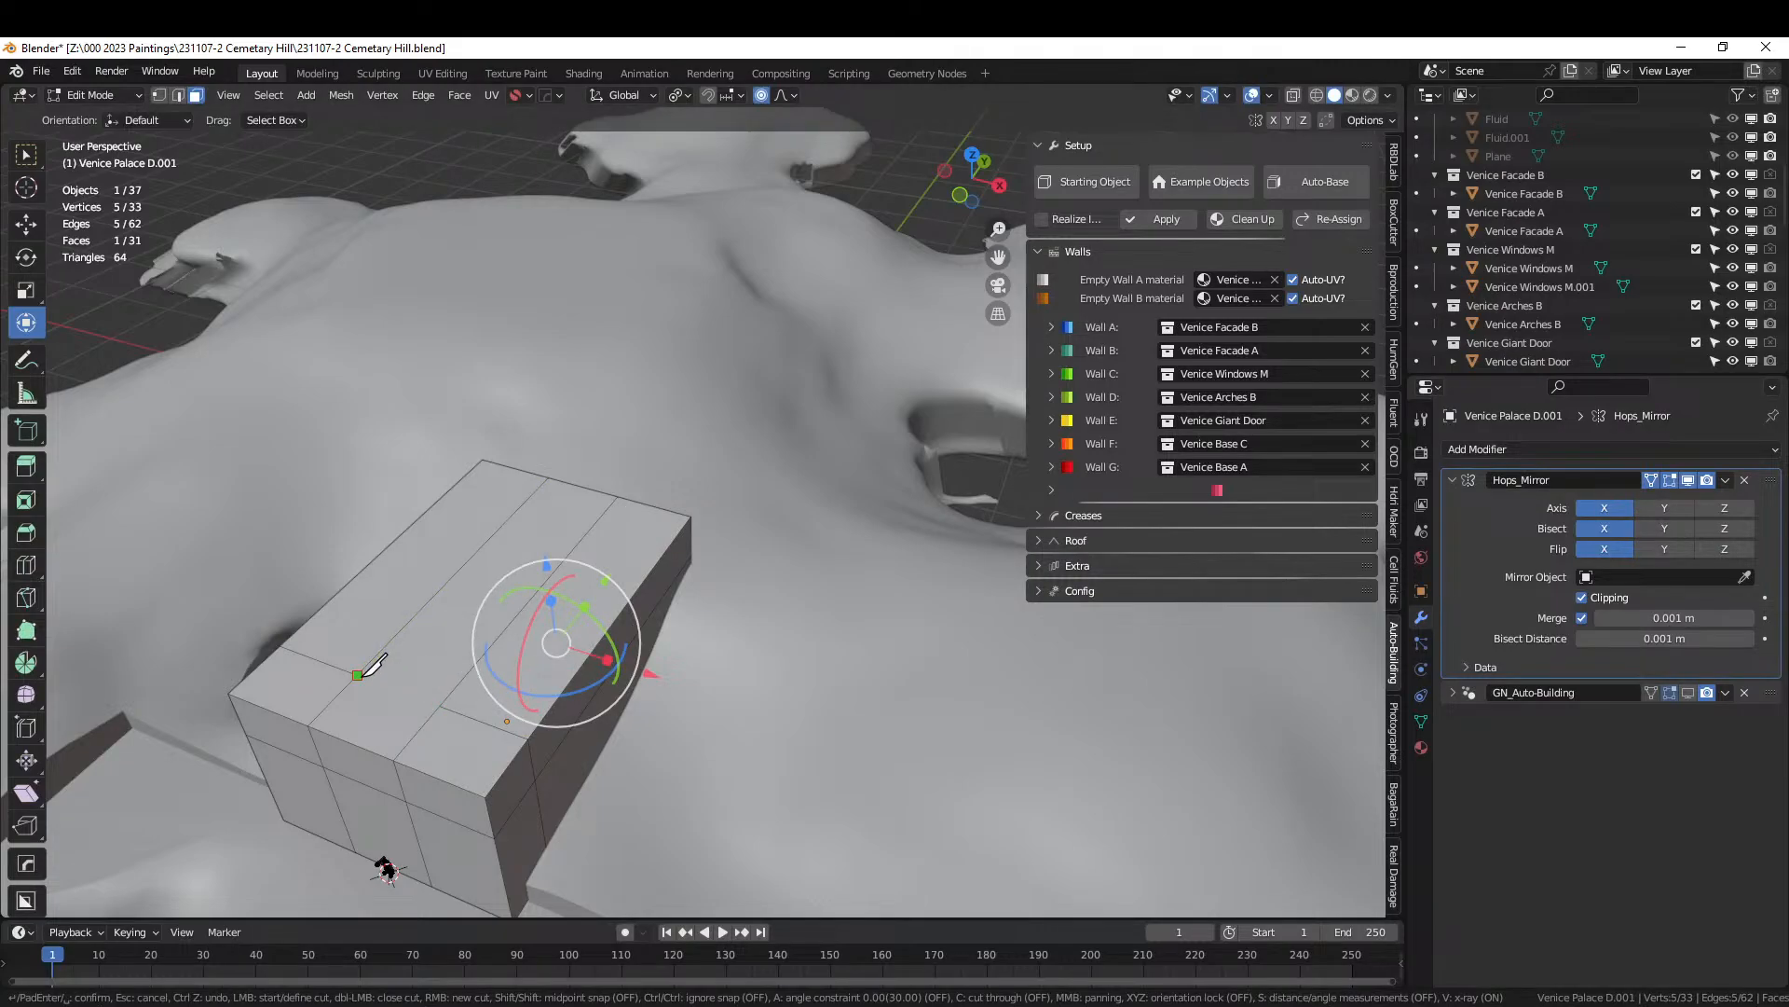
{"action": "left_click", "coordinate": [365, 673]}
{"action": "key", "text": "x"}
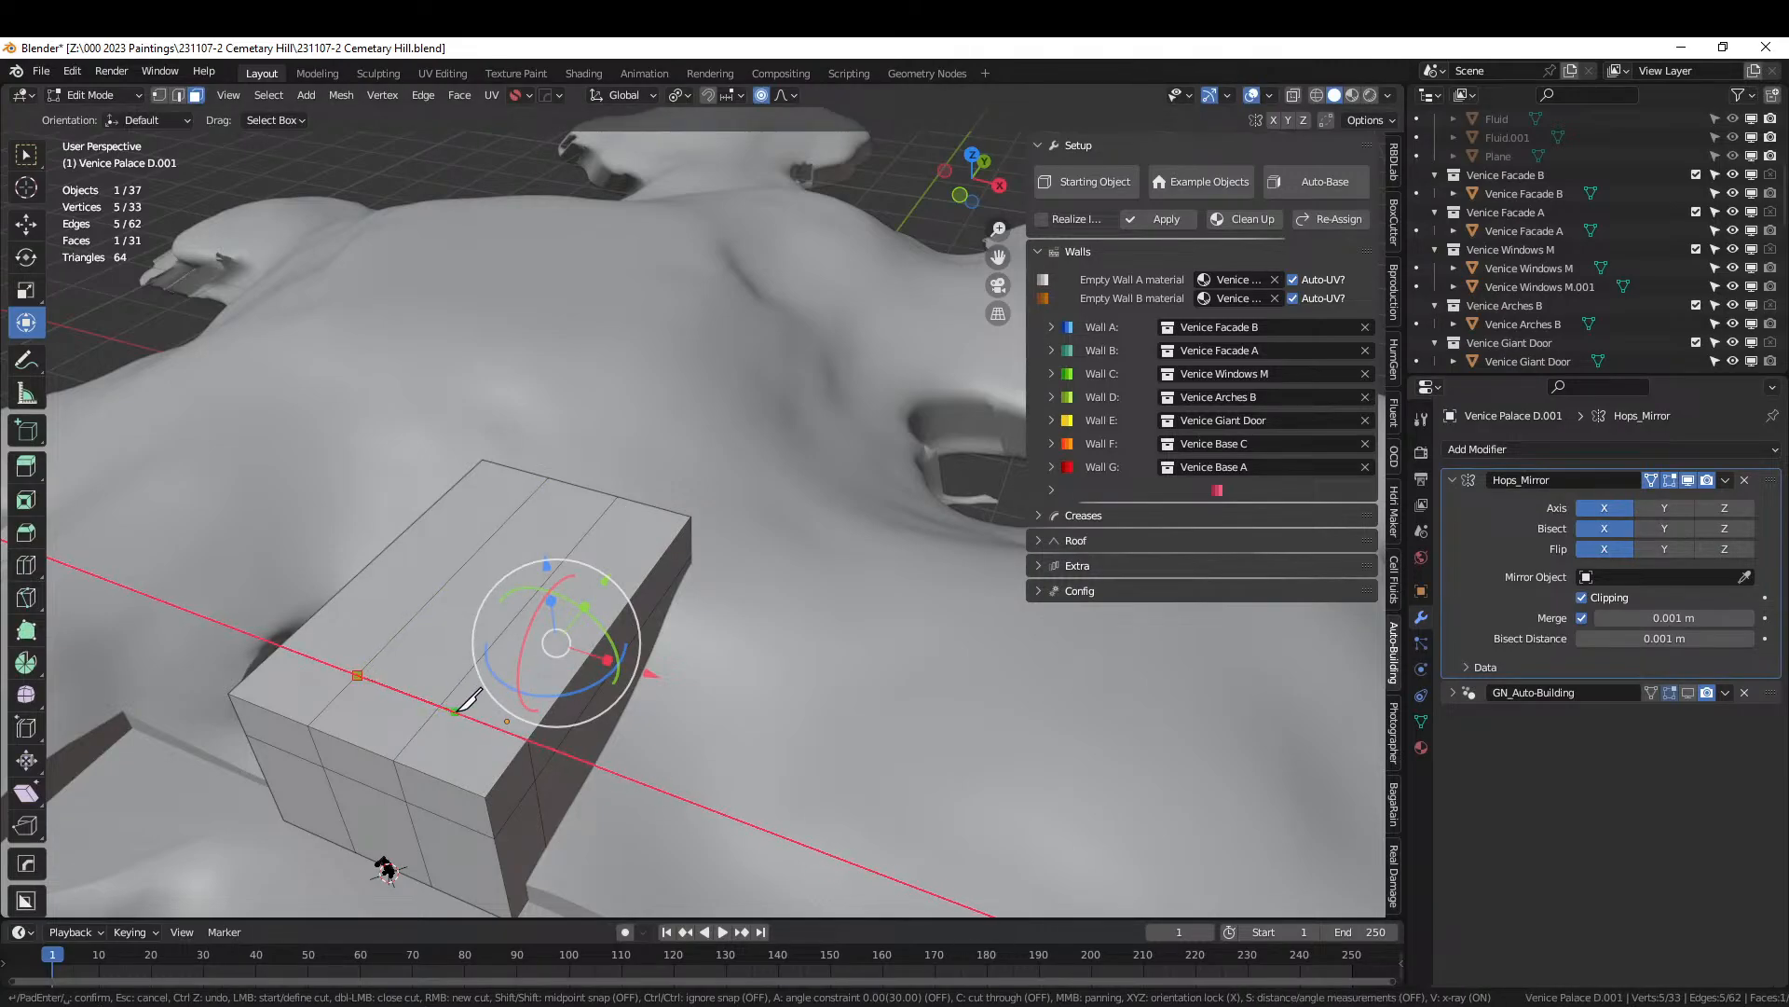
{"action": "left_click", "coordinate": [529, 736]}
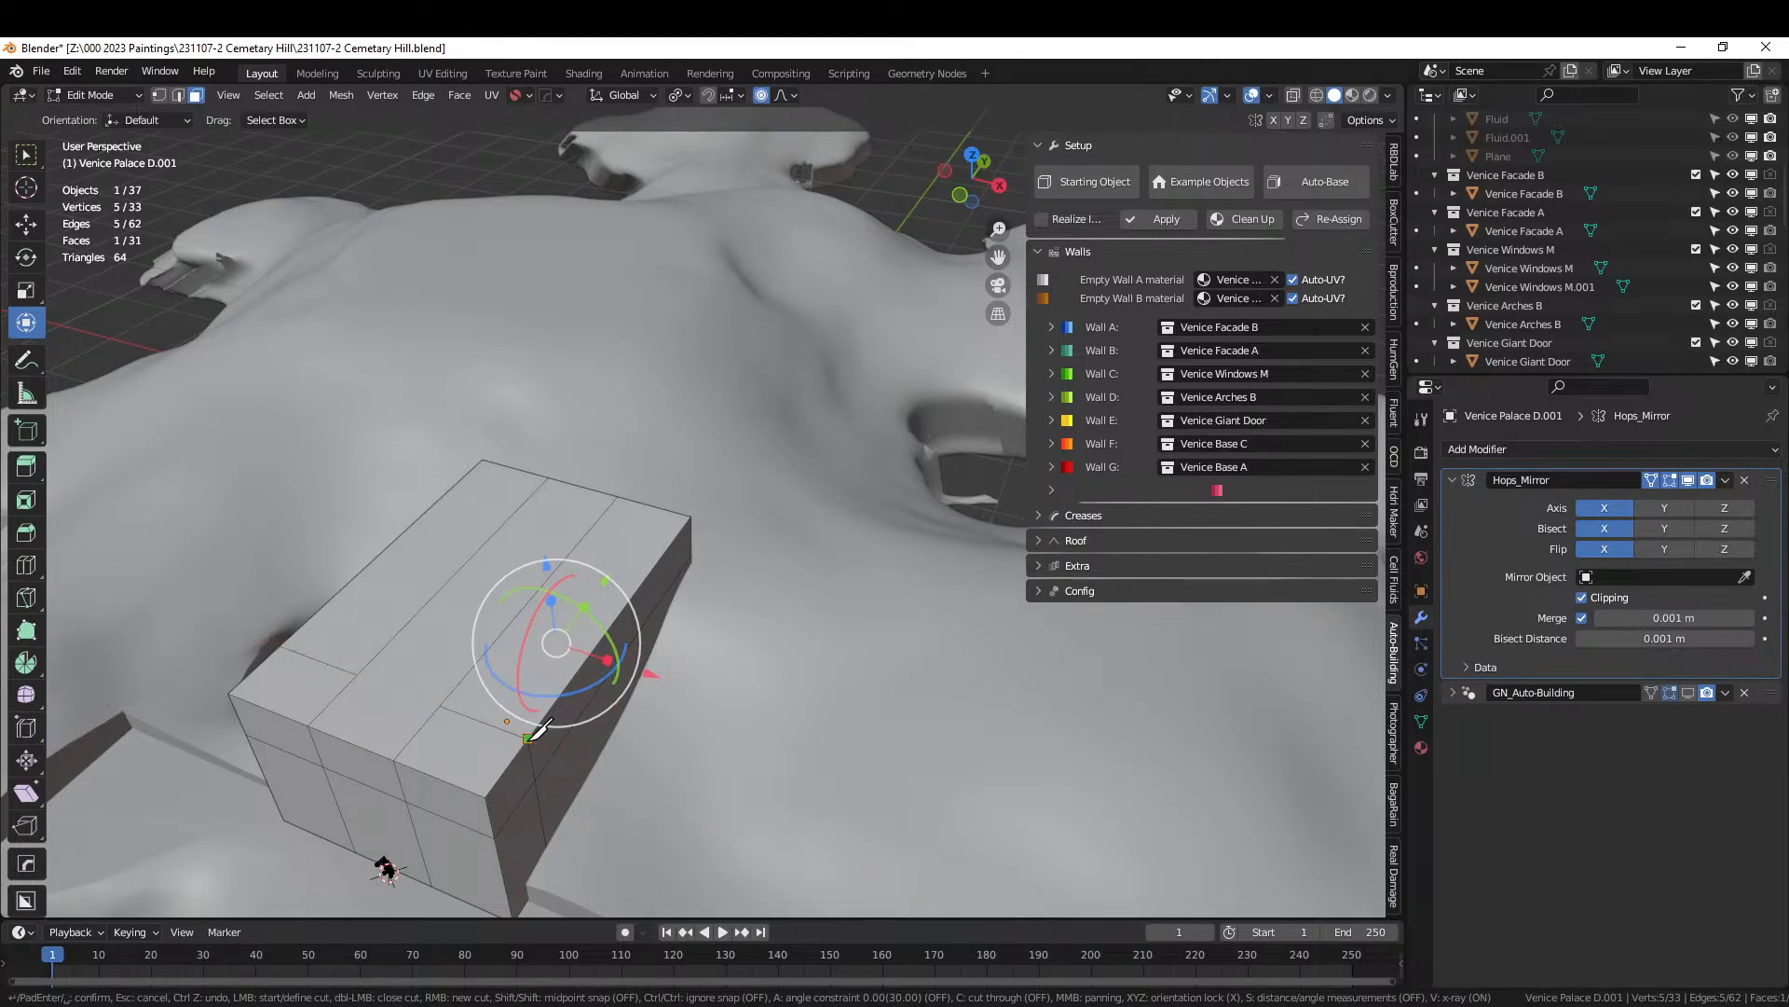
{"action": "key", "text": "Return"}
{"action": "scroll", "coordinate": [494, 737], "scroll_direction": "up", "scroll_amount": 3}
{"action": "middle_click_drag", "start_coordinate": [500, 735], "coordinate": [556, 722]}
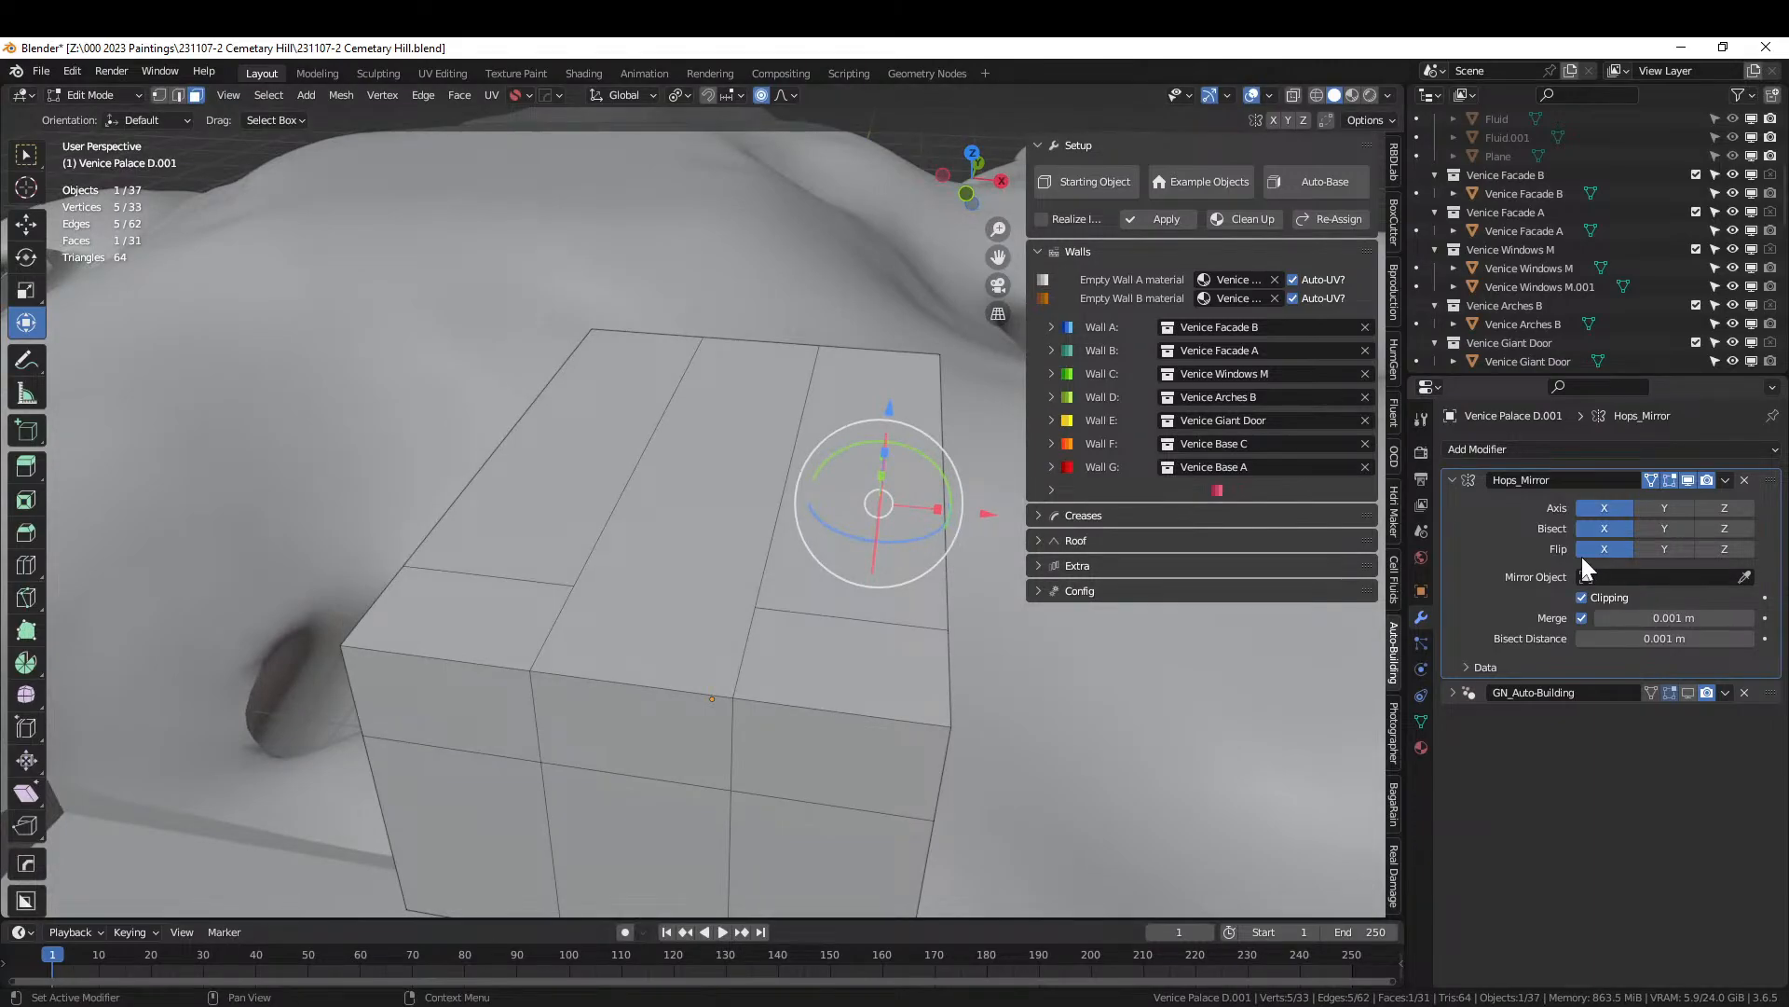
Apply the palace's mirror modifier and go back to editing its mesh.
{"action": "key", "text": "Tab"}
{"action": "key", "text": "ctrl+a"}
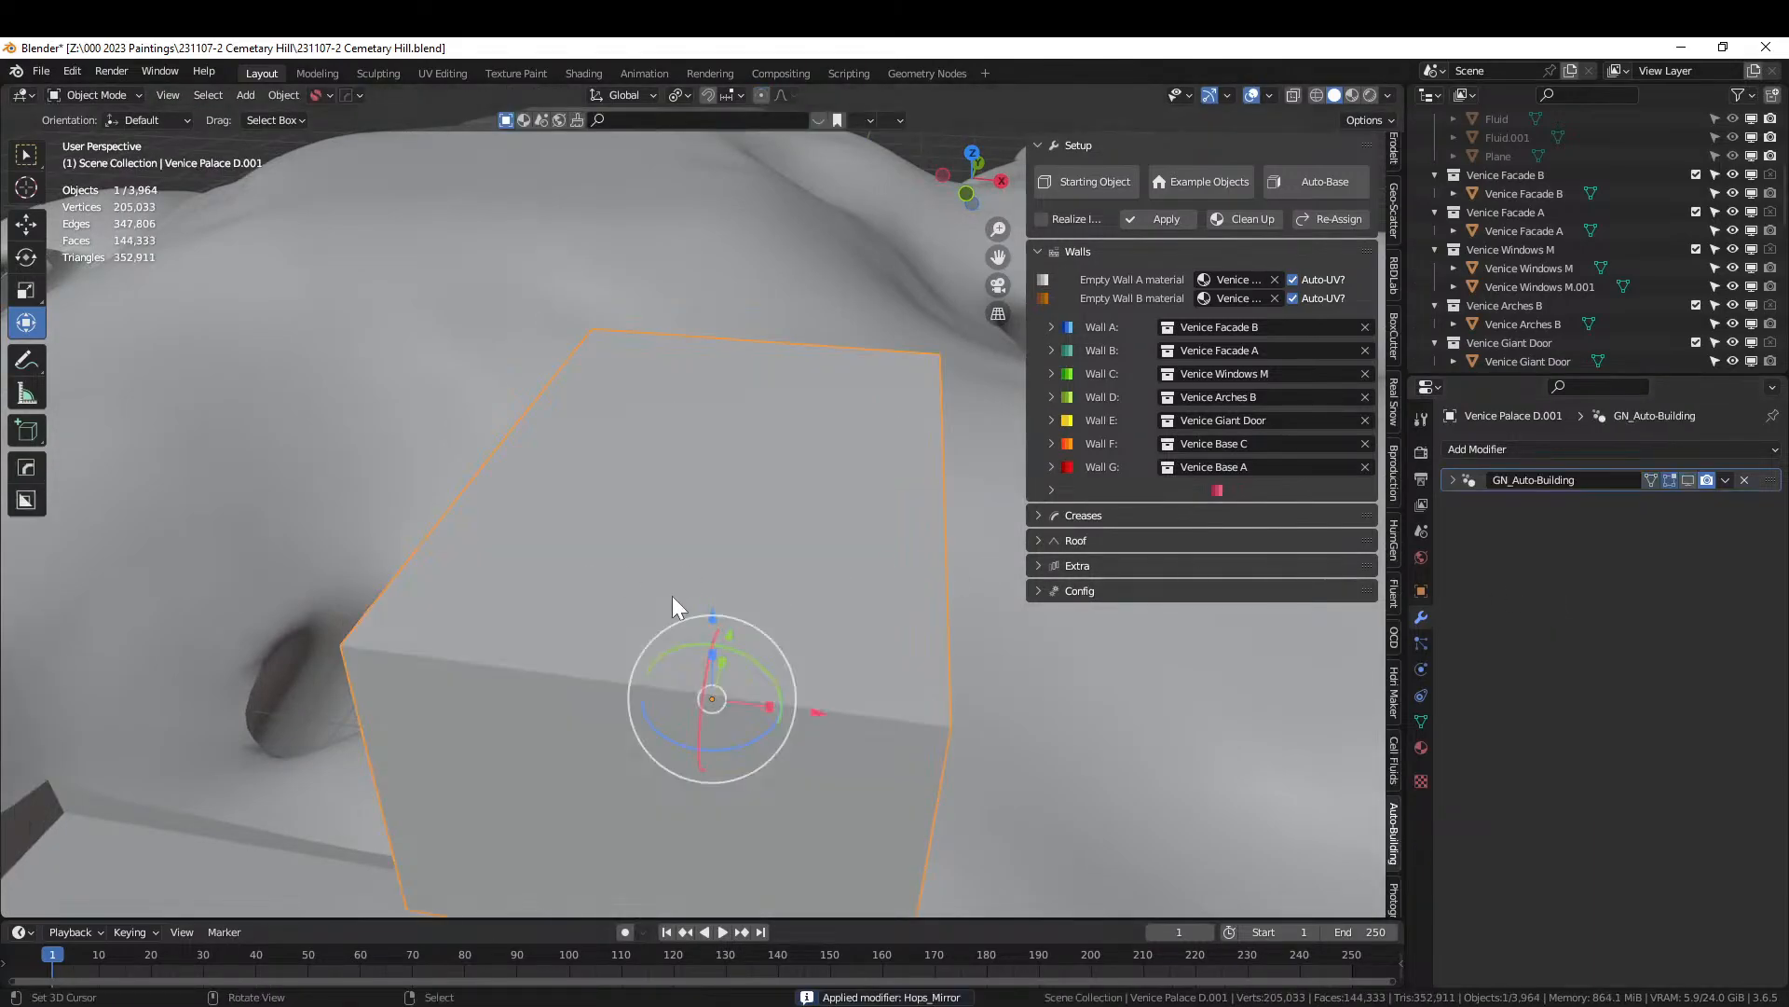
{"action": "key", "text": "Tab"}
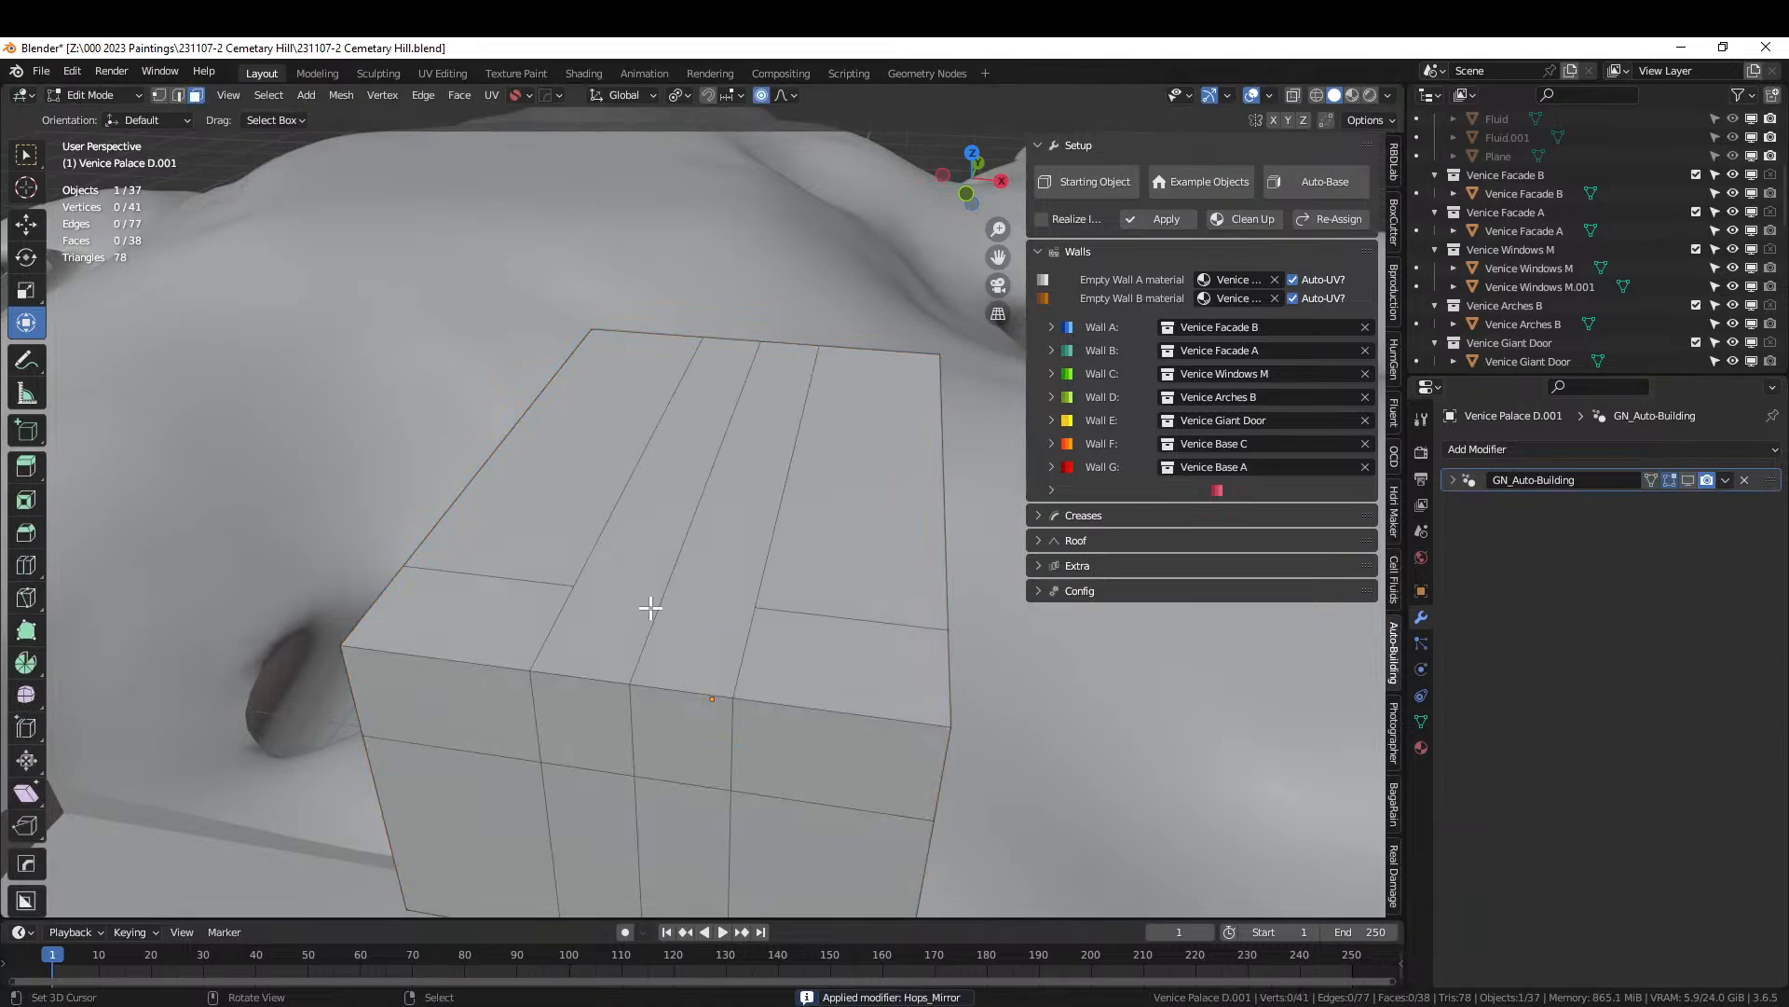
Knife a straight X-constrained cut across the roof's two central strips, joining the two side segments behind the facade.
{"action": "key", "text": "k"}
{"action": "left_click", "coordinate": [574, 585]}
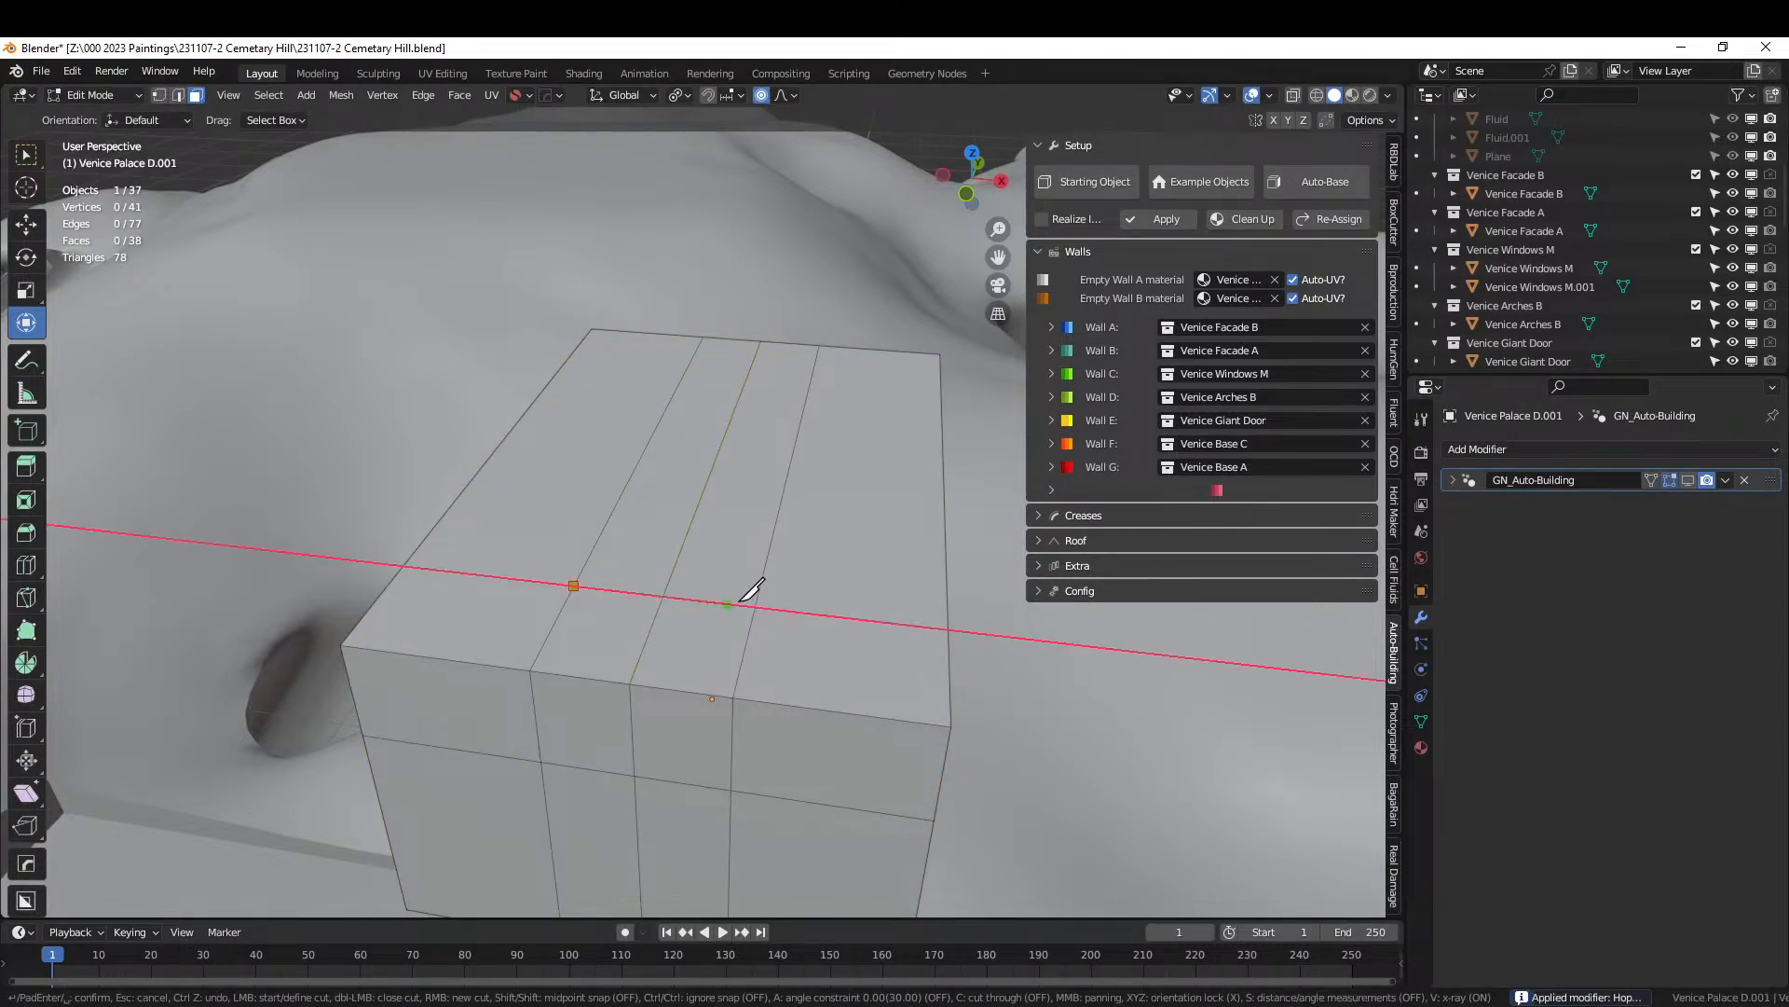
{"action": "left_click", "coordinate": [779, 592]}
{"action": "key", "text": "Return"}
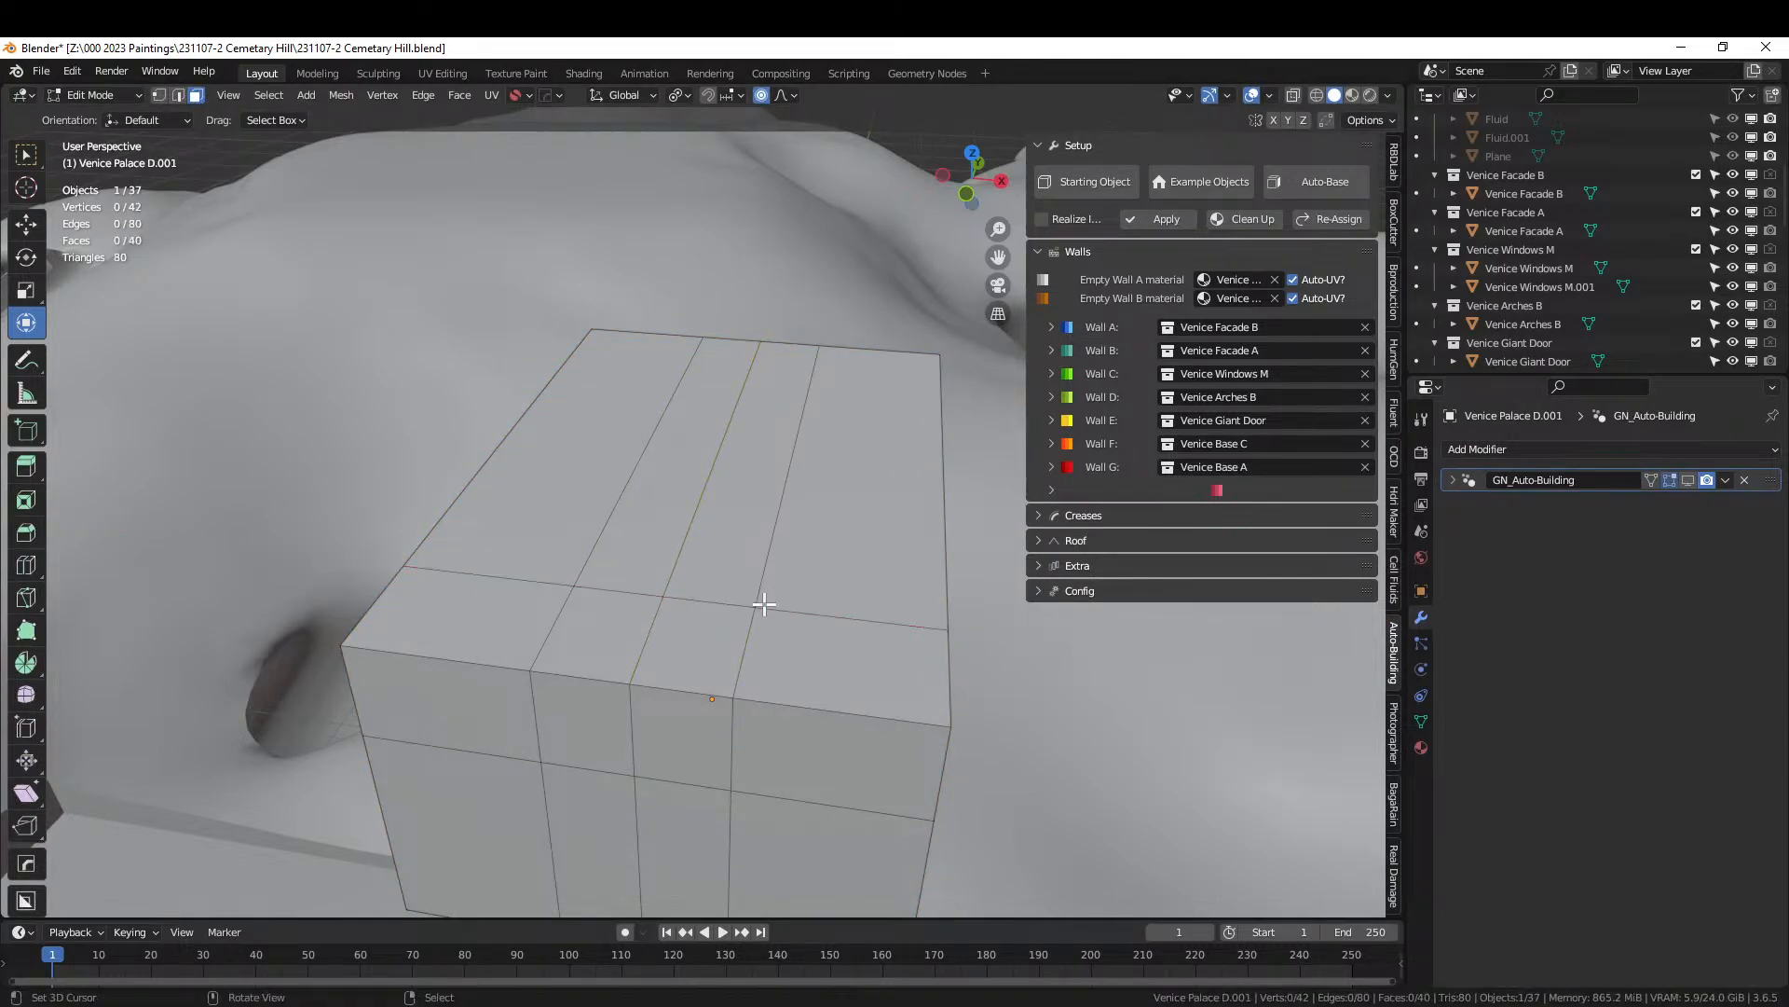
{"action": "scroll", "coordinate": [764, 604], "scroll_direction": "down", "scroll_amount": 3}
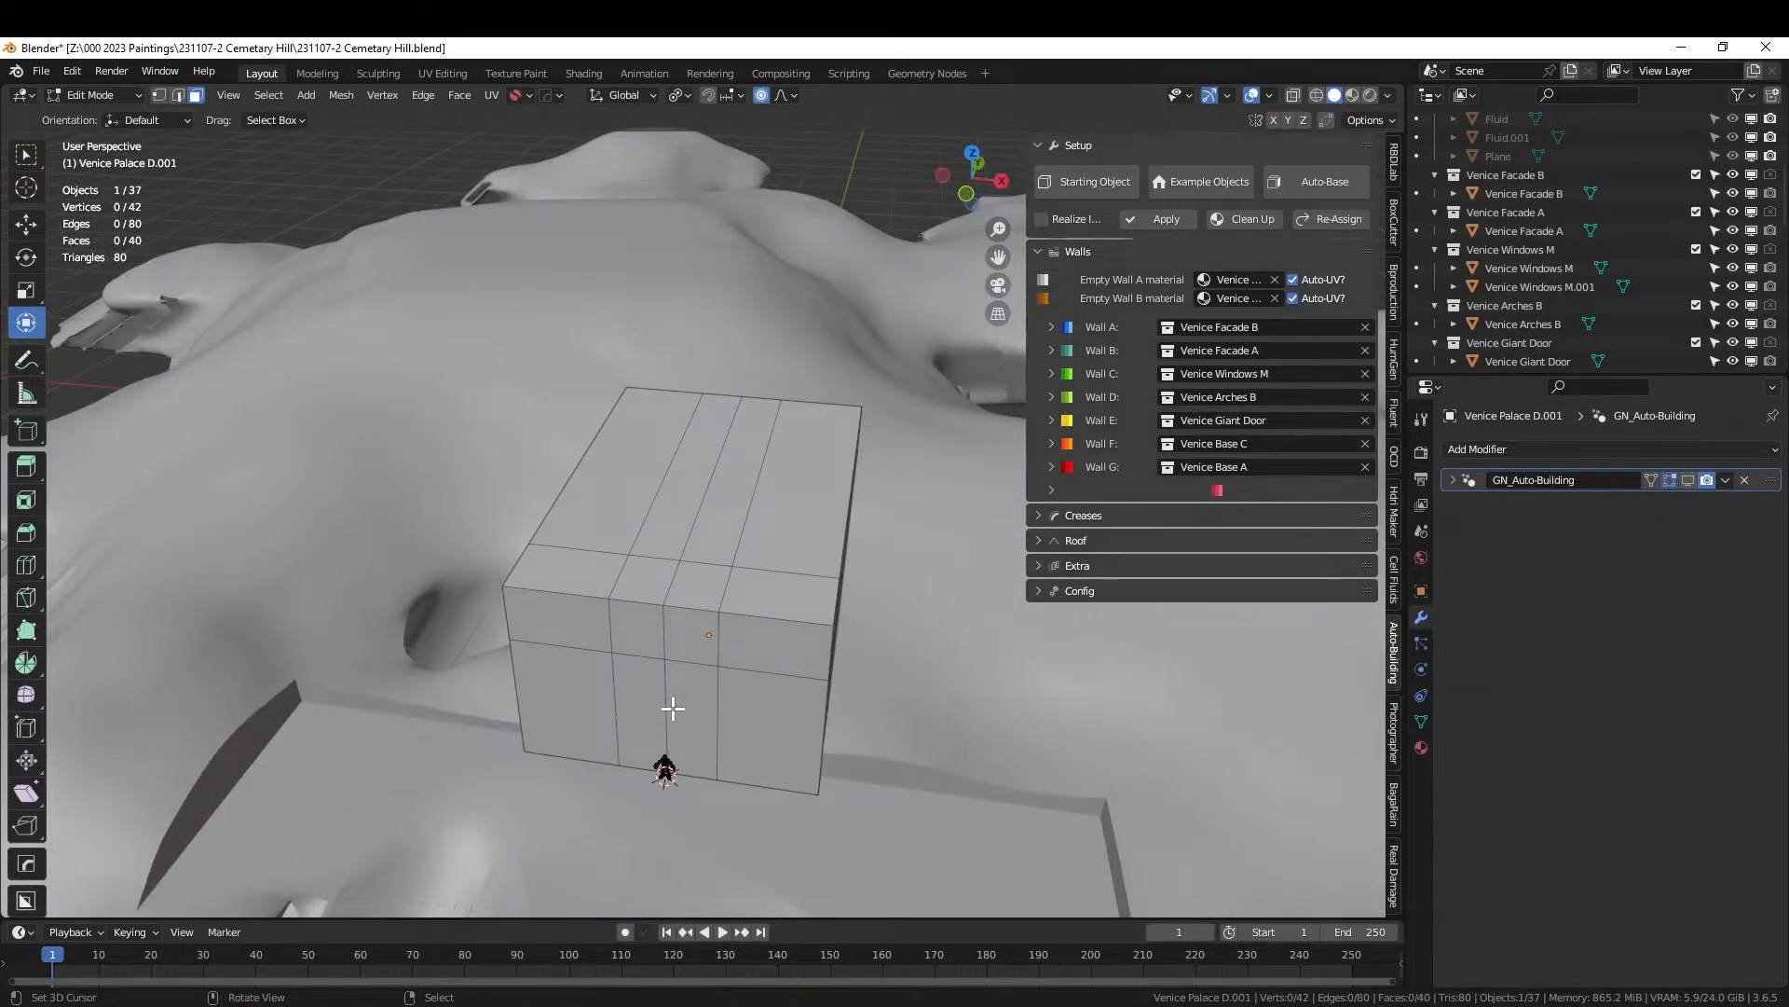
Select the edge loop running down the palace's centre line and dissolve its edges.
{"action": "key", "text": "2"}
{"action": "left_click", "coordinate": [664, 708]}
{"action": "left_click", "coordinate": [664, 704], "text": "alt"}
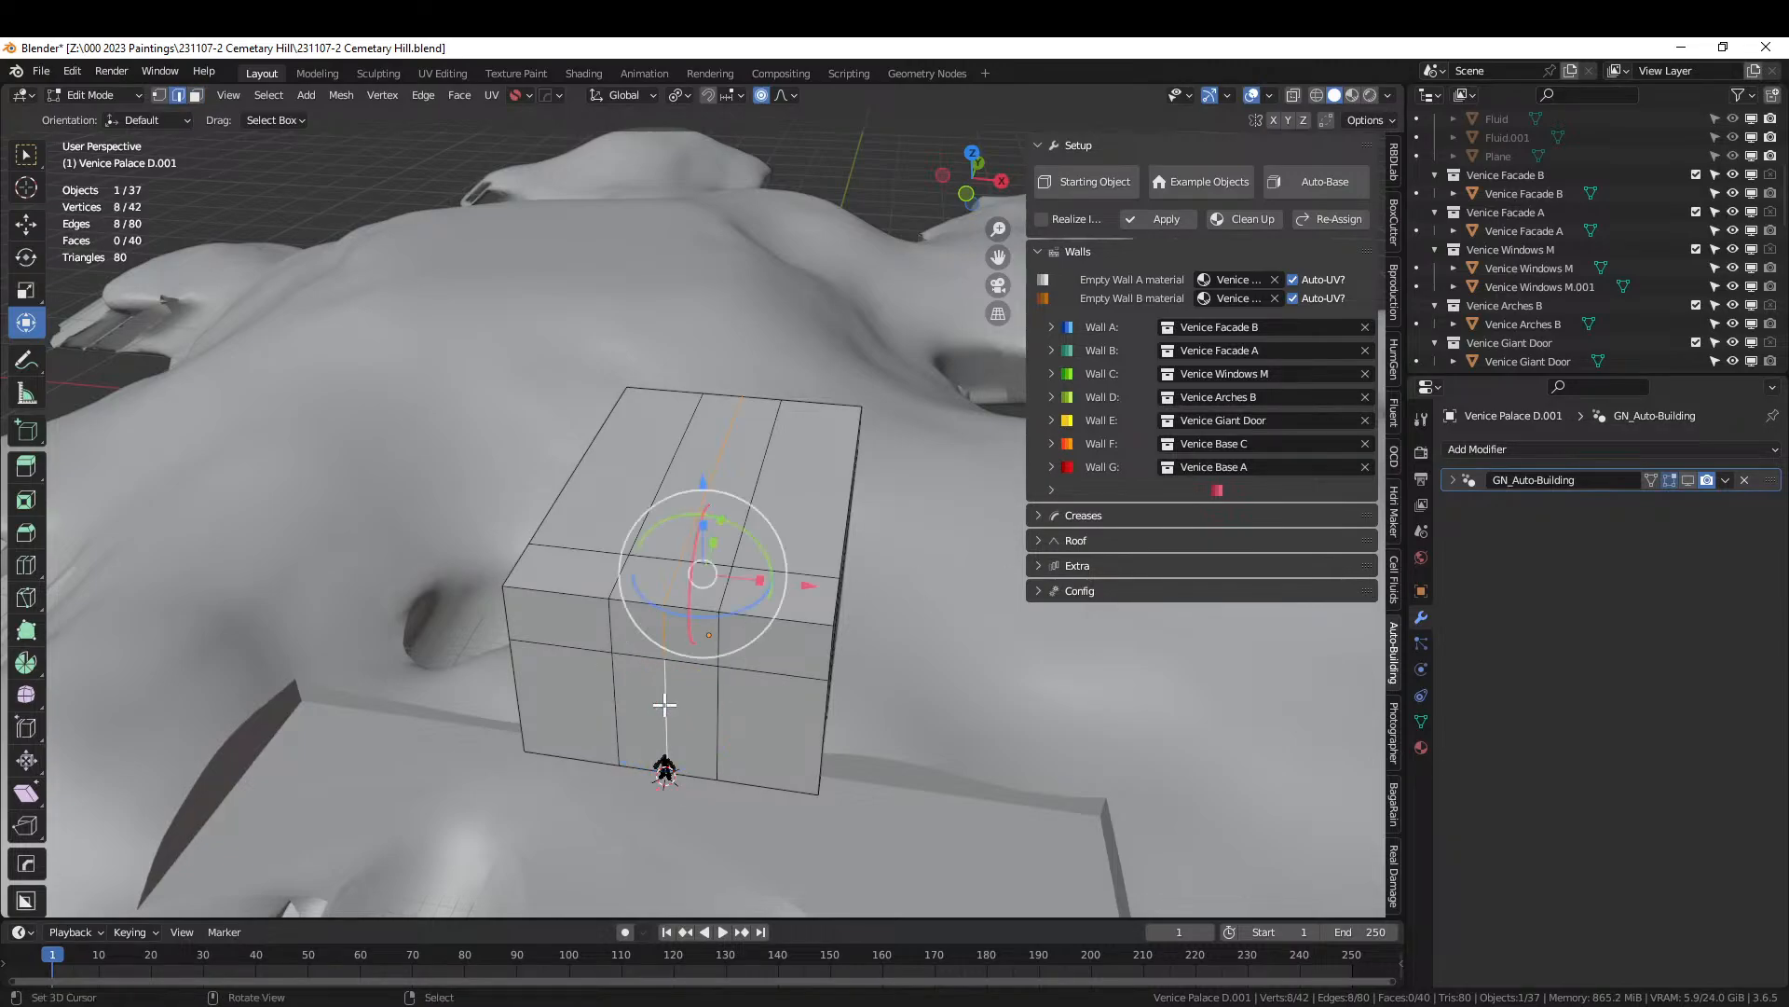
{"action": "key", "text": "x"}
{"action": "left_click", "coordinate": [663, 705]}
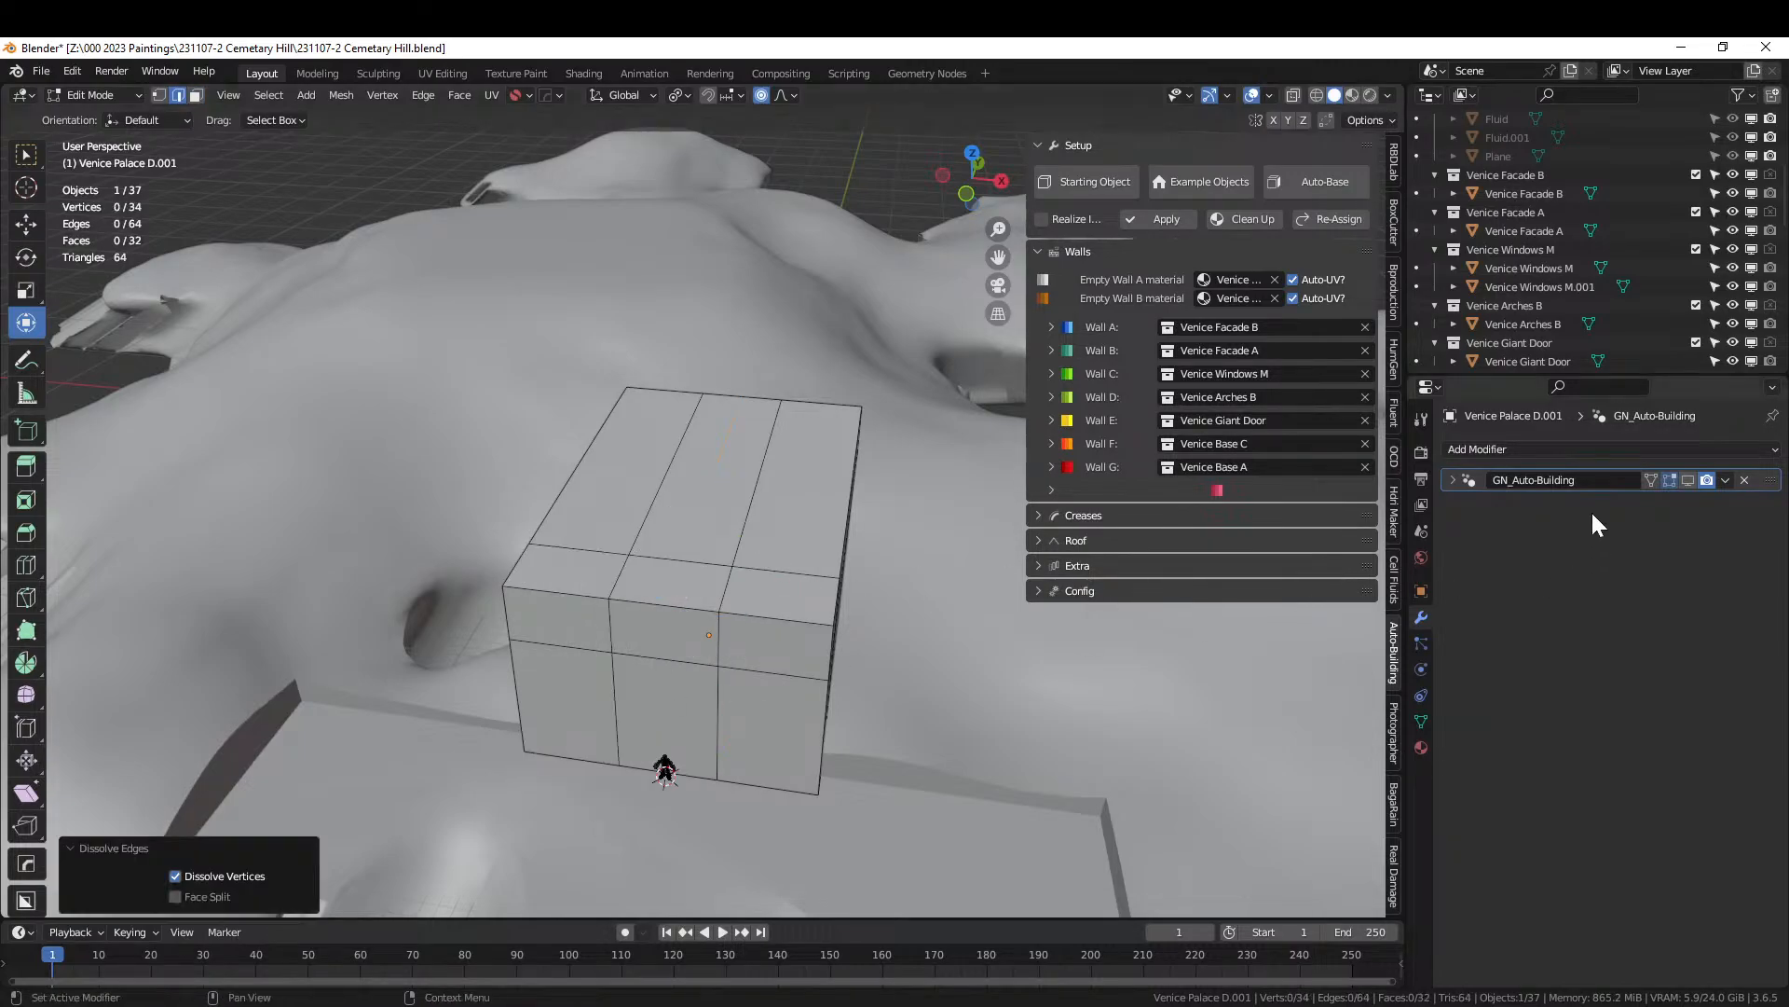
Display the GN_Auto-Building modifier in the viewport and switch to rendered shading to preview the palace facade.
{"action": "left_click", "coordinate": [1686, 483]}
{"action": "middle_click_drag", "start_coordinate": [812, 593], "coordinate": [795, 590]}
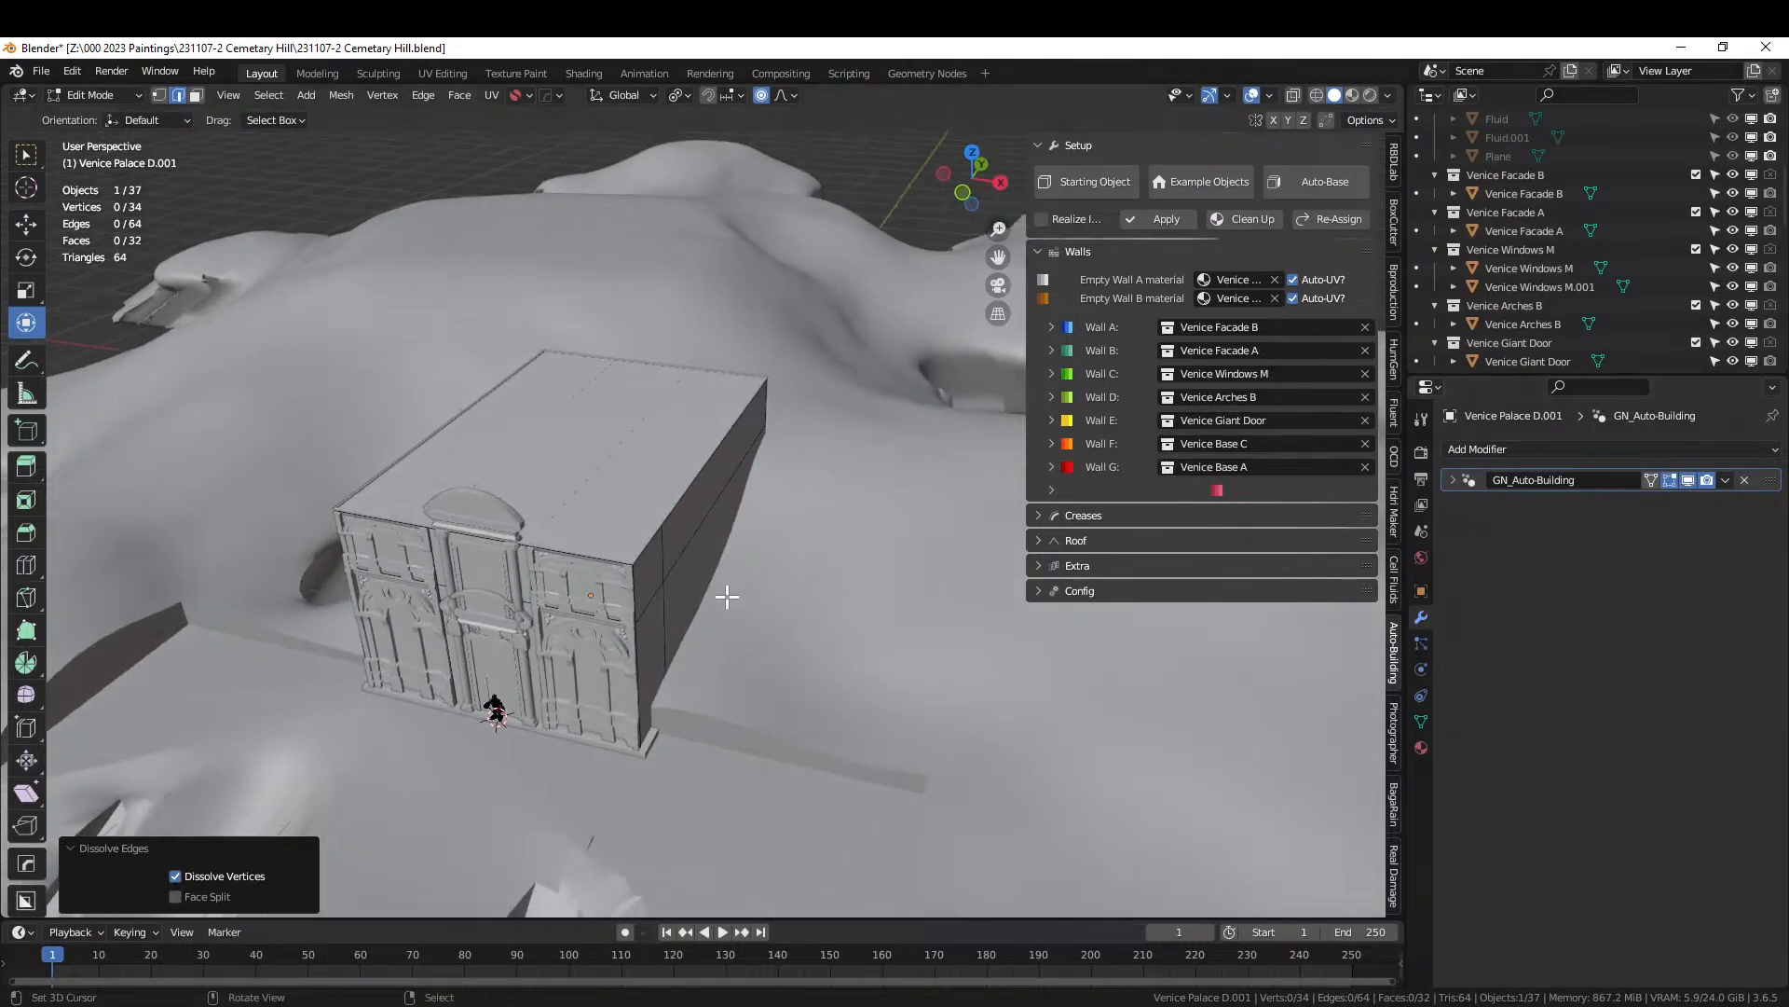
{"action": "key", "text": "Tab"}
{"action": "scroll", "coordinate": [703, 606], "scroll_direction": "up", "scroll_amount": 3}
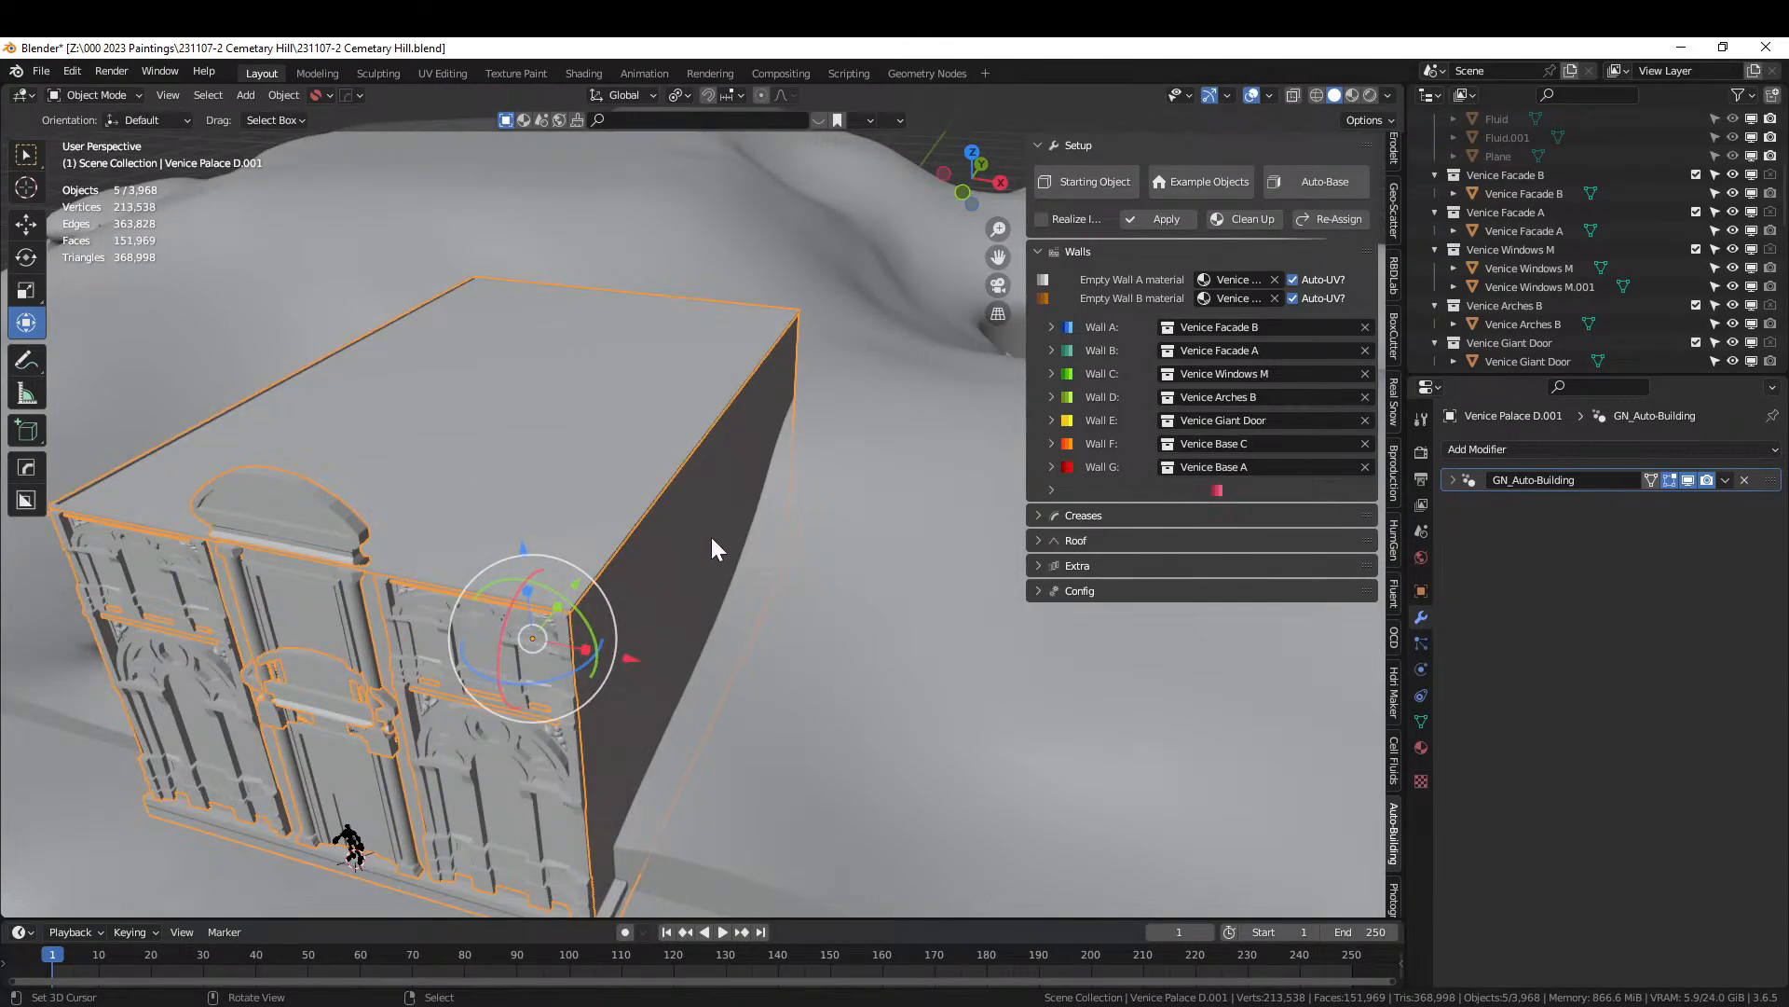
{"action": "middle_click_drag", "start_coordinate": [711, 549], "coordinate": [557, 552]}
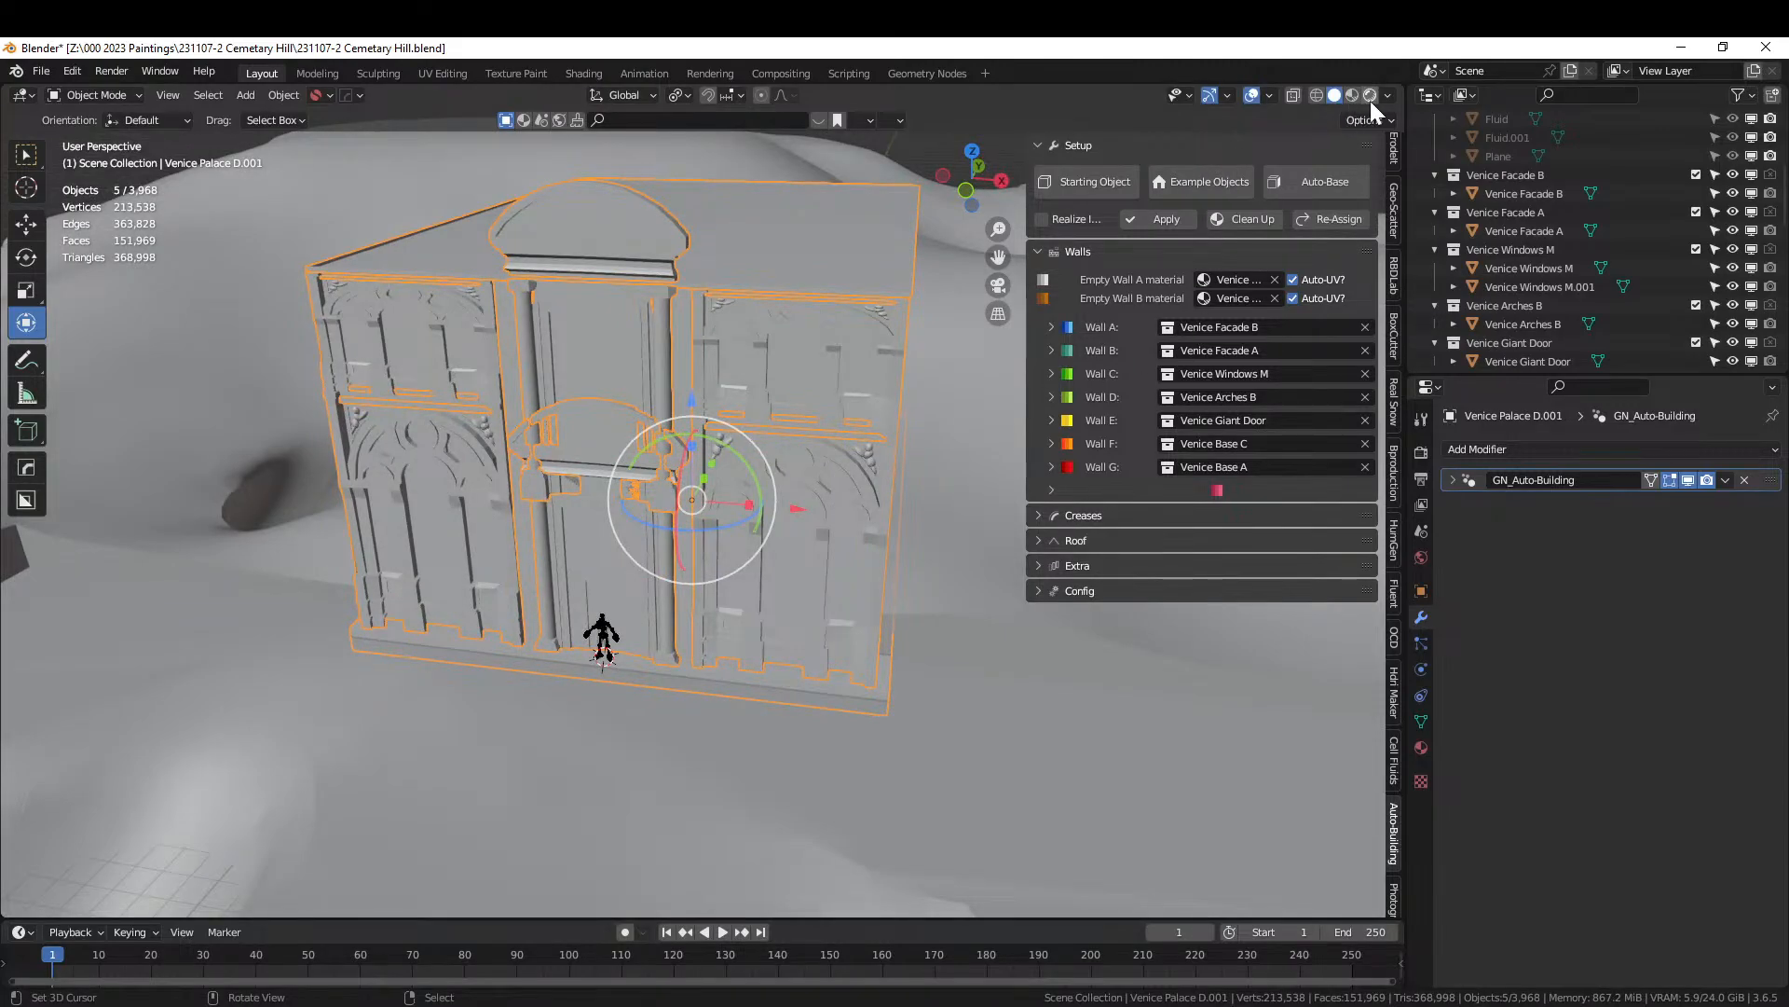
{"action": "key", "text": "shift+z"}
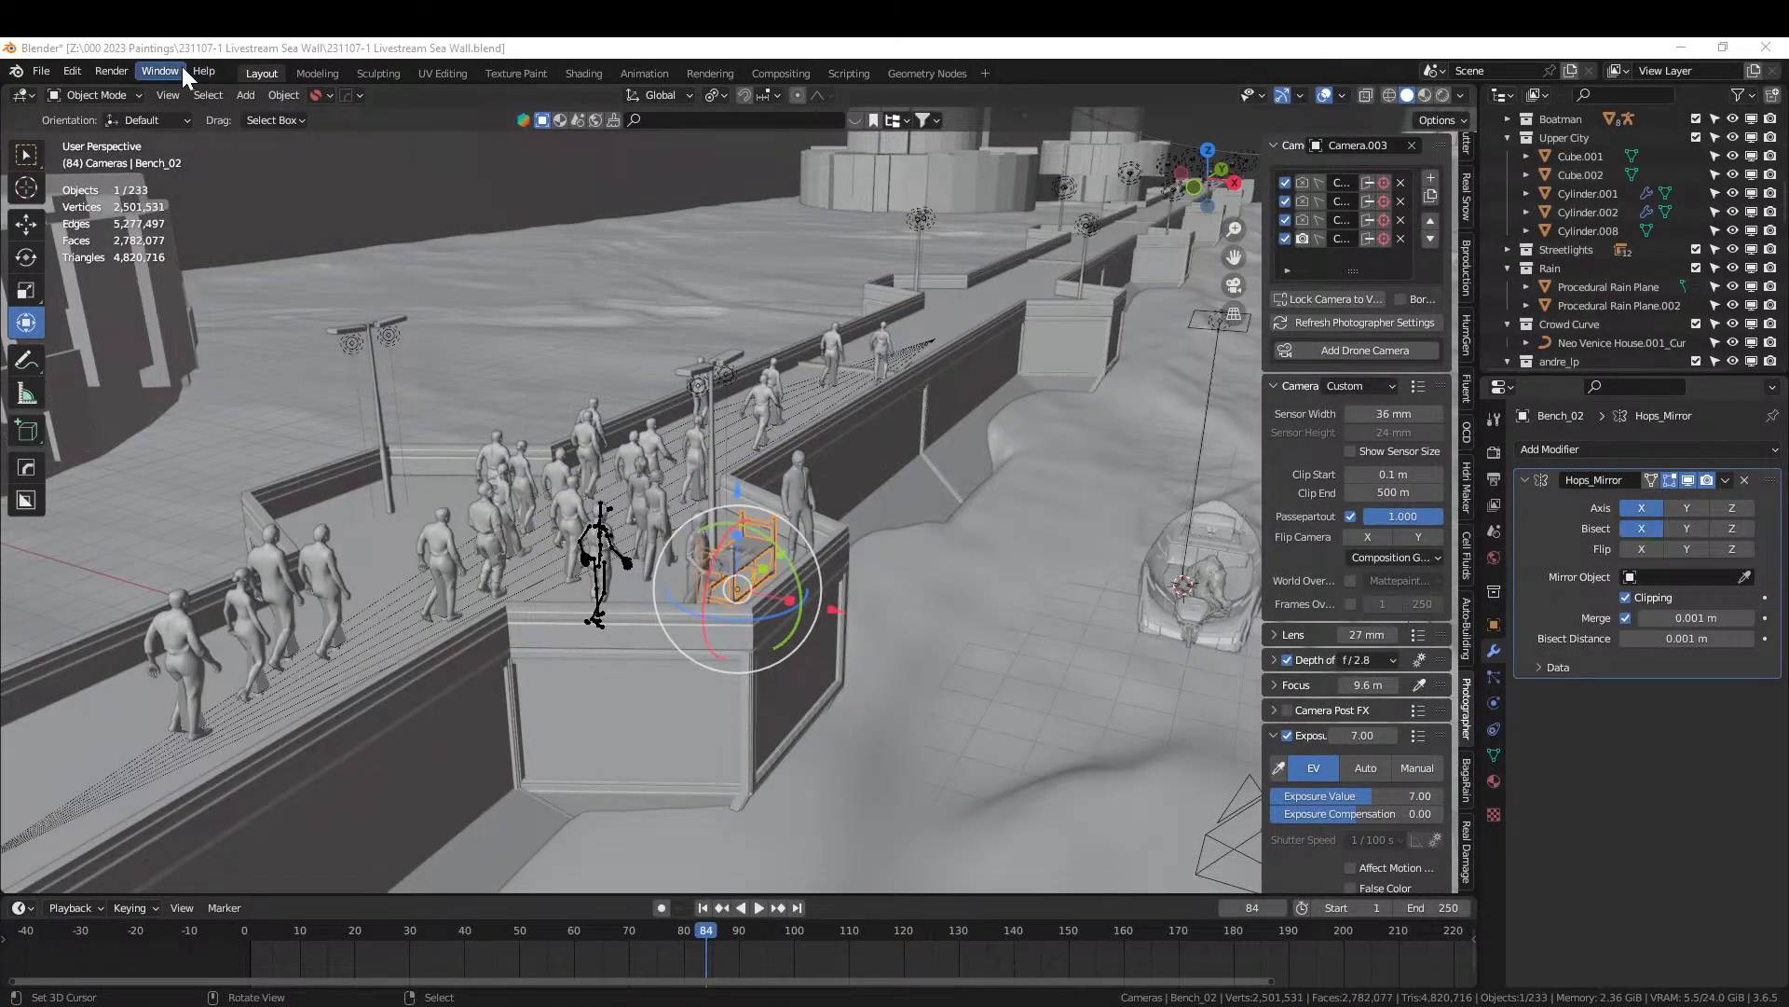
Close the 231107-1 Livestream Sea Wall file's Blender window without saving the changes.
{"action": "left_click", "coordinate": [1765, 53]}
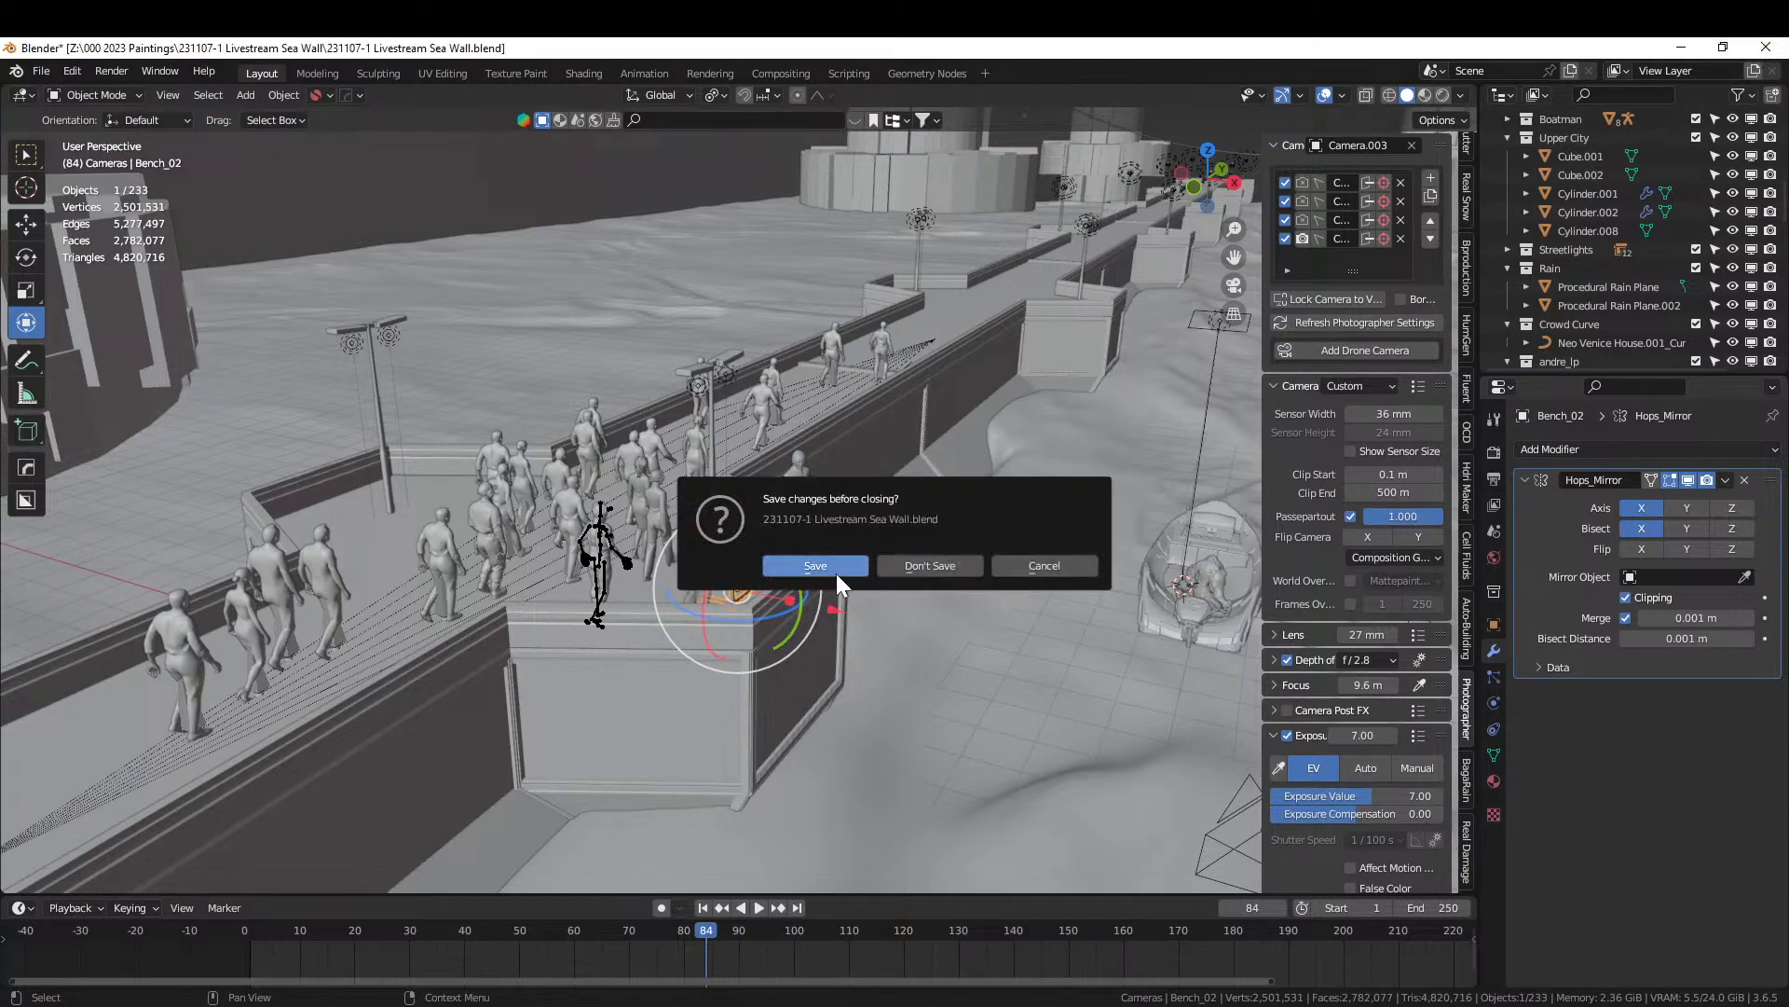
{"action": "left_click", "coordinate": [919, 567]}
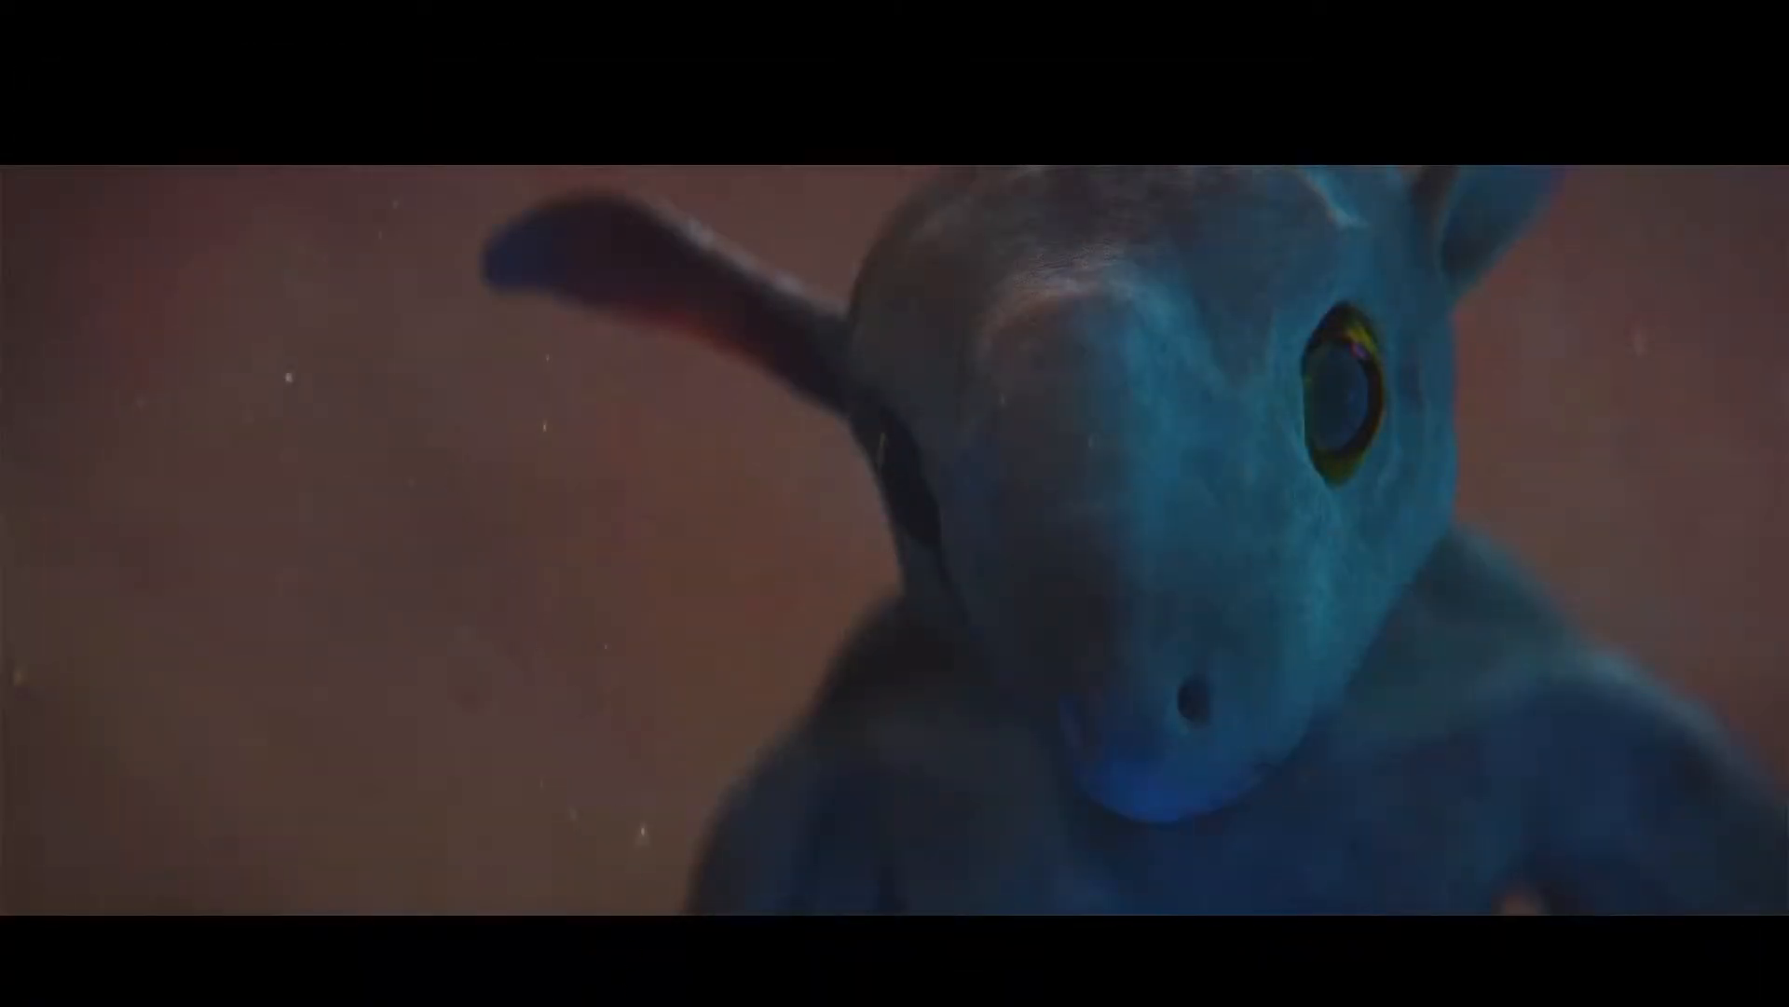
Launch Blender 3.6 and open the recent file 231107-2 Cemetary Hill.blend.
{"action": "right_click", "coordinate": [342, 1006]}
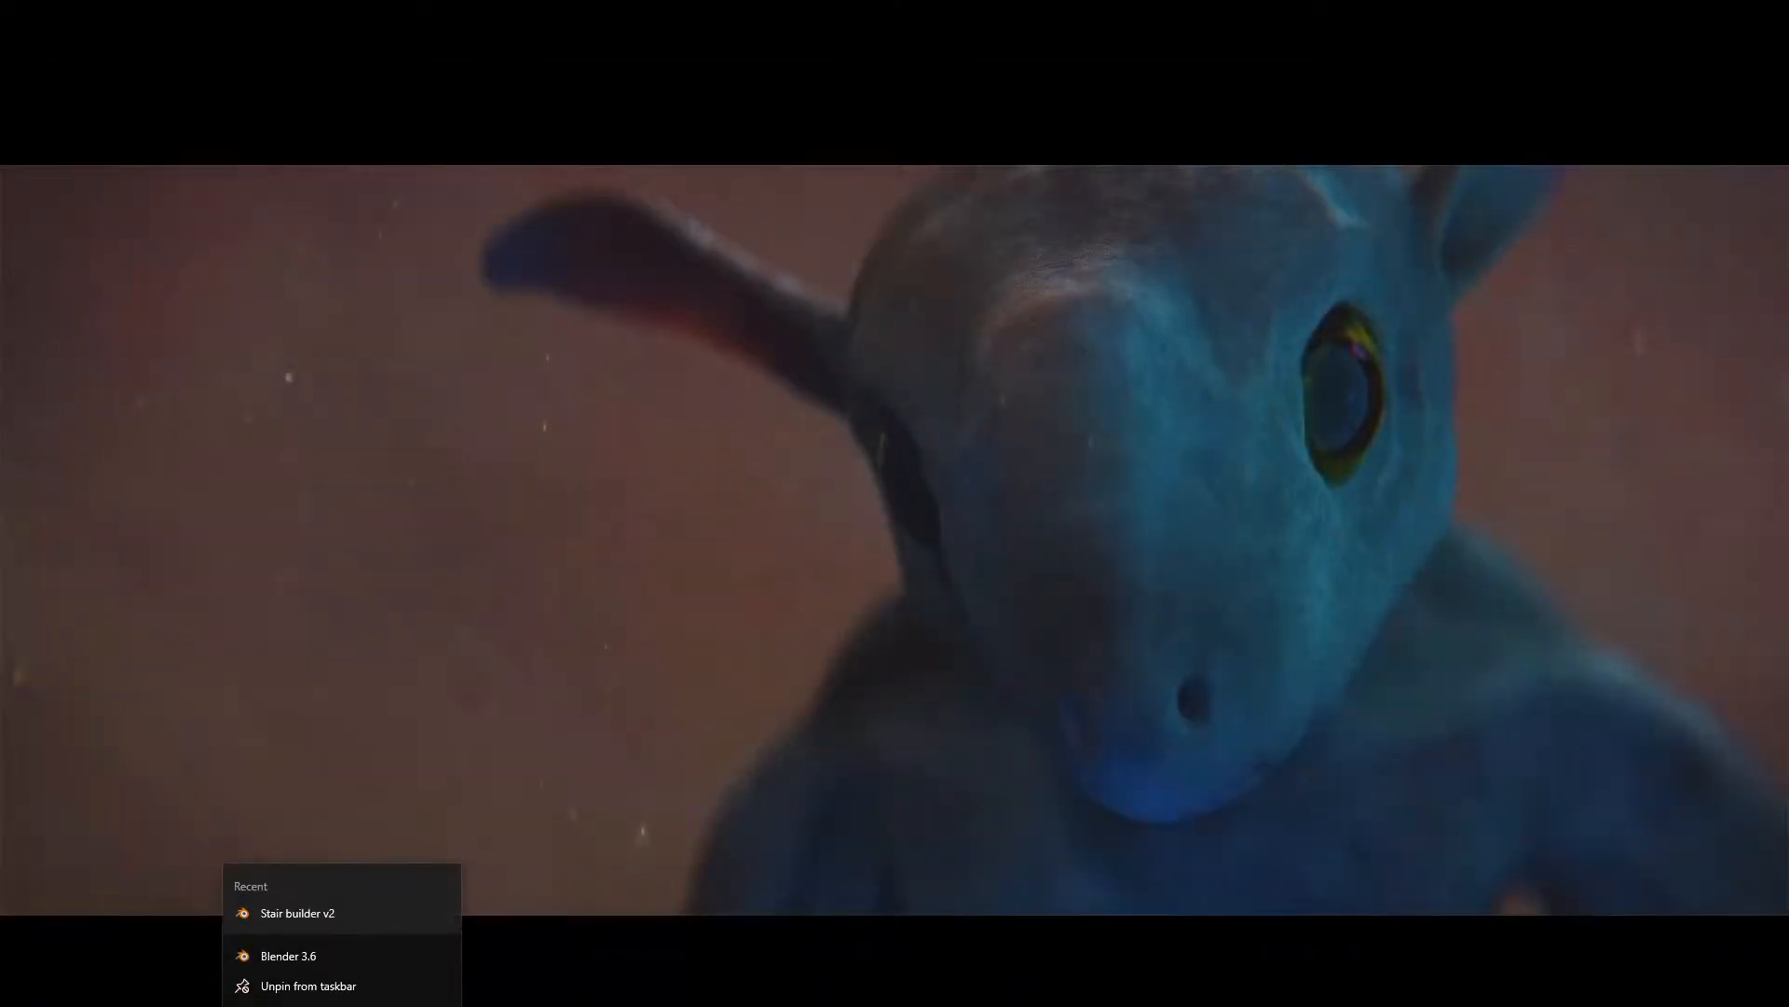
{"action": "left_click", "coordinate": [309, 957]}
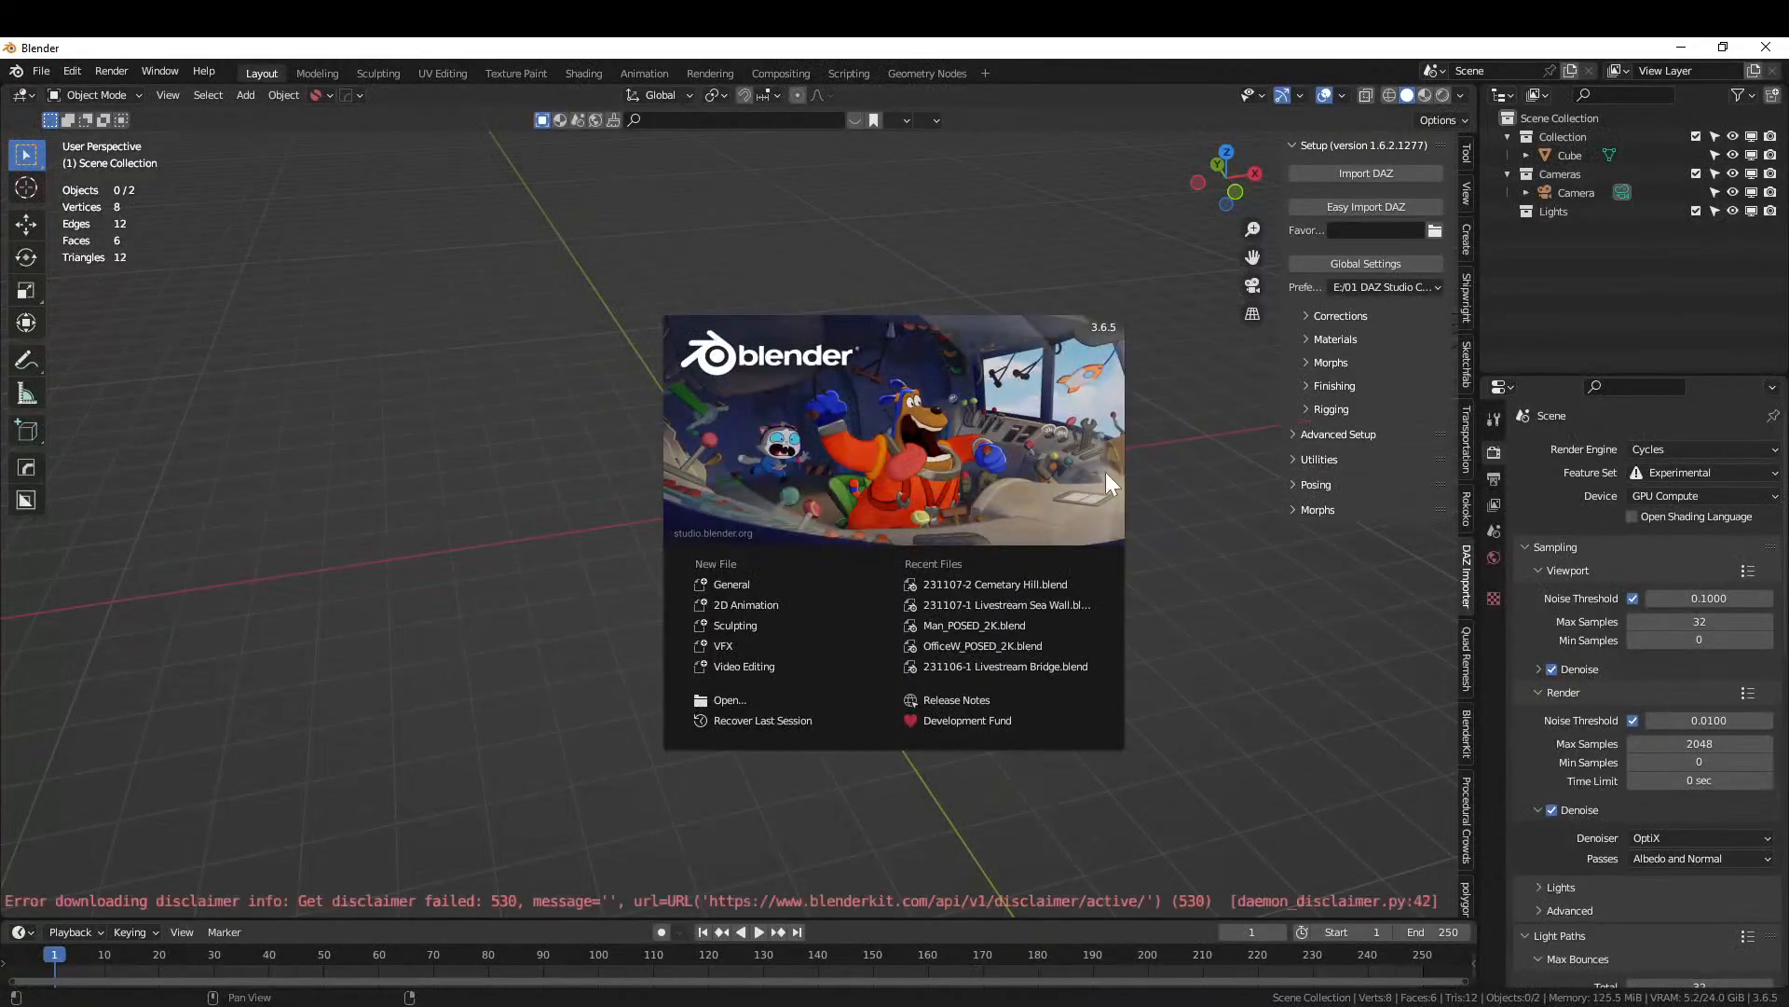
{"action": "left_click", "coordinate": [1049, 584]}
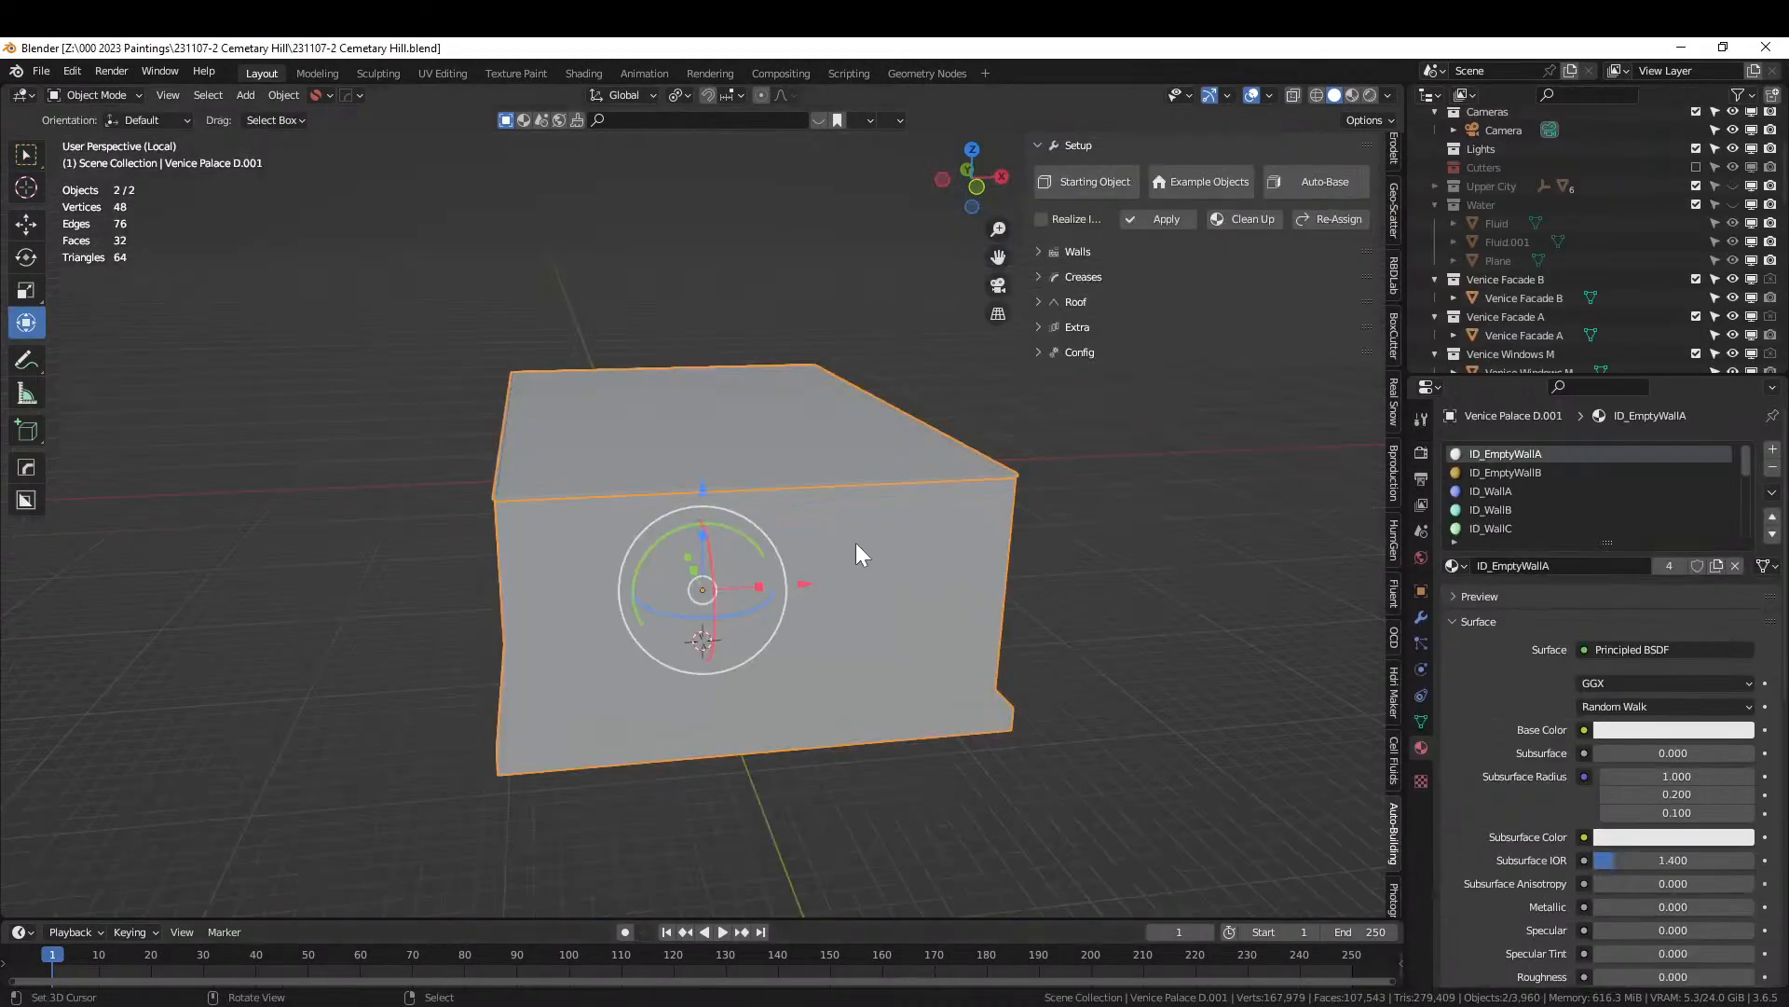
Recover the auto-saved file 231107-2 Cemetary Hill_32252_autosave.blend and look over the restored palace.
{"action": "mouse_move", "coordinate": [856, 542]}
{"action": "middle_mouse_down"}
{"action": "mouse_move", "coordinate": [969, 551]}
{"action": "mouse_move", "coordinate": [882, 593]}
{"action": "mouse_move", "coordinate": [874, 530]}
{"action": "middle_mouse_up"}
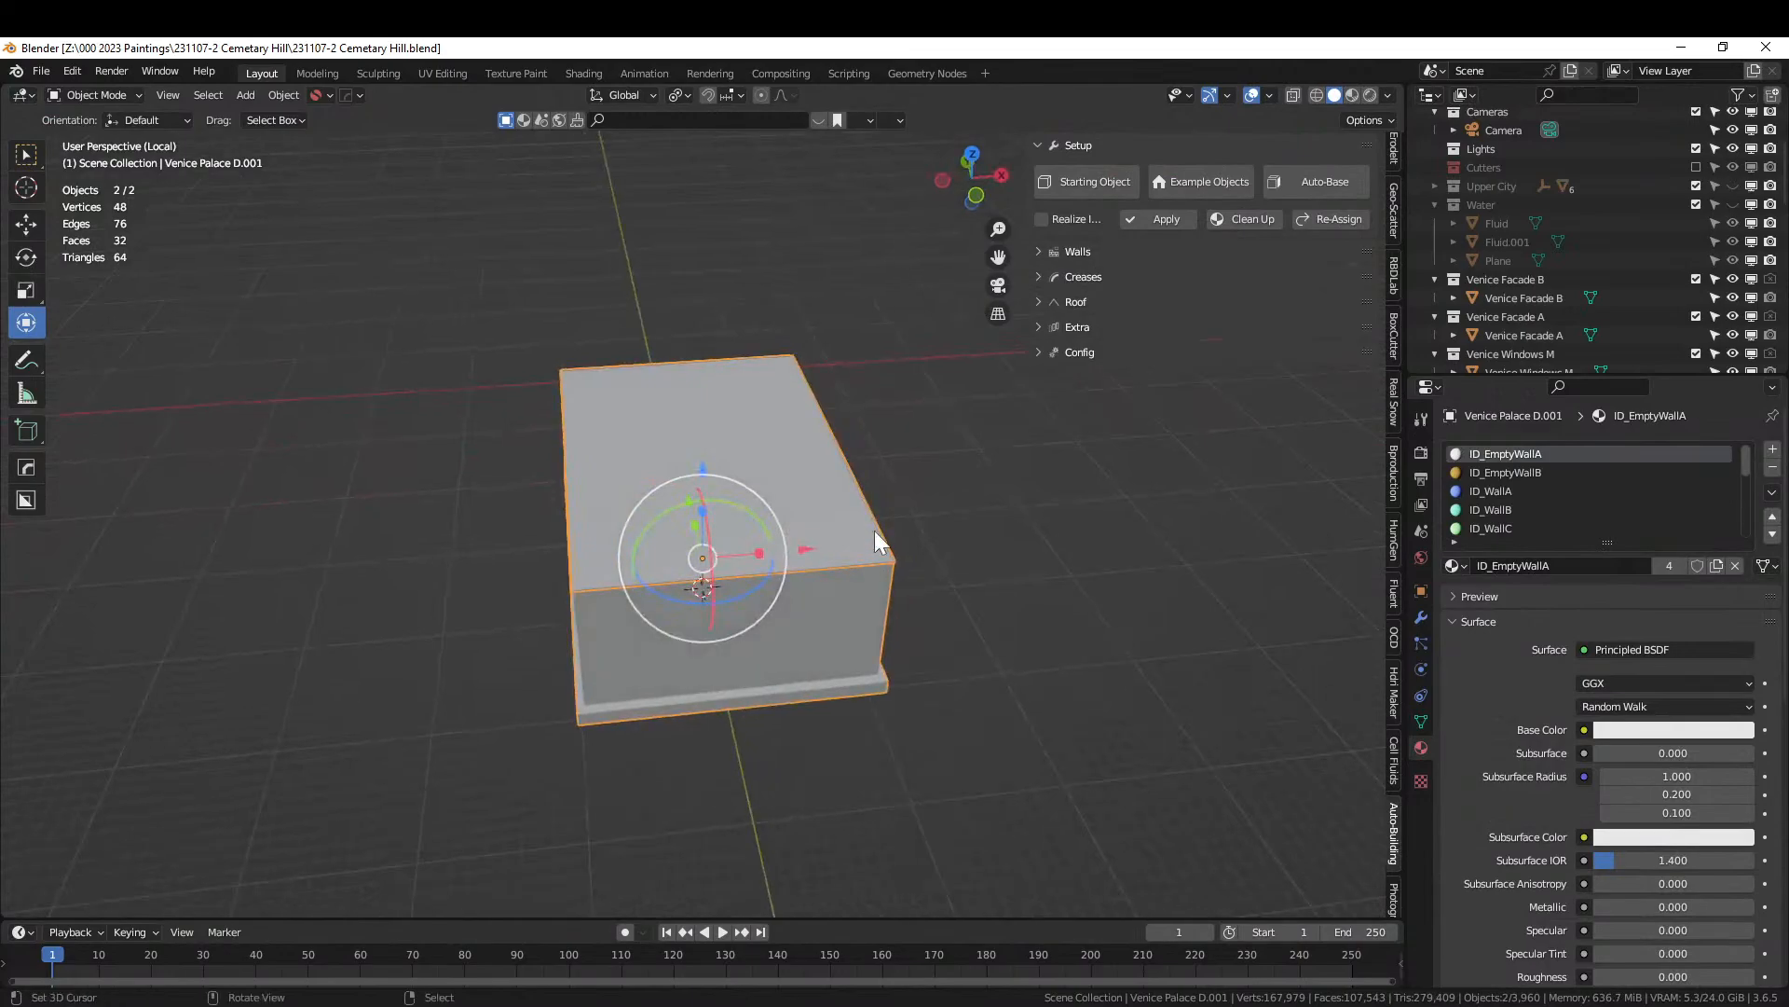
{"action": "left_click", "coordinate": [1421, 617]}
{"action": "left_click", "coordinate": [41, 70]}
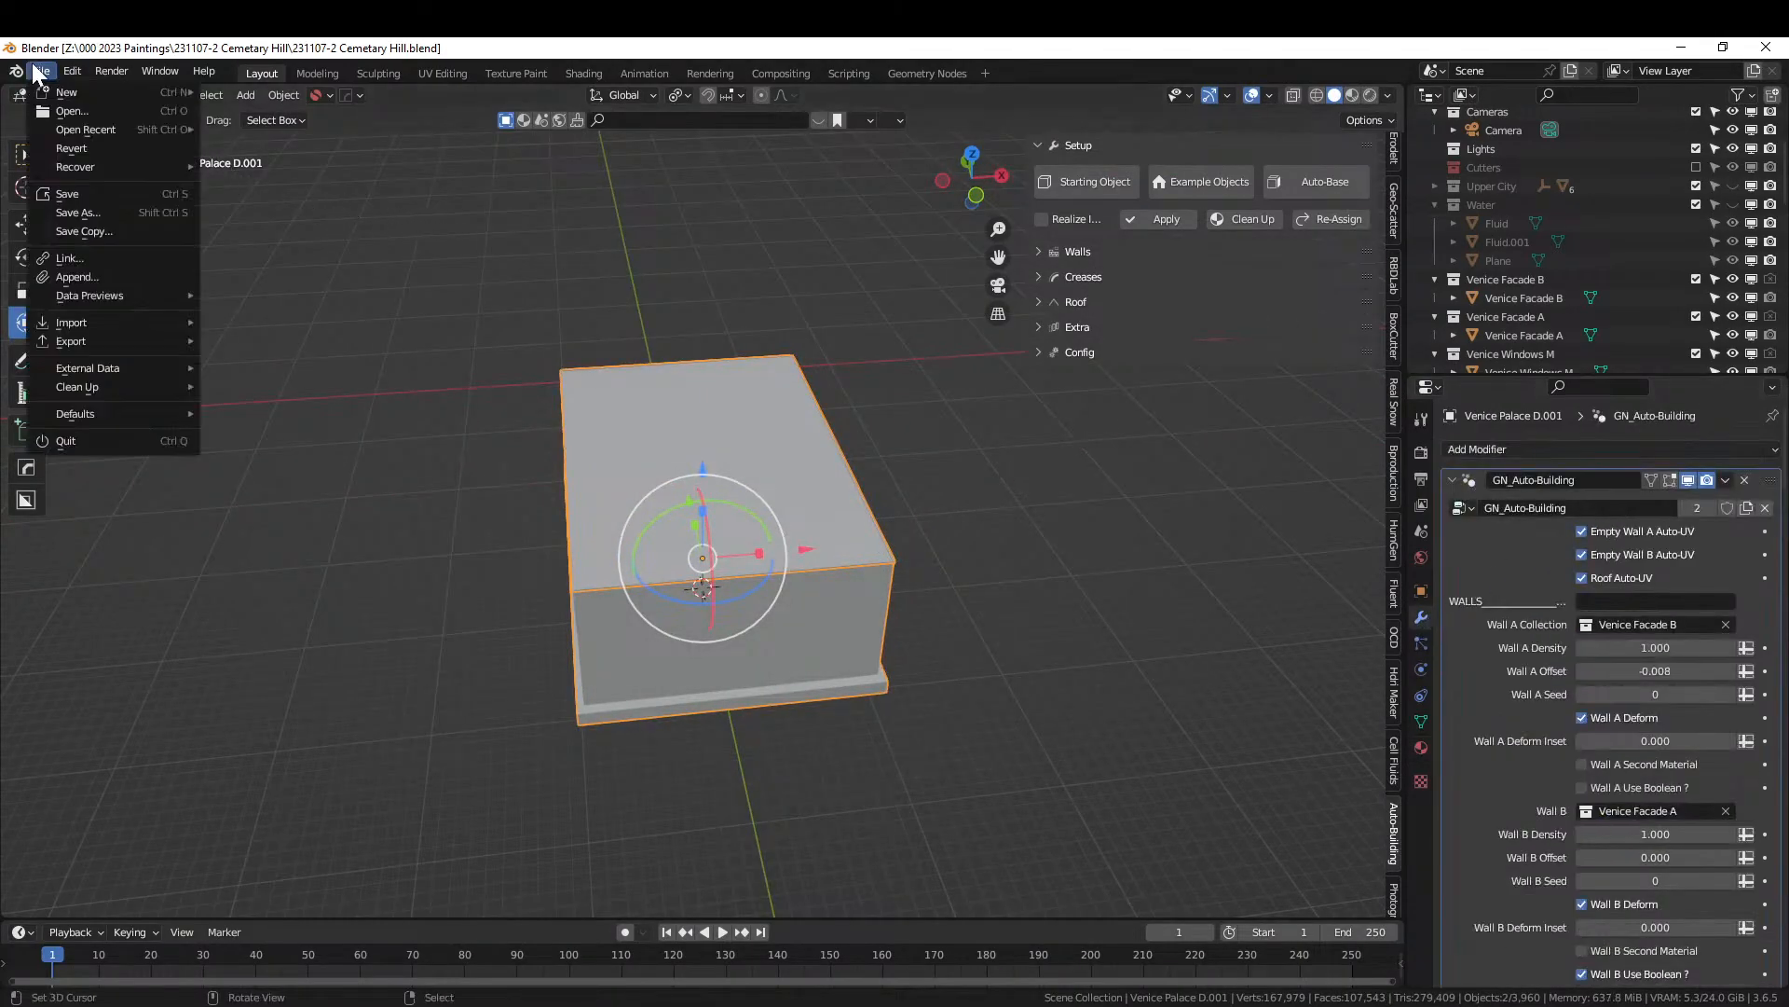
{"action": "mouse_move", "coordinate": [108, 164]}
{"action": "left_click", "coordinate": [291, 187]}
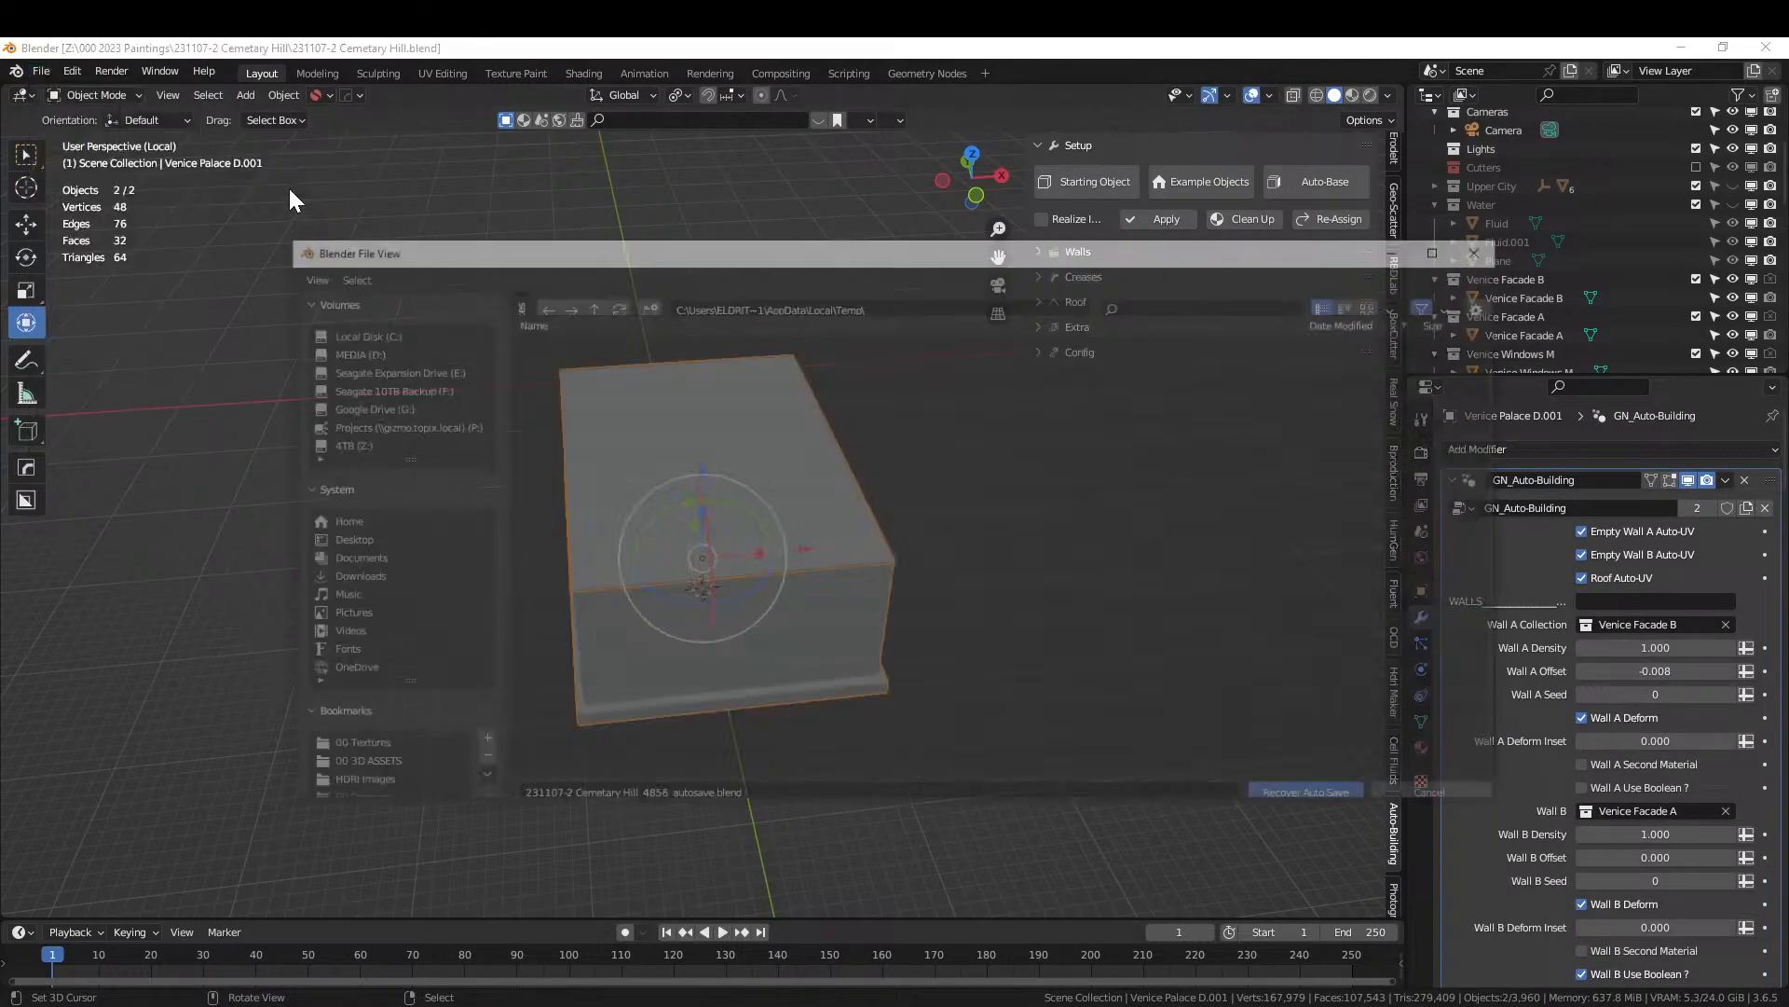
{"action": "left_click", "coordinate": [694, 370]}
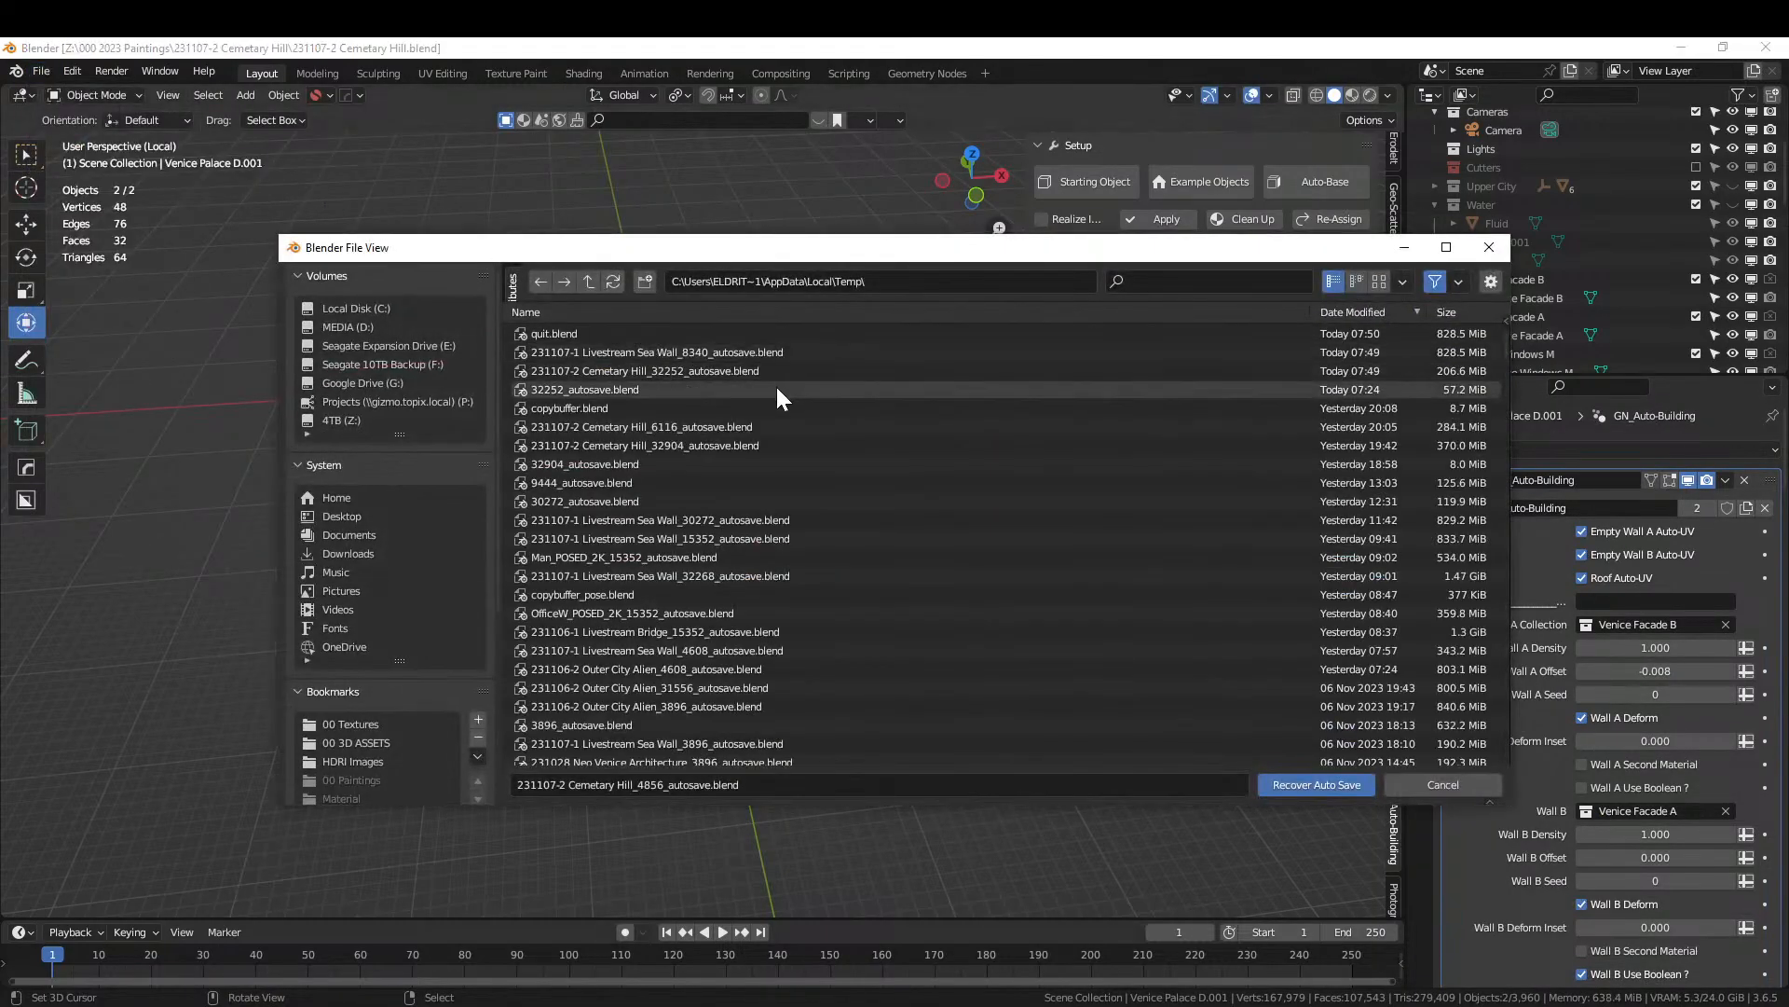
{"action": "left_click", "coordinate": [1322, 784]}
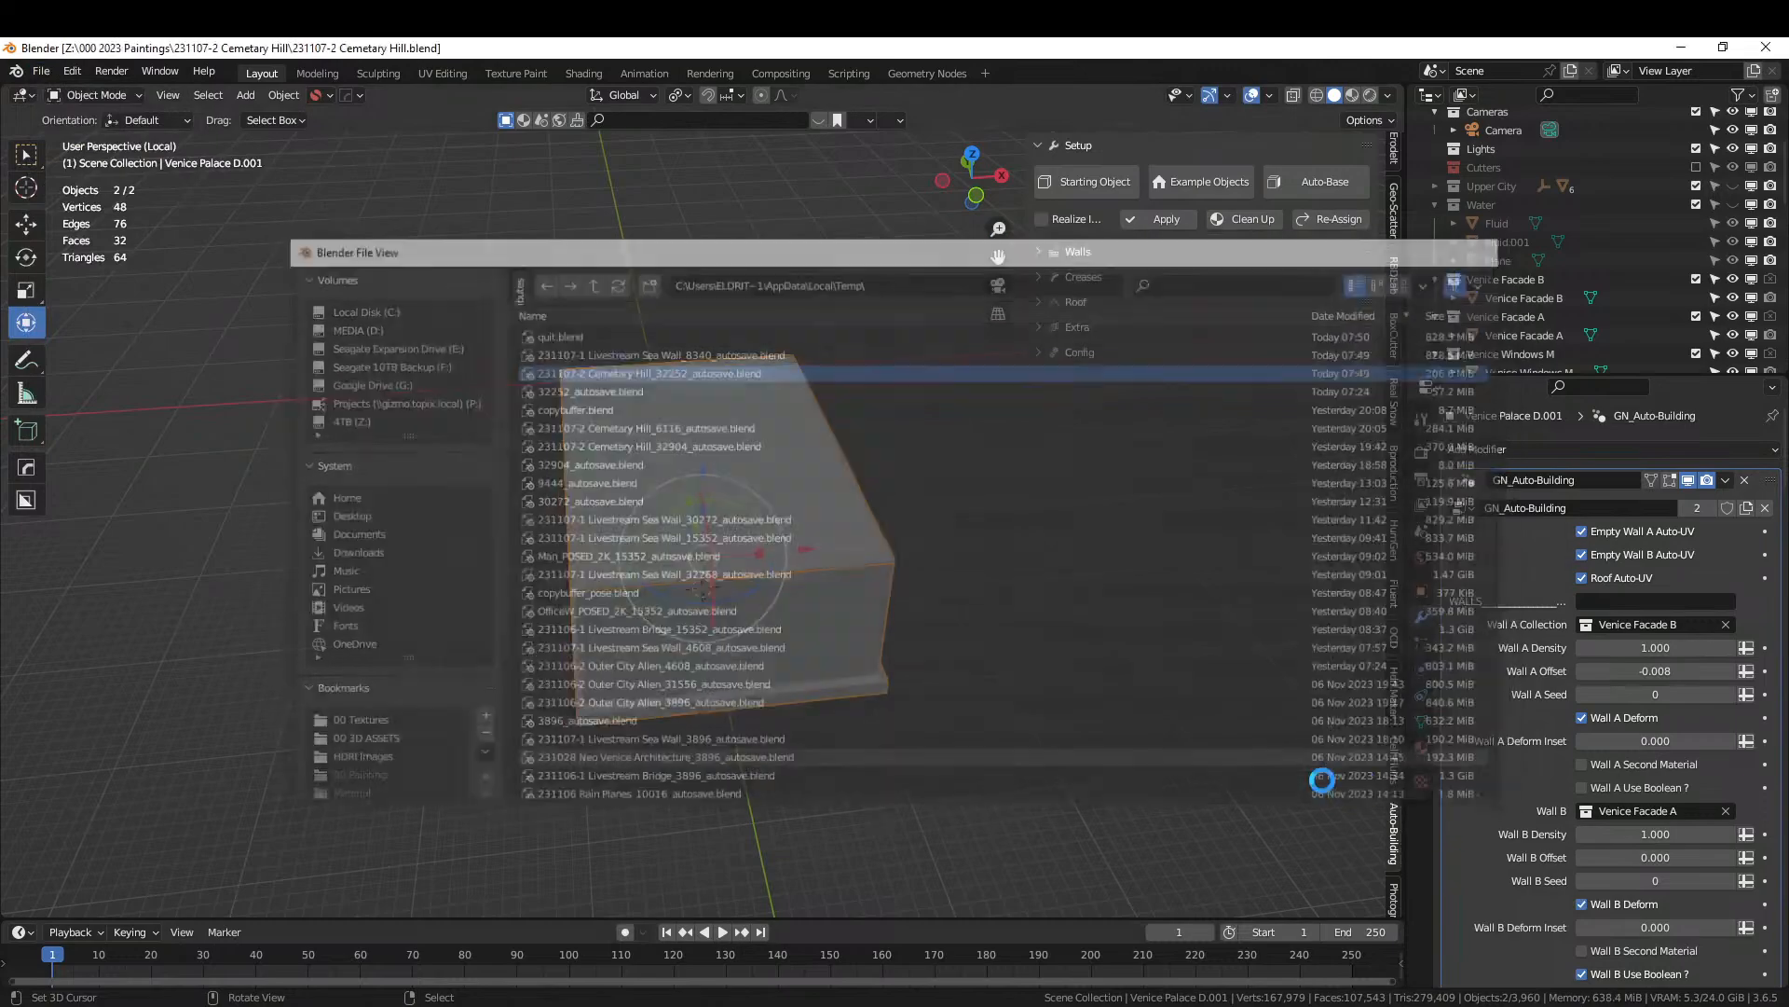
{"action": "middle_click_drag", "start_coordinate": [953, 643], "coordinate": [842, 686]}
{"action": "scroll", "coordinate": [941, 643], "scroll_direction": "up", "scroll_amount": 3}
{"action": "scroll", "coordinate": [843, 686], "scroll_direction": "down", "scroll_amount": 3}
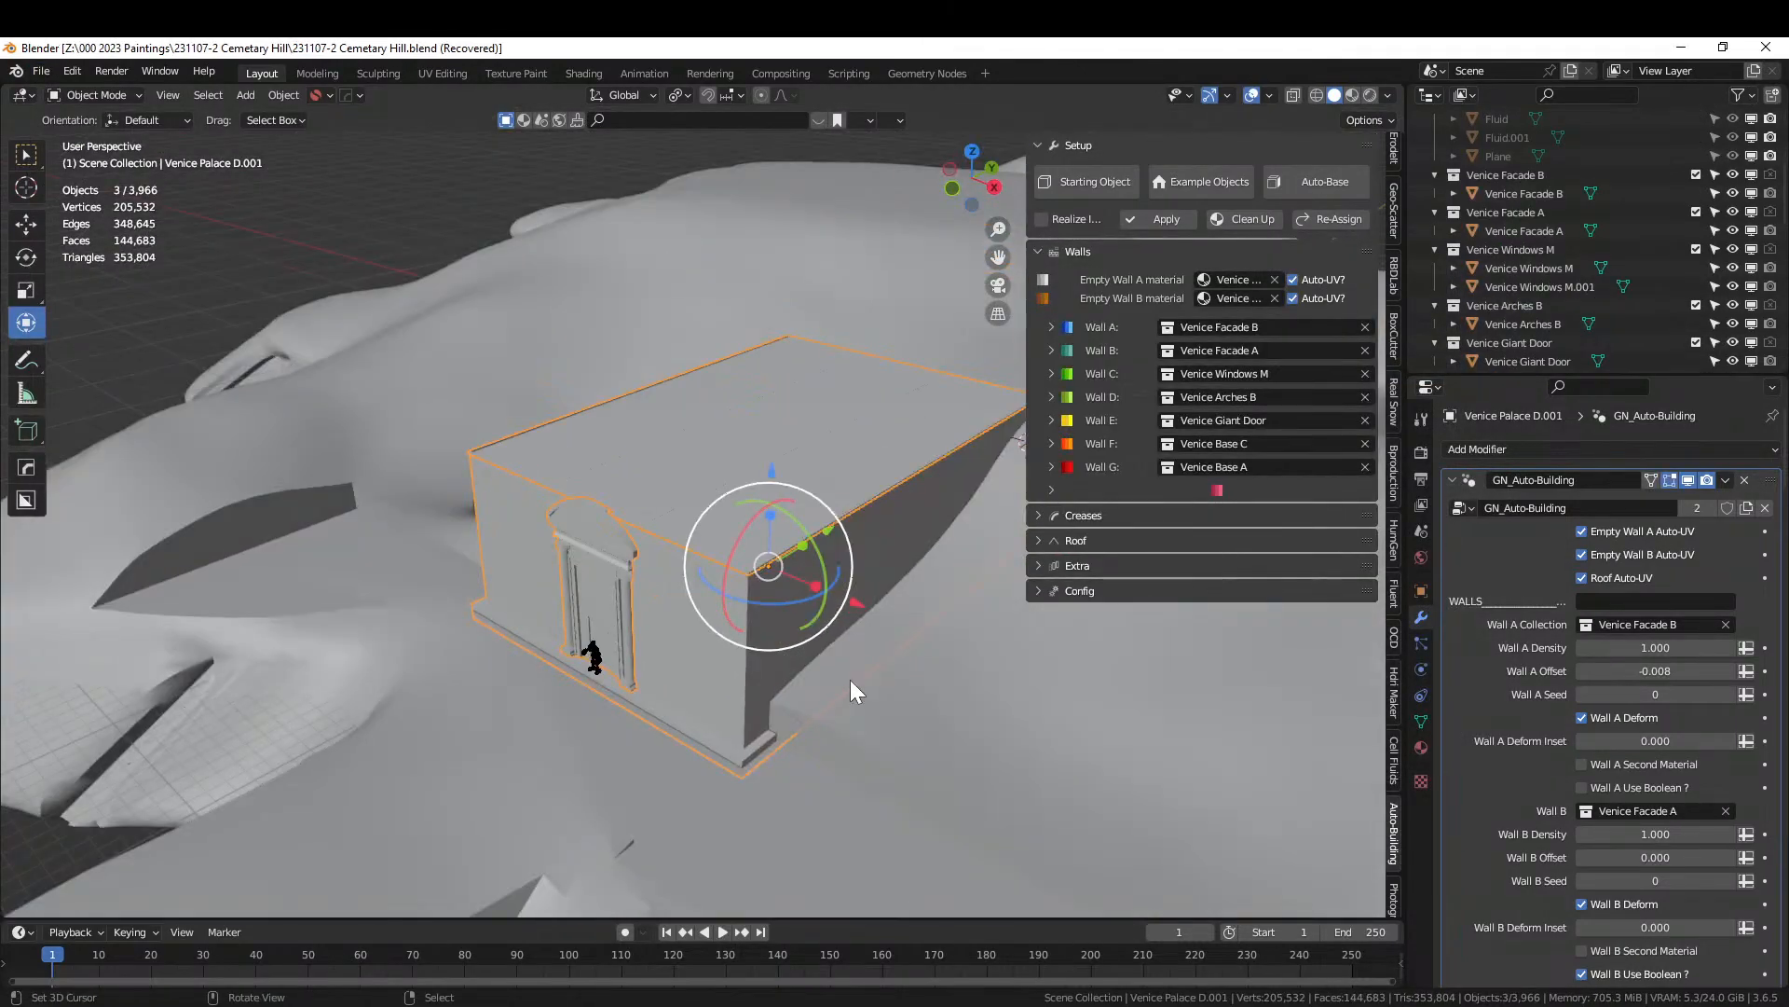
Enter Edit Mode on Venice Palace D.001 and turn off the viewport display of its GN_Auto-Building modifier.
{"action": "left_click", "coordinate": [724, 555]}
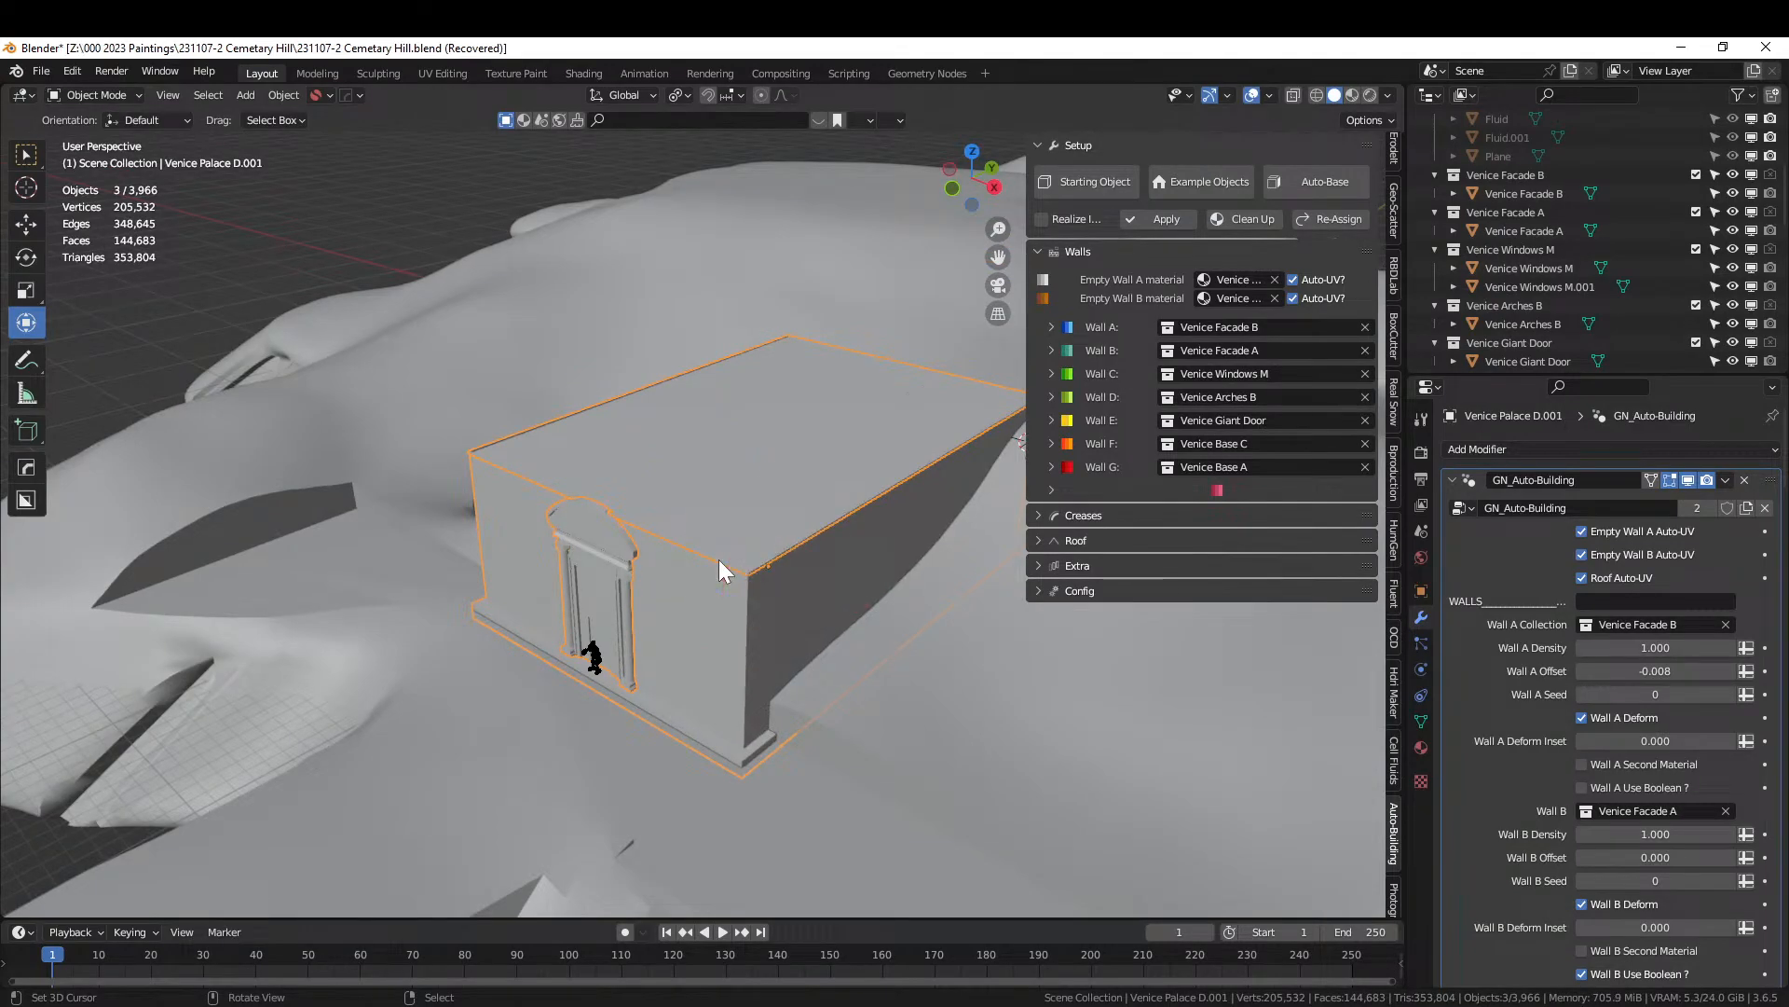
{"action": "key", "text": "Tab"}
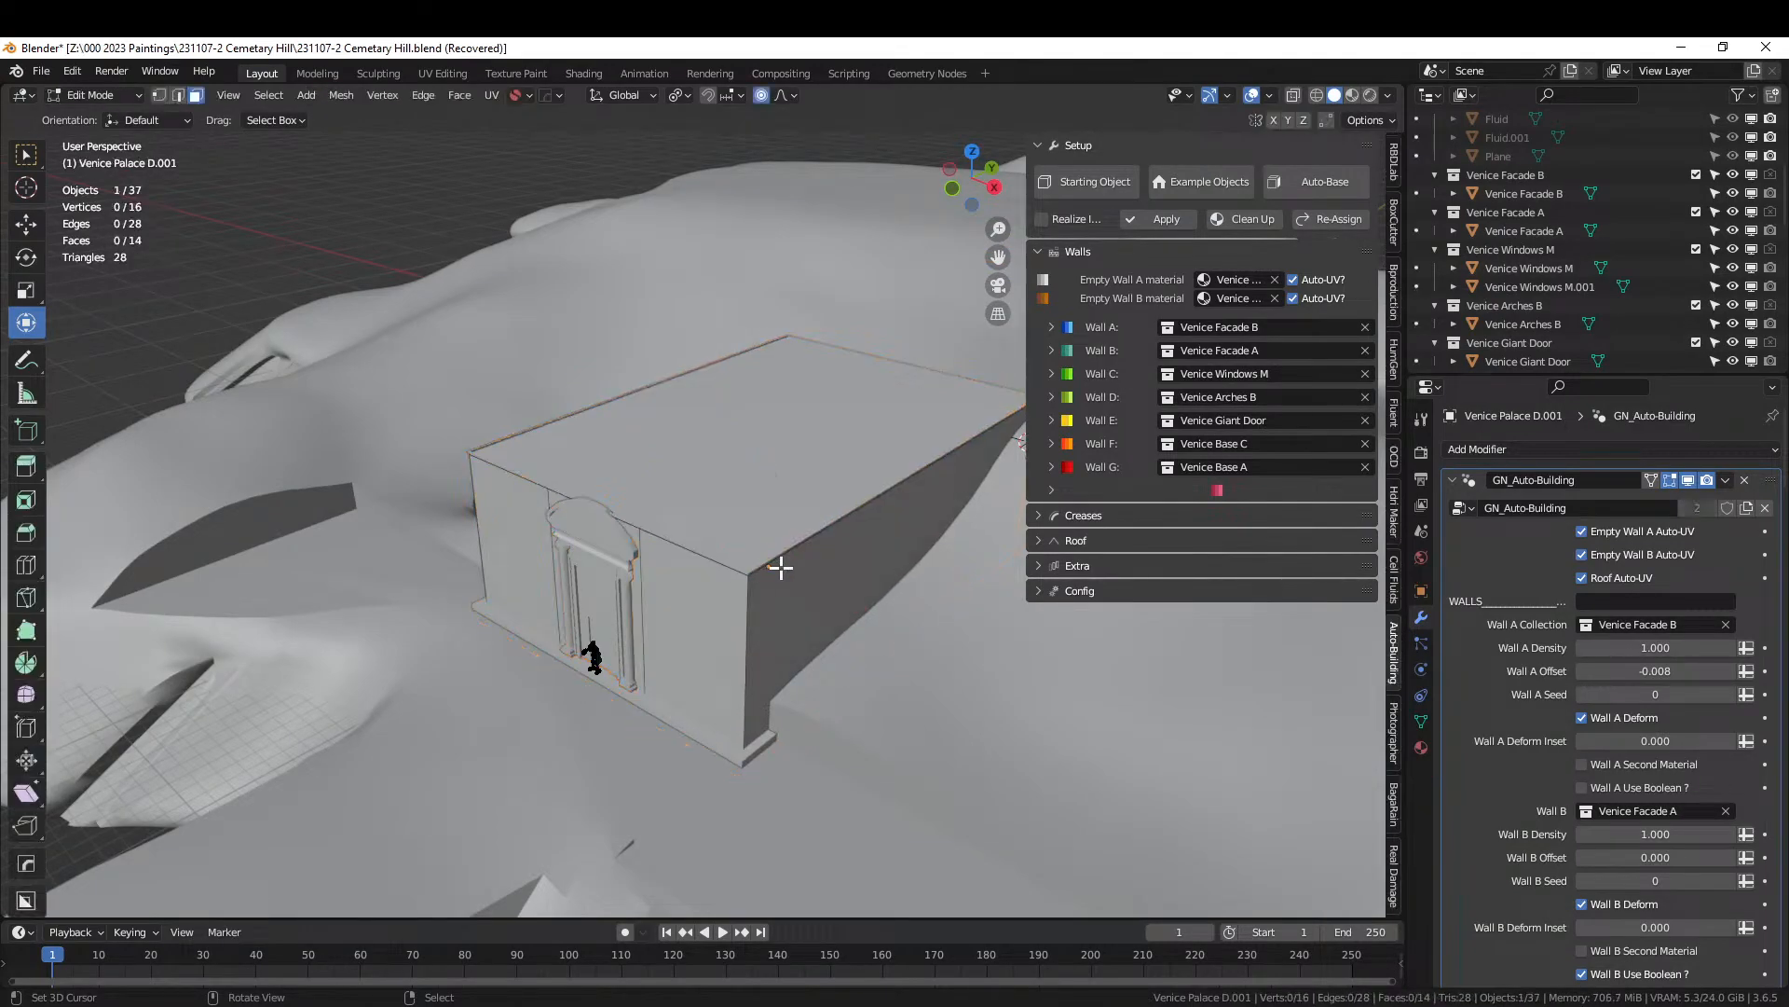
{"action": "left_click", "coordinate": [711, 510]}
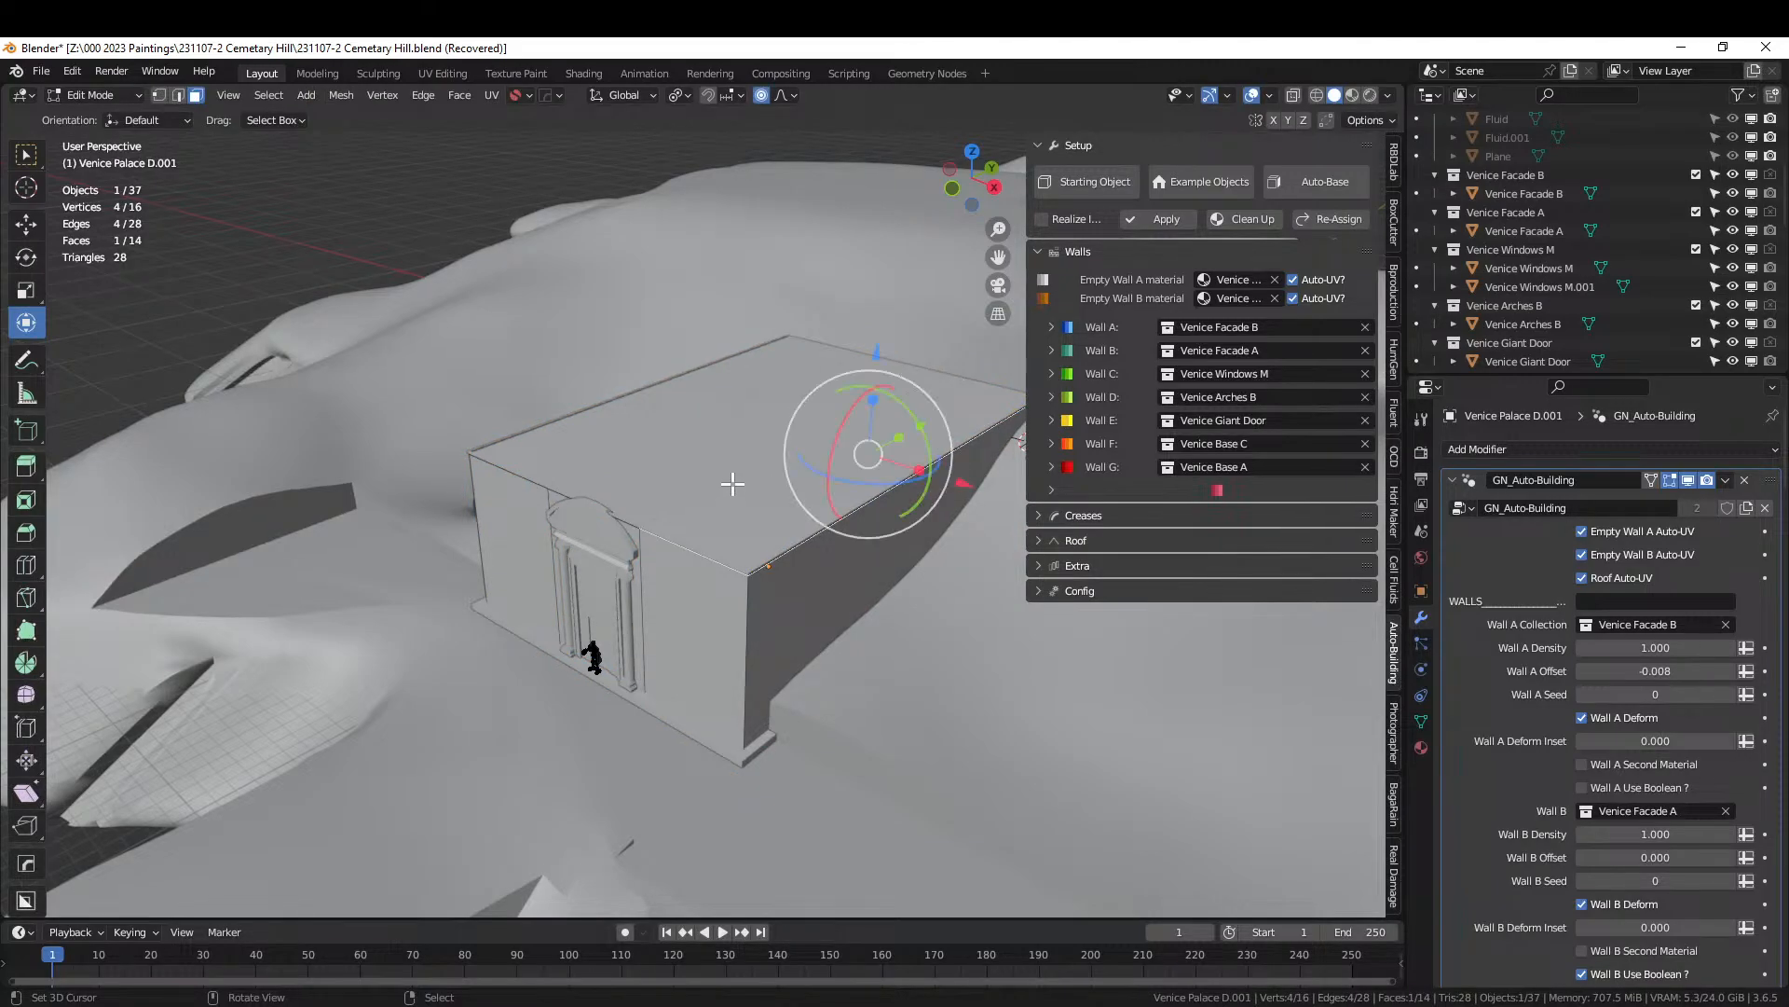
{"action": "key", "text": "a"}
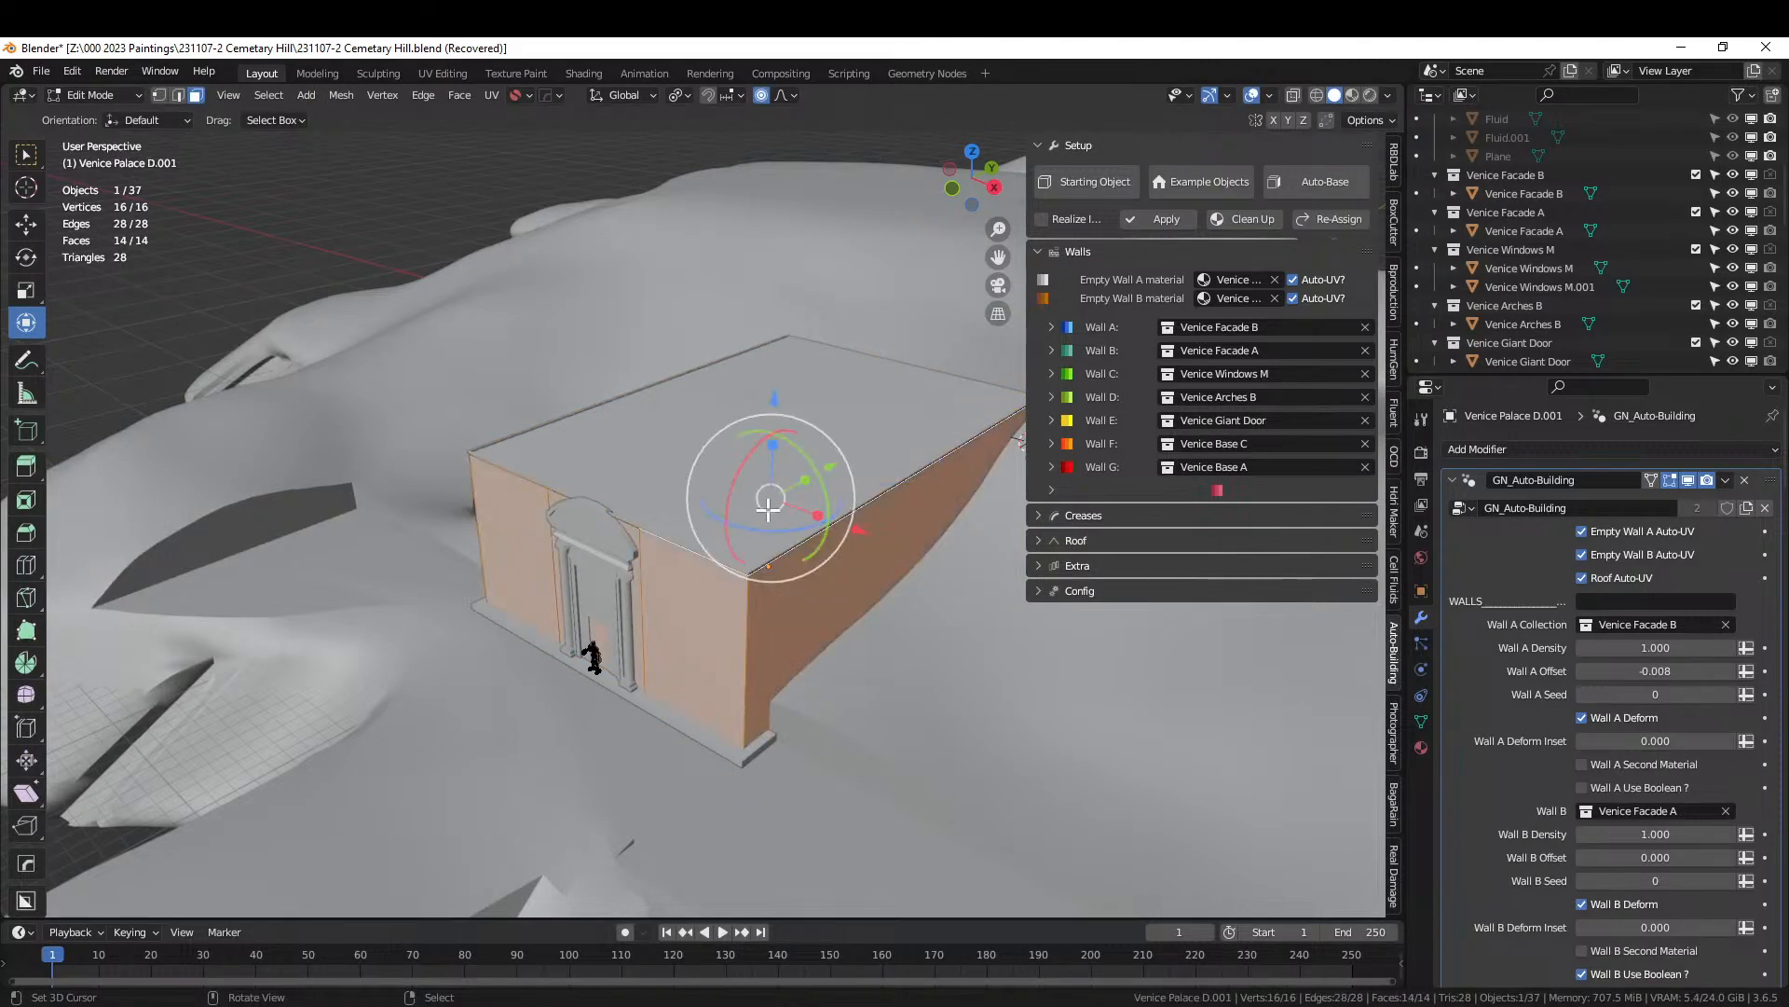
{"action": "left_click", "coordinate": [1669, 480]}
Extrude the palace block's three roof faces upward by 4 m to add another storey.
{"action": "left_click", "coordinate": [885, 485]}
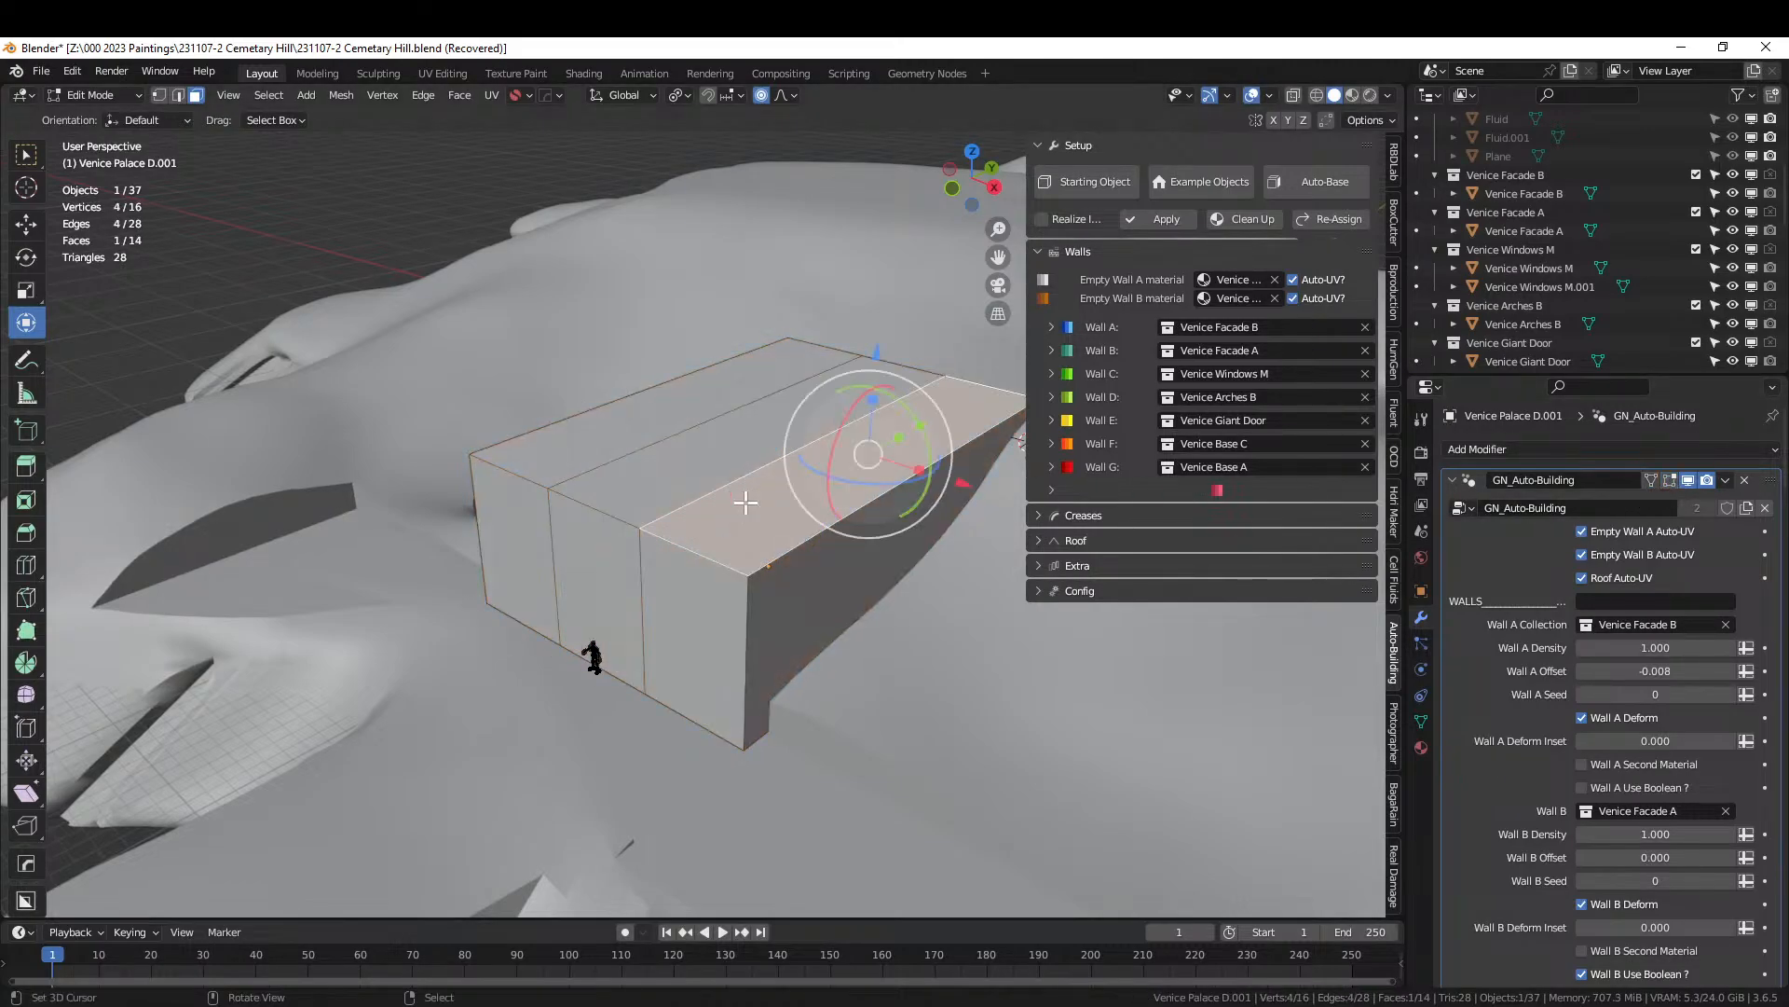
{"action": "left_click", "coordinate": [681, 481], "text": "shift"}
{"action": "left_click", "coordinate": [620, 432], "text": "shift"}
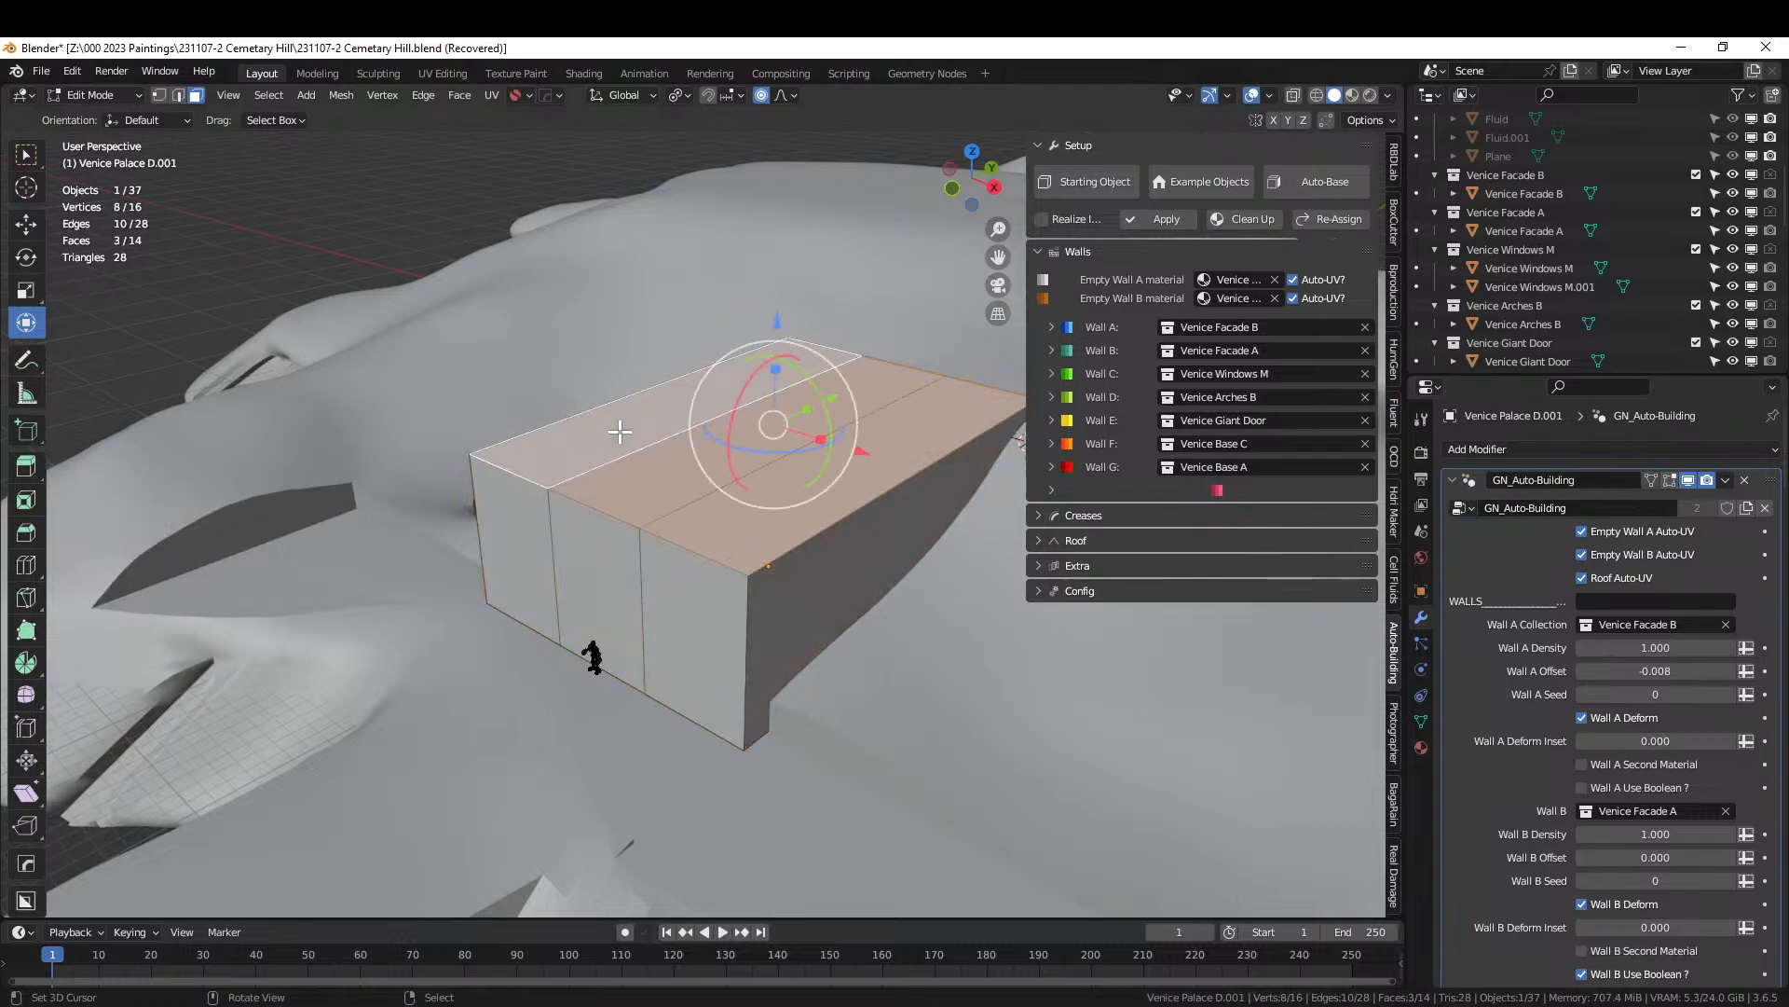
{"action": "type", "text": "e4"}
{"action": "key", "text": "Return"}
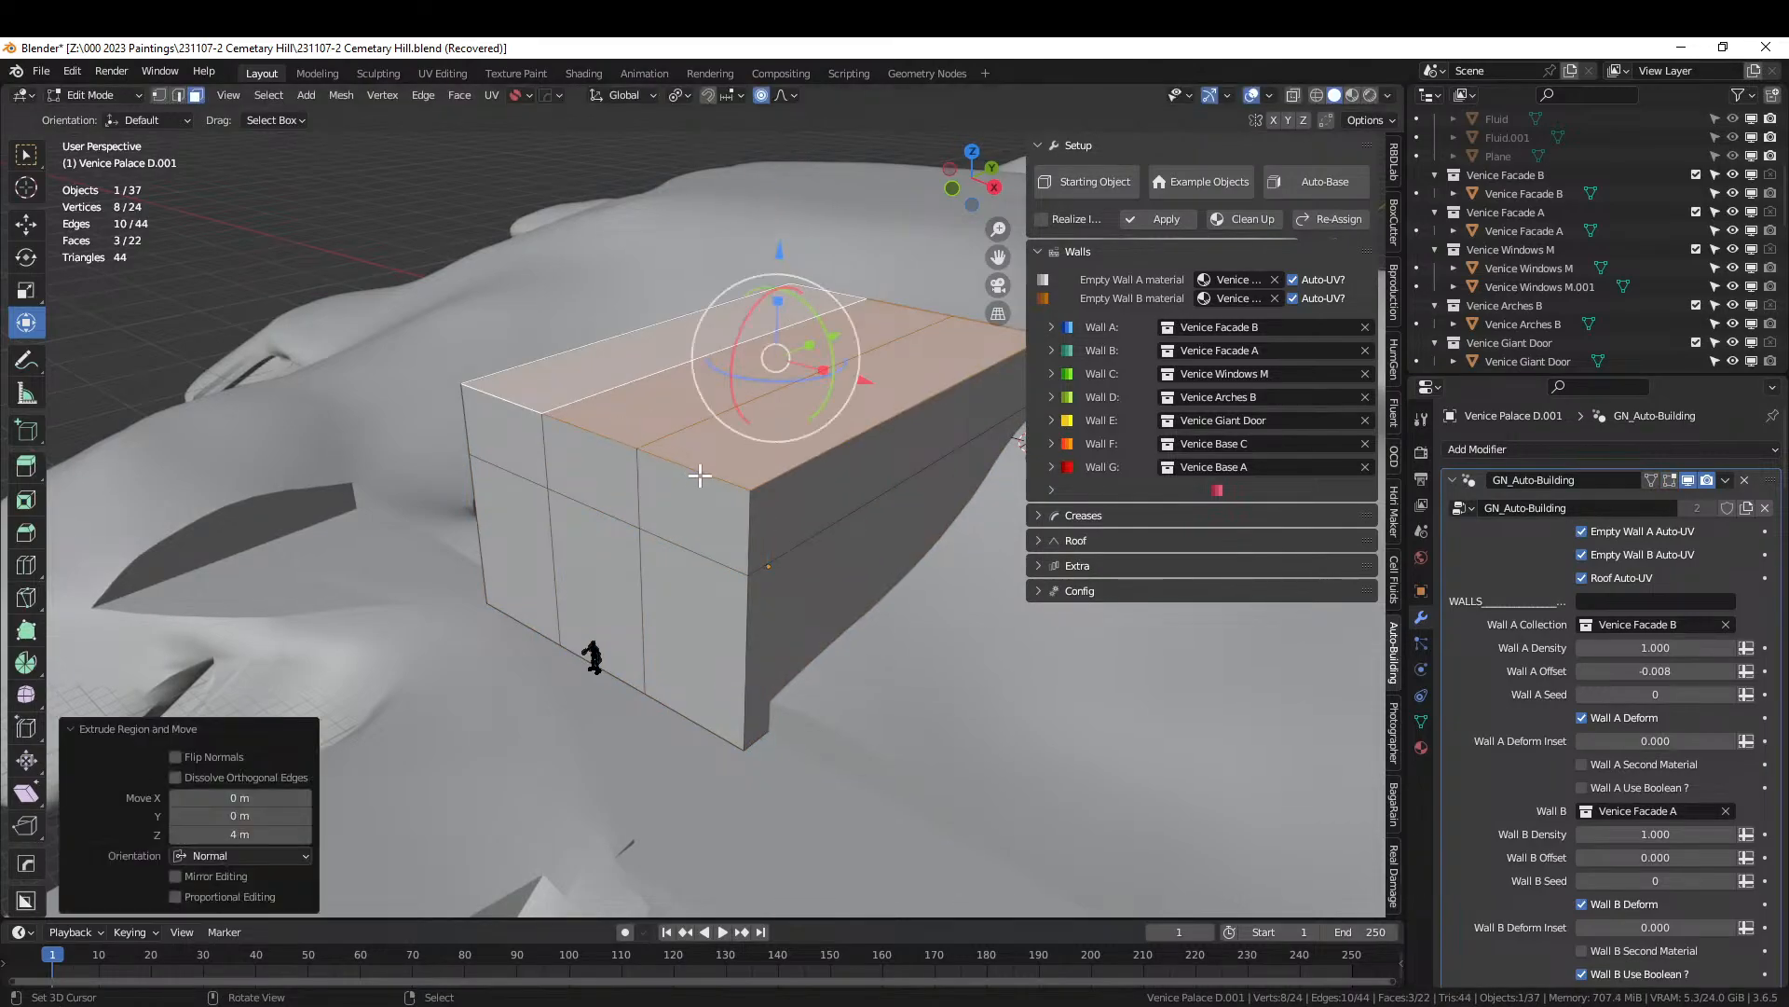
Add one loop cut around the palace block parallel to the entrance facade and slide it close to the front.
{"action": "left_click", "coordinate": [791, 473]}
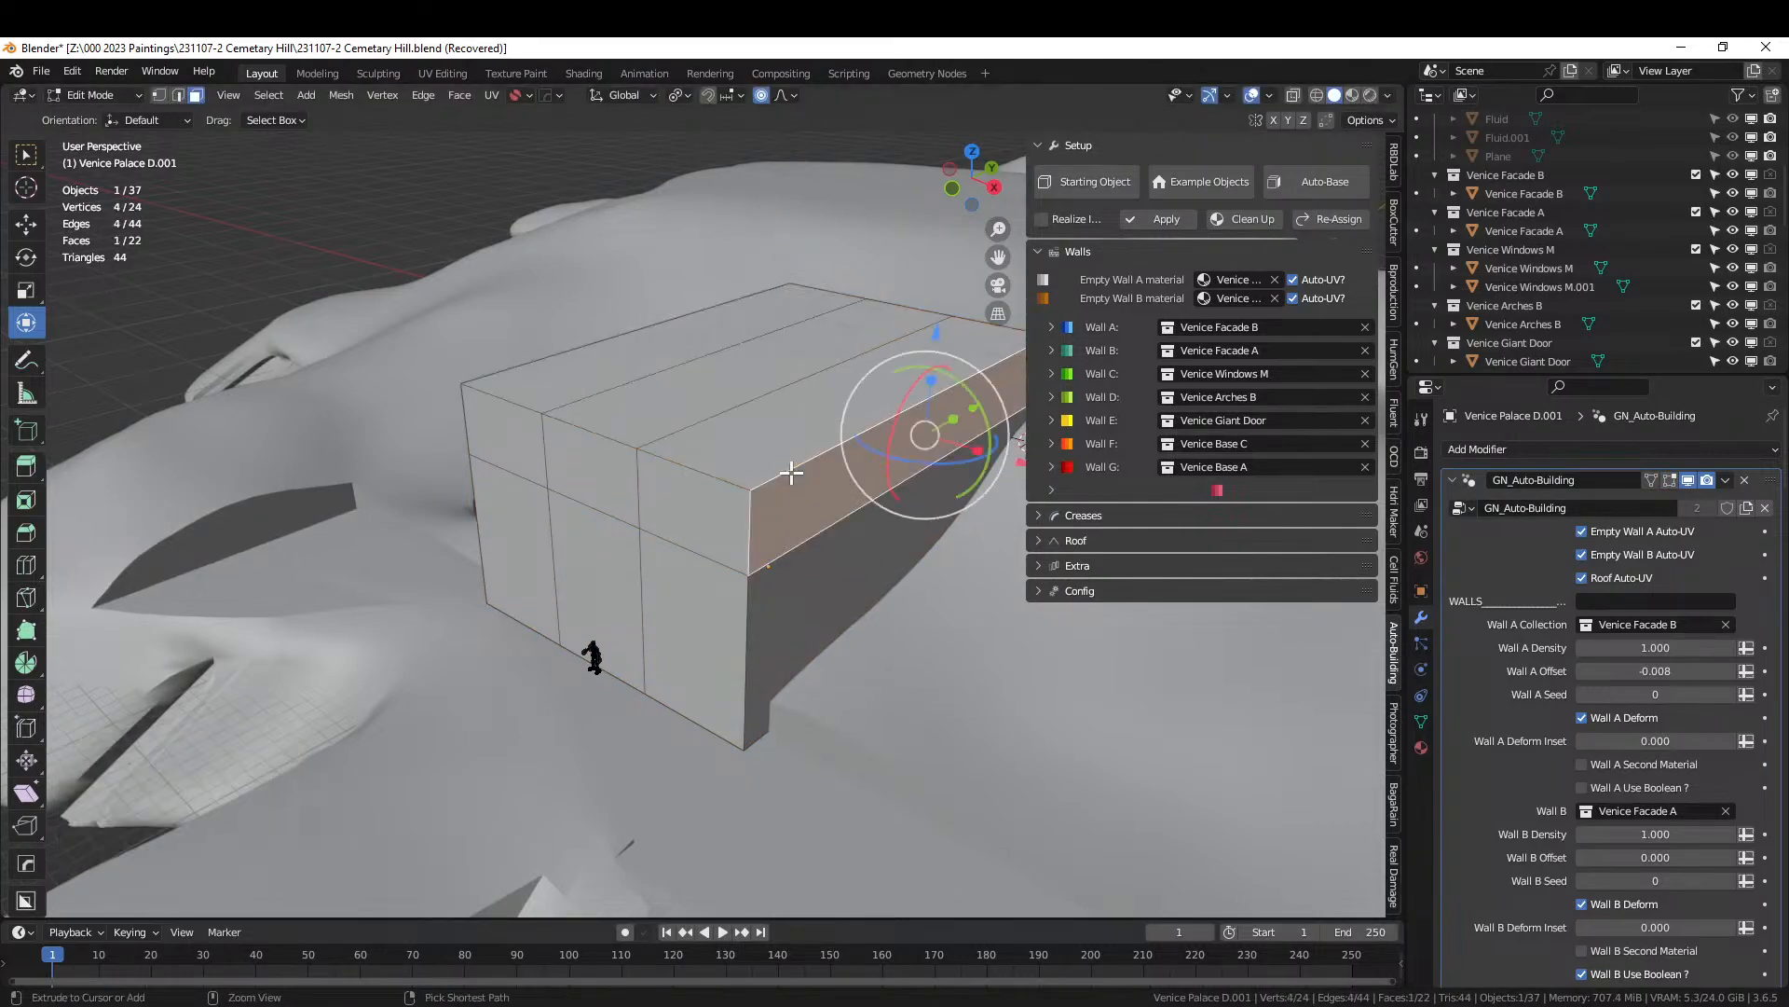
{"action": "middle_click_drag", "start_coordinate": [575, 466], "coordinate": [508, 515]}
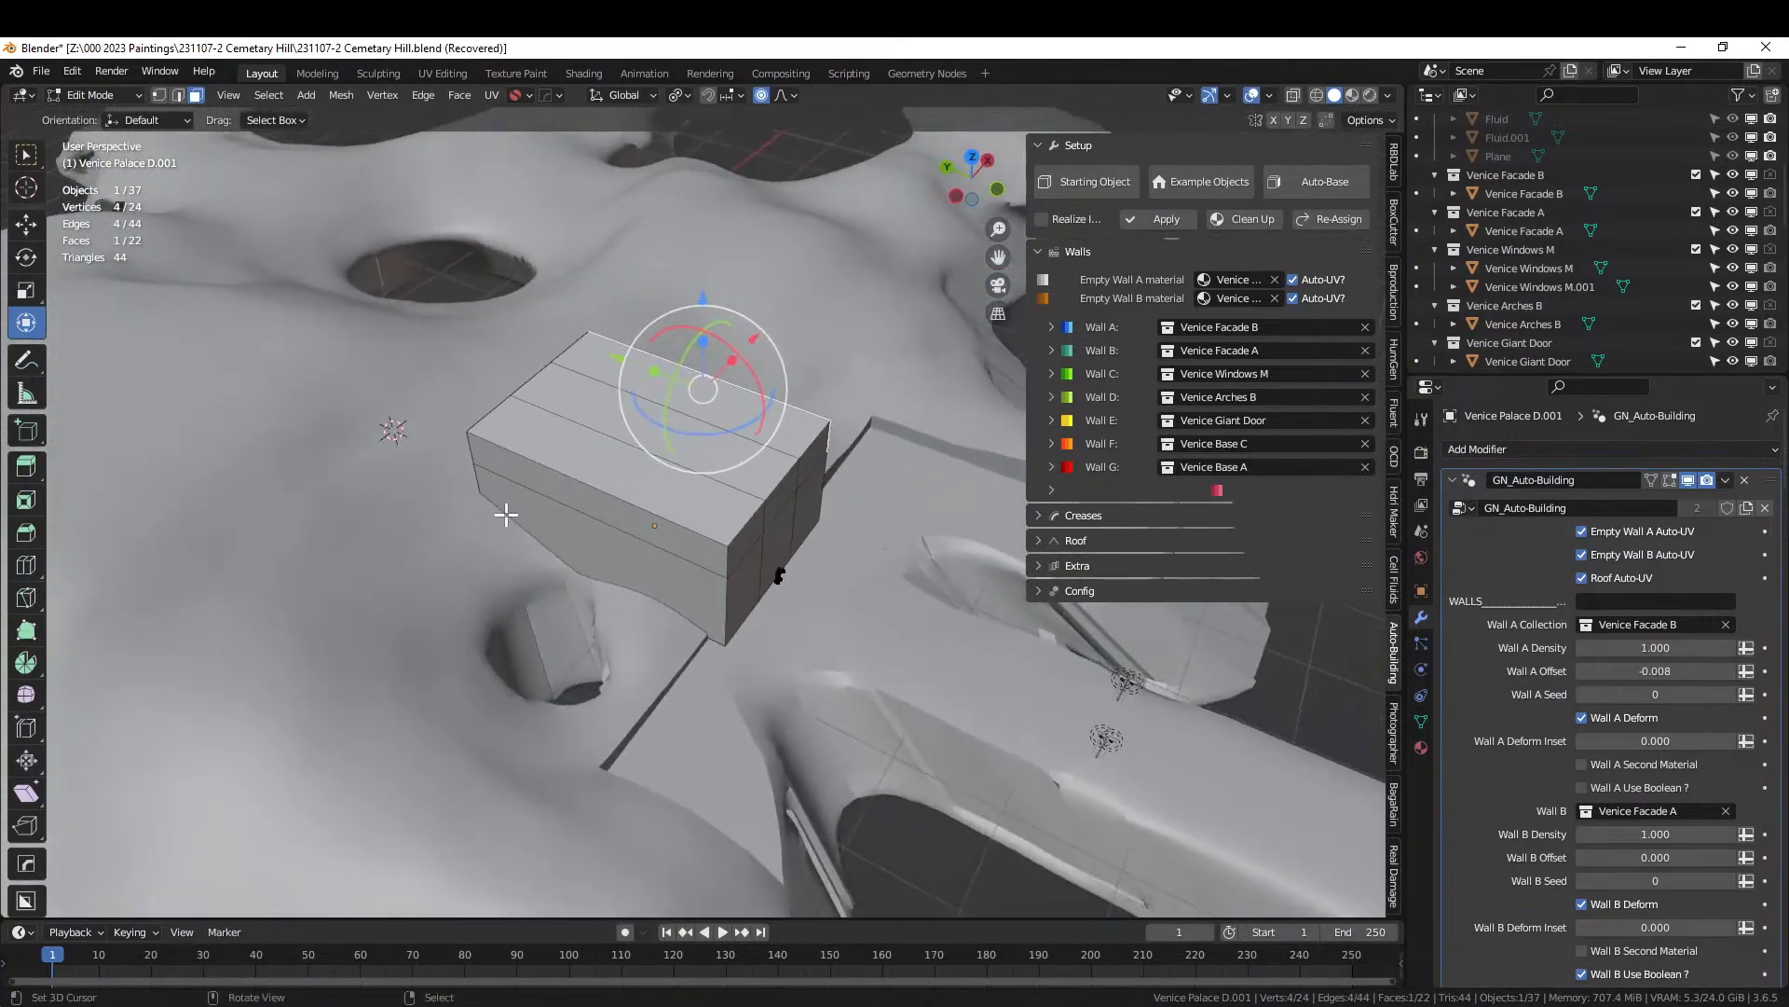
{"action": "left_click", "coordinate": [679, 529]}
{"action": "key", "text": "ctrl+r"}
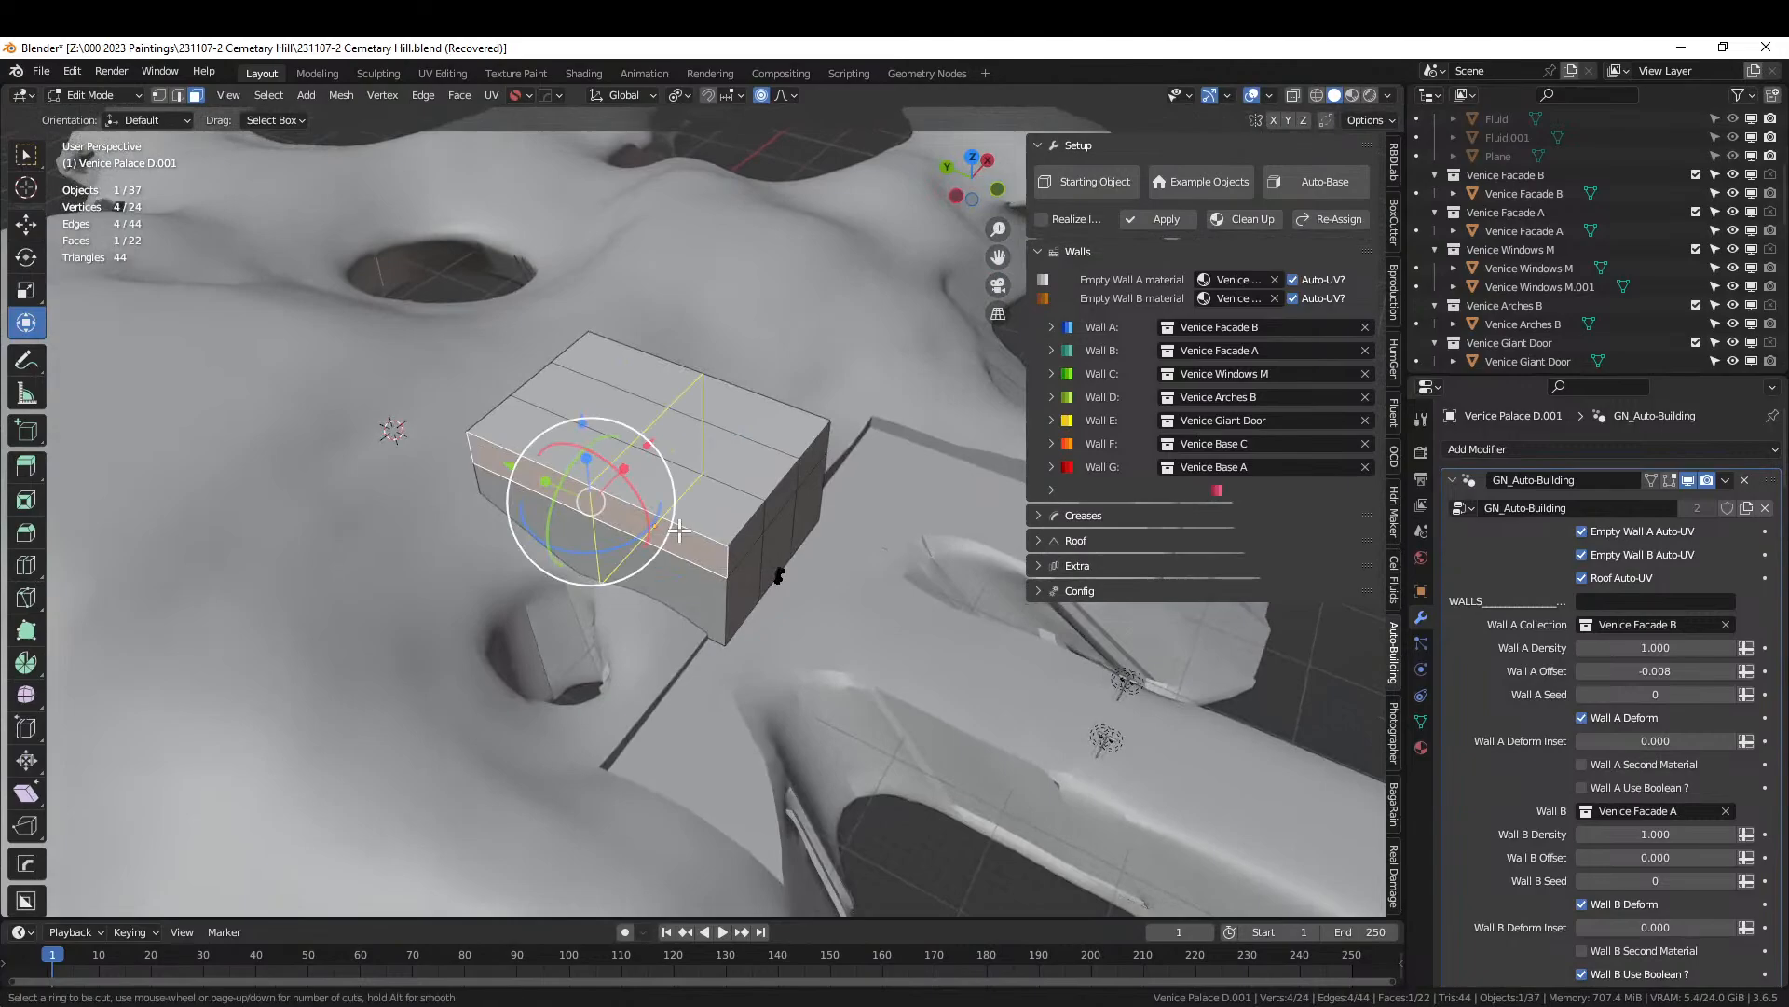
{"action": "left_click", "coordinate": [683, 535]}
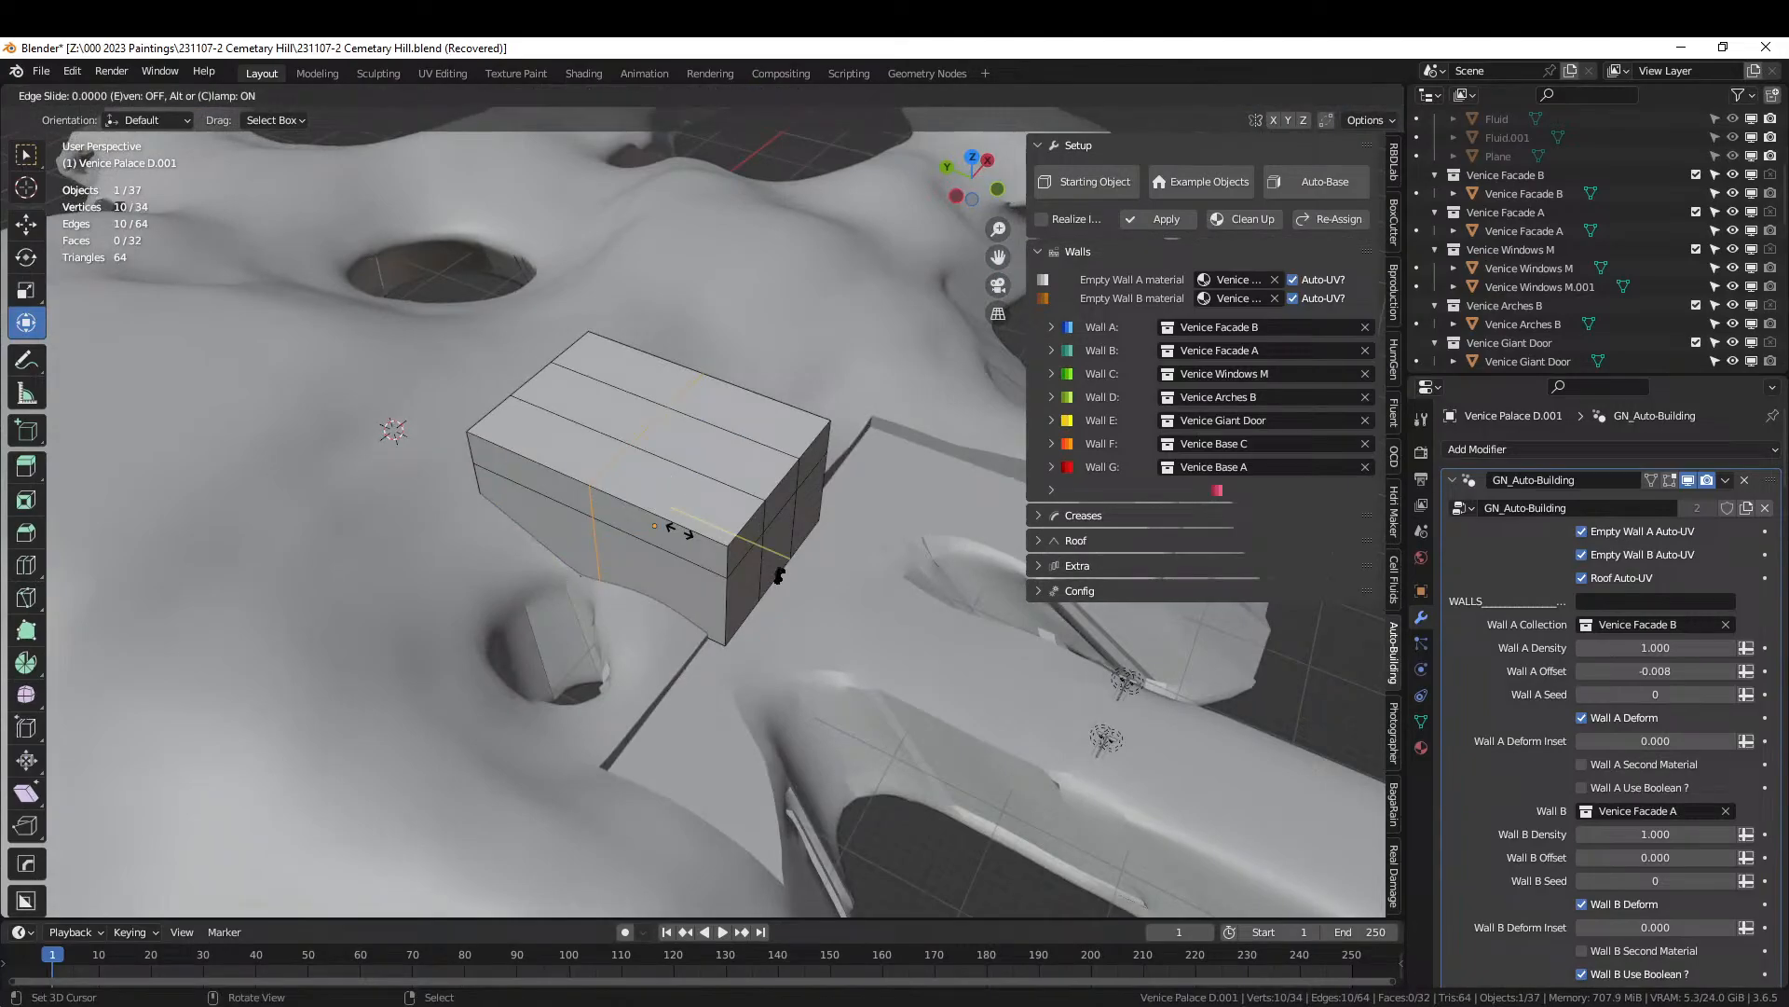
{"action": "left_click", "coordinate": [775, 585]}
{"action": "key", "text": "3"}
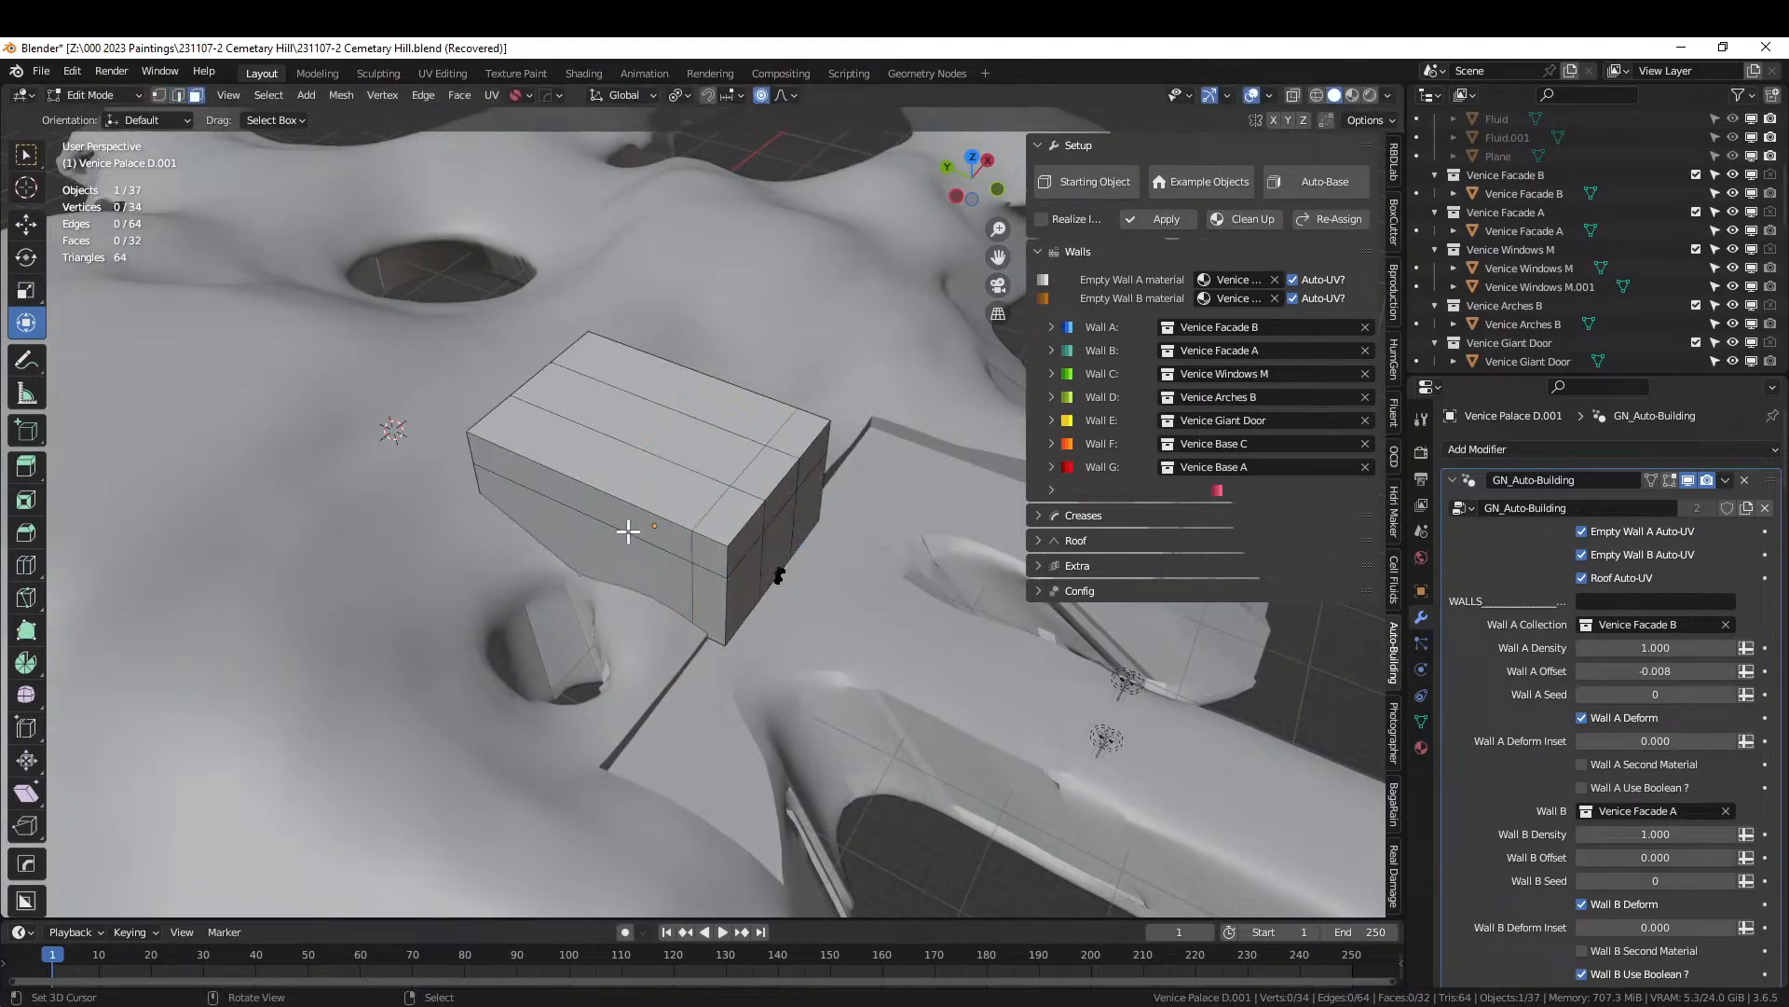
Extrude the side faces behind the new loop along their normals by about 15.4 m to form wings on both sides.
{"action": "right_click", "coordinate": [631, 524]}
{"action": "right_click", "coordinate": [649, 560], "text": "shift"}
{"action": "middle_click_drag", "start_coordinate": [649, 560], "coordinate": [499, 551]}
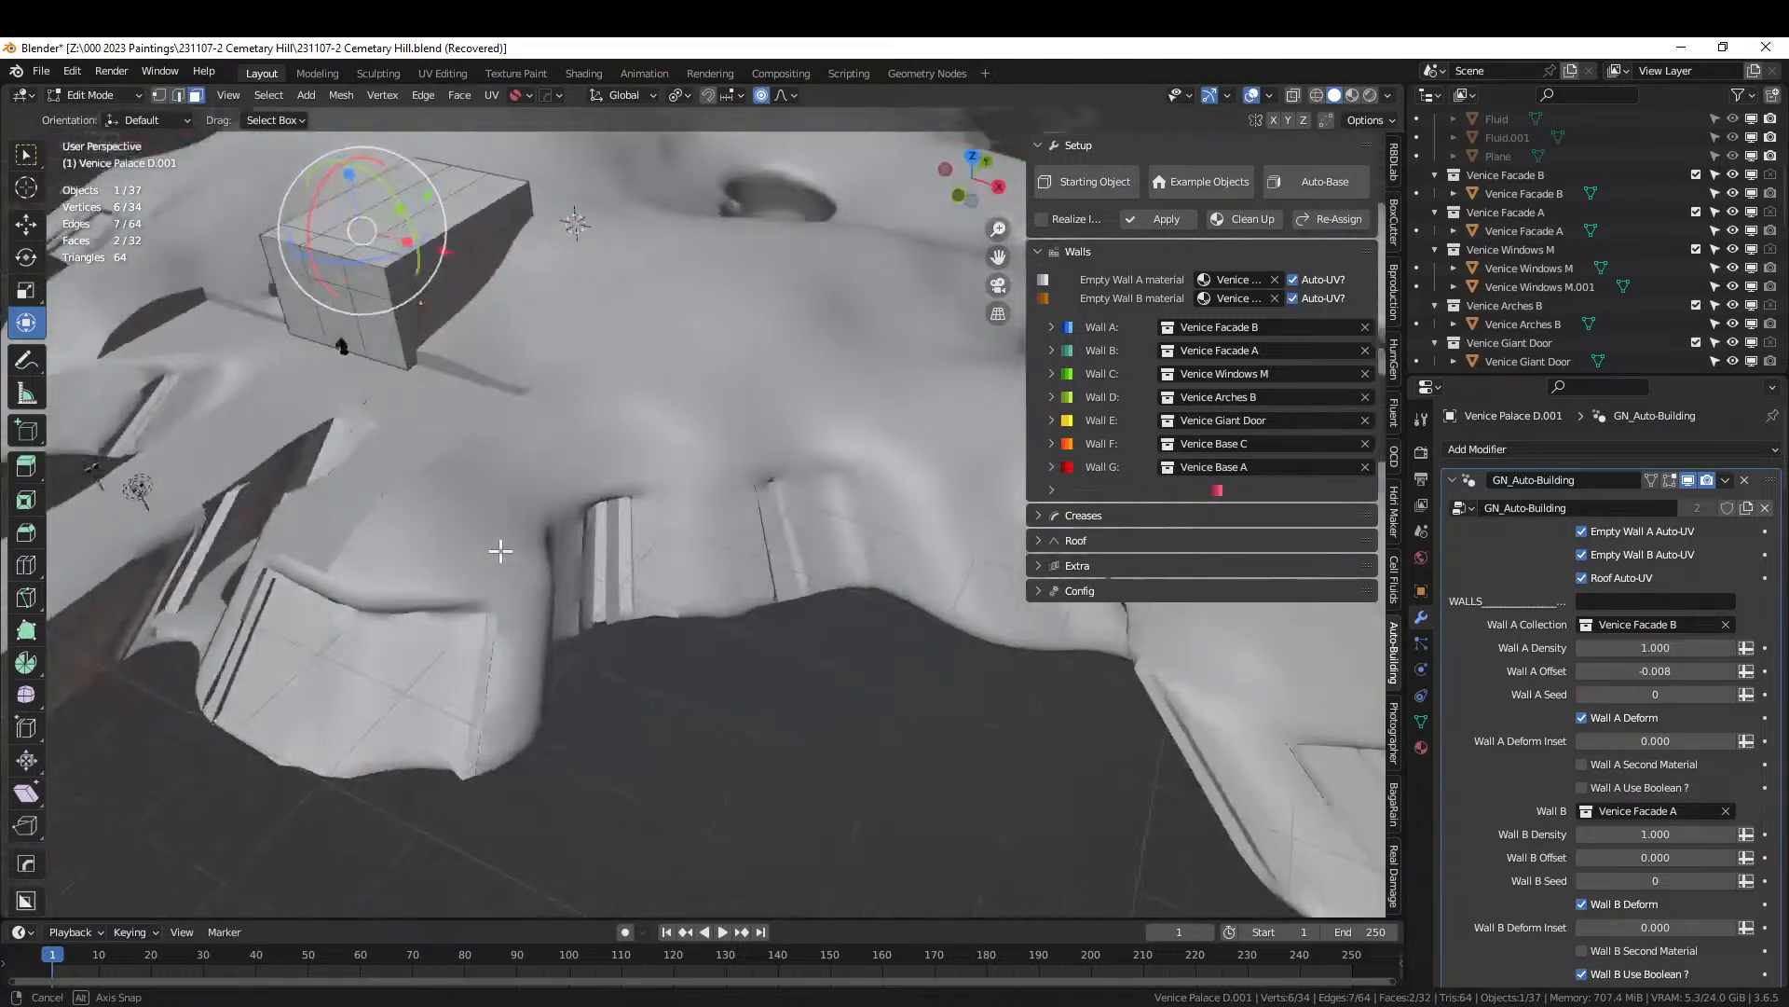
{"action": "right_click", "coordinate": [438, 276], "text": "shift"}
{"action": "right_click", "coordinate": [443, 300], "text": "shift"}
{"action": "middle_click_drag", "start_coordinate": [485, 320], "coordinate": [587, 364]}
{"action": "key", "text": "alt+e"}
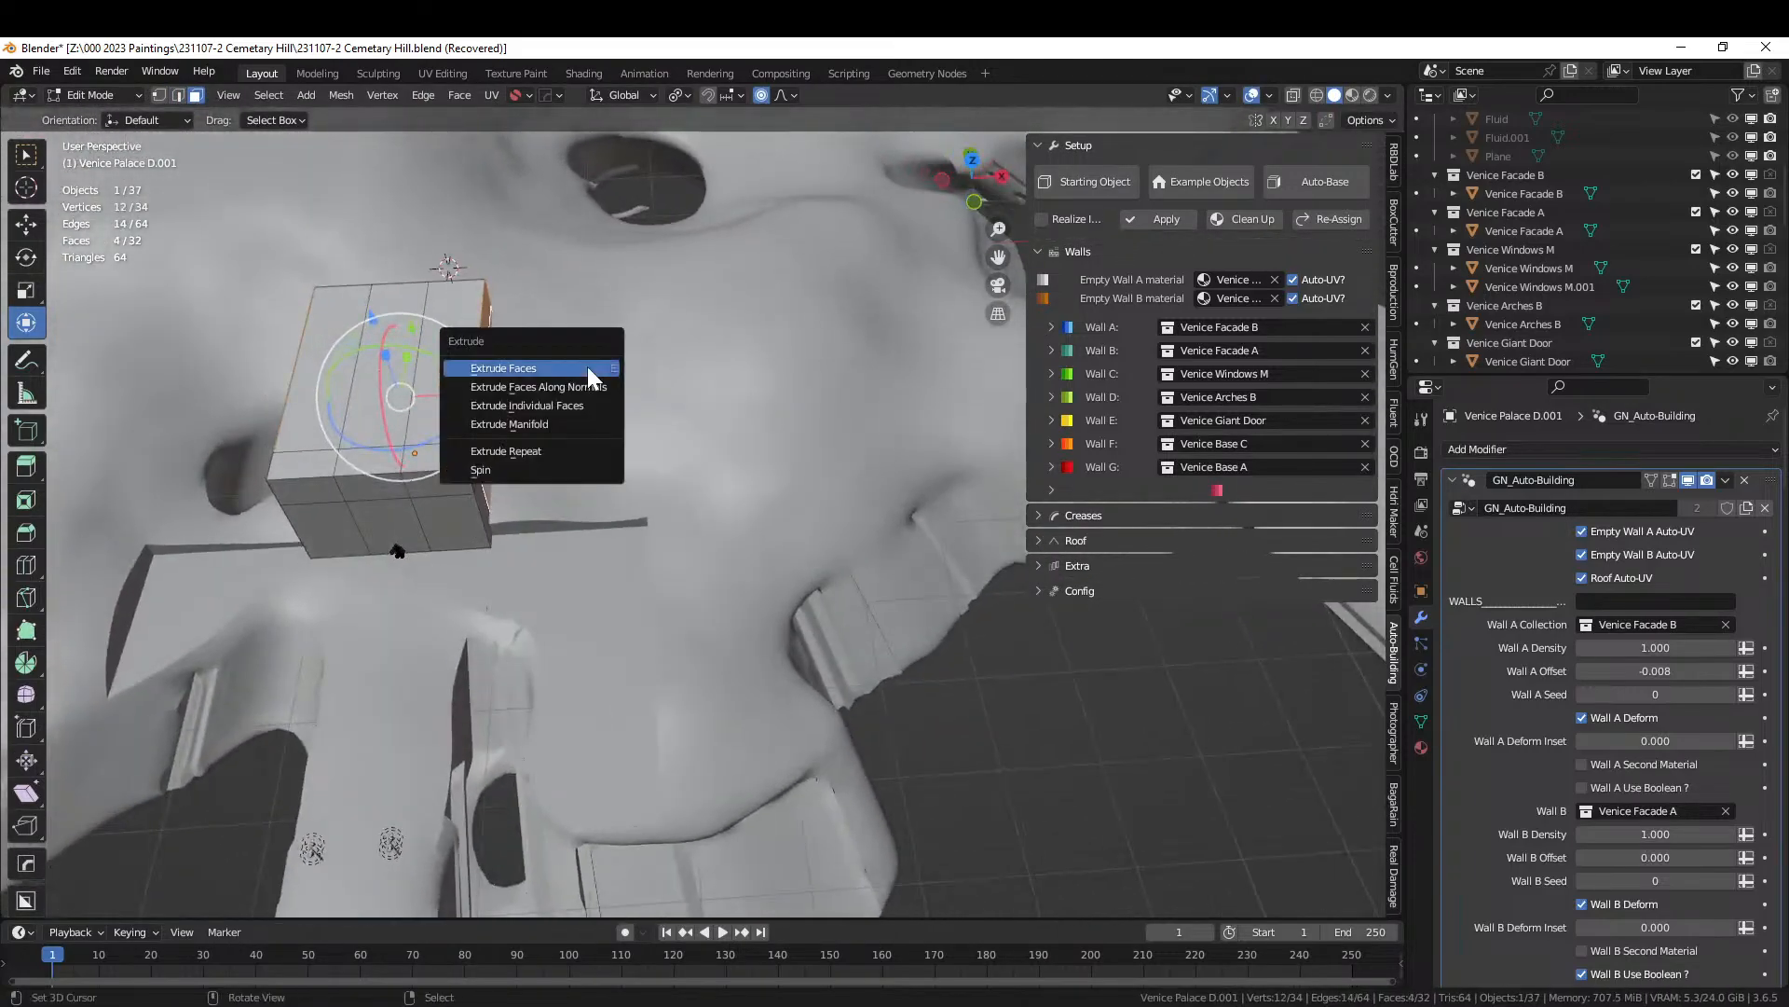
{"action": "left_click", "coordinate": [600, 388]}
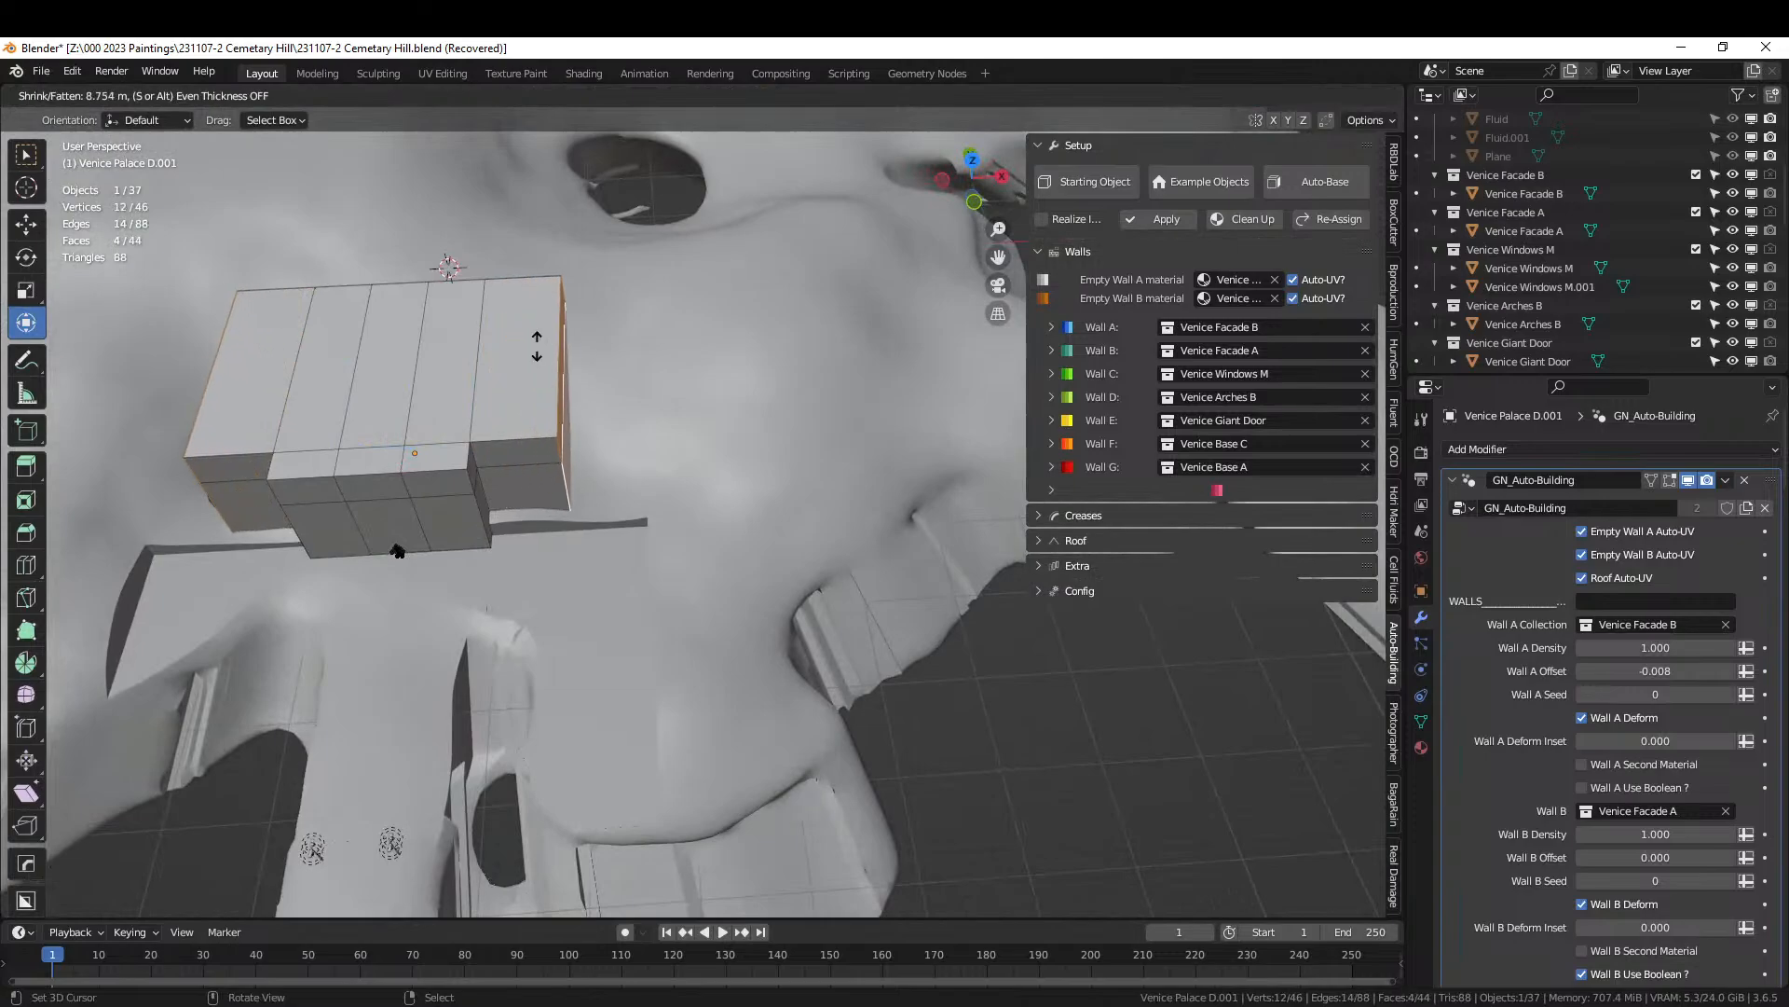
{"action": "left_click", "coordinate": [470, 318]}
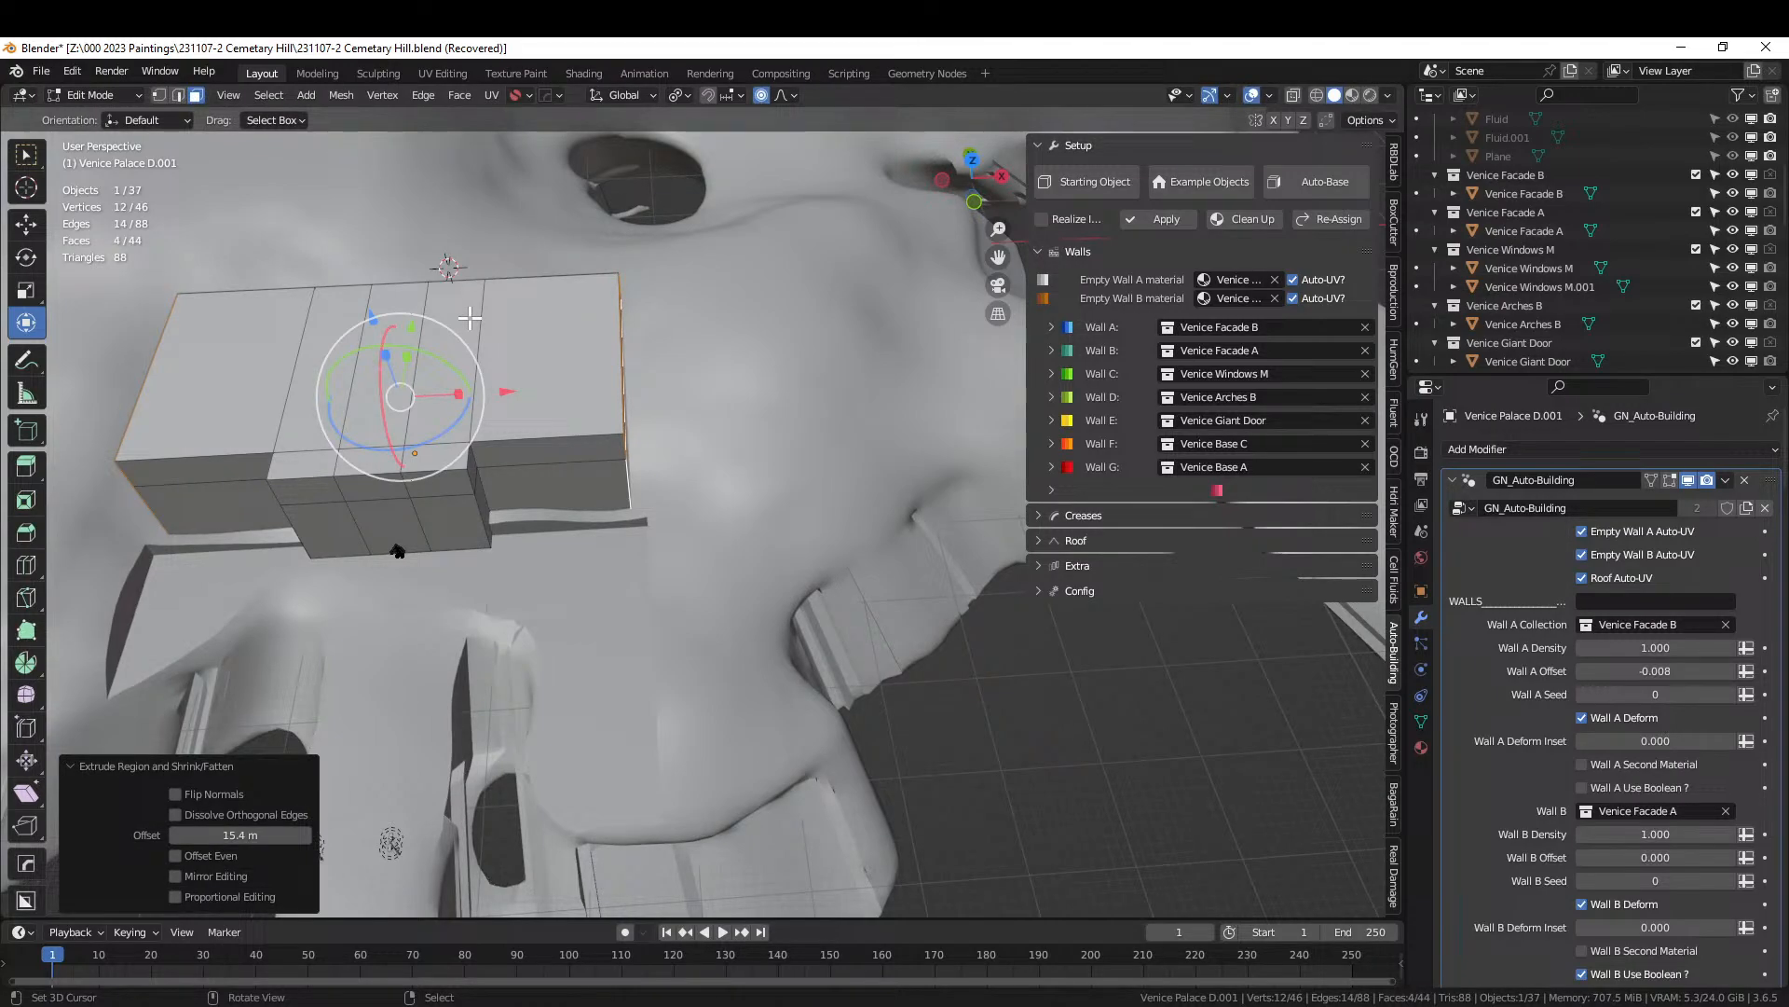
Divide the wing to the right of the entrance into three bays with two evenly spaced vertical loop cuts.
{"action": "left_click", "coordinate": [1683, 48]}
{"action": "middle_click_drag", "start_coordinate": [380, 522], "coordinate": [495, 544]}
{"action": "scroll", "coordinate": [547, 527], "scroll_direction": "up", "scroll_amount": 3}
{"action": "left_click", "coordinate": [713, 287]}
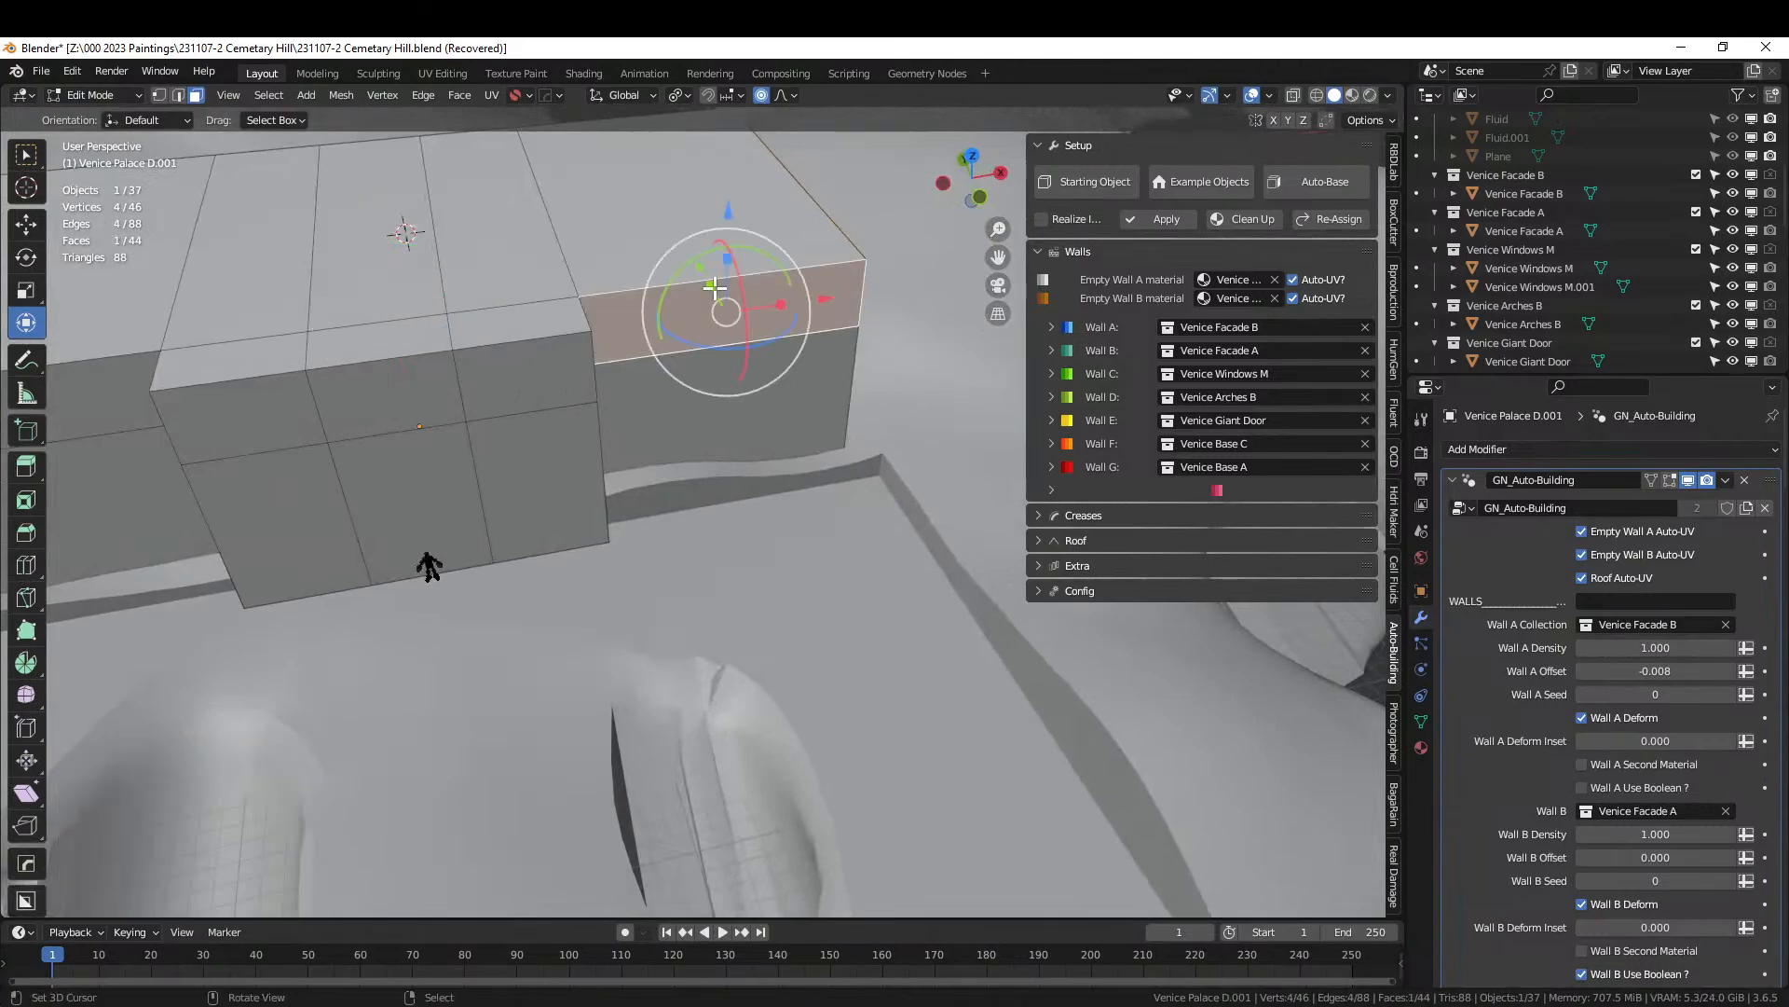
{"action": "key", "text": "ctrl+r"}
{"action": "scroll", "coordinate": [713, 287], "scroll_direction": "up", "scroll_amount": 1}
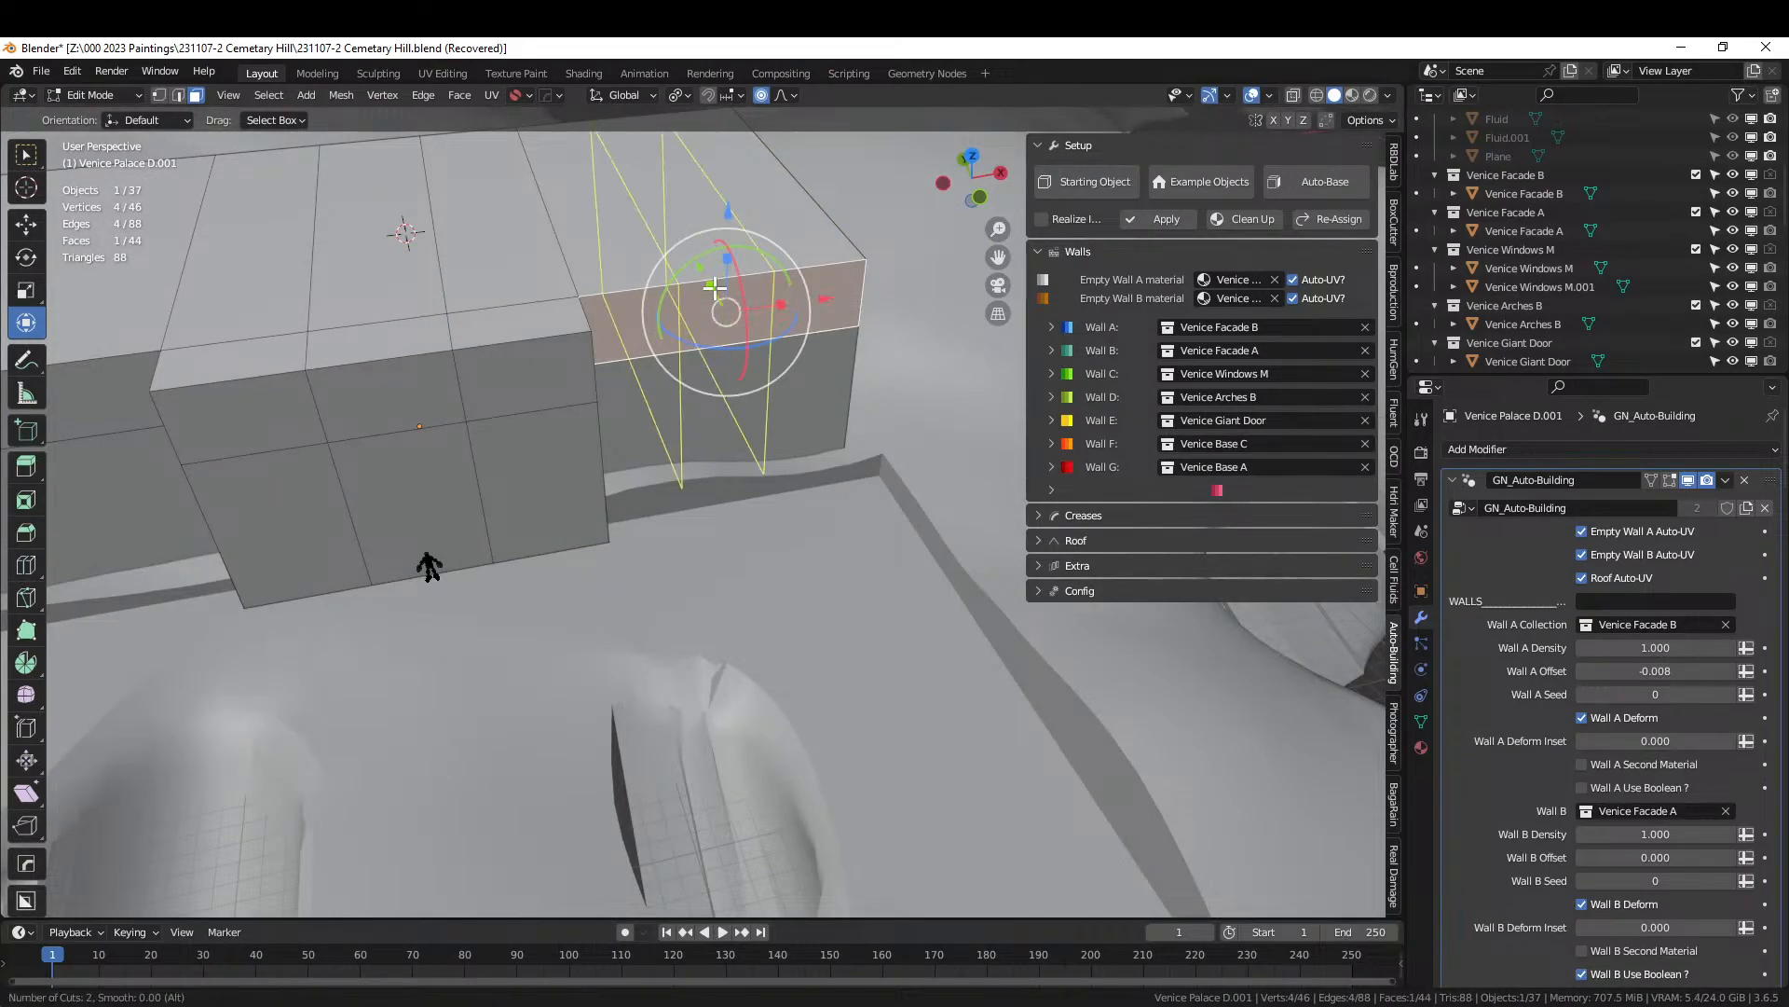
{"action": "left_click", "coordinate": [715, 288]}
{"action": "right_click", "coordinate": [715, 288]}
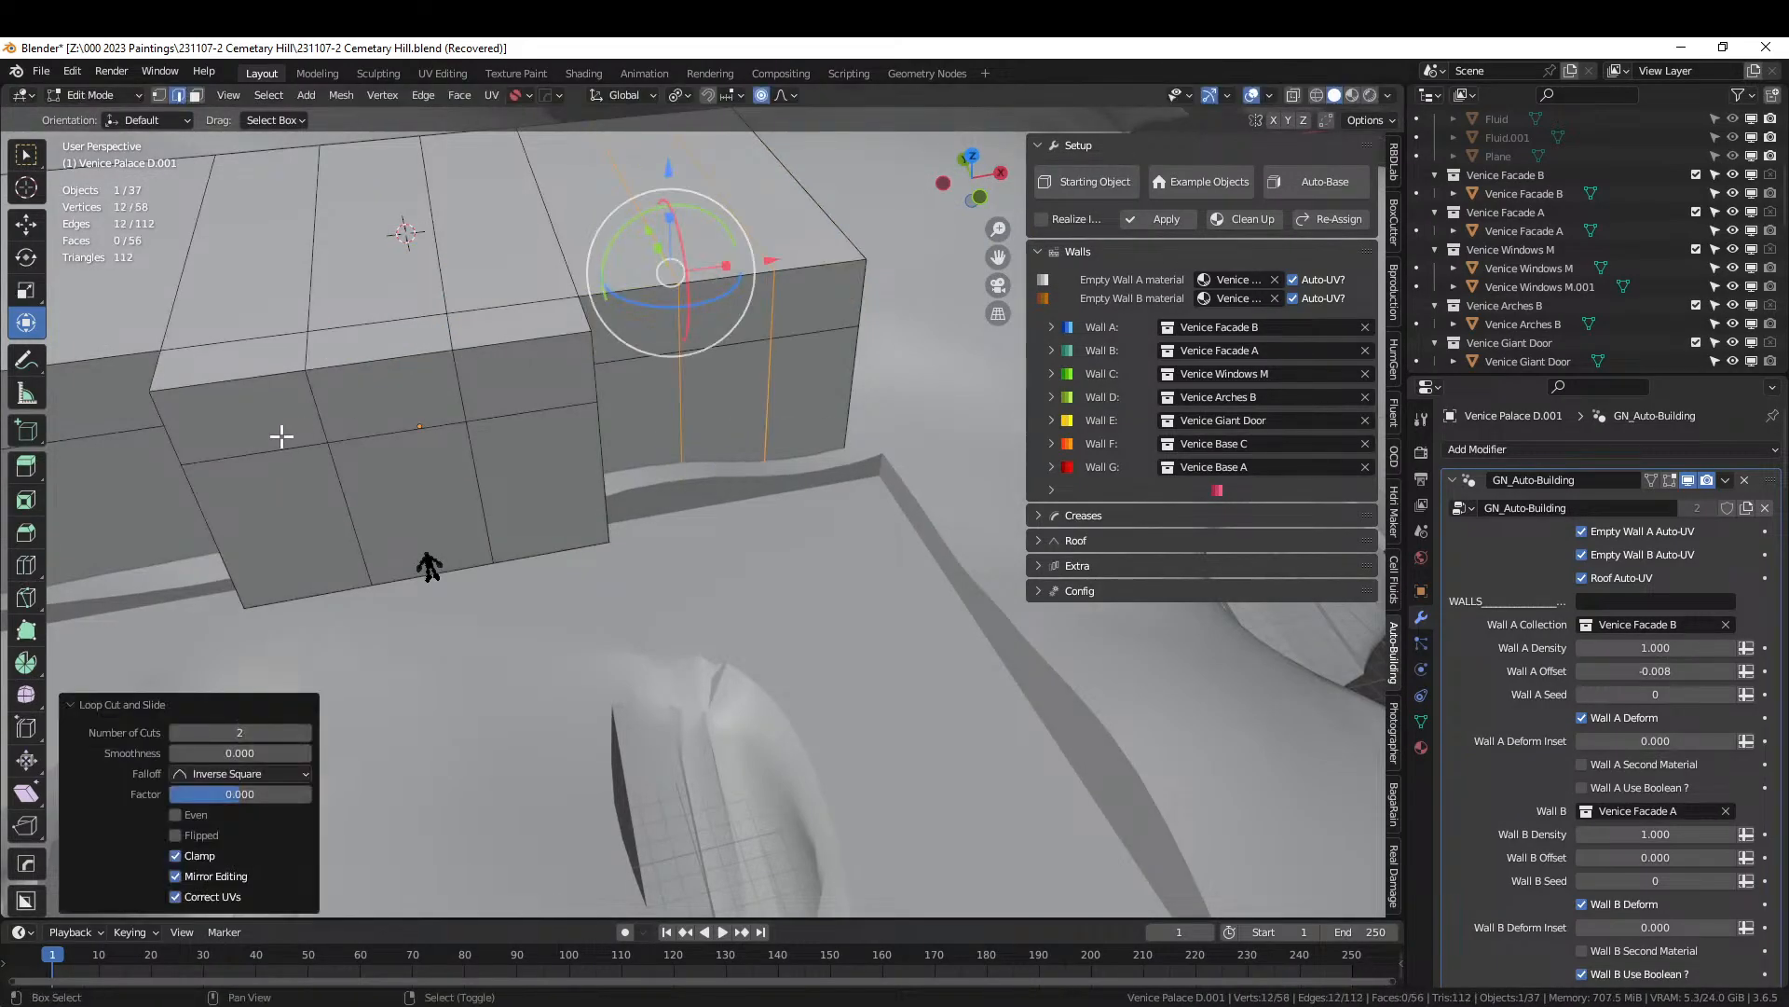
Divide the wing to the left of the entrance into three bays with two evenly spaced vertical loop cuts.
{"action": "middle_click_drag", "start_coordinate": [280, 435], "coordinate": [609, 450], "text": "shift"}
{"action": "left_click", "coordinate": [337, 402]}
{"action": "key", "text": "ctrl+r"}
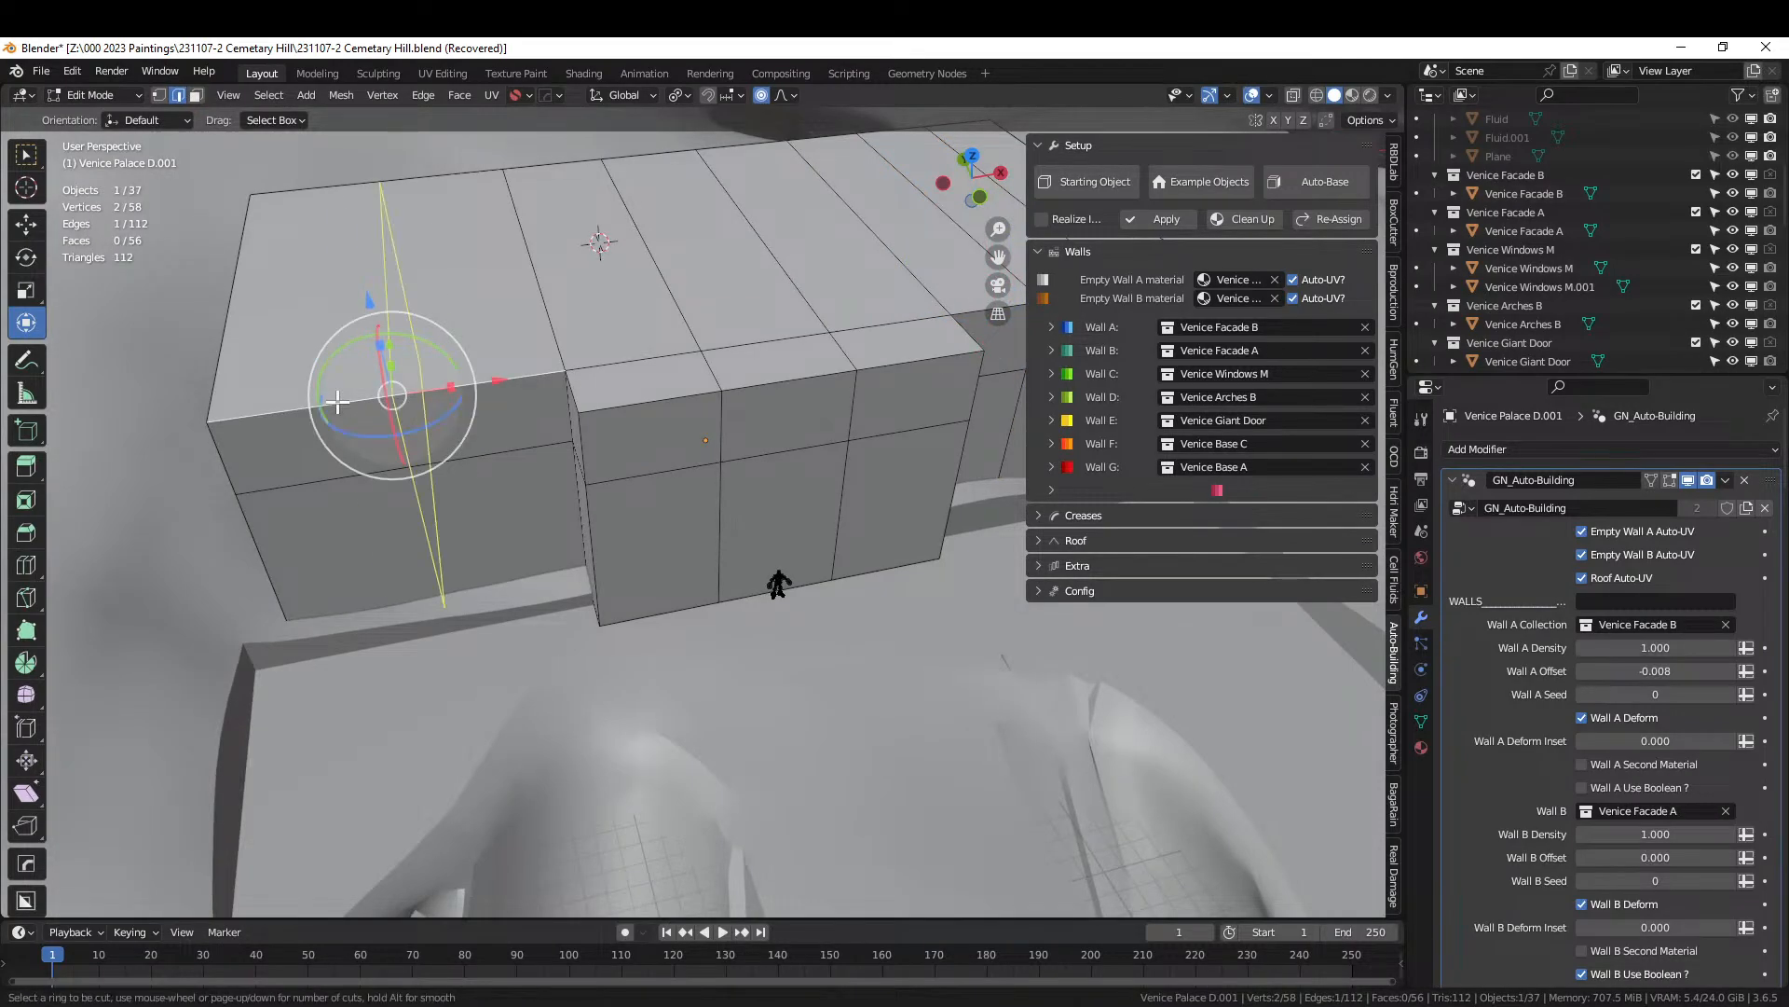
{"action": "scroll", "coordinate": [337, 401], "scroll_direction": "up", "scroll_amount": 1}
{"action": "left_click", "coordinate": [337, 402]}
{"action": "right_click", "coordinate": [338, 401]}
Assign the ID_WallB material to the ground-floor front faces of both wings and the two bays flanking the entrance.
{"action": "key", "text": "3"}
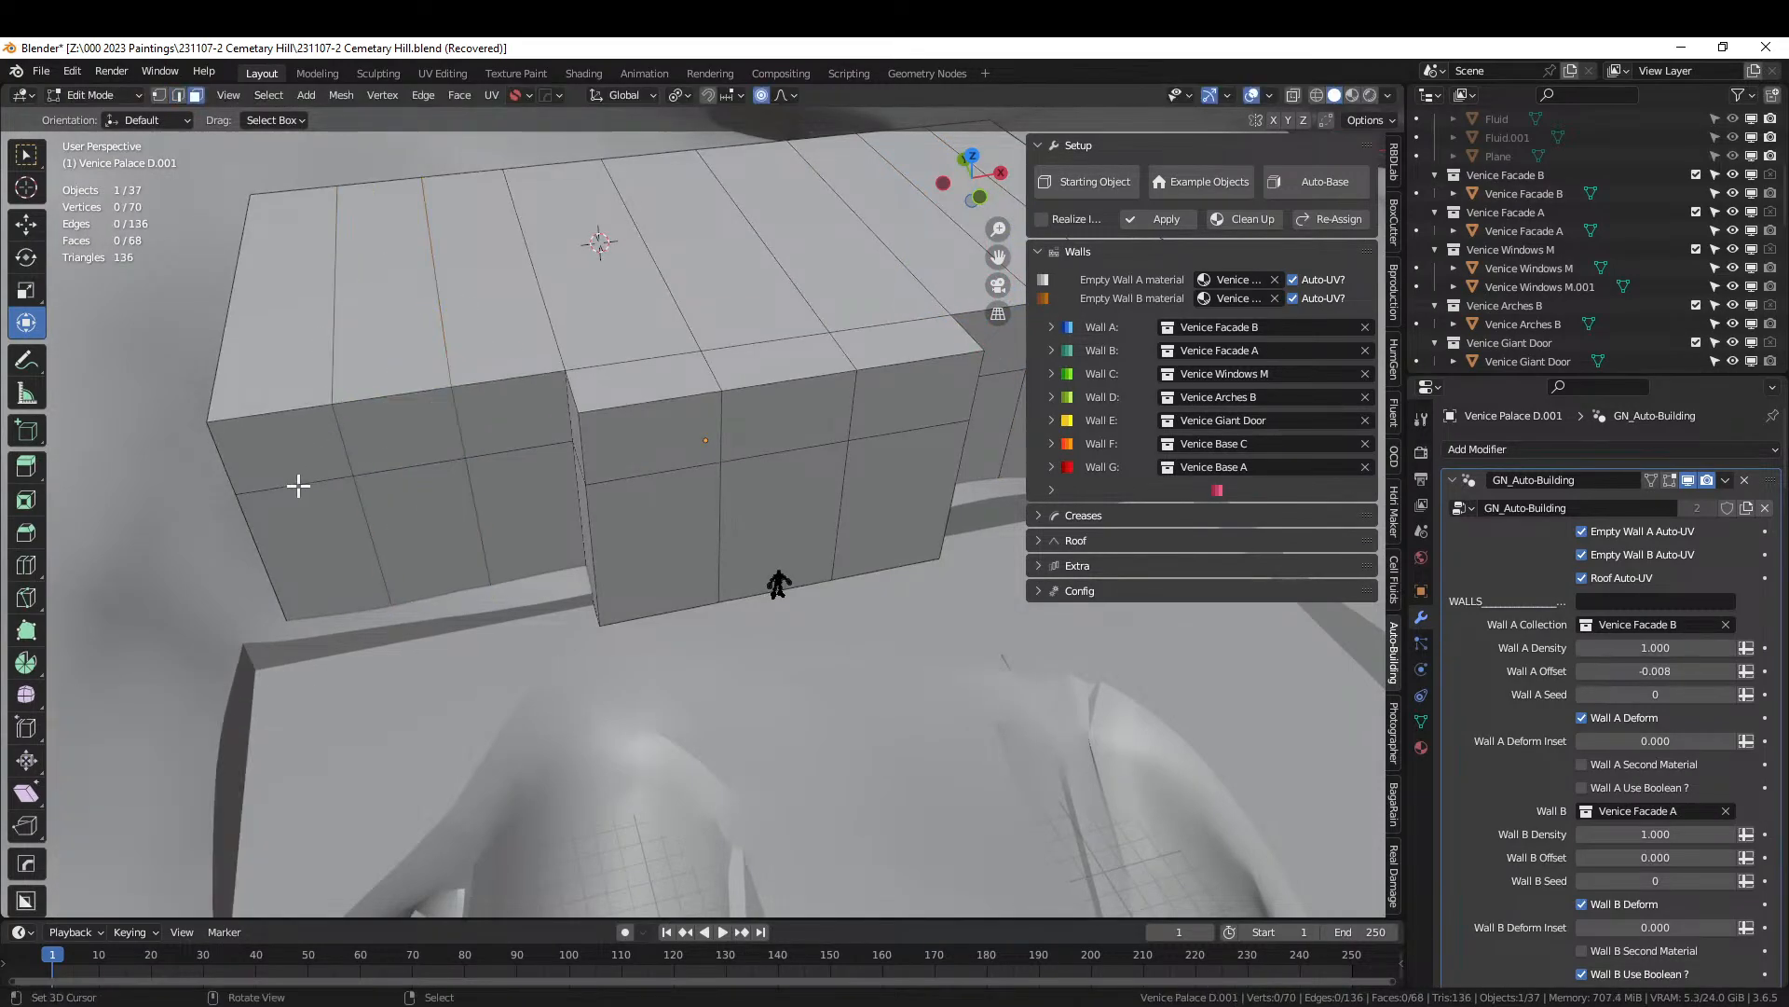
{"action": "left_click", "coordinate": [311, 506]}
{"action": "left_click", "coordinate": [517, 499], "text": "ctrl"}
{"action": "left_click", "coordinate": [639, 528], "text": "shift"}
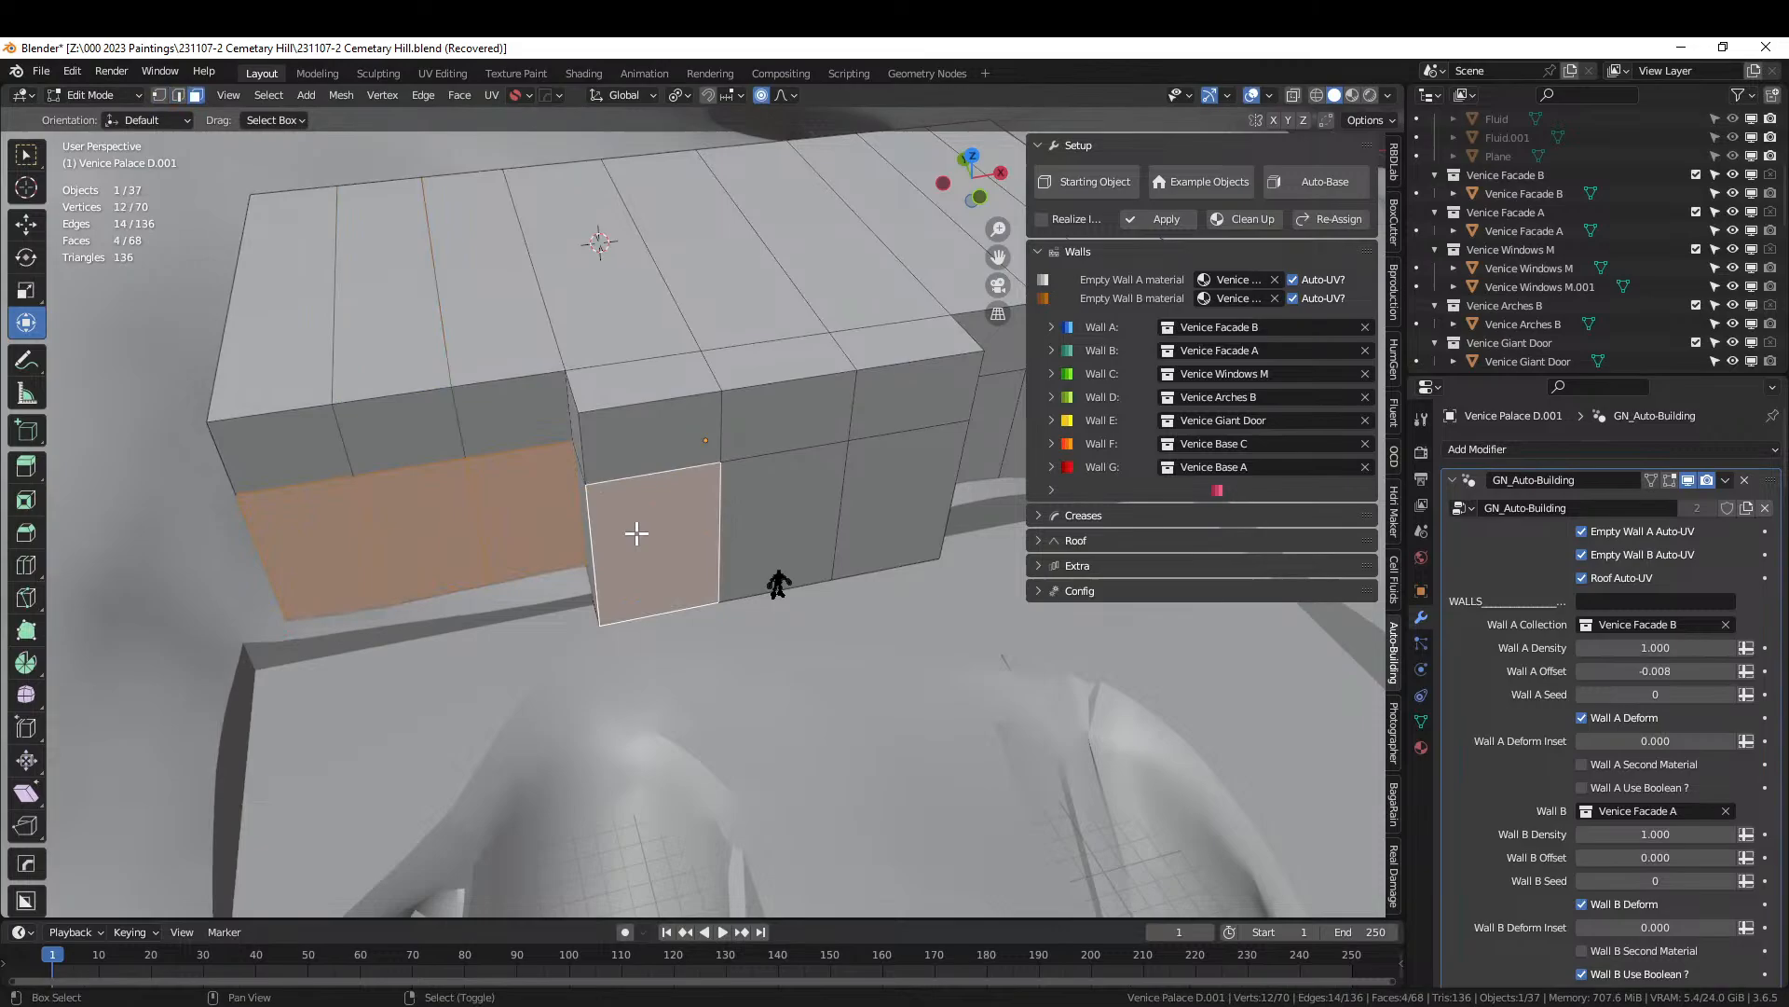
{"action": "left_click", "coordinate": [879, 500], "text": "shift"}
{"action": "middle_click_drag", "start_coordinate": [879, 500], "coordinate": [783, 431]}
{"action": "left_click", "coordinate": [670, 377], "text": "shift"}
{"action": "left_click", "coordinate": [848, 407], "text": "ctrl"}
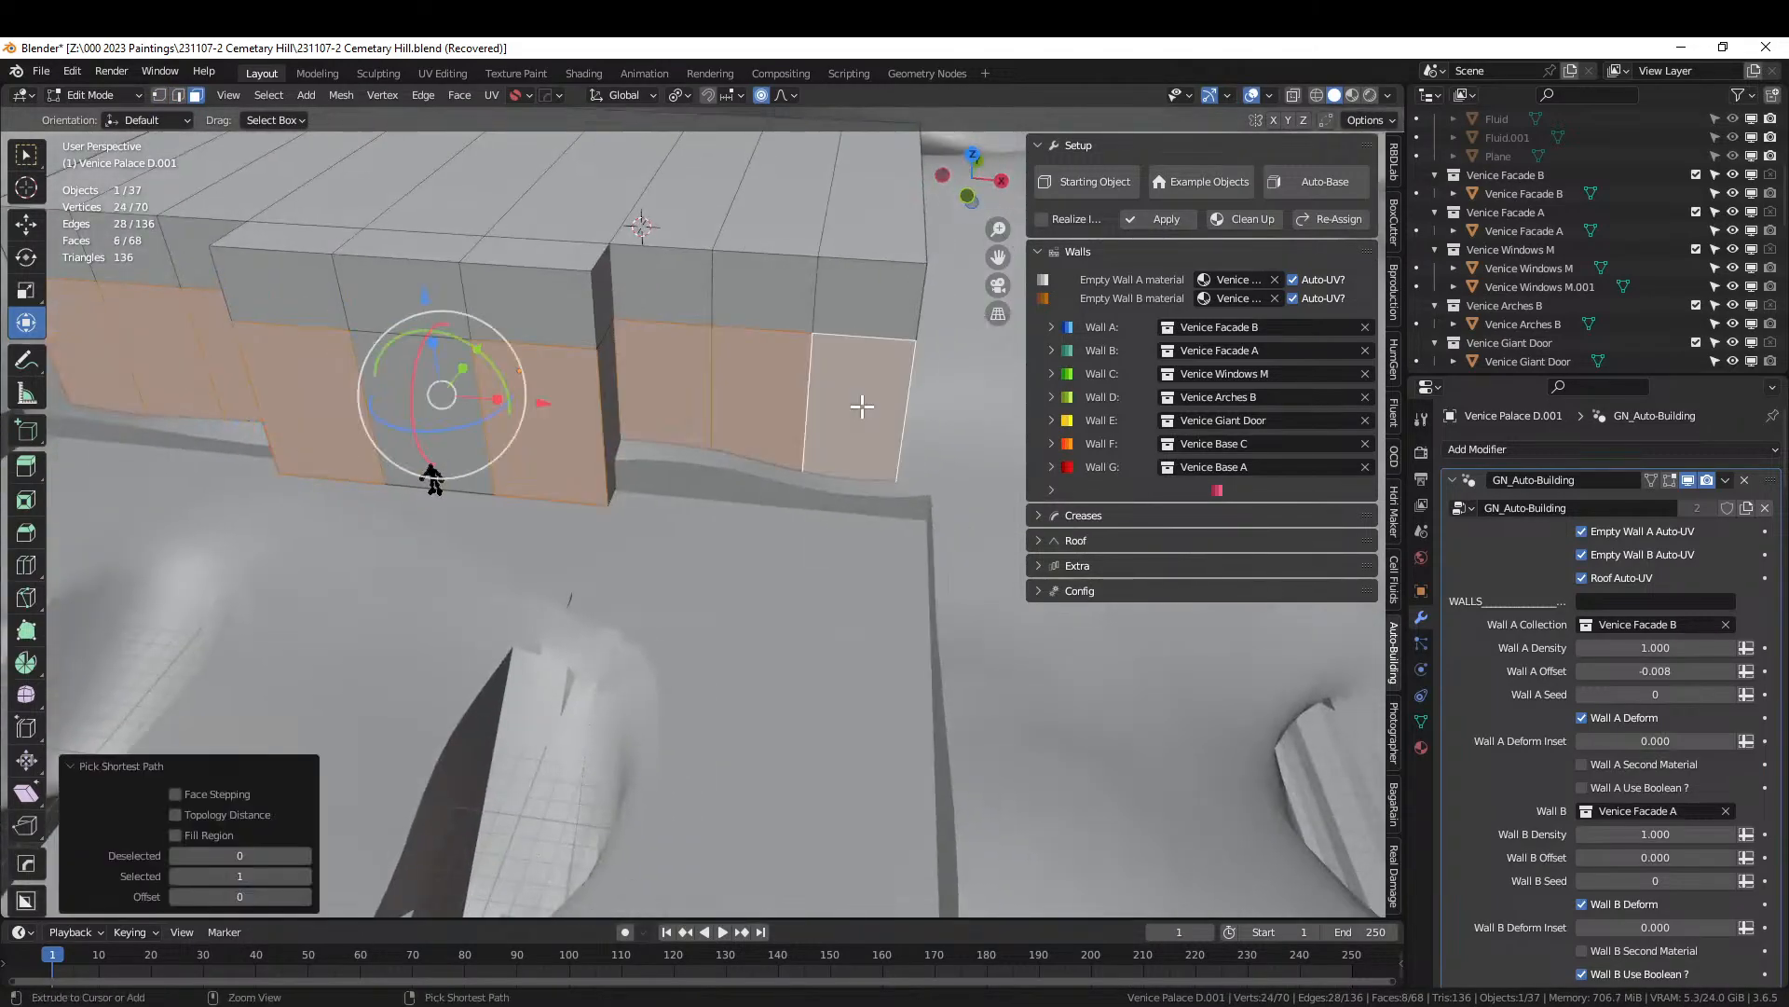
{"action": "left_click", "coordinate": [1420, 746]}
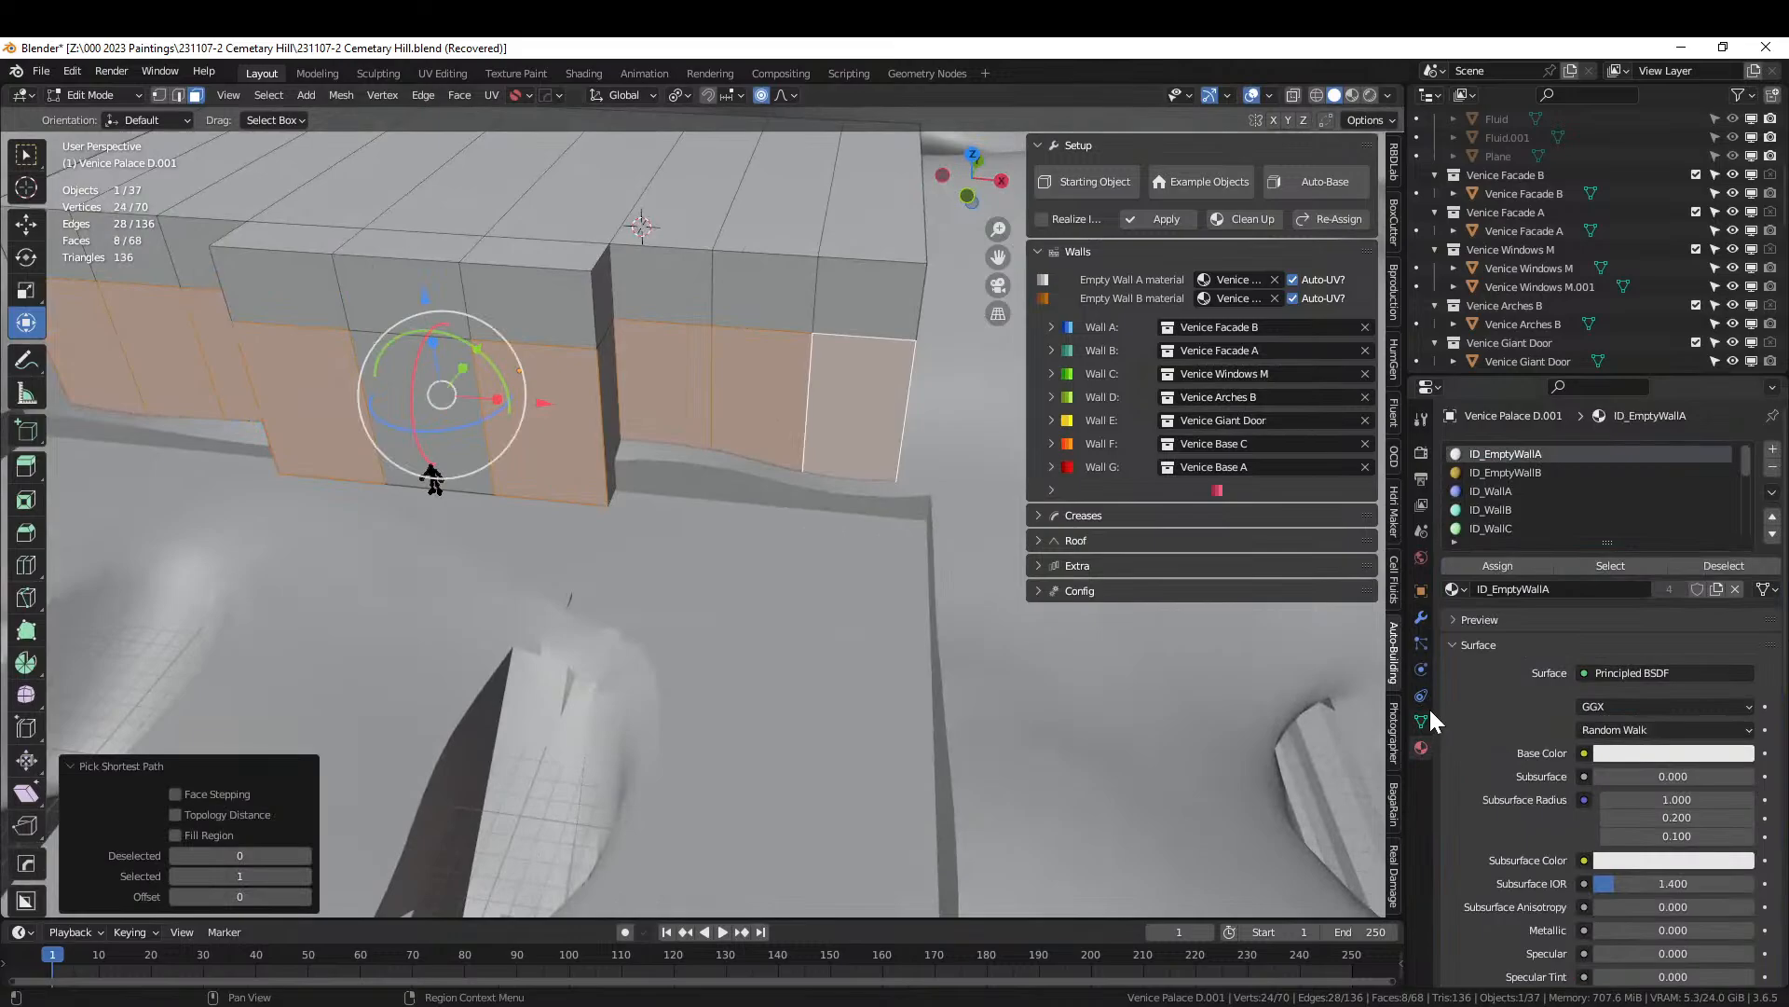
{"action": "left_click", "coordinate": [1524, 512]}
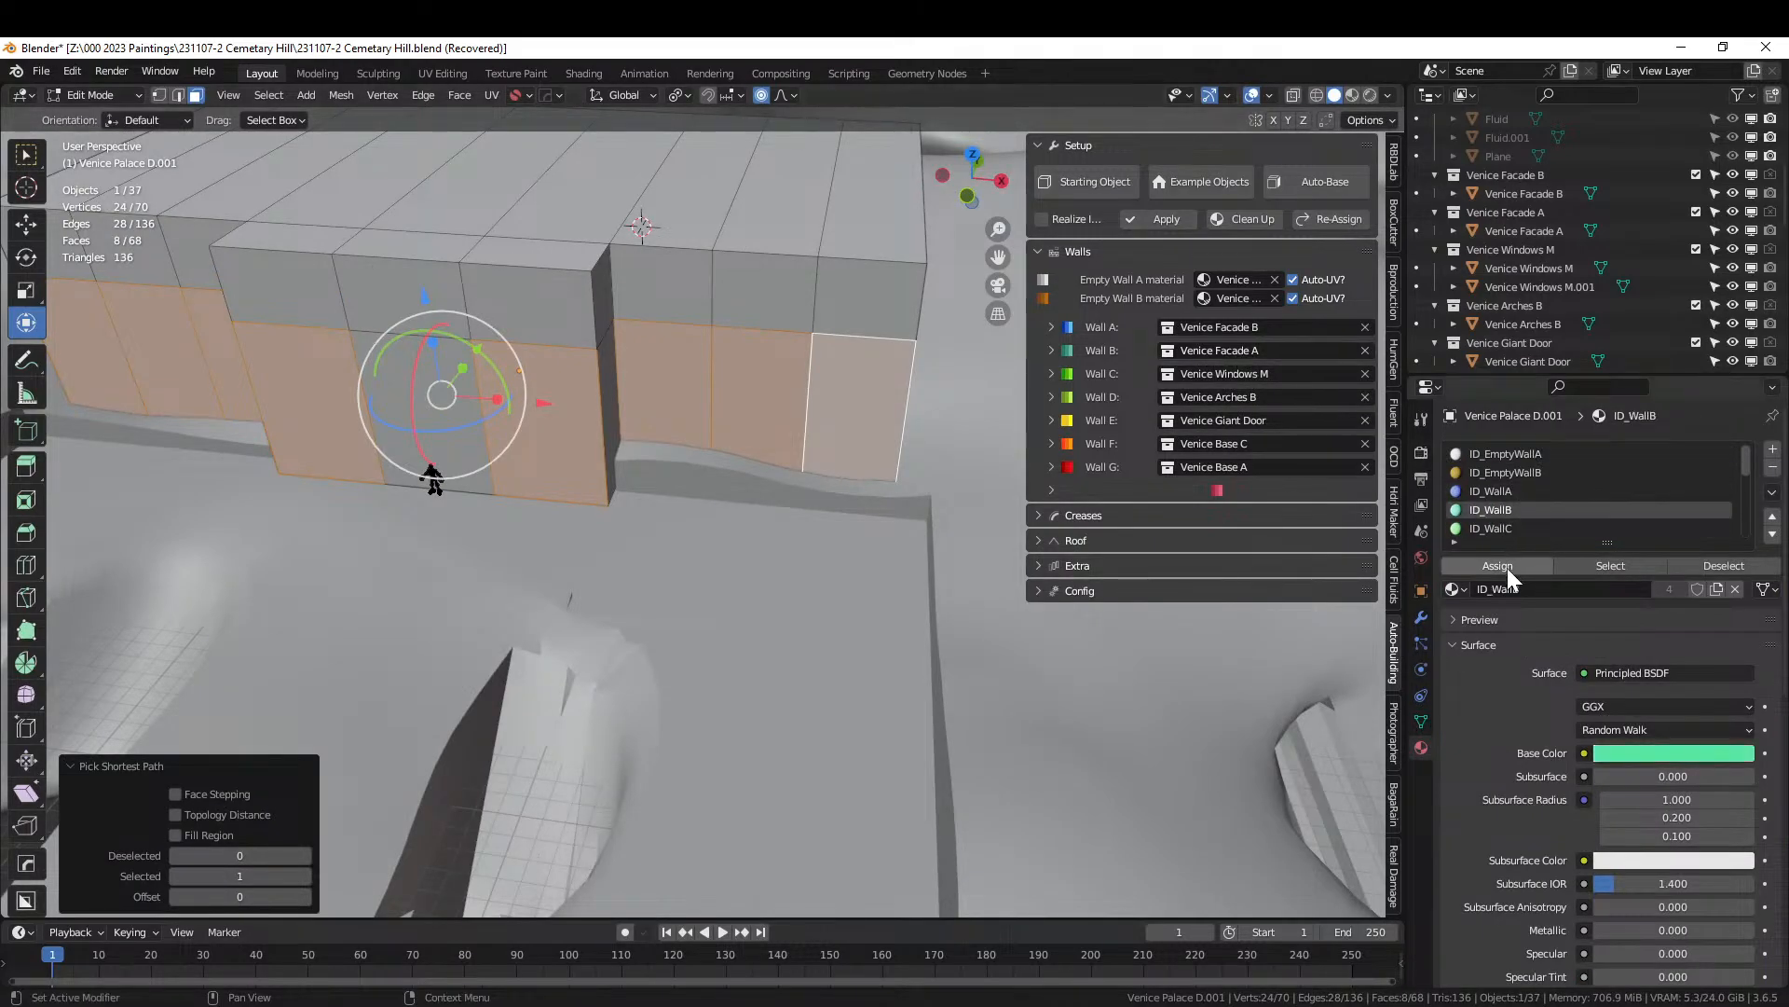
{"action": "left_click", "coordinate": [1507, 567]}
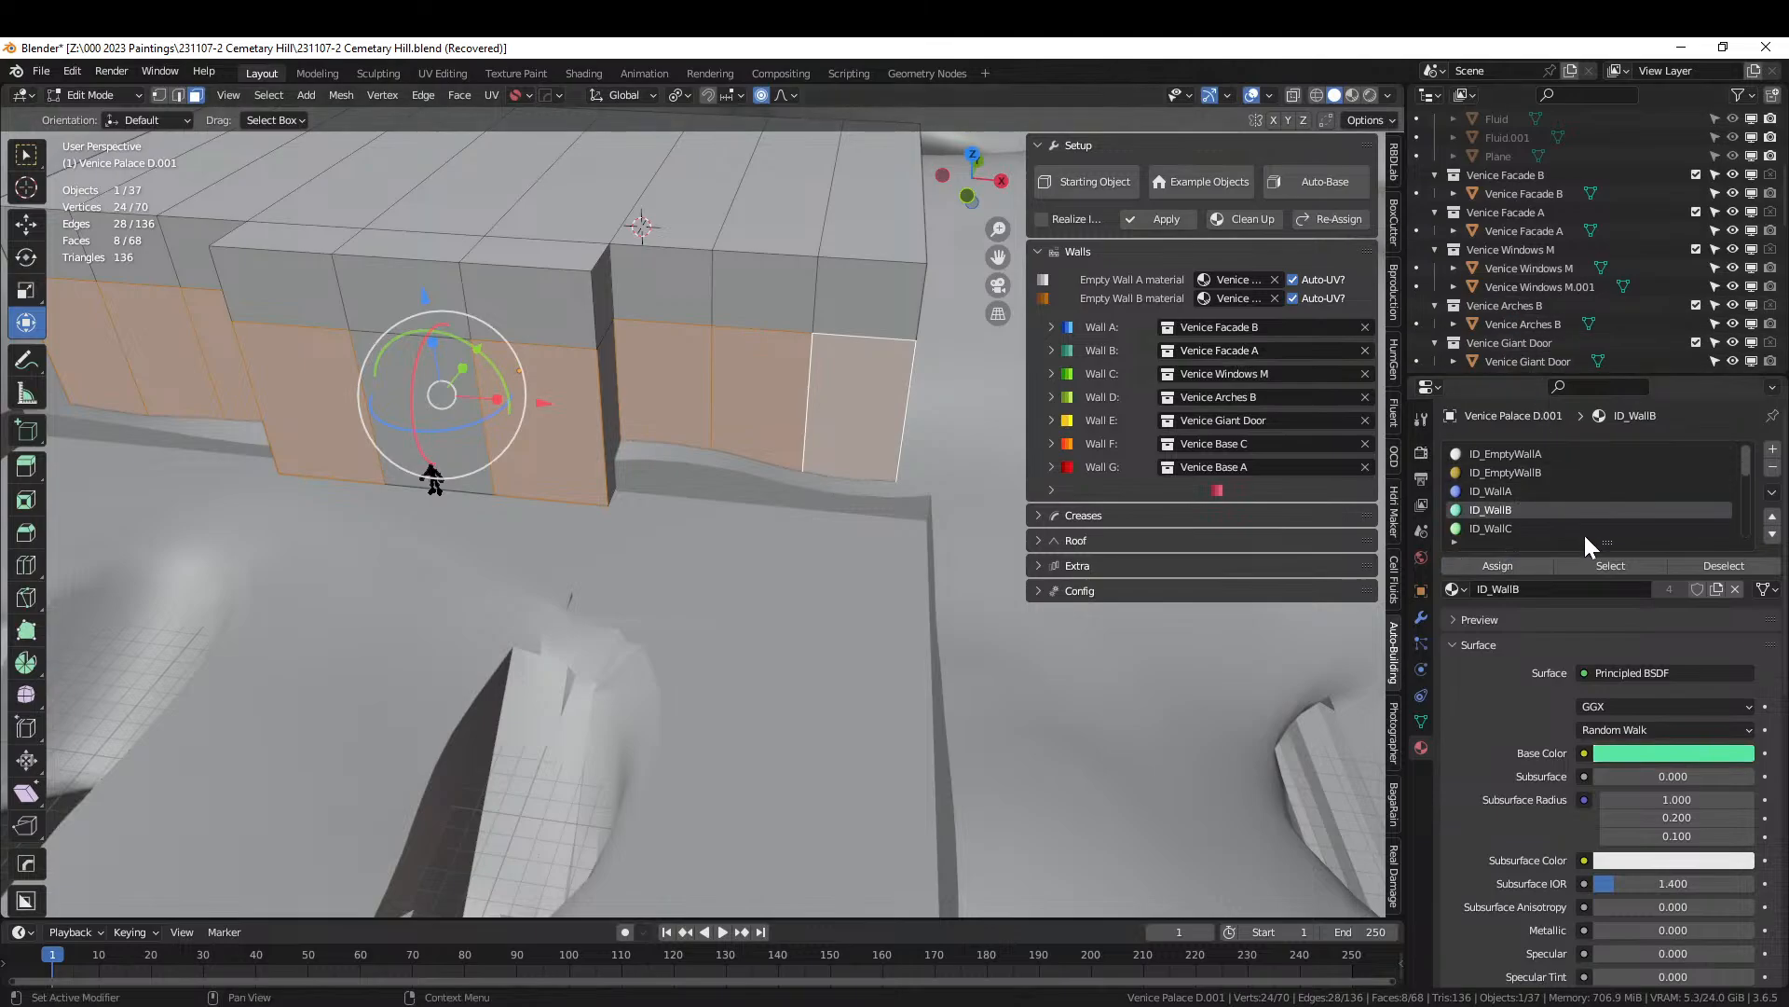
Display the GN_Auto-Building modifier again, return to Object Mode to check the arcaded facade, and save the file.
{"action": "left_click", "coordinate": [1420, 617]}
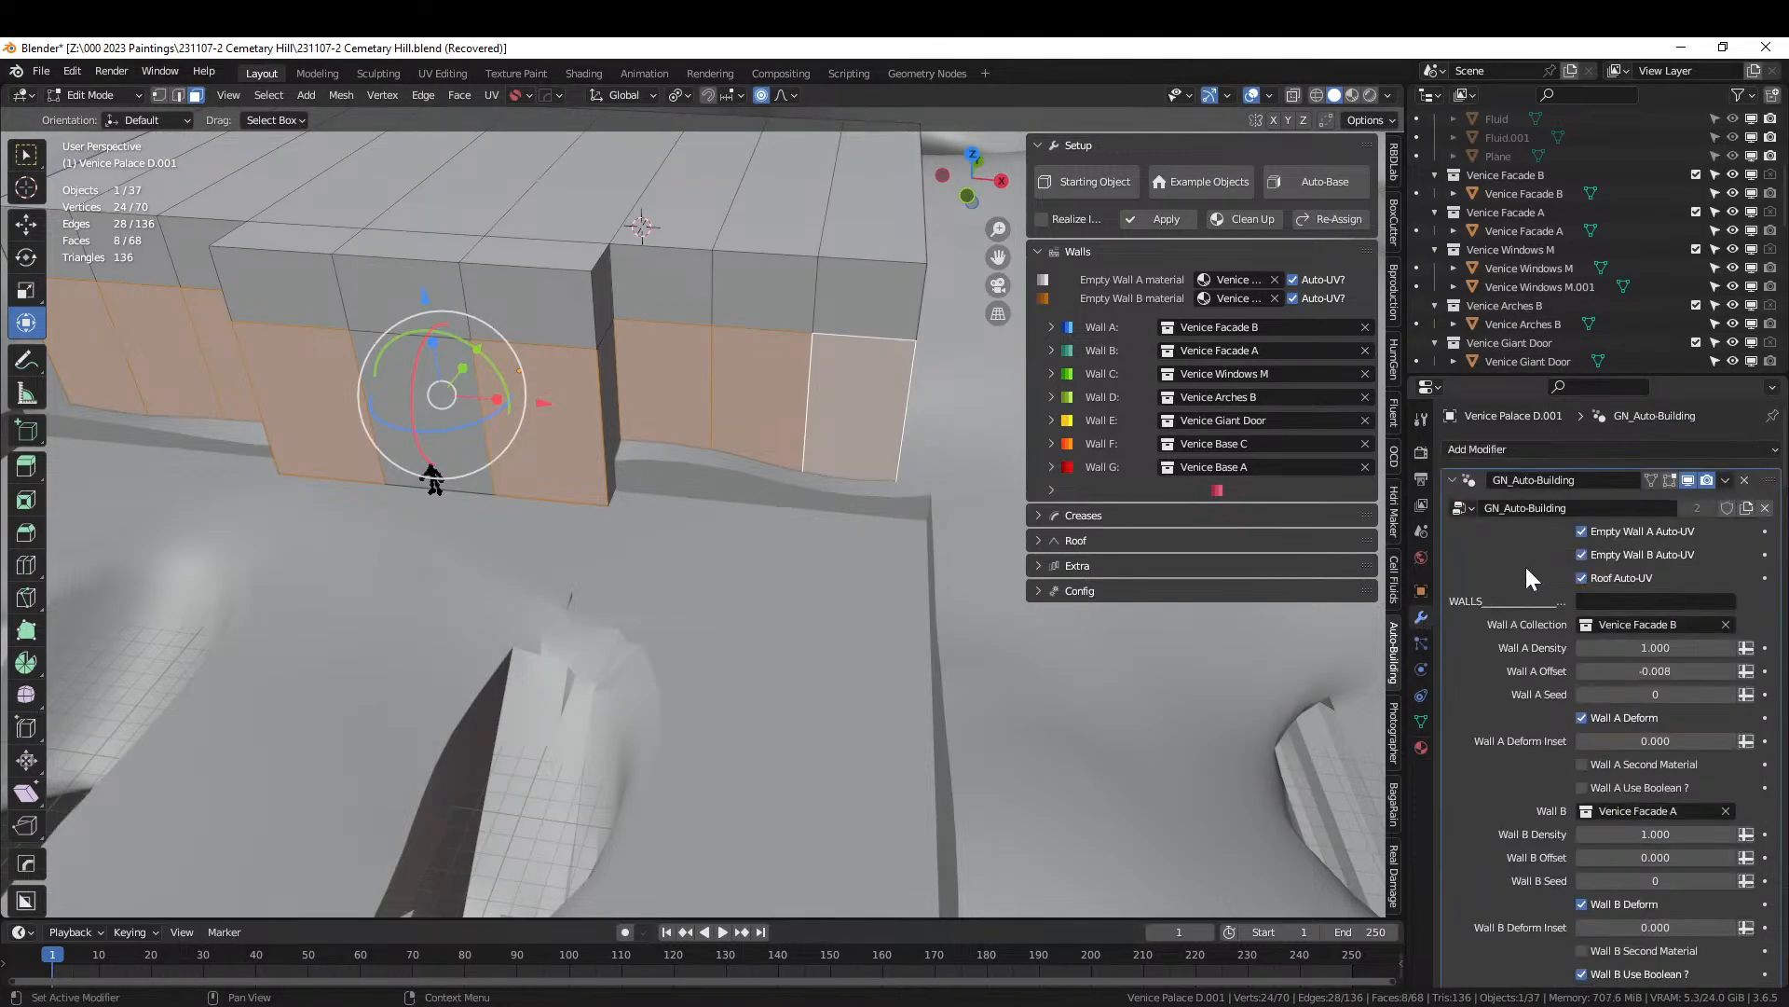
{"action": "left_click", "coordinate": [1670, 480]}
{"action": "key", "text": "KP_Decimal"}
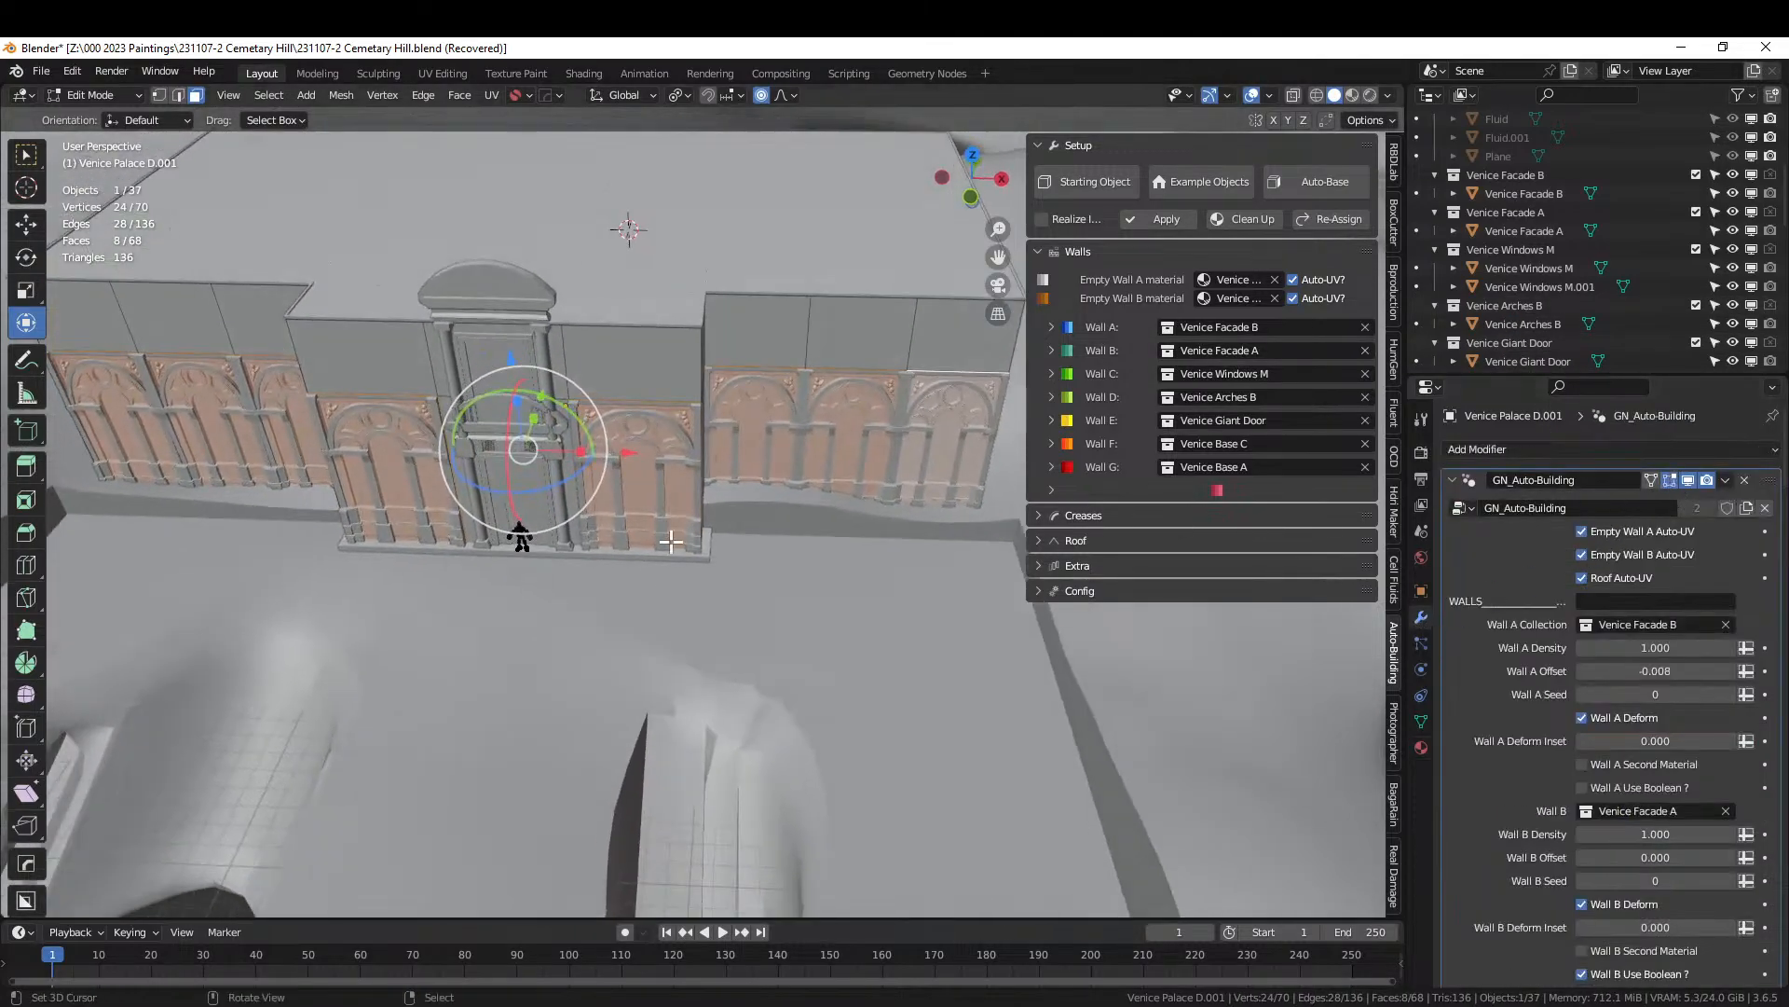
{"action": "key", "text": "Tab"}
{"action": "scroll", "coordinate": [660, 585], "scroll_direction": "down", "scroll_amount": 2}
{"action": "middle_click_drag", "start_coordinate": [660, 585], "coordinate": [627, 736]}
{"action": "scroll", "coordinate": [628, 725], "scroll_direction": "up", "scroll_amount": 5}
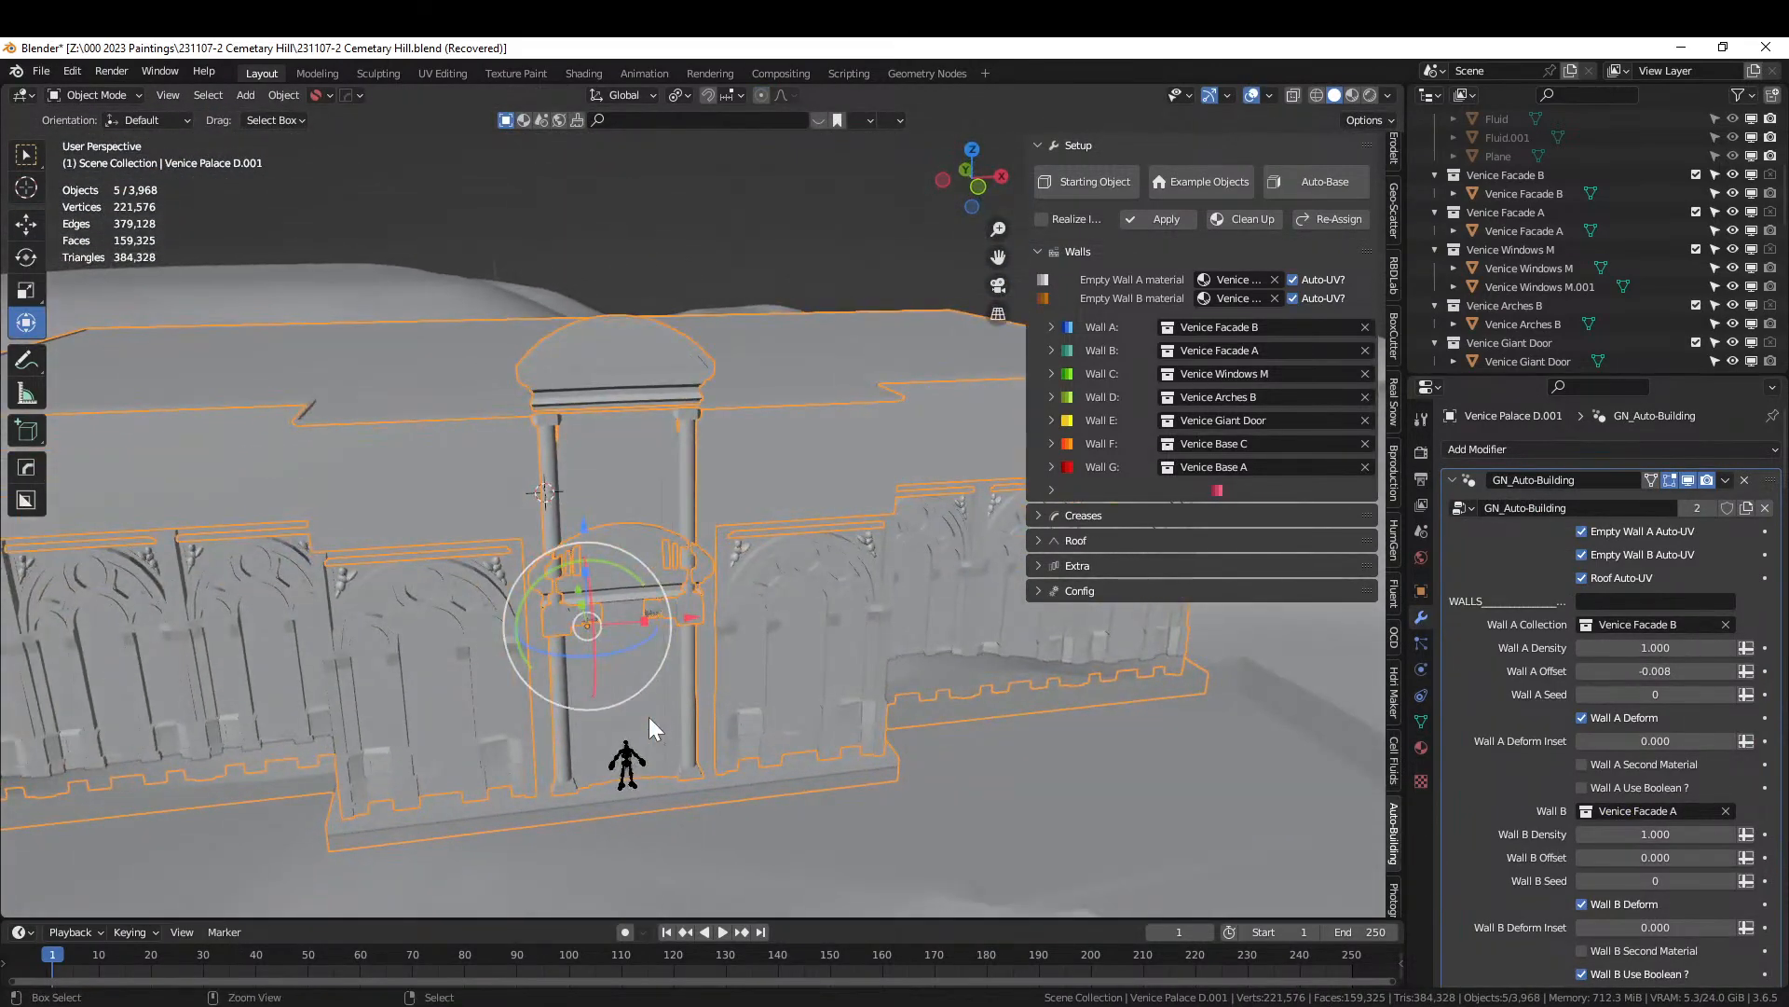
{"action": "key", "text": "ctrl+s"}
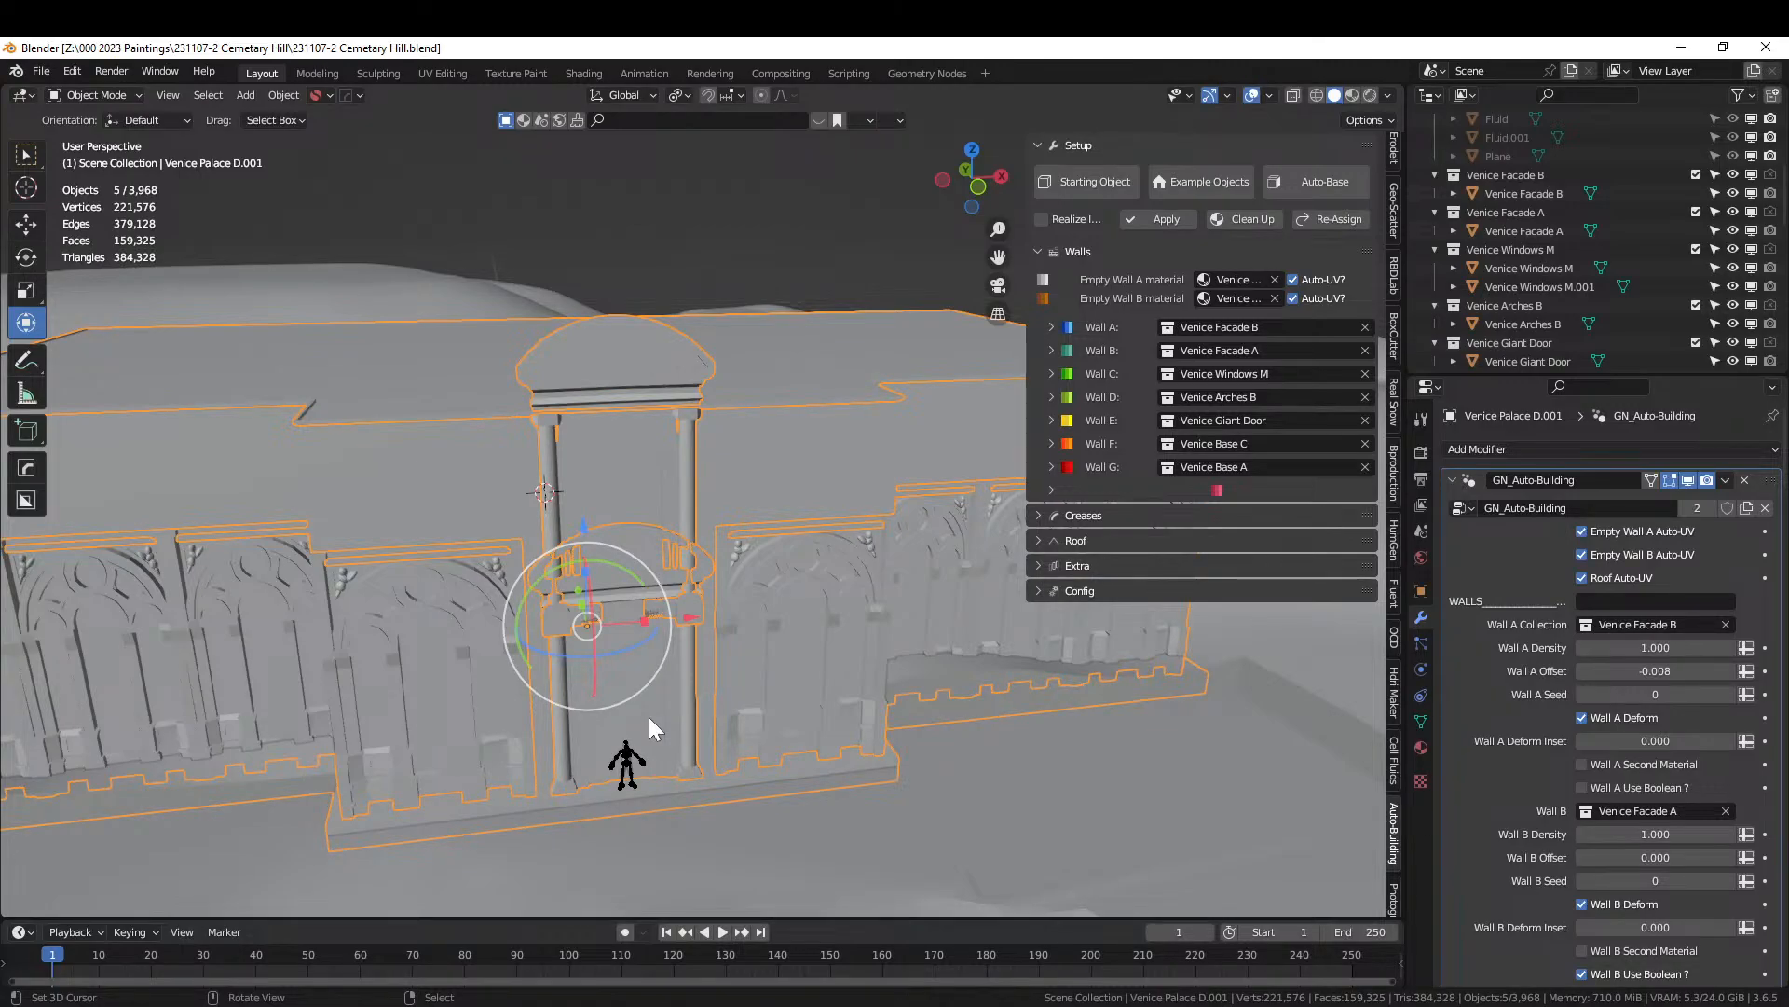
Put the palace base mesh into Edit Mode without its GN_Auto-Building display and isolate it in local view.
{"action": "middle_click_drag", "start_coordinate": [585, 755], "coordinate": [535, 629]}
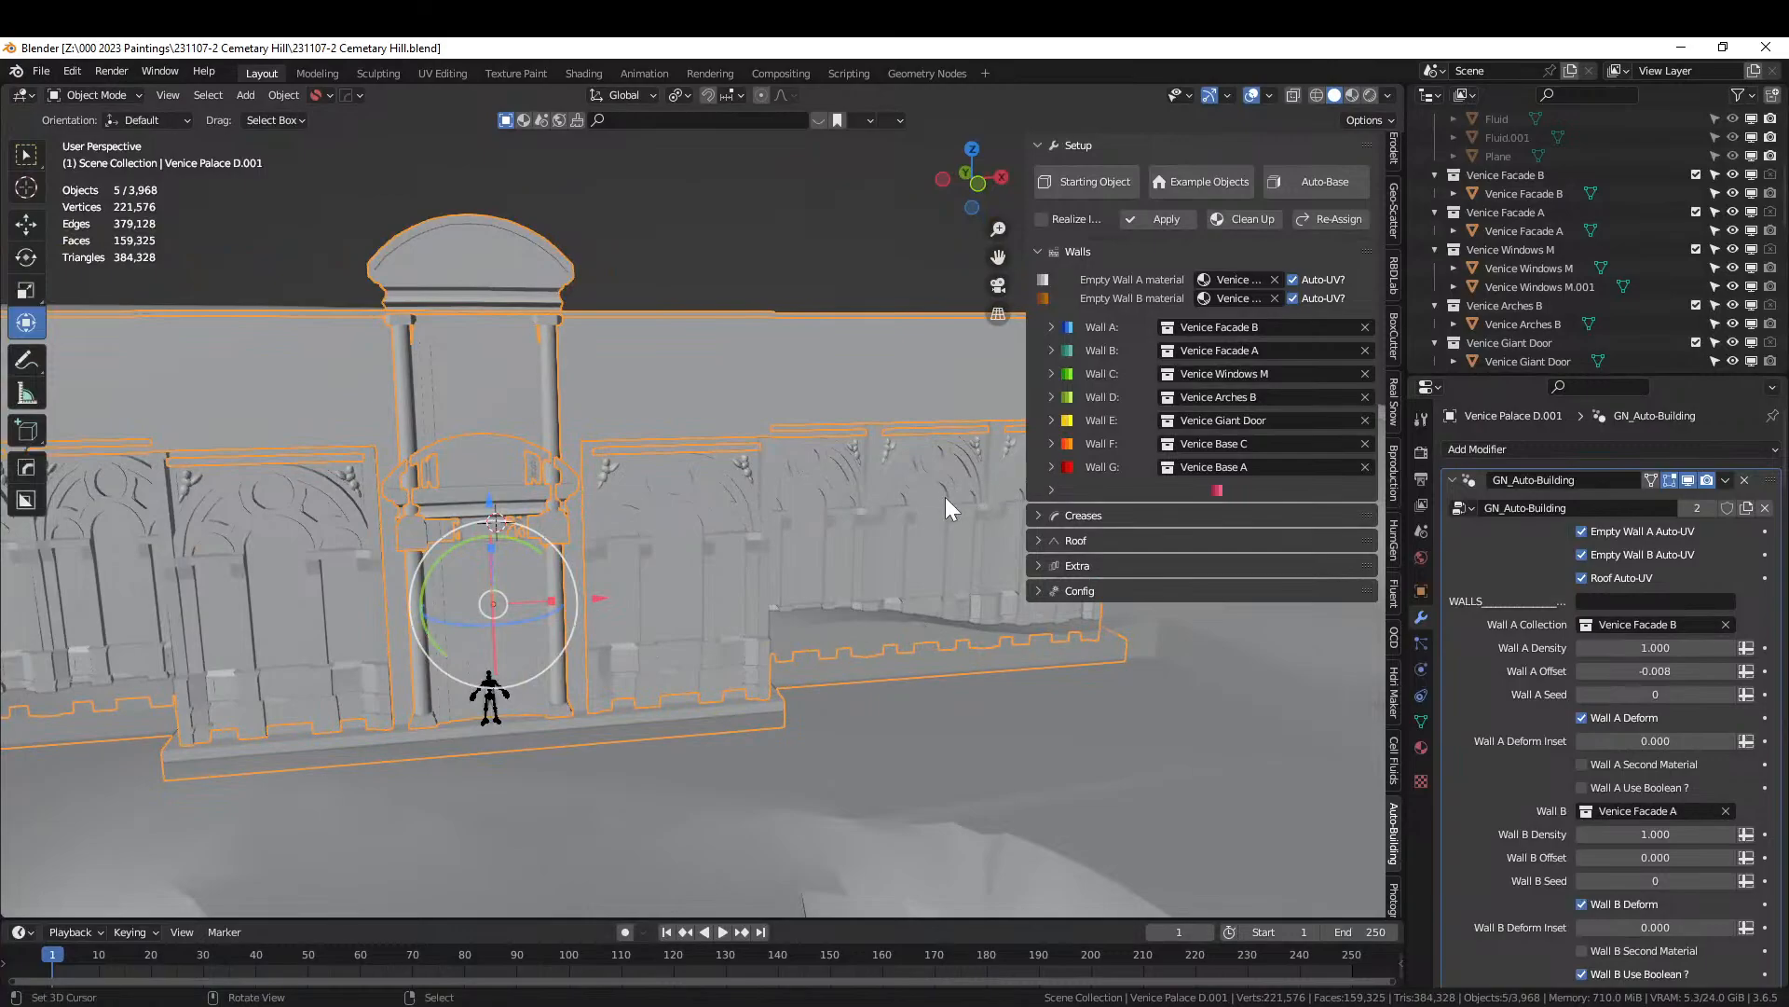
{"action": "key", "text": "Tab"}
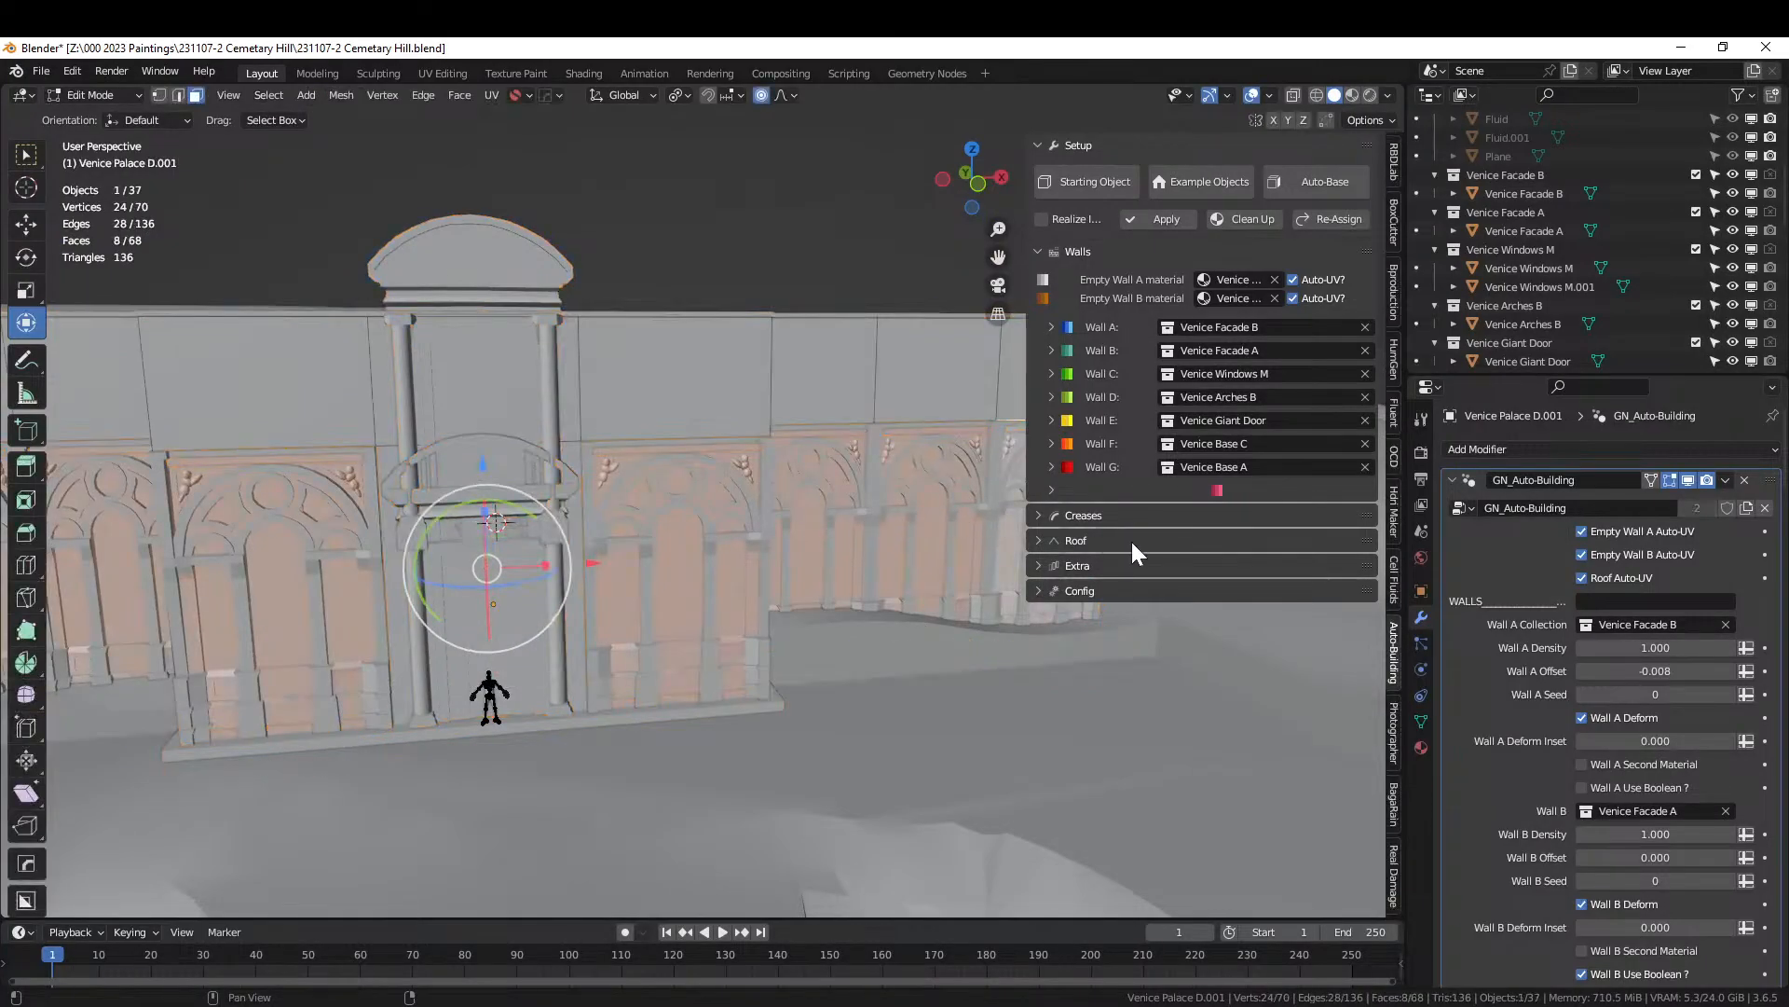
{"action": "left_click", "coordinate": [1669, 480]}
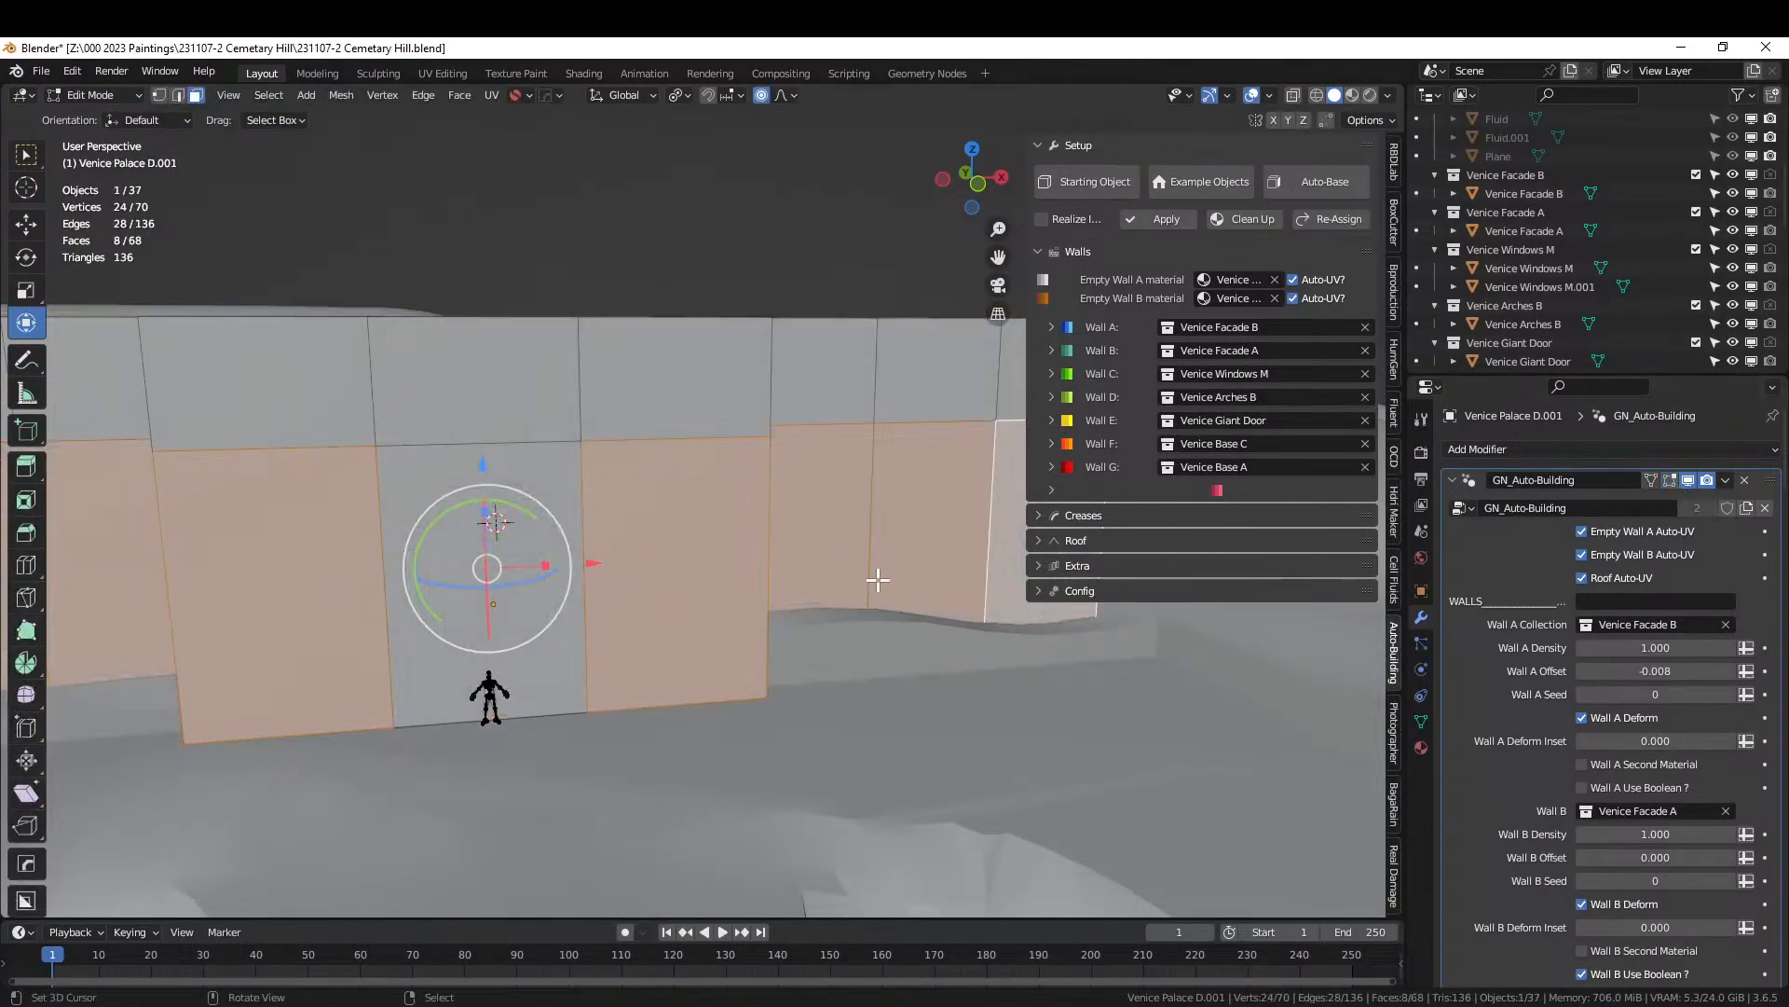
{"action": "scroll", "coordinate": [871, 582], "scroll_direction": "up", "scroll_amount": 3}
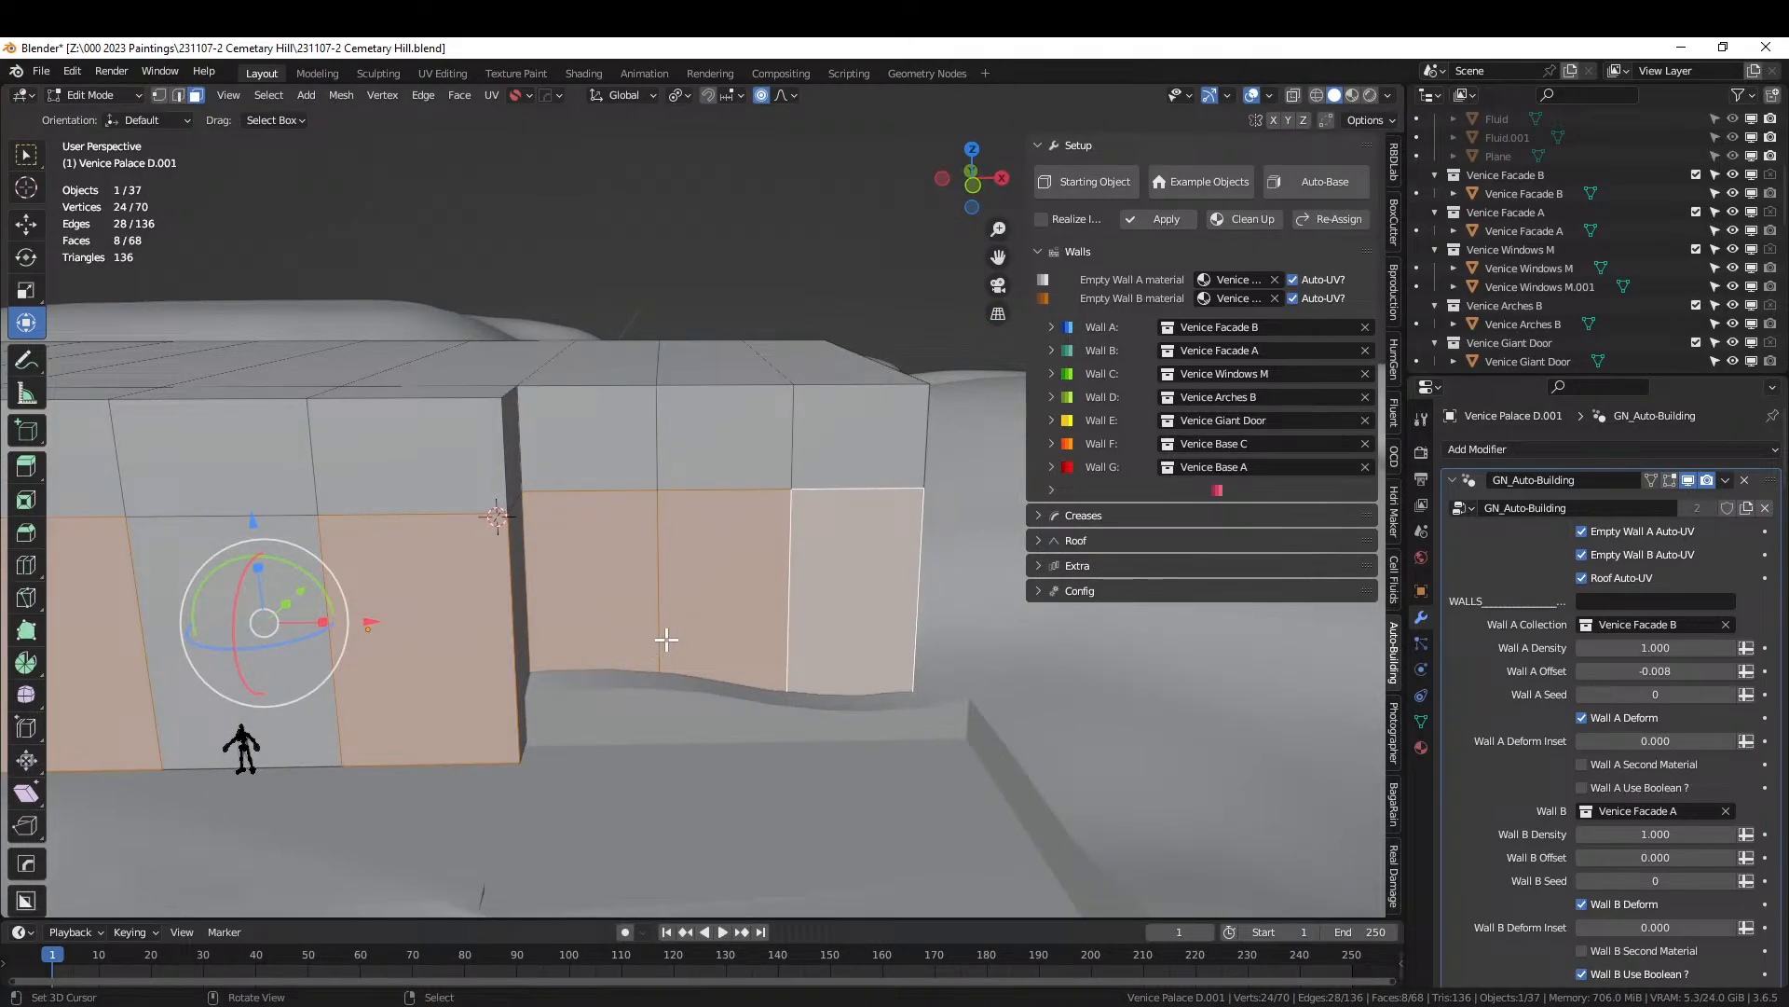
{"action": "middle_click_drag", "start_coordinate": [632, 648], "coordinate": [564, 656], "text": "shift"}
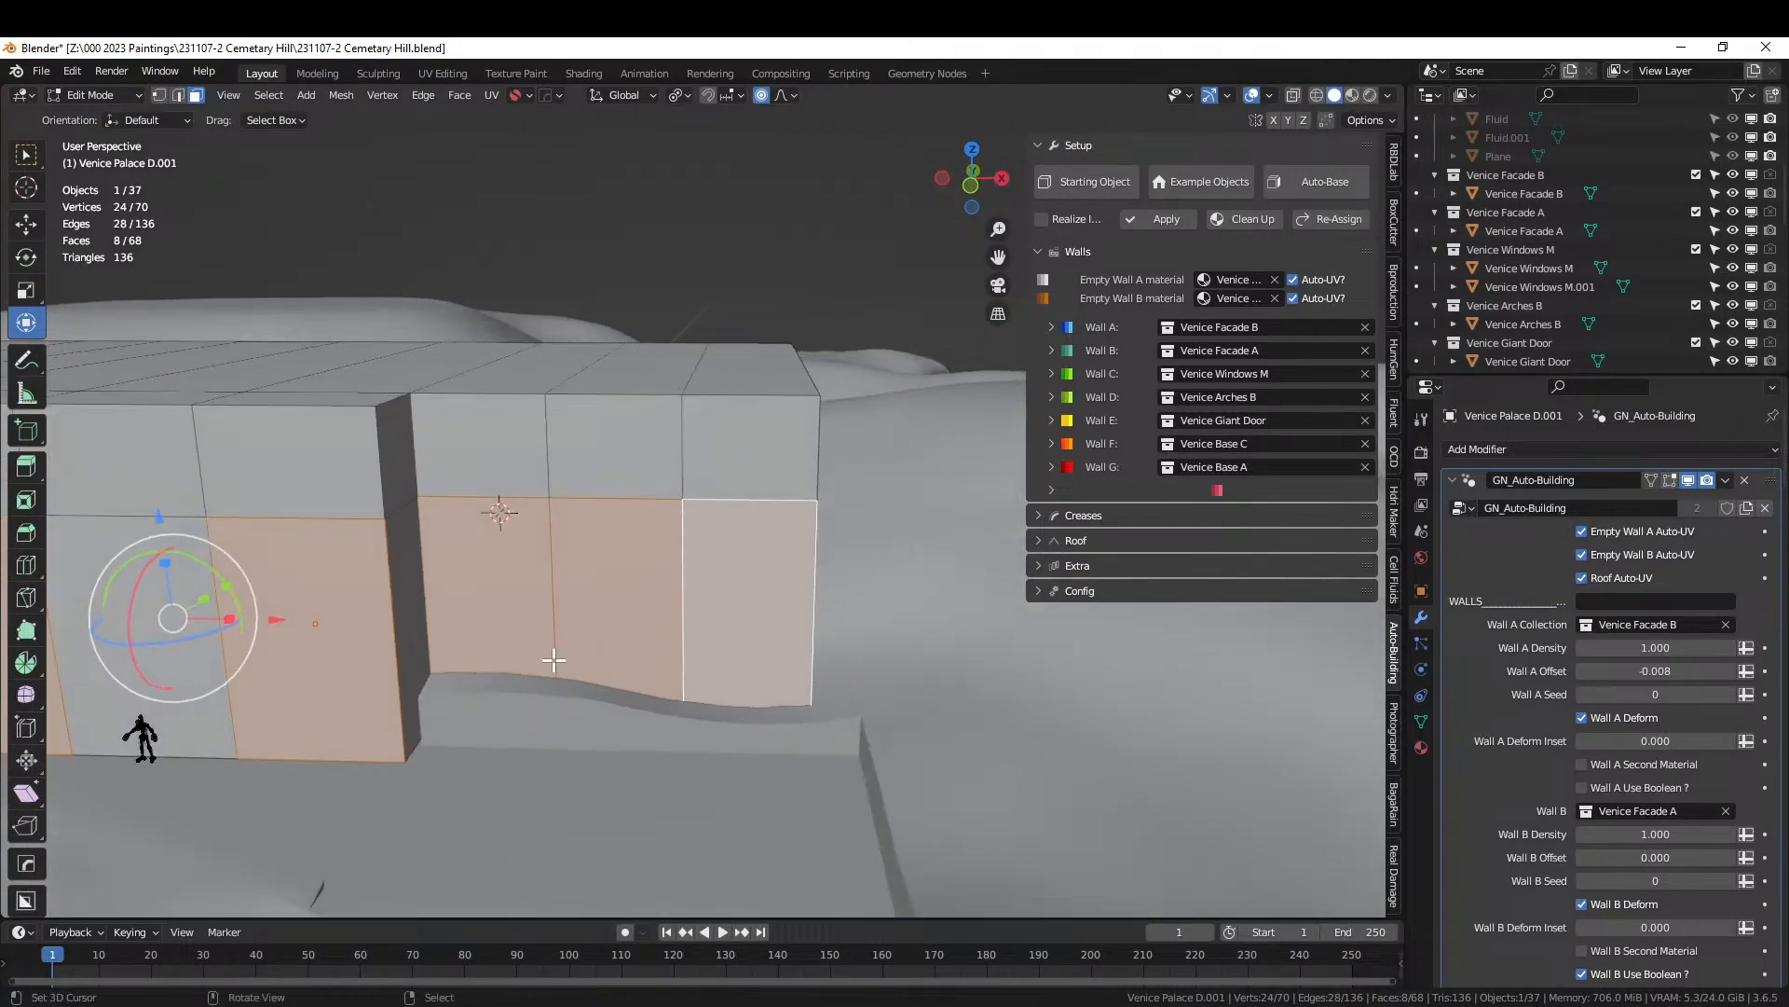
{"action": "scroll", "coordinate": [554, 660], "scroll_direction": "down", "scroll_amount": 4}
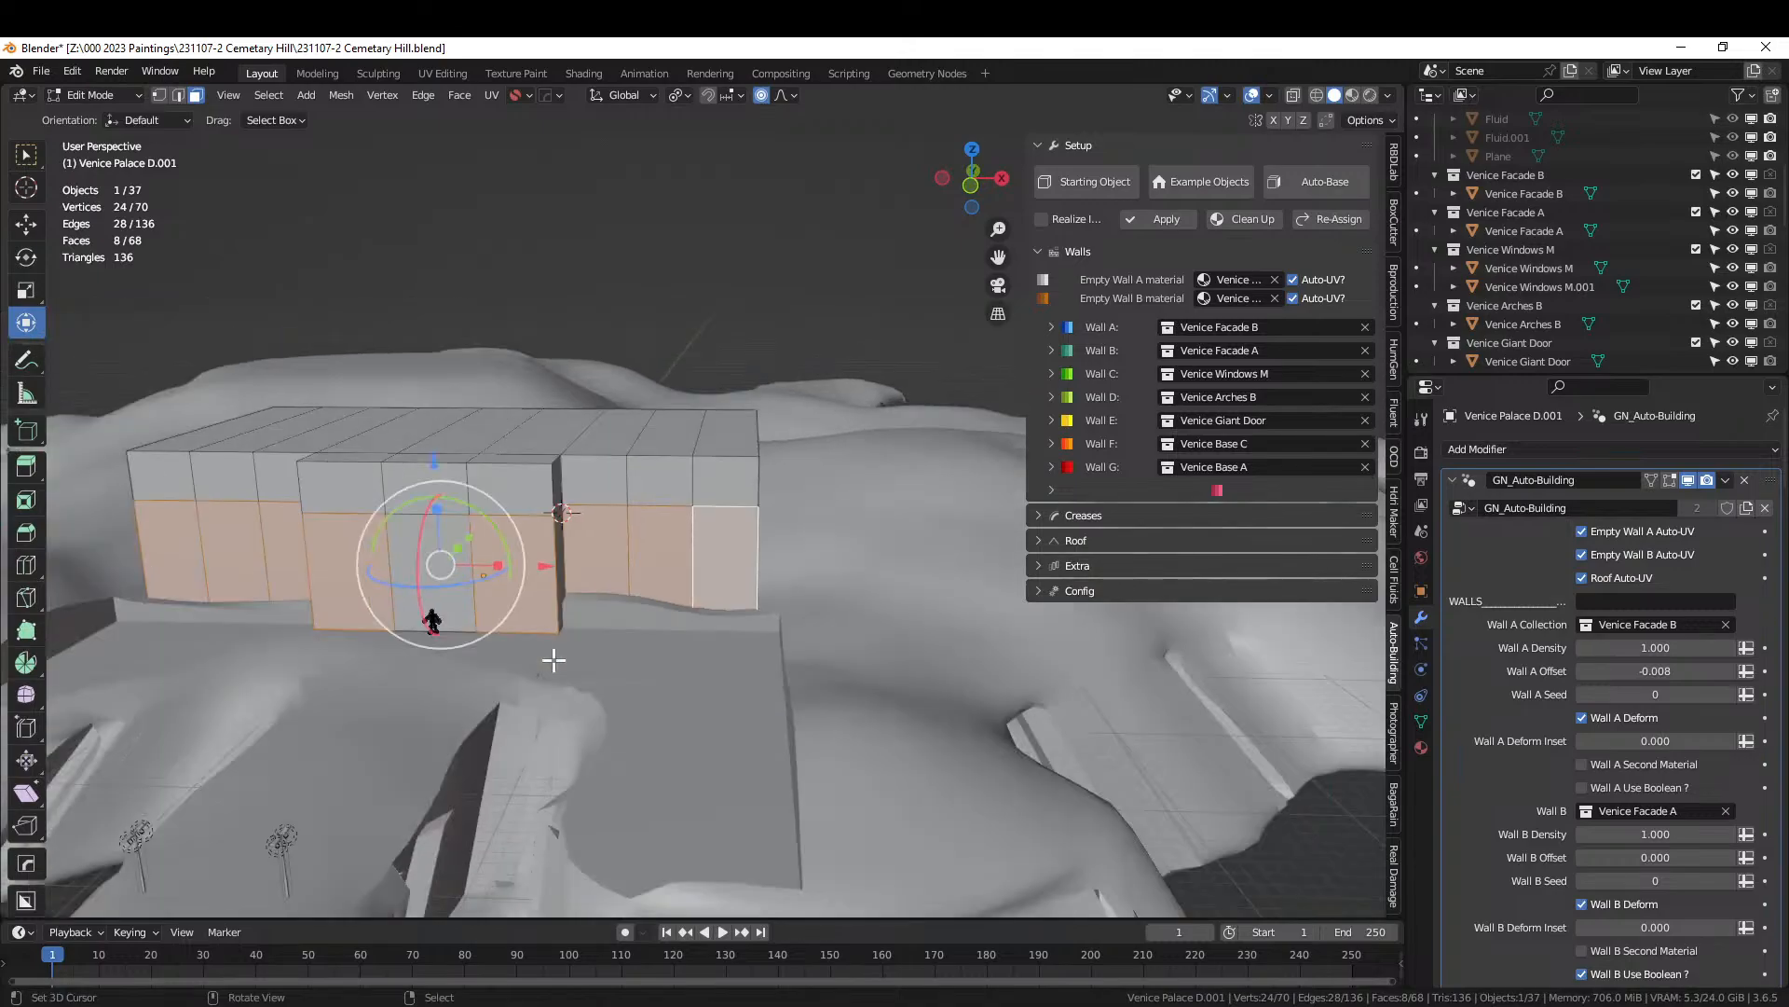
{"action": "key", "text": "KP_Divide"}
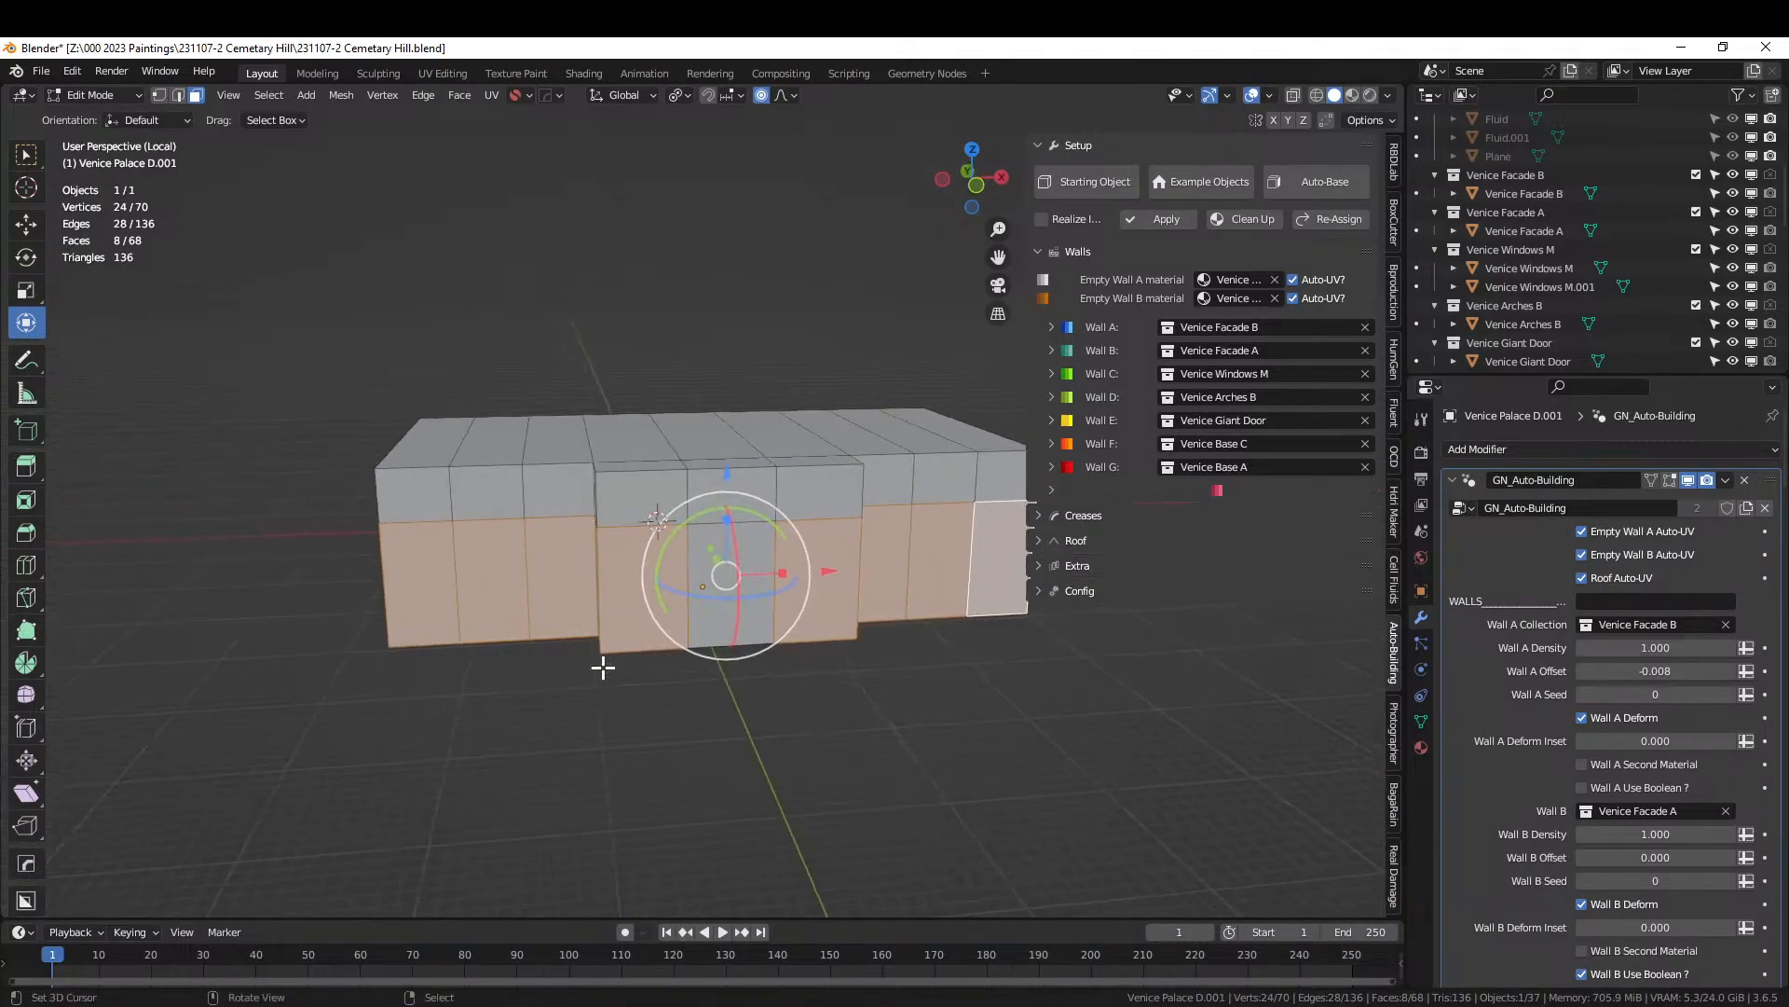
{"action": "key", "text": "KP_Divide"}
{"action": "key", "text": "KP_Divide"}
In front view, knife a straight horizontal cut across the full block, in the lower third of the ground floor.
{"action": "key", "text": "KP_1"}
{"action": "scroll", "coordinate": [583, 668], "scroll_direction": "up", "scroll_amount": 2}
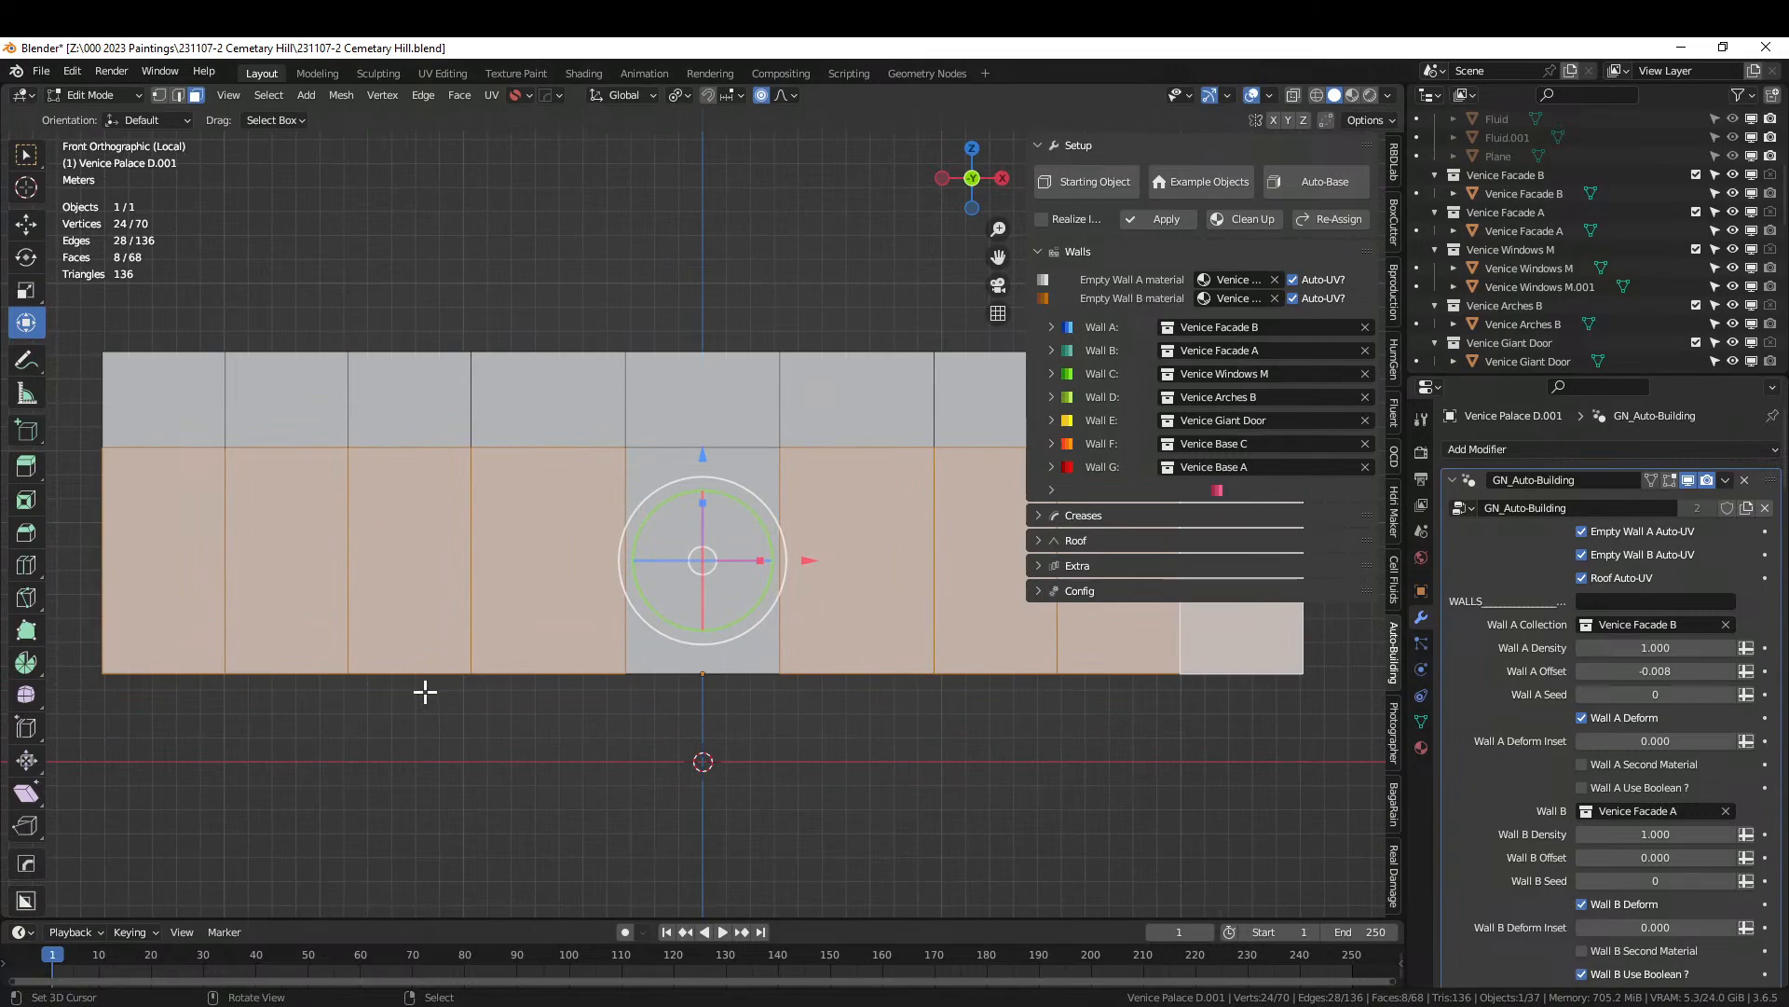
{"action": "key", "text": "k"}
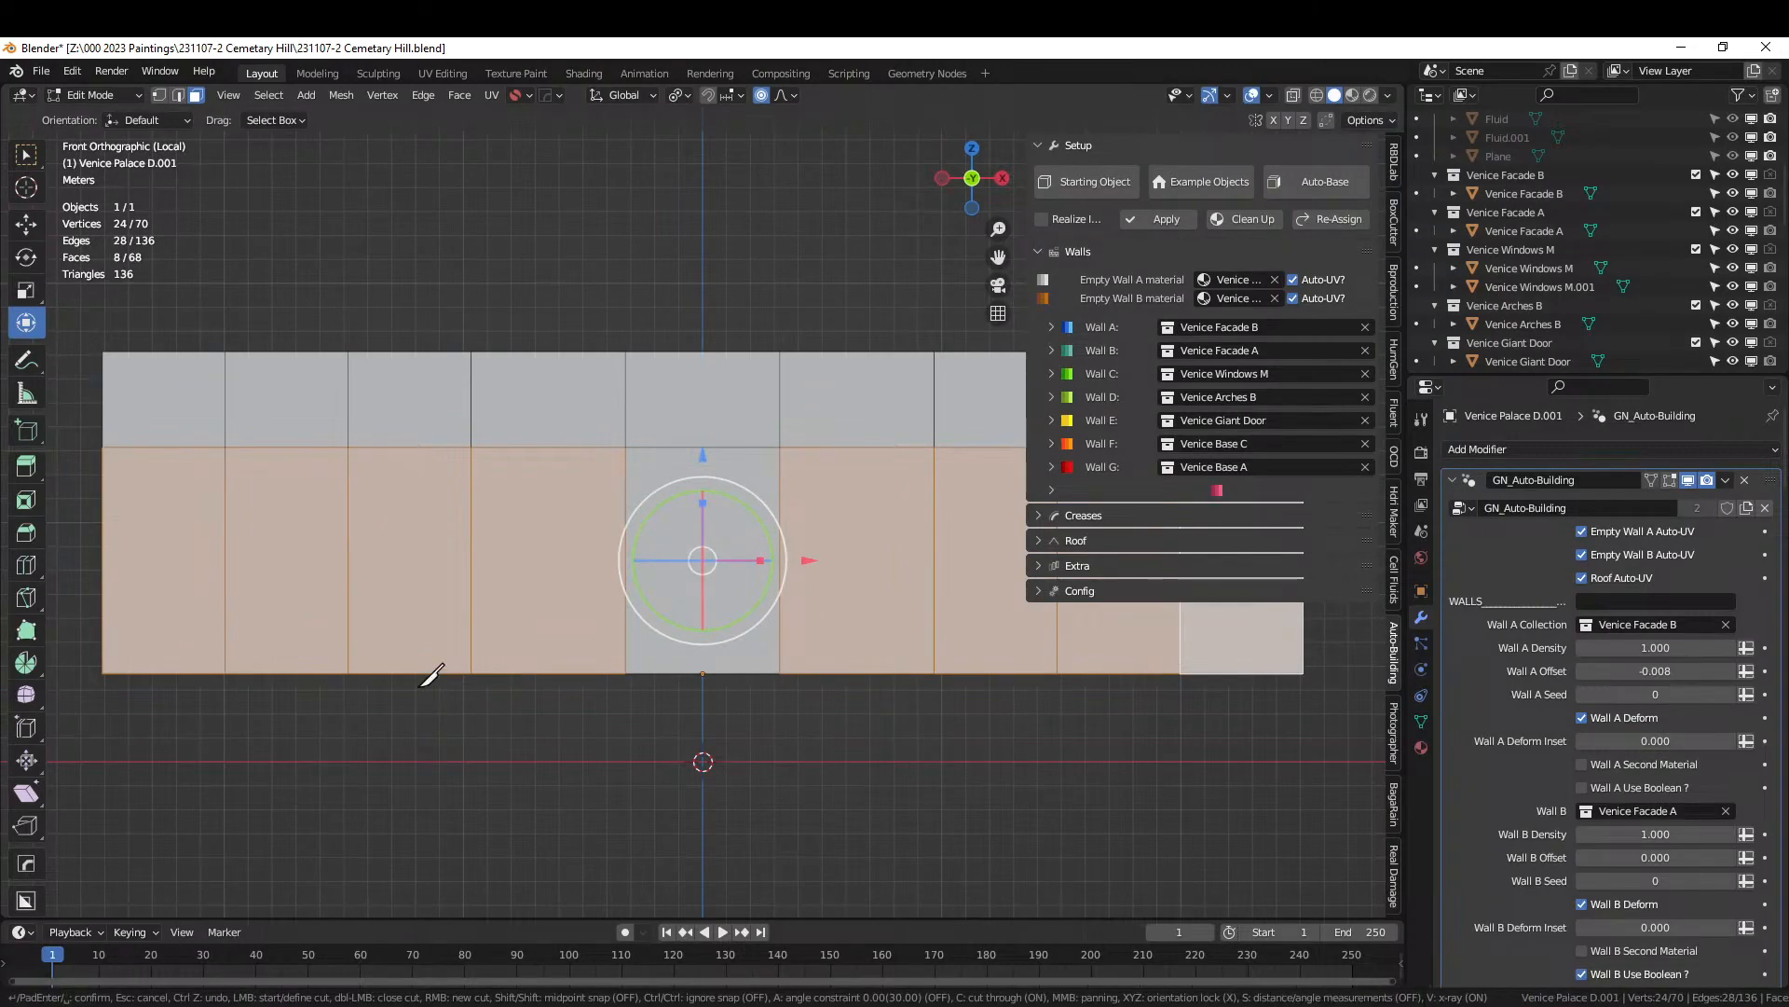
{"action": "left_click", "coordinate": [103, 605]}
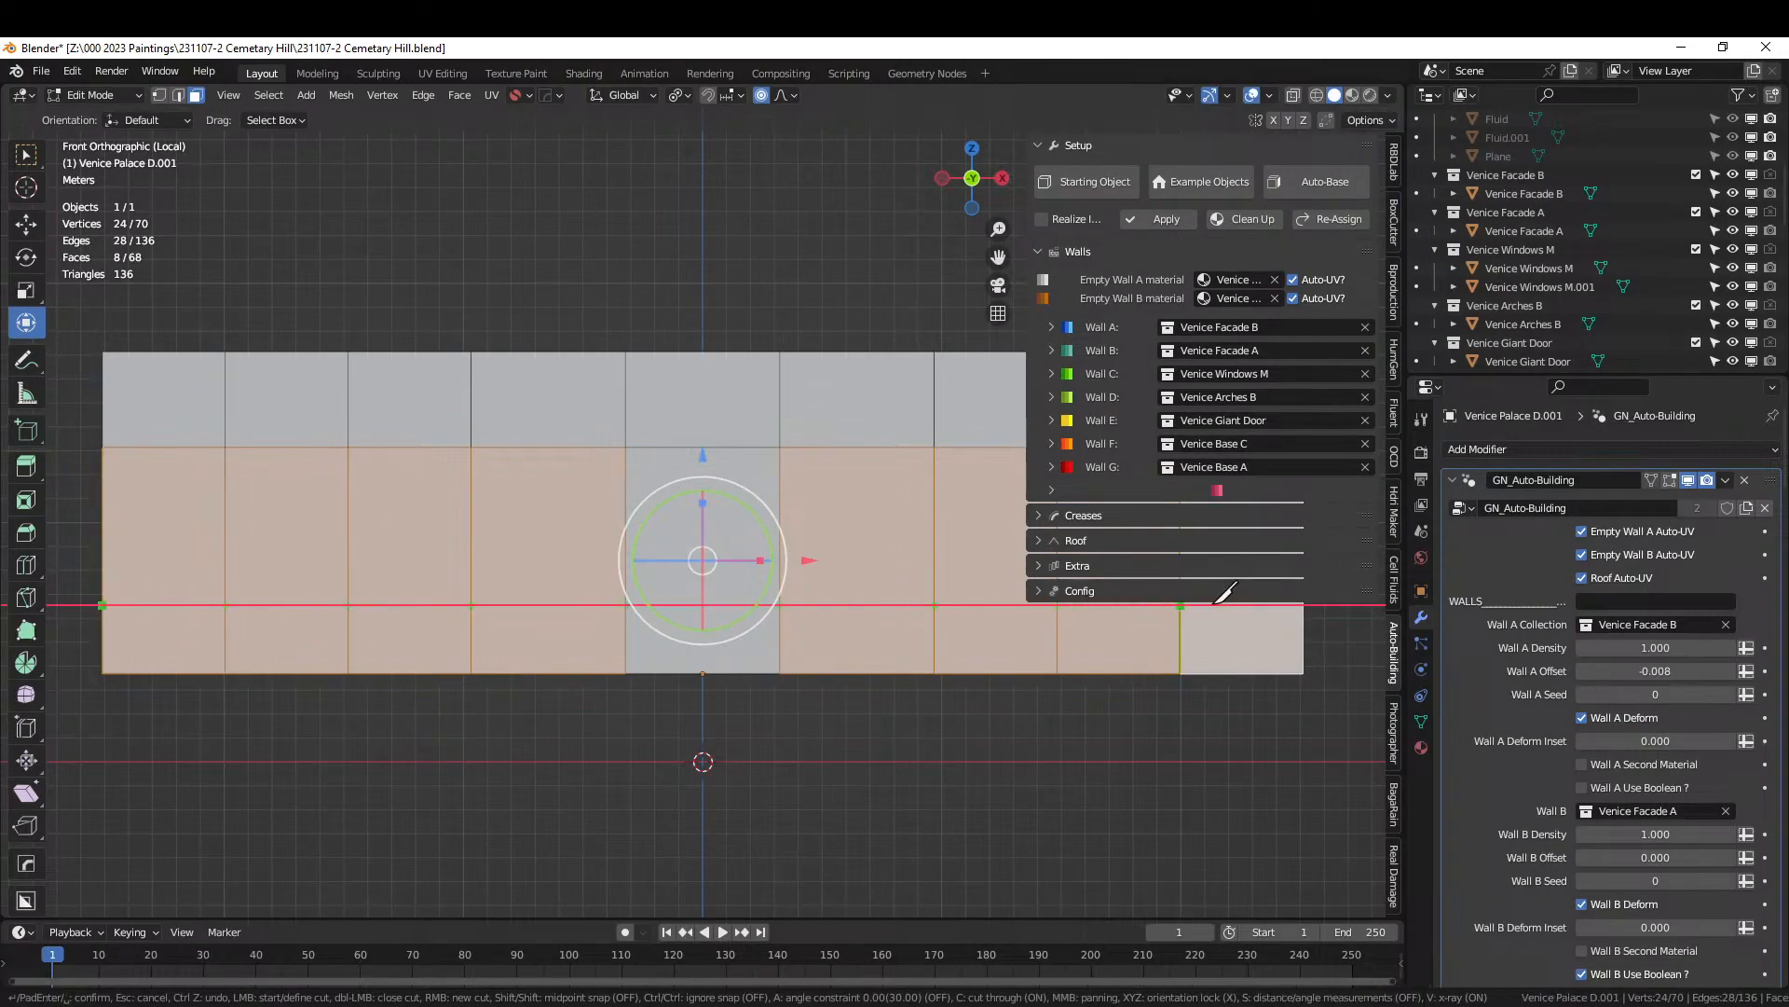
{"action": "left_click", "coordinate": [1305, 606]}
{"action": "key", "text": "Return"}
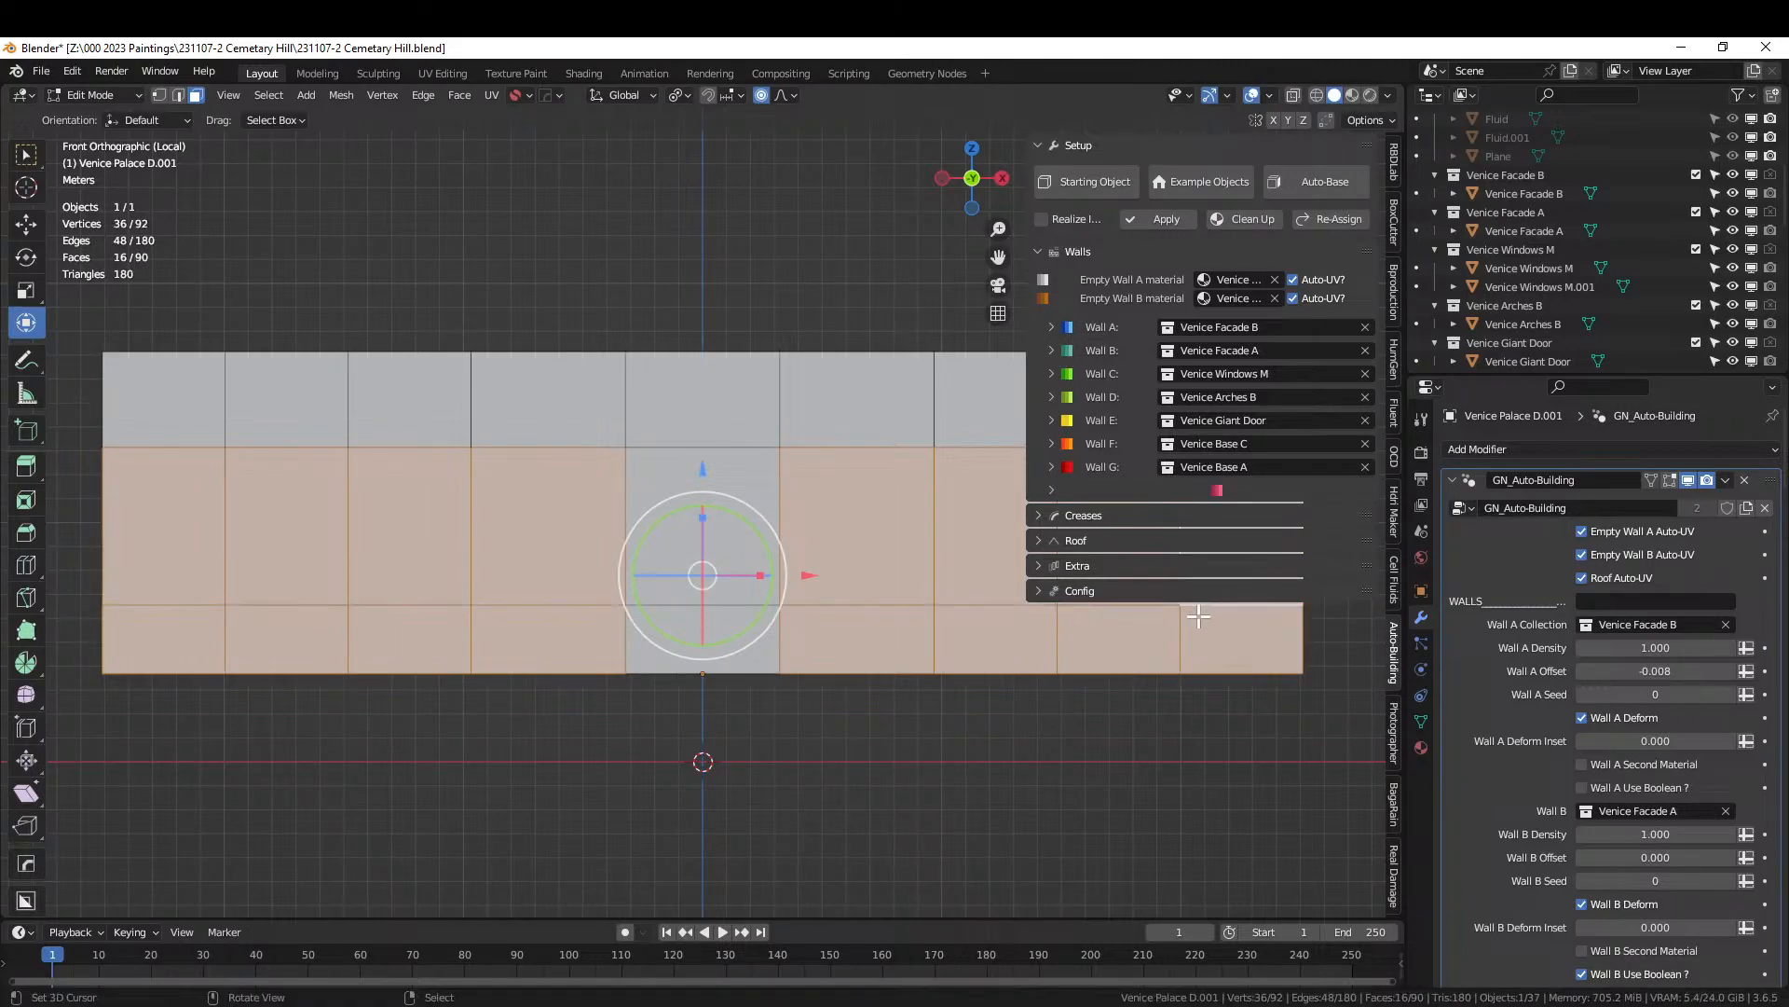
Dissolve the new cut's edges on the entrance block's two side walls and on the two bays flanking the entrance.
{"action": "middle_click_drag", "start_coordinate": [787, 739], "coordinate": [711, 708]}
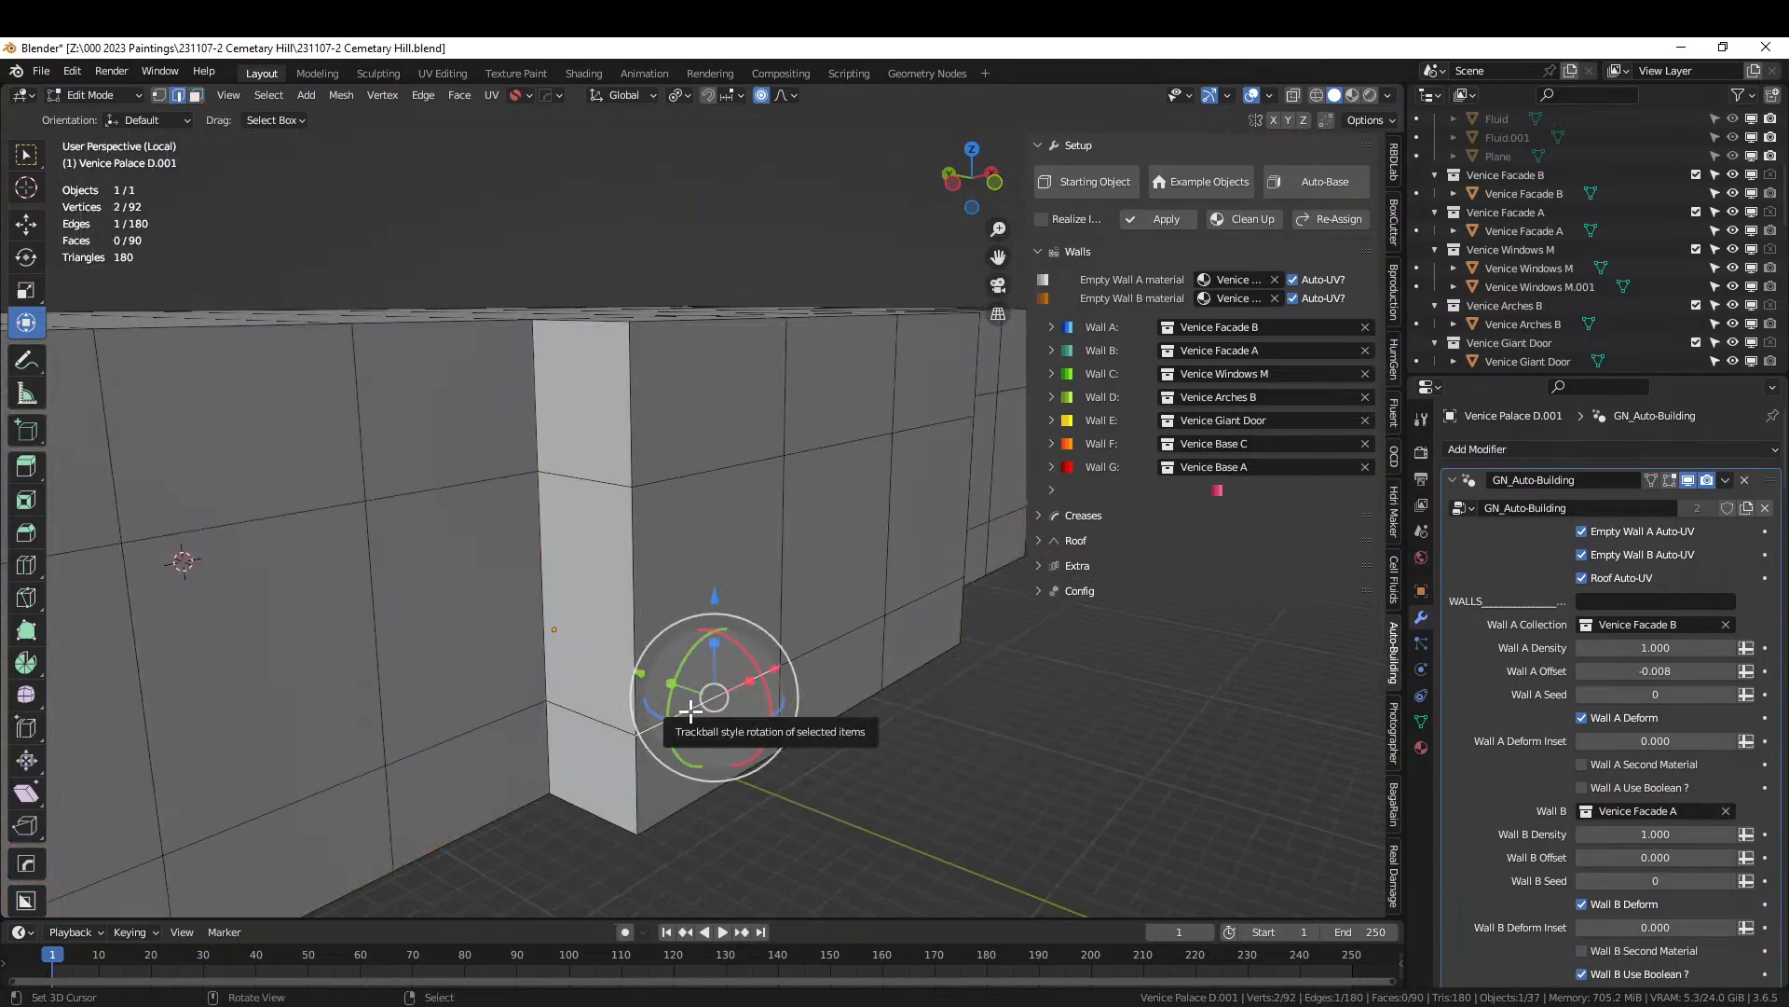
{"action": "left_click", "coordinate": [548, 701], "text": "shift"}
{"action": "middle_click_drag", "start_coordinate": [762, 714], "coordinate": [715, 715]}
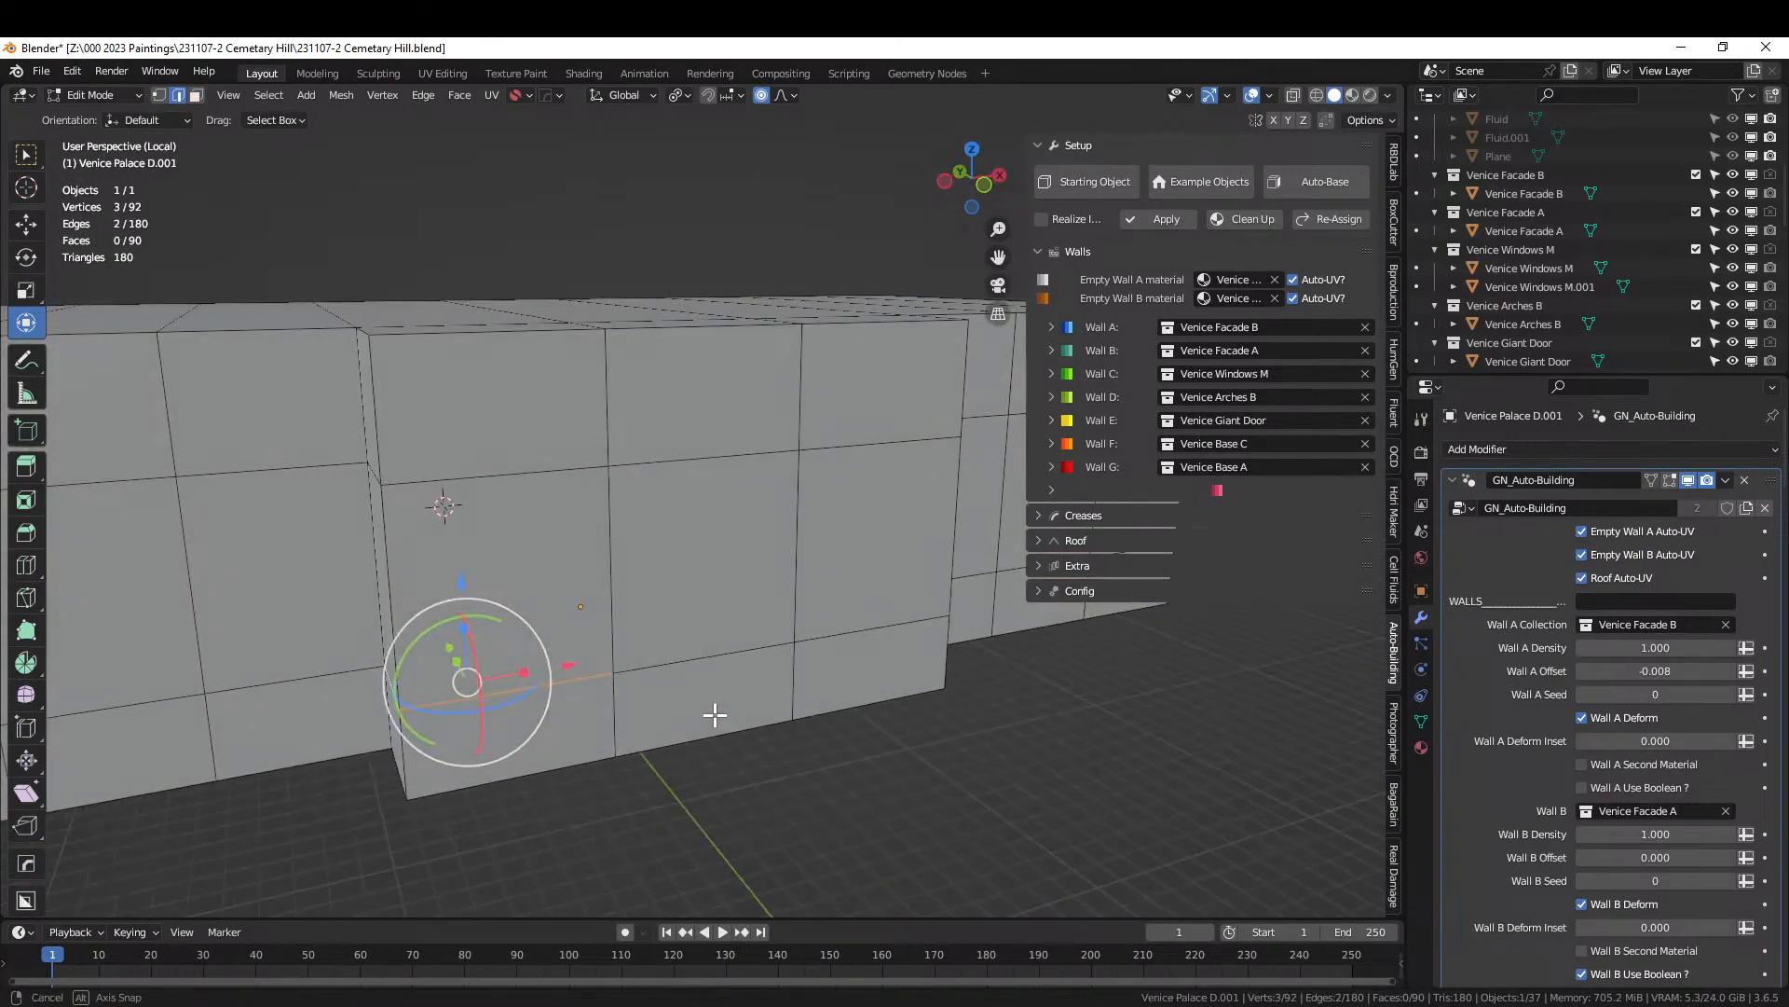
{"action": "right_click", "coordinate": [849, 645], "text": "shift"}
{"action": "middle_click_drag", "start_coordinate": [875, 651], "coordinate": [758, 662]}
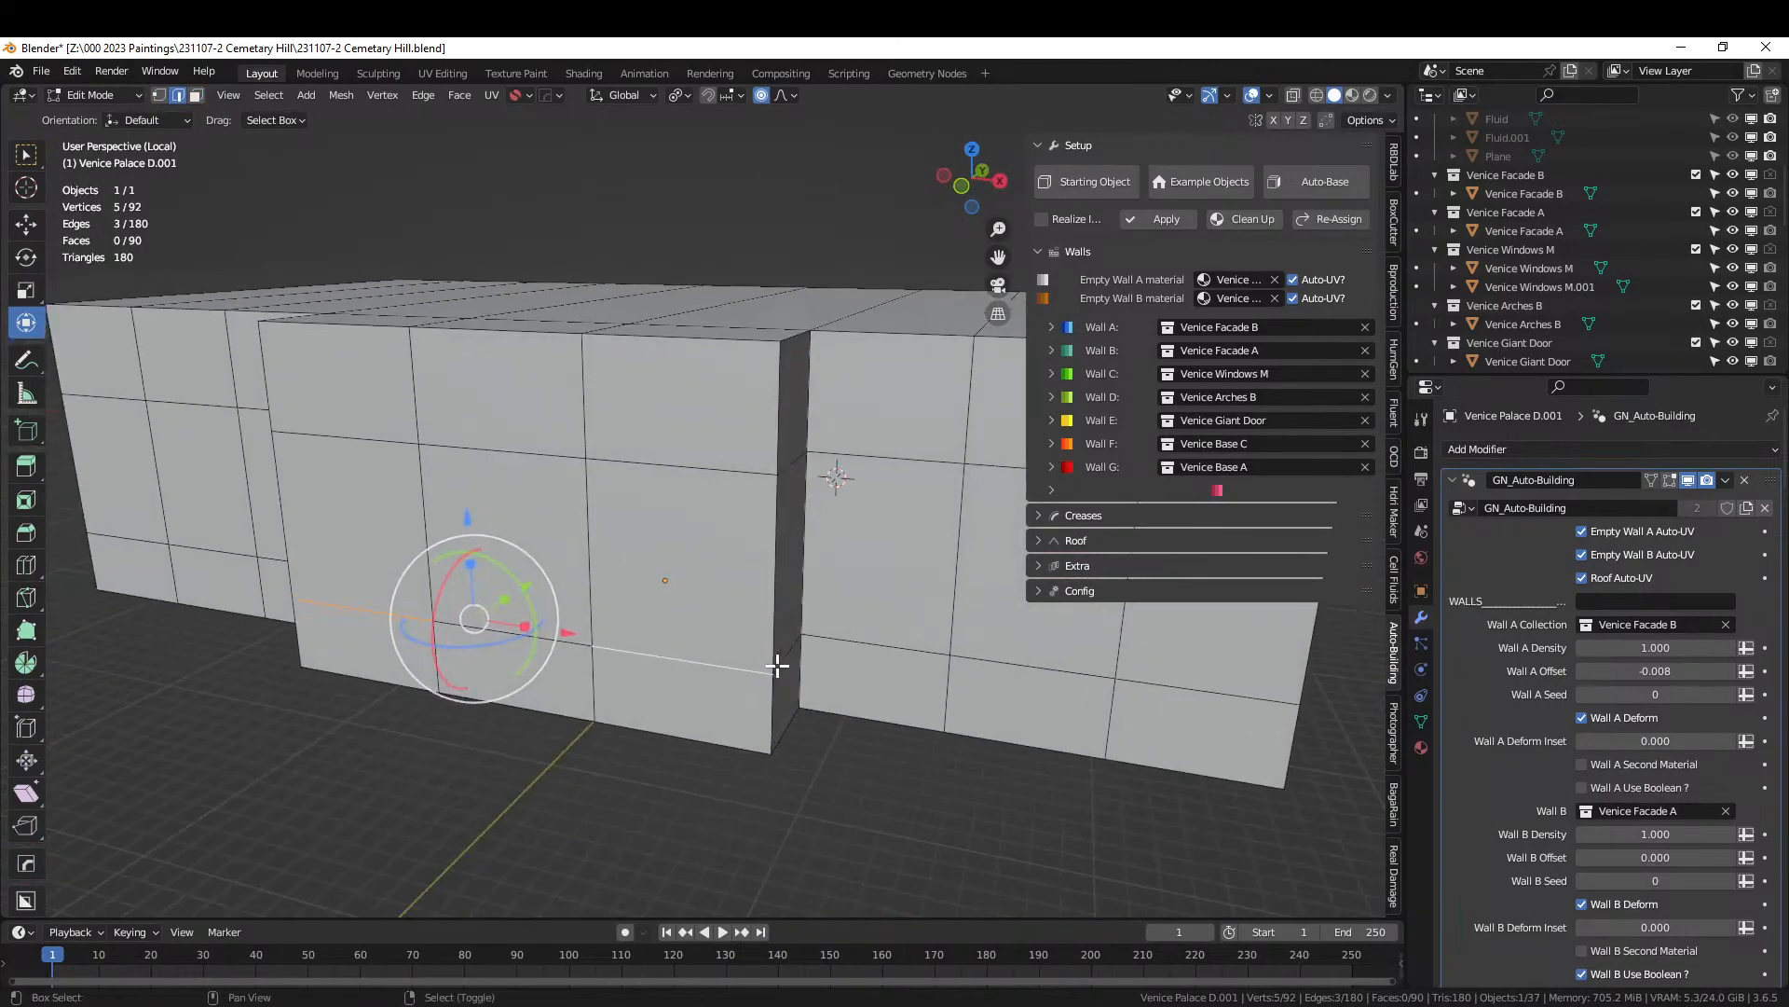
{"action": "right_click", "coordinate": [791, 657], "text": "shift"}
{"action": "key", "text": "x"}
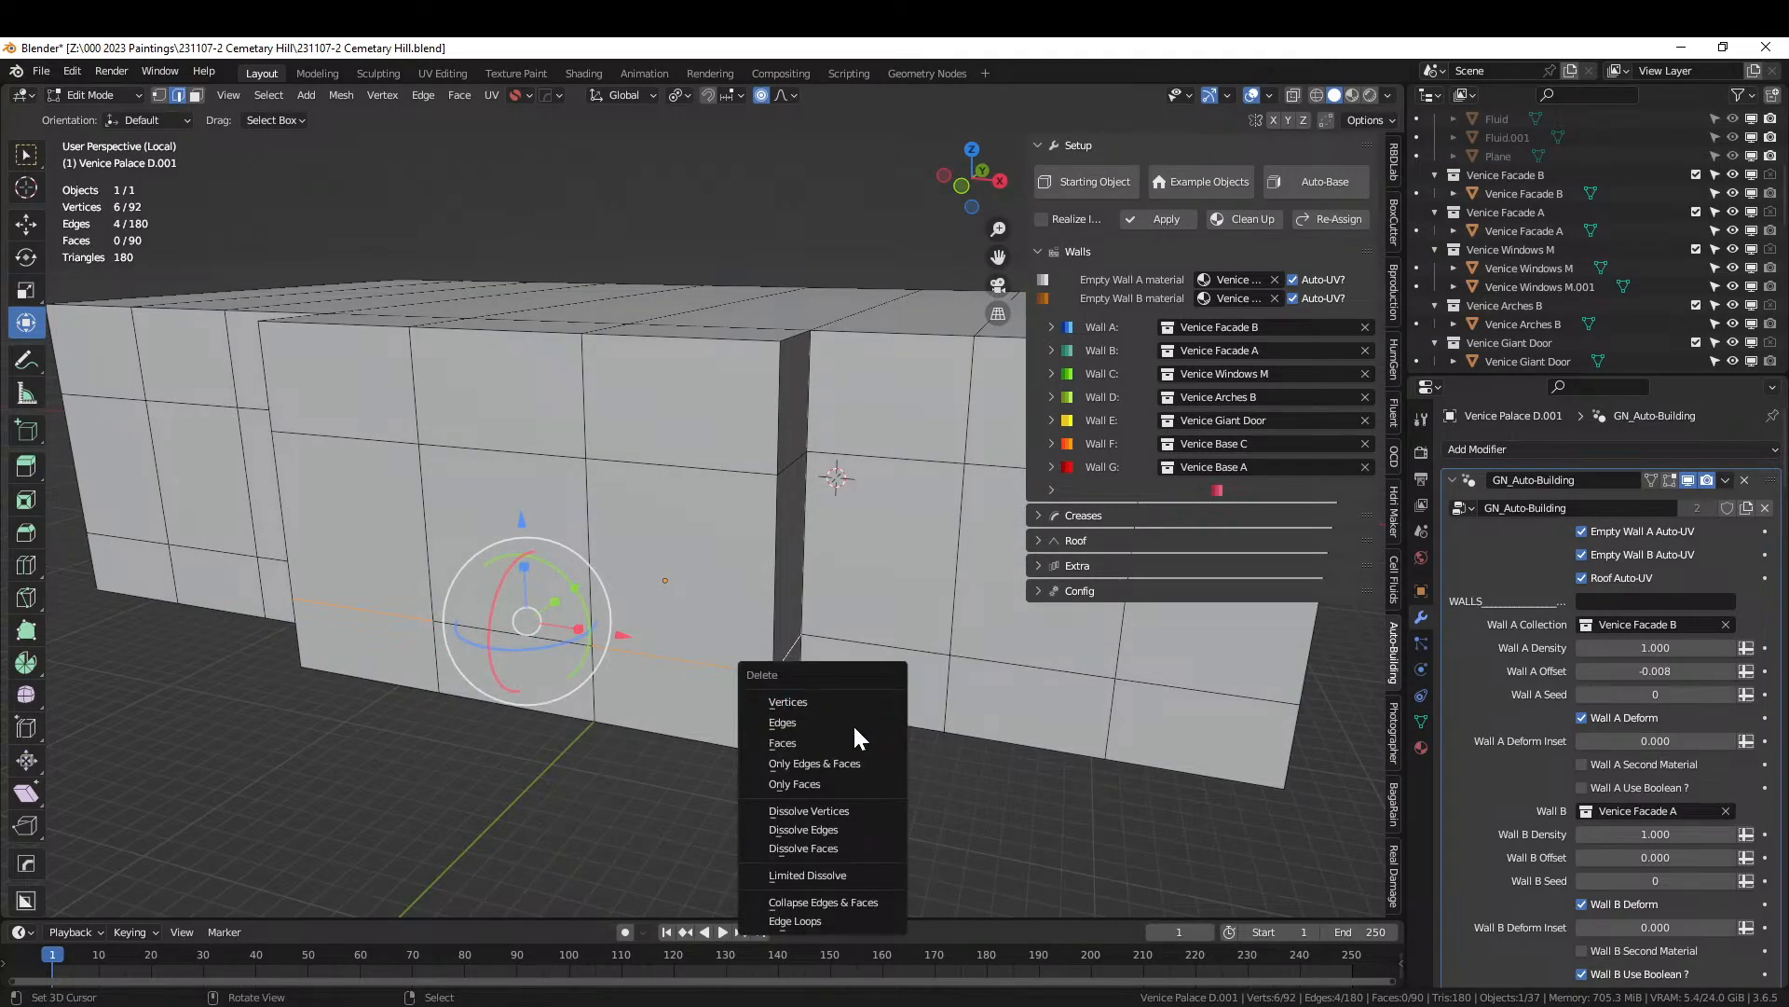
{"action": "left_click", "coordinate": [857, 829]}
{"action": "middle_click_drag", "start_coordinate": [854, 827], "coordinate": [815, 760]}
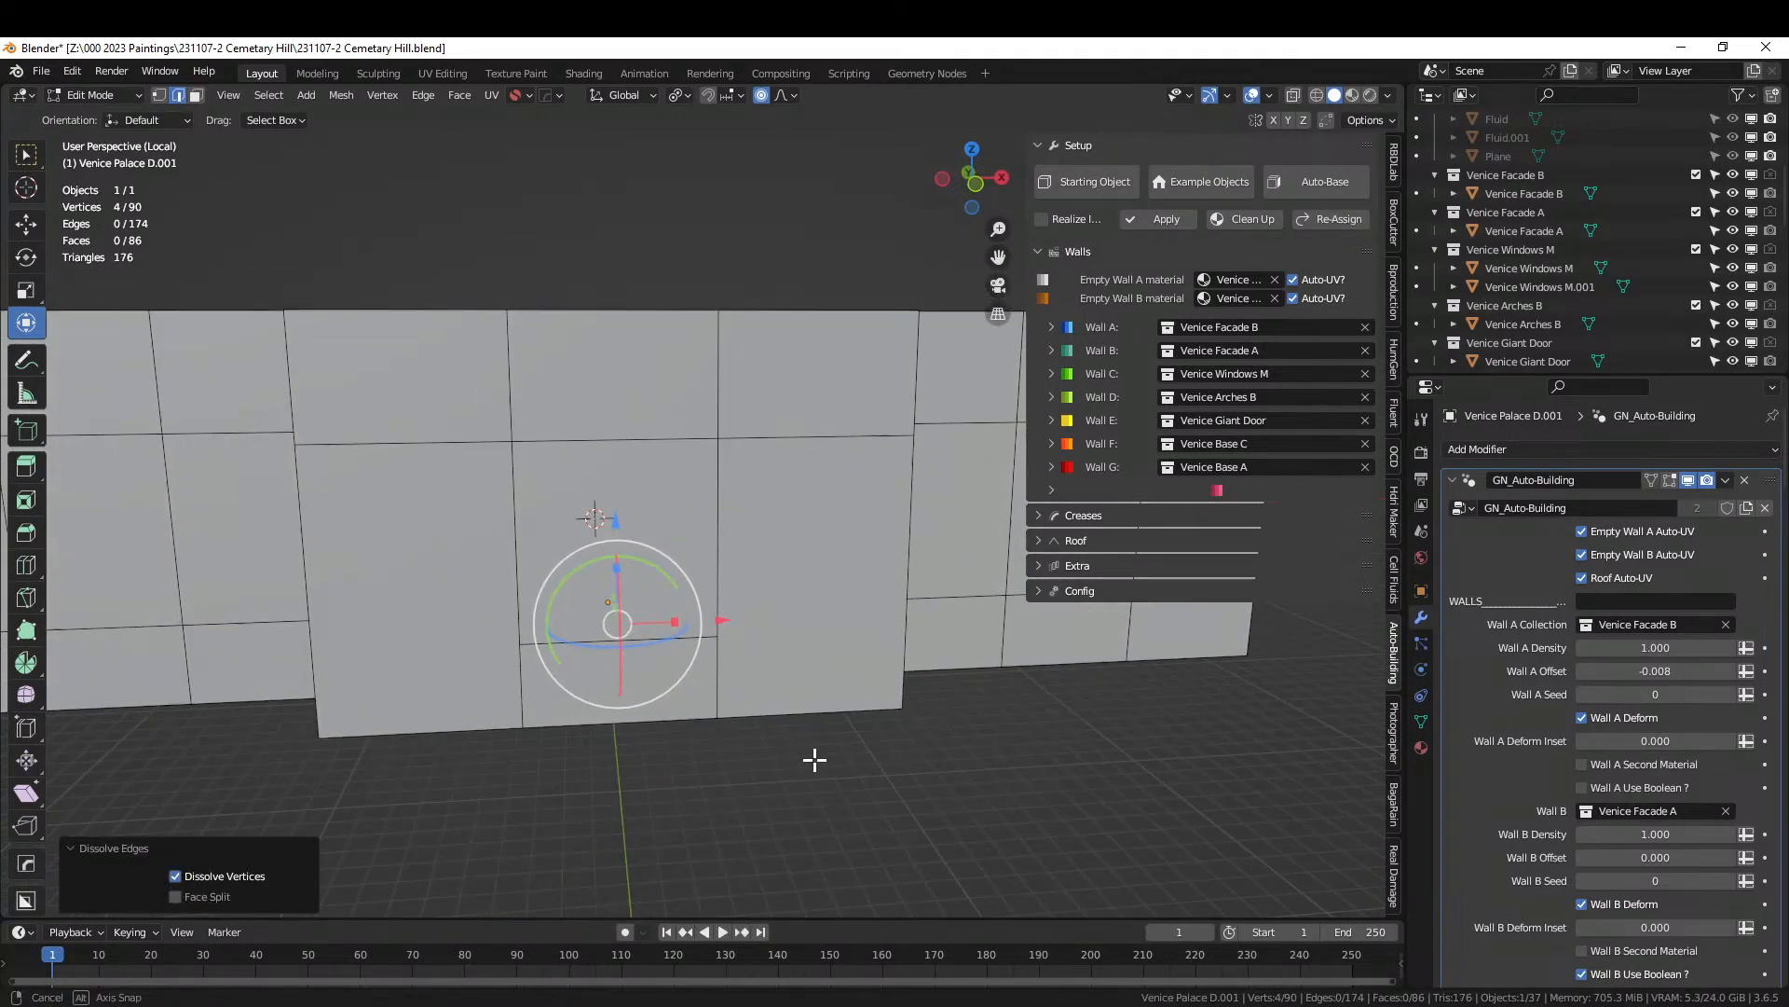
Dissolve the remaining cut edge across the entrance bay and briefly check the facade in Object Mode.
{"action": "left_click", "coordinate": [600, 639]}
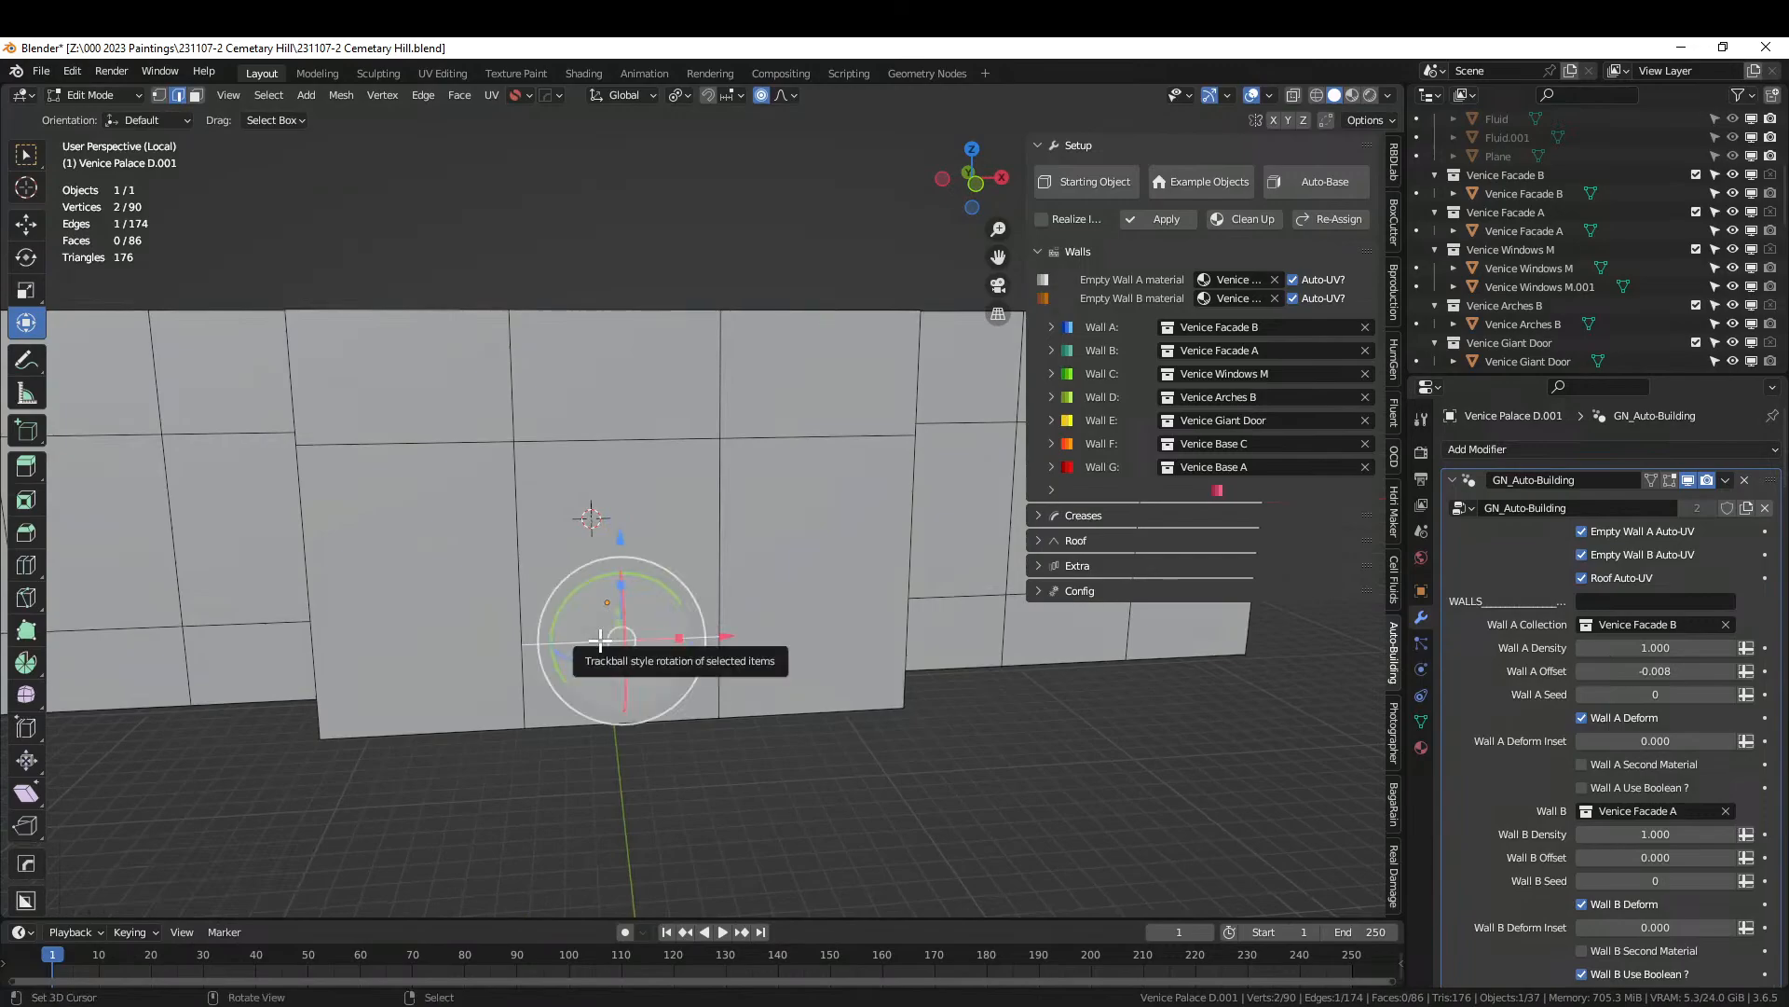
{"action": "key", "text": "x"}
{"action": "left_click", "coordinate": [600, 640]}
{"action": "middle_click_drag", "start_coordinate": [599, 639], "coordinate": [746, 615]}
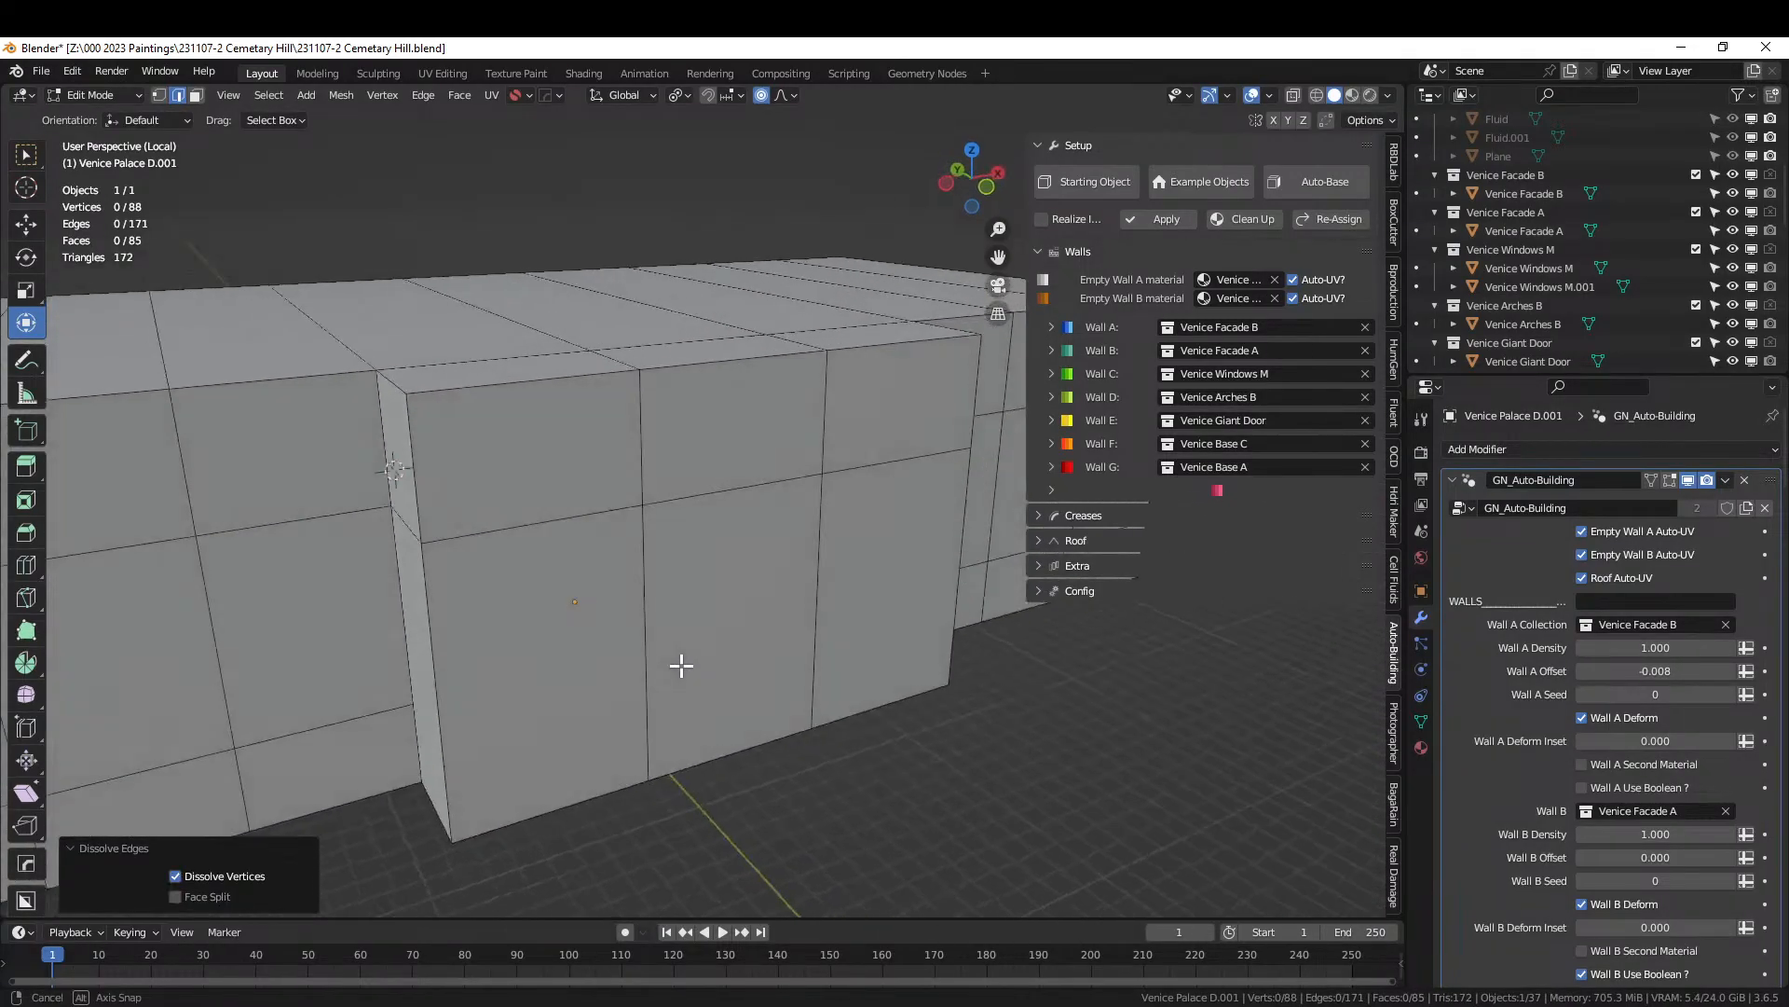
{"action": "key", "text": "Tab"}
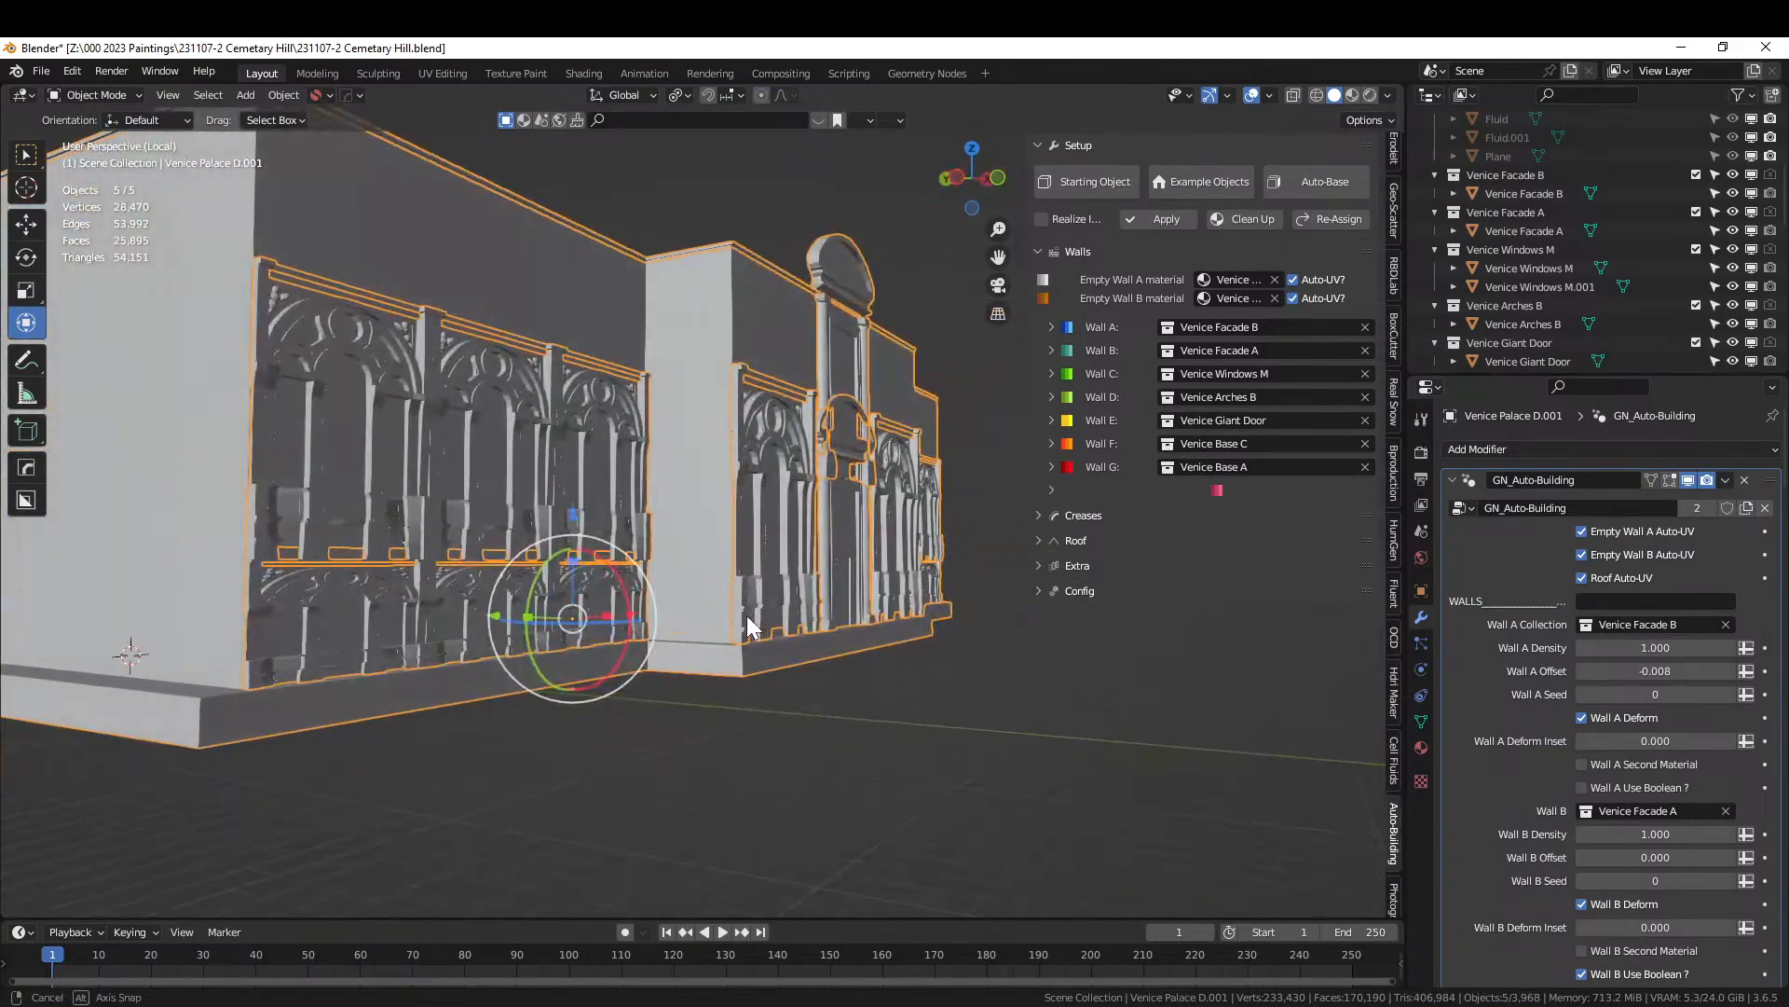
{"action": "key", "text": "Tab"}
Assign the ID_EmptyWallA material to the low front strip of three faces on each wing.
{"action": "middle_click_drag", "start_coordinate": [403, 641], "coordinate": [599, 653]}
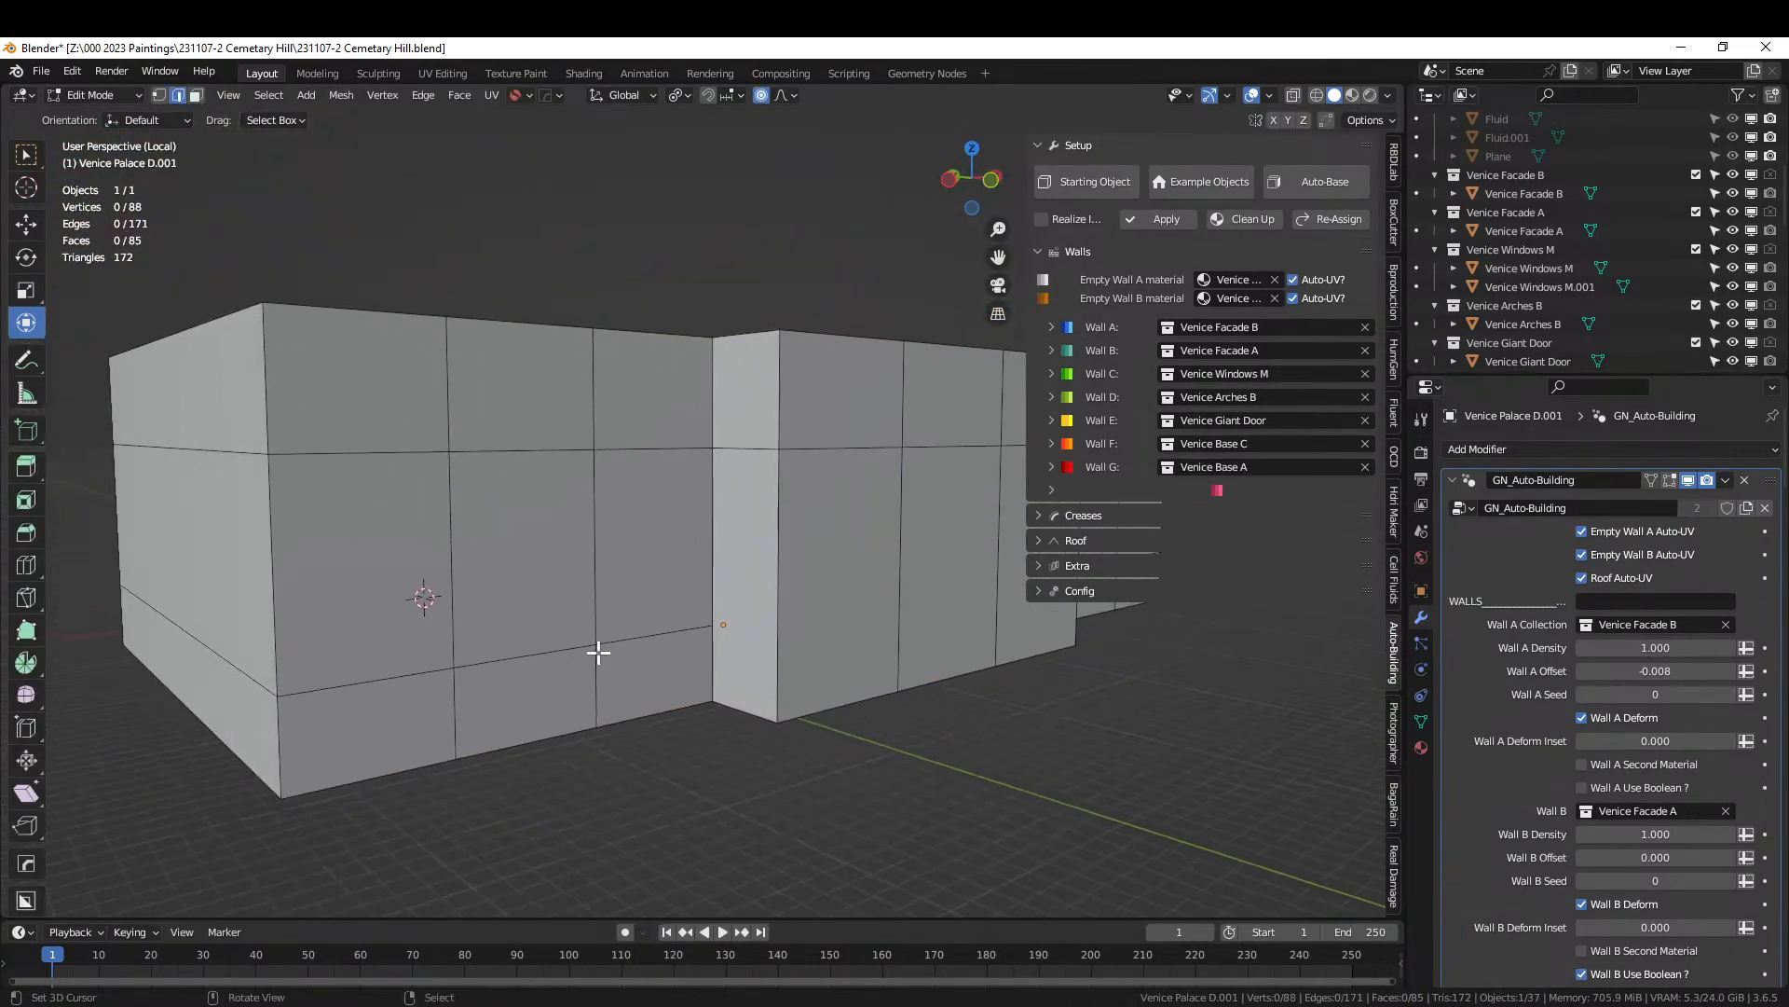
{"action": "left_click", "coordinate": [419, 706]}
{"action": "key", "text": "3"}
{"action": "left_click", "coordinate": [395, 699]}
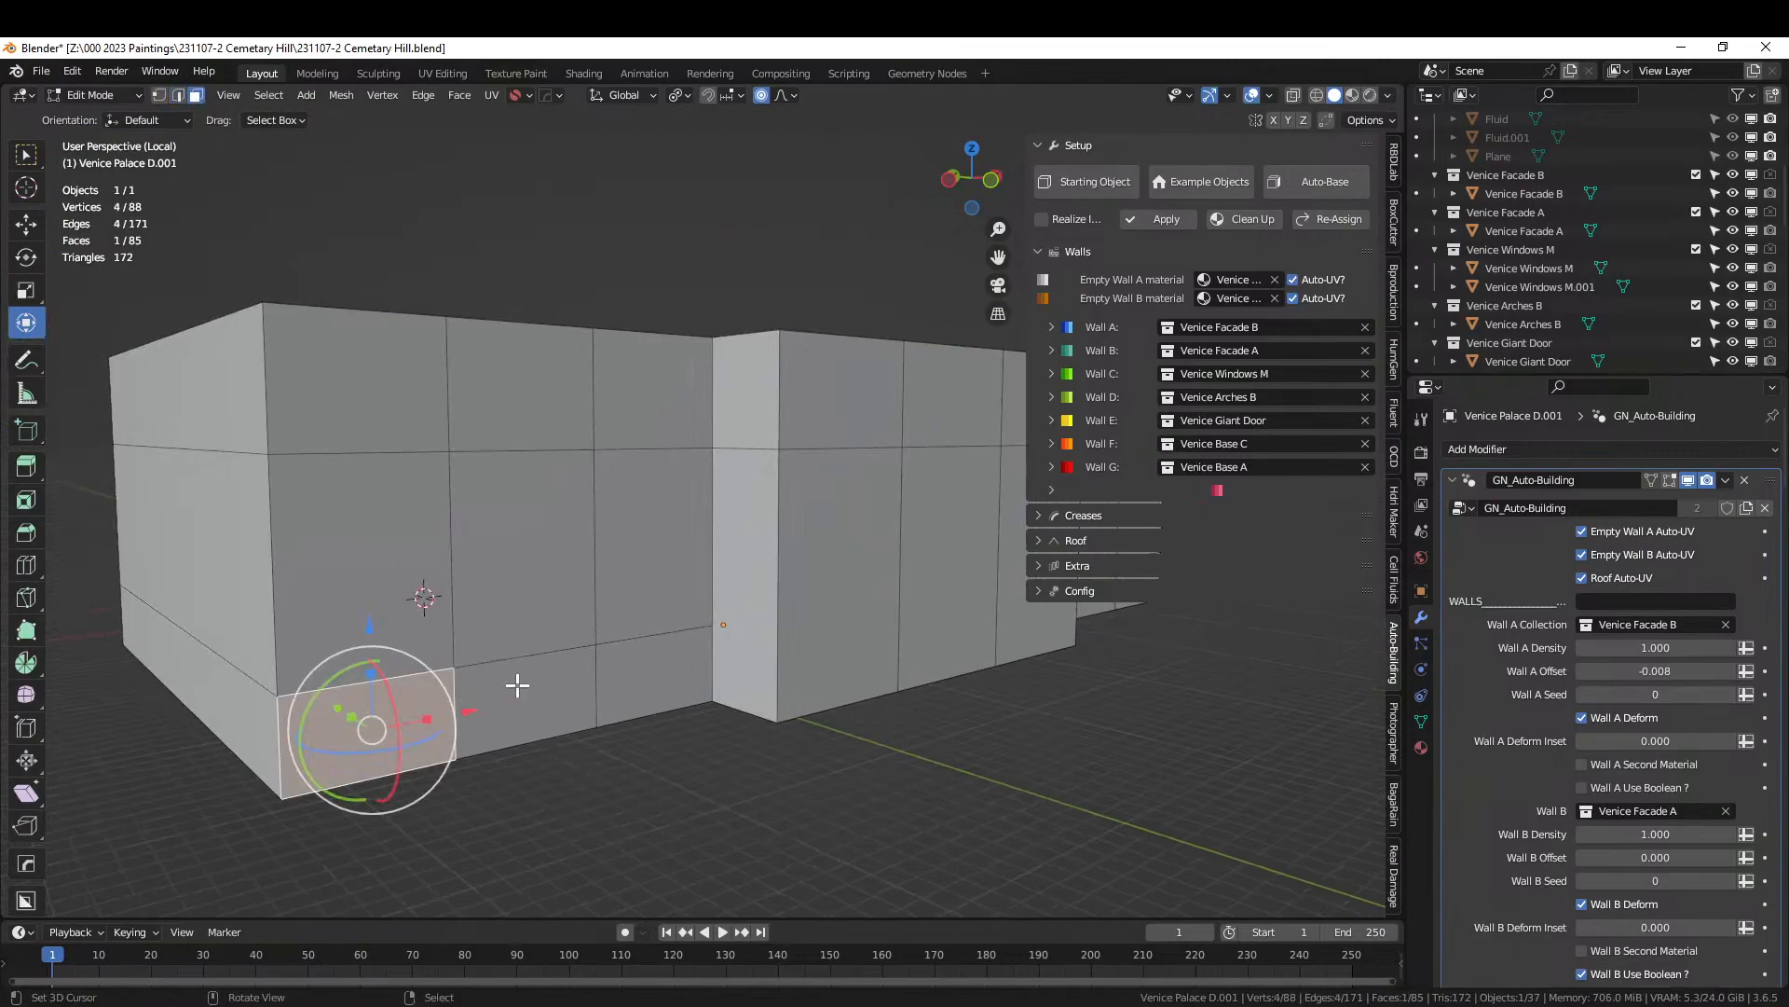
{"action": "left_click", "coordinate": [516, 683], "text": "shift"}
{"action": "left_click", "coordinate": [634, 672], "text": "shift"}
{"action": "middle_click_drag", "start_coordinate": [1206, 631], "coordinate": [1071, 667]}
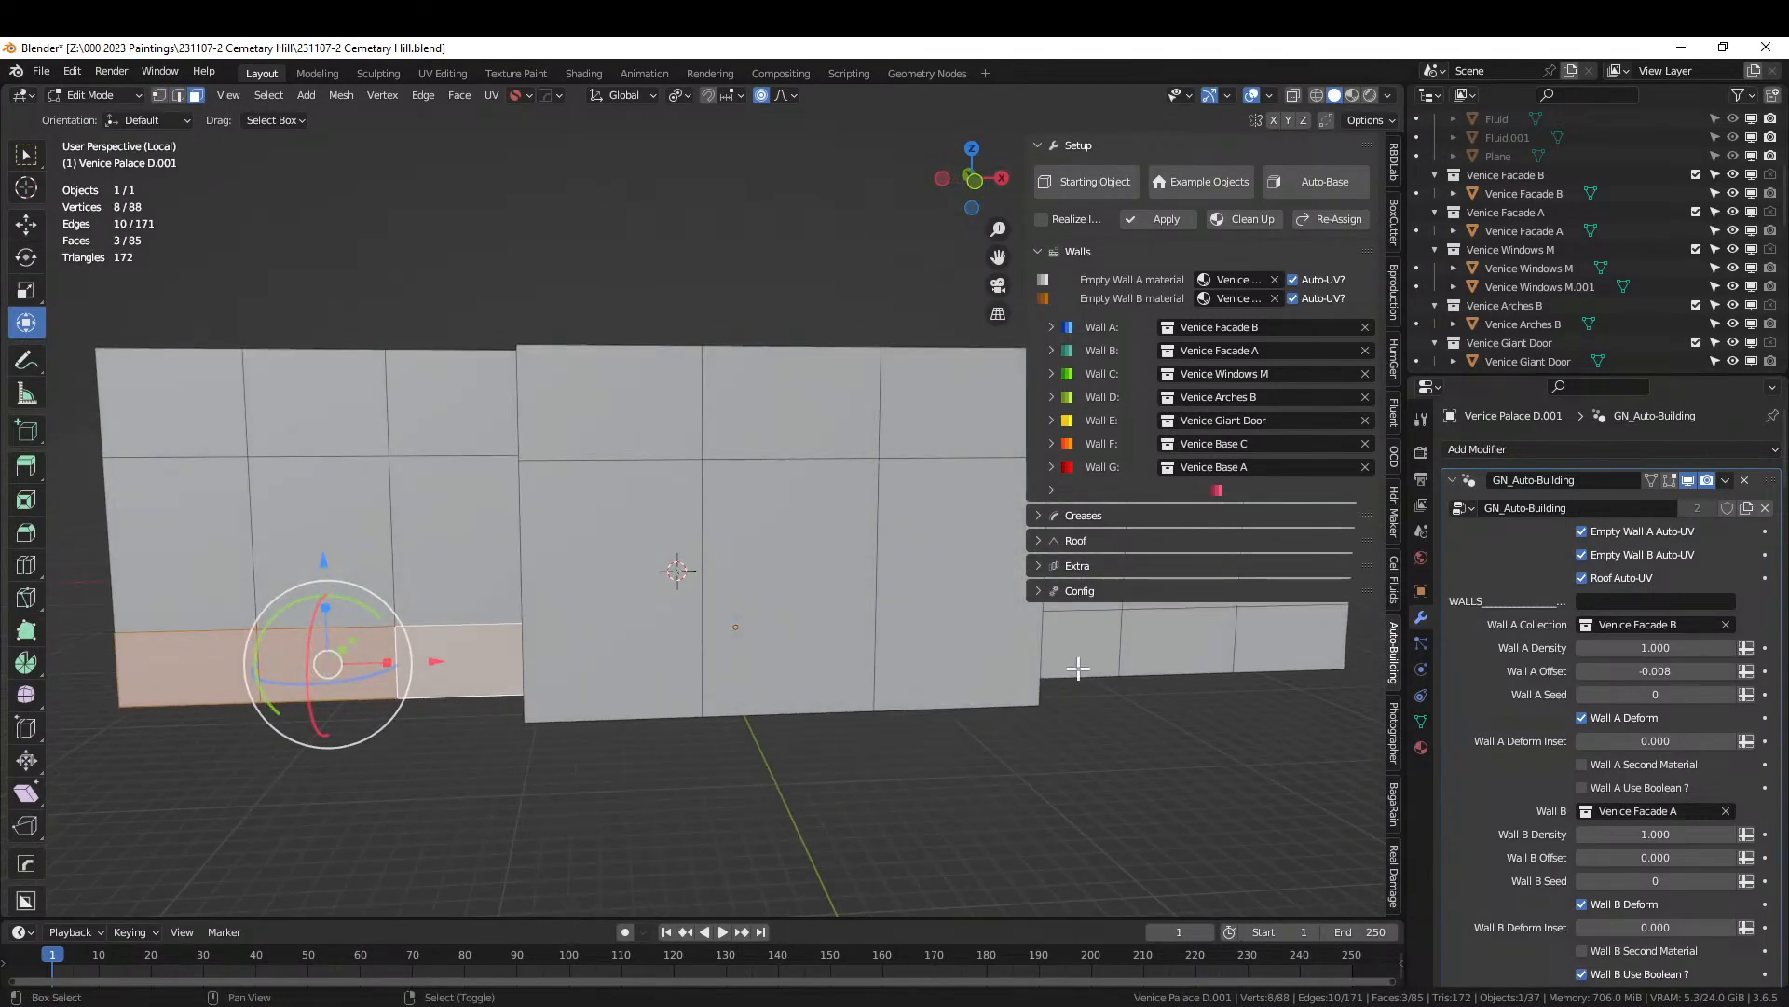
{"action": "left_click", "coordinate": [1080, 657], "text": "shift"}
{"action": "left_click", "coordinate": [1204, 646], "text": "shift"}
{"action": "left_click", "coordinate": [1270, 631], "text": "shift"}
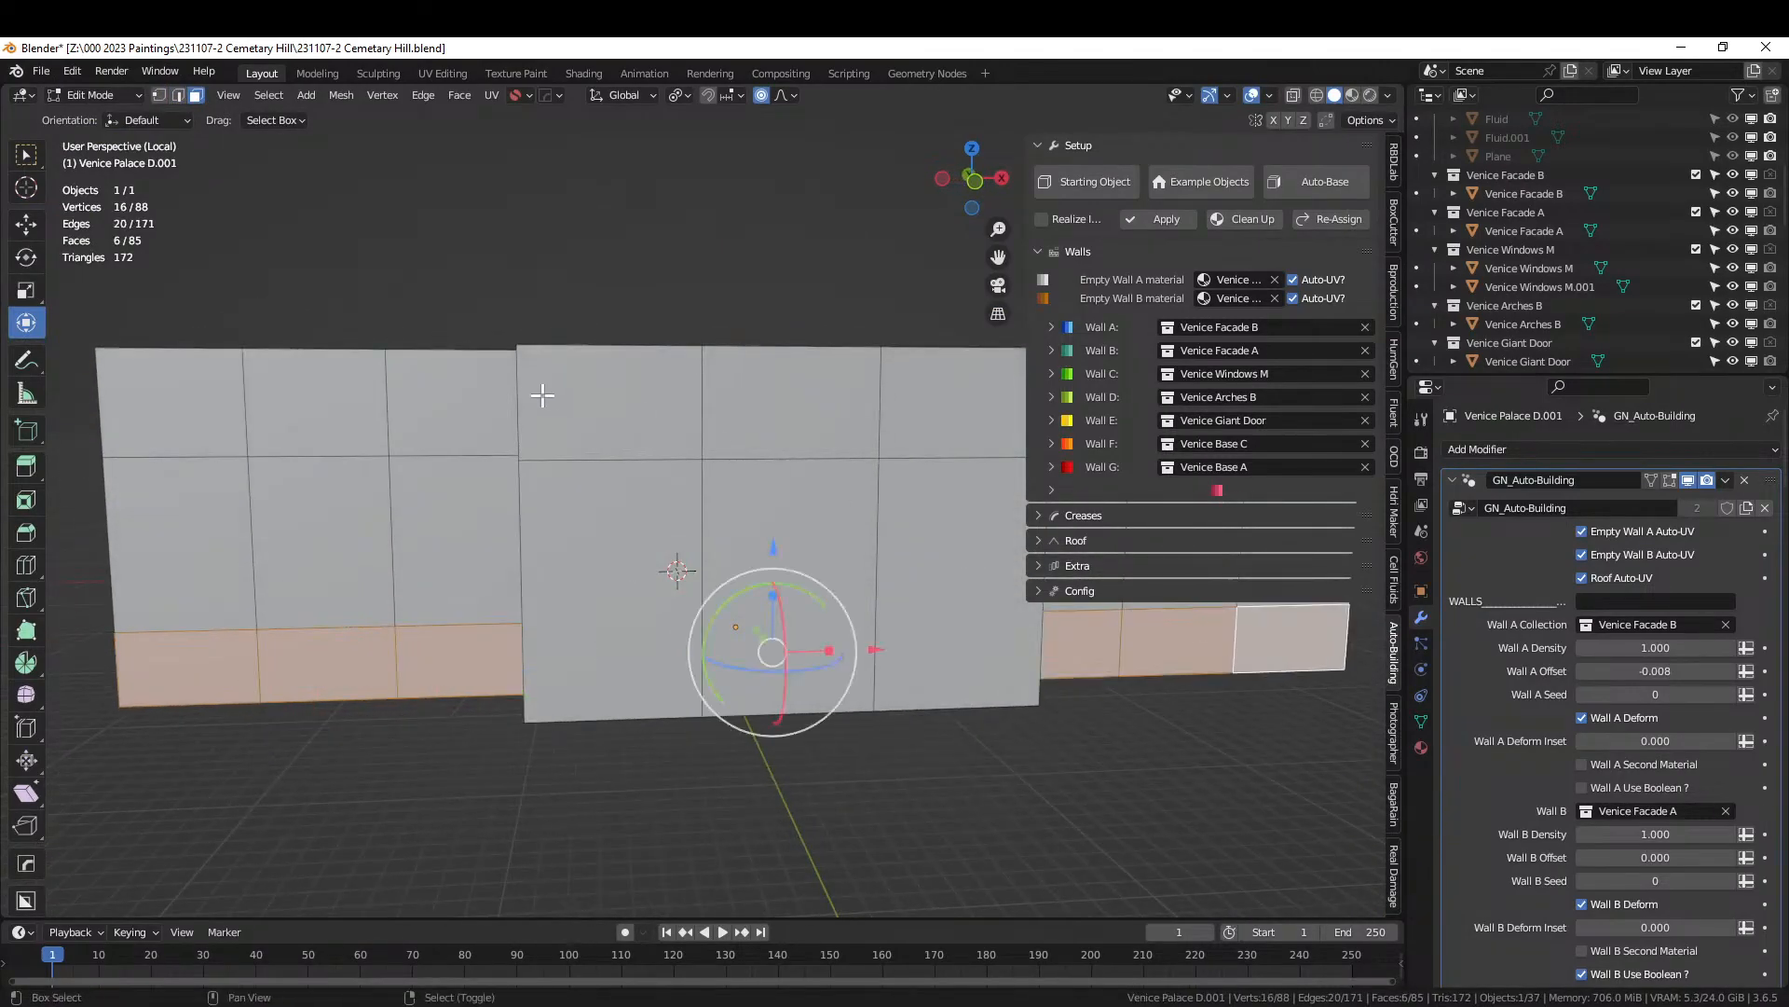
{"action": "left_click", "coordinate": [474, 402], "text": "shift"}
{"action": "left_click", "coordinate": [1420, 747]}
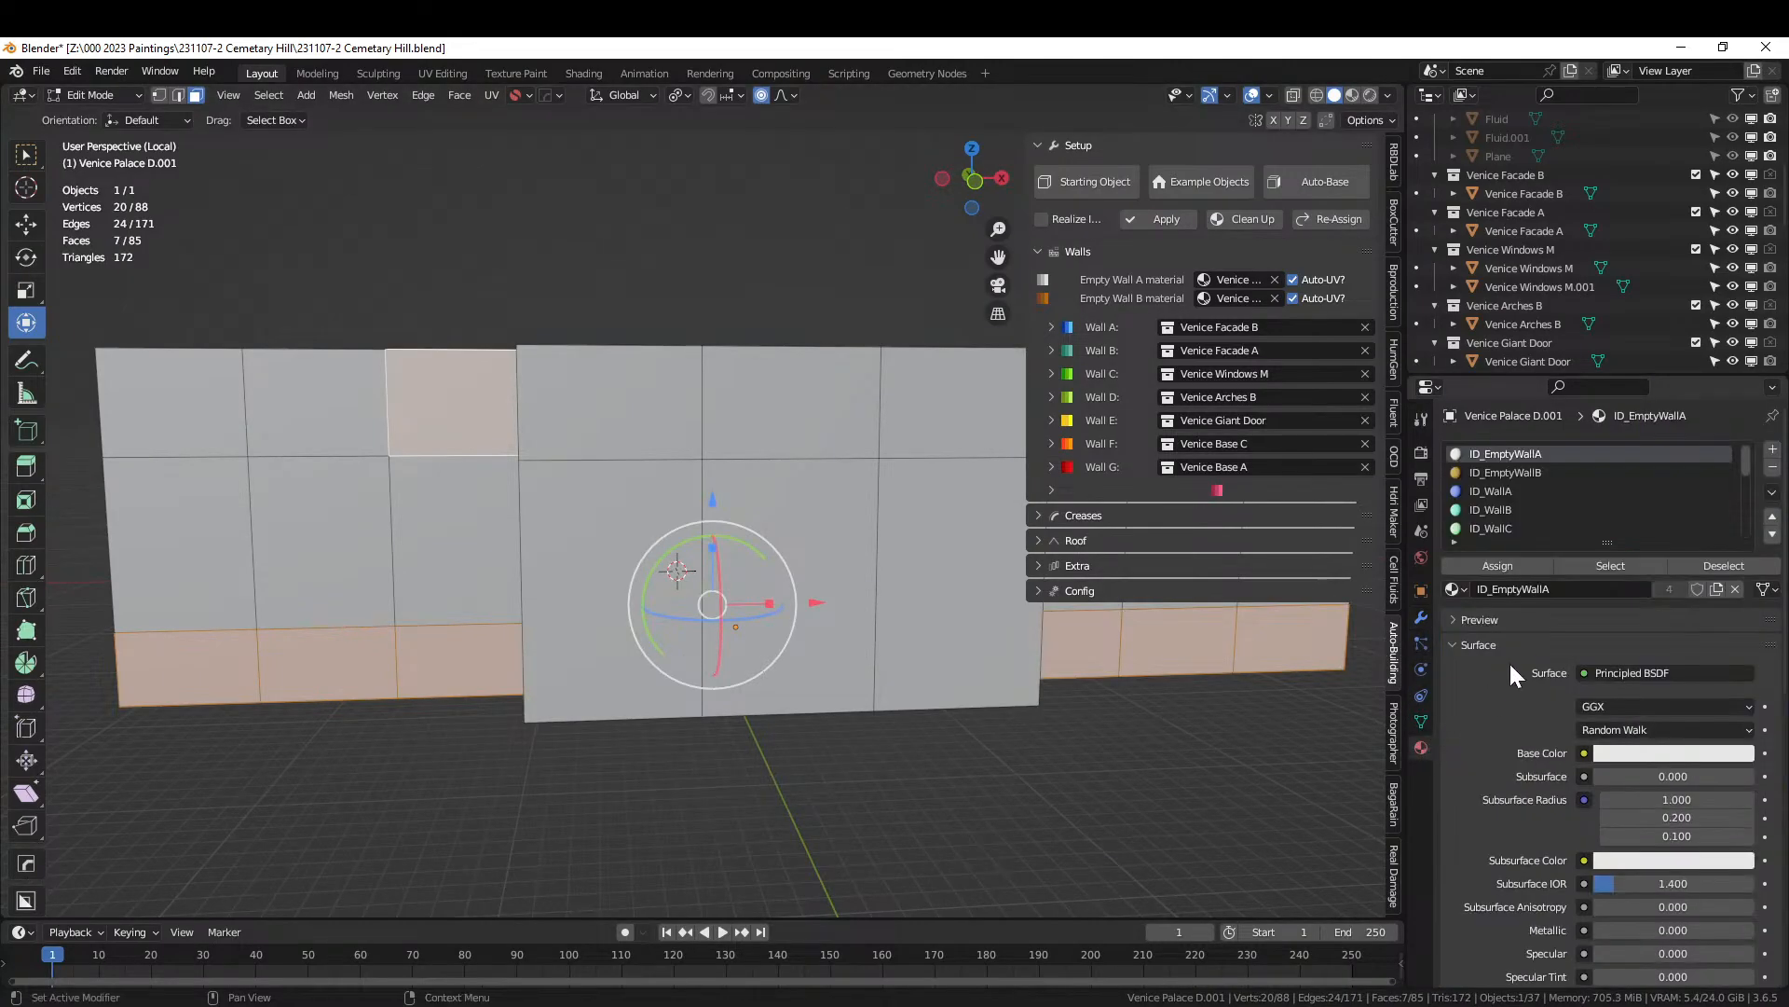
{"action": "left_click", "coordinate": [1501, 567]}
Dissolve the six horizontal edges separating the ground floor from the upper floor on the fronts of both wings.
{"action": "mouse_move", "coordinate": [699, 643]}
{"action": "middle_mouse_down"}
{"action": "mouse_move", "coordinate": [748, 651]}
{"action": "mouse_move", "coordinate": [719, 641]}
{"action": "middle_mouse_up"}
{"action": "key", "text": "2"}
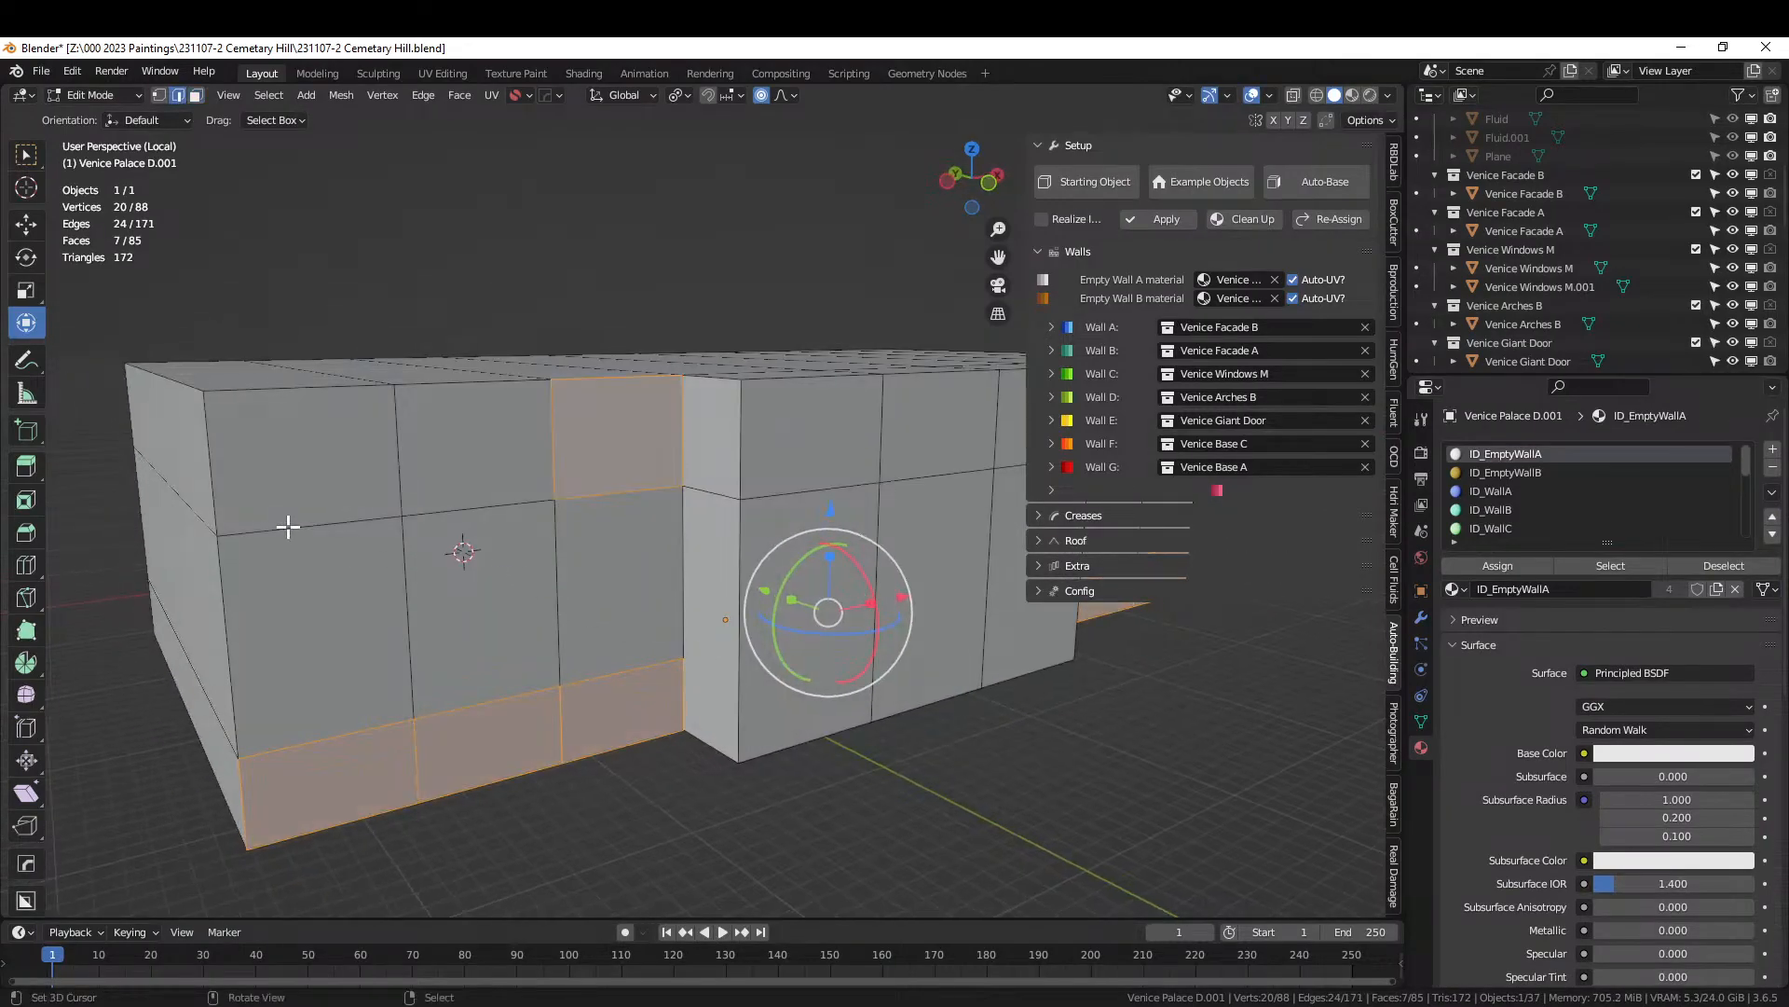
{"action": "left_click", "coordinate": [288, 528]}
{"action": "left_click", "coordinate": [605, 492], "text": "shift"}
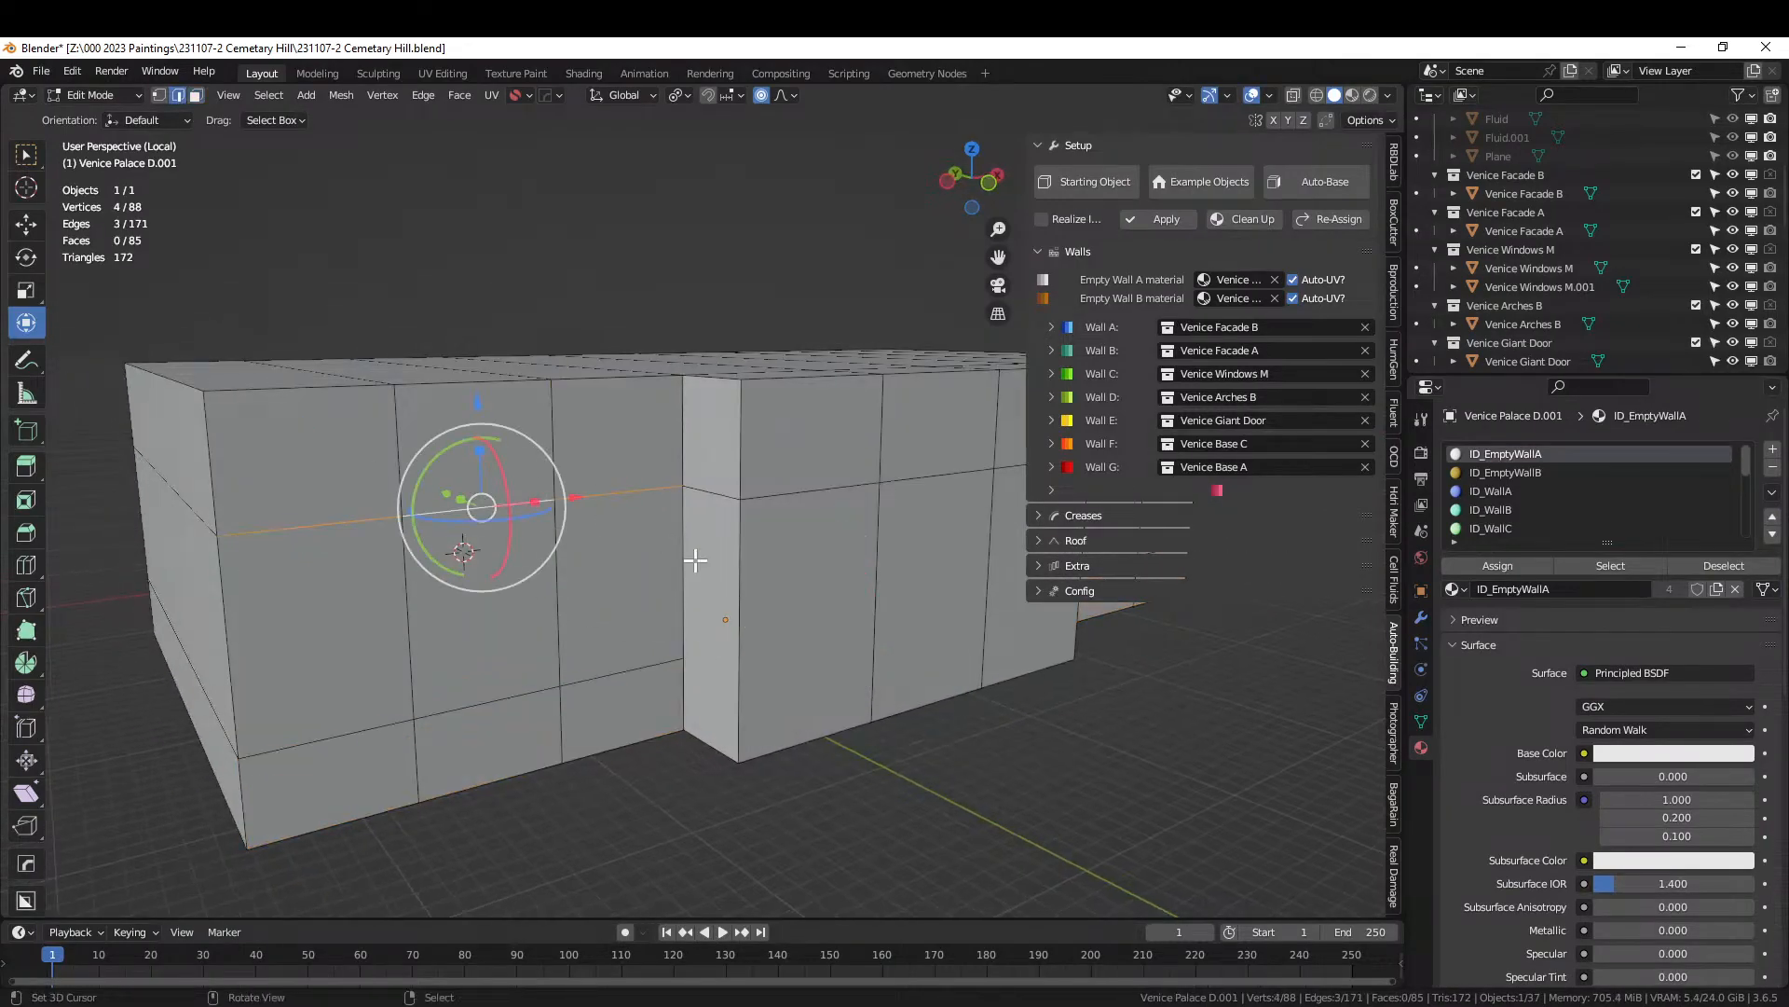
{"action": "middle_click_drag", "start_coordinate": [695, 559], "coordinate": [623, 559]}
{"action": "left_click", "coordinate": [829, 522], "text": "shift"}
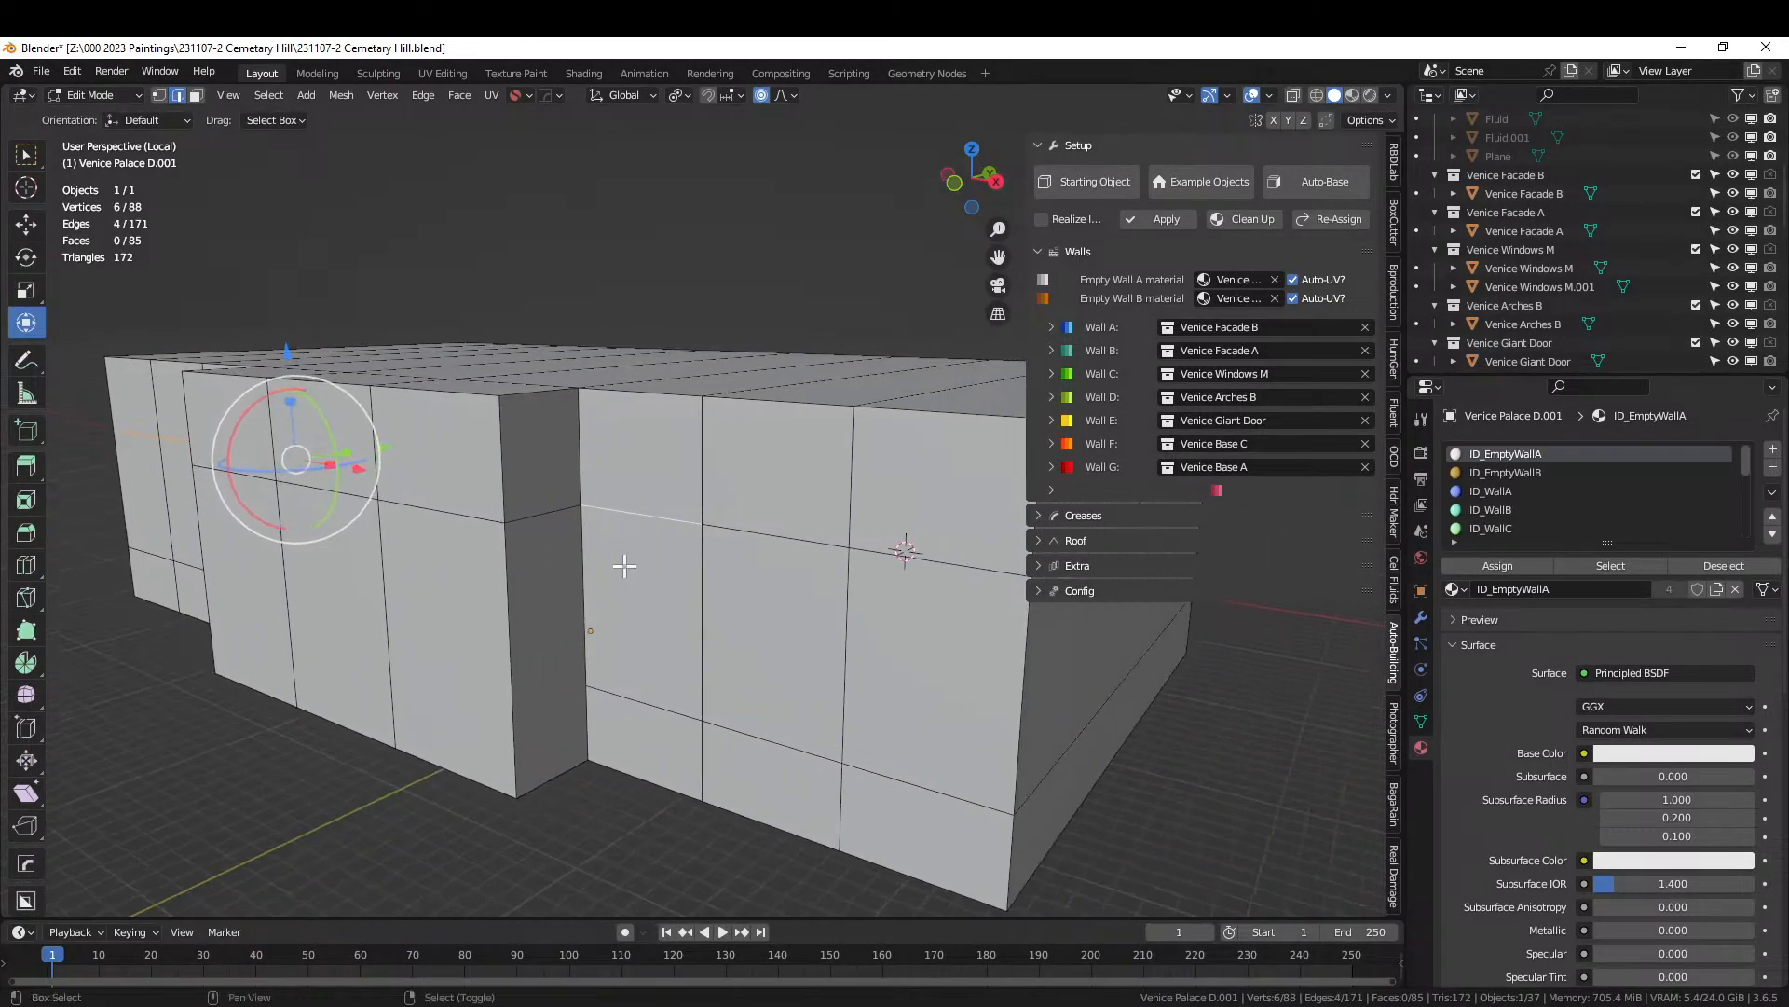
{"action": "left_click", "coordinate": [824, 543], "text": "shift"}
{"action": "left_click", "coordinate": [920, 553], "text": "shift"}
{"action": "key", "text": "x"}
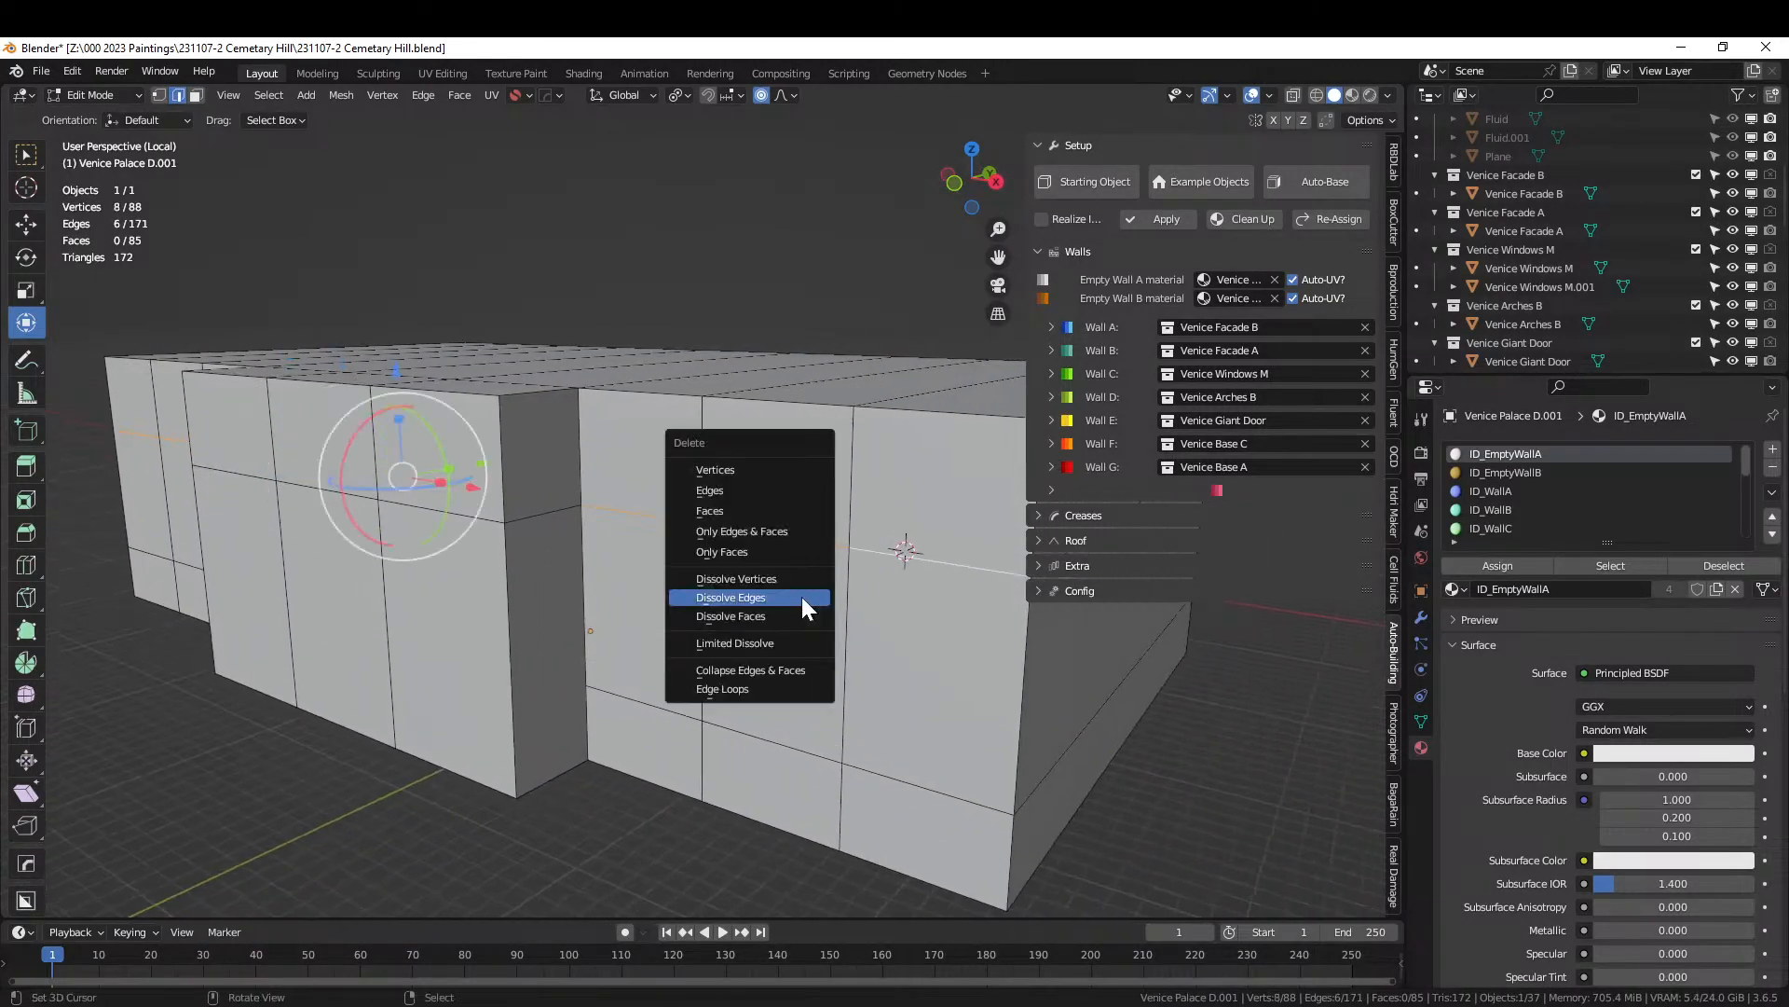
{"action": "left_click", "coordinate": [764, 594]}
{"action": "scroll", "coordinate": [719, 591], "scroll_direction": "down", "scroll_amount": 3}
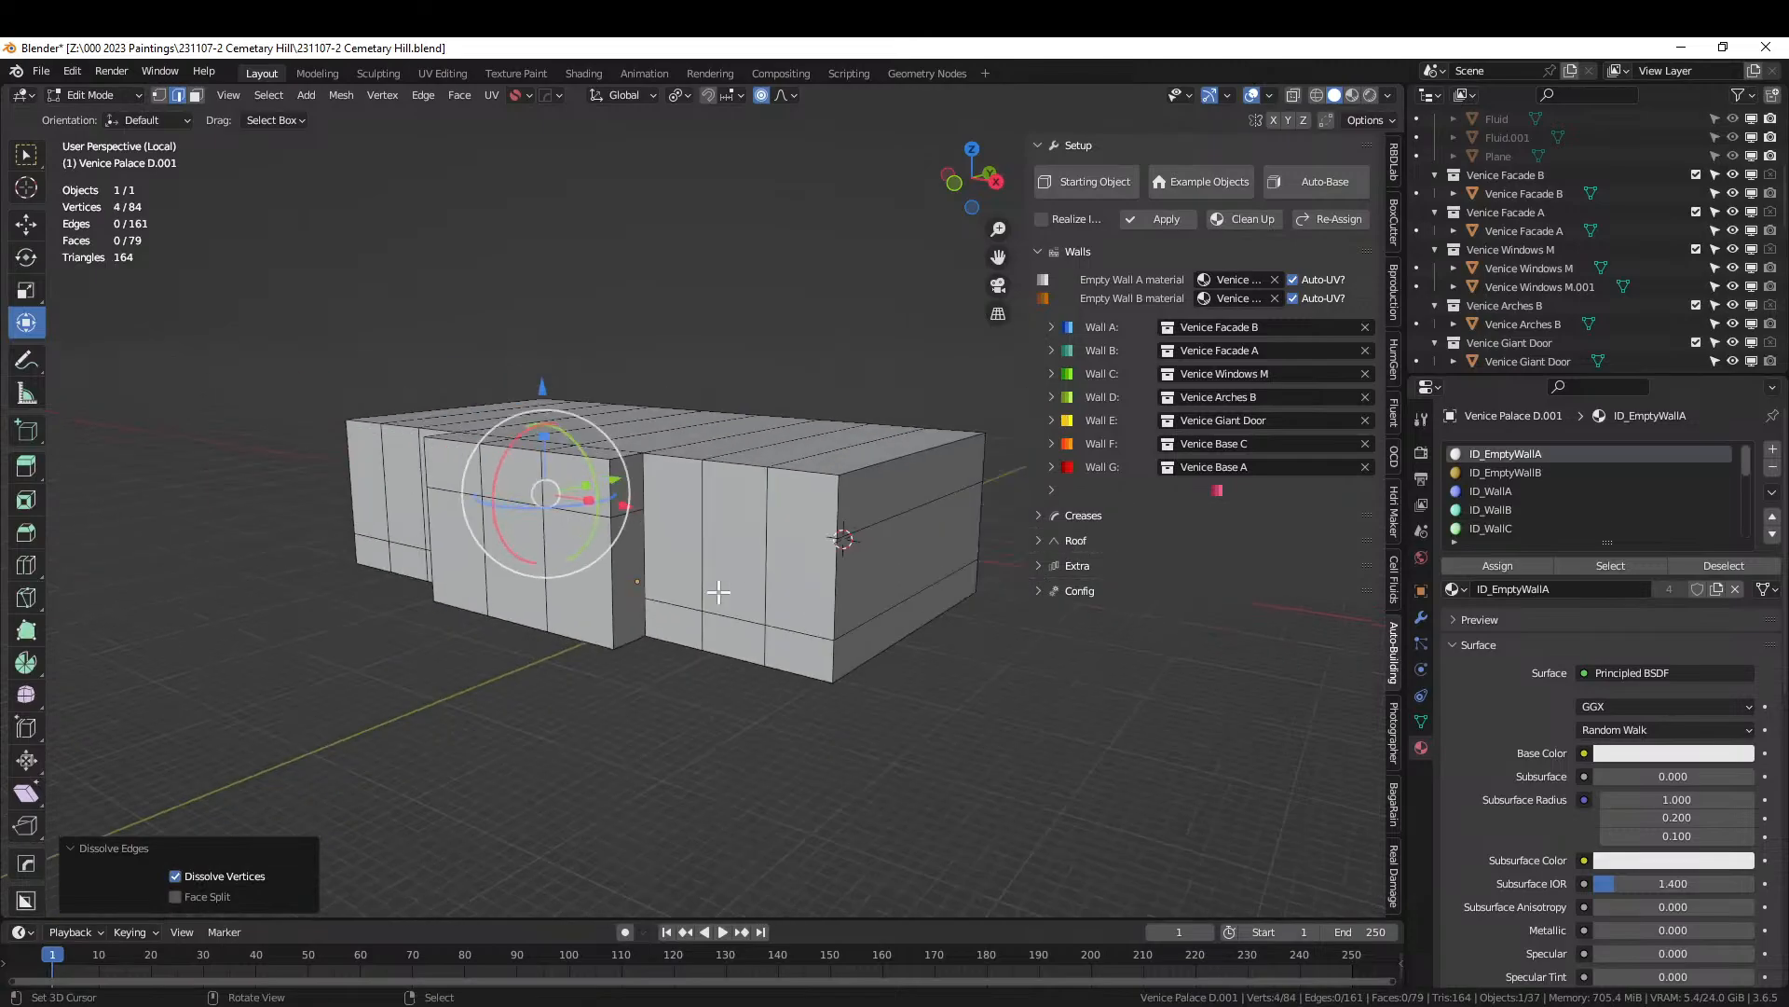
Assign the ID_WallB material to the three tall front faces of each wing and return to Object Mode.
{"action": "key", "text": "3"}
{"action": "left_click", "coordinate": [745, 563]}
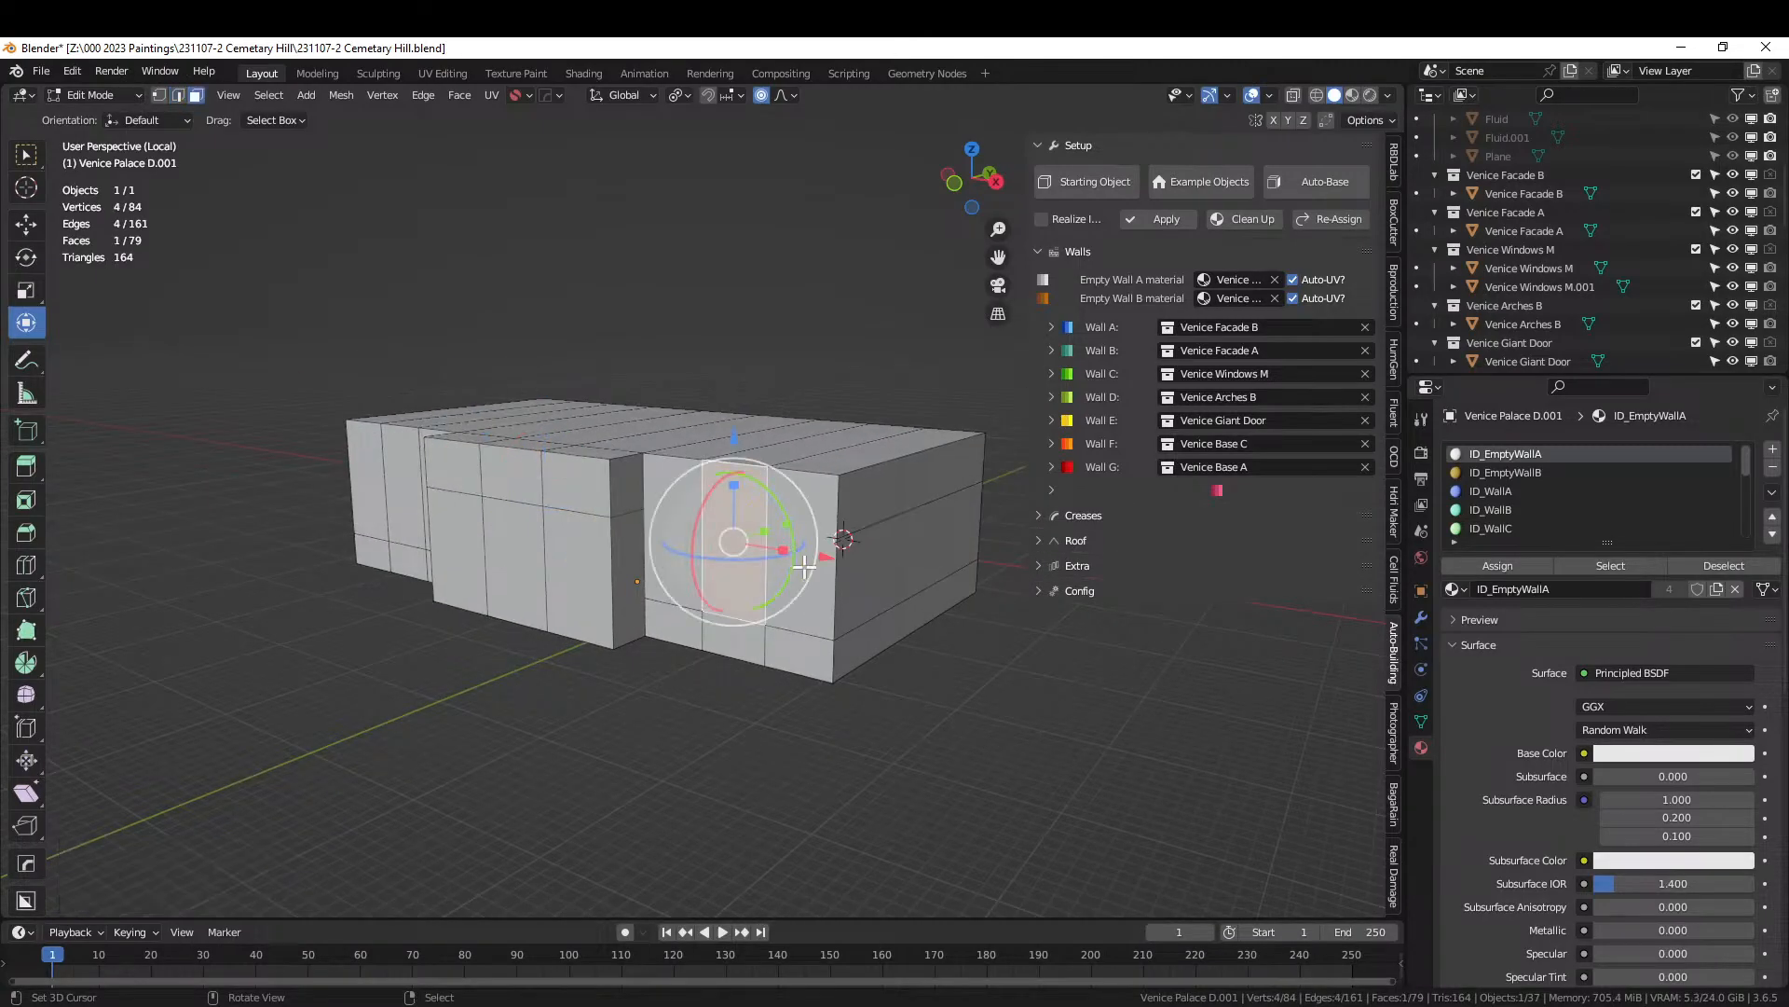
{"action": "right_click", "coordinate": [804, 559], "text": "shift"}
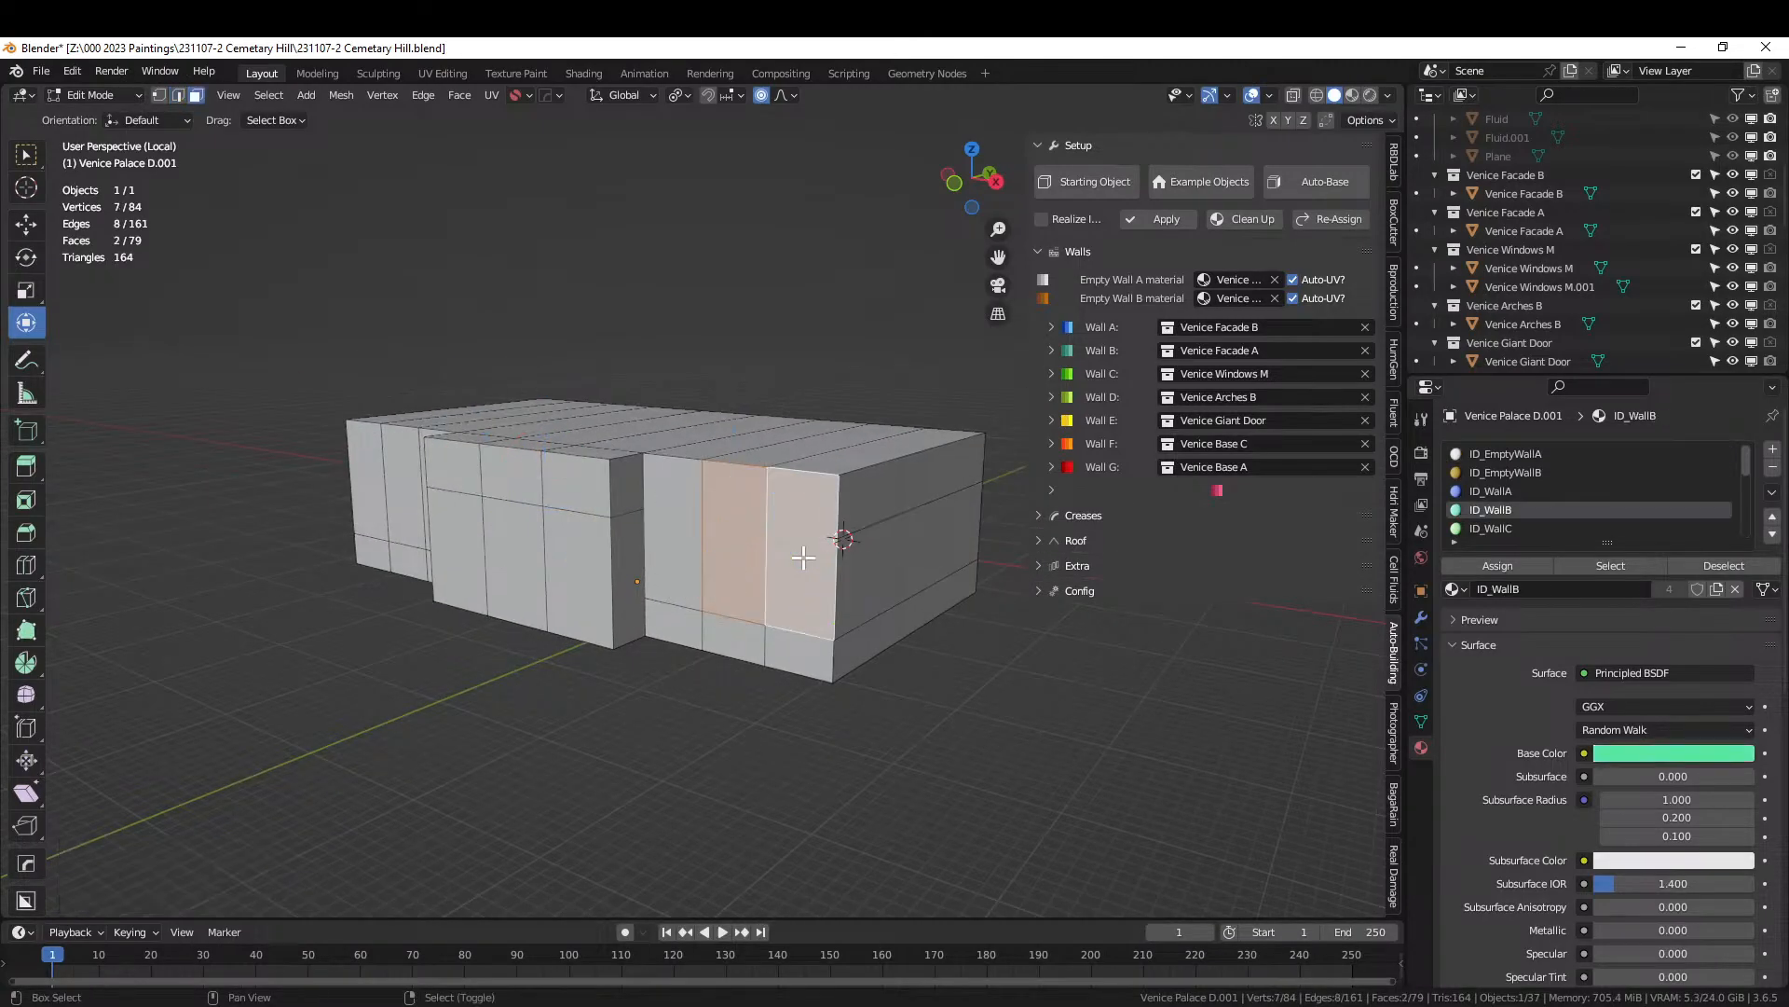
{"action": "right_click", "coordinate": [675, 519], "text": "shift"}
{"action": "middle_click_drag", "start_coordinate": [643, 522], "coordinate": [725, 537]}
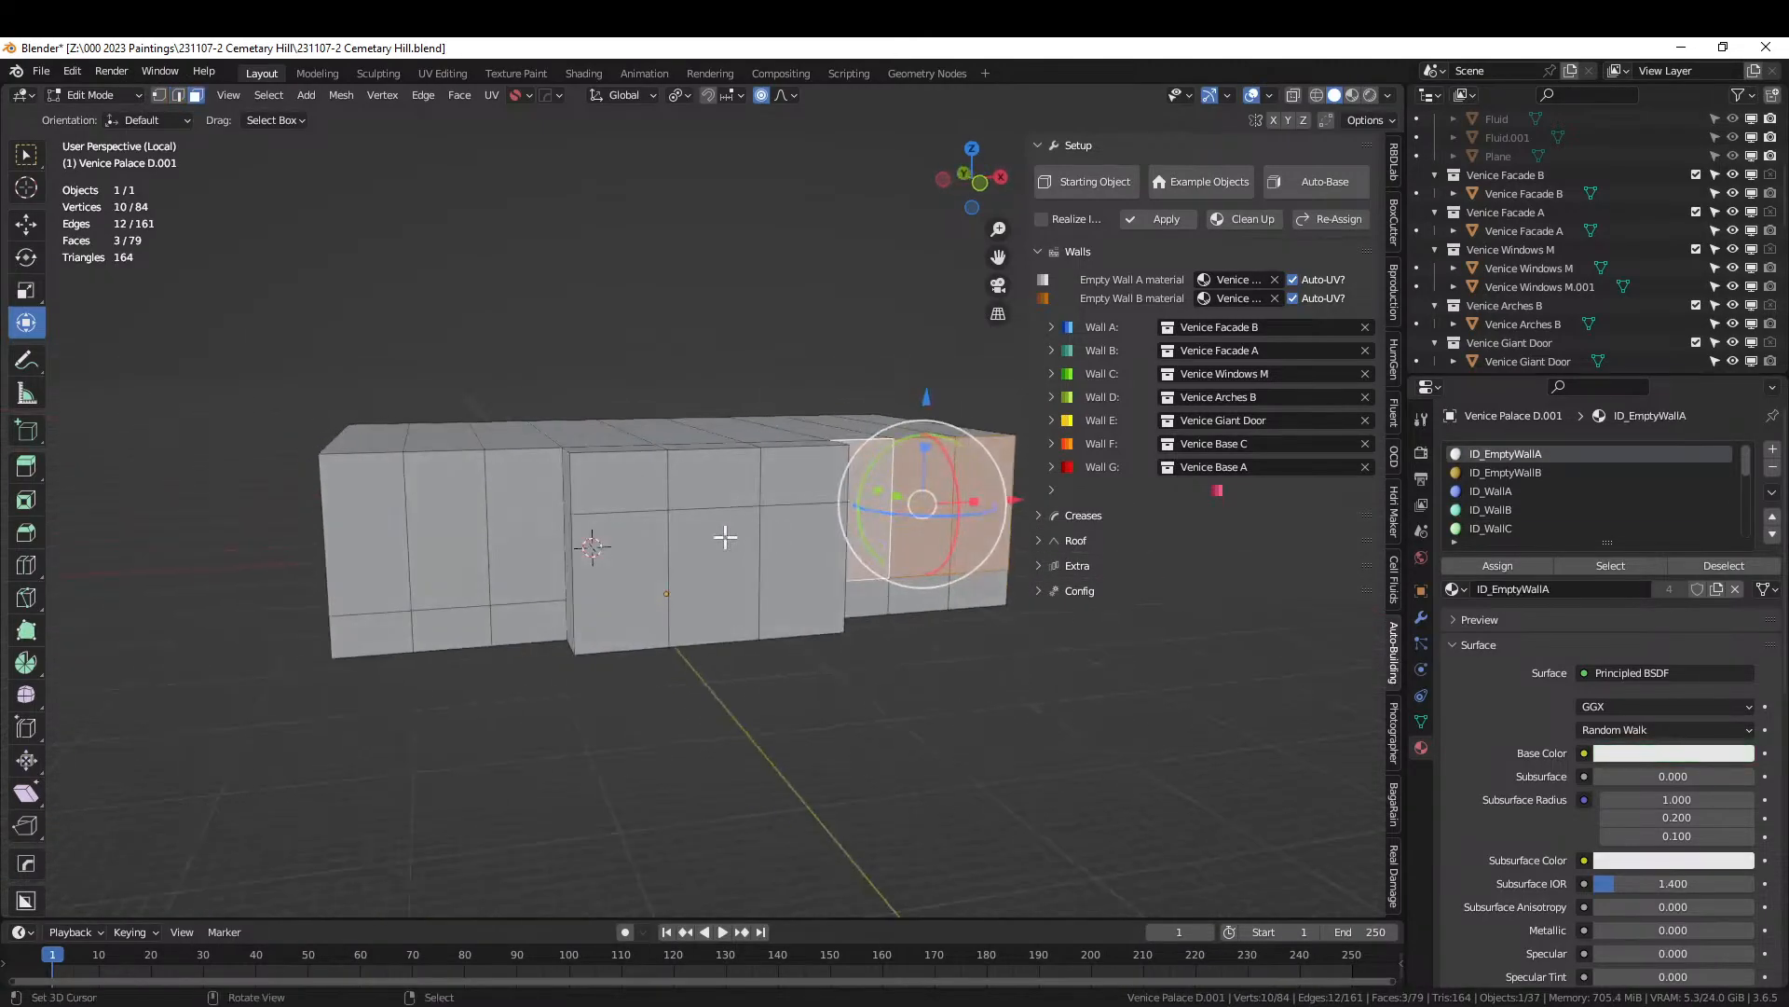
{"action": "right_click", "coordinate": [538, 504], "text": "shift"}
{"action": "right_click", "coordinate": [448, 506], "text": "shift"}
{"action": "right_click", "coordinate": [365, 506], "text": "shift"}
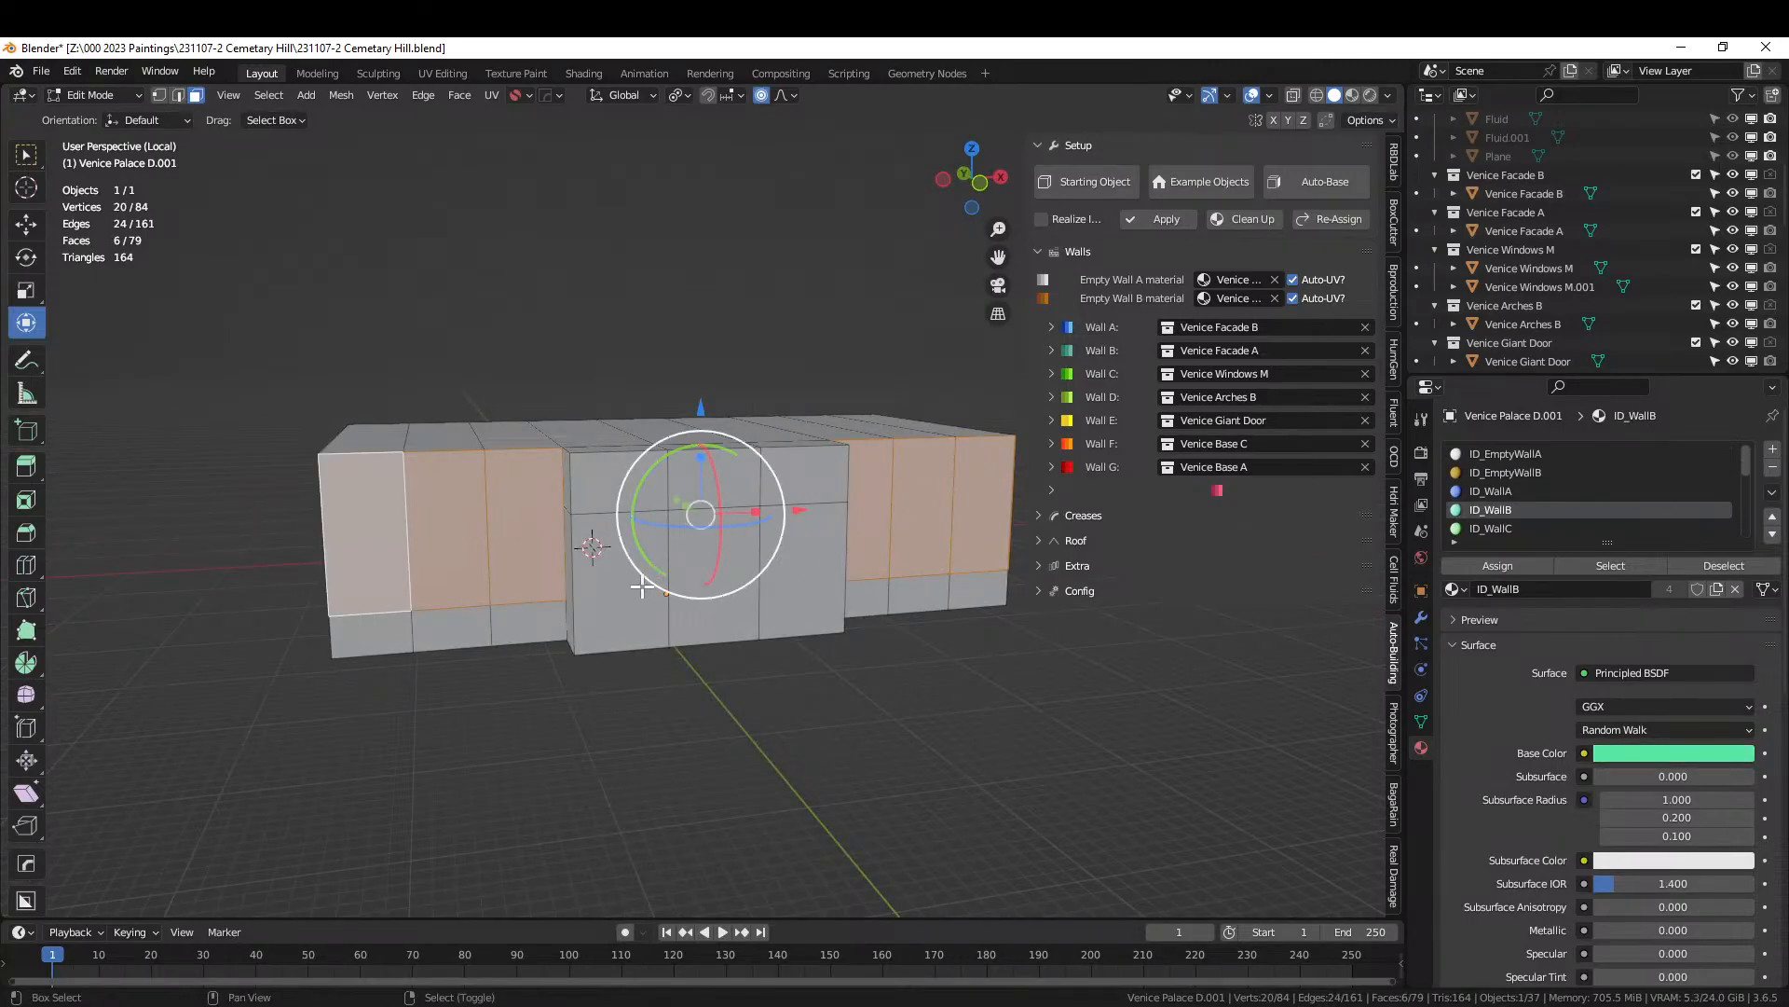
{"action": "left_click", "coordinate": [1485, 566]}
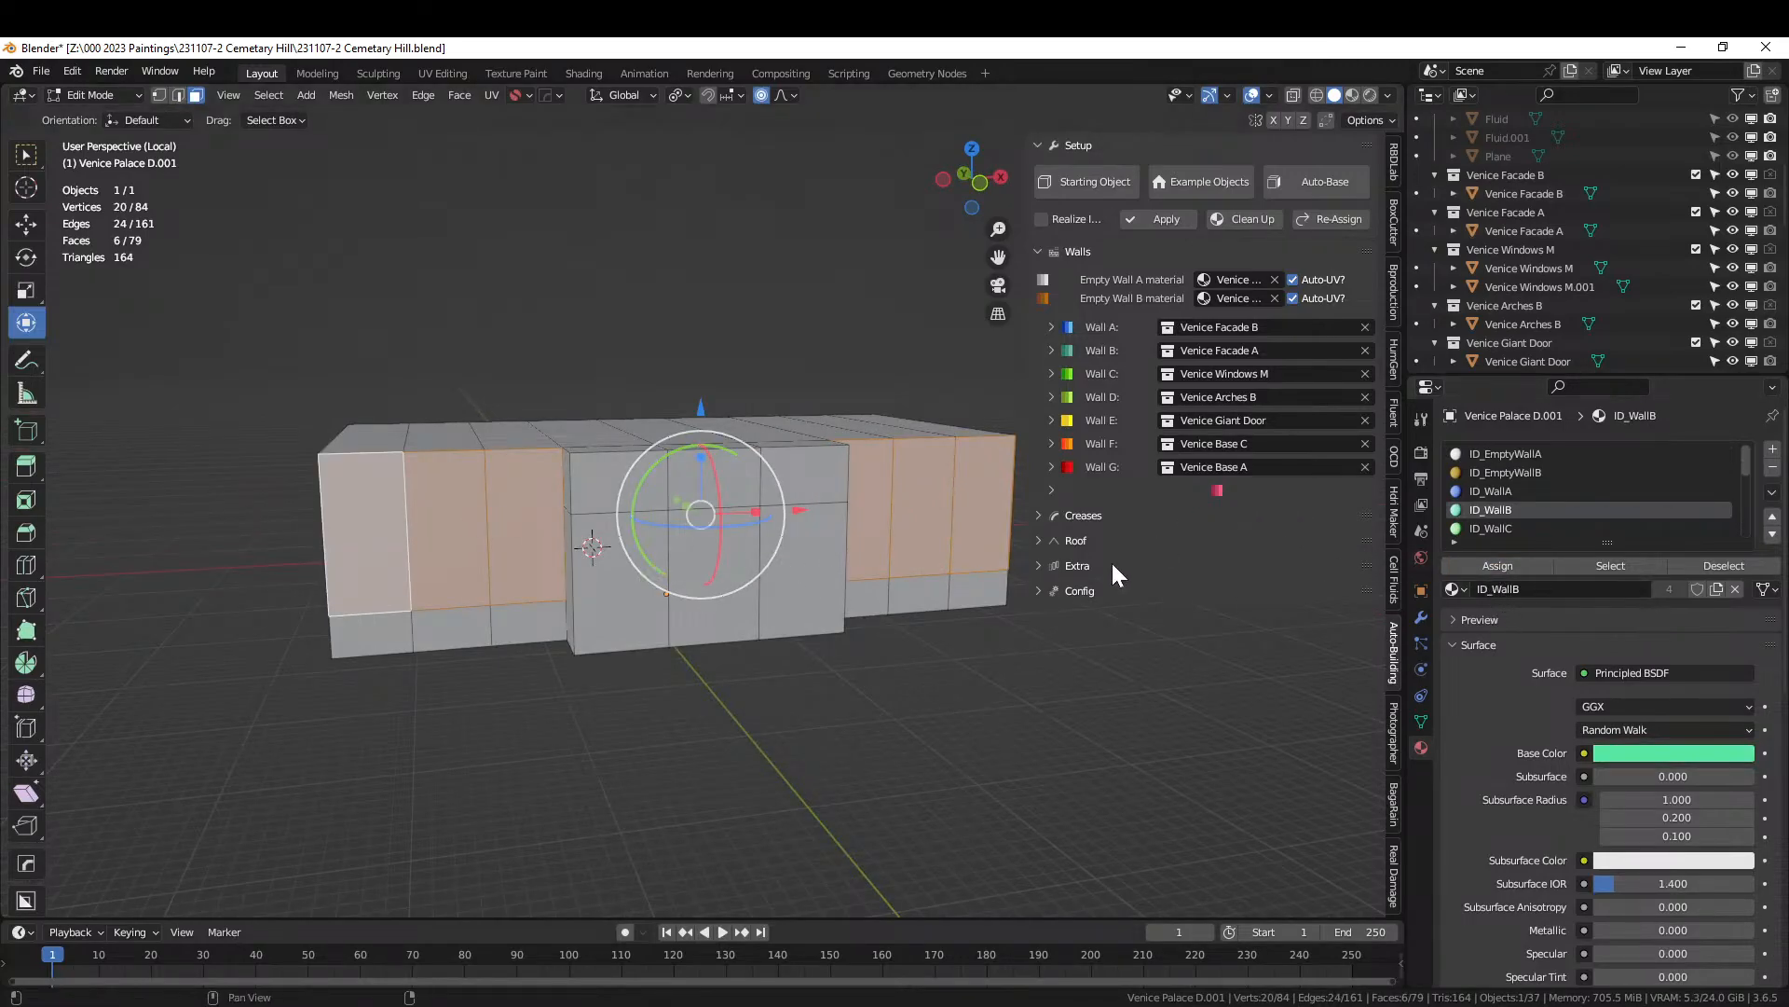
{"action": "key", "text": "Tab"}
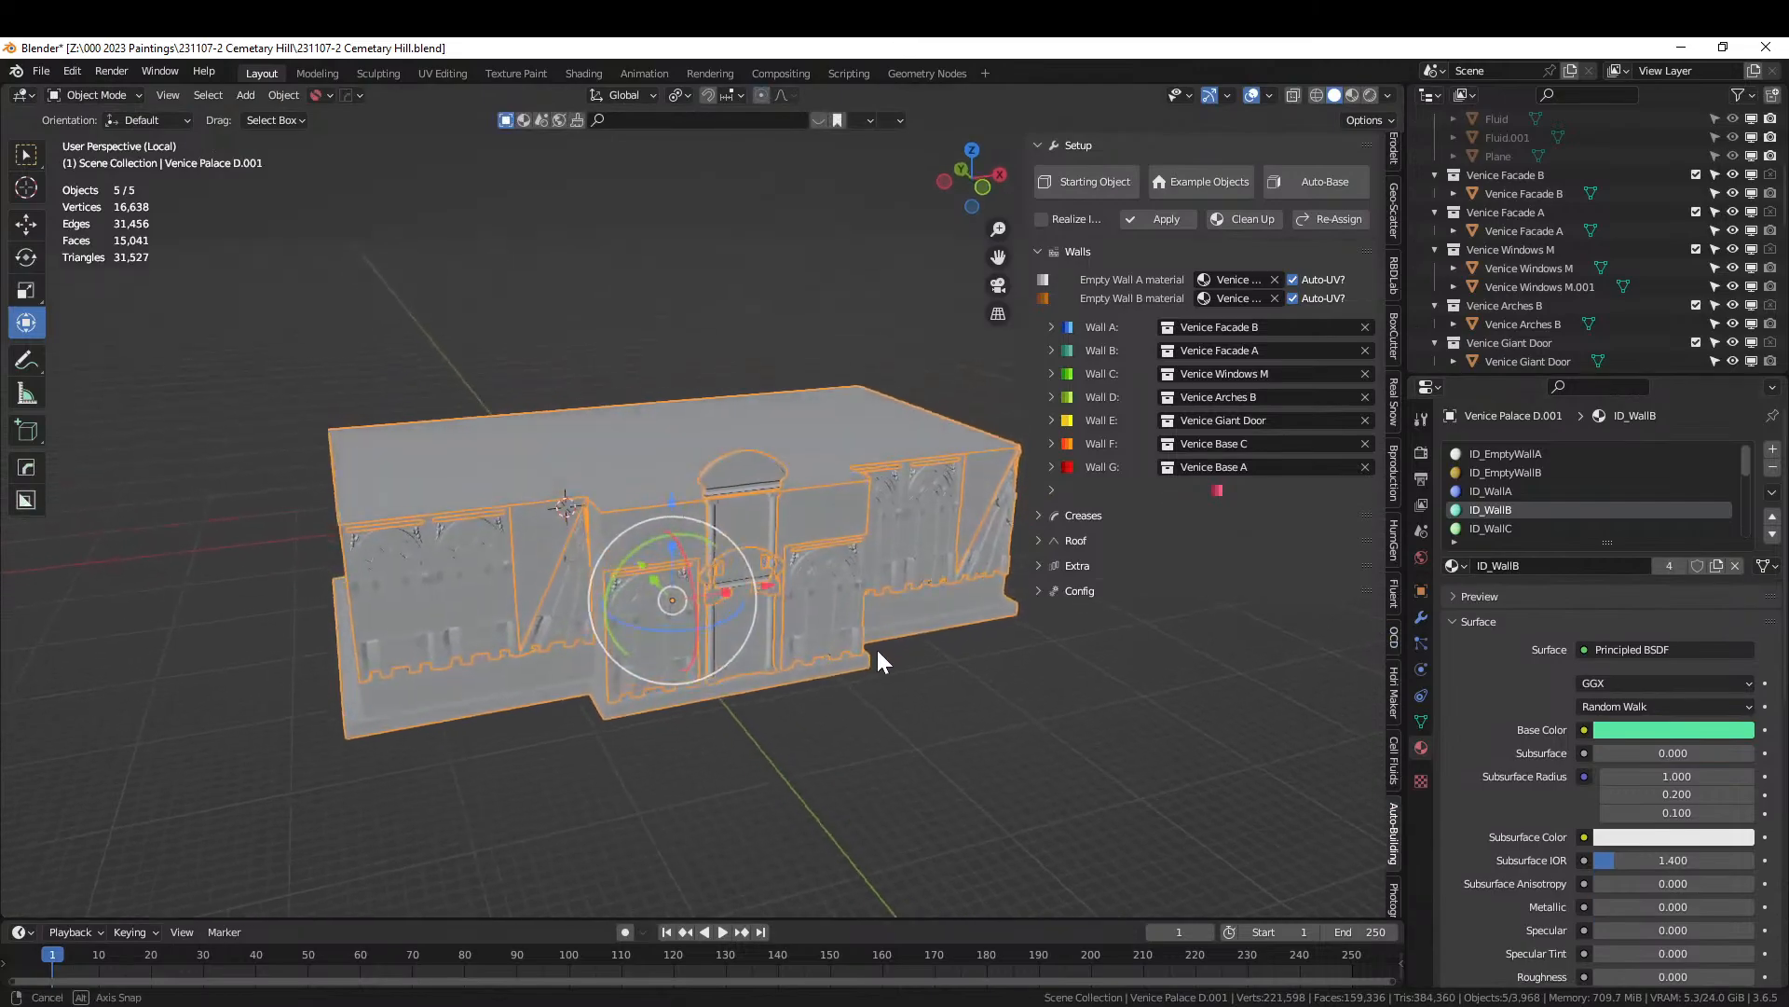
Add one loop cut around the upper part of the projecting entrance block, sliding it toward the wings with a factor of about -0.66.
{"action": "key", "text": "Tab"}
{"action": "middle_click_drag", "start_coordinate": [827, 651], "coordinate": [744, 694]}
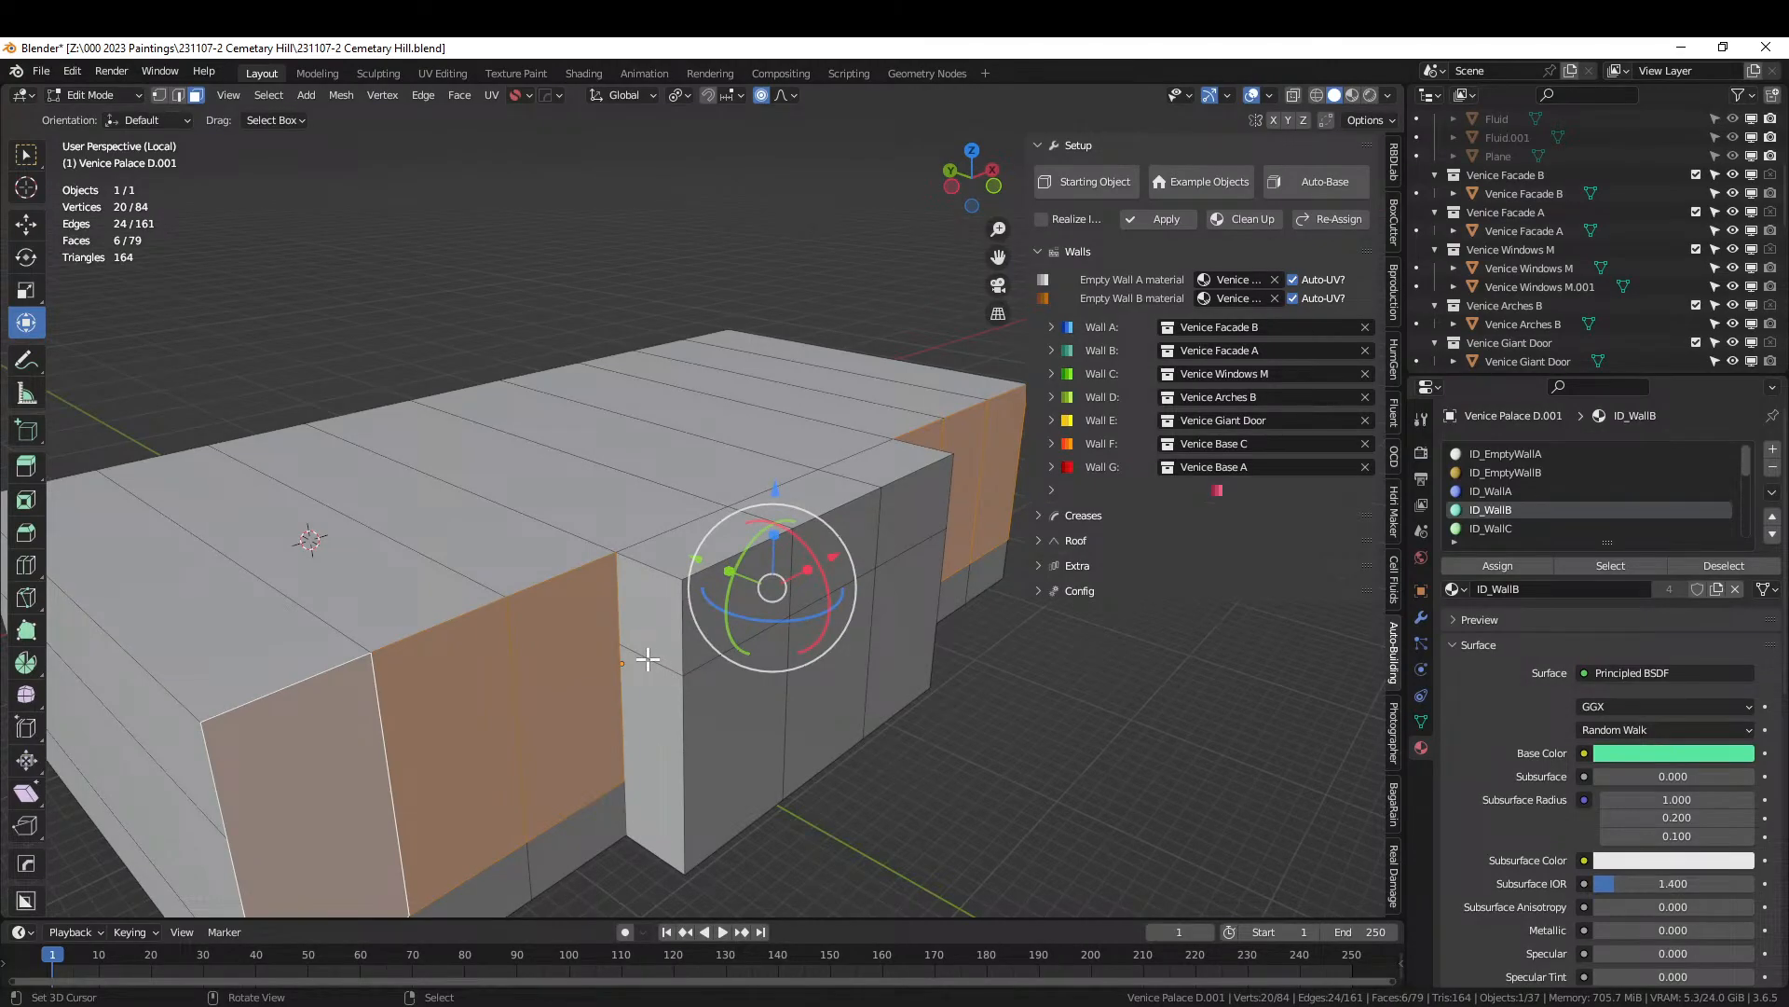
{"action": "key", "text": "2"}
{"action": "left_click", "coordinate": [648, 659]}
{"action": "key", "text": "ctrl+r"}
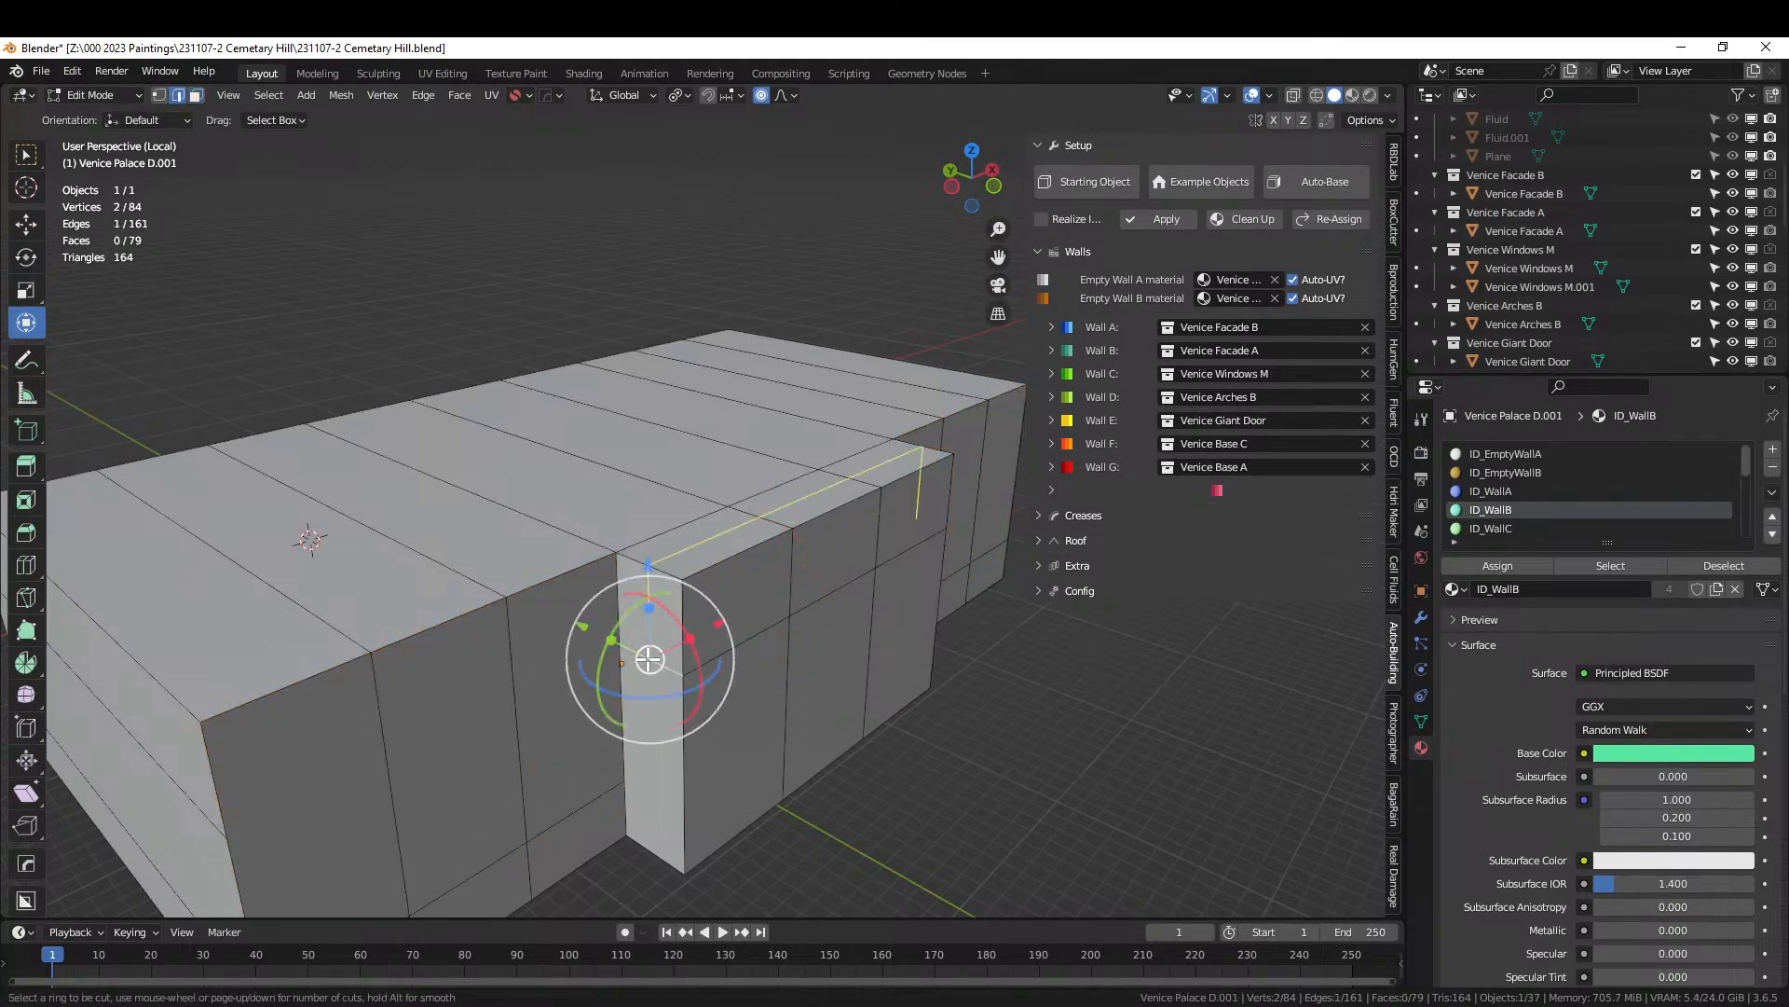
{"action": "left_click", "coordinate": [650, 659]}
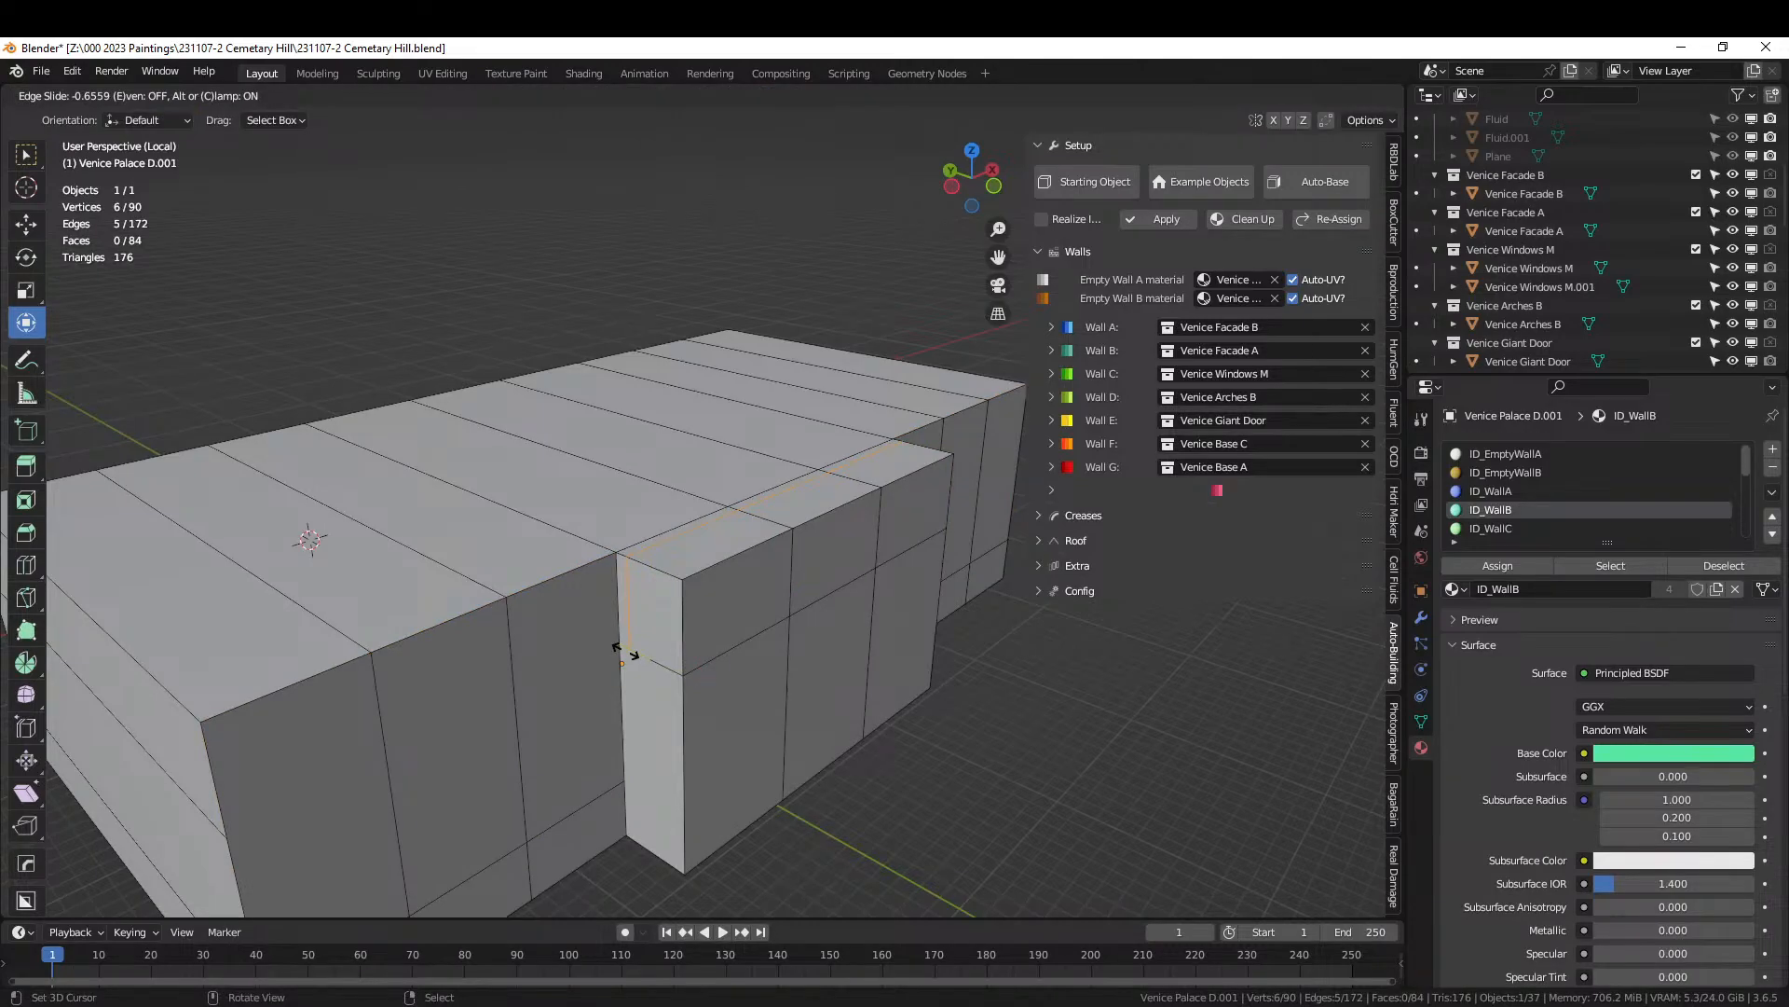
{"action": "left_click", "coordinate": [624, 651]}
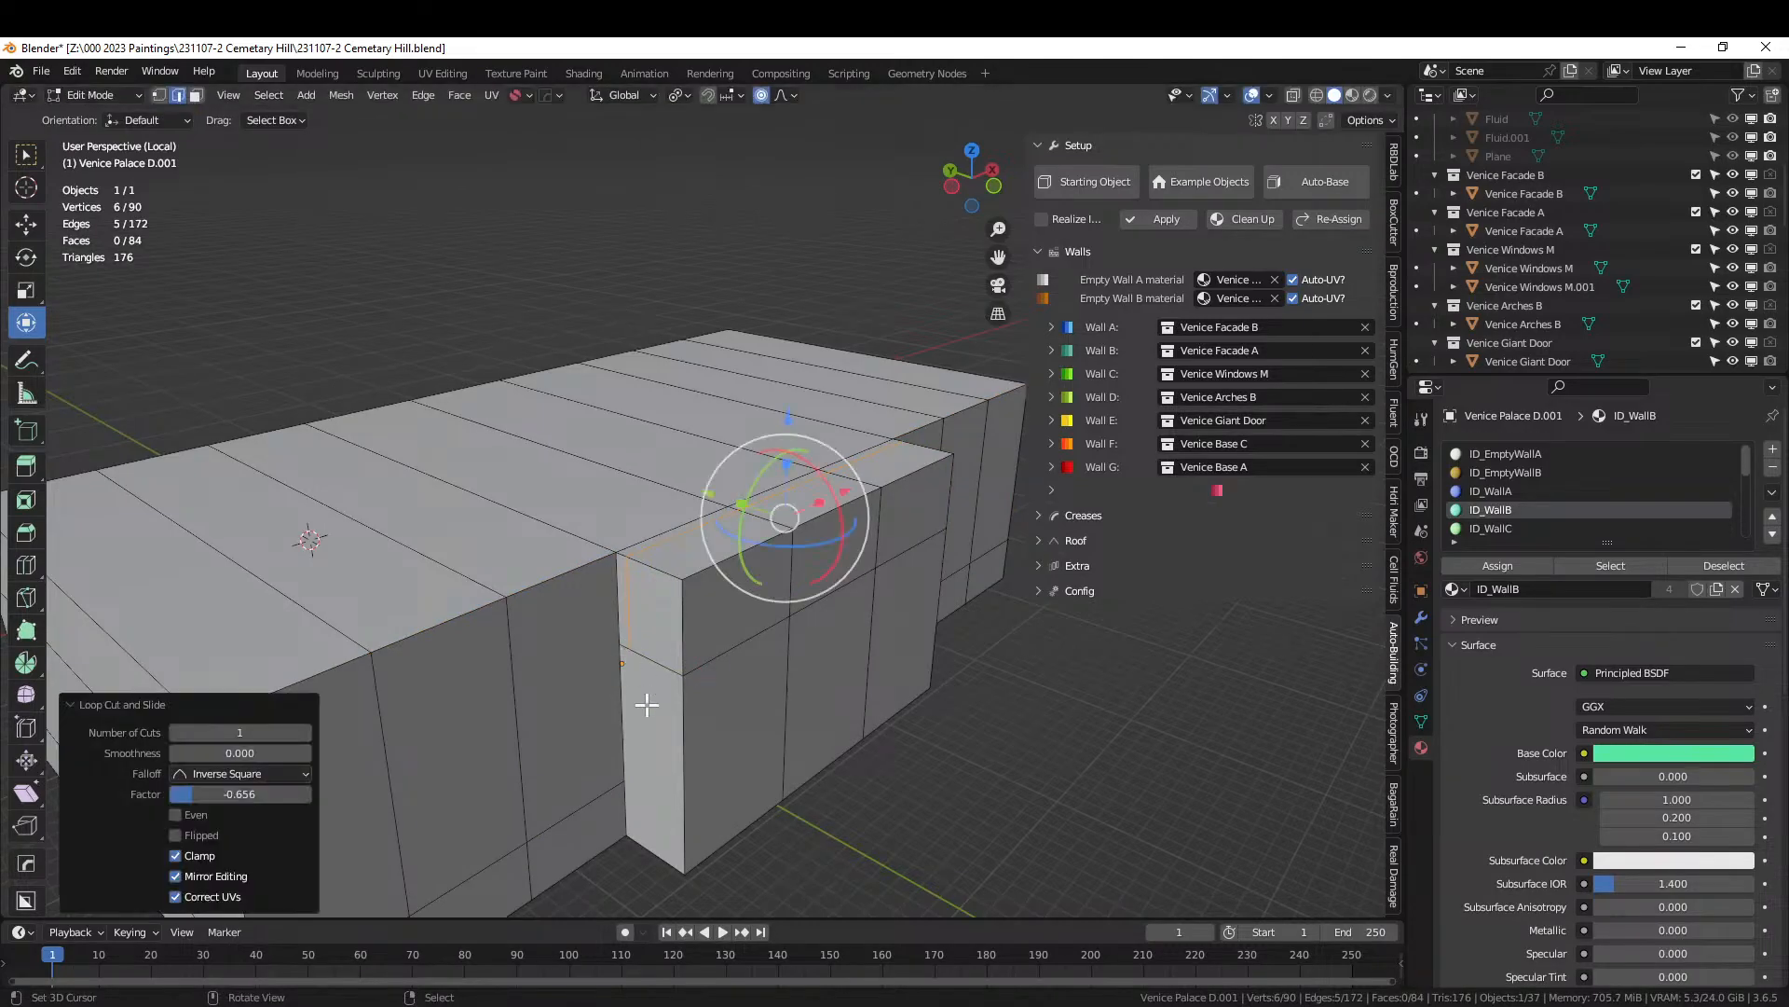
{"action": "middle_click_drag", "start_coordinate": [654, 706], "coordinate": [725, 672]}
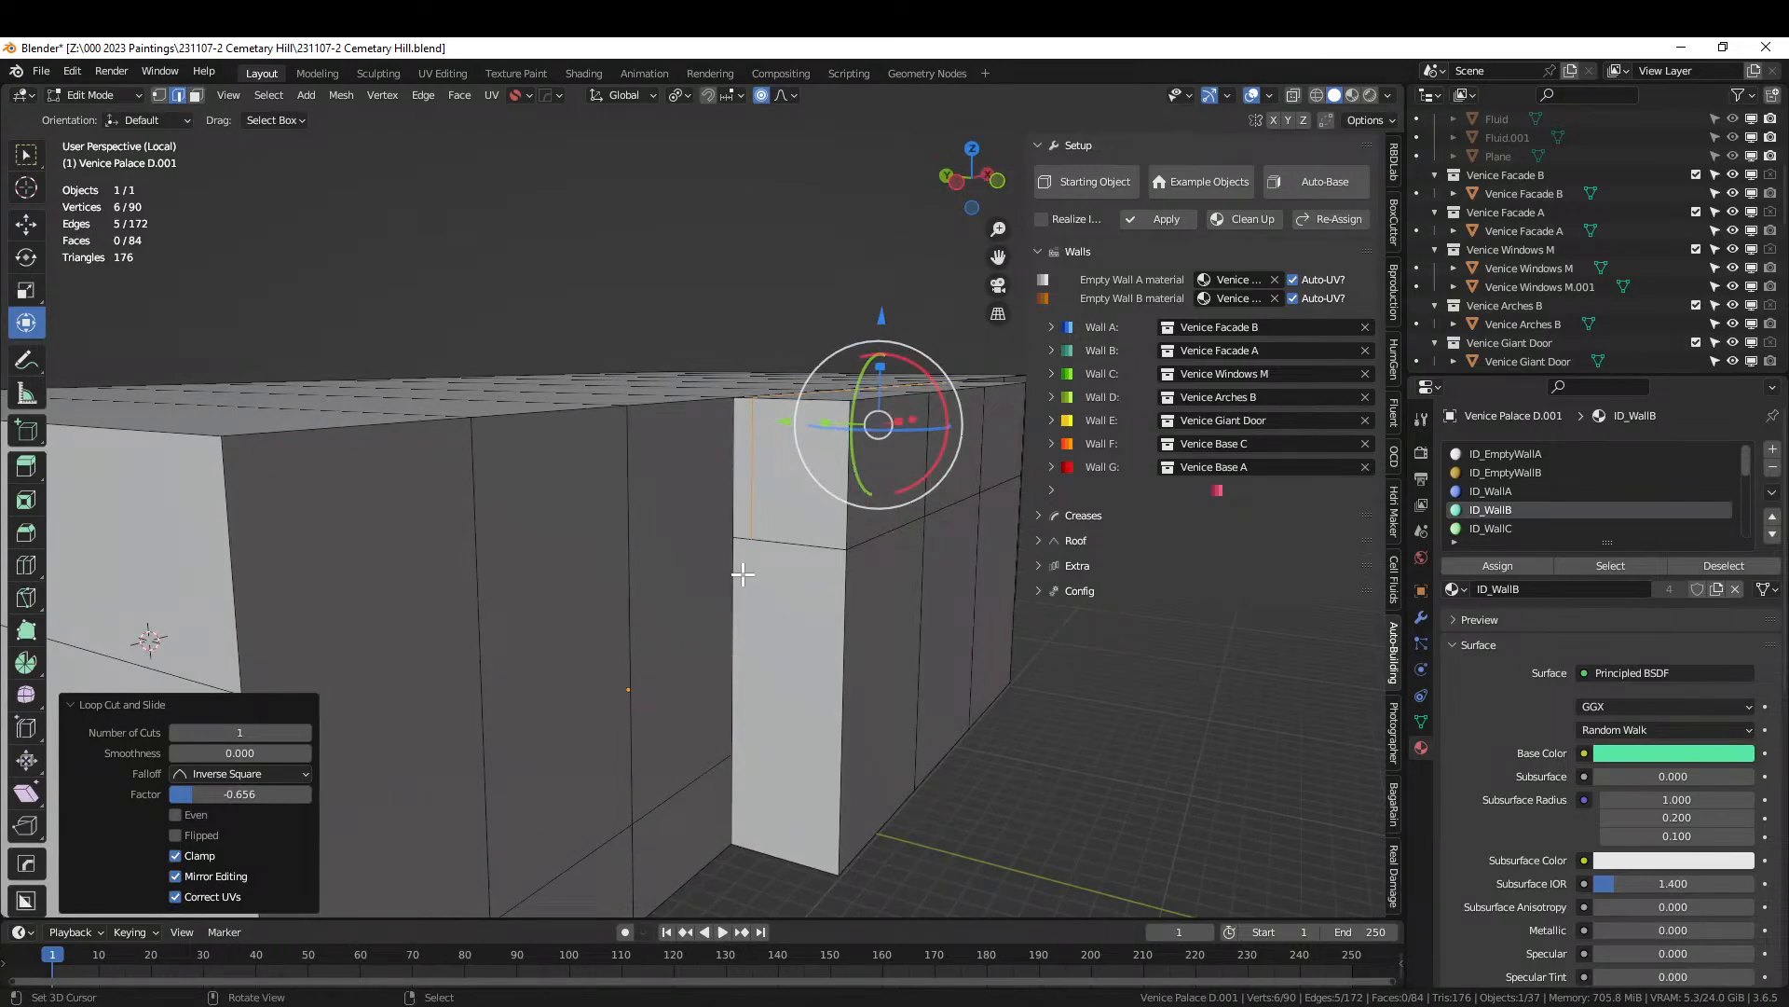
Dissolve the short horizontal edge between the new cut and the wing on both sides of the entrance block, and check it in Object Mode.
{"action": "left_click", "coordinate": [753, 535]}
{"action": "middle_click_drag", "start_coordinate": [753, 535], "coordinate": [590, 591]}
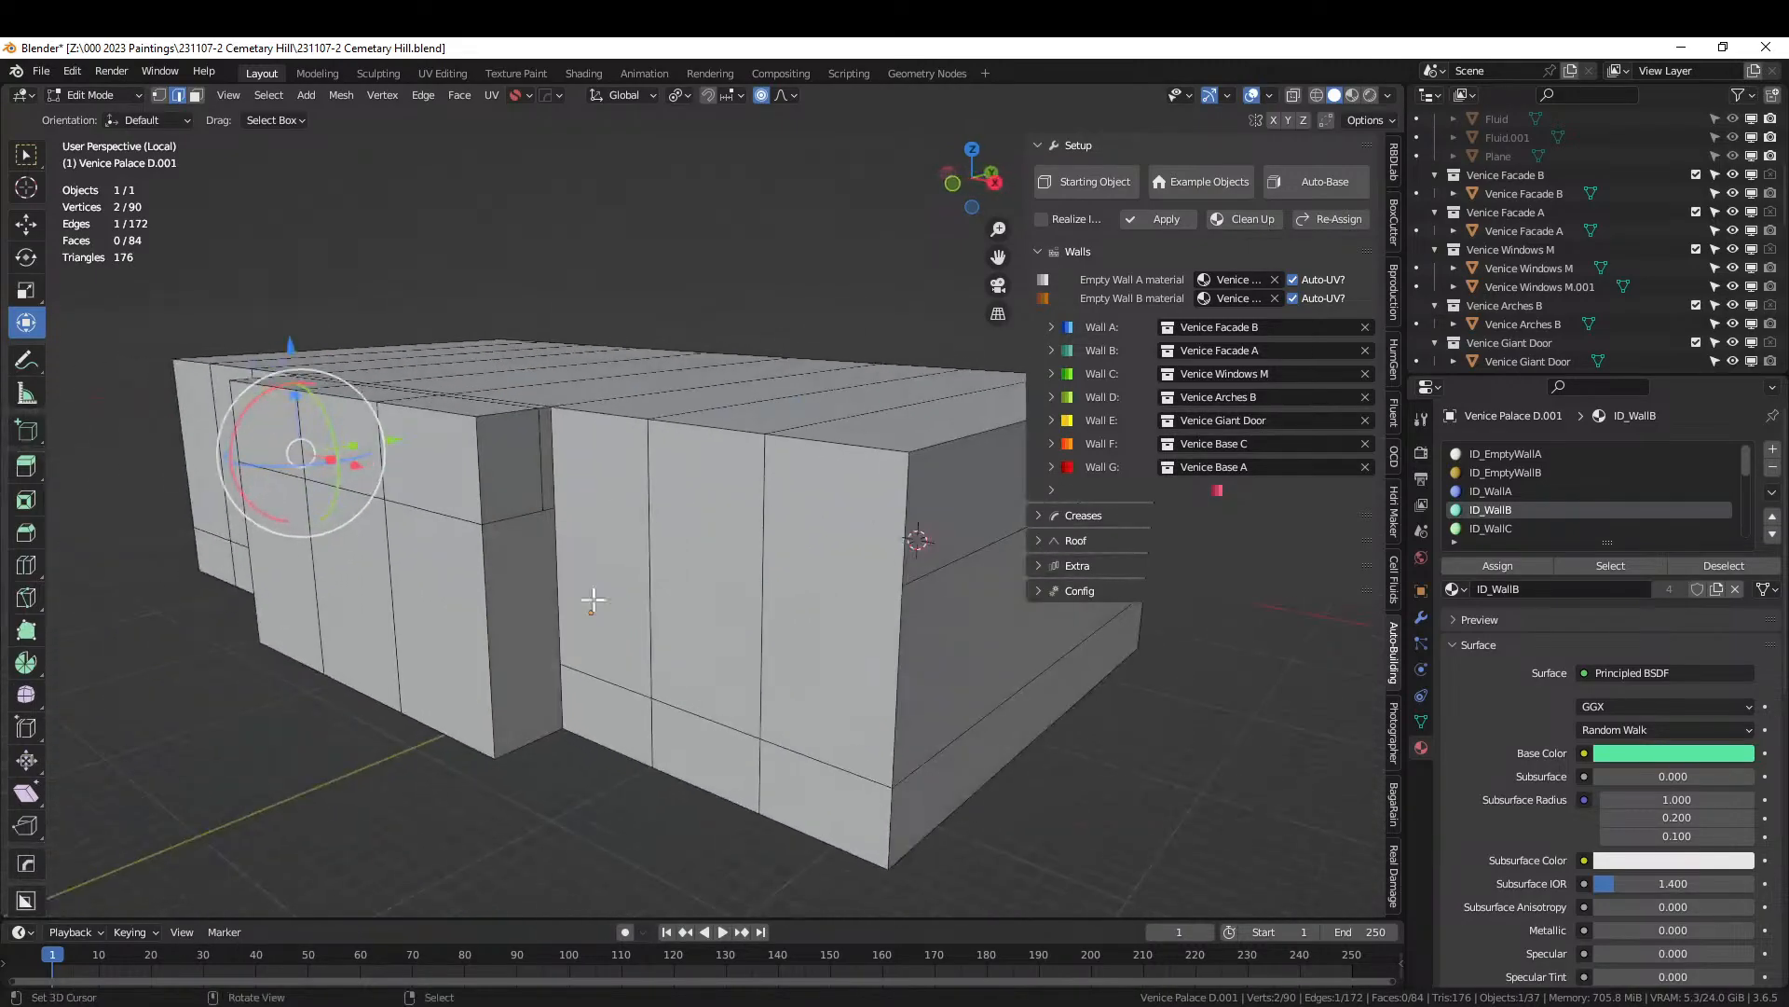
{"action": "left_click", "coordinate": [549, 509], "text": "shift"}
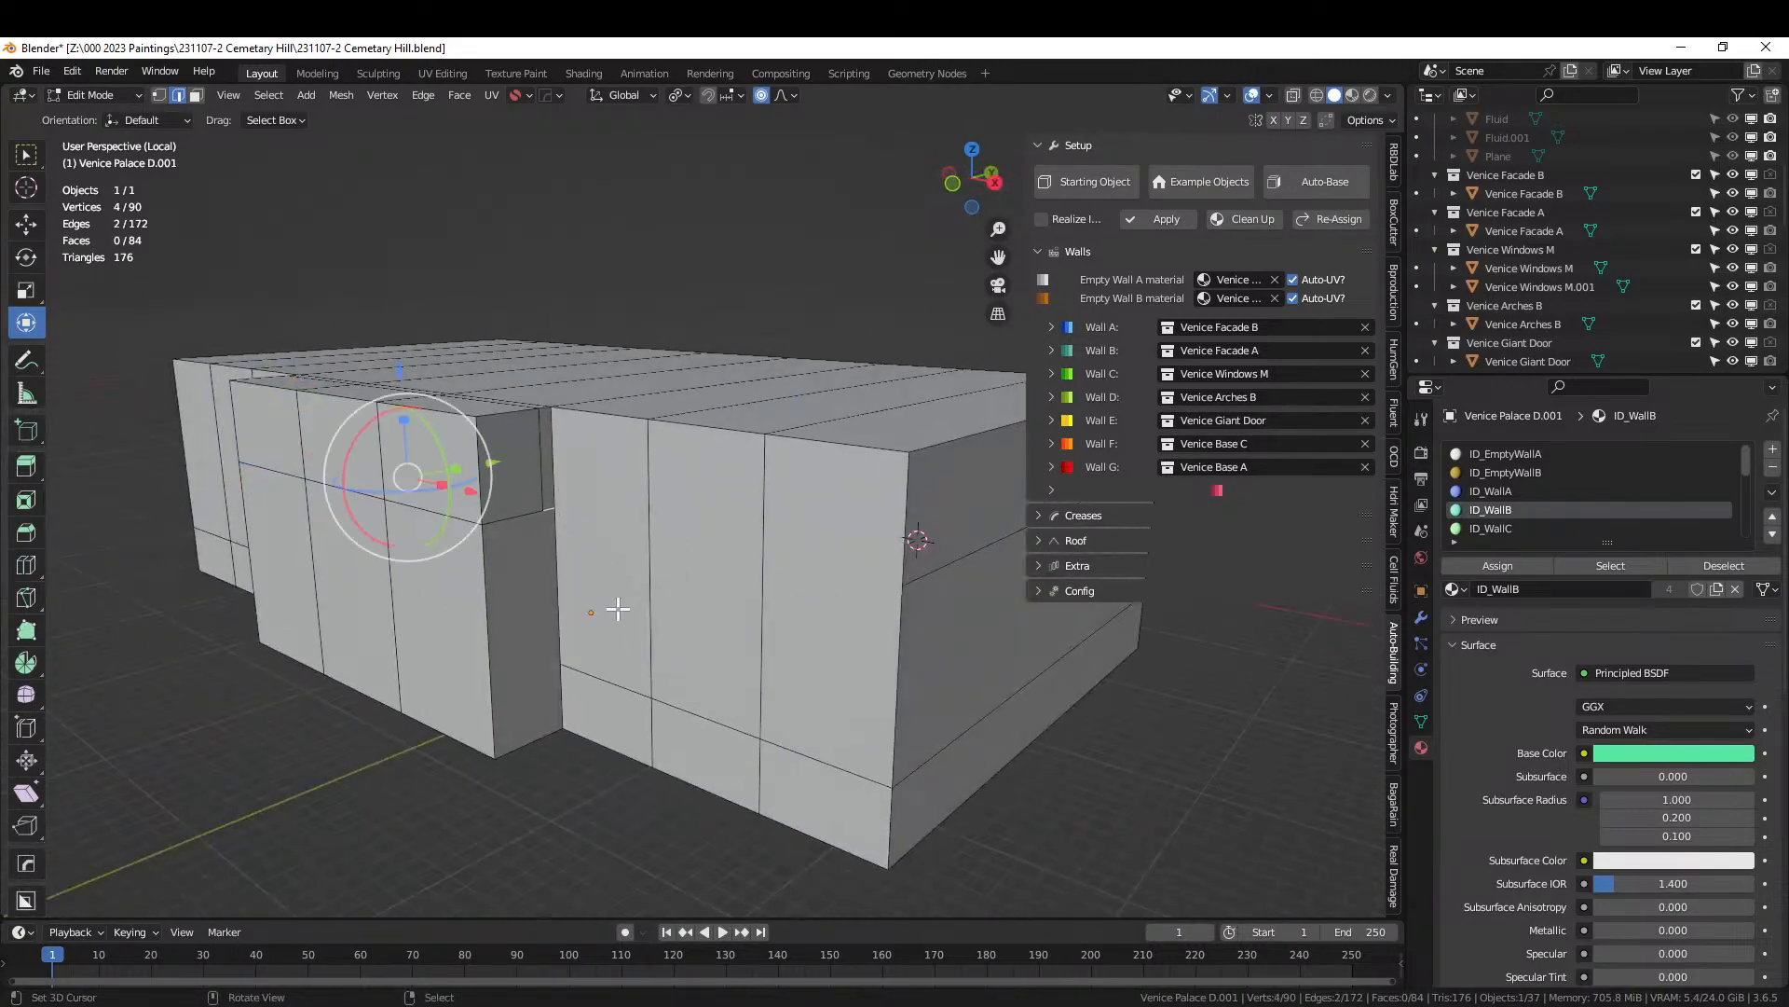
{"action": "right_click", "coordinate": [619, 612]}
{"action": "left_click", "coordinate": [617, 613]}
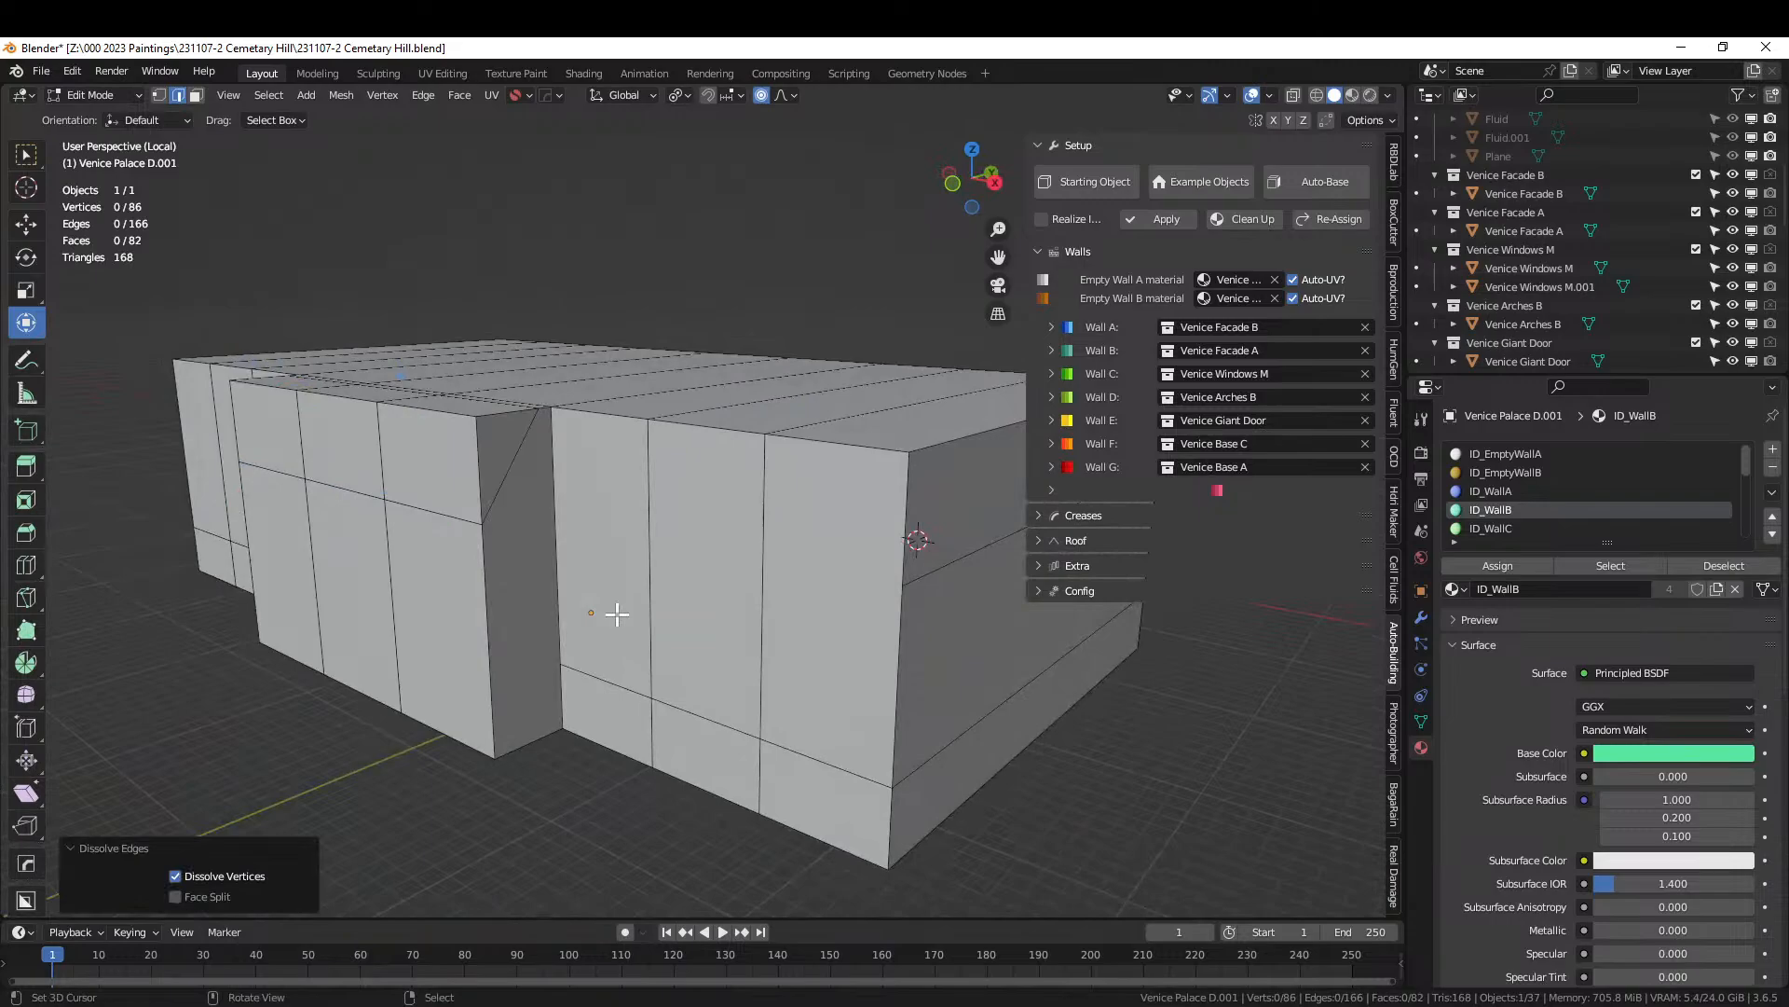
{"action": "middle_click_drag", "start_coordinate": [617, 613], "coordinate": [836, 610]}
{"action": "key", "text": "Tab"}
{"action": "key", "text": "Tab"}
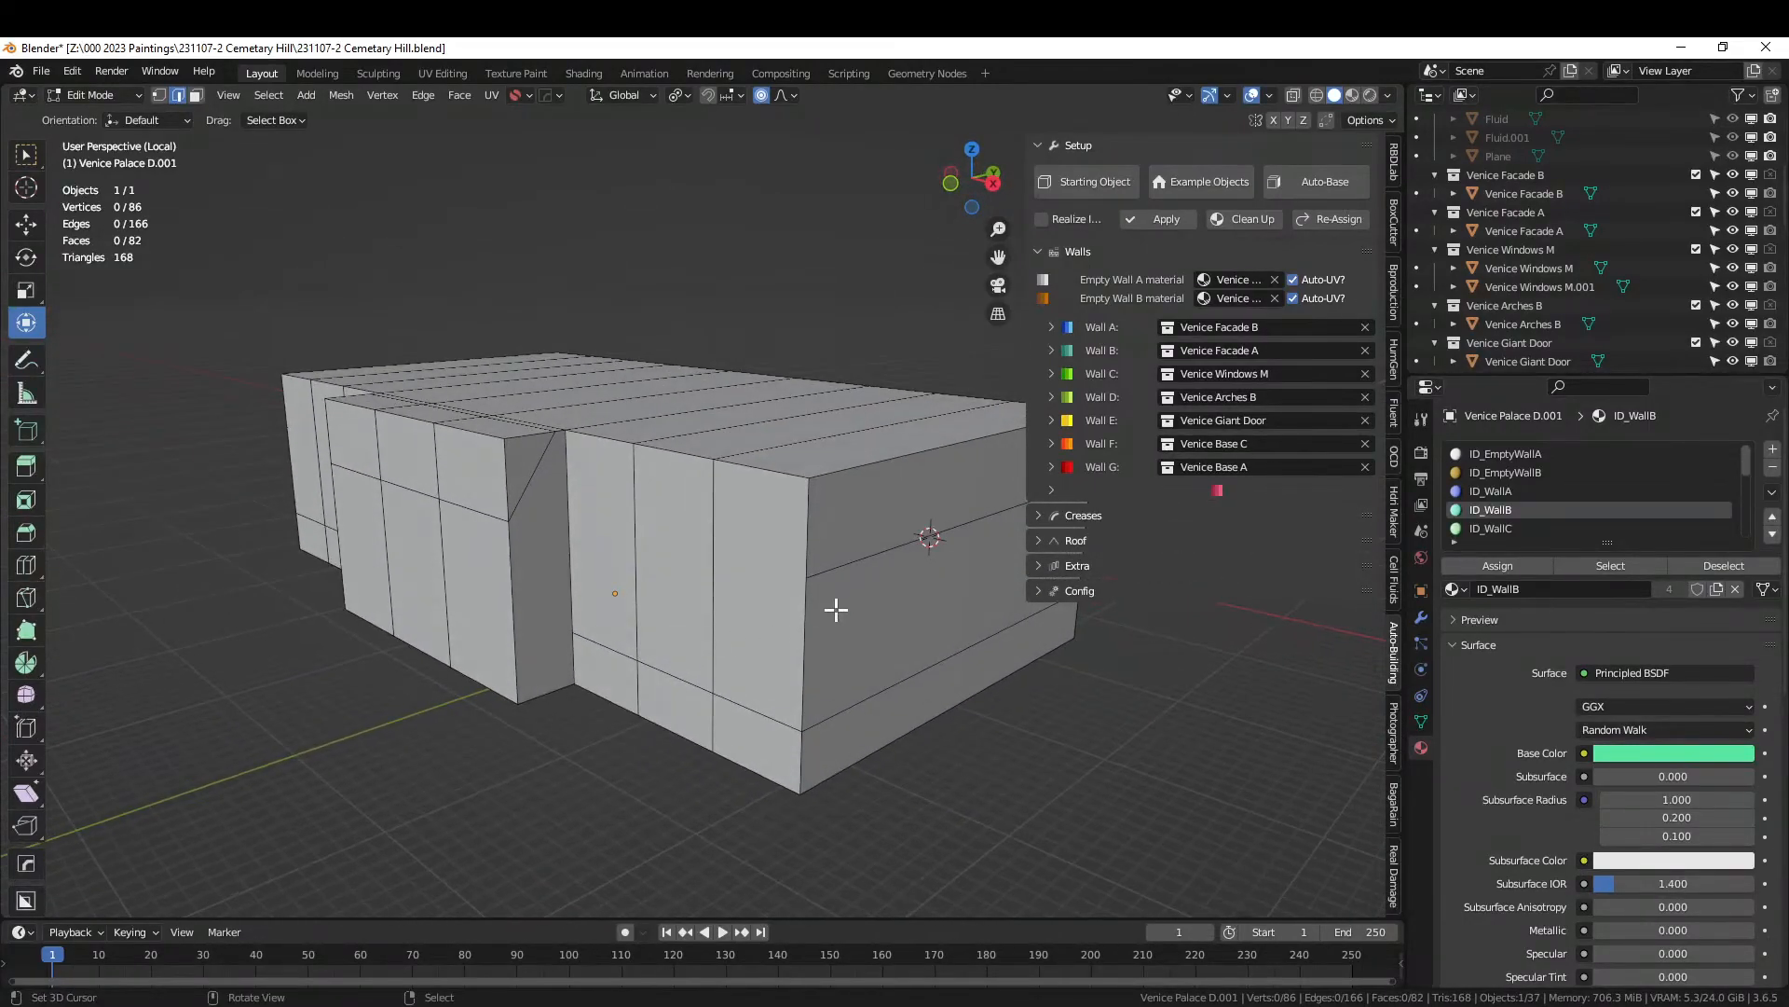
Dissolve the upper horizontal edge on the outer end walls of both wings.
{"action": "right_click", "coordinate": [847, 562]}
{"action": "middle_click_drag", "start_coordinate": [731, 623], "coordinate": [1090, 592]}
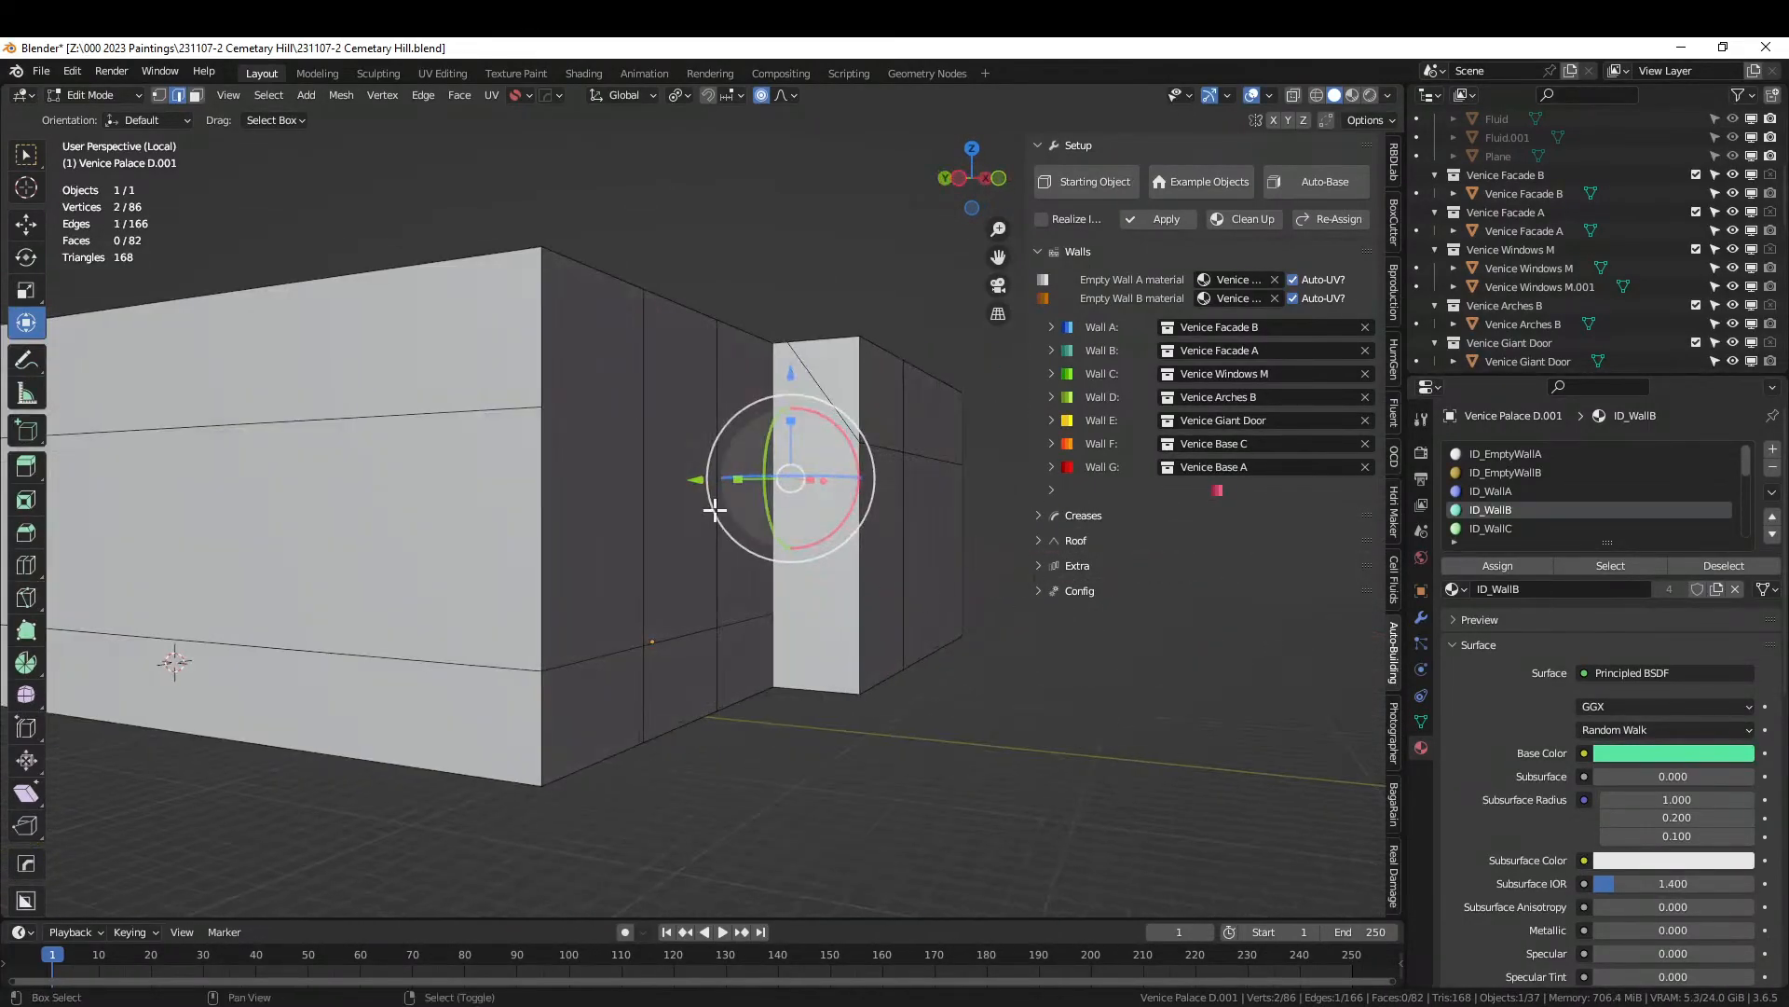
{"action": "right_click", "coordinate": [456, 411], "text": "shift"}
{"action": "middle_click_drag", "start_coordinate": [459, 400], "coordinate": [572, 528]}
{"action": "key", "text": "x"}
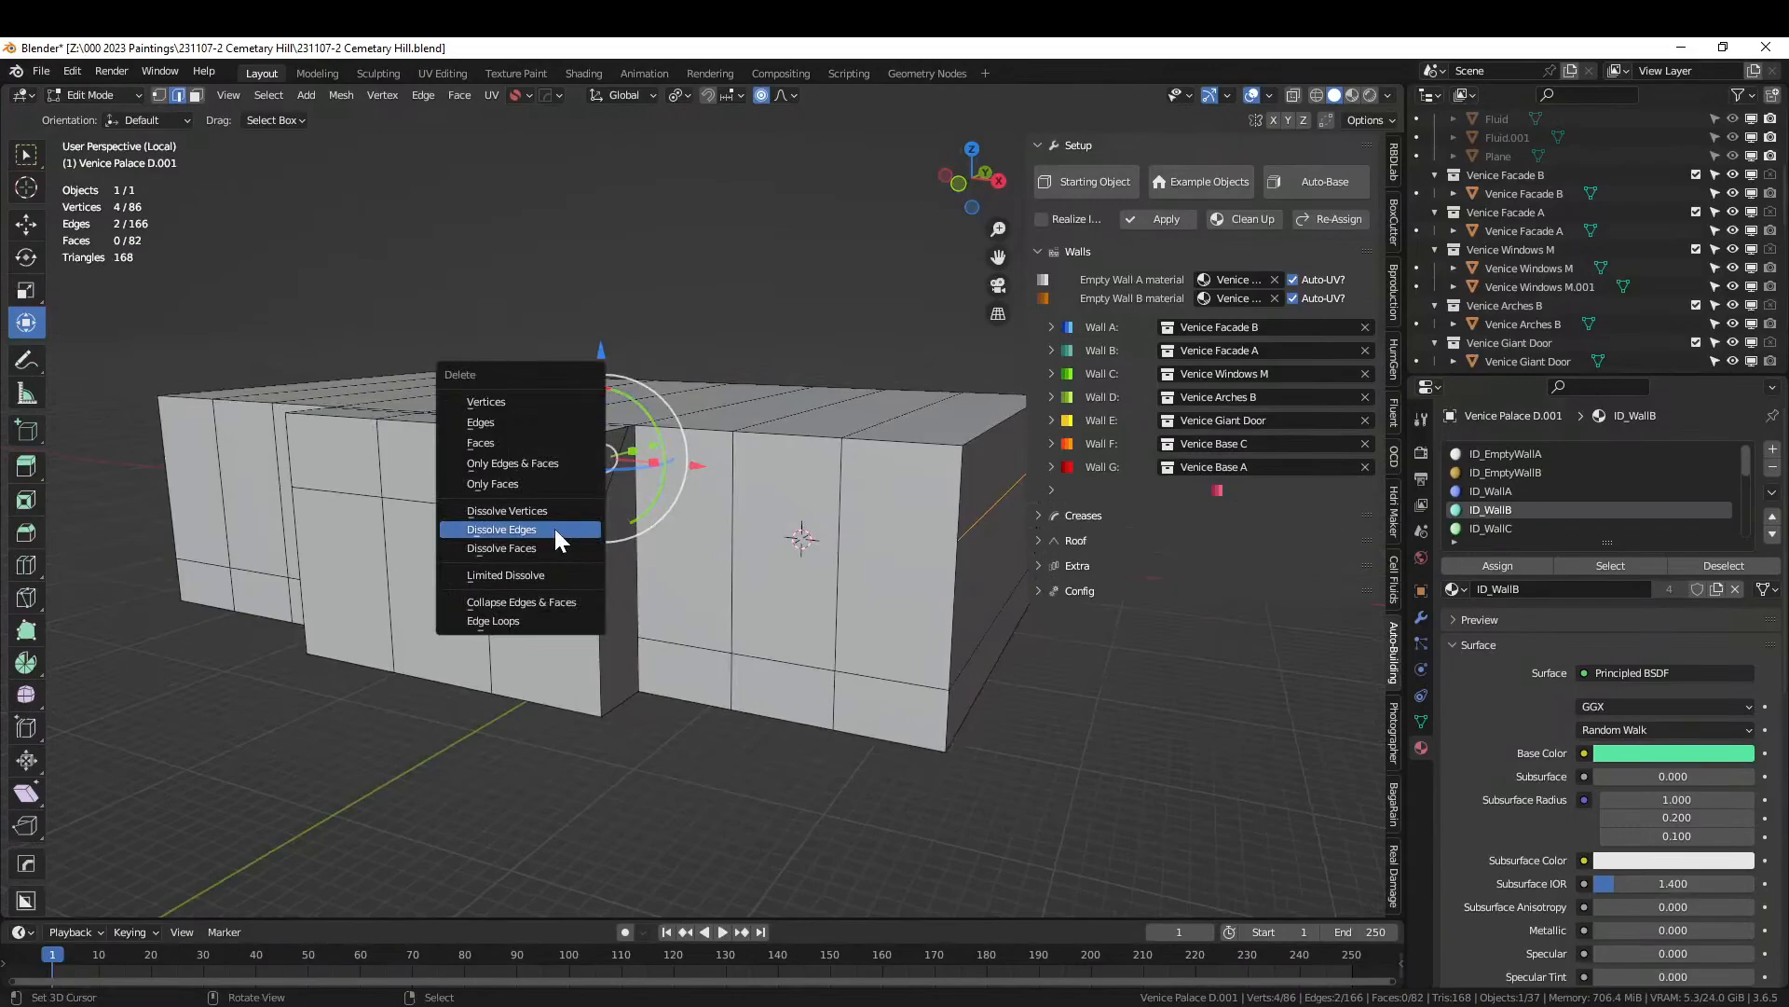
{"action": "left_click", "coordinate": [556, 529]}
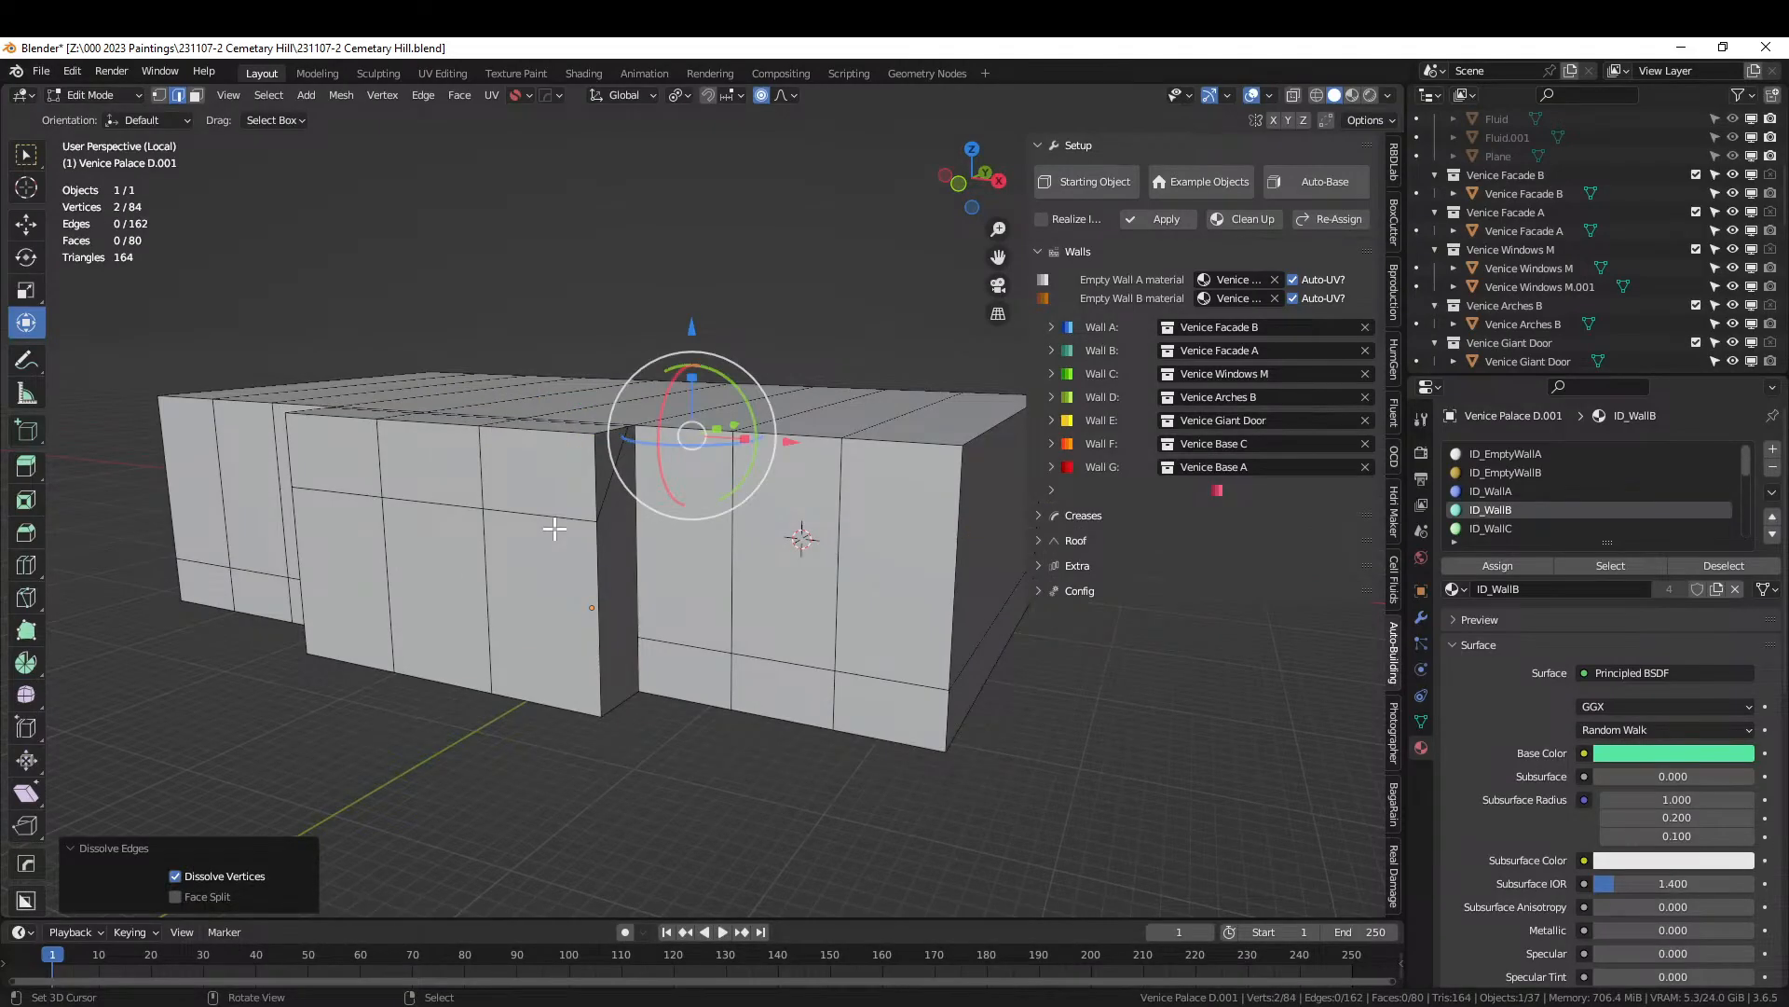
Return to Object Mode, inspect the palace from the front and side, and save the file.
{"action": "key", "text": "Tab"}
{"action": "scroll", "coordinate": [596, 543], "scroll_direction": "up", "scroll_amount": 3}
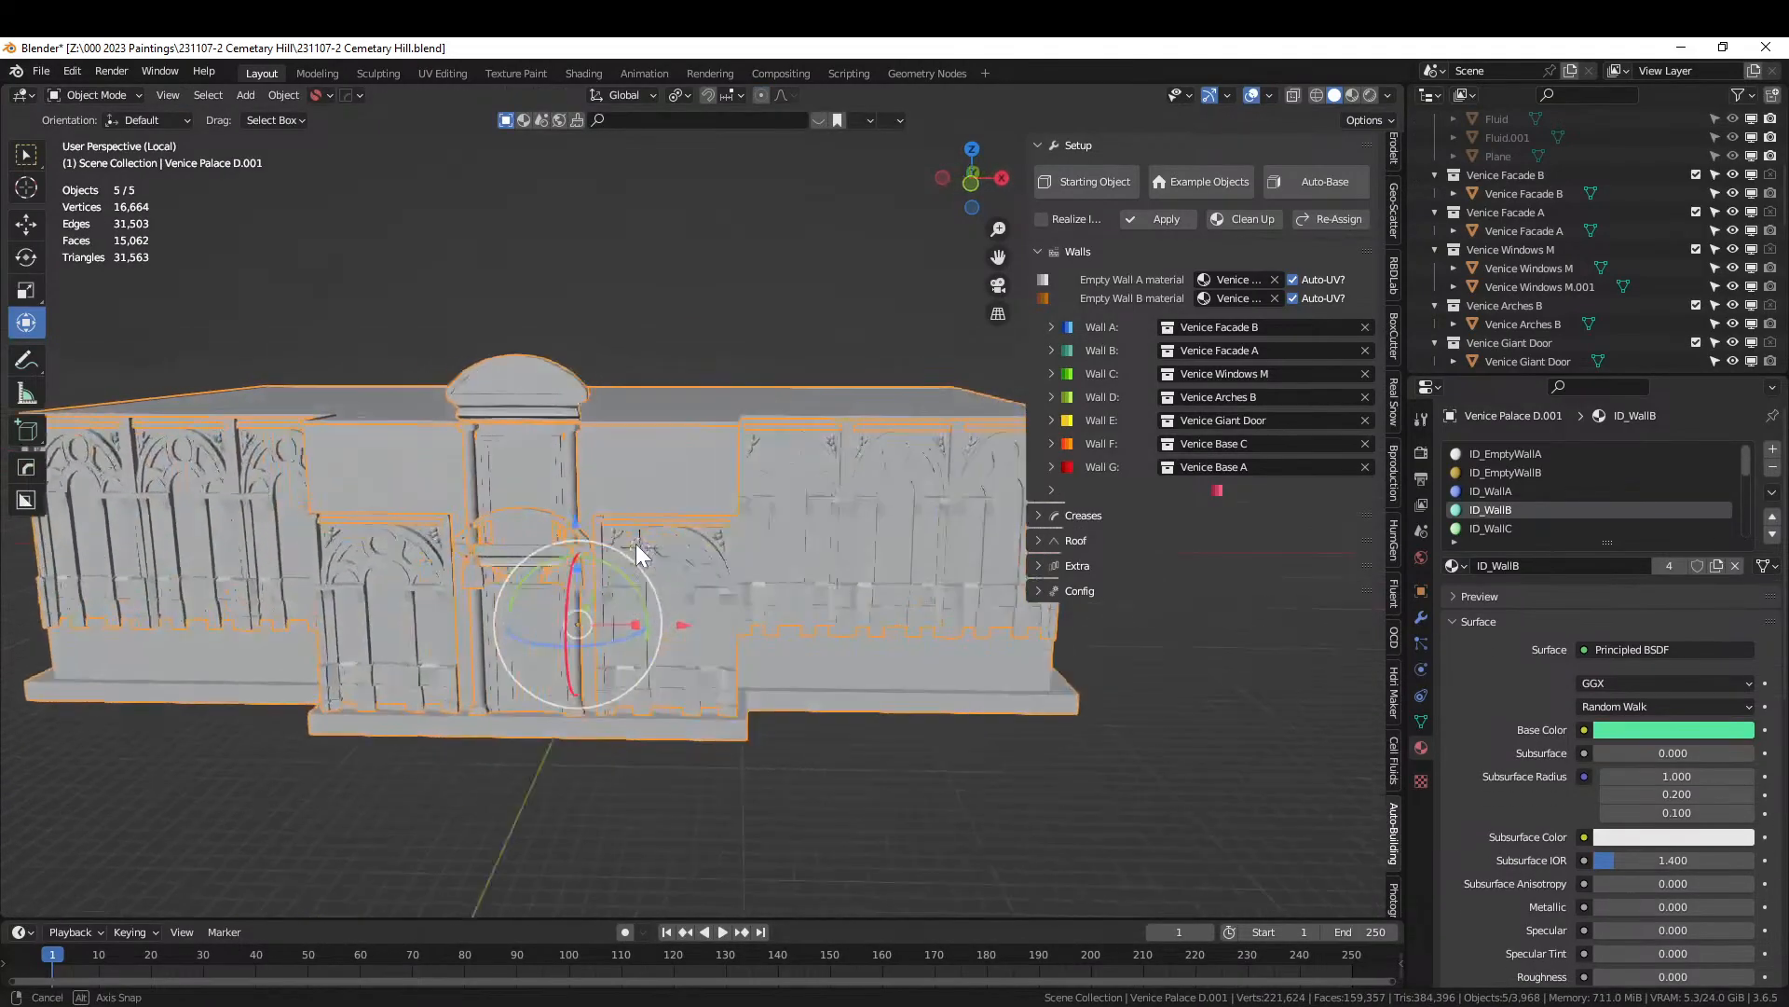
{"action": "scroll", "coordinate": [653, 539], "scroll_direction": "down", "scroll_amount": 2}
{"action": "middle_click_drag", "start_coordinate": [653, 539], "coordinate": [755, 550]}
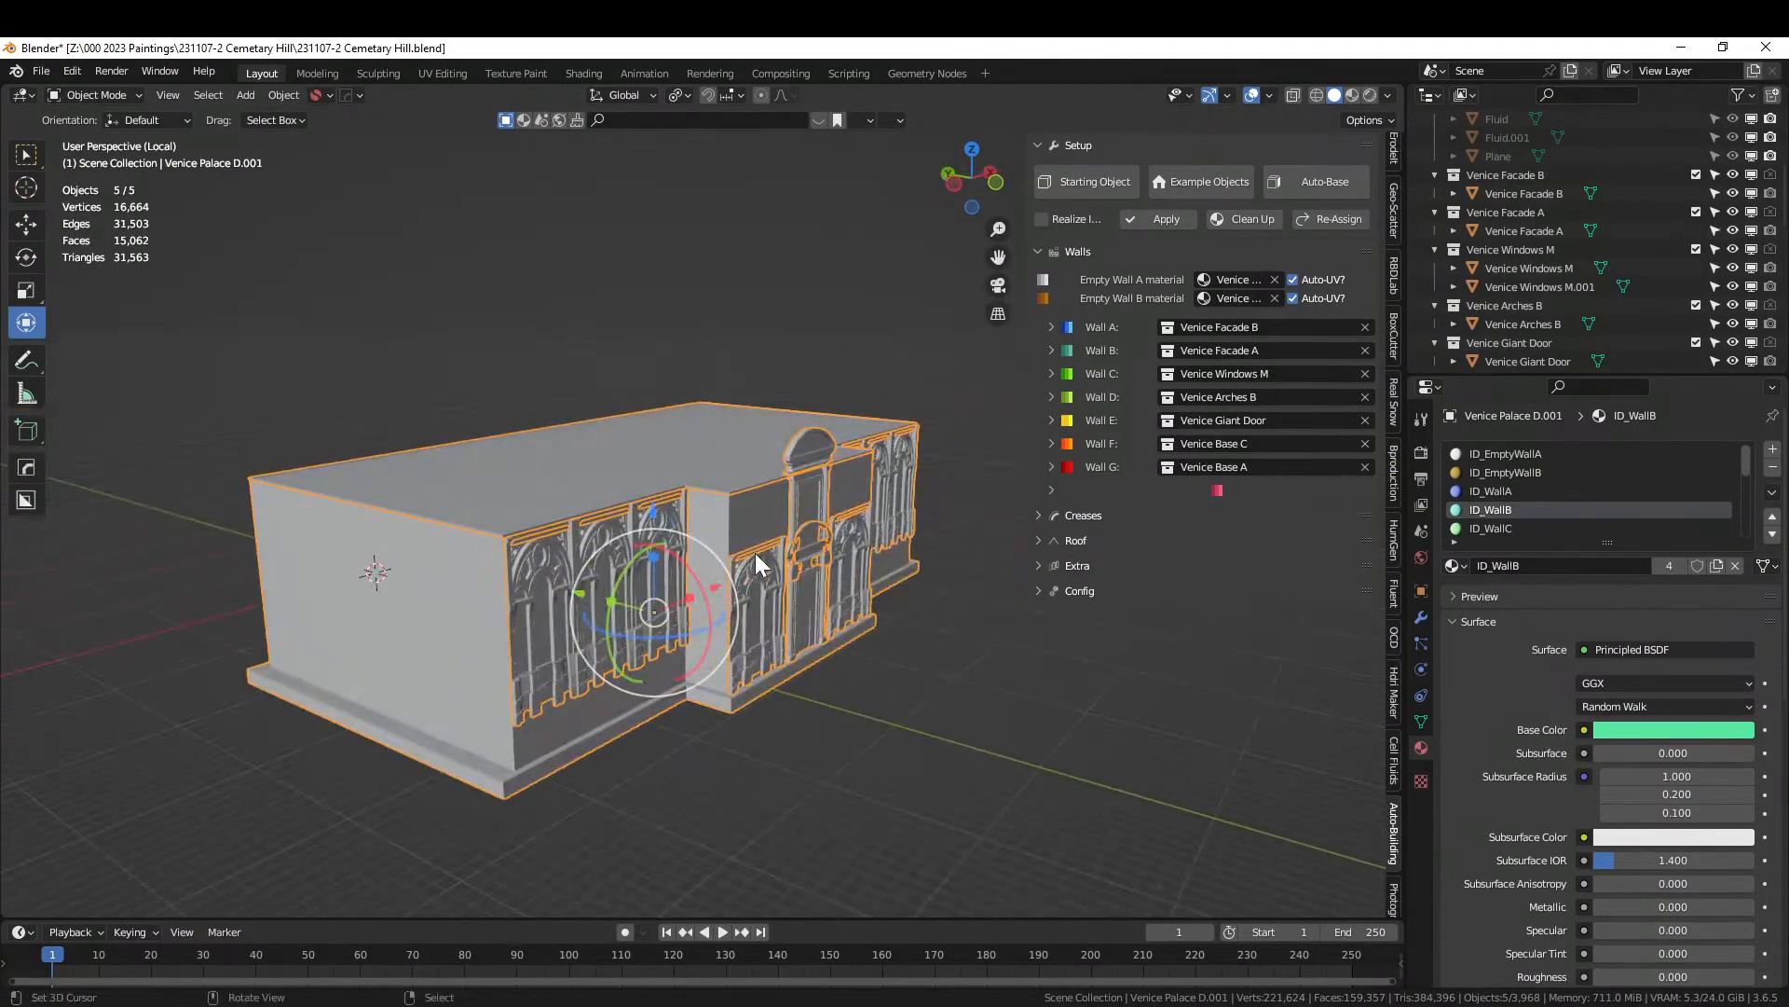
{"action": "key", "text": "ctrl+s"}
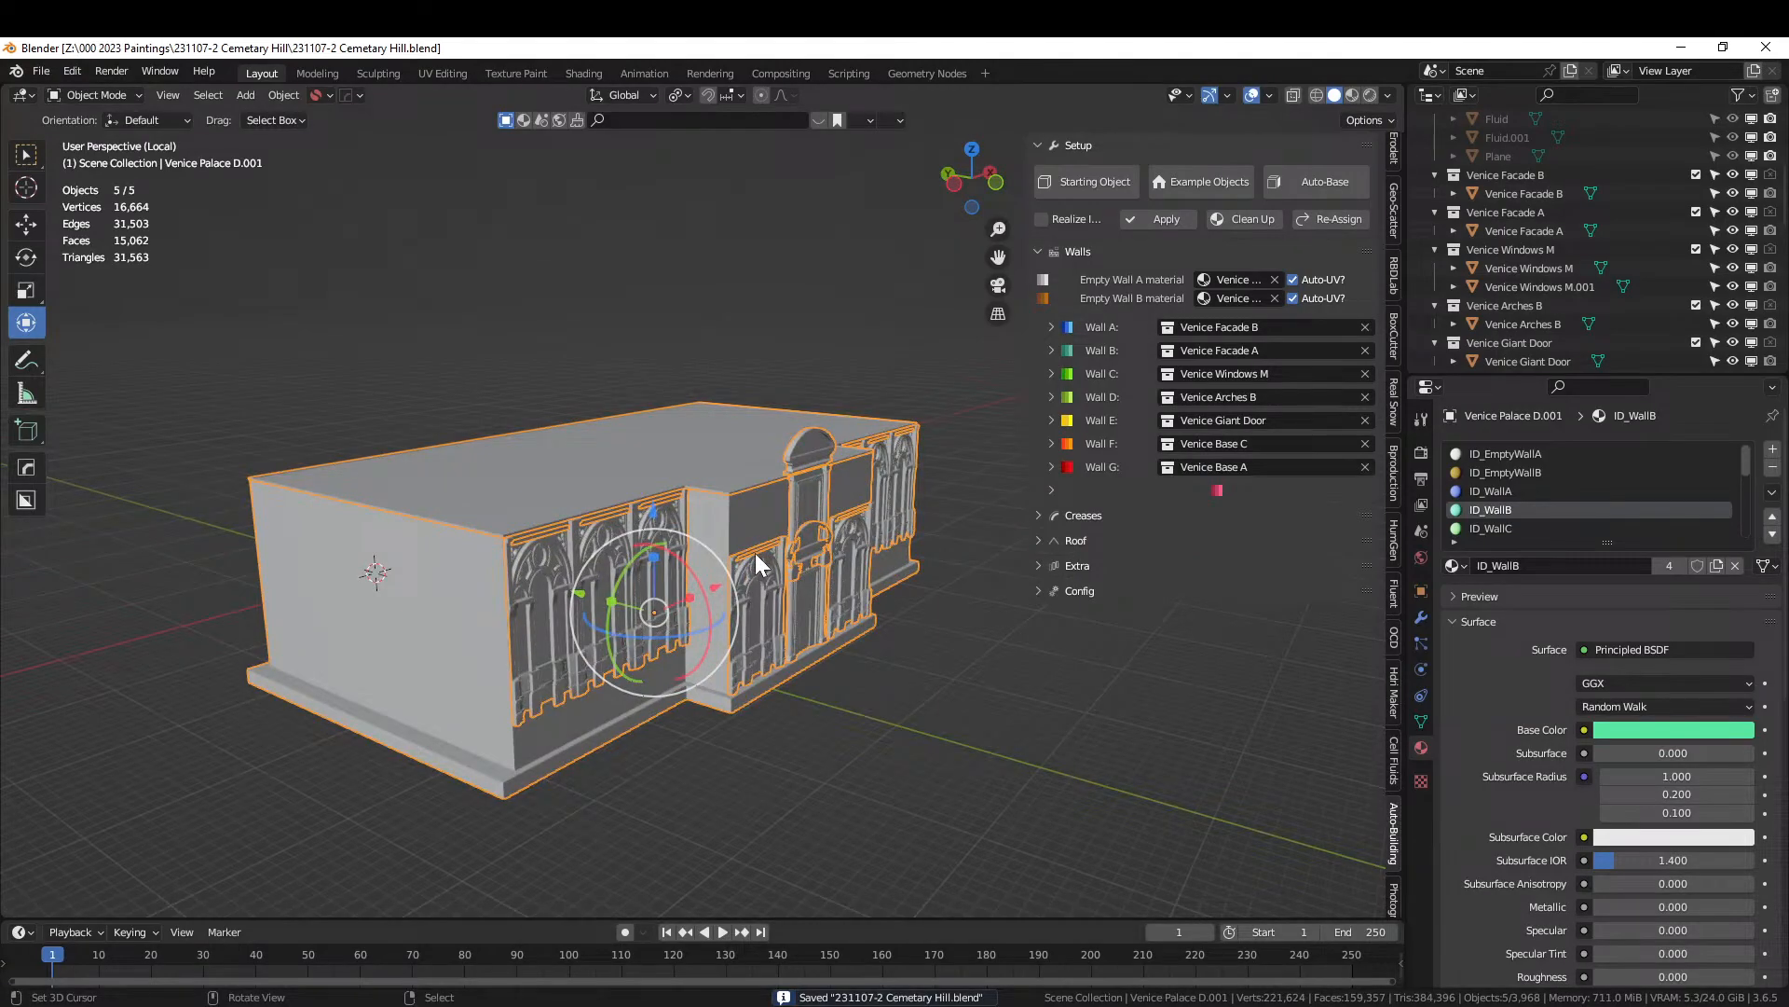
{"action": "middle_click_drag", "start_coordinate": [755, 552], "coordinate": [697, 569]}
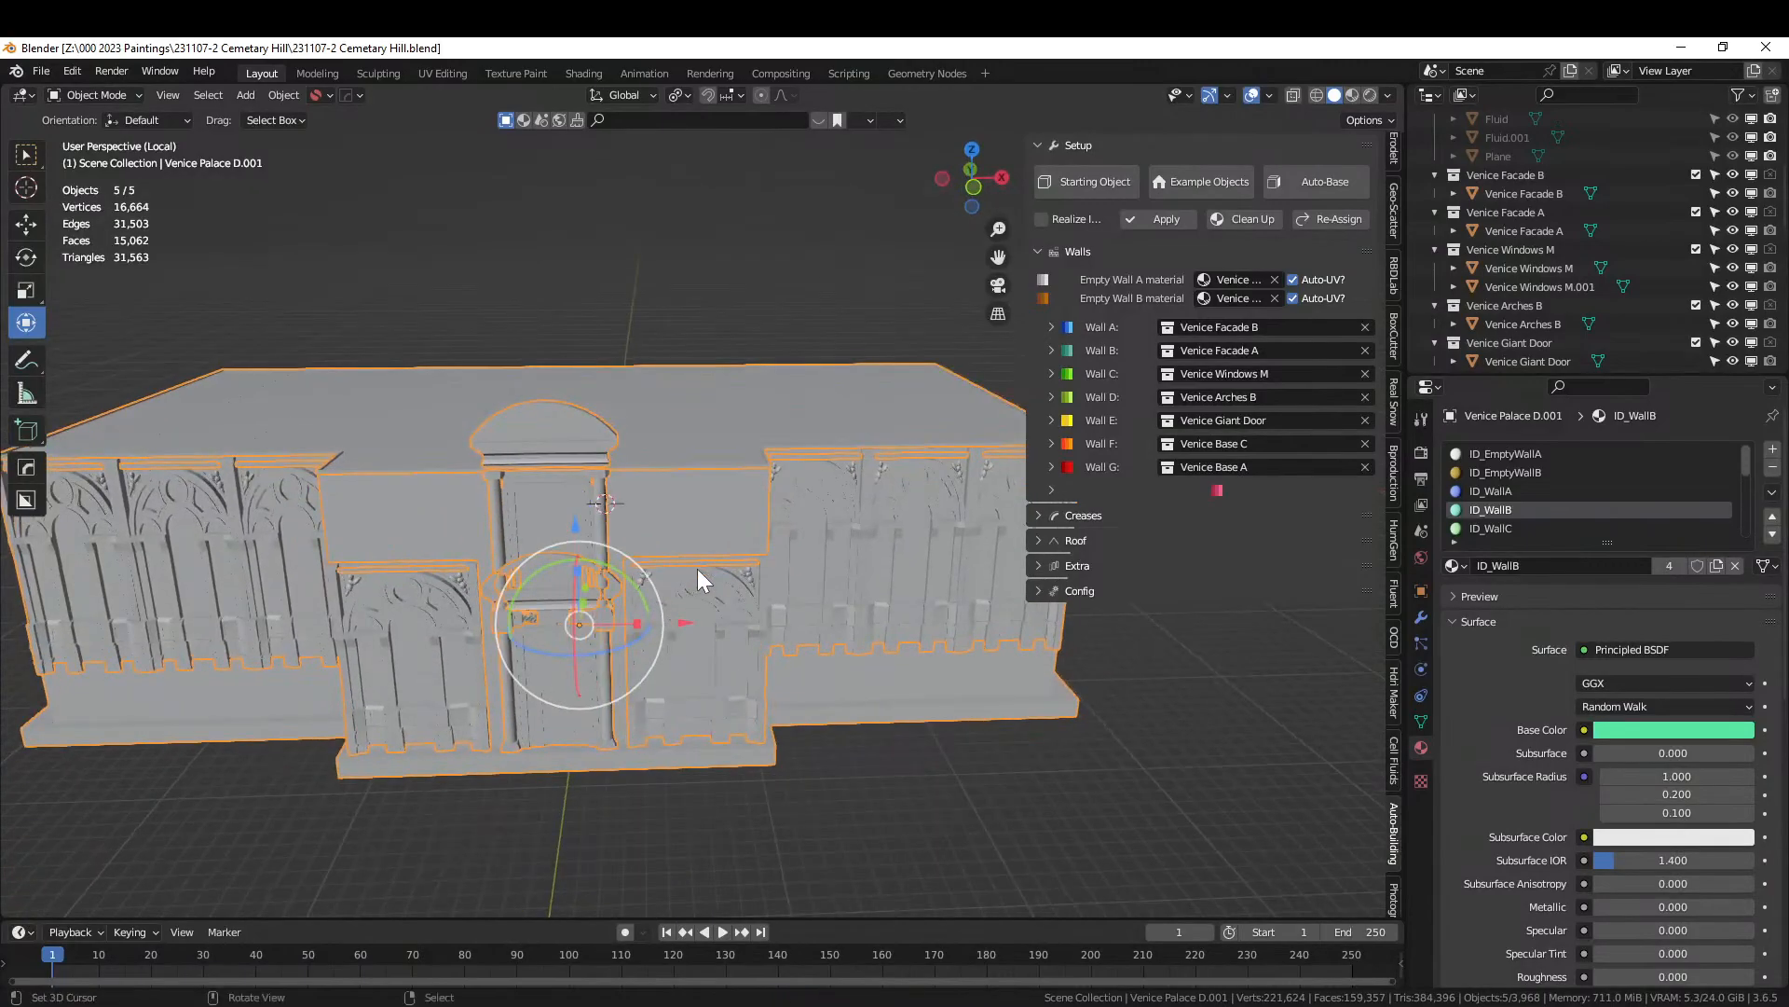
{"action": "scroll", "coordinate": [780, 555], "scroll_direction": "down", "scroll_amount": 2}
{"action": "scroll", "coordinate": [584, 550], "scroll_direction": "down", "scroll_amount": 2}
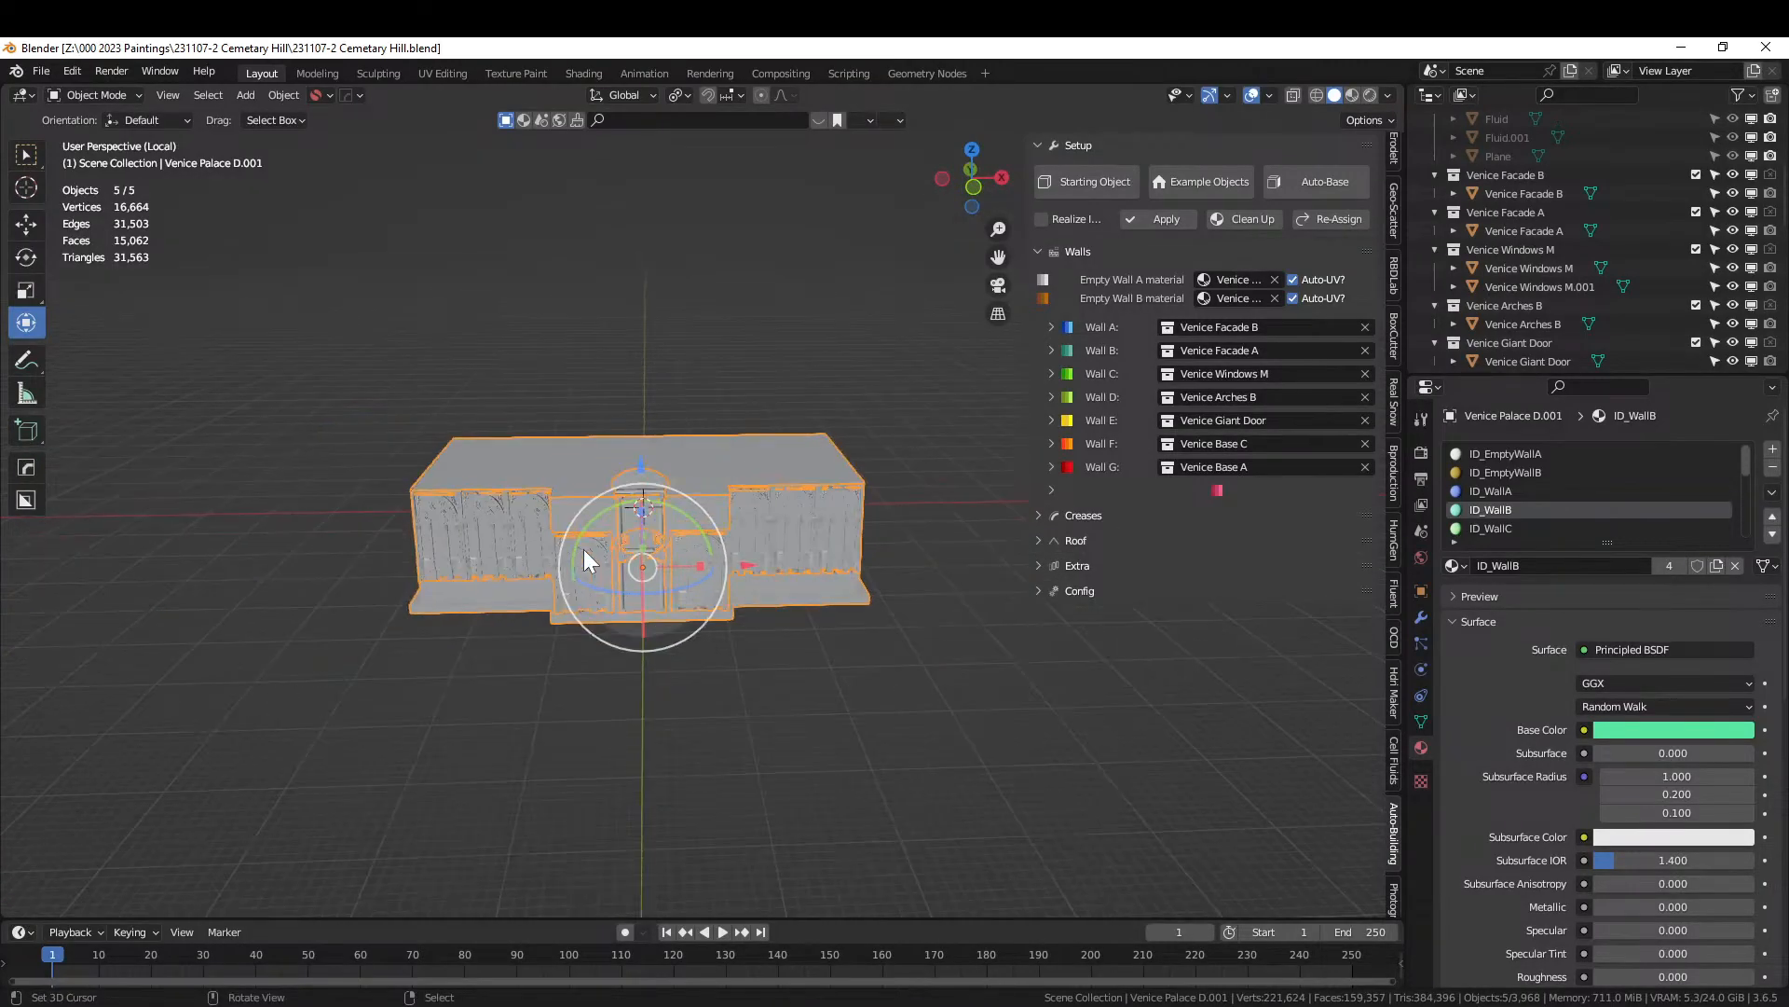
Leave the palace's isolated view, select the Venice Windows M.001 piece among the facade parts and save the file.
{"action": "key", "text": "slash"}
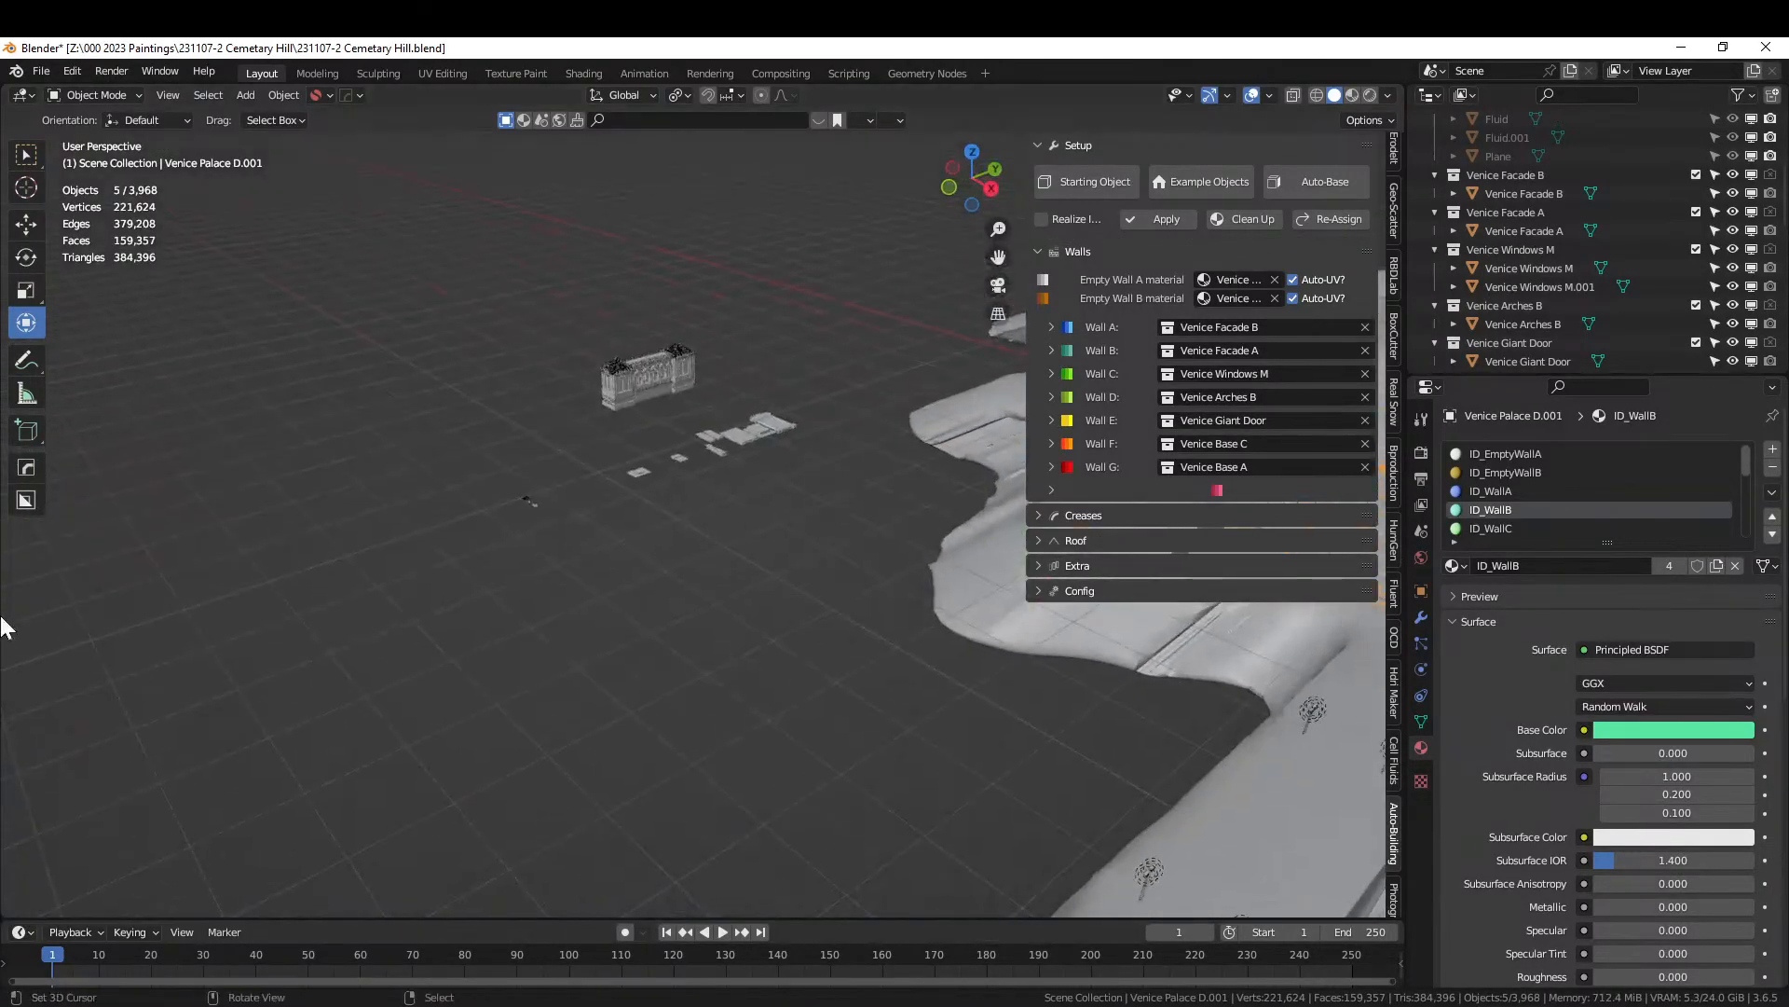
{"action": "left_click", "coordinate": [709, 433]}
{"action": "scroll", "coordinate": [711, 430], "scroll_direction": "up", "scroll_amount": 6}
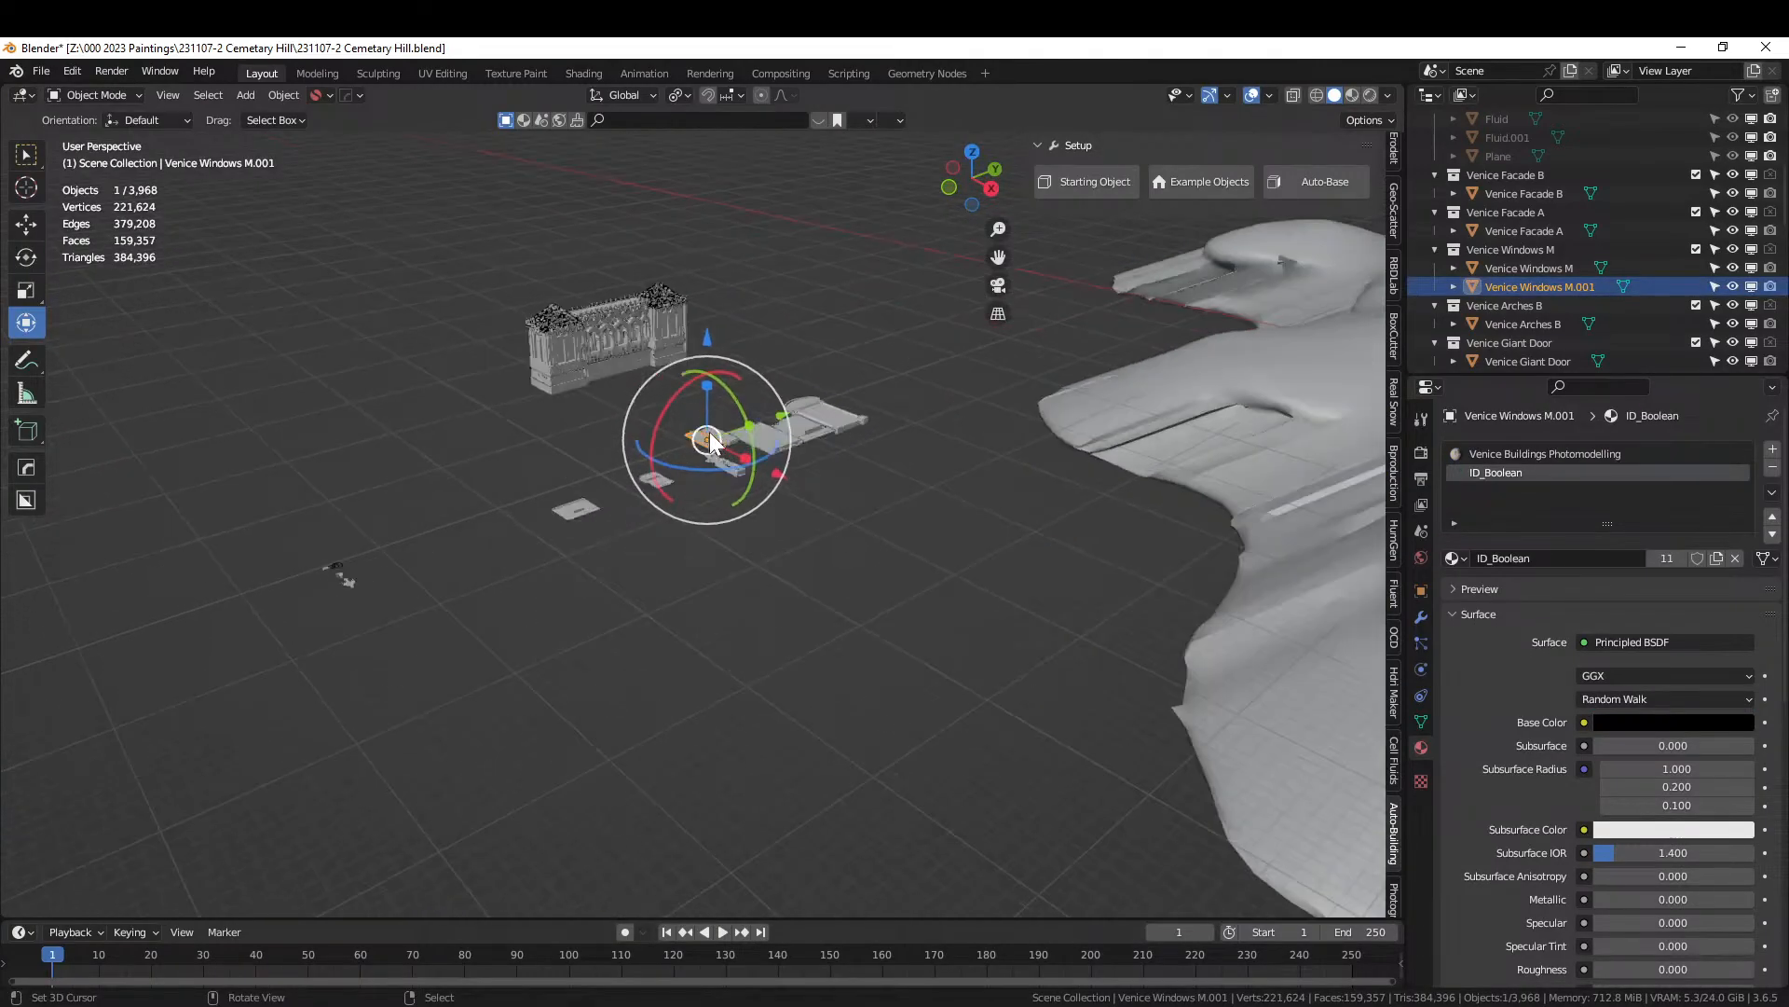
{"action": "middle_click_drag", "start_coordinate": [684, 388], "coordinate": [890, 415]}
{"action": "scroll", "coordinate": [640, 523], "scroll_direction": "up", "scroll_amount": 2}
{"action": "middle_click_drag", "start_coordinate": [642, 528], "coordinate": [1159, 291]}
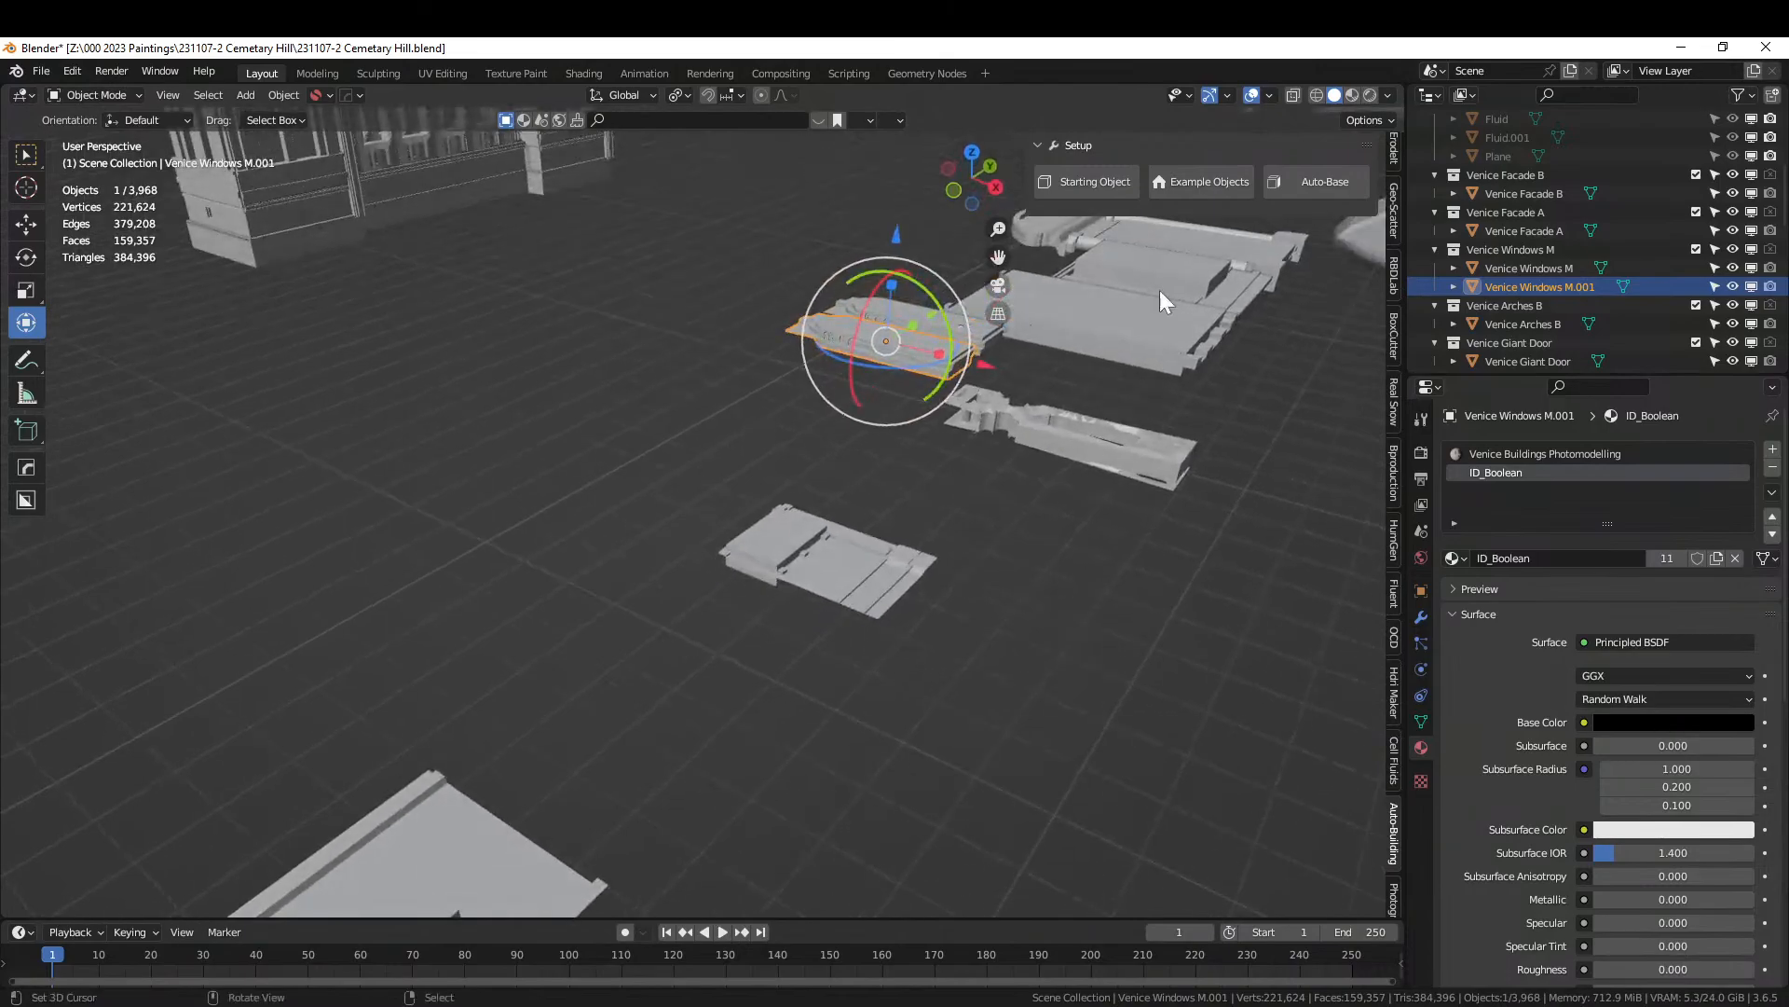
{"action": "key", "text": "ctrl+s"}
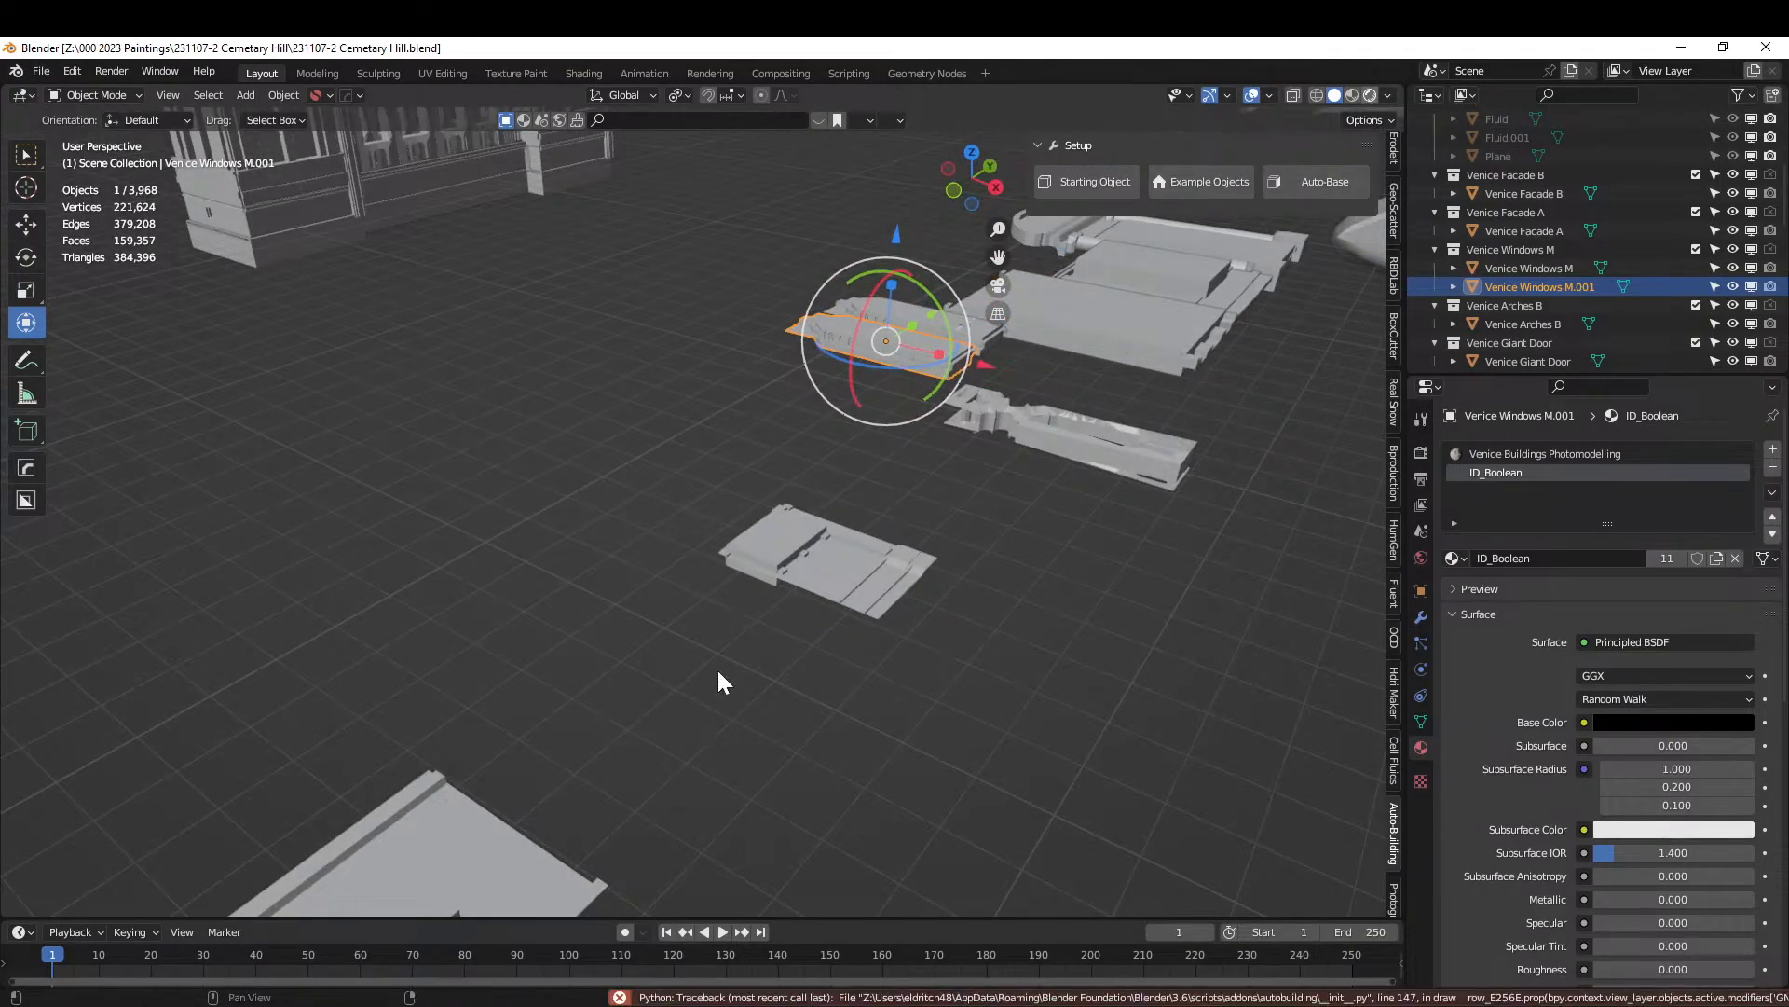
Switch the viewport to rendered shading and compare the two Venice Windows M pieces from above.
{"action": "key", "text": "shift+z"}
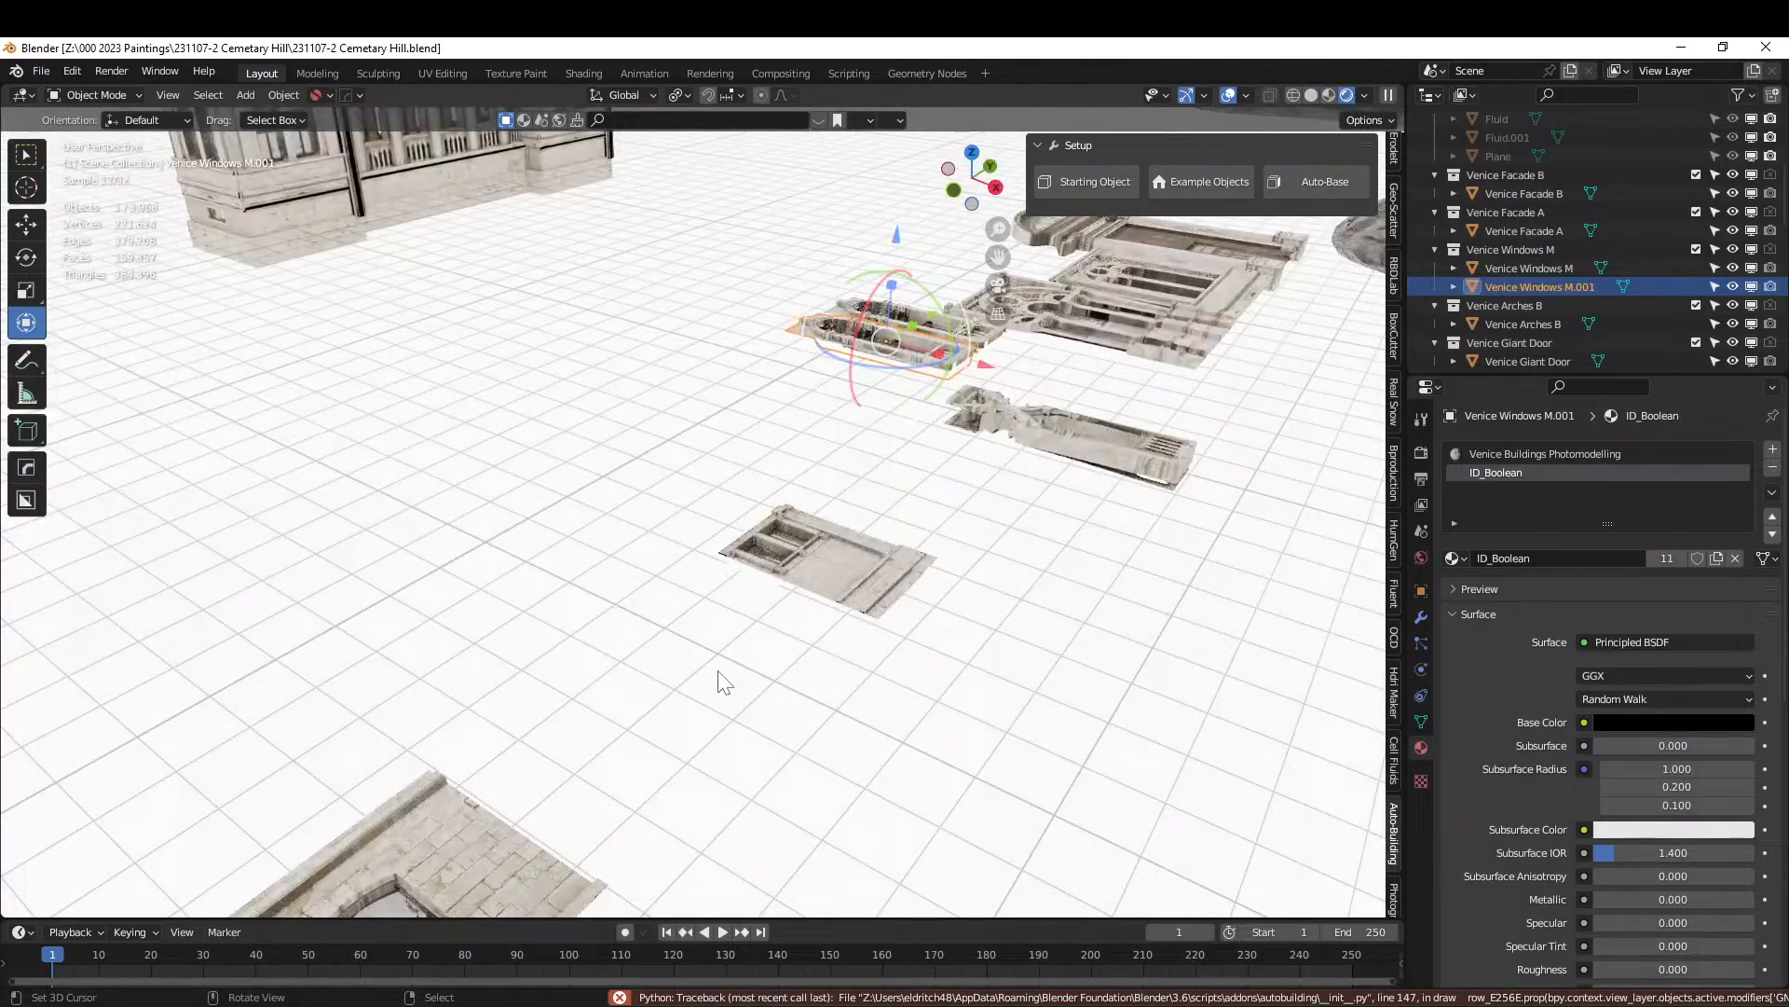
{"action": "mouse_move", "coordinate": [724, 679]}
{"action": "middle_mouse_down"}
{"action": "mouse_move", "coordinate": [639, 742]}
{"action": "mouse_move", "coordinate": [619, 804]}
{"action": "mouse_move", "coordinate": [830, 730]}
{"action": "mouse_move", "coordinate": [550, 732]}
{"action": "middle_mouse_up"}
{"action": "scroll", "coordinate": [597, 689], "scroll_direction": "down", "scroll_amount": 2}
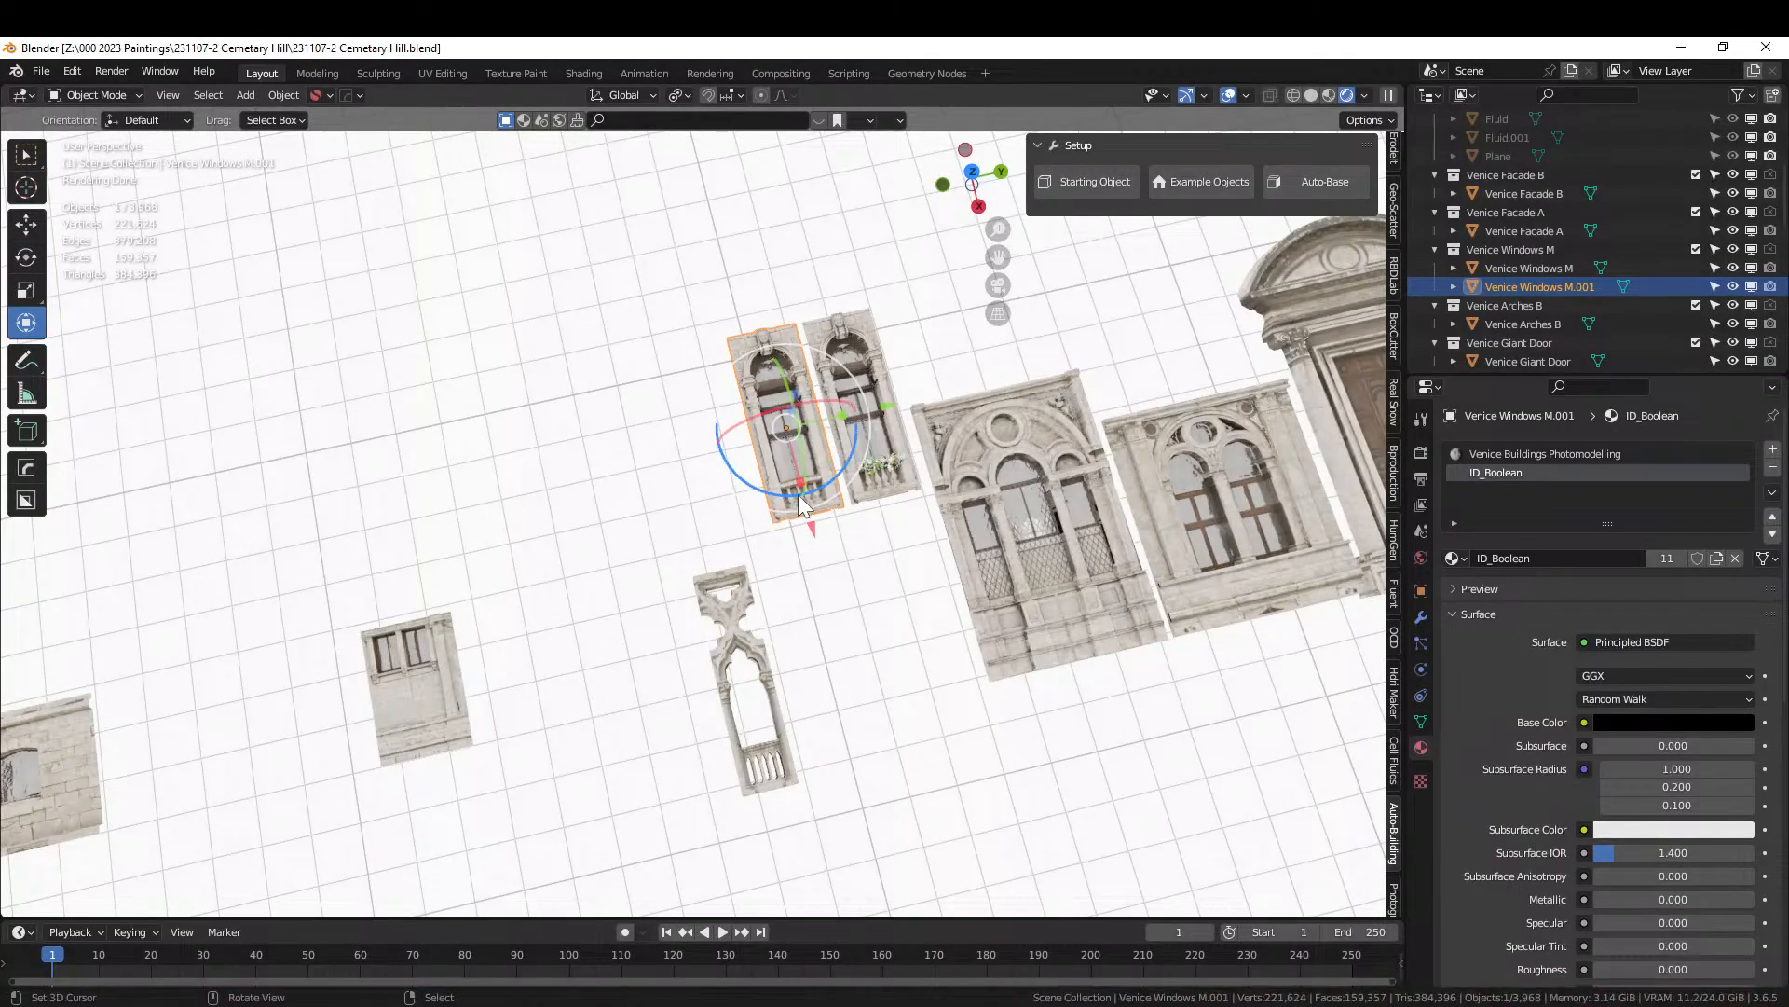
{"action": "left_click", "coordinate": [879, 365]}
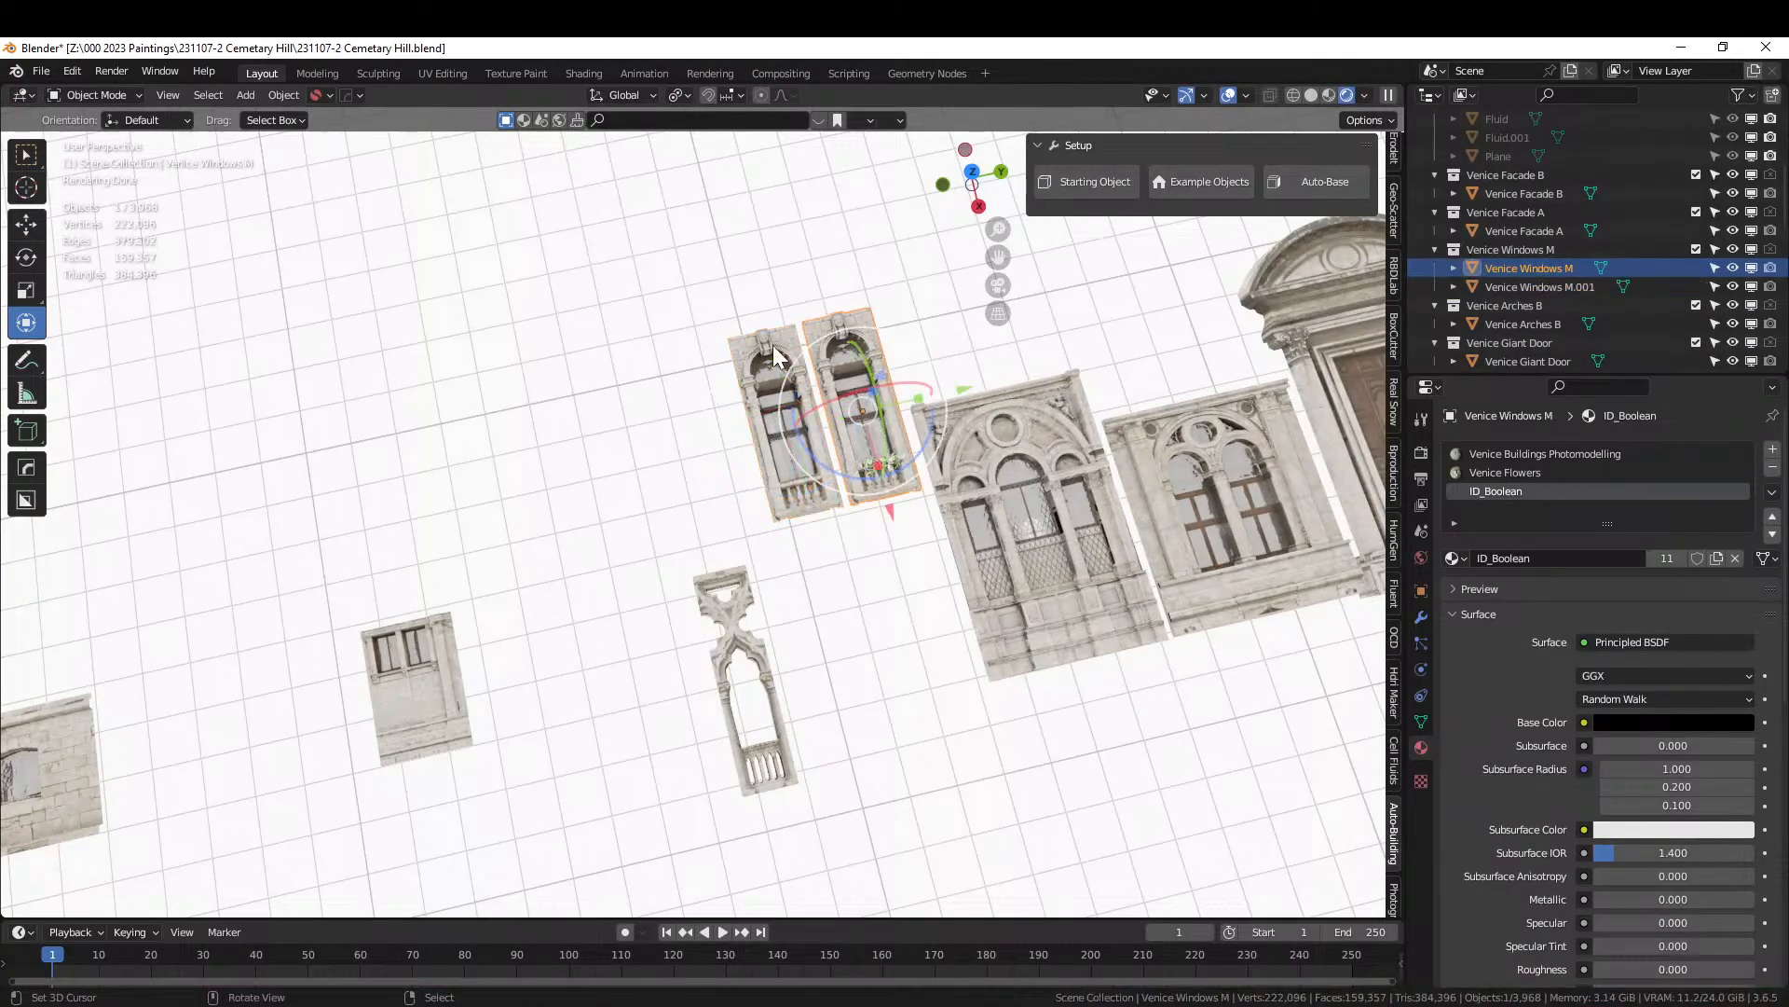
{"action": "left_click", "coordinate": [760, 357]}
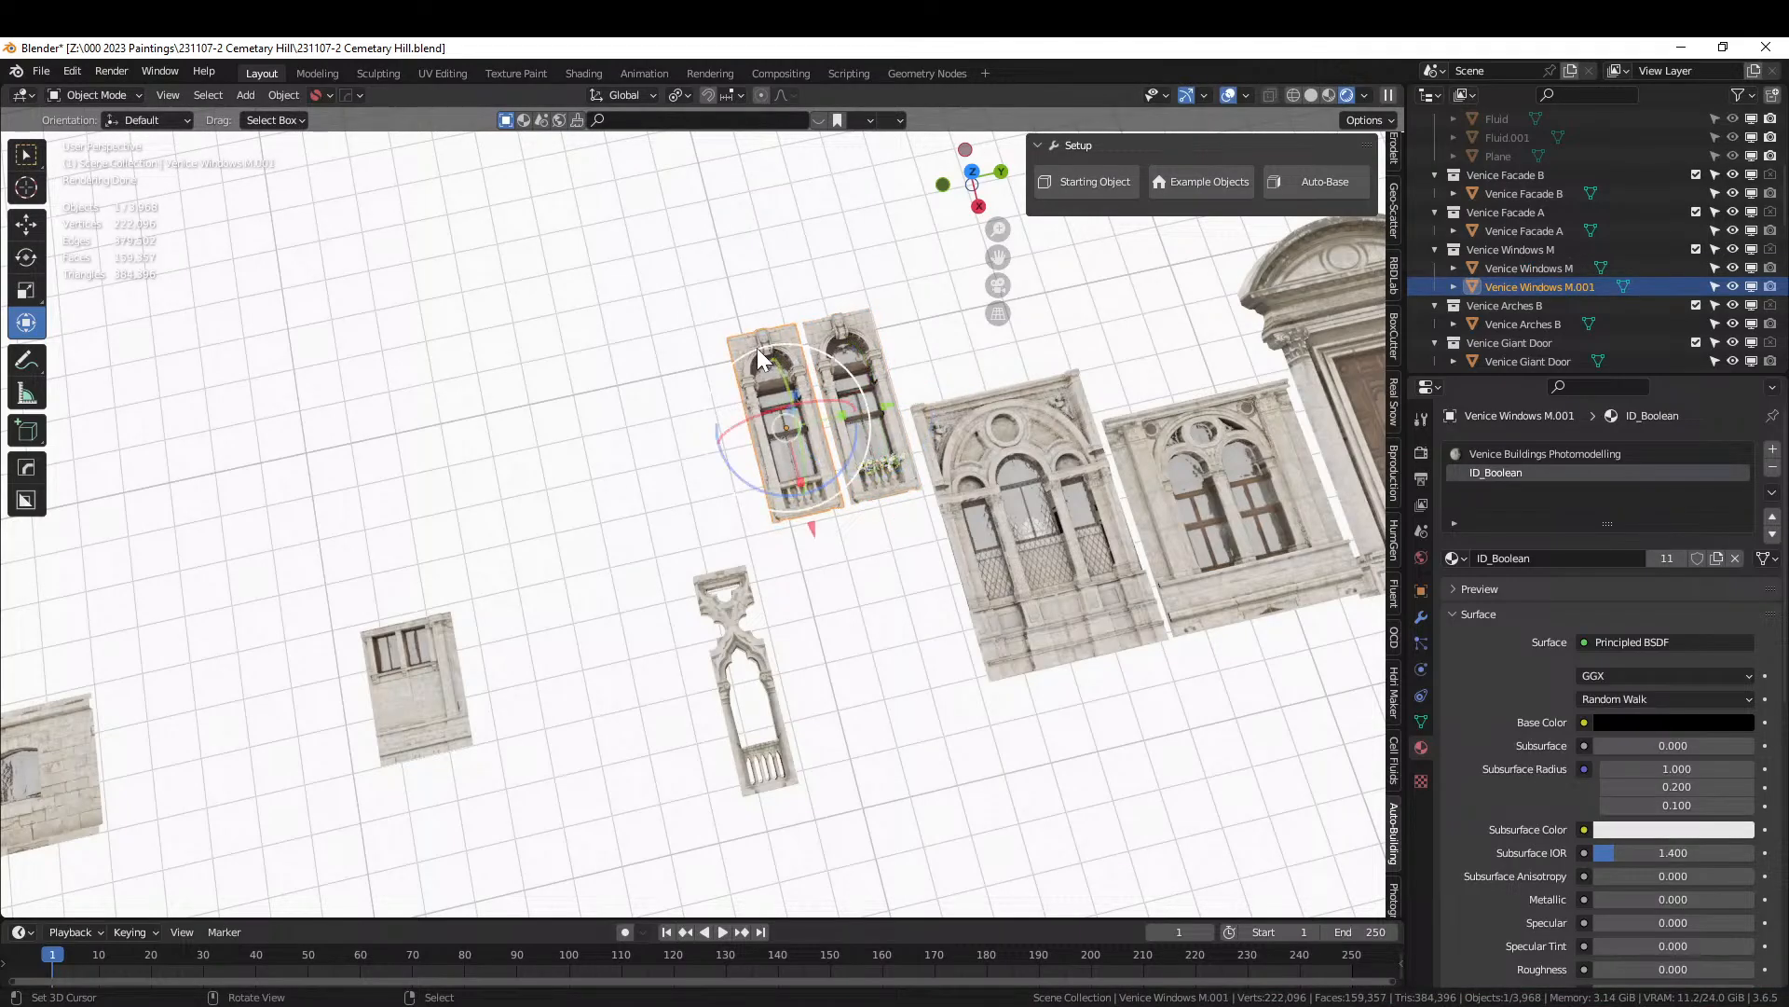
{"action": "left_click", "coordinate": [879, 340]}
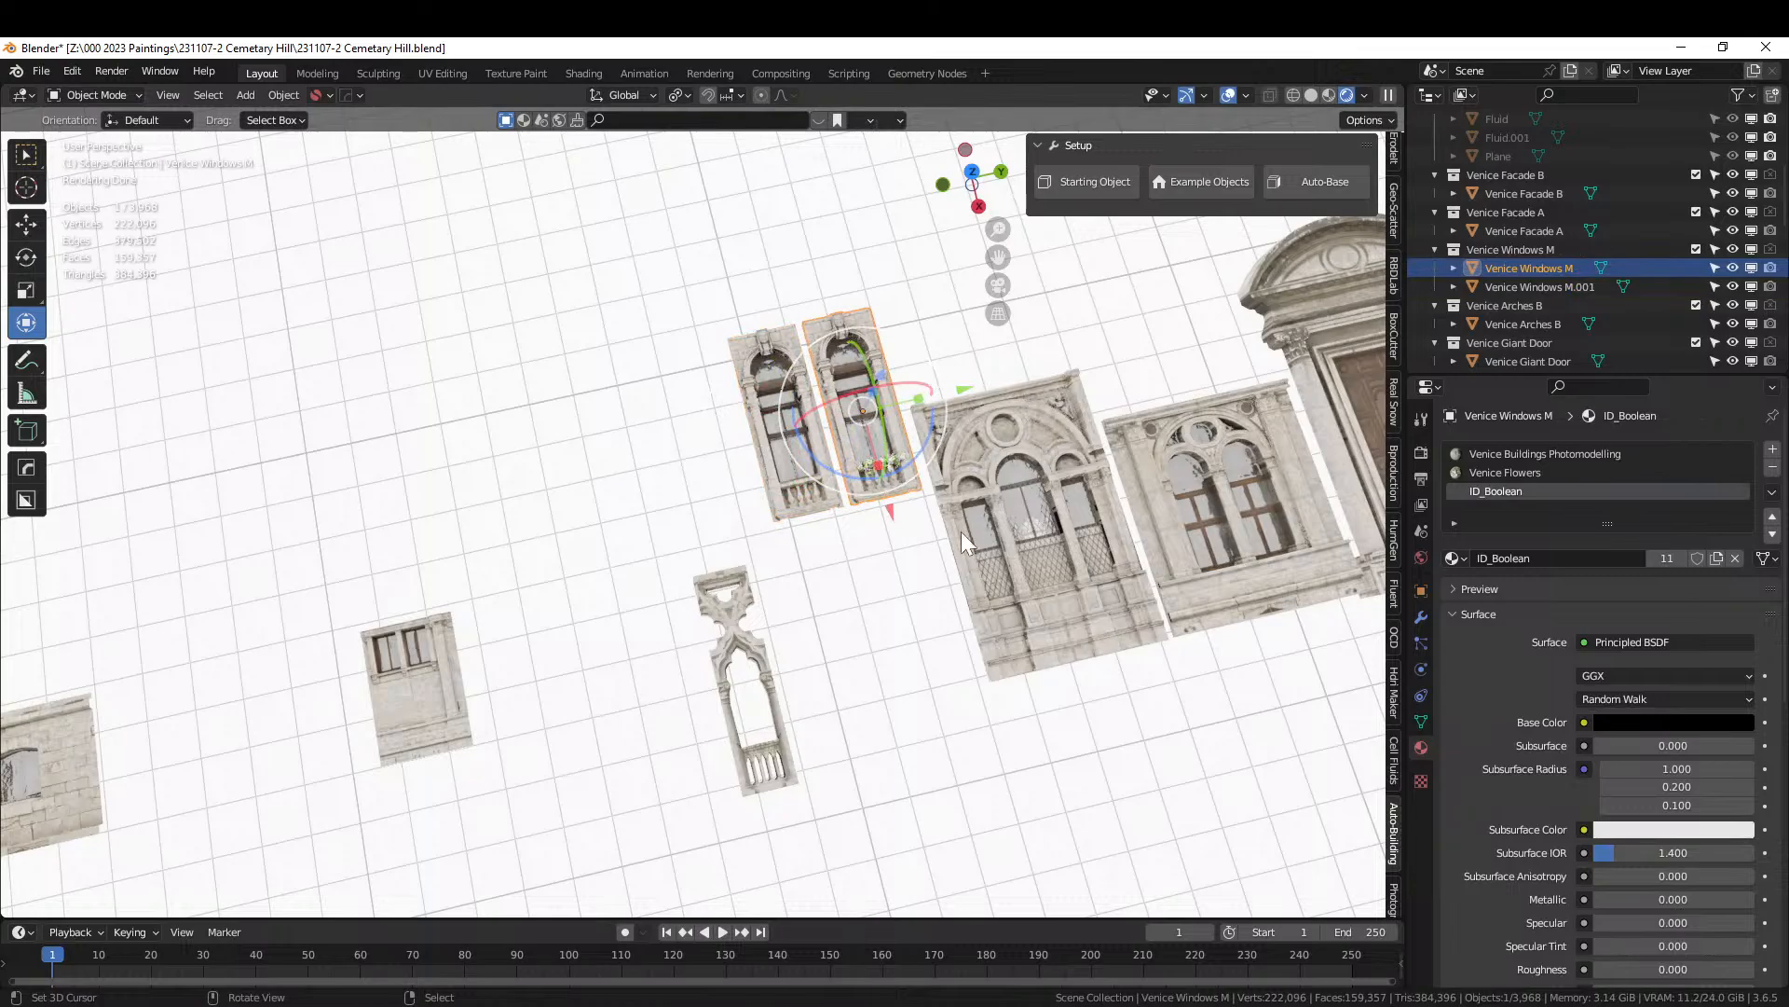
Select Venice Palace D.001 on the hill, enter Edit Mode and isolate it in local view.
{"action": "middle_click_drag", "start_coordinate": [964, 541], "coordinate": [634, 908]}
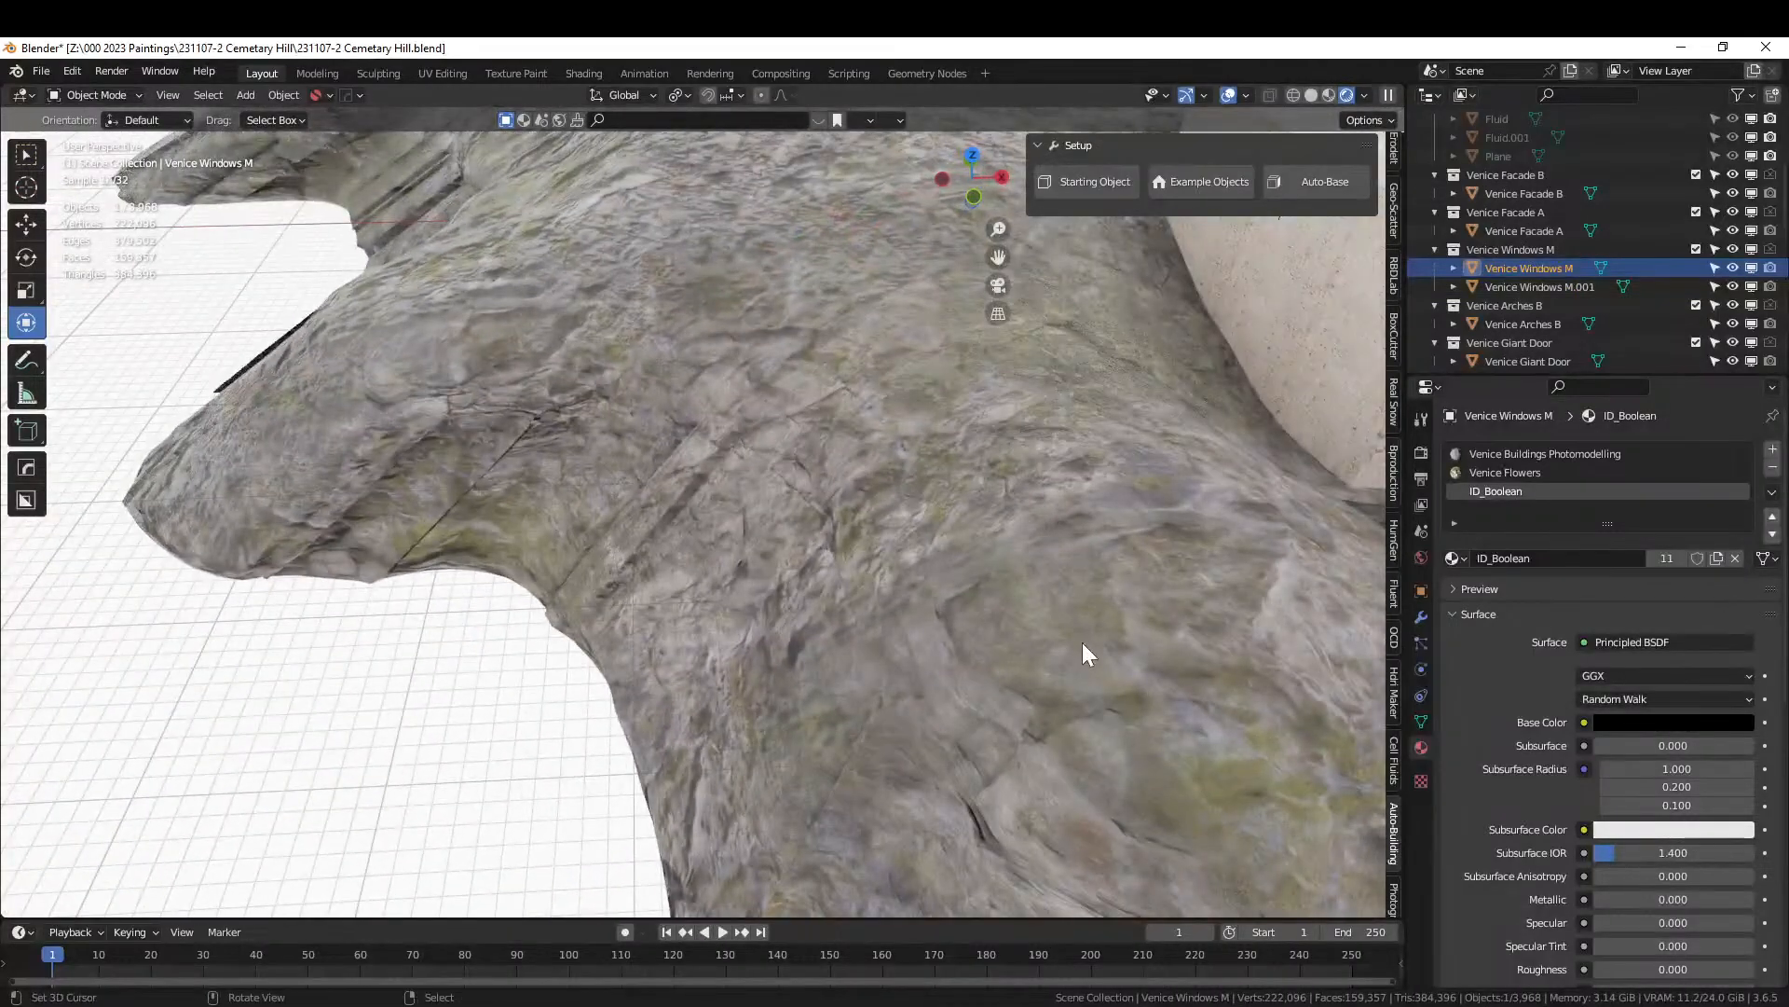
{"action": "scroll", "coordinate": [1088, 655], "scroll_direction": "down", "scroll_amount": 6}
{"action": "left_click", "coordinate": [1154, 400]}
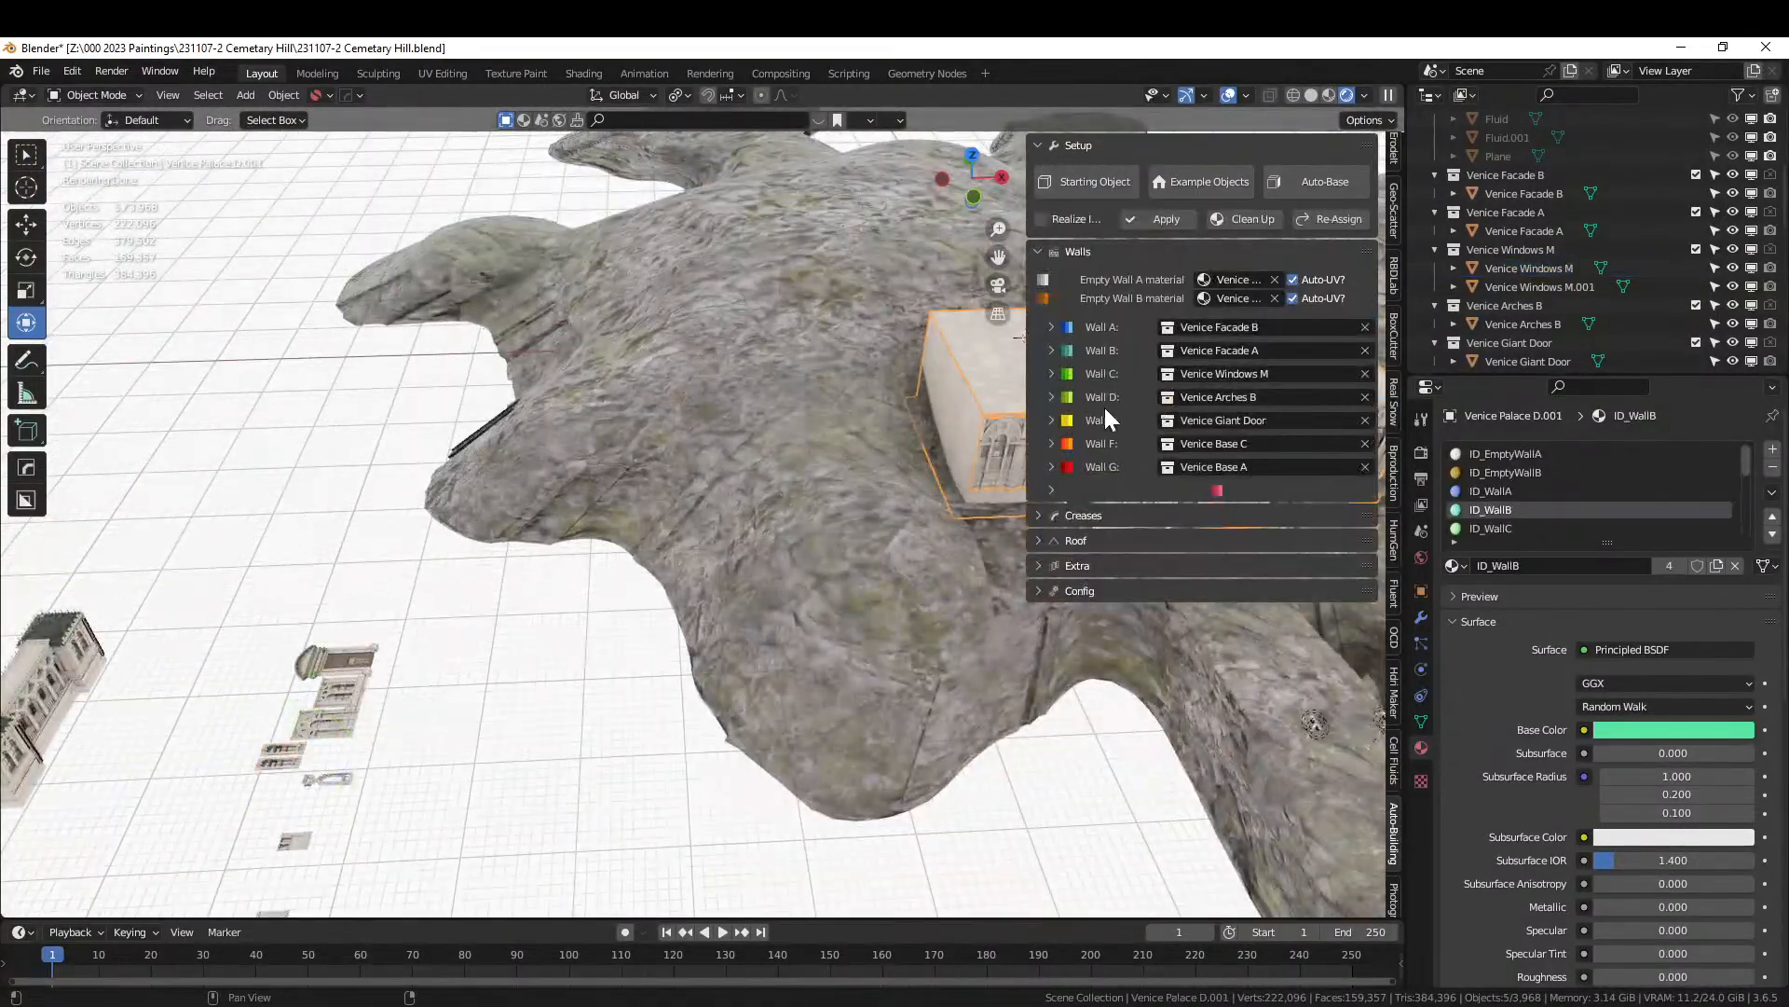
{"action": "key", "text": "Tab"}
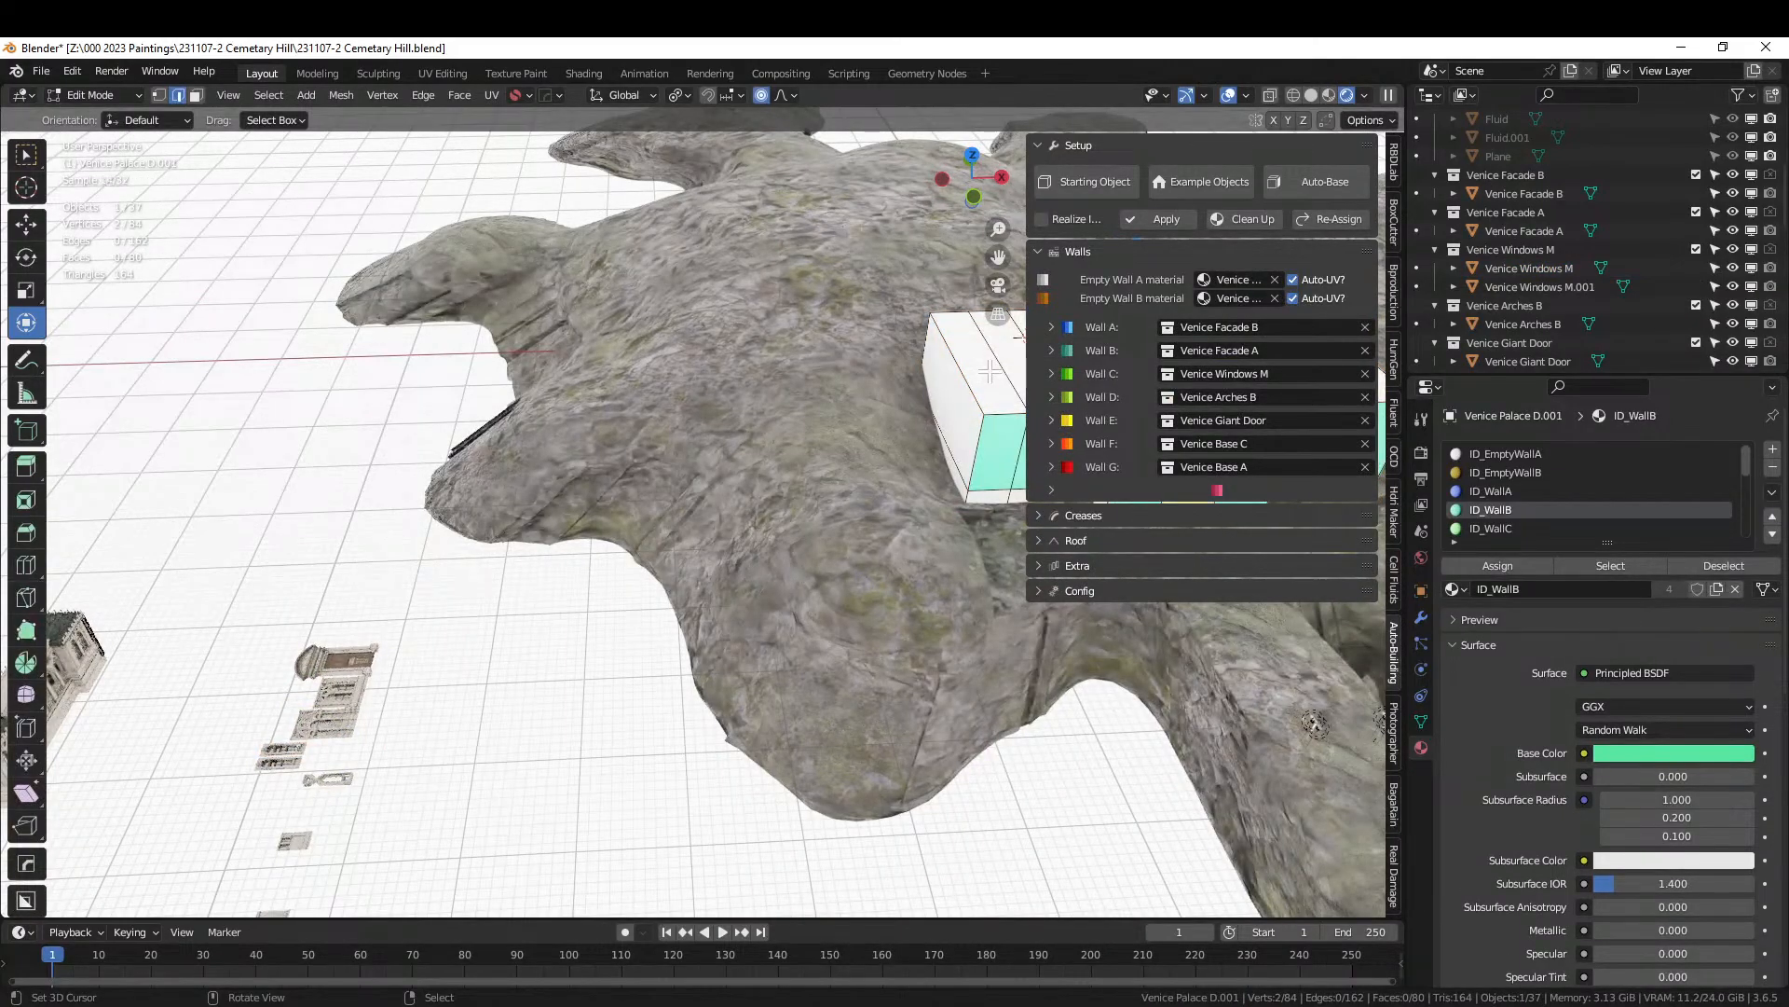
{"action": "key", "text": "KP_Divide"}
Assign the ID_WallC material to the row of three empty wall faces above the door, and return to Object Mode.
{"action": "middle_click_drag", "start_coordinate": [821, 564], "coordinate": [807, 500]}
{"action": "key", "text": "3"}
{"action": "right_click", "coordinate": [640, 484]}
{"action": "right_click", "coordinate": [797, 492], "text": "ctrl"}
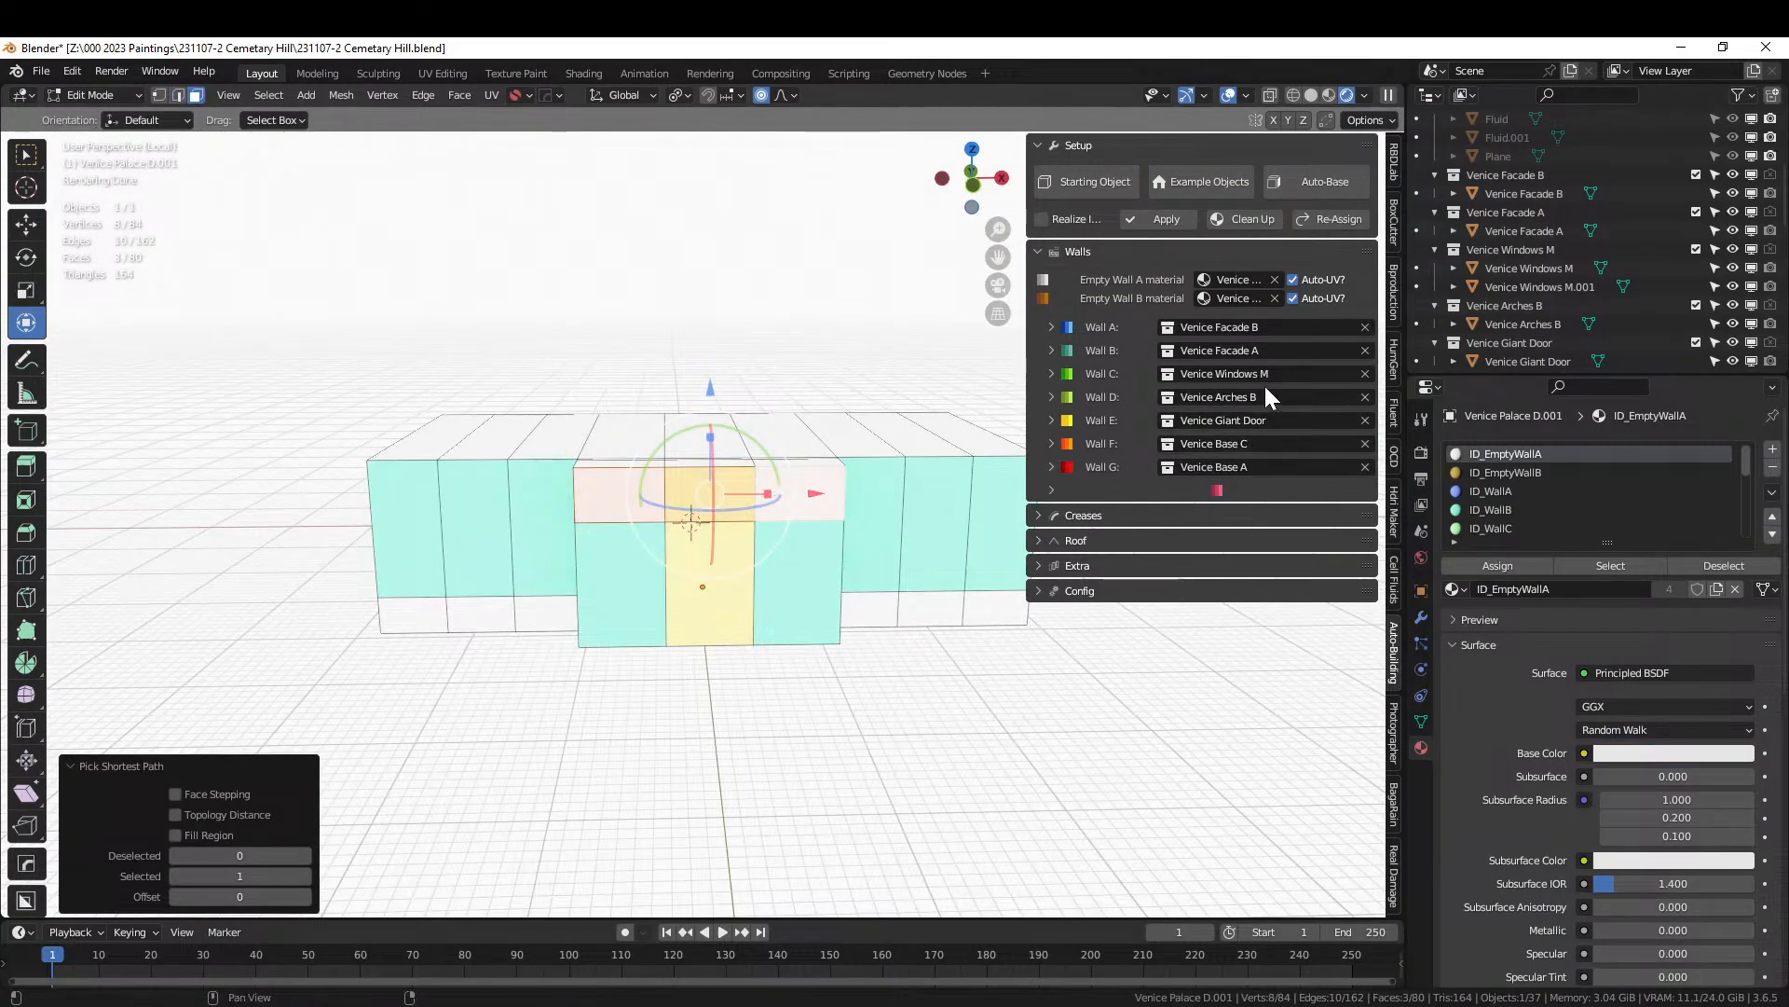
{"action": "left_click", "coordinate": [1508, 526]}
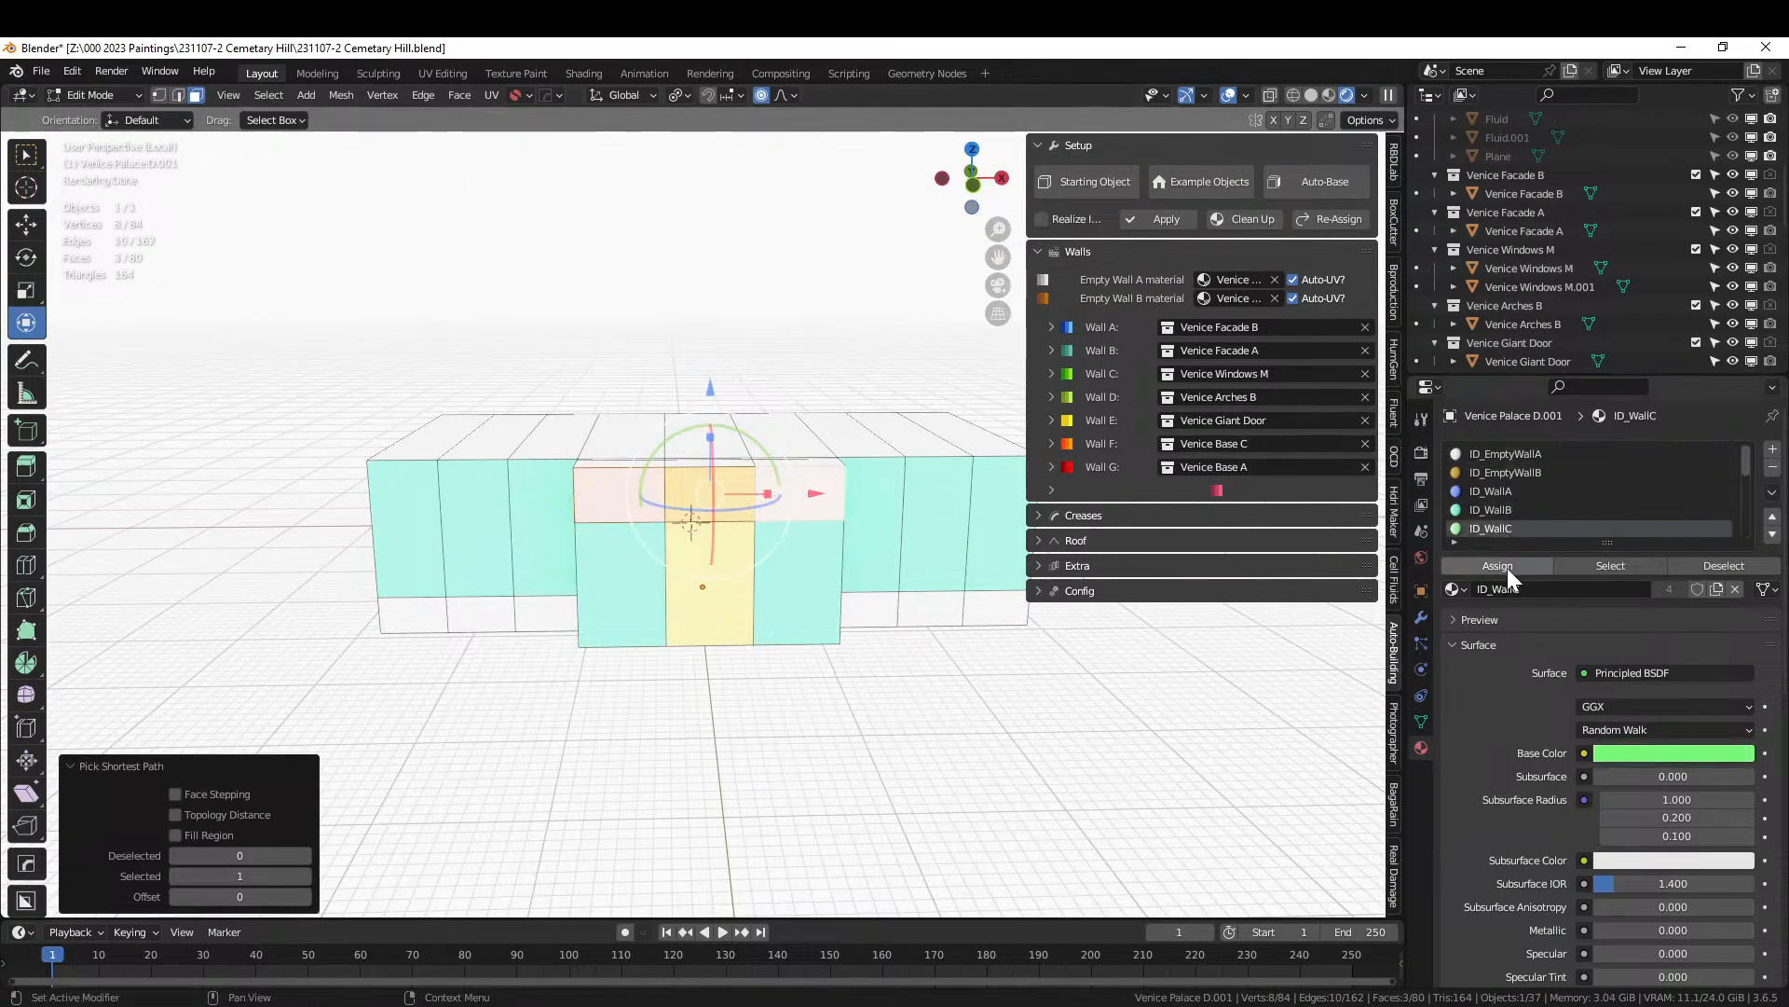
{"action": "left_click", "coordinate": [1507, 566]}
{"action": "mouse_move", "coordinate": [511, 627]}
{"action": "middle_mouse_down"}
{"action": "mouse_move", "coordinate": [665, 641]}
{"action": "mouse_move", "coordinate": [490, 649]}
{"action": "mouse_move", "coordinate": [534, 634]}
{"action": "middle_mouse_up"}
{"action": "key", "text": "Tab"}
{"action": "scroll", "coordinate": [541, 635], "scroll_direction": "up", "scroll_amount": 3}
{"action": "scroll", "coordinate": [540, 635], "scroll_direction": "up", "scroll_amount": 2}
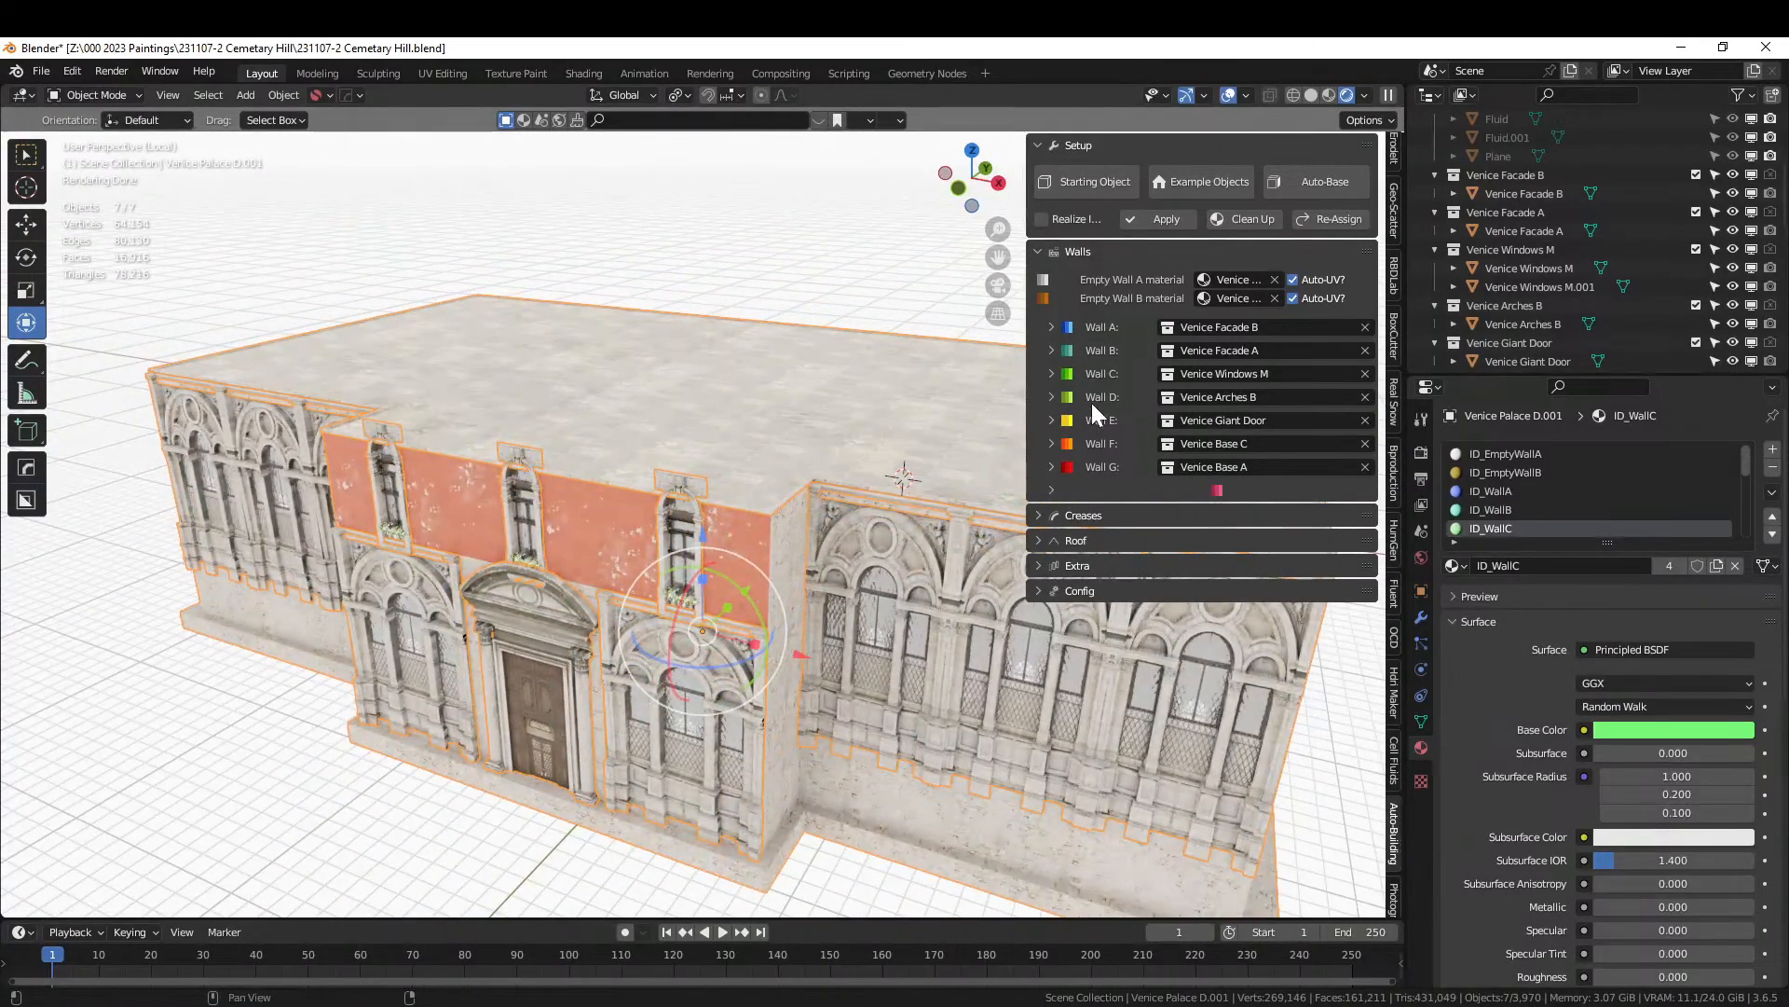
Expand the Wall C settings and try the wall with Use Boolean turned off before re-enabling it.
{"action": "left_click", "coordinate": [1050, 373]}
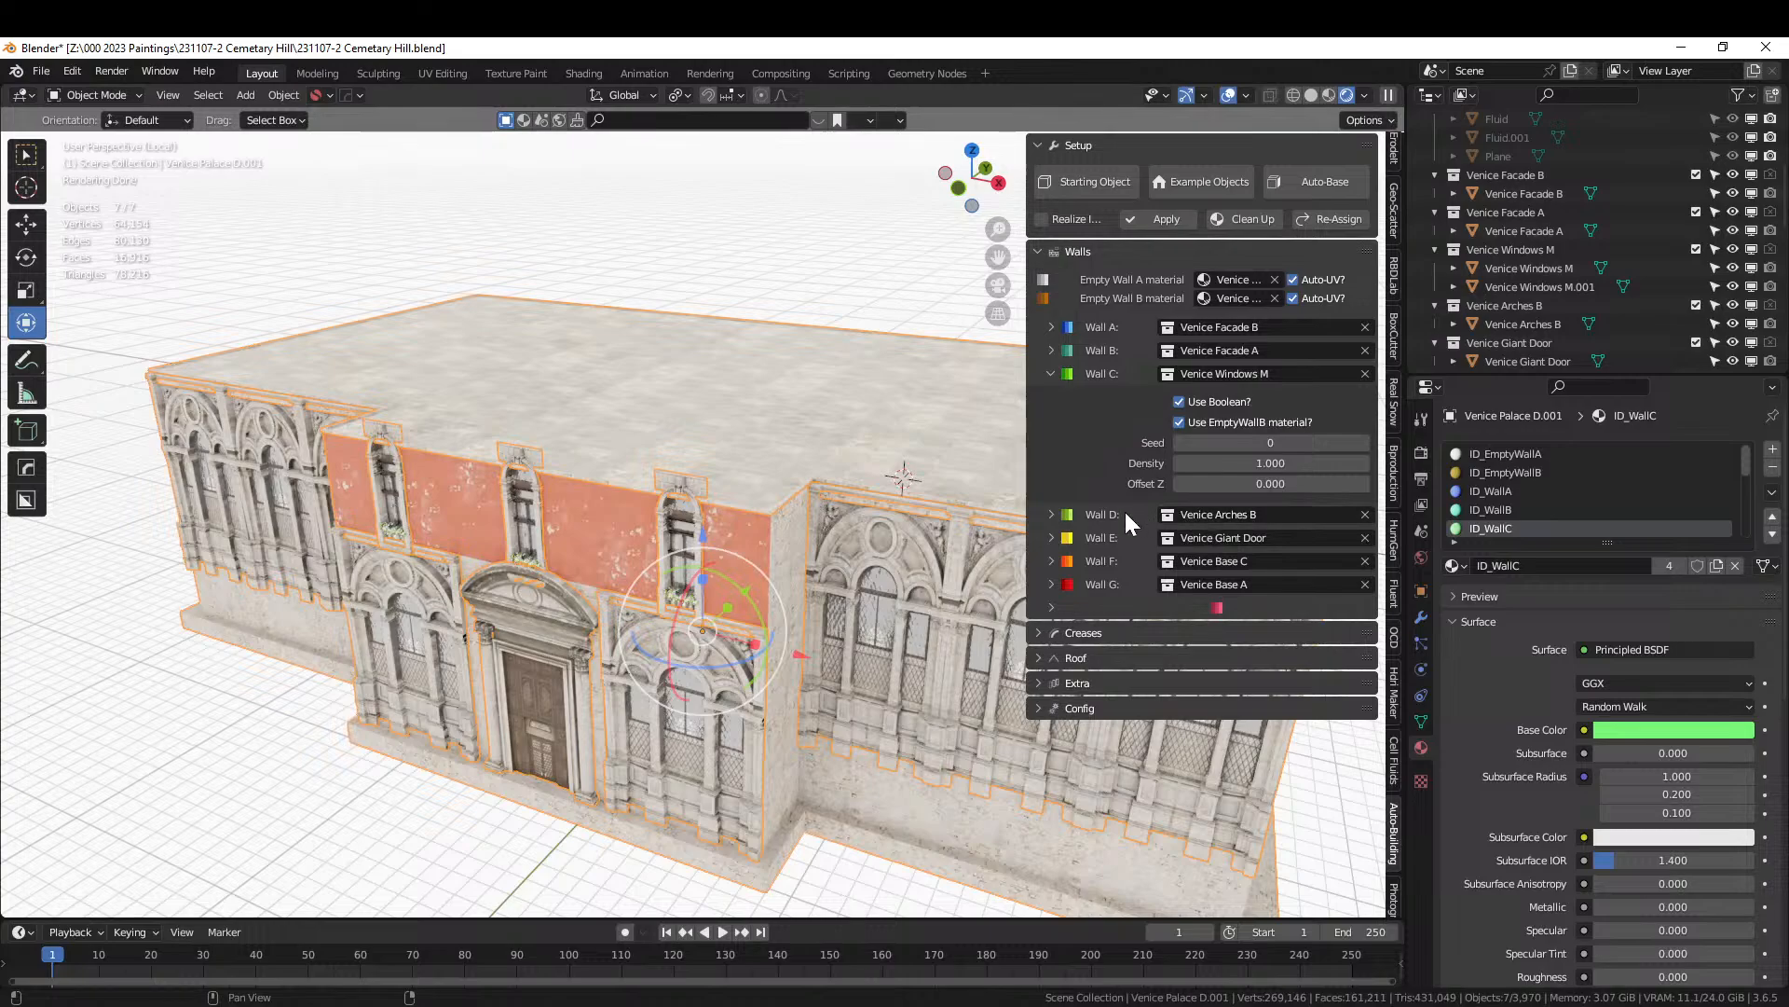
{"action": "left_click", "coordinate": [1182, 401]}
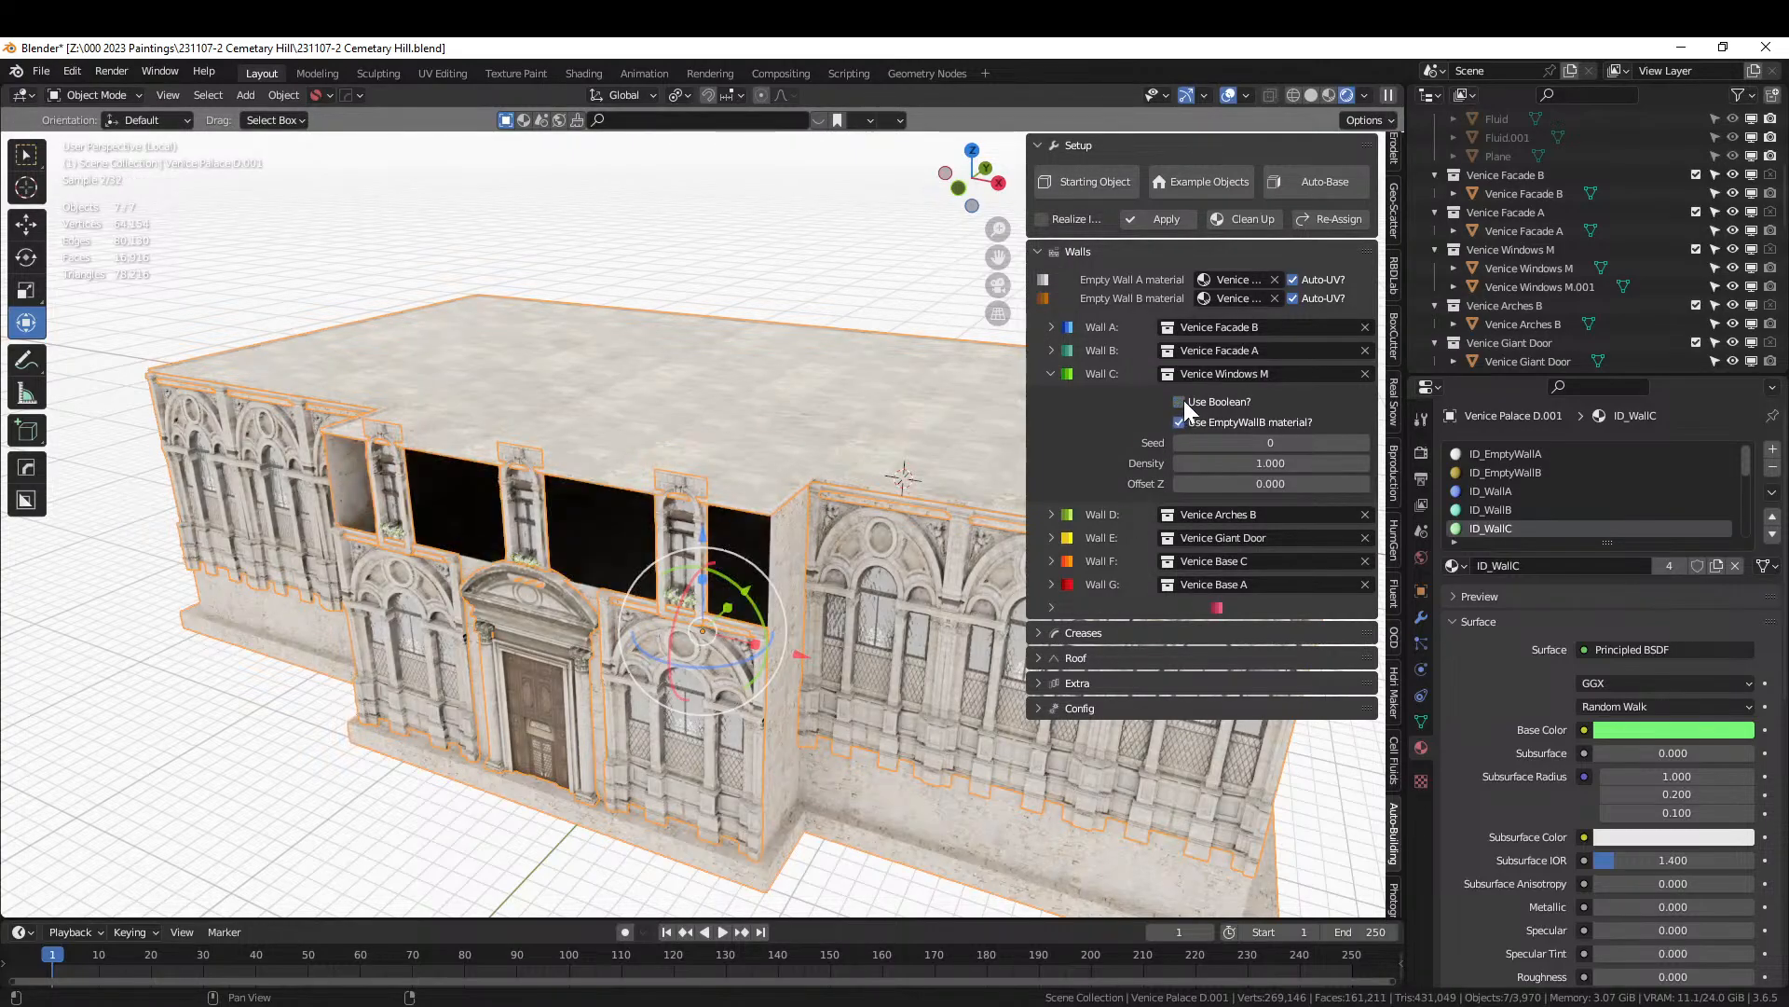
{"action": "left_click", "coordinate": [1183, 401]}
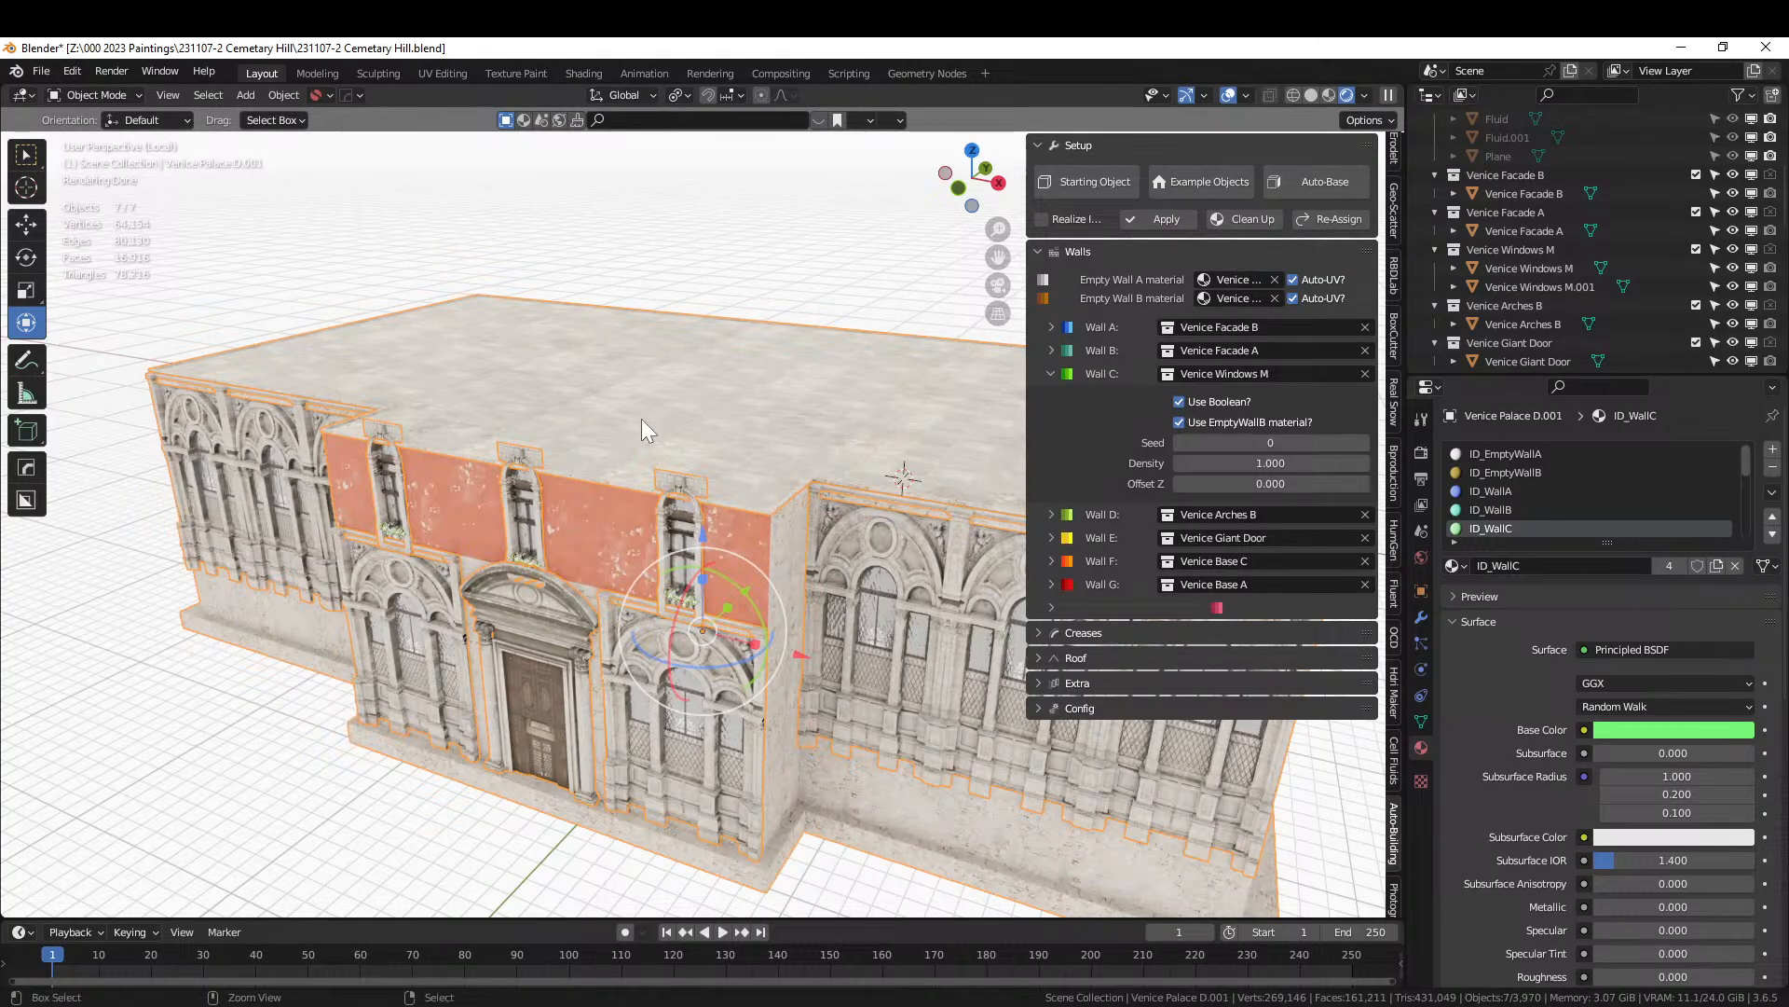
Save the file and run Re-Assign on the palace building.
{"action": "key", "text": "ctrl+s"}
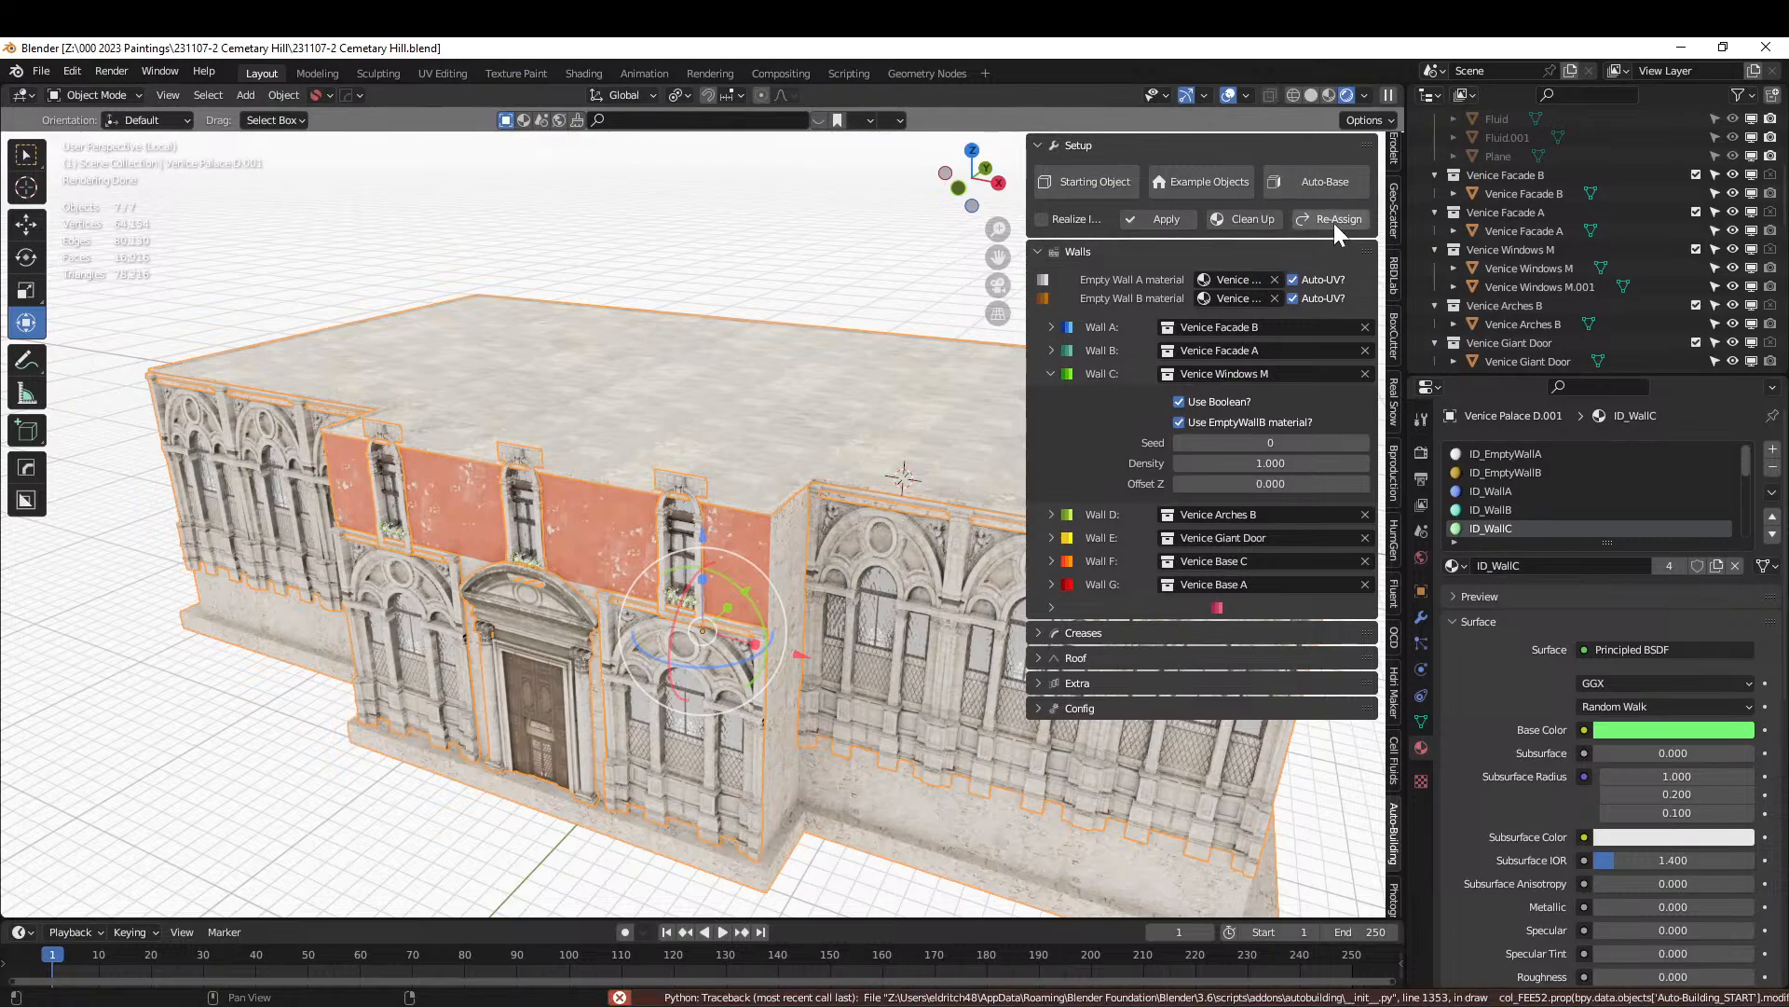
{"action": "left_click", "coordinate": [1335, 218]}
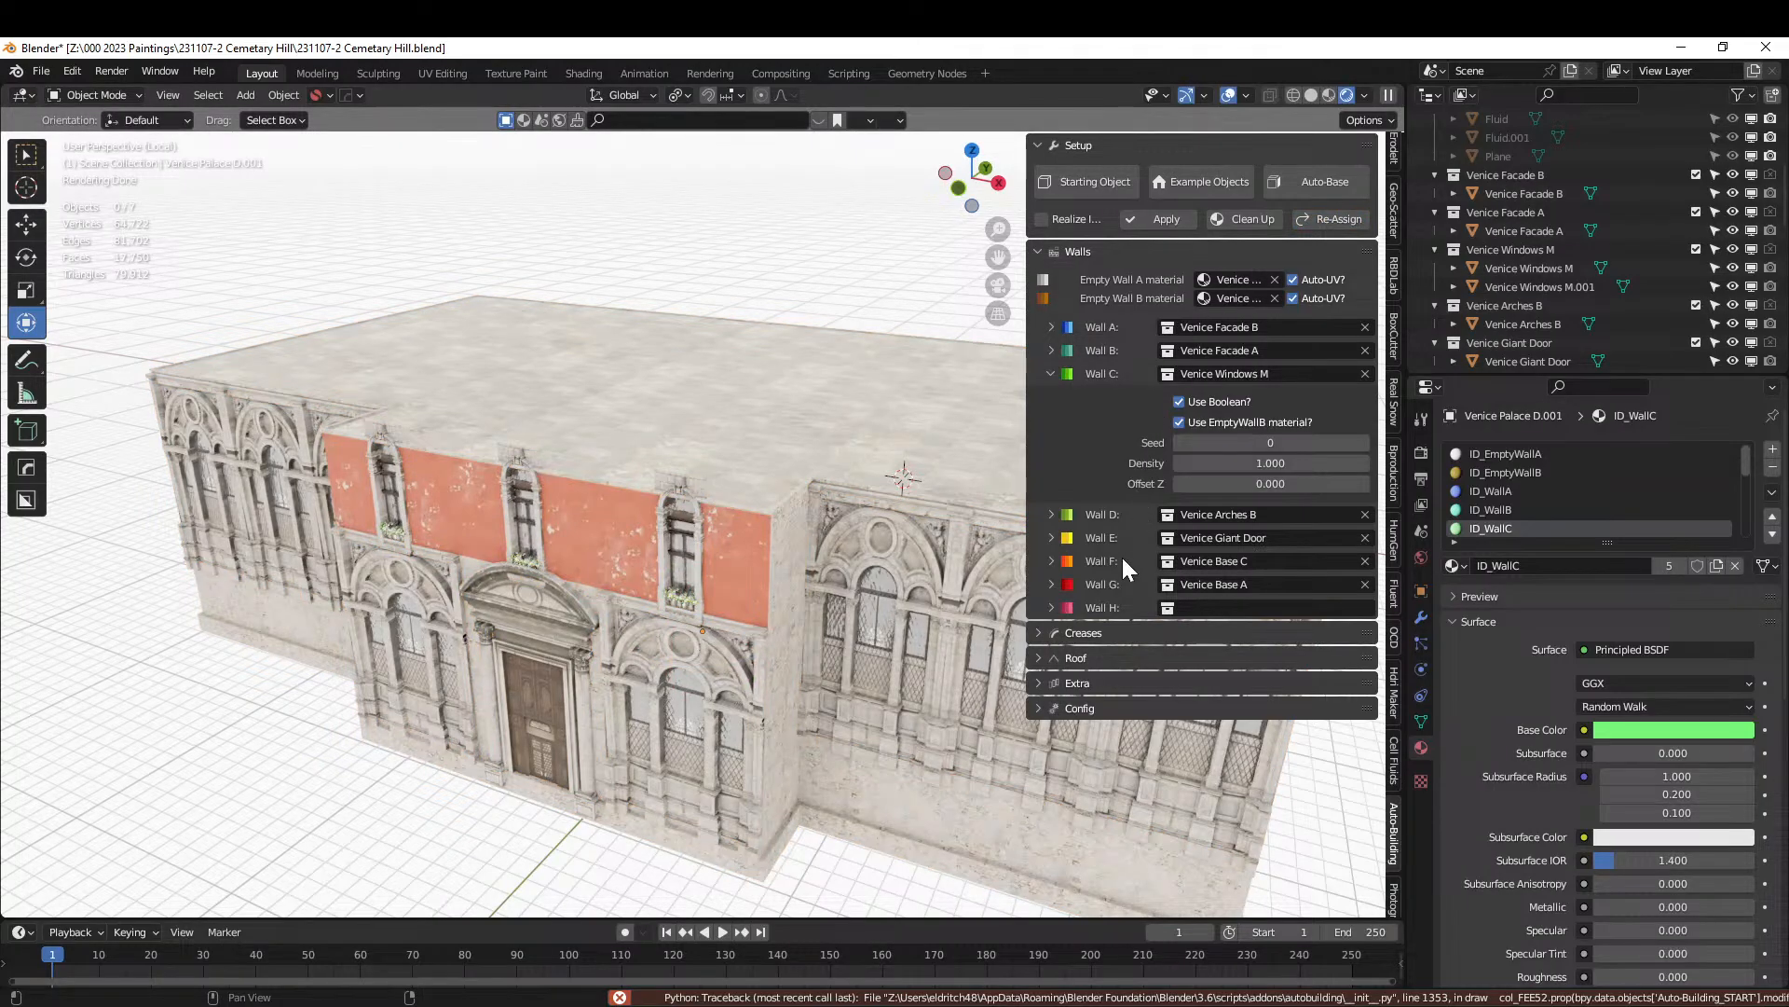
{"action": "middle_click_drag", "start_coordinate": [954, 517], "coordinate": [756, 524]}
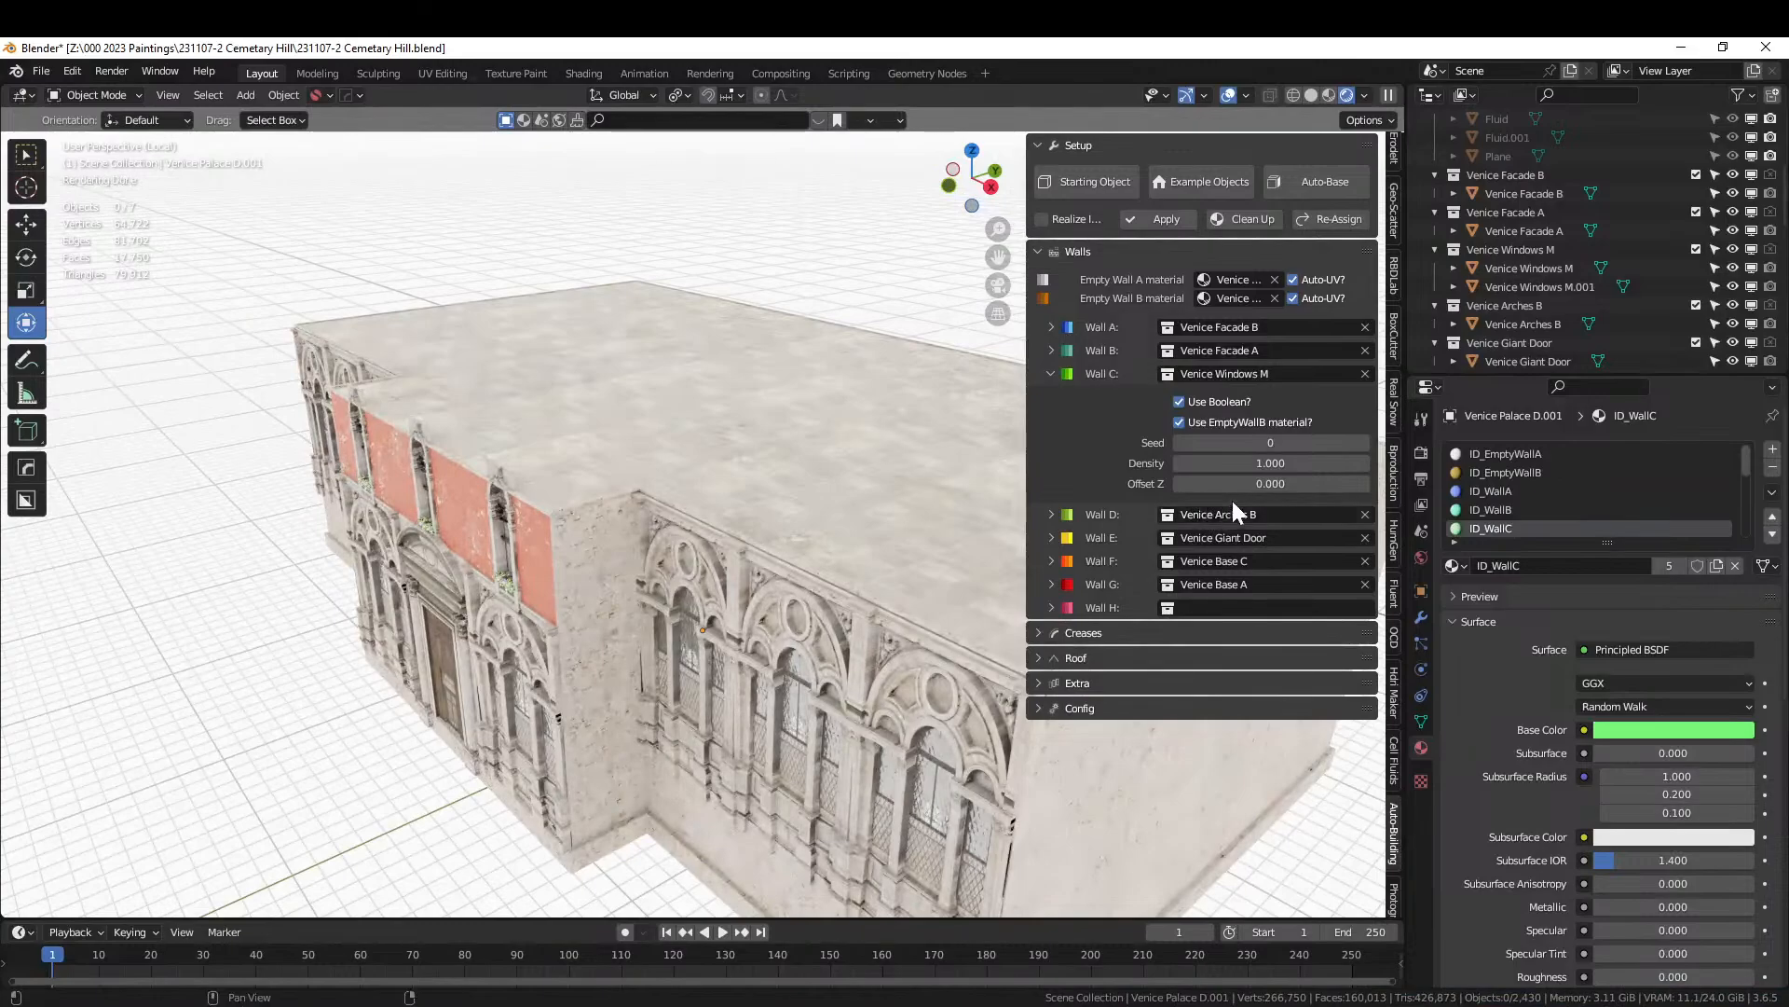
Check the Wall D settings and try Wall C without Use Boolean, restoring the option.
{"action": "left_click", "coordinate": [1050, 513]}
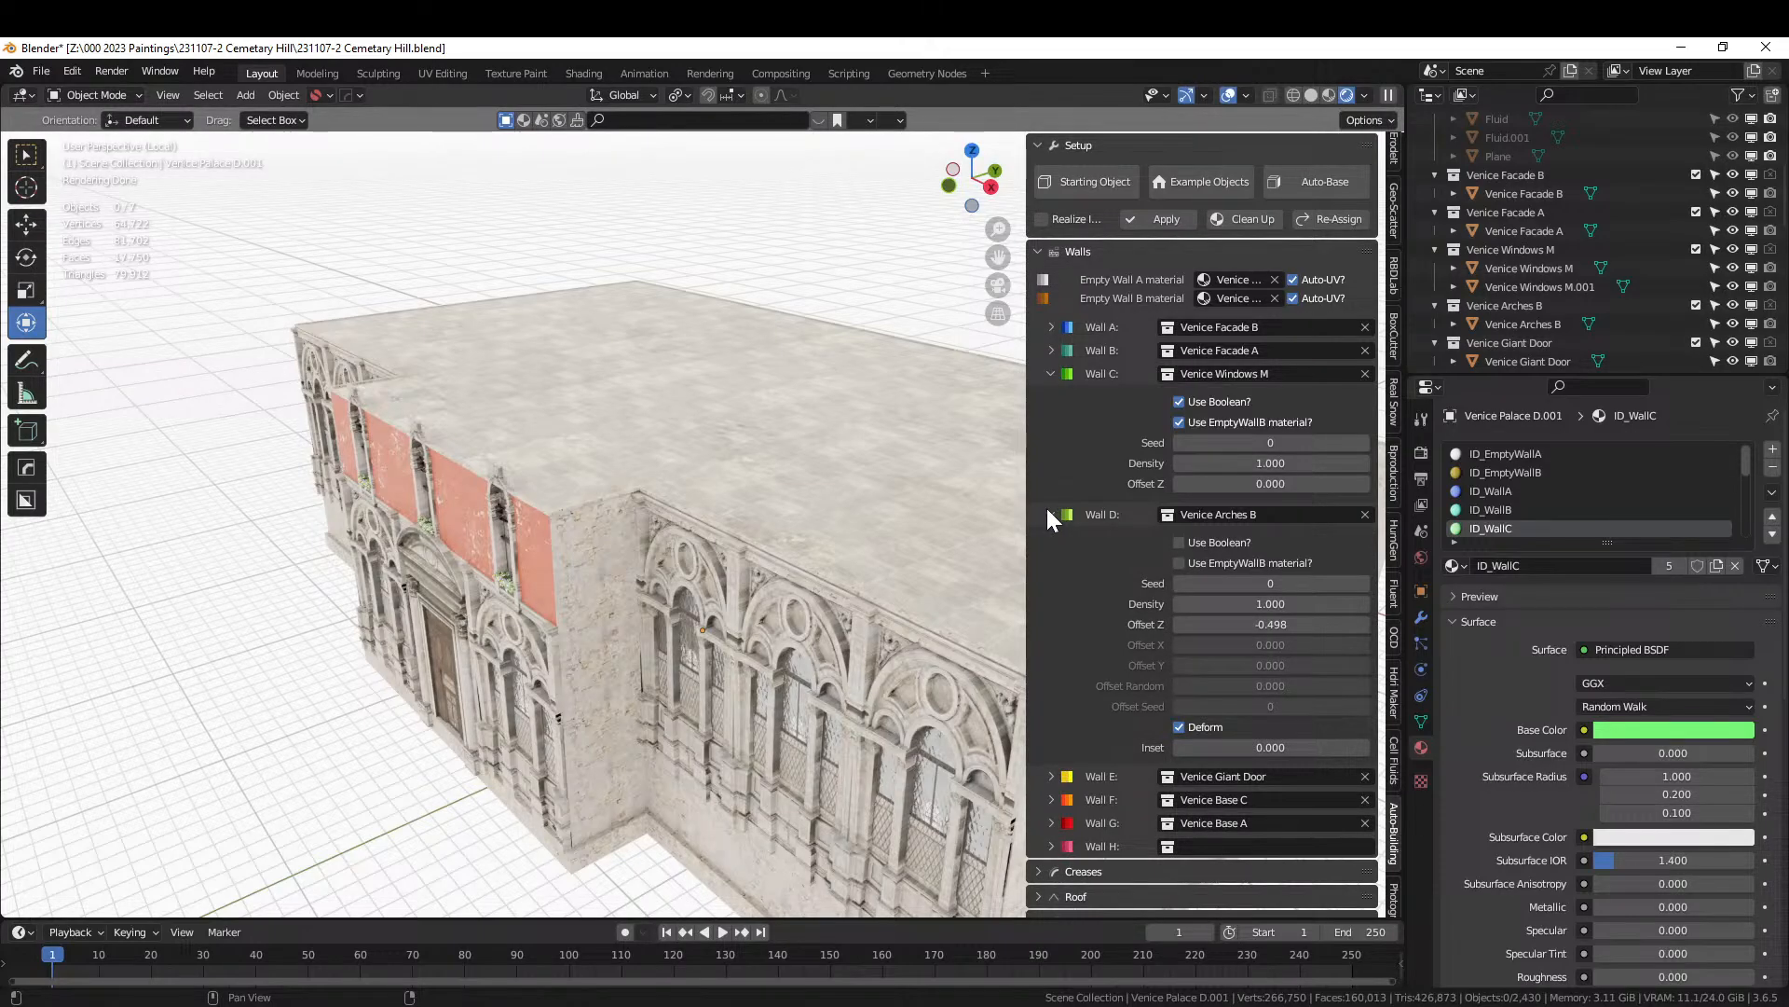
{"action": "left_click", "coordinate": [1048, 513]}
{"action": "left_click", "coordinate": [1178, 402]}
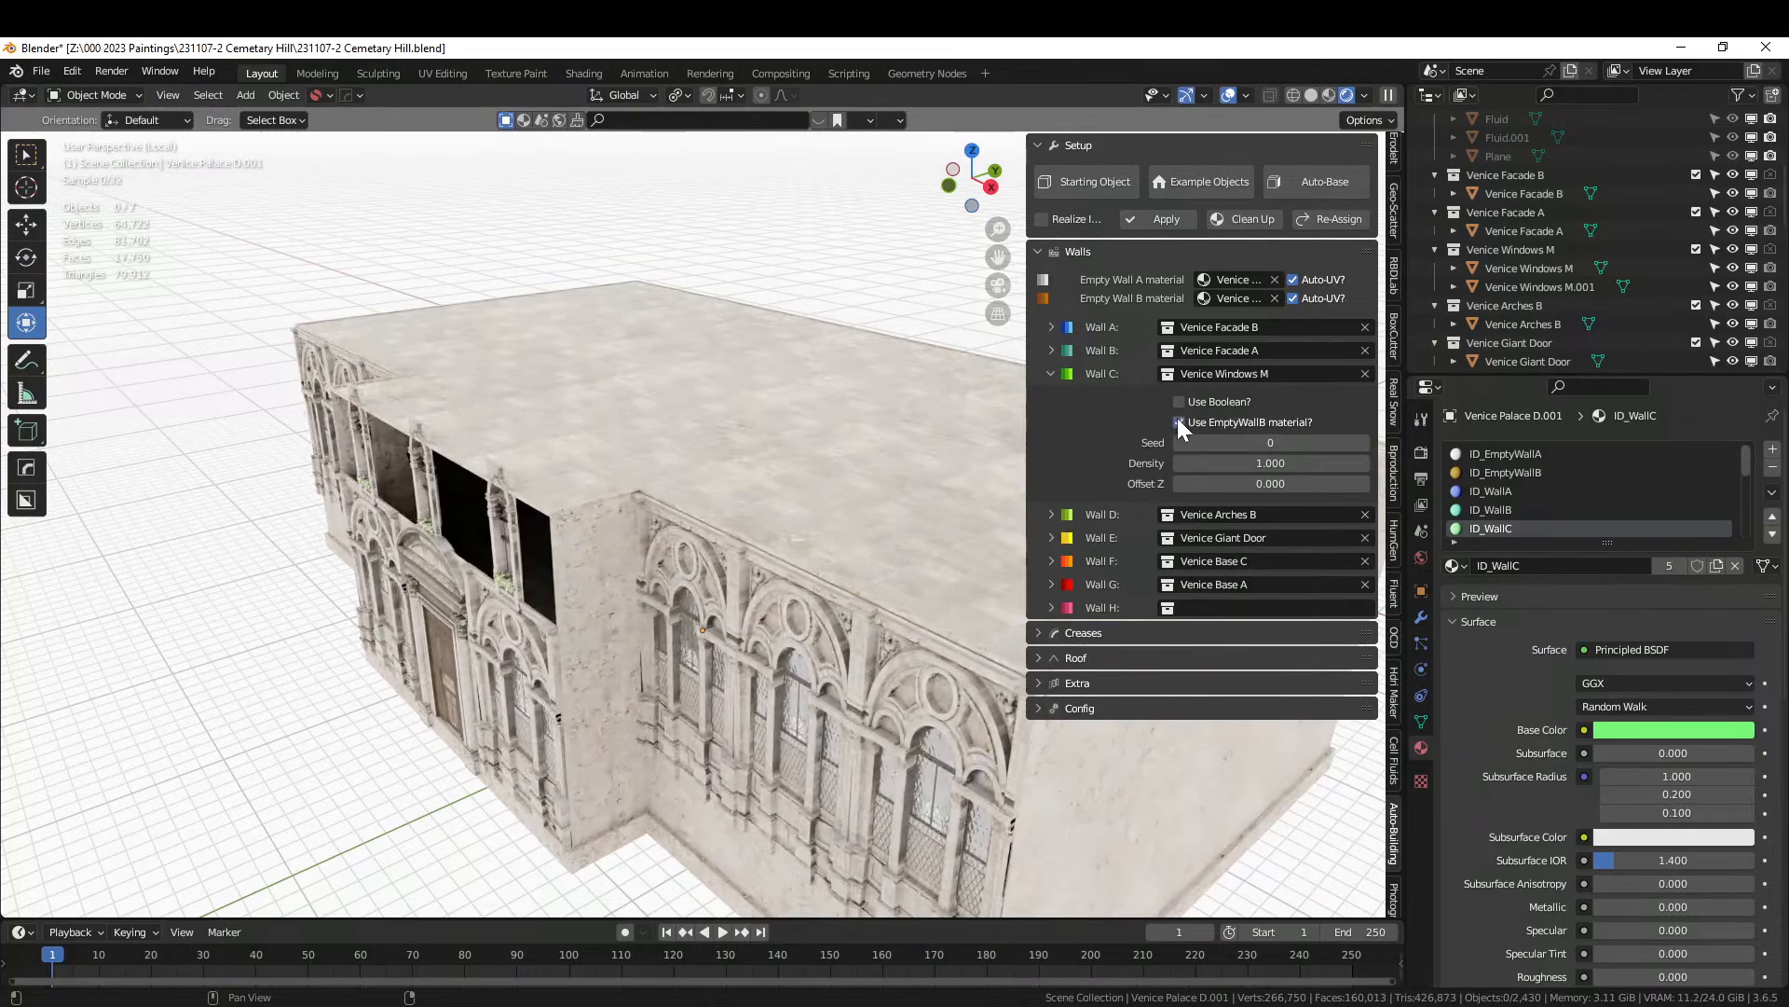
{"action": "left_click", "coordinate": [1178, 420]}
{"action": "left_click", "coordinate": [1178, 403]}
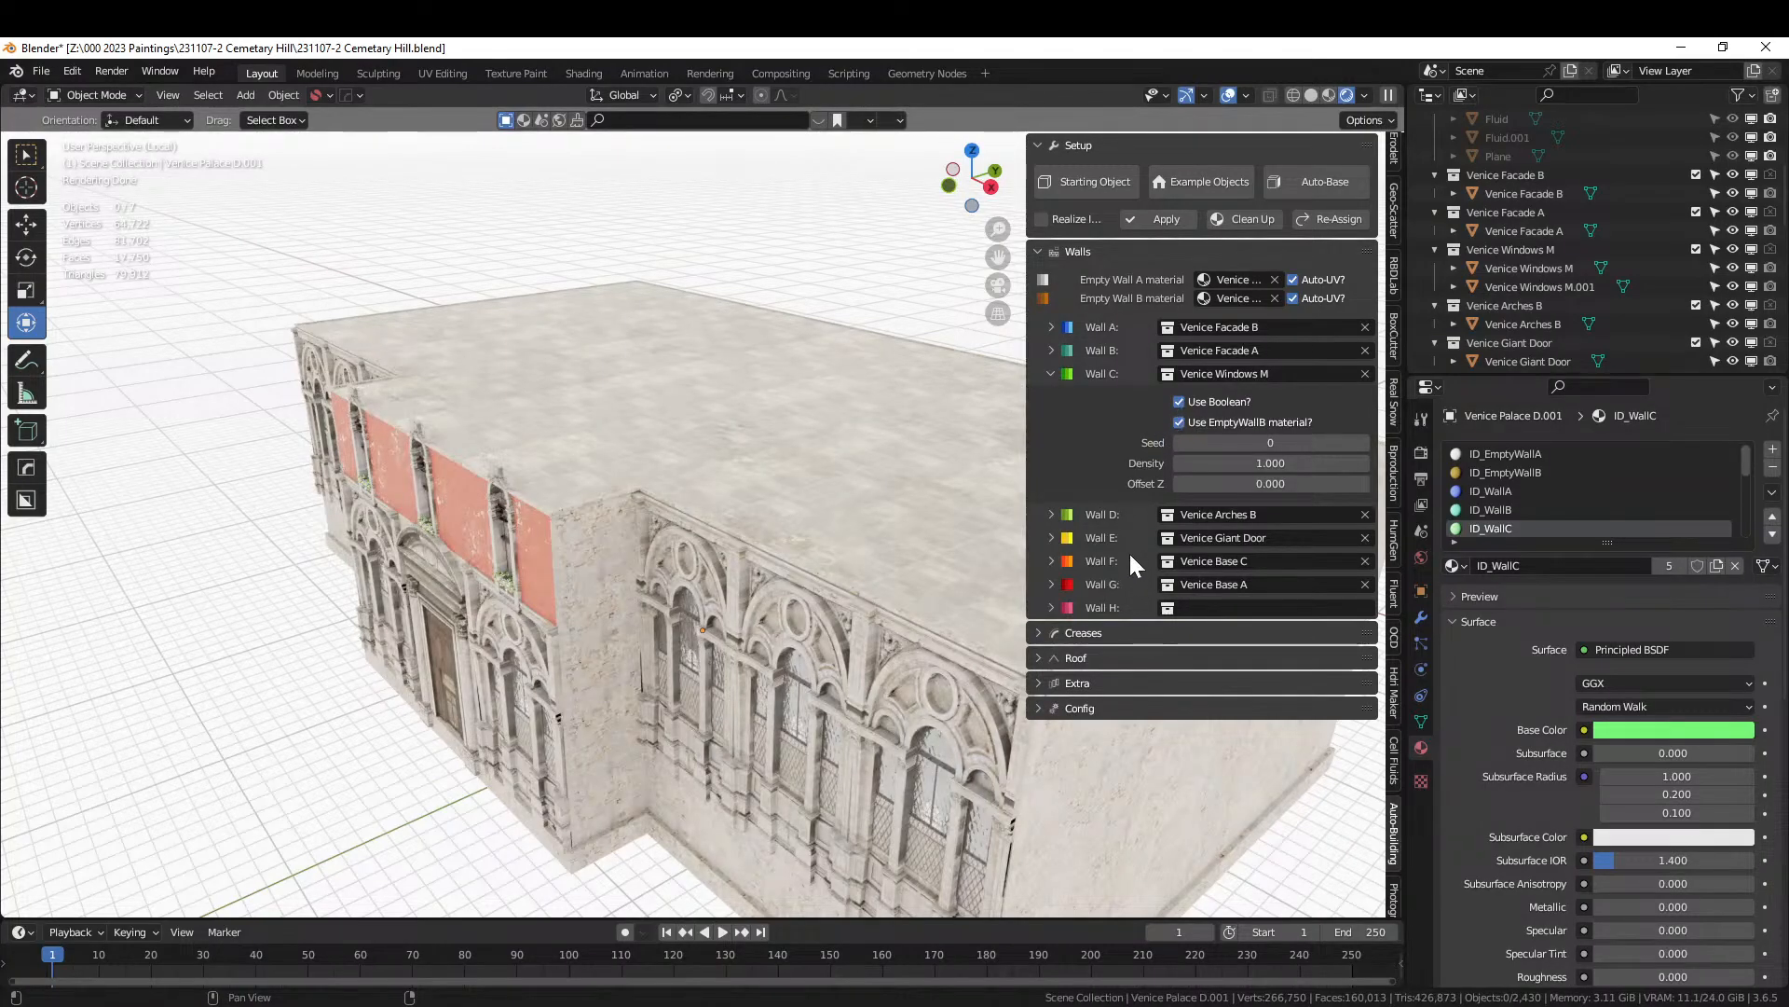
Examine the Boolean and EmptyWallB material options of Wall B and Wall A.
{"action": "left_click", "coordinate": [1051, 352]}
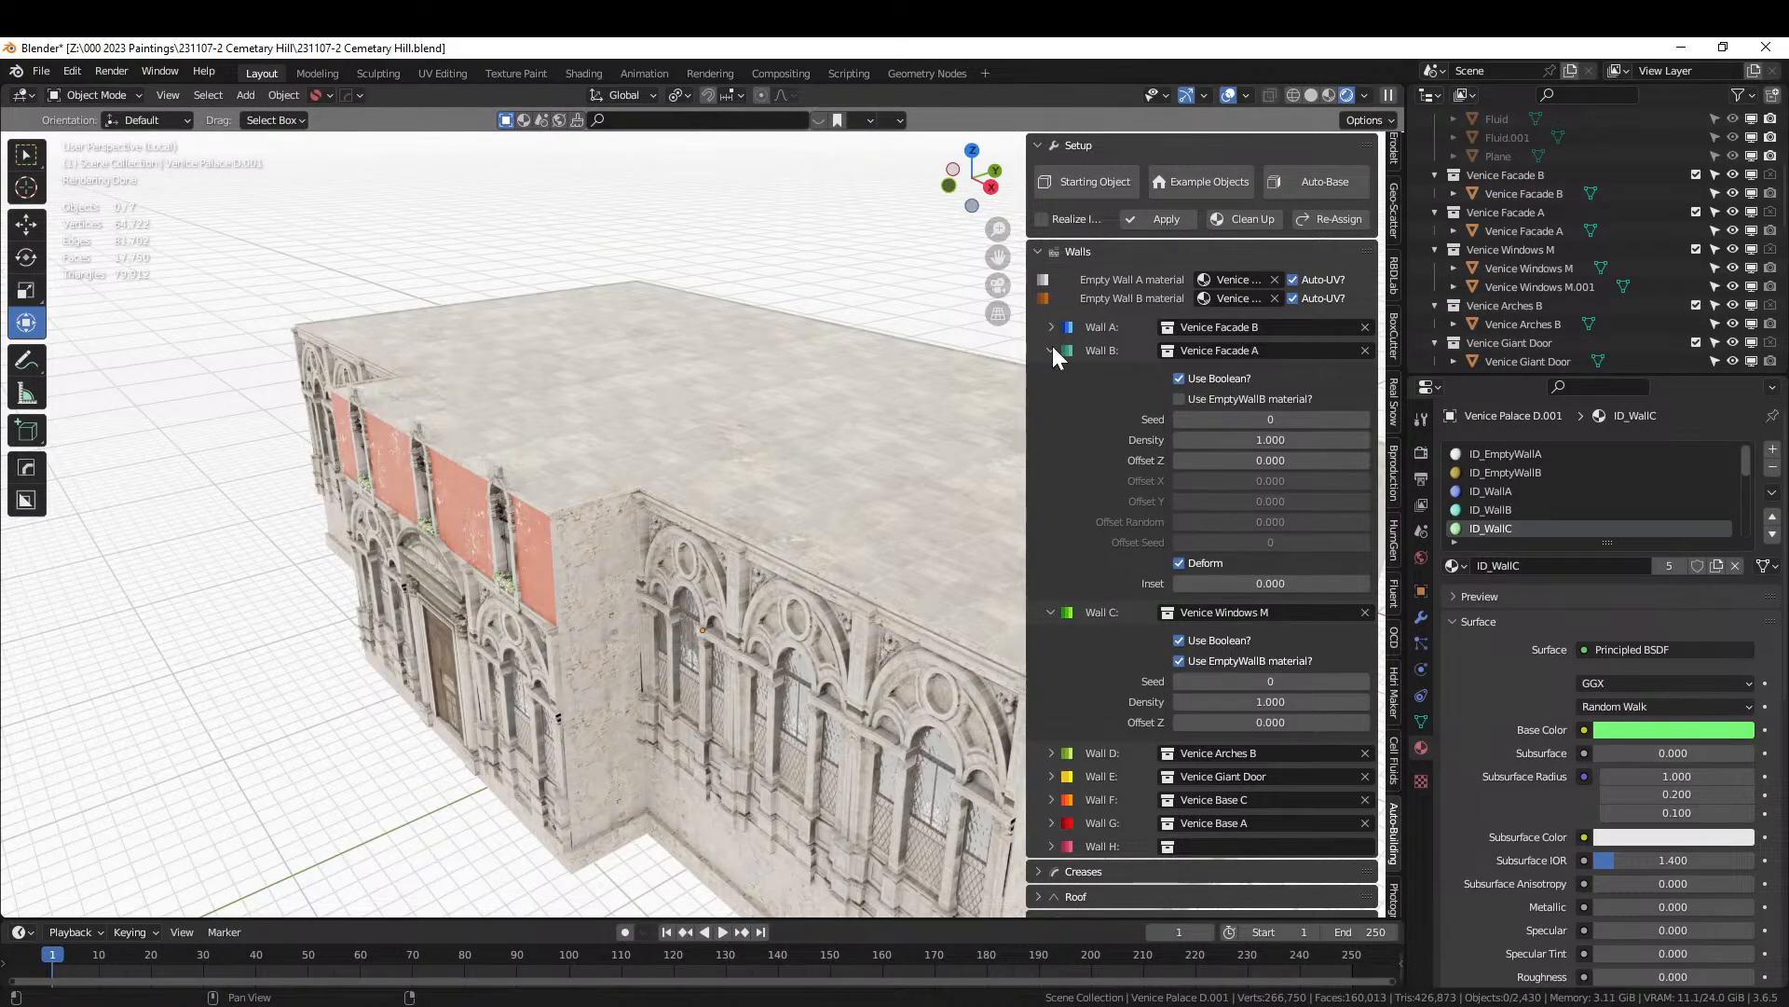
{"action": "left_click", "coordinate": [1052, 349]}
{"action": "left_click", "coordinate": [1051, 327]}
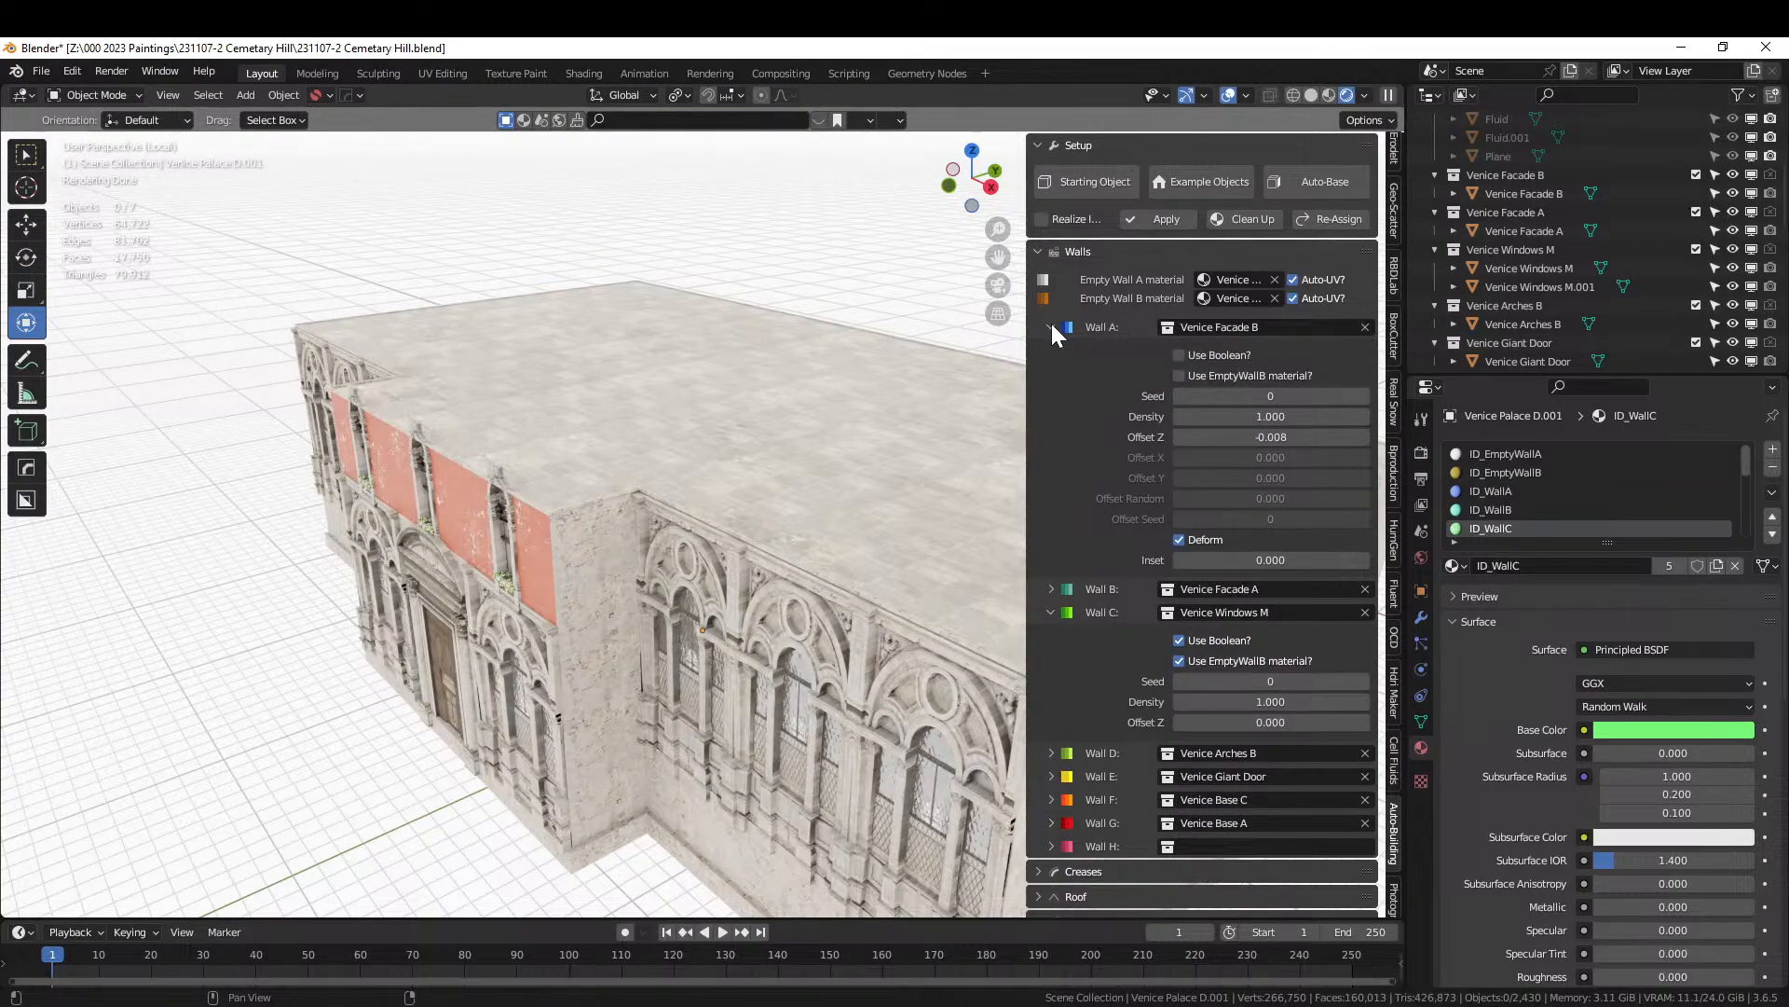
{"action": "left_click", "coordinate": [1051, 326]}
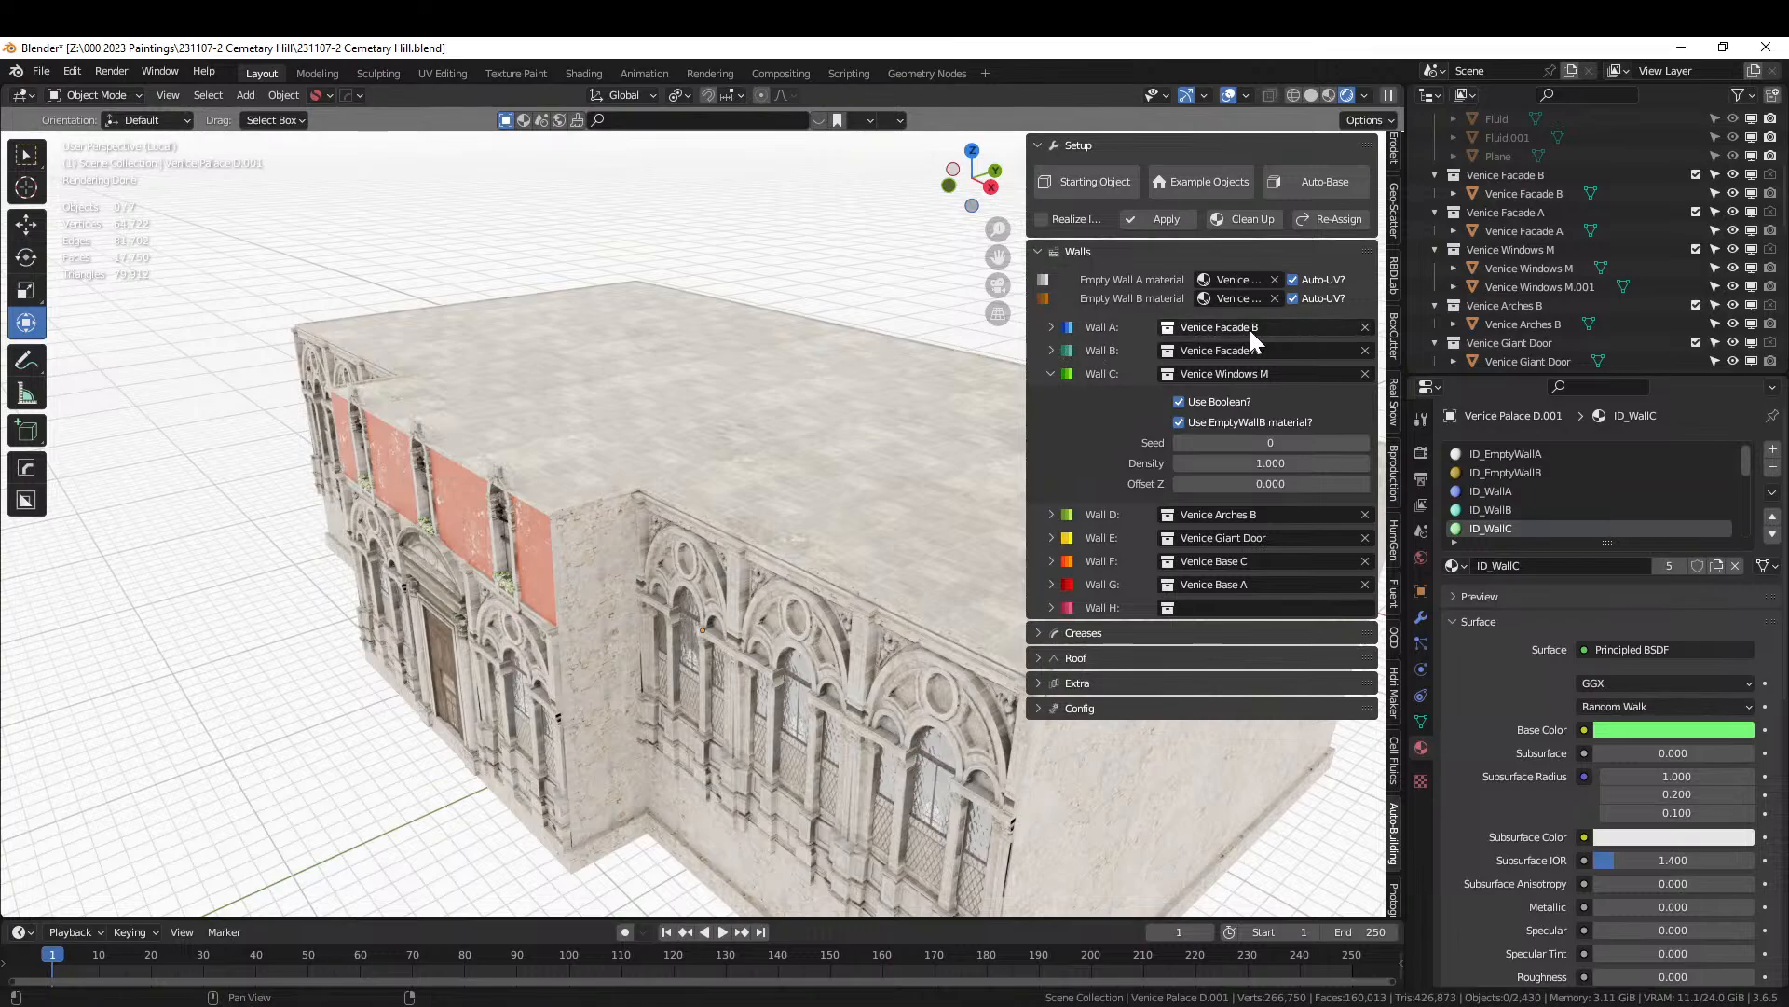
Set the Wall A collection to Venice Windows M and expand its settings.
{"action": "left_click", "coordinate": [1169, 329]}
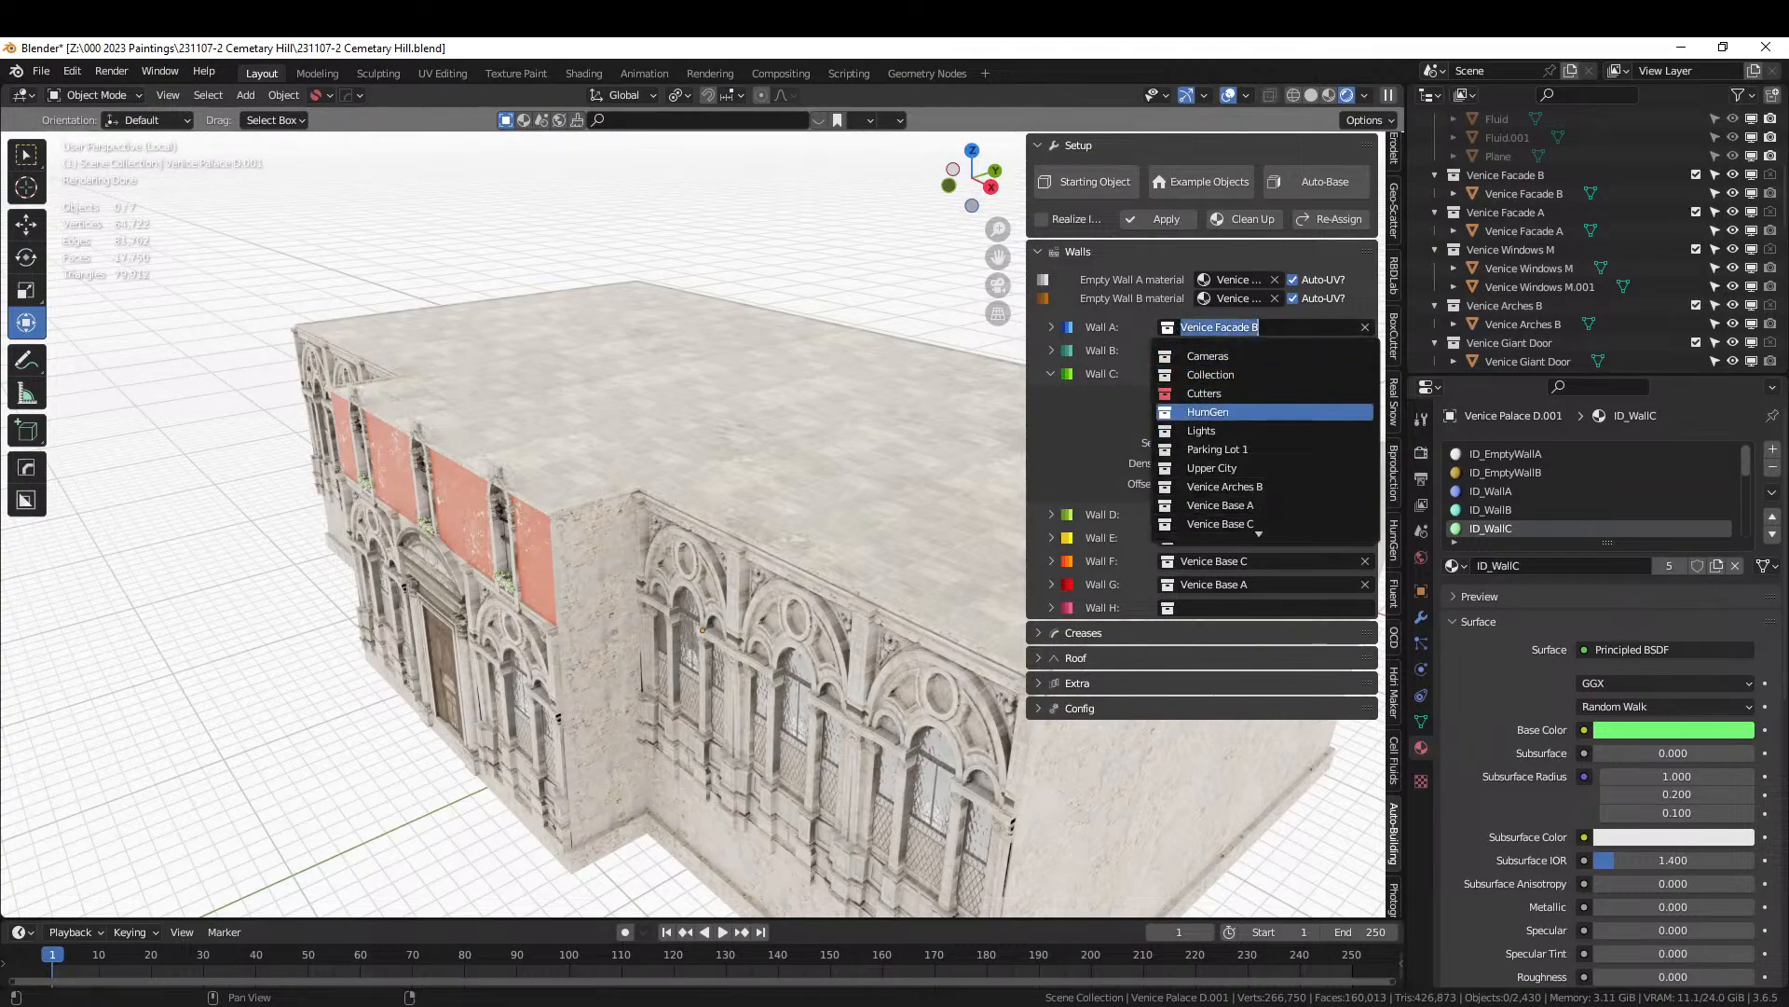
{"action": "type", "text": "m"}
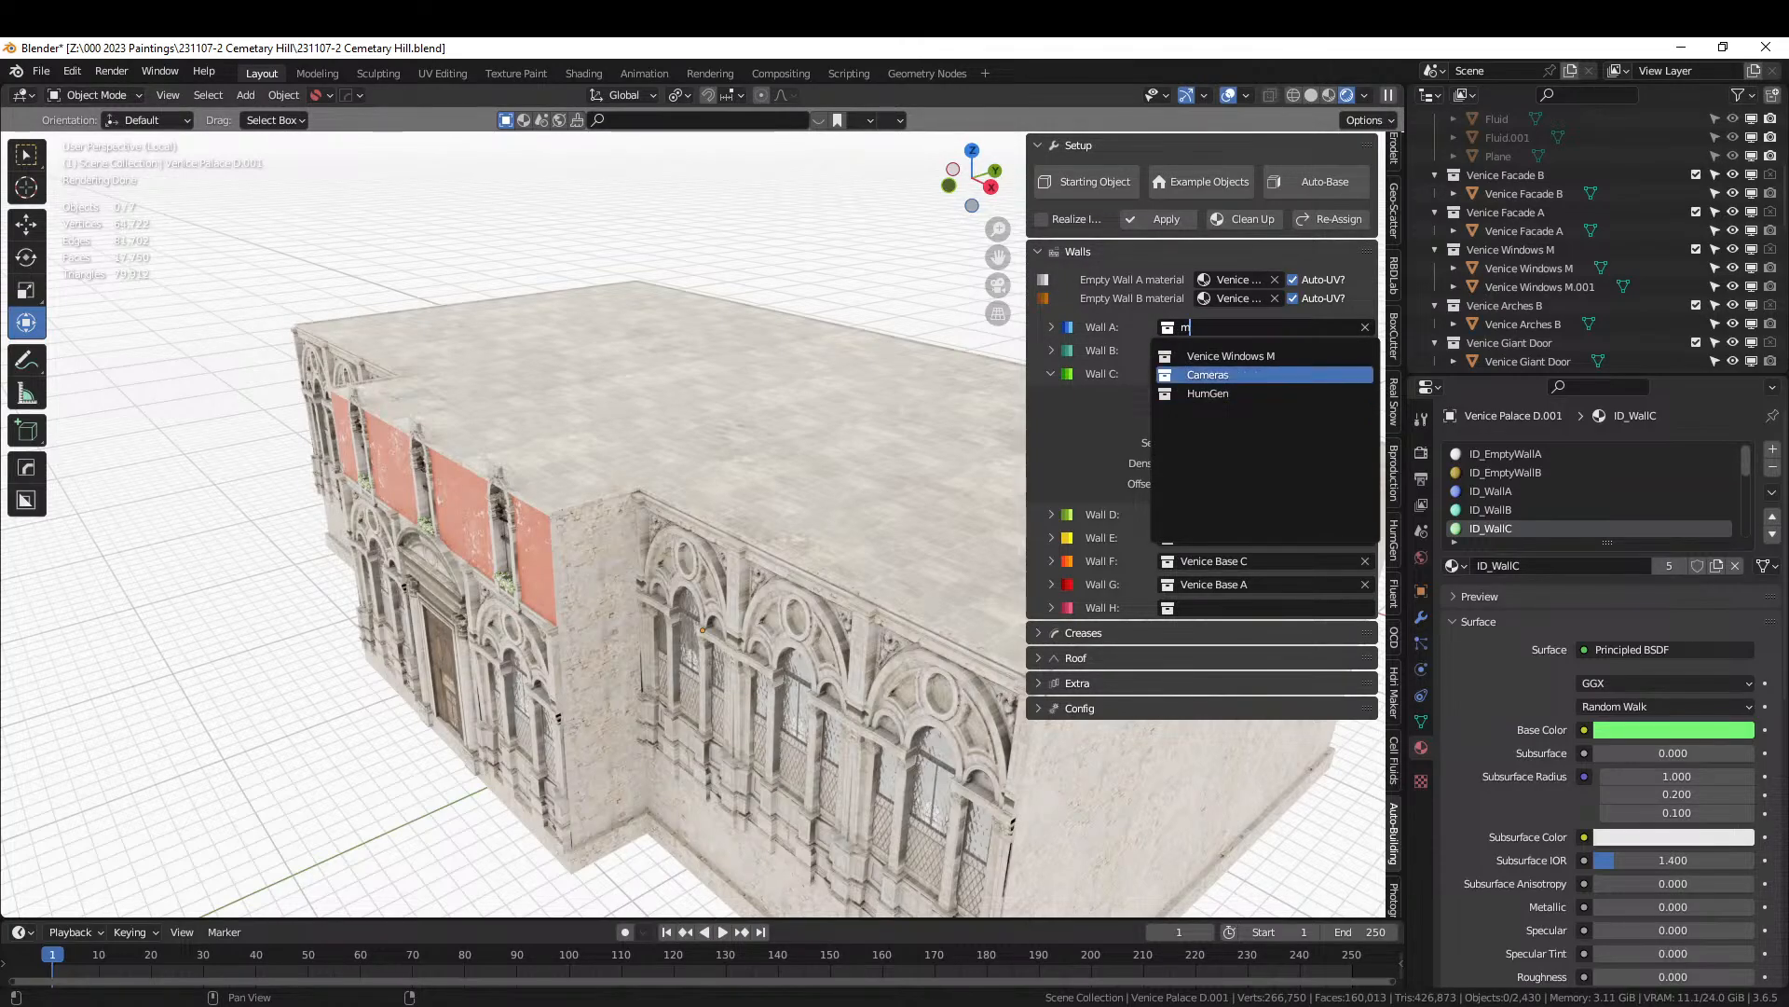
{"action": "left_click", "coordinate": [1238, 357]}
{"action": "left_click", "coordinate": [1052, 326]}
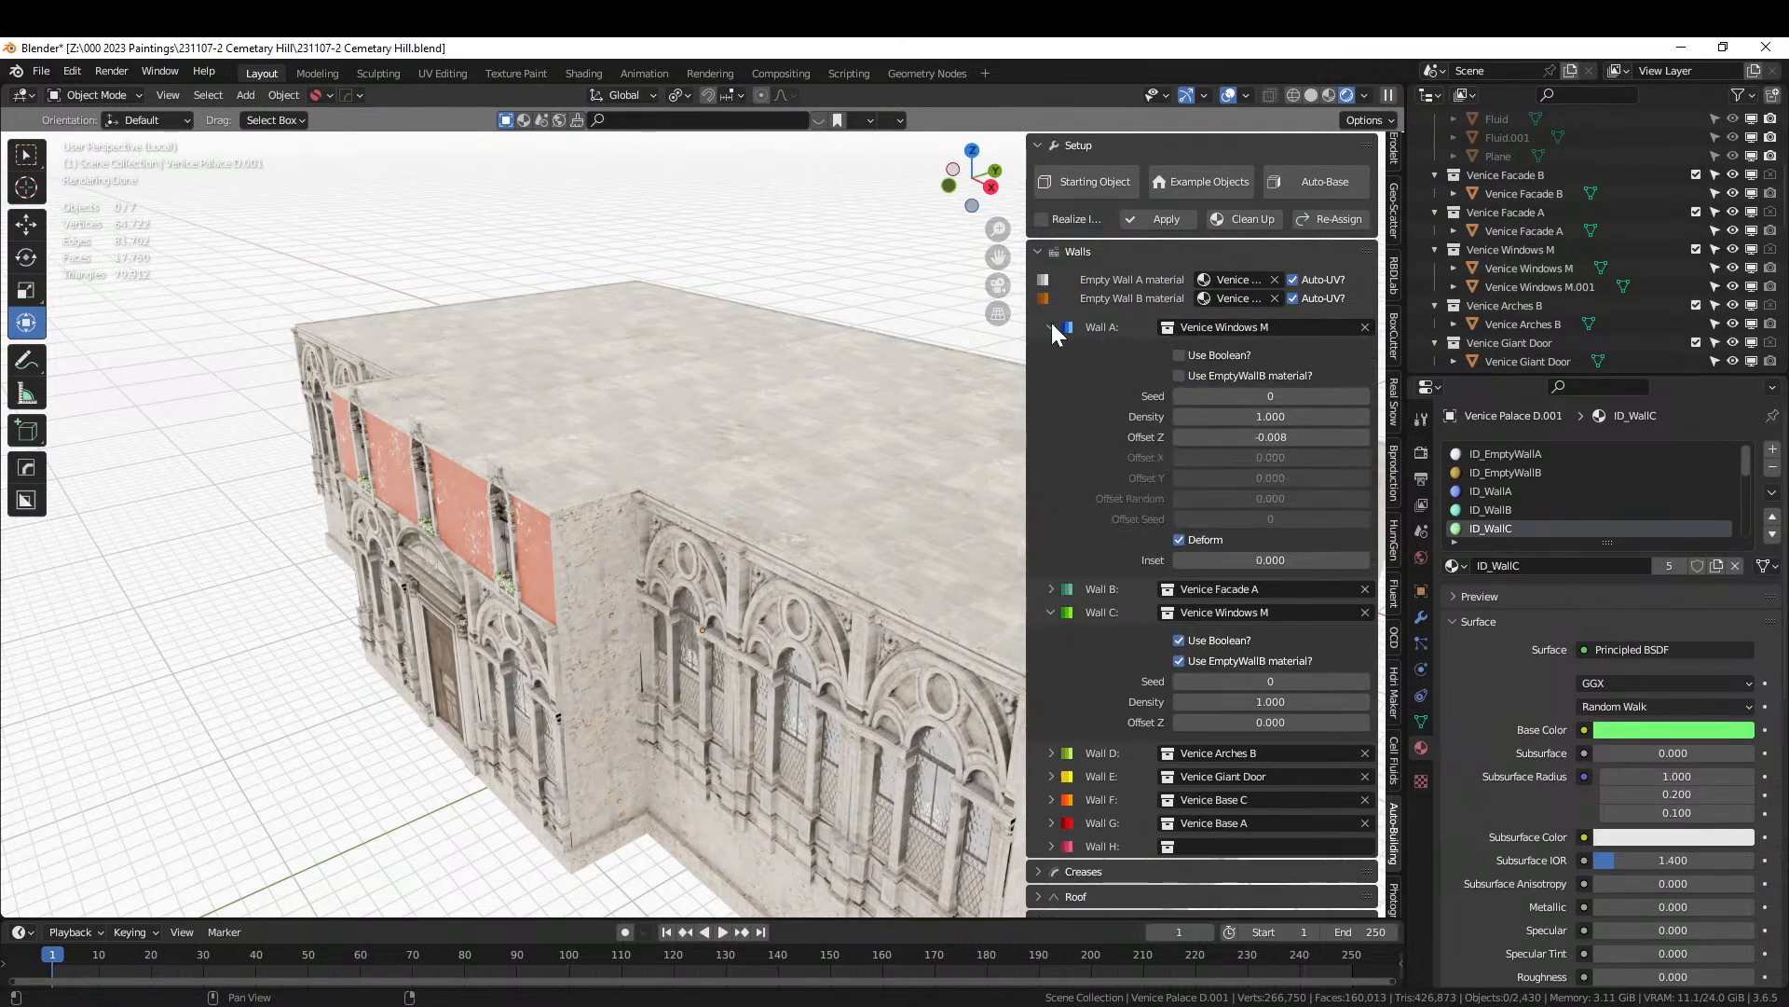
Set the Wall C collection to Venice Facade B and view the palace front.
{"action": "left_click", "coordinate": [1181, 612]}
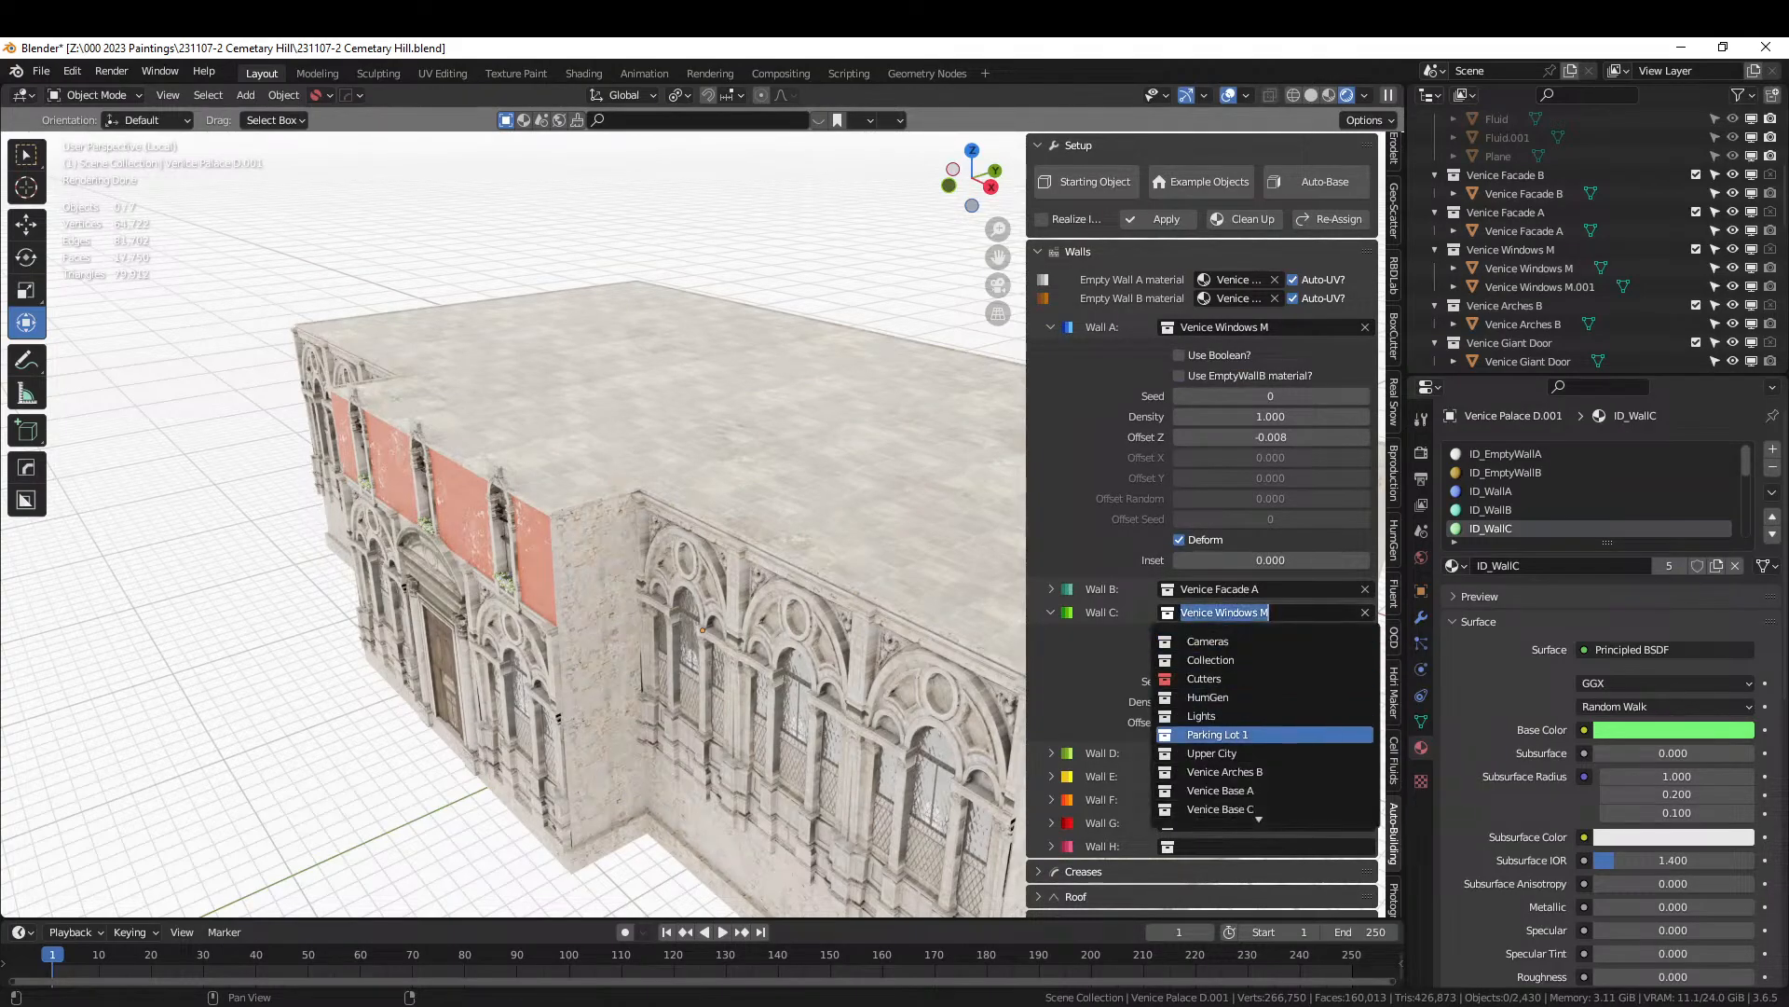
{"action": "type", "text": "fac"}
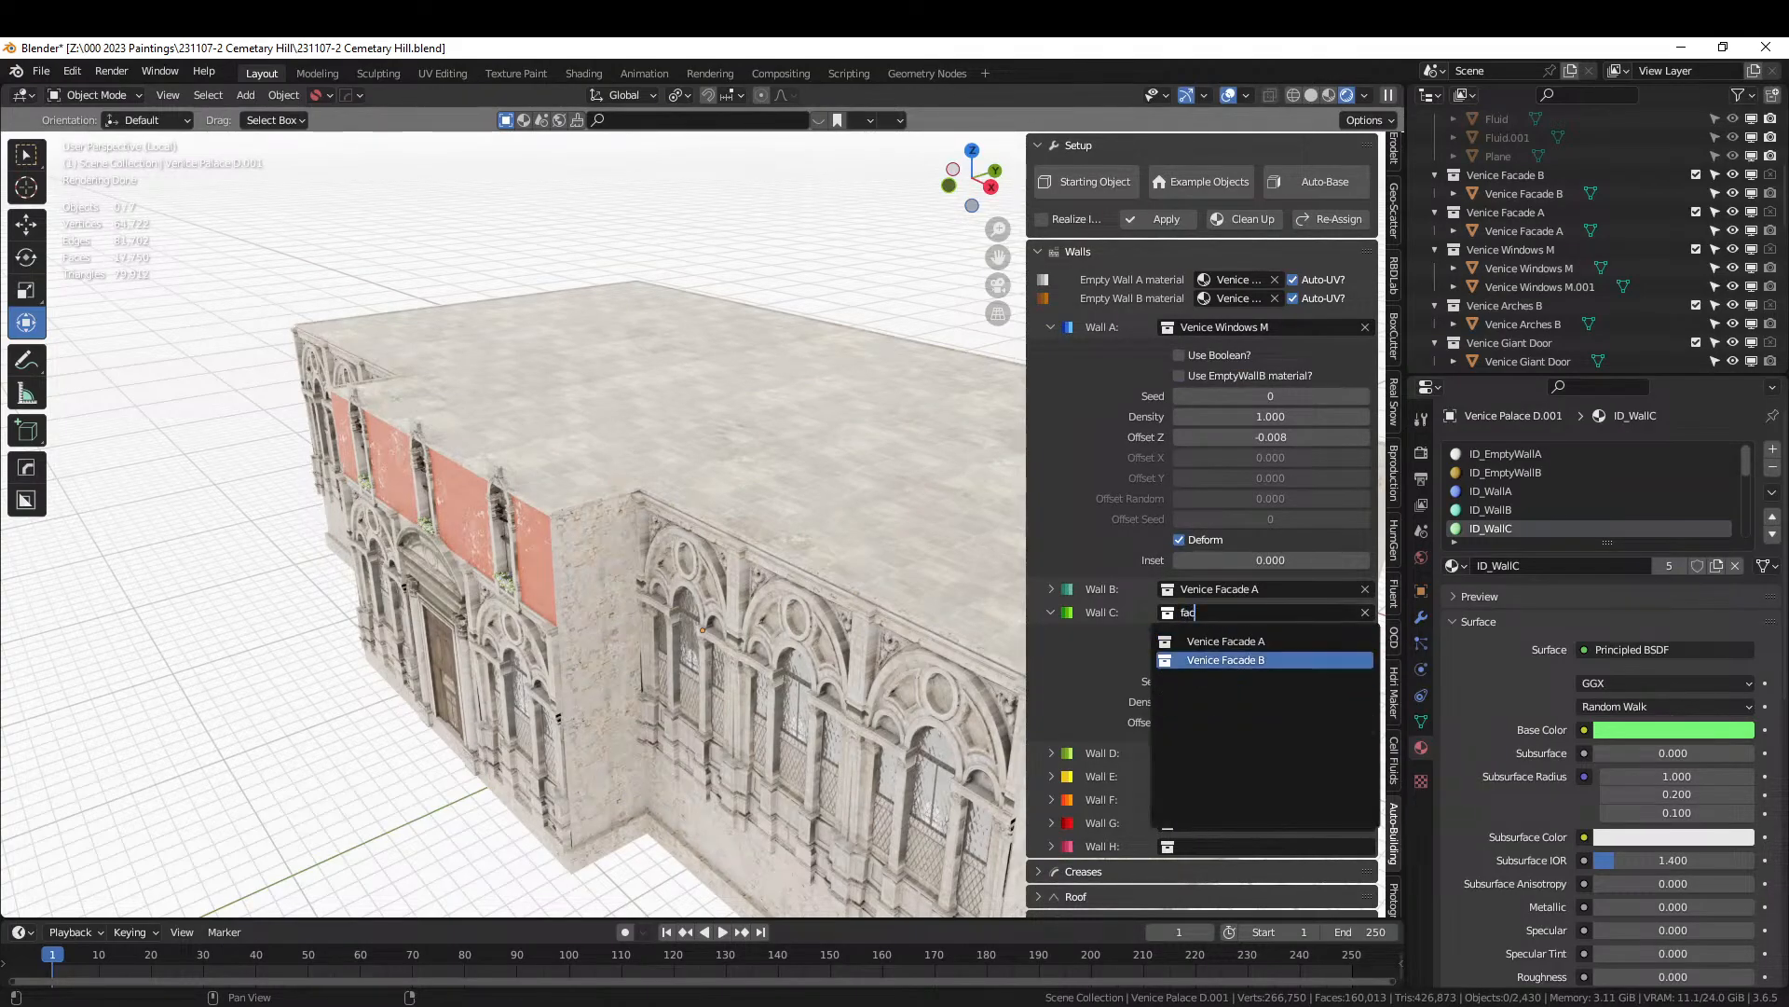
{"action": "left_click", "coordinate": [1256, 660]}
{"action": "middle_click_drag", "start_coordinate": [494, 606], "coordinate": [550, 596]}
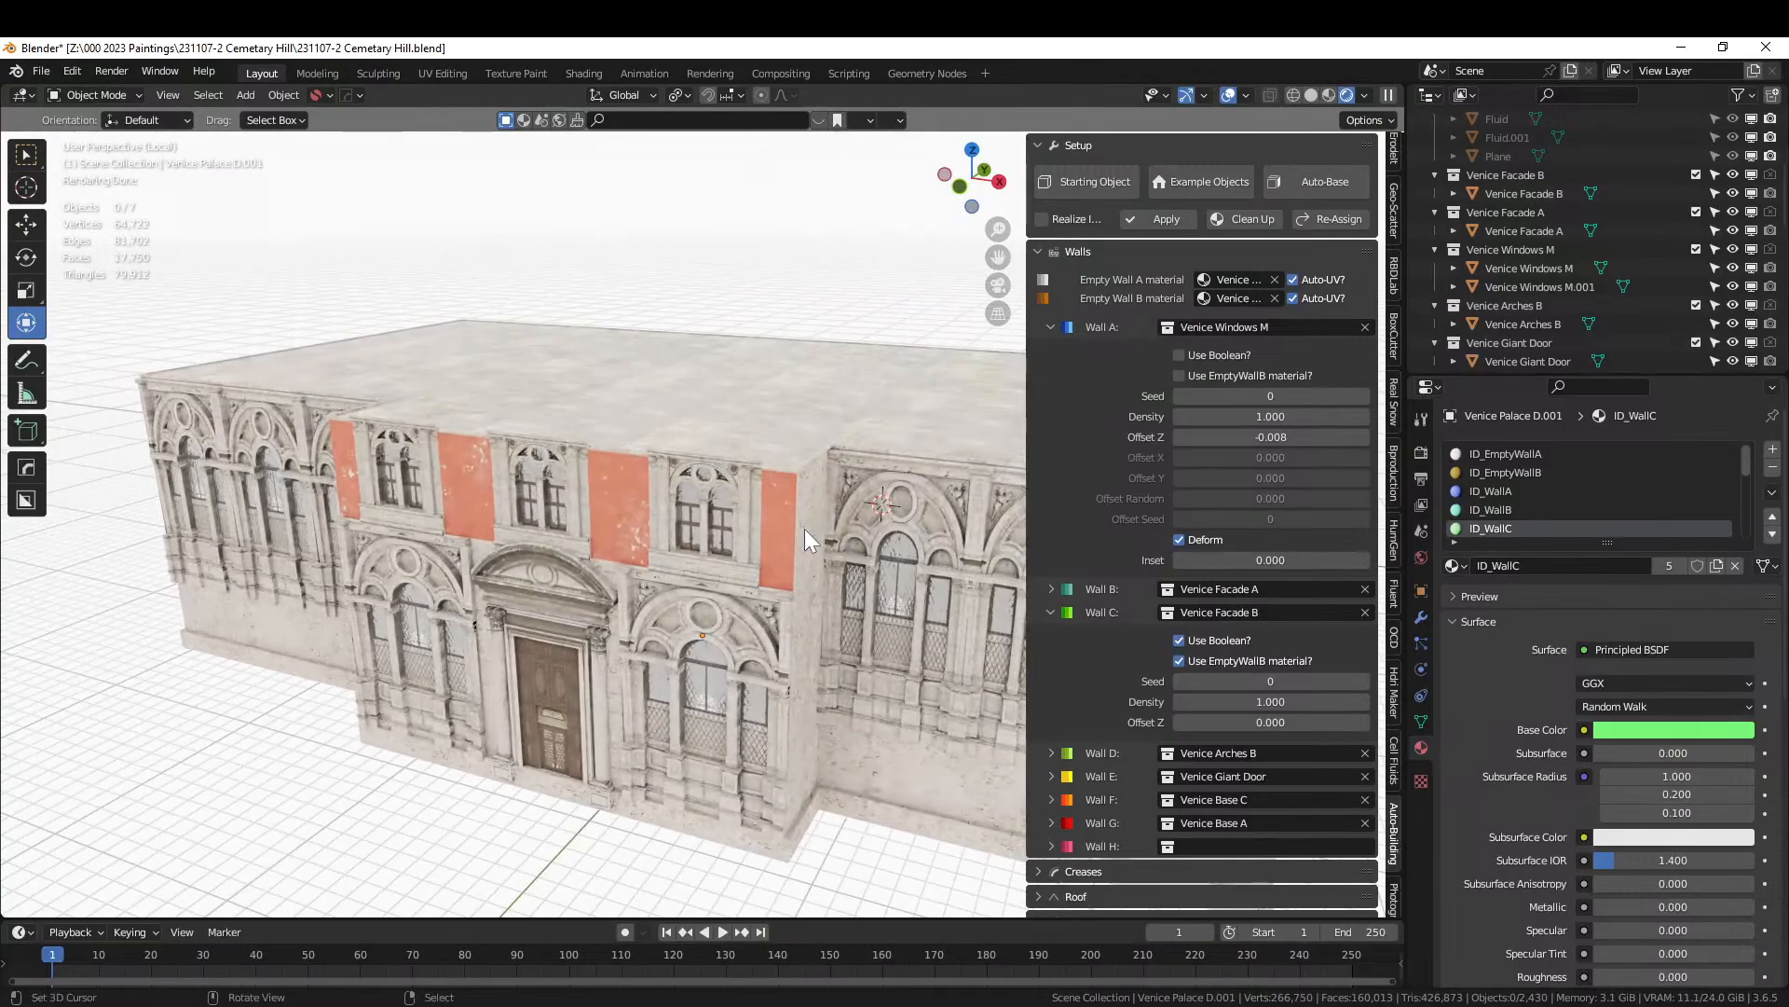
Assign the ID_WallA material to the three upper faces of the palace's projecting front section.
{"action": "left_click", "coordinate": [743, 524]}
{"action": "key", "text": "Tab"}
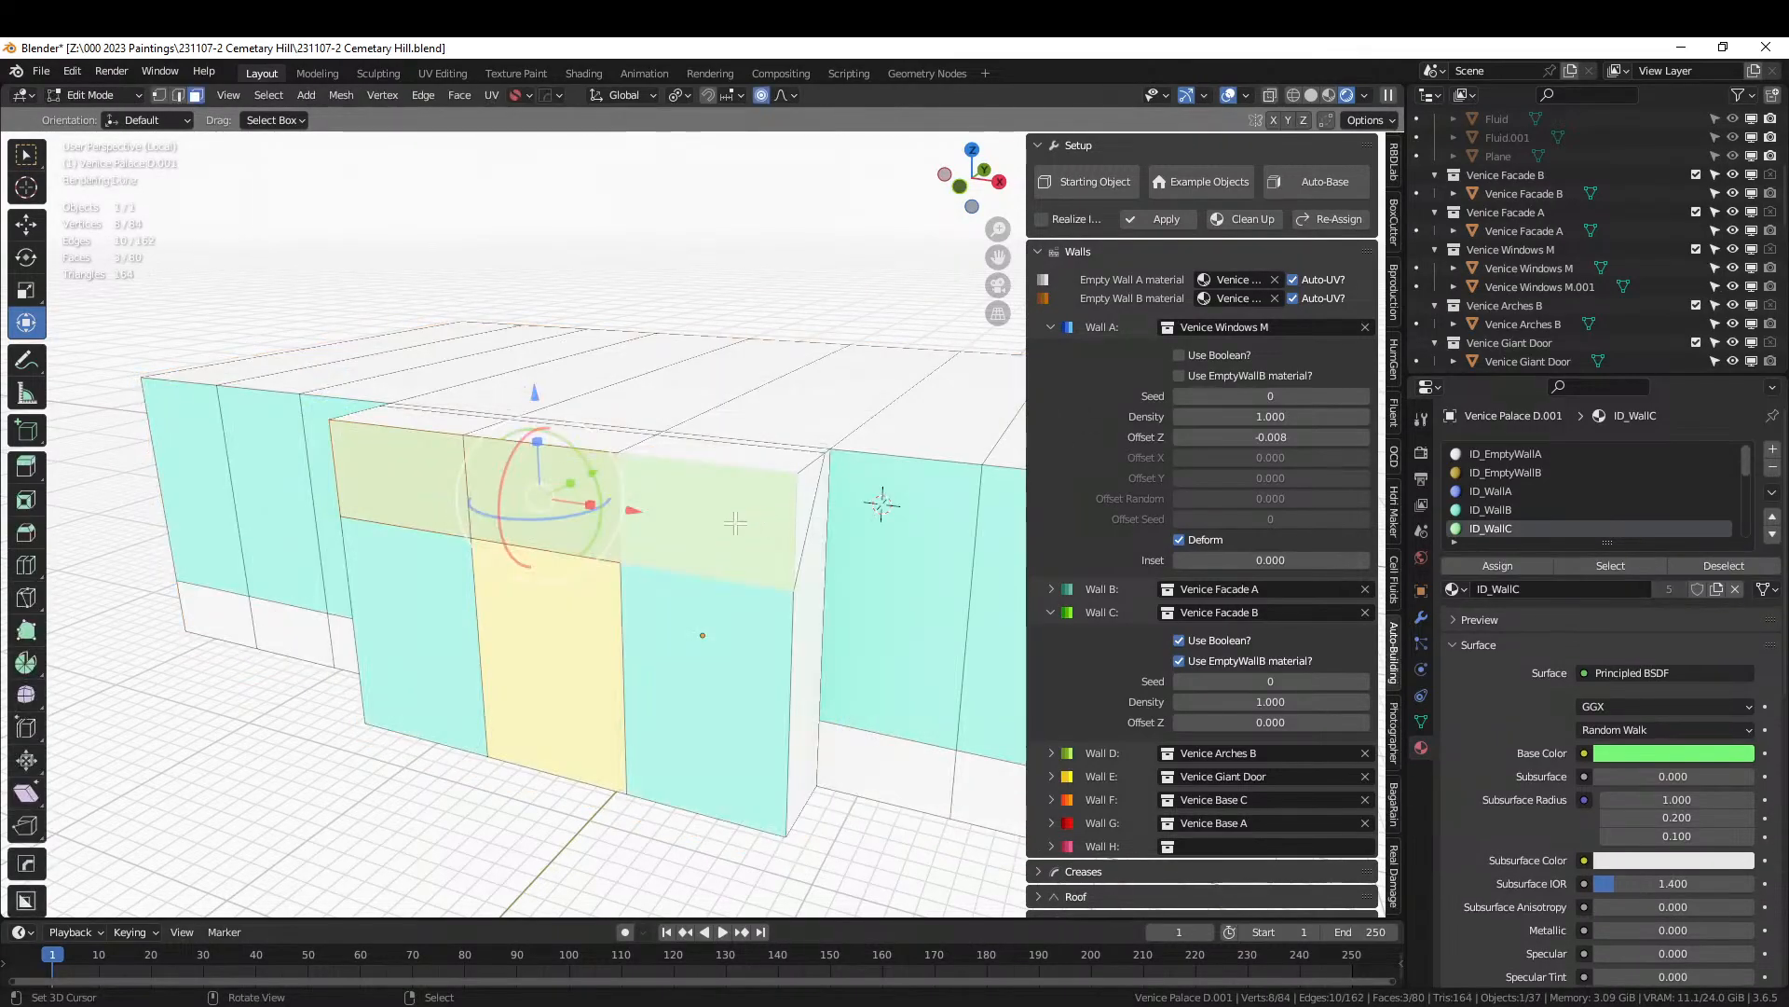
{"action": "left_click", "coordinate": [741, 522]}
{"action": "left_click", "coordinate": [429, 472], "text": "shift"}
{"action": "left_click", "coordinate": [430, 472], "text": "shift"}
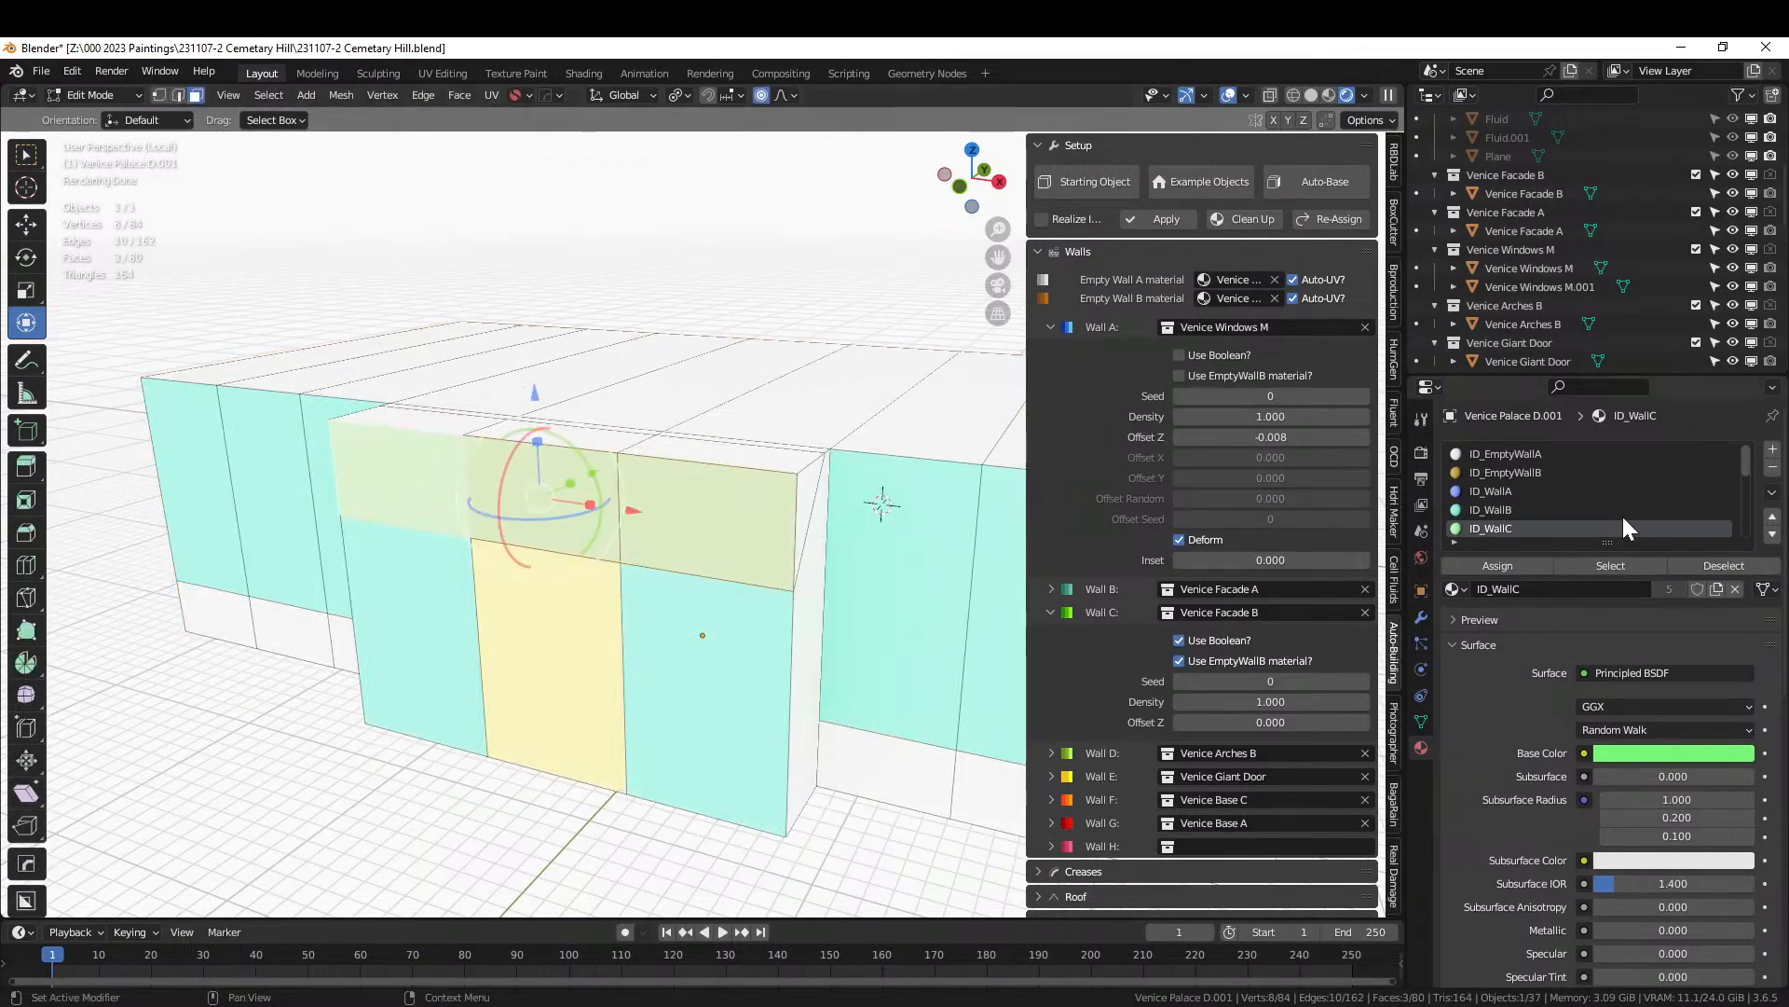
{"action": "left_click", "coordinate": [1495, 491]}
{"action": "left_click", "coordinate": [1512, 562]}
{"action": "key", "text": "Tab"}
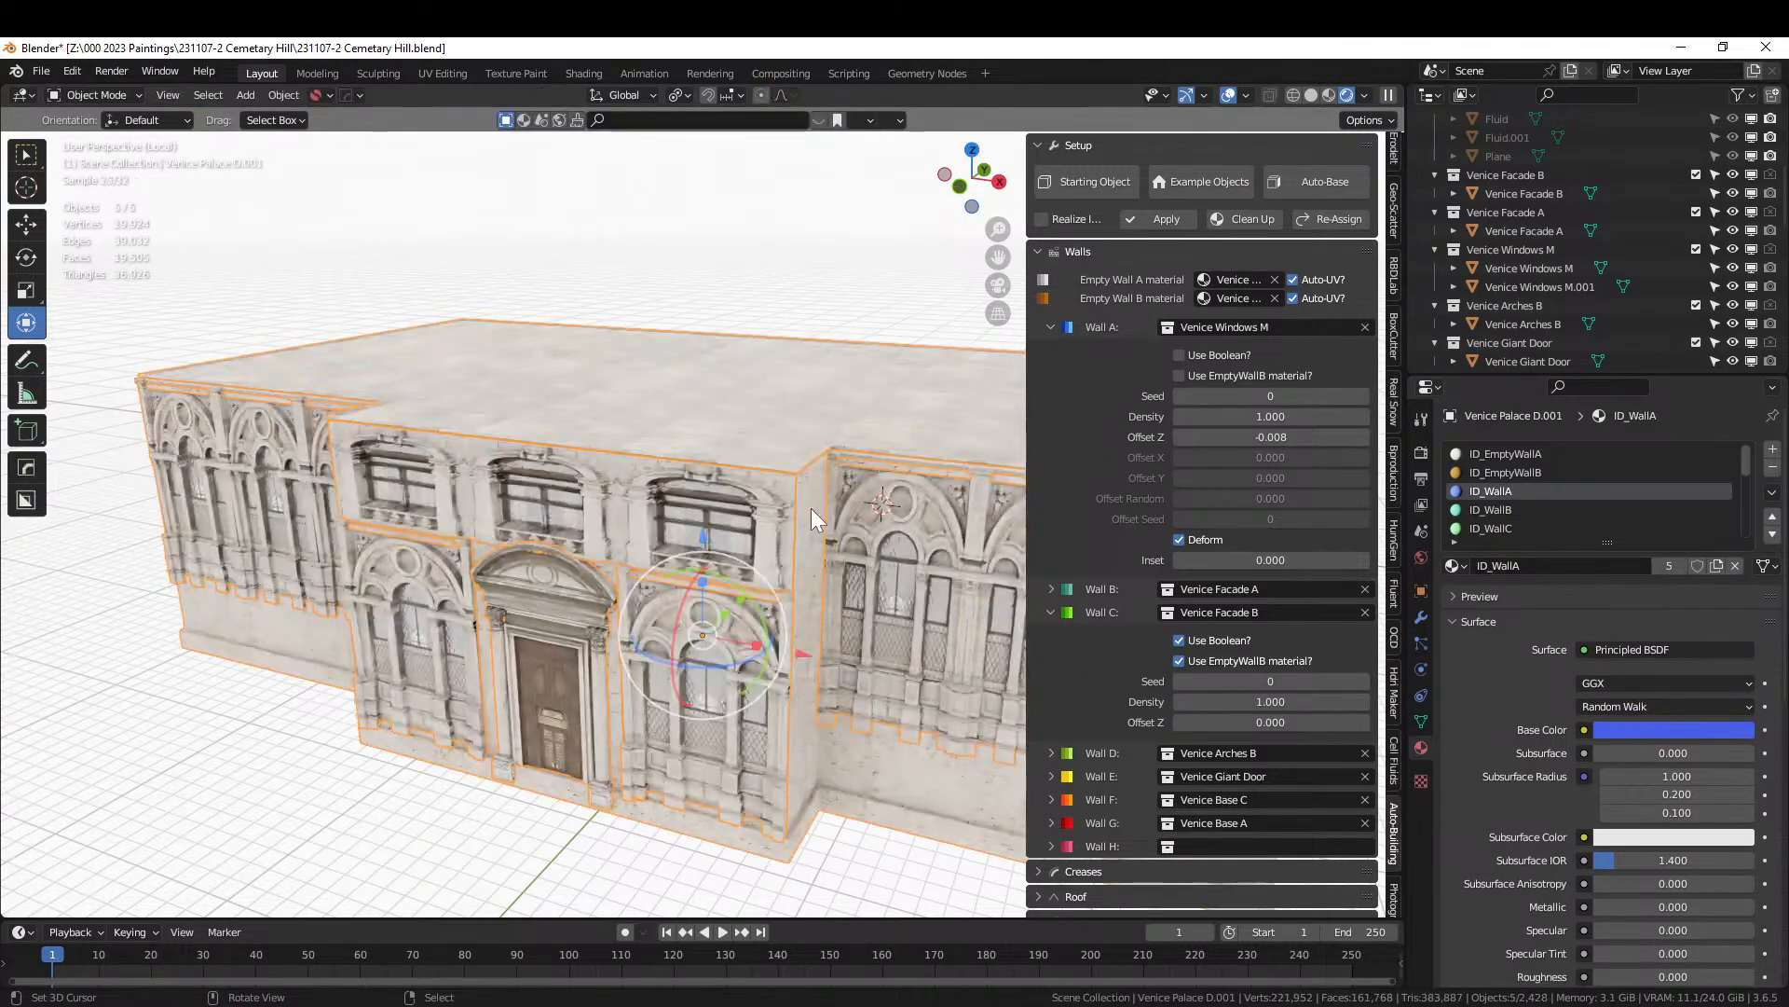
Switch off Deform for Wall A to compare the upper windows without stretching.
{"action": "scroll", "coordinate": [660, 494], "scroll_direction": "up", "scroll_amount": 3}
{"action": "middle_click_drag", "start_coordinate": [660, 494], "coordinate": [751, 455]}
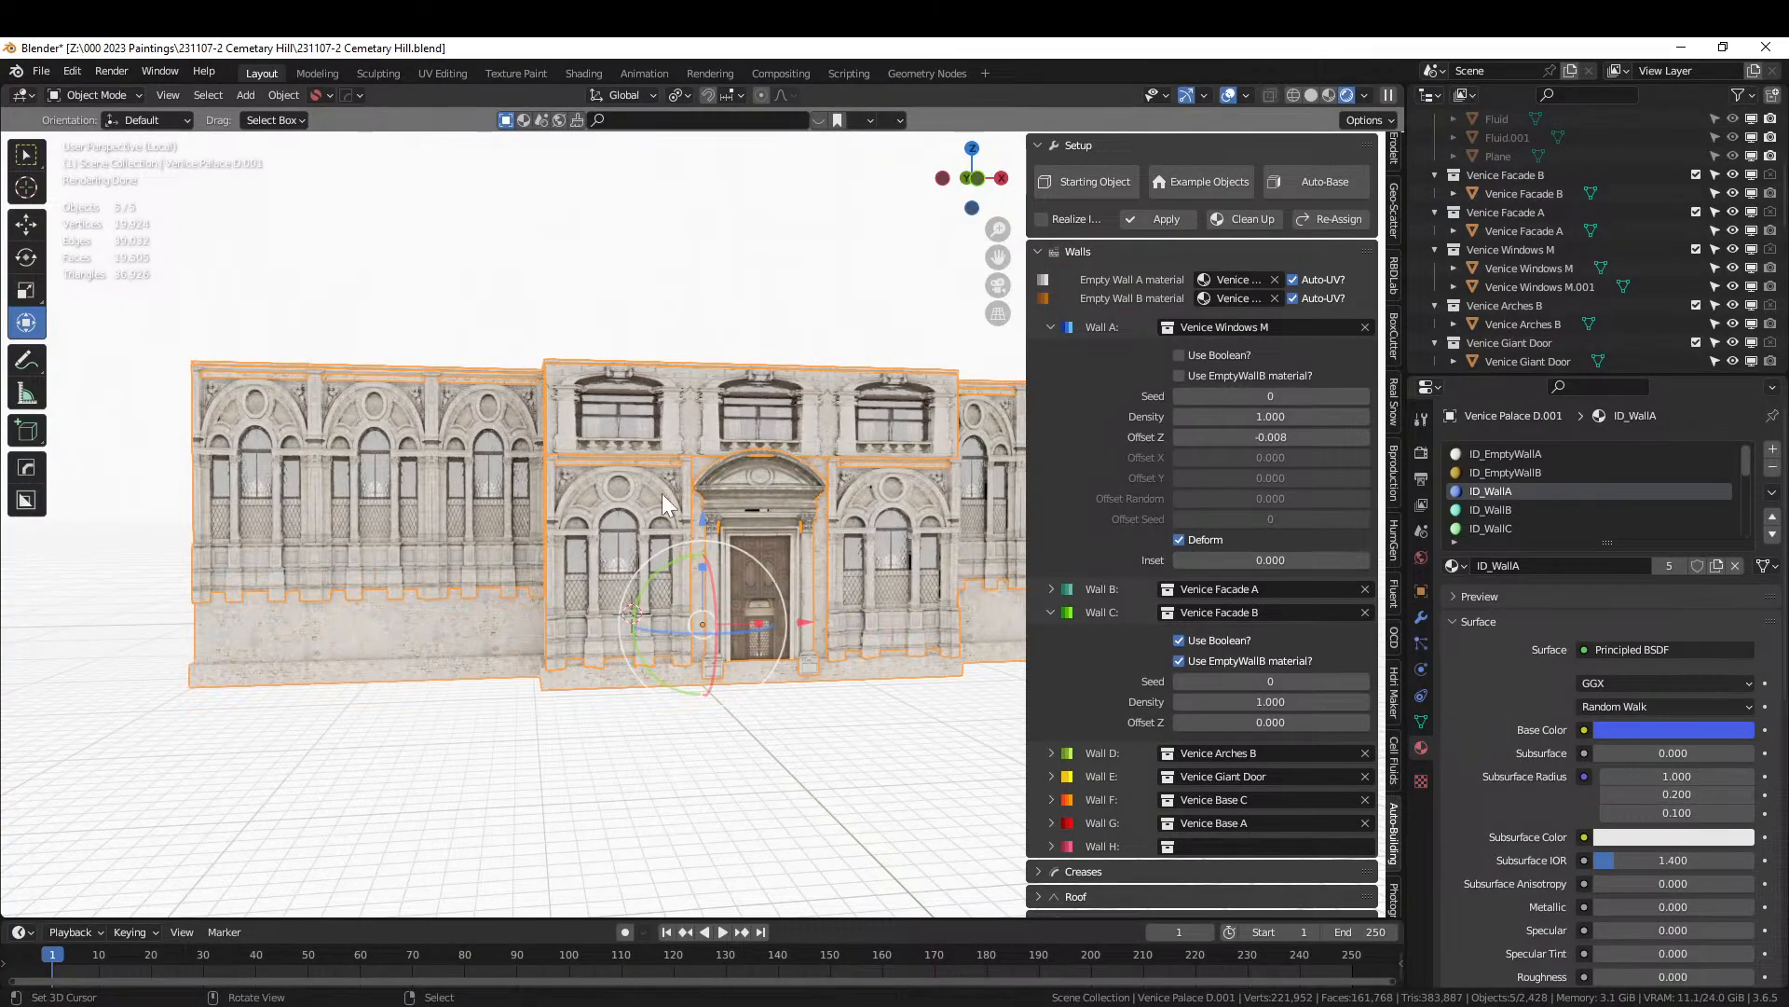
{"action": "middle_click_drag", "start_coordinate": [663, 503], "coordinate": [676, 559]}
{"action": "left_click", "coordinate": [1179, 540]}
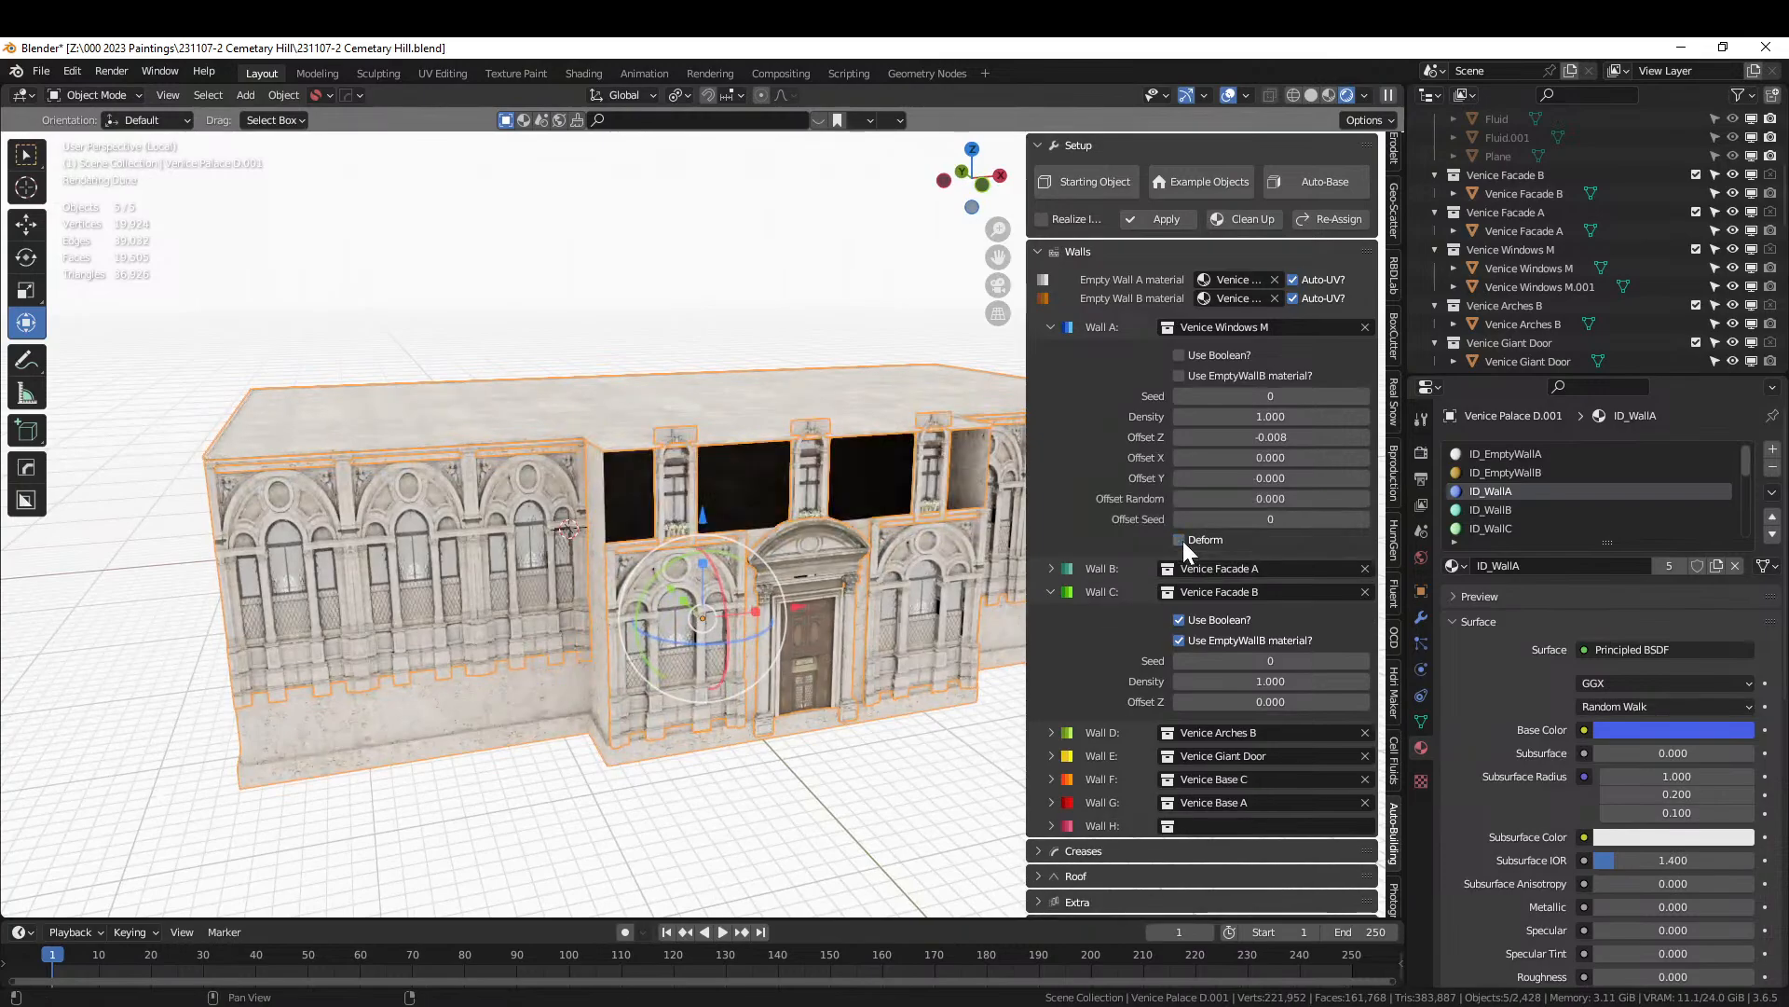
{"action": "left_click", "coordinate": [1183, 540]}
{"action": "left_click", "coordinate": [1178, 539]}
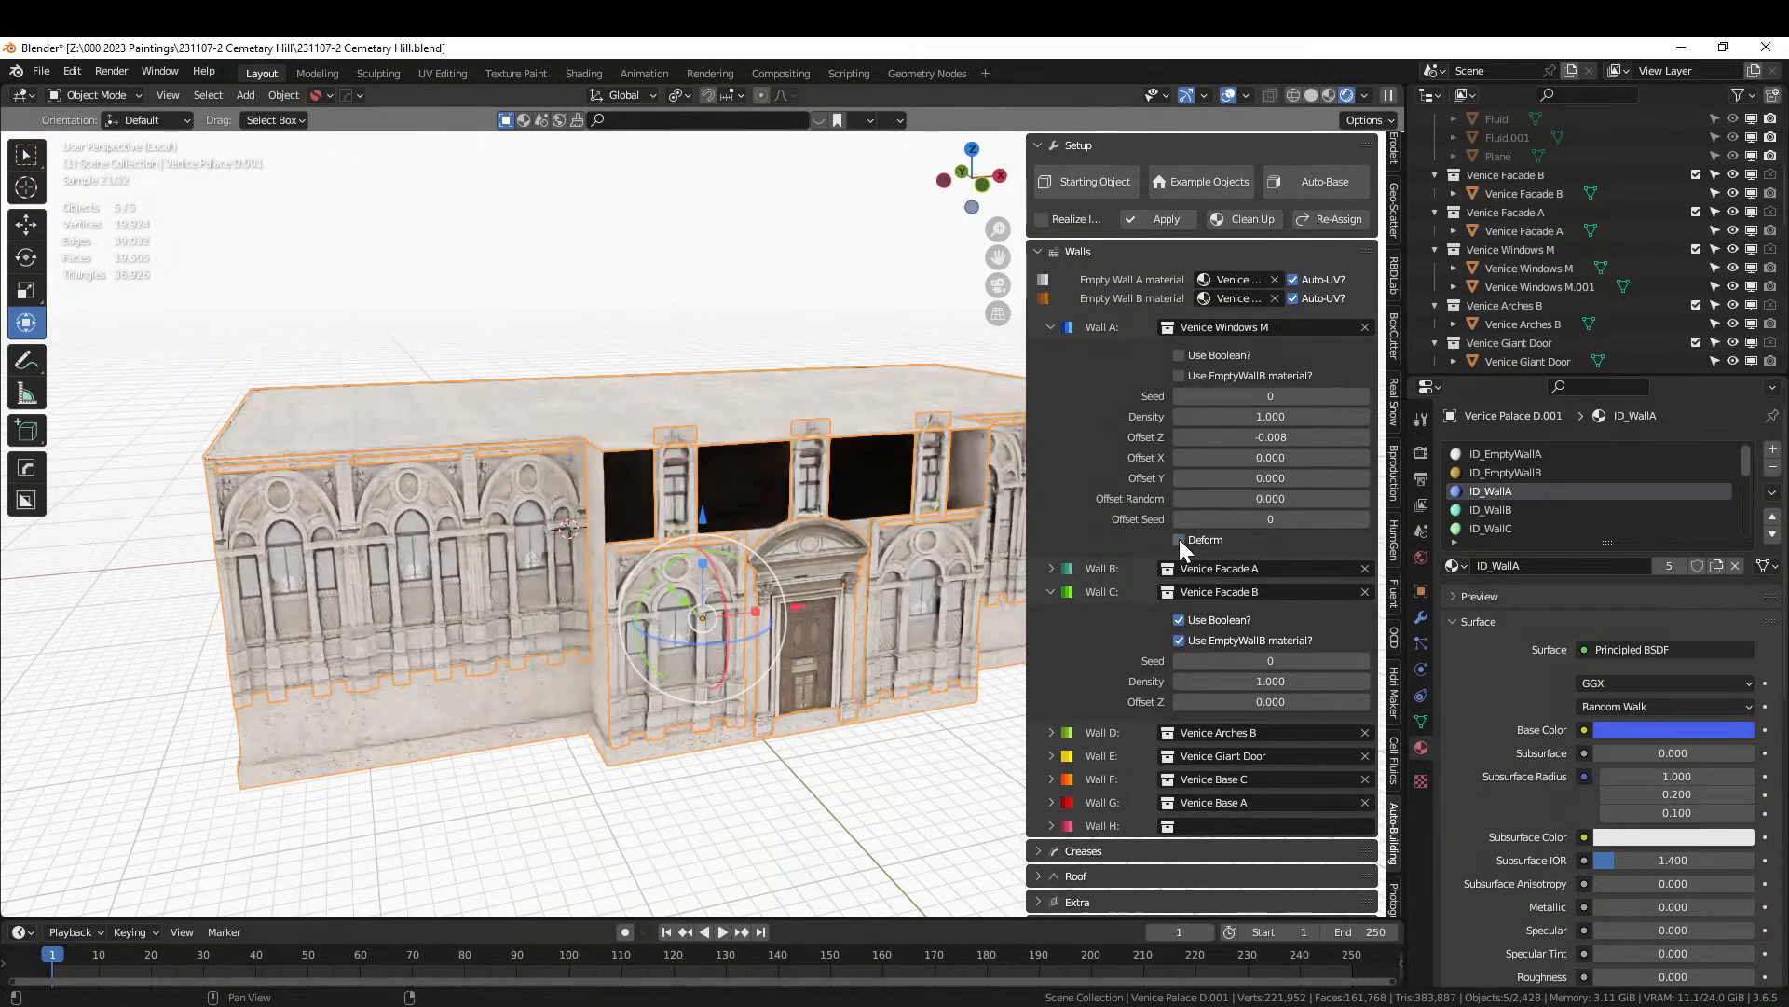
Enable Use Boolean and Use EmptyWallB material for Wall A, and turn its Deform option back on.
{"action": "left_click", "coordinate": [1180, 355]}
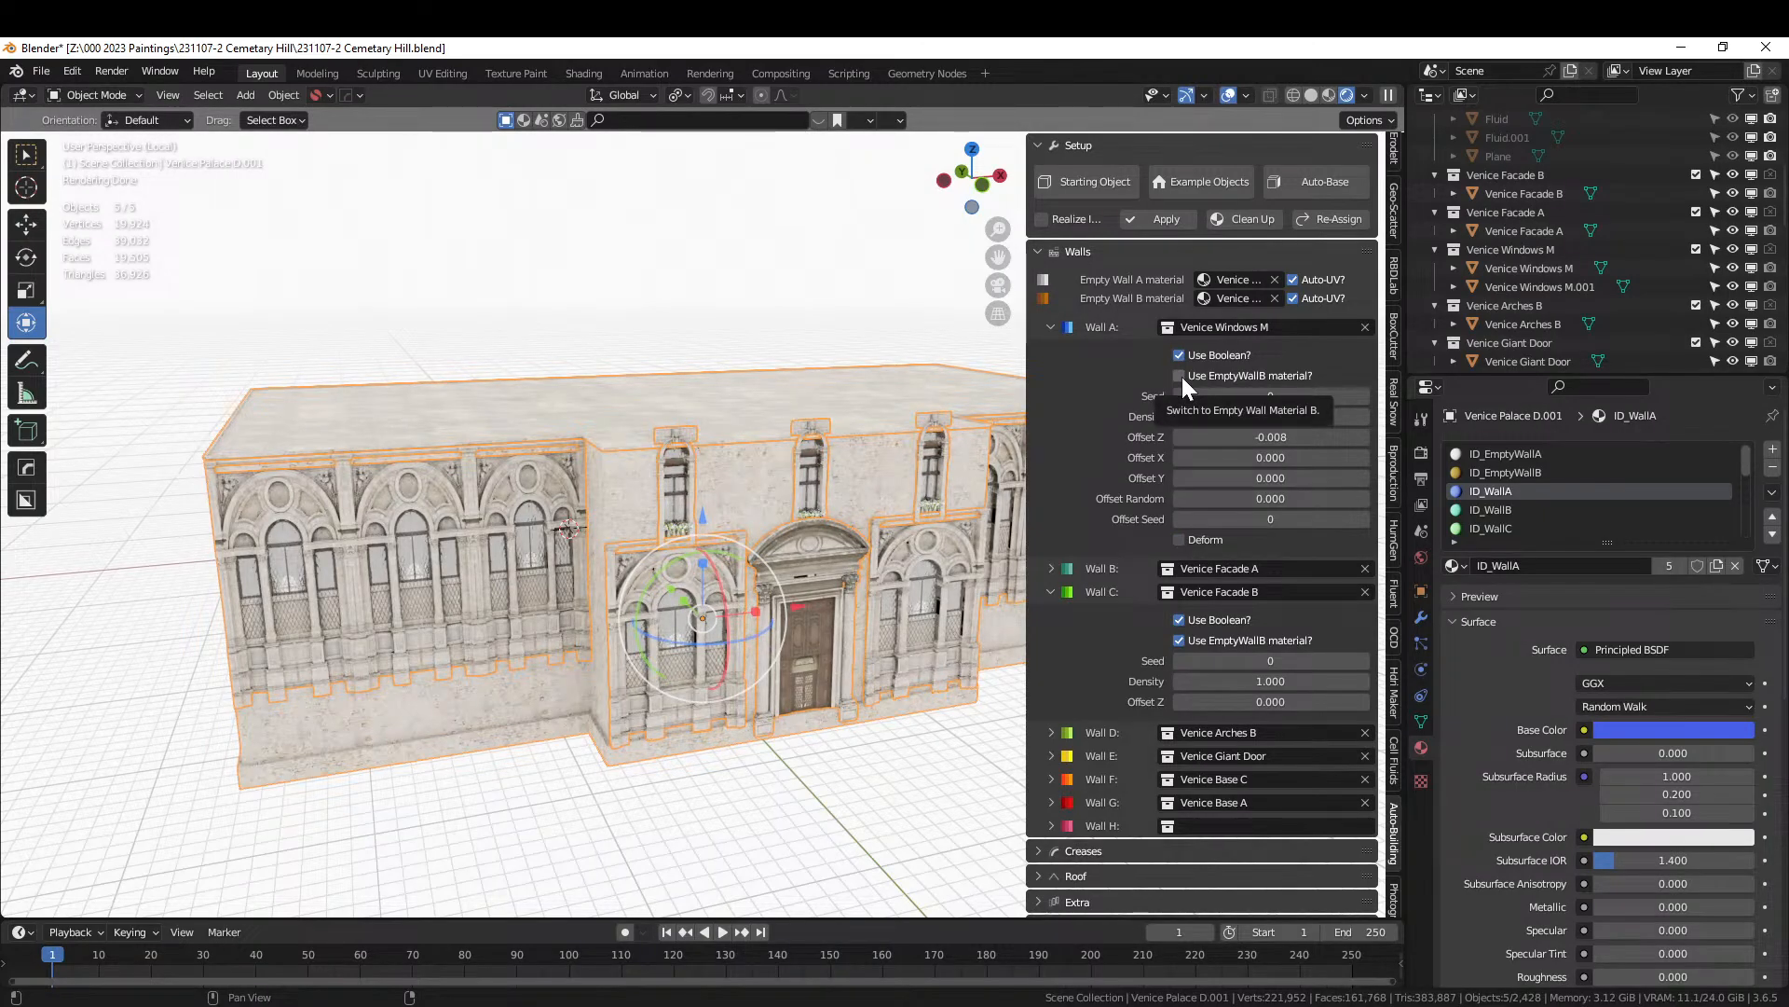
{"action": "left_click", "coordinate": [1181, 376]}
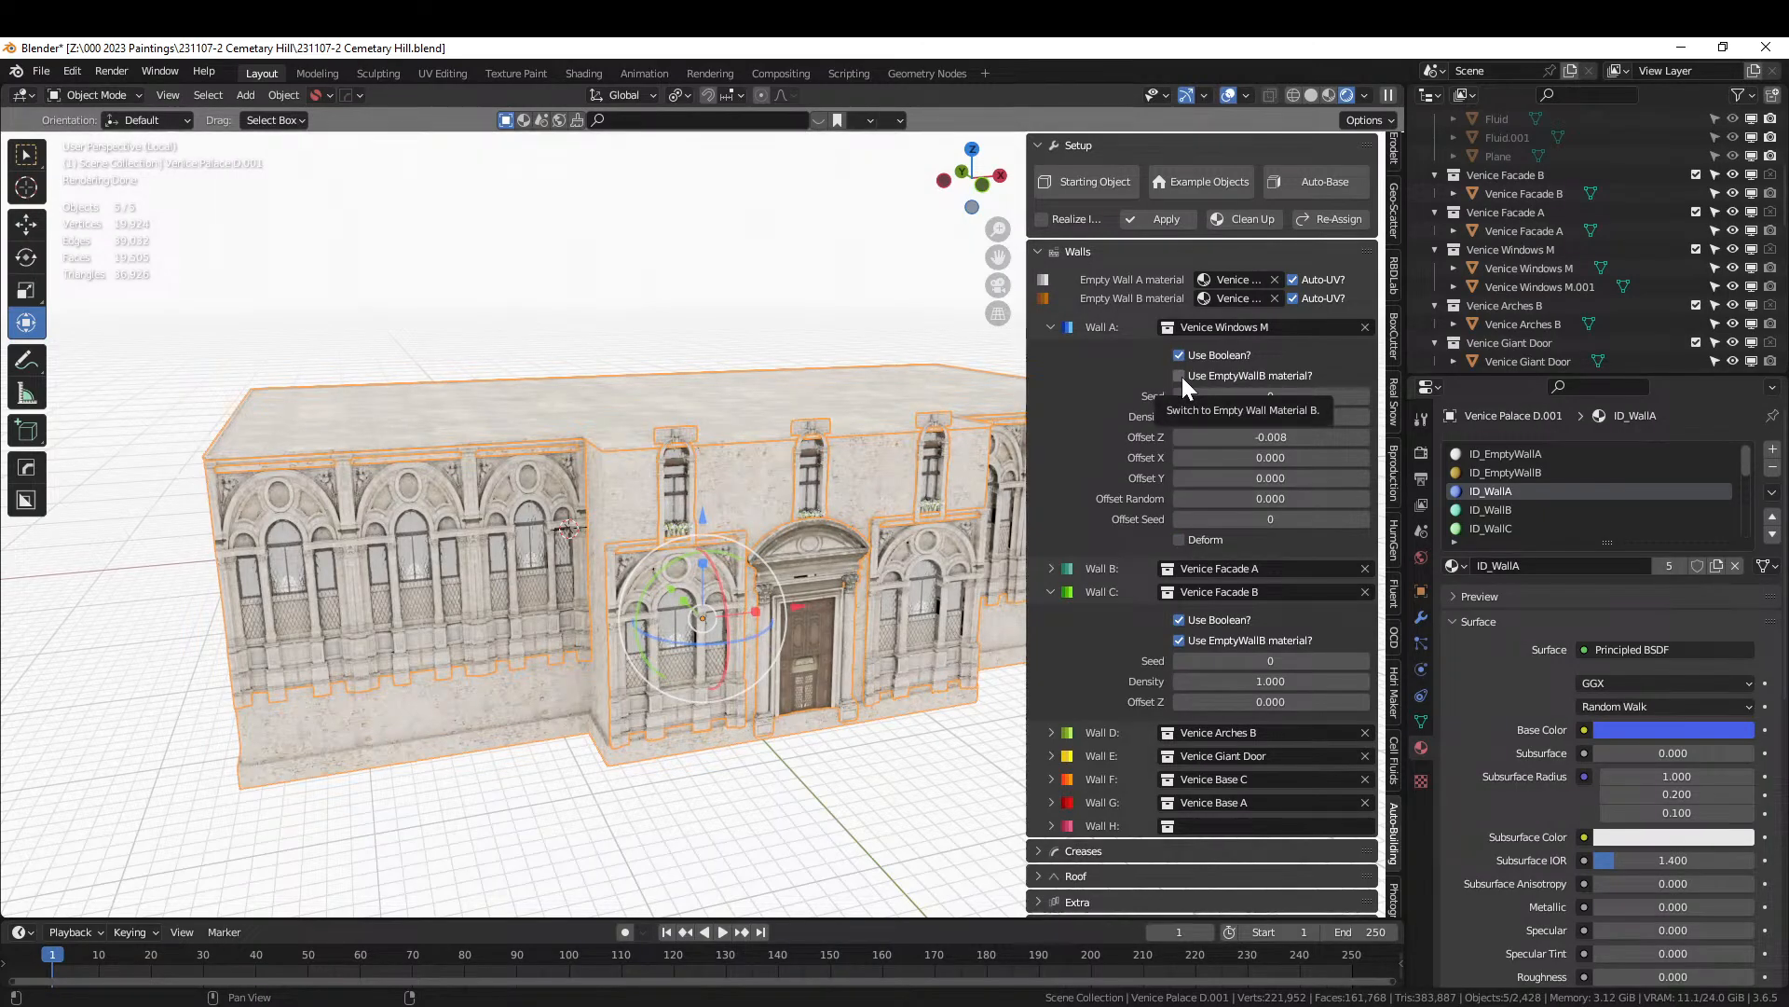
{"action": "left_click", "coordinate": [1180, 539]}
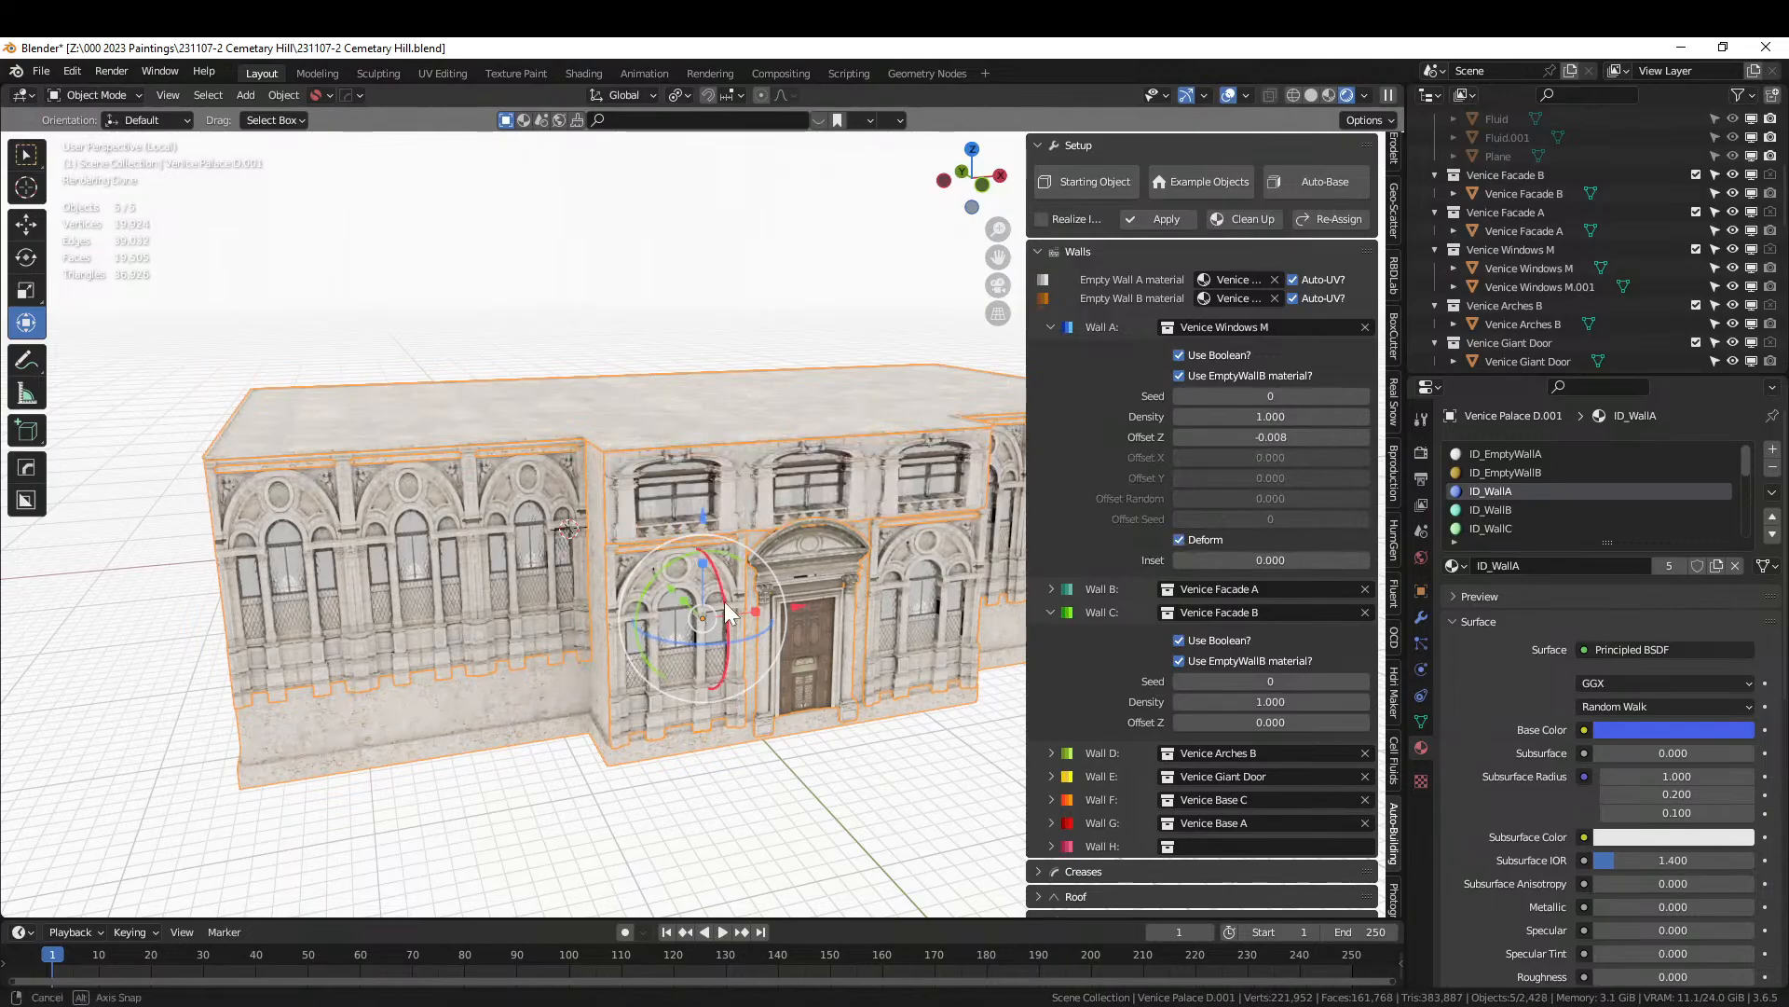
Examine the palace from several angles and look through the base mesh's Geometry Data settings.
{"action": "middle_click_drag", "start_coordinate": [727, 615], "coordinate": [646, 647]}
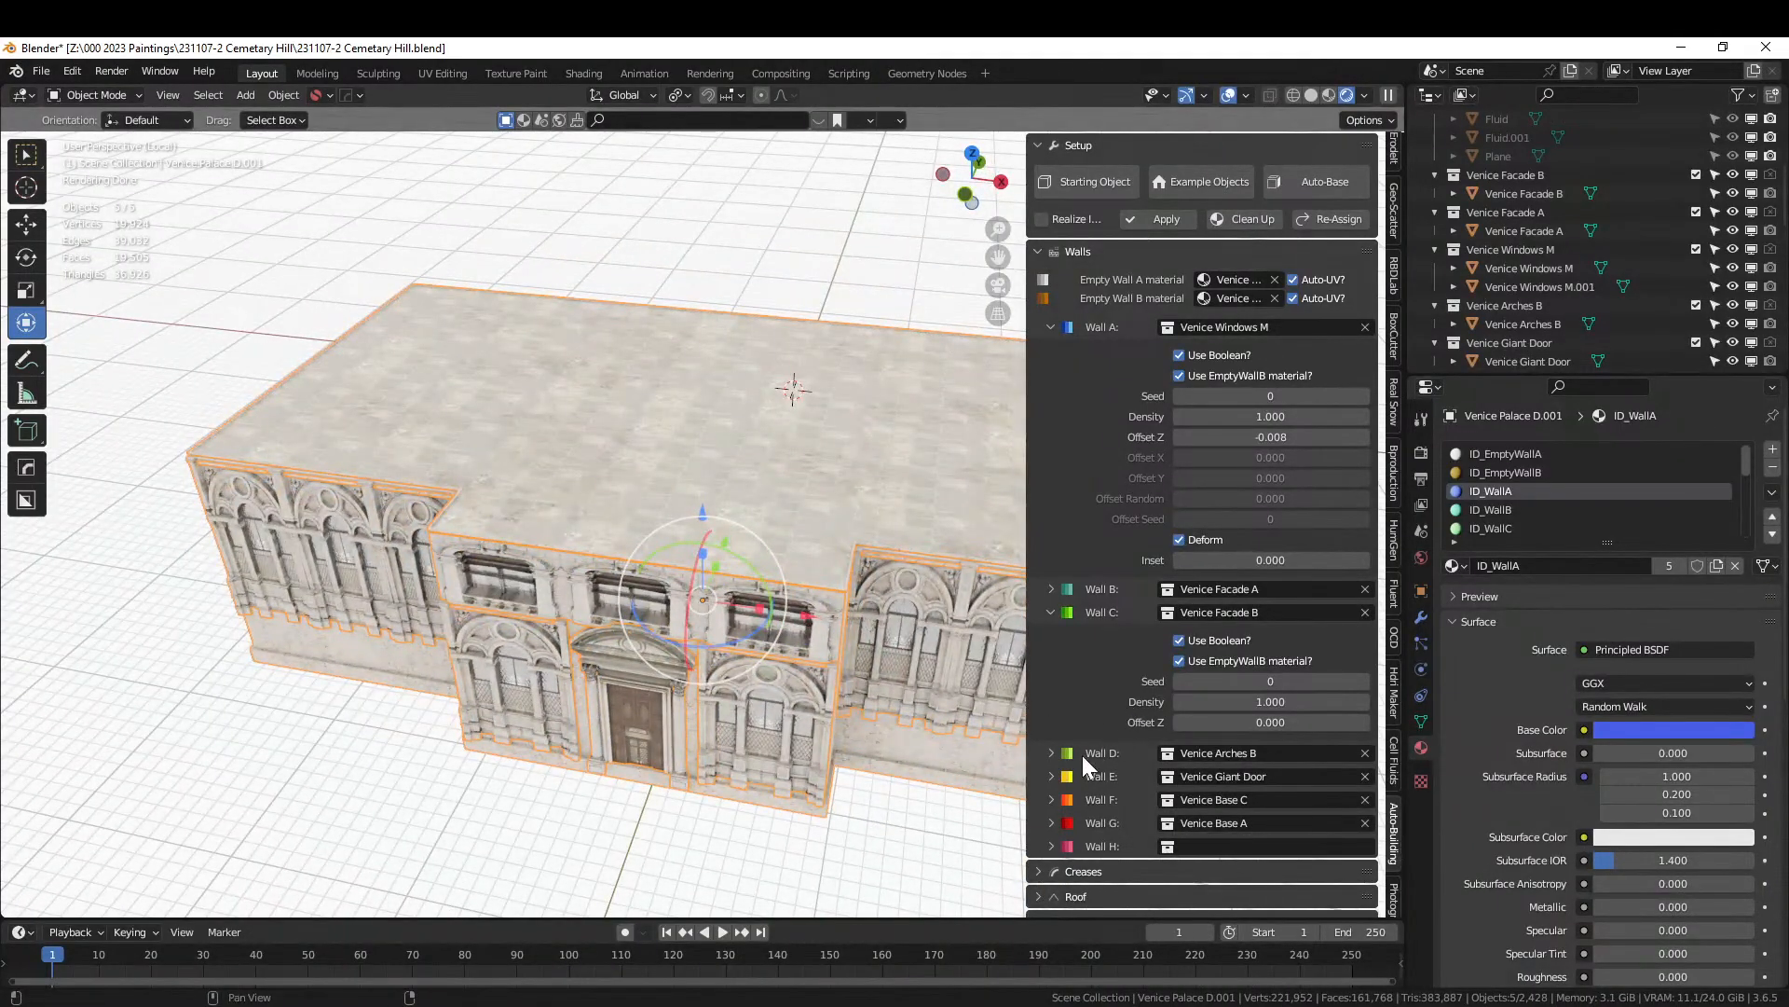
{"action": "middle_click_drag", "start_coordinate": [756, 696], "coordinate": [809, 641]}
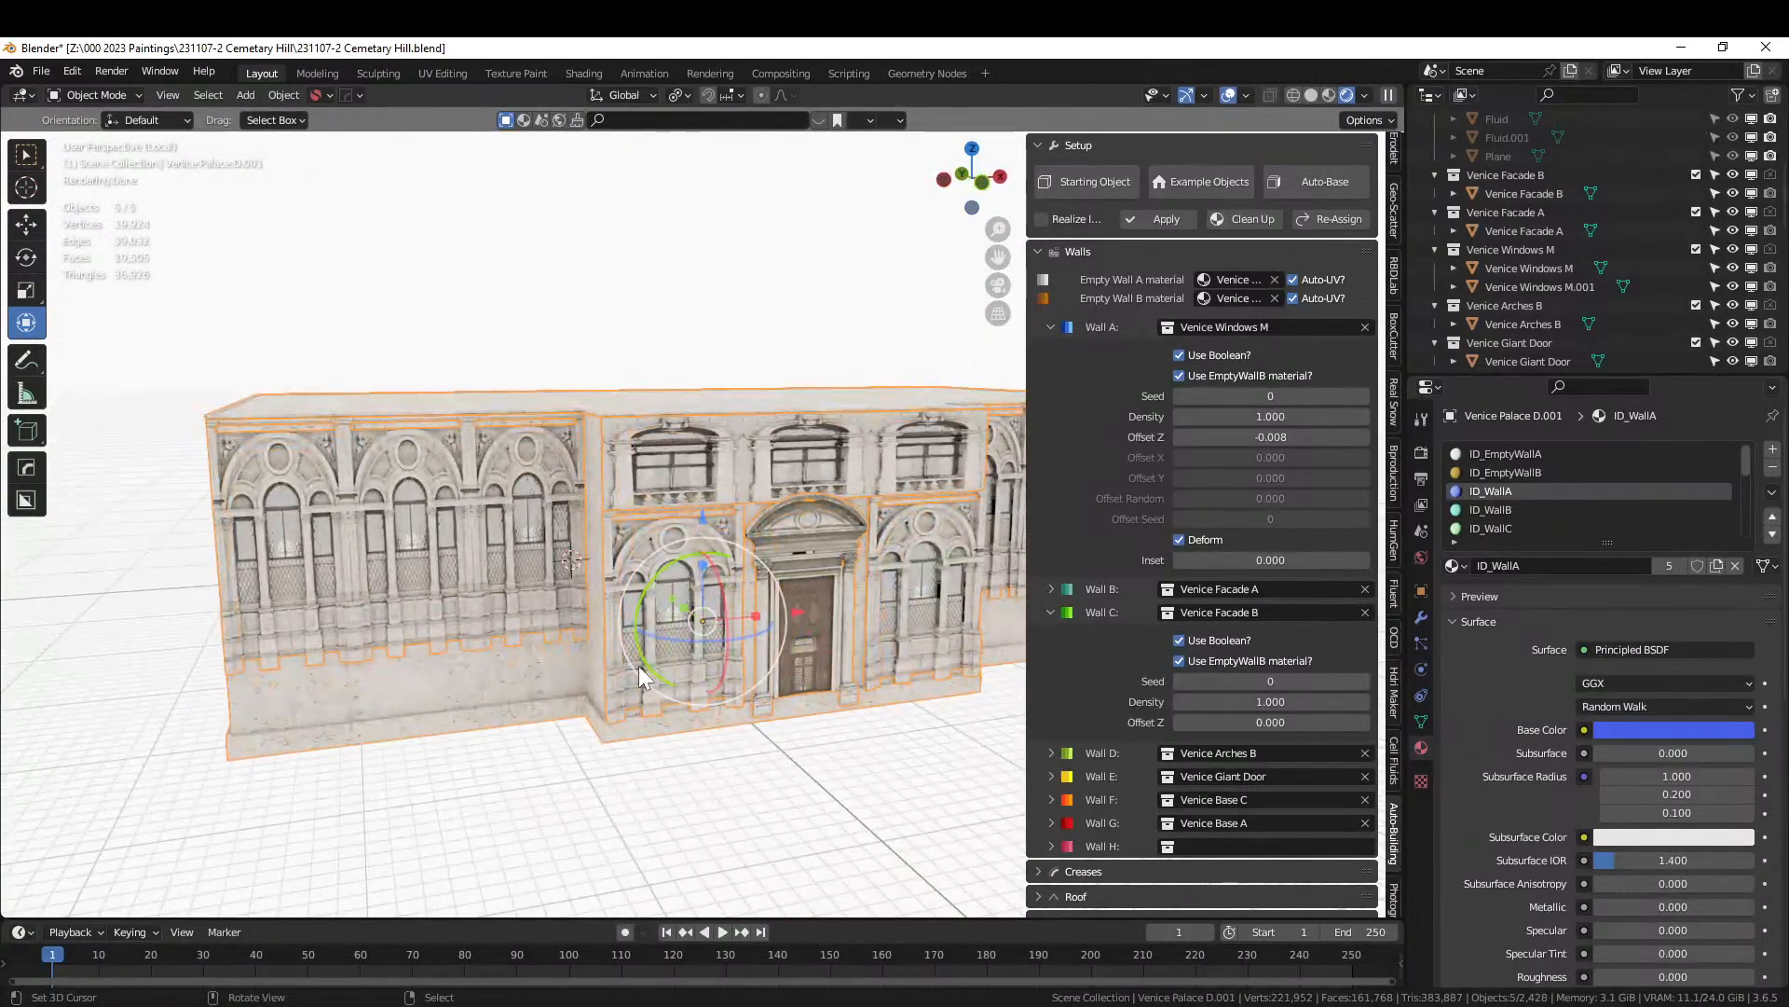
{"action": "middle_click_drag", "start_coordinate": [640, 665], "coordinate": [619, 712]}
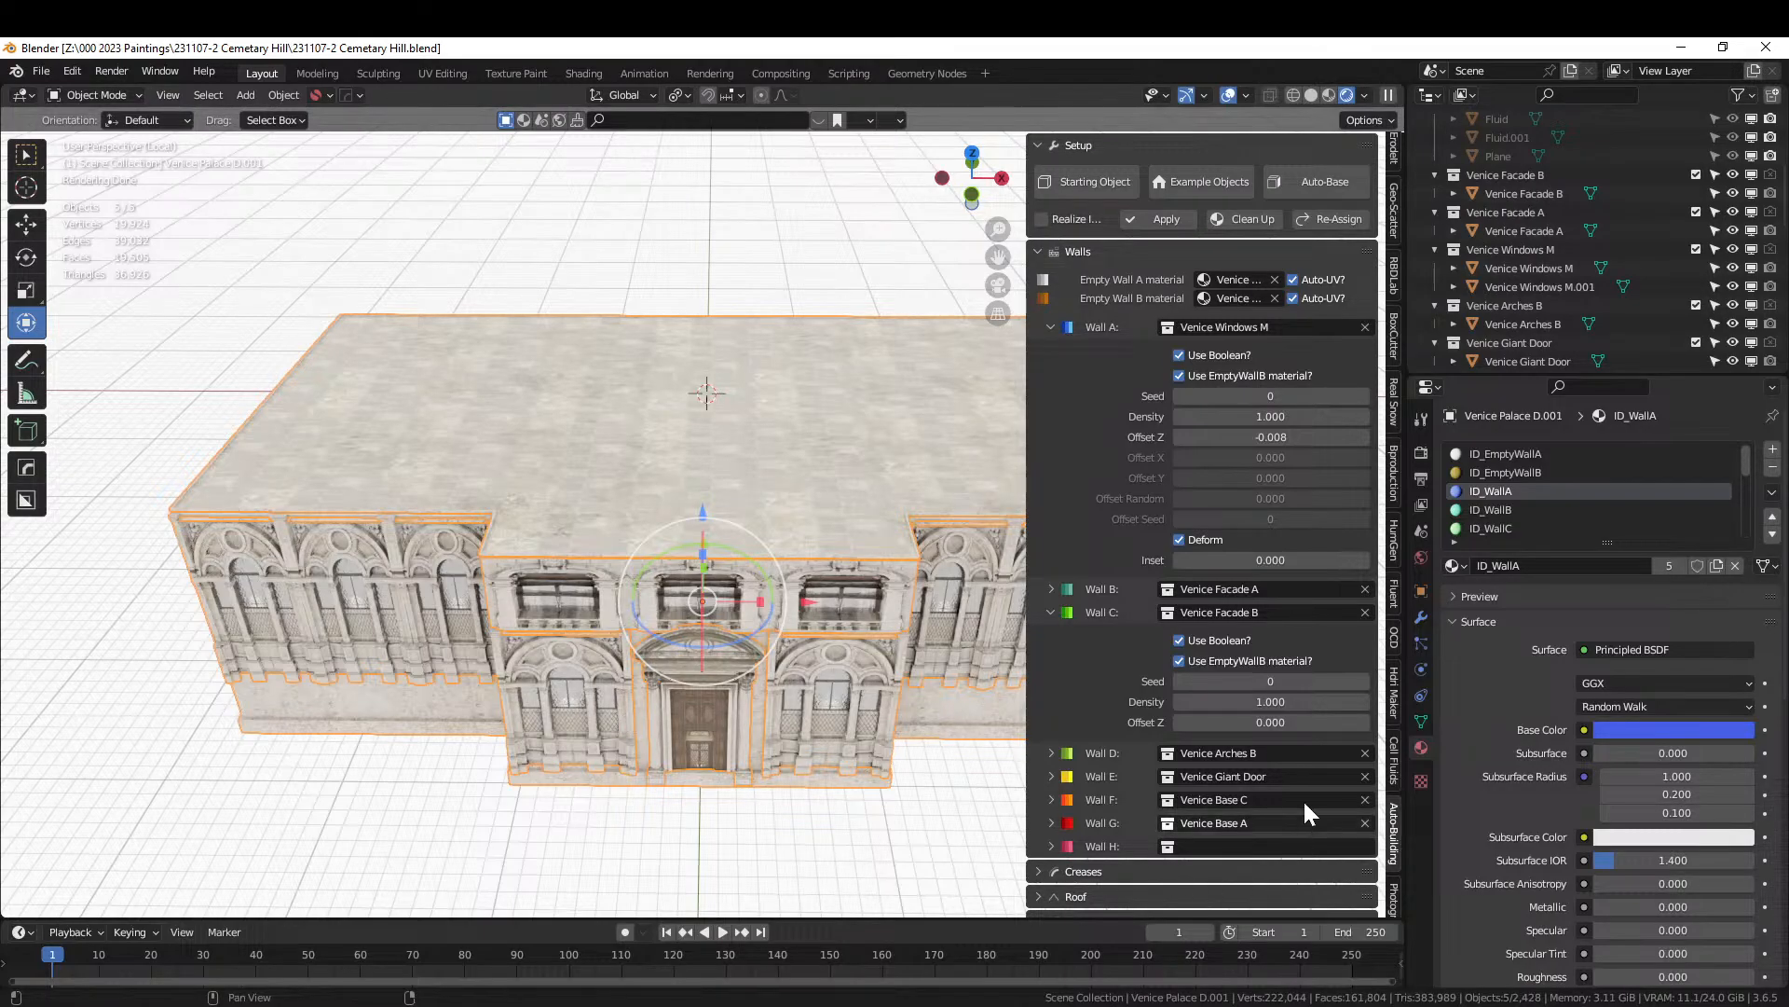
{"action": "left_click", "coordinate": [1421, 723]}
{"action": "left_click", "coordinate": [1451, 904]}
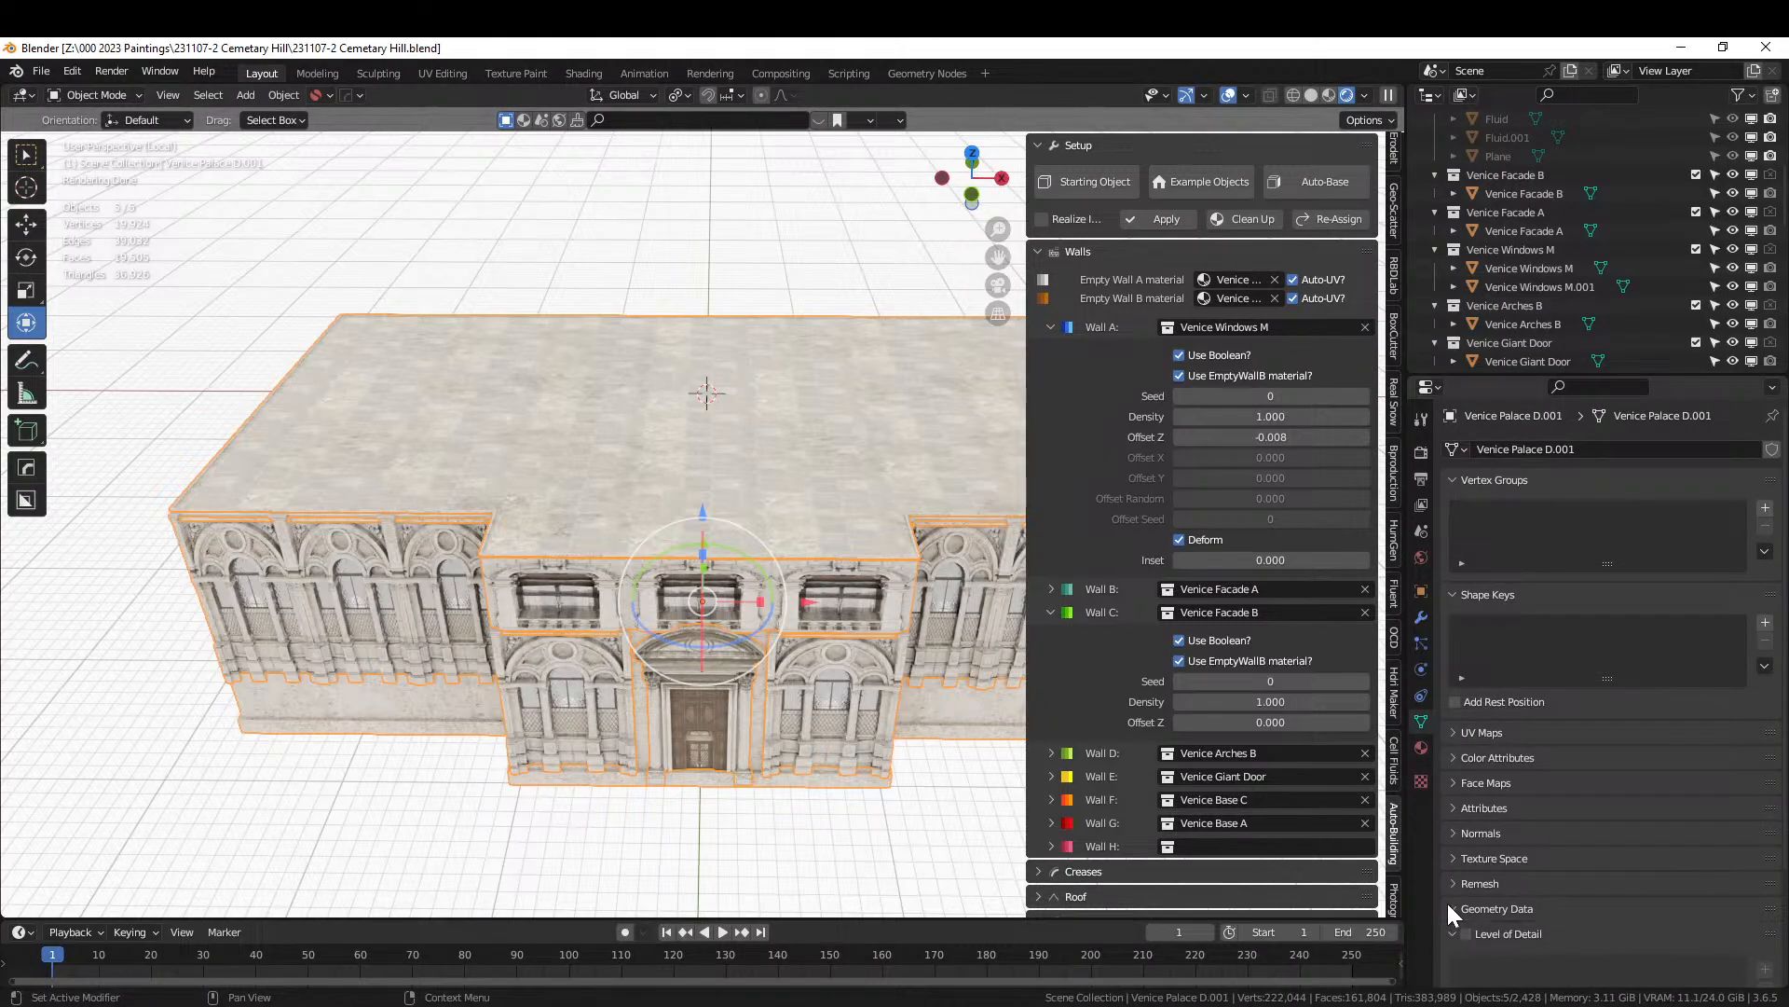
{"action": "scroll", "coordinate": [1529, 895], "scroll_direction": "down", "scroll_amount": 2}
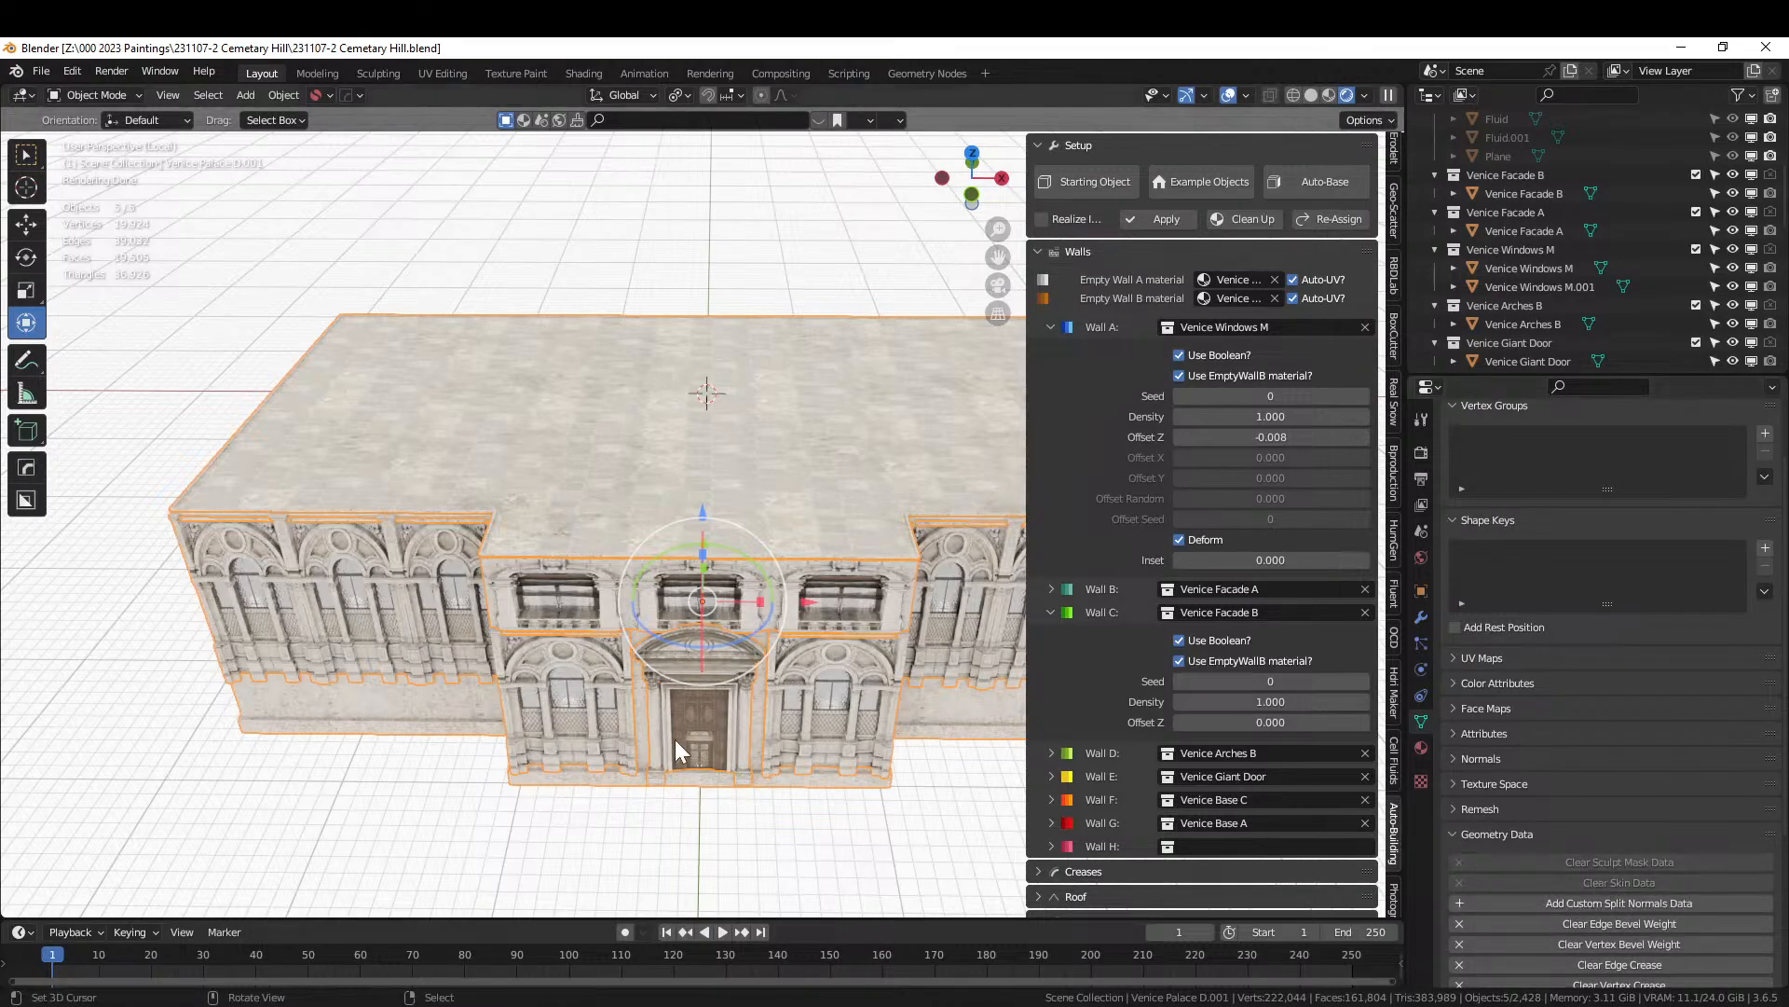
{"action": "middle_click_drag", "start_coordinate": [675, 740], "coordinate": [535, 590]}
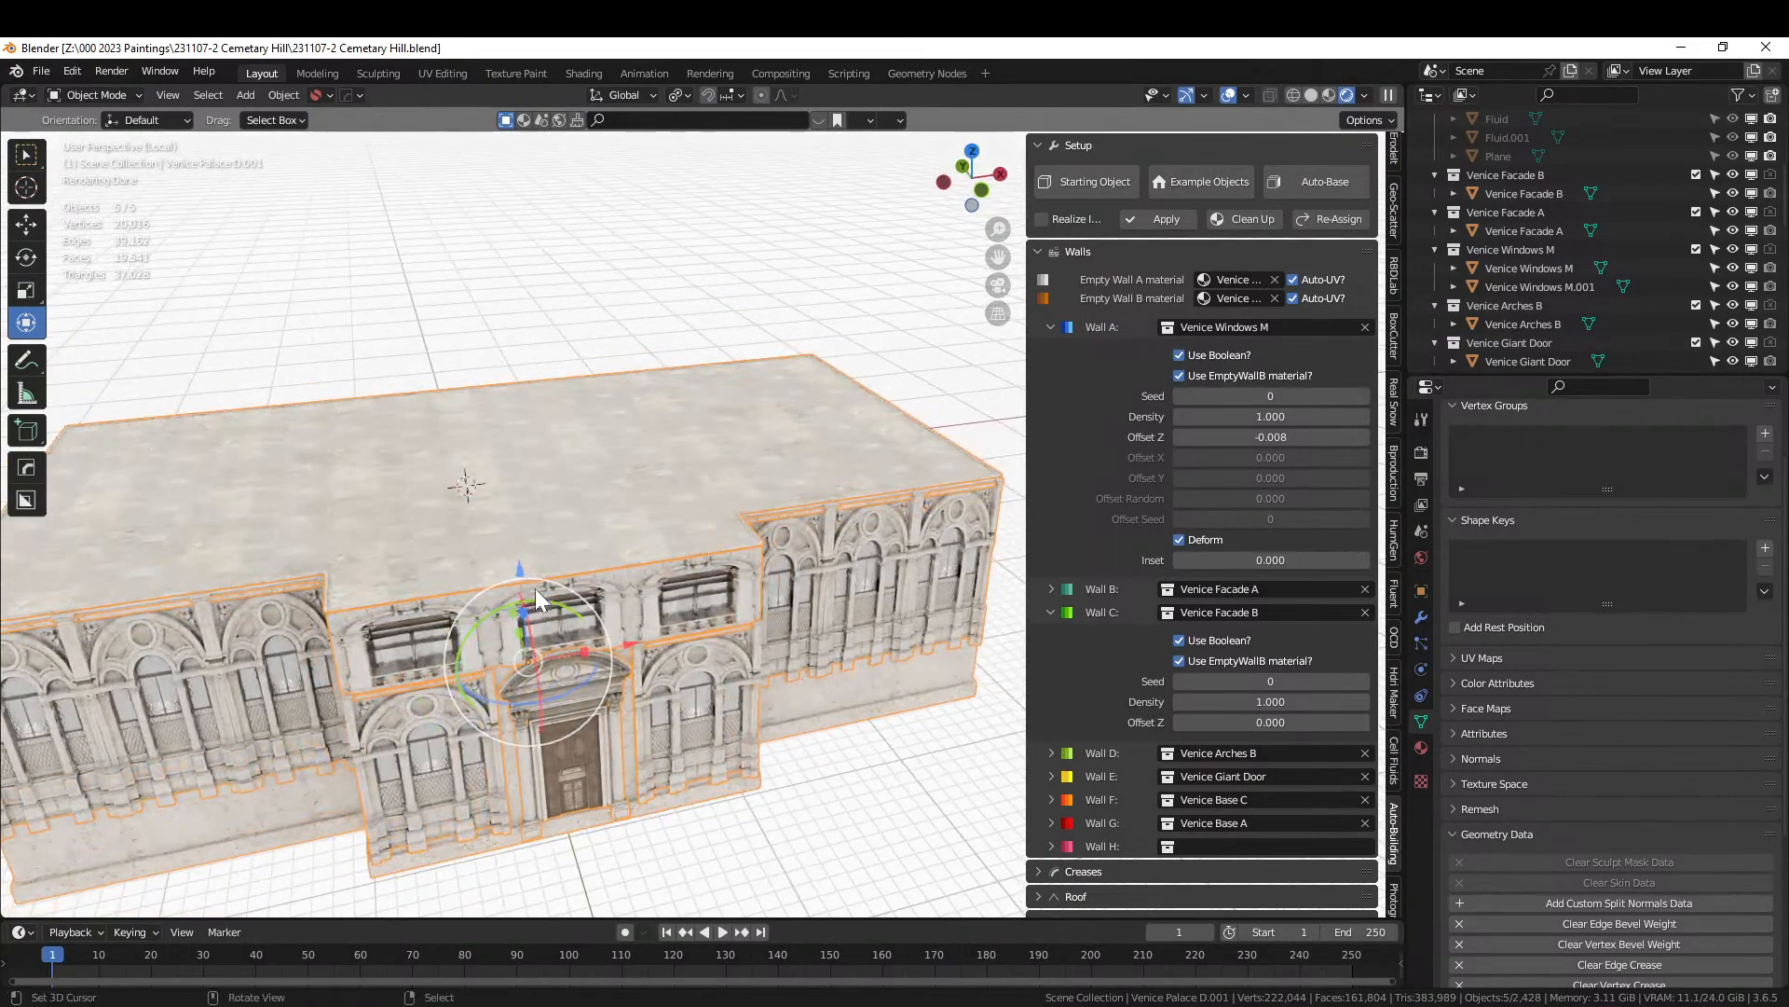
Open the base mesh for editing and select the narrow roof face above the entrance bay.
{"action": "key", "text": "Tab"}
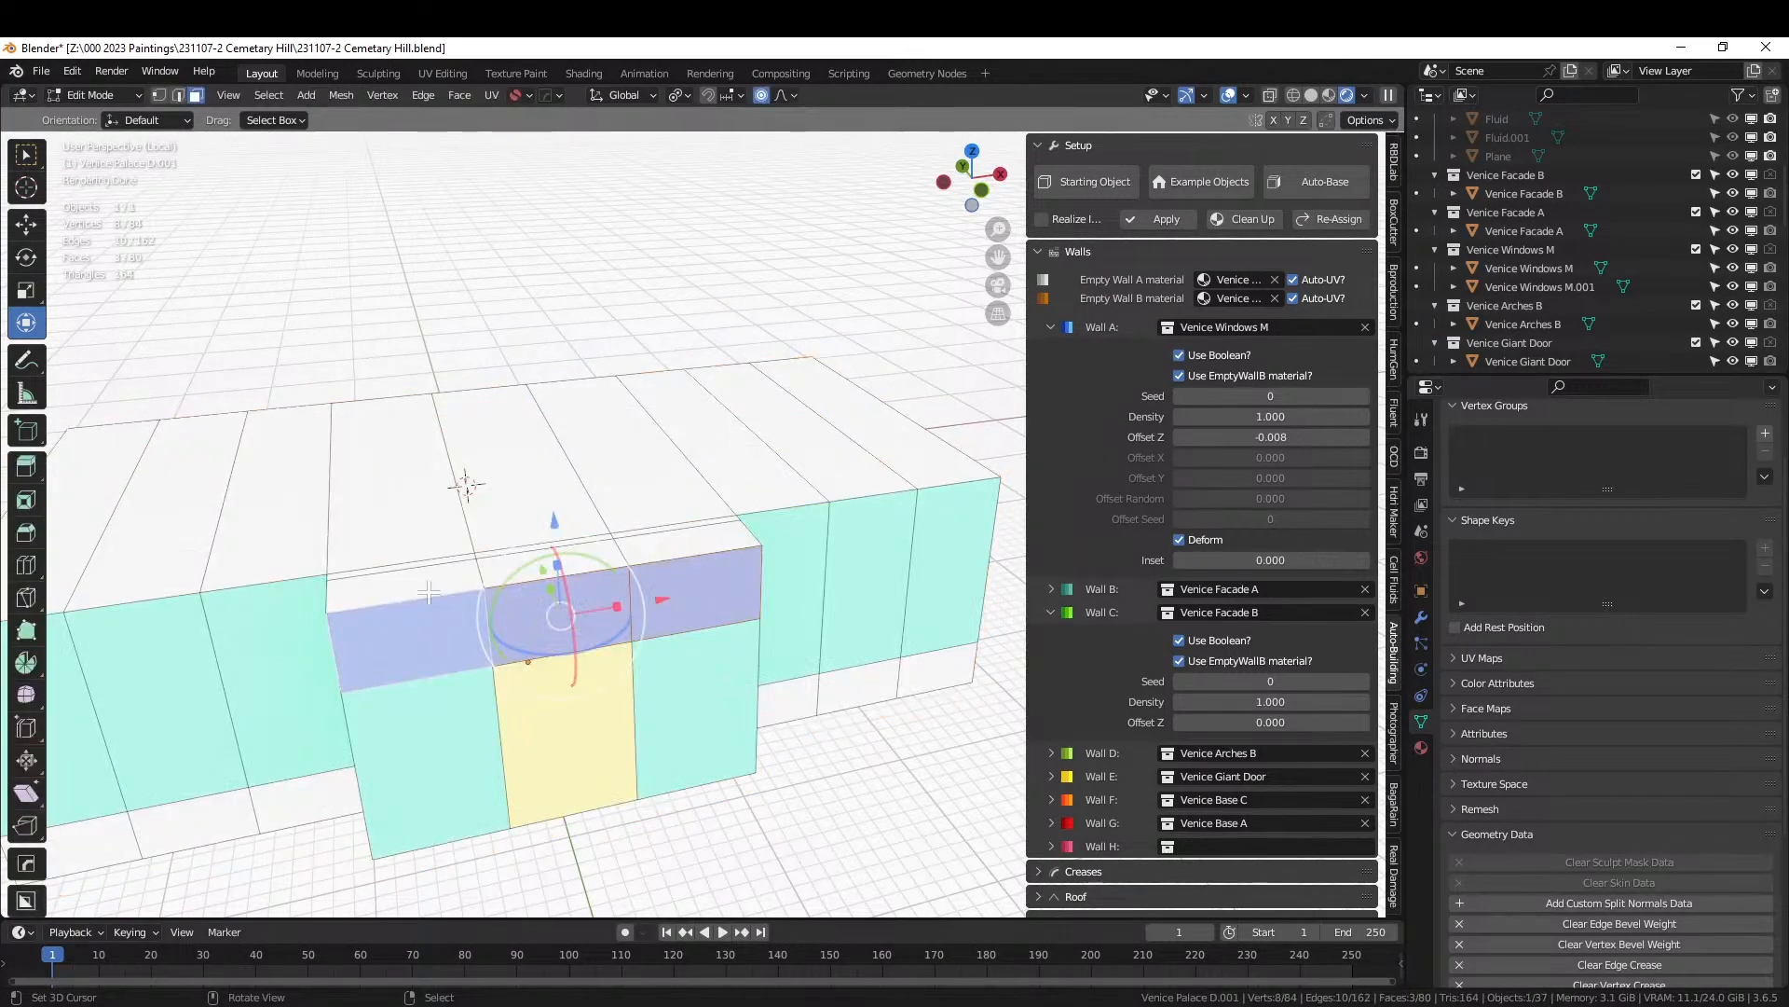
{"action": "scroll", "coordinate": [528, 587], "scroll_direction": "up", "scroll_amount": 2}
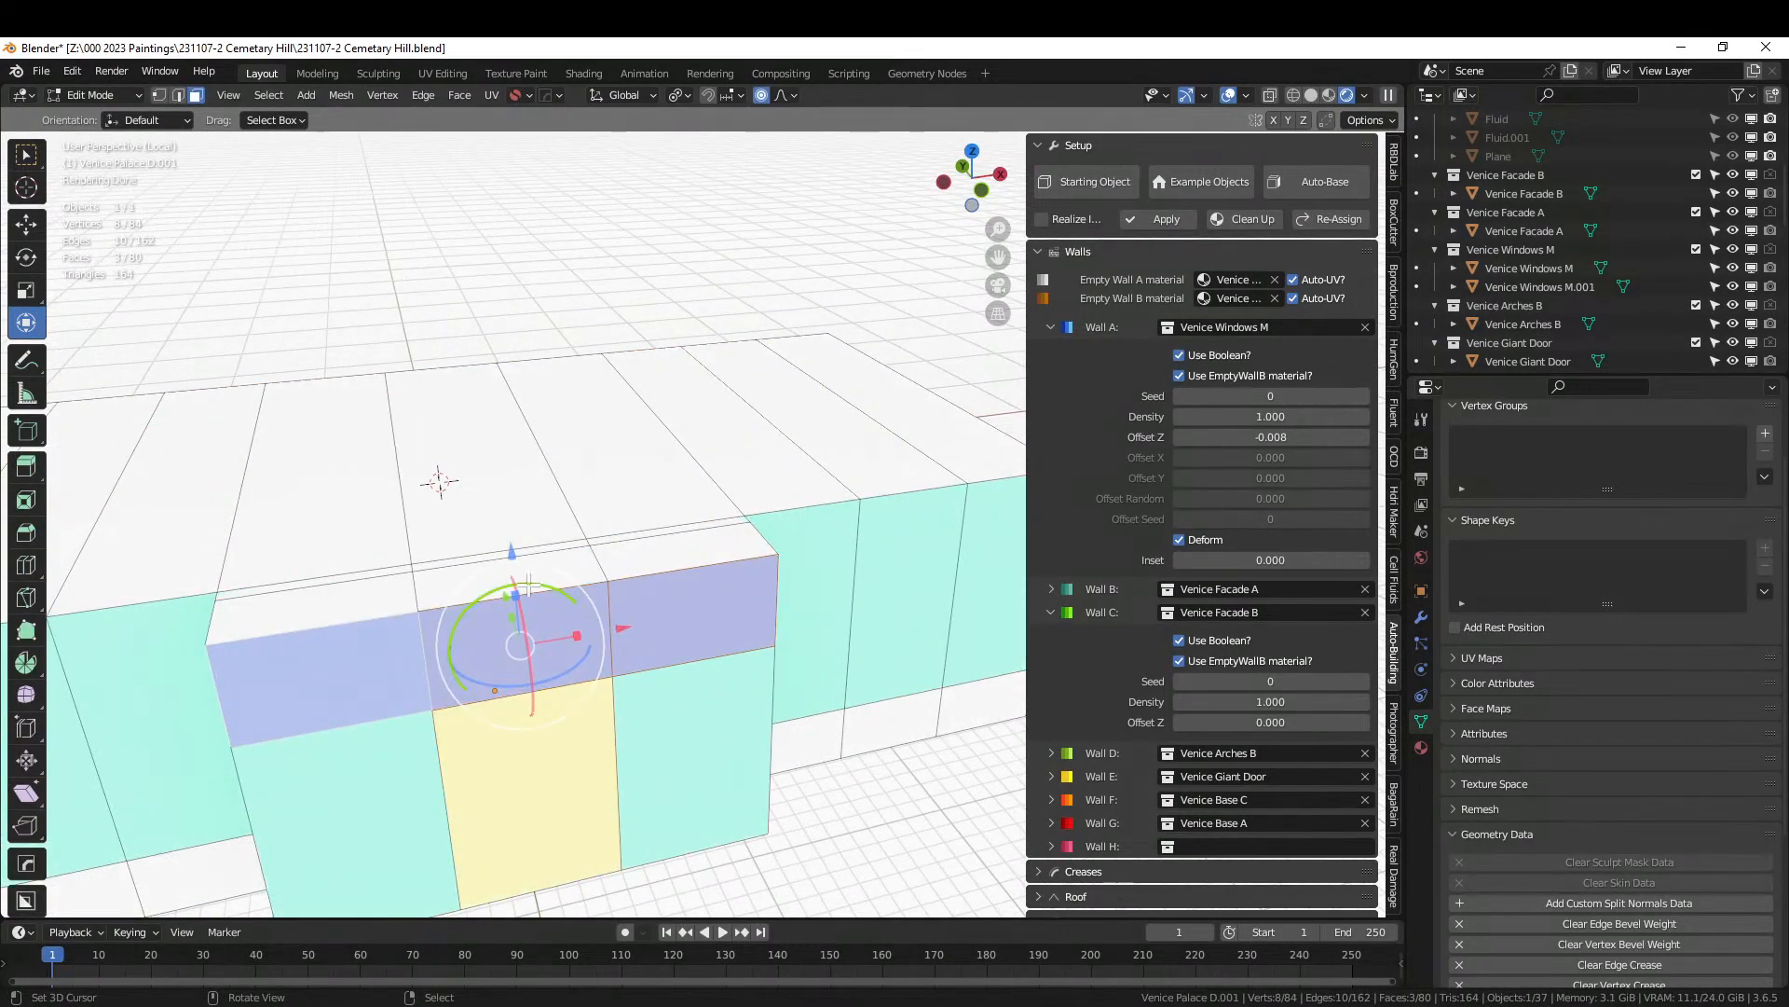
{"action": "left_click", "coordinate": [508, 574]}
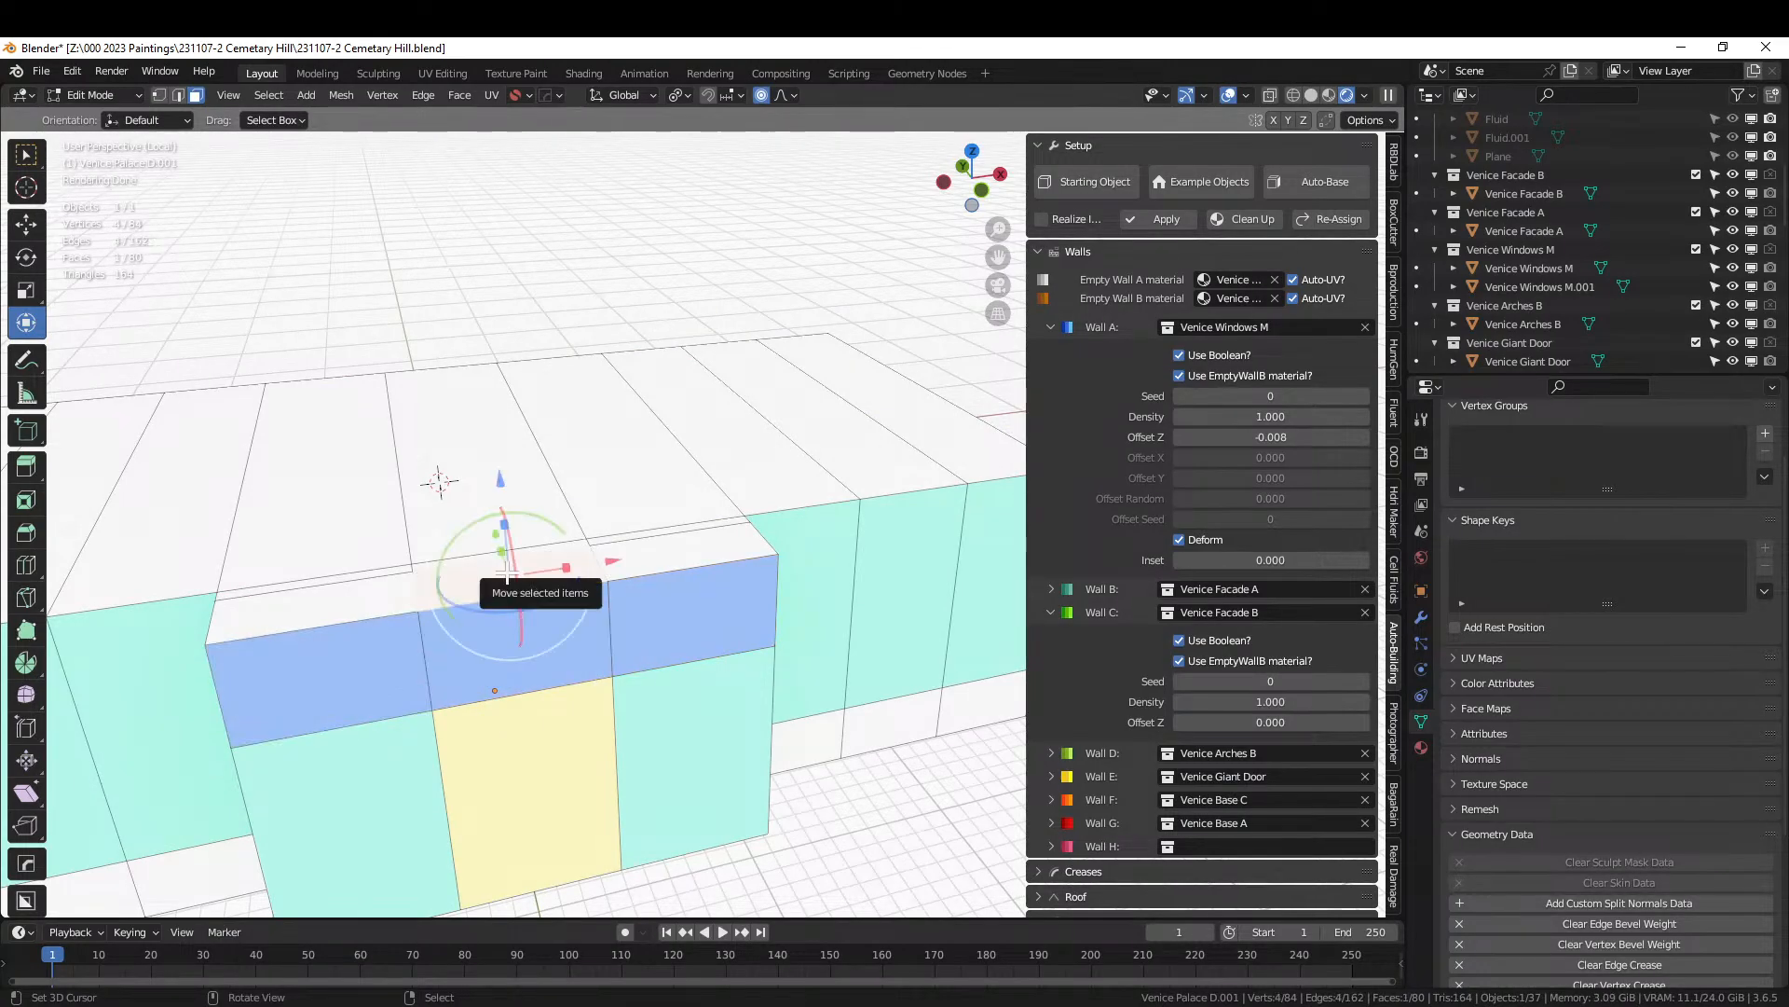
Try to move the selected roof face above the entrance upward.
{"action": "left_click_drag", "start_coordinate": [506, 573], "coordinate": [503, 468]}
{"action": "mouse_move", "coordinate": [504, 468]}
{"action": "middle_mouse_down"}
{"action": "mouse_move", "coordinate": [692, 485]}
{"action": "mouse_move", "coordinate": [519, 476]}
{"action": "middle_mouse_up"}
{"action": "key", "text": "ctrl+z"}
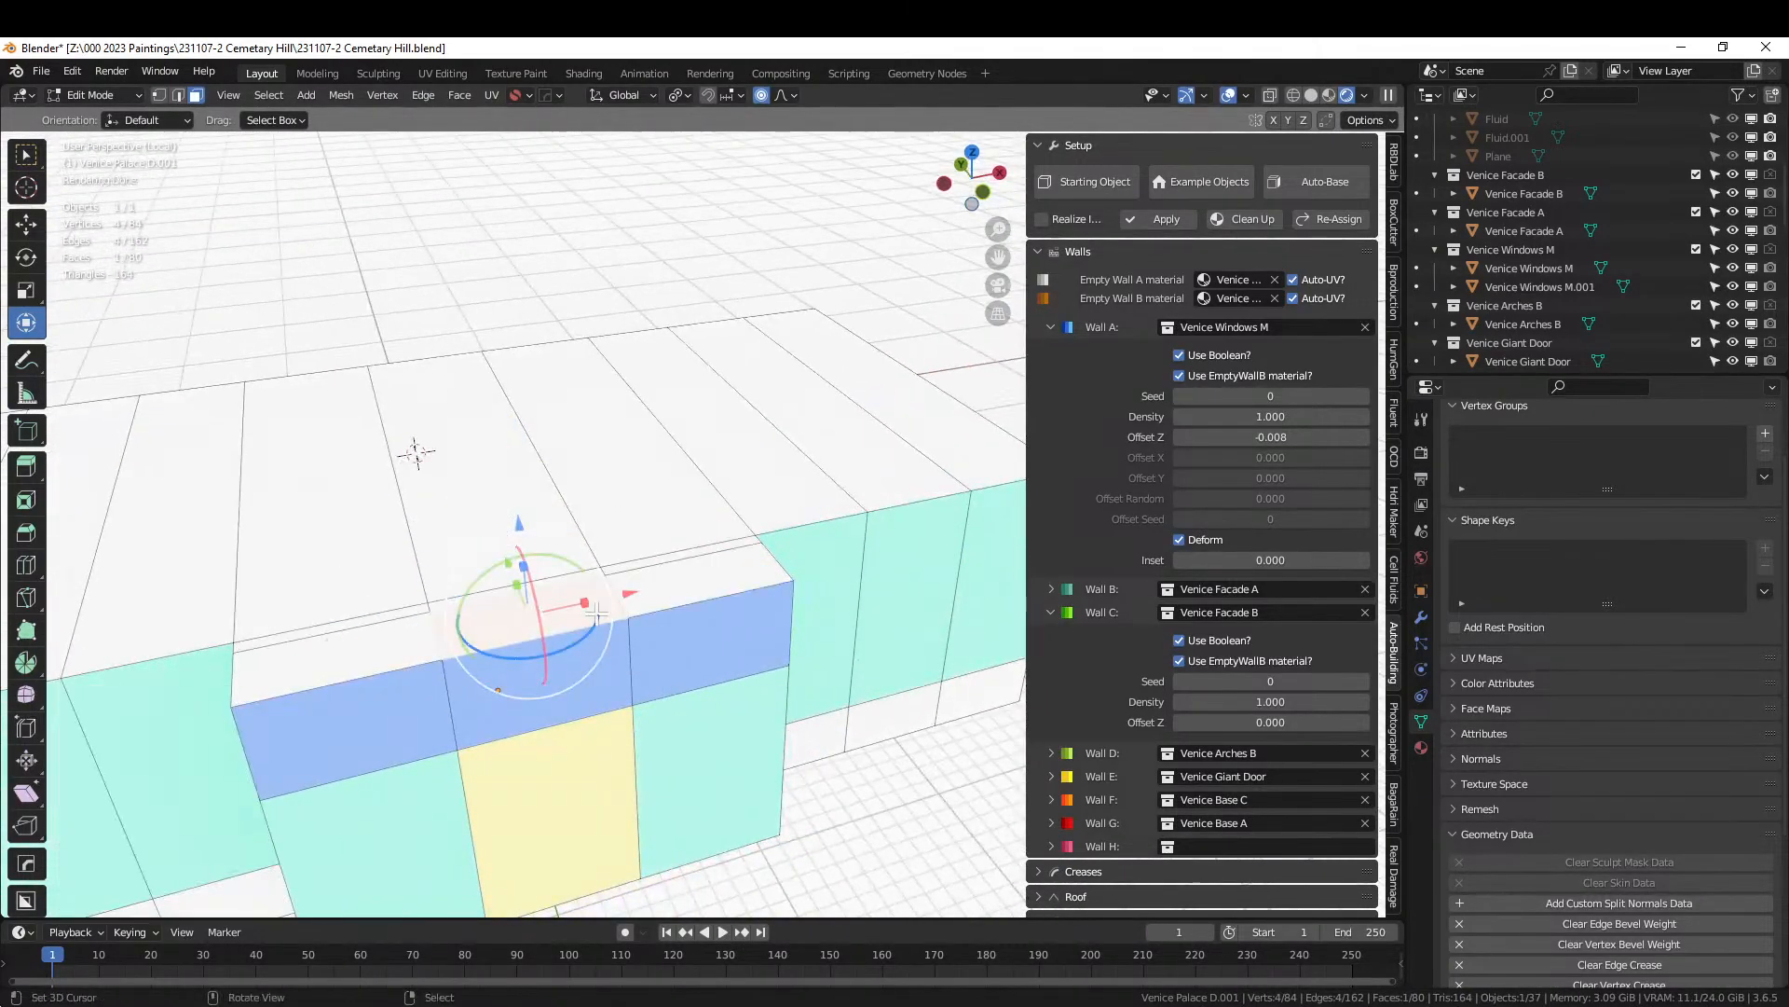
Extrude the three narrow roof faces of the projecting front upward about 0.12 m.
{"action": "left_click", "coordinate": [375, 641], "text": "shift"}
{"action": "left_click", "coordinate": [694, 573], "text": "shift"}
{"action": "key", "text": "e"}
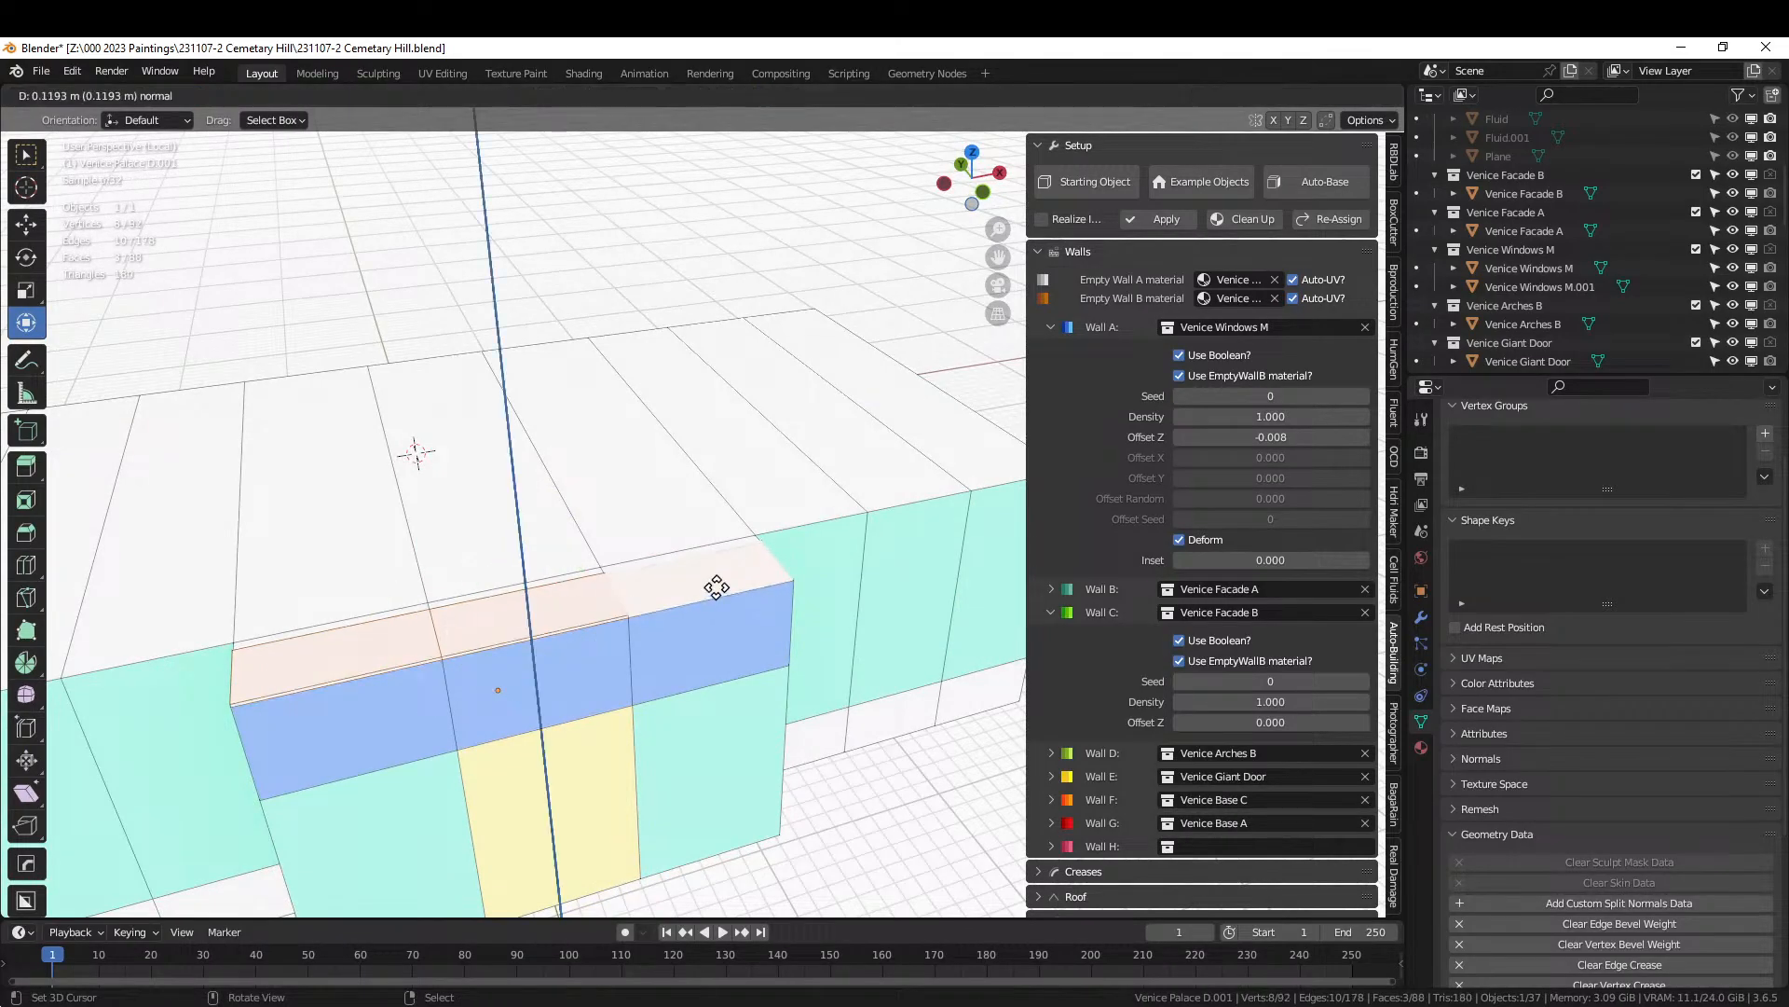
{"action": "left_click", "coordinate": [716, 587]}
Grow the selection around the extruded roof strip and assign the ID_EmptyWallA material to its faces.
{"action": "key", "text": "ctrl+KP_Add"}
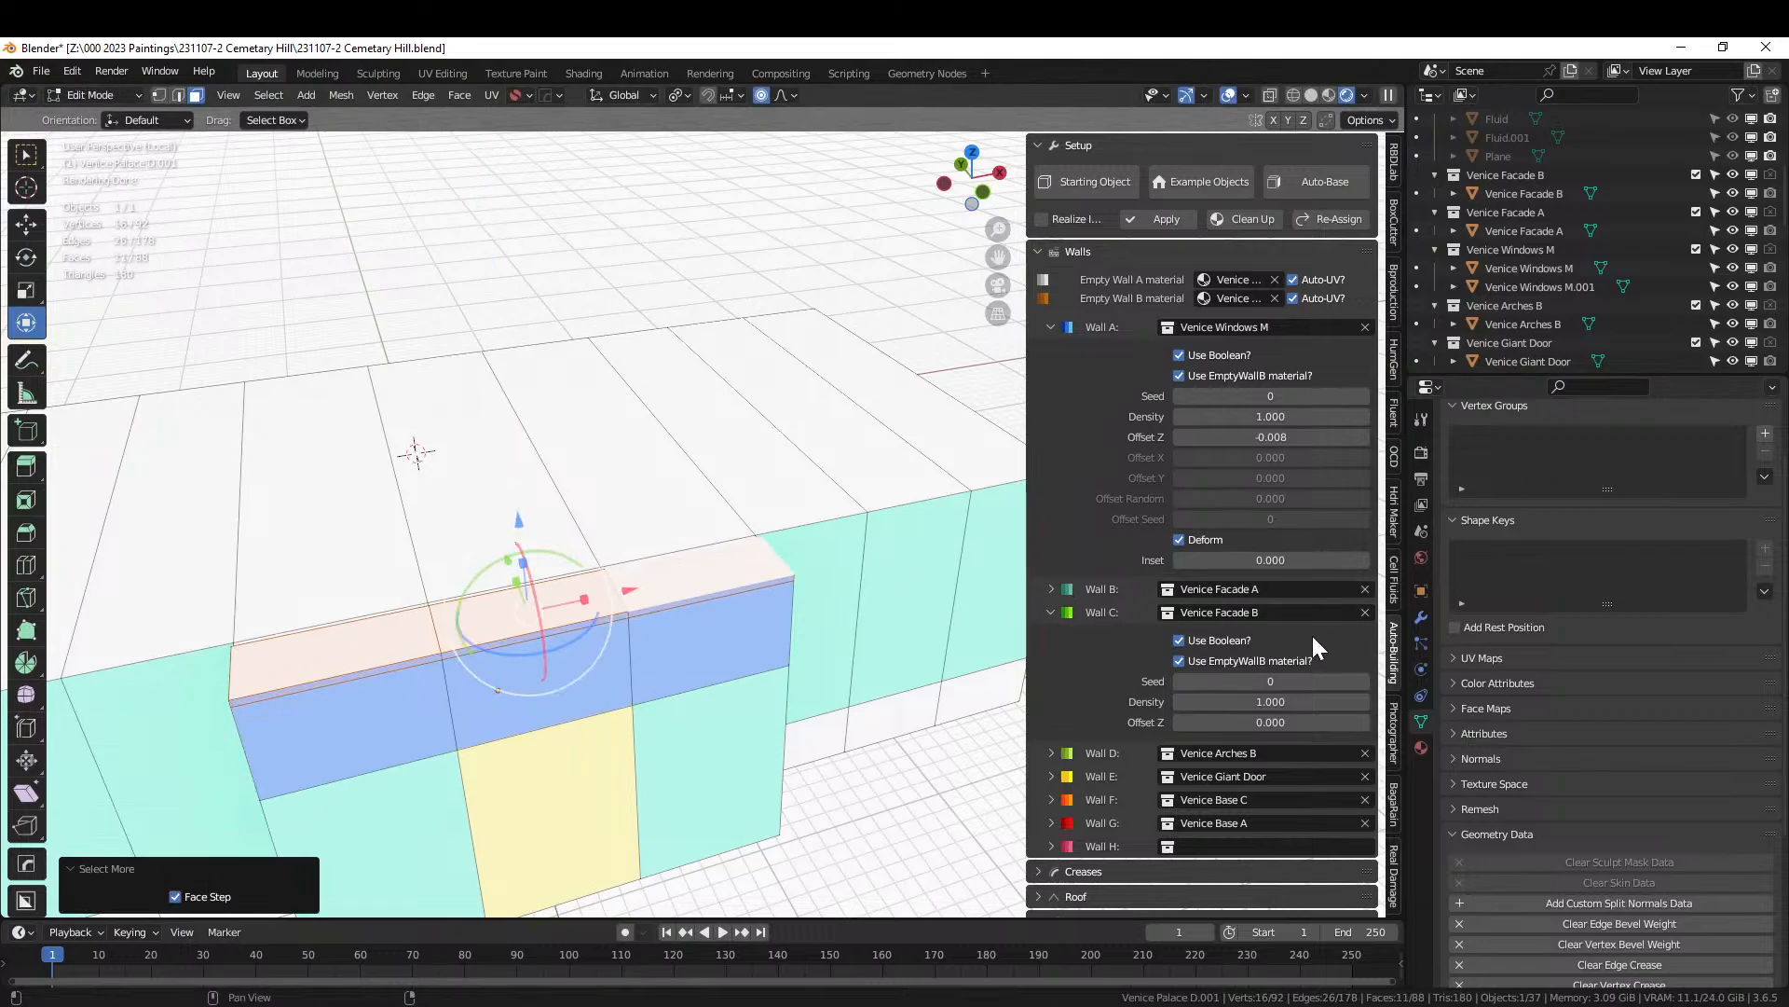
{"action": "left_click", "coordinate": [1420, 747]}
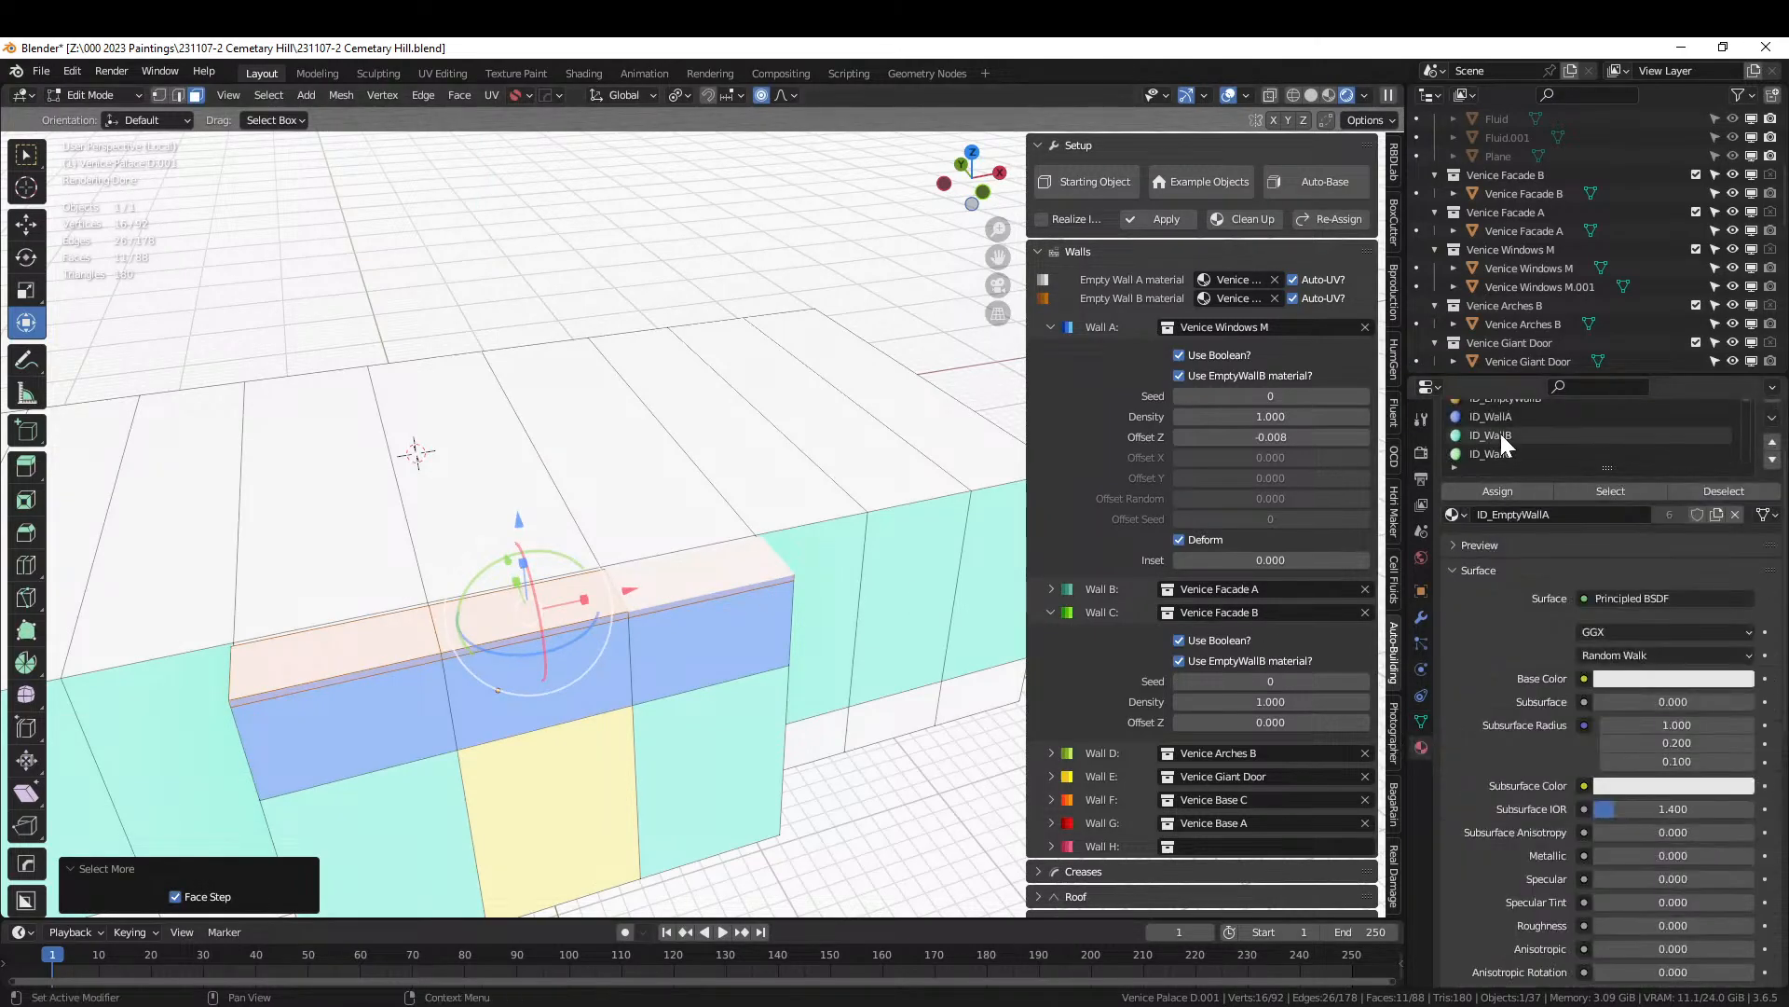
{"action": "left_click", "coordinate": [1627, 454]}
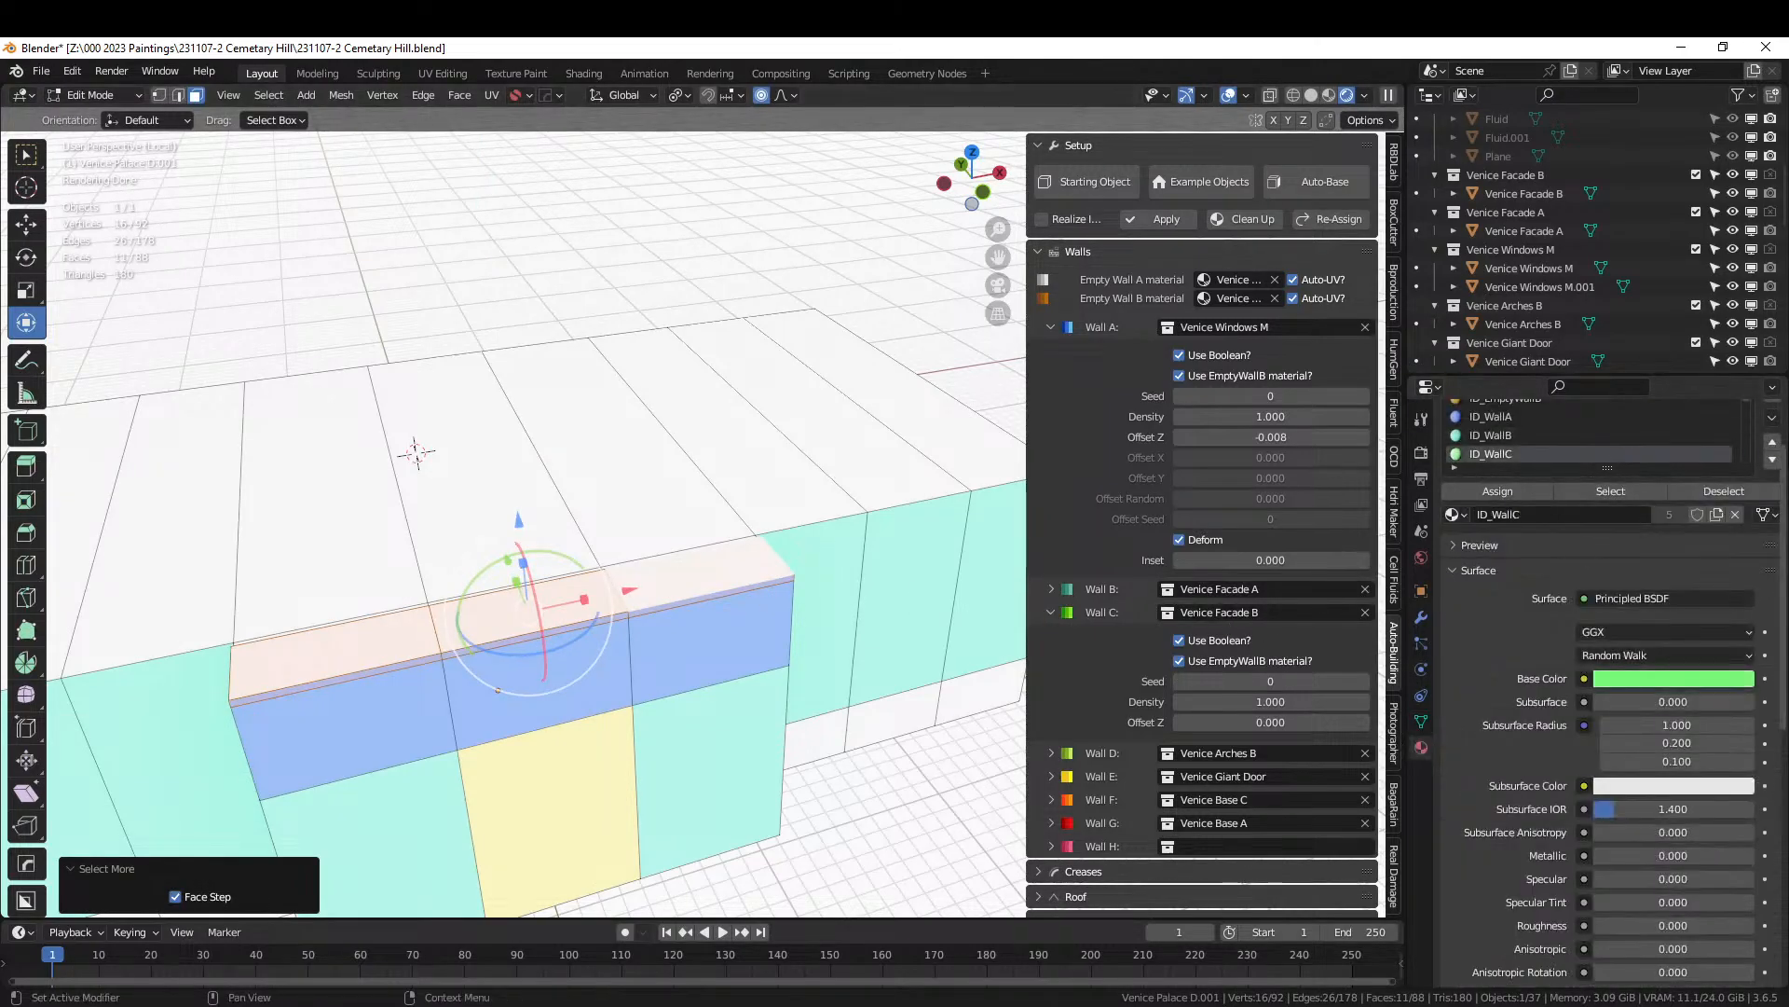
{"action": "scroll", "coordinate": [1715, 473], "scroll_direction": "down", "scroll_amount": 5}
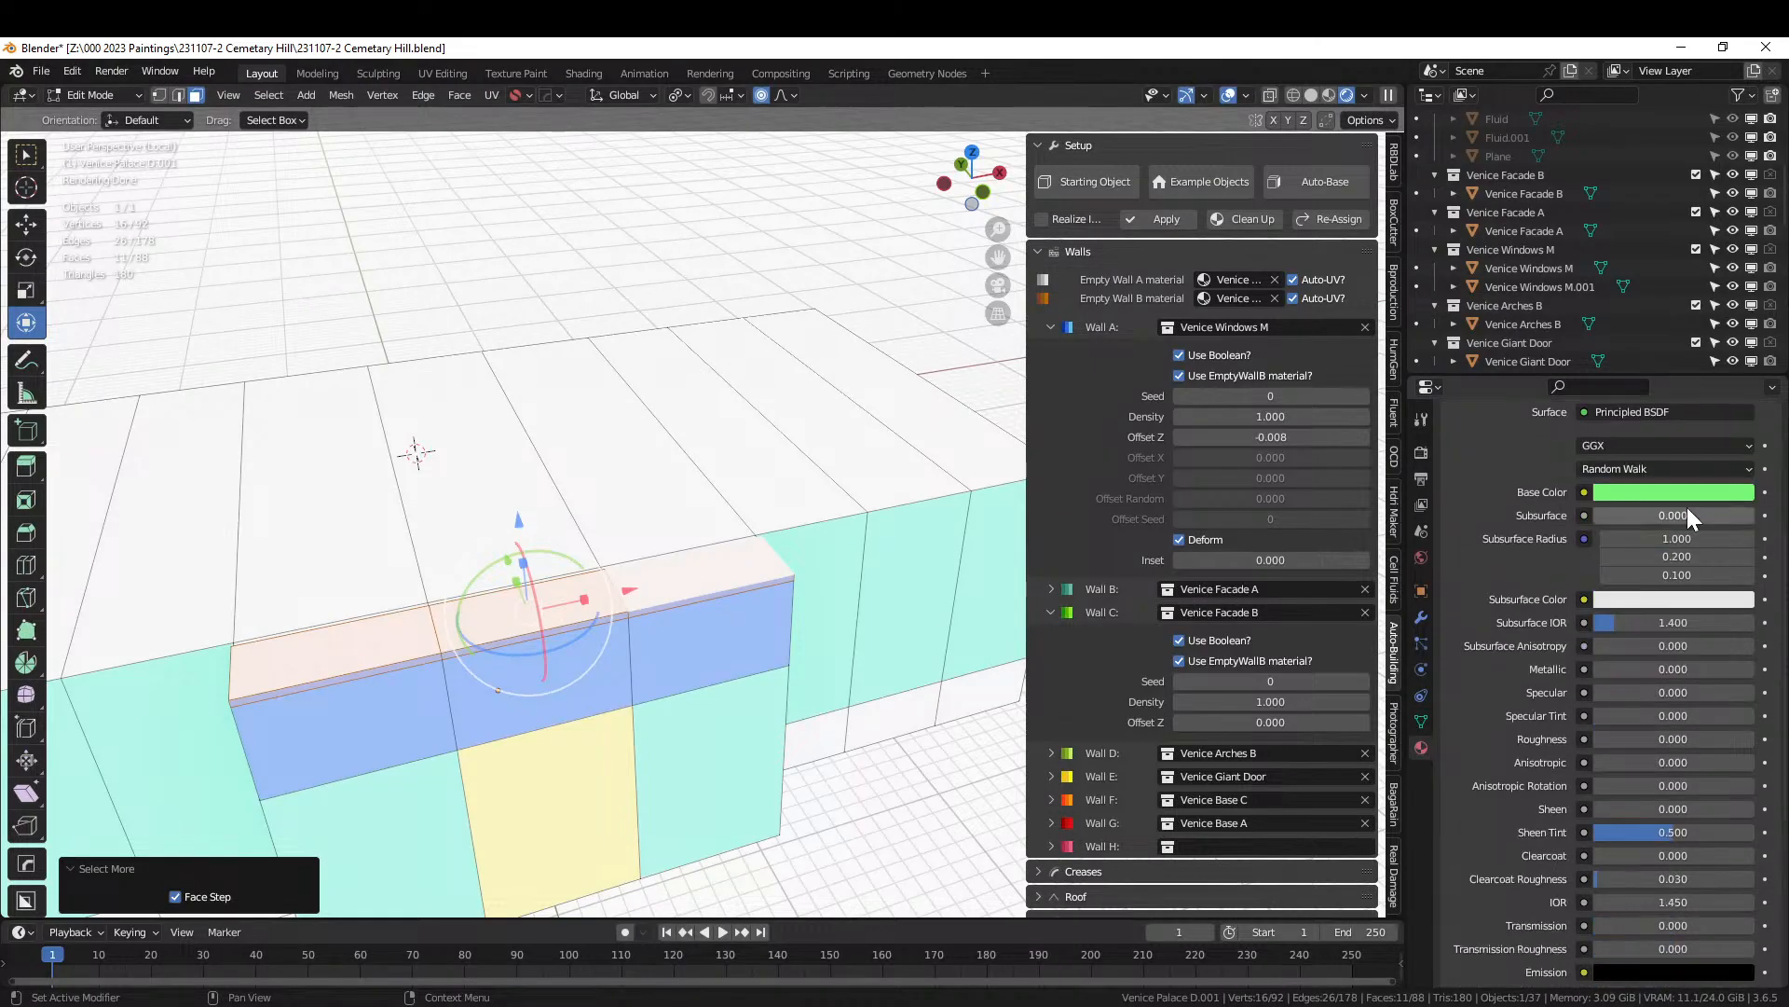
{"action": "scroll", "coordinate": [1687, 509], "scroll_direction": "up", "scroll_amount": 5}
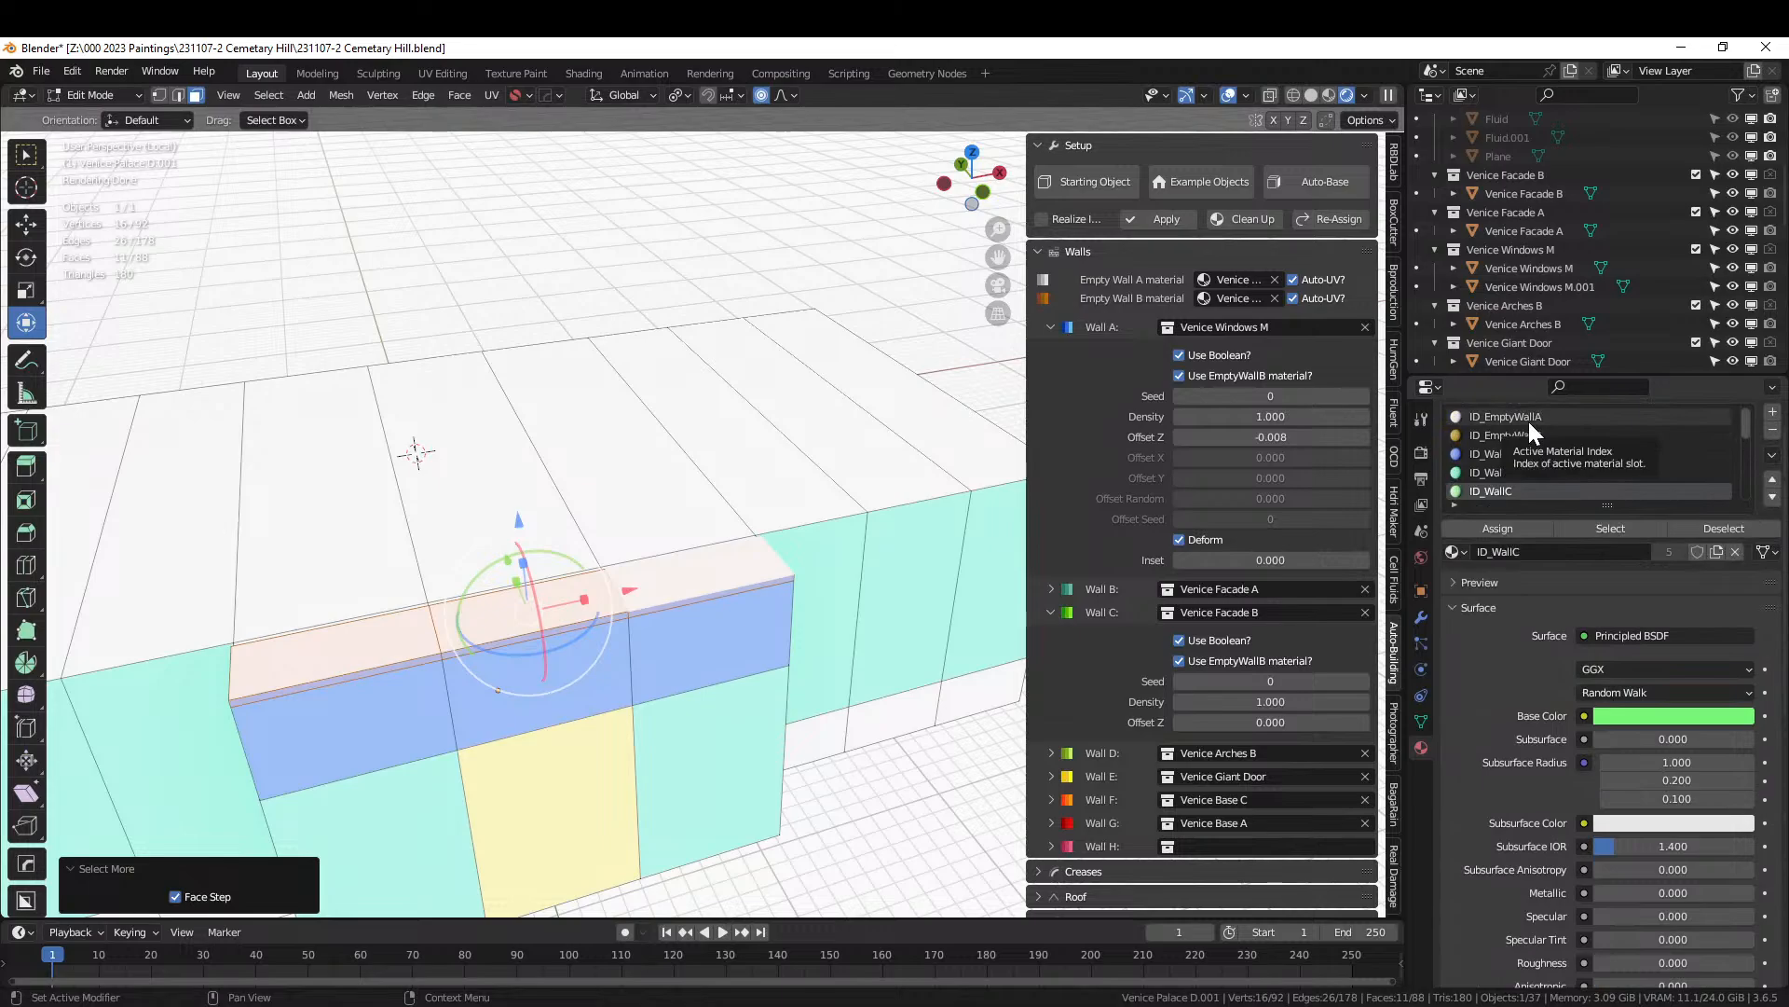
{"action": "left_click", "coordinate": [1528, 420]}
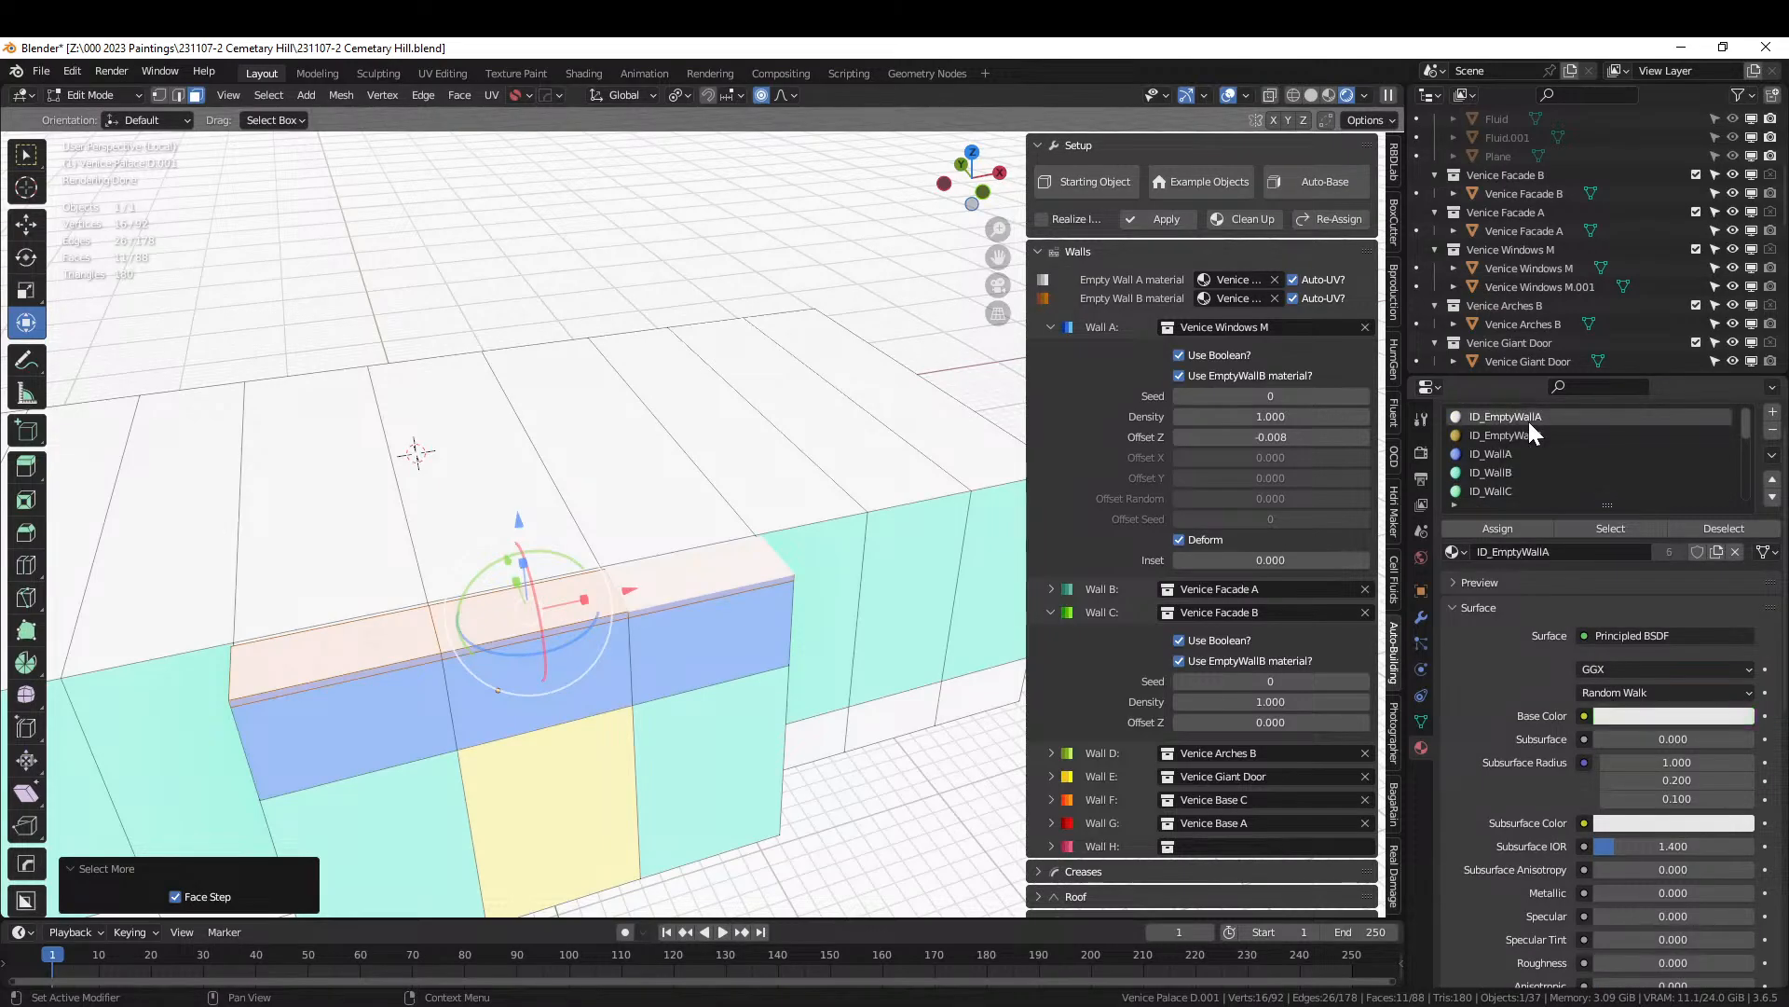
{"action": "left_click", "coordinate": [1507, 531]}
Try raising the strip's central top face about 4.27 m along Z with smooth proportional editing, and view the resulting facade.
{"action": "left_click", "coordinate": [693, 568]}
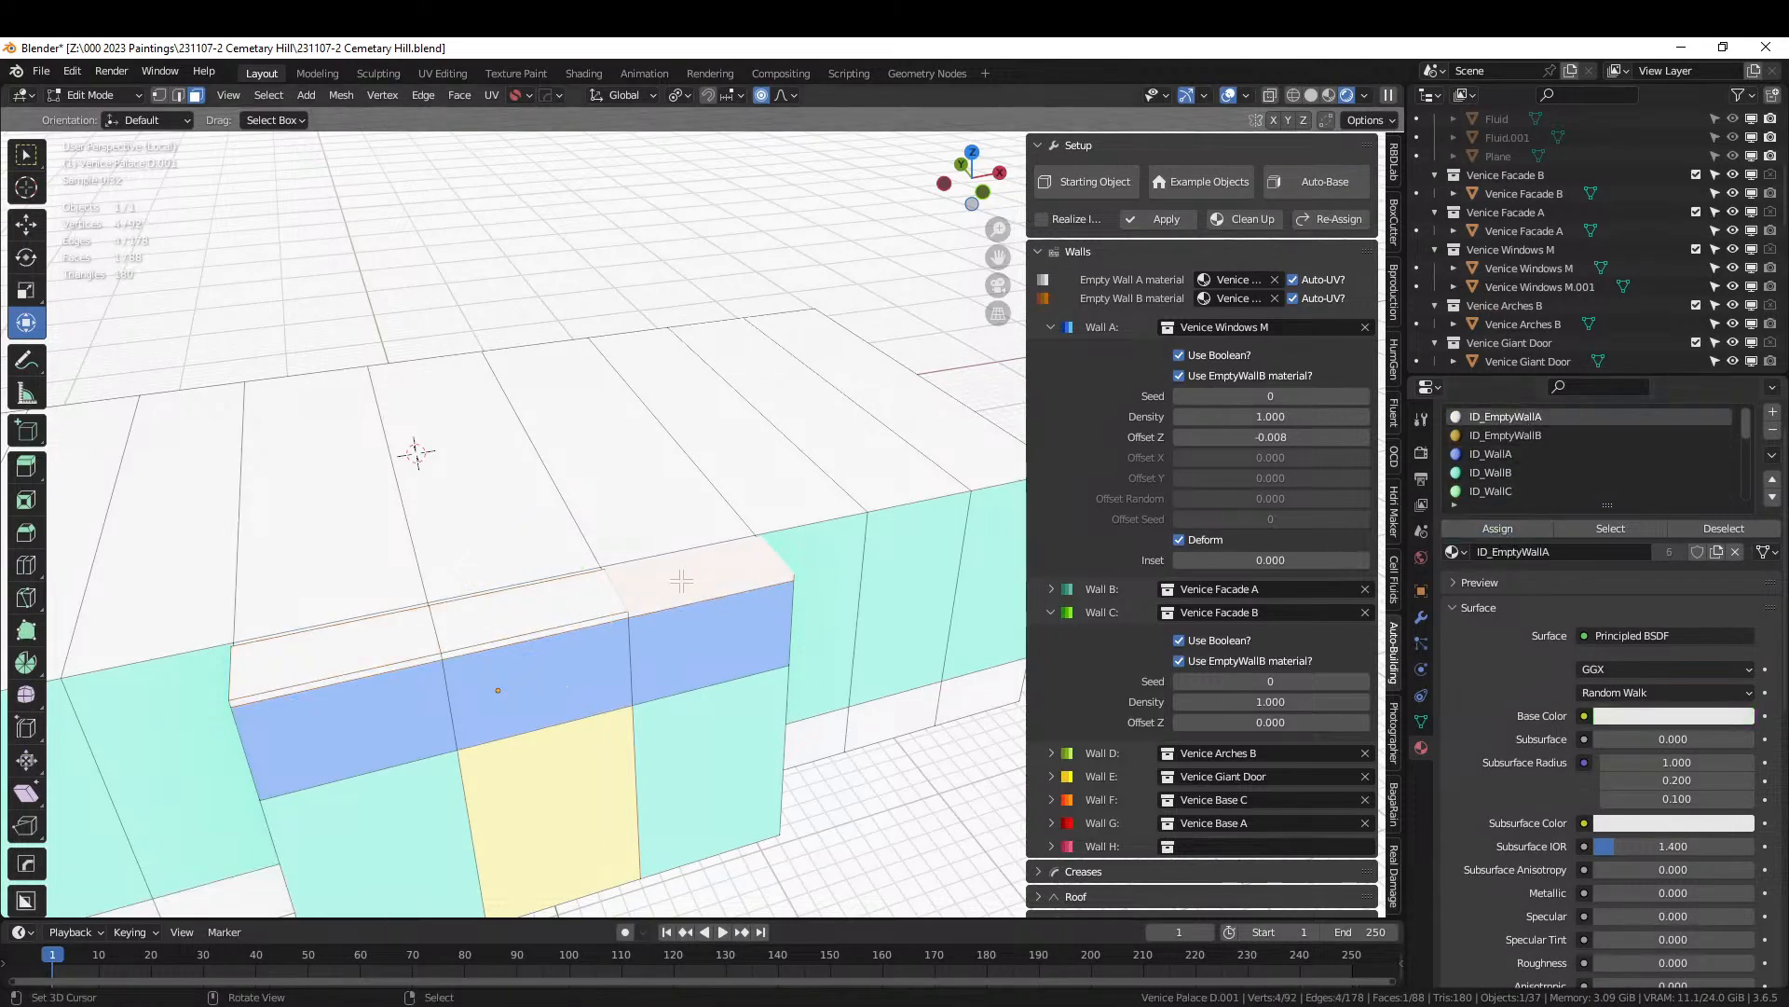
{"action": "left_click", "coordinate": [535, 603]}
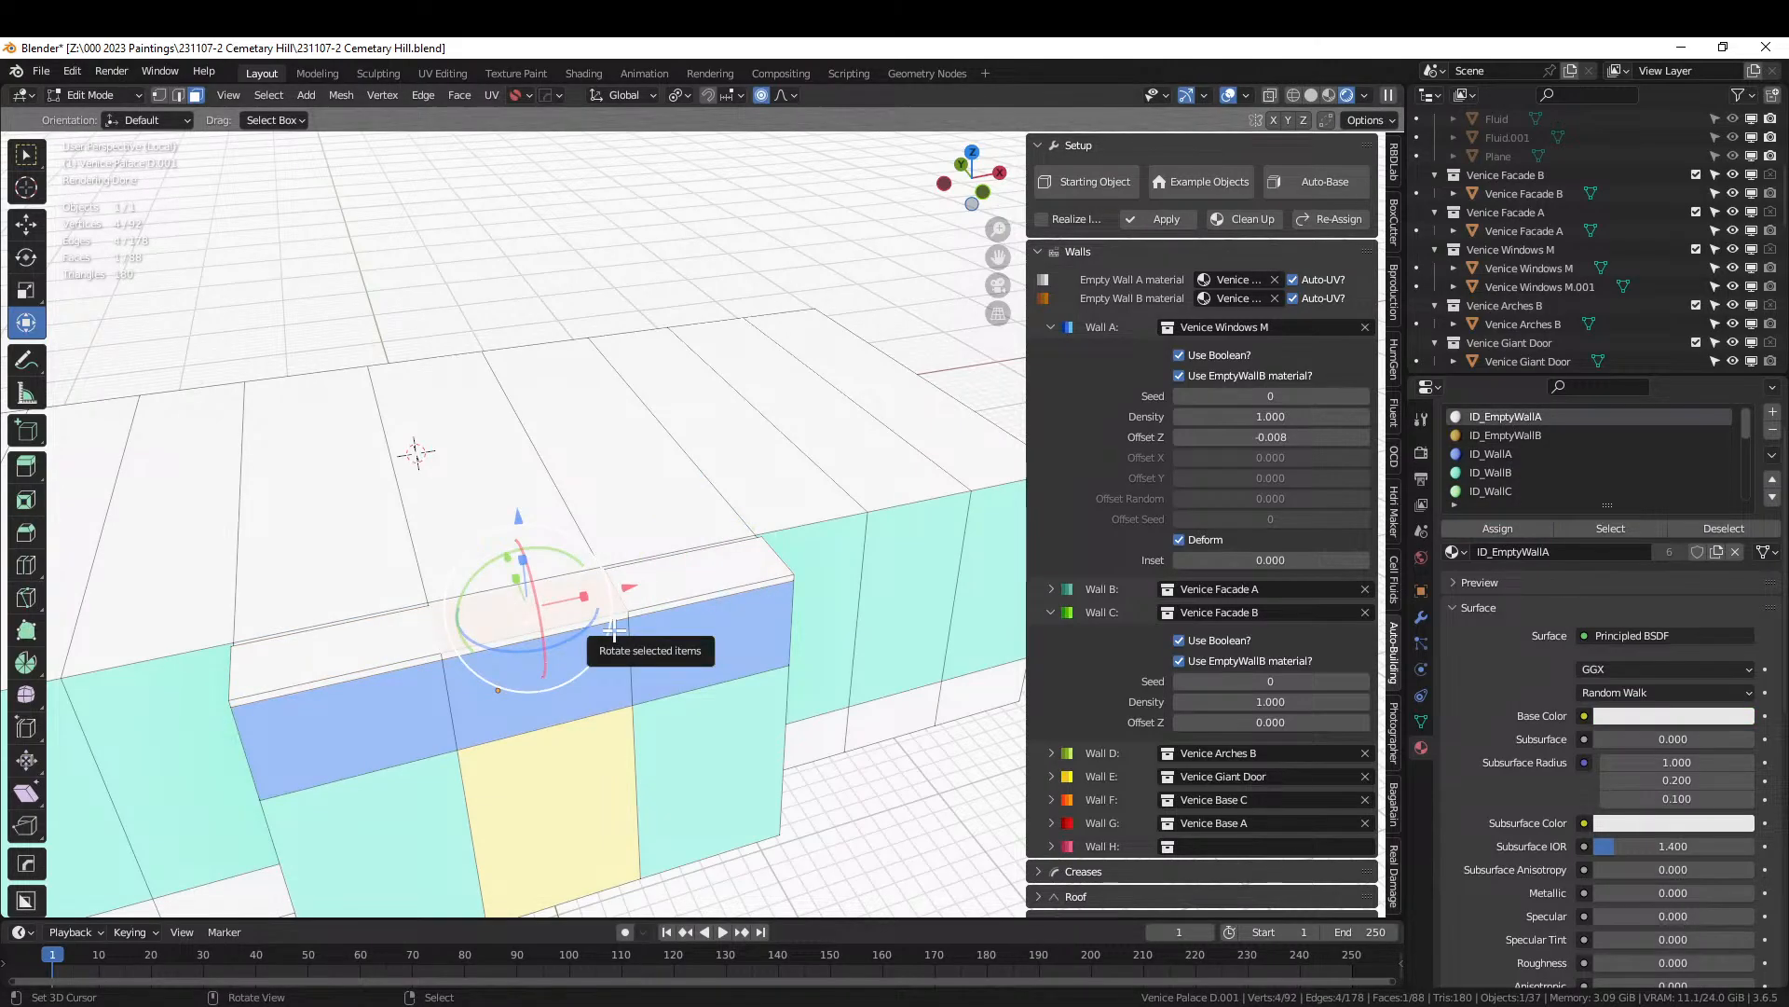
{"action": "key", "text": "g"}
{"action": "key", "text": "z"}
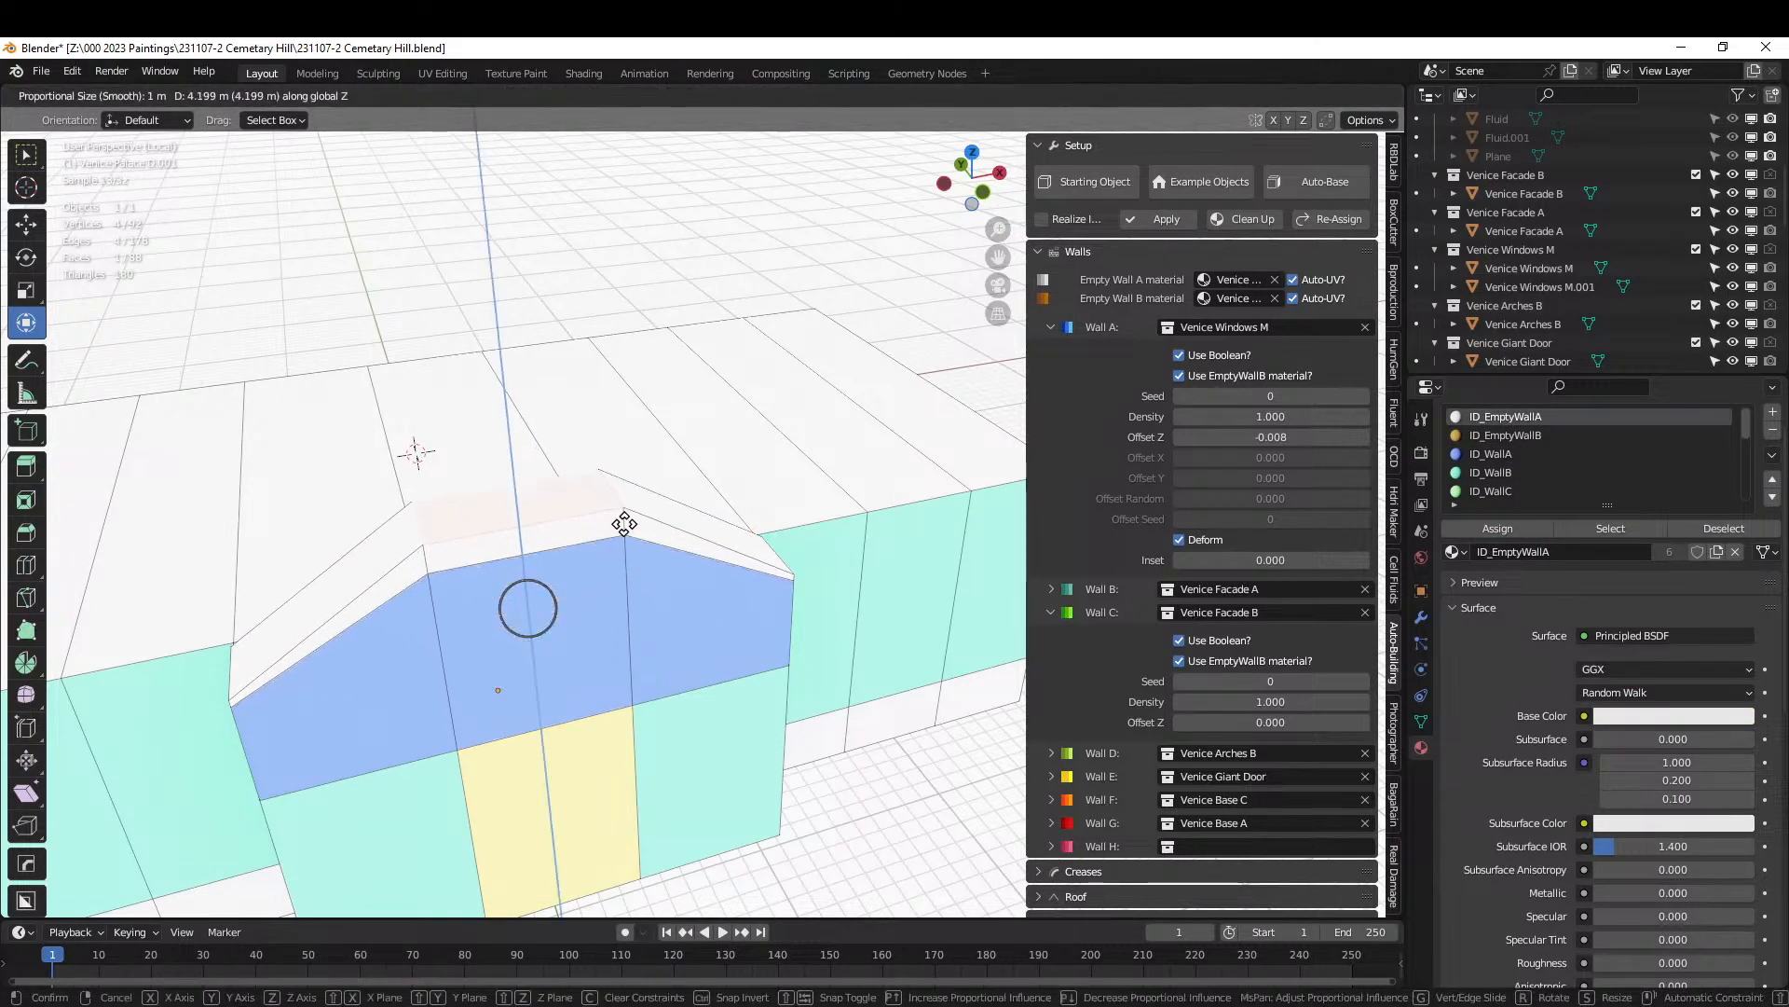
{"action": "left_click", "coordinate": [623, 521]}
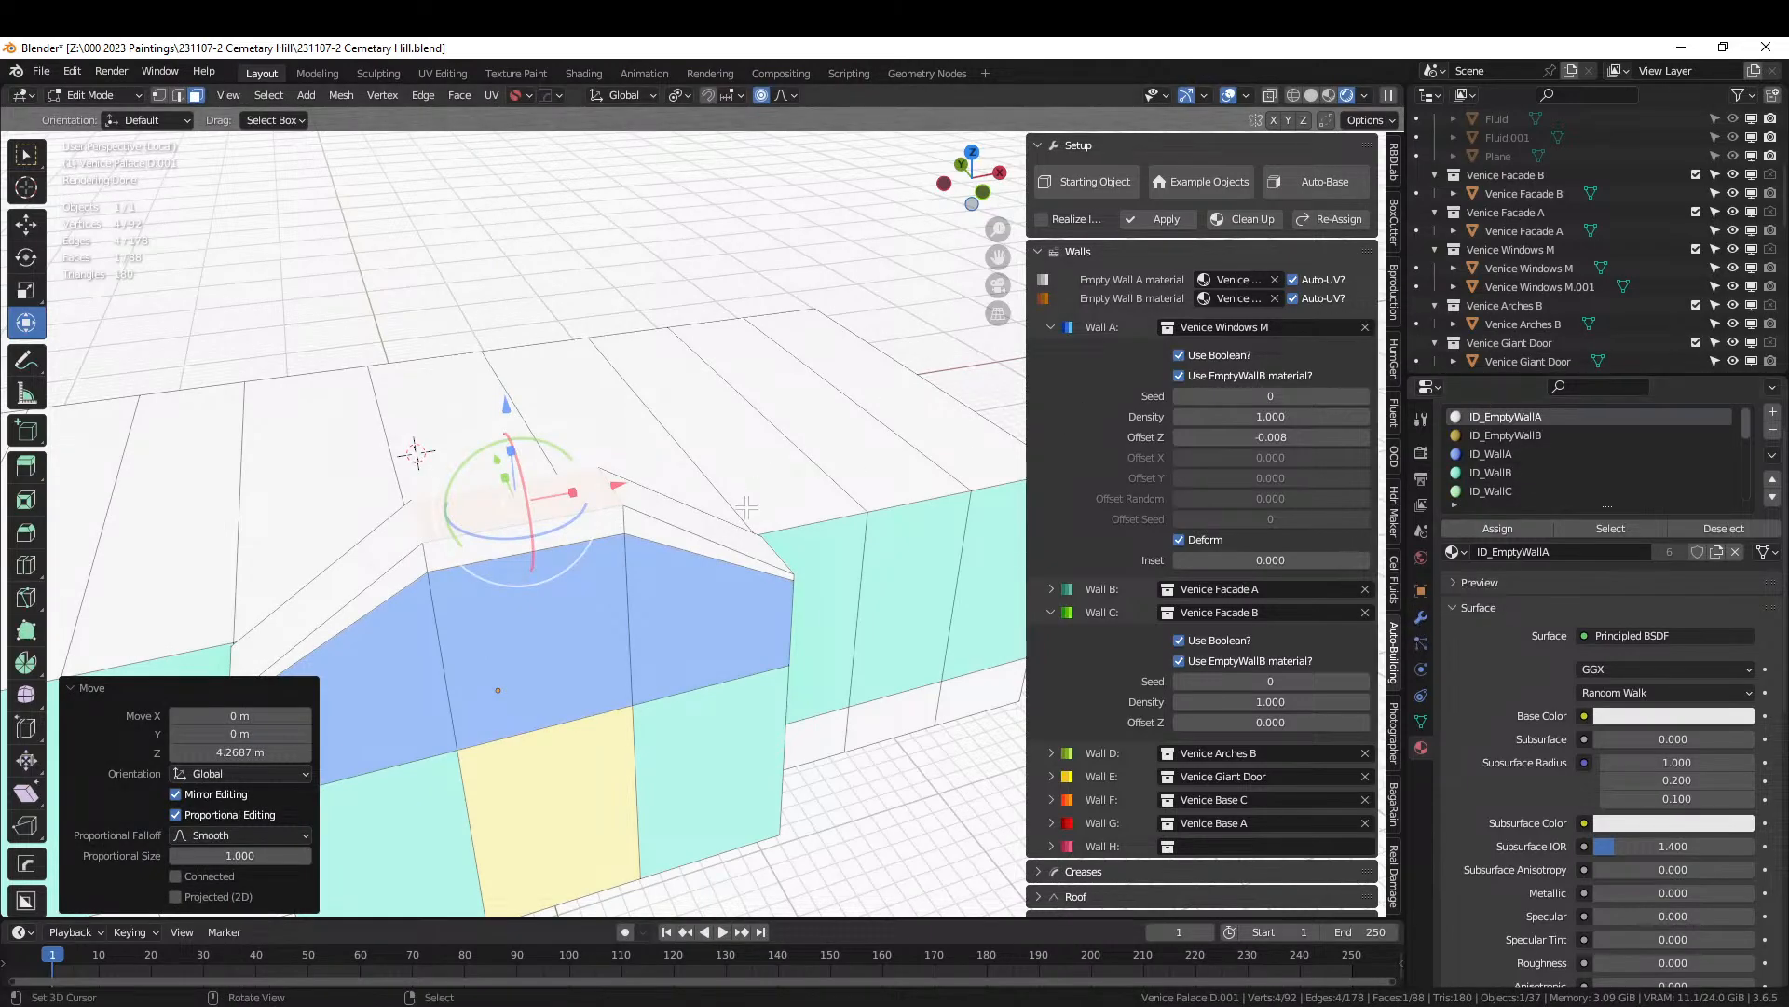
{"action": "key", "text": "Tab"}
{"action": "middle_click_drag", "start_coordinate": [685, 540], "coordinate": [669, 490]}
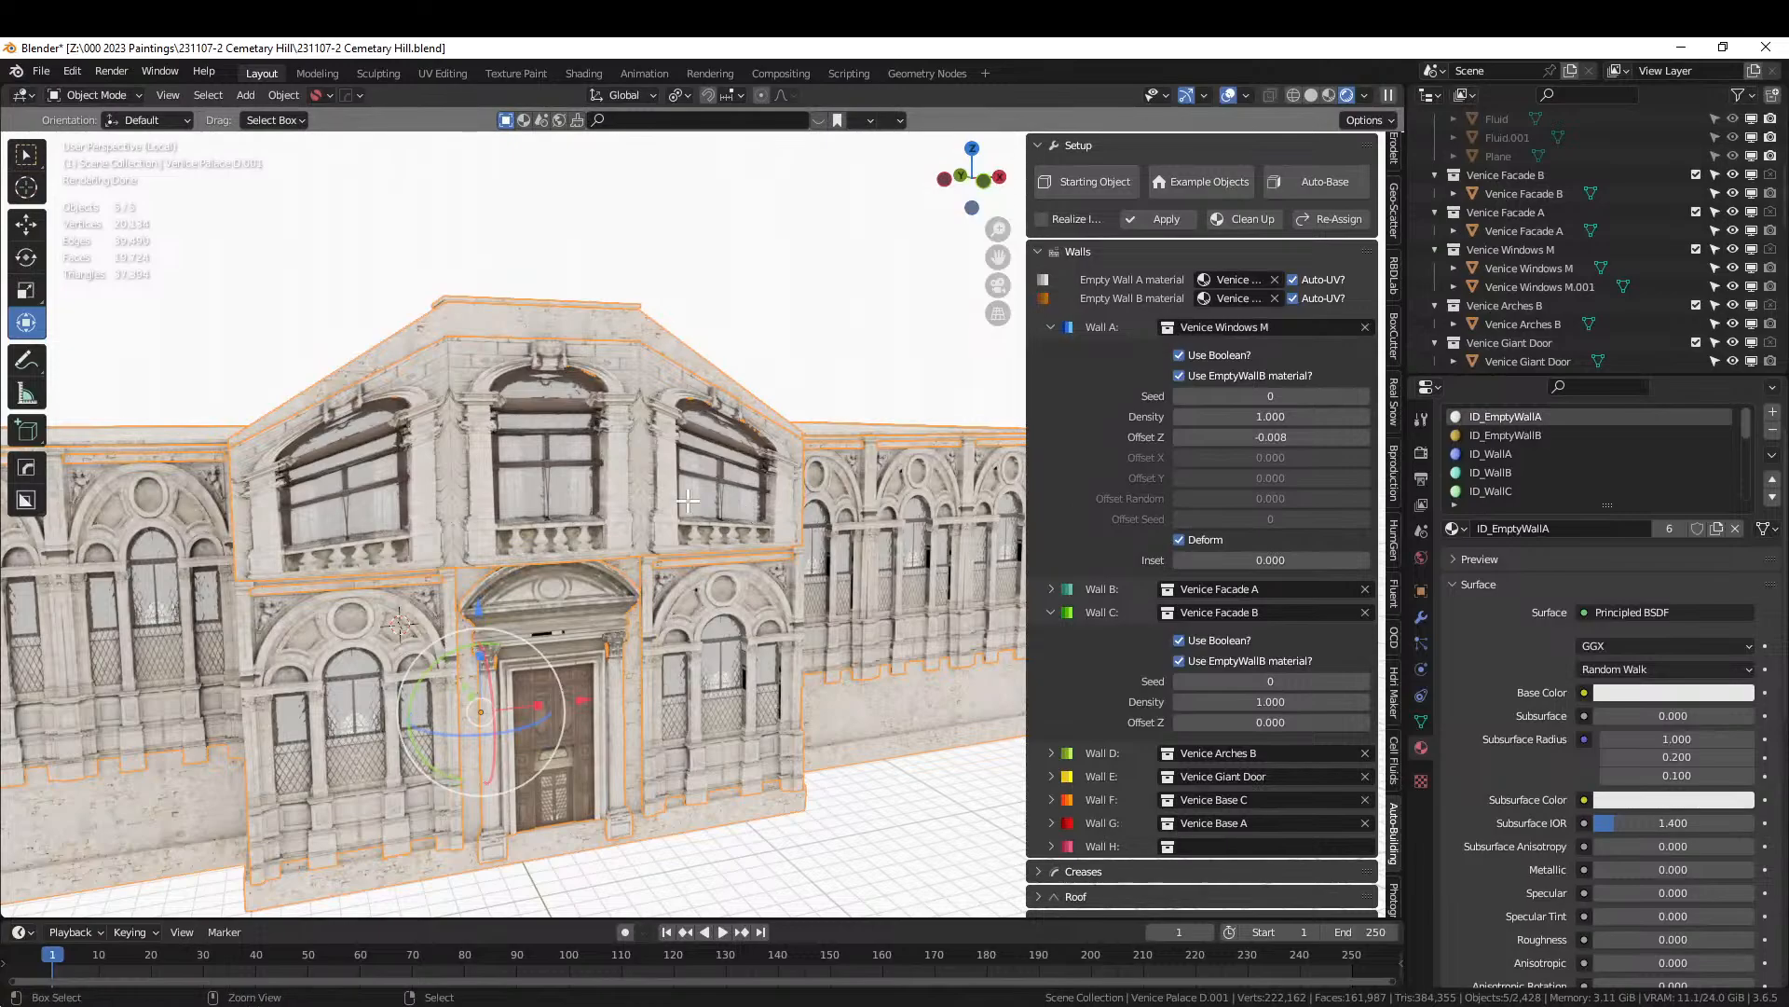
Turn off proportional editing and raise the central top face above the entrance about 4.02 m along Z.
{"action": "key", "text": "Tab"}
{"action": "middle_click_drag", "start_coordinate": [541, 497], "coordinate": [567, 550]}
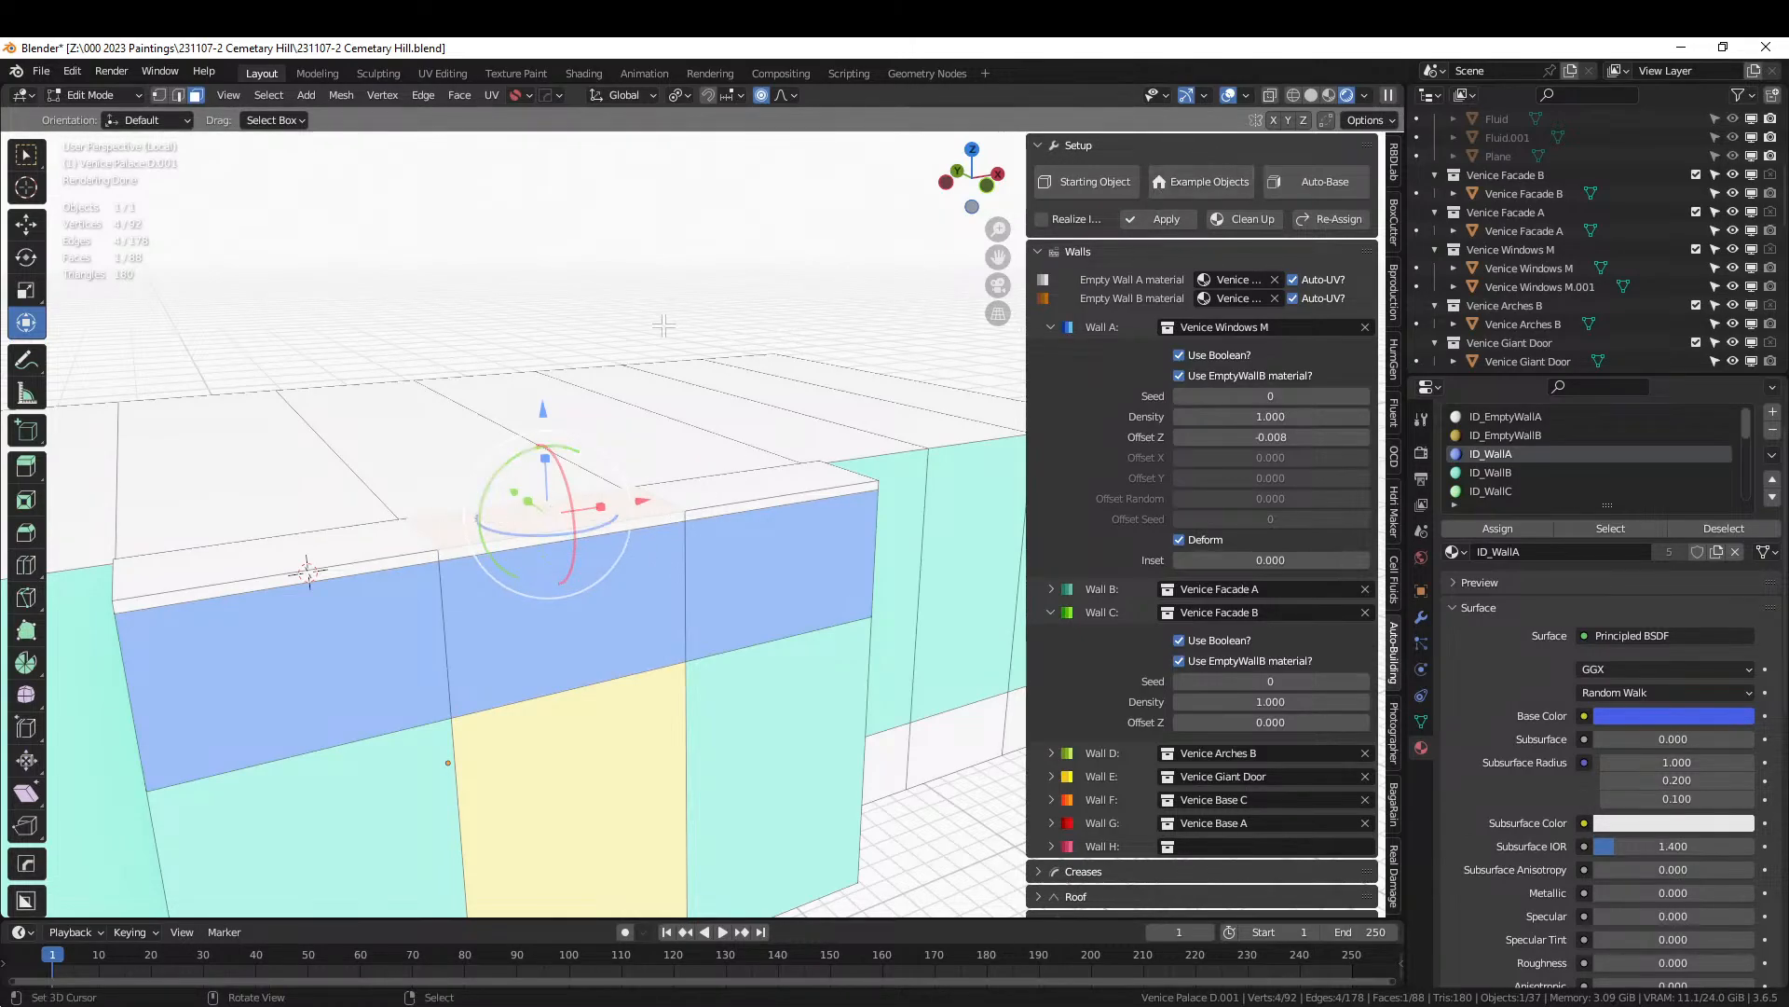
{"action": "key", "text": "o"}
{"action": "key", "text": "g"}
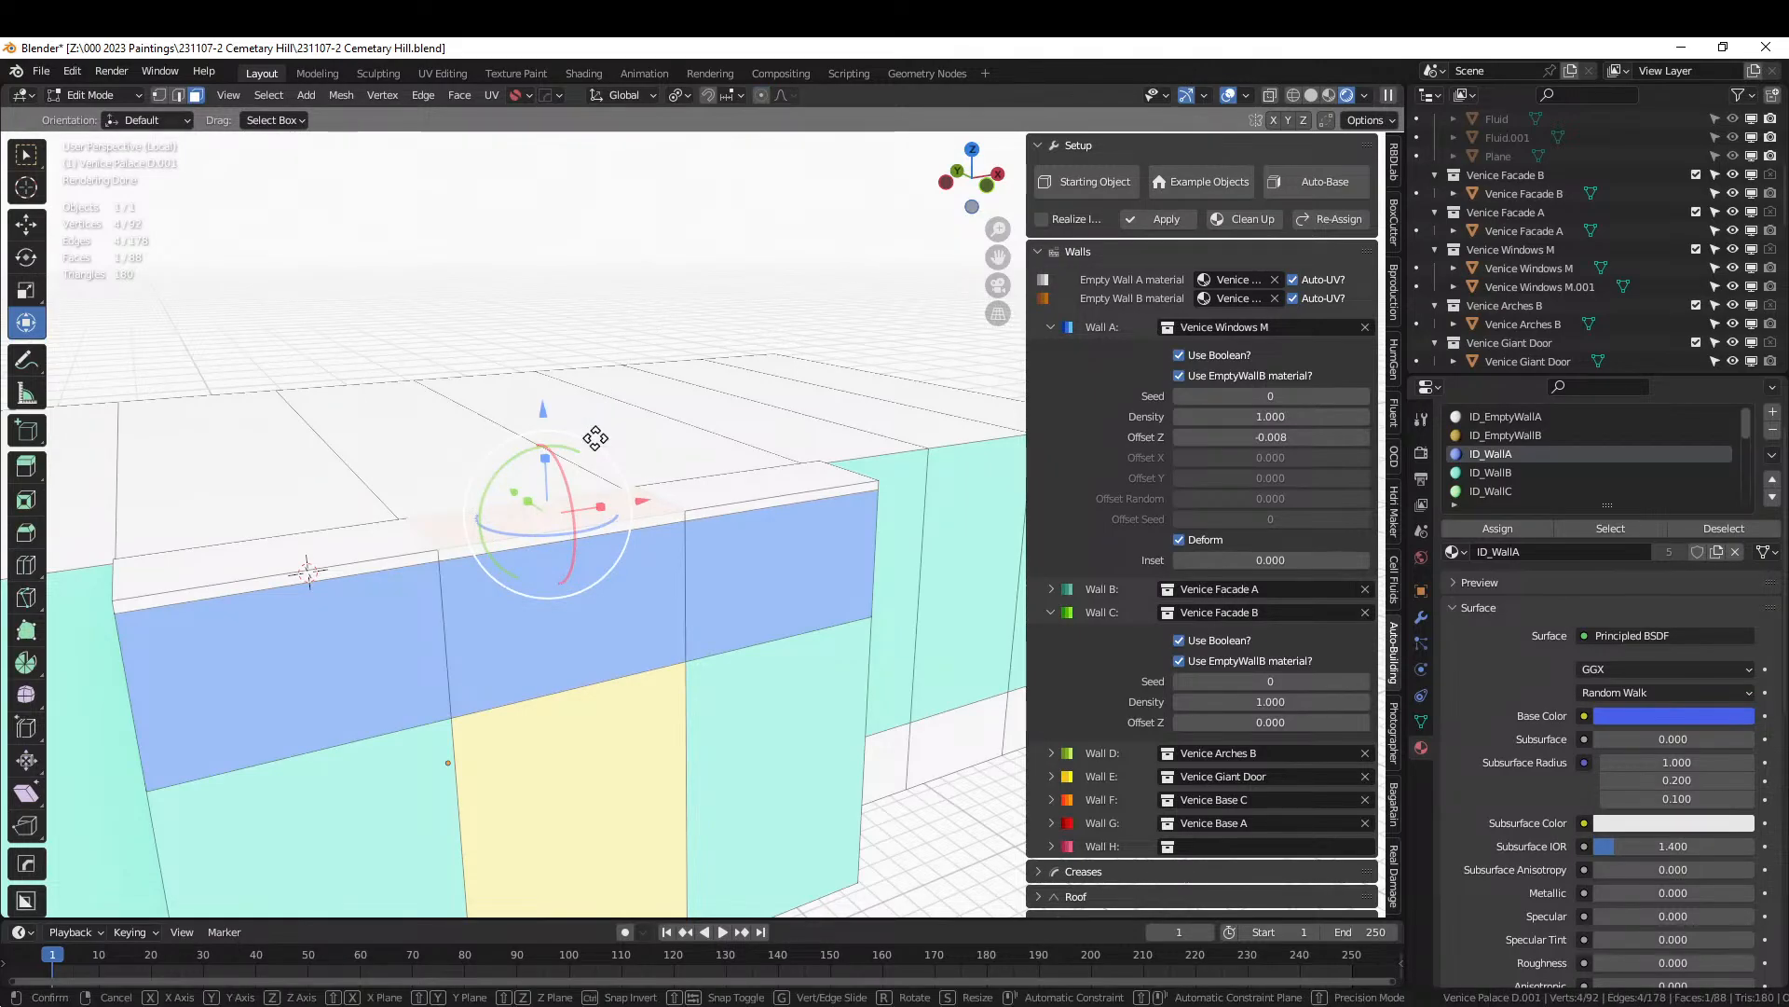
{"action": "key", "text": "z"}
{"action": "left_click", "coordinate": [617, 279]}
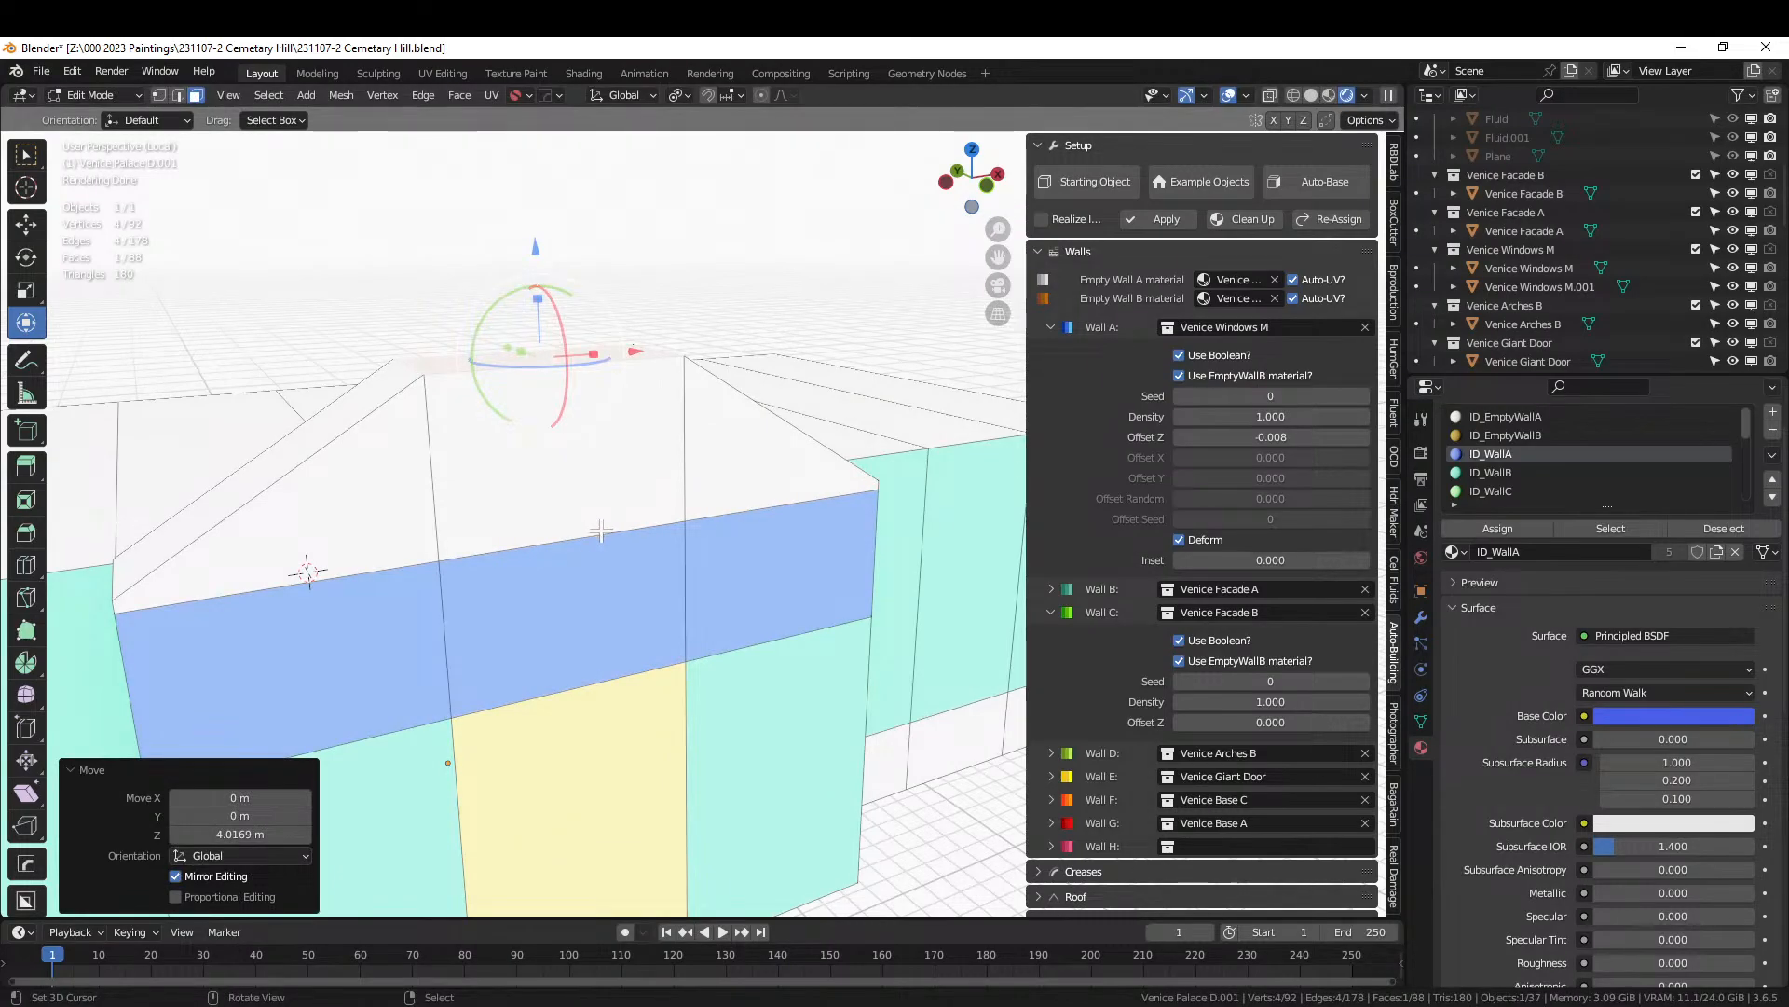
Try dissolving the edge between the central window wall and the raised gable face above it, and view the resulting facade.
{"action": "key", "text": "ctrl+z"}
{"action": "key", "text": "2"}
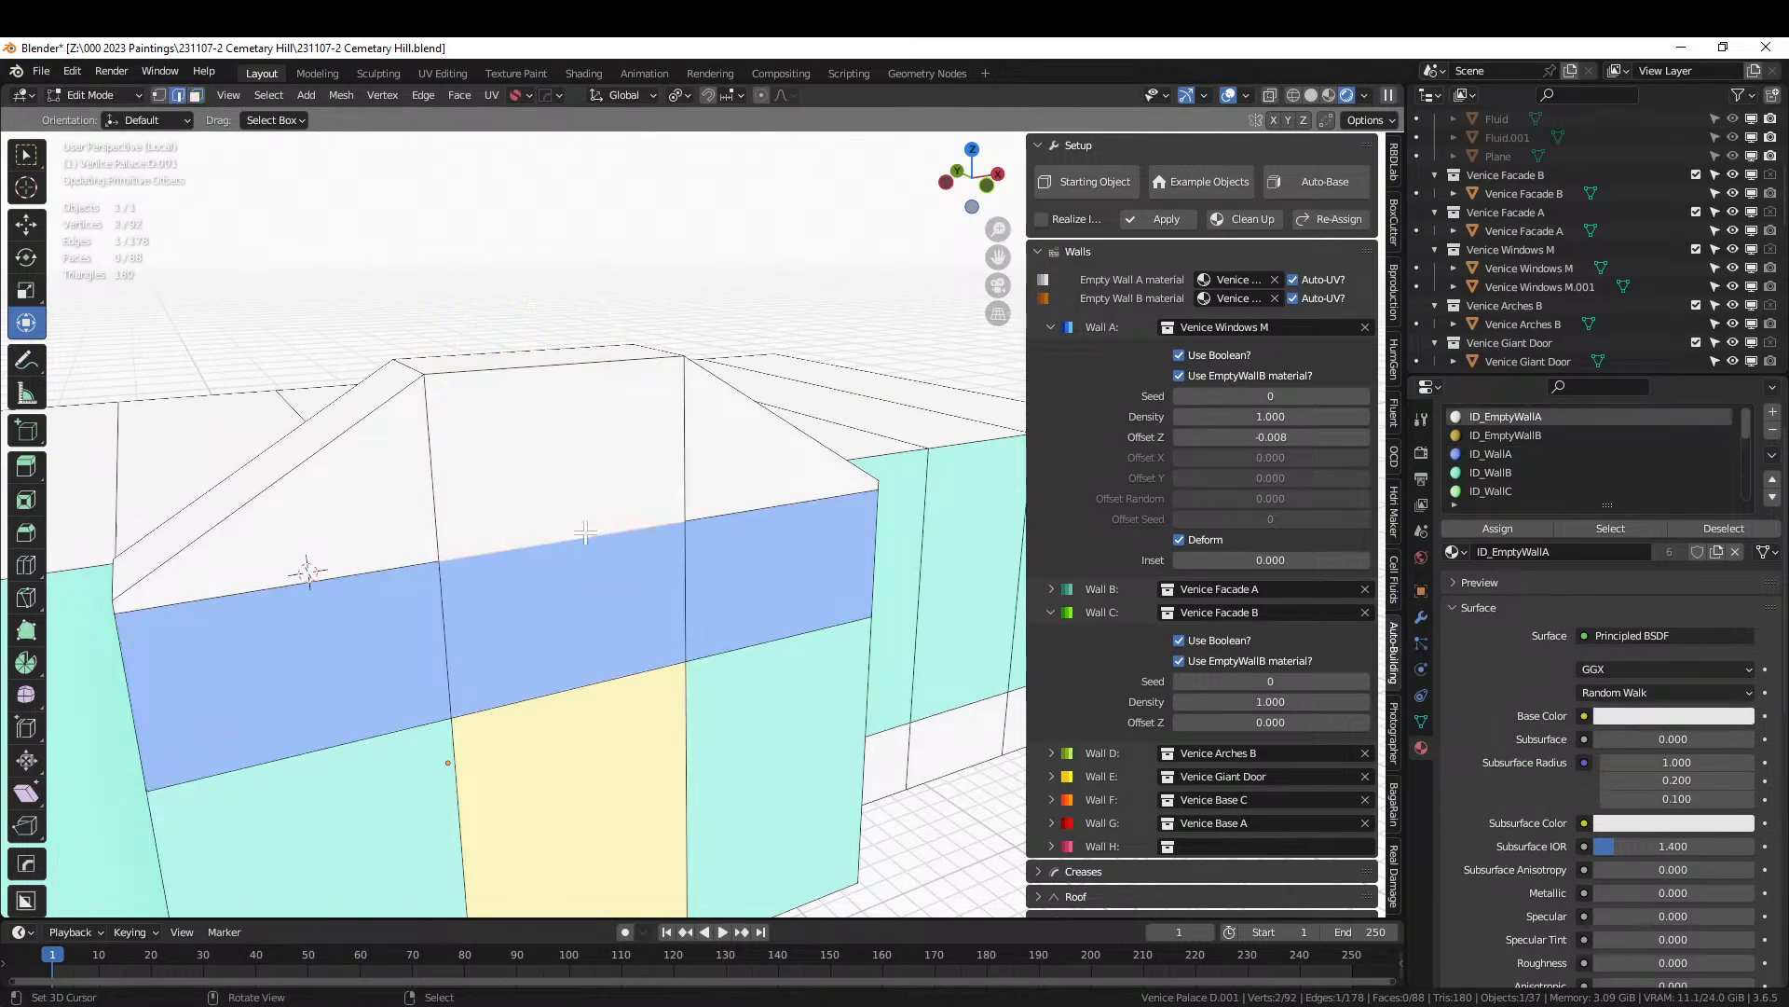
{"action": "left_click", "coordinate": [586, 532]}
{"action": "key", "text": "x"}
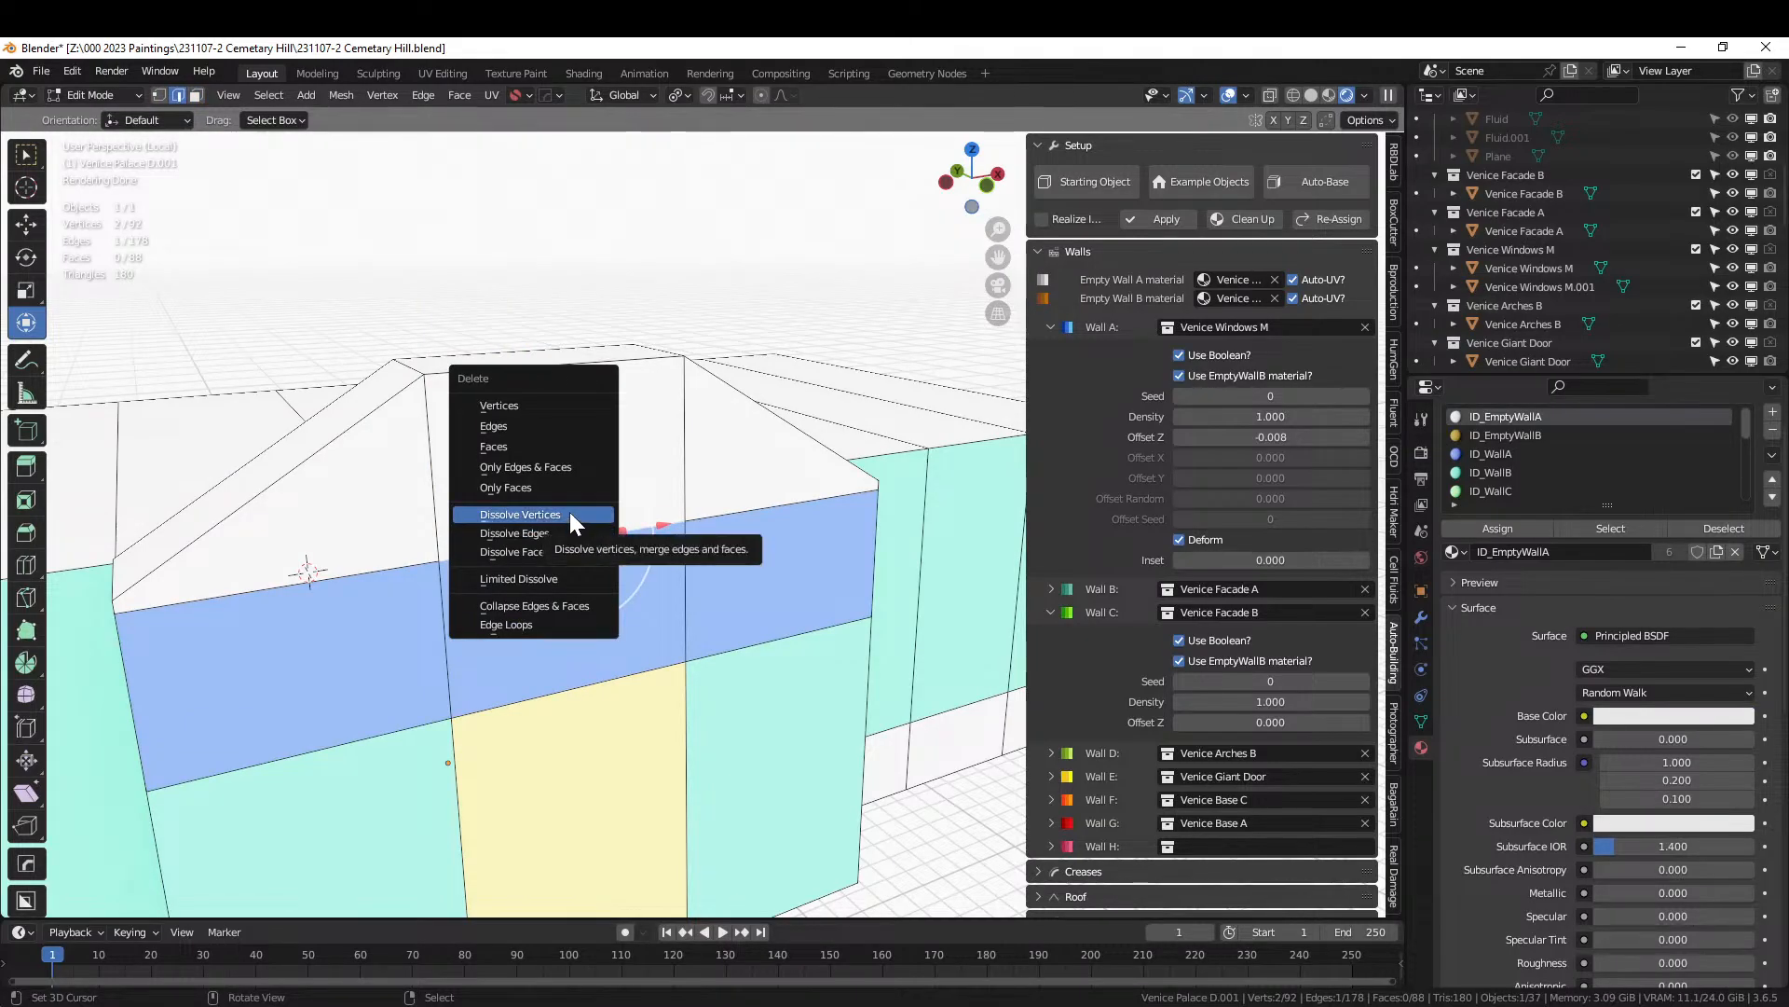
{"action": "left_click", "coordinate": [568, 532]}
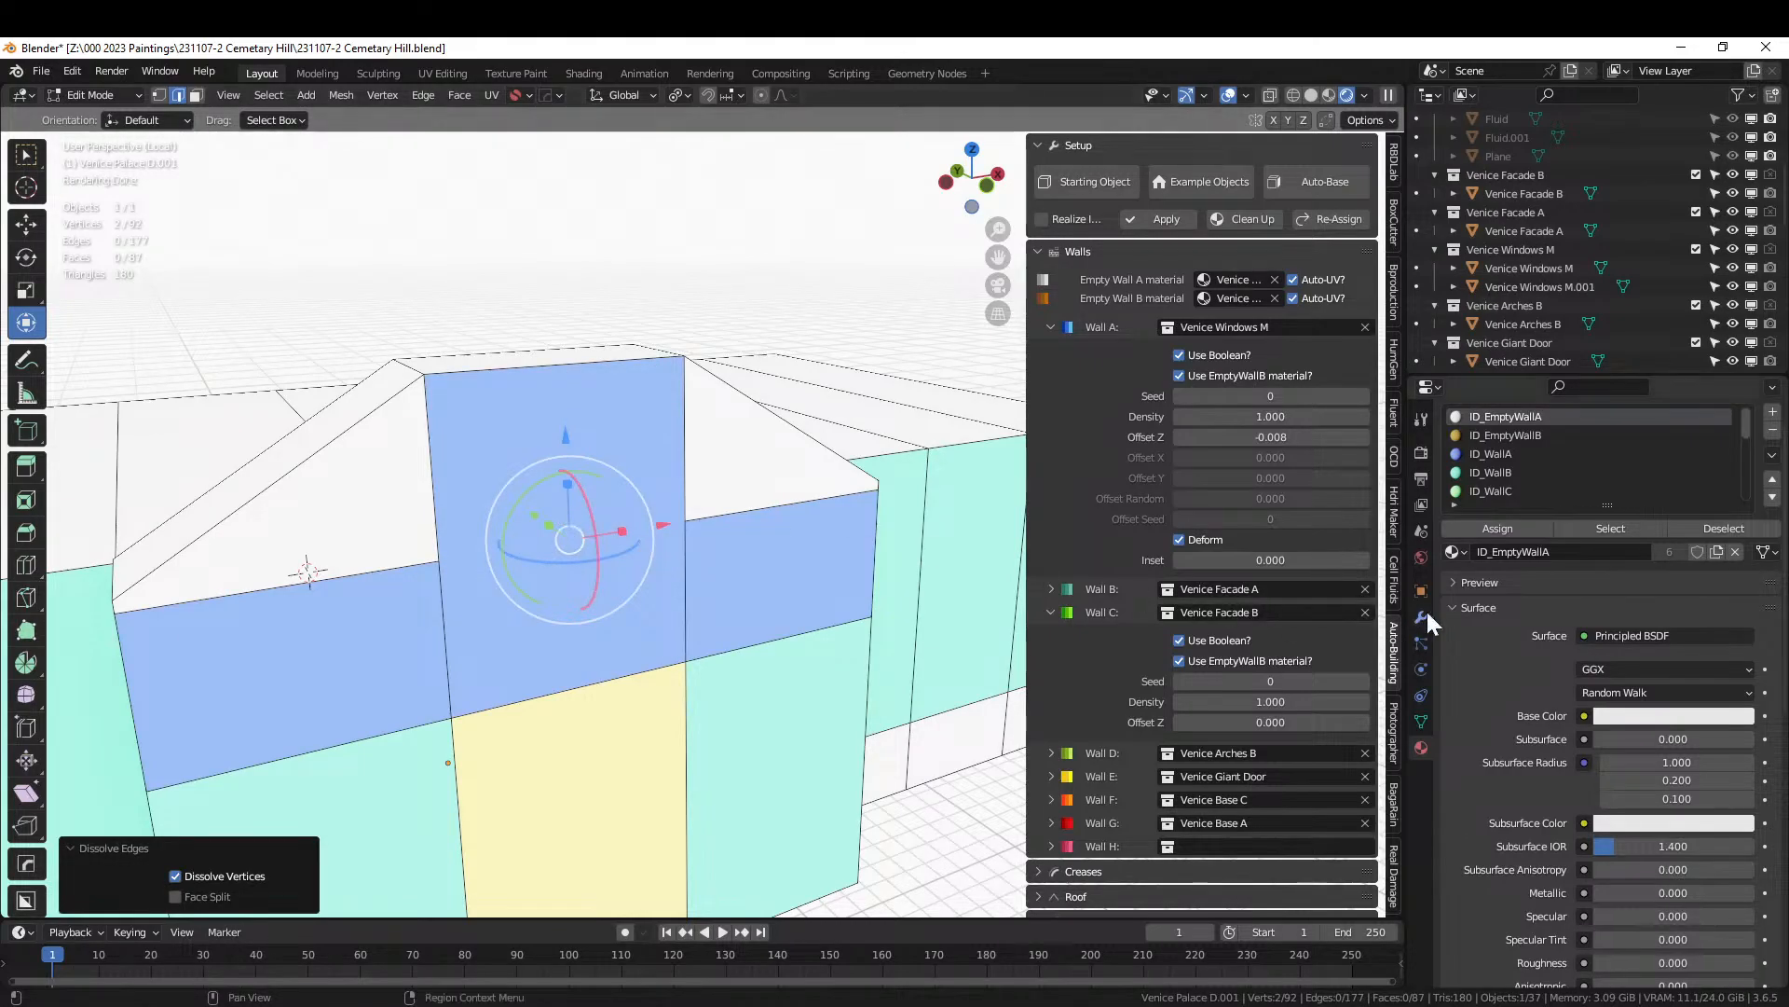
{"action": "key", "text": "Tab"}
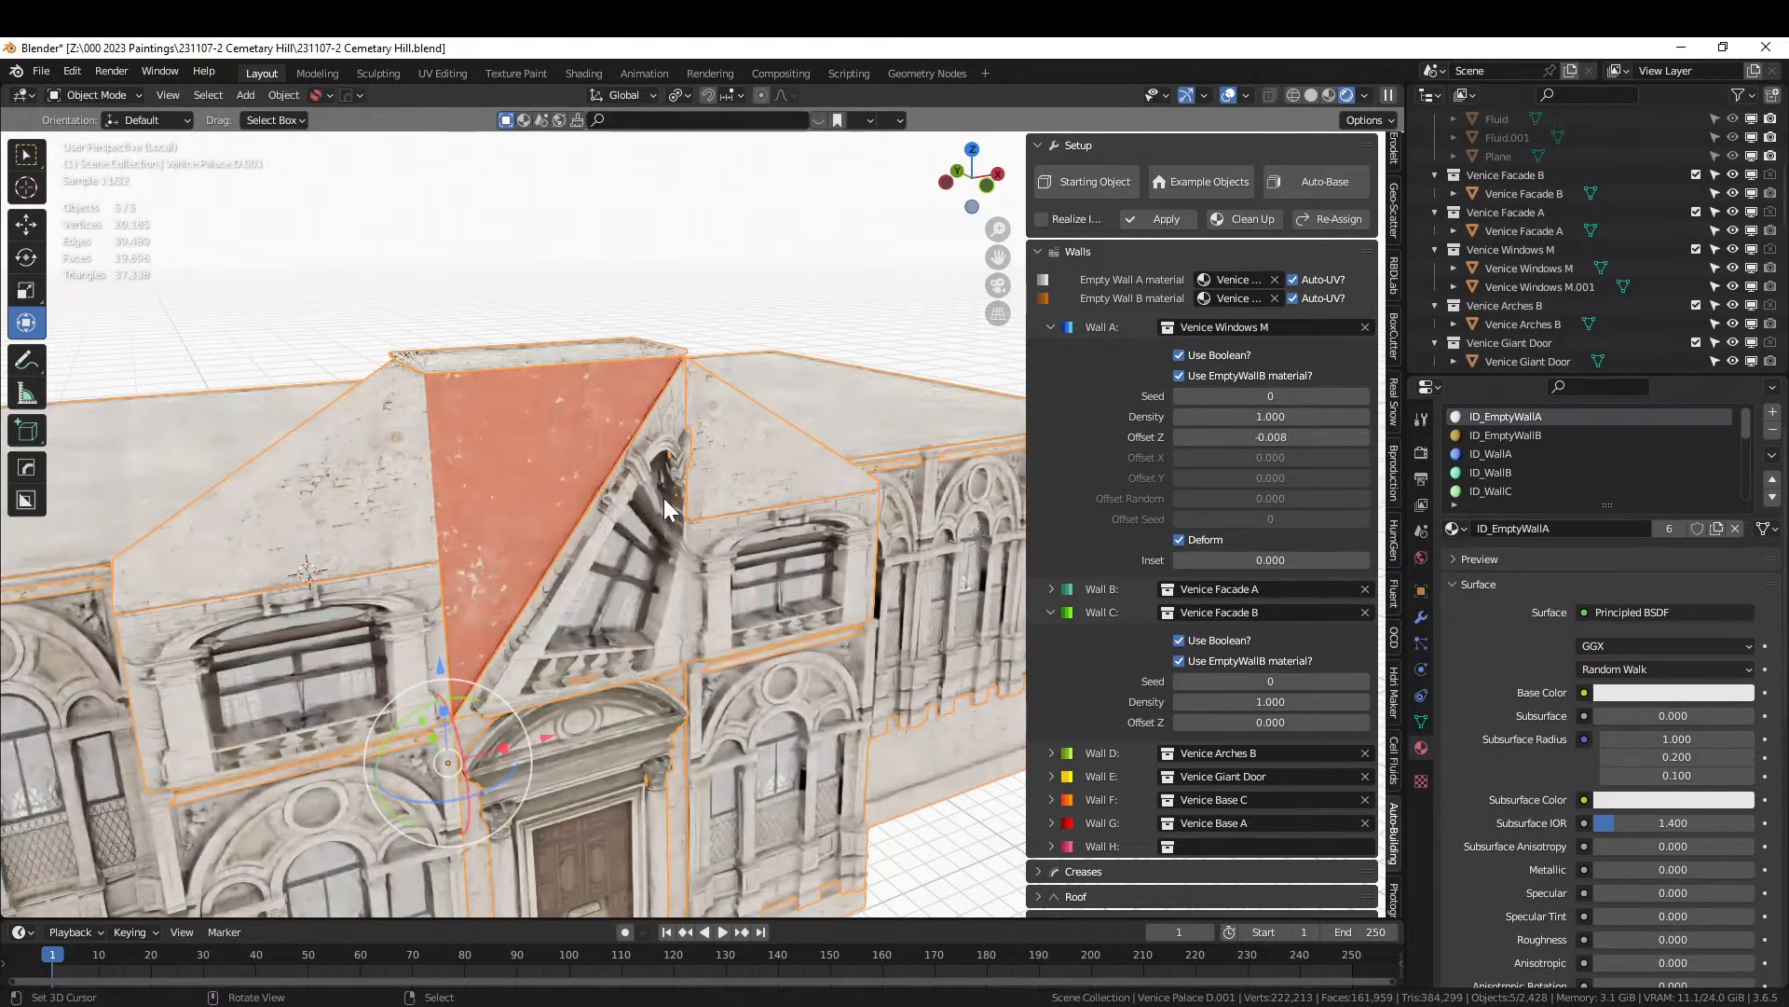
{"action": "scroll", "coordinate": [664, 497], "scroll_direction": "down", "scroll_amount": 2}
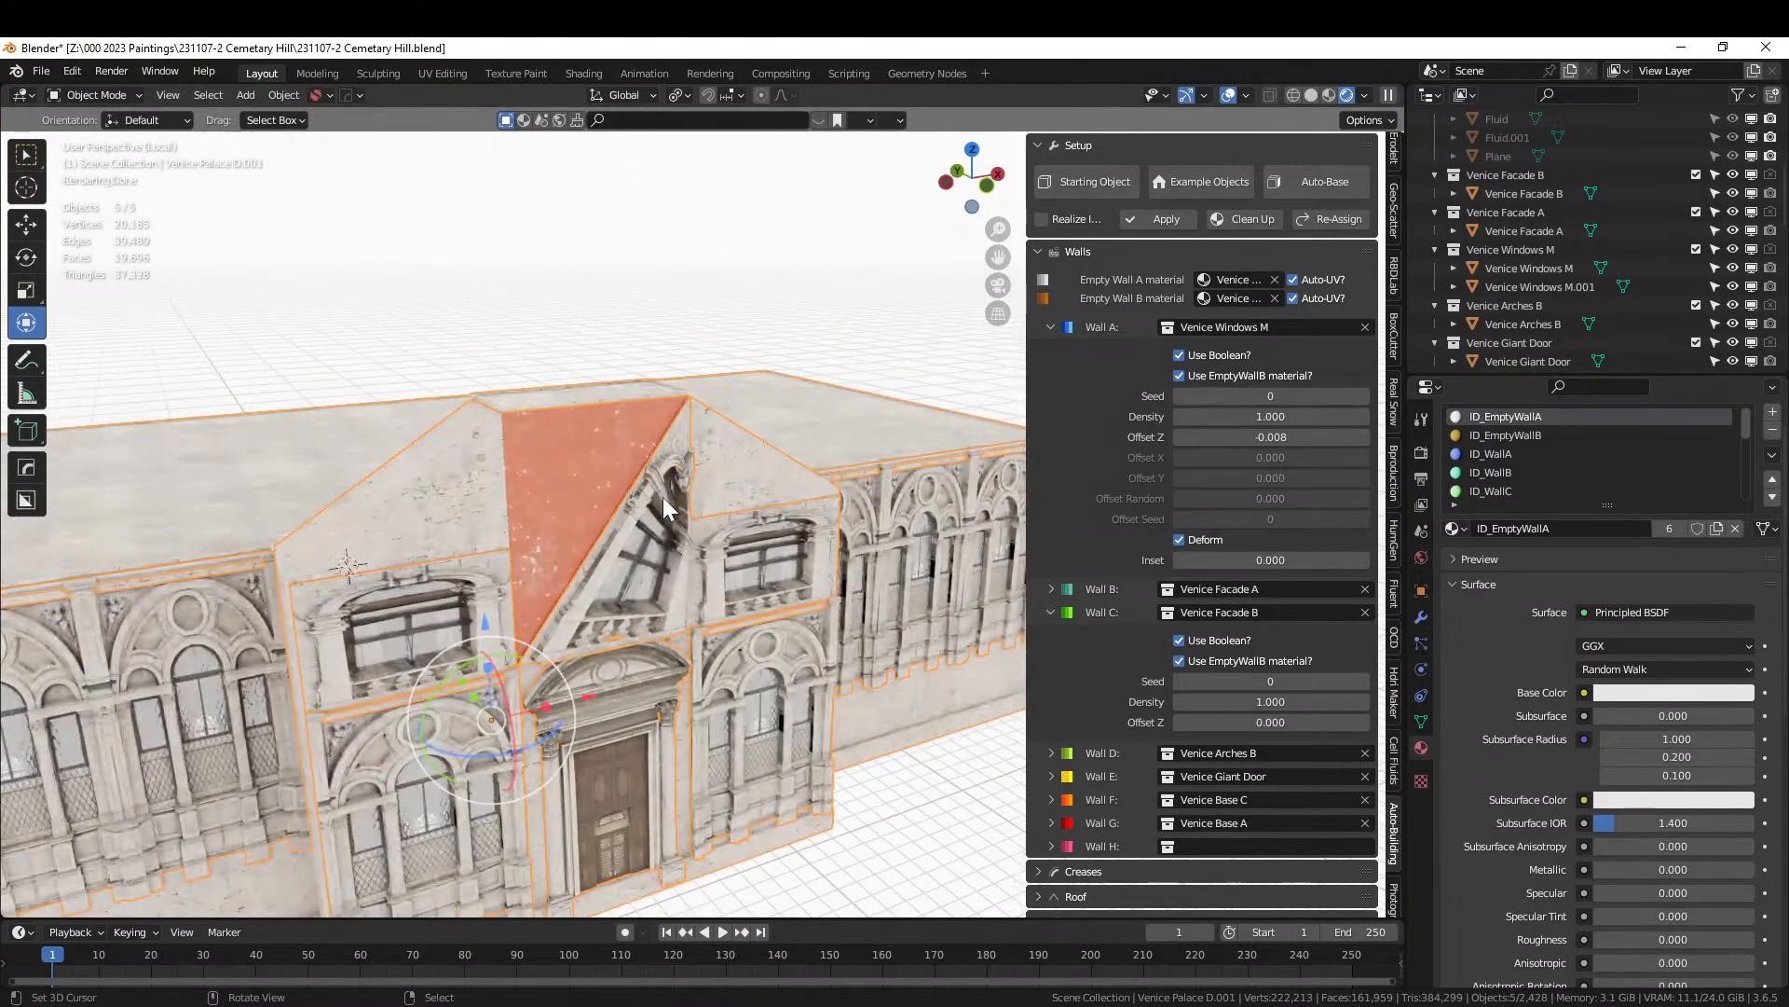
{"action": "middle_click_drag", "start_coordinate": [664, 497], "coordinate": [620, 463]}
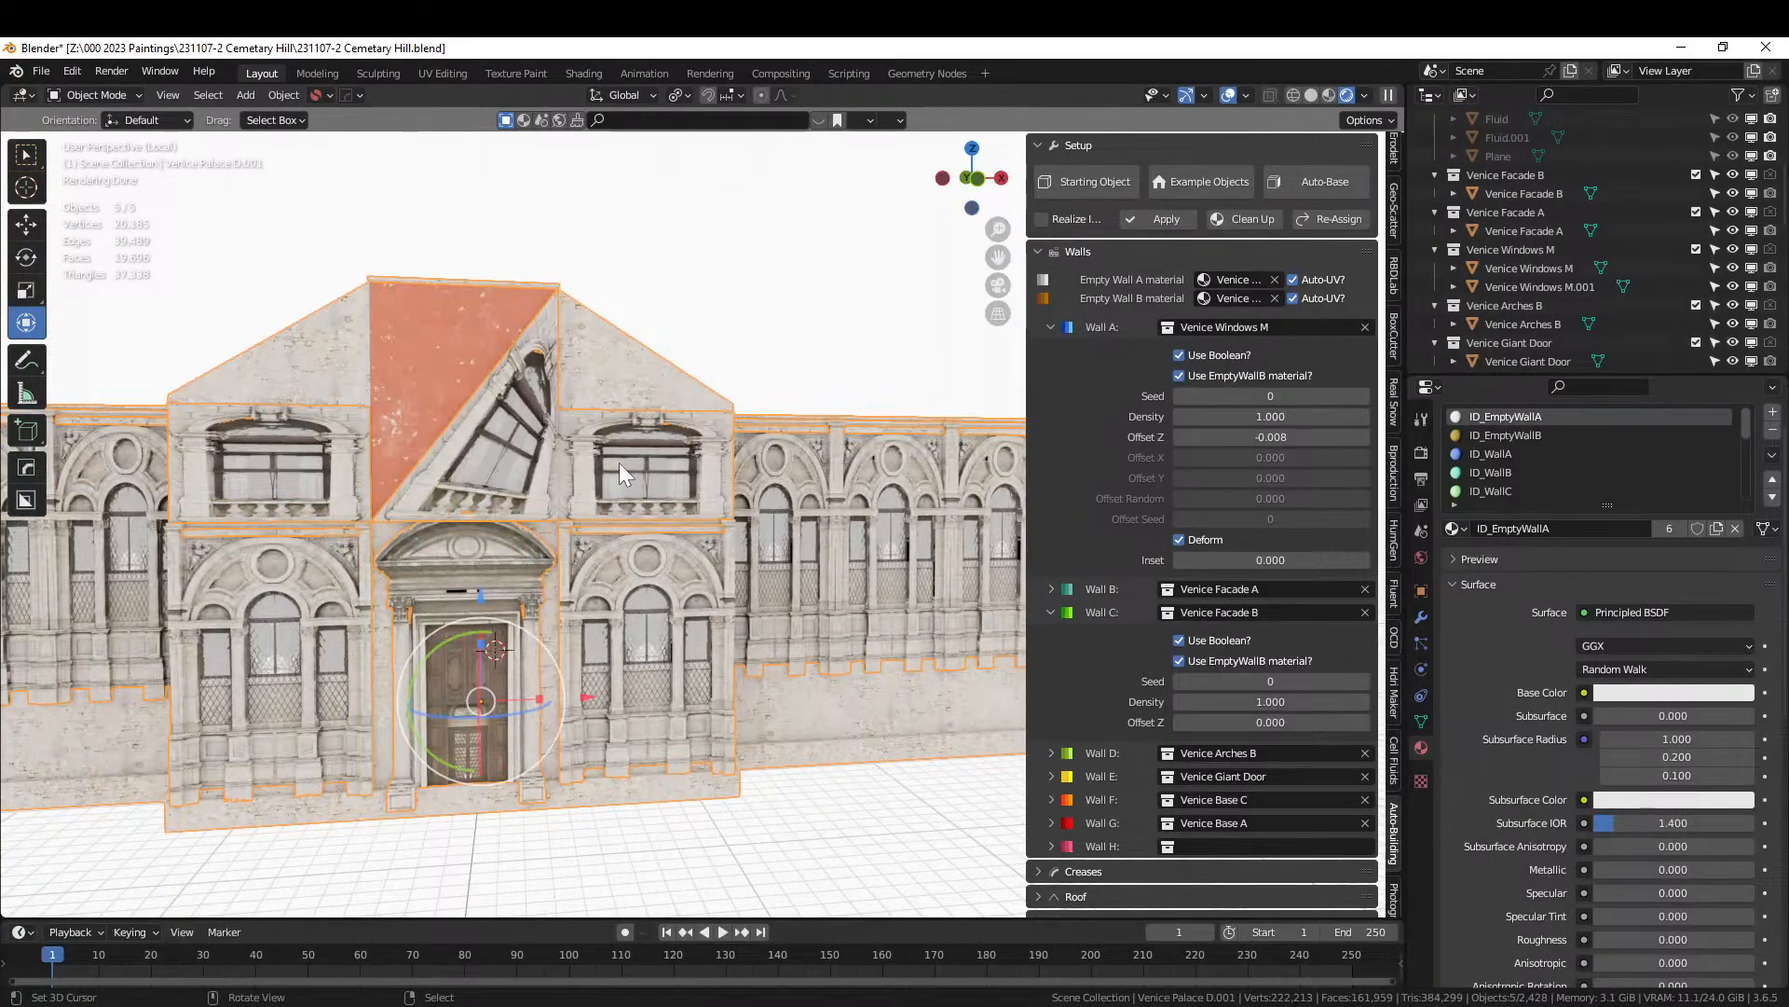
{"action": "key", "text": "Tab"}
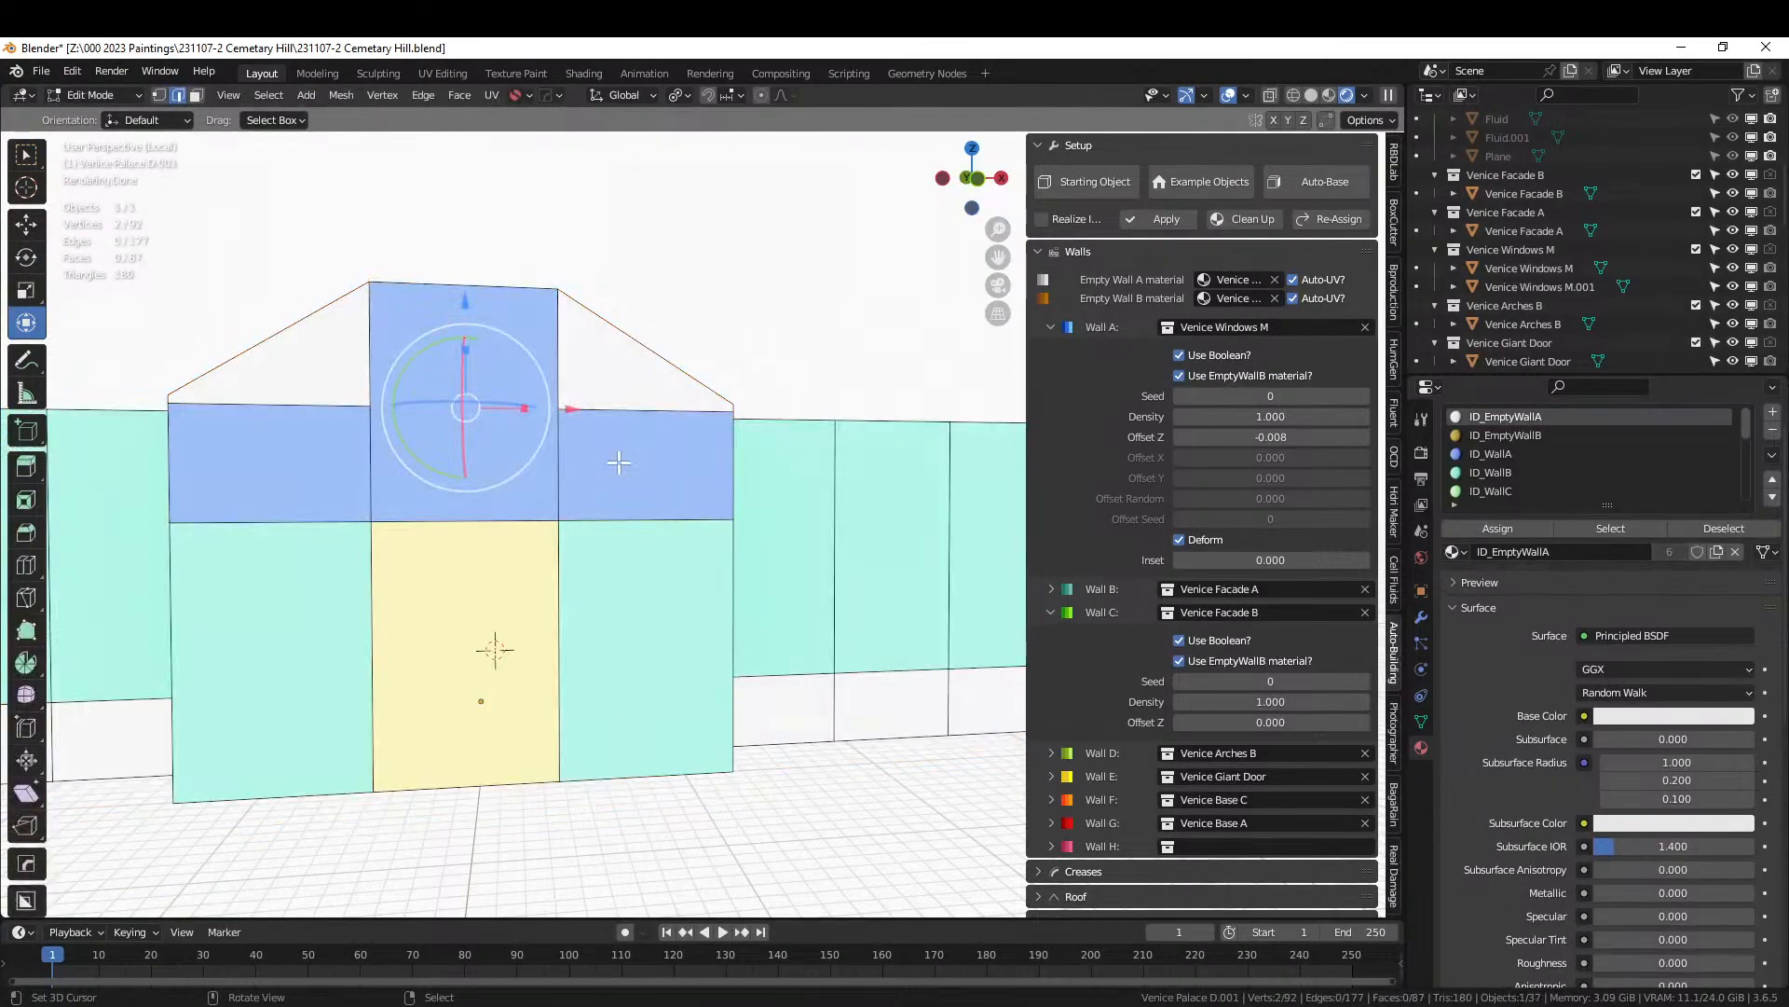
Undo the edge dissolve, the gable raising and the roof strip extrusion, back to the flat roof over the entrance.
{"action": "key", "text": "ctrl+z"}
{"action": "key", "text": "ctrl+z"}
{"action": "key", "text": "ctrl+z"}
{"action": "key", "text": "ctrl+z"}
{"action": "key", "text": "ctrl+z"}
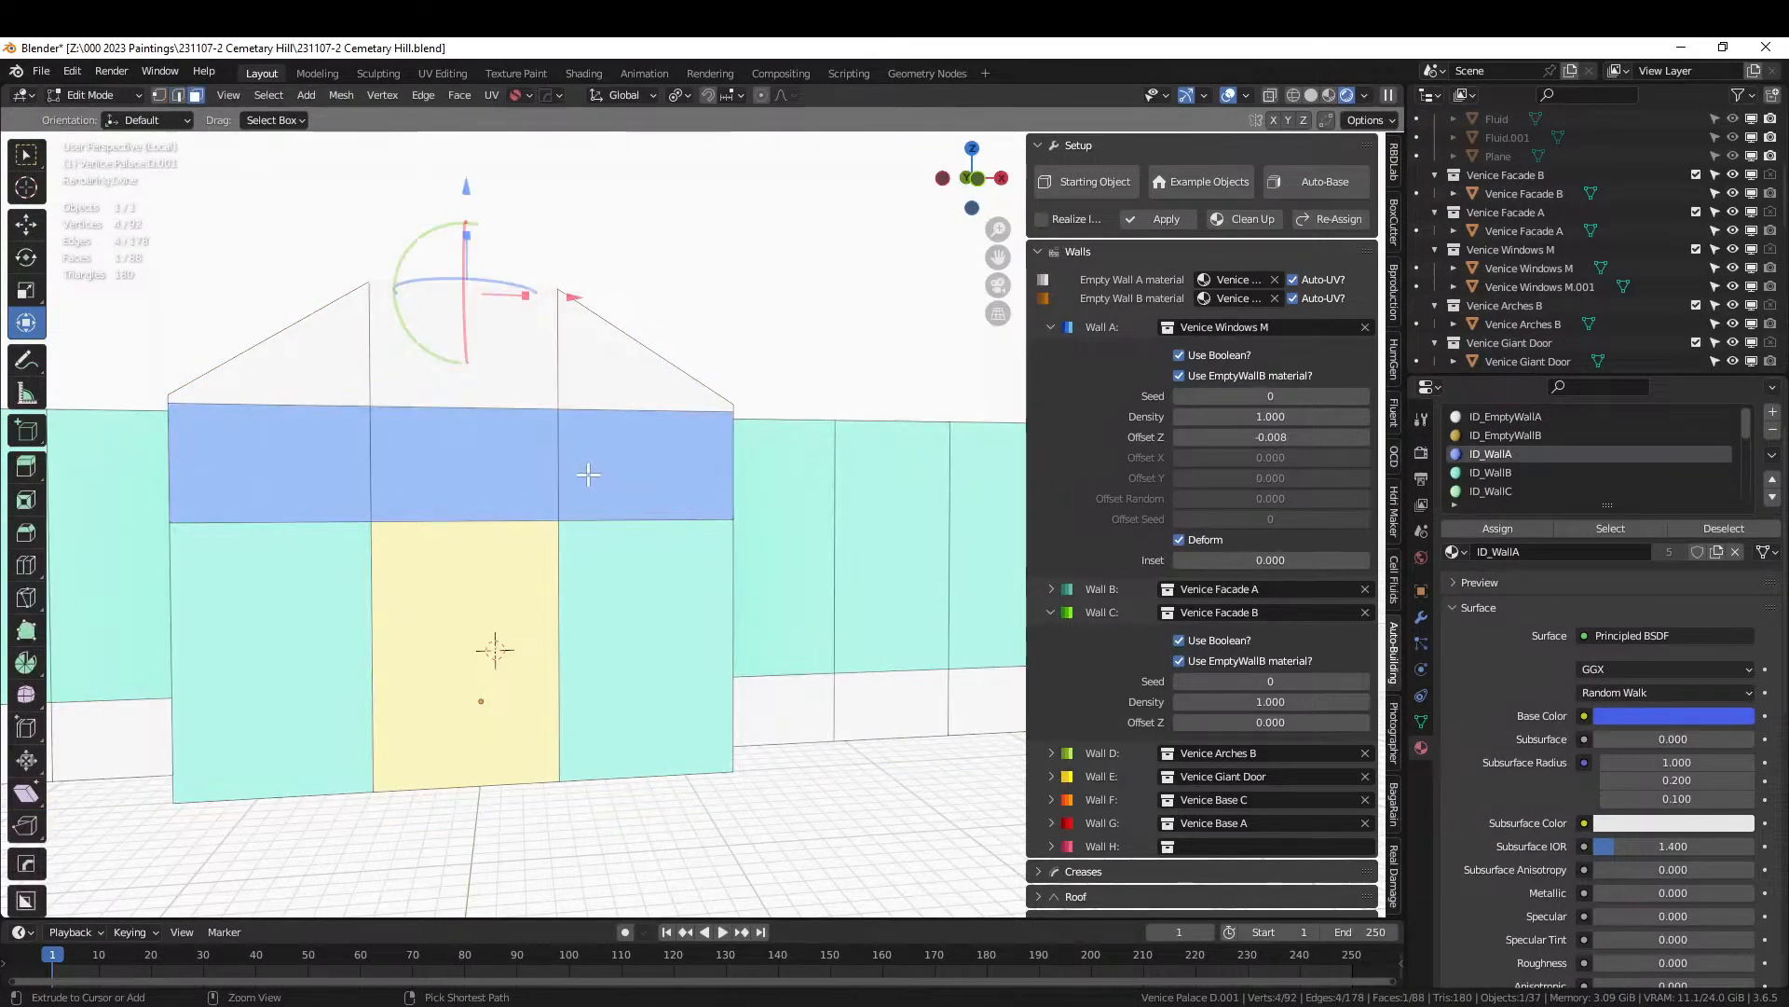
{"action": "key", "text": "ctrl+z"}
{"action": "key", "text": "ctrl+z"}
{"action": "key", "text": "ctrl+z"}
{"action": "key", "text": "ctrl+z"}
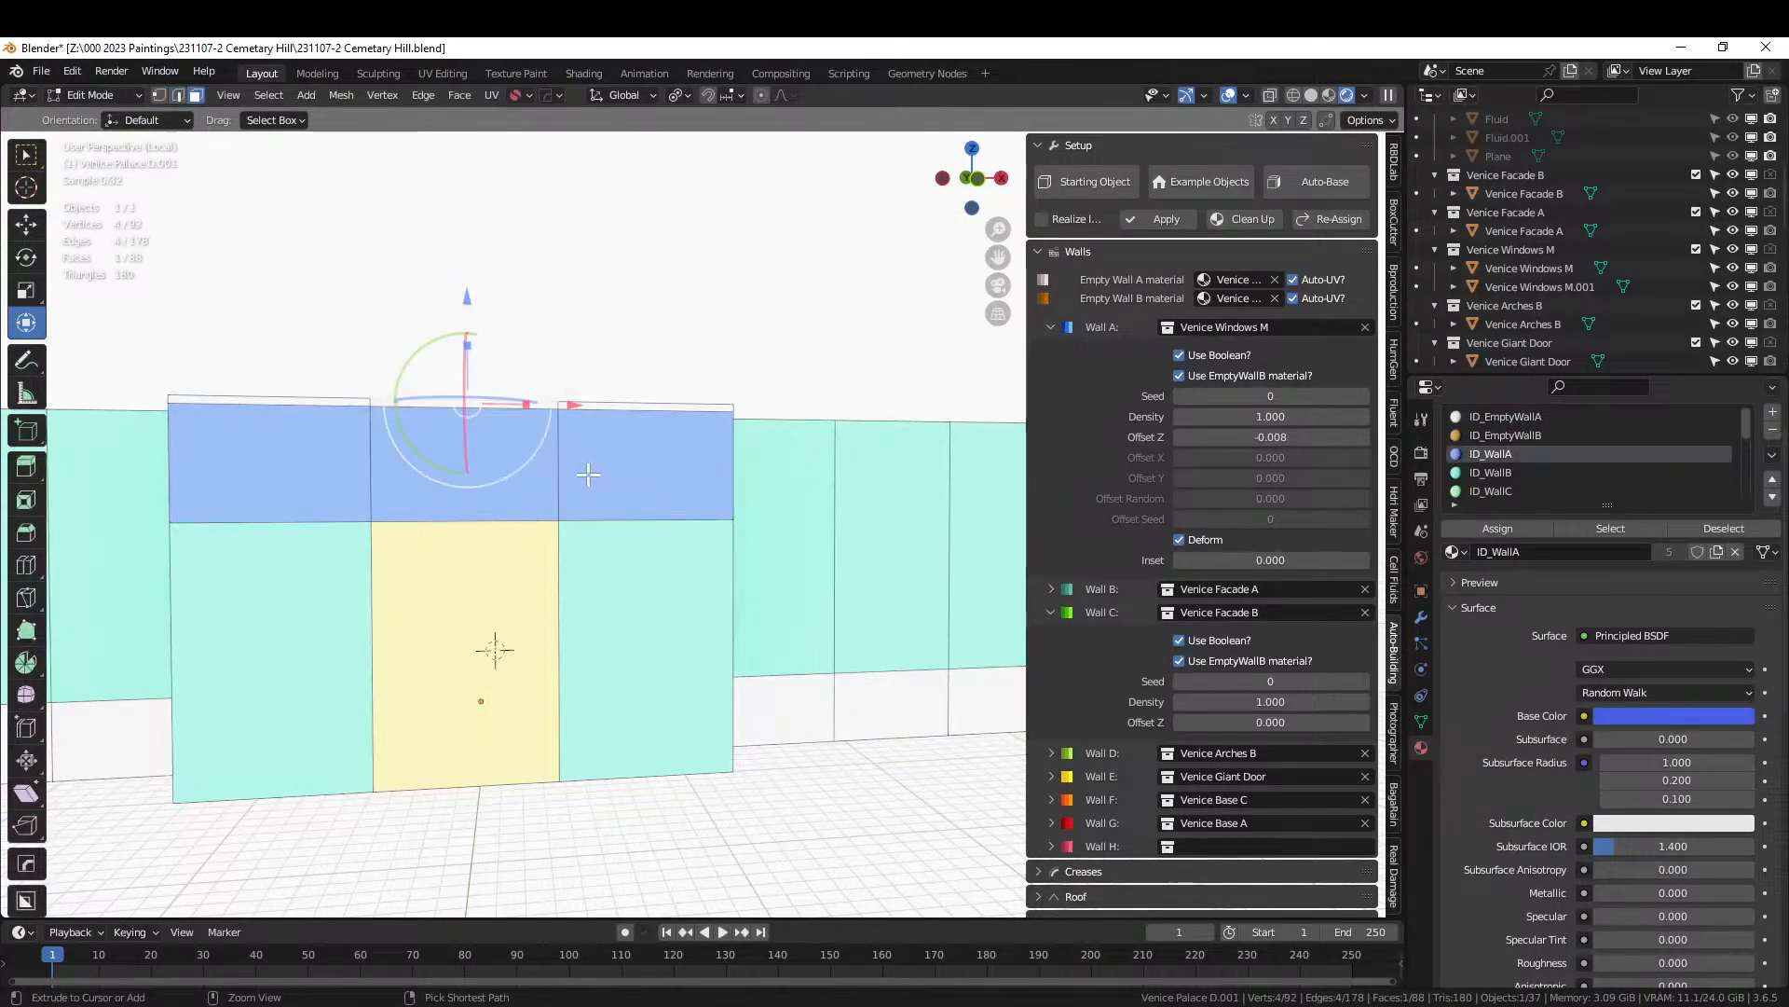
{"action": "key", "text": "ctrl+z"}
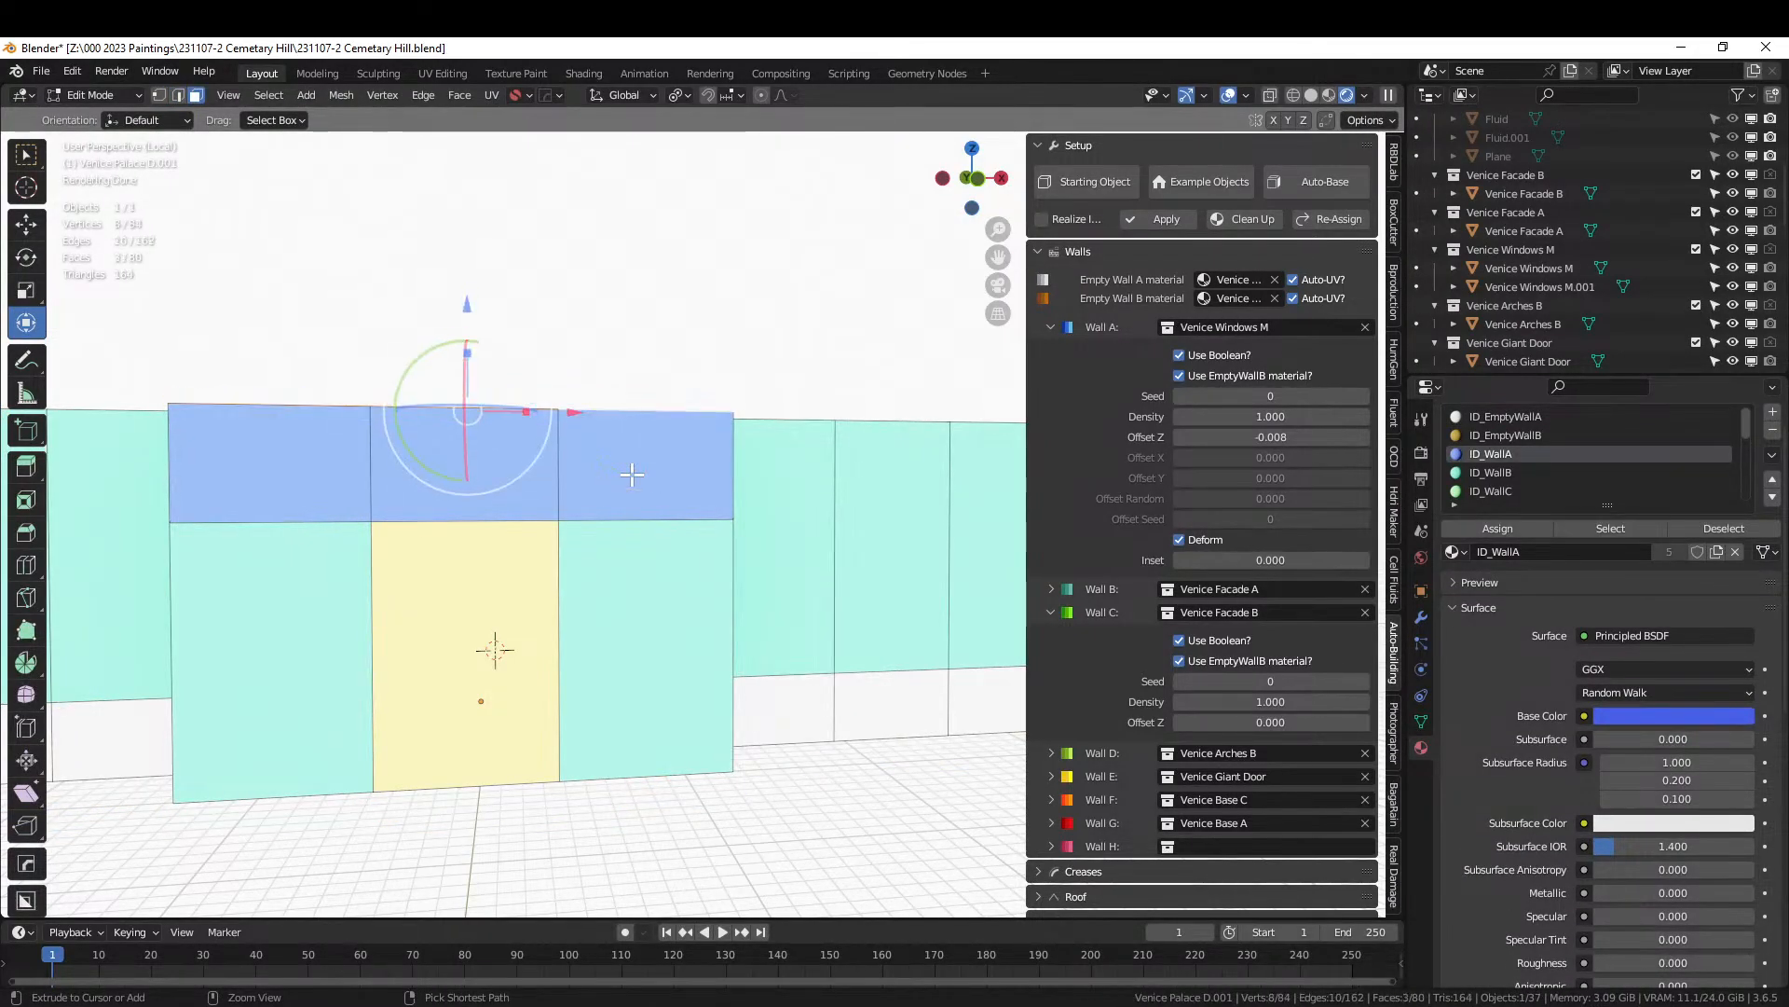
Return to Object Mode to view the whole palace and save the file.
{"action": "middle_click_drag", "start_coordinate": [632, 474], "coordinate": [700, 528]}
{"action": "key", "text": "Tab"}
{"action": "scroll", "coordinate": [701, 528], "scroll_direction": "down", "scroll_amount": 3}
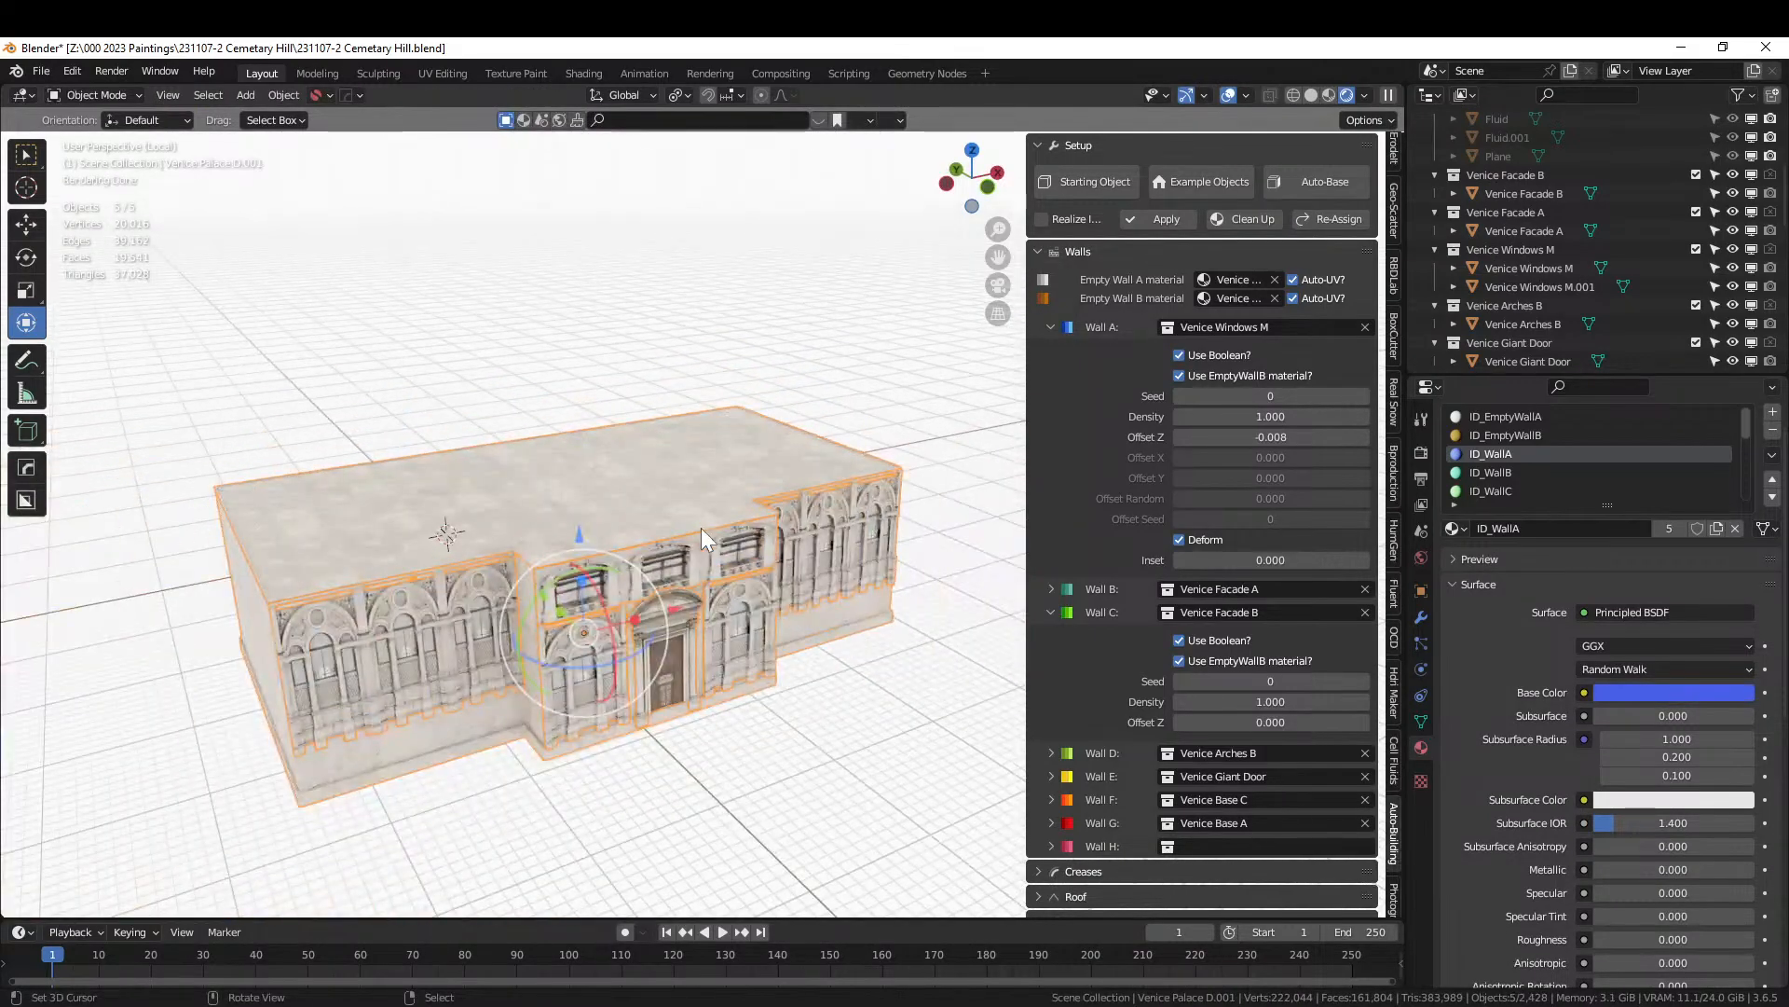
{"action": "key", "text": "ctrl+s"}
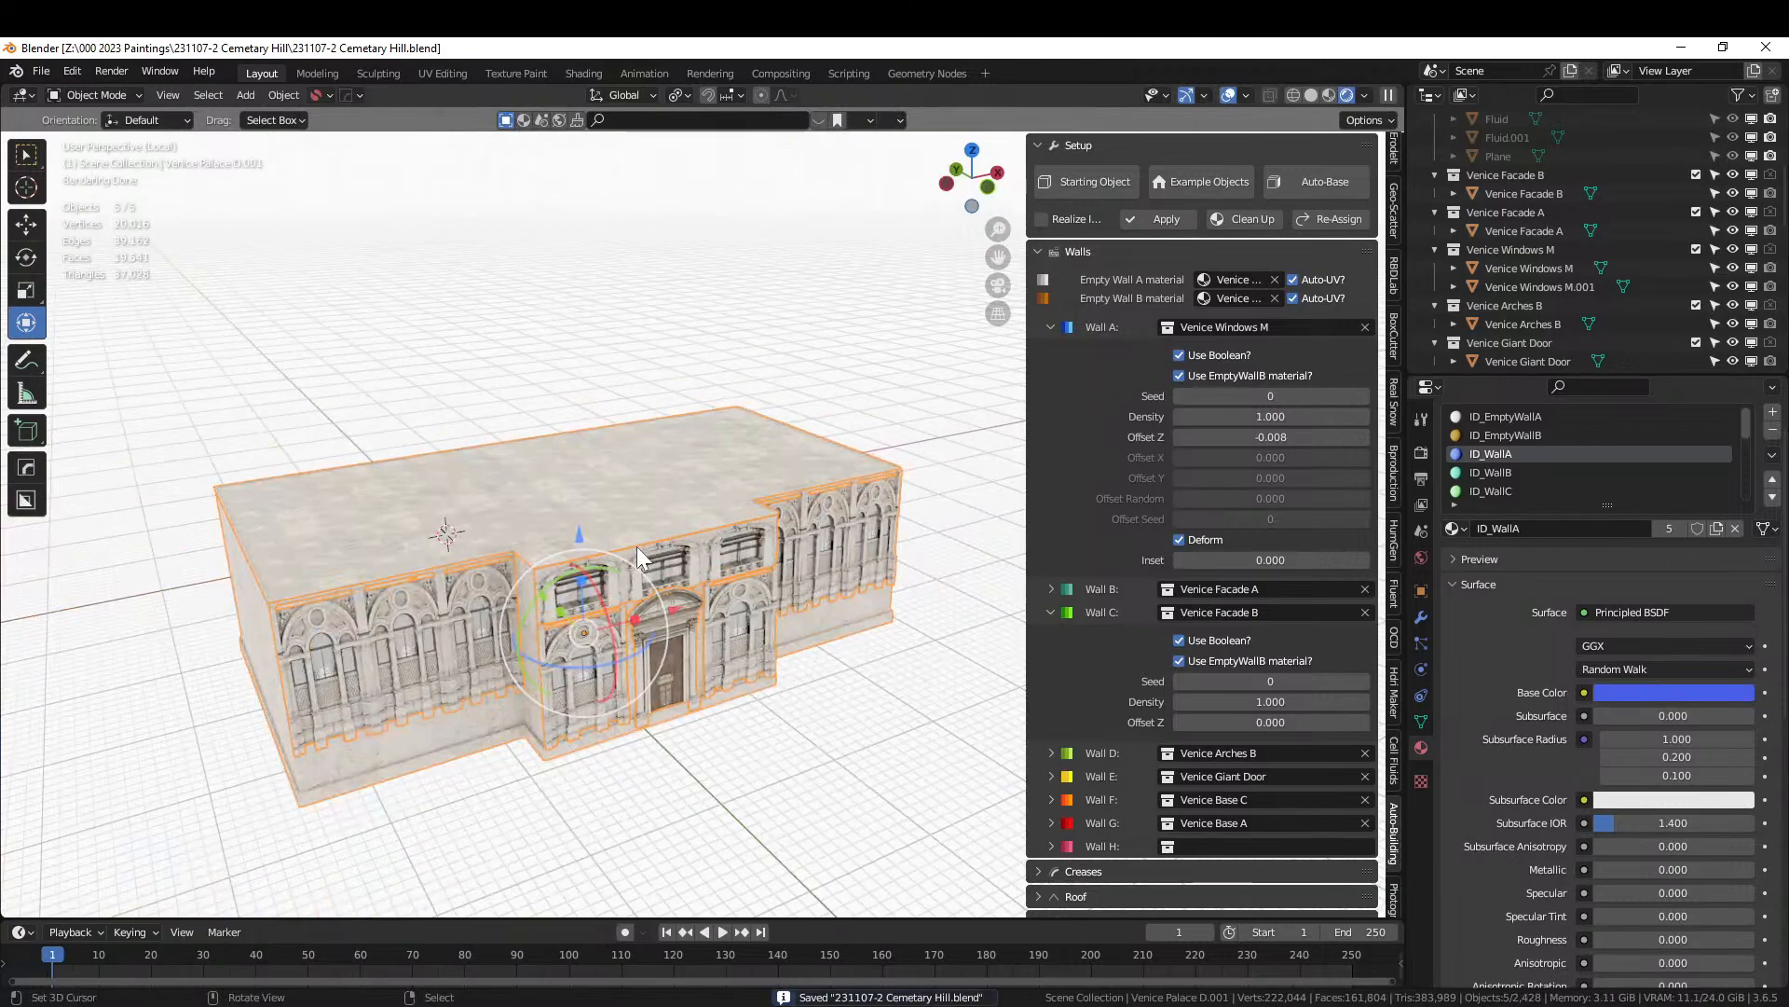
Select all nine roof faces of the main block behind the entrance and extrude them 4 m upward.
{"action": "mouse_move", "coordinate": [635, 546]}
{"action": "middle_mouse_down"}
{"action": "mouse_move", "coordinate": [675, 572]}
{"action": "mouse_move", "coordinate": [626, 569]}
{"action": "middle_mouse_up"}
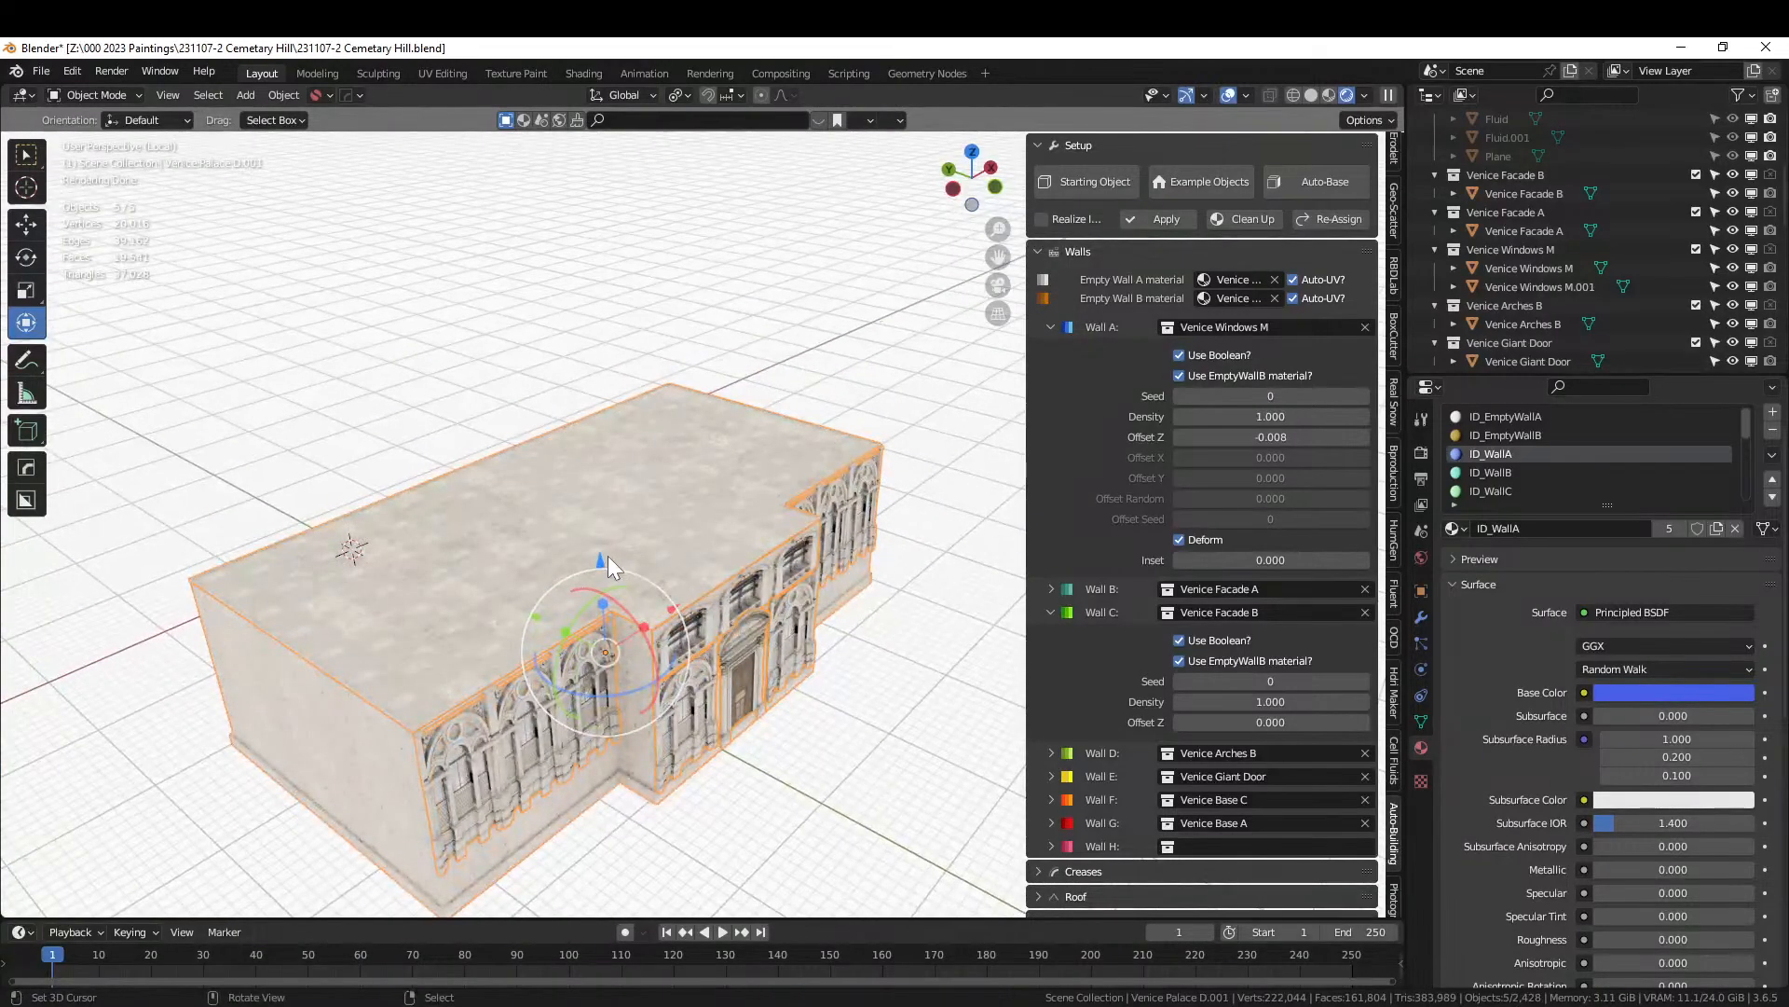
{"action": "key", "text": "Tab"}
{"action": "left_click", "coordinate": [387, 660]}
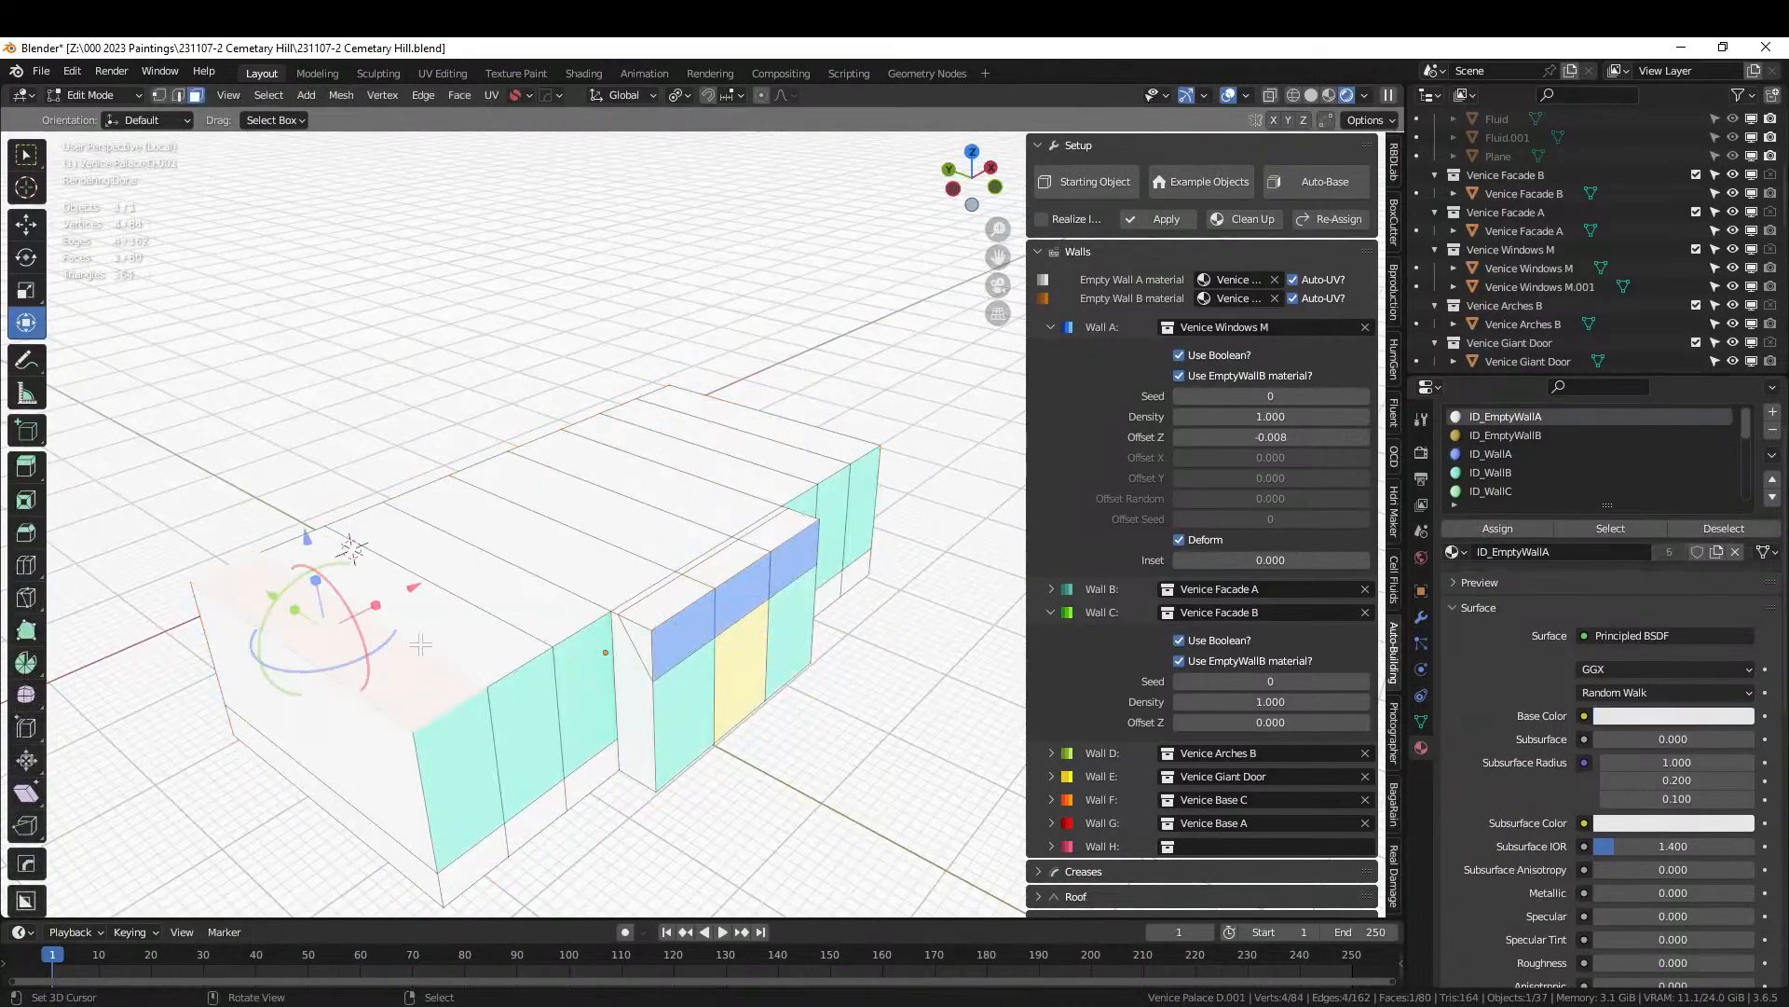
{"action": "left_click", "coordinate": [800, 440], "text": "ctrl"}
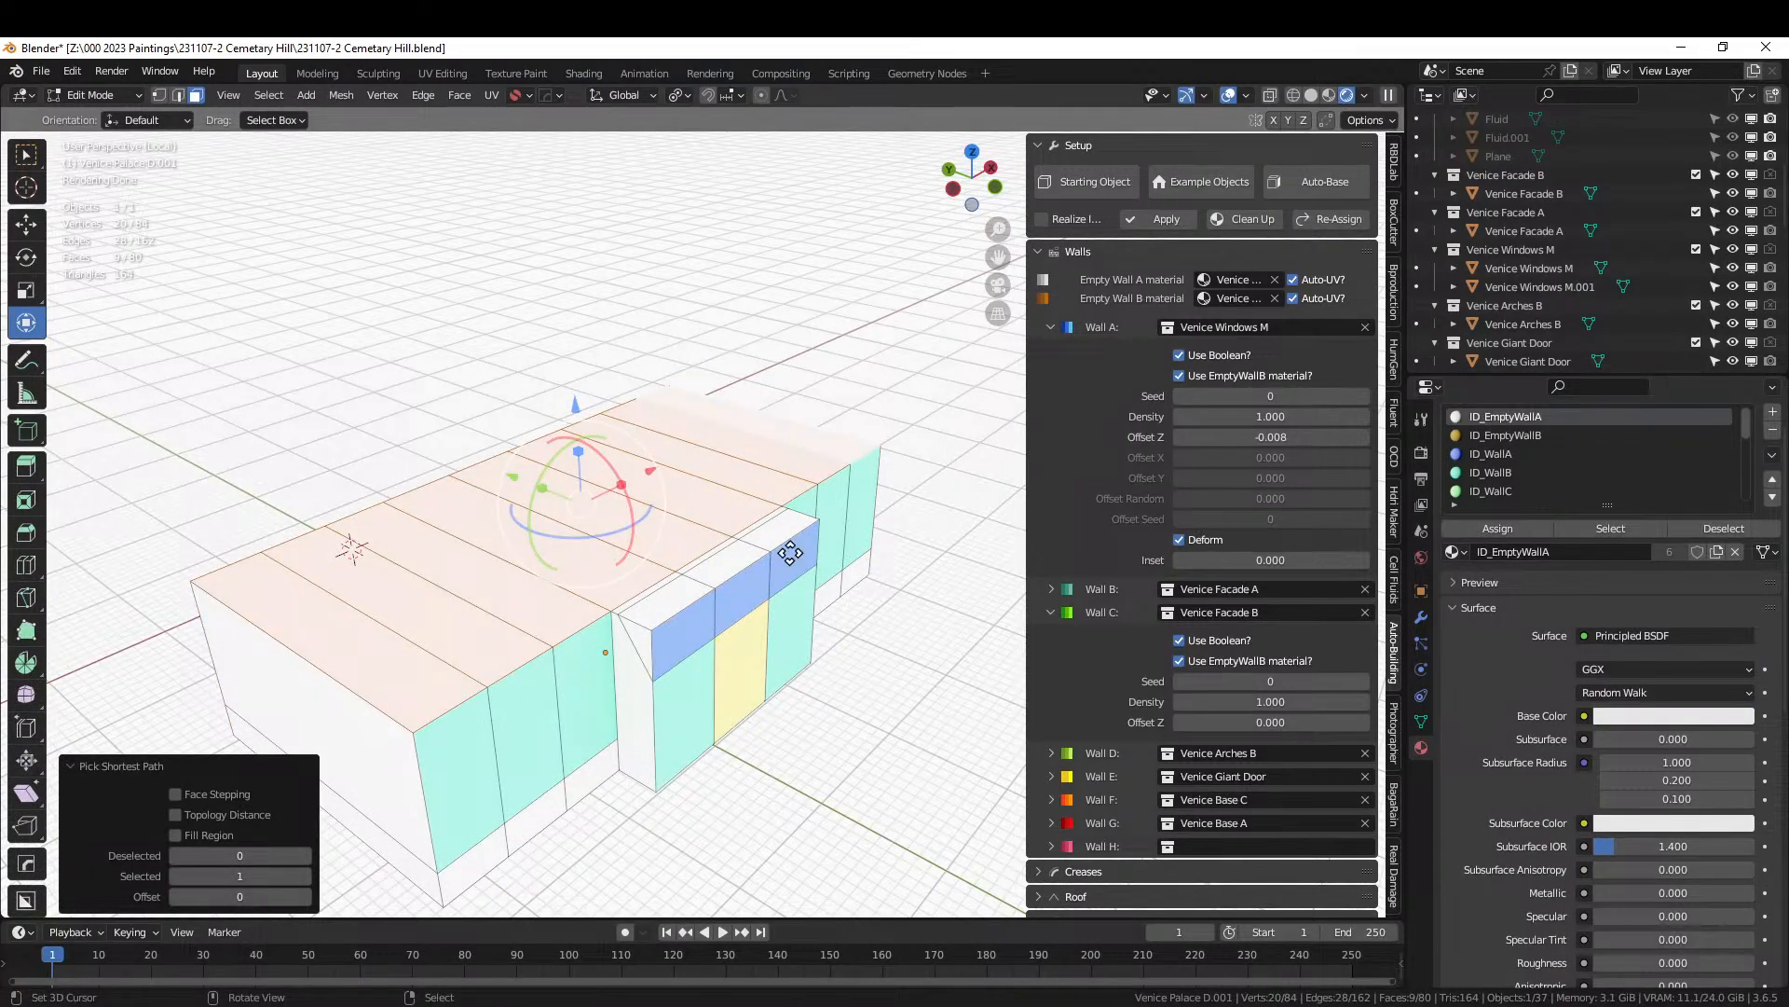
{"action": "type", "text": "e4"}
{"action": "key", "text": "Return"}
{"action": "middle_click_drag", "start_coordinate": [790, 554], "coordinate": [712, 516]}
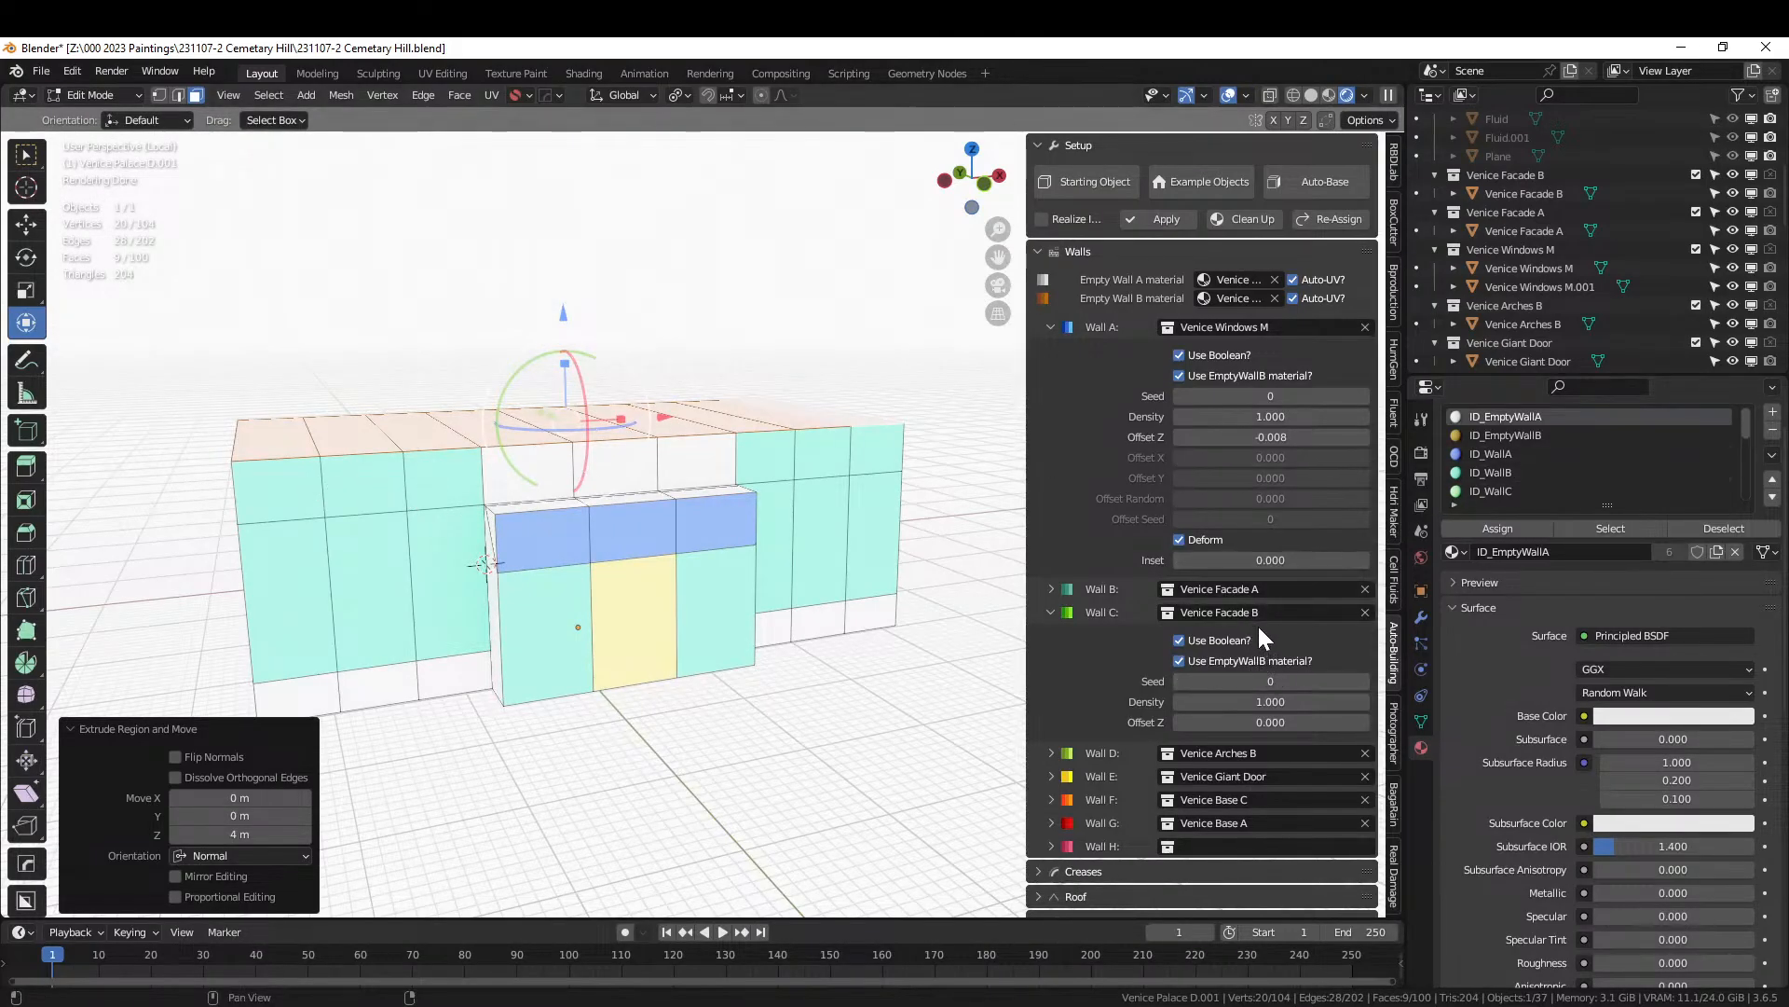
Select the nine front faces of the new upper storey in solid shading, assign ID_WallB, and return to rendered shading with nothing selected.
{"action": "left_click", "coordinate": [276, 503]}
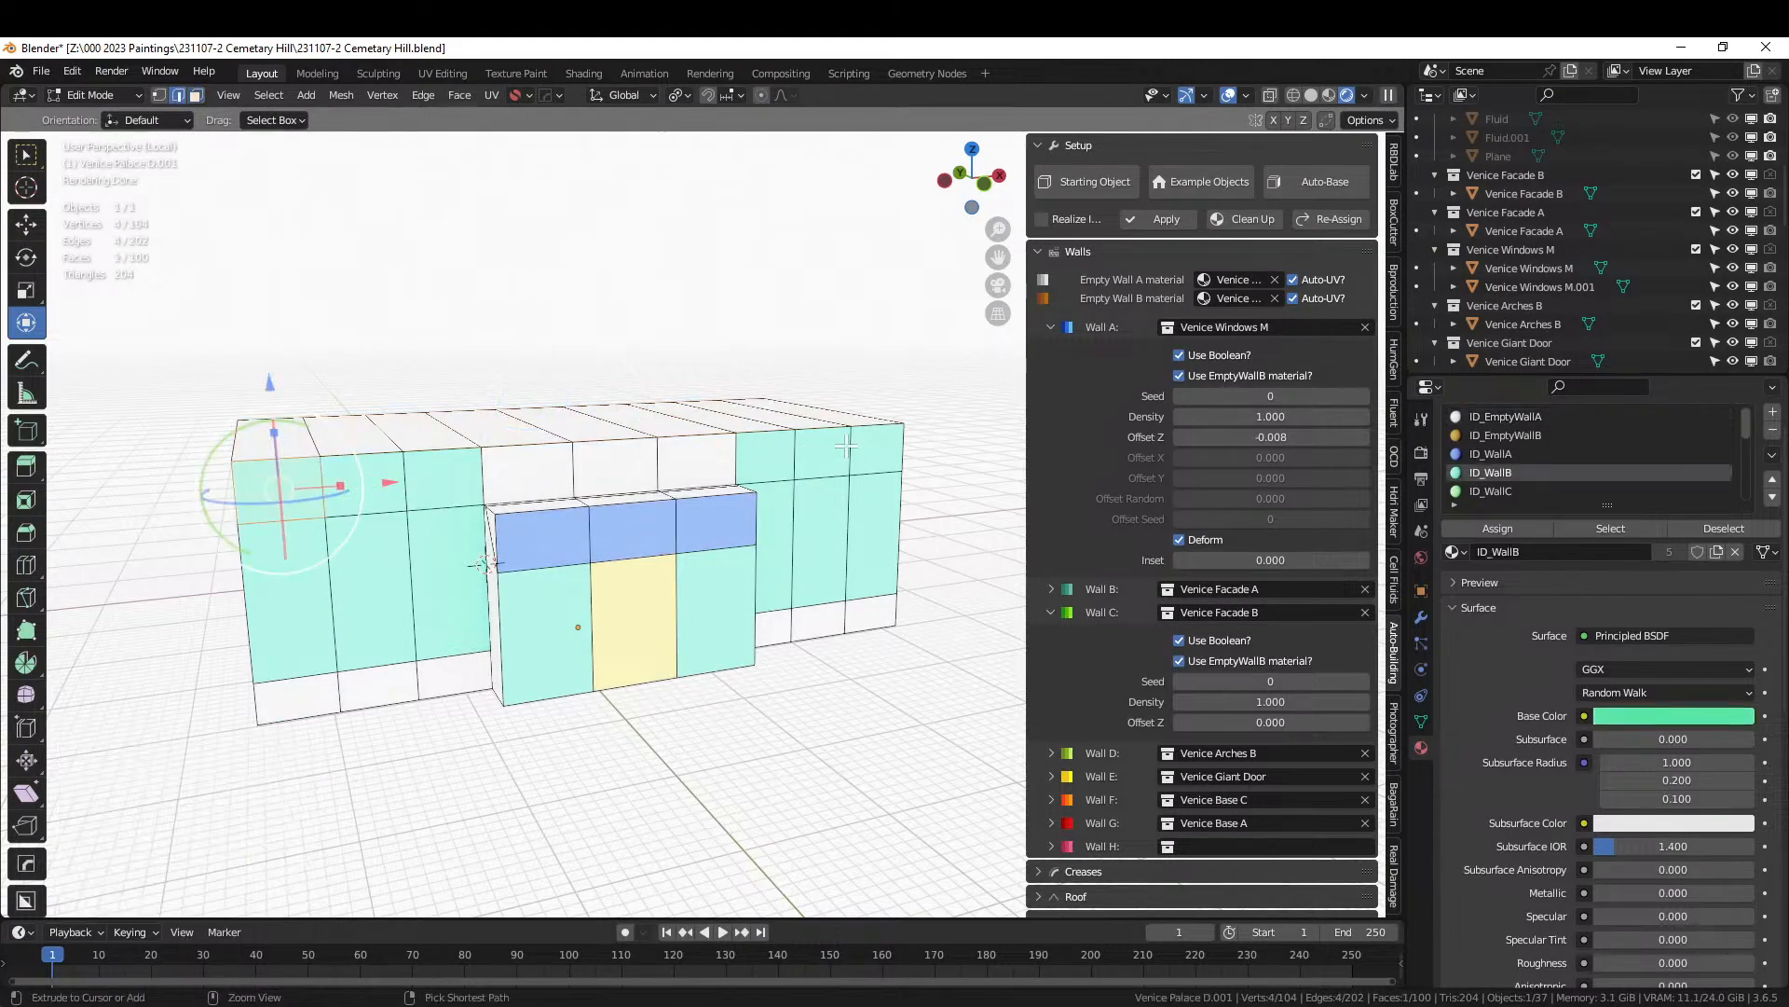
{"action": "right_click", "coordinate": [369, 512], "text": "shift"}
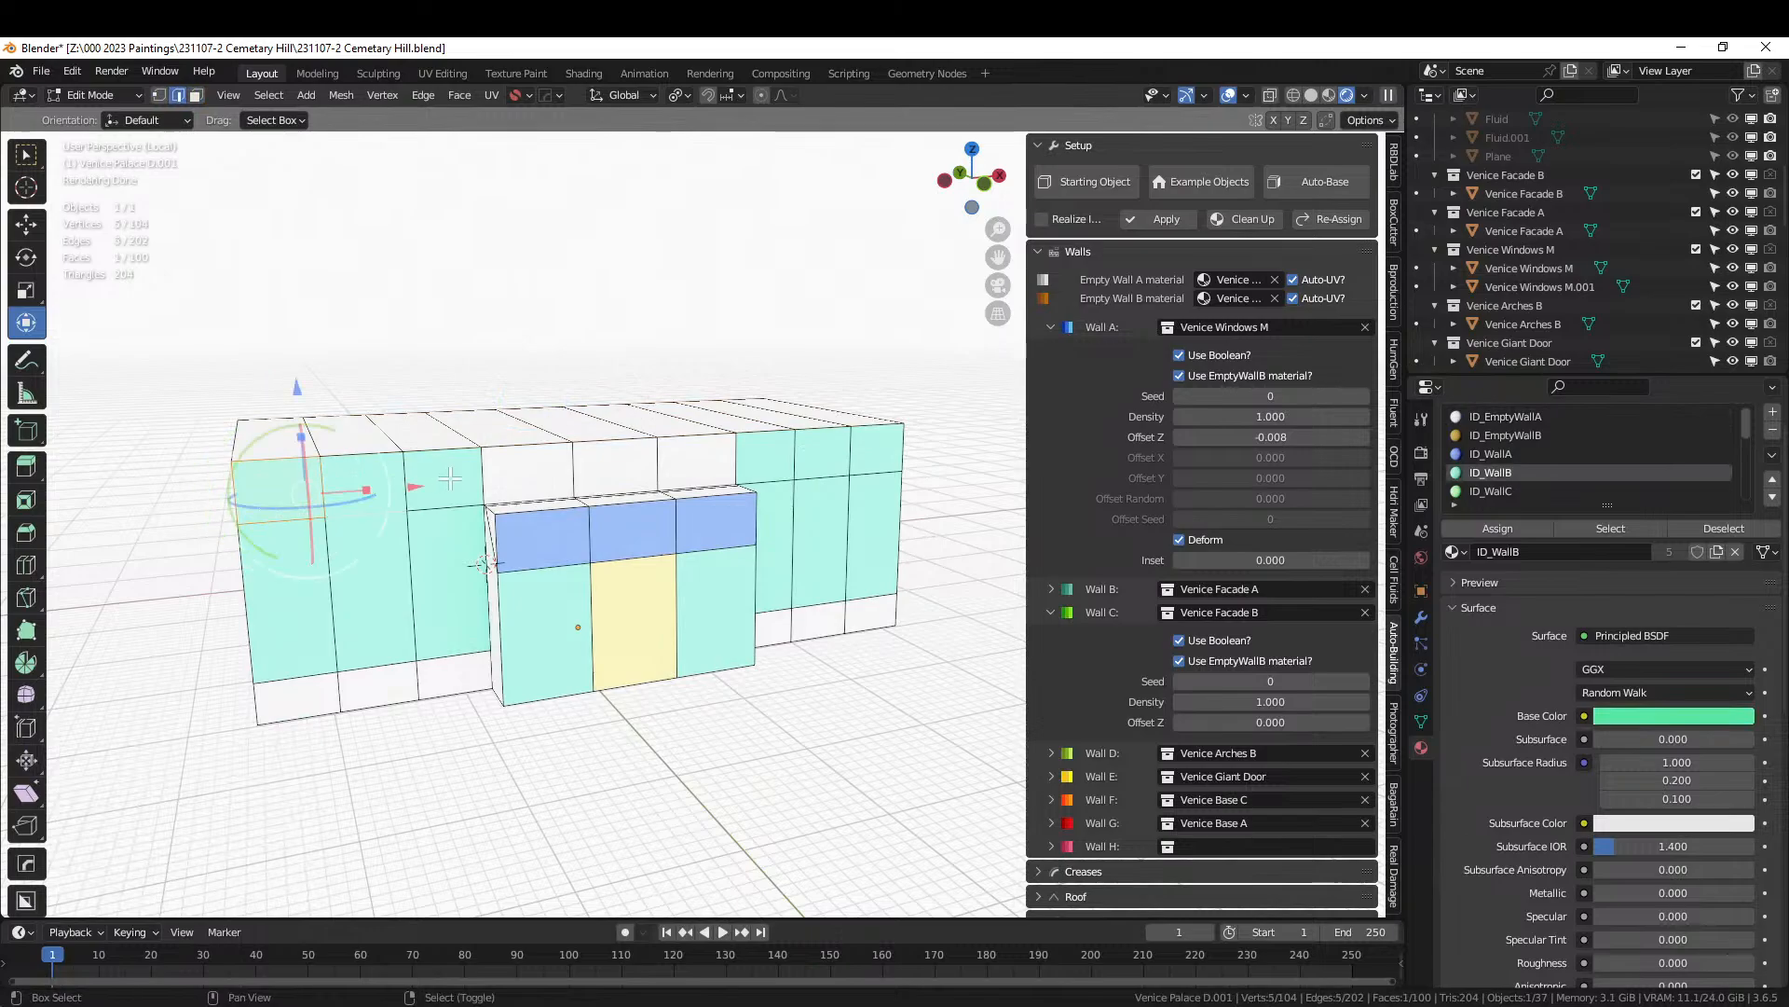
{"action": "left_click", "coordinate": [1310, 96]}
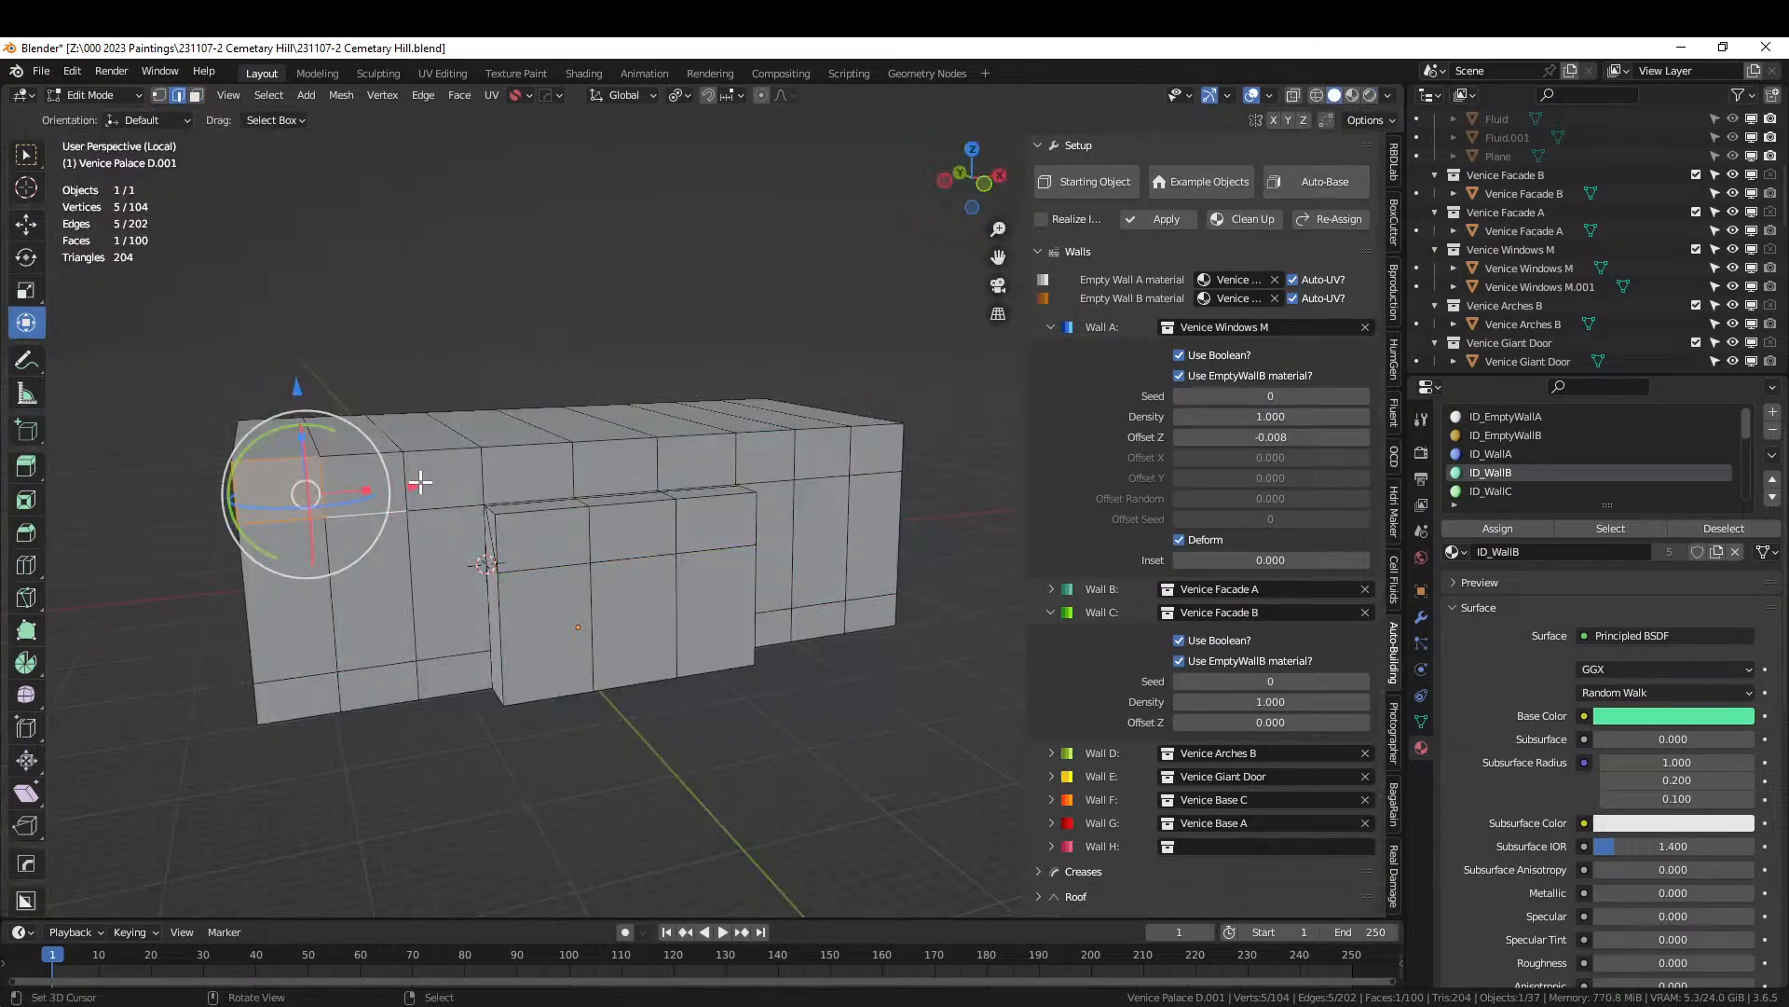
{"action": "right_click", "coordinate": [377, 486]}
{"action": "key", "text": "3"}
{"action": "right_click", "coordinate": [292, 484]}
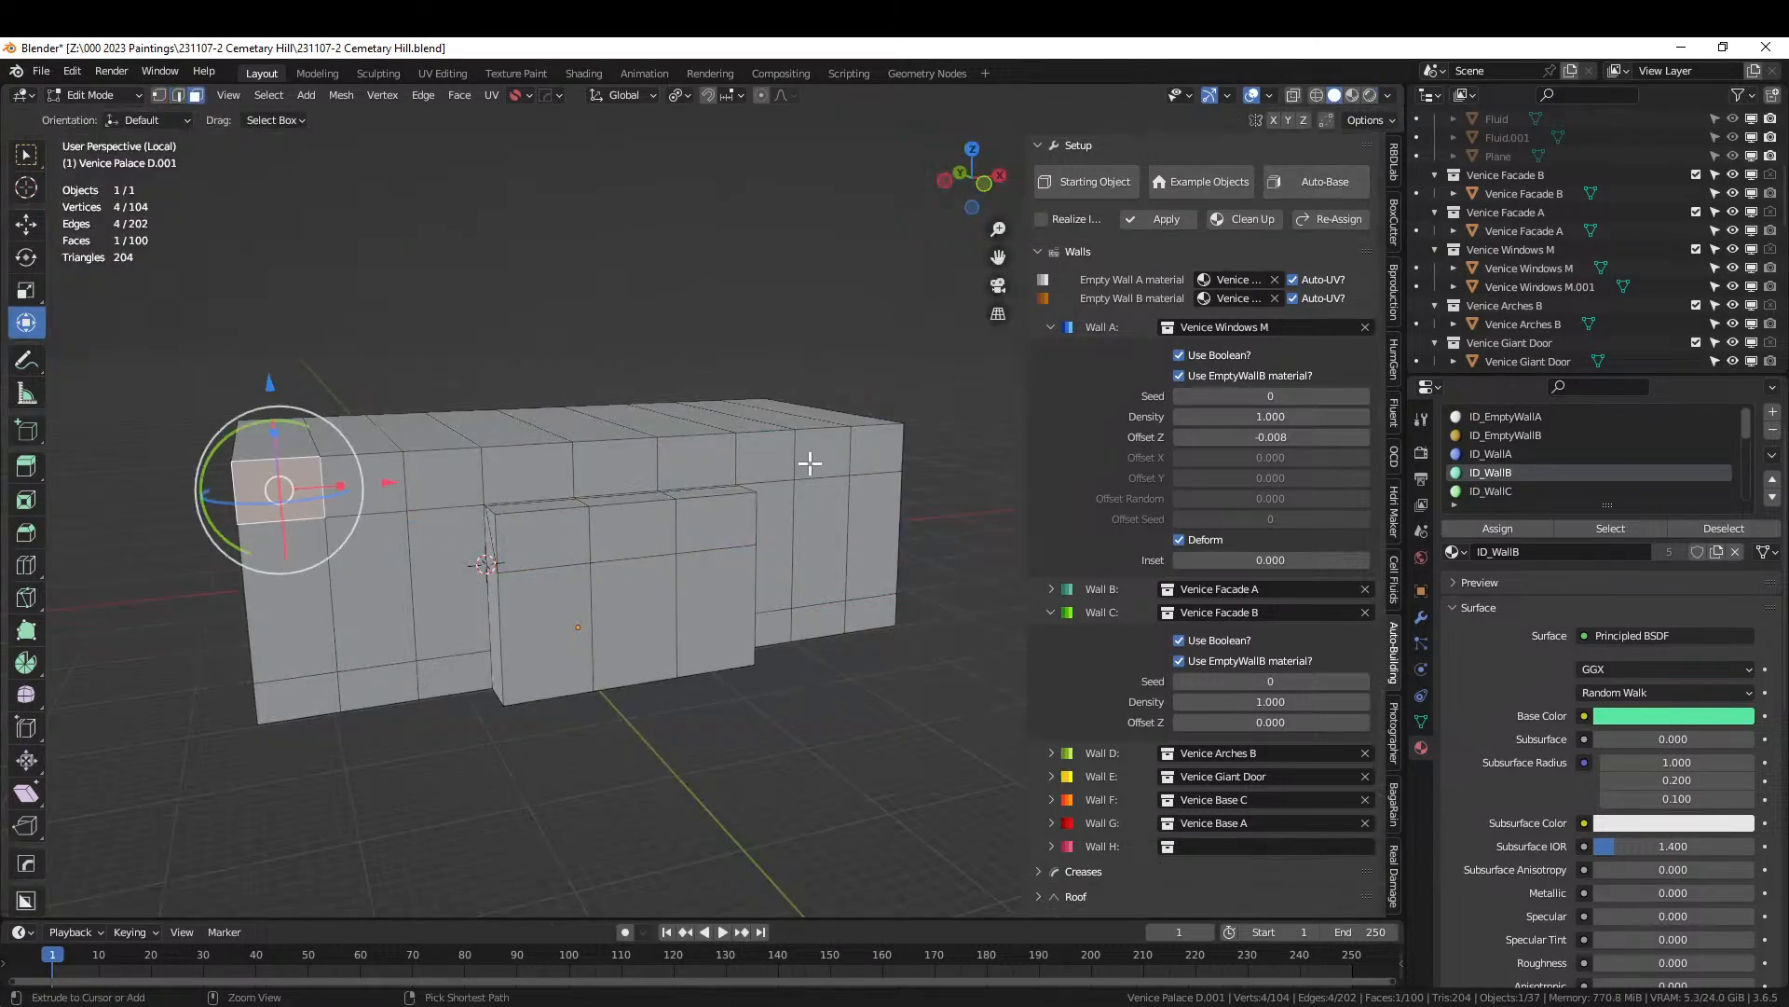
{"action": "right_click", "coordinate": [872, 441], "text": "ctrl"}
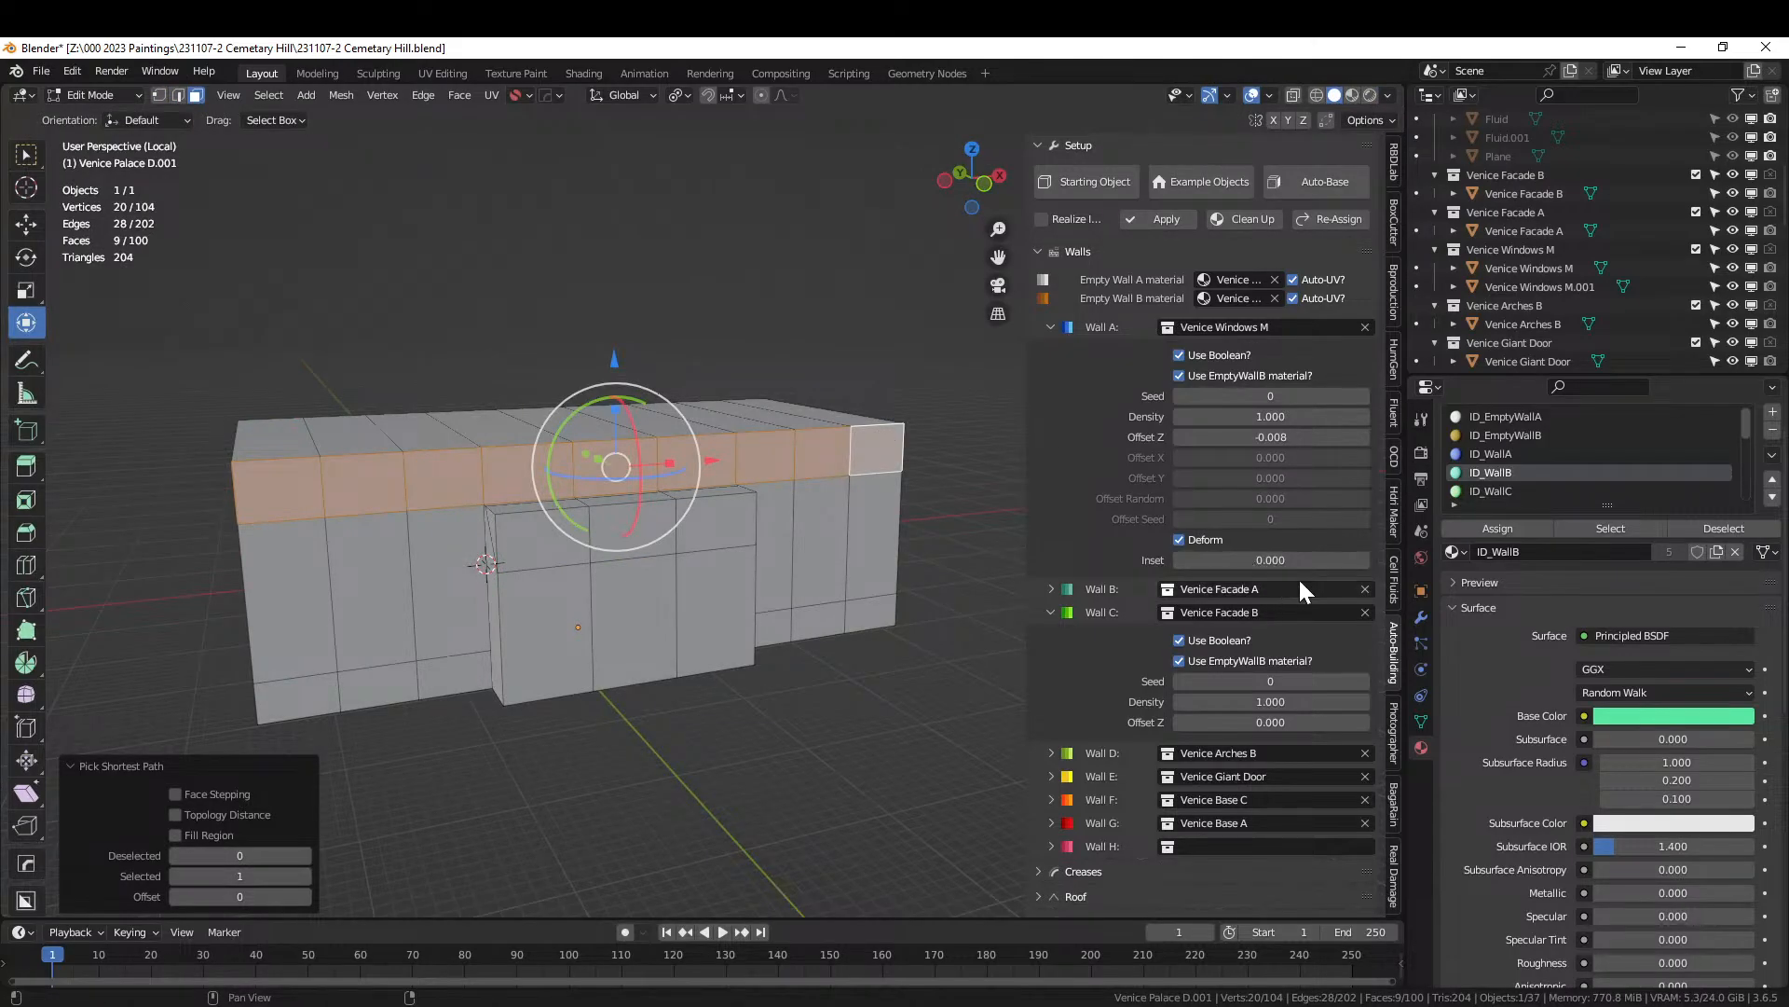
{"action": "left_click", "coordinate": [1498, 529]}
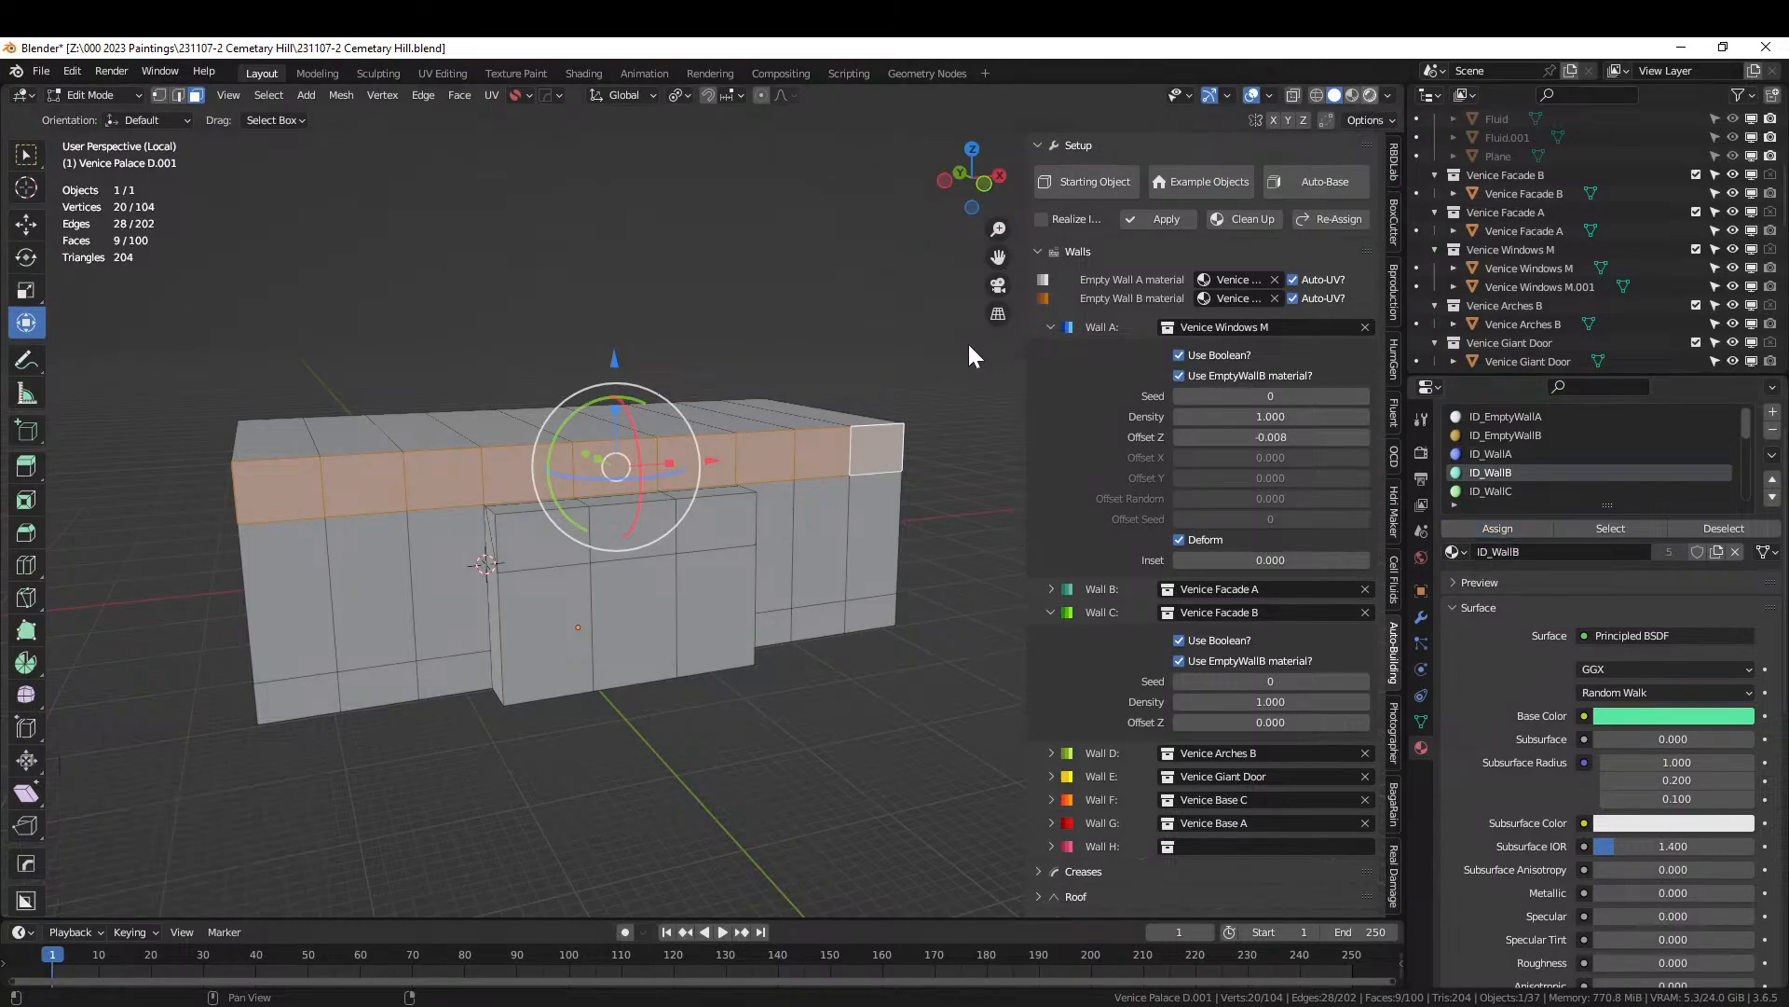
{"action": "key", "text": "shift+z"}
{"action": "middle_click_drag", "start_coordinate": [935, 362], "coordinate": [820, 326]}
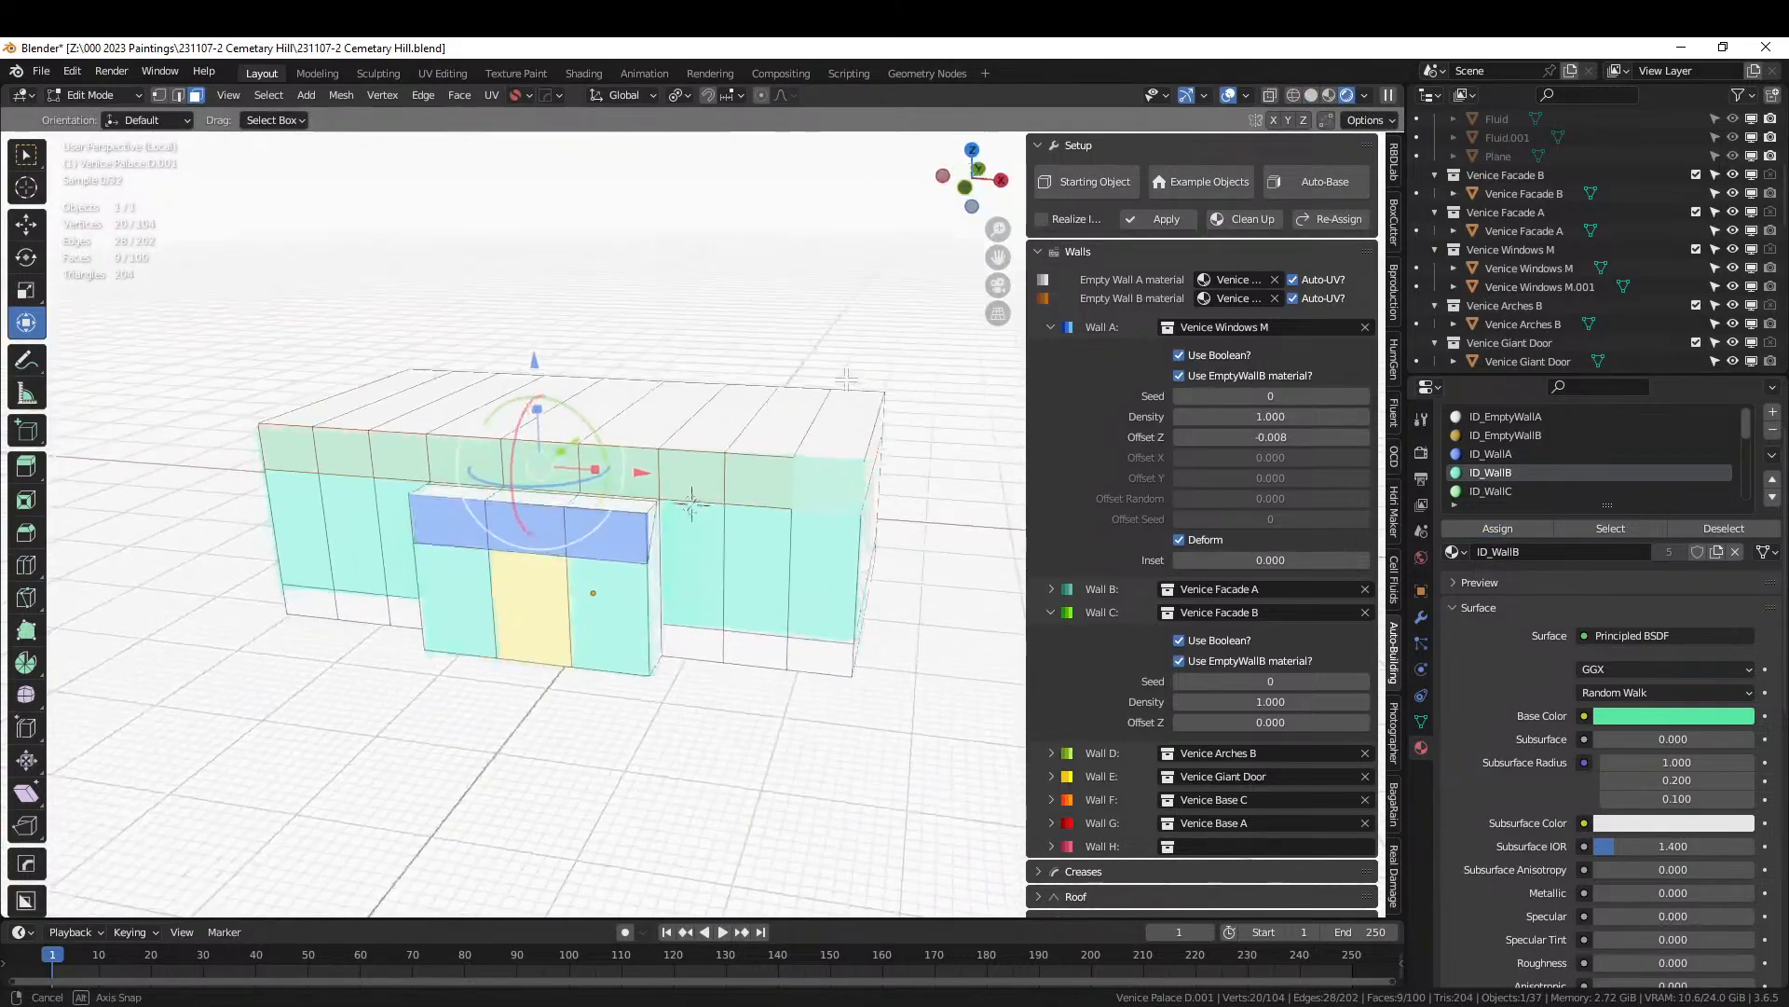
{"action": "key", "text": "alt+a"}
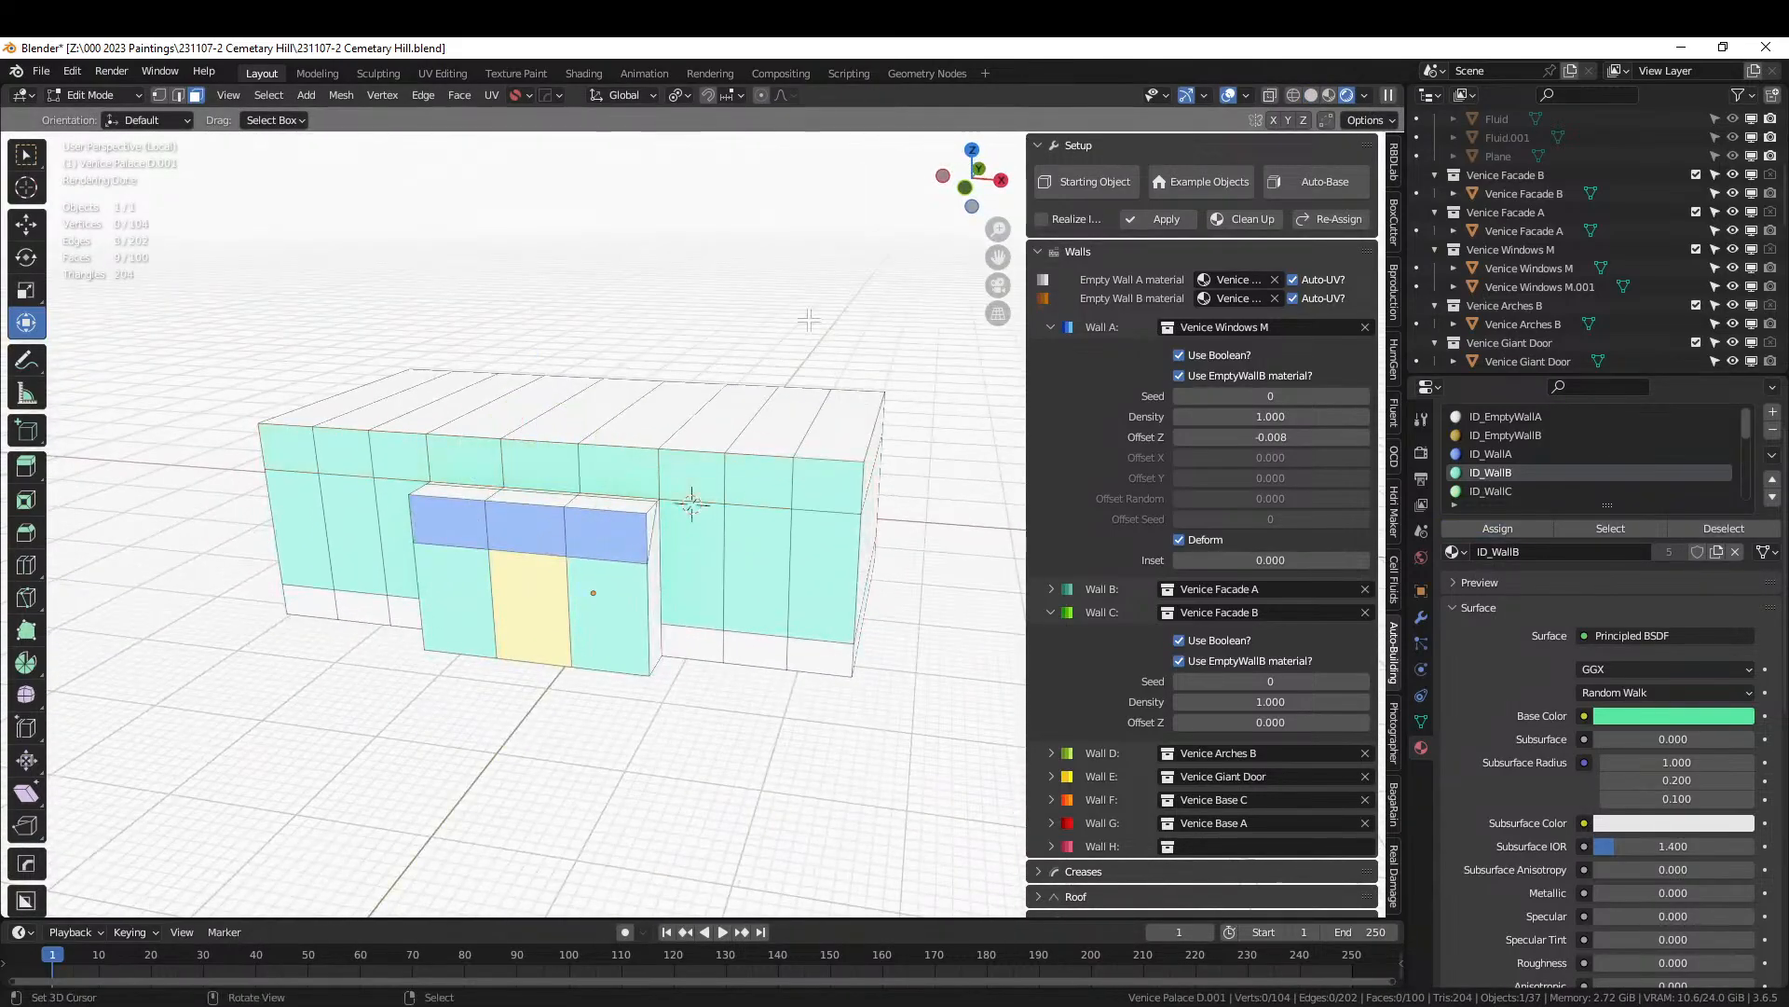
Leave local view and check which collection the small square window module beside the terrain belongs to.
{"action": "left_click", "coordinate": [840, 487]}
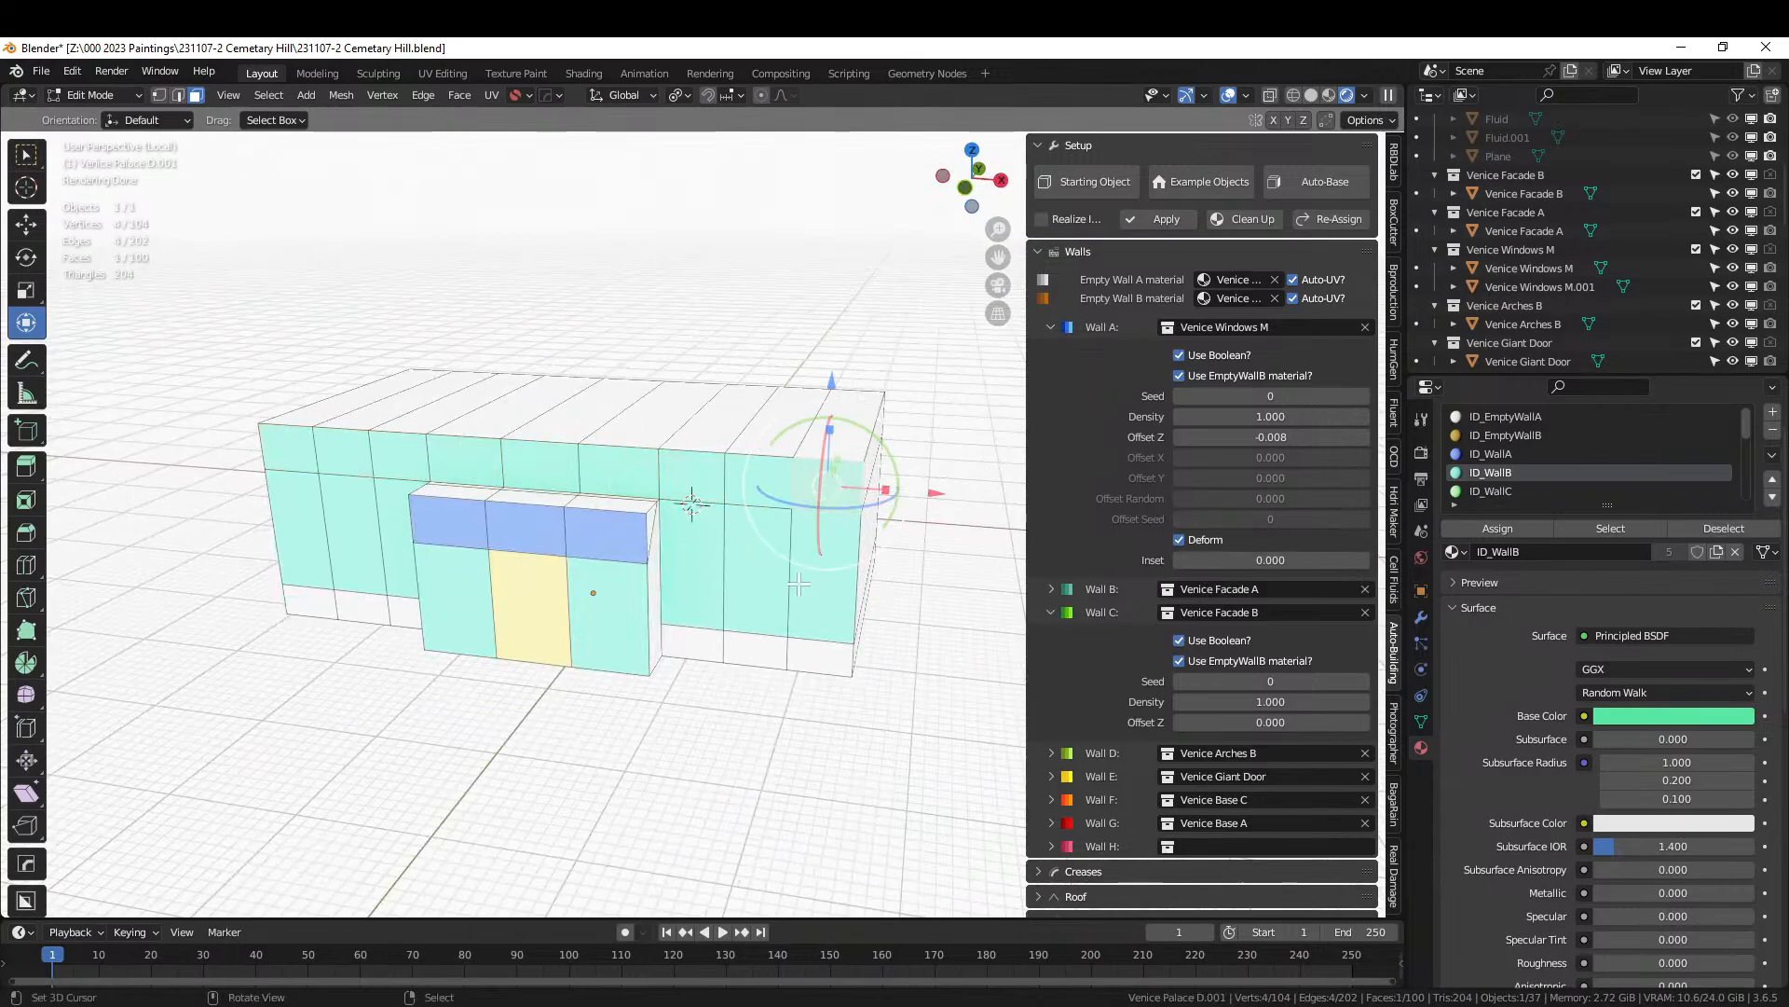
{"action": "scroll", "coordinate": [640, 519], "scroll_direction": "down", "scroll_amount": 4}
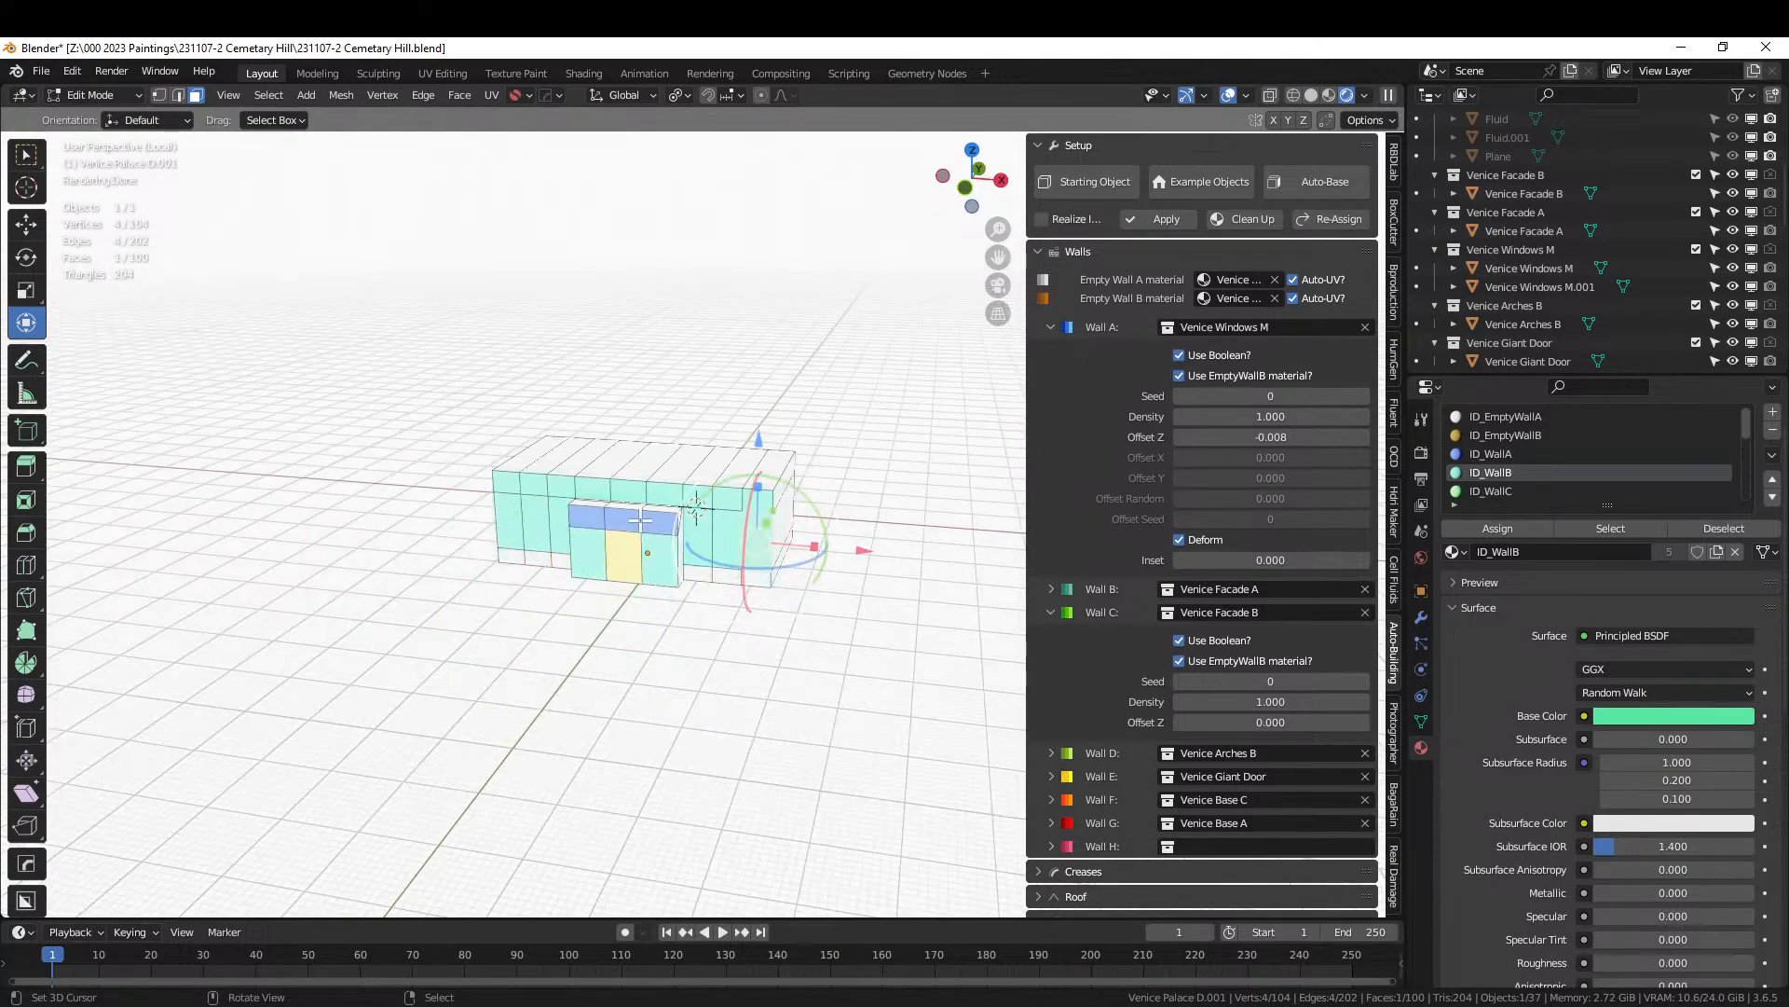
{"action": "key", "text": "KP_Divide"}
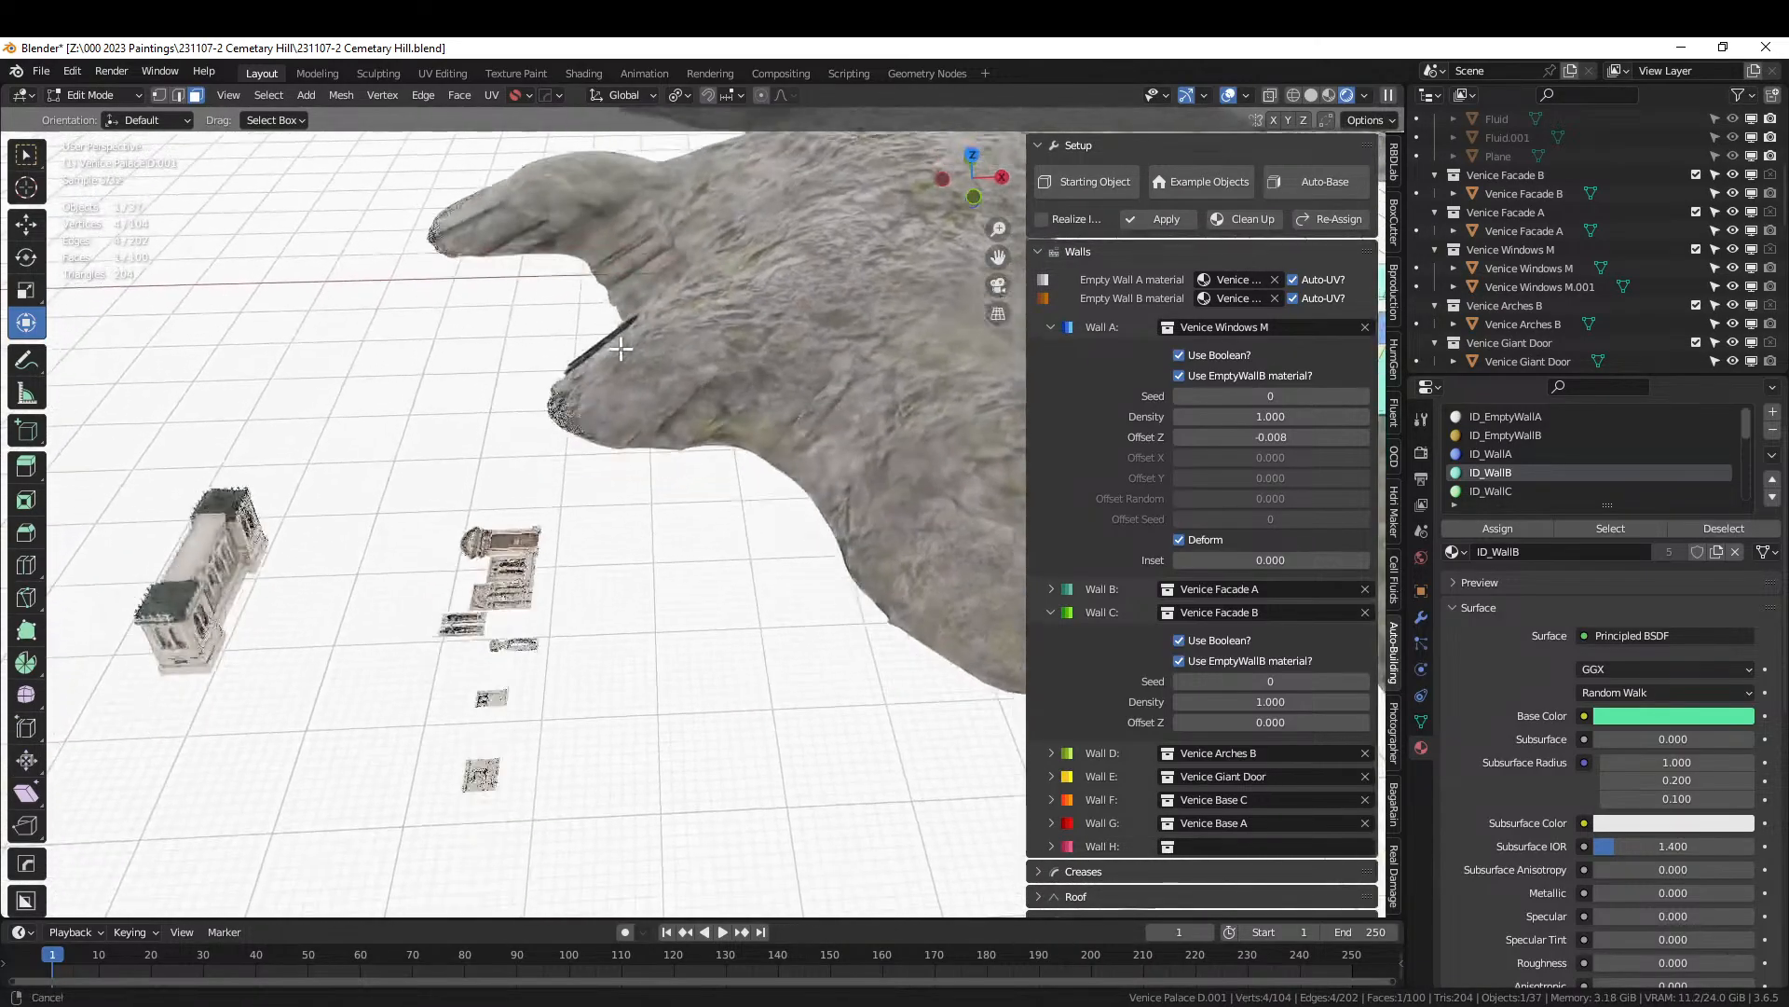
{"action": "key", "text": "Tab"}
{"action": "left_click", "coordinate": [494, 701]}
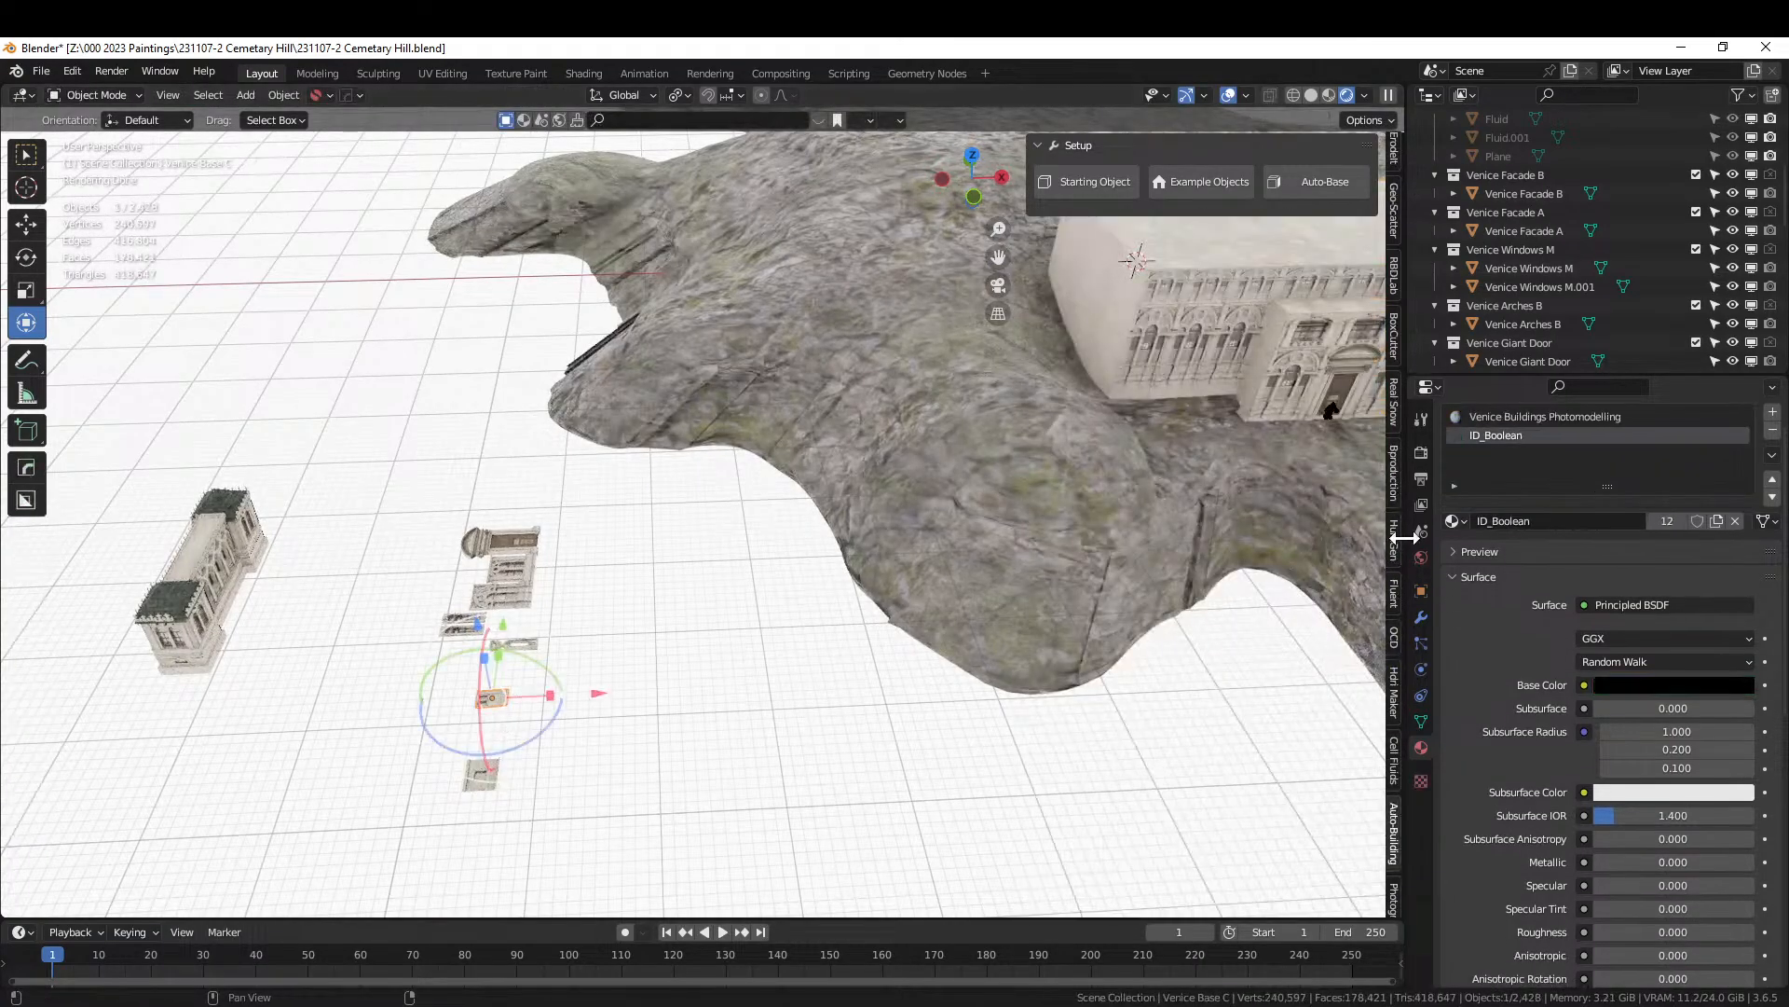
{"action": "key", "text": "KP_Decimal"}
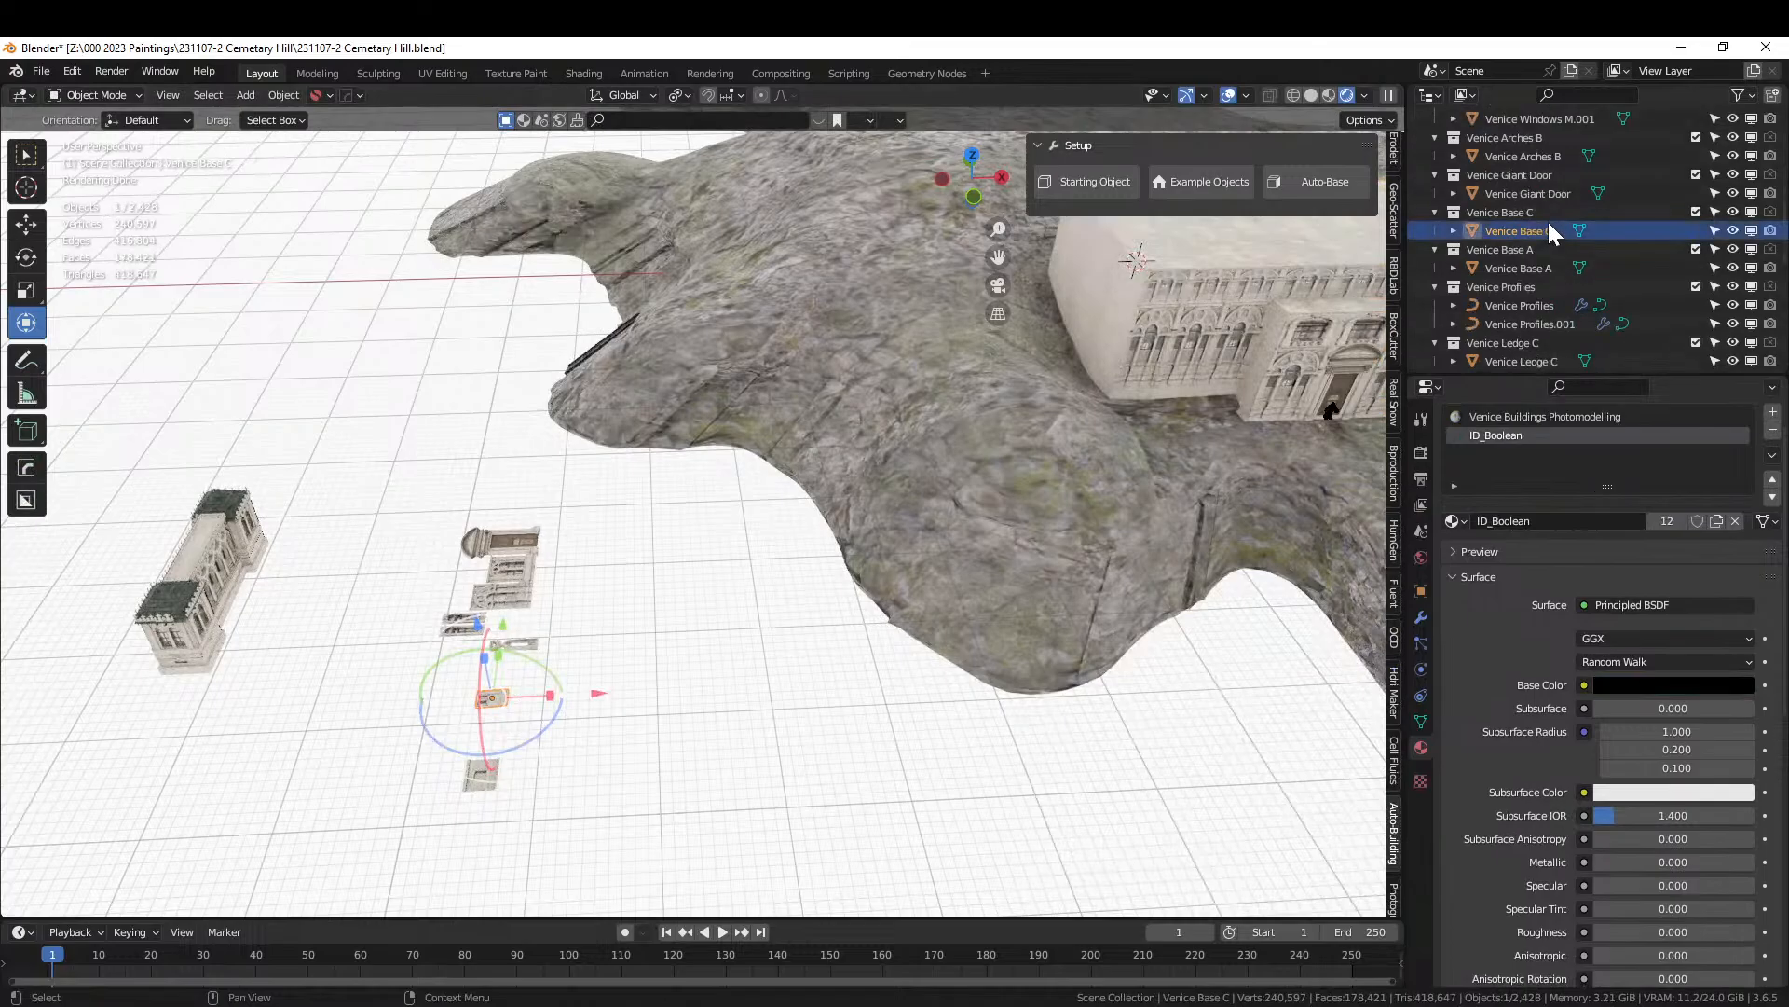
{"action": "key", "text": "Tab"}
{"action": "middle_click_drag", "start_coordinate": [1007, 475], "coordinate": [644, 369]}
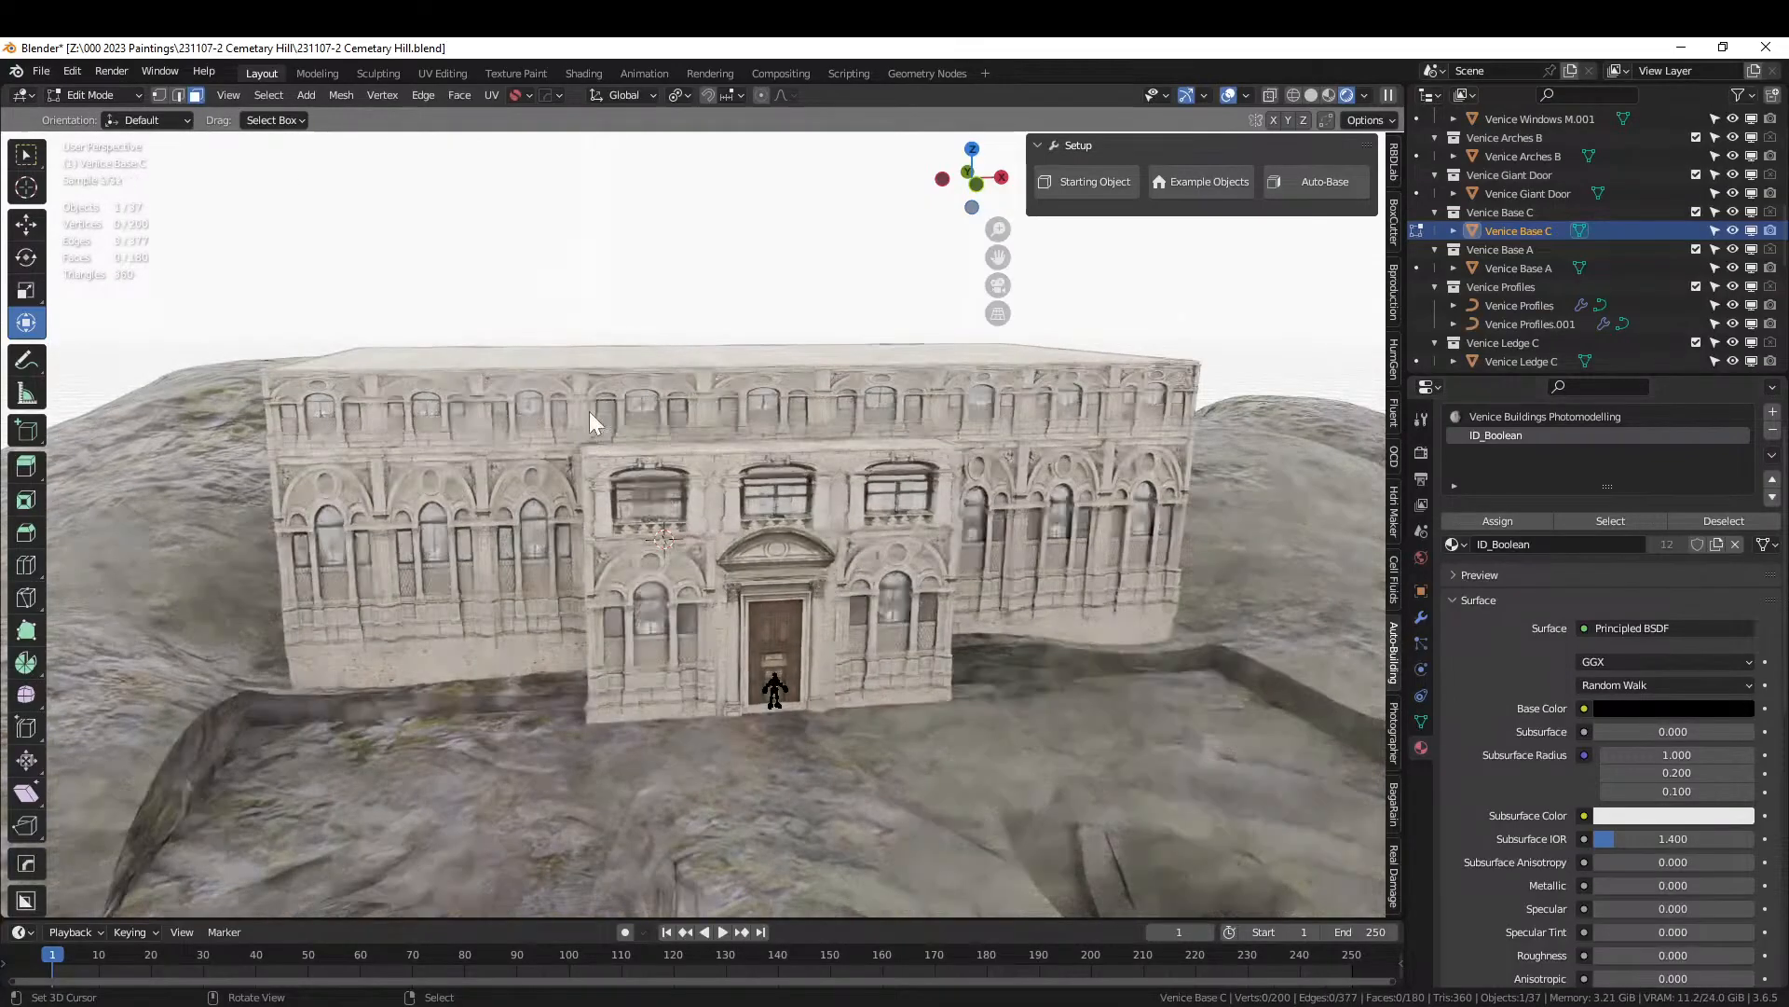
Leave the base module, open the palace mesh for editing, and select the nine front faces of its upper storey.
{"action": "key", "text": "Tab"}
{"action": "right_click", "coordinate": [320, 431]}
{"action": "key", "text": "Tab"}
{"action": "right_click", "coordinate": [316, 419]}
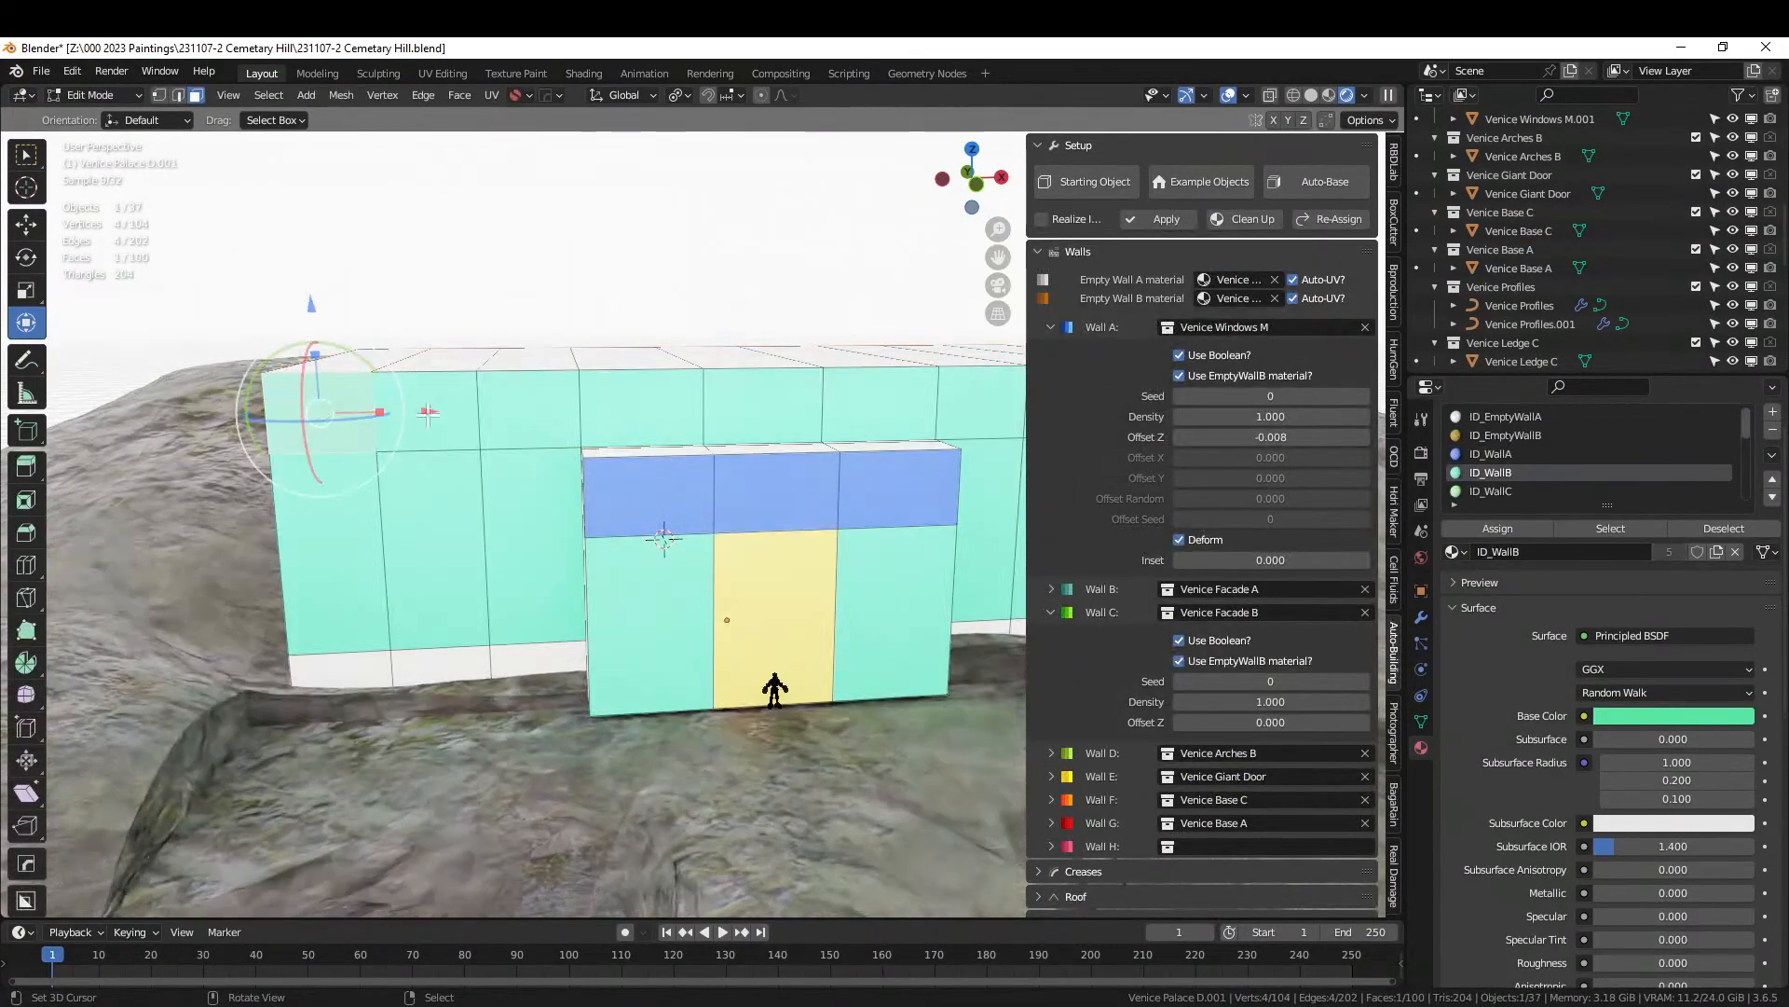
{"action": "middle_click_drag", "start_coordinate": [1015, 398], "coordinate": [847, 411], "text": "shift"}
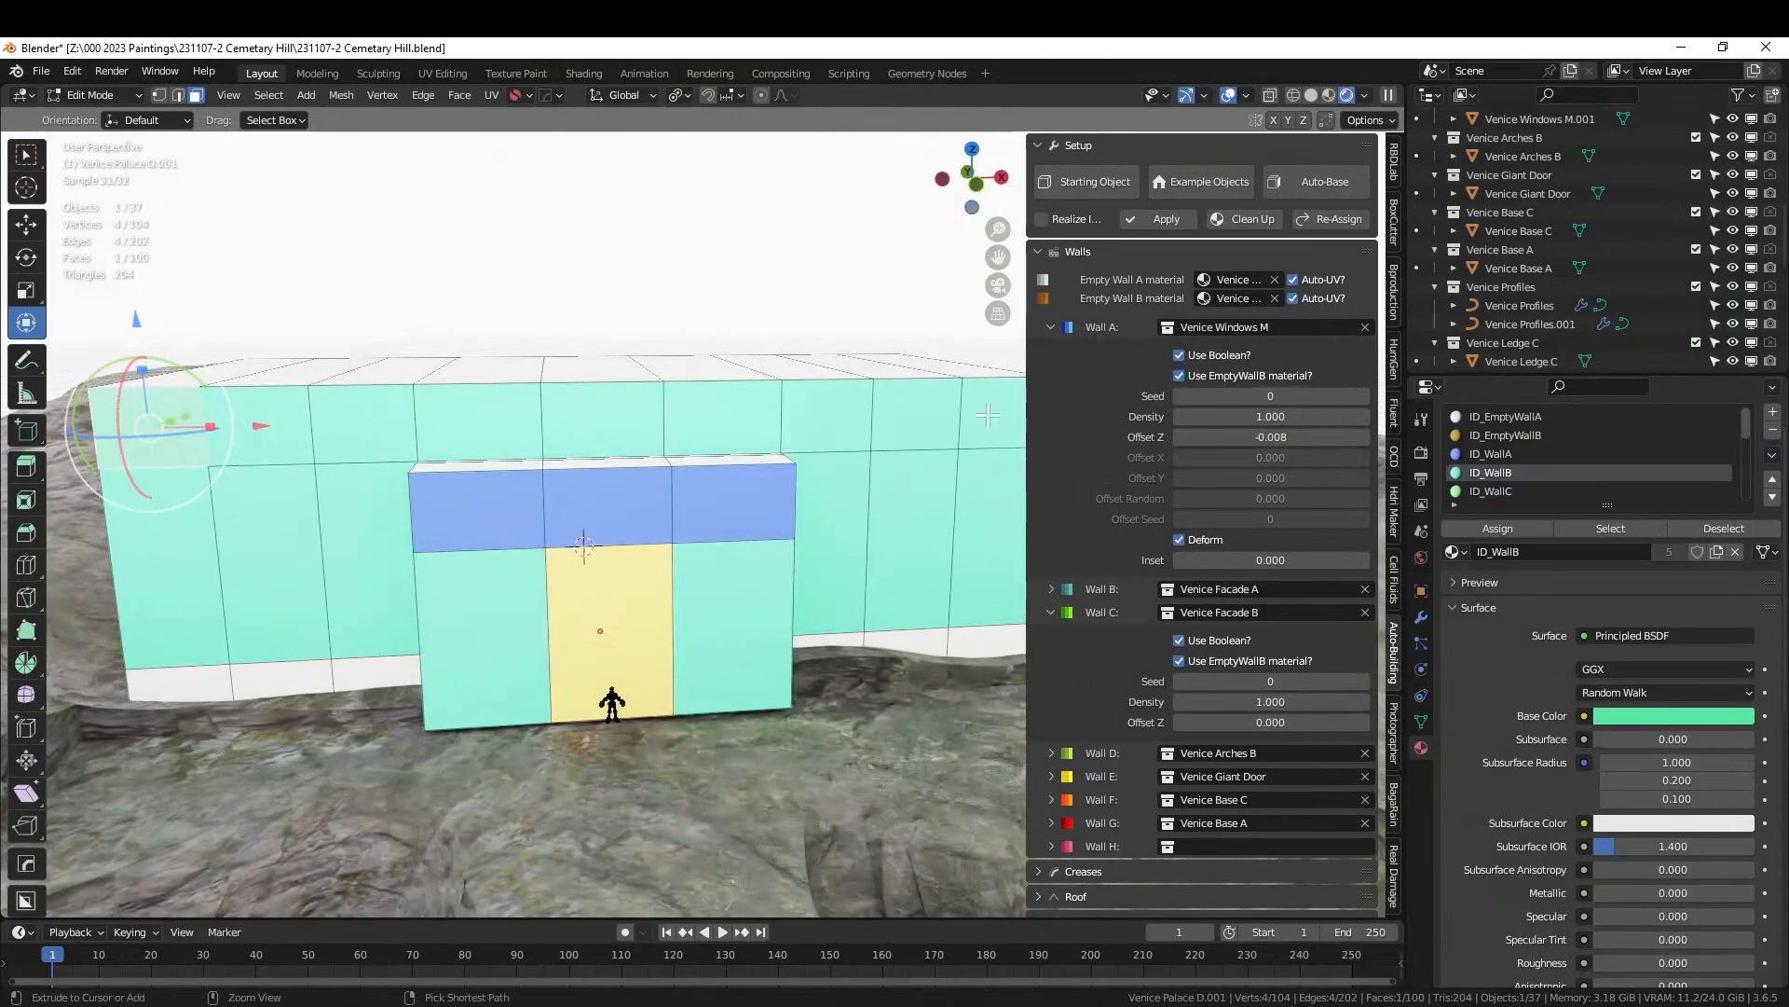
{"action": "right_click", "coordinate": [847, 411], "text": "ctrl"}
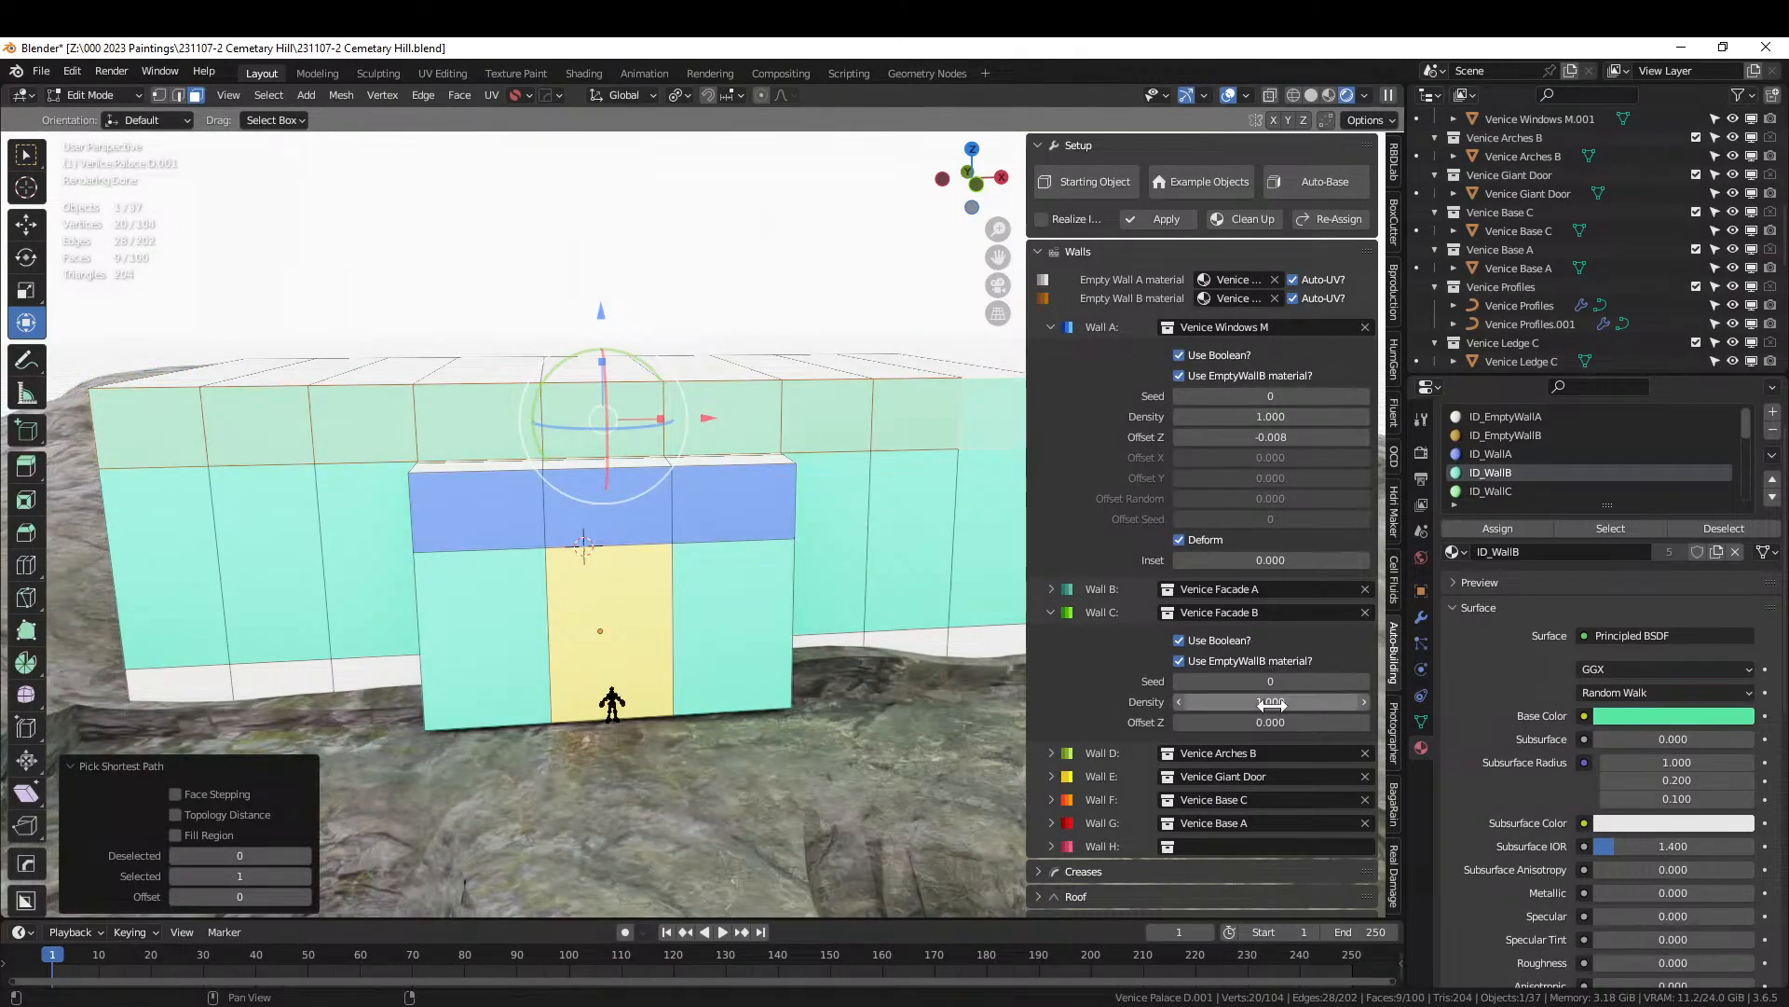
Try ID_WallF on the selected upper-storey faces and view the facade in Object Mode.
{"action": "scroll", "coordinate": [1523, 466], "scroll_direction": "down", "scroll_amount": 2}
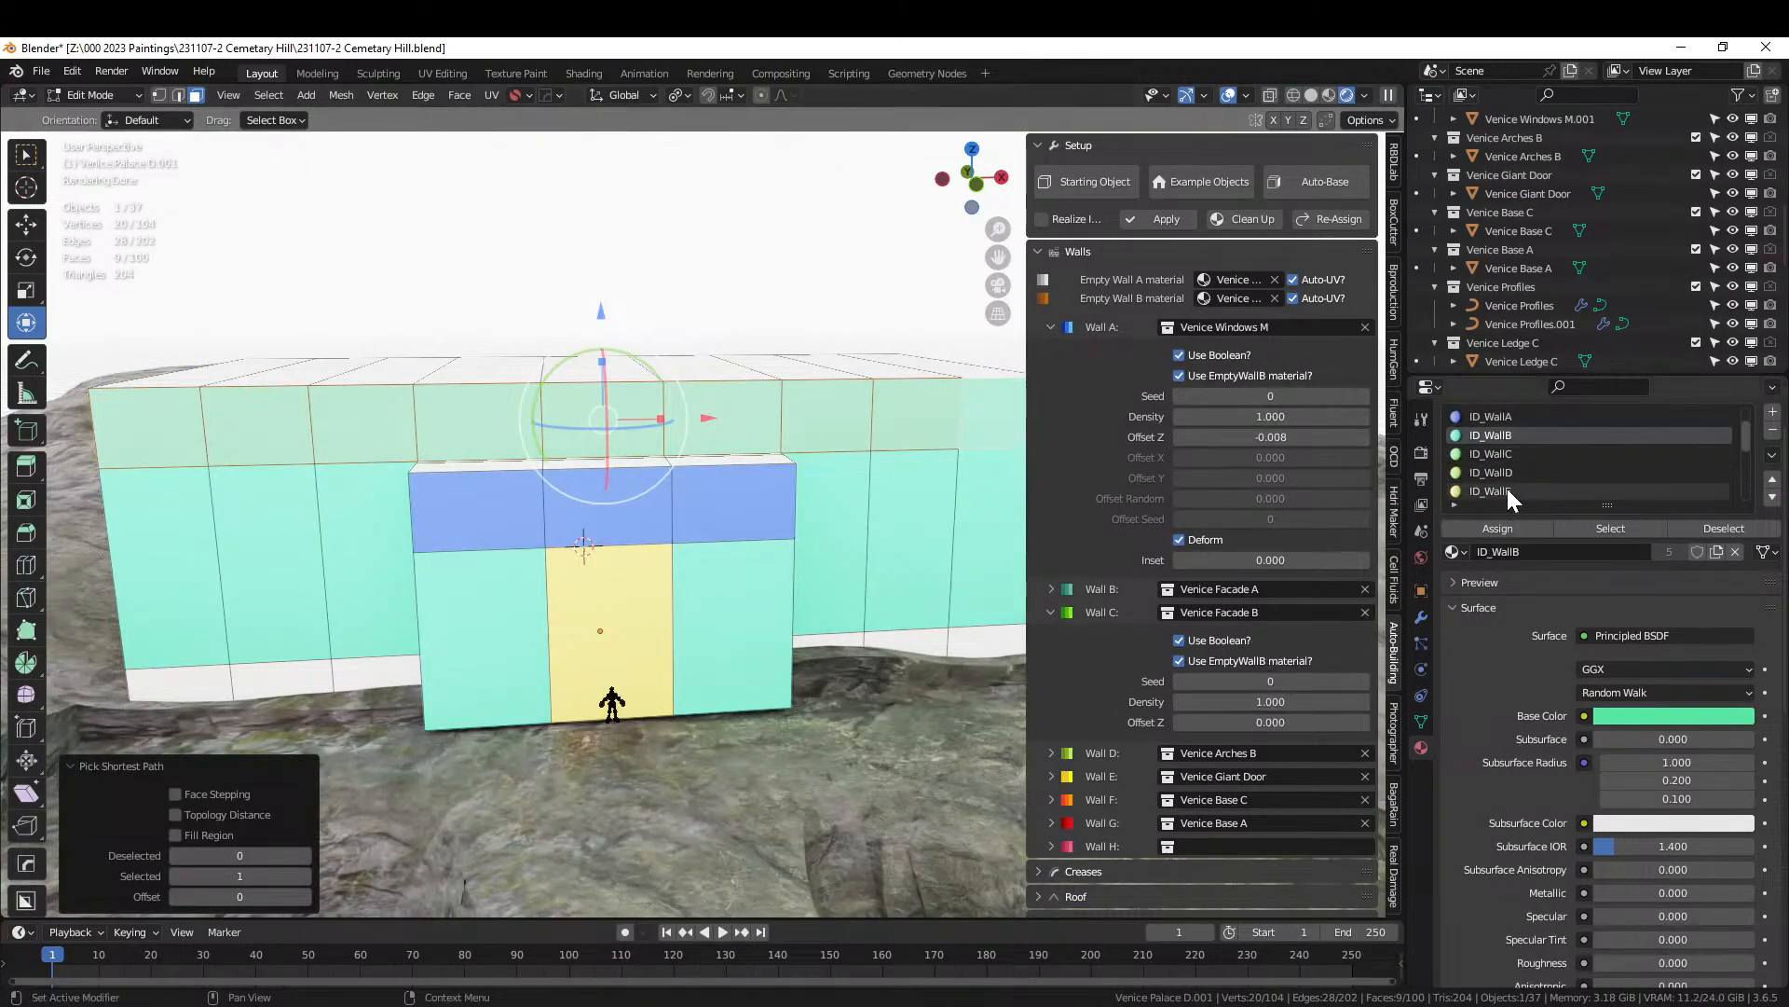
{"action": "scroll", "coordinate": [1507, 488], "scroll_direction": "down", "scroll_amount": 2}
{"action": "left_click", "coordinate": [1514, 473]}
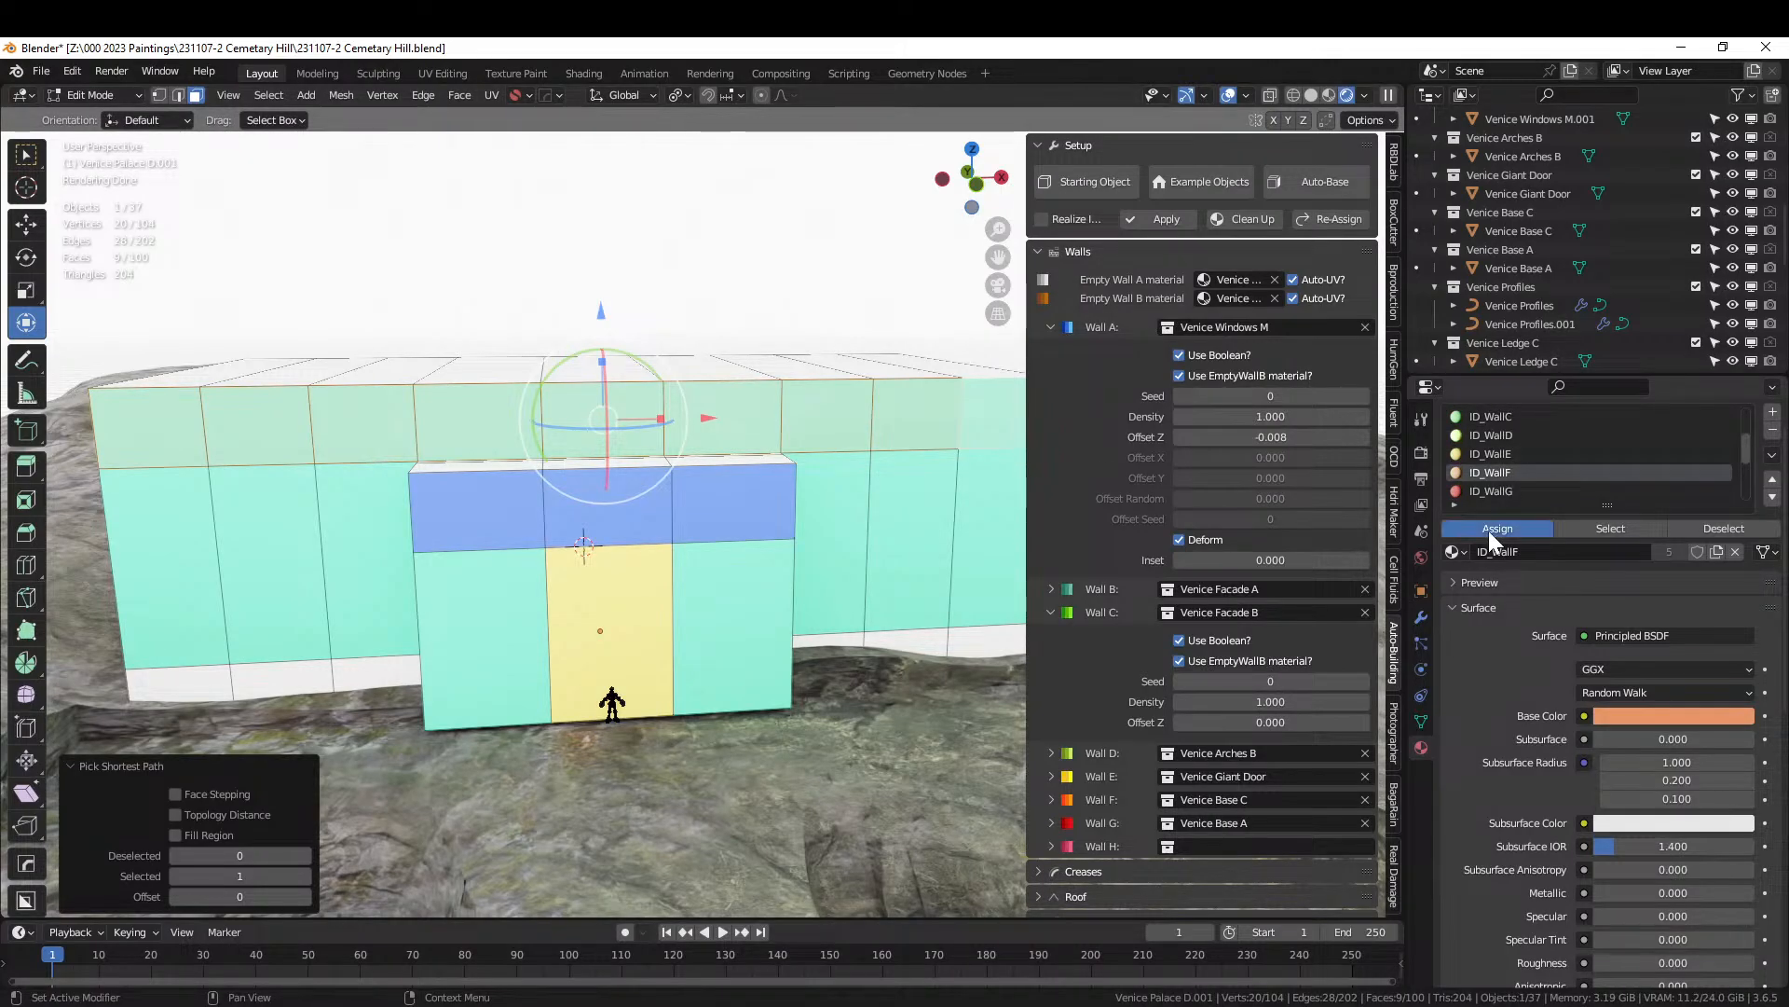
{"action": "left_click", "coordinate": [1490, 530]}
{"action": "key", "text": "Tab"}
{"action": "mouse_move", "coordinate": [651, 484]}
{"action": "middle_mouse_down"}
{"action": "mouse_move", "coordinate": [680, 466]}
{"action": "mouse_move", "coordinate": [646, 478]}
{"action": "middle_mouse_up"}
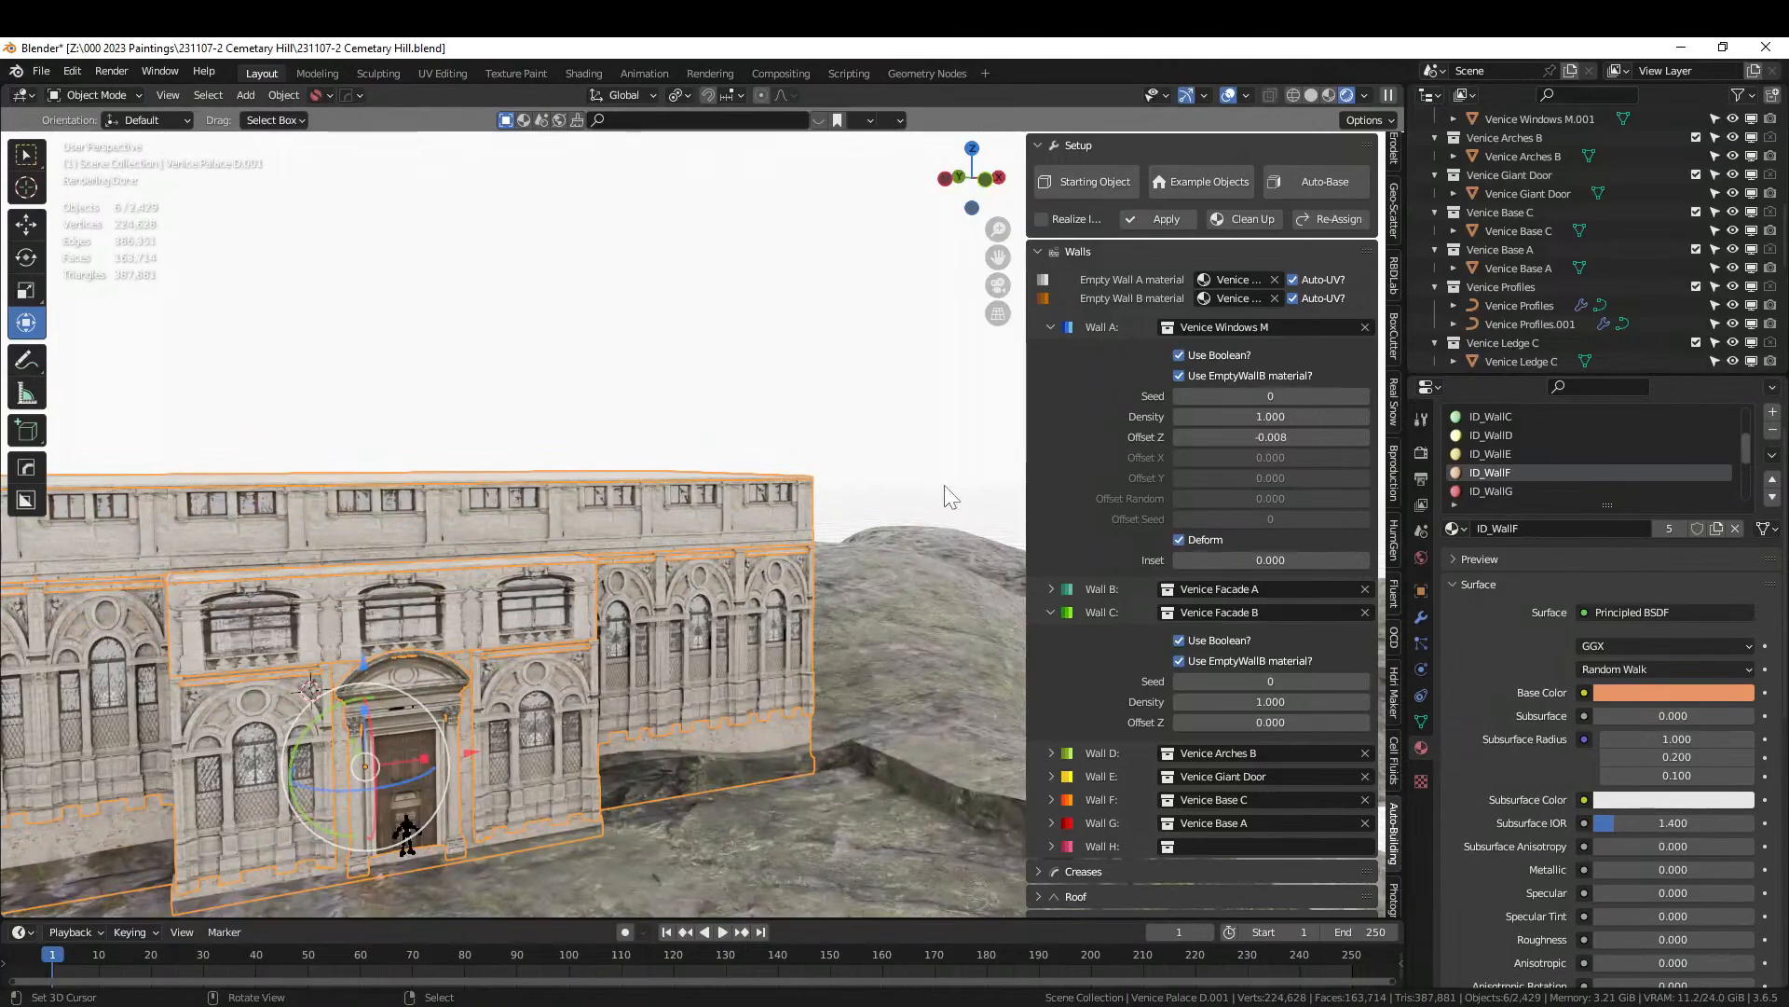
Assign ID_WallG to the upper storey's nine front faces, view the facade in Object Mode, and save the file.
{"action": "key", "text": "Tab"}
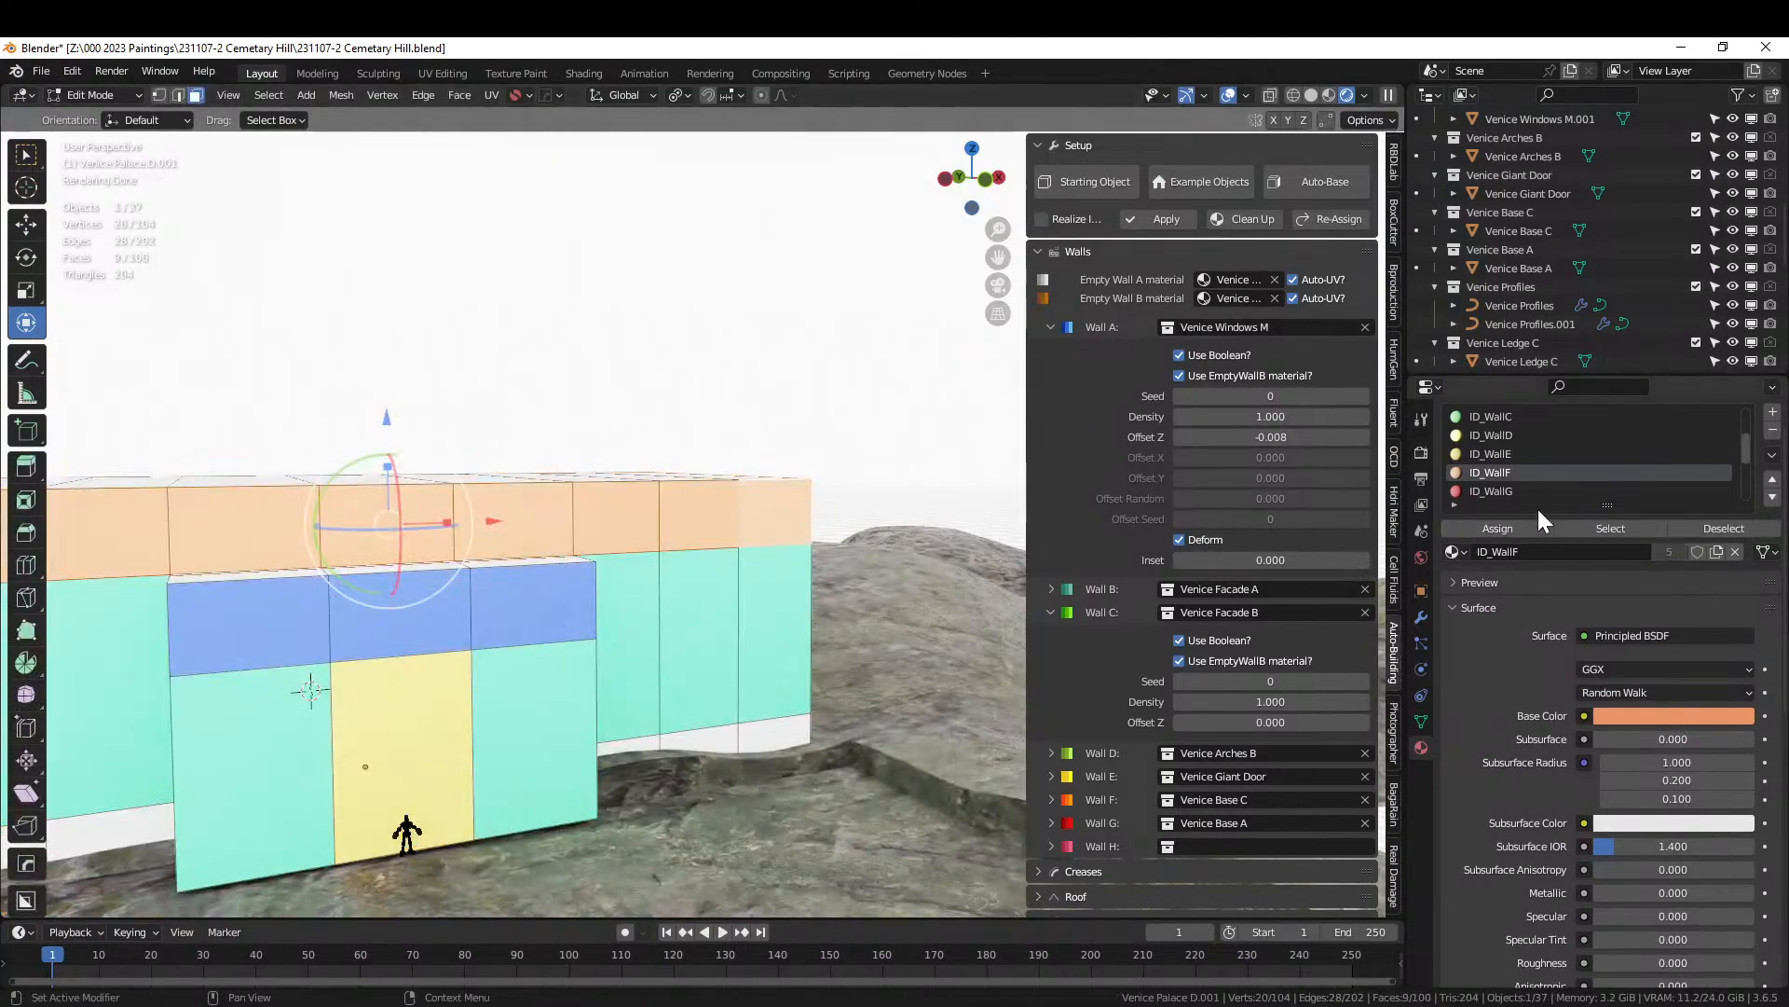
{"action": "left_click", "coordinate": [1496, 491]}
{"action": "left_click", "coordinate": [1489, 529]}
{"action": "key", "text": "Tab"}
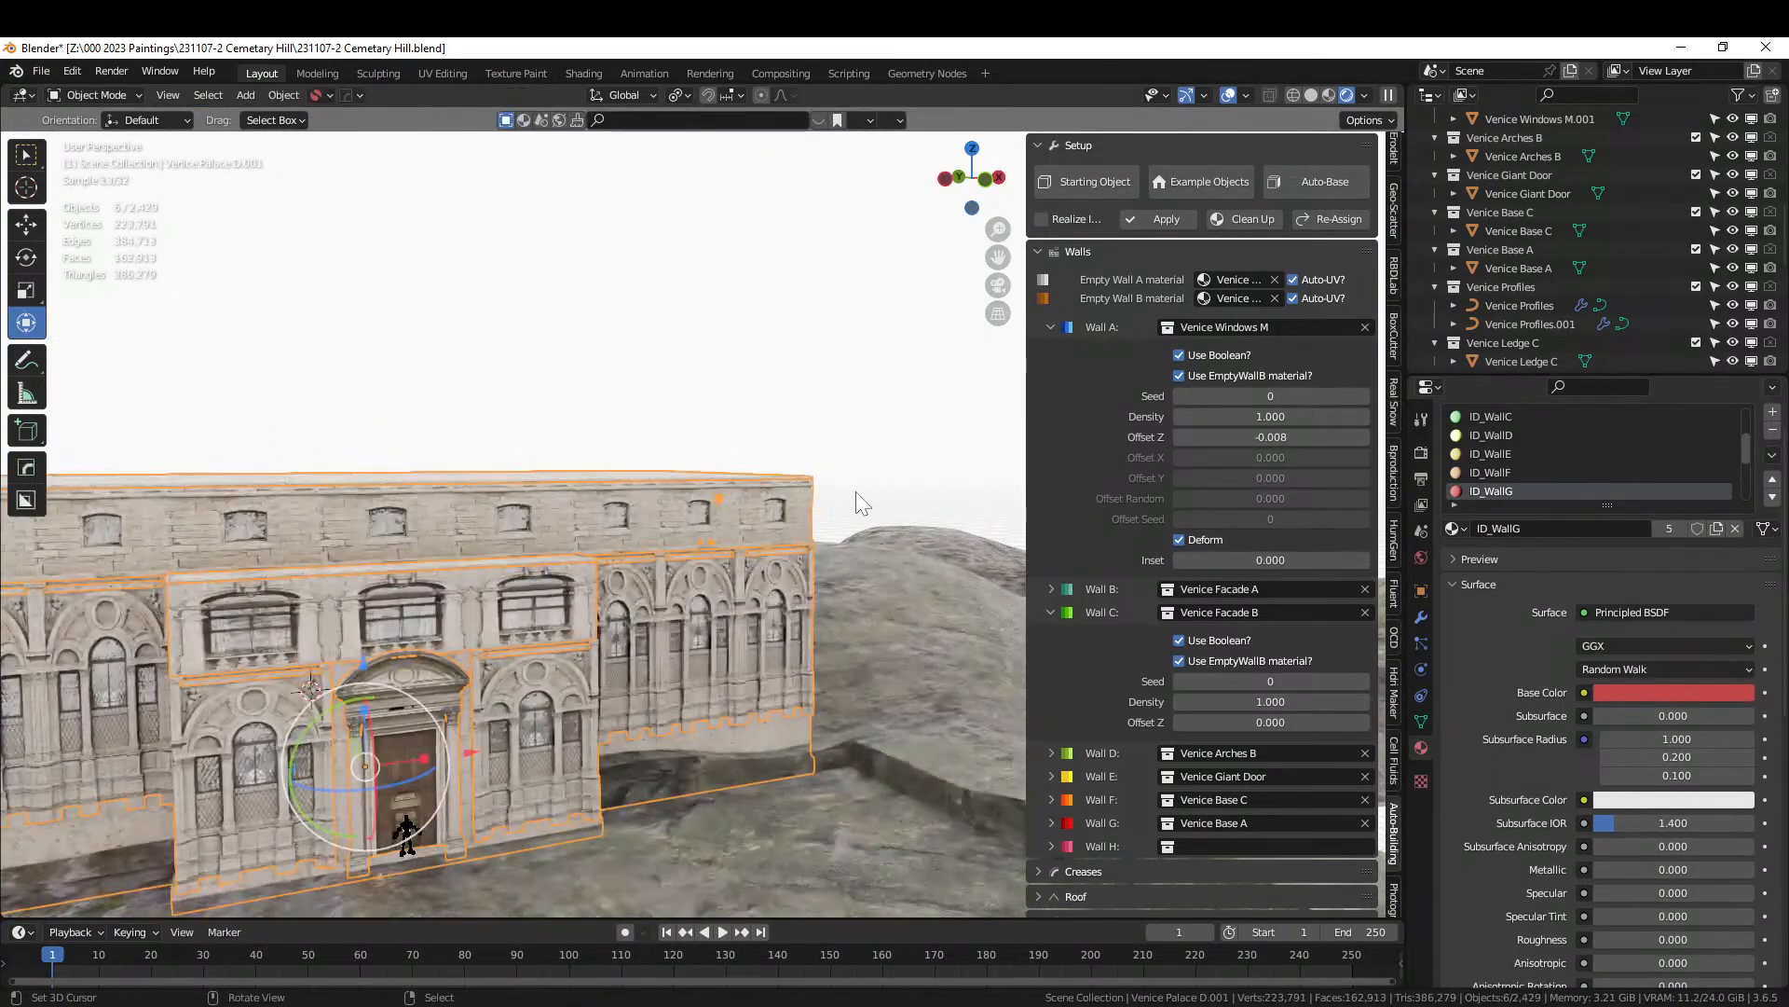
{"action": "middle_click_drag", "start_coordinate": [856, 492], "coordinate": [724, 497]}
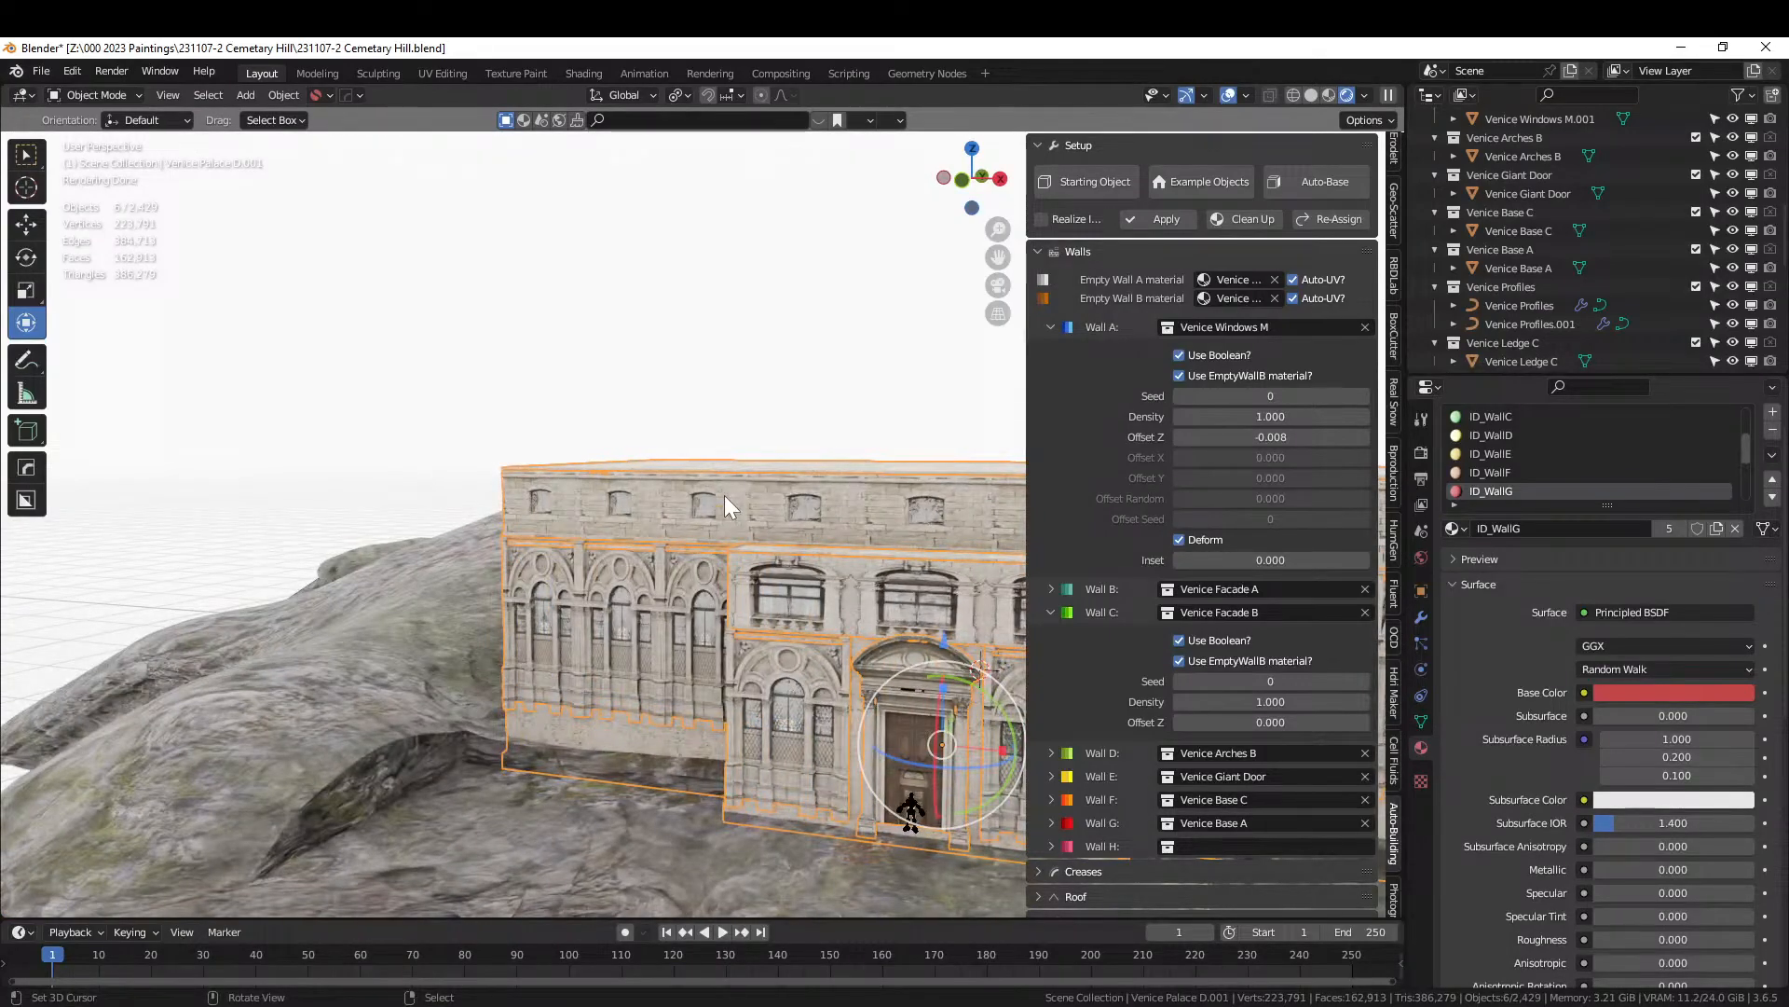
{"action": "key", "text": "ctrl+s"}
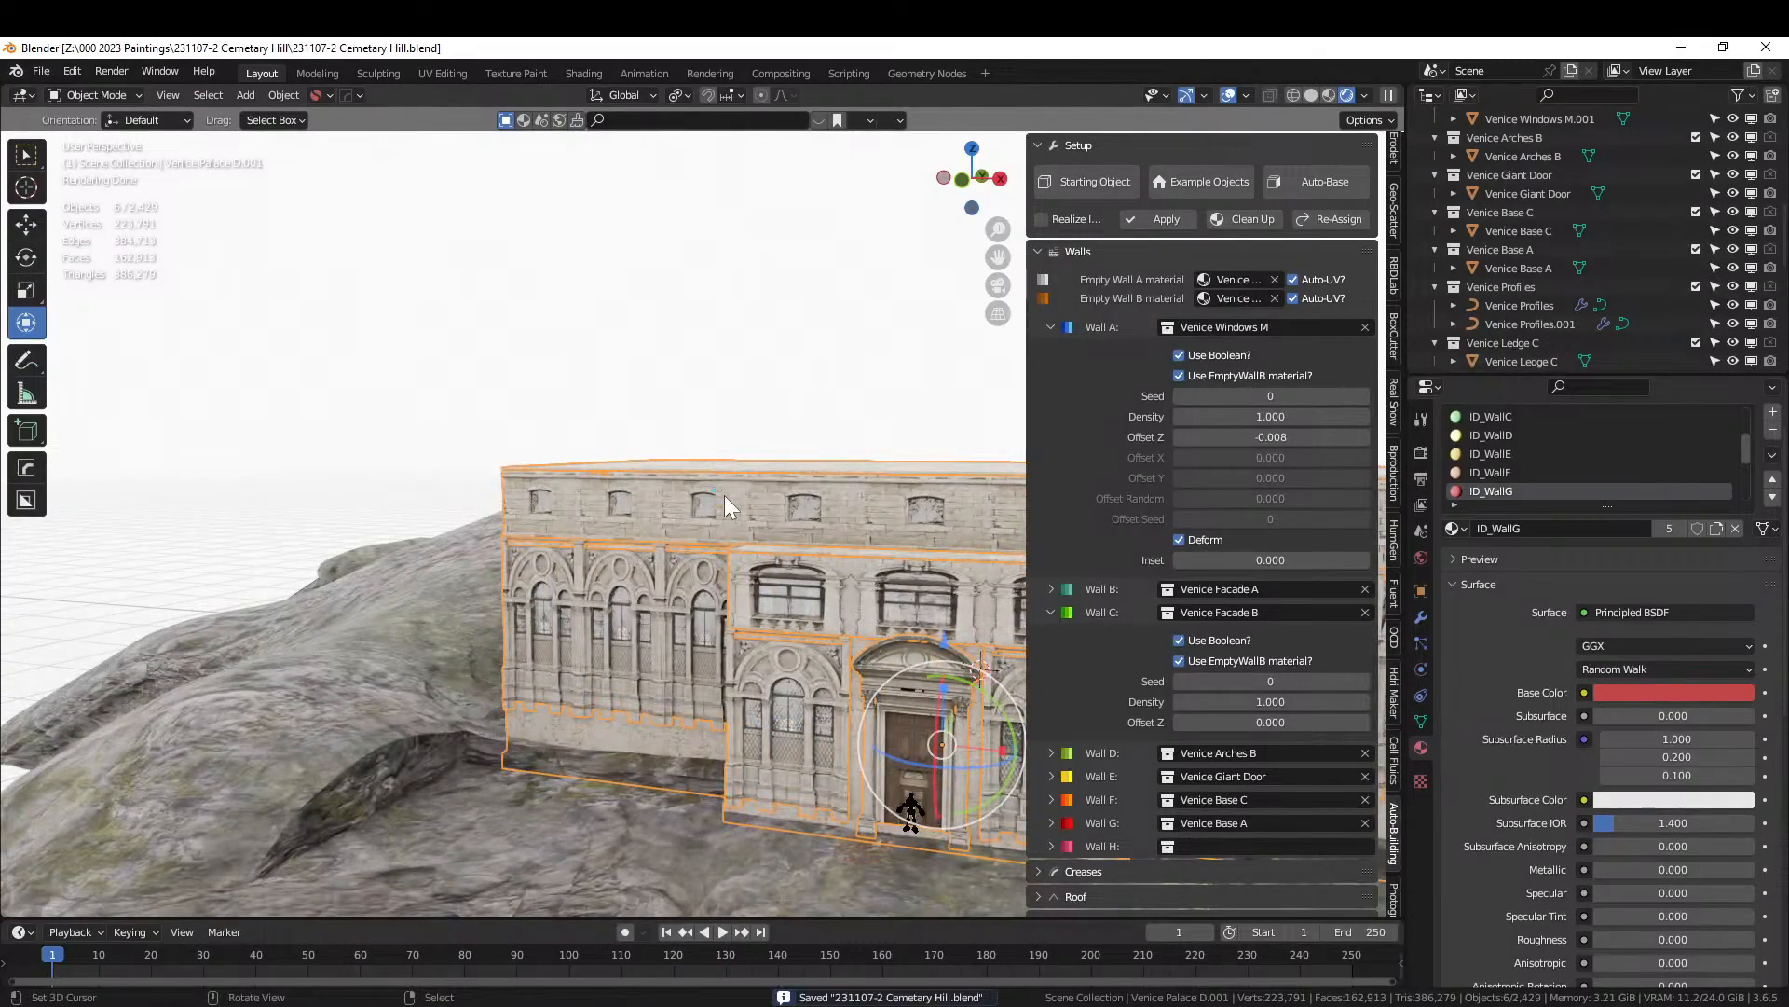
Cut five evenly spaced edge loops along the palace's length, dividing the roof and the upper-storey side walls.
{"action": "middle_click_drag", "start_coordinate": [358, 669], "coordinate": [572, 690]}
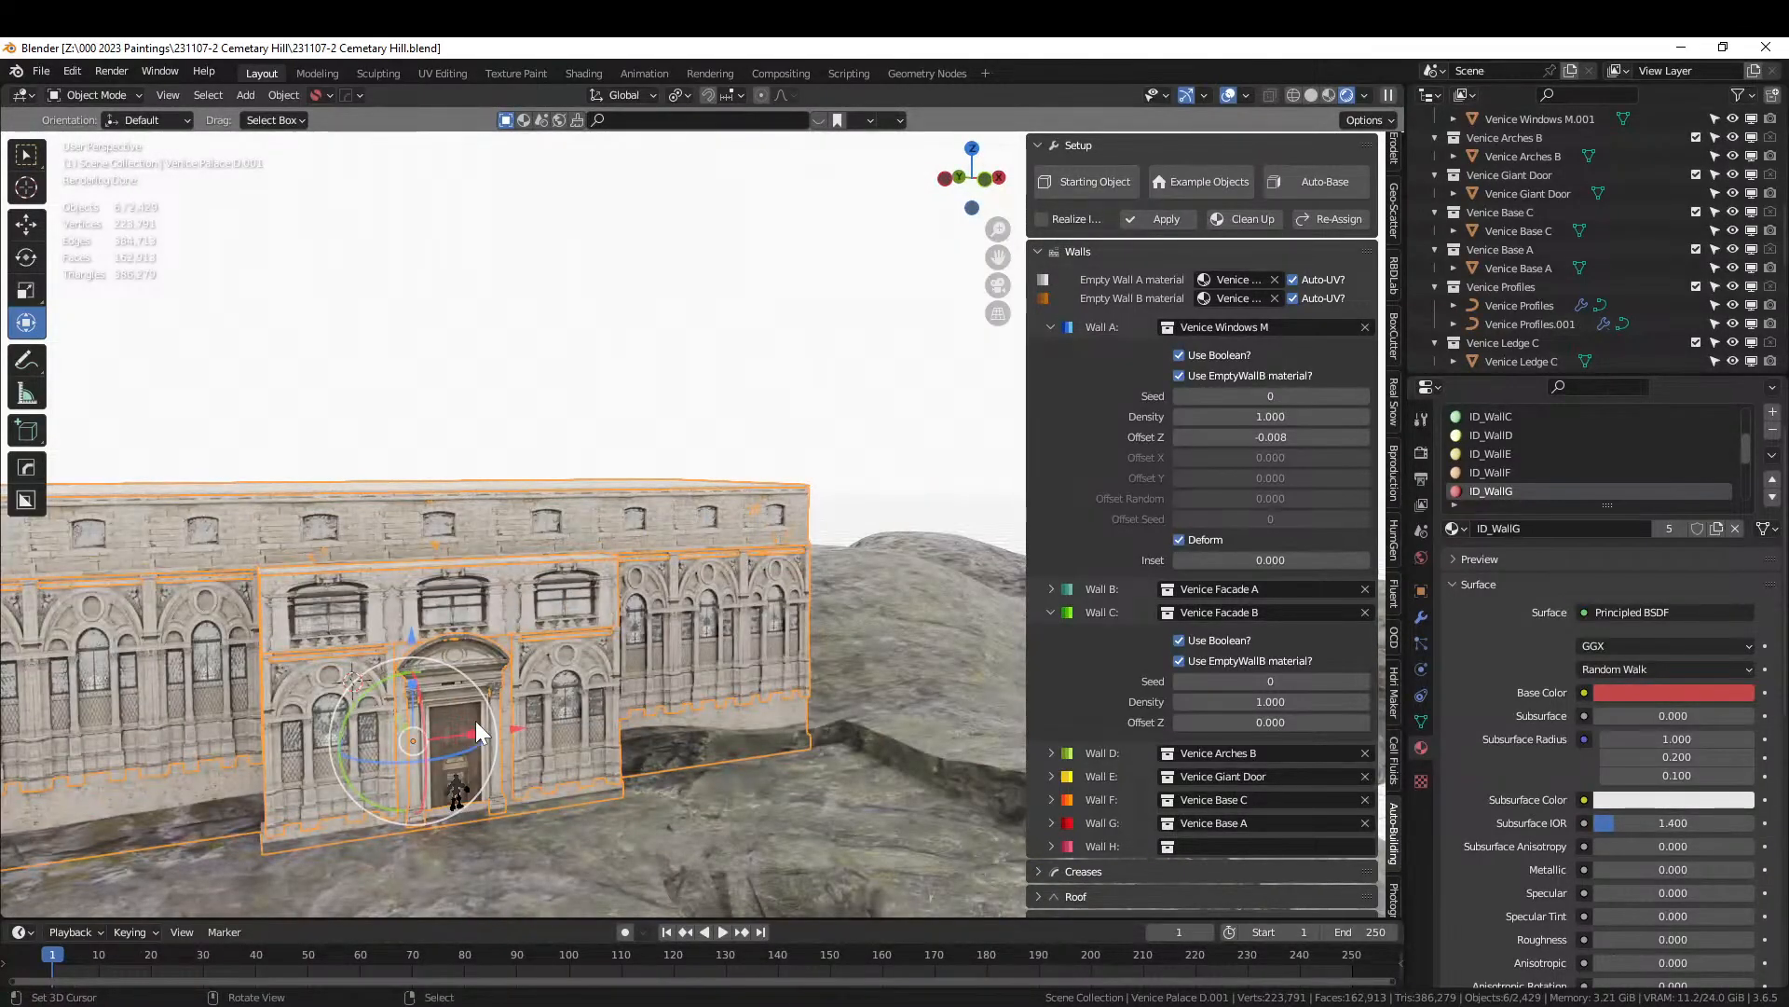
{"action": "middle_click_drag", "start_coordinate": [475, 720], "coordinate": [639, 713]}
{"action": "key", "text": "Tab"}
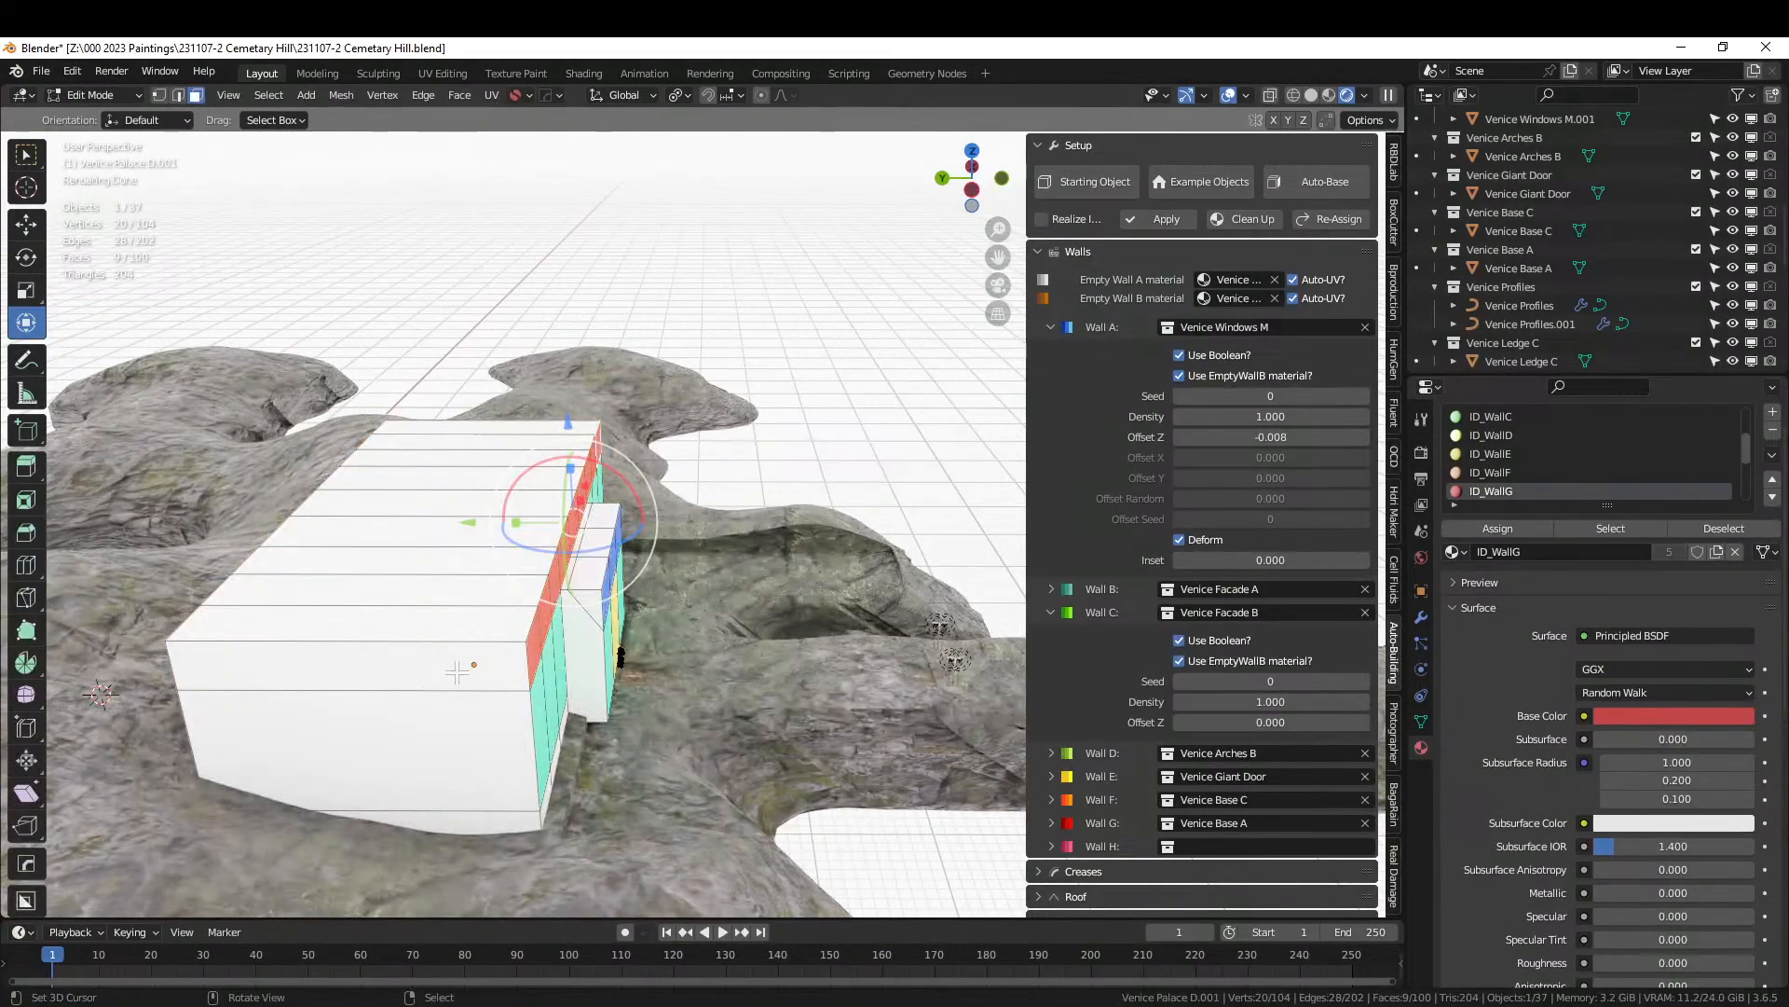
{"action": "left_click", "coordinate": [434, 660]}
{"action": "key", "text": "ctrl+r"}
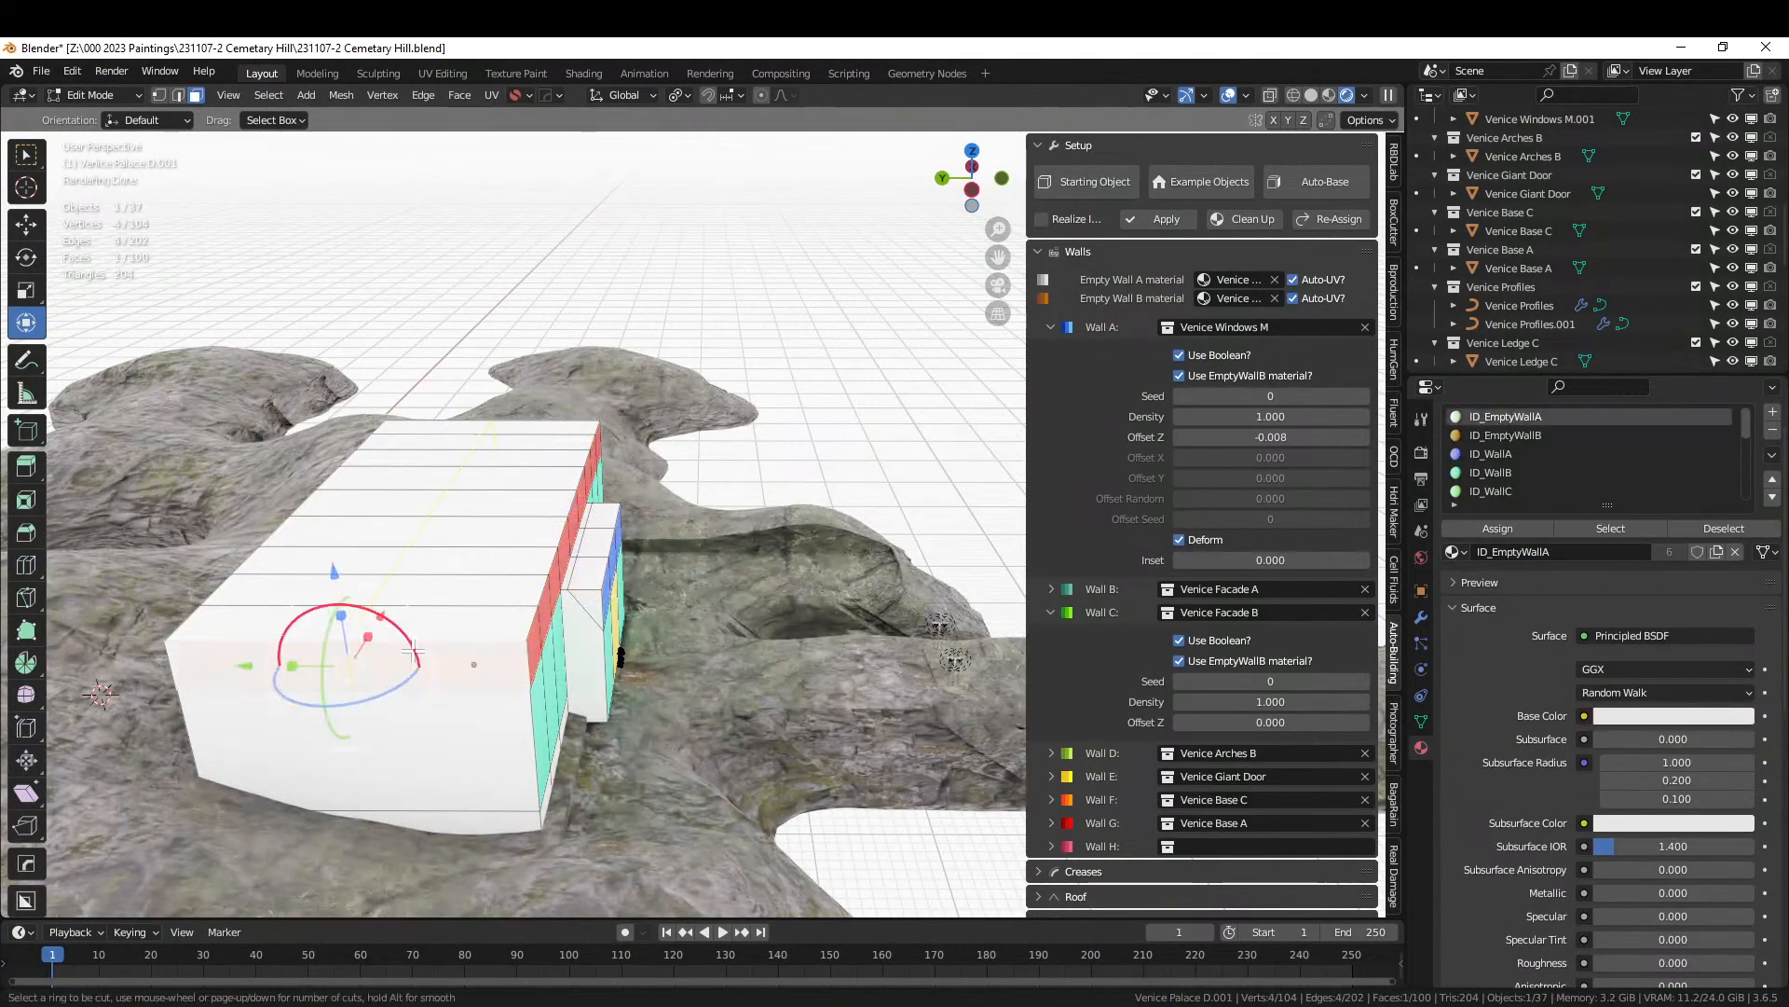
{"action": "scroll", "coordinate": [414, 651], "scroll_direction": "up", "scroll_amount": 1}
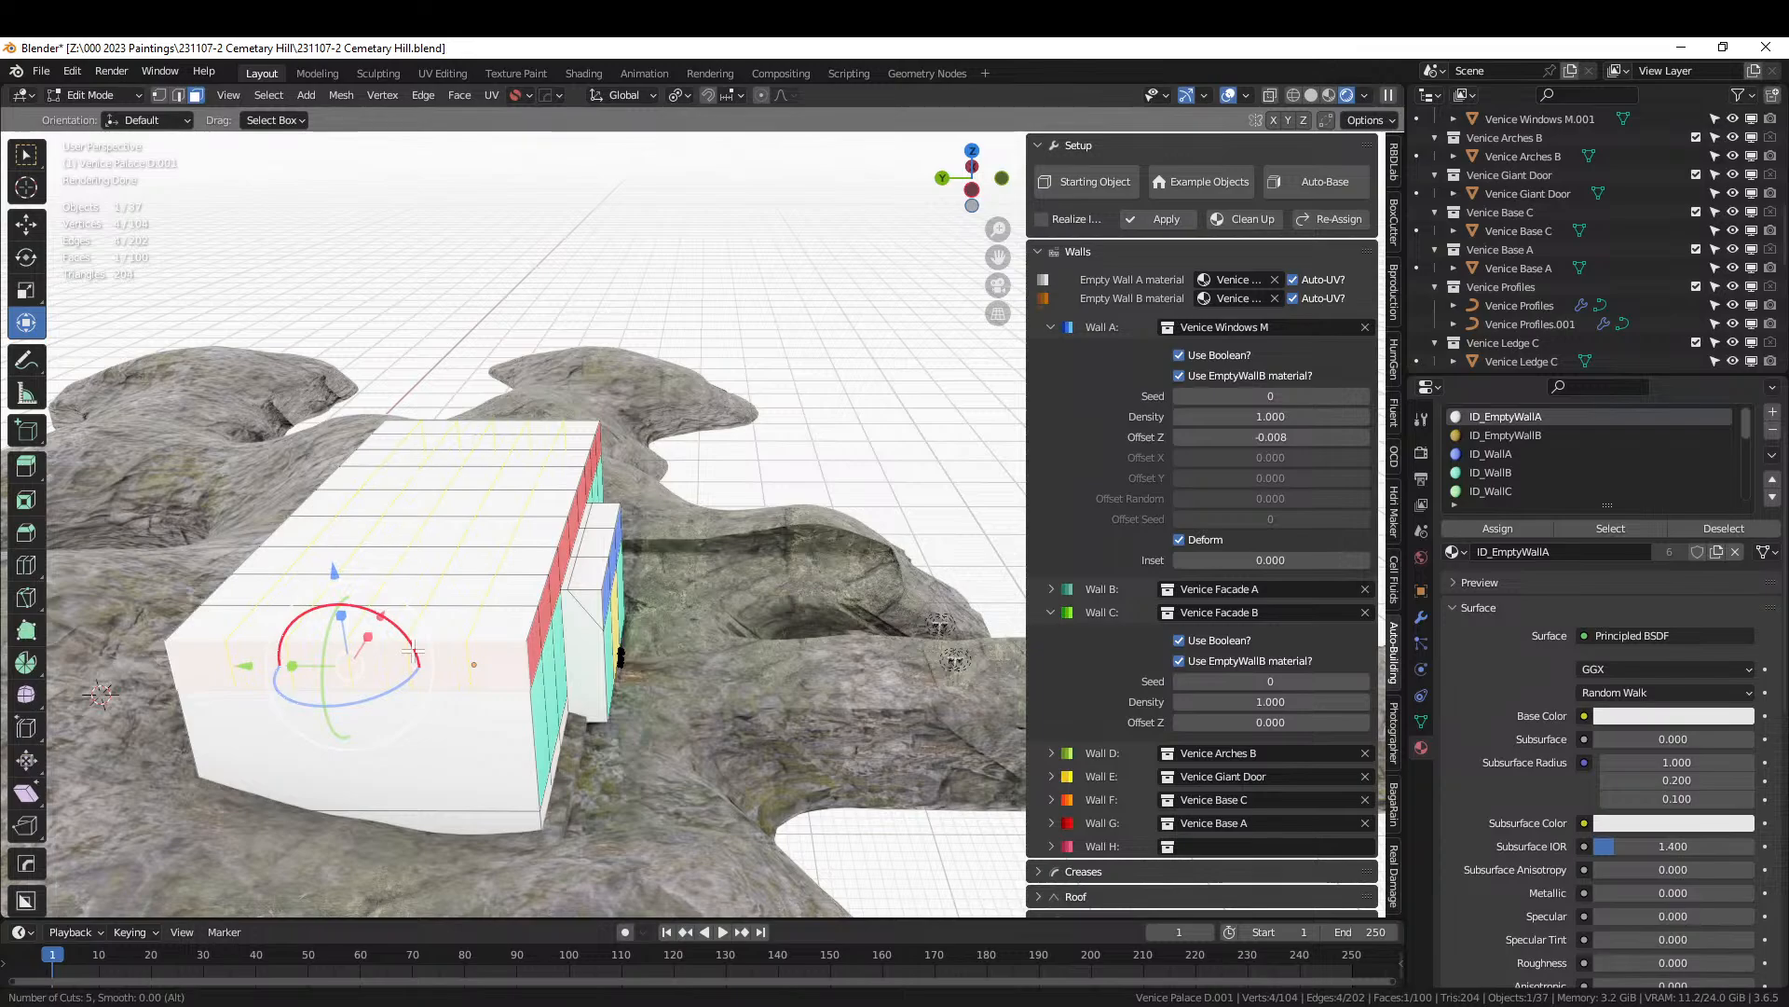
{"action": "left_click", "coordinate": [414, 650]}
{"action": "right_click", "coordinate": [414, 650]}
{"action": "key", "text": "3"}
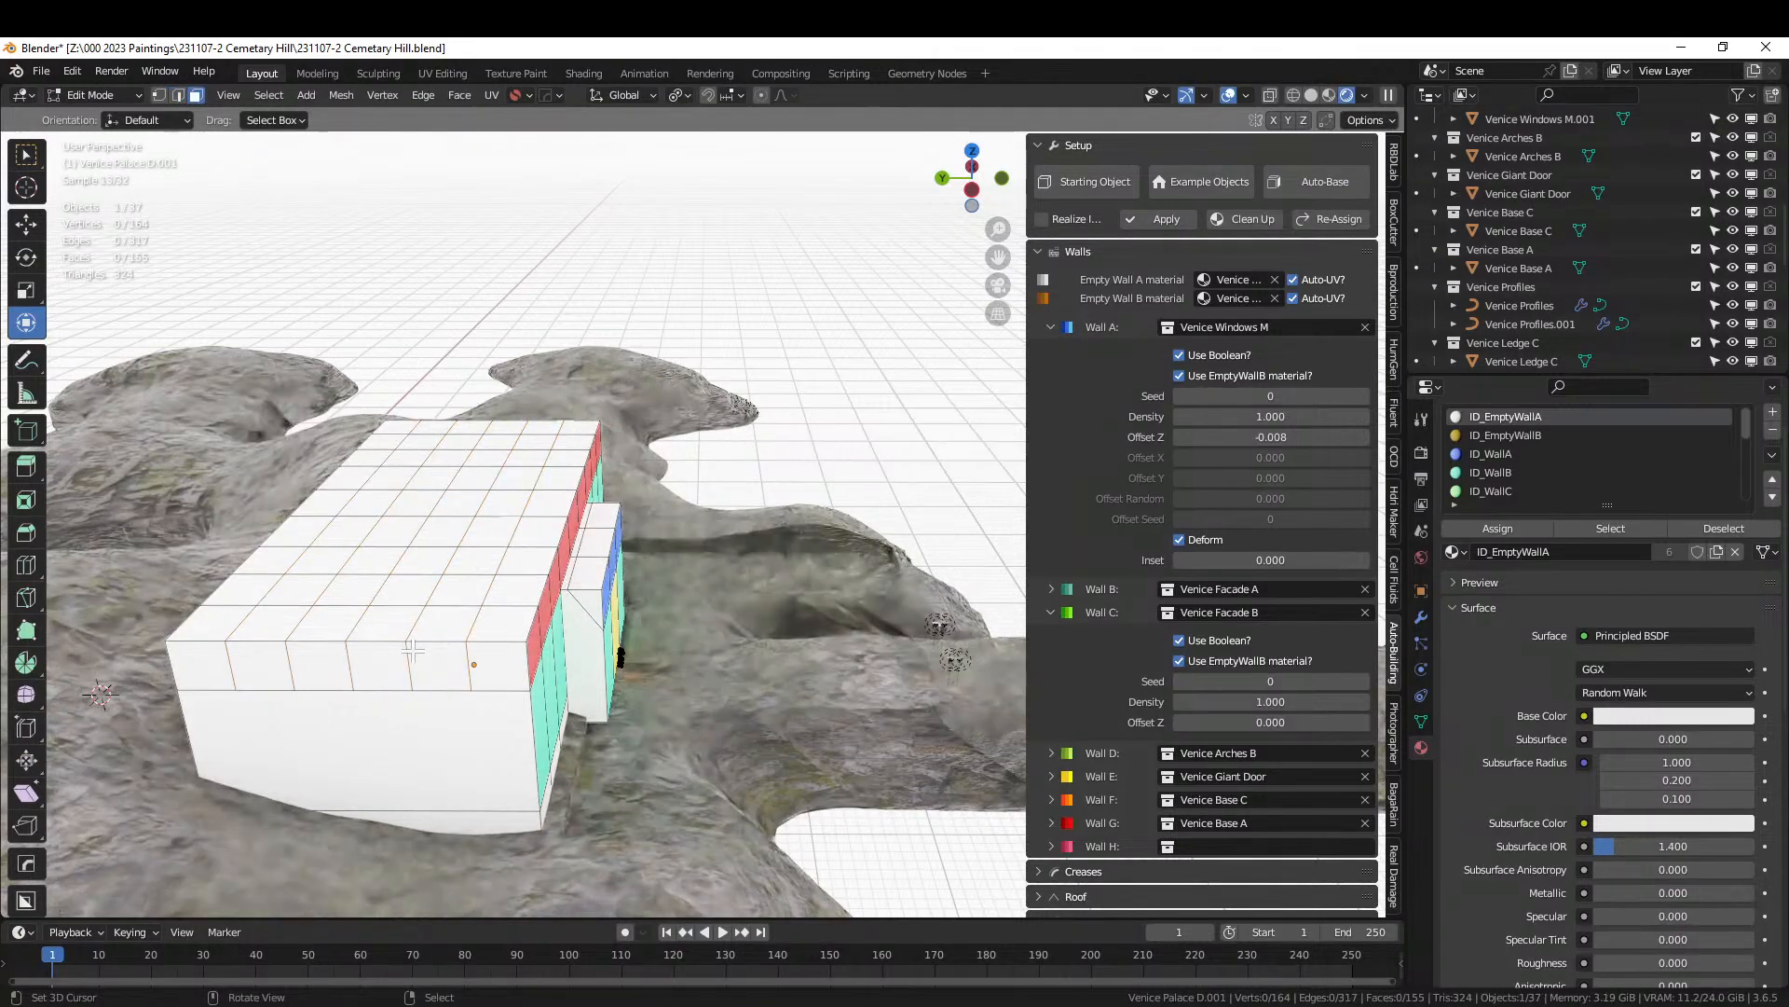
Select the row of upper-storey faces on the first short side of the block and assign ID_WallG.
{"action": "left_click", "coordinate": [438, 663]}
{"action": "left_click", "coordinate": [227, 662], "text": "ctrl"}
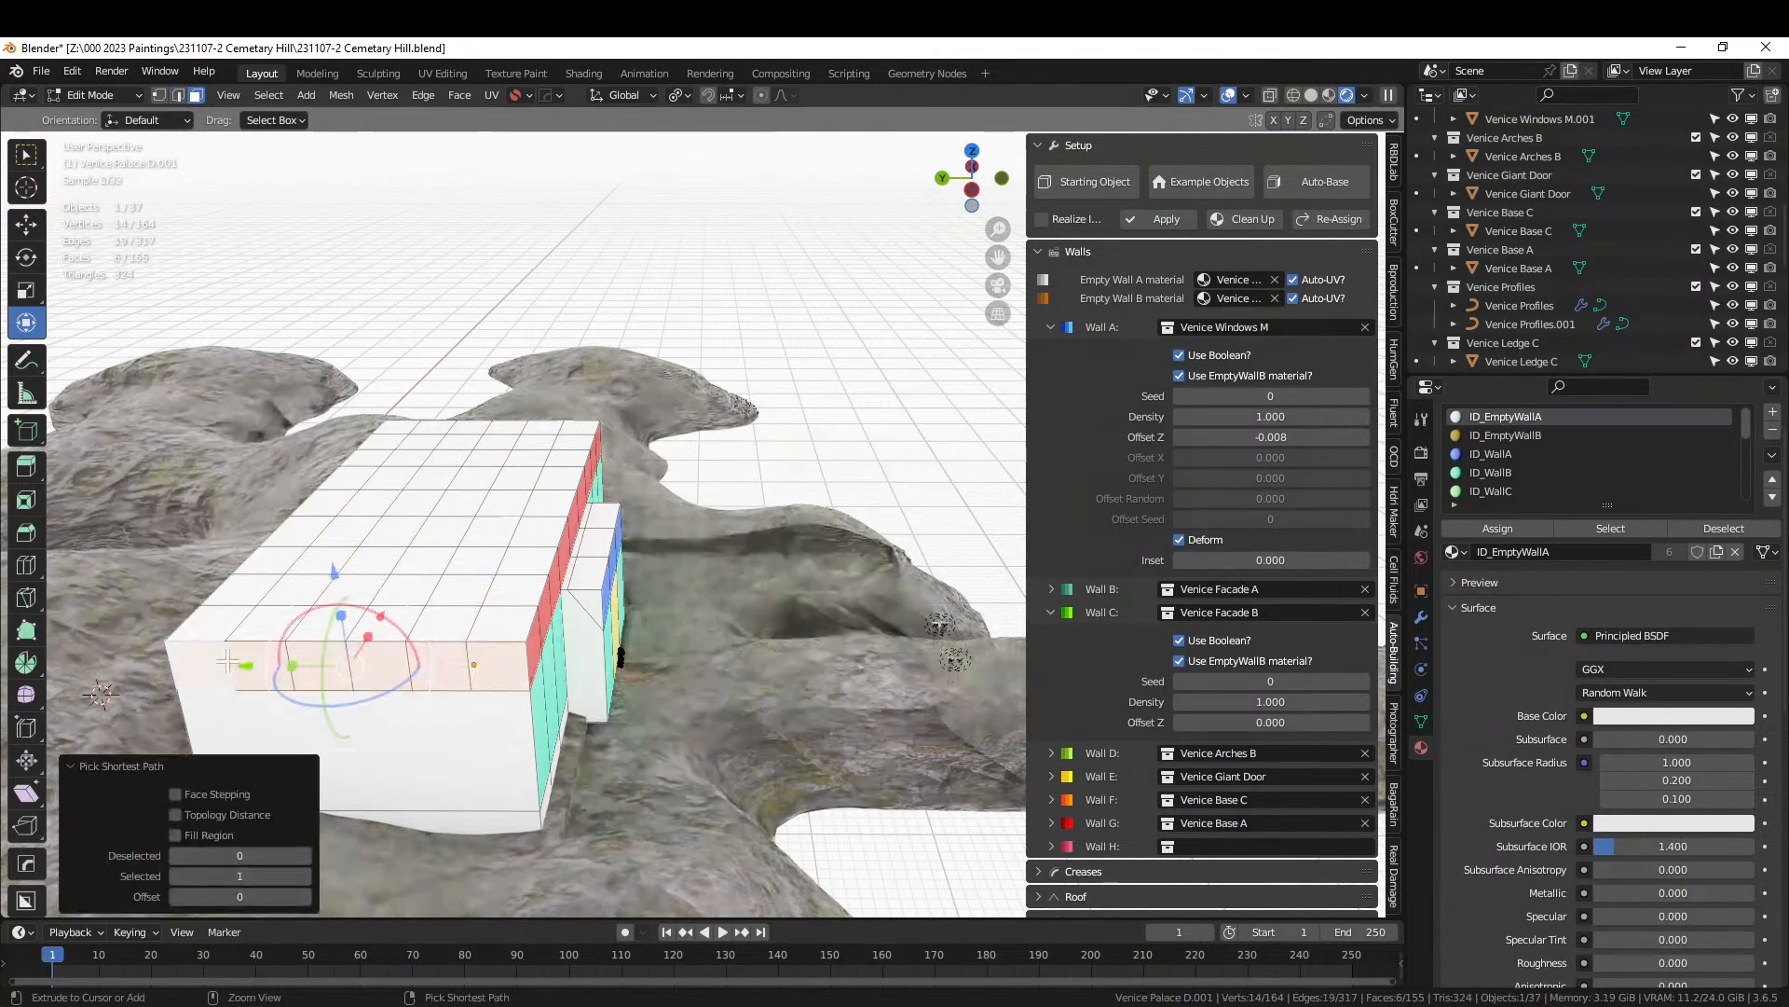
{"action": "right_click", "coordinate": [535, 657], "text": "shift"}
{"action": "left_click", "coordinate": [1484, 530]}
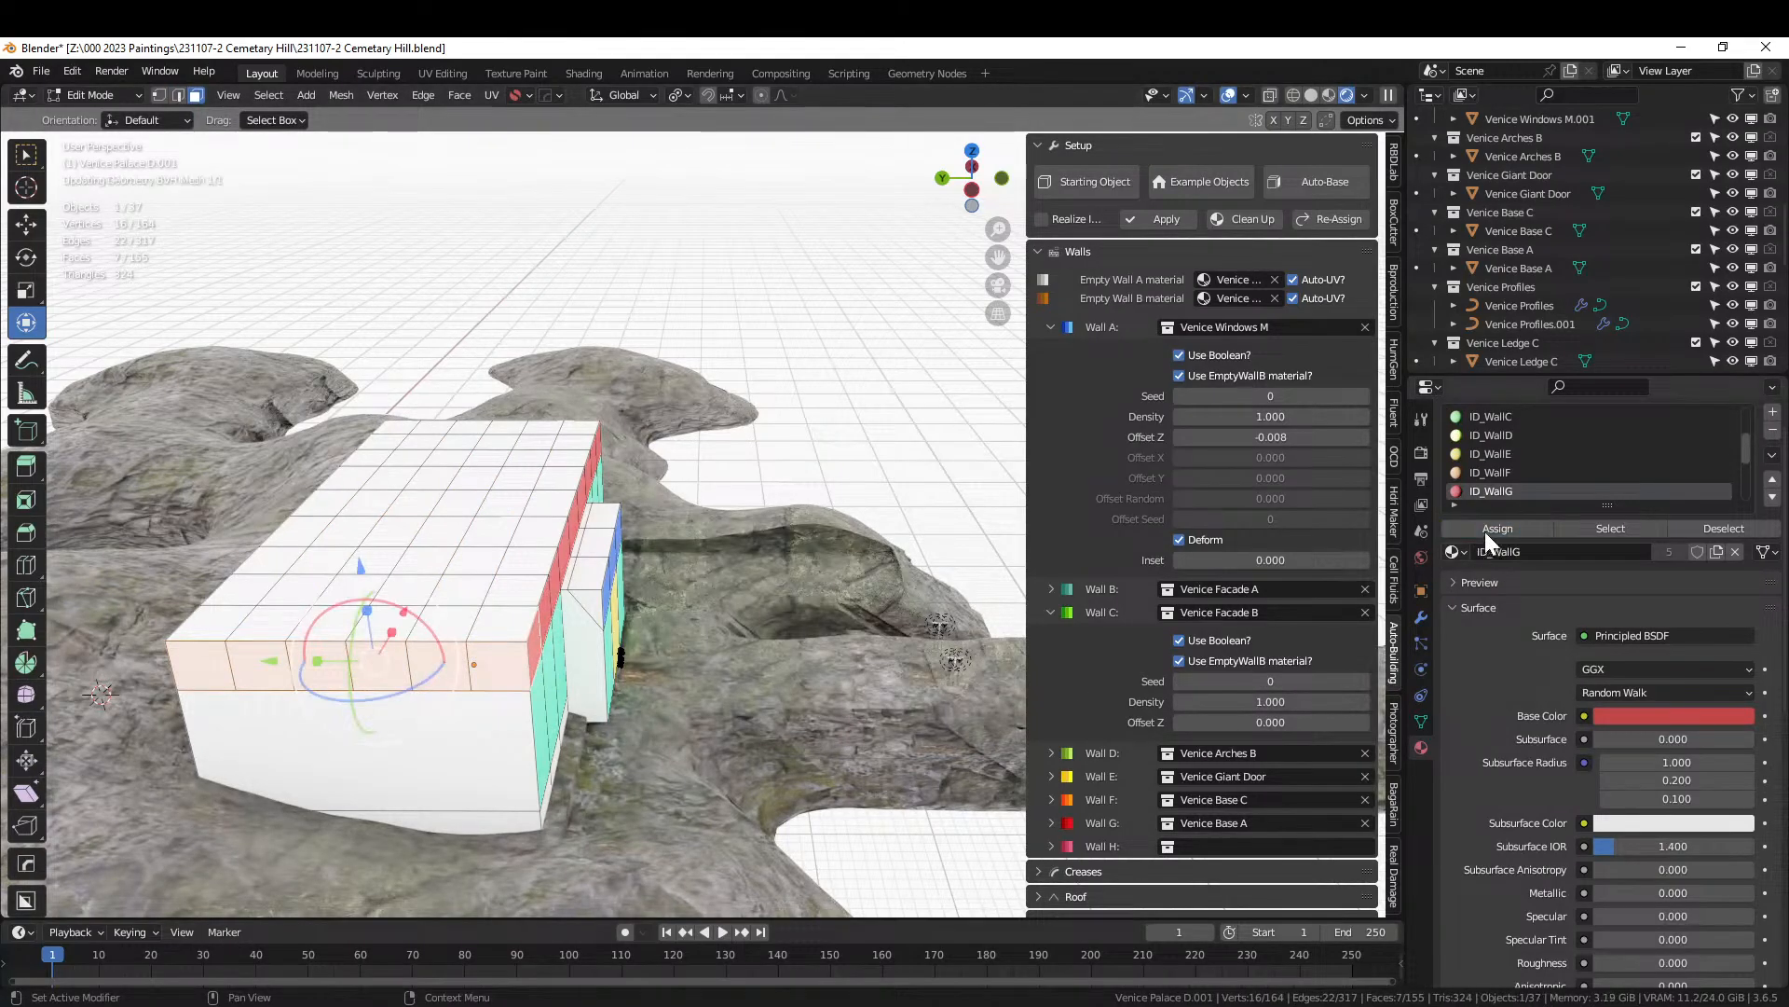
Select the row of upper-storey faces on the opposite short side and assign ID_WallG to them.
{"action": "middle_click_drag", "start_coordinate": [736, 599], "coordinate": [367, 619]}
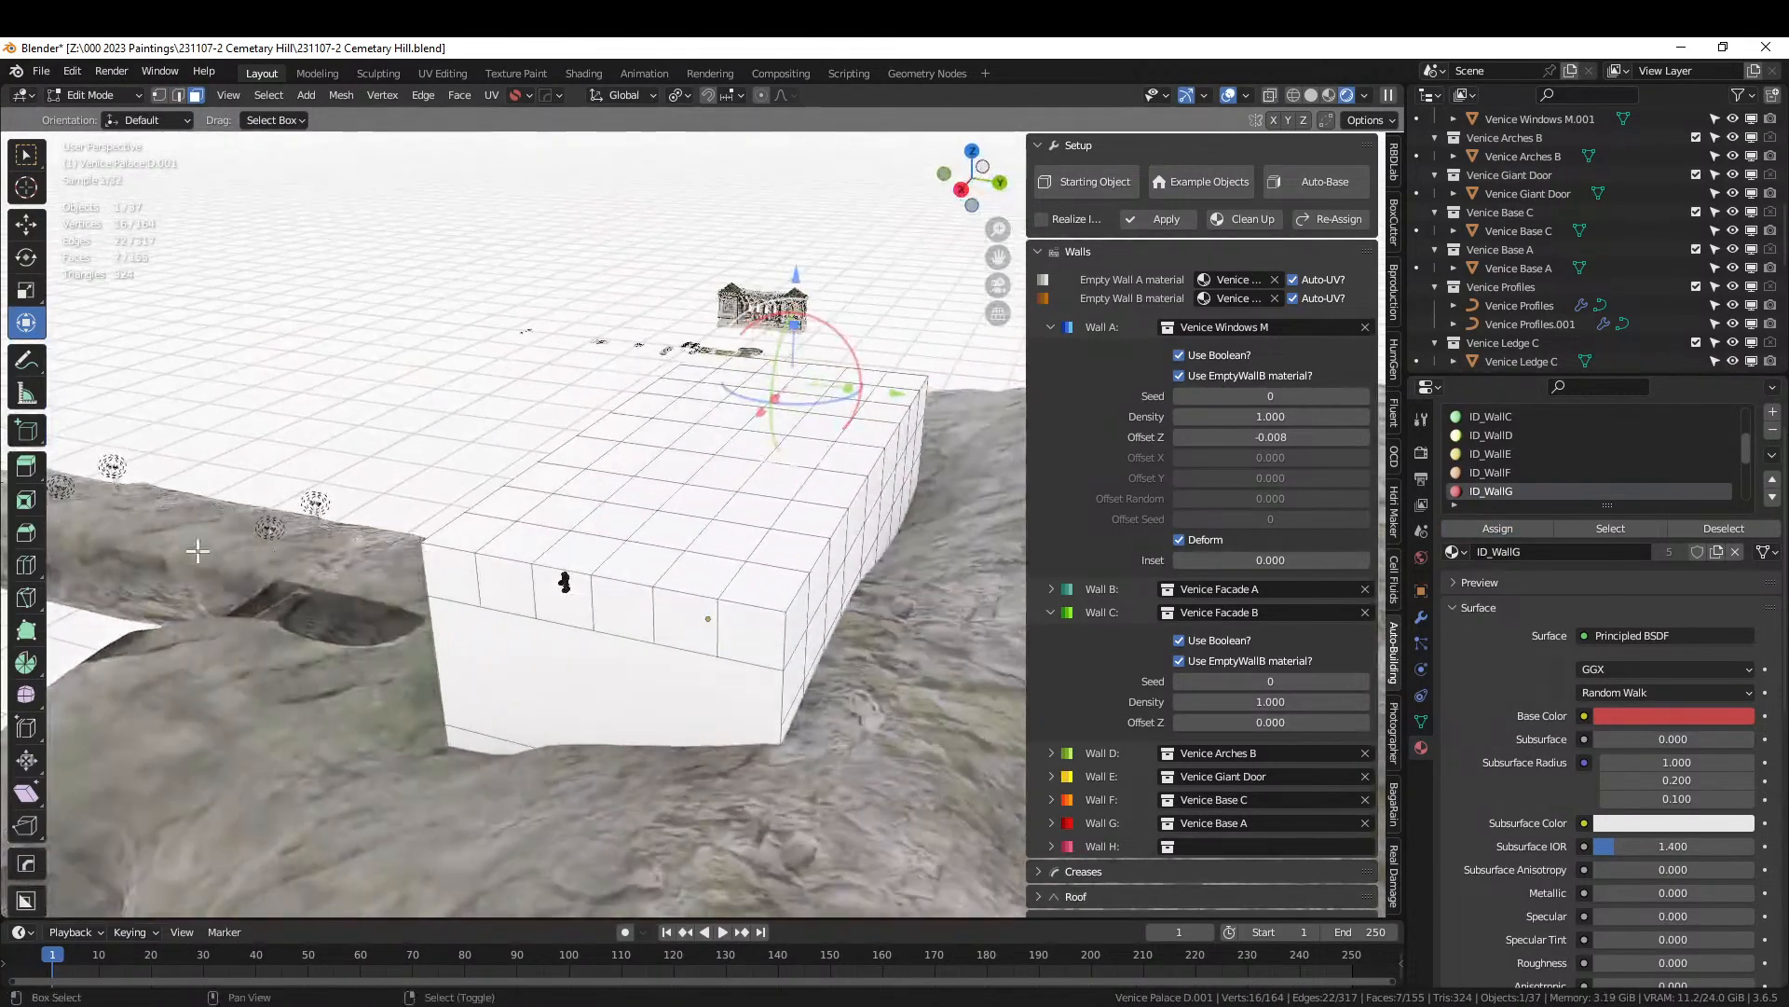
{"action": "right_click", "coordinate": [760, 624]}
{"action": "right_click", "coordinate": [452, 575], "text": "ctrl"}
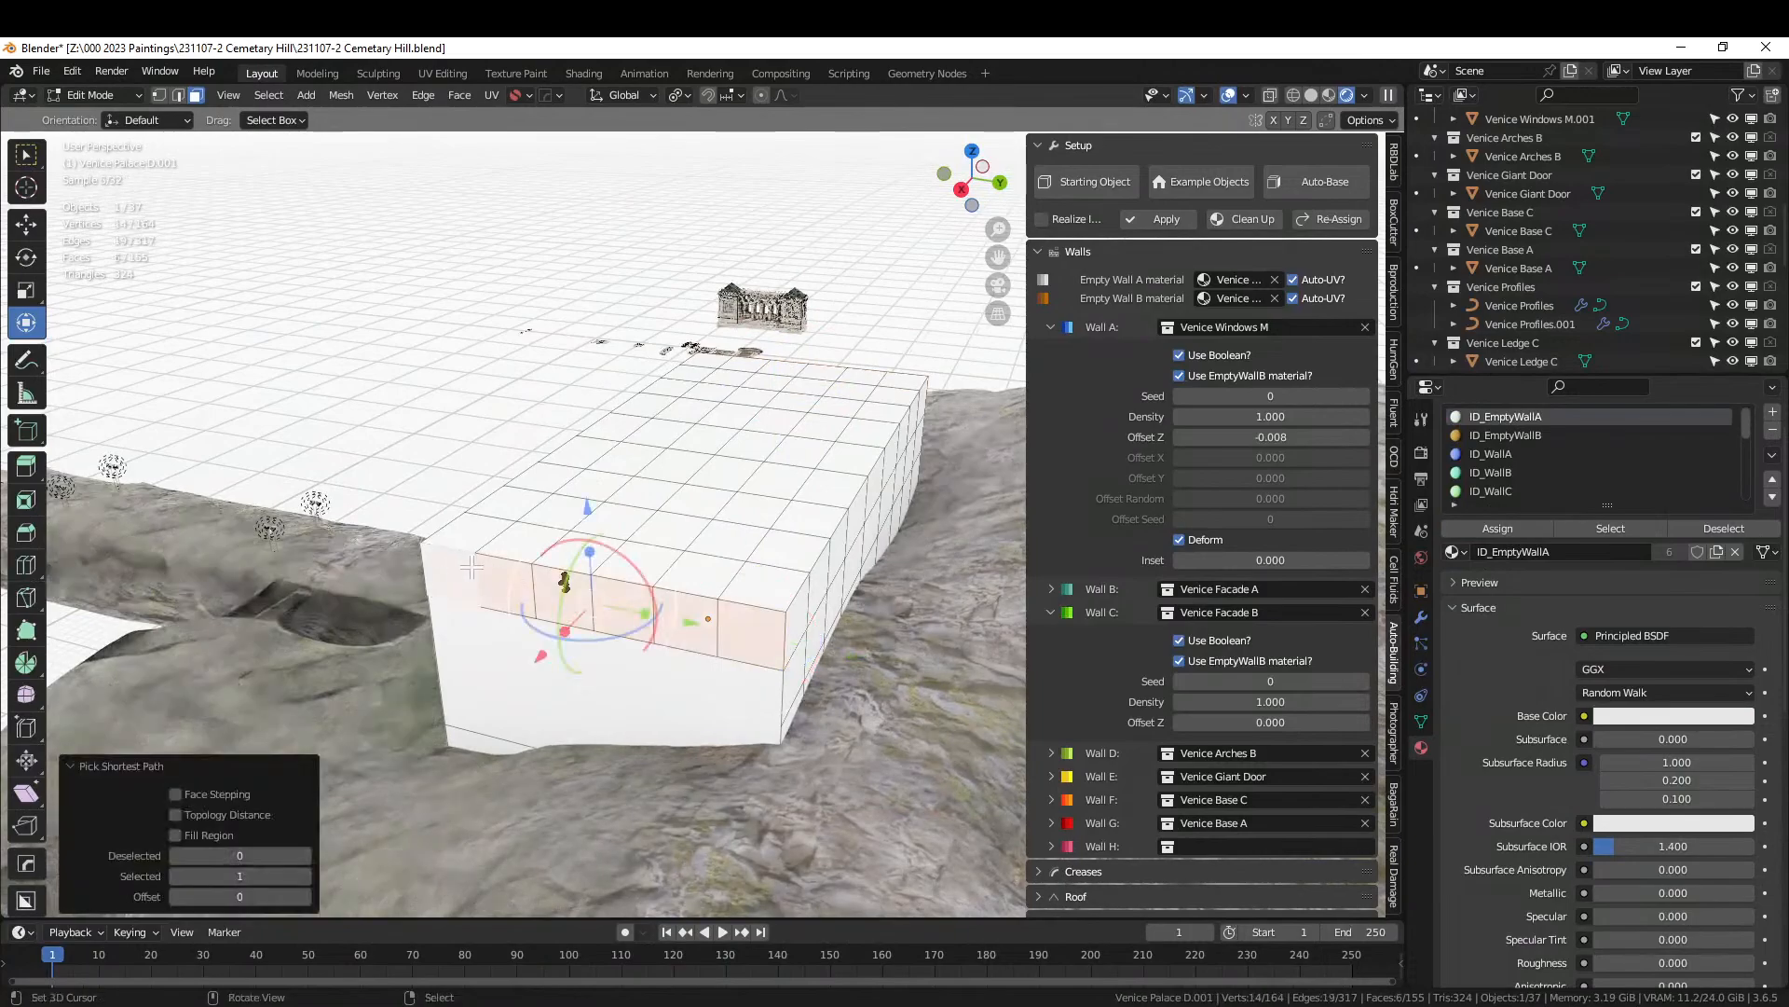
{"action": "middle_click_drag", "start_coordinate": [559, 583], "coordinate": [746, 593]}
{"action": "right_click", "coordinate": [746, 592], "text": "shift"}
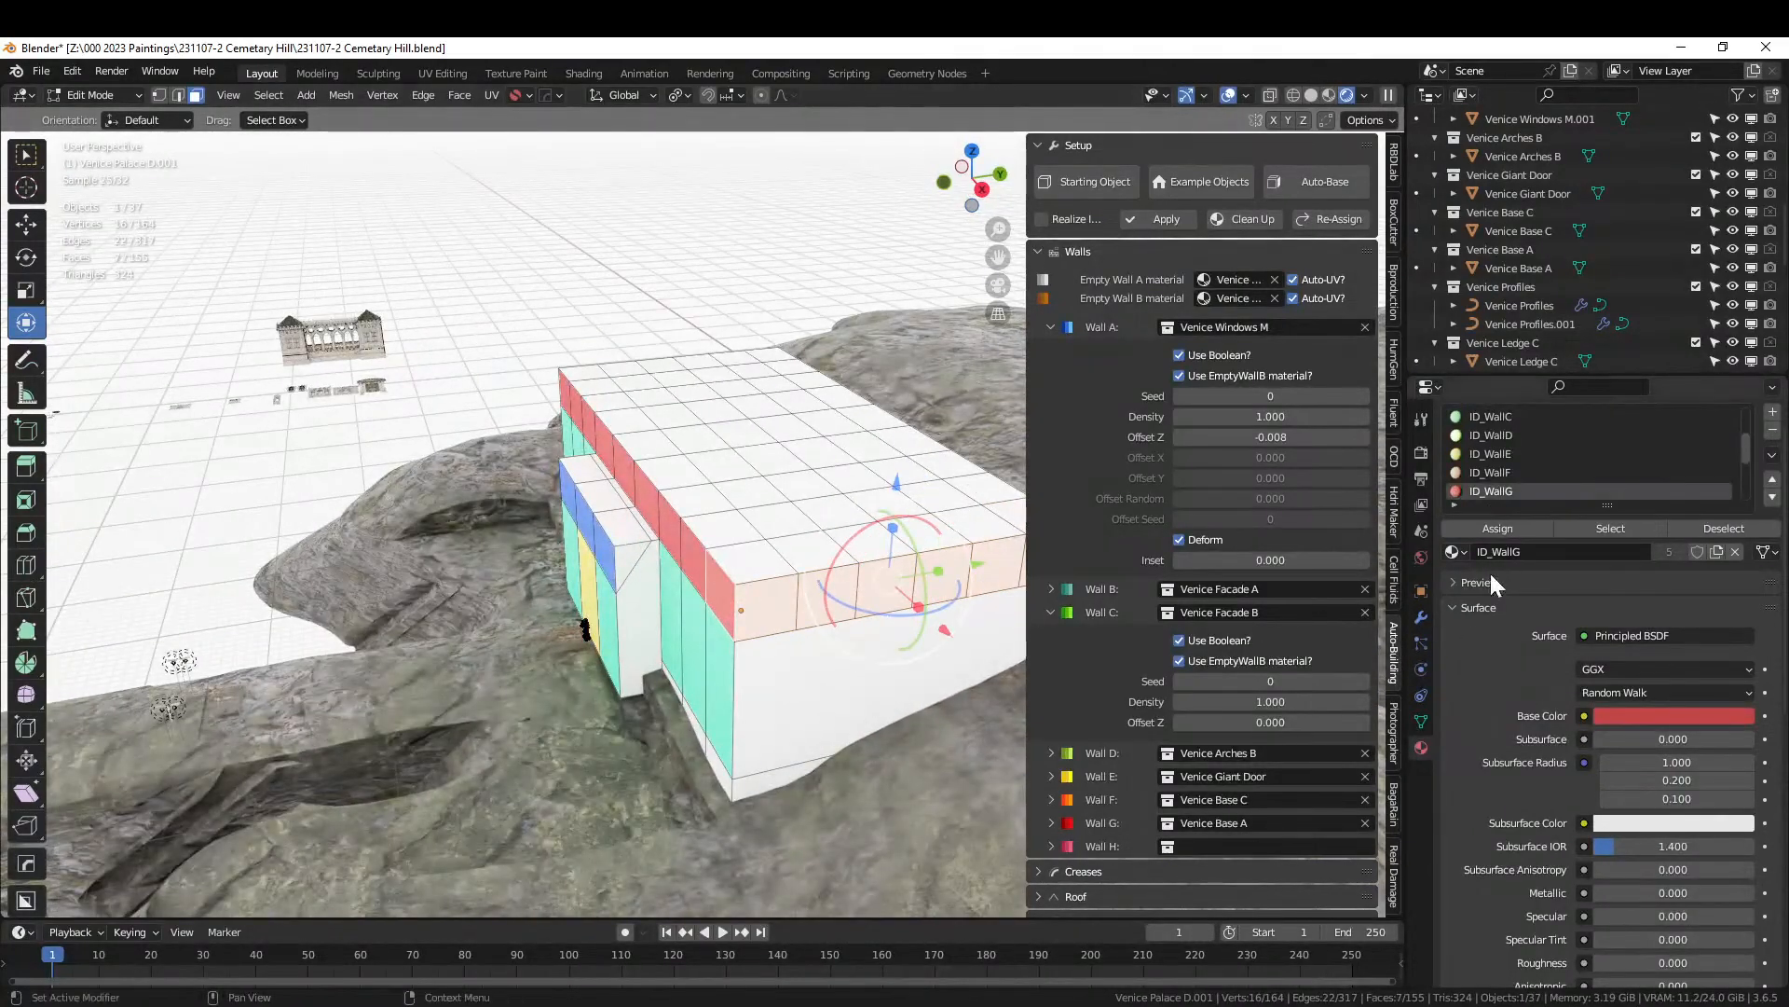
{"action": "left_click", "coordinate": [1498, 527]}
Return to Object Mode to view the whole palace on the terrain and save the file.
{"action": "key", "text": "Tab"}
{"action": "scroll", "coordinate": [770, 545], "scroll_direction": "down", "scroll_amount": 3}
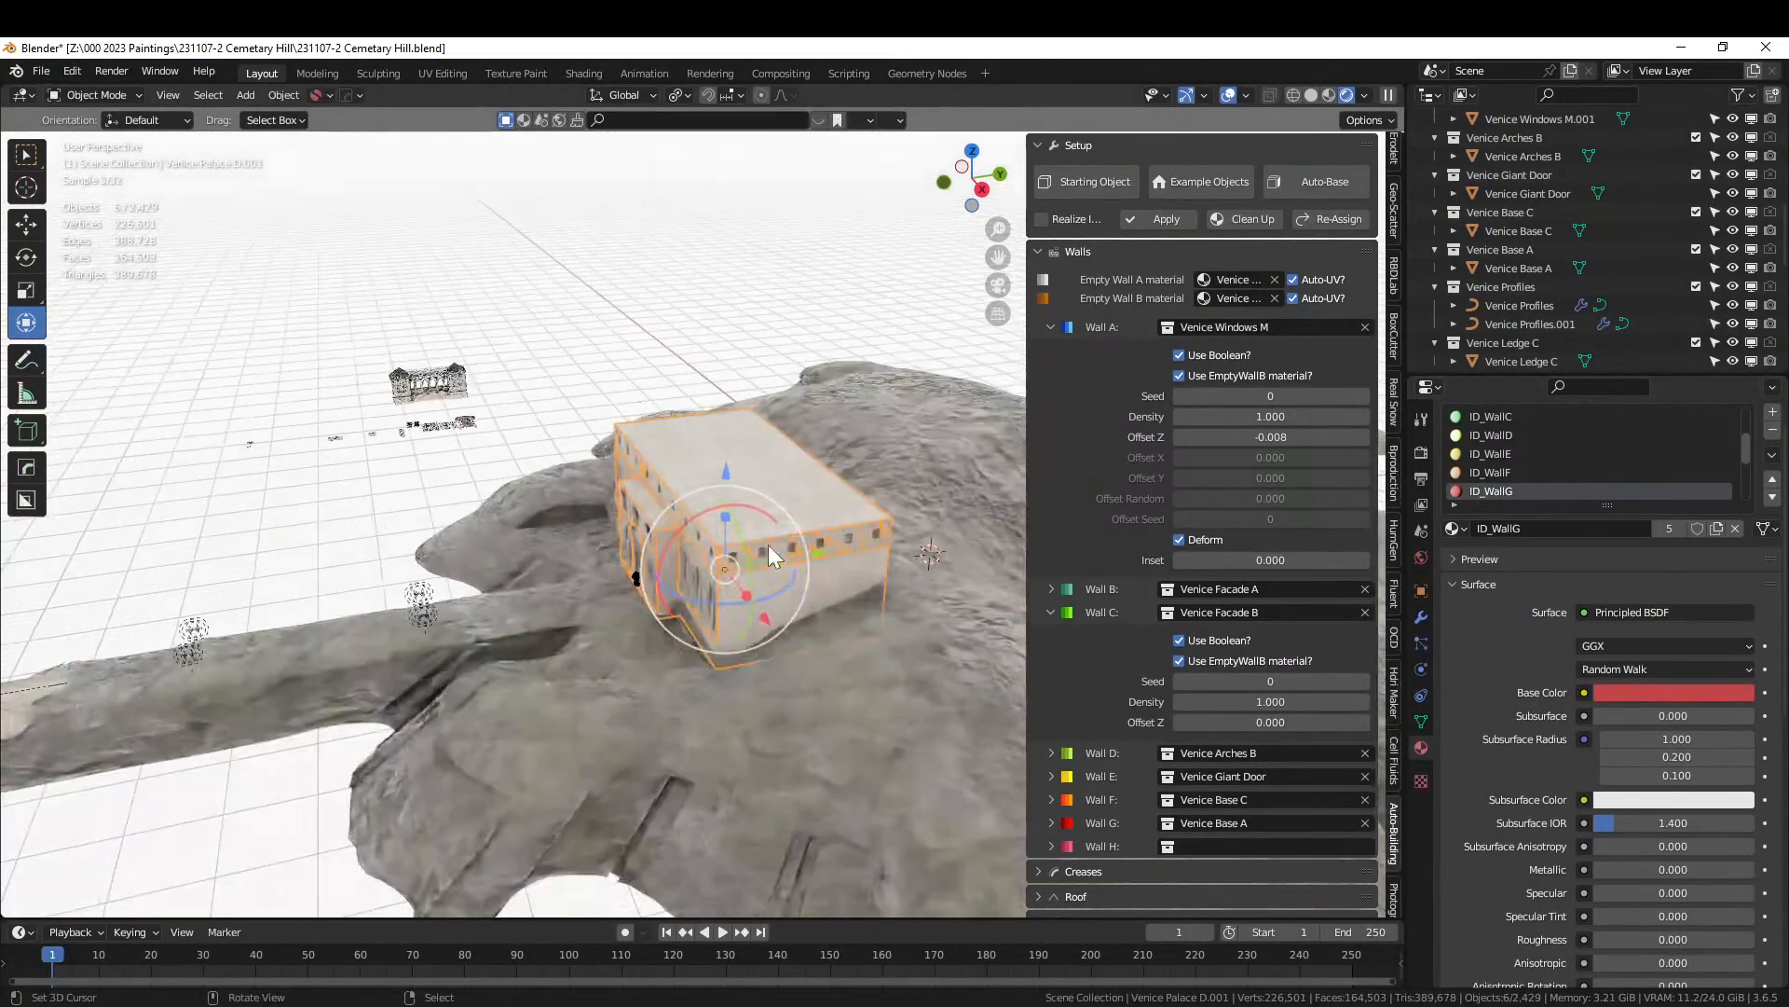
{"action": "middle_click_drag", "start_coordinate": [767, 545], "coordinate": [846, 522]}
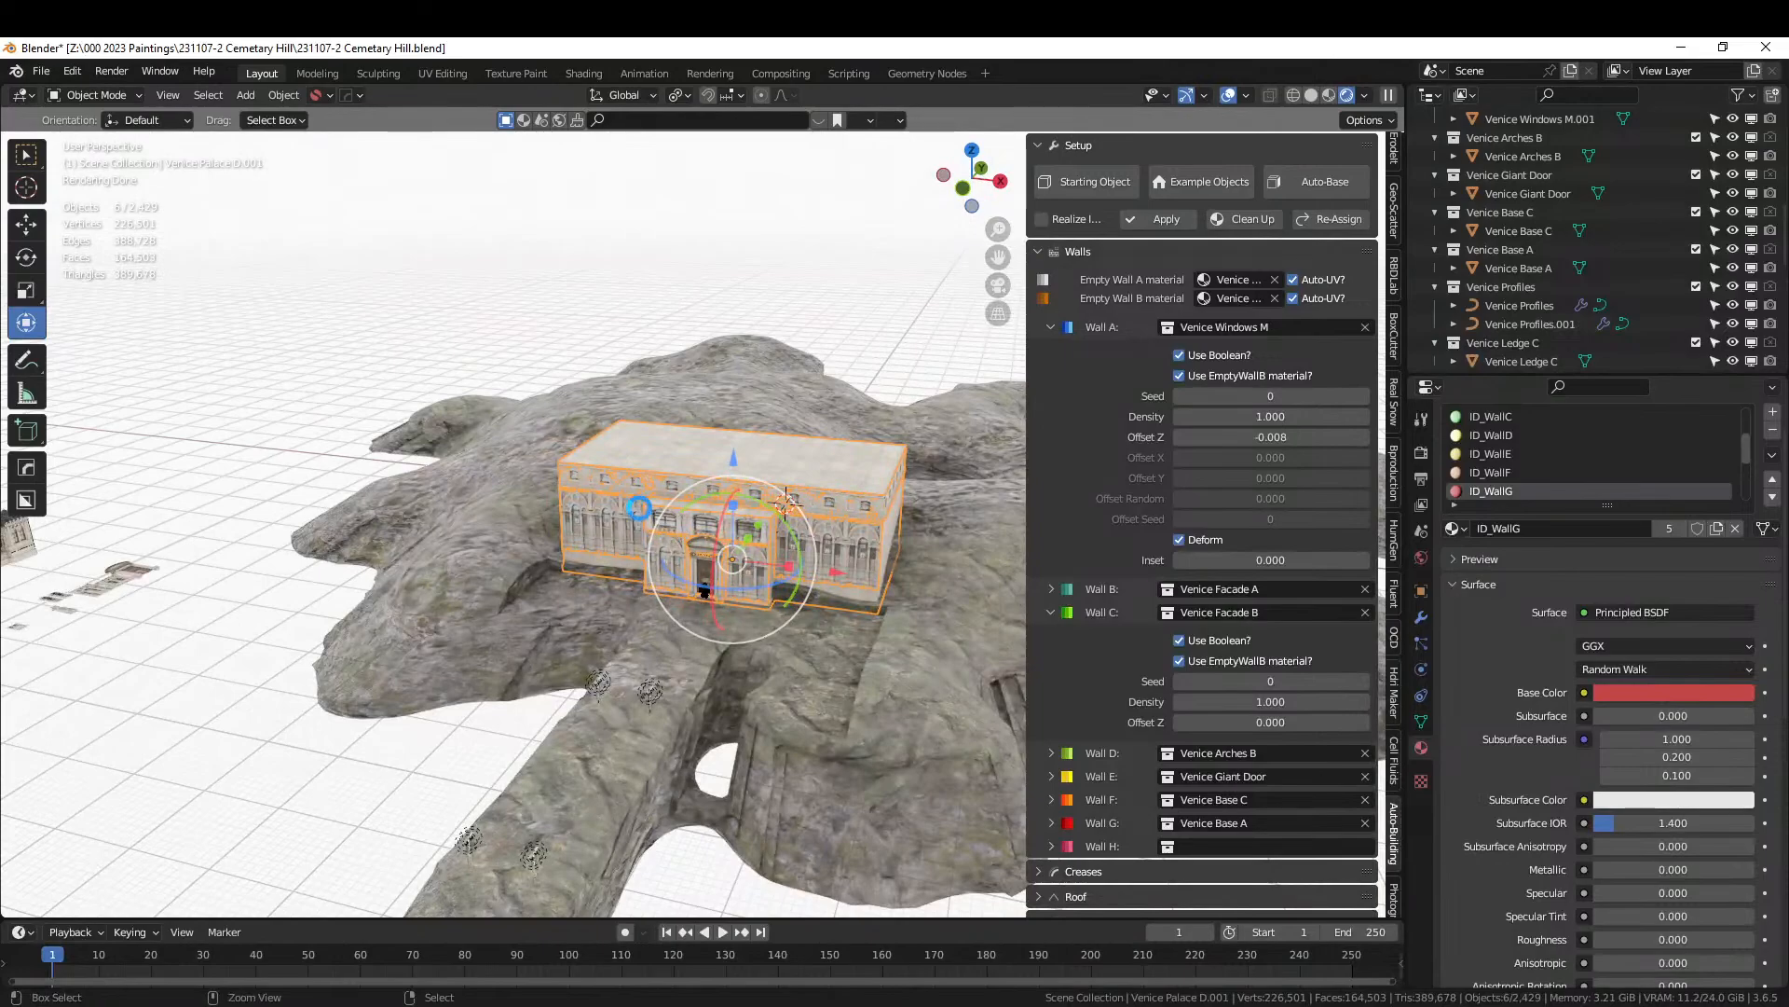
{"action": "key", "text": "ctrl+s"}
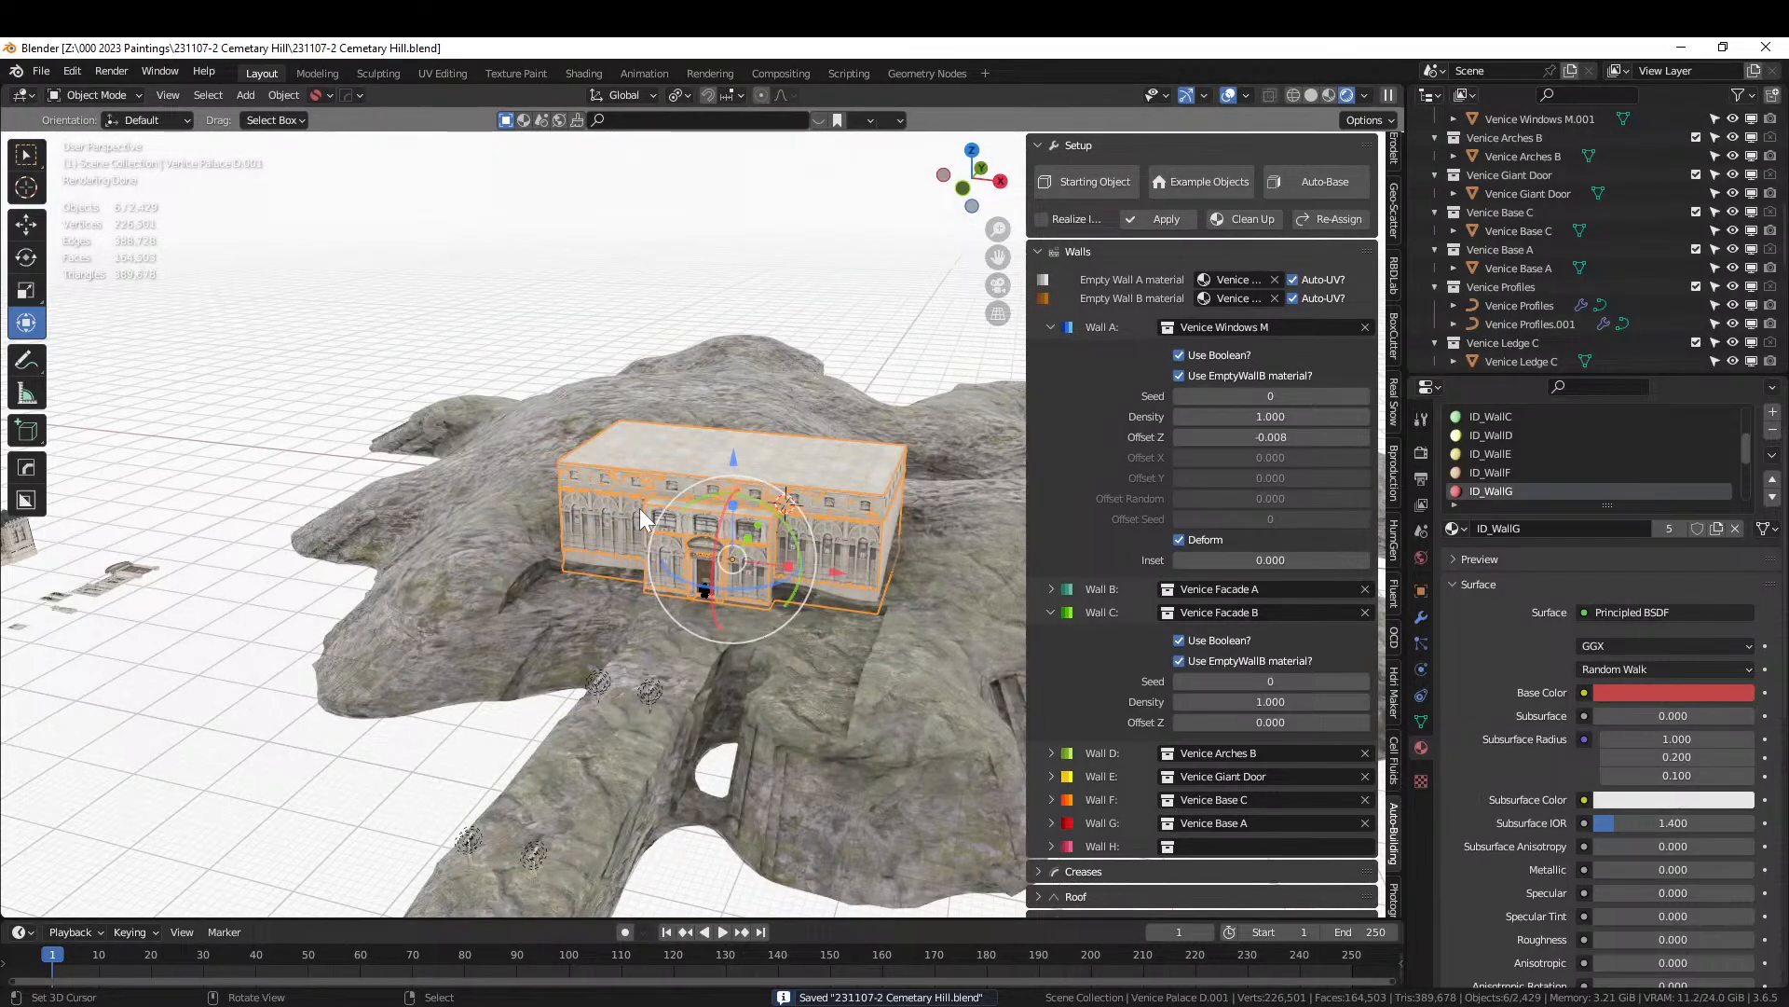
Isolate the palace mesh in local view and open it for editing with edge selection.
{"action": "scroll", "coordinate": [639, 507], "scroll_direction": "up", "scroll_amount": 6}
{"action": "middle_click_drag", "start_coordinate": [640, 507], "coordinate": [523, 628]}
{"action": "key", "text": "Tab"}
{"action": "key", "text": "KP_Divide"}
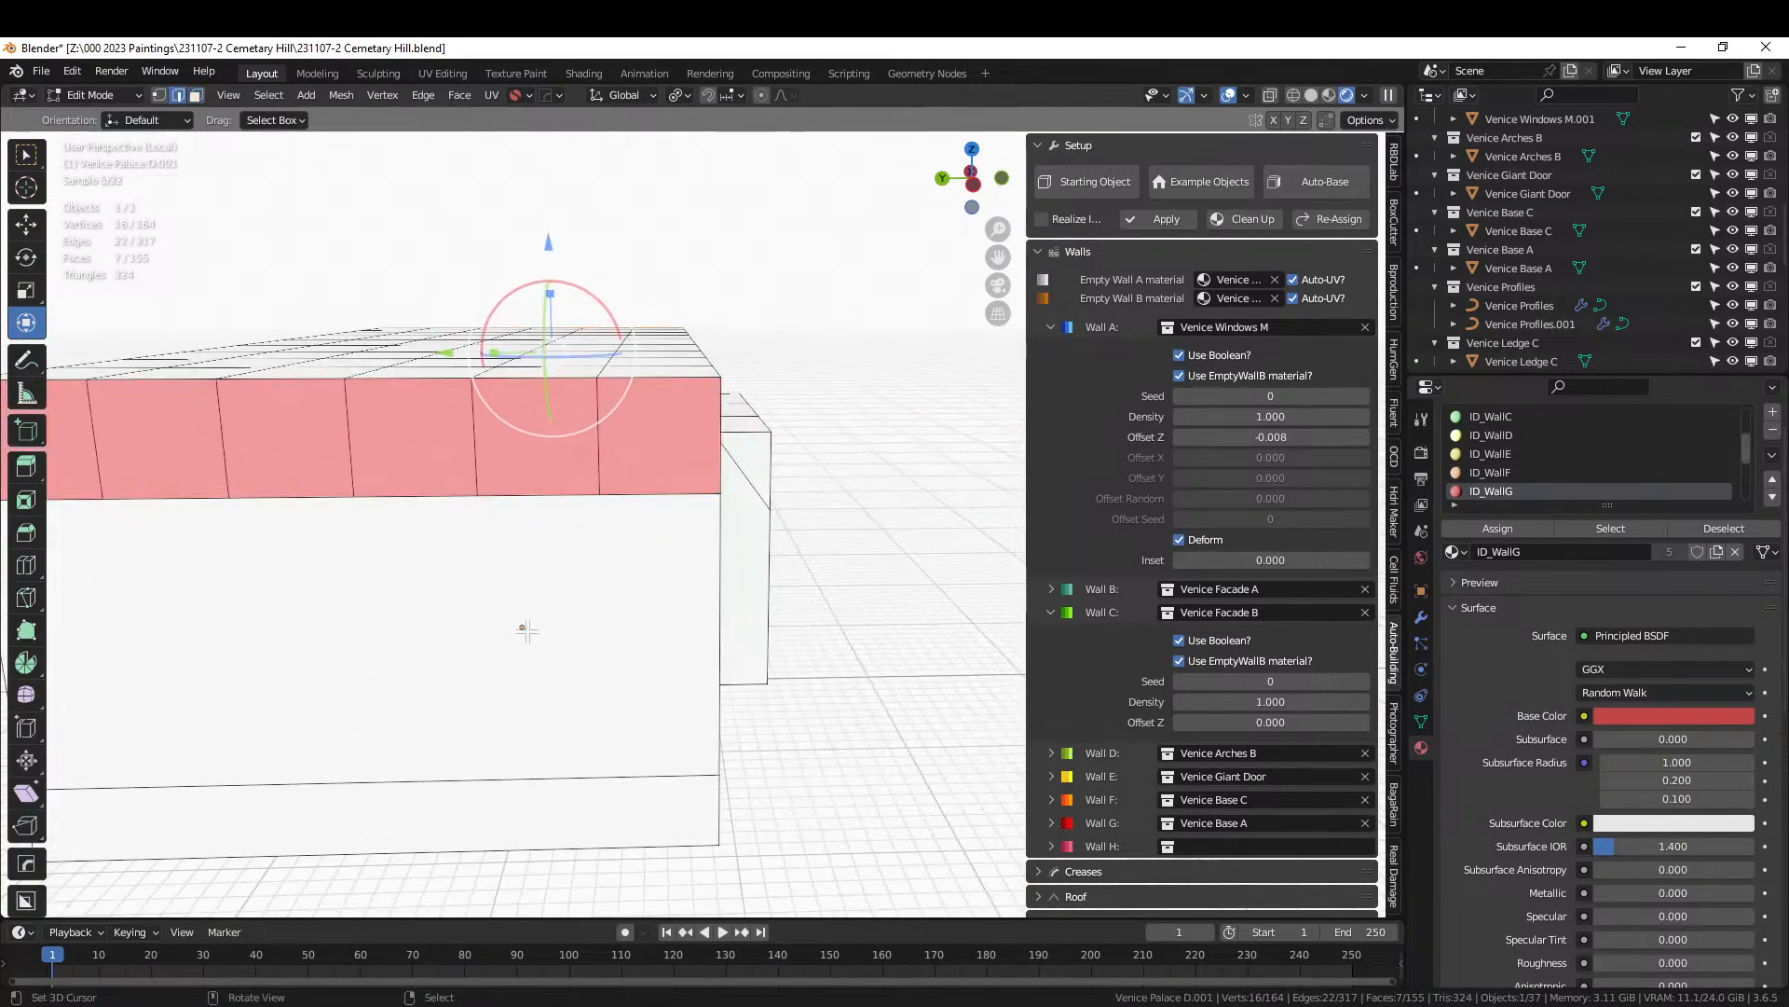
{"action": "left_click", "coordinate": [714, 643], "text": "alt+shift"}
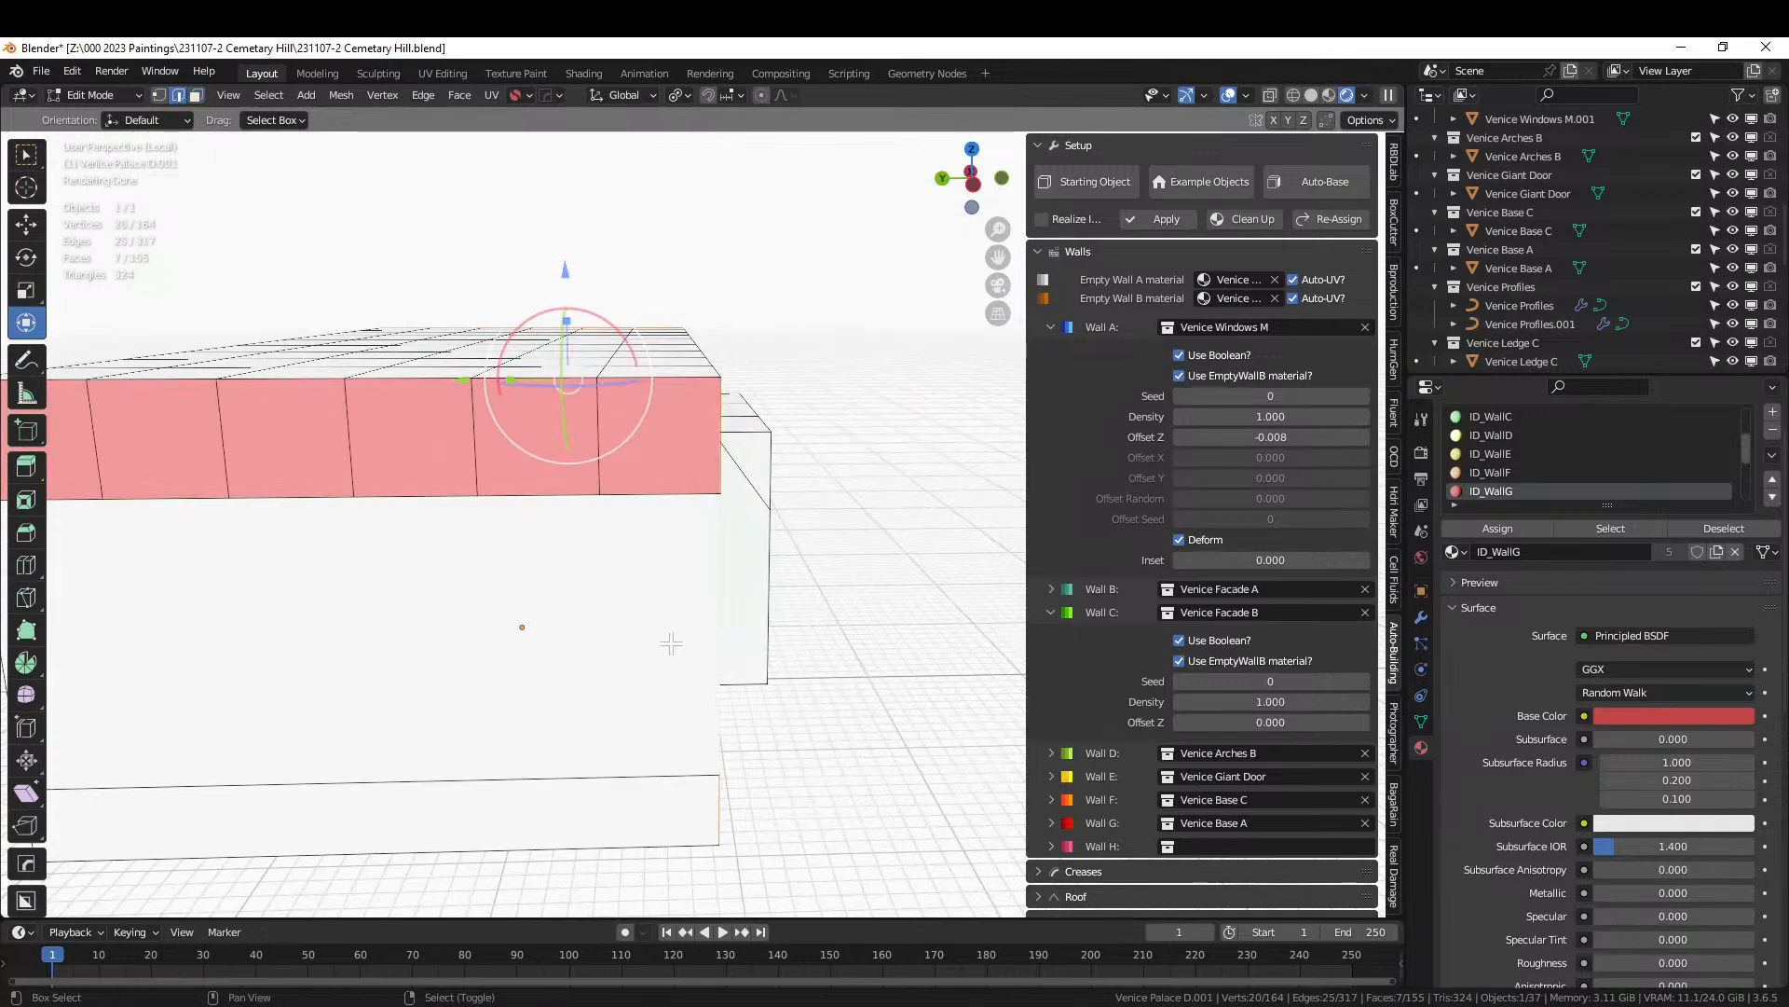
{"action": "middle_click_drag", "start_coordinate": [671, 643], "coordinate": [883, 637], "text": "shift"}
{"action": "left_click", "coordinate": [379, 606], "text": "alt+shift"}
{"action": "middle_click_drag", "start_coordinate": [608, 619], "coordinate": [587, 621]}
{"action": "left_click", "coordinate": [397, 716], "text": "shift"}
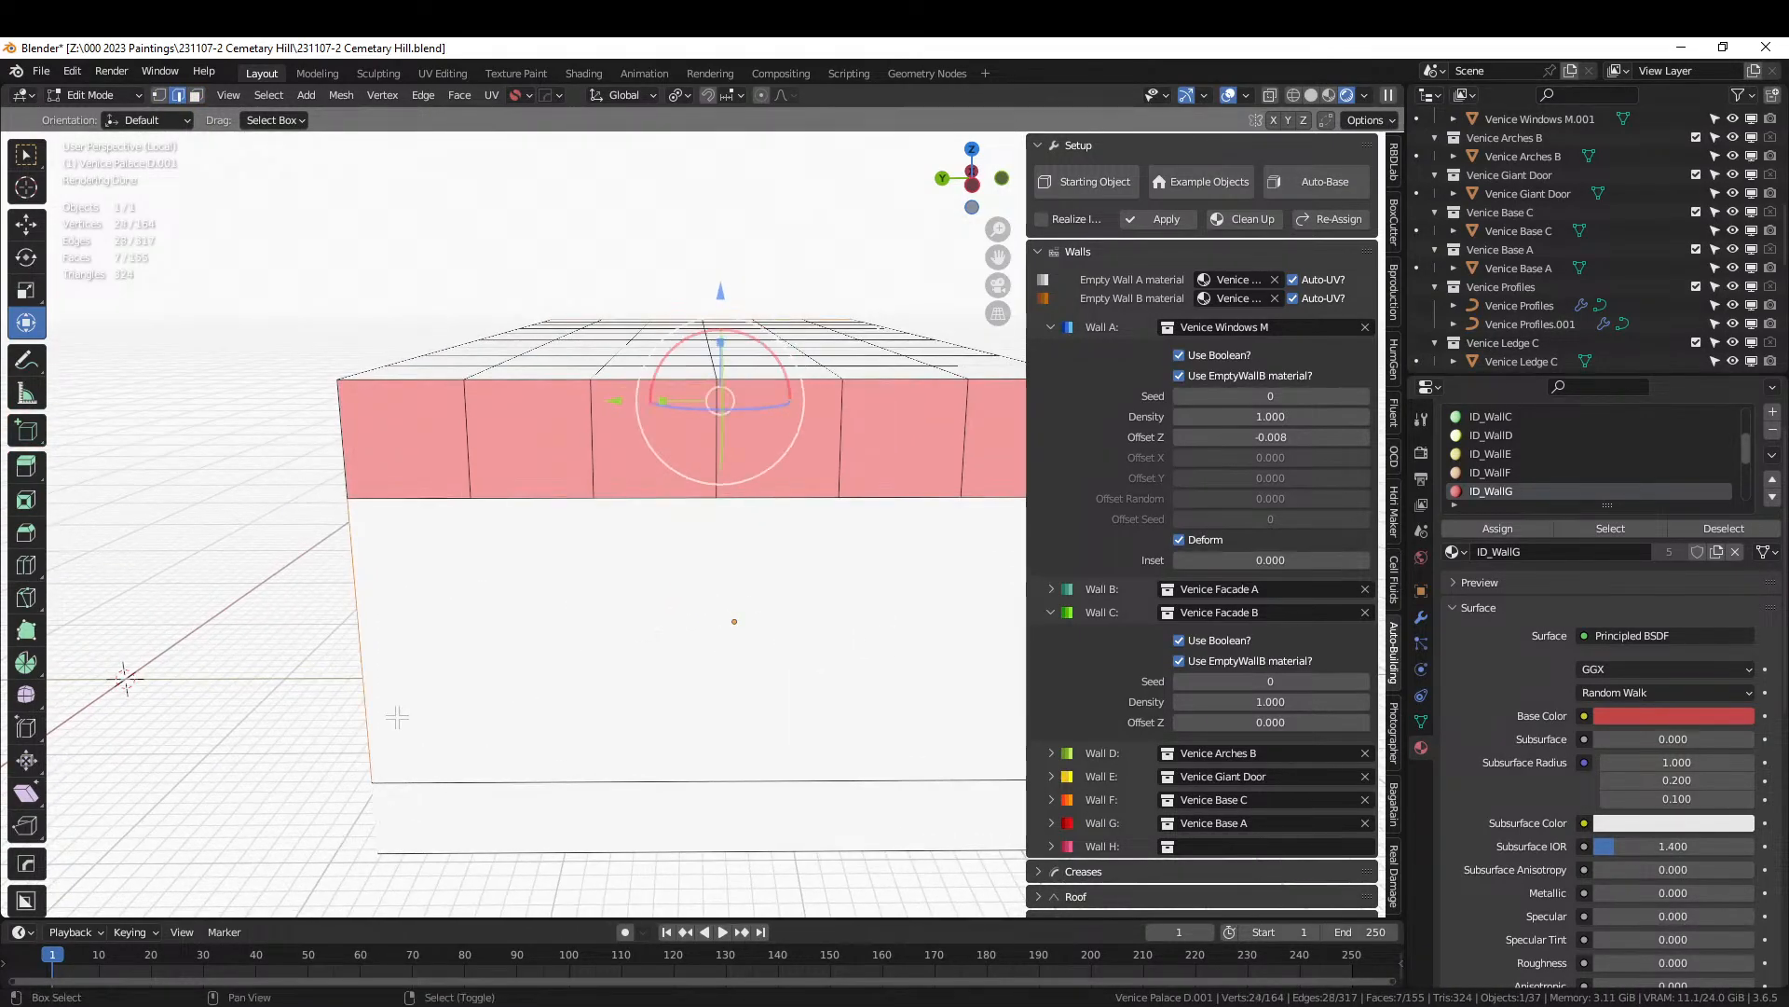
{"action": "left_click", "coordinate": [346, 450], "text": "shift"}
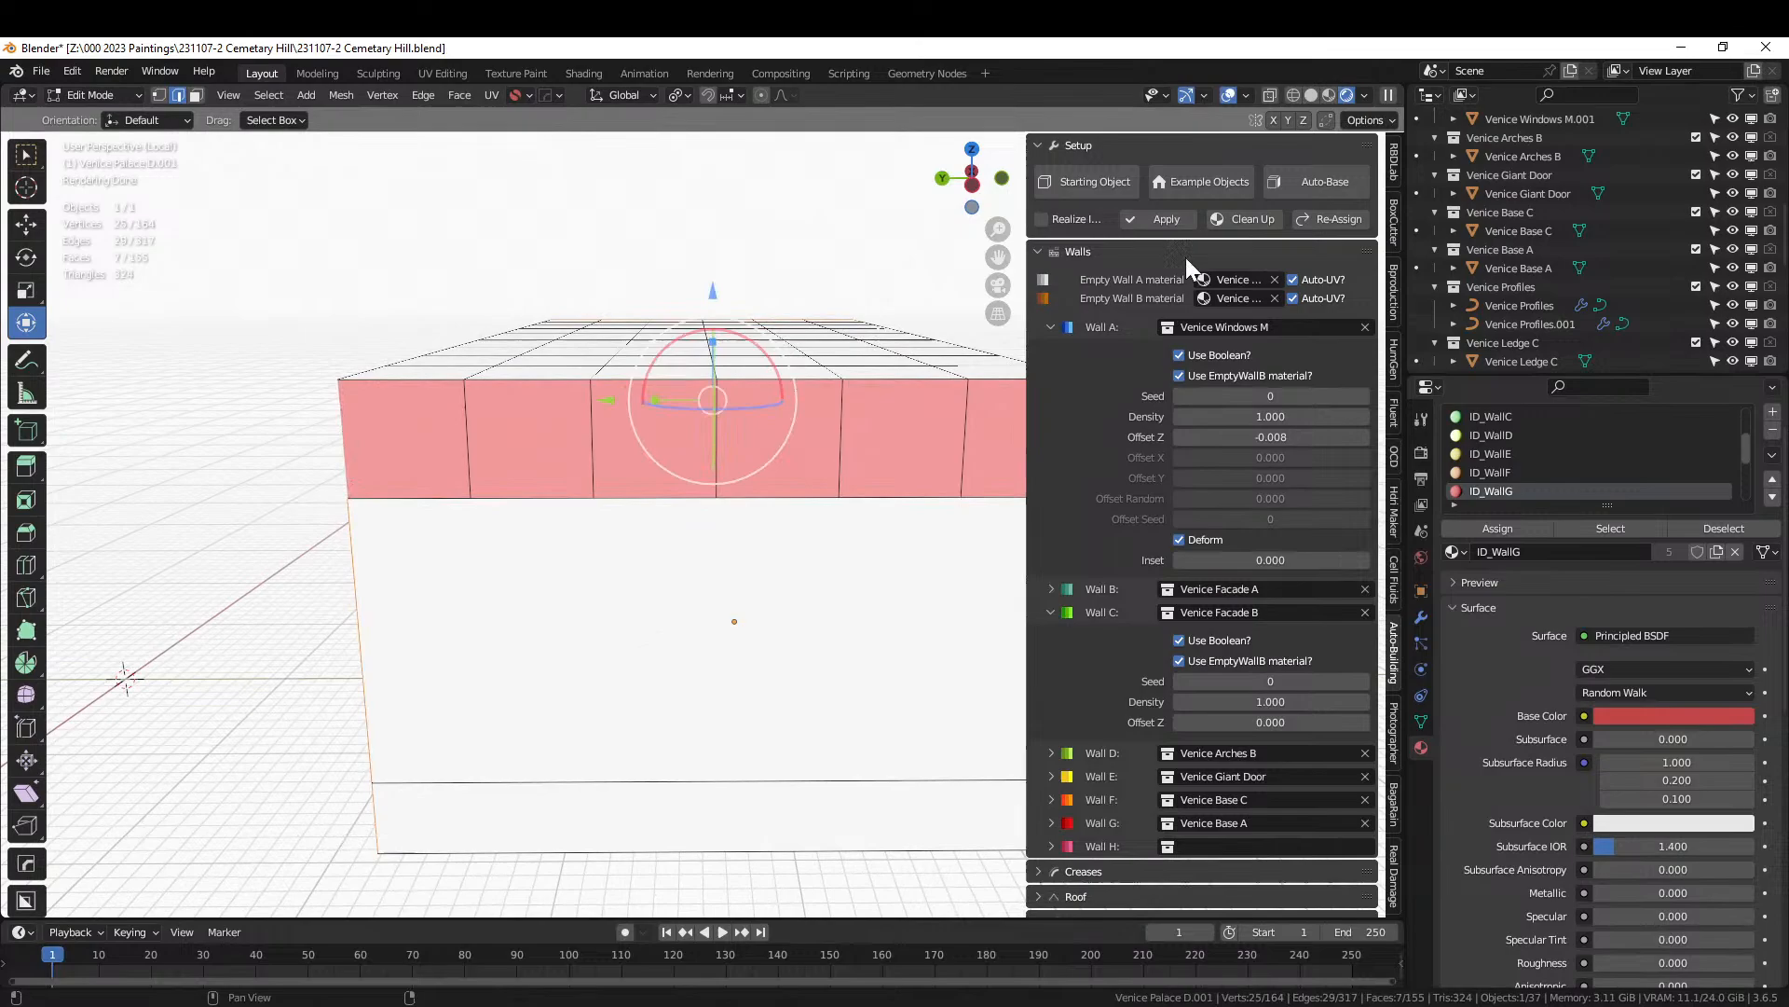
Switch the viewport to solid shading and clear the current selection.
{"action": "left_click", "coordinate": [1311, 93]}
{"action": "mouse_move", "coordinate": [727, 536]}
{"action": "middle_mouse_down"}
{"action": "mouse_move", "coordinate": [392, 544]}
{"action": "mouse_move", "coordinate": [478, 639]}
{"action": "middle_mouse_up"}
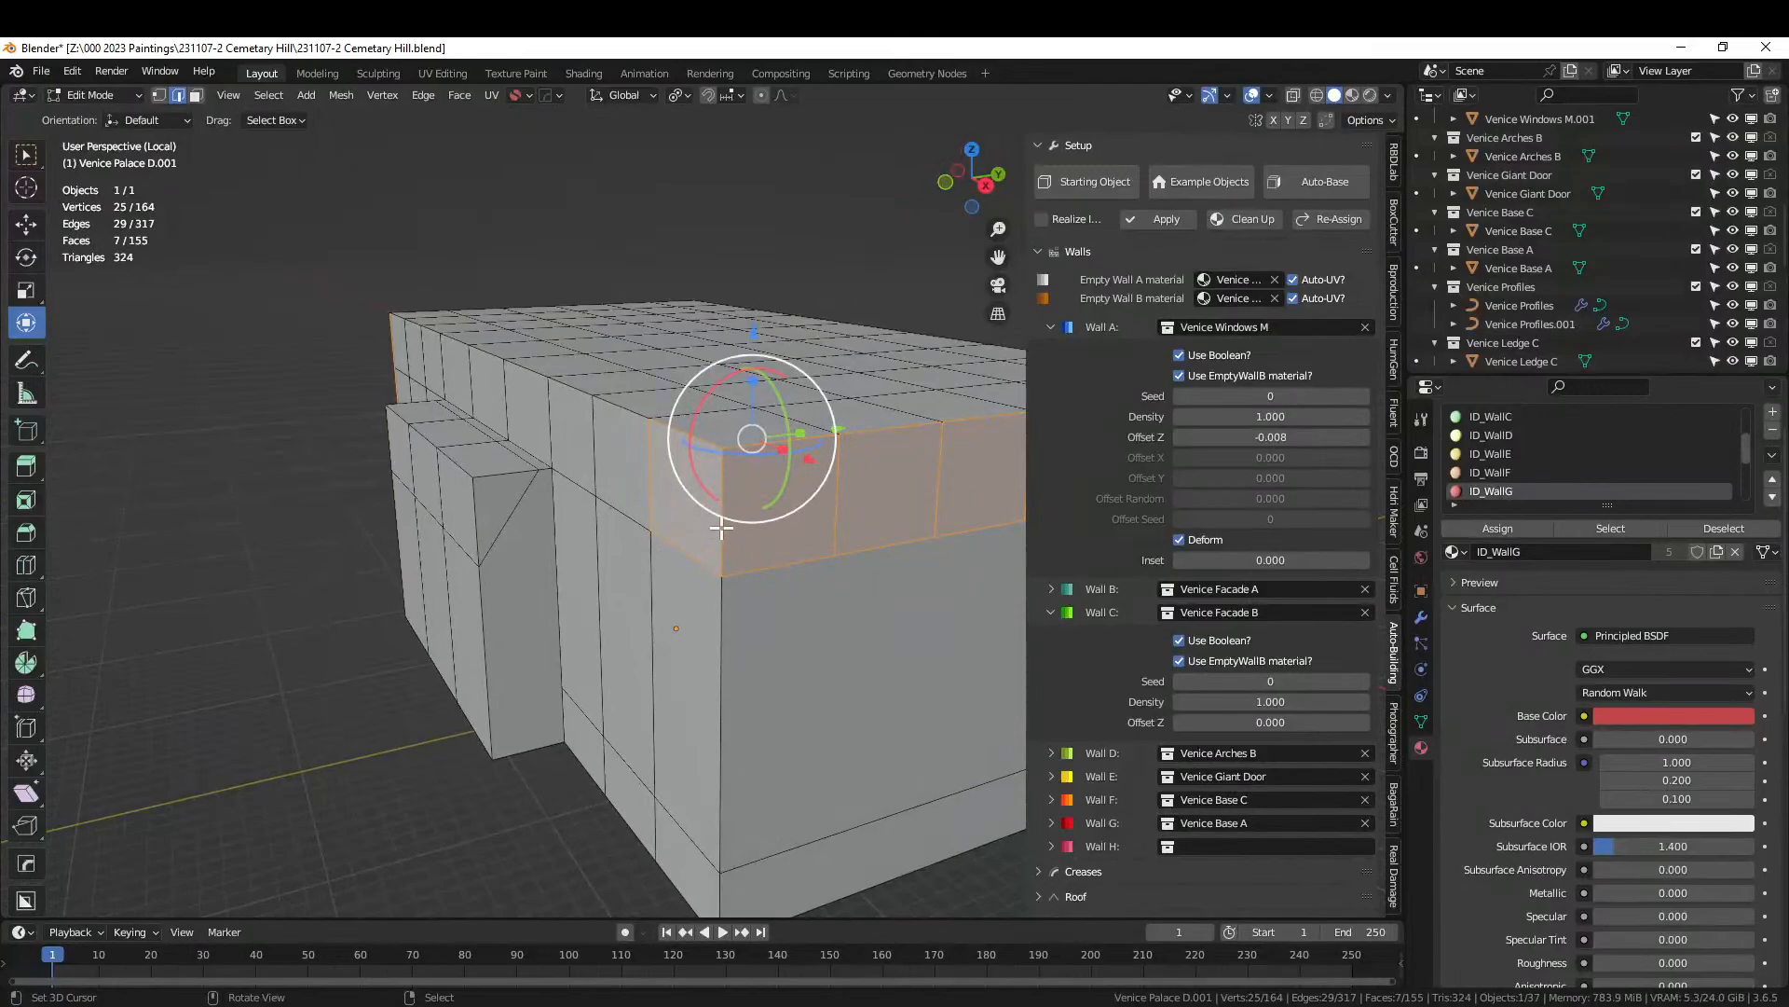
{"action": "key", "text": "alt+a"}
Select the full-height vertical corner edges at both ends of one short side of the main block.
{"action": "left_click", "coordinate": [718, 632], "text": "alt"}
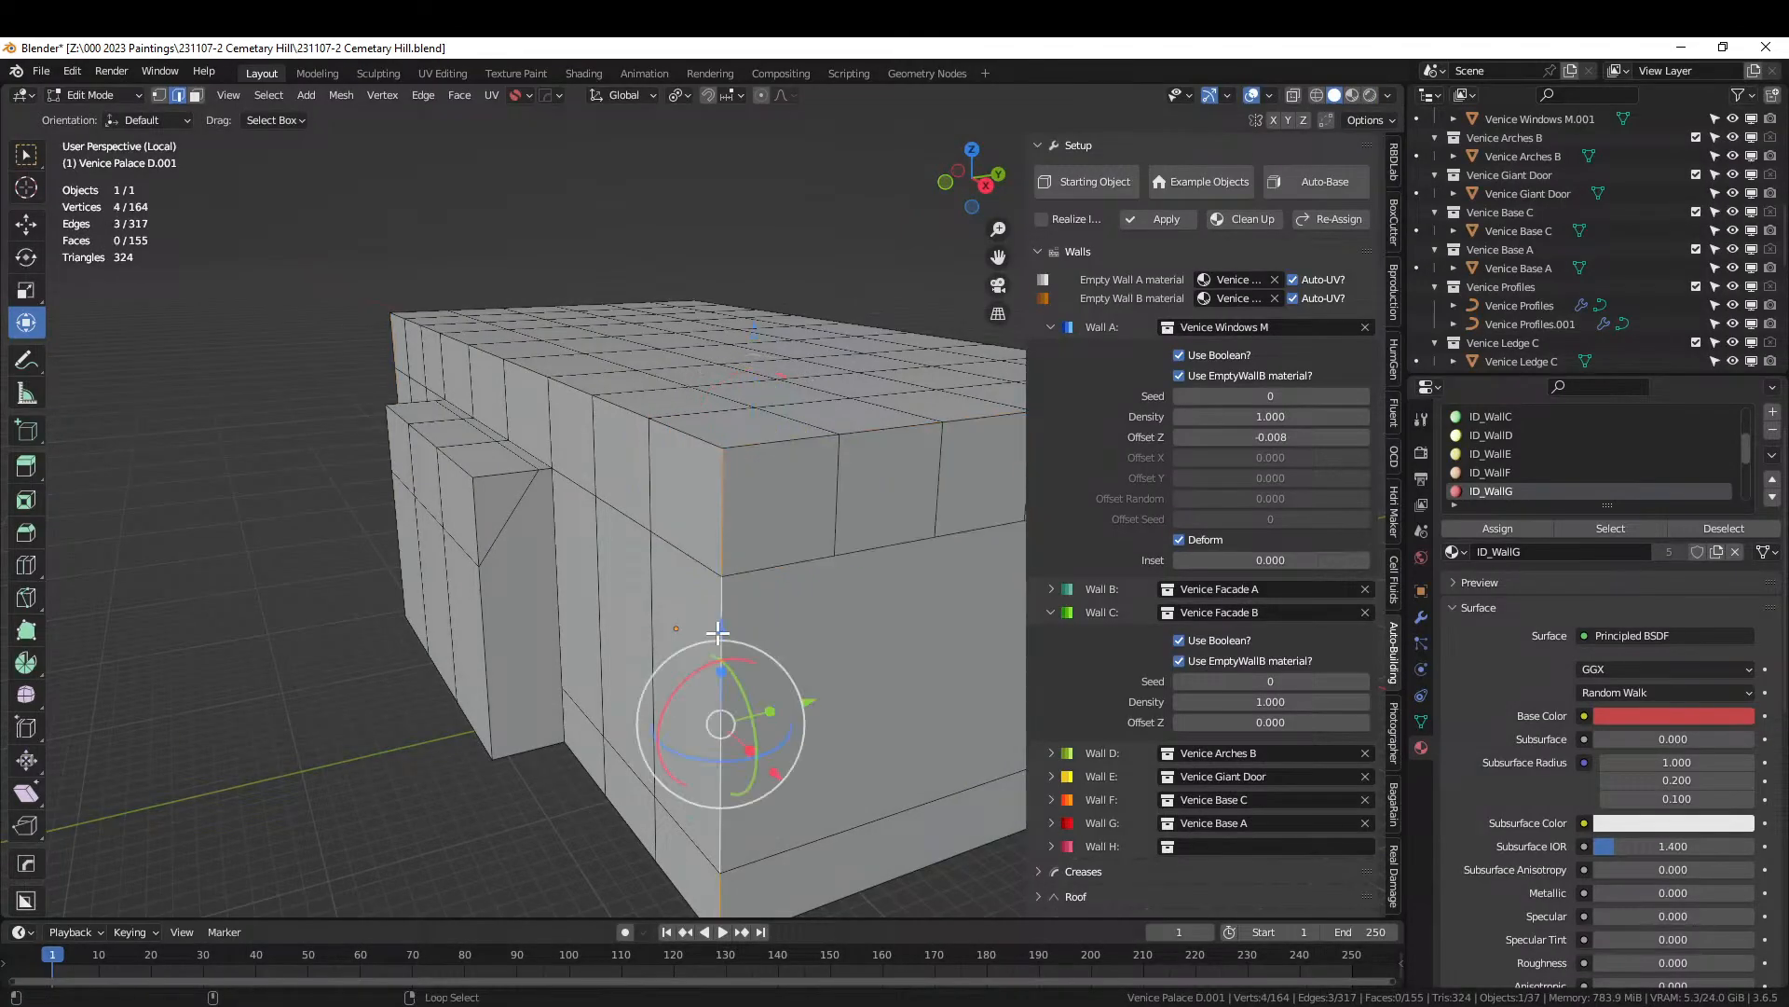
{"action": "middle_click_drag", "start_coordinate": [718, 631], "coordinate": [222, 519], "text": "shift"}
{"action": "left_click", "coordinate": [420, 529], "text": "alt+shift"}
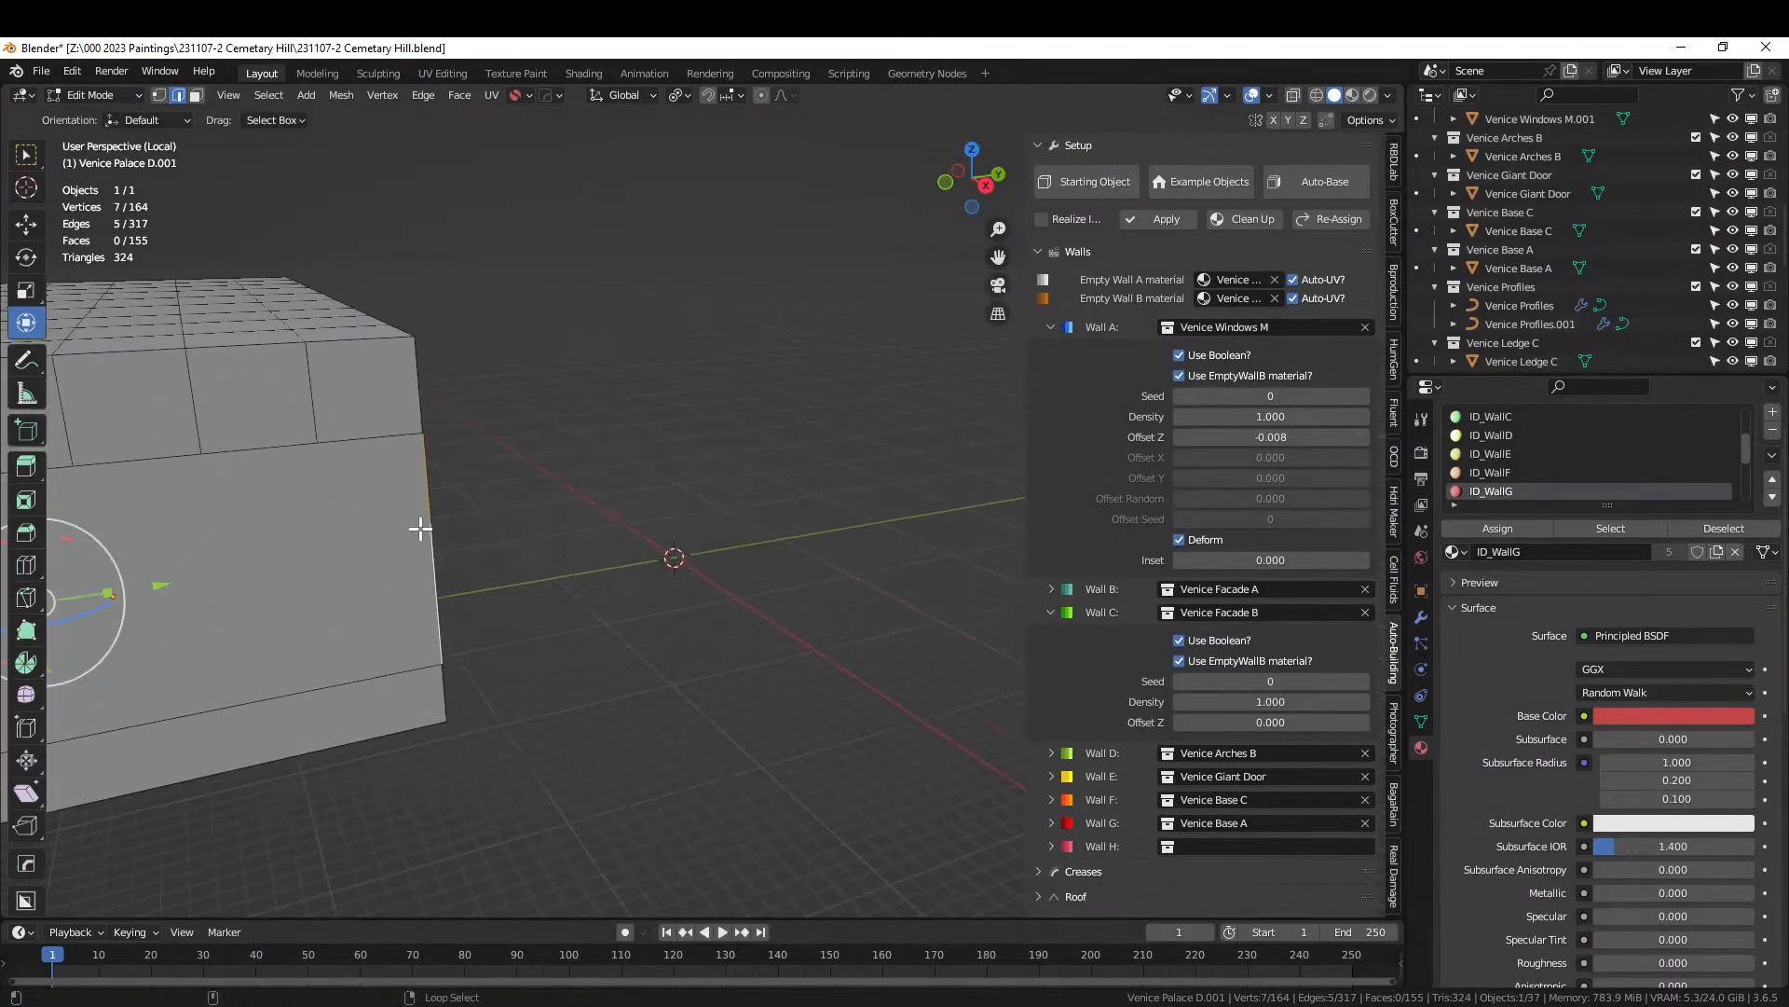
{"action": "left_click", "coordinate": [437, 597], "text": "shift"}
{"action": "left_click", "coordinate": [423, 390], "text": "shift"}
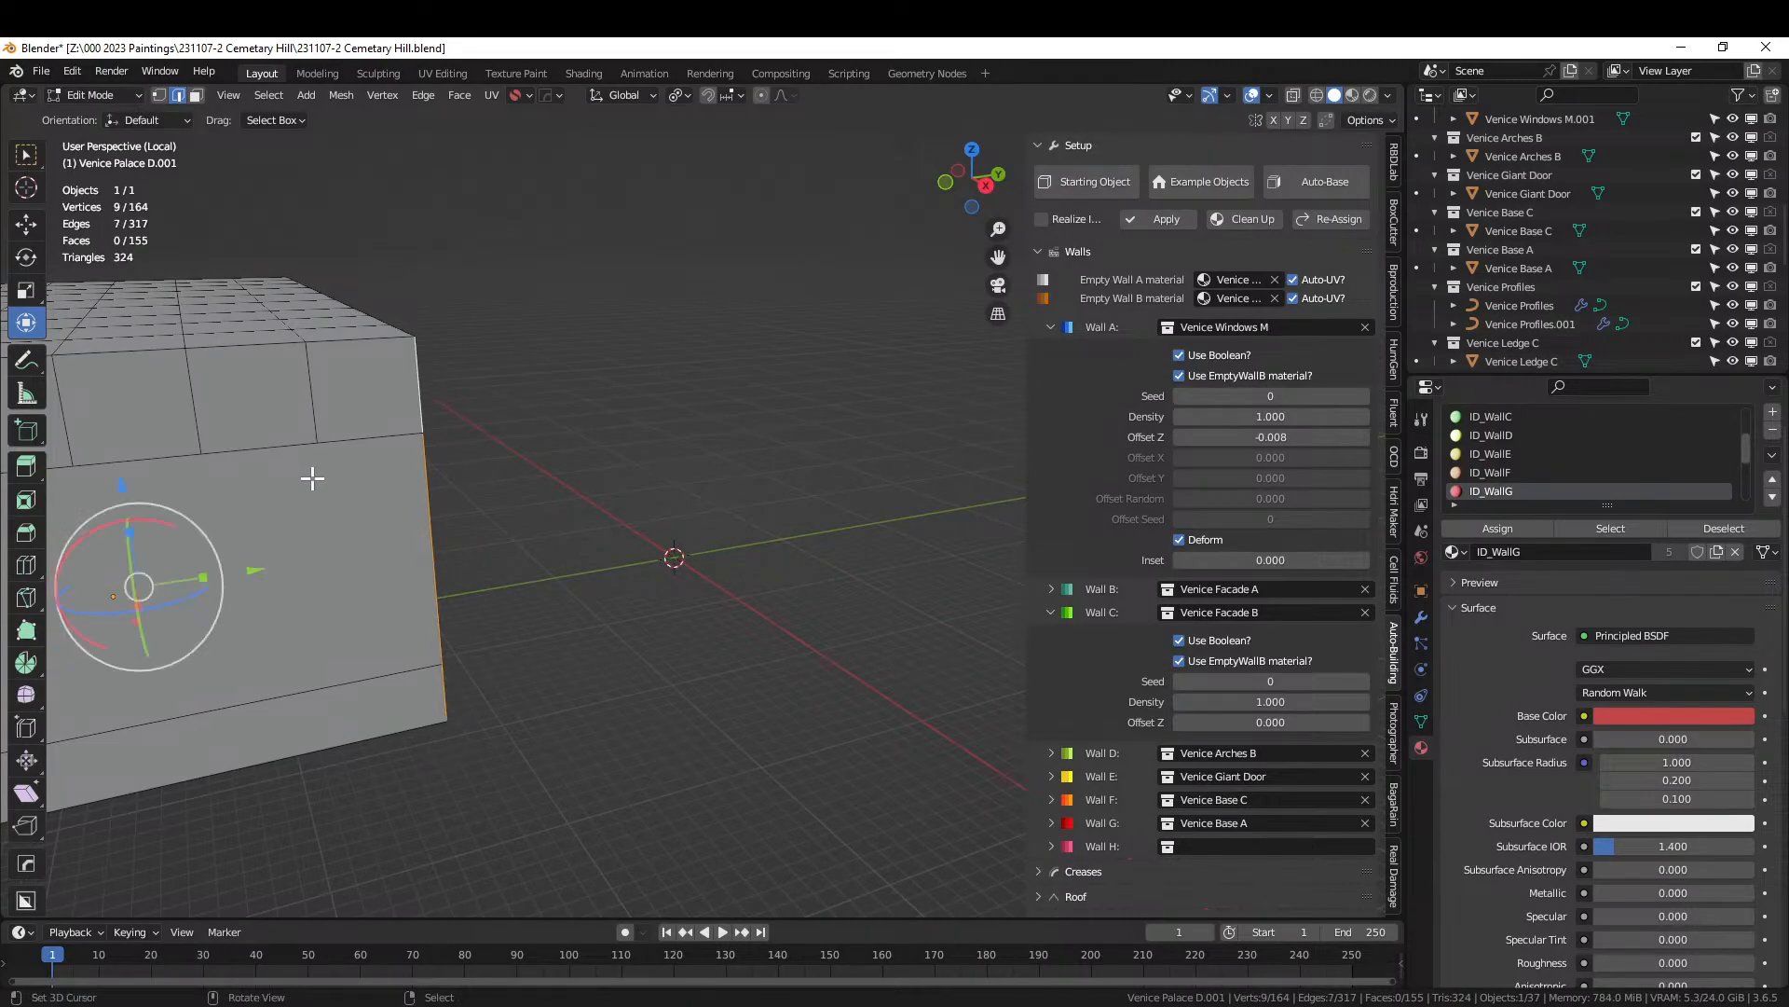
Add the full-height vertical corner edges on the opposite short side of the main block to the selection.
{"action": "middle_click_drag", "start_coordinate": [312, 479], "coordinate": [581, 480]}
{"action": "scroll", "coordinate": [561, 472], "scroll_direction": "down", "scroll_amount": 6}
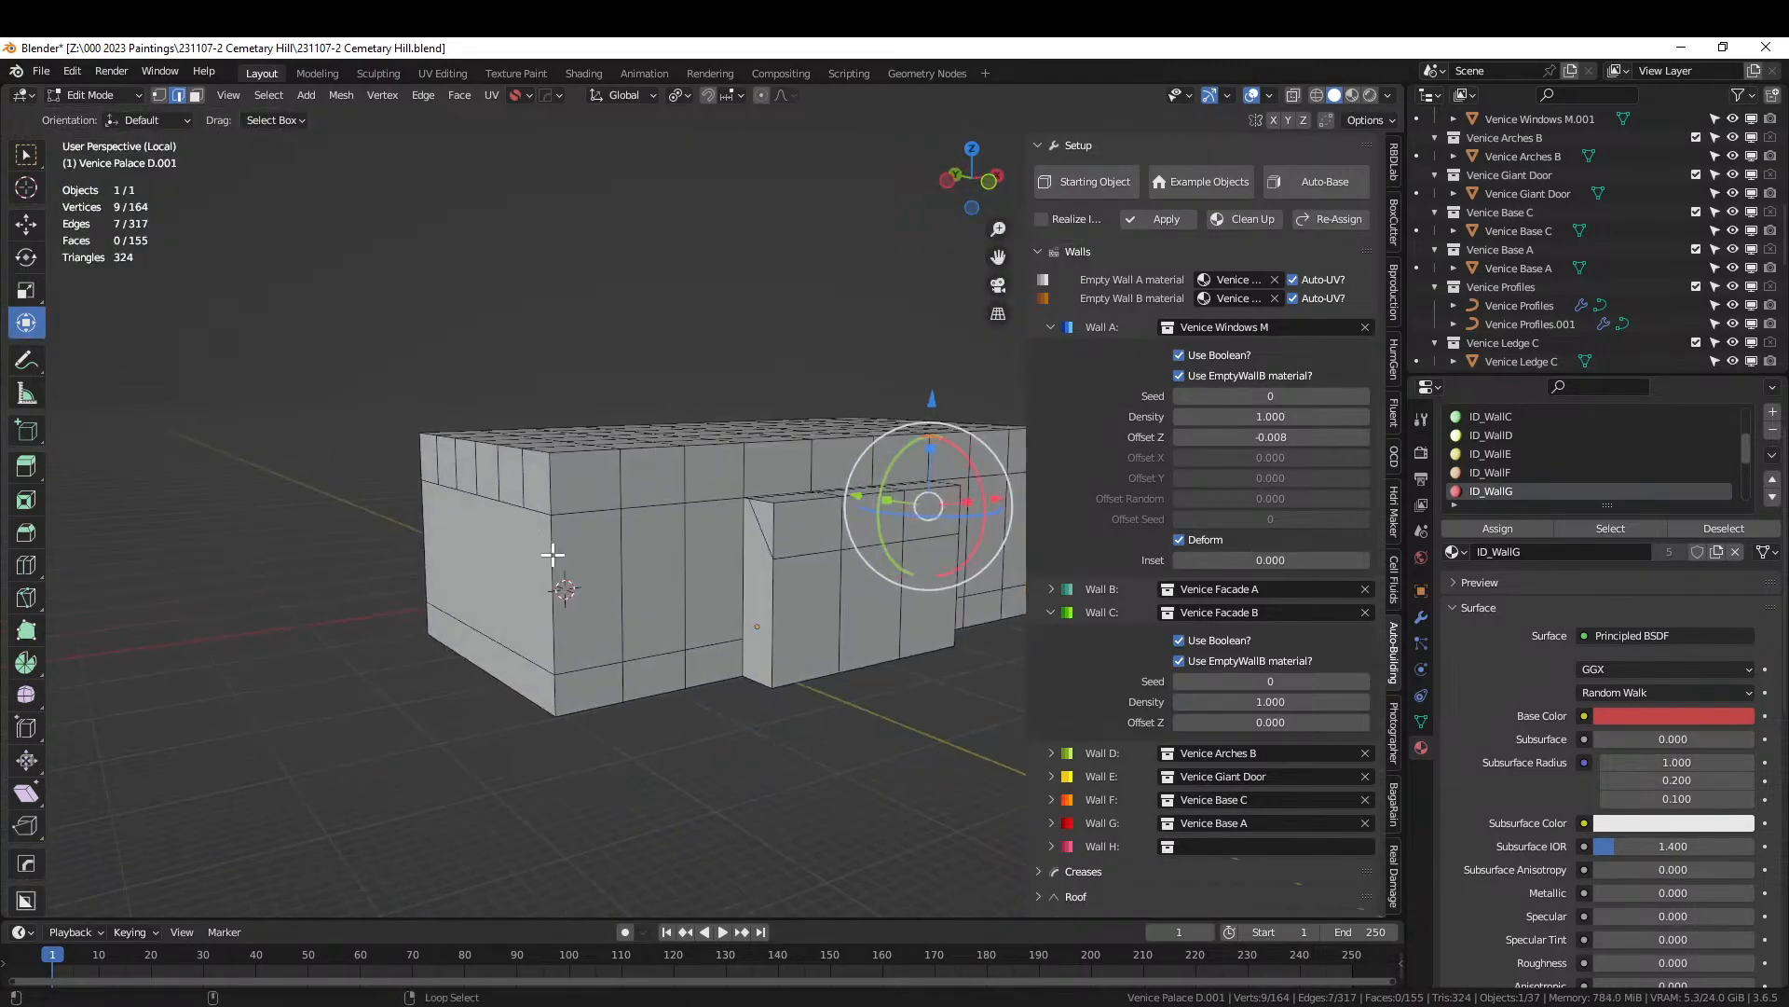
{"action": "left_click", "coordinate": [546, 506], "text": "alt+shift"}
{"action": "middle_click_drag", "start_coordinate": [447, 575], "coordinate": [491, 578]}
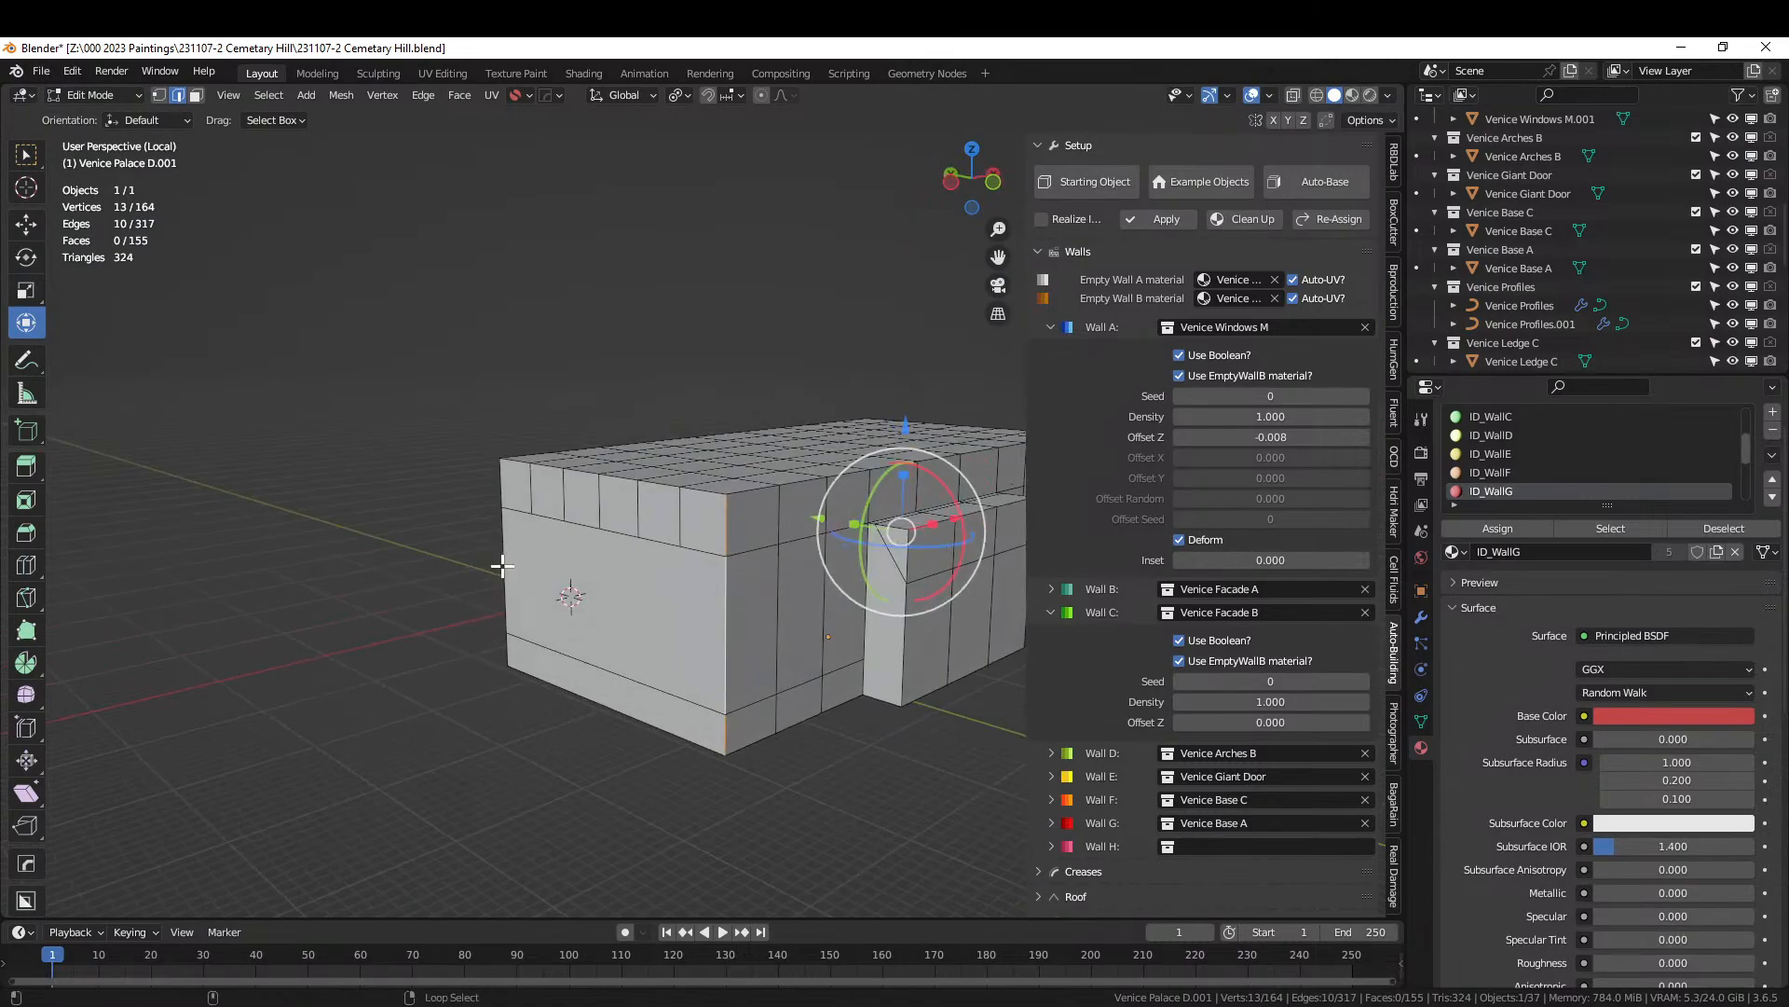
{"action": "left_click", "coordinate": [504, 561], "text": "alt+shift"}
{"action": "left_click", "coordinate": [524, 509], "text": "shift"}
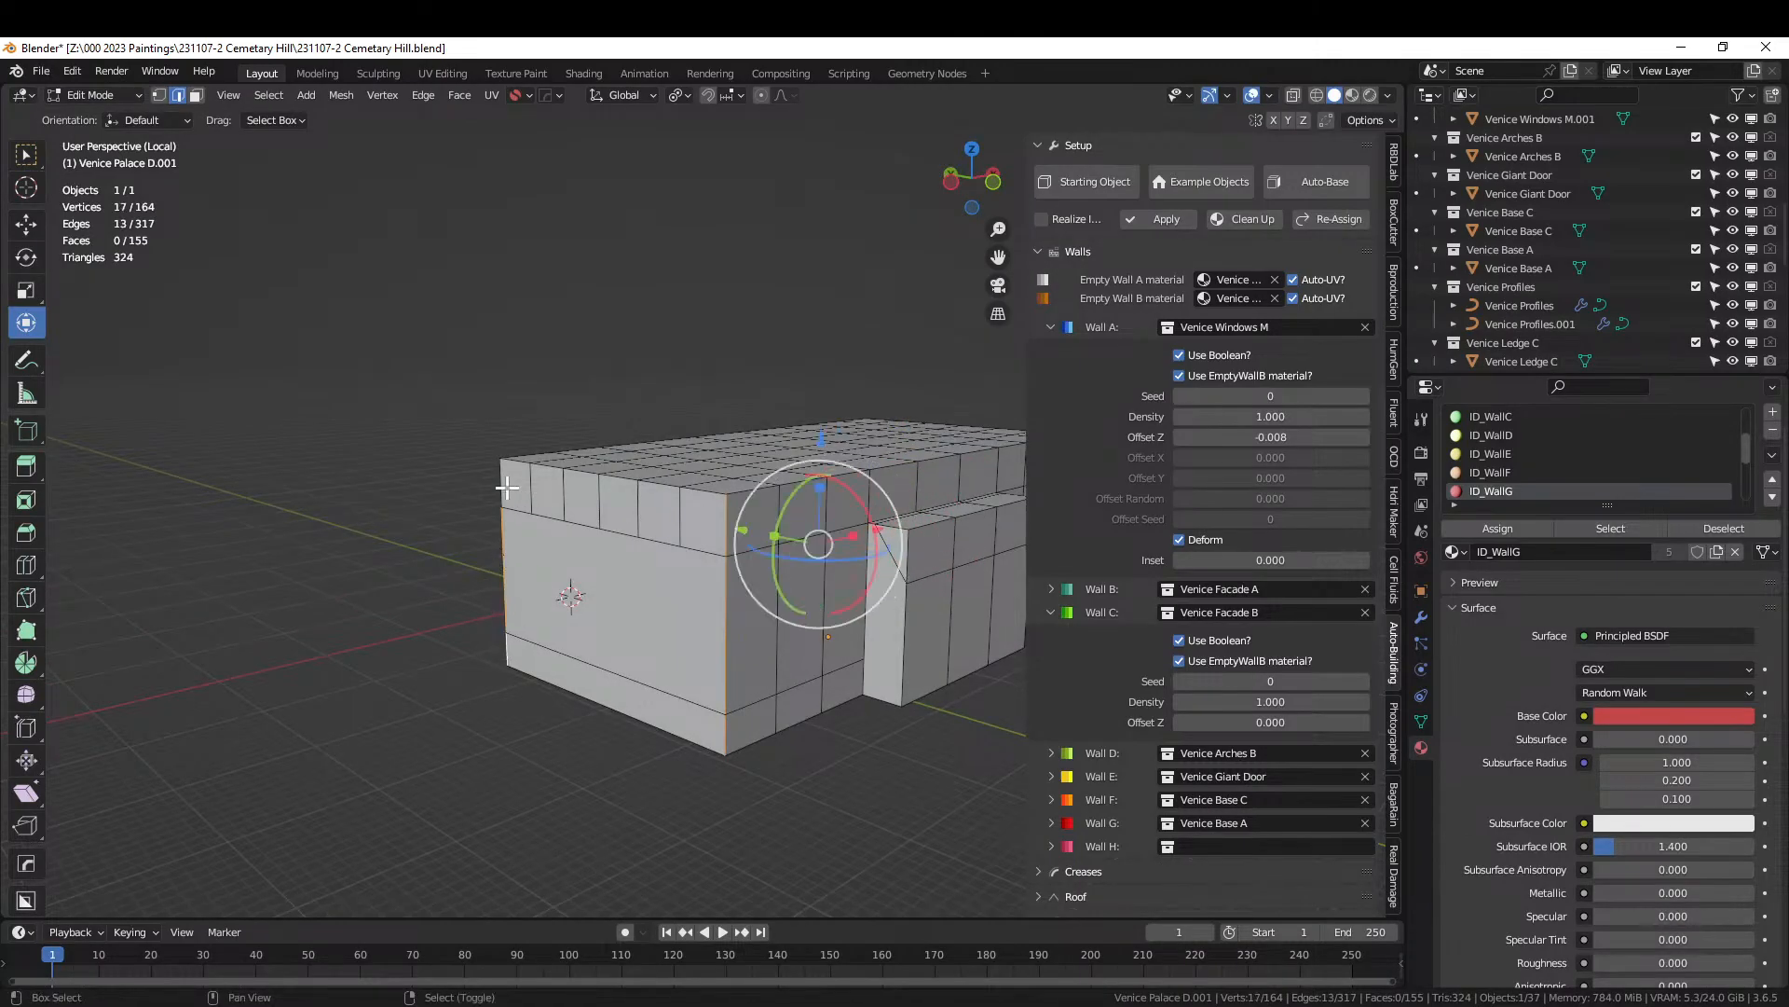
{"action": "left_click", "coordinate": [507, 486], "text": "shift"}
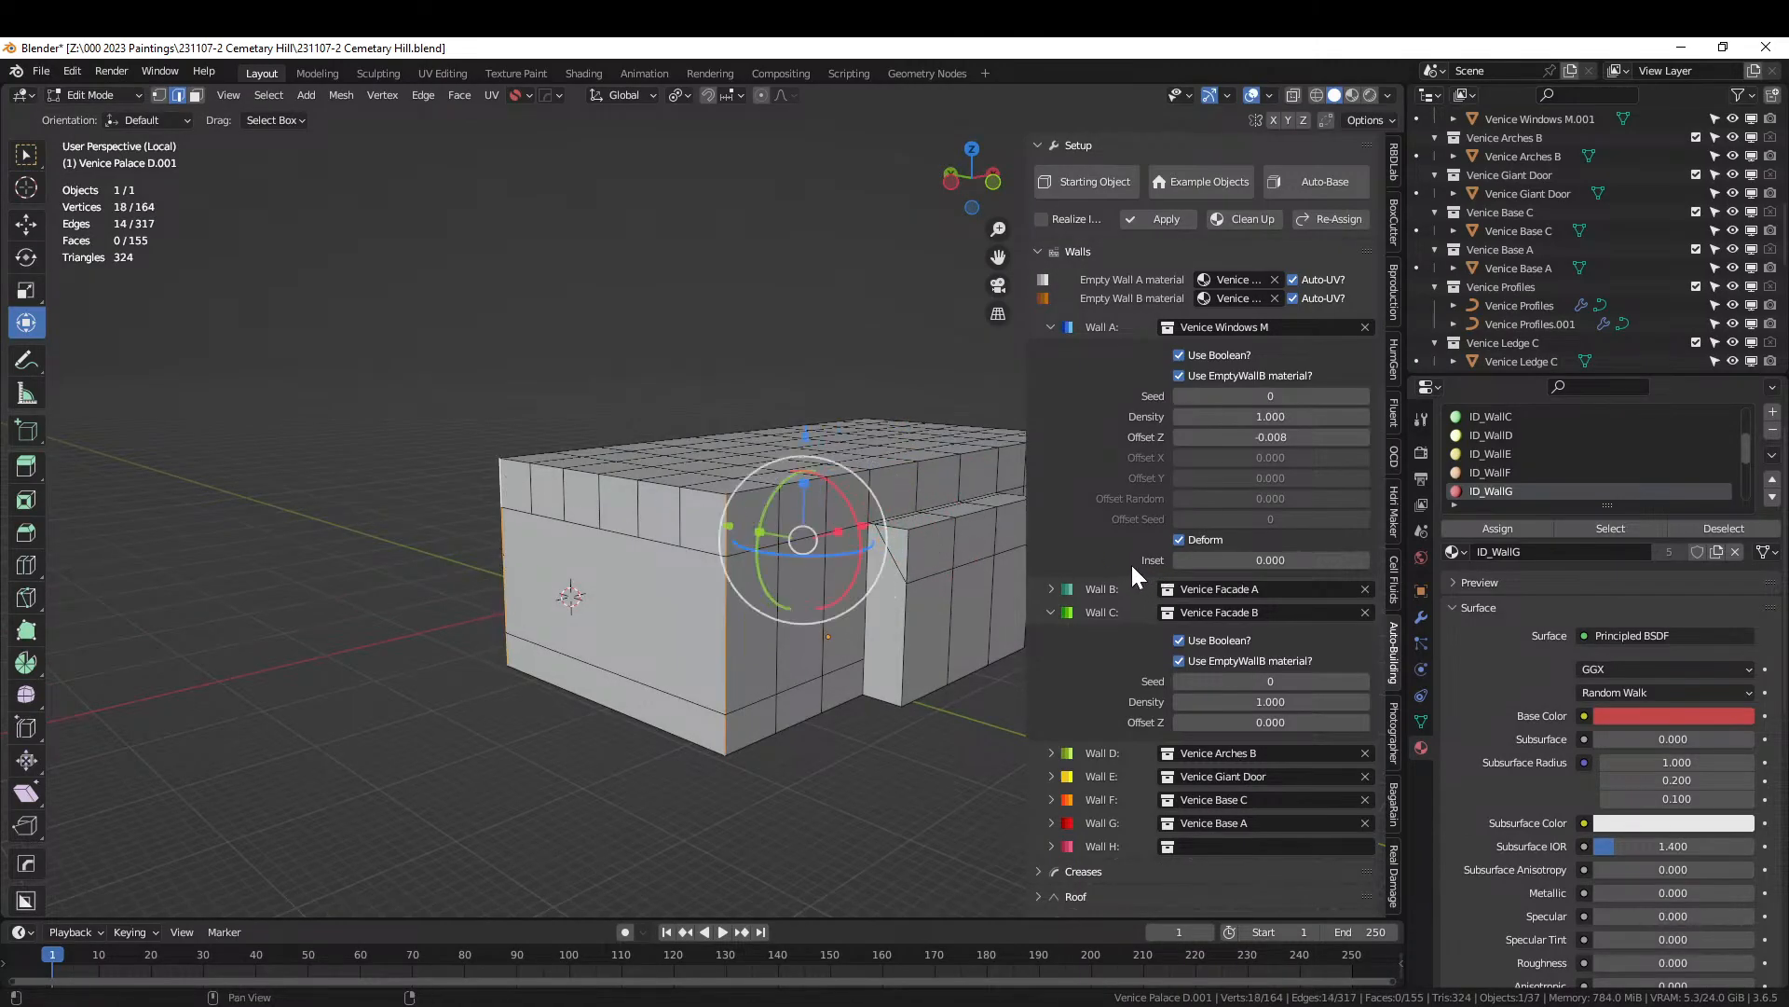
Set the Selected Edges Crease of the selected vertical corner edges to 0.66 and inspect the generated trim in Object Mode.
{"action": "scroll", "coordinate": [1239, 712], "scroll_direction": "down", "scroll_amount": 1}
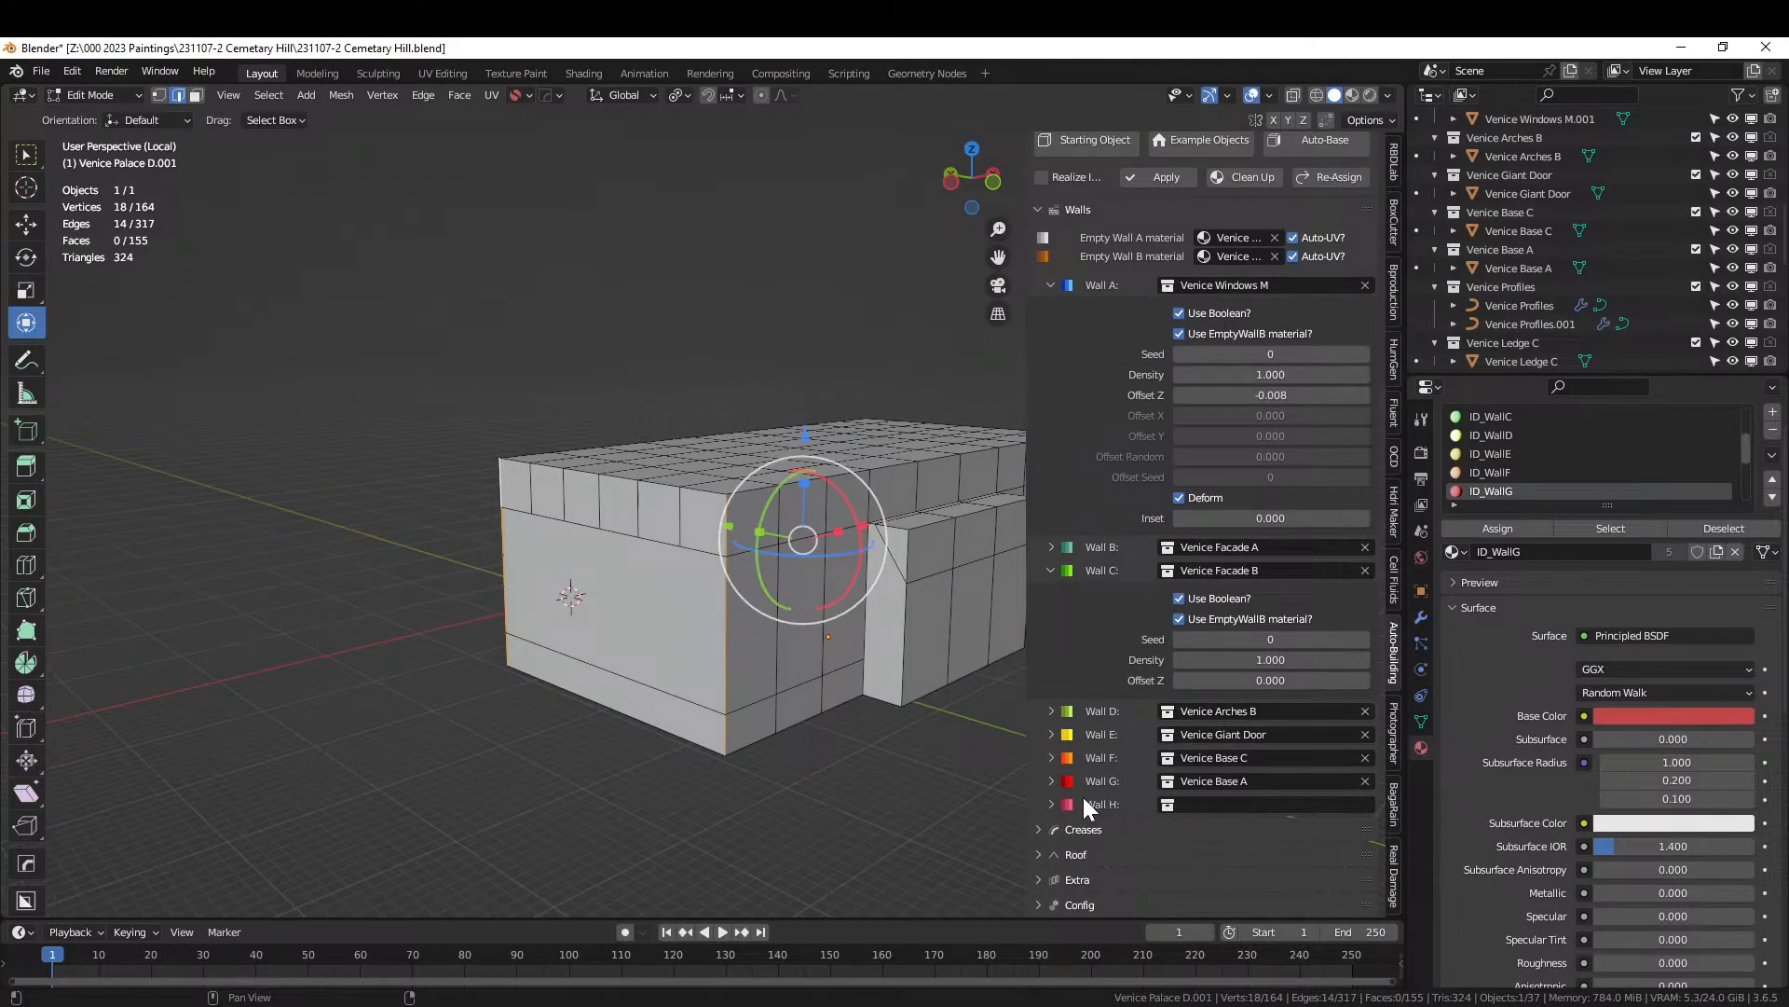
{"action": "left_click", "coordinate": [1038, 830]}
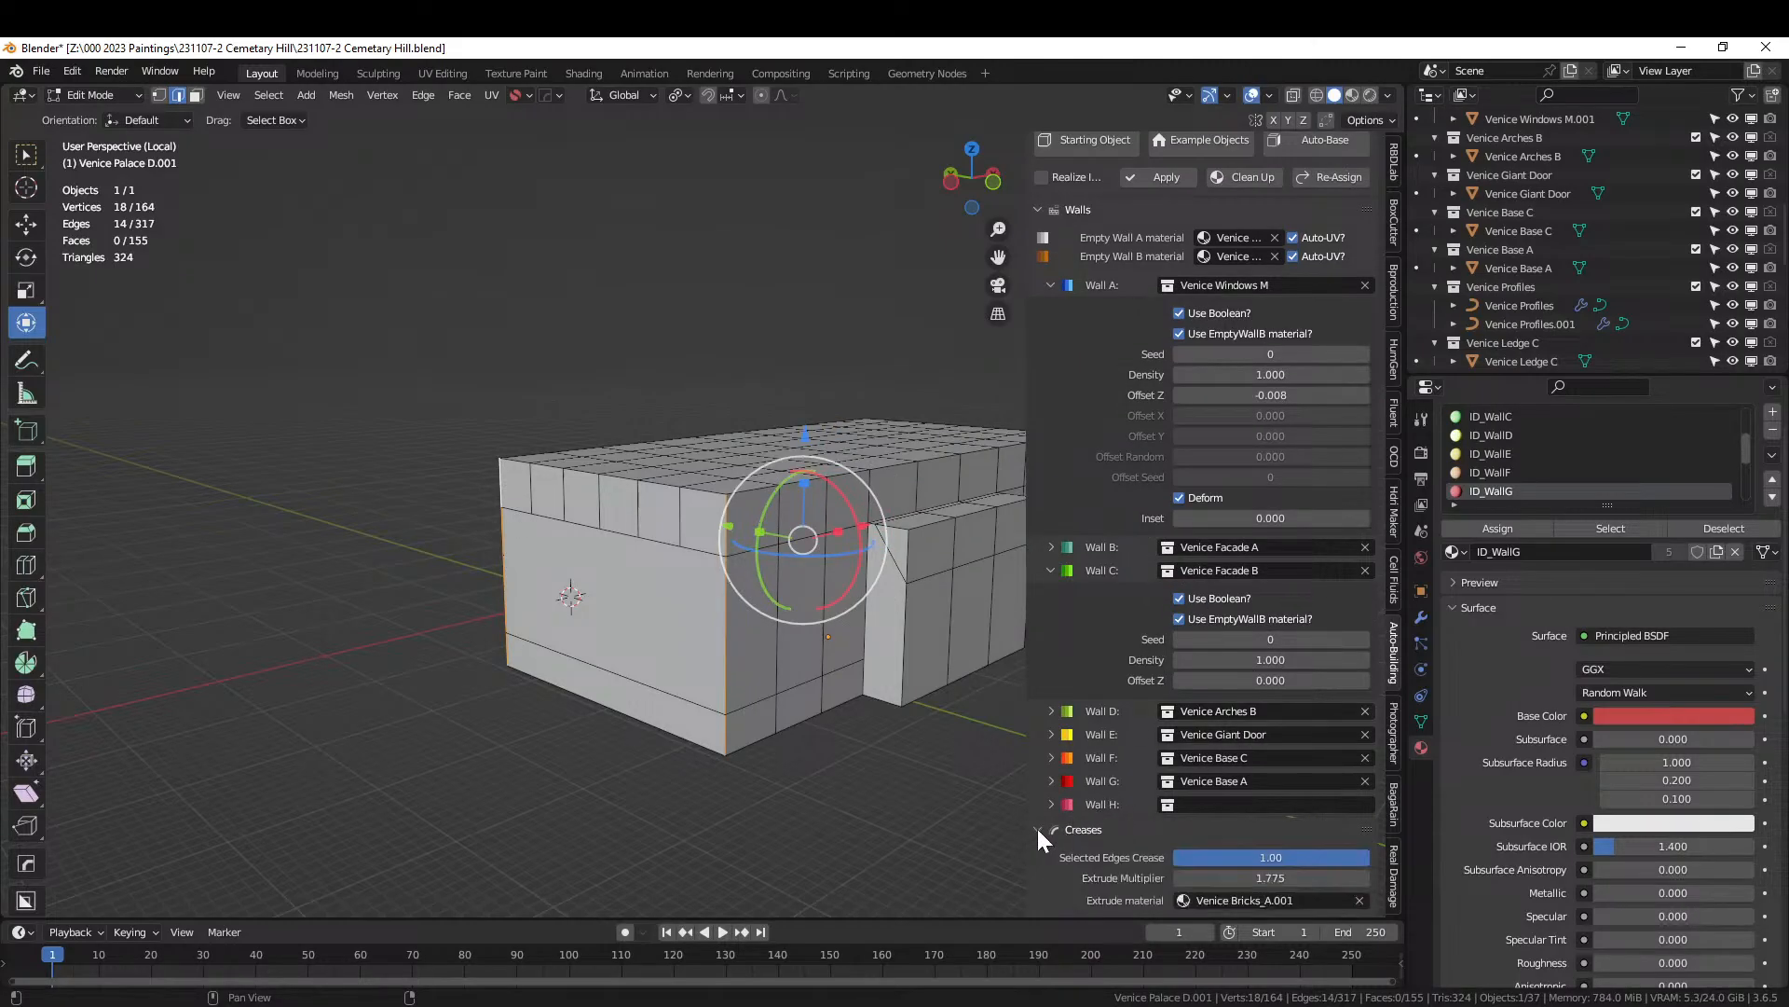
{"action": "left_click", "coordinate": [1245, 859]}
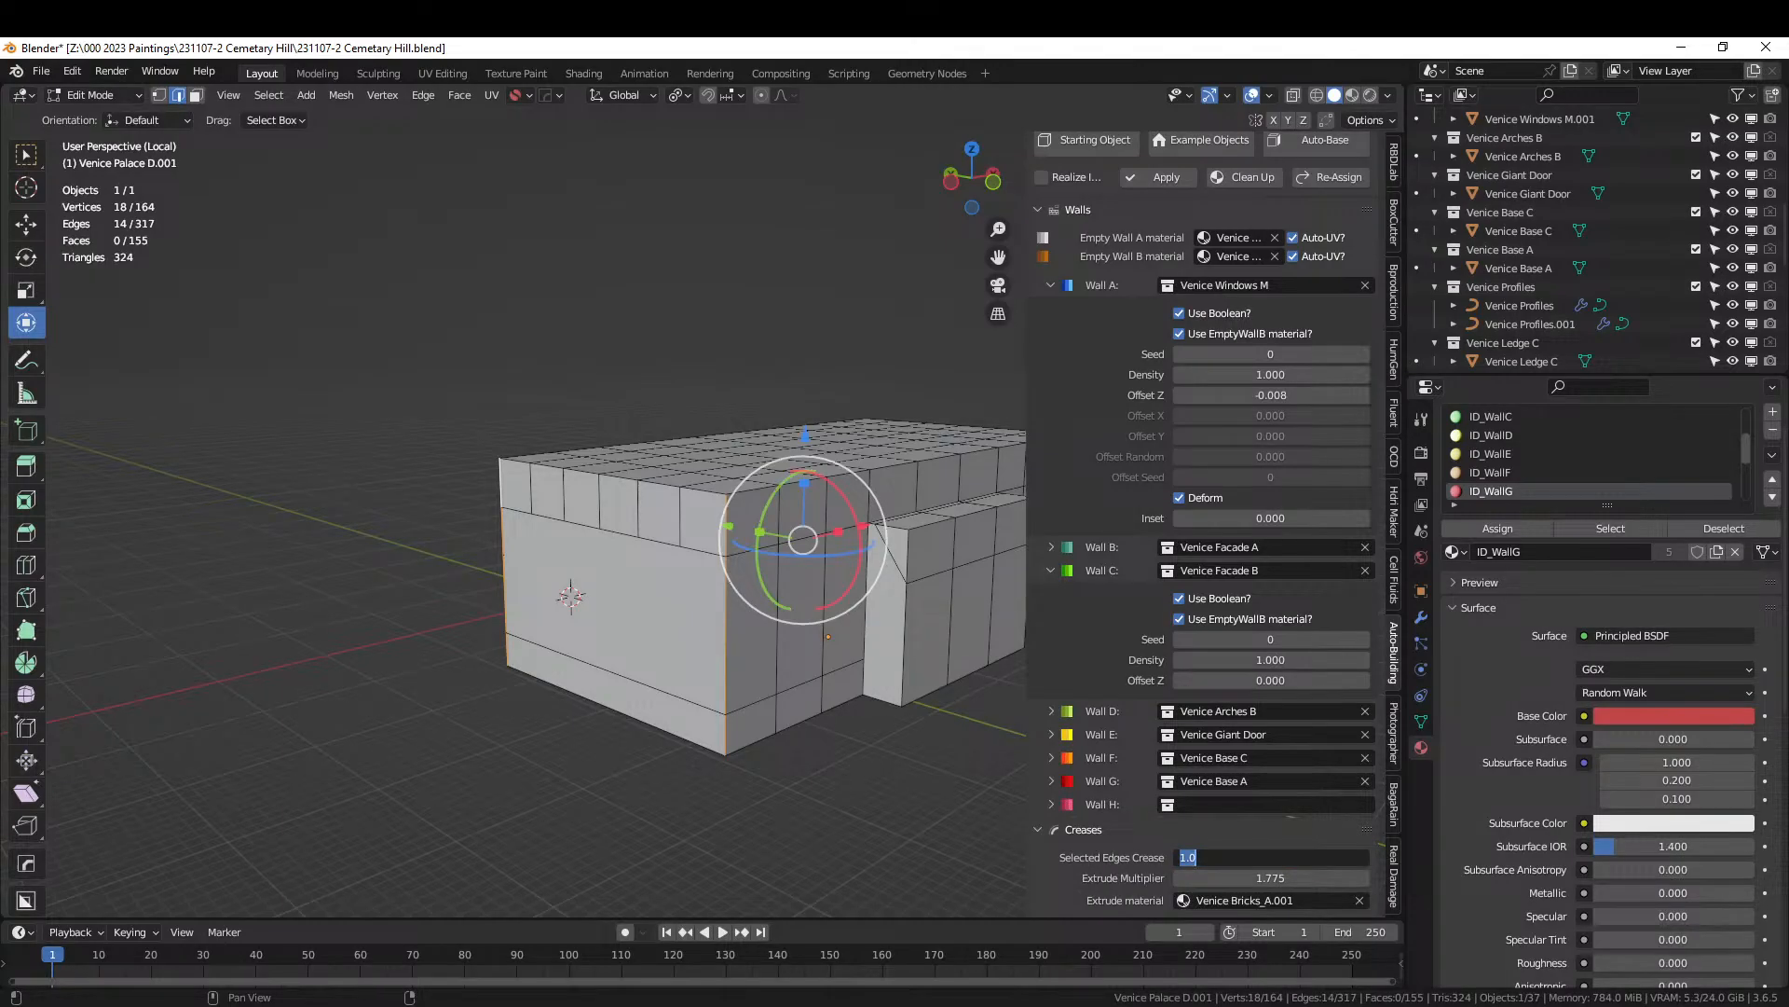
{"action": "key", "text": "Return"}
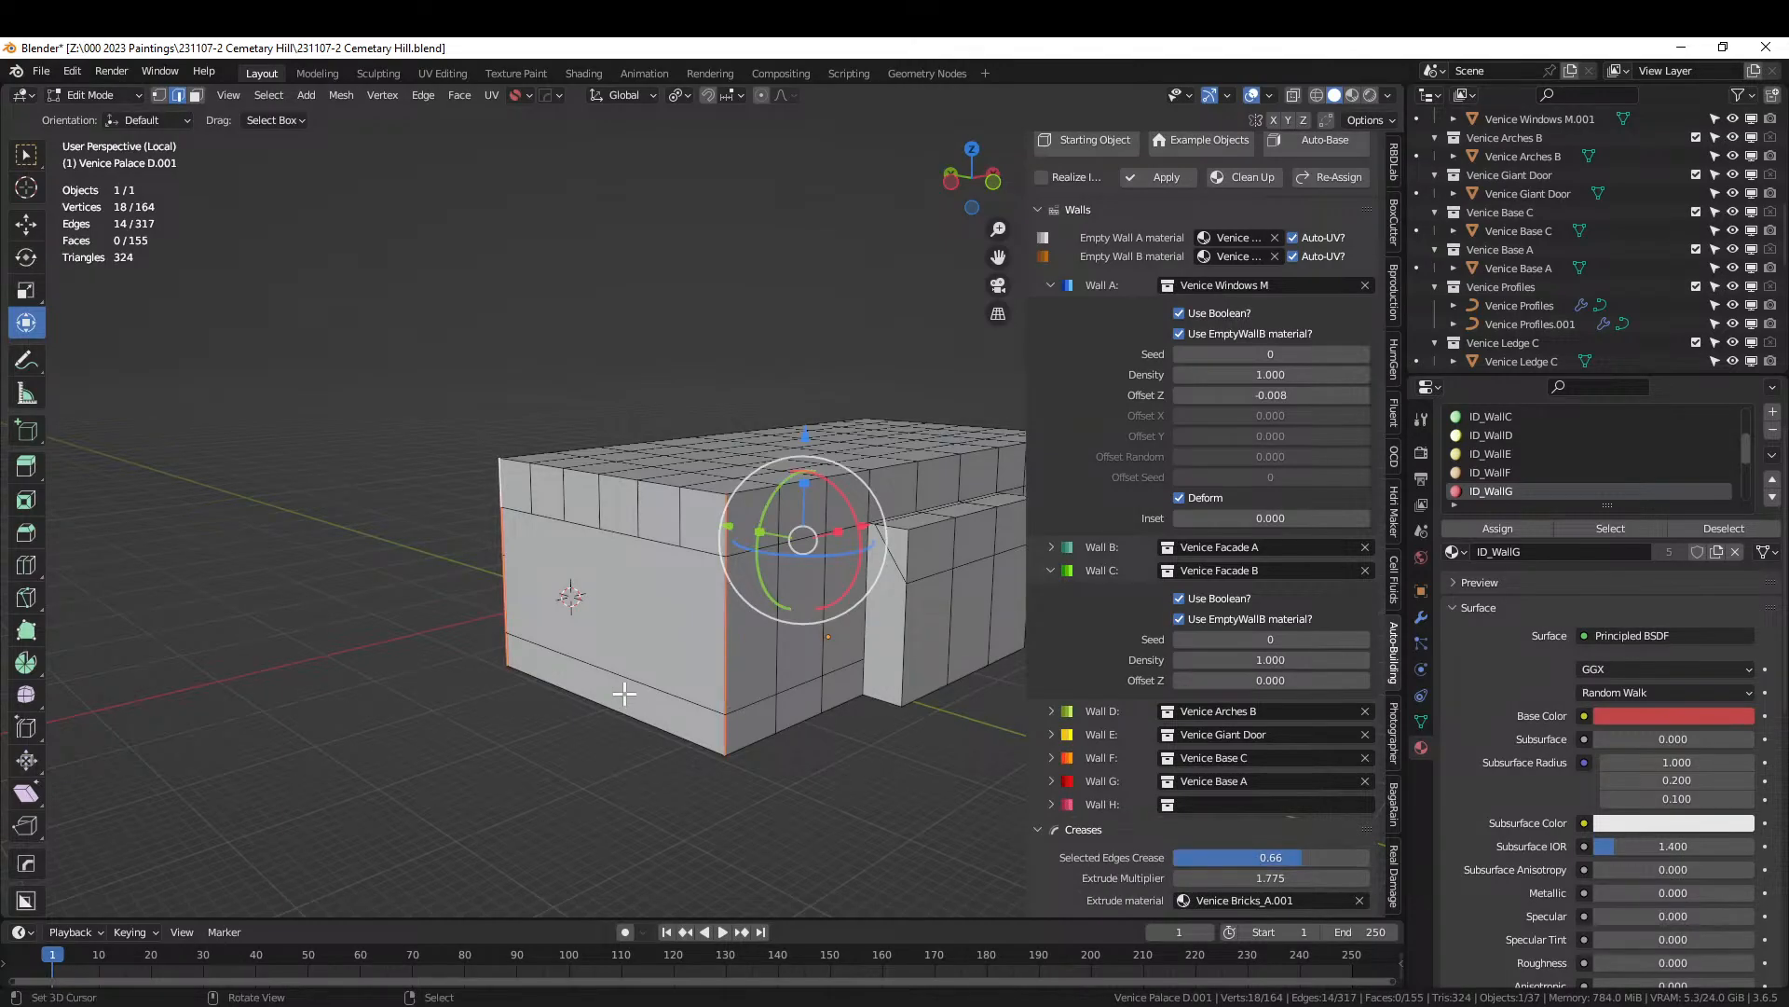
{"action": "key", "text": "Tab"}
{"action": "middle_click_drag", "start_coordinate": [767, 640], "coordinate": [550, 676]}
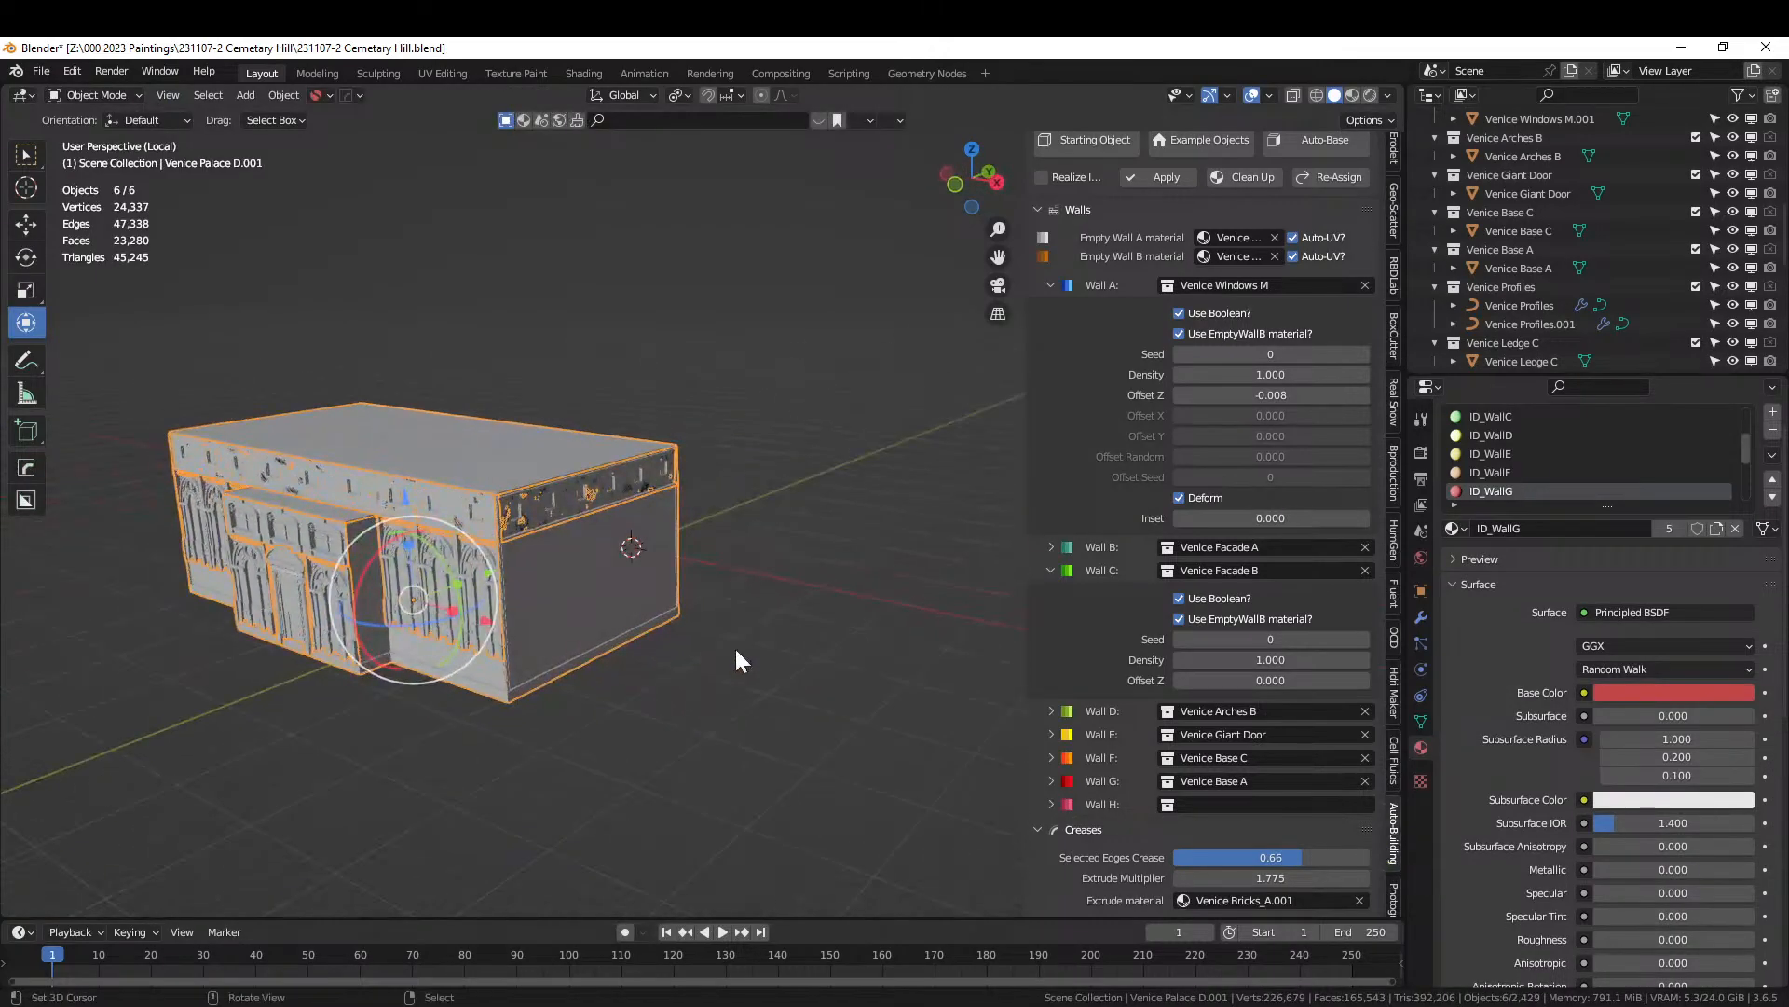
{"action": "right_click", "coordinate": [740, 655]}
{"action": "scroll", "coordinate": [737, 653], "scroll_direction": "up", "scroll_amount": 5}
{"action": "scroll", "coordinate": [738, 660], "scroll_direction": "down", "scroll_amount": 8}
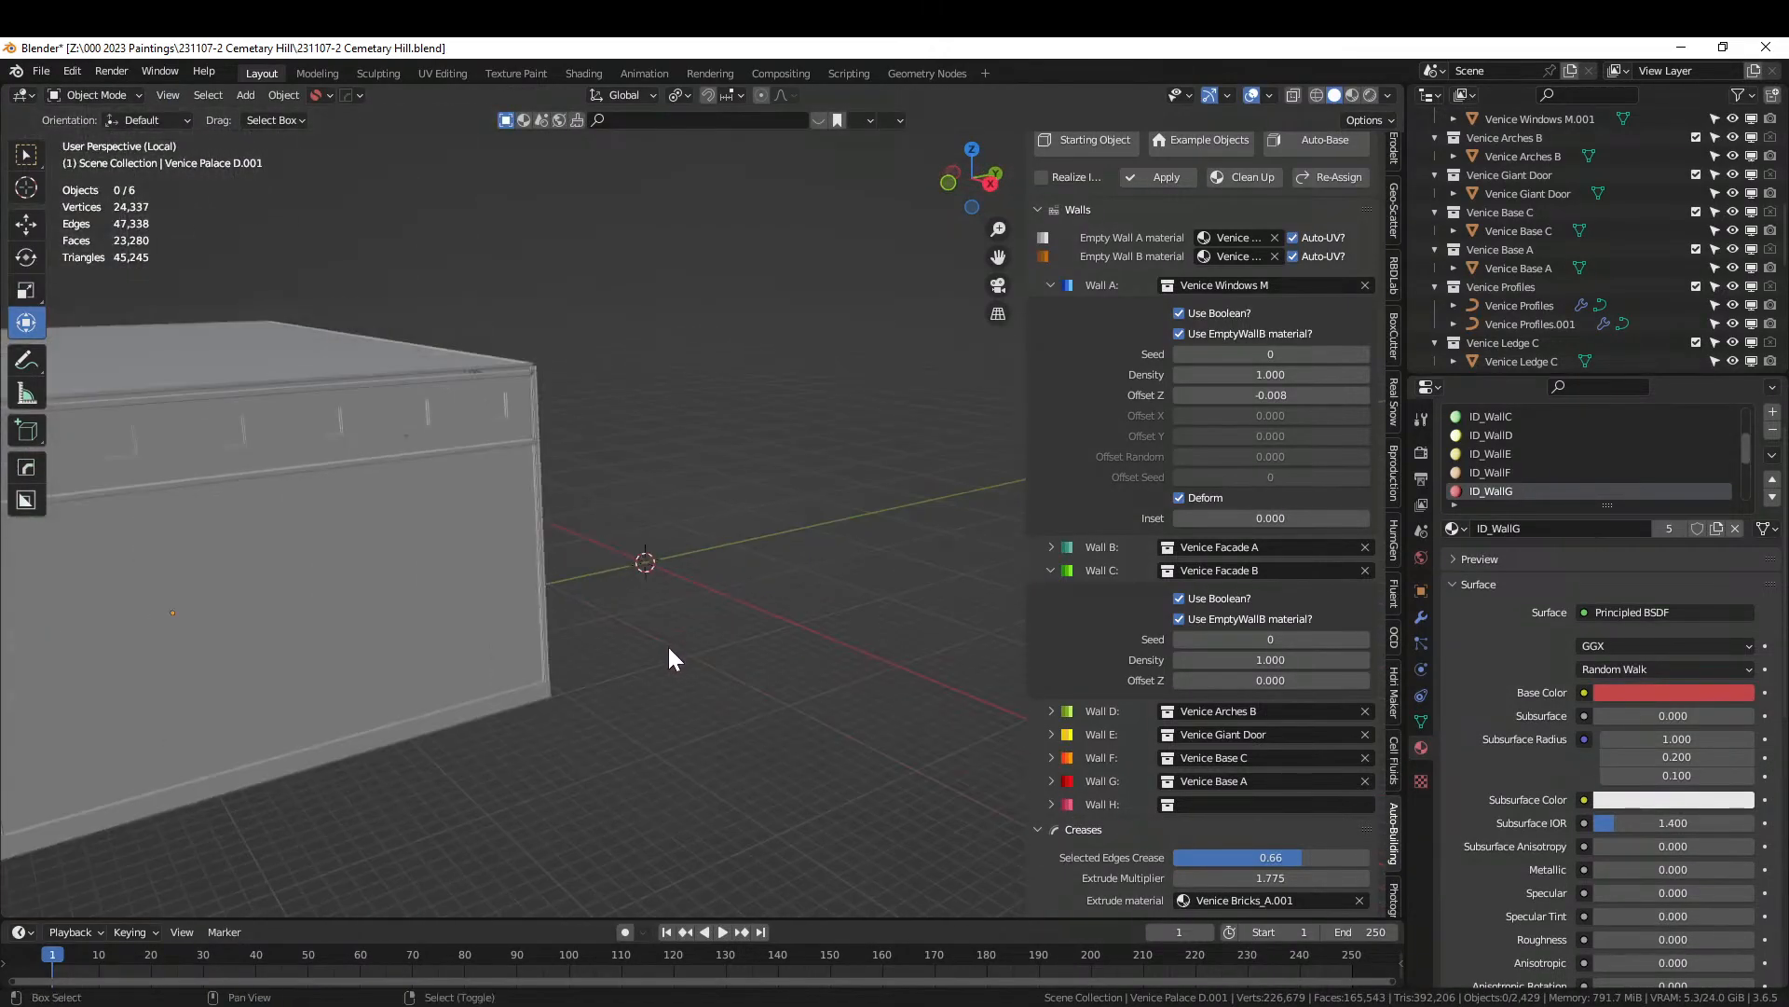
{"action": "middle_click_drag", "start_coordinate": [671, 659], "coordinate": [911, 585], "text": "shift"}
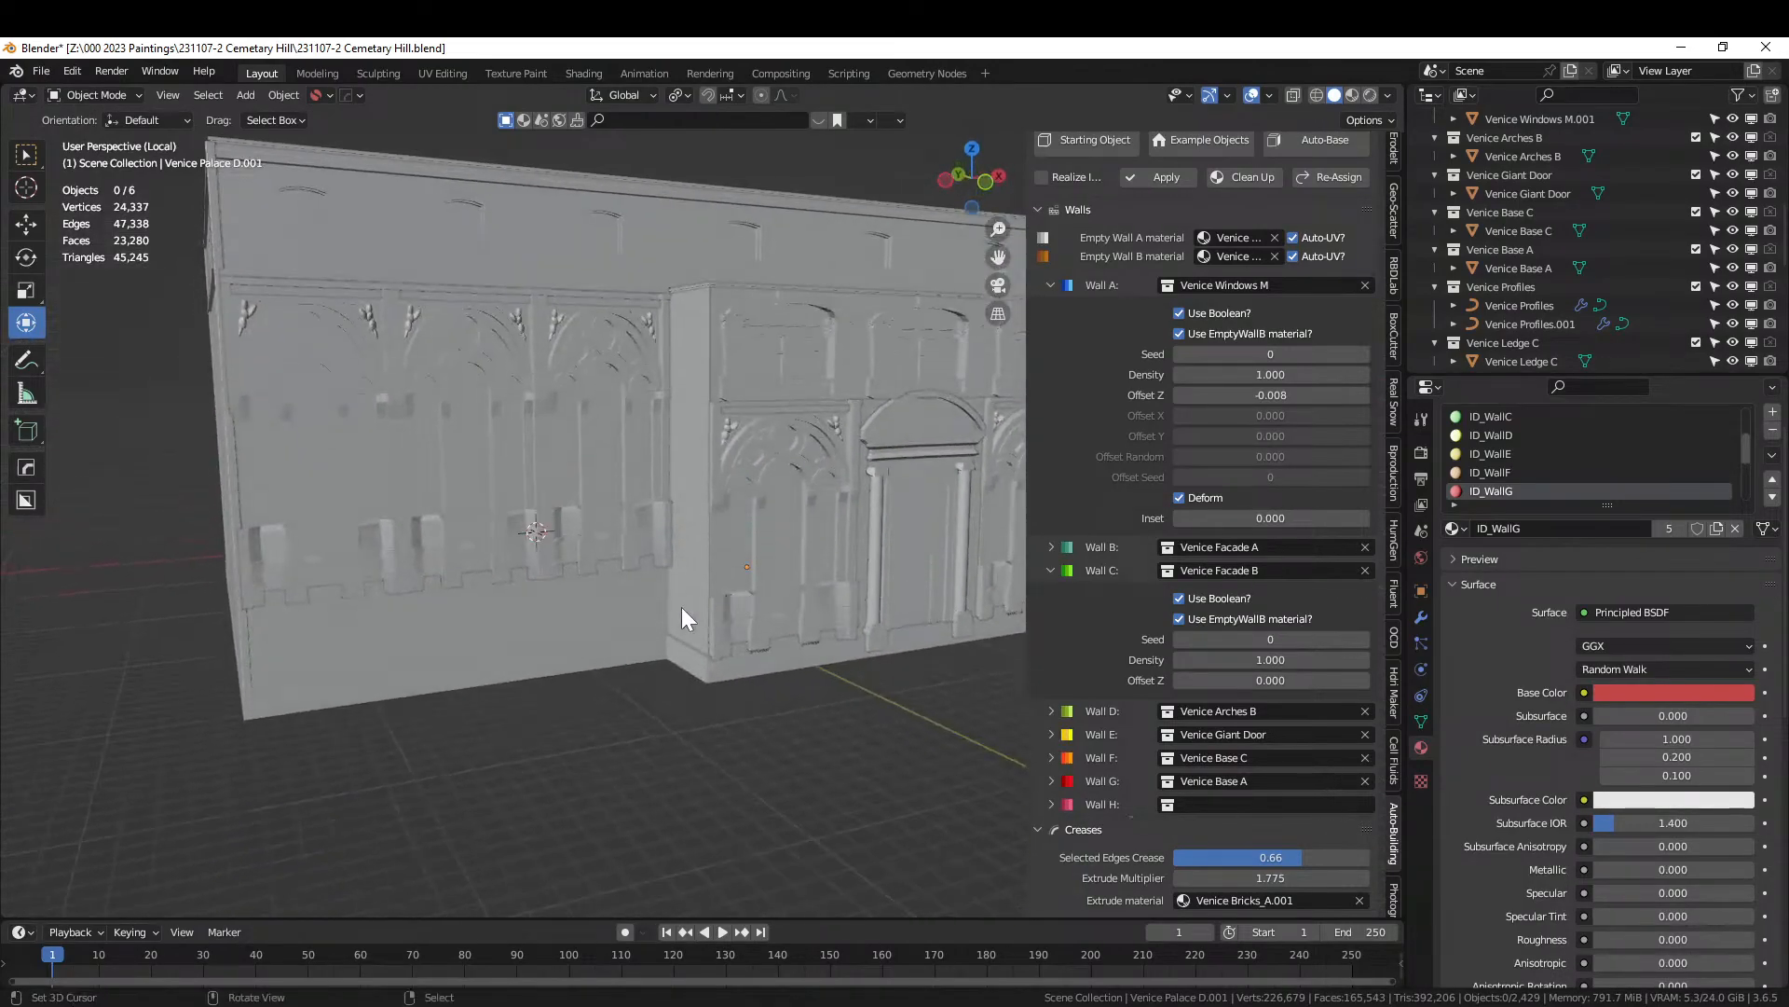
Select the horizontal edges above the base on both front wings and set their Selected Edges Crease to 0.66.
{"action": "key", "text": "Tab"}
{"action": "left_click", "coordinate": [341, 597]}
{"action": "left_click", "coordinate": [626, 576], "text": "ctrl"}
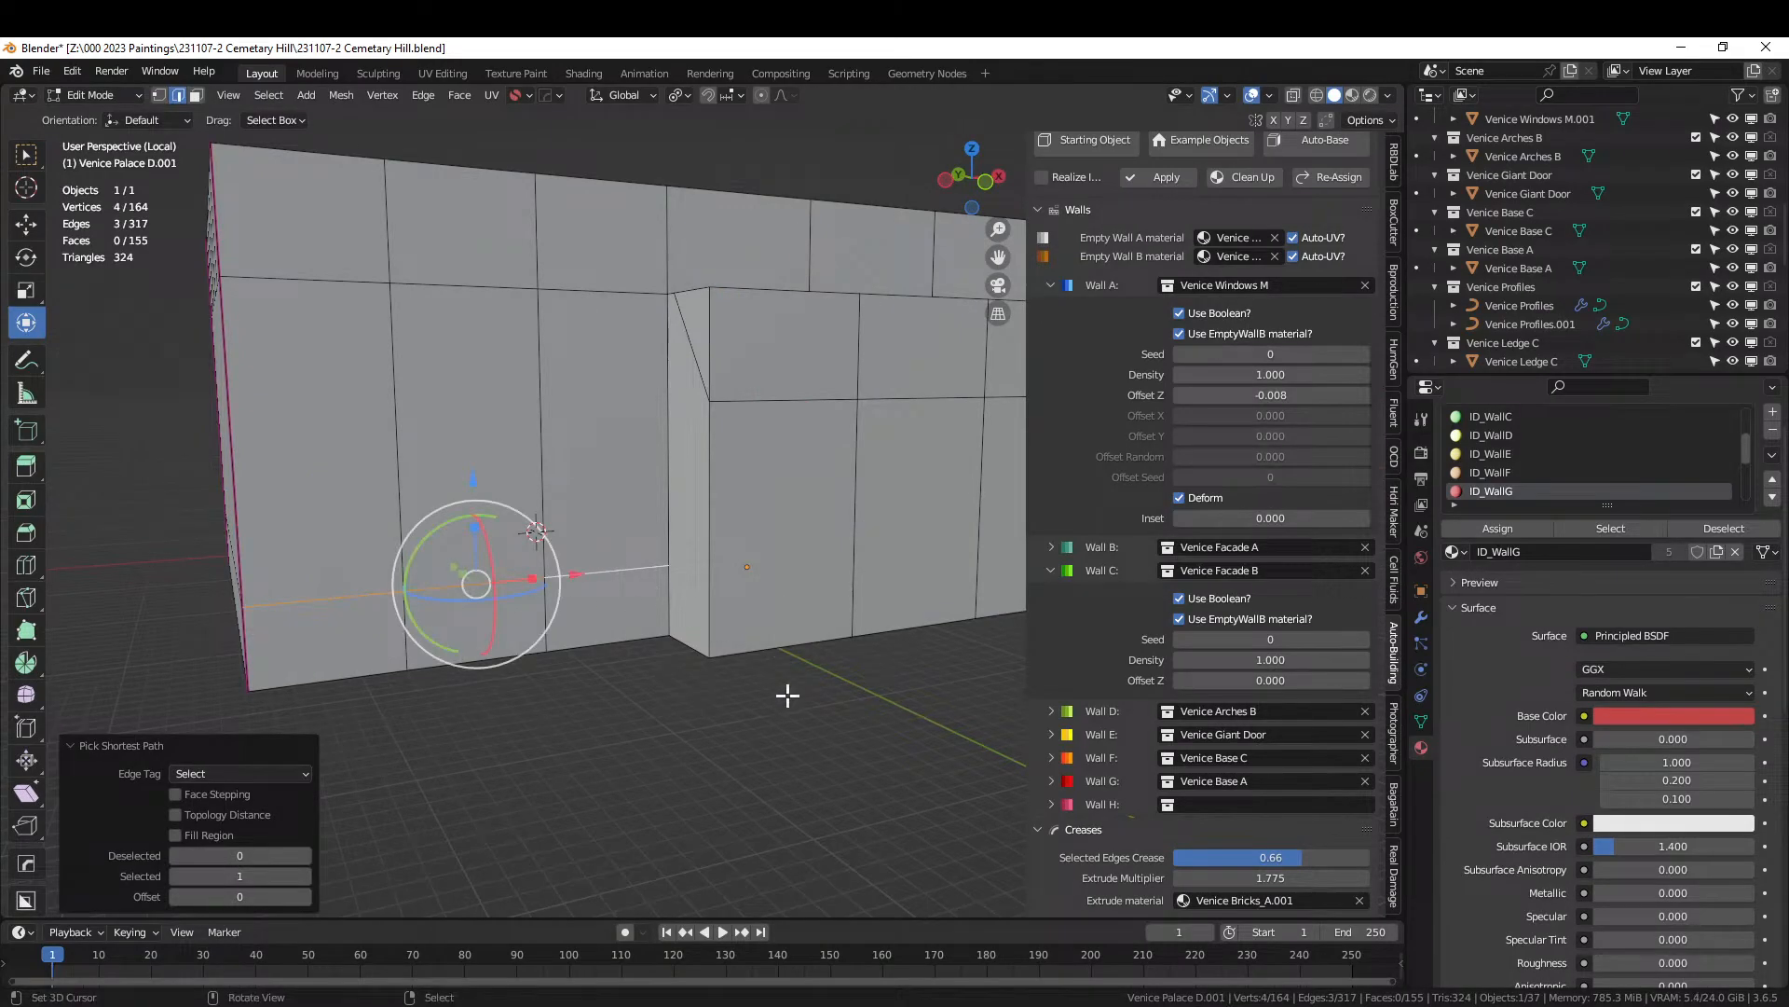
{"action": "middle_click_drag", "start_coordinate": [786, 696], "coordinate": [612, 642]}
{"action": "left_click", "coordinate": [494, 543], "text": "shift"}
{"action": "left_click", "coordinate": [680, 582], "text": "ctrl"}
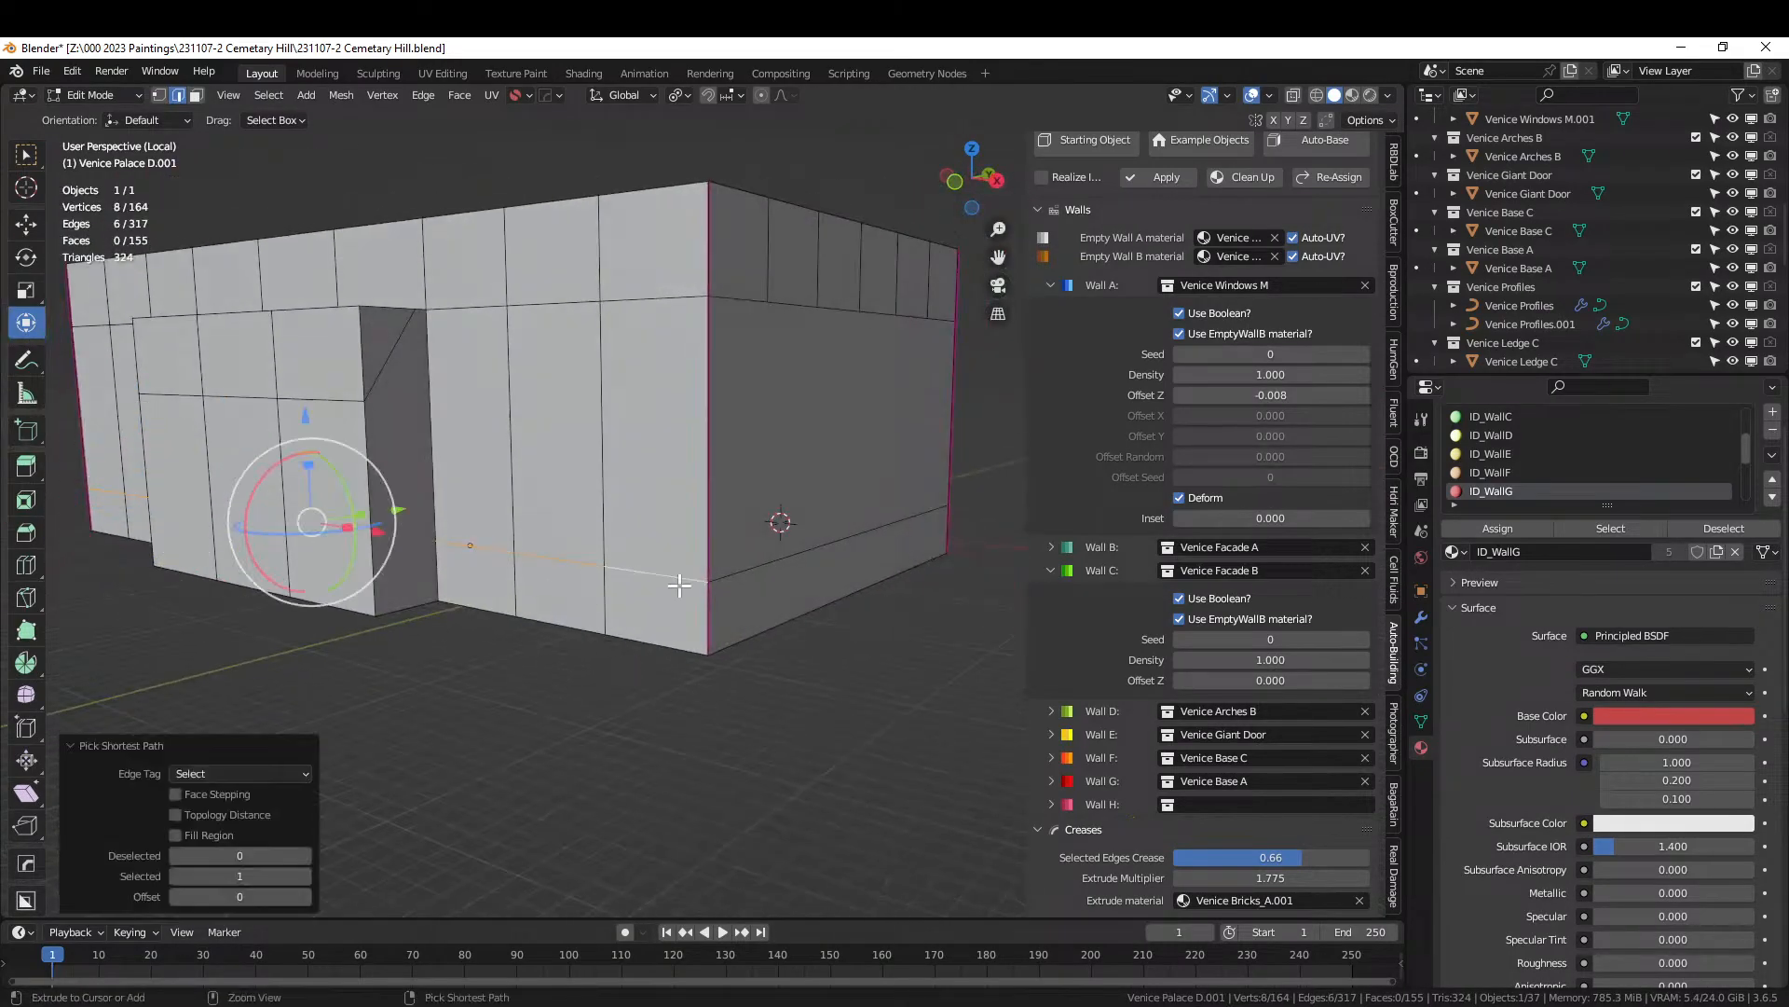
{"action": "left_click", "coordinate": [1293, 857]}
{"action": "key", "text": "Return"}
{"action": "key", "text": "Tab"}
{"action": "mouse_move", "coordinate": [695, 641]}
{"action": "middle_mouse_down"}
{"action": "mouse_move", "coordinate": [714, 637]}
{"action": "mouse_move", "coordinate": [682, 642]}
{"action": "middle_mouse_up"}
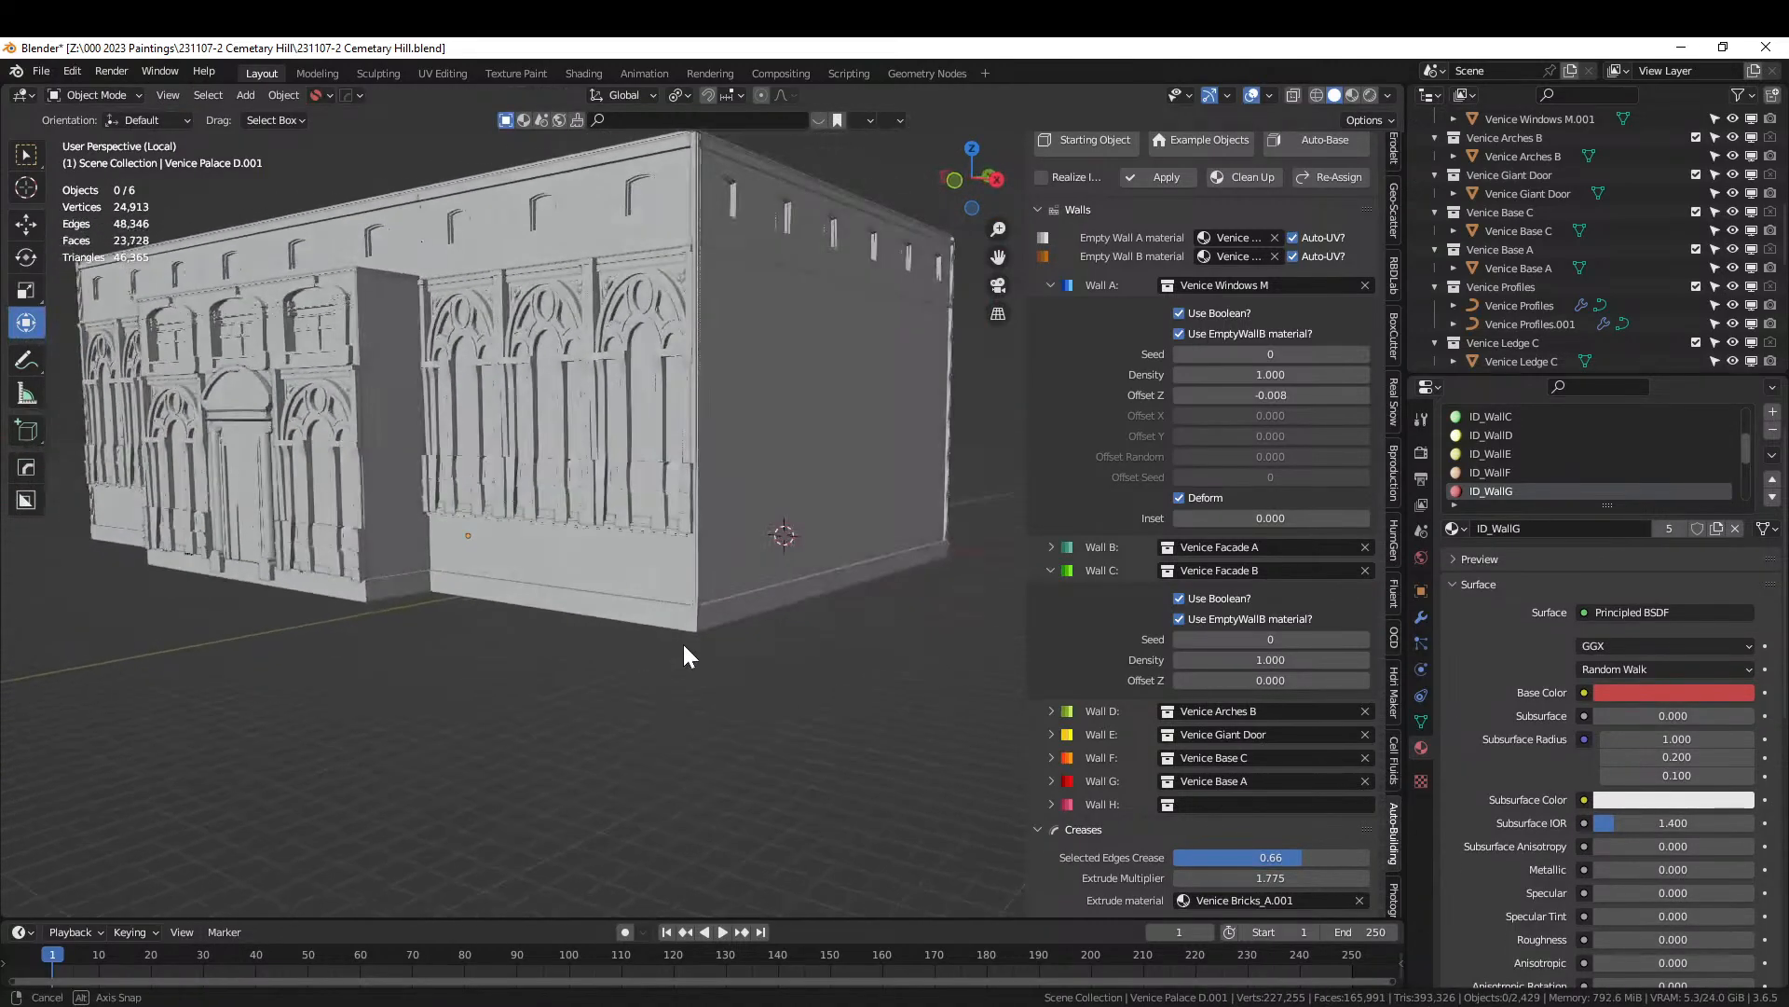
{"action": "scroll", "coordinate": [684, 645], "scroll_direction": "up", "scroll_amount": 5}
{"action": "scroll", "coordinate": [684, 645], "scroll_direction": "down", "scroll_amount": 3}
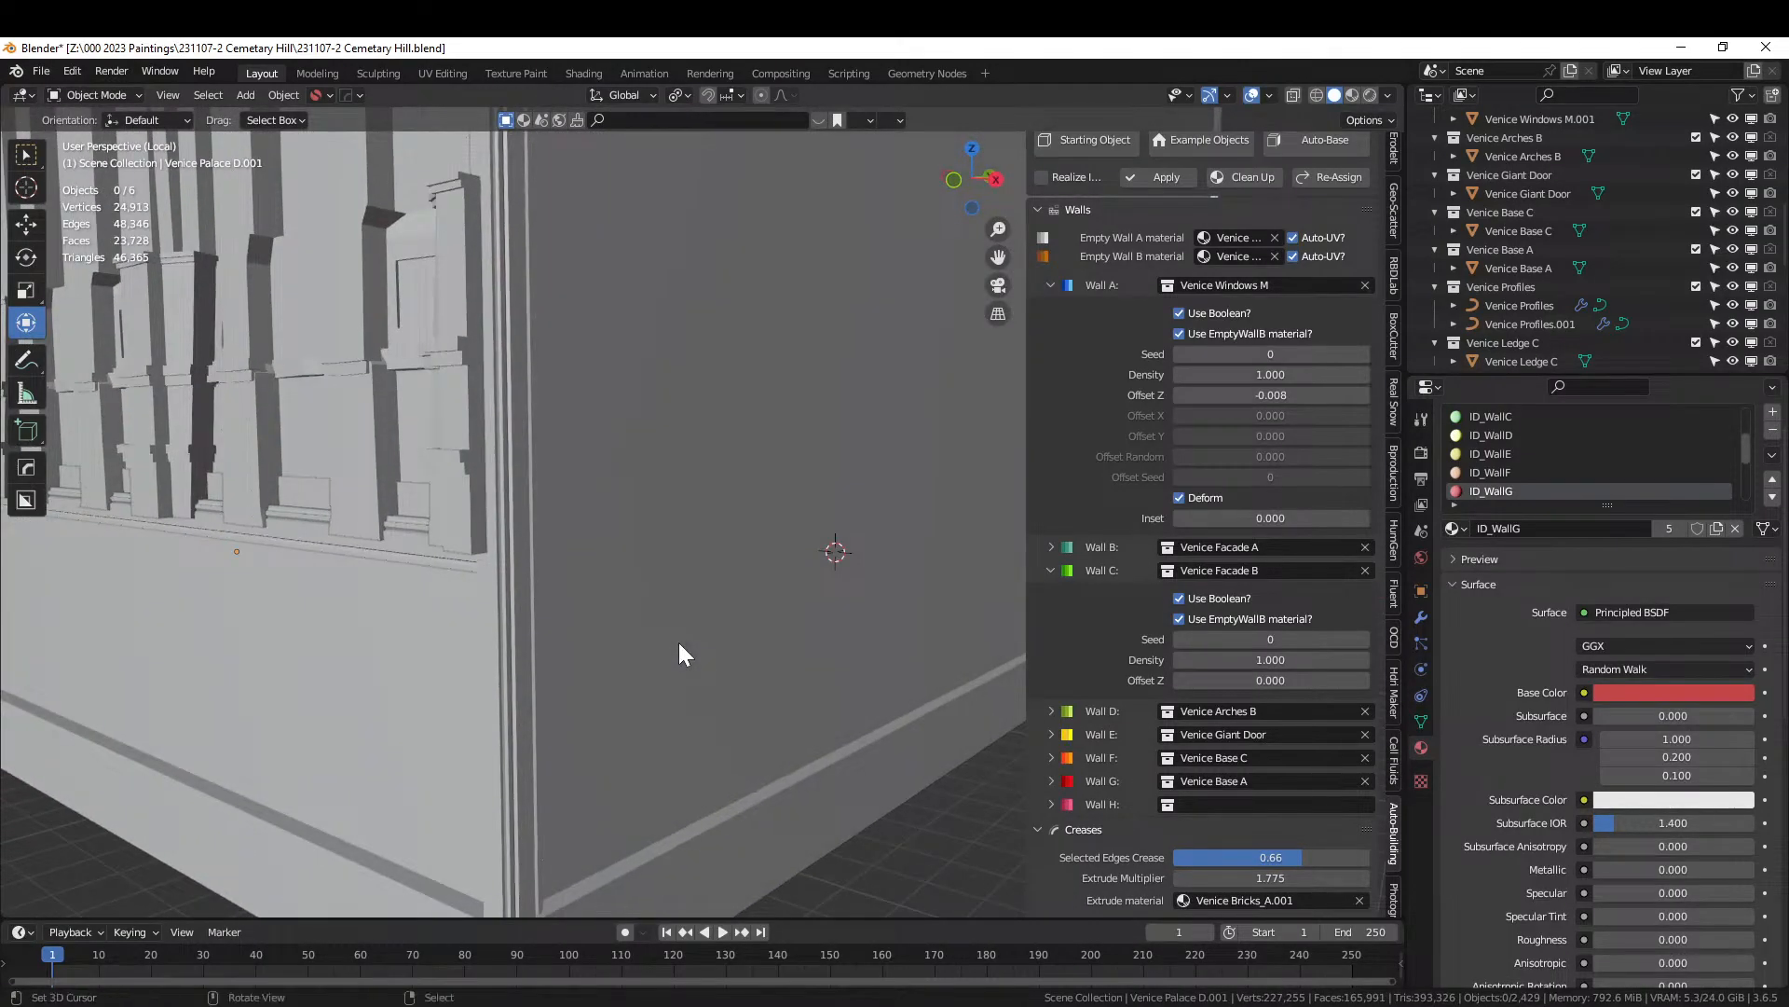
{"action": "scroll", "coordinate": [679, 641], "scroll_direction": "down", "scroll_amount": 5}
Select the base-line edges on both short sides of the main block and set their Selected Edges Crease to 0.66.
{"action": "key", "text": "Tab"}
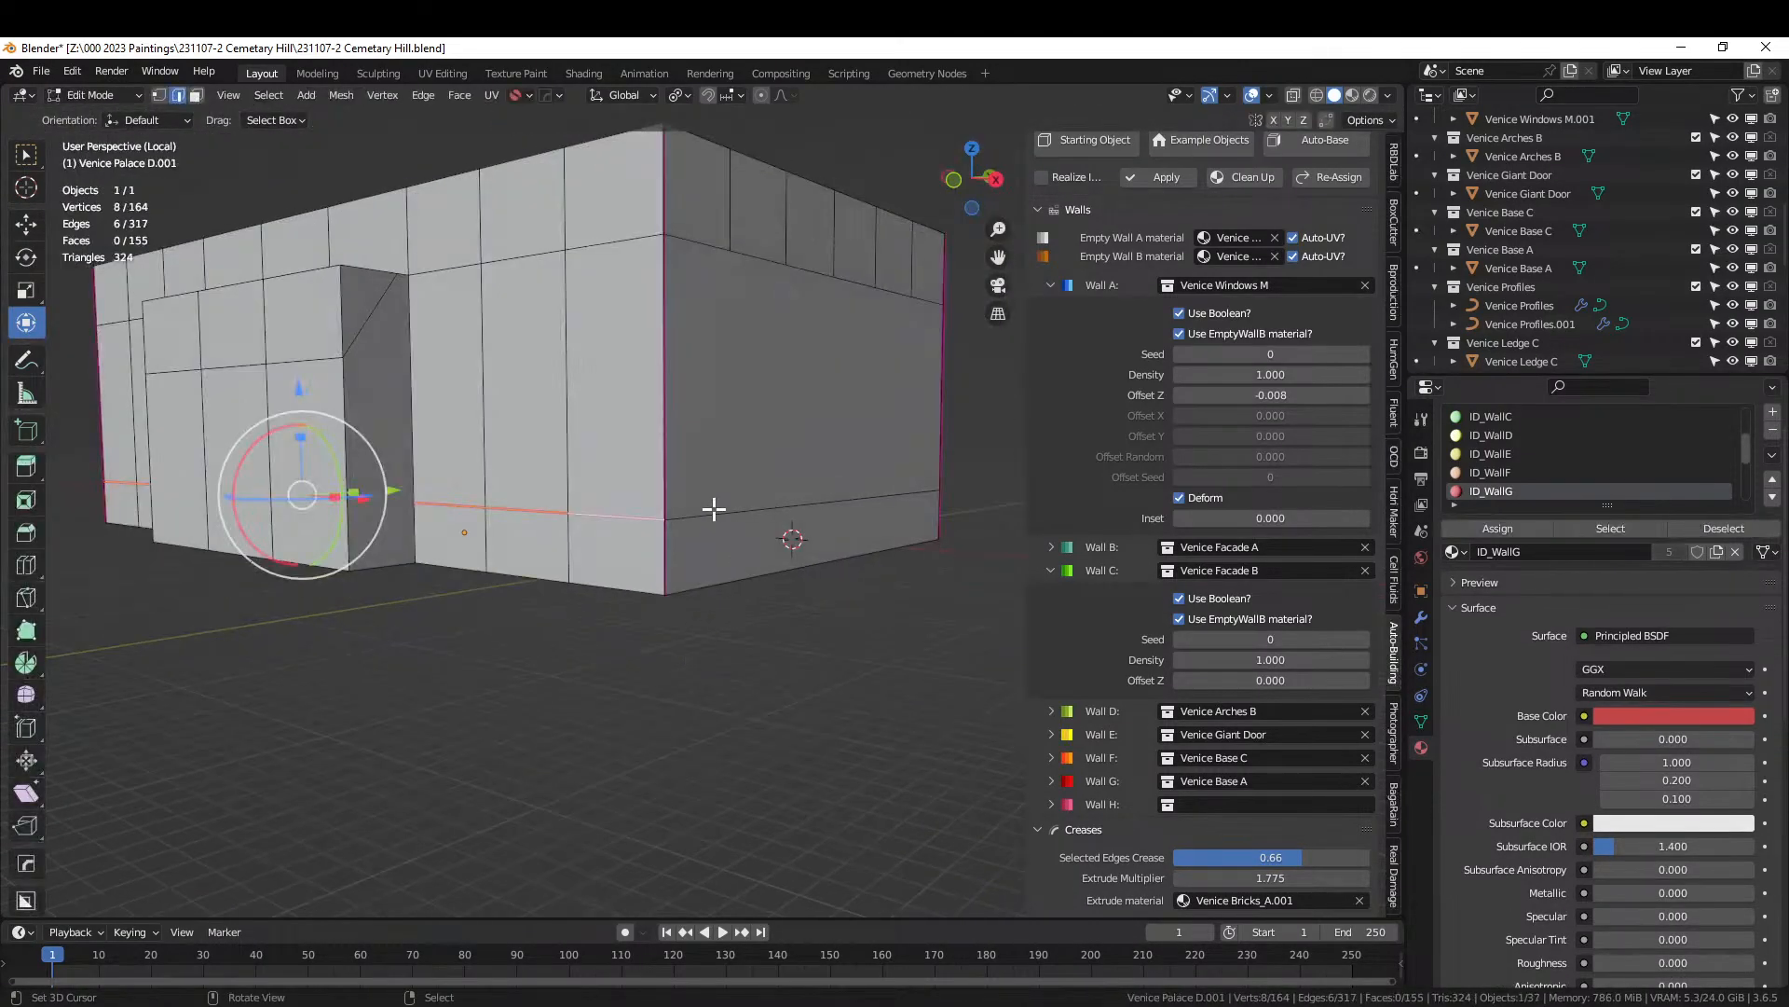
{"action": "right_click", "coordinate": [714, 508]}
{"action": "middle_click_drag", "start_coordinate": [668, 561], "coordinate": [859, 573]}
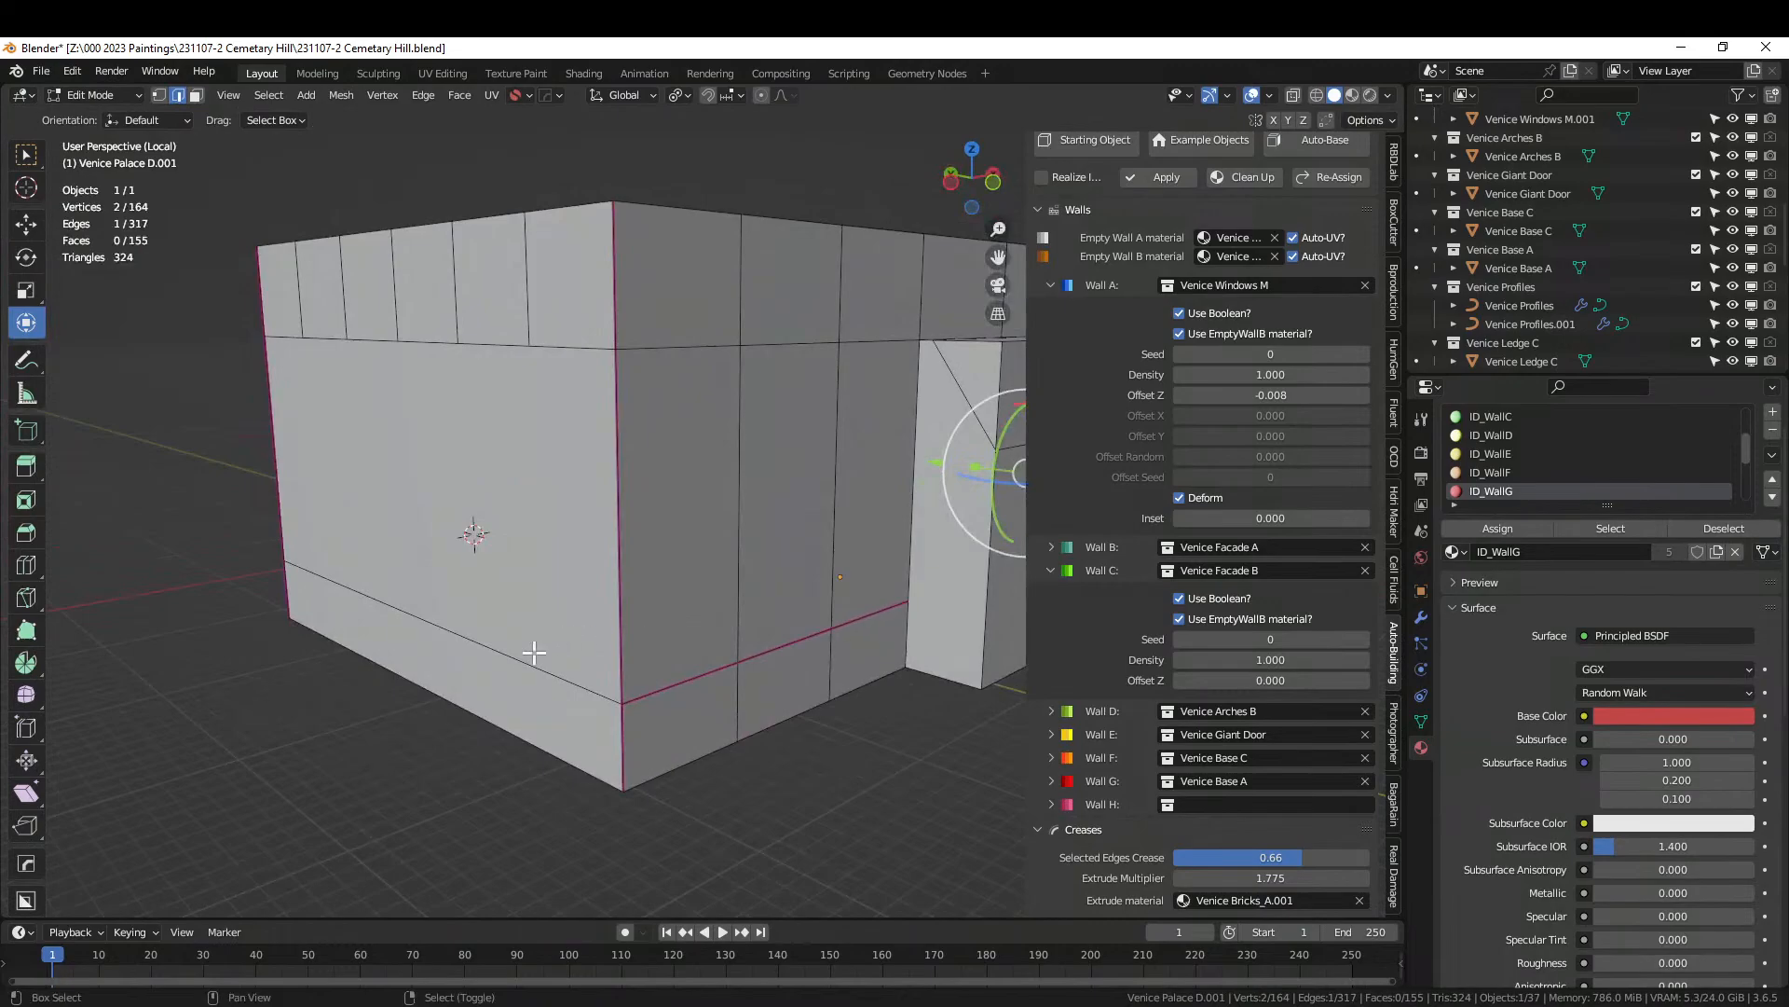
{"action": "right_click", "coordinate": [534, 652], "text": "shift"}
{"action": "left_click", "coordinate": [1294, 859]}
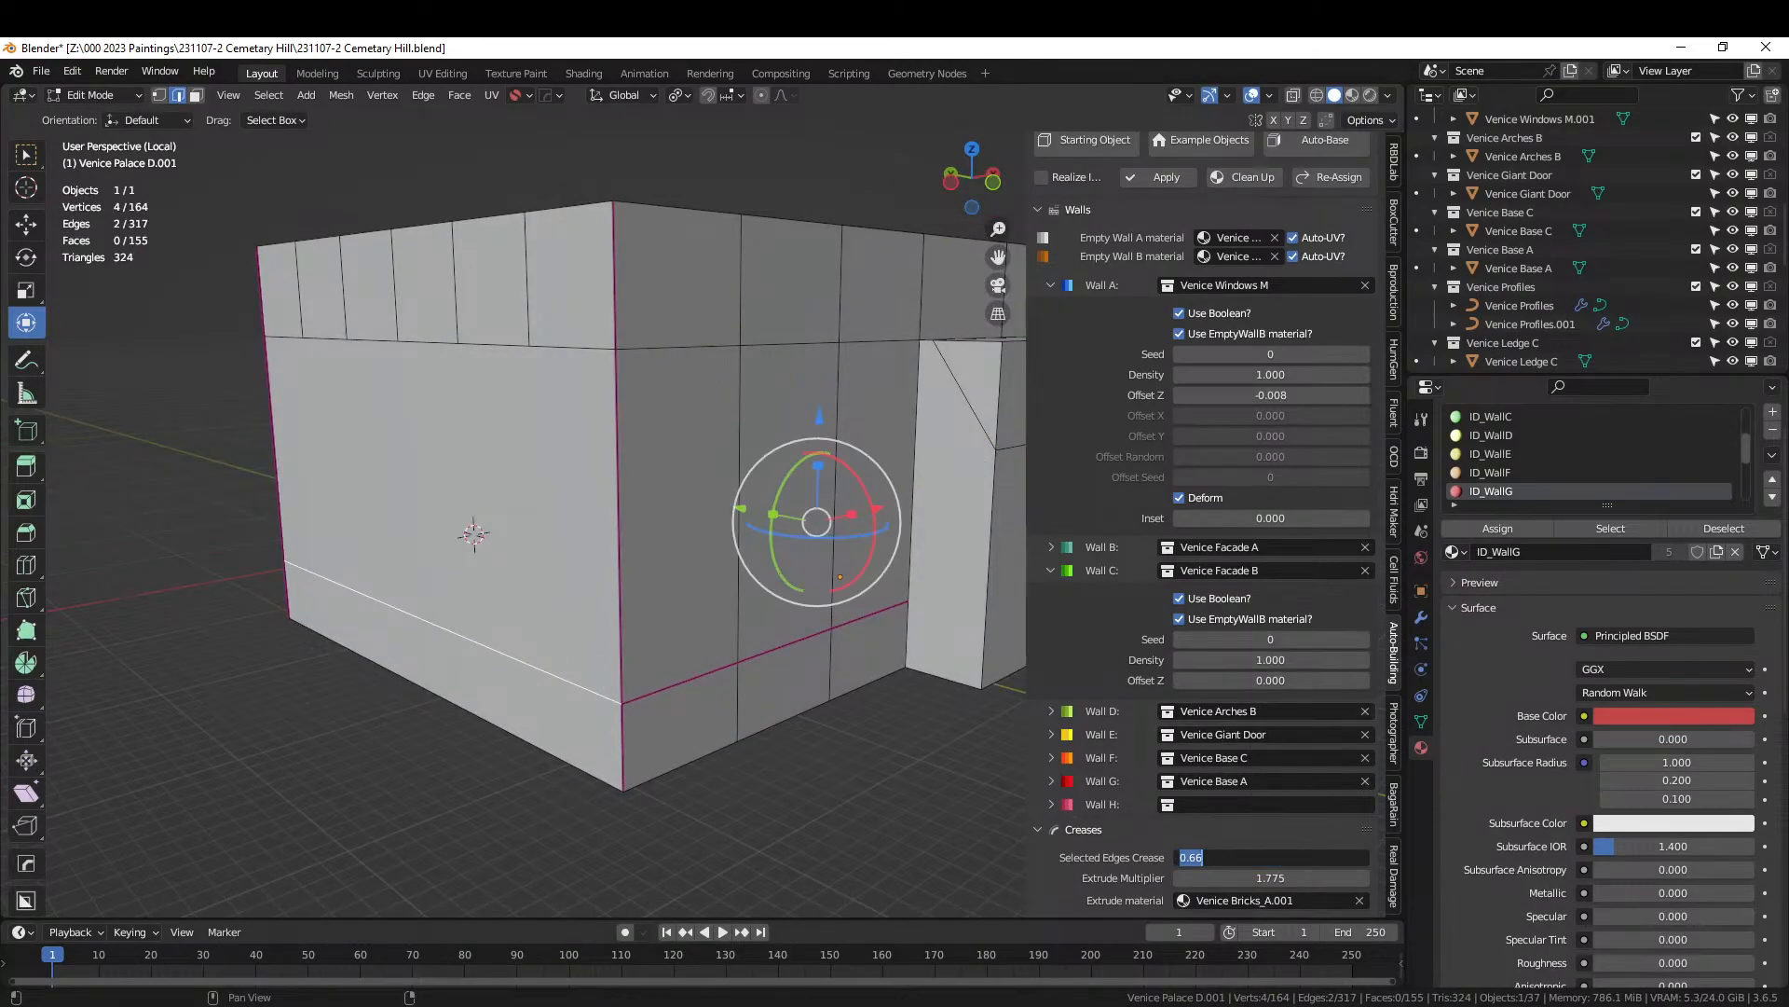
{"action": "key", "text": "Return"}
{"action": "key", "text": "Tab"}
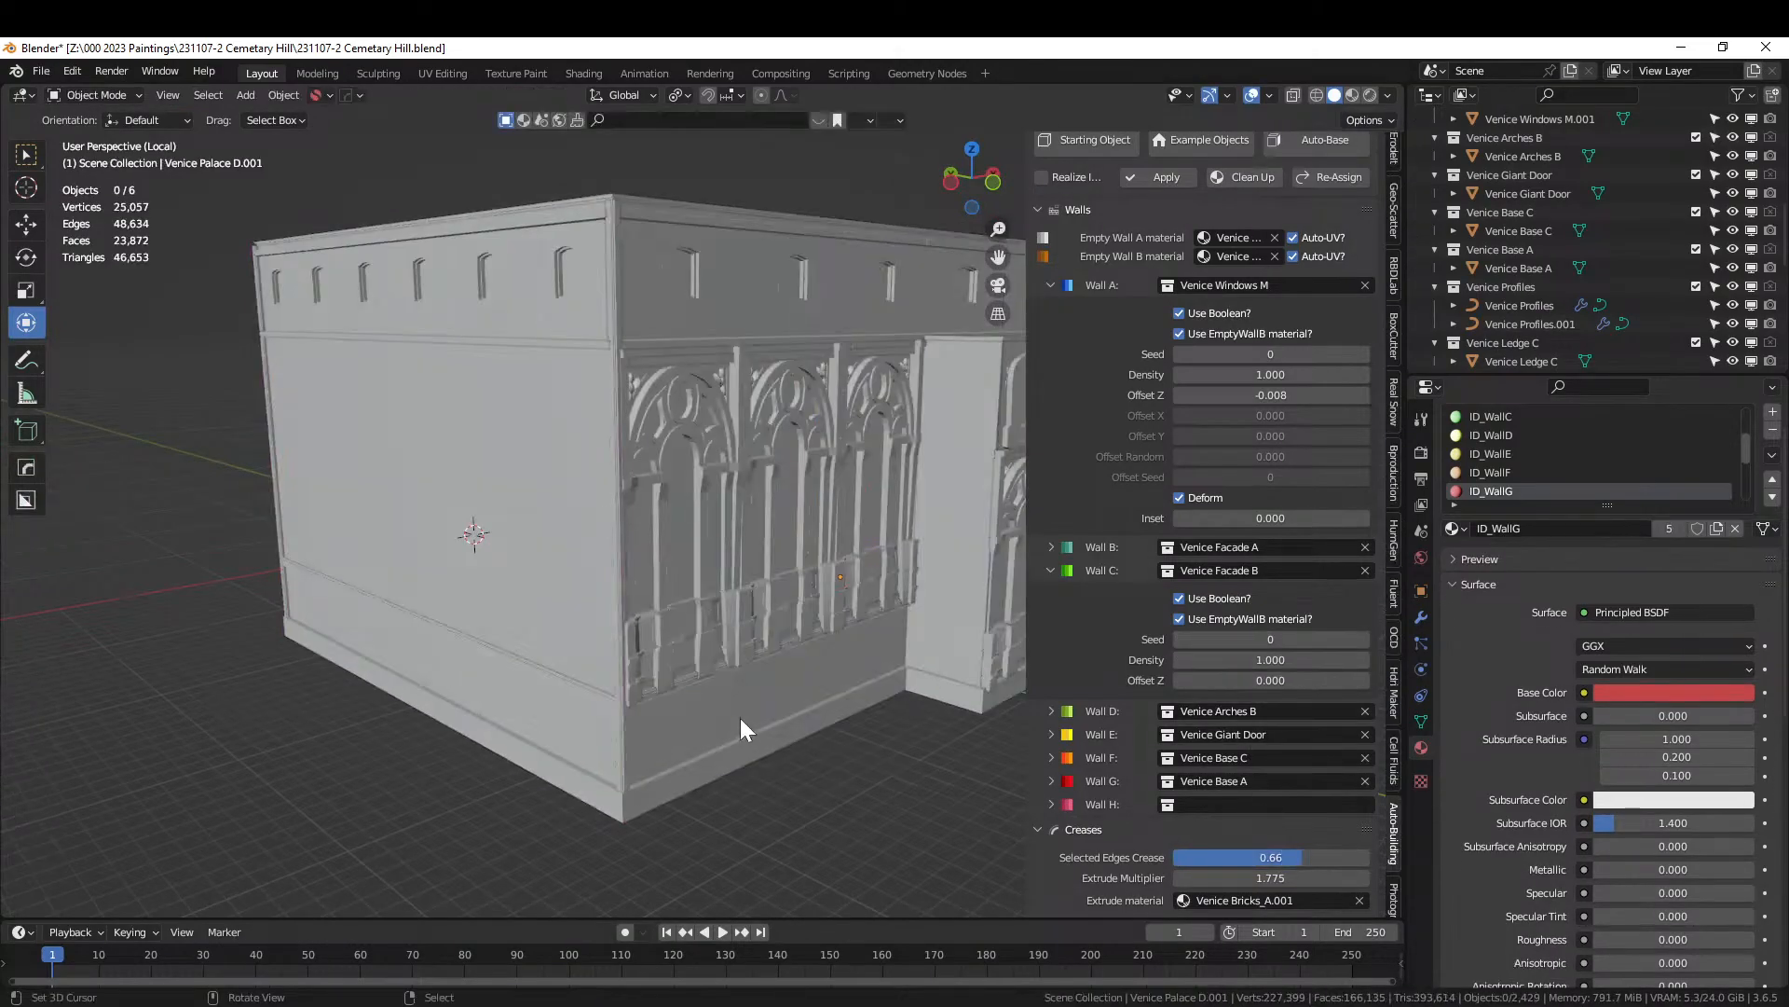
{"action": "middle_click_drag", "start_coordinate": [740, 719], "coordinate": [551, 719]}
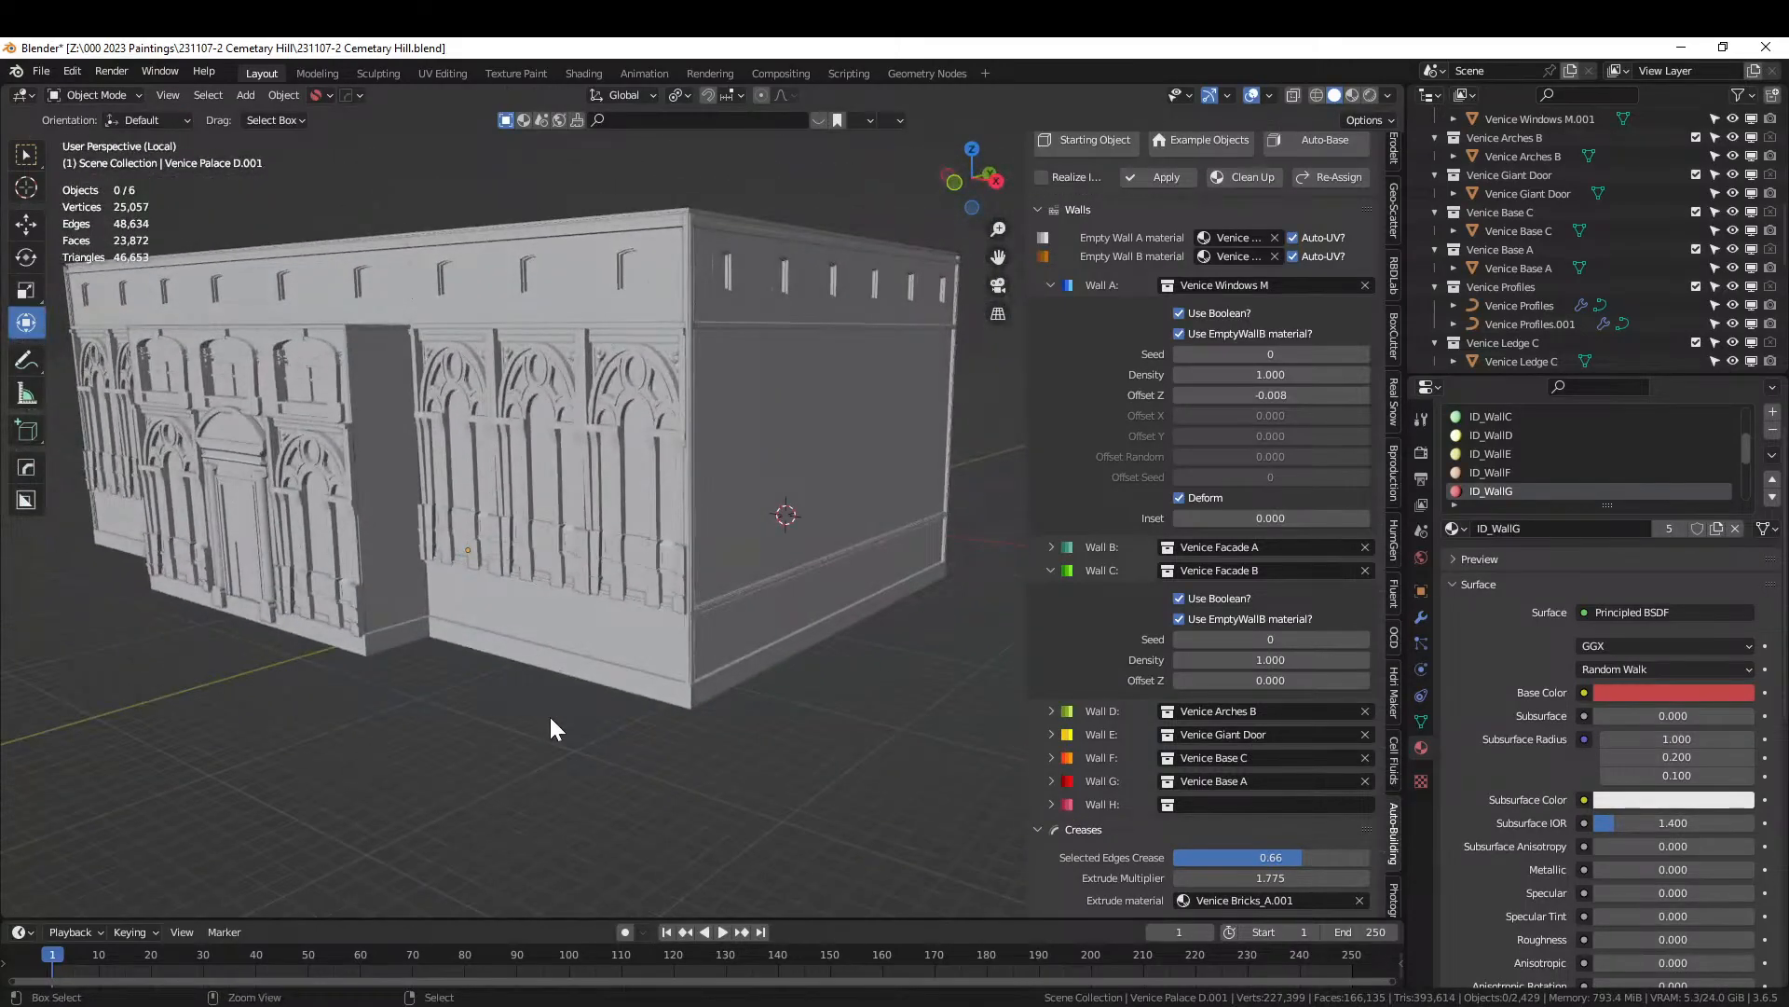
Save the file and leave local view to examine the palace within the terrain.
{"action": "key", "text": "ctrl+s"}
{"action": "key", "text": "KP_Divide"}
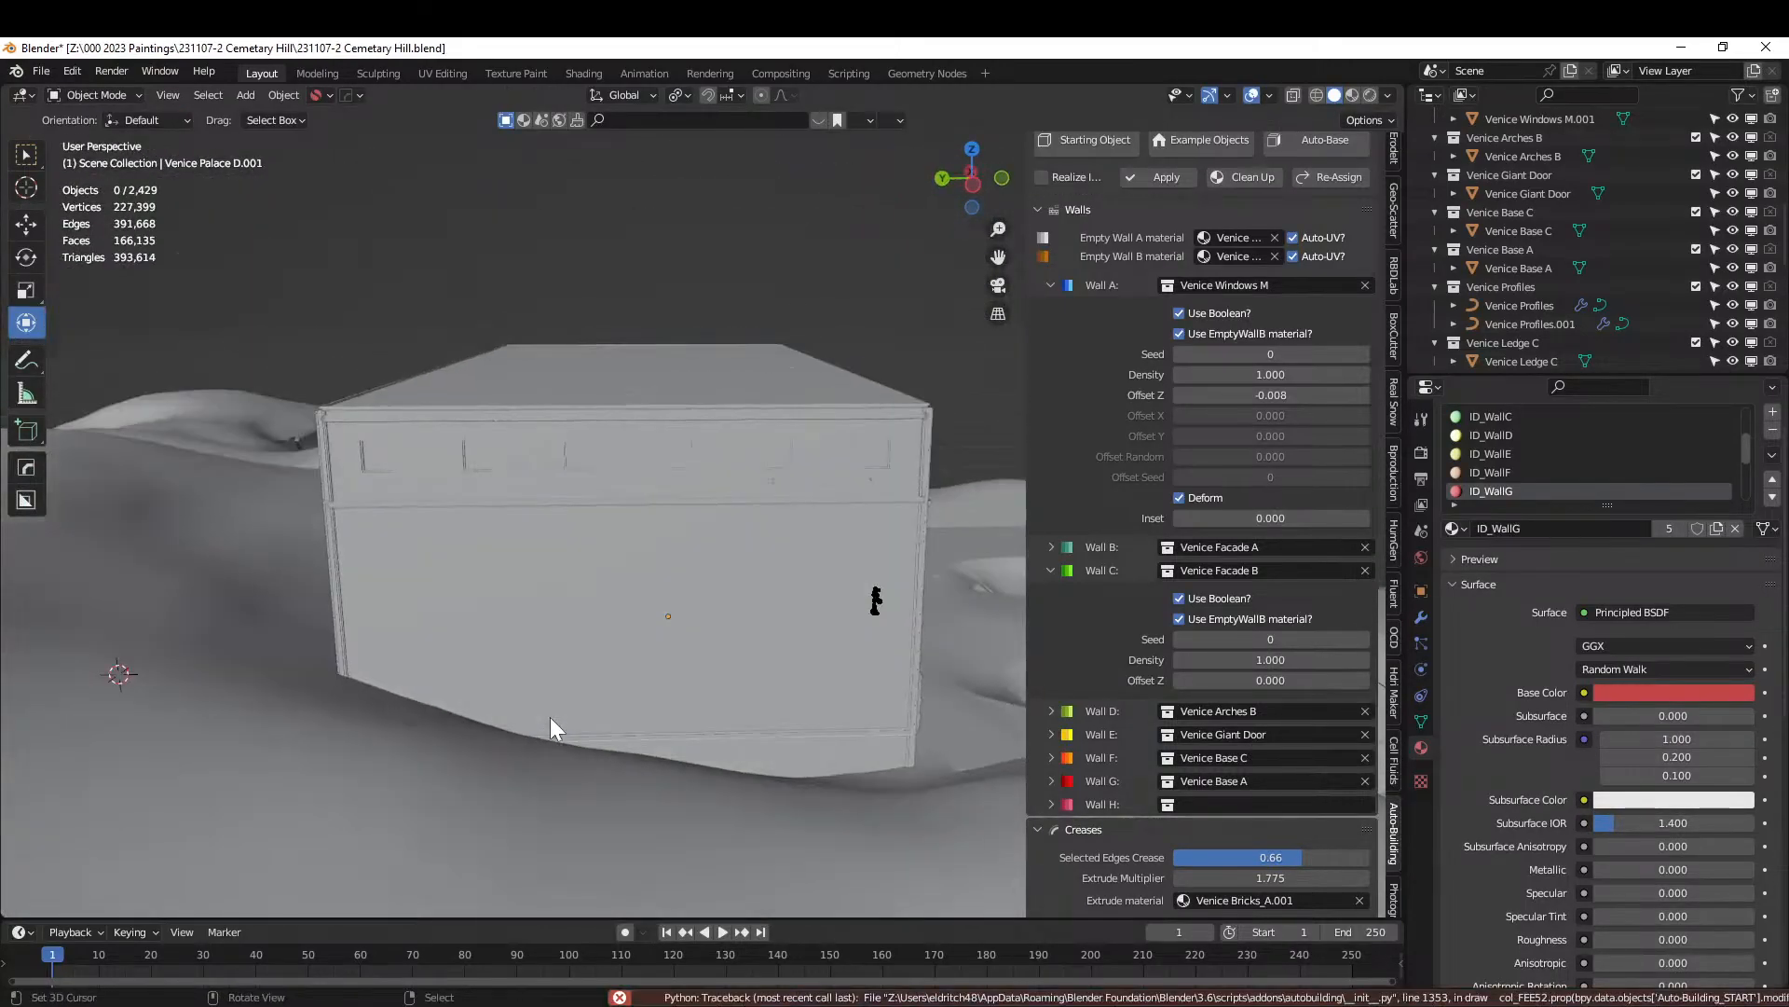
{"action": "middle_click_drag", "start_coordinate": [590, 686], "coordinate": [430, 702]}
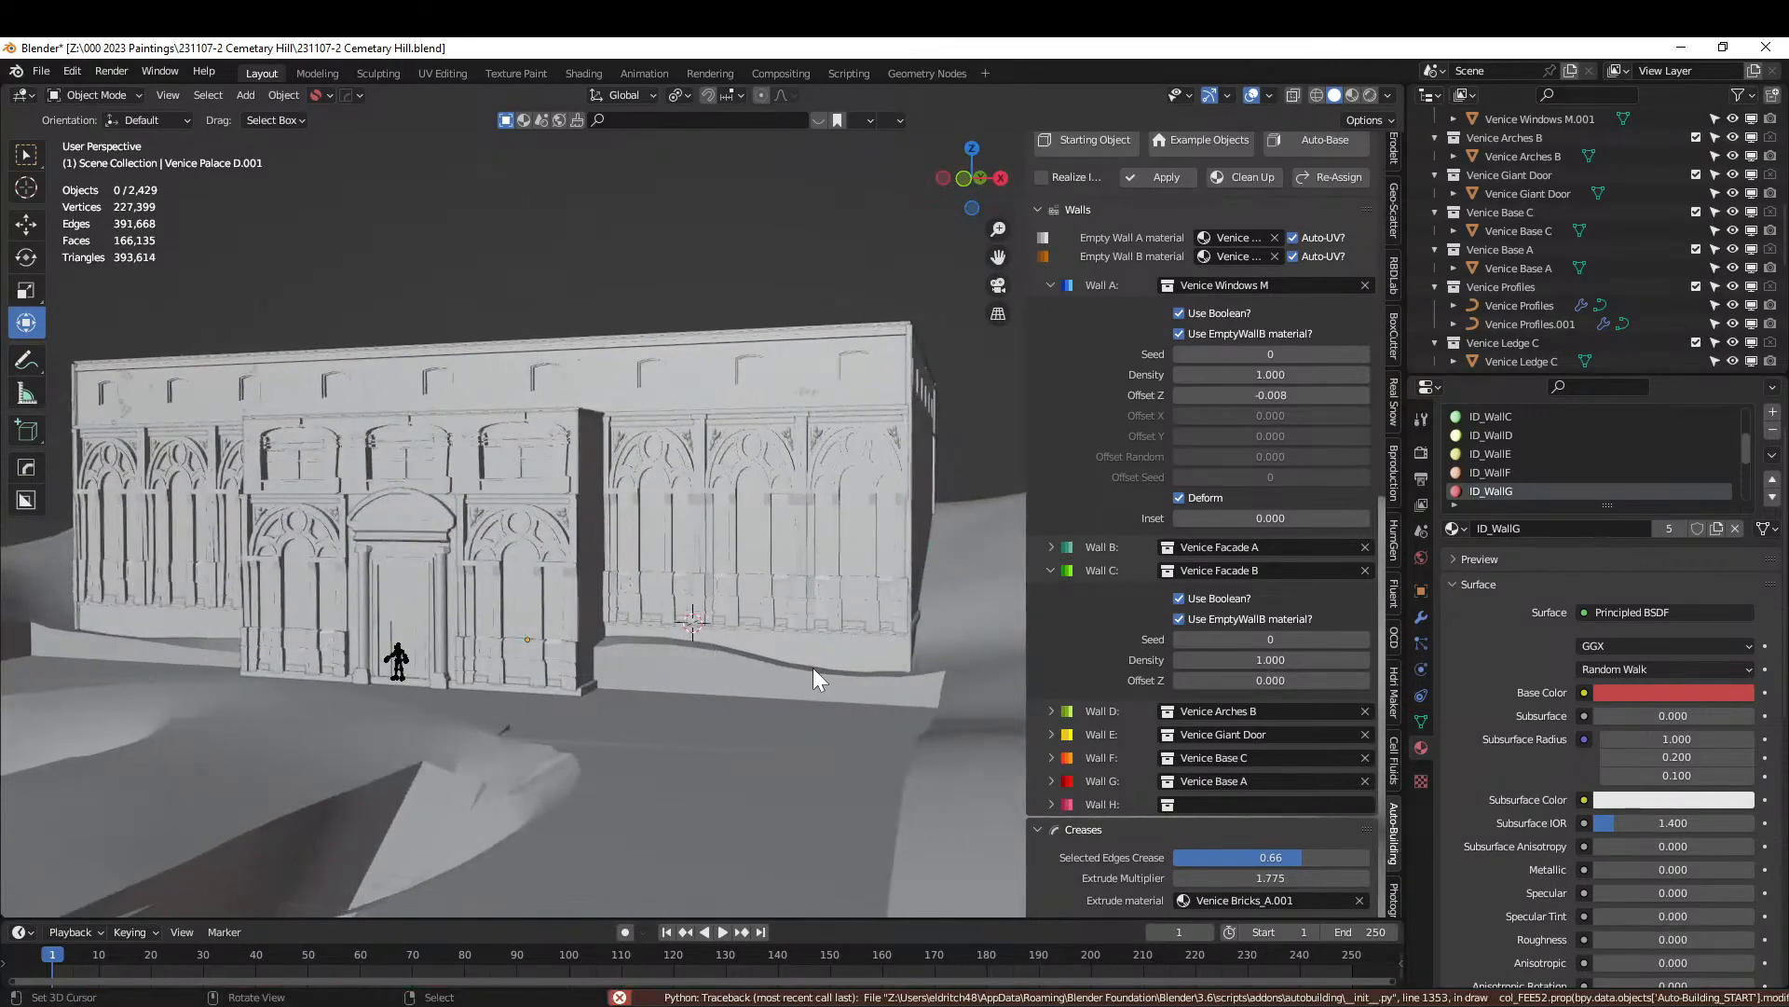
{"action": "mouse_move", "coordinate": [814, 678]}
{"action": "middle_mouse_down"}
{"action": "mouse_move", "coordinate": [736, 694]}
{"action": "mouse_move", "coordinate": [705, 767]}
{"action": "mouse_move", "coordinate": [739, 730]}
{"action": "mouse_move", "coordinate": [743, 687]}
{"action": "mouse_move", "coordinate": [703, 699]}
{"action": "mouse_move", "coordinate": [703, 718]}
{"action": "mouse_move", "coordinate": [761, 721]}
{"action": "mouse_move", "coordinate": [771, 687]}
{"action": "mouse_move", "coordinate": [820, 693]}
{"action": "middle_mouse_up"}
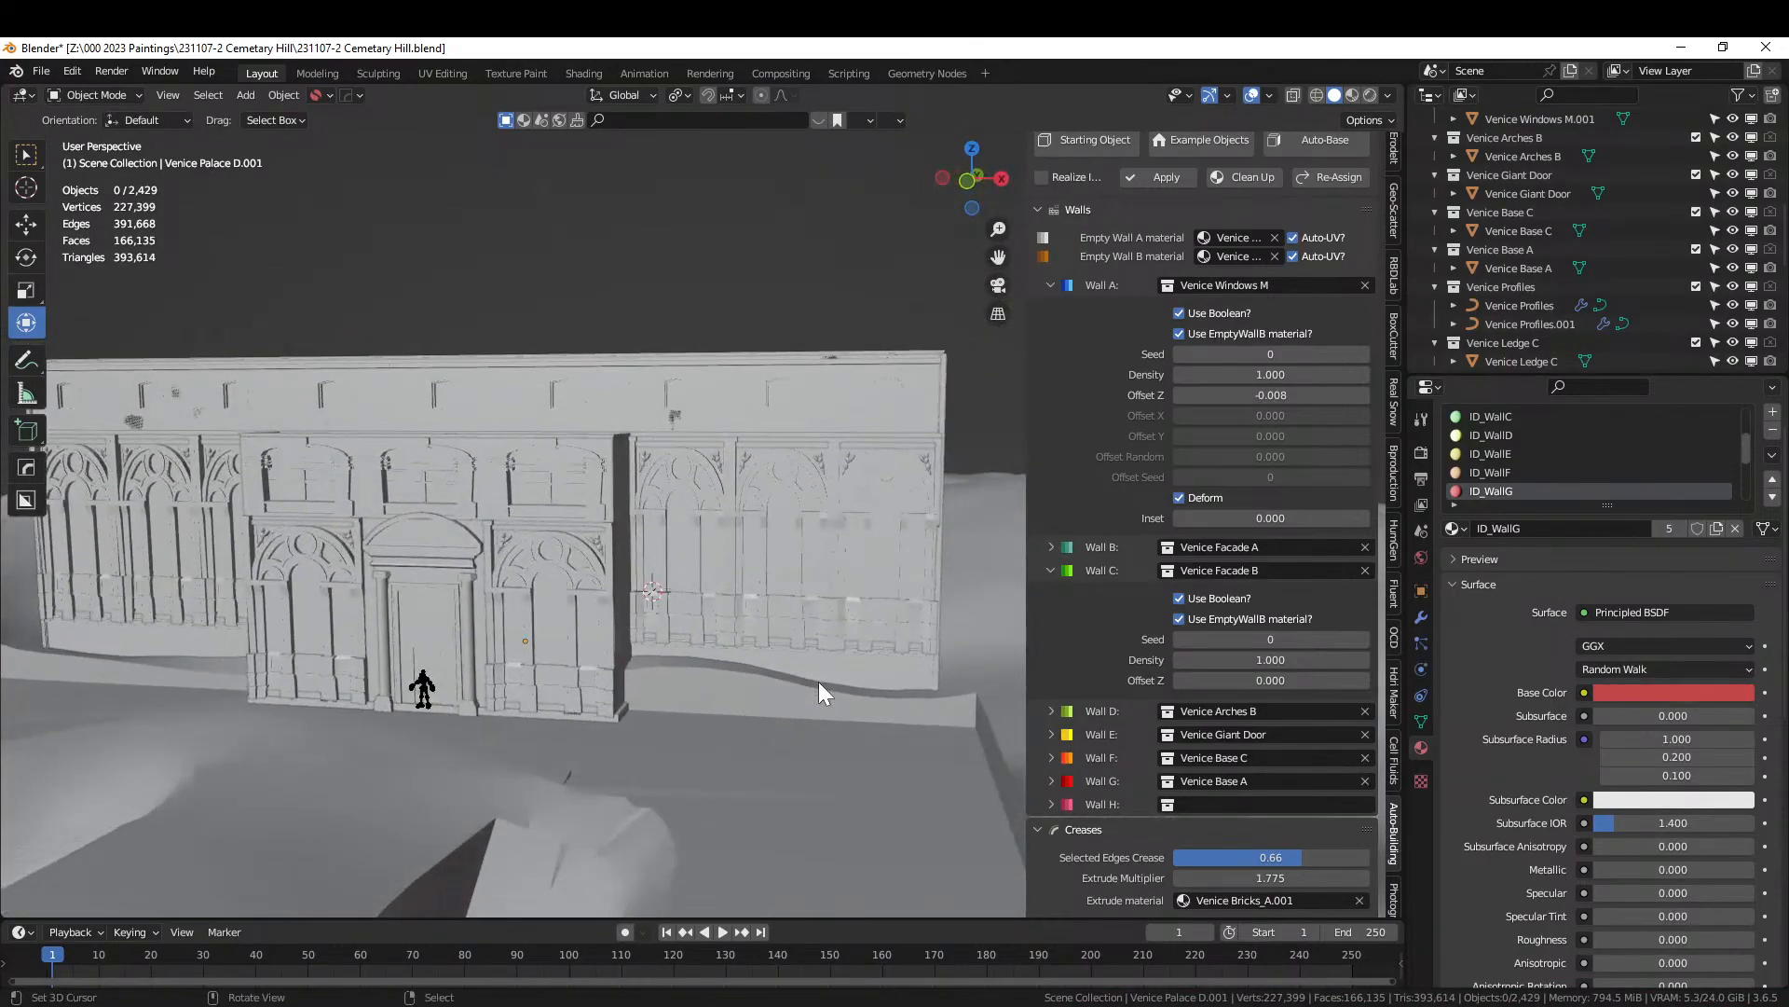
{"action": "middle_click_drag", "start_coordinate": [697, 694], "coordinate": [822, 690]}
{"action": "middle_click_drag", "start_coordinate": [701, 698], "coordinate": [495, 719]}
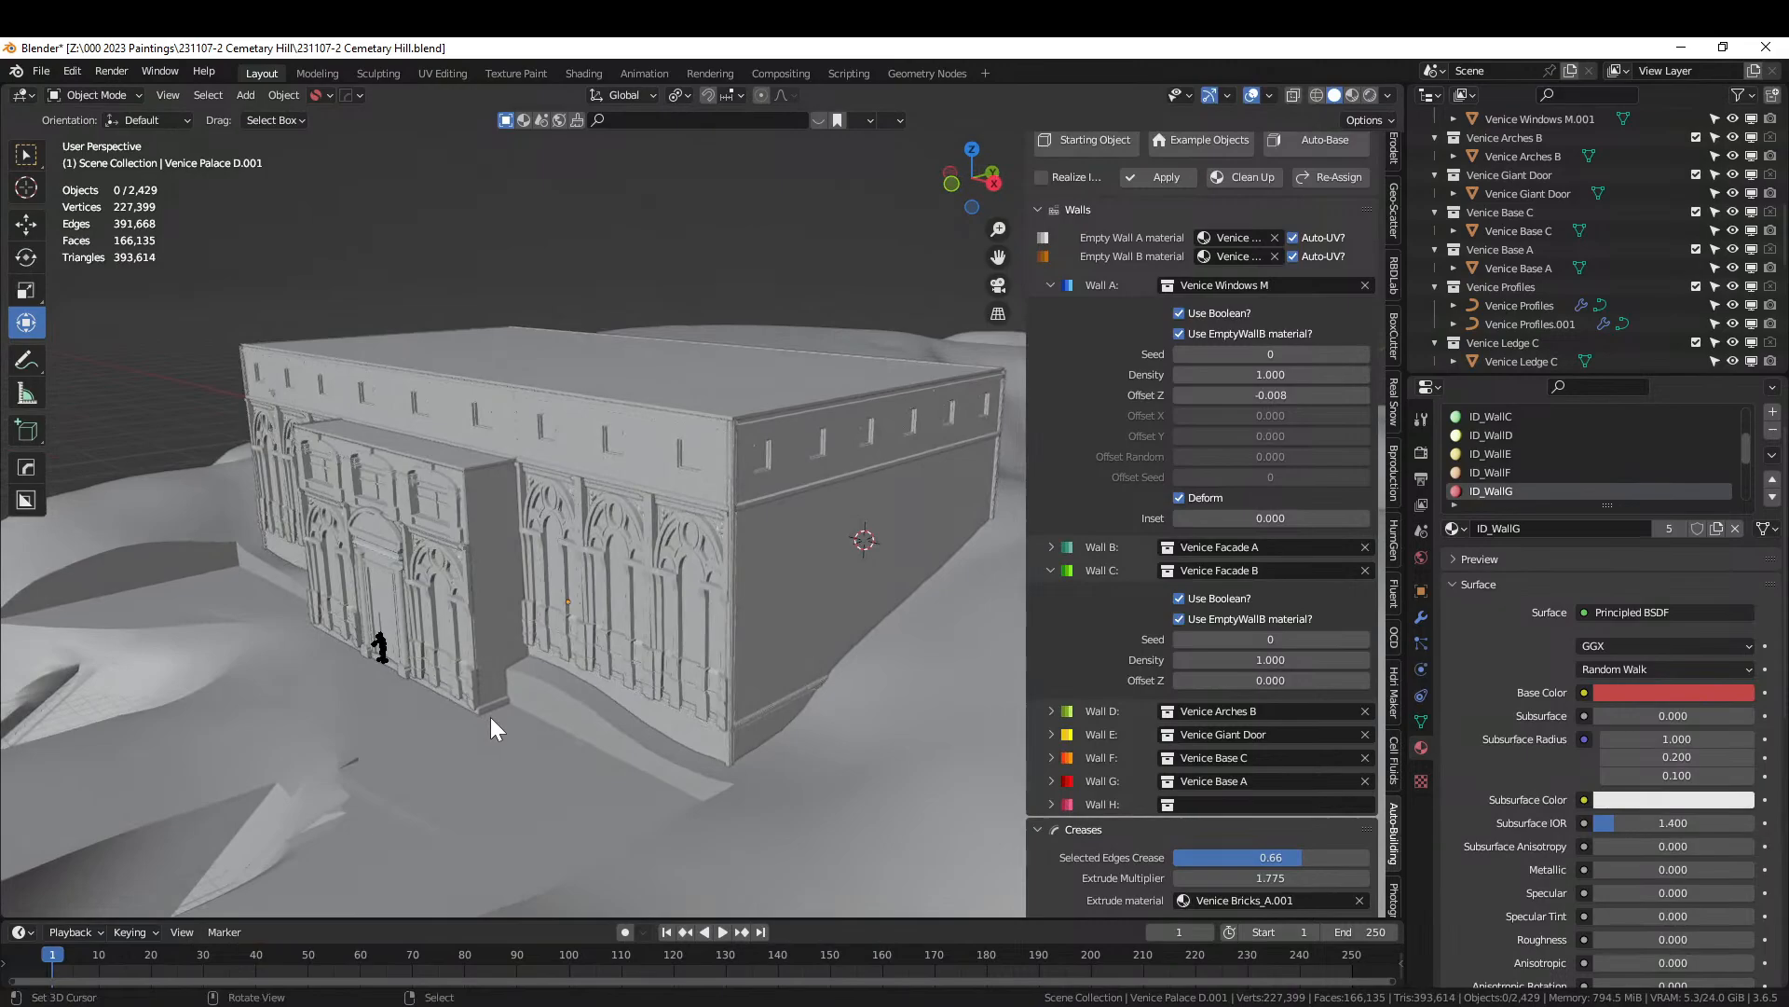
Open the palace mesh for face editing and select the three base-strip faces on the front of the right wing.
{"action": "left_click", "coordinate": [521, 569]}
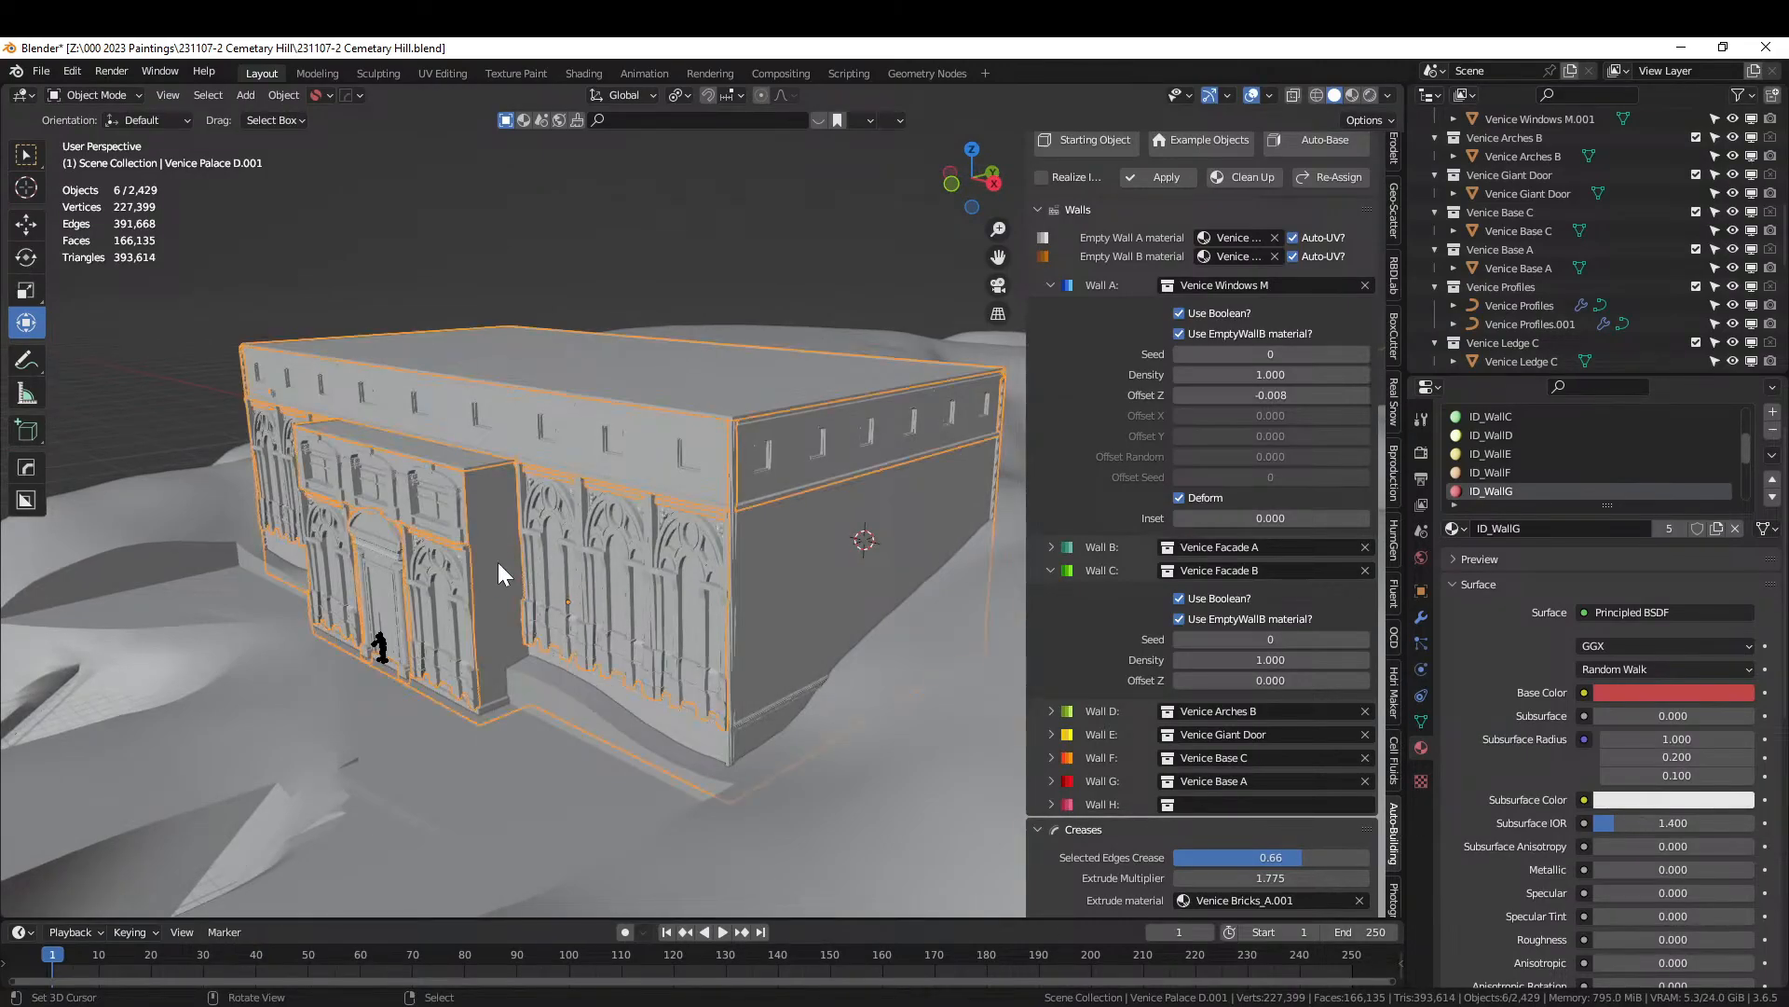
{"action": "key", "text": "Tab"}
{"action": "scroll", "coordinate": [494, 576], "scroll_direction": "up", "scroll_amount": 3}
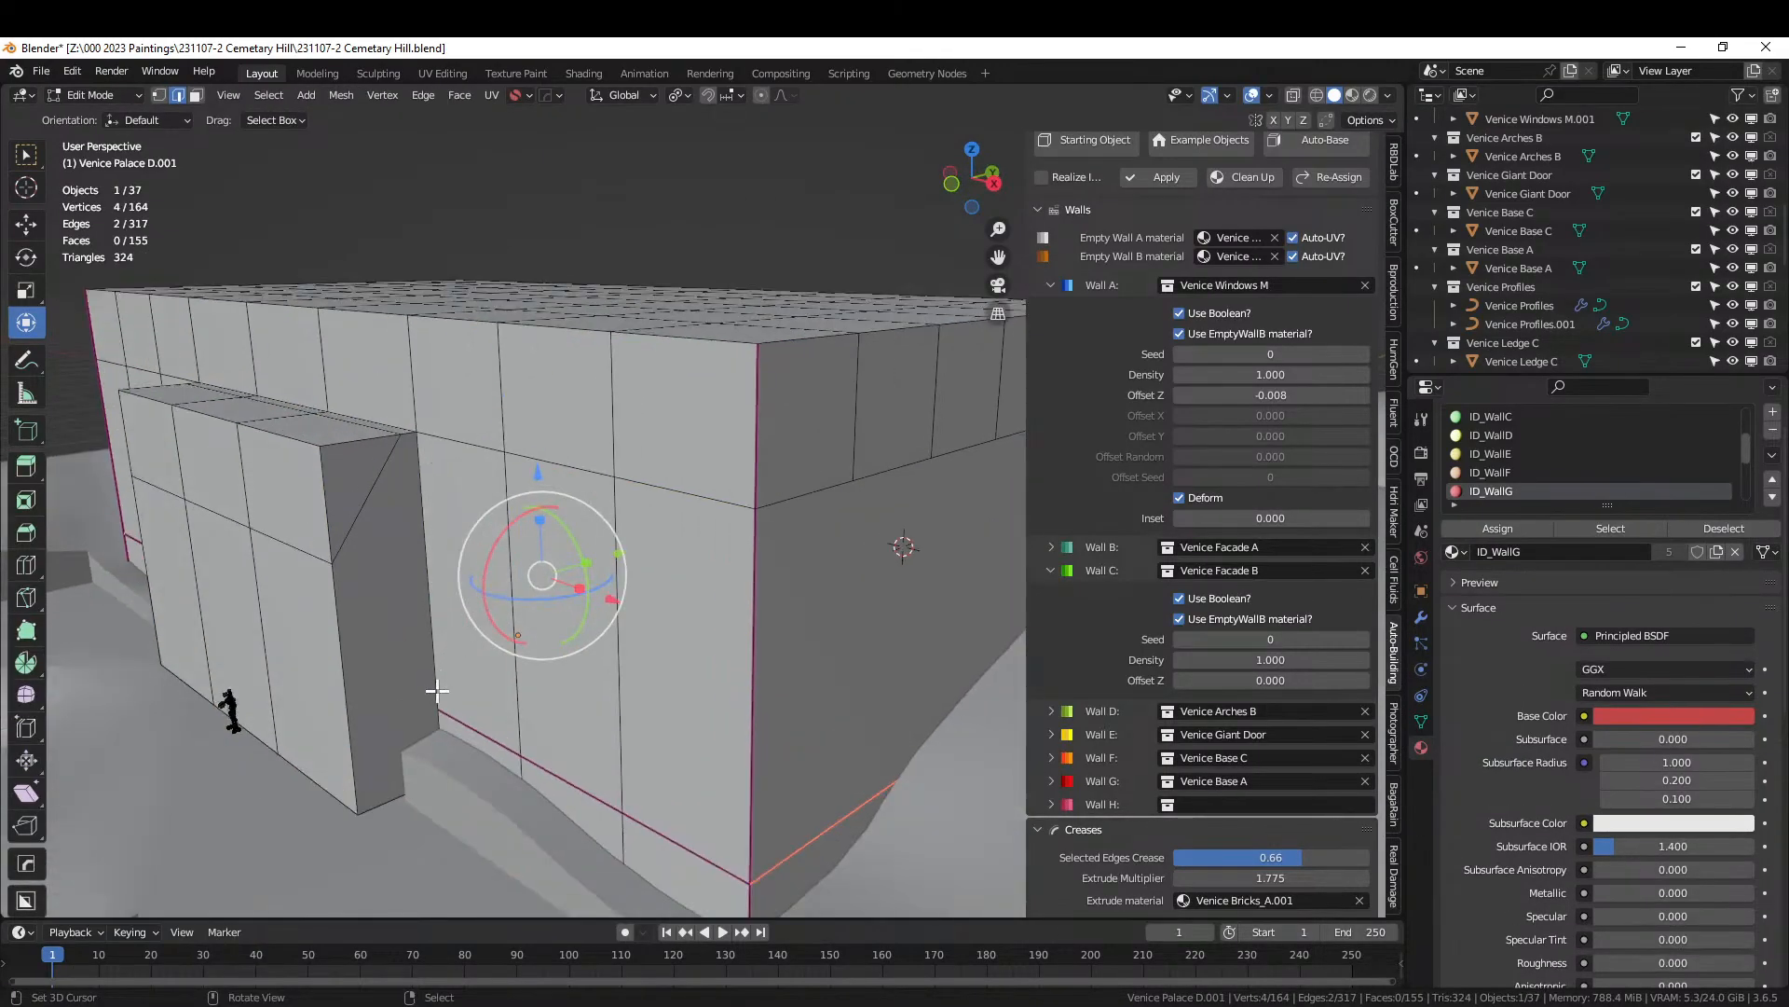
{"action": "middle_click_drag", "start_coordinate": [437, 690], "coordinate": [541, 709]}
{"action": "scroll", "coordinate": [613, 649], "scroll_direction": "down", "scroll_amount": 2}
{"action": "key", "text": "3"}
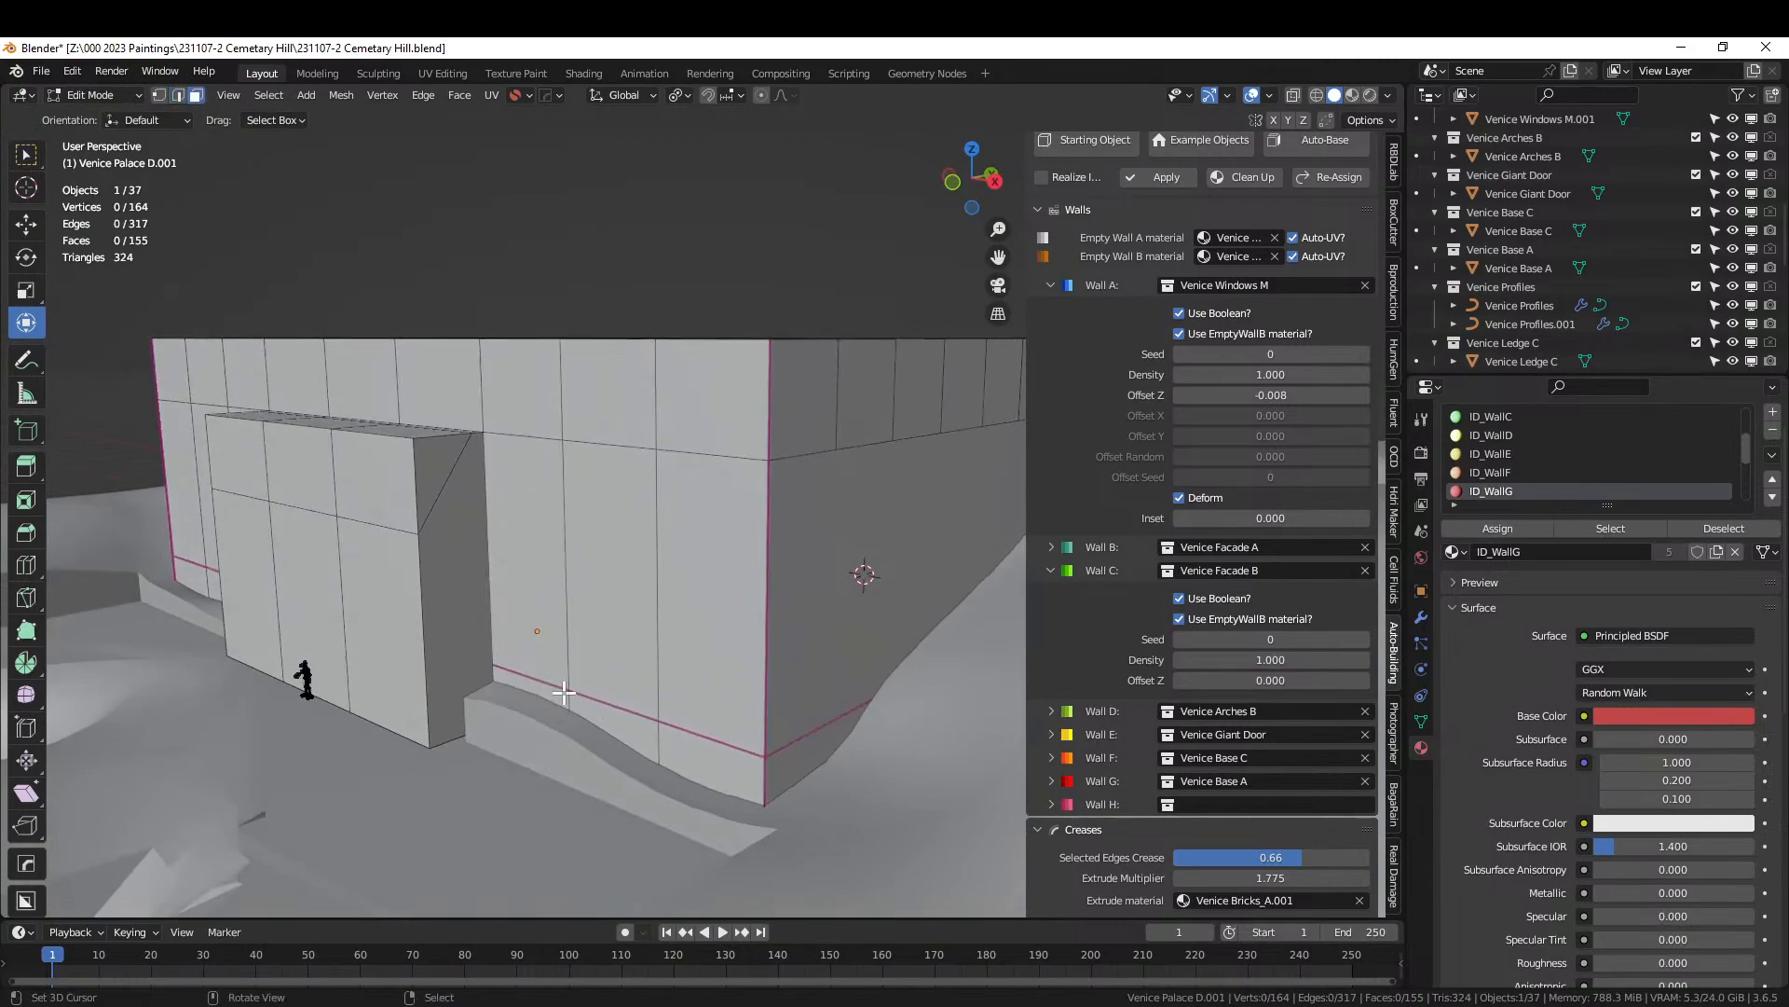
{"action": "left_click", "coordinate": [556, 693]}
{"action": "left_click", "coordinate": [606, 724], "text": "shift"}
{"action": "left_click", "coordinate": [713, 747], "text": "shift"}
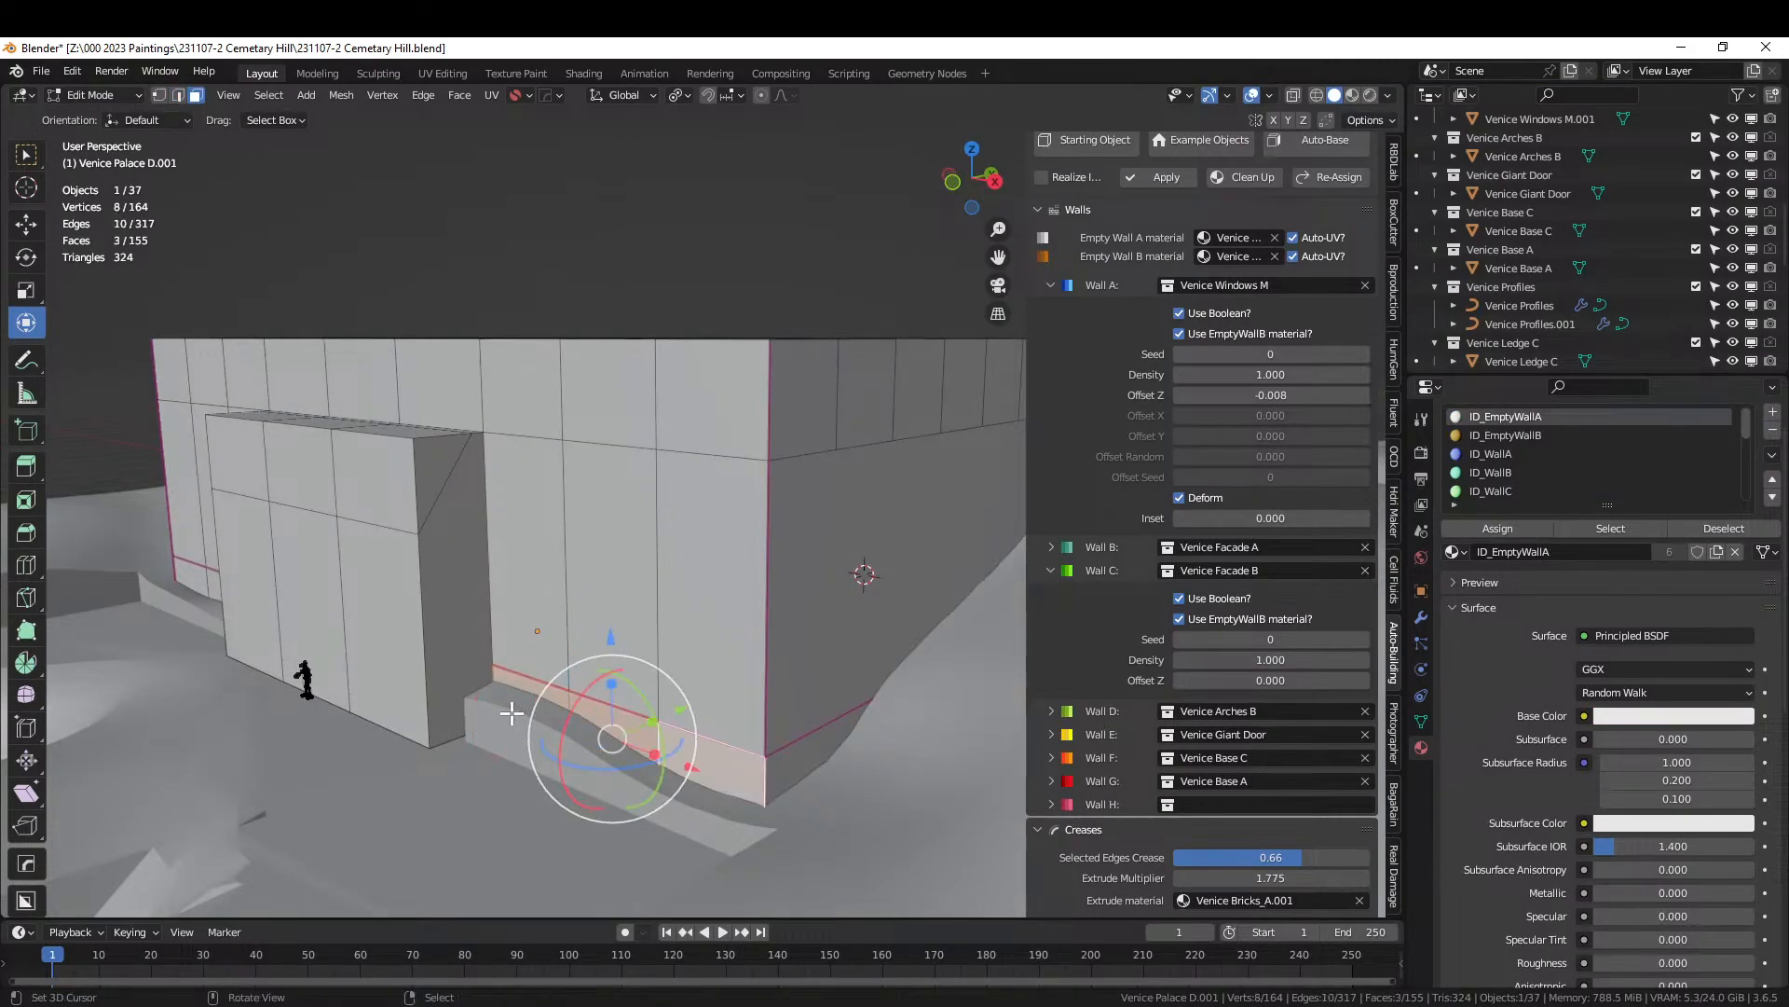
Add the three base-strip faces on the front of the left wing to the selection.
{"action": "middle_click_drag", "start_coordinate": [511, 715], "coordinate": [559, 682]}
{"action": "left_click", "coordinate": [616, 652], "text": "shift"}
{"action": "left_click", "coordinate": [464, 652], "text": "shift"}
{"action": "left_click", "coordinate": [308, 655], "text": "shift"}
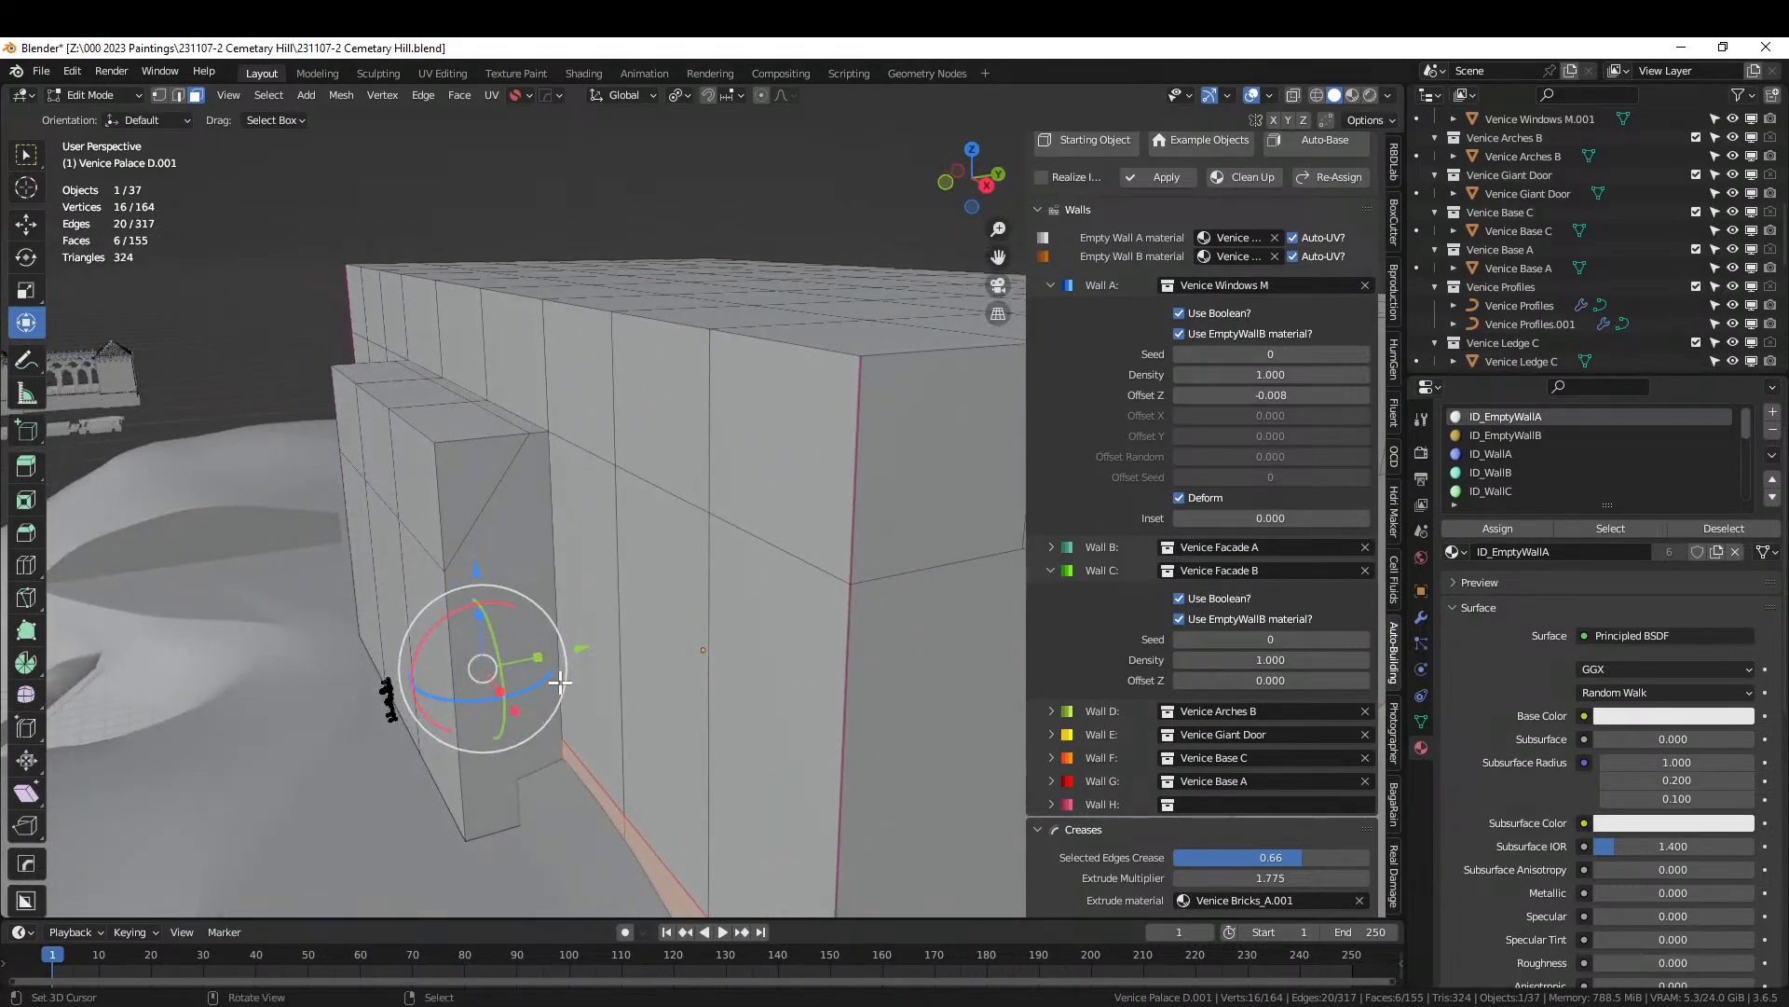
Duplicate the six selected base faces and move the copies about 1.8 m forward along the negative Y axis.
{"action": "key", "text": "shift+d"}
{"action": "right_click", "coordinate": [559, 682]}
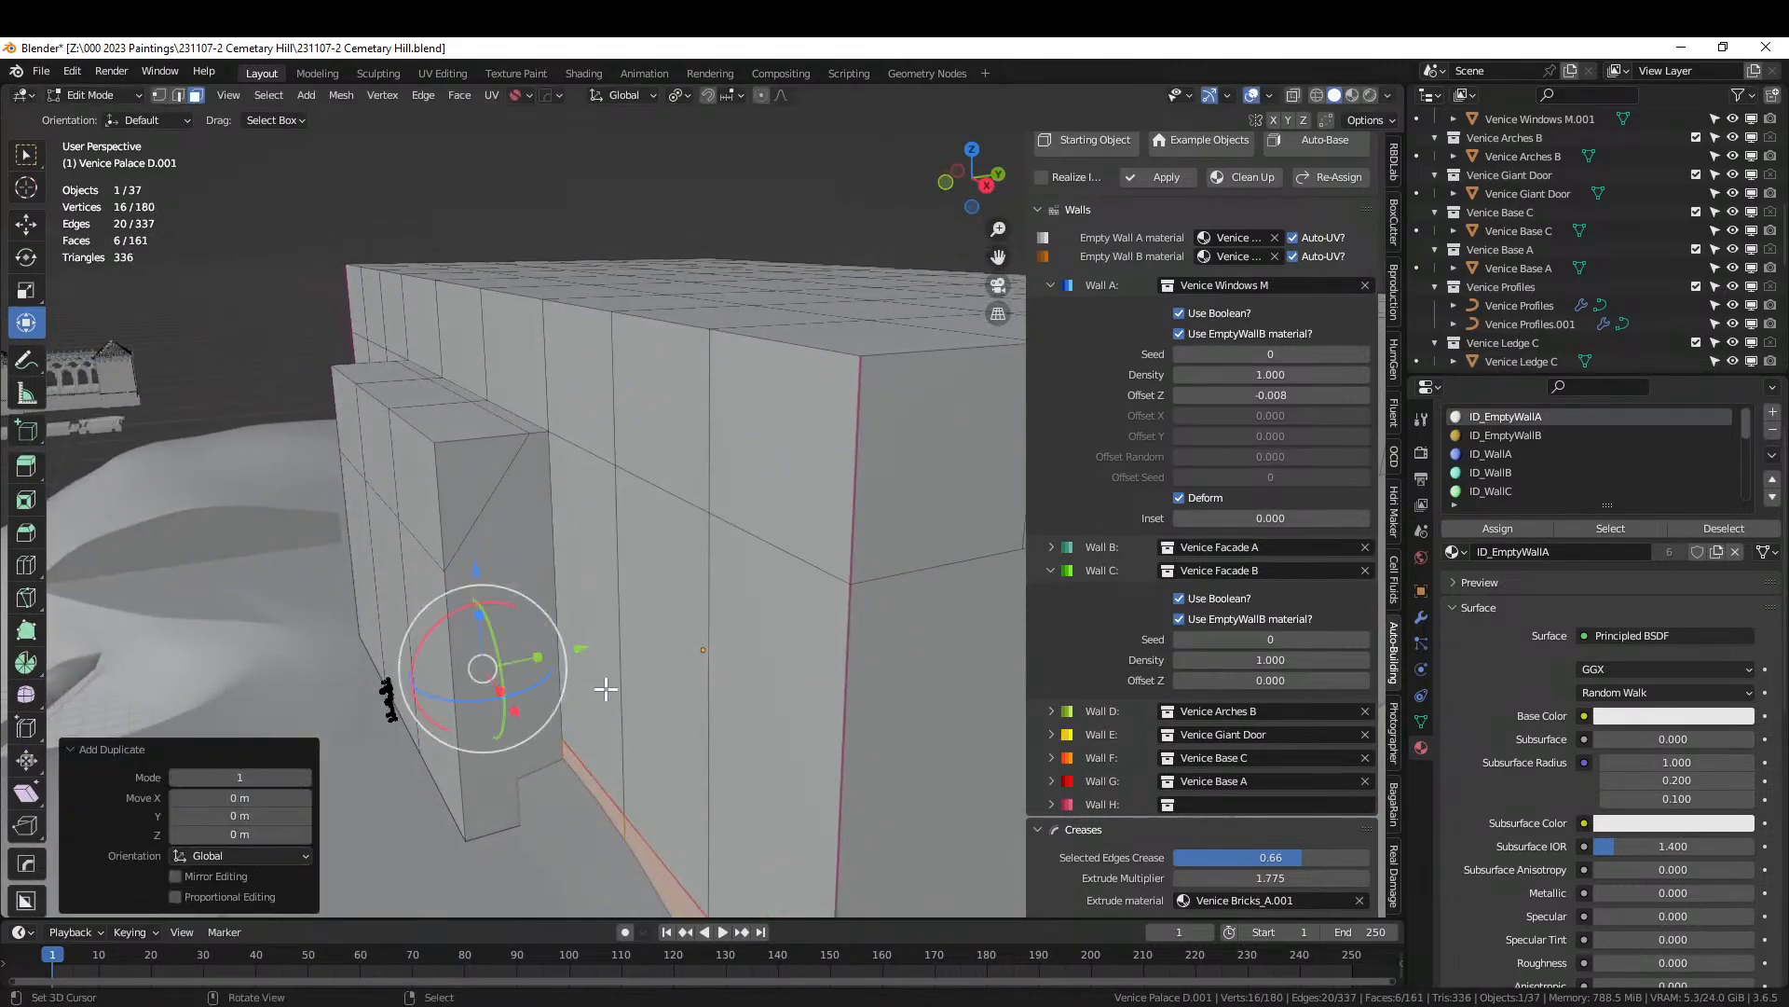
{"action": "key", "text": "g"}
{"action": "key", "text": "y"}
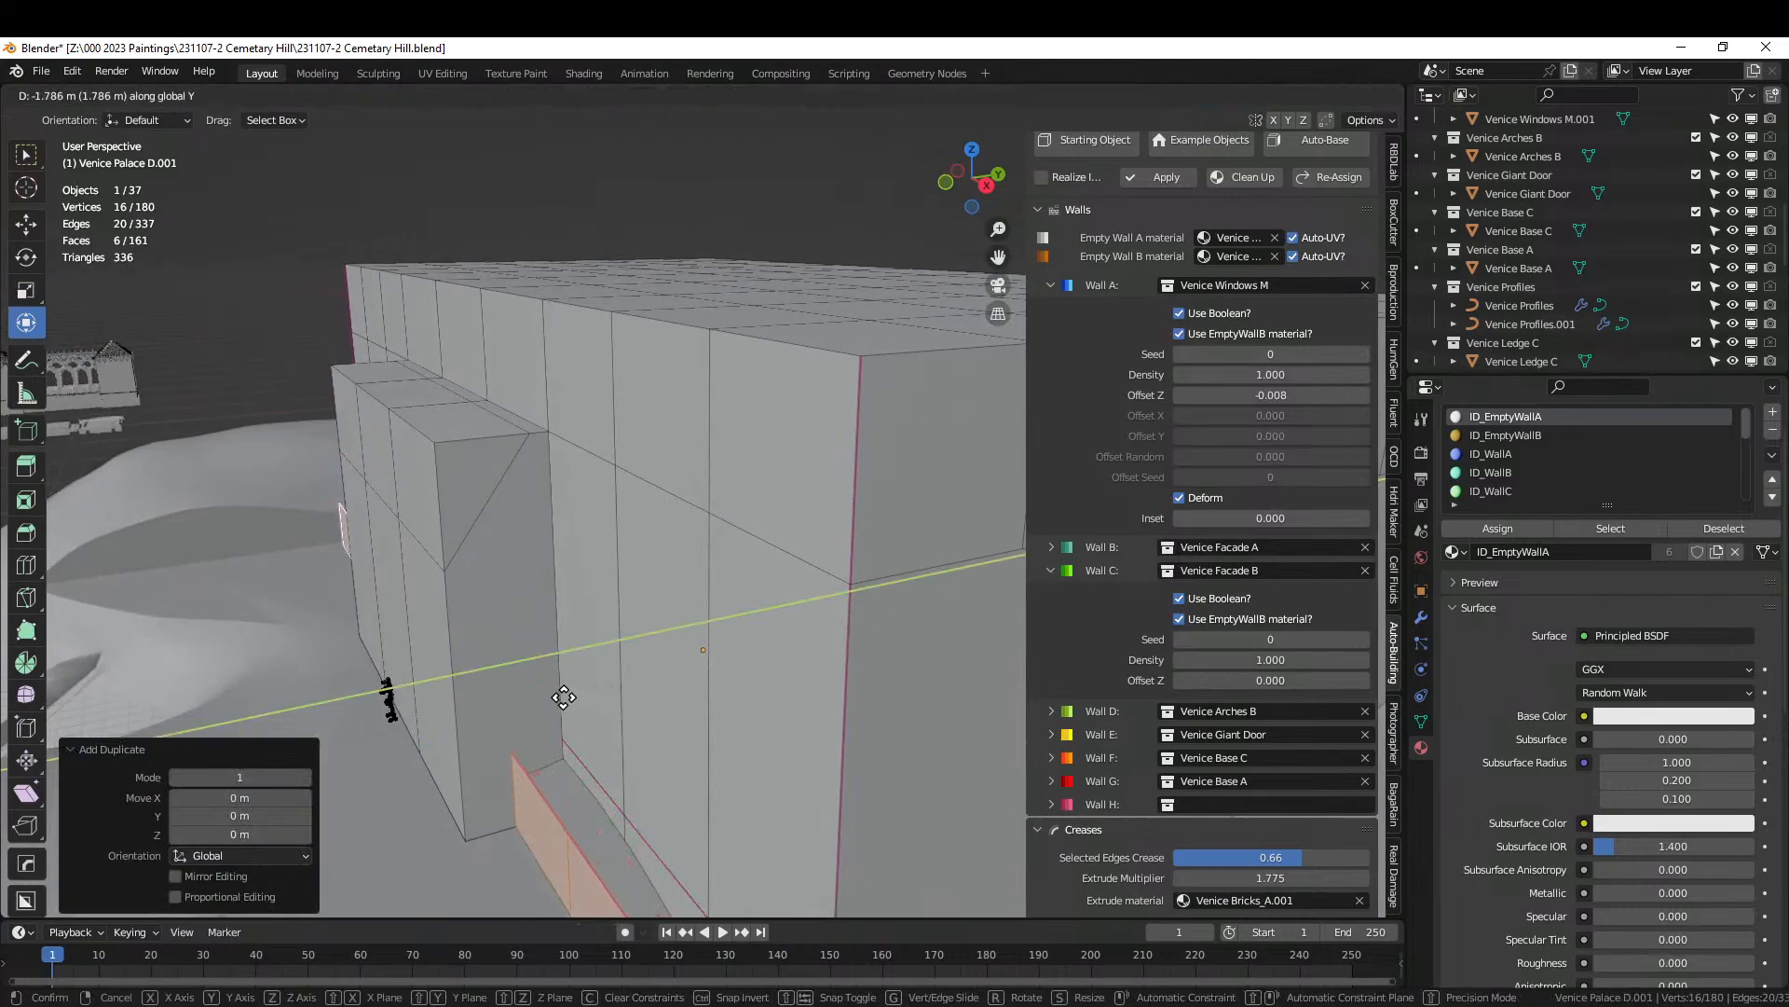
{"action": "left_click", "coordinate": [565, 697]}
Extrude the duplicated faces outward about 0.46 m to form low front walls and check the generated result.
{"action": "key", "text": "e"}
{"action": "left_click", "coordinate": [551, 699]}
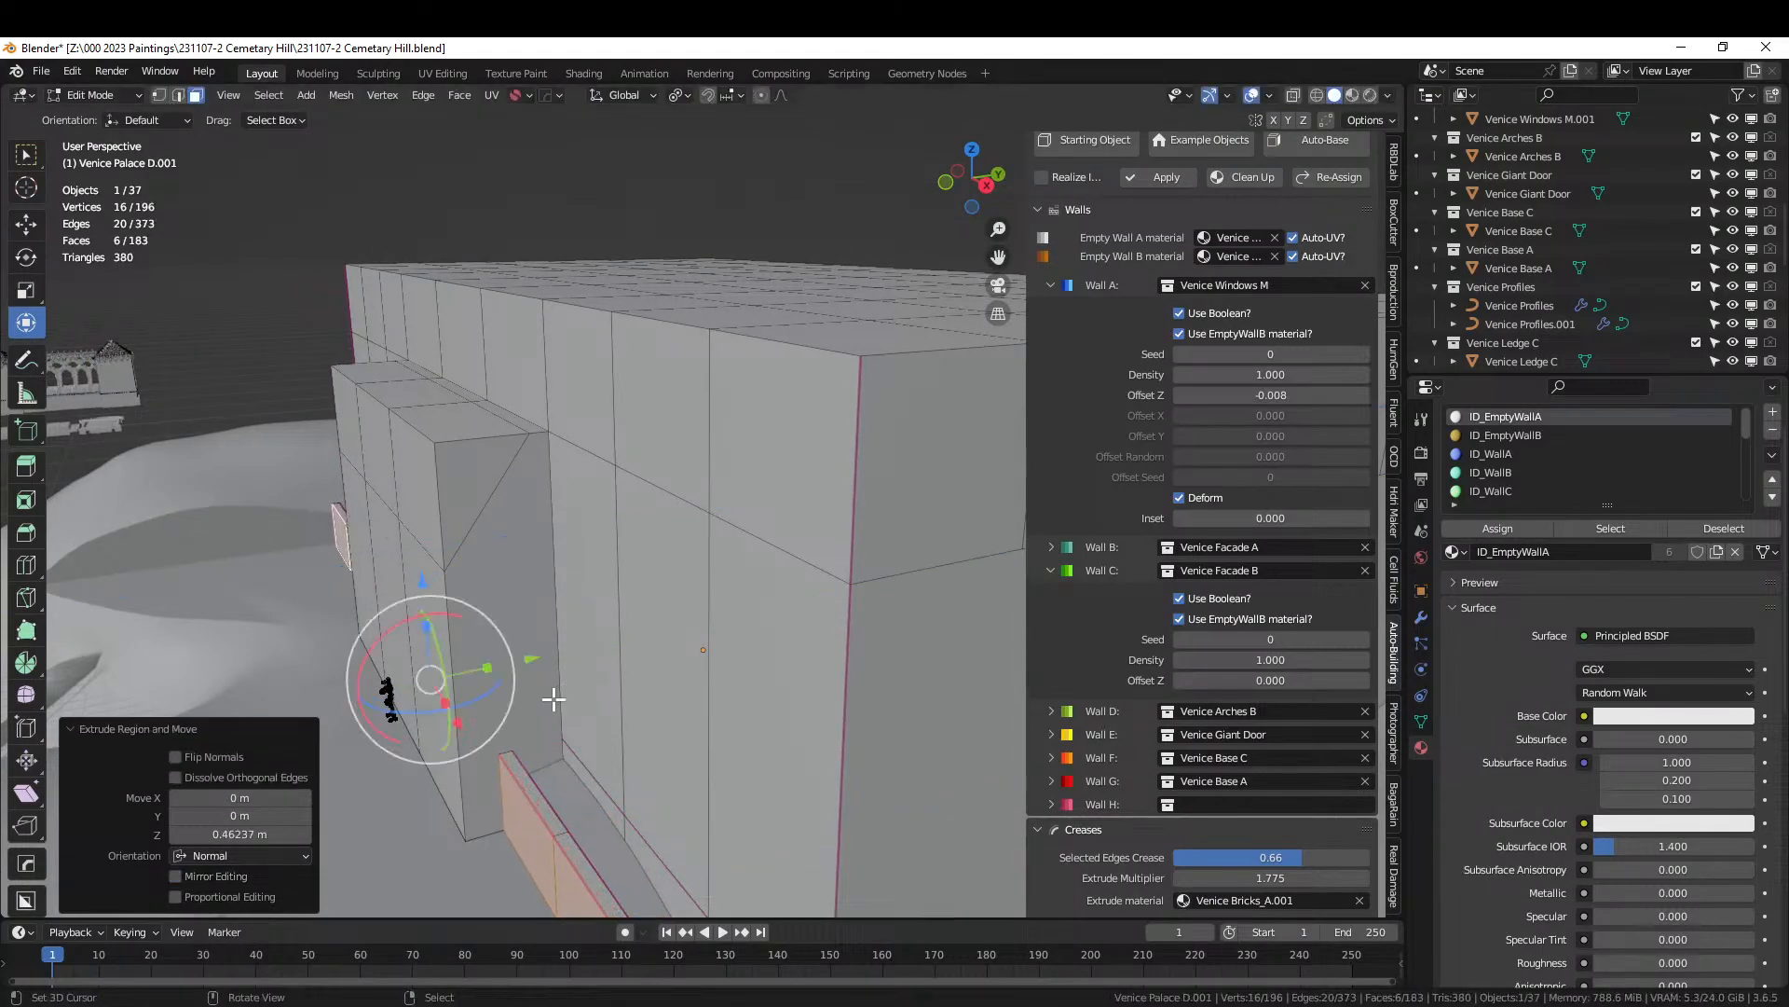
{"action": "middle_click_drag", "start_coordinate": [551, 699], "coordinate": [756, 699]}
{"action": "key", "text": "Tab"}
{"action": "scroll", "coordinate": [555, 748], "scroll_direction": "down", "scroll_amount": 5}
{"action": "middle_click_drag", "start_coordinate": [555, 747], "coordinate": [611, 734]}
{"action": "key", "text": "Tab"}
{"action": "scroll", "coordinate": [475, 709], "scroll_direction": "up", "scroll_amount": 5}
{"action": "middle_click_drag", "start_coordinate": [494, 709], "coordinate": [564, 686]}
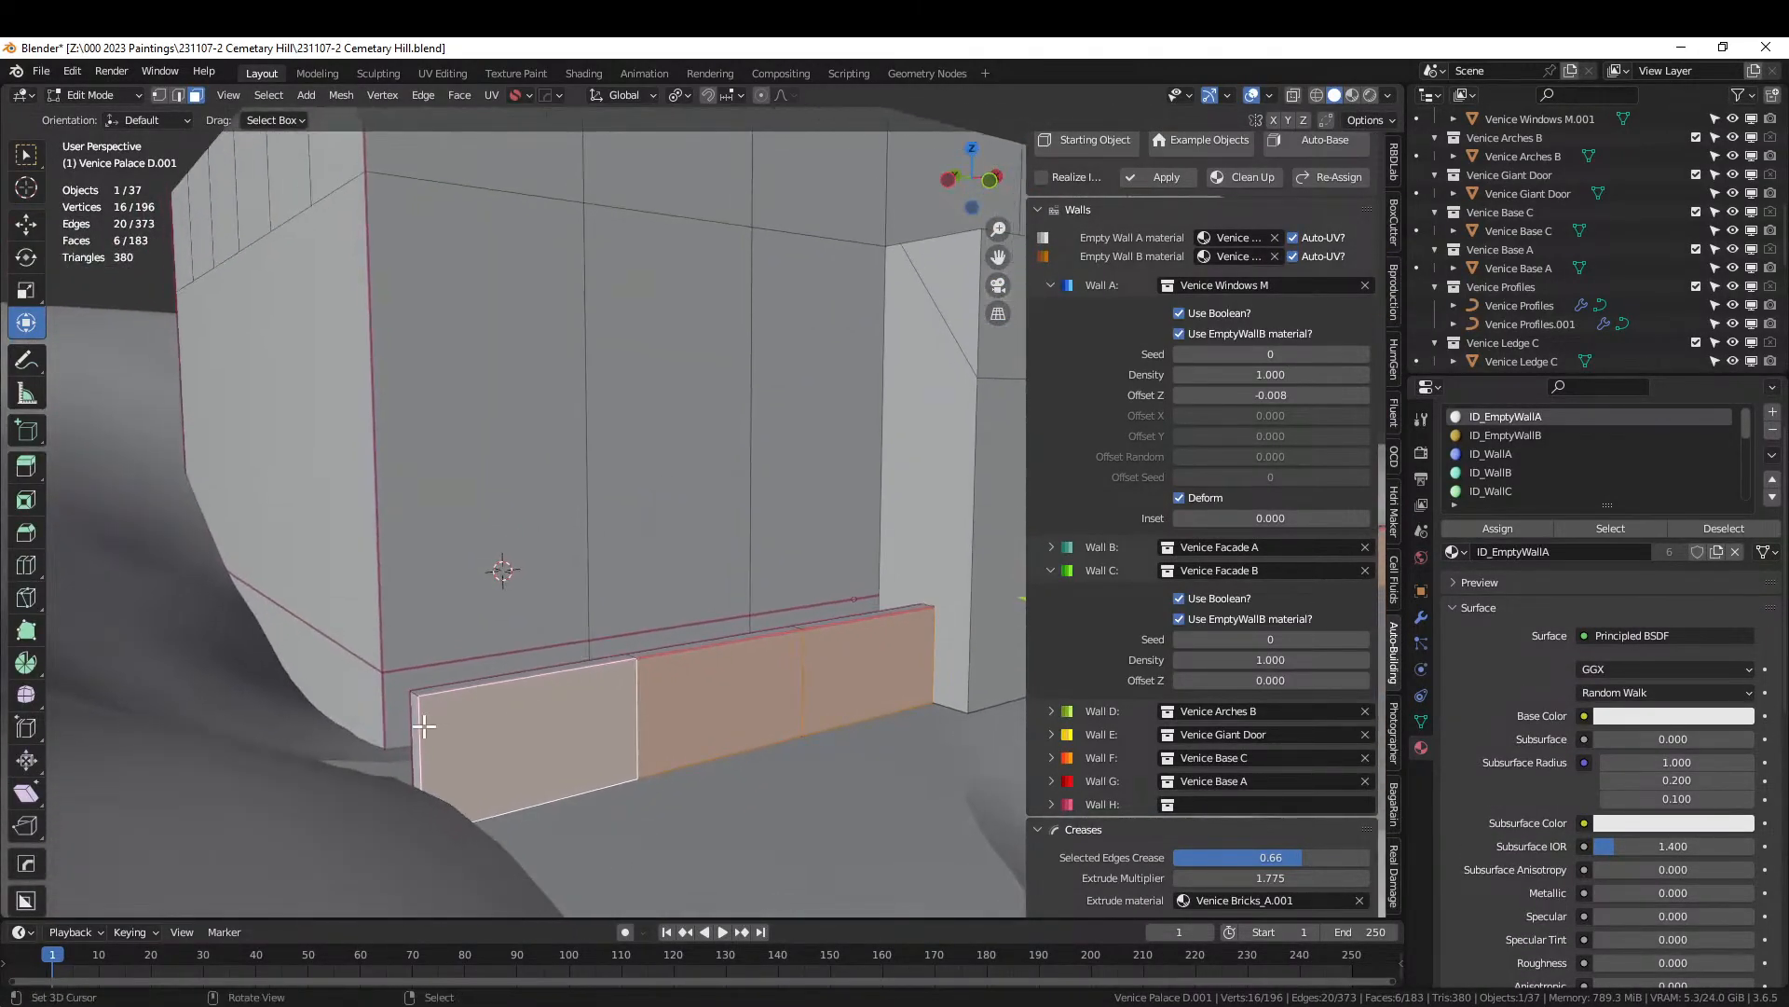
Extrude the outer end face of the left low wall about 1.33 m, then extrude it again by a short segment.
{"action": "left_click", "coordinate": [412, 716]}
{"action": "middle_click_drag", "start_coordinate": [468, 719], "coordinate": [577, 688]}
{"action": "key", "text": "e"}
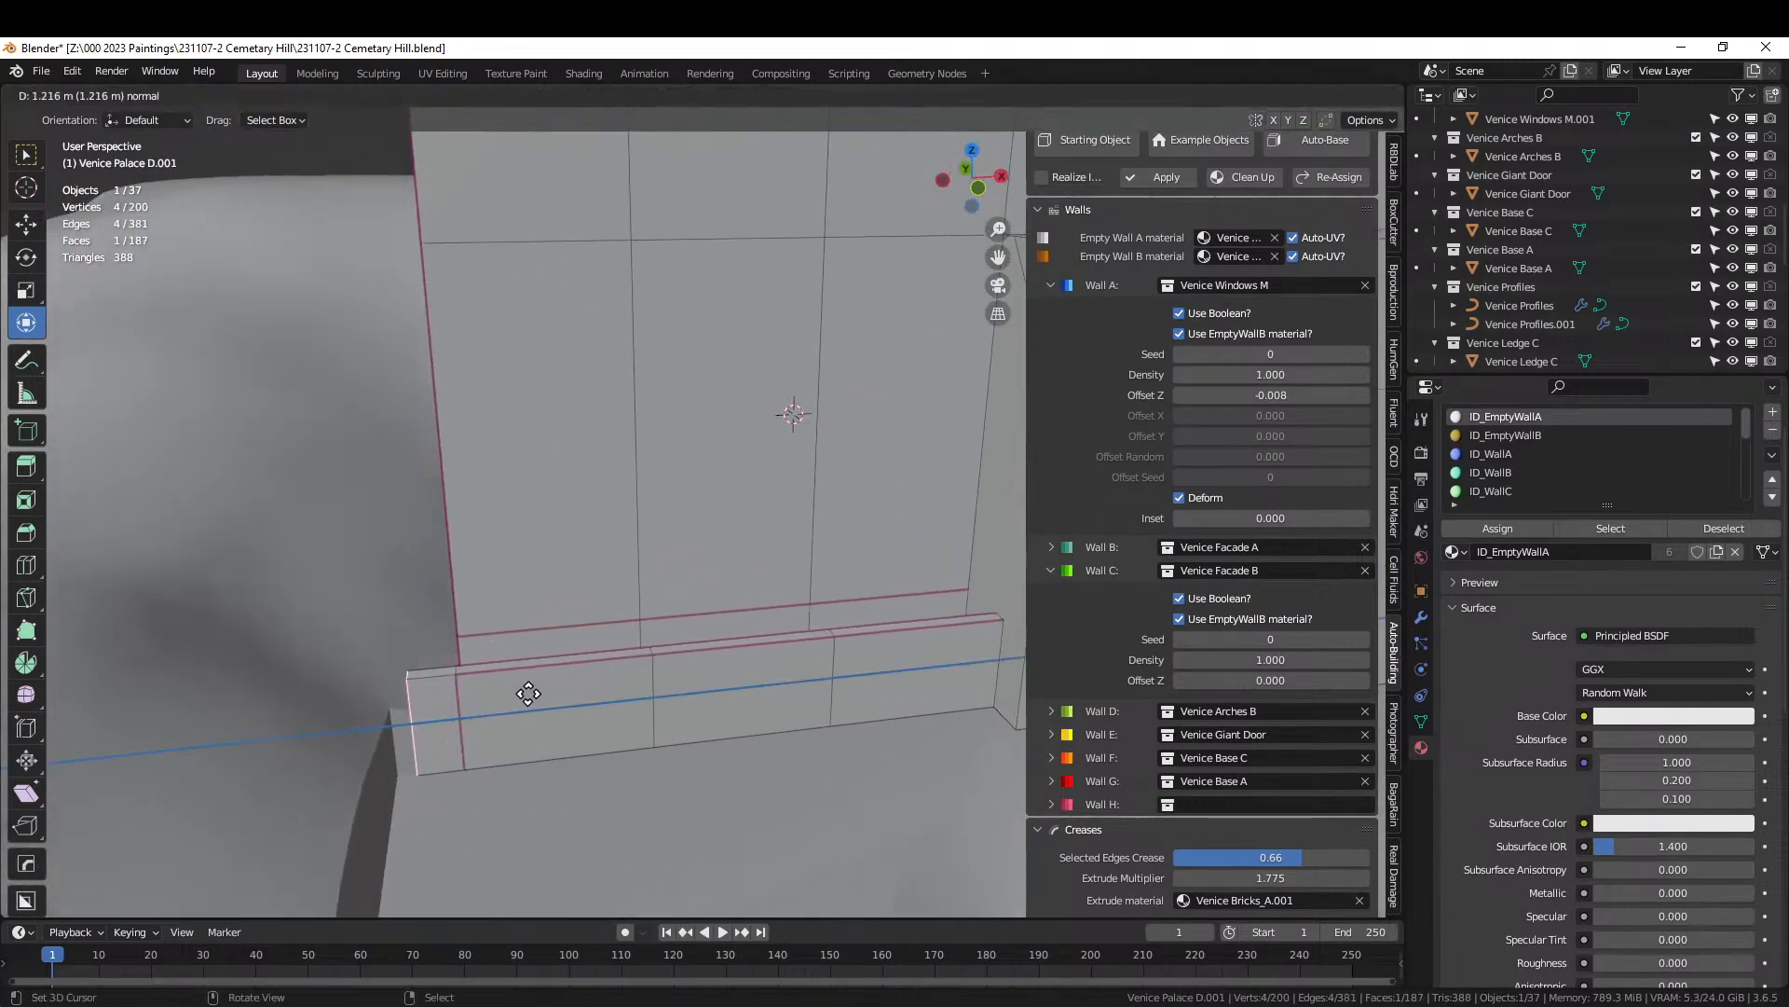
{"action": "left_click", "coordinate": [523, 693]}
{"action": "key", "text": "e"}
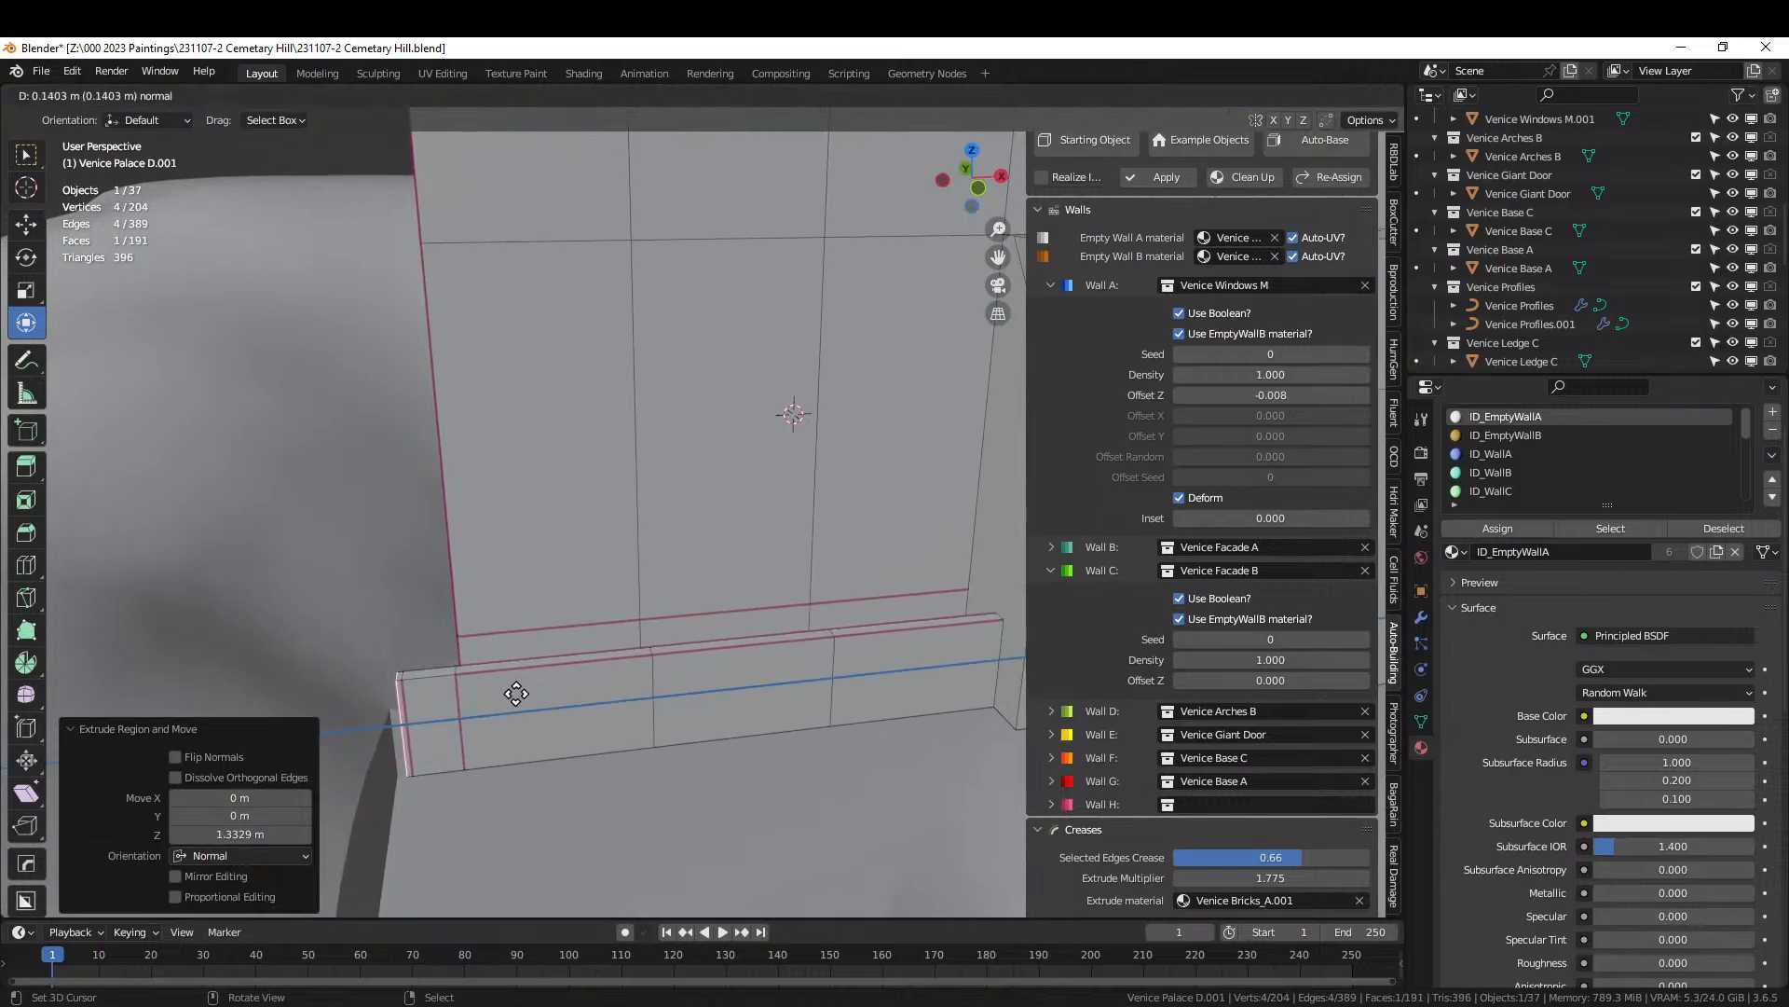
{"action": "left_click", "coordinate": [506, 692]}
Extrude the outer end face of the right low wall about 1.37 m, then again by about 0.4 m.
{"action": "middle_click_drag", "start_coordinate": [591, 690], "coordinate": [681, 665]}
{"action": "middle_click_drag", "start_coordinate": [867, 660], "coordinate": [799, 680]}
{"action": "right_click", "coordinate": [610, 676]}
{"action": "key", "text": "e"}
{"action": "left_click", "coordinate": [731, 717]}
{"action": "key", "text": "e"}
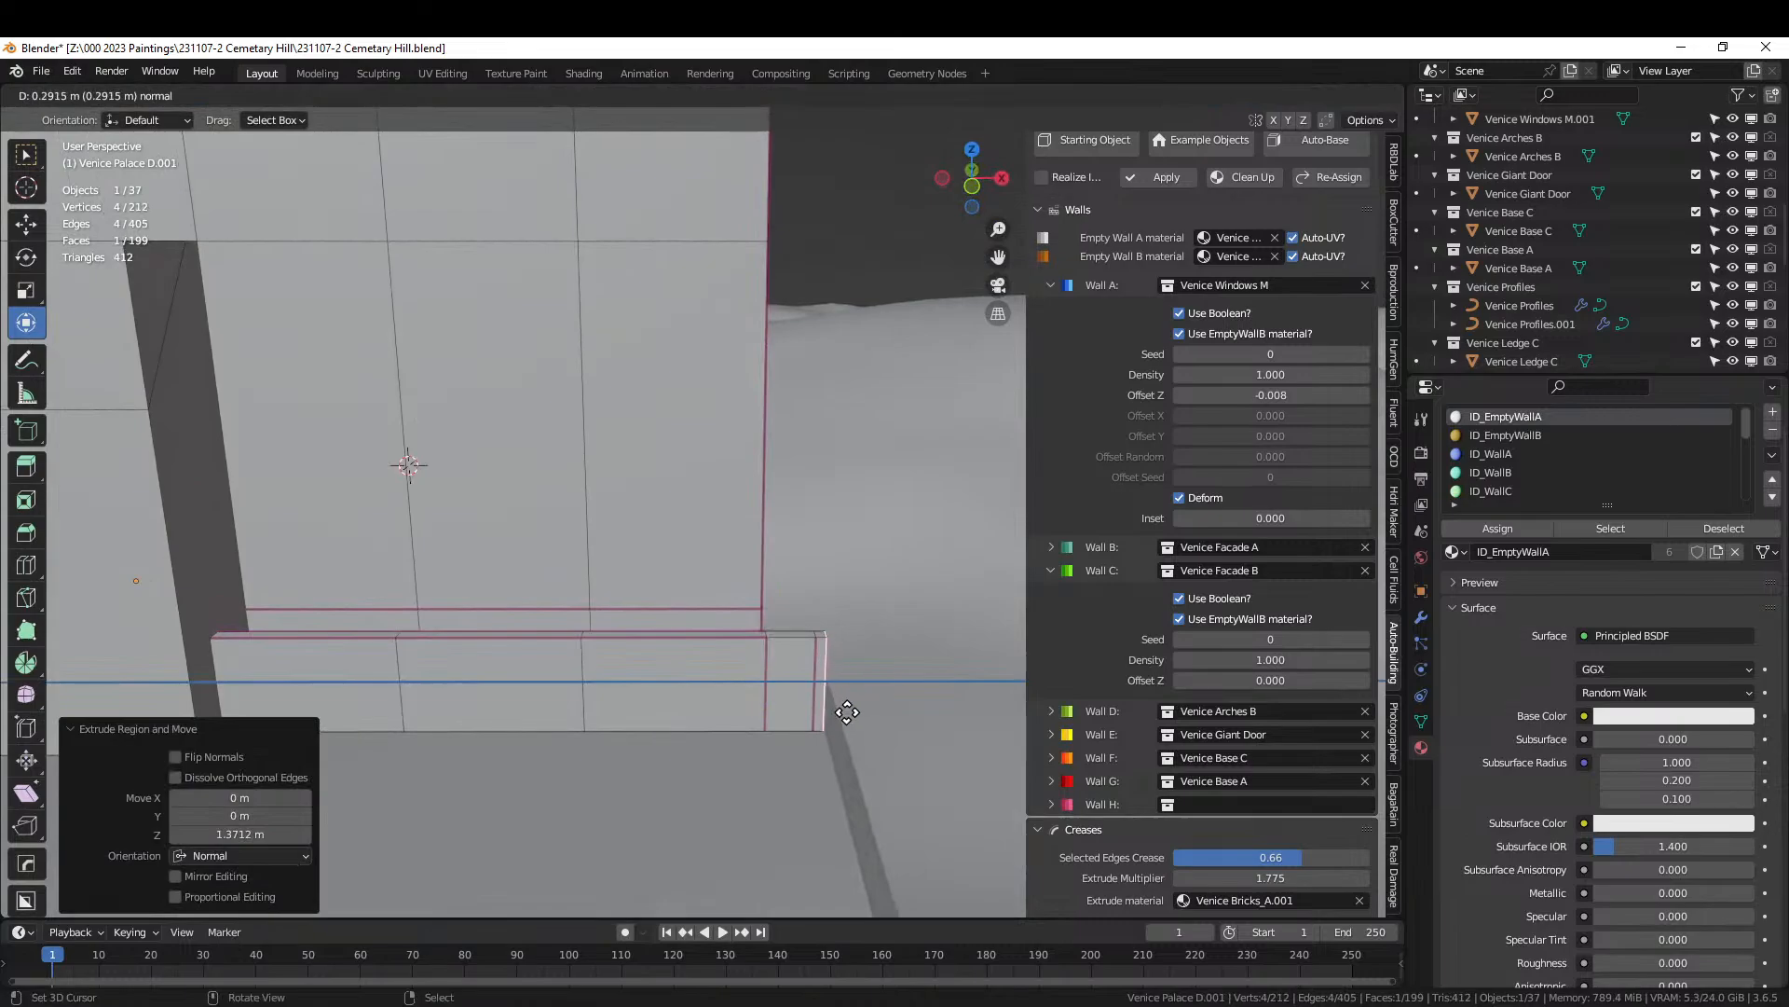
{"action": "left_click", "coordinate": [851, 712]}
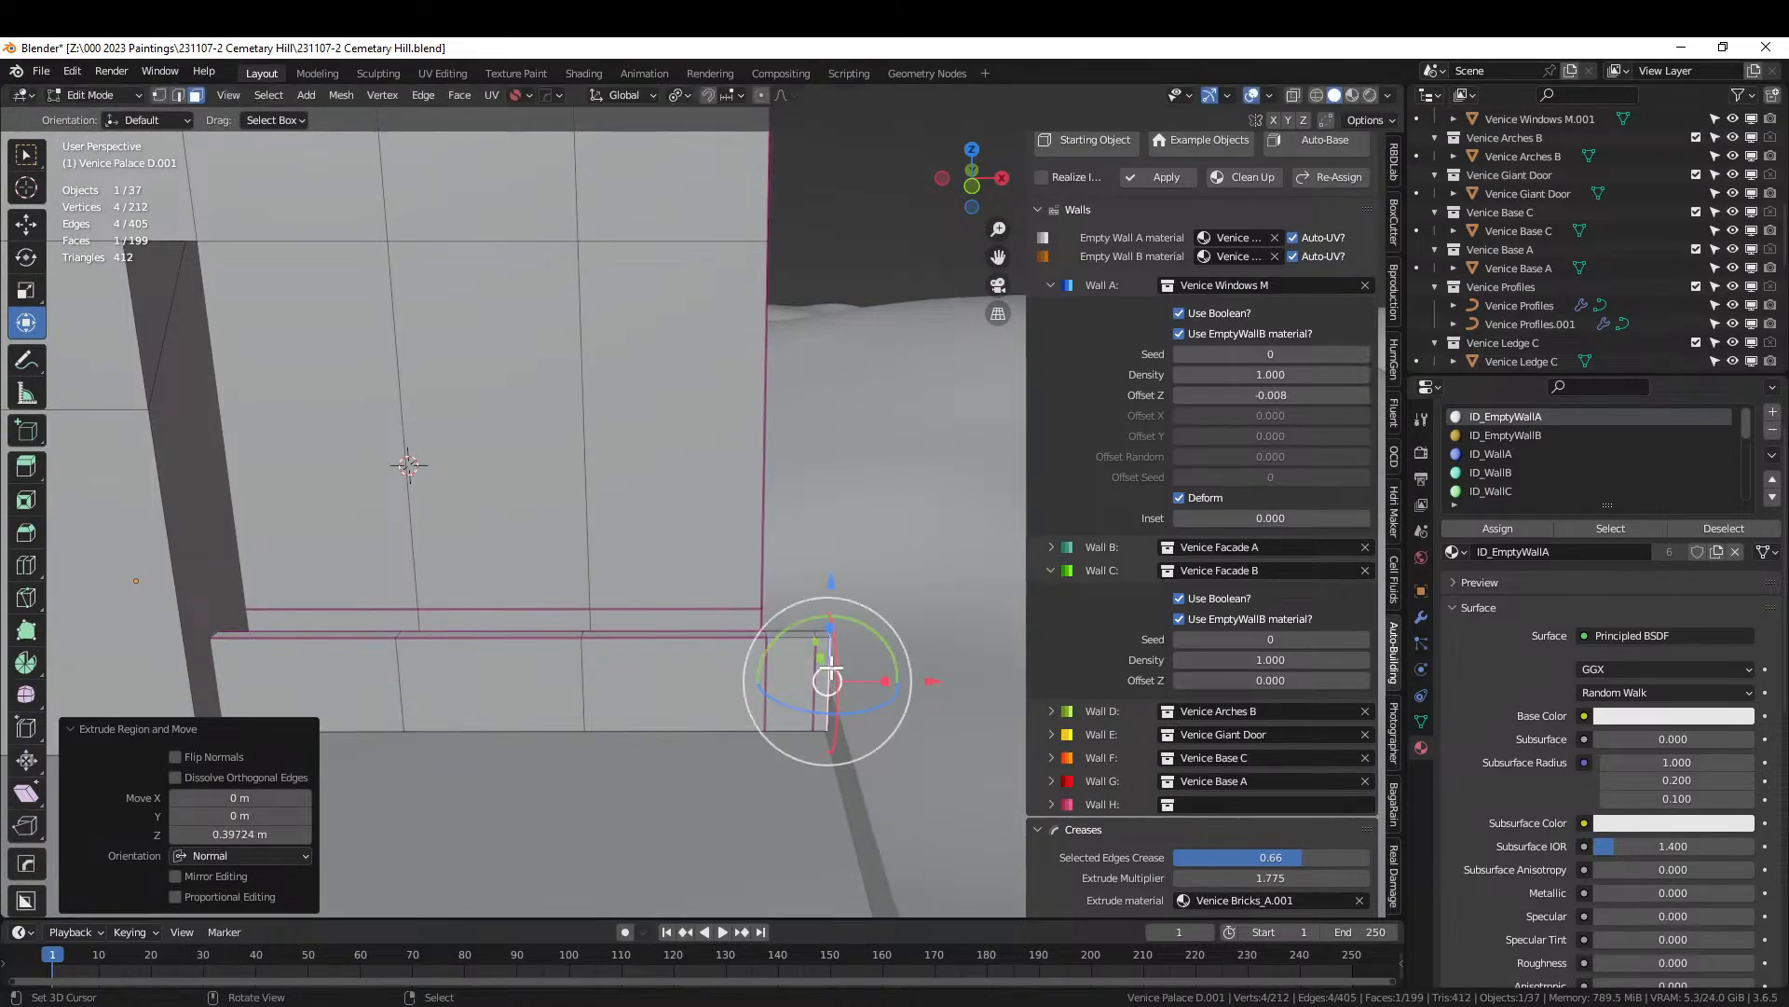
{"action": "right_click", "coordinate": [823, 666]}
{"action": "middle_click_drag", "start_coordinate": [757, 667], "coordinate": [1258, 572], "text": "shift"}
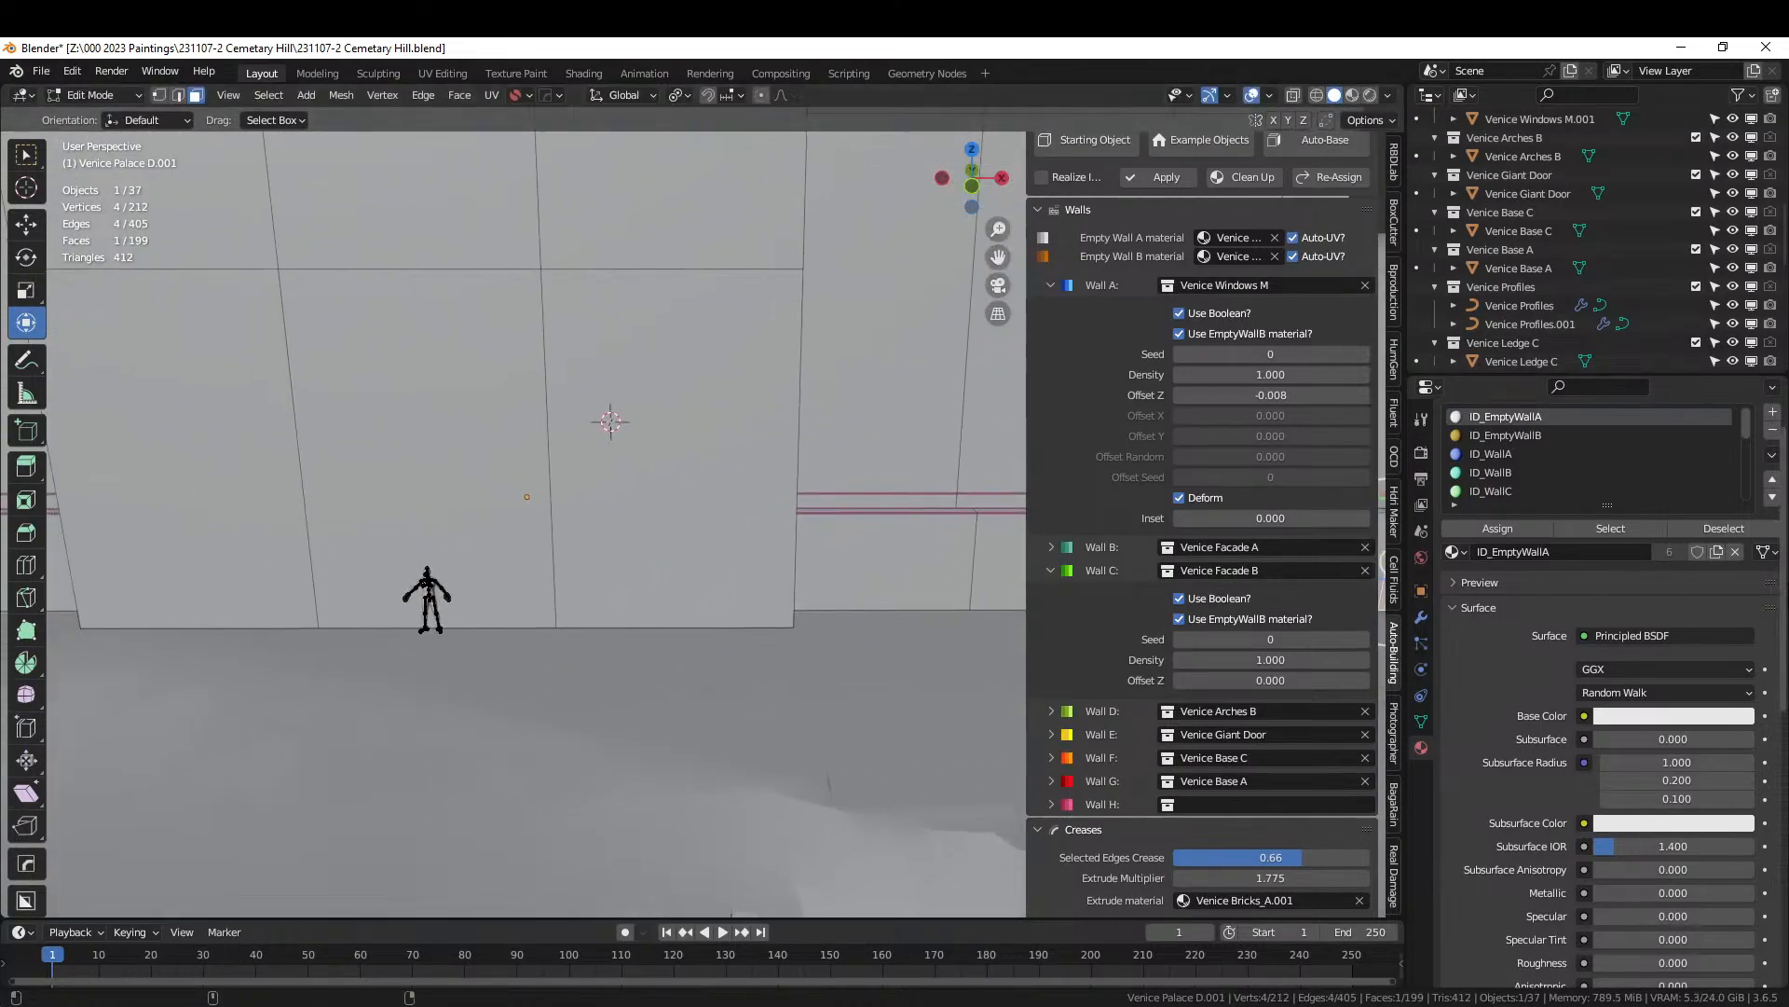
{"action": "scroll", "coordinate": [709, 662], "scroll_direction": "down", "scroll_amount": 4}
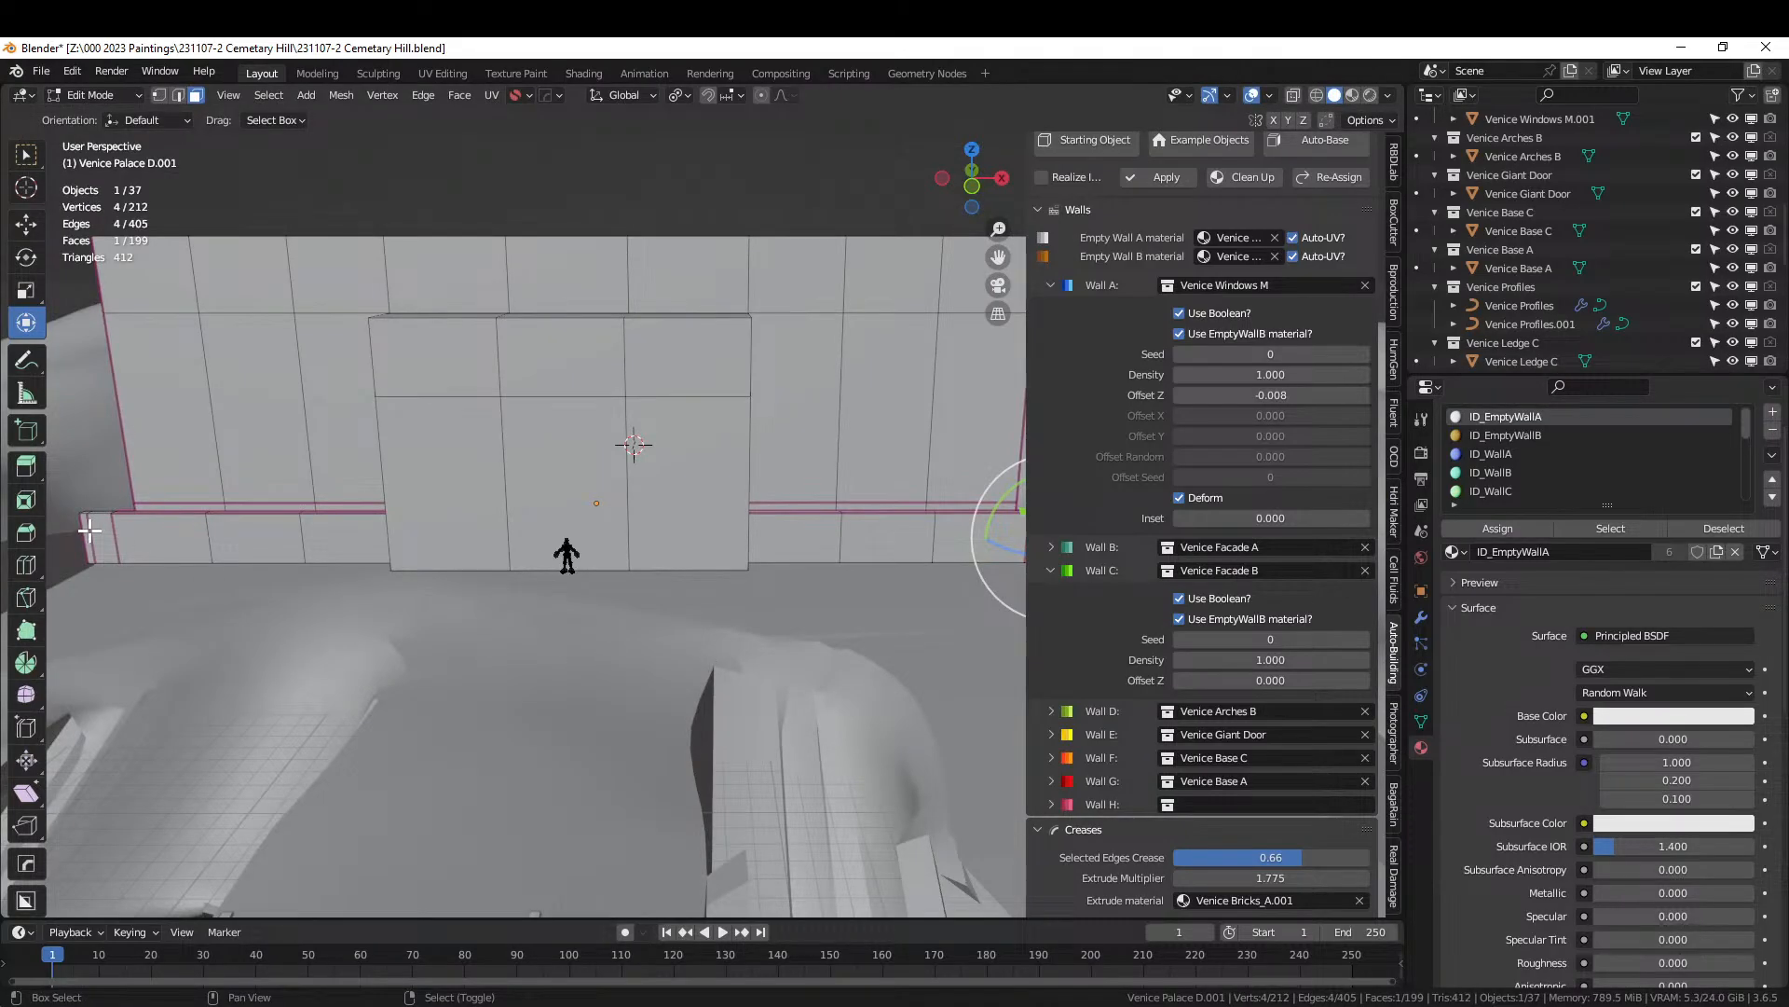
Extrude the front faces of both outer corner blocks of the low walls about 16.57 m forward to form side walls.
{"action": "right_click", "coordinate": [88, 530], "text": "shift"}
{"action": "scroll", "coordinate": [428, 551], "scroll_direction": "down", "scroll_amount": 4}
{"action": "middle_click_drag", "start_coordinate": [428, 551], "coordinate": [583, 627]}
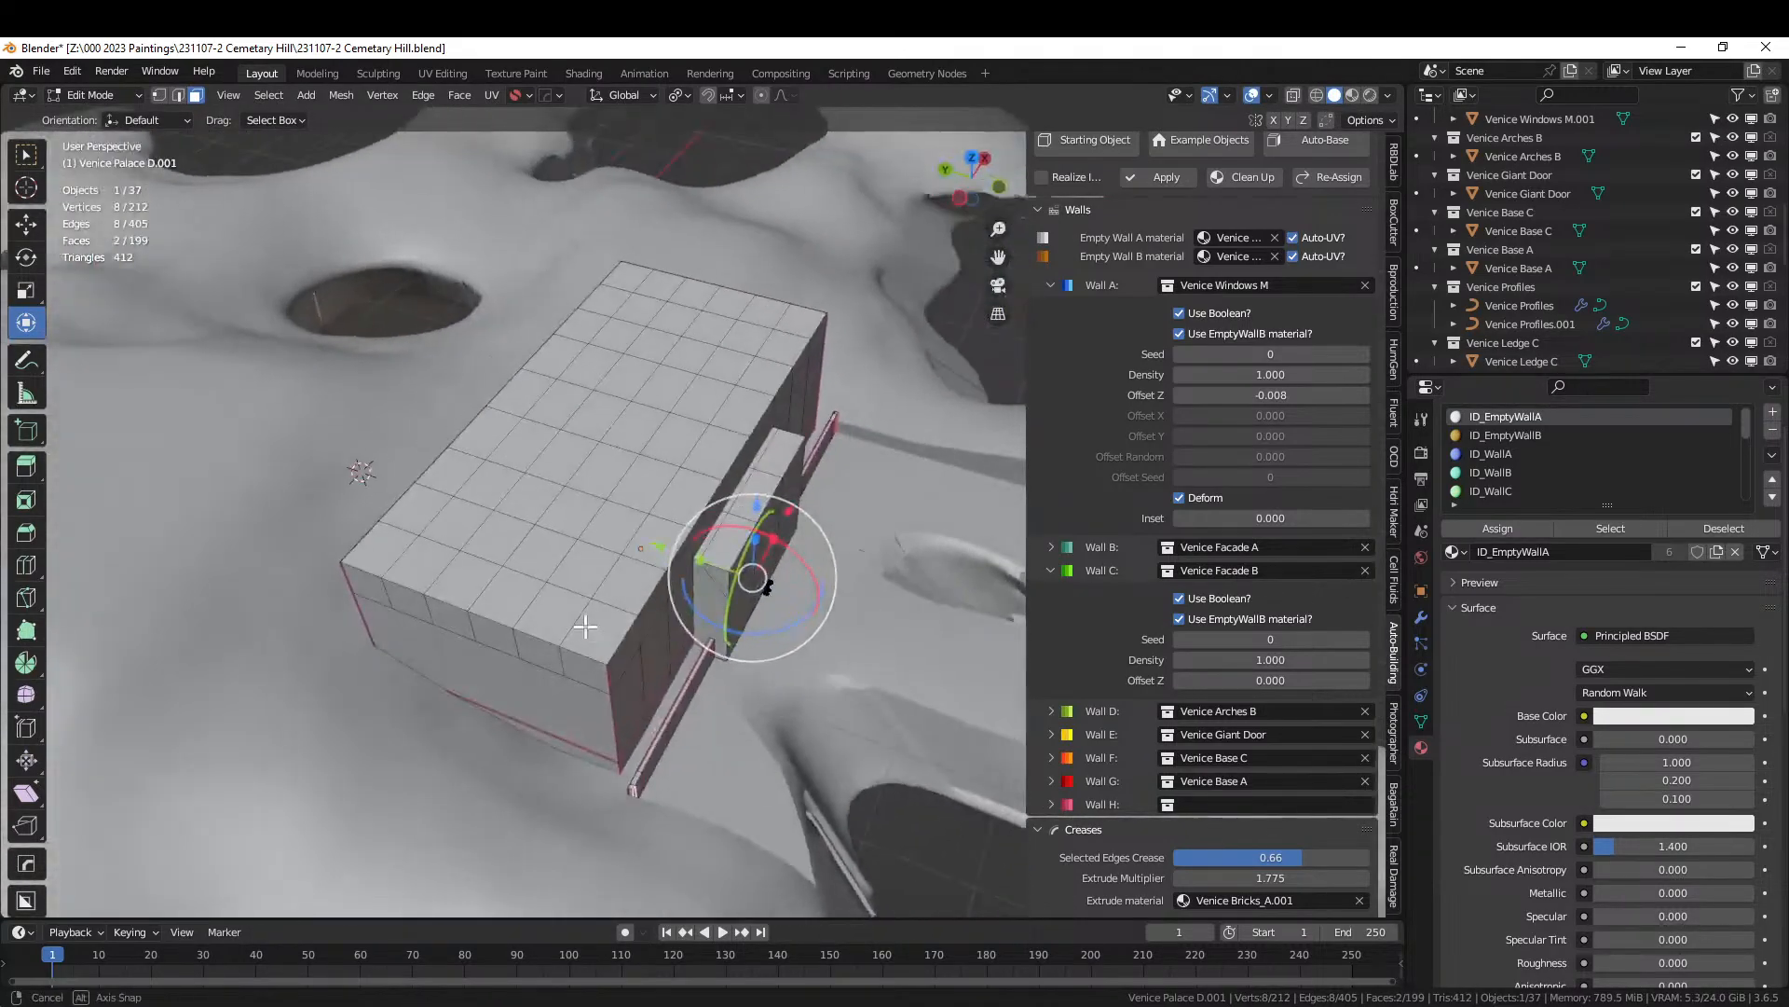
{"action": "scroll", "coordinate": [605, 623], "scroll_direction": "down", "scroll_amount": 3}
{"action": "key", "text": "e"}
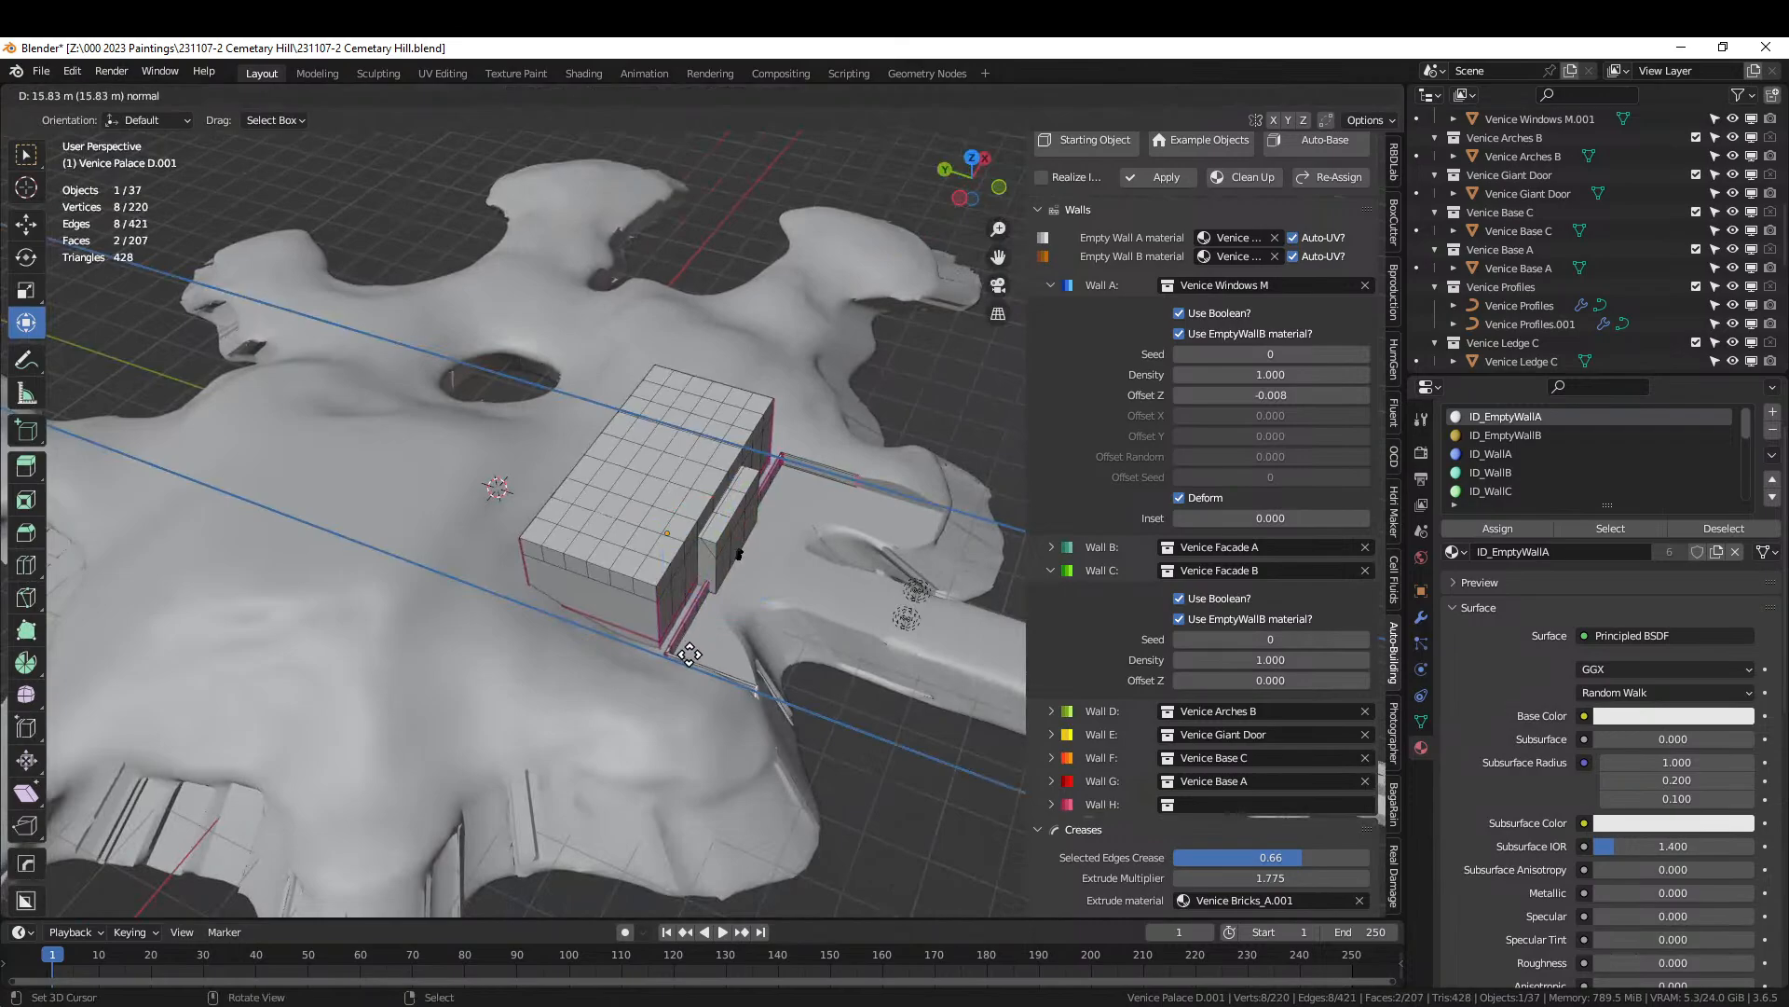
{"action": "left_click", "coordinate": [692, 656]}
{"action": "middle_click_drag", "start_coordinate": [693, 656], "coordinate": [607, 563]}
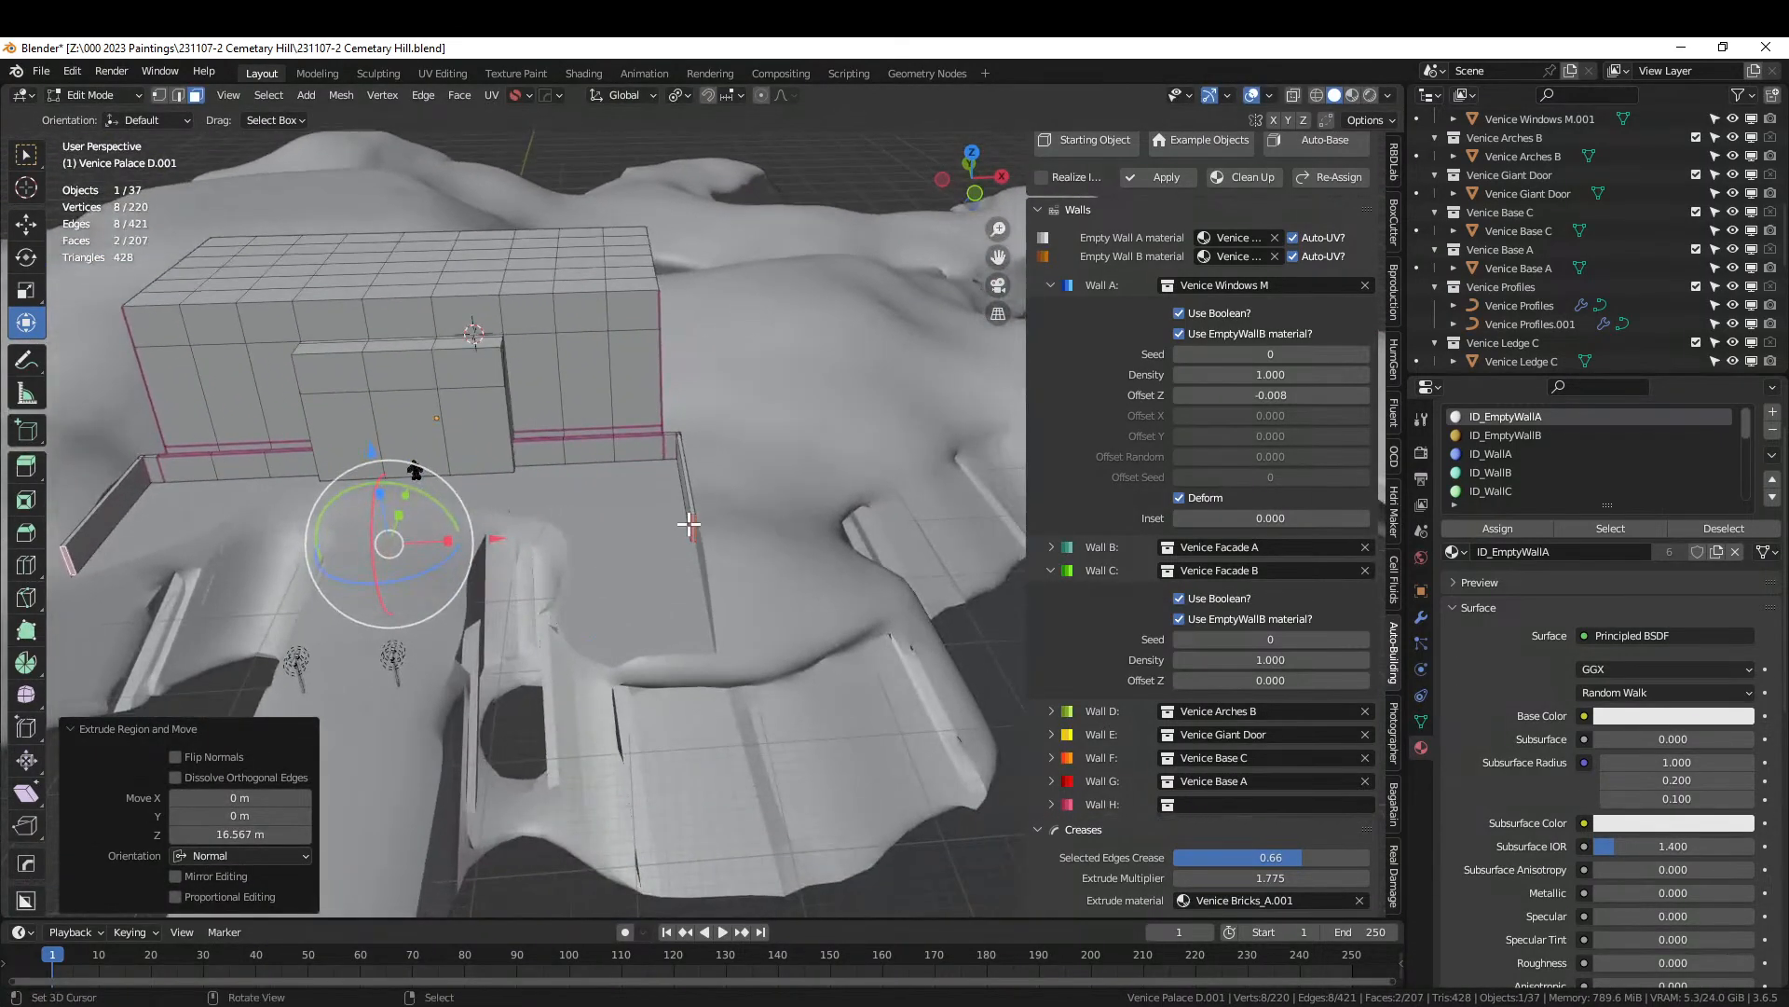
Extrude the front end face of the right side wall about 16.53 m farther forward.
{"action": "left_click", "coordinate": [691, 525]}
{"action": "key", "text": "e"}
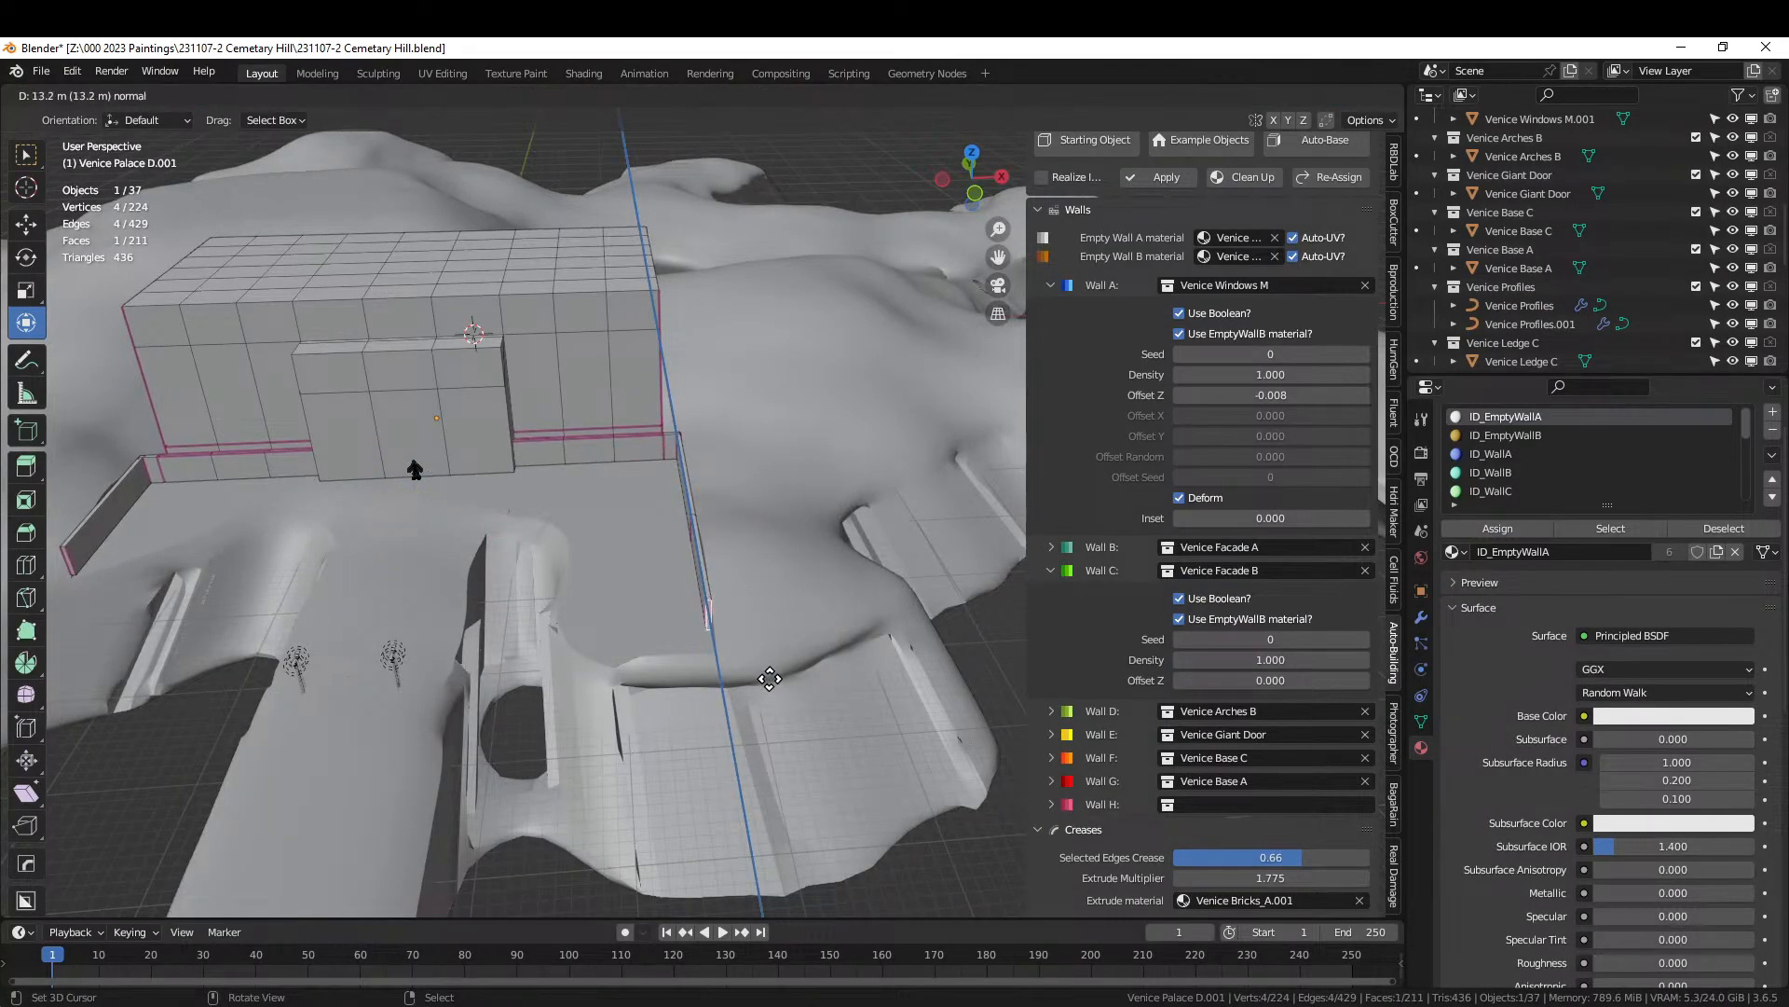
{"action": "left_click", "coordinate": [774, 700]}
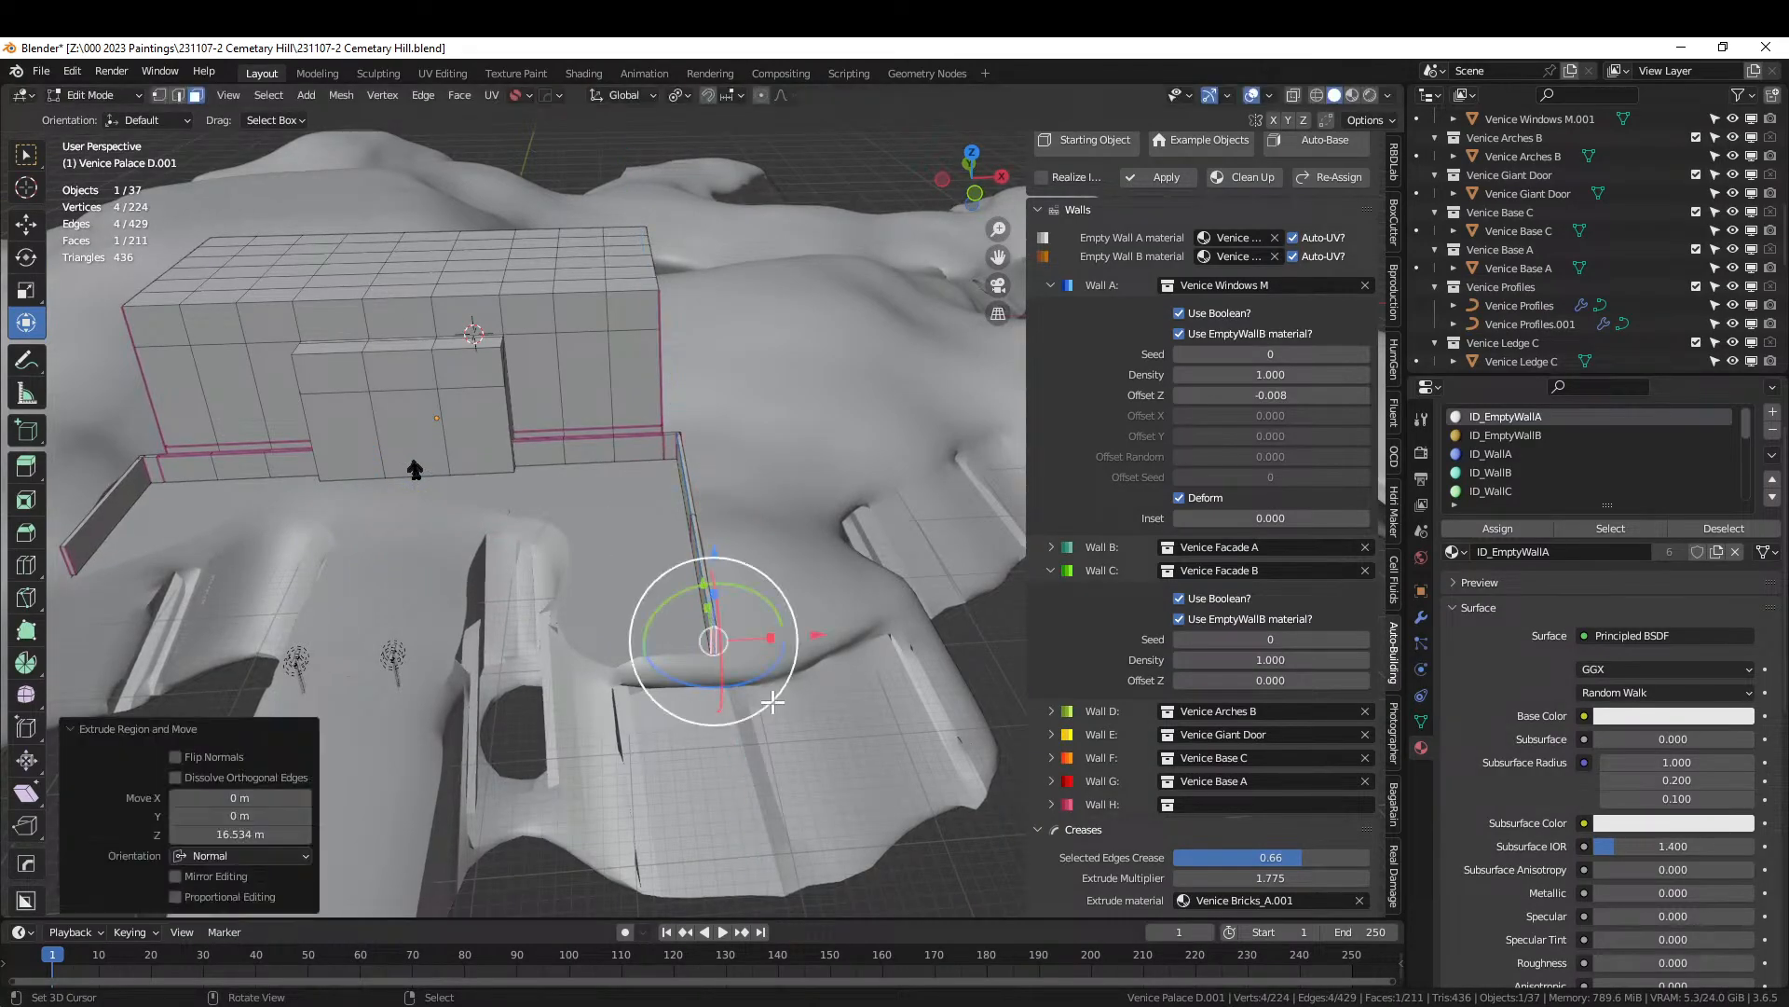
Leave mesh editing, save the file and inspect the generated palace and side walls in rendered shading.
{"action": "key", "text": "Tab"}
{"action": "middle_click_drag", "start_coordinate": [411, 460], "coordinate": [727, 622]}
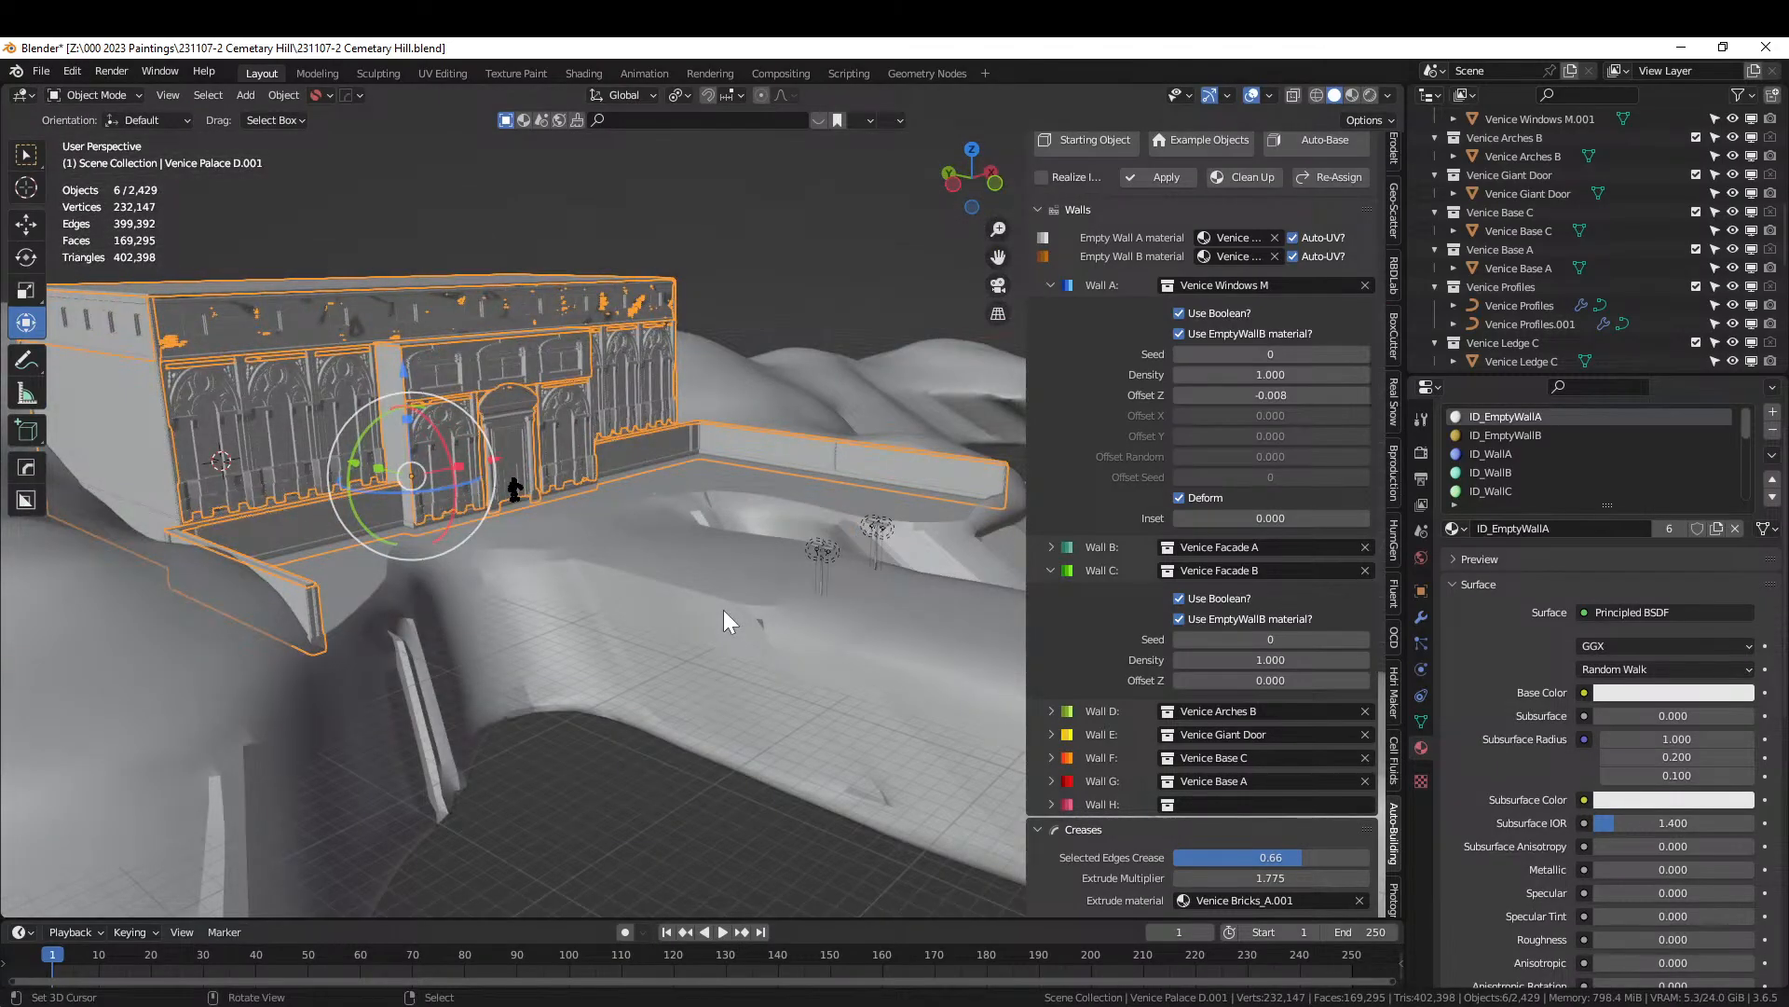
{"action": "key", "text": "ctrl+s"}
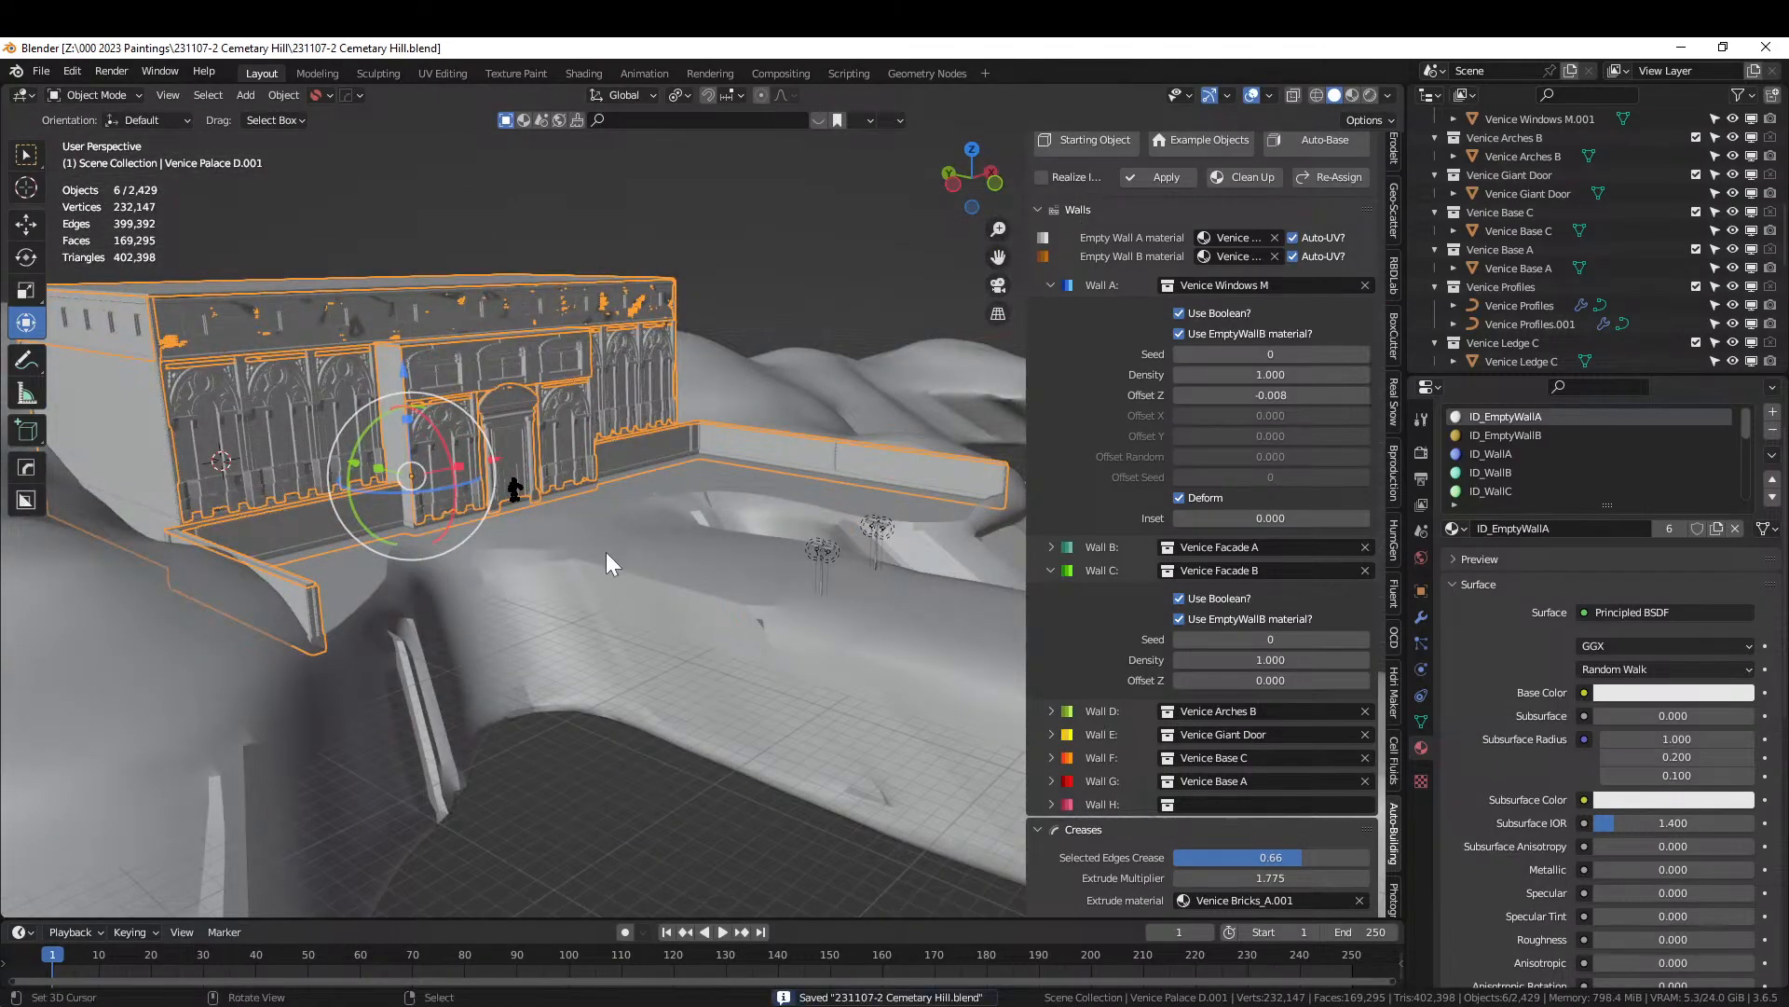
{"action": "middle_click_drag", "start_coordinate": [608, 562], "coordinate": [522, 564]}
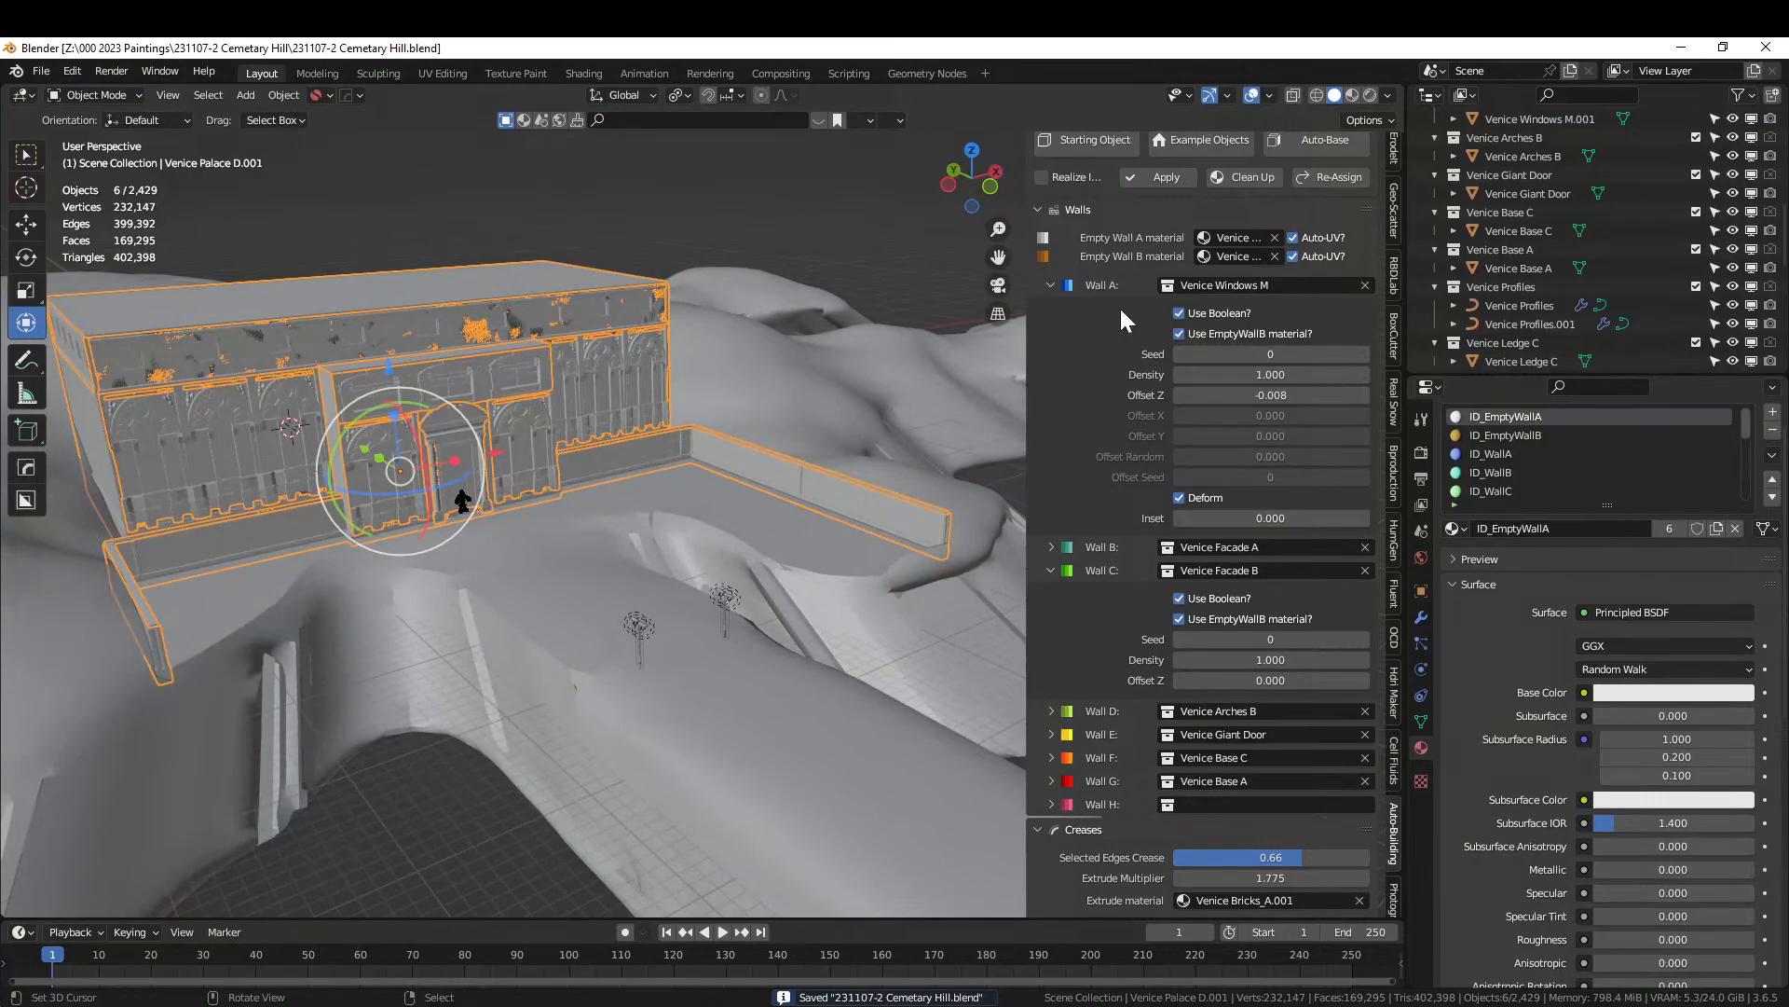
{"action": "left_click", "coordinate": [1371, 95]}
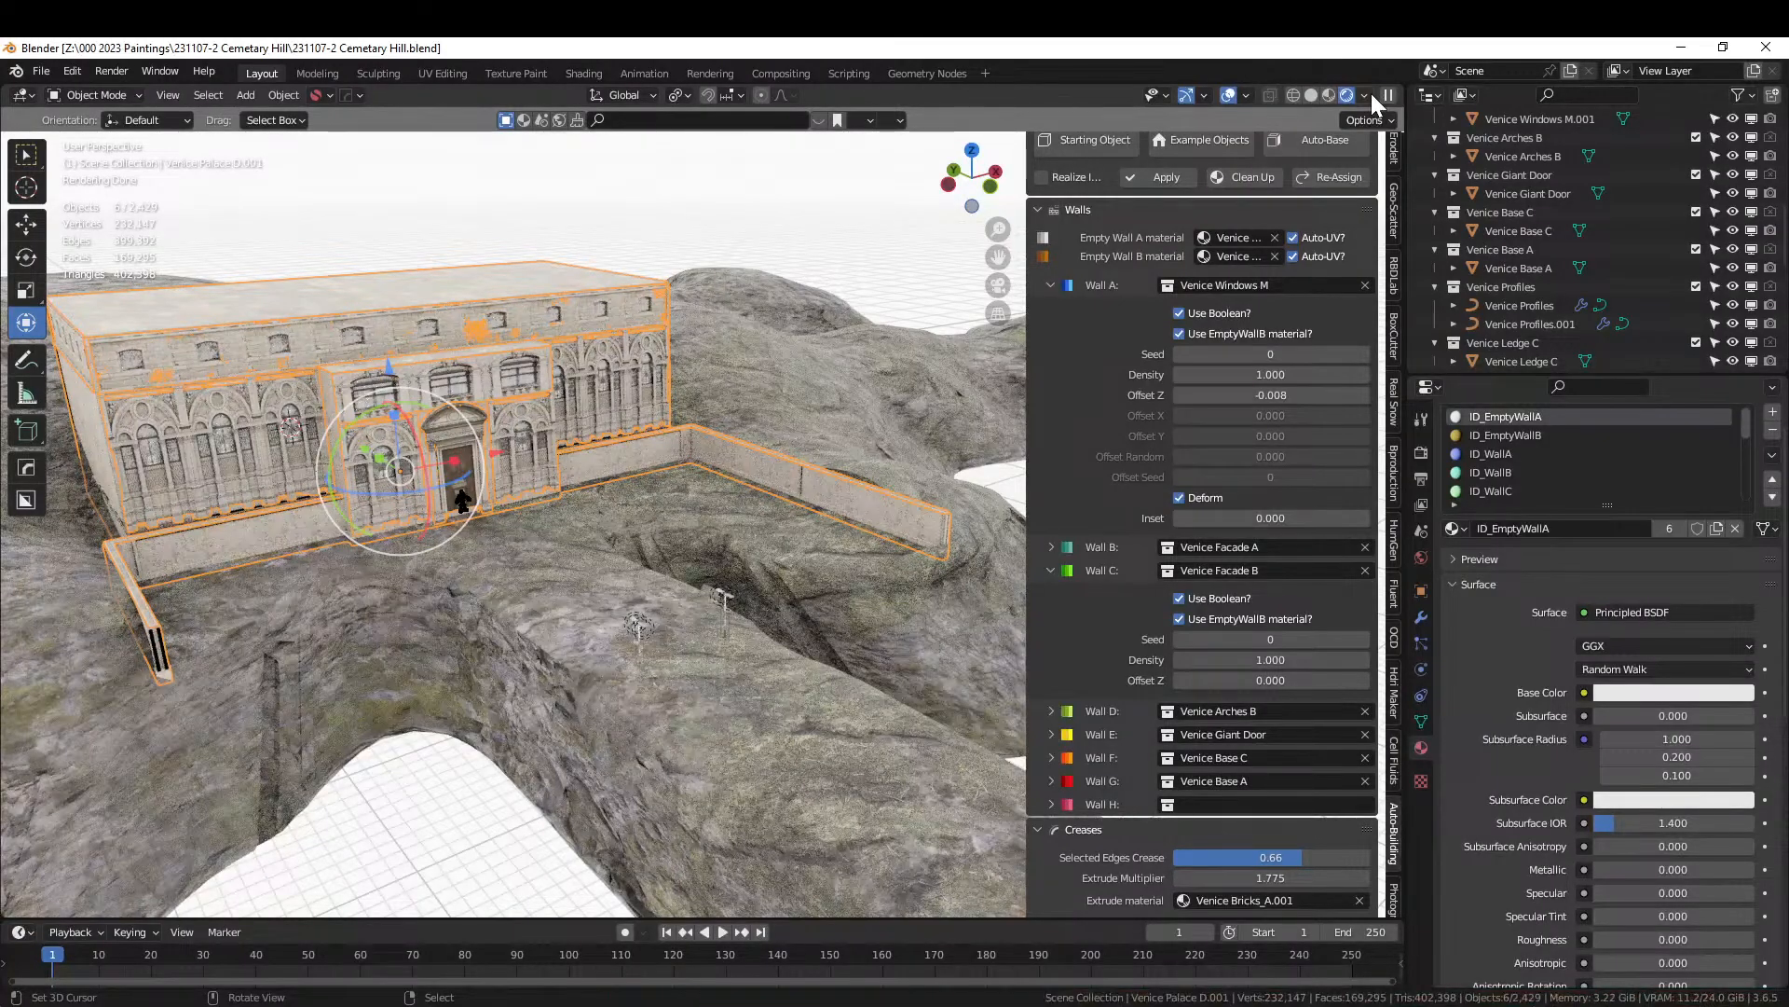
{"action": "scroll", "coordinate": [1087, 249], "scroll_direction": "up", "scroll_amount": 1}
{"action": "scroll", "coordinate": [547, 574], "scroll_direction": "up", "scroll_amount": 5}
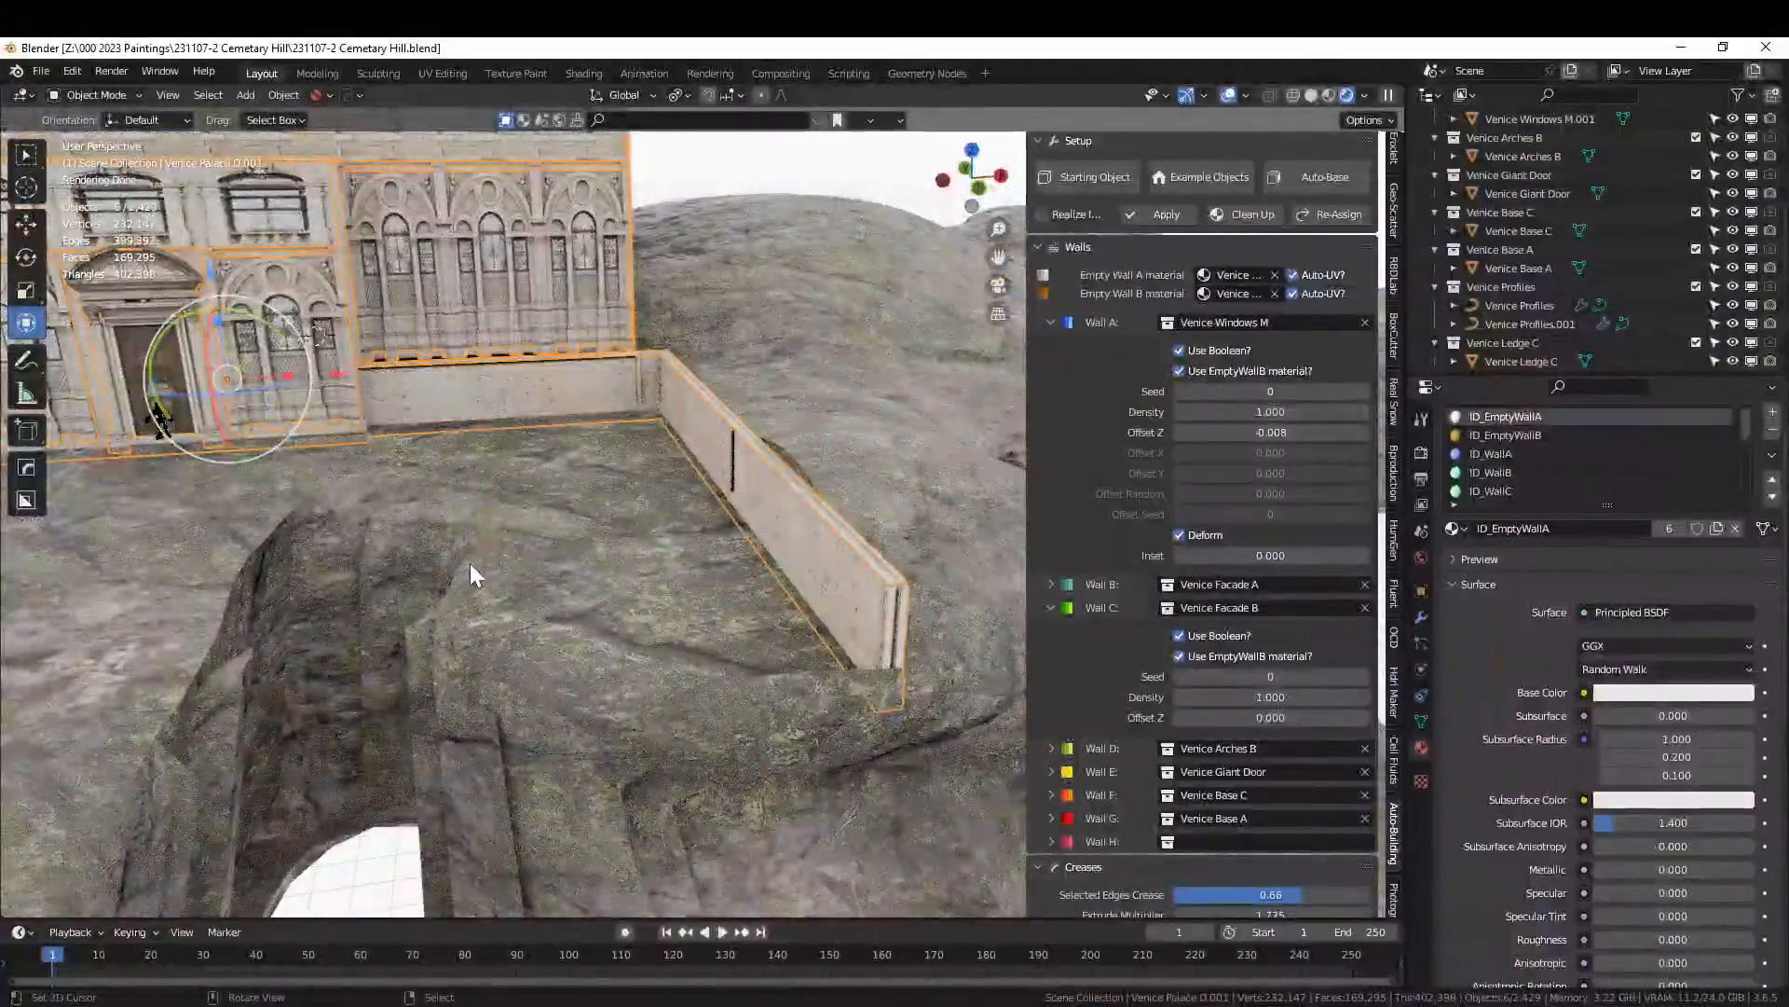
{"action": "middle_click_drag", "start_coordinate": [487, 494], "coordinate": [431, 474]}
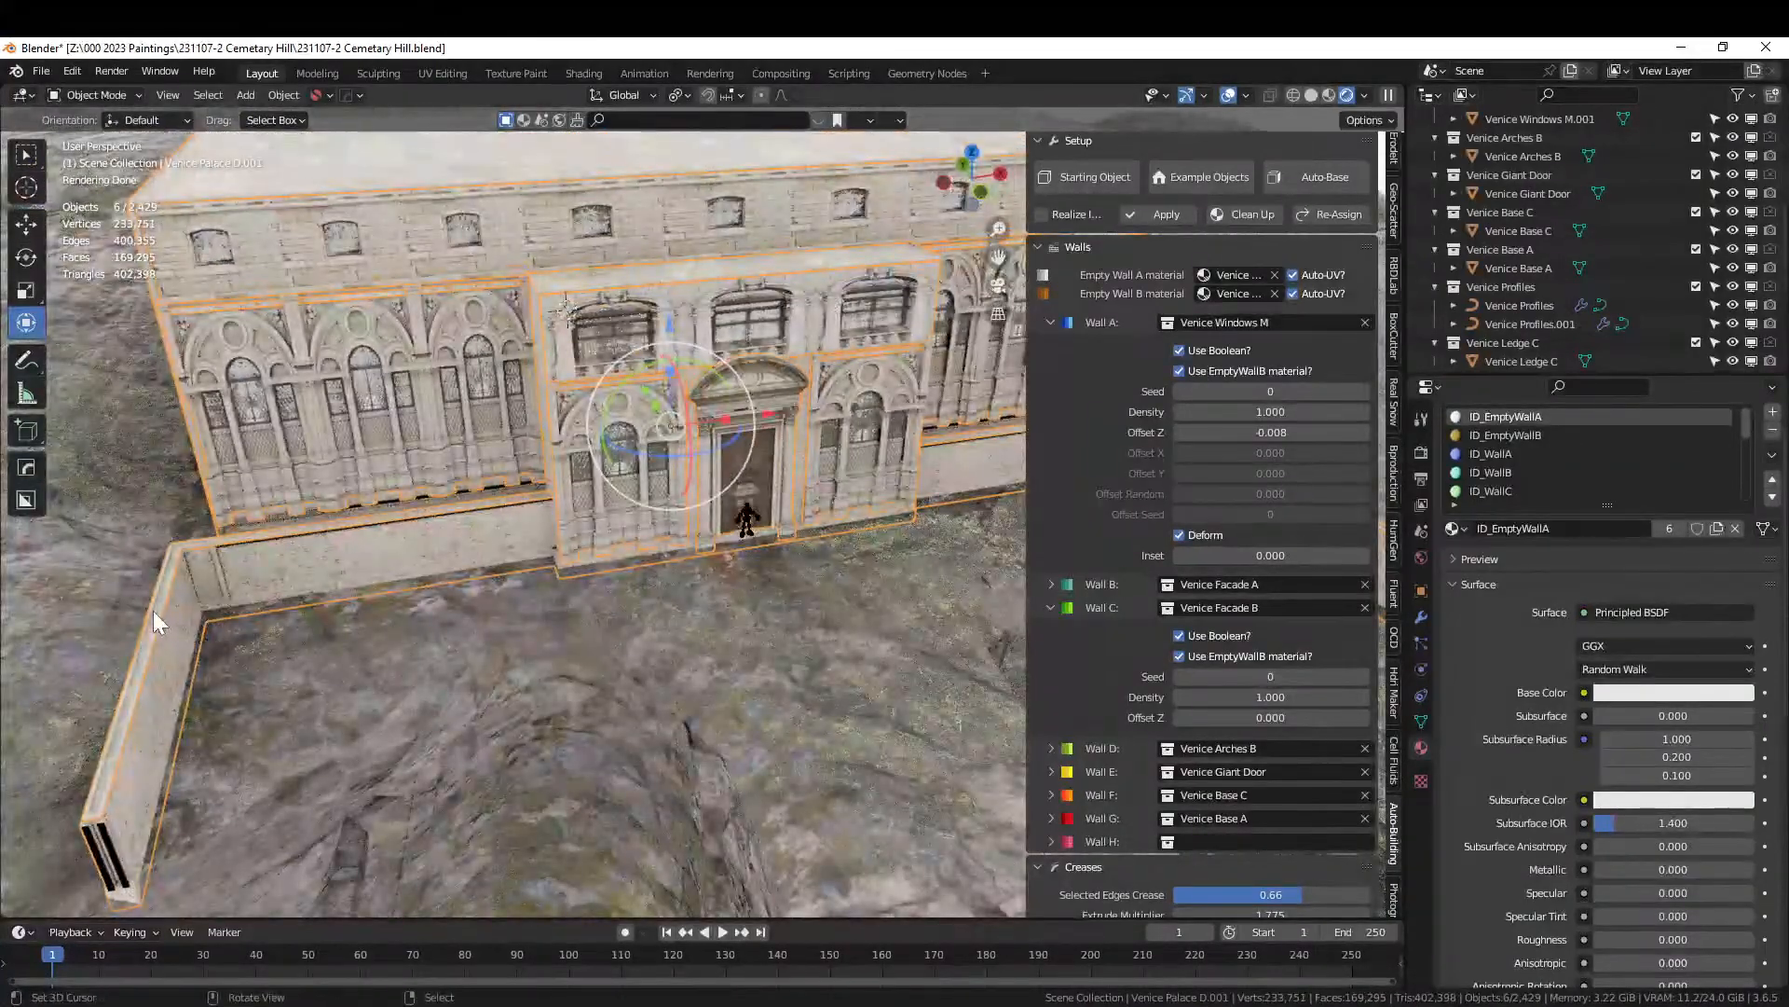
Disable Auto-Flat Roof in the add-on's flat roof settings and check the generated palace from a distance.
{"action": "key", "text": "Tab"}
{"action": "scroll", "coordinate": [1268, 783], "scroll_direction": "down", "scroll_amount": 5}
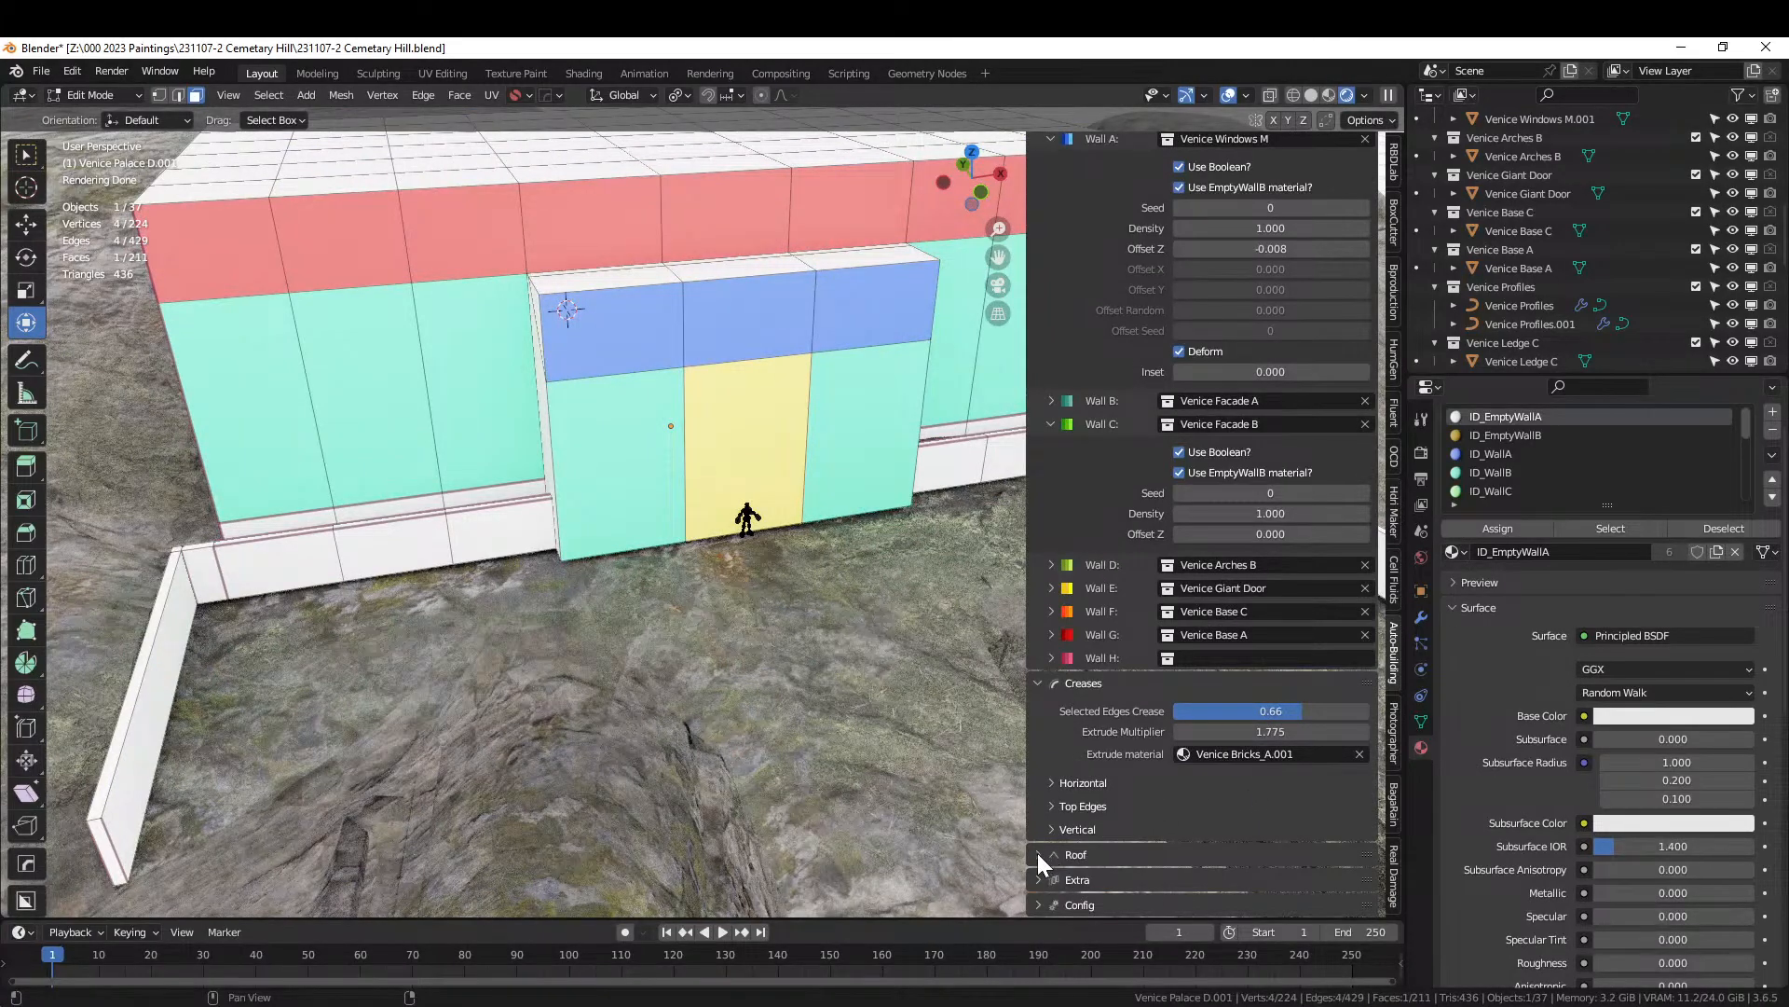
{"action": "left_click", "coordinate": [1037, 853]}
{"action": "scroll", "coordinate": [1139, 822], "scroll_direction": "down", "scroll_amount": 4}
{"action": "left_click", "coordinate": [1050, 799]}
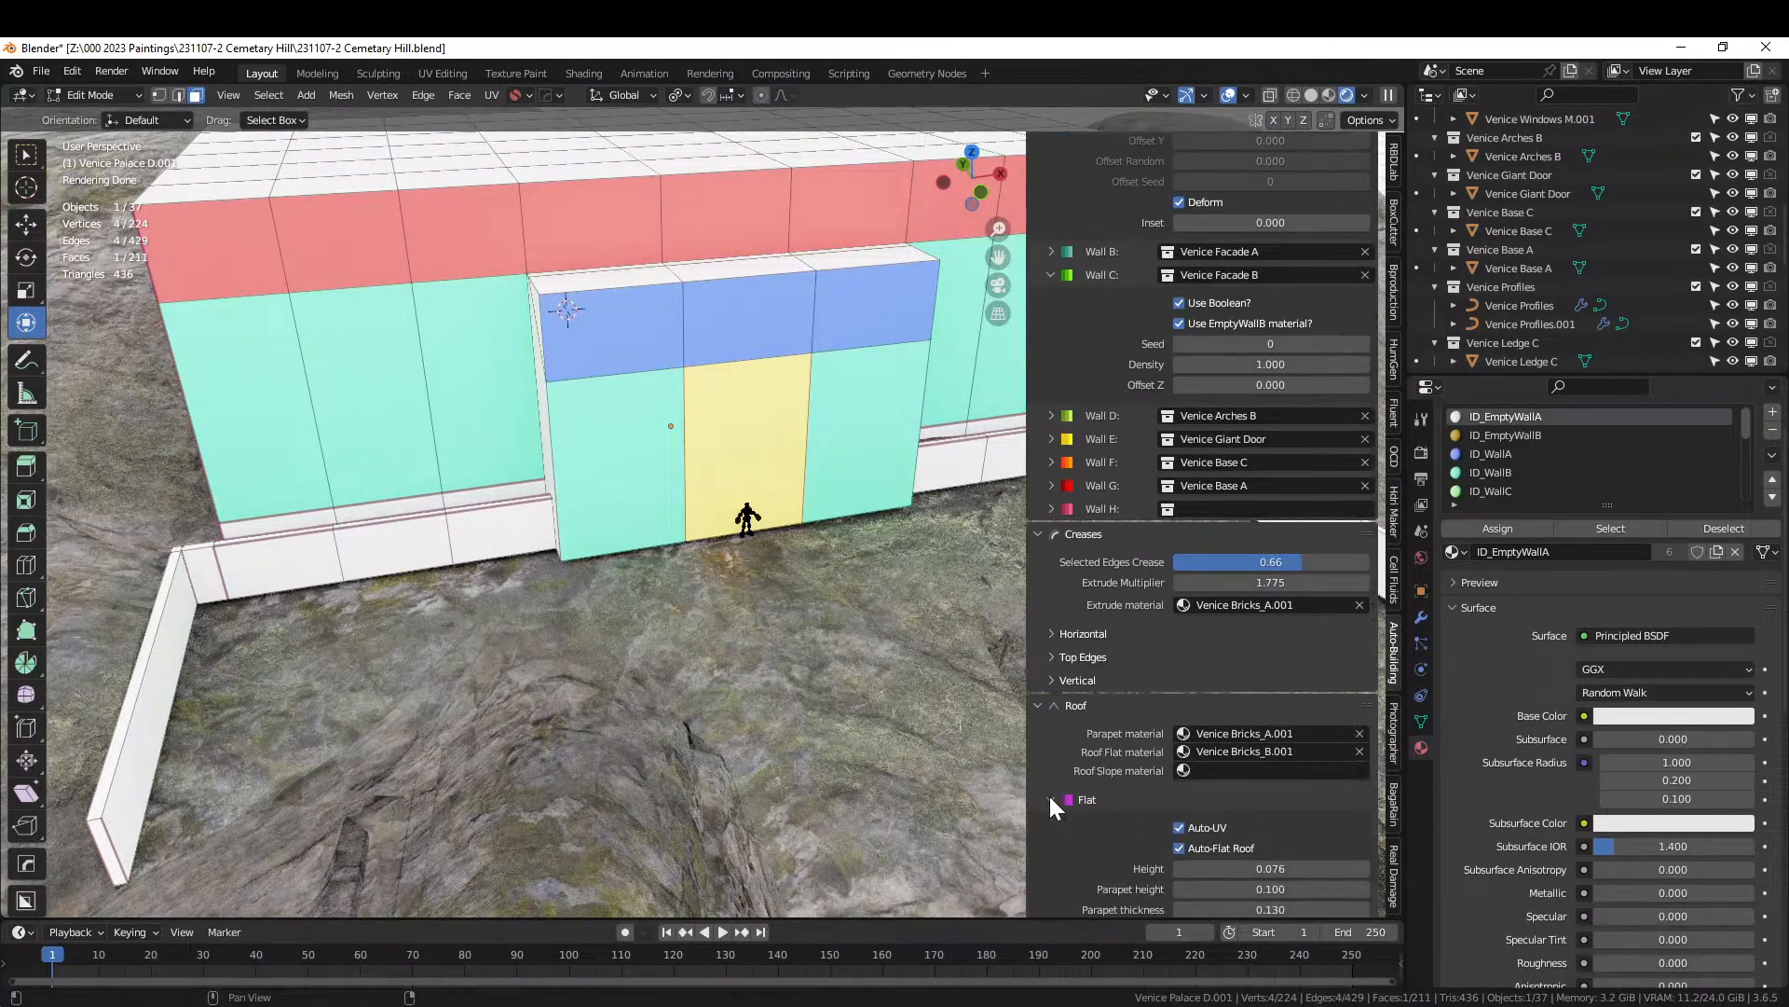
{"action": "left_click", "coordinate": [1179, 848]}
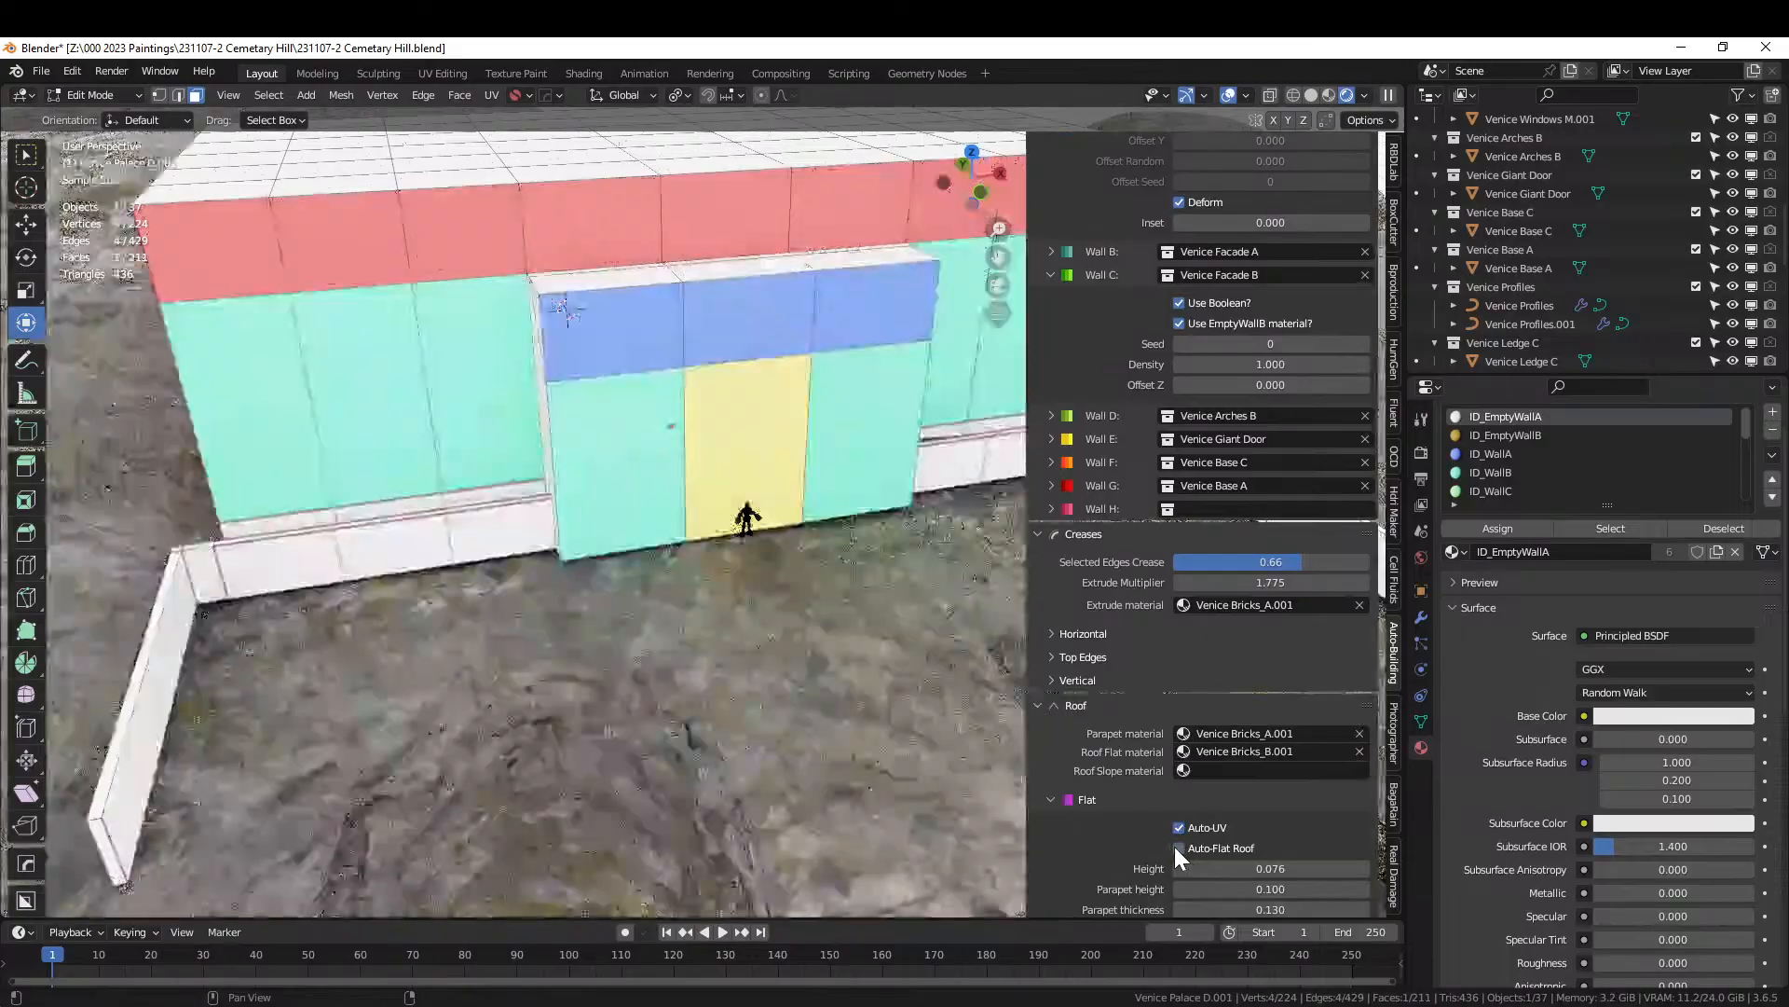
{"action": "scroll", "coordinate": [608, 683], "scroll_direction": "down", "scroll_amount": 3}
{"action": "middle_click_drag", "start_coordinate": [608, 683], "coordinate": [522, 510], "text": "shift"}
{"action": "key", "text": "Tab"}
{"action": "scroll", "coordinate": [471, 639], "scroll_direction": "up", "scroll_amount": 3}
{"action": "scroll", "coordinate": [522, 511], "scroll_direction": "down", "scroll_amount": 7}
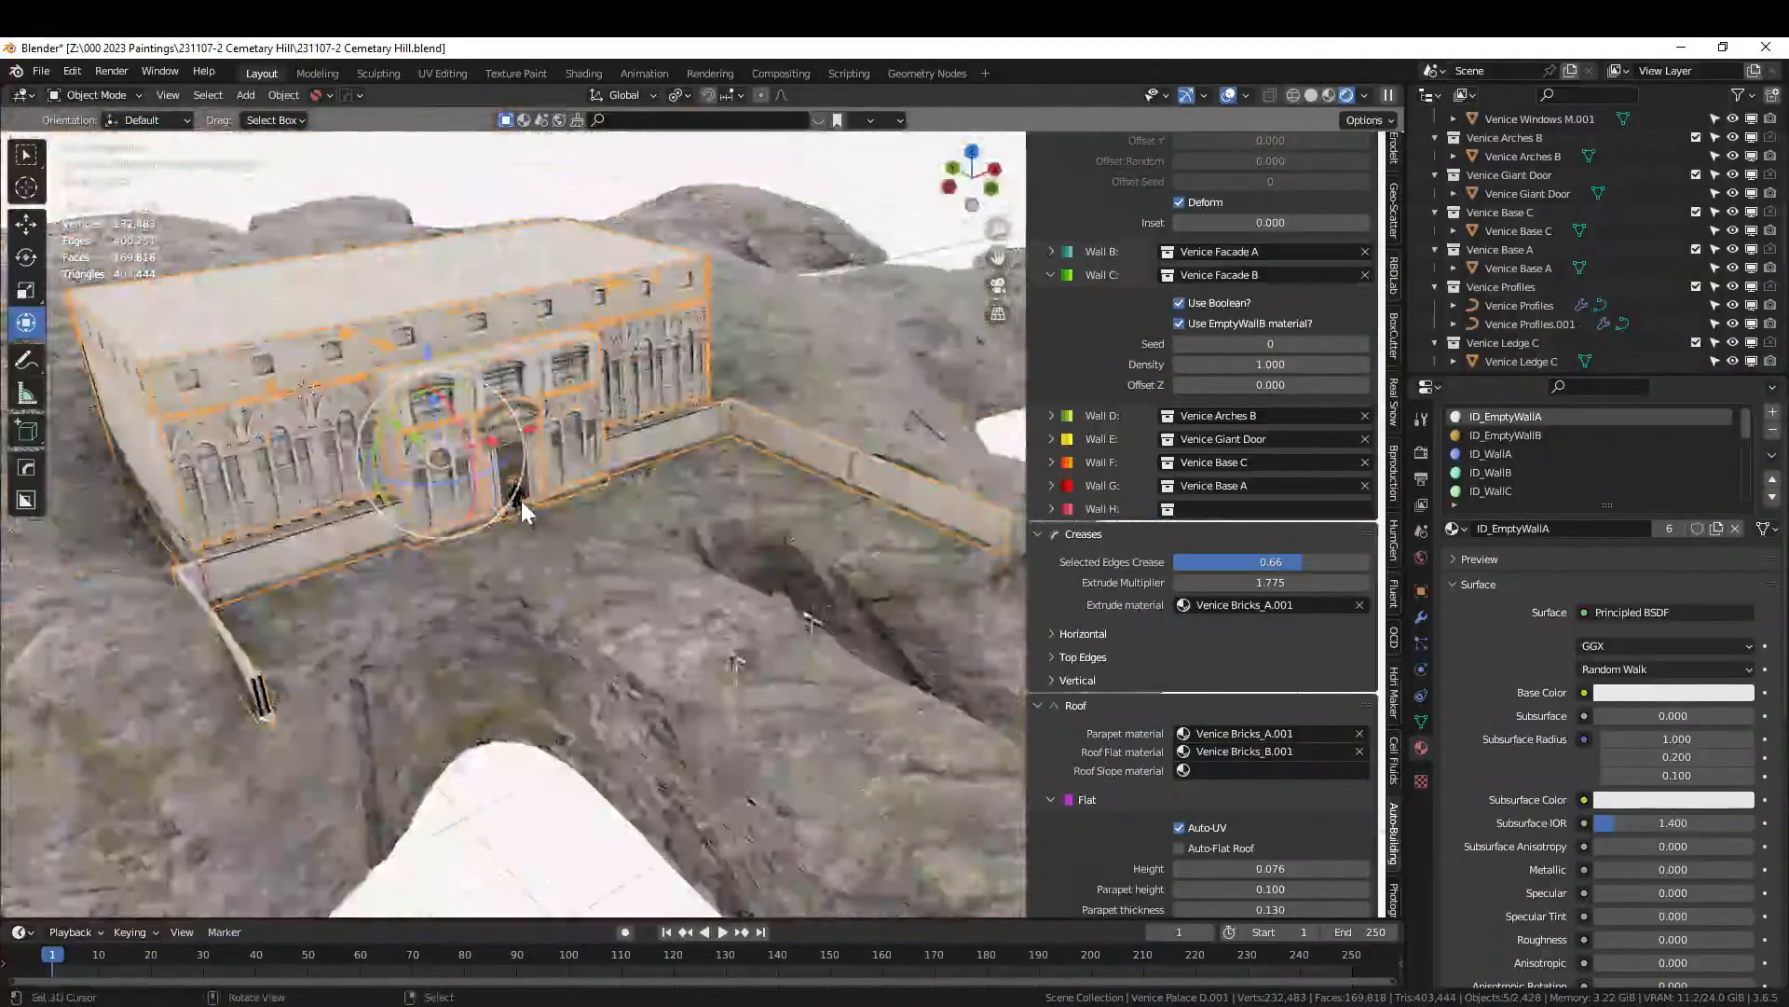
In a solid-shaded top view, move the left side wall's end face about 3.41 m along the Y axis toward the palace.
{"action": "key", "text": "Tab"}
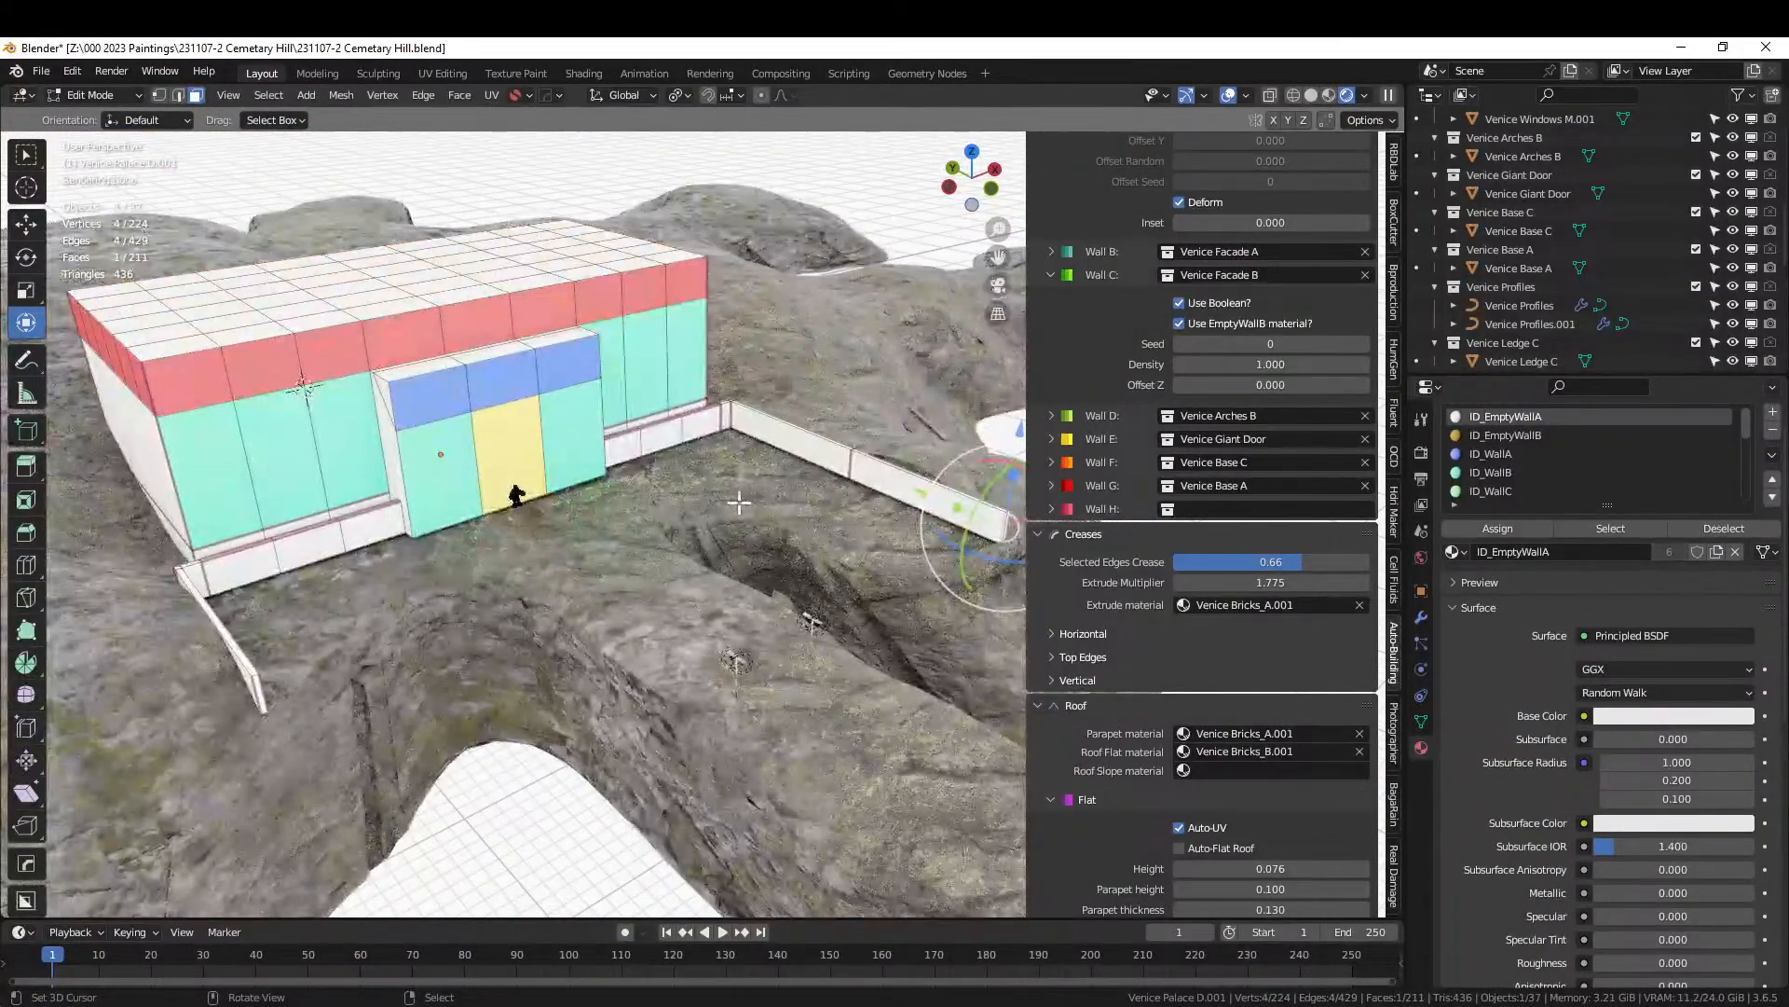
{"action": "middle_click_drag", "start_coordinate": [795, 472], "coordinate": [612, 560]}
{"action": "key", "text": "KP_7"}
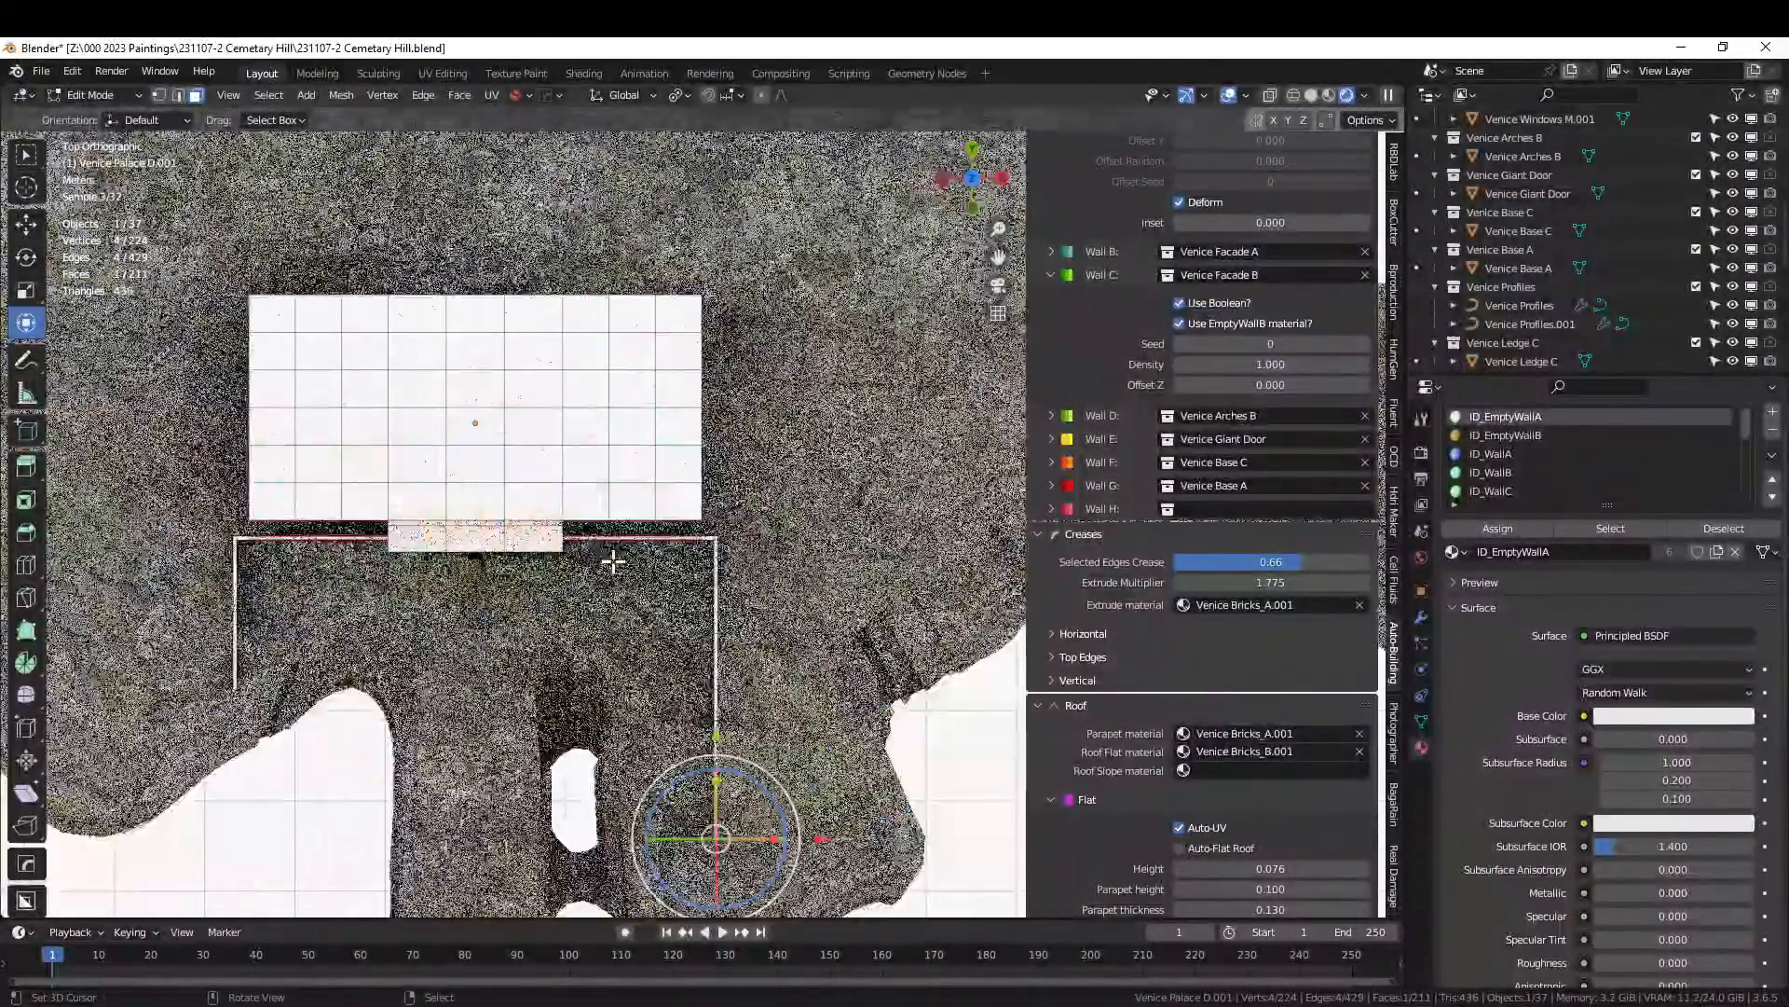
{"action": "middle_click_drag", "start_coordinate": [271, 685], "coordinate": [124, 656]}
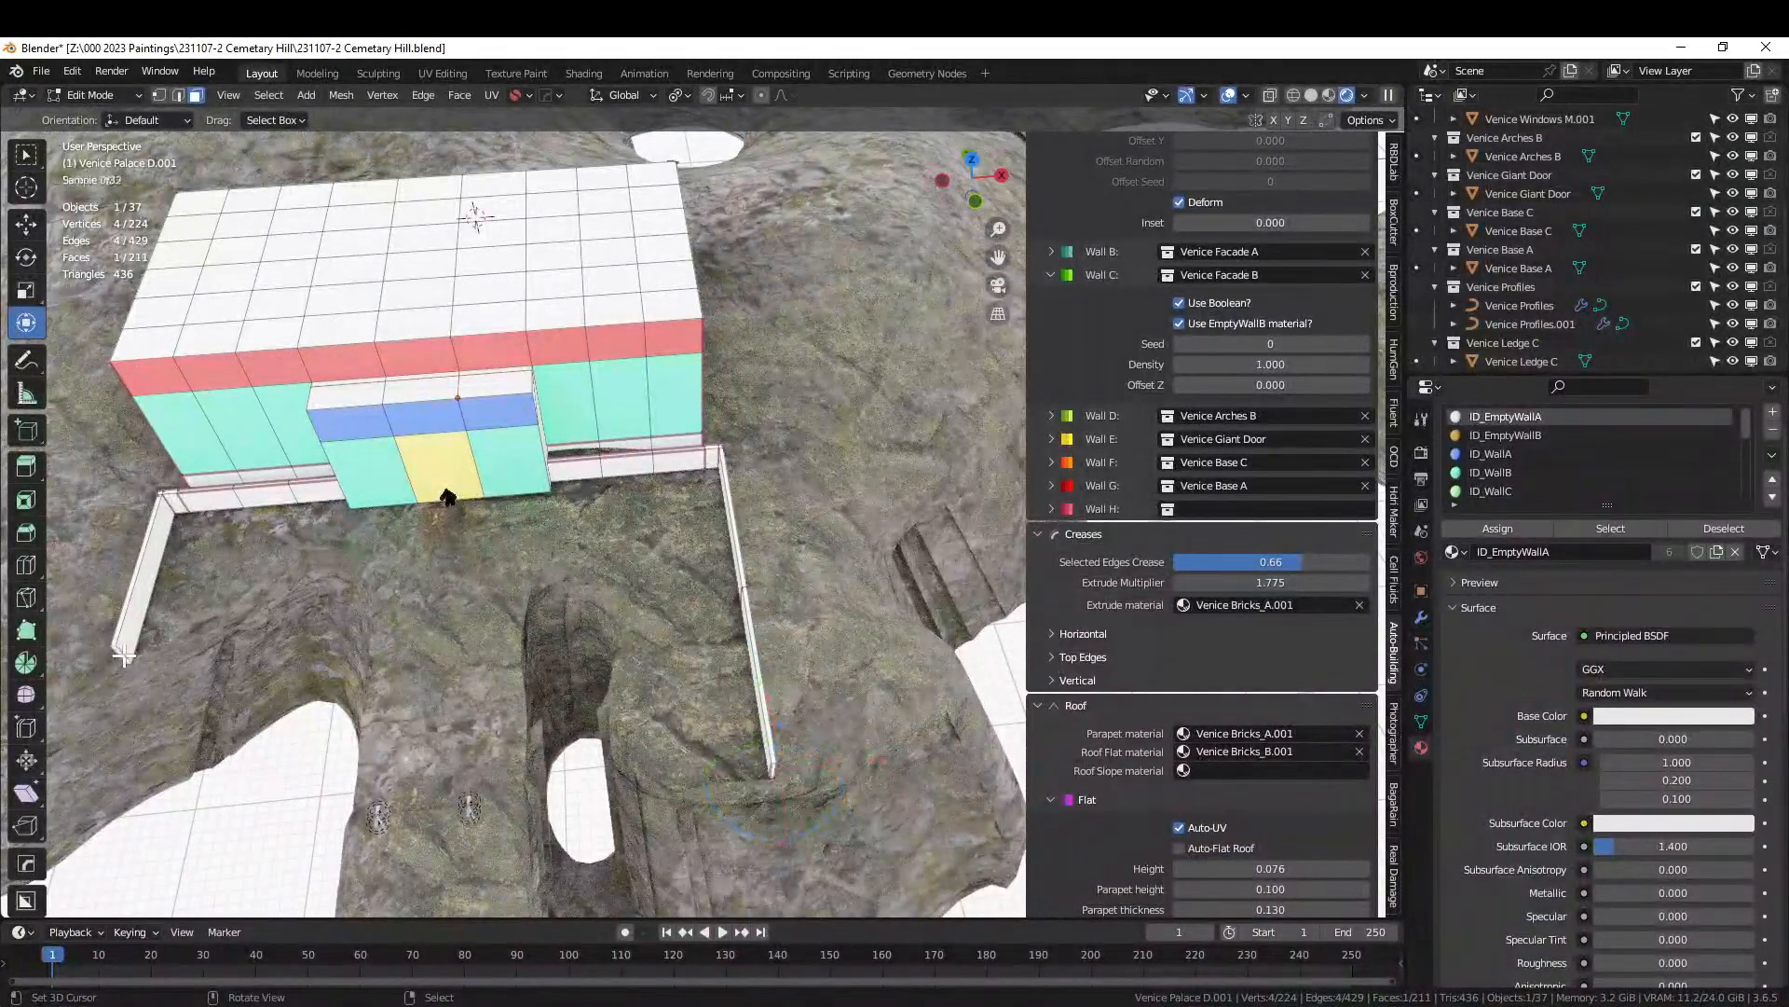
{"action": "key", "text": "KP_7"}
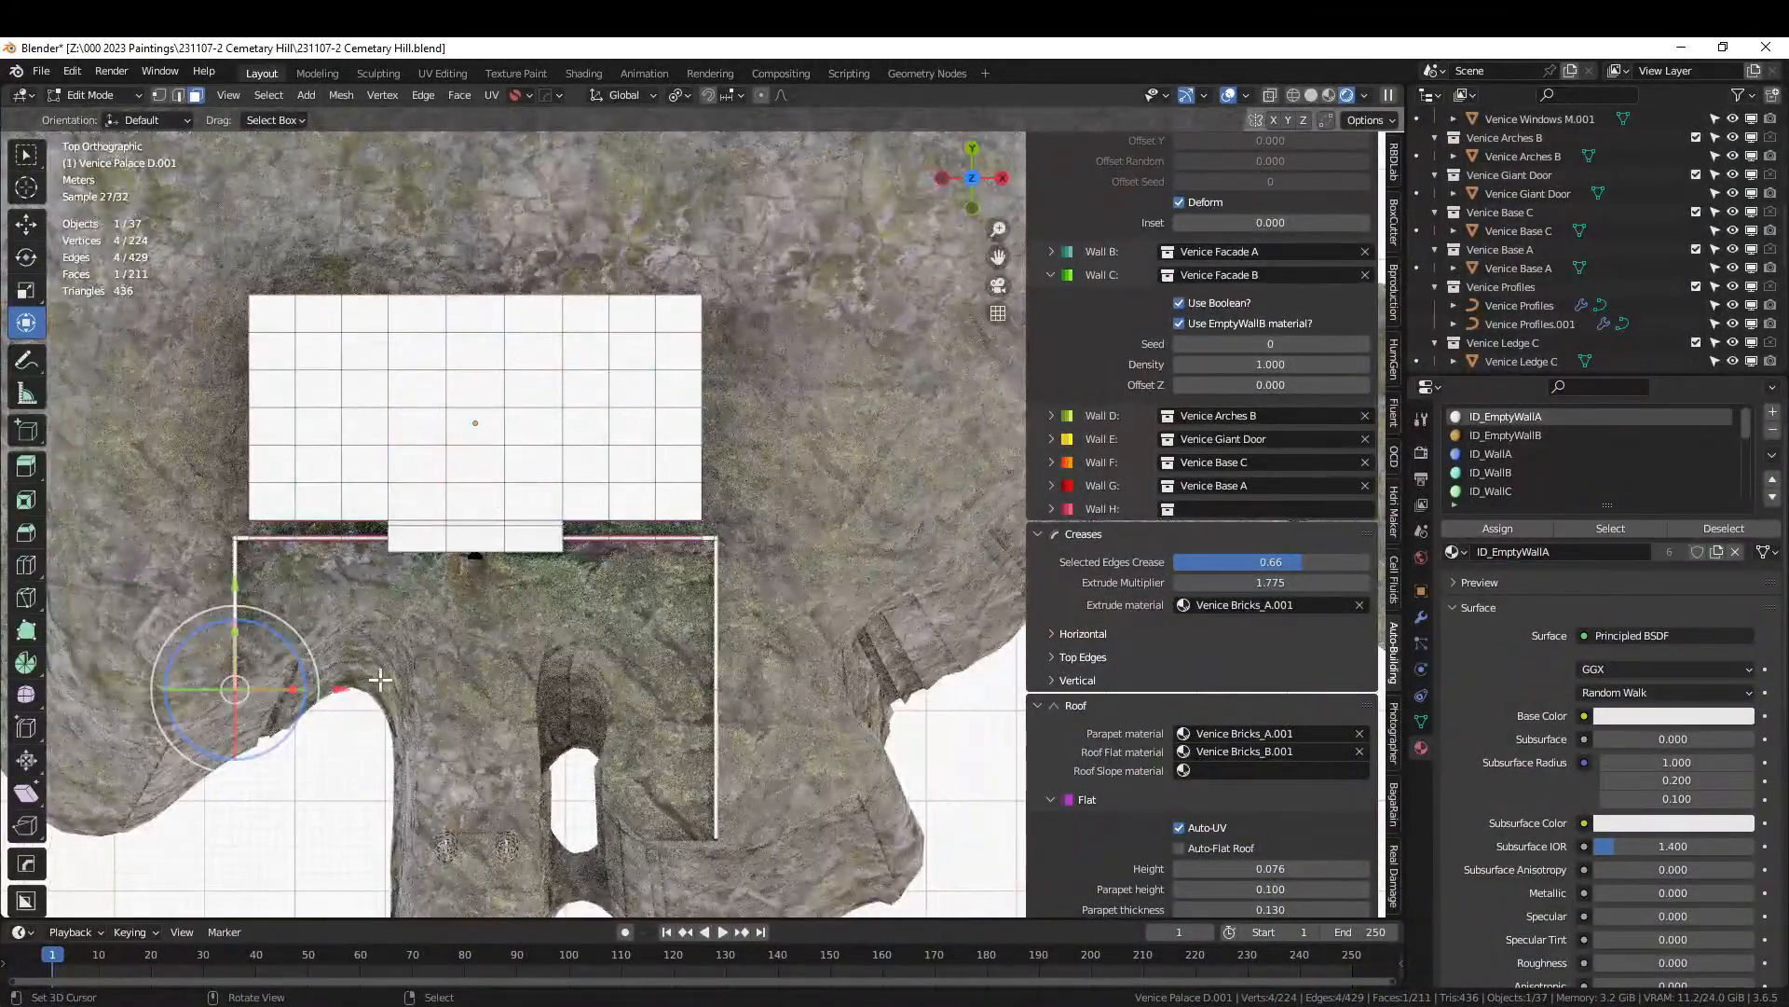
{"action": "left_click", "coordinate": [1315, 95]}
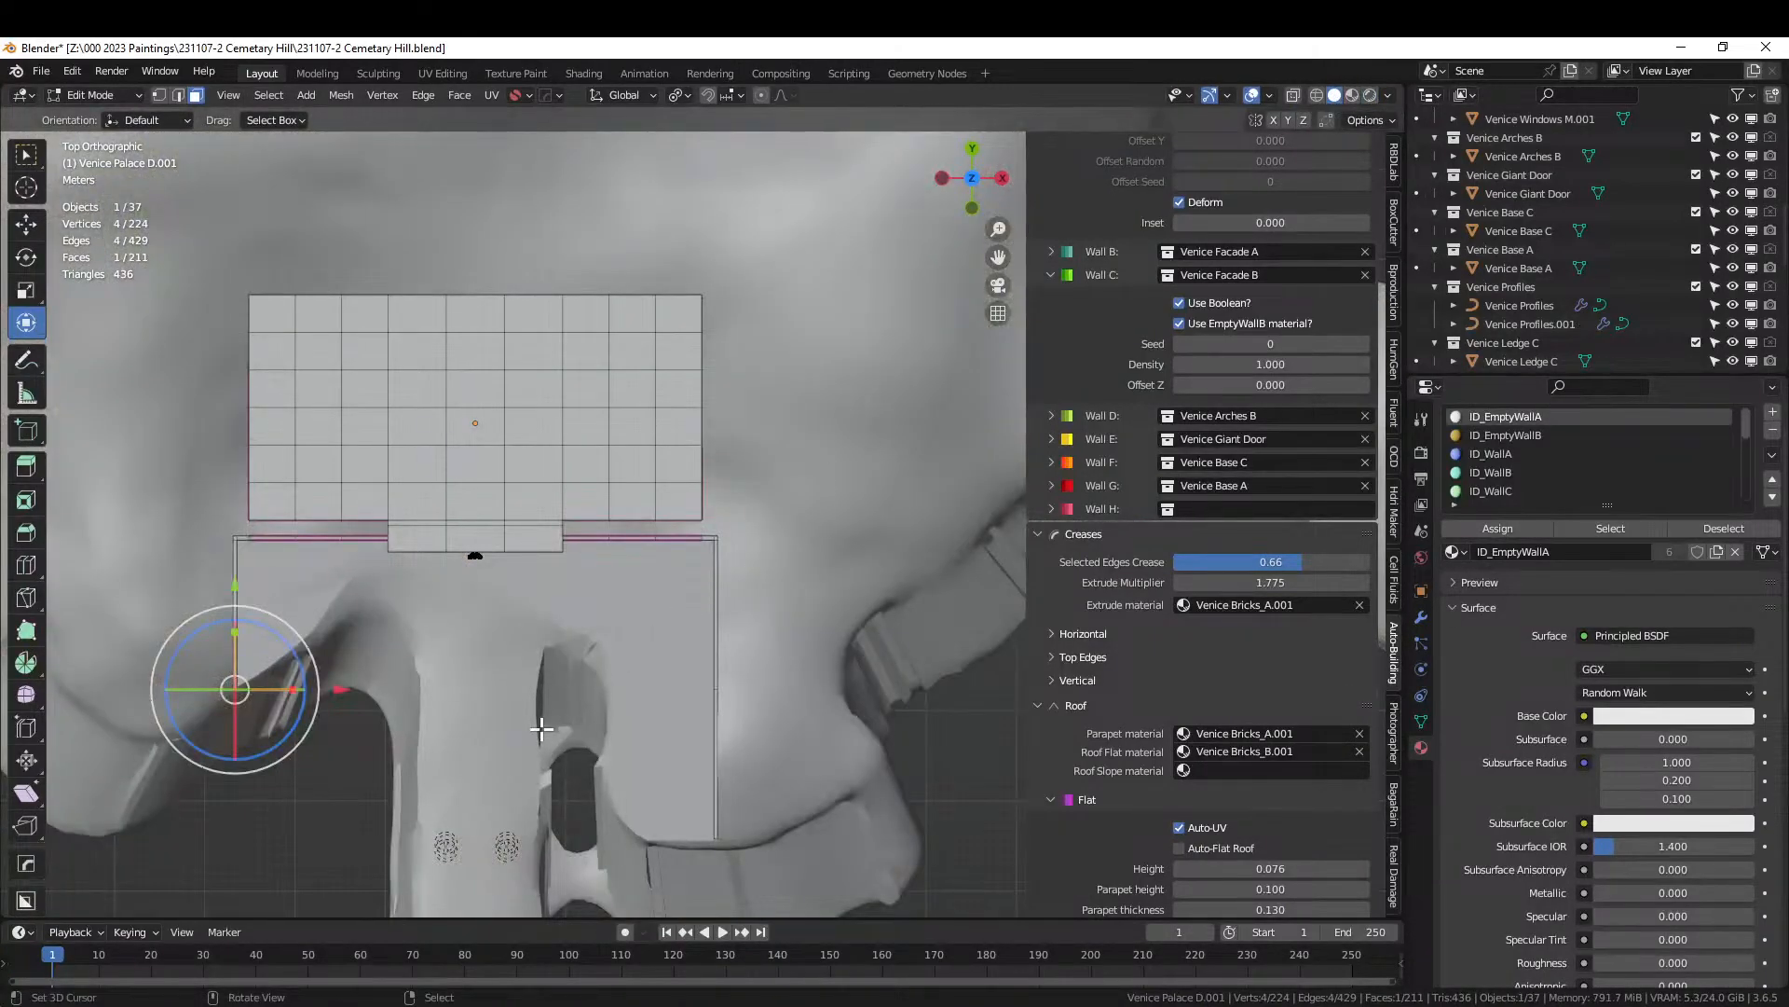
{"action": "key", "text": "g"}
{"action": "key", "text": "y"}
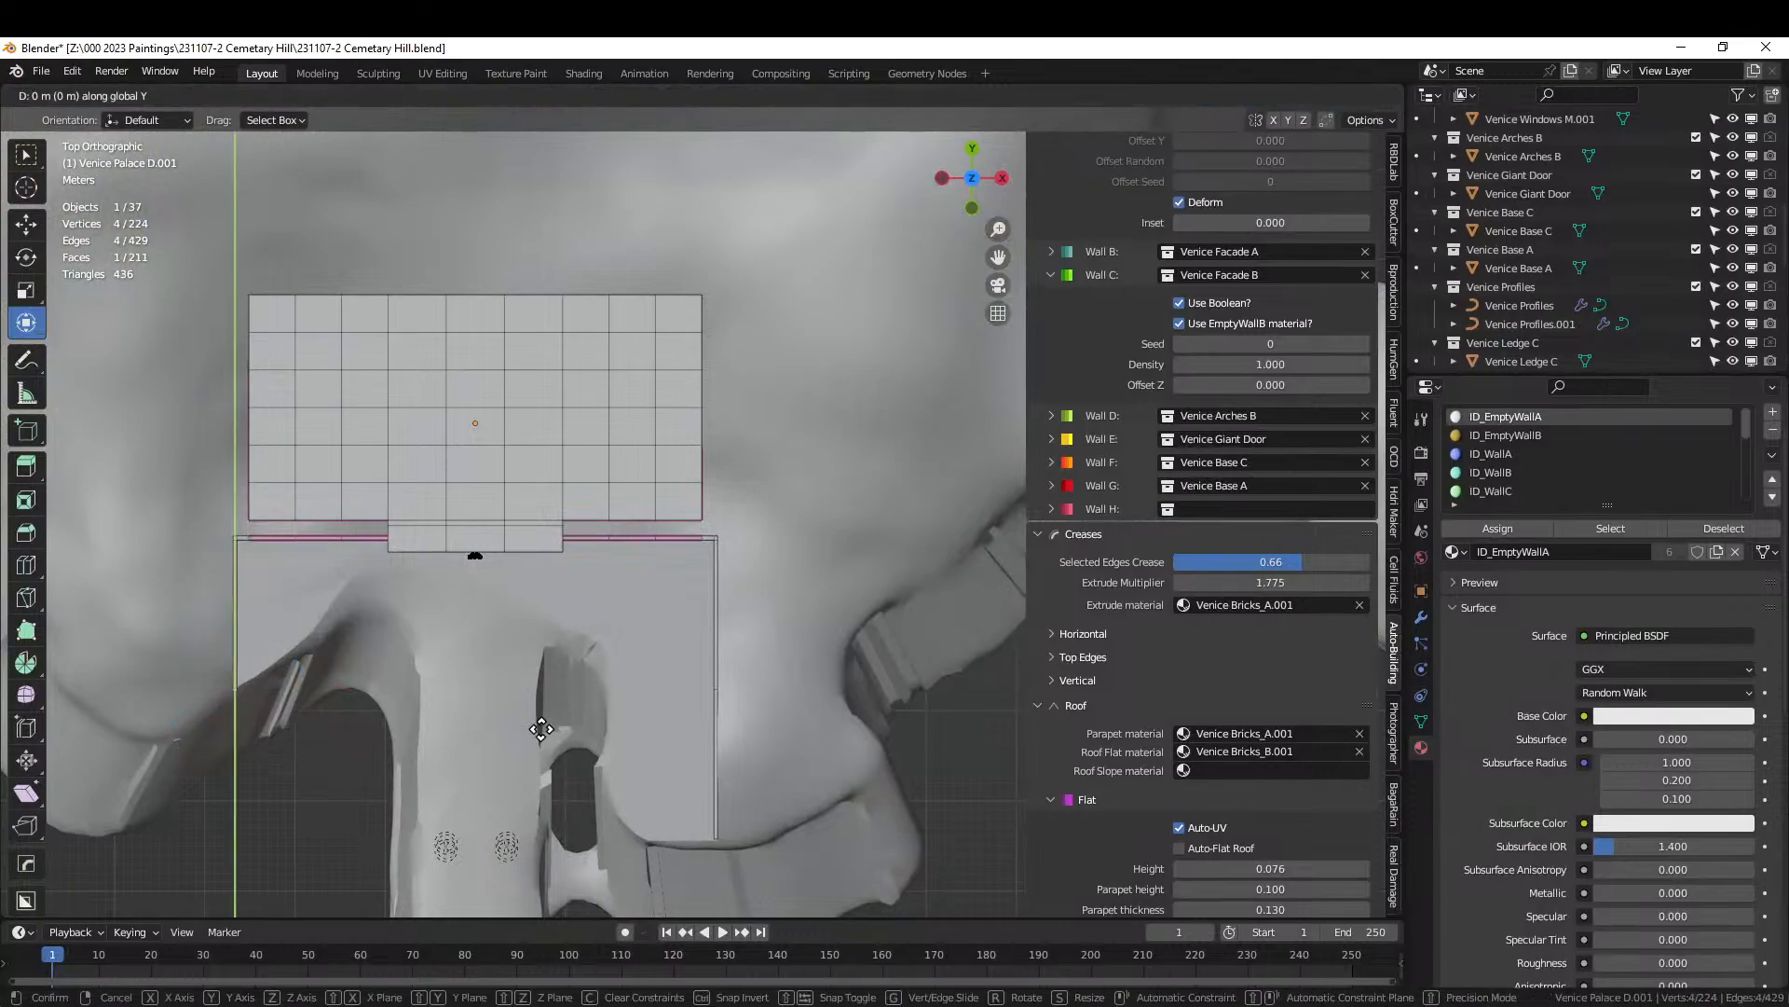
{"action": "left_click", "coordinate": [544, 698]}
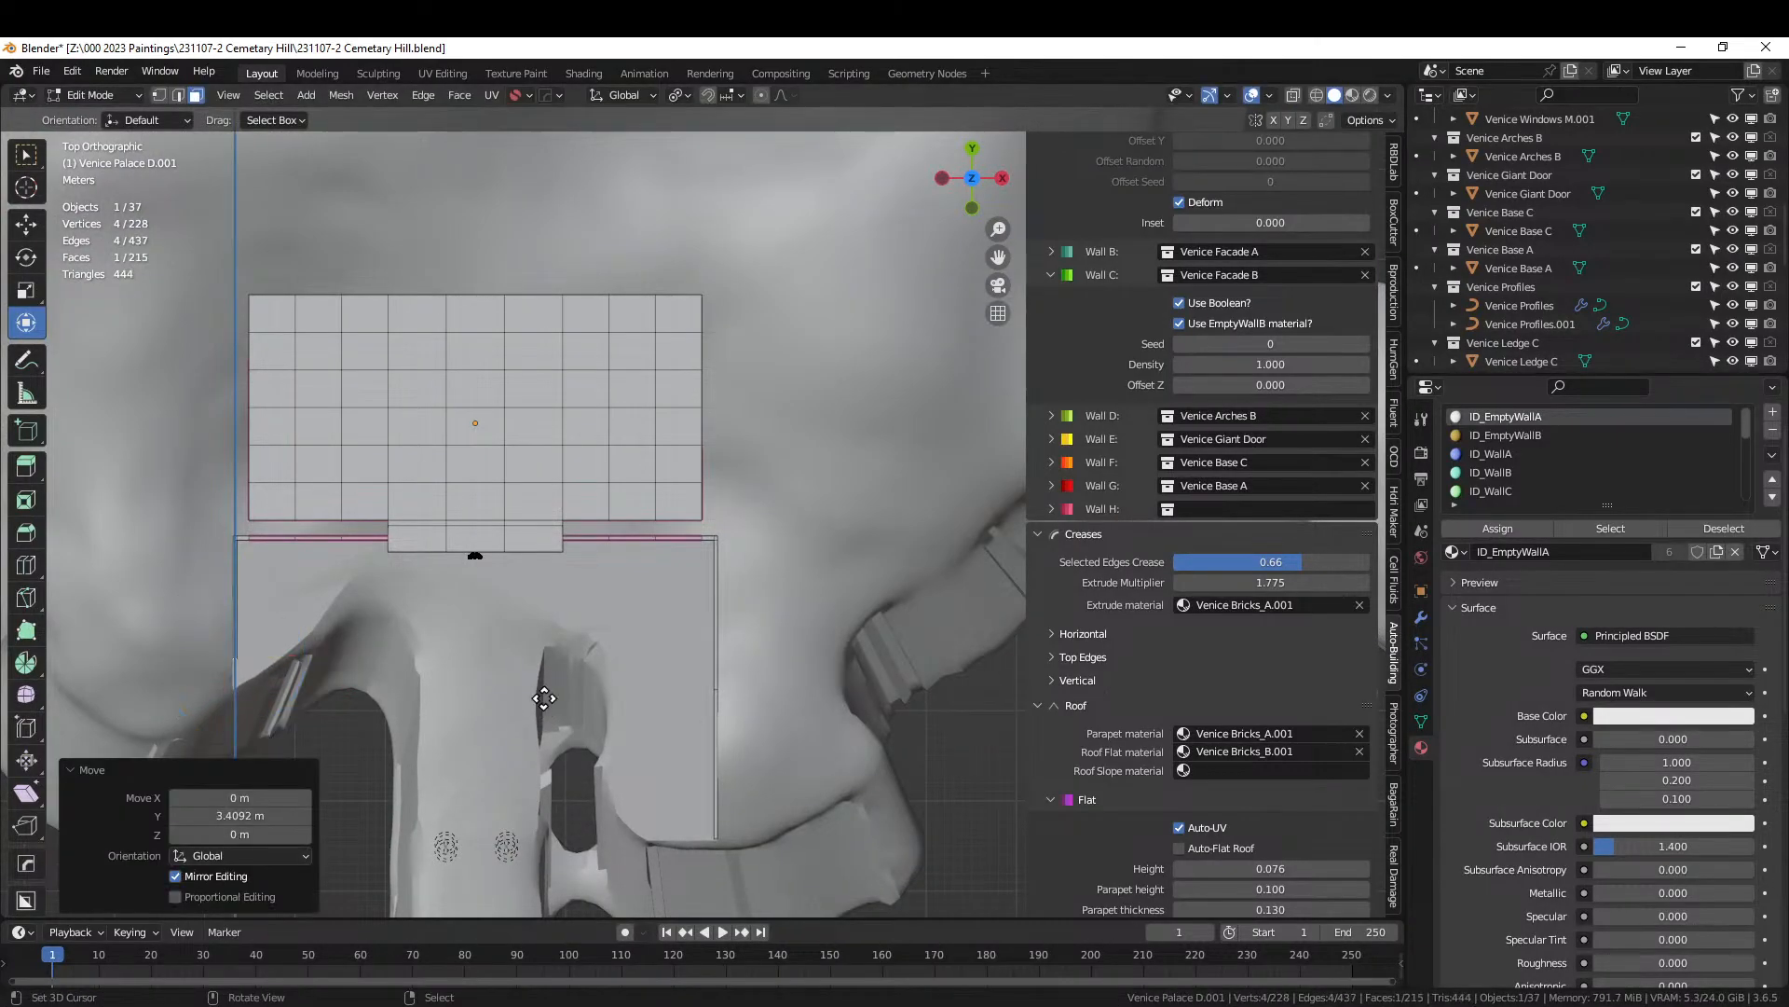
Extrude the left side wall's end face forward to add a short section and check the generated walls.
{"action": "key", "text": "e"}
{"action": "left_click", "coordinate": [550, 729]}
{"action": "key", "text": "Tab"}
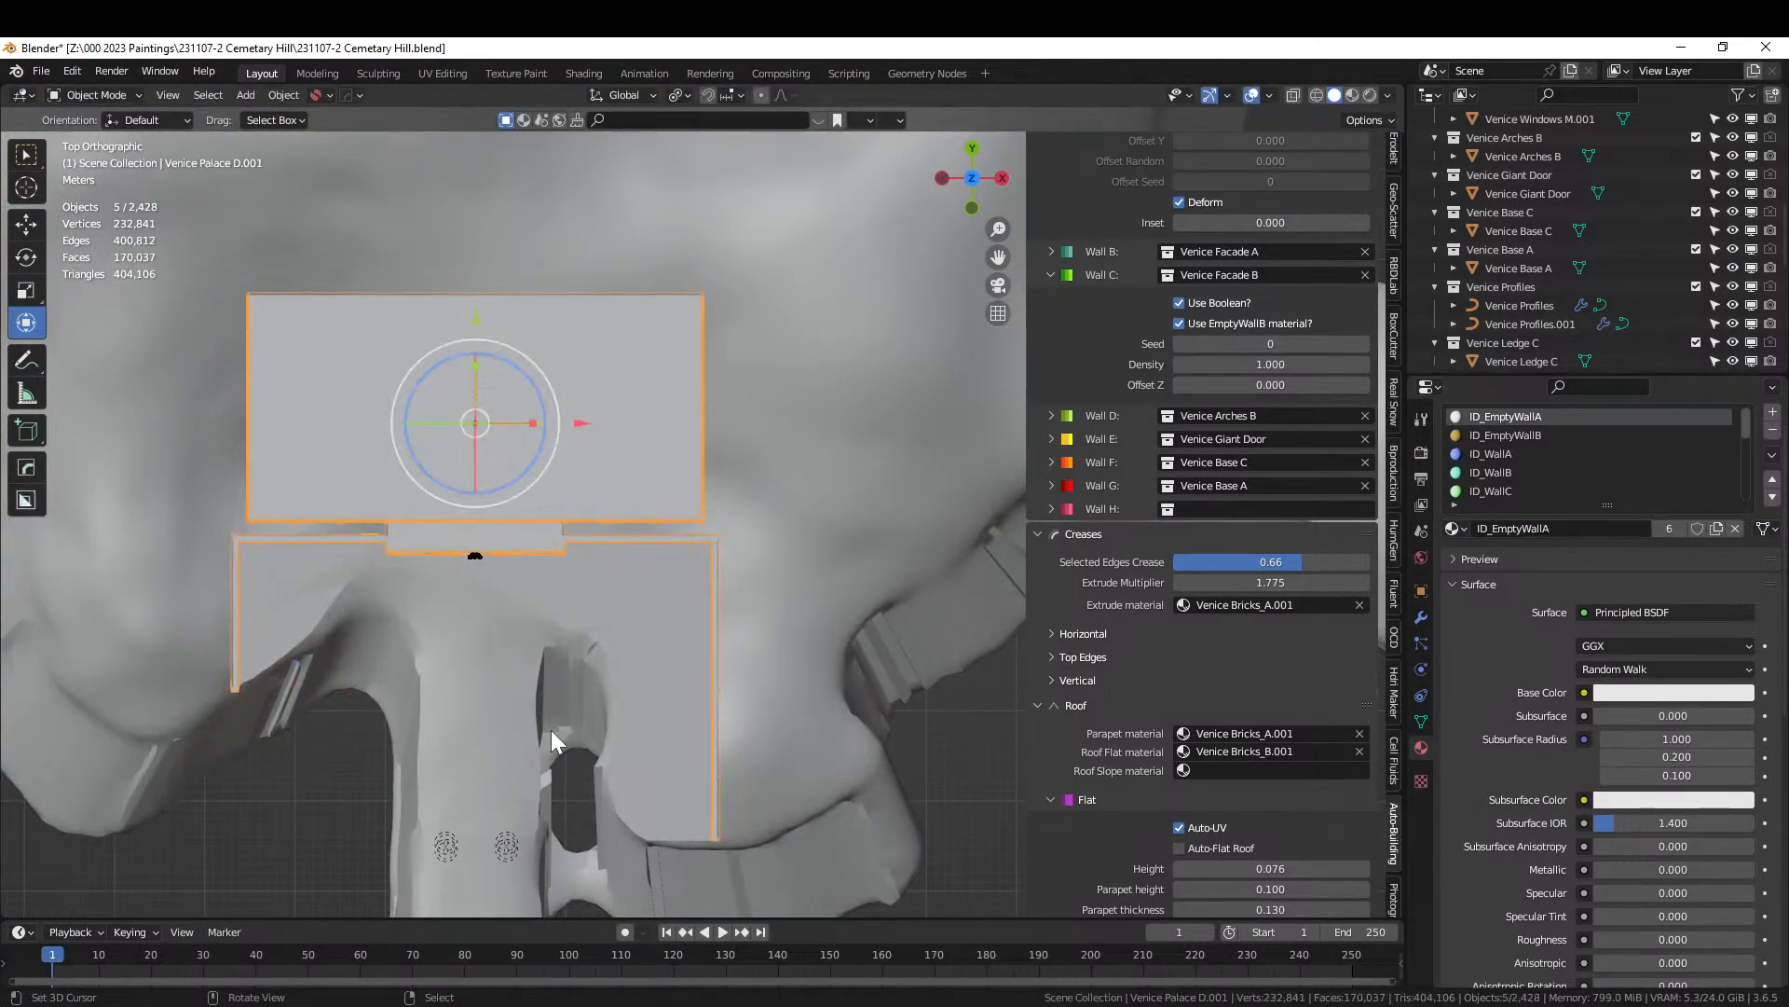
{"action": "middle_click_drag", "start_coordinate": [551, 730], "coordinate": [824, 392]}
{"action": "middle_click_drag", "start_coordinate": [850, 689], "coordinate": [675, 537]}
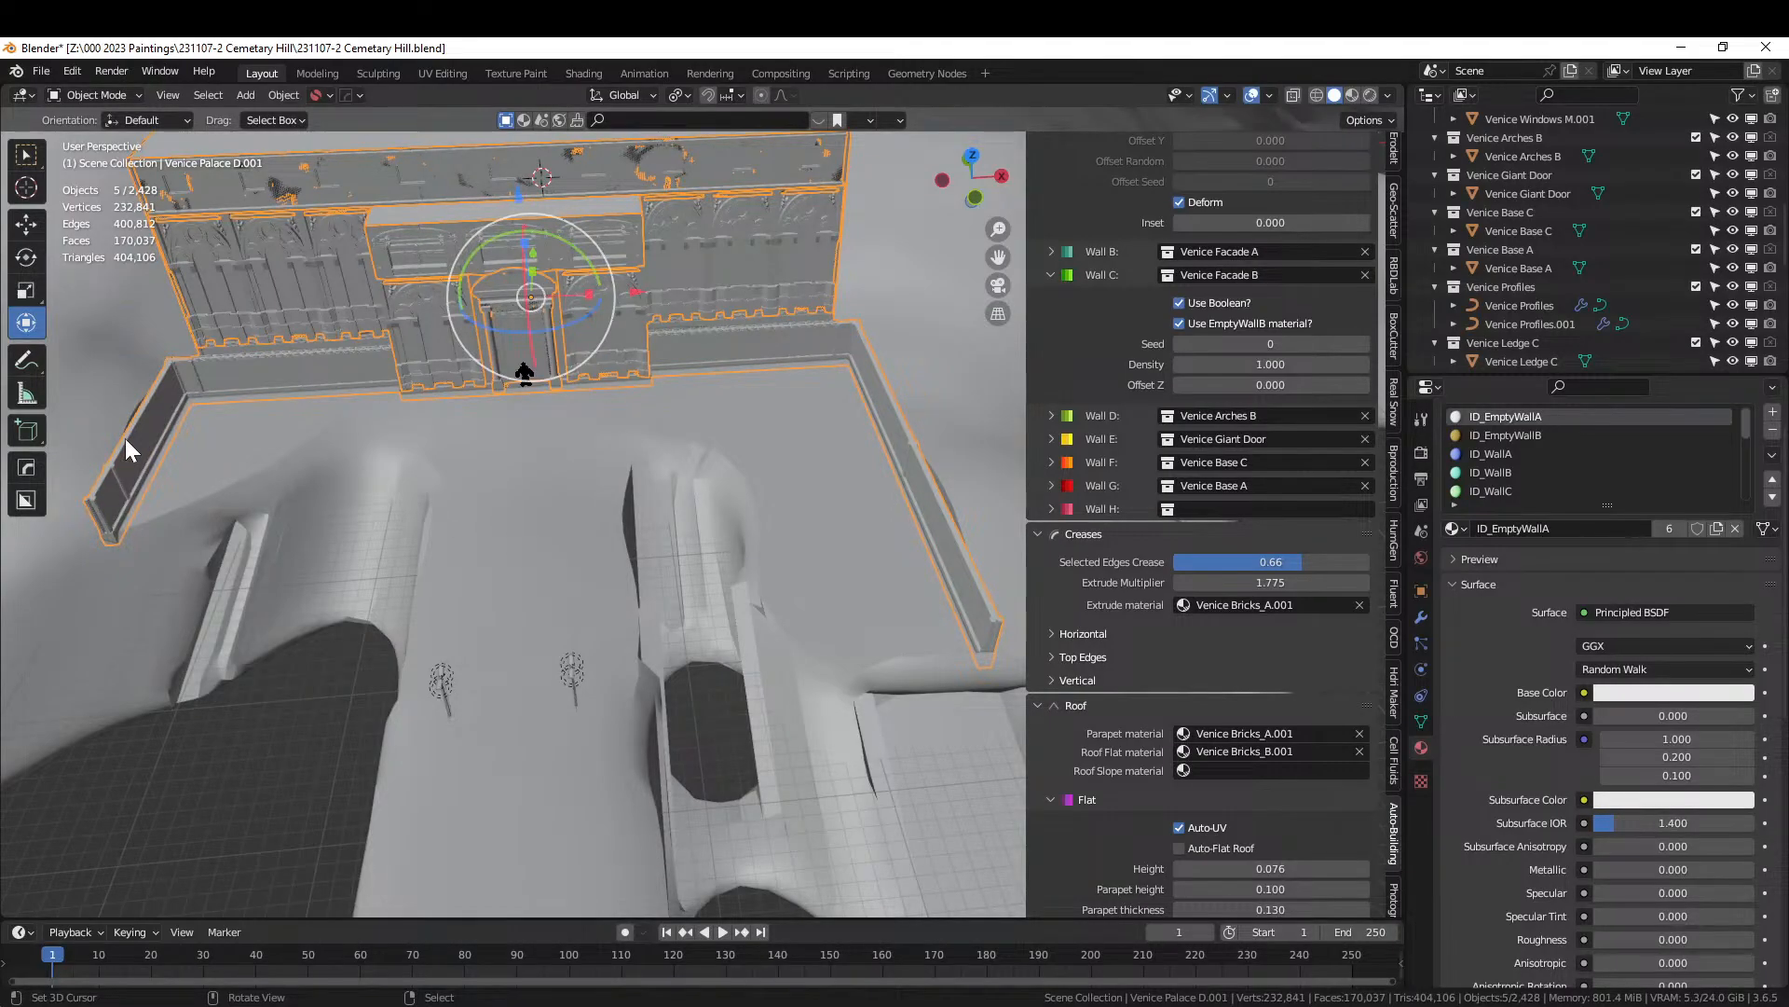
Add two evenly spaced vertical loop cuts to the left side wall's section nearest the palace.
{"action": "key", "text": "Tab"}
{"action": "left_click", "coordinate": [151, 427]}
{"action": "key", "text": "ctrl+r"}
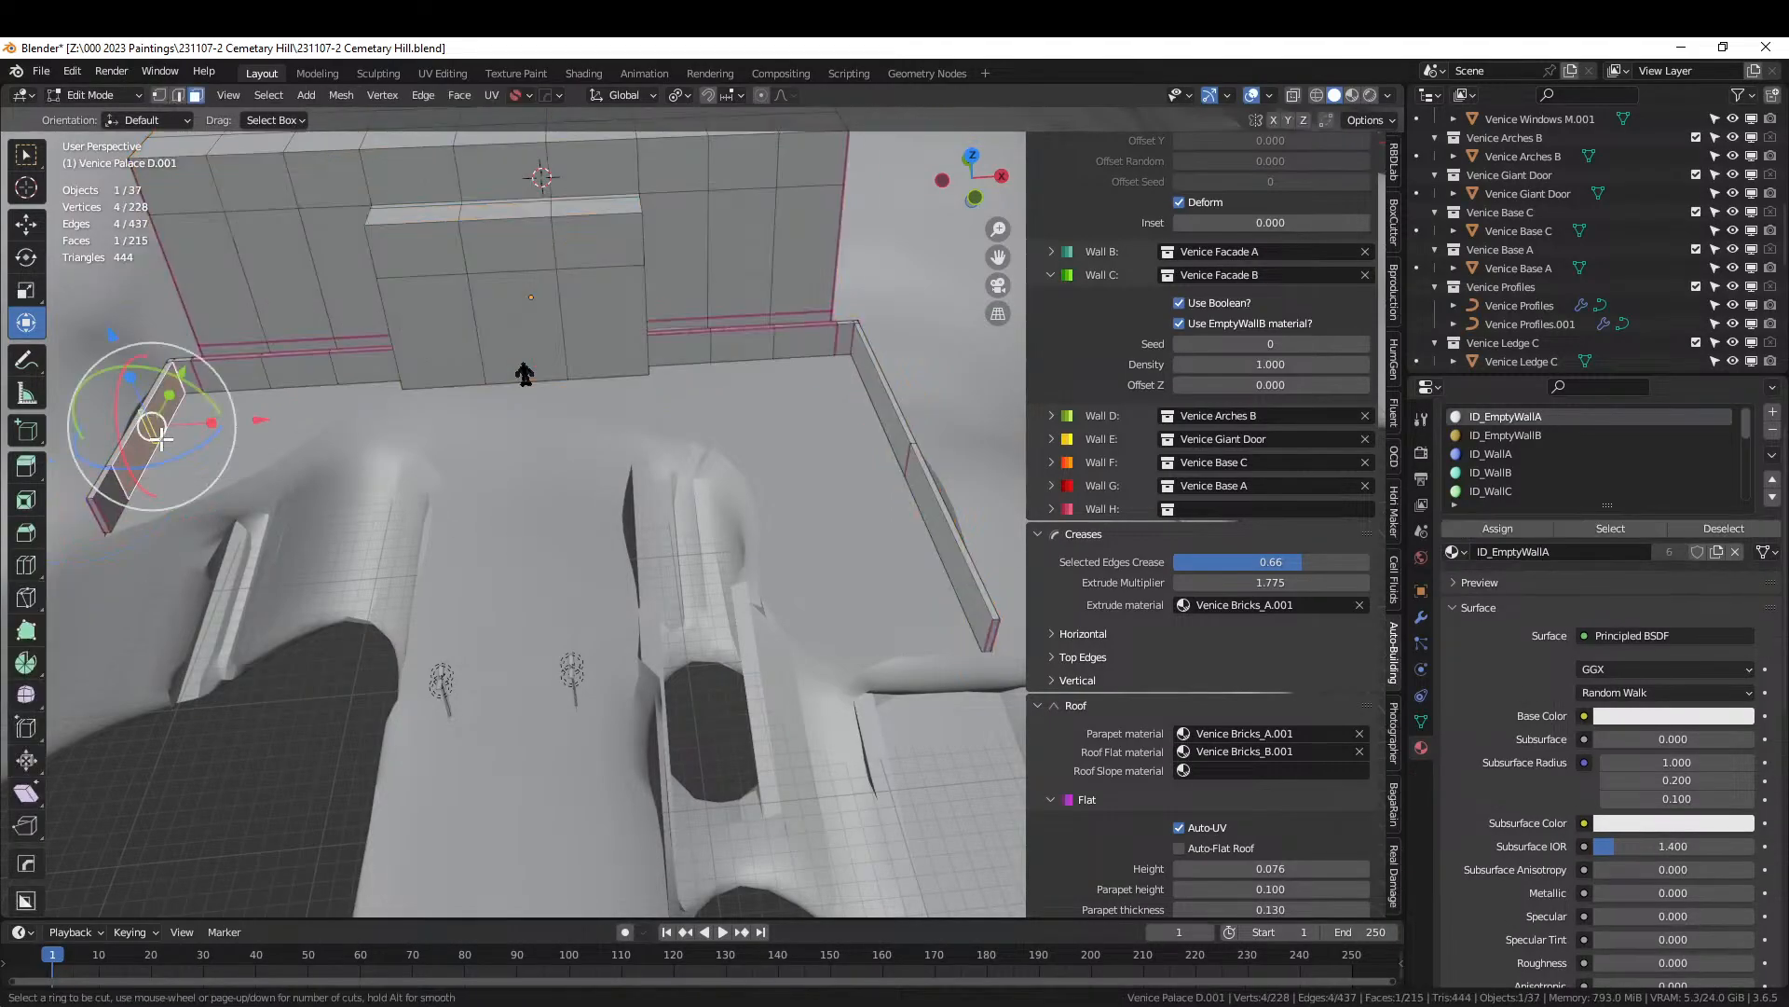
{"action": "scroll", "coordinate": [161, 438], "scroll_direction": "up", "scroll_amount": 1}
{"action": "left_click", "coordinate": [161, 438]}
{"action": "right_click", "coordinate": [161, 438]}
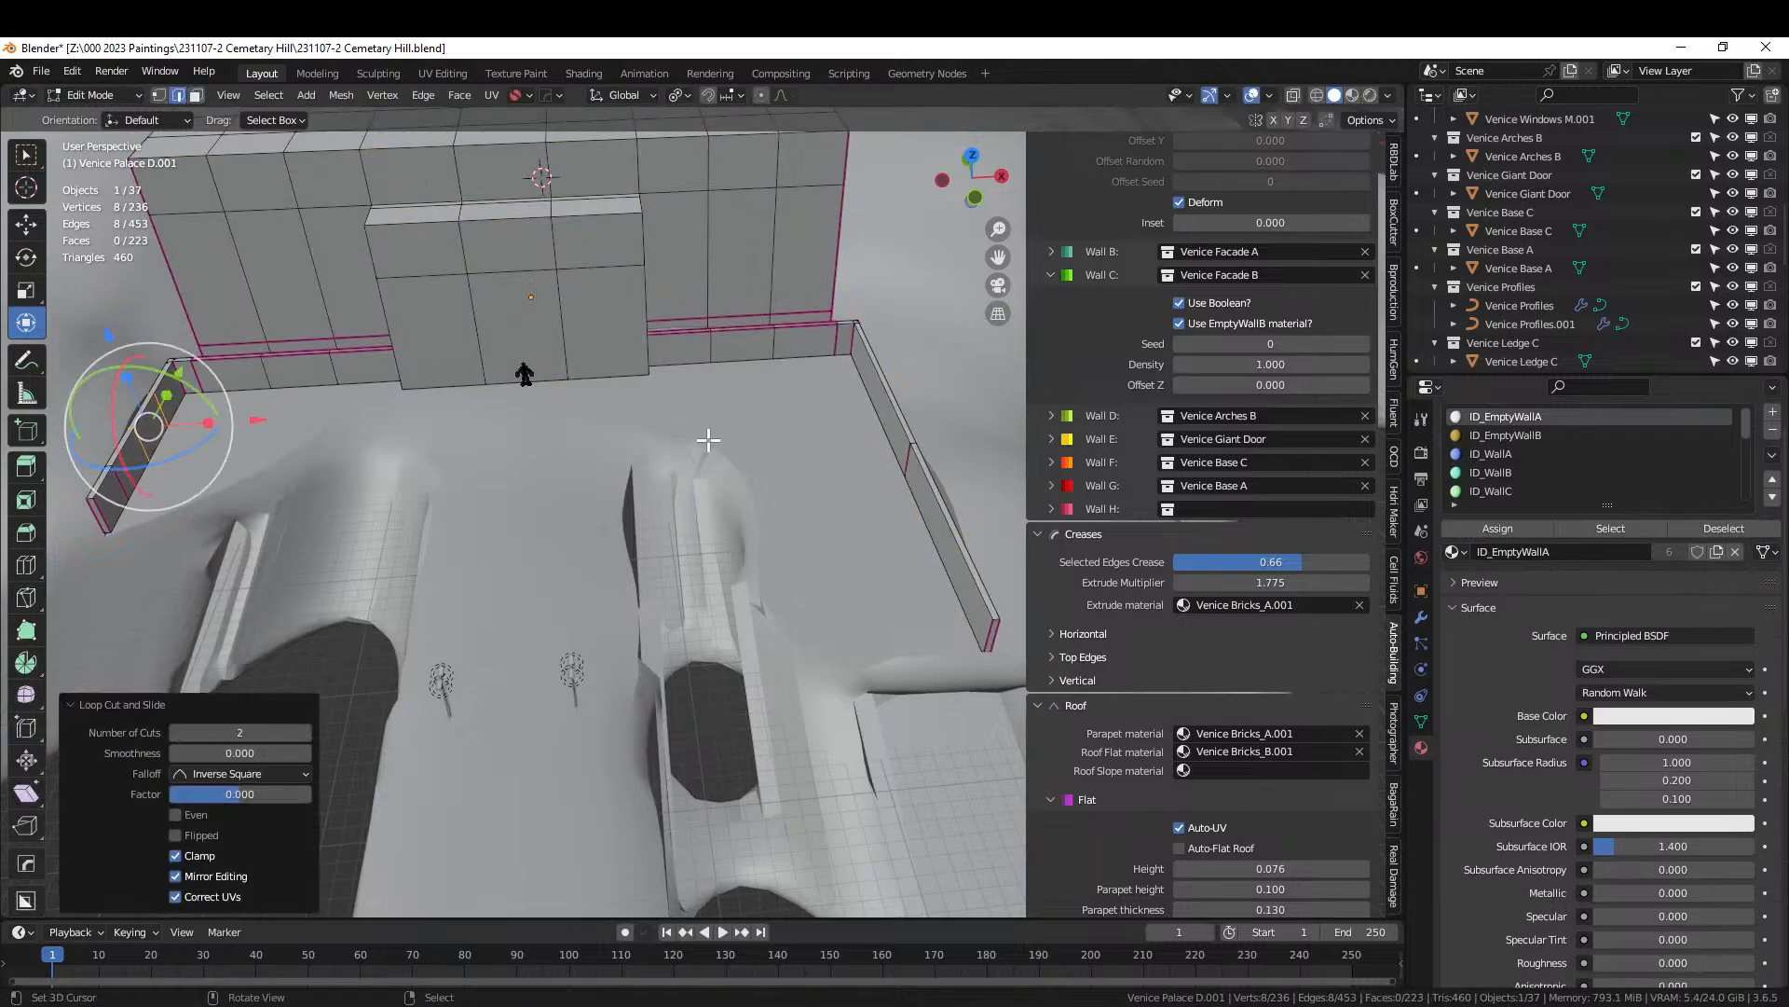
Add two evenly spaced vertical loop cuts to the right side wall's section nearest the palace.
{"action": "left_click", "coordinate": [887, 392]}
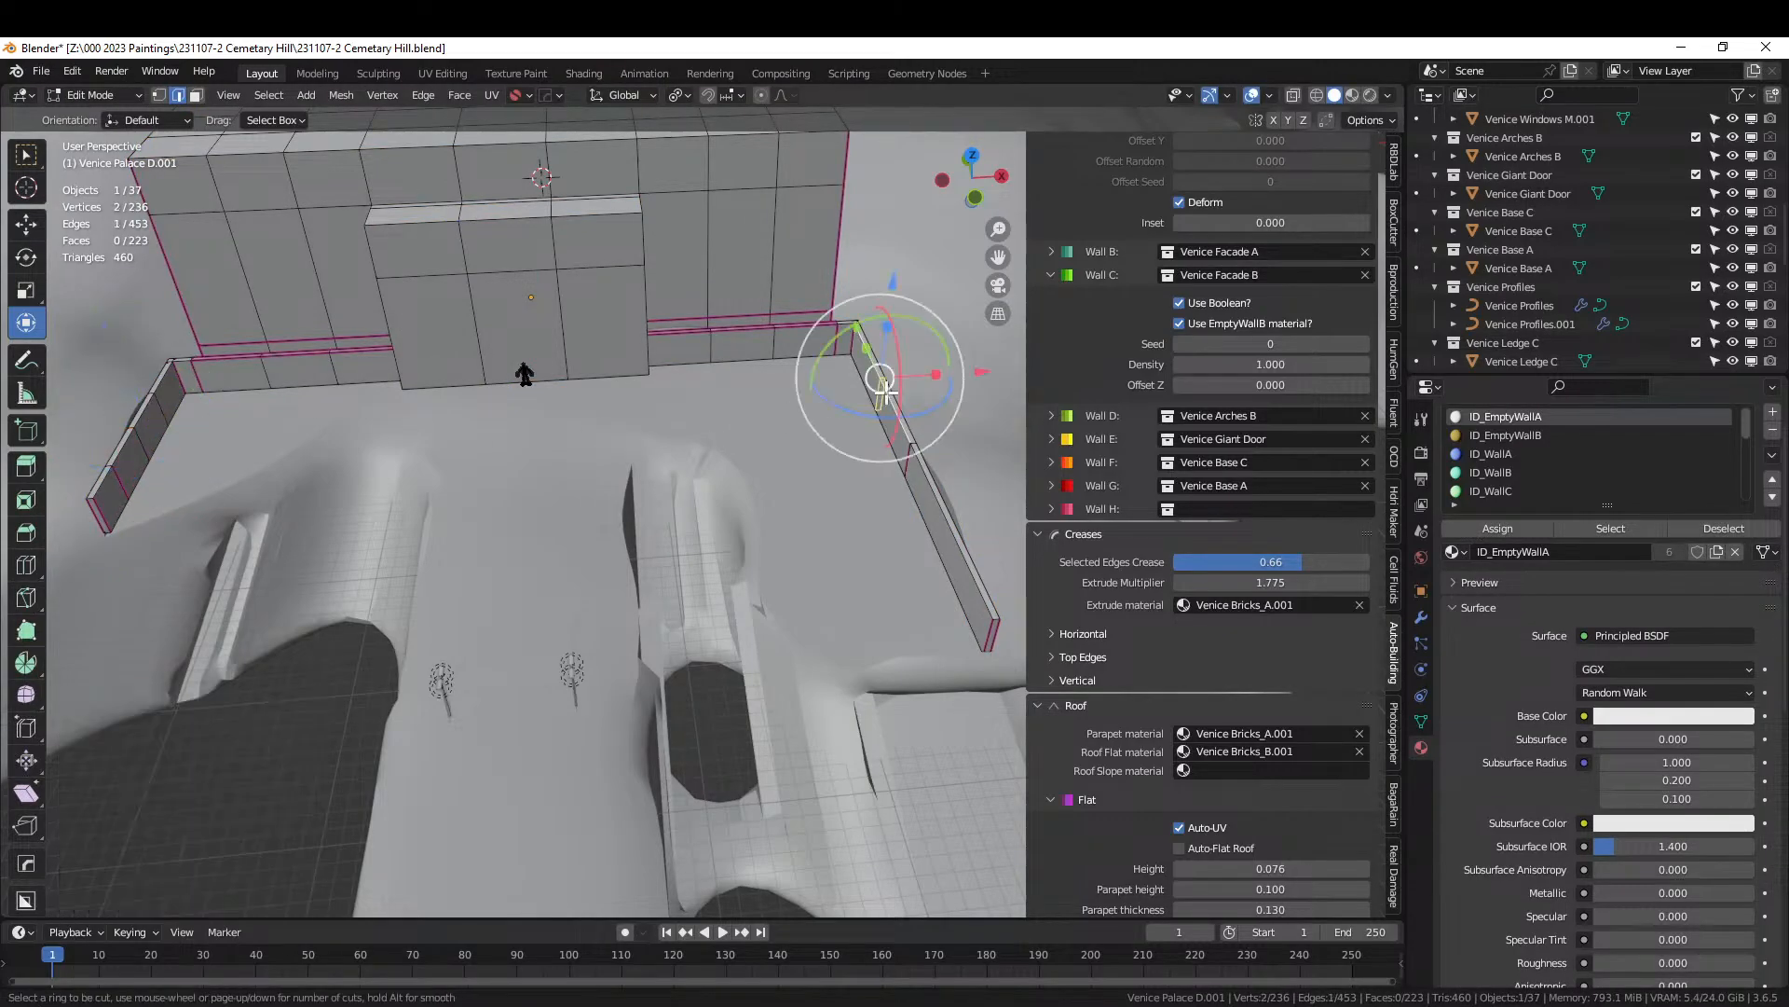
{"action": "key", "text": "ctrl+r"}
{"action": "left_click", "coordinate": [886, 392]}
{"action": "right_click", "coordinate": [887, 392]}
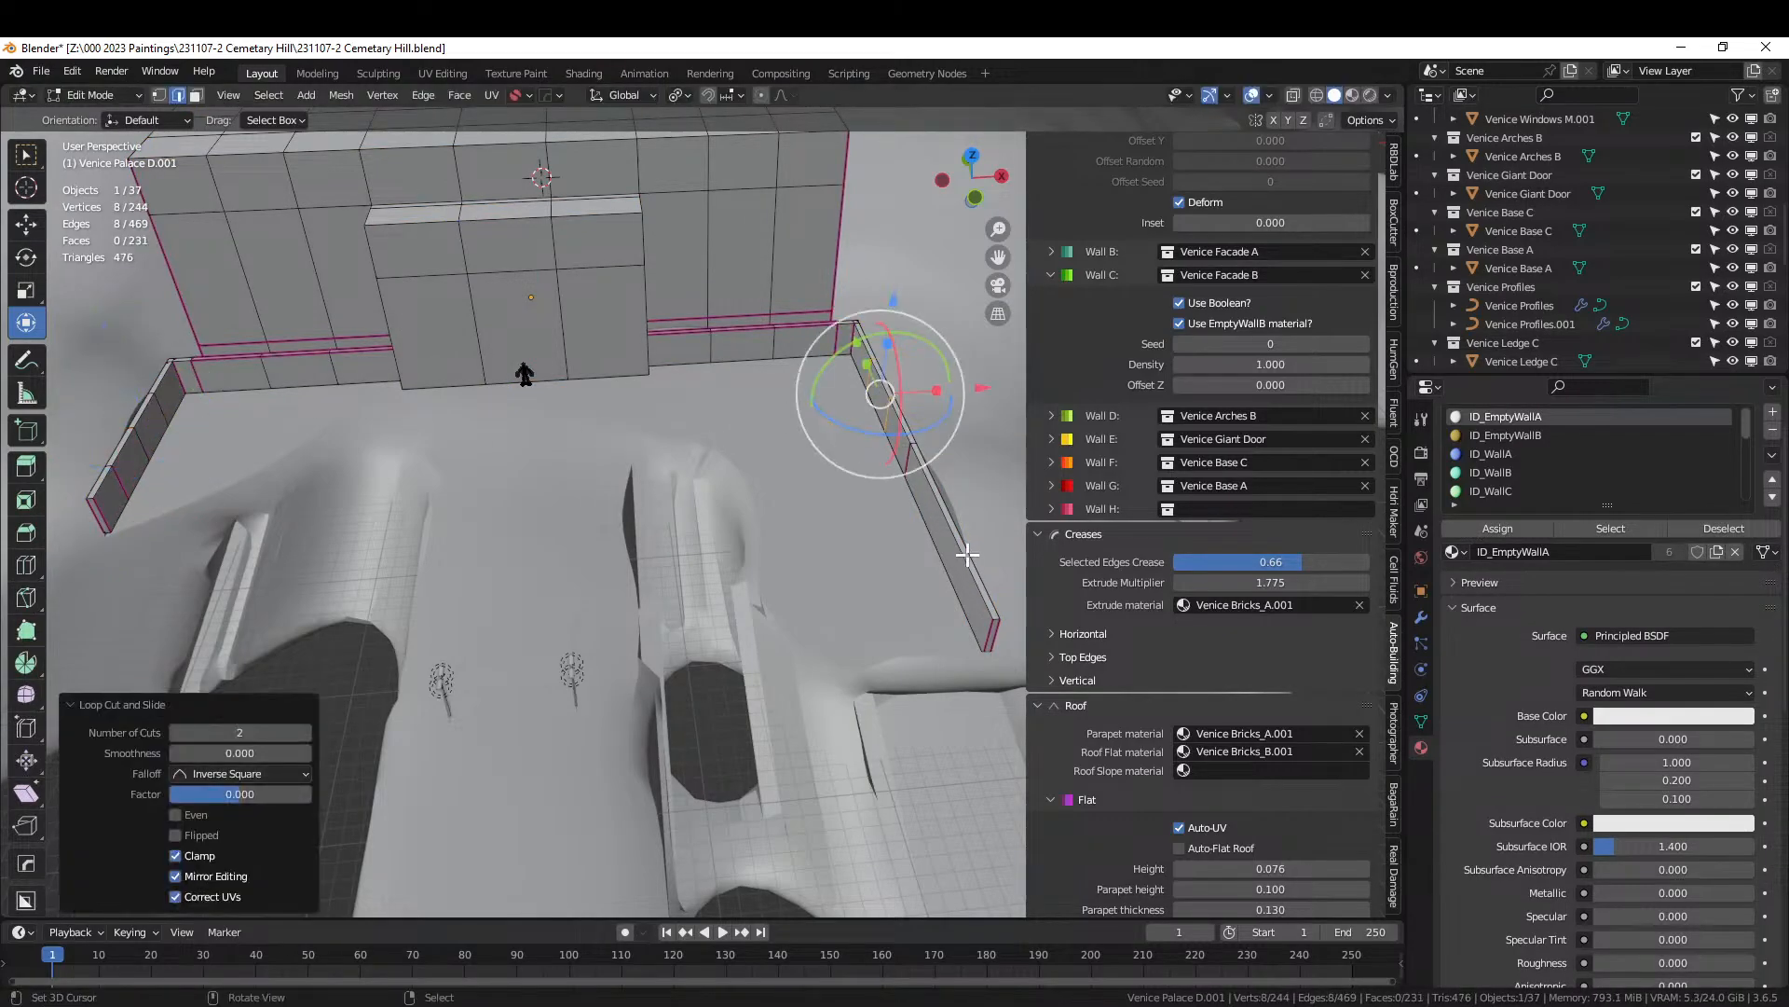
Add three evenly spaced vertical loop cuts to the right side wall's outer section.
{"action": "left_click", "coordinate": [967, 555]}
{"action": "key", "text": "ctrl+r"}
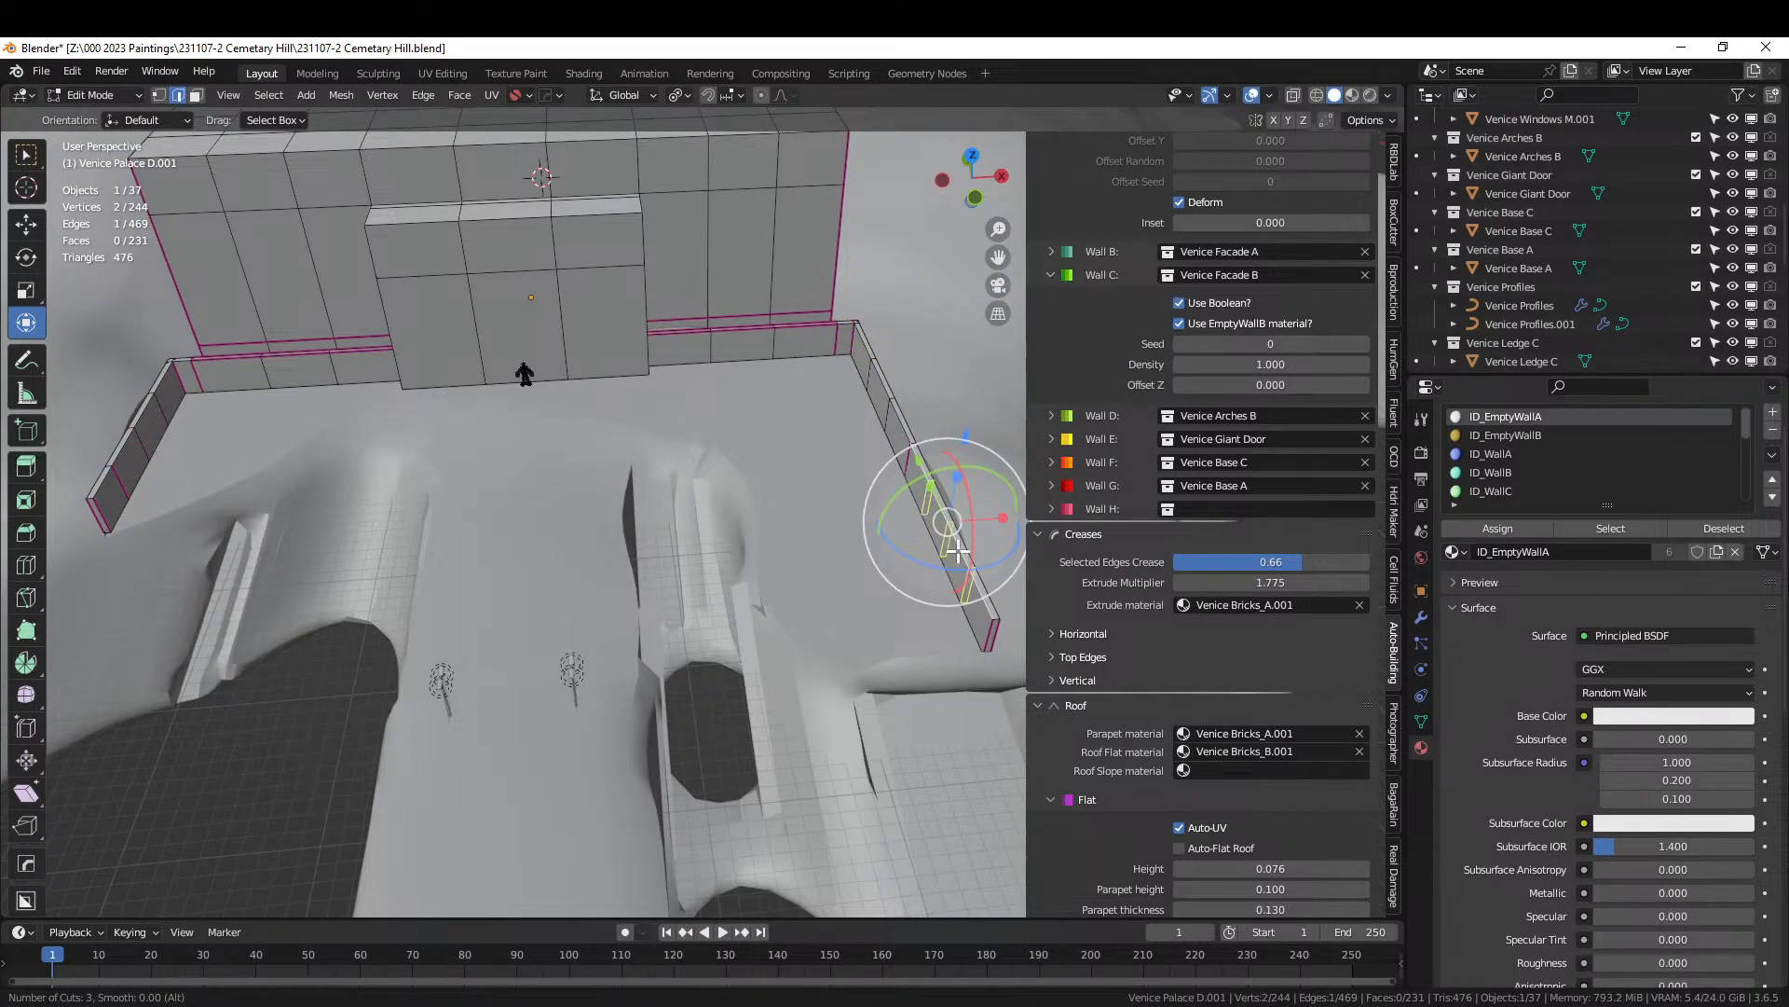
{"action": "left_click", "coordinate": [959, 551]}
{"action": "right_click", "coordinate": [959, 550]}
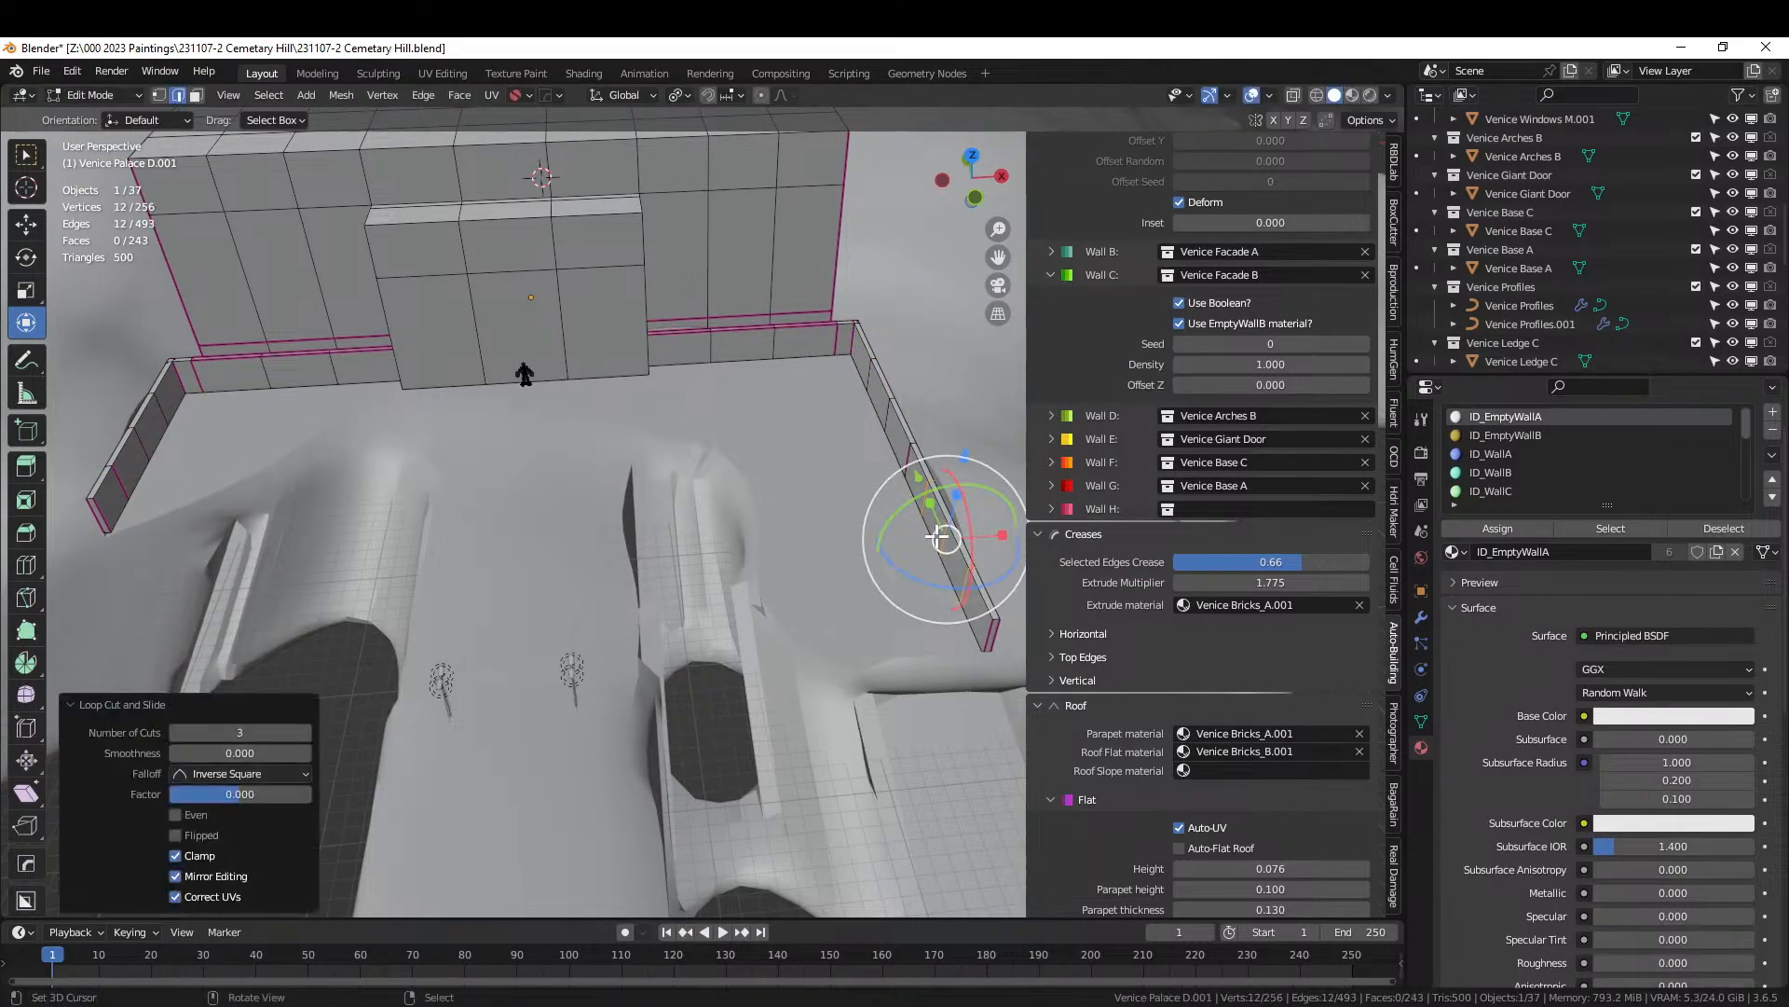
Select the seven new vertical edges on the inner faces of both side walls and set their crease to 0.66.
{"action": "middle_click_drag", "start_coordinate": [940, 537], "coordinate": [910, 531]}
{"action": "middle_click_drag", "start_coordinate": [883, 503], "coordinate": [619, 512]}
{"action": "right_click", "coordinate": [794, 438]}
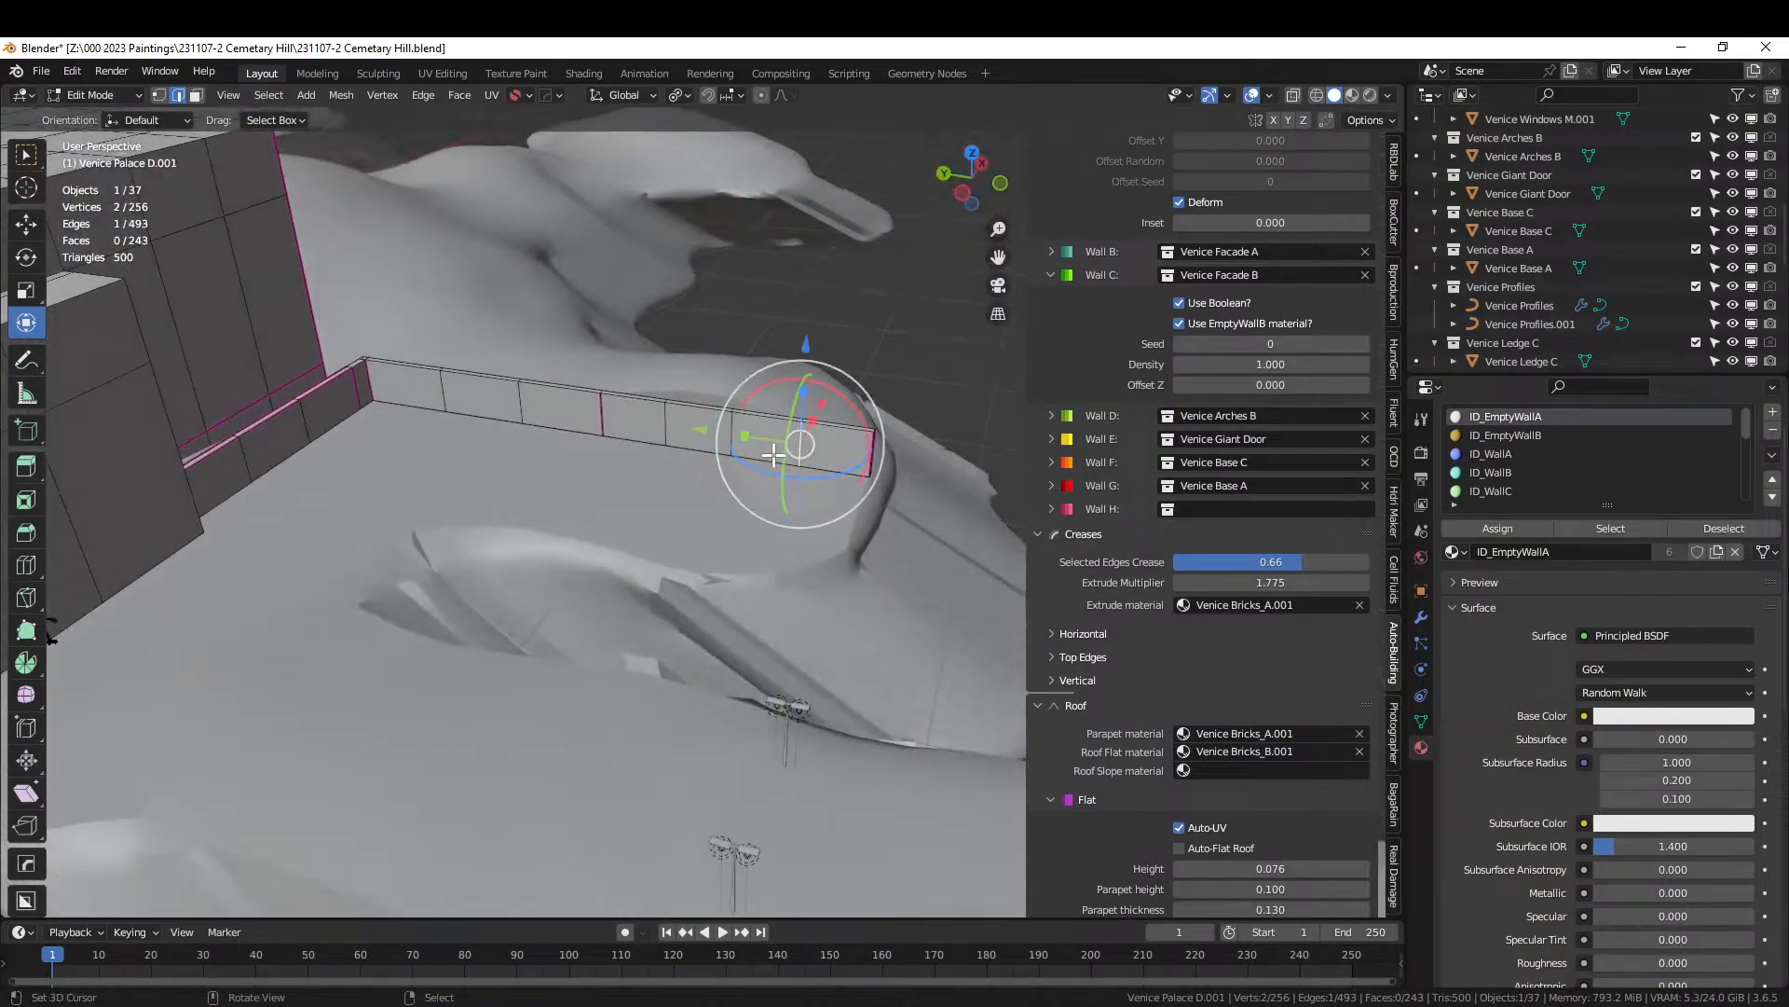
{"action": "right_click", "coordinate": [725, 435], "text": "shift"}
{"action": "right_click", "coordinate": [661, 427], "text": "shift"}
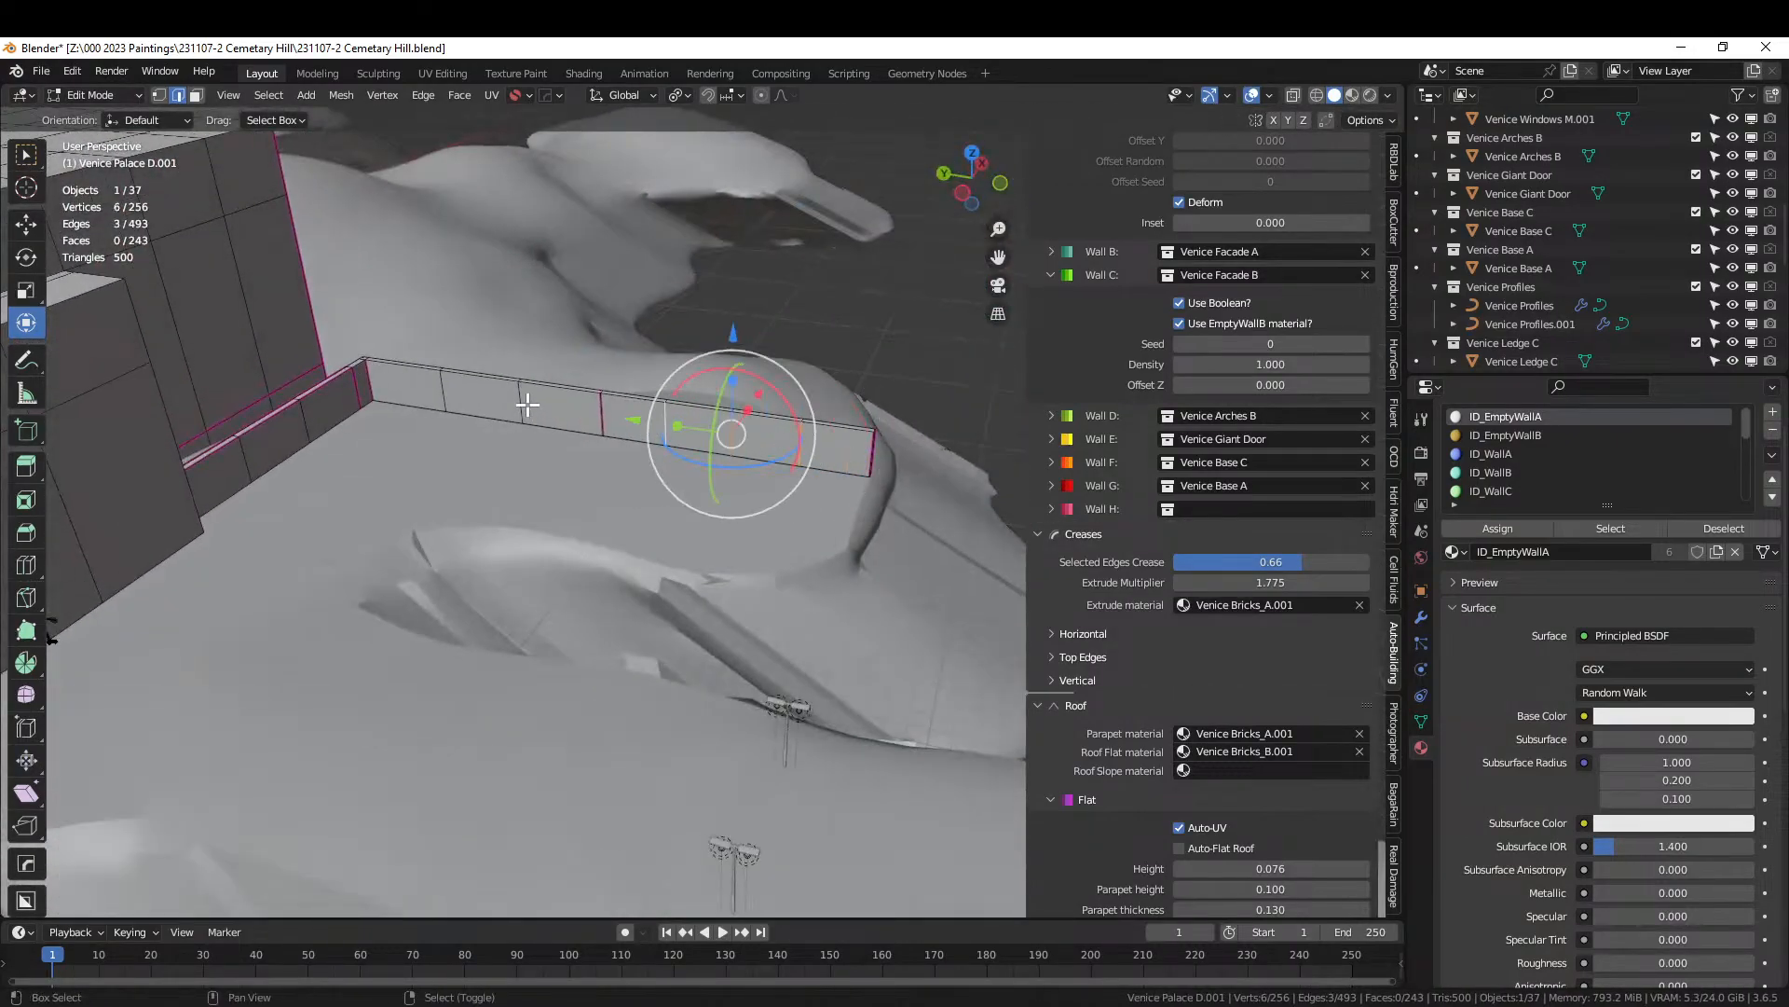
{"action": "right_click", "coordinate": [444, 390], "text": "shift"}
{"action": "right_click", "coordinate": [471, 411], "text": "shift"}
{"action": "middle_click_drag", "start_coordinate": [472, 411], "coordinate": [677, 543]}
{"action": "right_click", "coordinate": [277, 354], "text": "shift"}
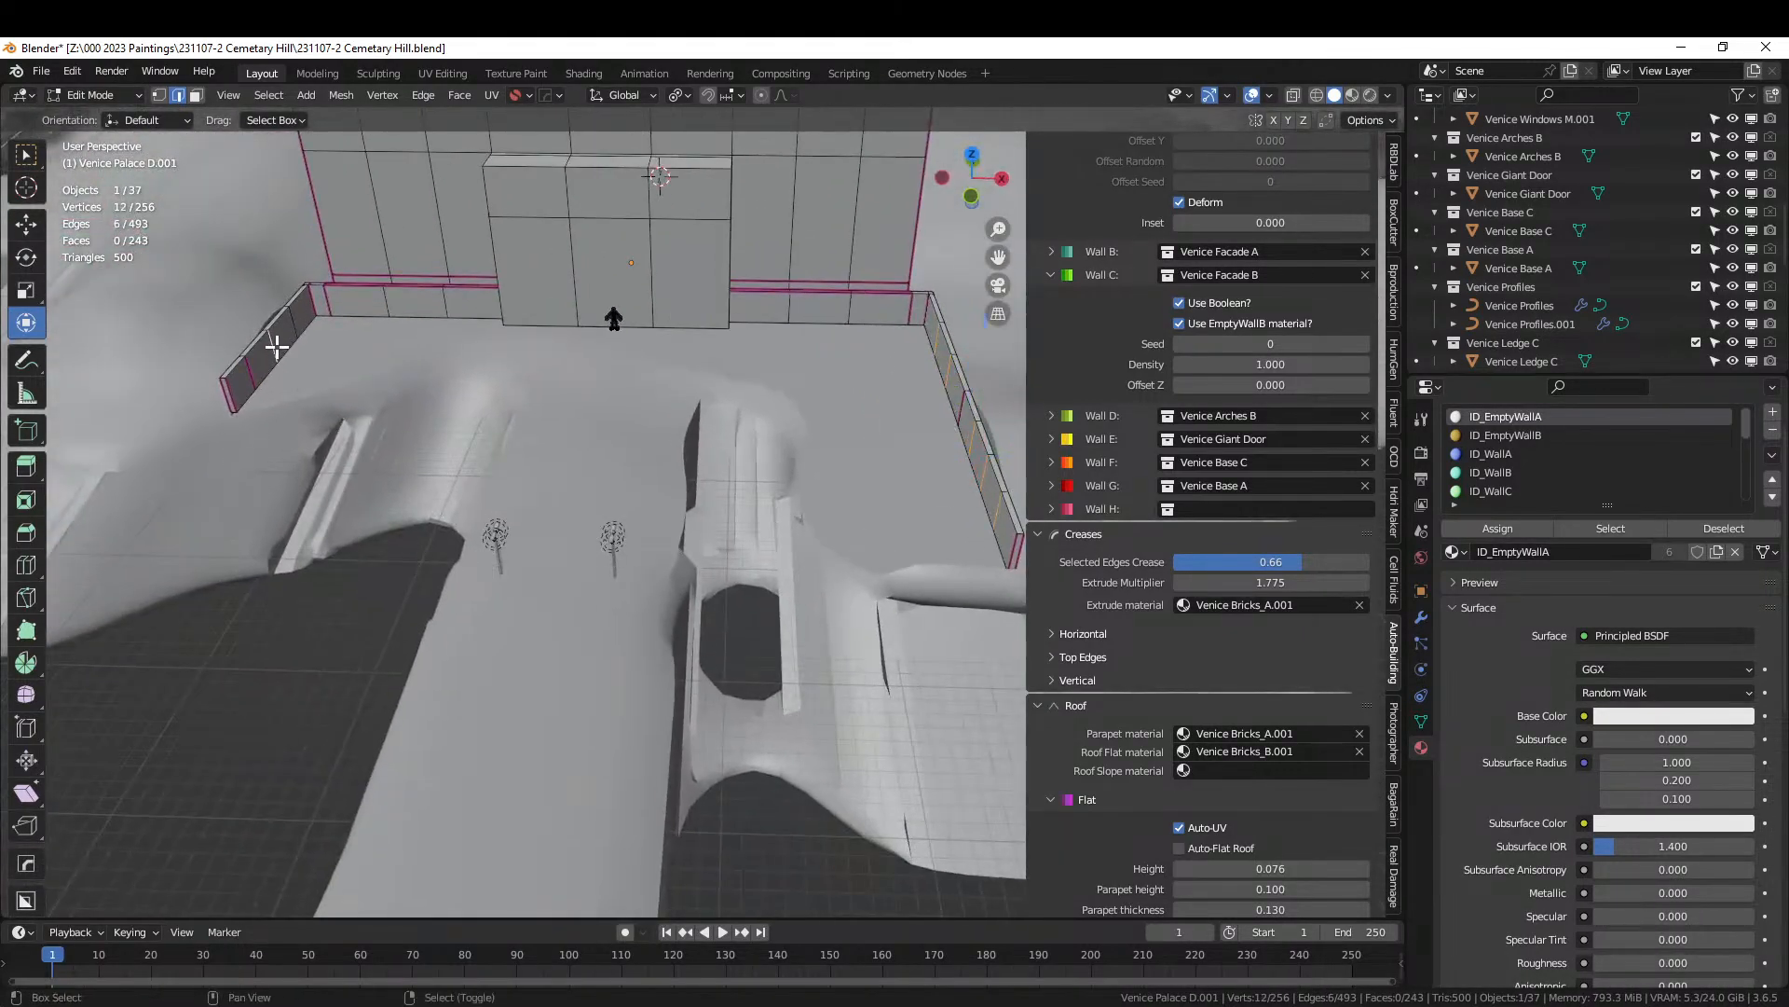
{"action": "right_click", "coordinate": [294, 326], "text": "shift"}
{"action": "double_click", "coordinate": [1339, 564]}
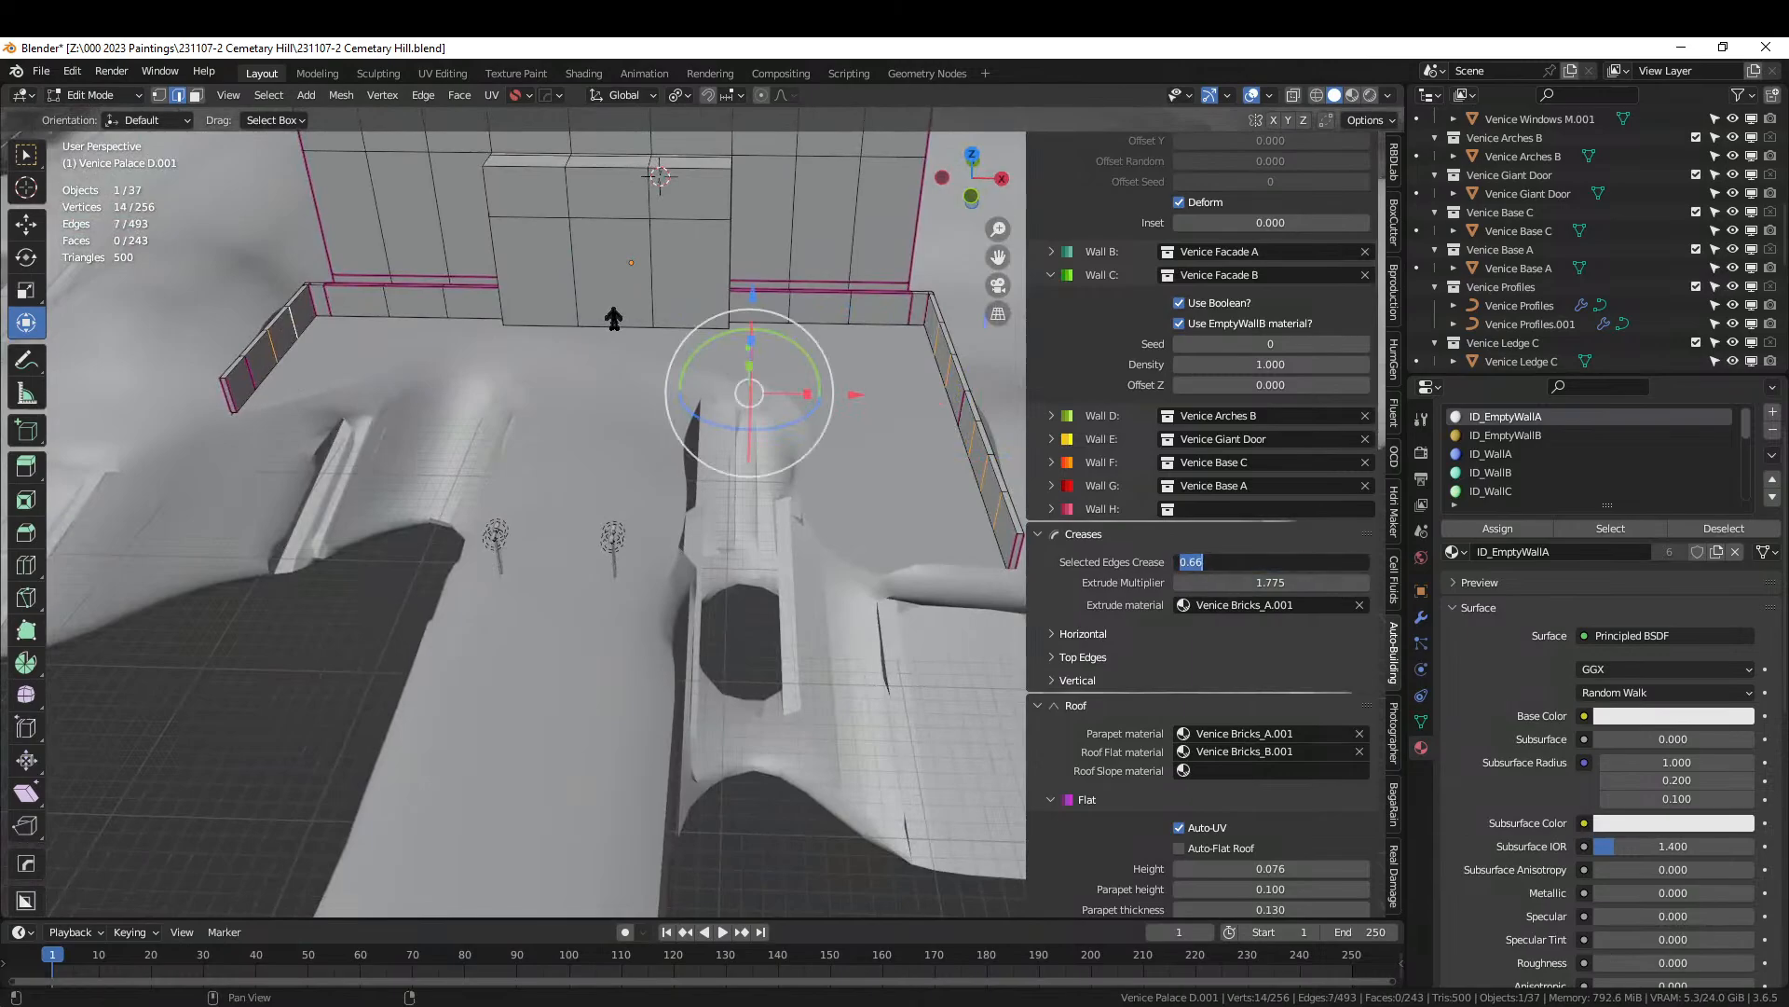
{"action": "key", "text": "Return"}
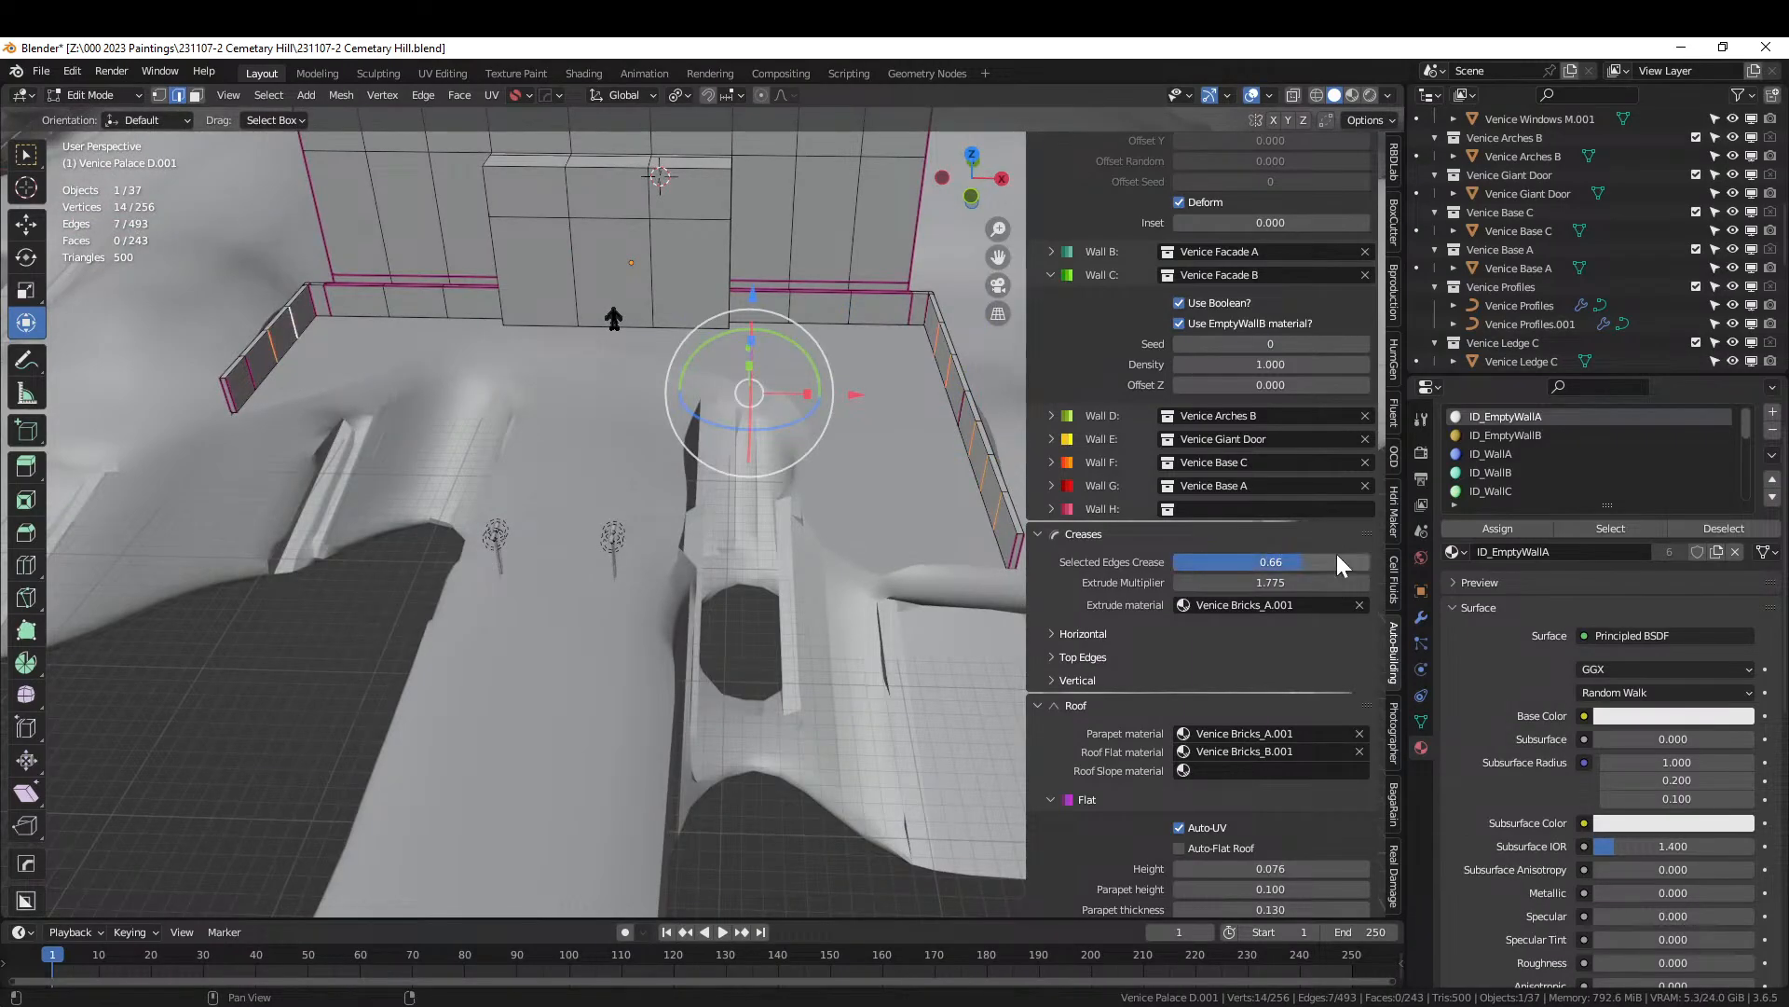
Return the palace to Object Mode and save the file.
{"action": "middle_click_drag", "start_coordinate": [591, 479], "coordinate": [453, 504]}
{"action": "key", "text": "Tab"}
{"action": "key", "text": "ctrl+s"}
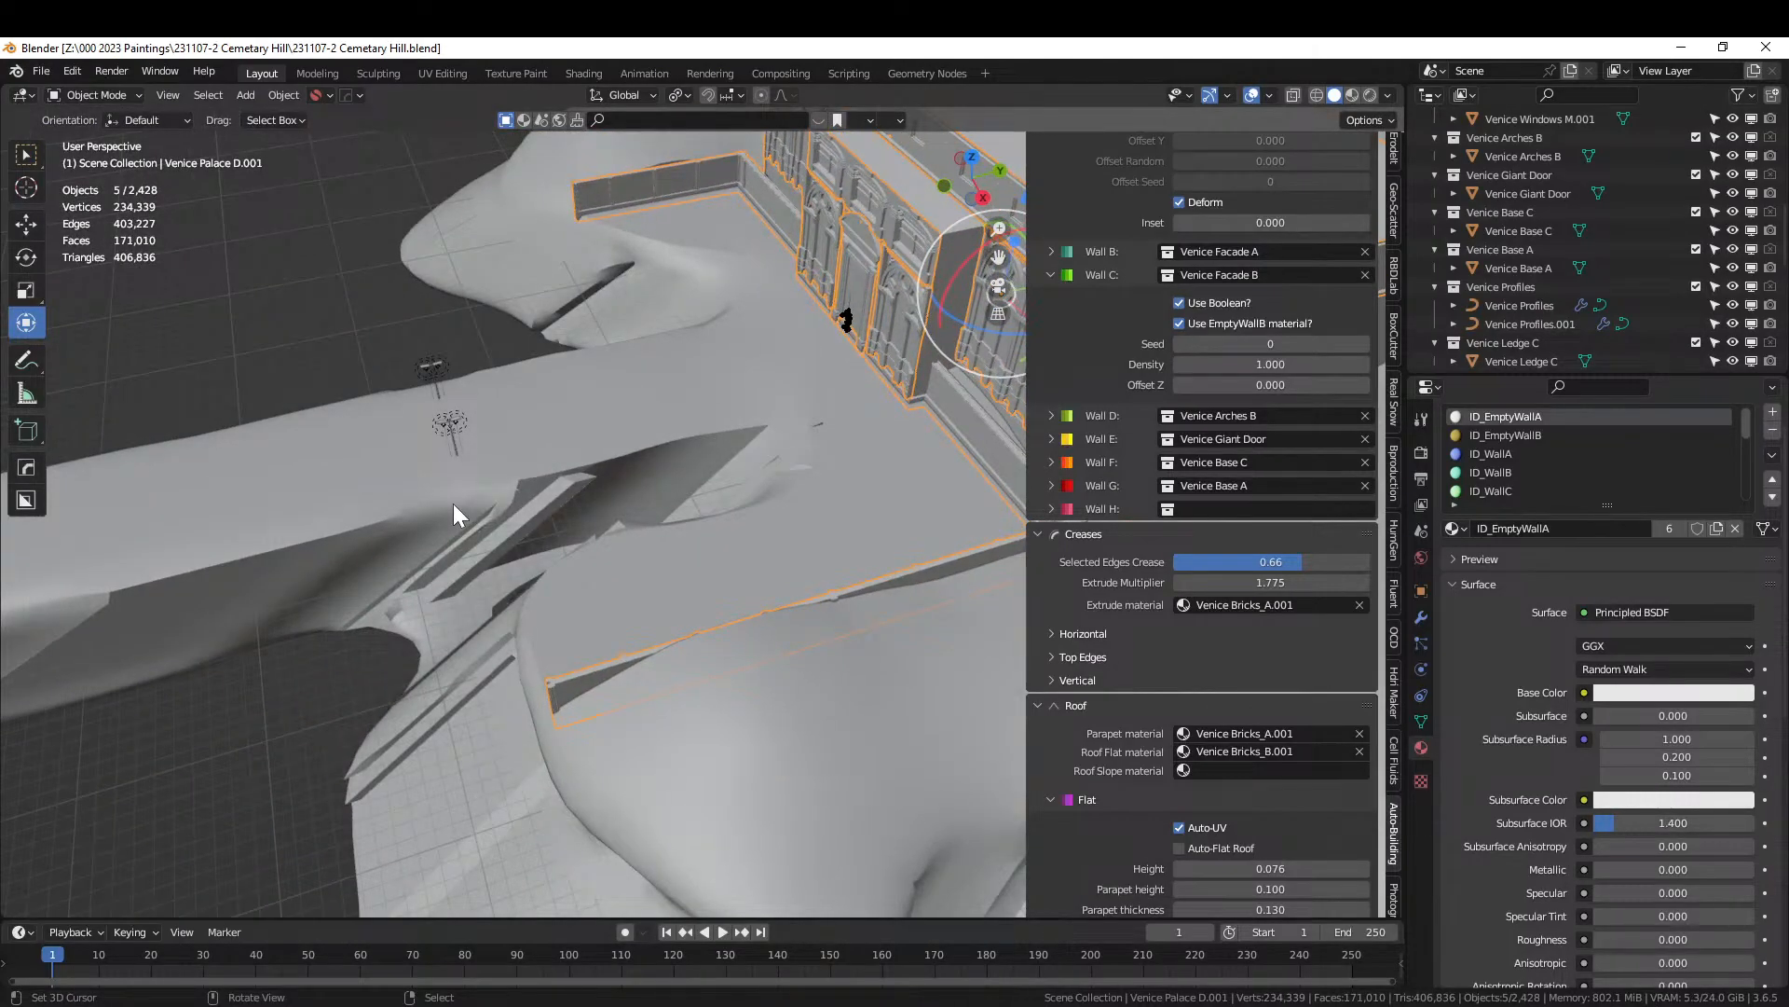
Edit the palace mesh again and select a 2×2 block of roof faces at both corners of the nearer short end.
{"action": "middle_click_drag", "start_coordinate": [453, 503], "coordinate": [577, 828]}
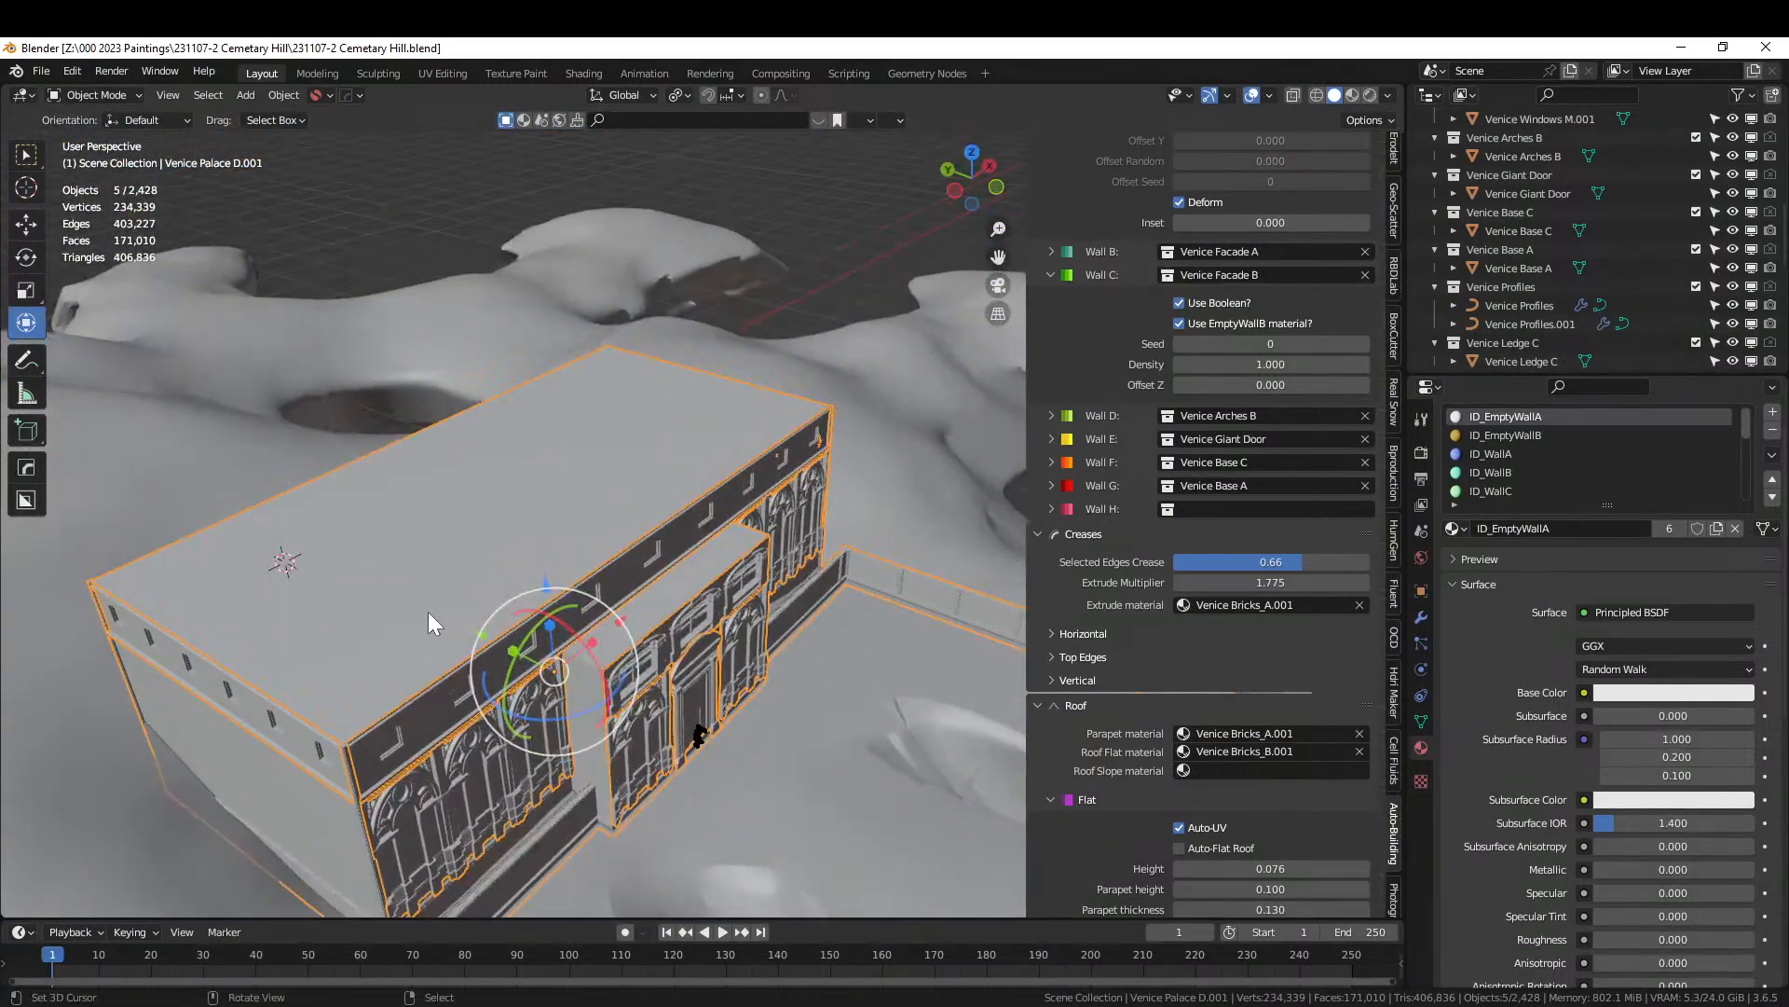
{"action": "key", "text": "Tab"}
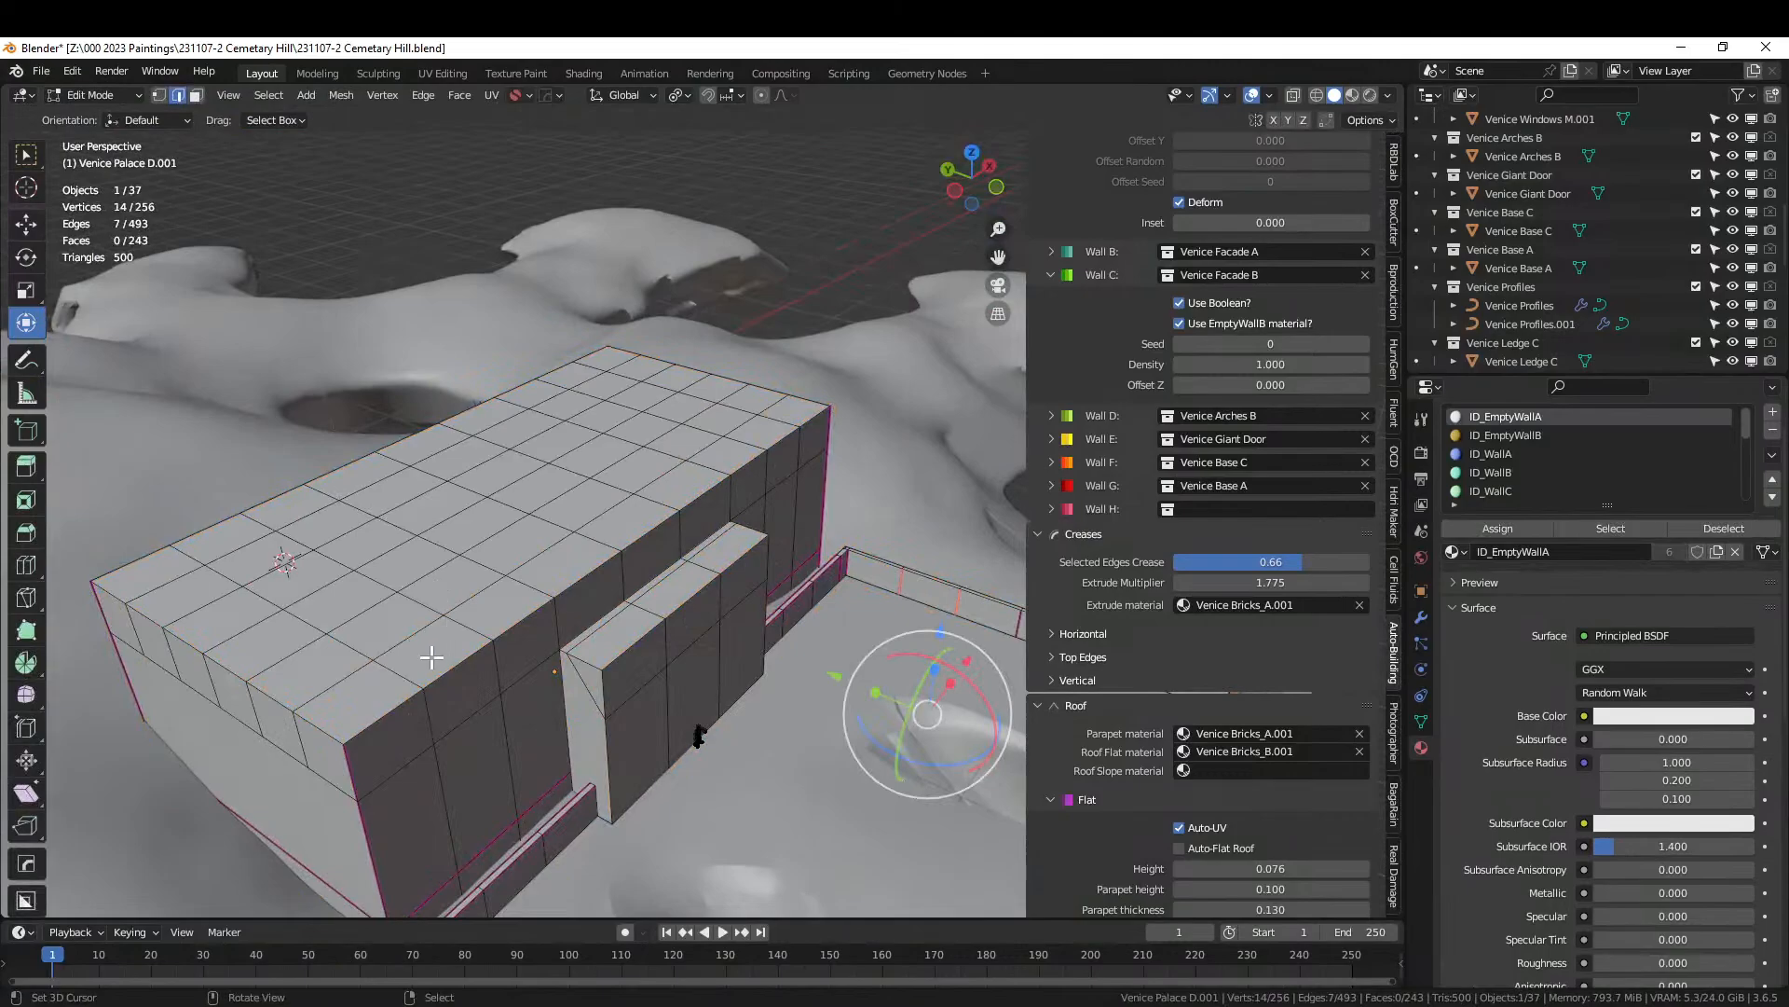
{"action": "left_click", "coordinate": [344, 701]}
{"action": "key", "text": "3"}
{"action": "left_click", "coordinate": [324, 670]}
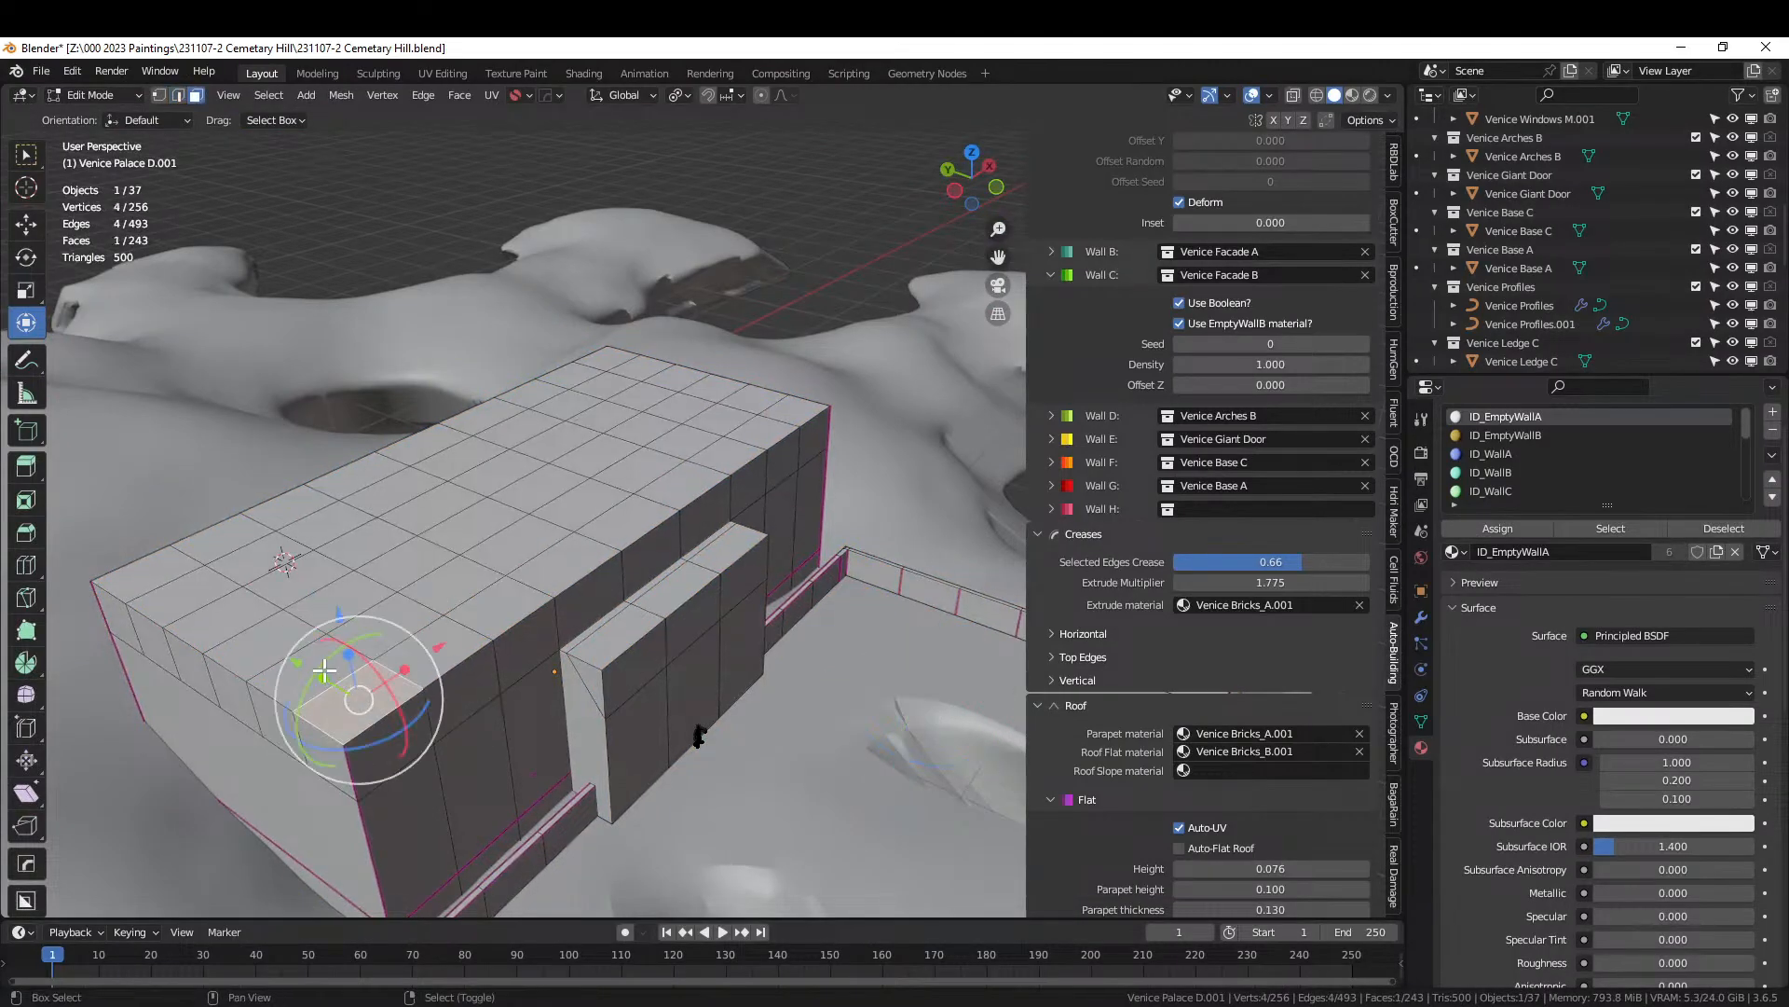
{"action": "left_click", "coordinate": [325, 670], "text": "shift"}
{"action": "left_click", "coordinate": [383, 637], "text": "shift"}
{"action": "left_click", "coordinate": [431, 650], "text": "shift"}
{"action": "left_click", "coordinate": [191, 596], "text": "shift"}
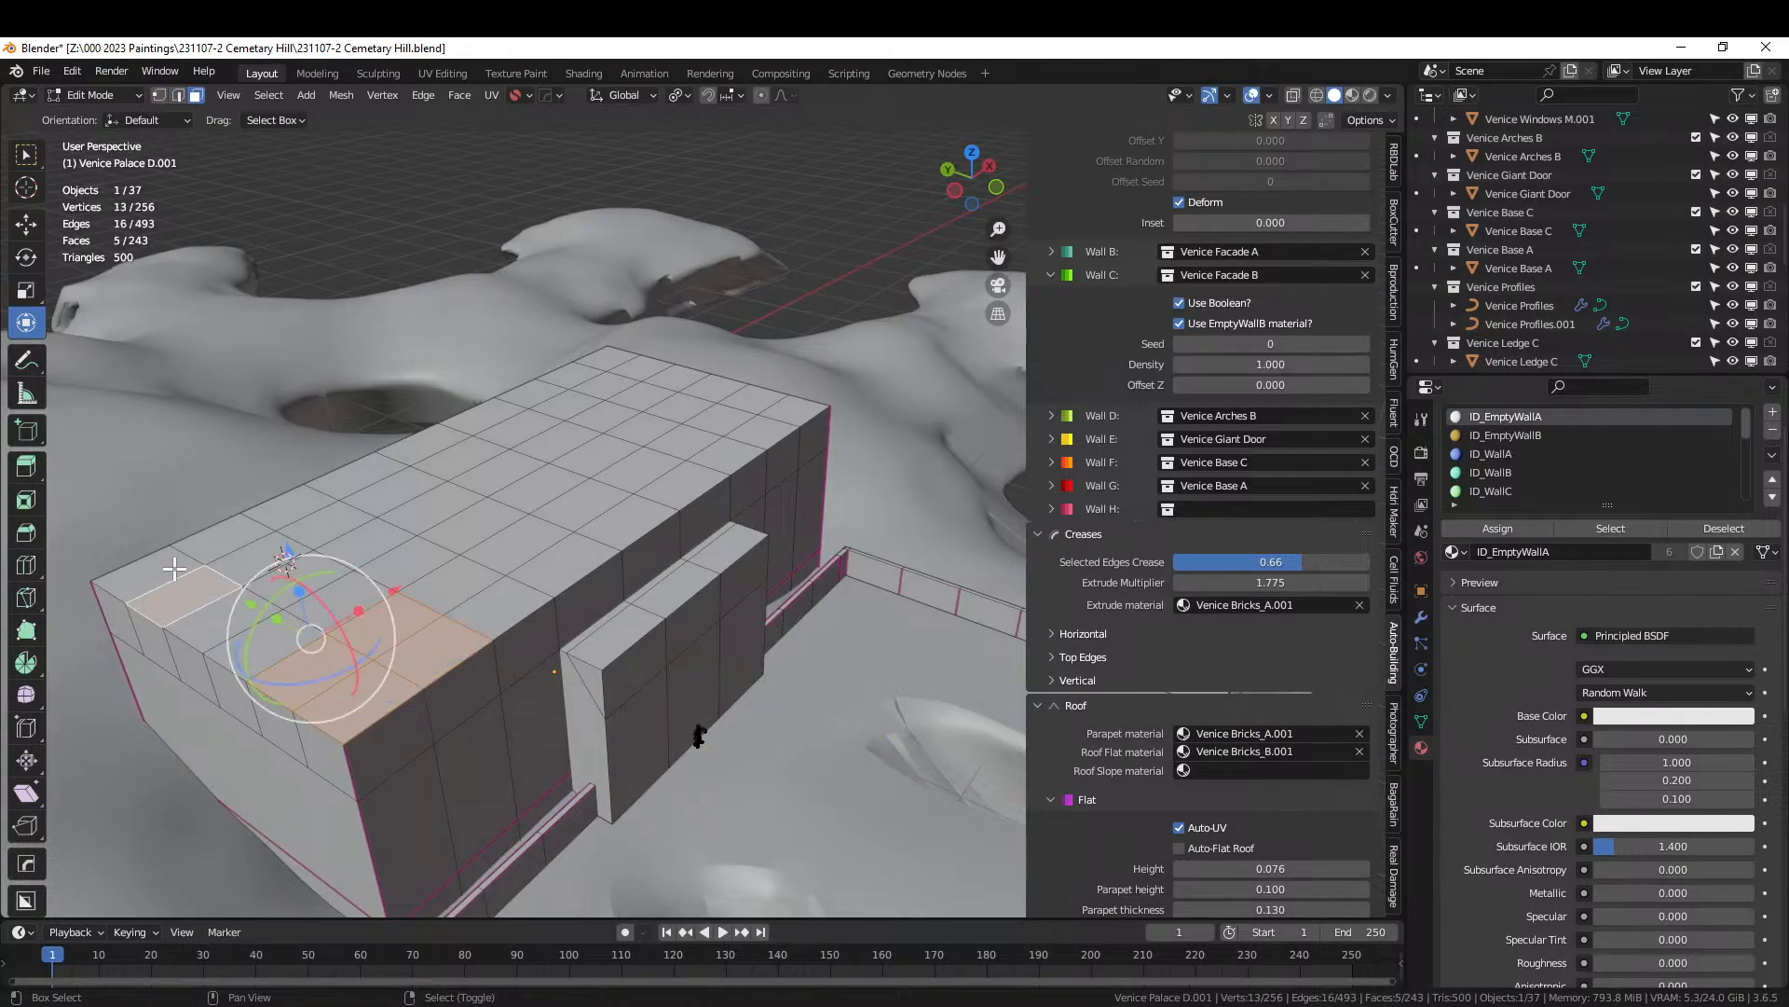
{"action": "left_click", "coordinate": [131, 592], "text": "shift"}
{"action": "left_click", "coordinate": [224, 552], "text": "shift"}
{"action": "left_click", "coordinate": [266, 557], "text": "shift"}
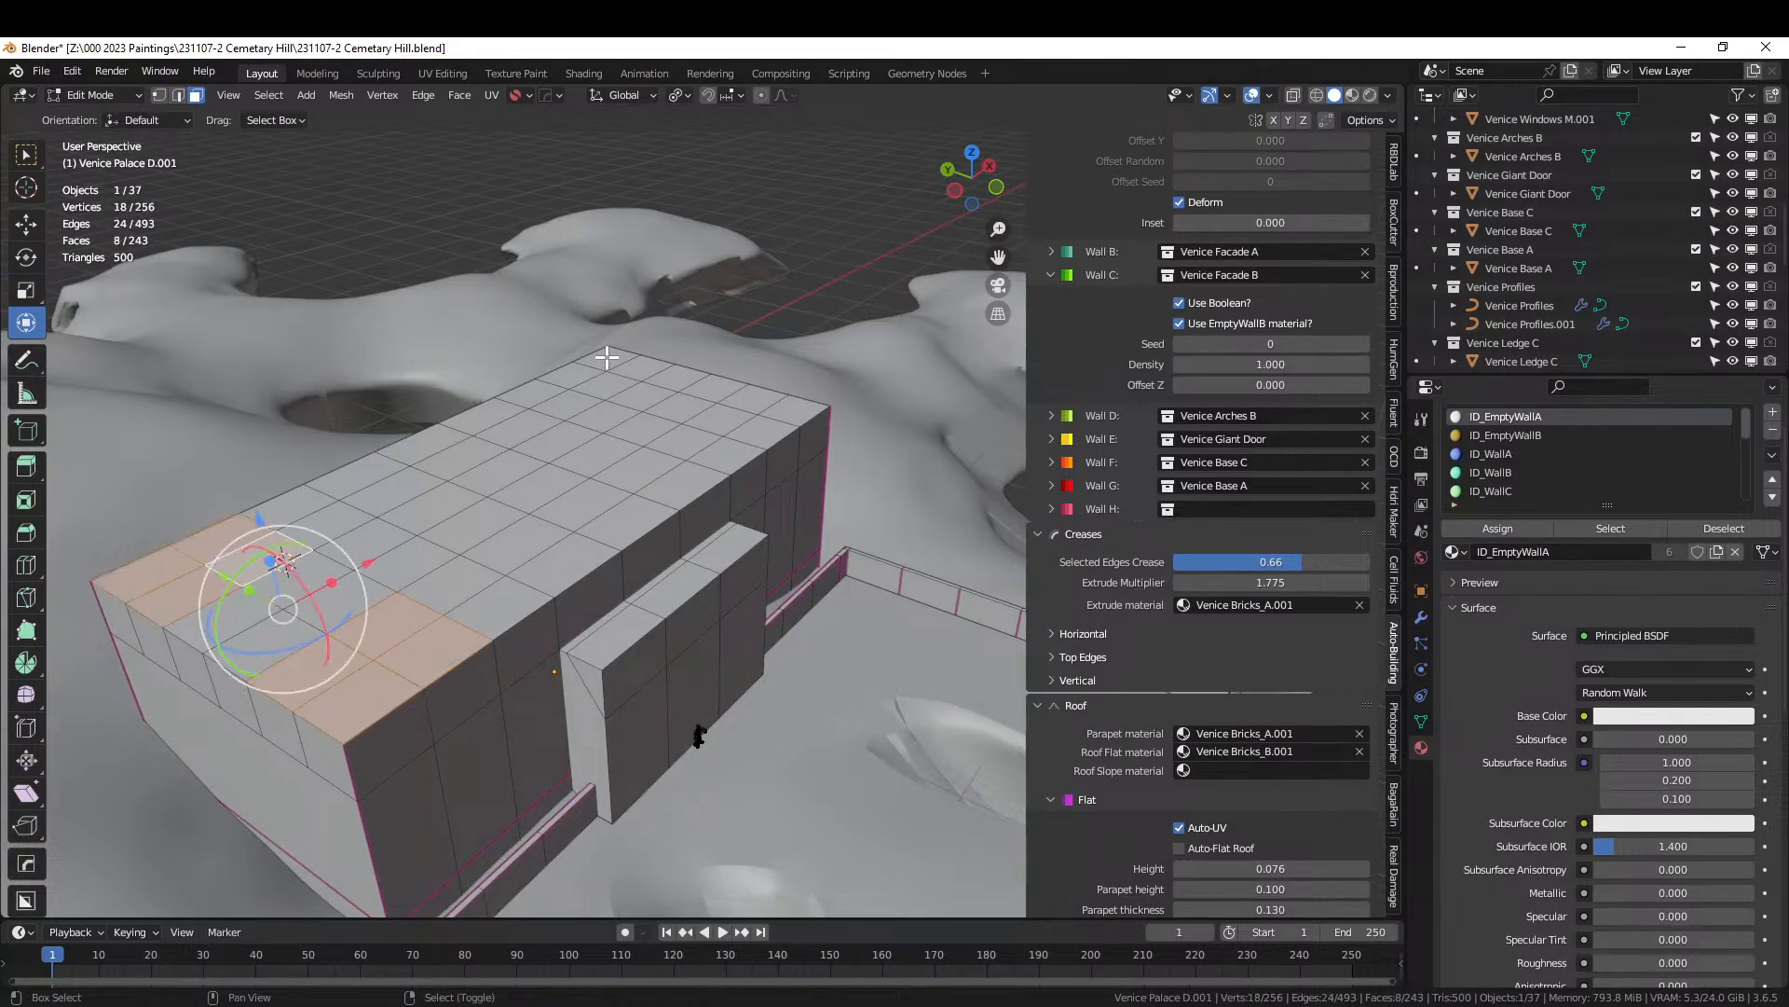
Add a 2×2 block of roof faces at both corners of the far short end to the selection.
{"action": "left_click", "coordinate": [608, 360], "text": "shift"}
{"action": "left_click", "coordinate": [643, 366], "text": "shift"}
{"action": "left_click", "coordinate": [613, 384], "text": "shift"}
{"action": "left_click", "coordinate": [573, 376], "text": "shift"}
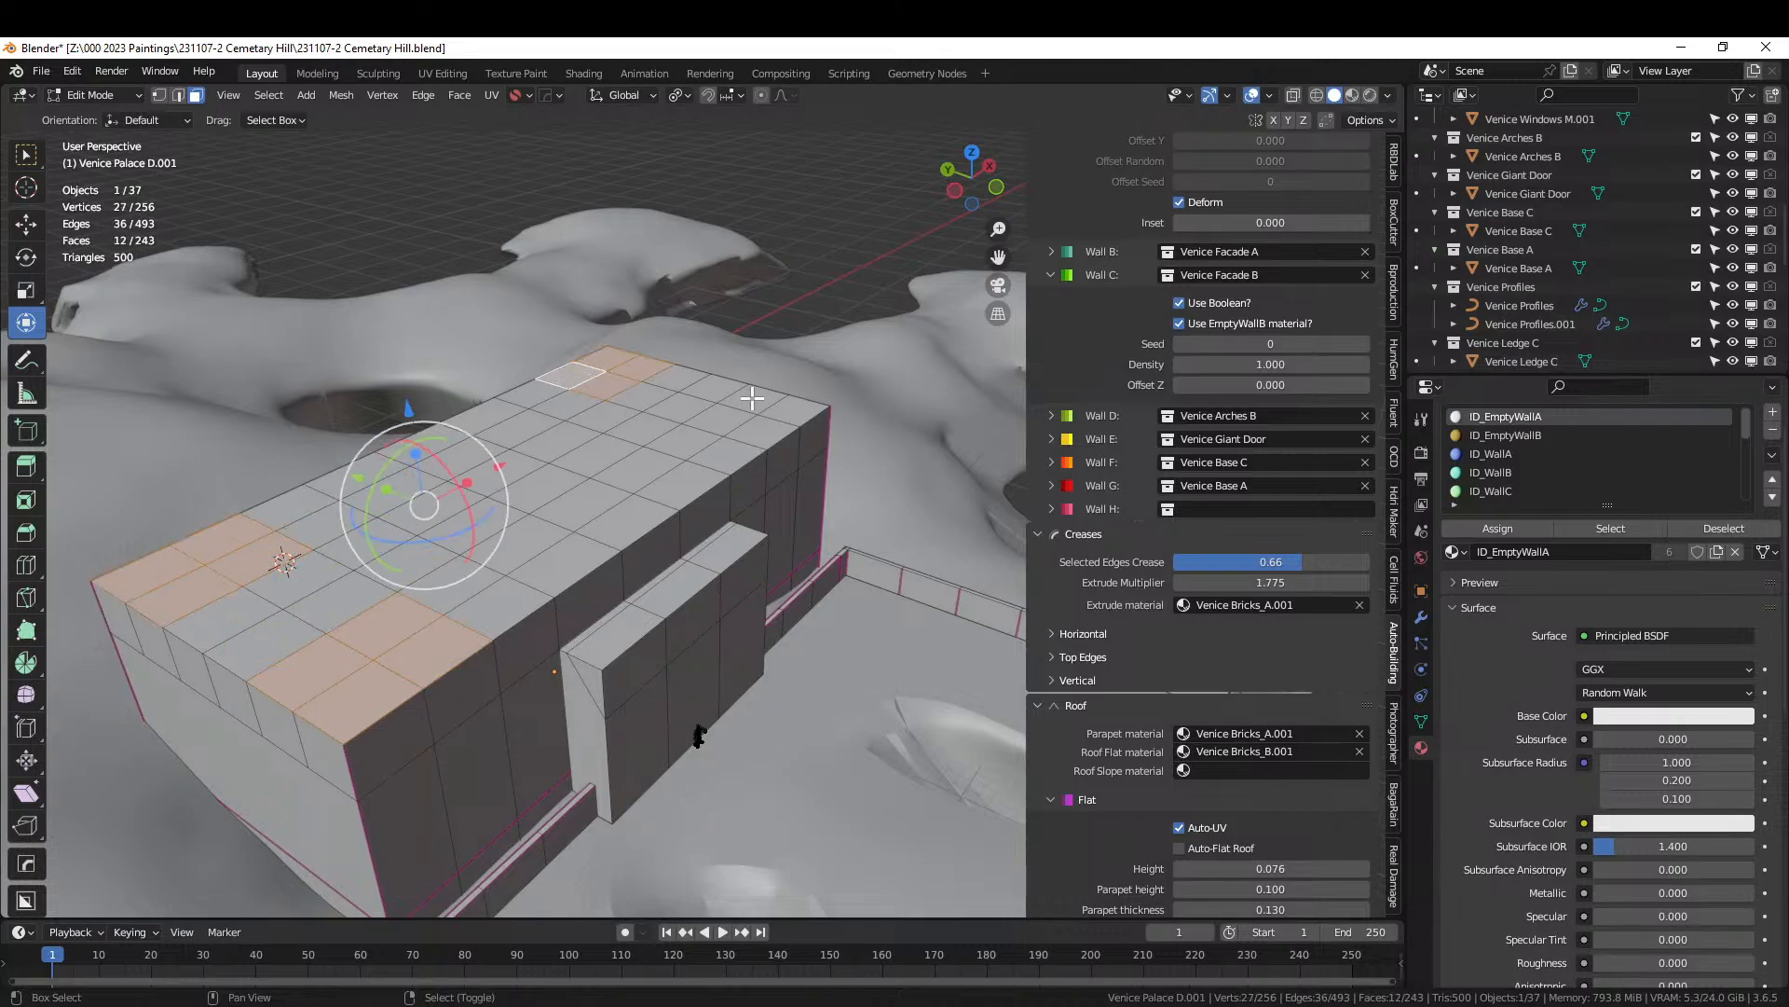
{"action": "left_click", "coordinate": [724, 389], "text": "shift"}
{"action": "left_click", "coordinate": [727, 391], "text": "shift"}
{"action": "left_click", "coordinate": [749, 400], "text": "shift"}
{"action": "left_click", "coordinate": [785, 410], "text": "shift"}
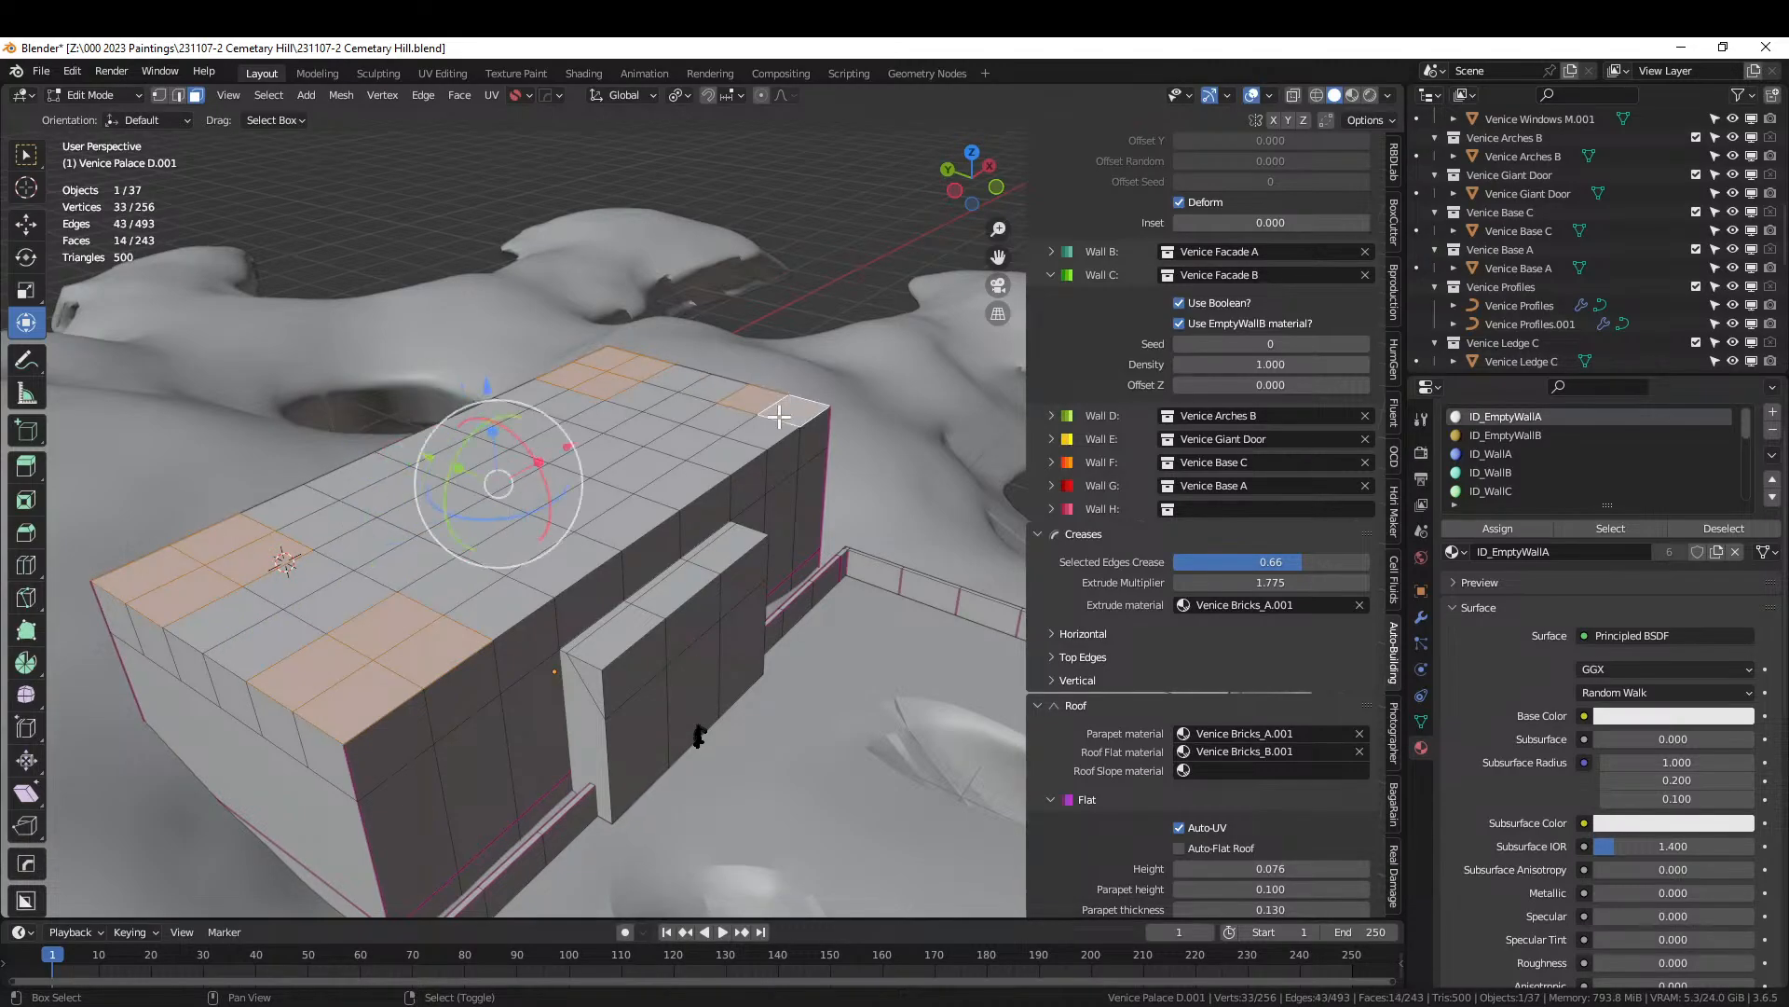
{"action": "left_click", "coordinate": [750, 424], "text": "shift"}
{"action": "left_click", "coordinate": [719, 417], "text": "shift"}
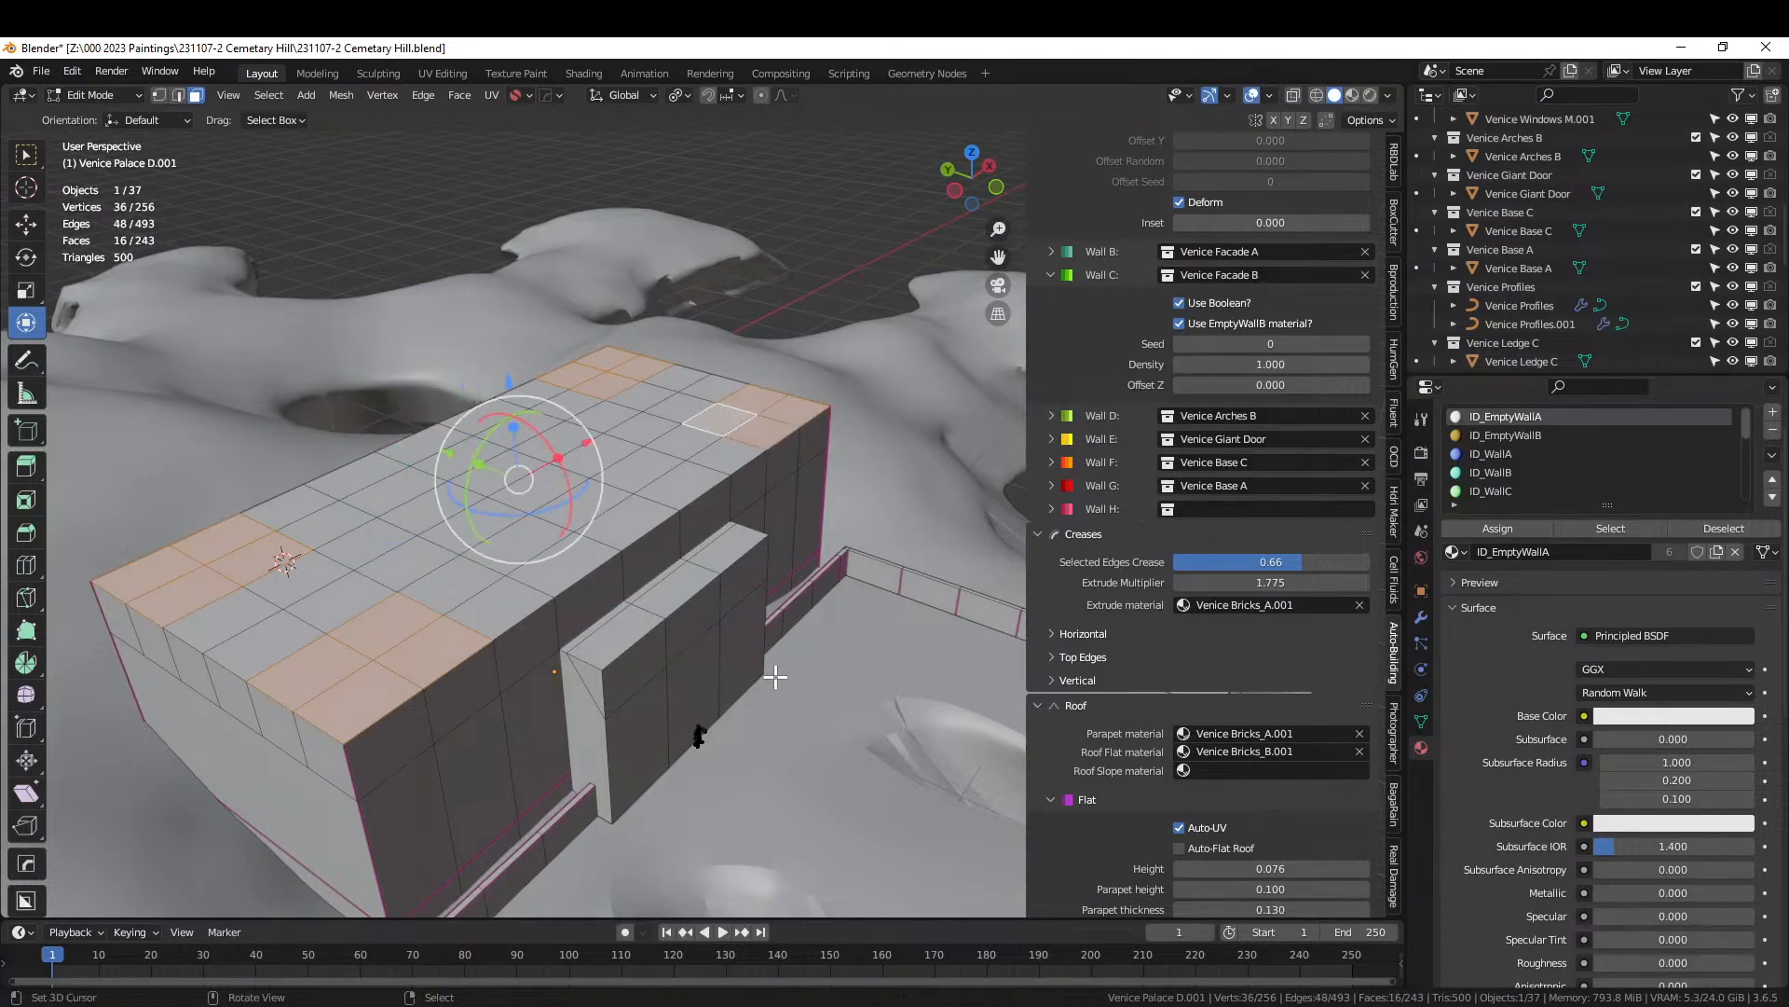
Inset the four selected corner blocks by about 0.46 m and extrude them 4 m upward as towers.
{"action": "key", "text": "i"}
{"action": "left_click", "coordinate": [770, 674]}
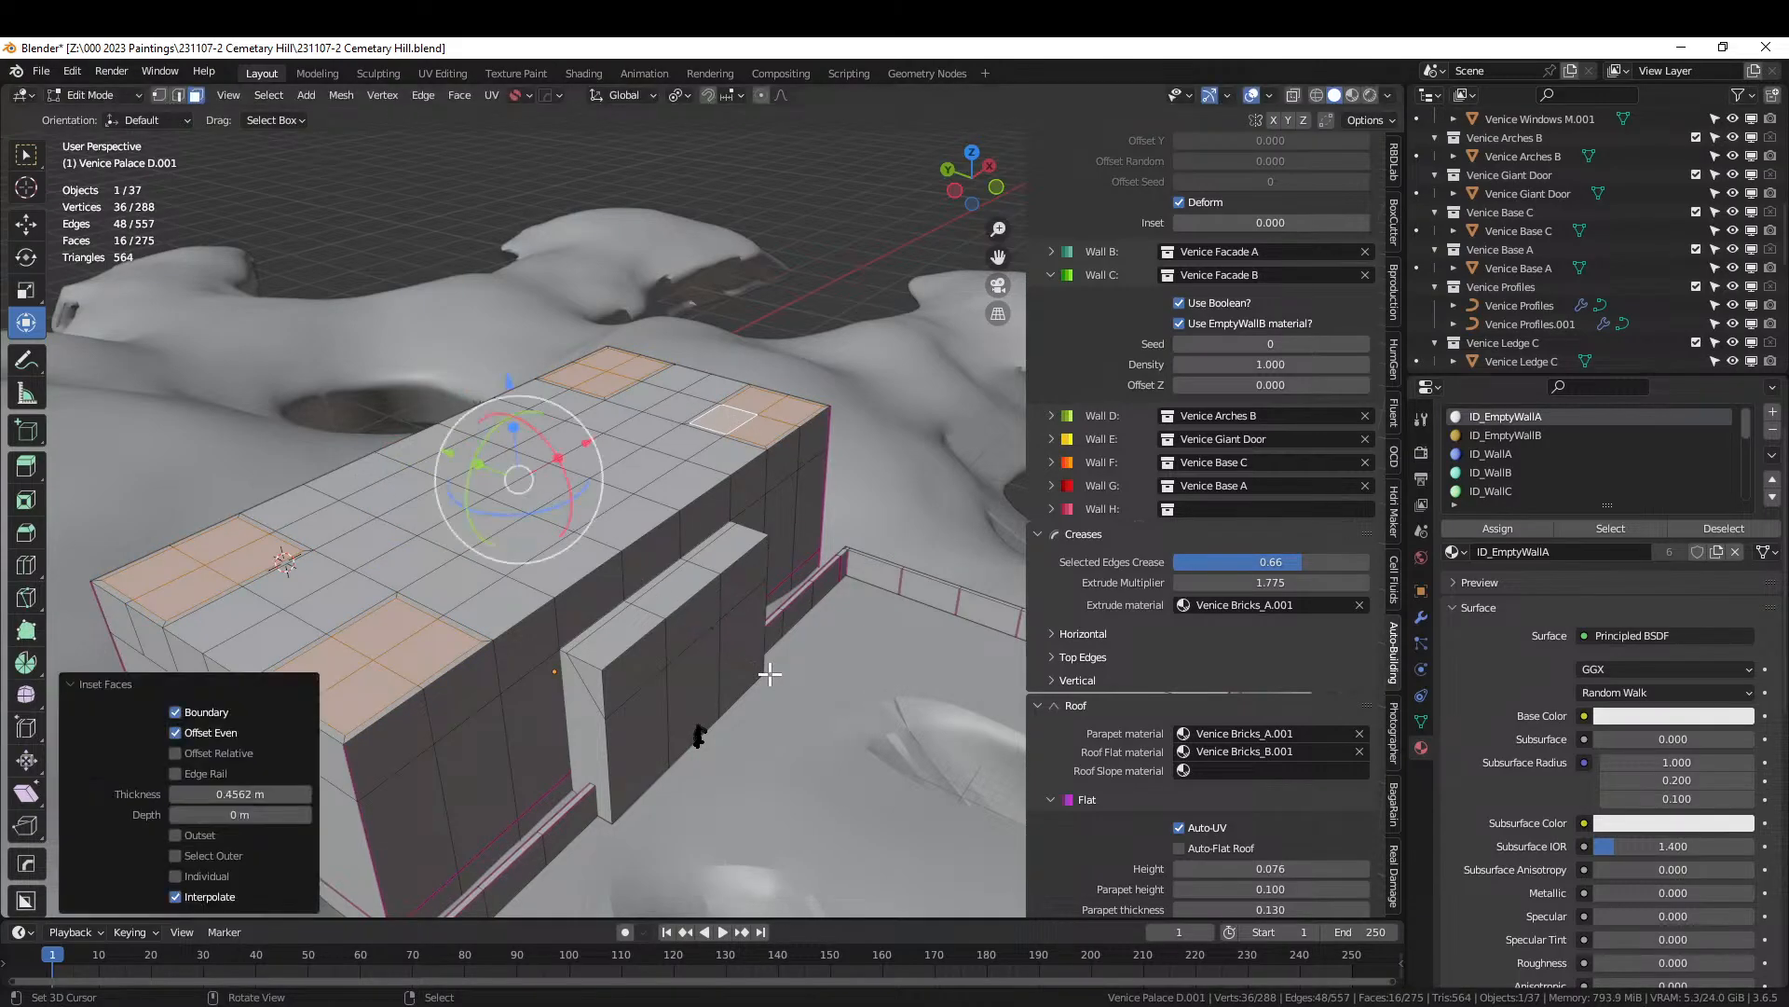
{"action": "key", "text": "e"}
{"action": "key", "text": "4"}
{"action": "left_click", "coordinate": [770, 674]}
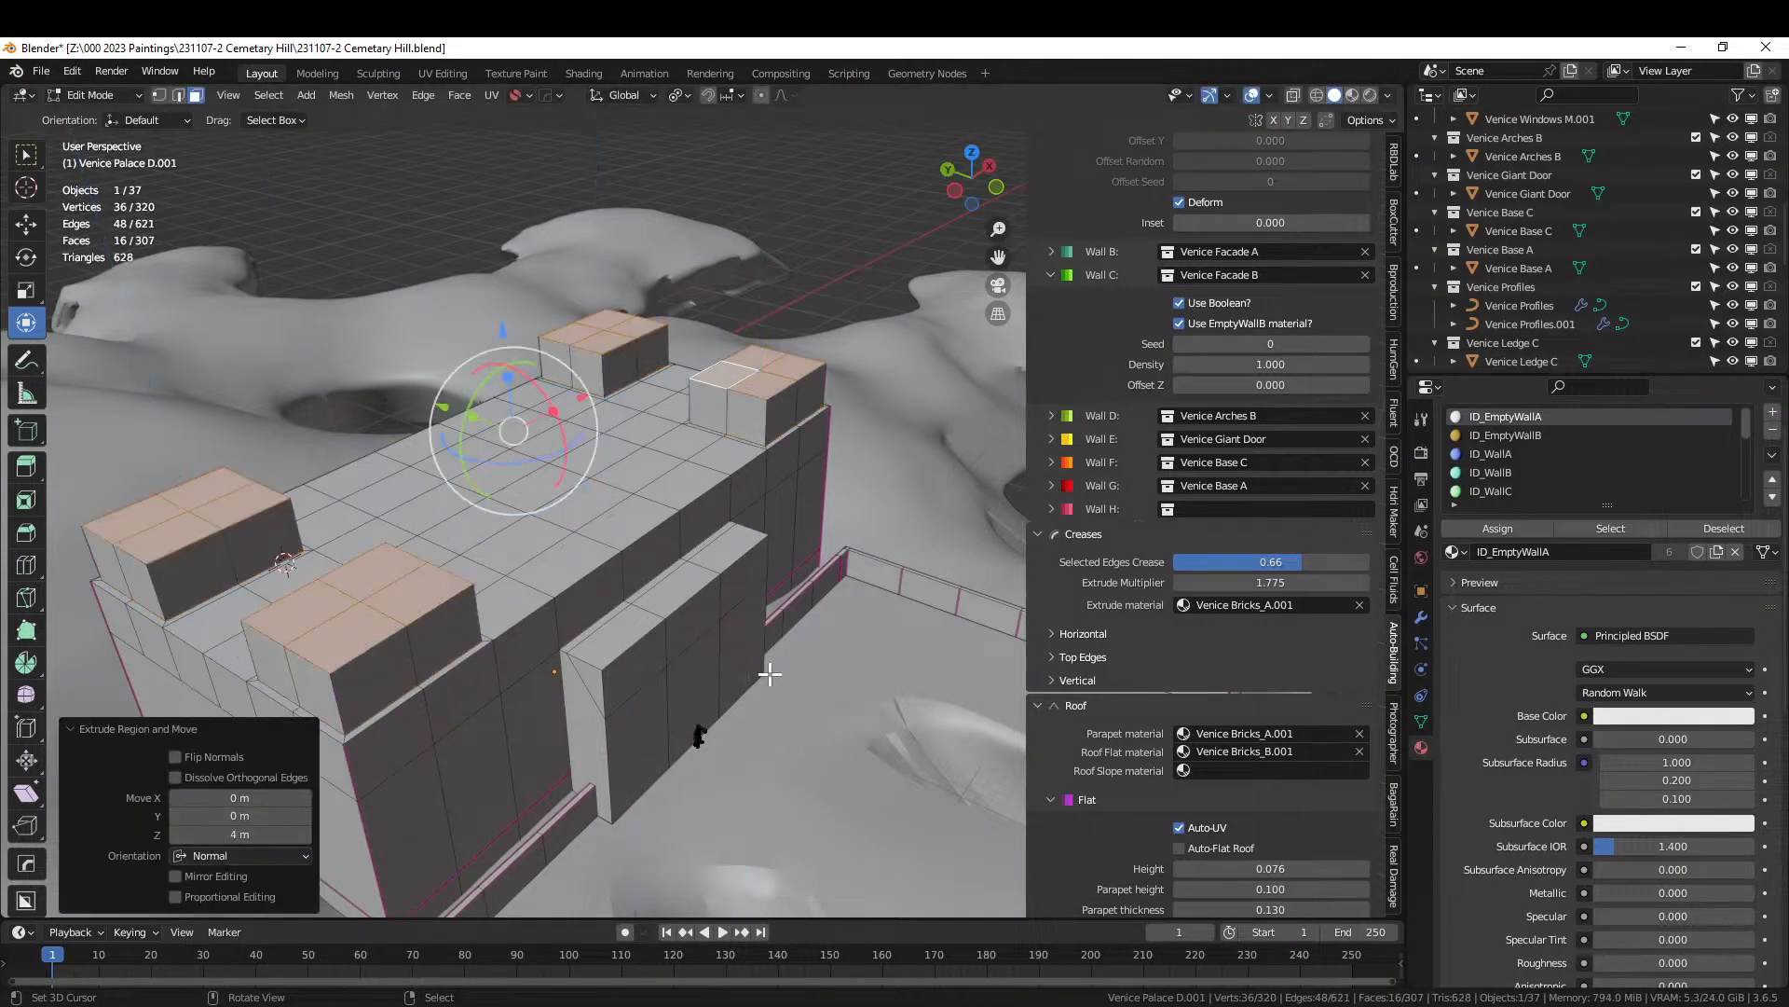
Extrude the tower tops outward at a scale of about 1.14, and extrude them about 0.62 m upward to form overhanging eaves.
{"action": "mouse_move", "coordinate": [770, 674]}
{"action": "middle_mouse_down"}
{"action": "mouse_move", "coordinate": [783, 620]}
{"action": "mouse_move", "coordinate": [773, 641]}
{"action": "middle_mouse_up"}
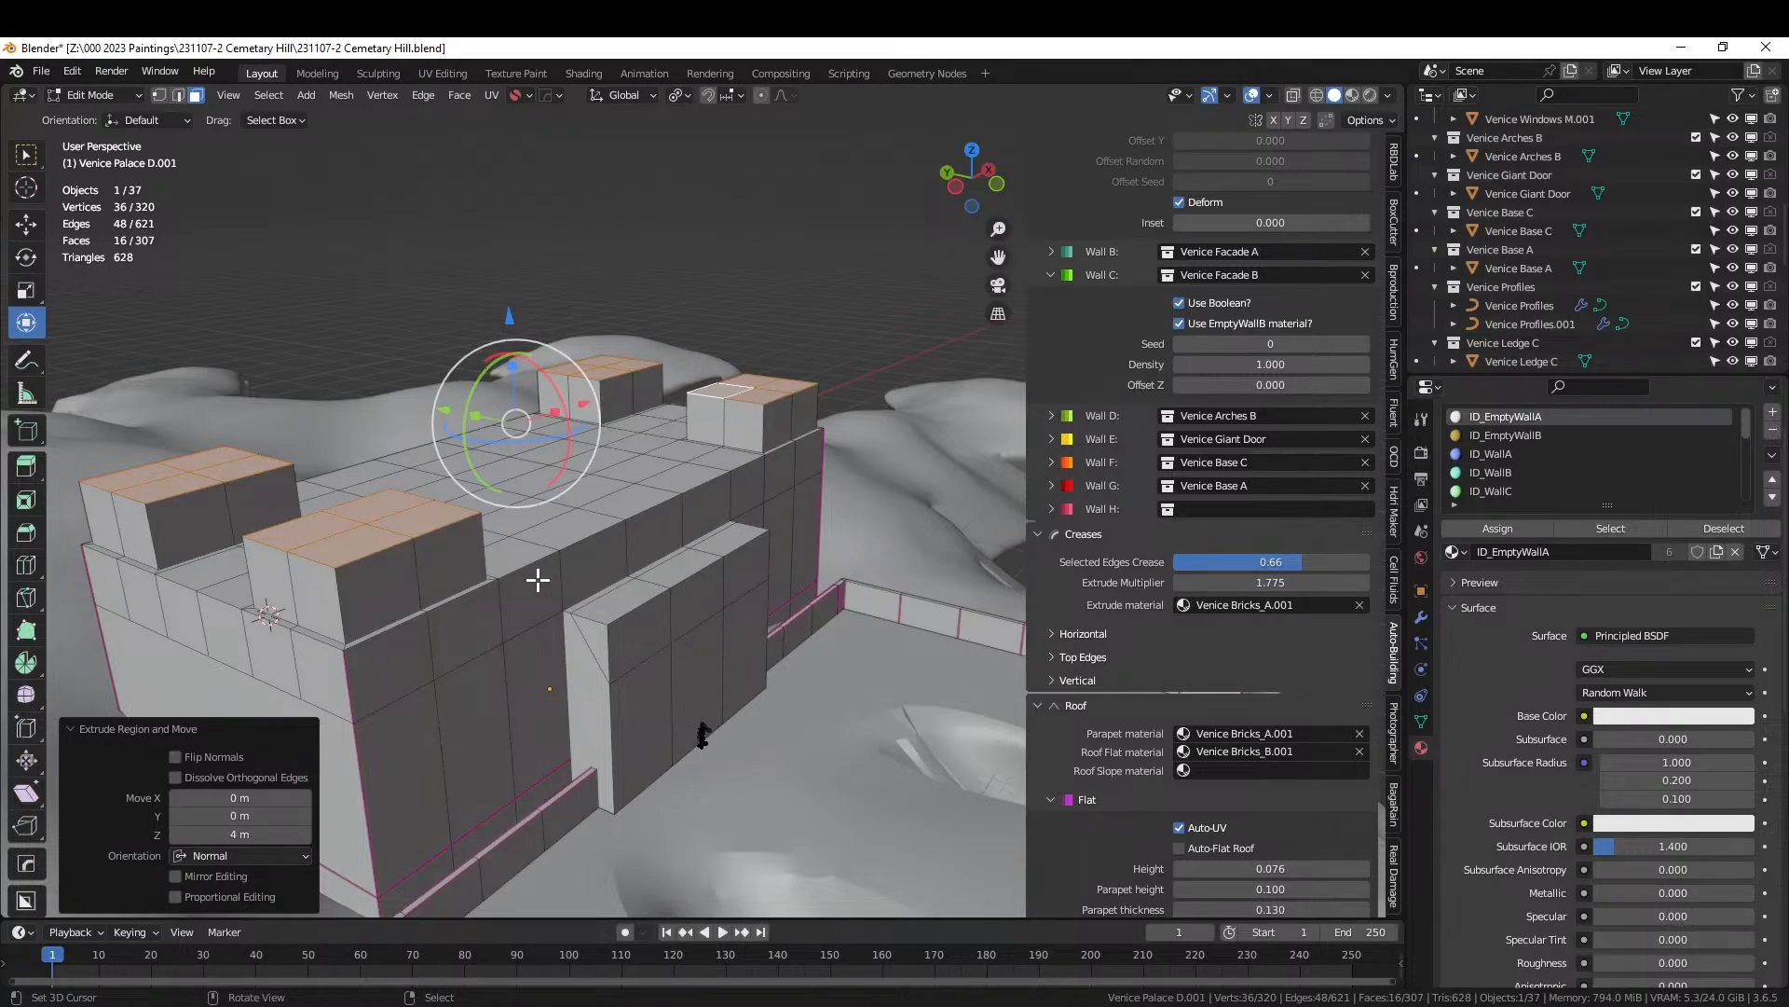
{"action": "key", "text": "e"}
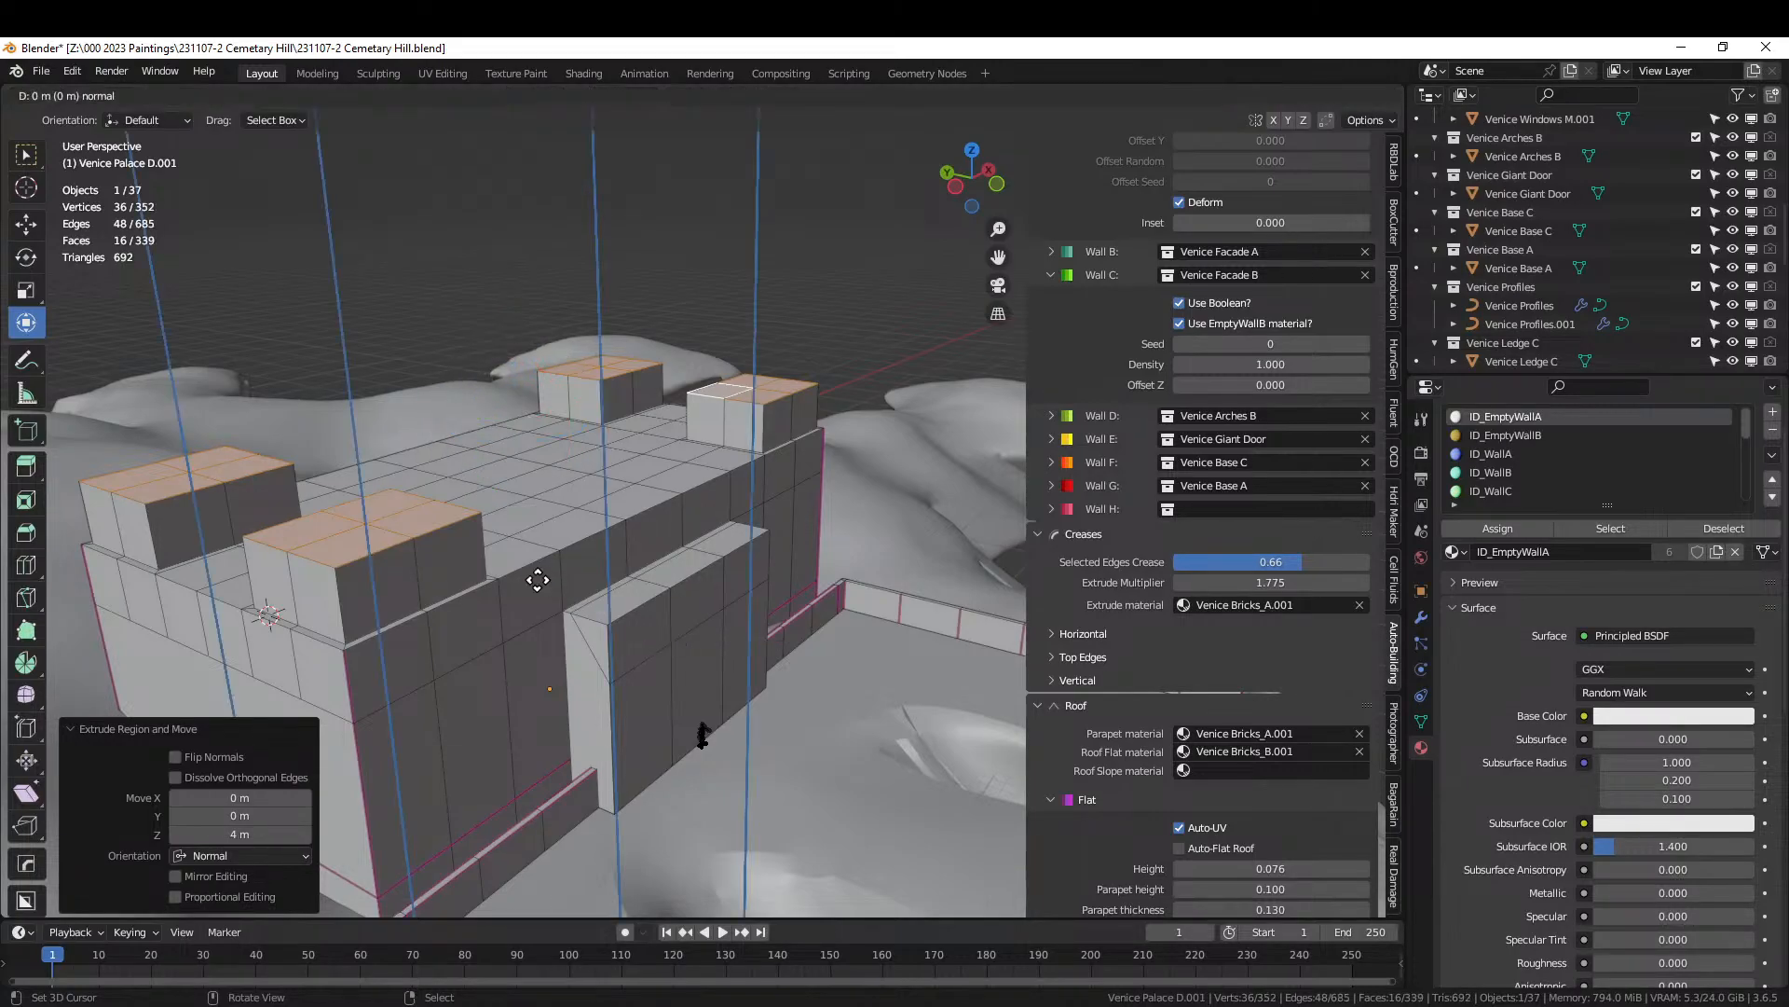
{"action": "key", "text": "s"}
{"action": "left_click", "coordinate": [563, 596]}
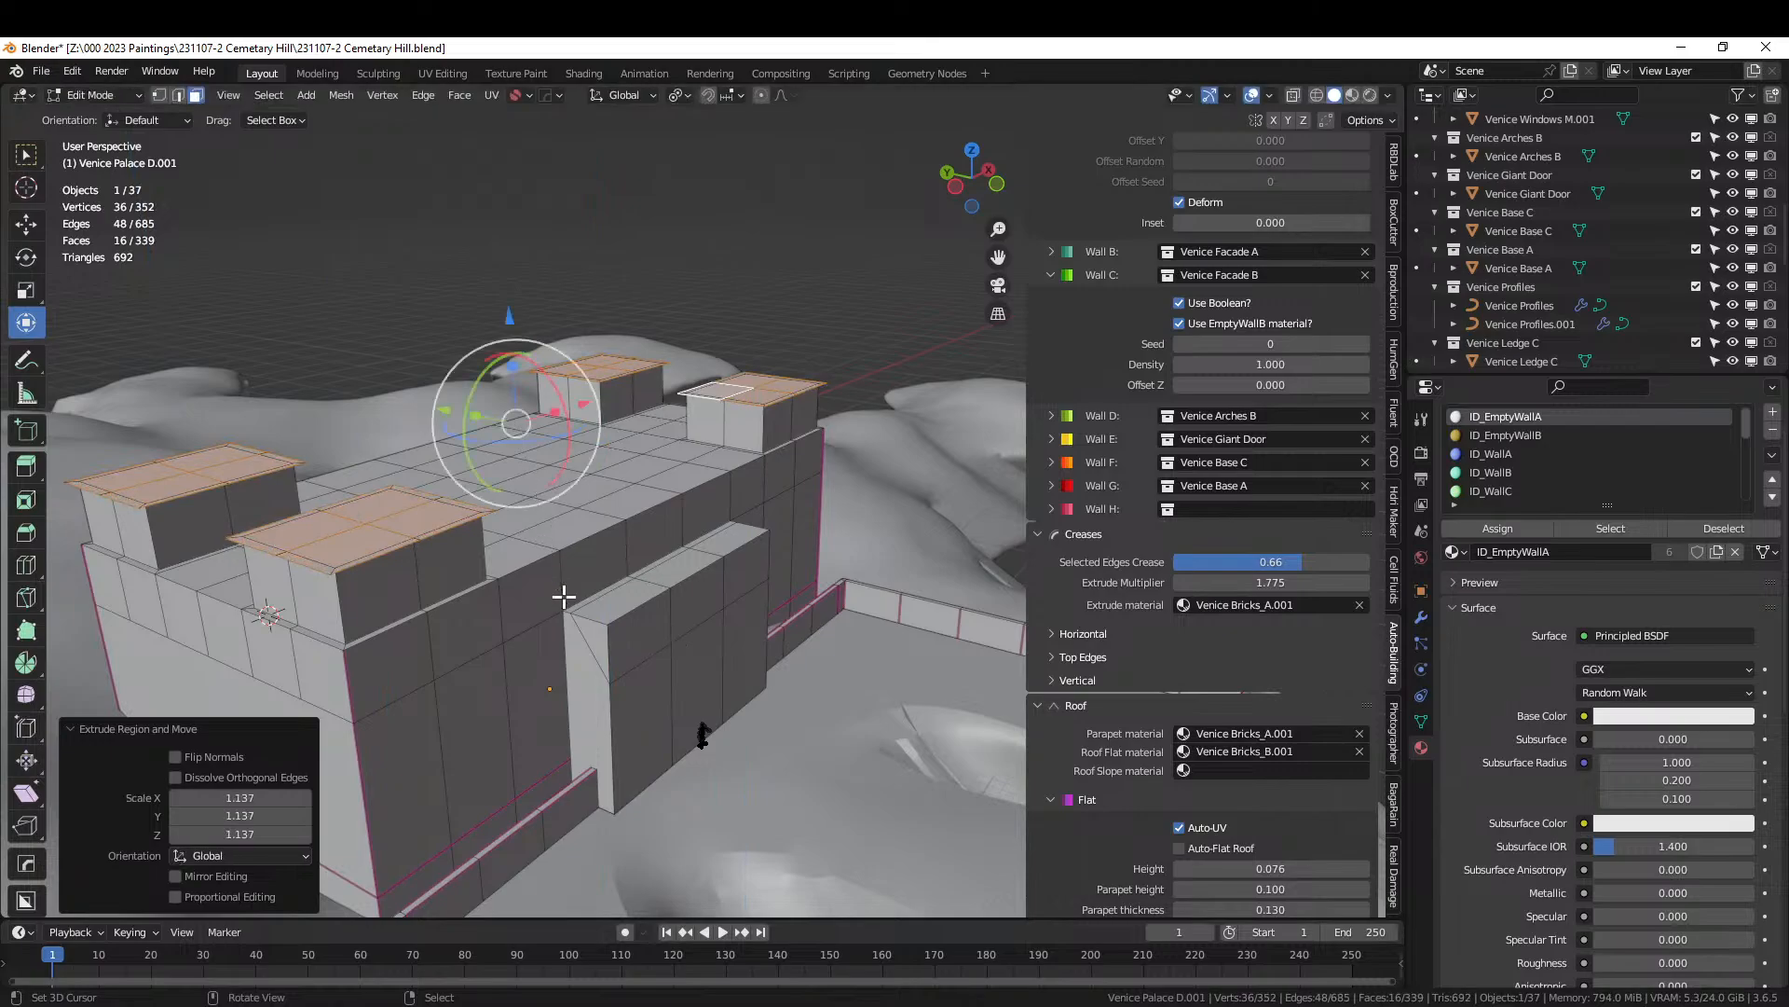
{"action": "key", "text": "e"}
{"action": "left_click", "coordinate": [565, 587]}
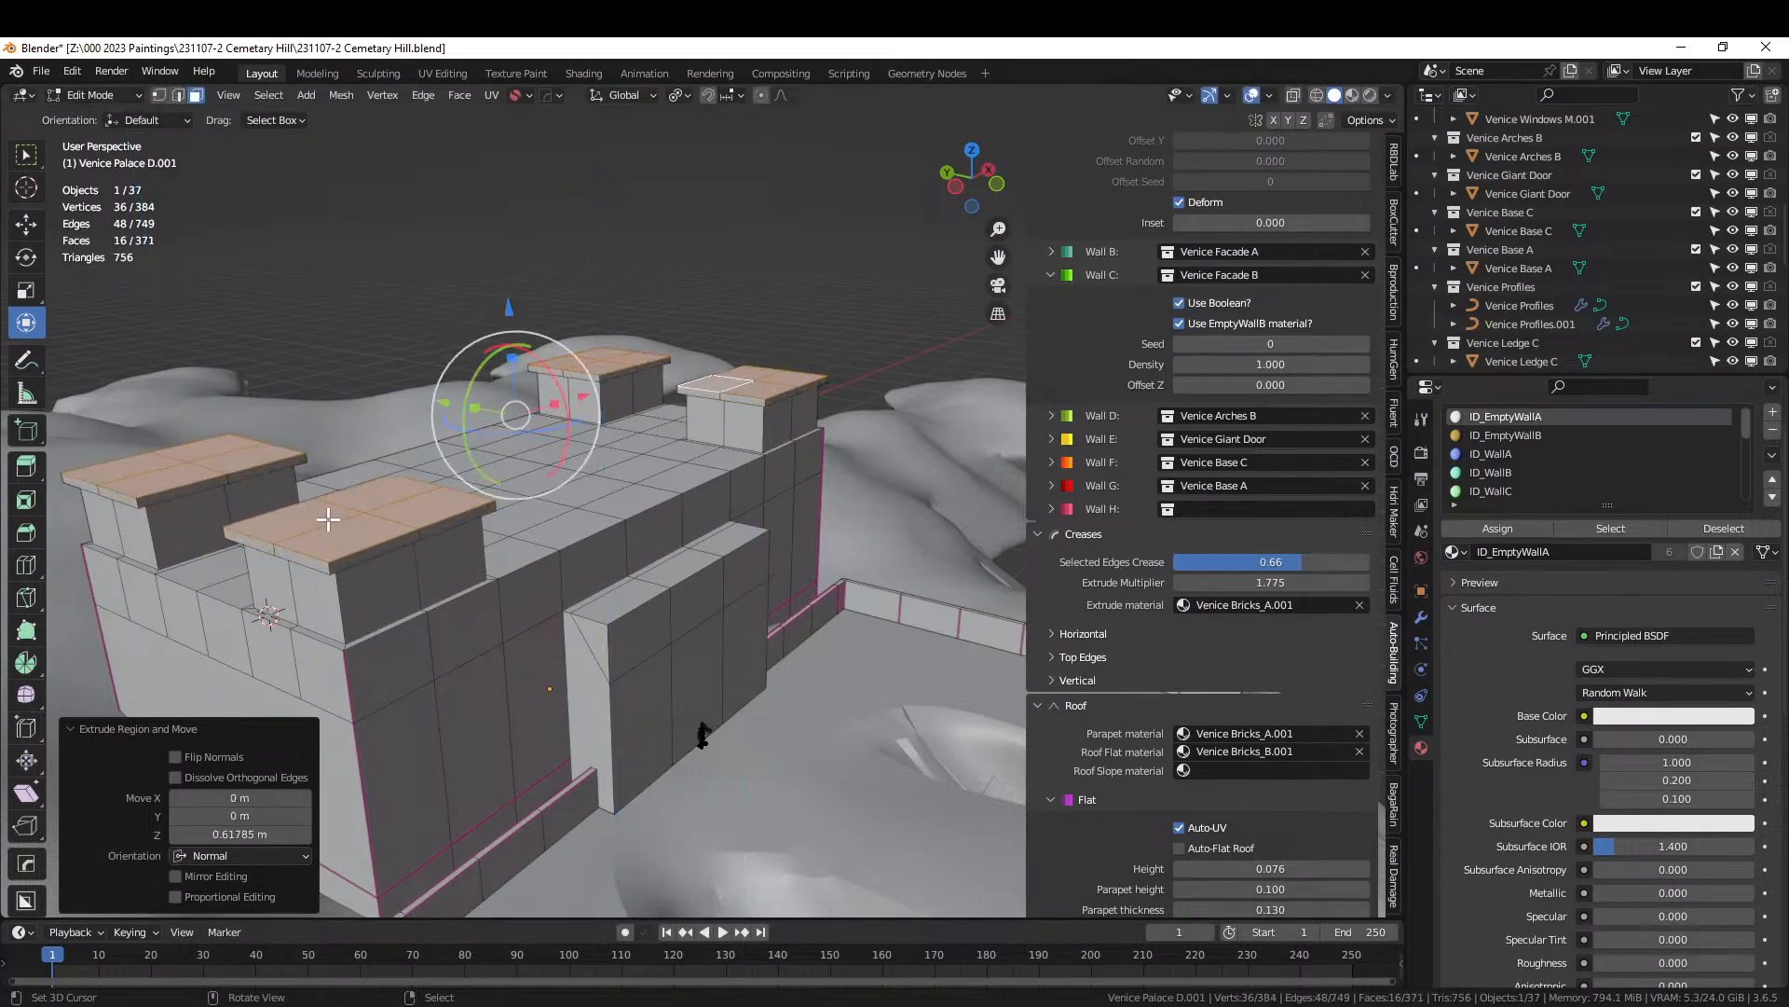
Select the centre vertex on top of each of the four towers.
{"action": "key", "text": "1"}
{"action": "right_click", "coordinate": [190, 461]}
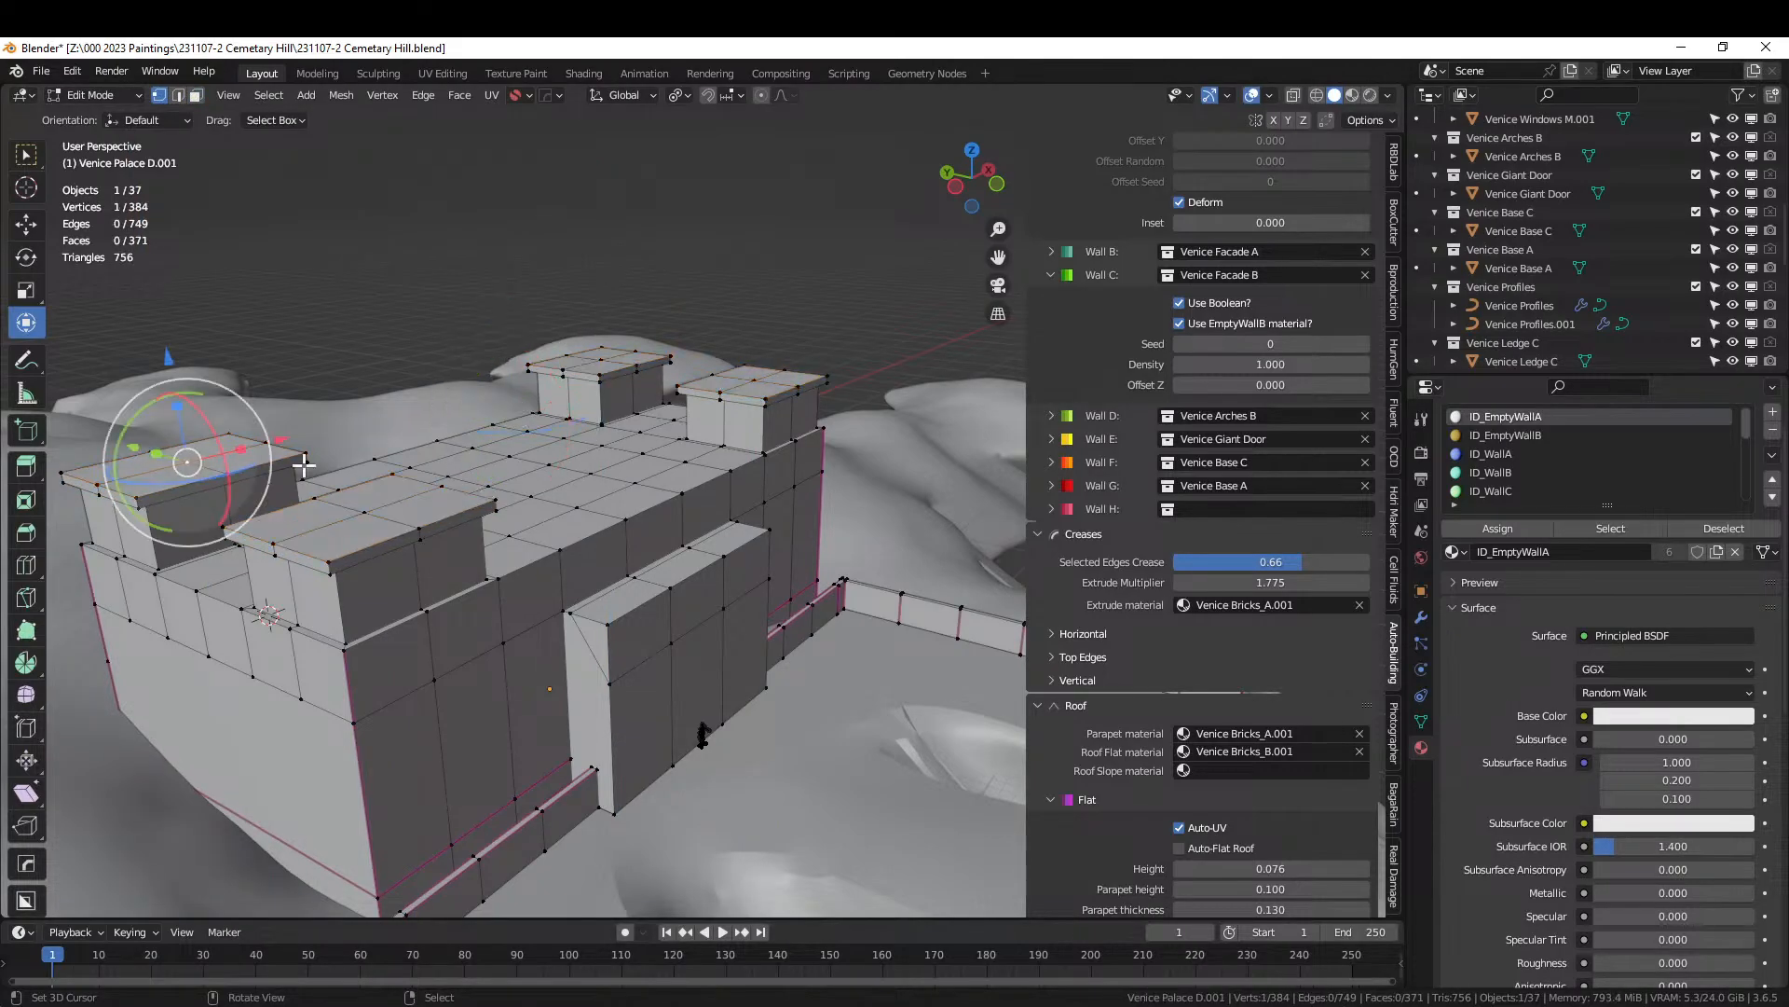
{"action": "right_click", "coordinate": [369, 510], "text": "shift"}
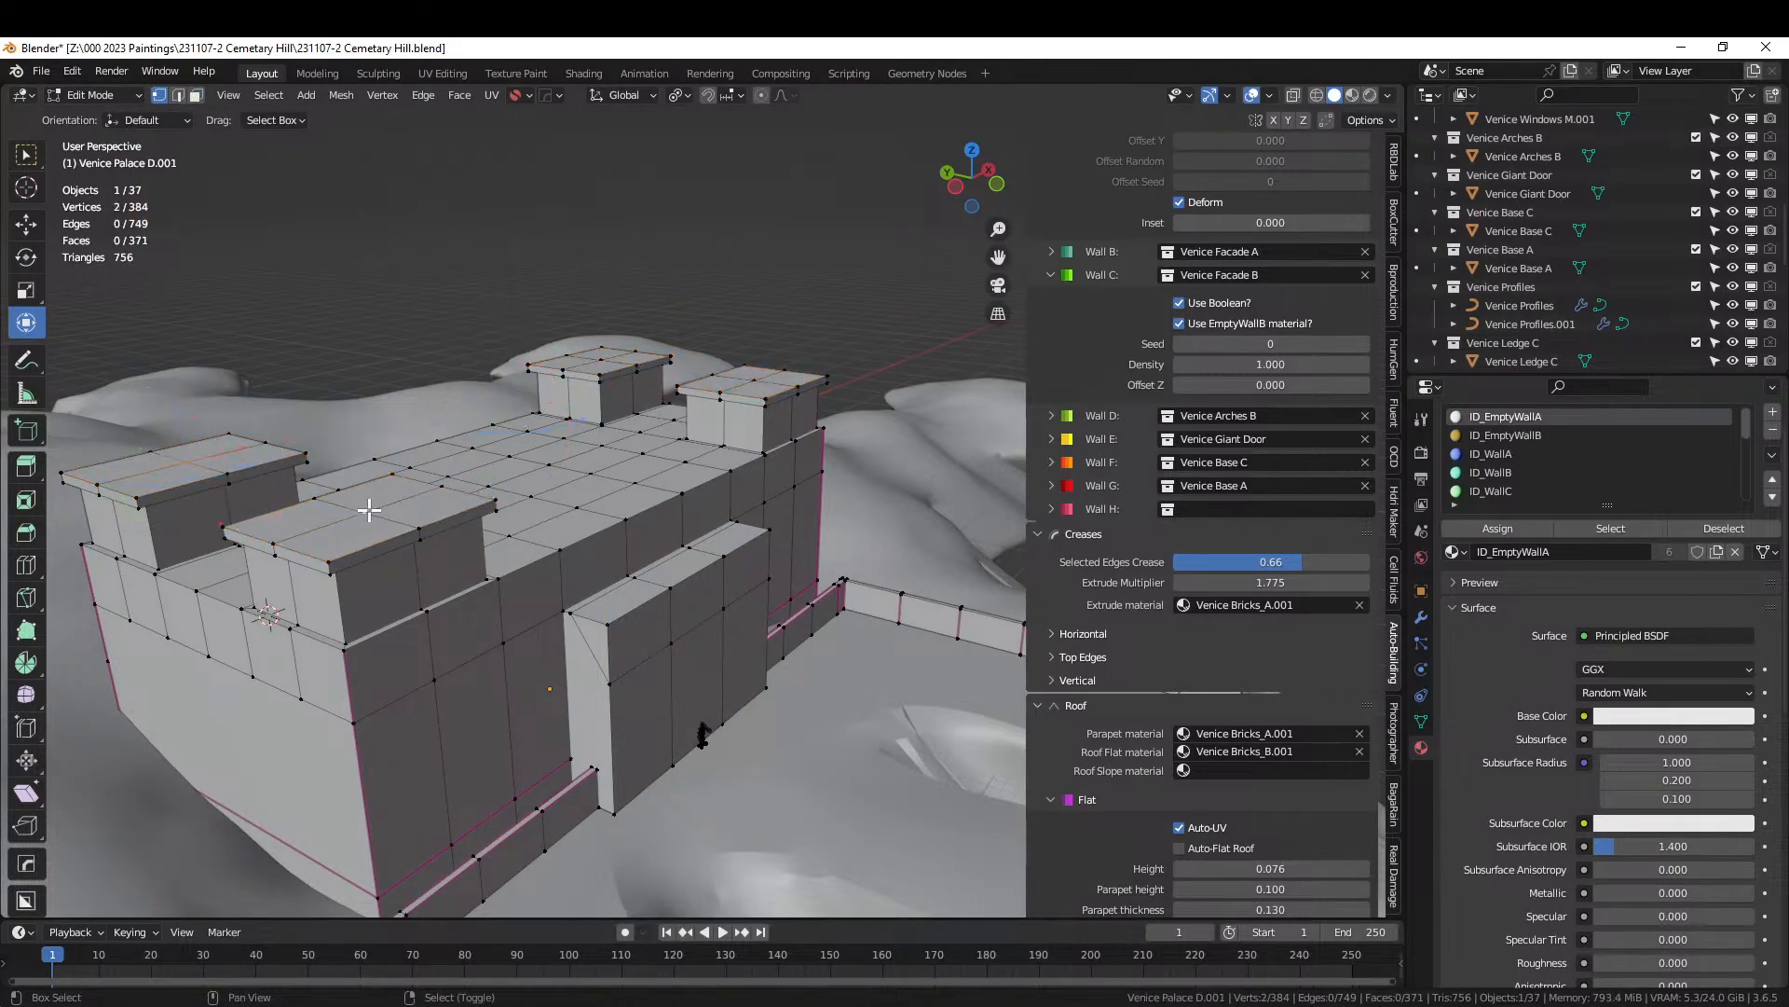
{"action": "right_click", "coordinate": [601, 357], "text": "shift"}
{"action": "right_click", "coordinate": [756, 380], "text": "shift"}
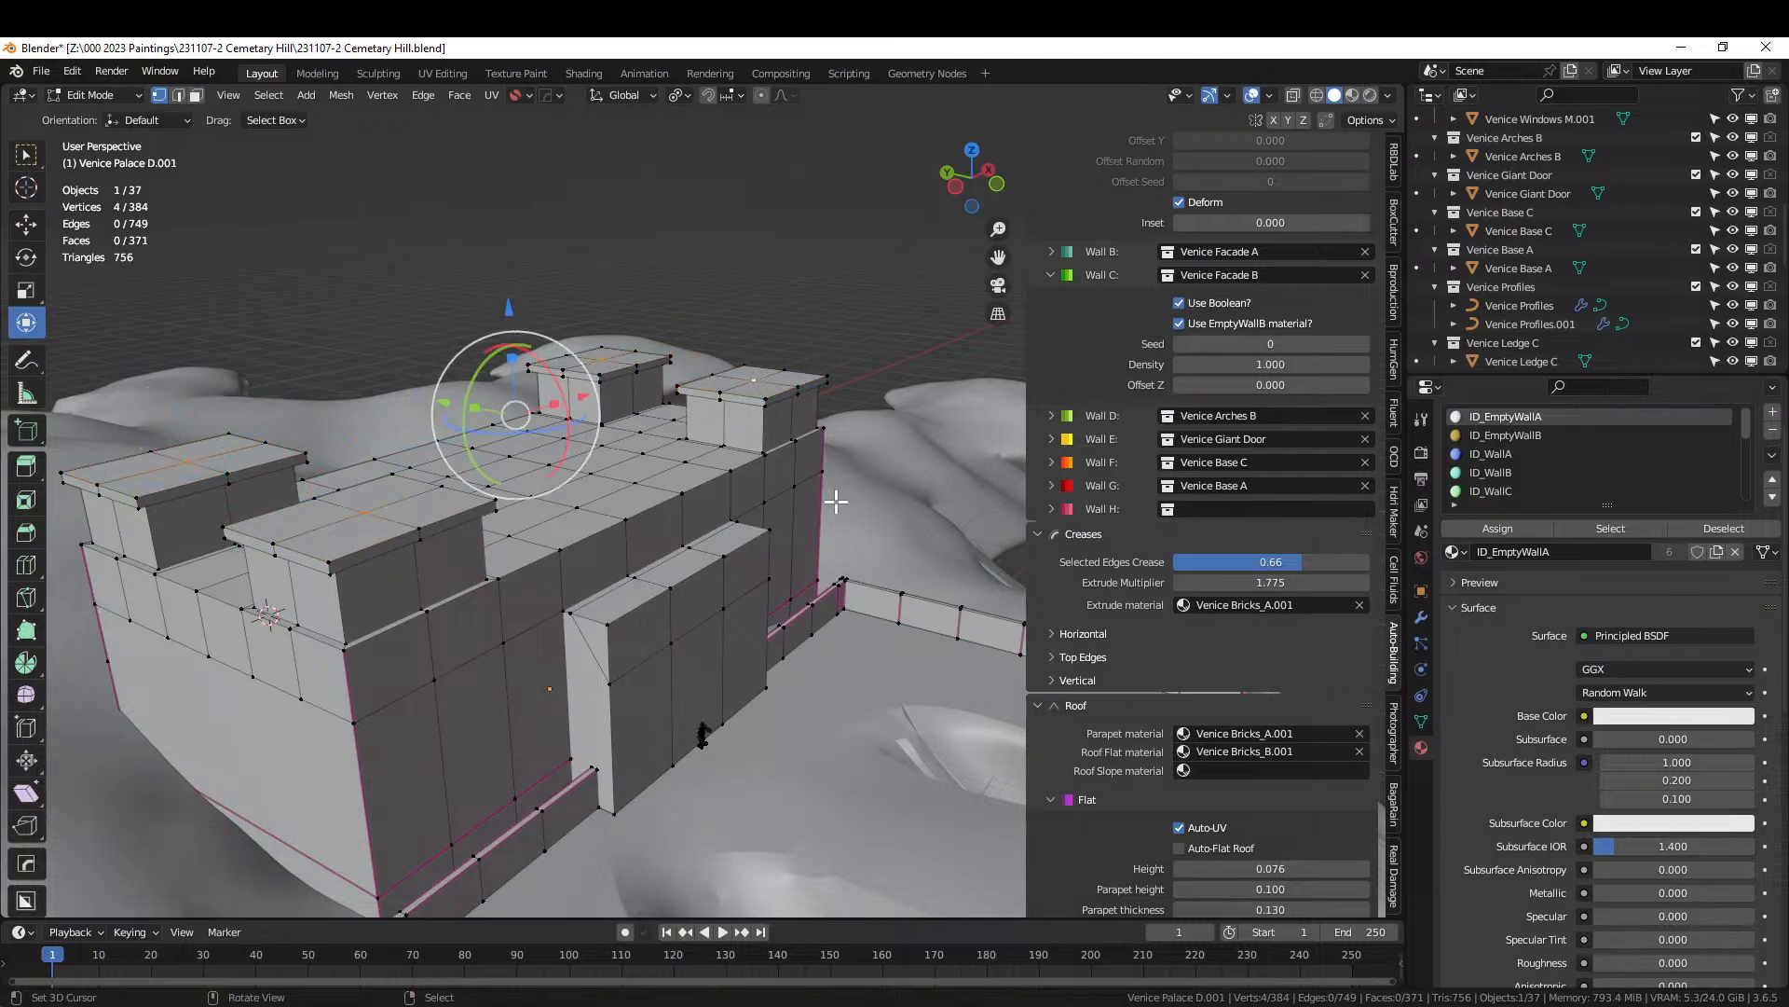
Try to raise the four tower-top centre vertices about 6.1 m along Z into pyramid roofs.
{"action": "key", "text": "g"}
{"action": "key", "text": "z"}
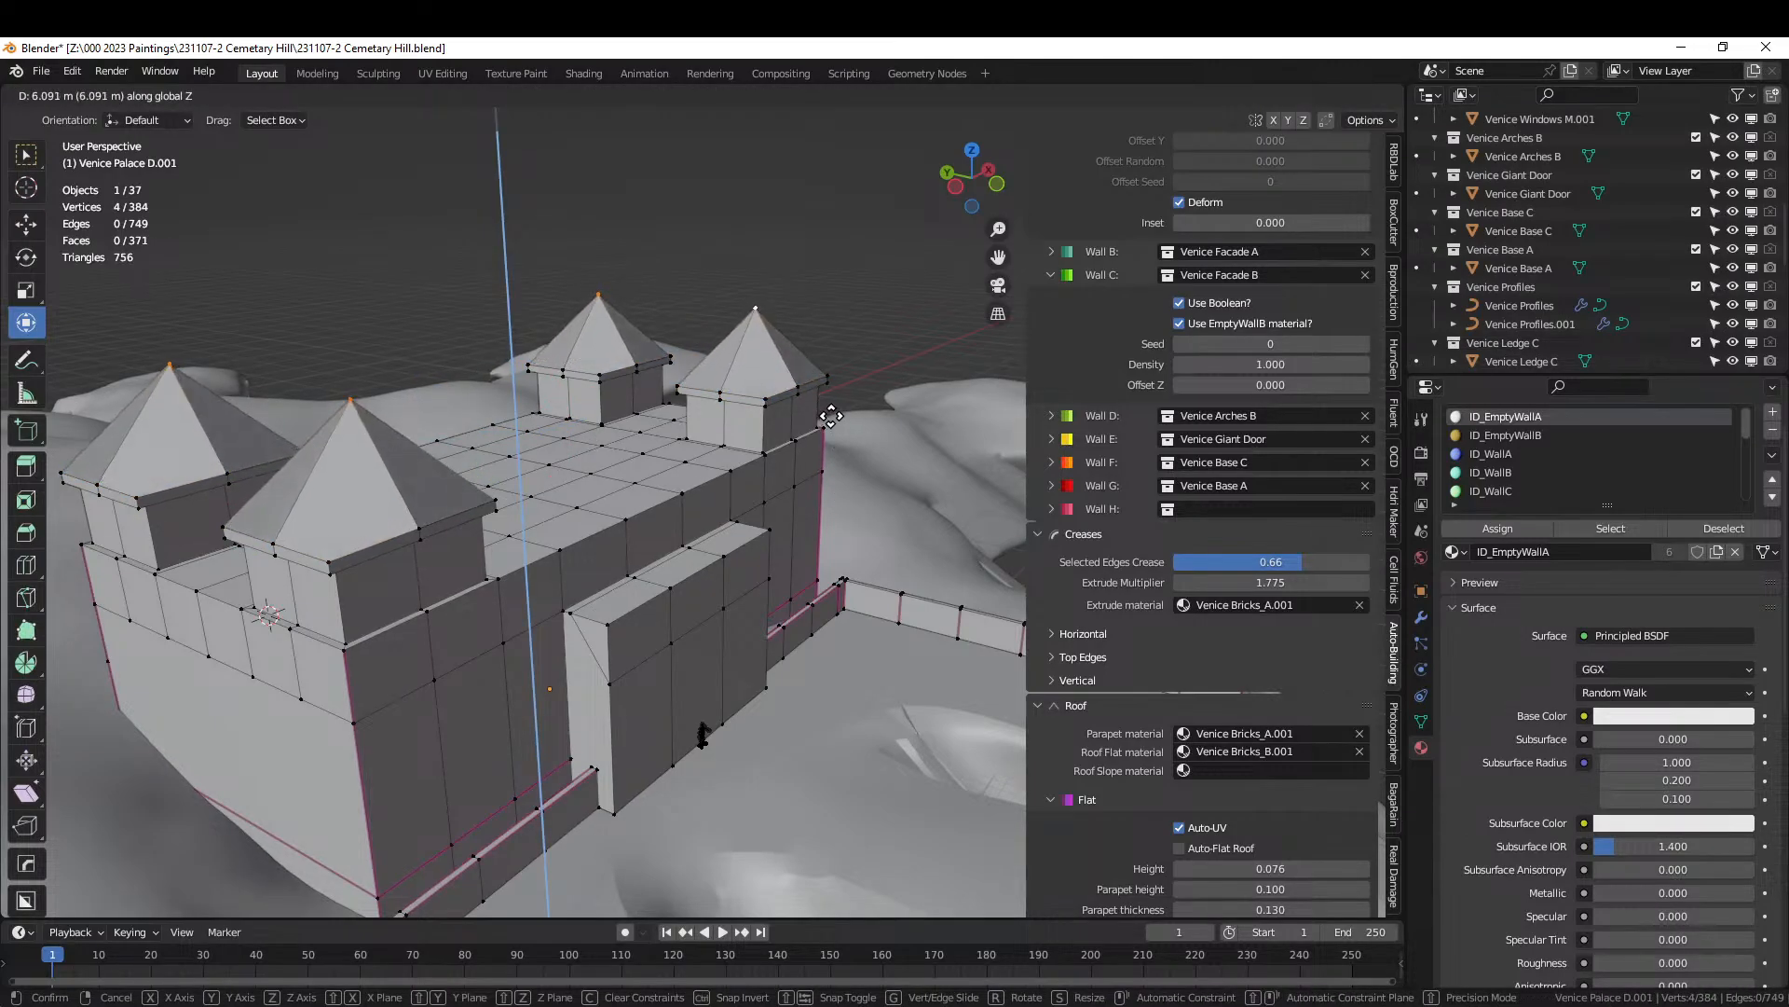
{"action": "left_click", "coordinate": [832, 415]}
{"action": "middle_click_drag", "start_coordinate": [831, 415], "coordinate": [523, 587]}
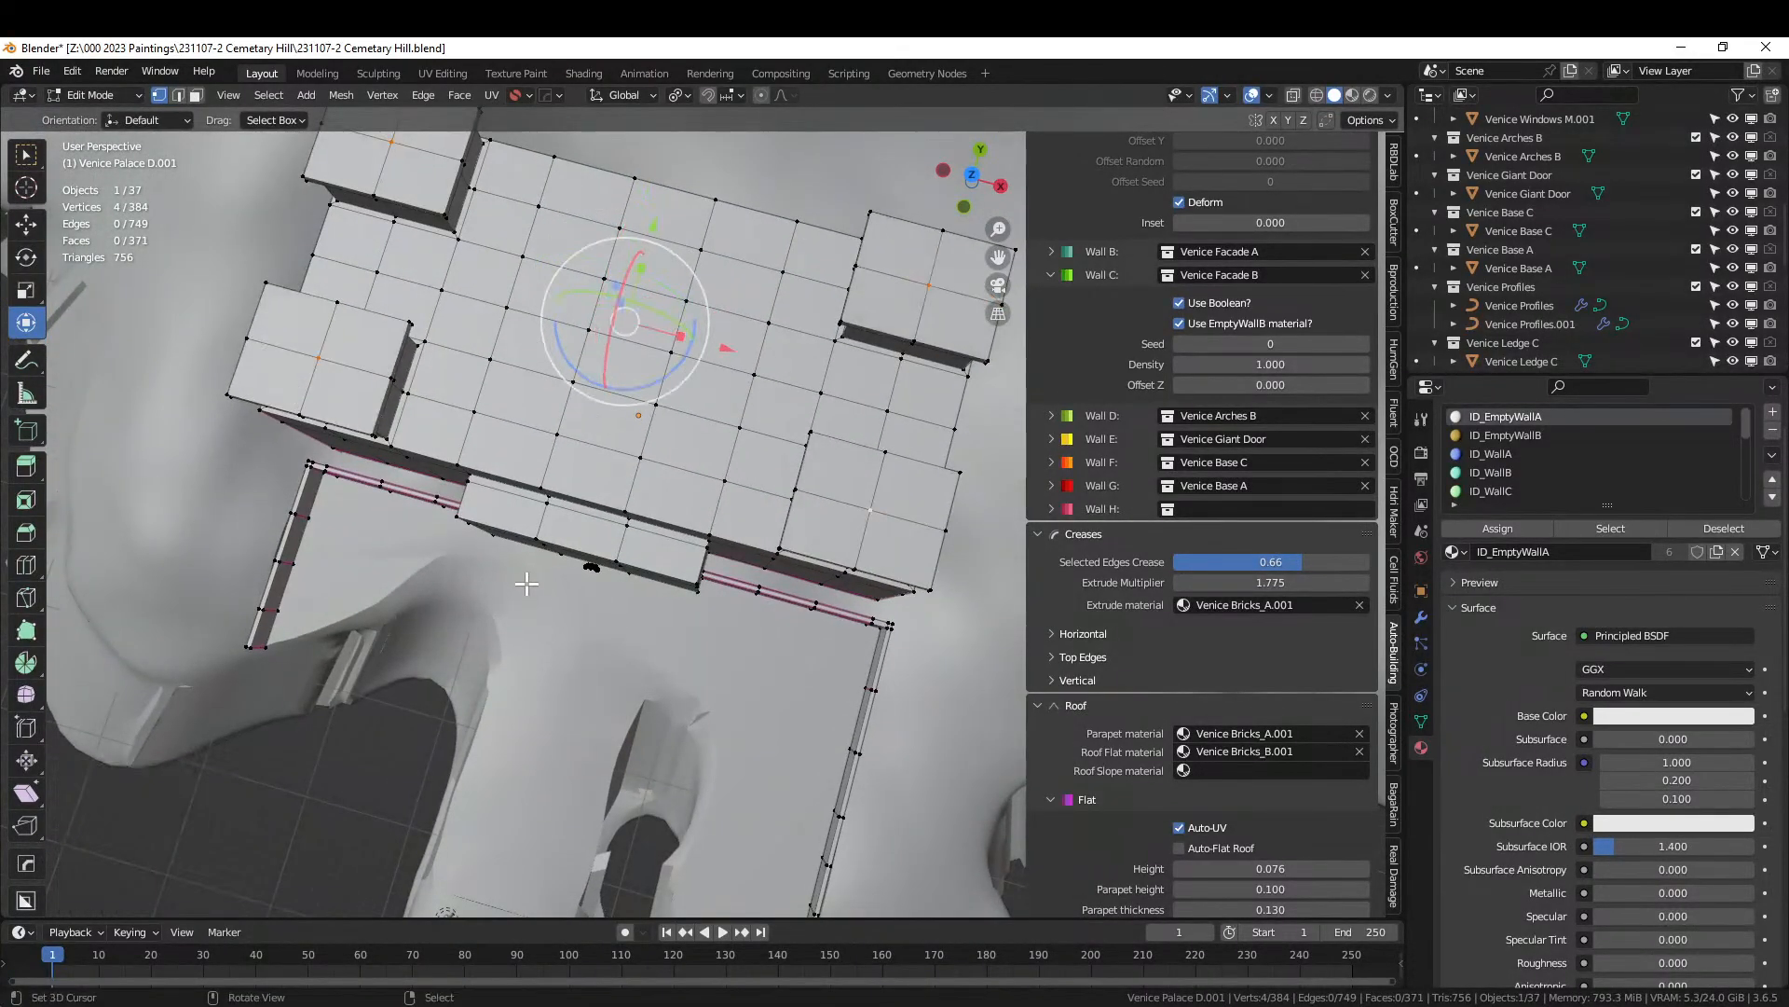
Dissolve the centre vertices so each flat tower top becomes a single face.
{"action": "middle_click_drag", "start_coordinate": [660, 552], "coordinate": [754, 495]}
{"action": "key", "text": "x"}
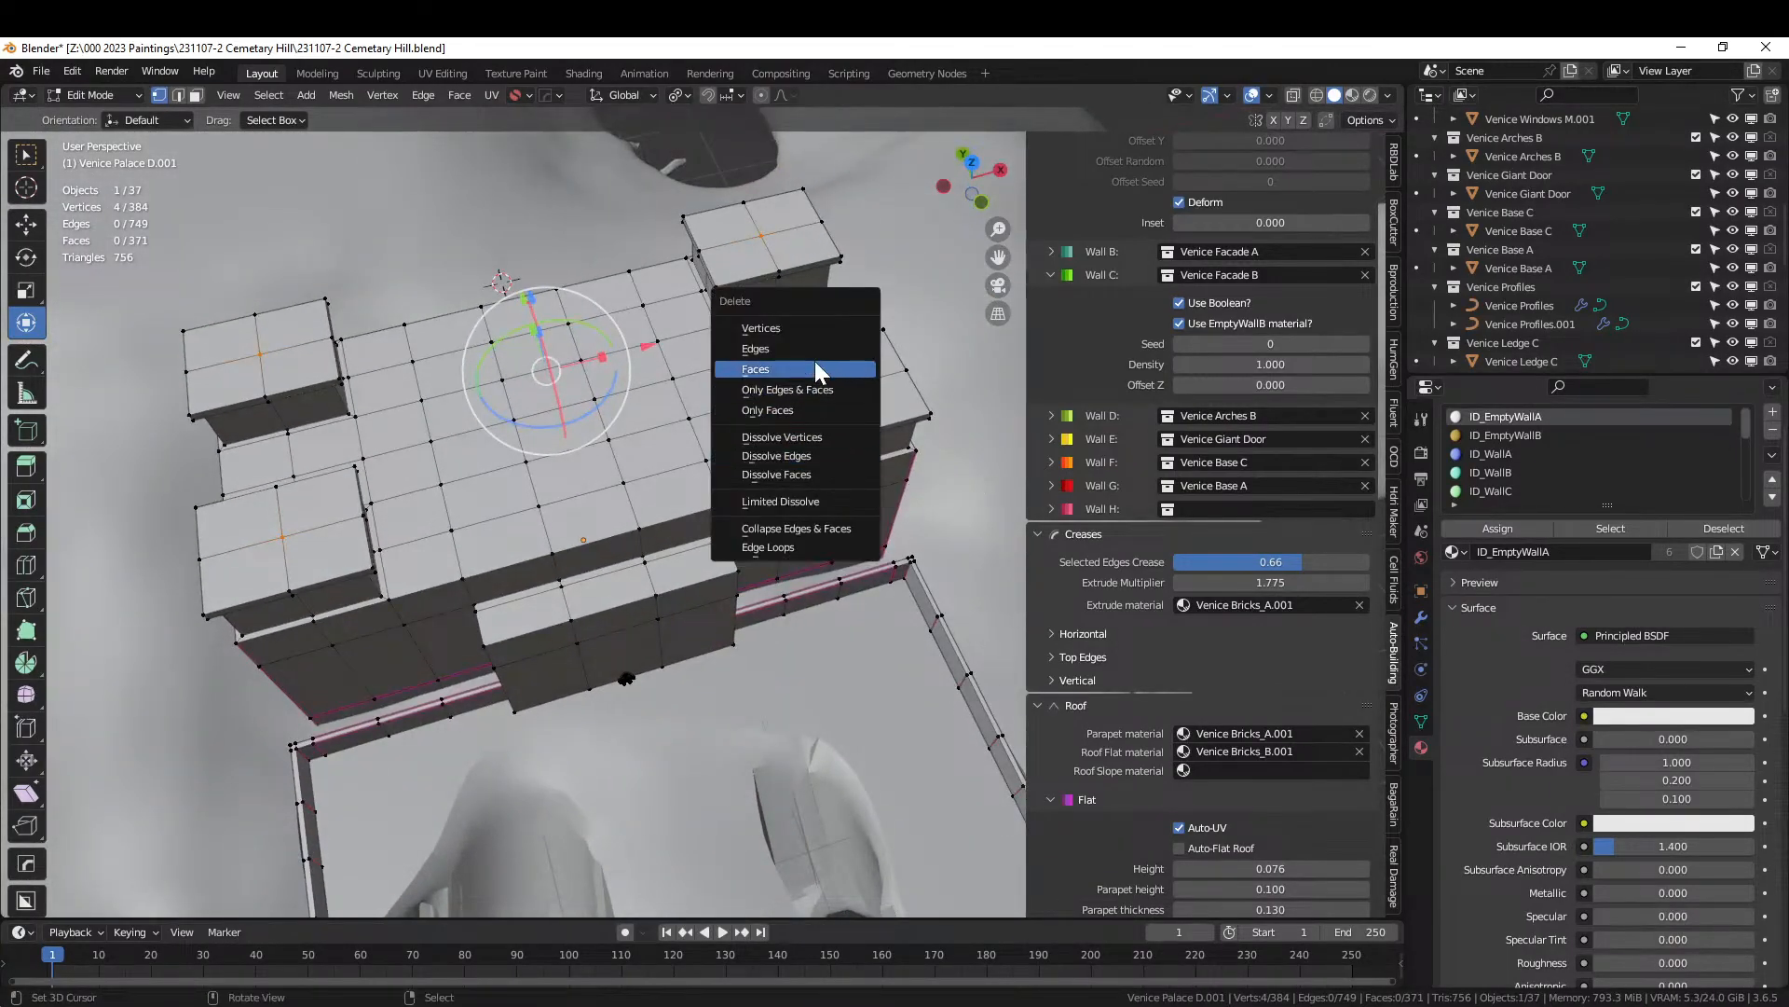
{"action": "left_click", "coordinate": [820, 439]}
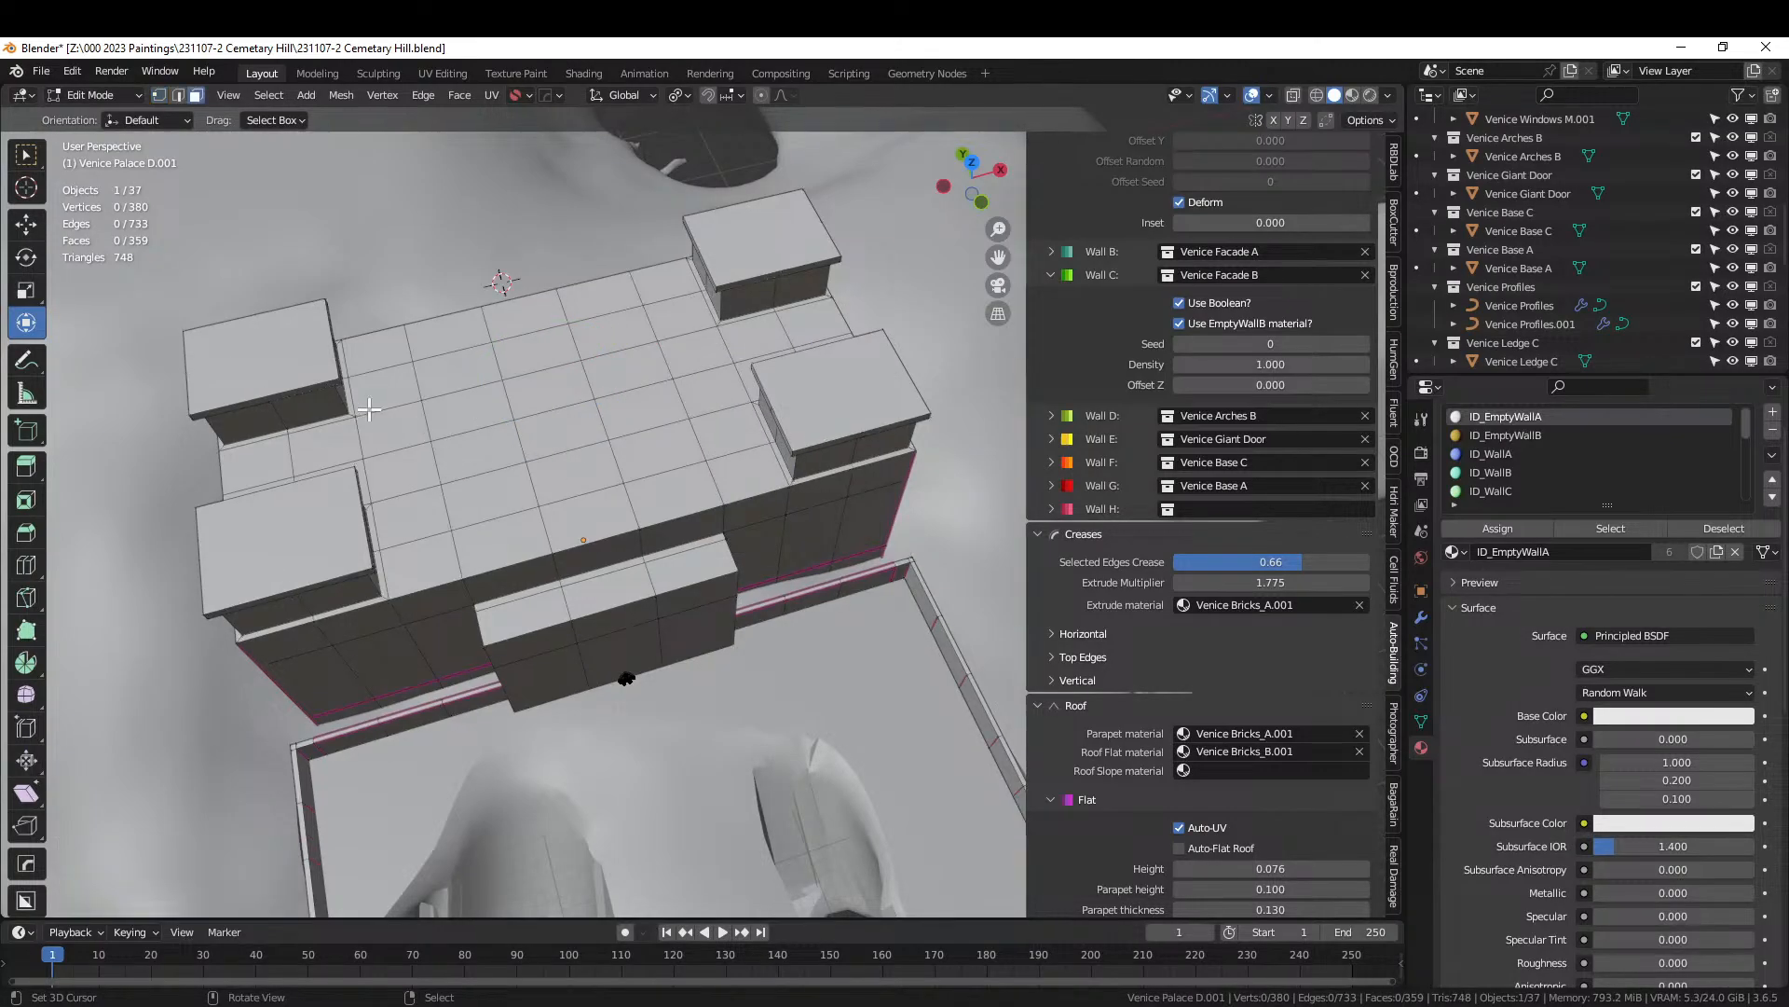
Select the four tower top faces and poke them into triangles around a centre point.
{"action": "left_click", "coordinate": [314, 370]}
{"action": "left_click", "coordinate": [280, 530], "text": "shift"}
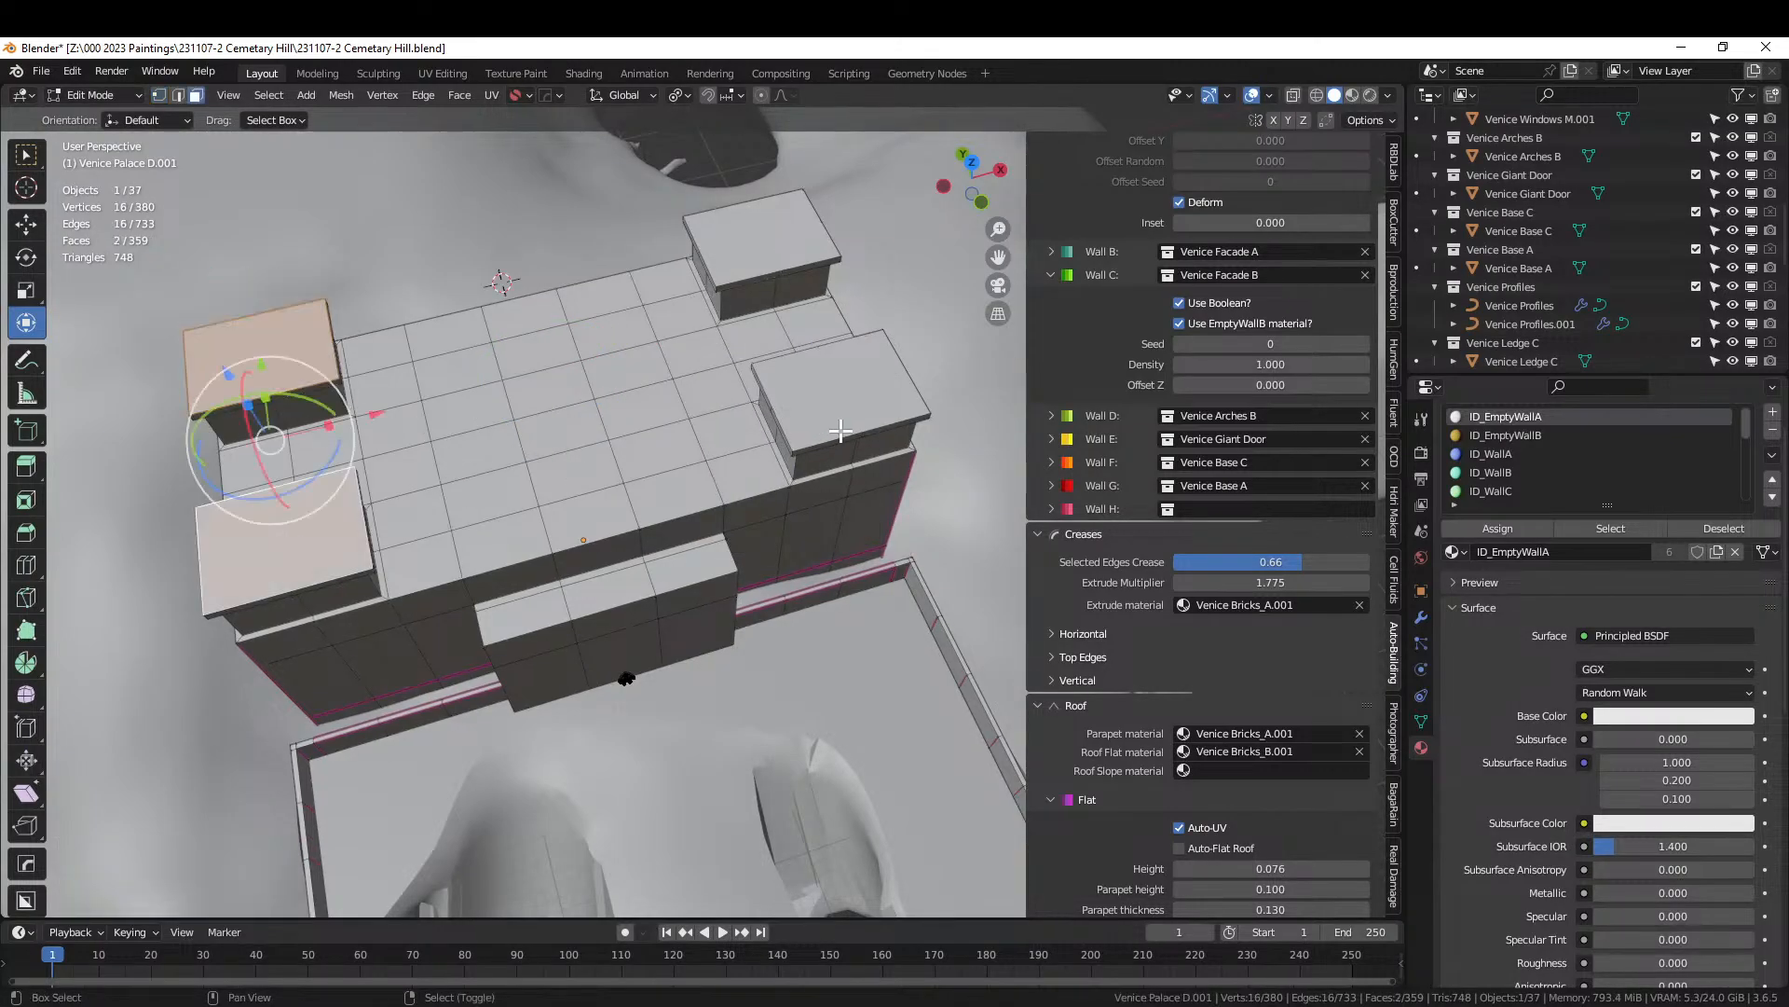
{"action": "left_click", "coordinate": [830, 397], "text": "shift"}
{"action": "left_click", "coordinate": [757, 245], "text": "shift"}
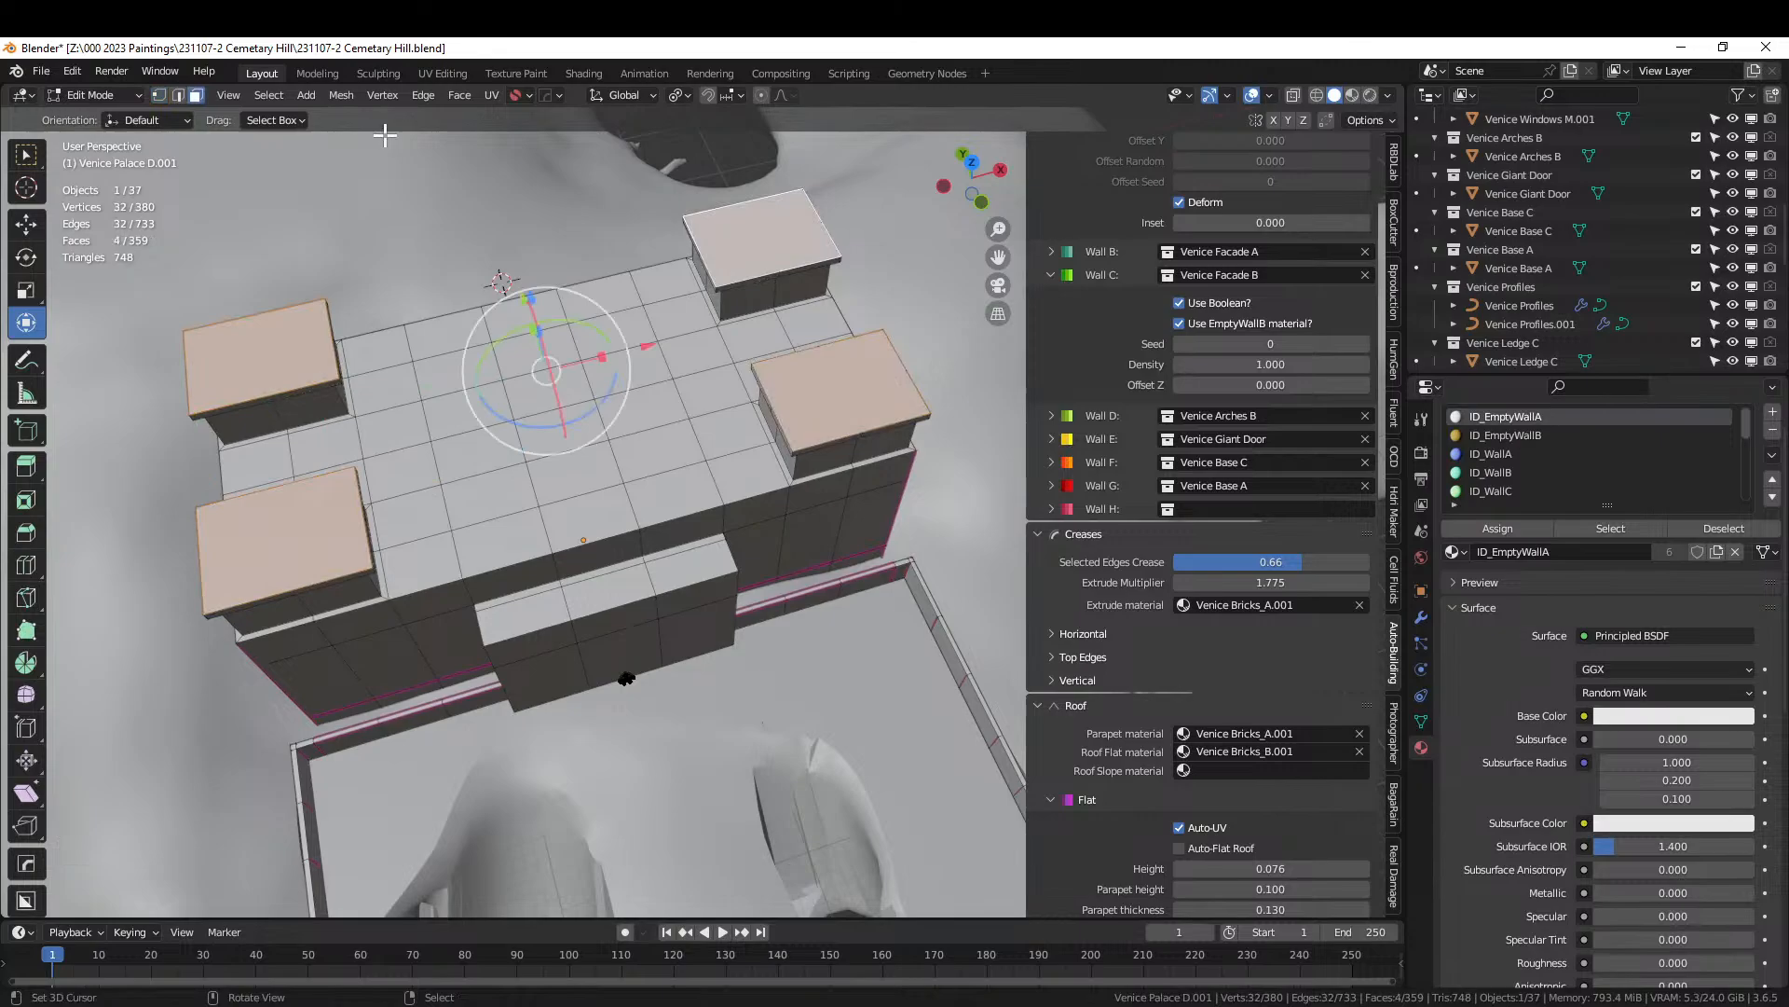
{"action": "left_click", "coordinate": [459, 95]}
{"action": "left_click", "coordinate": [527, 198]}
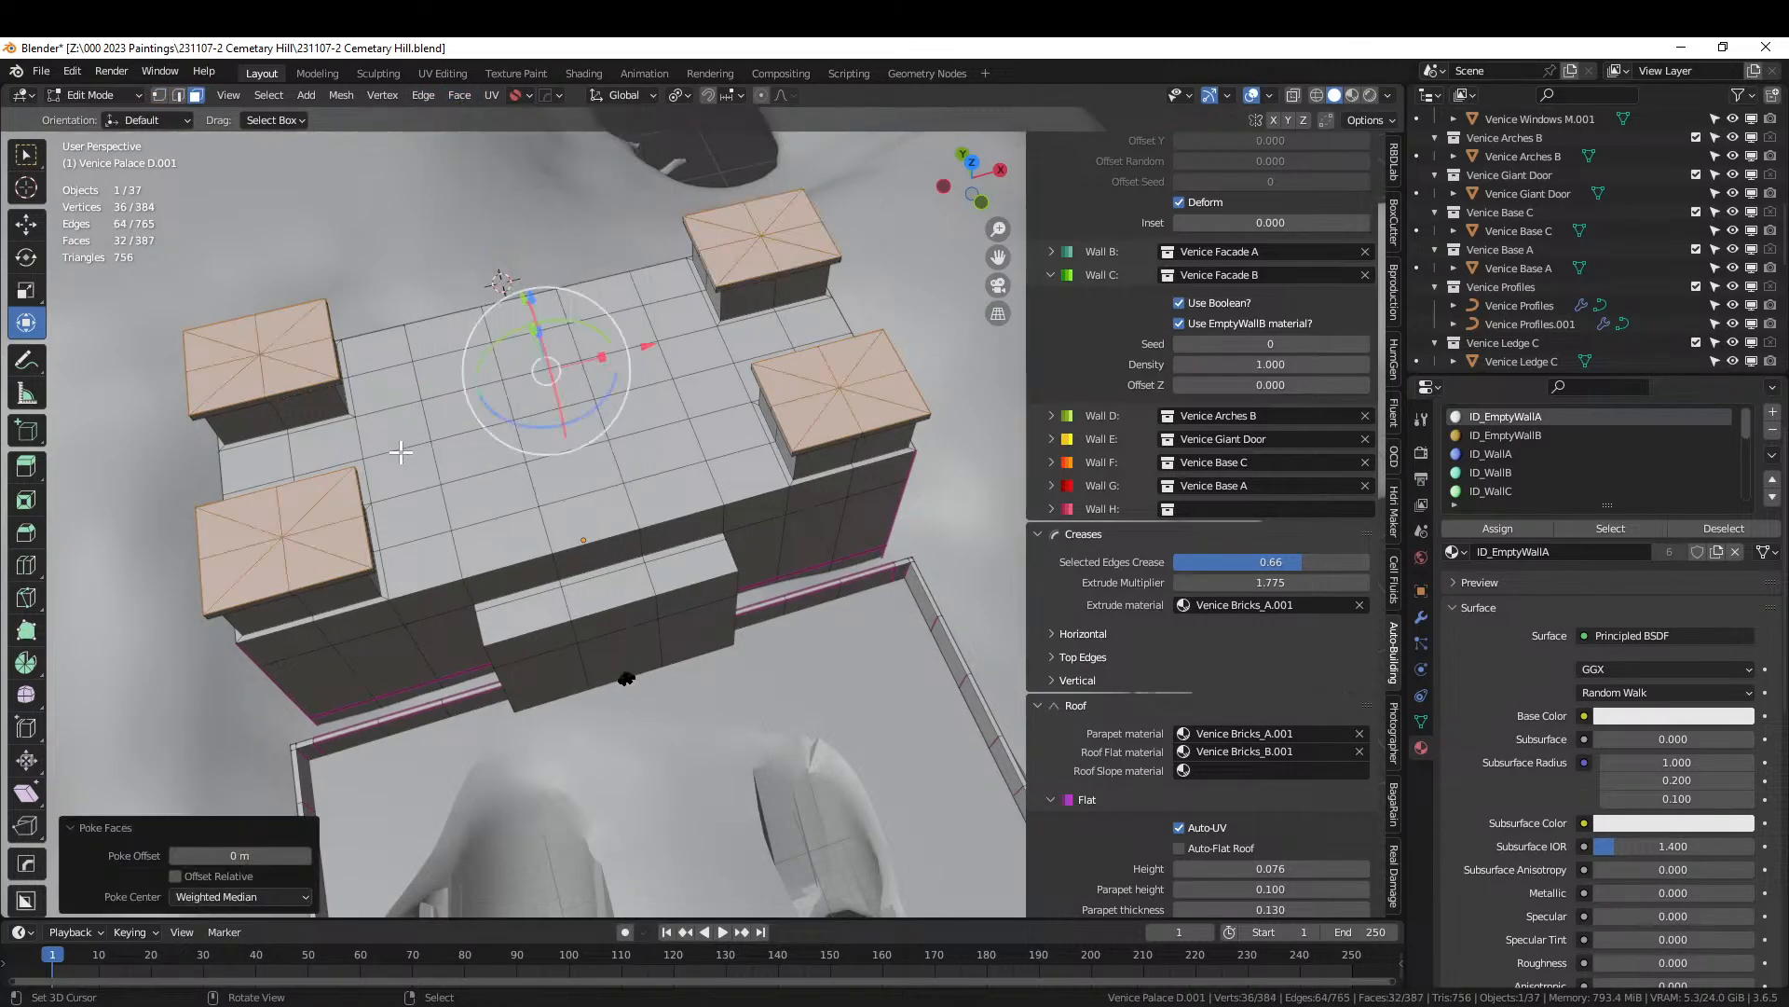
Reduce the selection to the four poked centre vertices and raise them about 7.48 m along Z into pyramid roofs.
{"action": "key", "text": "1"}
{"action": "key", "text": "ctrl+KP_Subtract"}
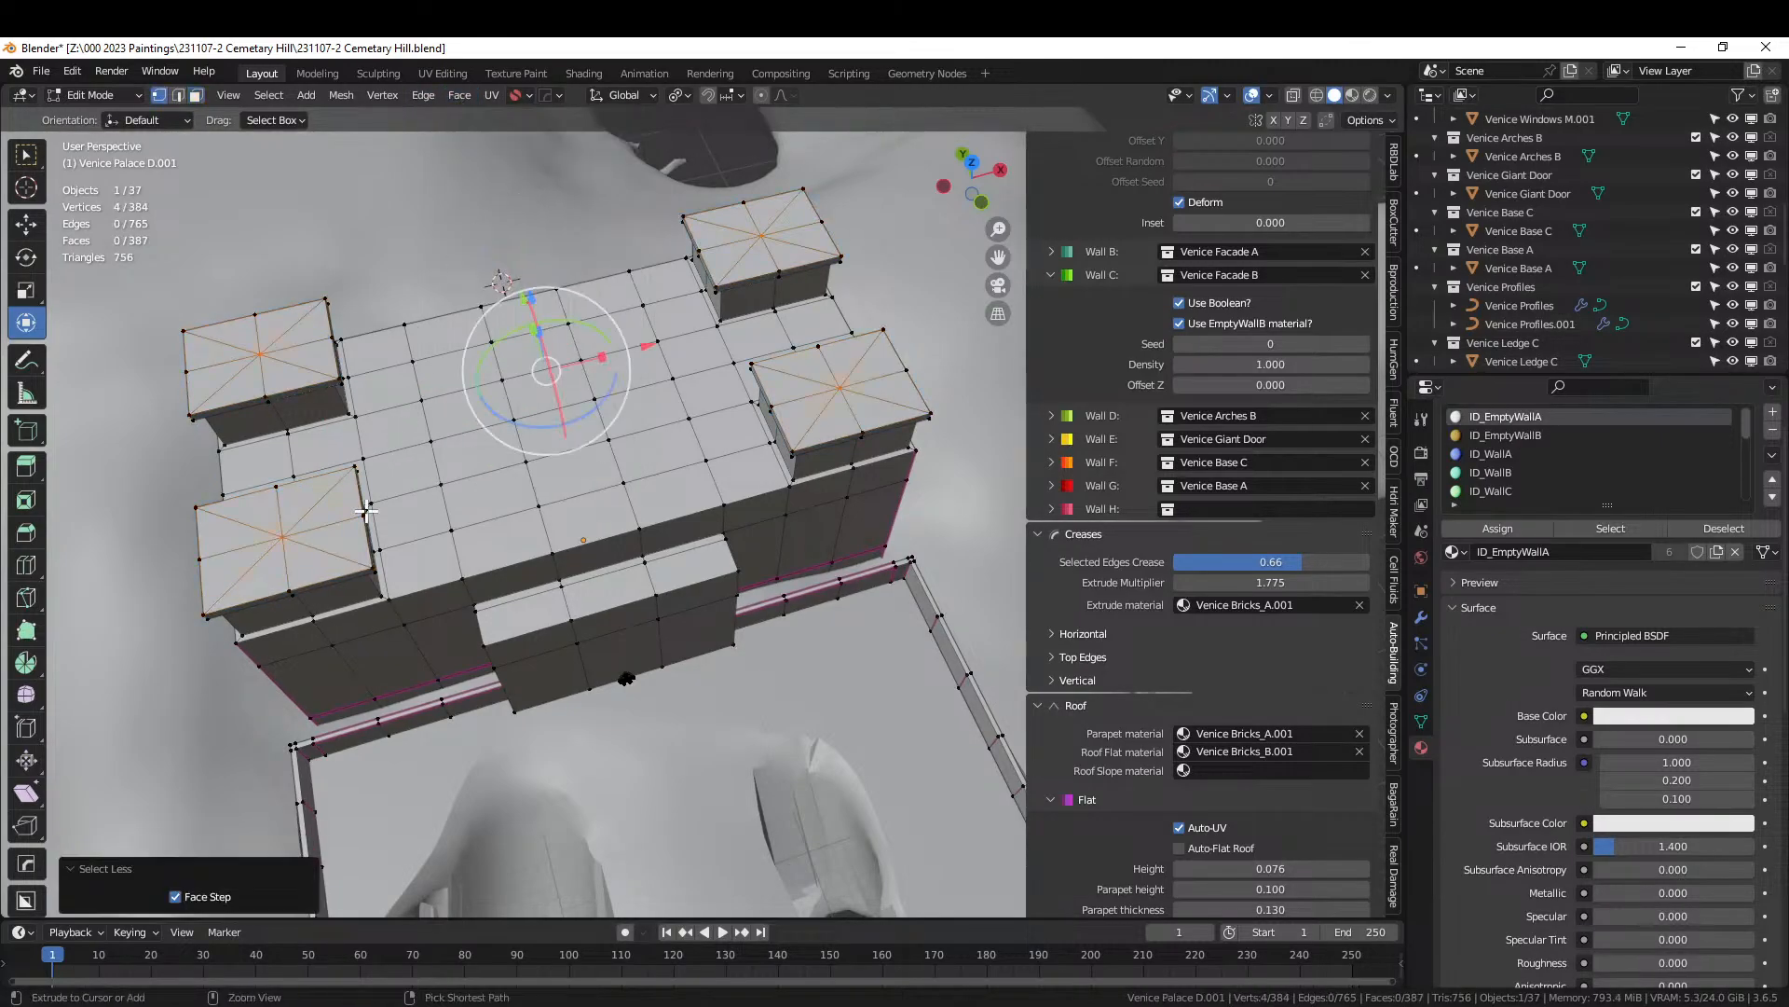
{"action": "middle_click_drag", "start_coordinate": [526, 587], "coordinate": [535, 479]}
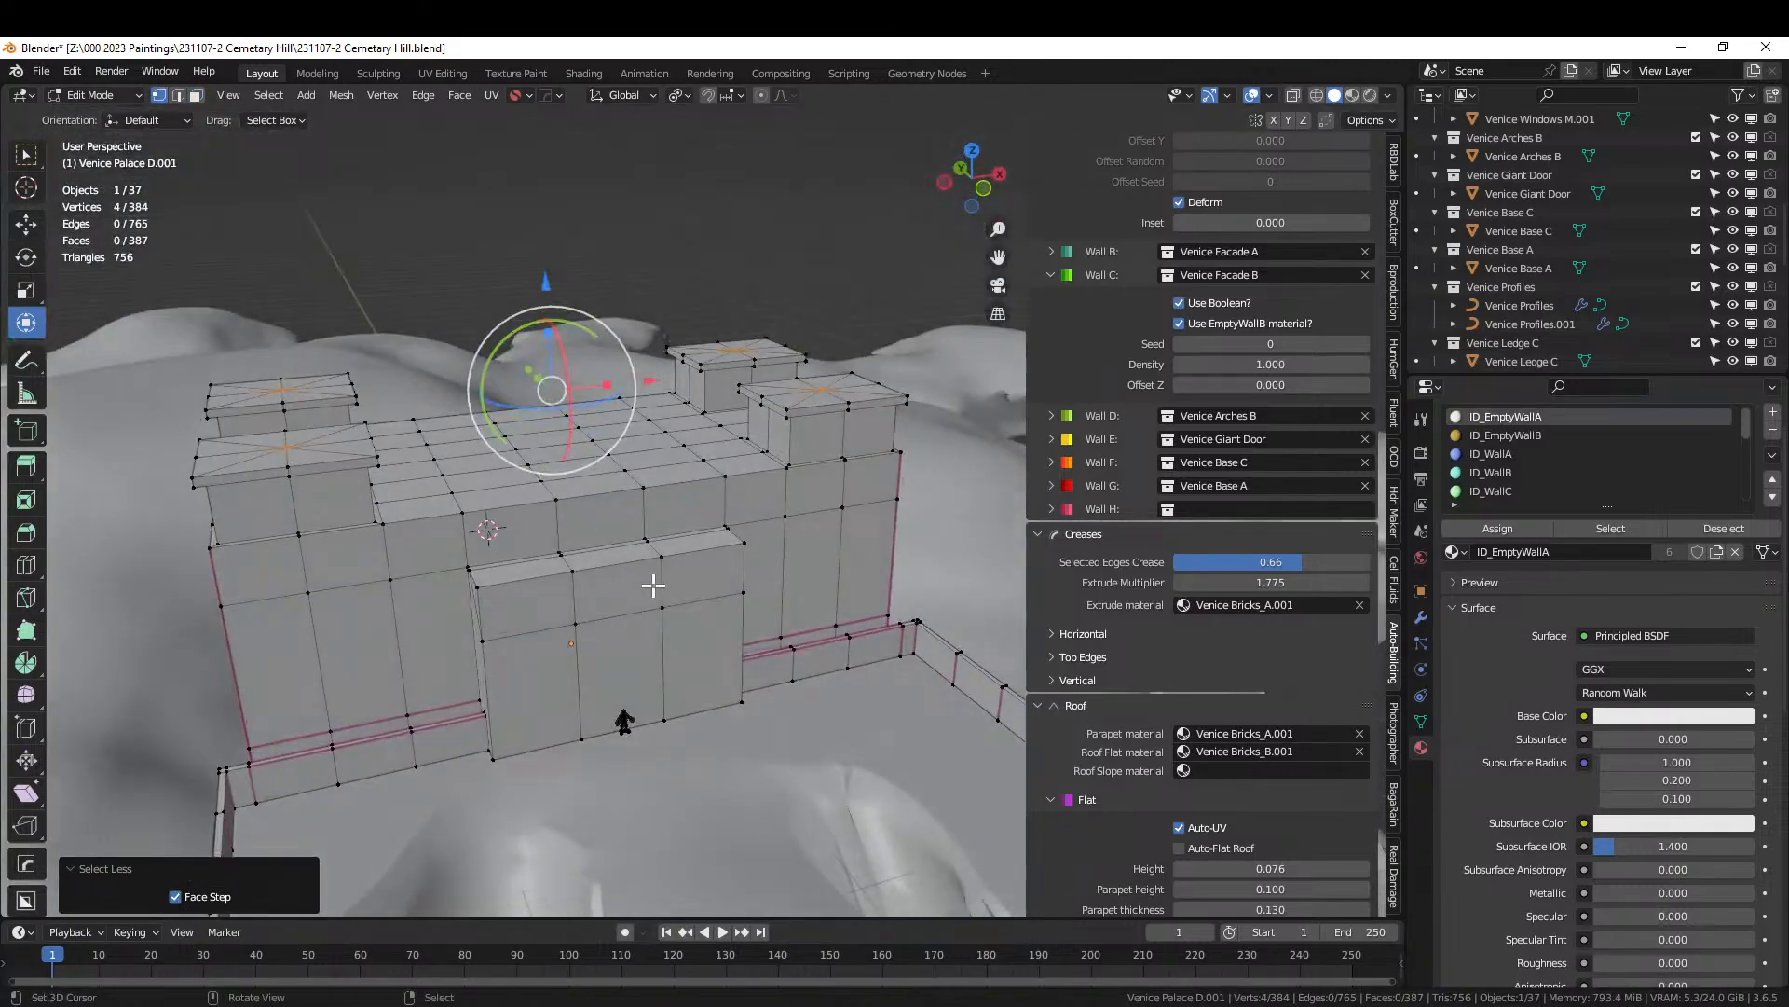
{"action": "key", "text": "g"}
{"action": "key", "text": "z"}
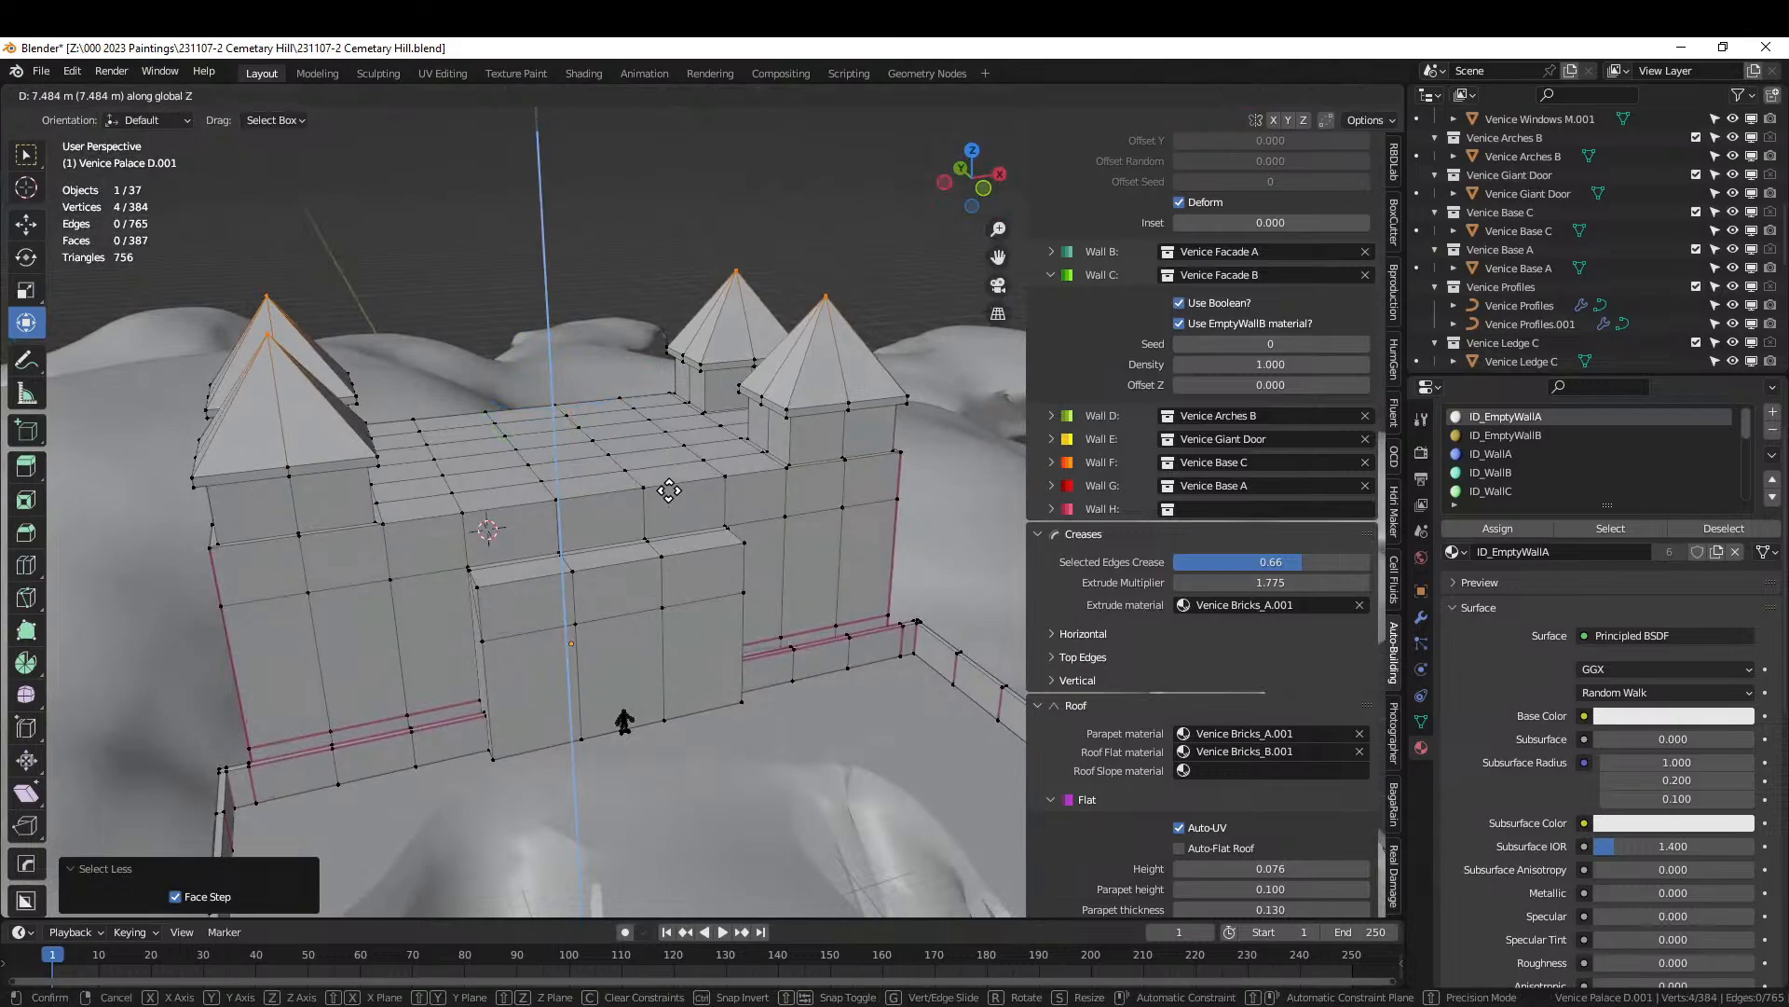
{"action": "left_click", "coordinate": [669, 490]}
Grow the selection to all pyramid roof faces and assign them the ID_RoofSlope material.
{"action": "middle_click_drag", "start_coordinate": [669, 491], "coordinate": [746, 494]}
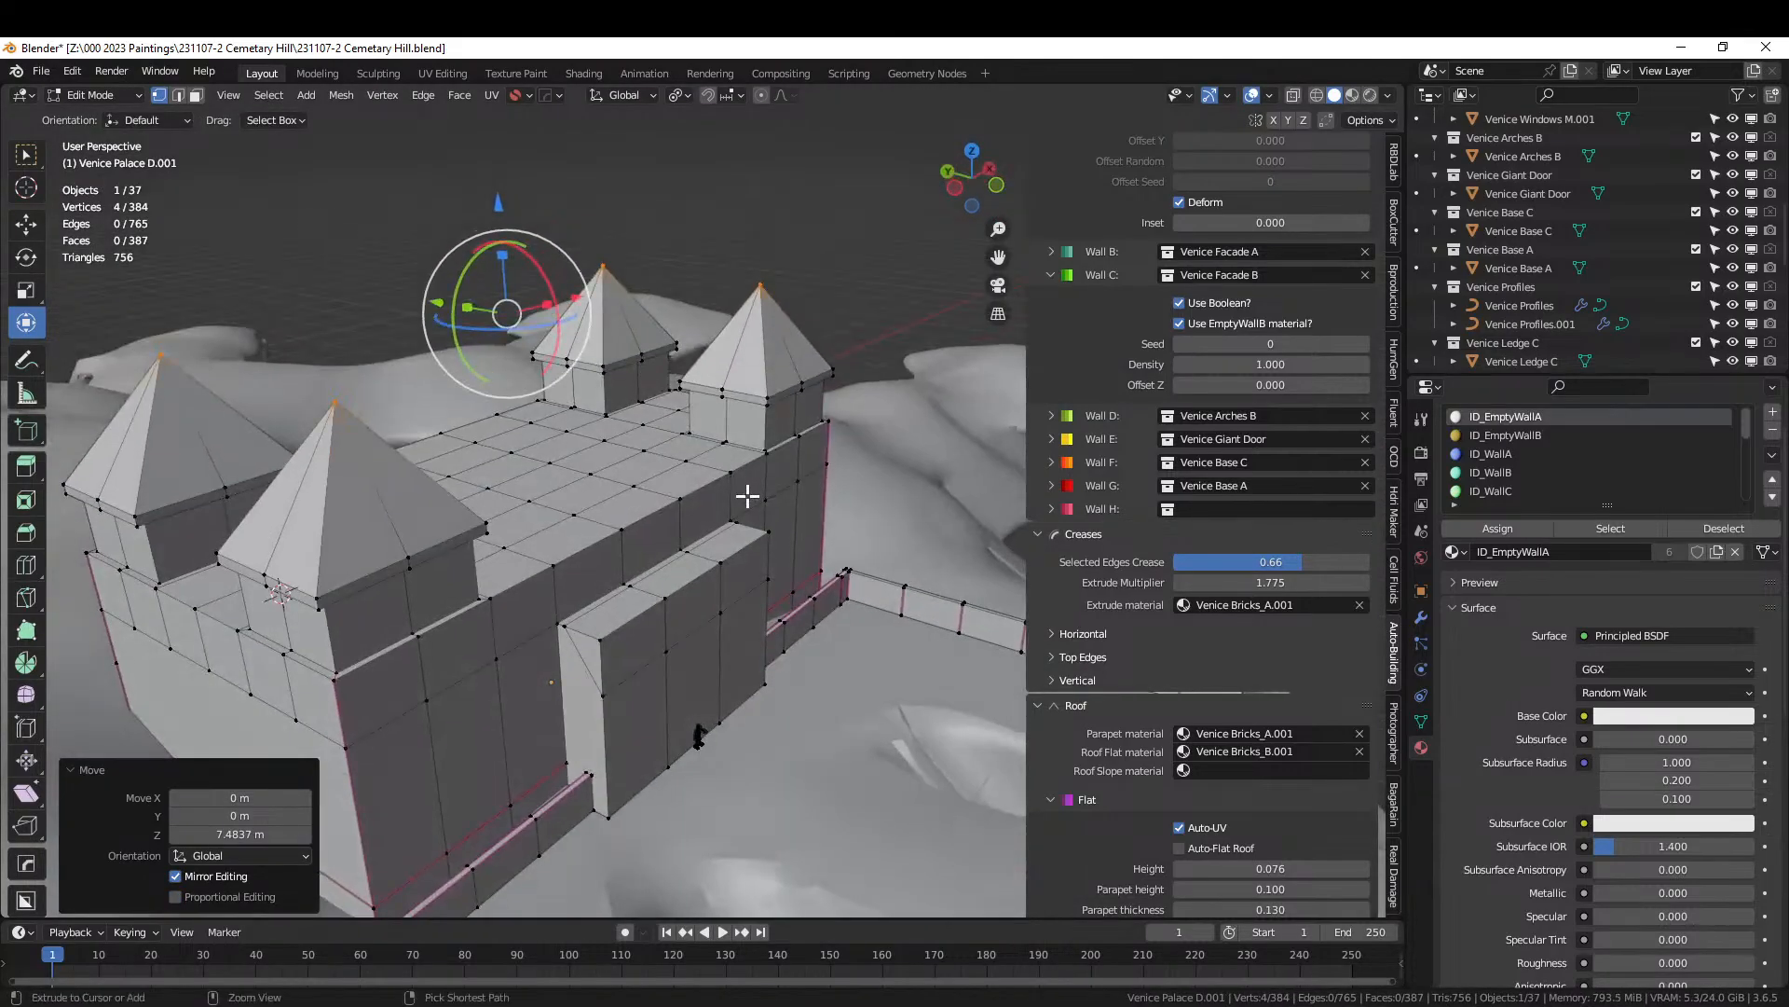
{"action": "key", "text": "ctrl+KP_Add"}
{"action": "key", "text": "3"}
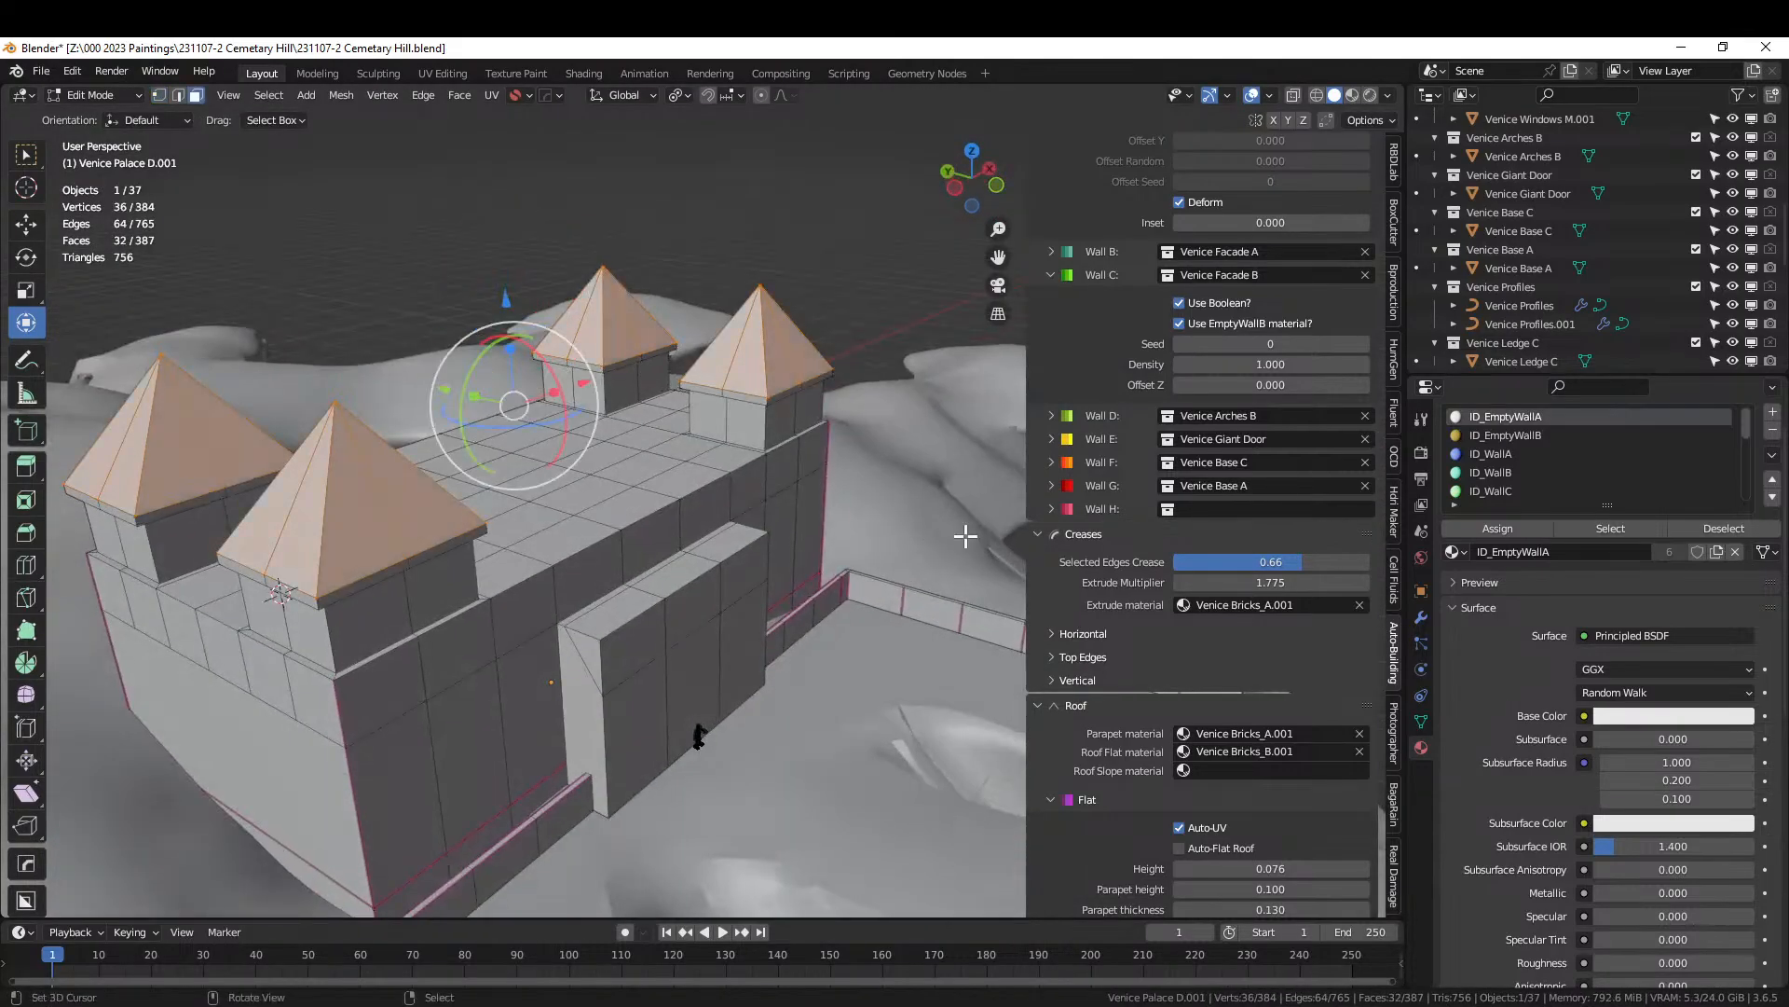
{"action": "scroll", "coordinate": [1631, 471], "scroll_direction": "down", "scroll_amount": 8}
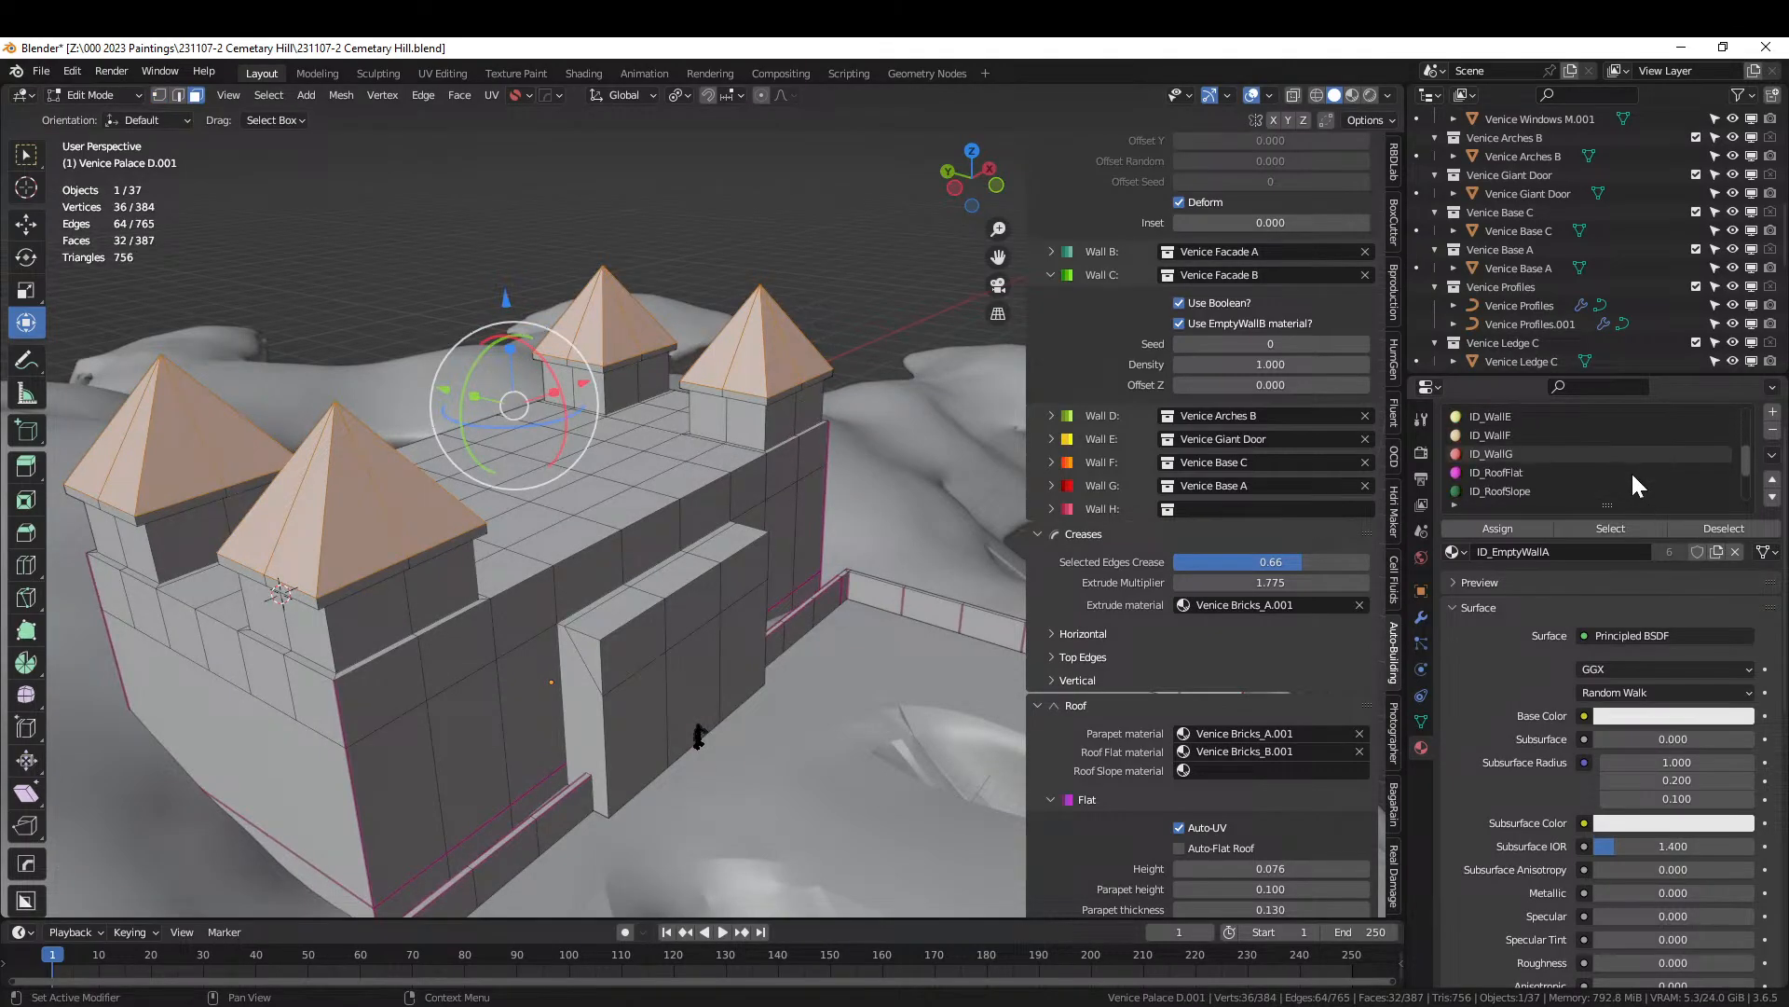
{"action": "left_click", "coordinate": [1524, 455]}
{"action": "left_click", "coordinate": [1518, 525]}
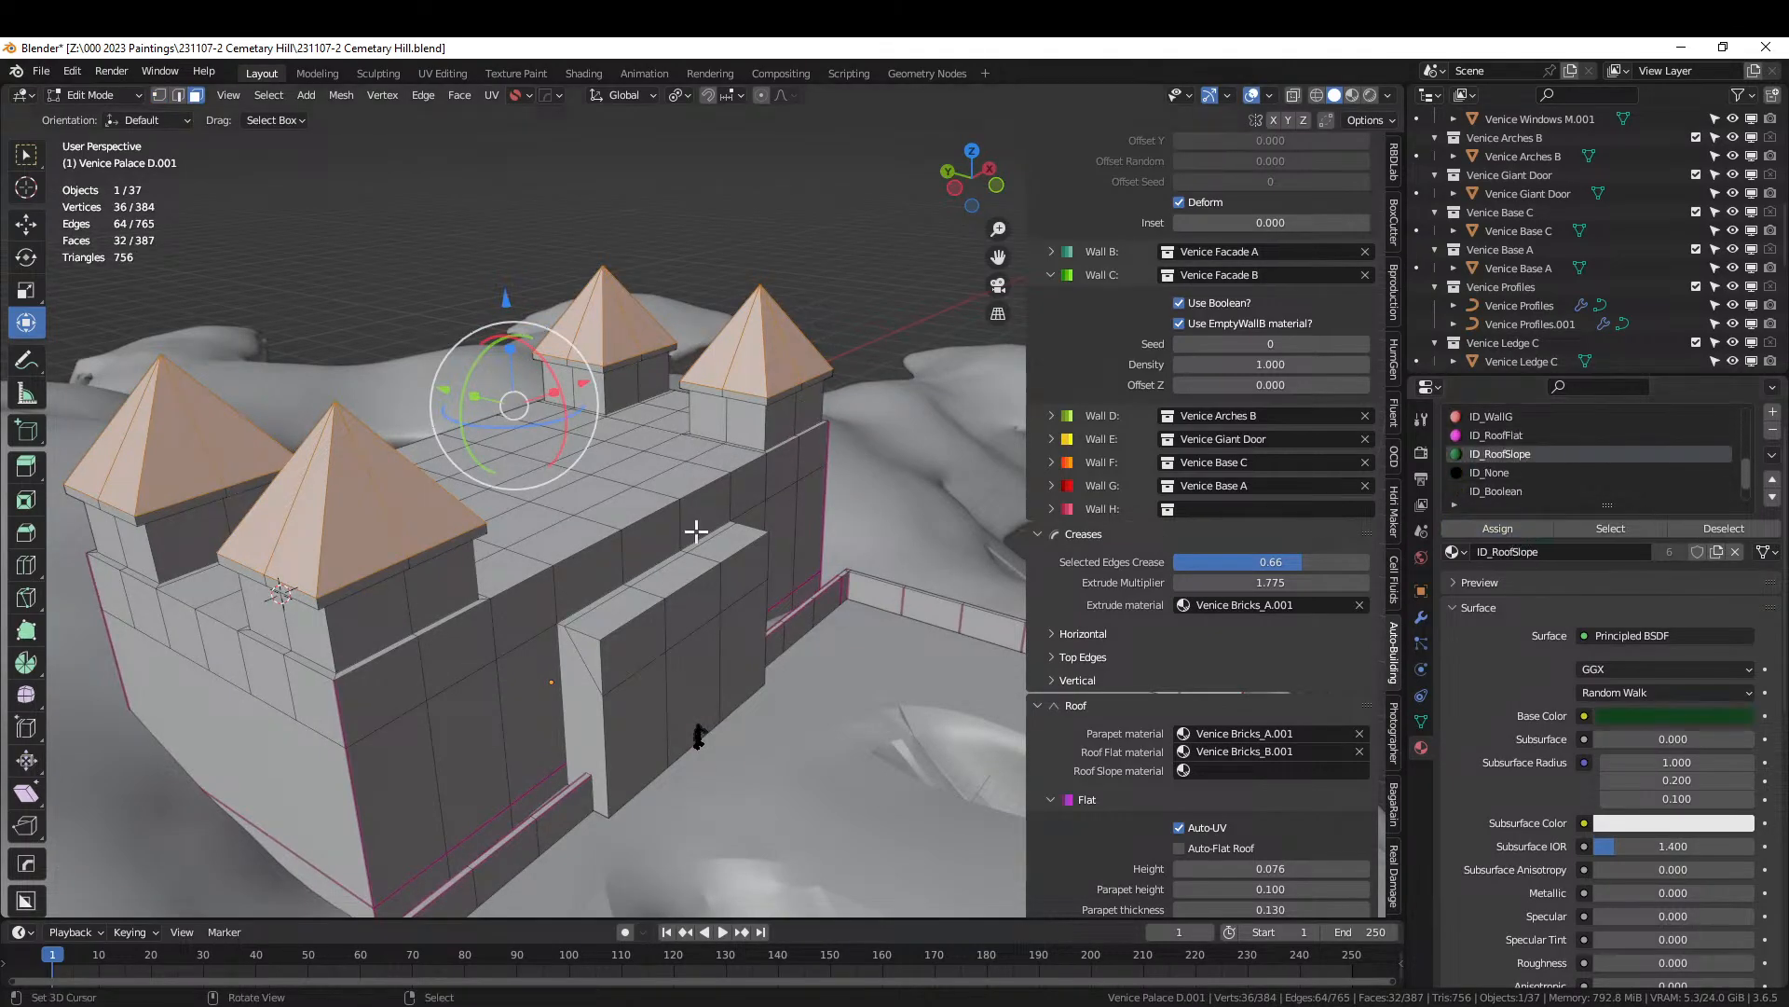
Grow the selection around the tower roofs, deselect the ID_RoofSlope faces and assign ID_EmptyWallA to the remaining eave faces.
{"action": "key", "text": "ctrl+KP_Add"}
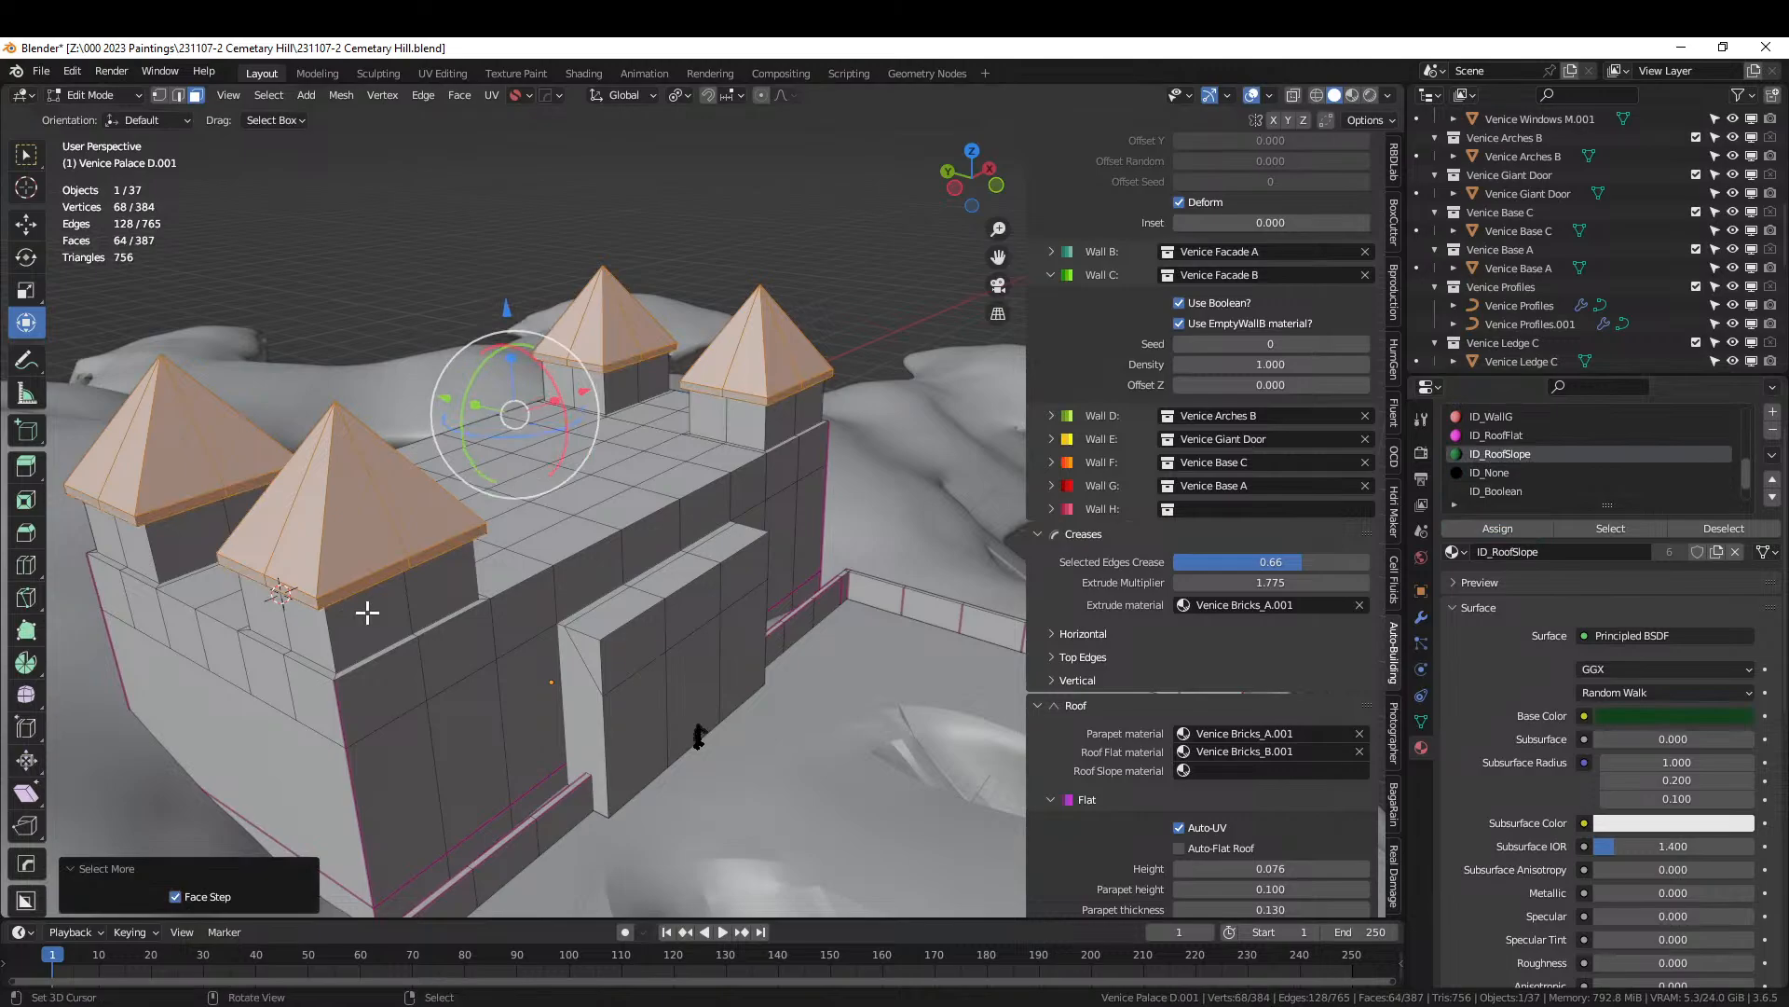
{"action": "middle_click_drag", "start_coordinate": [367, 612], "coordinate": [389, 505]}
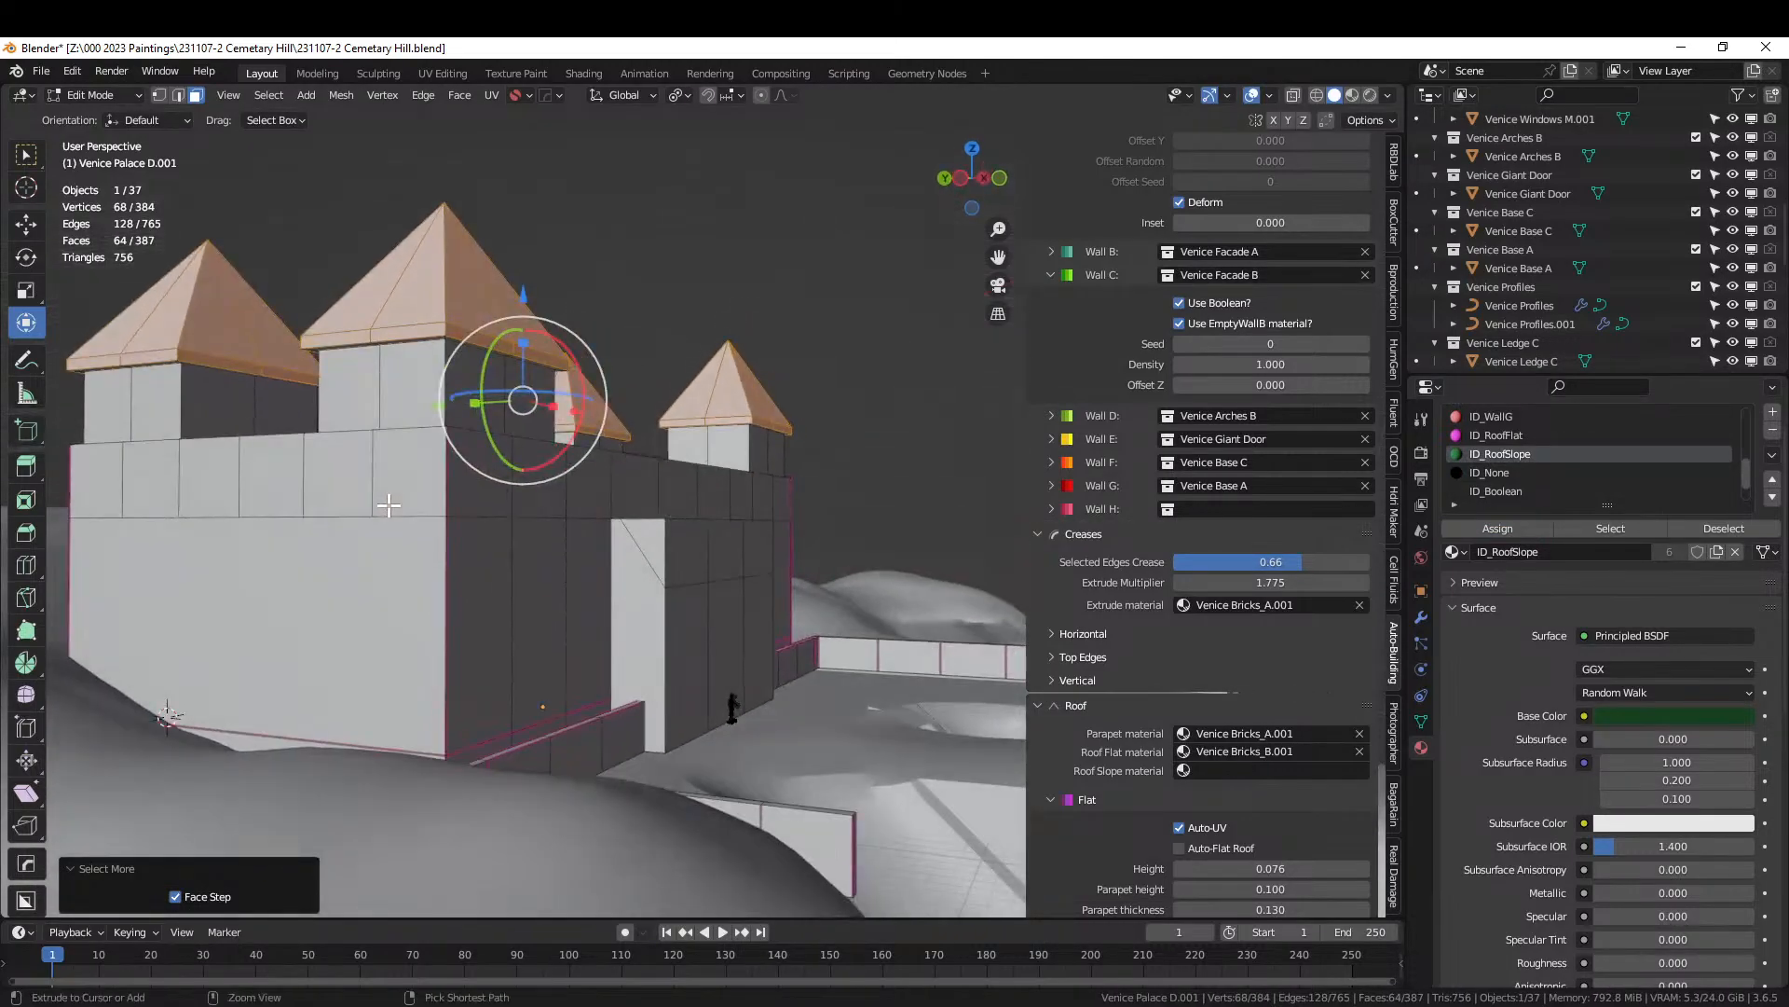
{"action": "key", "text": "ctrl+KP_Add"}
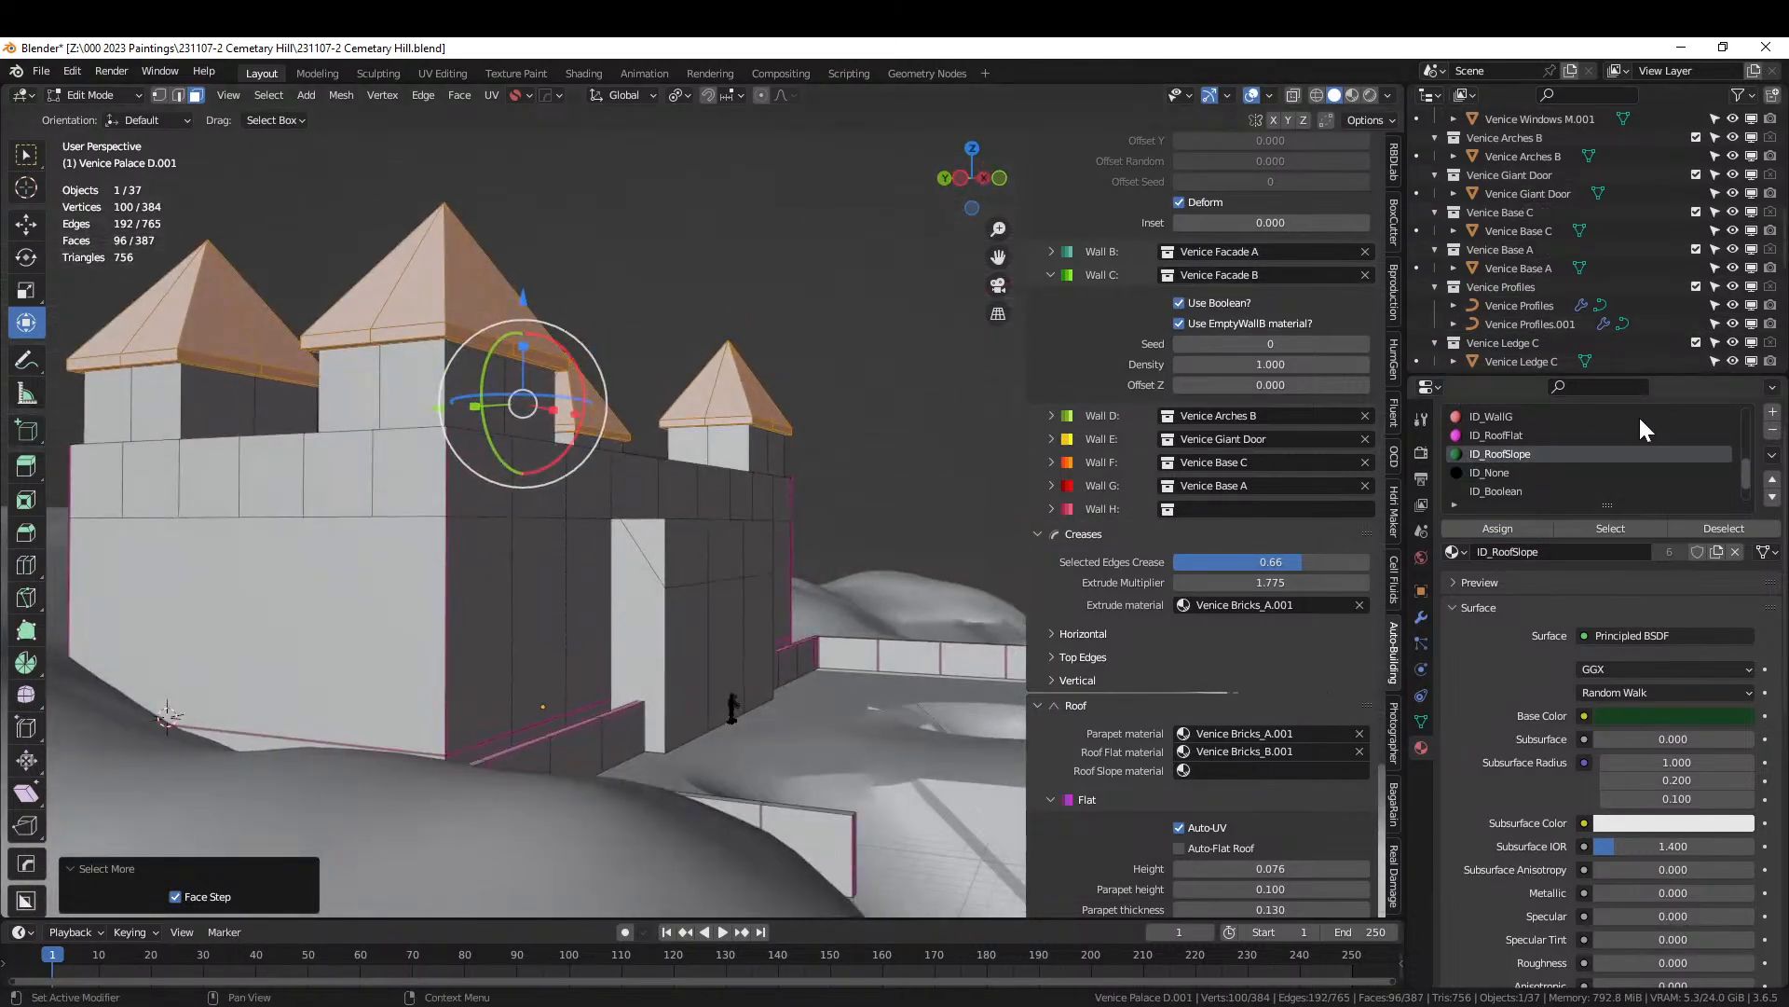
{"action": "left_click", "coordinate": [1713, 527]}
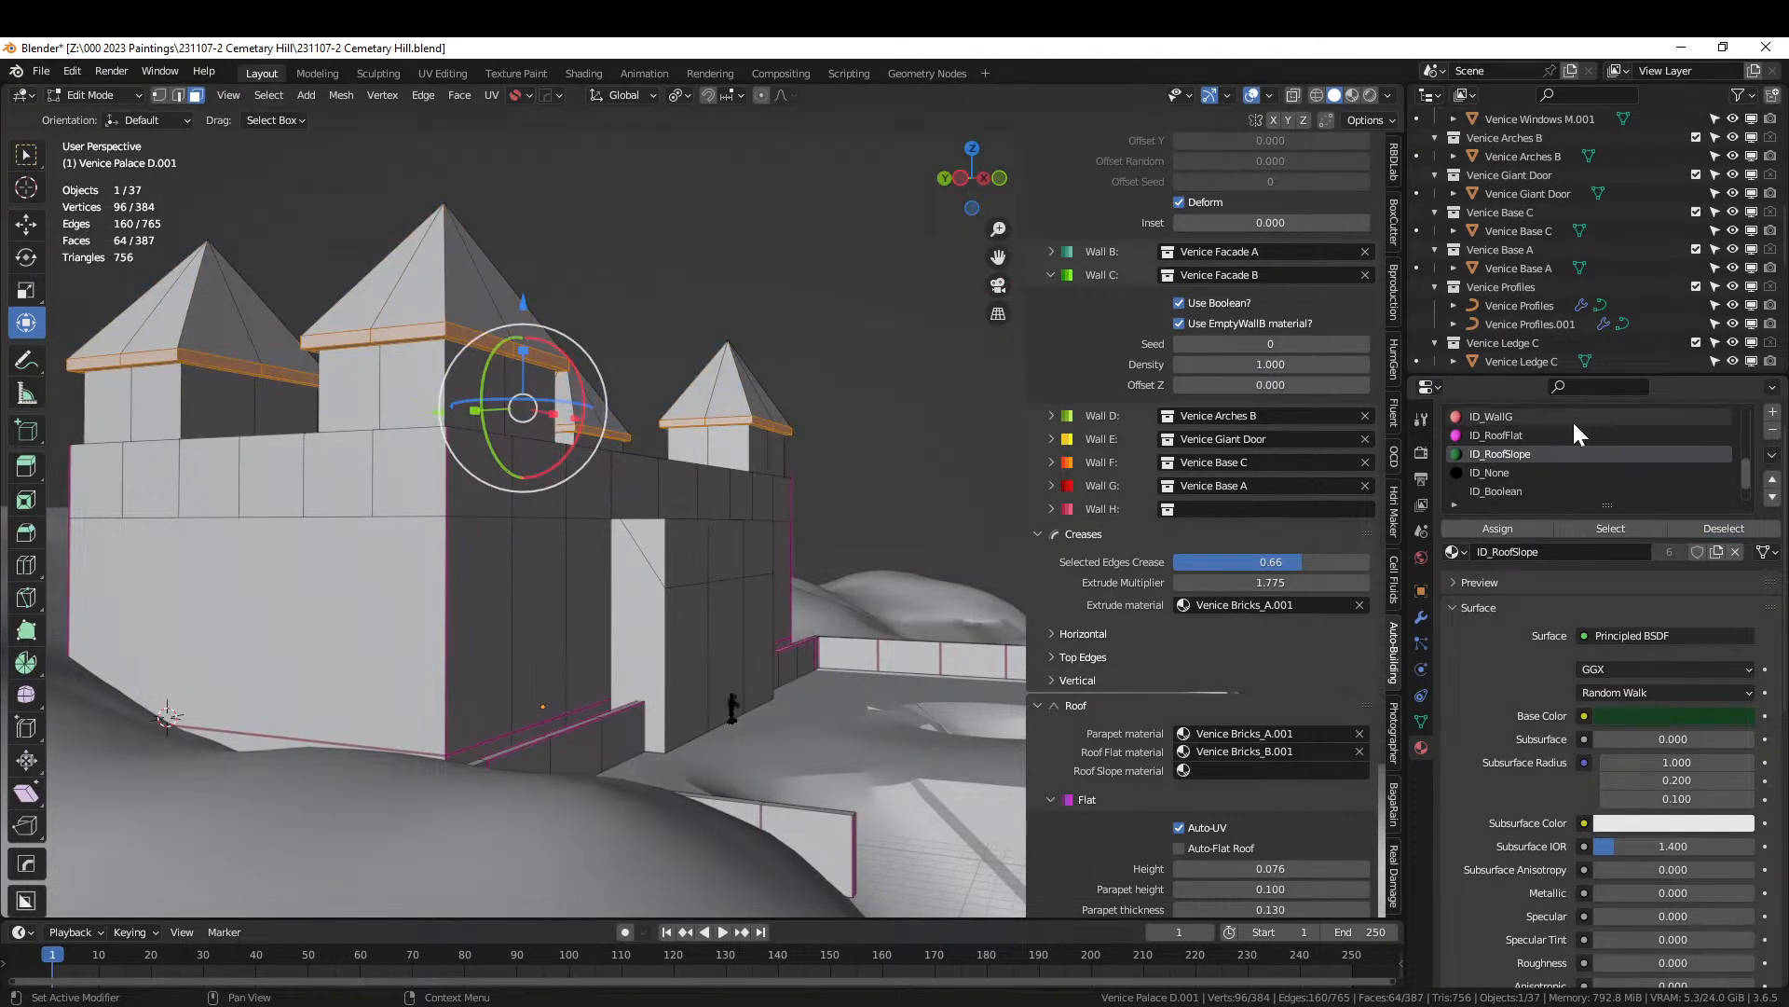
{"action": "scroll", "coordinate": [1573, 419], "scroll_direction": "up", "scroll_amount": 8}
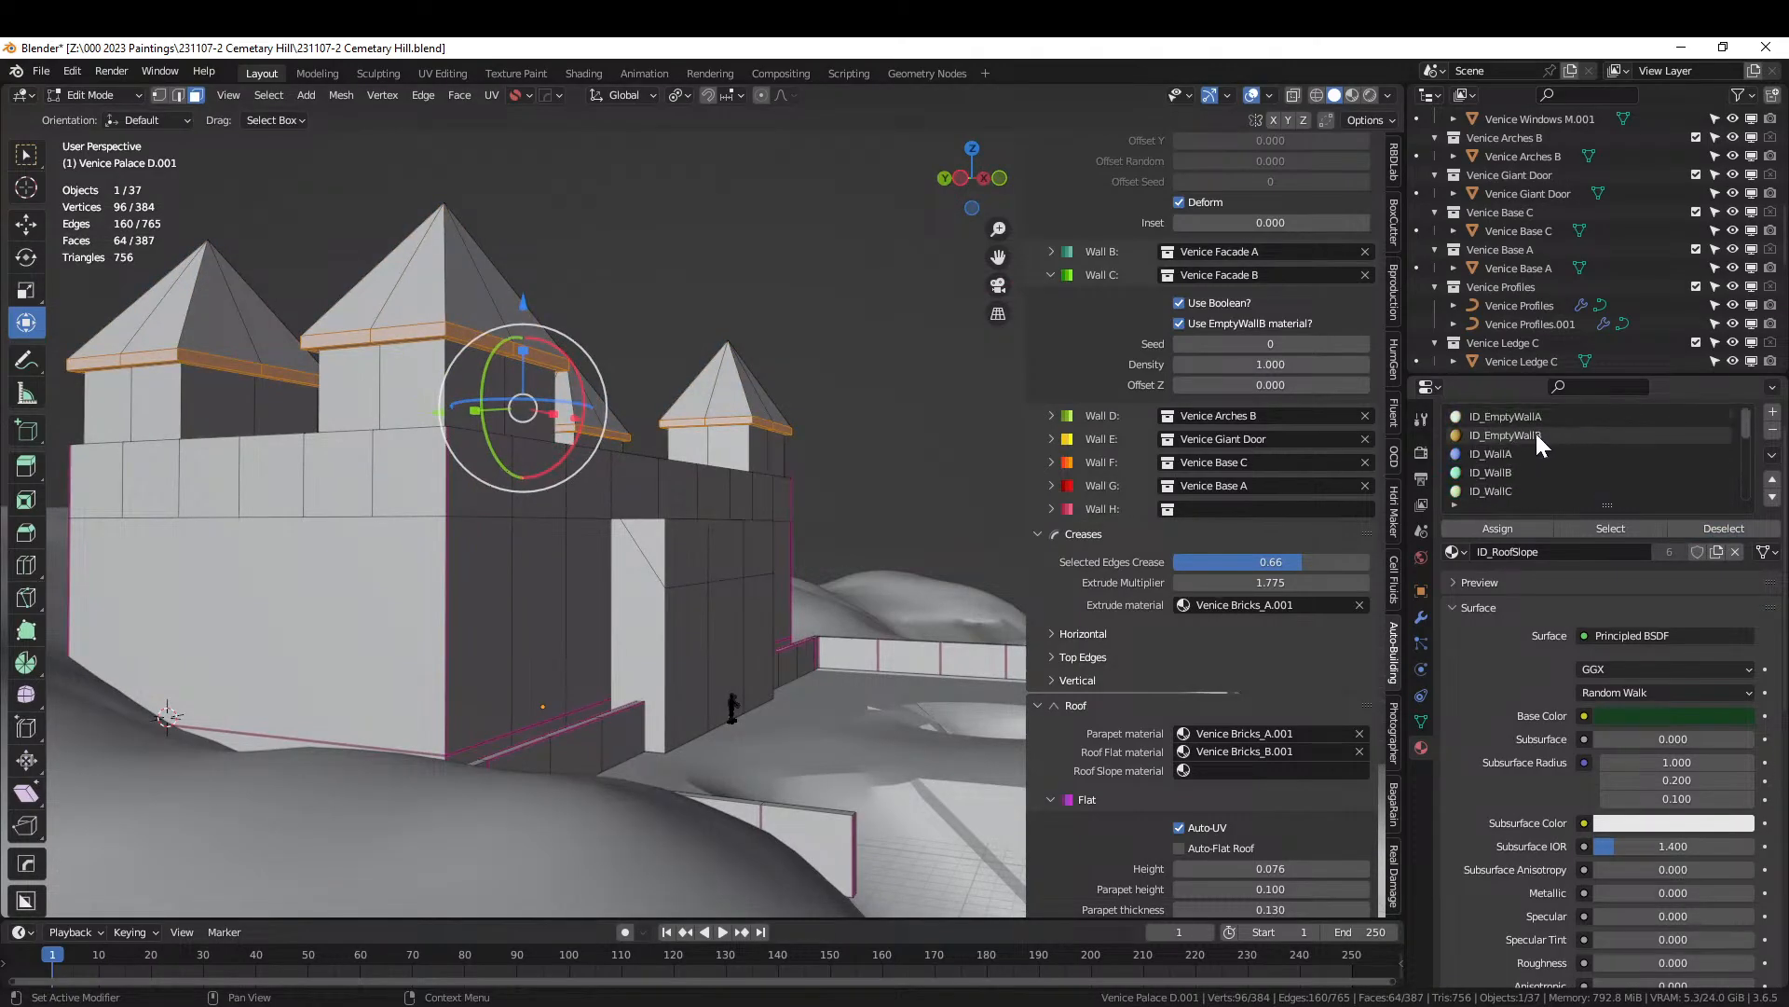
{"action": "left_click", "coordinate": [1540, 419]}
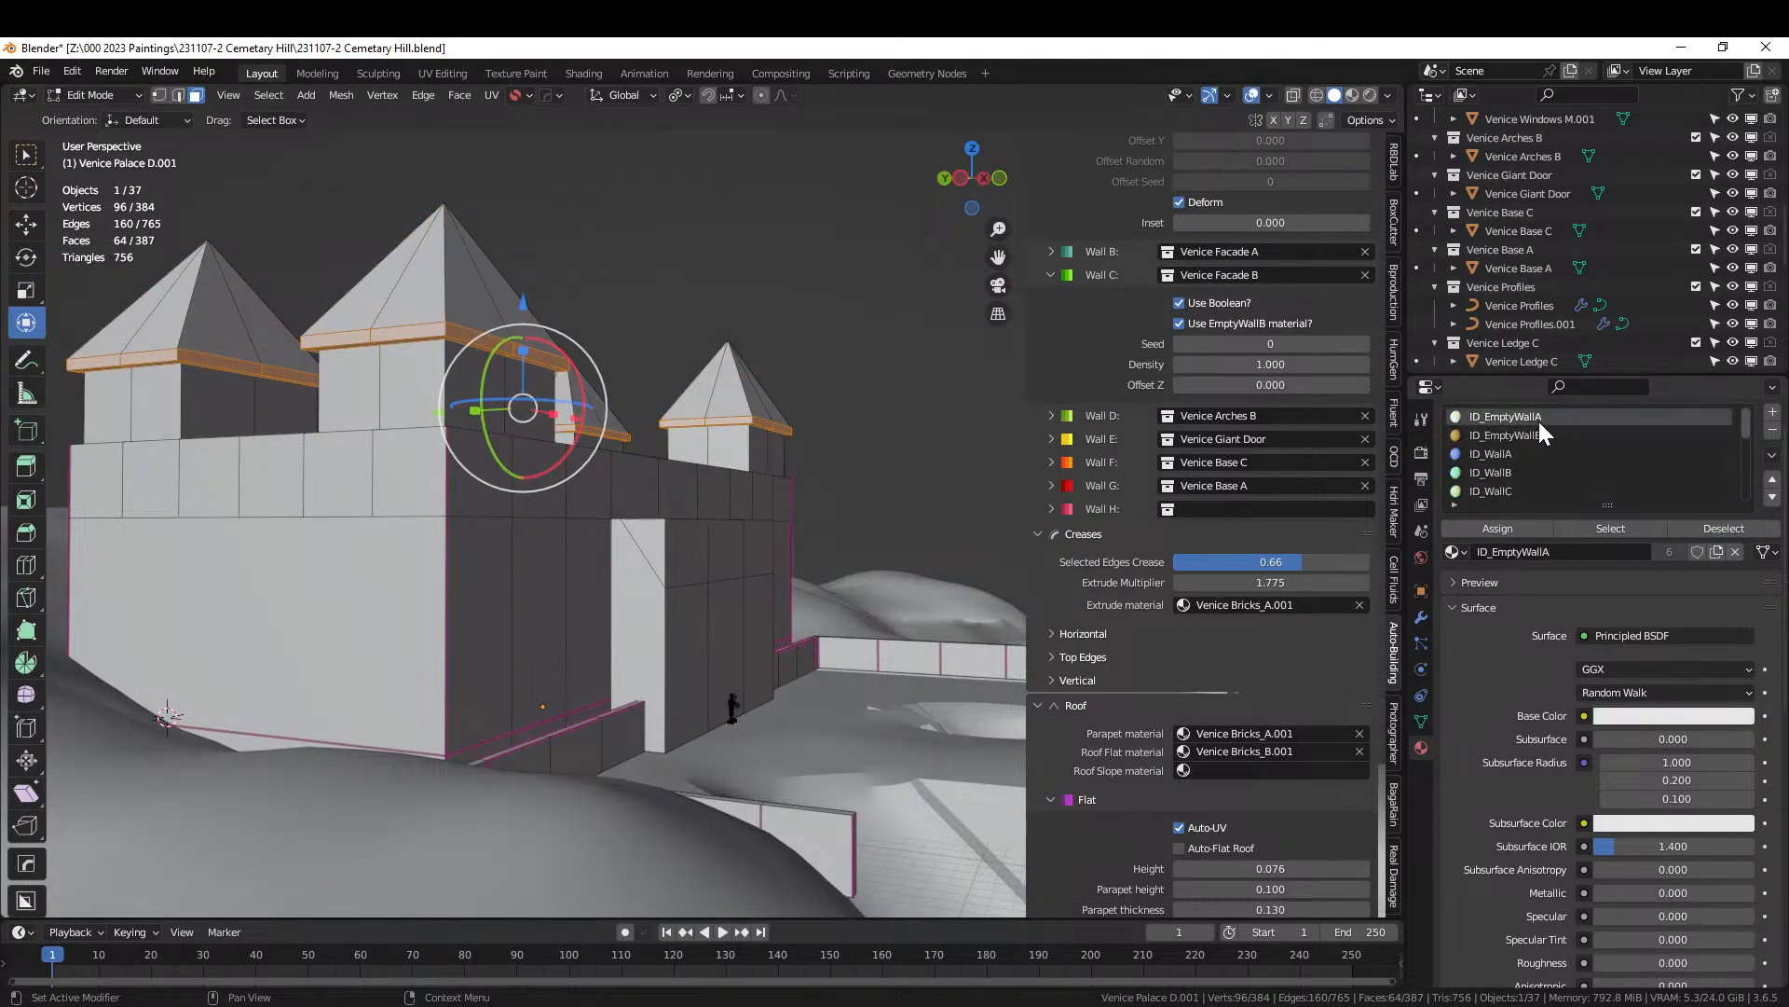
{"action": "left_click", "coordinate": [1518, 530]}
Save the file, return to Object Mode to generate the detailed palace, deselect everything and save again.
{"action": "middle_click_drag", "start_coordinate": [522, 401], "coordinate": [305, 443]}
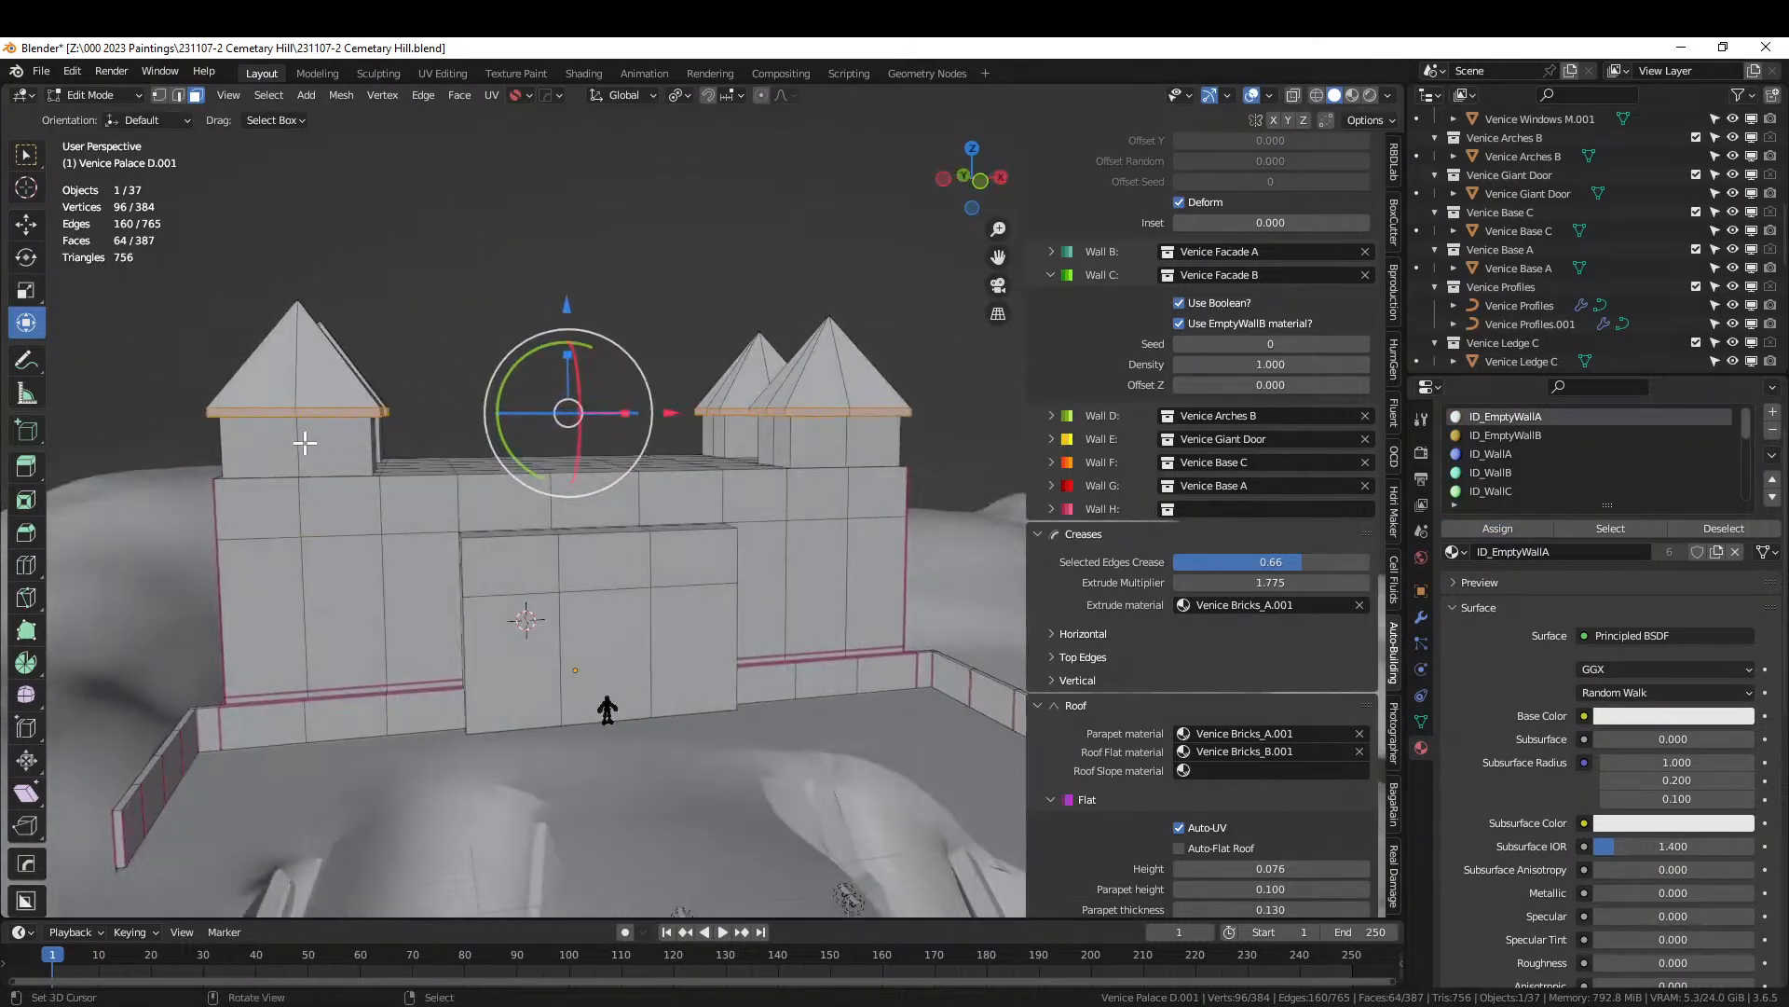
{"action": "left_click", "coordinate": [305, 443]}
{"action": "middle_click_drag", "start_coordinate": [550, 424], "coordinate": [603, 421]}
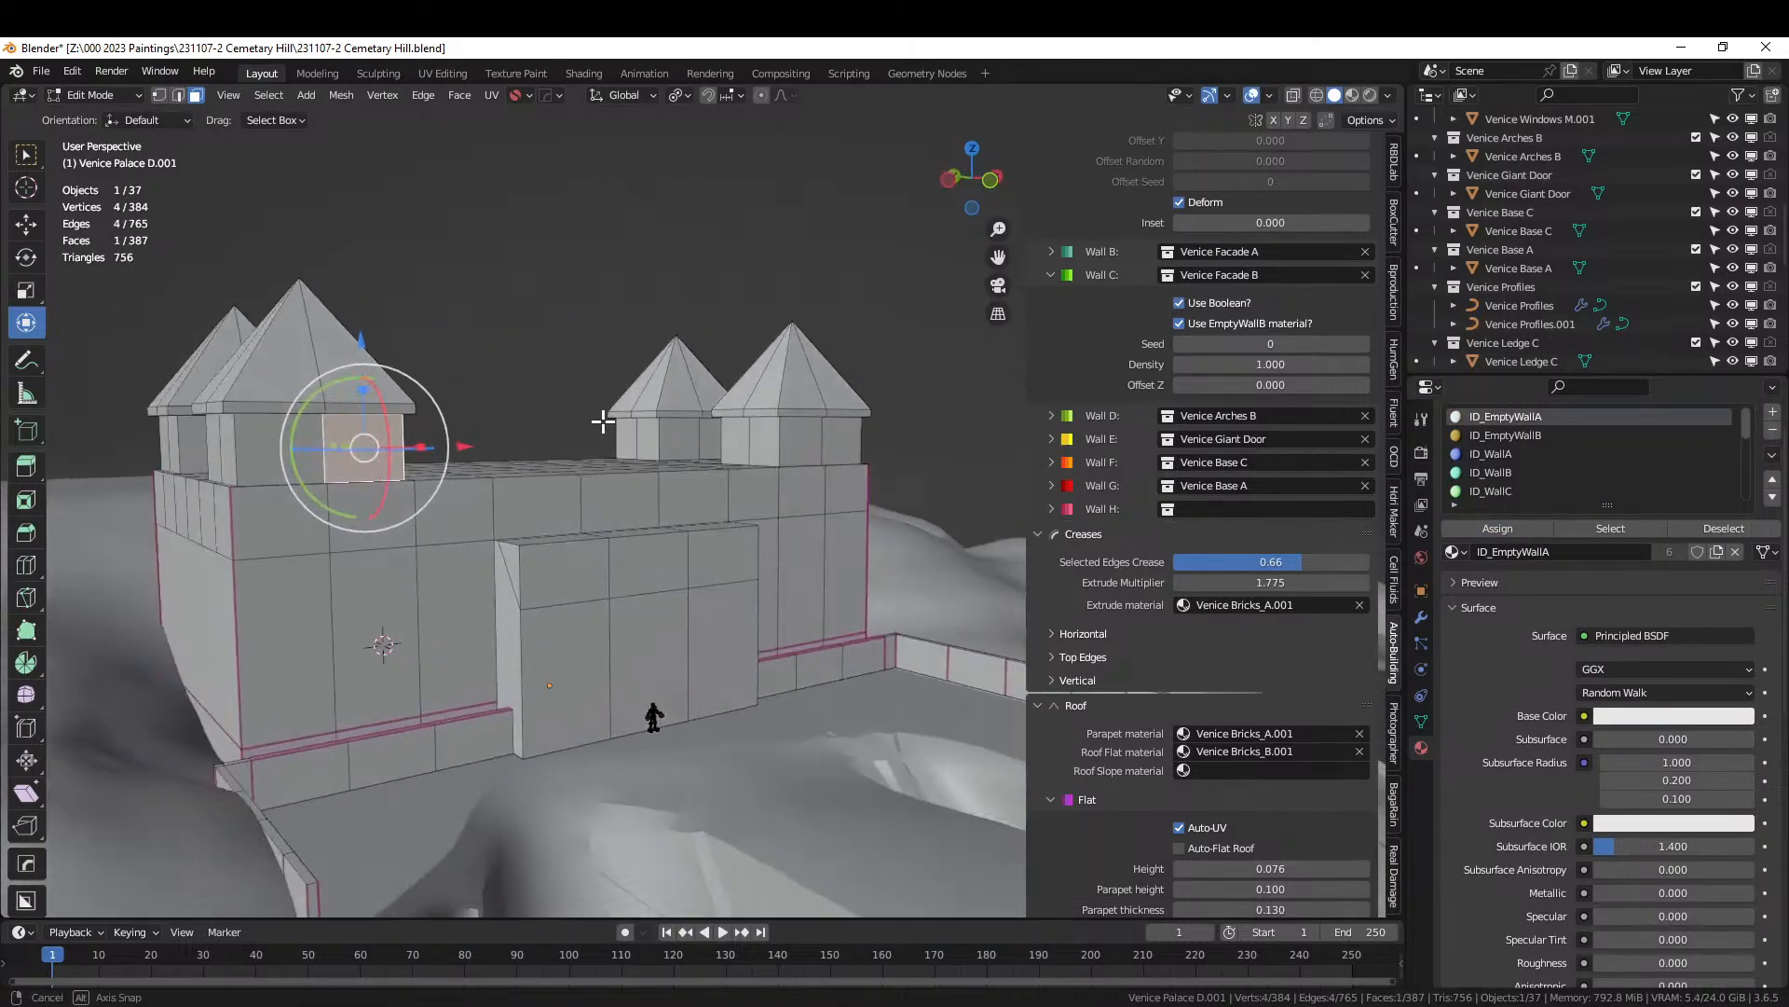
{"action": "key", "text": "ctrl+s"}
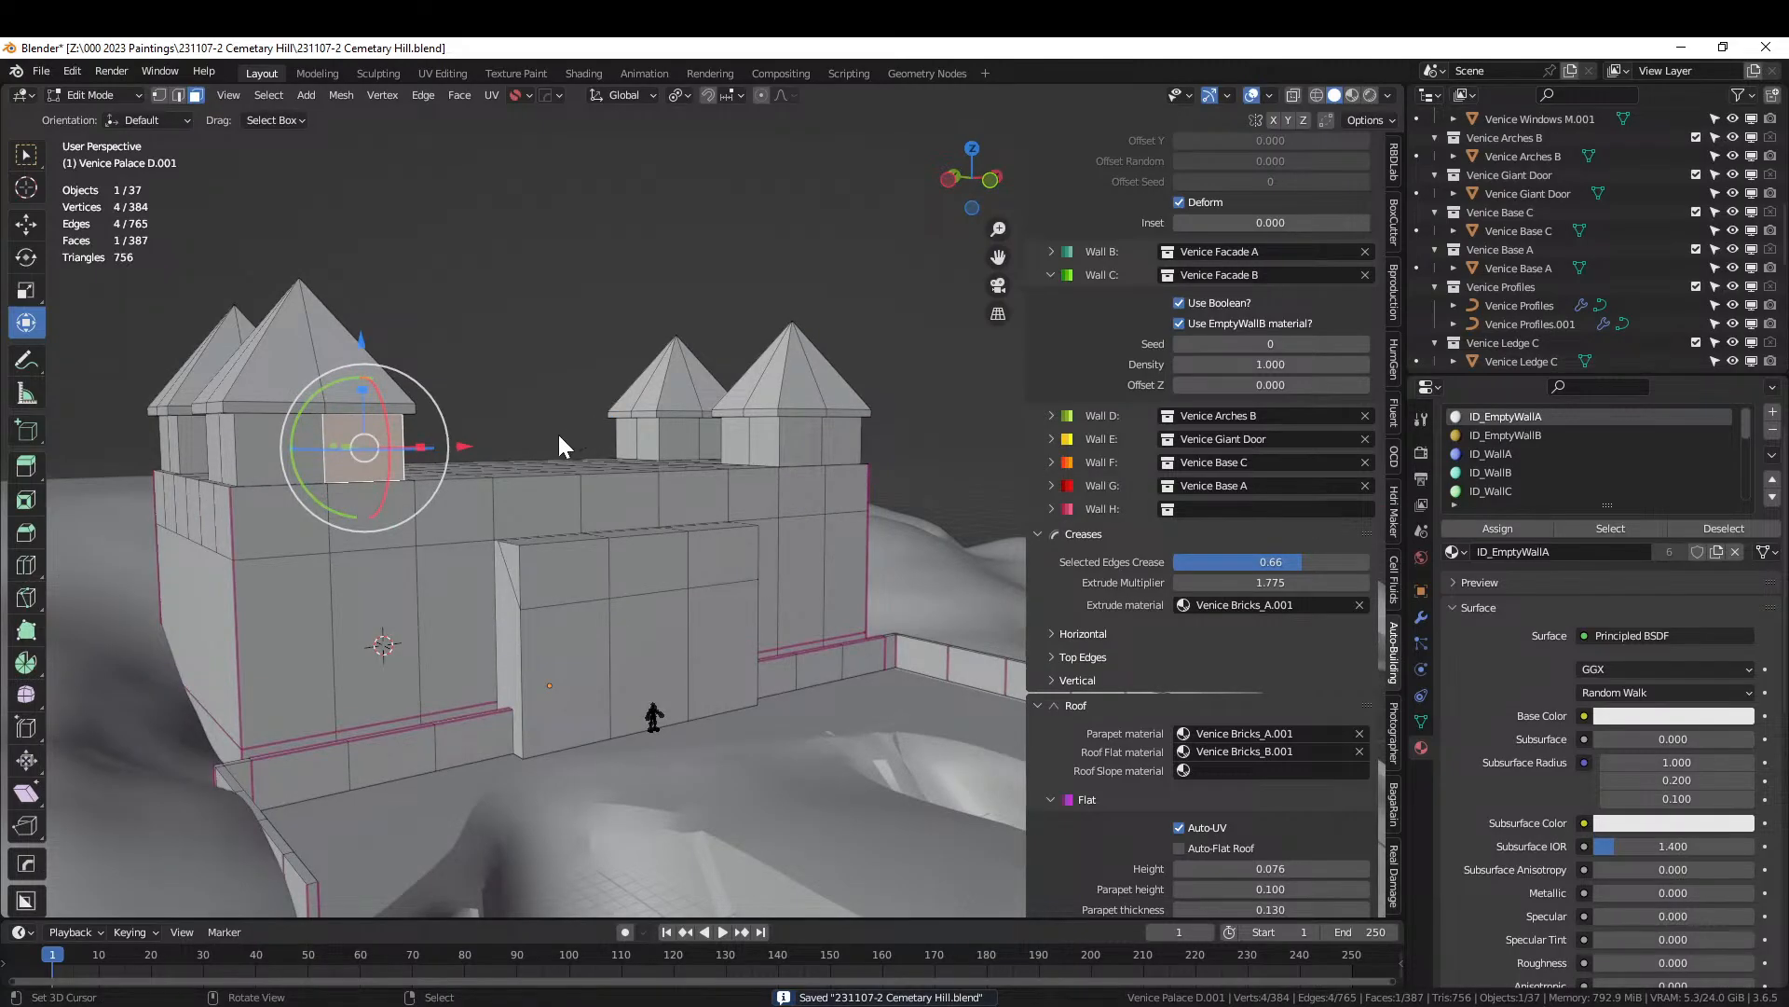
{"action": "key", "text": "Tab"}
{"action": "middle_click_drag", "start_coordinate": [624, 450], "coordinate": [585, 324]}
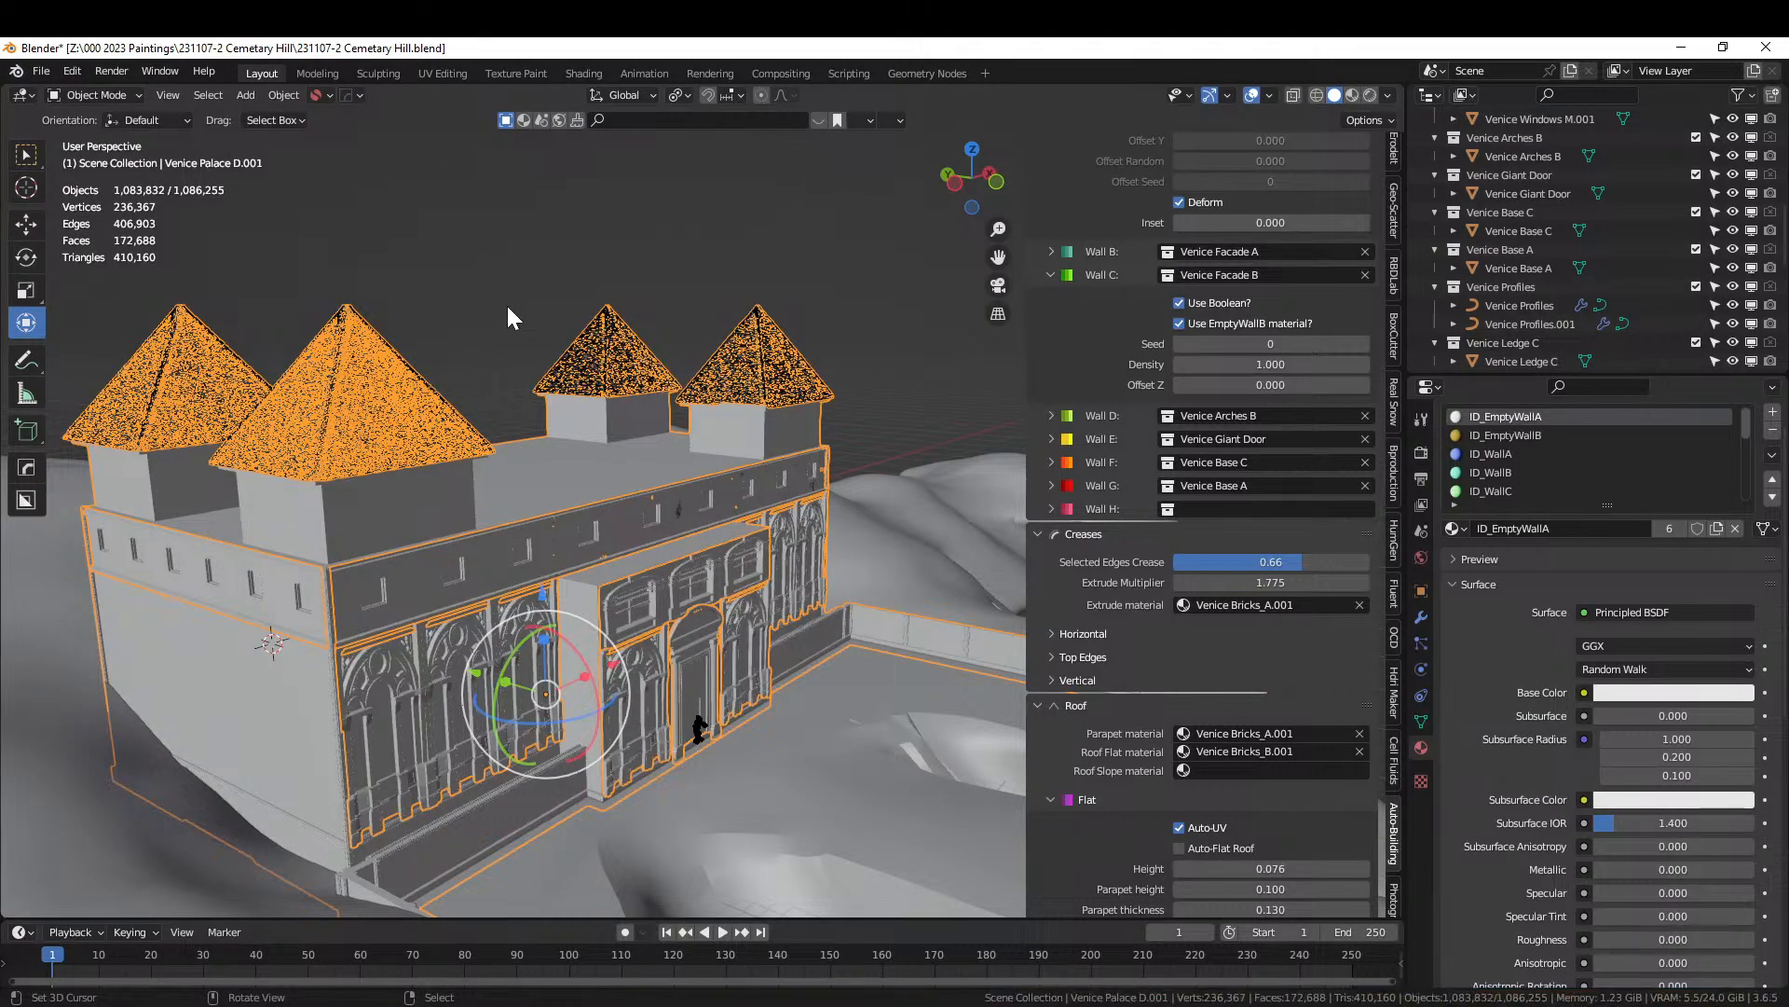
{"action": "right_click", "coordinate": [947, 209]}
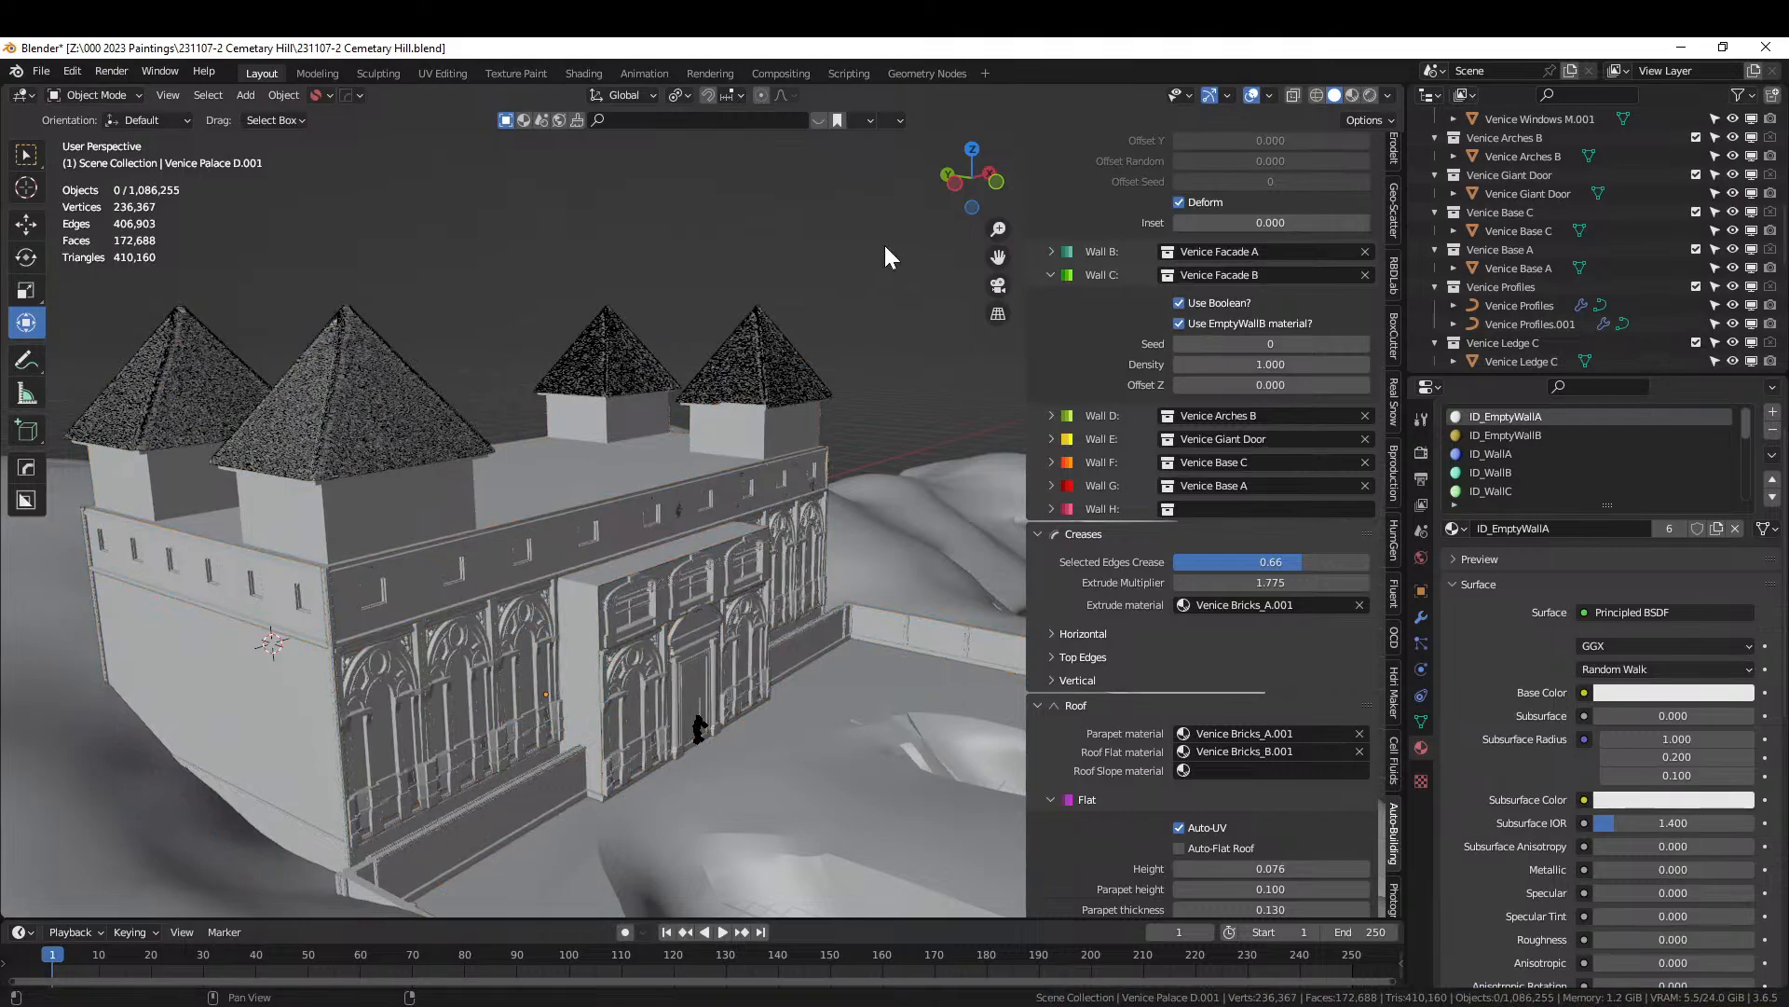
{"action": "key", "text": "ctrl+s"}
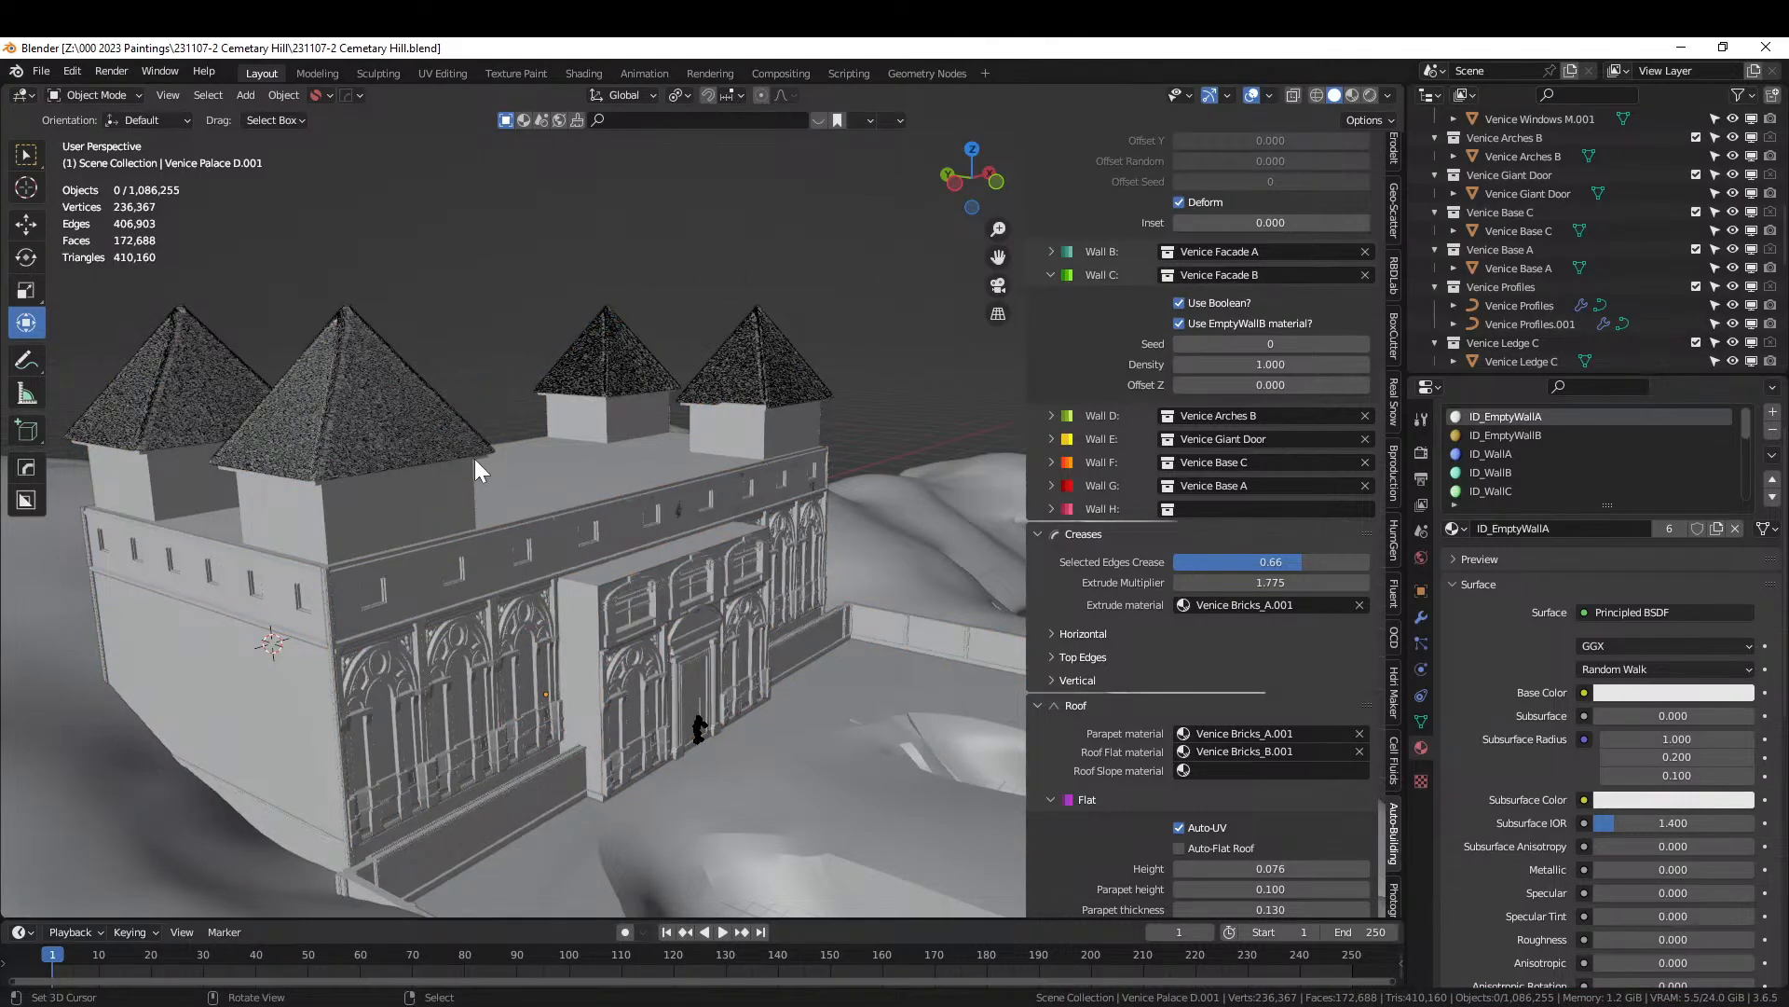
Select the palace, isolate it in local view with rendered shading and examine the towers and facade.
{"action": "middle_click_drag", "start_coordinate": [474, 459], "coordinate": [522, 444]}
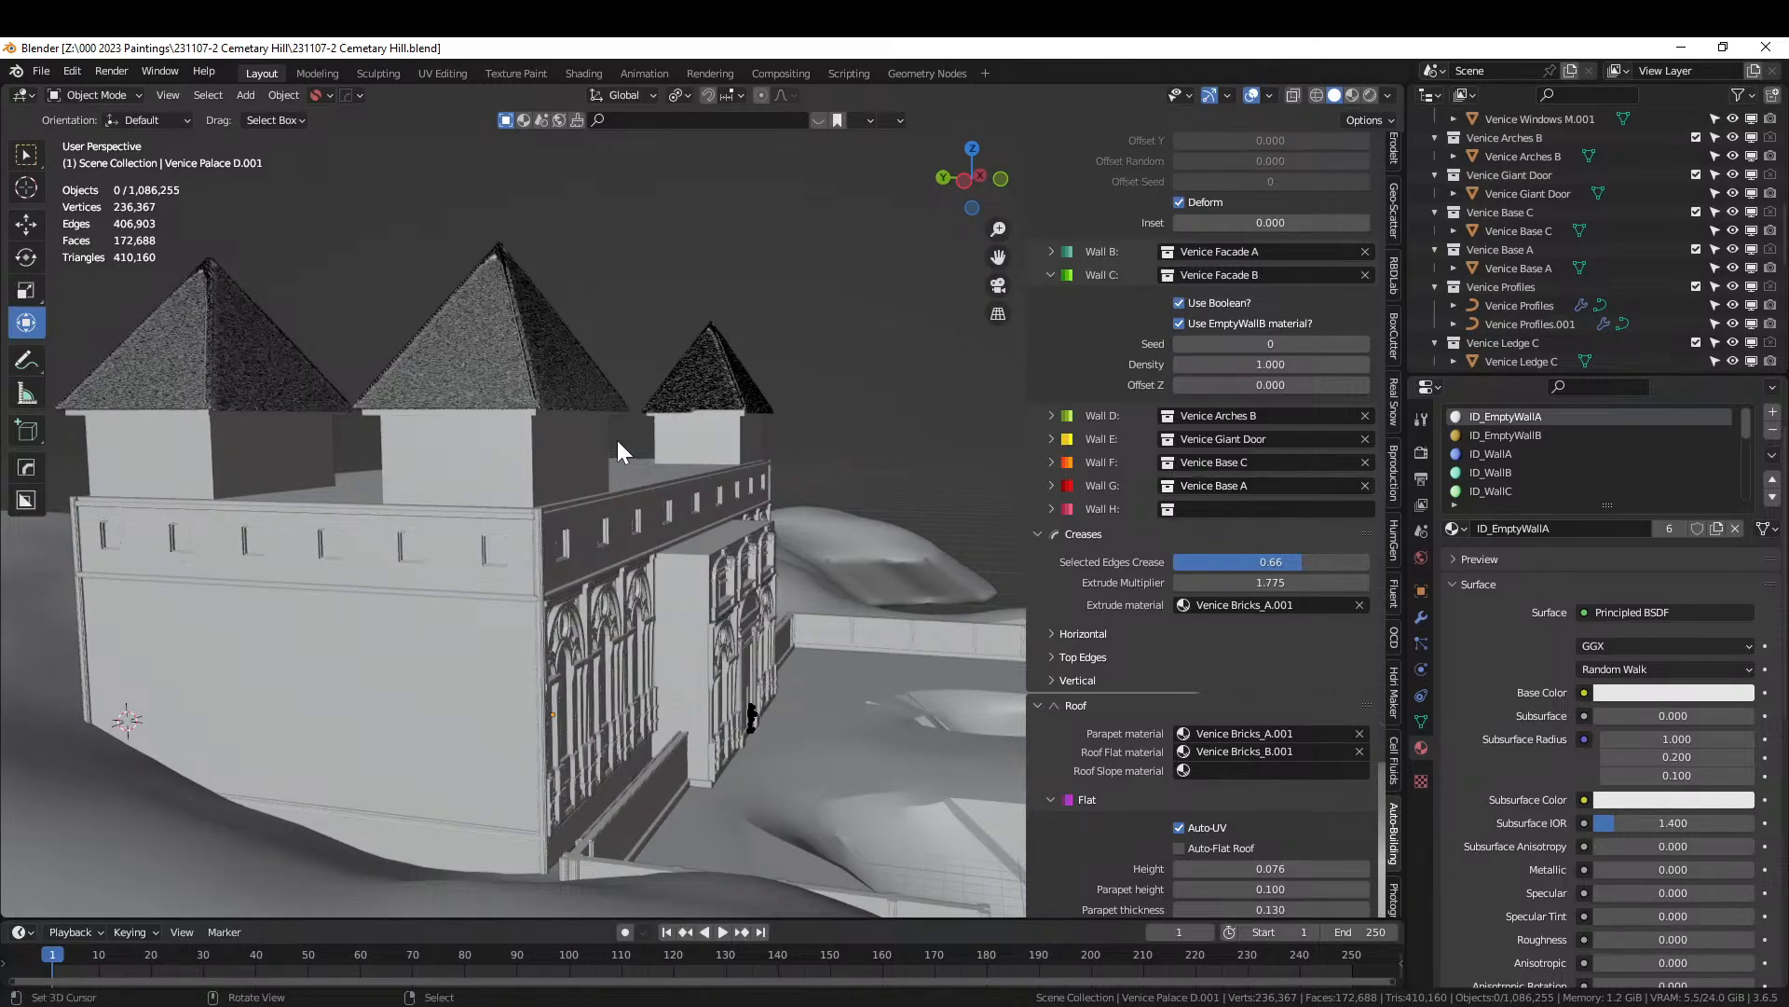
{"action": "right_click", "coordinate": [513, 462]}
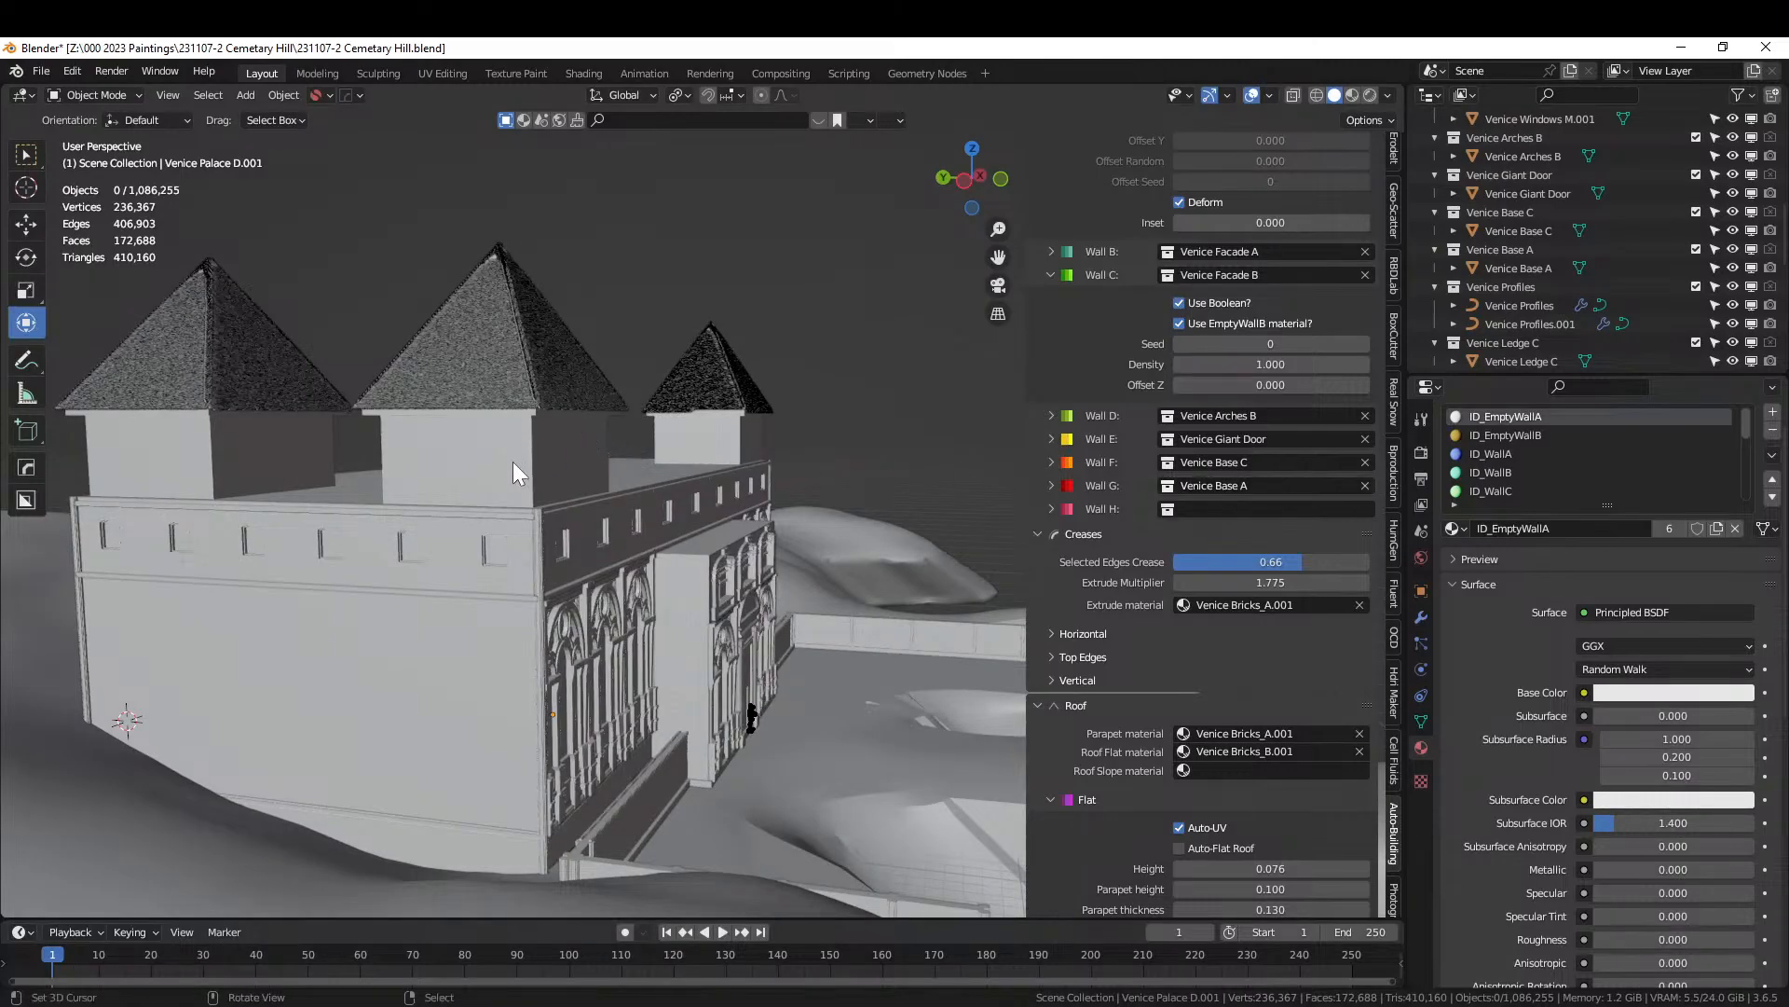
{"action": "key", "text": "a"}
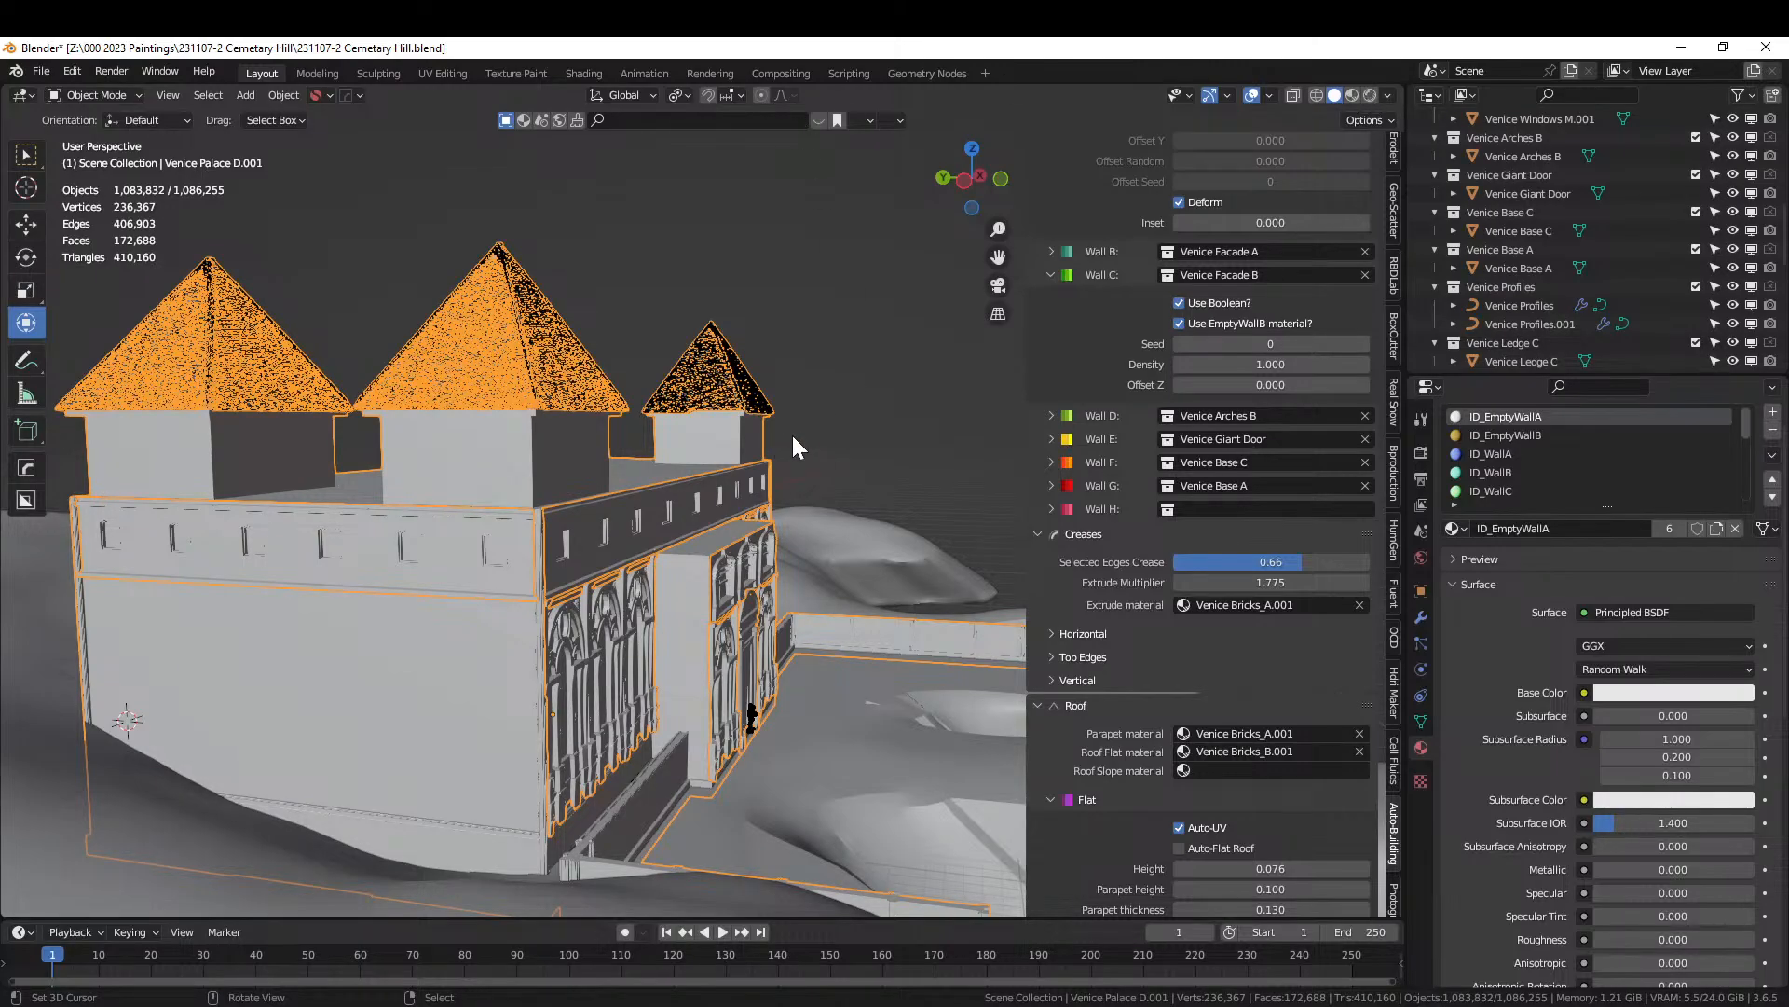
{"action": "middle_click_drag", "start_coordinate": [792, 434], "coordinate": [719, 429]}
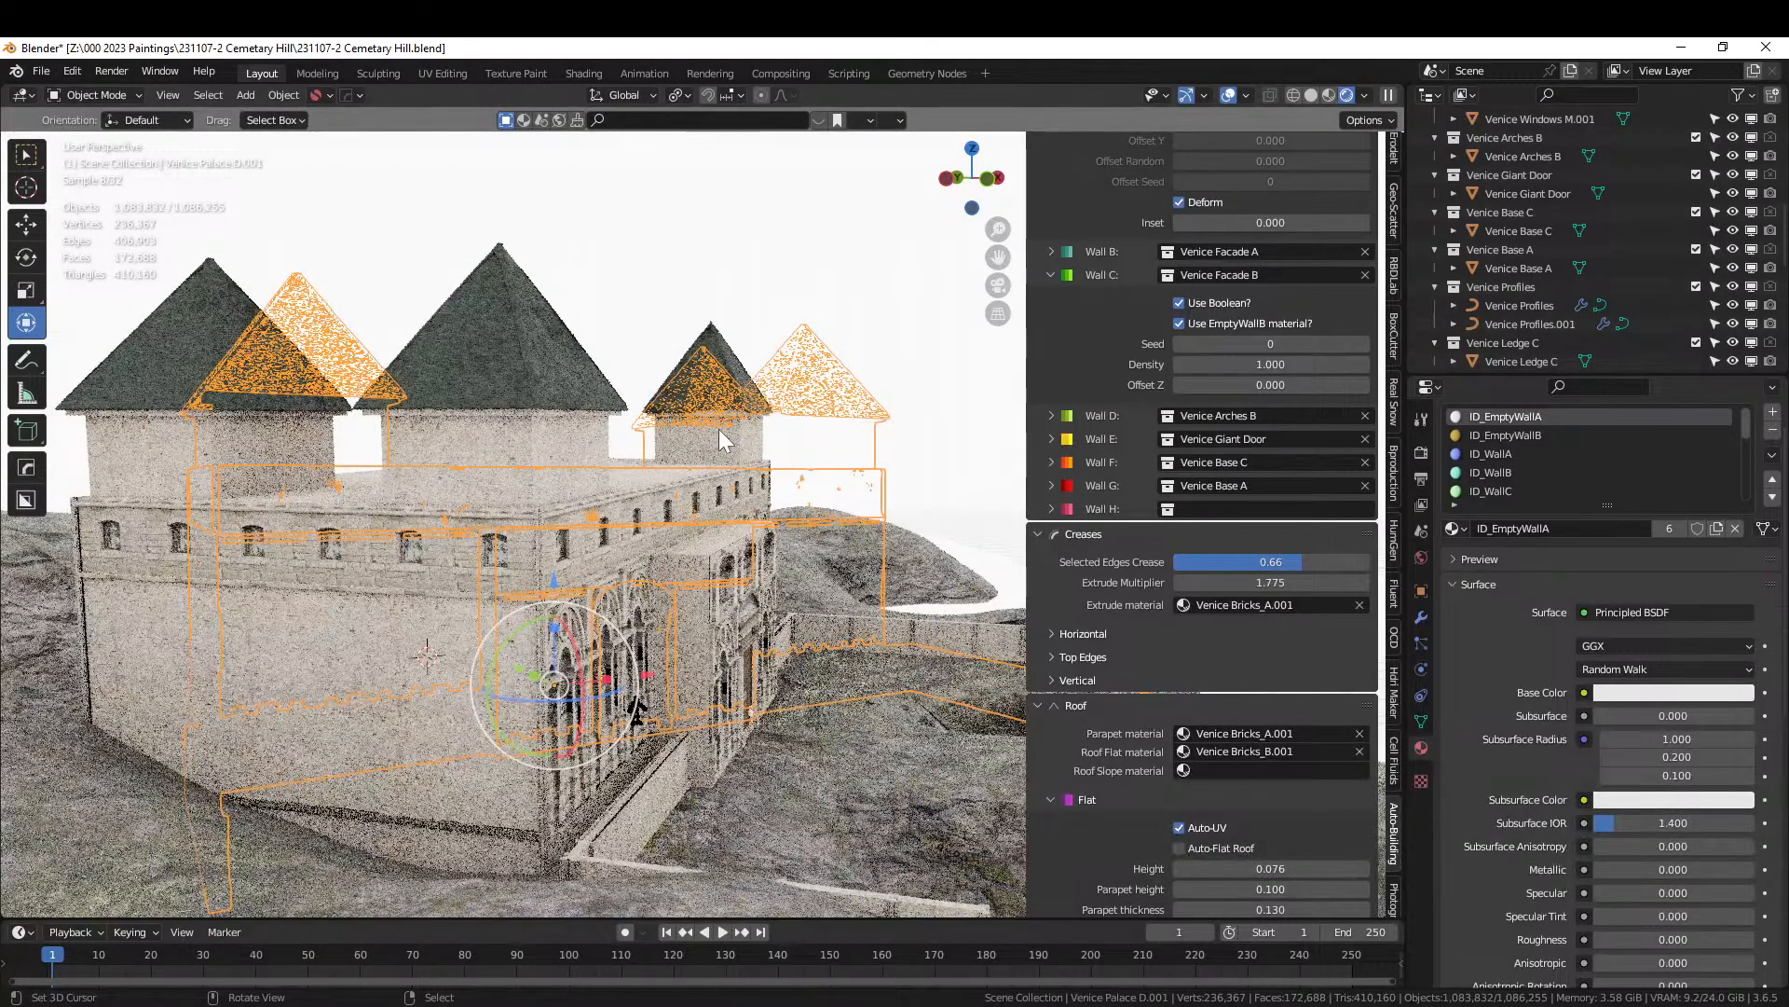
{"action": "key", "text": "KP_Divide"}
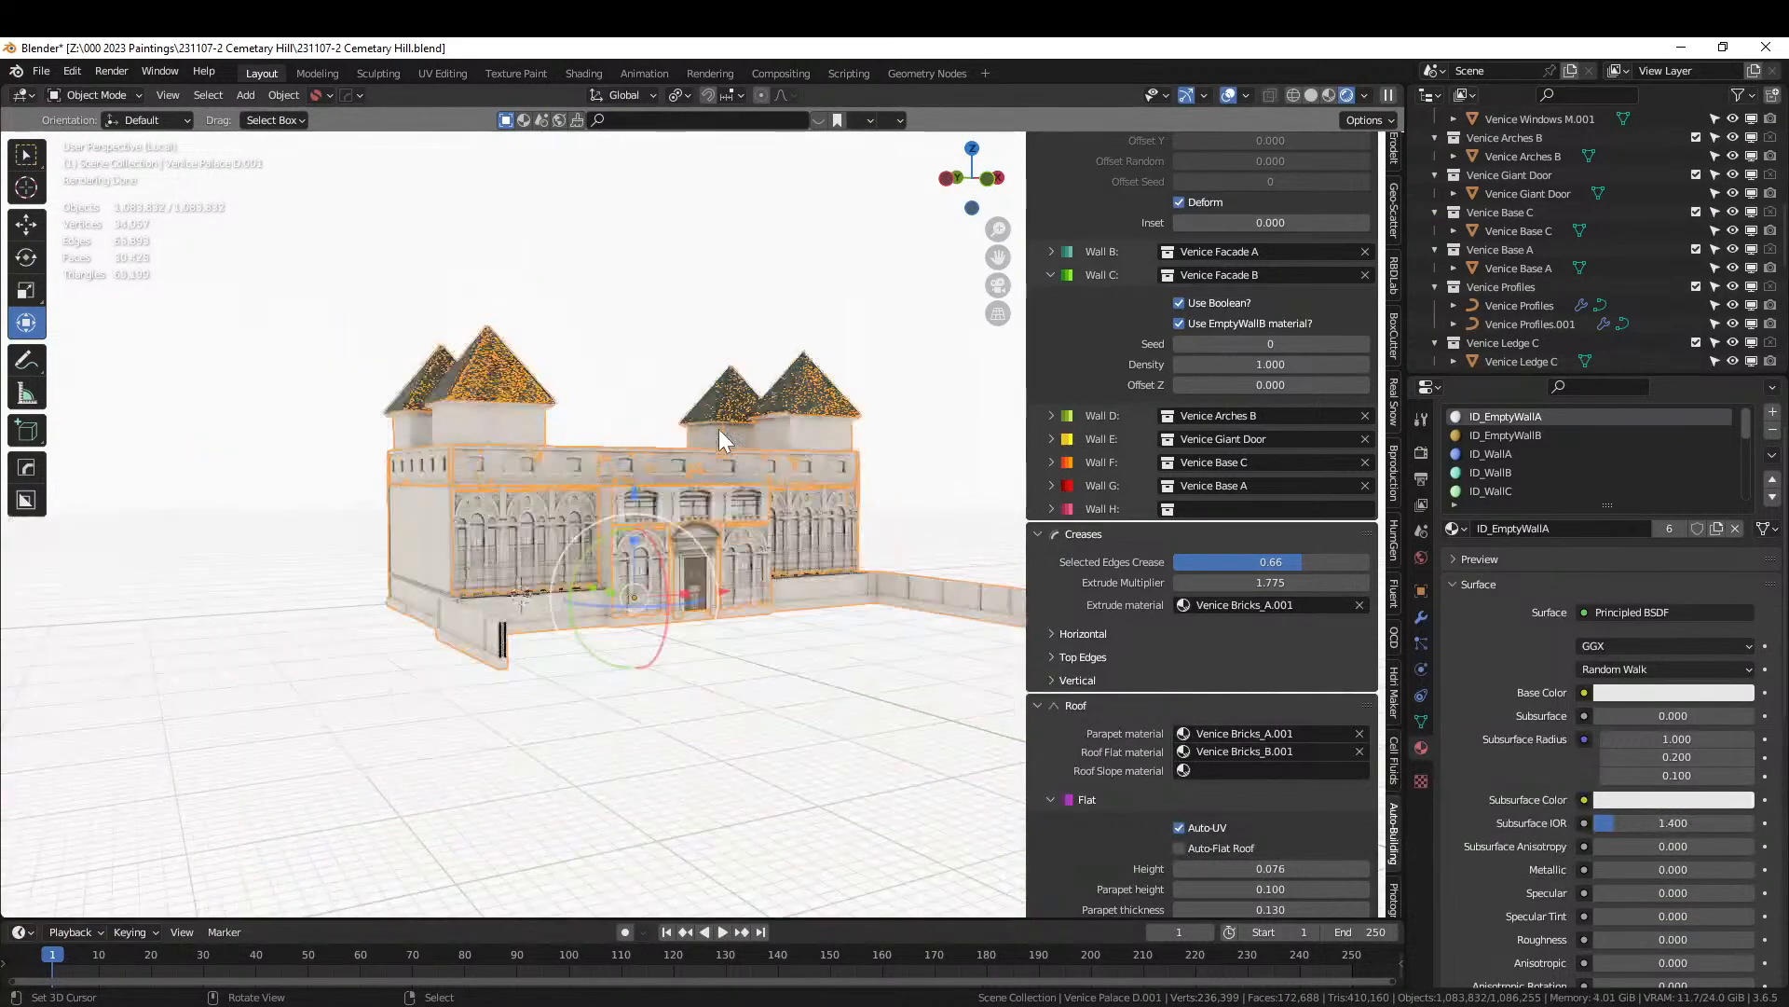
{"action": "scroll", "coordinate": [624, 373], "scroll_direction": "up", "scroll_amount": 1}
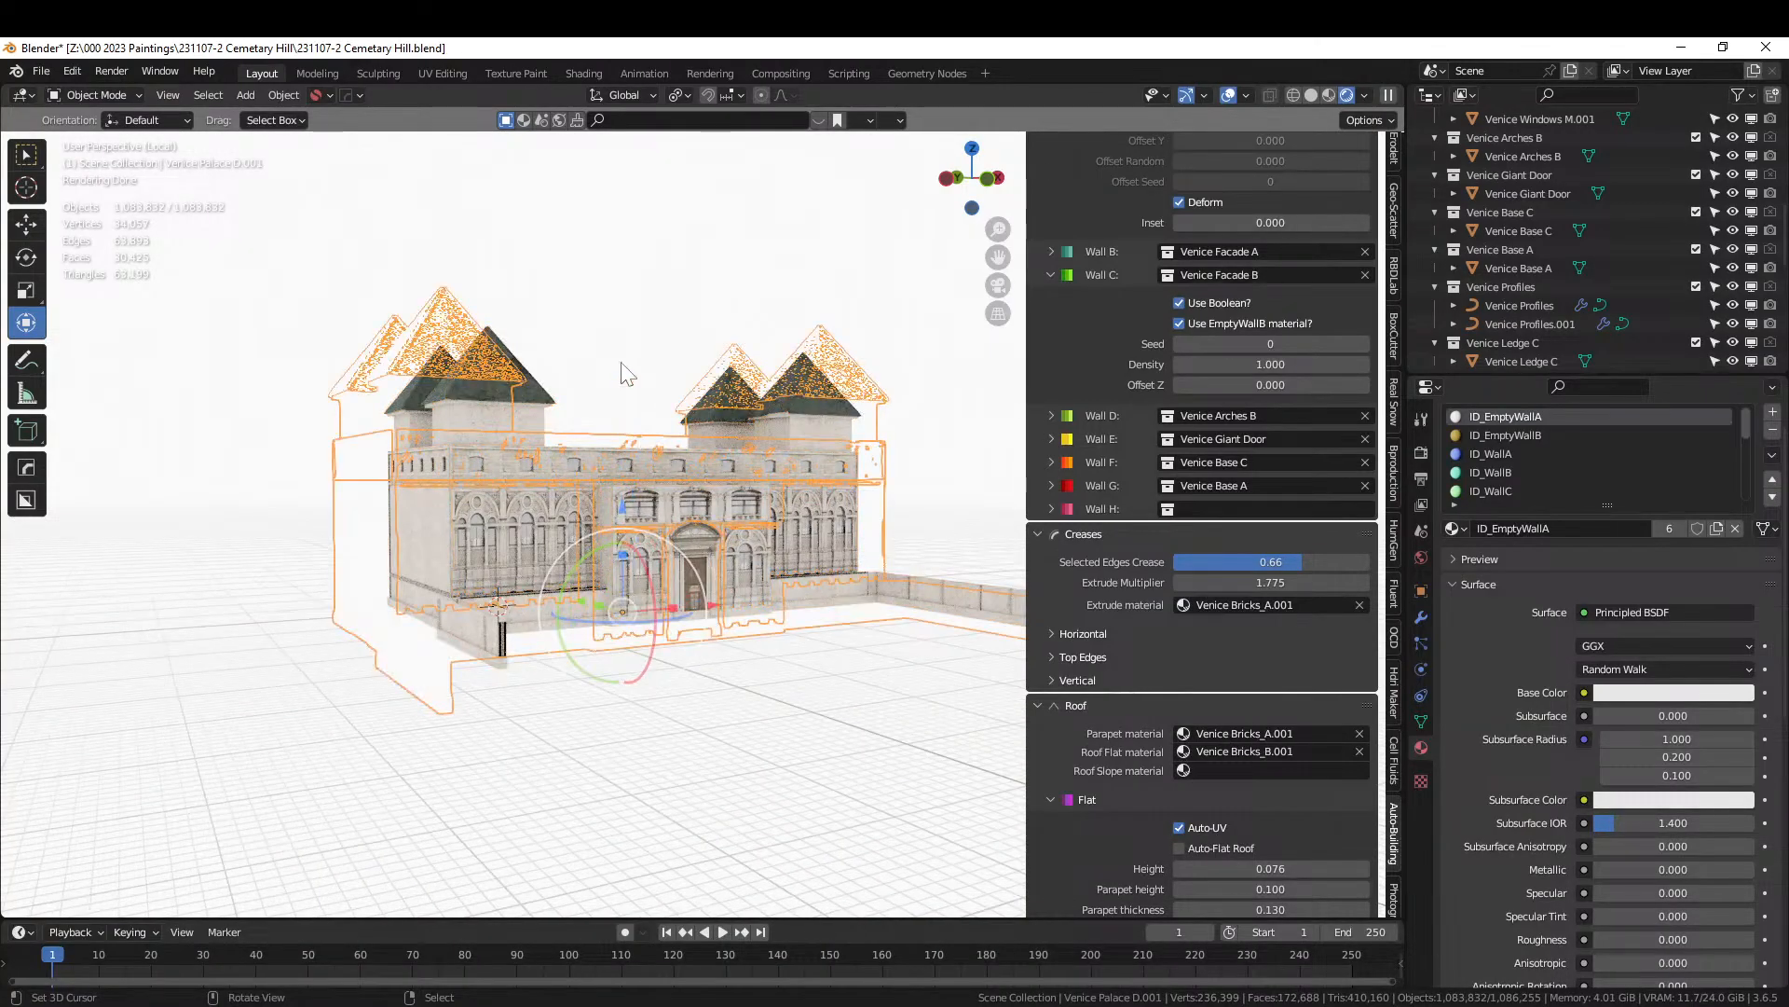
{"action": "scroll", "coordinate": [619, 372], "scroll_direction": "up", "scroll_amount": 2}
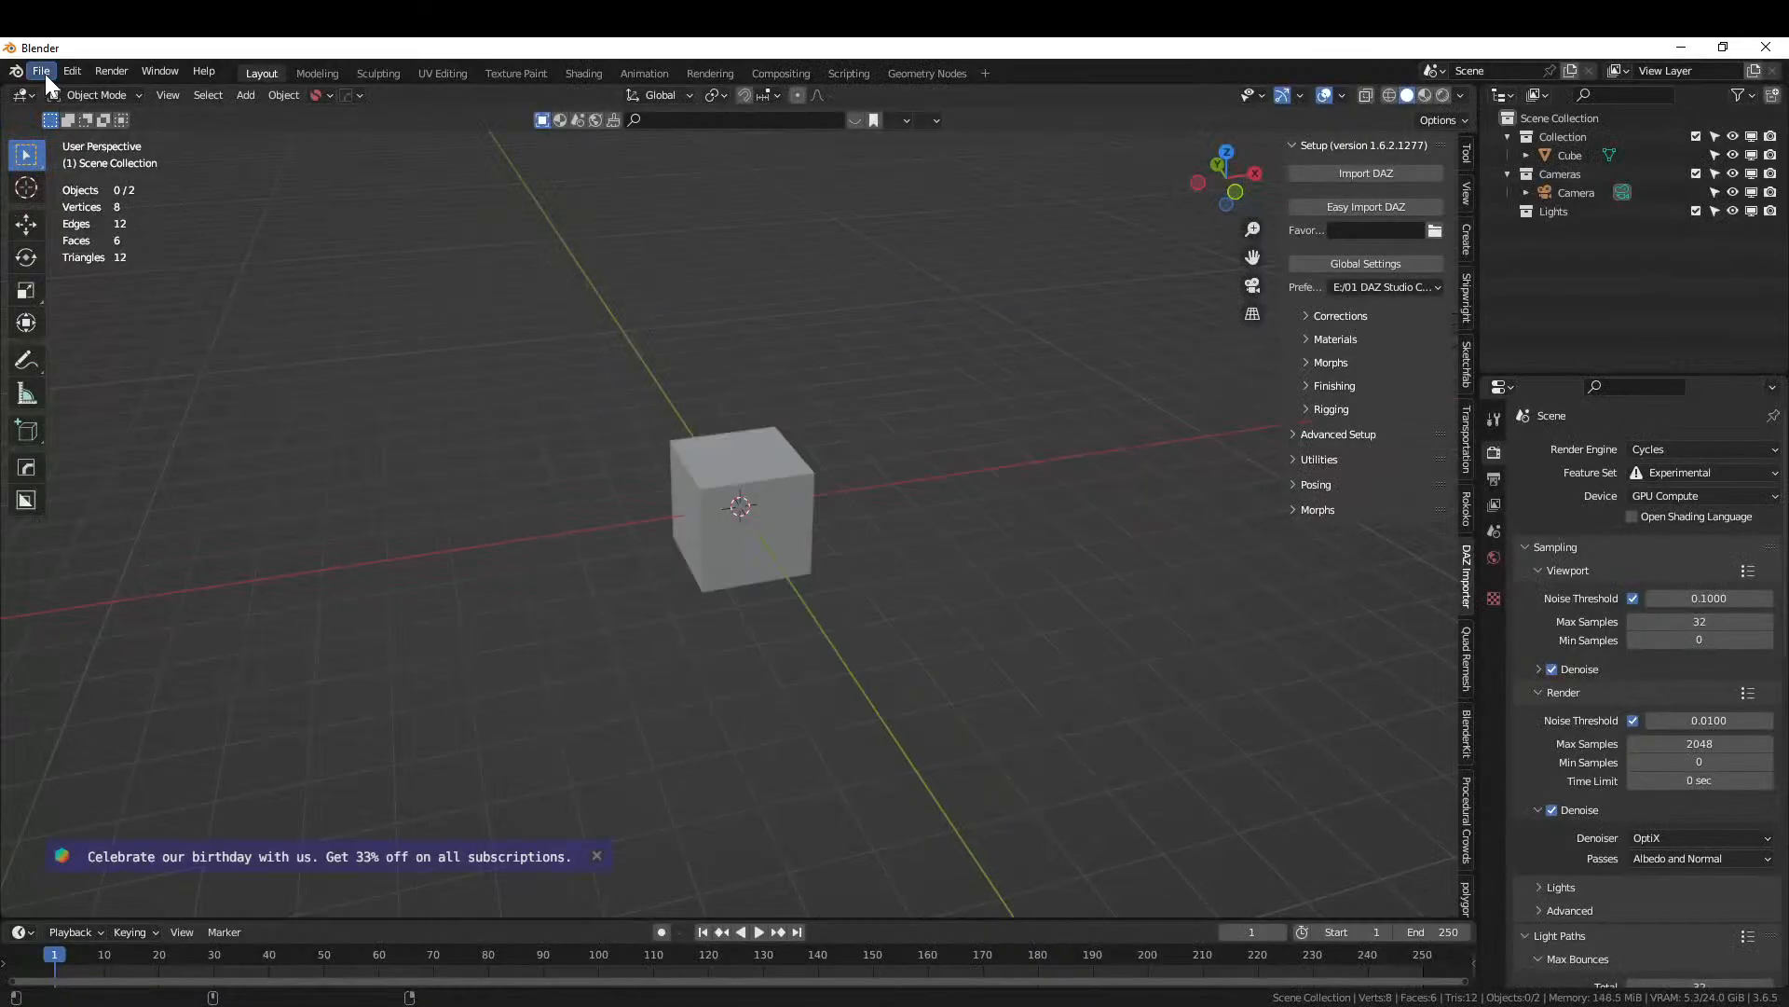
Recover the scene from the auto-save file 231107-2 Cemetary Hill_4856_autosave.blend.
{"action": "left_click", "coordinate": [43, 73]}
{"action": "mouse_move", "coordinate": [67, 166]}
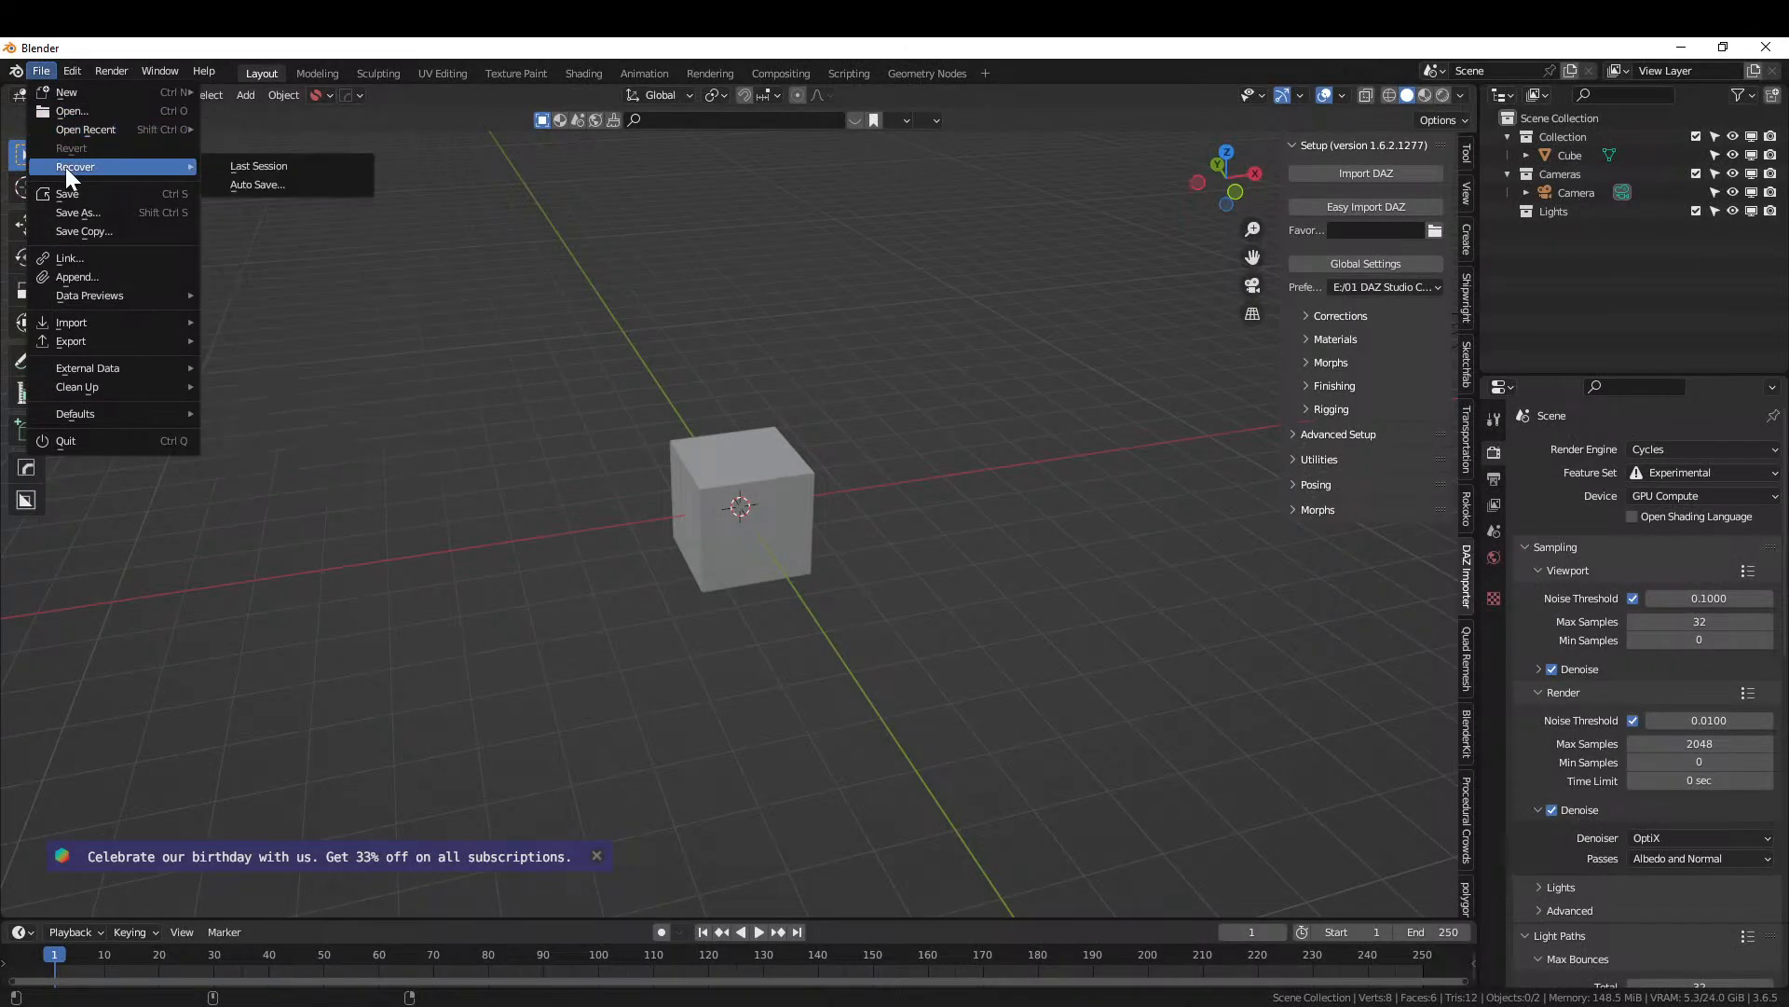
{"action": "left_click", "coordinate": [252, 182]}
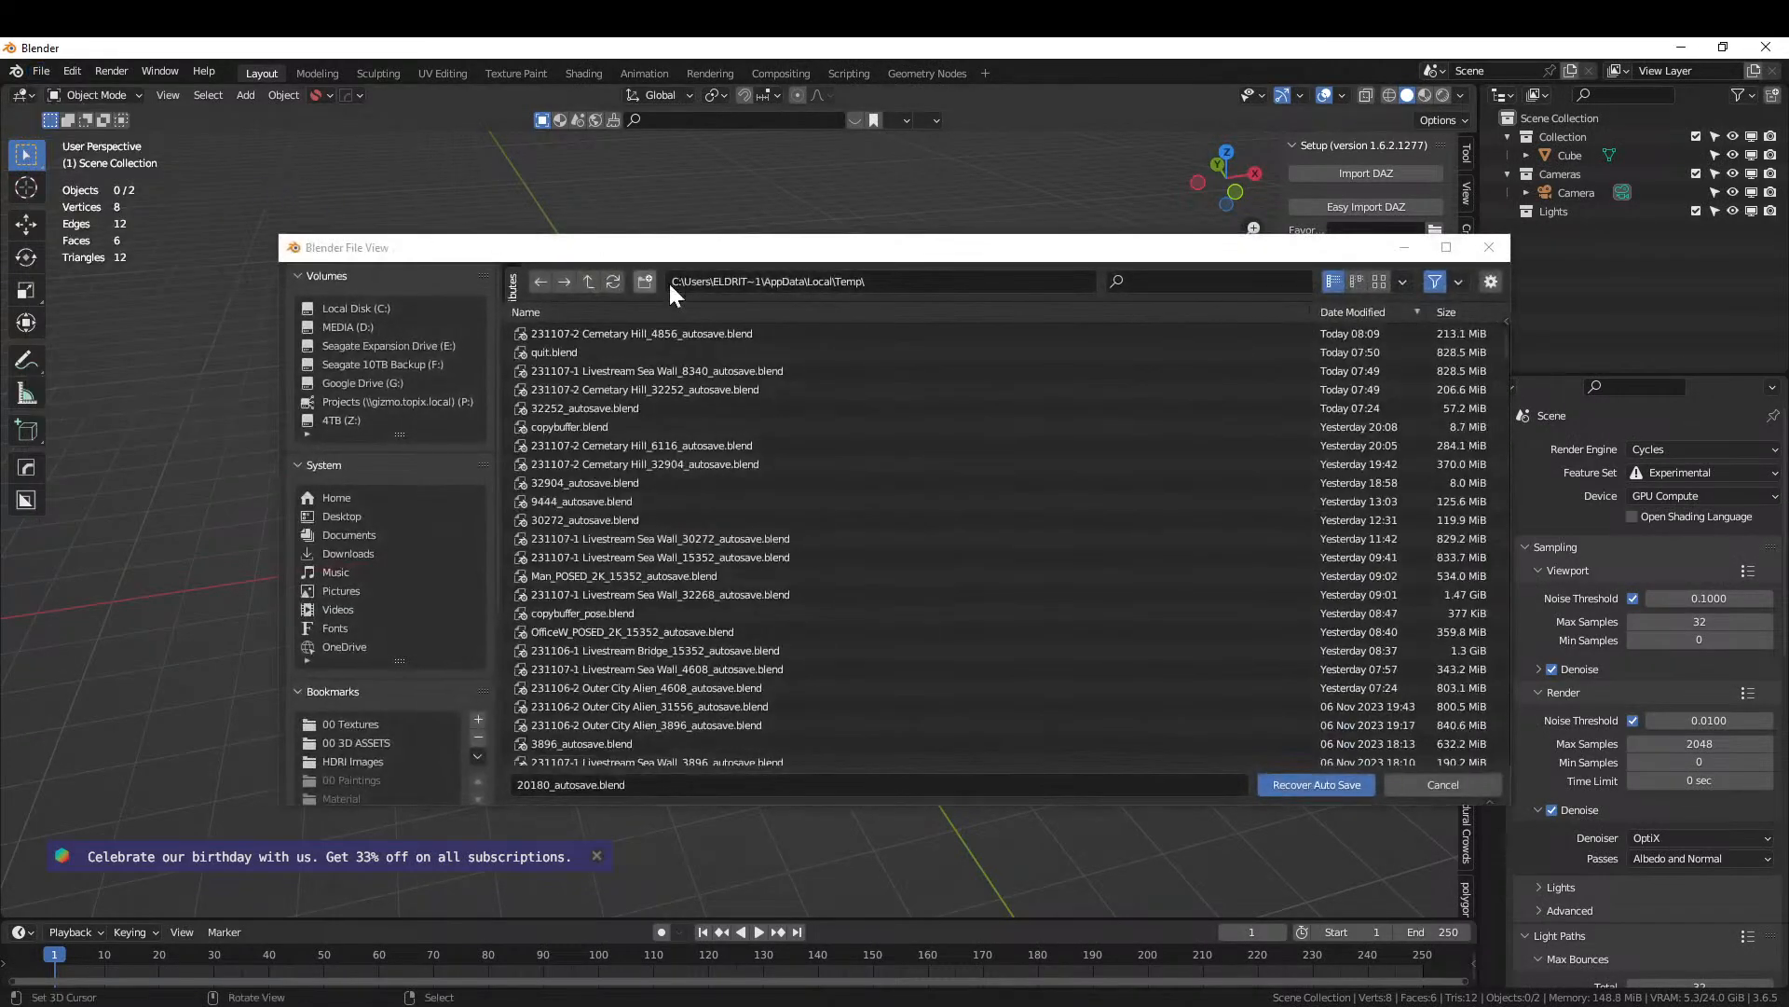
{"action": "double_click", "coordinate": [701, 335]}
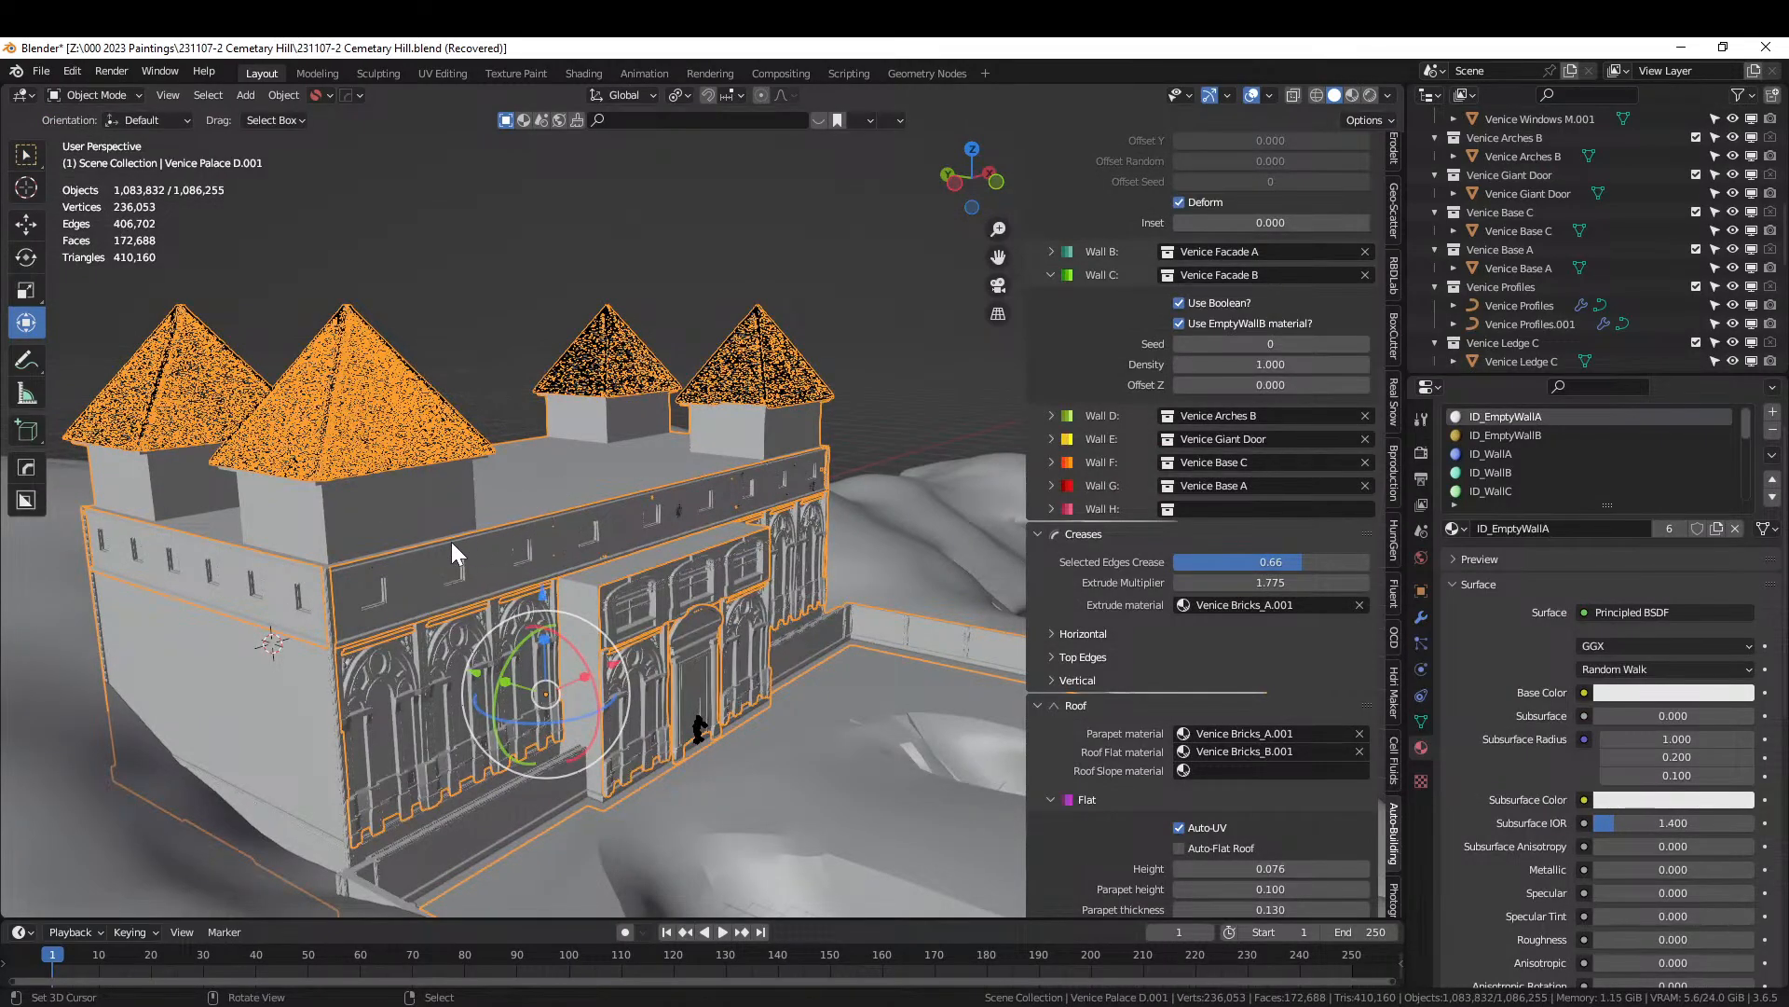
Isolate the recovered palace in local view, clear the selection and inspect its walls and towers.
{"action": "key", "text": "KP_Divide"}
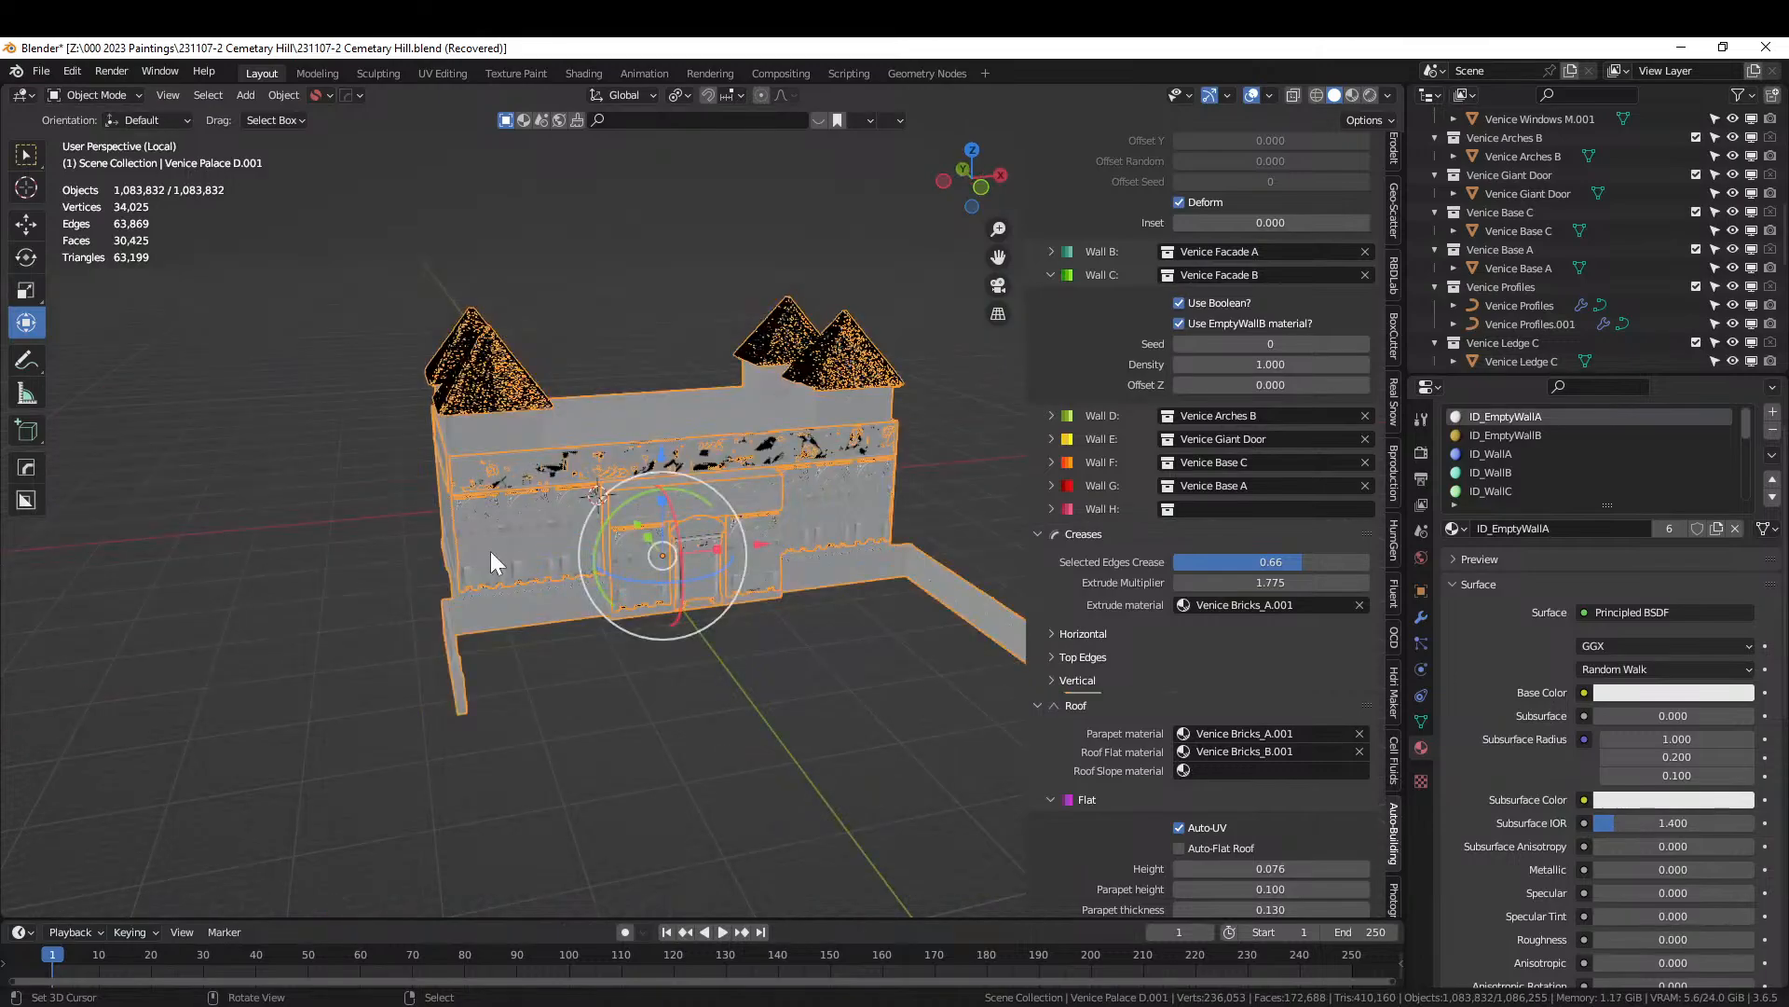
{"action": "middle_click_drag", "start_coordinate": [490, 550], "coordinate": [453, 544]}
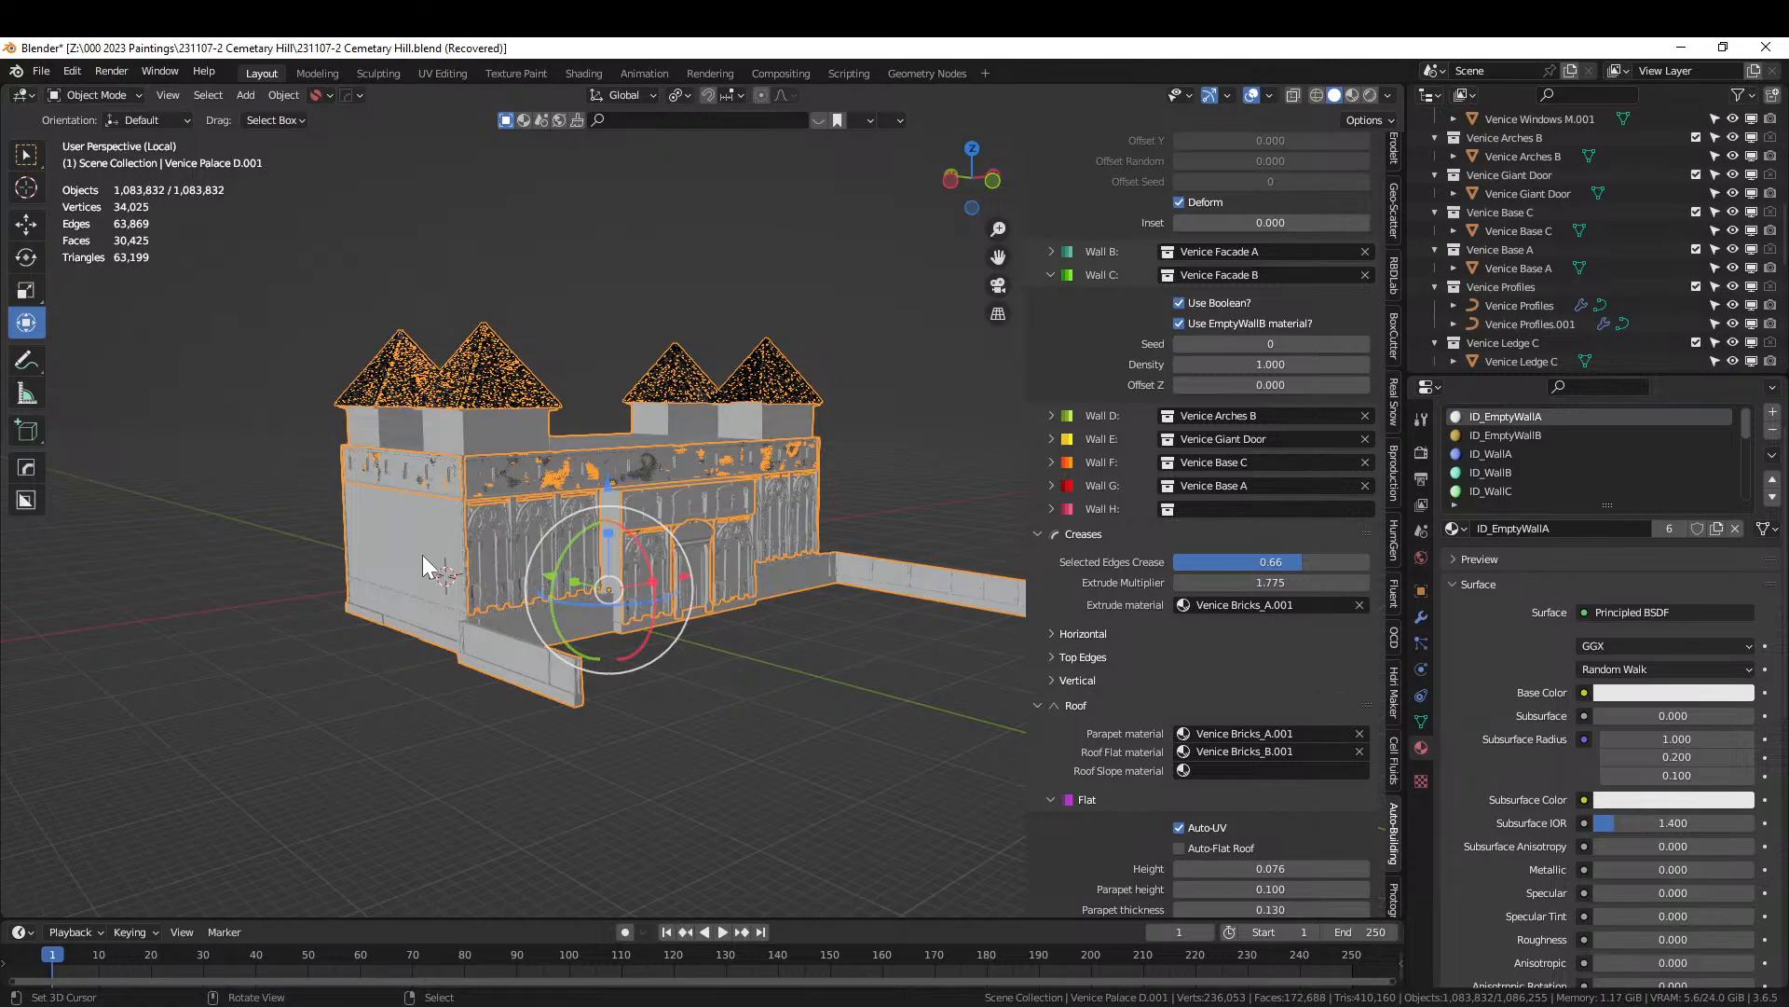
{"action": "left_click", "coordinate": [476, 330]}
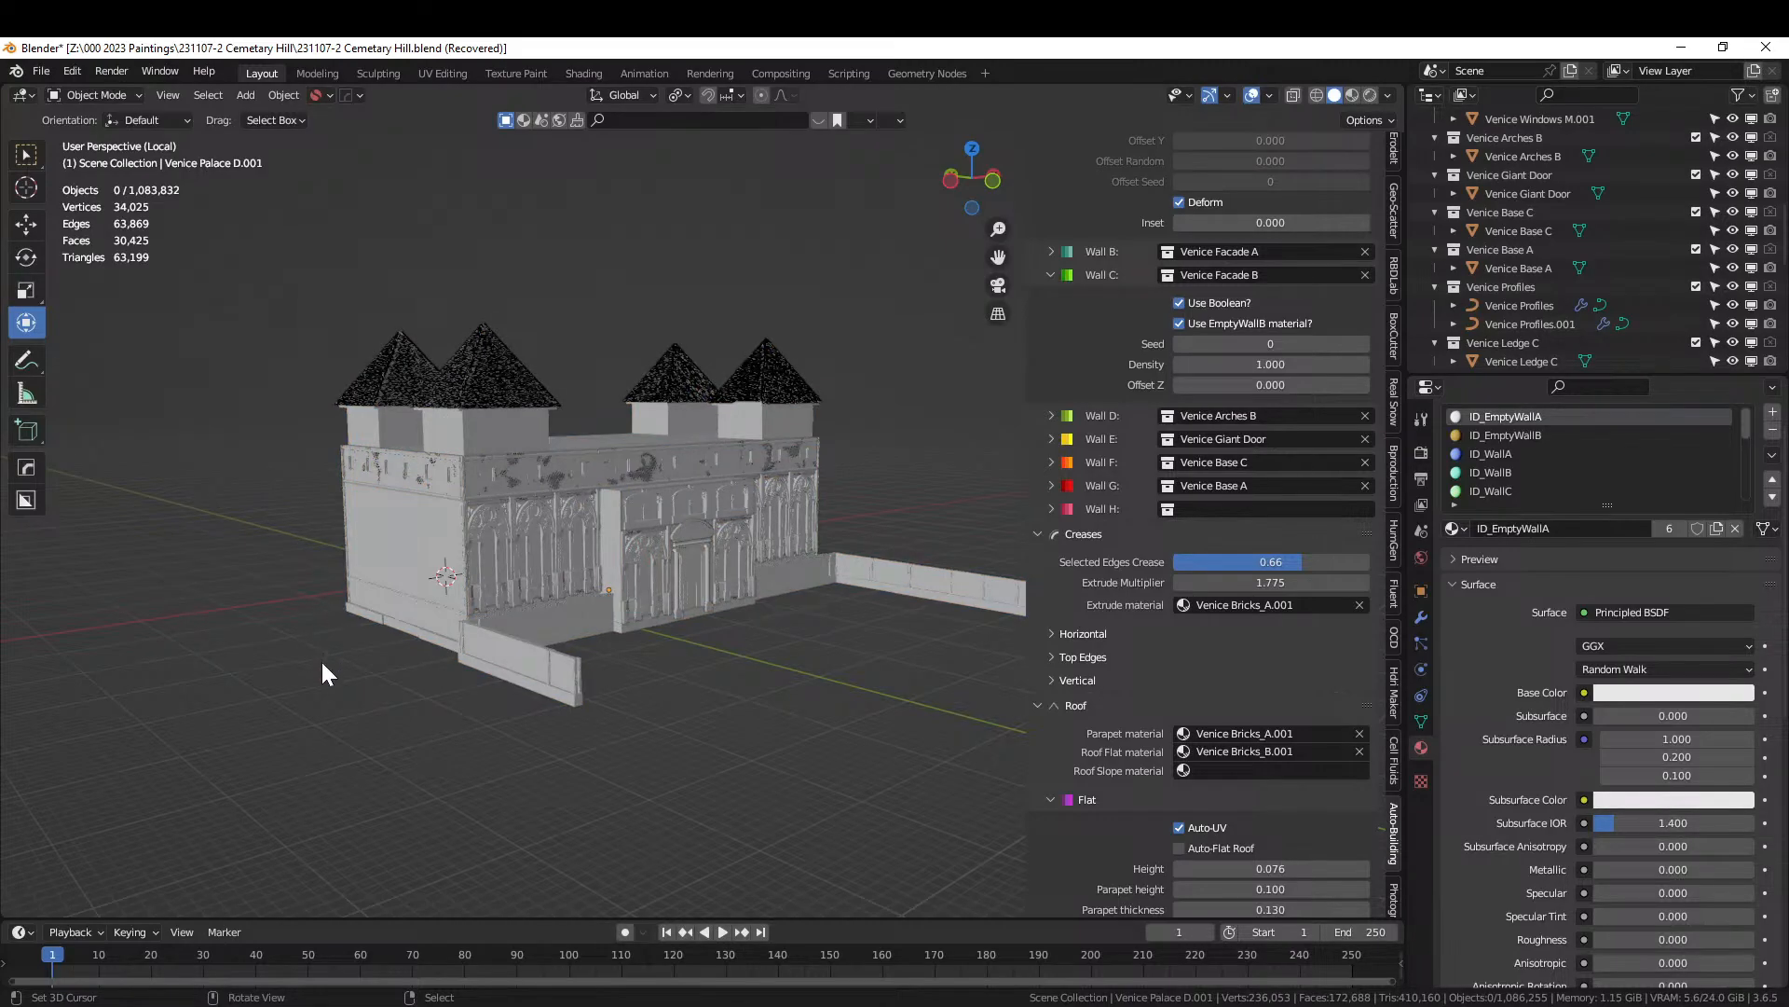
{"action": "middle_click_drag", "start_coordinate": [350, 664], "coordinate": [88, 902]}
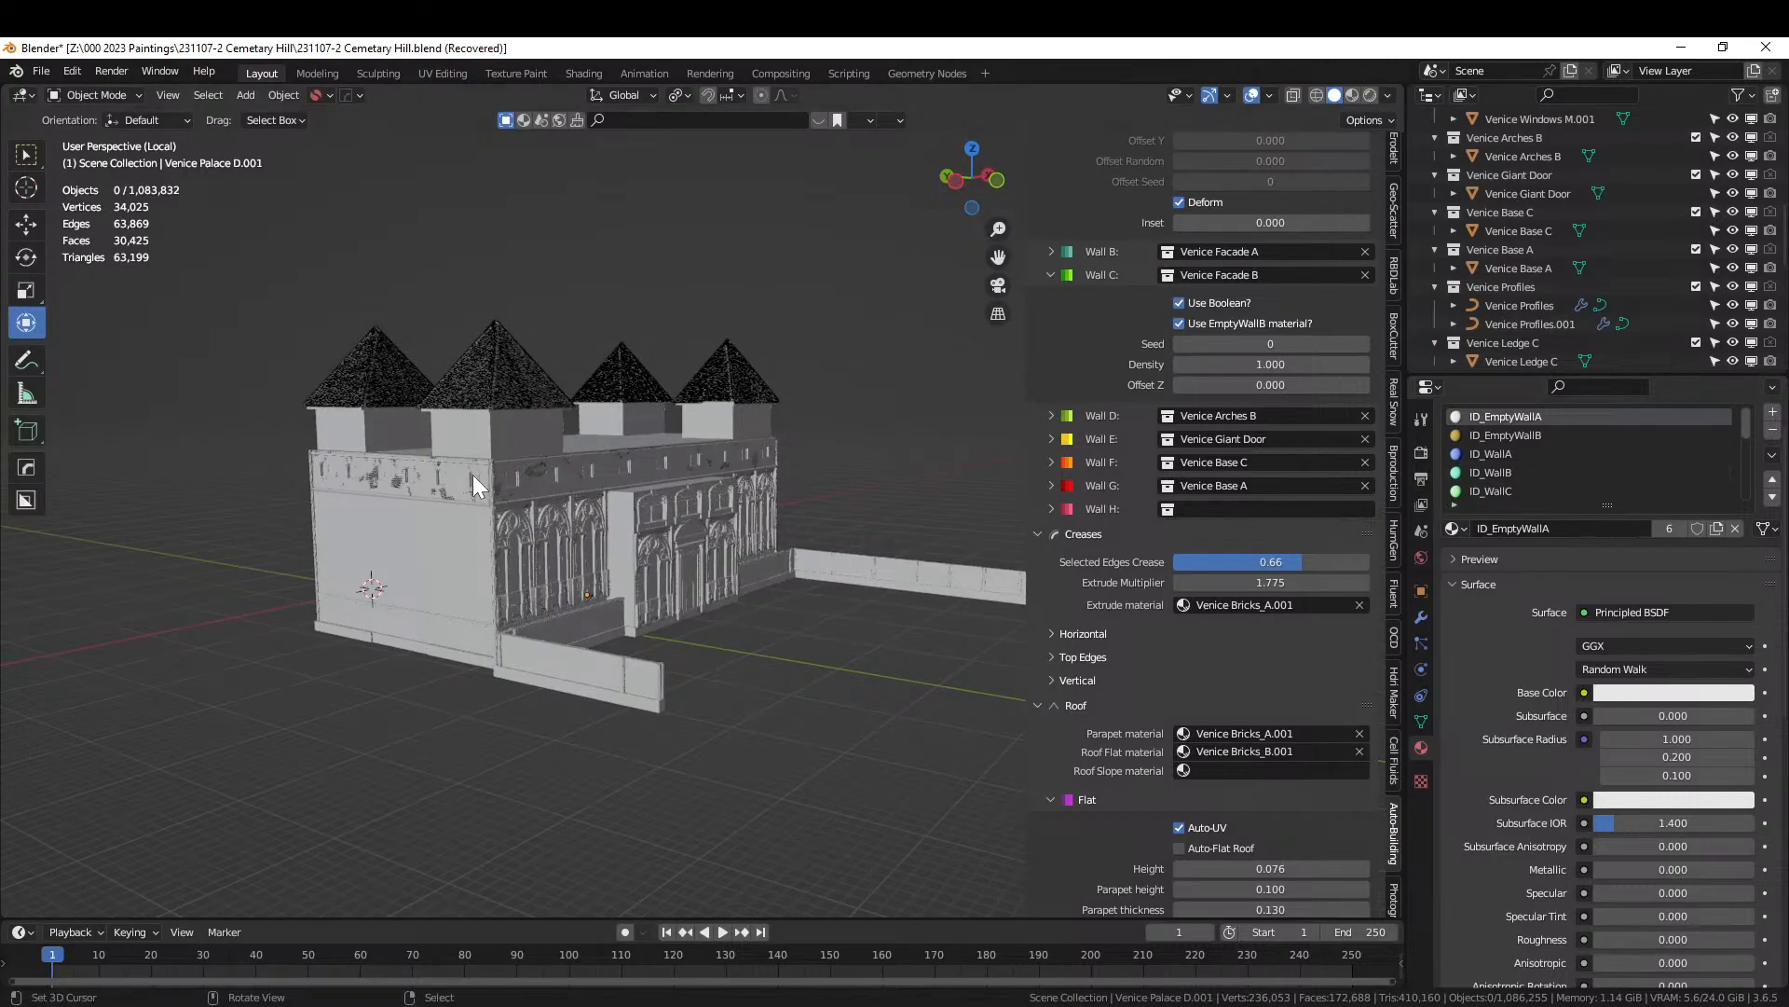
Enter Edit Mode on the palace and select the face loops forming the walls of all four corner towers.
{"action": "key", "text": "a"}
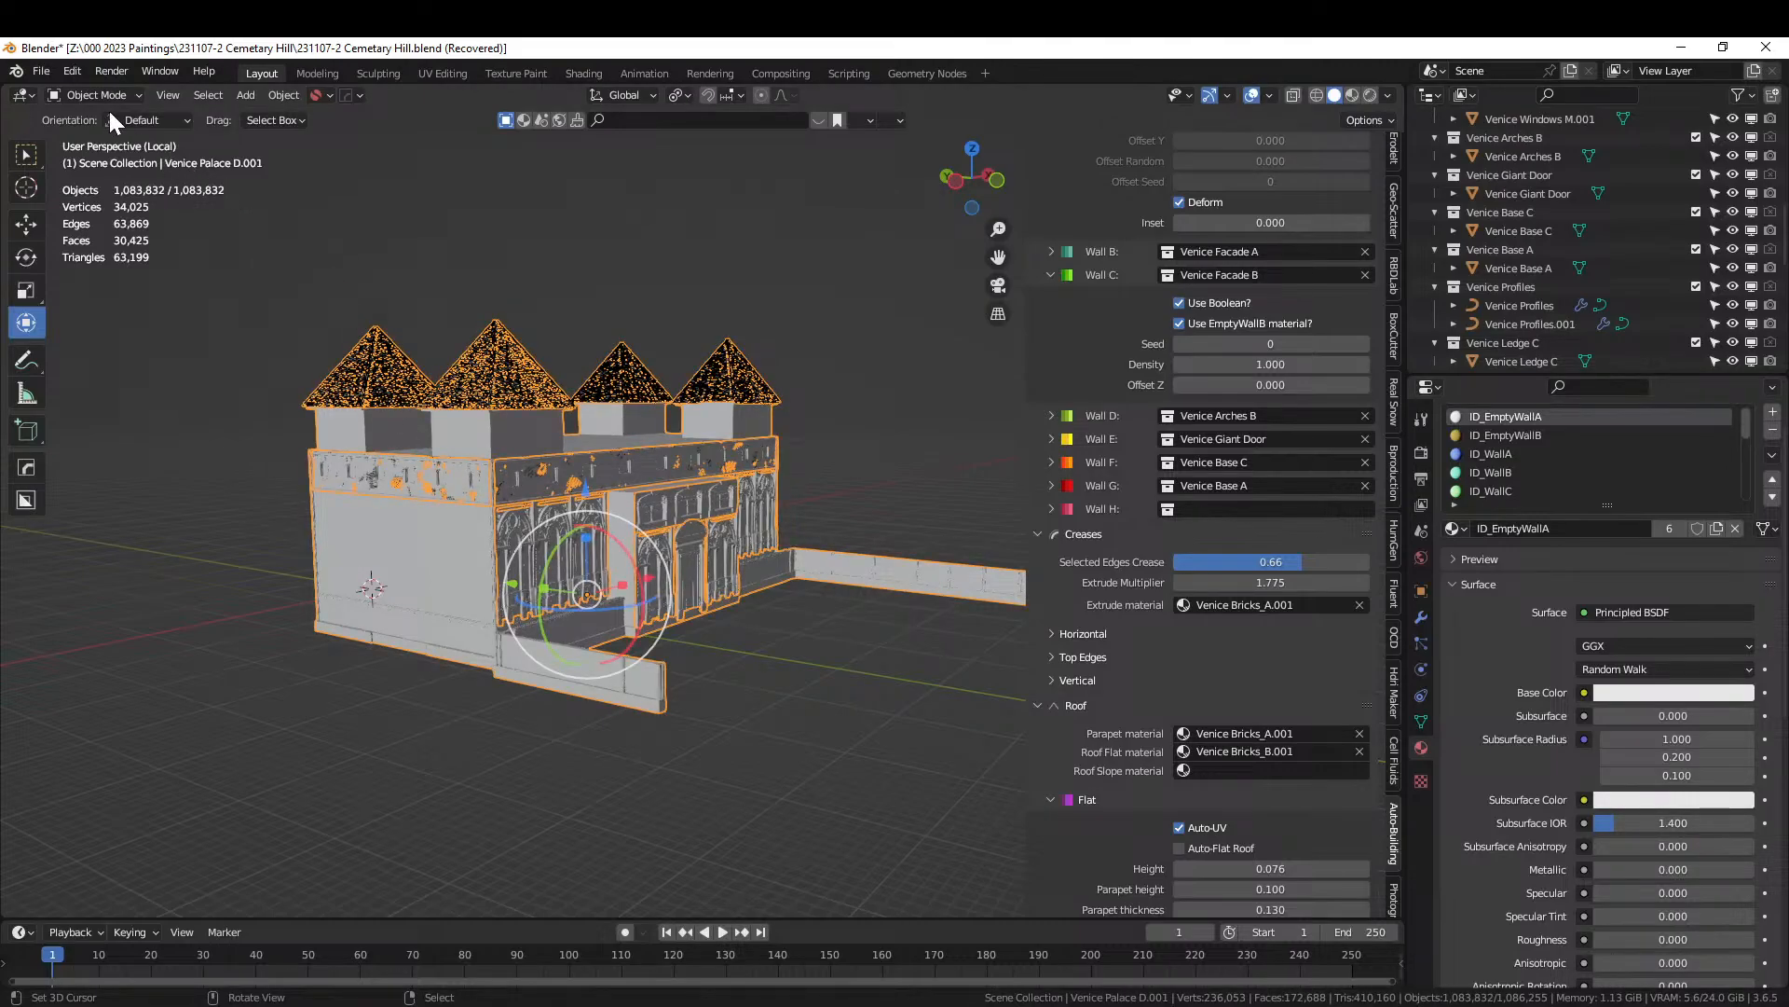
{"action": "key", "text": "Tab"}
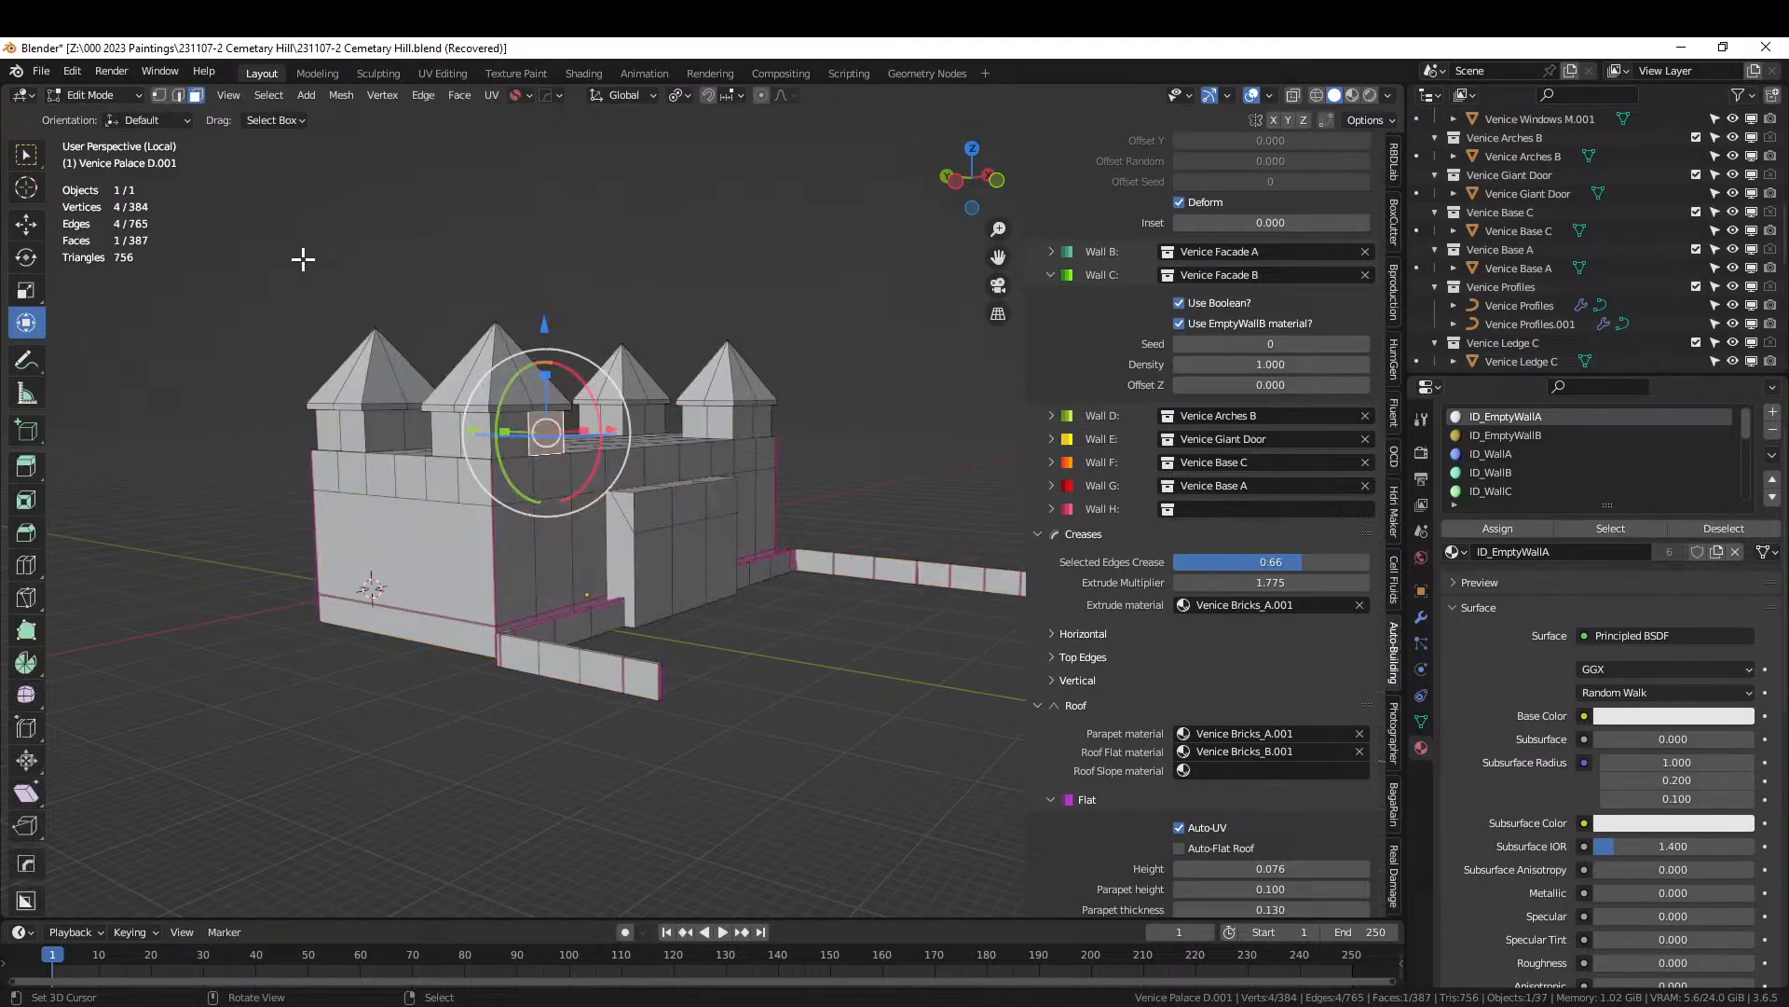
{"action": "middle_click_drag", "start_coordinate": [388, 425], "coordinate": [268, 432]}
{"action": "scroll", "coordinate": [420, 439], "scroll_direction": "up", "scroll_amount": 3}
{"action": "middle_click_drag", "start_coordinate": [475, 509], "coordinate": [627, 671], "text": "shift"}
{"action": "left_click", "coordinate": [513, 643], "text": "shift"}
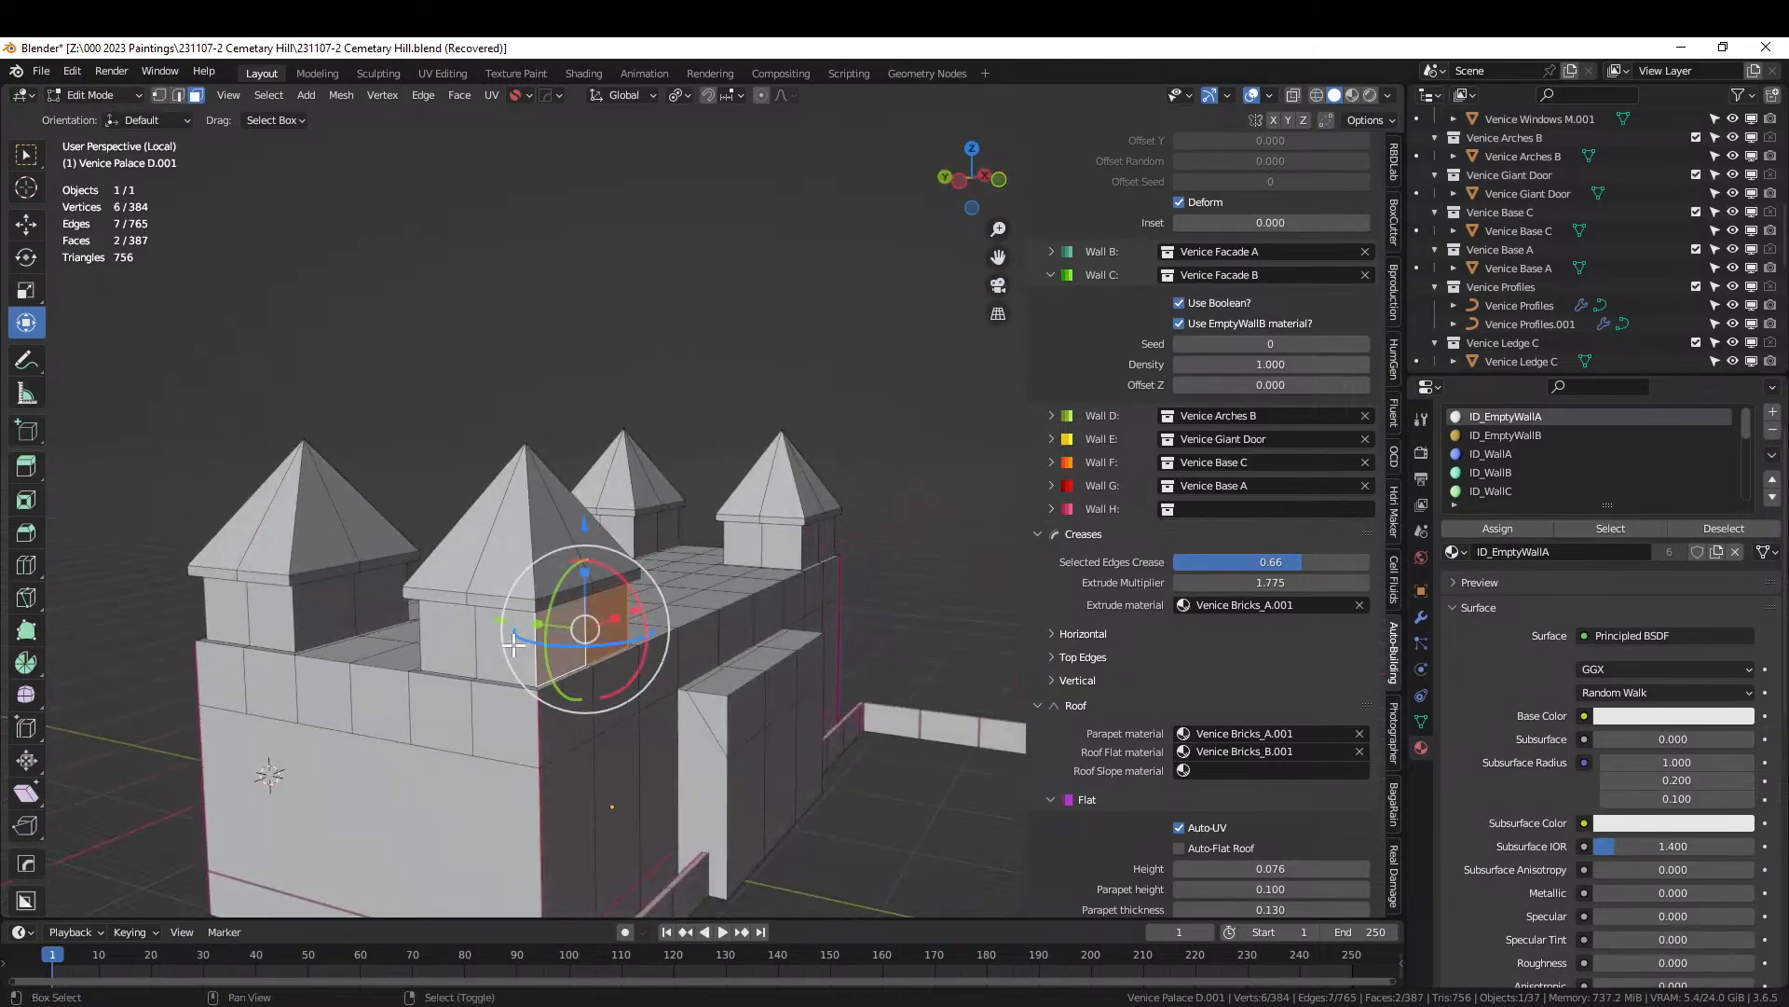
{"action": "key", "text": "alt+a"}
{"action": "left_click", "coordinate": [523, 643], "text": "alt"}
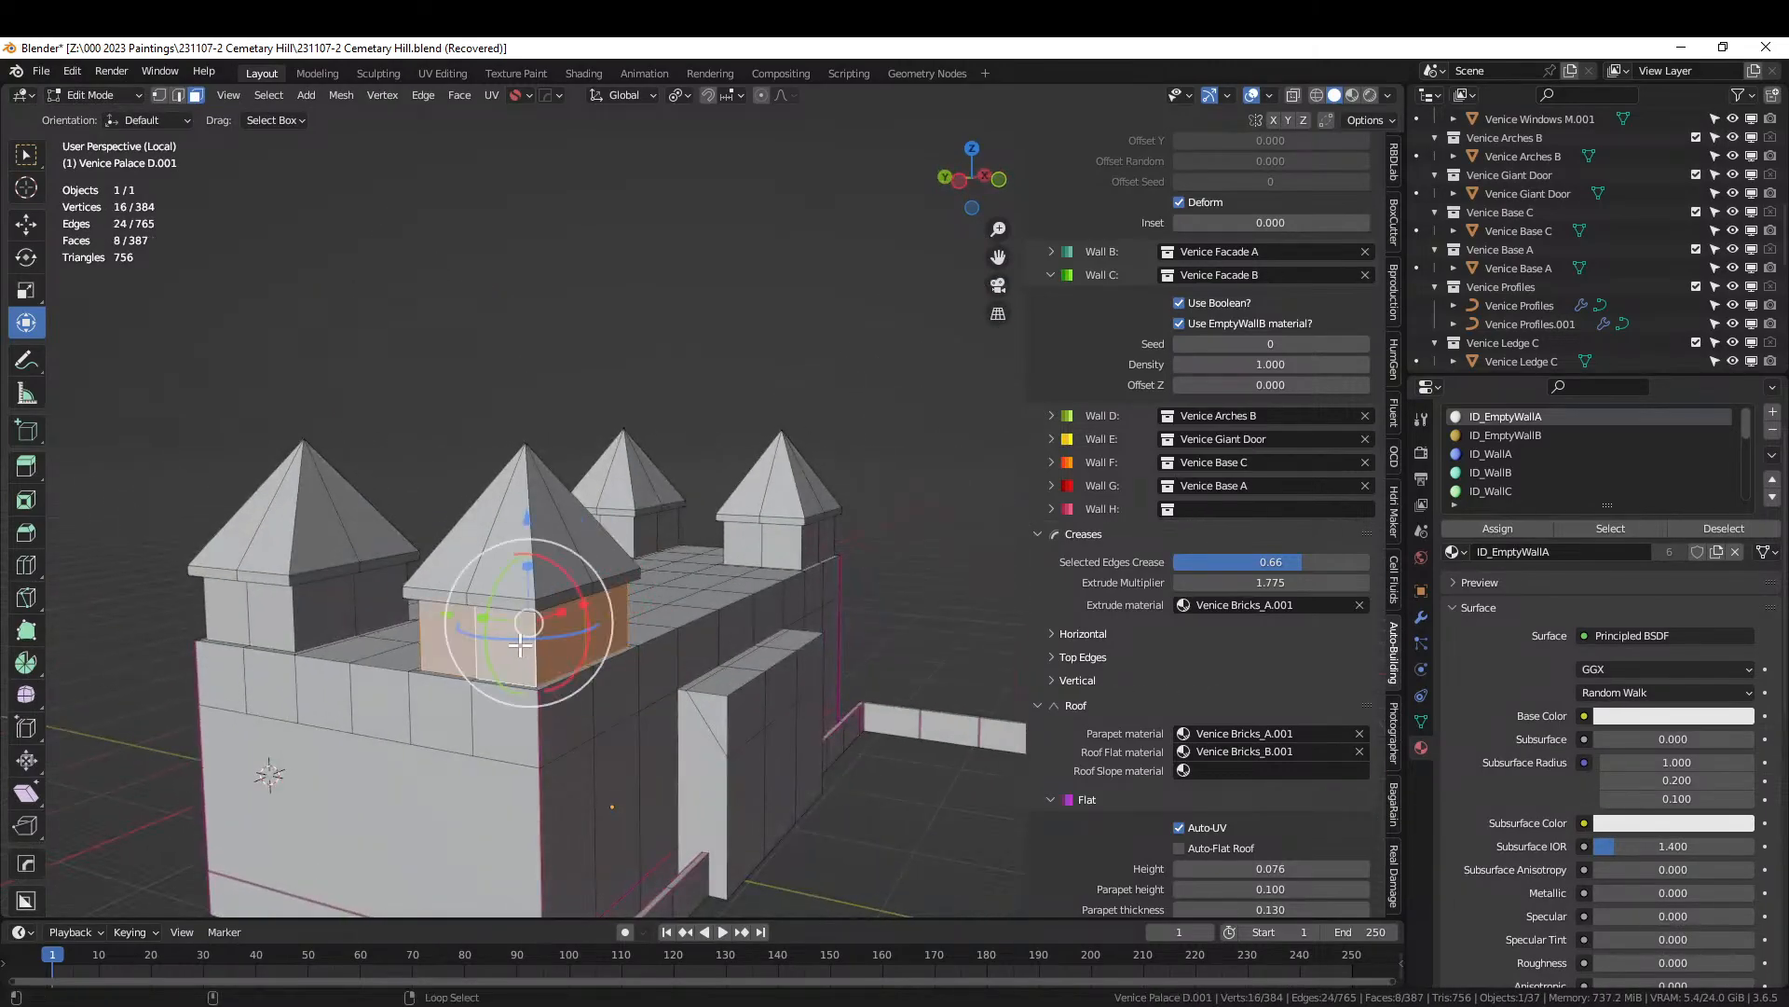
{"action": "left_click", "coordinate": [293, 615], "text": "alt+shift"}
{"action": "left_click", "coordinate": [645, 535], "text": "alt+shift"}
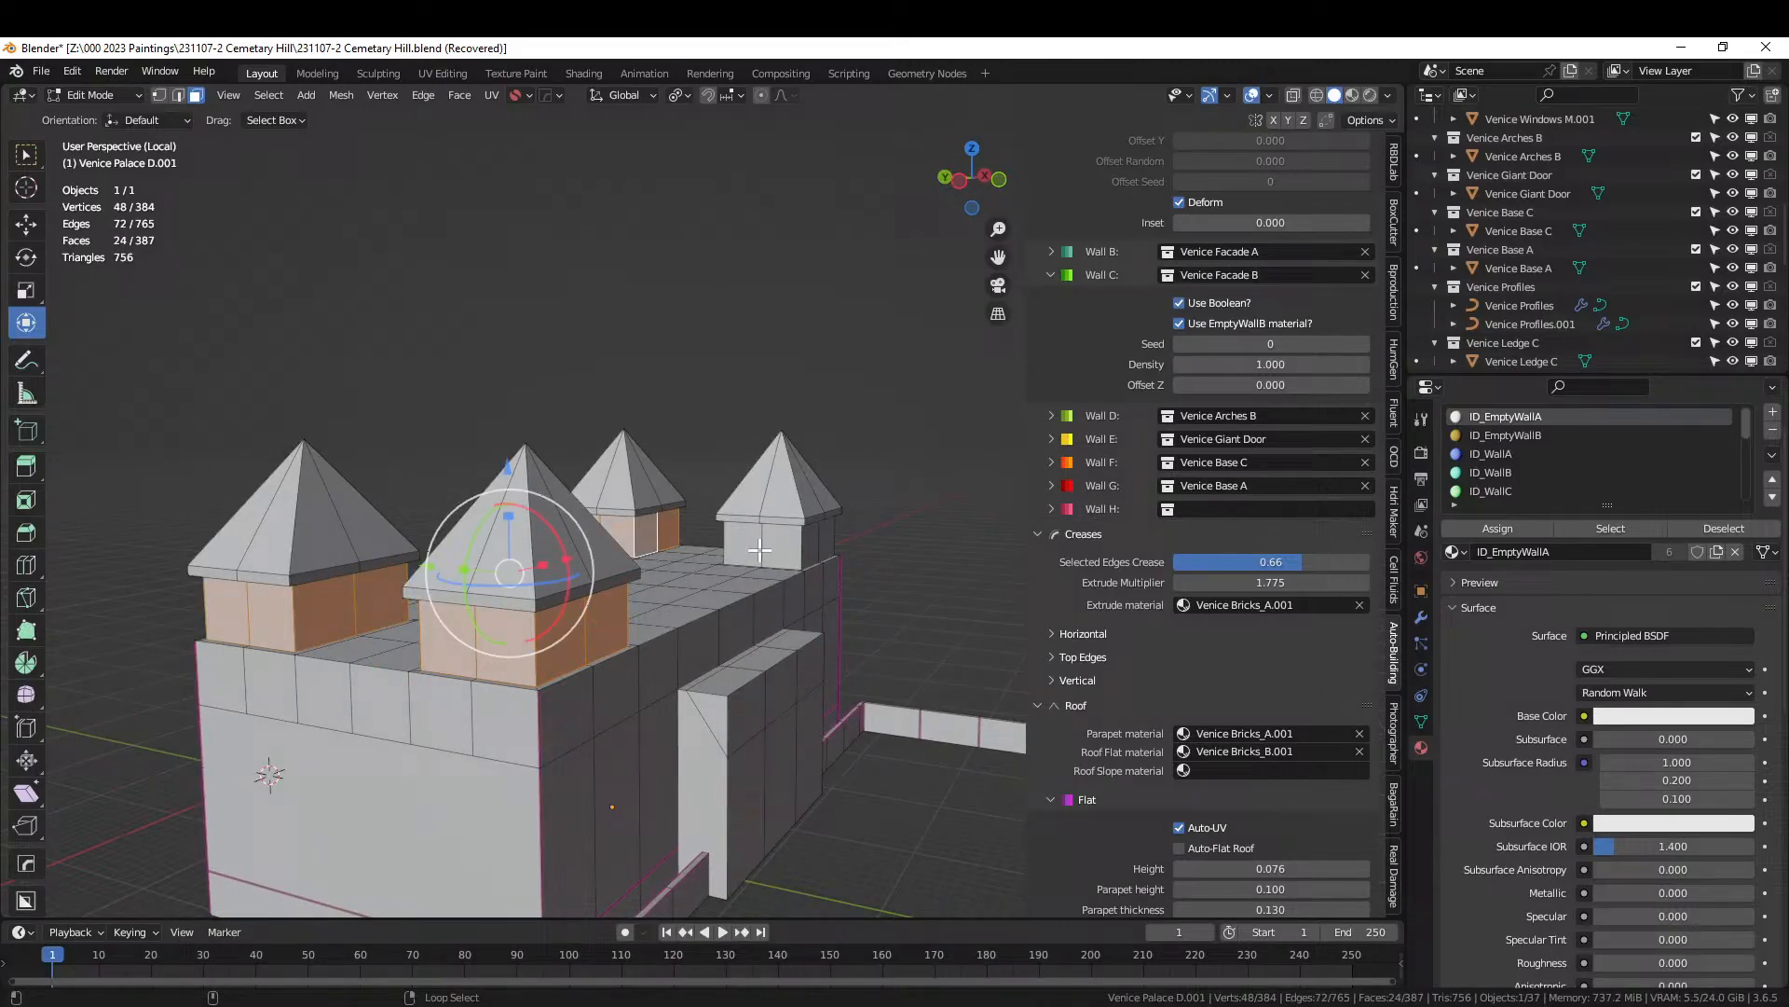
{"action": "left_click", "coordinate": [806, 552], "text": "alt+shift"}
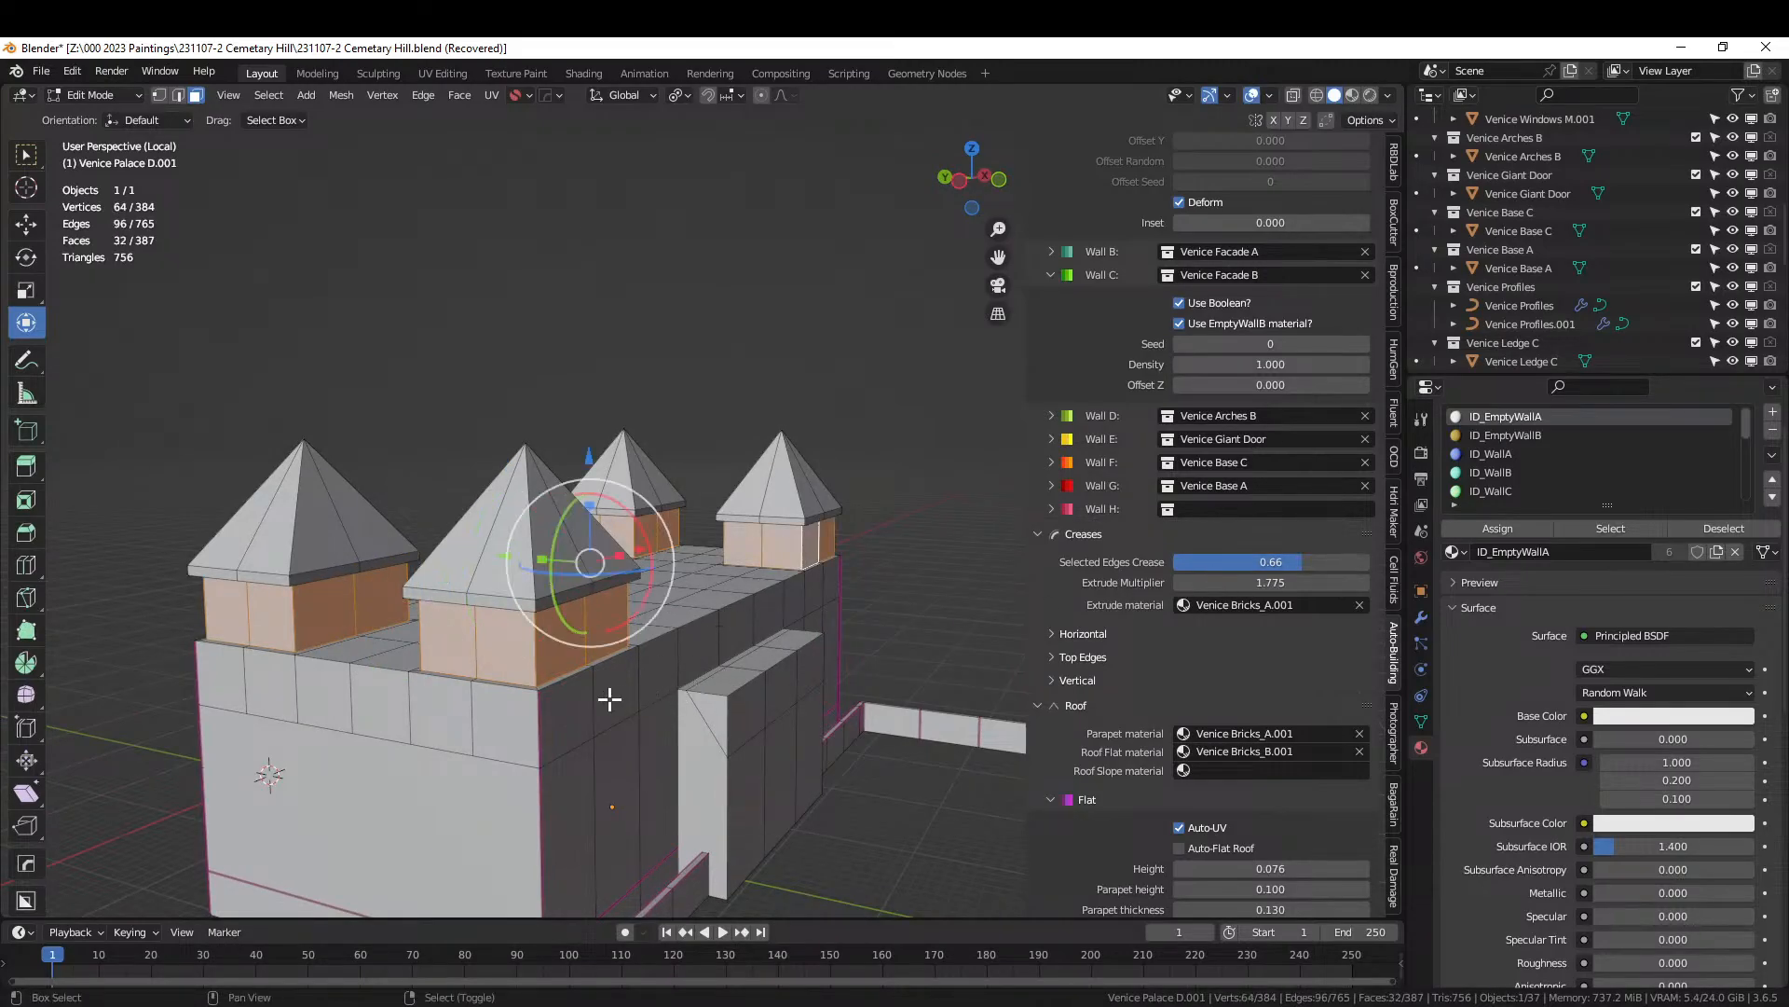
Assign the ID_WallF material to the selected tower walls and check the colours in rendered shading.
{"action": "left_click", "coordinate": [610, 699], "text": "shift"}
{"action": "left_click", "coordinate": [617, 692], "text": "shift"}
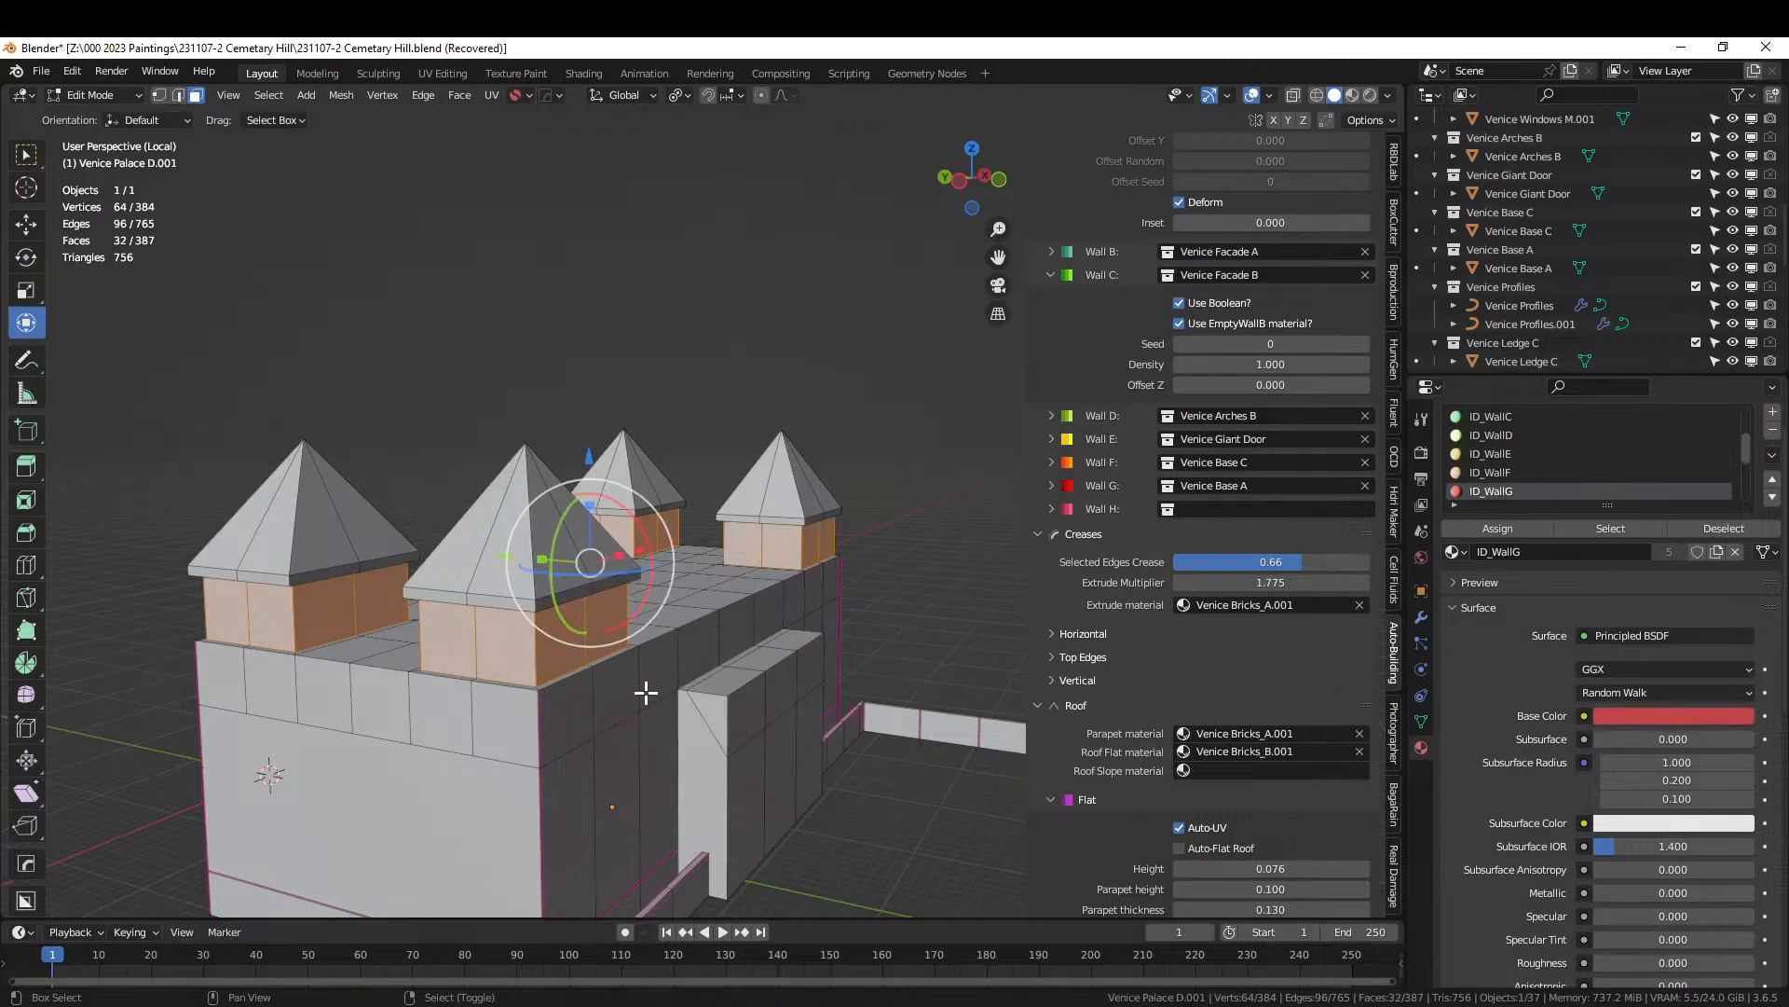
{"action": "left_click", "coordinate": [1503, 472]}
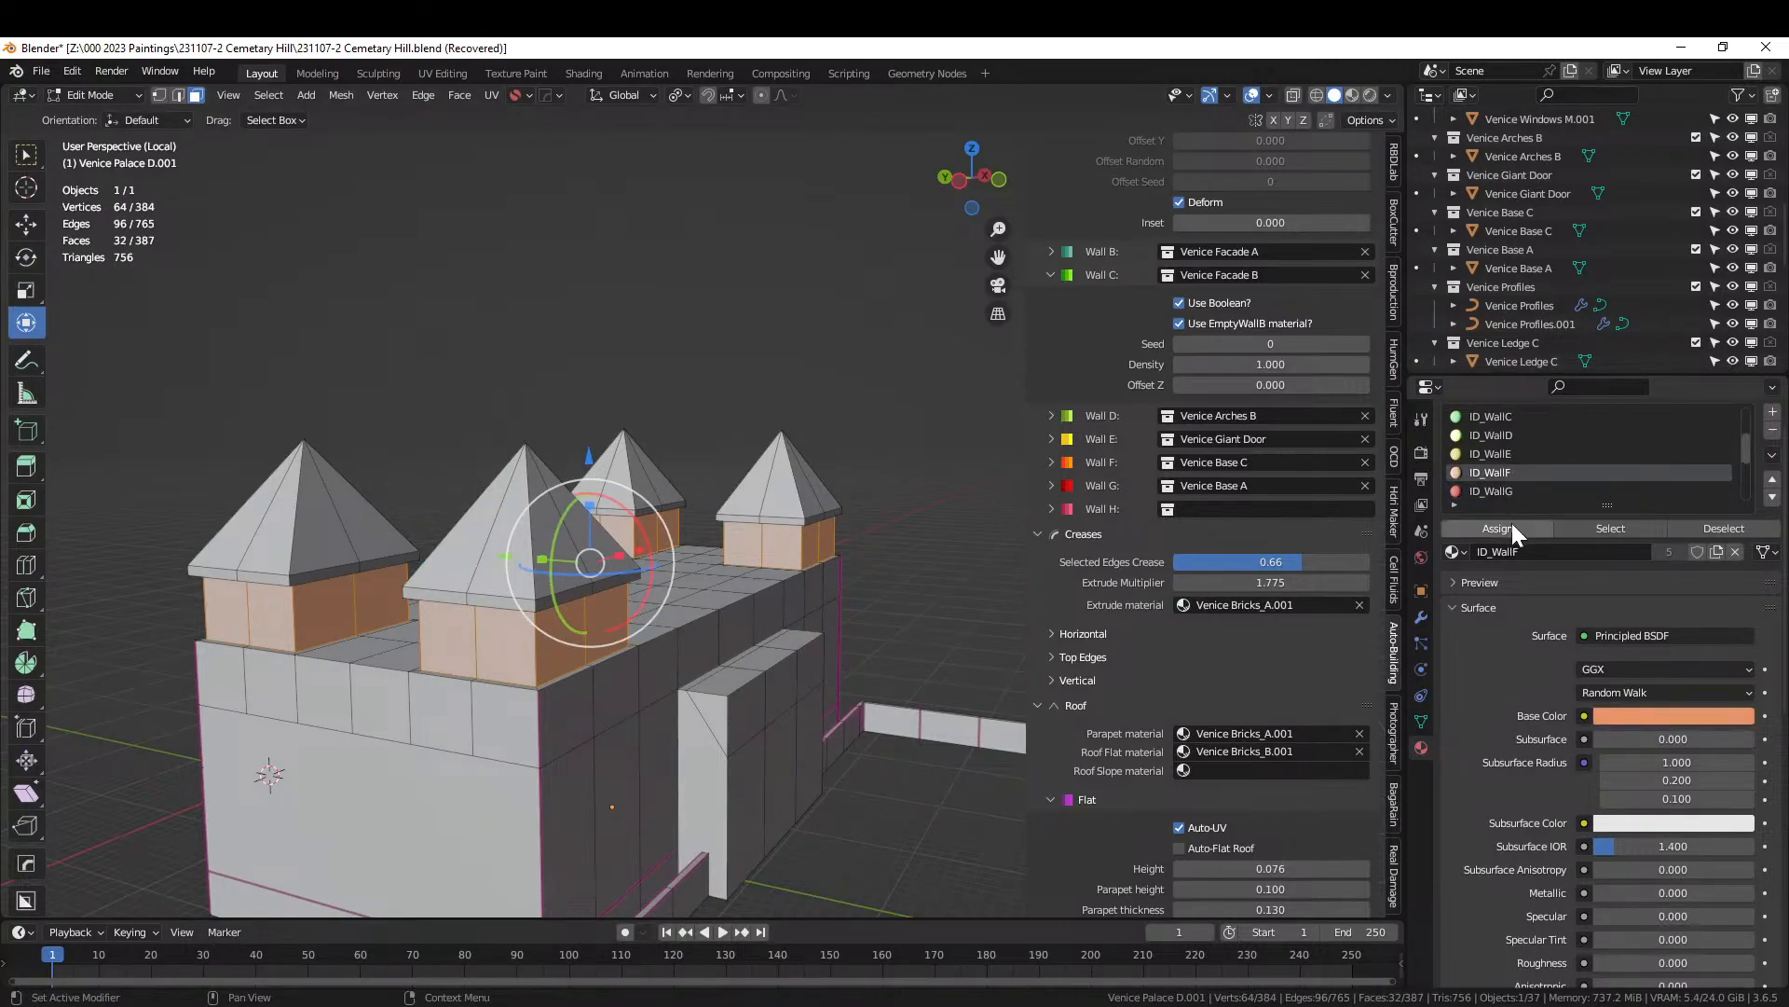
{"action": "left_click", "coordinate": [1348, 101]}
{"action": "middle_click_drag", "start_coordinate": [840, 584], "coordinate": [653, 657]}
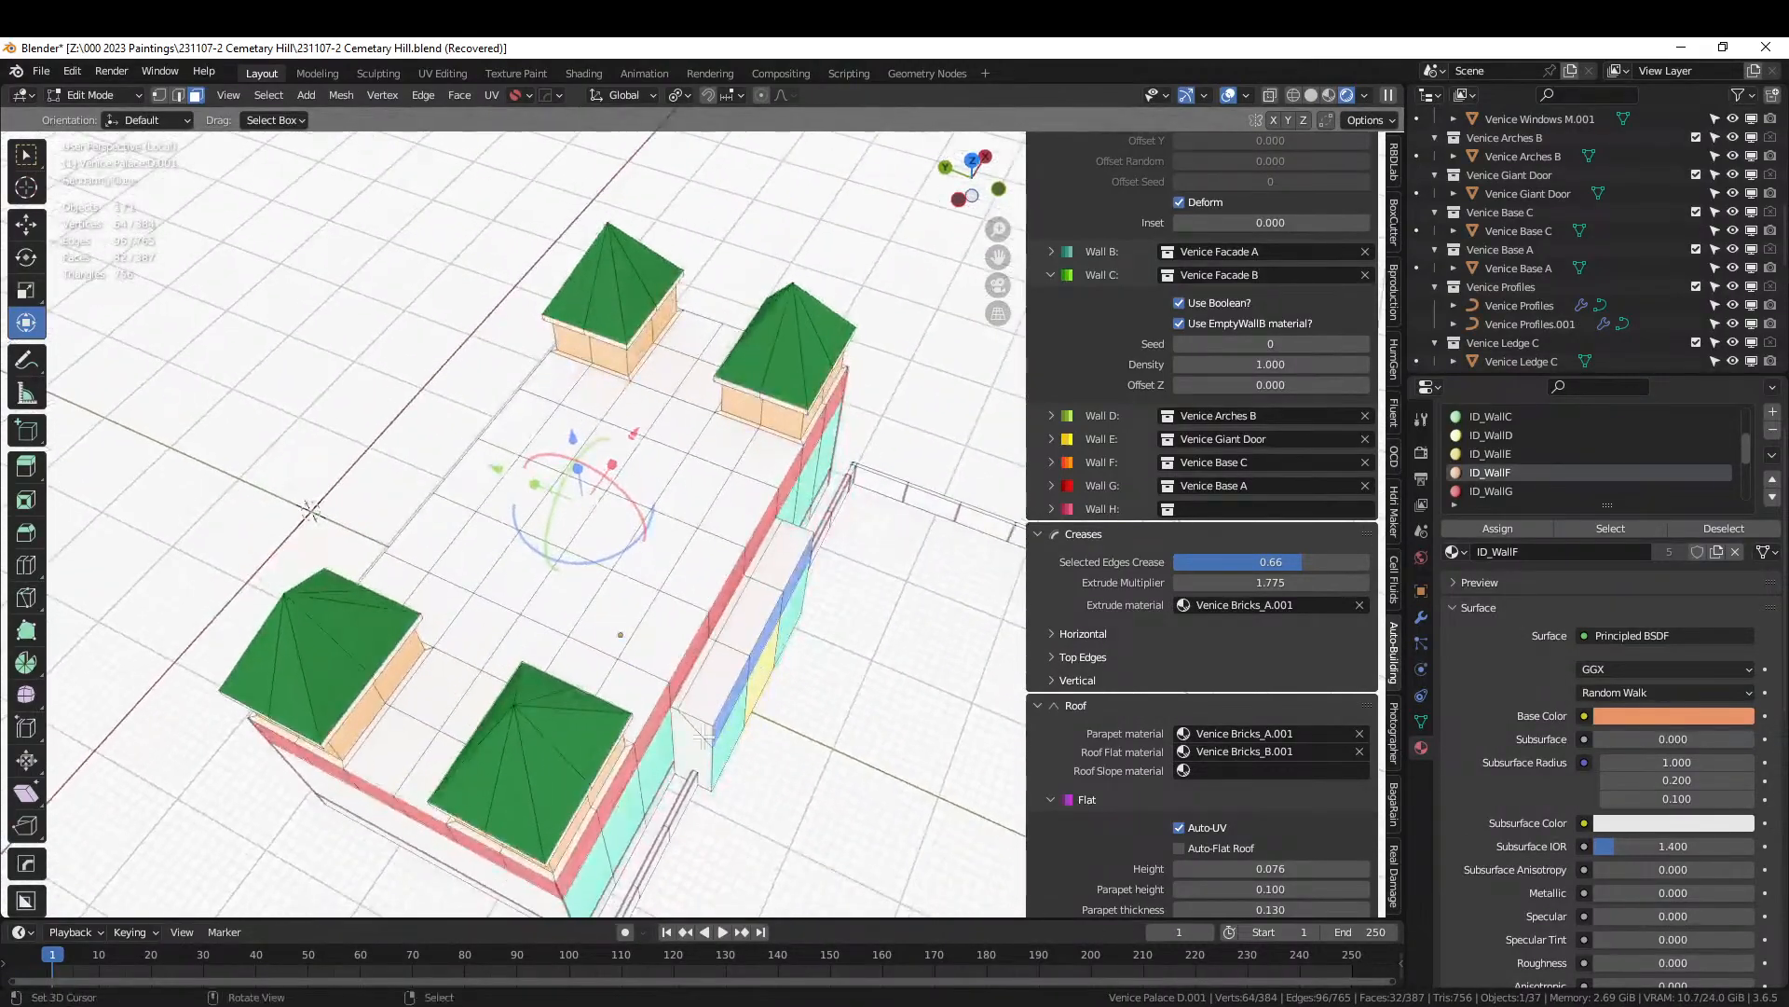
Select the central block of flat roof faces lying between the four corner towers.
{"action": "left_click", "coordinate": [657, 637]}
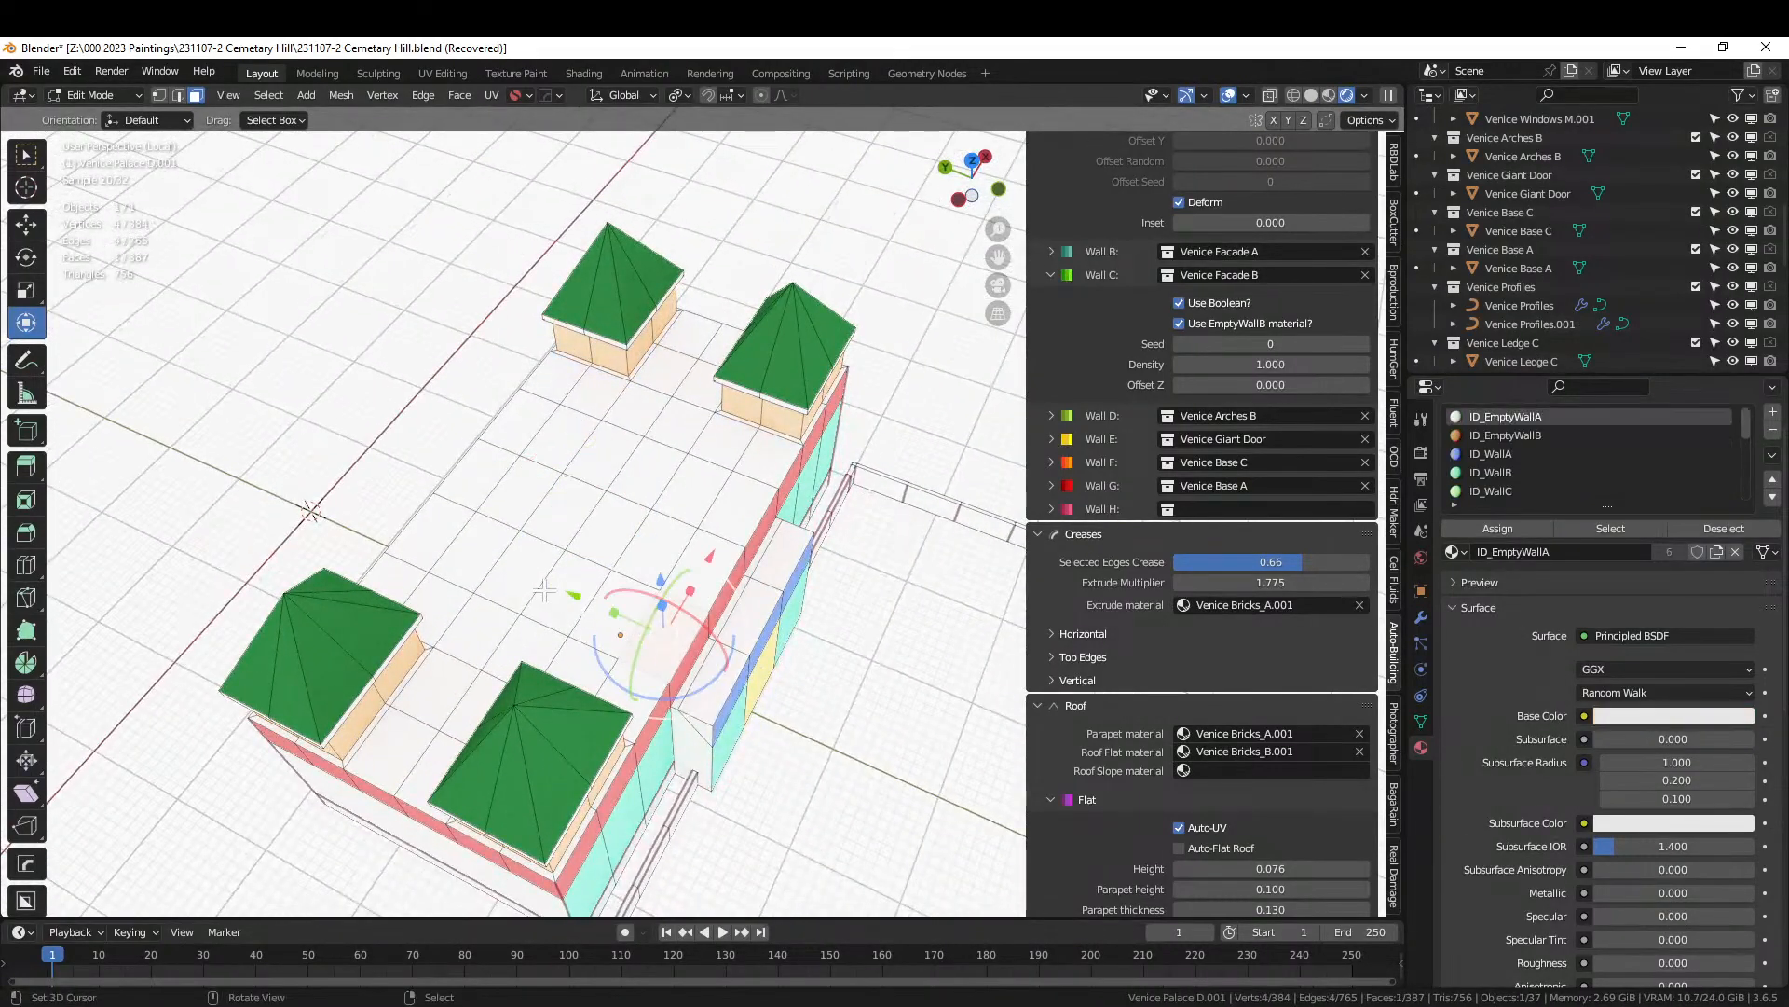
{"action": "left_click", "coordinate": [456, 533], "text": "ctrl"}
{"action": "right_click", "coordinate": [510, 433], "text": "ctrl"}
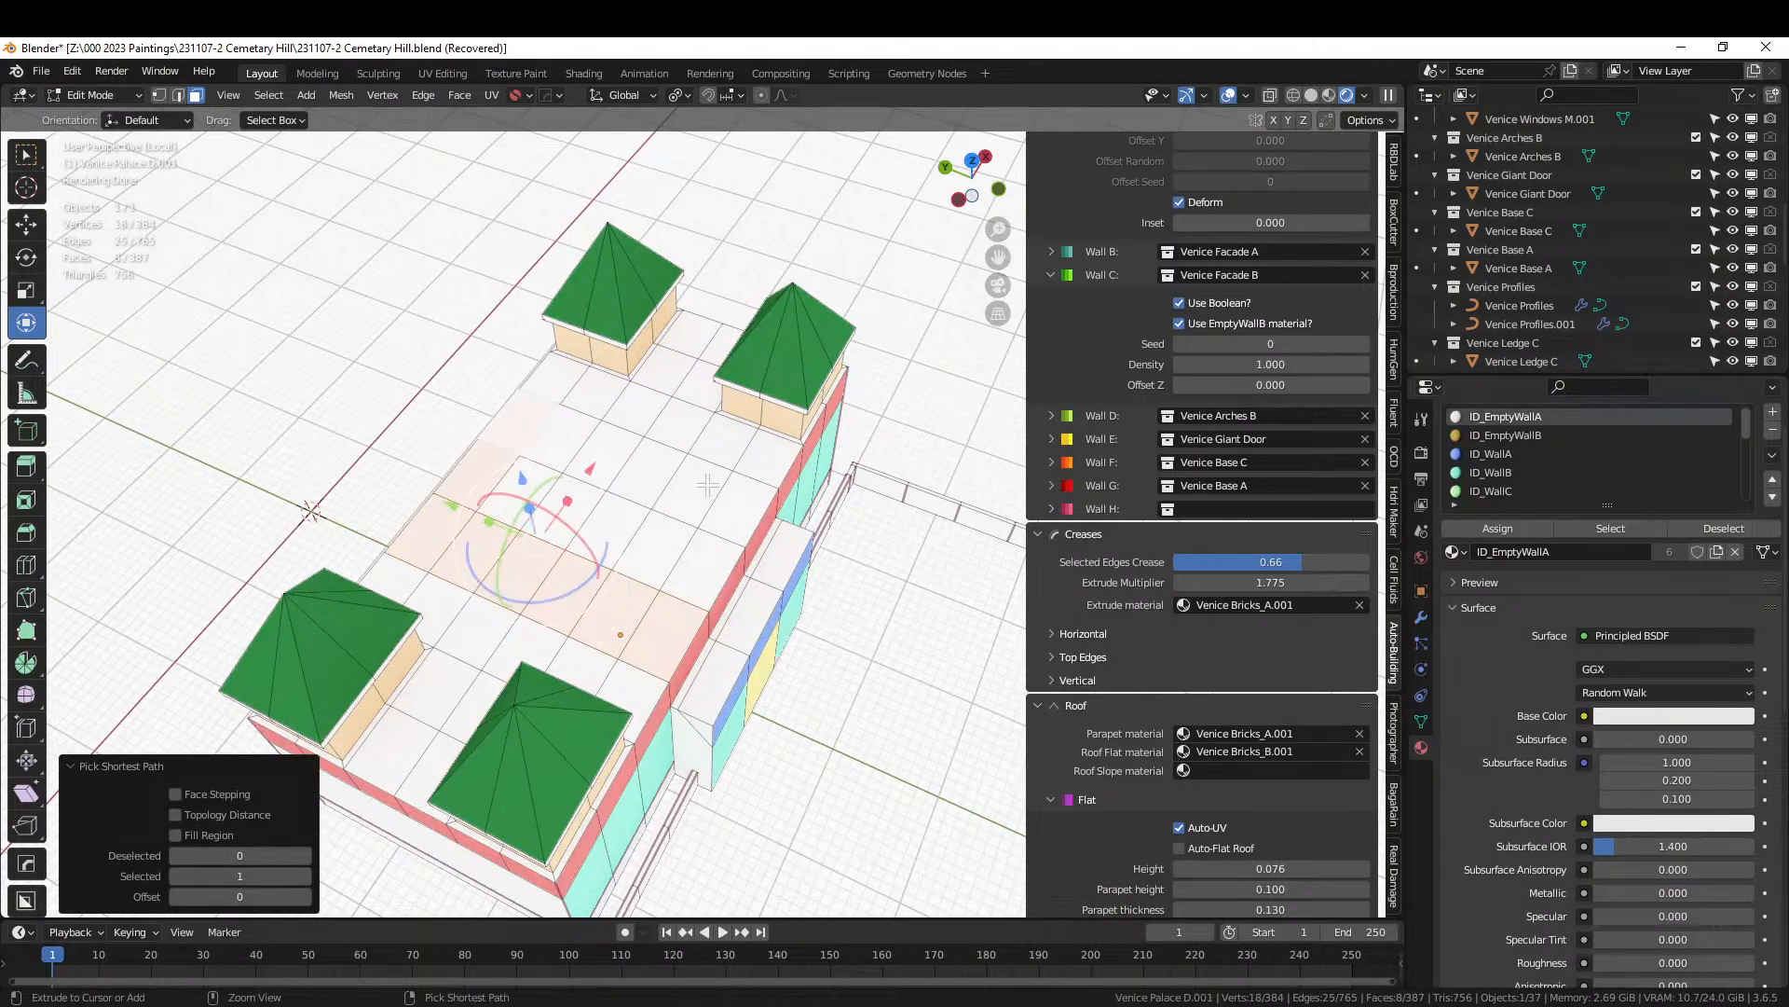
{"action": "right_click", "coordinate": [728, 504], "text": "ctrl"}
{"action": "right_click", "coordinate": [697, 565], "text": "ctrl"}
{"action": "middle_click_drag", "start_coordinate": [641, 541], "coordinate": [627, 495]}
{"action": "key", "text": "c"}
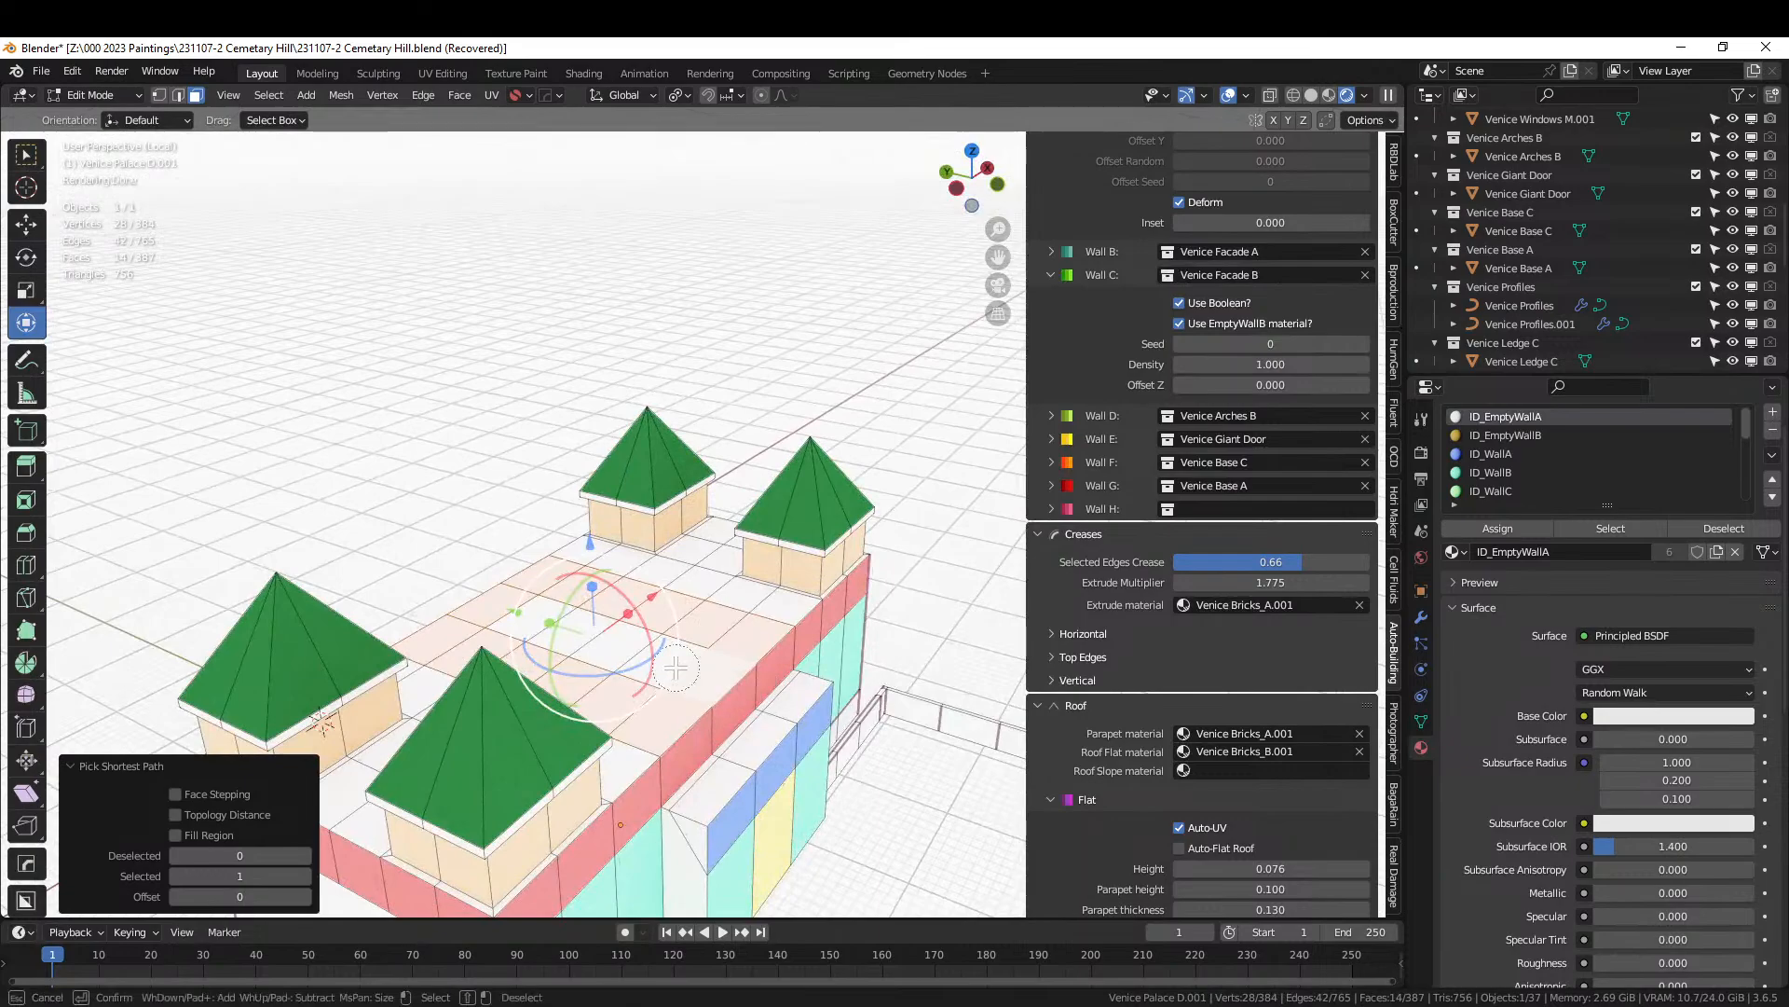
{"action": "left_click_drag", "start_coordinate": [669, 667], "coordinate": [550, 623]}
{"action": "right_click", "coordinate": [720, 701]}
Extrude the selected central roof faces upward by 4 m.
{"action": "middle_click_drag", "start_coordinate": [721, 701], "coordinate": [643, 799]}
{"action": "key", "text": "e"}
{"action": "key", "text": "4"}
{"action": "key", "text": "Return"}
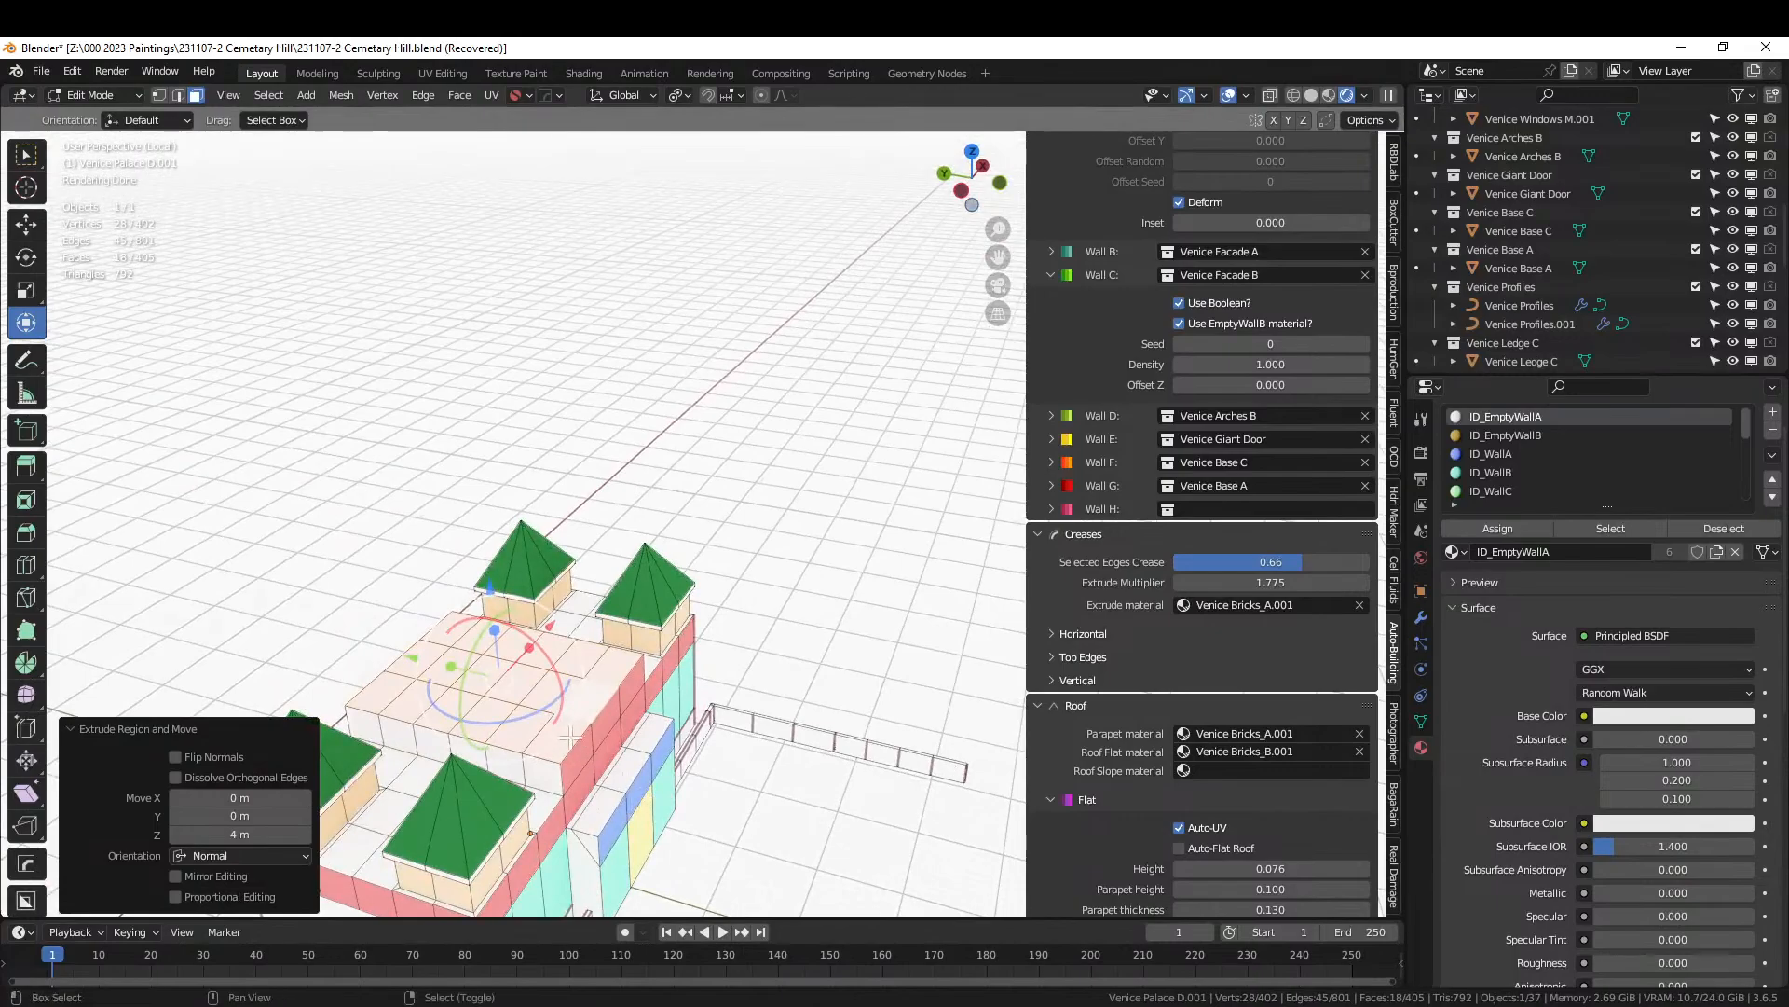
Deselect the three top faces nearest the outer red wall and extrude the remaining faces up another 4 m.
{"action": "right_click", "coordinate": [557, 738], "text": "shift"}
{"action": "right_click", "coordinate": [584, 703], "text": "shift"}
{"action": "right_click", "coordinate": [612, 669], "text": "shift"}
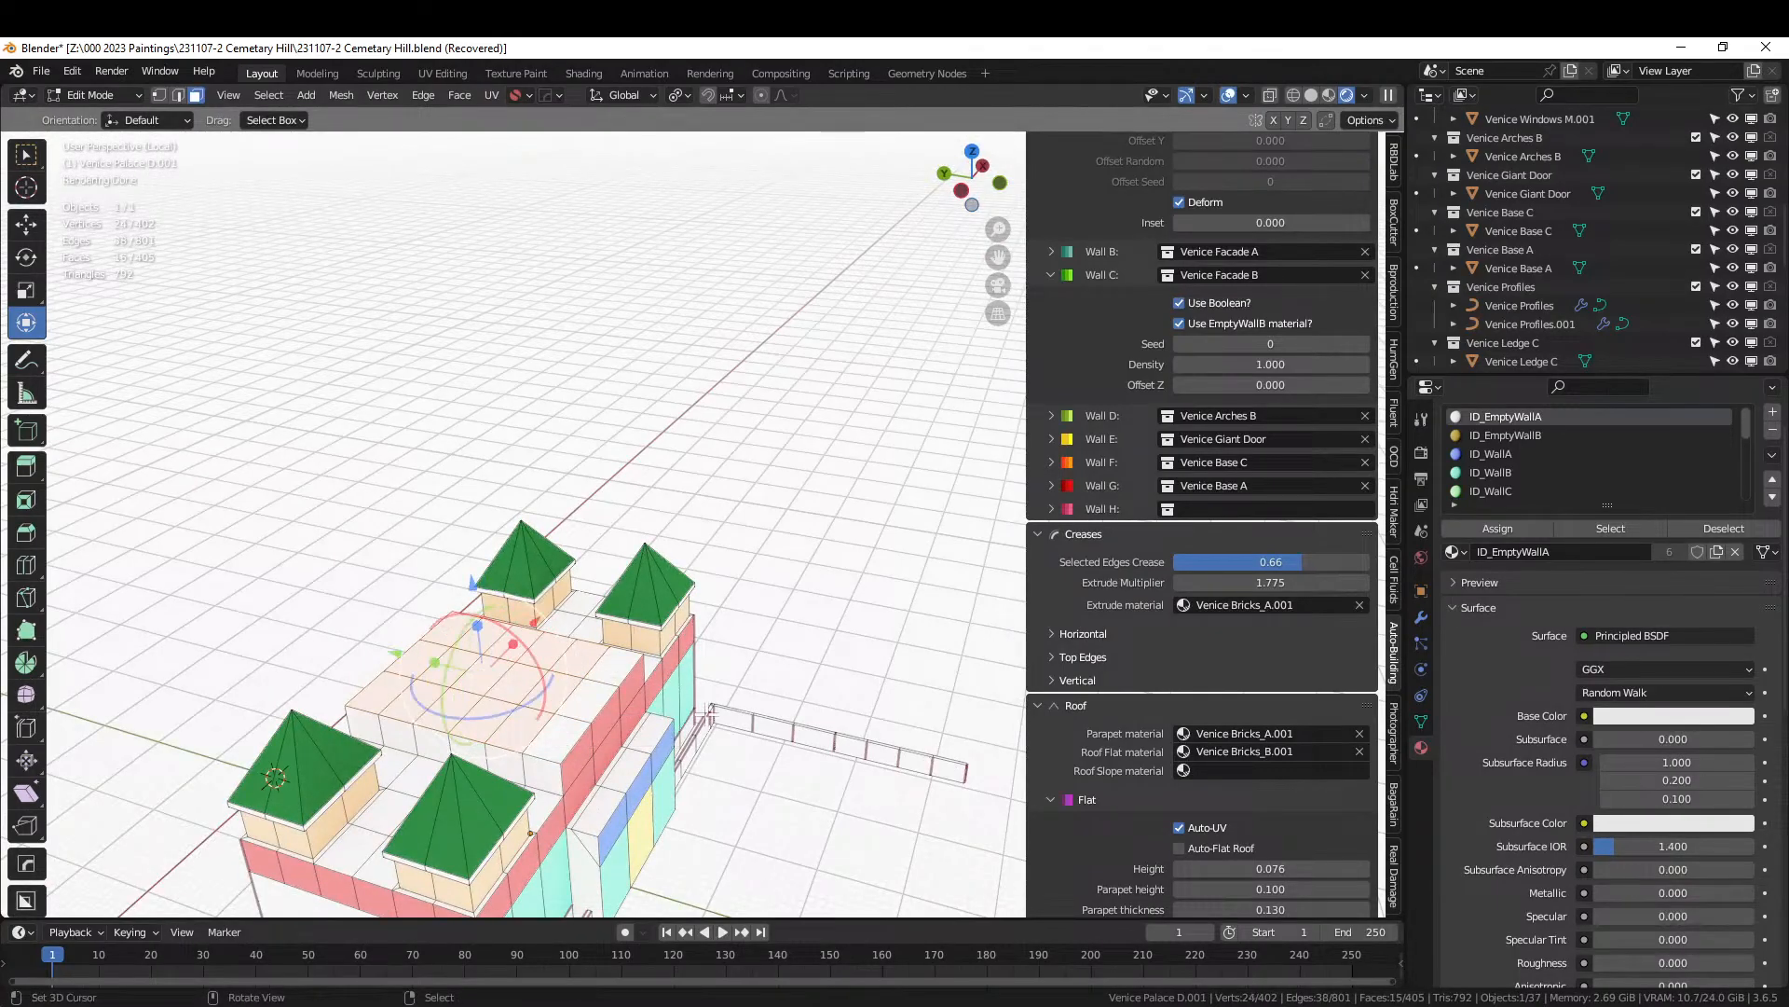
{"action": "type", "text": "e4"}
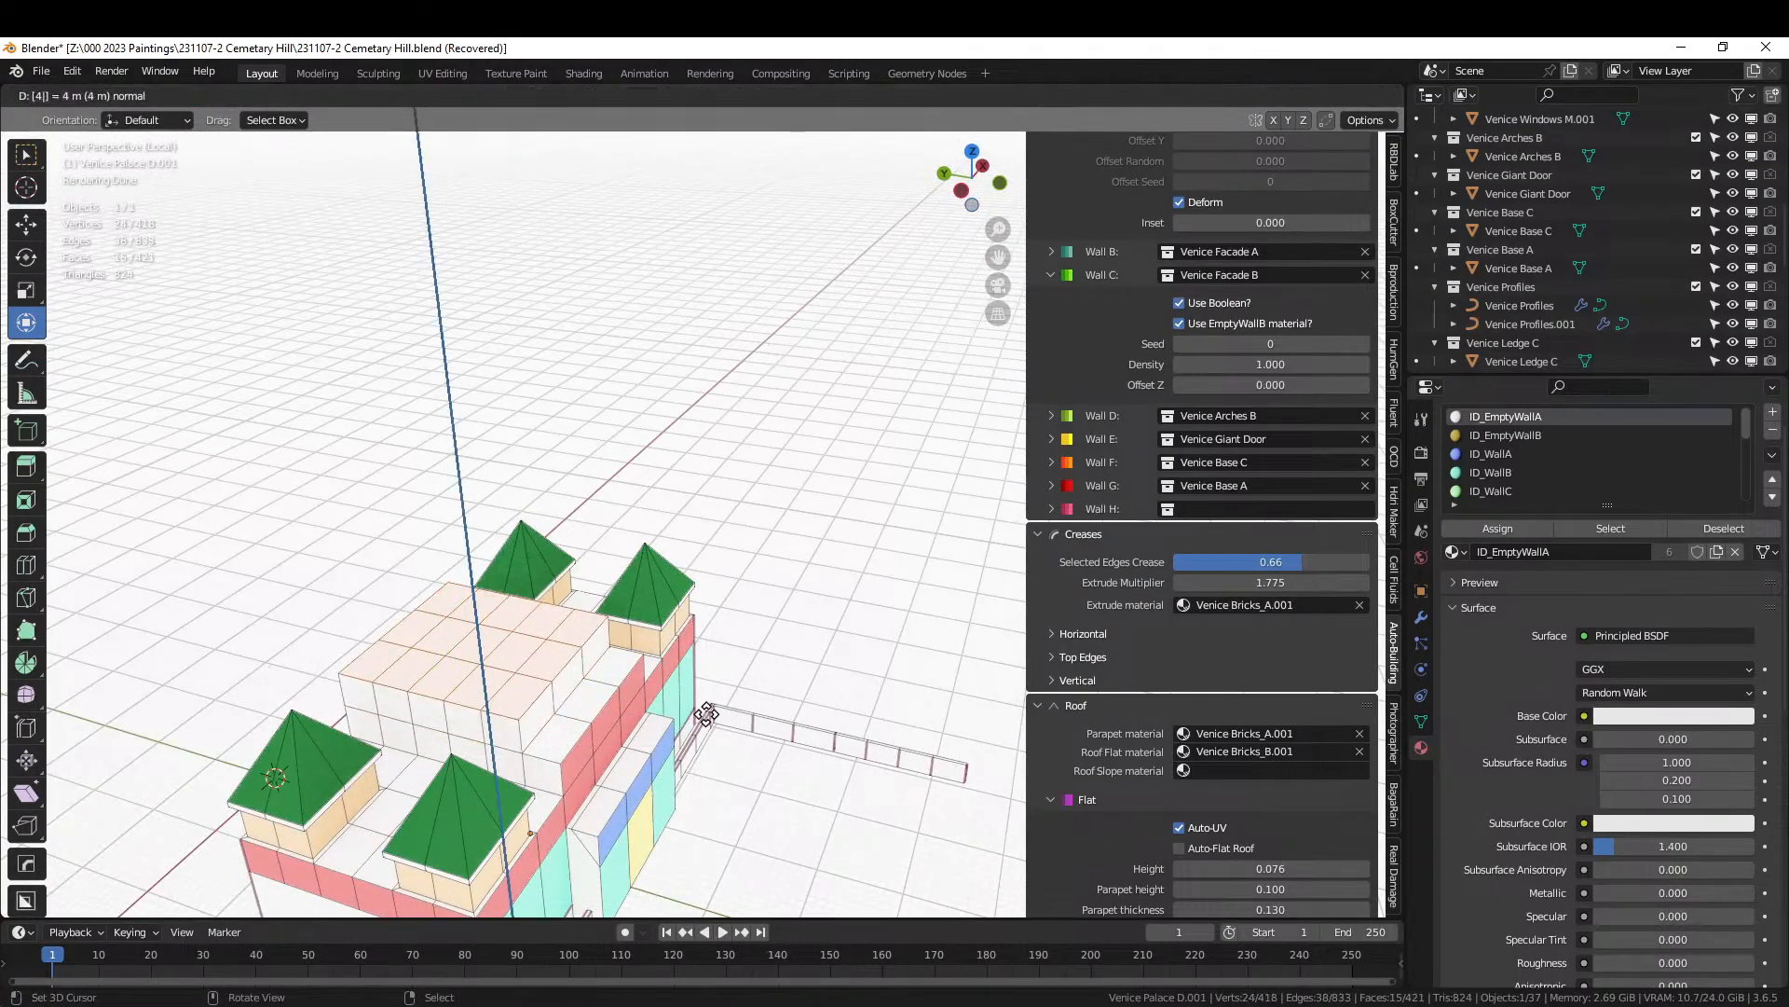
{"action": "key", "text": "Return"}
Try duplicating the top faces of the upper block as a separate piece.
{"action": "middle_click_drag", "start_coordinate": [703, 718], "coordinate": [423, 770]}
{"action": "middle_click_drag", "start_coordinate": [537, 652], "coordinate": [674, 755], "text": "shift"}
{"action": "scroll", "coordinate": [688, 775], "scroll_direction": "up", "scroll_amount": 2}
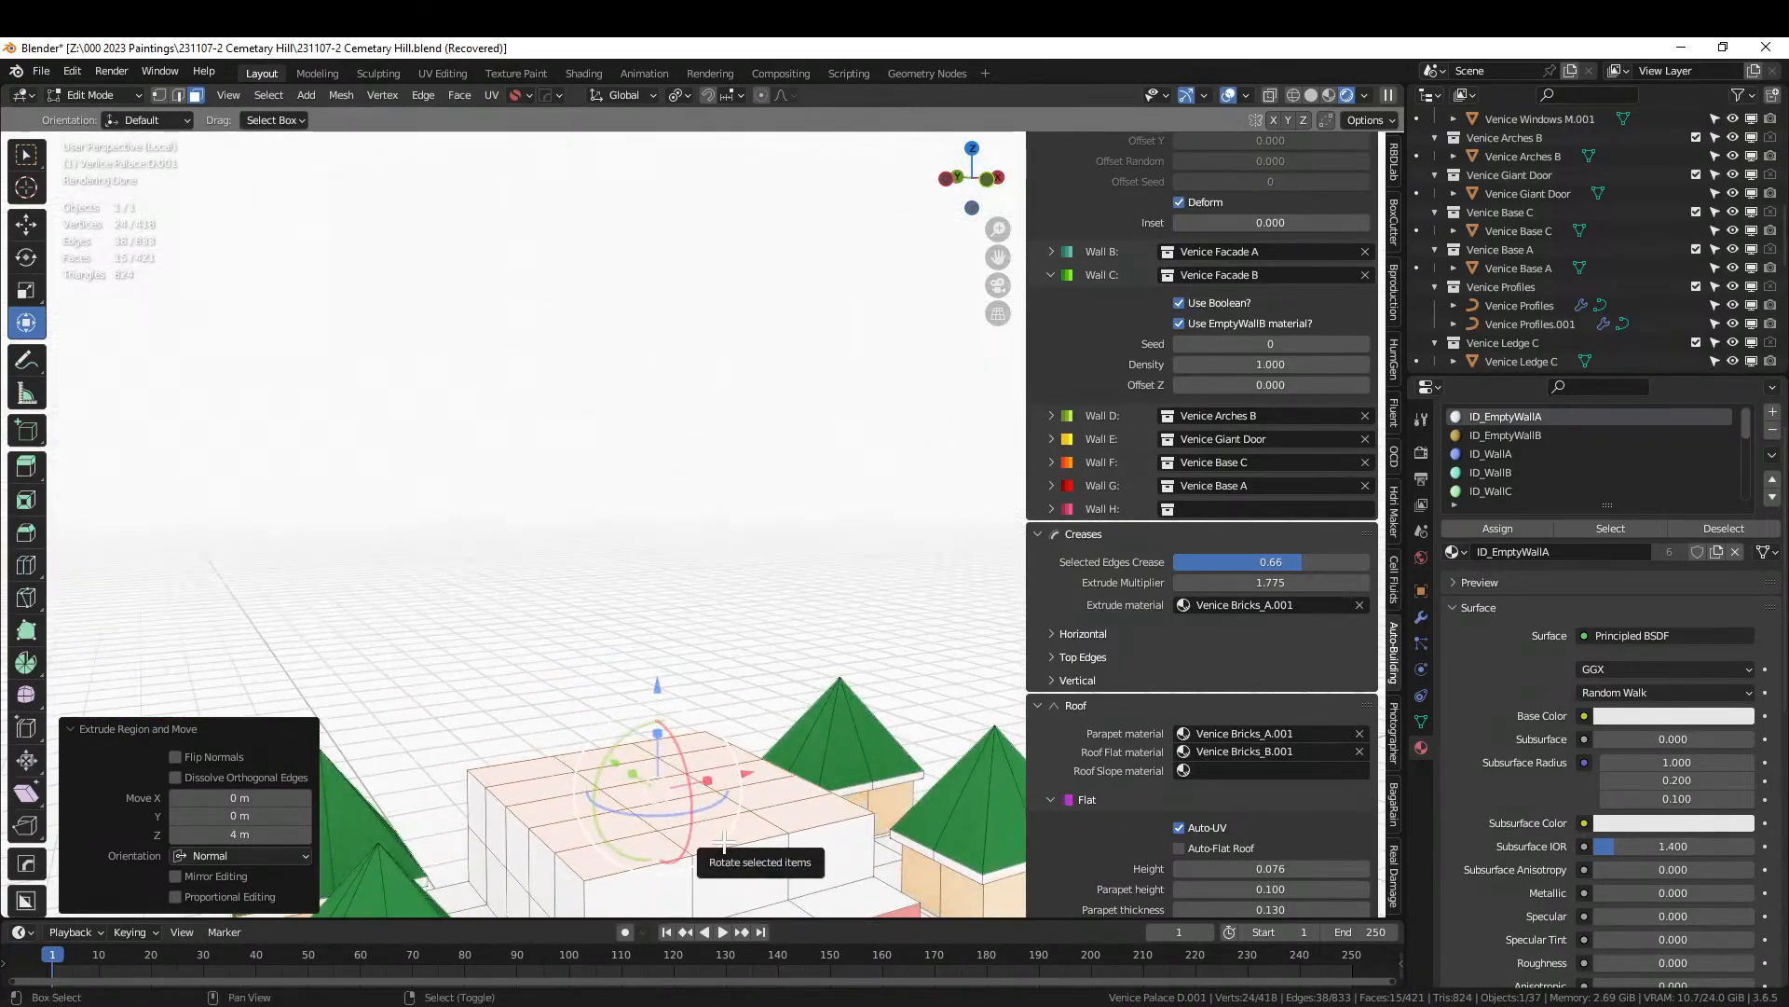
{"action": "middle_click_drag", "start_coordinate": [723, 842], "coordinate": [712, 777]}
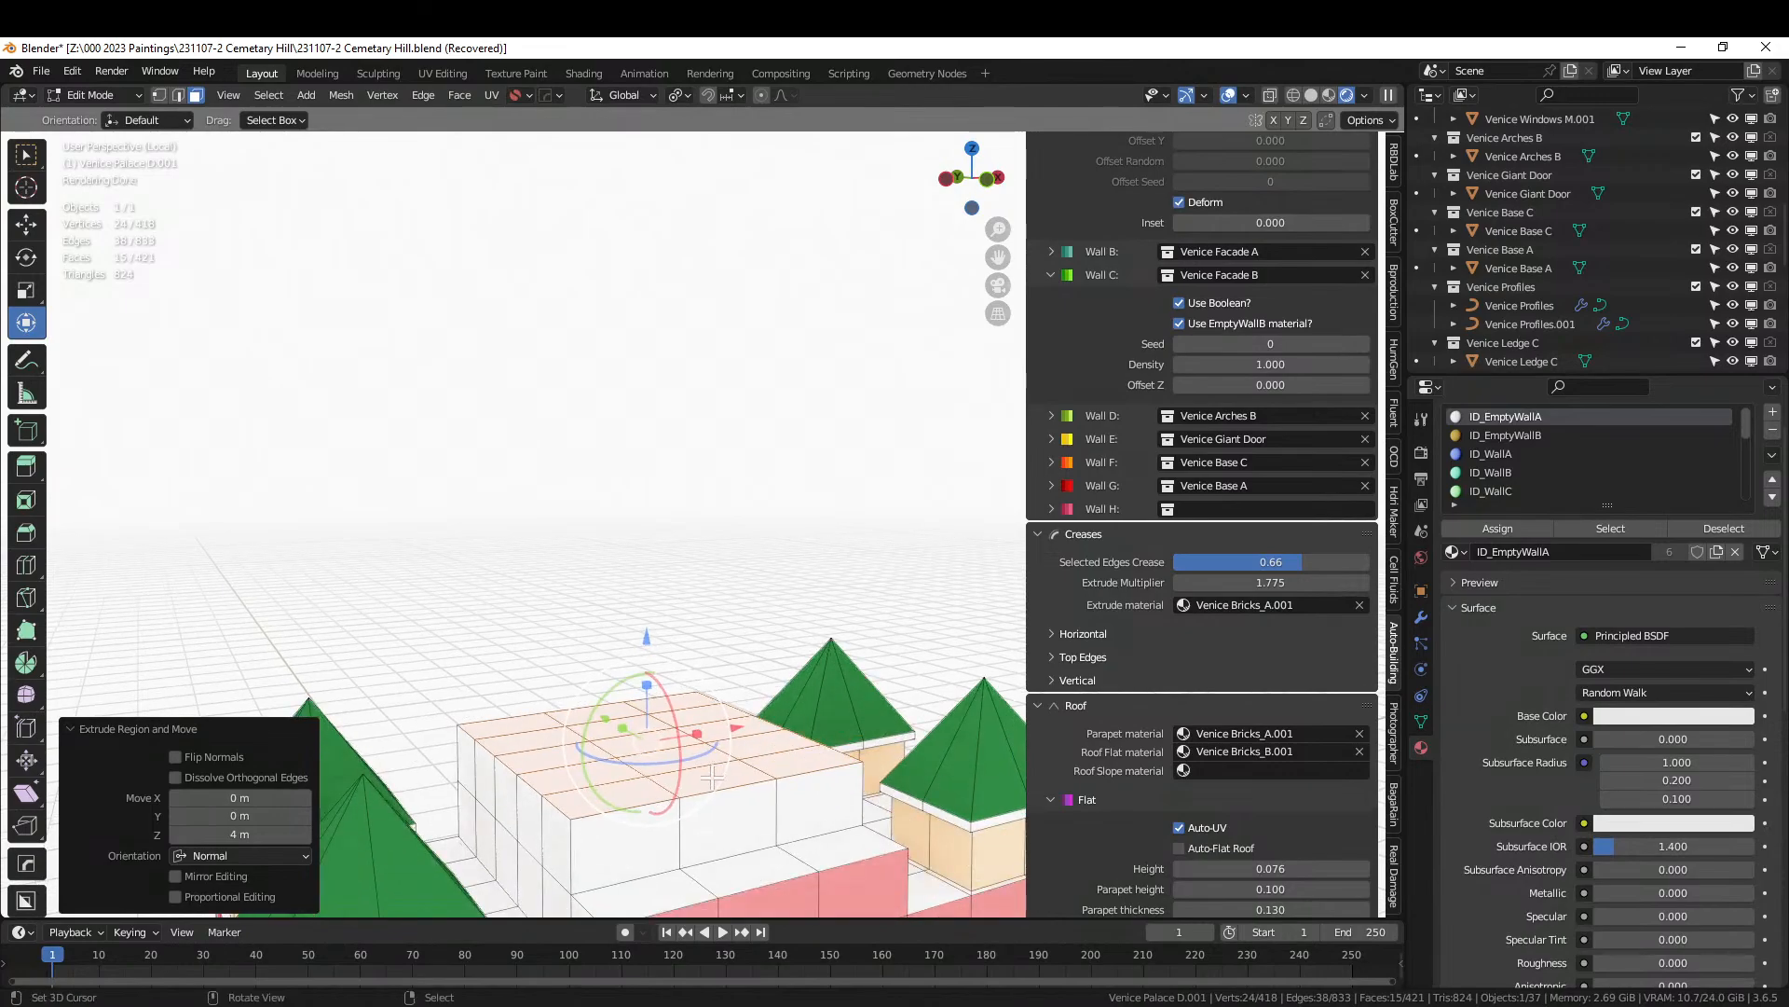
{"action": "key", "text": "shift+d"}
{"action": "left_click", "coordinate": [712, 777]}
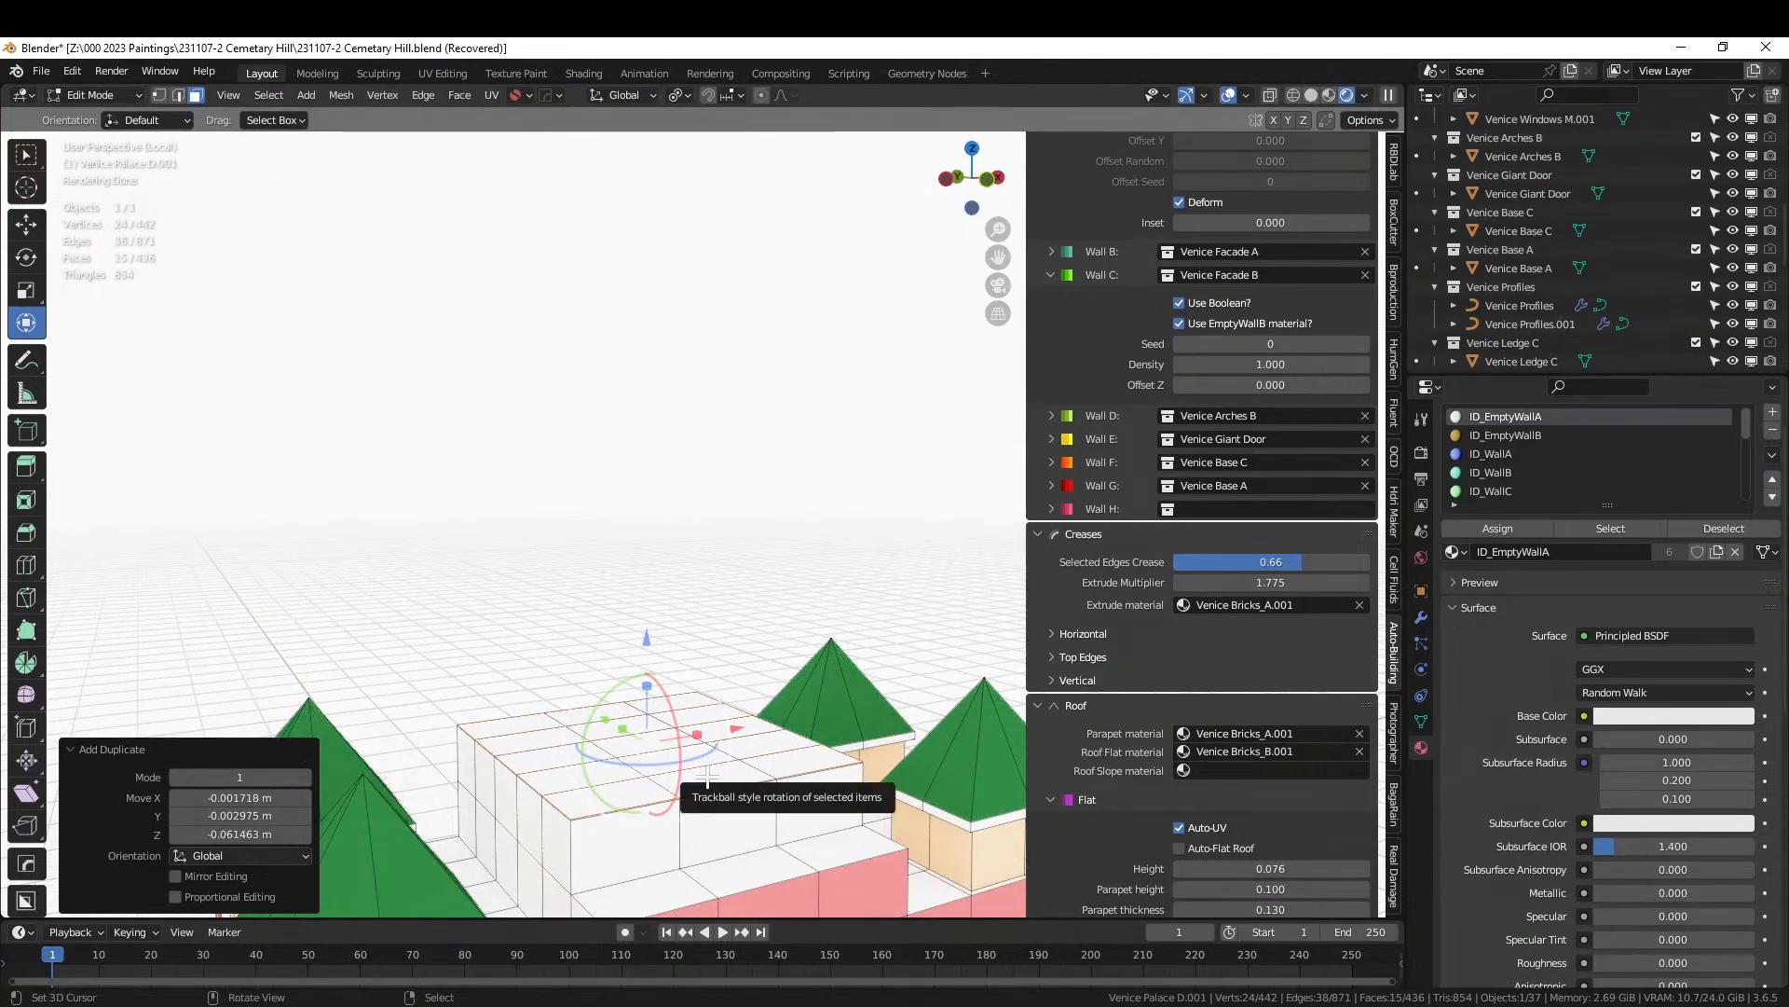
Try raising the middle row of duplicated top faces along Z as a roof ridge.
{"action": "left_click", "coordinate": [707, 776]}
{"action": "left_click", "coordinate": [608, 713], "text": "ctrl"}
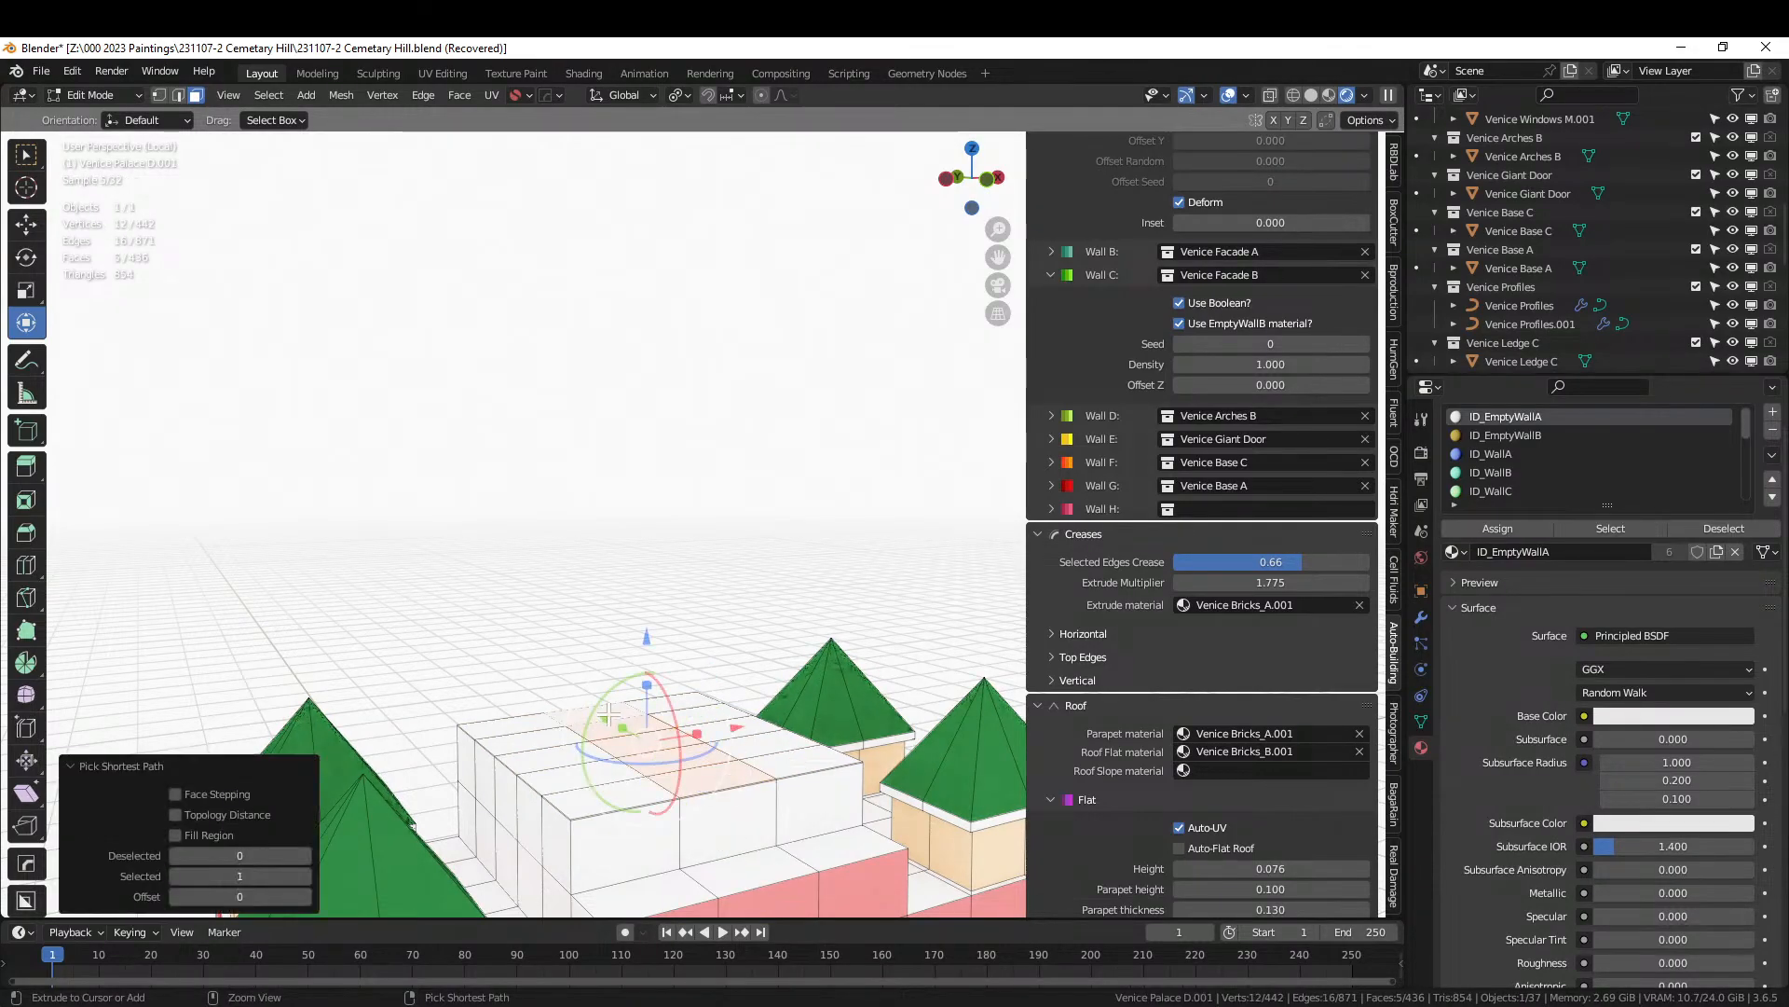
{"action": "key", "text": "g"}
{"action": "key", "text": "z"}
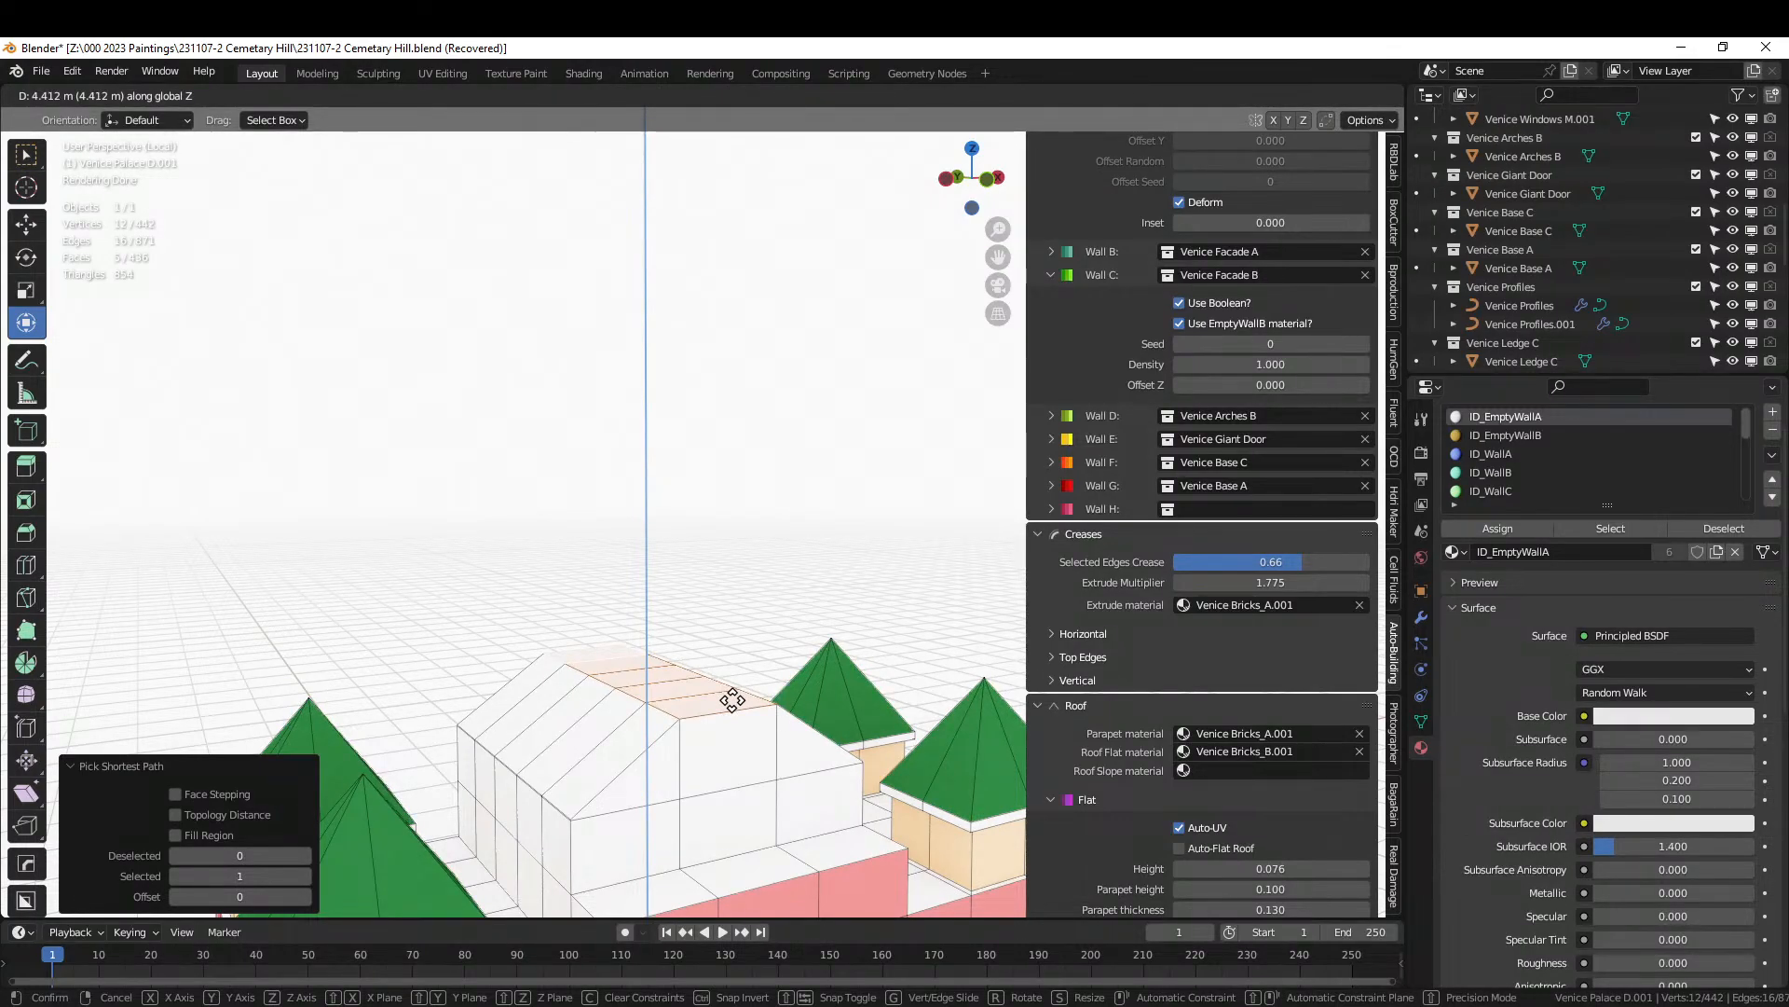
{"action": "right_click", "coordinate": [732, 699]}
{"action": "key", "text": "2"}
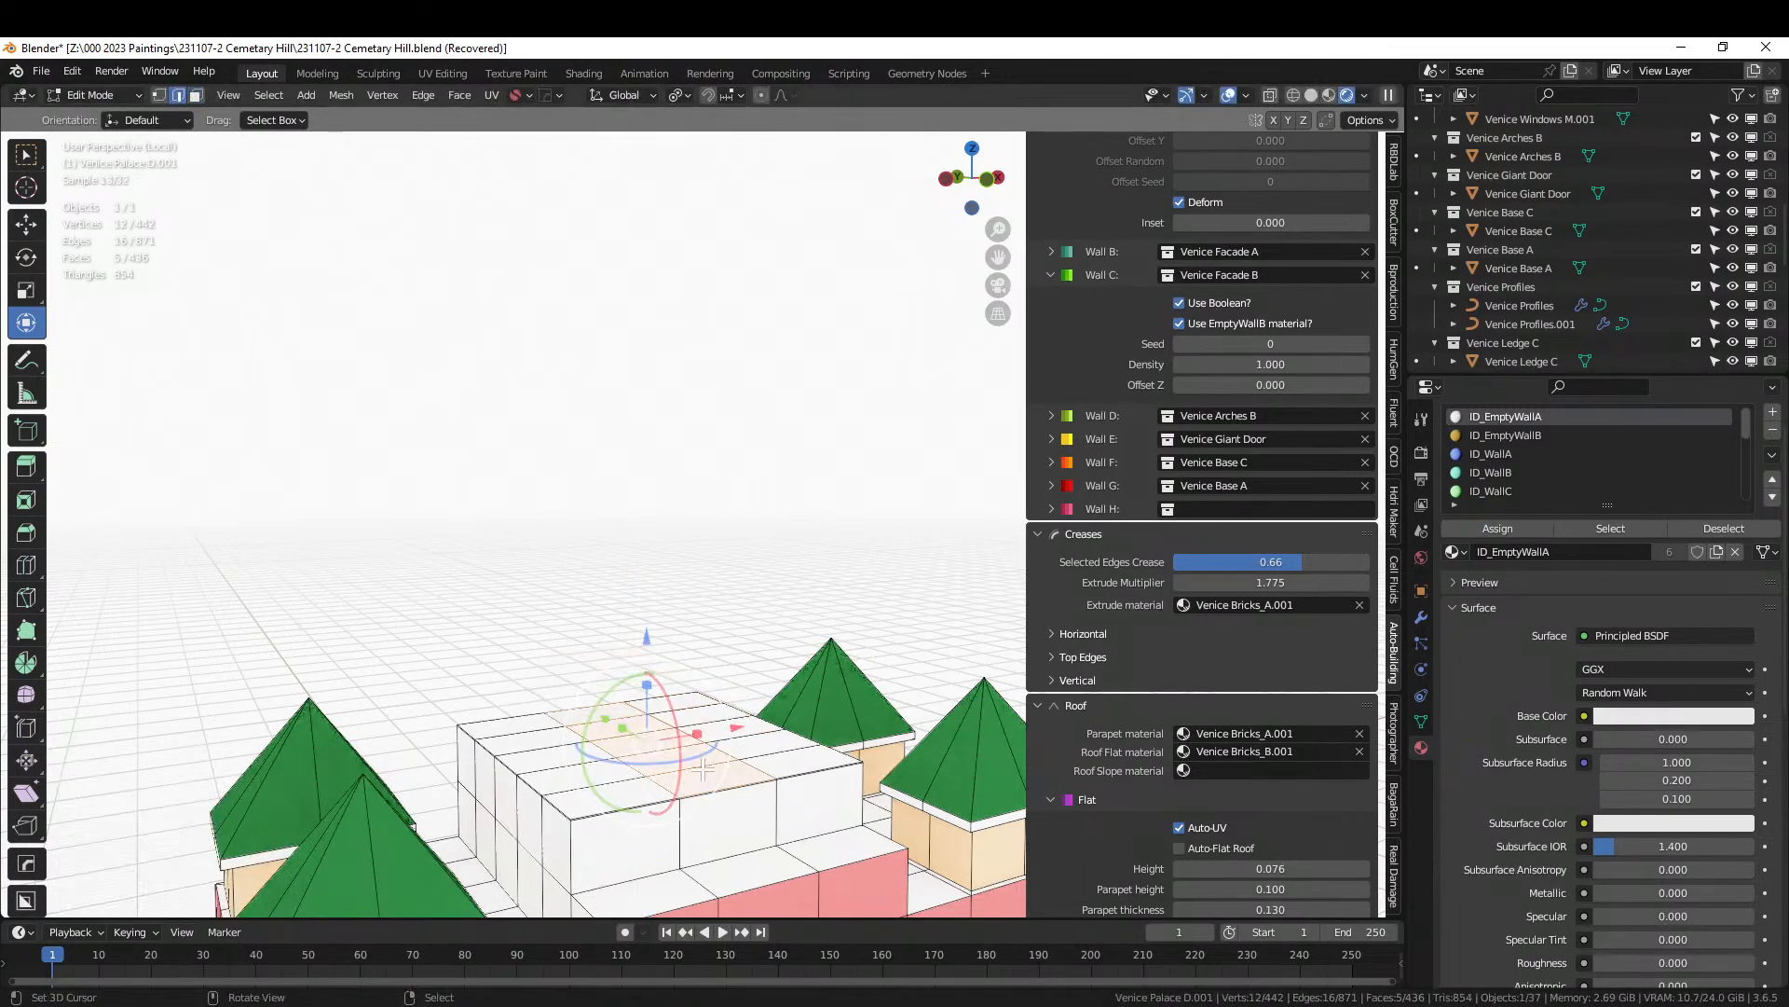
{"action": "left_click", "coordinate": [703, 768]}
{"action": "key", "text": "ctrl+r"}
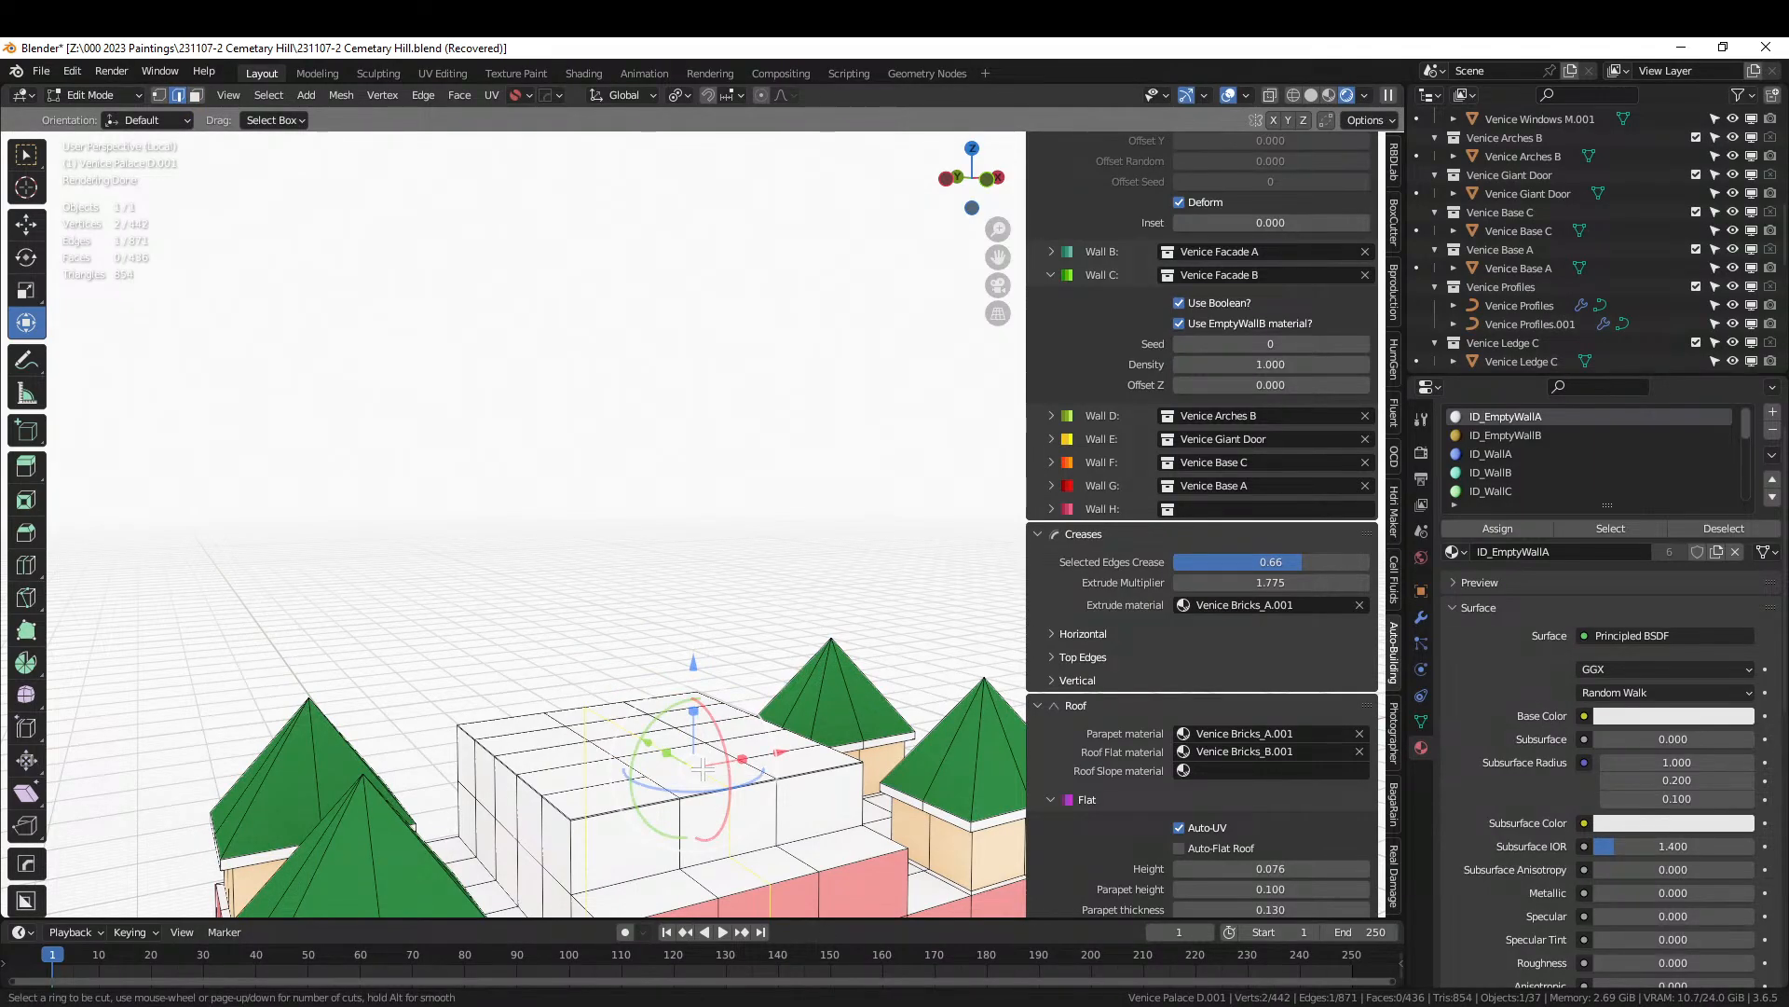
{"action": "right_click", "coordinate": [703, 768]}
{"action": "key", "text": "ctrl+z"}
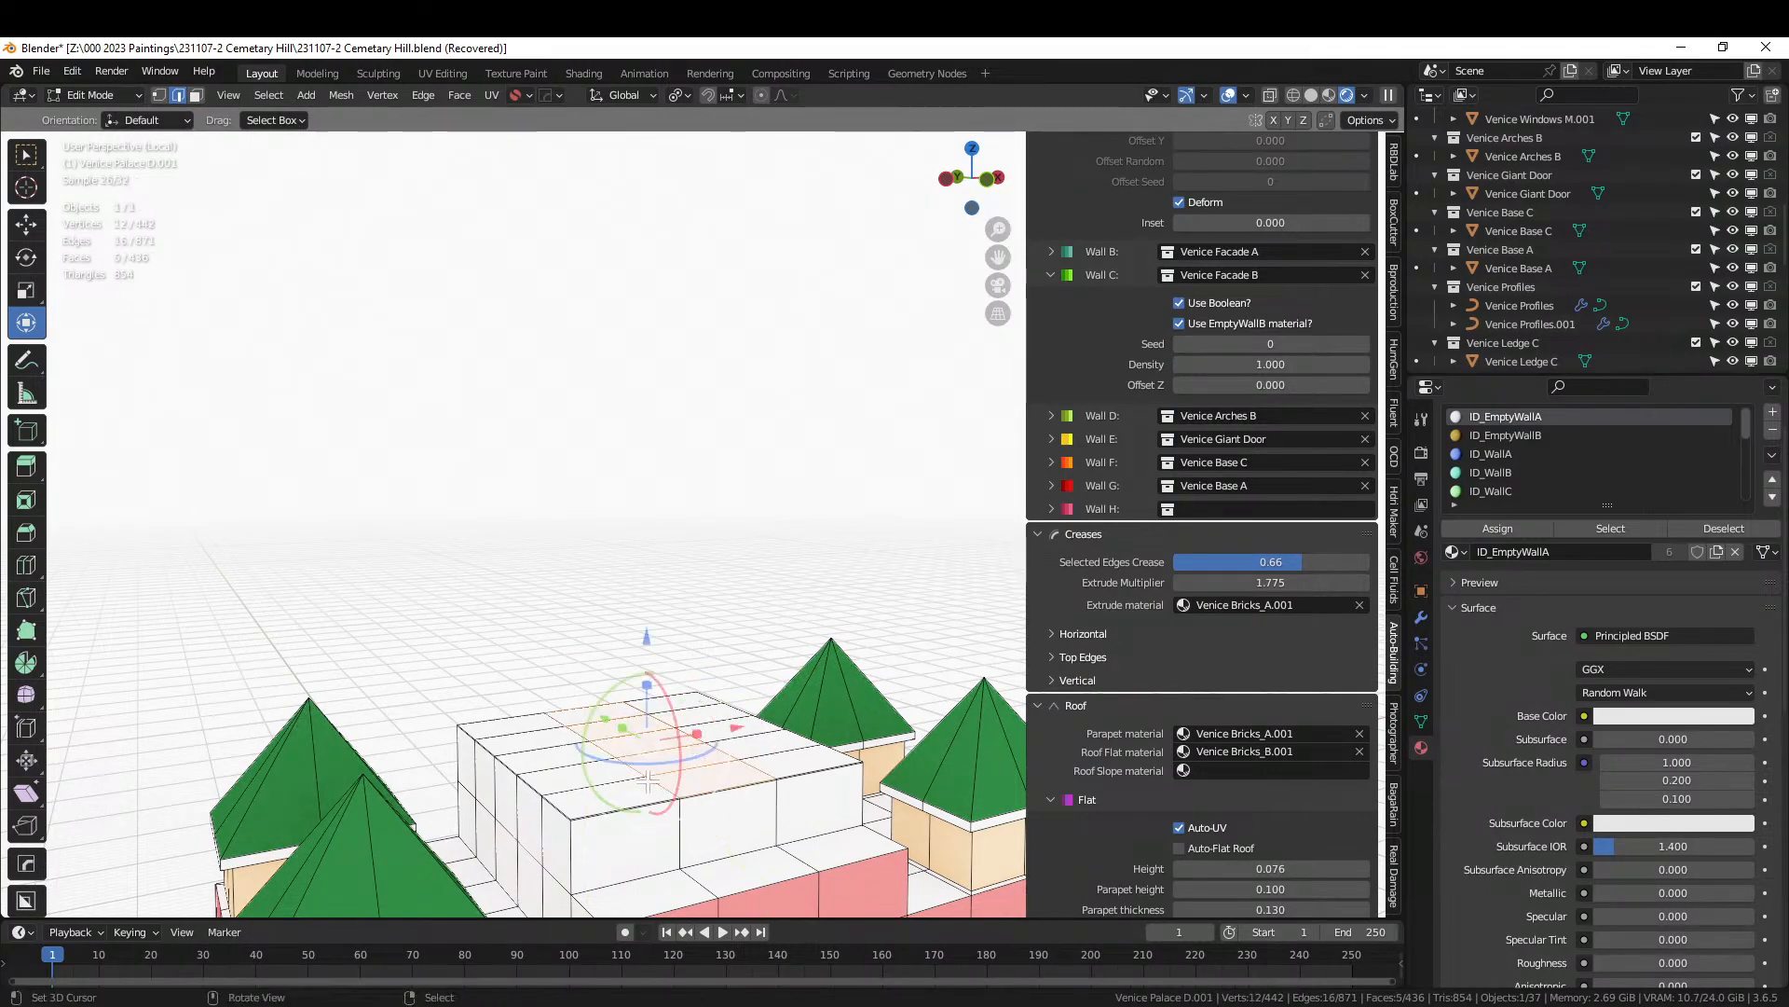
{"action": "key", "text": "l"}
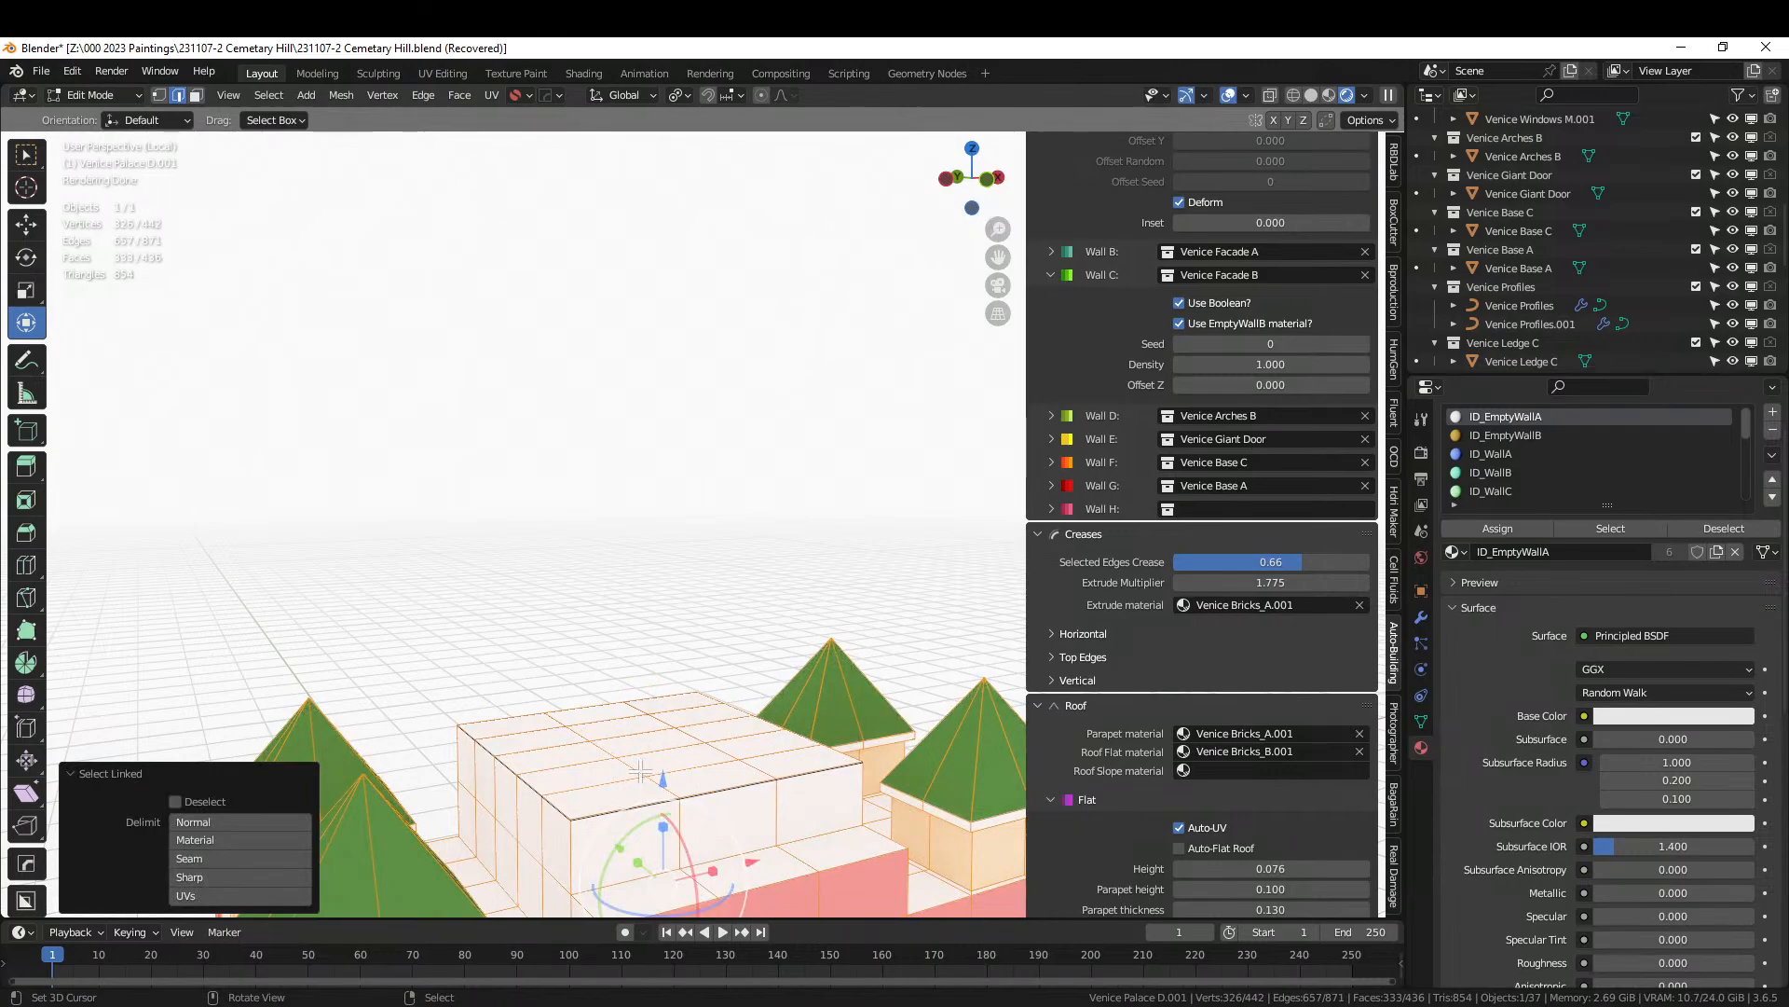
{"action": "left_click", "coordinate": [641, 772]}
Revert the mesh to the latest Extrude Region and Move state in the undo history.
{"action": "left_click", "coordinate": [72, 71]}
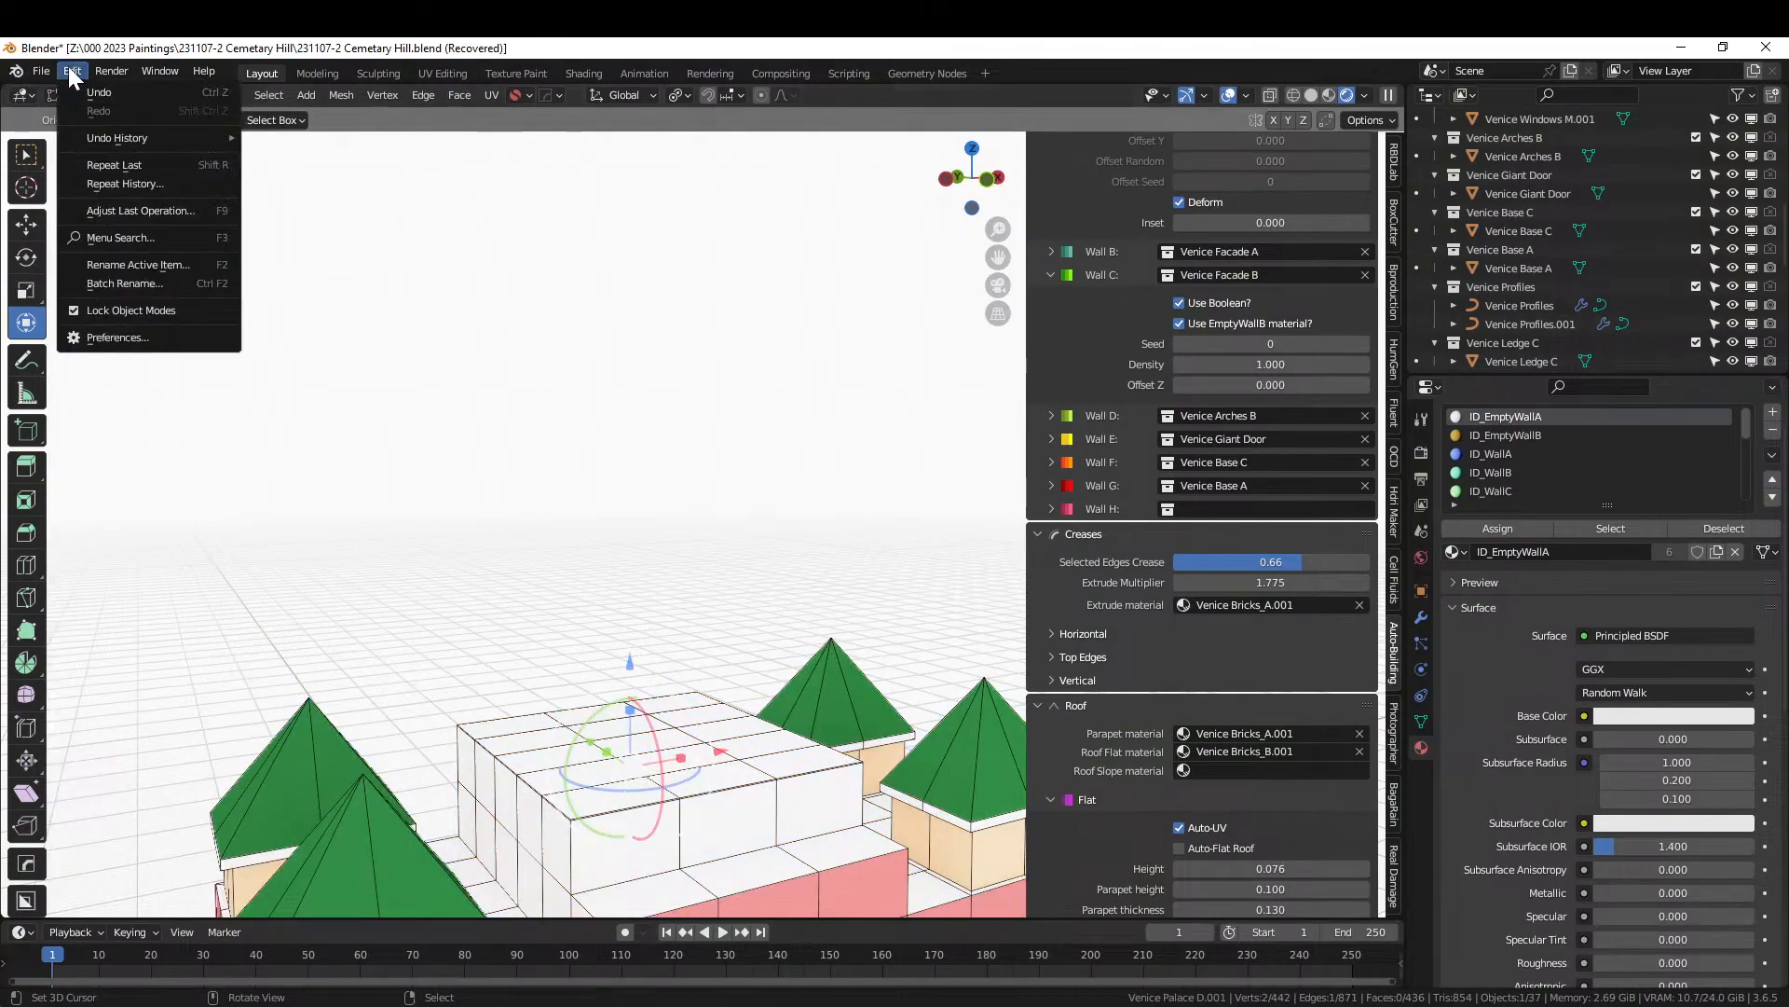
{"action": "mouse_move", "coordinate": [109, 137]}
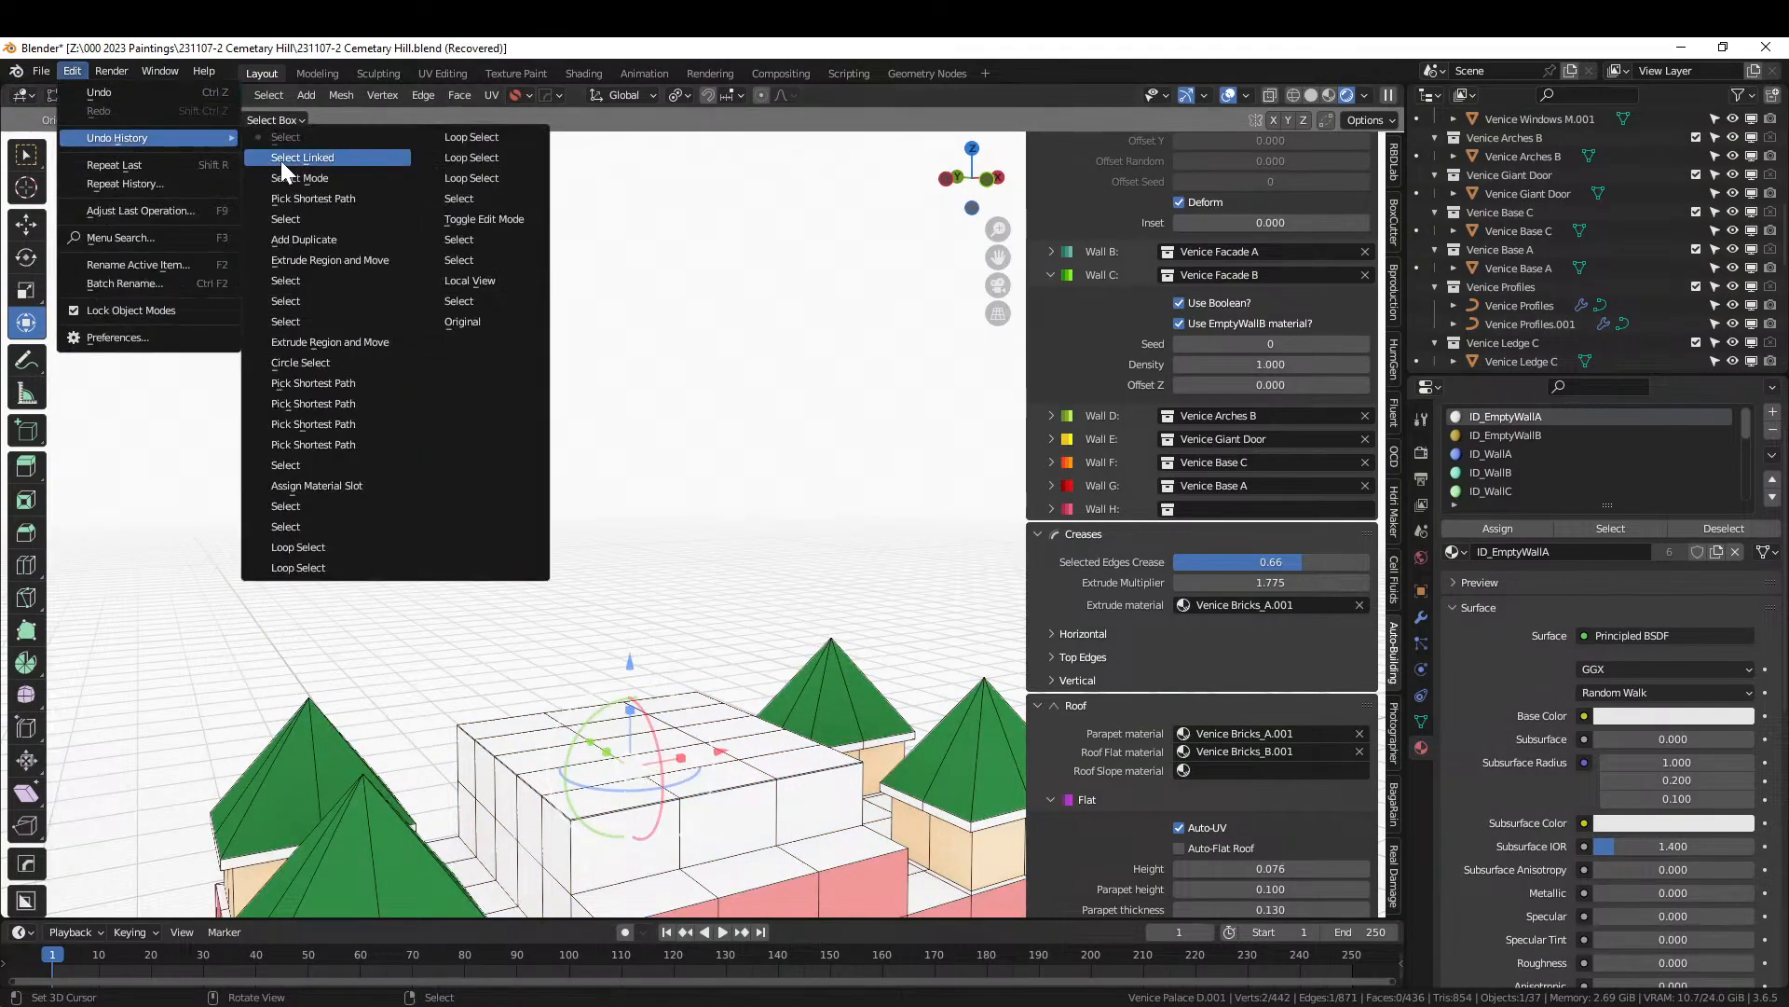
{"action": "left_click", "coordinate": [340, 260]}
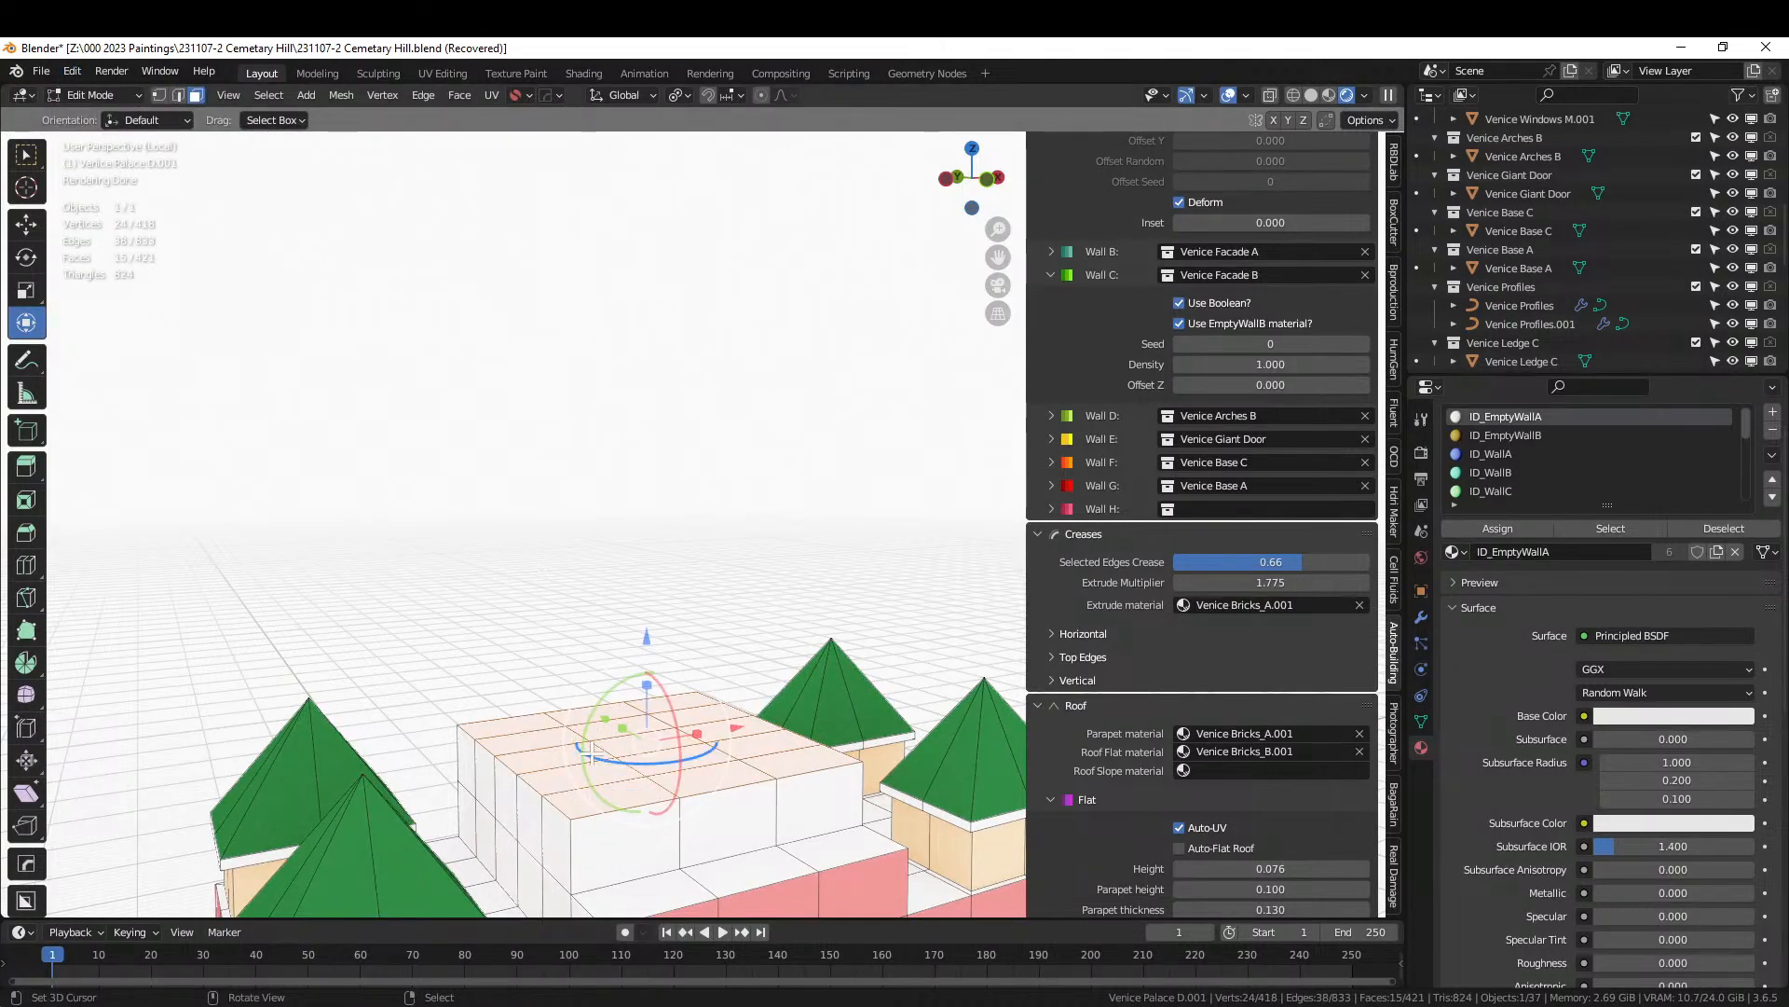
Clear the selection and reselect all top faces of the extruded upper block.
{"action": "middle_click_drag", "start_coordinate": [592, 753], "coordinate": [516, 624], "text": "shift"}
{"action": "scroll", "coordinate": [516, 625], "scroll_direction": "up", "scroll_amount": 2}
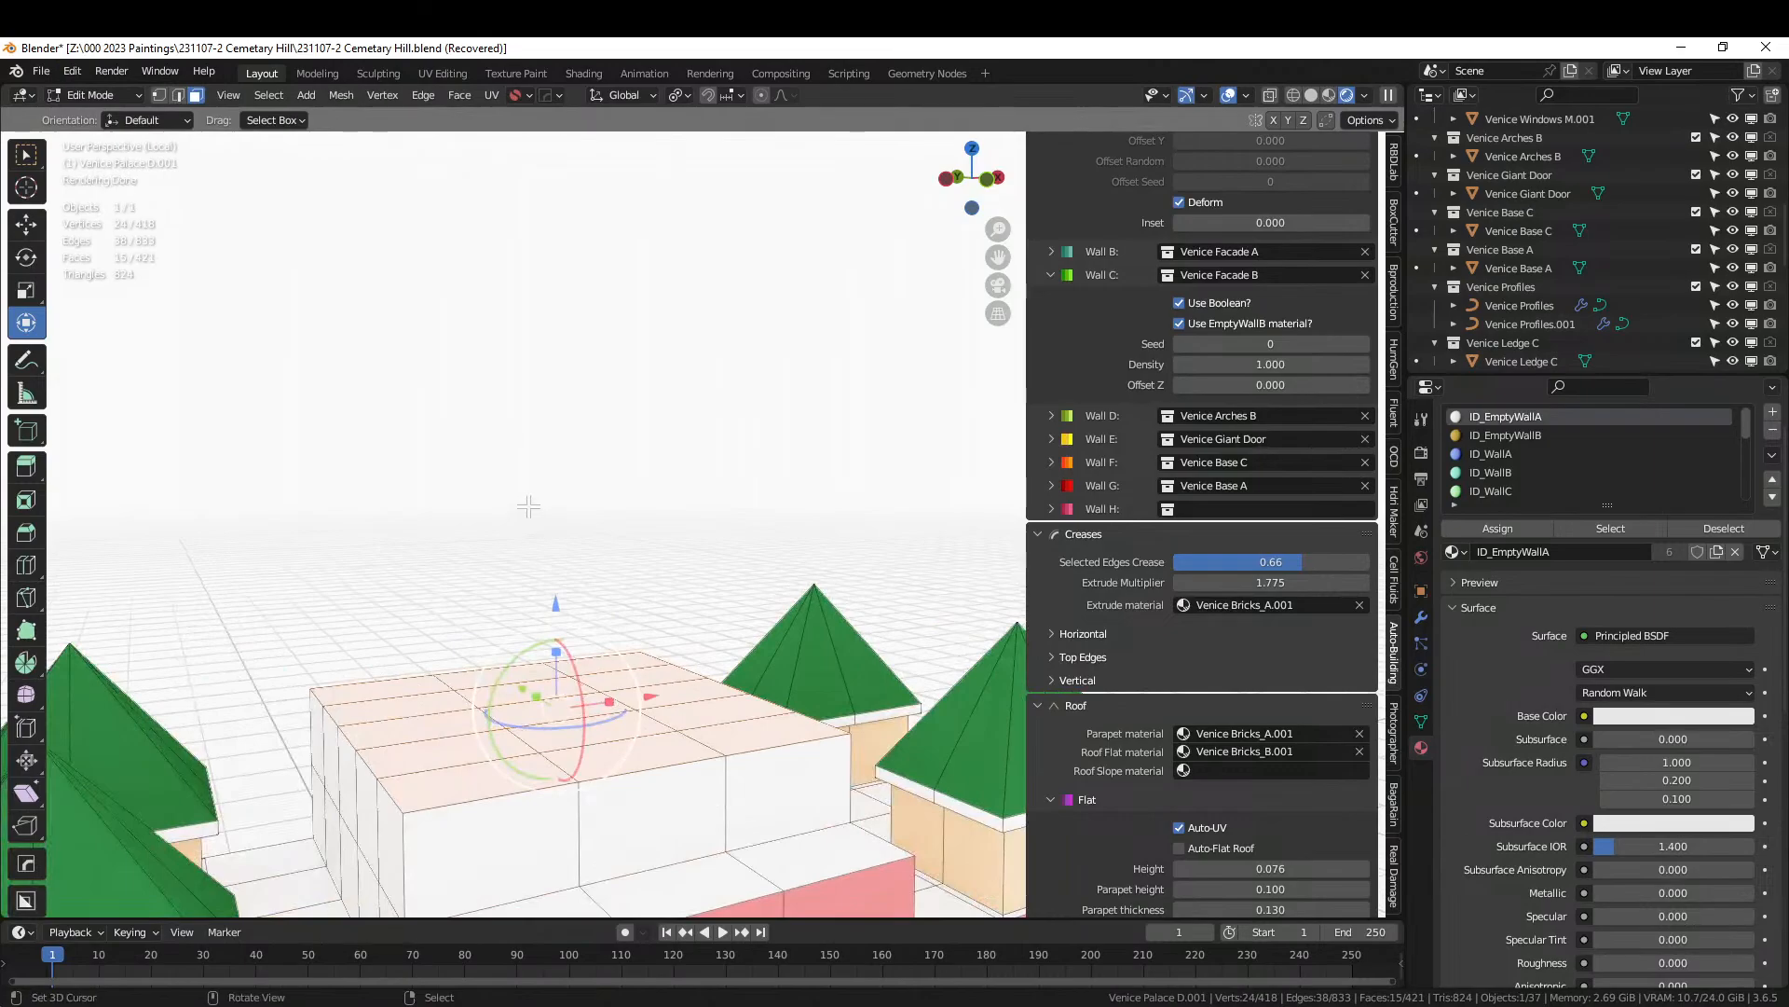
{"action": "key", "text": "alt+a"}
{"action": "middle_click_drag", "start_coordinate": [547, 622], "coordinate": [747, 635]}
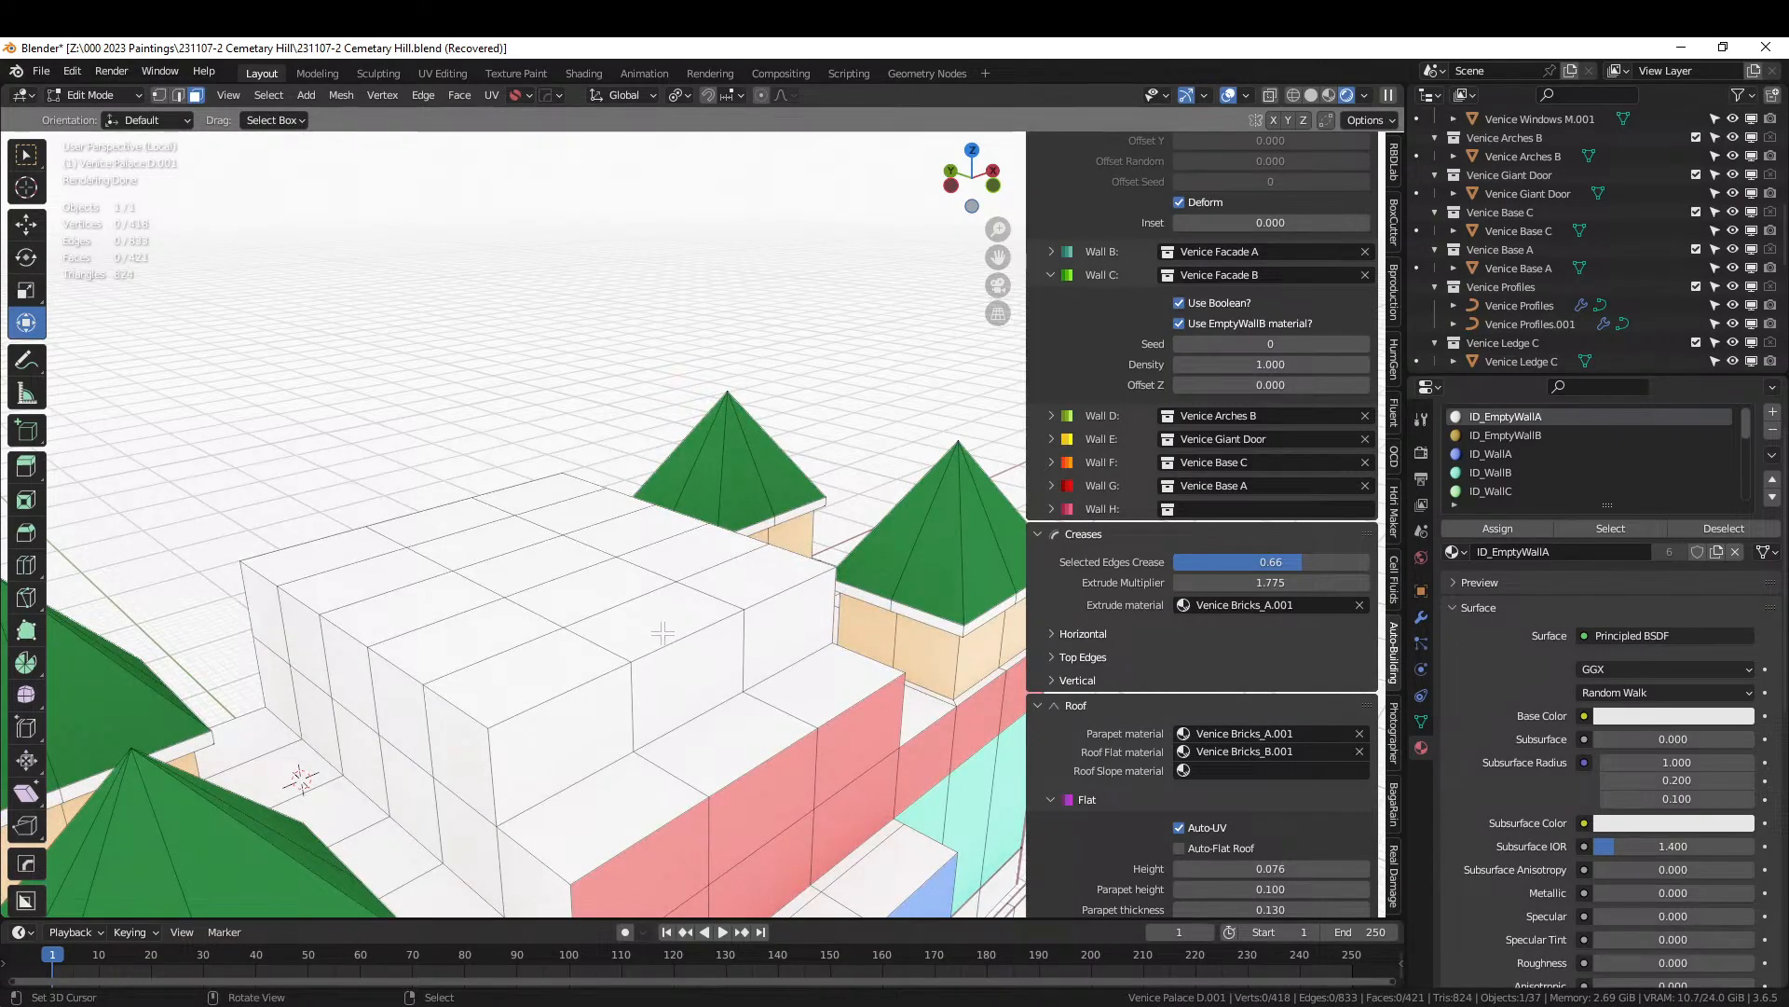
{"action": "key", "text": "2"}
{"action": "key", "text": "3"}
{"action": "right_click", "coordinate": [625, 643]}
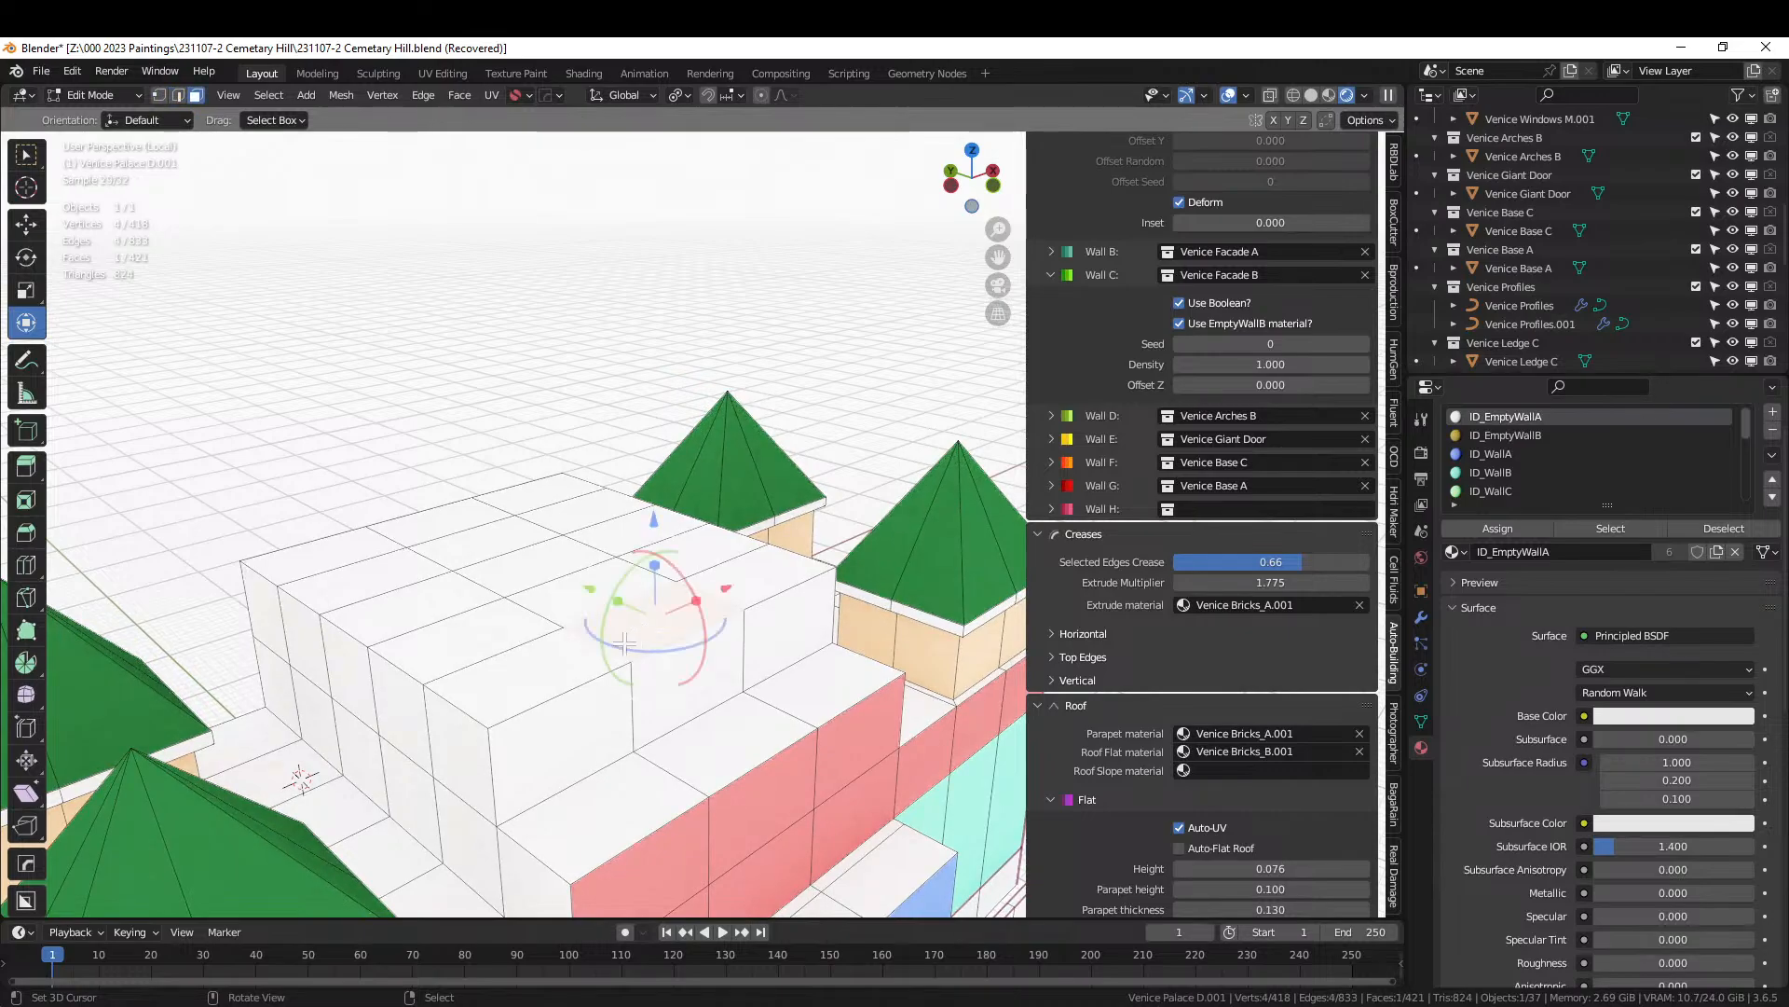
{"action": "right_click", "coordinate": [532, 668], "text": "shift"}
{"action": "right_click", "coordinate": [324, 559], "text": "ctrl"}
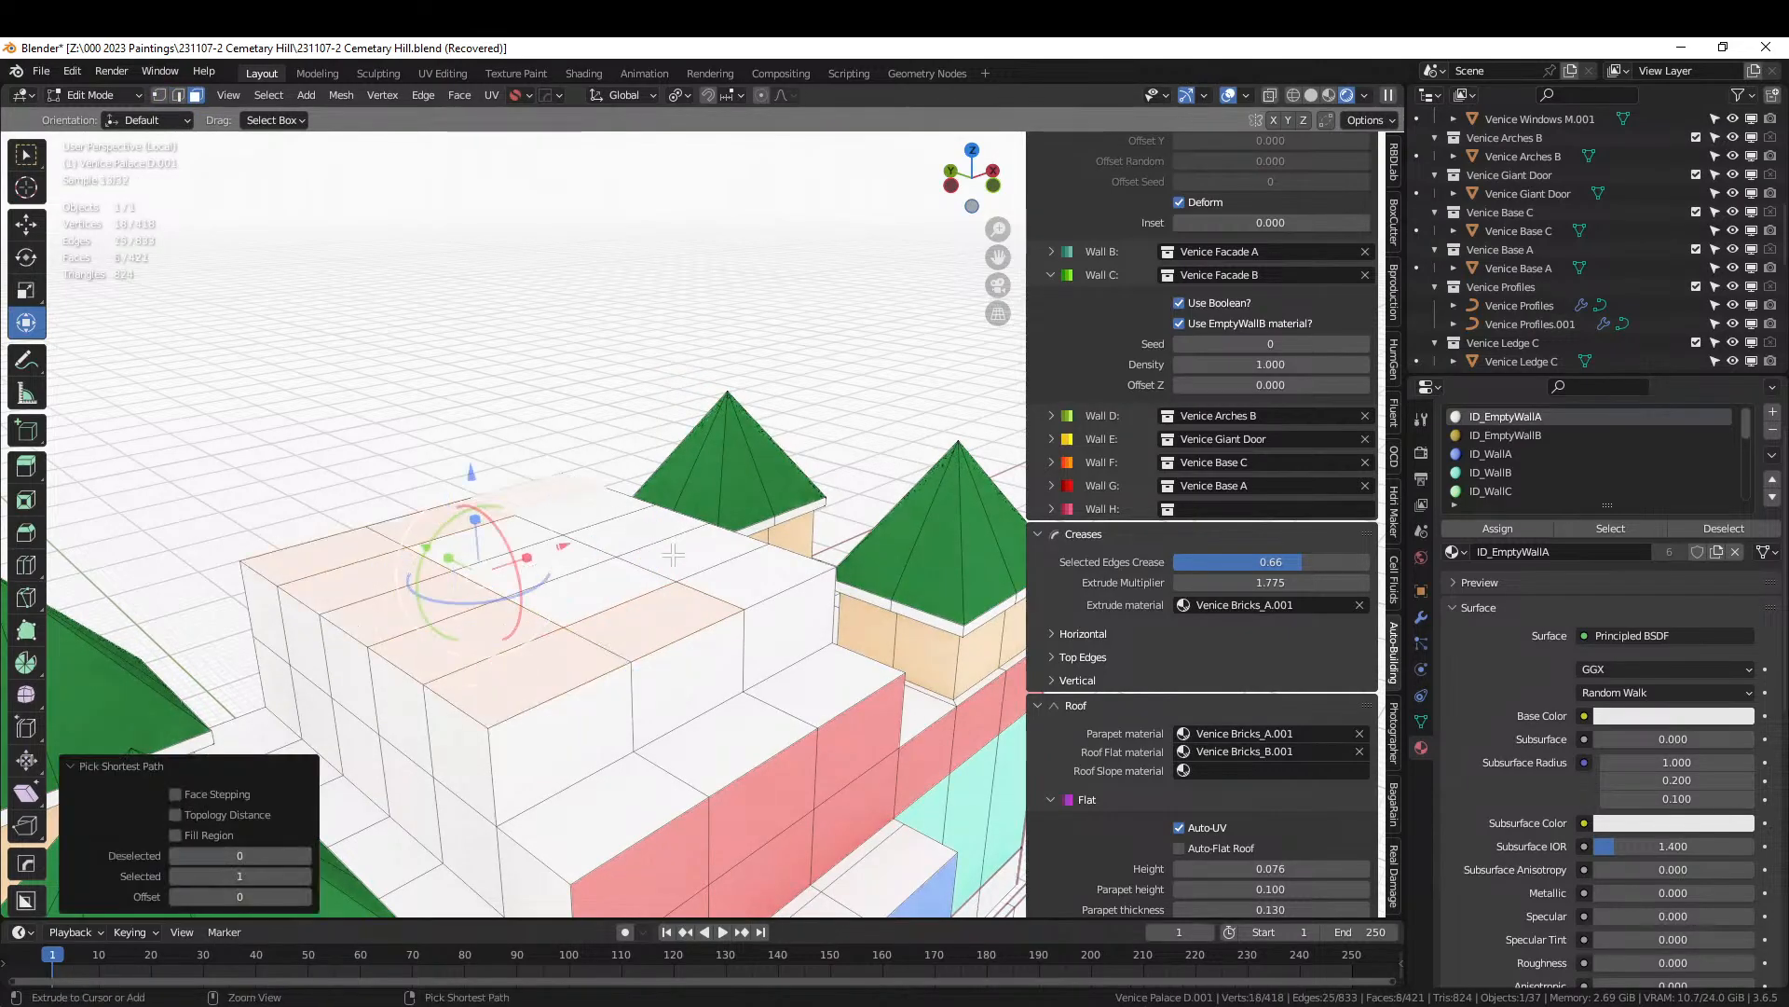
{"action": "right_click", "coordinate": [543, 501], "text": "ctrl"}
{"action": "right_click", "coordinate": [585, 588], "text": "ctrl"}
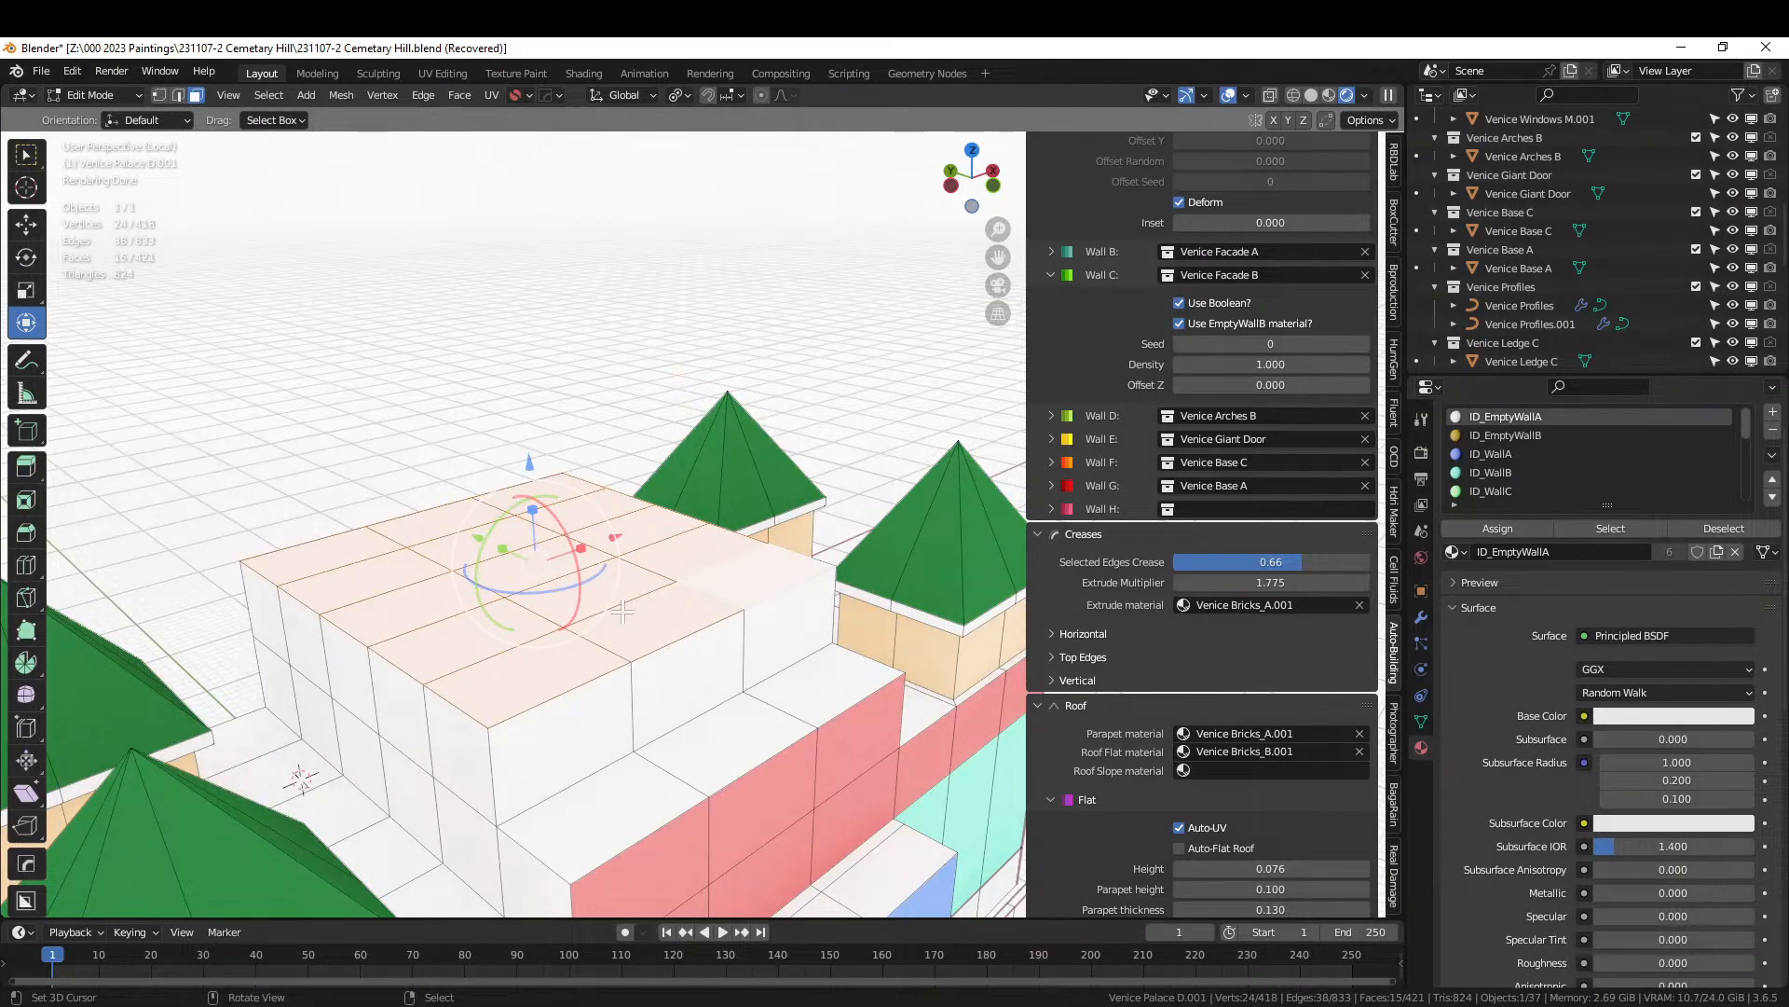
Duplicate the selected top faces in place, keeping the copy level with the upper block's top.
{"action": "key", "text": "shift+d"}
{"action": "key", "text": "Escape"}
{"action": "key", "text": "g"}
{"action": "key", "text": "z"}
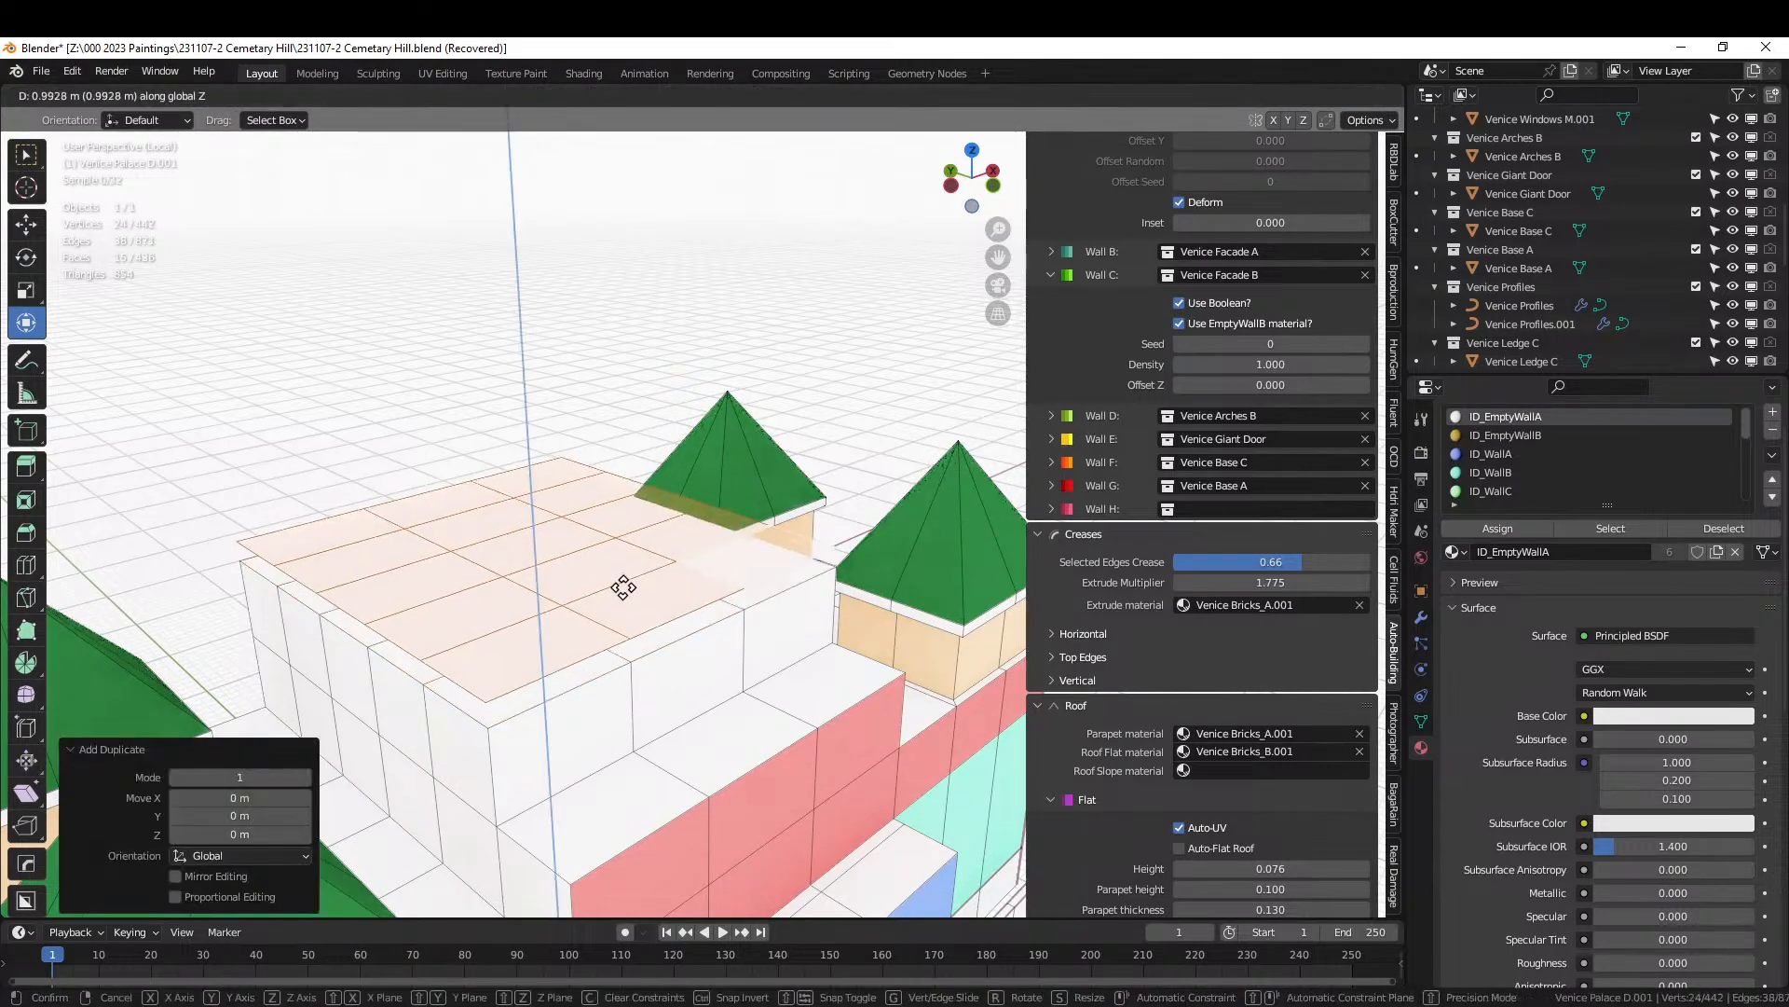
{"action": "left_click", "coordinate": [631, 559]}
{"action": "middle_click_drag", "start_coordinate": [616, 538], "coordinate": [607, 577]}
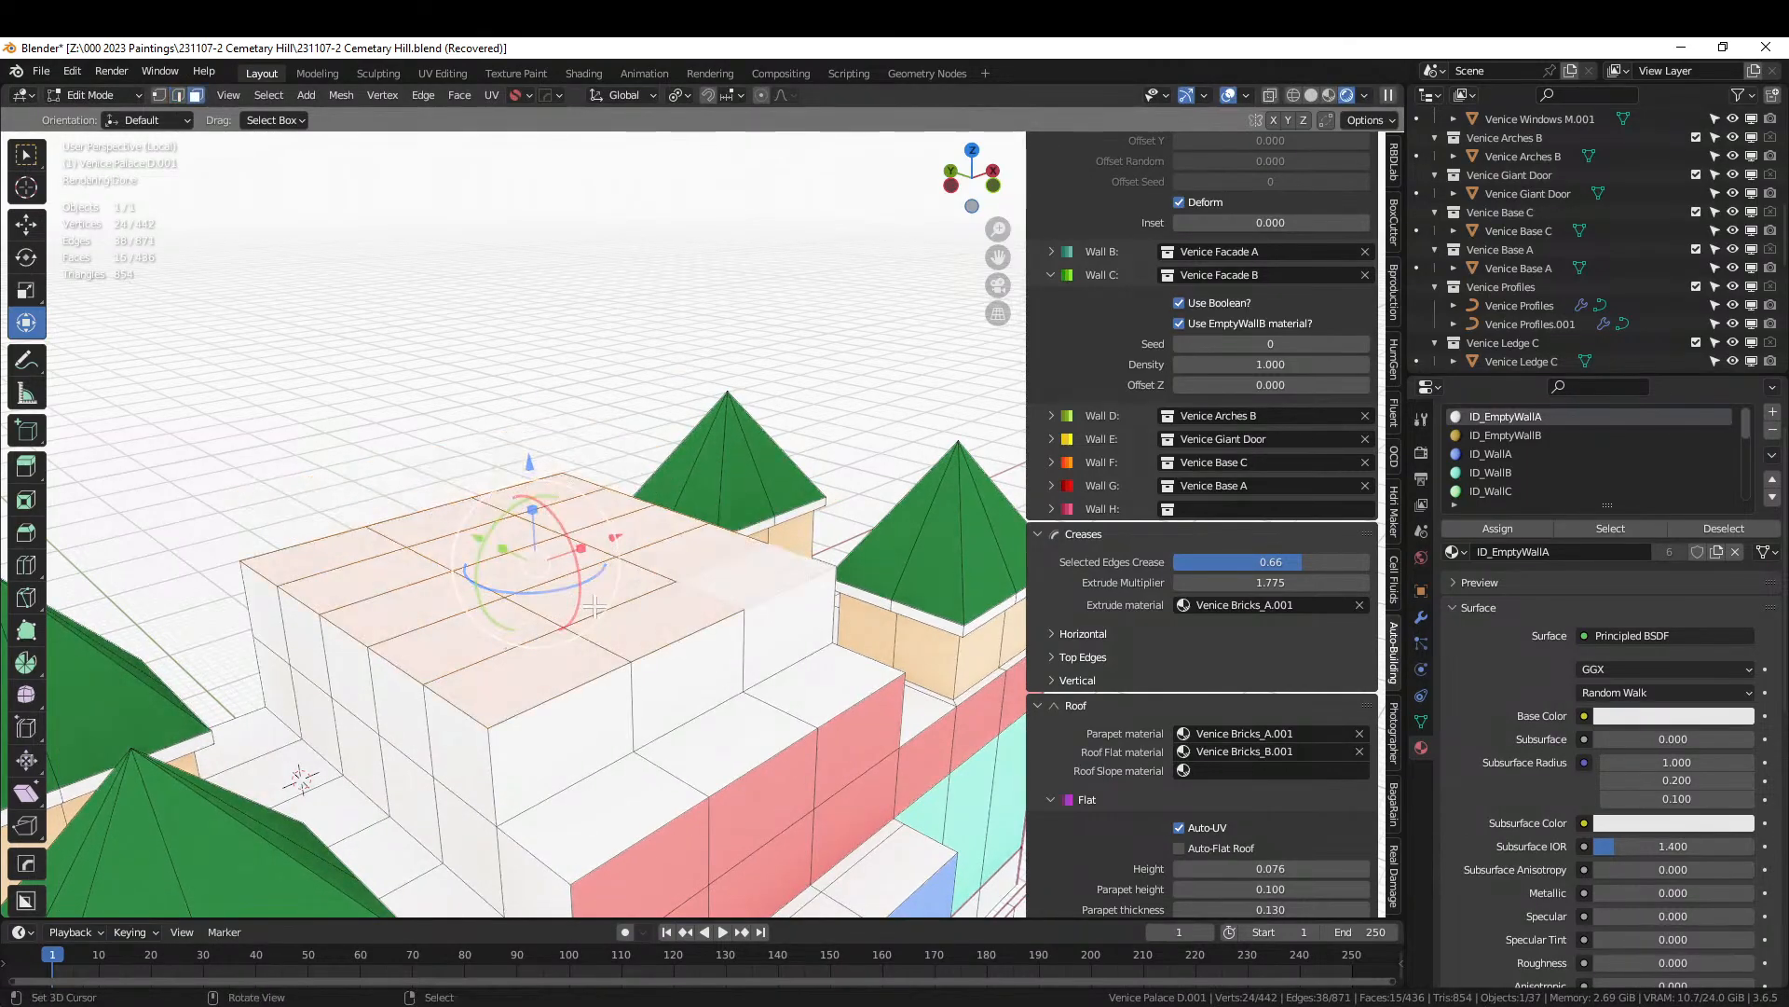
Add one centred loop cut along the middle row of the duplicated roof faces.
{"action": "left_click", "coordinate": [616, 604]}
{"action": "key", "text": "ctrl+r"}
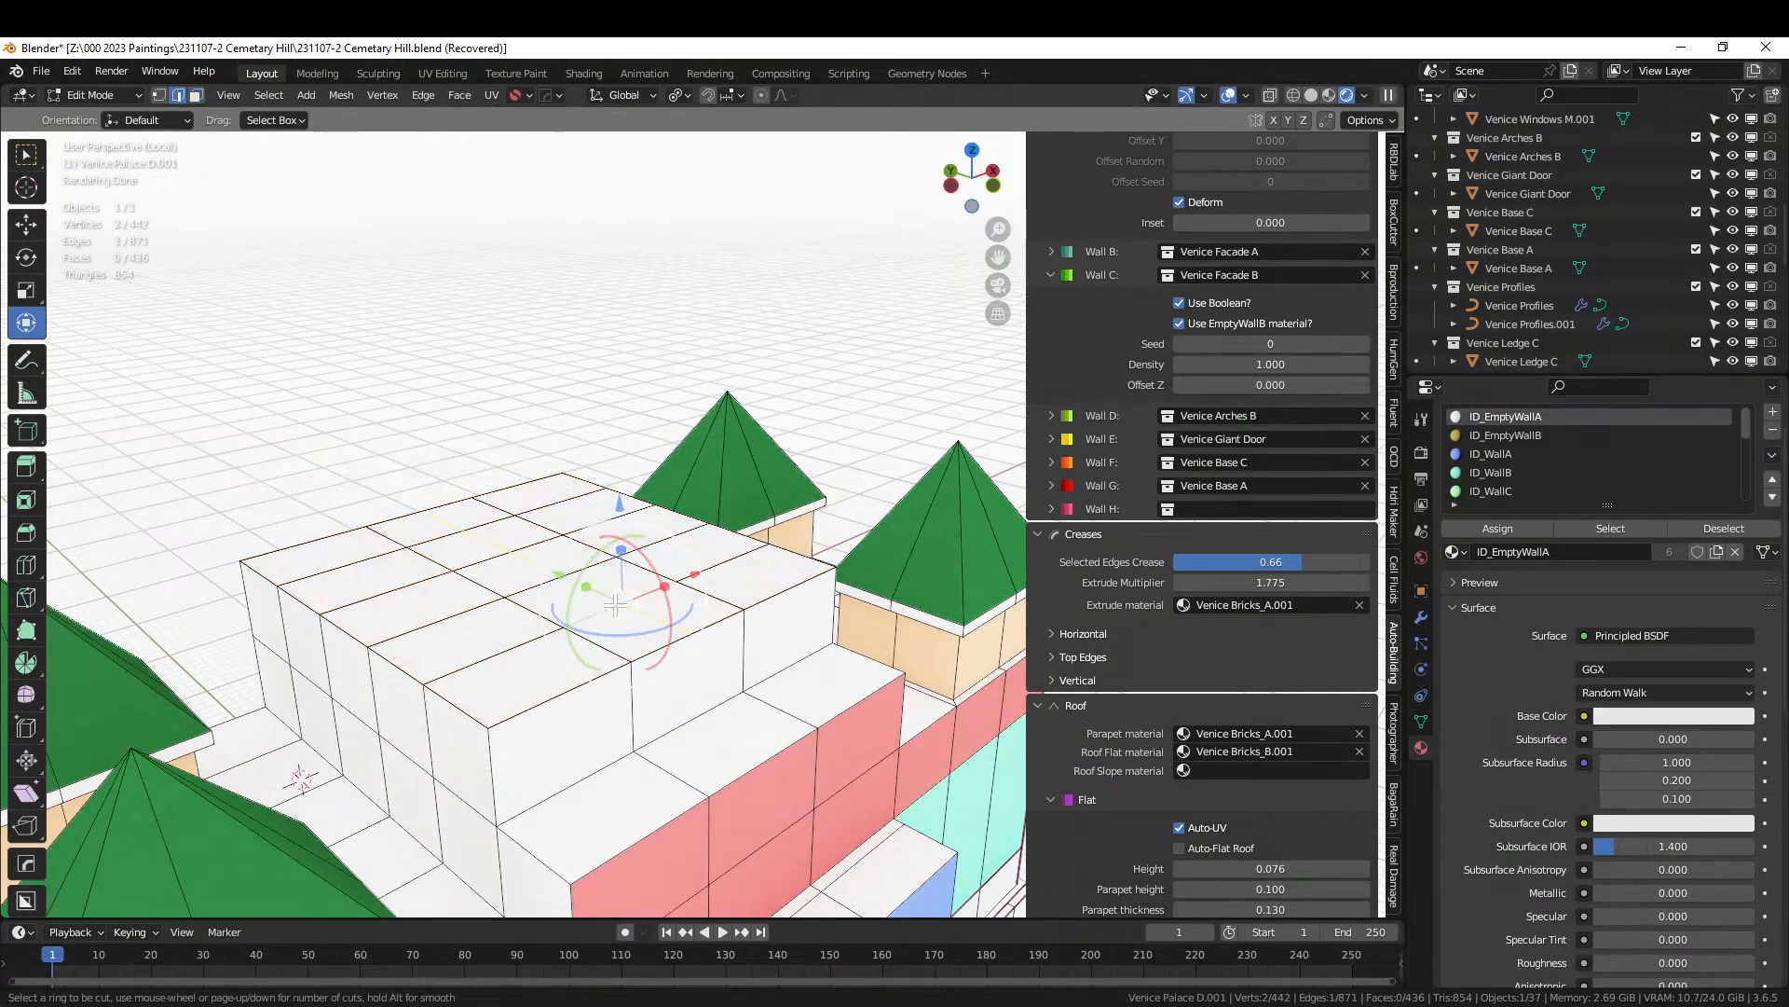
{"action": "left_click", "coordinate": [615, 604]}
{"action": "right_click", "coordinate": [615, 604]}
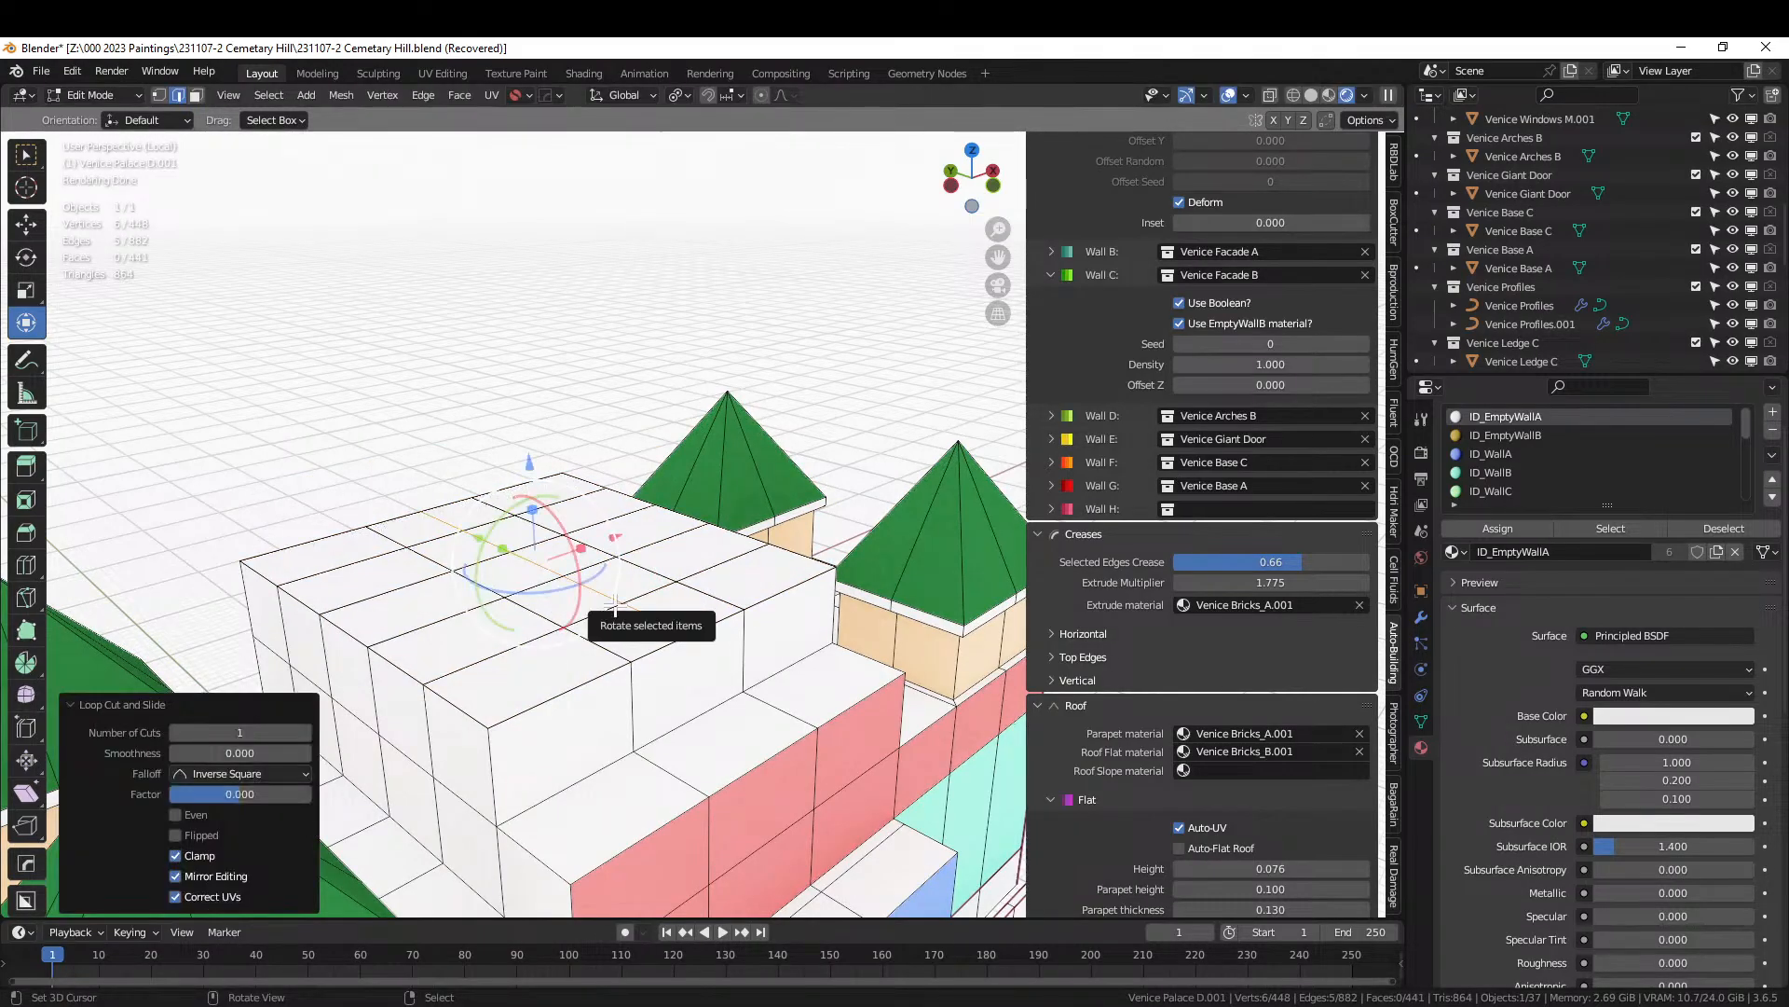
{"action": "key", "text": "g"}
{"action": "key", "text": "z"}
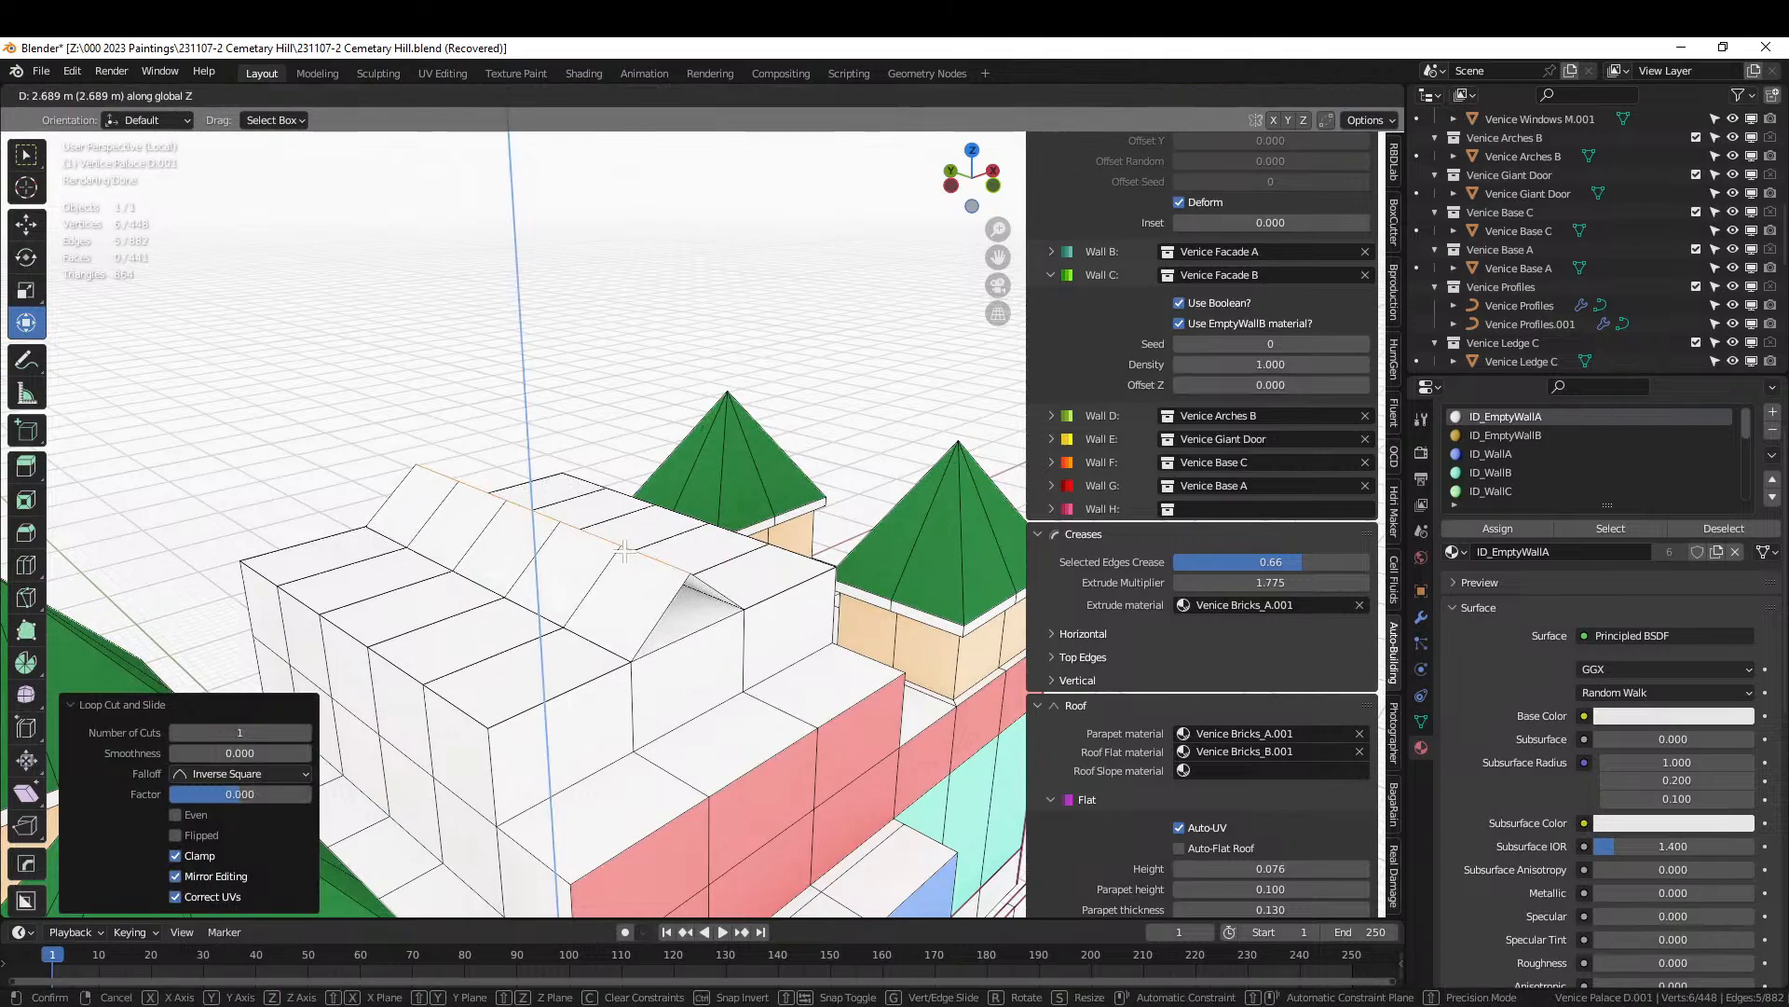
{"action": "key", "text": "Escape"}
Enable proportional editing limited to connected geometry with the Sharp falloff.
{"action": "key", "text": "o"}
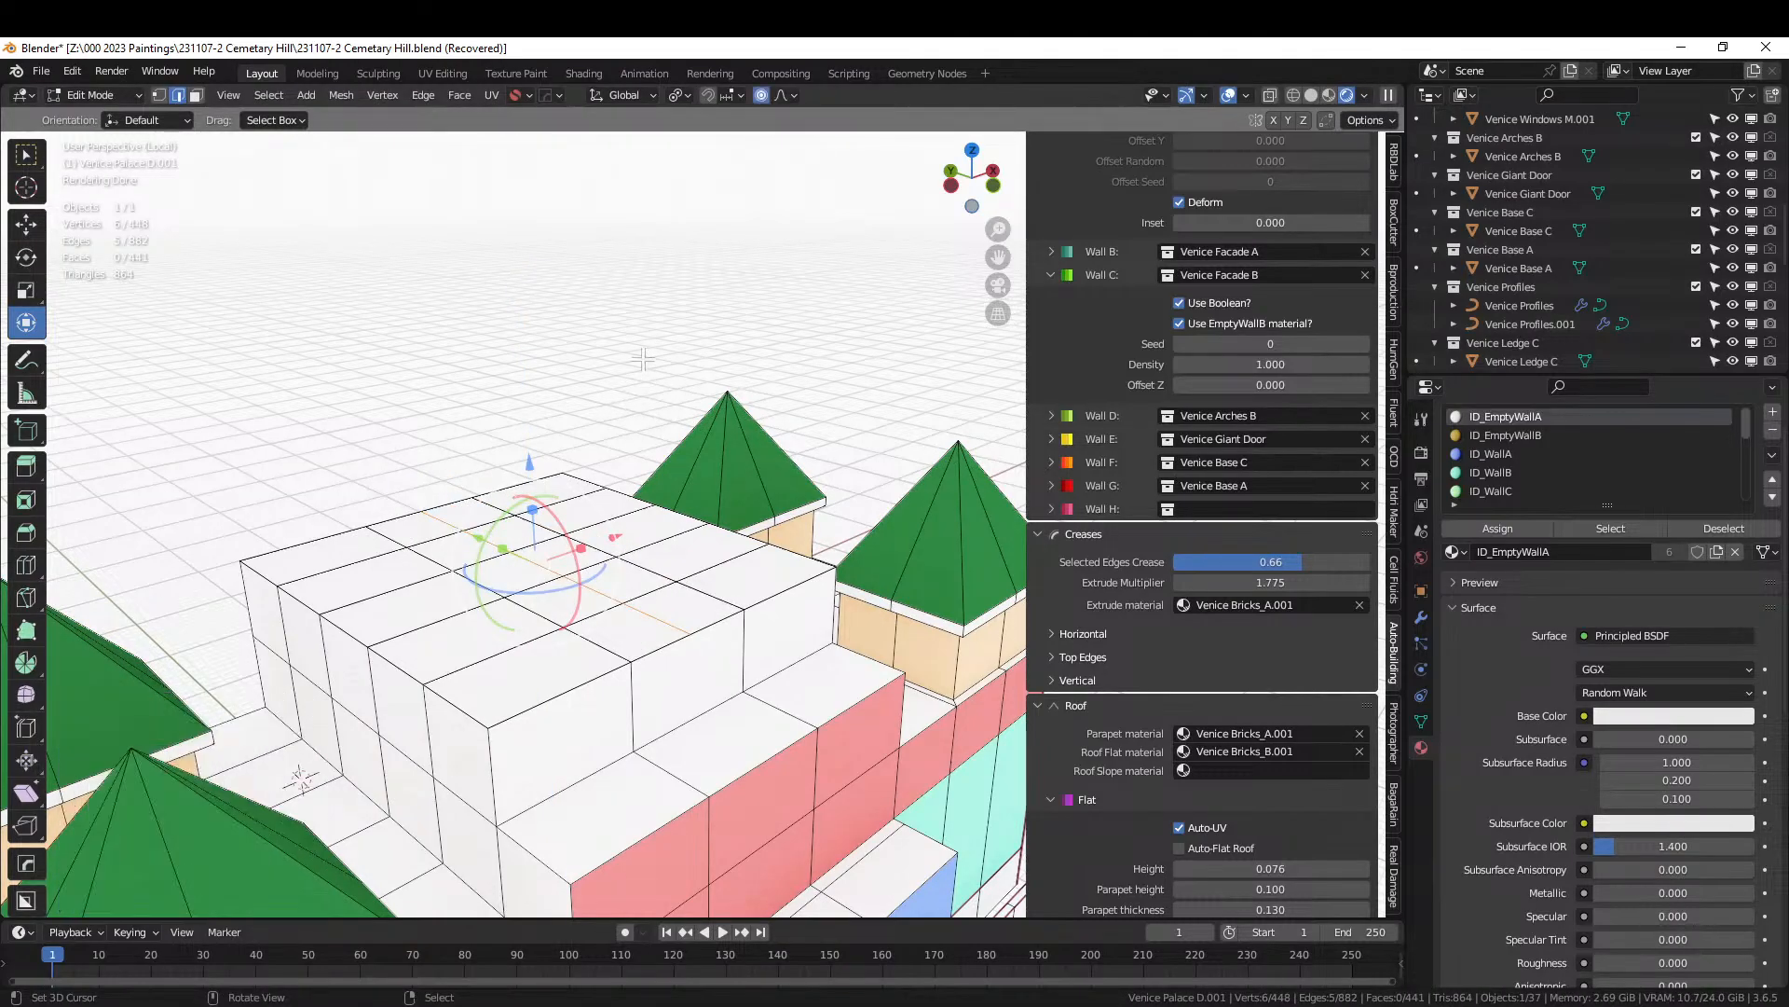
{"action": "left_click", "coordinate": [794, 95]}
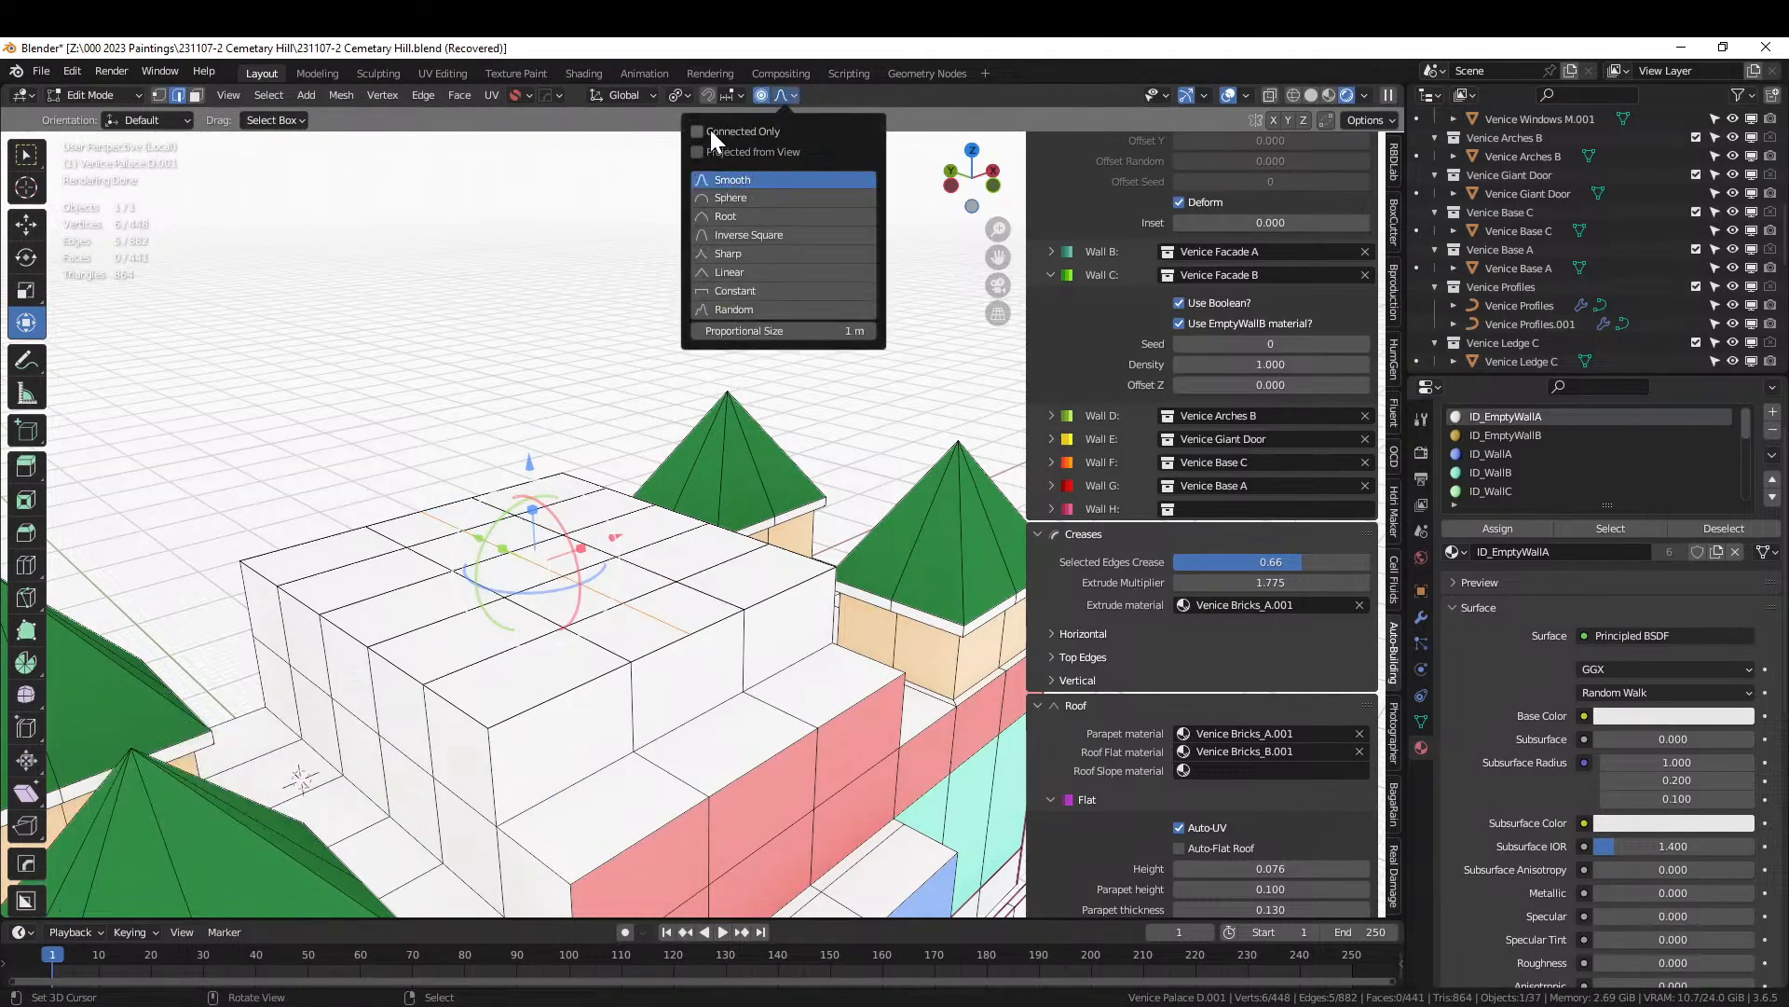
{"action": "left_click", "coordinate": [730, 252]}
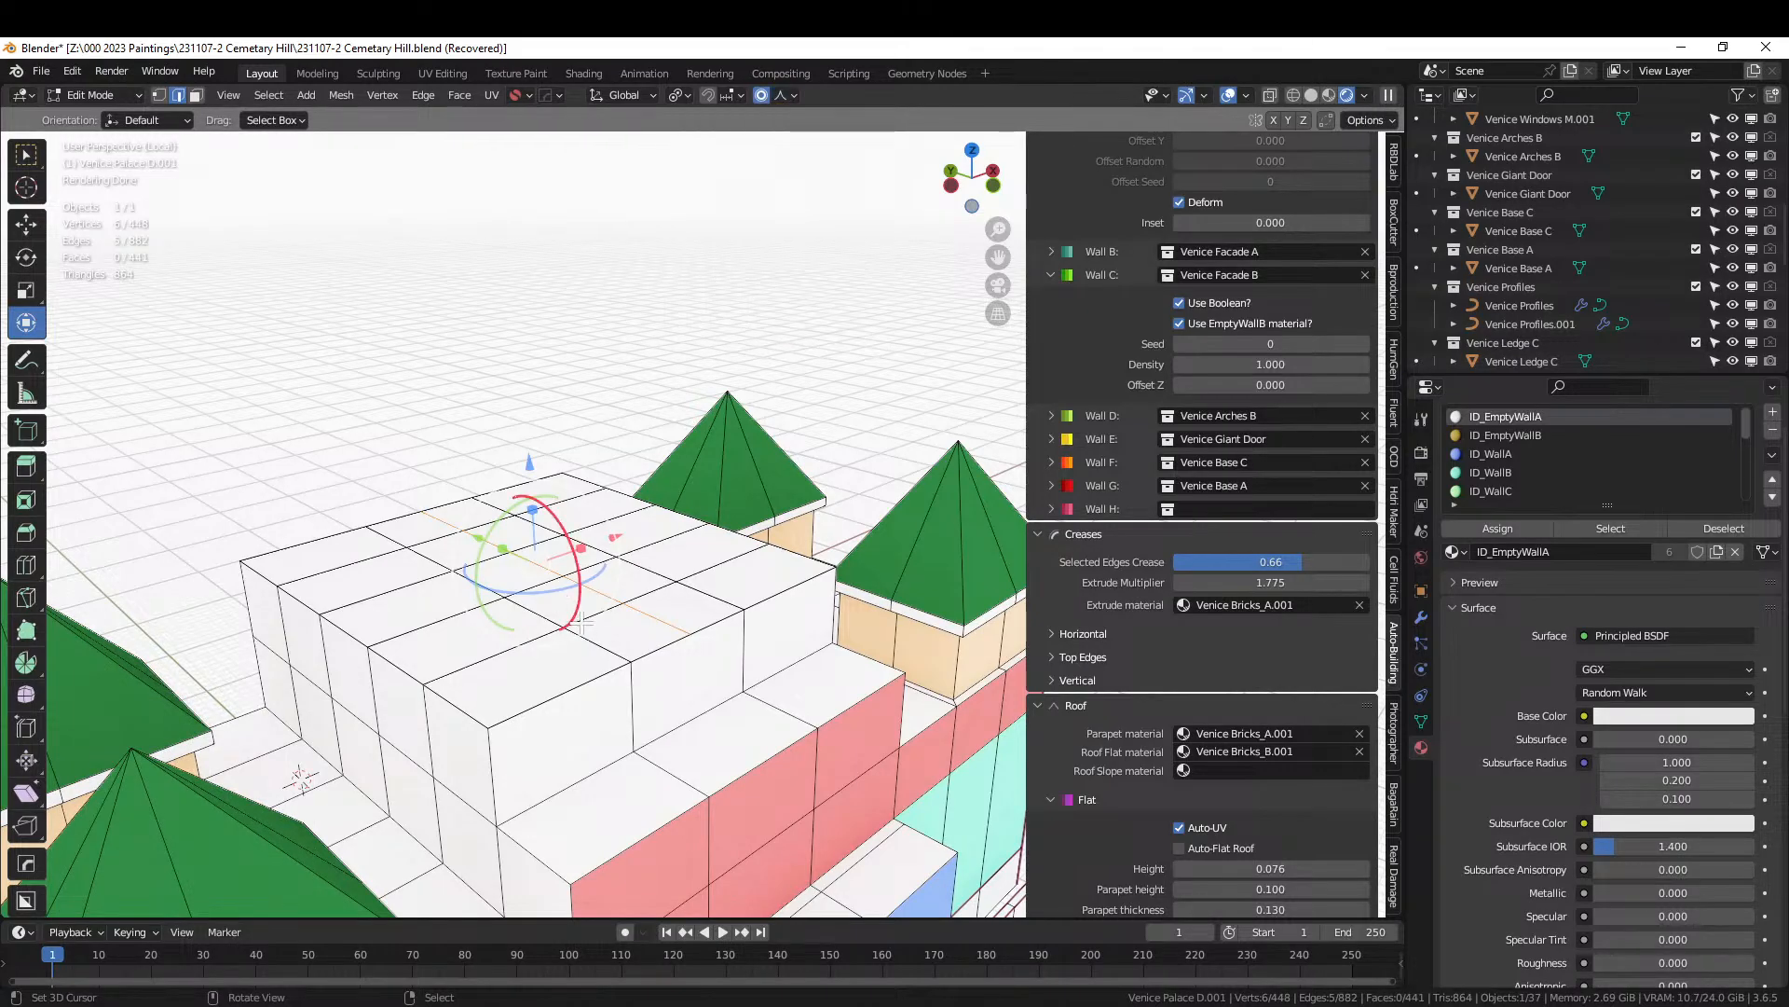
Raise the centre edge loop about 5.45 m along Z with a proportional size of 9.85 to form a sloped gable roof.
{"action": "key", "text": "g"}
{"action": "key", "text": "z"}
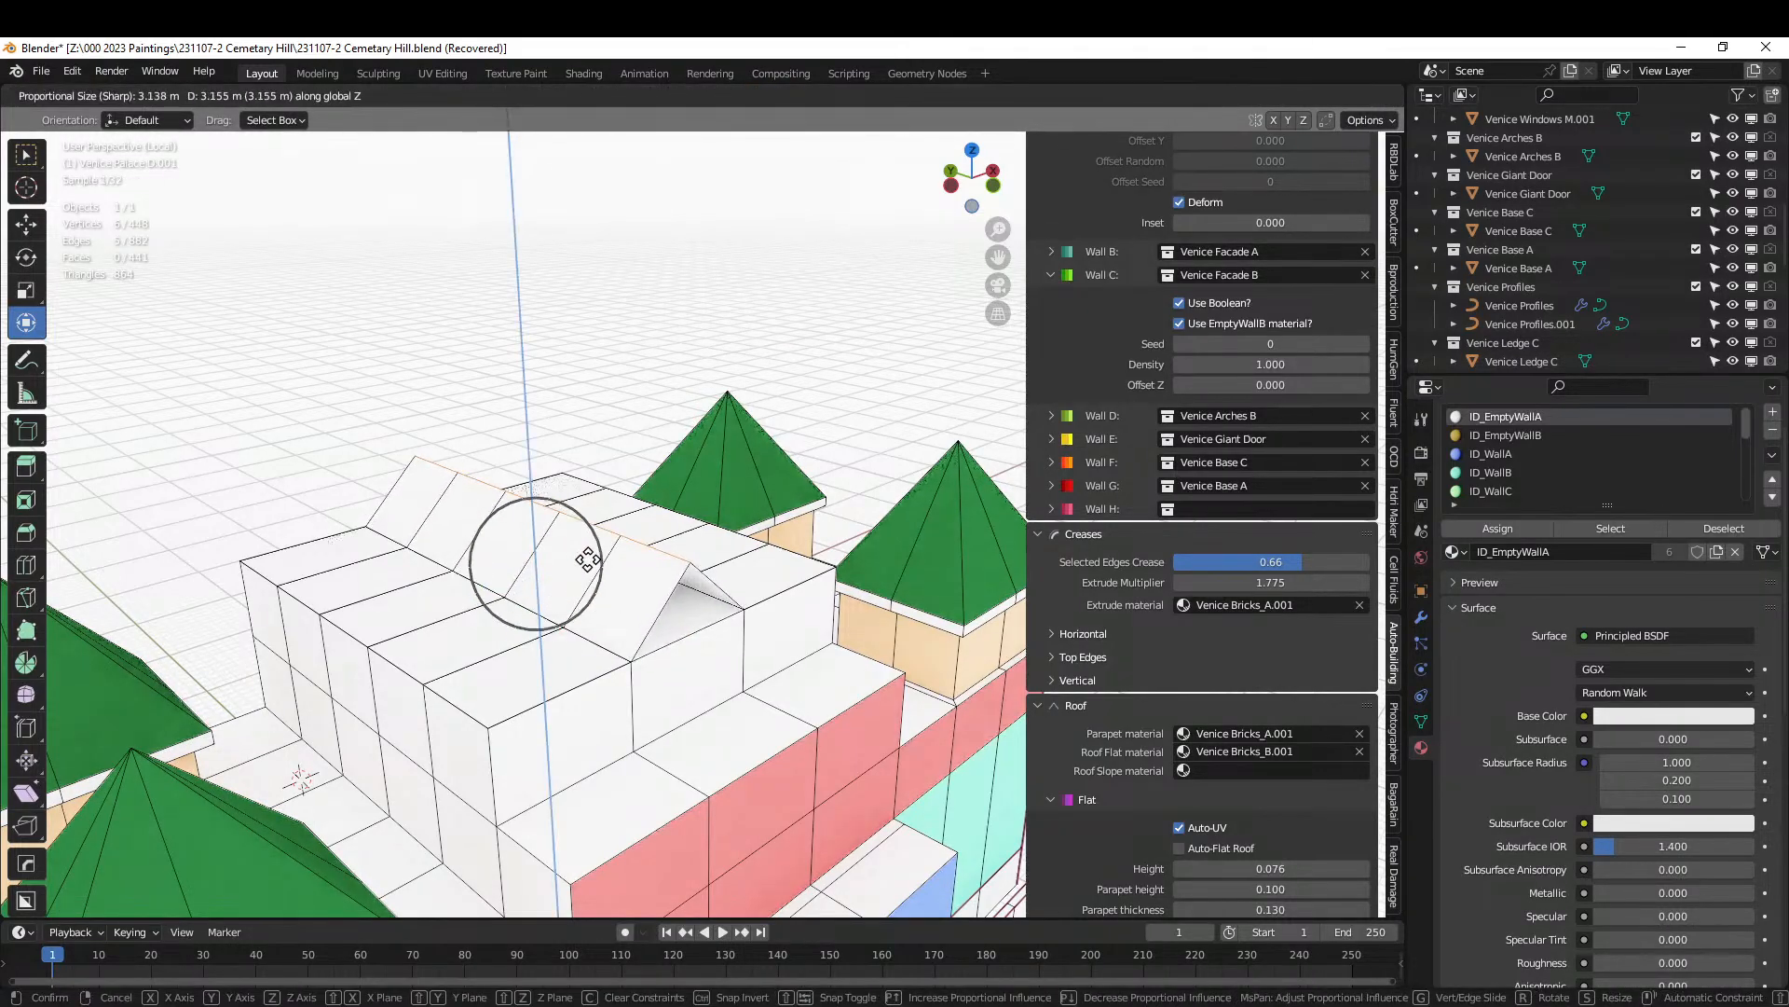
{"action": "scroll", "coordinate": [587, 559], "scroll_direction": "down", "scroll_amount": 12}
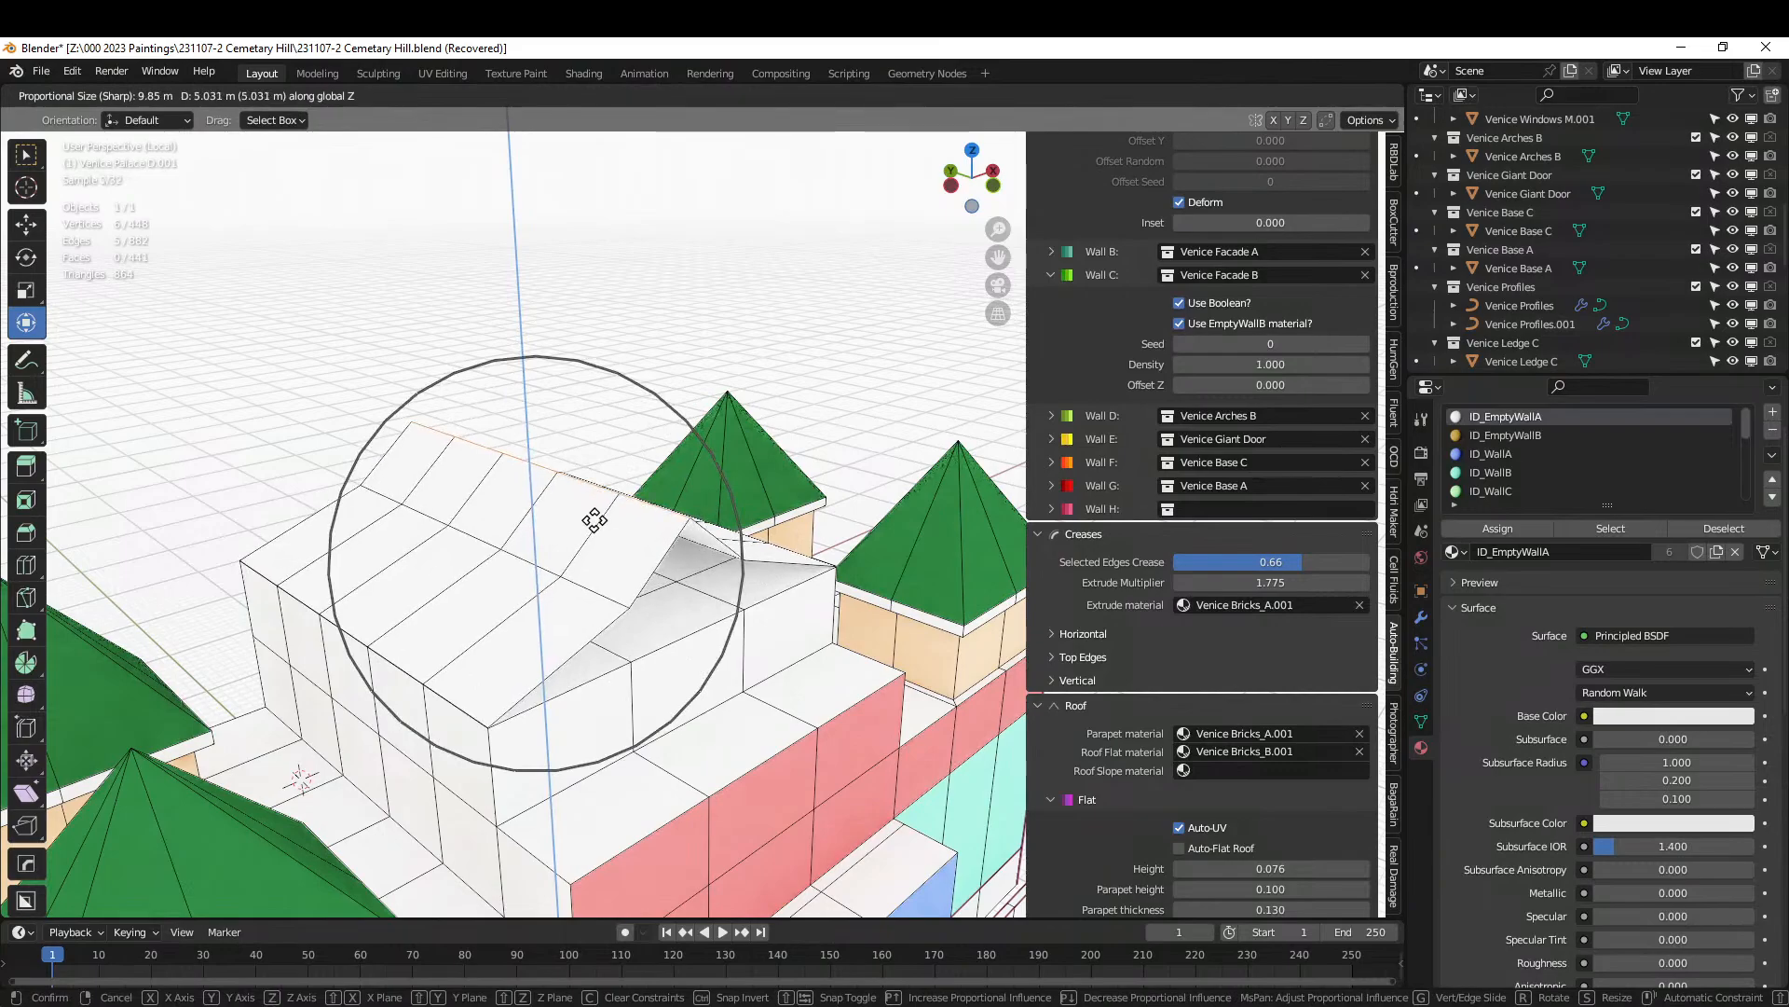
{"action": "left_click", "coordinate": [589, 512]}
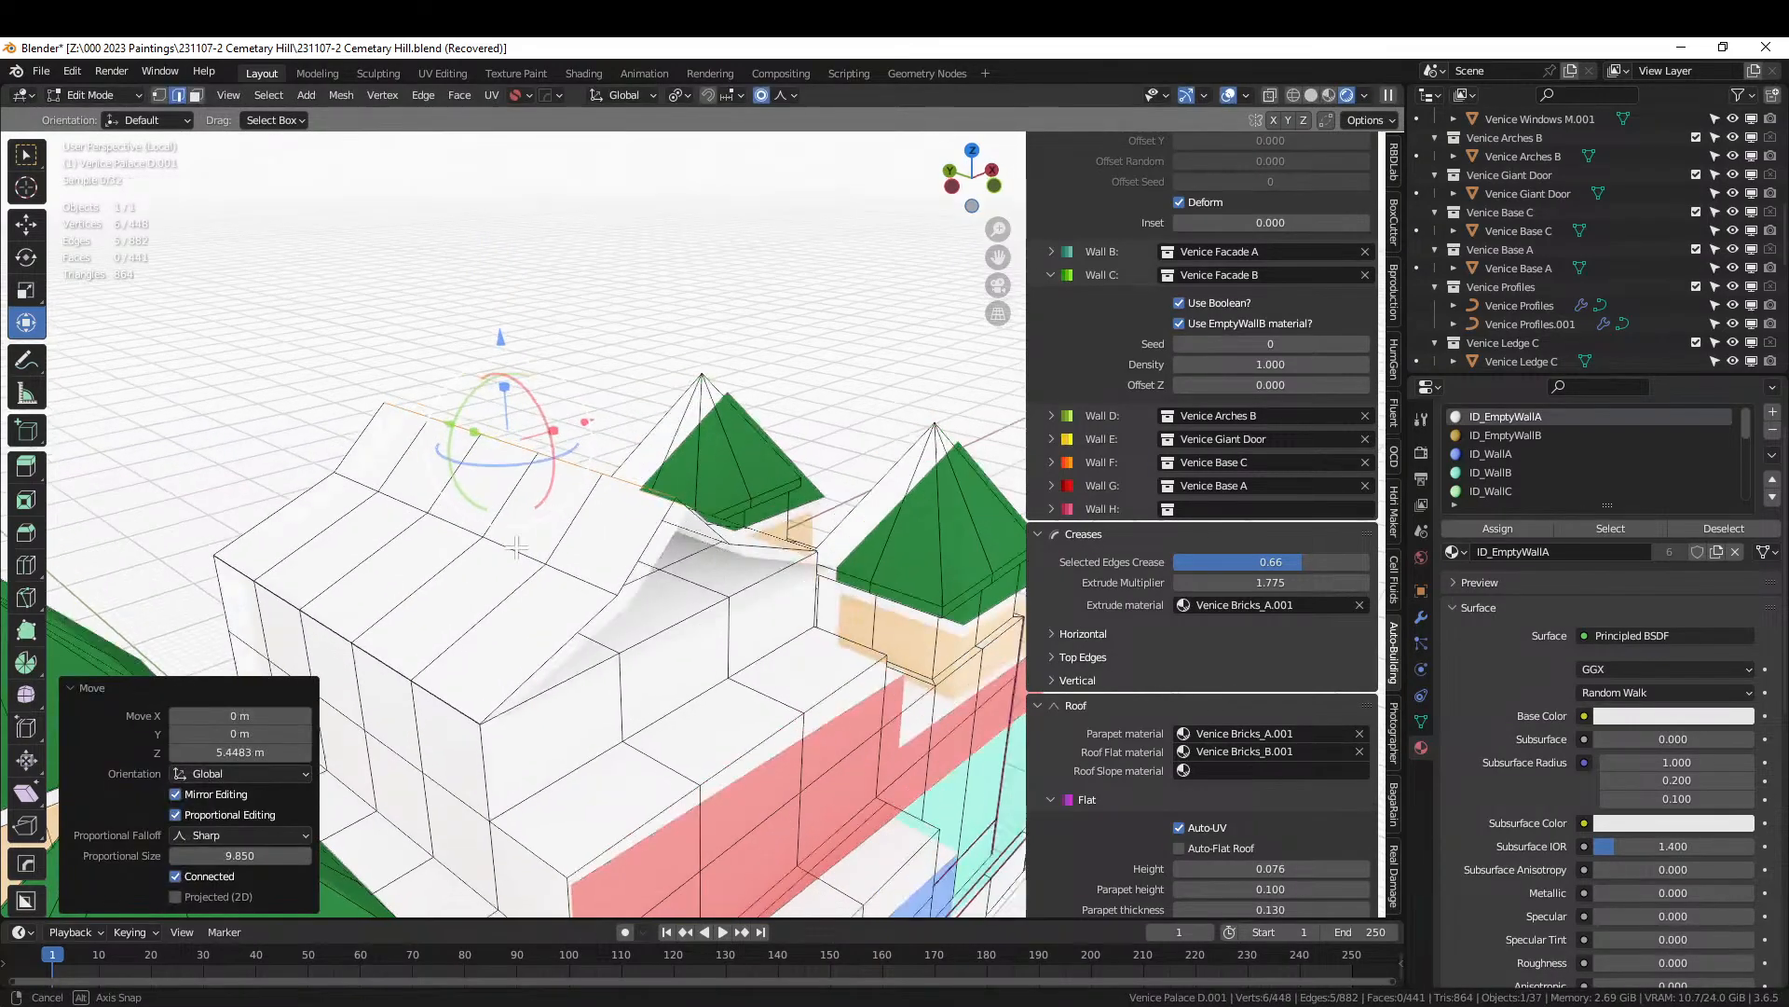
{"action": "middle_click_drag", "start_coordinate": [517, 548], "coordinate": [443, 514]}
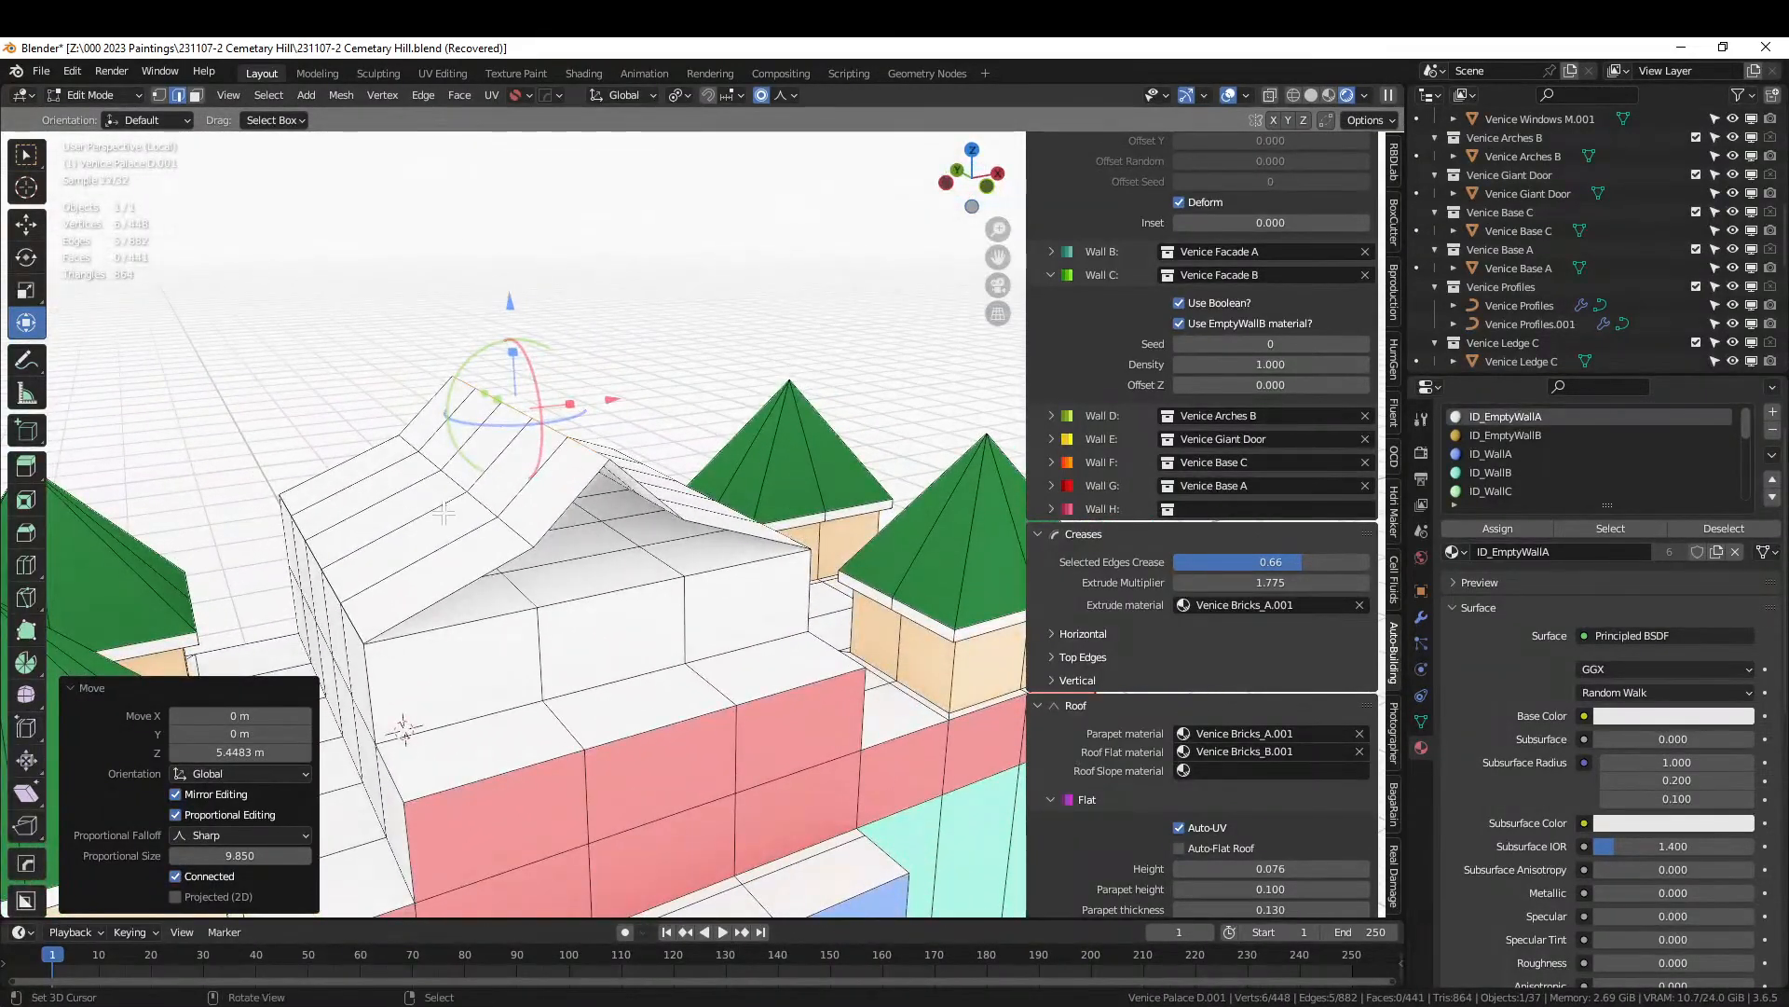
Select the coplanar flat faces beneath the raised gable roof and delete them.
{"action": "key", "text": "3"}
{"action": "left_click", "coordinate": [588, 570]}
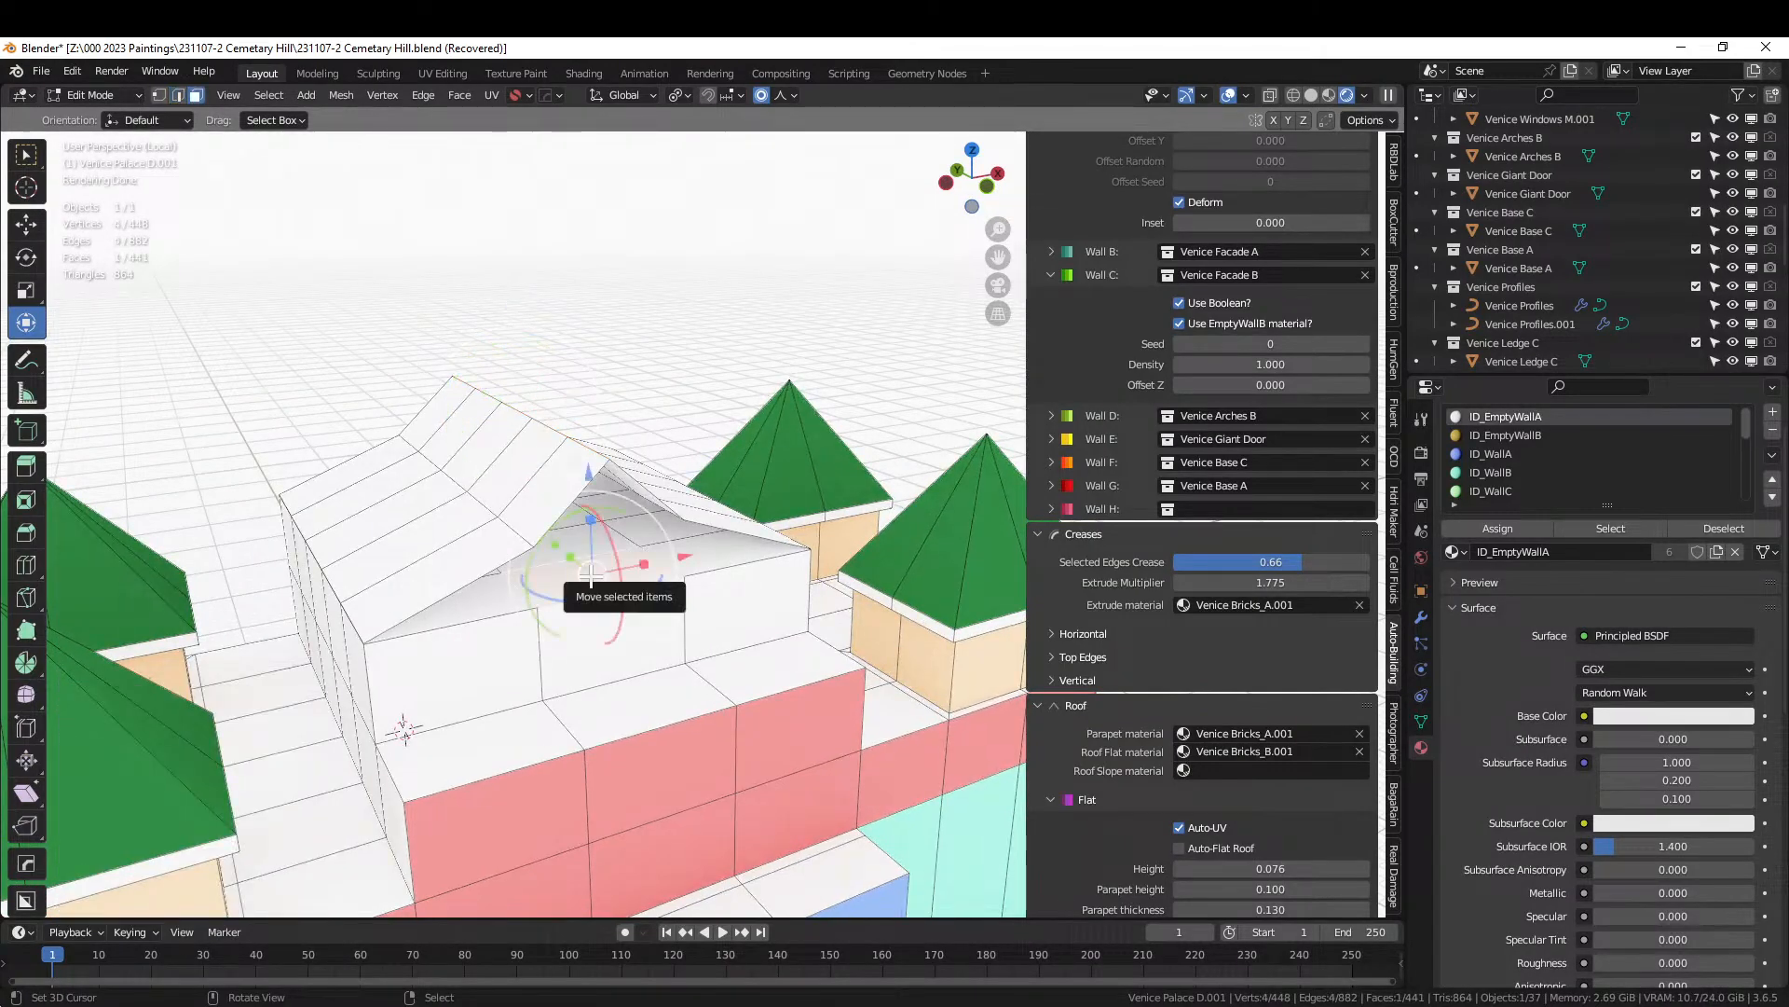
{"action": "key", "text": "l"}
{"action": "key", "text": "ctrl+z"}
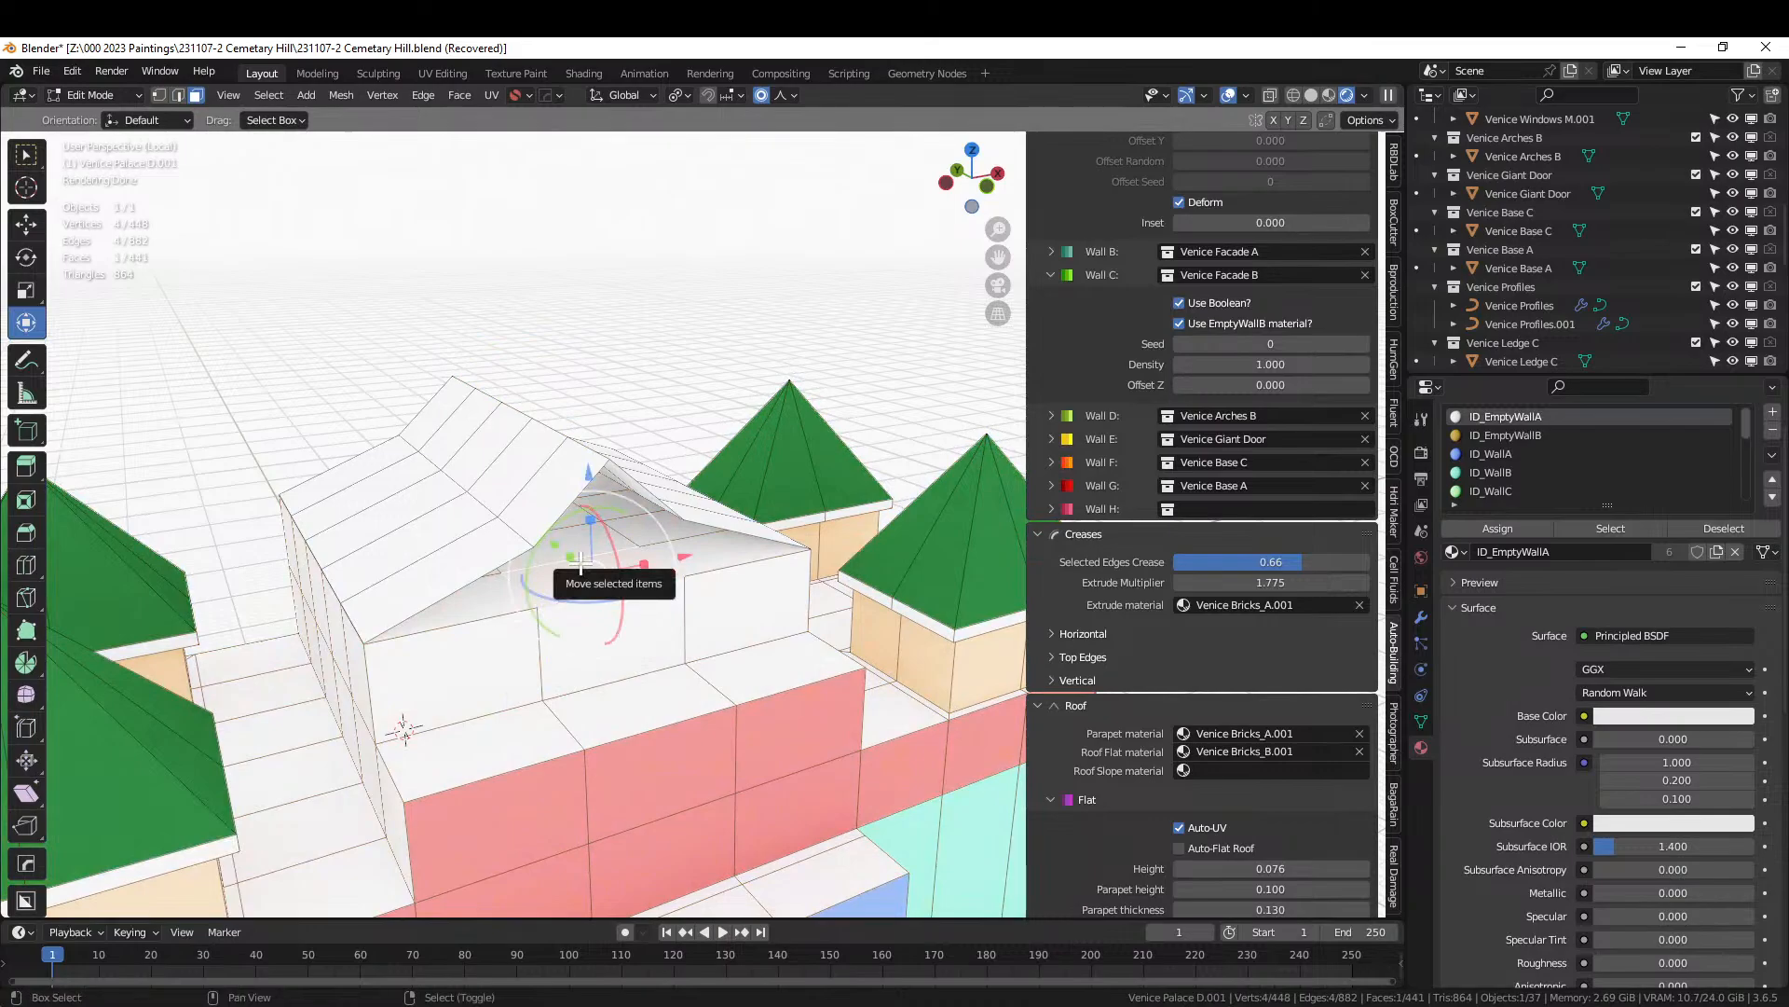
{"action": "key", "text": "shift+g"}
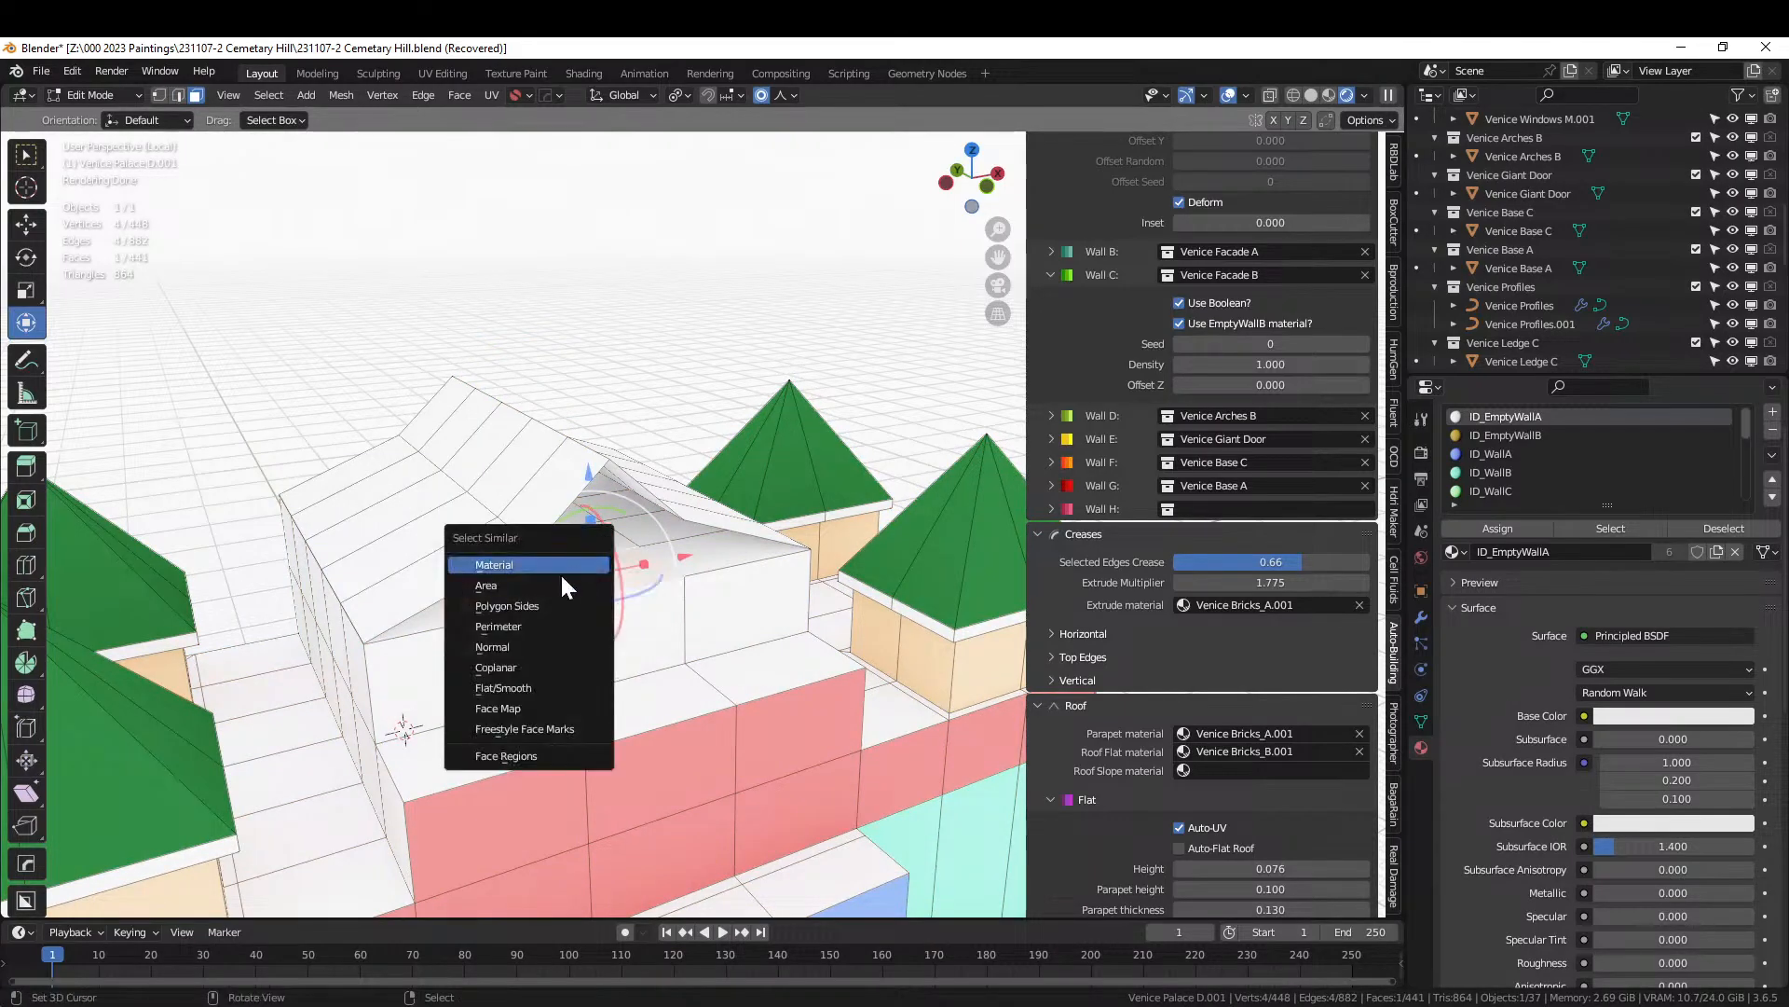
{"action": "left_click", "coordinate": [524, 666]}
{"action": "key", "text": "x"}
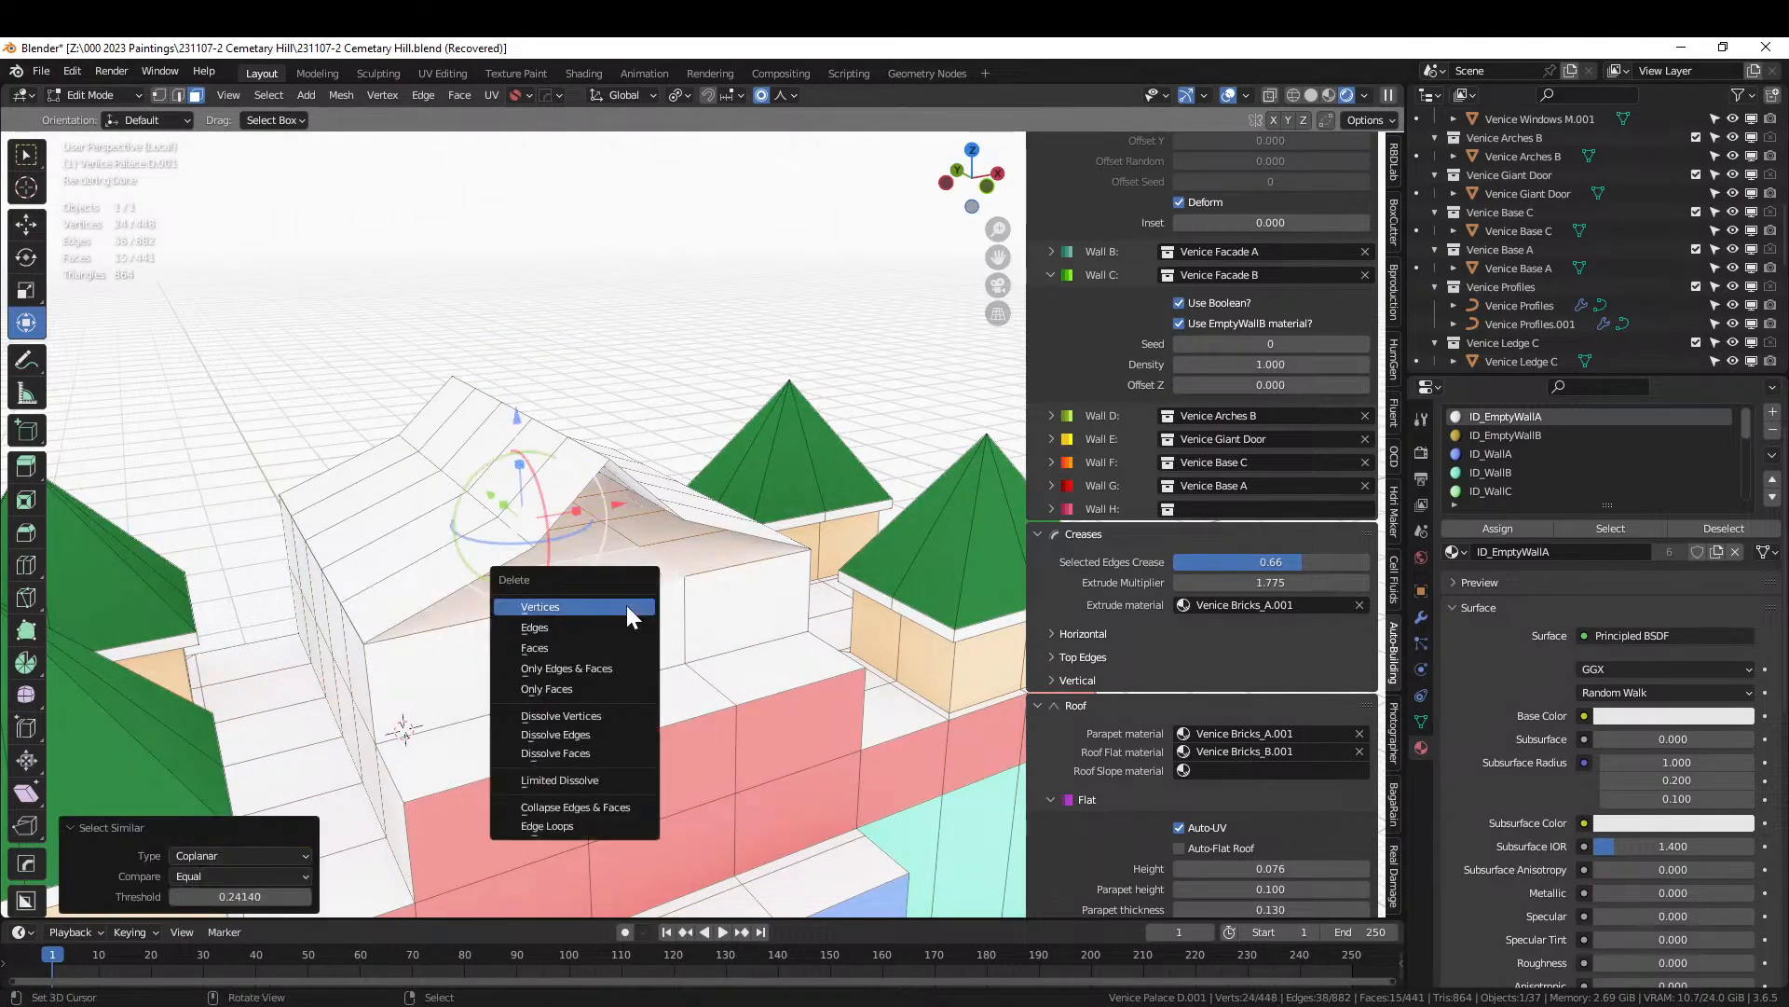
{"action": "left_click", "coordinate": [570, 648]}
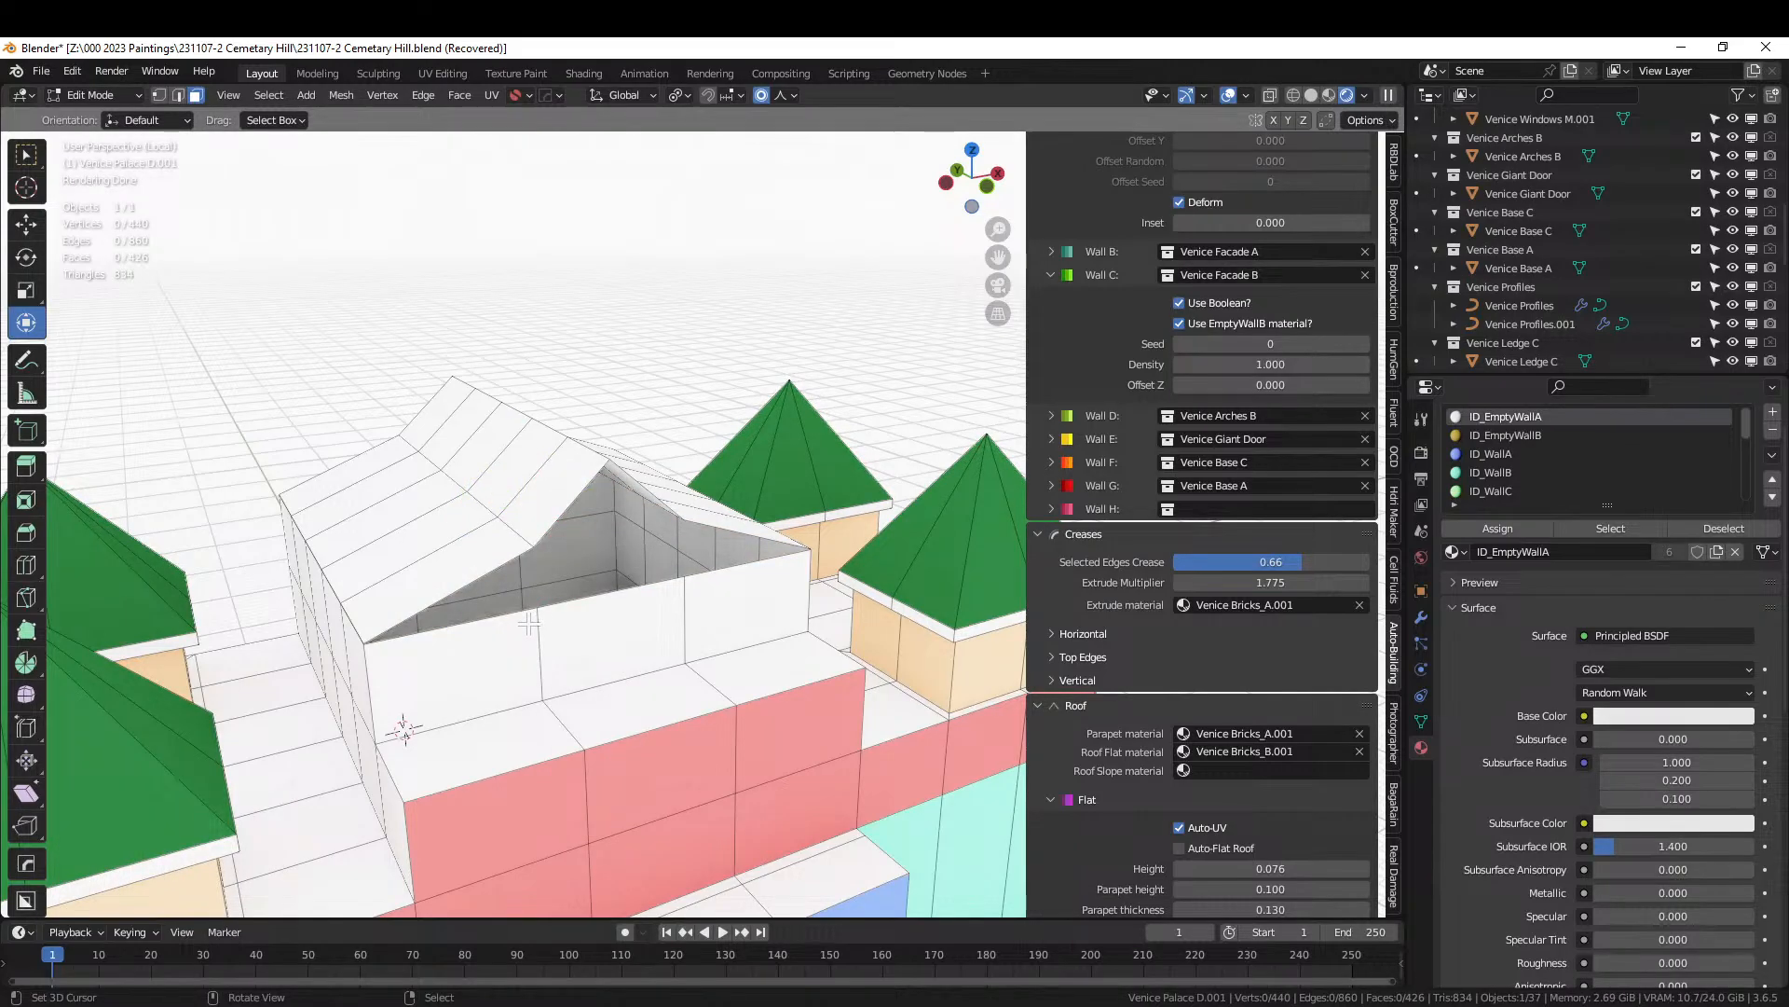
Try to fill the front gable opening from its wall-top and roof edges and dissolve the extra selection.
{"action": "mouse_move", "coordinate": [529, 623]}
{"action": "middle_mouse_down"}
{"action": "mouse_move", "coordinate": [494, 626]}
{"action": "mouse_move", "coordinate": [524, 633]}
{"action": "middle_mouse_up"}
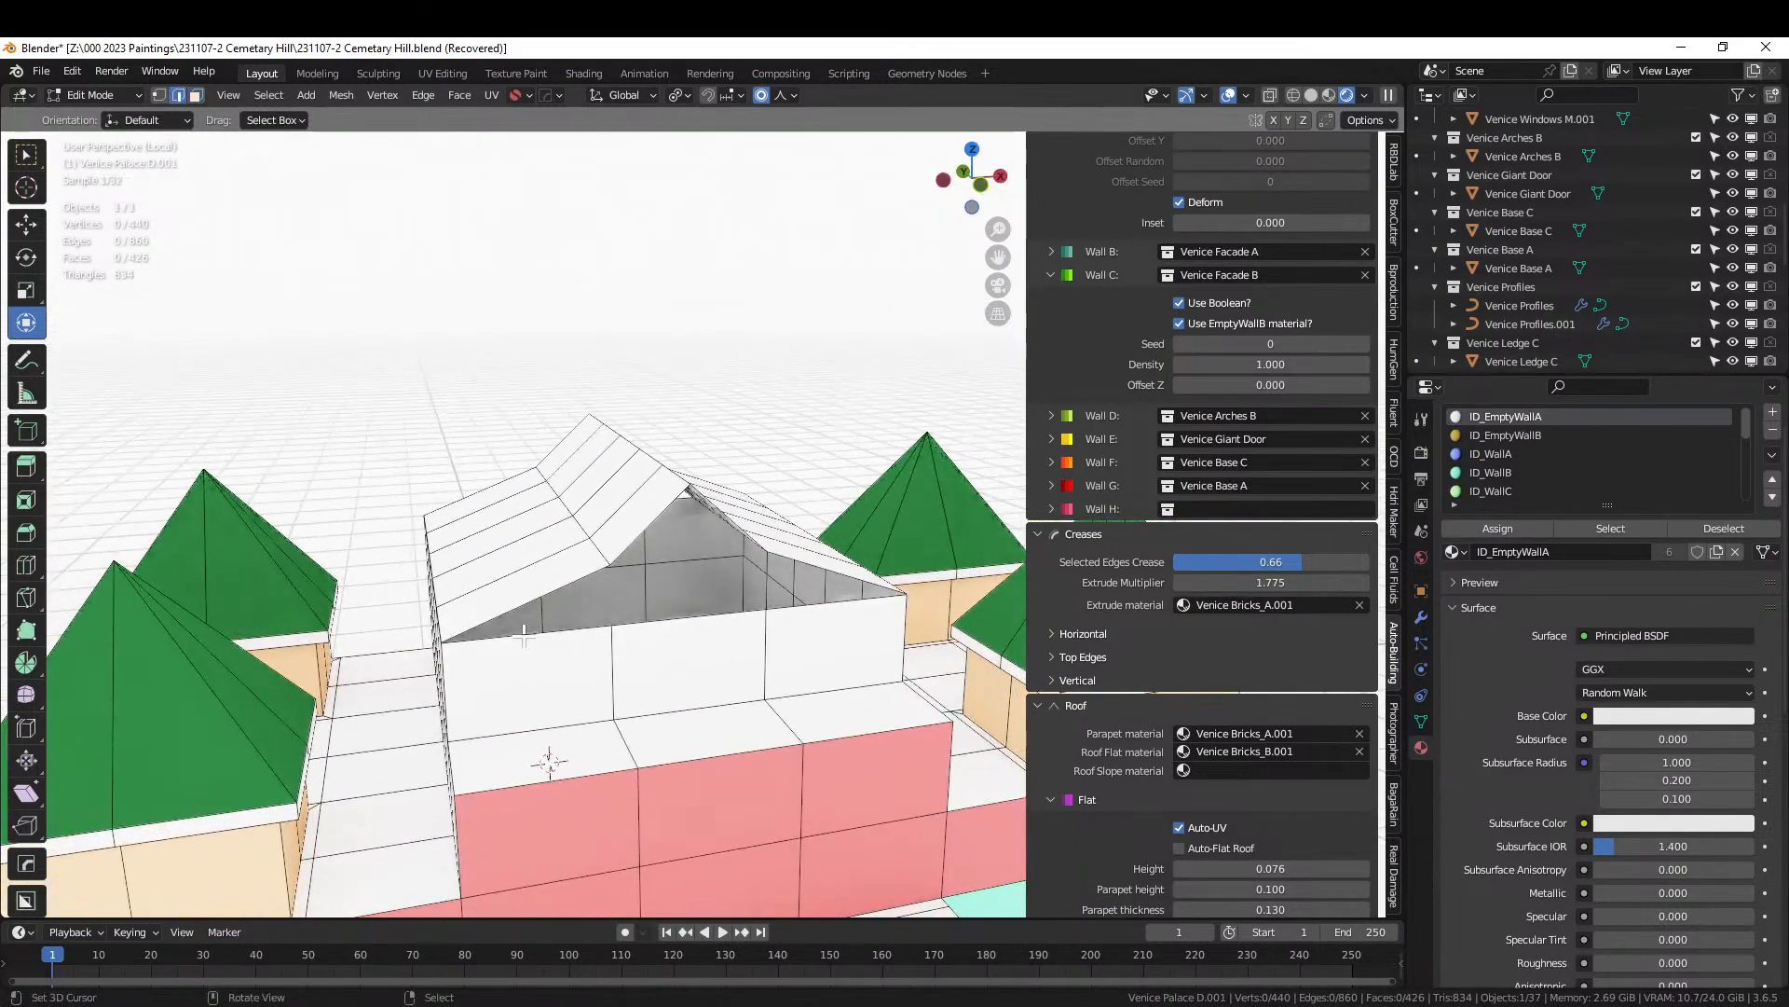
{"action": "left_click", "coordinate": [524, 634]}
{"action": "left_click", "coordinate": [820, 607], "text": "ctrl"}
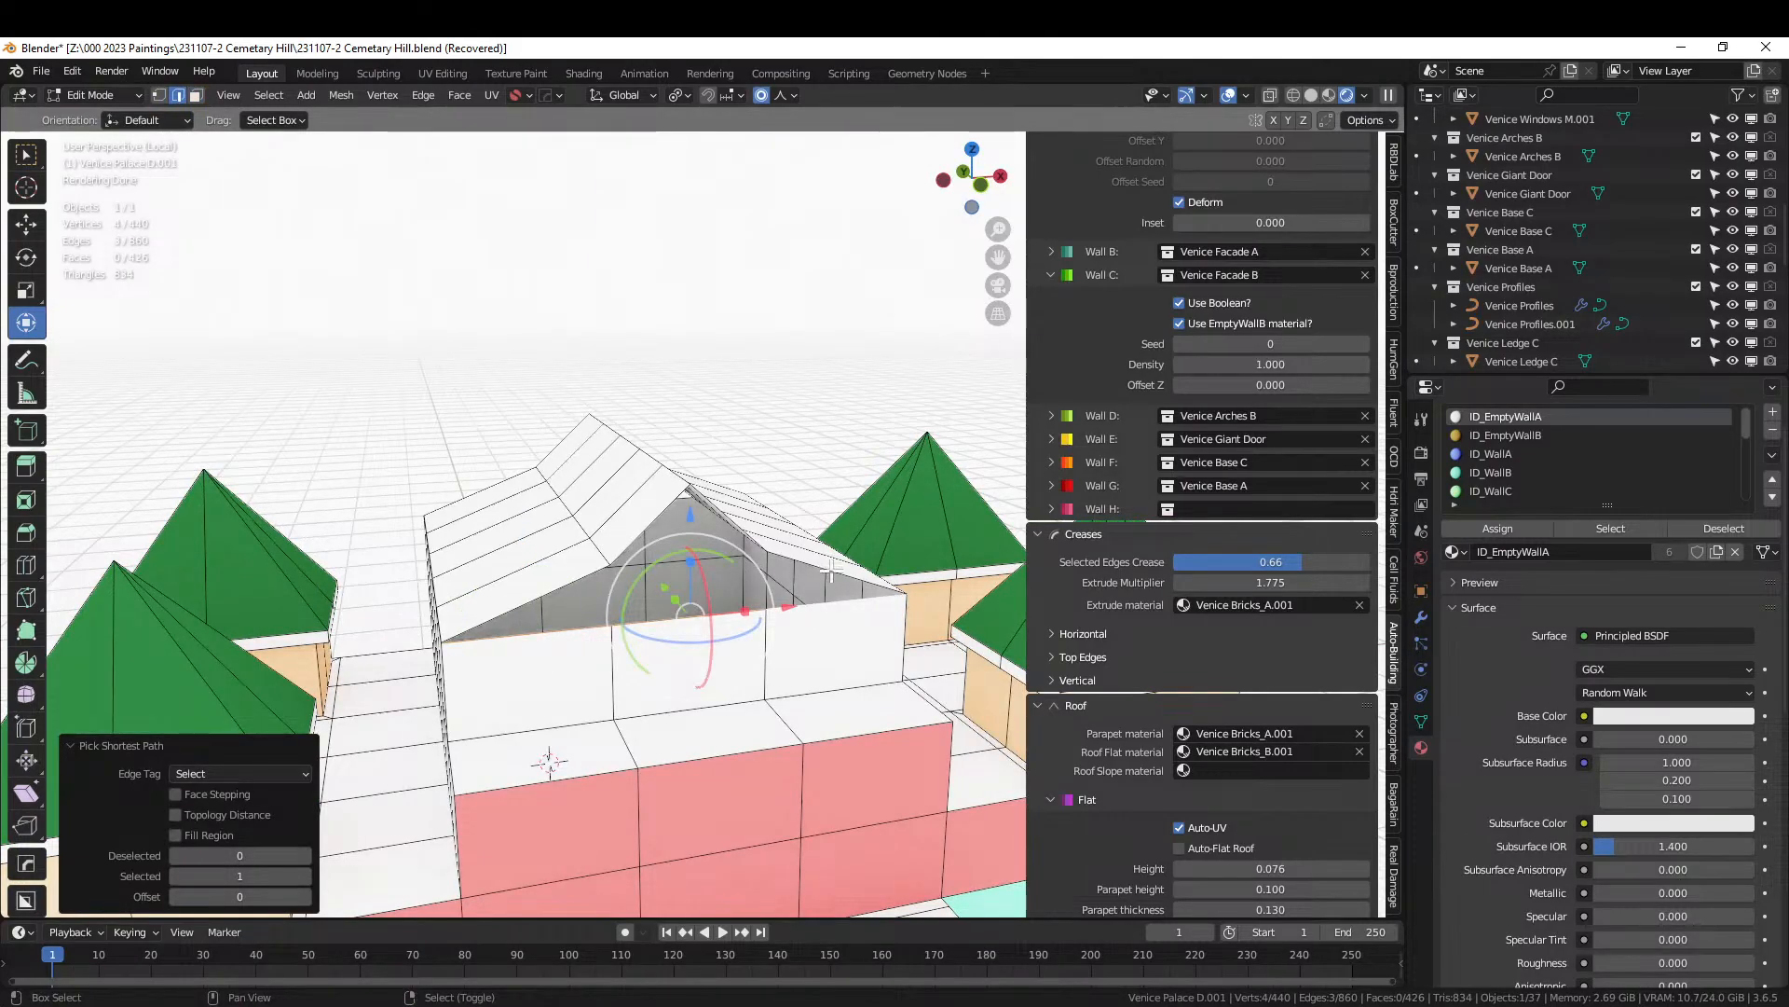
{"action": "right_click", "coordinate": [833, 571], "text": "alt+shift"}
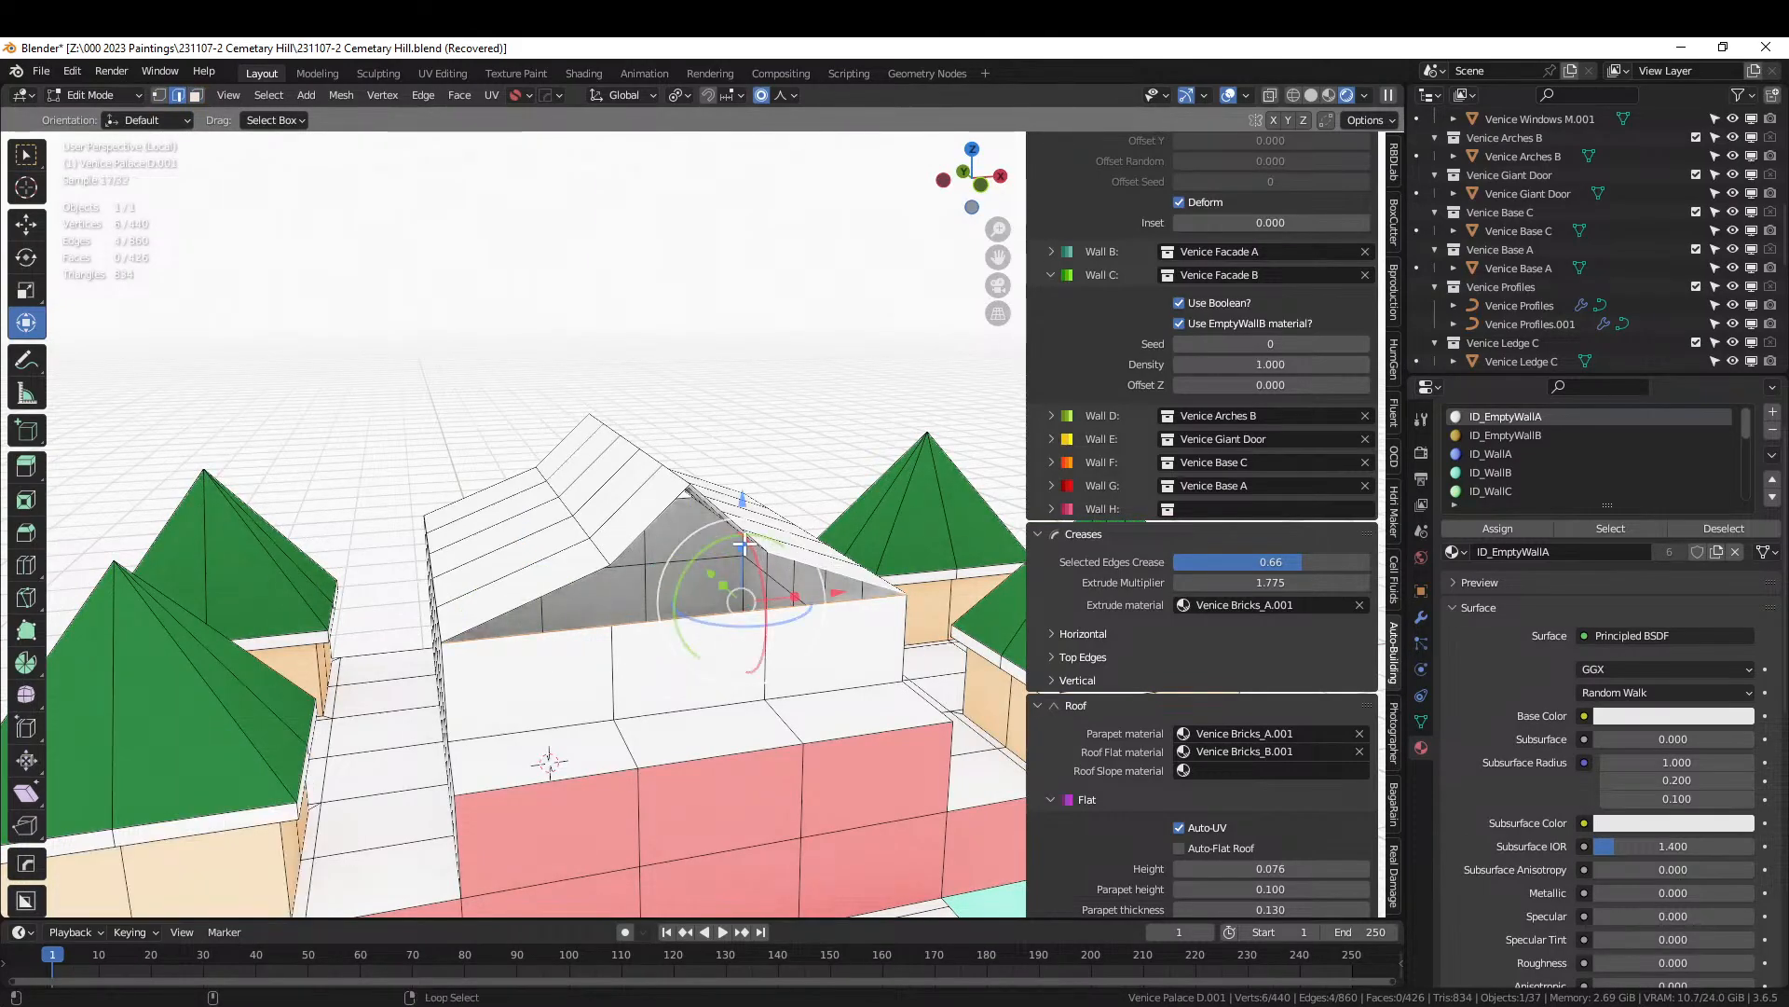
{"action": "right_click", "coordinate": [692, 496], "text": "shift"}
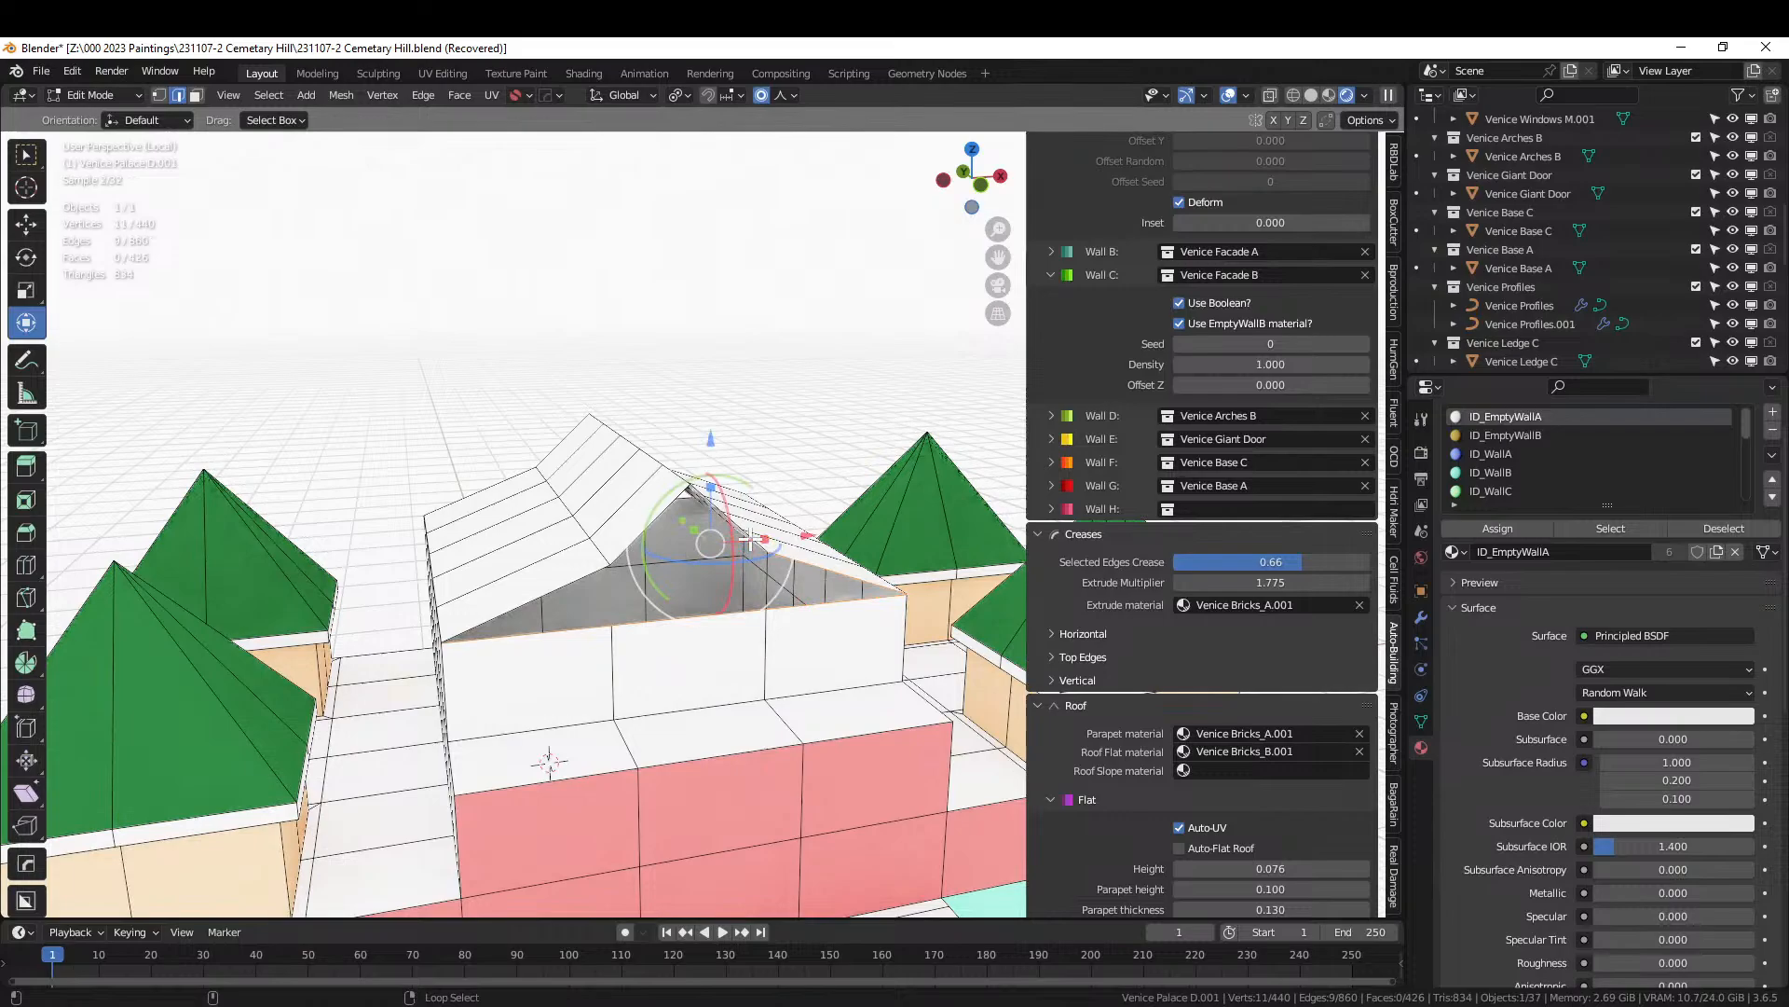
{"action": "right_click", "coordinate": [585, 575], "text": "alt+shift"}
{"action": "key", "text": "f"}
{"action": "key", "text": "ctrl+x"}
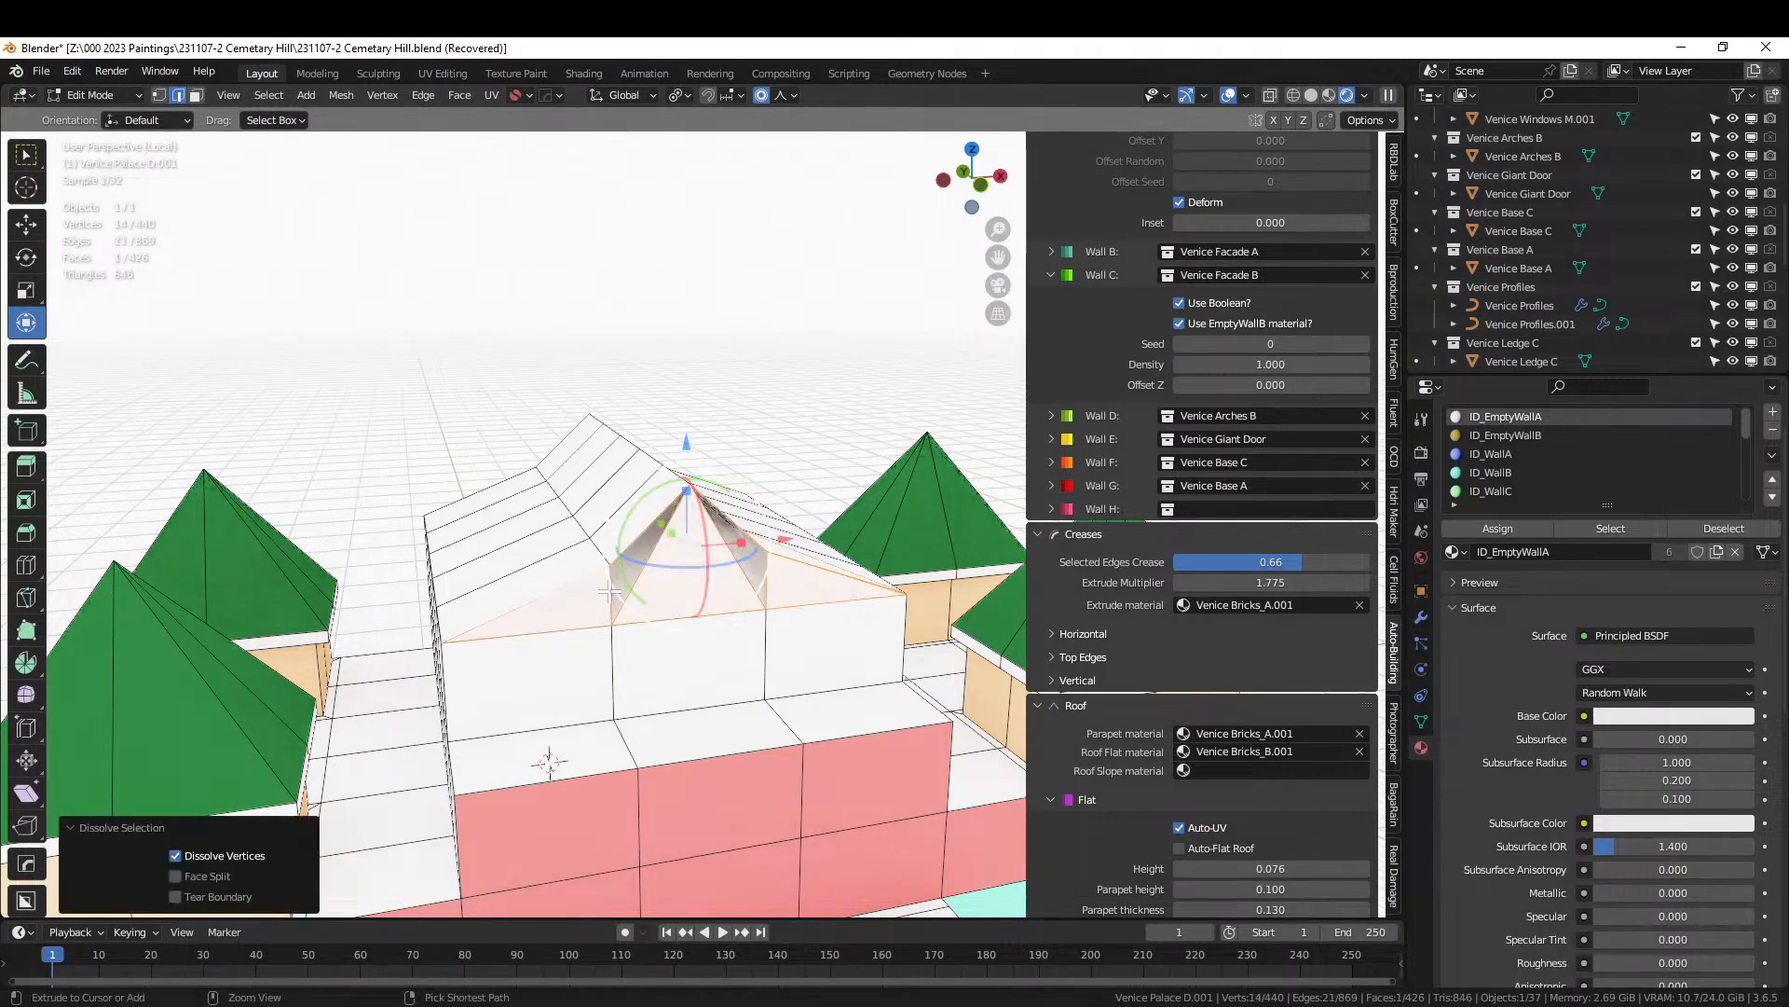
{"action": "scroll", "coordinate": [630, 566], "scroll_direction": "up", "scroll_amount": 1}
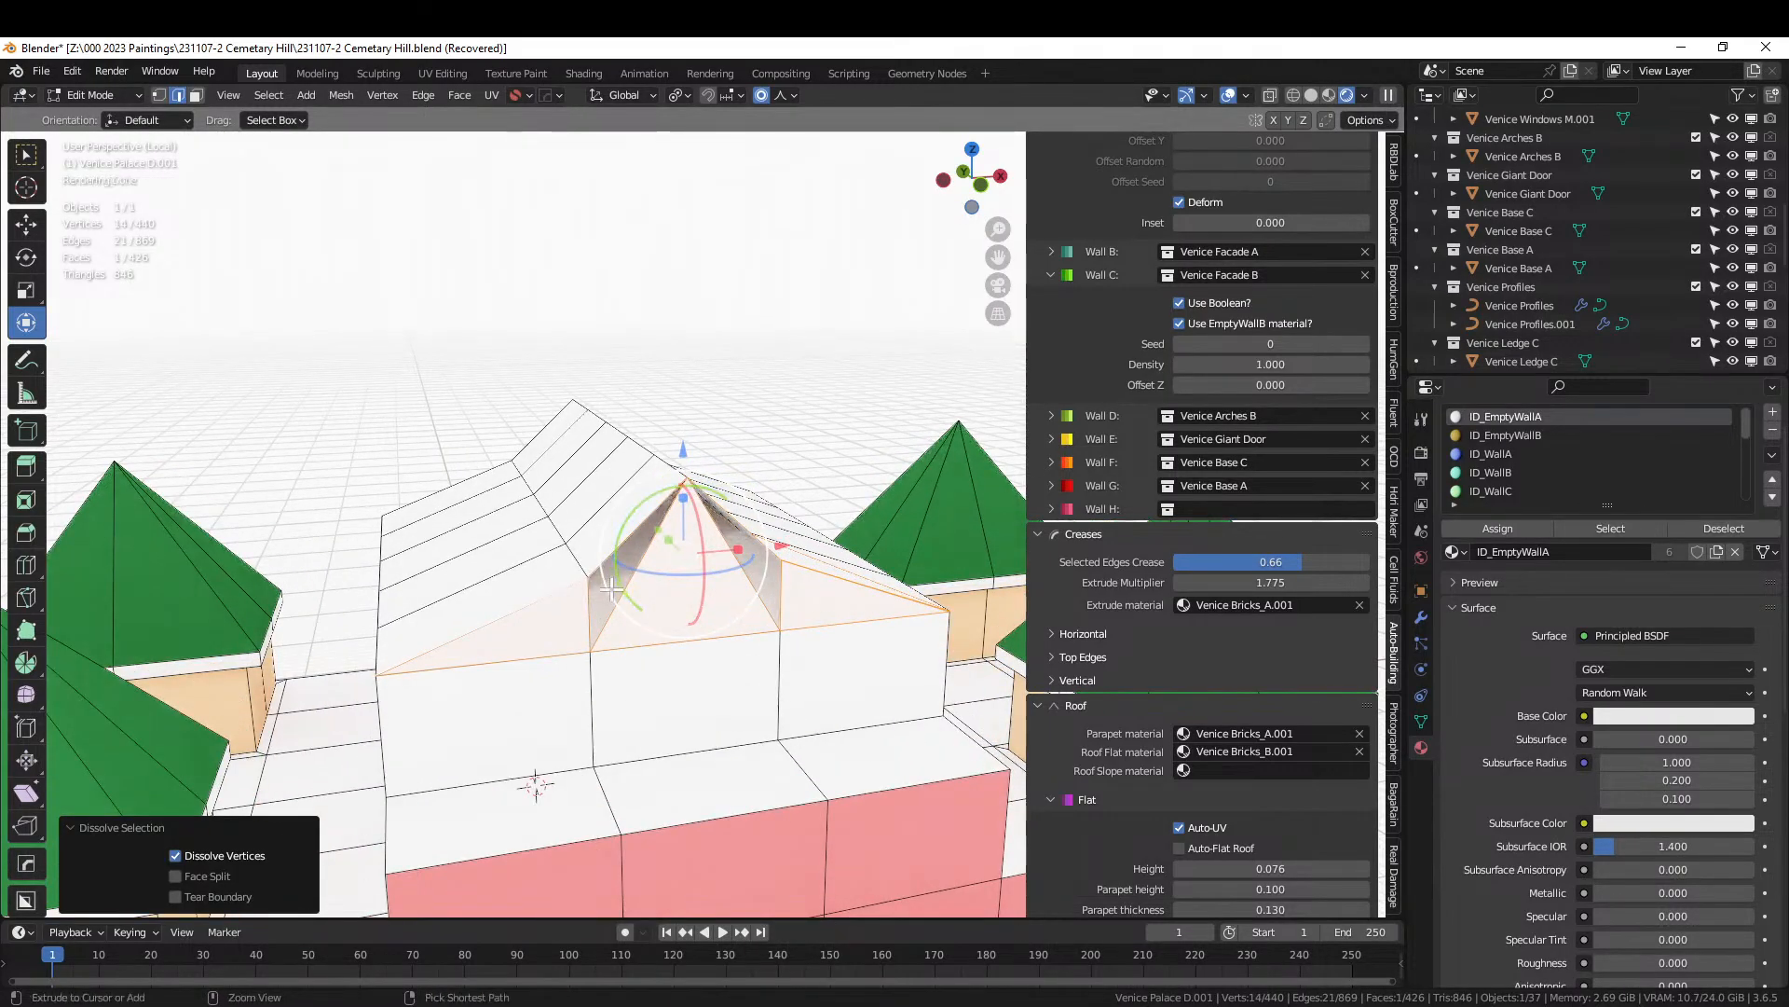
{"action": "key", "text": "ctrl+z"}
{"action": "key", "text": "ctrl+z"}
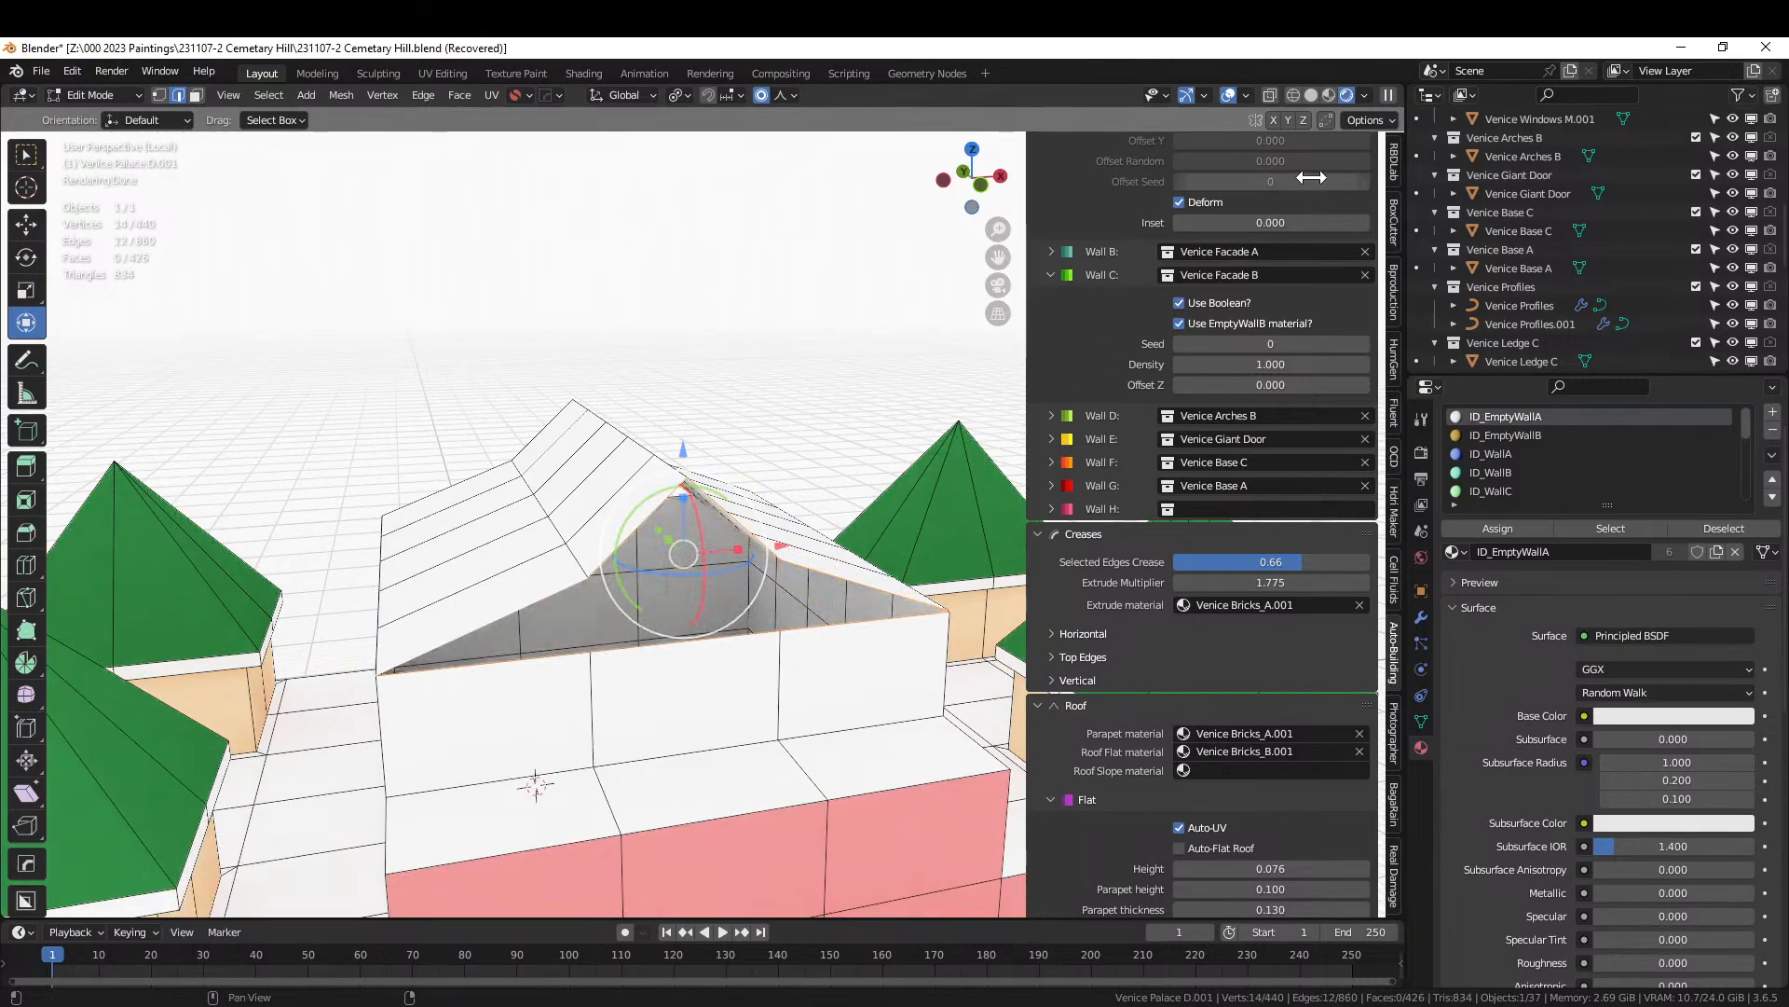
Switch the viewport to solid shading and try to fill the front gable opening from its four sloping roof edges.
{"action": "left_click", "coordinate": [1312, 95]}
{"action": "middle_click_drag", "start_coordinate": [665, 491], "coordinate": [638, 538]}
{"action": "left_click", "coordinate": [447, 559]}
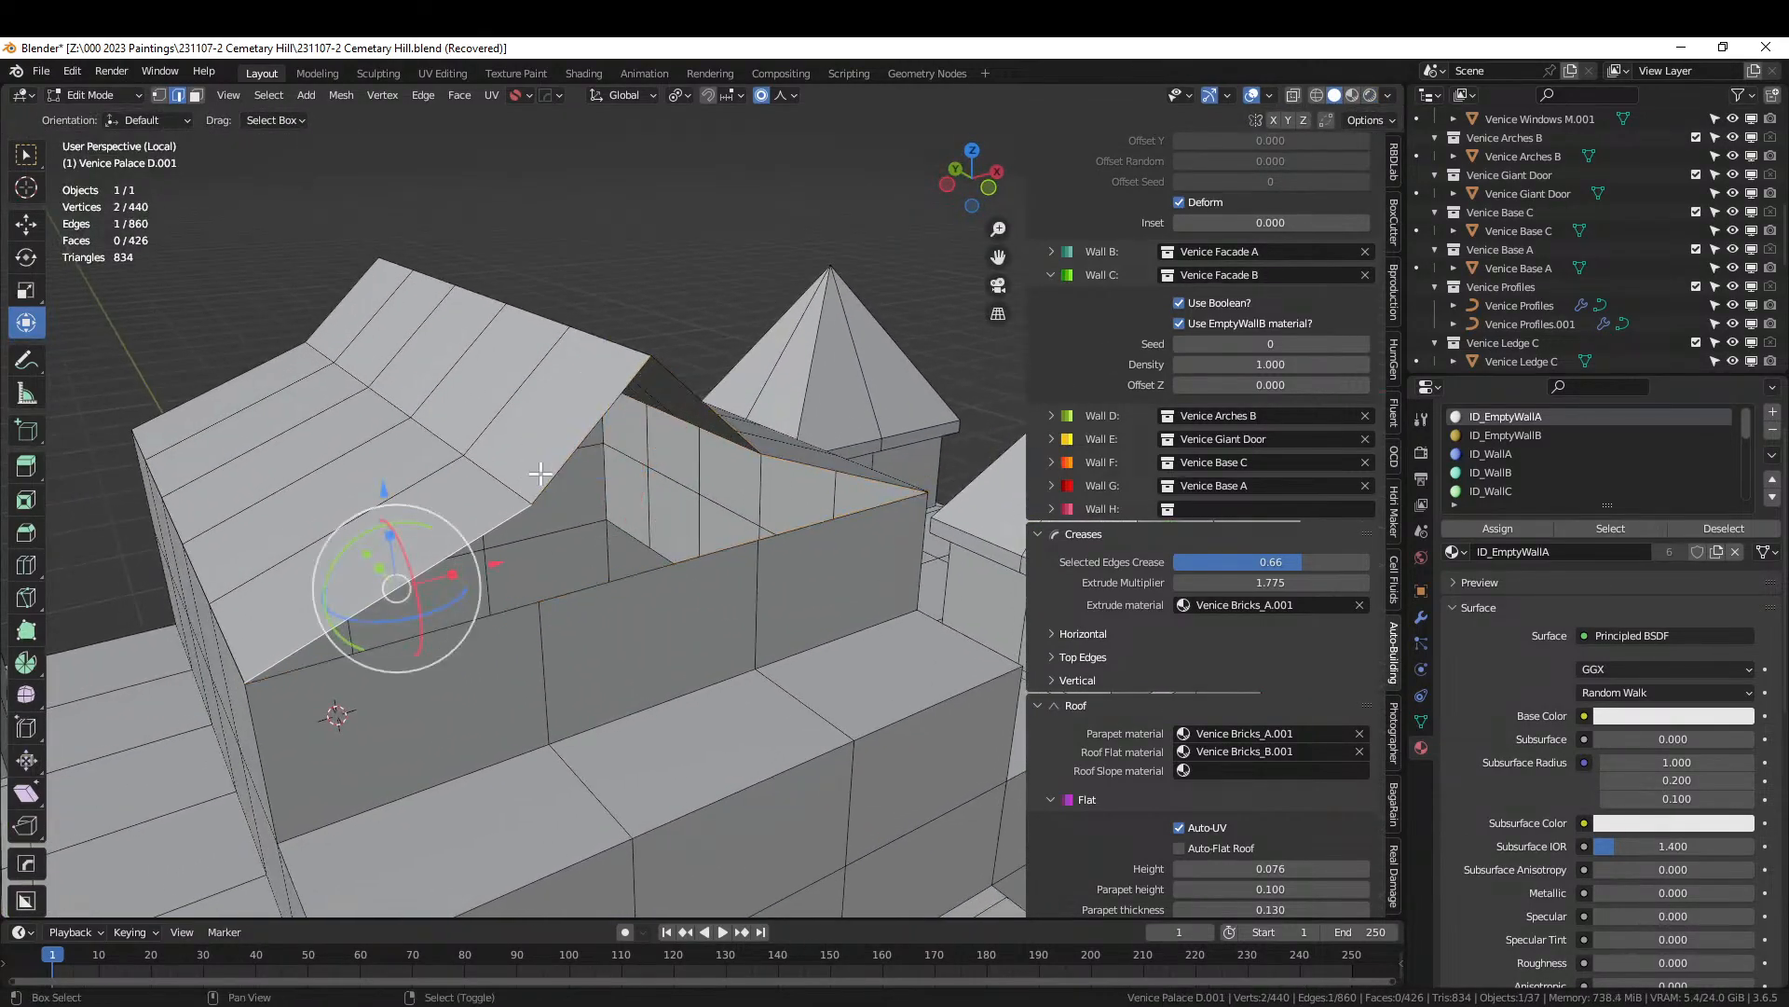
{"action": "left_click", "coordinate": [571, 456], "text": "shift"}
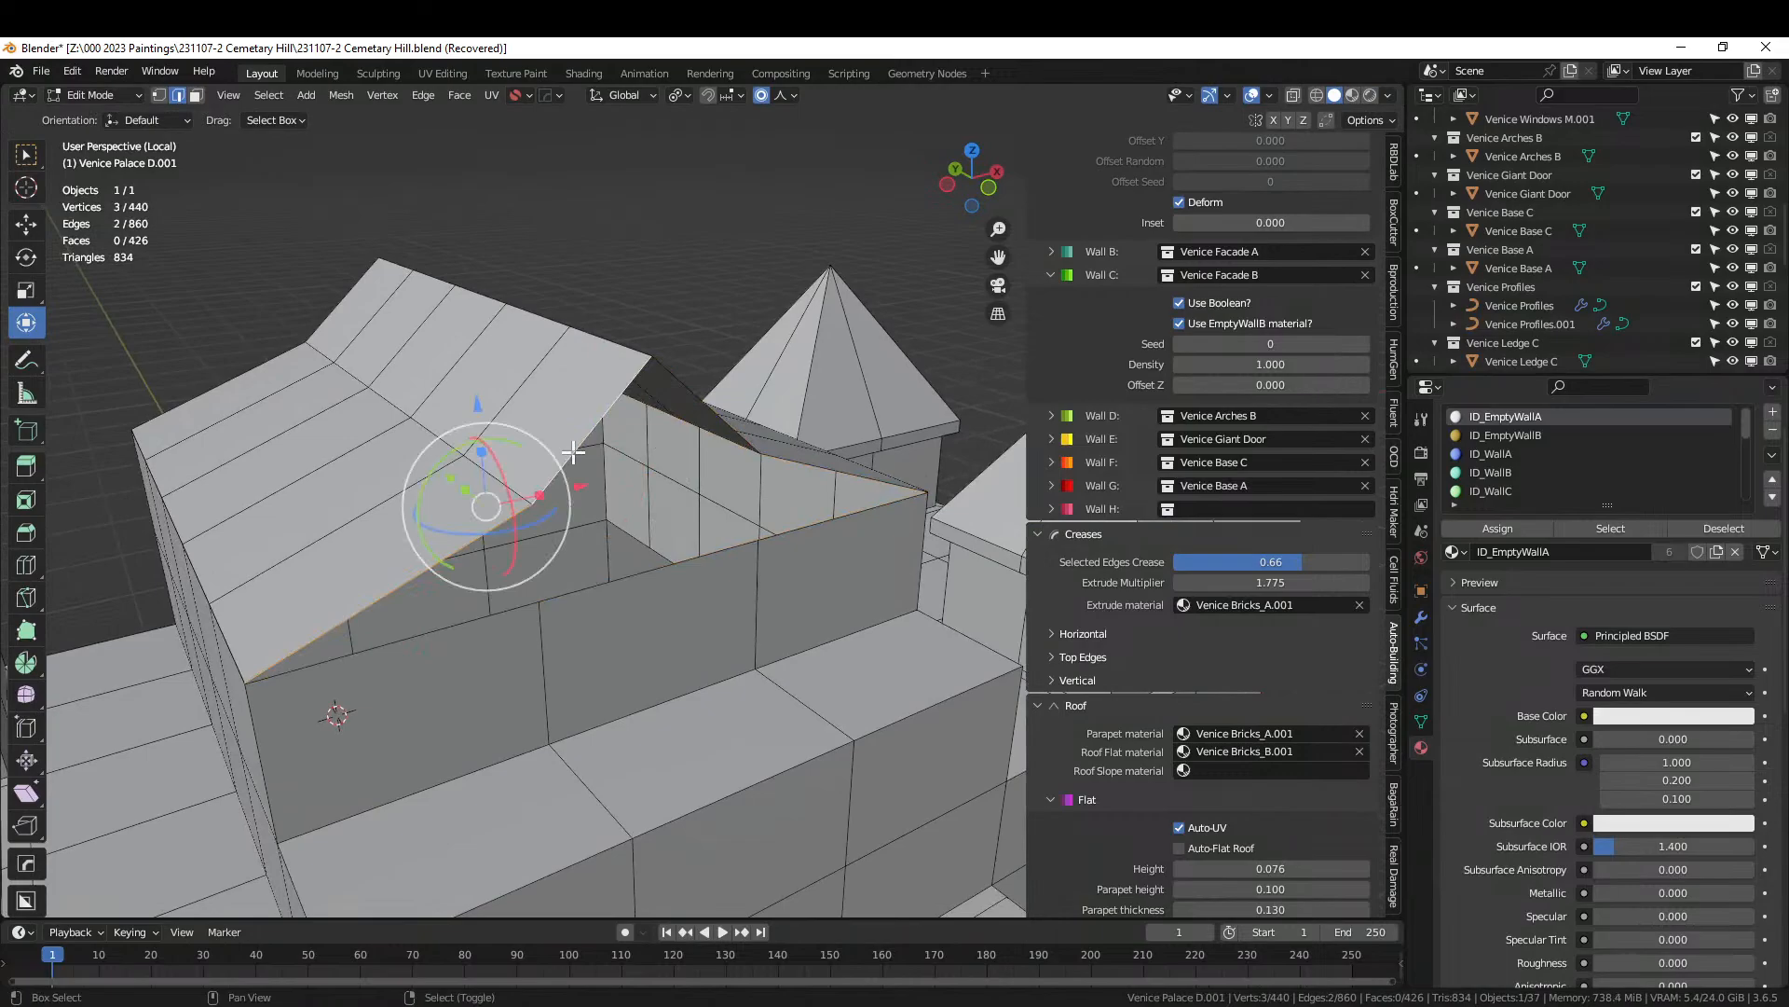
{"action": "left_click", "coordinate": [701, 402], "text": "shift"}
{"action": "right_click", "coordinate": [828, 478], "text": "shift"}
{"action": "key", "text": "ctrl+z"}
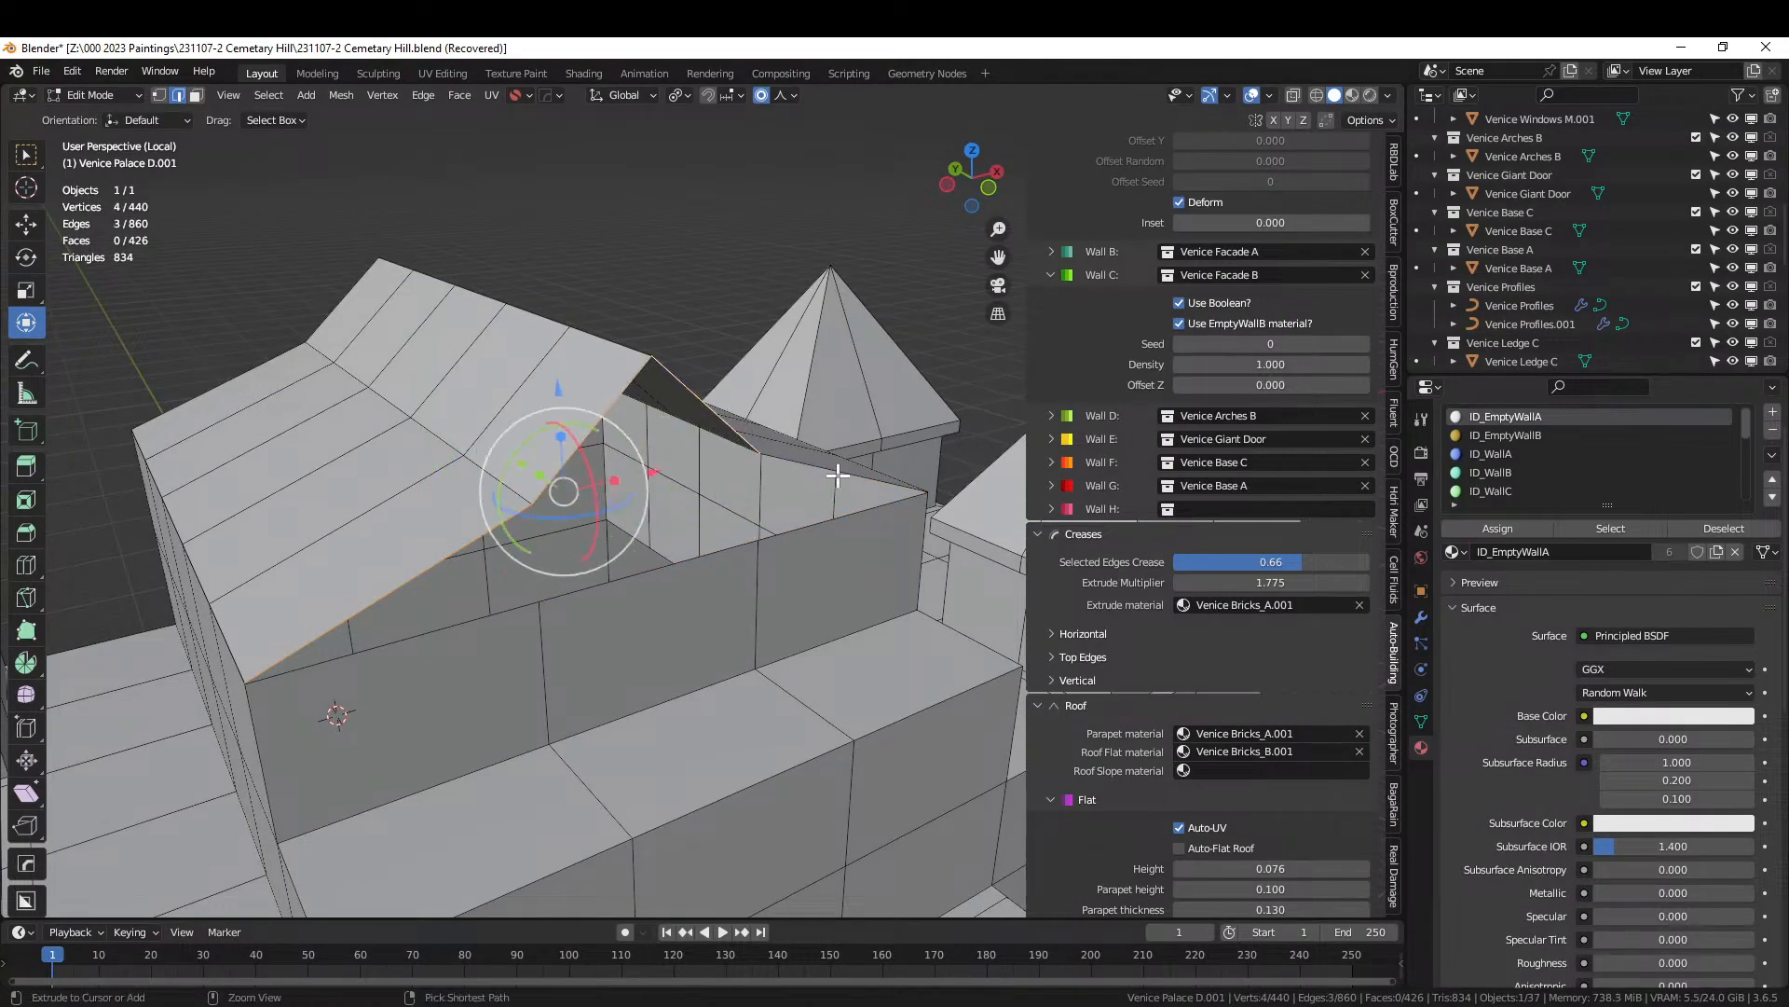
{"action": "right_click", "coordinate": [851, 475], "text": "shift"}
{"action": "key", "text": "f"}
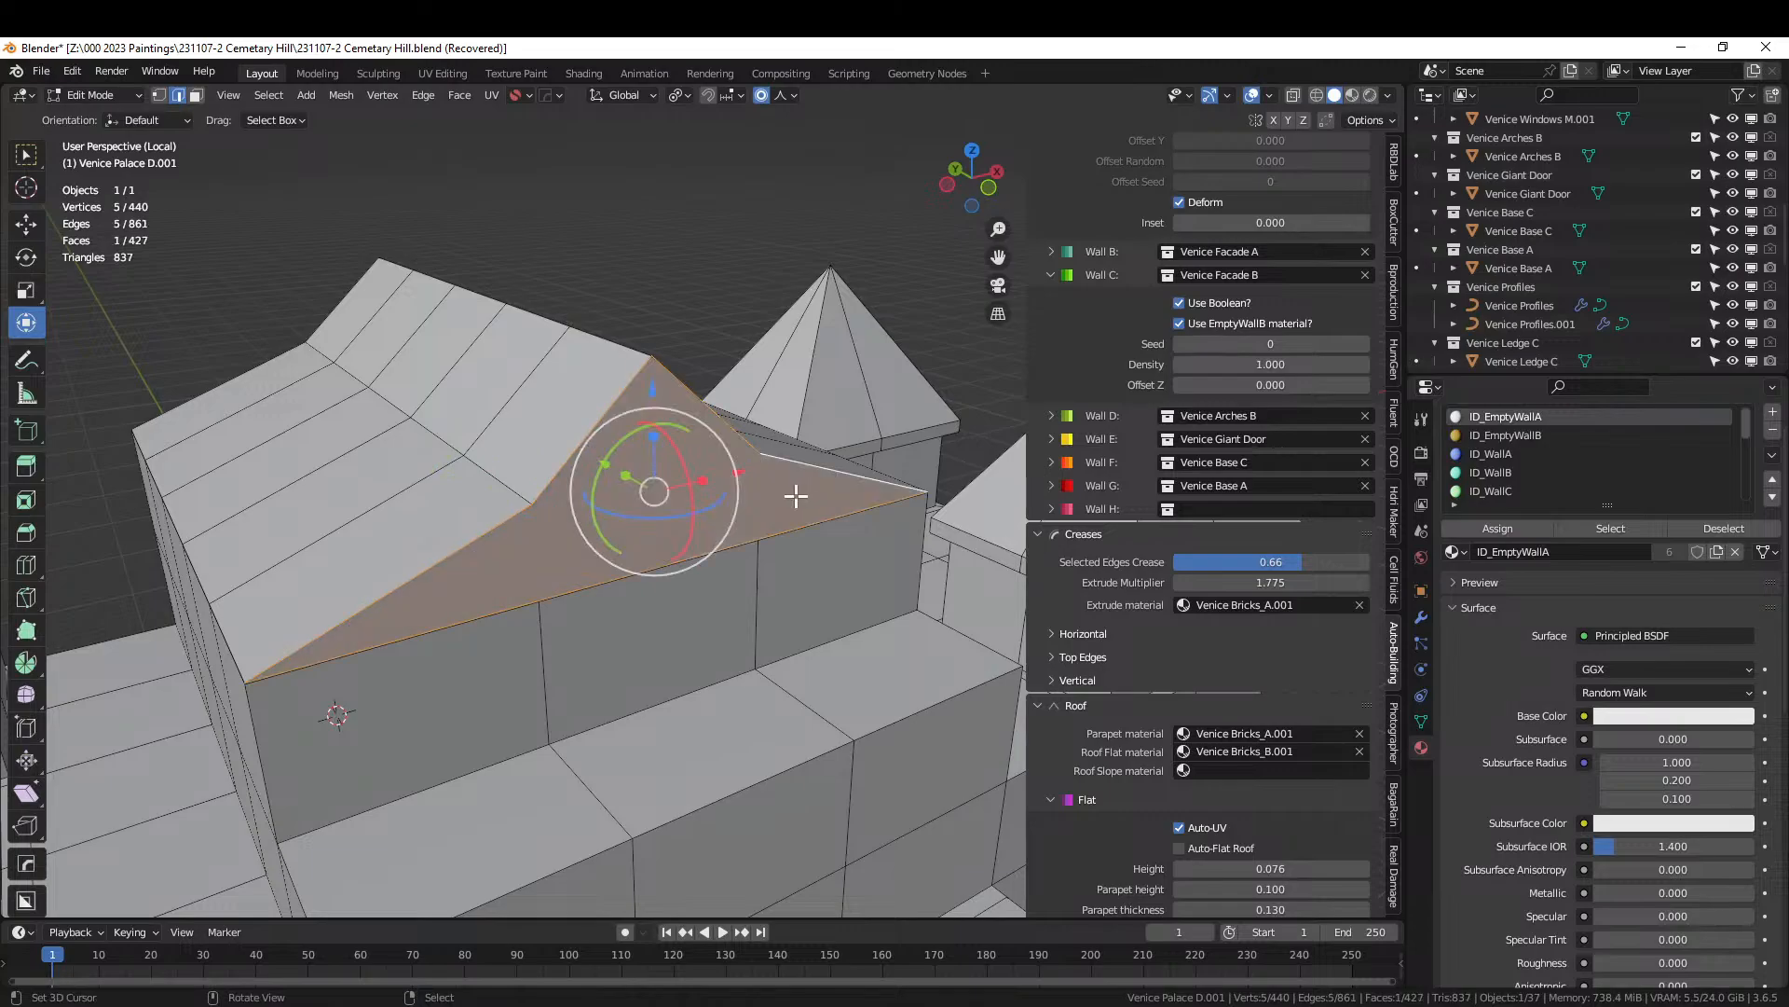
{"action": "middle_click_drag", "start_coordinate": [720, 528], "coordinate": [751, 508]}
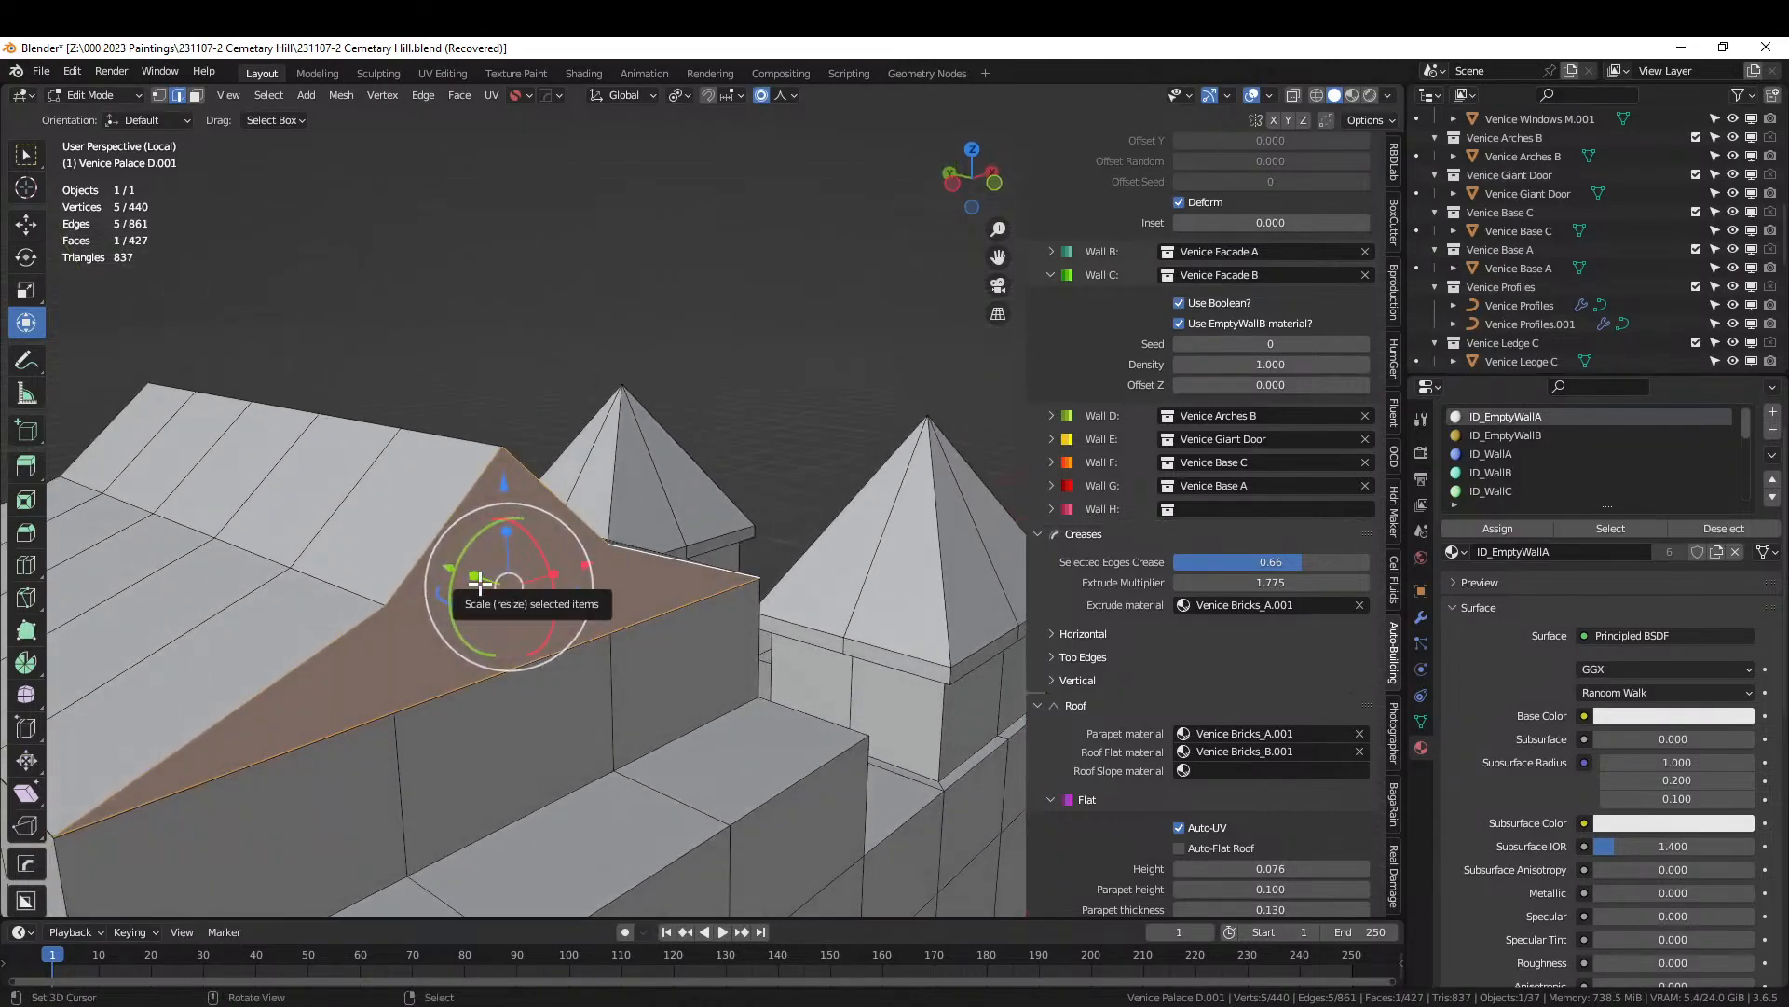
{"action": "key", "text": "ctrl+z"}
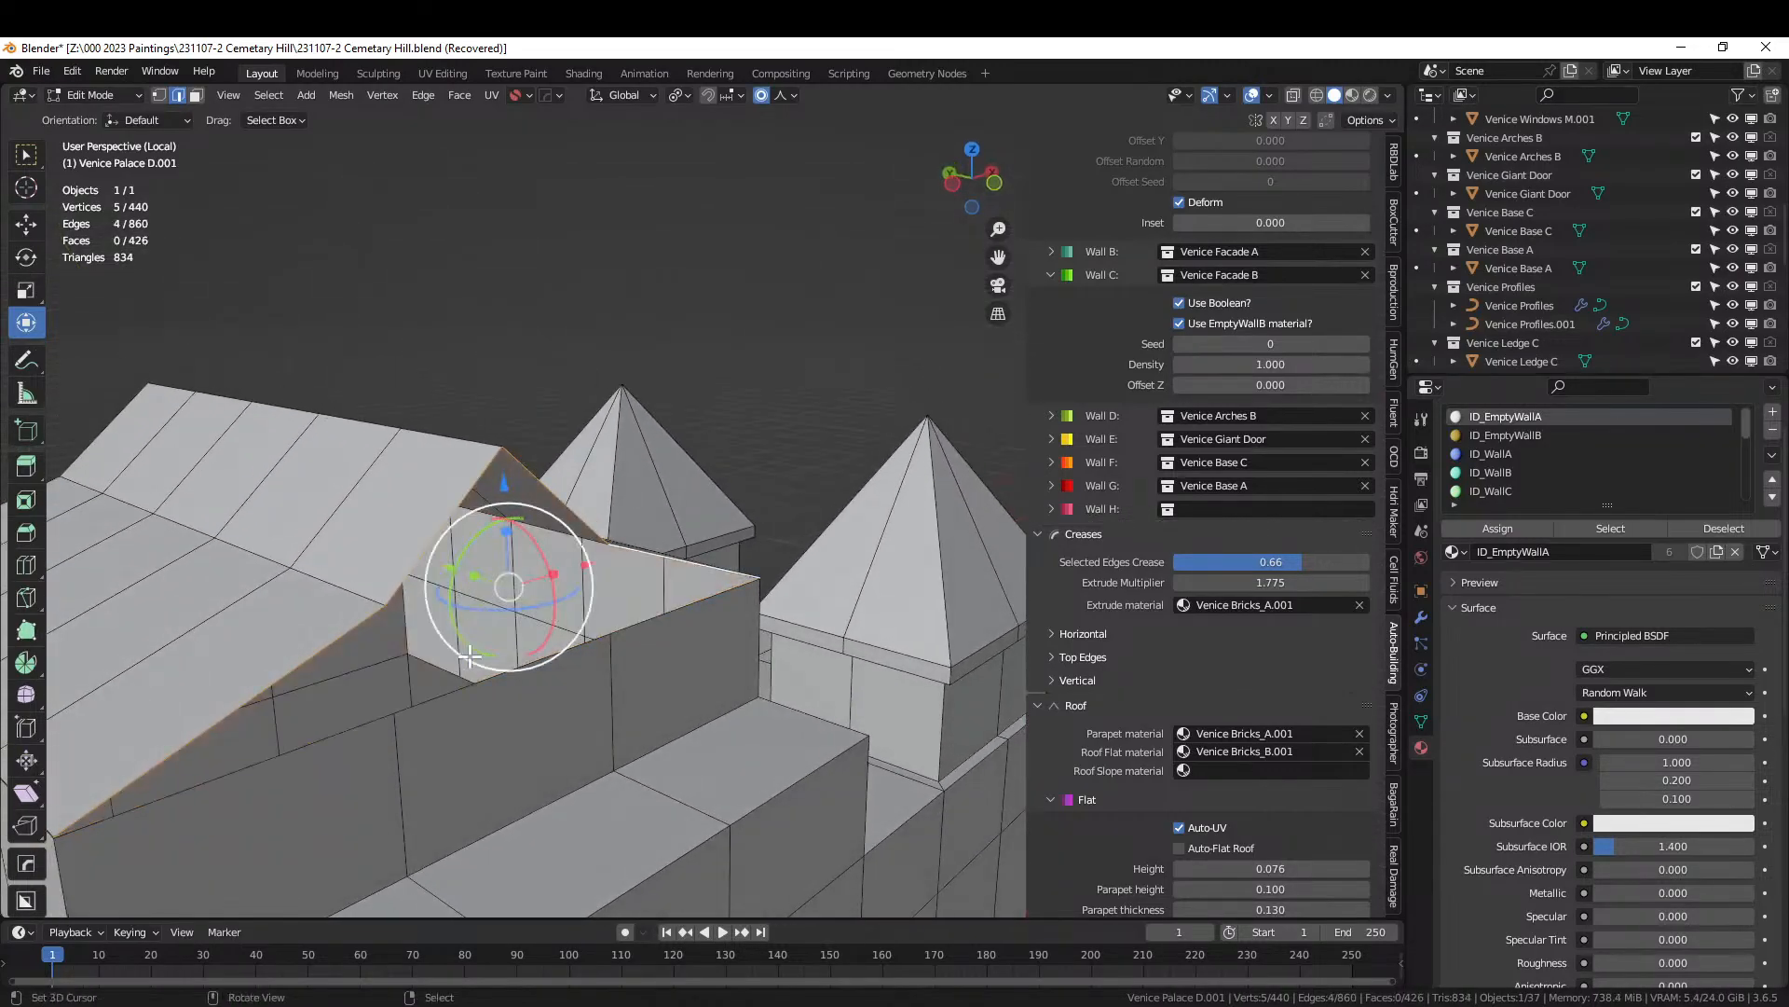
Try to fill the front gable by adding the connected wall edge loop to the selected sloping roof edges.
{"action": "right_click", "coordinate": [338, 741], "text": "alt+shift"}
{"action": "key", "text": "f"}
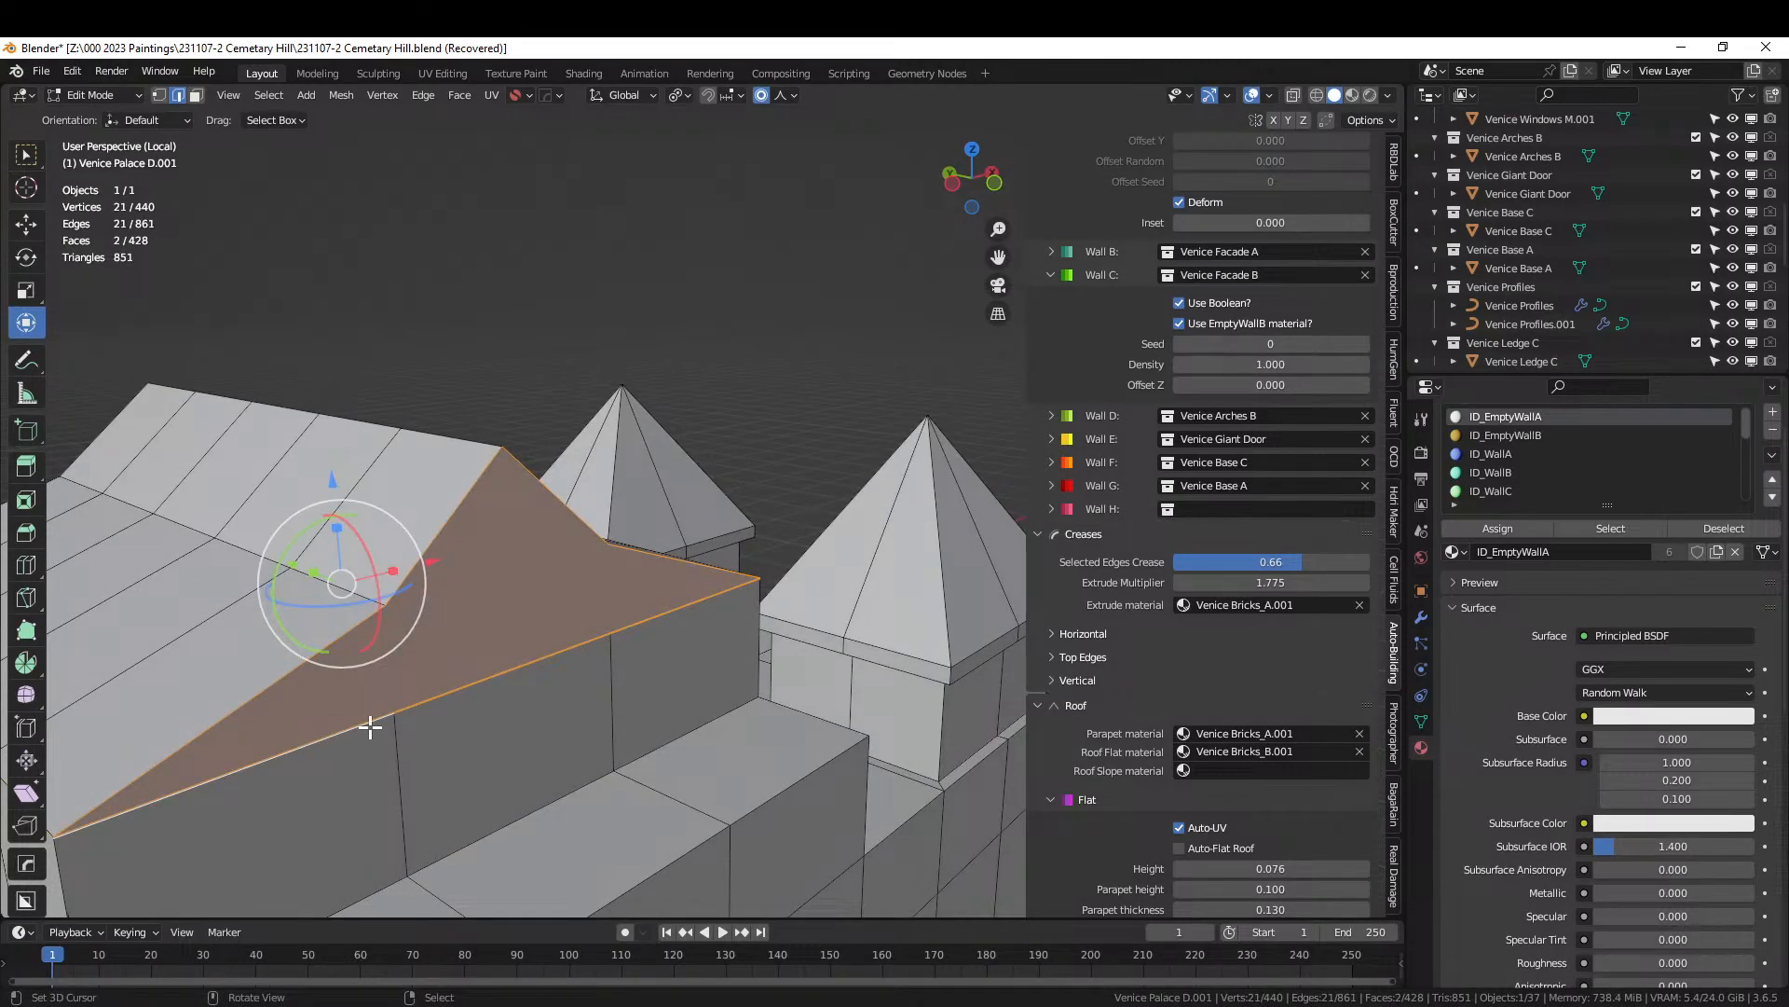
{"action": "scroll", "coordinate": [463, 697], "scroll_direction": "down", "scroll_amount": 2}
{"action": "middle_click_drag", "start_coordinate": [465, 699], "coordinate": [643, 703]}
{"action": "scroll", "coordinate": [543, 731], "scroll_direction": "down", "scroll_amount": 7}
{"action": "middle_click_drag", "start_coordinate": [544, 731], "coordinate": [667, 723]}
{"action": "scroll", "coordinate": [668, 725], "scroll_direction": "up", "scroll_amount": 4}
{"action": "key", "text": "ctrl+z"}
Fill the front gable opening with one face from its three wall-top edges and four sloping roof edges.
{"action": "middle_click_drag", "start_coordinate": [649, 630], "coordinate": [485, 643]}
{"action": "scroll", "coordinate": [508, 630], "scroll_direction": "up", "scroll_amount": 3}
{"action": "left_click", "coordinate": [454, 634]}
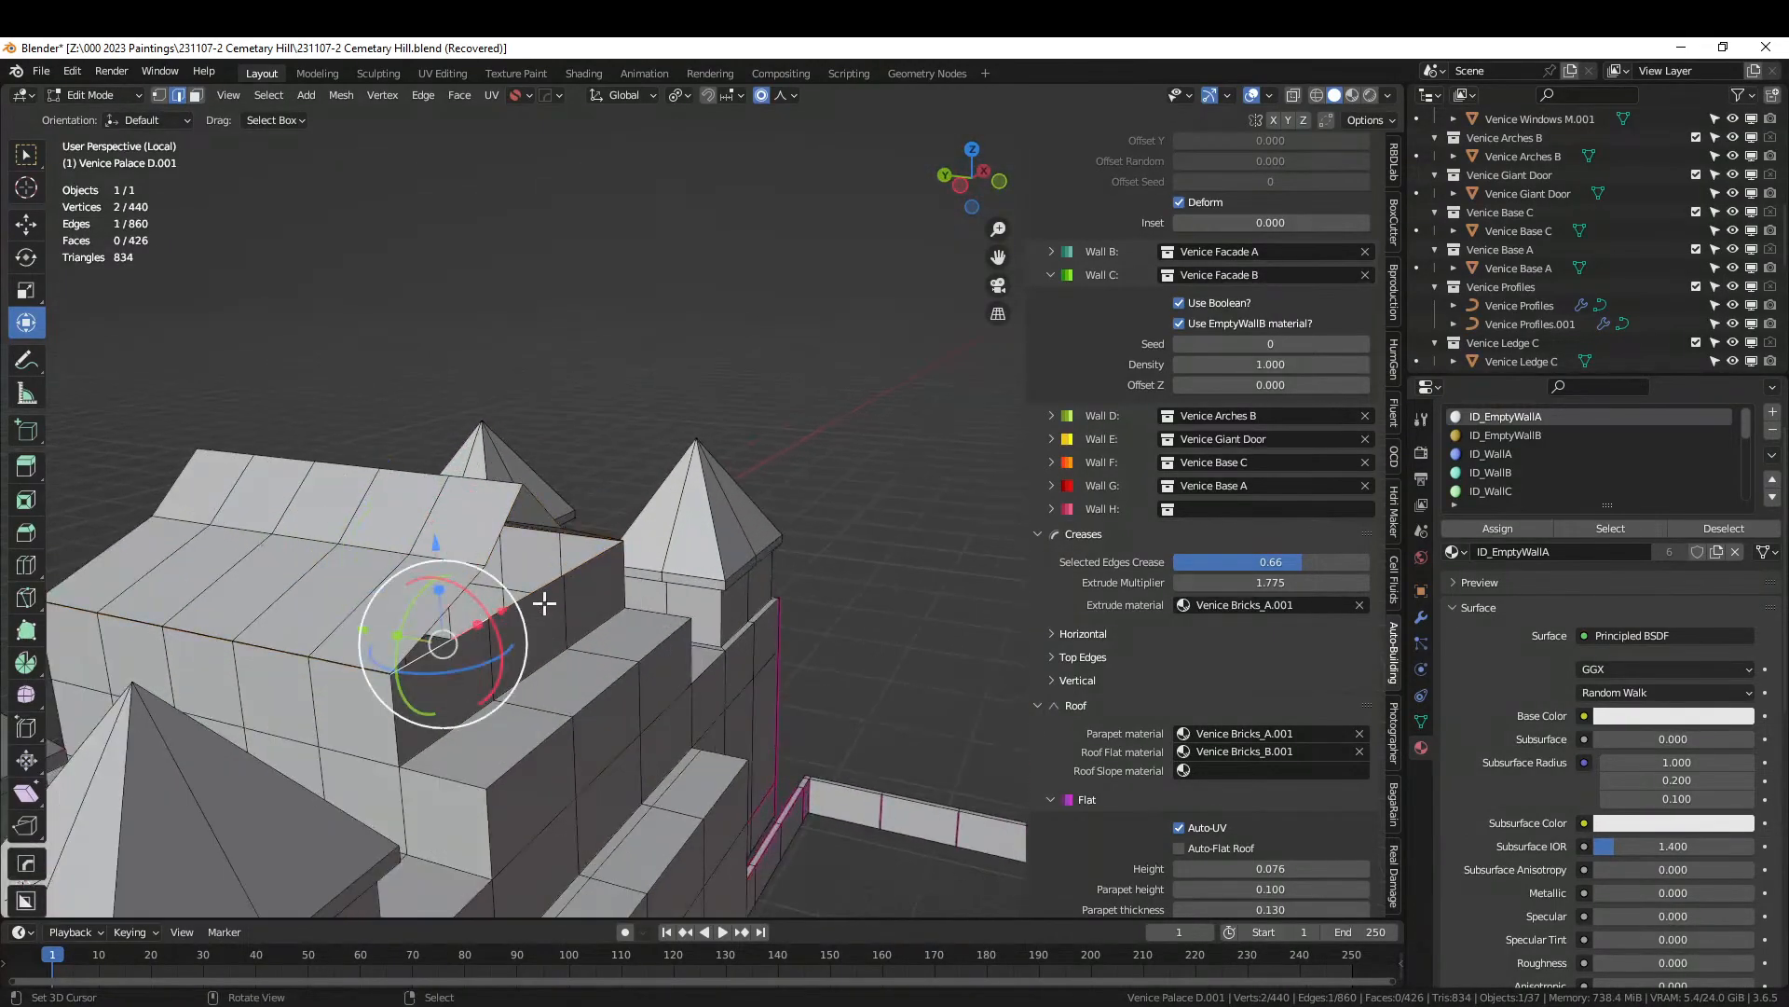
{"action": "left_click", "coordinate": [548, 585], "text": "ctrl"}
{"action": "key", "text": "f"}
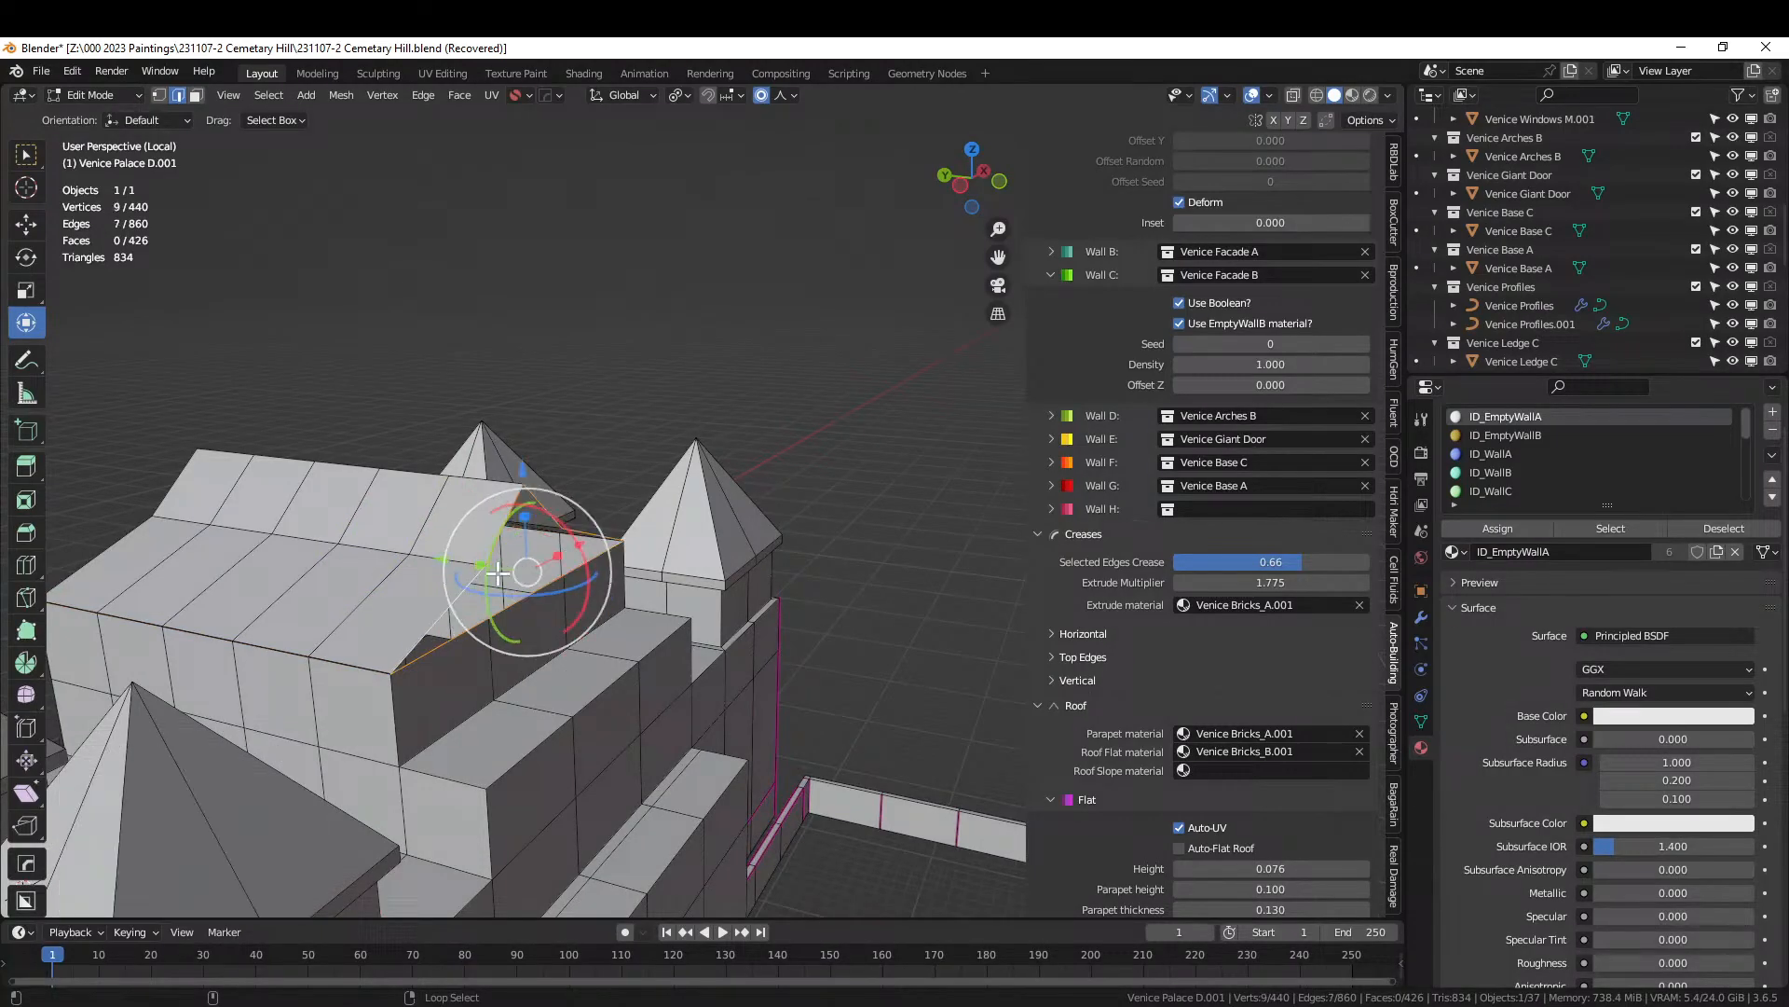
{"action": "middle_click_drag", "start_coordinate": [537, 556], "coordinate": [415, 519]}
{"action": "left_click", "coordinate": [569, 458]}
Fill the gable opening at the opposite end of the roof with a face from its wall-top and roof edges.
{"action": "middle_click_drag", "start_coordinate": [569, 458], "coordinate": [584, 707]}
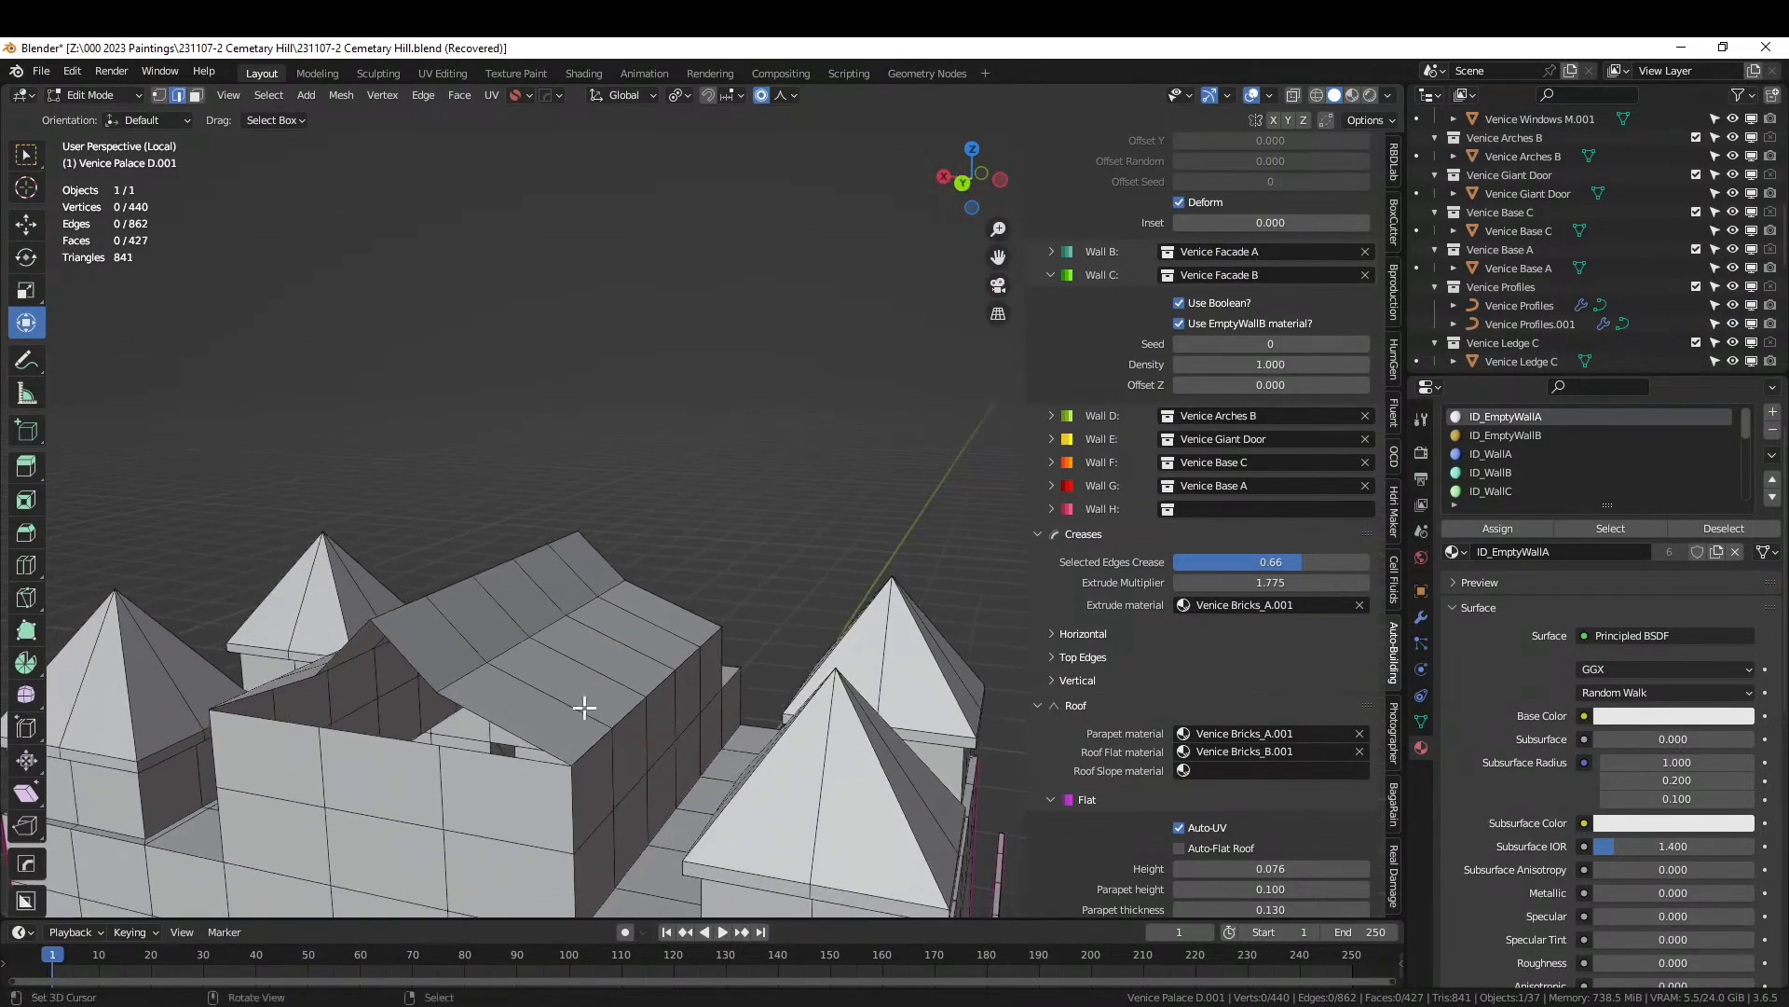
{"action": "left_click", "coordinate": [509, 756]}
{"action": "left_click", "coordinate": [296, 710], "text": "ctrl"}
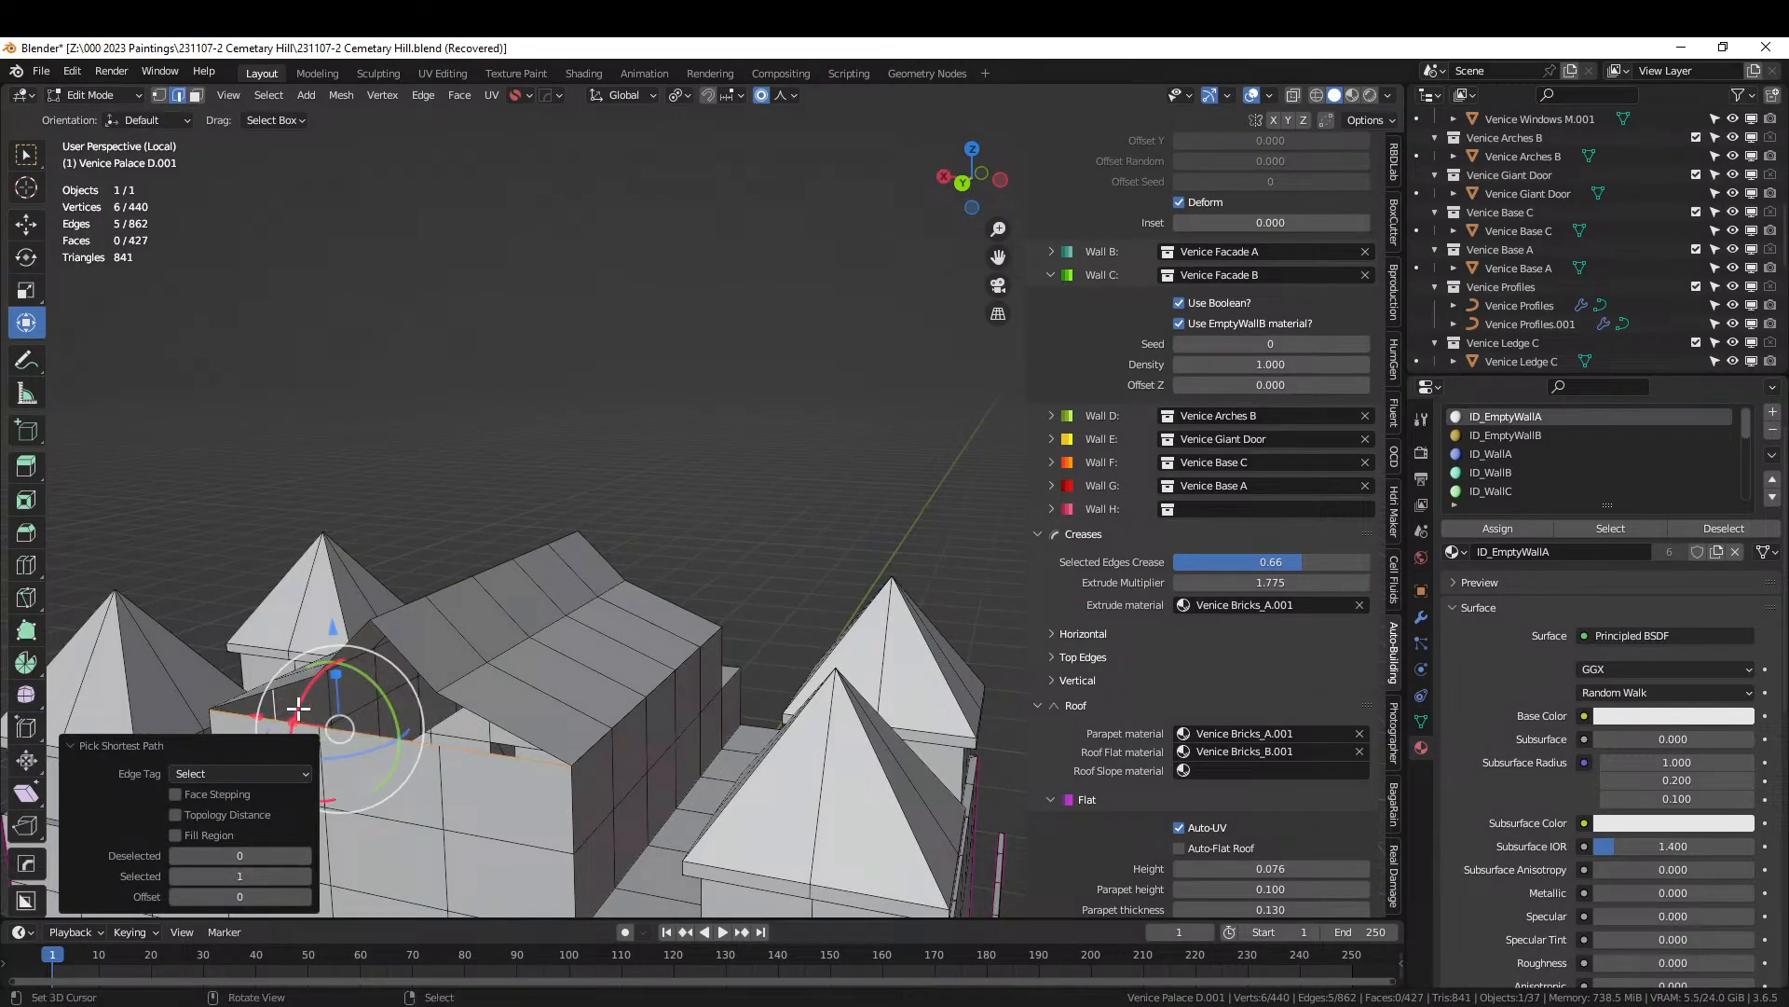
{"action": "left_click", "coordinate": [484, 762]}
{"action": "left_click", "coordinate": [255, 712], "text": "ctrl"}
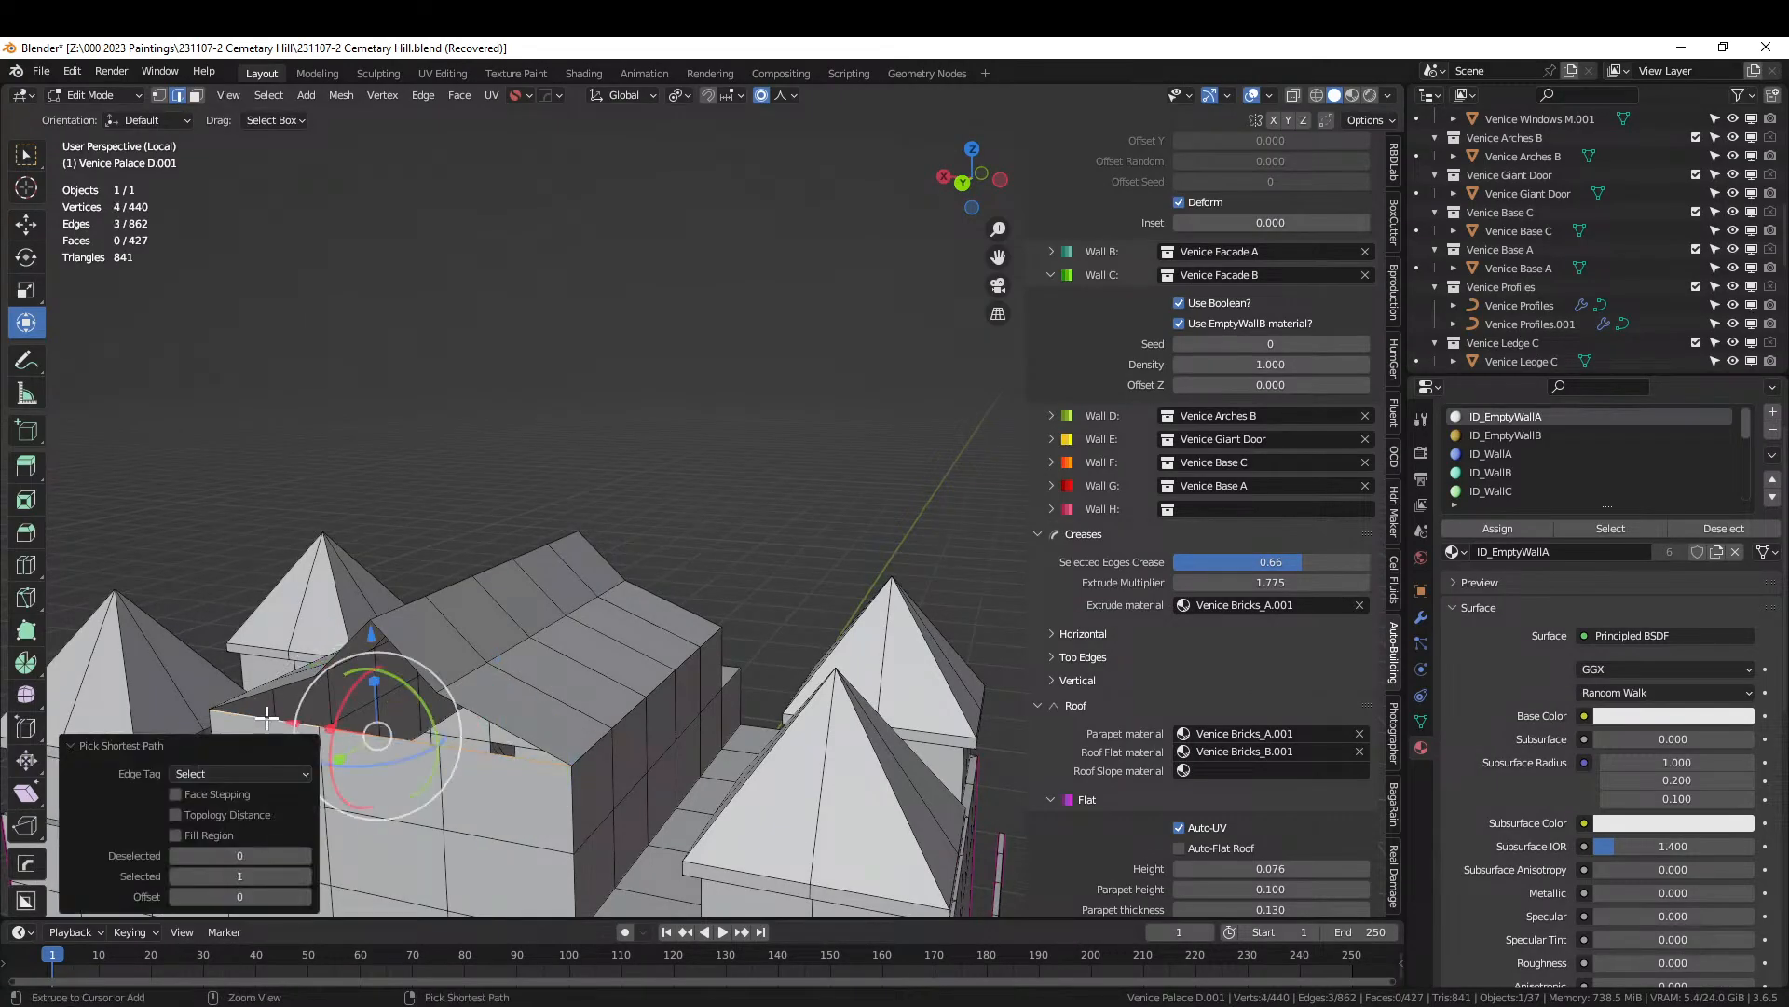
{"action": "left_click", "coordinate": [409, 664], "text": "alt+shift"}
{"action": "key", "text": "f"}
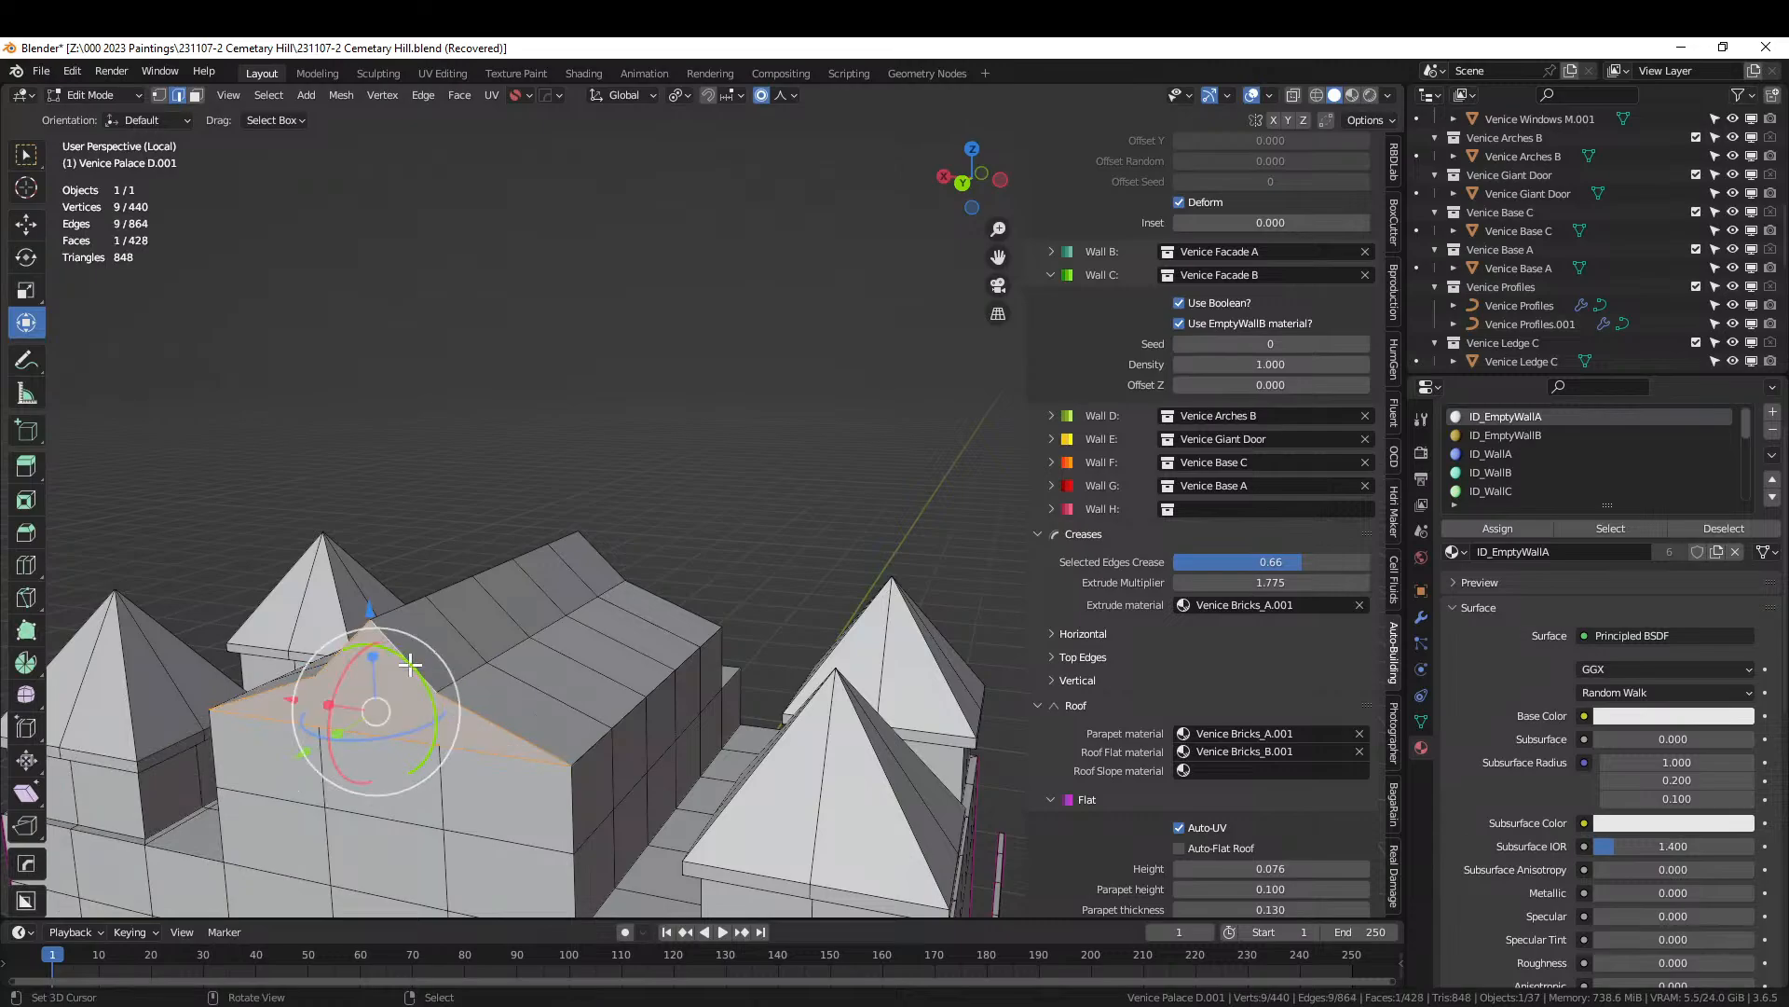
Knife a horizontal cut across the front gable face between the two points where the roof slope changes.
{"action": "mouse_move", "coordinate": [410, 666]}
{"action": "middle_mouse_down"}
{"action": "mouse_move", "coordinate": [131, 691]}
{"action": "mouse_move", "coordinate": [227, 647]}
{"action": "mouse_move", "coordinate": [361, 695]}
{"action": "mouse_move", "coordinate": [401, 683]}
{"action": "middle_mouse_up"}
{"action": "scroll", "coordinate": [525, 605], "scroll_direction": "up", "scroll_amount": 1}
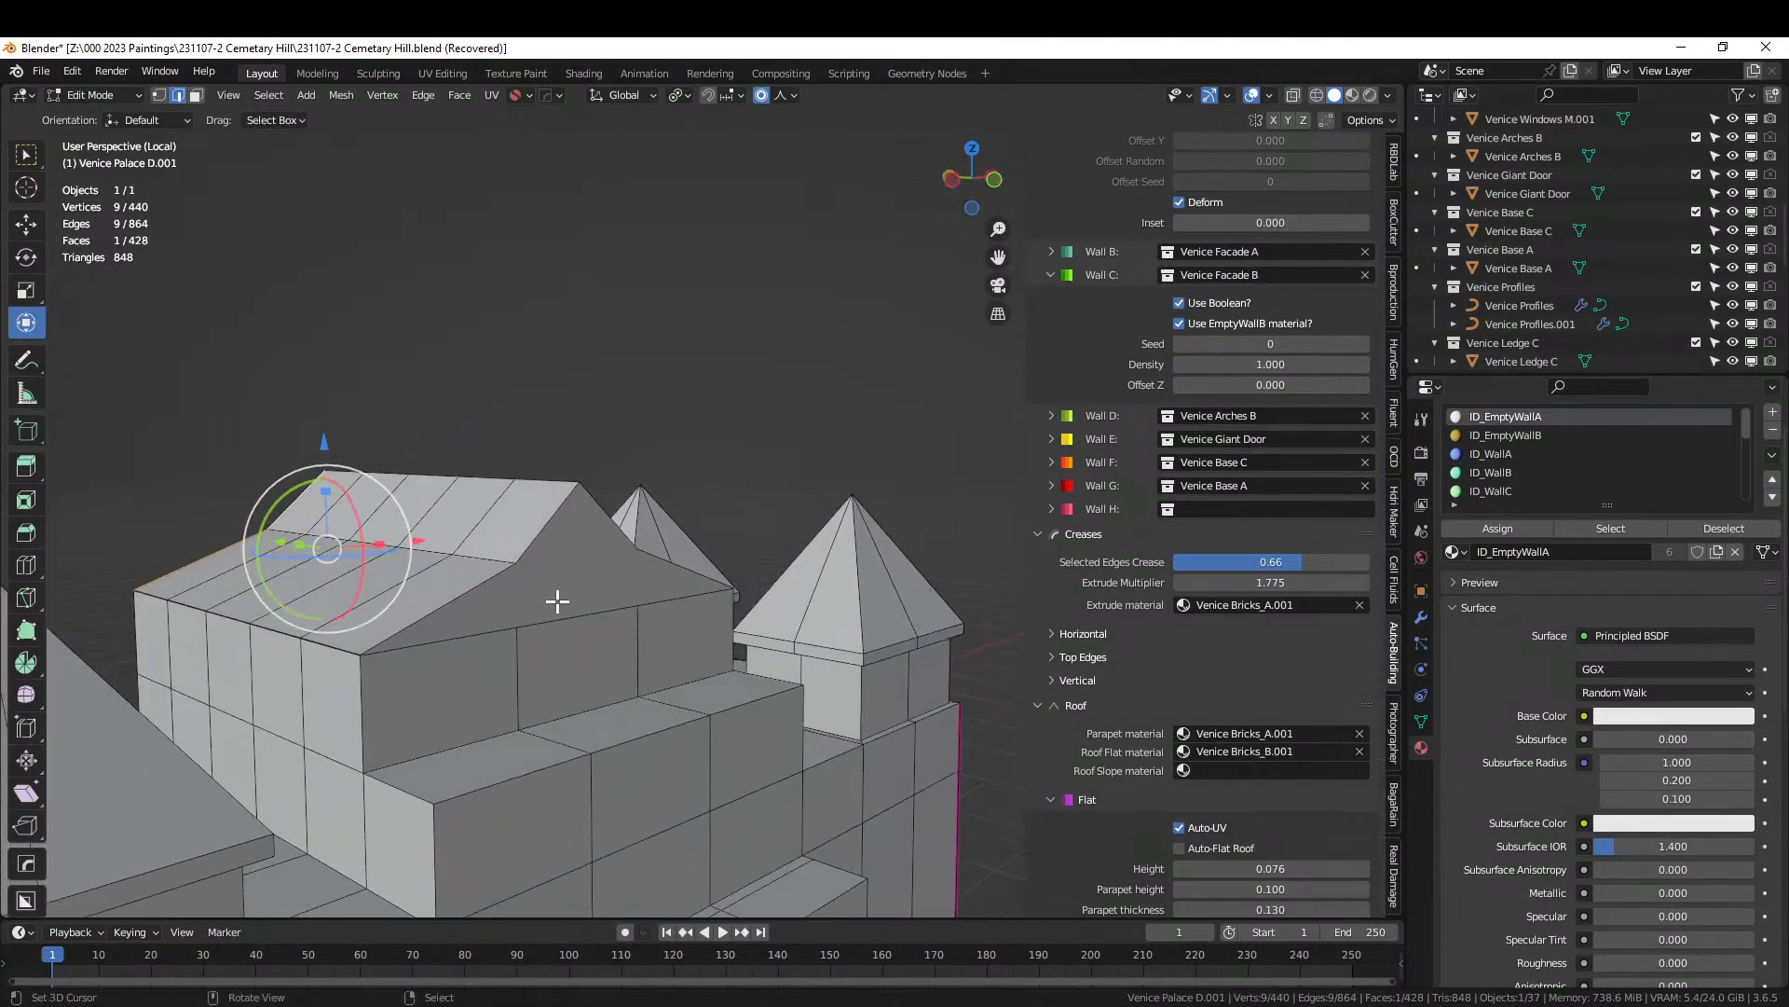
{"action": "middle_click_drag", "start_coordinate": [557, 602], "coordinate": [280, 608]}
{"action": "key", "text": "k"}
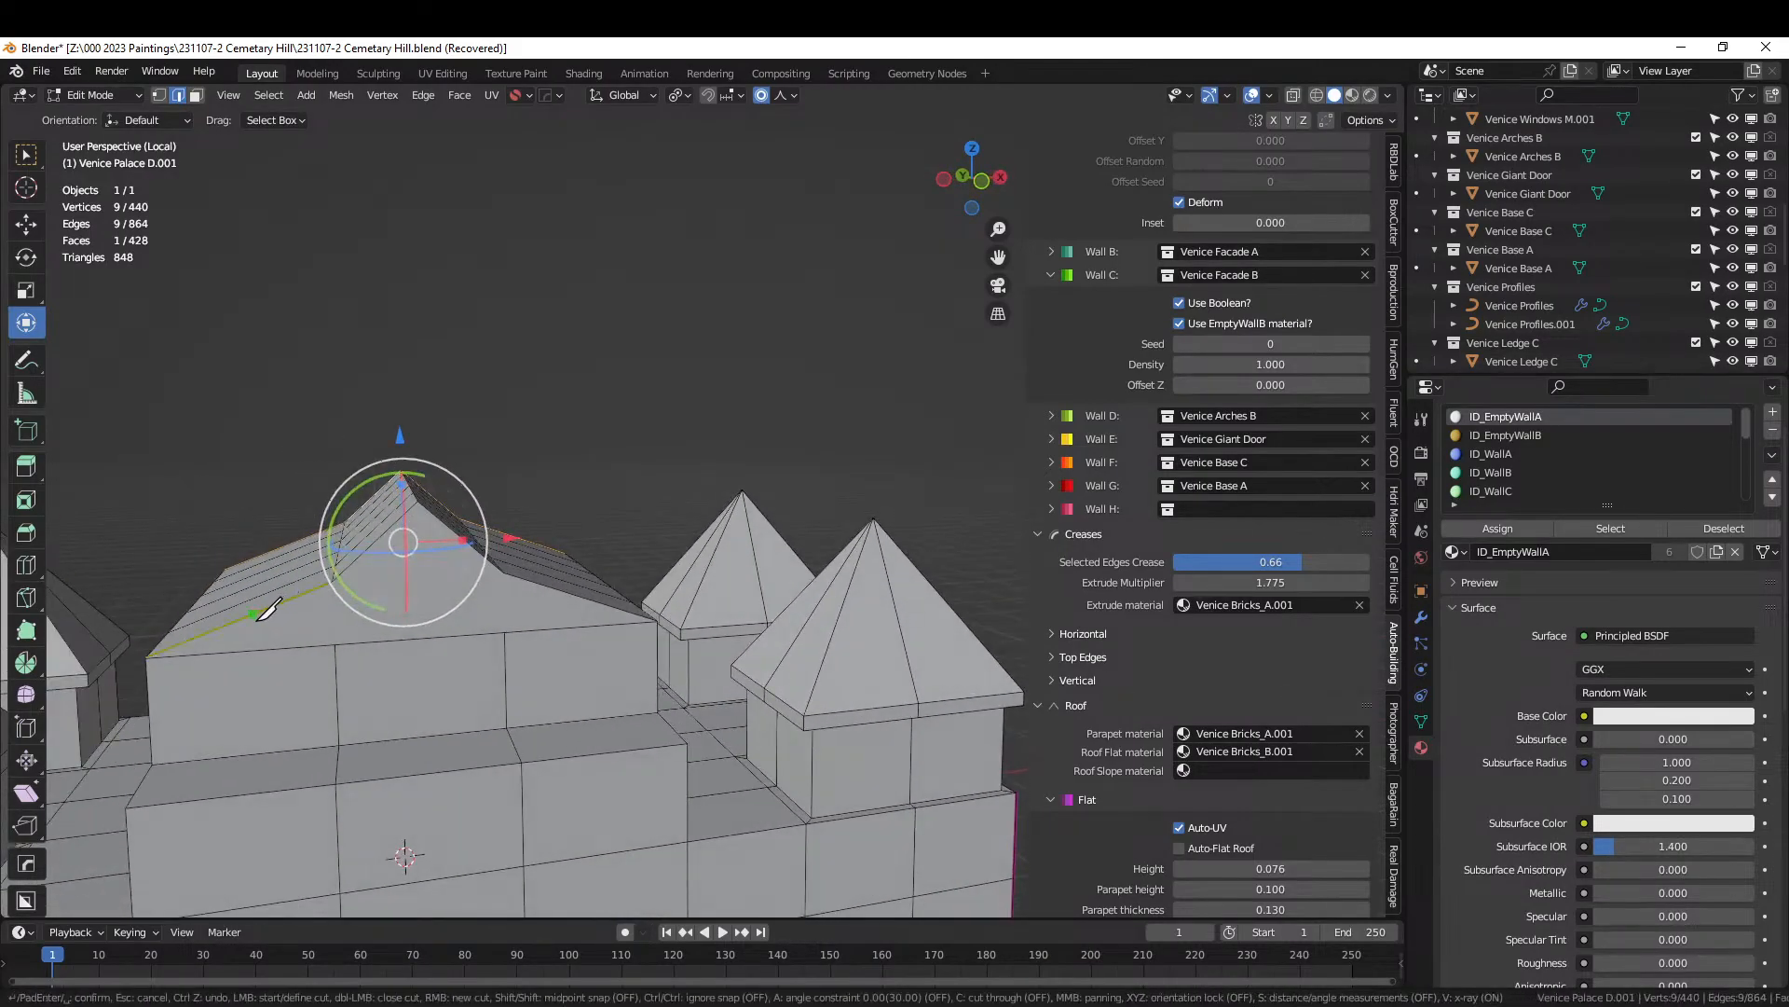
{"action": "key", "text": "x"}
{"action": "left_click", "coordinate": [351, 577]}
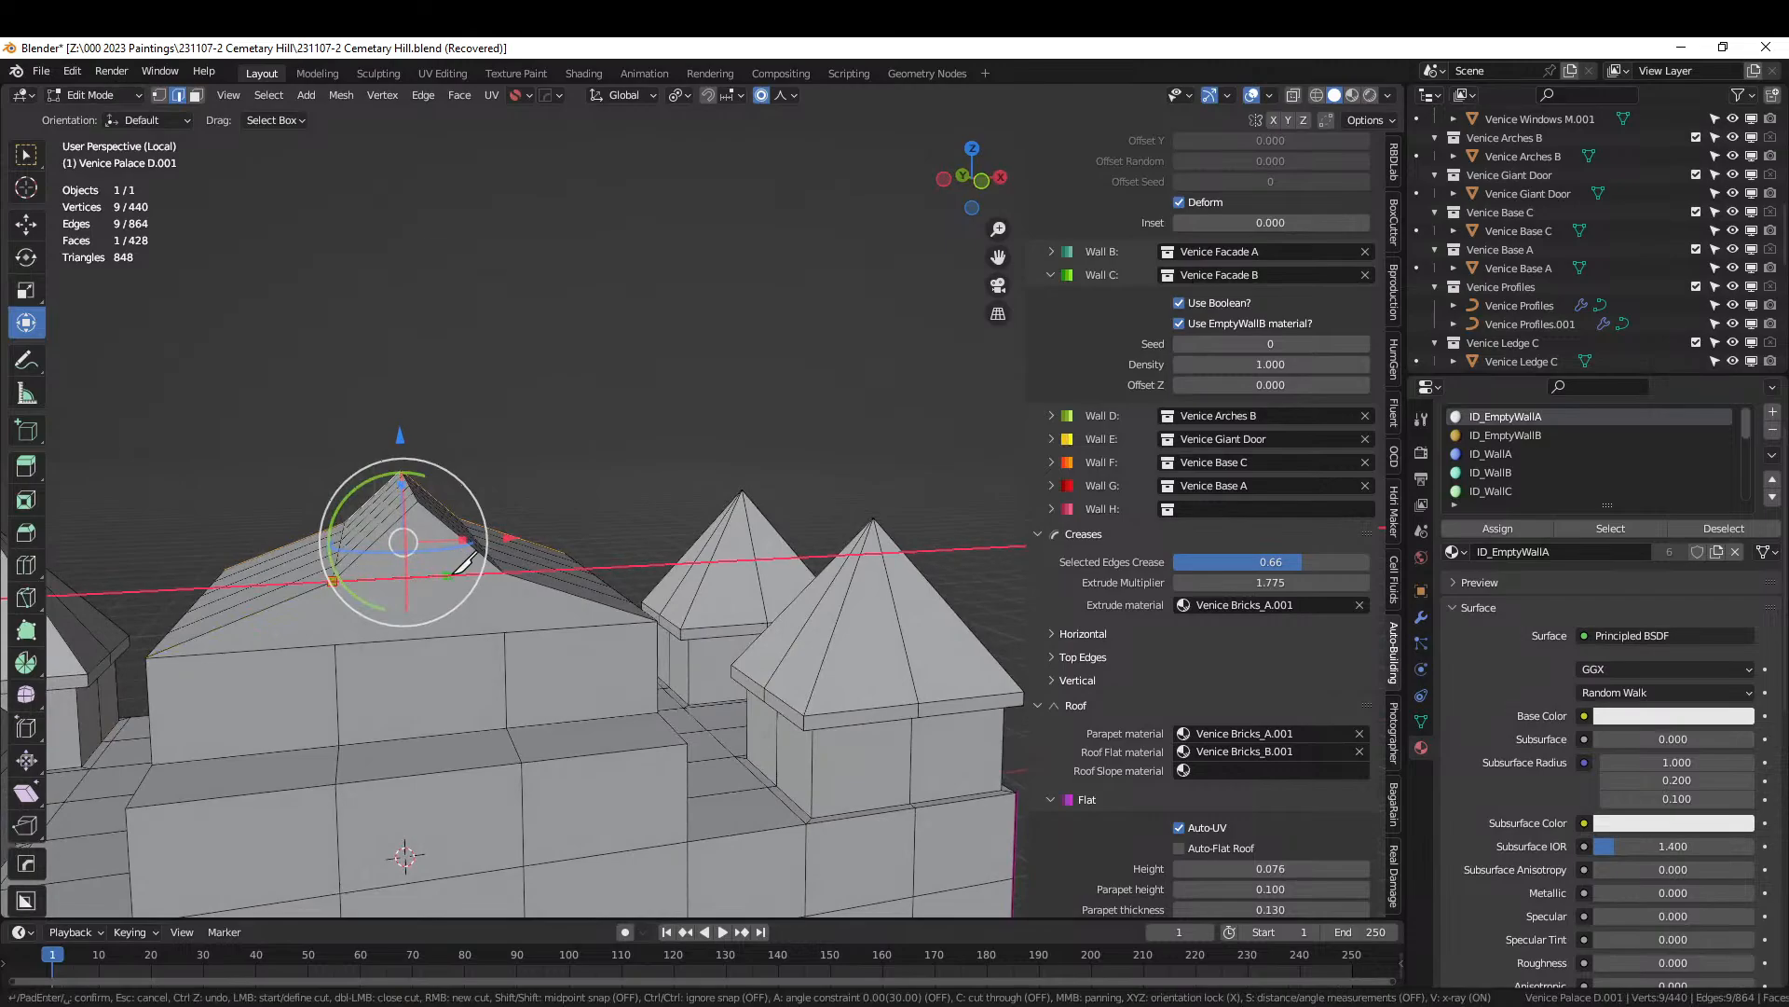
{"action": "left_click", "coordinate": [511, 567]}
{"action": "key", "text": "Return"}
Knife a matching horizontal cut across the opposite gable face between its two slope-change vertices.
{"action": "middle_click_drag", "start_coordinate": [508, 564], "coordinate": [526, 633]}
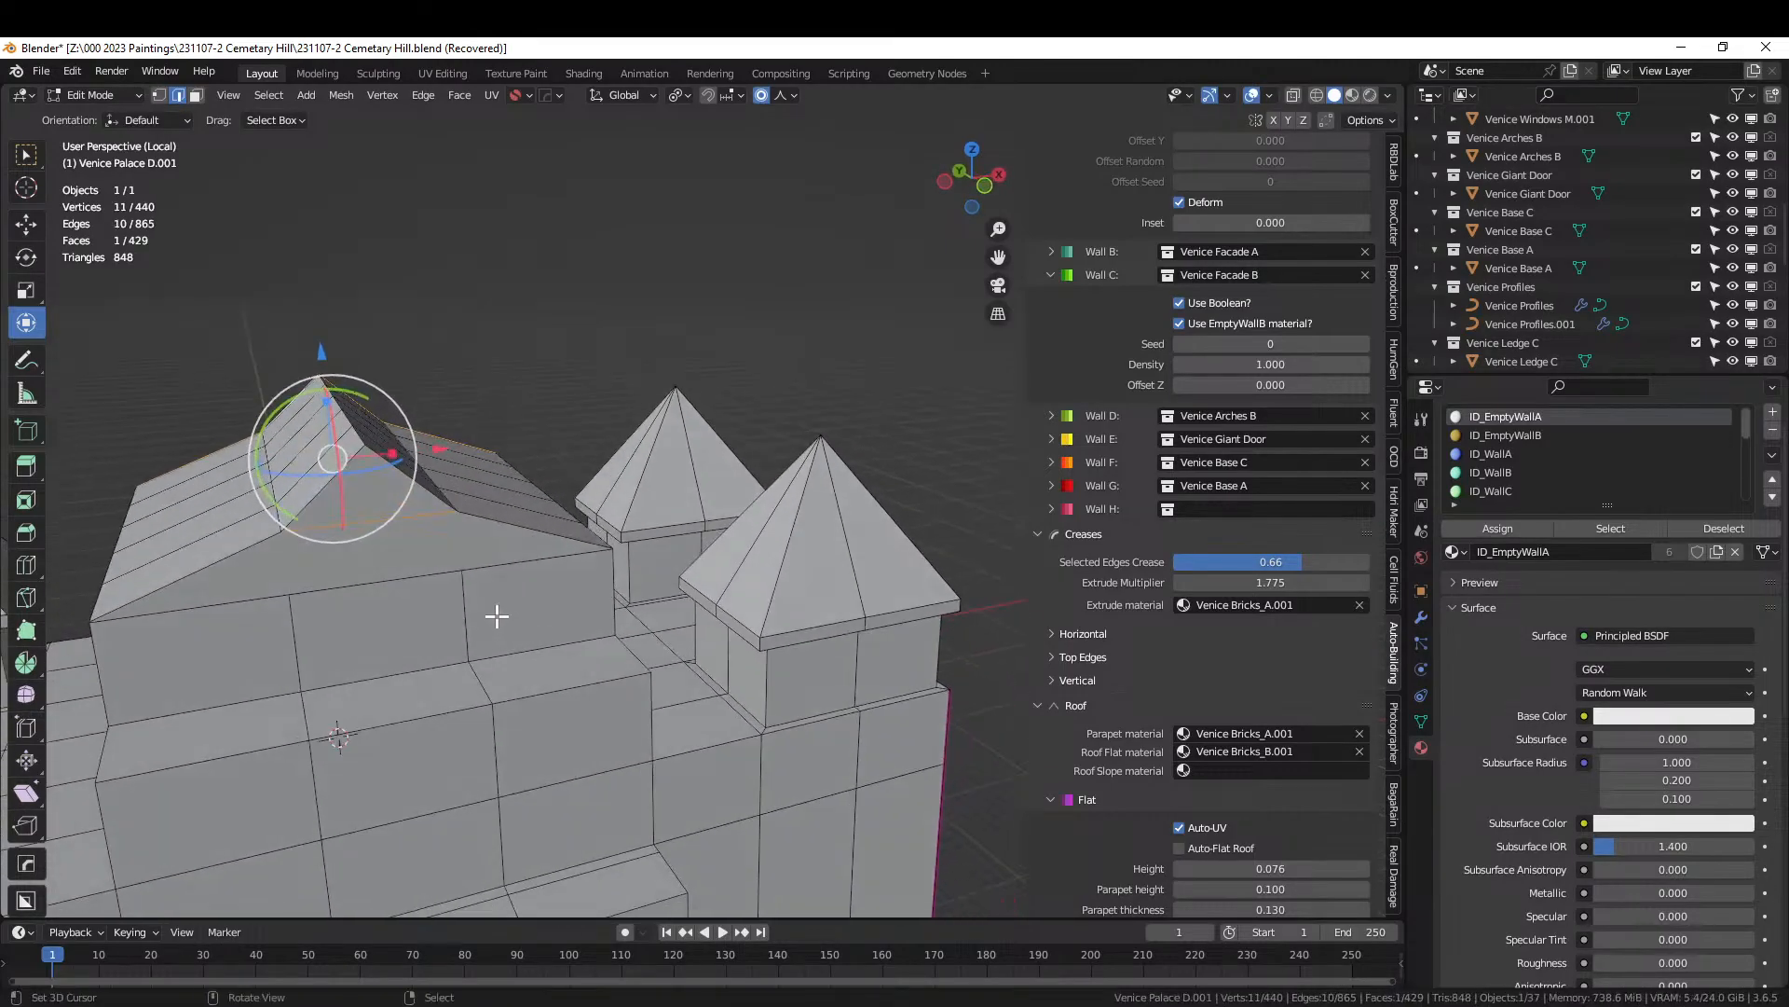
{"action": "scroll", "coordinate": [491, 586], "scroll_direction": "up", "scroll_amount": 1}
{"action": "key", "text": "1"}
{"action": "middle_click_drag", "start_coordinate": [455, 579], "coordinate": [597, 643]}
{"action": "scroll", "coordinate": [650, 627], "scroll_direction": "up", "scroll_amount": 4}
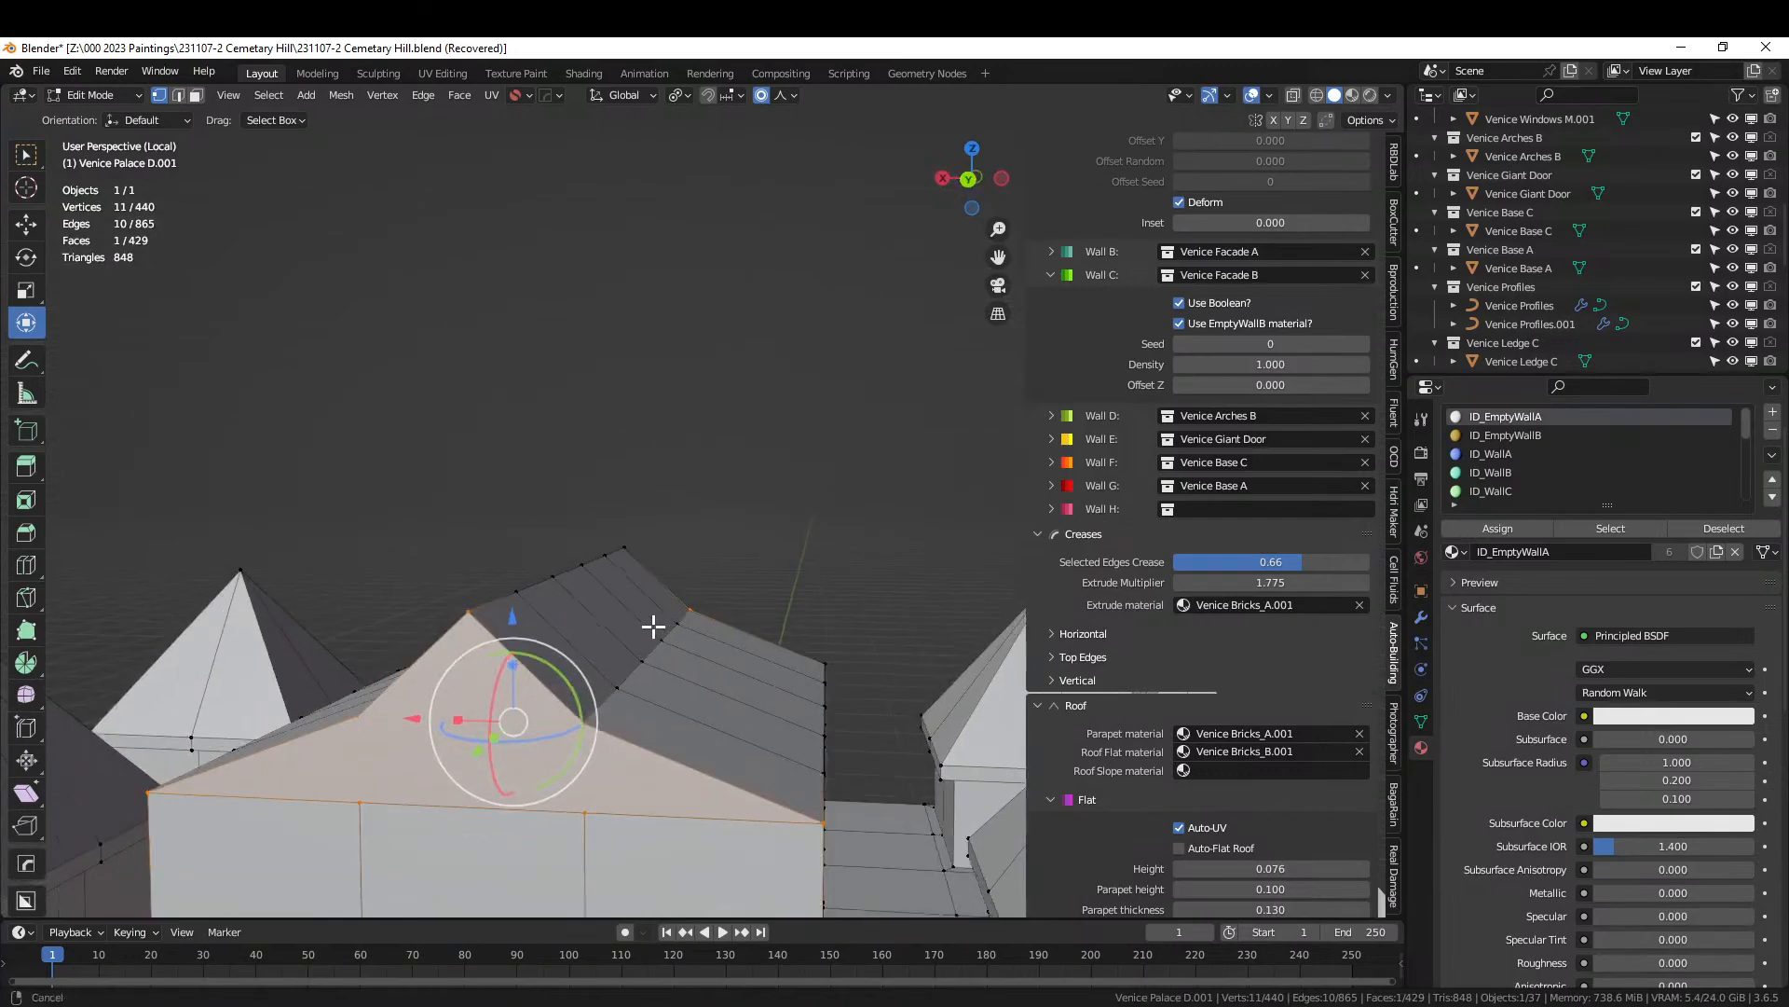
{"action": "key", "text": "k"}
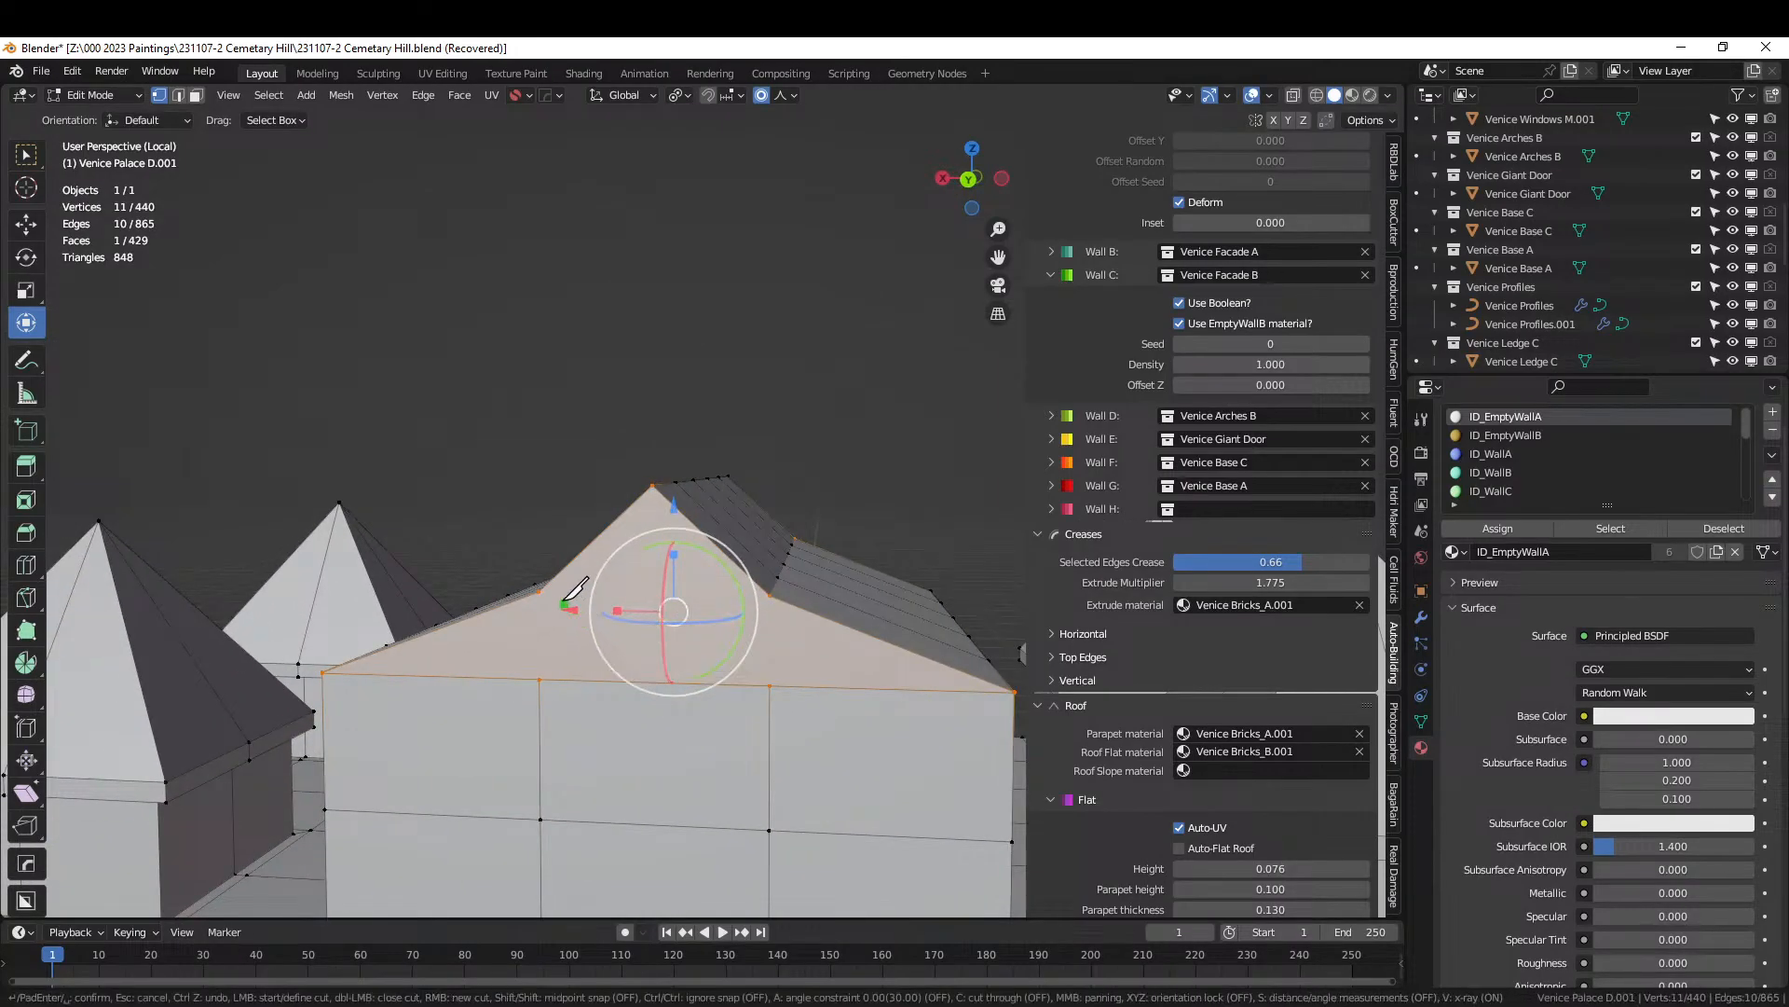
{"action": "left_click", "coordinate": [770, 595]}
{"action": "key", "text": "Return"}
Save the file 231107-2 Cemetary Hill.blend.
{"action": "scroll", "coordinate": [672, 651], "scroll_direction": "down", "scroll_amount": 4}
{"action": "middle_click_drag", "start_coordinate": [672, 651], "coordinate": [515, 642]}
{"action": "key", "text": "ctrl+s"}
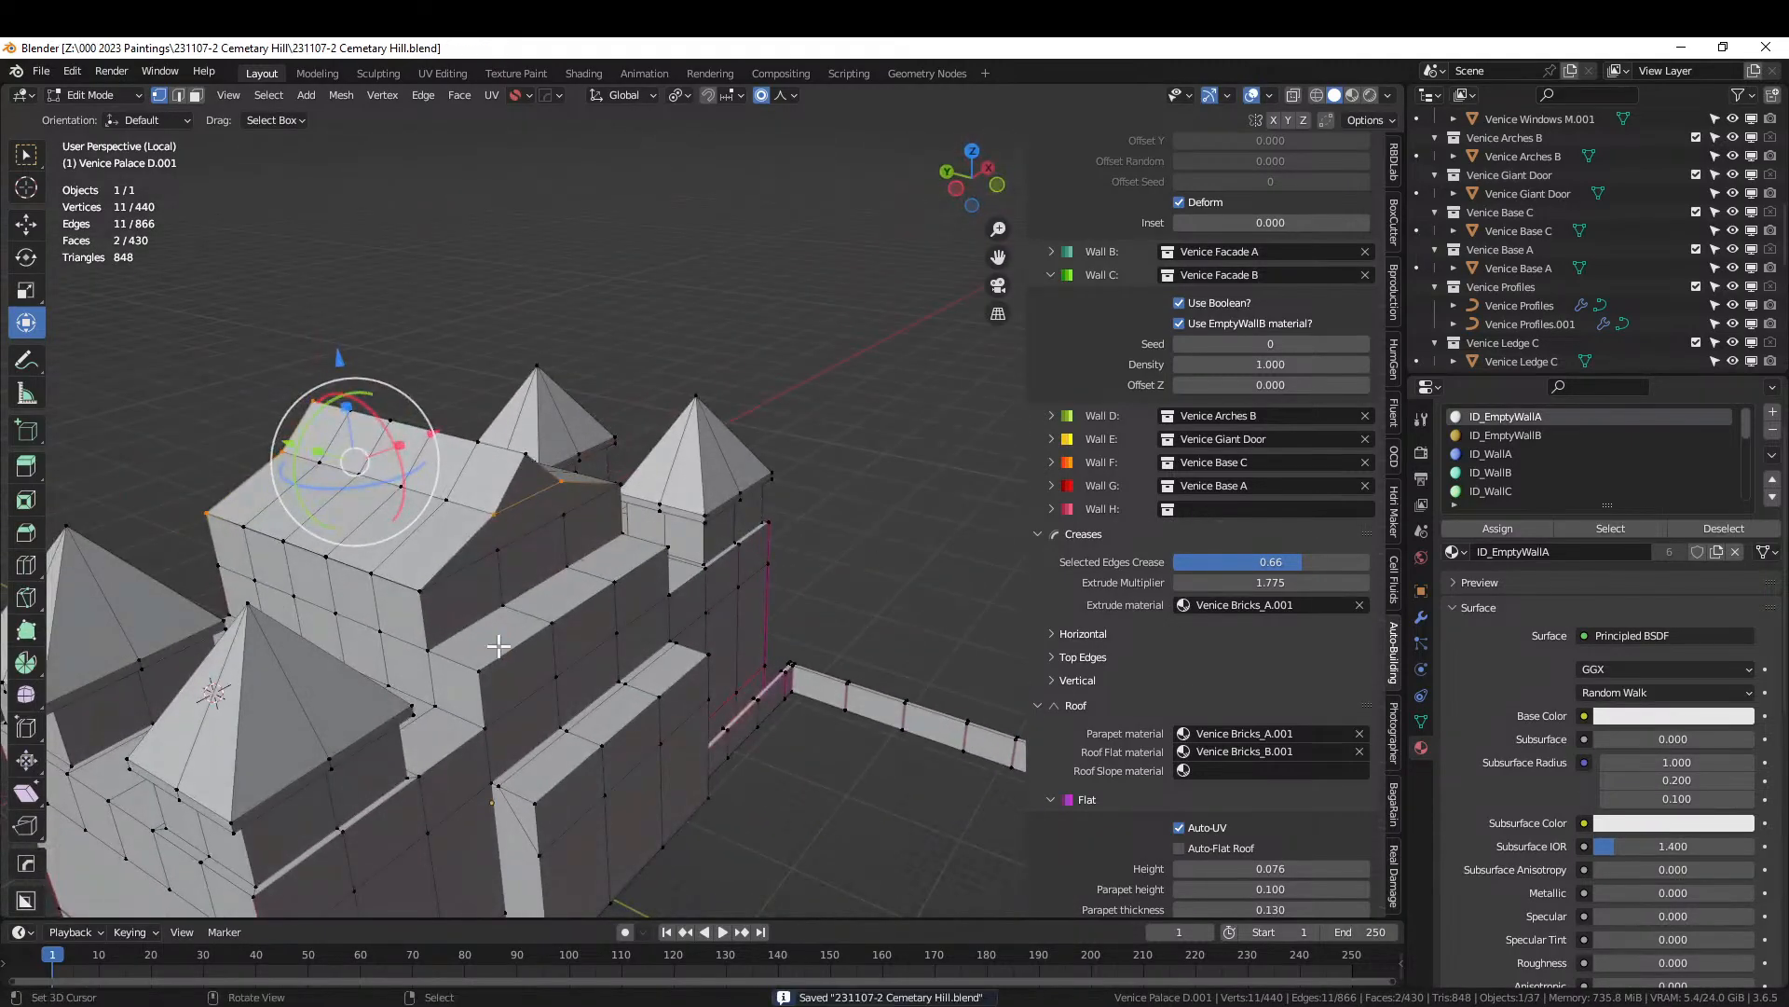
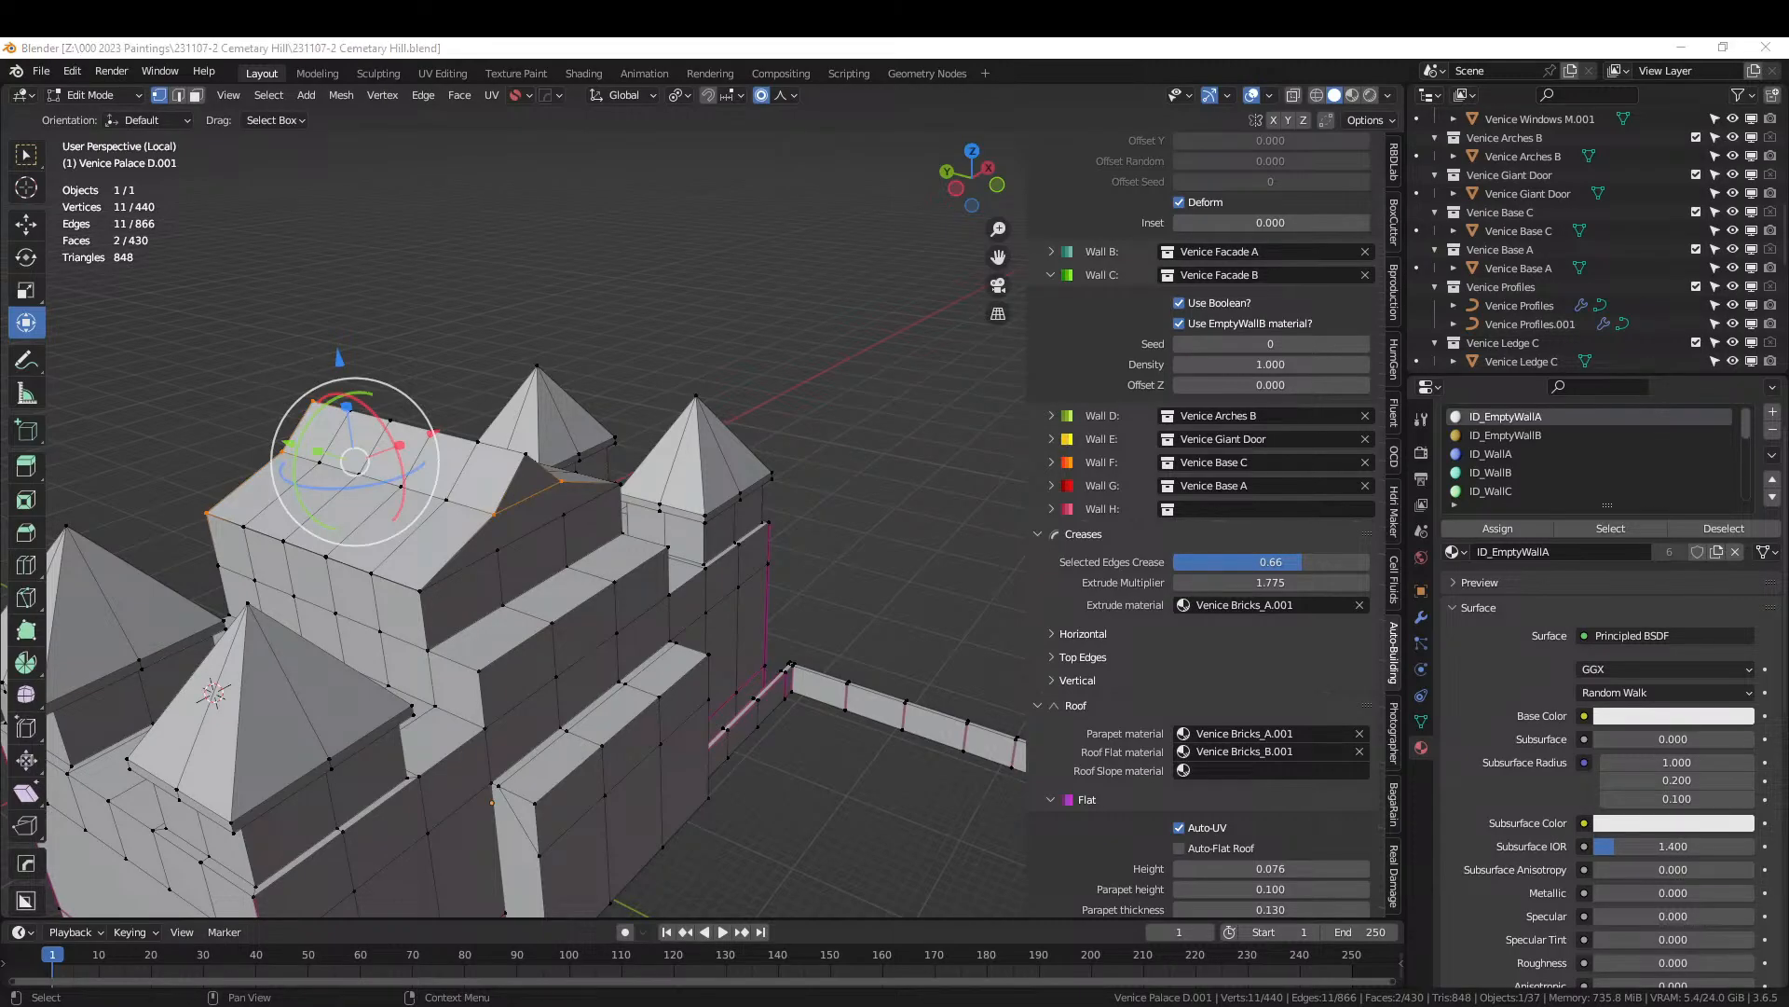
Assign the ID_RoofSlope material to all sloped roof faces of the raised central block.
{"action": "key", "text": "3"}
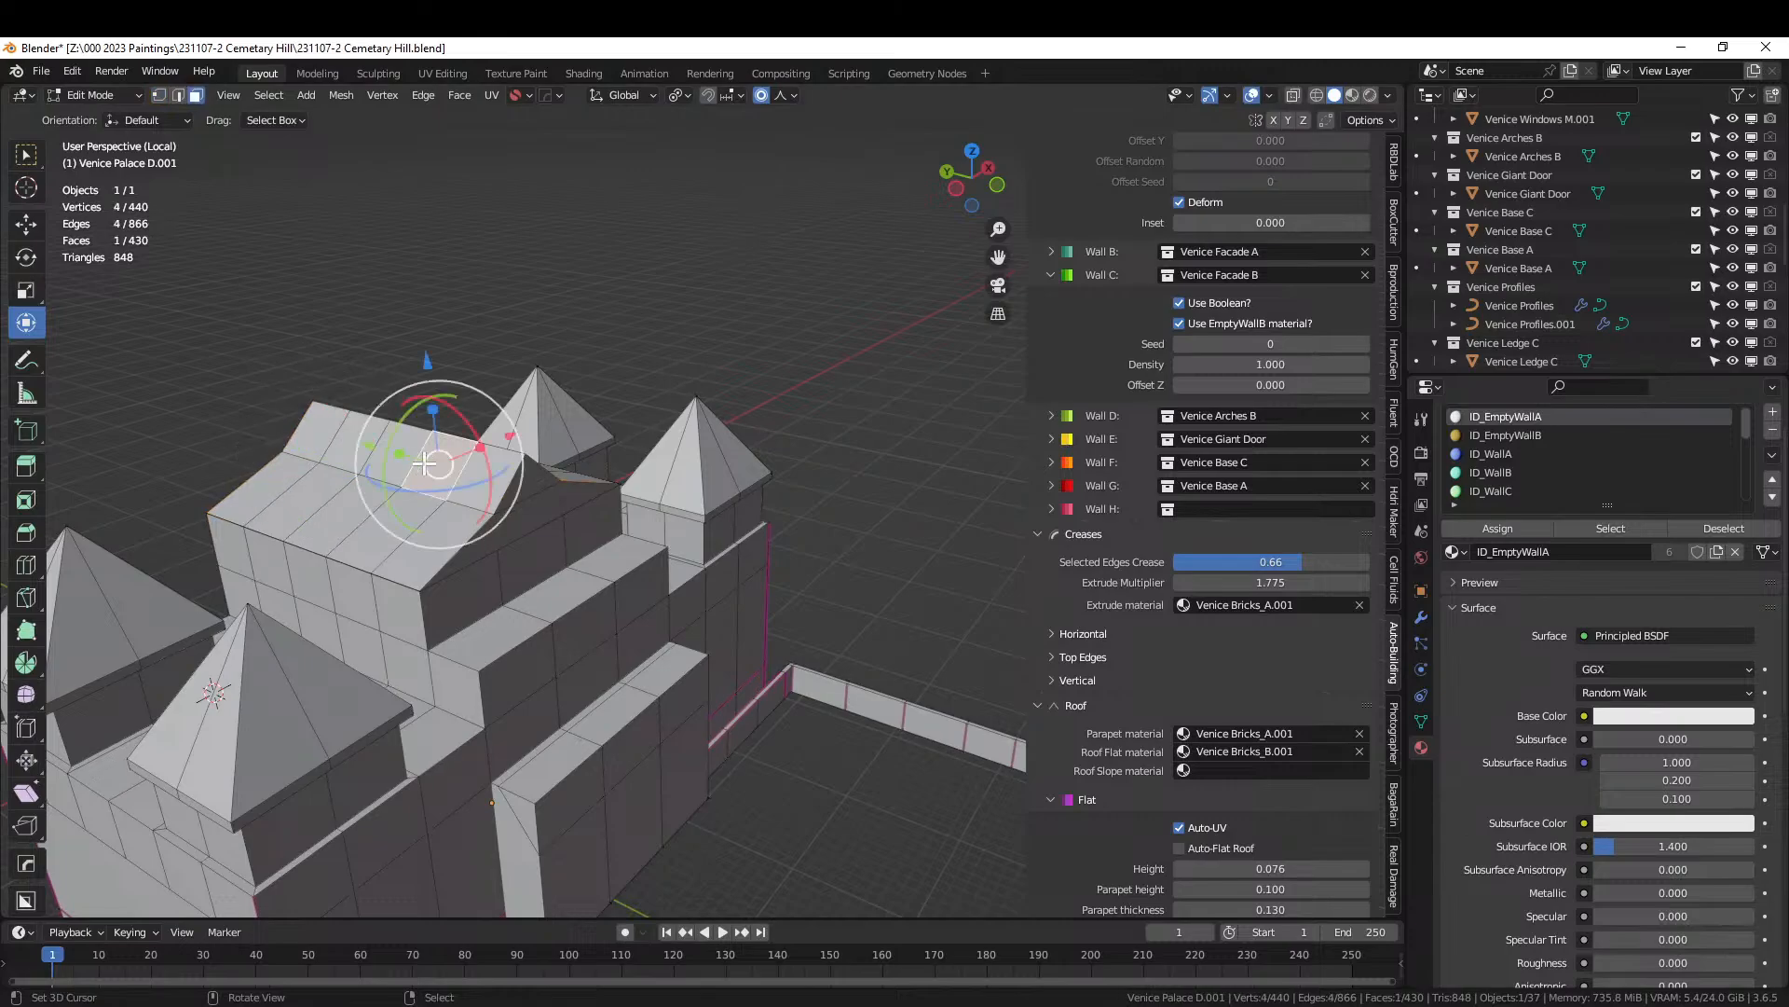
{"action": "left_click", "coordinate": [408, 459], "text": "alt"}
{"action": "left_click", "coordinate": [375, 528], "text": "alt+shift"}
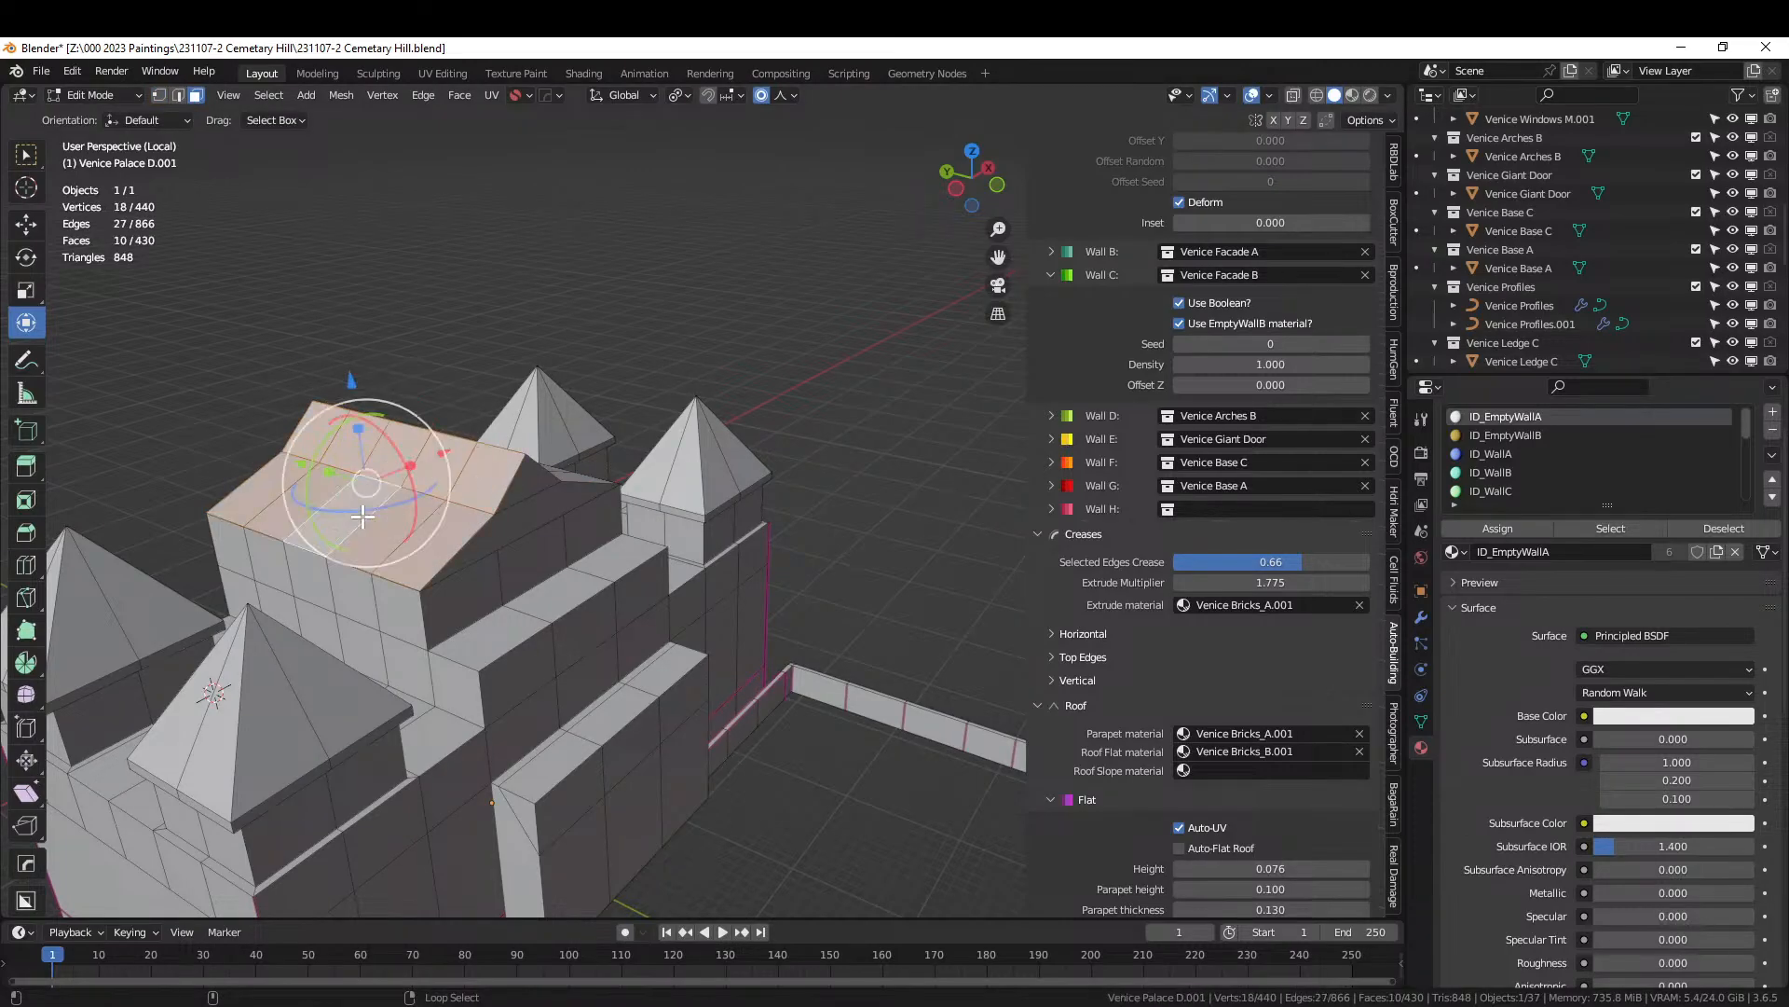
{"action": "middle_click_drag", "start_coordinate": [375, 528], "coordinate": [793, 357]}
{"action": "left_click", "coordinate": [839, 380], "text": "alt+shift"}
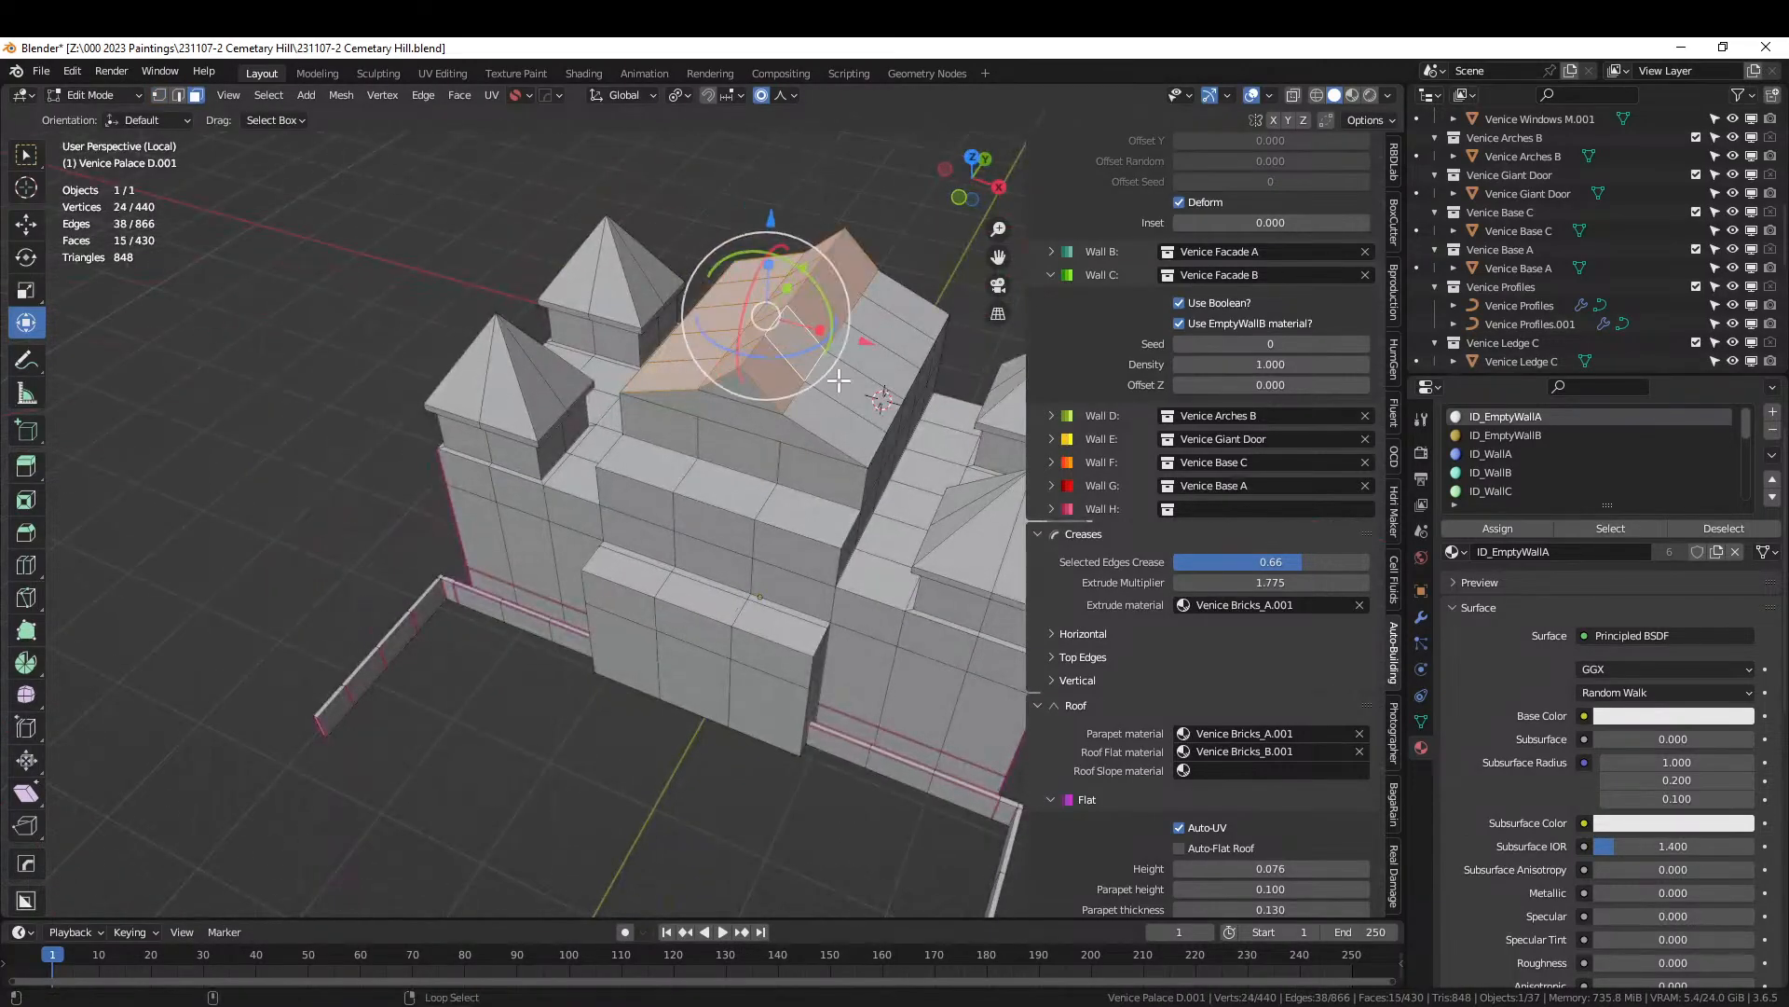
{"action": "left_click", "coordinate": [850, 407], "text": "alt+shift"}
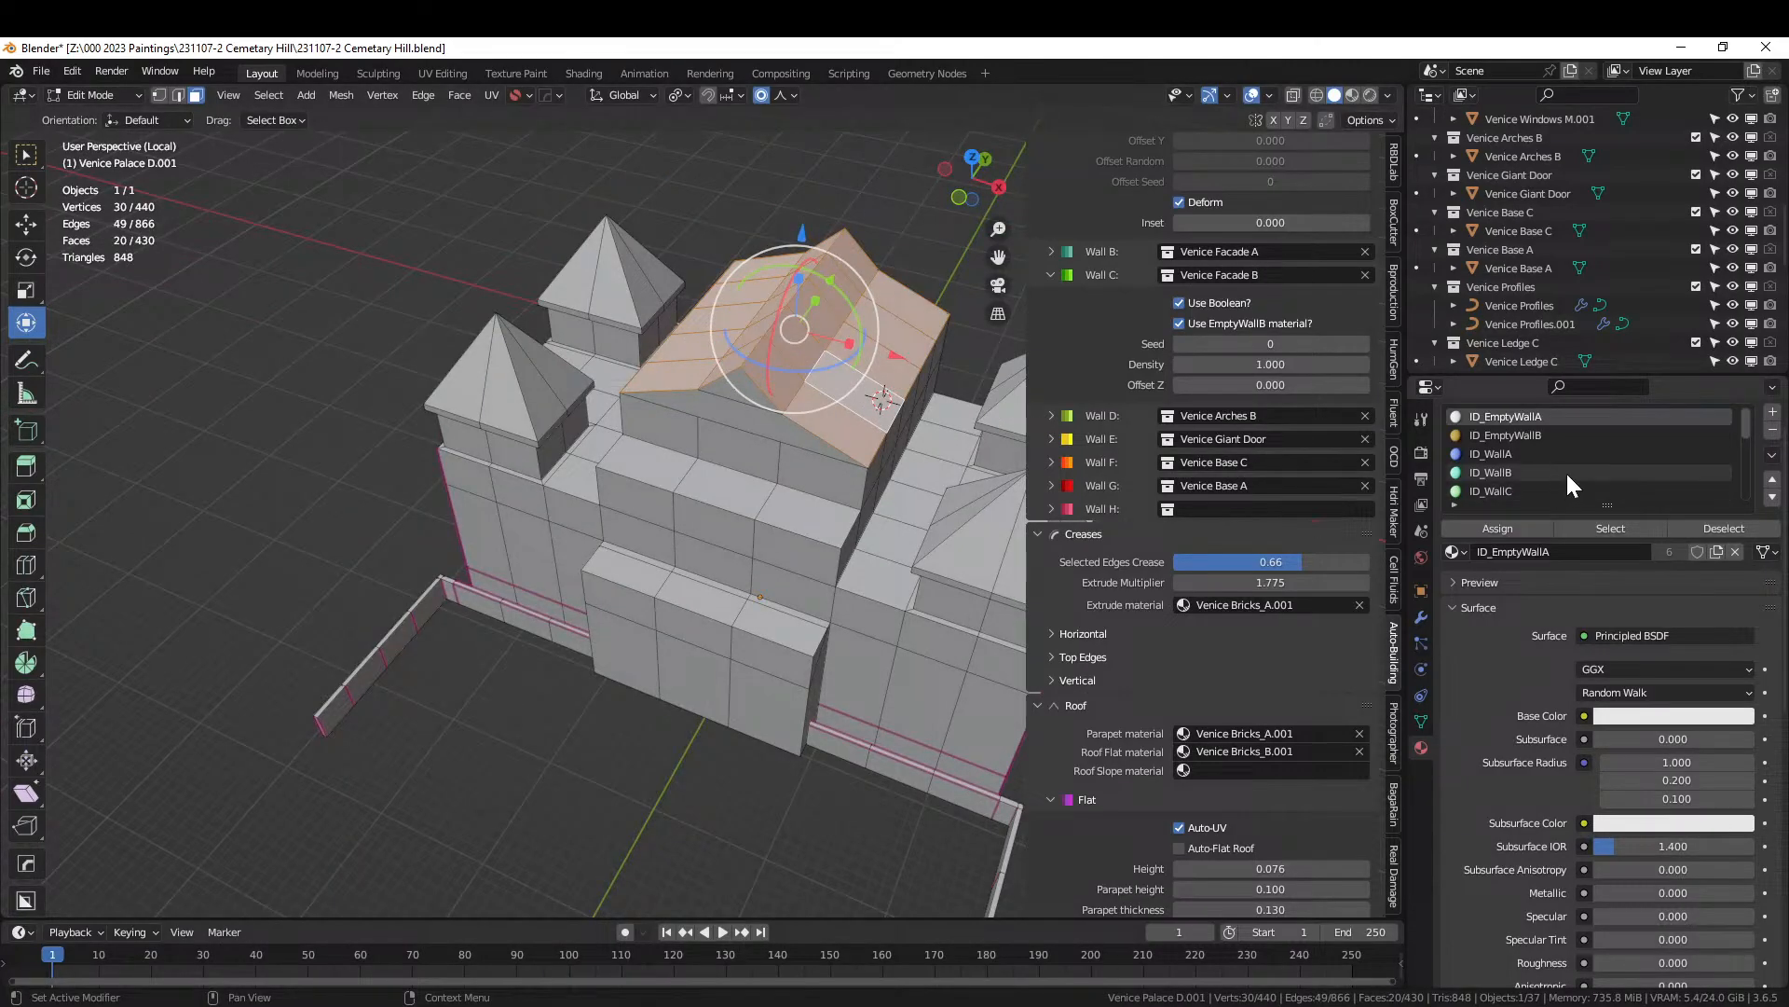
{"action": "scroll", "coordinate": [1565, 471], "scroll_direction": "down", "scroll_amount": 3}
{"action": "scroll", "coordinate": [1566, 471], "scroll_direction": "down", "scroll_amount": 4}
{"action": "left_click", "coordinate": [1533, 434]}
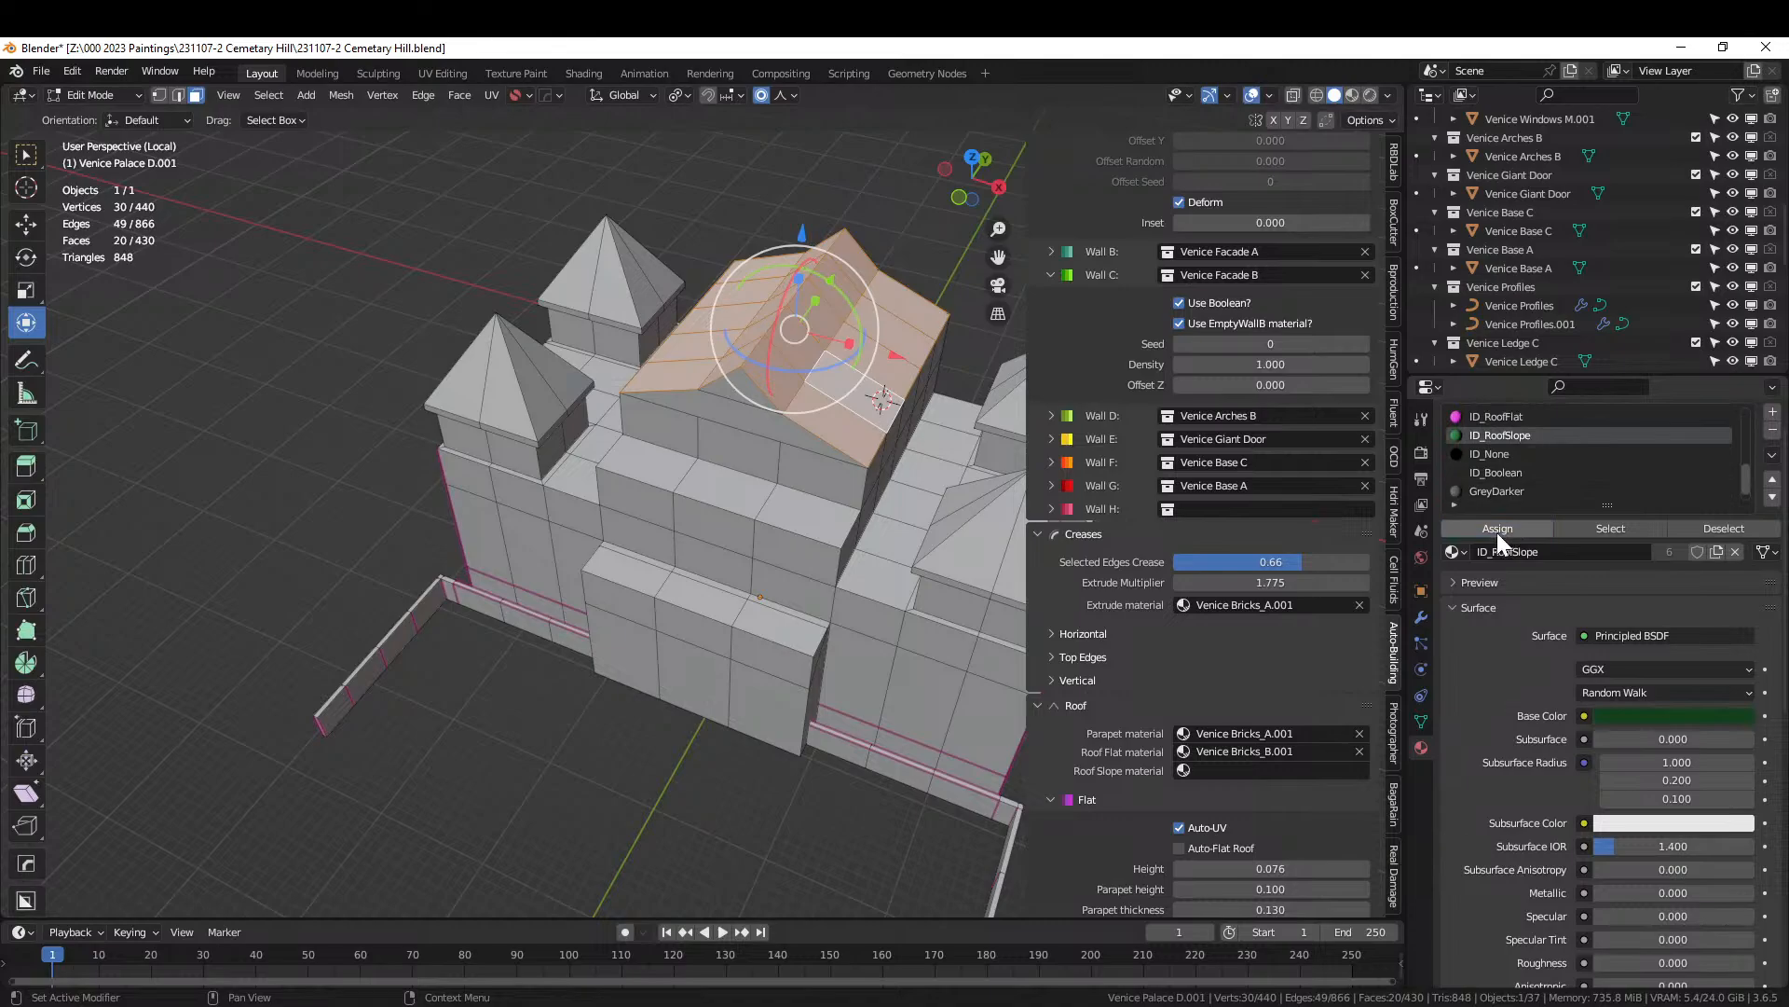
Assign the ID_WallG material to the three uppermost front wall faces of the central block, matching the wall tier below.
{"action": "middle_click_drag", "start_coordinate": [718, 489], "coordinate": [522, 559]}
{"action": "left_click", "coordinate": [479, 590]}
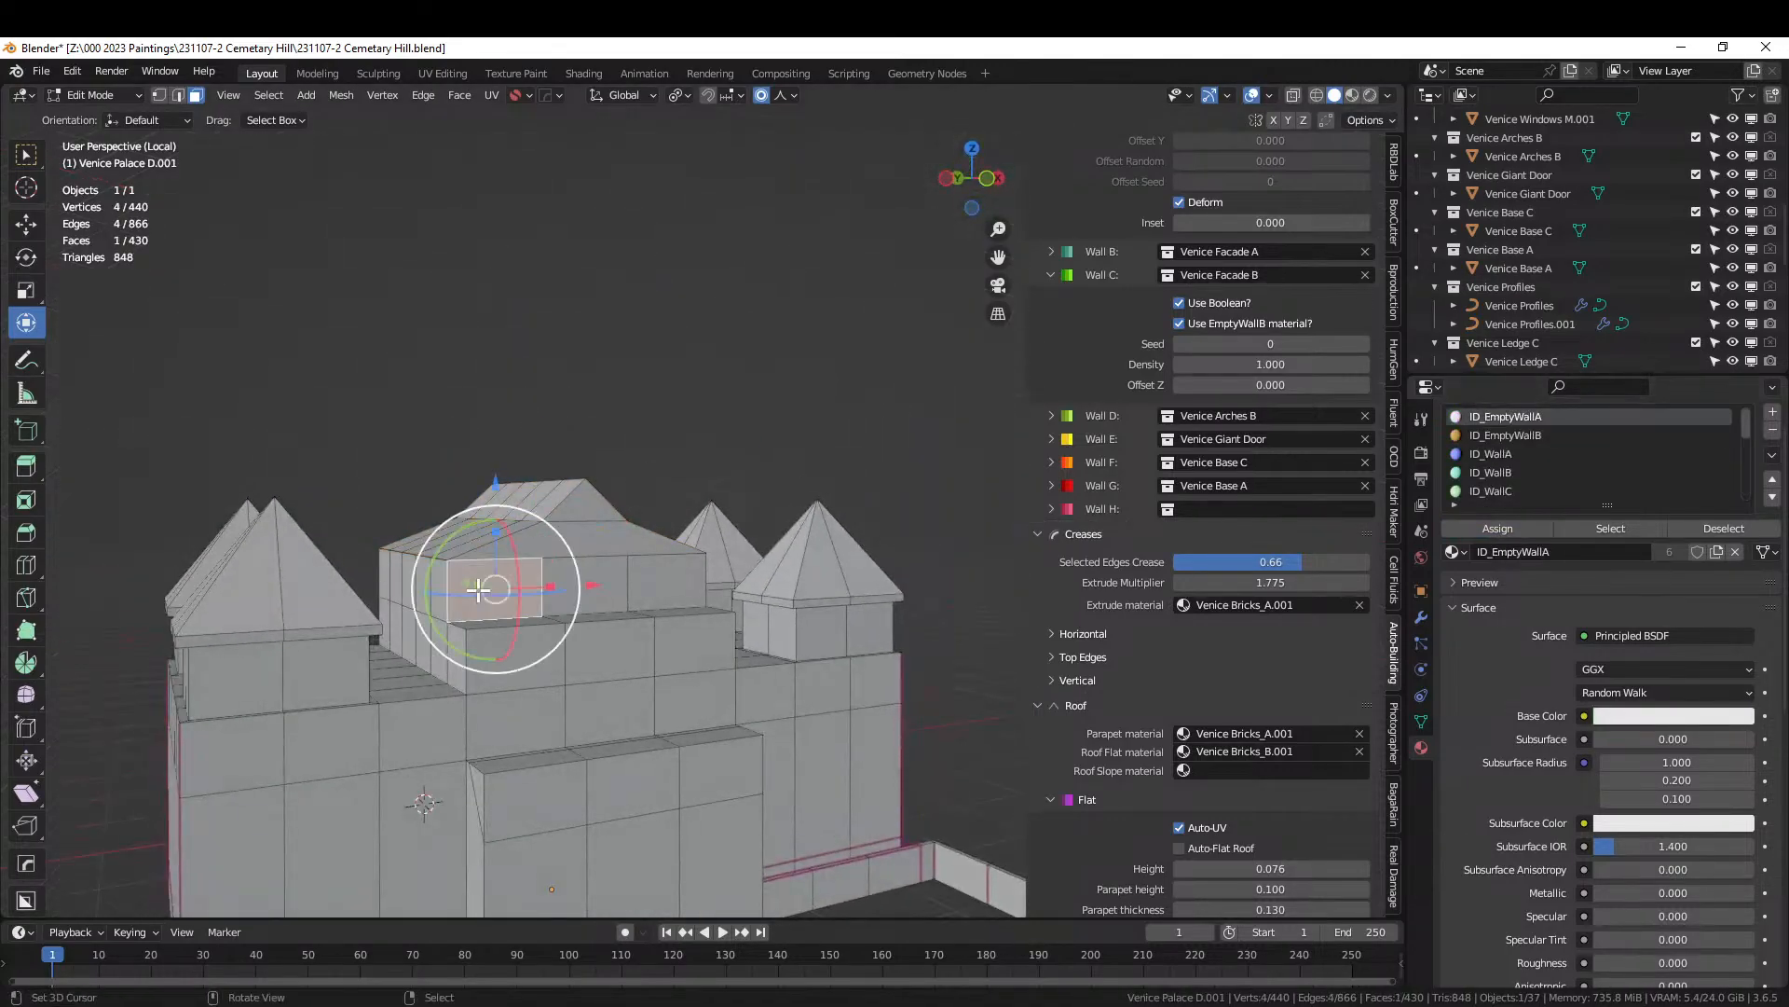
{"action": "left_click", "coordinate": [521, 722]}
{"action": "left_click", "coordinate": [524, 649]}
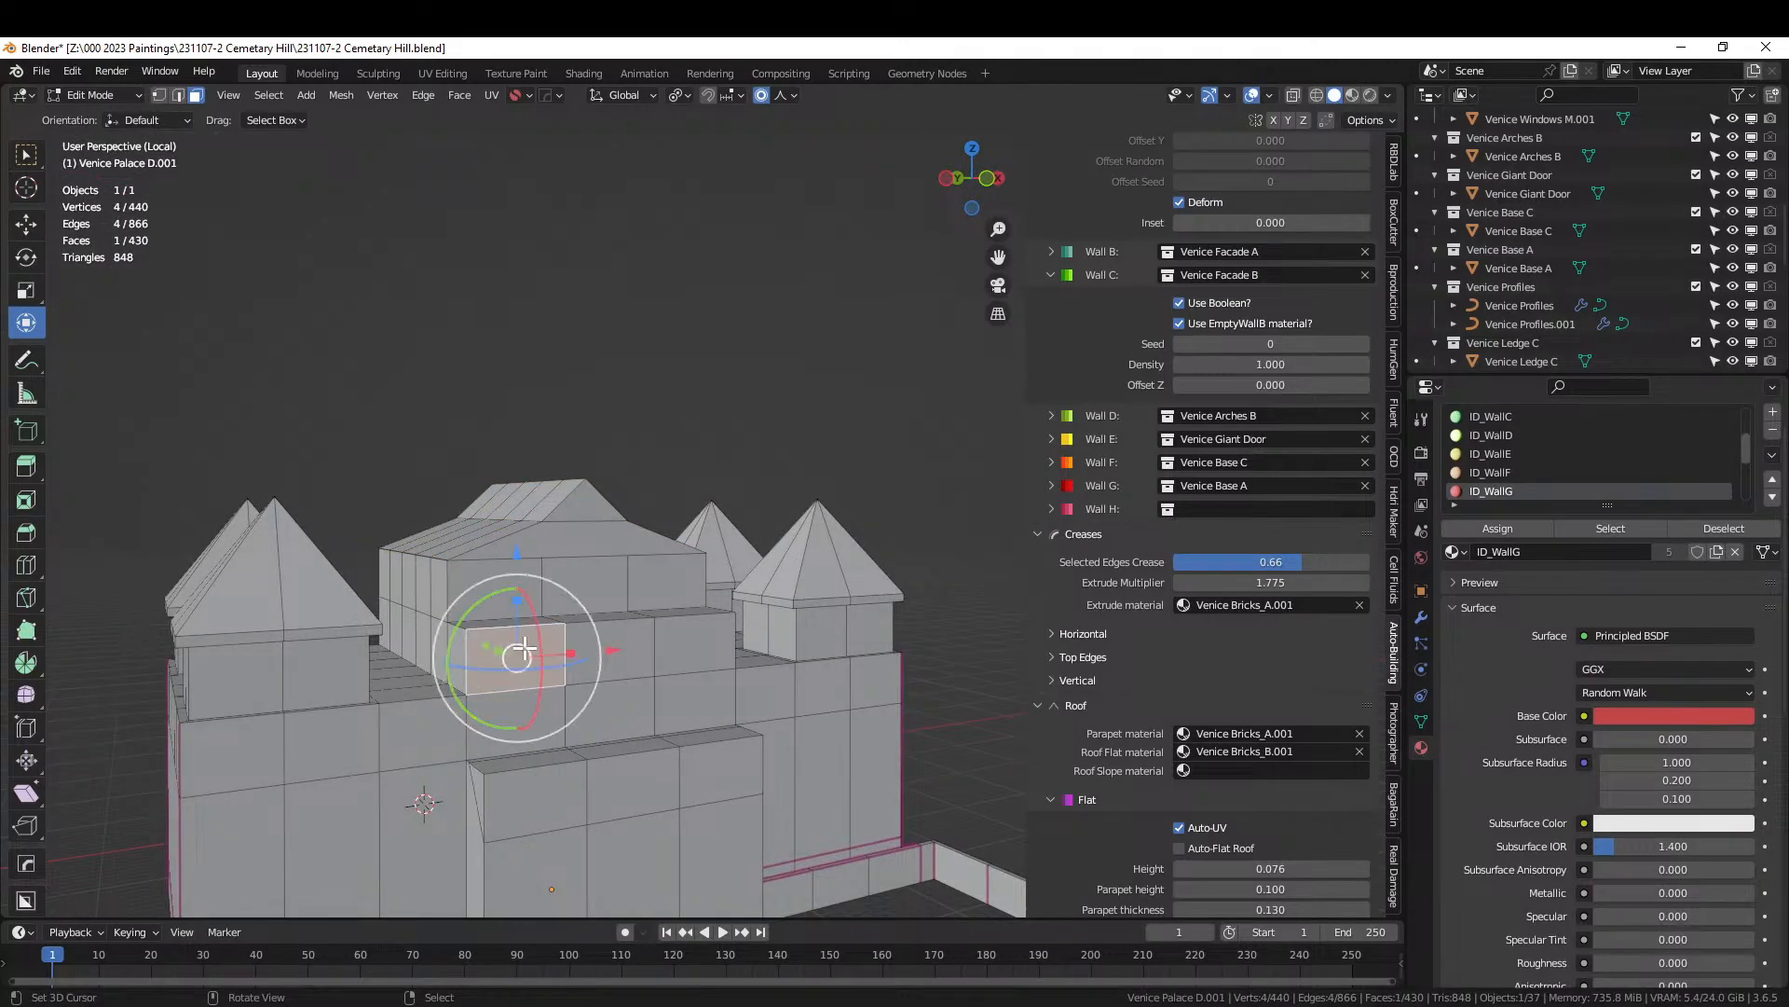
{"action": "left_click", "coordinate": [516, 606]}
{"action": "left_click", "coordinate": [591, 584], "text": "shift"}
{"action": "left_click", "coordinate": [666, 585], "text": "shift"}
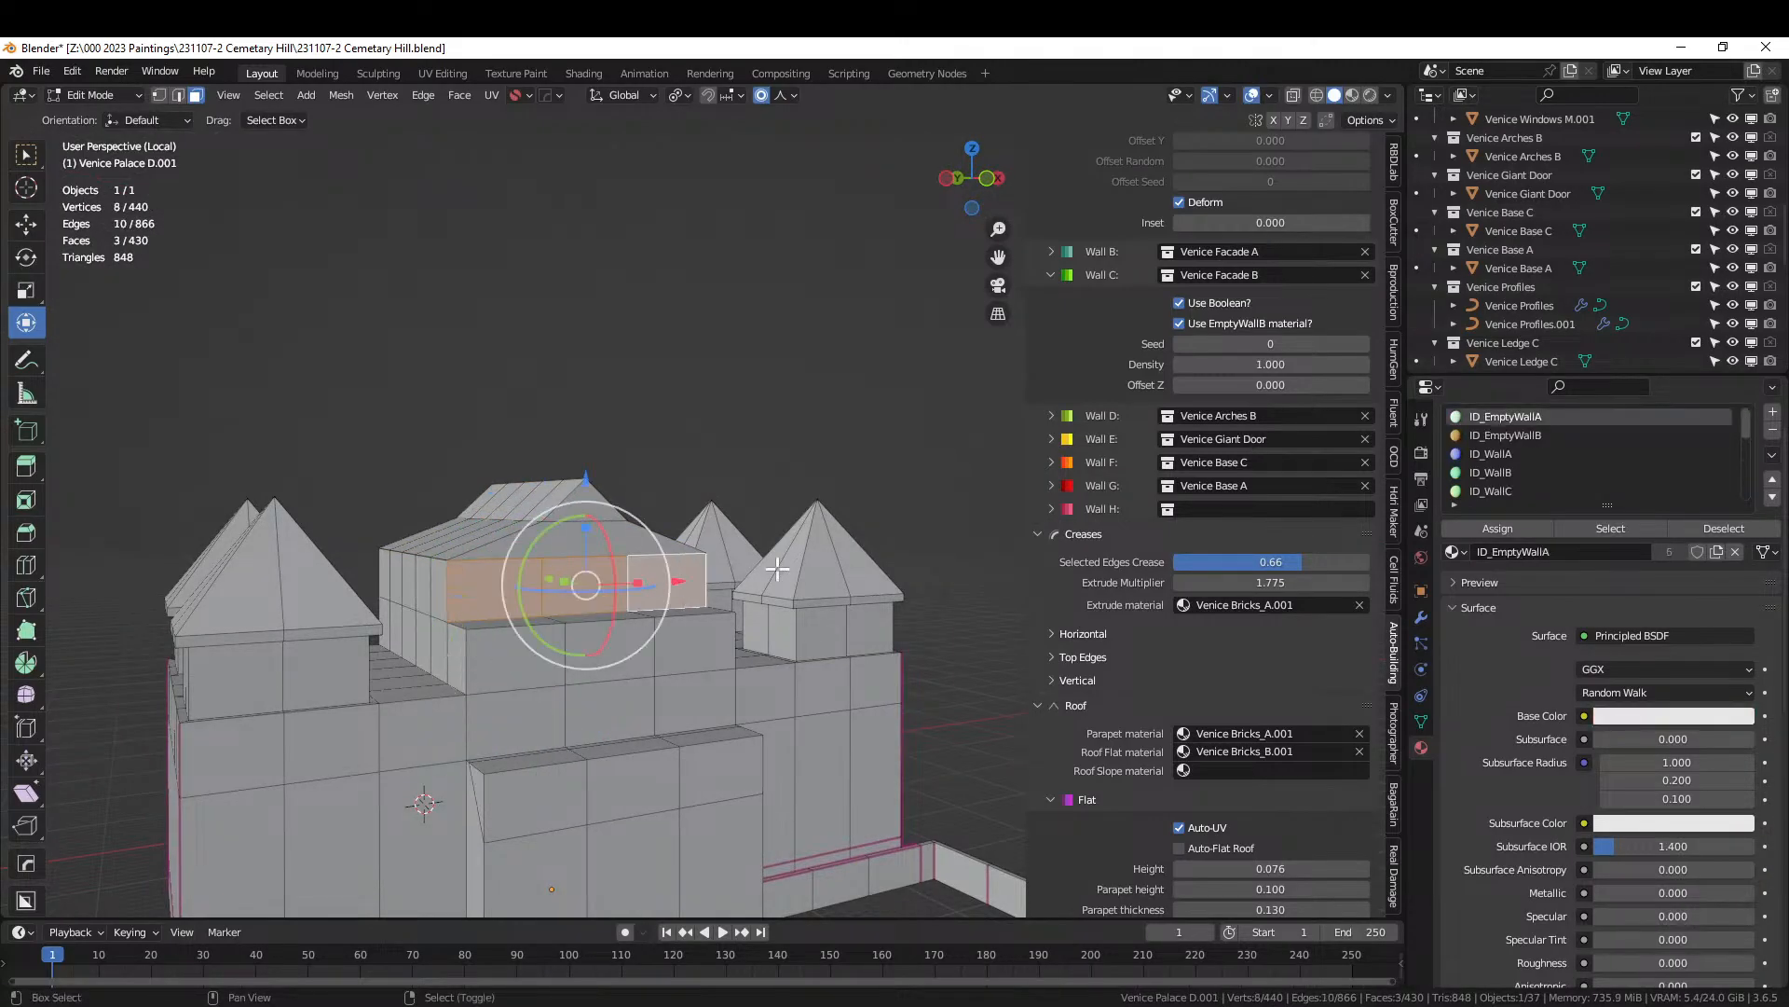
{"action": "left_click", "coordinate": [499, 654], "text": "shift"}
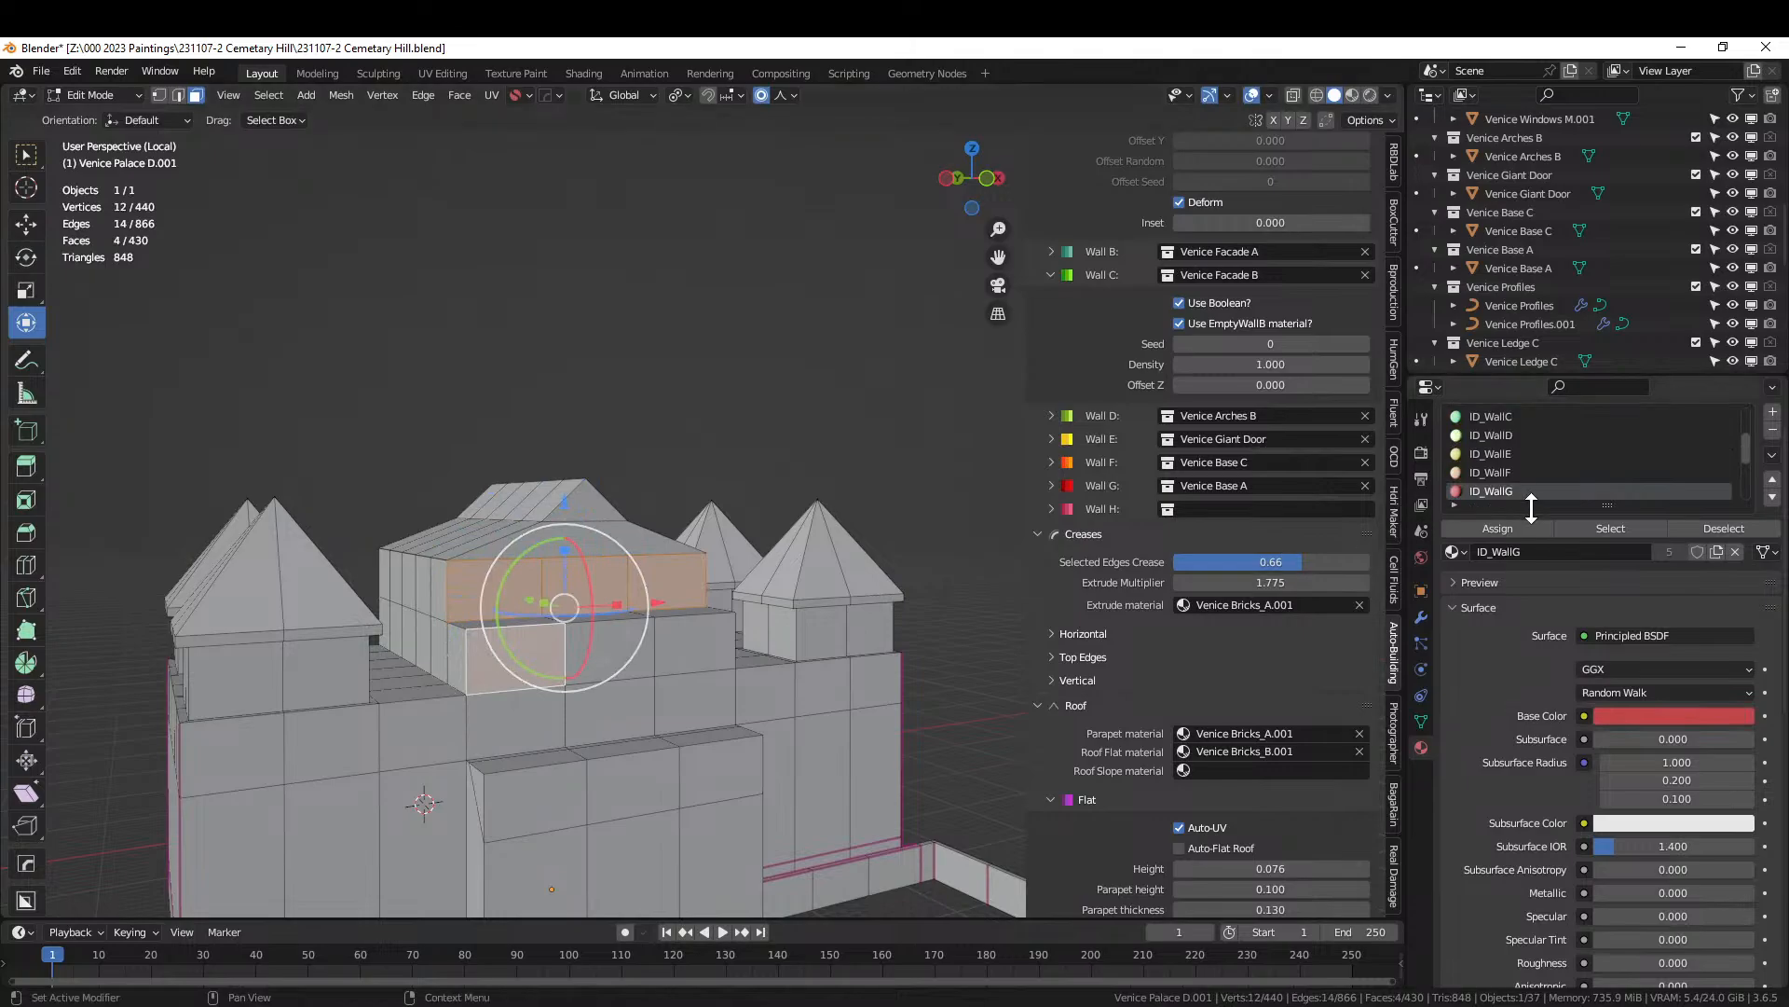
Assign the ID_WallF material to the side wall faces directly under the central block's roof and save the file.
{"action": "middle_click_drag", "start_coordinate": [820, 559], "coordinate": [871, 557]}
{"action": "middle_click_drag", "start_coordinate": [596, 605], "coordinate": [355, 568]}
{"action": "right_click", "coordinate": [524, 663]}
{"action": "right_click", "coordinate": [352, 655], "text": "ctrl"}
{"action": "right_click", "coordinate": [824, 602], "text": "shift"}
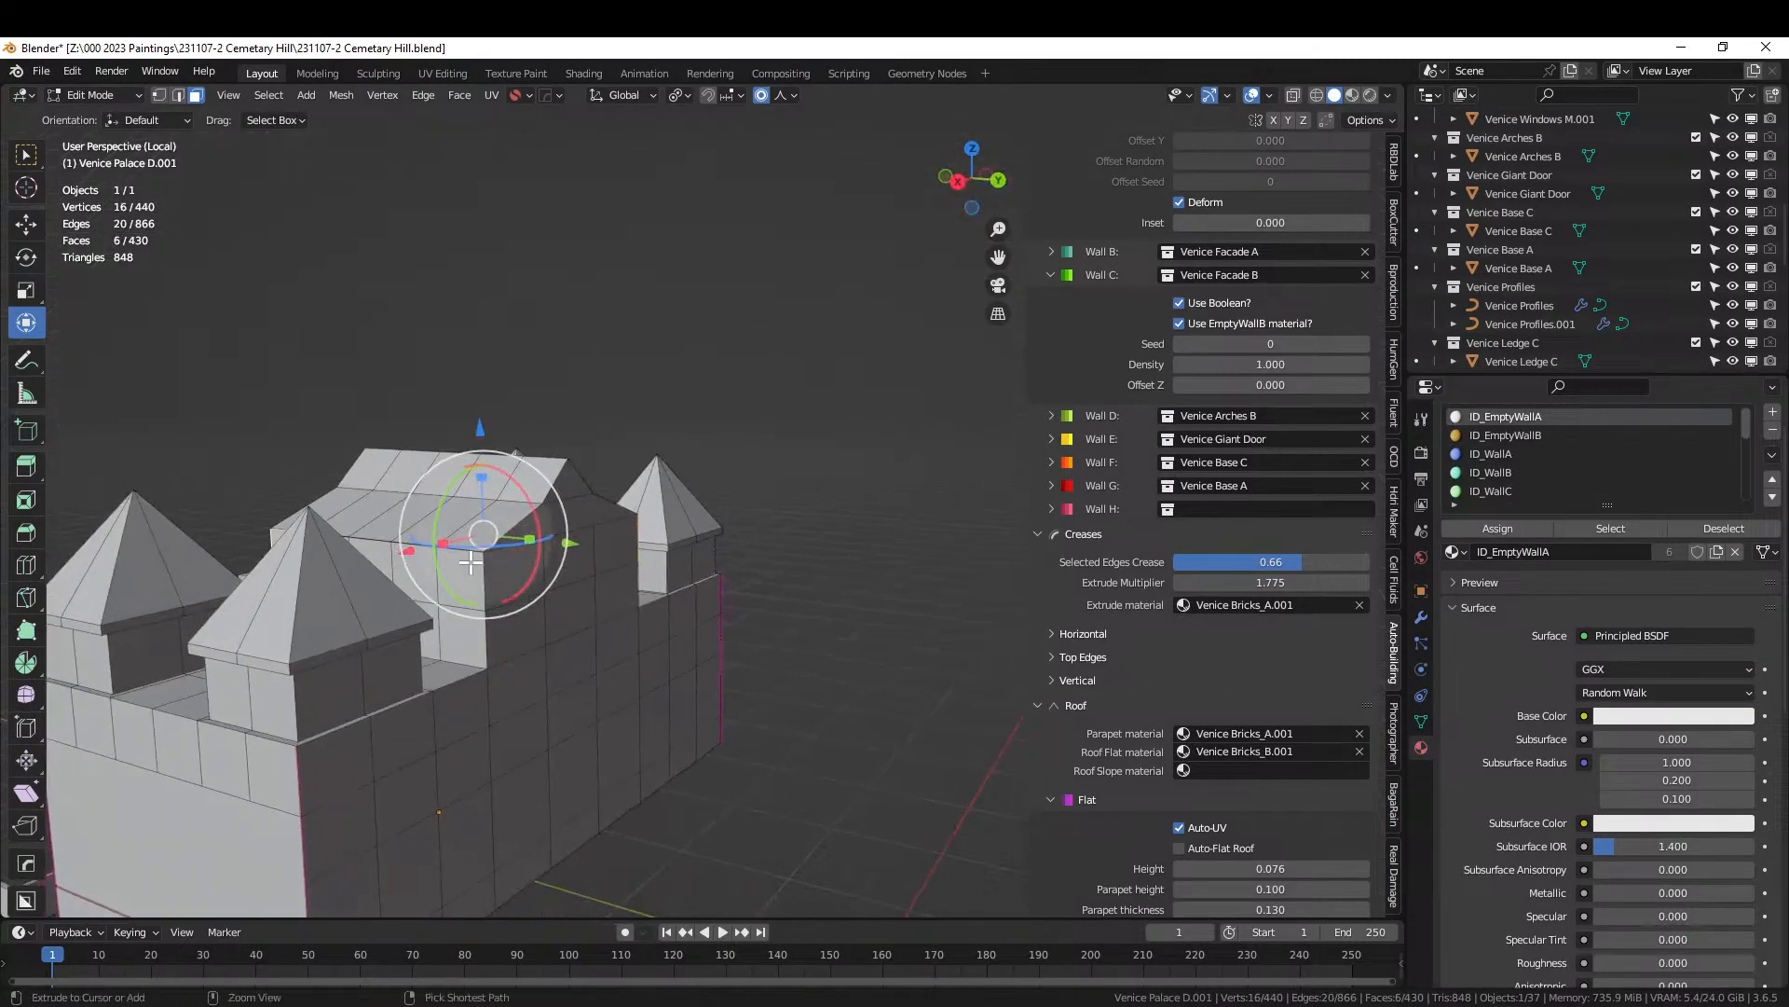
{"action": "right_click", "coordinate": [429, 583], "text": "ctrl"}
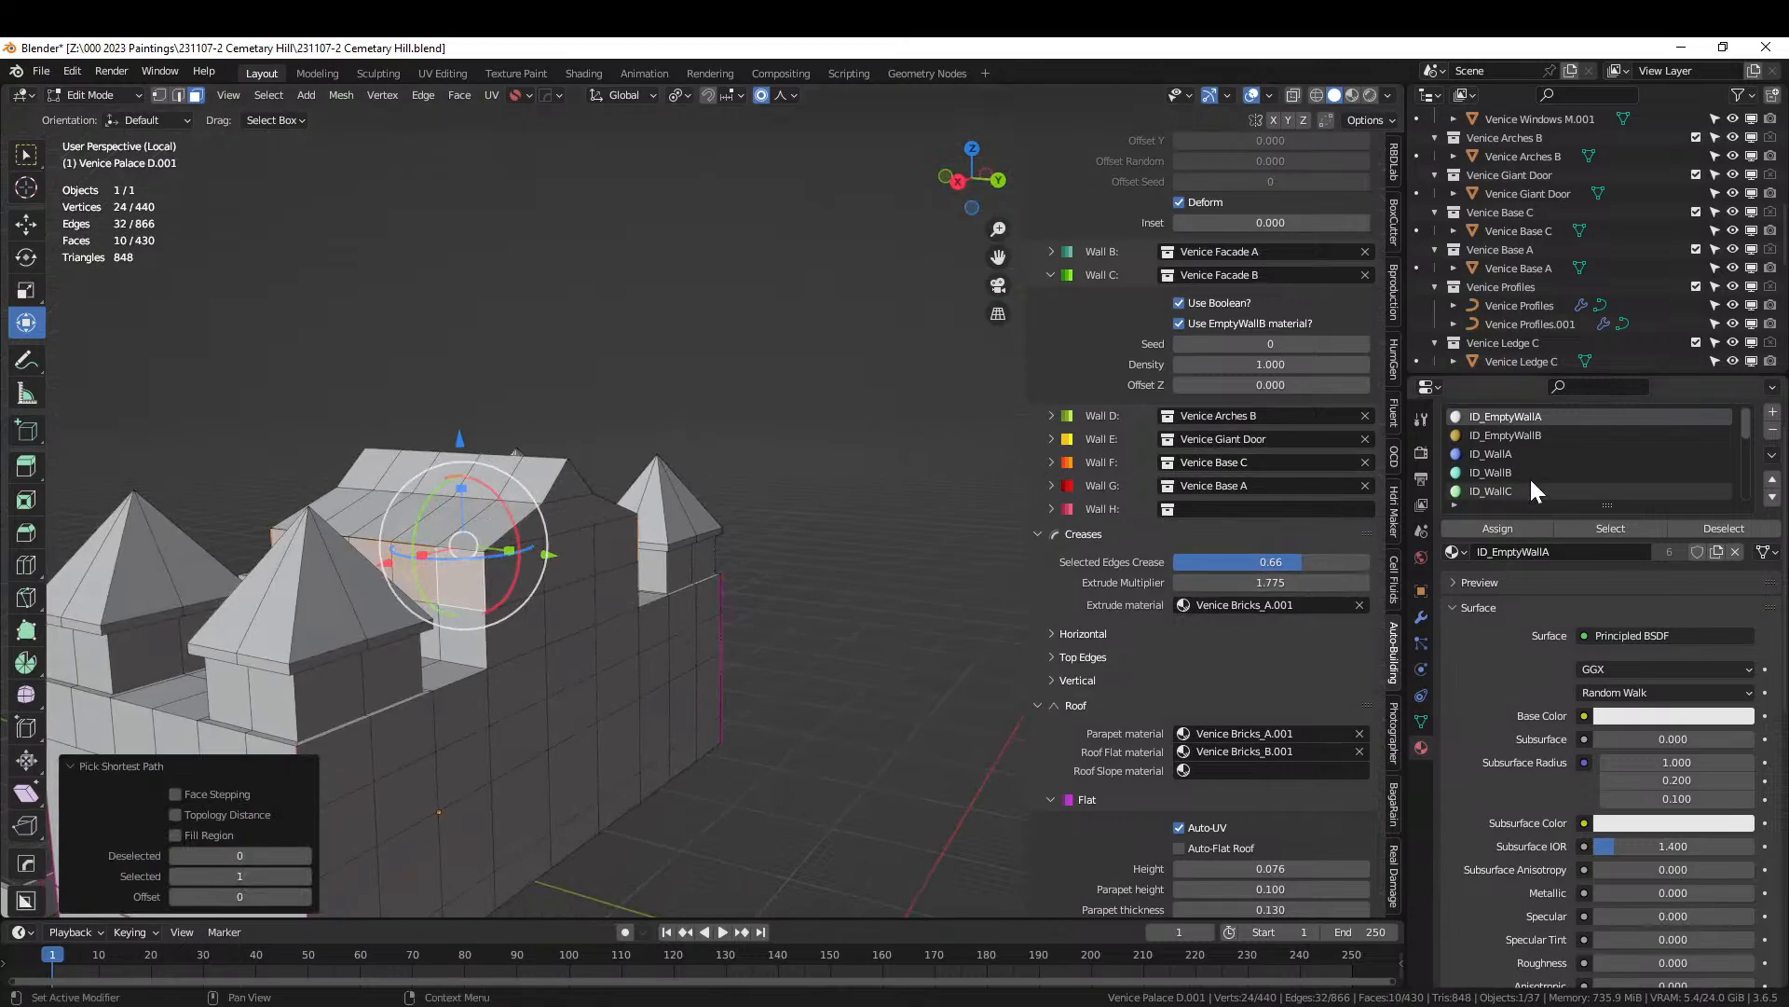
{"action": "scroll", "coordinate": [1538, 470], "scroll_direction": "down", "scroll_amount": 5}
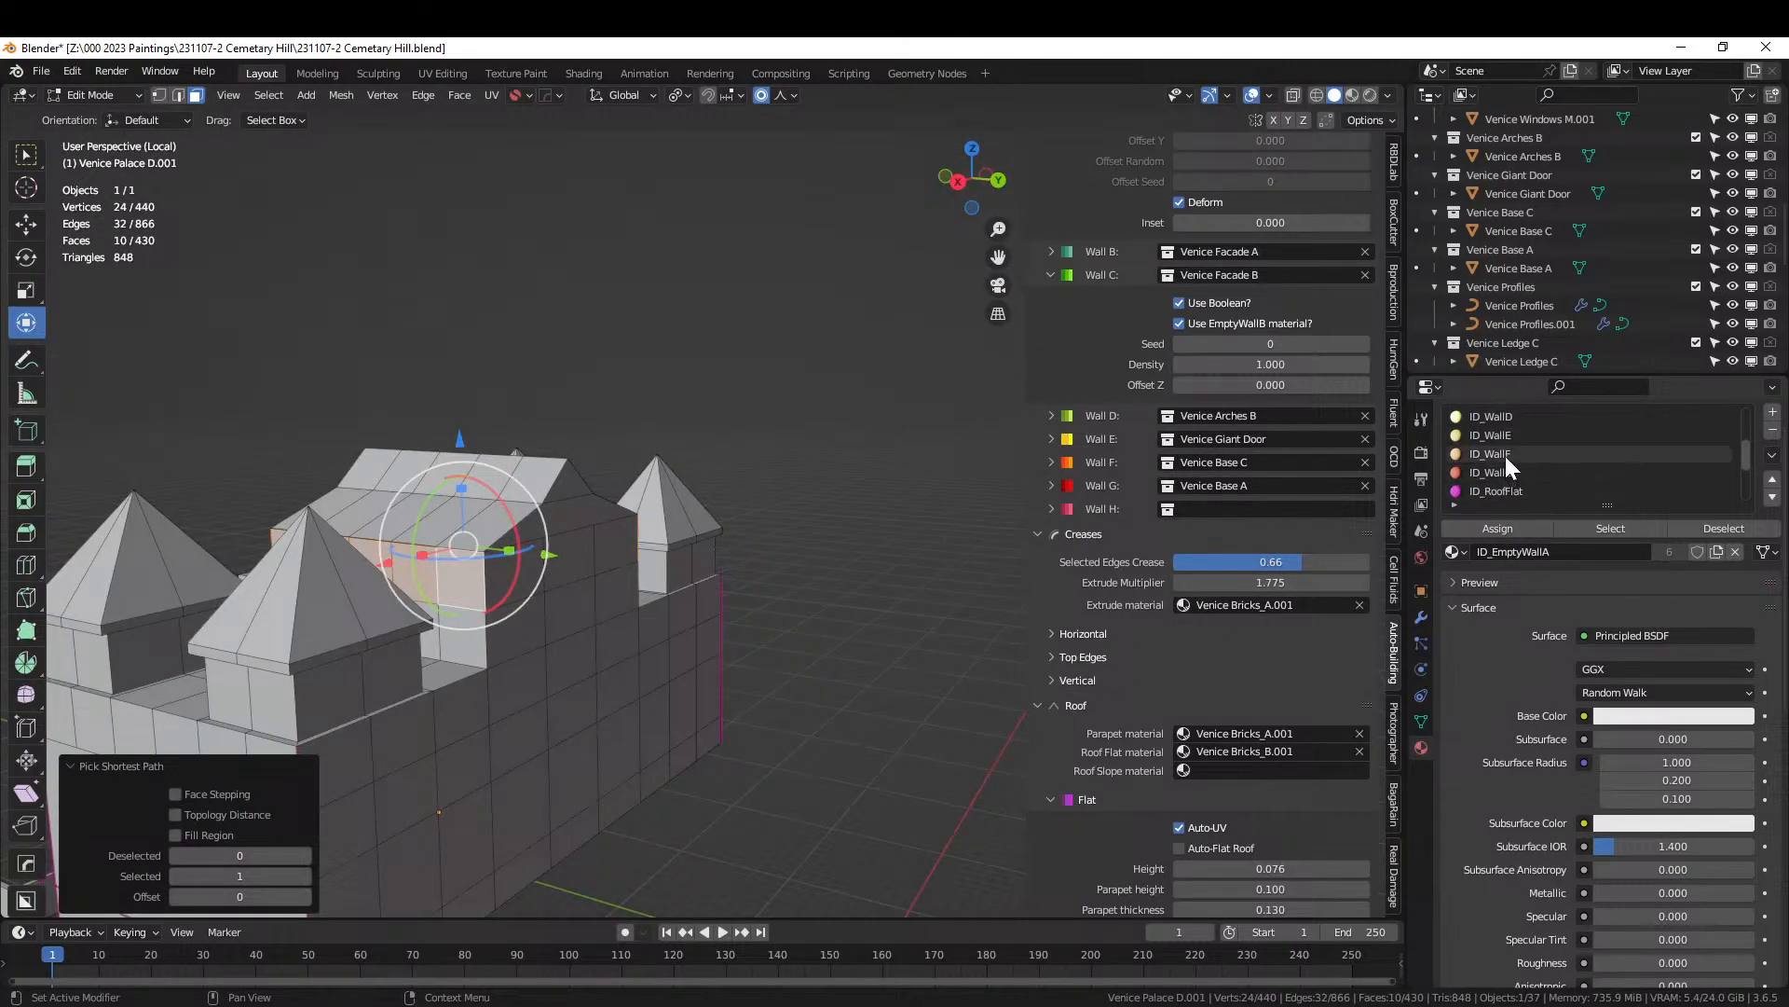
{"action": "left_click", "coordinate": [1506, 456]}
{"action": "left_click", "coordinate": [1508, 530]}
{"action": "scroll", "coordinate": [851, 504], "scroll_direction": "down", "scroll_amount": 3}
{"action": "middle_click_drag", "start_coordinate": [611, 501], "coordinate": [831, 495]}
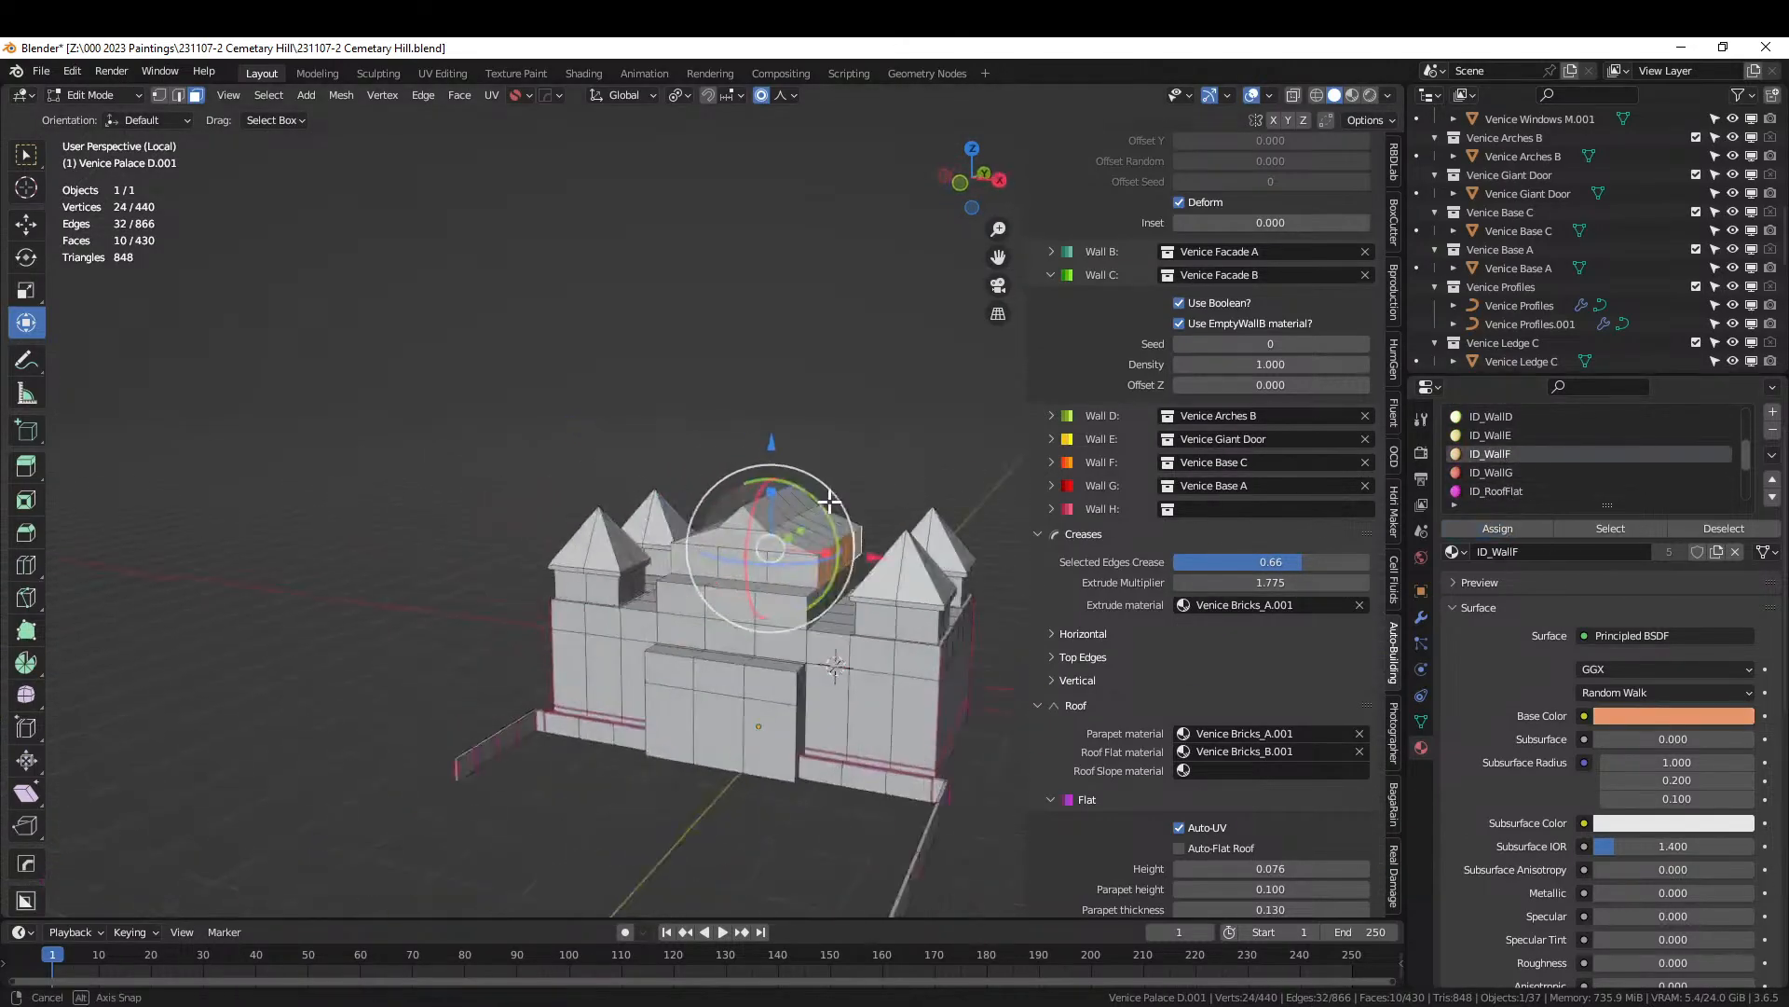
{"action": "key", "text": "ctrl+s"}
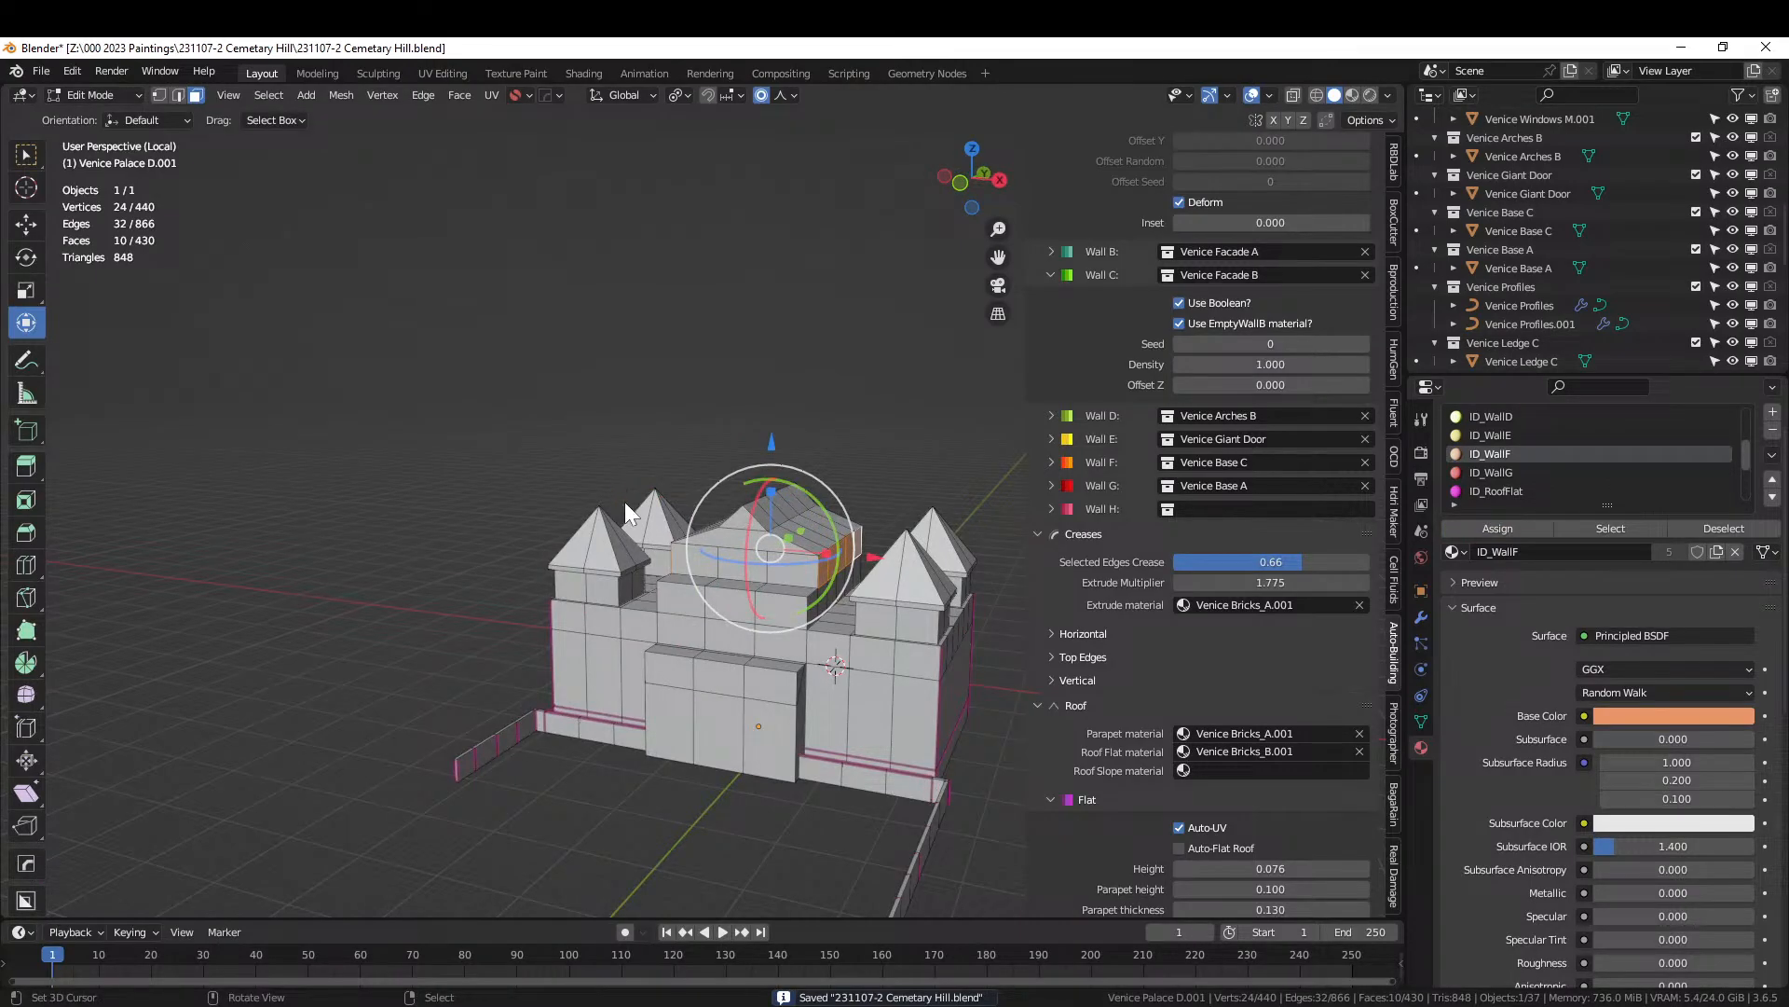
Return to Object Mode and clear Venice Roof Tile B from the roof tile setting of the sloped roofs.
{"action": "key", "text": "Tab"}
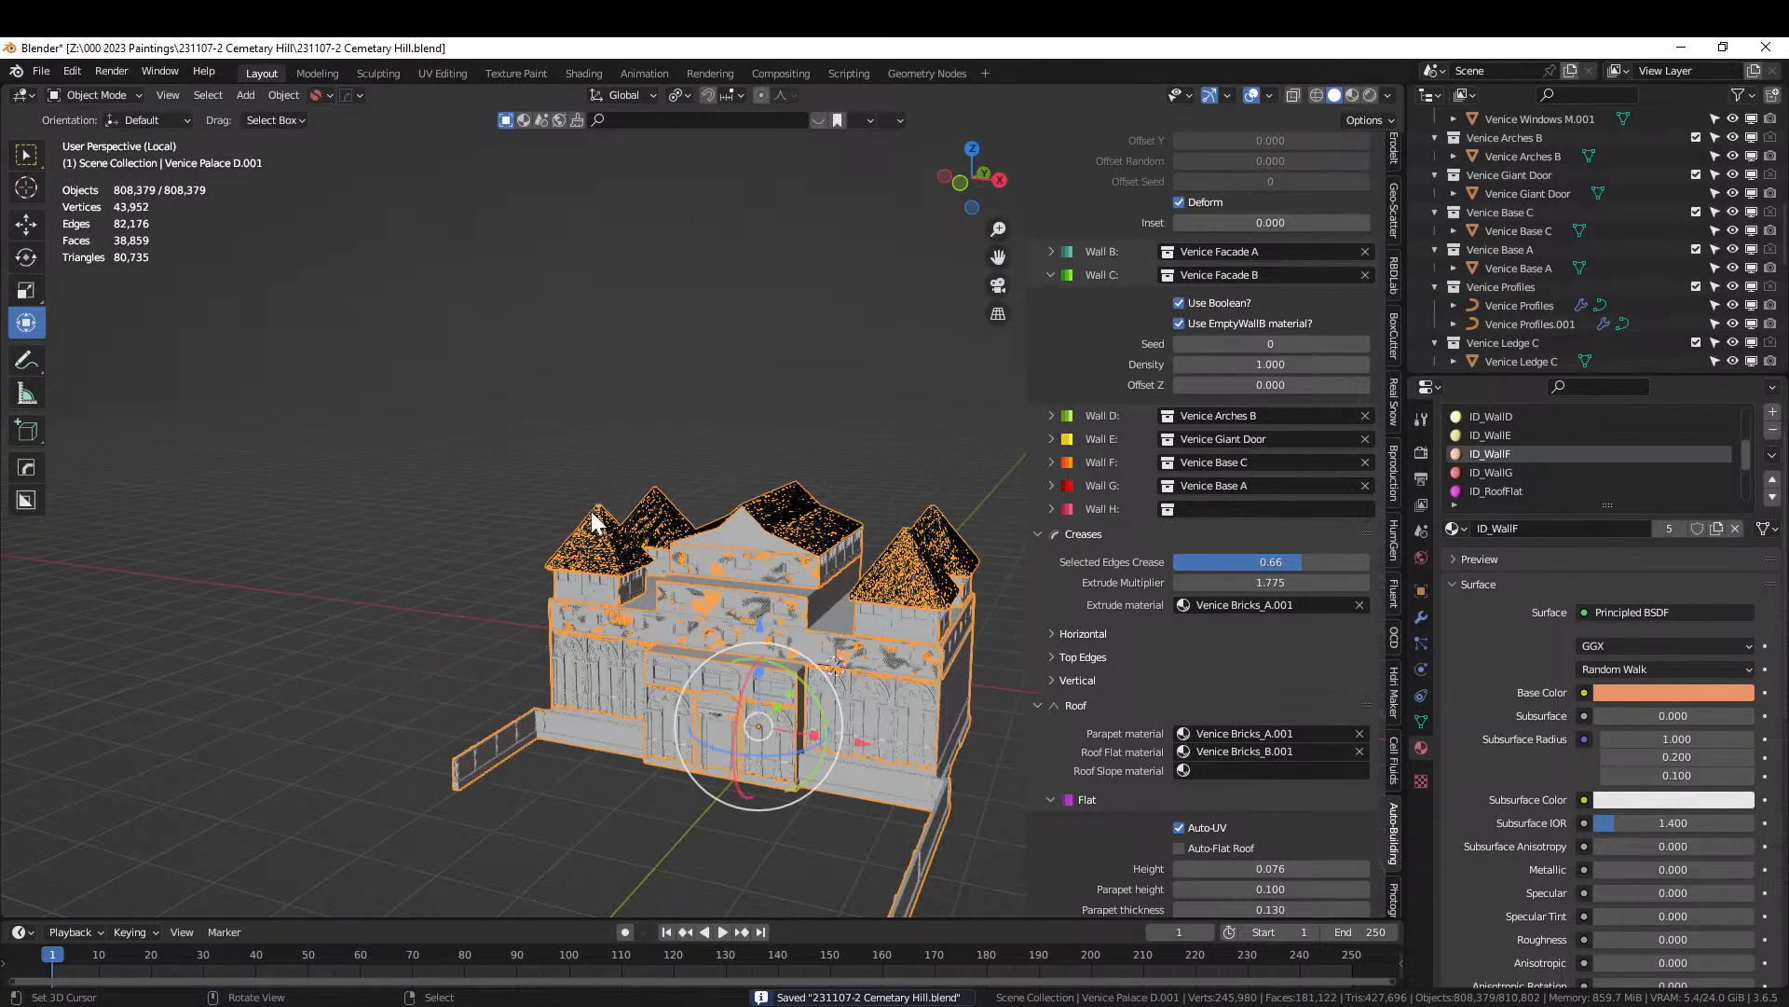
{"action": "scroll", "coordinate": [595, 557], "scroll_direction": "up", "scroll_amount": 1}
{"action": "scroll", "coordinate": [568, 534], "scroll_direction": "up", "scroll_amount": 3}
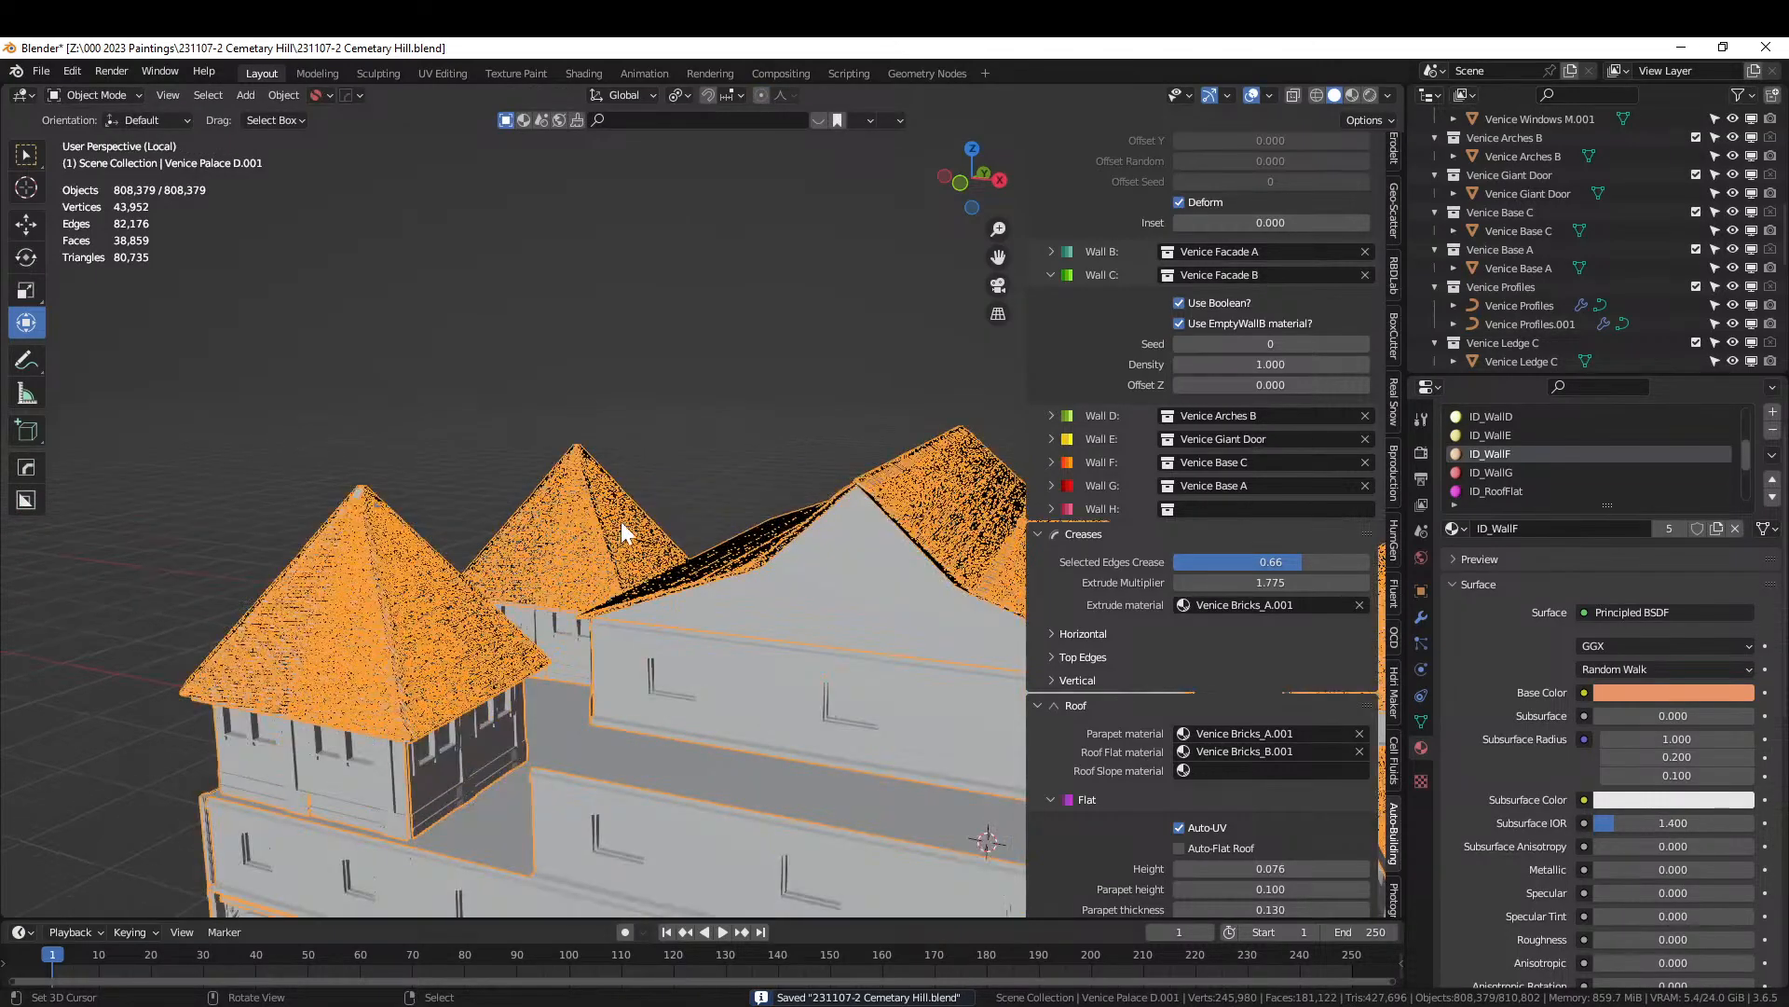
{"action": "middle_click_drag", "start_coordinate": [621, 532], "coordinate": [621, 522]}
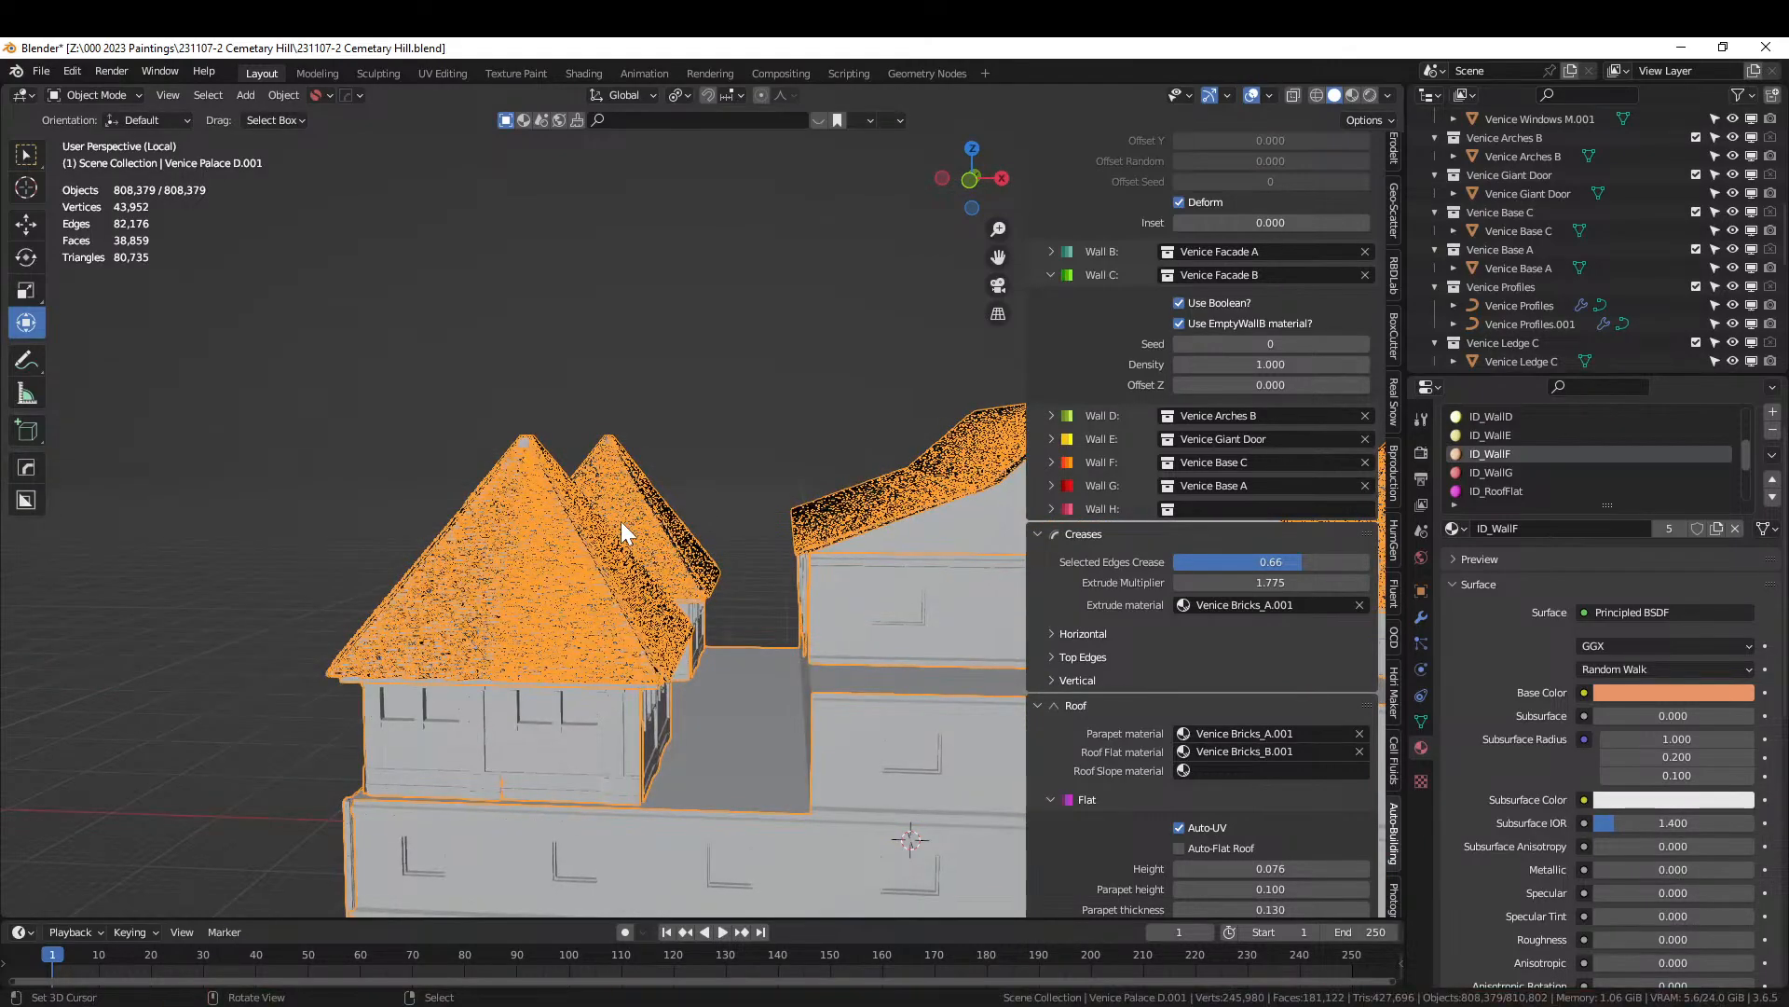
{"action": "middle_click_drag", "start_coordinate": [762, 417], "coordinate": [410, 406], "text": "shift"}
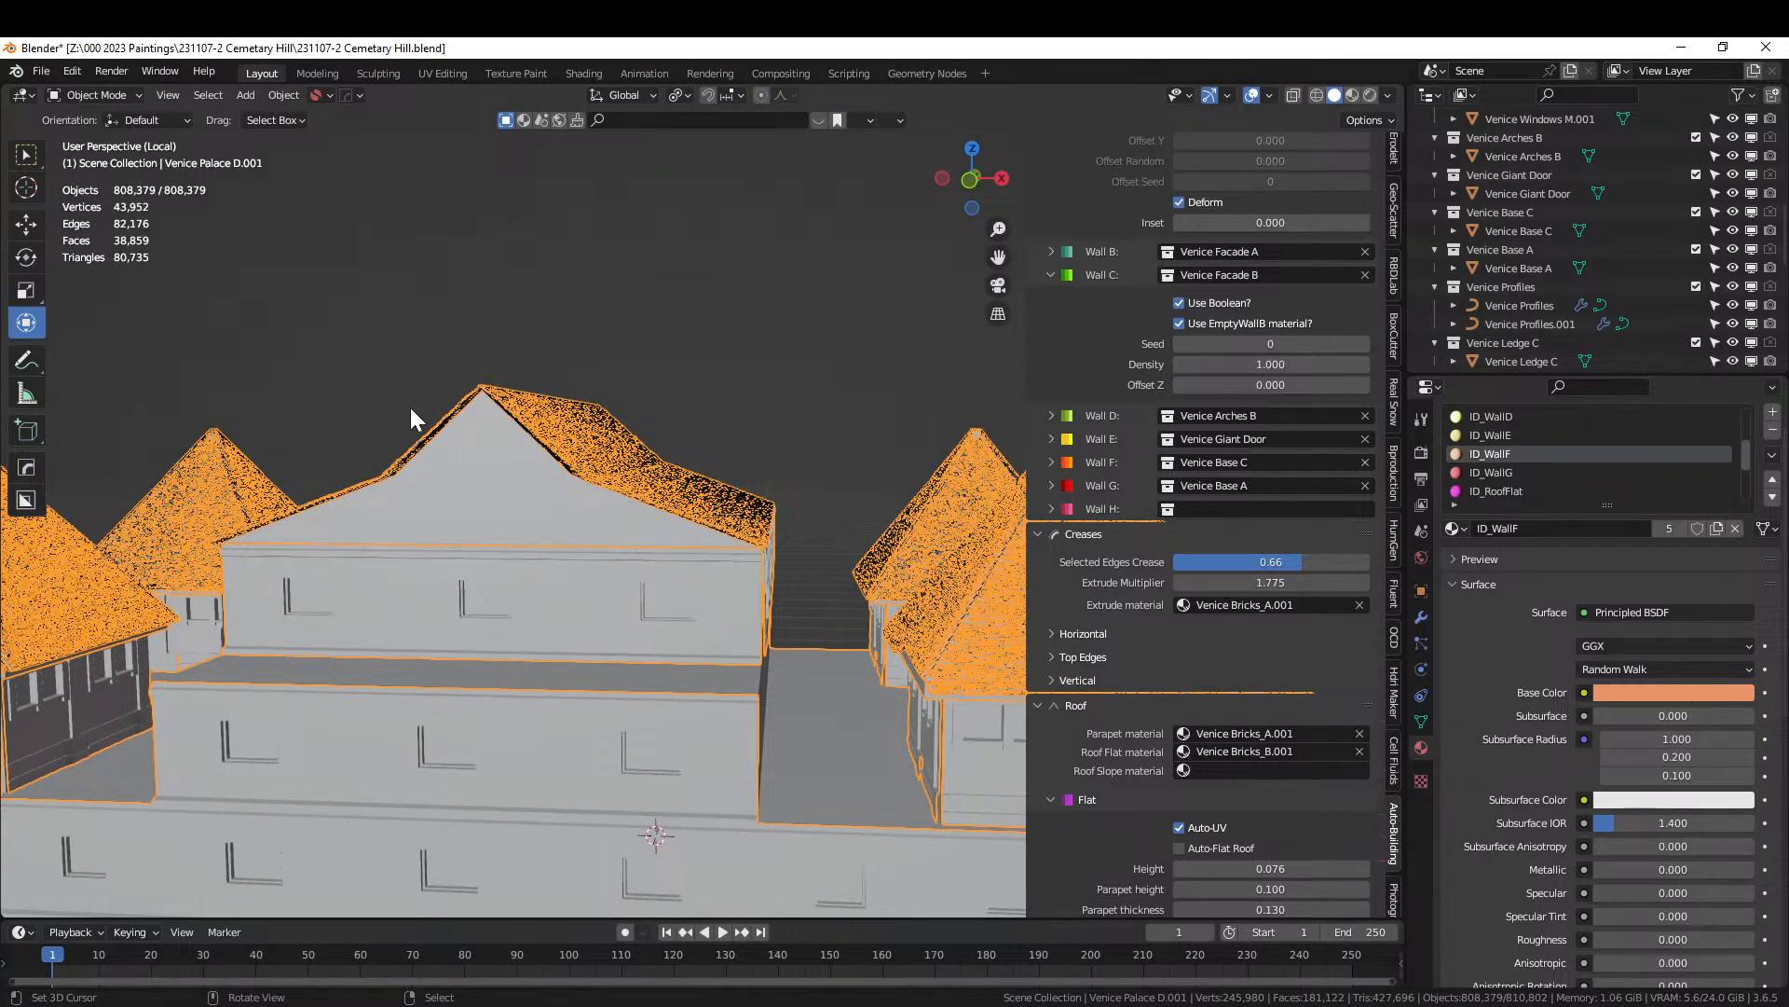
{"action": "scroll", "coordinate": [1231, 746], "scroll_direction": "down", "scroll_amount": 4}
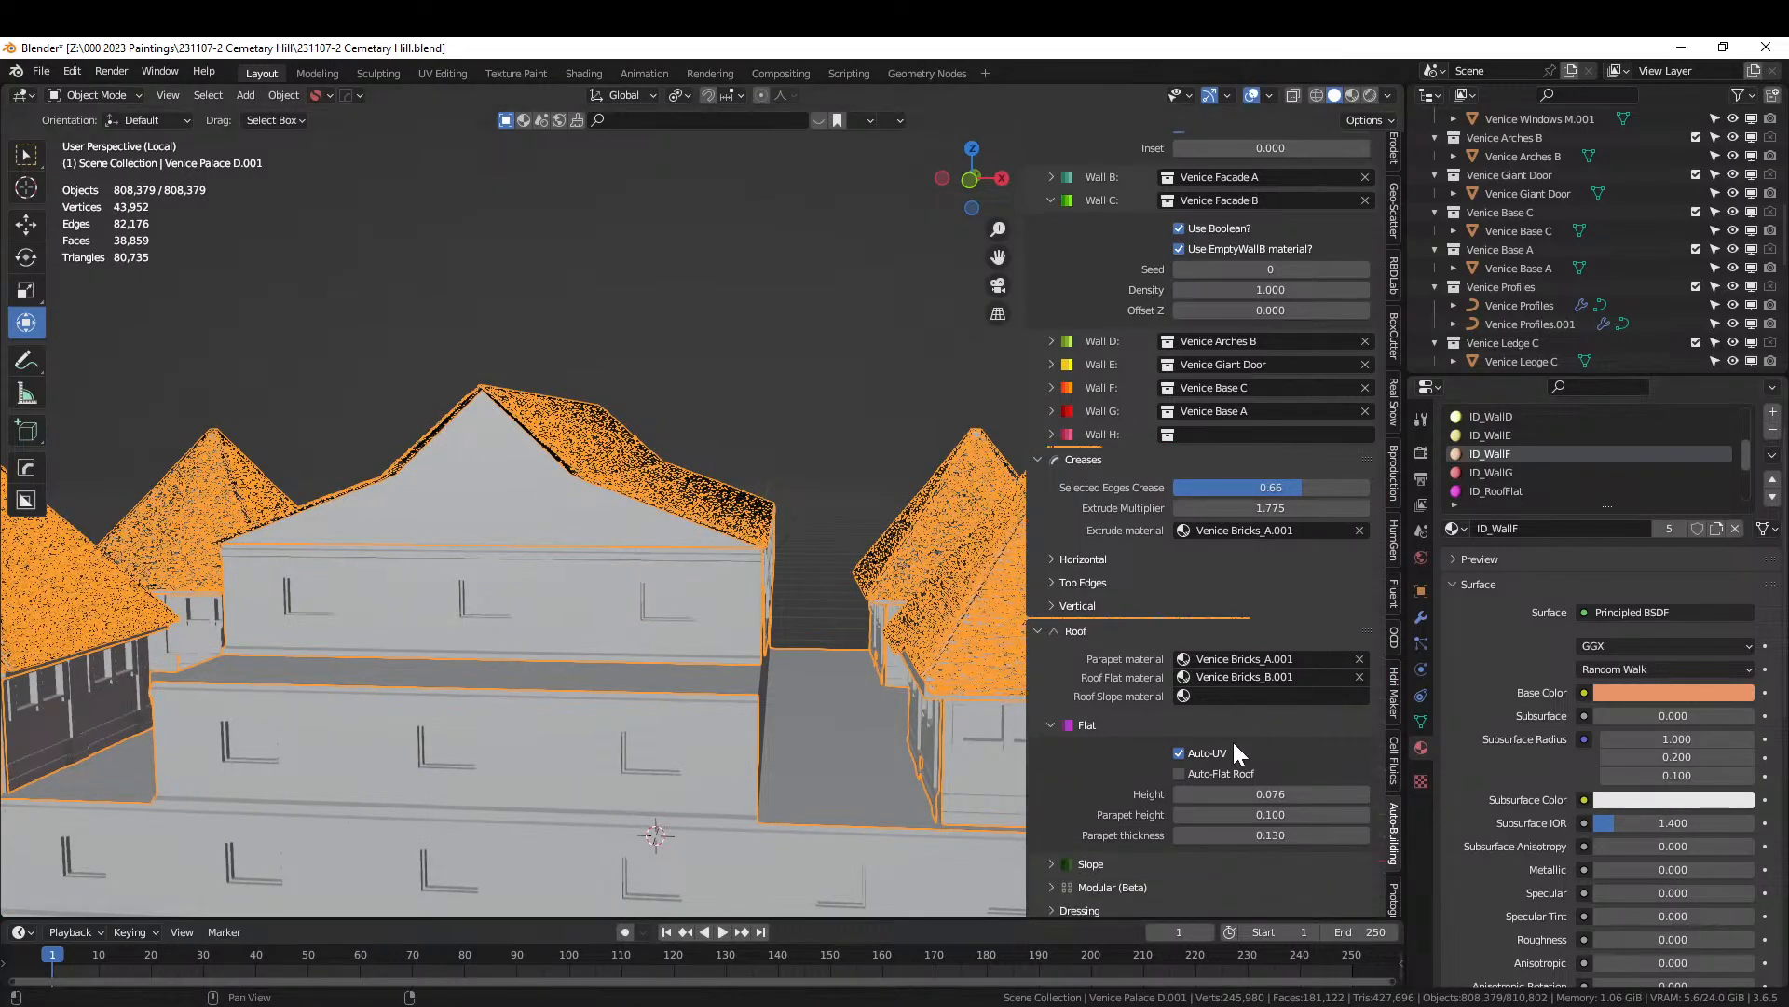
{"action": "left_click", "coordinate": [1050, 807]}
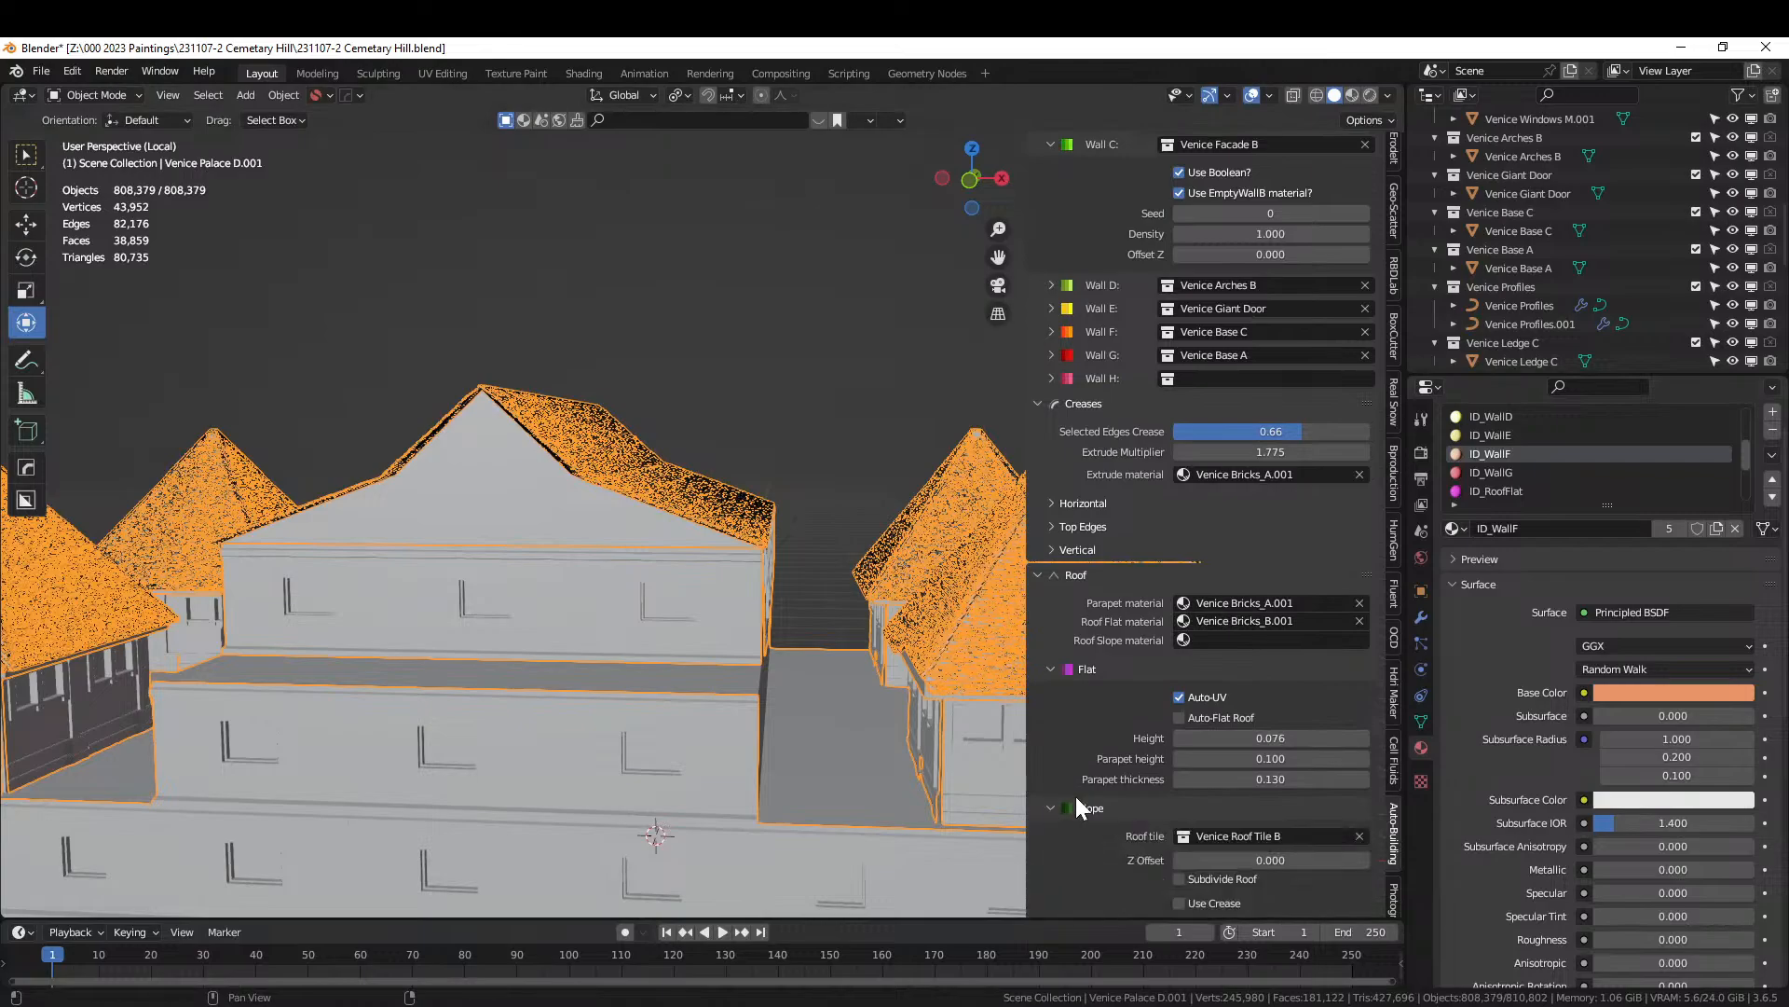
{"action": "scroll", "coordinate": [1165, 786], "scroll_direction": "down", "scroll_amount": 2}
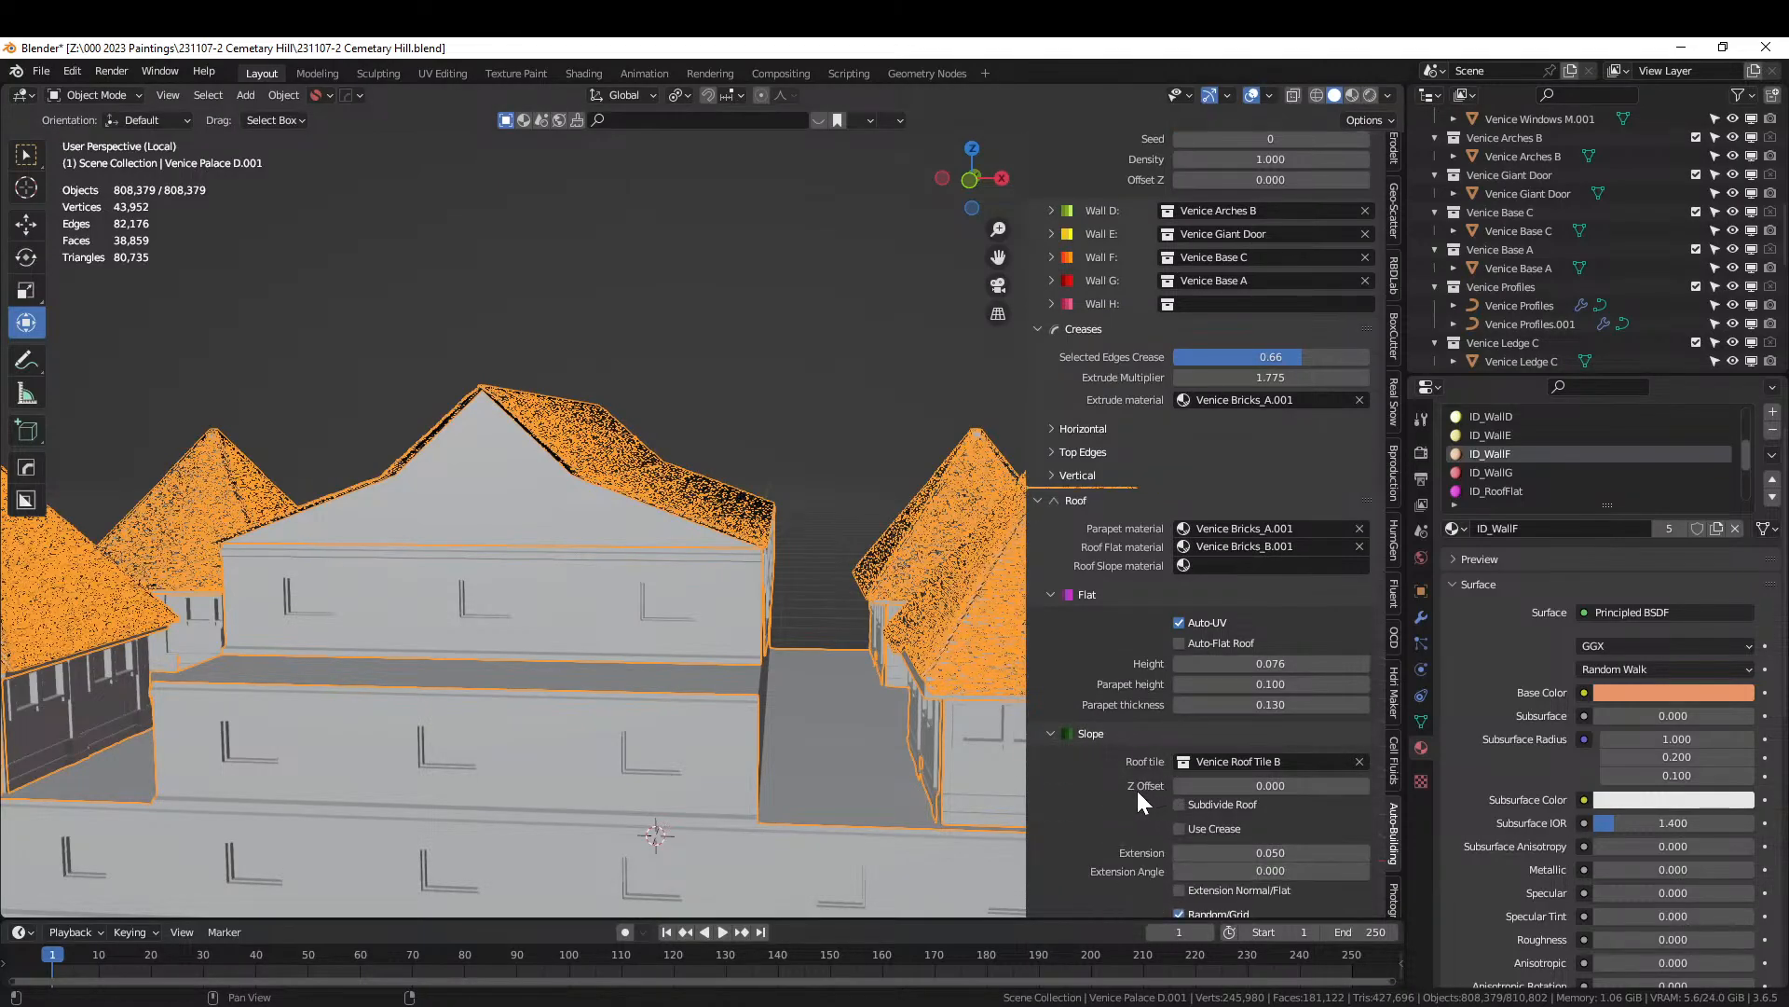
{"action": "left_click", "coordinate": [1359, 760]}
Save the file and inspect the palace's roofs and upper storeys in rendered shading.
{"action": "mouse_move", "coordinate": [612, 590]}
{"action": "middle_mouse_down"}
{"action": "mouse_move", "coordinate": [643, 550]}
{"action": "mouse_move", "coordinate": [563, 607]}
{"action": "mouse_move", "coordinate": [484, 604]}
{"action": "mouse_move", "coordinate": [590, 574]}
{"action": "middle_mouse_up"}
{"action": "key", "text": "ctrl+s"}
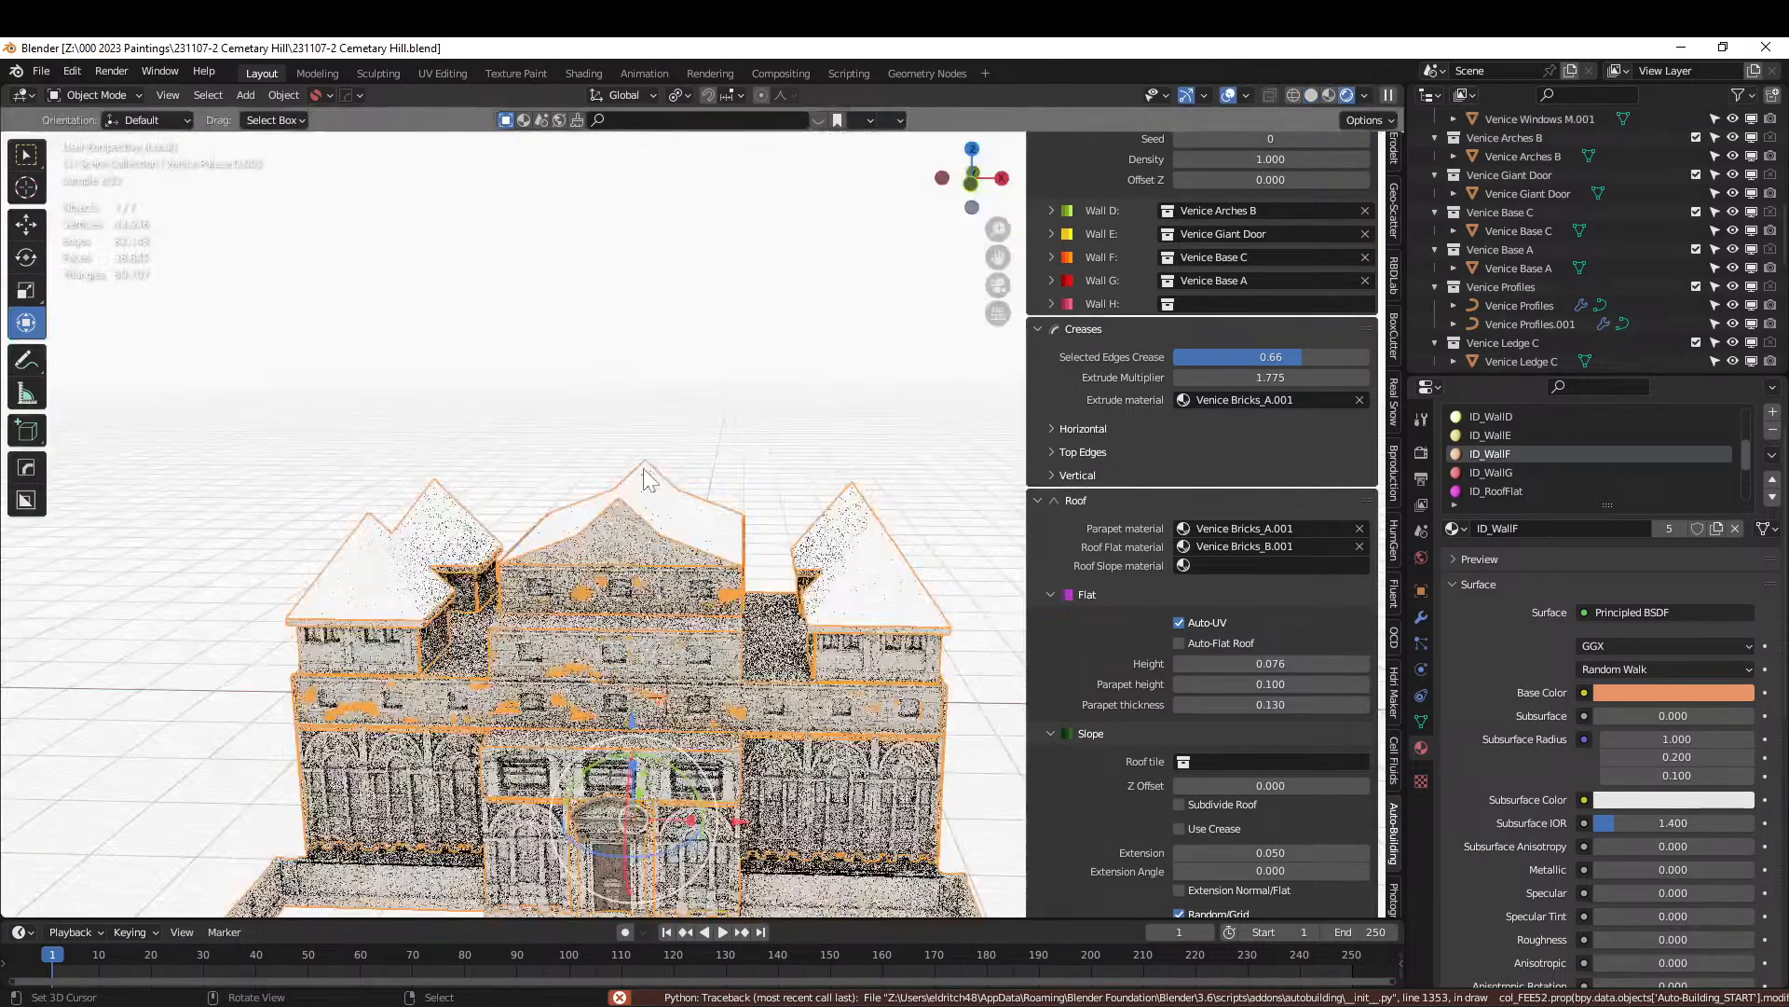
{"action": "scroll", "coordinate": [572, 568], "scroll_direction": "up", "scroll_amount": 4}
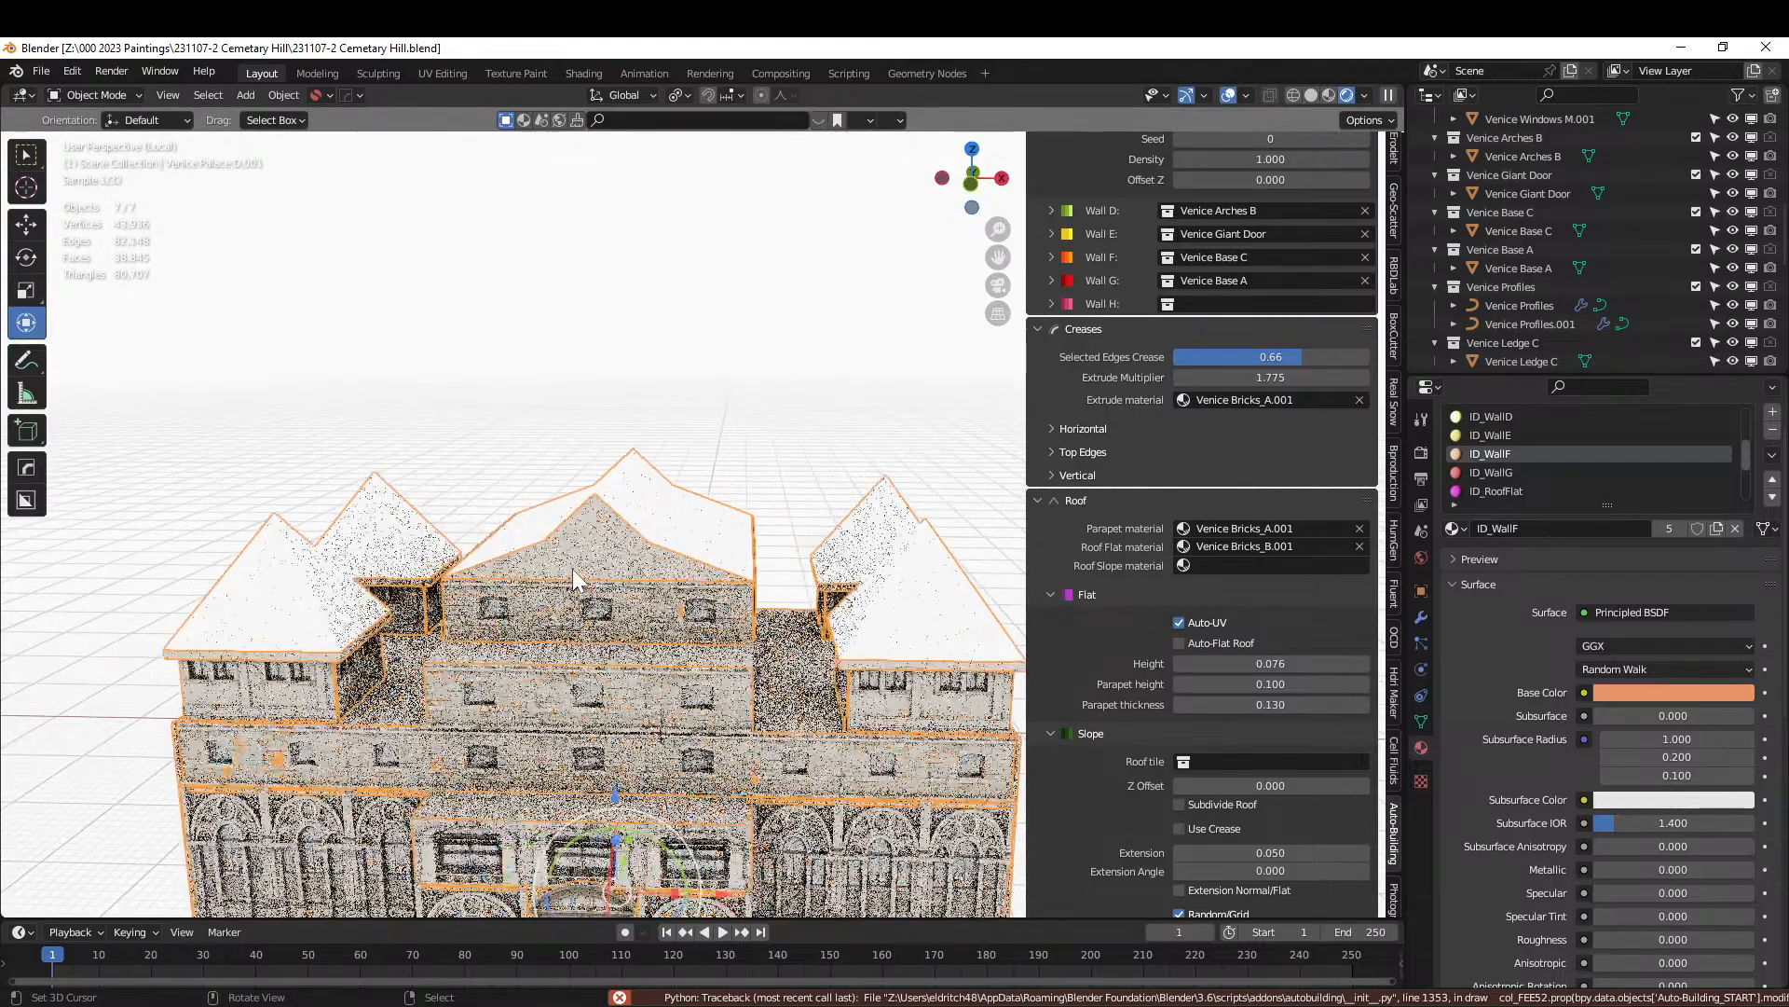
{"action": "middle_click_drag", "start_coordinate": [572, 569], "coordinate": [619, 562]}
{"action": "middle_click_drag", "start_coordinate": [736, 725], "coordinate": [634, 694]}
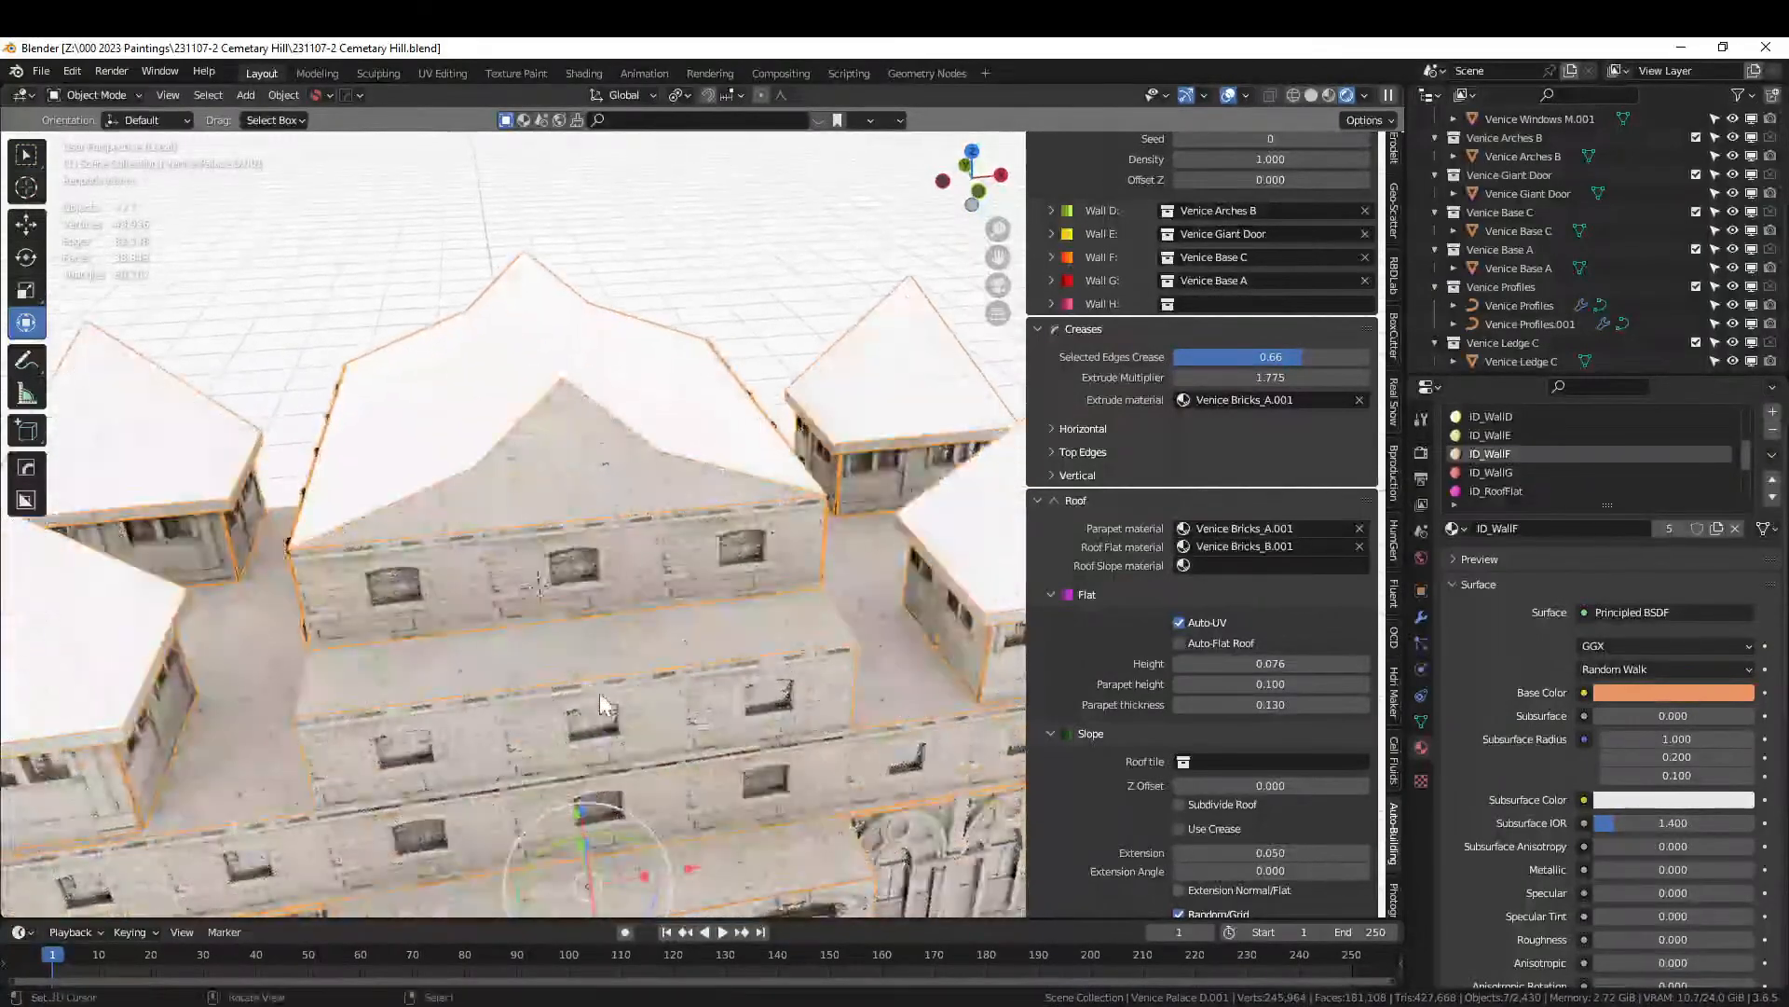
In Edit Mode, select all flat main roof faces around the corner towers with Select Similar set to Coplanar.
{"action": "key", "text": "Tab"}
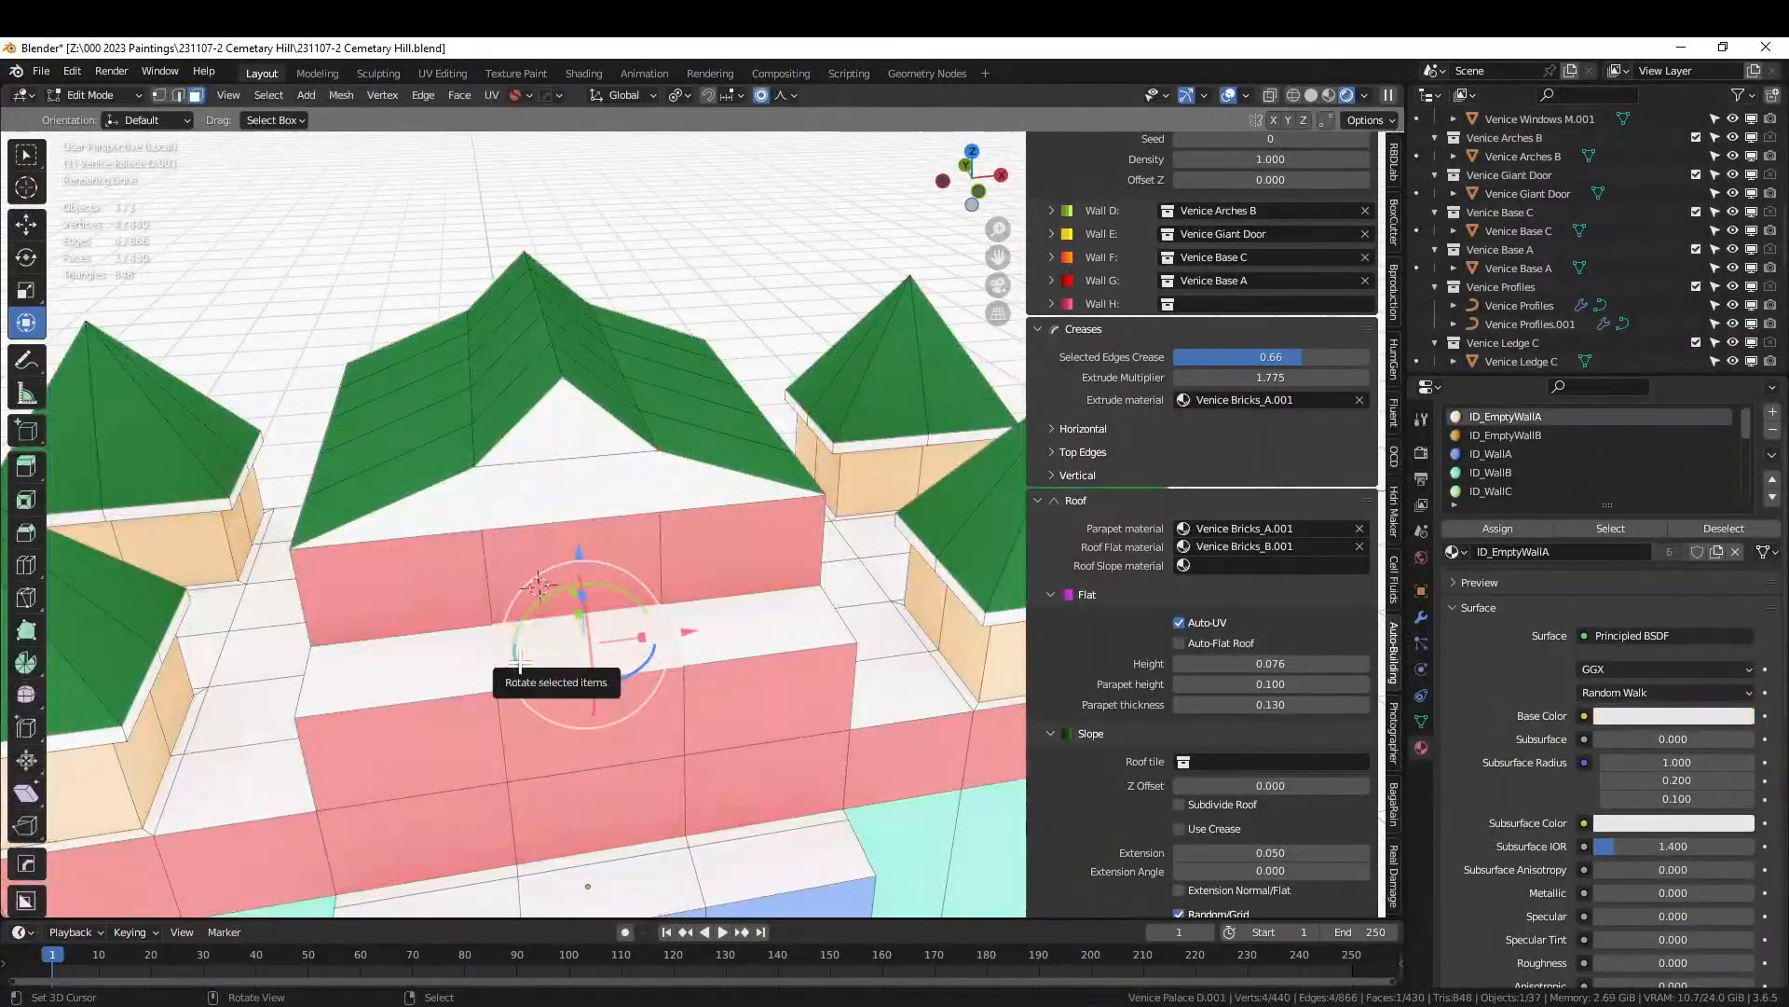
{"action": "key", "text": "shift+g"}
{"action": "left_click", "coordinate": [519, 665]}
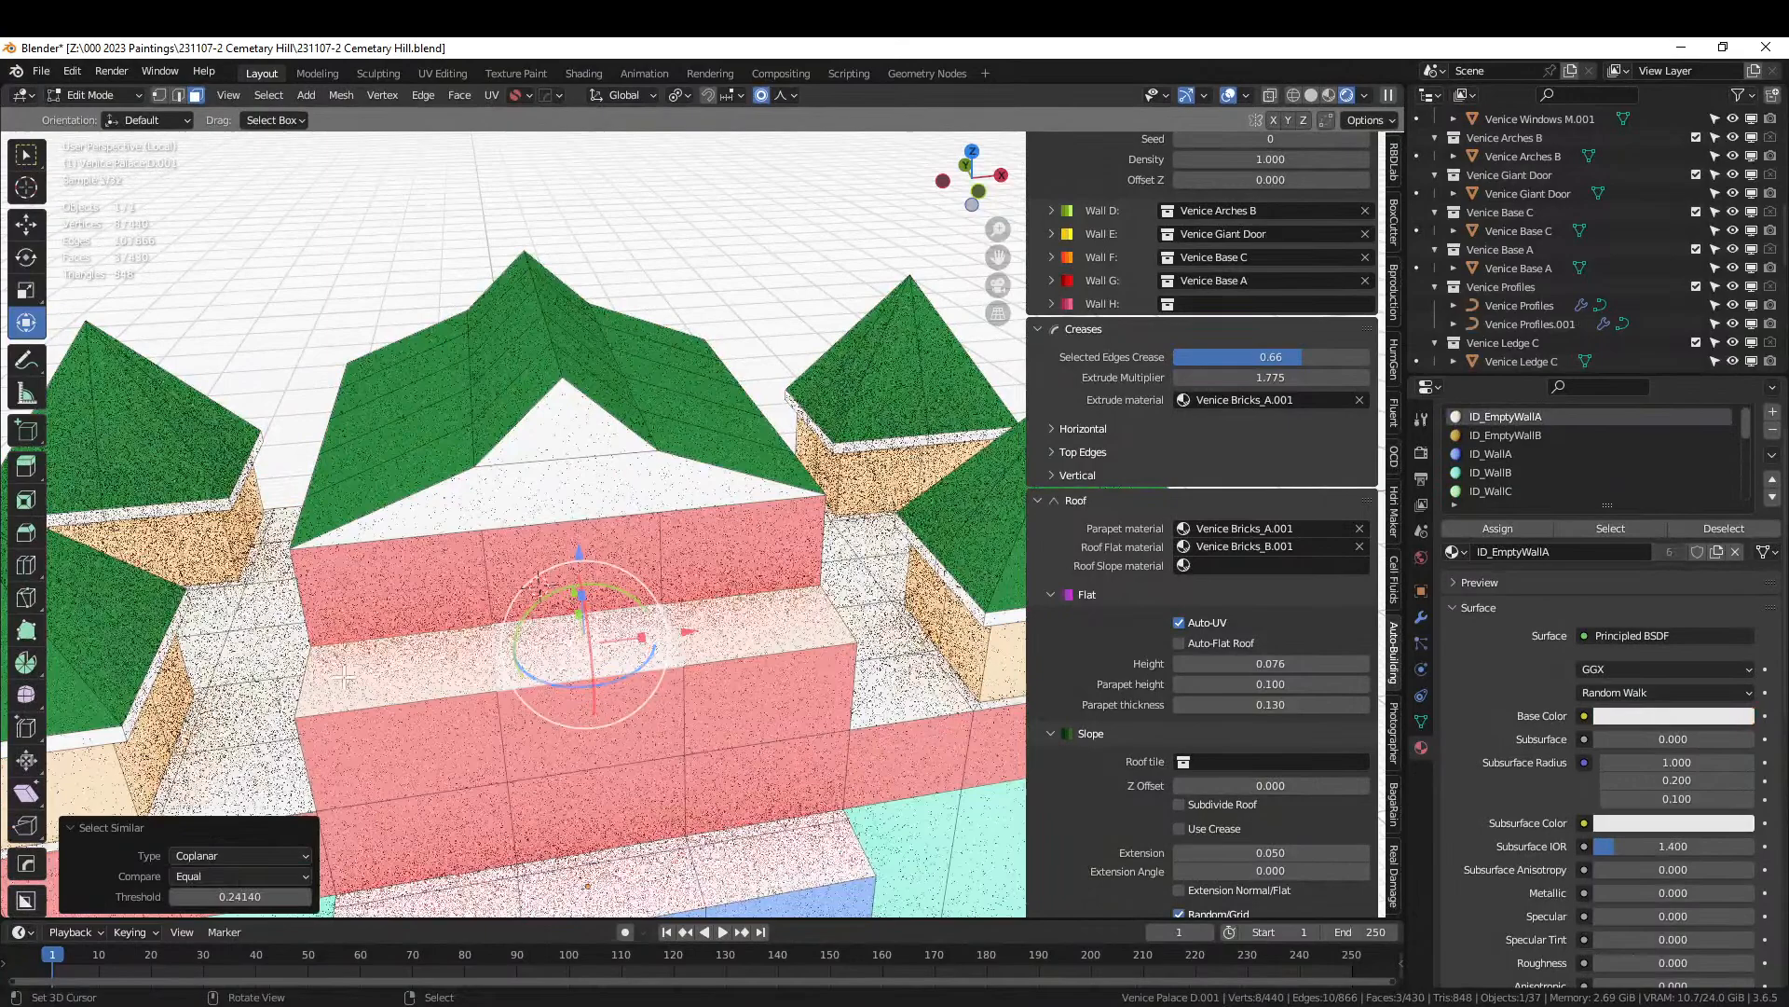
{"action": "right_click", "coordinate": [277, 716]}
{"action": "key", "text": "shift+g"}
{"action": "left_click", "coordinate": [278, 721]}
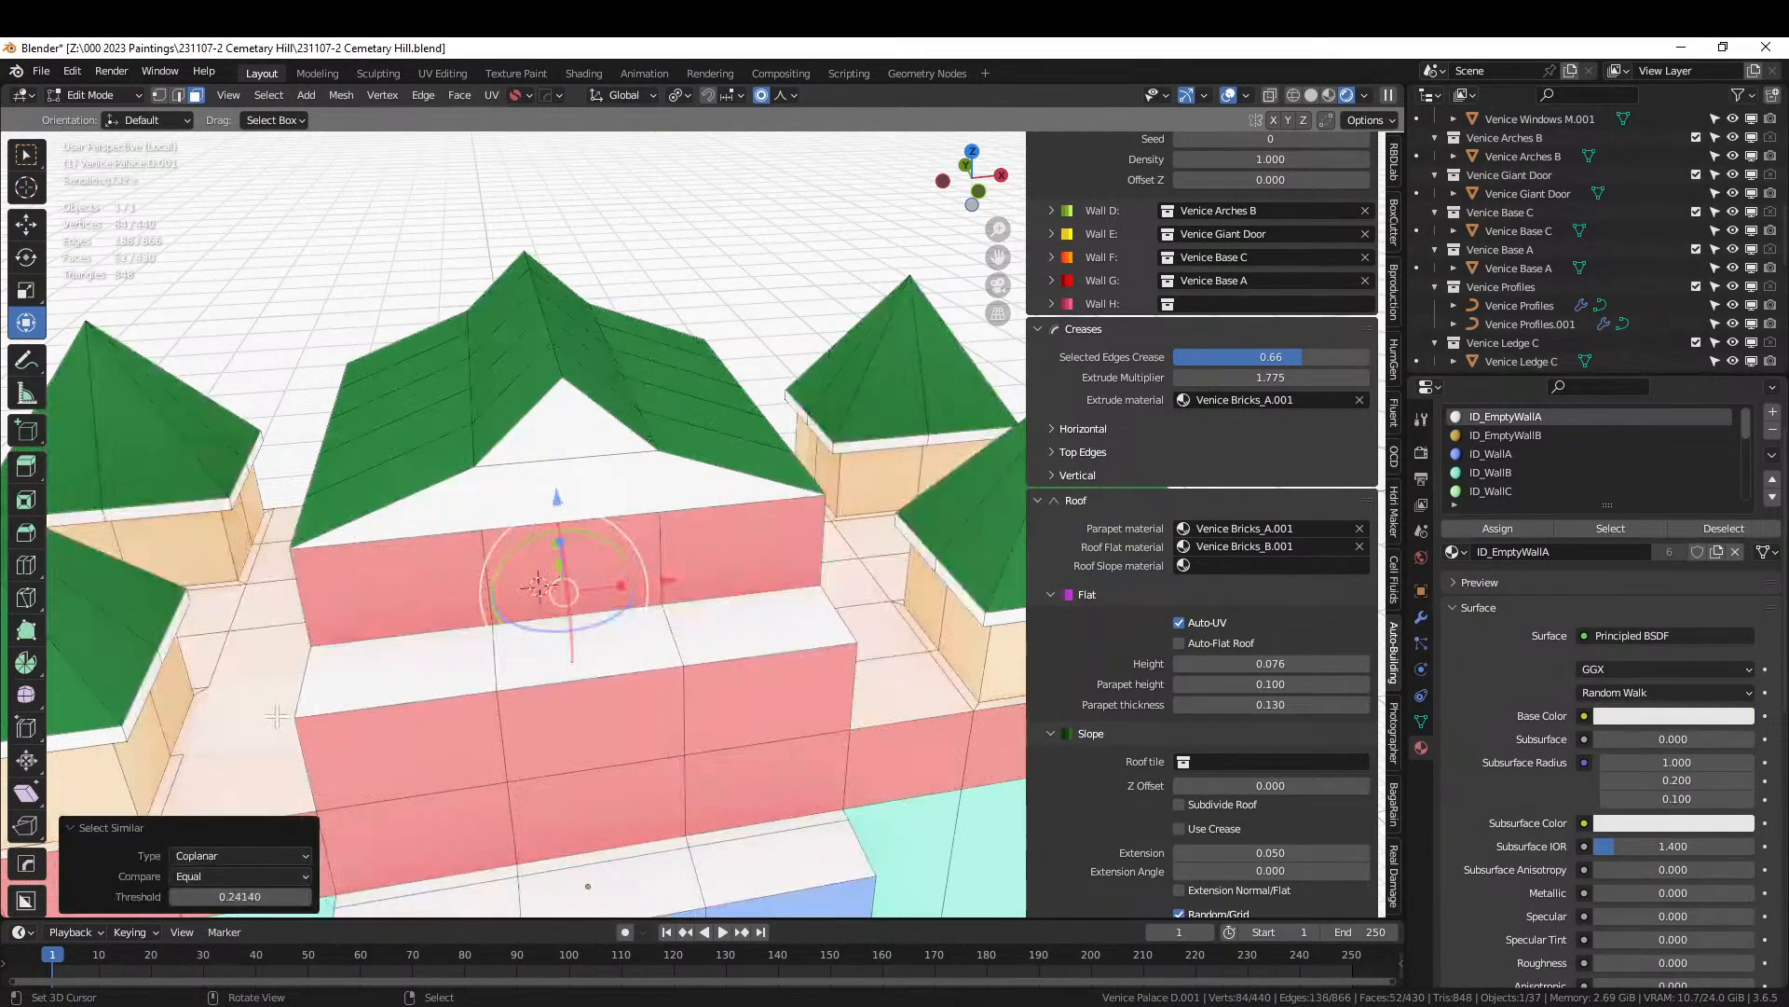
Add the coplanar top faces of the front entrance block to the selection and assign ID_RoofFlat to all selected faces.
{"action": "middle_click_drag", "start_coordinate": [690, 829], "coordinate": [630, 829]}
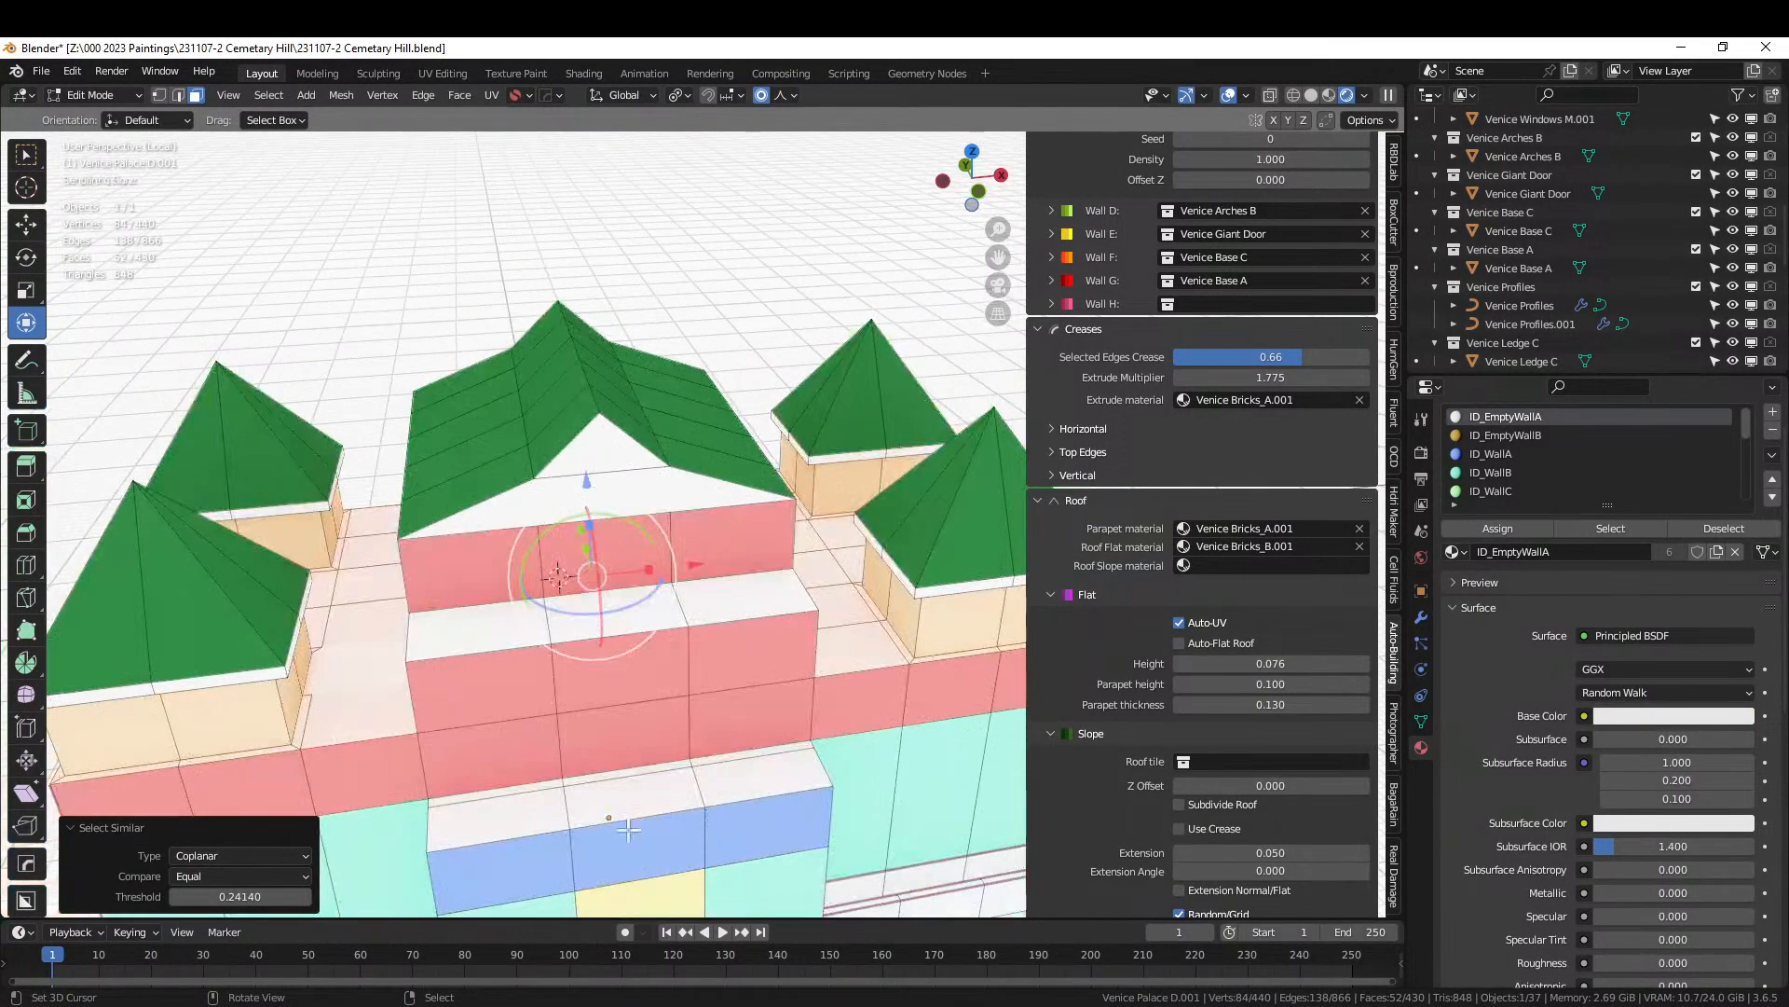
{"action": "left_click", "coordinate": [586, 809], "text": "shift"}
{"action": "key", "text": "shift+g"}
{"action": "left_click", "coordinate": [589, 818]}
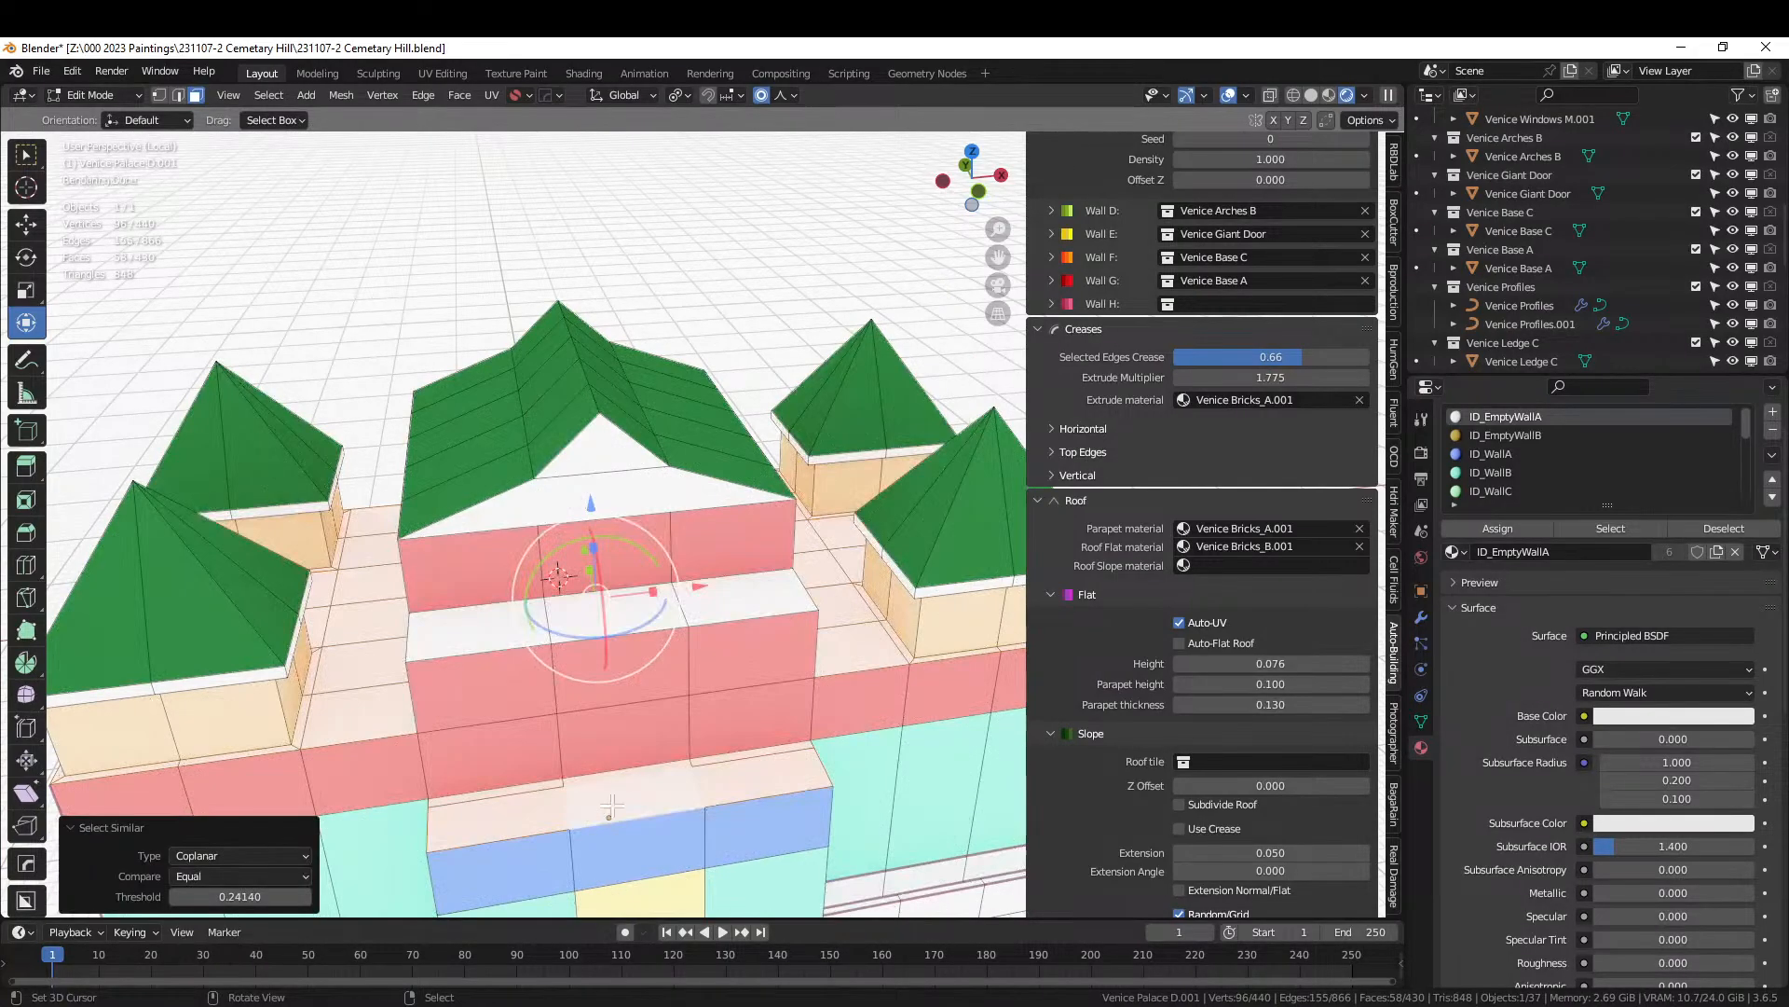
{"action": "scroll", "coordinate": [1713, 455], "scroll_direction": "down", "scroll_amount": 4}
{"action": "scroll", "coordinate": [1500, 487], "scroll_direction": "down", "scroll_amount": 2}
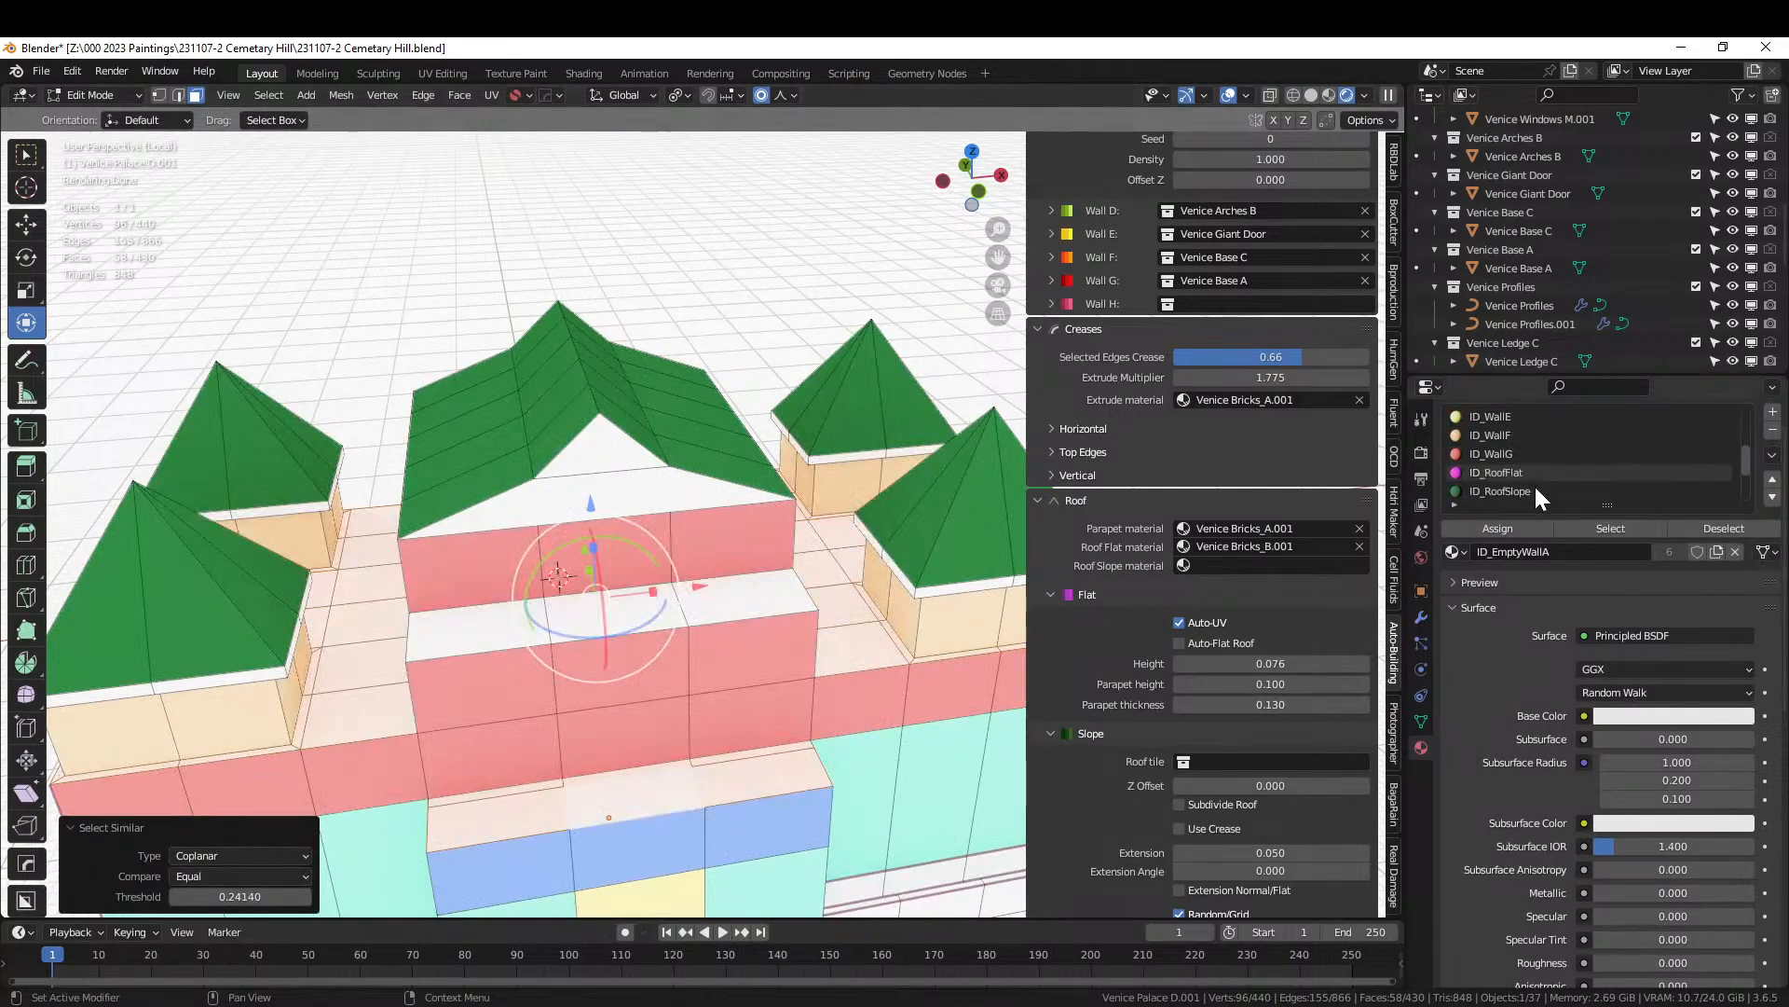
{"action": "left_click", "coordinate": [1507, 474]}
{"action": "left_click", "coordinate": [1495, 528]}
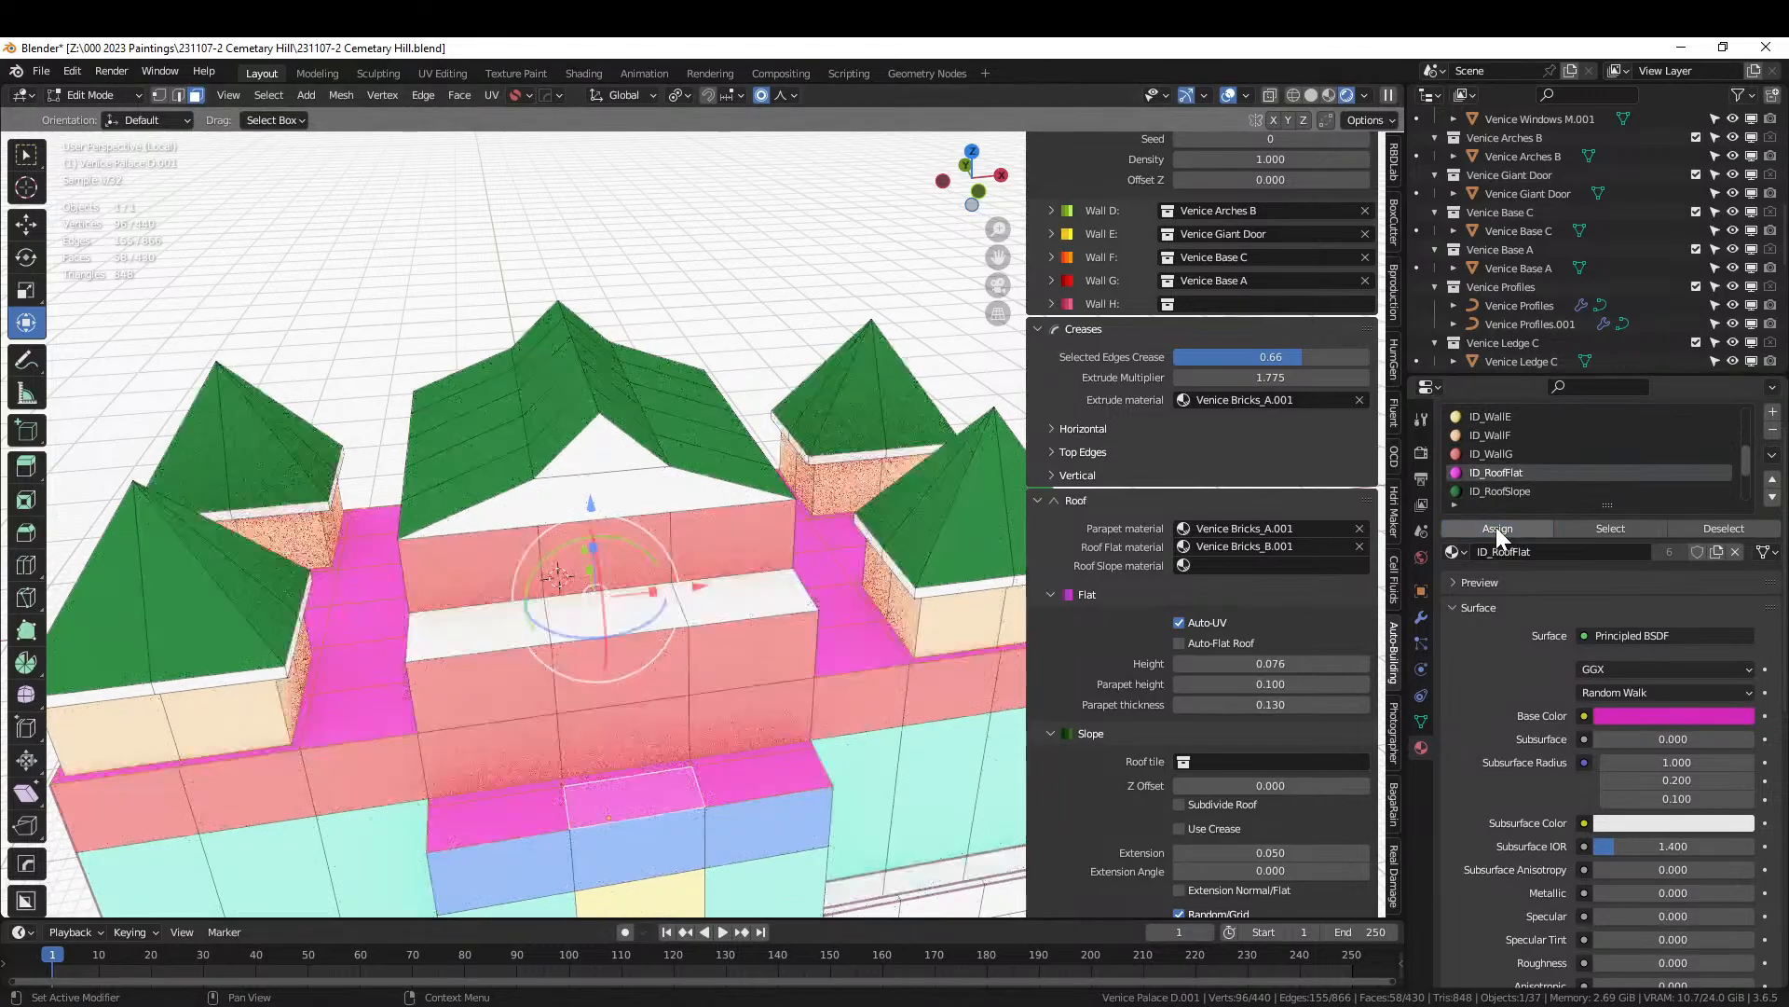
Knife-cut two vertical edges into the front gable, running from the wall divisions below up to the ends of its horizontal edge.
{"action": "middle_click_drag", "start_coordinate": [559, 577], "coordinate": [504, 630]}
{"action": "scroll", "coordinate": [542, 571], "scroll_direction": "up", "scroll_amount": 5}
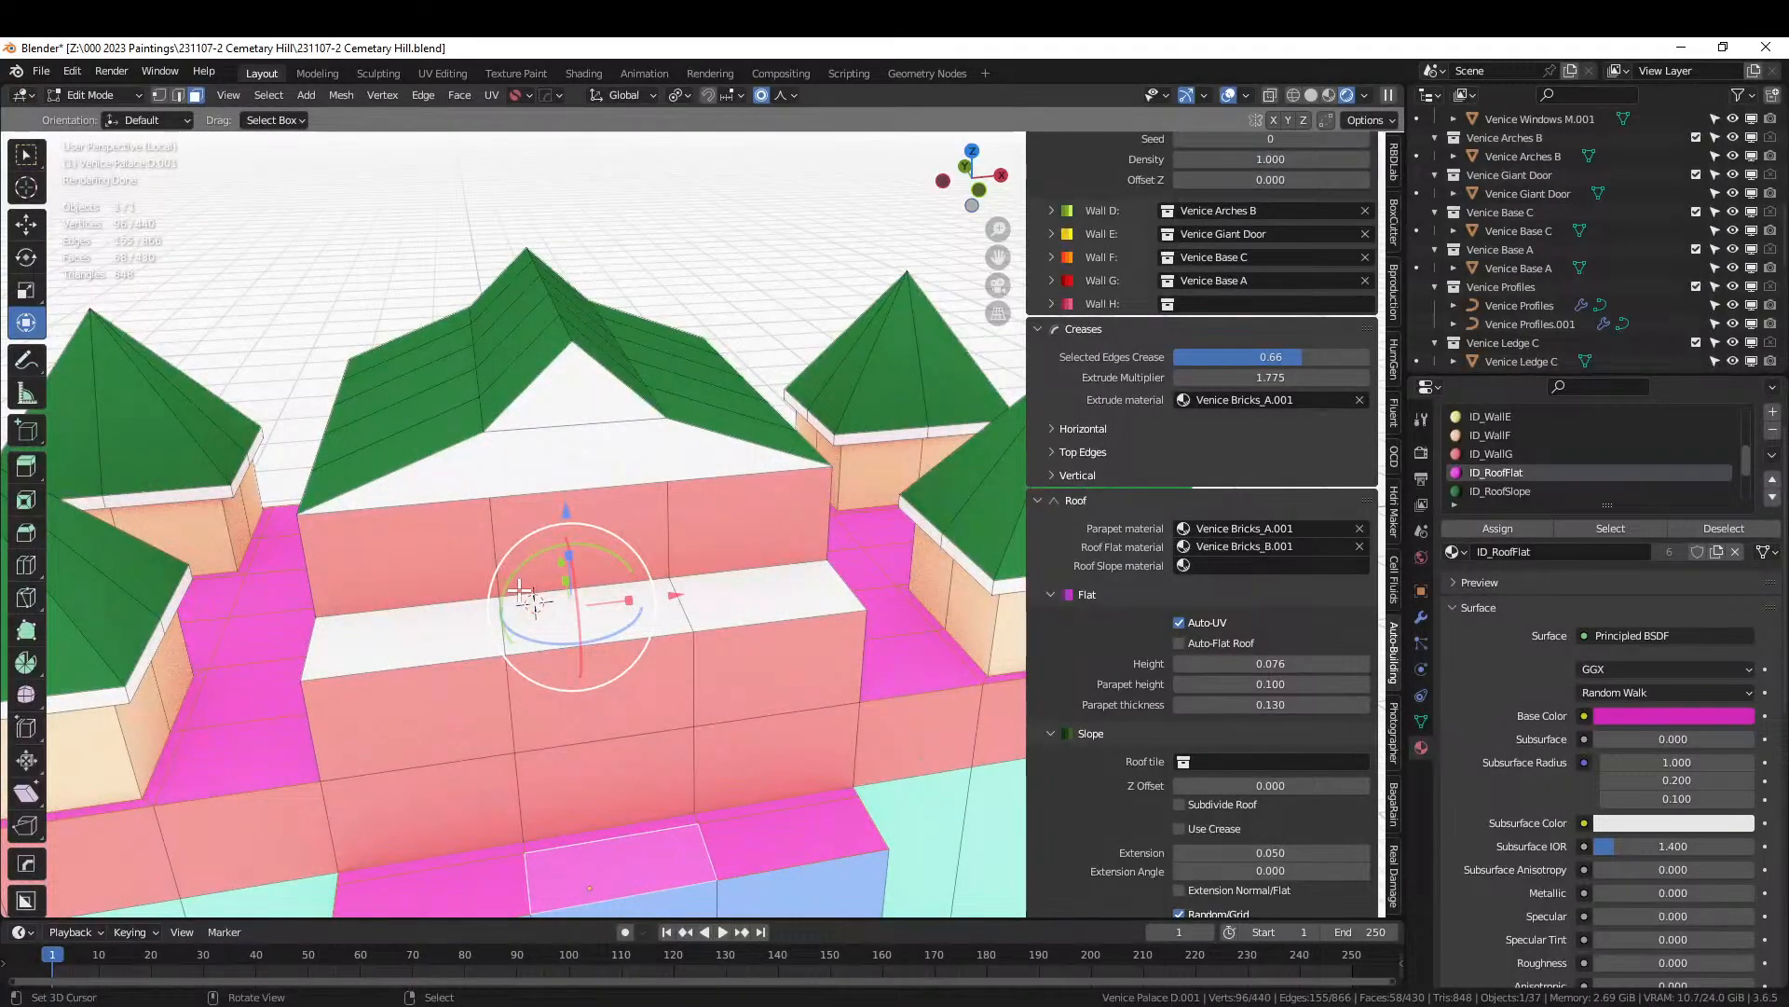
{"action": "key", "text": "k"}
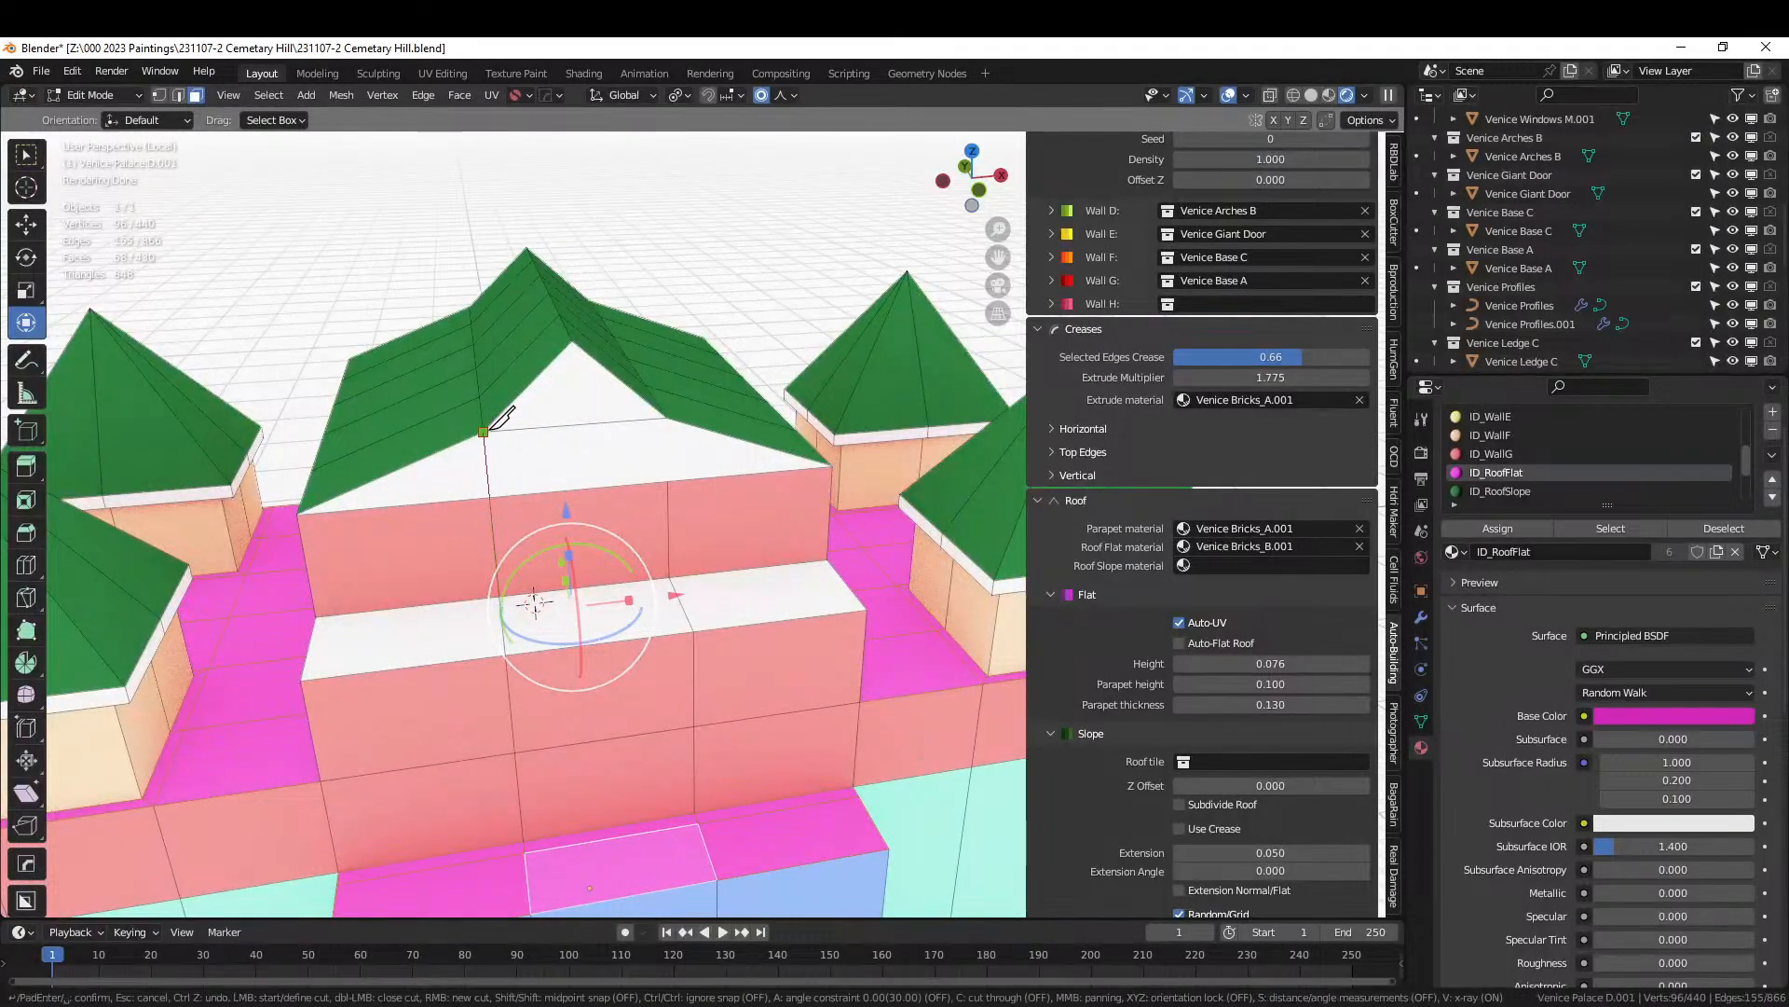
{"action": "left_click", "coordinate": [501, 415]}
{"action": "key", "text": "Return"}
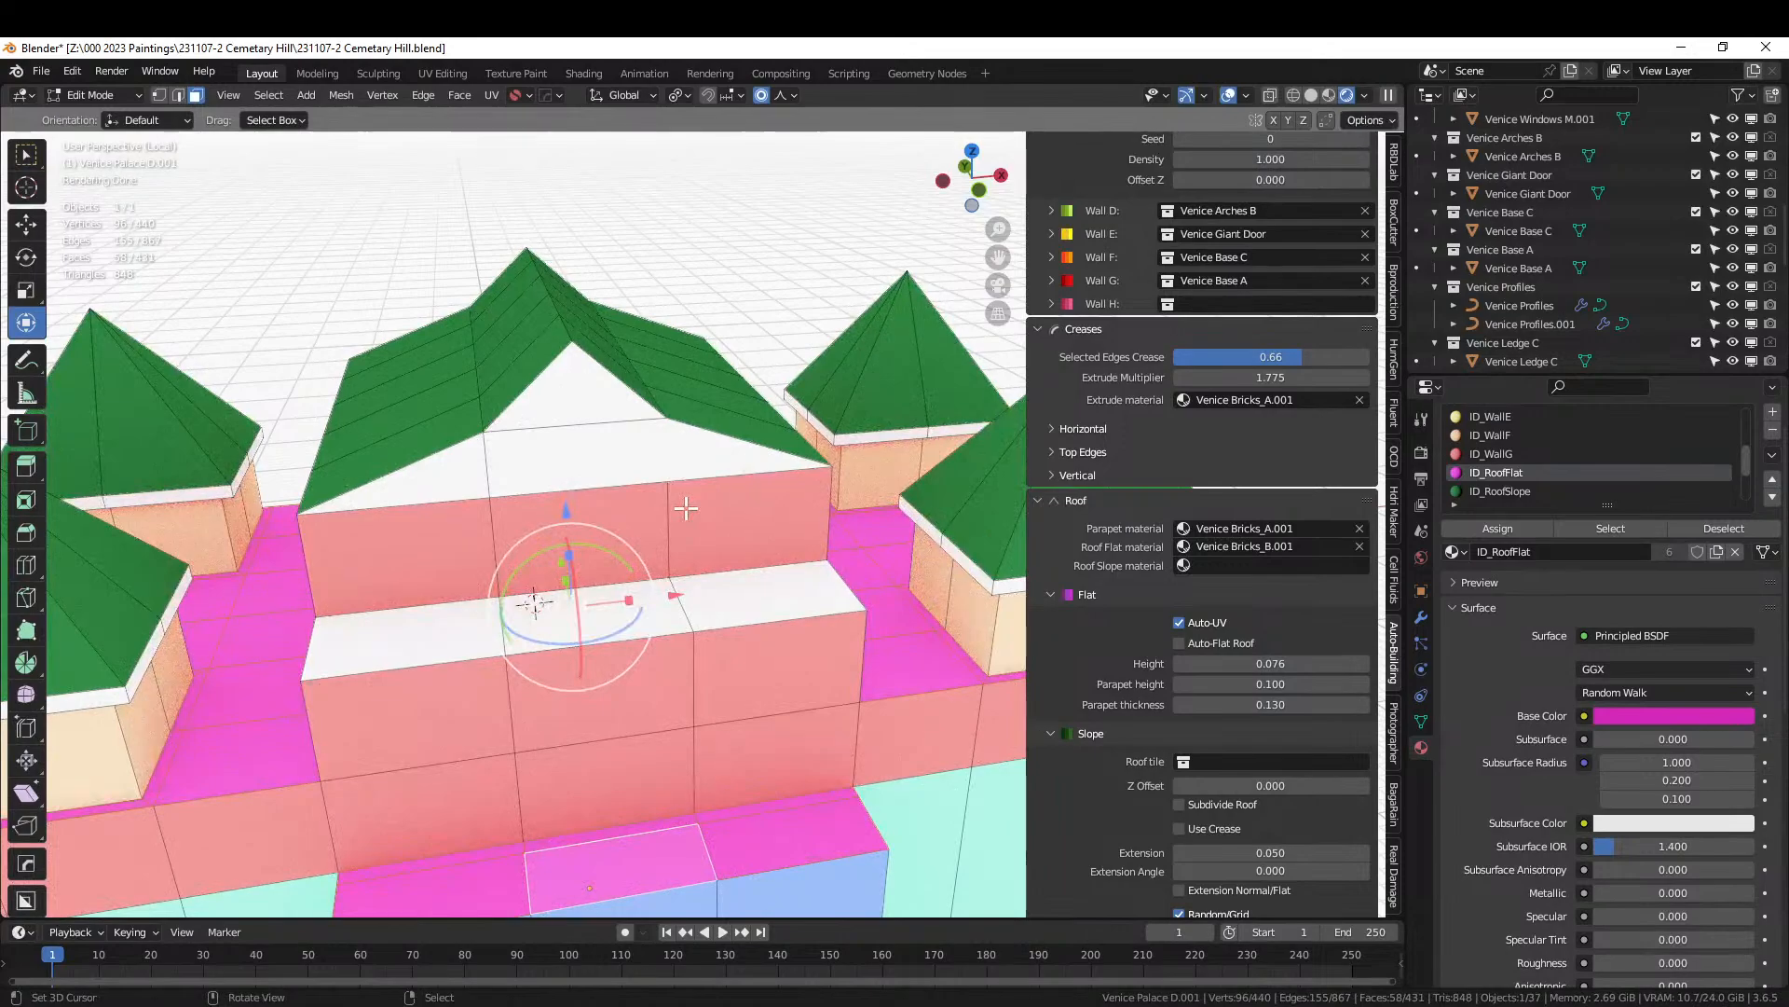
{"action": "key", "text": "k"}
{"action": "left_click", "coordinate": [667, 481]}
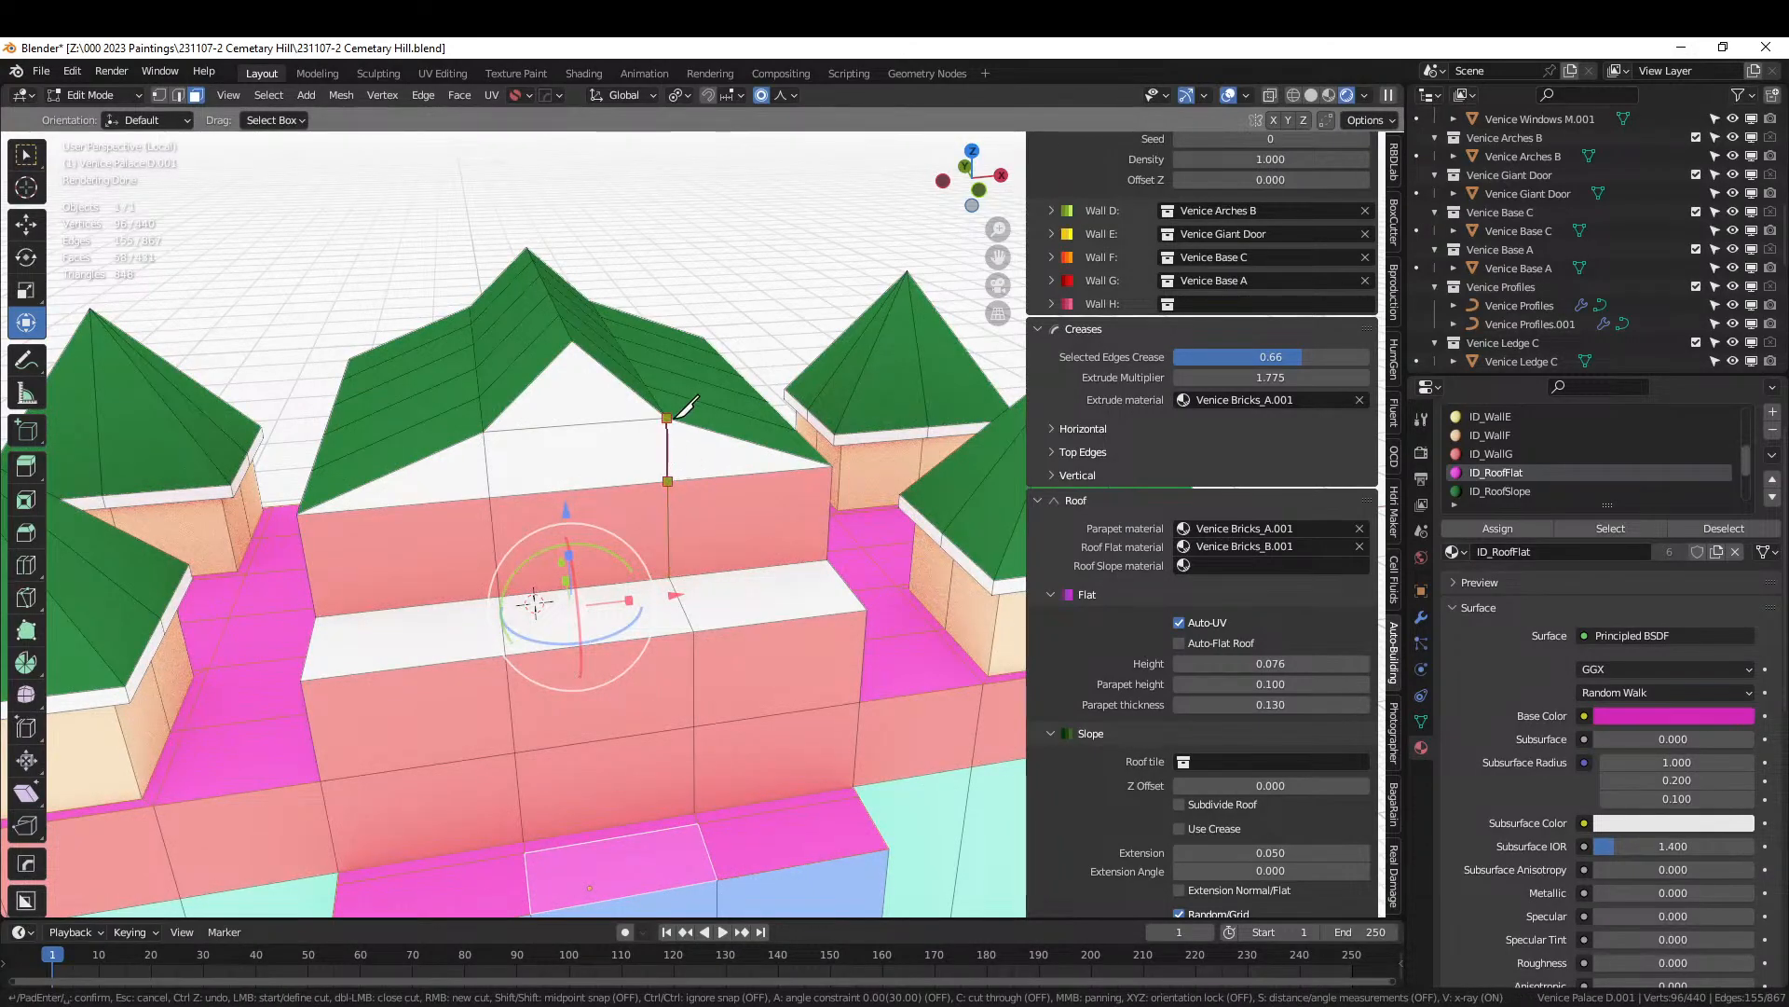
{"action": "left_click", "coordinate": [678, 410]}
{"action": "key", "text": "Return"}
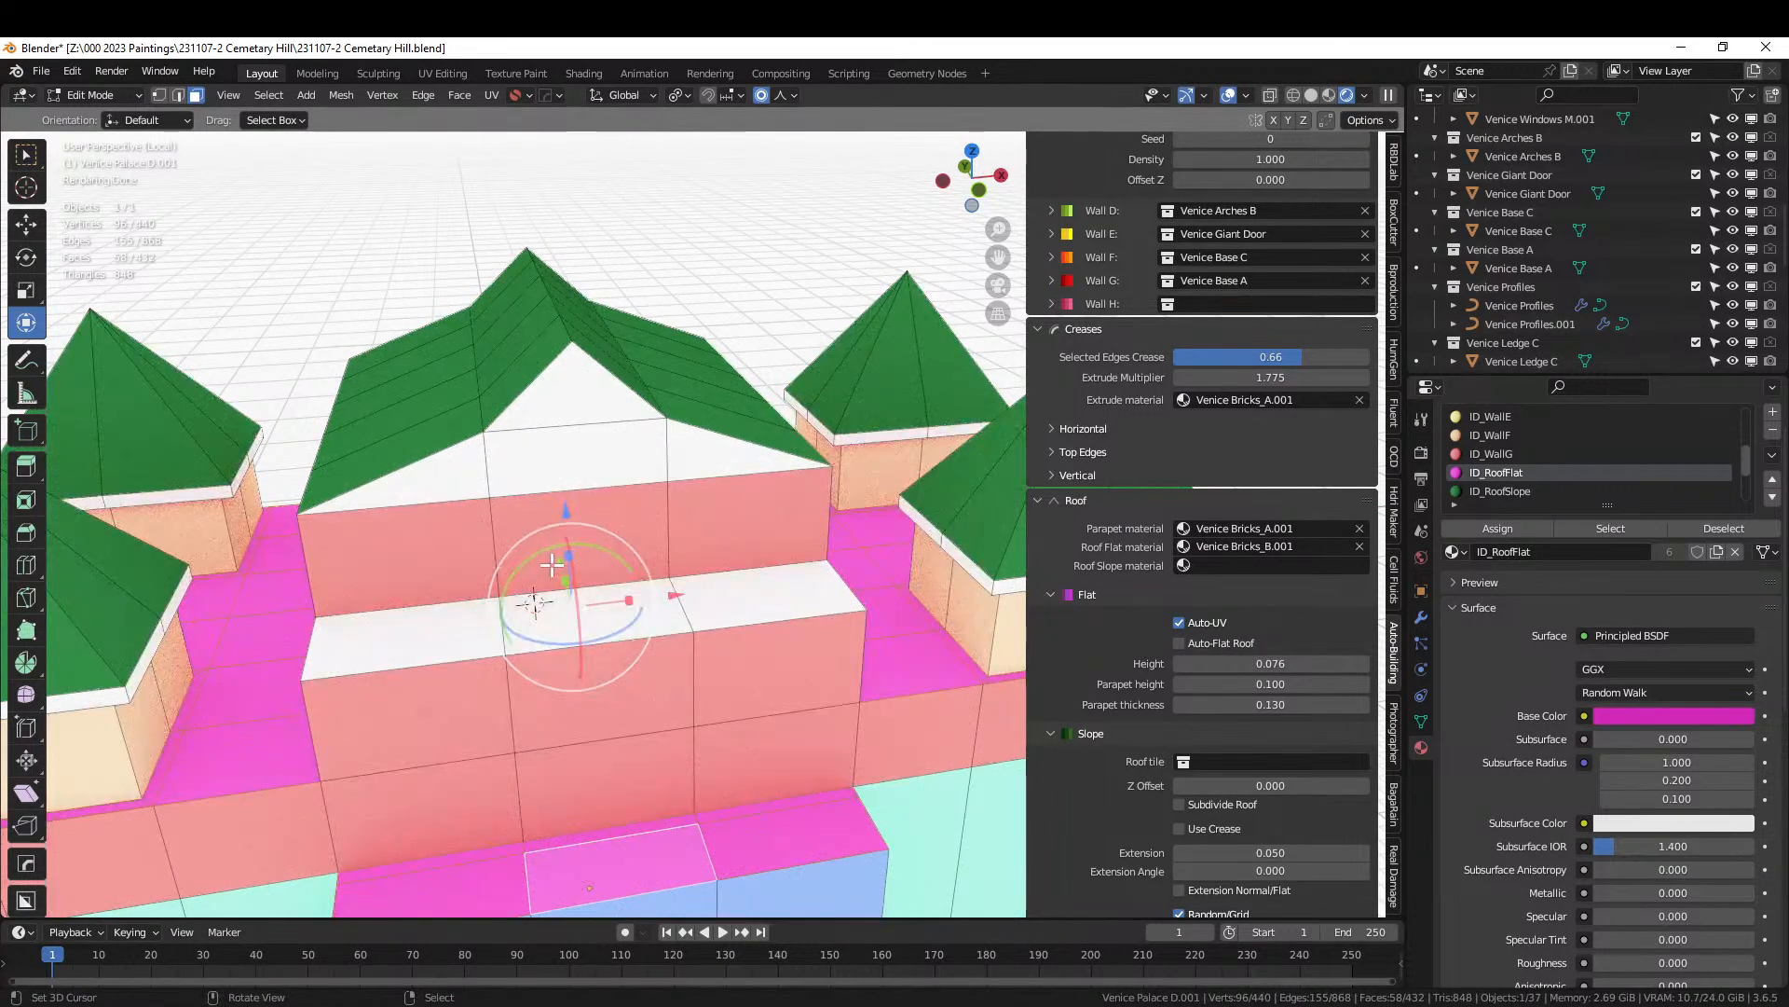
In edge select mode, select the two new vertical gable edges and the wall edges directly beneath them.
{"action": "key", "text": "2"}
{"action": "right_click", "coordinate": [496, 550]}
{"action": "right_click", "coordinate": [488, 466], "text": "shift"}
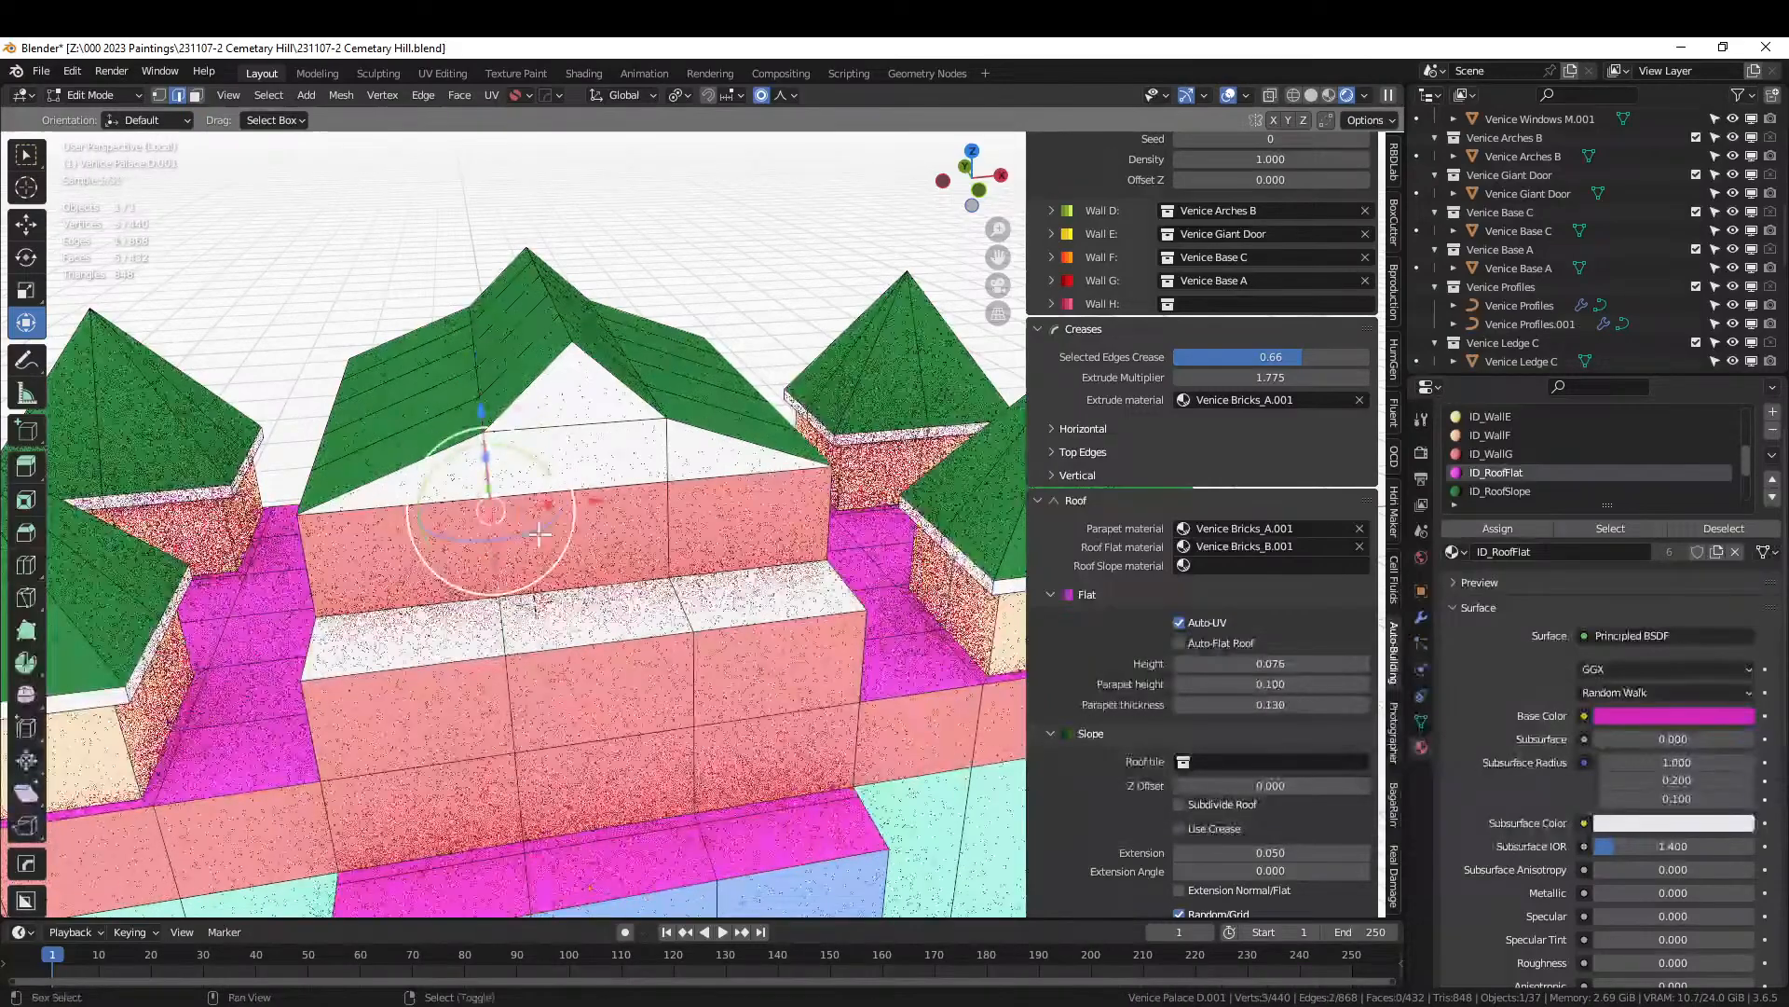
{"action": "right_click", "coordinate": [667, 532], "text": "shift"}
{"action": "right_click", "coordinate": [668, 457], "text": "shift"}
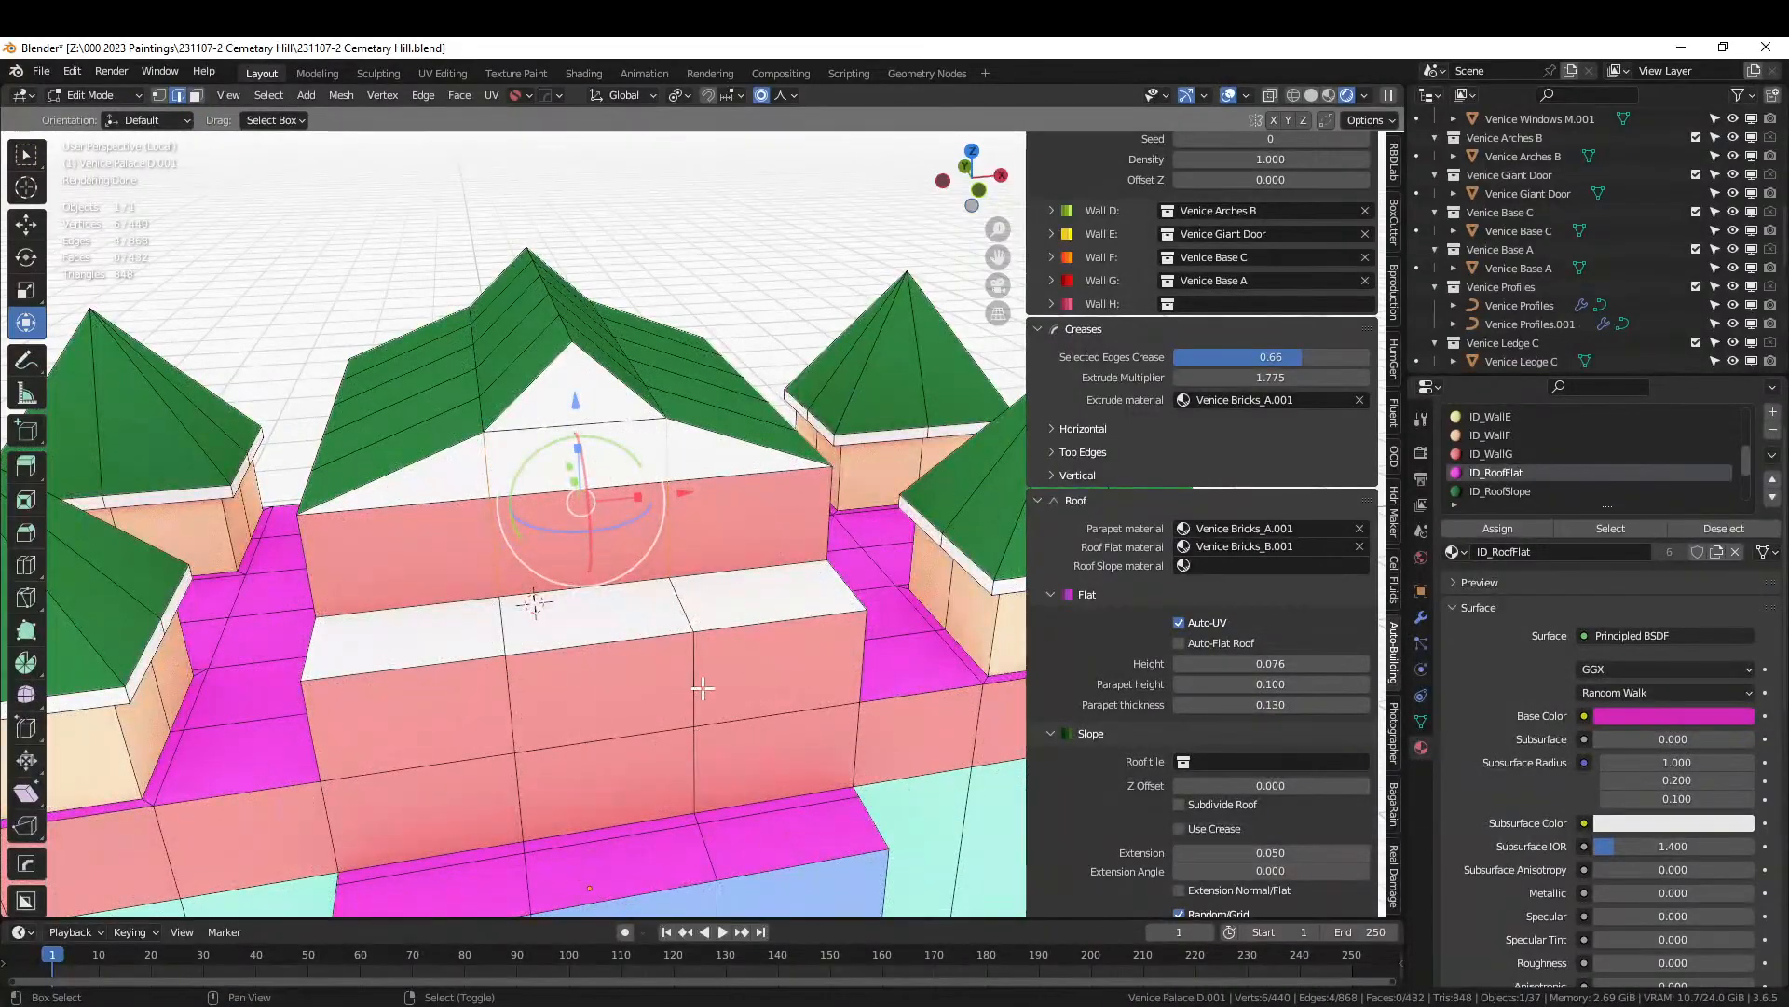
Switch to solid shading and add the four inner vertical edges of the projecting wall below the gable to the selection.
{"action": "left_click", "coordinate": [1311, 95]}
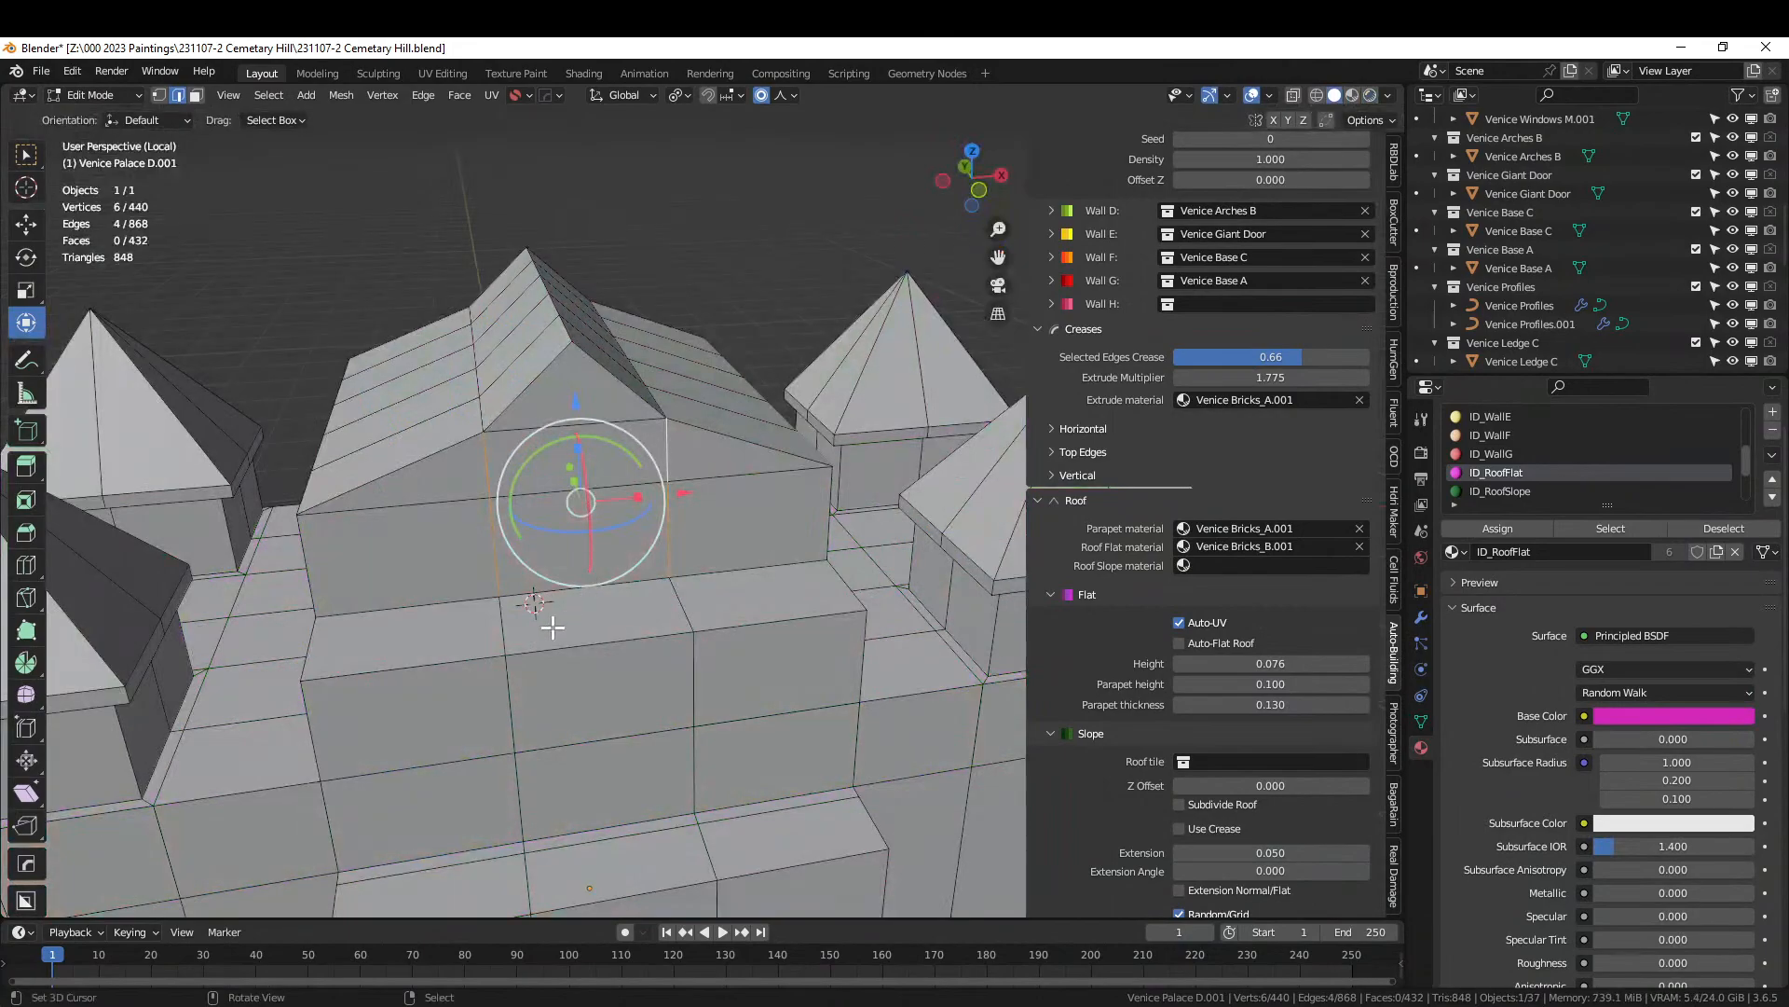
{"action": "scroll", "coordinate": [551, 619], "scroll_direction": "up", "scroll_amount": 3}
{"action": "middle_click_drag", "start_coordinate": [559, 623], "coordinate": [523, 611]}
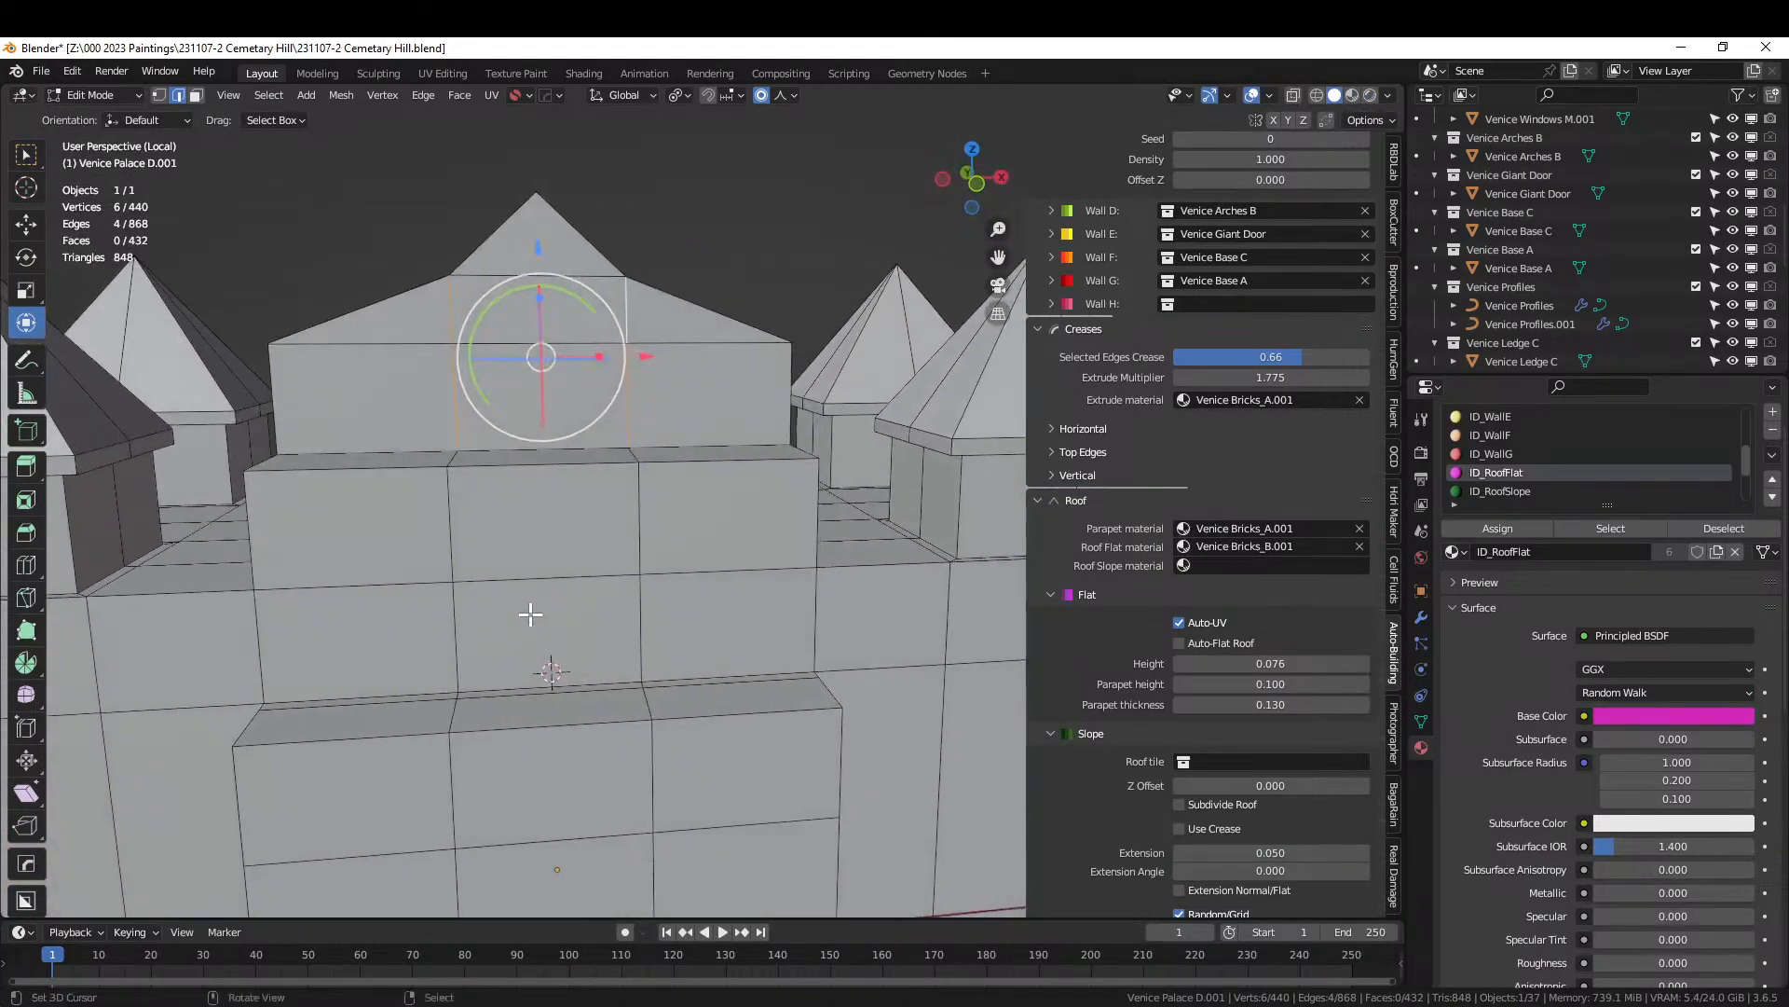
{"action": "left_click", "coordinate": [642, 536], "text": "alt"}
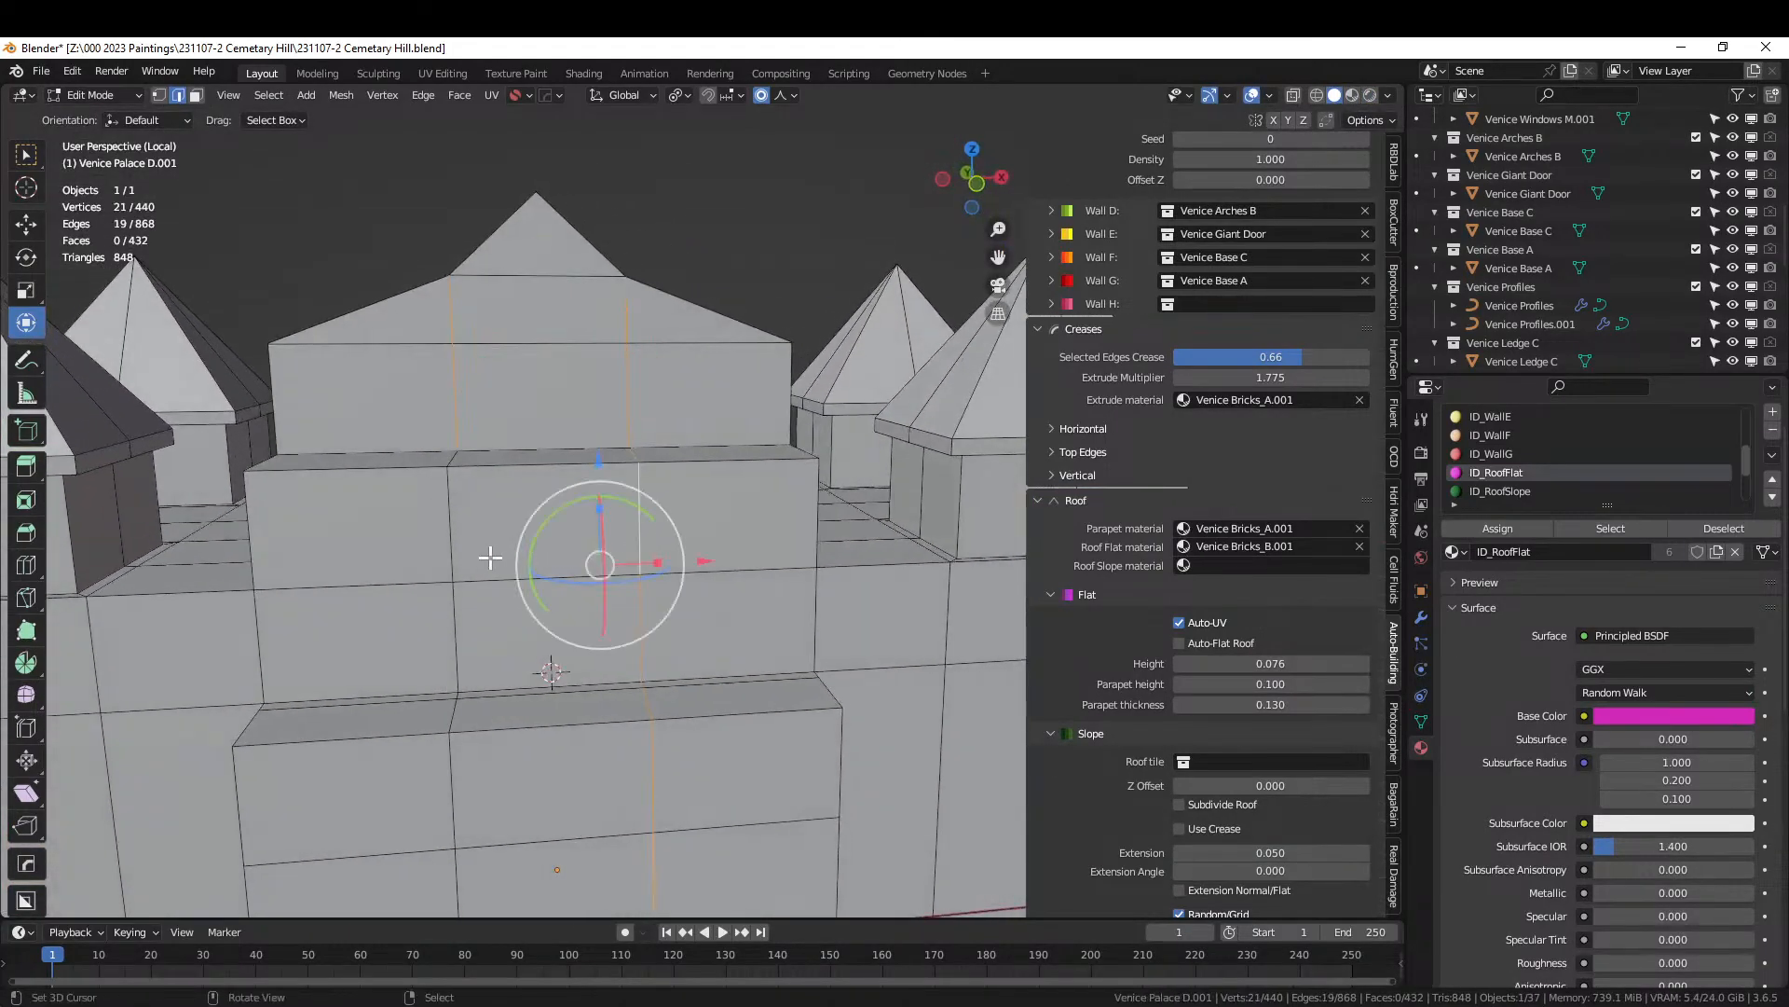
{"action": "key", "text": "ctrl+z"}
{"action": "left_click", "coordinate": [642, 532], "text": "shift"}
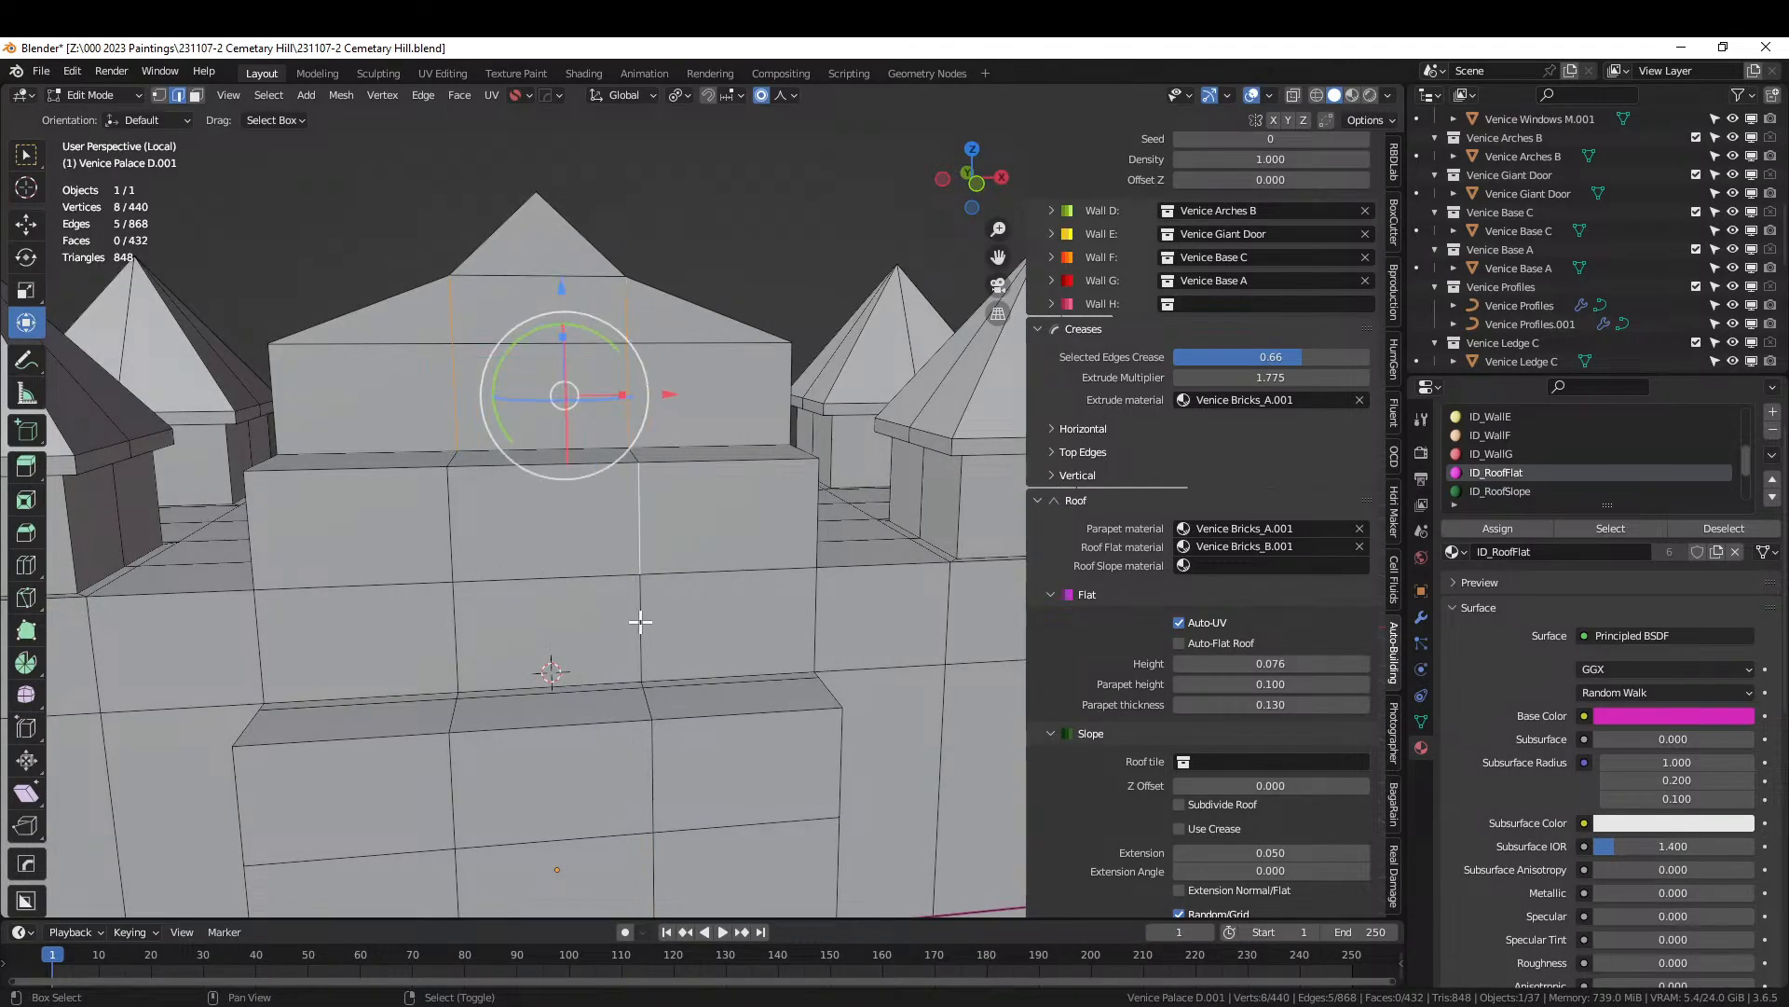
{"action": "left_click", "coordinate": [641, 622], "text": "shift"}
{"action": "left_click", "coordinate": [453, 636], "text": "shift"}
{"action": "left_click", "coordinate": [451, 563], "text": "shift"}
Add the outer vertical corner edges of the gabled wall and the projecting wall below it, on both sides, to the selection.
{"action": "middle_click_drag", "start_coordinate": [451, 563], "coordinate": [531, 563]}
{"action": "left_click", "coordinate": [503, 571], "text": "shift"}
{"action": "left_click", "coordinate": [461, 447], "text": "shift"}
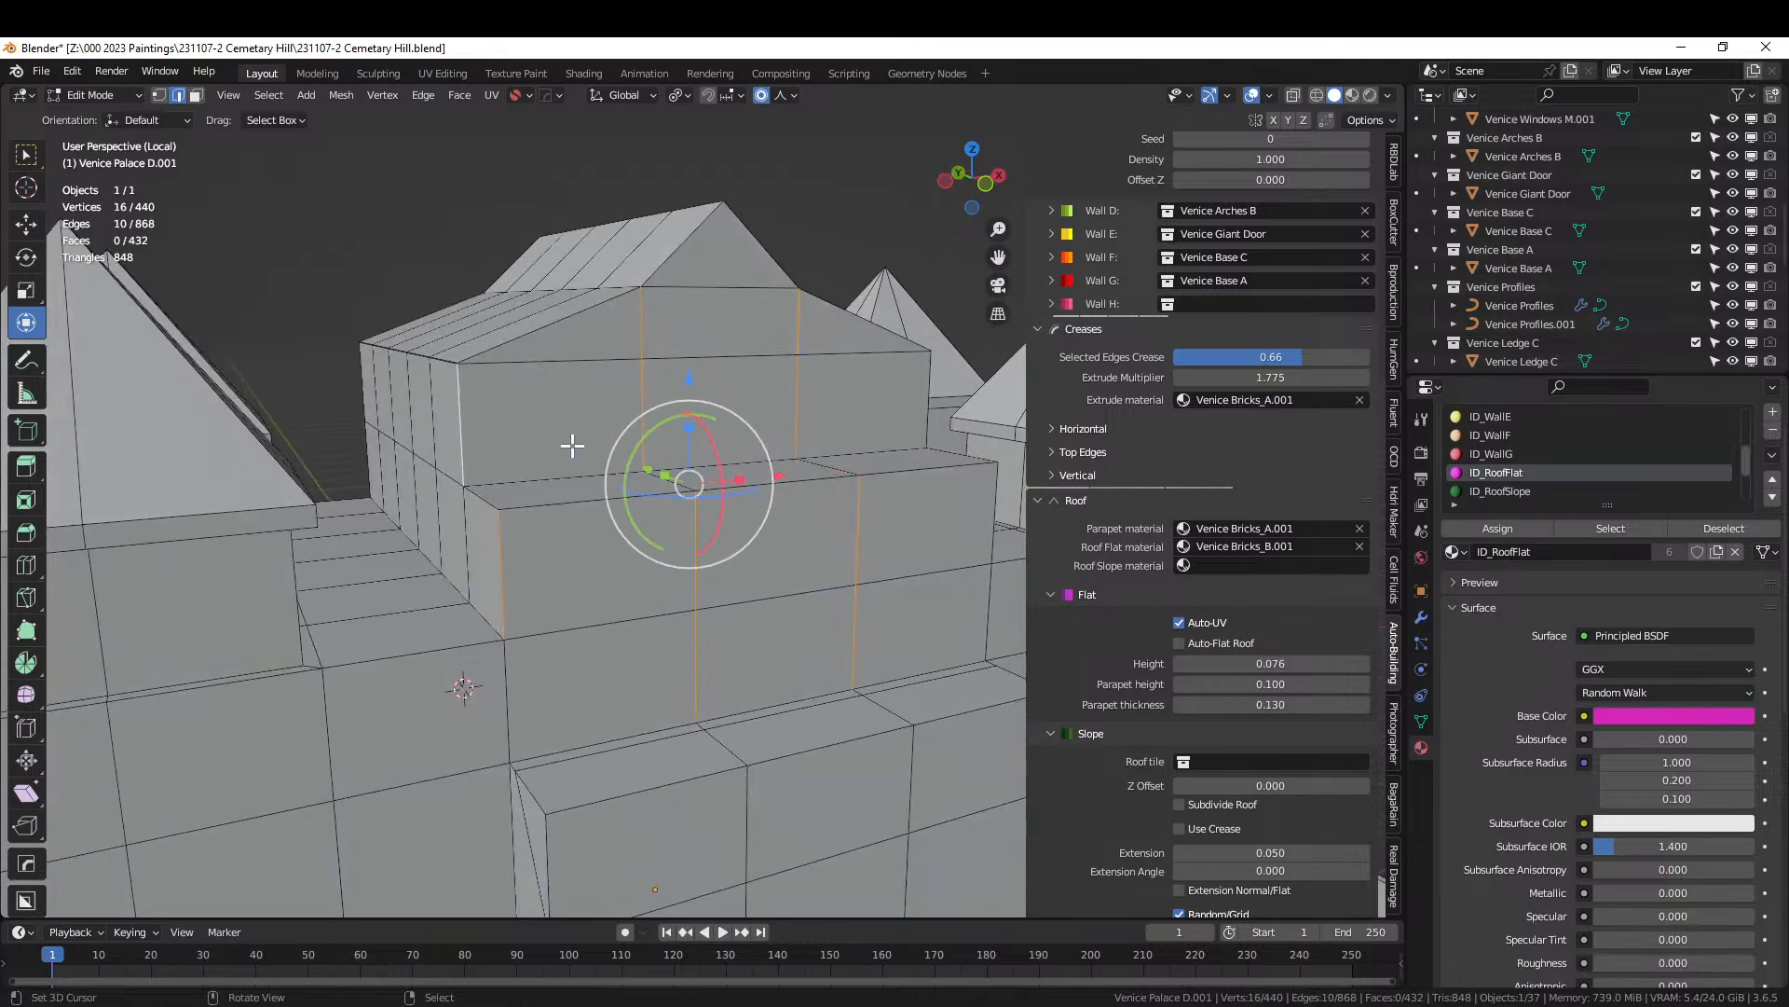
{"action": "middle_click_drag", "start_coordinate": [572, 443], "coordinate": [580, 607]}
{"action": "left_click", "coordinate": [500, 598], "text": "shift"}
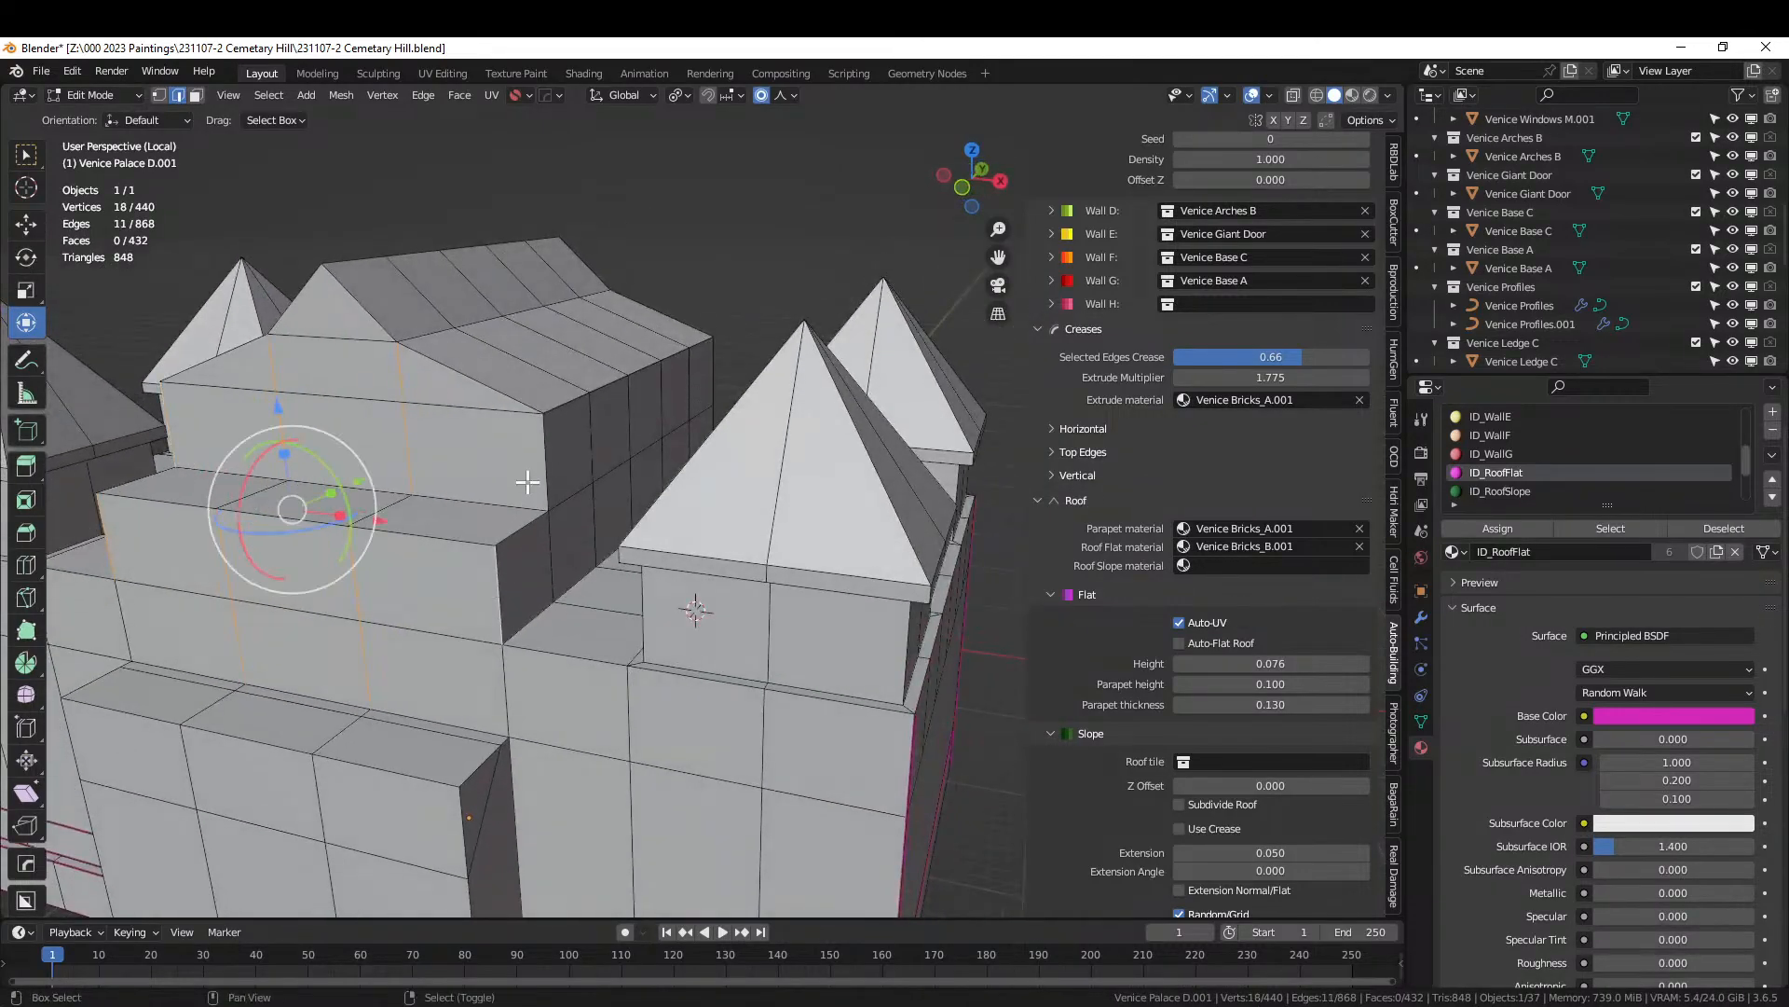
{"action": "left_click", "coordinate": [538, 475], "text": "shift"}
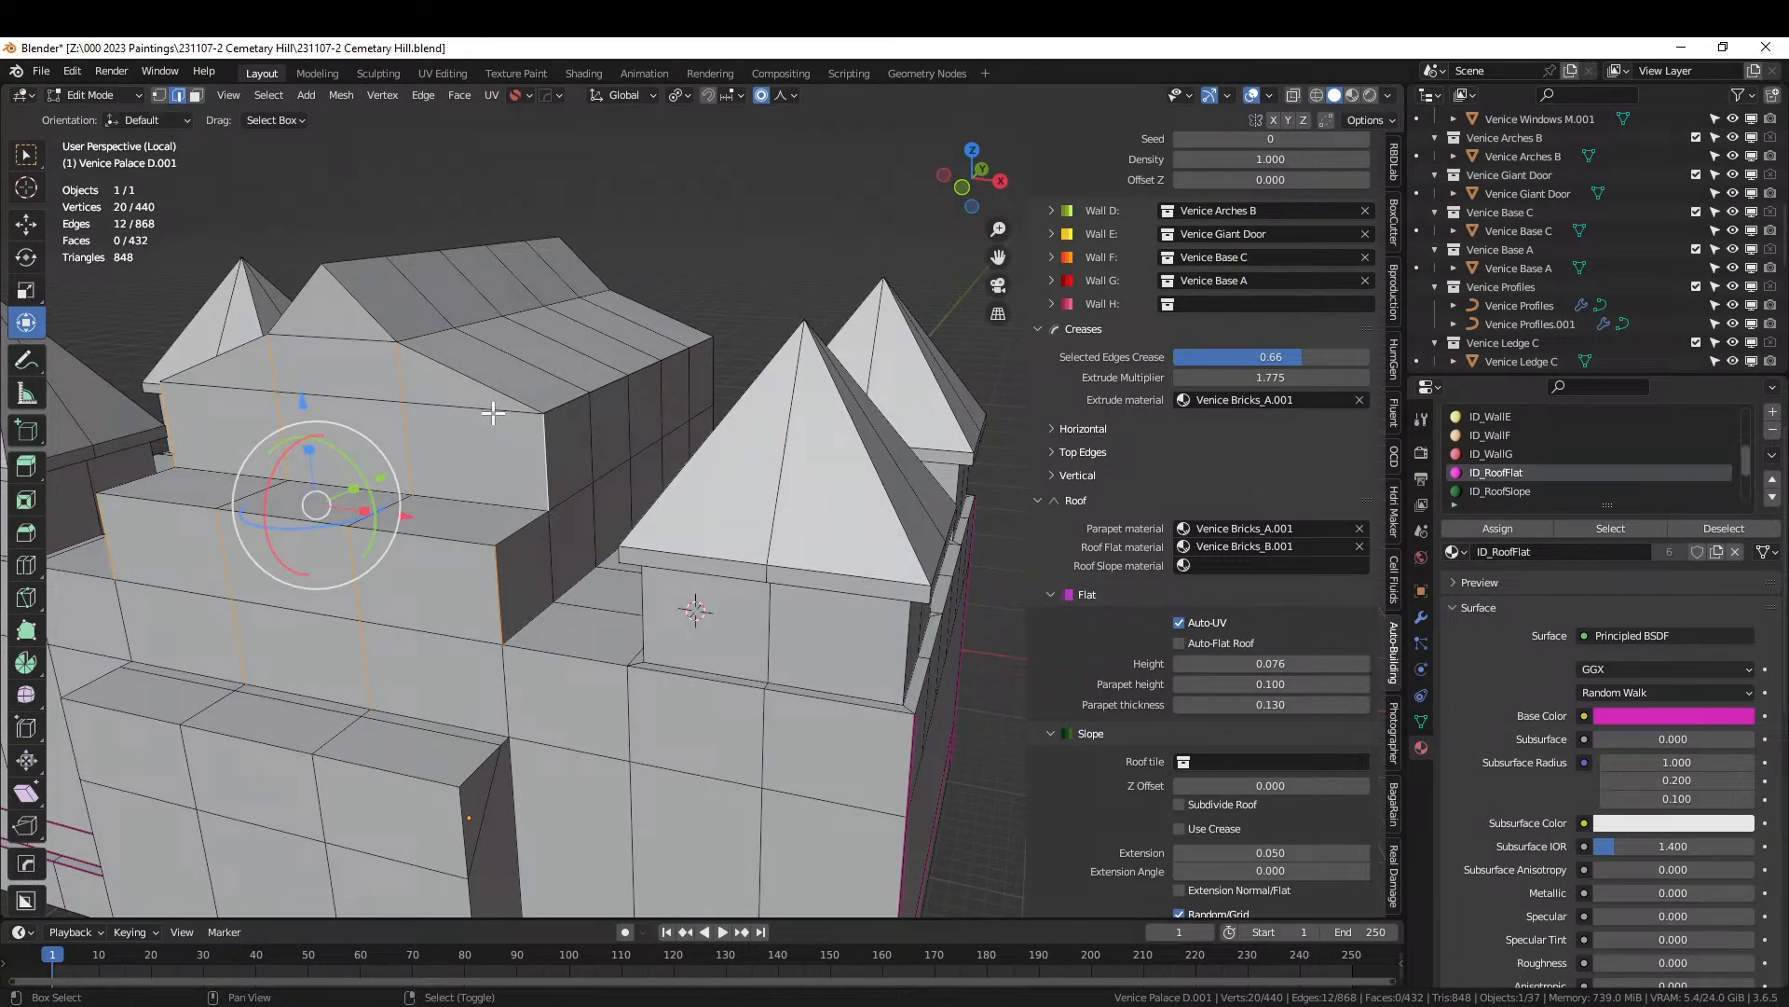
Add the horizontal edges along the front gable's base and across its upper part to the selection.
{"action": "left_click", "coordinate": [409, 405], "text": "shift"}
{"action": "left_click", "coordinate": [309, 347], "text": "shift"}
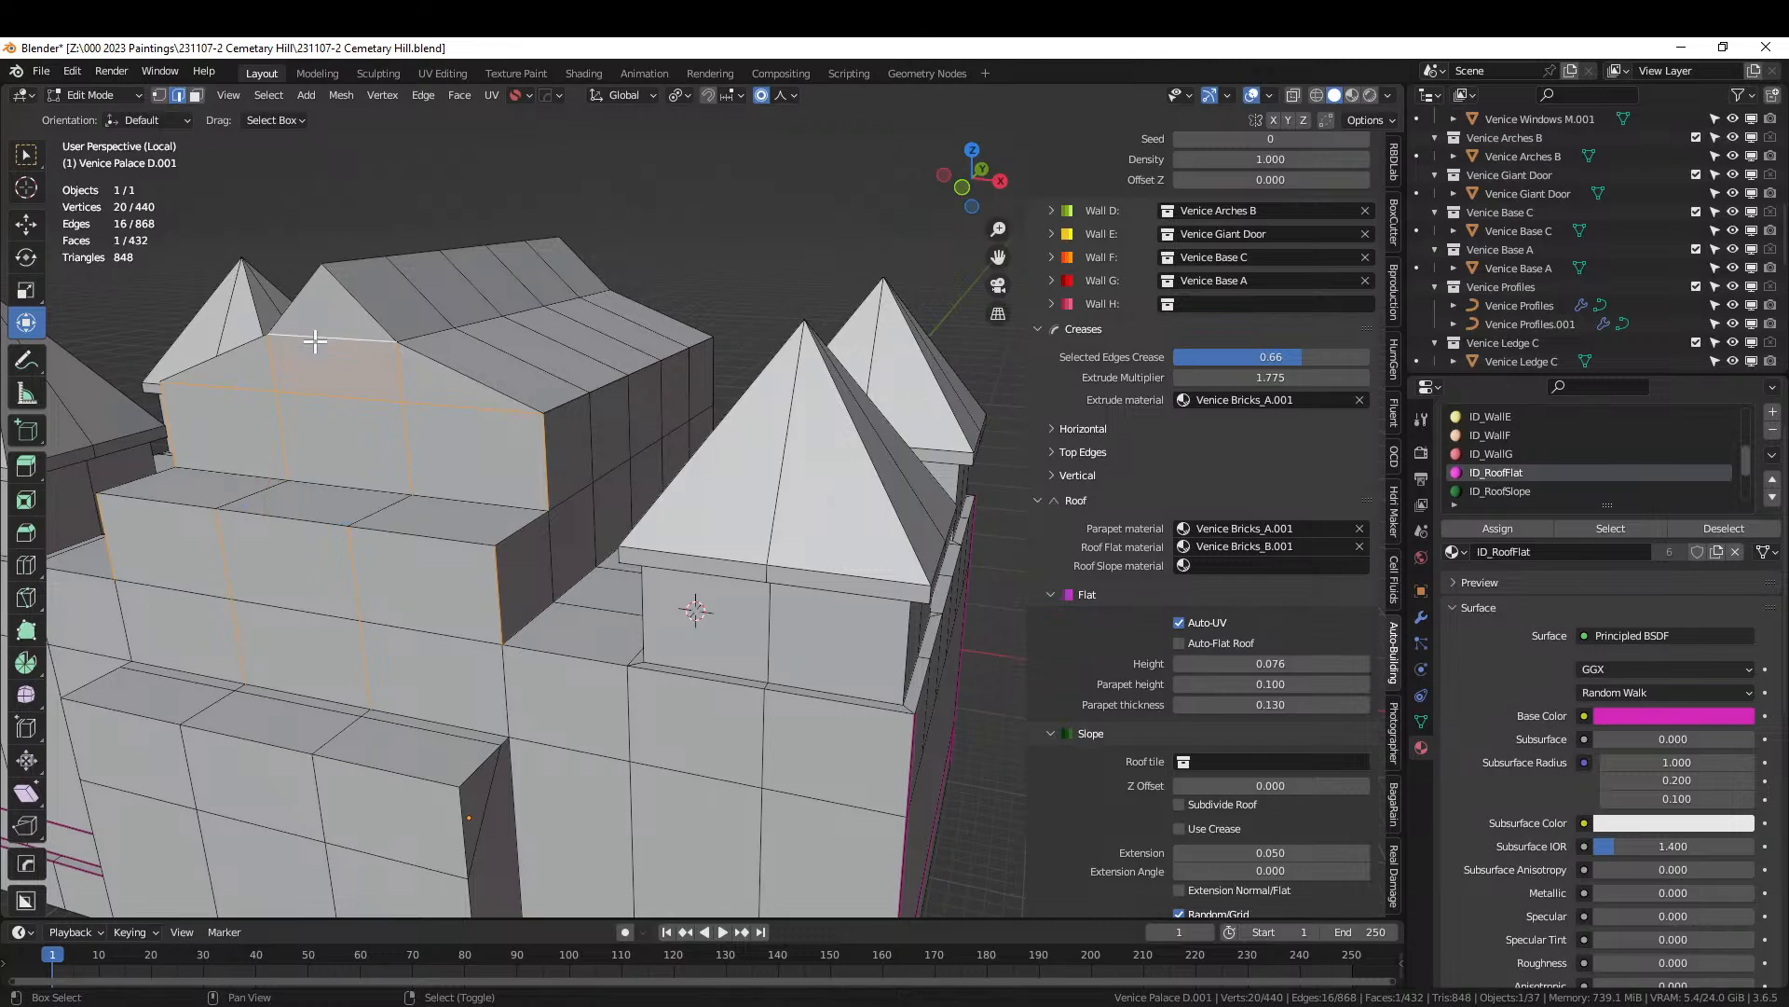
Apply a crease of 0.66 to the selected edges on the palace's front gable and stepped facade.
{"action": "middle_click_drag", "start_coordinate": [645, 632], "coordinate": [706, 626]}
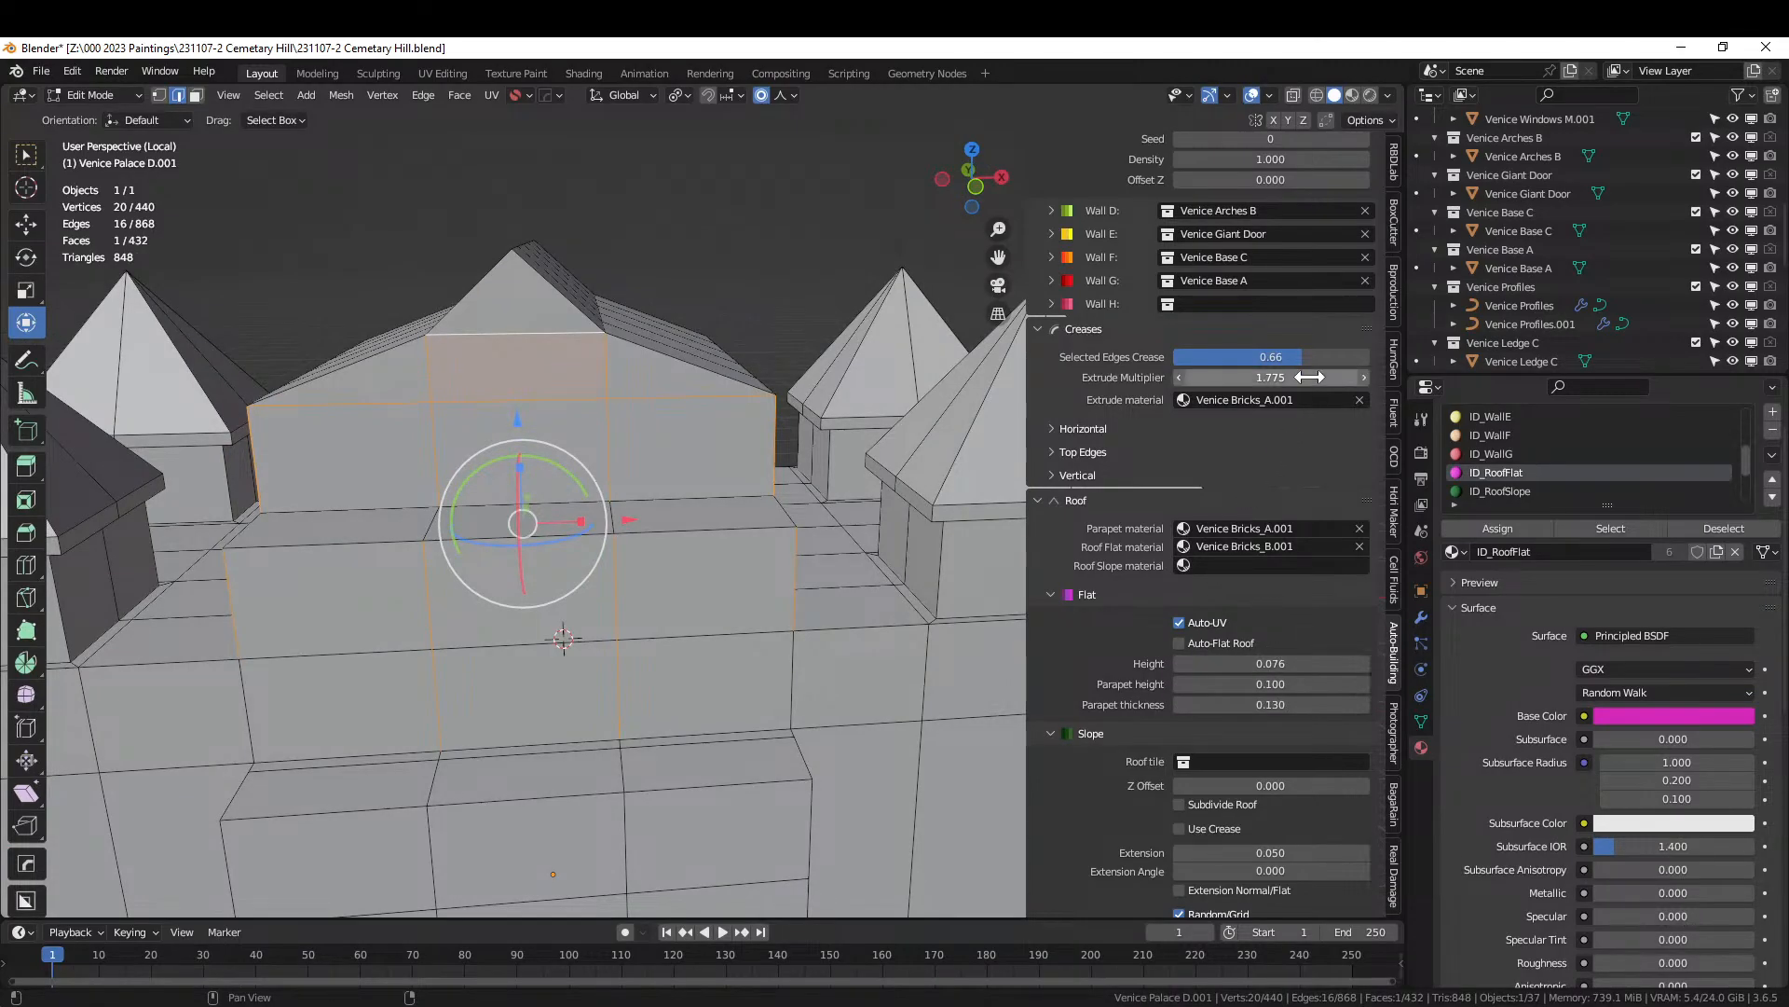
{"action": "double_click", "coordinate": [1239, 357]}
{"action": "key", "text": "Return"}
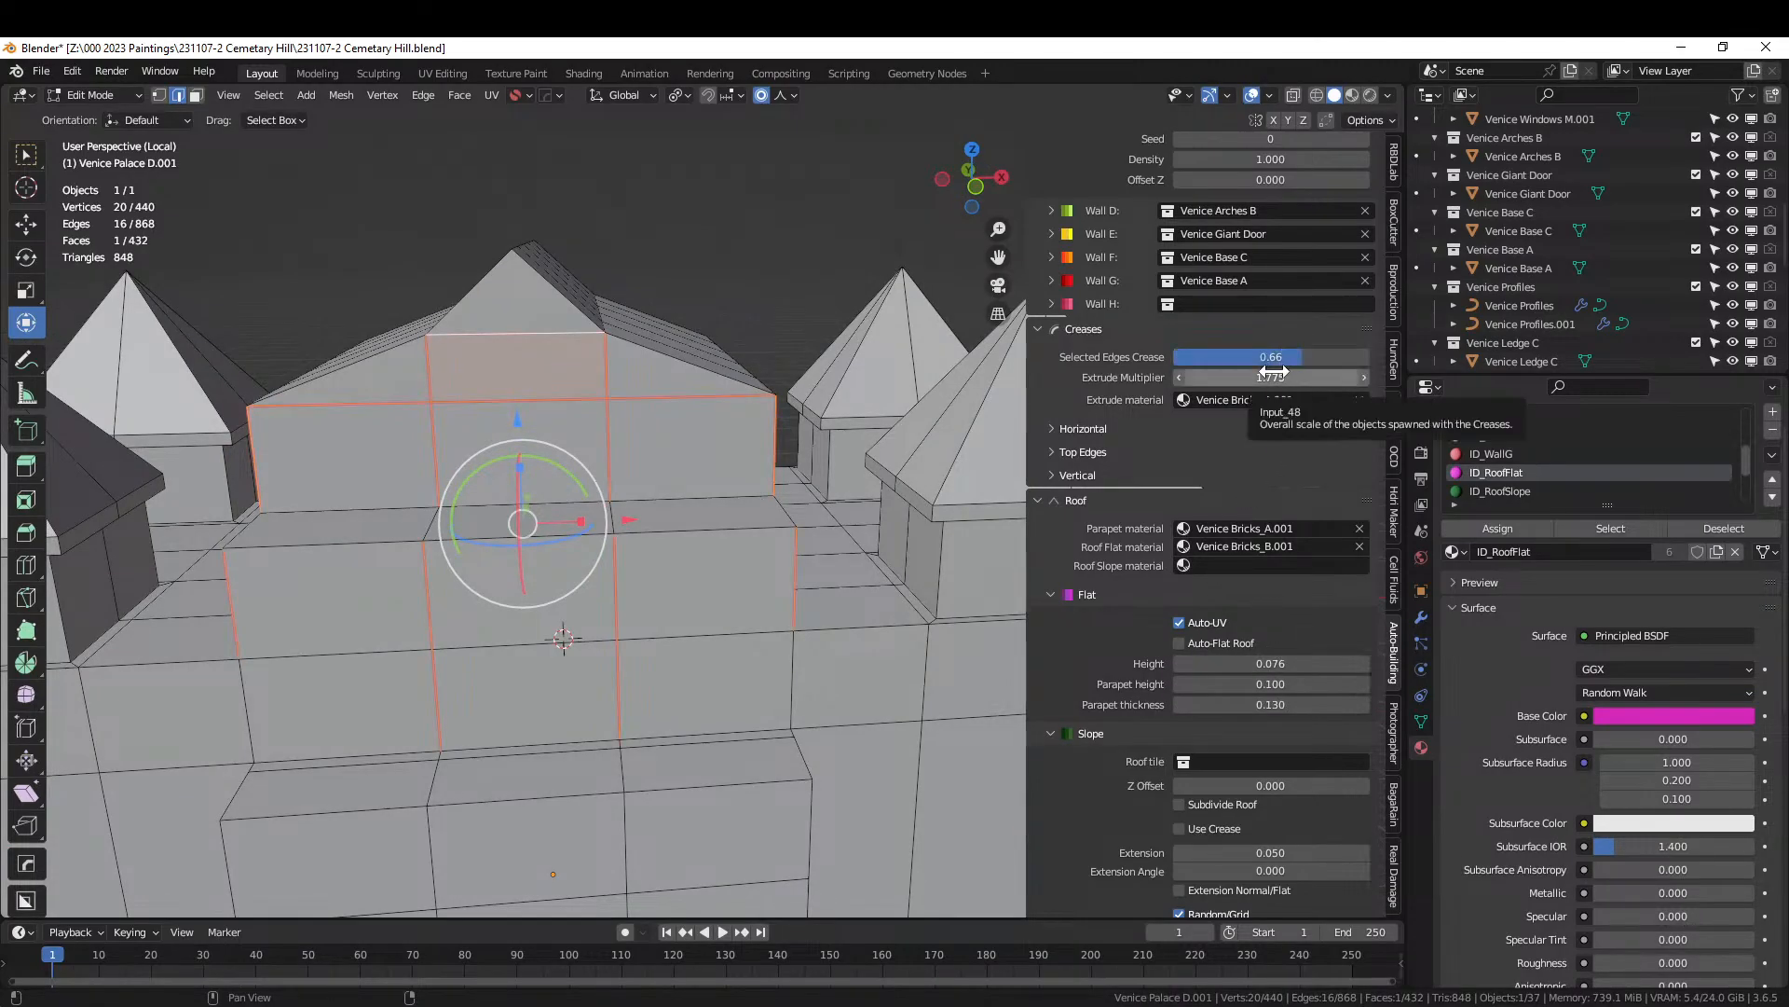
{"action": "scroll", "coordinate": [1169, 464], "scroll_direction": "down", "scroll_amount": 2}
{"action": "scroll", "coordinate": [649, 524], "scroll_direction": "down", "scroll_amount": 3}
Select the vertical corner edges below the pyramid roofs of all four towers and apply a crease of 0.66.
{"action": "middle_click_drag", "start_coordinate": [649, 525], "coordinate": [668, 517]}
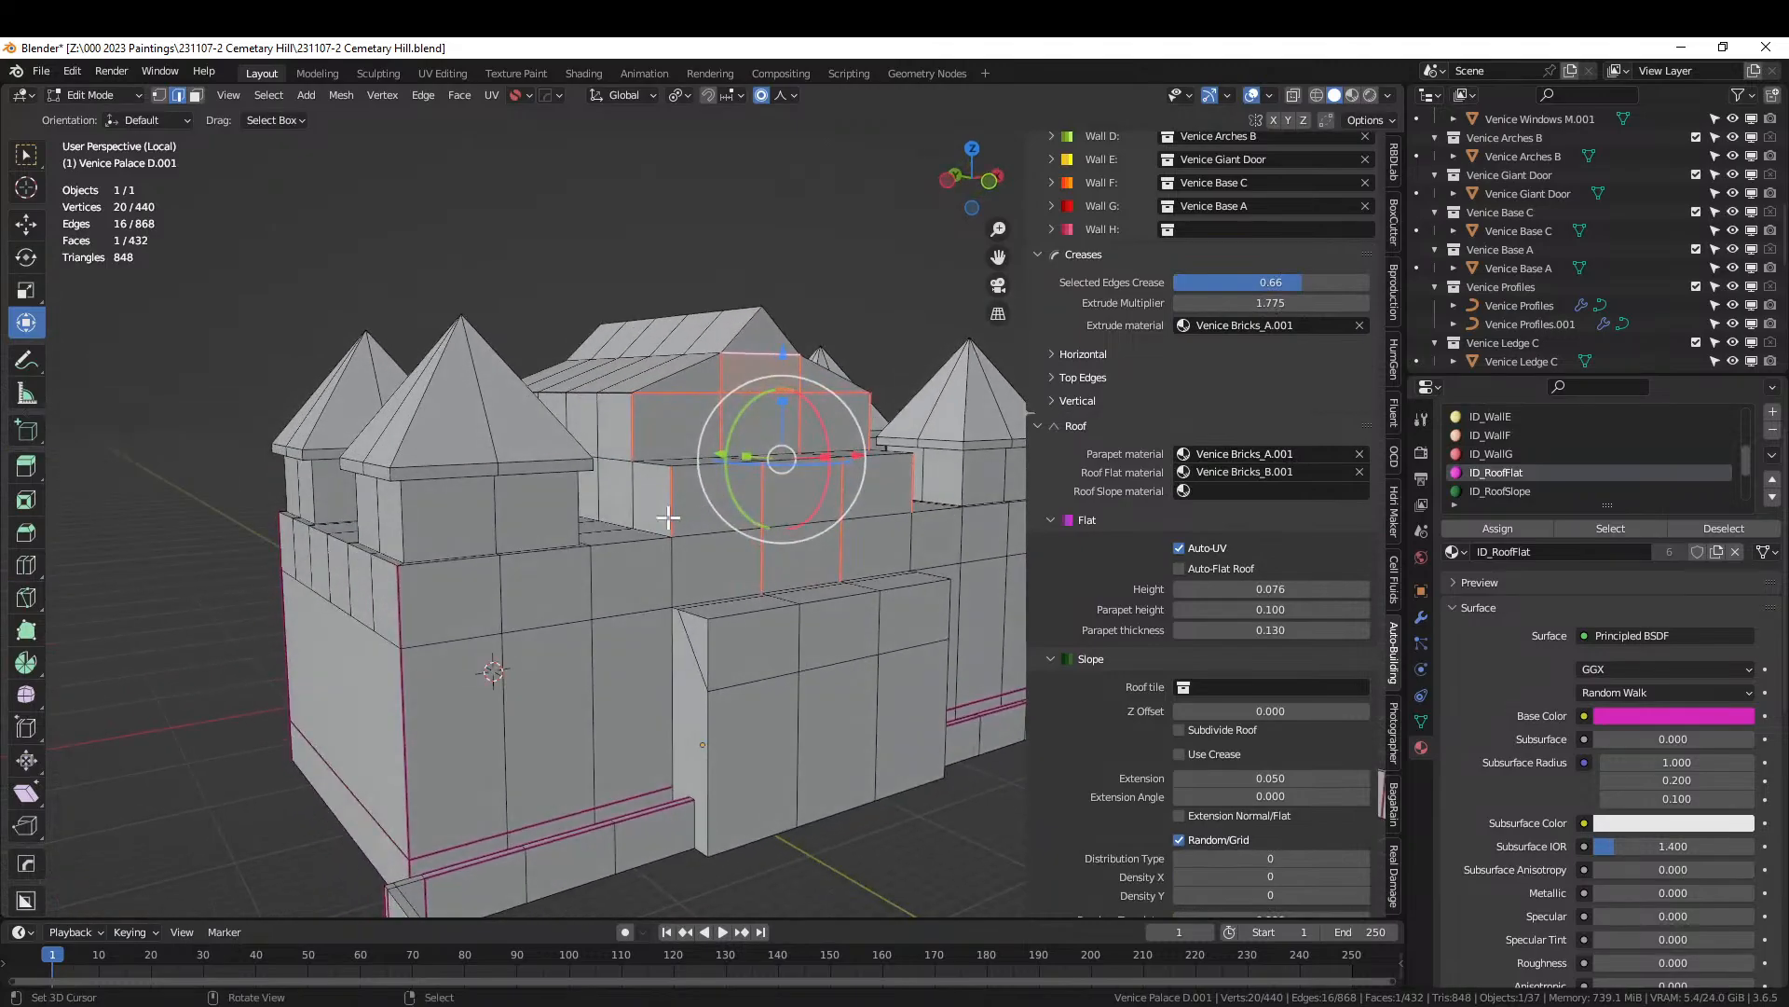
{"action": "left_click", "coordinate": [412, 529]}
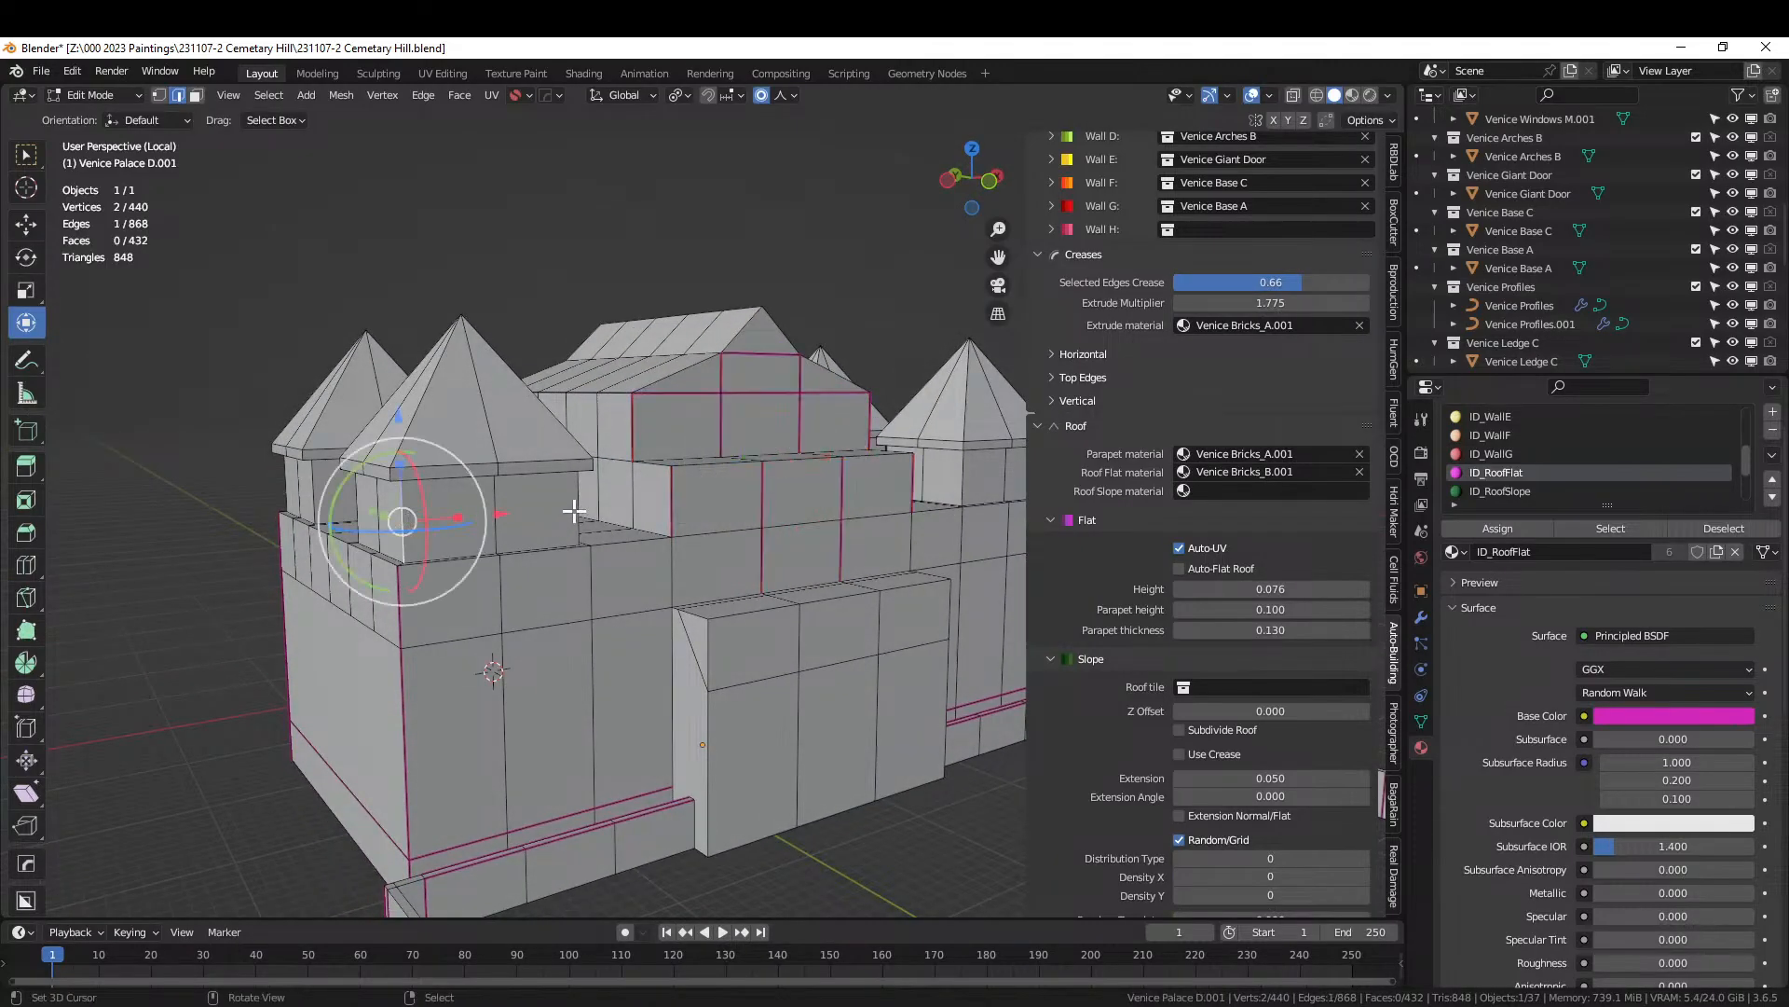
{"action": "left_click", "coordinate": [574, 511], "text": "shift"}
{"action": "left_click", "coordinate": [354, 498], "text": "shift"}
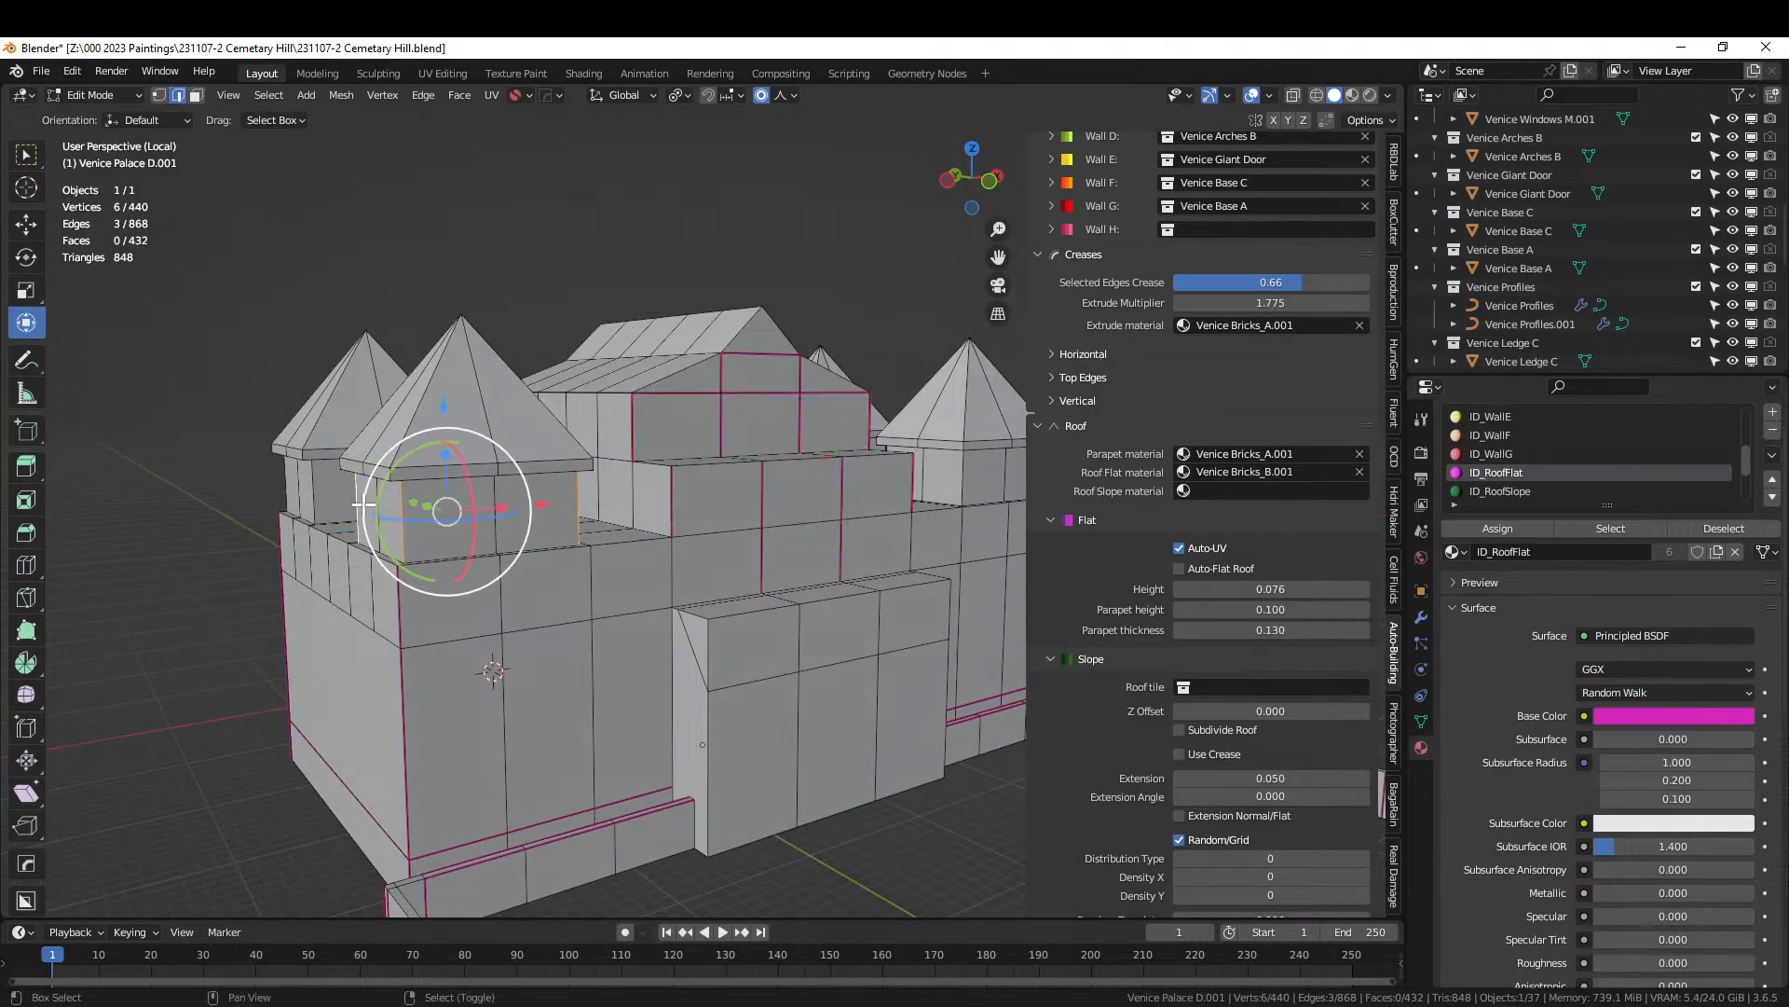
{"action": "middle_click_drag", "start_coordinate": [354, 498], "coordinate": [345, 533]}
{"action": "left_click", "coordinate": [473, 589], "text": "shift"}
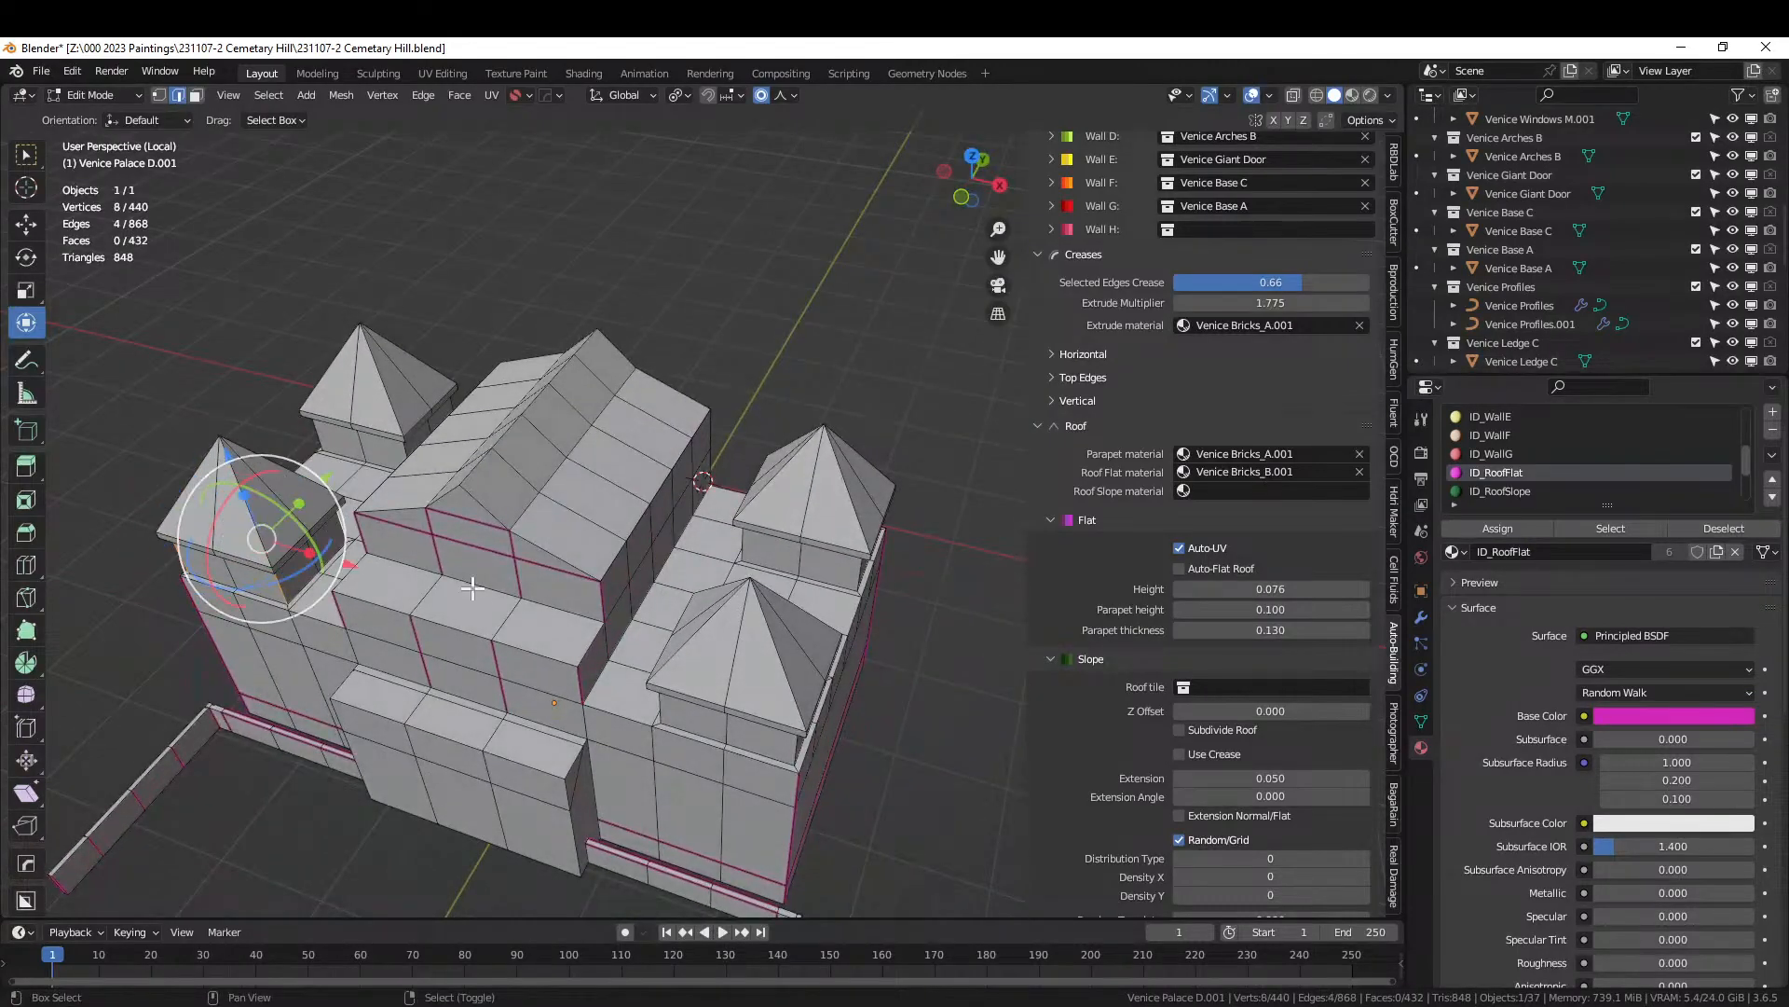
{"action": "middle_click_drag", "start_coordinate": [472, 589], "coordinate": [544, 523]}
{"action": "left_click", "coordinate": [730, 539], "text": "shift"}
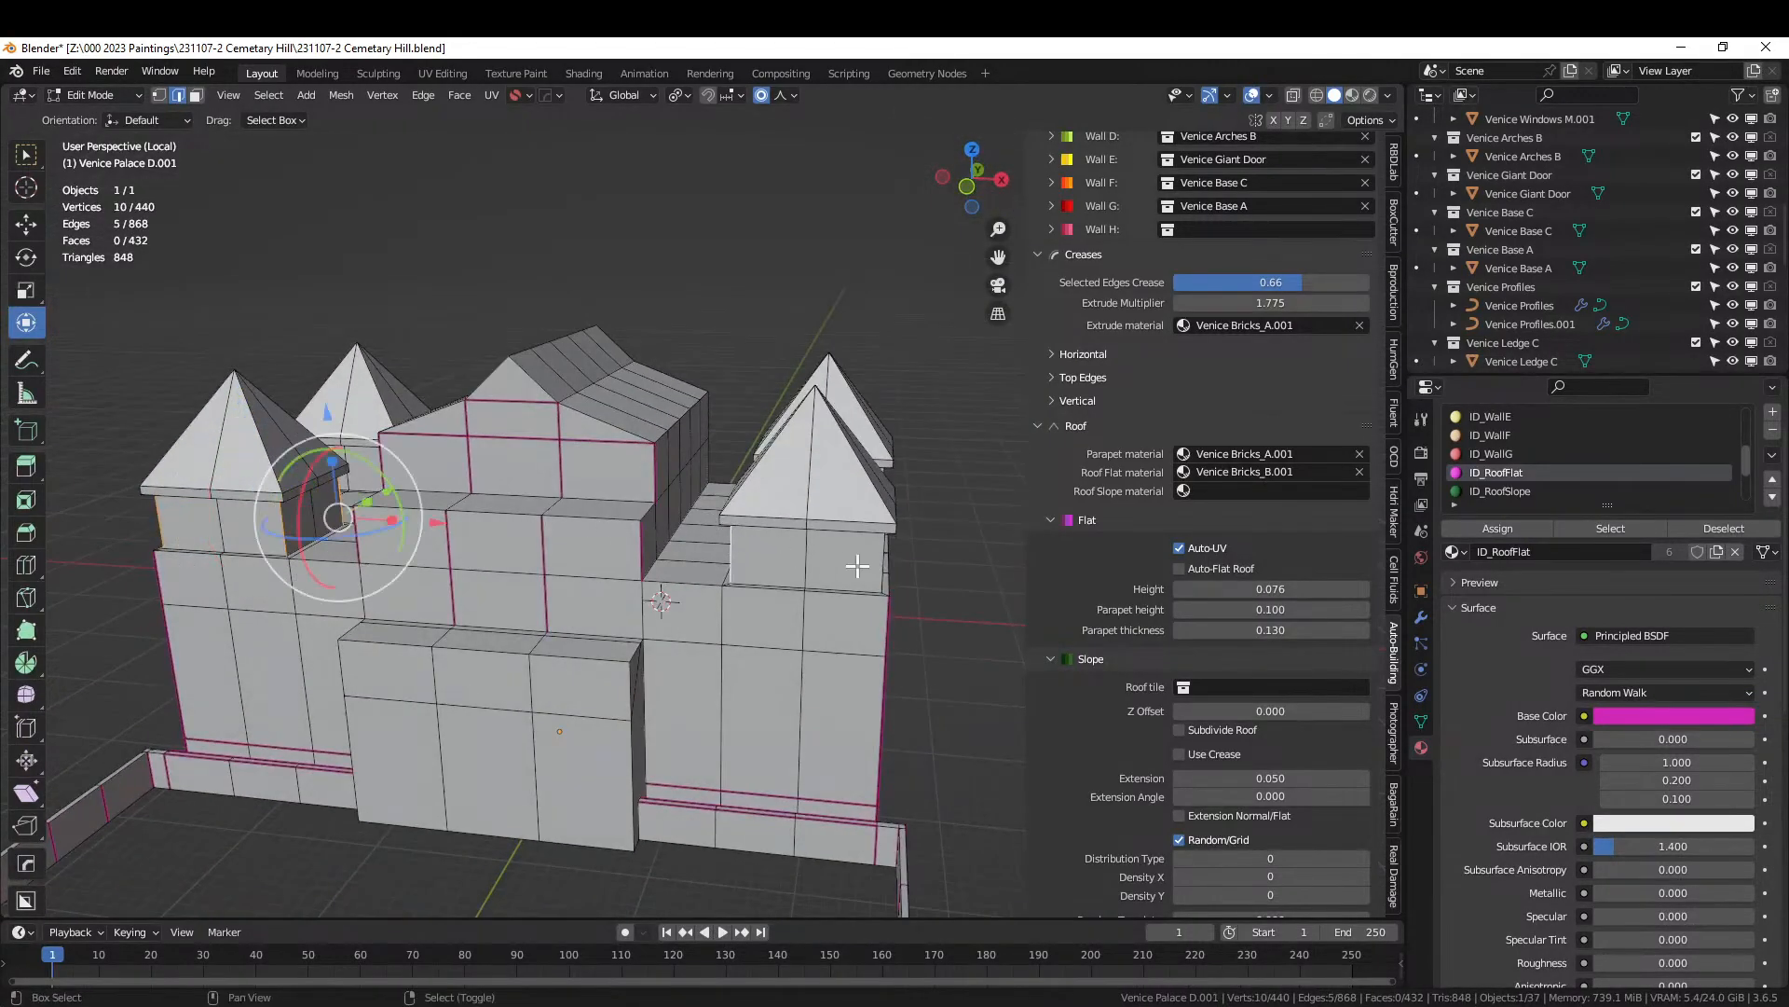
{"action": "left_click", "coordinate": [879, 556], "text": "shift"}
{"action": "middle_click_drag", "start_coordinate": [880, 556], "coordinate": [687, 523]}
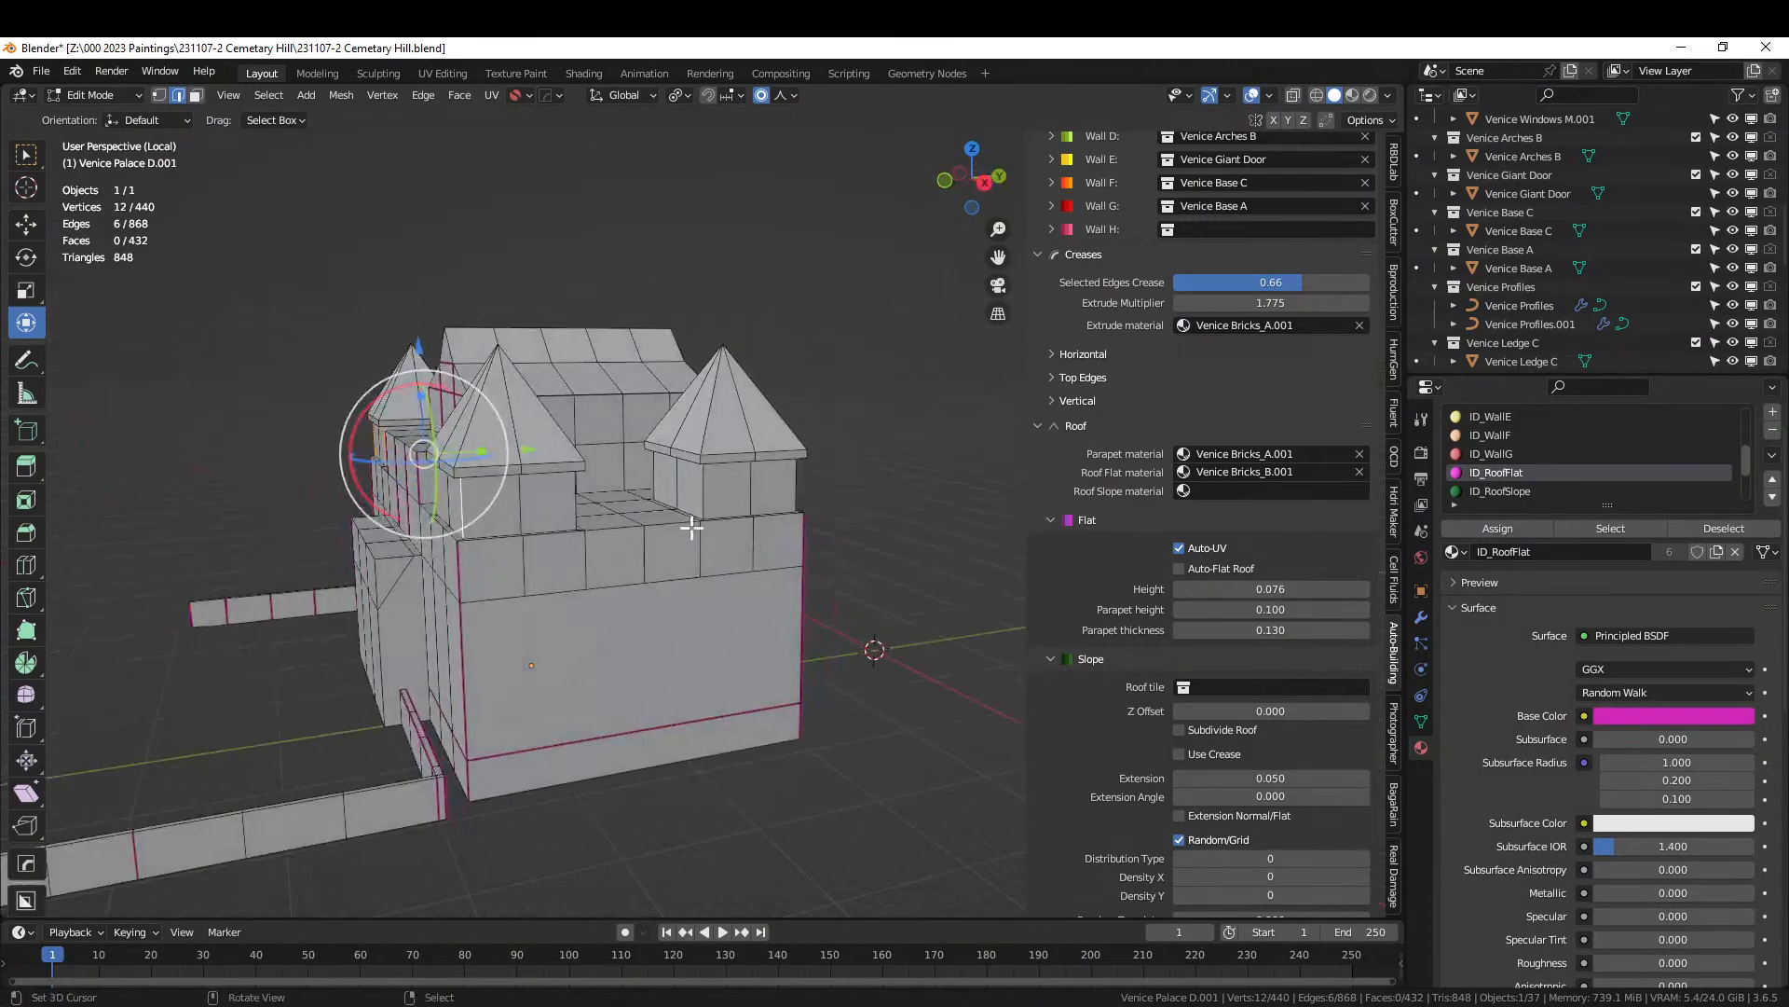
{"action": "left_click", "coordinate": [571, 500], "text": "shift"}
{"action": "middle_click_drag", "start_coordinate": [571, 499], "coordinate": [506, 501]}
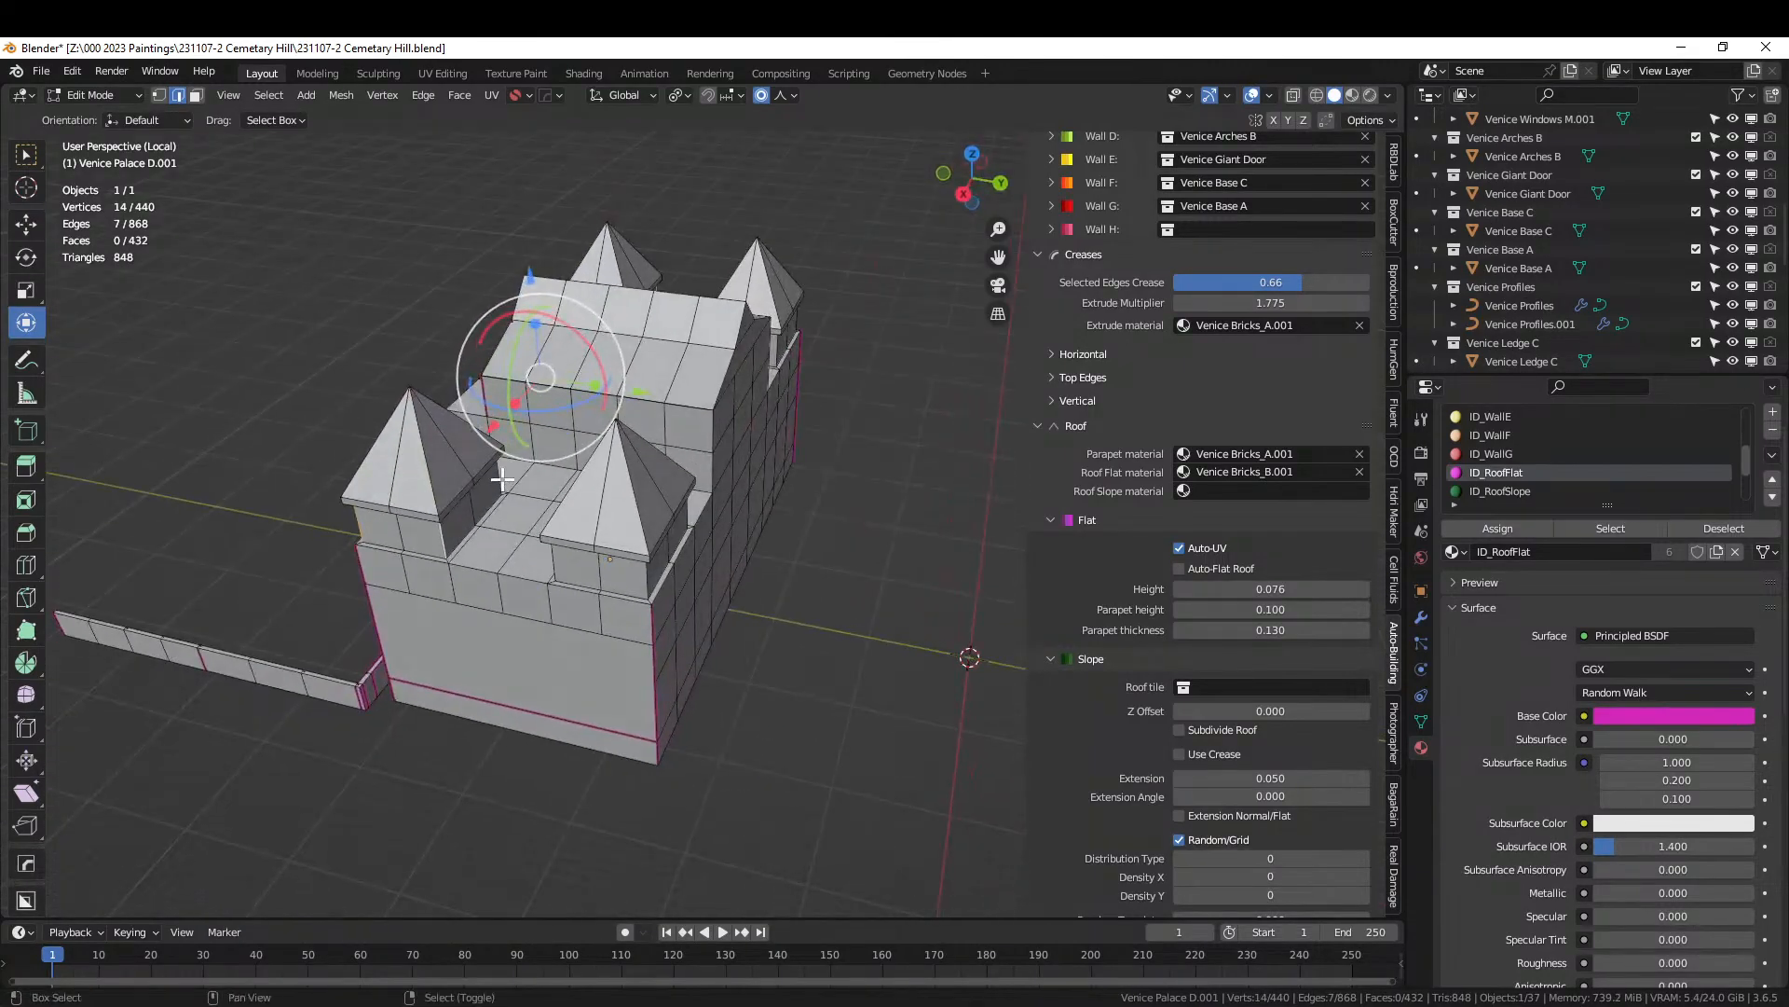
{"action": "left_click", "coordinate": [503, 479], "text": "shift"}
{"action": "left_click", "coordinate": [555, 558], "text": "shift"}
{"action": "left_click", "coordinate": [647, 584], "text": "shift"}
{"action": "middle_click_drag", "start_coordinate": [647, 583], "coordinate": [696, 429]}
{"action": "left_click", "coordinate": [634, 475], "text": "shift"}
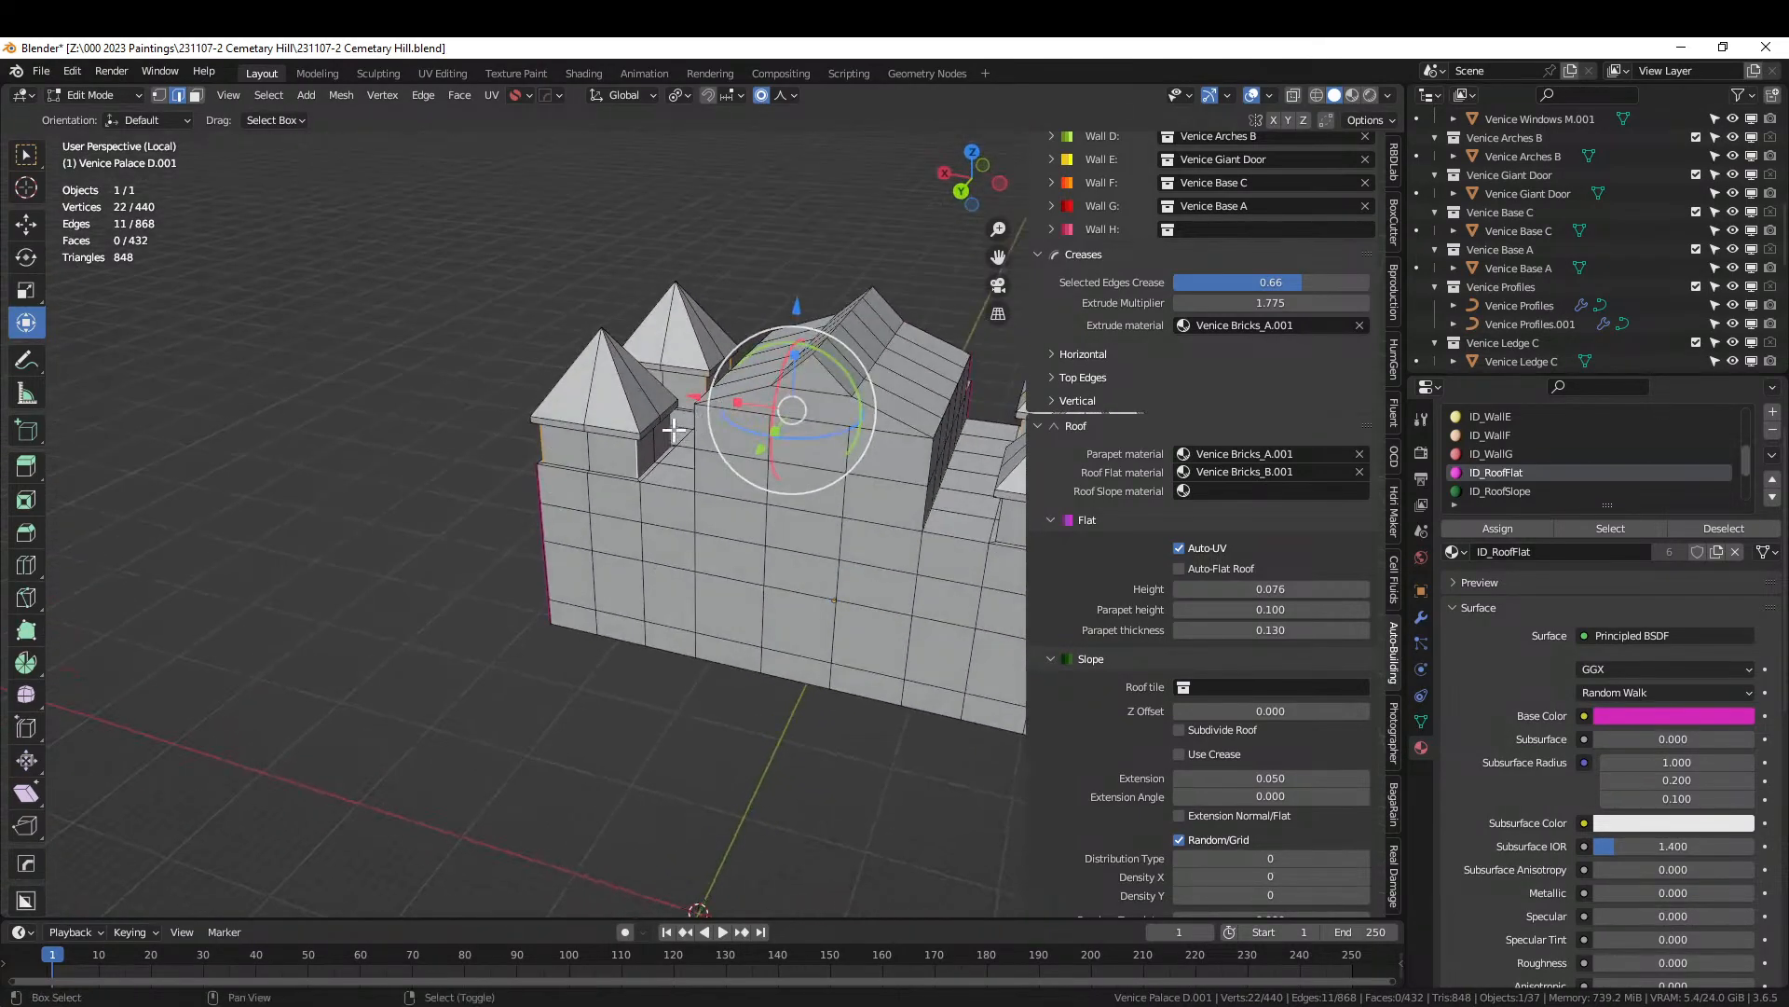
{"action": "left_click", "coordinate": [715, 458], "text": "shift"}
{"action": "middle_click_drag", "start_coordinate": [676, 452], "coordinate": [530, 462]}
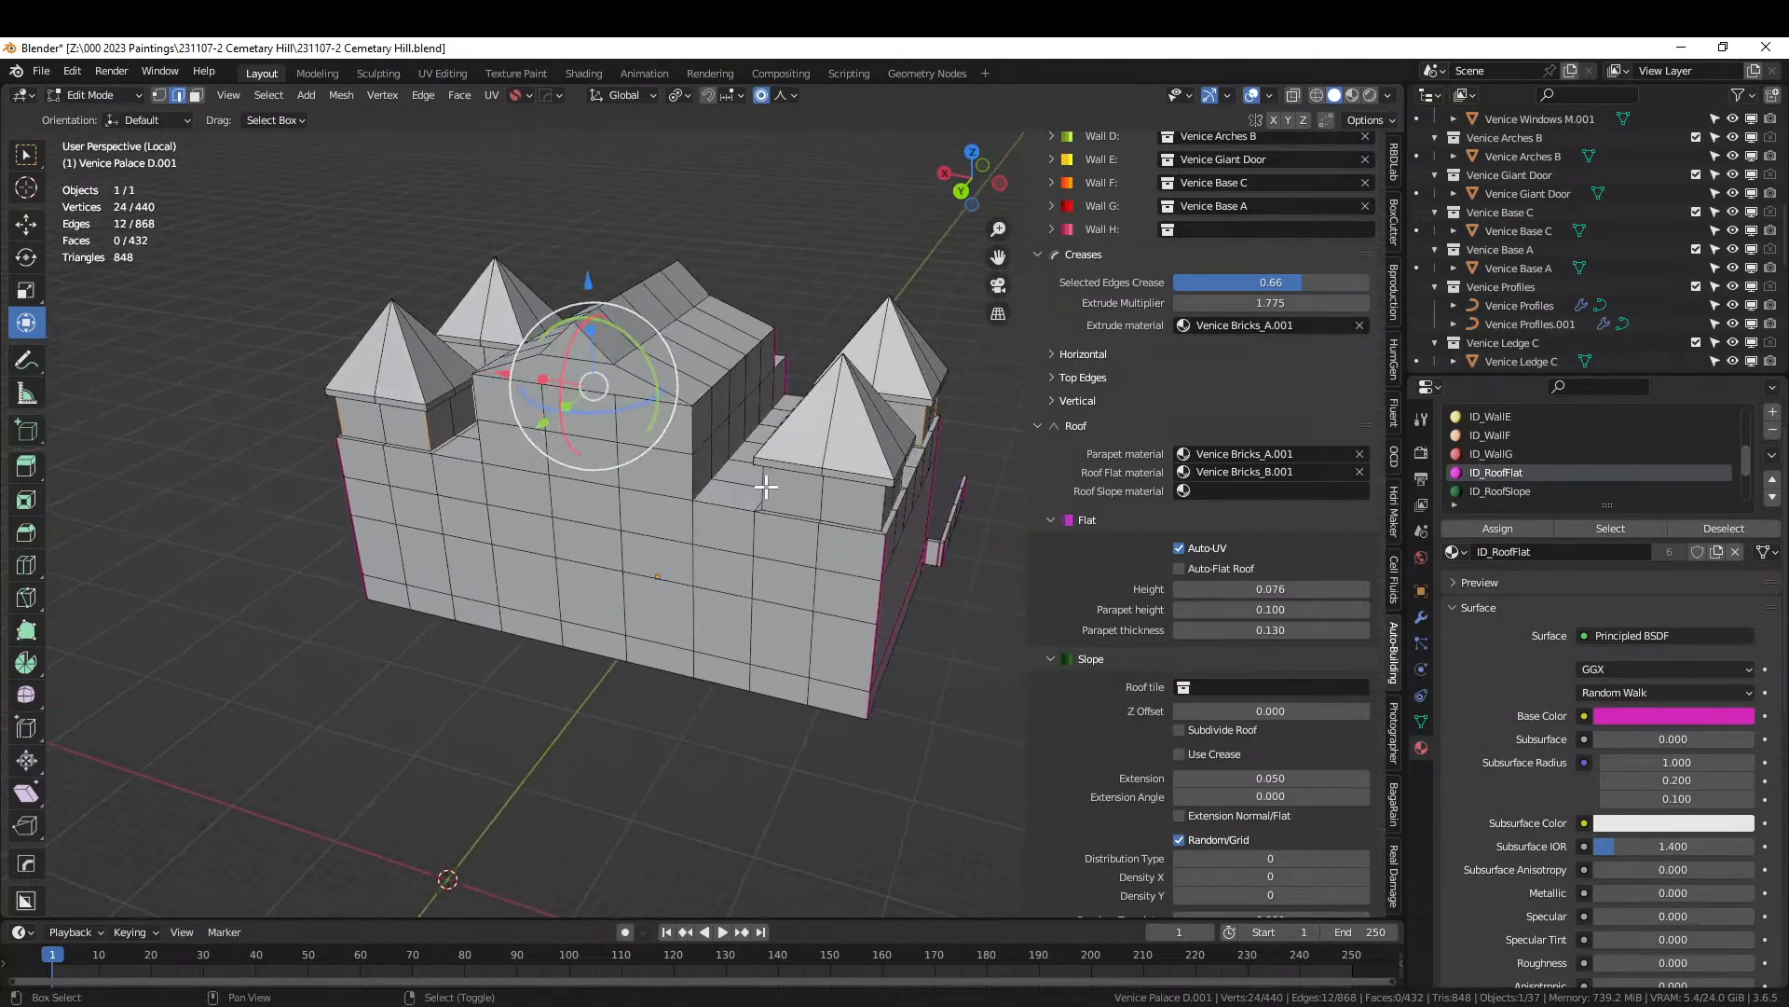
{"action": "left_click", "coordinate": [766, 486], "text": "shift"}
{"action": "left_click", "coordinate": [879, 510], "text": "shift"}
{"action": "middle_click_drag", "start_coordinate": [879, 510], "coordinate": [674, 476]}
{"action": "right_click", "coordinate": [702, 499], "text": "shift"}
{"action": "right_click", "coordinate": [681, 471], "text": "shift"}
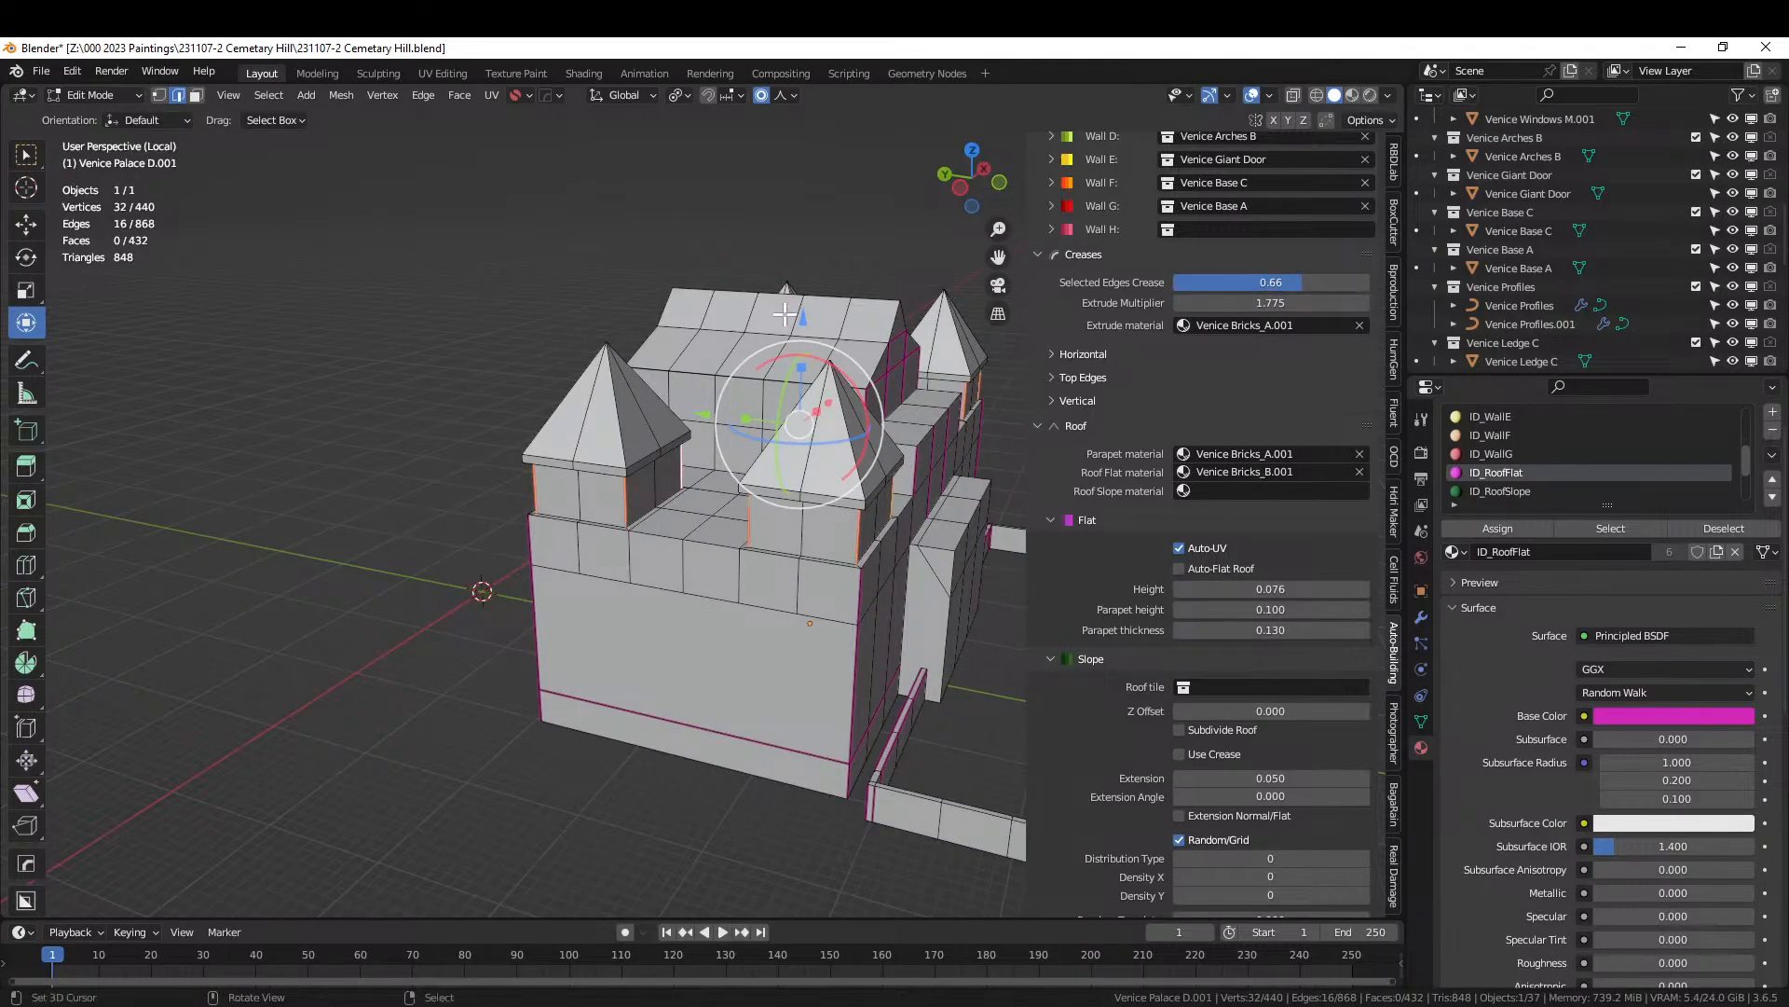
{"action": "middle_click_drag", "start_coordinate": [671, 473], "coordinate": [503, 429]}
Return to Object Mode, deselect the palace and save the file.
{"action": "key", "text": "Tab"}
{"action": "left_click", "coordinate": [355, 440]}
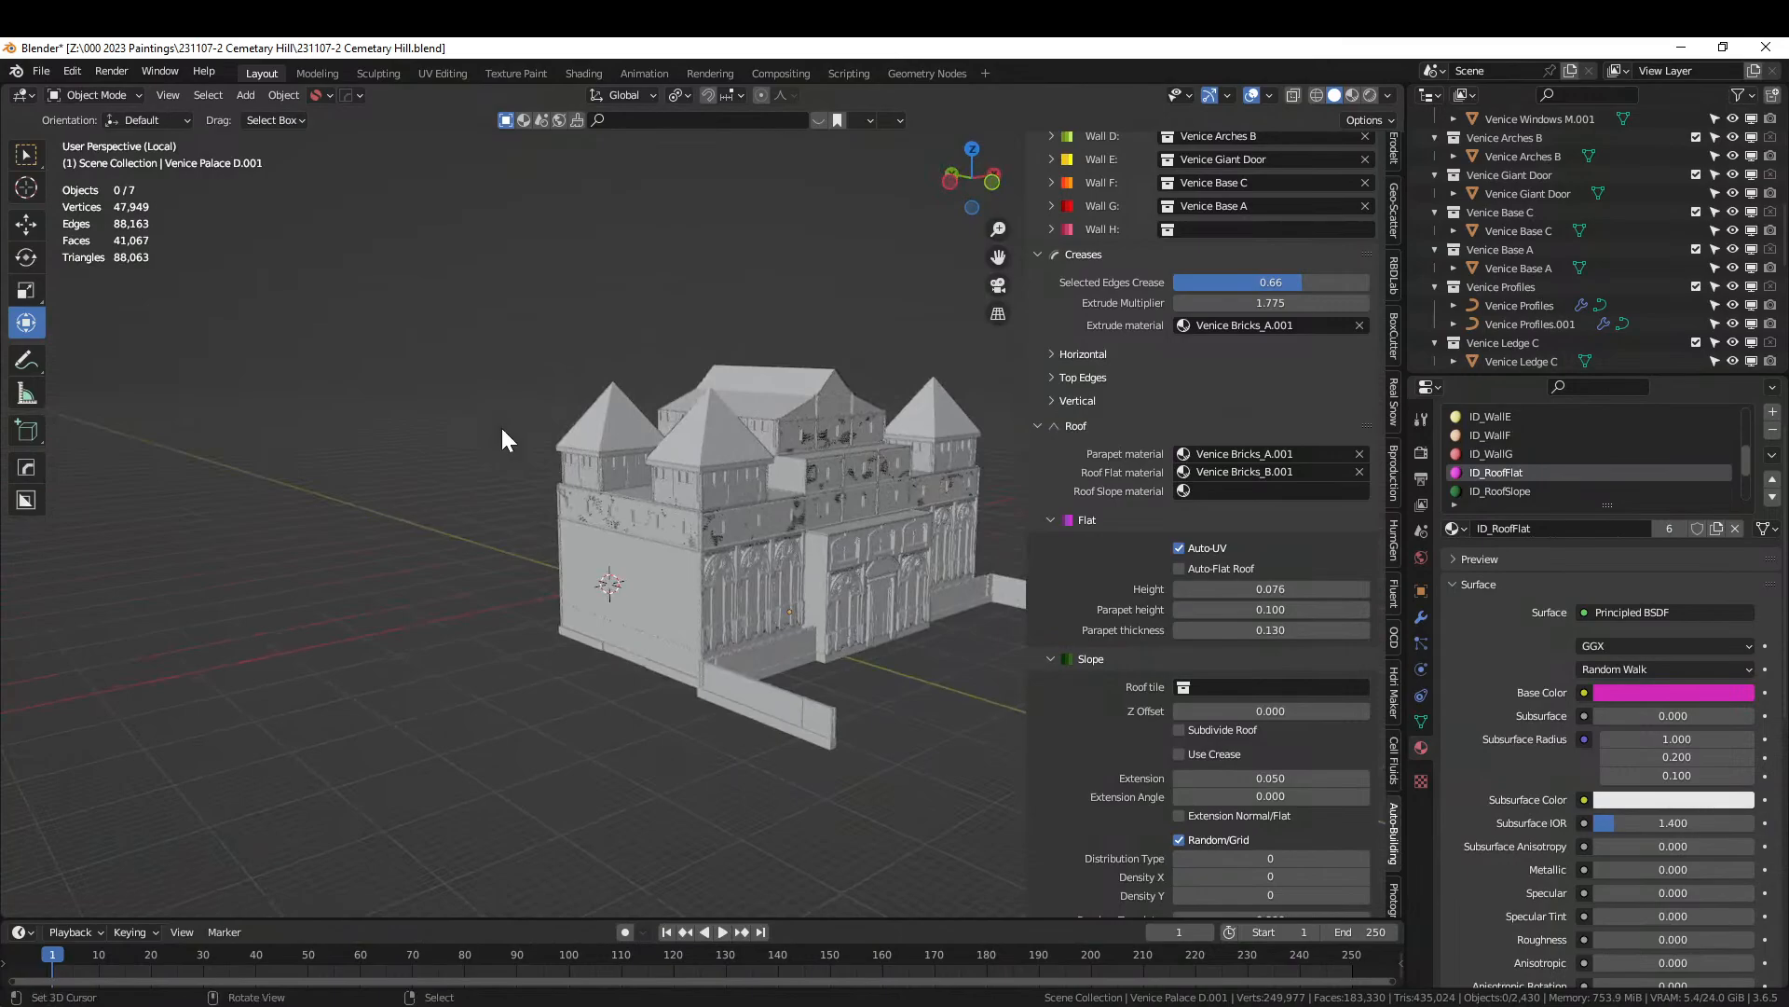
{"action": "key", "text": "ctrl+s"}
{"action": "middle_click_drag", "start_coordinate": [503, 438], "coordinate": [446, 511]}
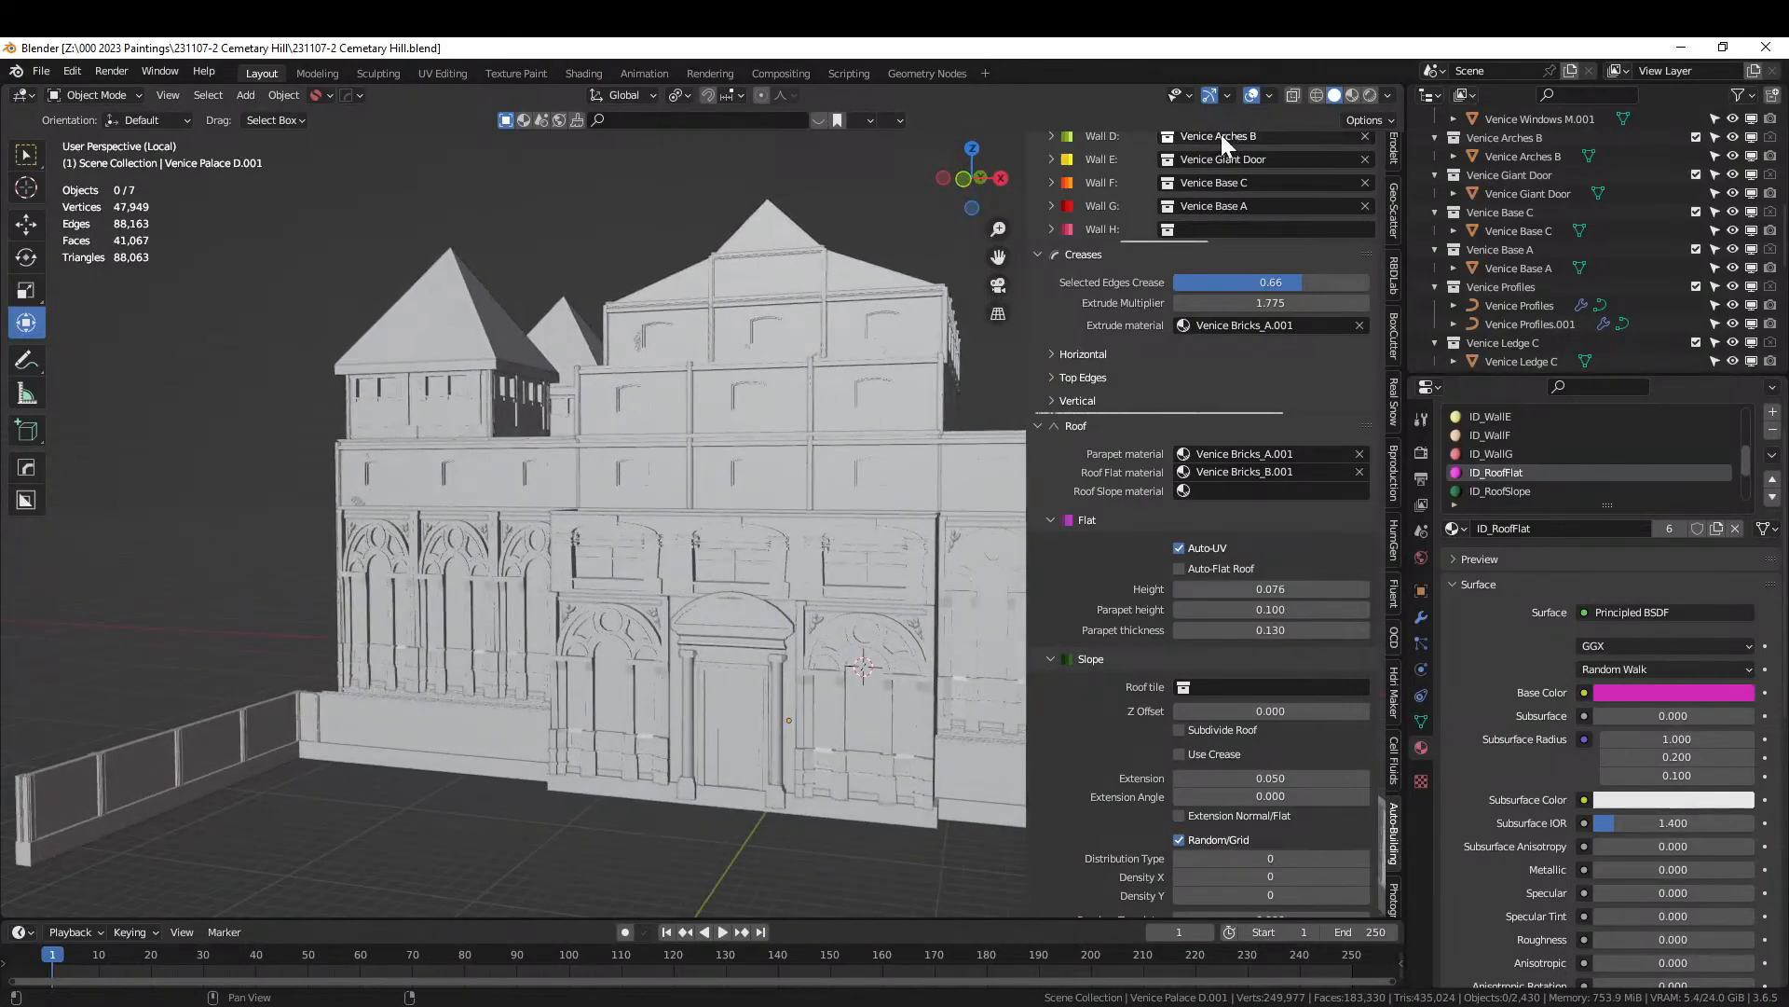
Switch to rendered shading and assign the Venice Roof Tile B collection as the sloped roof's tile.
{"action": "left_click", "coordinate": [1370, 95]}
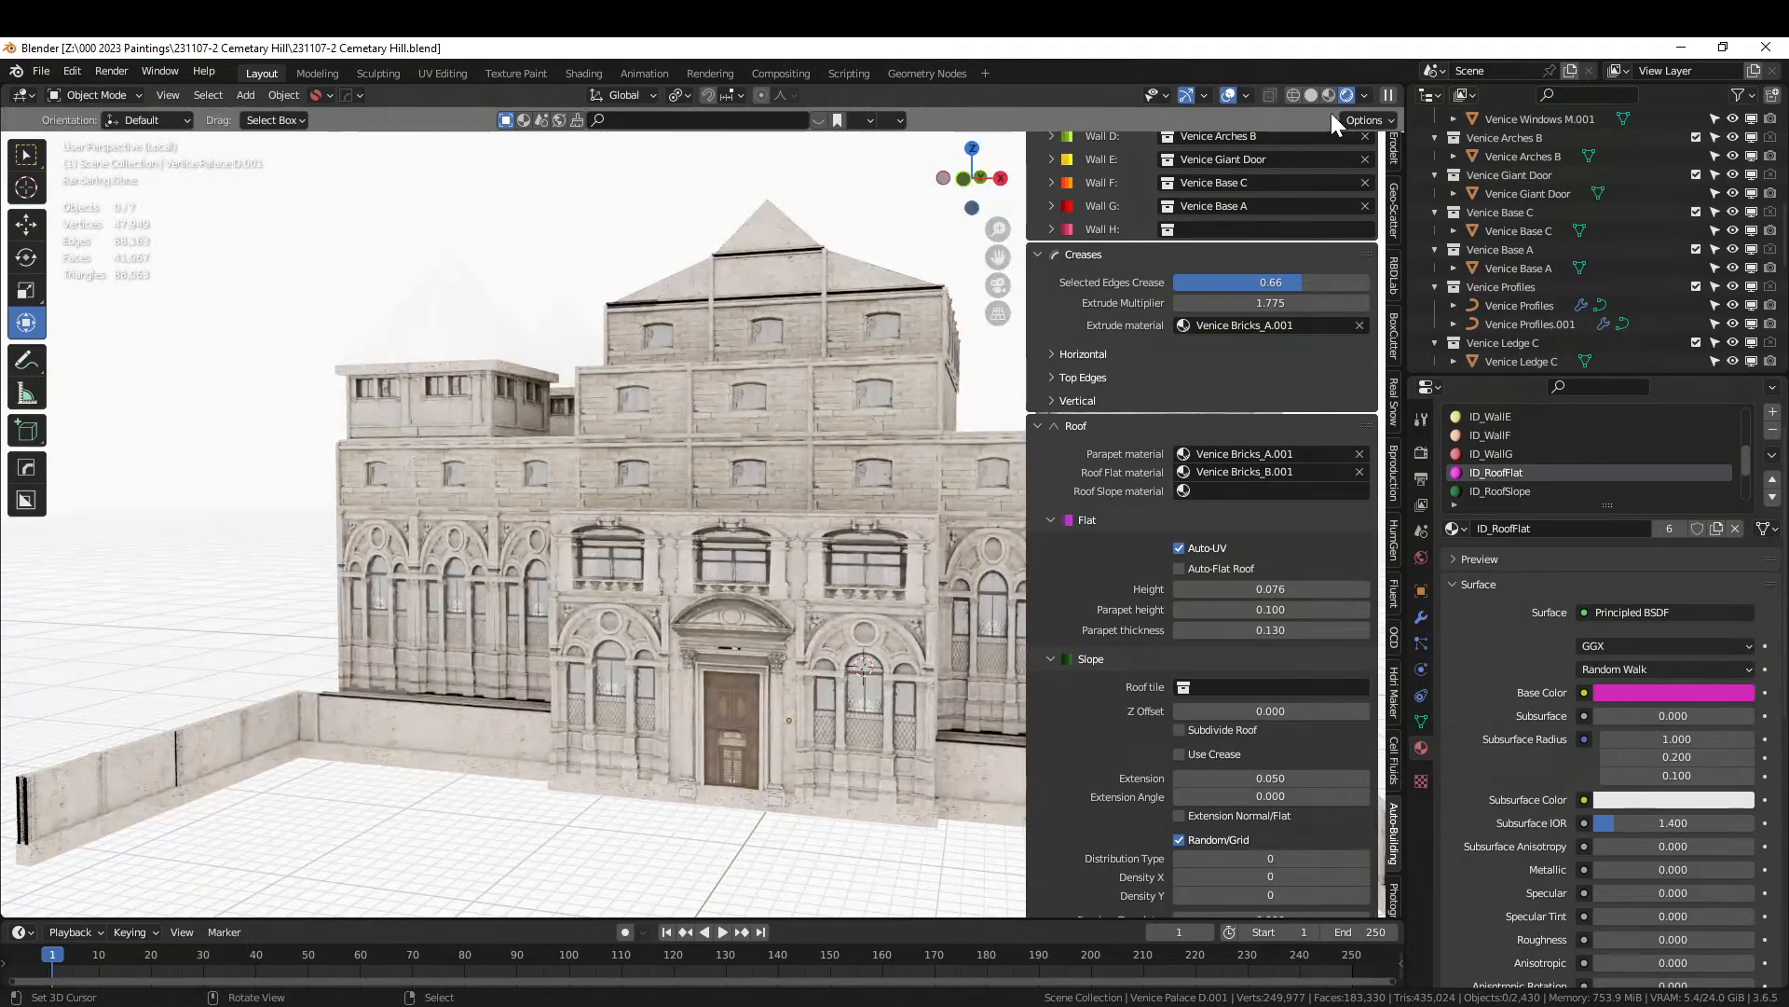
{"action": "middle_click_drag", "start_coordinate": [727, 373], "coordinate": [688, 518]}
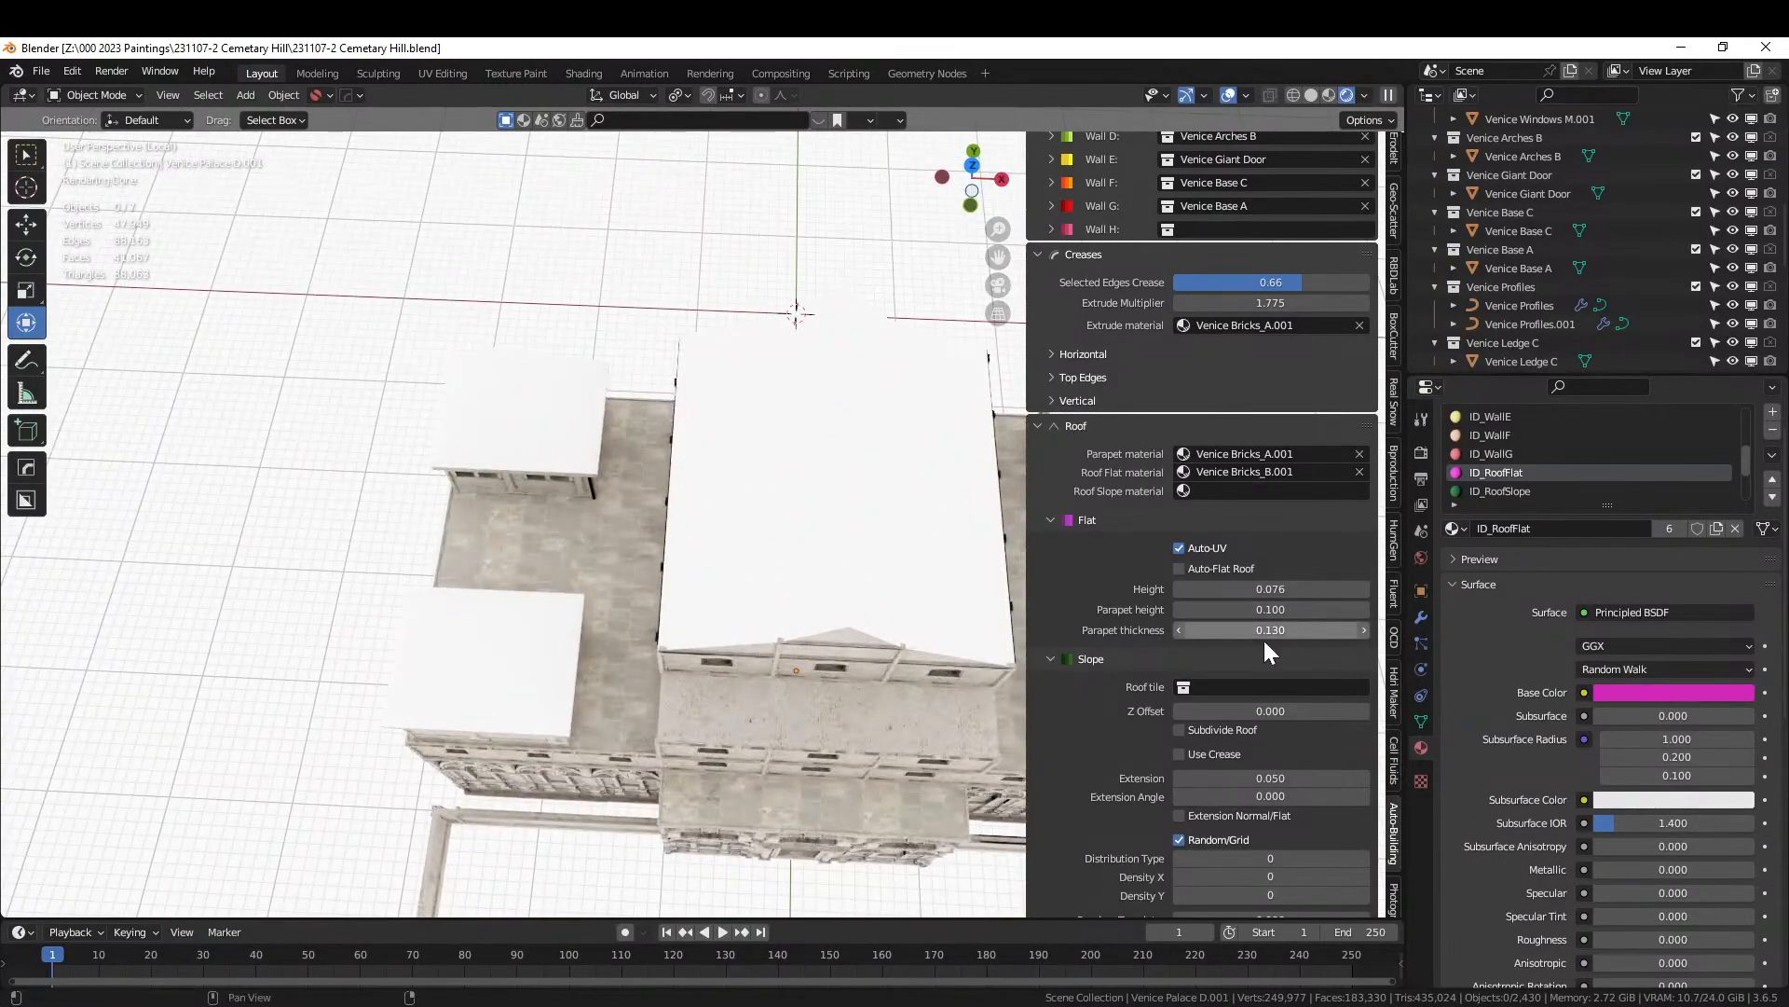
{"action": "left_click", "coordinate": [1183, 694]}
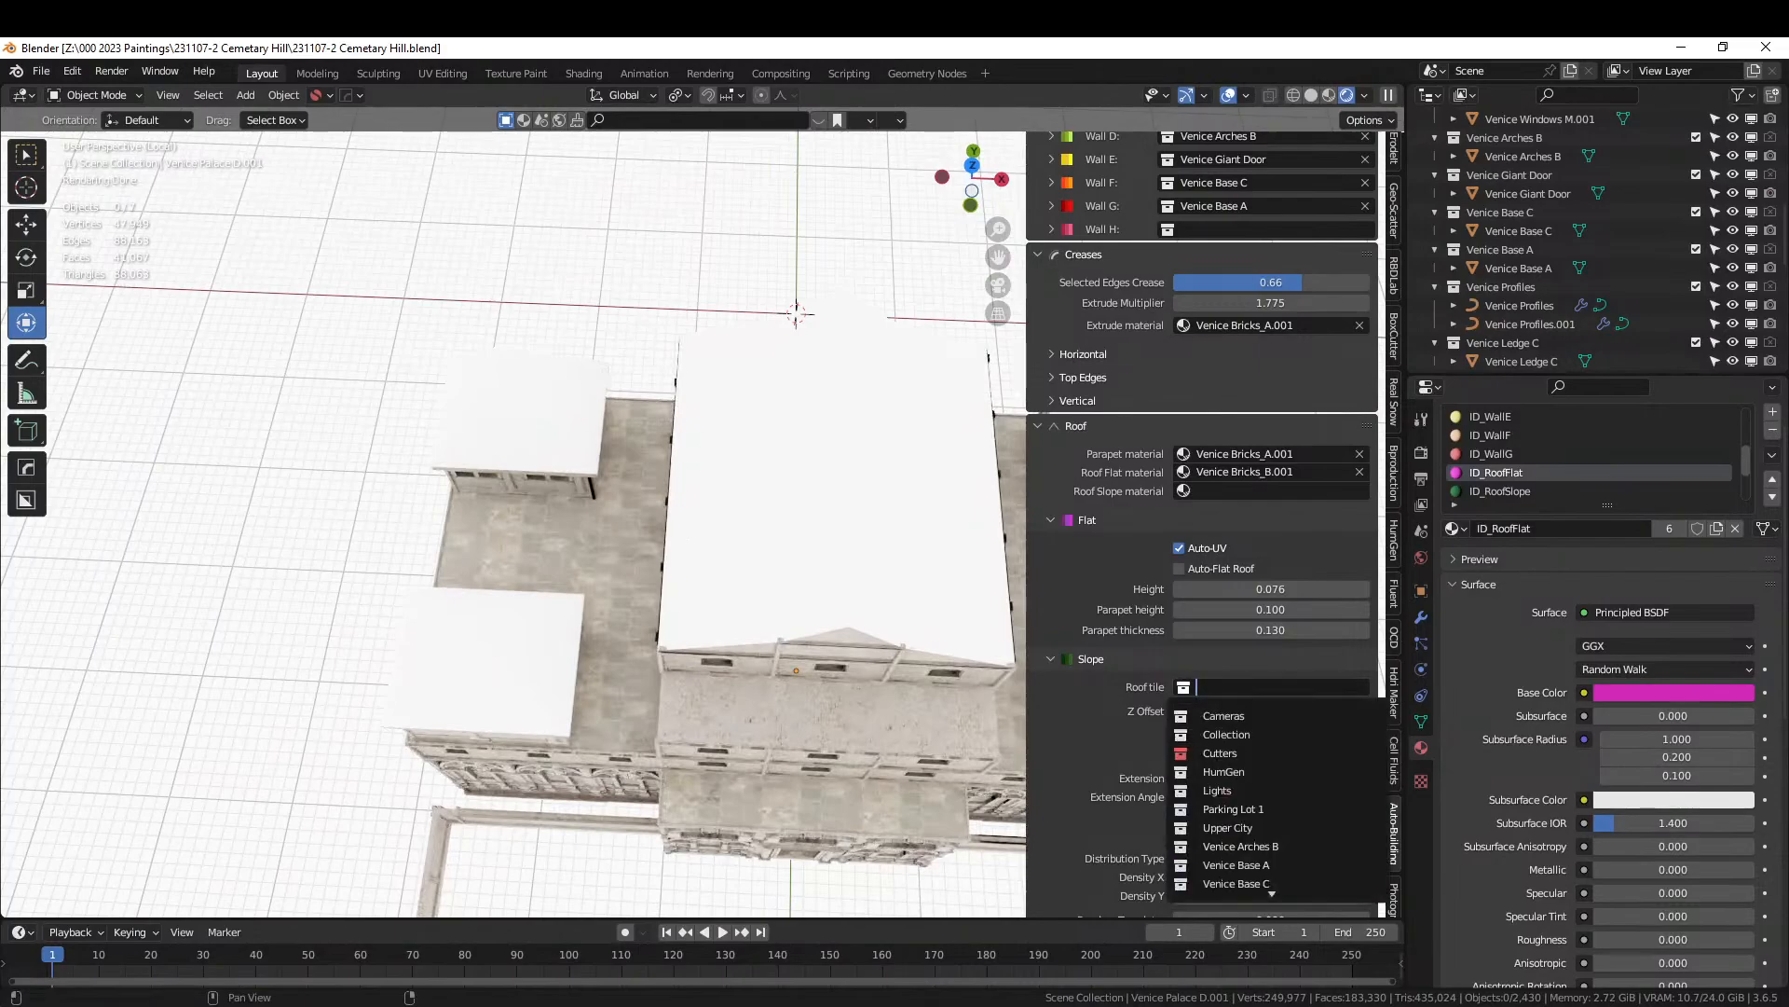
{"action": "type", "text": "roof"}
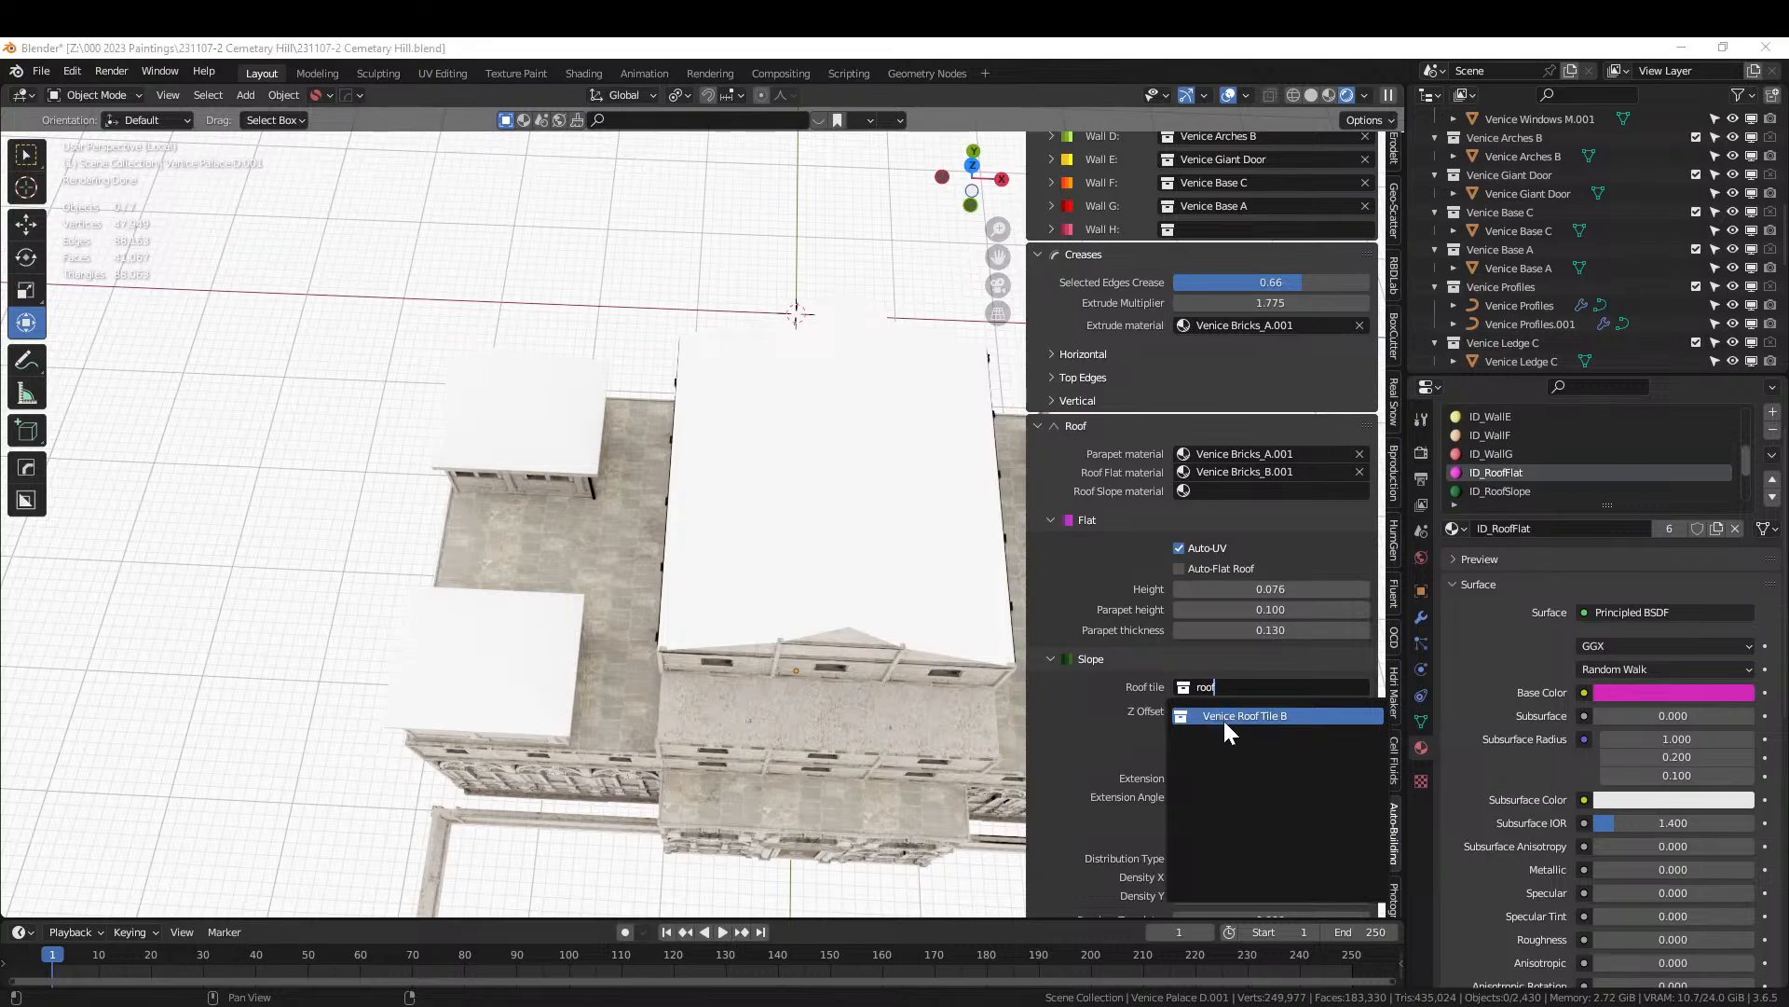
{"action": "left_click", "coordinate": [1222, 719]}
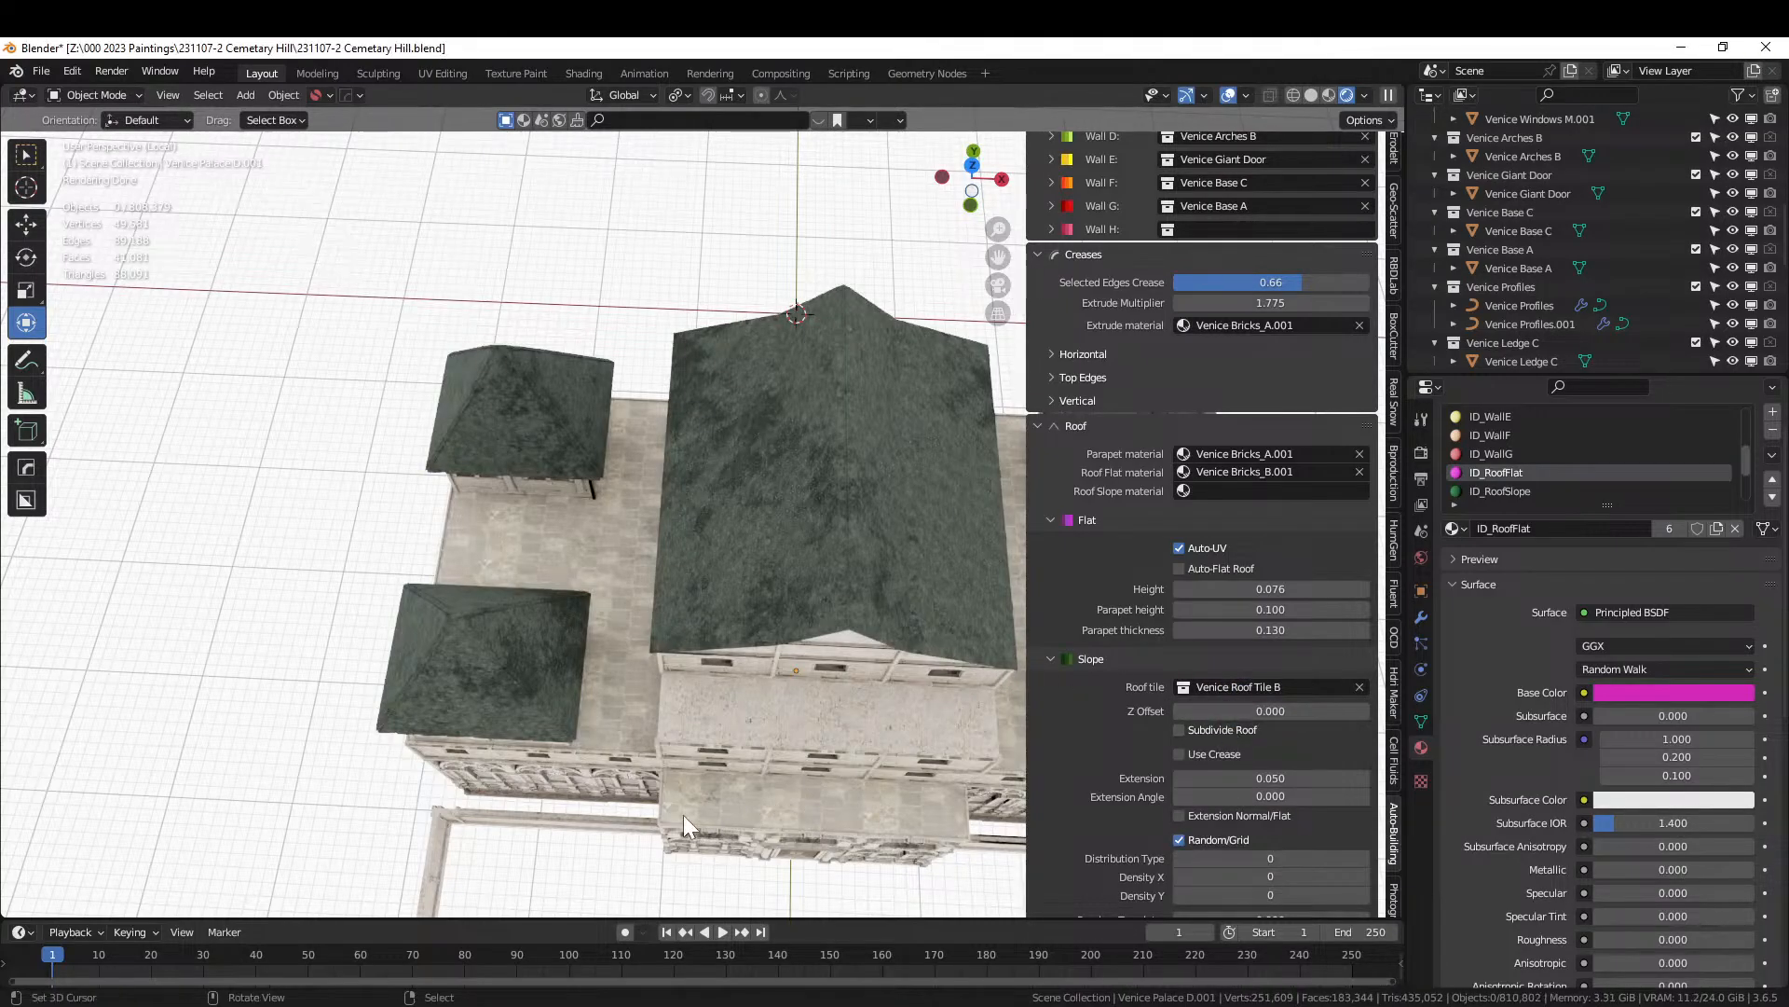
Examine the flat-roof bricks and gable trim up close and display the building's modifier settings.
{"action": "middle_click_drag", "start_coordinate": [699, 736], "coordinate": [691, 602]}
{"action": "scroll", "coordinate": [711, 518], "scroll_direction": "up", "scroll_amount": 6}
{"action": "scroll", "coordinate": [710, 522], "scroll_direction": "up", "scroll_amount": 5}
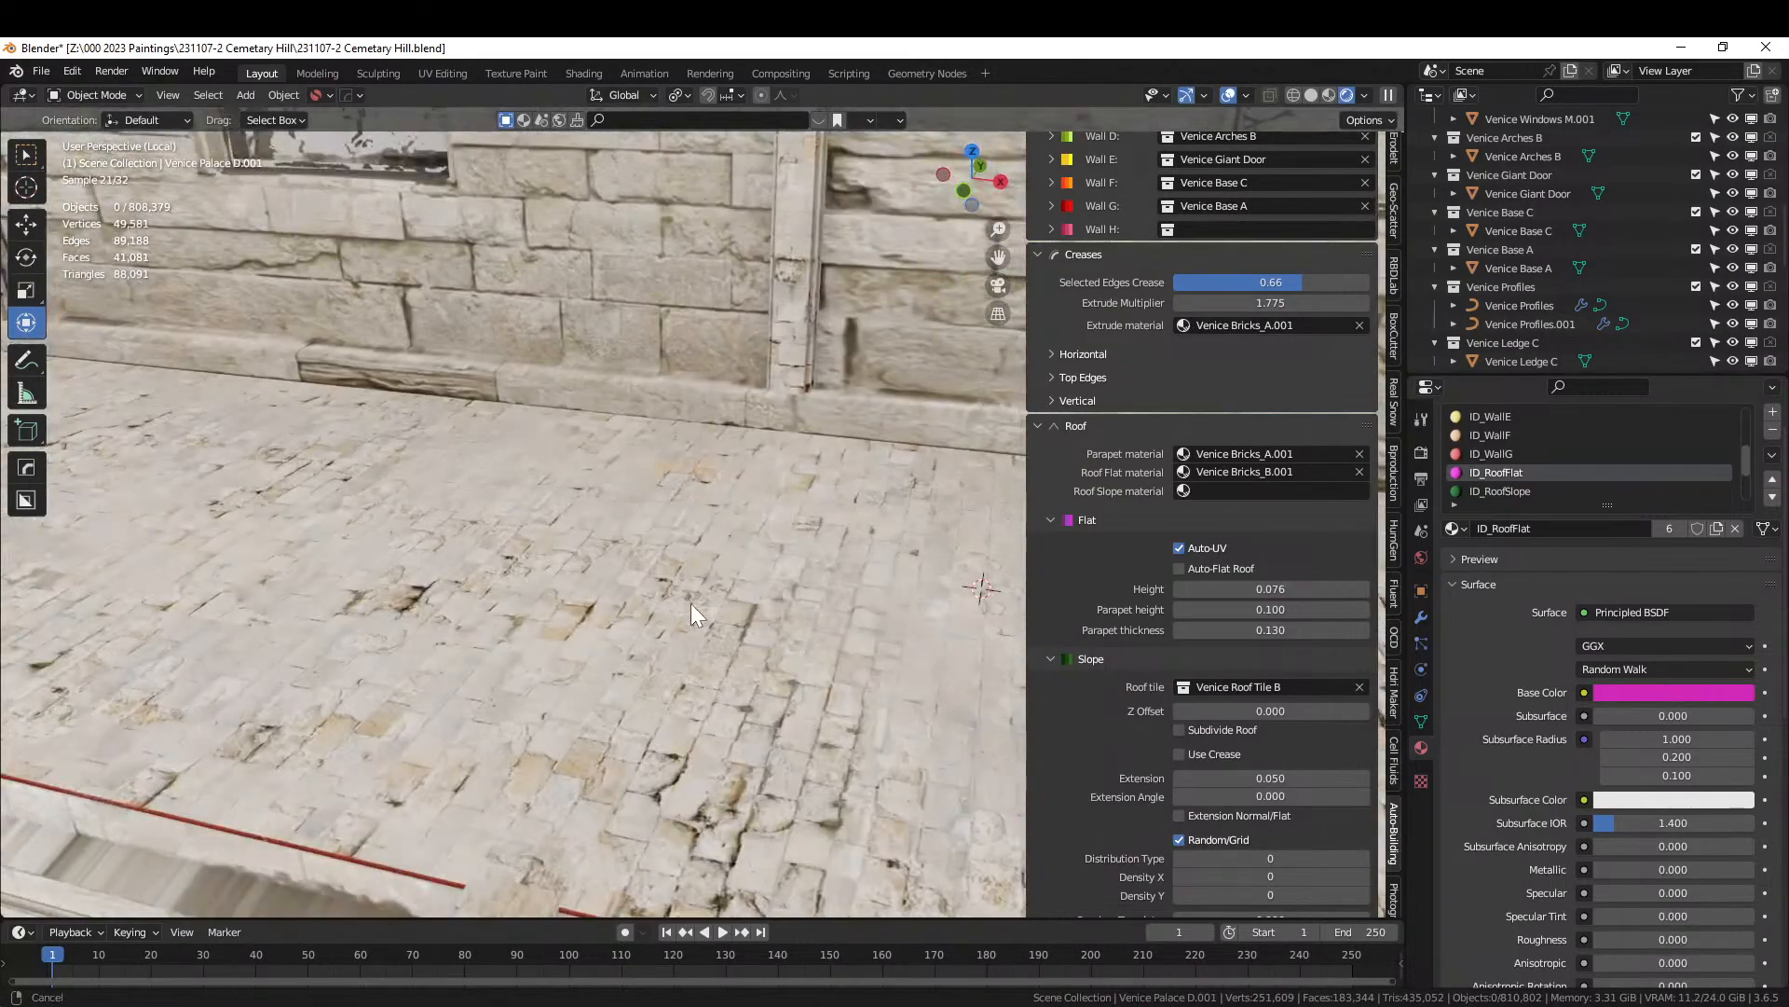
{"action": "scroll", "coordinate": [691, 602], "scroll_direction": "down", "scroll_amount": 8}
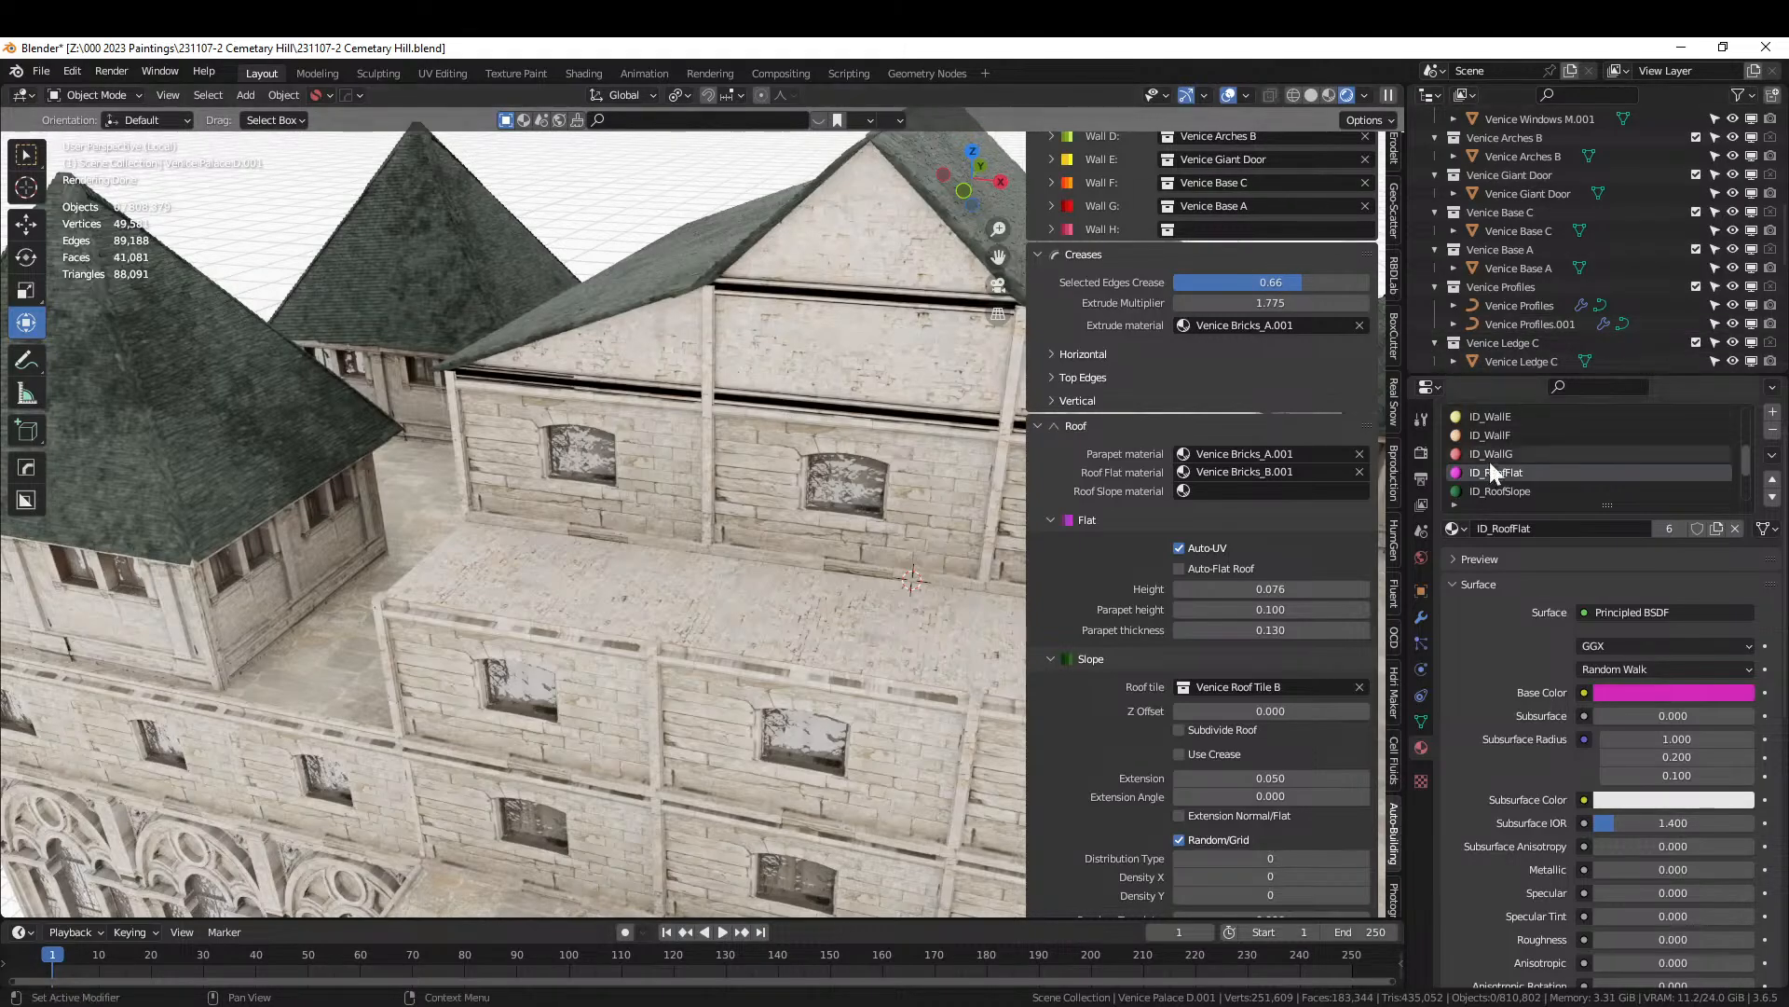
{"action": "left_click", "coordinate": [1420, 617]}
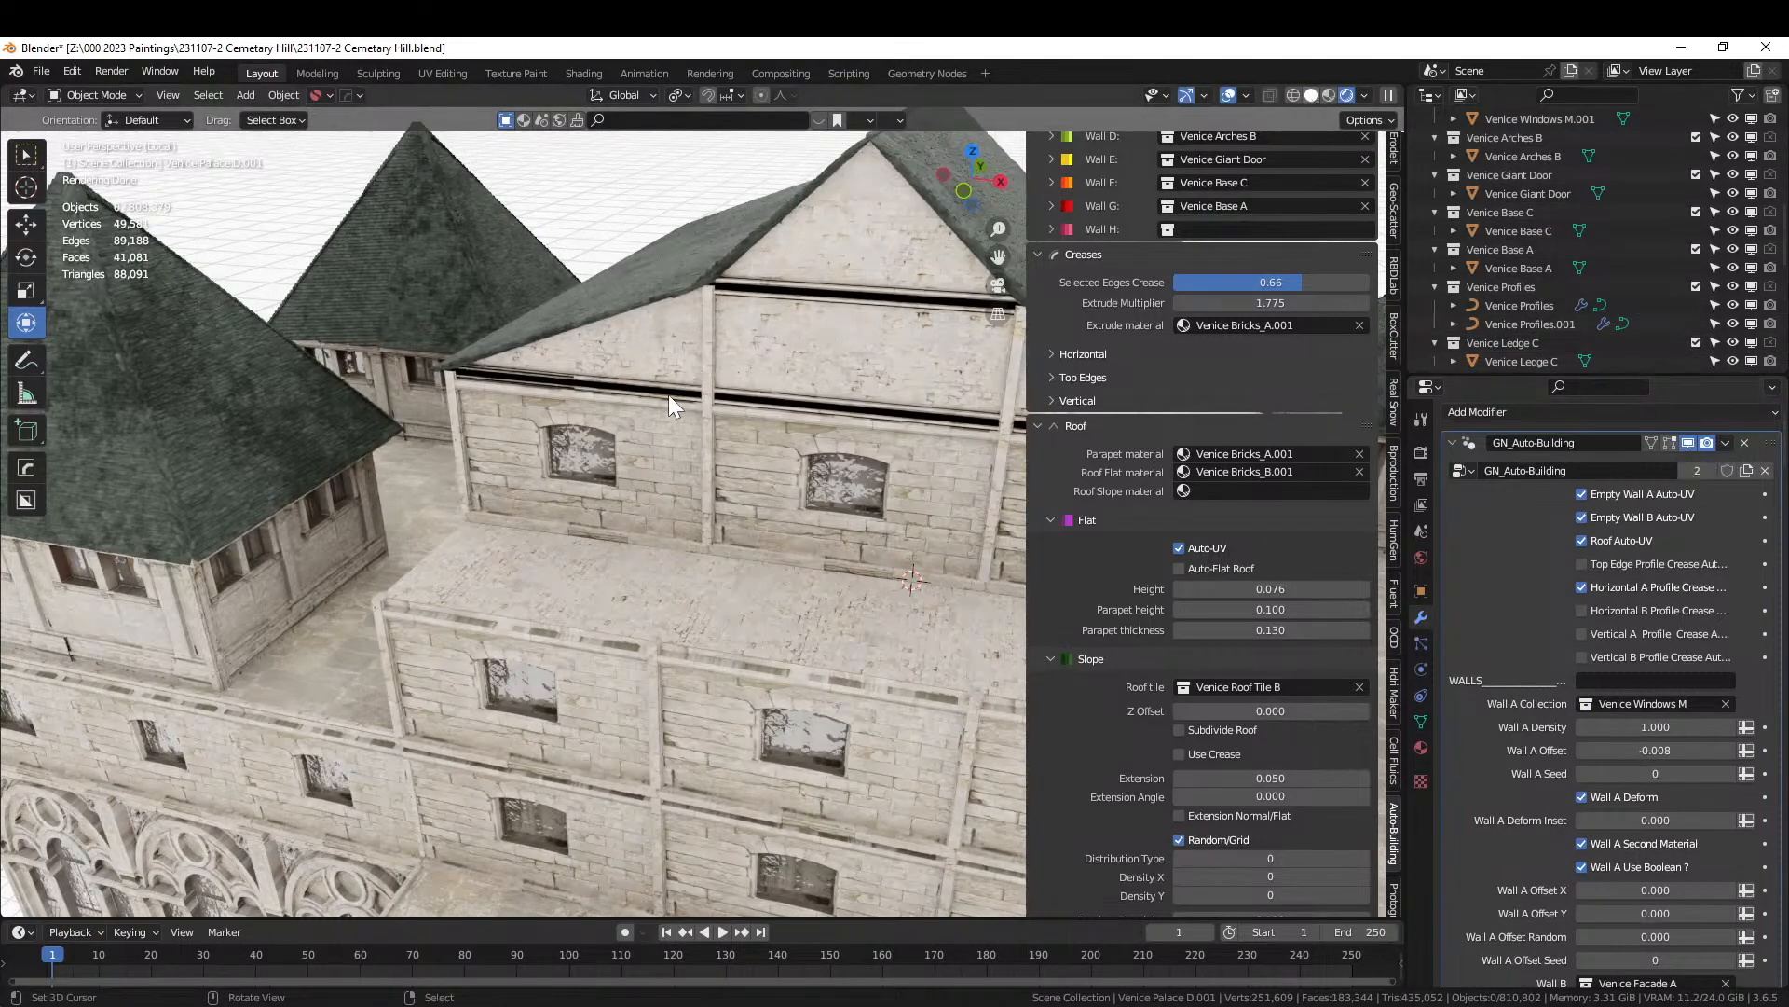
In solid shading, select the palace's whole mesh and merge its vertices by distance at 0.0001 m.
{"action": "key", "text": "z"}
{"action": "key", "text": "6"}
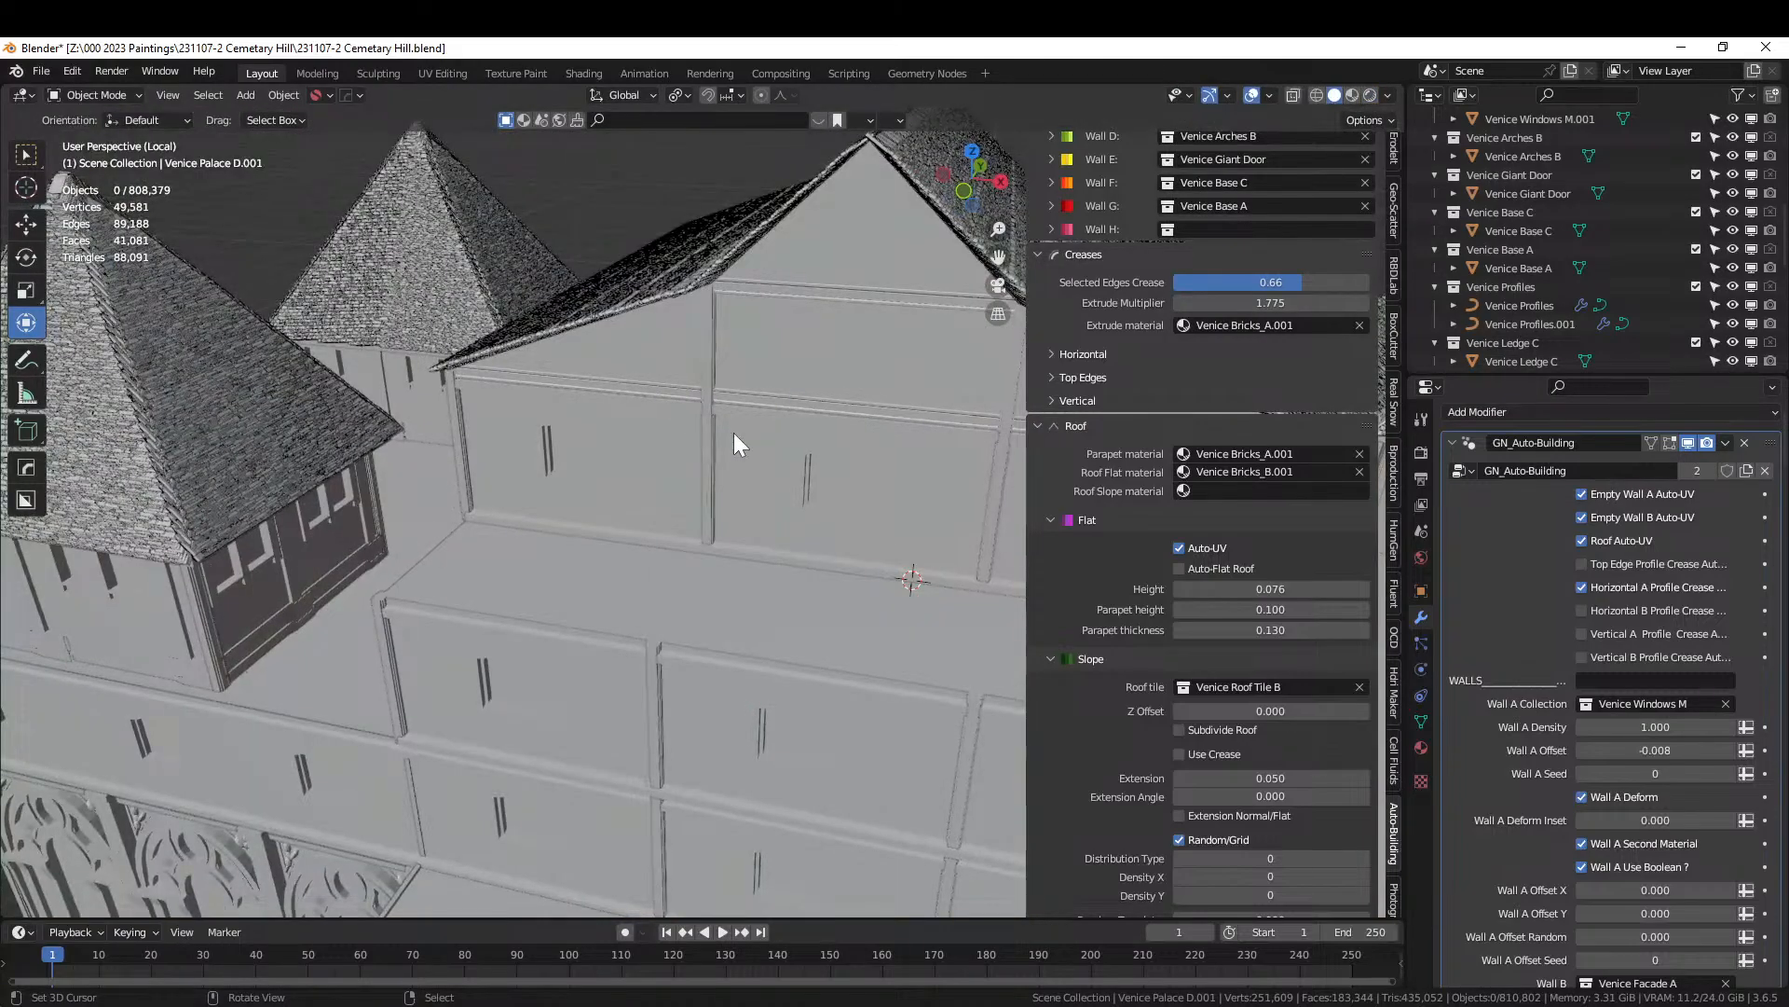
{"action": "key", "text": "Tab"}
{"action": "key", "text": "a"}
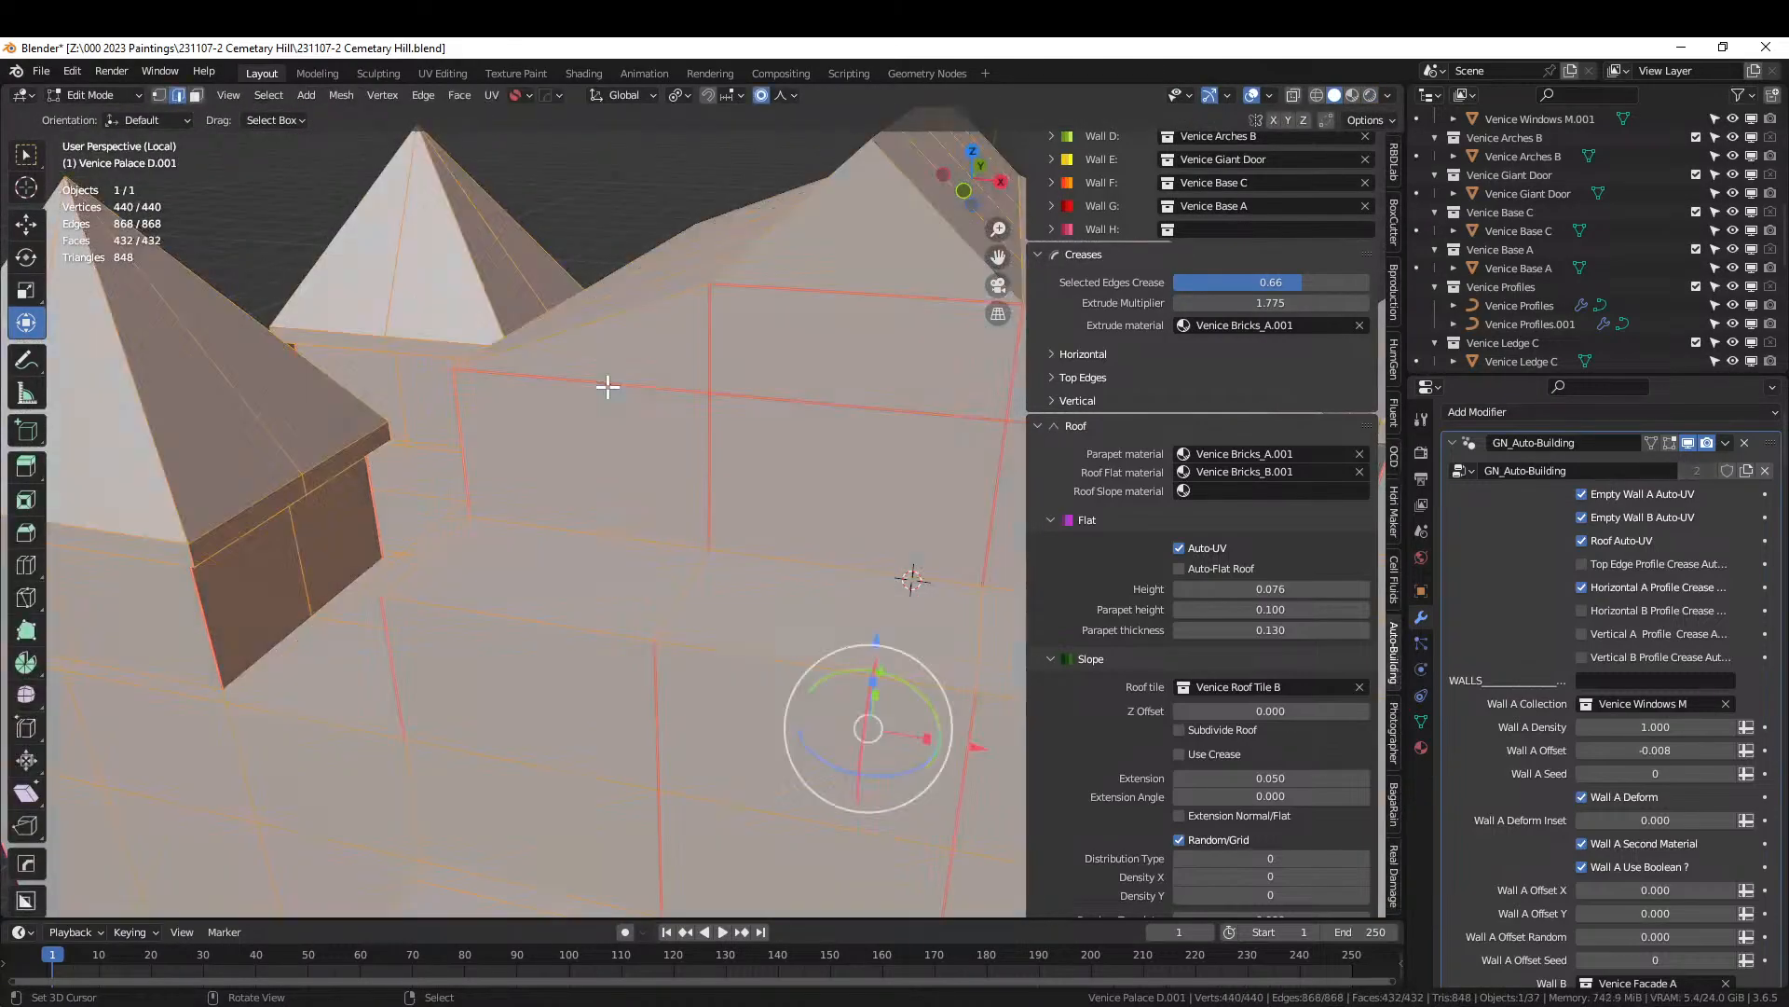
{"action": "key", "text": "m"}
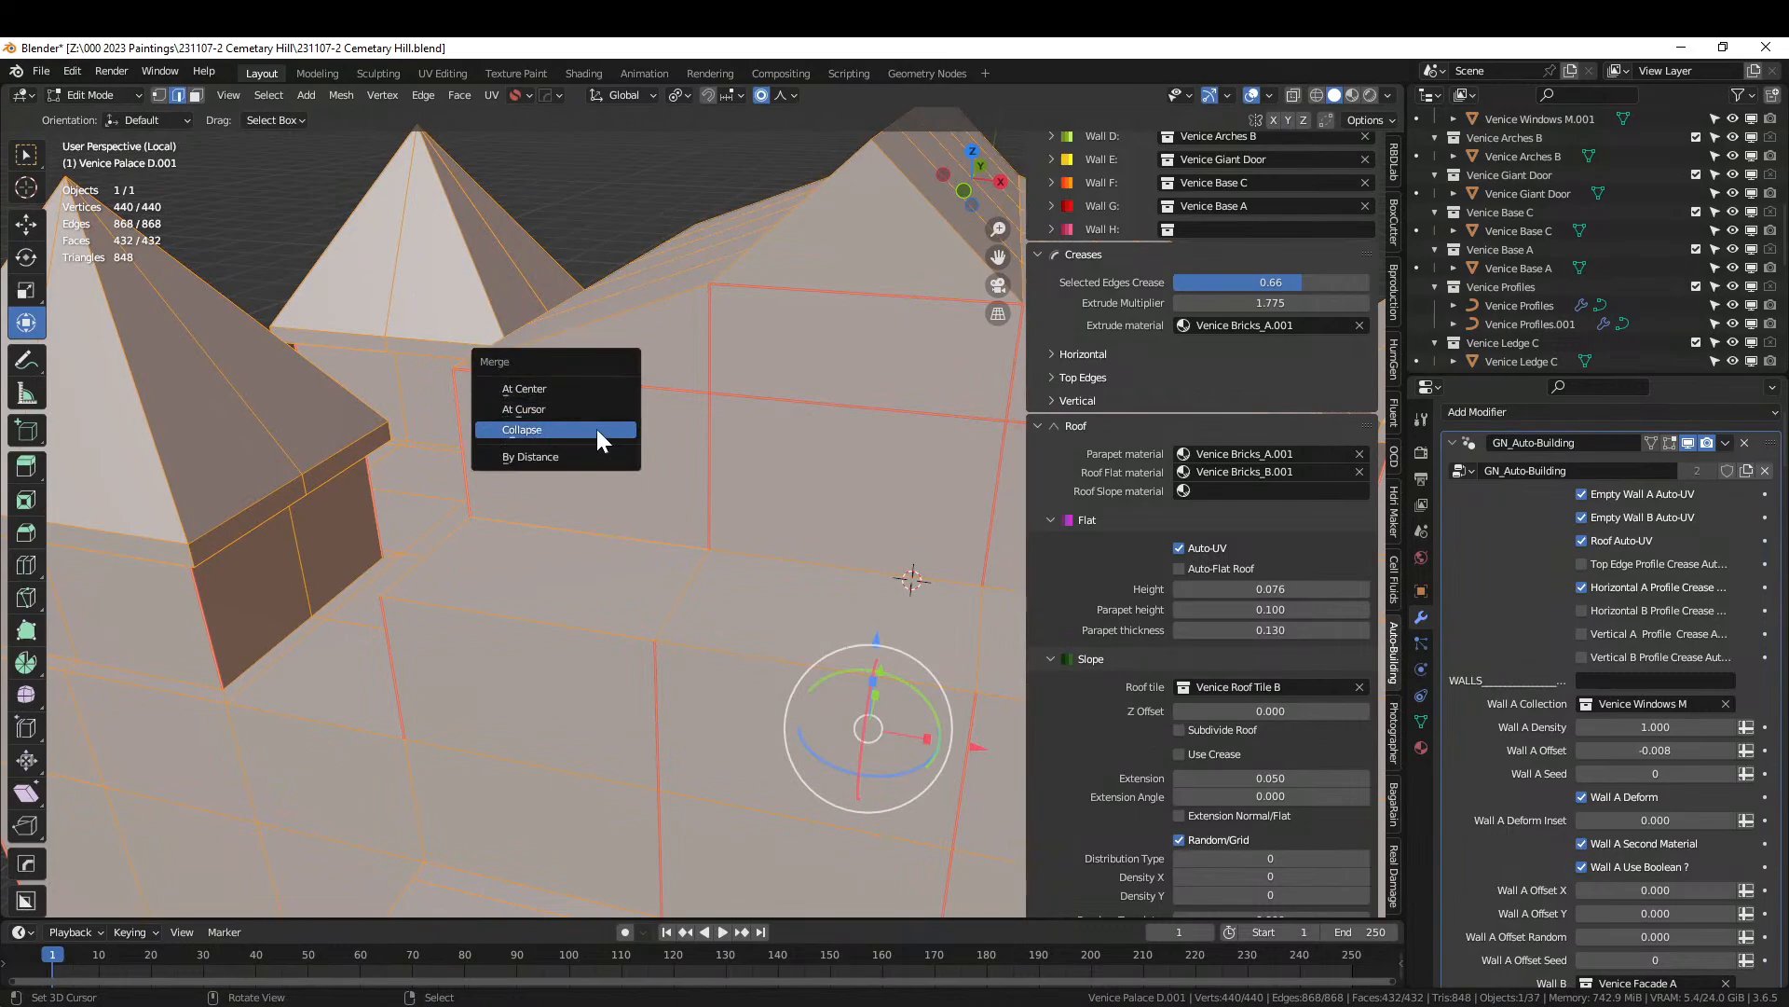
{"action": "left_click", "coordinate": [591, 453]}
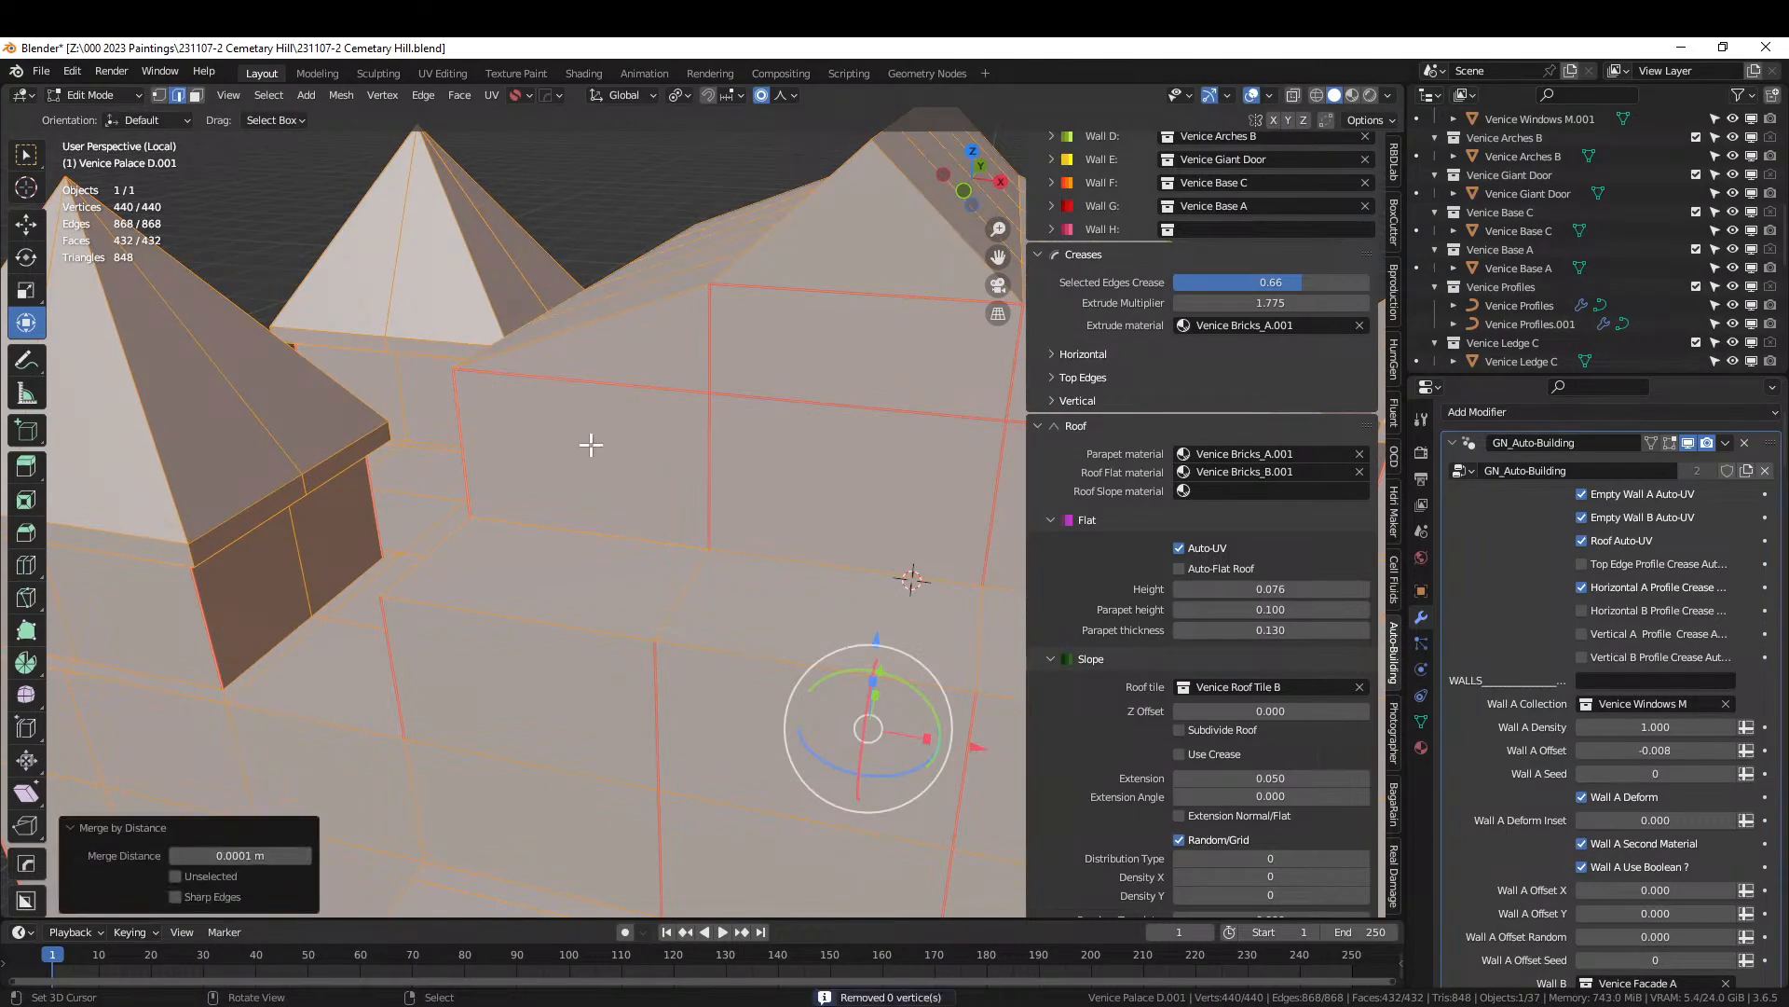
Set the crease of the three horizontal edges across the base of the front gable to 0 and return to Object Mode.
{"action": "left_click", "coordinate": [569, 376]}
{"action": "middle_click_drag", "start_coordinate": [716, 421], "coordinate": [531, 444], "text": "shift"}
{"action": "left_click", "coordinate": [522, 446], "text": "shift"}
{"action": "left_click", "coordinate": [694, 478], "text": "shift"}
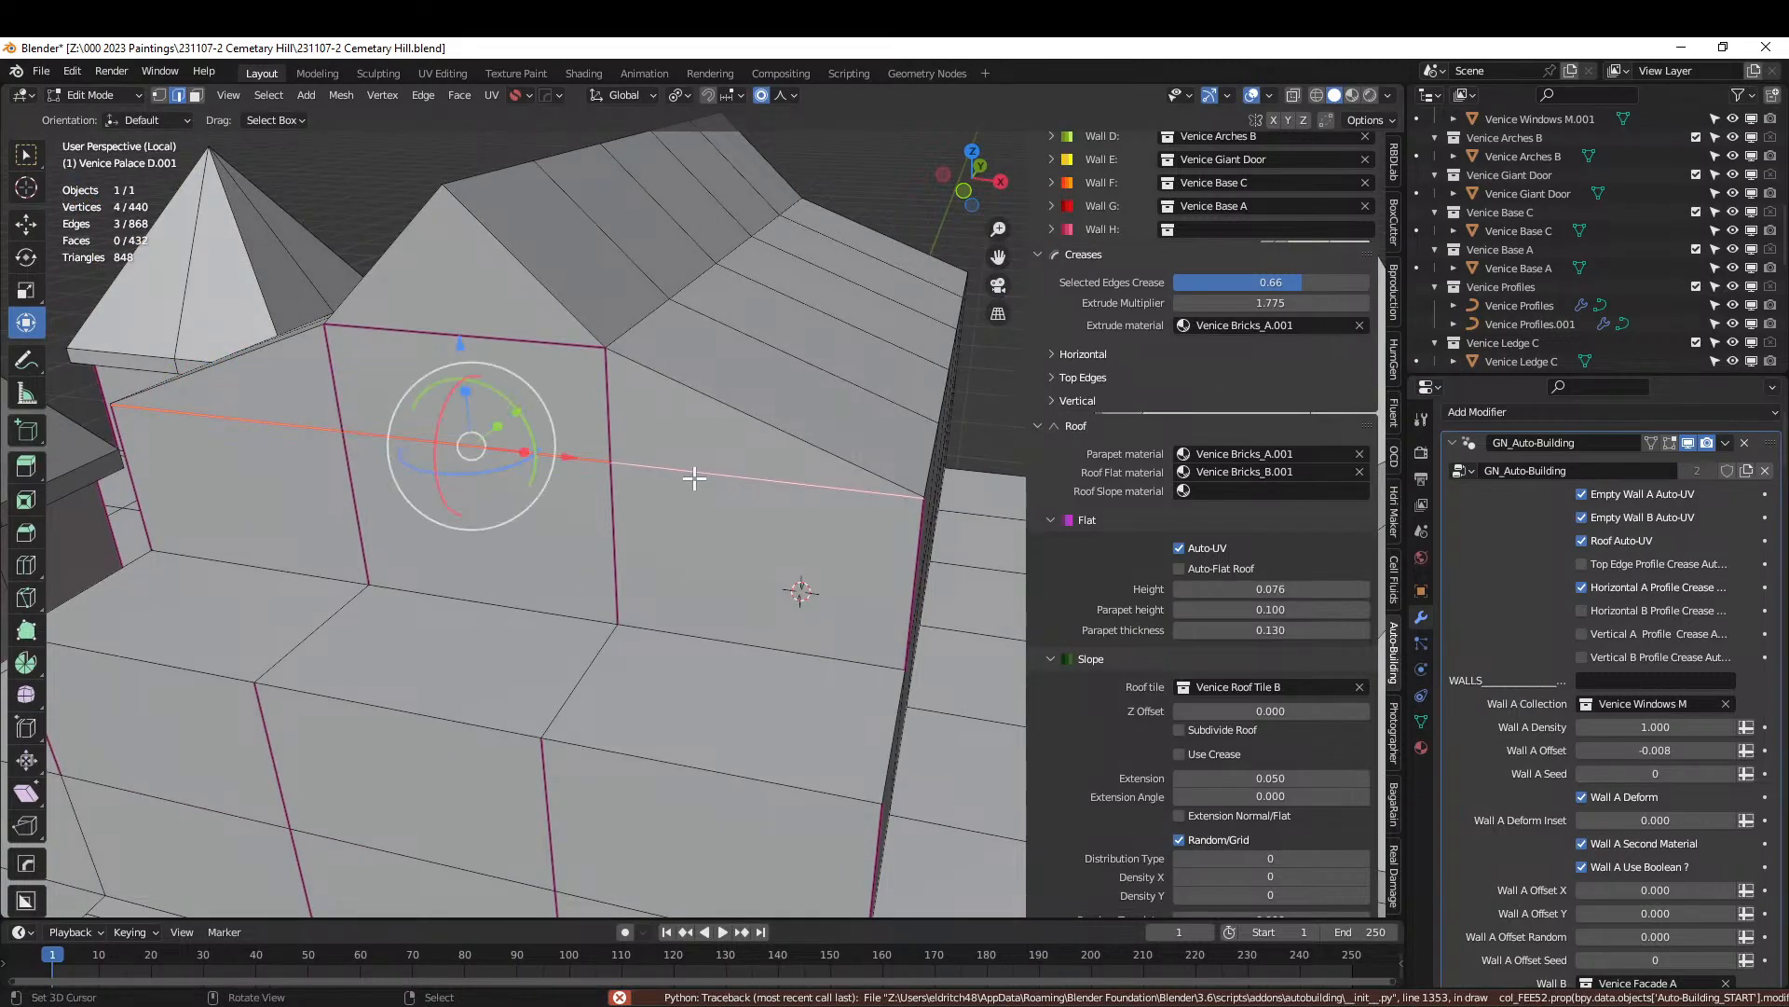
{"action": "middle_click_drag", "start_coordinate": [694, 478], "coordinate": [572, 477]}
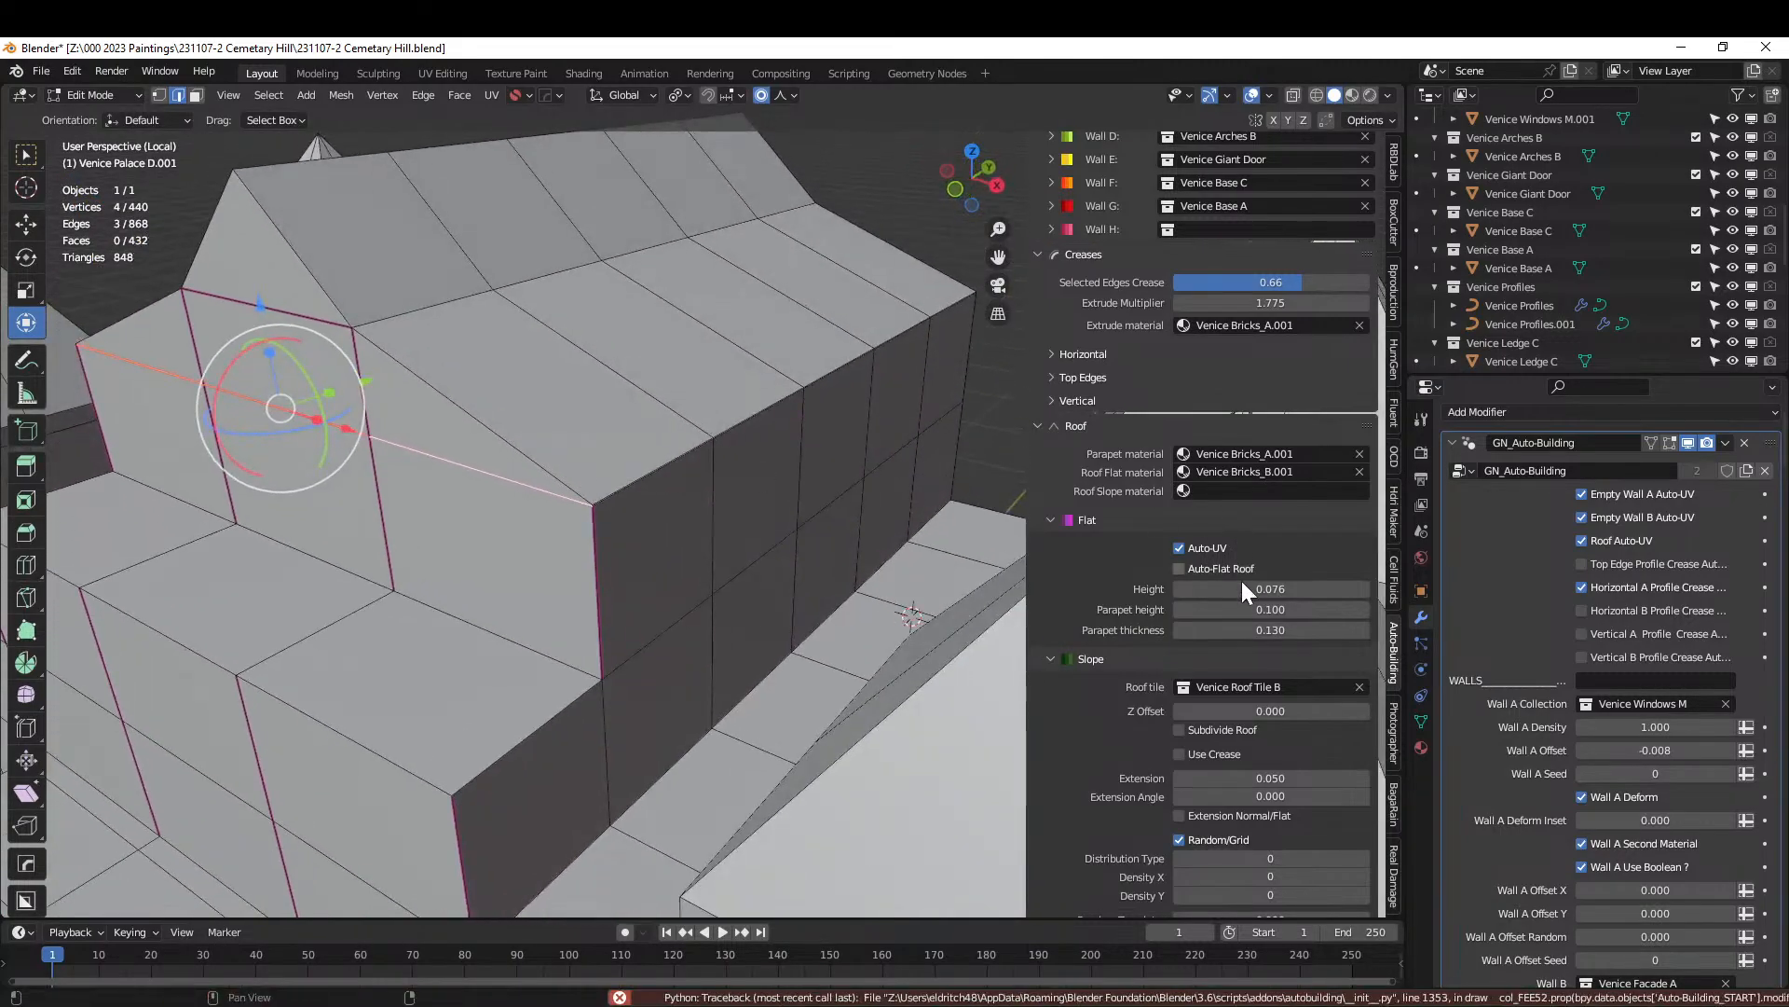
{"action": "left_click", "coordinate": [1270, 281]}
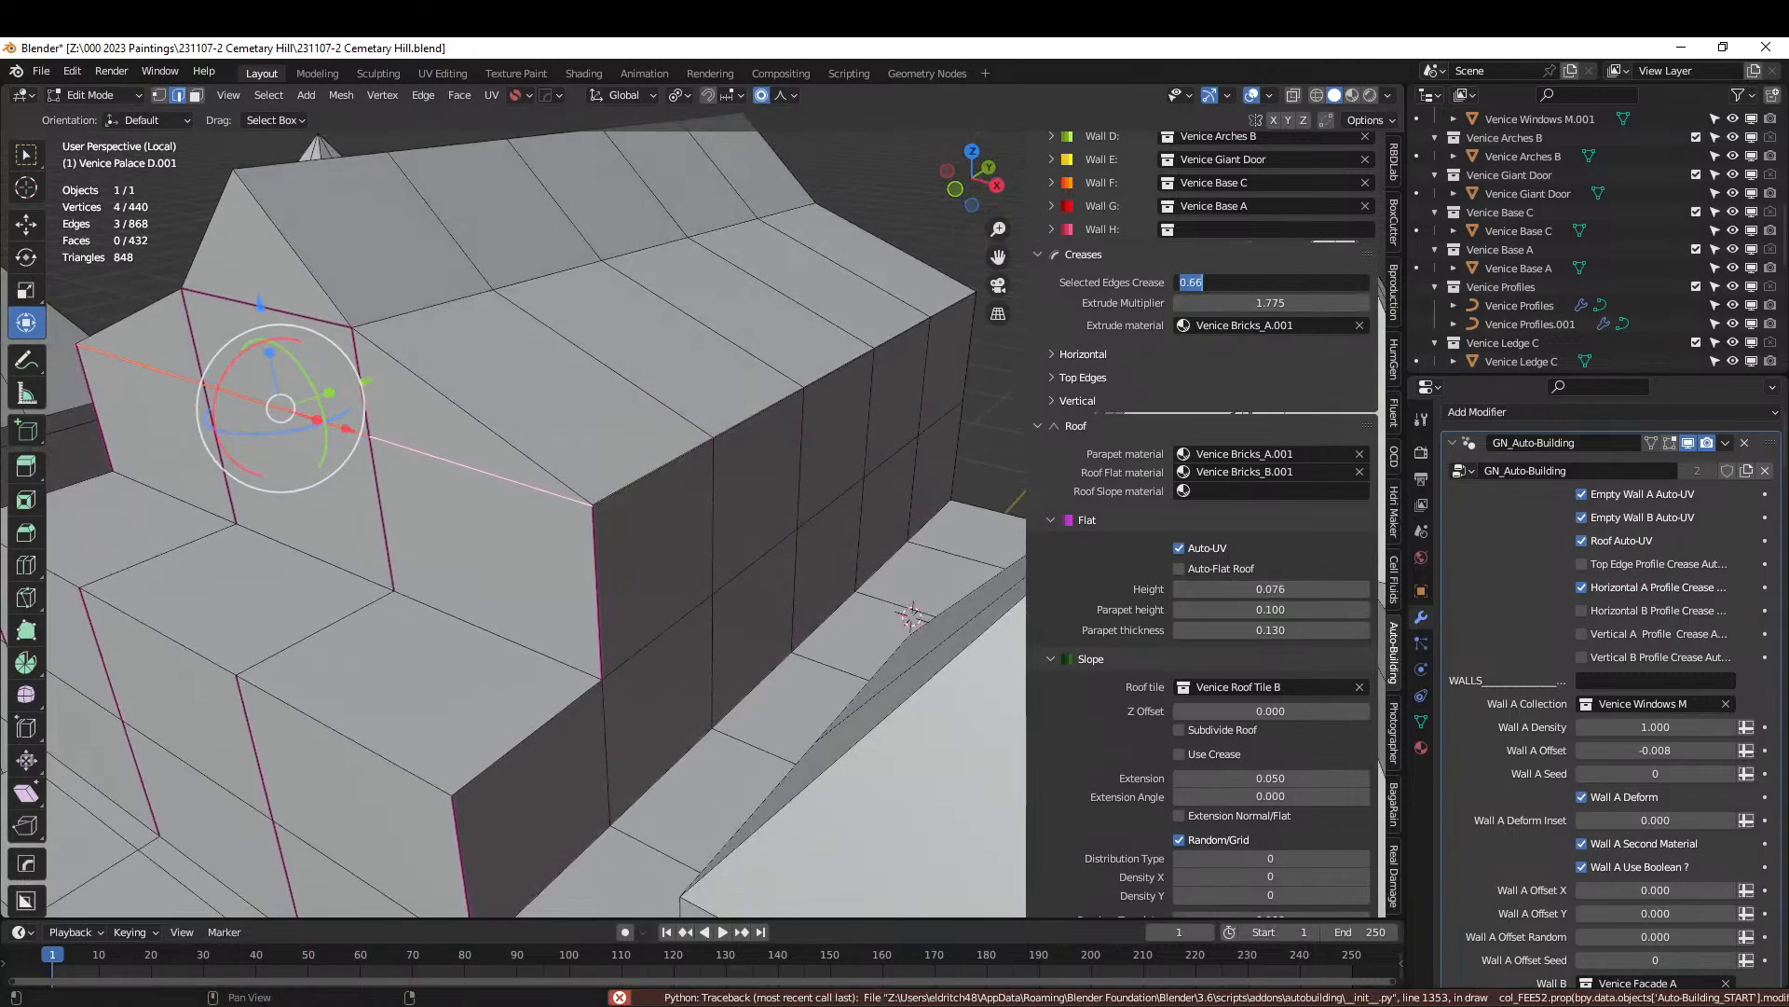
{"action": "type", "text": "0"}
{"action": "key", "text": "Return"}
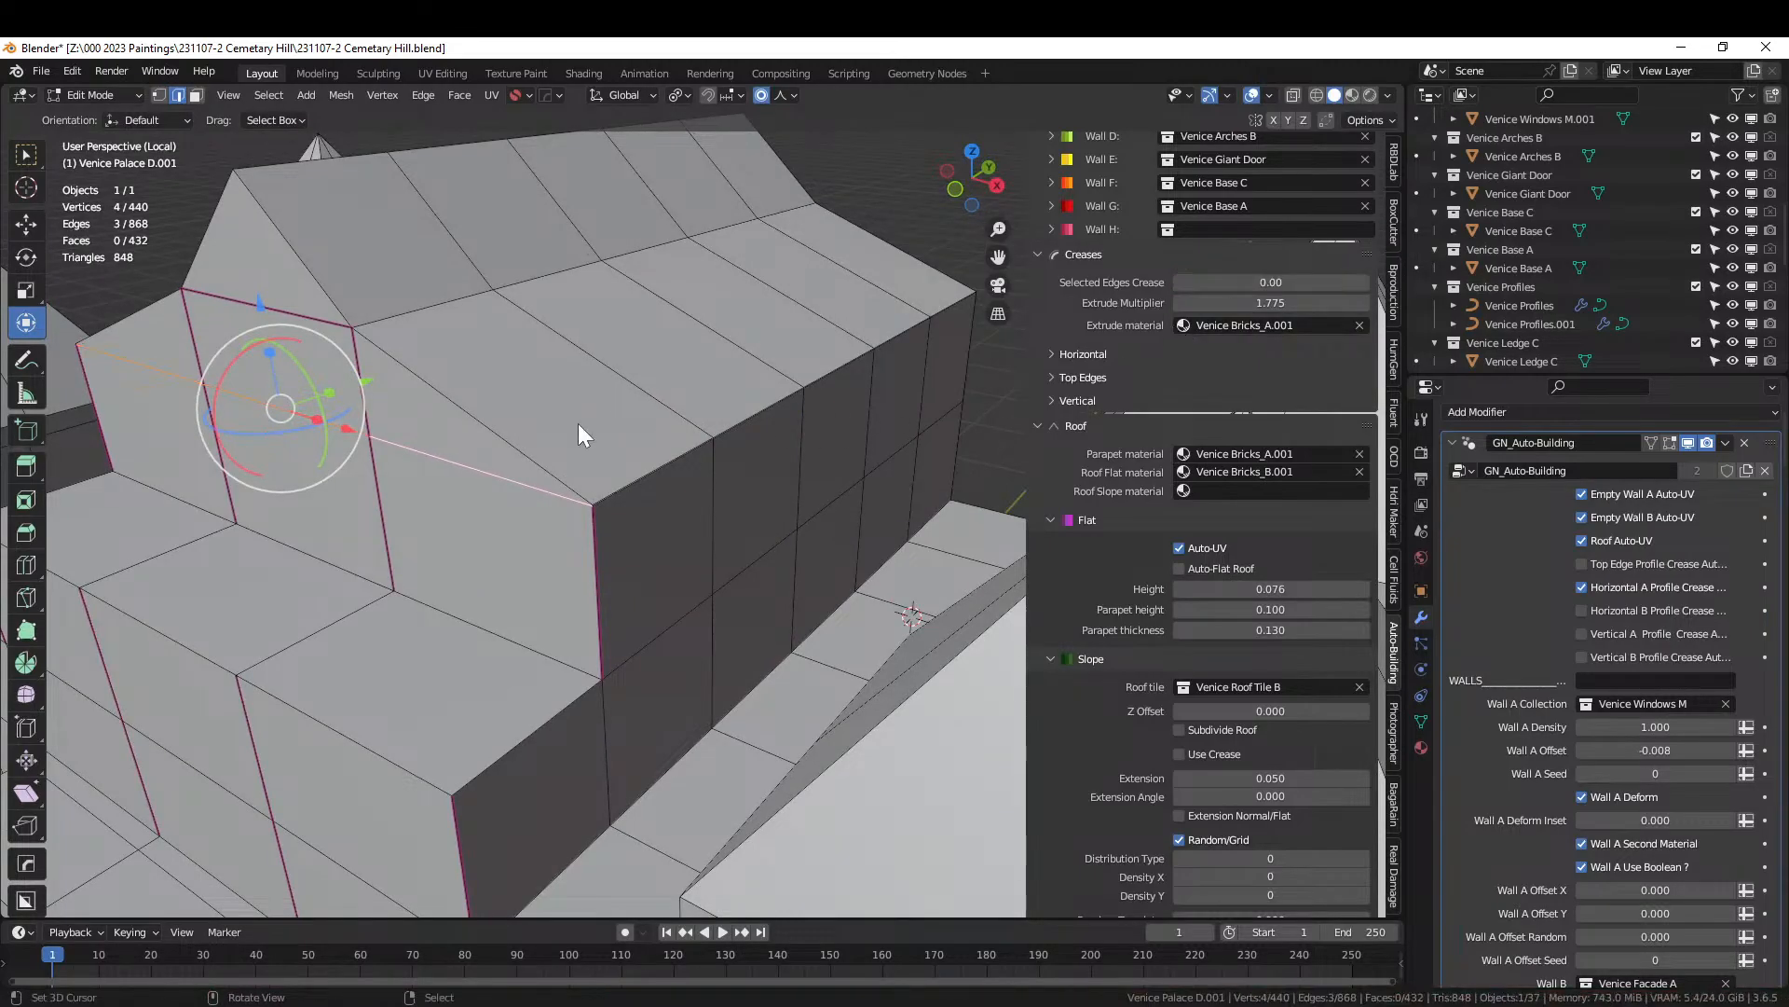
{"action": "key", "text": "Tab"}
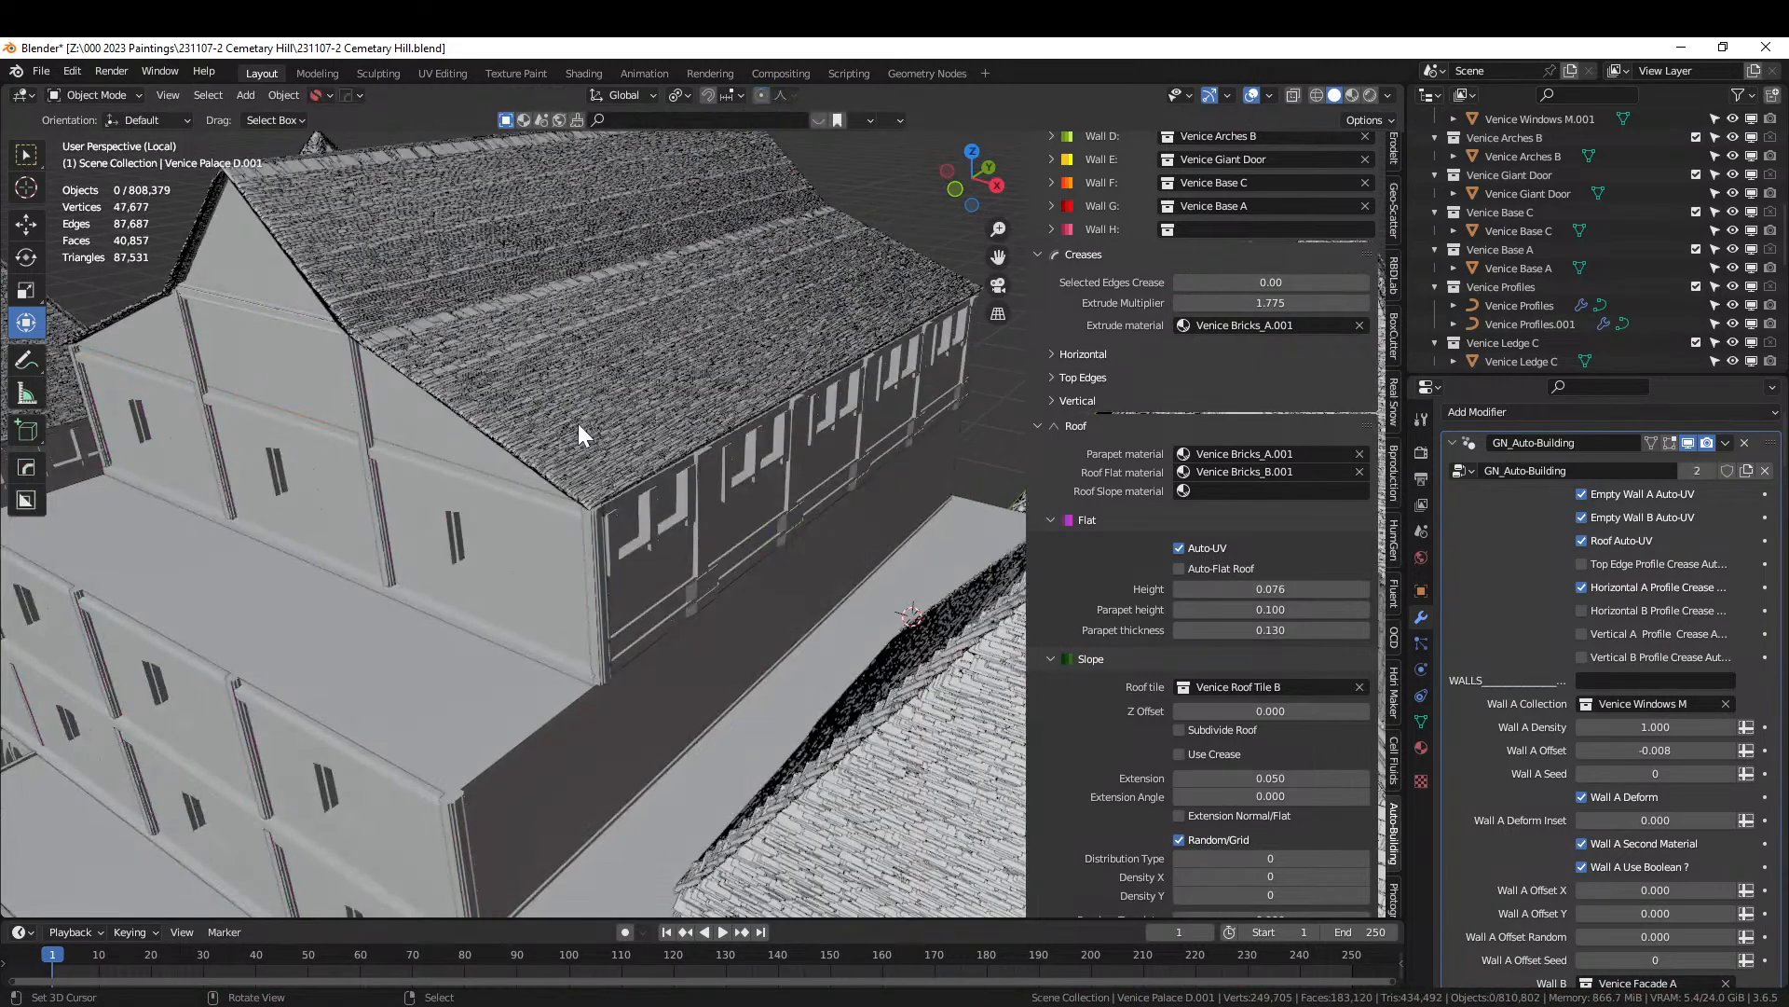
{"action": "middle_click_drag", "start_coordinate": [607, 428], "coordinate": [608, 429]}
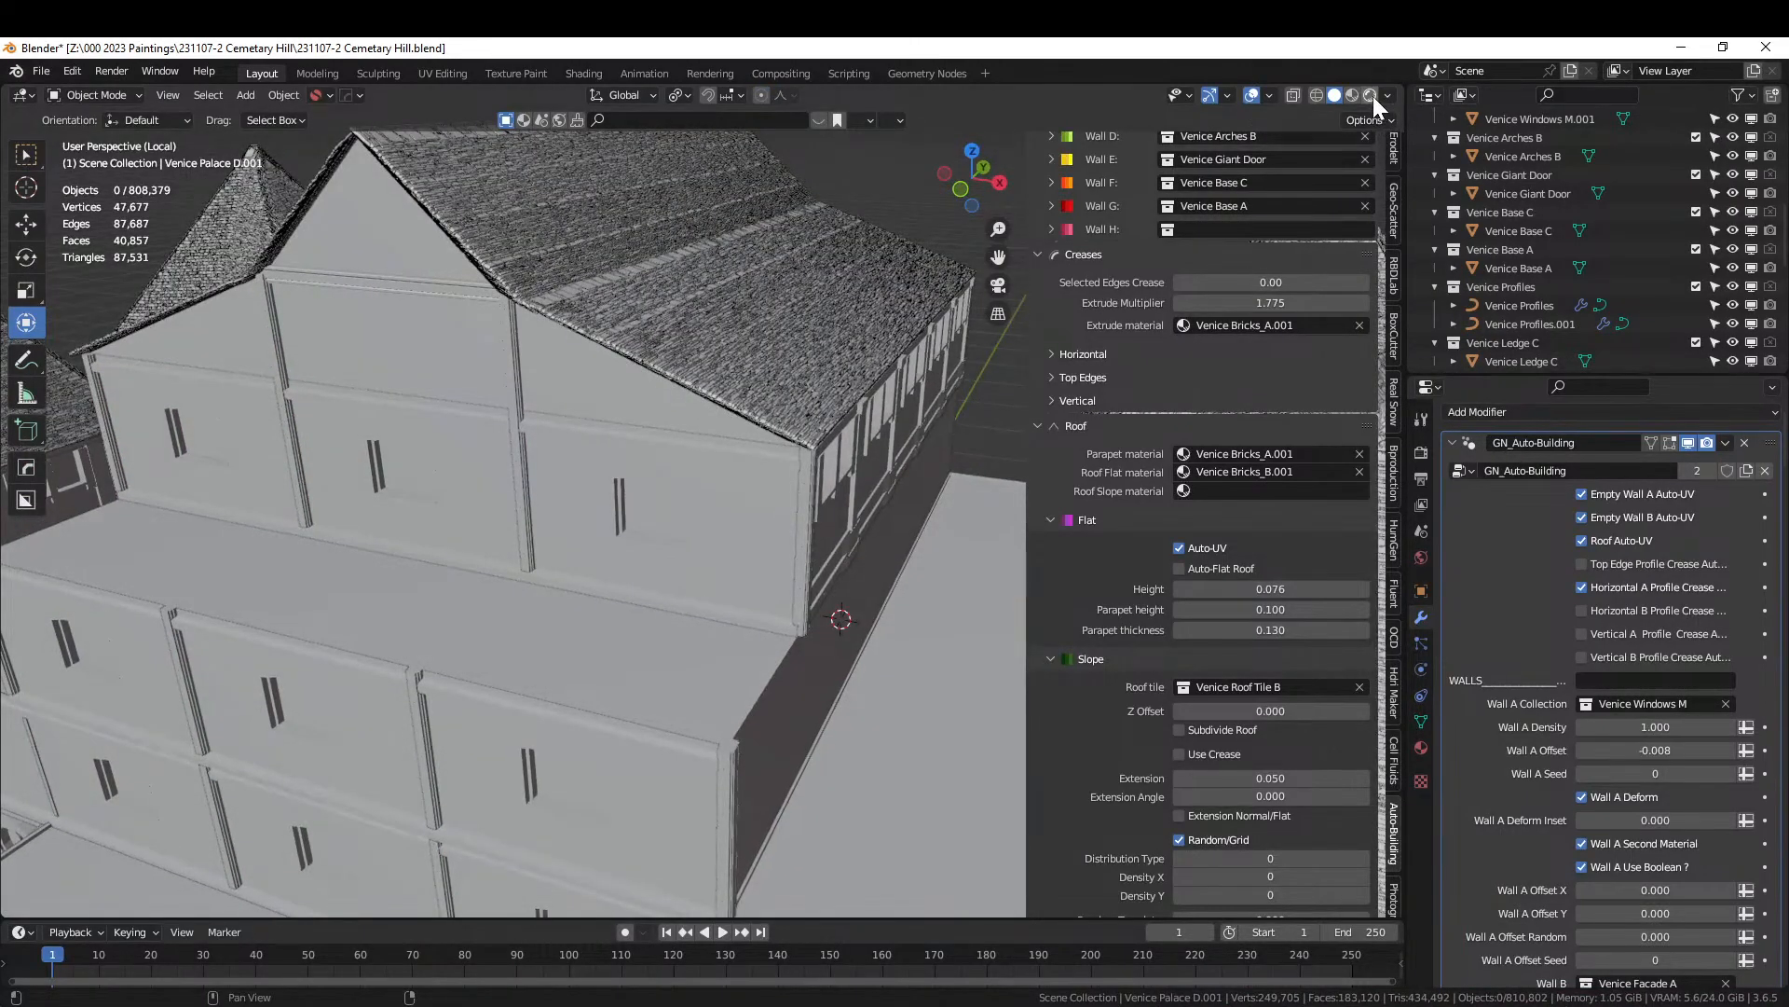
Clear the sloped roof's tile collection and save the file.
{"action": "left_click", "coordinate": [1359, 686]}
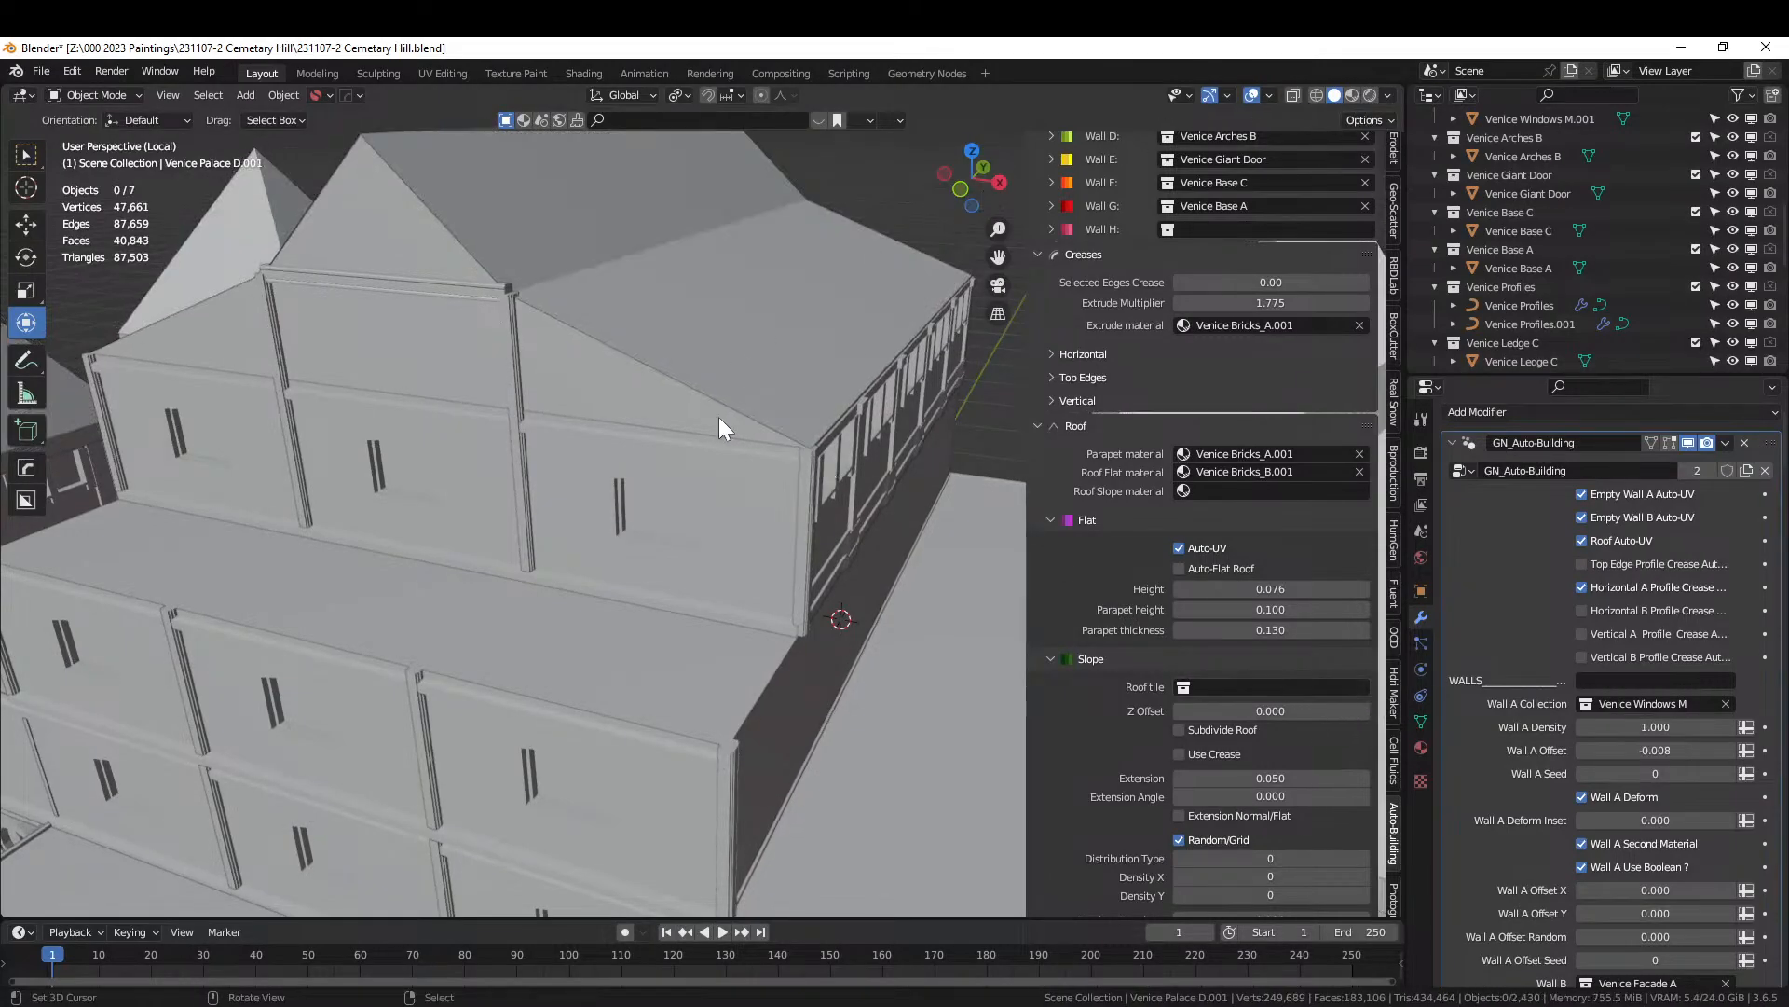
{"action": "key", "text": "ctrl+s"}
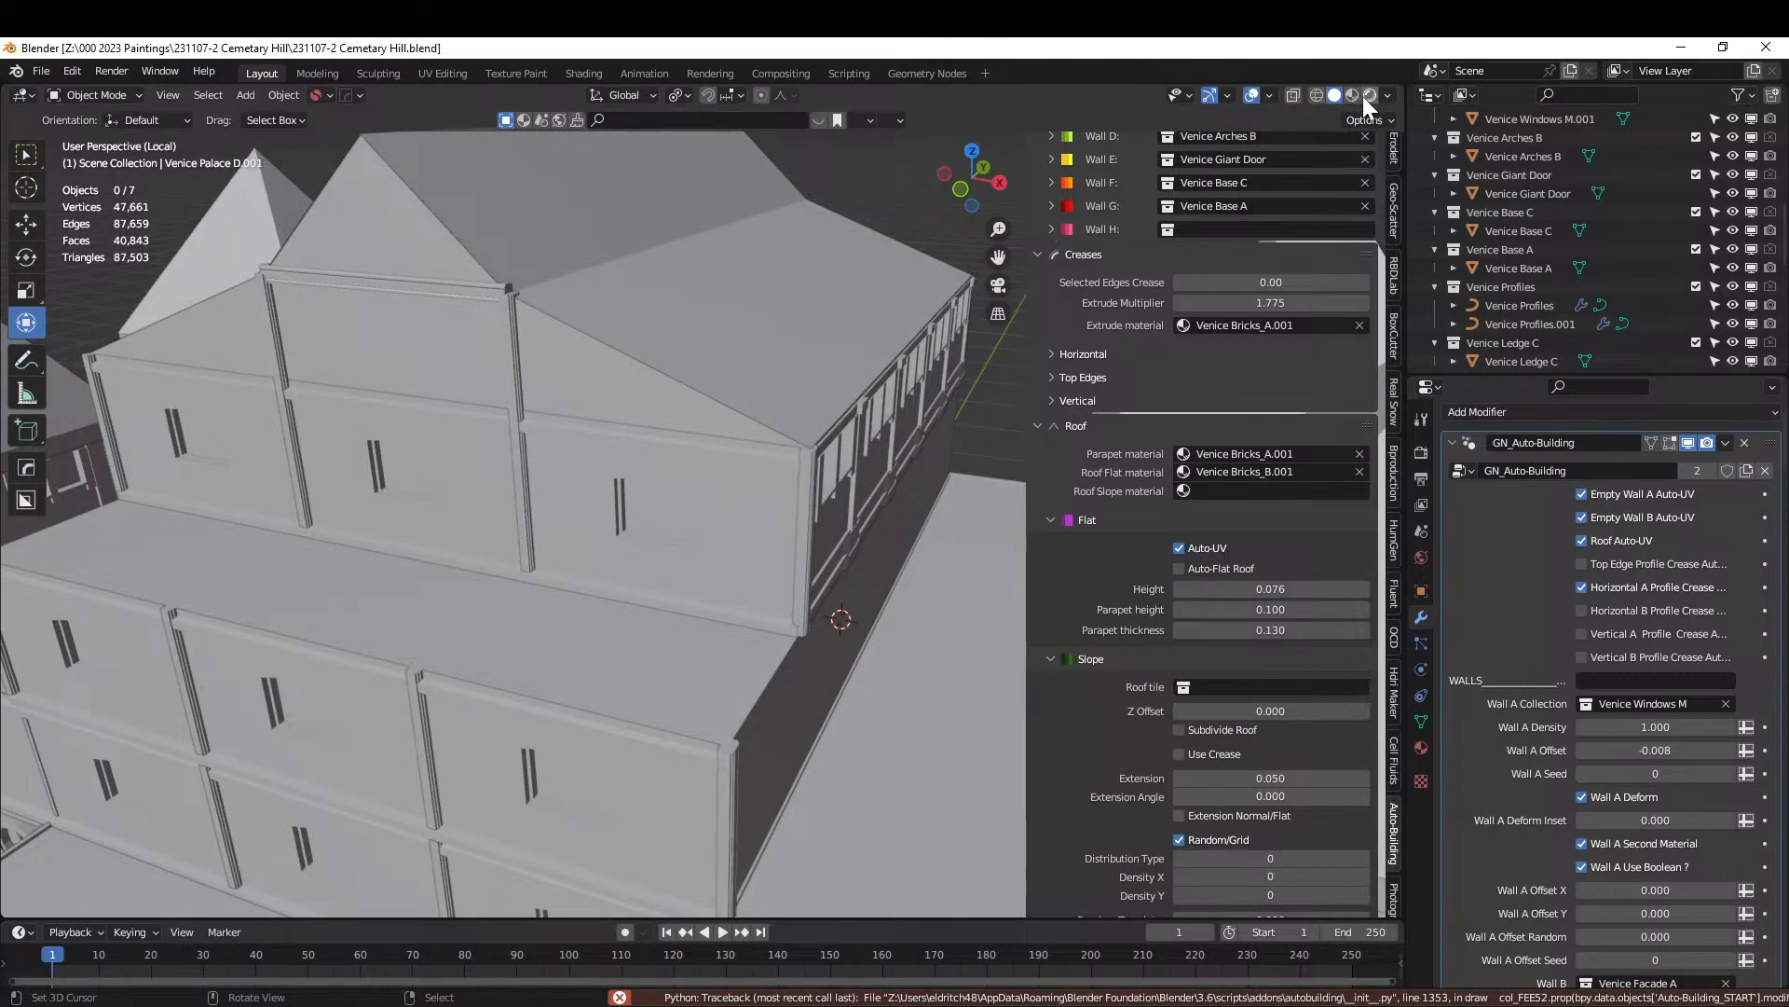
Preview the palace's gable facade in rendered shading.
{"action": "key", "text": "z"}
{"action": "key", "text": "8"}
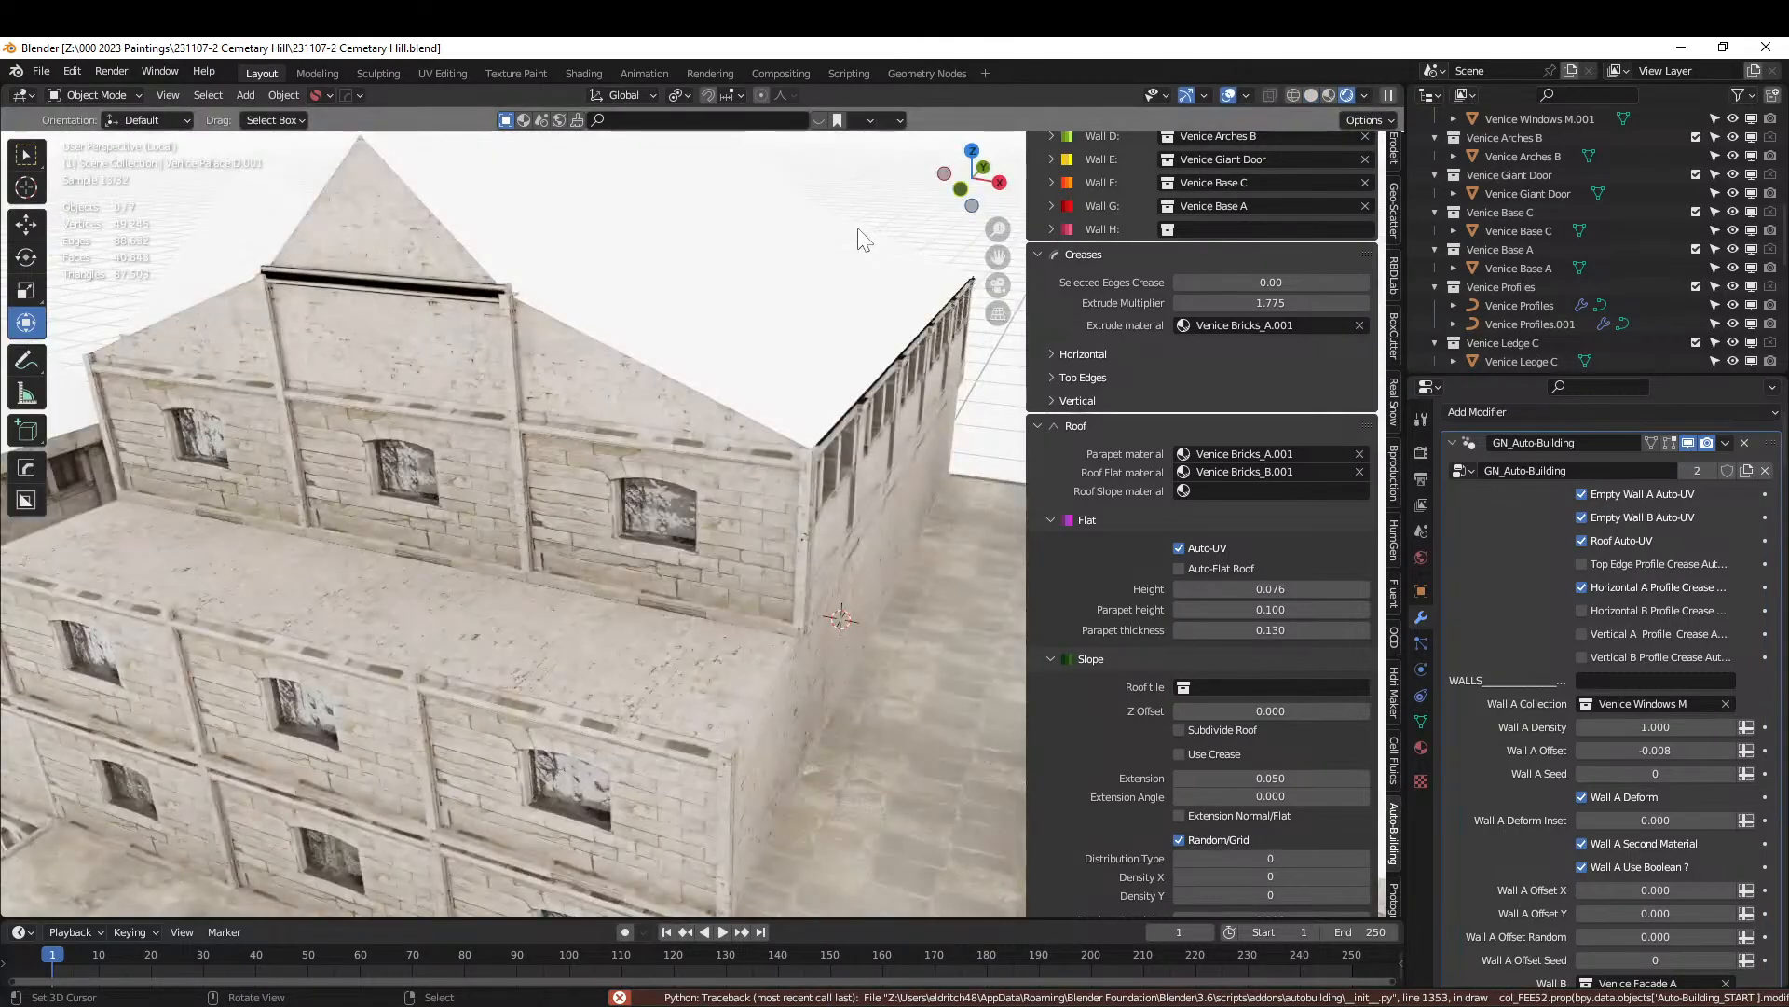
Set the crease of the remaining horizontal edge across the front gable to 0, save the file and return to Object Mode.
{"action": "middle_click_drag", "start_coordinate": [547, 439], "coordinate": [585, 449]}
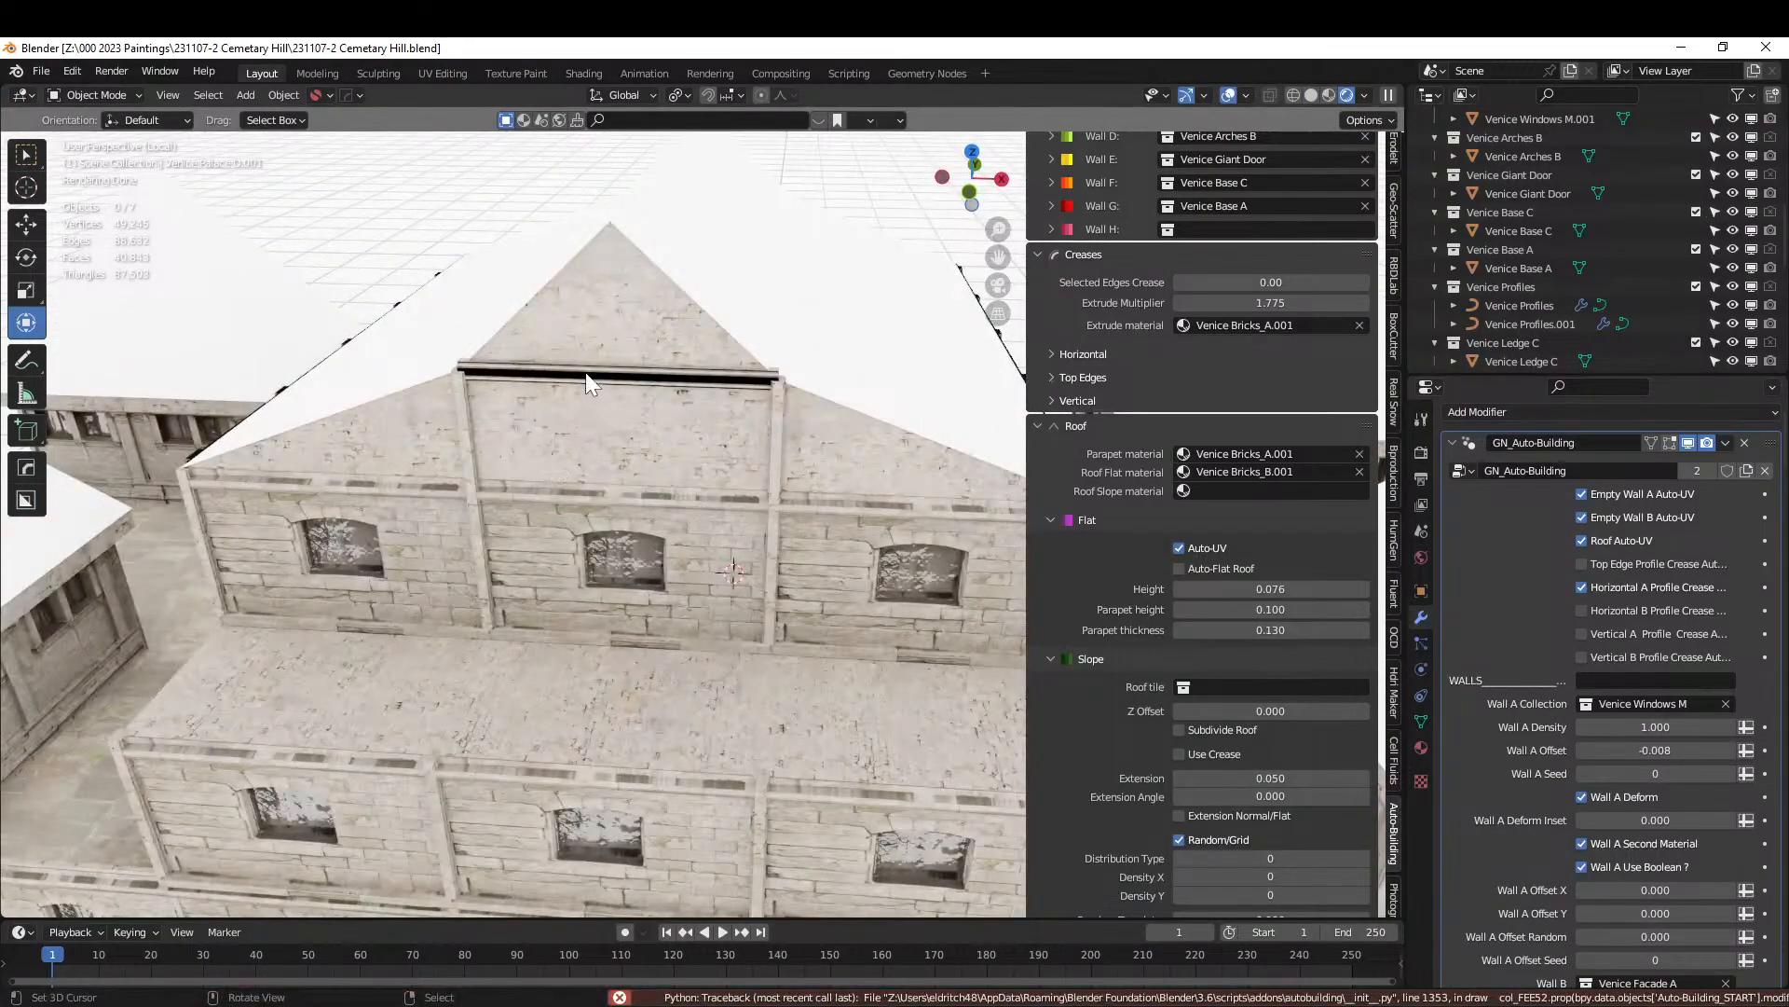
{"action": "key", "text": "a"}
{"action": "key", "text": "Tab"}
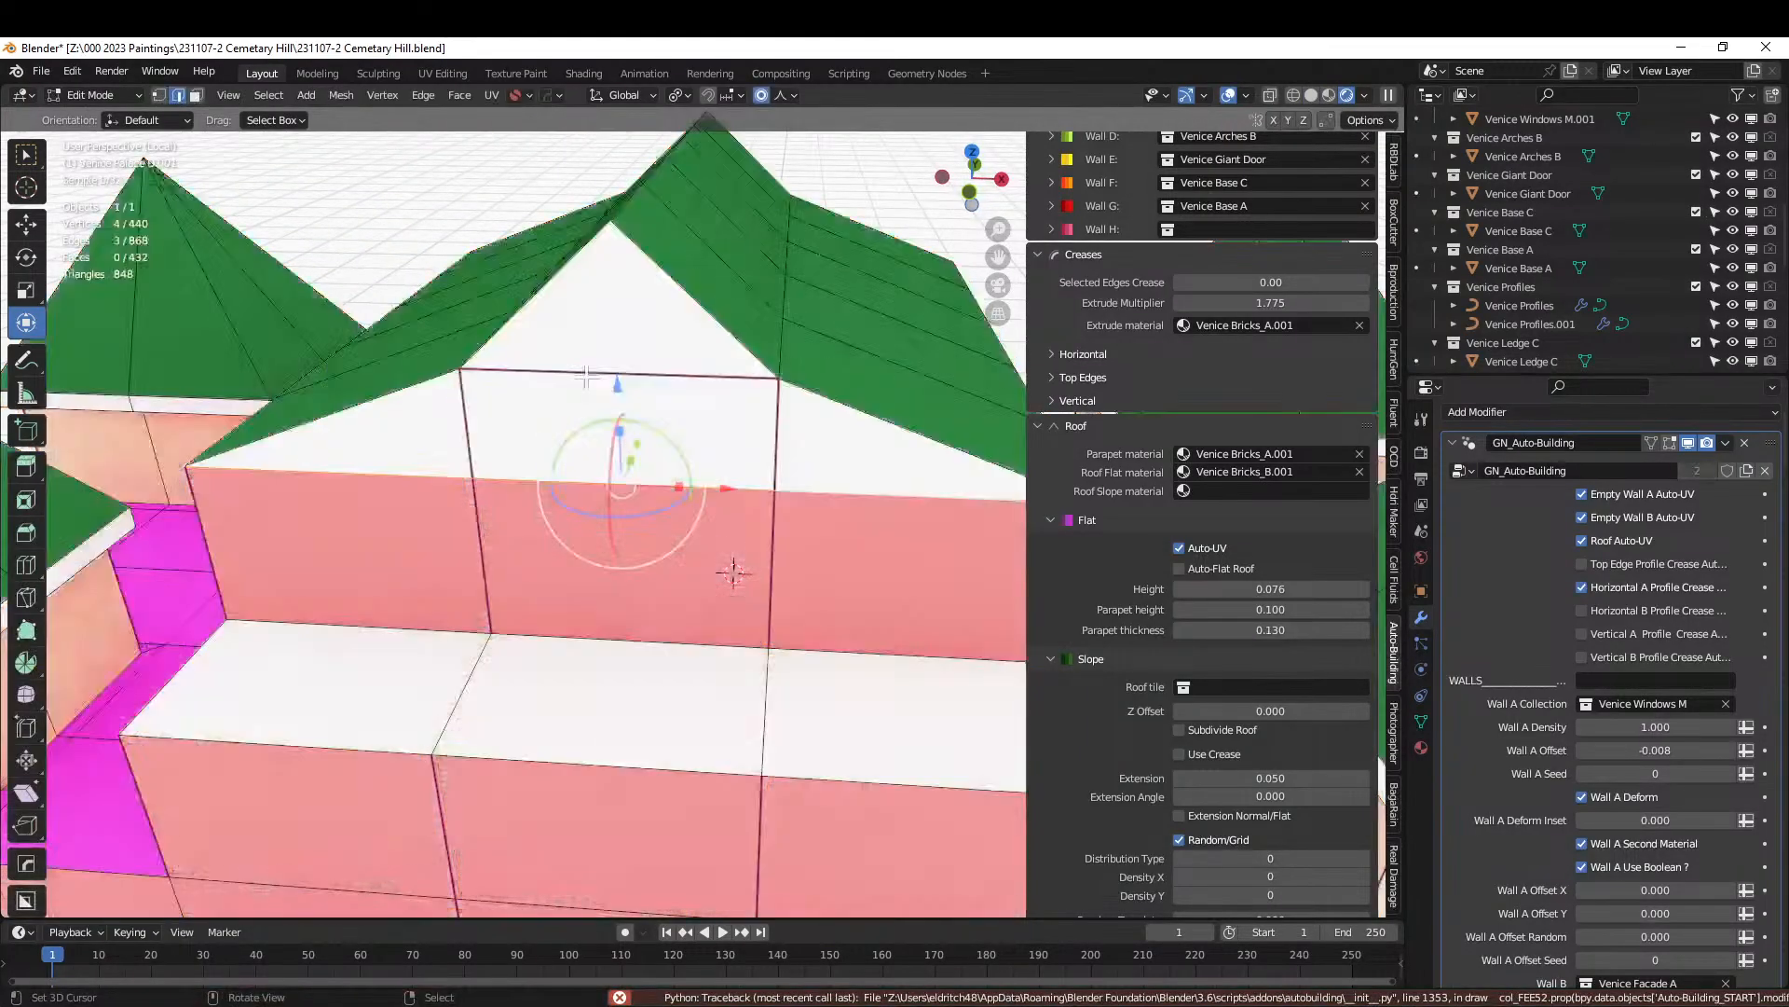
{"action": "right_click", "coordinate": [585, 376]}
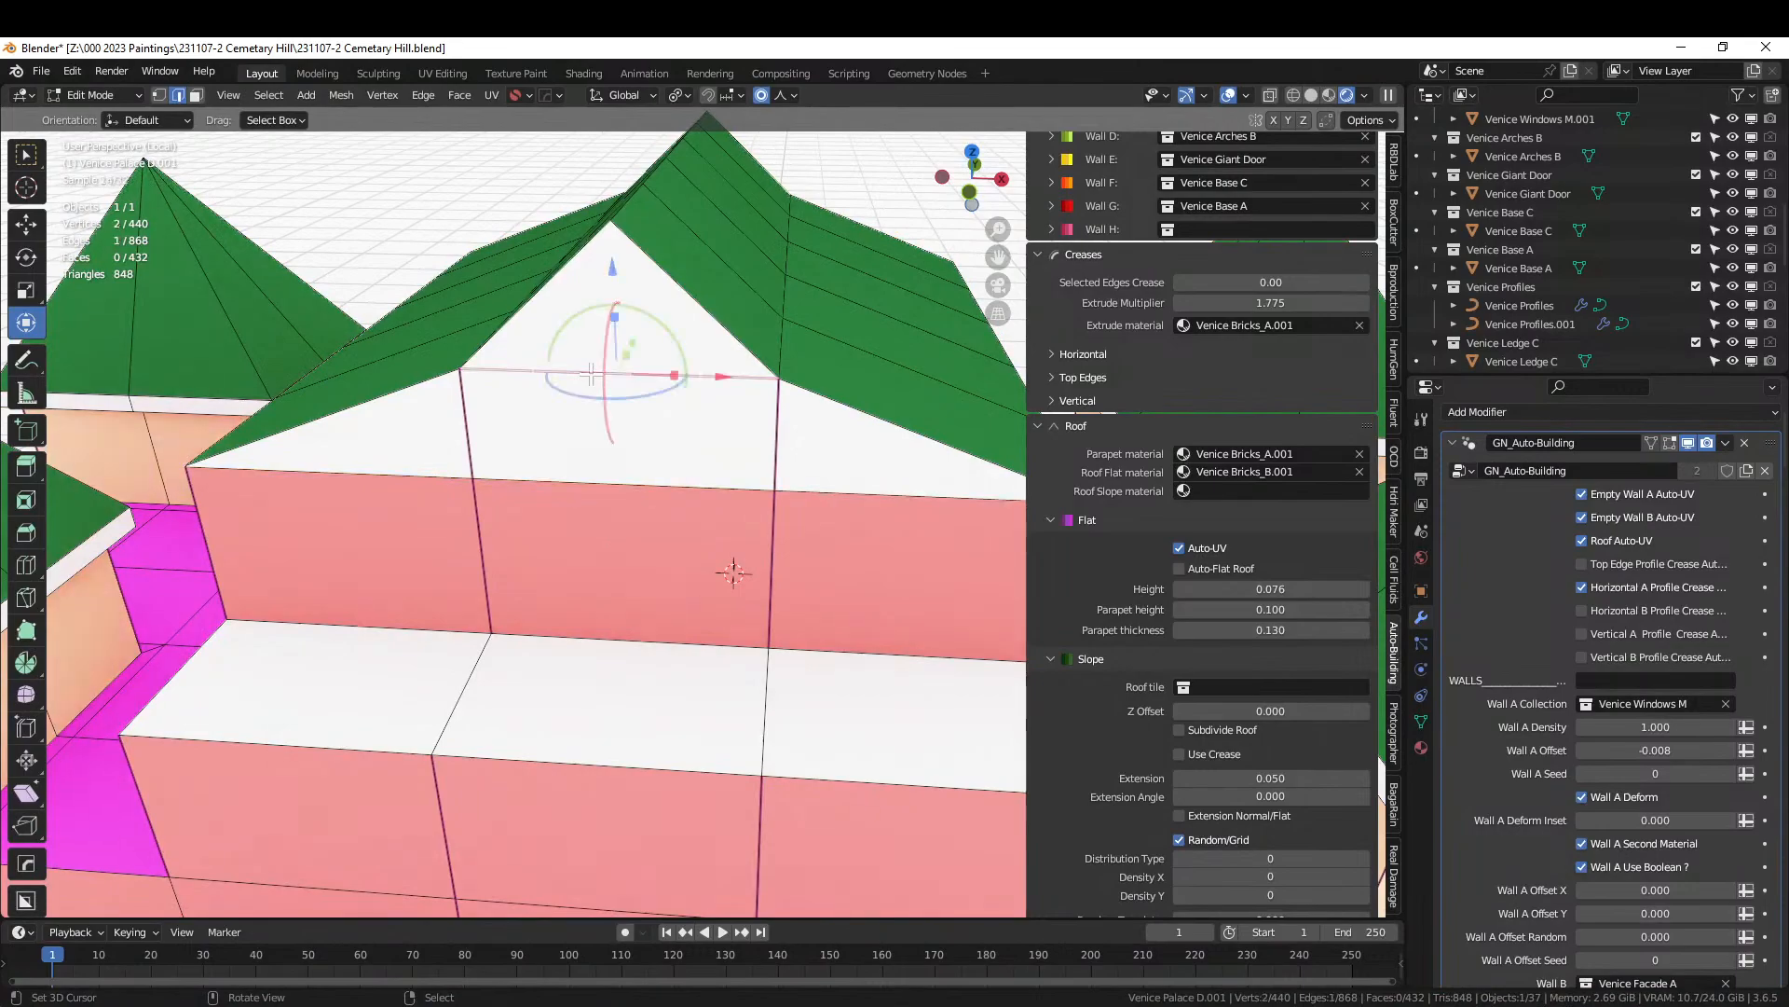
{"action": "left_click", "coordinate": [1271, 287]}
{"action": "key", "text": "Return"}
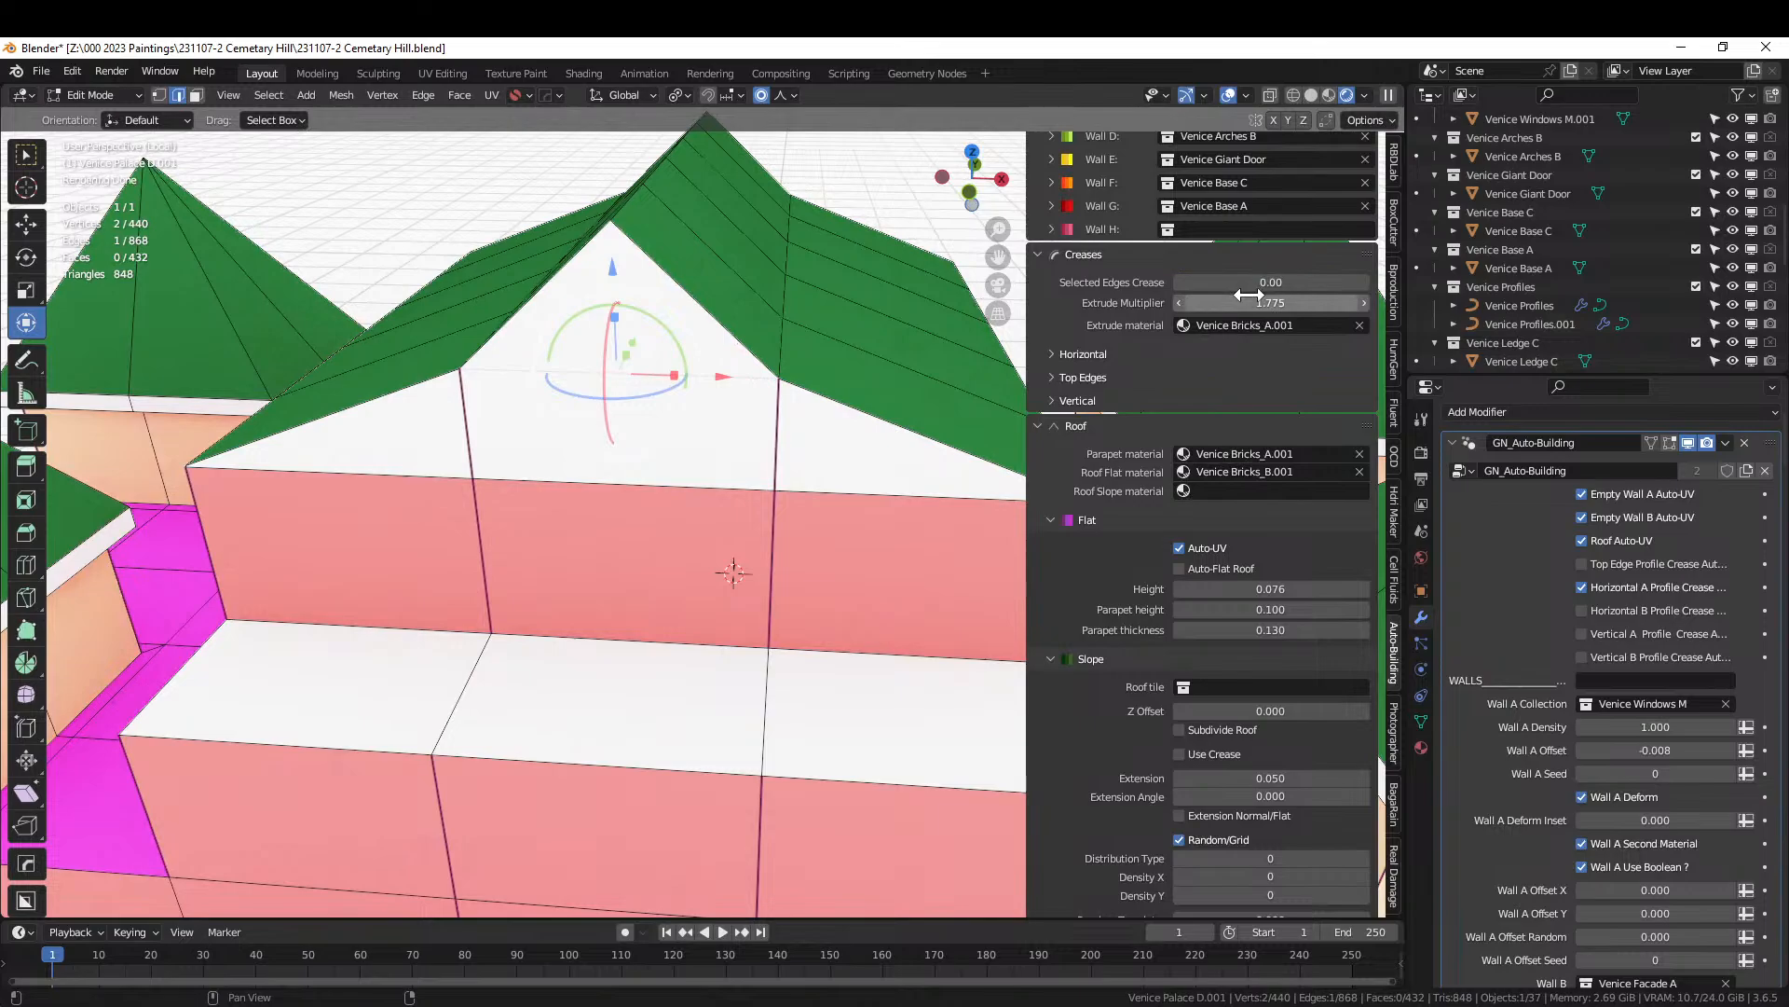
{"action": "middle_click_drag", "start_coordinate": [736, 484], "coordinate": [827, 479]}
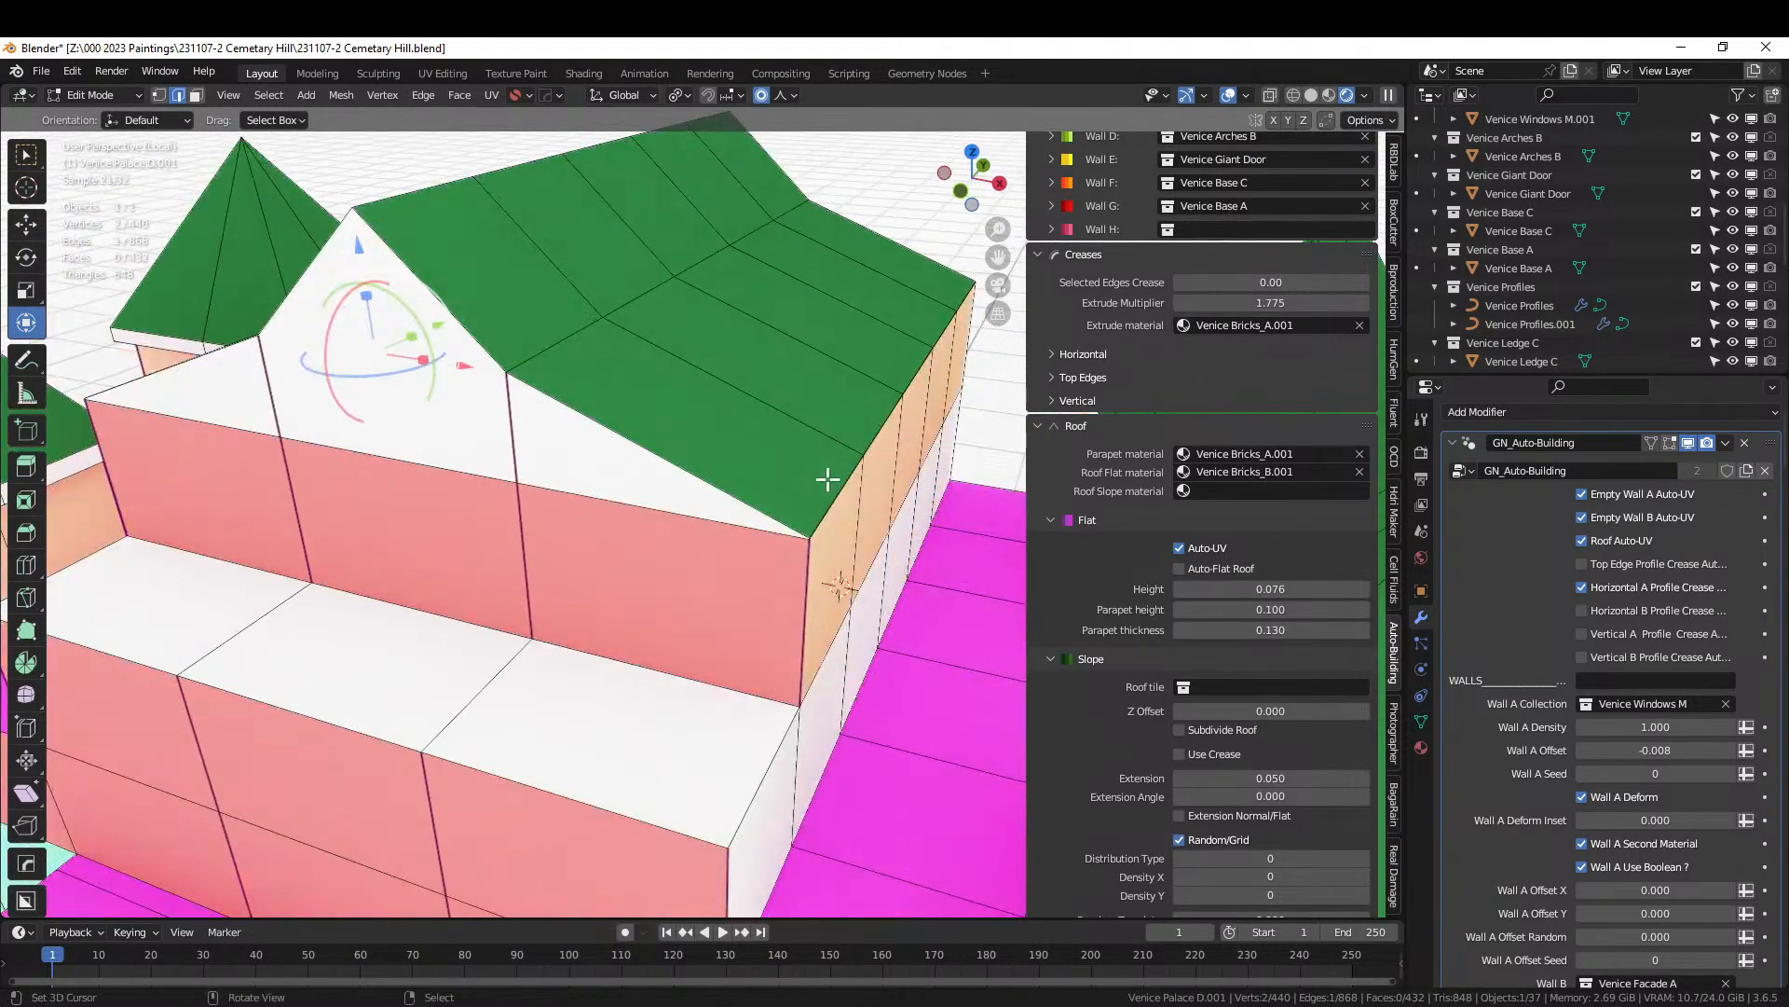
{"action": "key", "text": "ctrl+s"}
{"action": "key", "text": "Tab"}
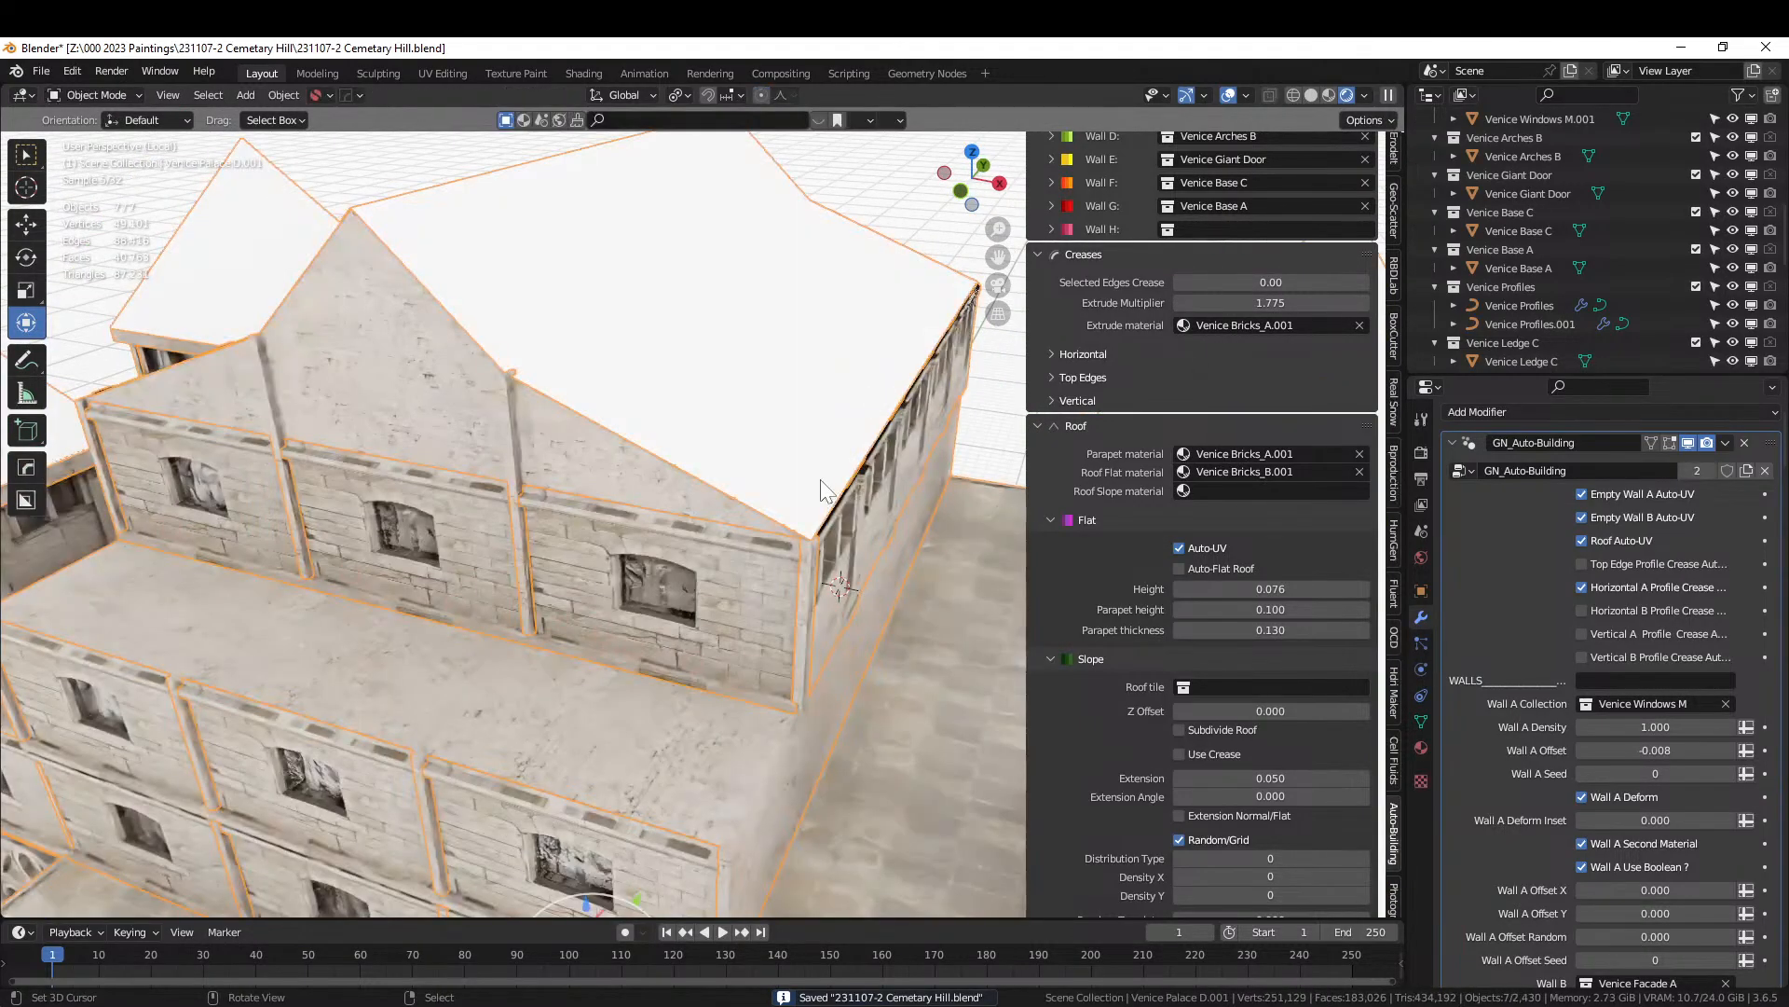
Examine the palace's gabled front facade and its windows in rendered shading.
{"action": "scroll", "coordinate": [801, 473], "scroll_direction": "up", "scroll_amount": 4}
{"action": "scroll", "coordinate": [804, 463], "scroll_direction": "down", "scroll_amount": 5}
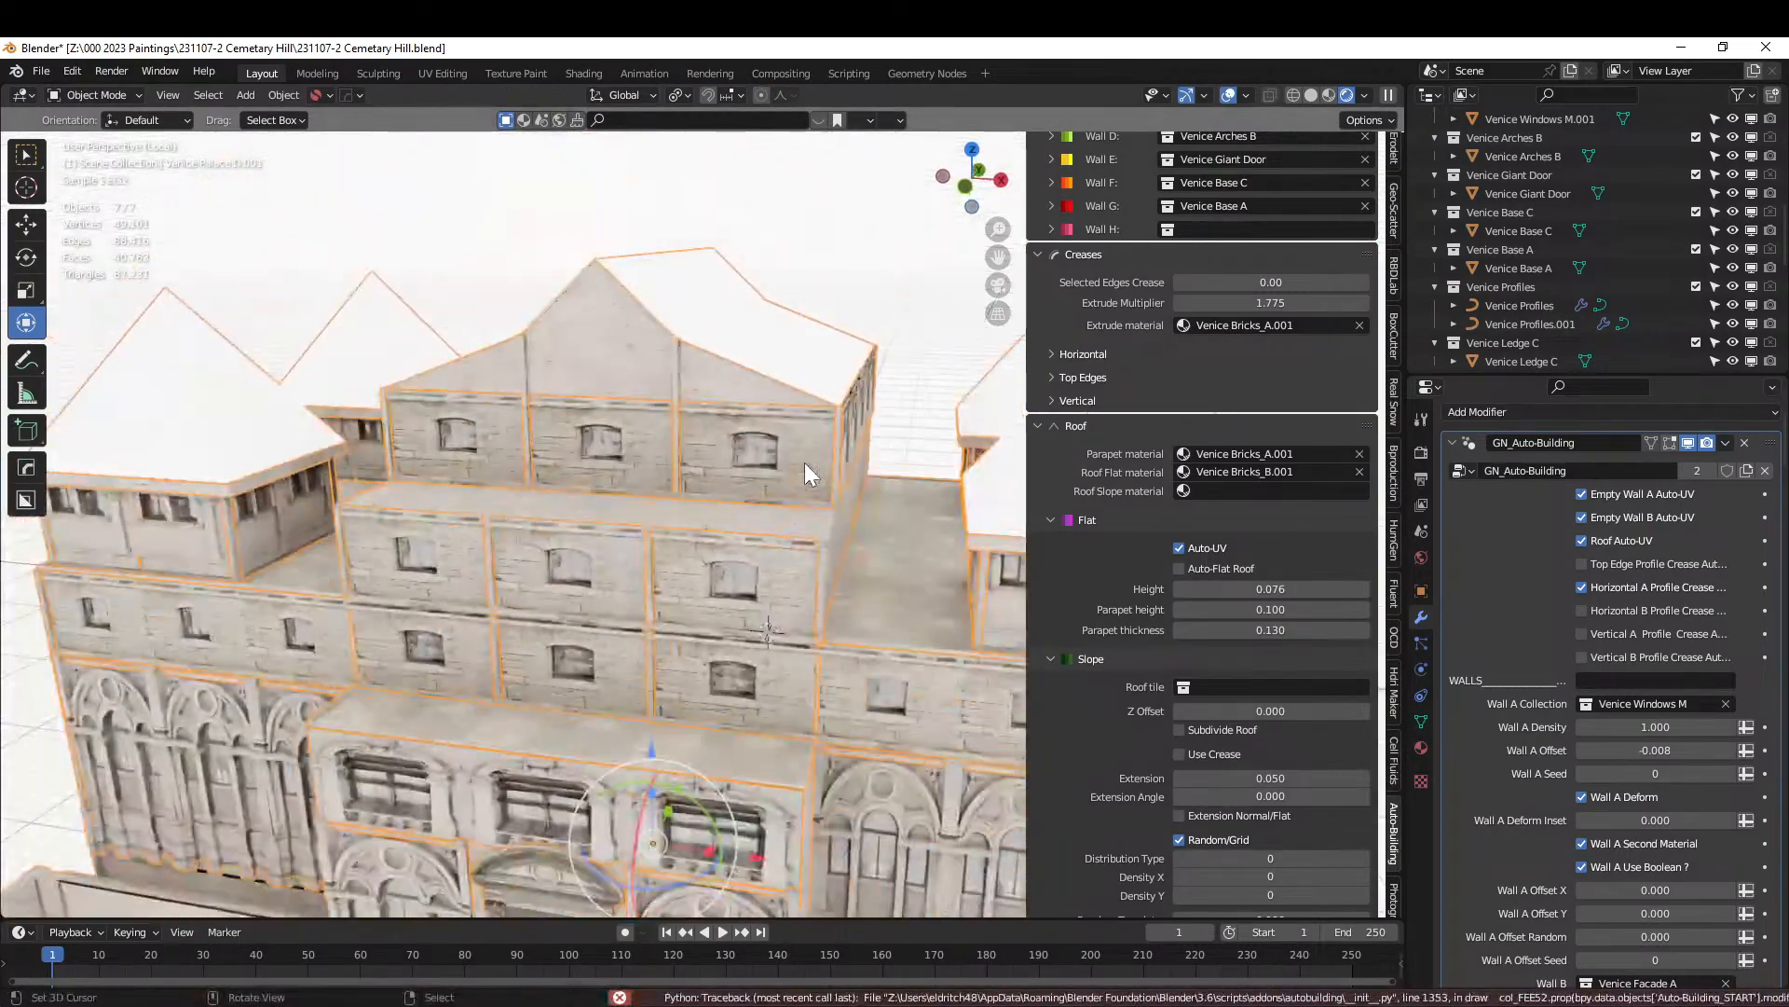
{"action": "mouse_move", "coordinate": [804, 462]}
{"action": "middle_mouse_down"}
{"action": "mouse_move", "coordinate": [819, 420]}
{"action": "mouse_move", "coordinate": [835, 426]}
{"action": "mouse_move", "coordinate": [820, 464]}
{"action": "middle_mouse_up"}
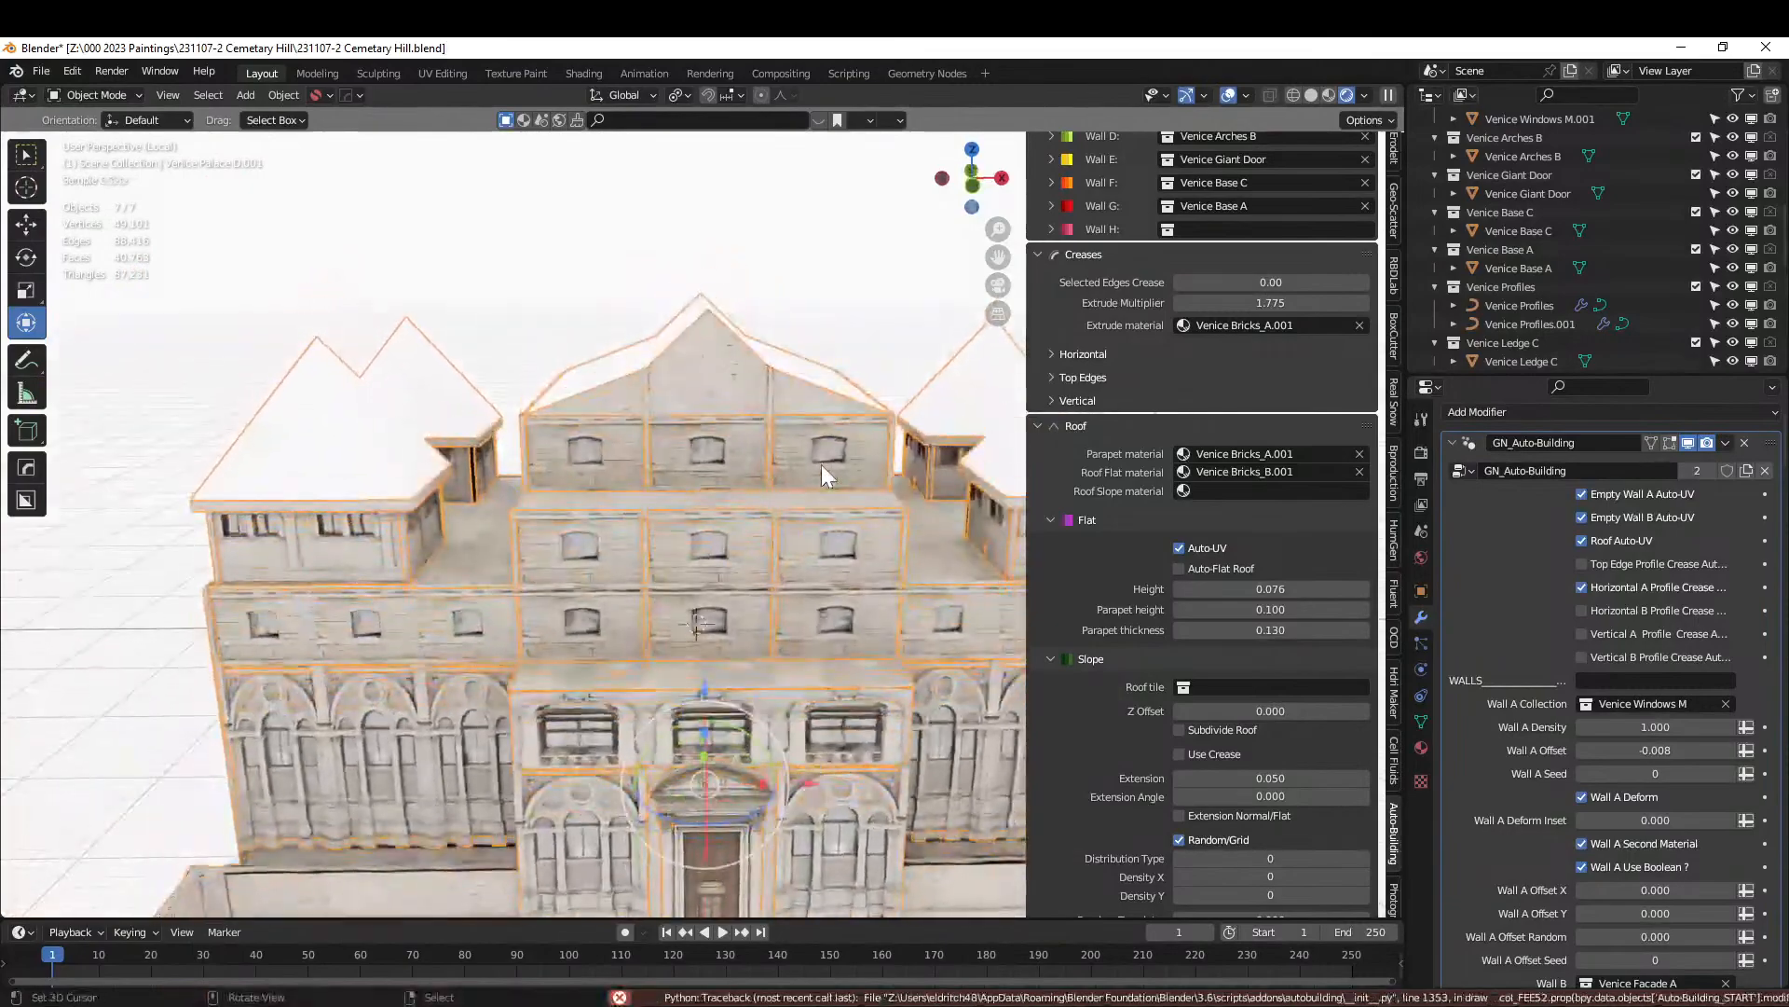
{"action": "middle_click_drag", "start_coordinate": [657, 574], "coordinate": [595, 579]}
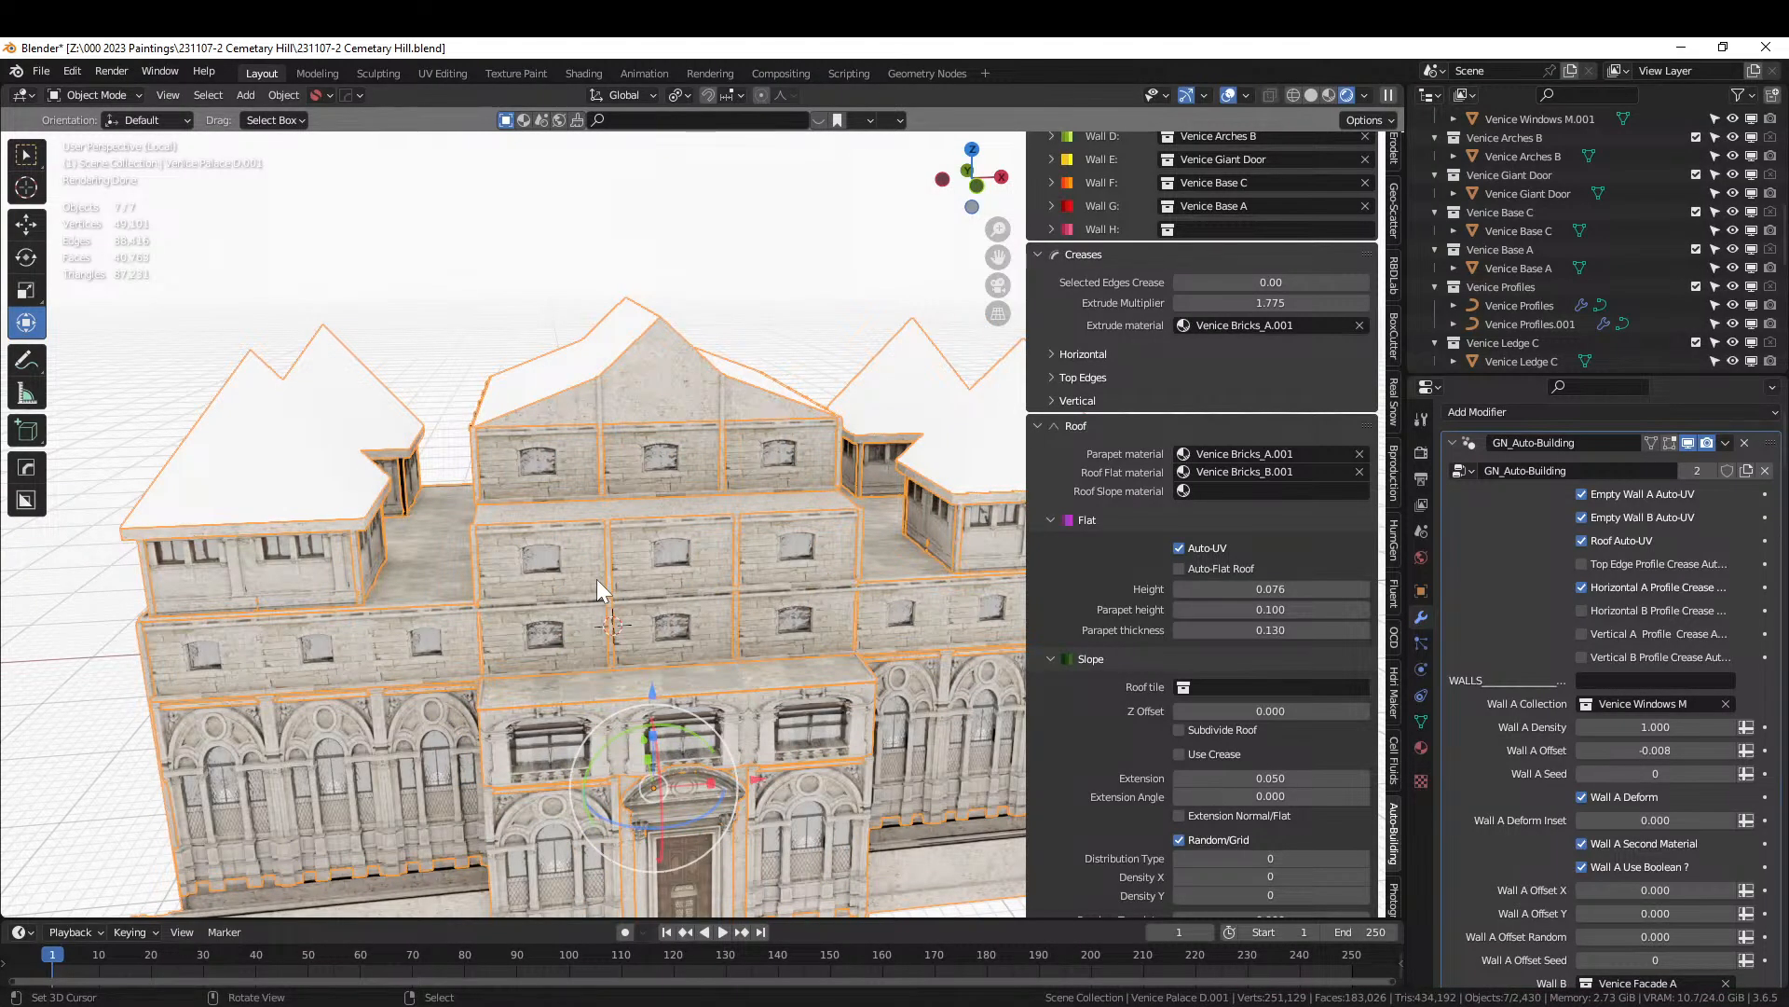
{"action": "middle_click_drag", "start_coordinate": [579, 604], "coordinate": [578, 592]}
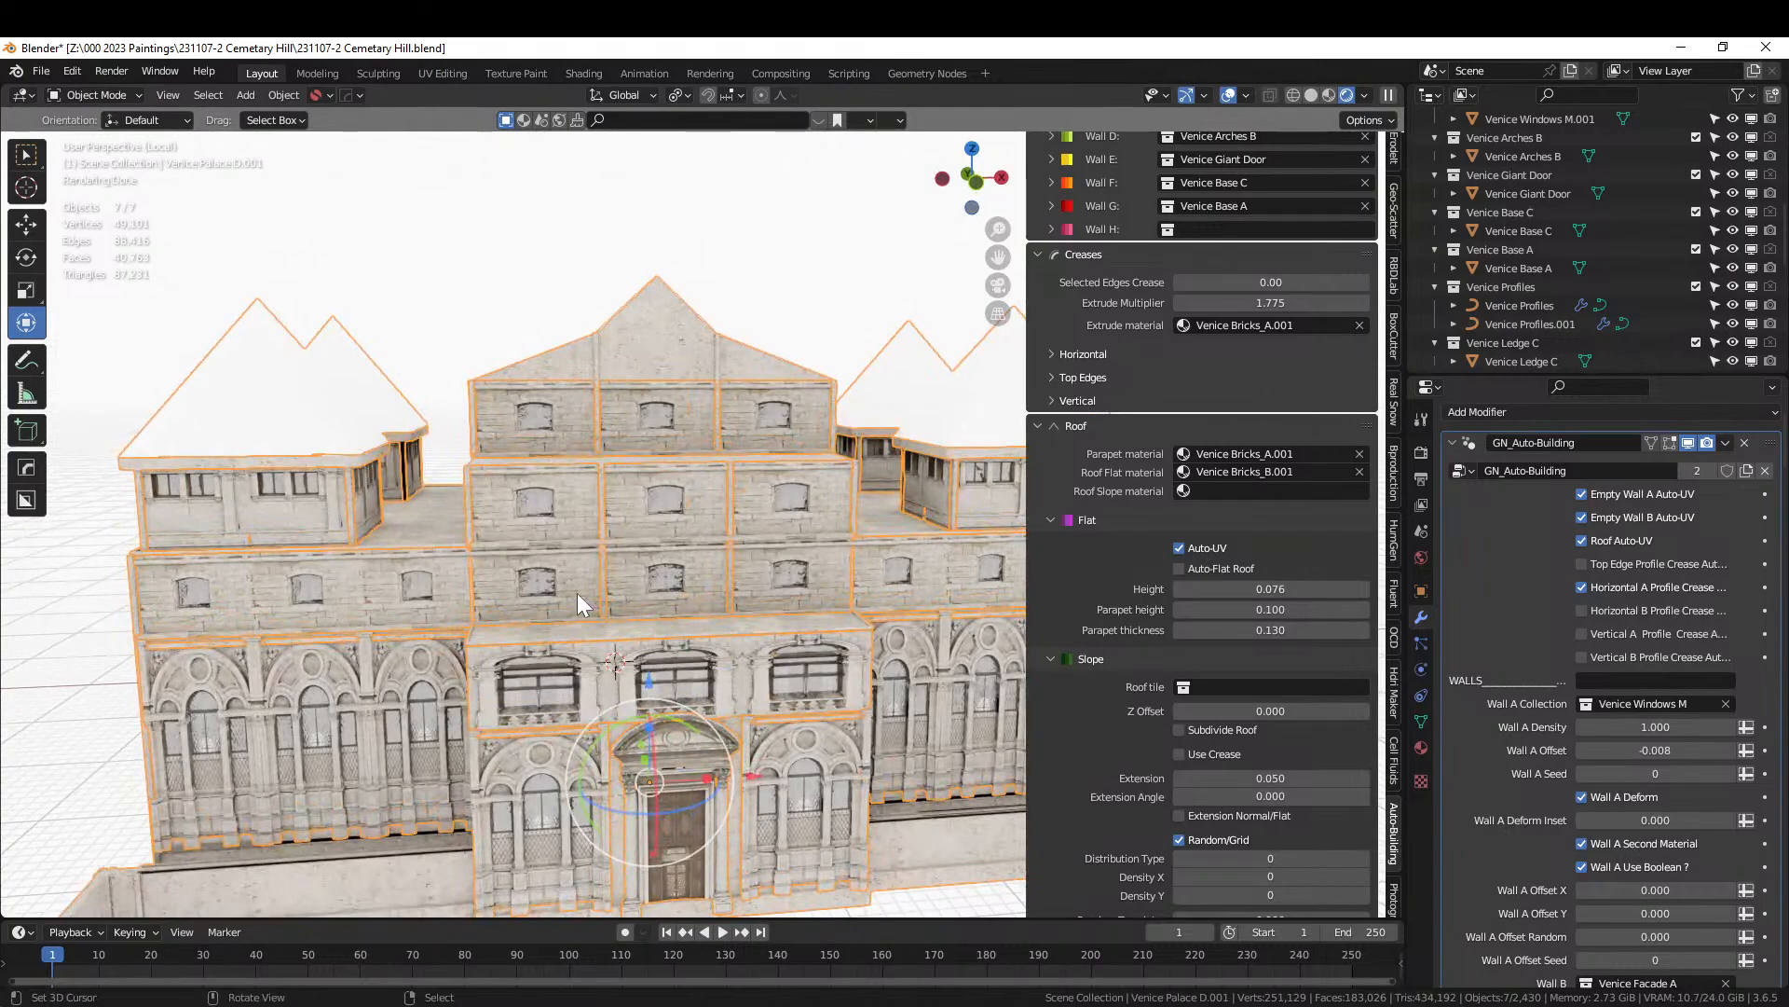
{"action": "scroll", "coordinate": [580, 604], "scroll_direction": "up", "scroll_amount": 2}
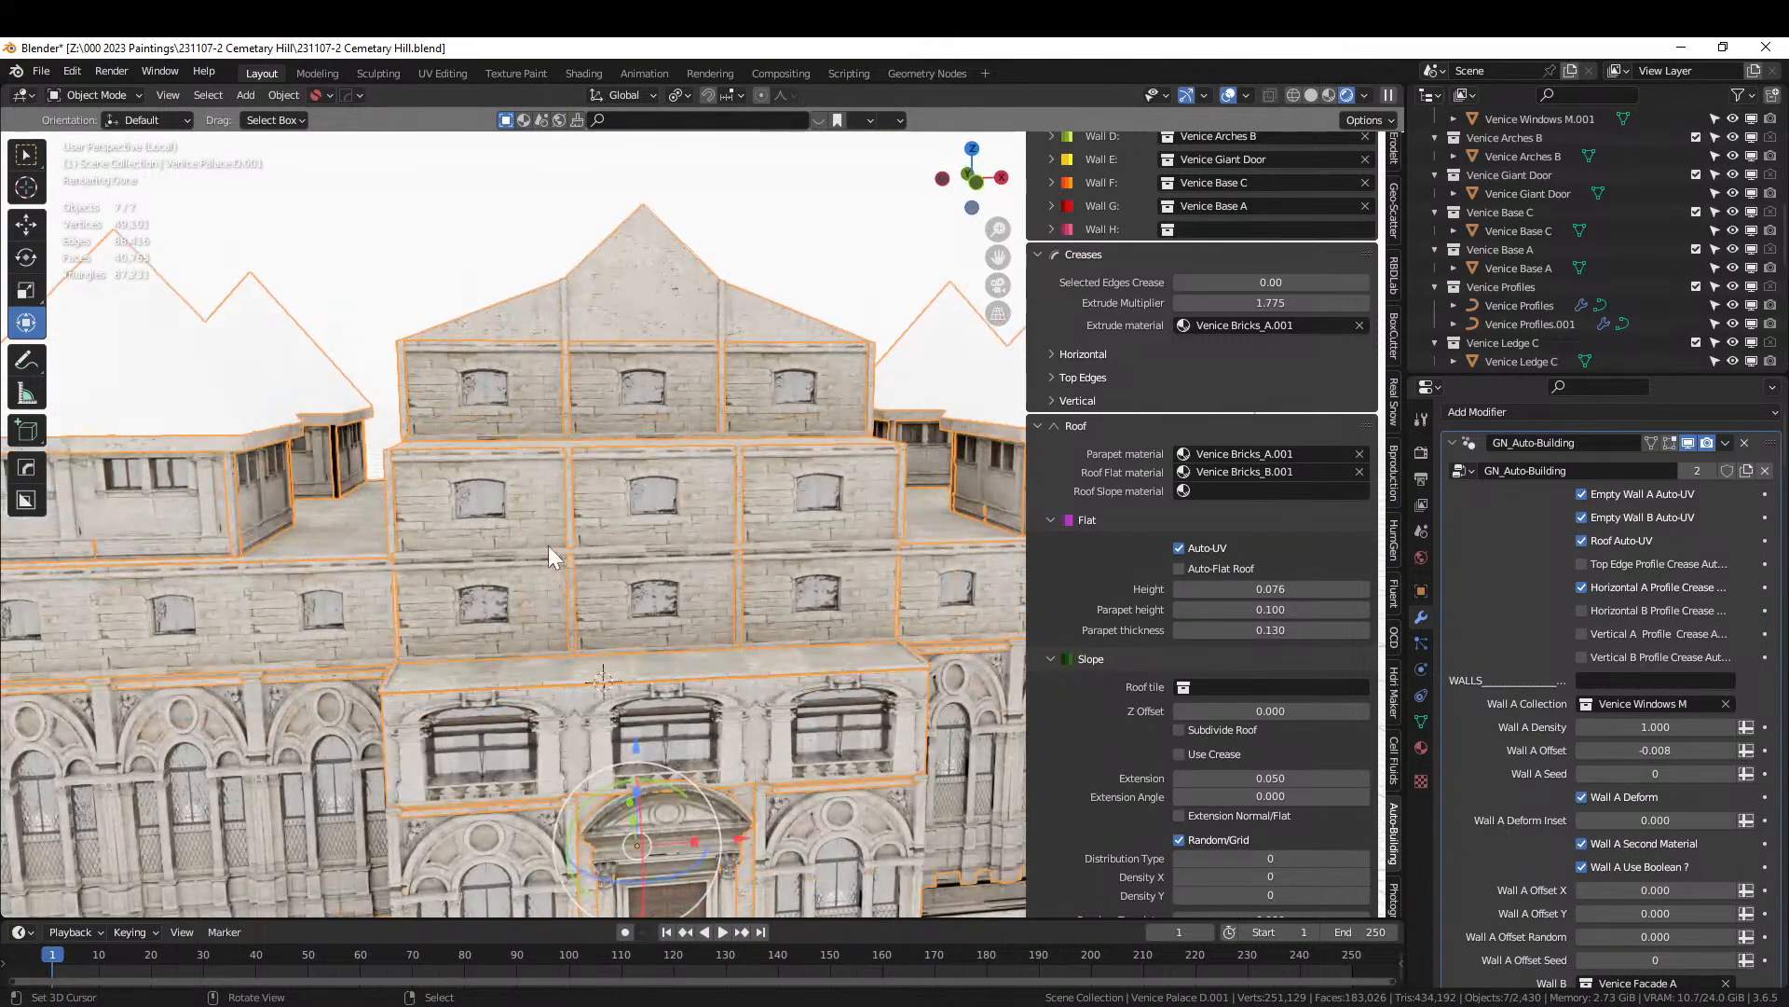
Assign the ID_WallA material to the six front wall faces of the central block's top two storeys and return to Object Mode.
{"action": "key", "text": "Tab"}
{"action": "left_click", "coordinate": [547, 518]}
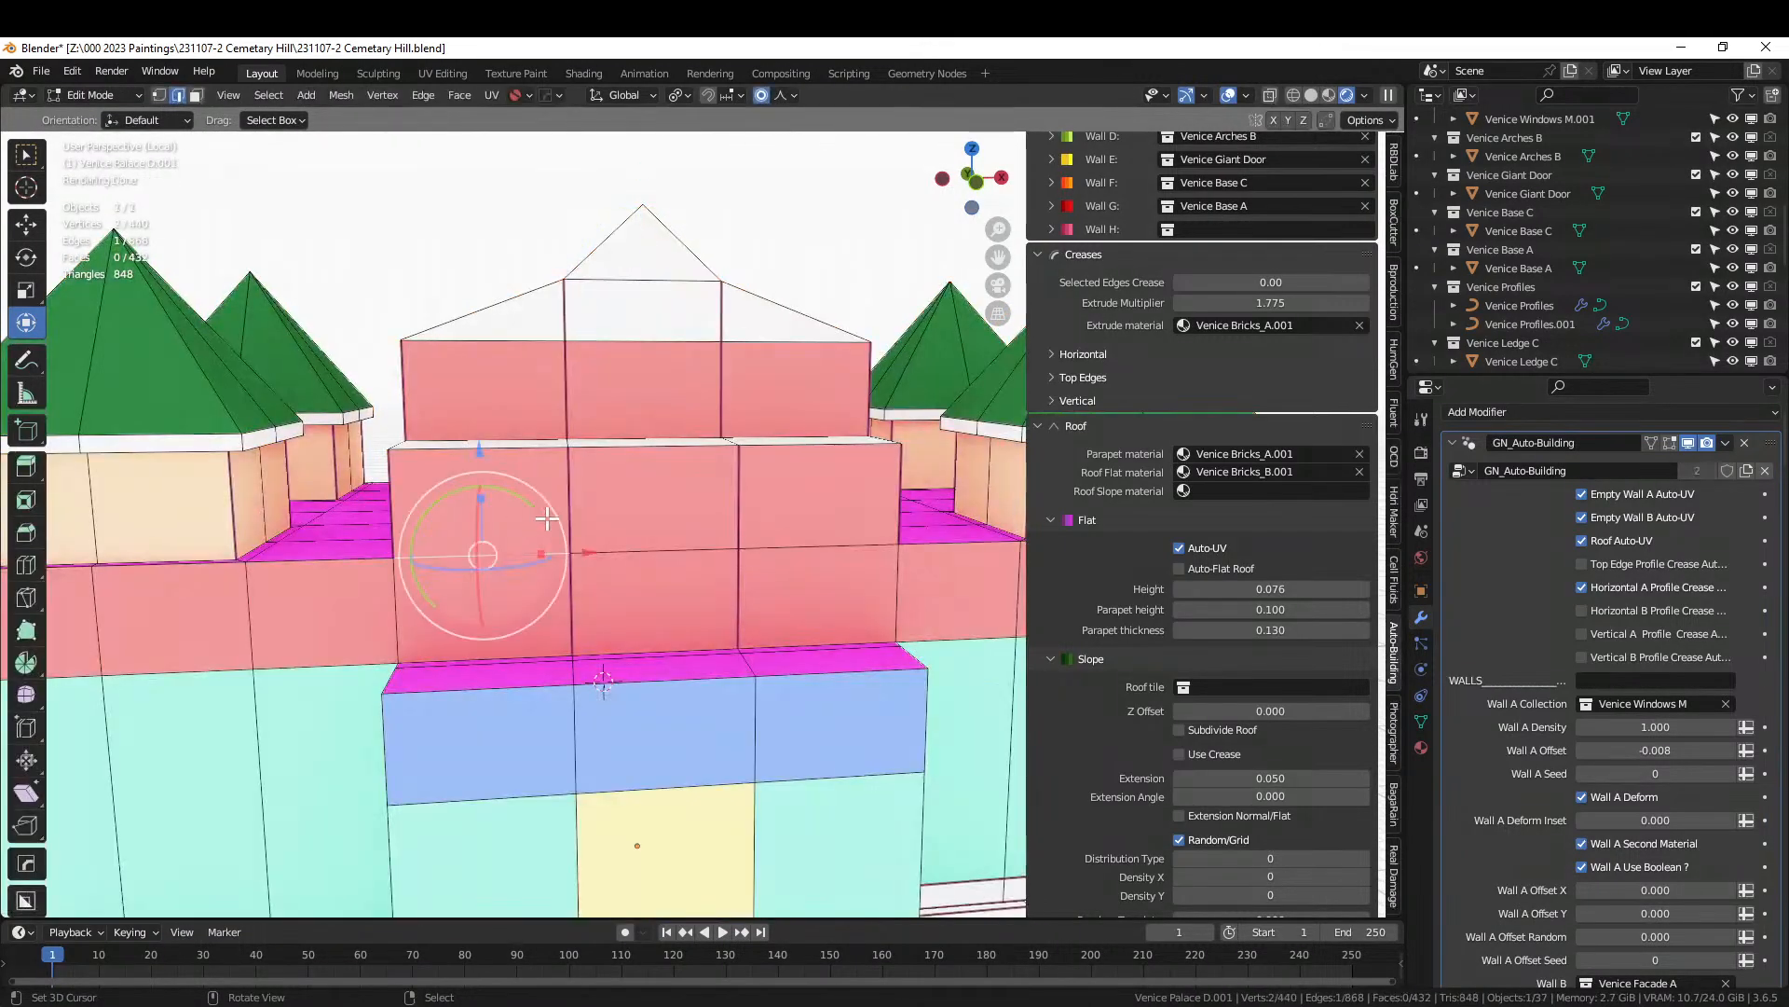
{"action": "key", "text": "3"}
{"action": "left_click", "coordinate": [527, 513]}
{"action": "left_click", "coordinate": [652, 498], "text": "shift"}
{"action": "left_click", "coordinate": [799, 491], "text": "shift"}
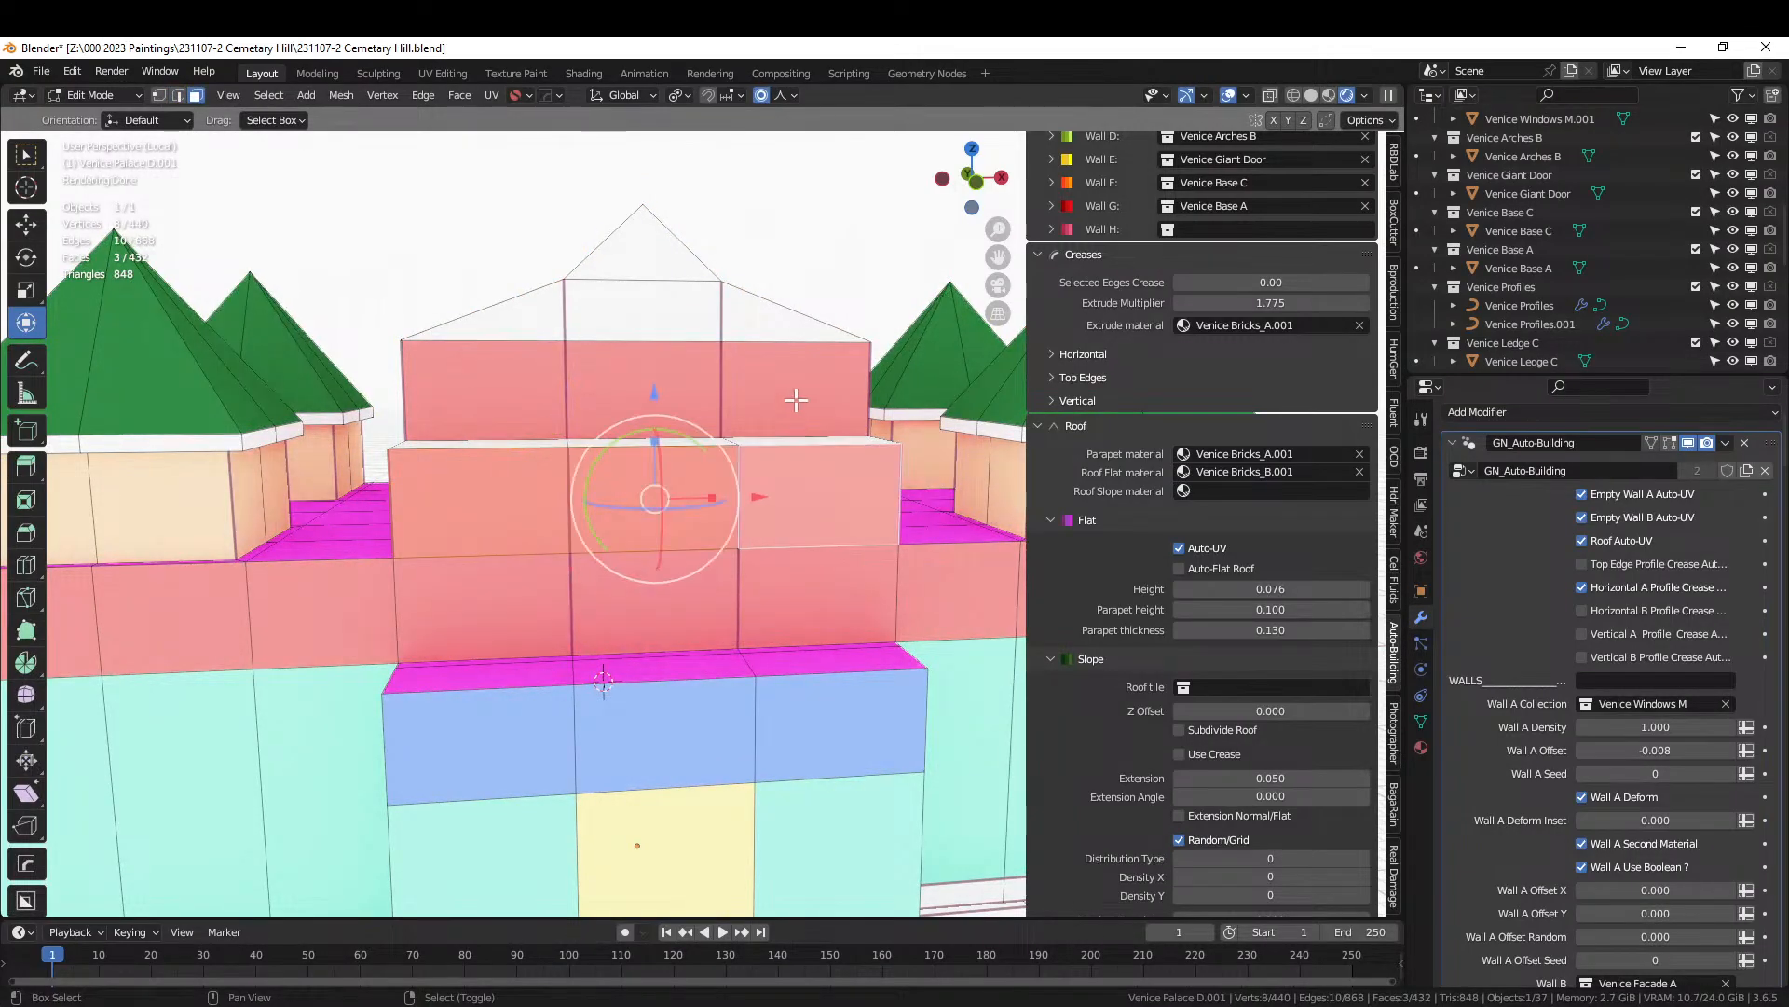
{"action": "left_click", "coordinate": [796, 400], "text": "shift"}
{"action": "left_click", "coordinate": [643, 391], "text": "shift"}
{"action": "left_click", "coordinate": [494, 401], "text": "shift"}
{"action": "left_click", "coordinate": [510, 729], "text": "shift"}
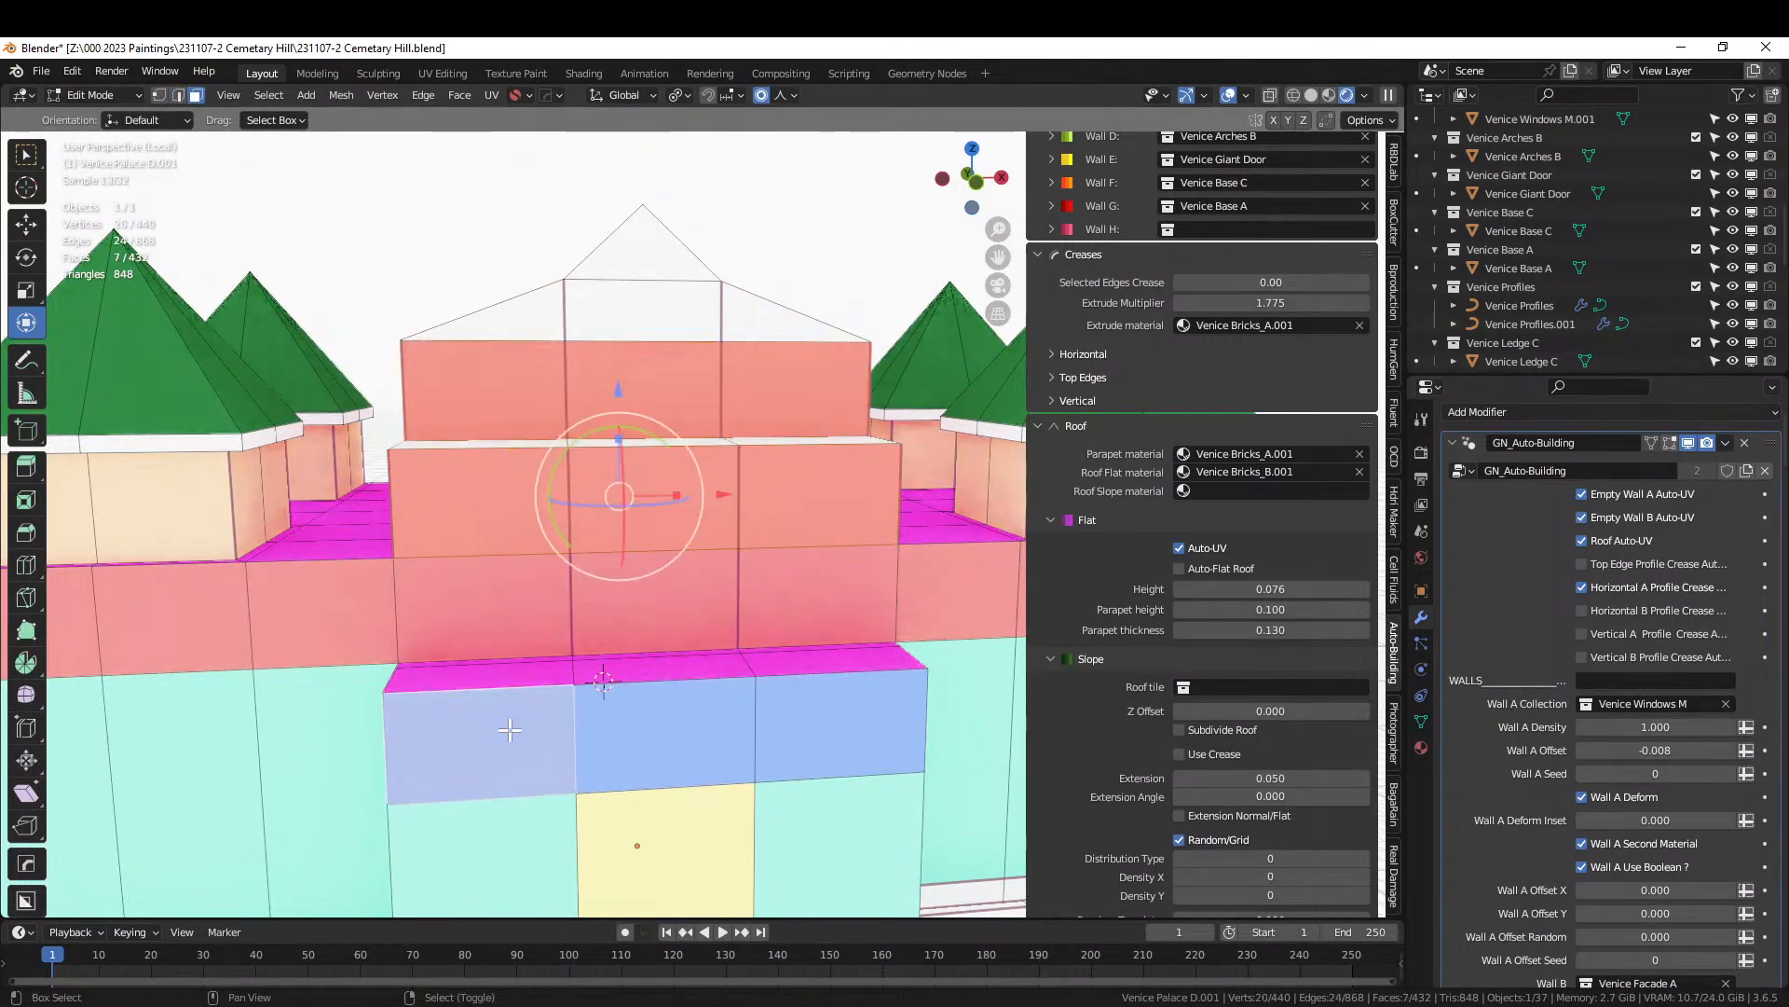
{"action": "left_click", "coordinate": [1420, 748]}
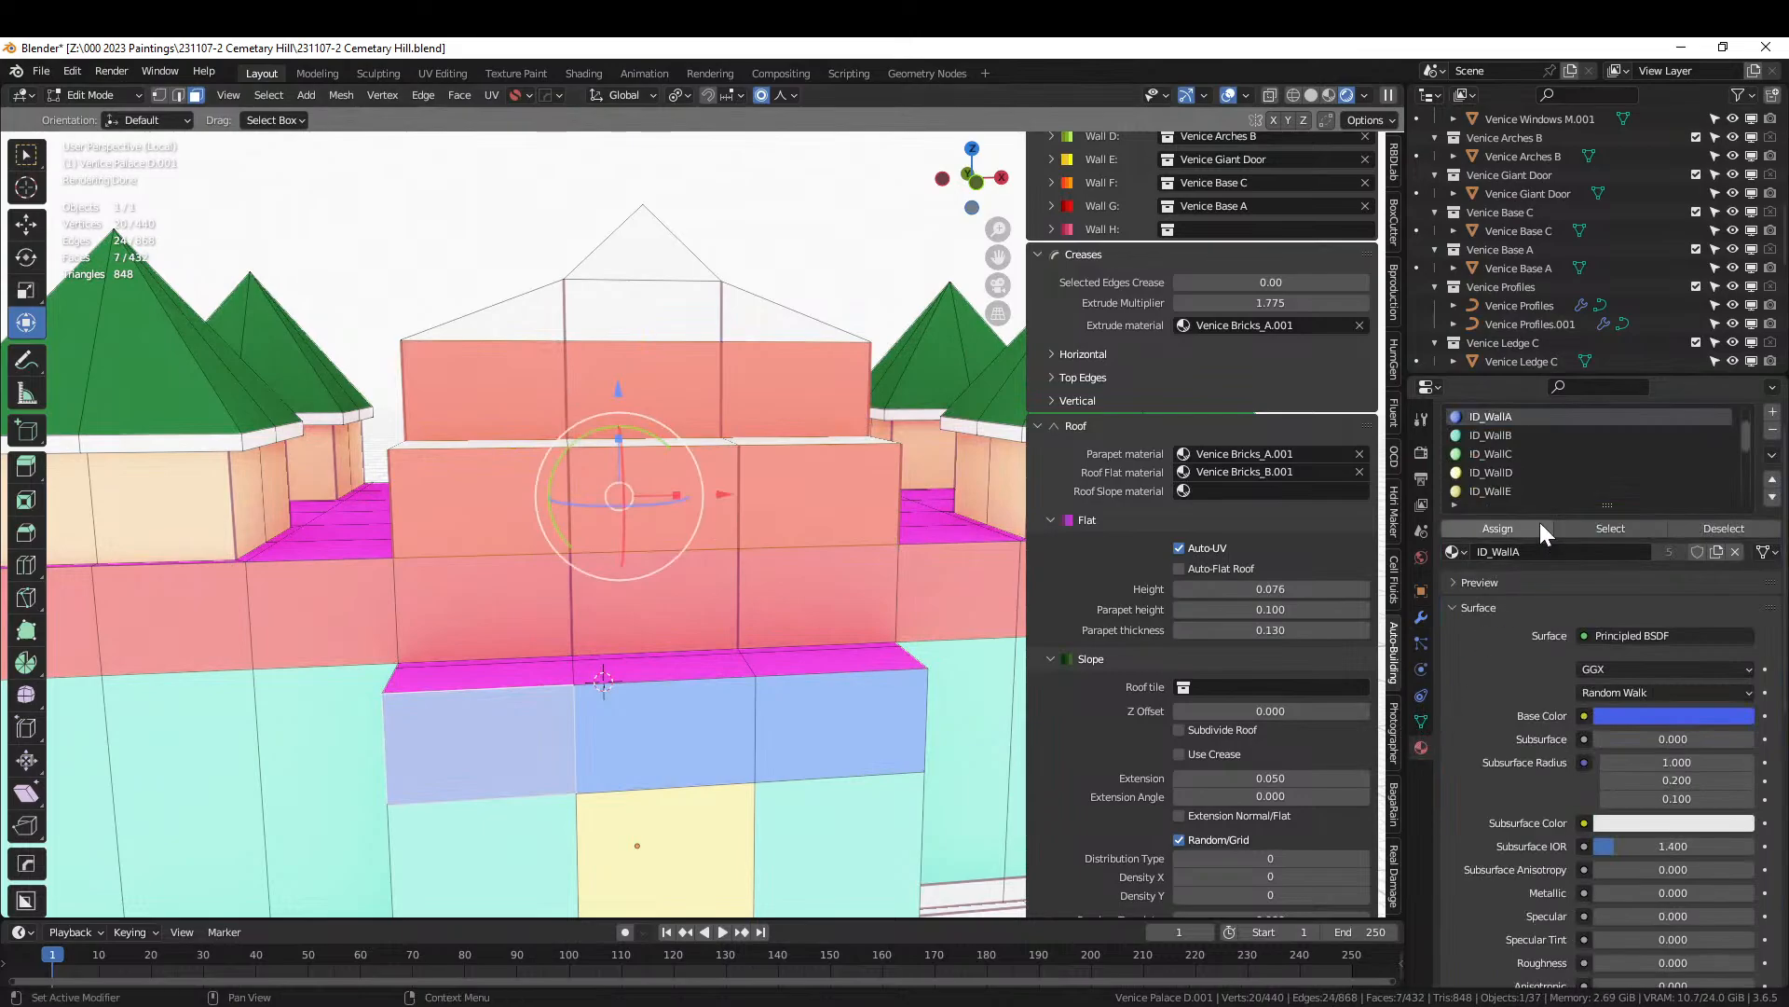
{"action": "left_click", "coordinate": [1503, 529]}
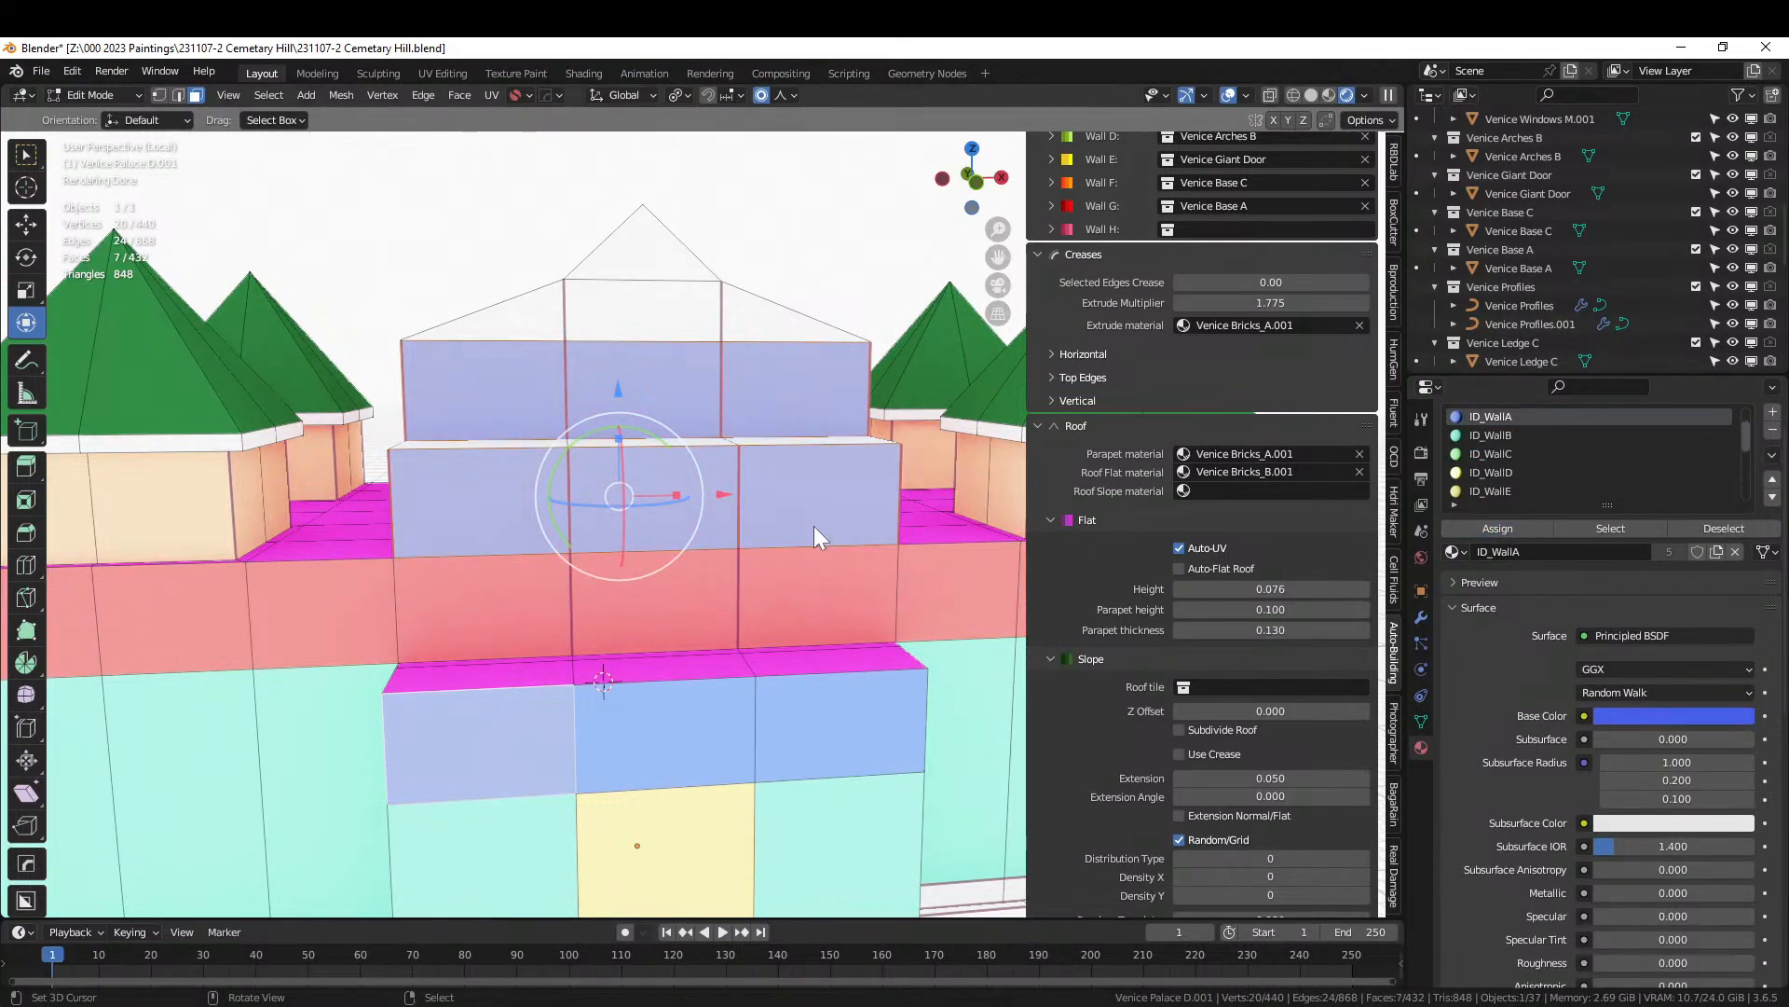
{"action": "key", "text": "Tab"}
Disable the use of the EmptyWallB material for Wall A.
{"action": "mouse_move", "coordinate": [813, 525]}
{"action": "middle_mouse_down"}
{"action": "mouse_move", "coordinate": [766, 514]}
{"action": "mouse_move", "coordinate": [789, 512]}
{"action": "mouse_move", "coordinate": [797, 535]}
{"action": "middle_mouse_up"}
{"action": "scroll", "coordinate": [780, 539], "scroll_direction": "up", "scroll_amount": 4}
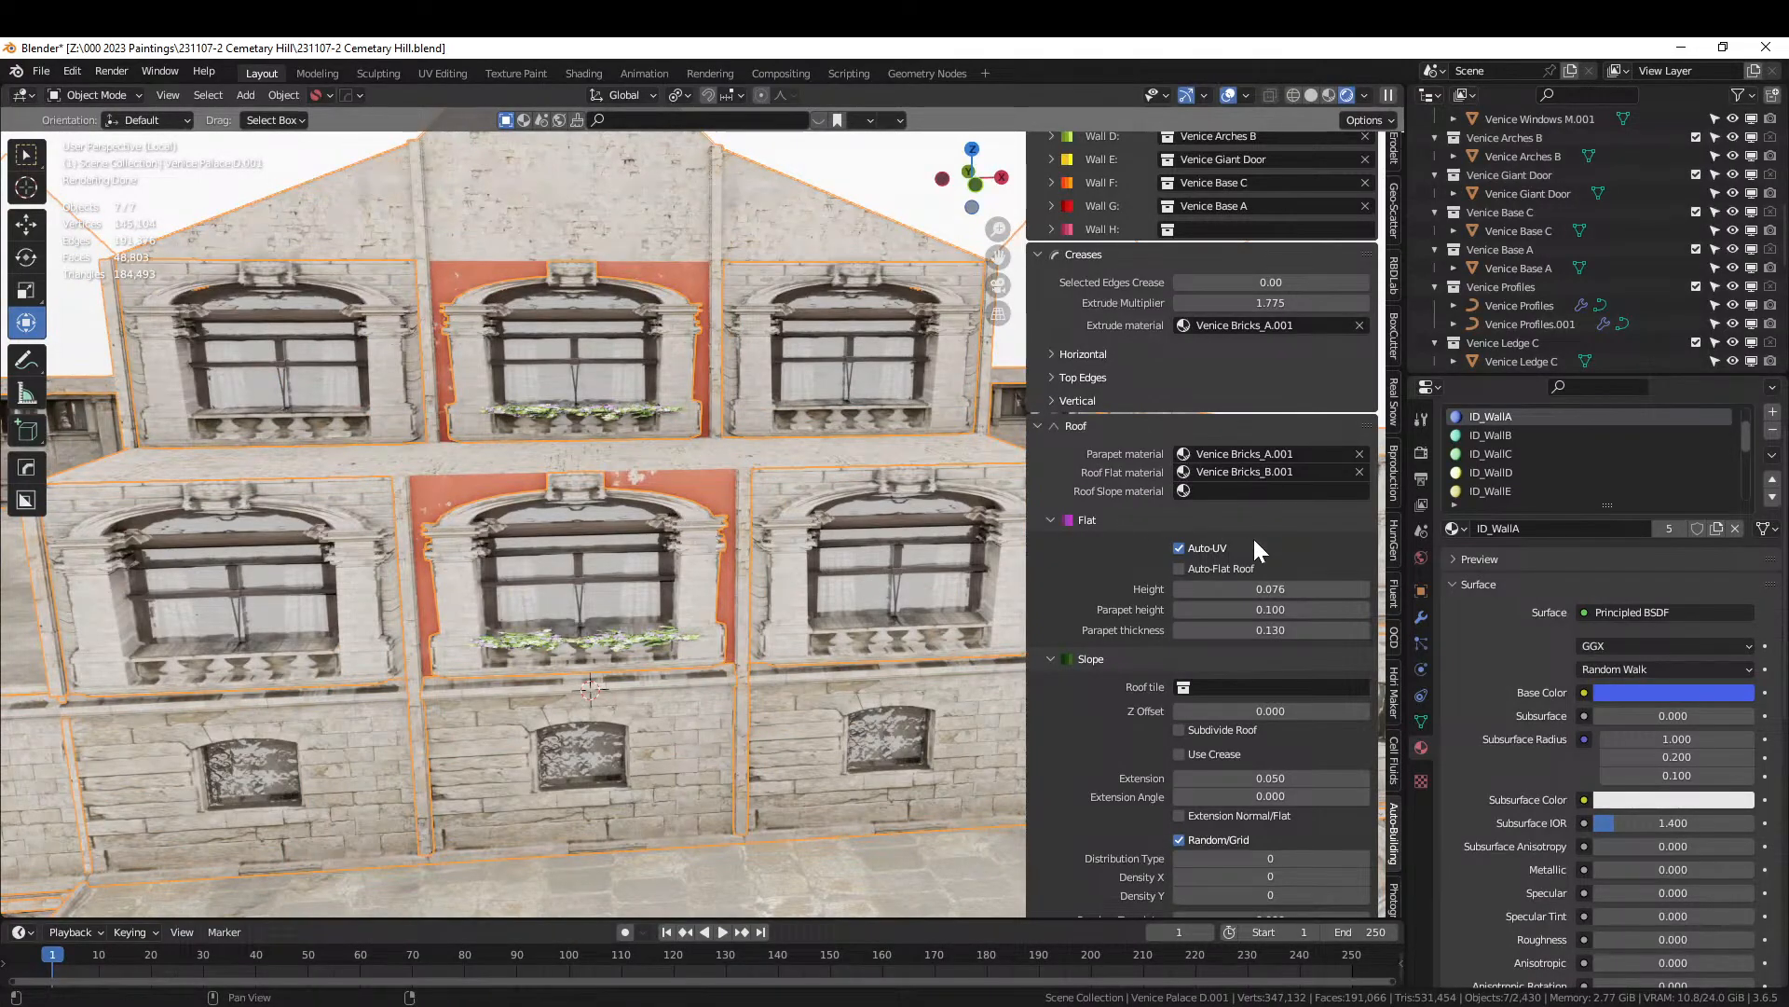
{"action": "scroll", "coordinate": [1152, 456], "scroll_direction": "up", "scroll_amount": 15}
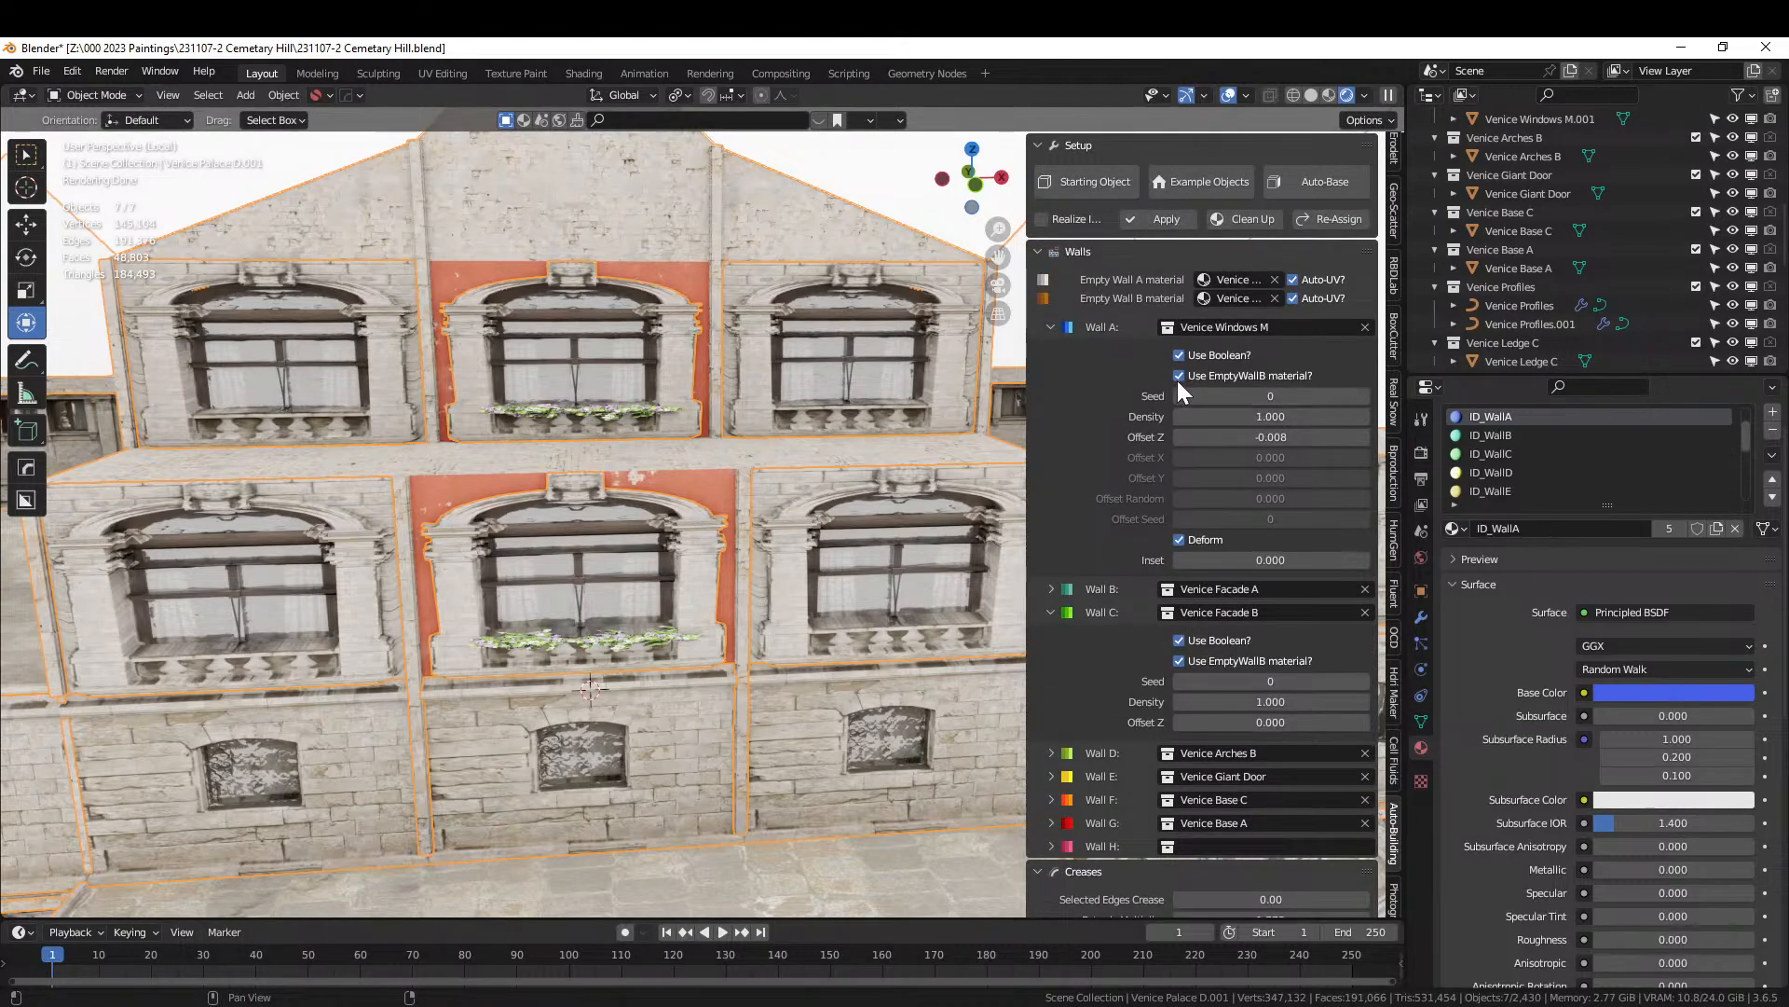
{"action": "left_click", "coordinate": [1179, 375]}
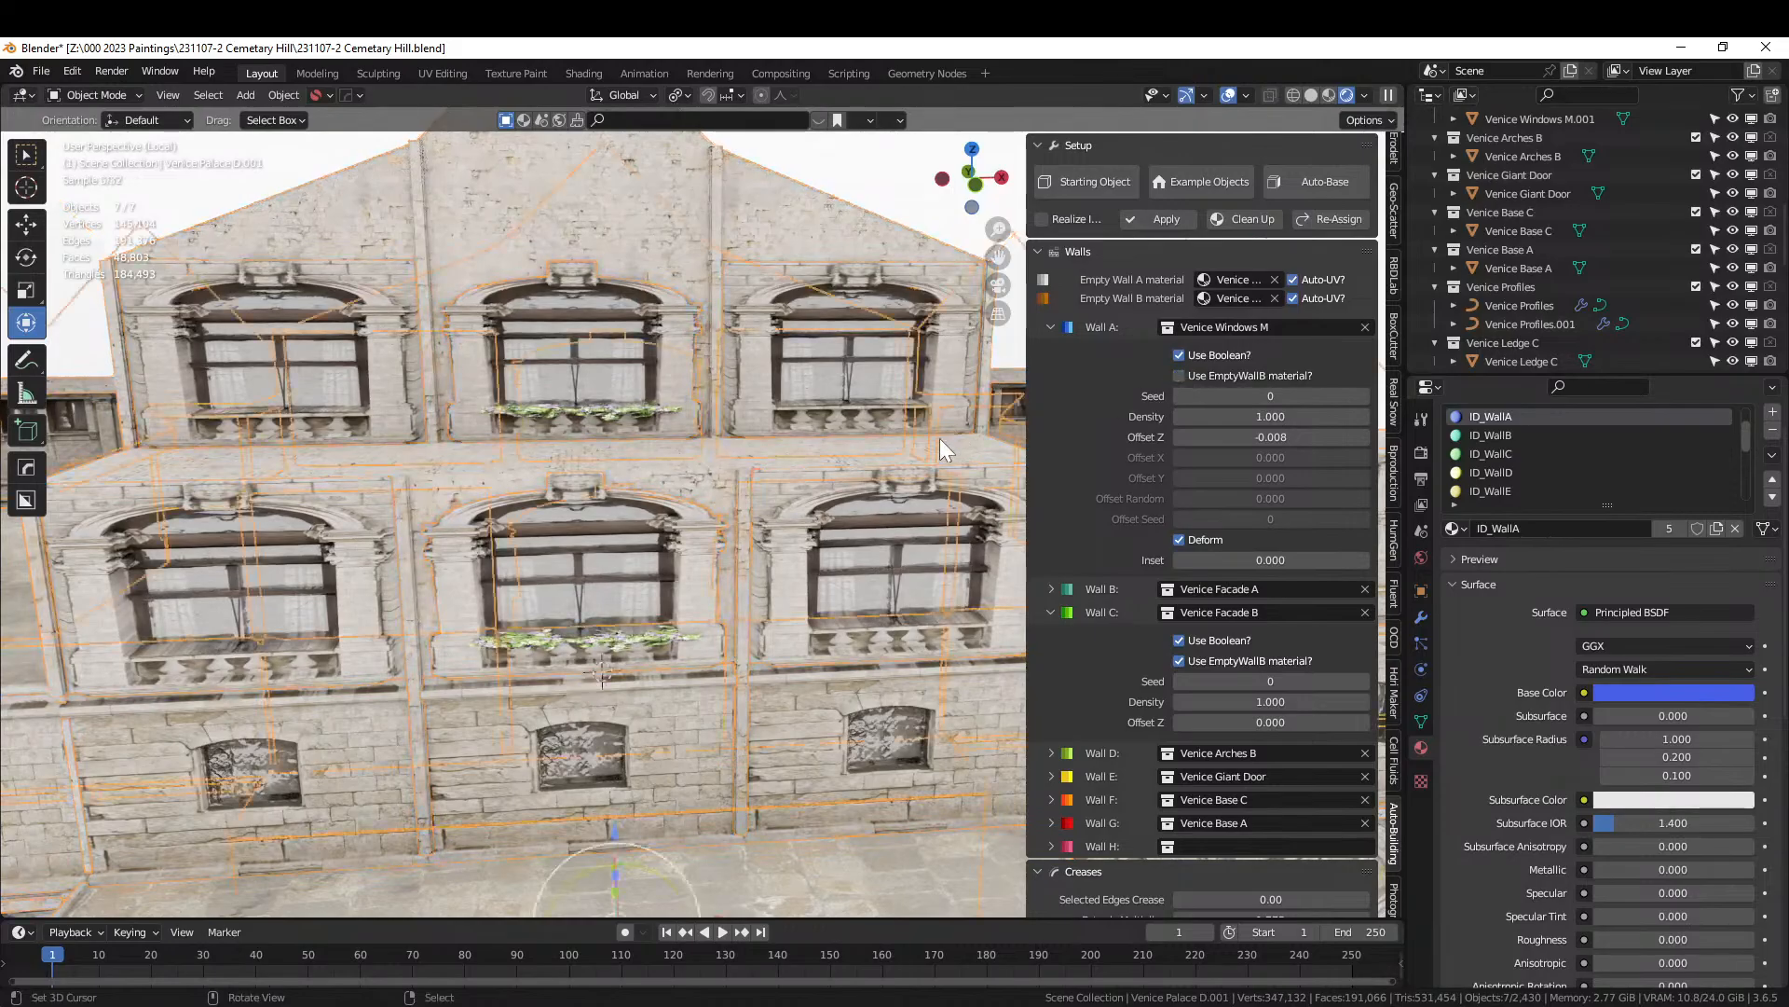
Examine the large Wall A windows on the central facade from a distance and up close.
{"action": "scroll", "coordinate": [939, 438], "scroll_direction": "down", "scroll_amount": 4}
{"action": "scroll", "coordinate": [895, 468], "scroll_direction": "down", "scroll_amount": 5}
{"action": "middle_click_drag", "start_coordinate": [634, 550], "coordinate": [622, 518]}
{"action": "scroll", "coordinate": [627, 518], "scroll_direction": "up", "scroll_amount": 3}
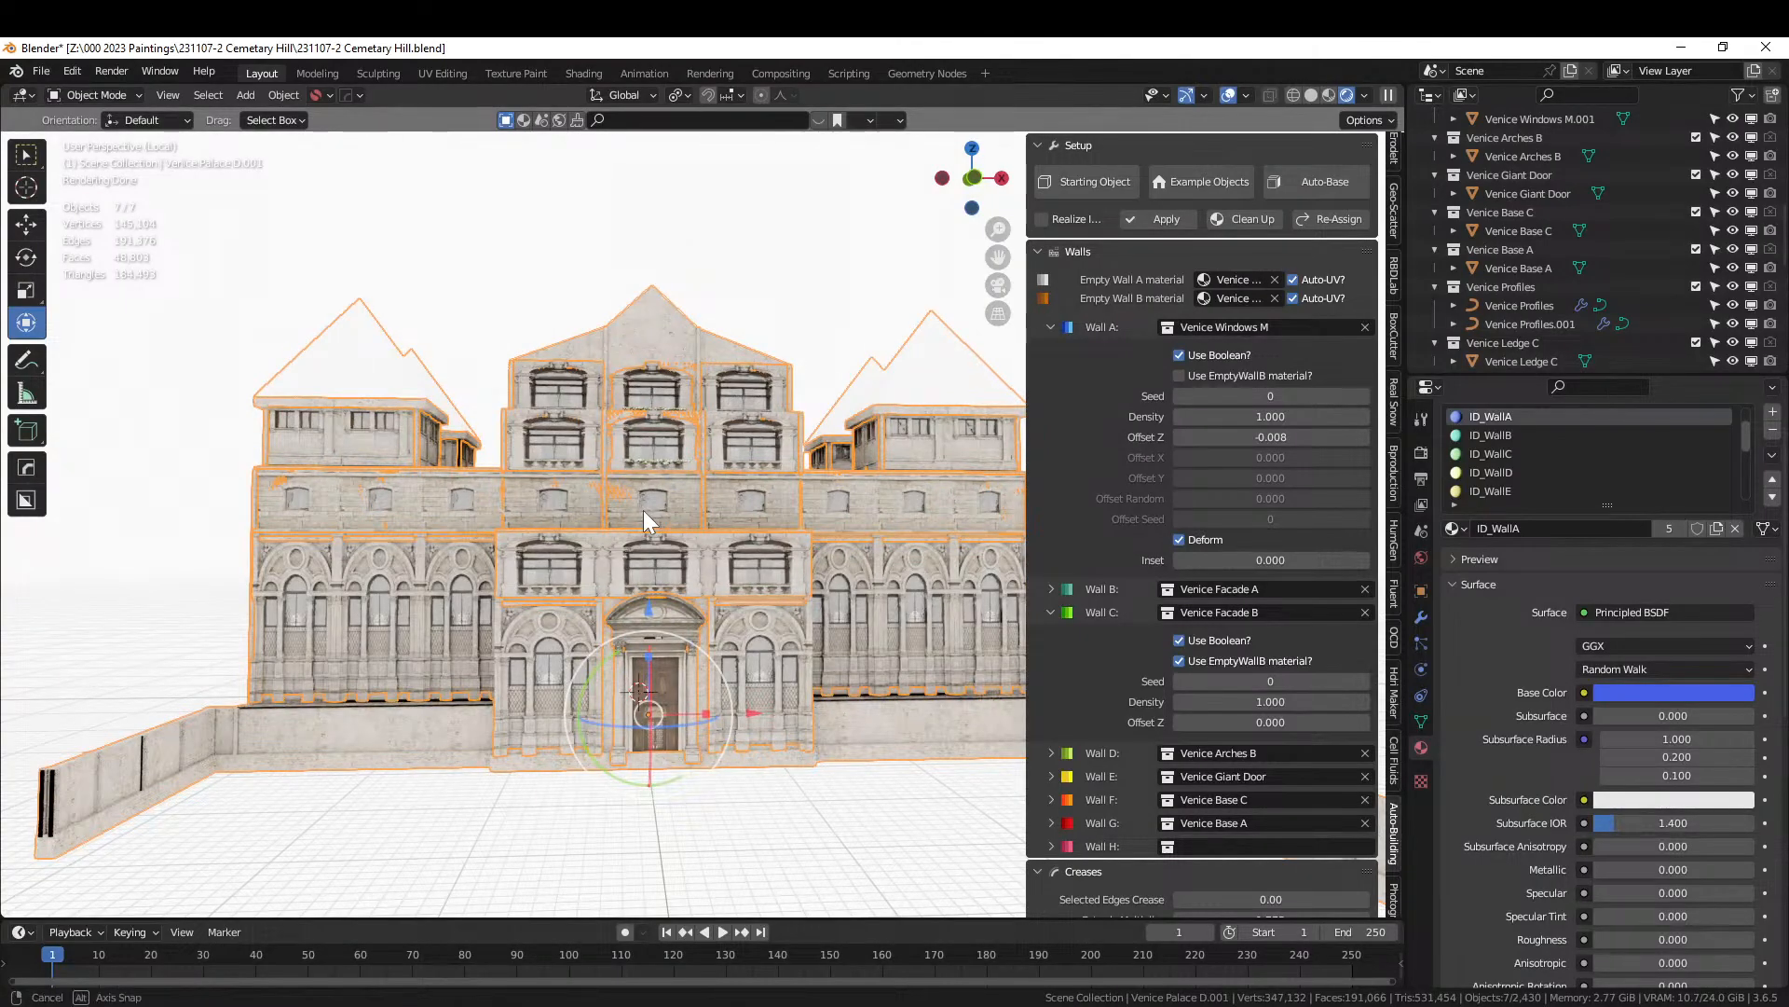
{"action": "scroll", "coordinate": [643, 514], "scroll_direction": "up", "scroll_amount": 1}
{"action": "scroll", "coordinate": [645, 527], "scroll_direction": "up", "scroll_amount": 2}
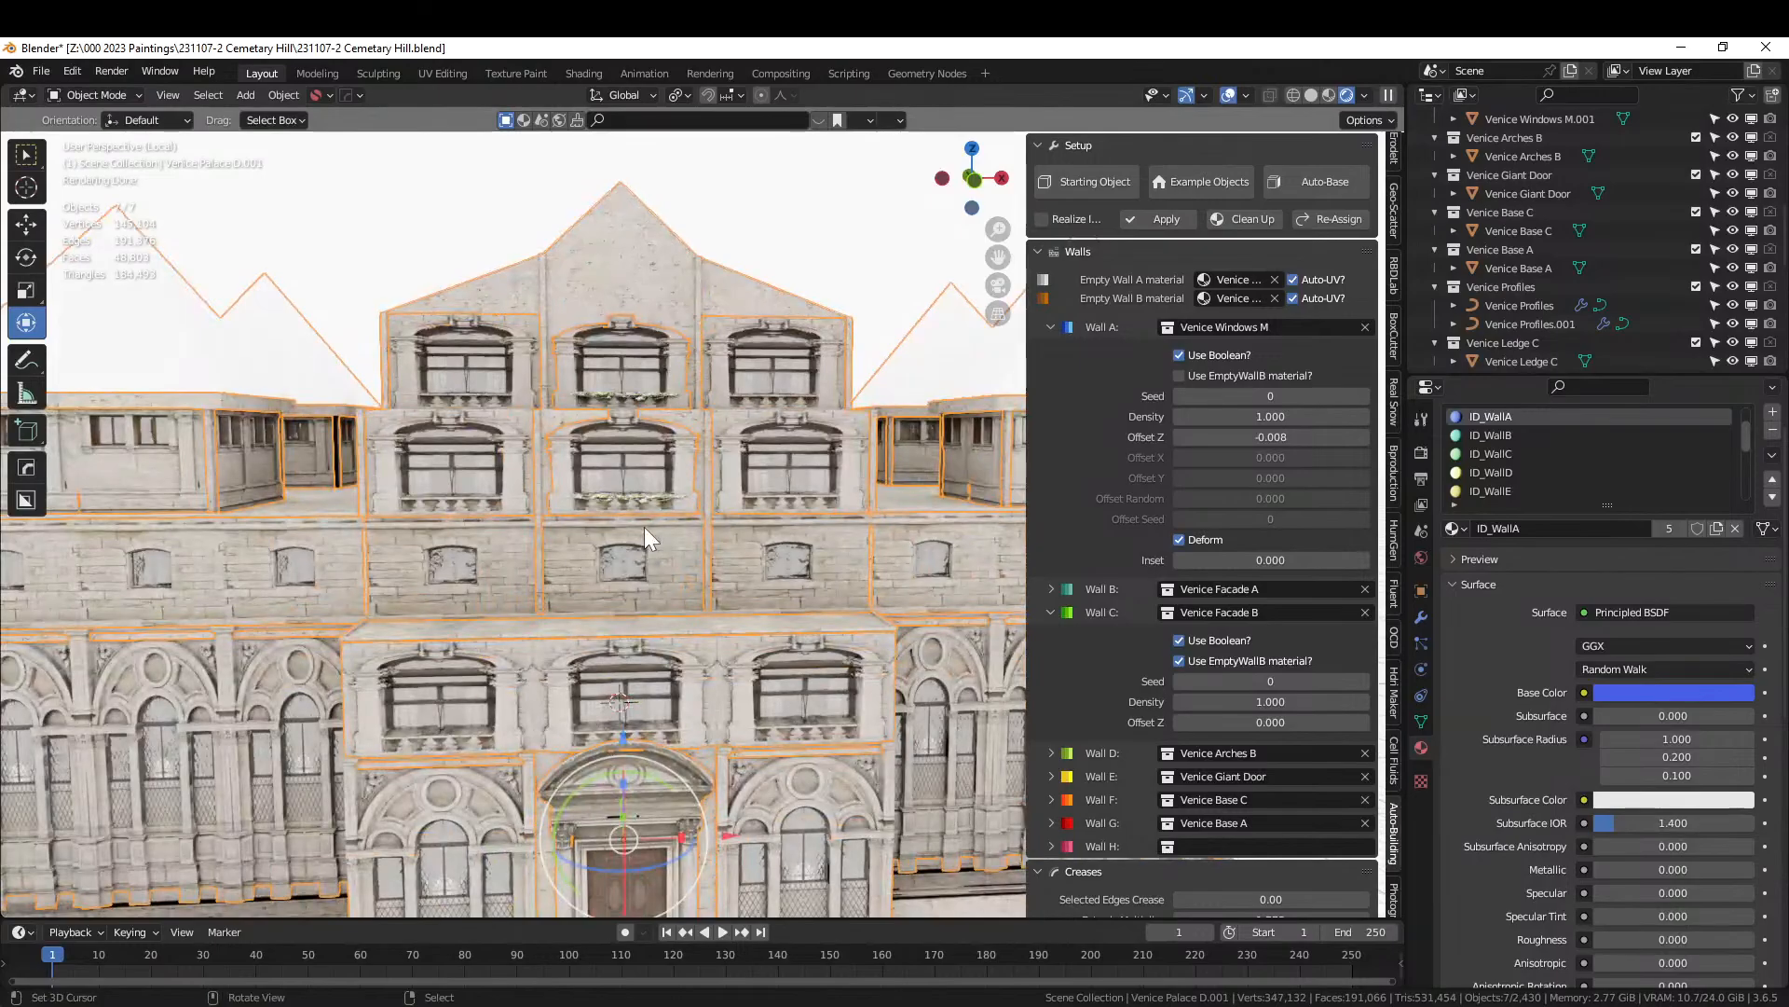
{"action": "scroll", "coordinate": [645, 528], "scroll_direction": "down", "scroll_amount": 5}
{"action": "middle_click_drag", "start_coordinate": [645, 528], "coordinate": [686, 535]}
{"action": "scroll", "coordinate": [535, 593], "scroll_direction": "down", "scroll_amount": 4}
{"action": "scroll", "coordinate": [568, 585], "scroll_direction": "up", "scroll_amount": 8}
{"action": "scroll", "coordinate": [686, 535], "scroll_direction": "down", "scroll_amount": 2}
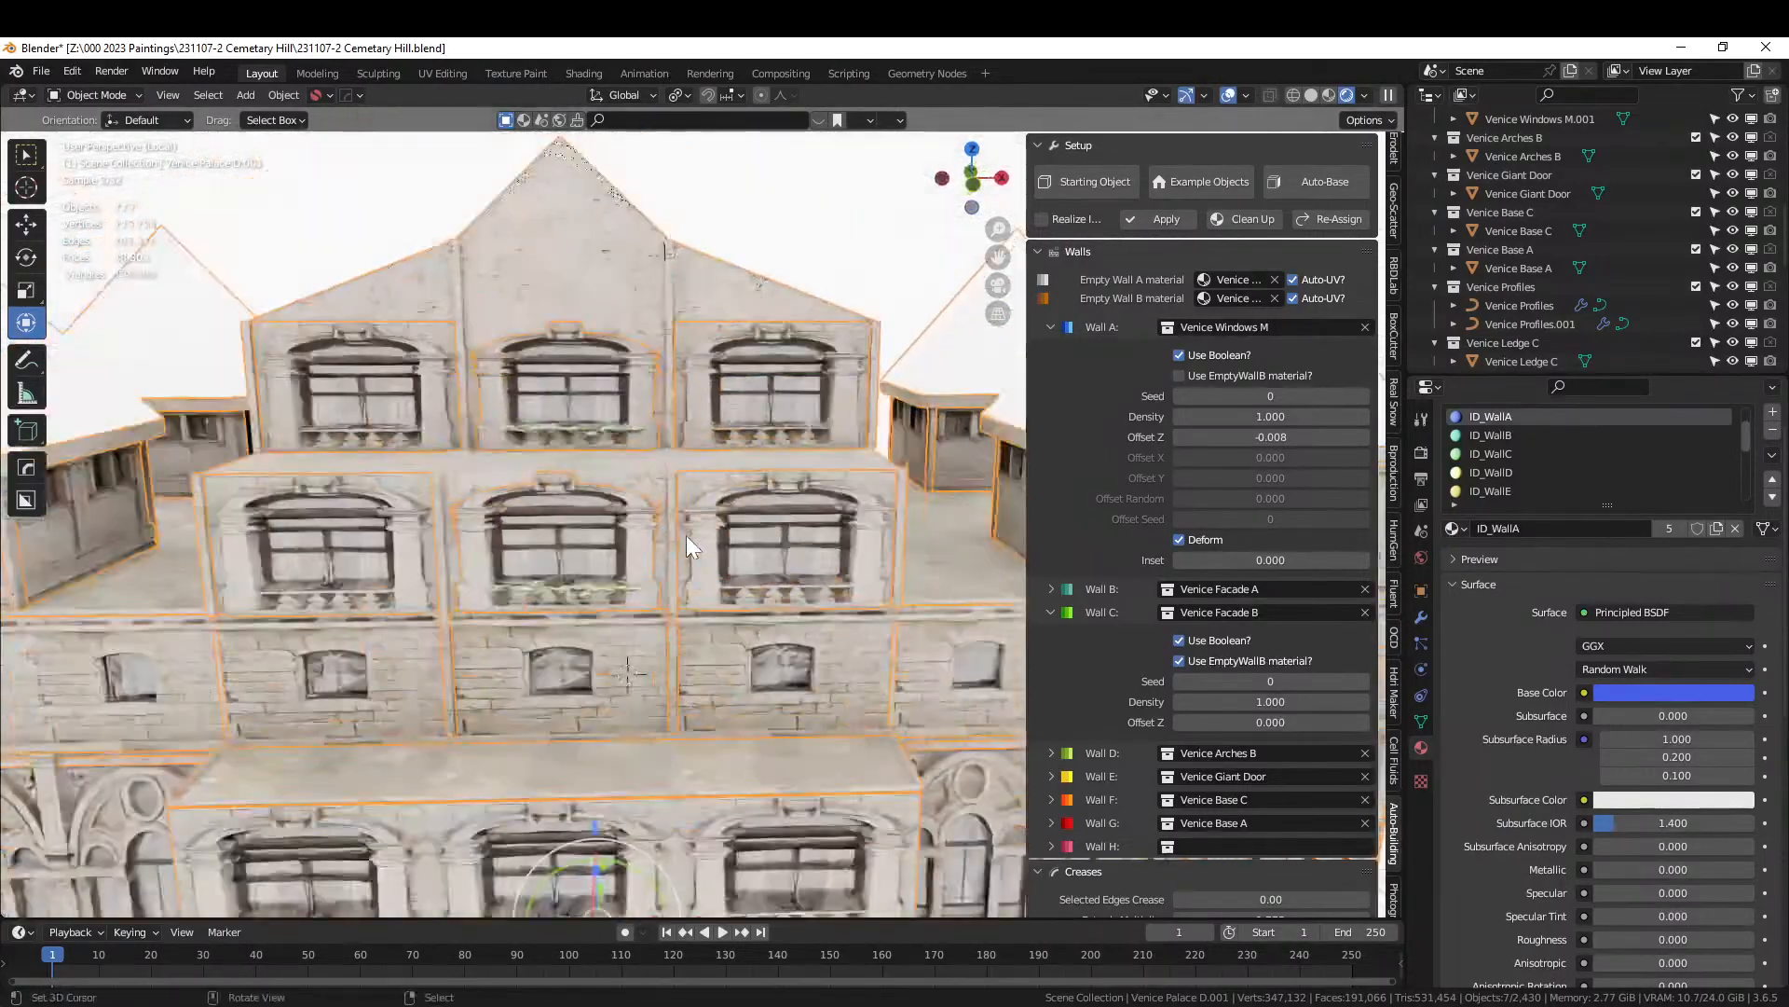
Try assigning ID_WallG to the middle bays of the central block's top two storeys, and undo the assignment.
{"action": "key", "text": "Tab"}
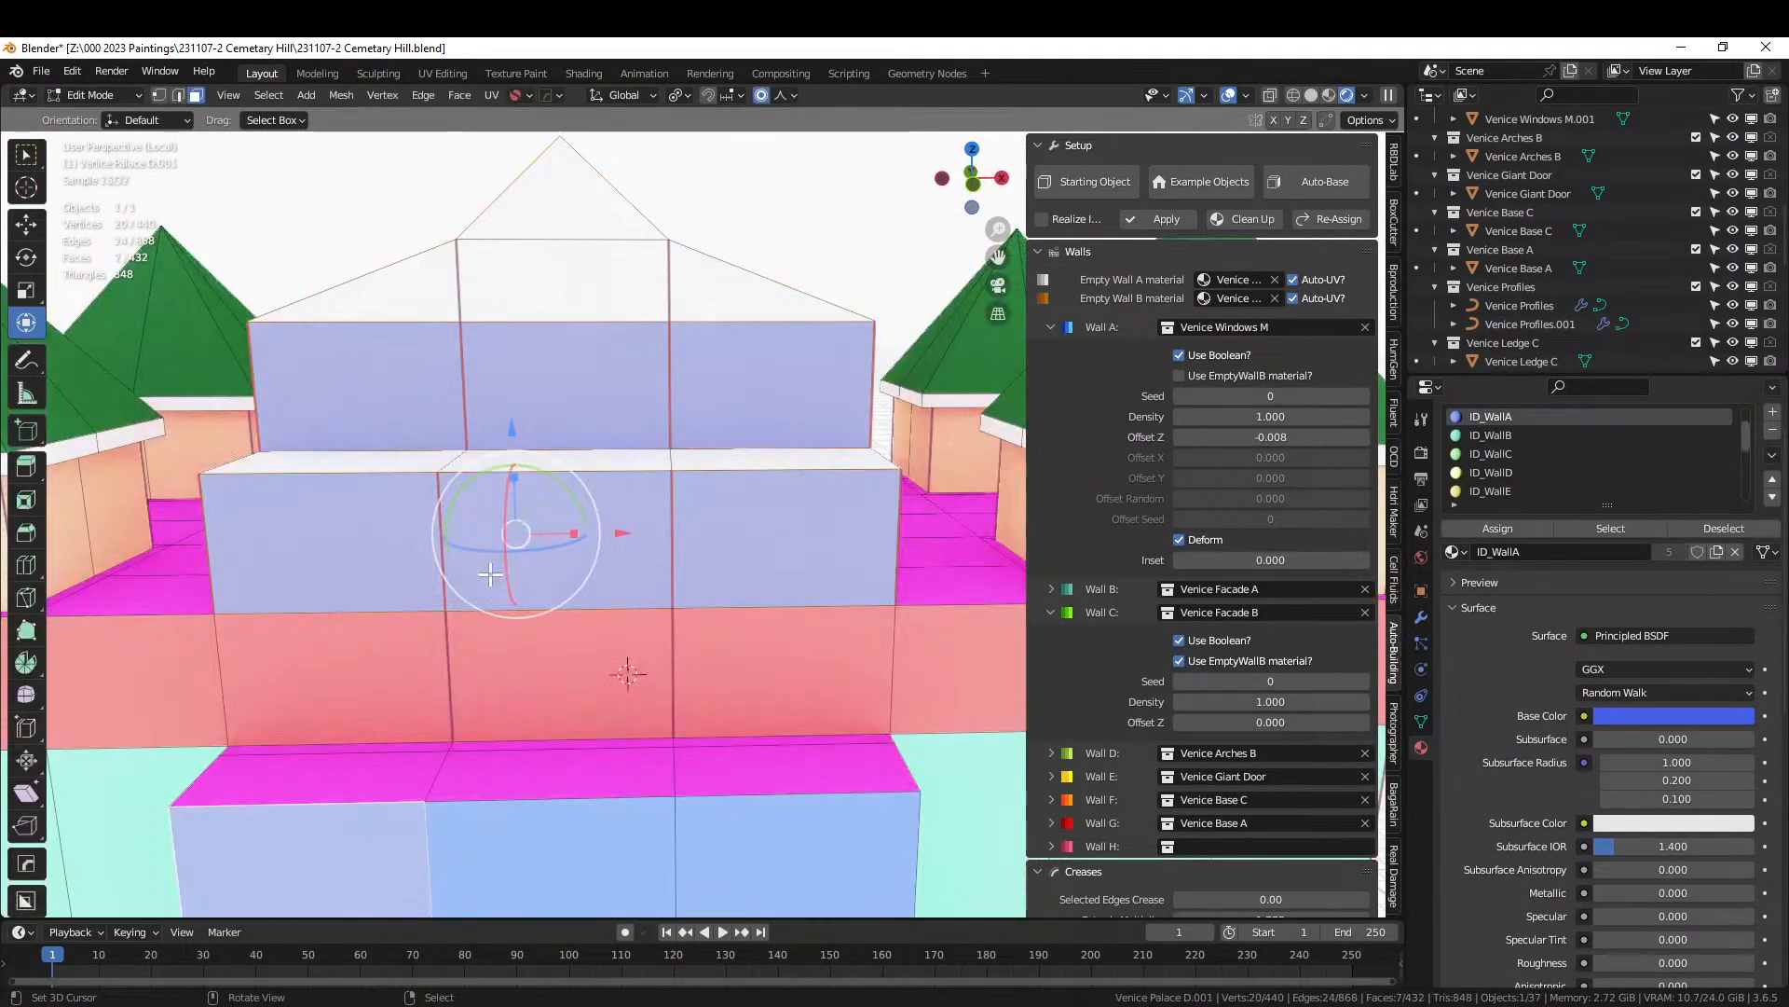
{"action": "right_click", "coordinate": [377, 574], "text": "shift"}
{"action": "right_click", "coordinate": [391, 420], "text": "shift"}
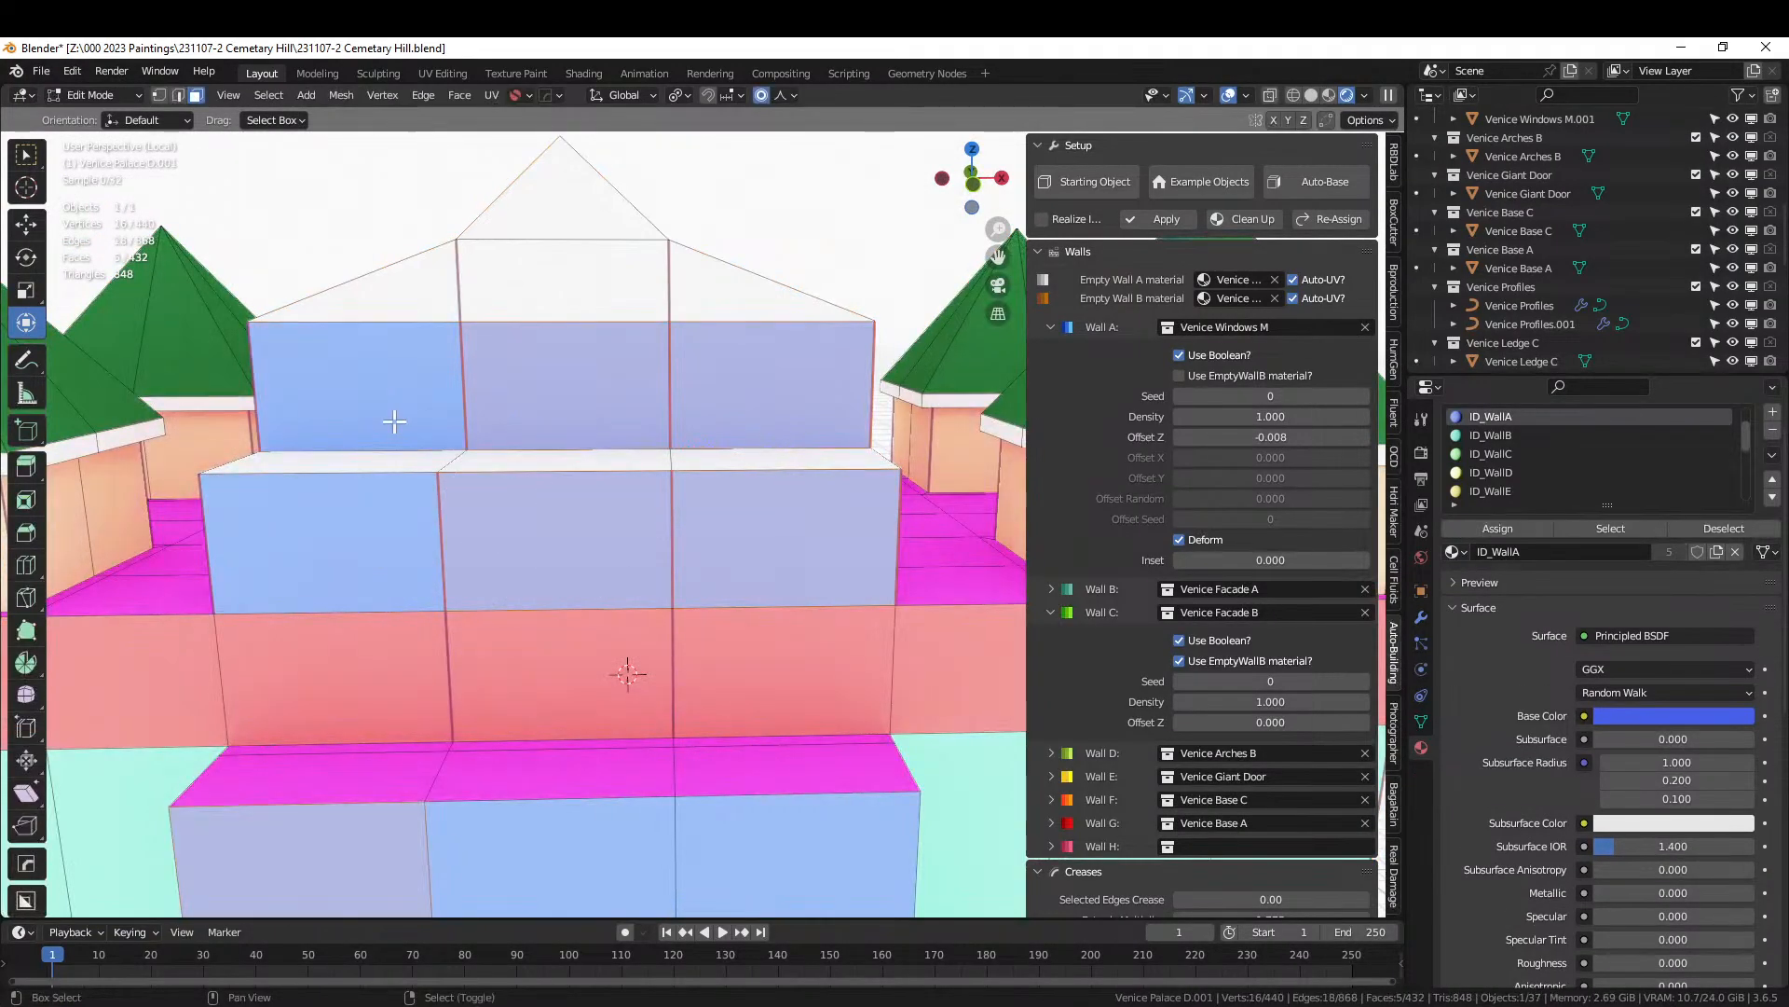
{"action": "right_click", "coordinate": [771, 379], "text": "shift"}
{"action": "right_click", "coordinate": [748, 500], "text": "shift"}
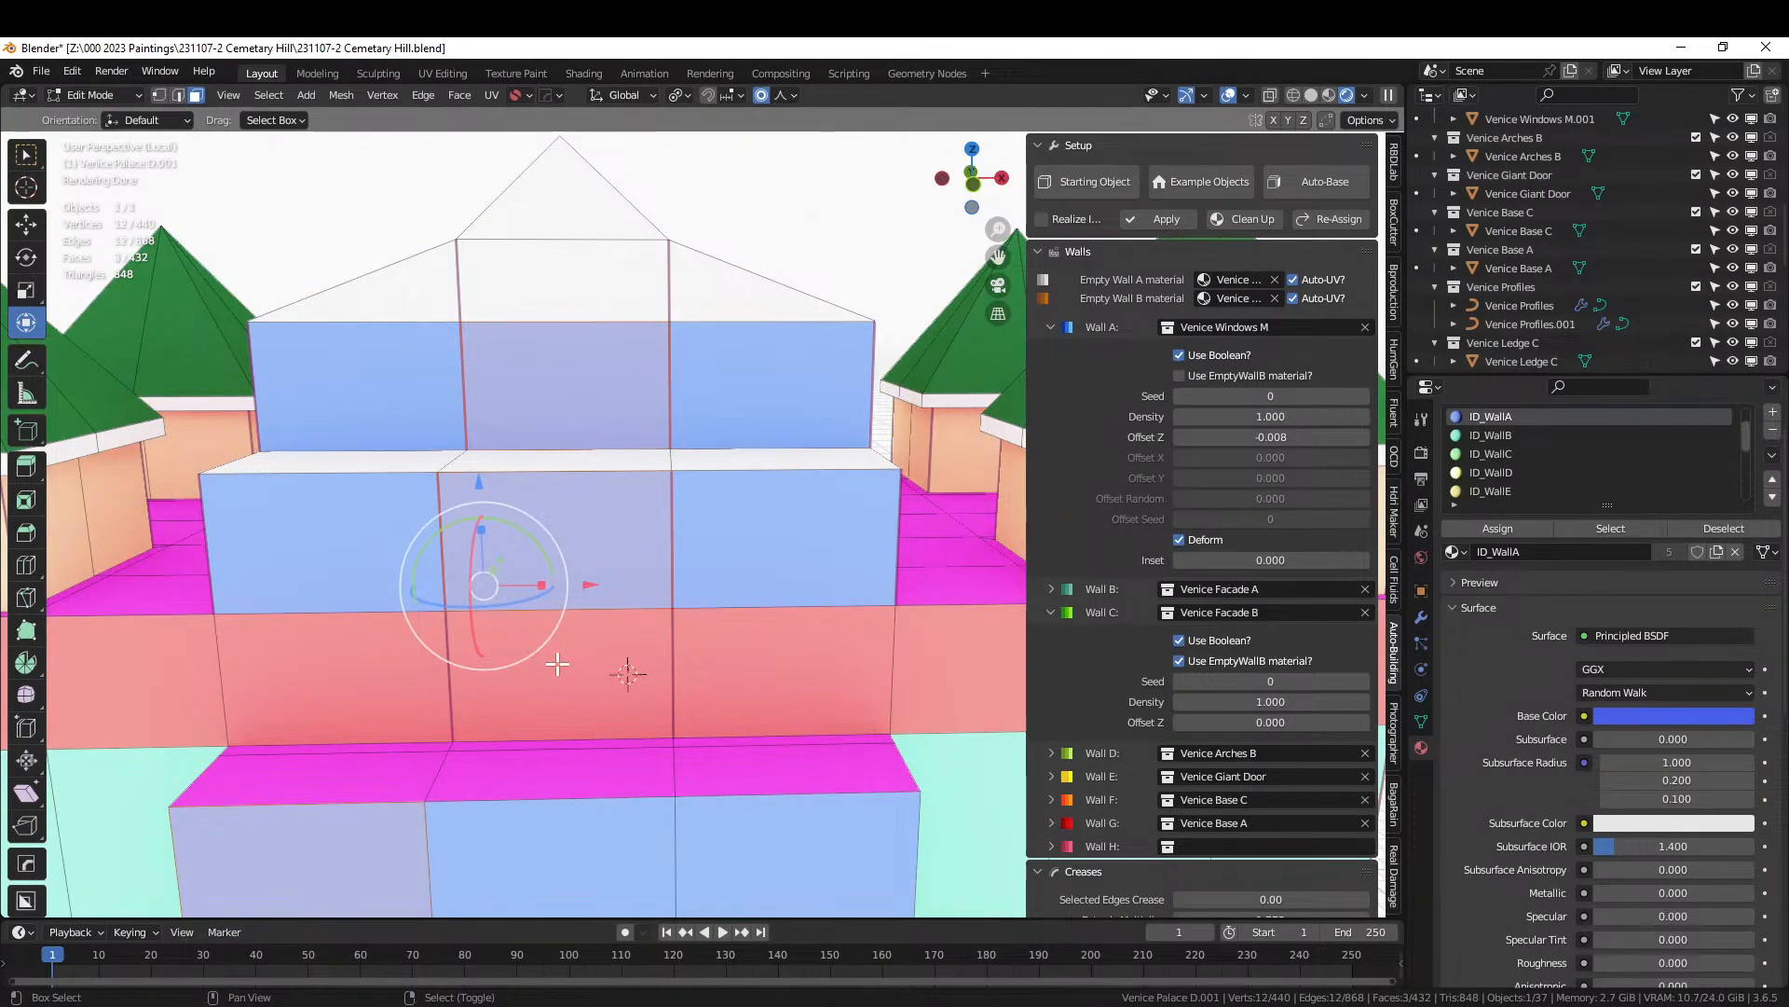
{"action": "right_click", "coordinate": [557, 664], "text": "shift"}
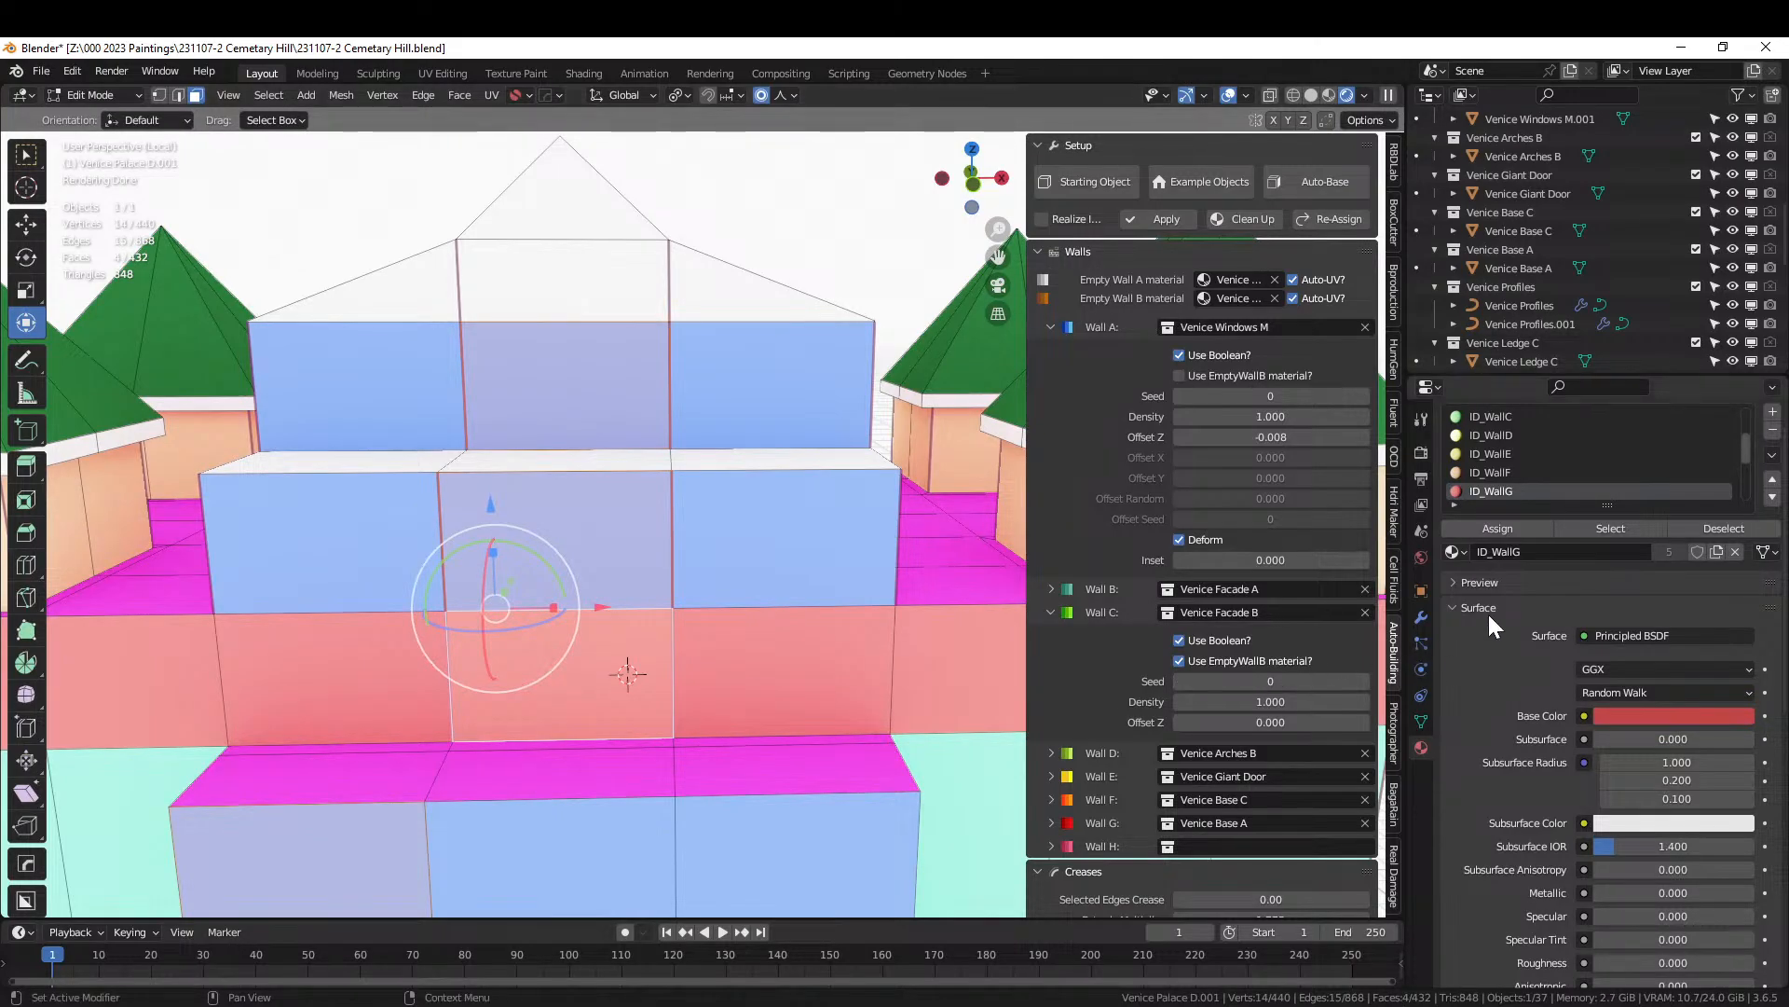
{"action": "left_click", "coordinate": [1499, 528]}
{"action": "scroll", "coordinate": [770, 571], "scroll_direction": "down", "scroll_amount": 5}
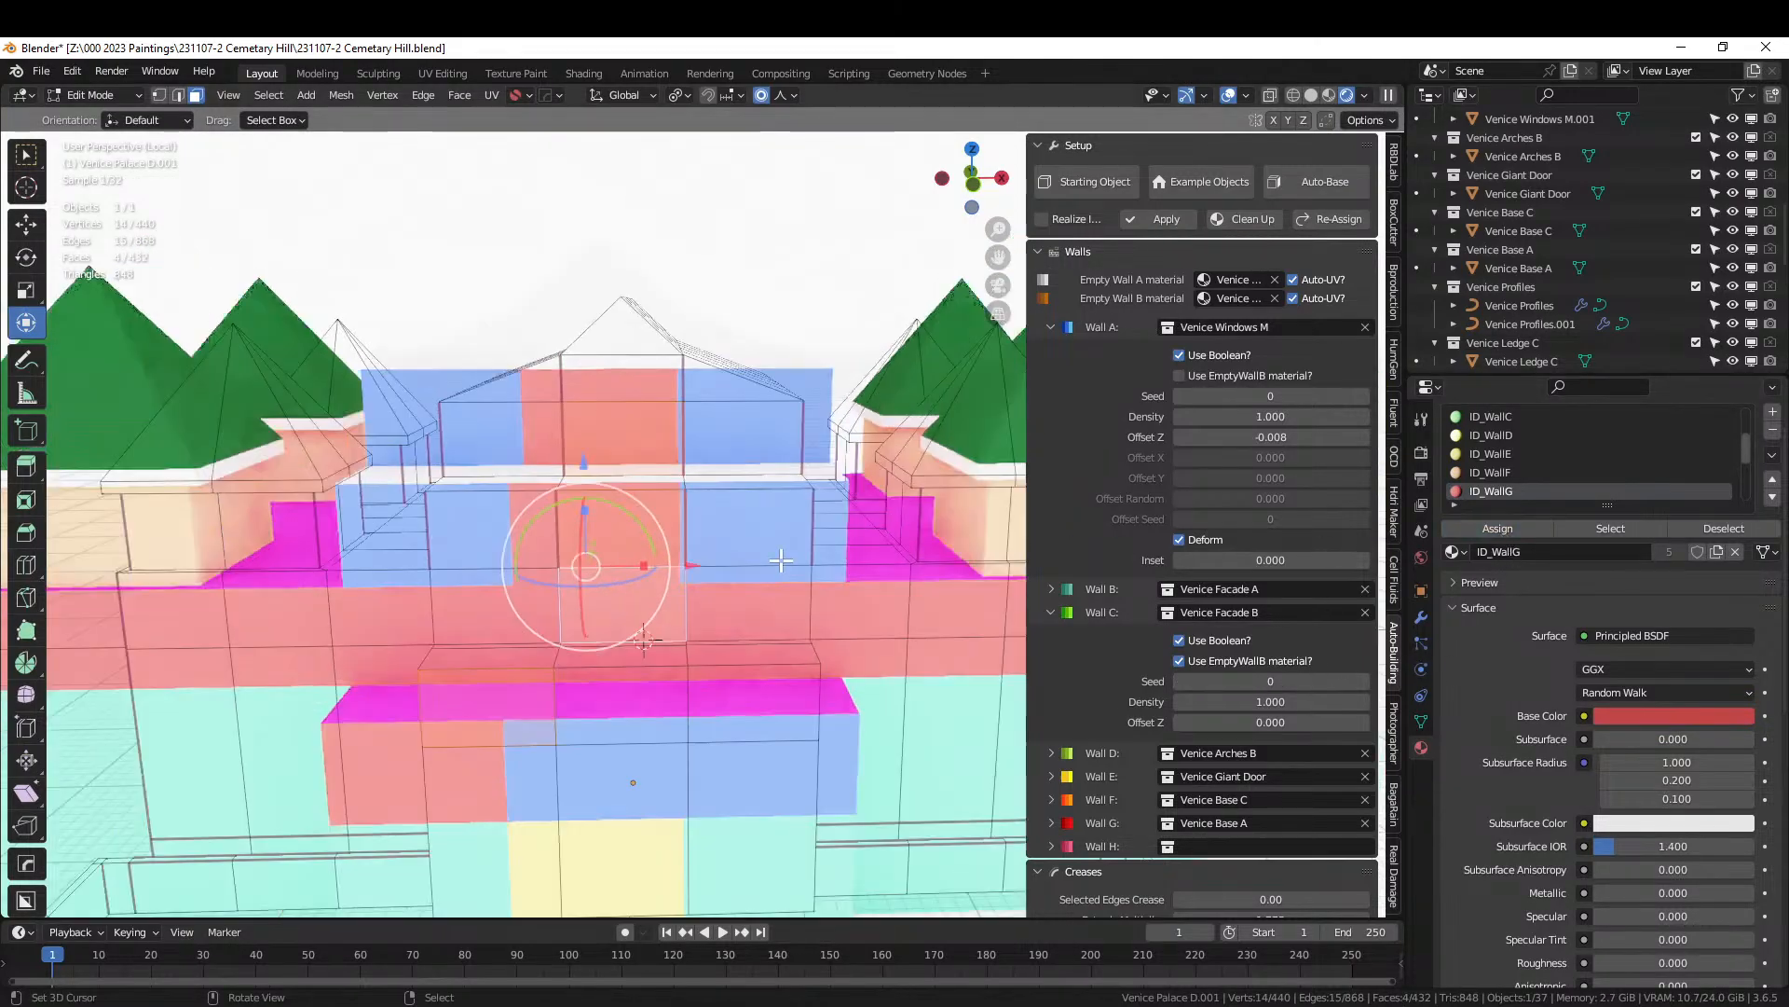
{"action": "key", "text": "Tab"}
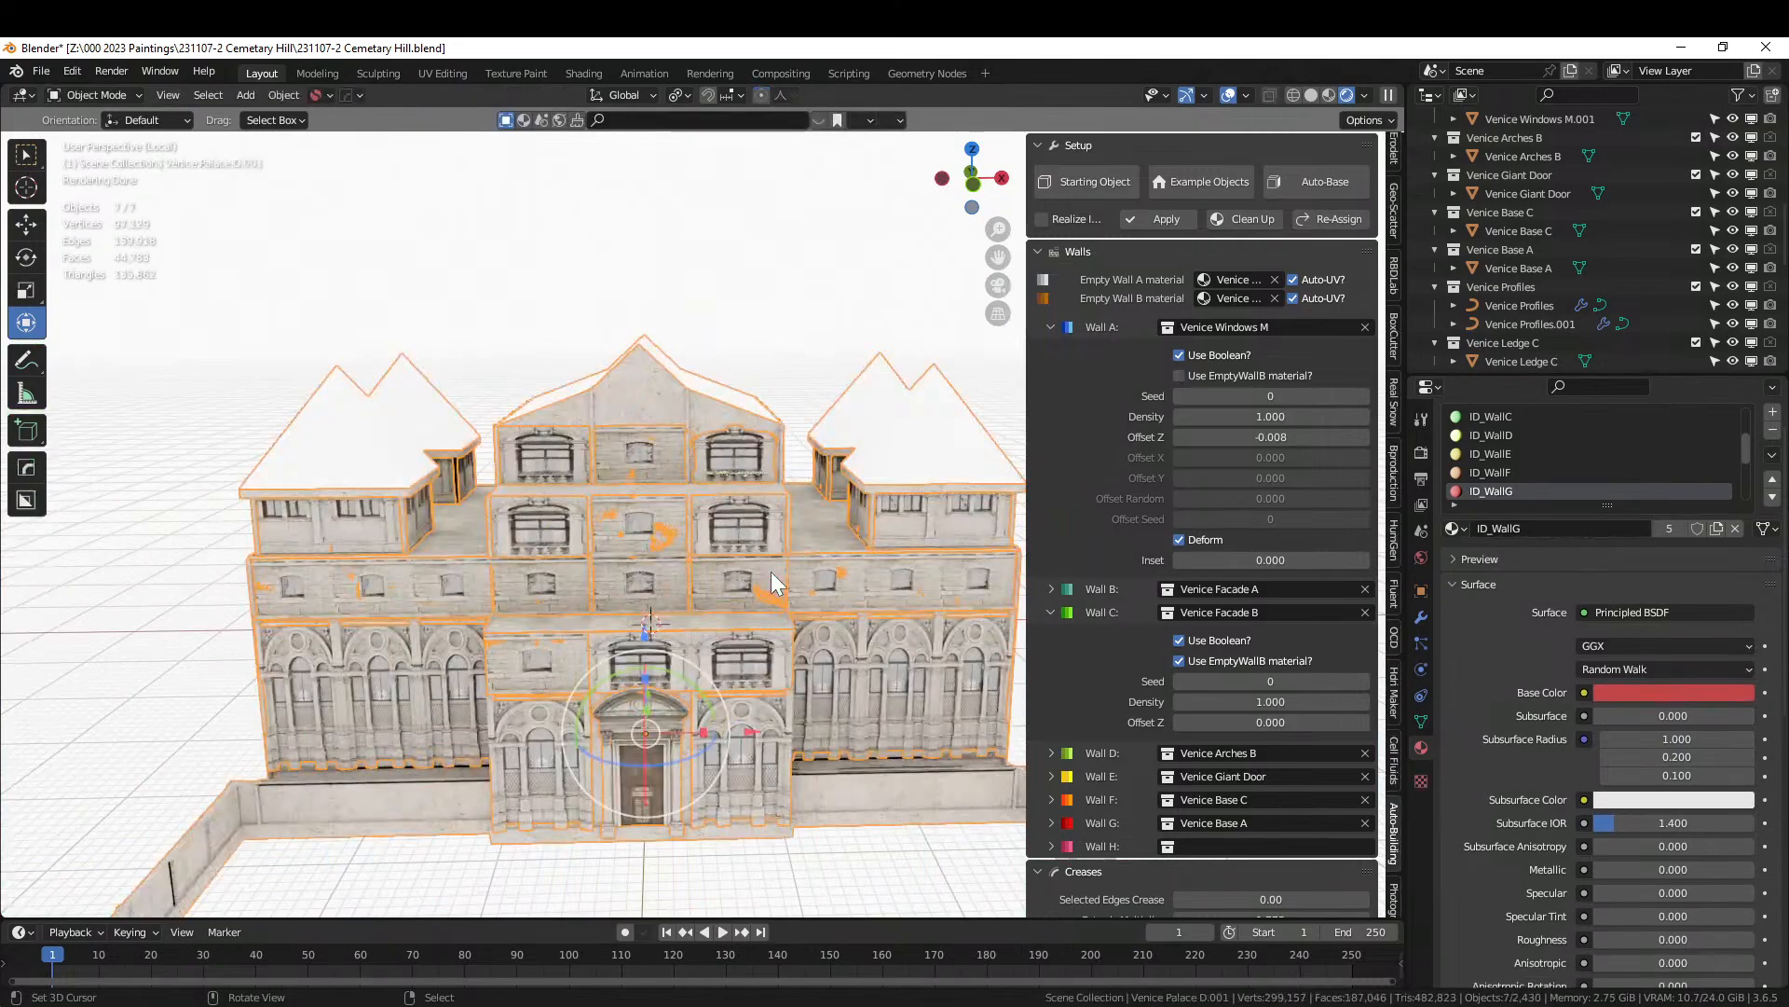
{"action": "key", "text": "Tab"}
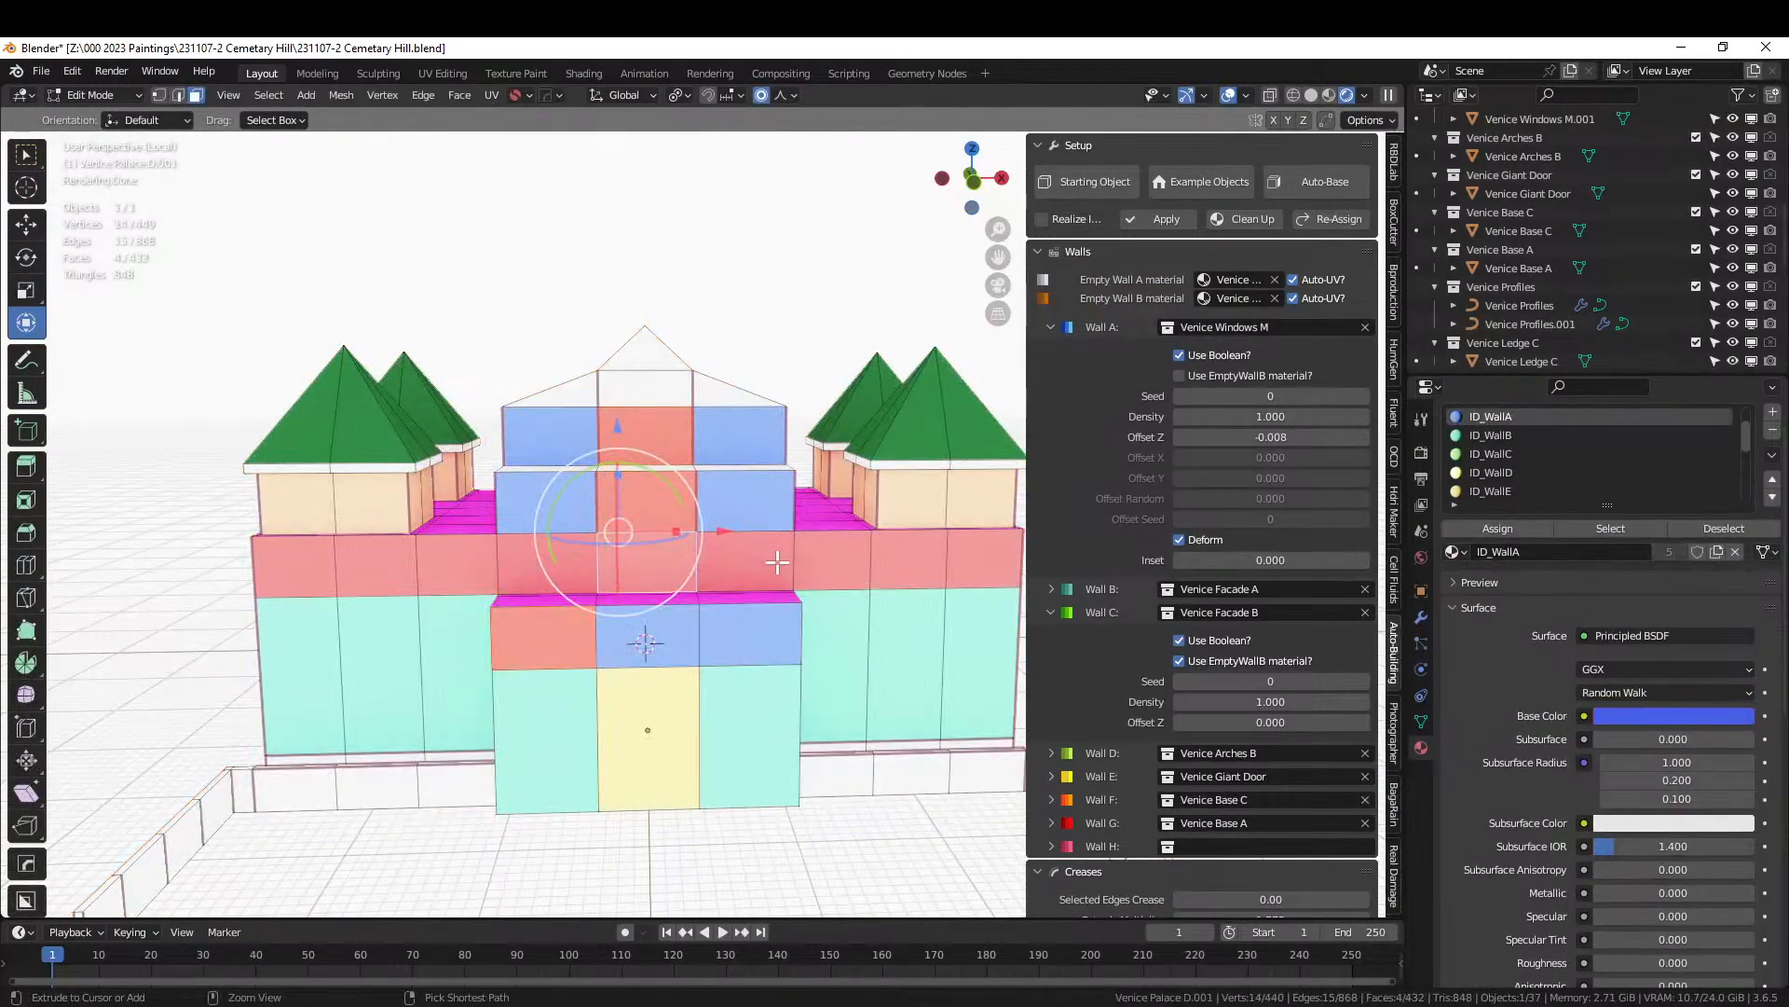
{"action": "key", "text": "ctrl+z"}
Assign the ID_WallG material to the four outer bays of the central block's top two storeys and return to Object Mode.
{"action": "right_click", "coordinate": [557, 494]}
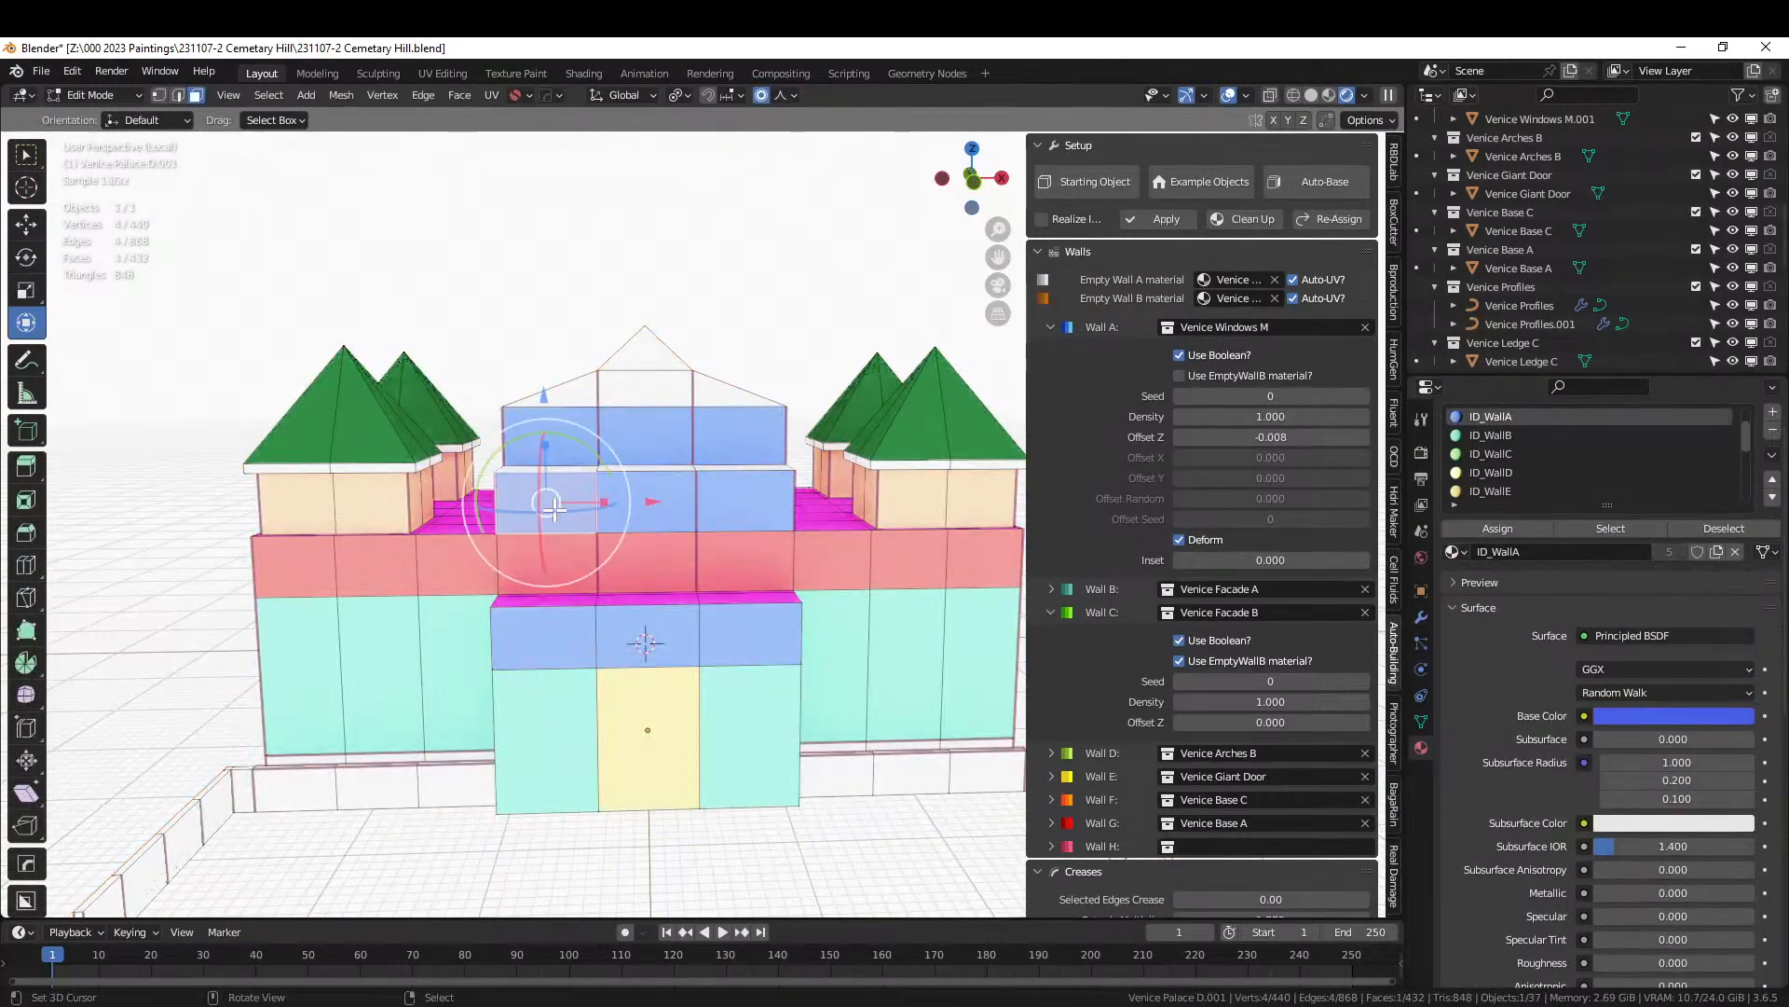
{"action": "right_click", "coordinate": [554, 449], "text": "shift"}
{"action": "right_click", "coordinate": [734, 427], "text": "shift"}
{"action": "right_click", "coordinate": [736, 494], "text": "shift"}
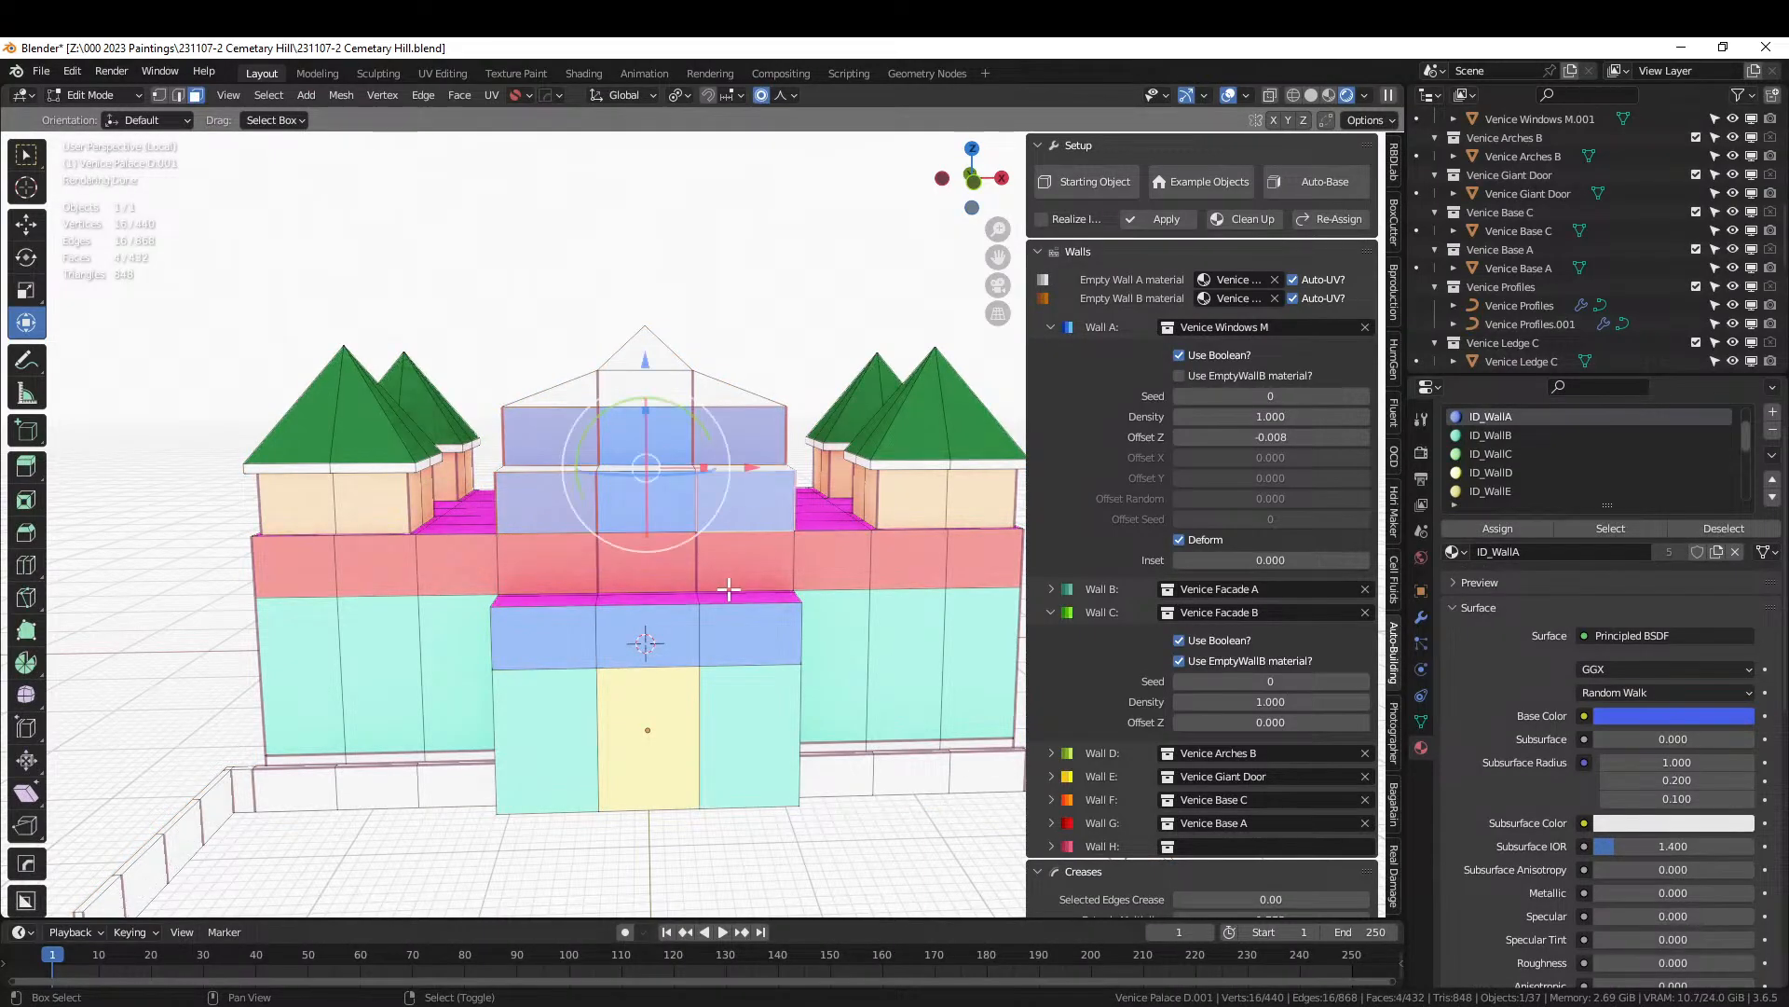
{"action": "right_click", "coordinate": [744, 565], "text": "shift"}
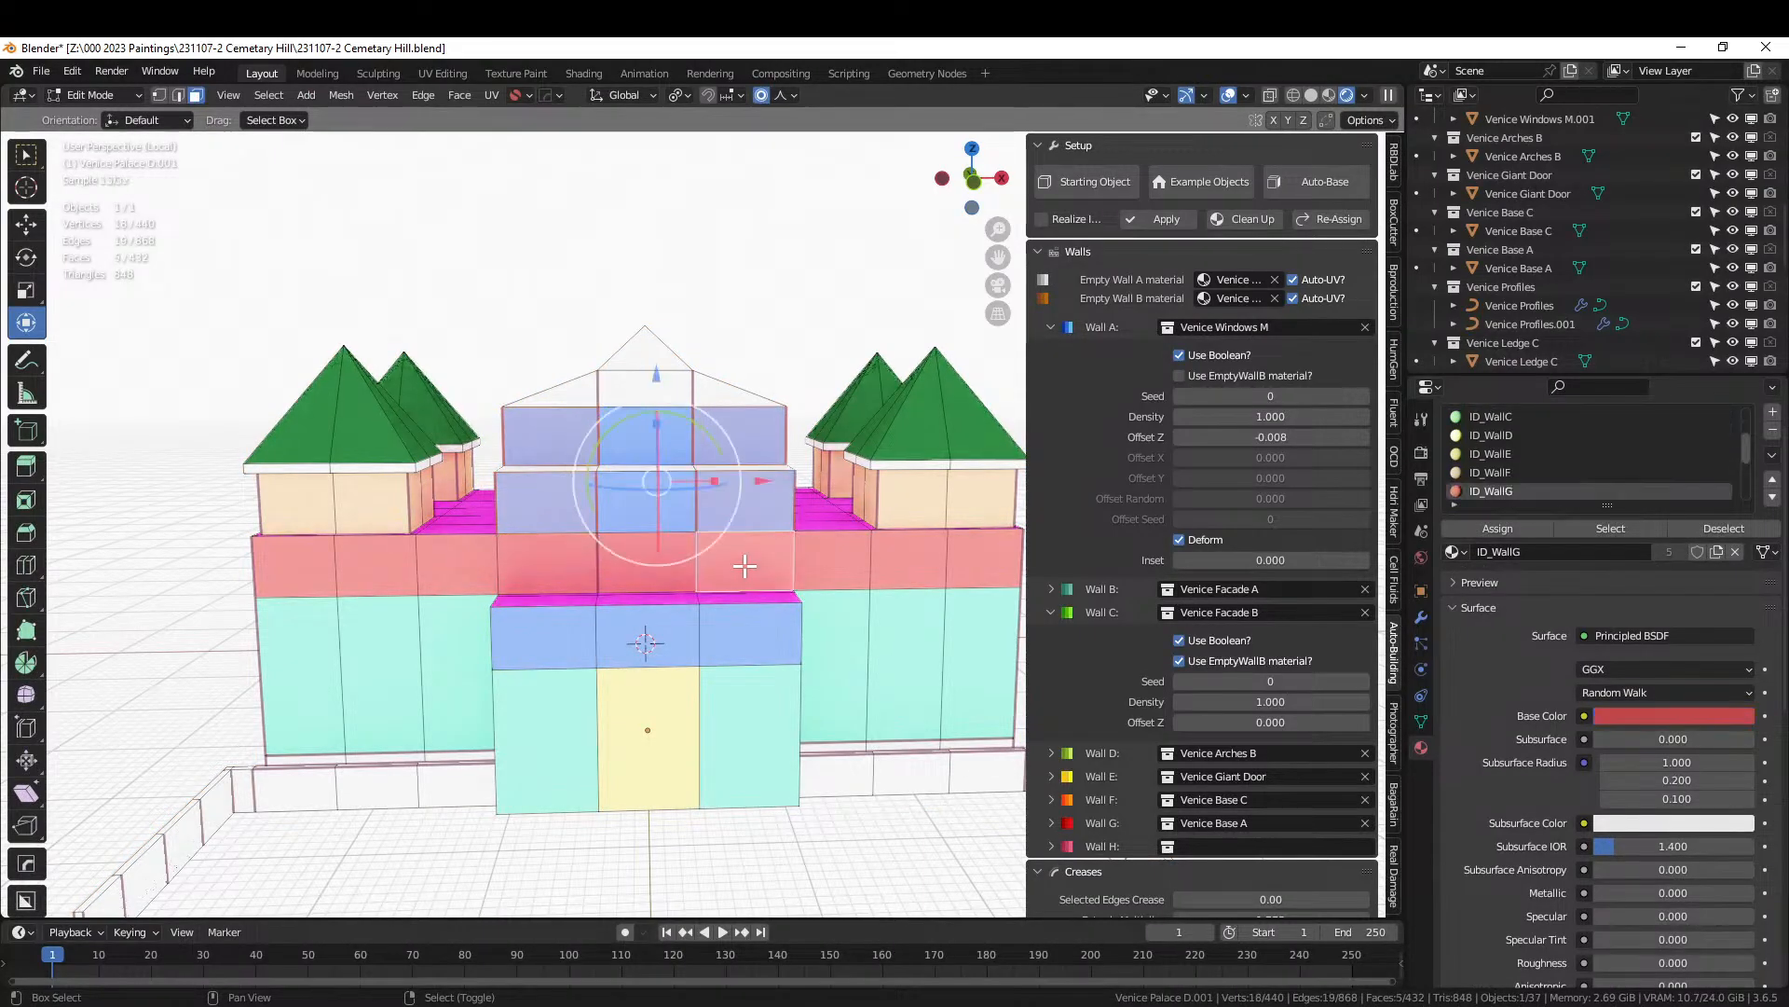
{"action": "left_click", "coordinate": [1496, 531]}
{"action": "key", "text": "Tab"}
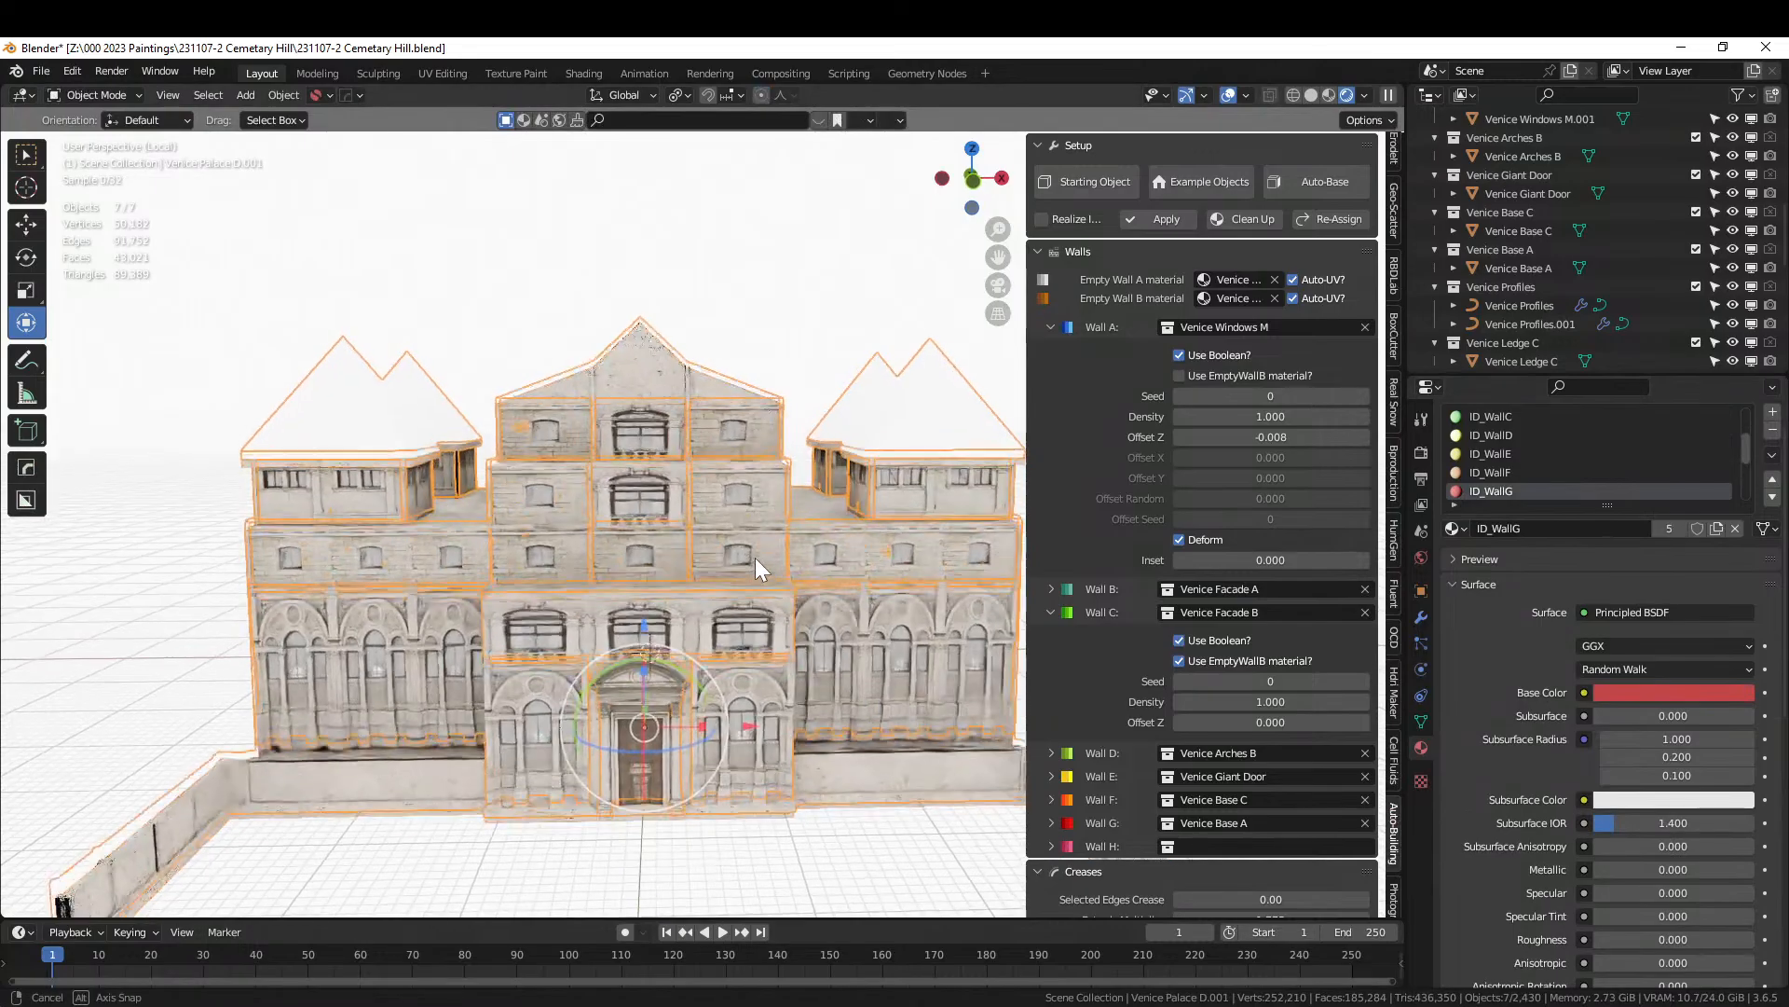
Assign the ID_WallG material to the middle bay of the central block's top storey and return to Object Mode.
{"action": "middle_click_drag", "start_coordinate": [754, 557], "coordinate": [699, 589]}
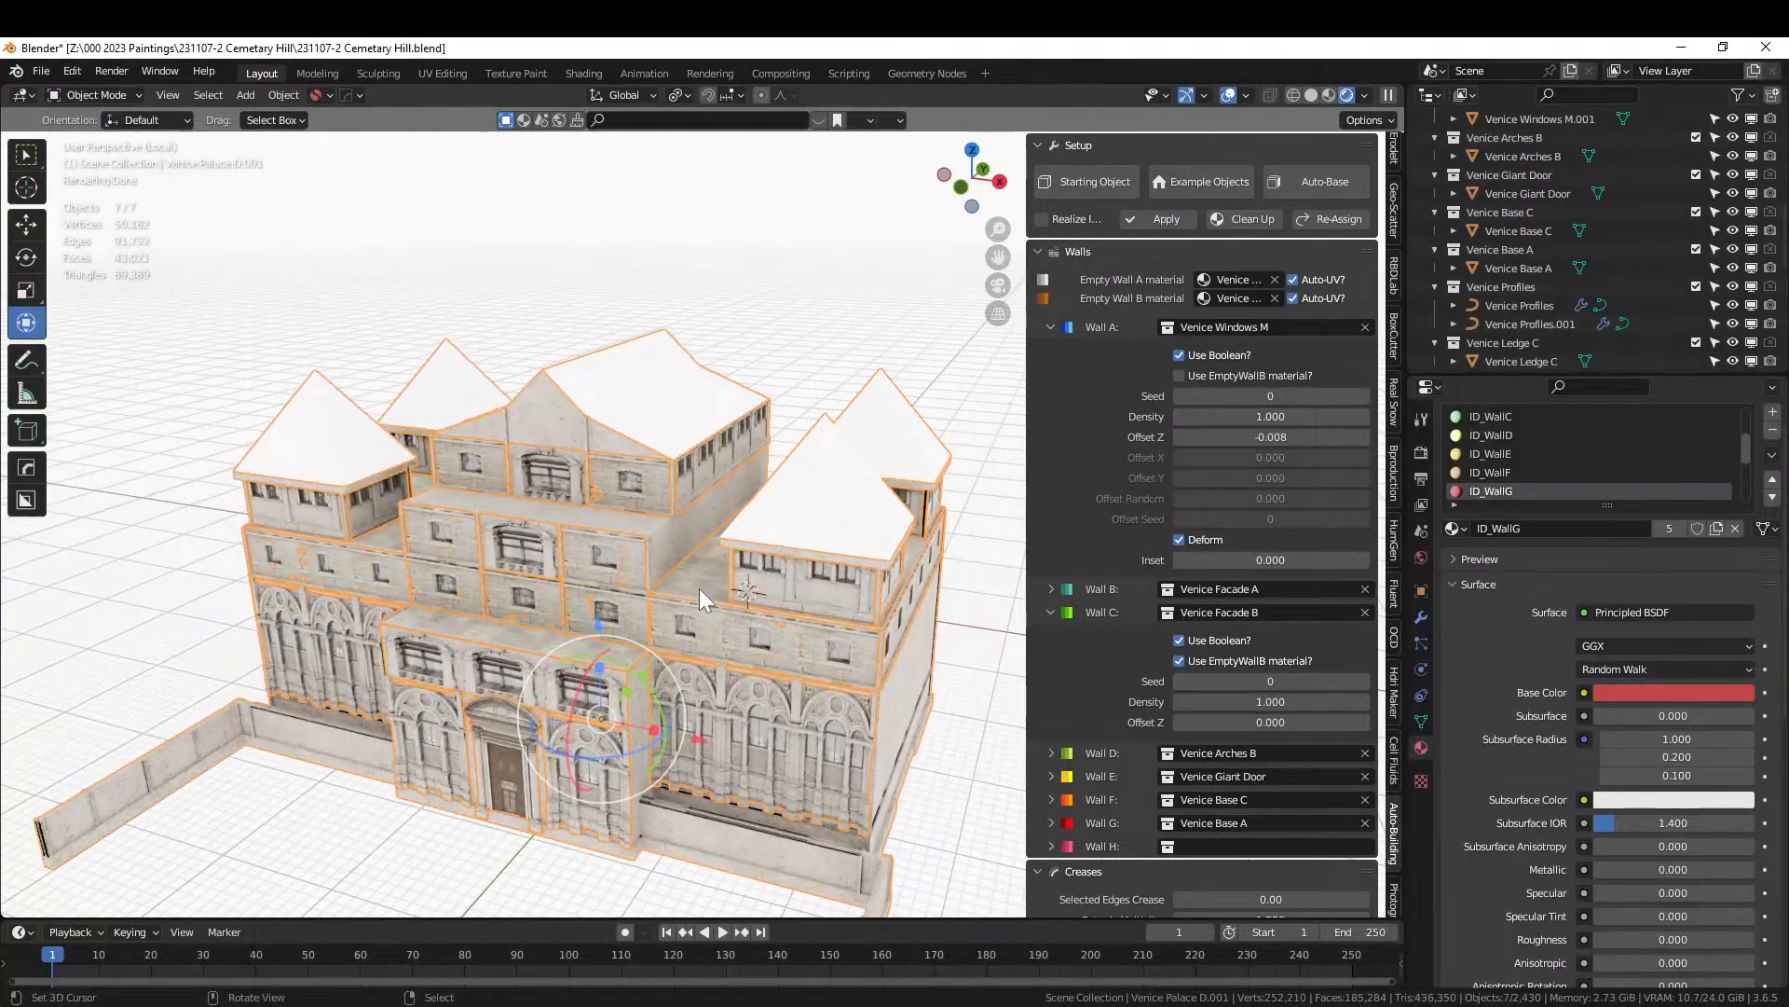
{"action": "key", "text": "Tab"}
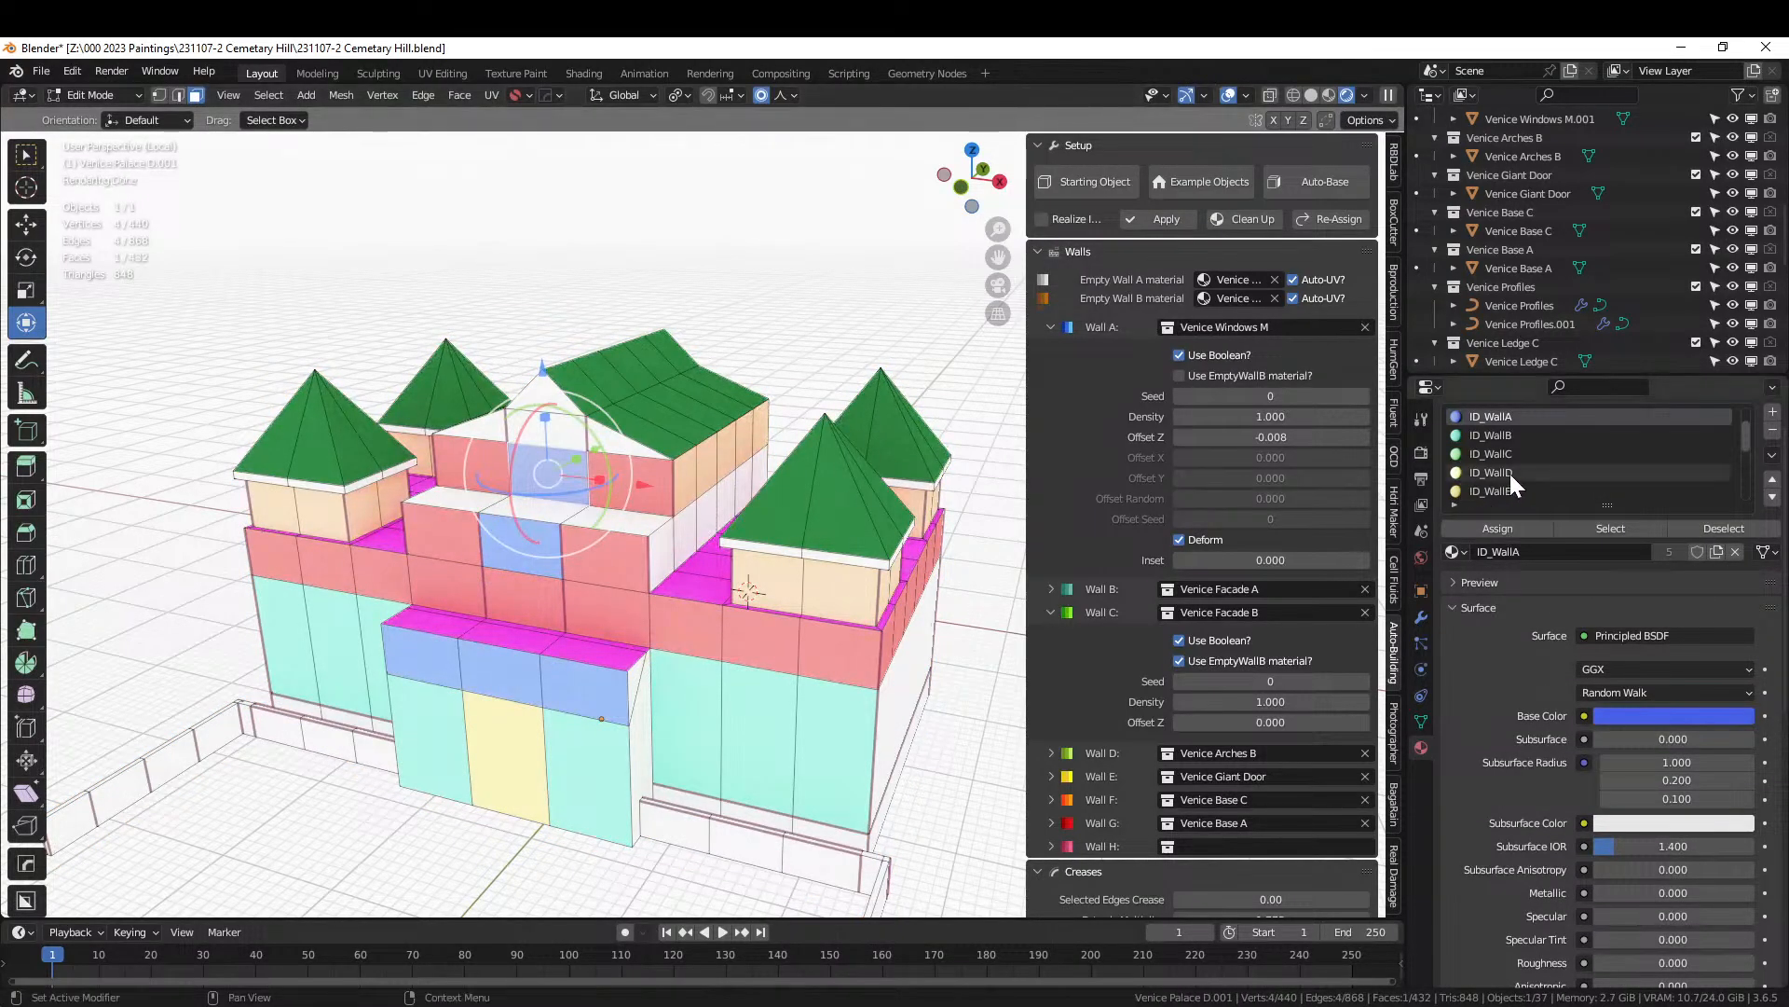
{"action": "left_click", "coordinate": [651, 487], "text": "shift"}
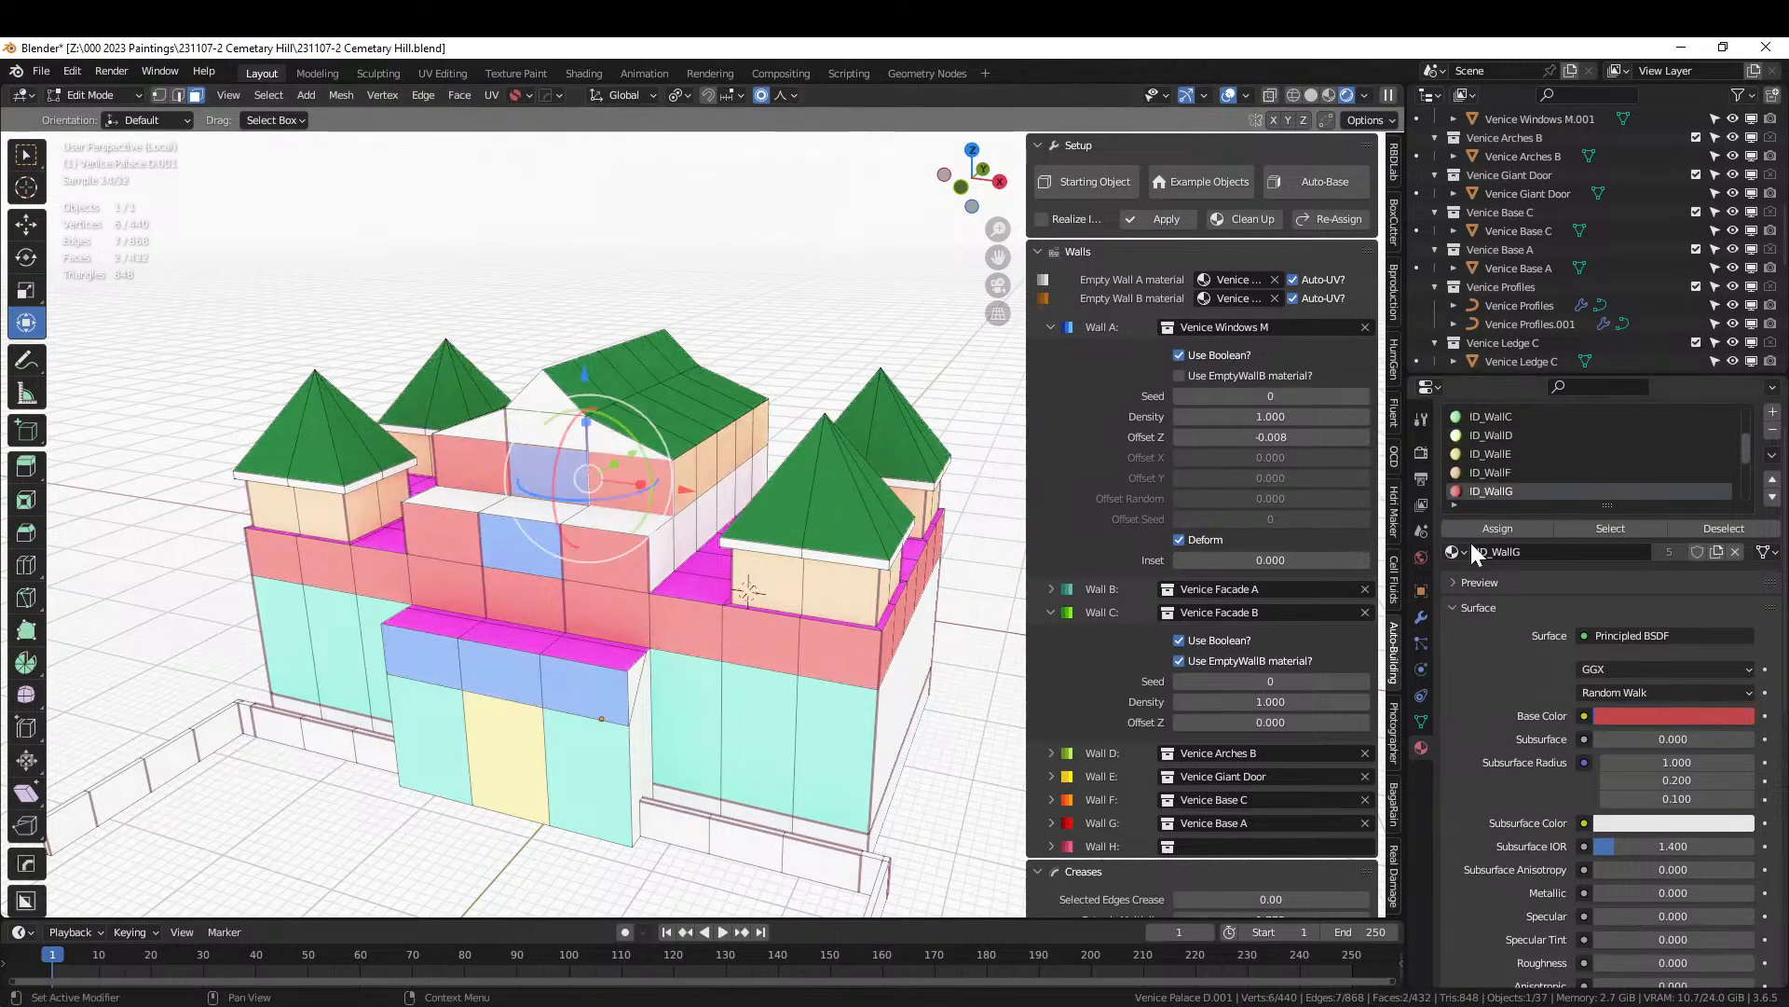
{"action": "left_click", "coordinate": [1497, 529]}
{"action": "key", "text": "Tab"}
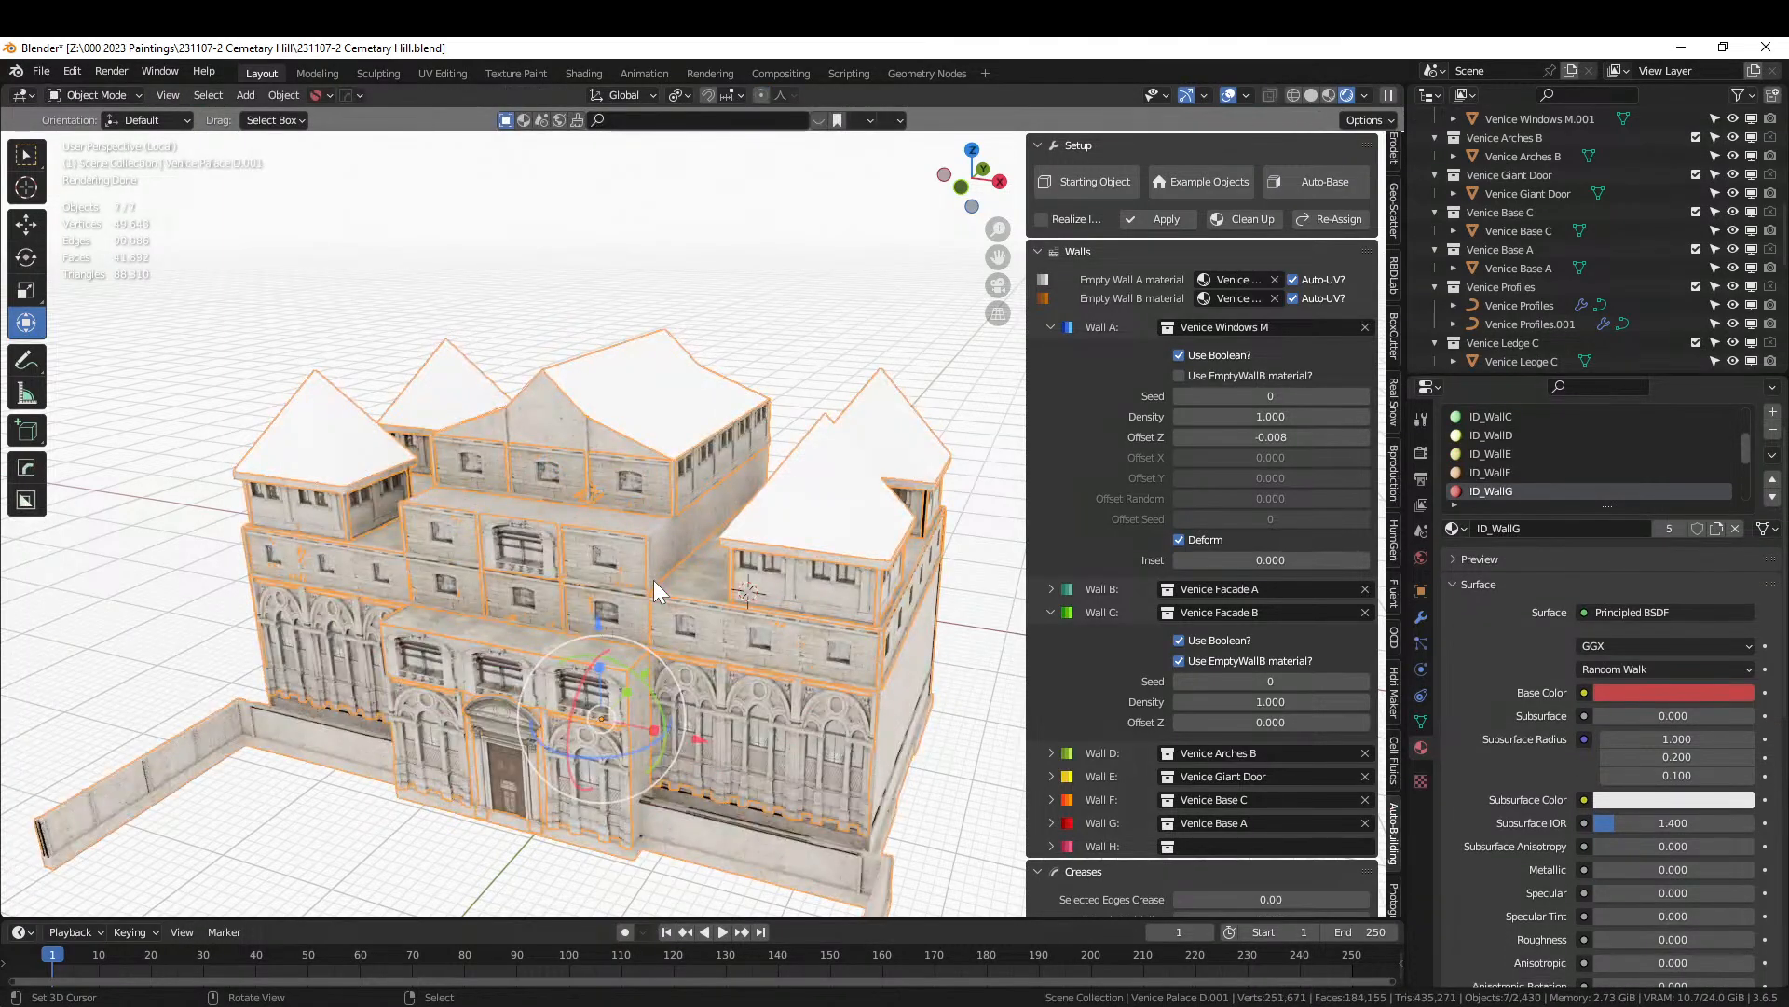
{"action": "middle_click_drag", "start_coordinate": [652, 580], "coordinate": [713, 524]}
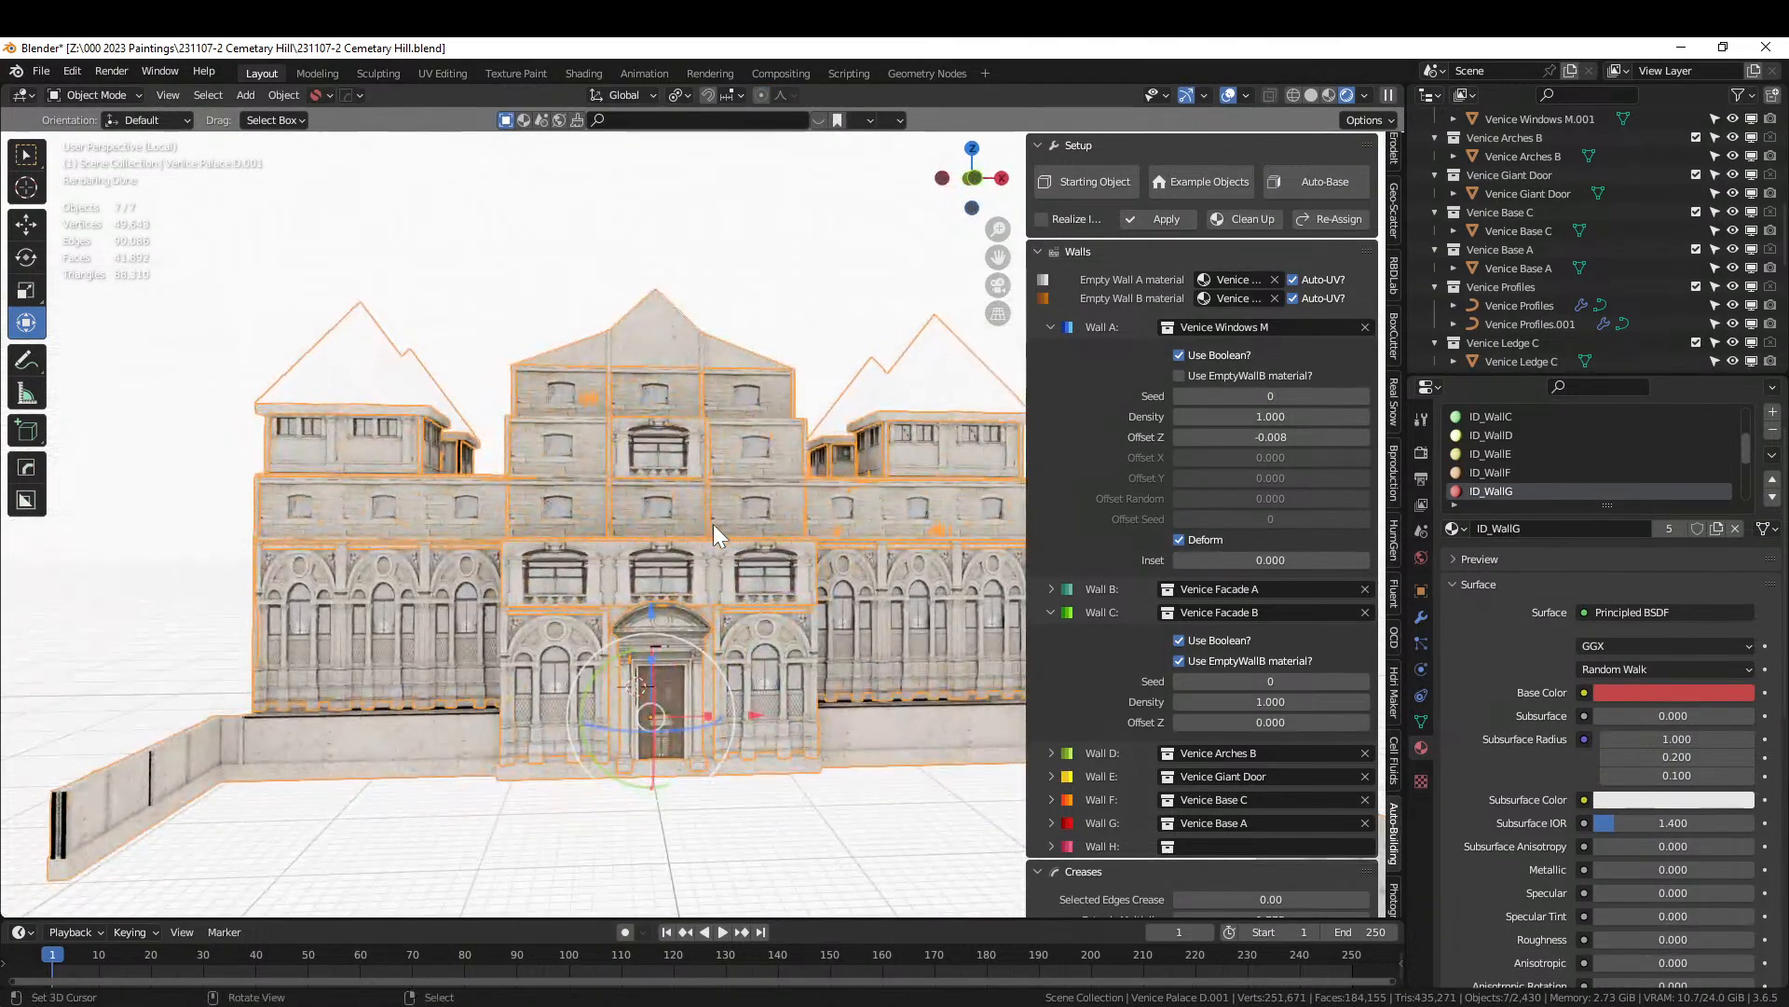
{"action": "scroll", "coordinate": [713, 524], "scroll_direction": "down", "scroll_amount": 2}
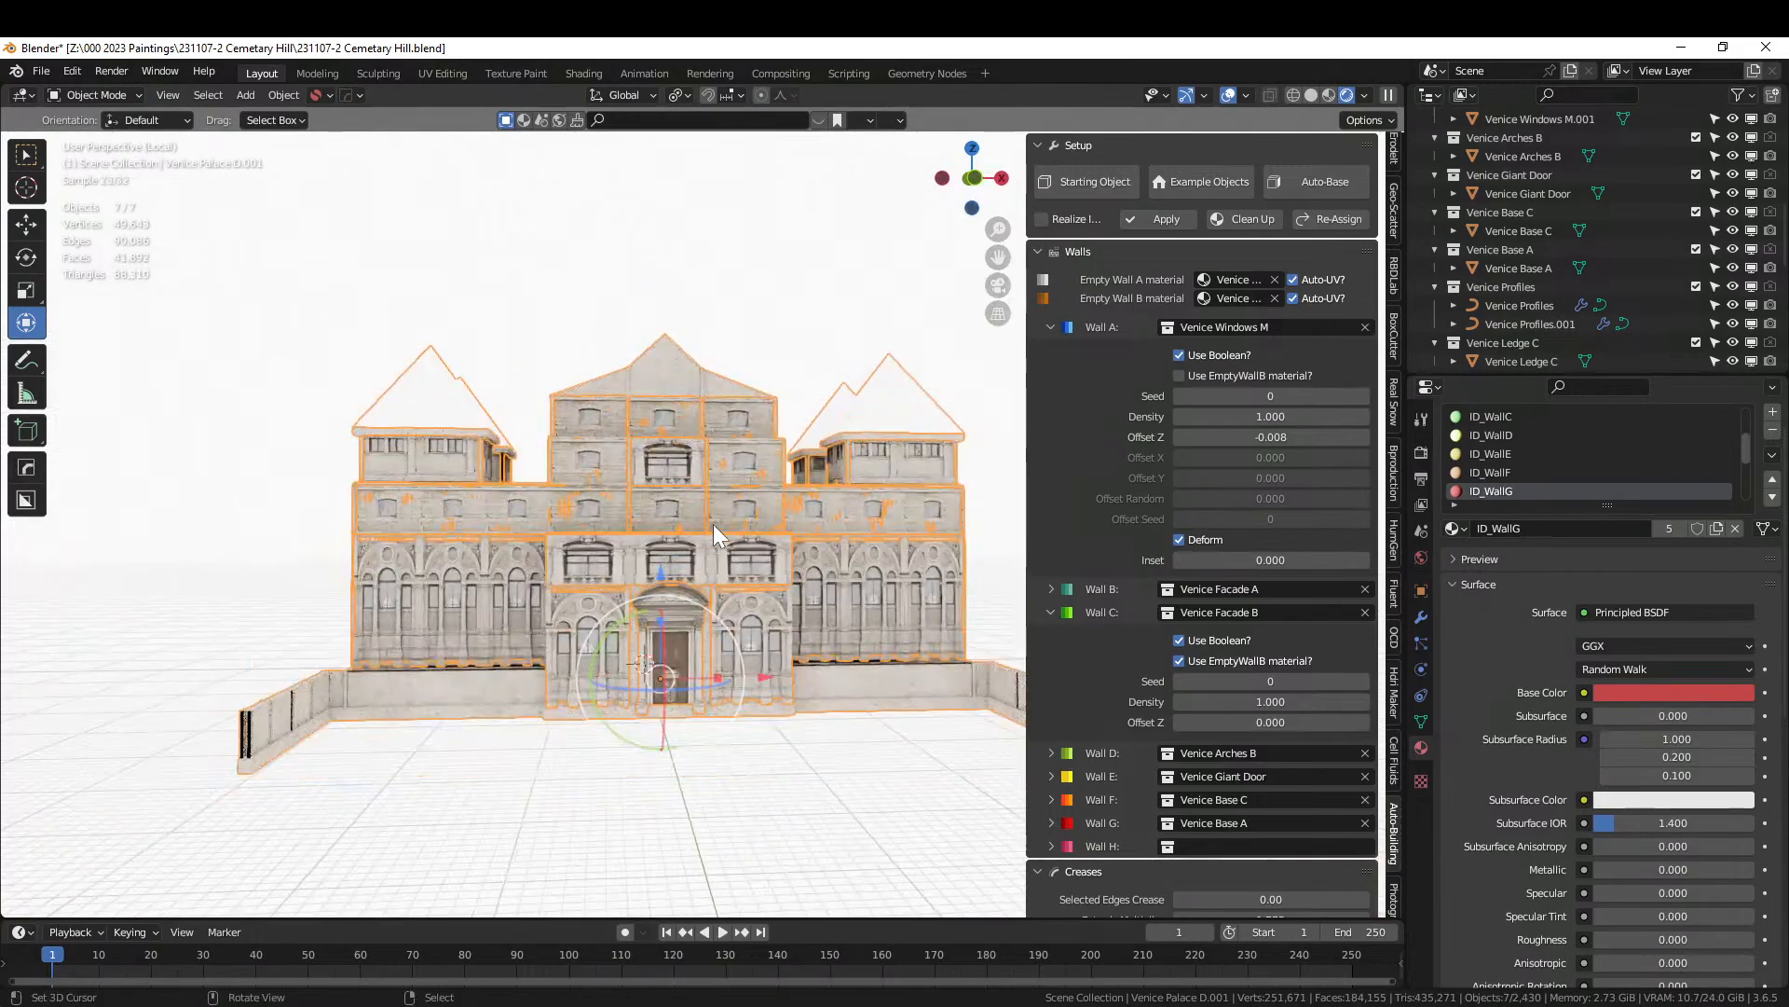
Assign the ID_WallF material to all front bays of the central block's top two storeys and return to Object Mode.
{"action": "middle_click_drag", "start_coordinate": [713, 524], "coordinate": [758, 563]}
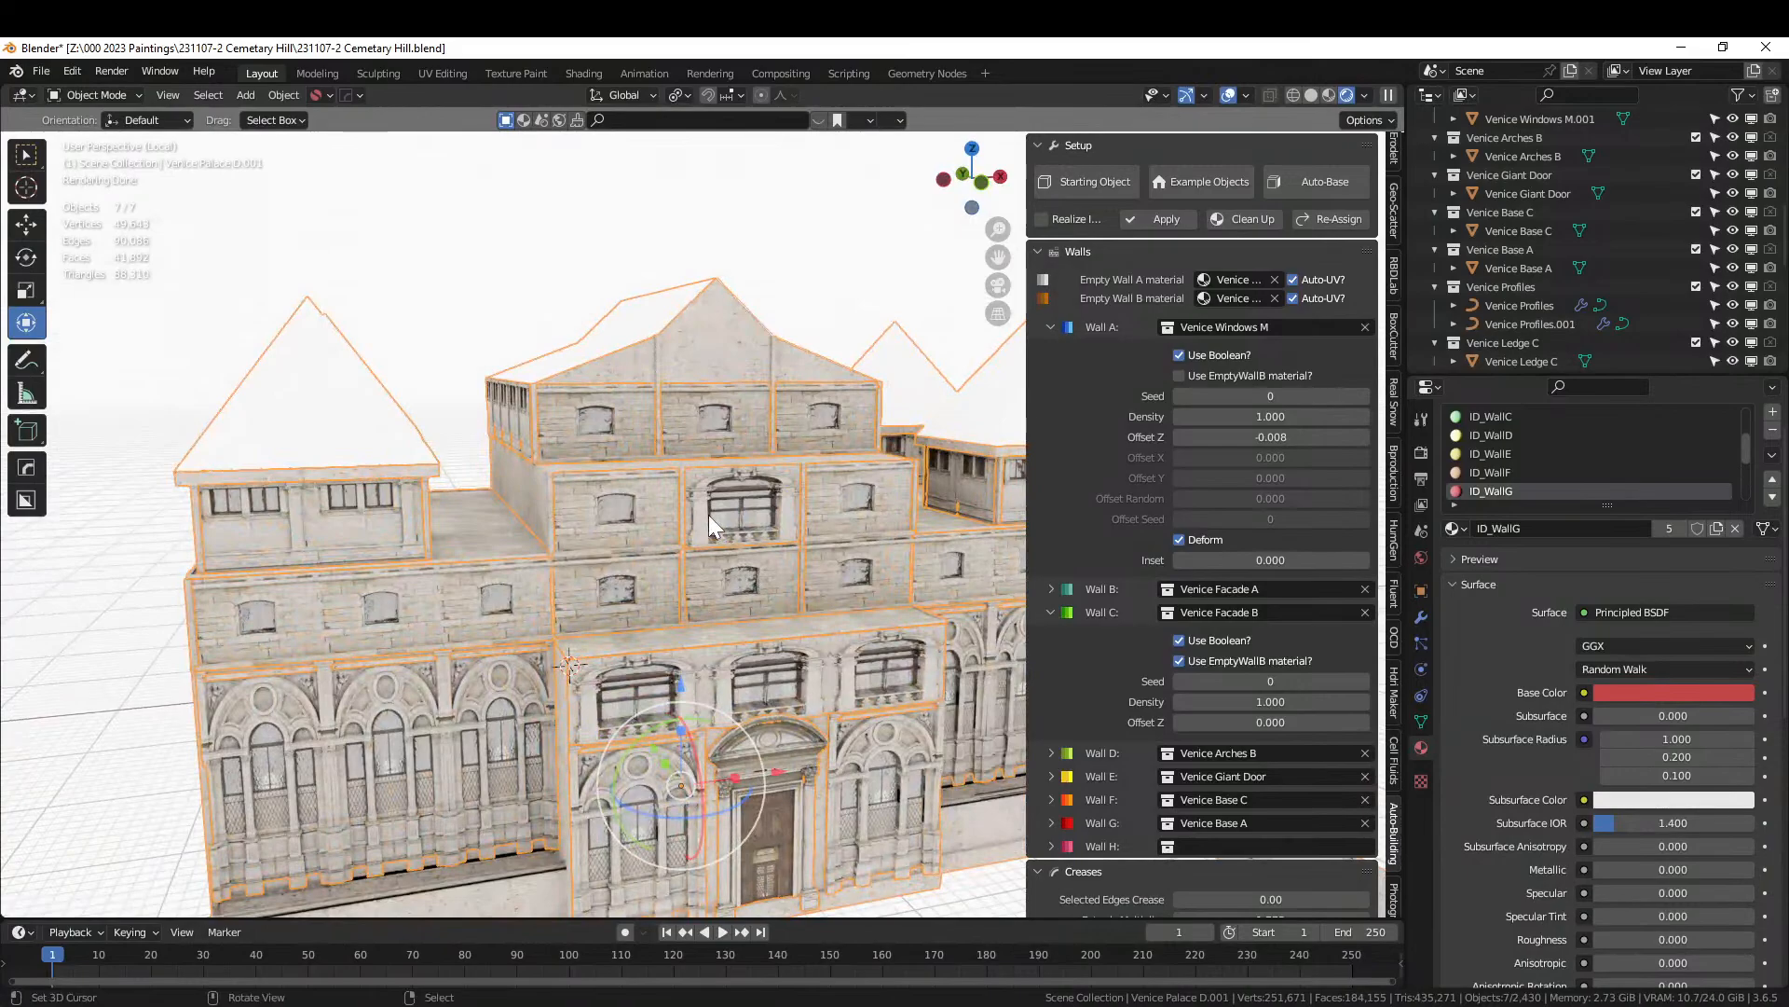
{"action": "key", "text": "Tab"}
{"action": "left_click", "coordinate": [617, 511]}
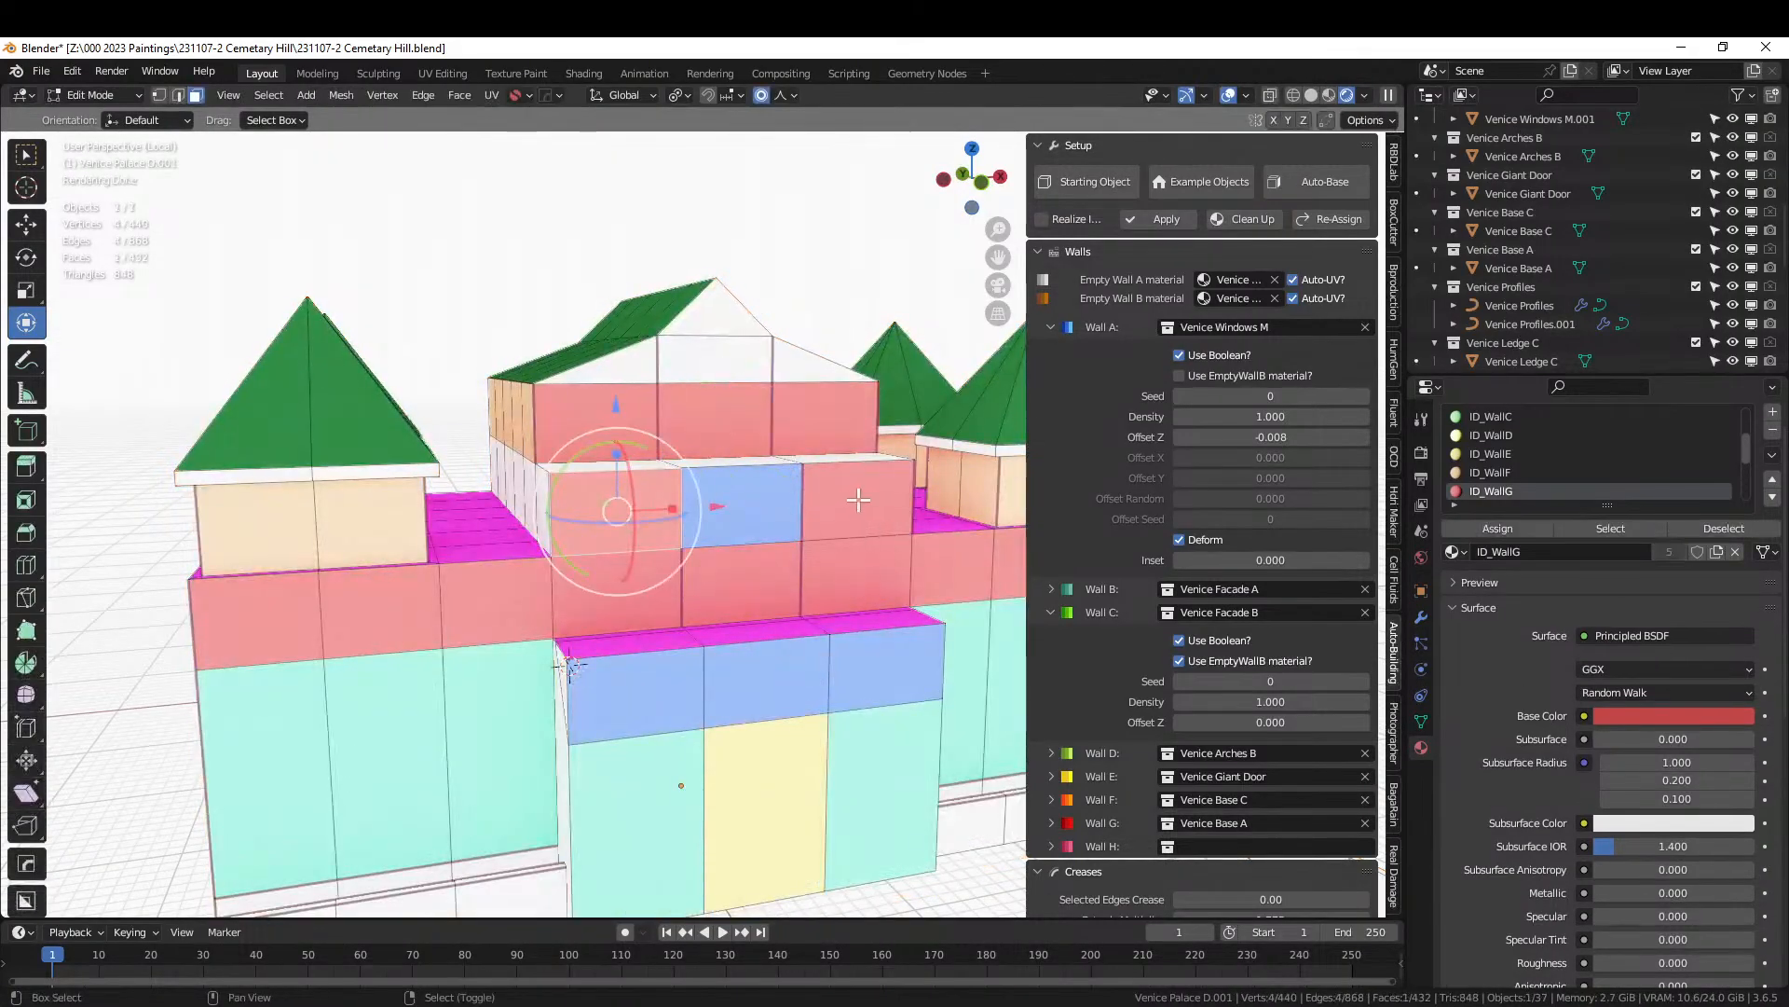
{"action": "left_click", "coordinate": [858, 499], "text": "shift"}
{"action": "left_click", "coordinate": [757, 512], "text": "ctrl"}
{"action": "left_click", "coordinate": [592, 431], "text": "ctrl"}
{"action": "left_click", "coordinate": [691, 414], "text": "ctrl"}
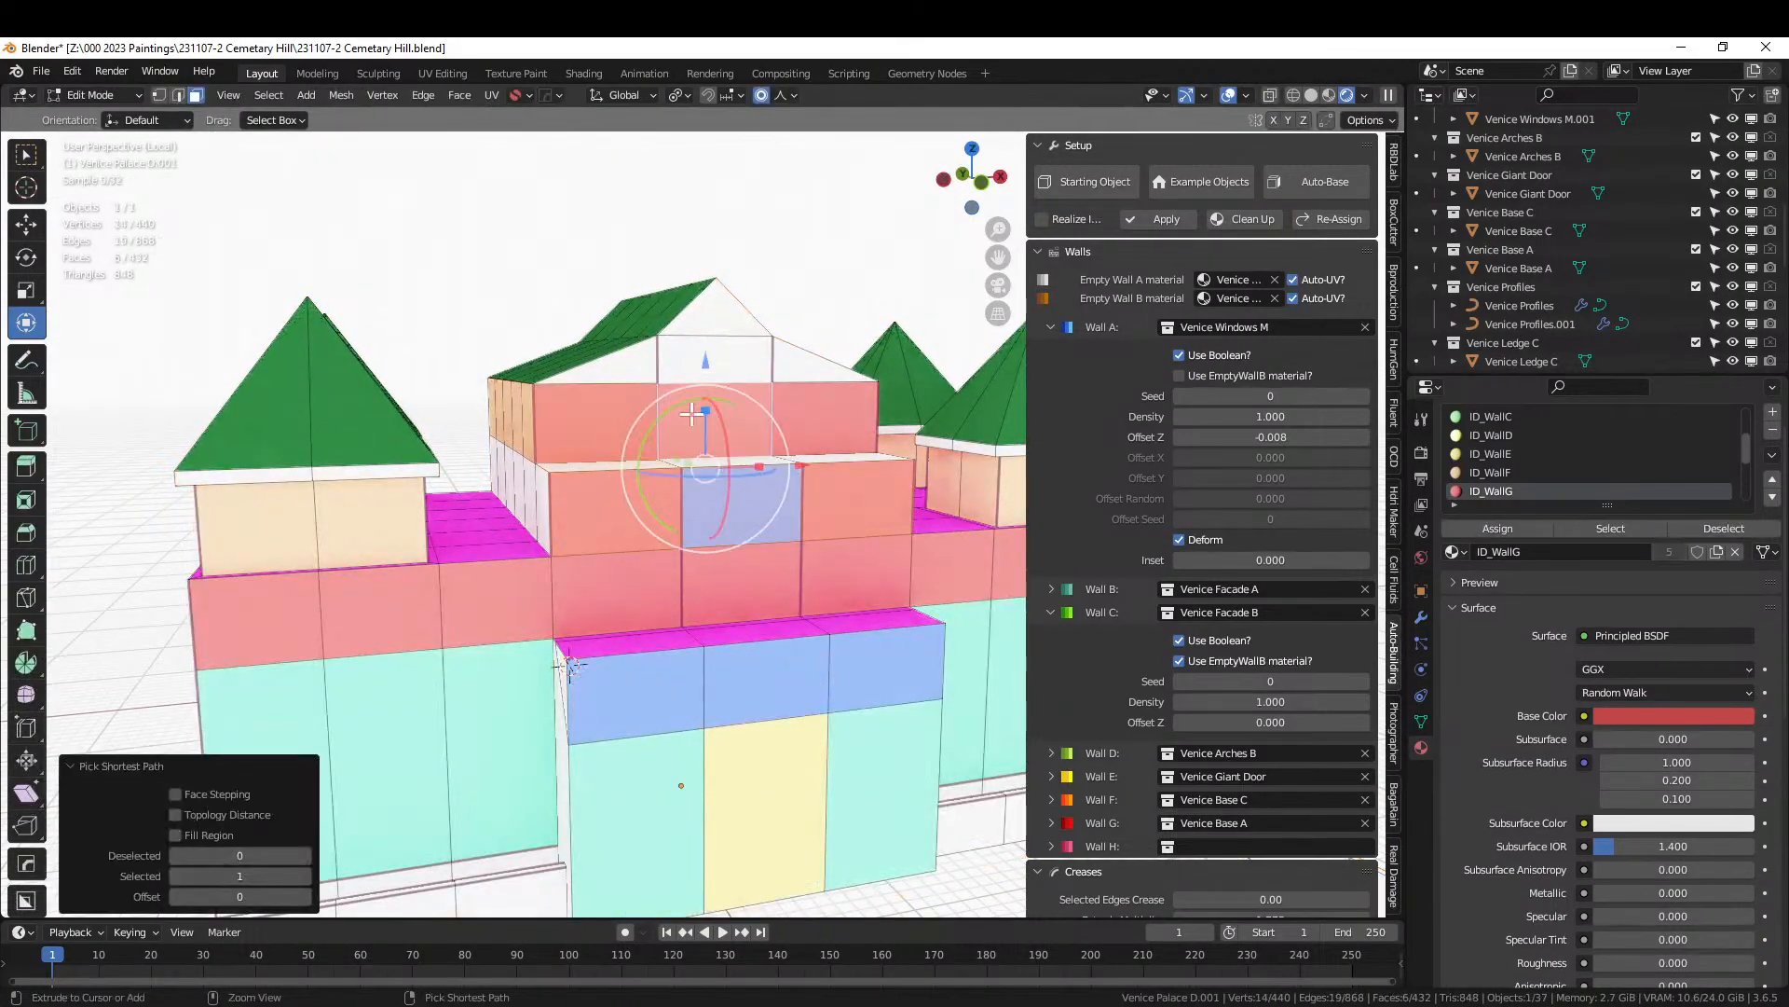
{"action": "right_click", "coordinate": [826, 412], "text": "ctrl"}
{"action": "right_click", "coordinate": [411, 518], "text": "shift"}
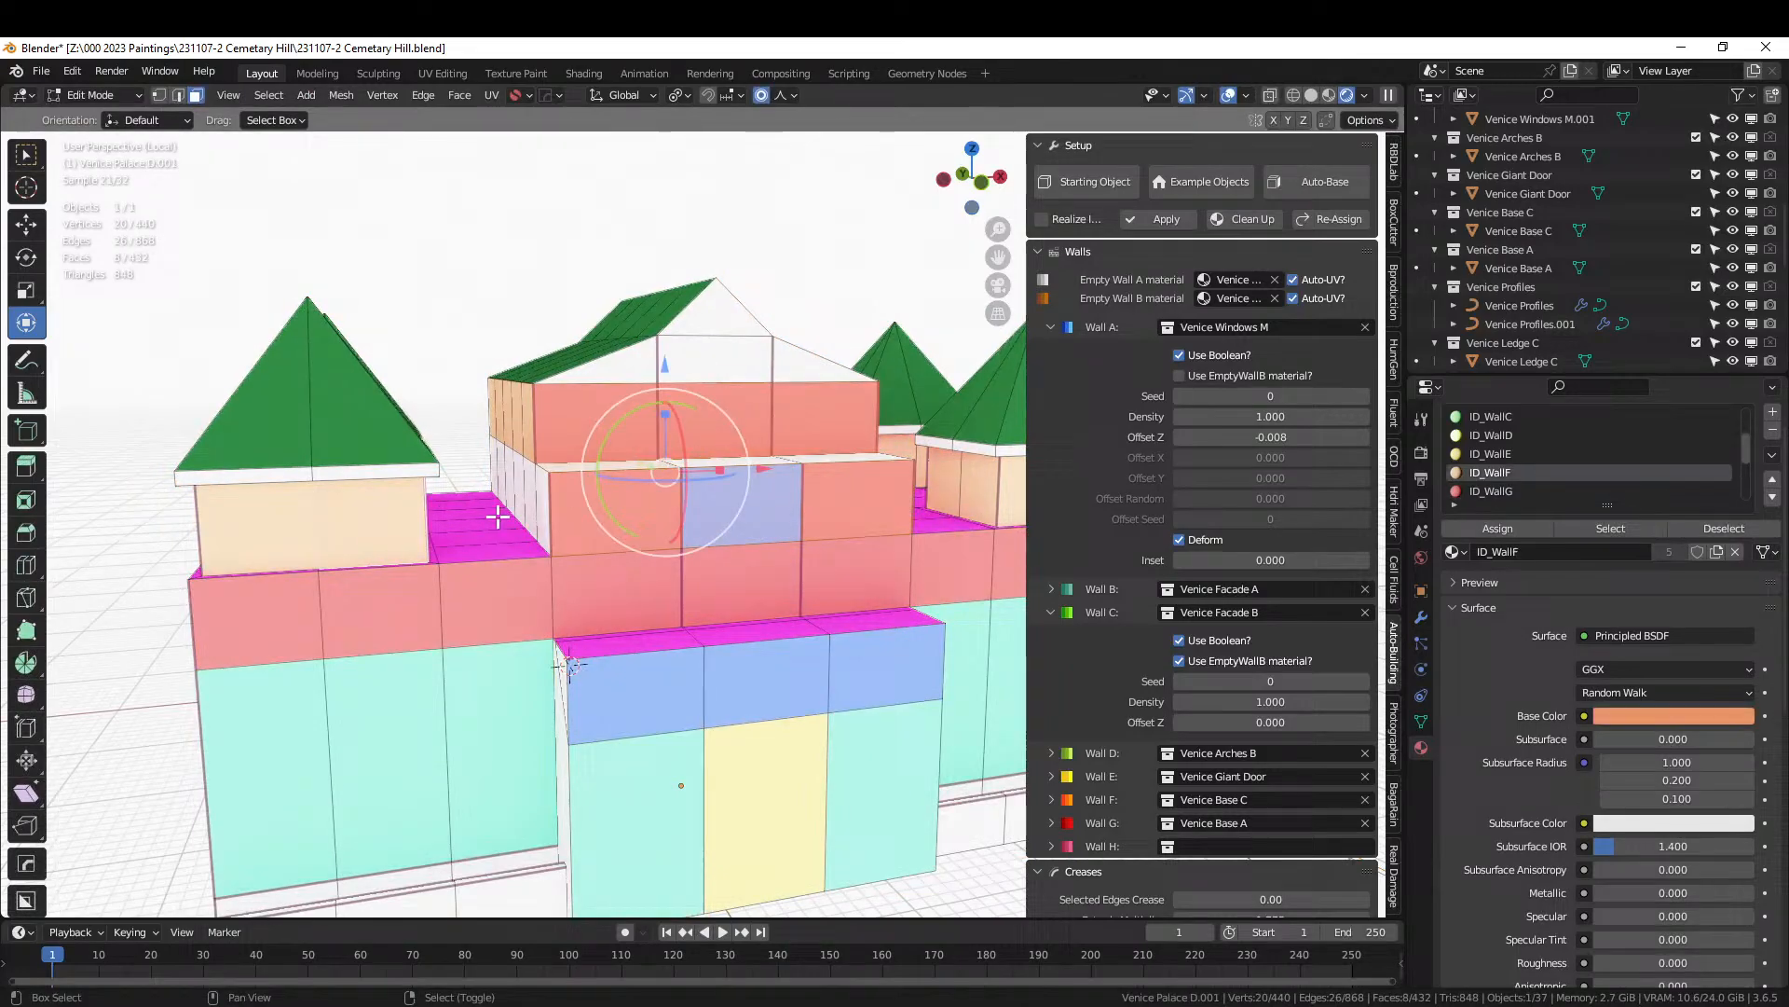
{"action": "left_click", "coordinate": [1482, 529]}
{"action": "key", "text": "Tab"}
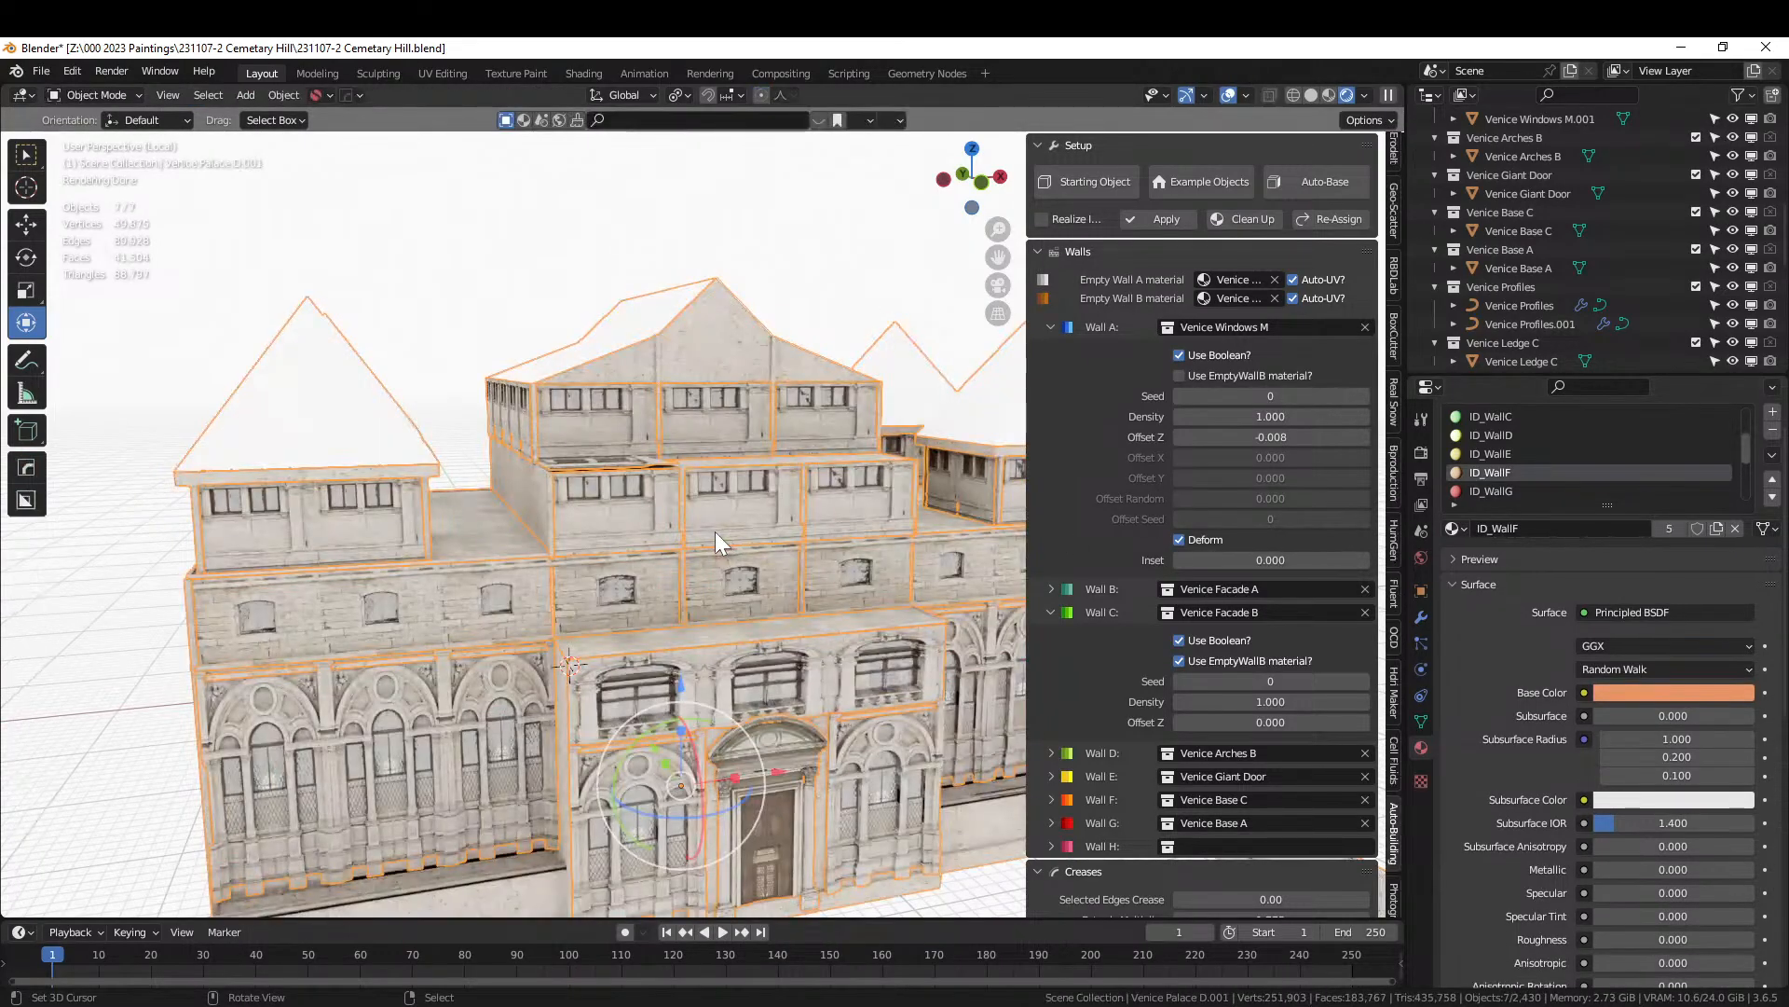
Save the file and leave local view to bring back the whole scene.
{"action": "middle_click_drag", "start_coordinate": [714, 531], "coordinate": [618, 489]}
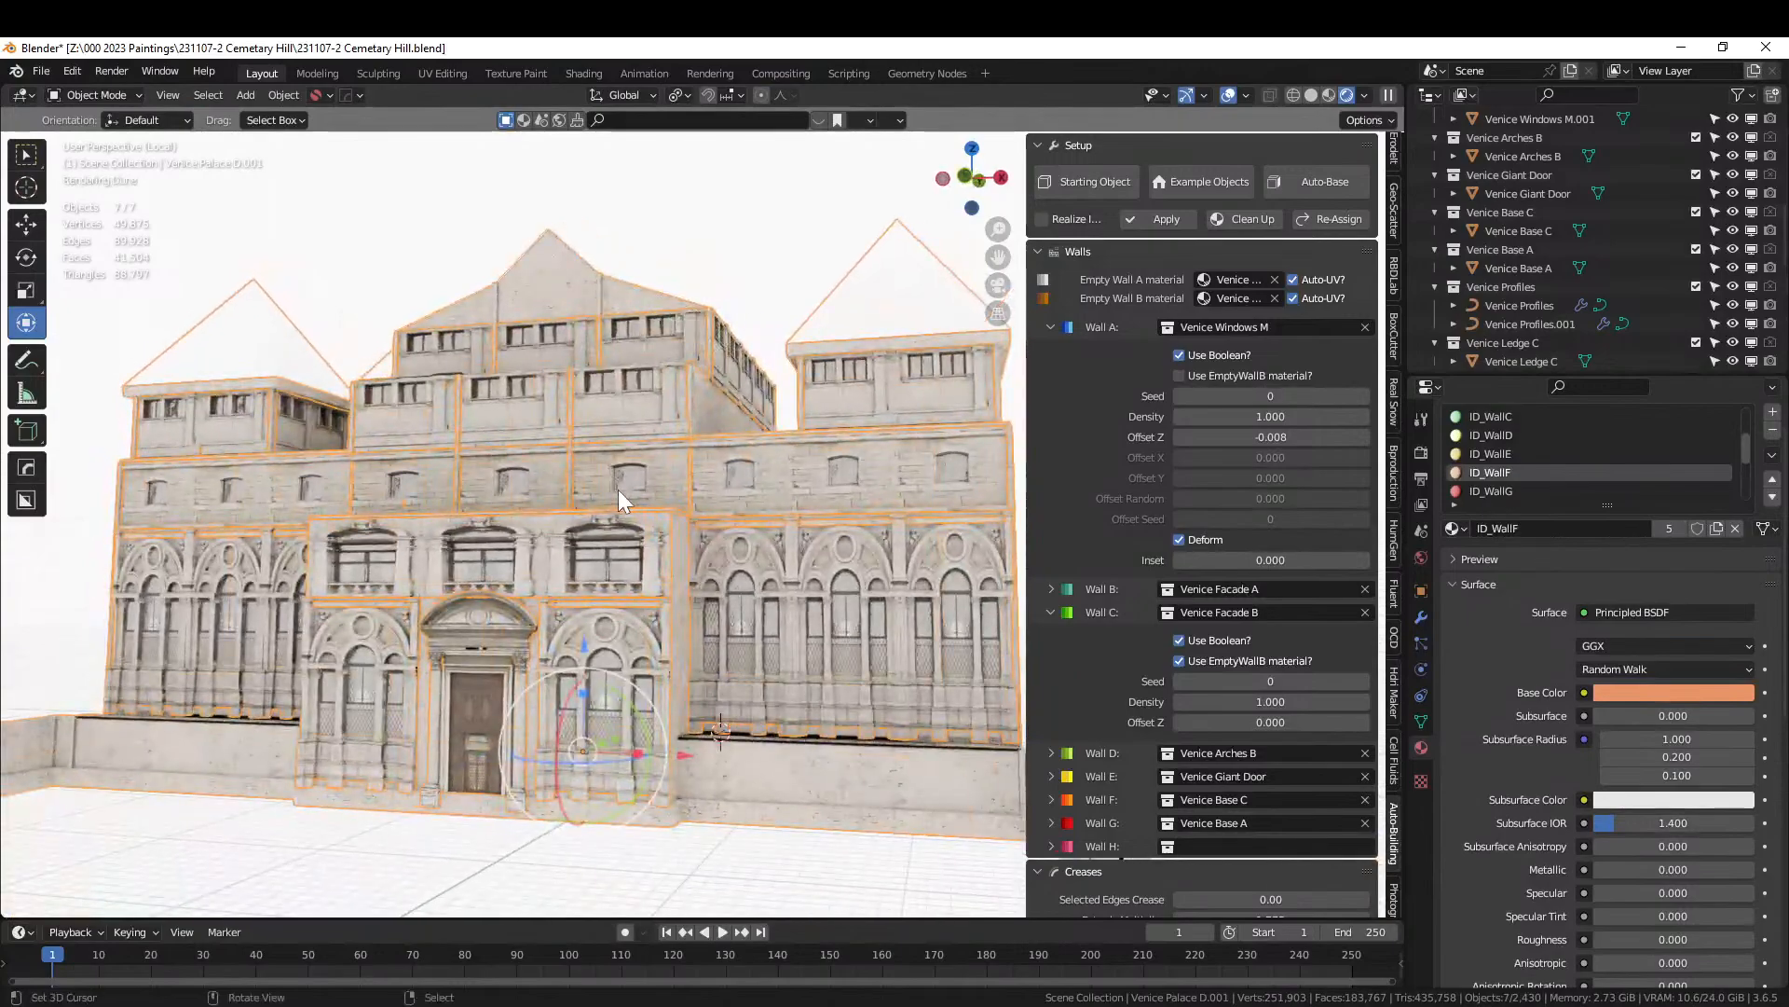
{"action": "scroll", "coordinate": [618, 490], "scroll_direction": "down", "scroll_amount": 3}
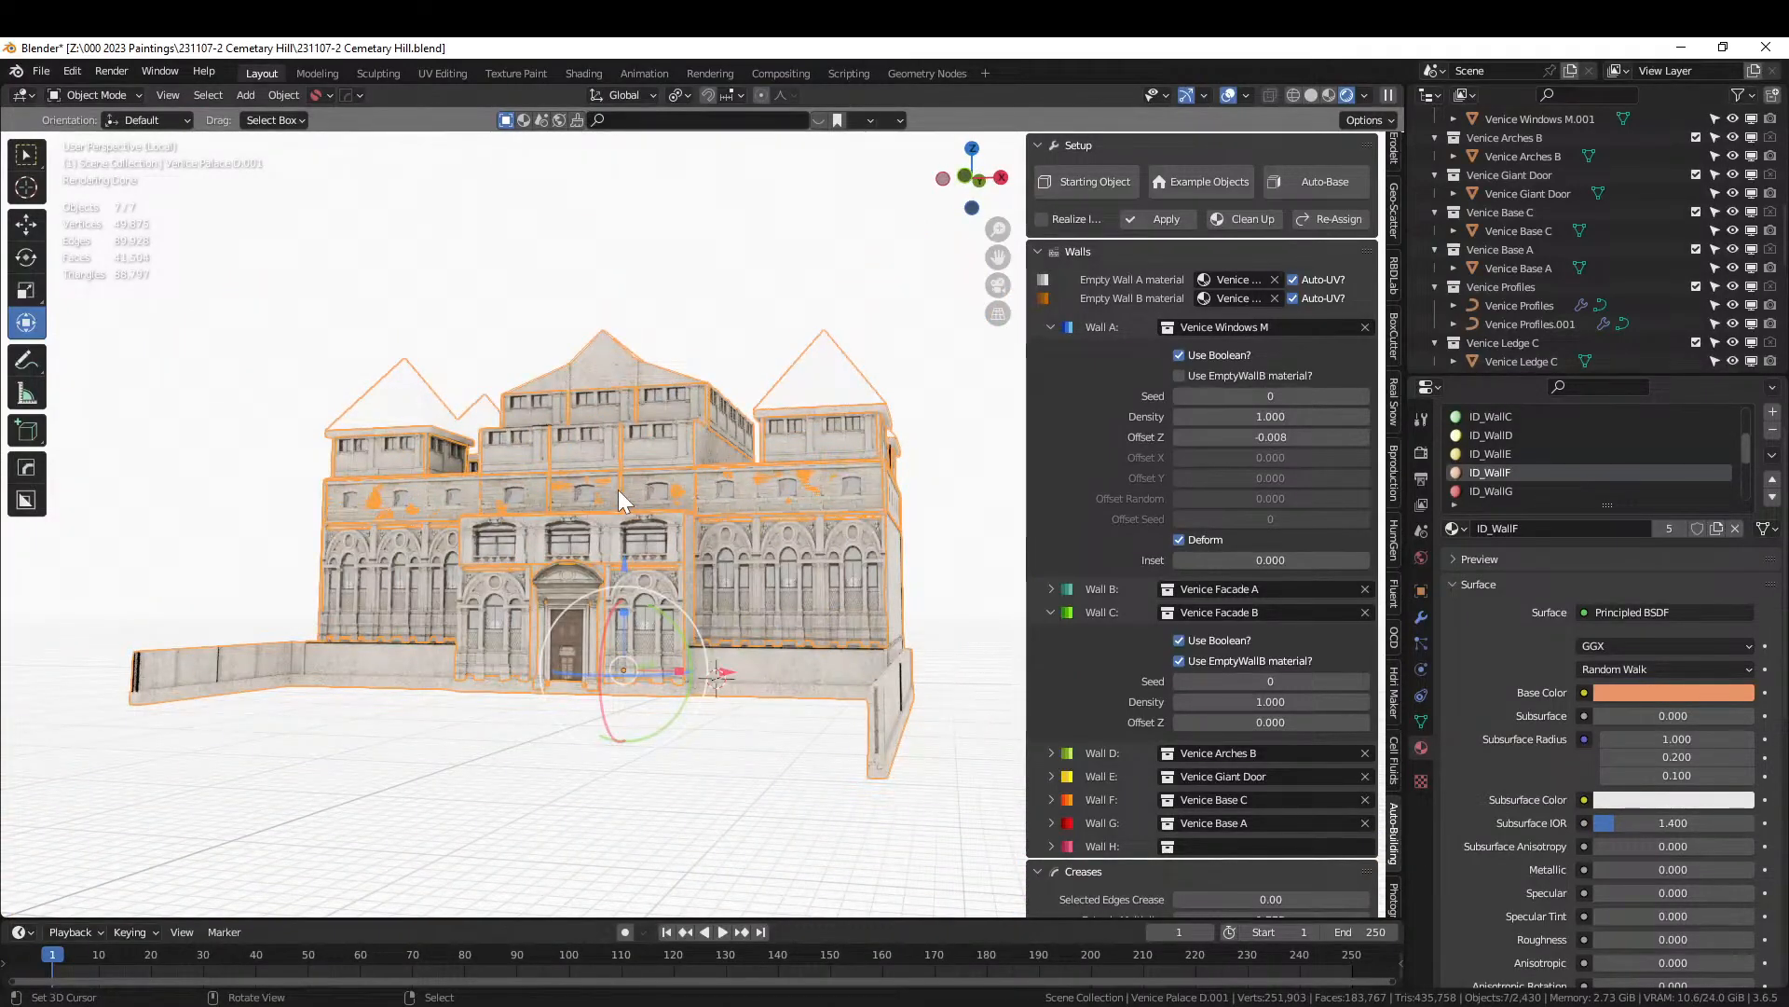
{"action": "key", "text": "ctrl+s"}
{"action": "middle_click_drag", "start_coordinate": [618, 489], "coordinate": [609, 551]}
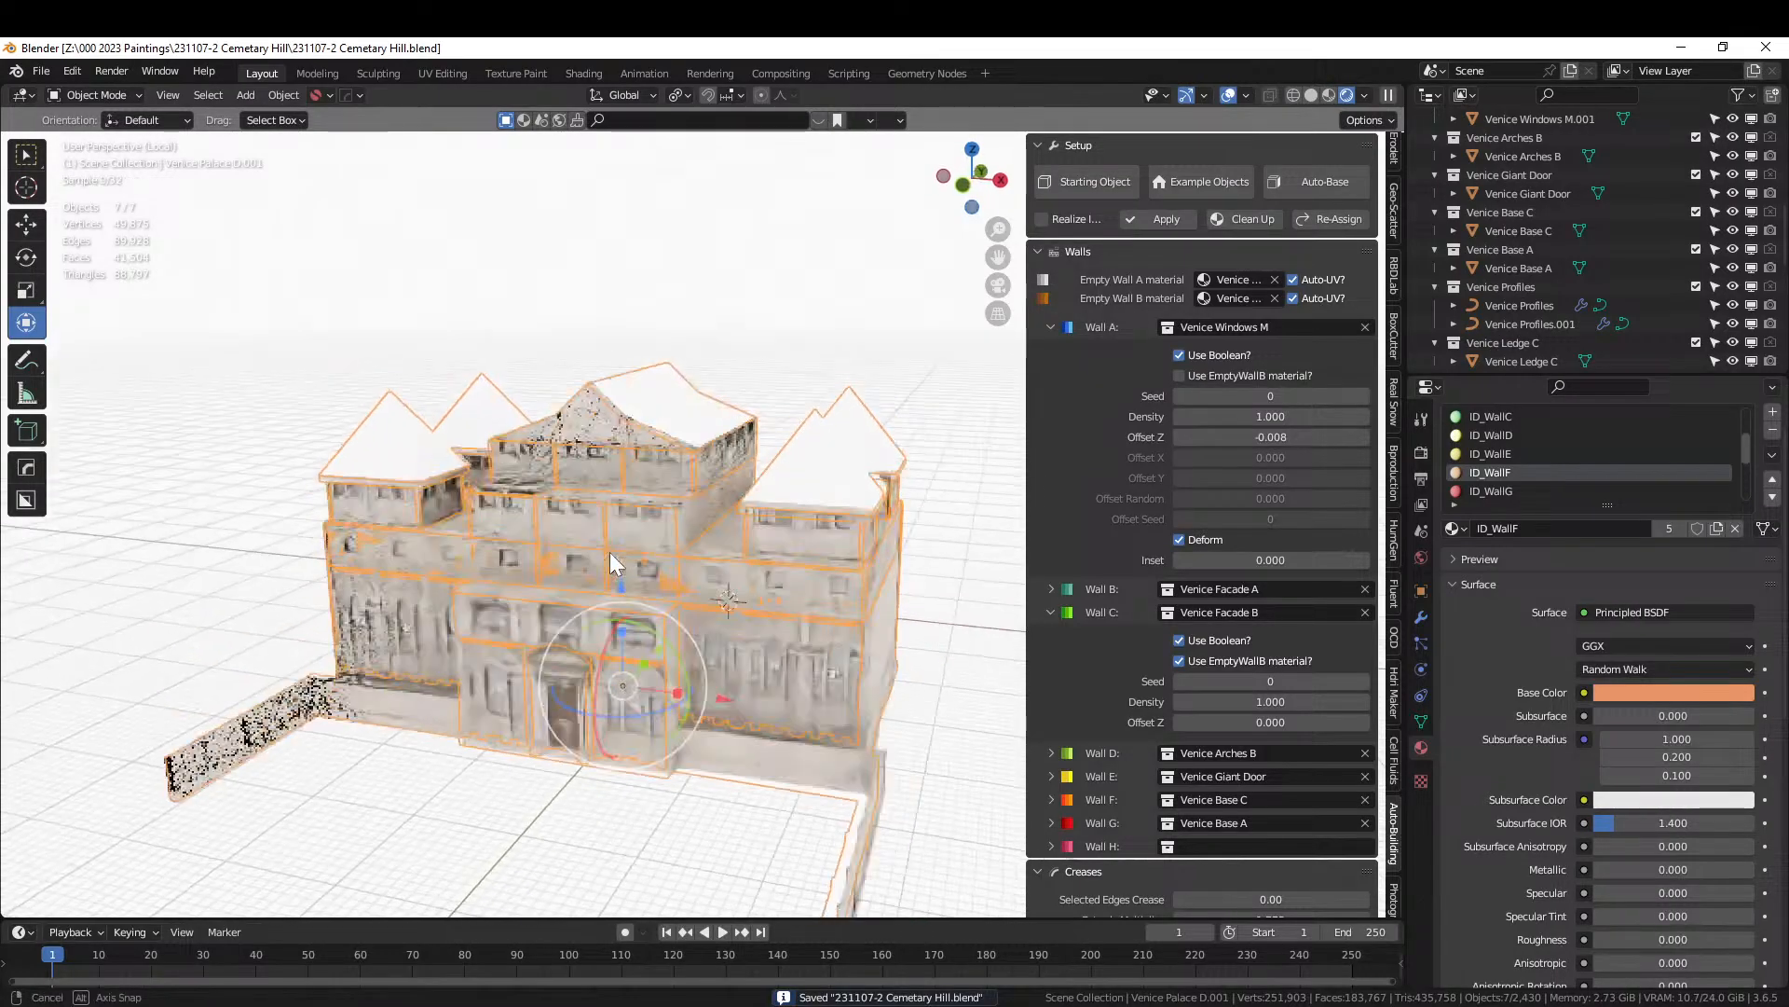
{"action": "key", "text": "KP_Divide"}
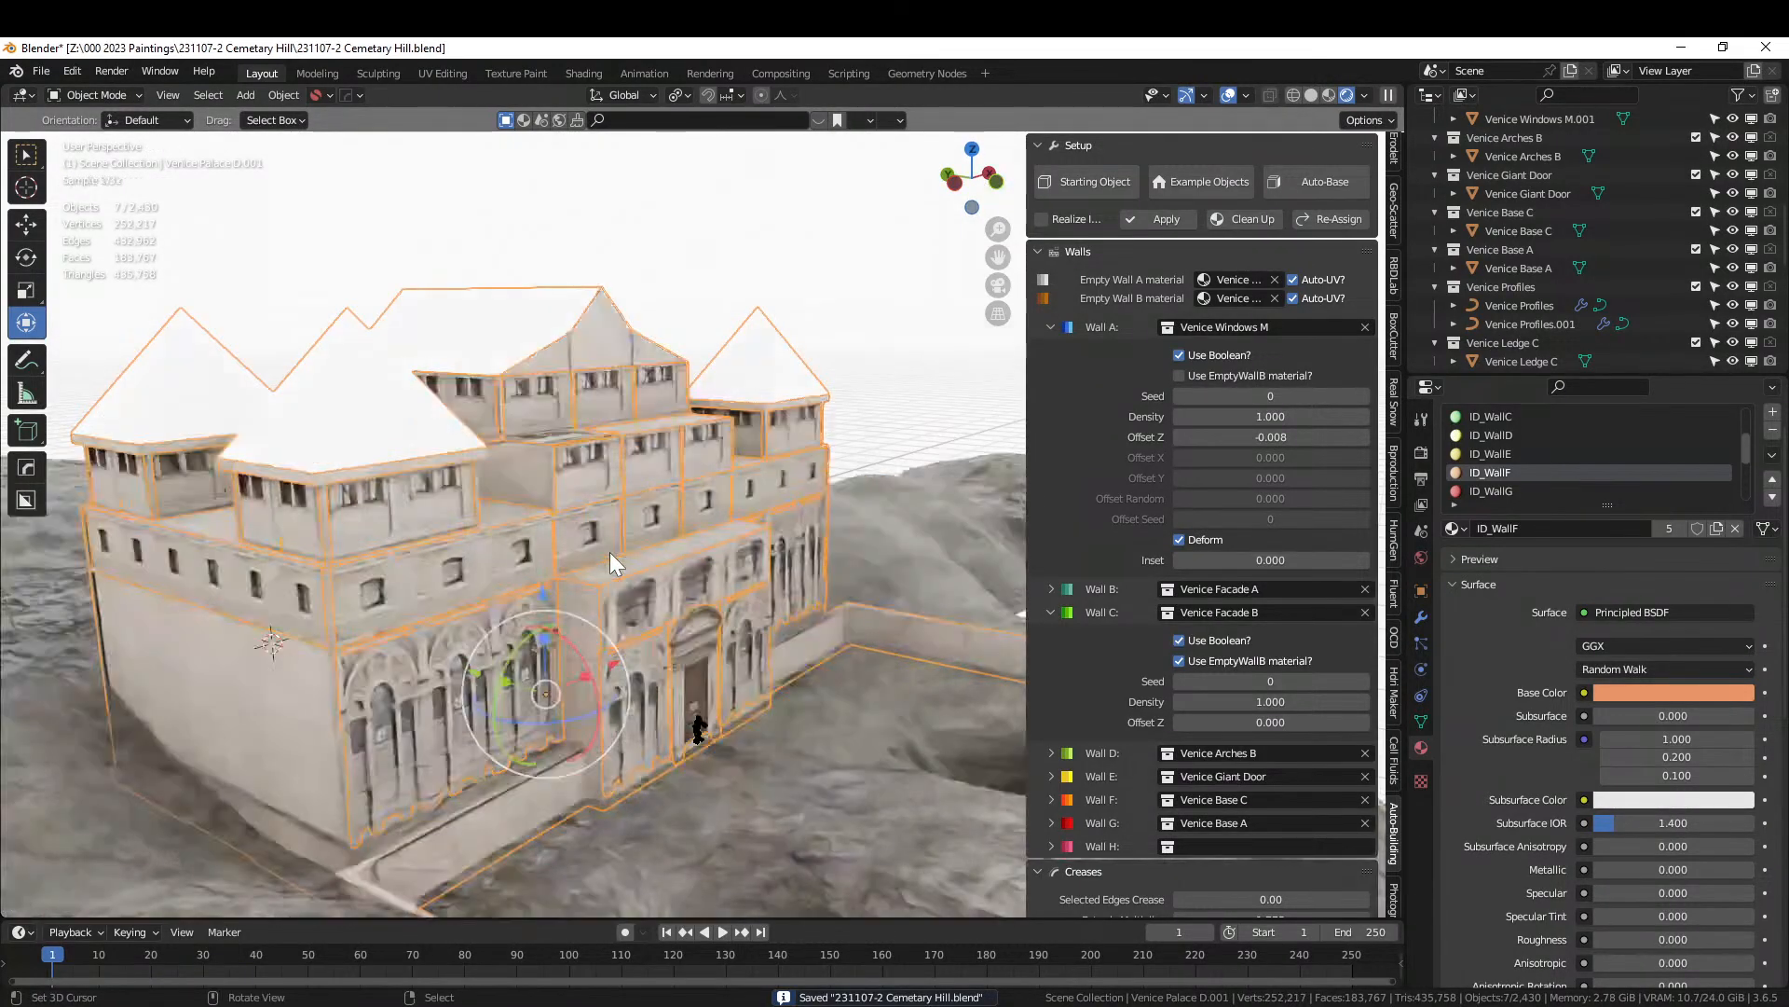
Show the Upper City collection and examine how the palace meets it from above and from below.
{"action": "scroll", "coordinate": [1744, 271], "scroll_direction": "up", "scroll_amount": 5}
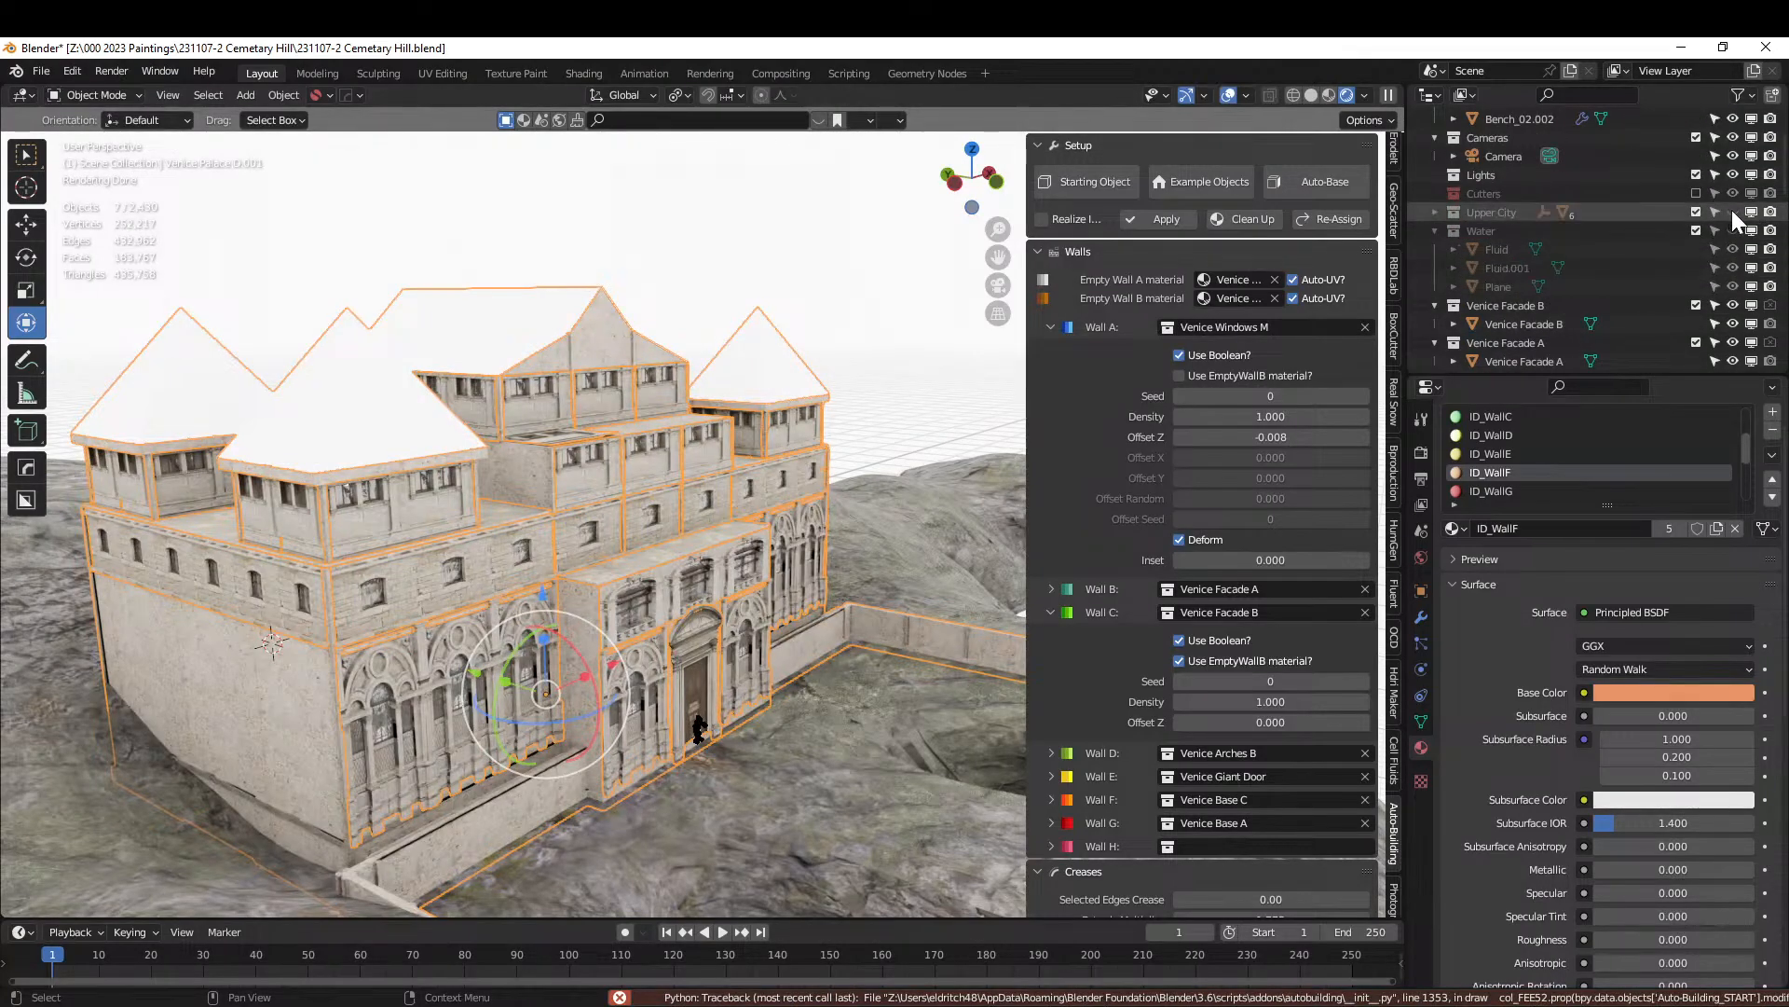
{"action": "left_click", "coordinate": [1735, 214]}
{"action": "middle_click_drag", "start_coordinate": [815, 390], "coordinate": [664, 395]}
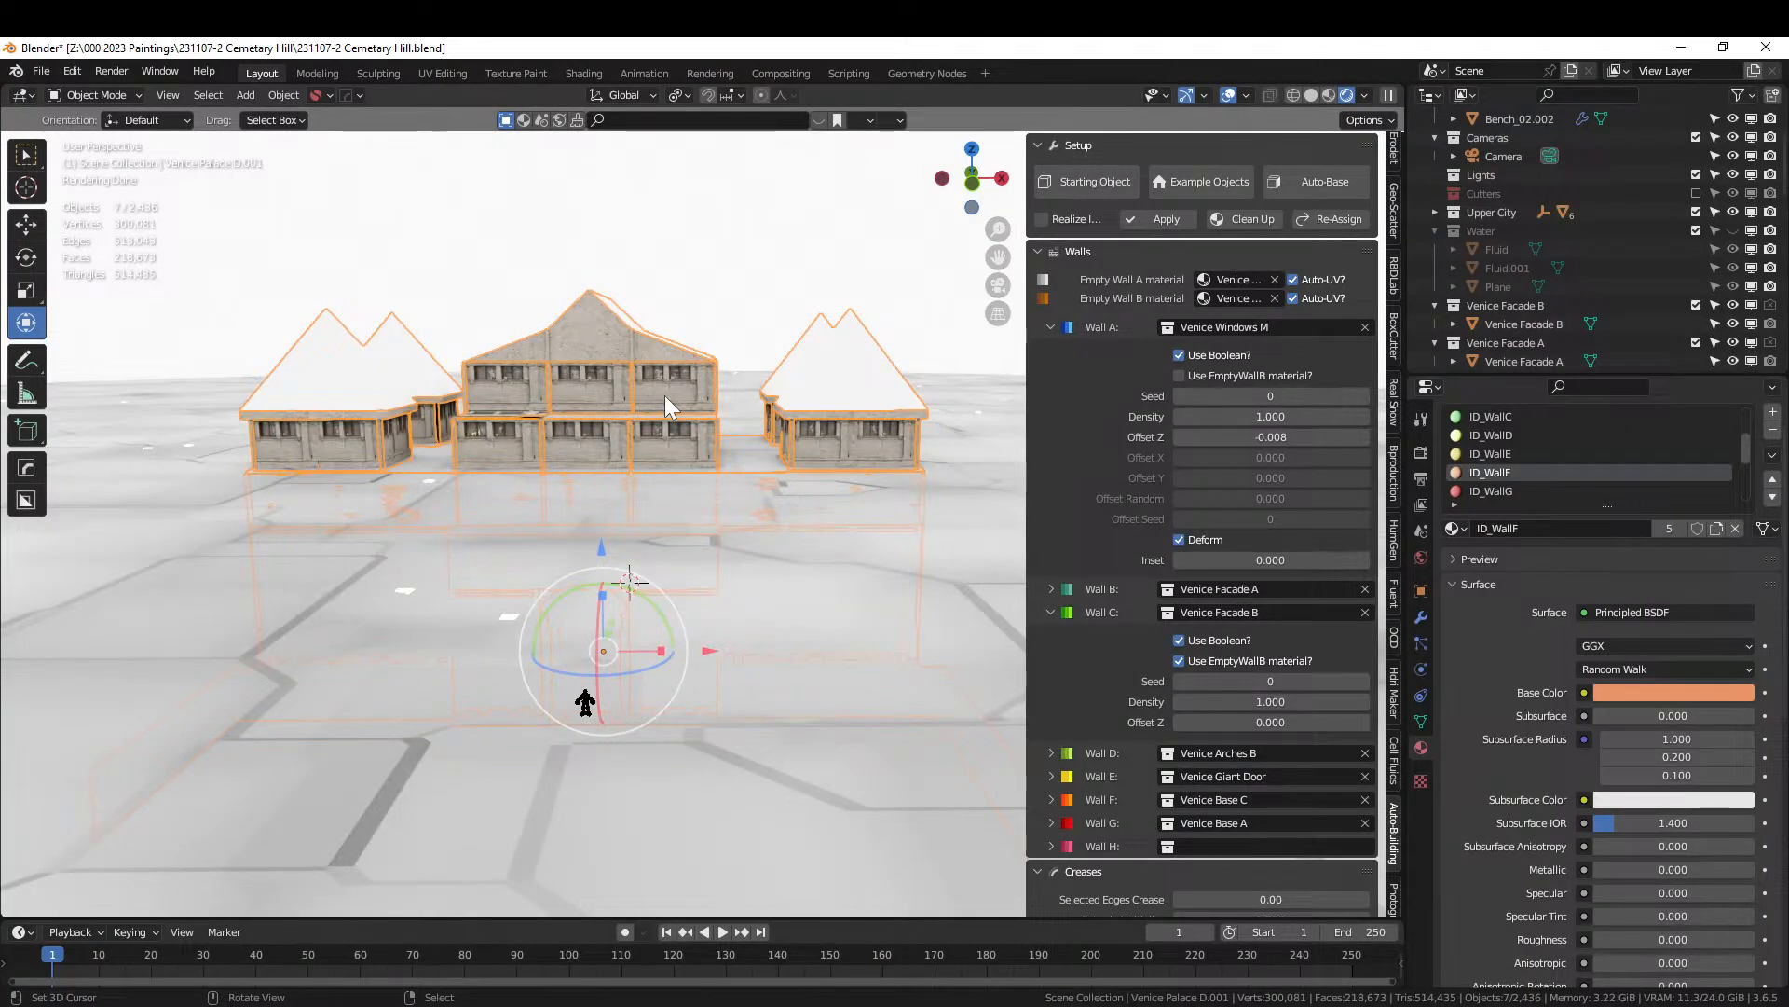
{"action": "middle_click_drag", "start_coordinate": [464, 516], "coordinate": [539, 473]}
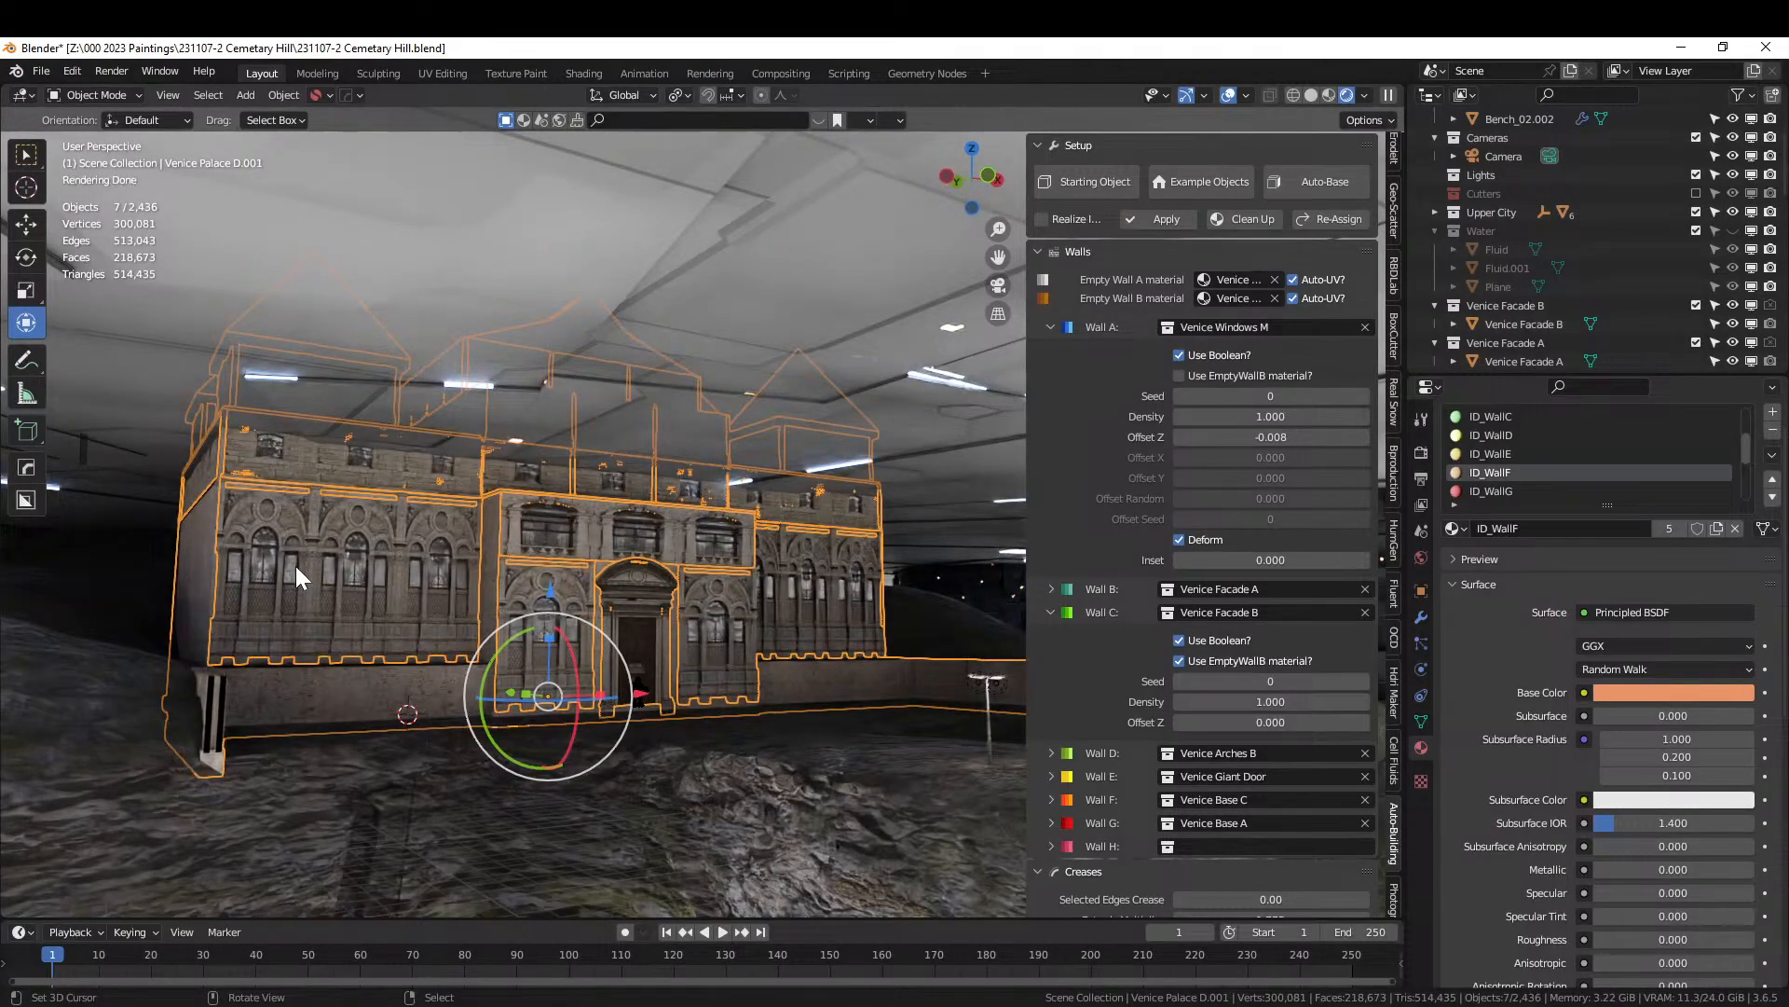
Try lowering the palace about 1.5 m along the Z axis, and undo the move.
{"action": "key", "text": "g"}
{"action": "key", "text": "z"}
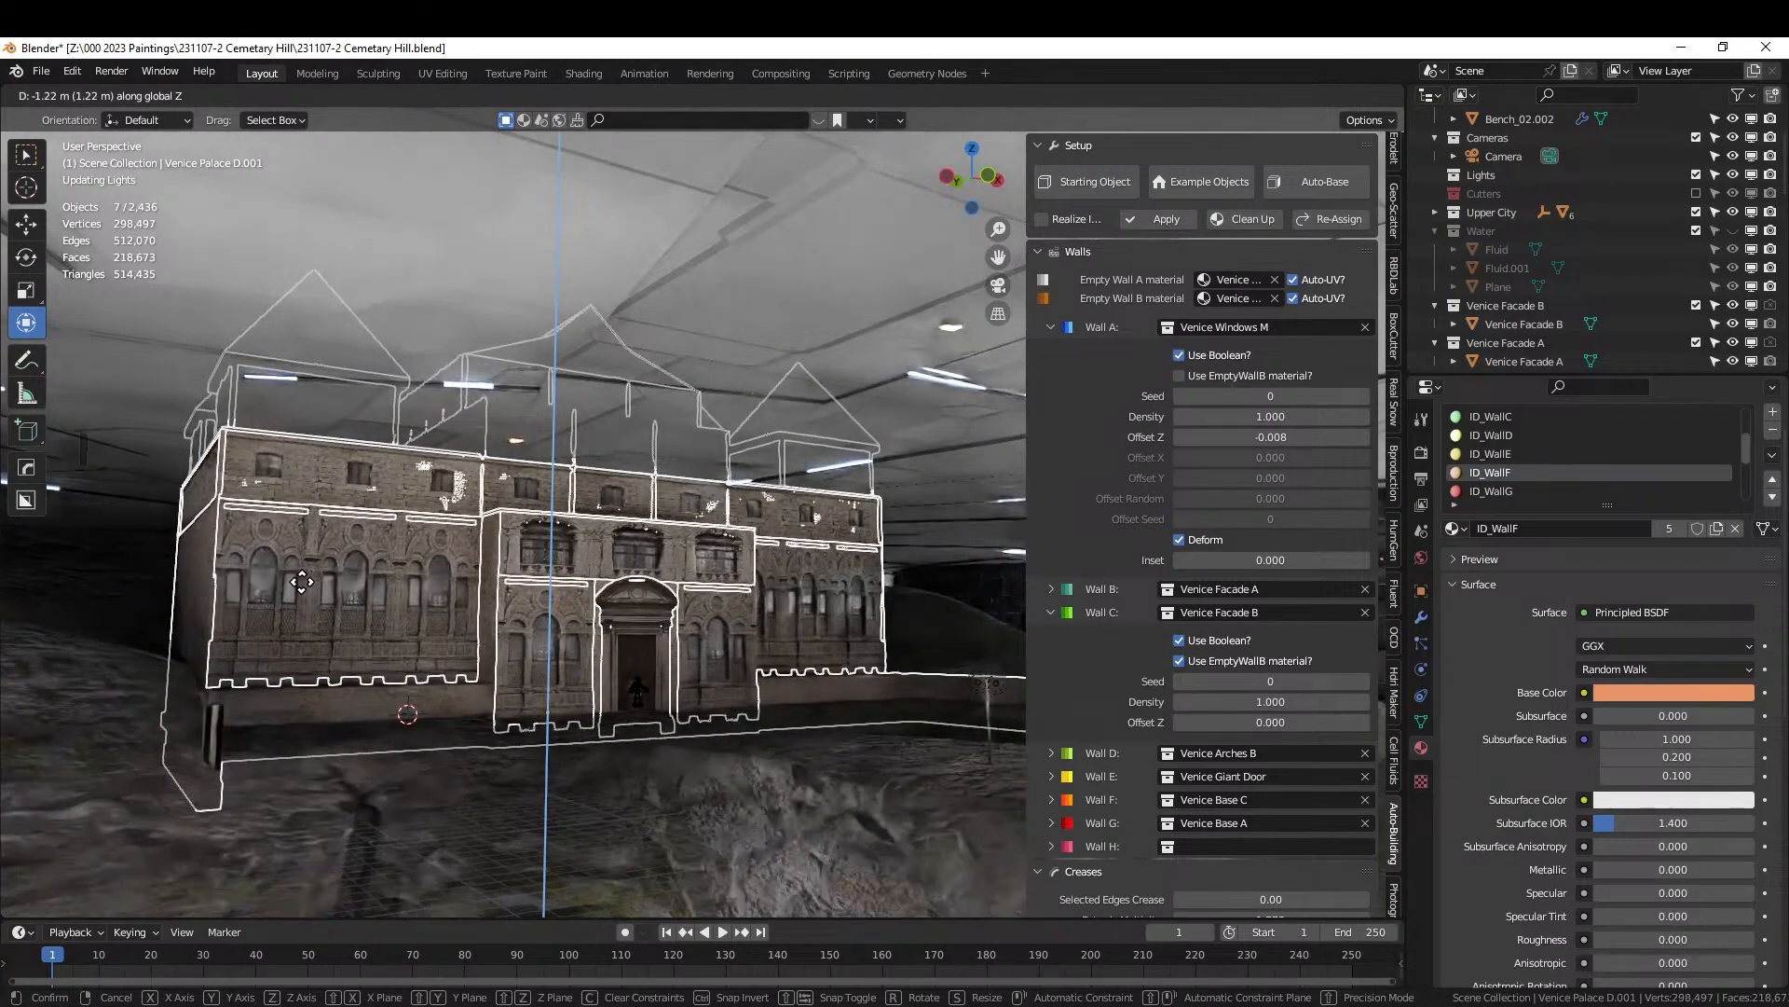
{"action": "left_click", "coordinate": [322, 596]}
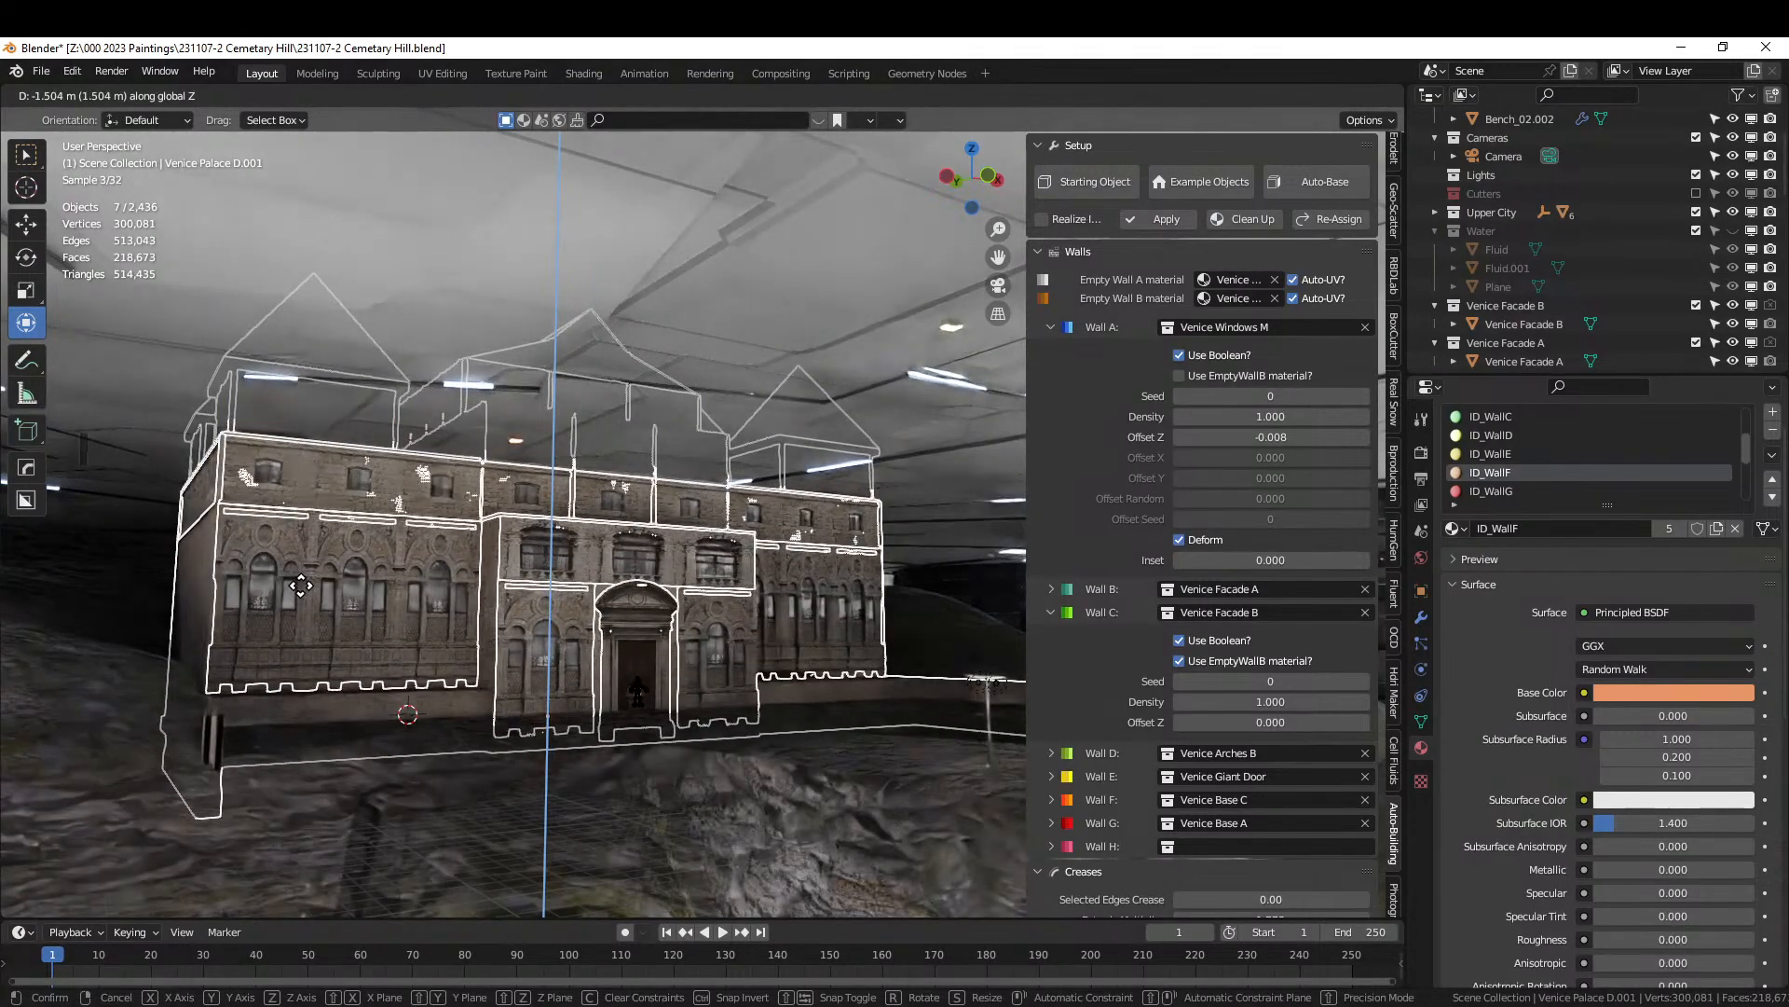
{"action": "middle_click_drag", "start_coordinate": [365, 607], "coordinate": [289, 630]}
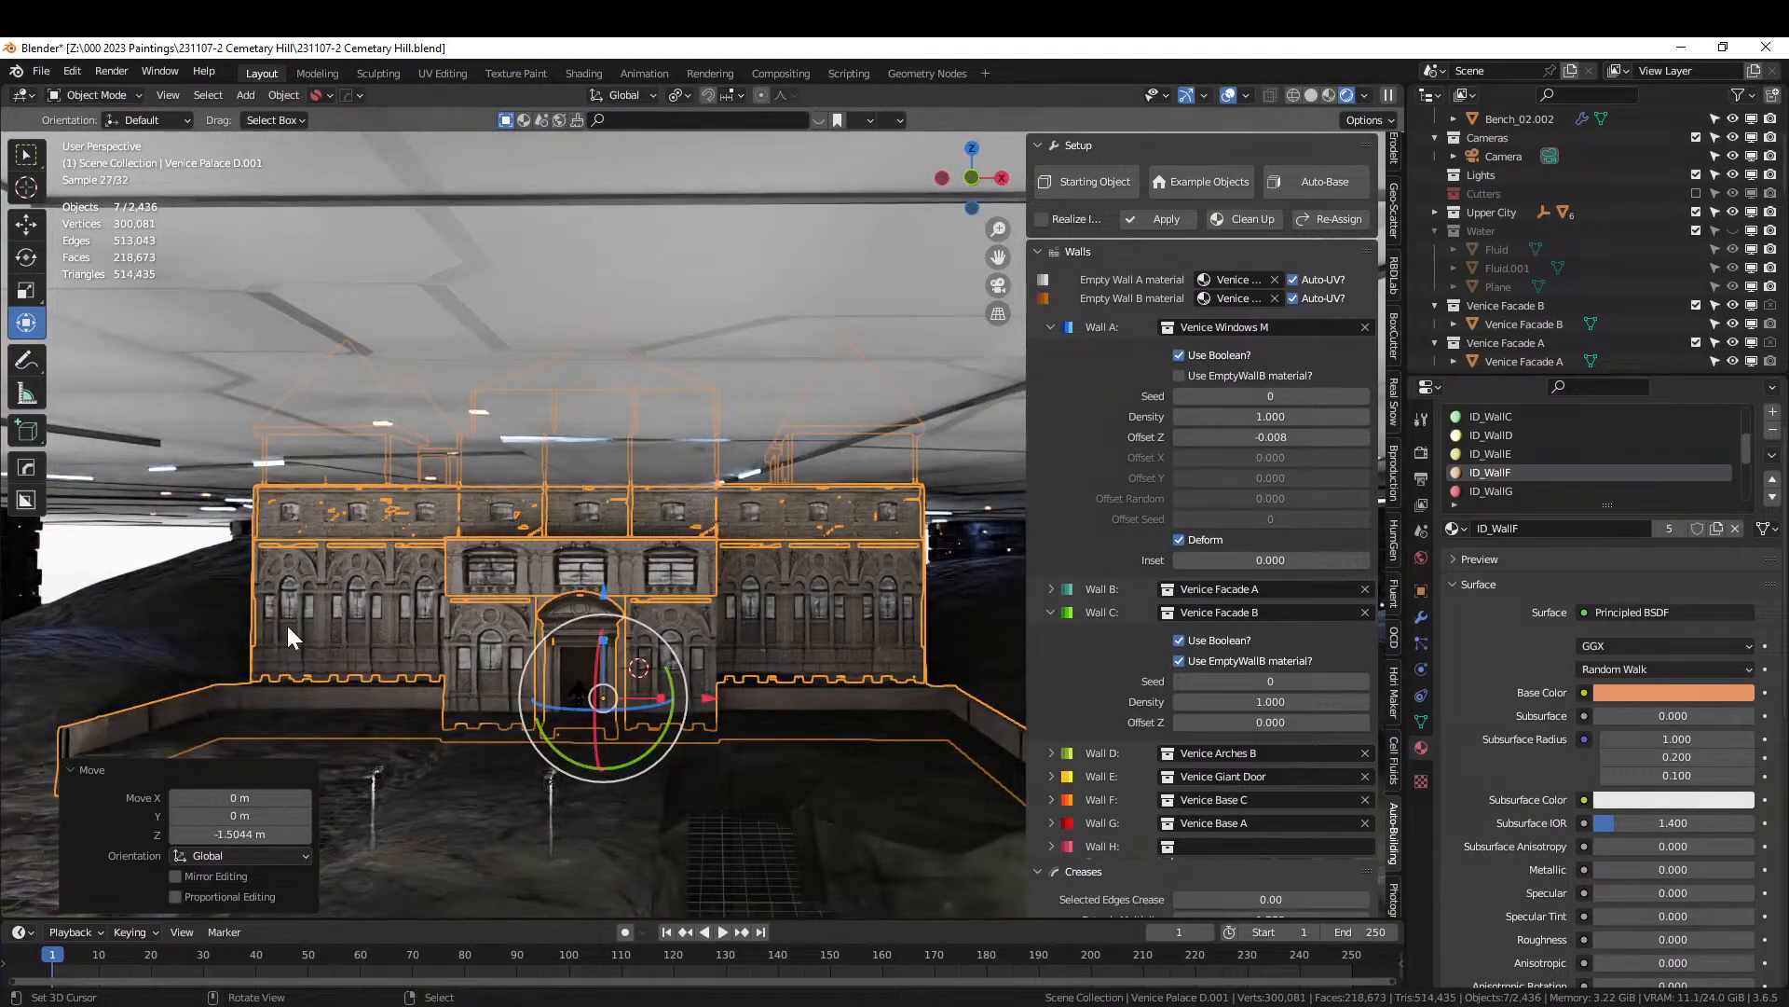
{"action": "key", "text": "ctrl+z"}
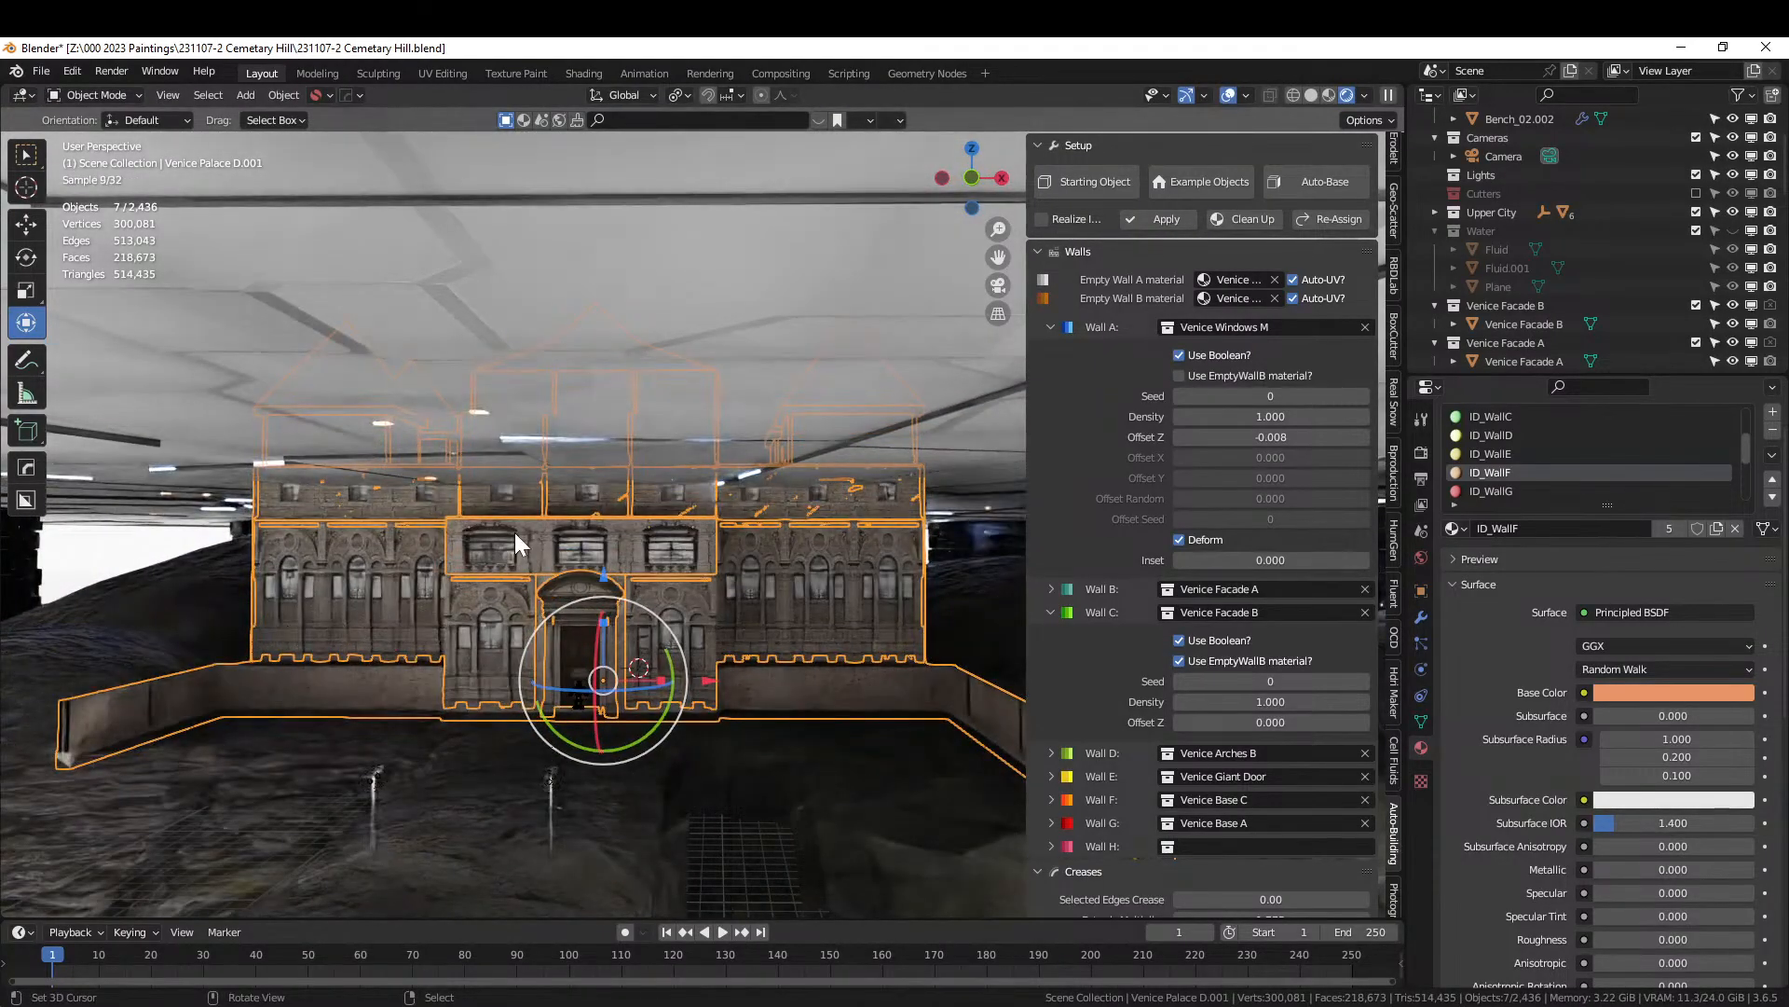
Hide the Upper City collection so that the whole palace can be viewed.
{"action": "middle_click_drag", "start_coordinate": [623, 424], "coordinate": [628, 505]}
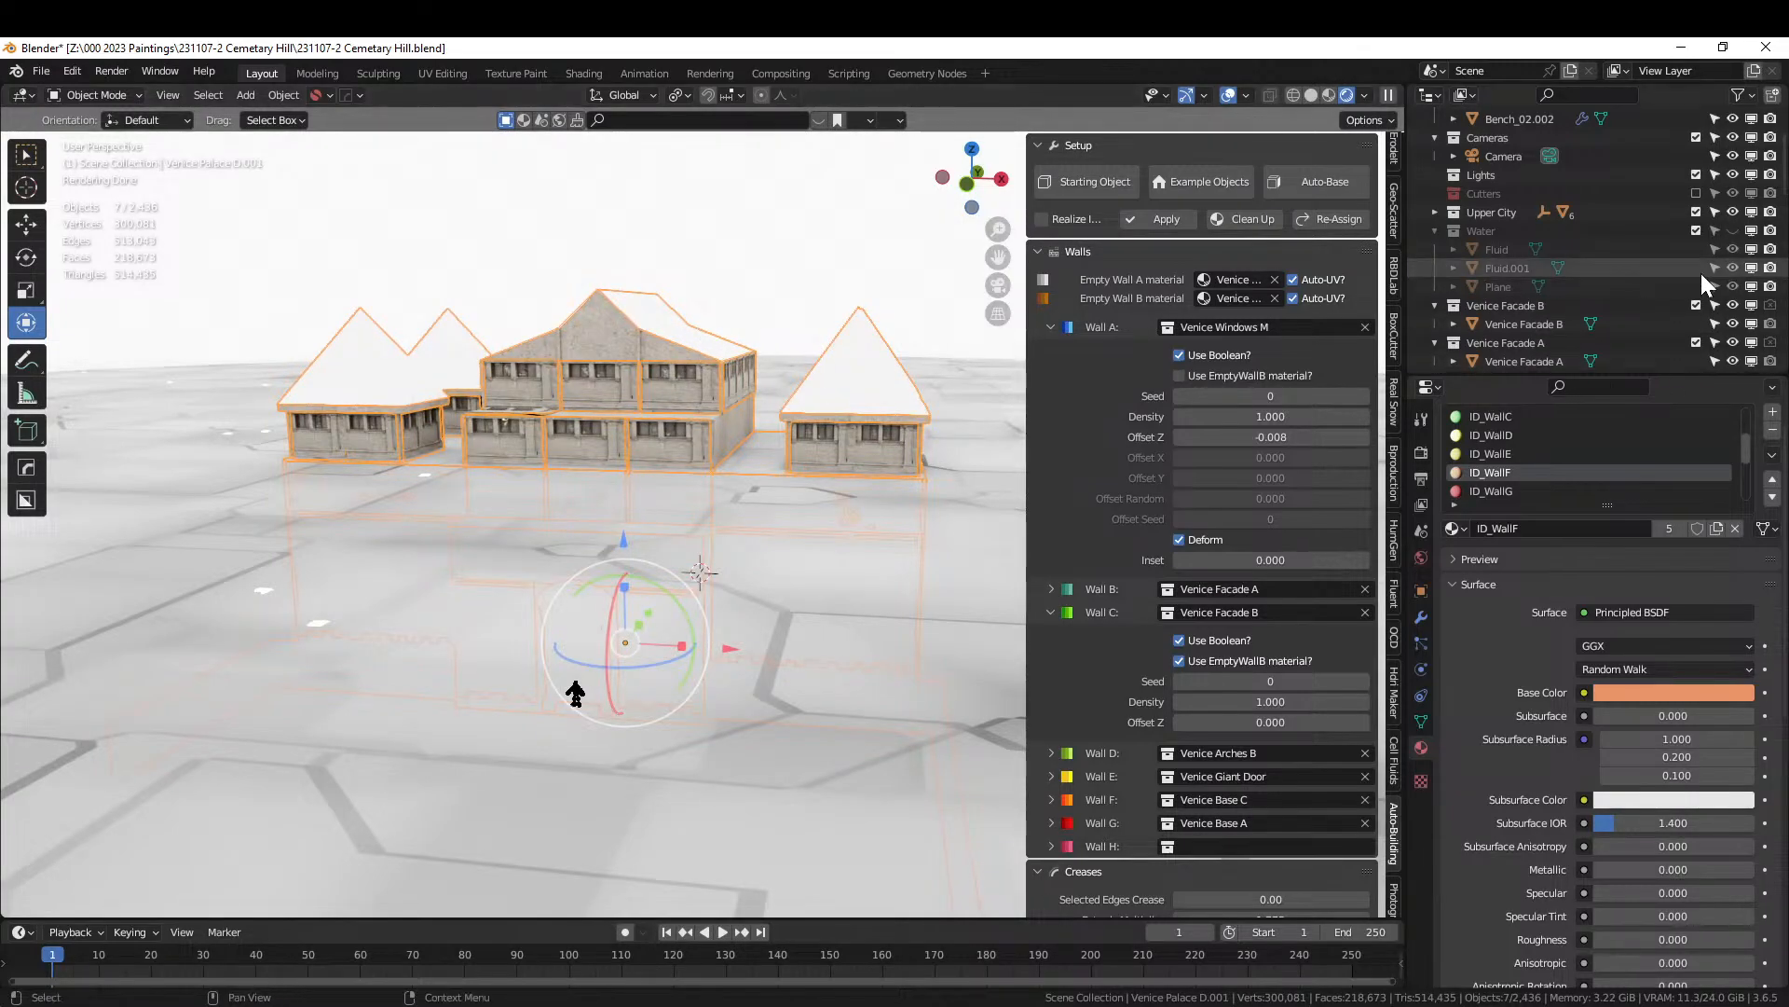
{"action": "left_click", "coordinate": [1733, 212]}
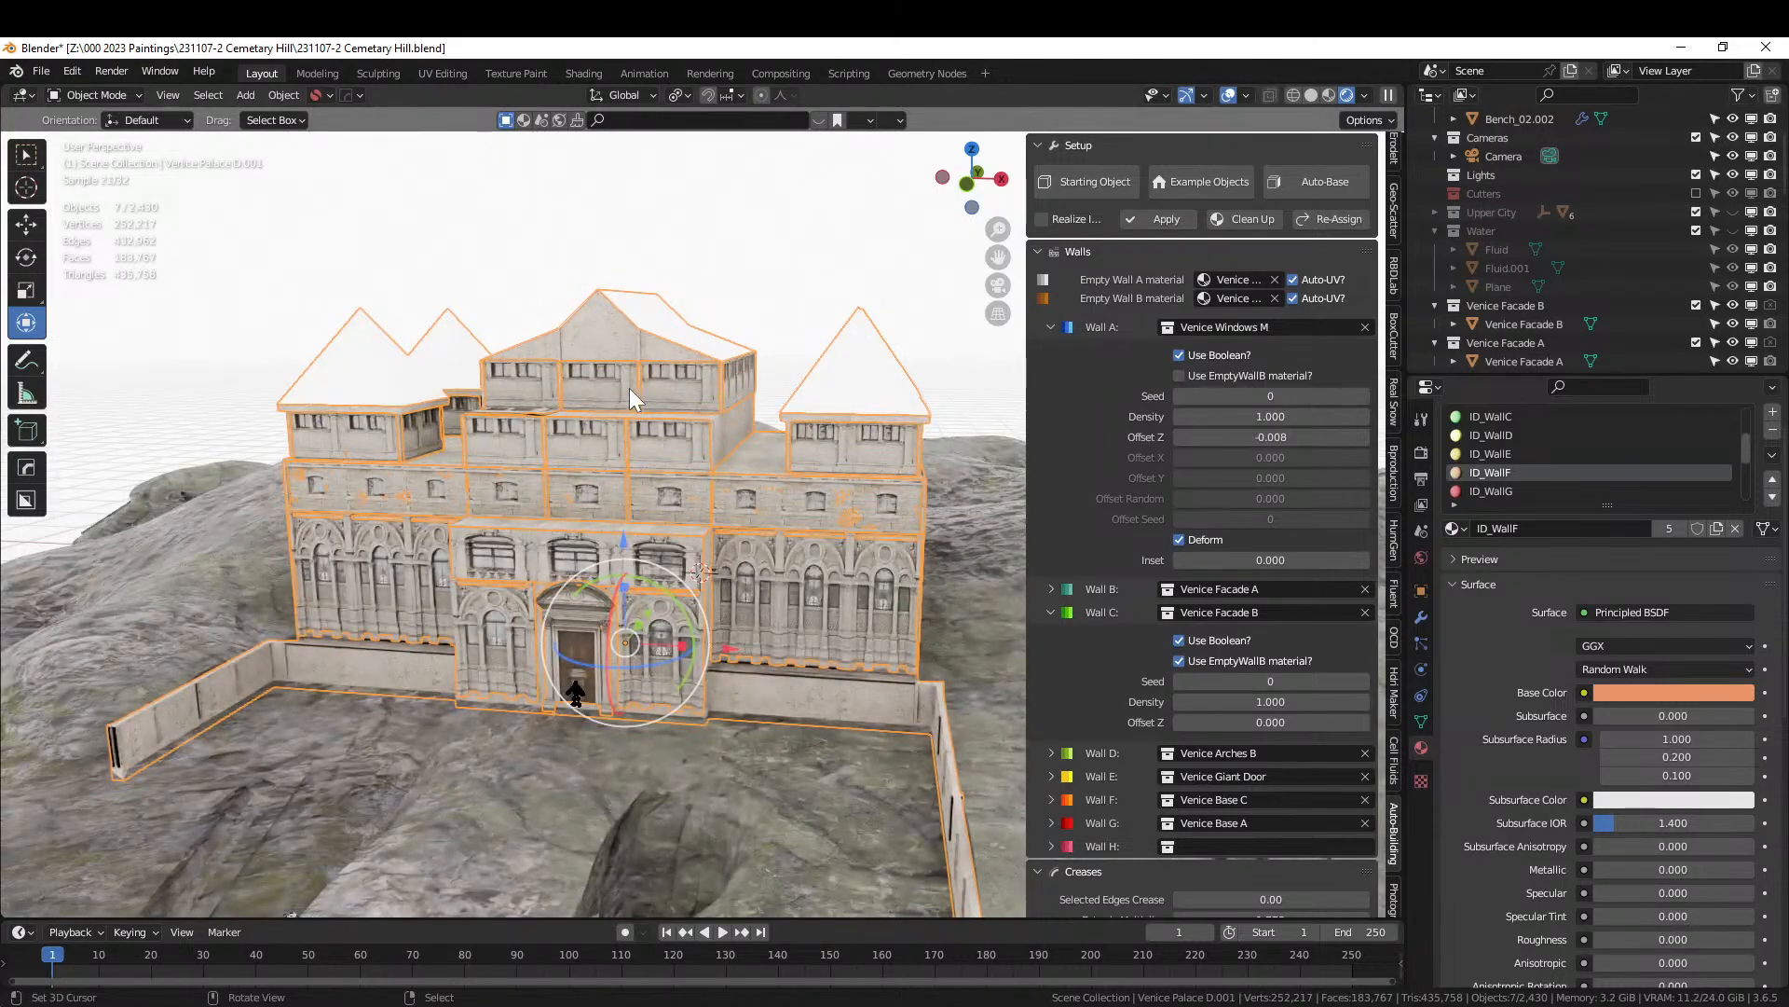
{"action": "mouse_move", "coordinate": [595, 391]}
{"action": "middle_mouse_down"}
{"action": "mouse_move", "coordinate": [629, 366]}
{"action": "mouse_move", "coordinate": [619, 341]}
{"action": "middle_mouse_up"}
Isolate the palace in local view with solid shading and enter Edit Mode.
{"action": "left_click", "coordinate": [1312, 95]}
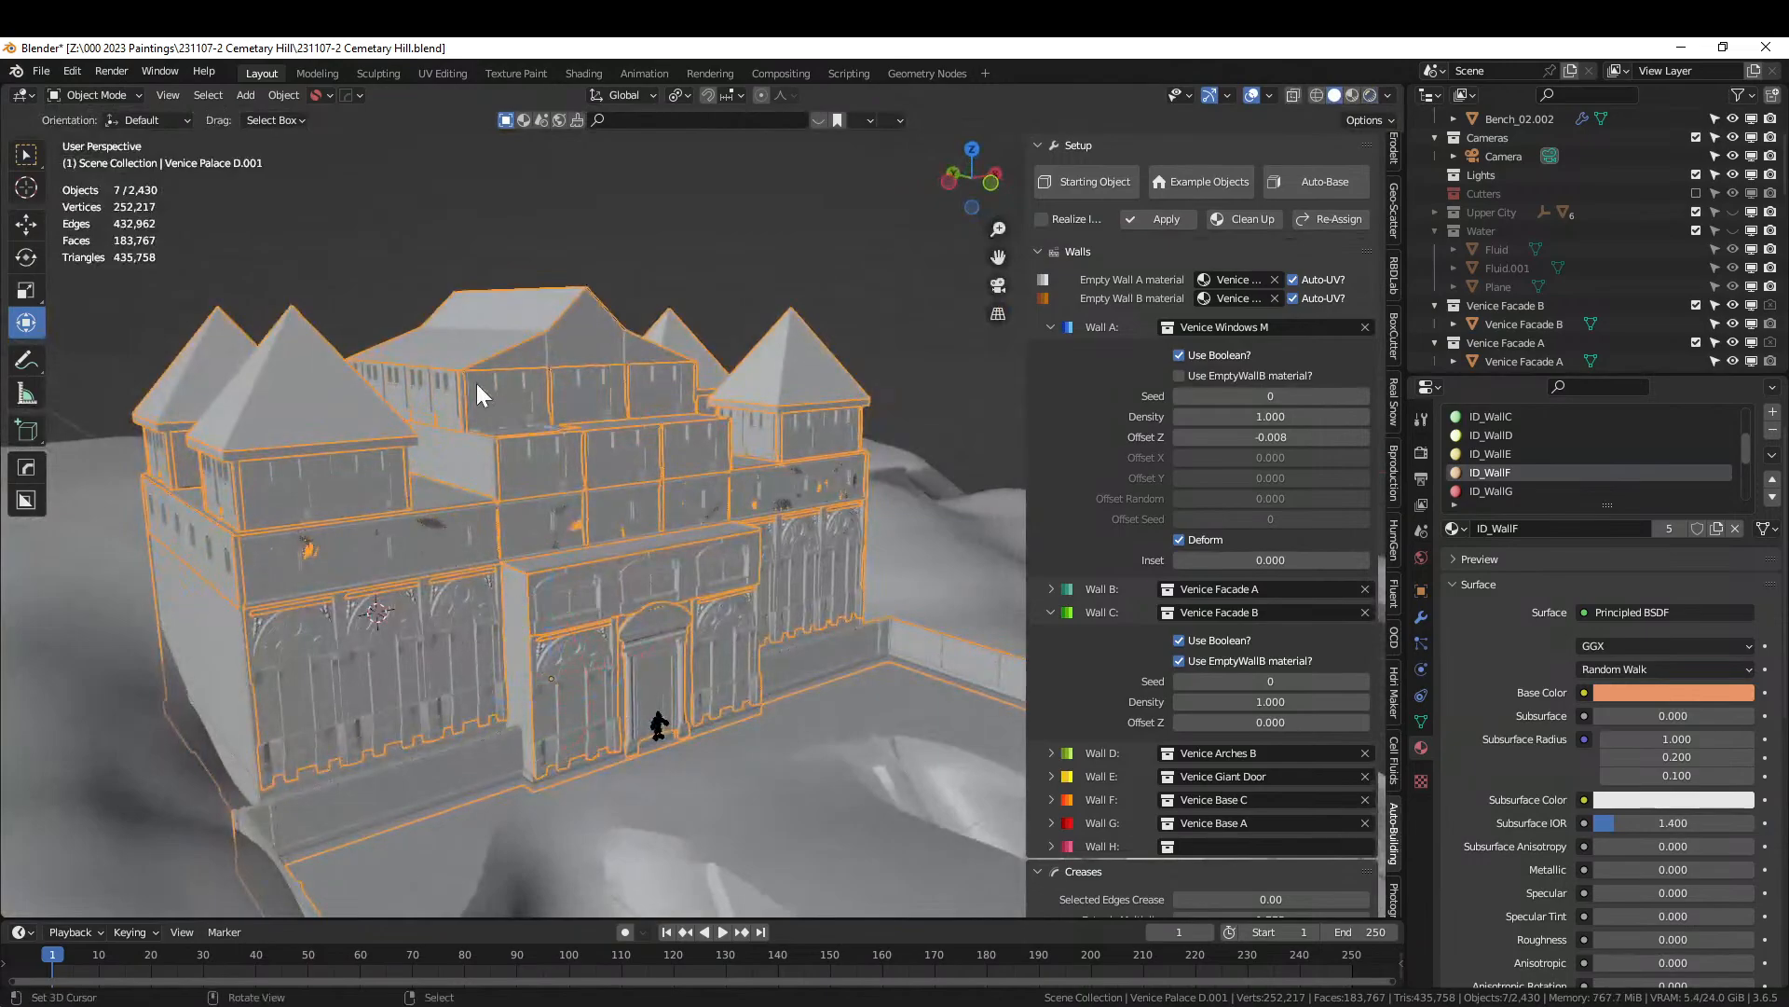
{"action": "key", "text": "KP_Divide"}
{"action": "middle_click_drag", "start_coordinate": [477, 383], "coordinate": [519, 444]}
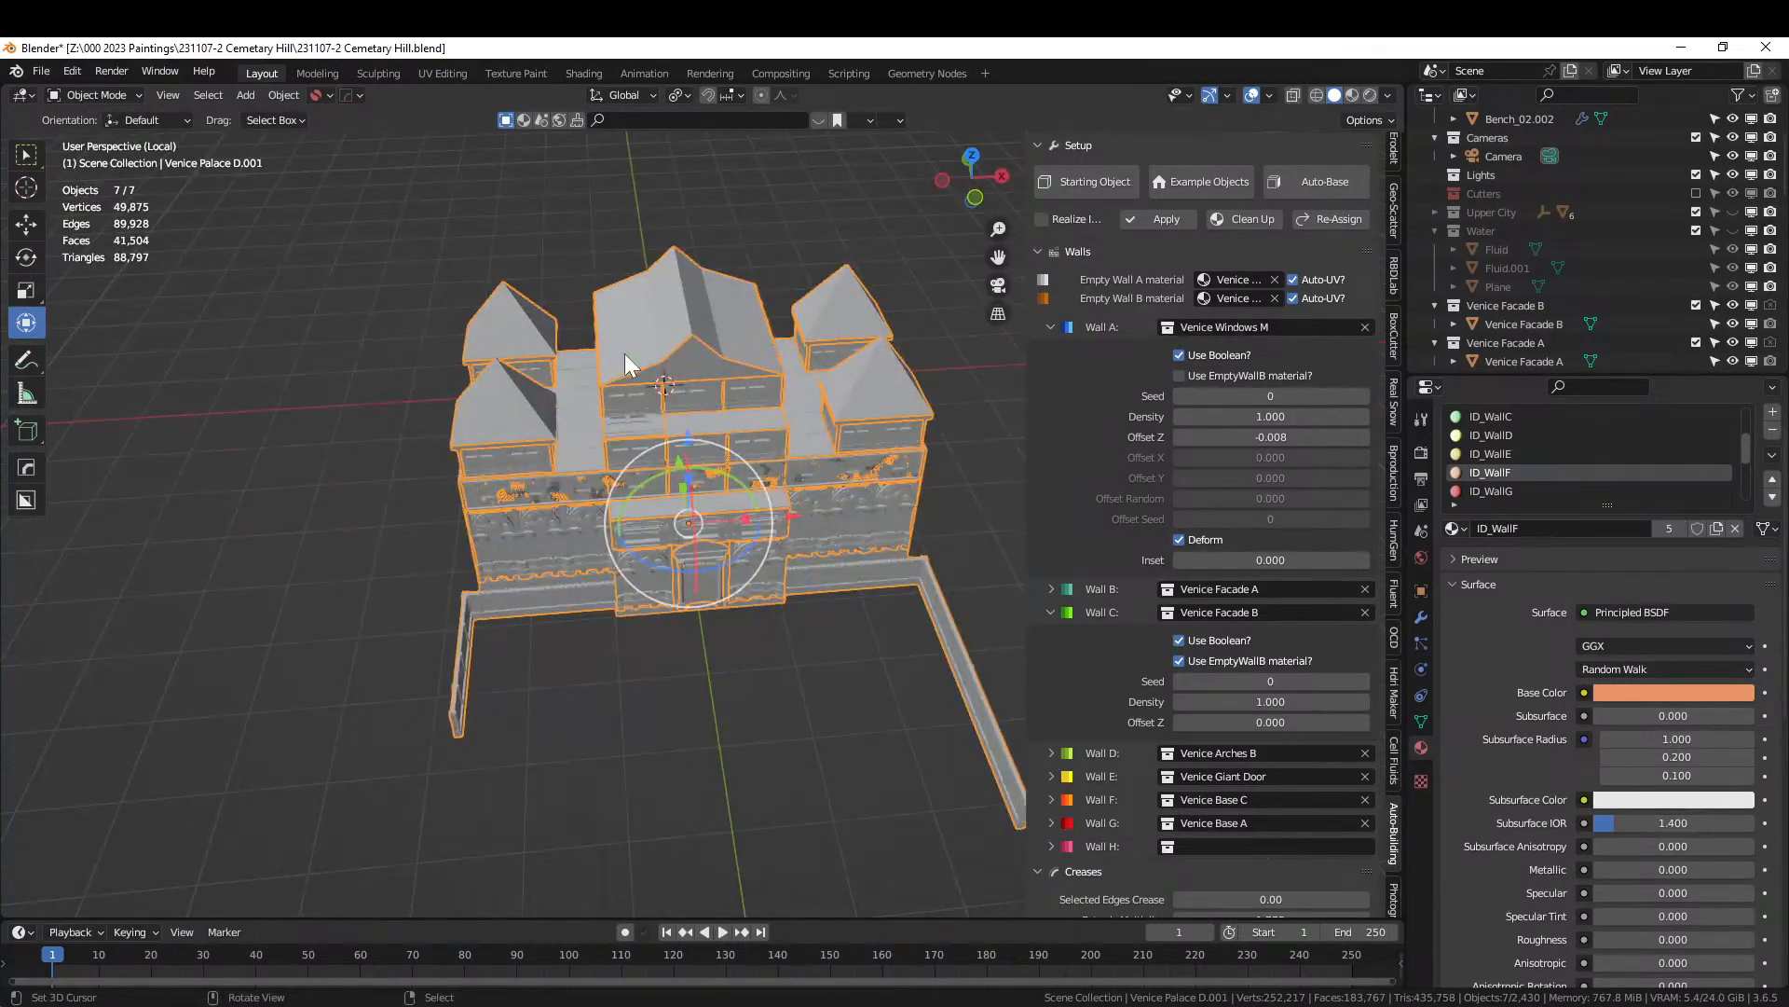
{"action": "key", "text": "Tab"}
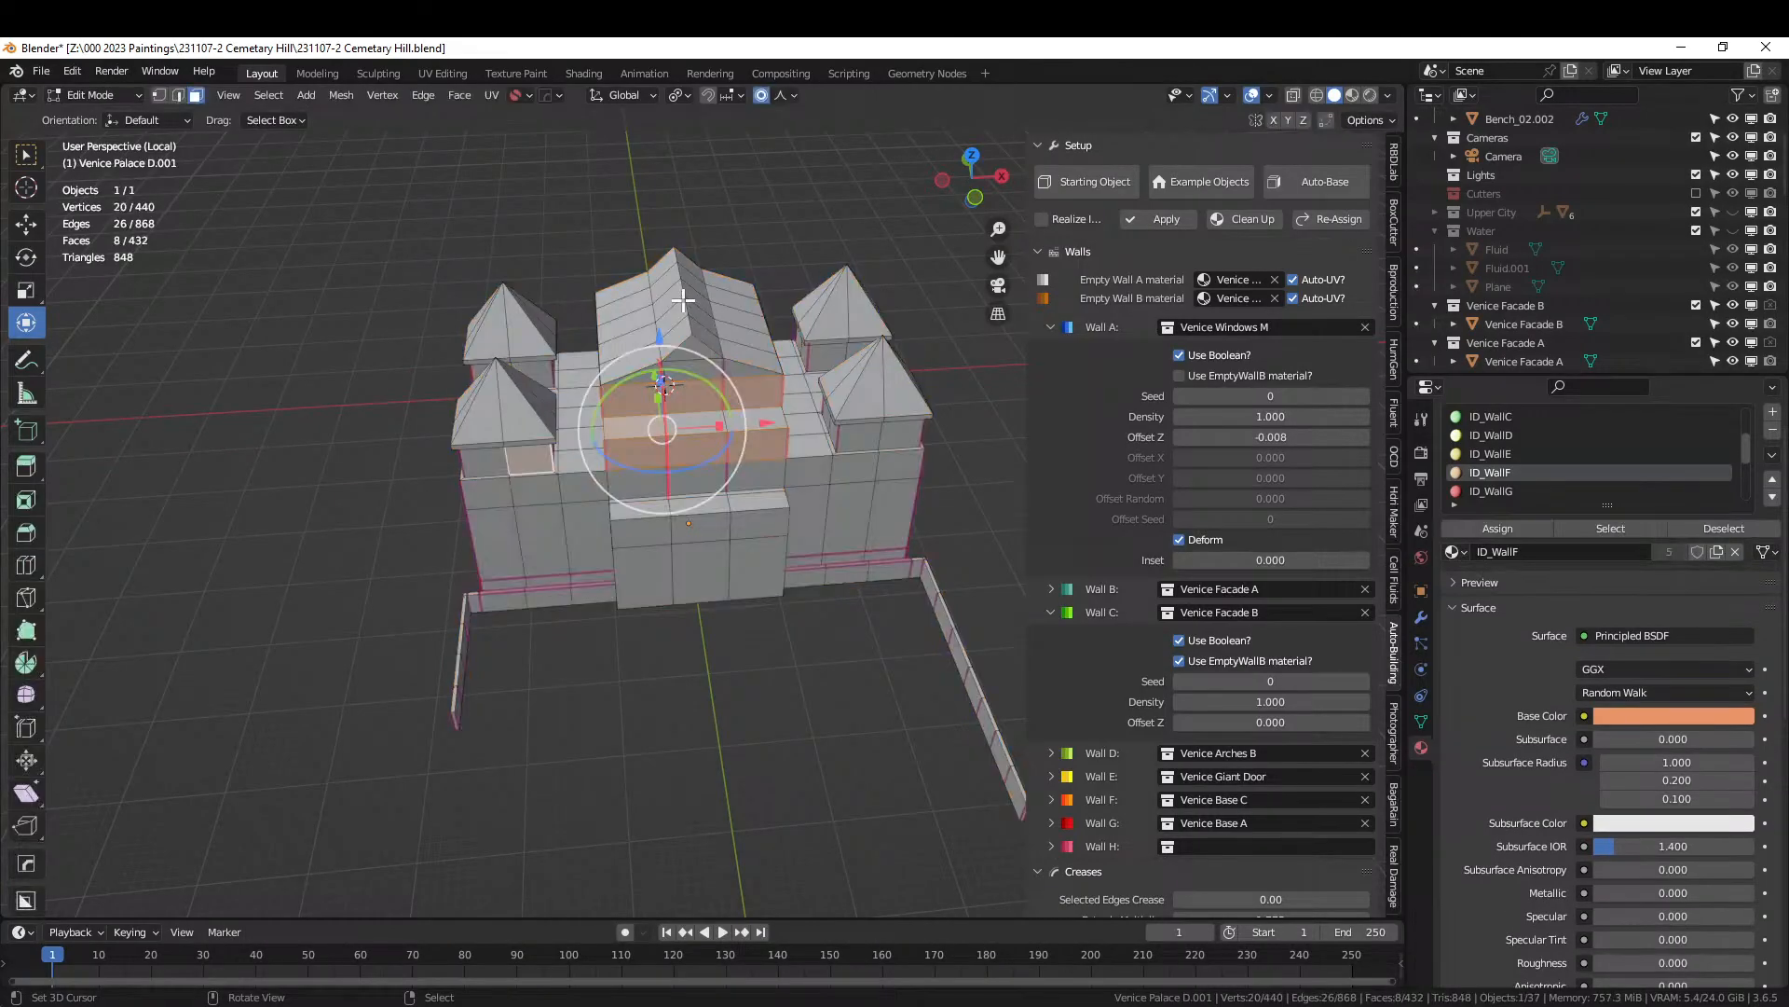
Try selecting all geometry linked to the central block's sloped roof, with Seam as the delimiter.
{"action": "left_click", "coordinate": [683, 298]}
{"action": "key", "text": "ctrl+l"}
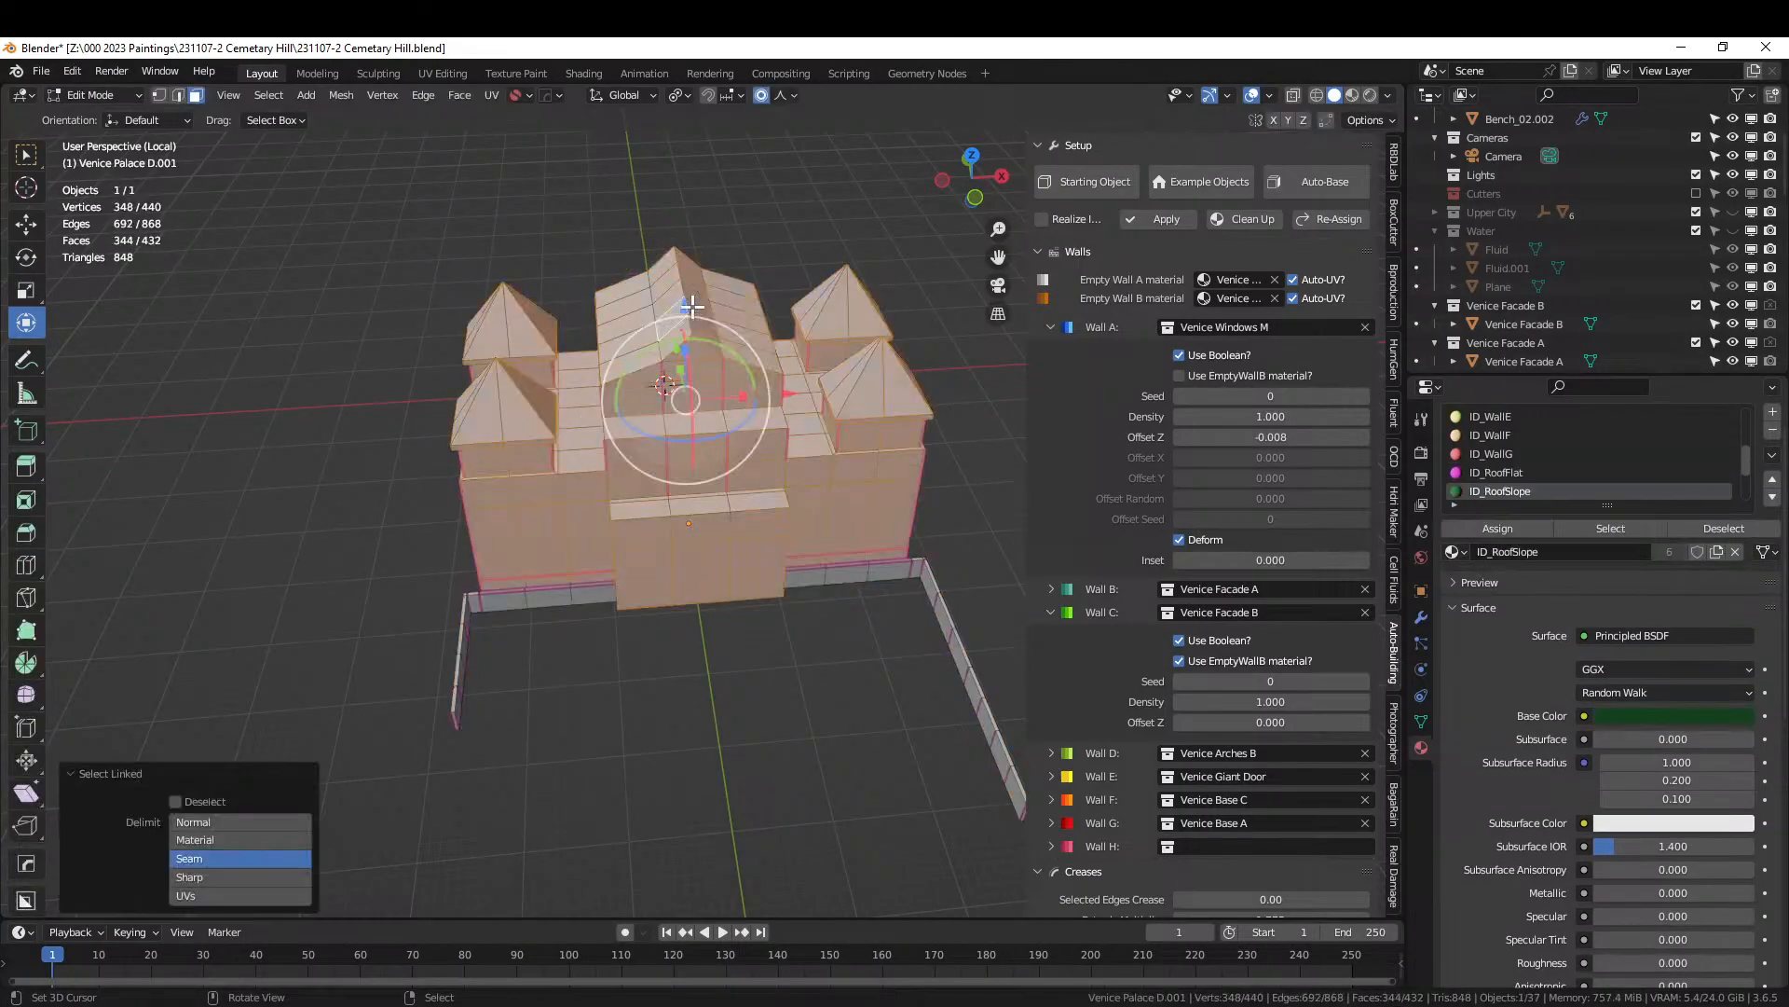
{"action": "left_click", "coordinate": [657, 289]}
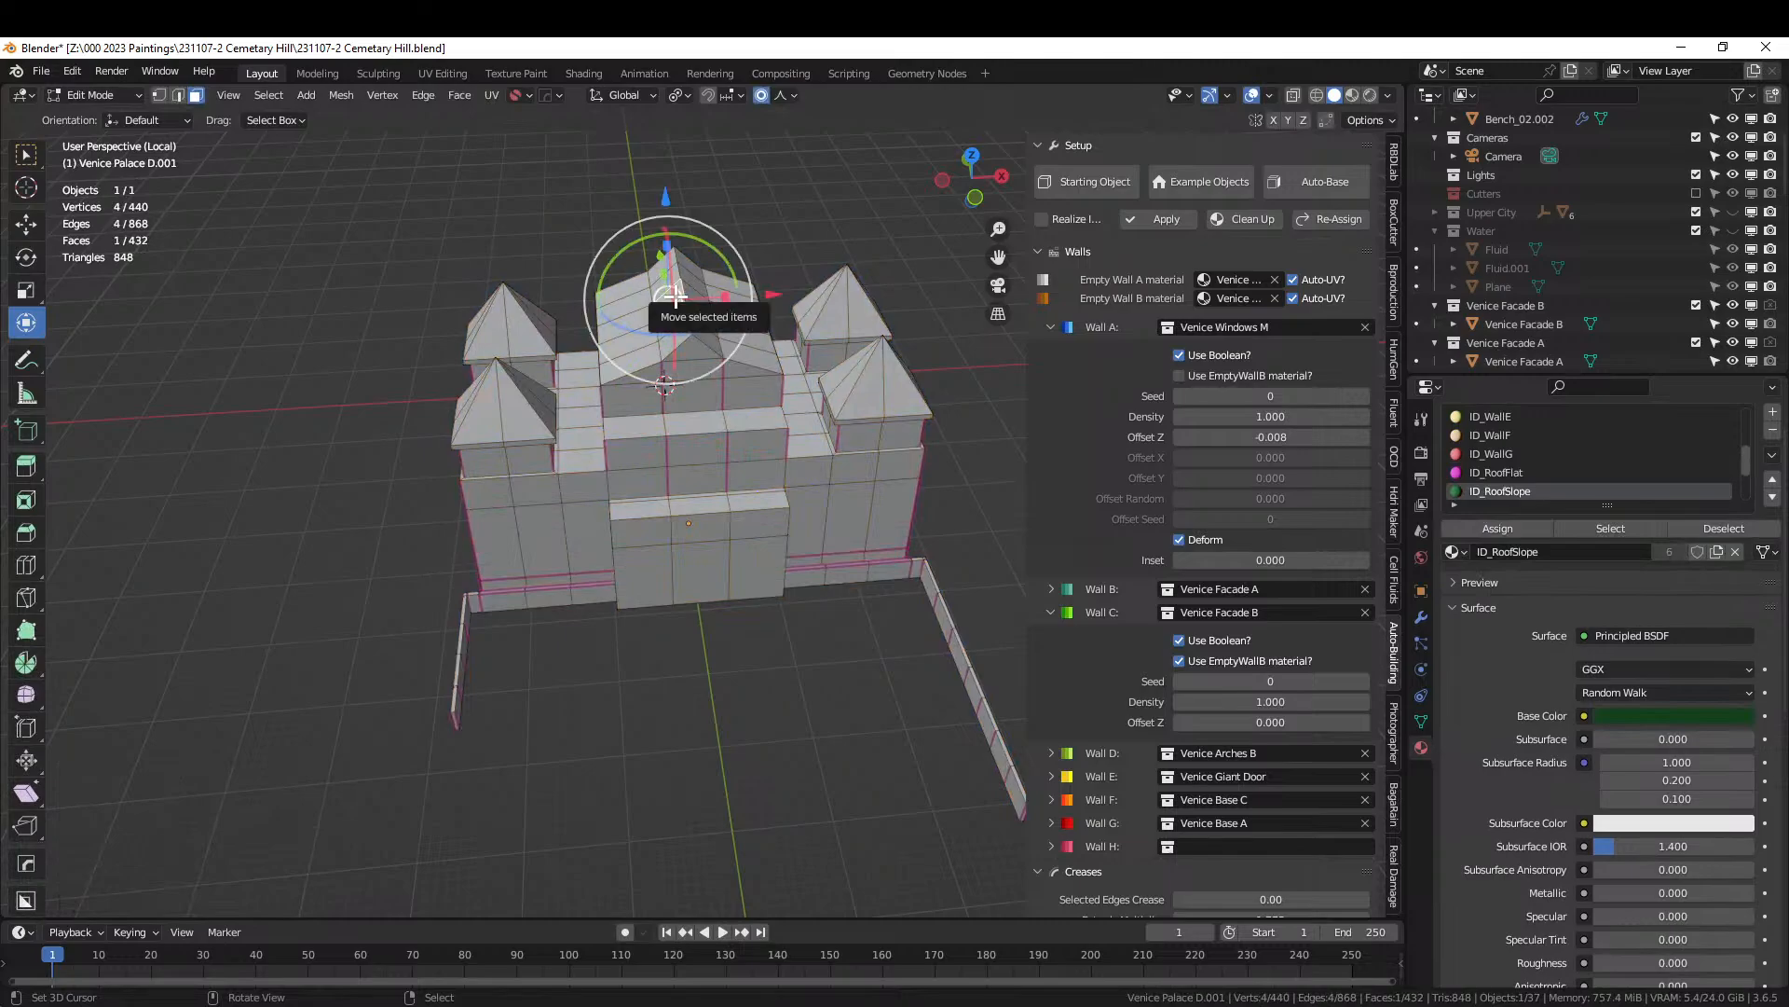
Select the corner towers and the central block's upper part through the mesh from the front, and dissolve their faces.
{"action": "key", "text": "KP_1"}
{"action": "key", "text": "alt+z"}
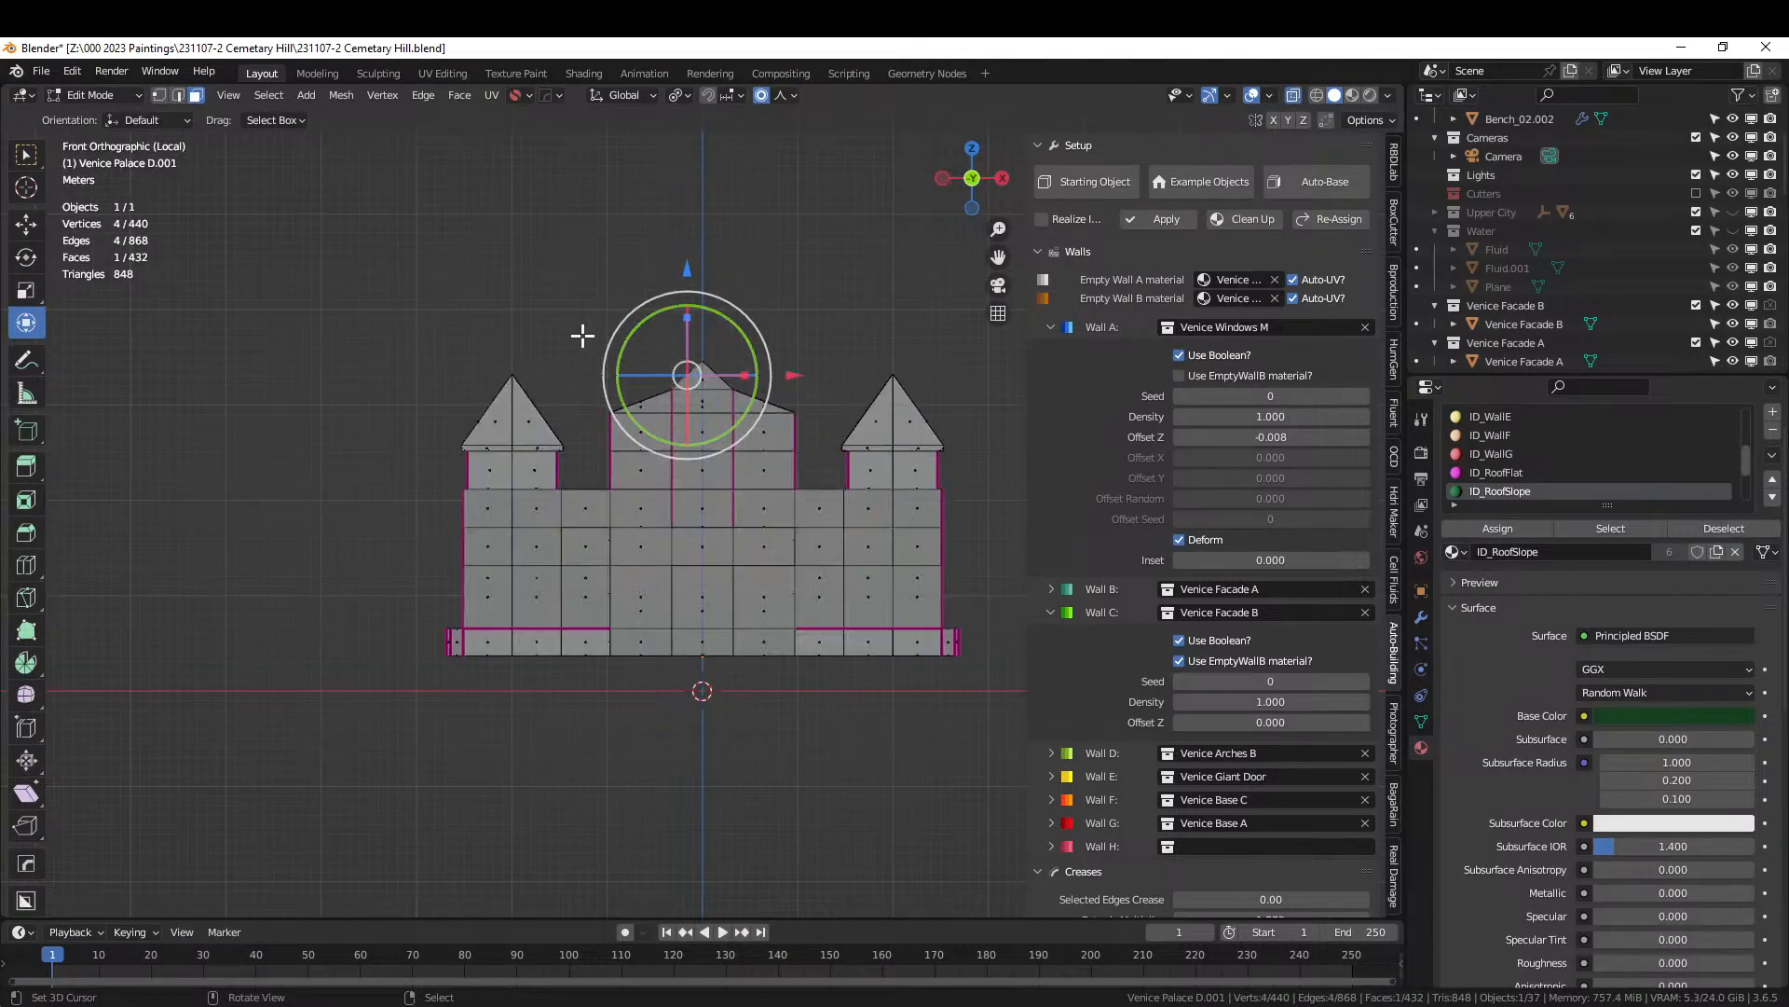
{"action": "left_click_drag", "start_coordinate": [389, 258], "coordinate": [990, 479]}
{"action": "key", "text": "x"}
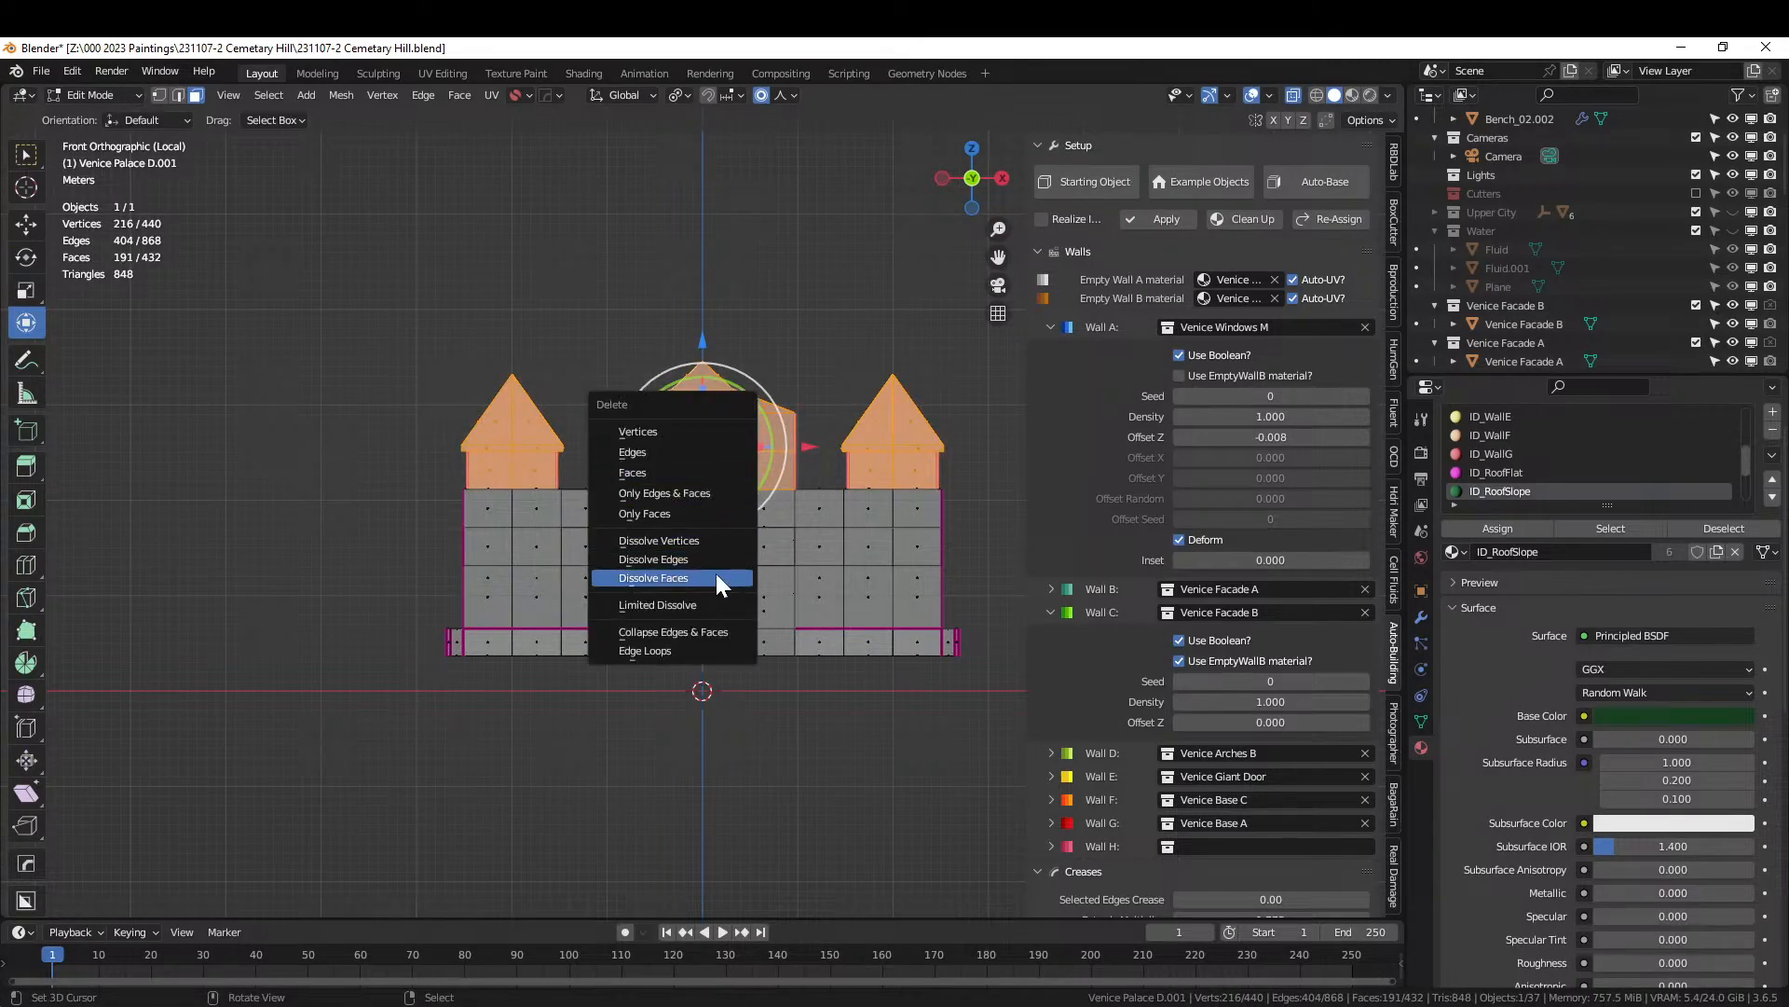
{"action": "left_click", "coordinate": [716, 578]}
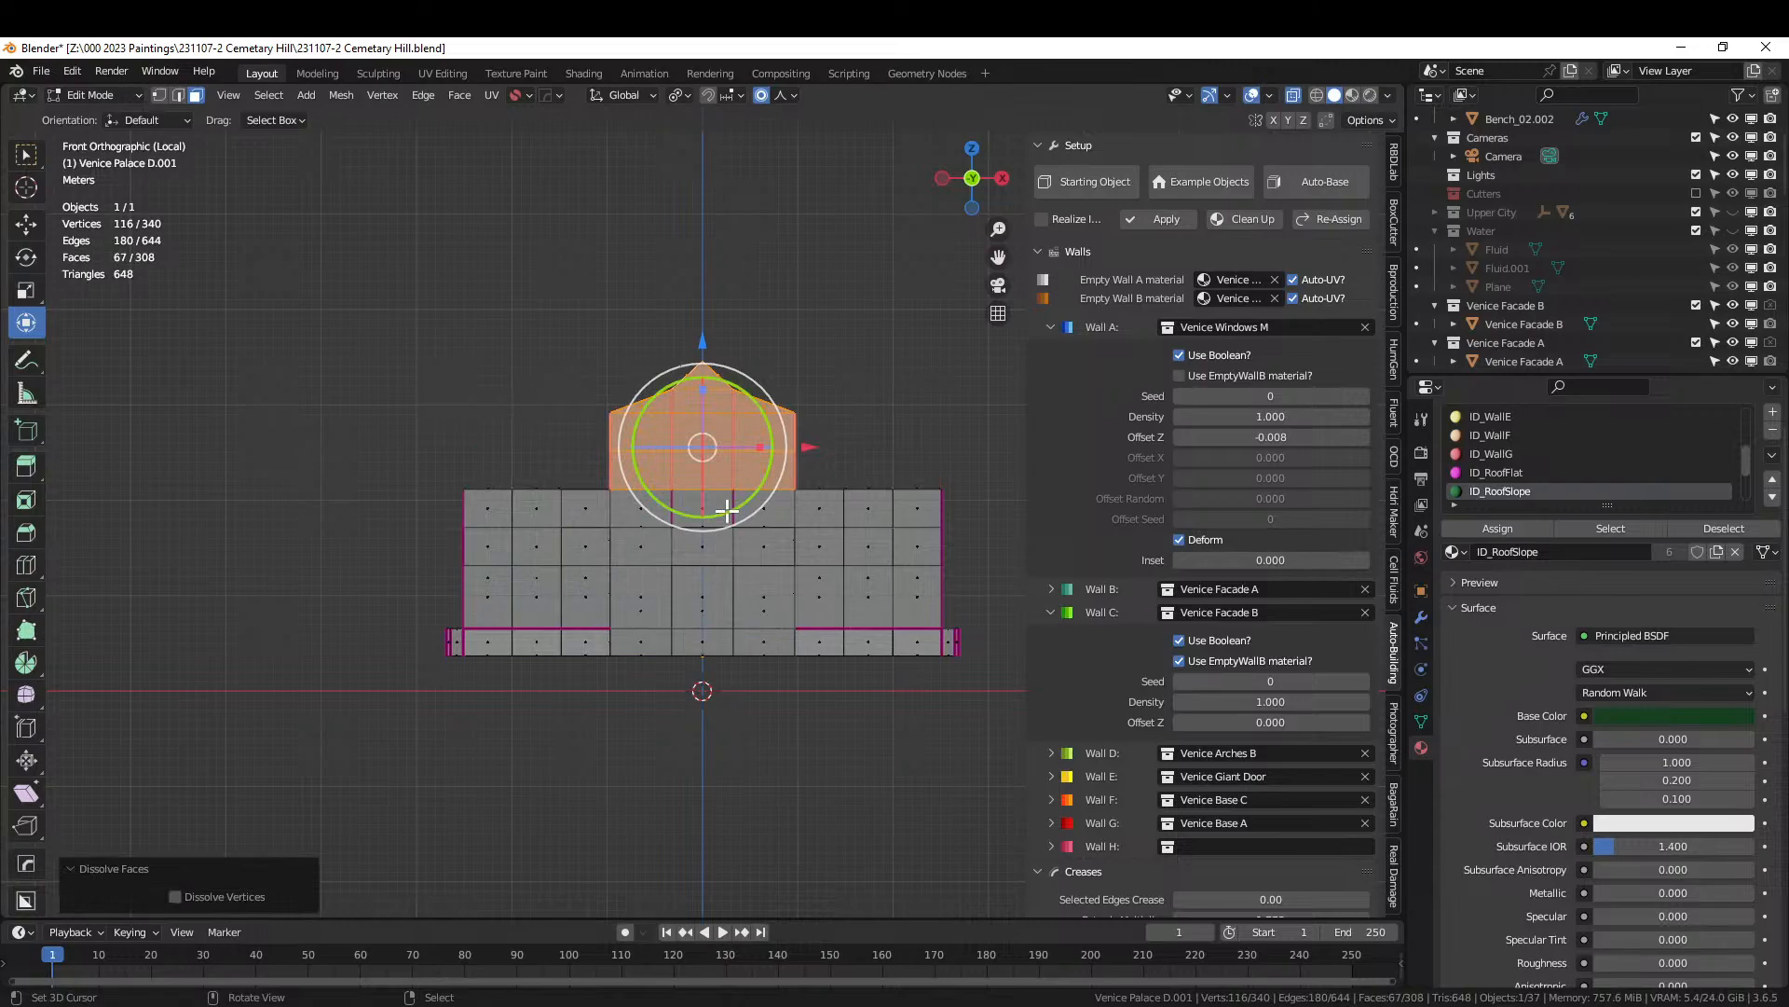
Box-select the central block's upper part and peaked roof from the front, and try dissolving its faces.
{"action": "mouse_move", "coordinate": [727, 510]}
{"action": "middle_mouse_down"}
{"action": "mouse_move", "coordinate": [791, 560]}
{"action": "mouse_move", "coordinate": [723, 520]}
{"action": "mouse_move", "coordinate": [718, 494]}
{"action": "middle_mouse_up"}
{"action": "left_click", "coordinate": [711, 331]}
{"action": "middle_click_drag", "start_coordinate": [629, 278], "coordinate": [621, 277]}
{"action": "key", "text": "KP_1"}
{"action": "left_click_drag", "start_coordinate": [581, 275], "coordinate": [867, 469]}
{"action": "key", "text": "x"}
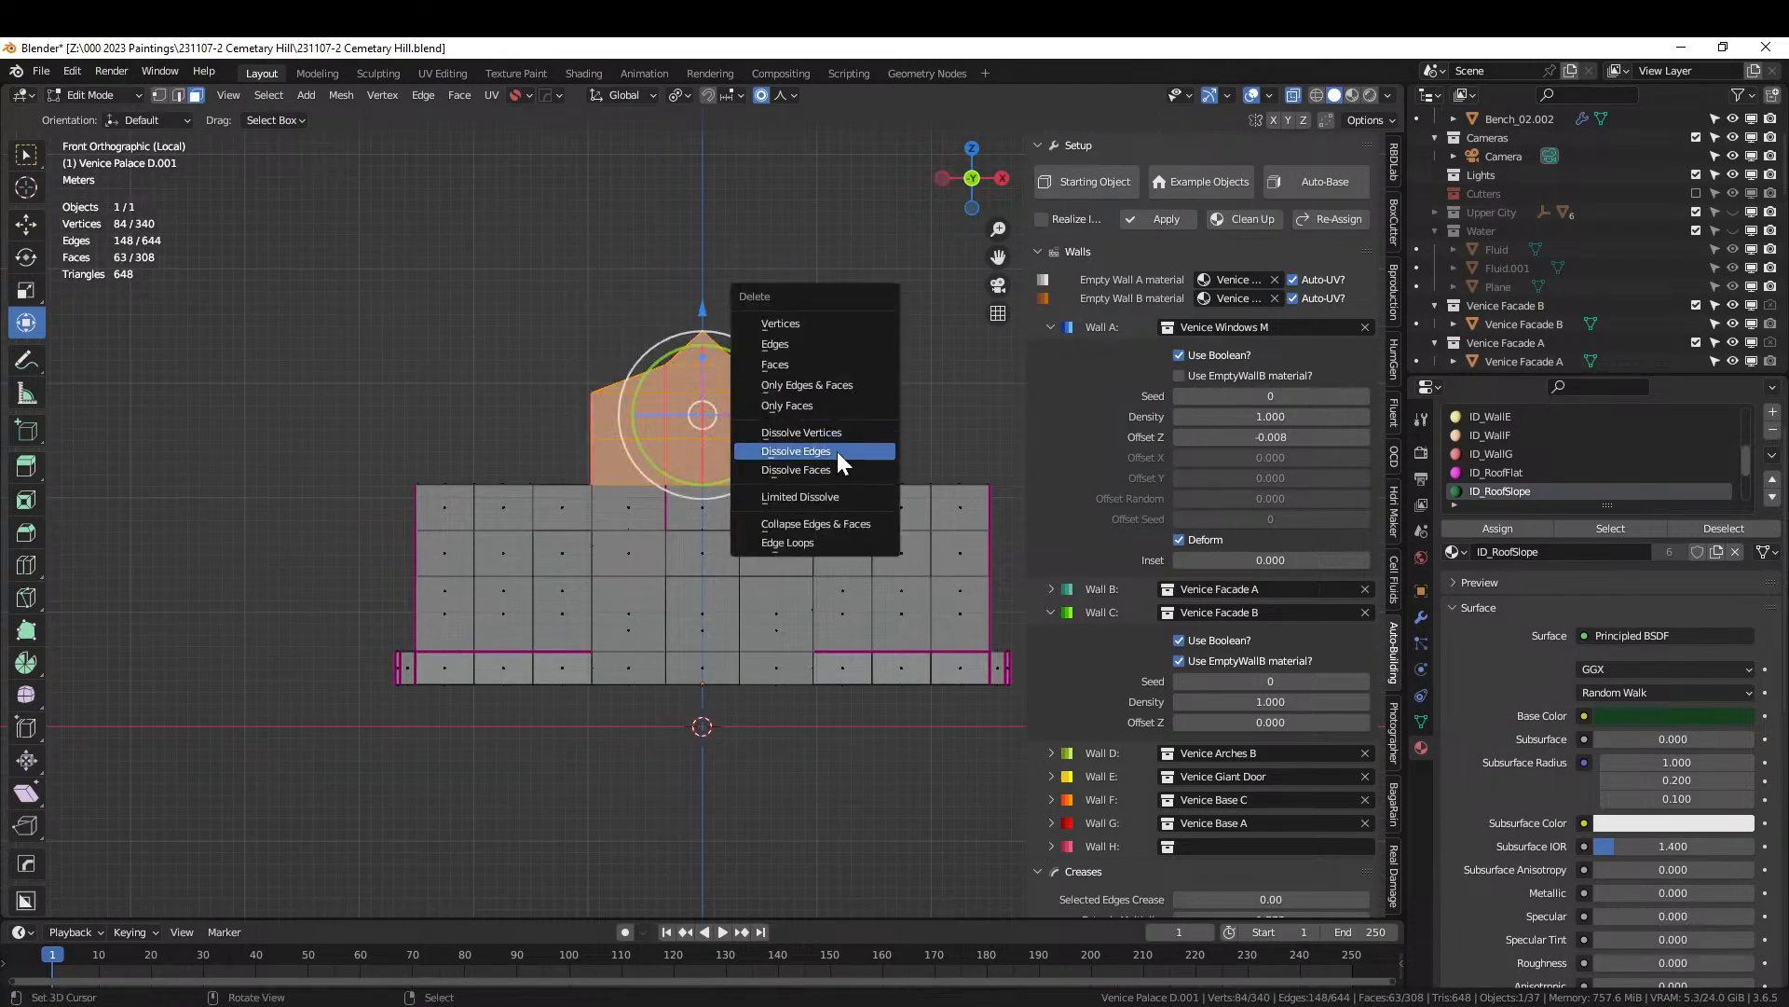
{"action": "left_click", "coordinate": [835, 469]}
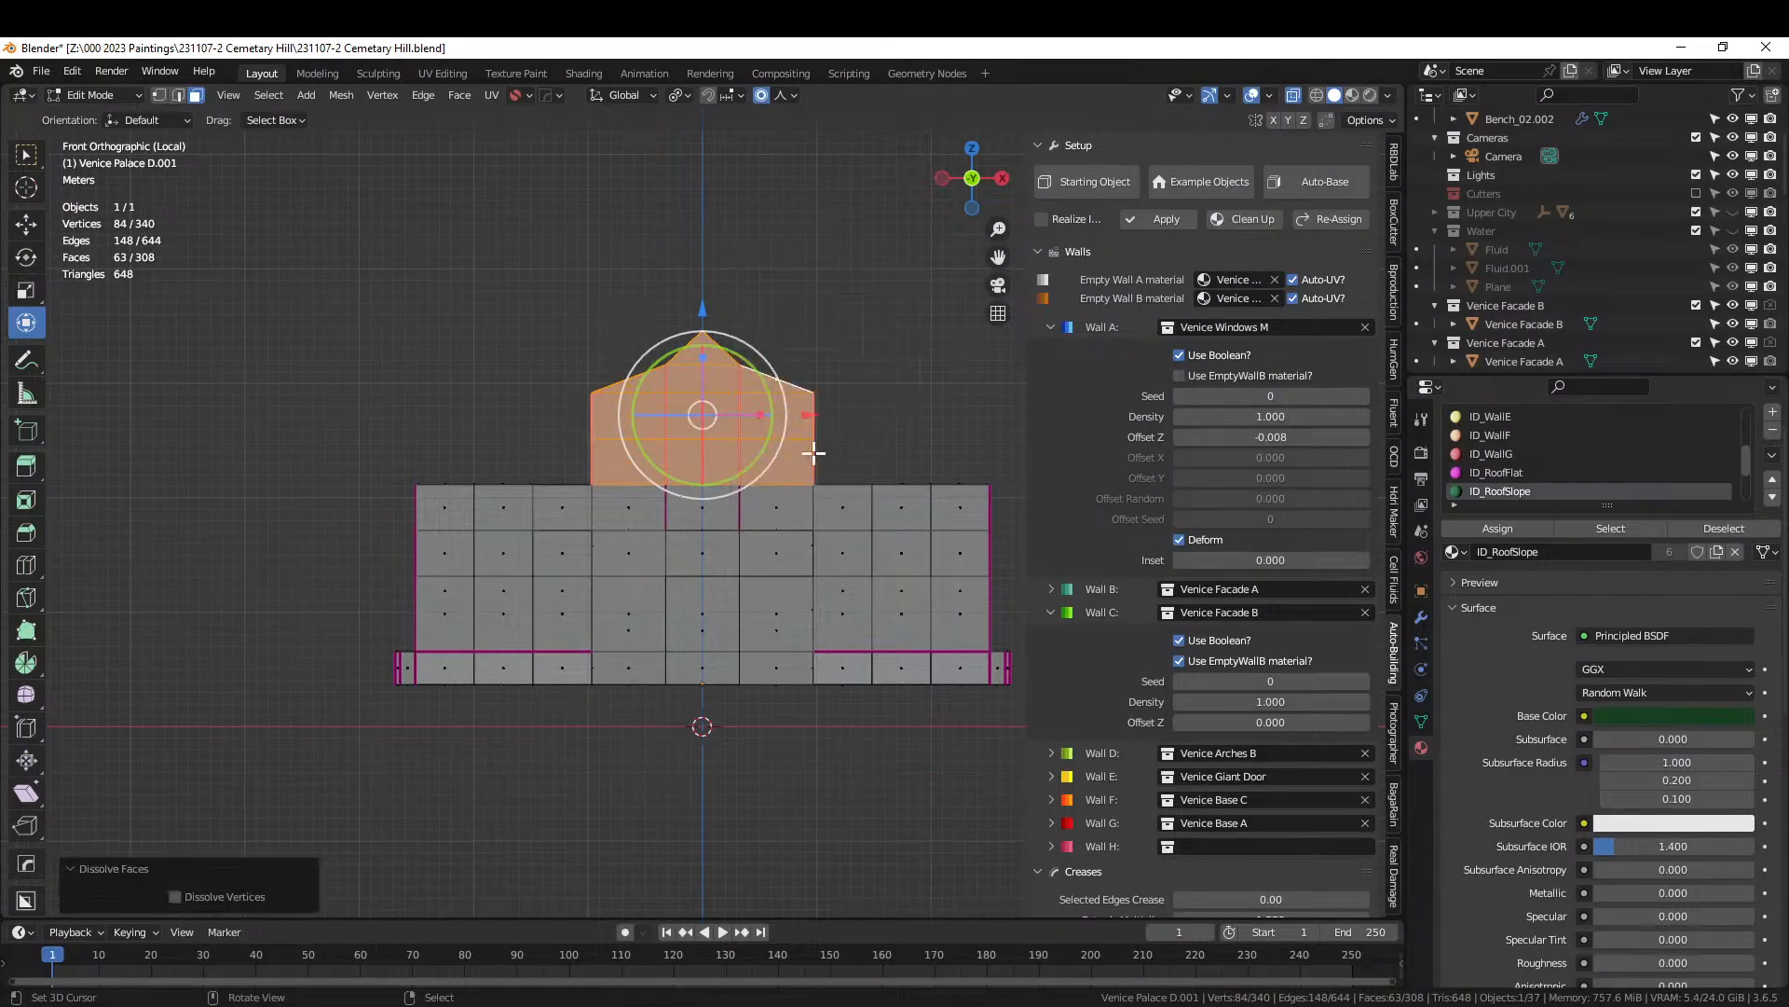
Try dissolving the selected upper block's vertices and its edges, undoing each attempt.
{"action": "key", "text": "x"}
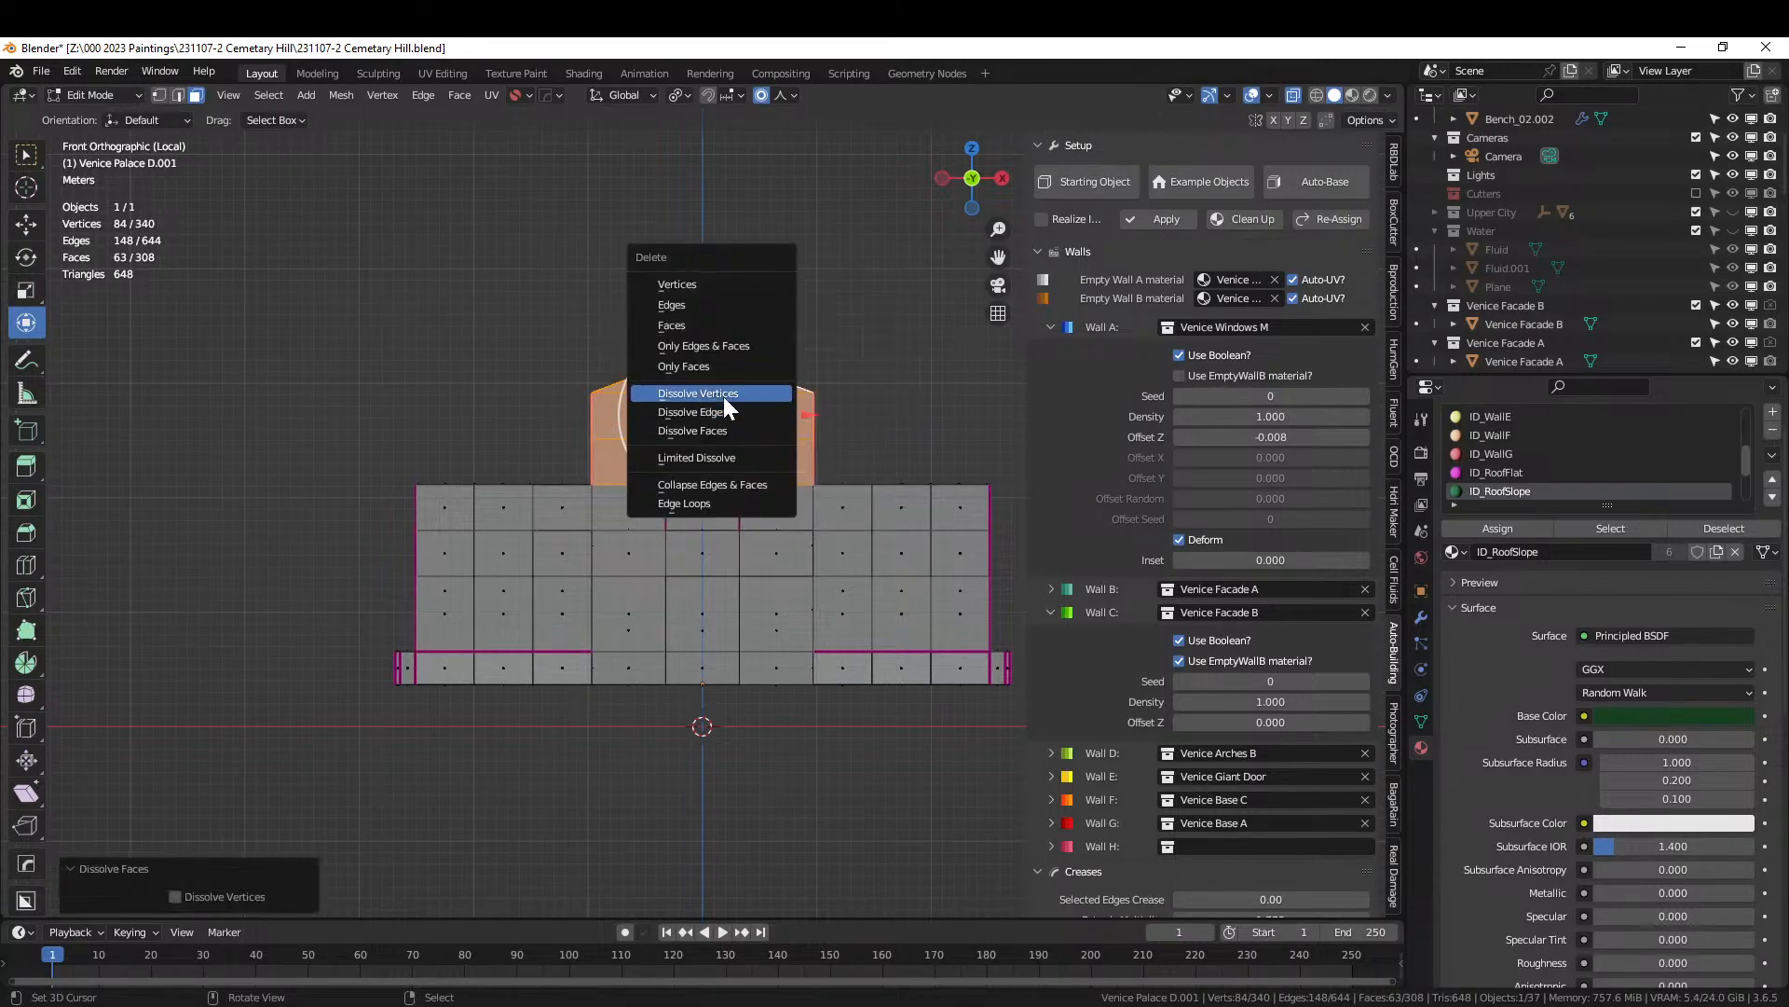
{"action": "left_click", "coordinate": [723, 395]}
{"action": "key", "text": "ctrl+z"}
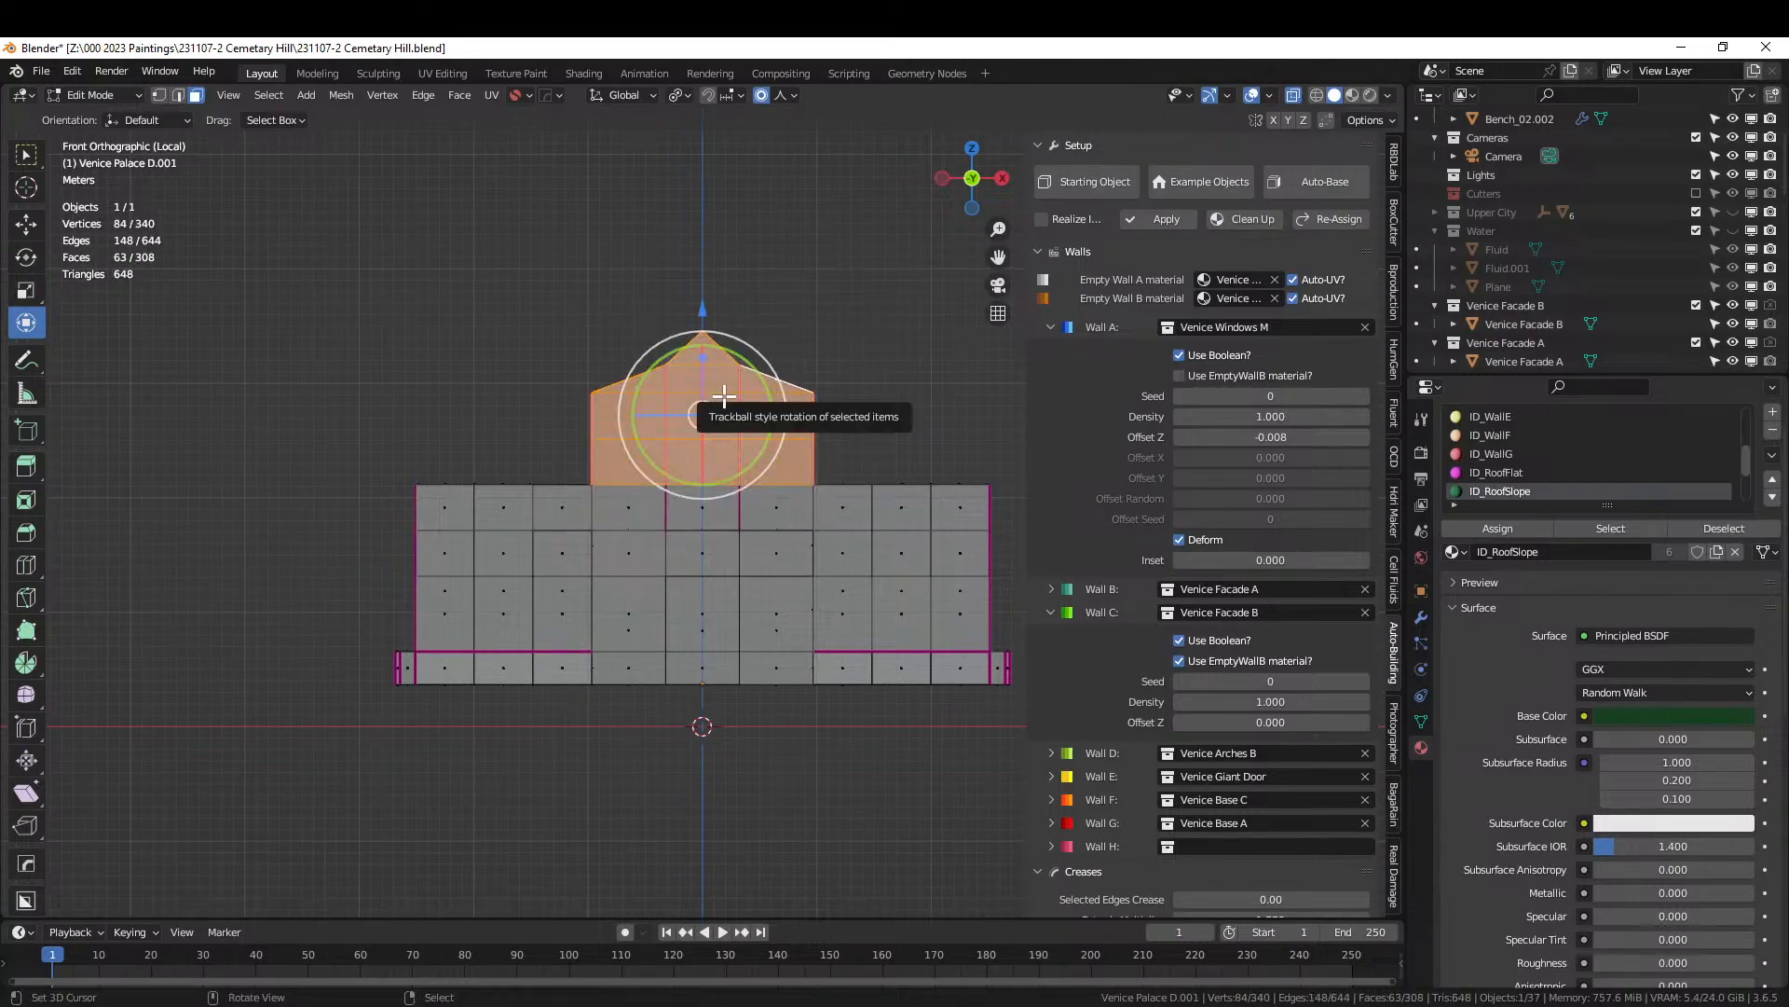
{"action": "key", "text": "x"}
{"action": "left_click", "coordinate": [719, 415]}
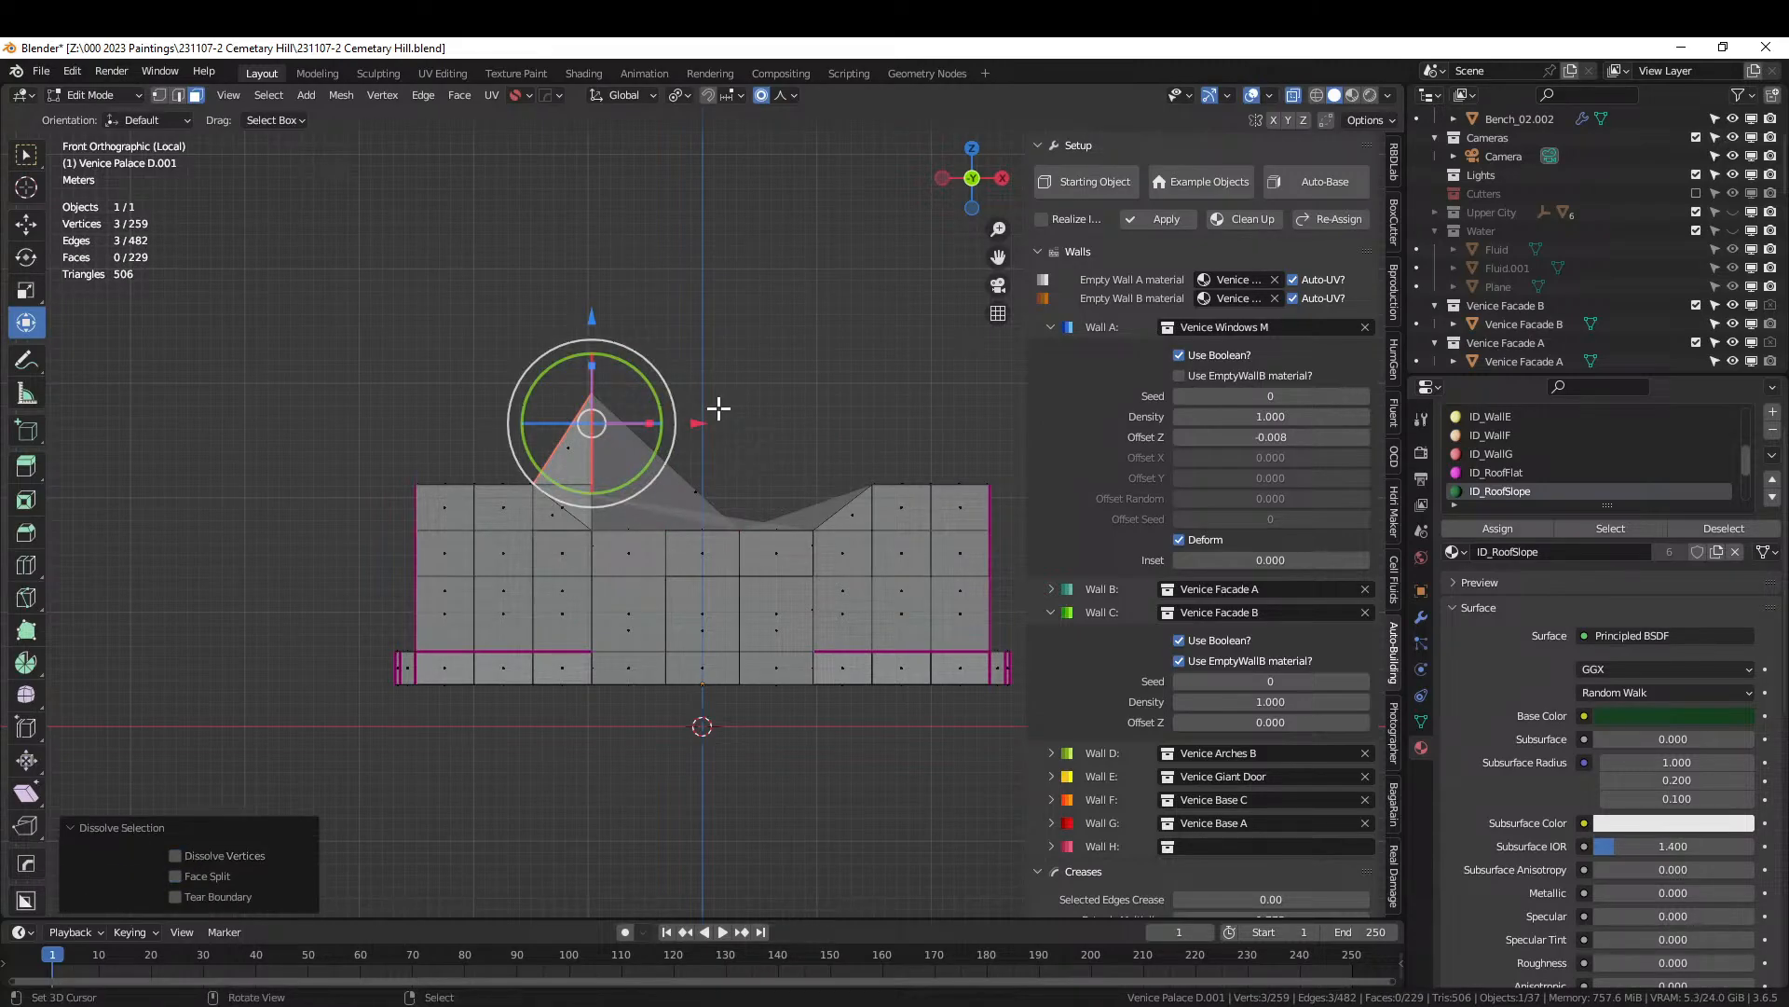
{"action": "key", "text": "ctrl+z"}
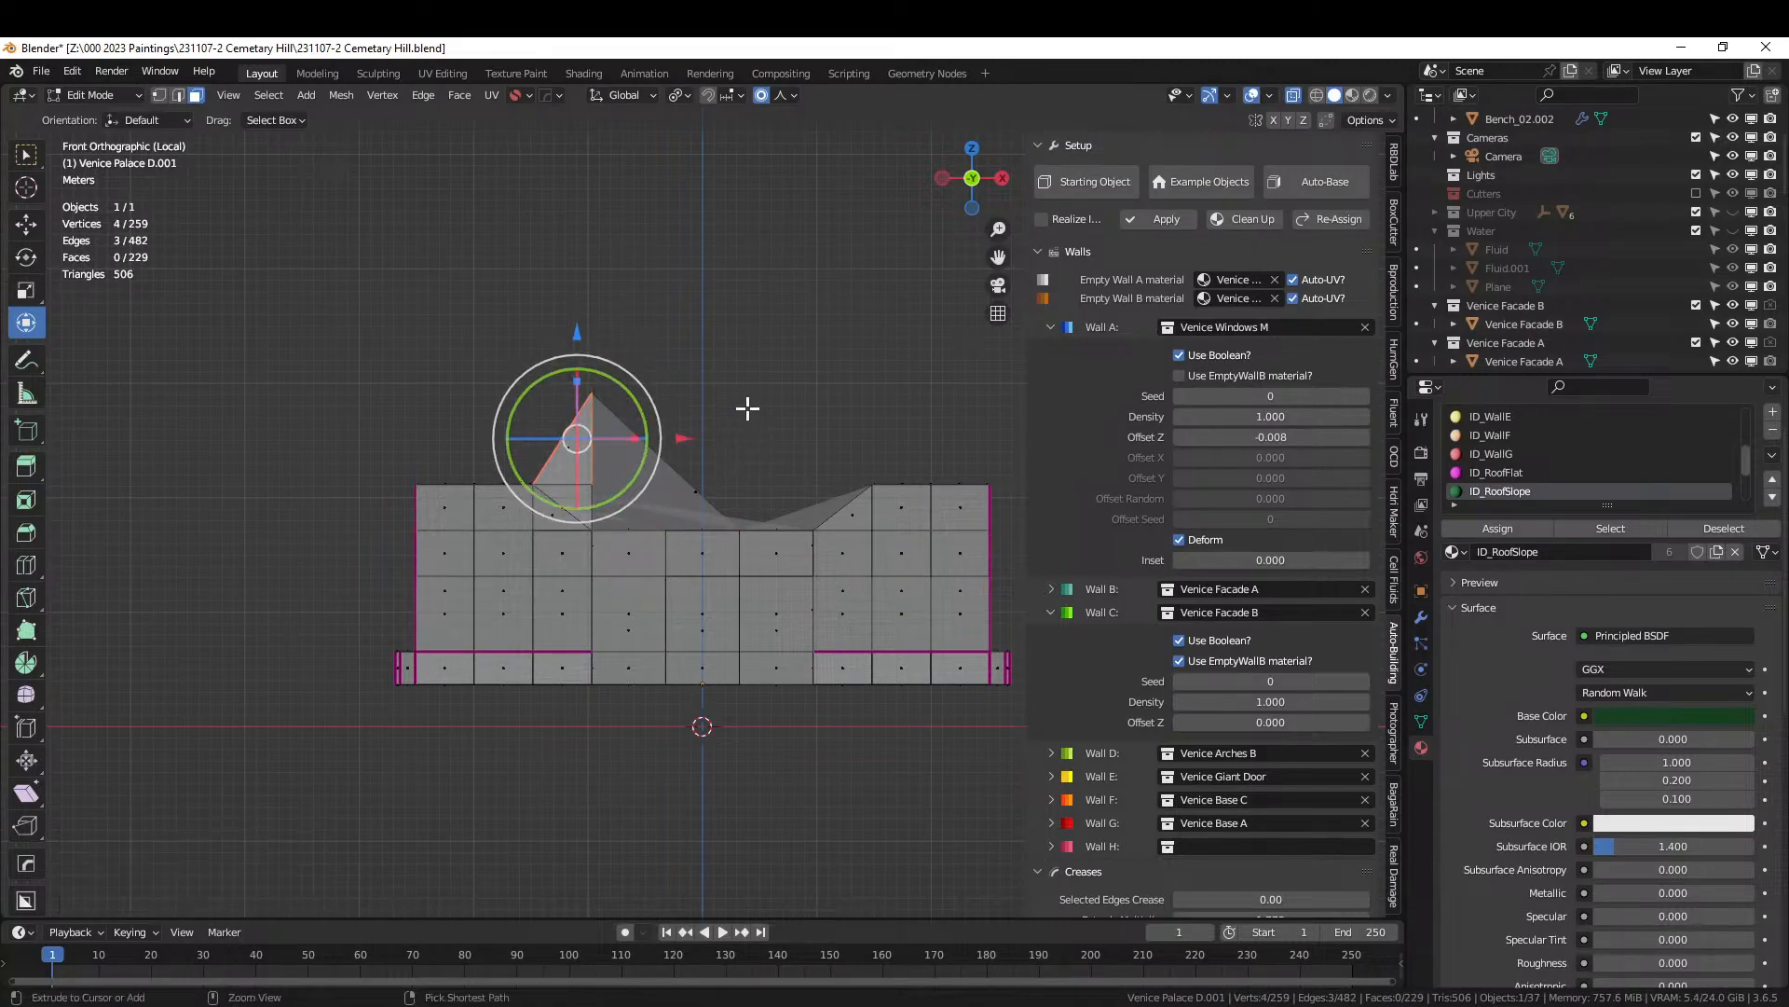
{"action": "key", "text": "ctrl+z"}
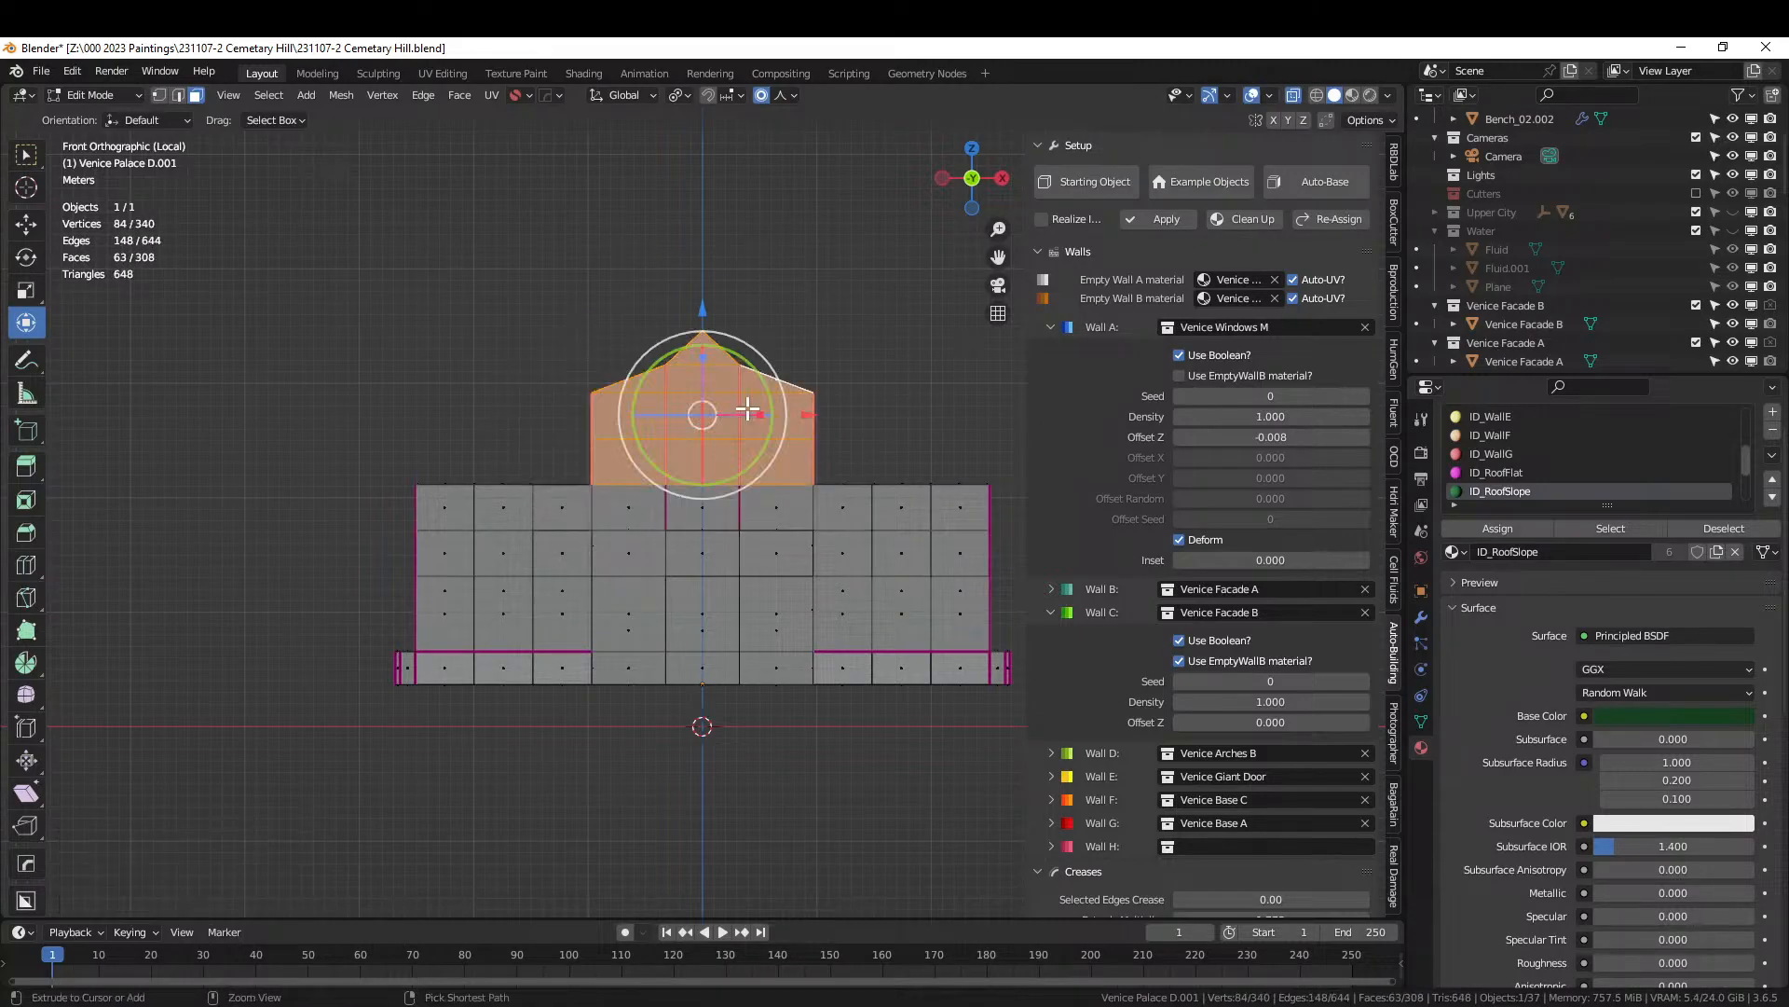
Delete the faces of the central block's upper part and inspect the opening in Object Mode with X-ray off.
{"action": "key", "text": "x"}
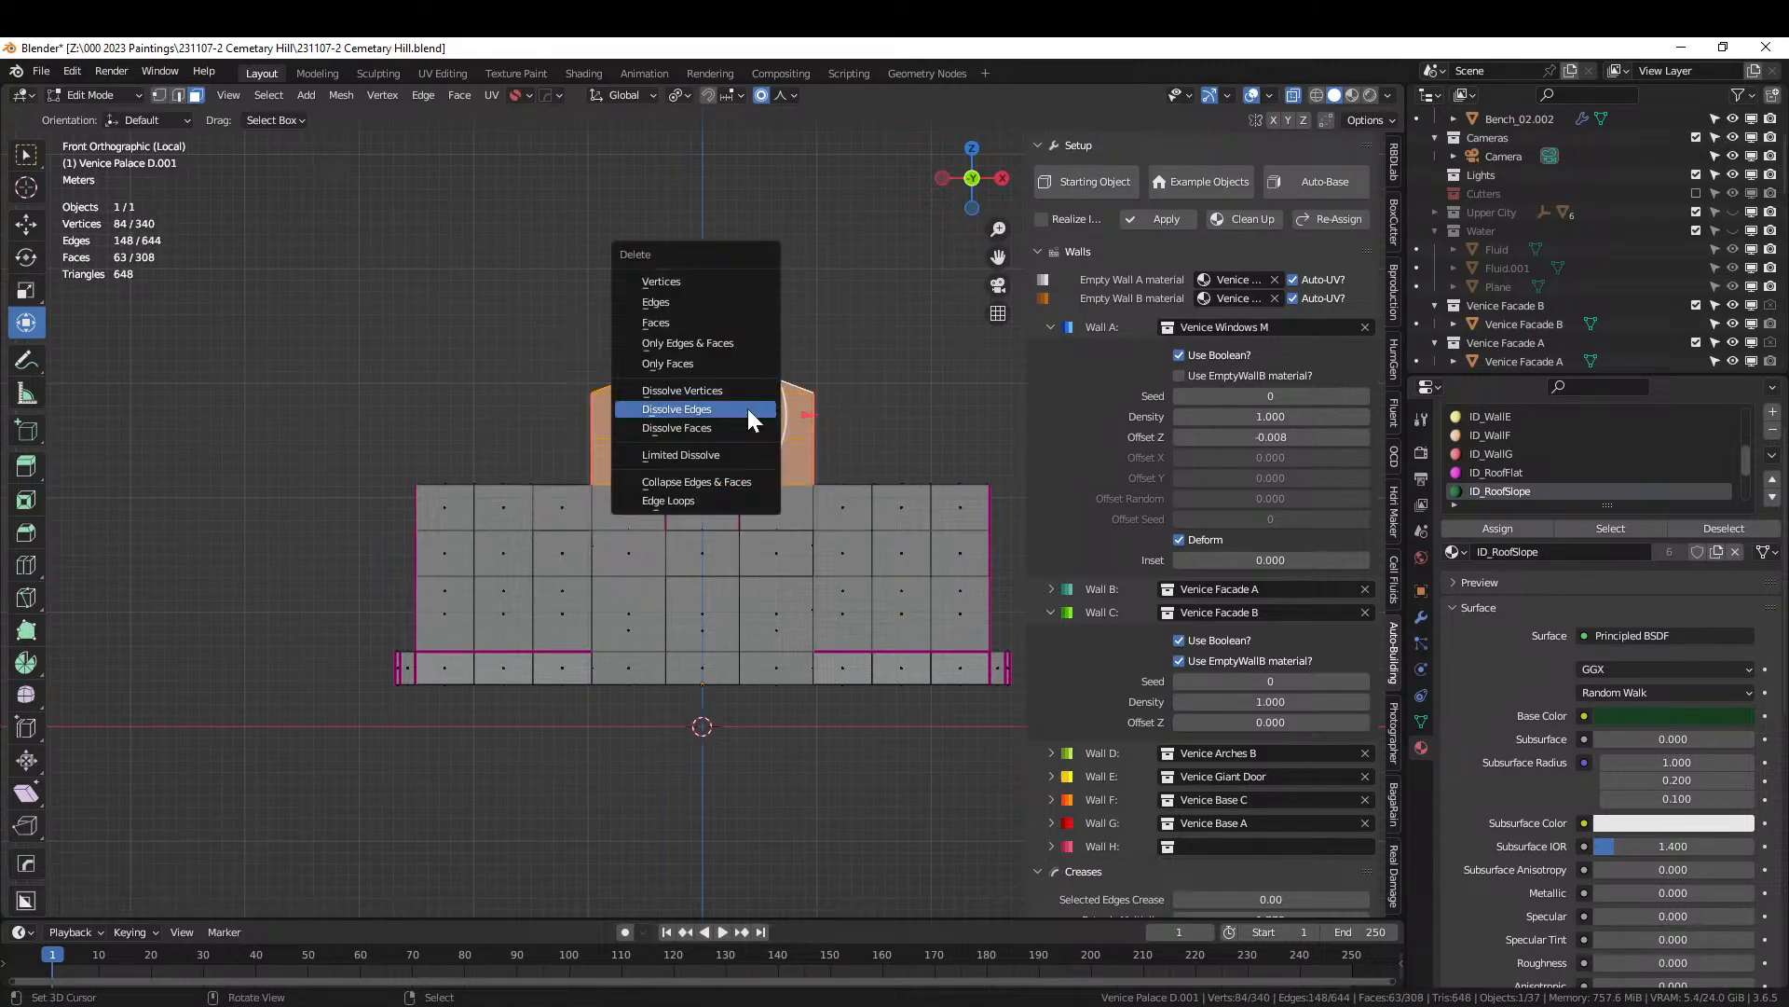
{"action": "left_click", "coordinate": [693, 318]}
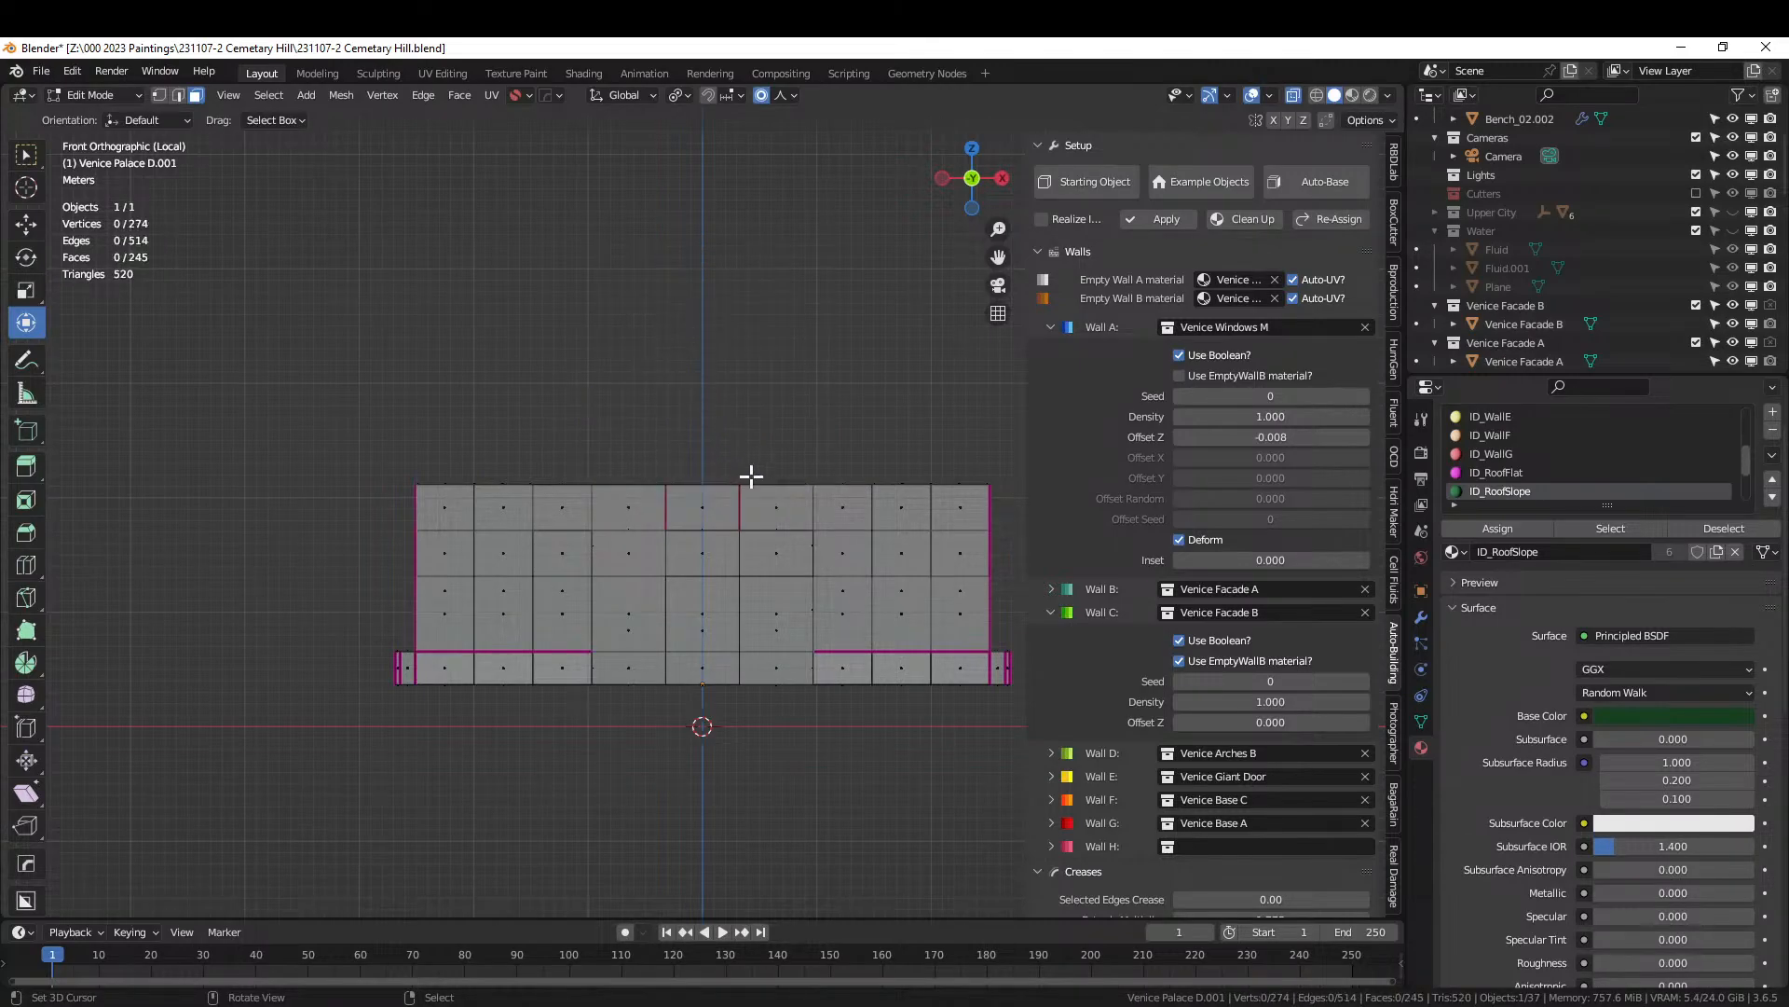
{"action": "middle_click_drag", "start_coordinate": [751, 476], "coordinate": [786, 556]}
{"action": "scroll", "coordinate": [771, 566], "scroll_direction": "up", "scroll_amount": 3}
{"action": "key", "text": "Tab"}
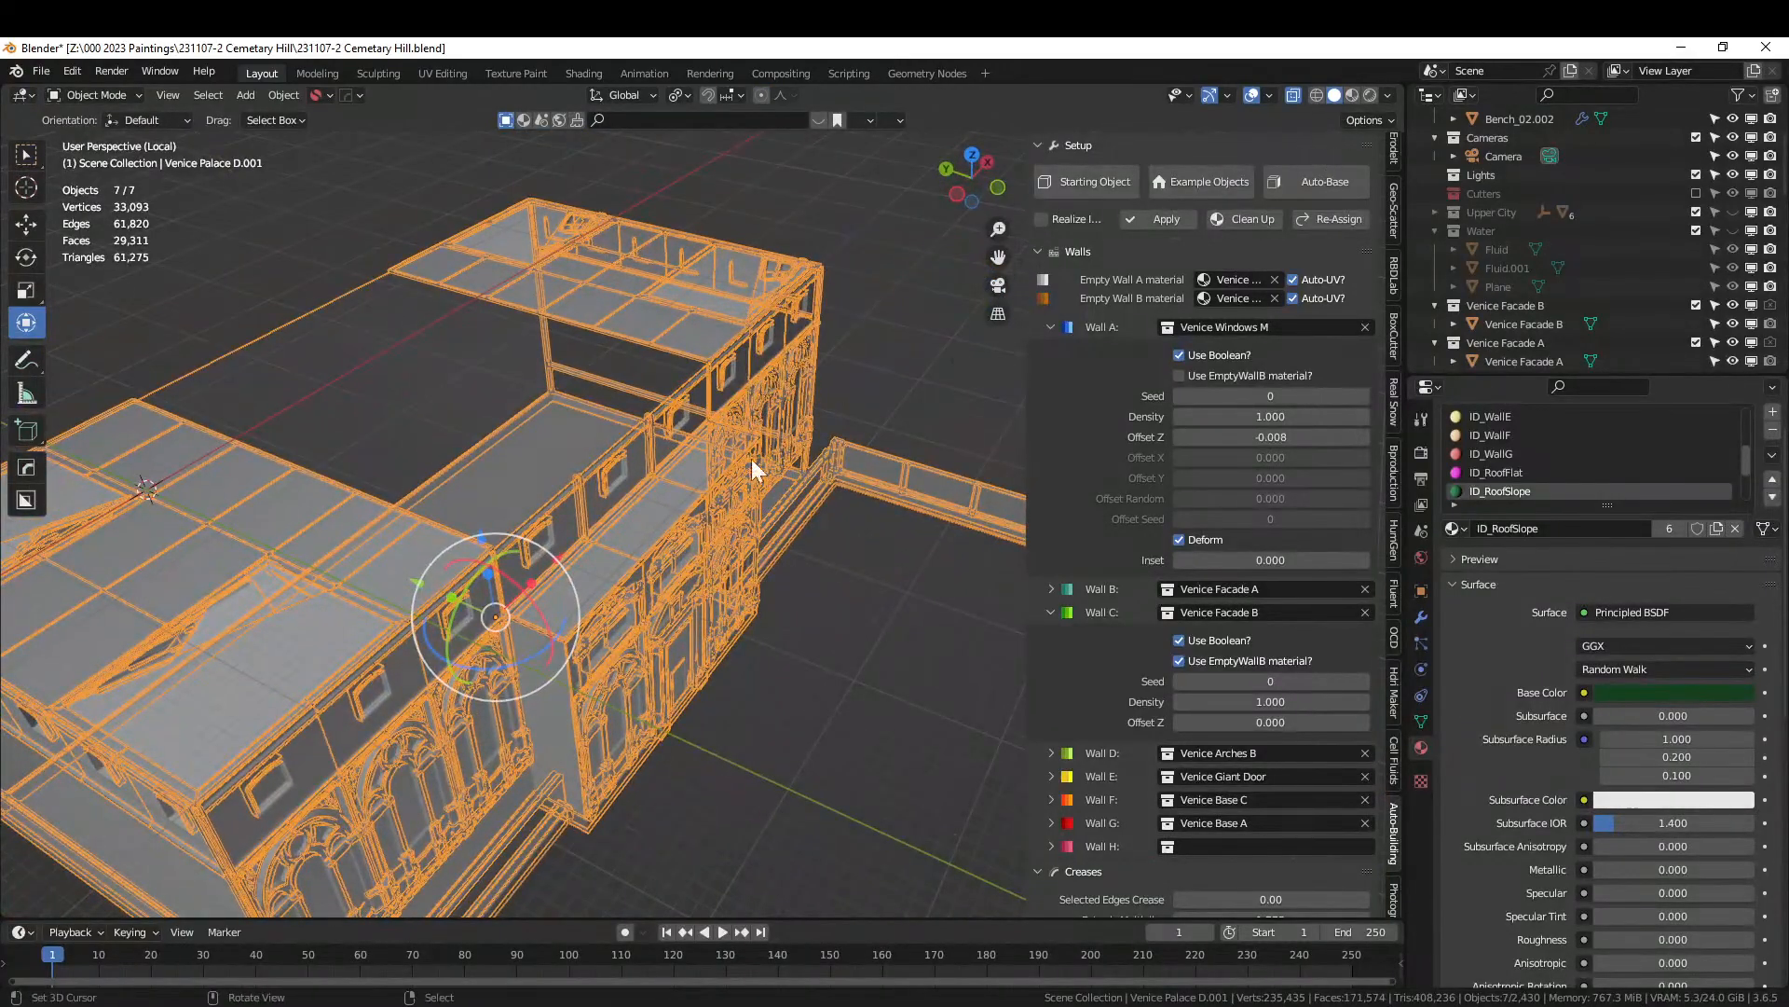
{"action": "key", "text": "alt+z"}
{"action": "mouse_move", "coordinate": [573, 546]}
{"action": "middle_mouse_down"}
{"action": "mouse_move", "coordinate": [544, 615]}
{"action": "mouse_move", "coordinate": [523, 575]}
{"action": "middle_mouse_up"}
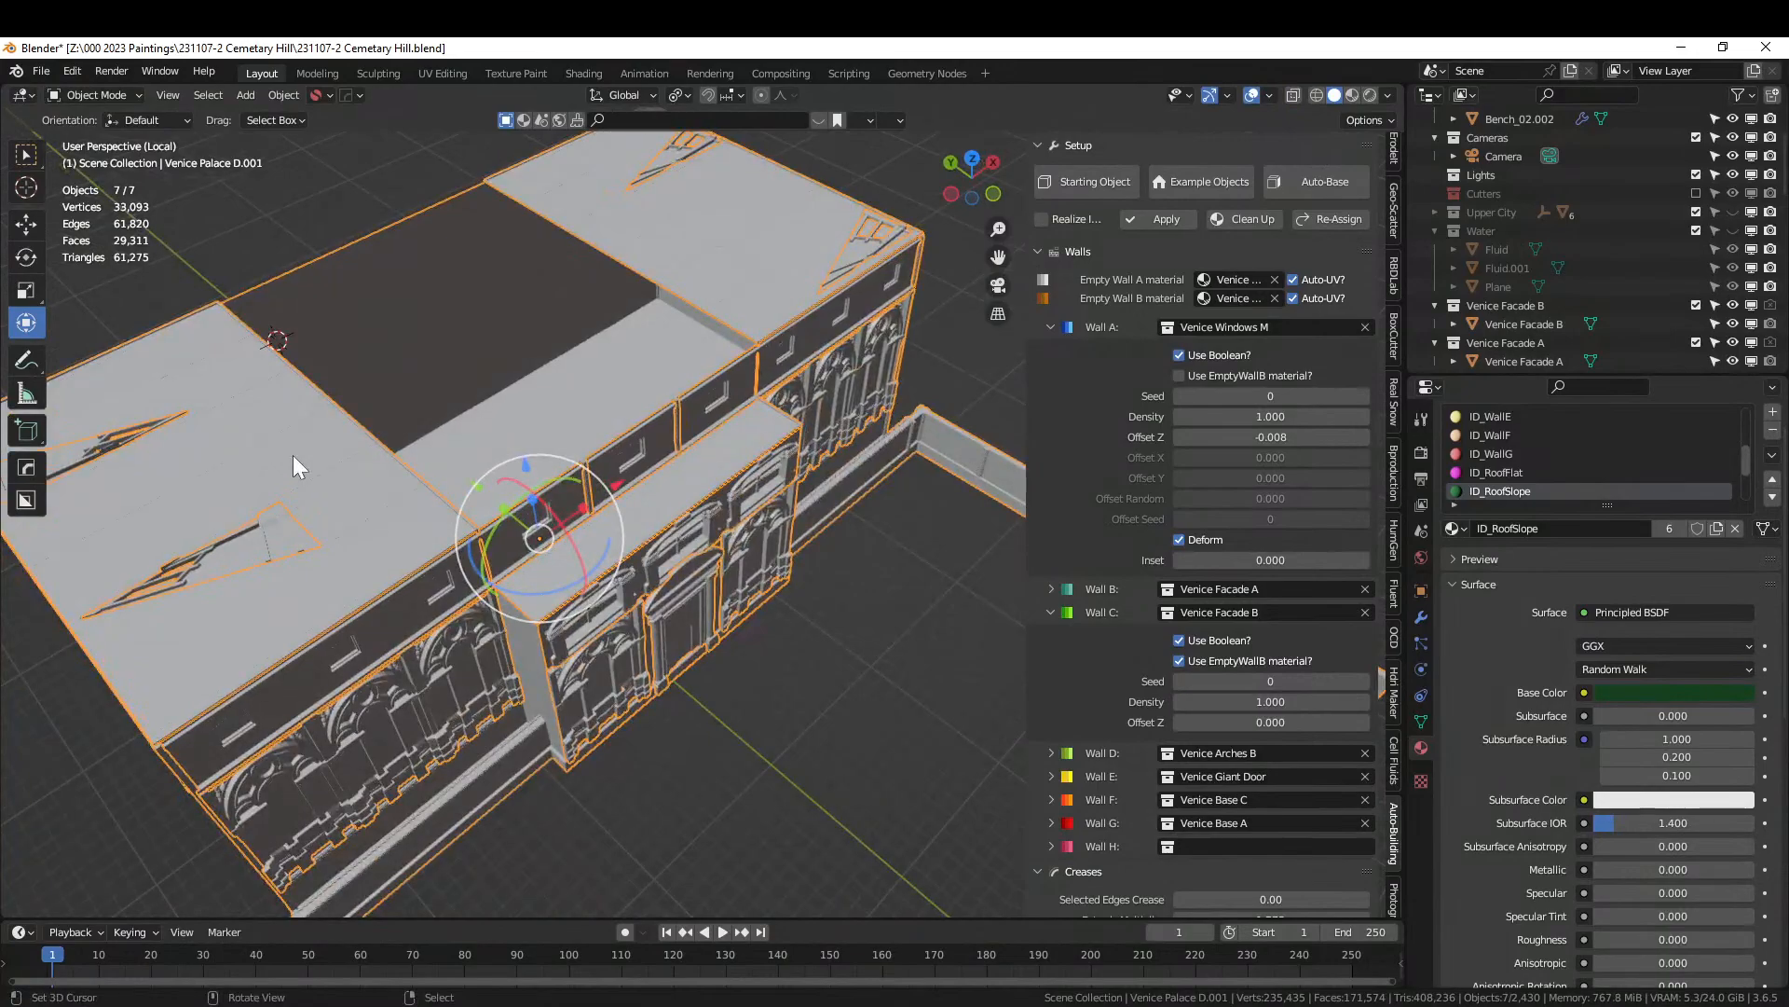
In Edit Mode, select the edge loop around the open roof hole and fill it with a face.
{"action": "key", "text": "Tab"}
{"action": "middle_click_drag", "start_coordinate": [360, 495], "coordinate": [669, 532]}
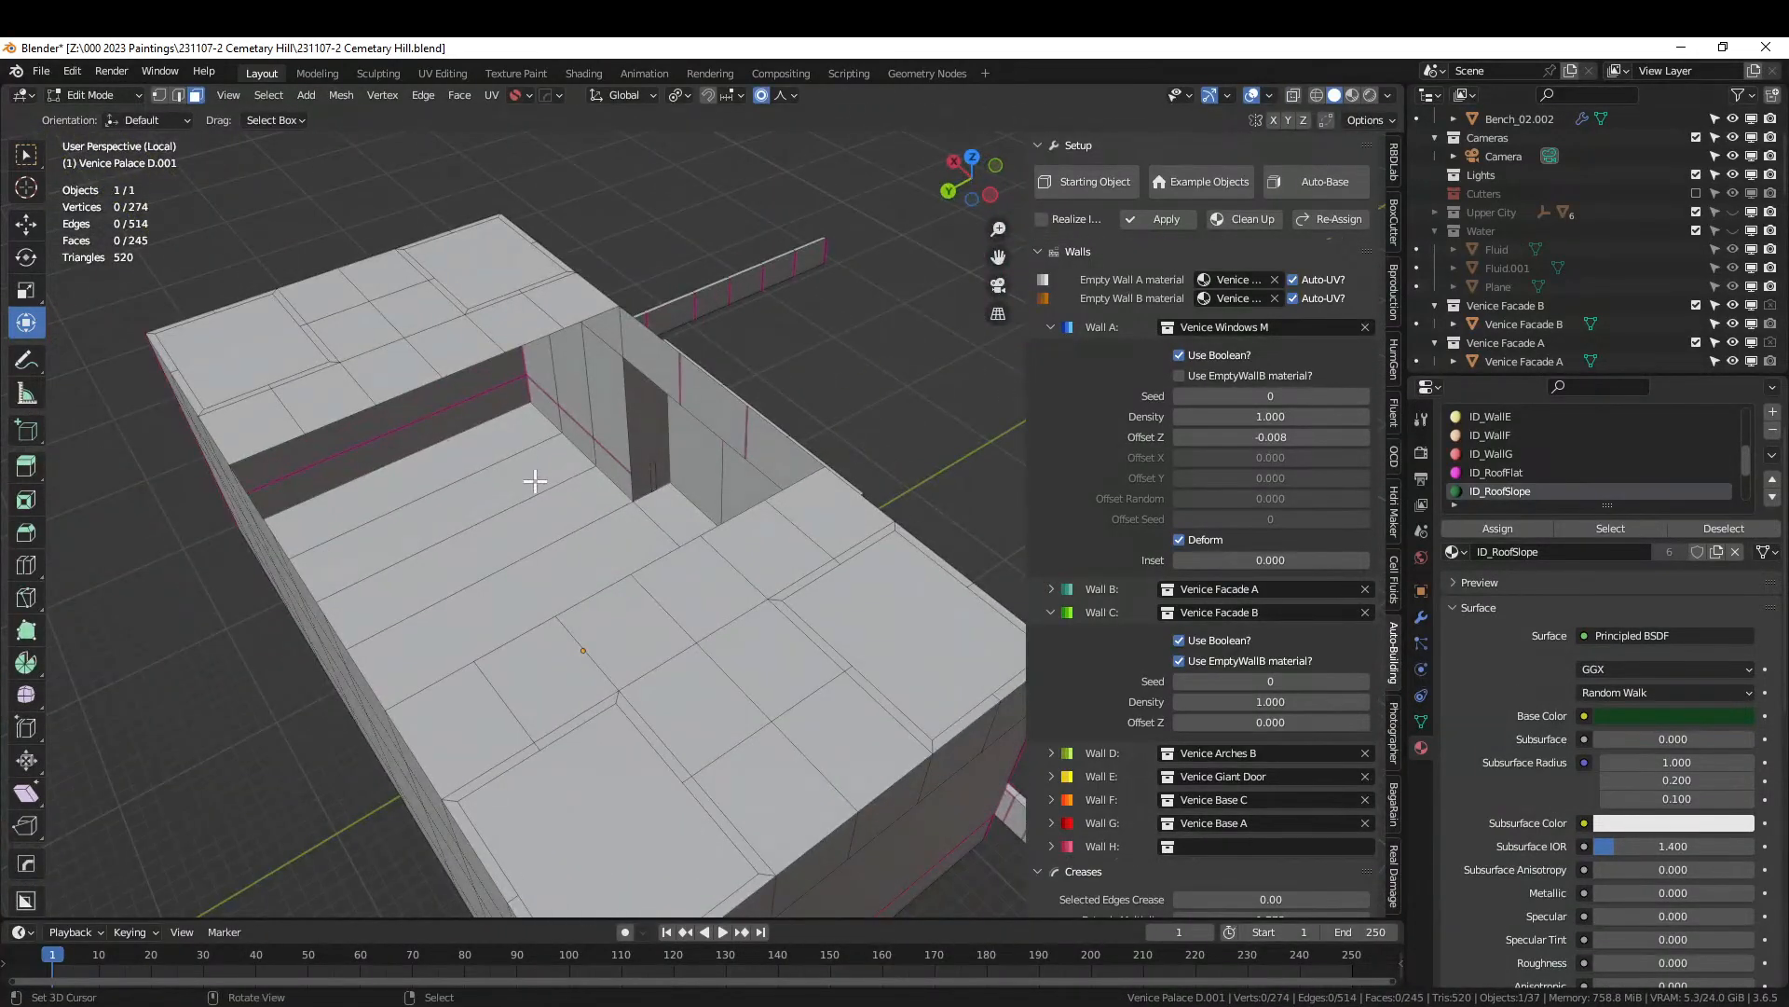
{"action": "key", "text": "2"}
{"action": "right_click", "coordinate": [281, 440]}
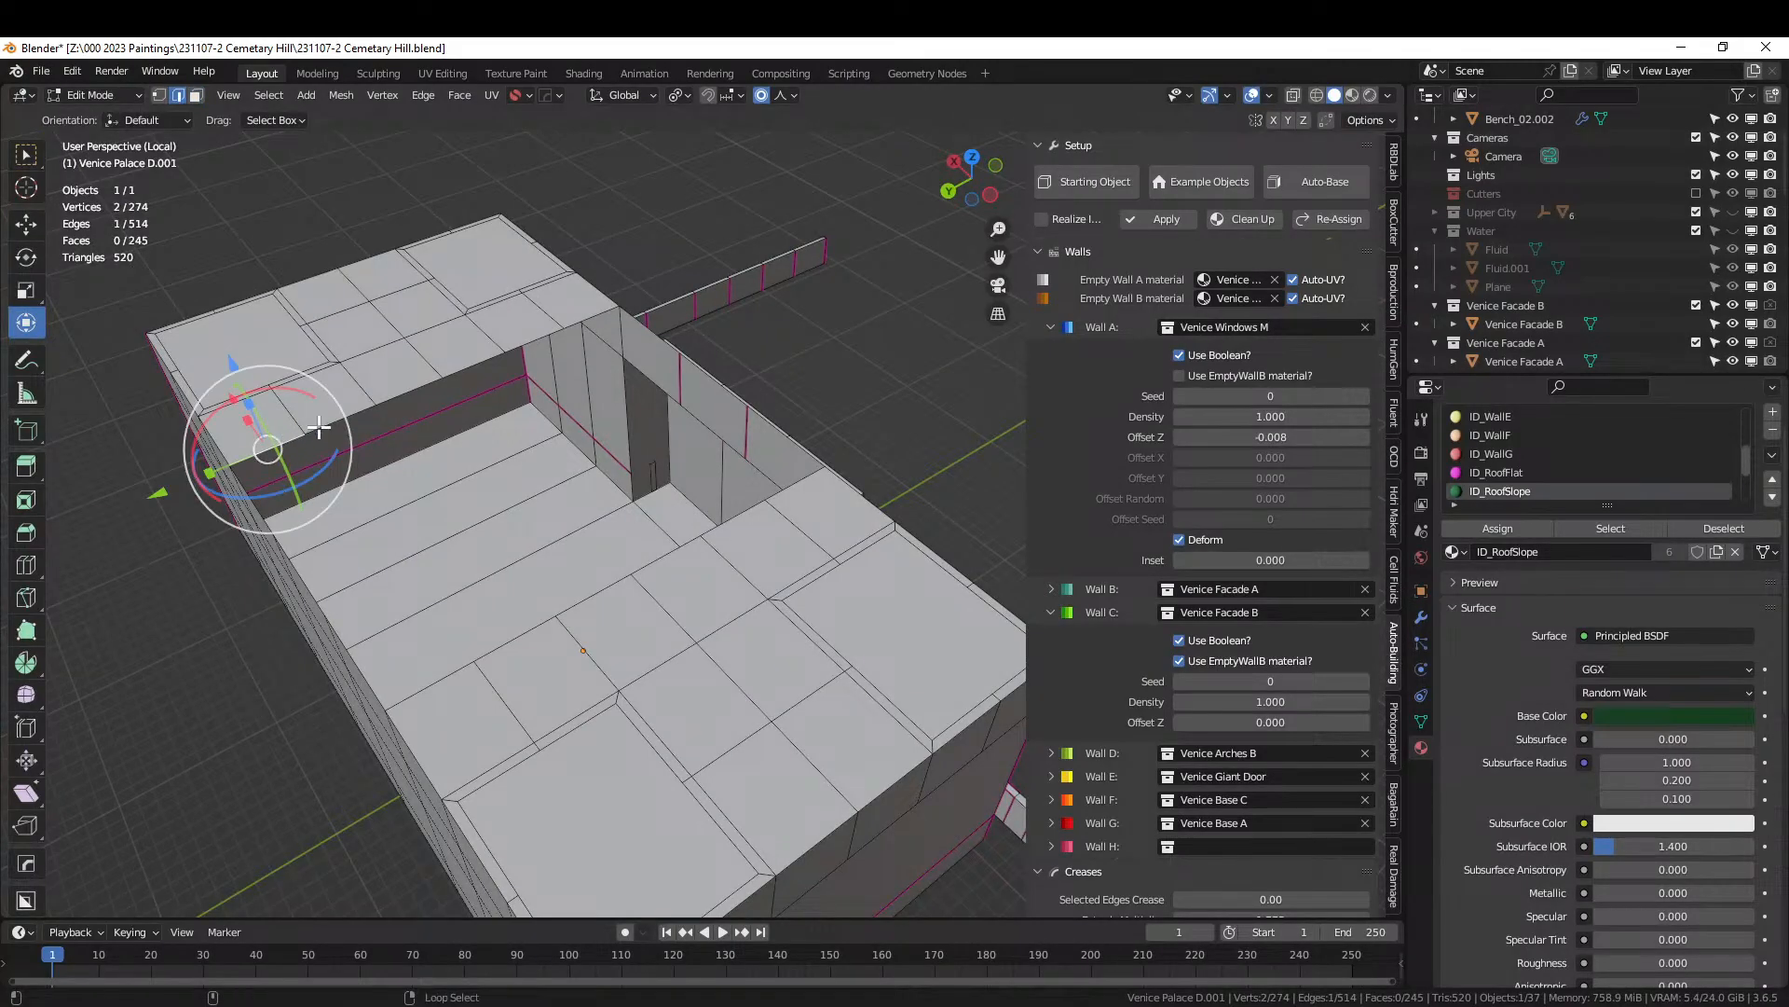
{"action": "right_click", "coordinate": [318, 429], "text": "alt"}
{"action": "key", "text": "f"}
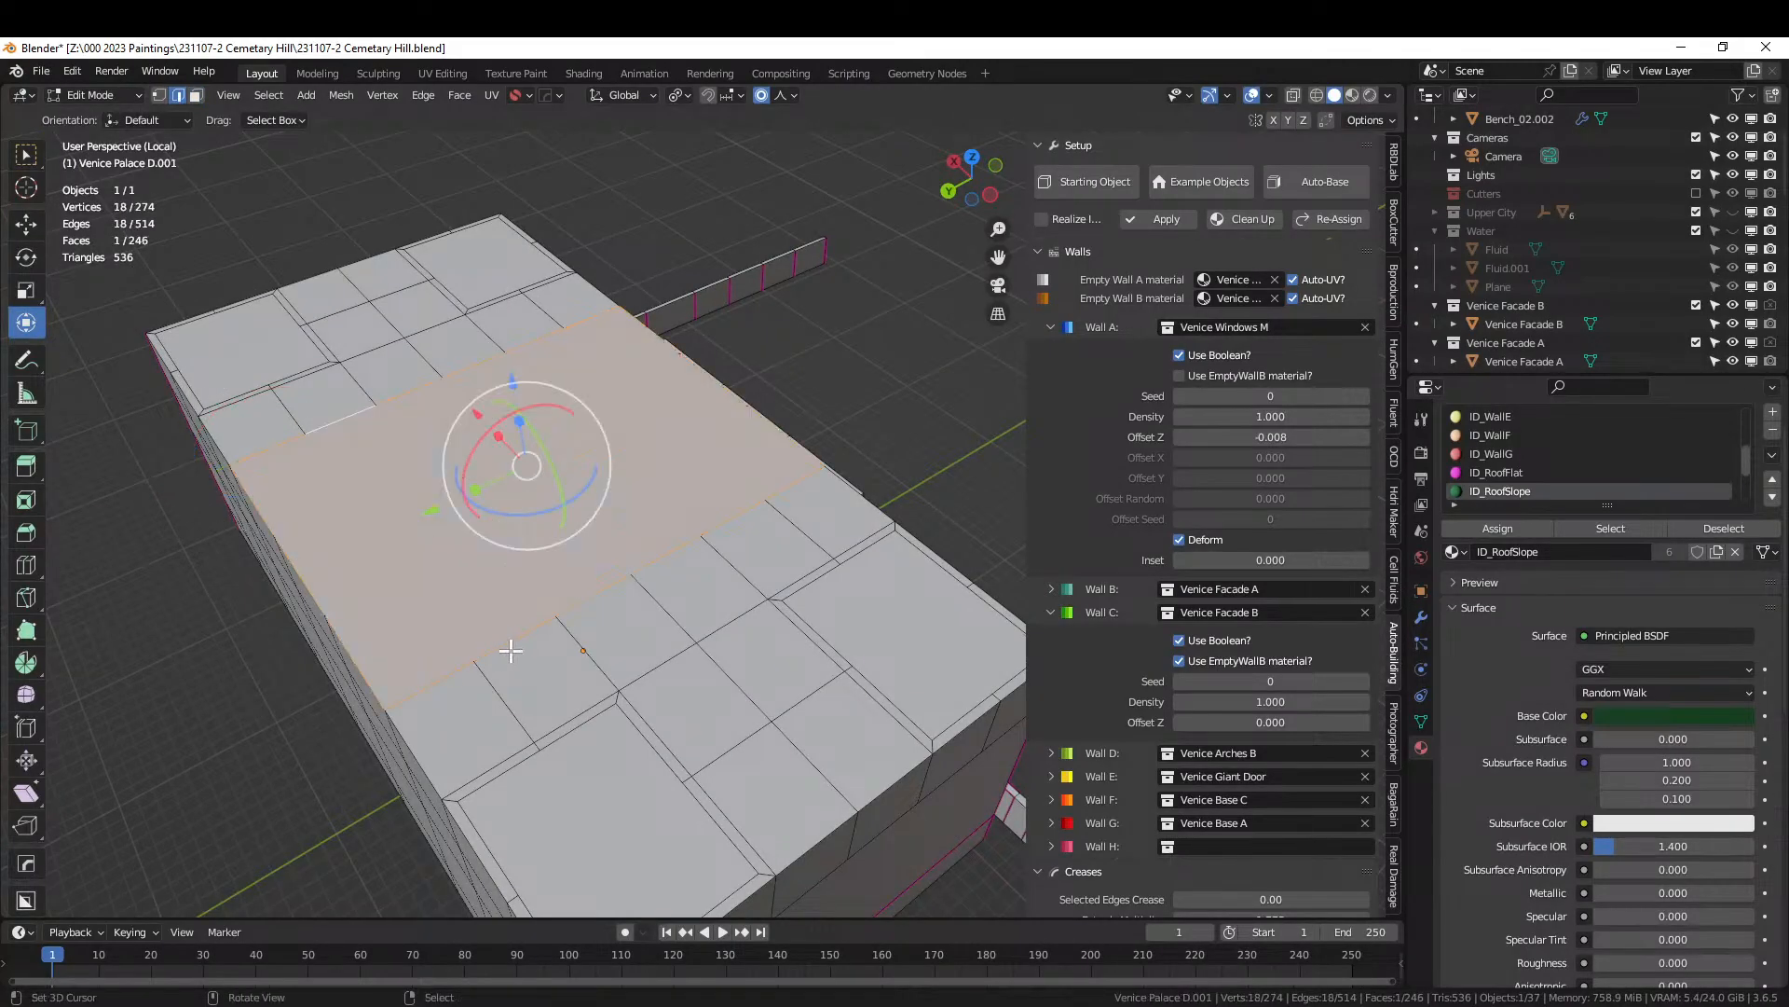
Select all faces coplanar with the new roof face and dissolve them into one flat roof face.
{"action": "middle_click_drag", "start_coordinate": [504, 651], "coordinate": [714, 616]}
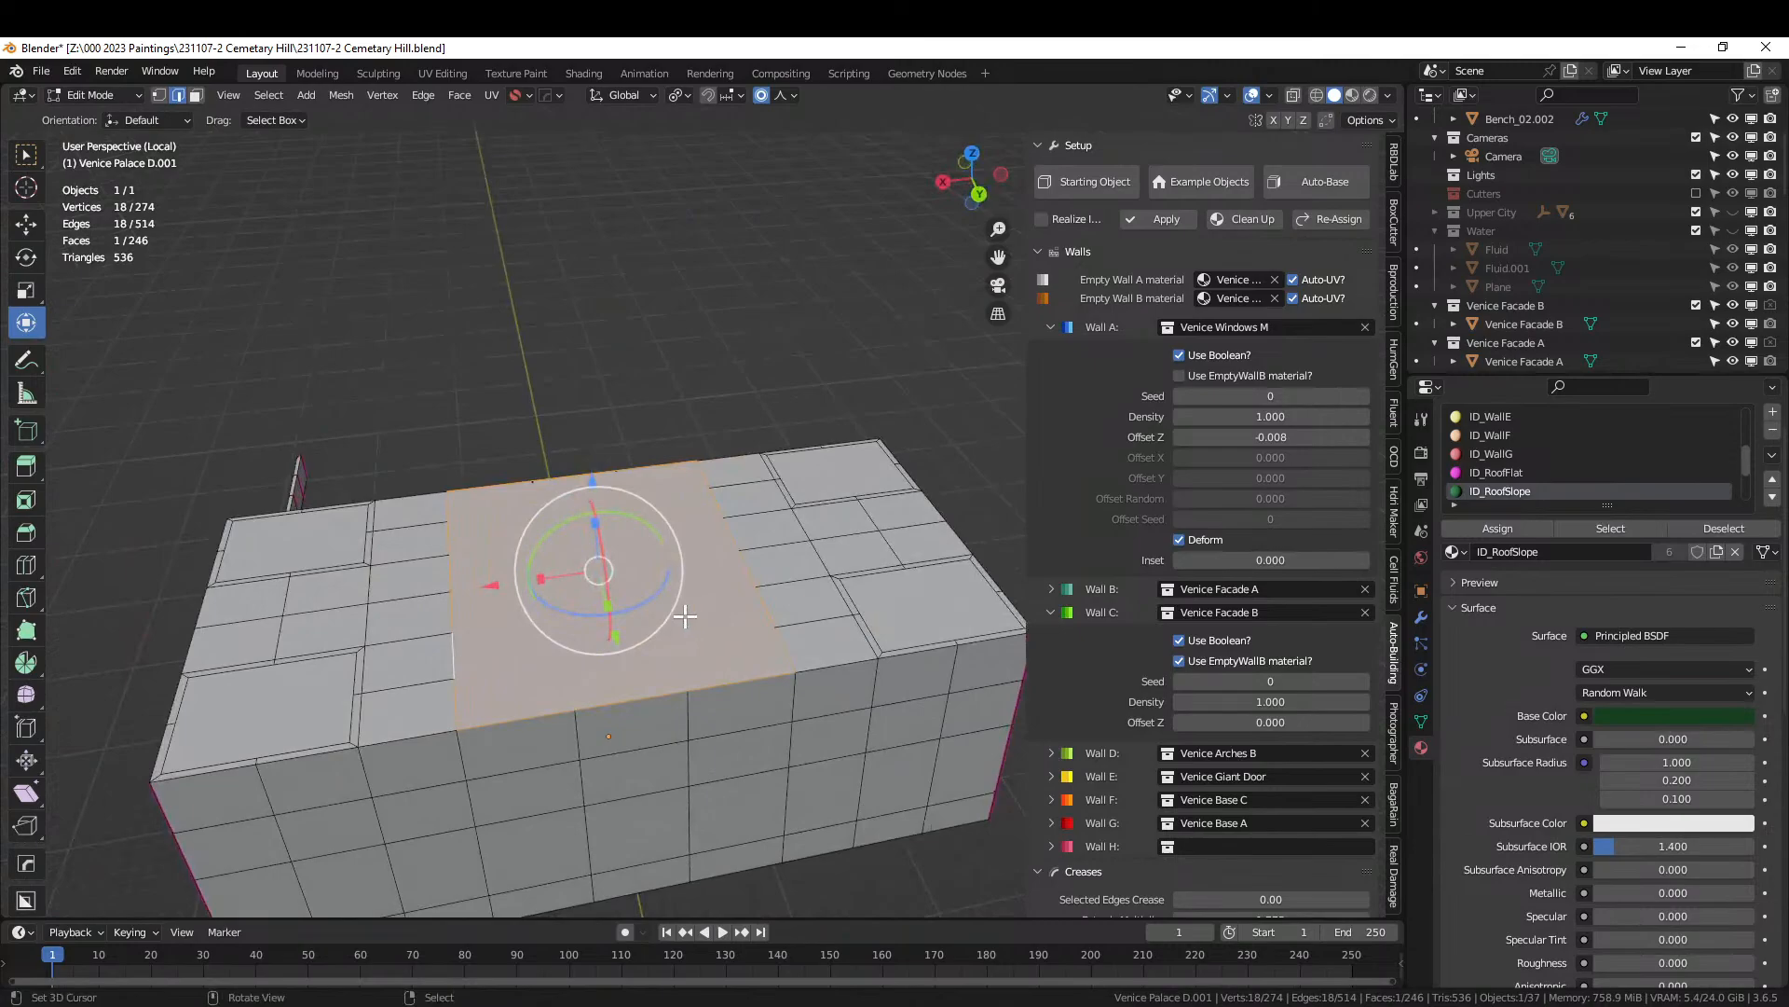
{"action": "key", "text": "shift+g"}
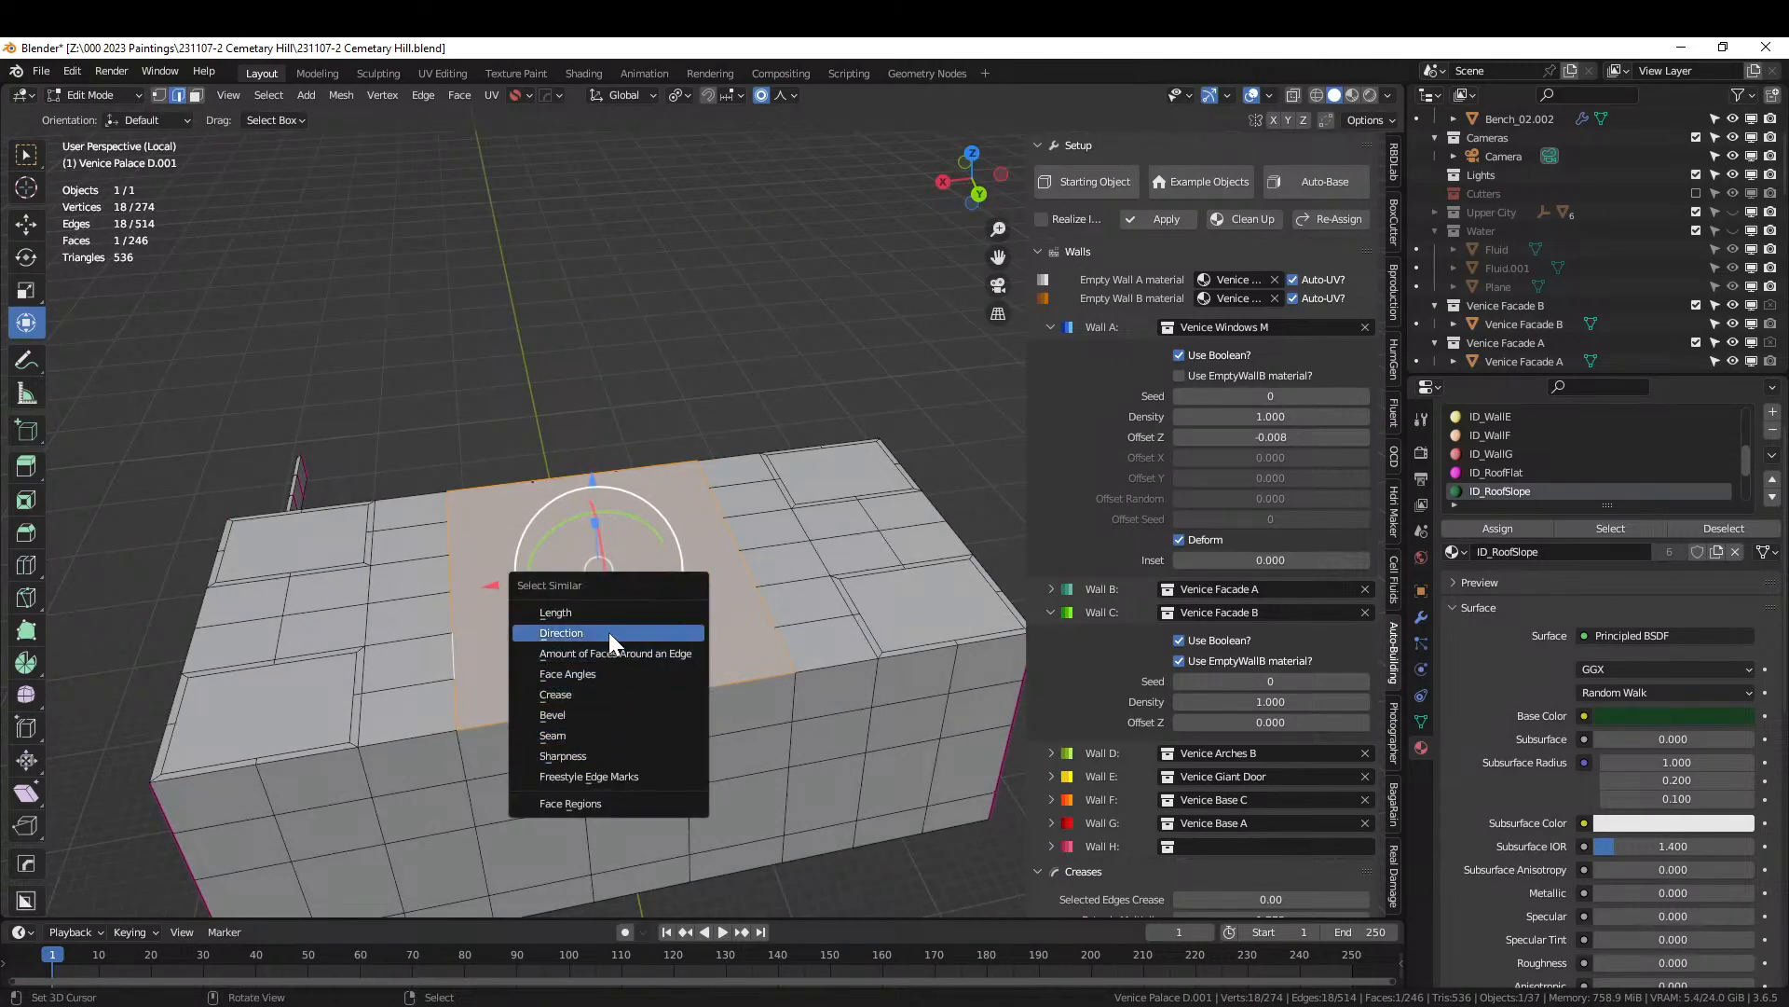
{"action": "right_click", "coordinate": [483, 563]}
{"action": "key", "text": "3"}
{"action": "right_click", "coordinate": [524, 568]}
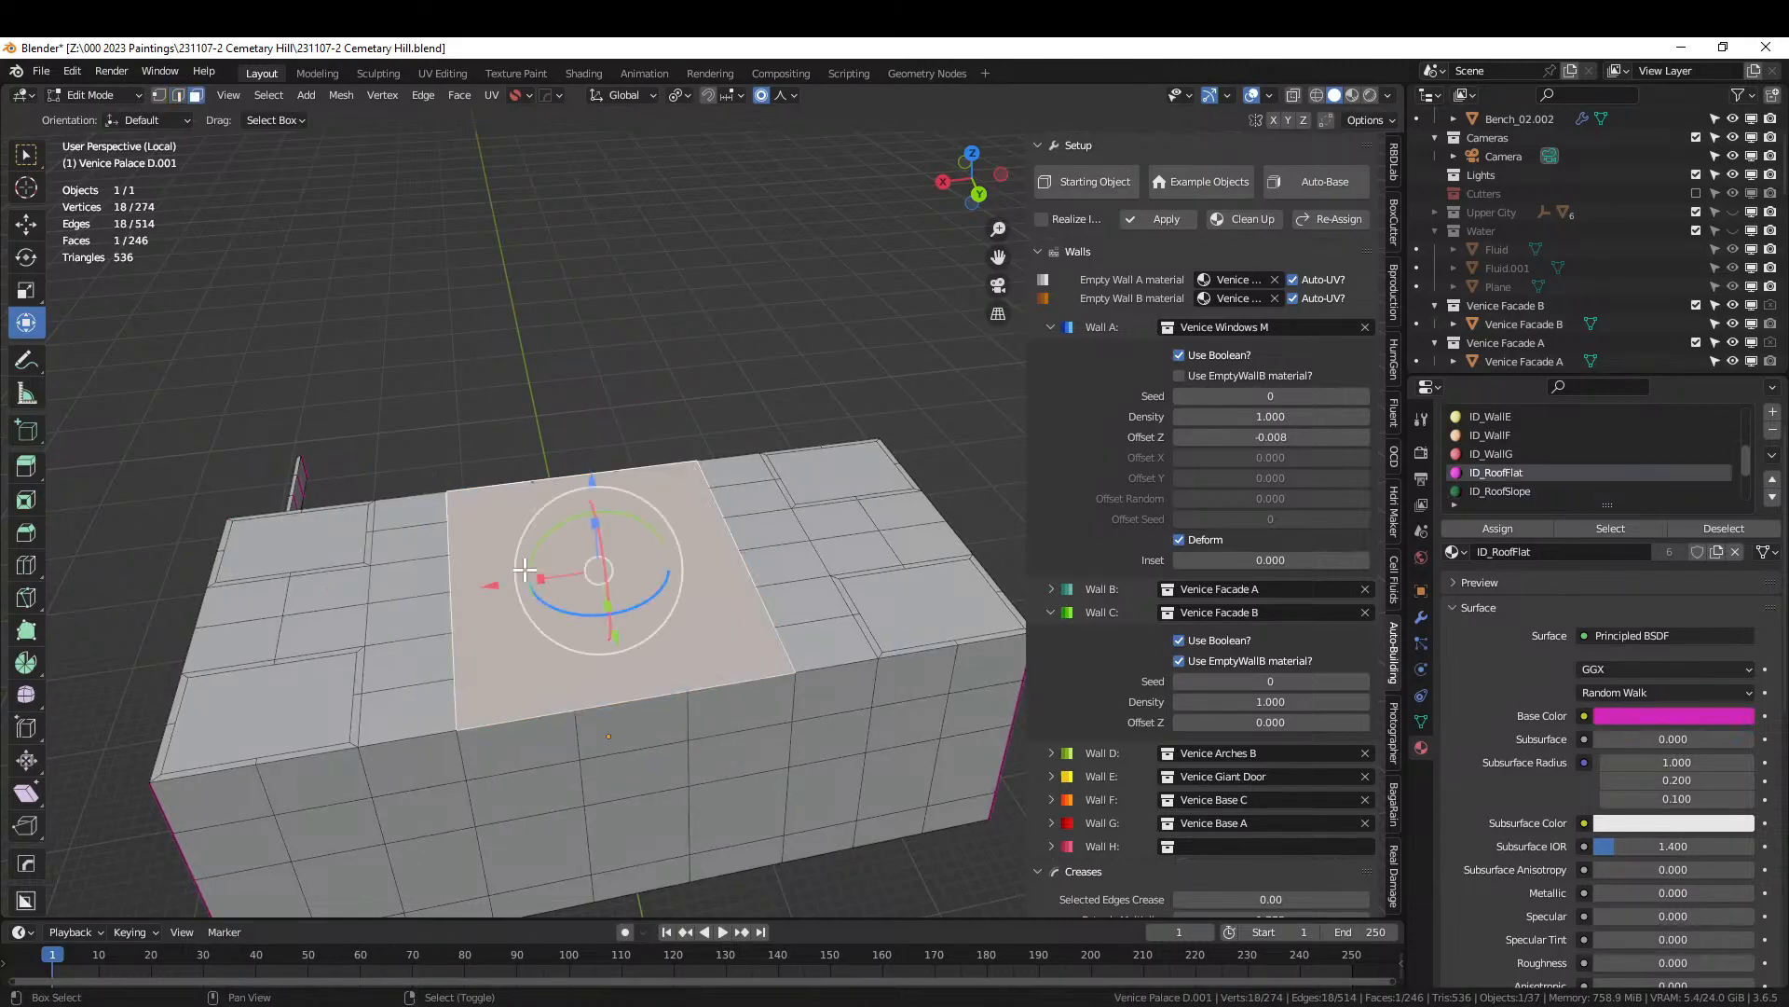
{"action": "key", "text": "shift+g"}
{"action": "left_click", "coordinate": [501, 571]}
{"action": "middle_click_drag", "start_coordinate": [501, 571], "coordinate": [589, 540]}
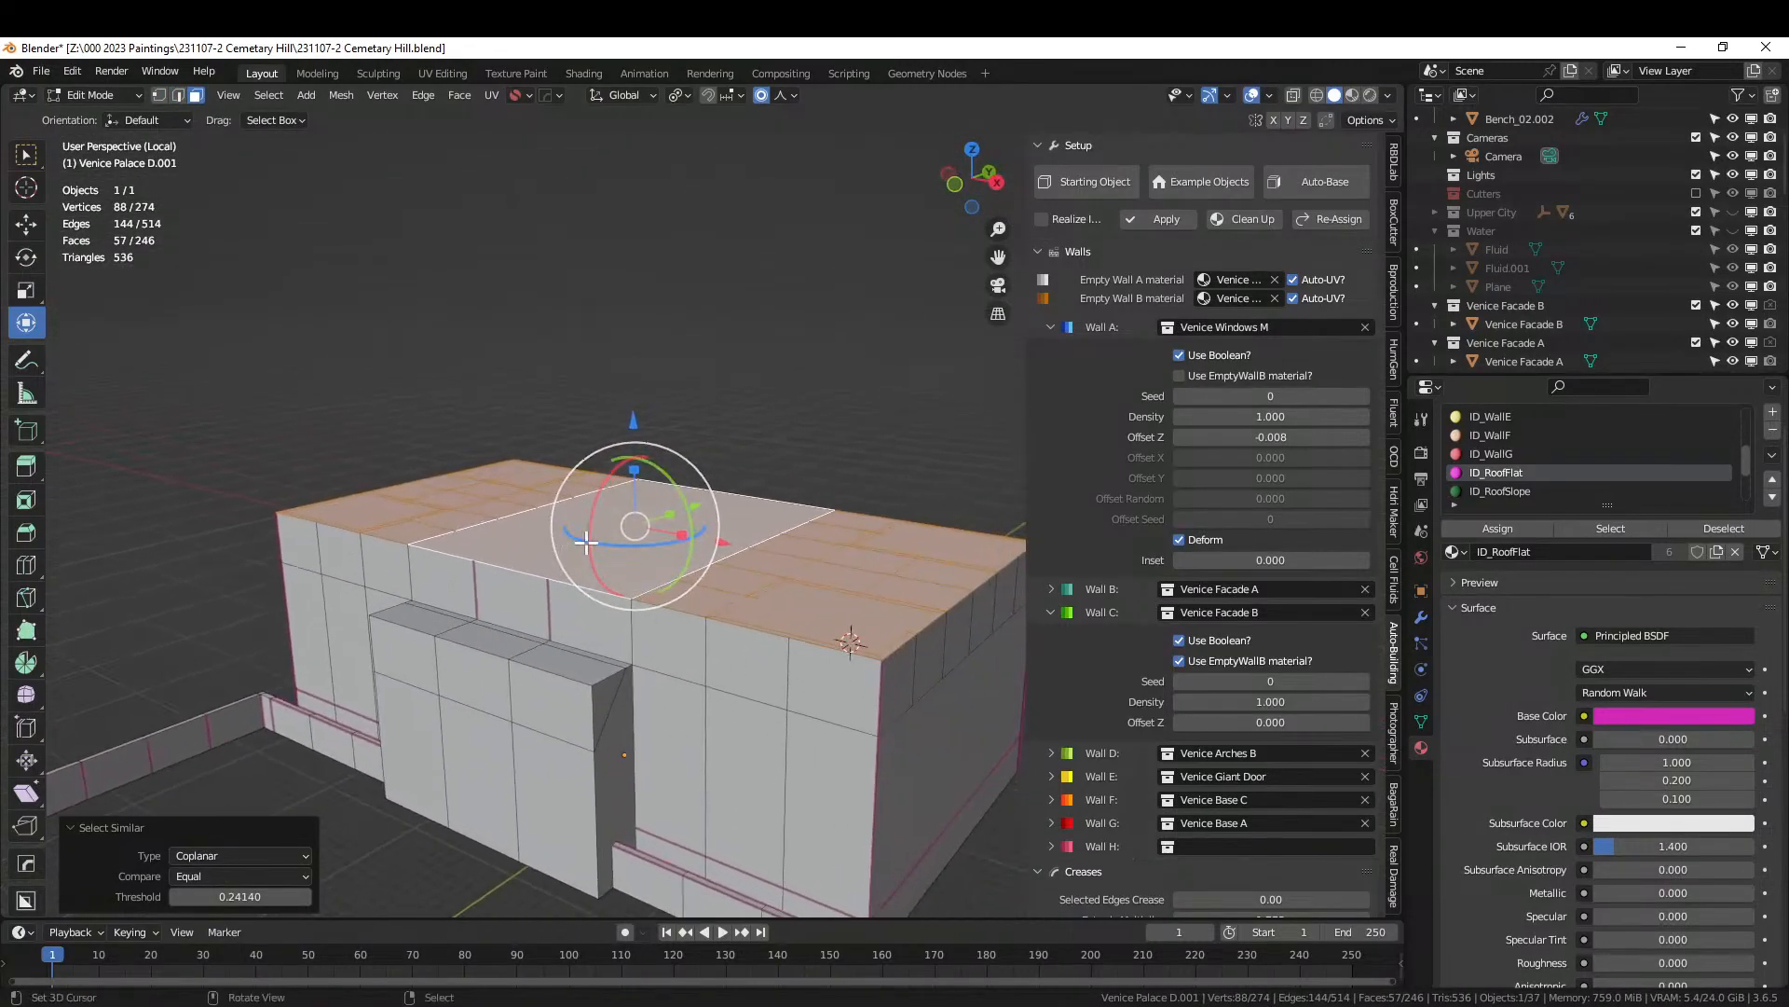
{"action": "key", "text": "x"}
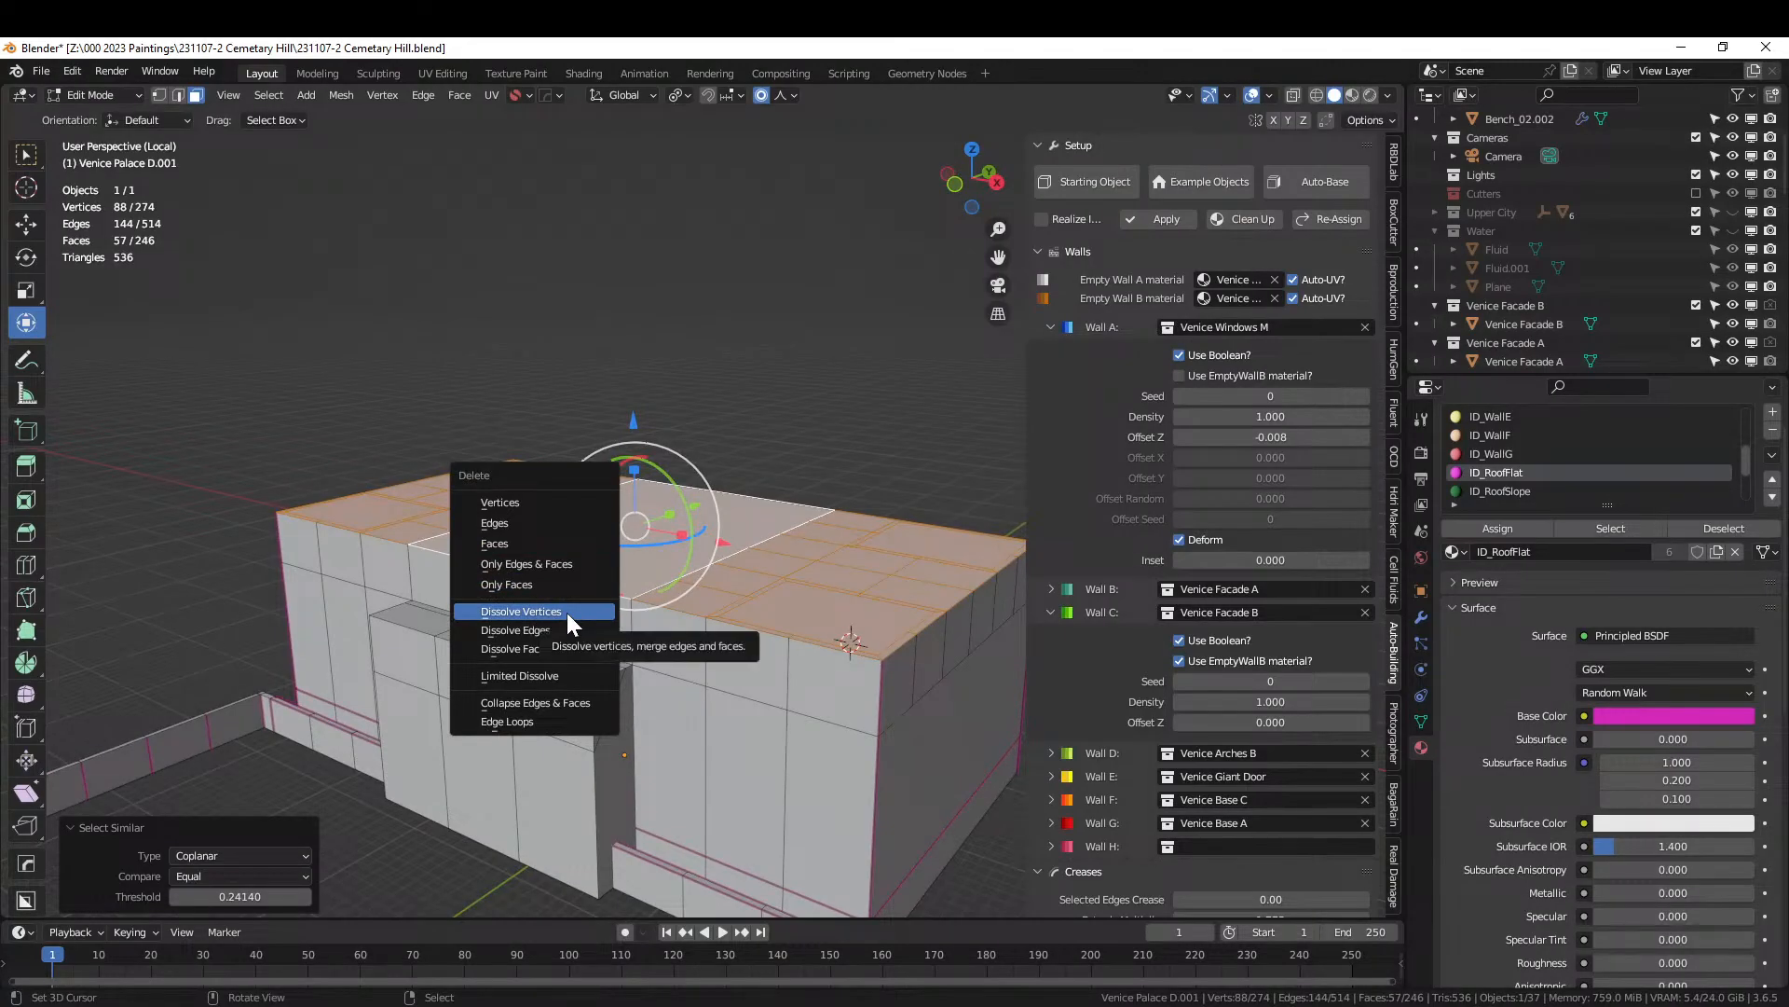
{"action": "left_click", "coordinate": [561, 645]}
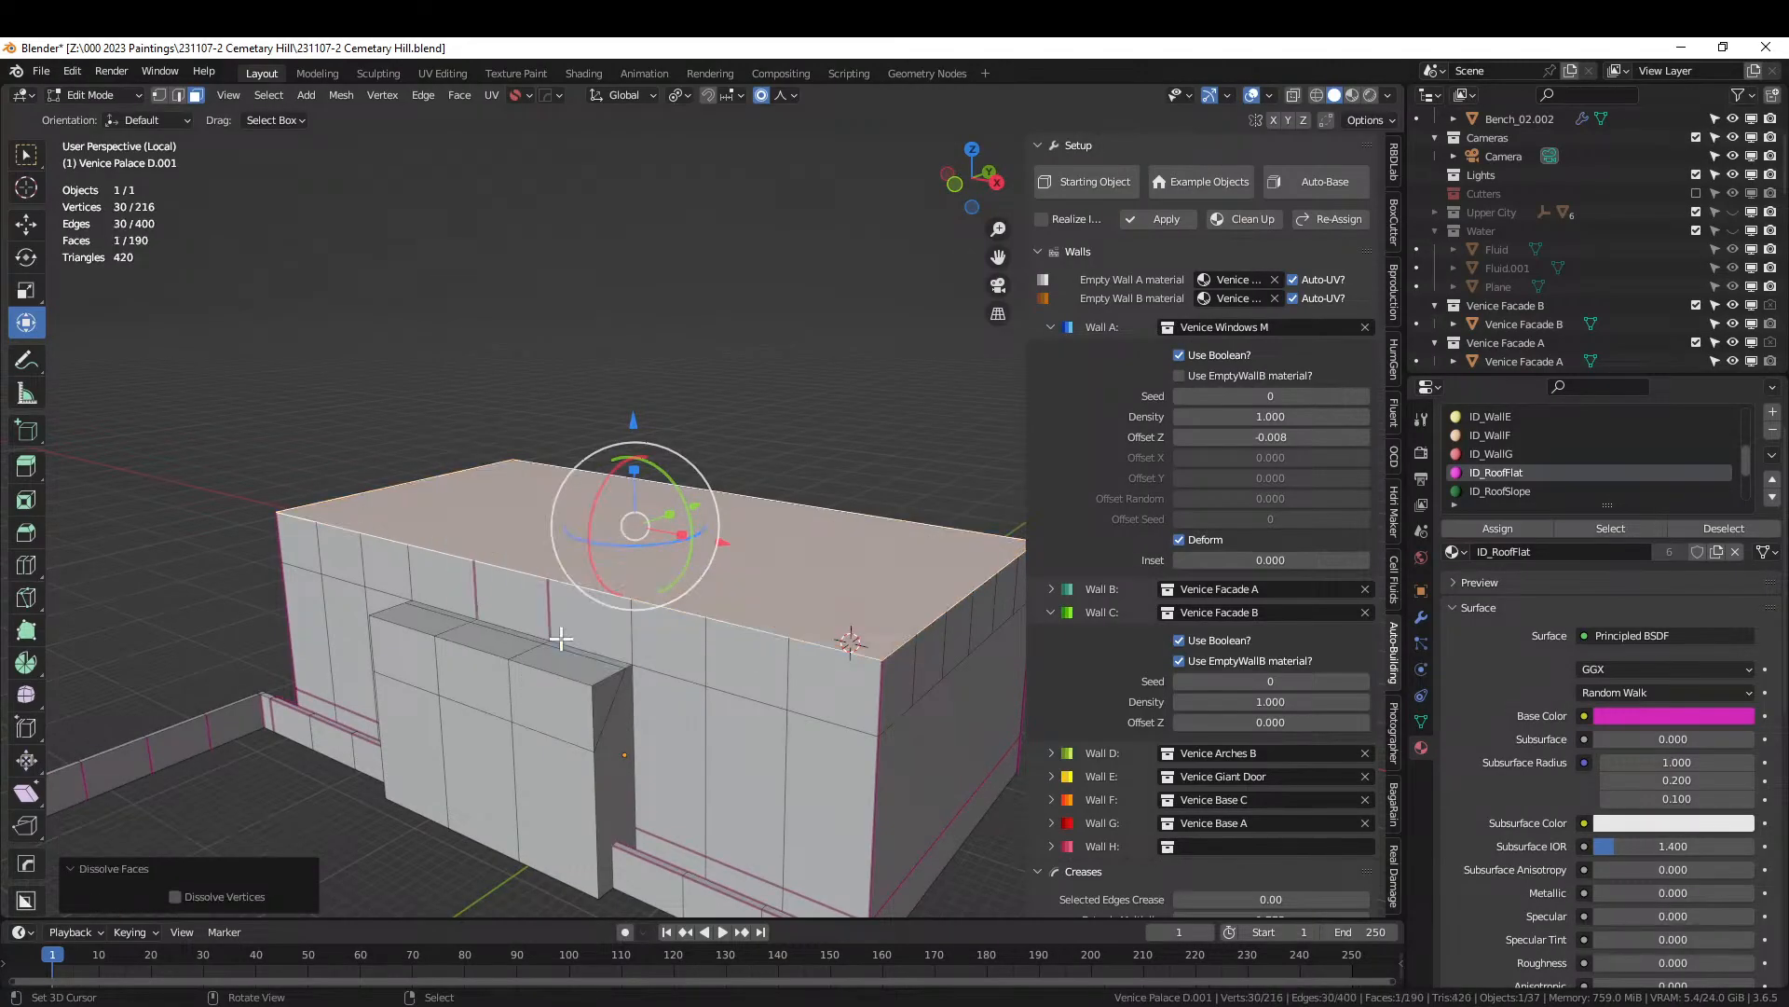
Deselect the roof face, leave local view and show the Upper City collection again.
{"action": "middle_click_drag", "start_coordinate": [577, 619], "coordinate": [737, 613]}
{"action": "key", "text": "Tab"}
{"action": "scroll", "coordinate": [677, 591], "scroll_direction": "up", "scroll_amount": 2}
{"action": "key", "text": "Tab"}
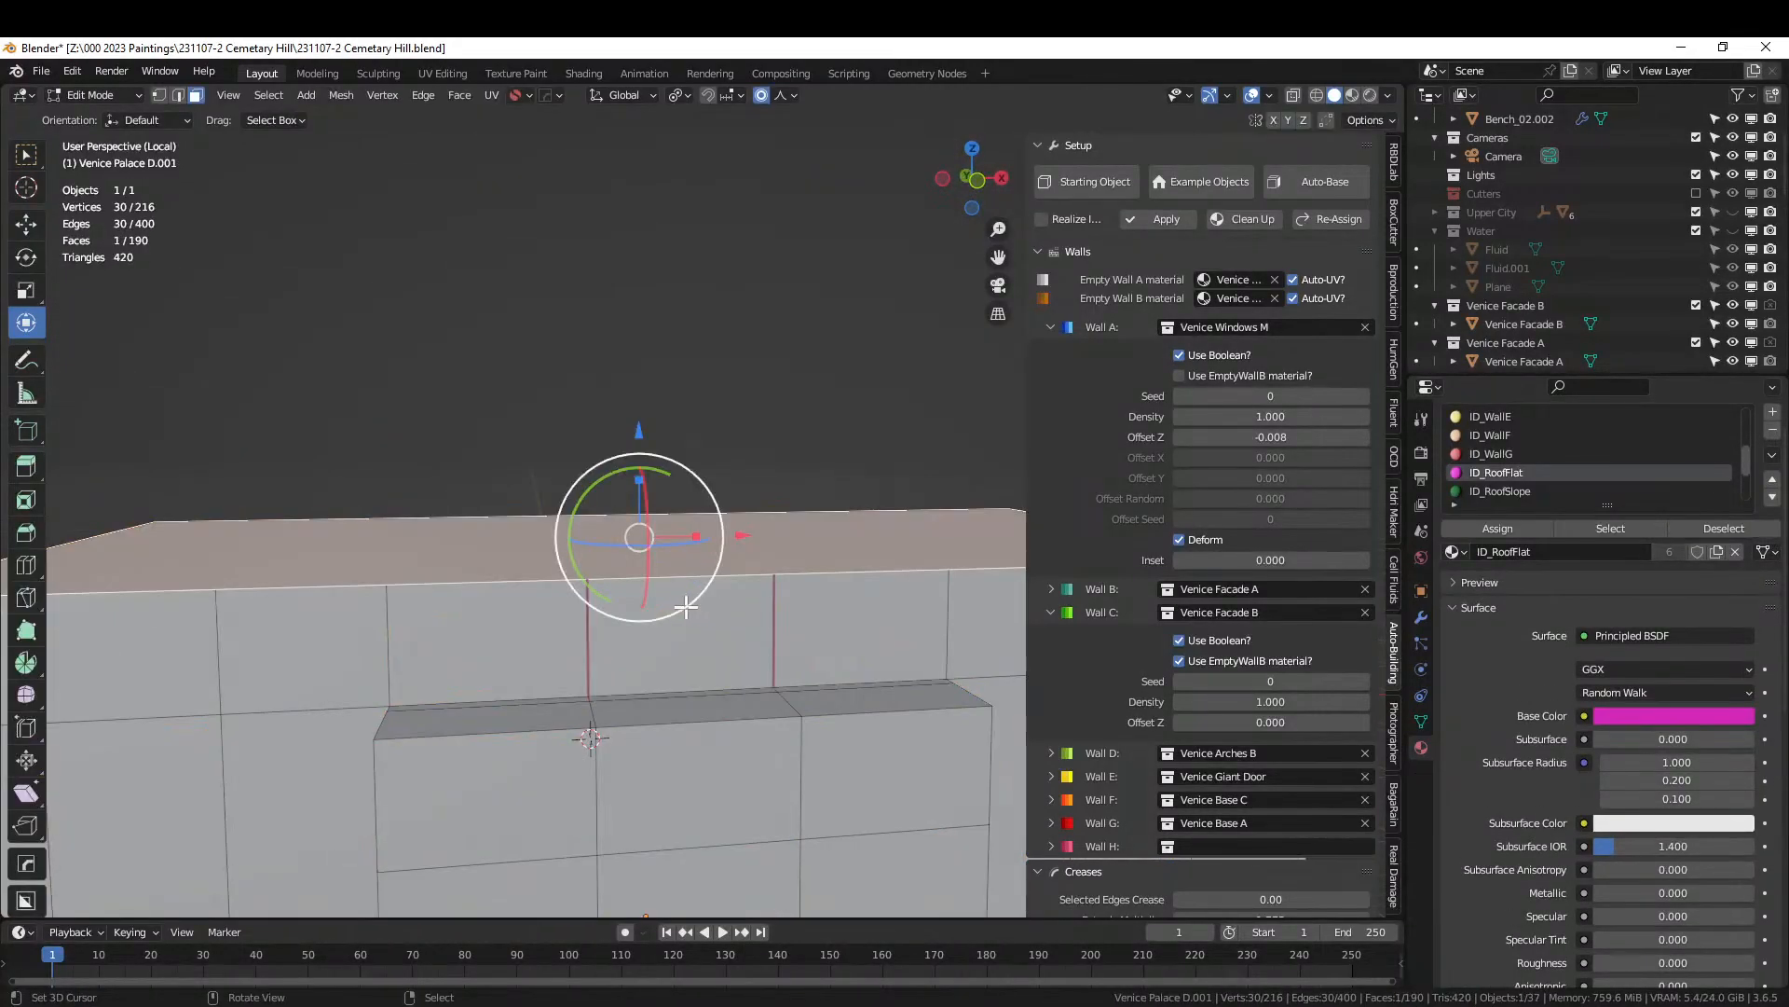
{"action": "scroll", "coordinate": [653, 522], "scroll_direction": "up", "scroll_amount": 1}
{"action": "scroll", "coordinate": [653, 522], "scroll_direction": "down", "scroll_amount": 2}
{"action": "right_click", "coordinate": [532, 415]}
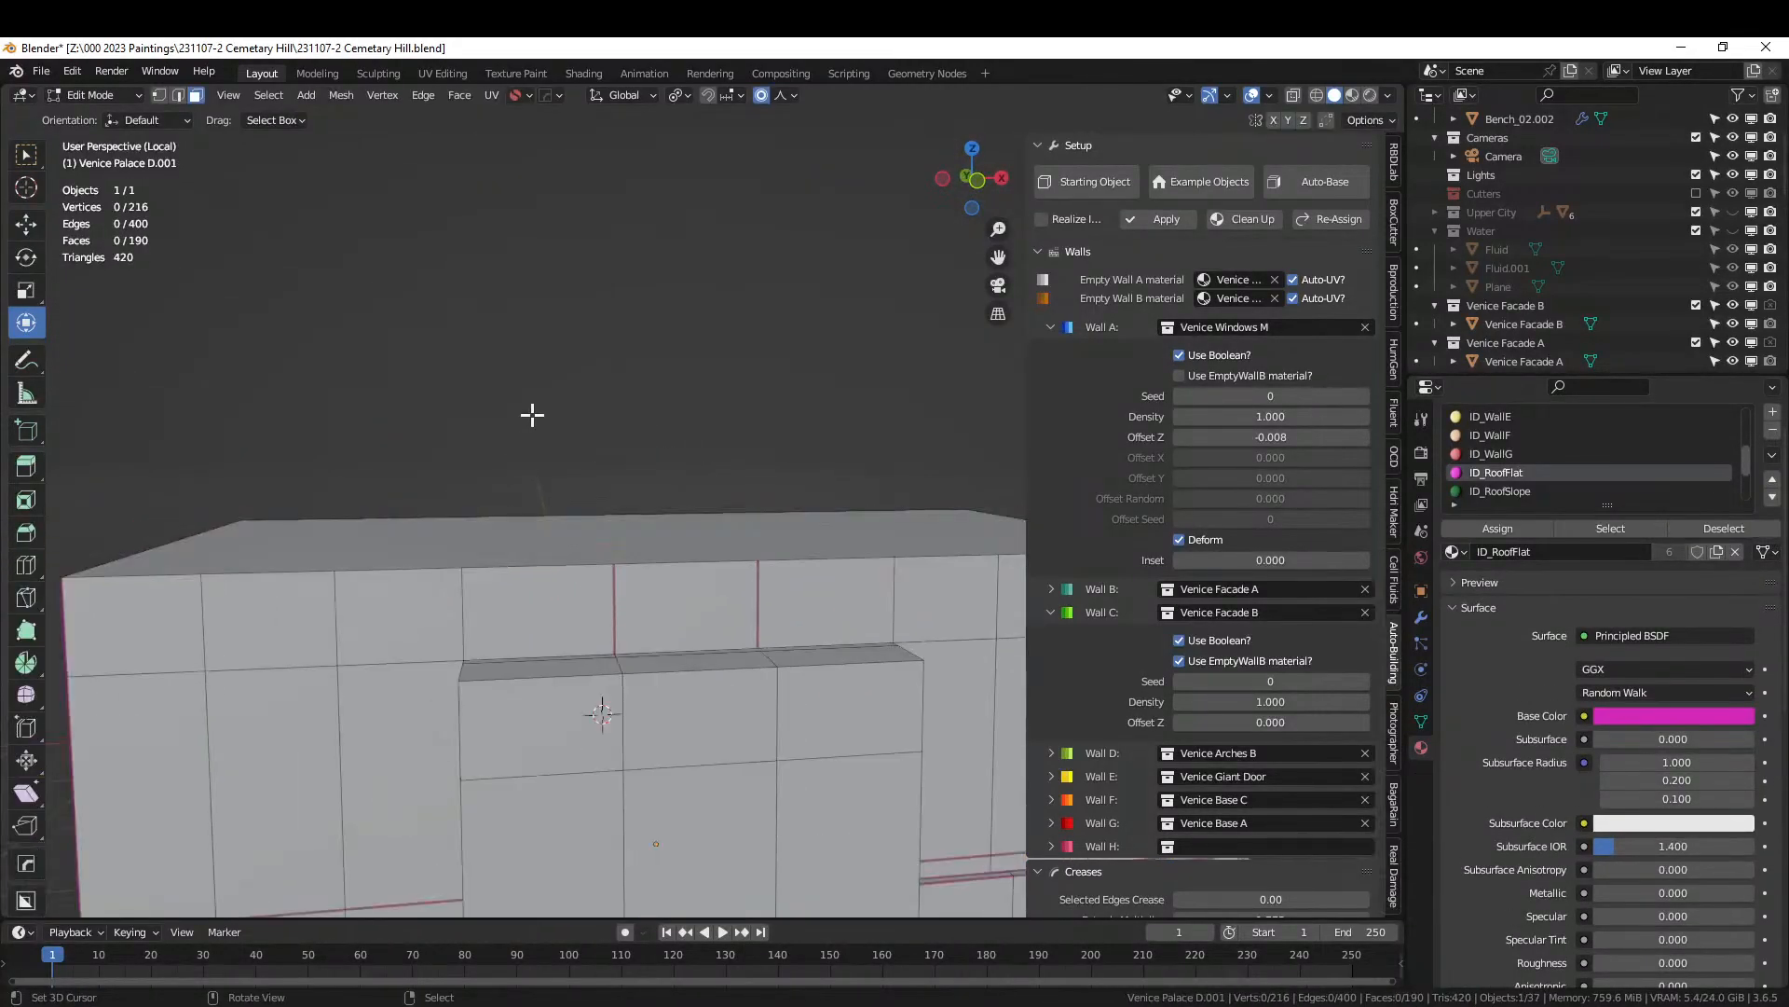
{"action": "scroll", "coordinate": [535, 417], "scroll_direction": "down", "scroll_amount": 3}
{"action": "key", "text": "KP_Divide"}
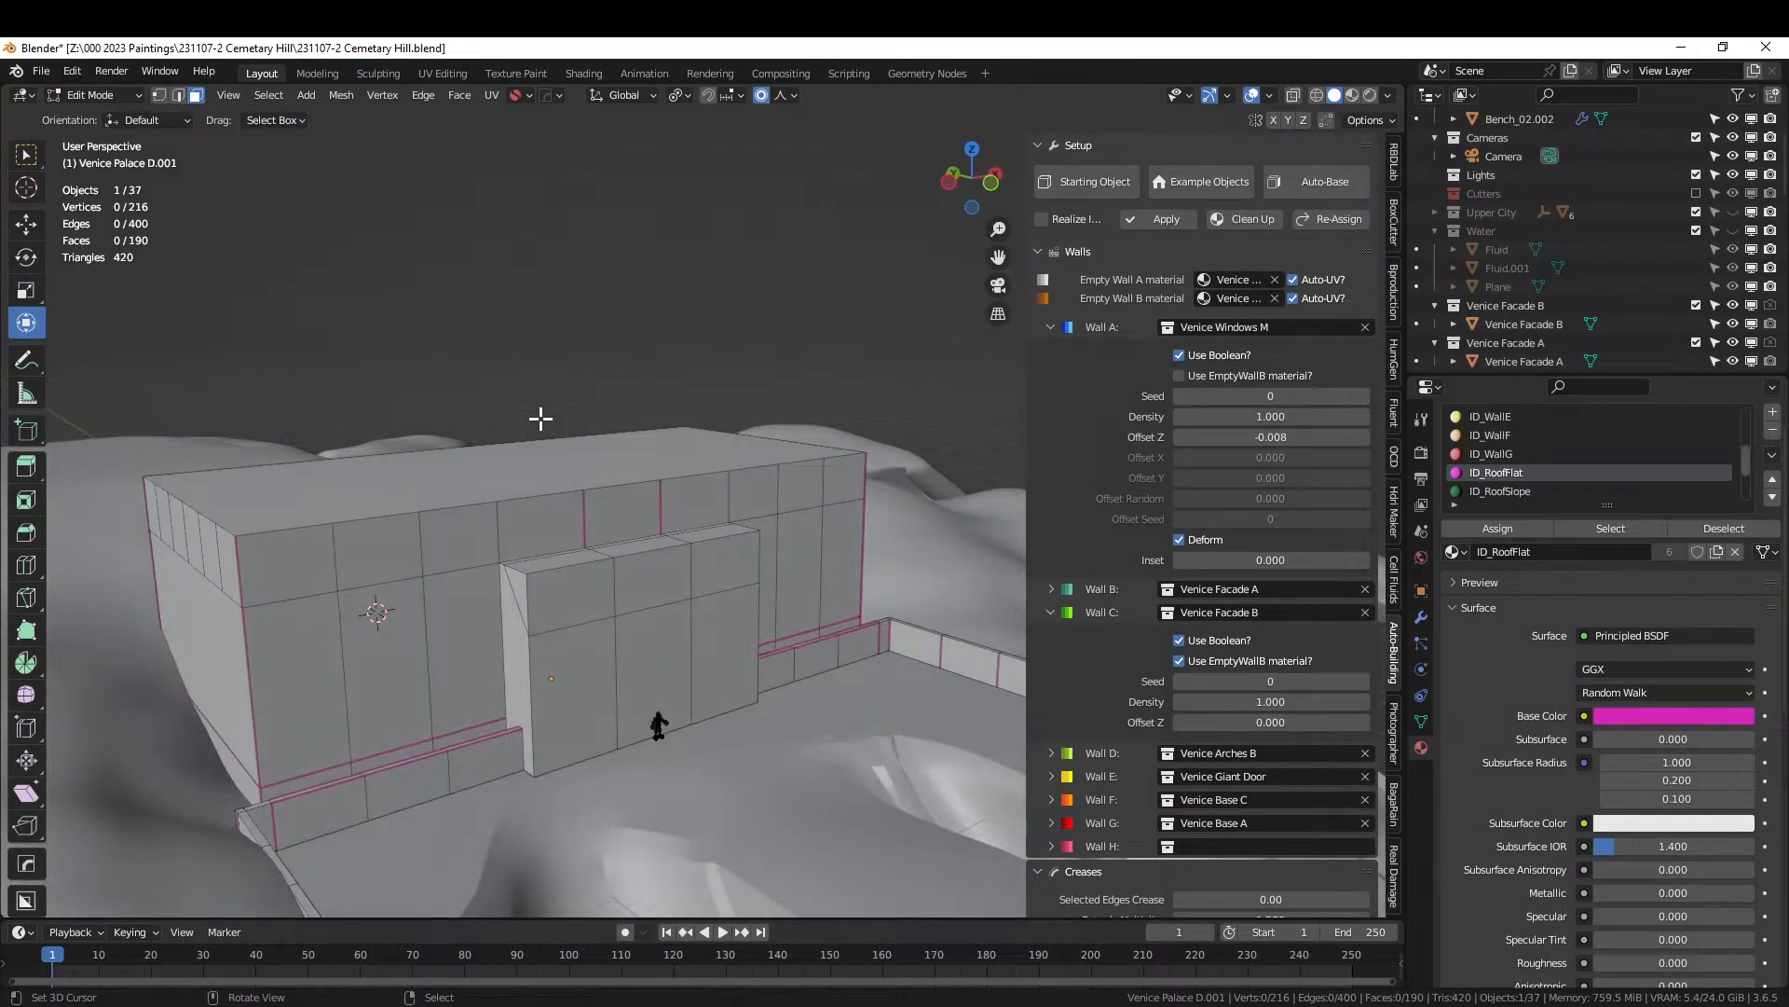
{"action": "left_click", "coordinate": [1736, 220]}
Save the file and view the palace's front below the Upper City in rendered shading in Object Mode.
{"action": "scroll", "coordinate": [555, 572], "scroll_direction": "up", "scroll_amount": 2}
{"action": "middle_click_drag", "start_coordinate": [556, 572], "coordinate": [378, 524]}
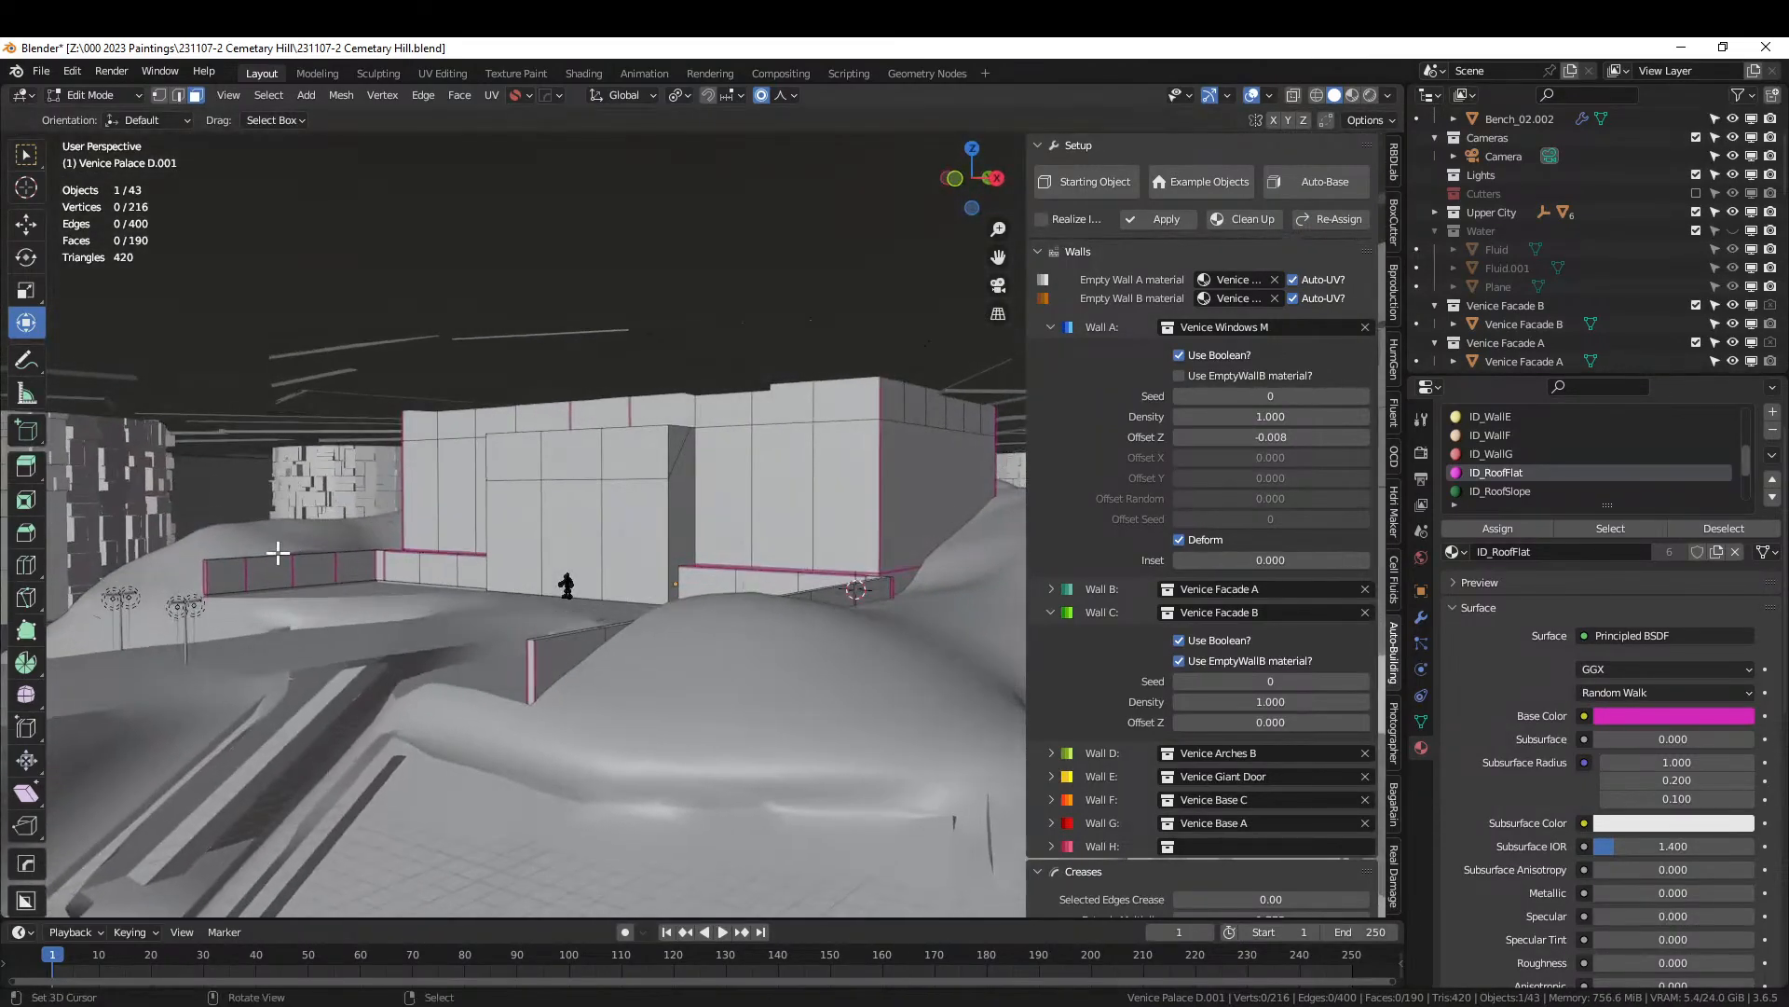
{"action": "scroll", "coordinate": [496, 533], "scroll_direction": "up", "scroll_amount": 3}
{"action": "scroll", "coordinate": [696, 452], "scroll_direction": "down", "scroll_amount": 5}
{"action": "middle_click_drag", "start_coordinate": [696, 450], "coordinate": [783, 472]}
{"action": "scroll", "coordinate": [751, 439], "scroll_direction": "up", "scroll_amount": 4}
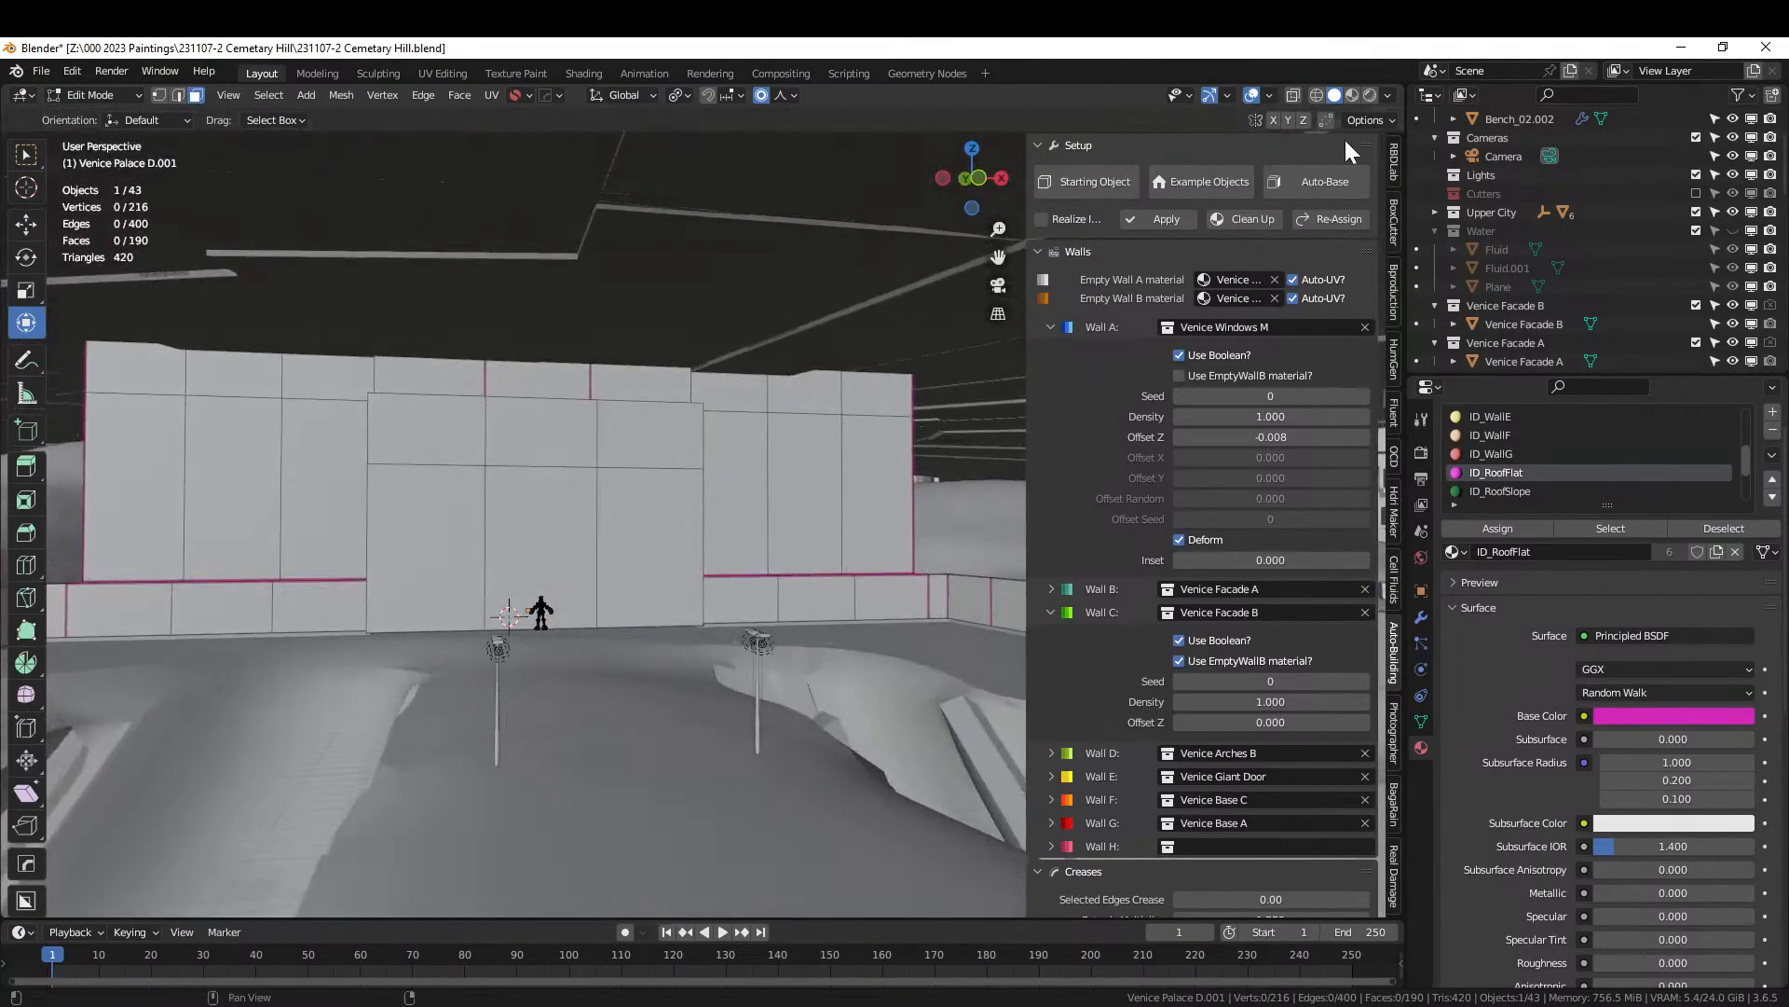
{"action": "key", "text": "ctrl+s"}
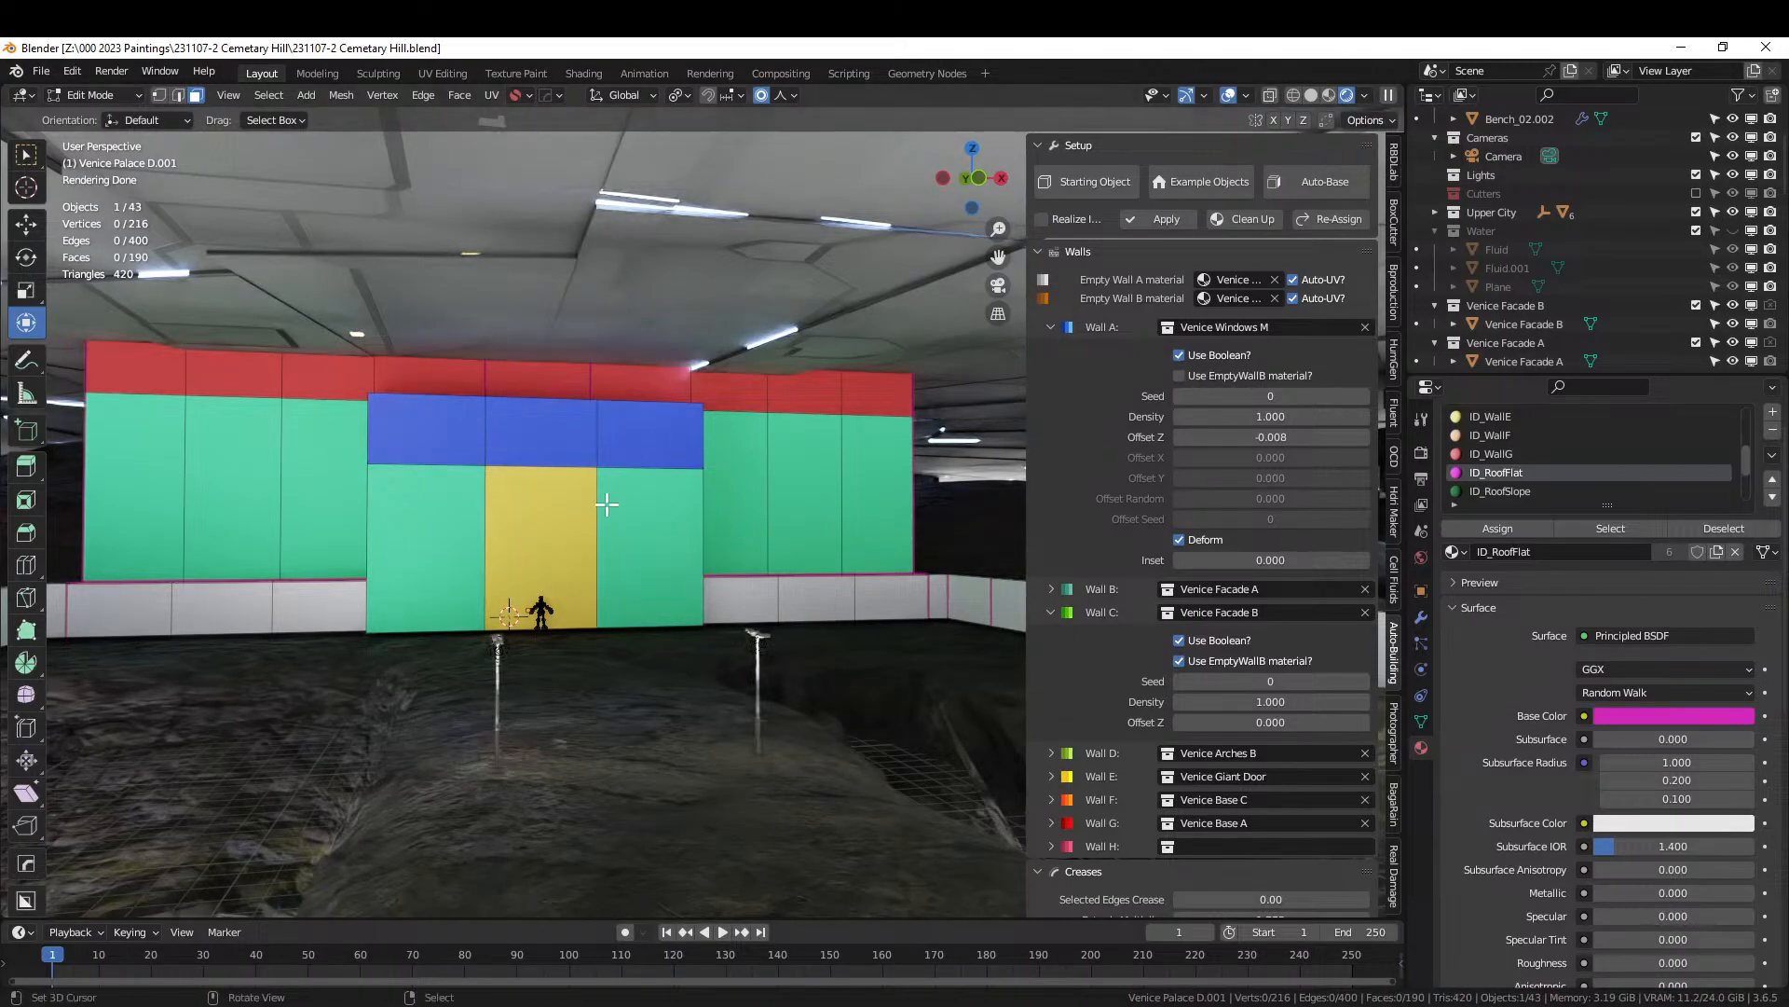
{"action": "key", "text": "Tab"}
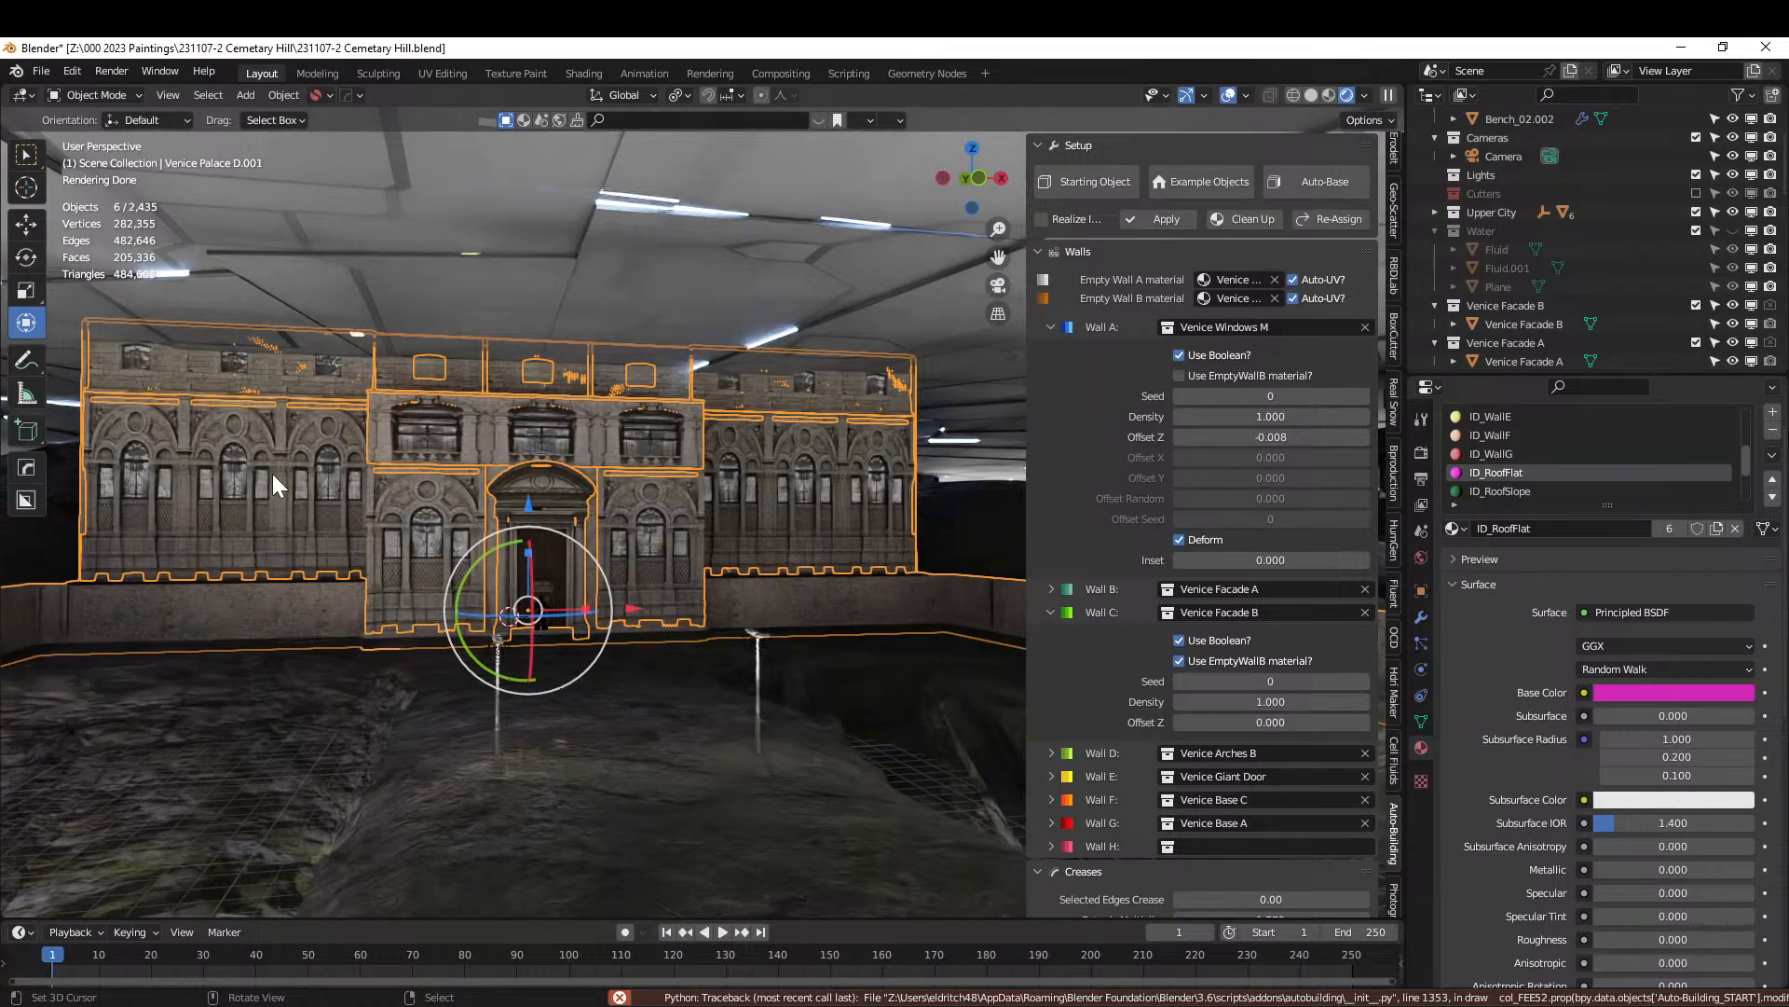
Isolate the palace in local view in Edit Mode and select its large flat roof face.
{"action": "key", "text": "Tab"}
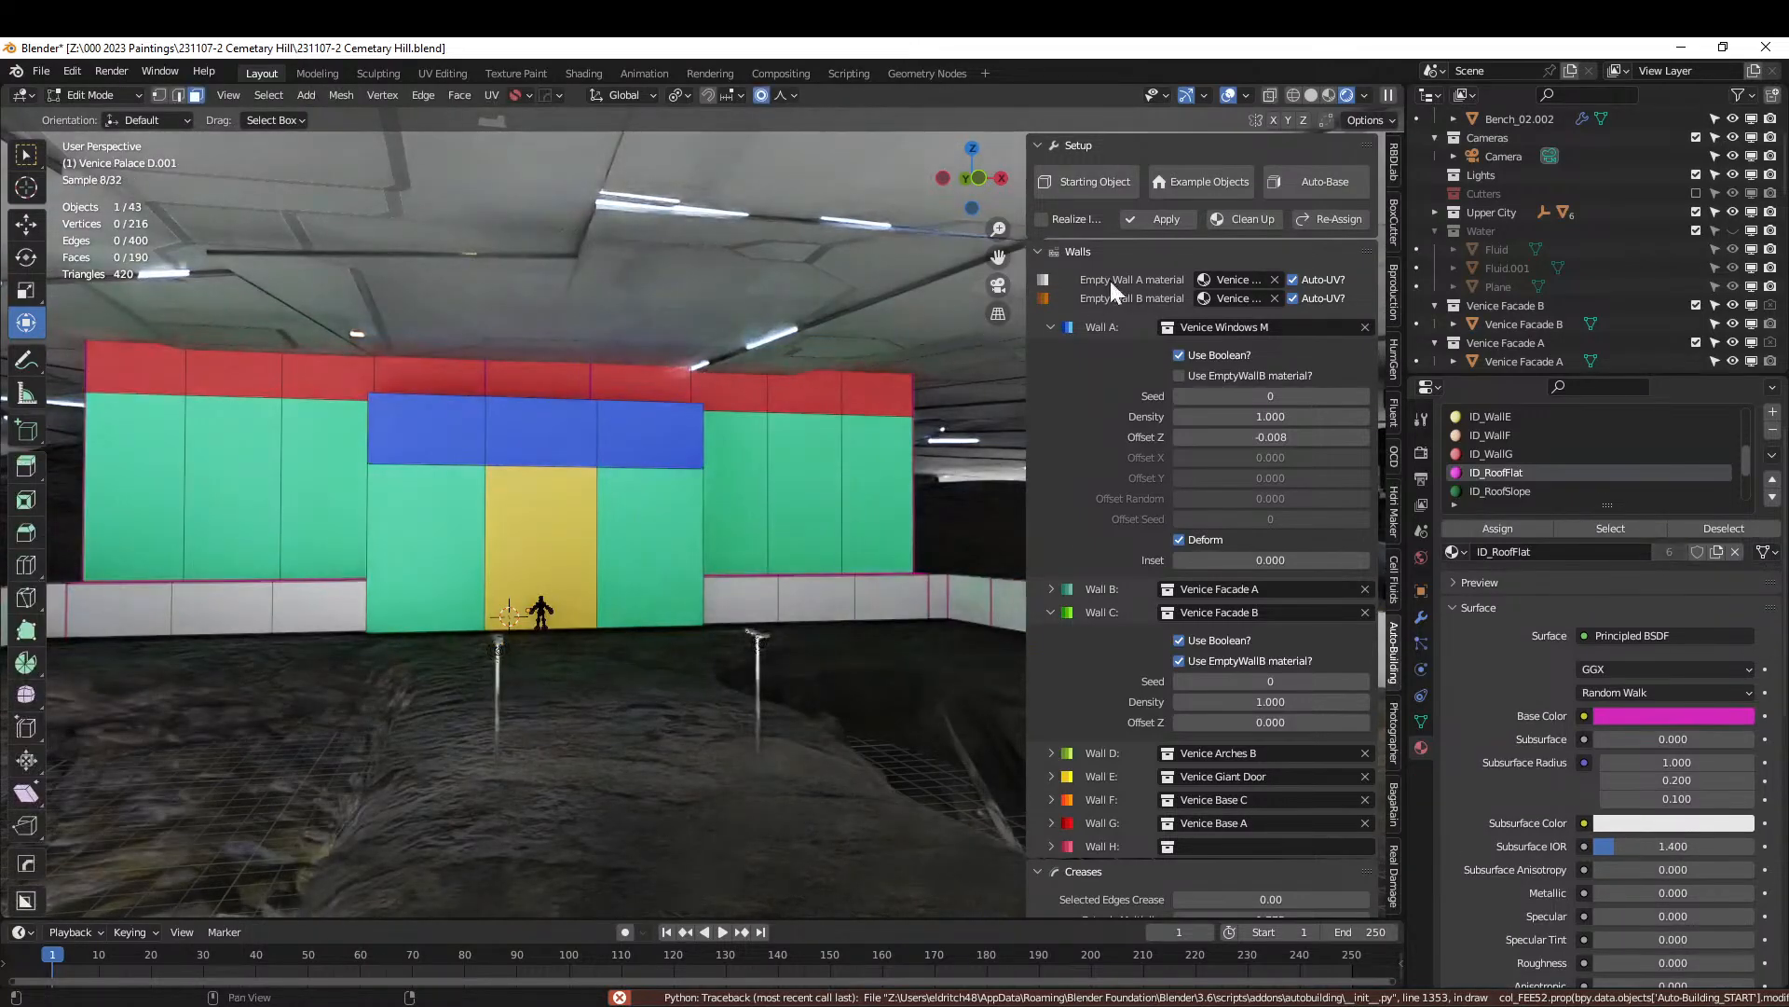
{"action": "key", "text": "KP_Divide"}
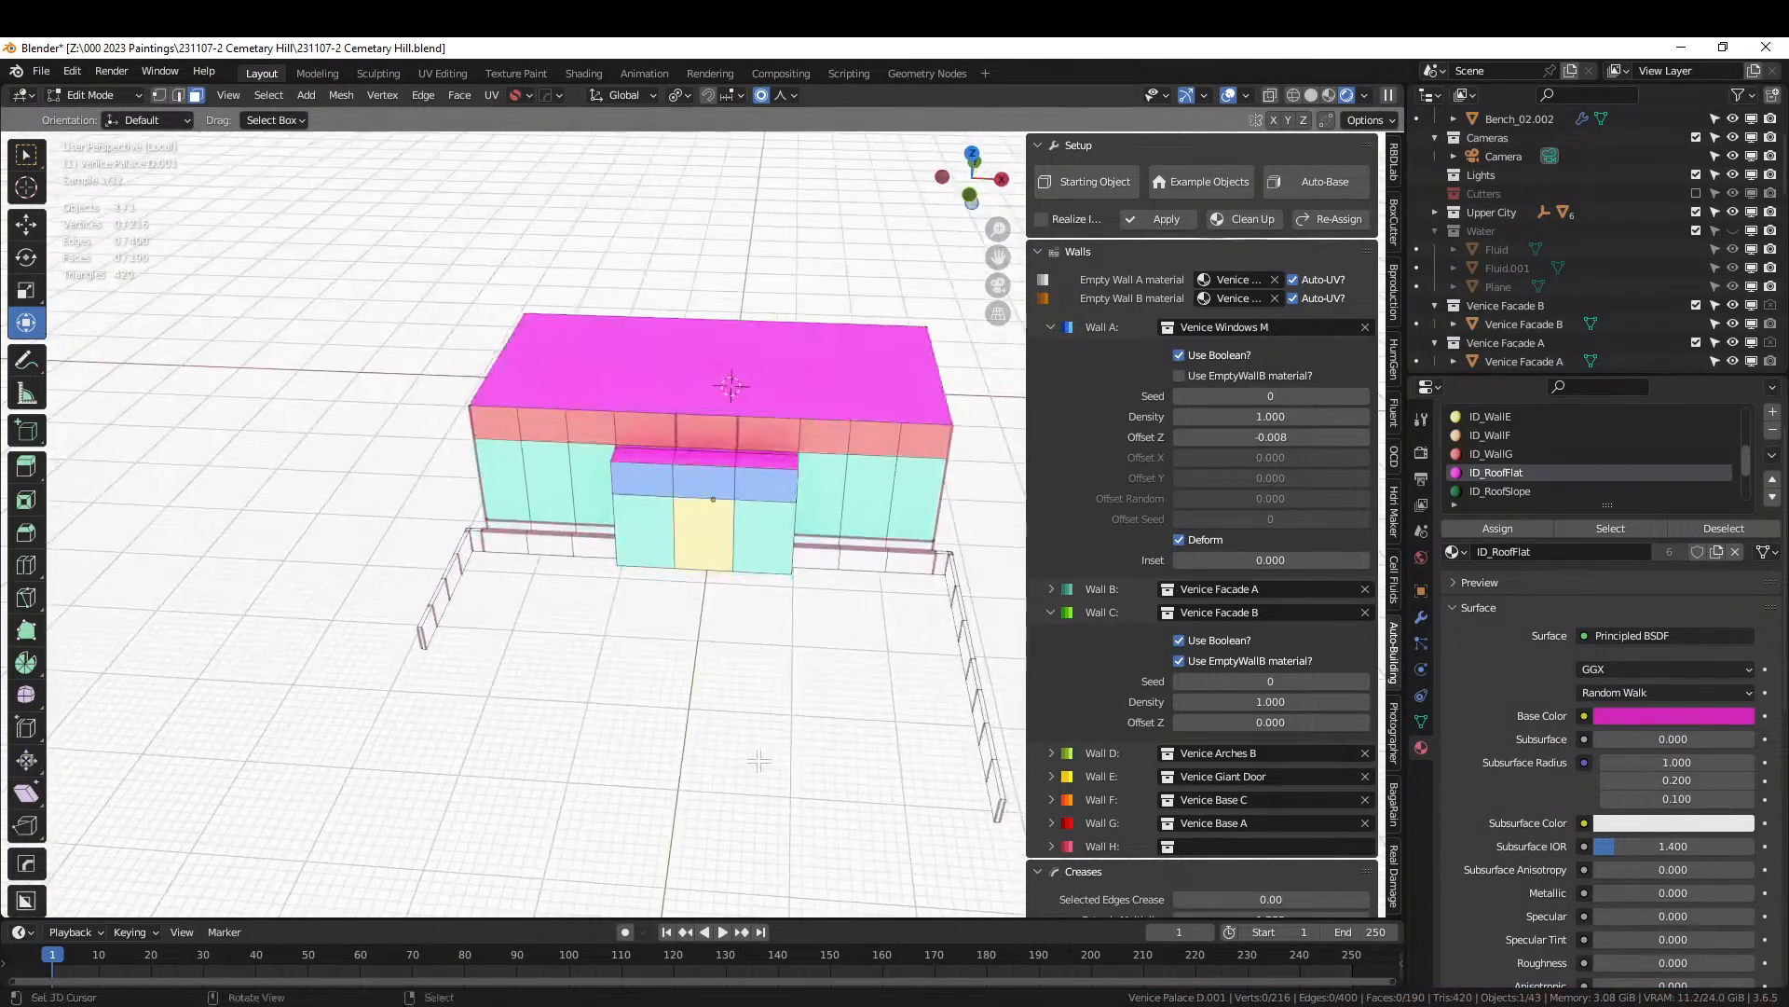
{"action": "left_click", "coordinate": [709, 377]}
{"action": "middle_click_drag", "start_coordinate": [709, 377], "coordinate": [735, 307]}
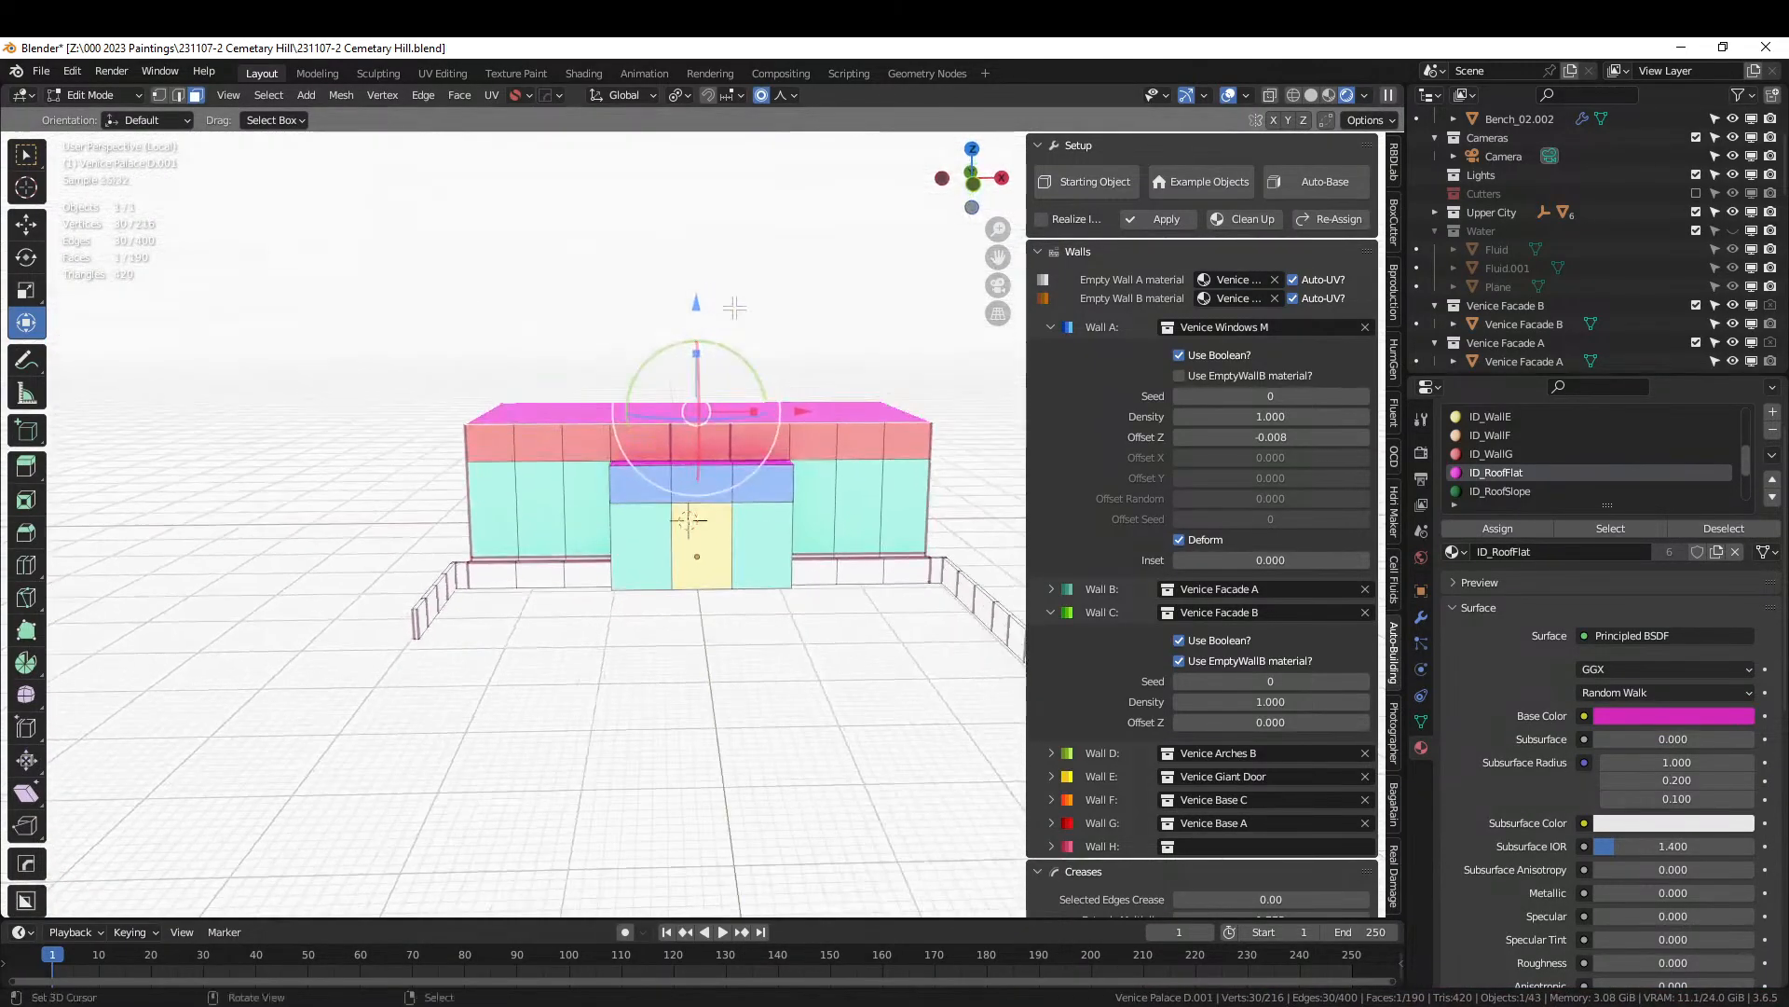
Try lowering the roof face about 2 m along Z with proportional editing, and undo the move.
{"action": "key", "text": "g"}
{"action": "key", "text": "z"}
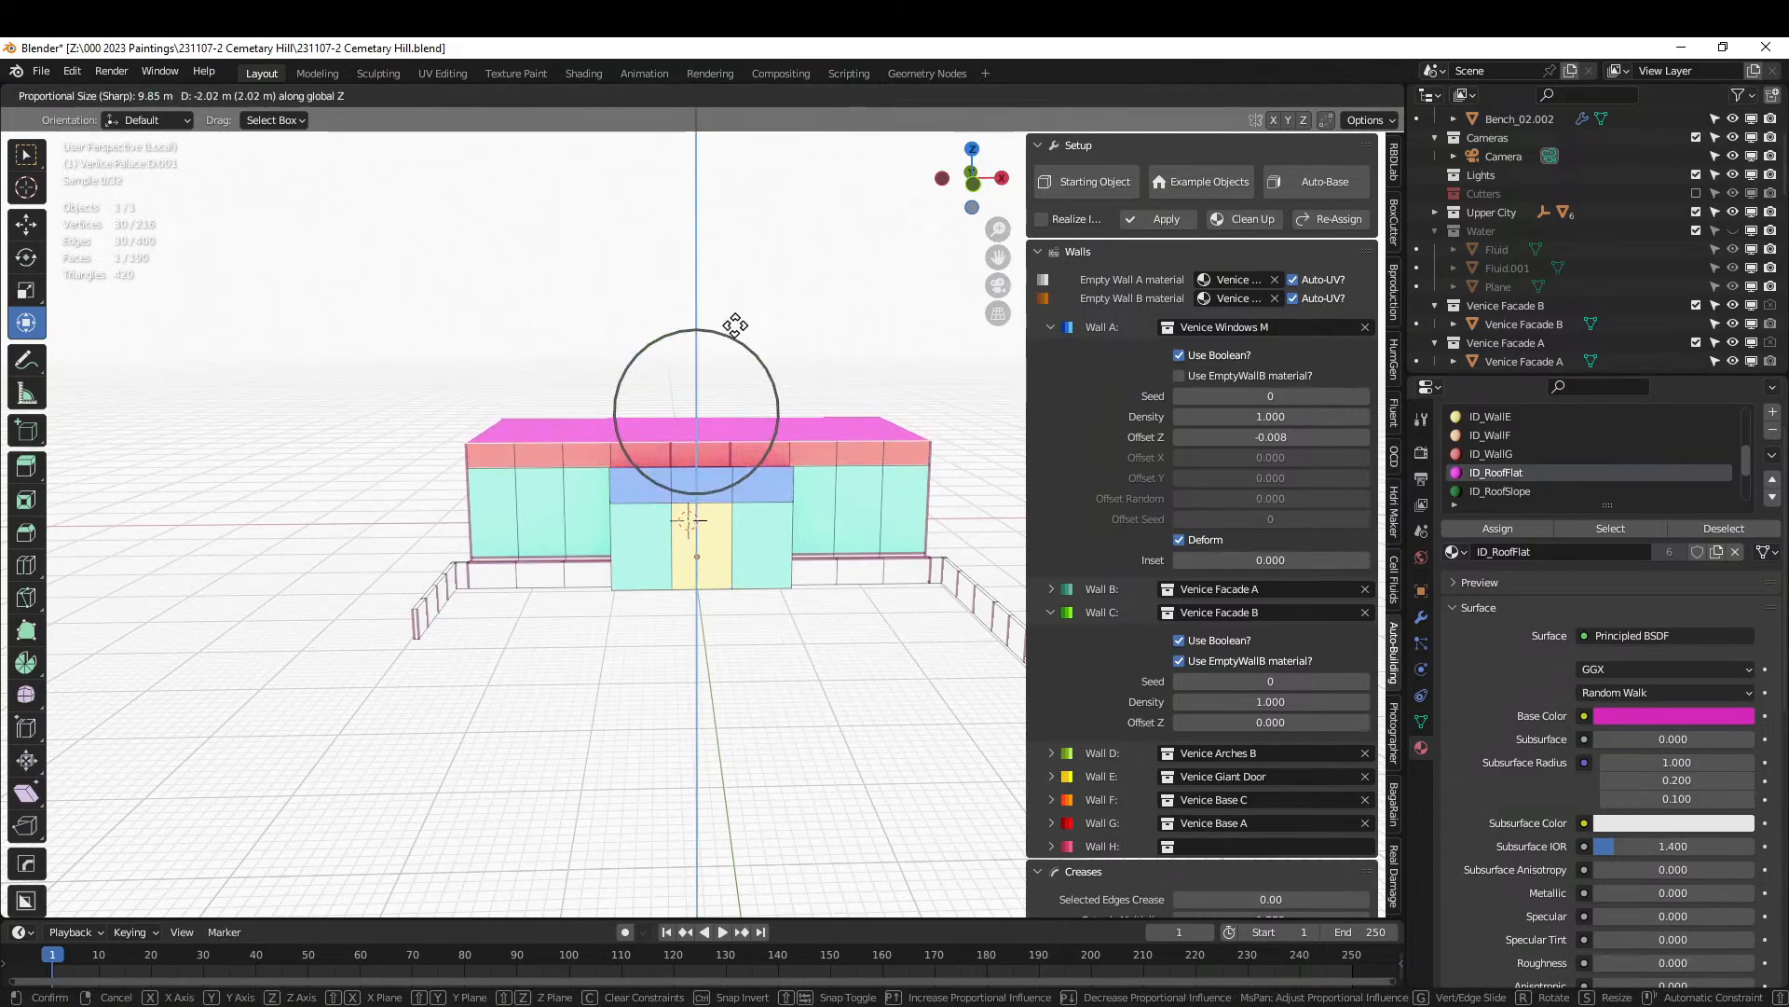
{"action": "left_click", "coordinate": [736, 325]}
{"action": "key", "text": "ctrl+z"}
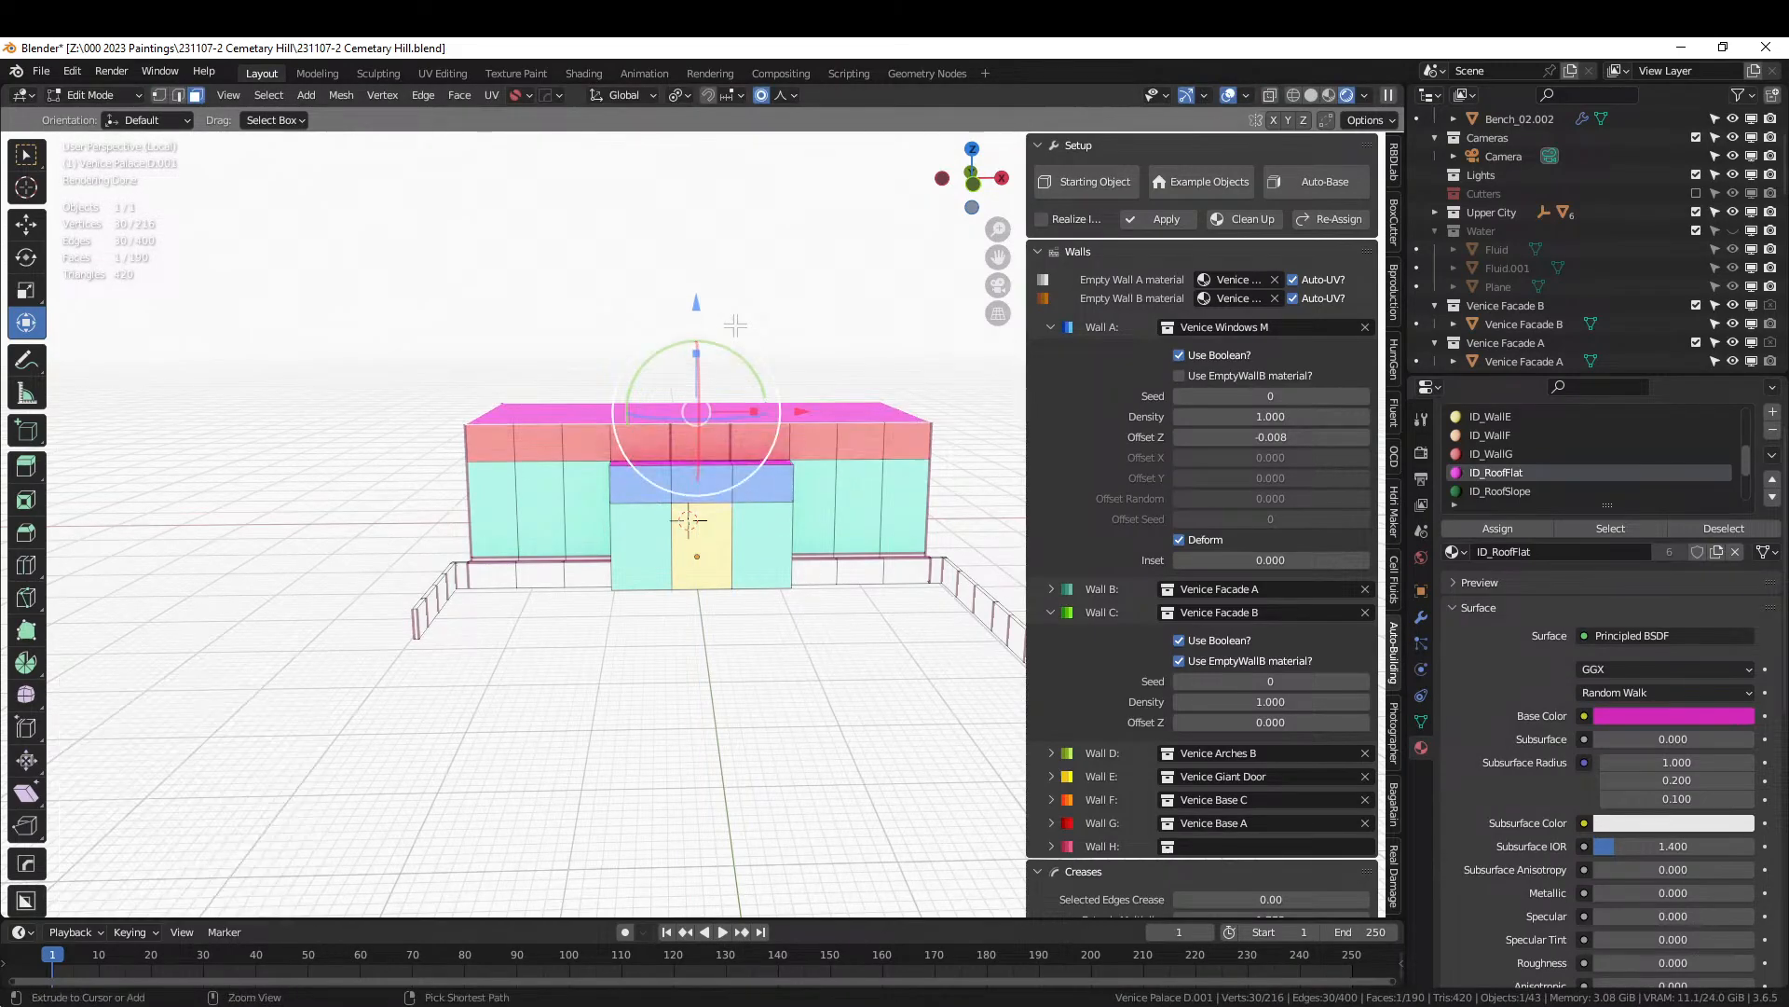
Lower the roof face along Z with proportional editing off, and check the palace in the full scene in Object Mode.
{"action": "key", "text": "g"}
{"action": "key", "text": "z"}
{"action": "left_click", "coordinate": [753, 394]}
{"action": "key", "text": "KP_Divide"}
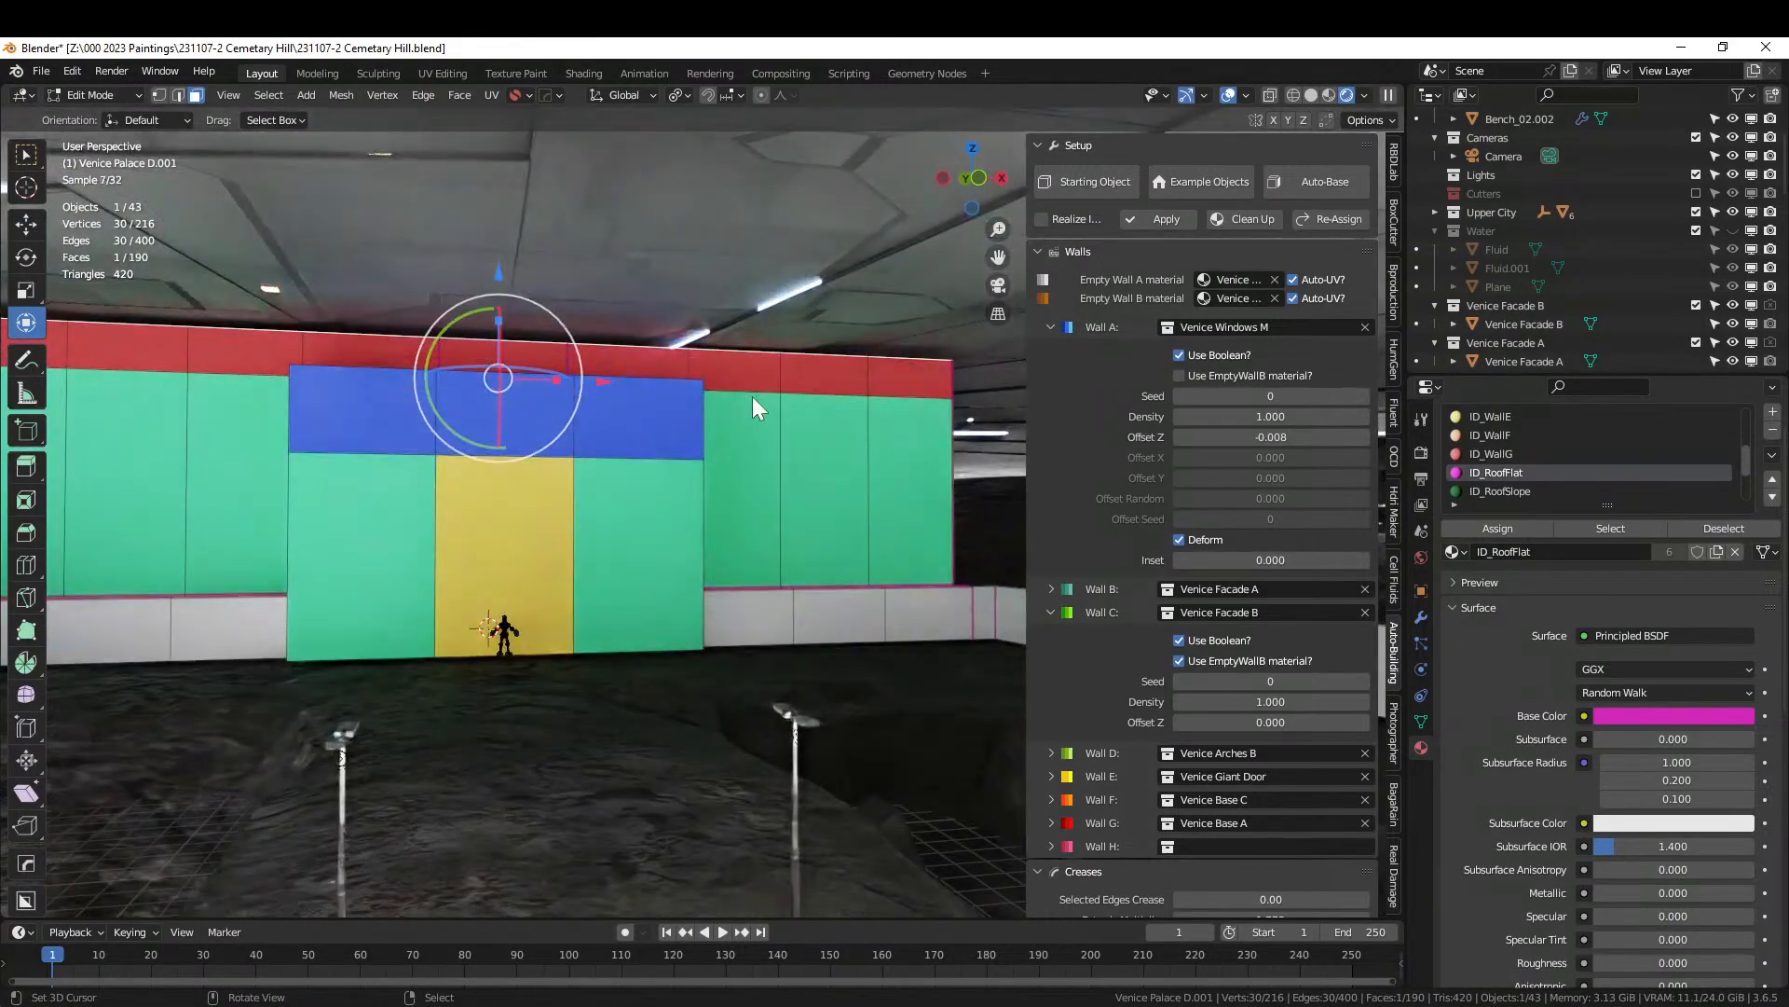
{"action": "key", "text": "Tab"}
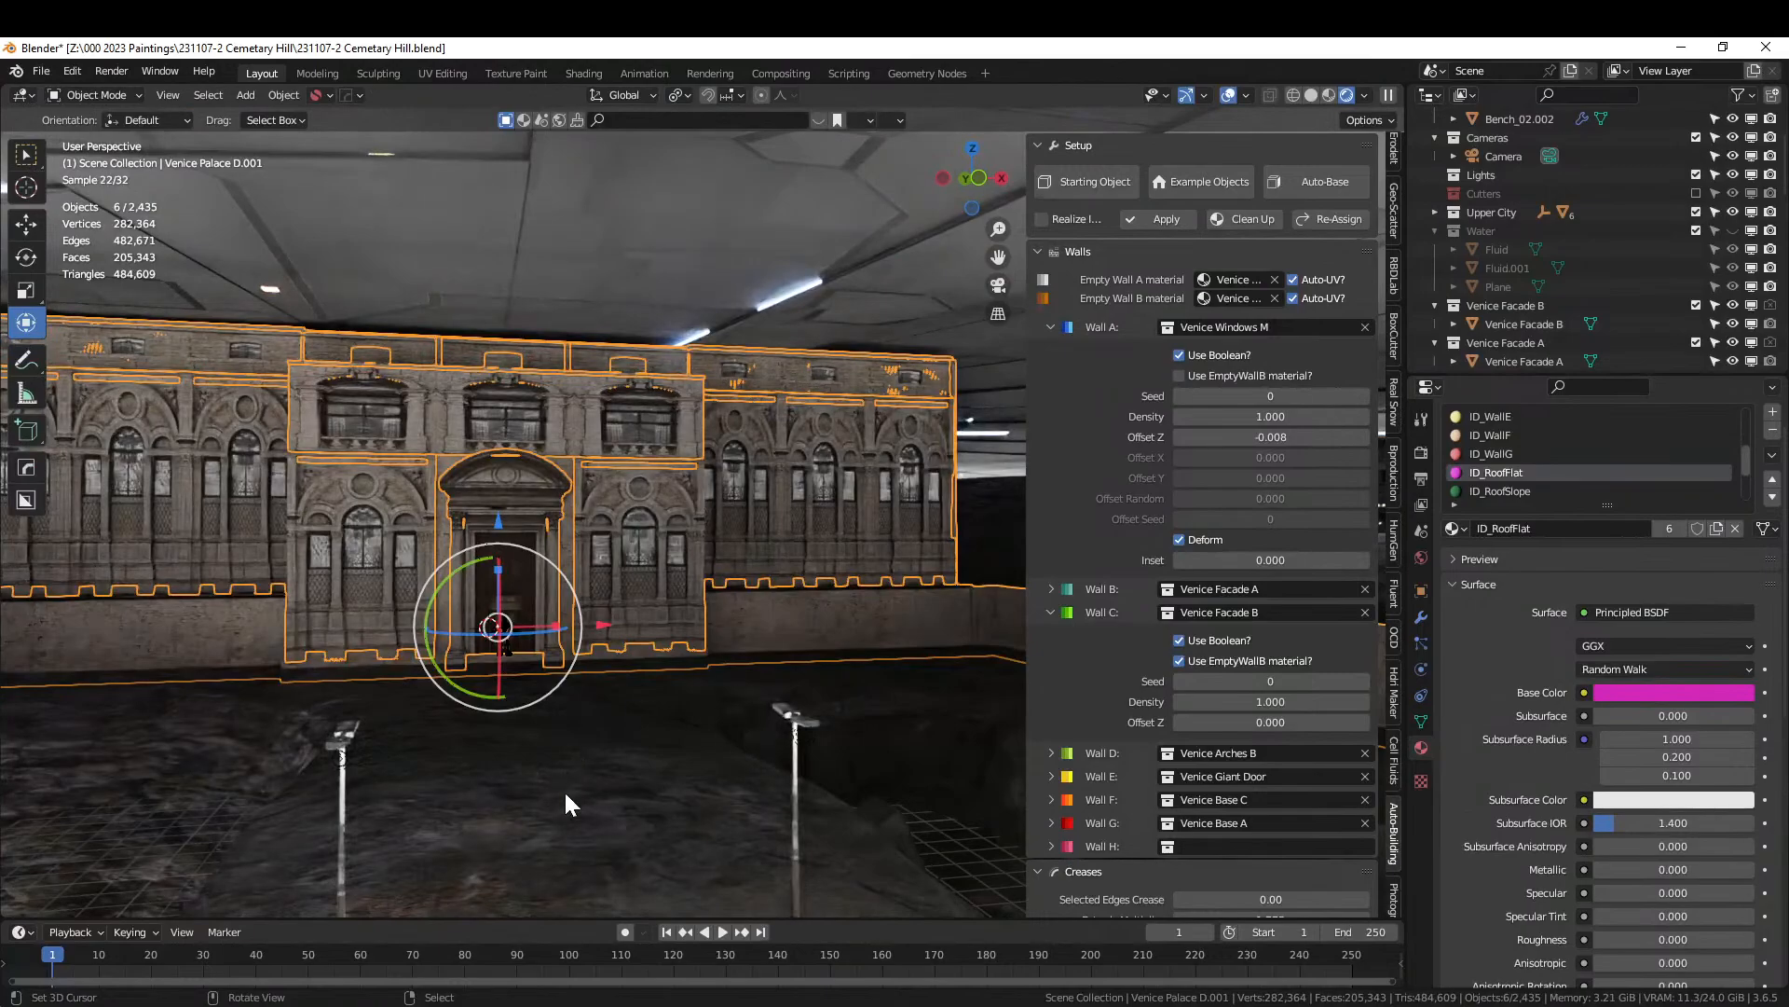
{"action": "left_click", "coordinate": [564, 804]}
{"action": "mouse_move", "coordinate": [565, 804]}
{"action": "middle_mouse_down"}
{"action": "mouse_move", "coordinate": [536, 821]}
{"action": "mouse_move", "coordinate": [544, 801]}
{"action": "middle_mouse_up"}
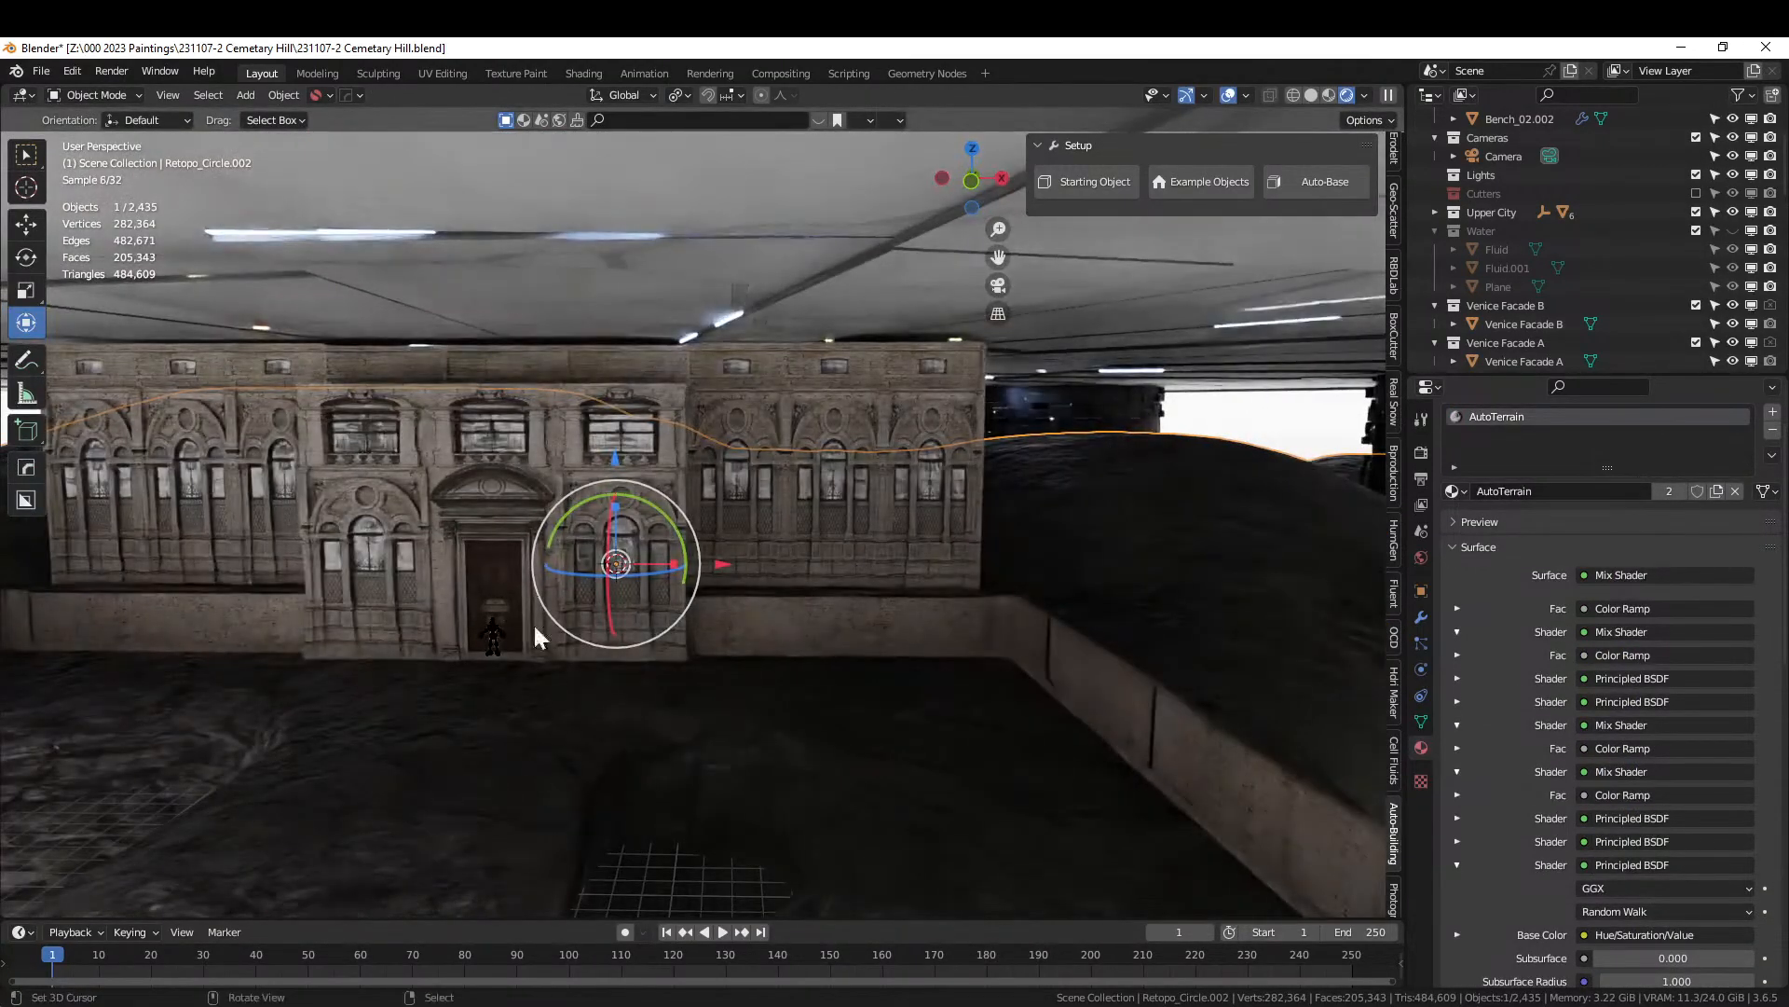
Isolate the palace in local view and inspect the upper wall band behind the central entrance block's roof.
{"action": "key", "text": "KP_Divide"}
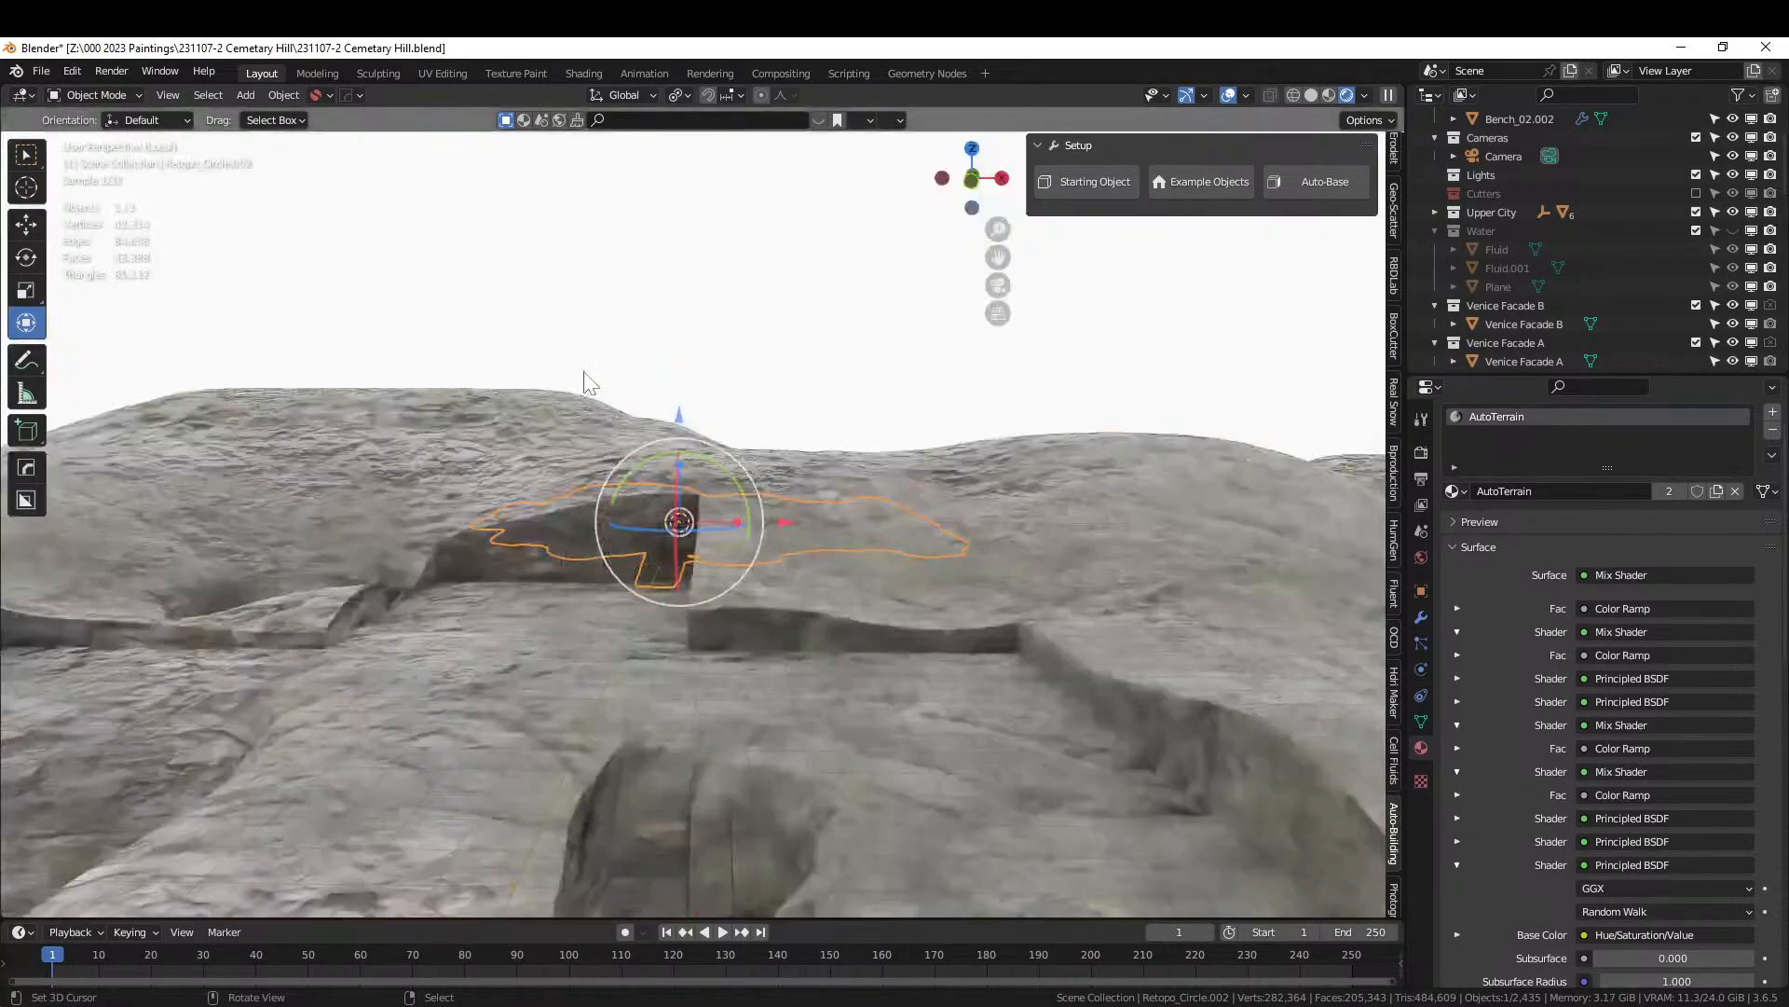
{"action": "key", "text": "KP_Divide"}
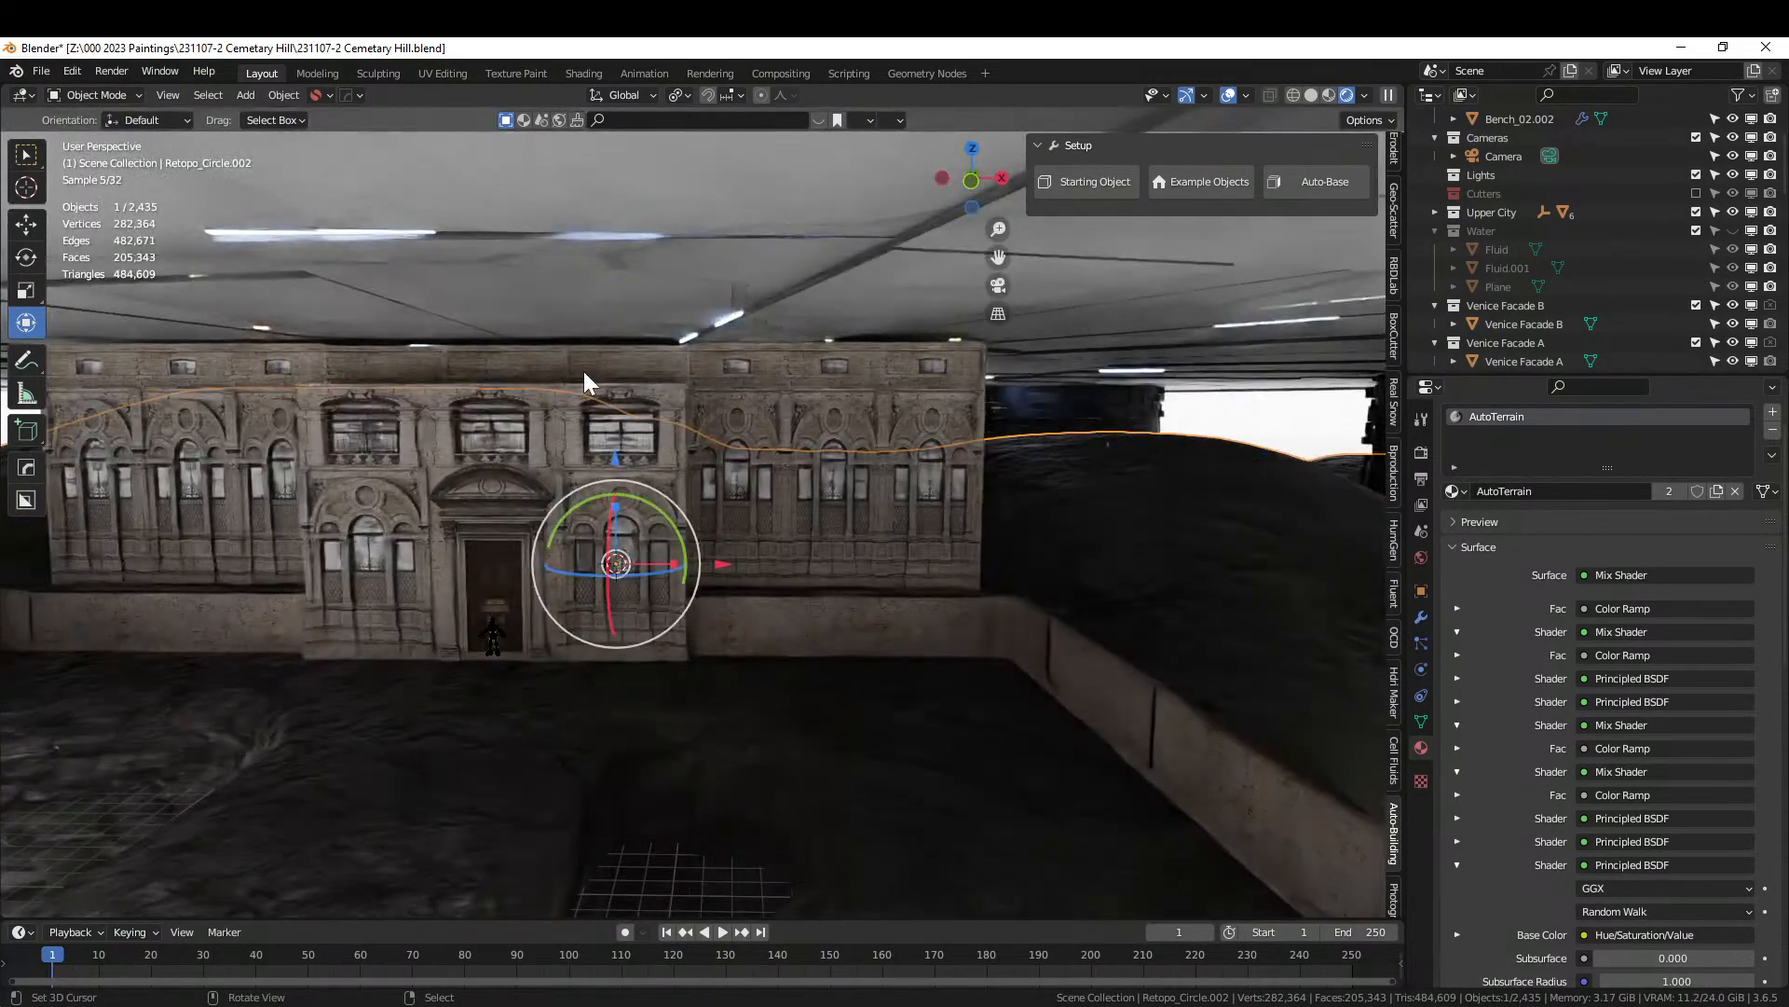
{"action": "left_click", "coordinate": [731, 376]}
{"action": "key", "text": "KP_Divide"}
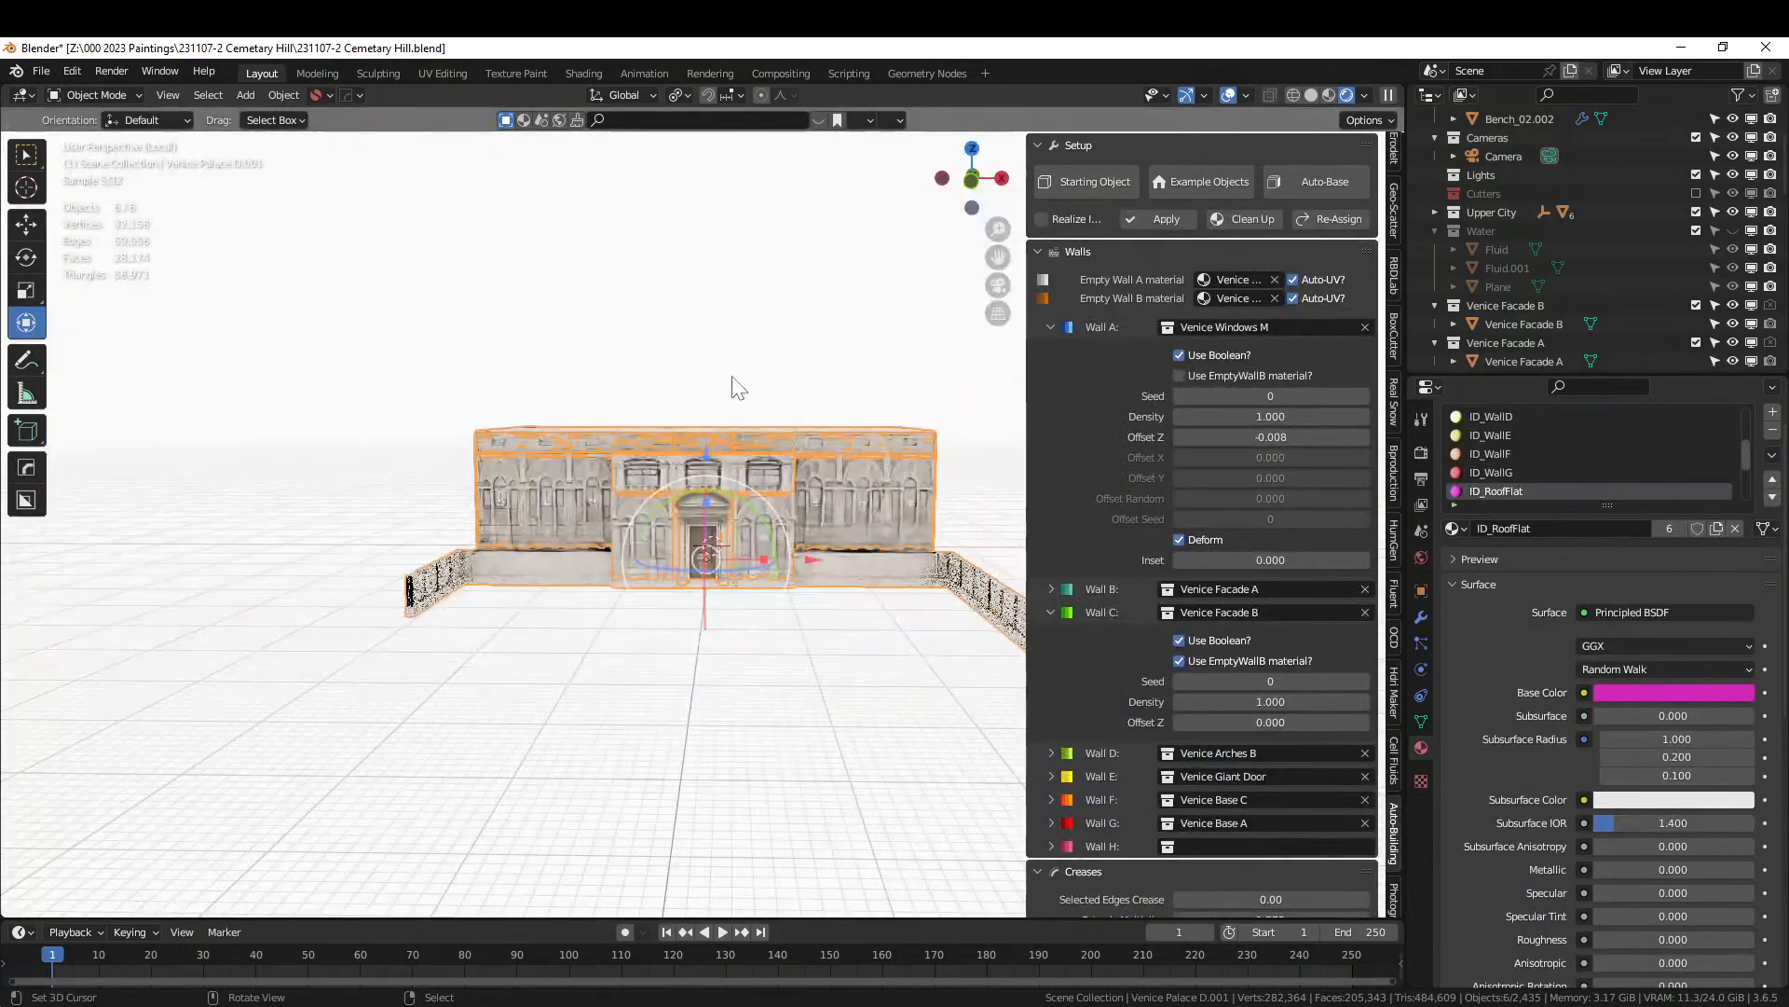
{"action": "scroll", "coordinate": [730, 377], "scroll_direction": "up", "scroll_amount": 3}
{"action": "middle_click_drag", "start_coordinate": [731, 376], "coordinate": [541, 652]}
{"action": "key", "text": "Tab"}
{"action": "key", "text": "Tab"}
{"action": "scroll", "coordinate": [686, 449], "scroll_direction": "up", "scroll_amount": 2}
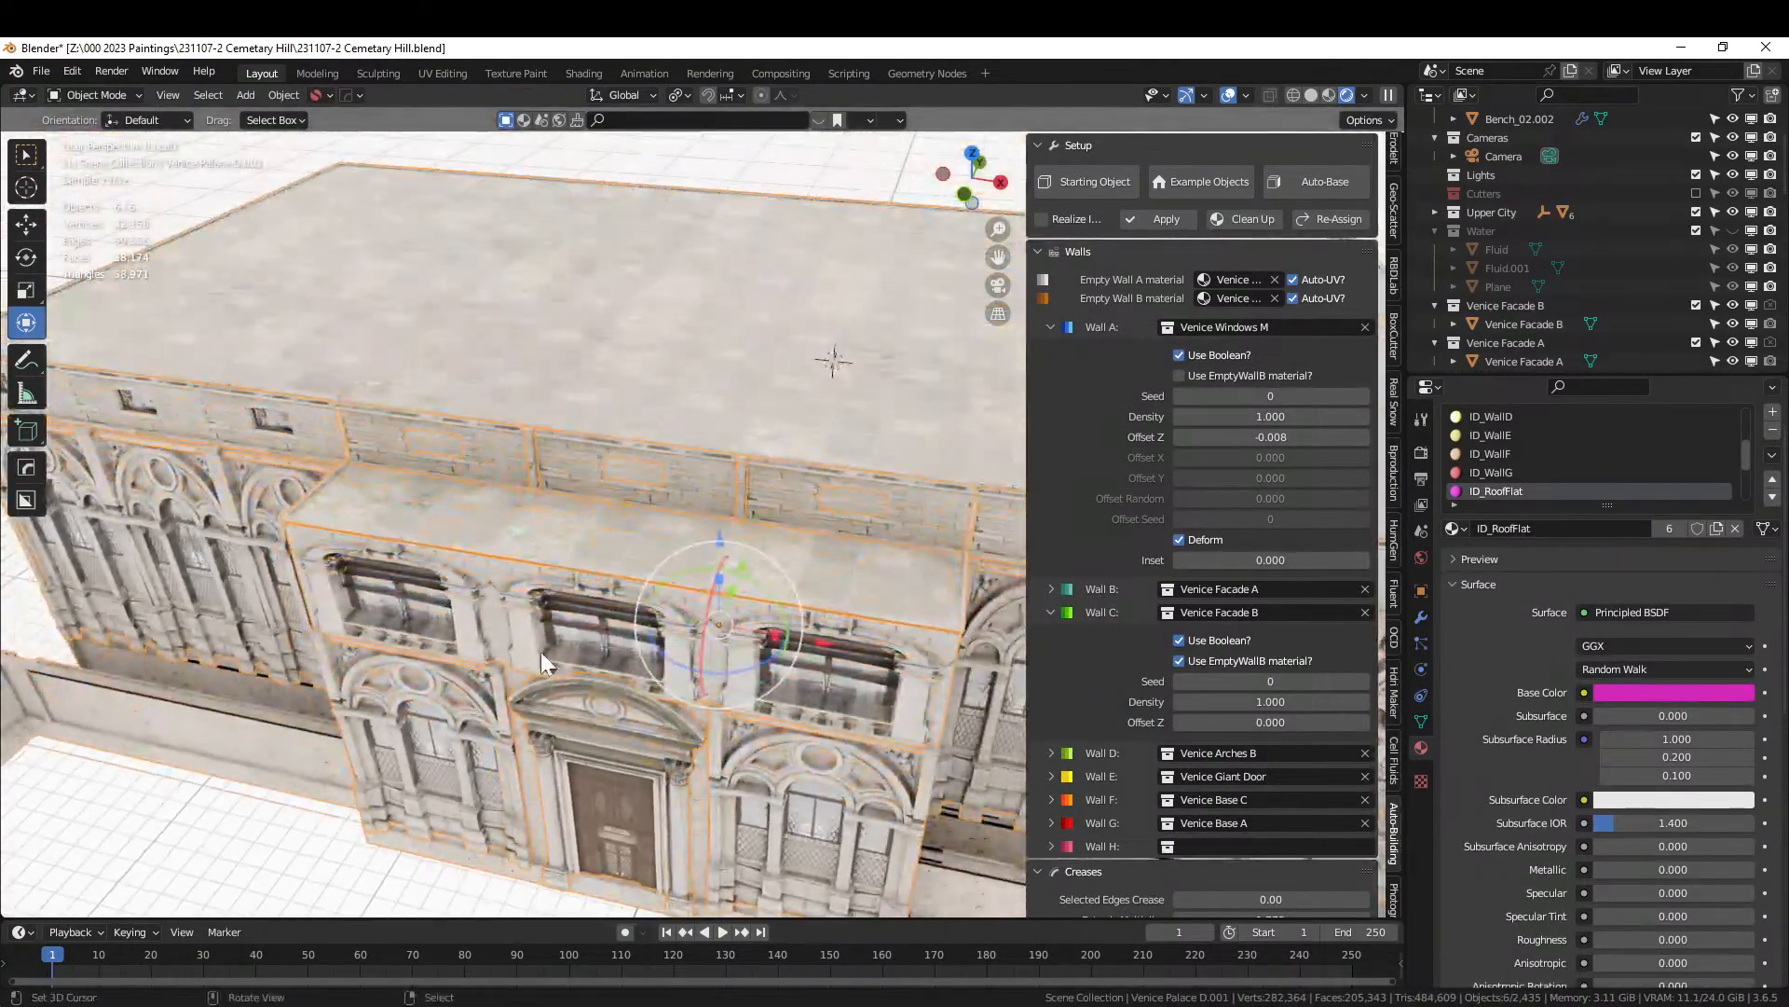
{"action": "middle_click_drag", "start_coordinate": [533, 529], "coordinate": [720, 479]}
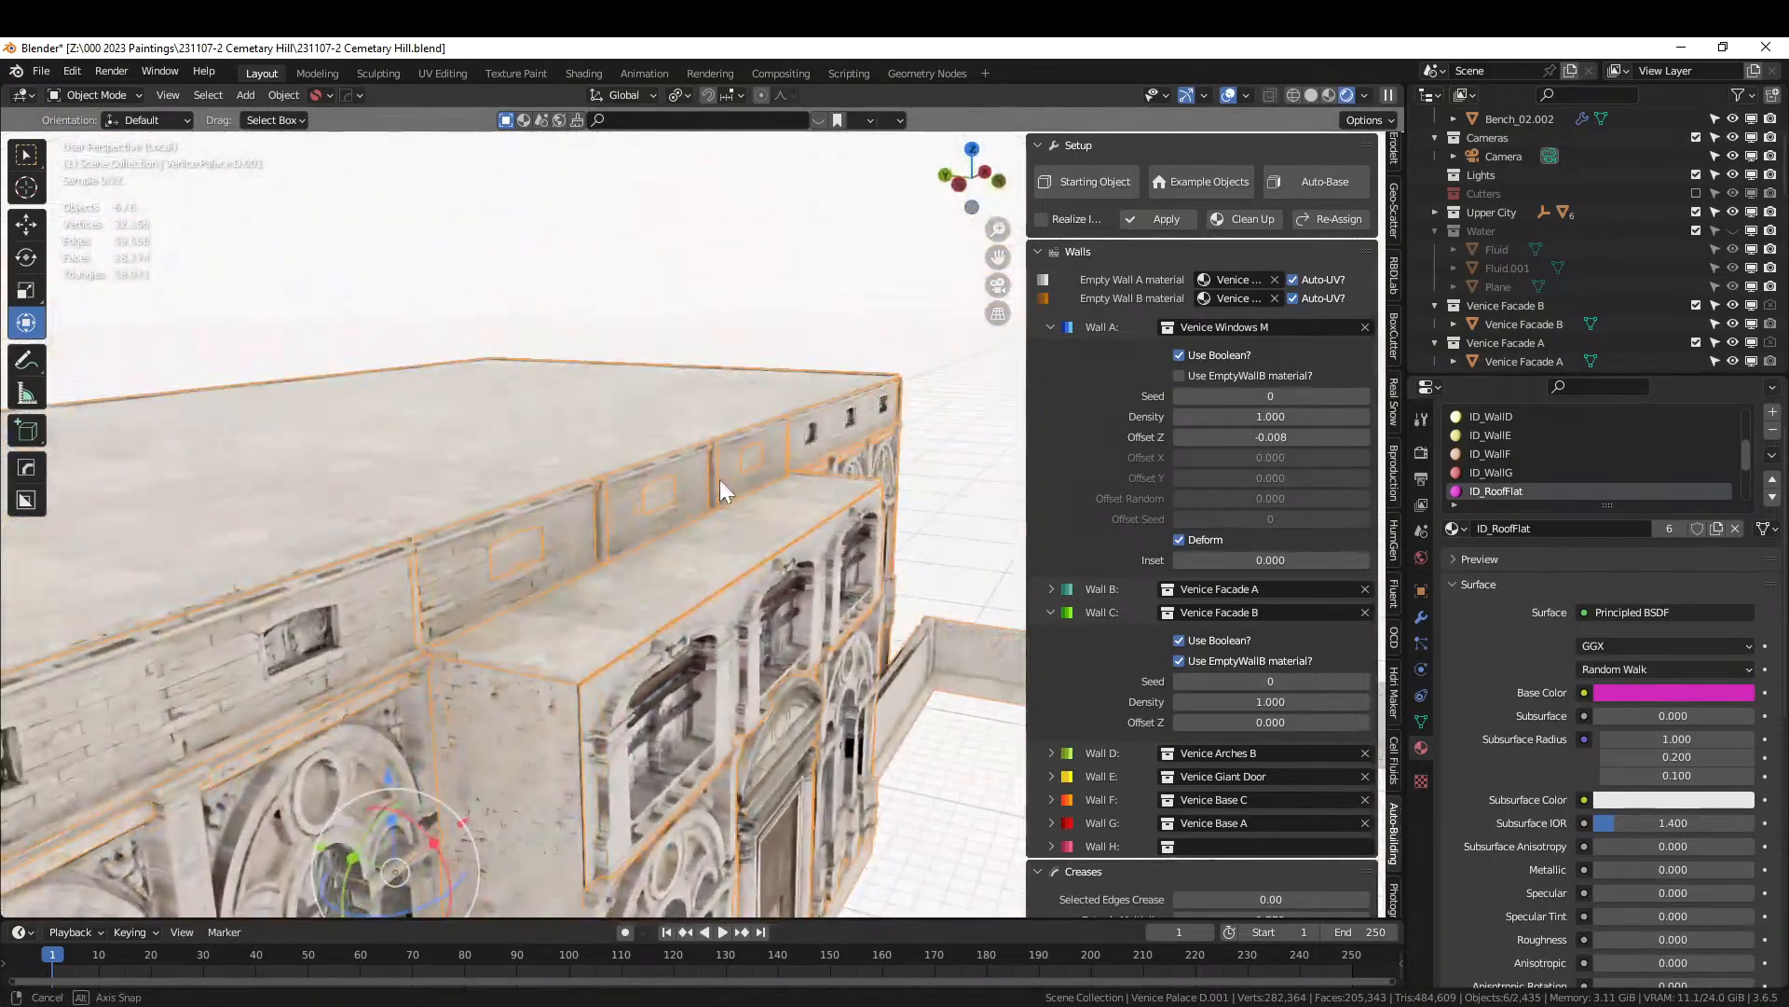
Try assigning the ID_EmptyWallA material to the three upper wall faces behind the entrance block's roof.
{"action": "key", "text": "Tab"}
{"action": "right_click", "coordinate": [519, 562]}
{"action": "right_click", "coordinate": [638, 522], "text": "shift"}
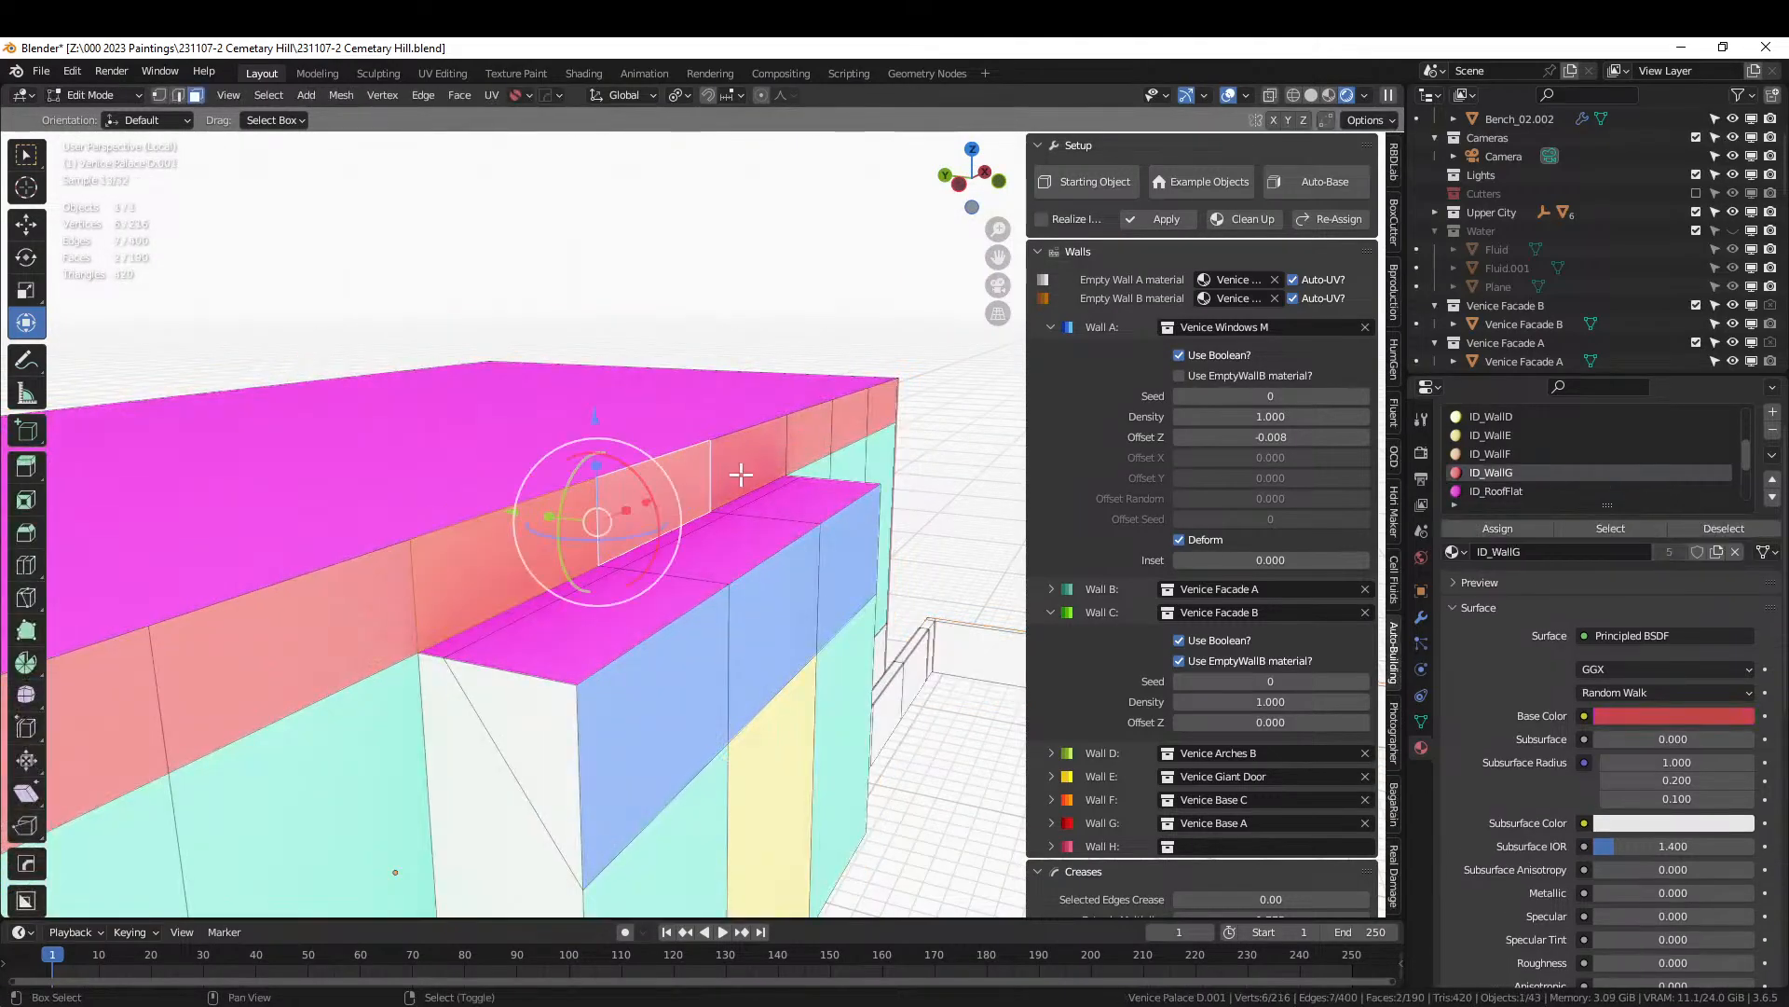
{"action": "right_click", "coordinate": [741, 475], "text": "shift"}
{"action": "scroll", "coordinate": [1485, 432], "scroll_direction": "up", "scroll_amount": 2}
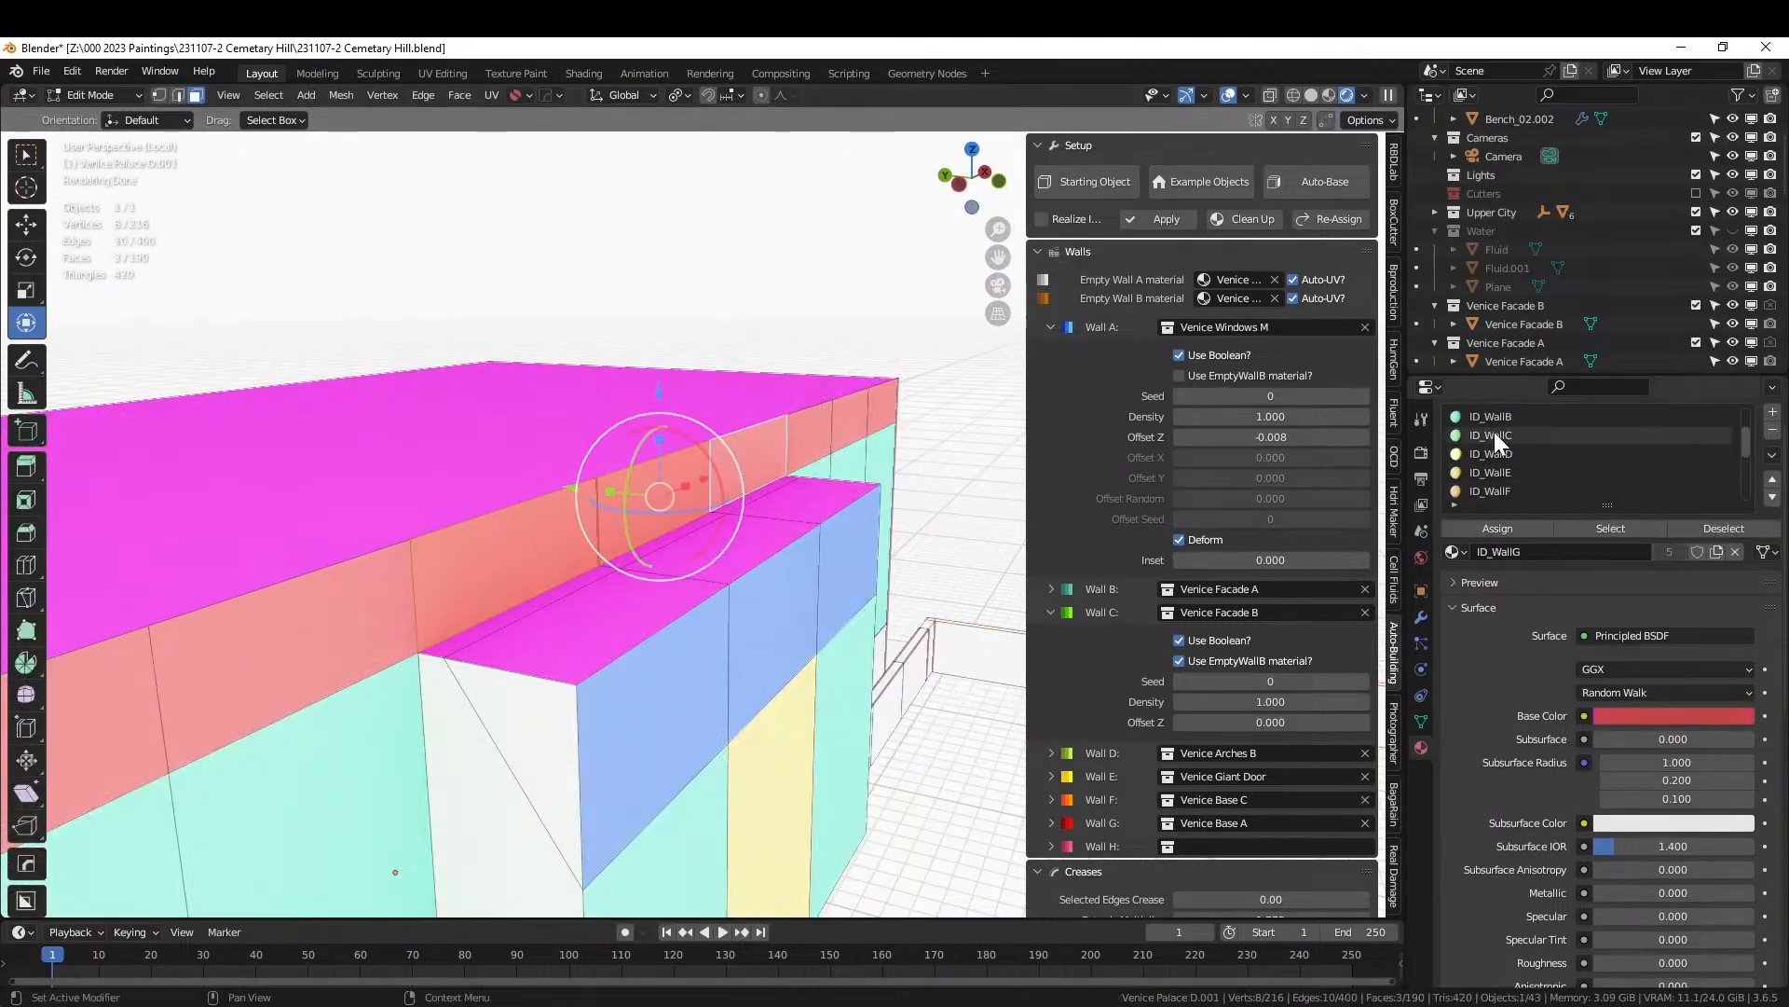
{"action": "scroll", "coordinate": [1495, 432], "scroll_direction": "up", "scroll_amount": 3}
{"action": "left_click", "coordinate": [1517, 417]}
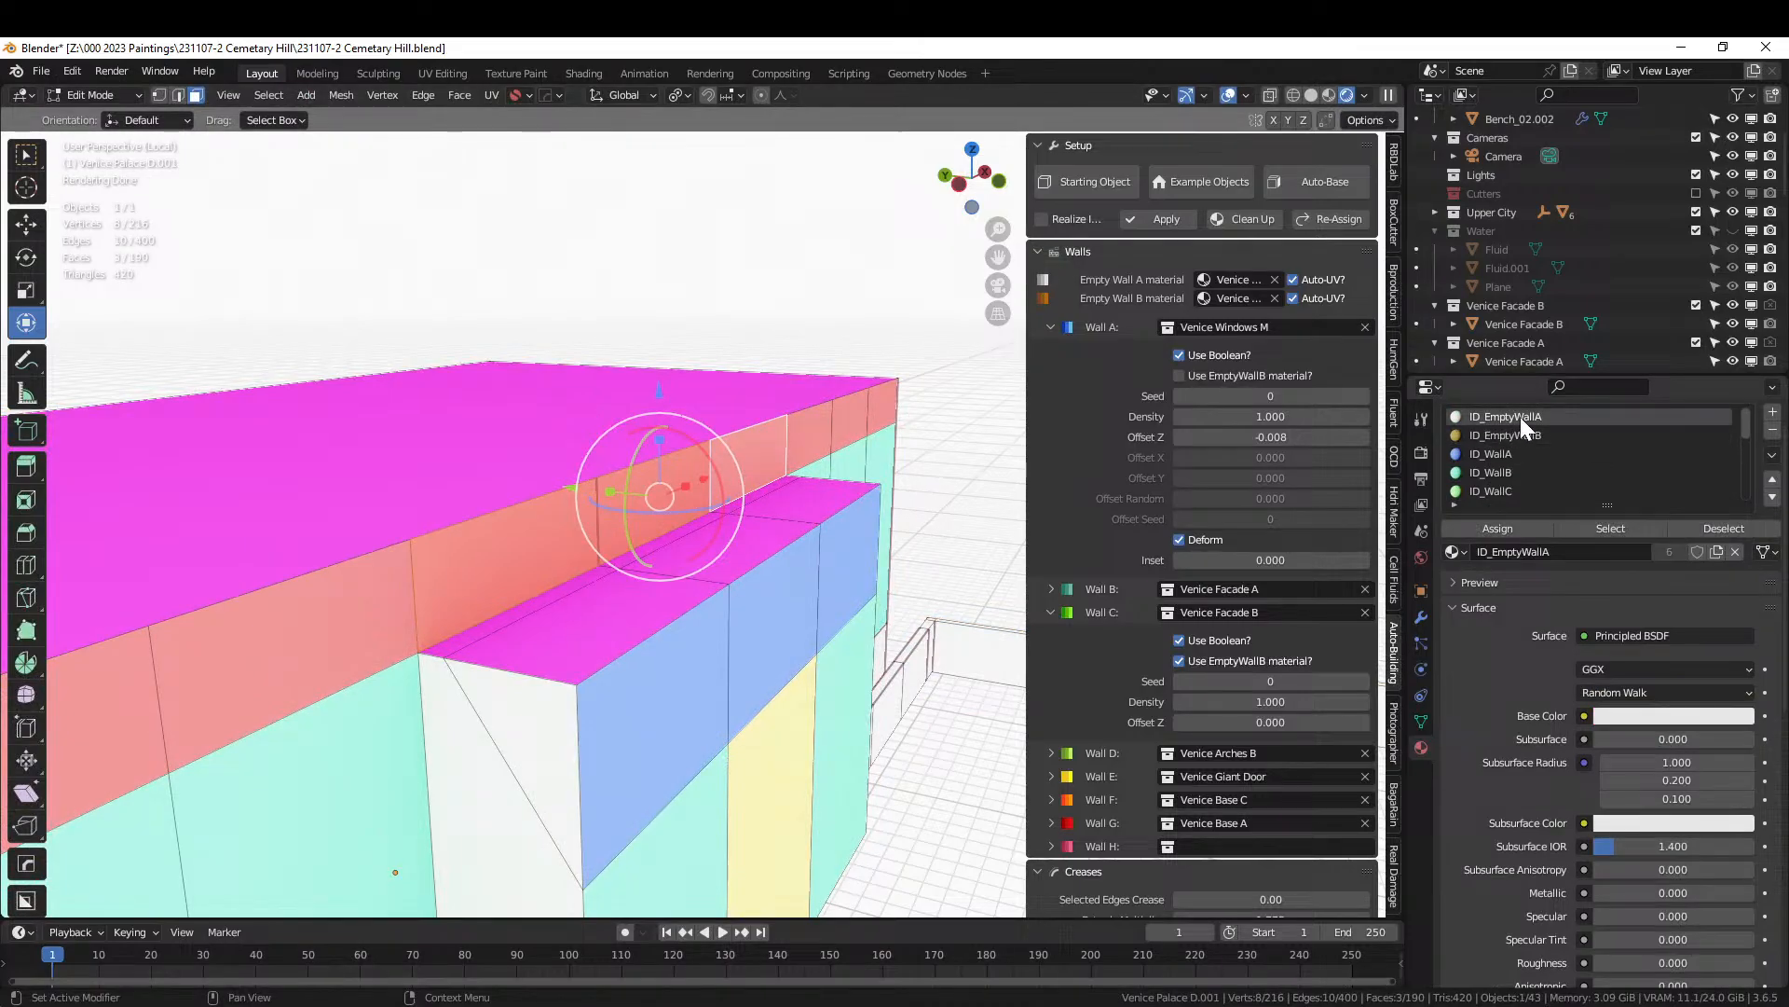
{"action": "left_click", "coordinate": [1498, 527]}
{"action": "key", "text": "Tab"}
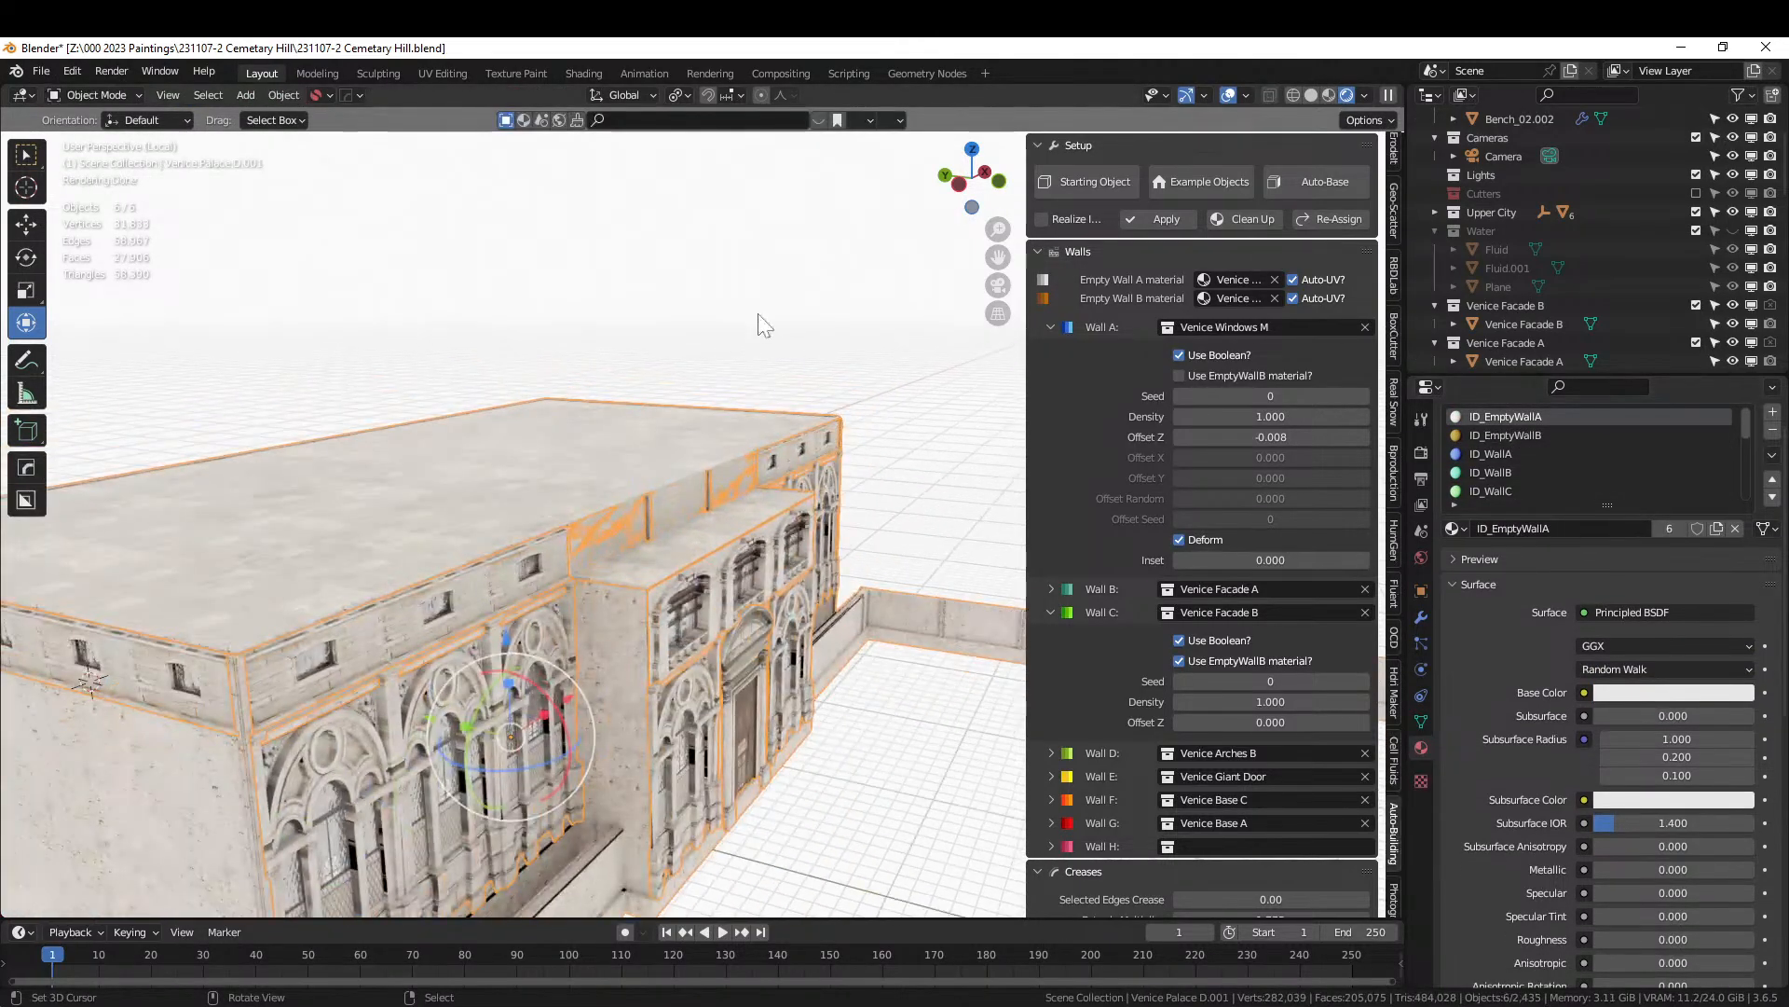
Inspect the plain upper wall faces up close, and undo the ID_EmptyWallA assignment.
{"action": "left_click", "coordinate": [770, 307]}
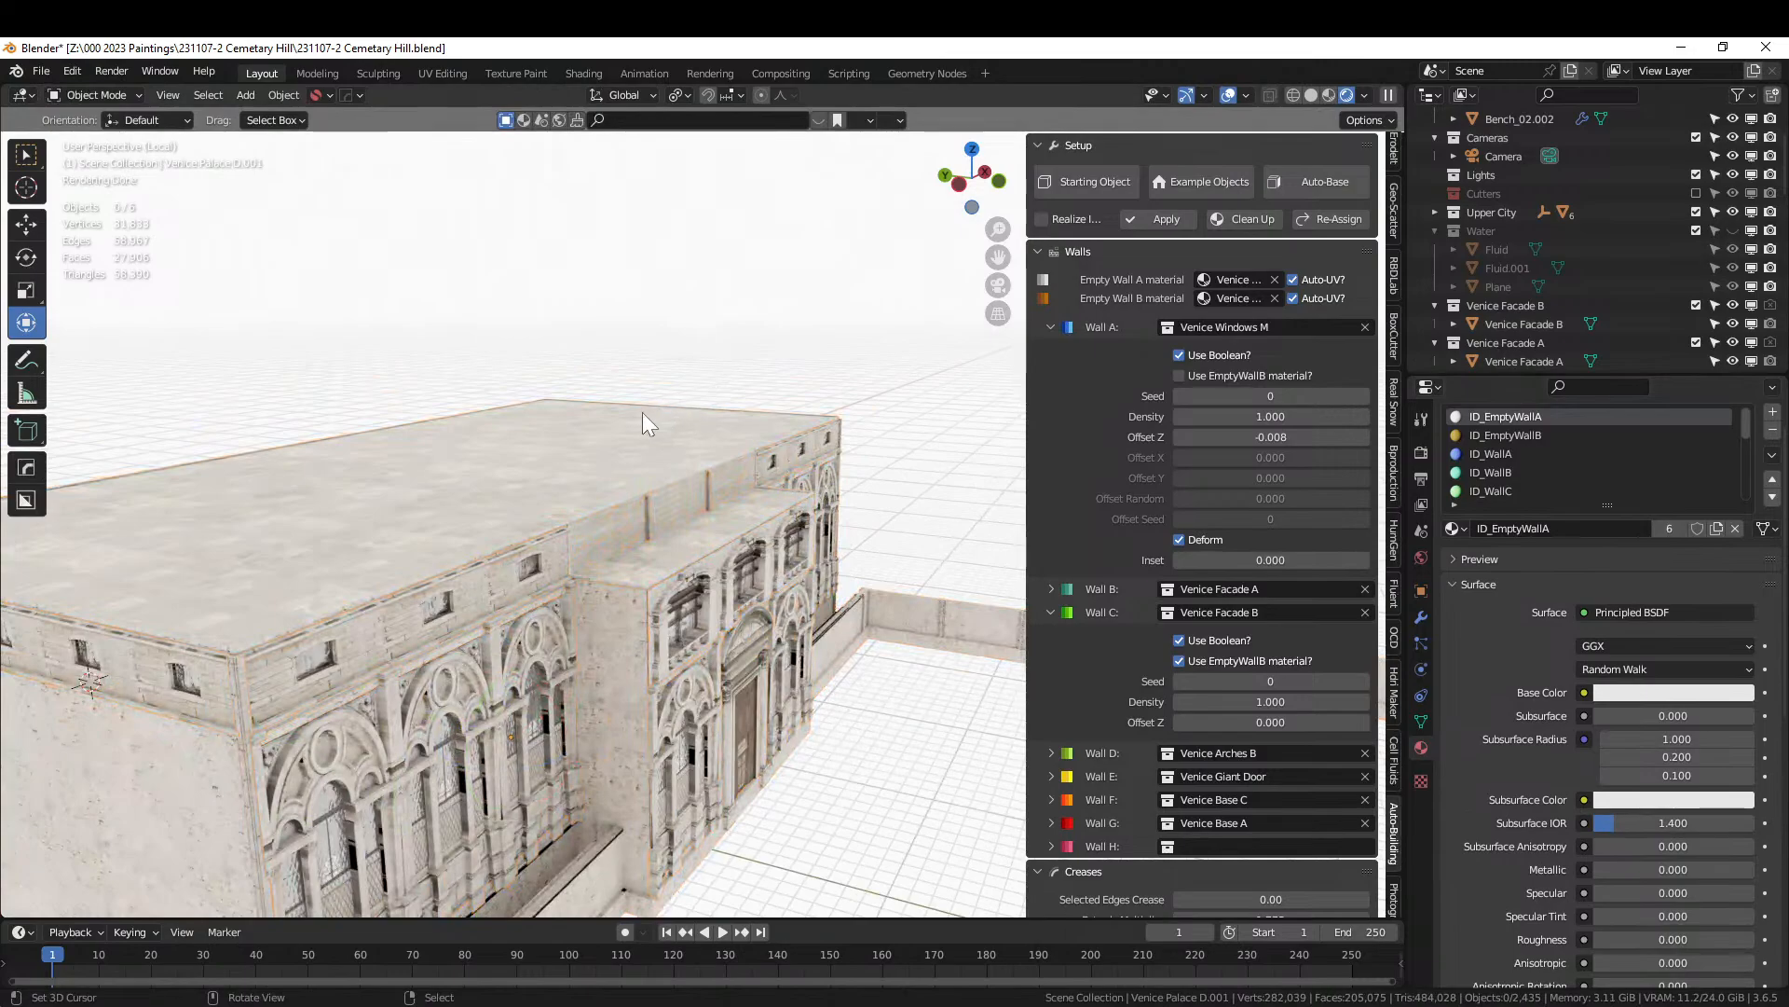
{"action": "middle_click_drag", "start_coordinate": [641, 425], "coordinate": [579, 485]}
{"action": "scroll", "coordinate": [551, 451], "scroll_direction": "up", "scroll_amount": 5}
{"action": "left_click", "coordinate": [572, 499]}
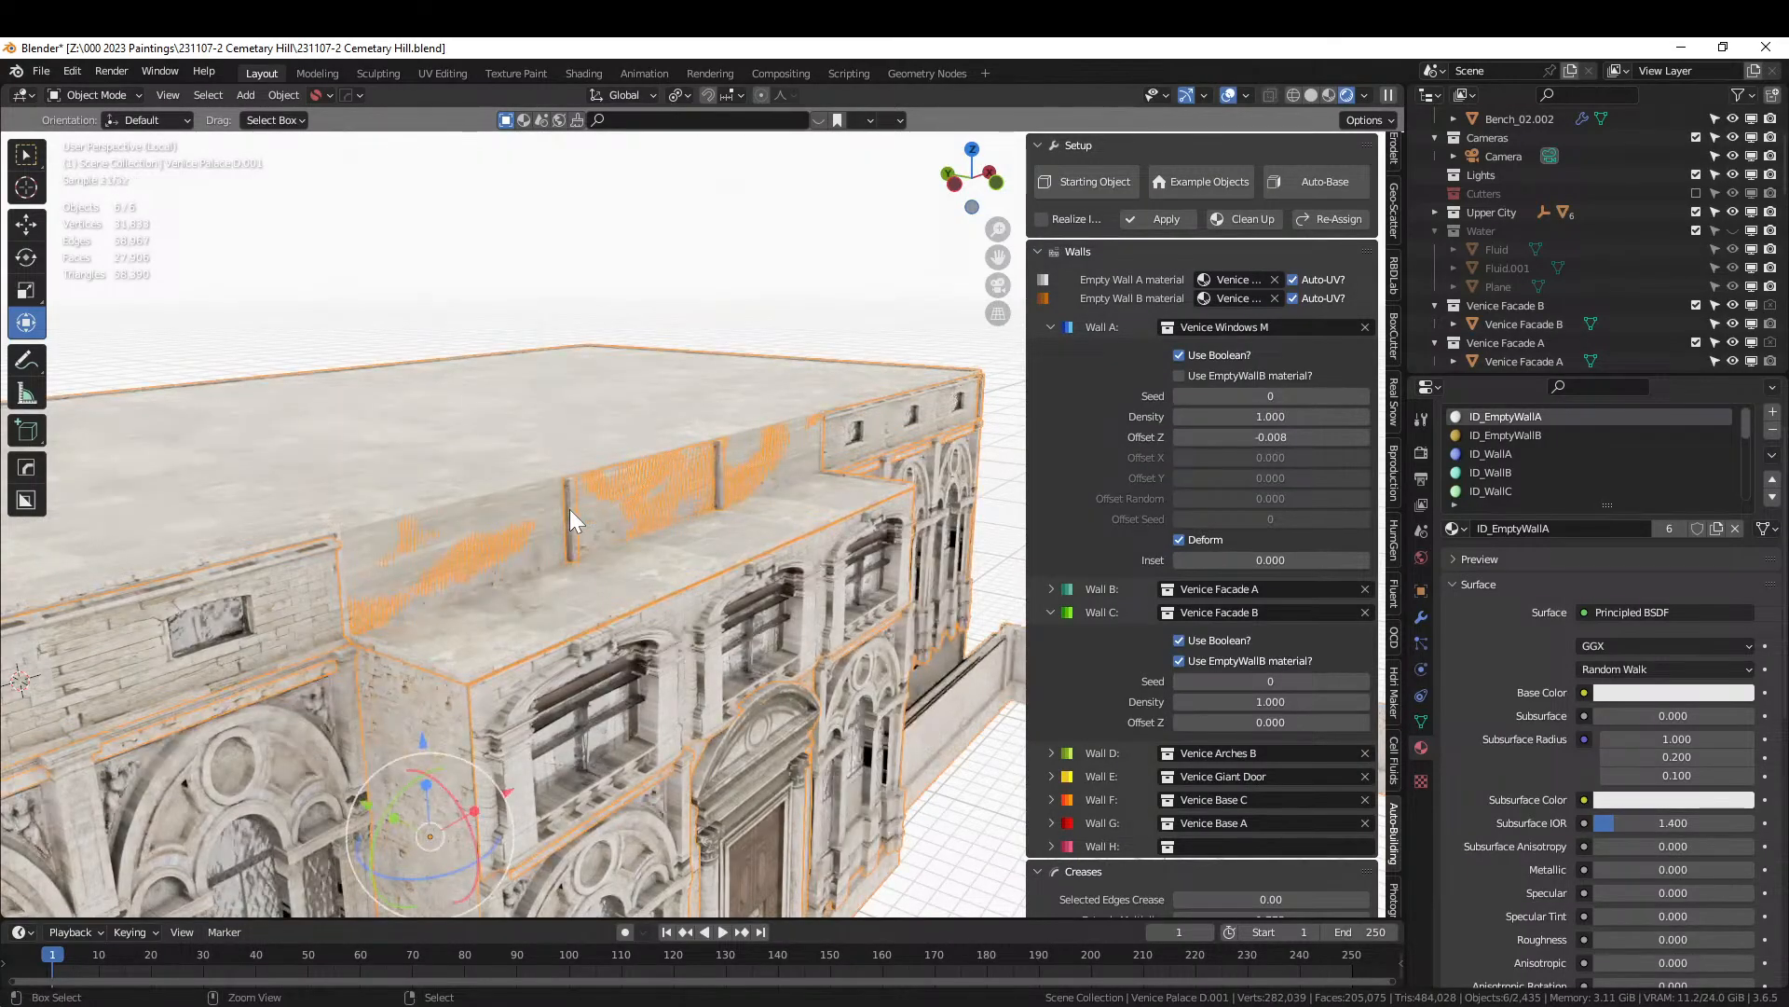
{"action": "key", "text": "Tab"}
{"action": "key", "text": "Tab"}
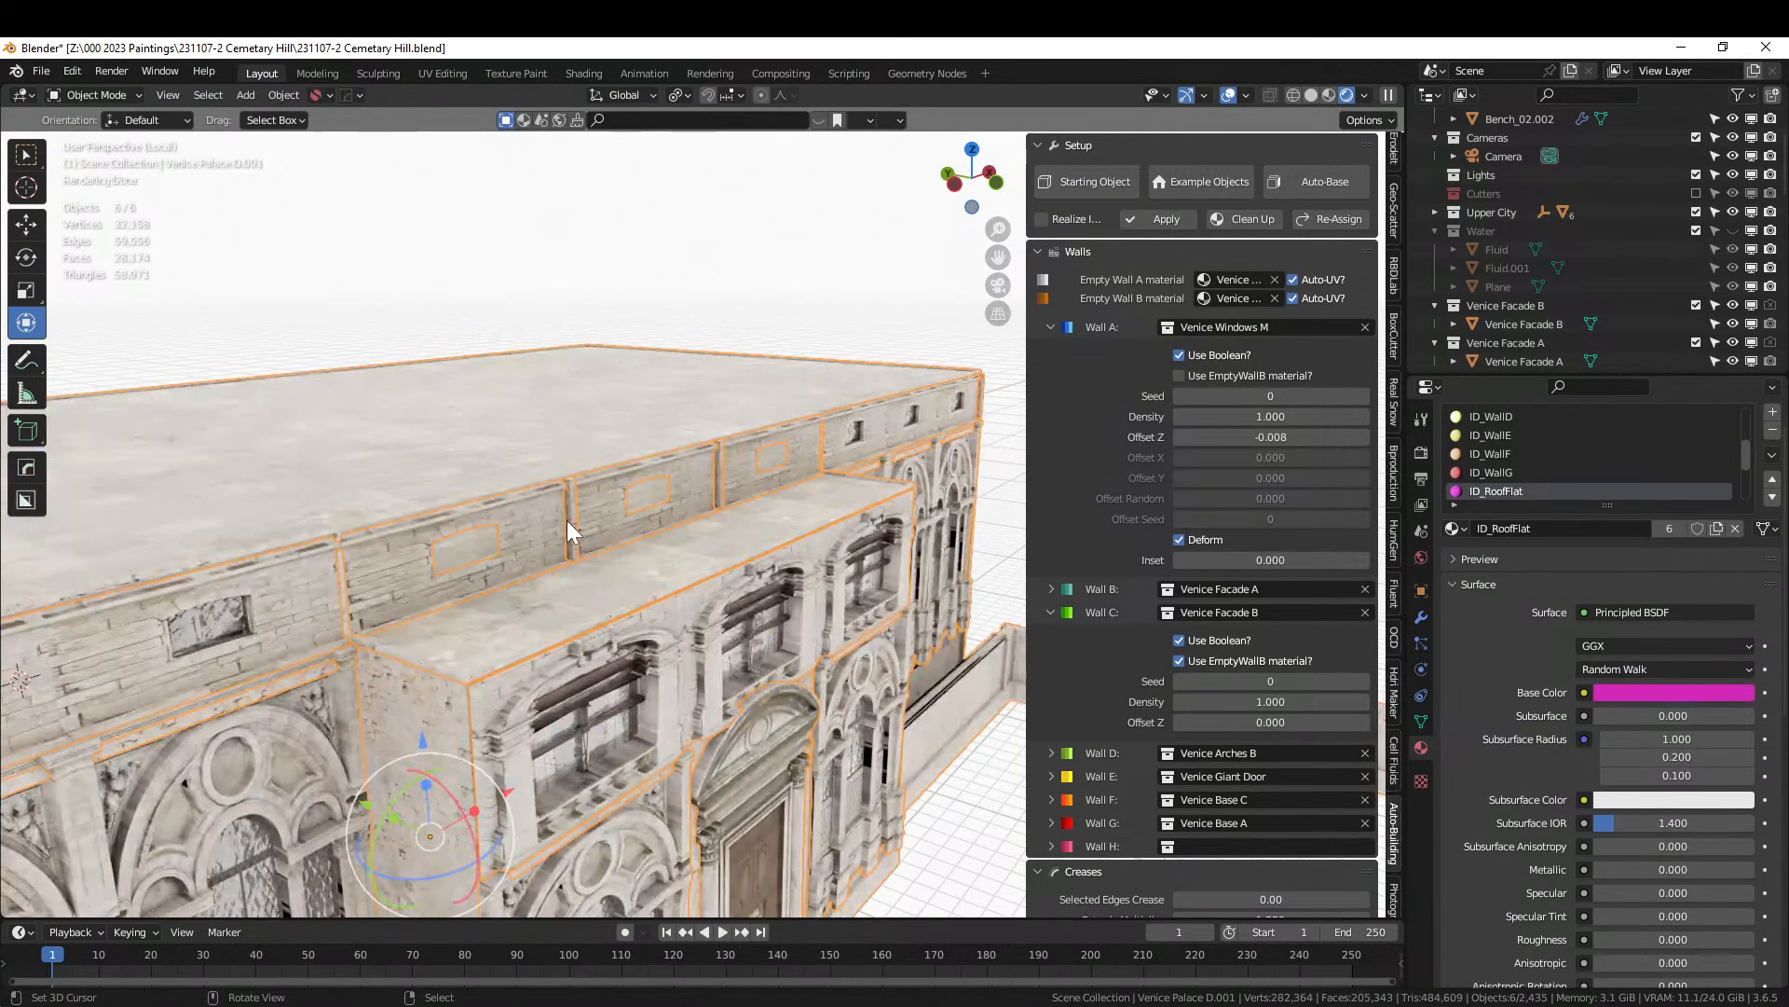
Check the isolated palace from the front and above, save the file, and leave local view.
{"action": "left_click", "coordinate": [646, 299]}
{"action": "middle_click_drag", "start_coordinate": [647, 299], "coordinate": [488, 327]}
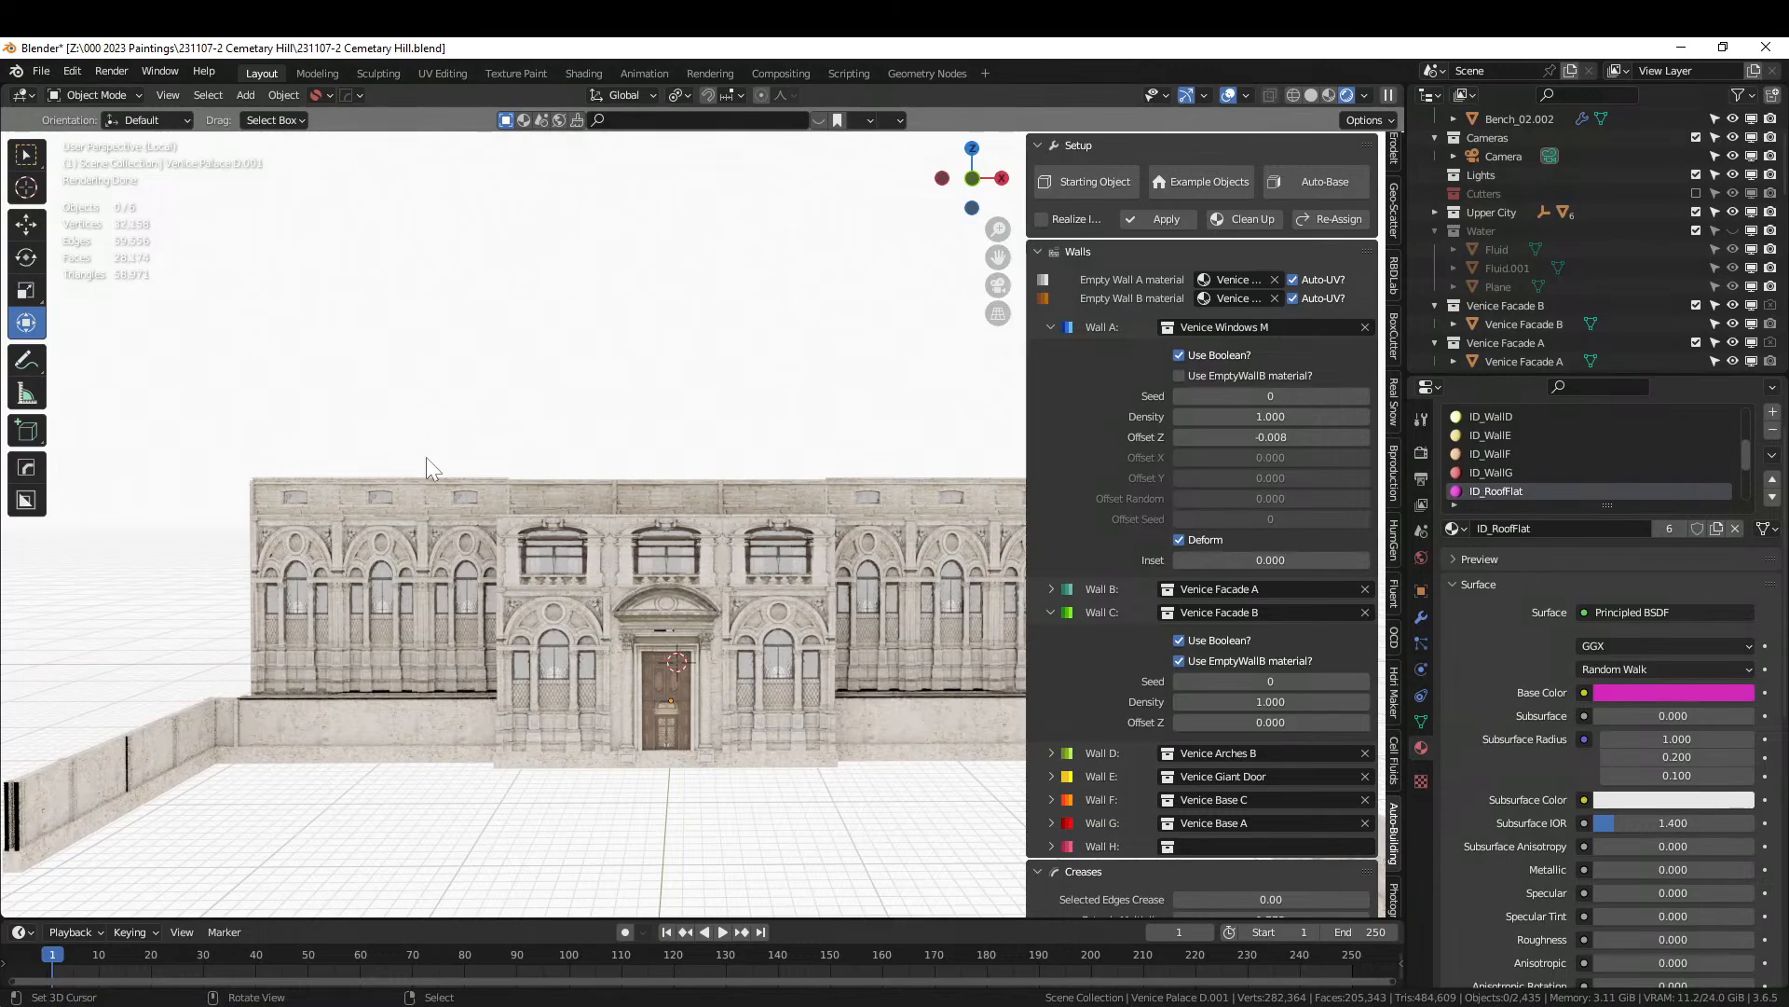
{"action": "middle_click_drag", "start_coordinate": [548, 595], "coordinate": [531, 634]}
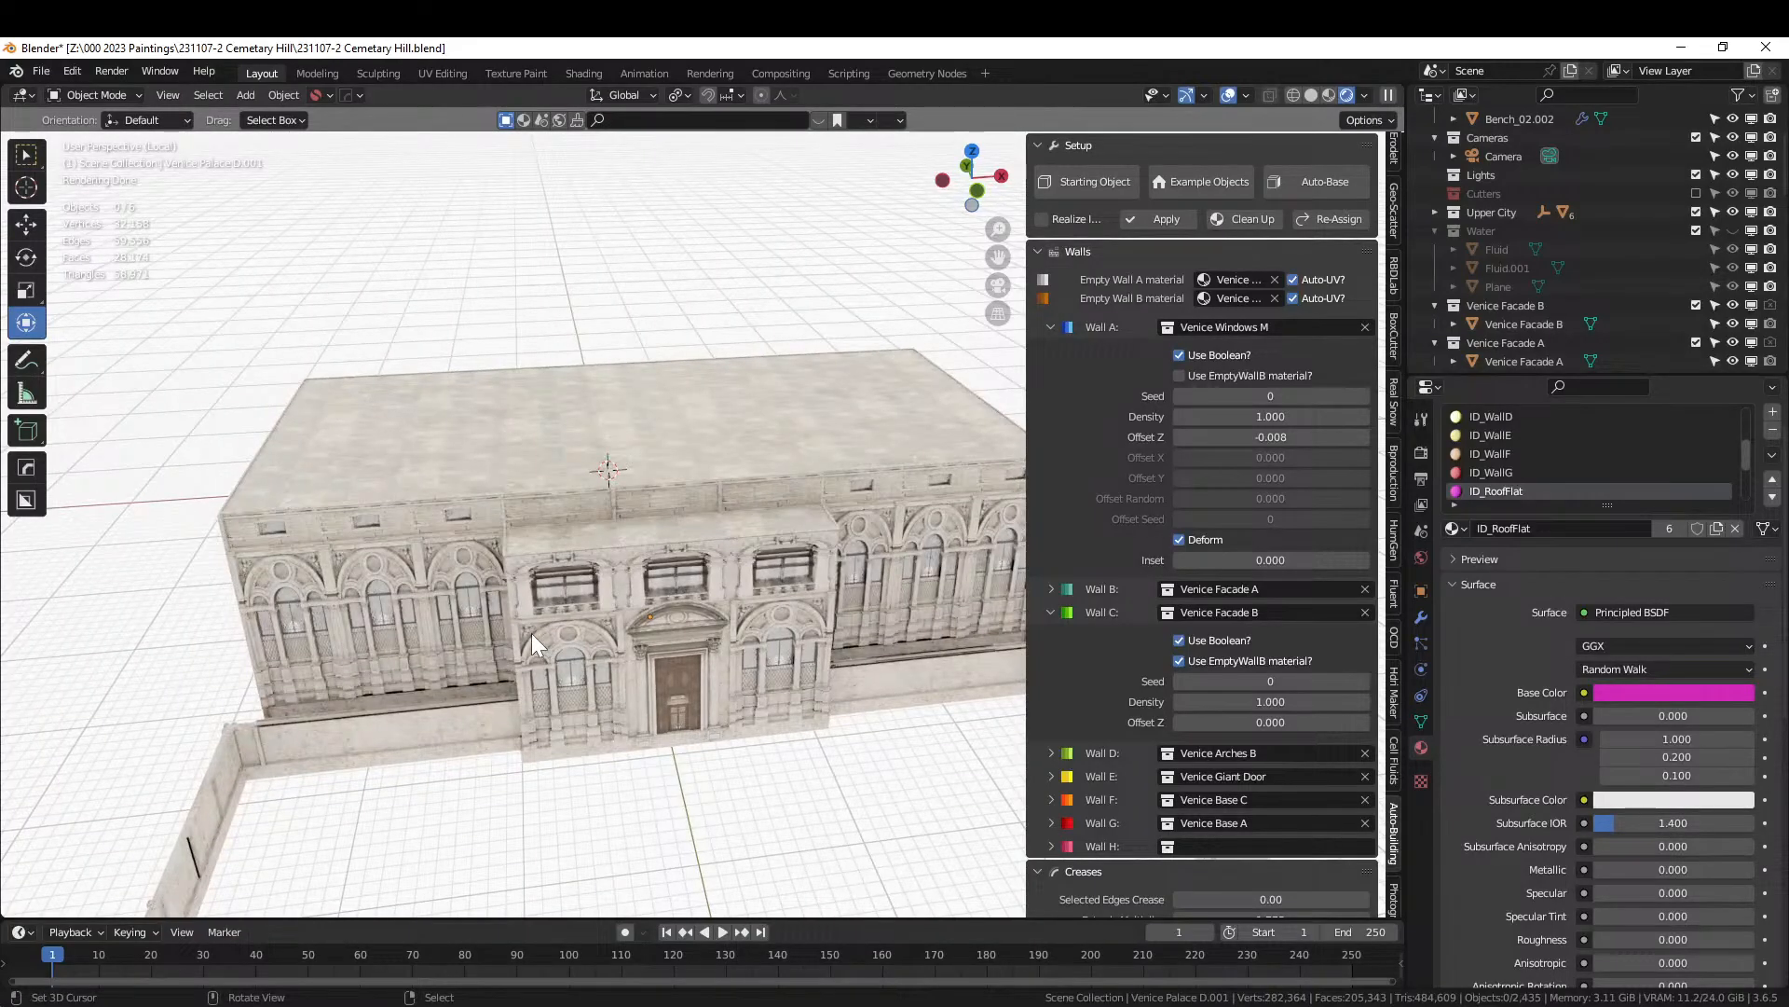
{"action": "scroll", "coordinate": [526, 632], "scroll_direction": "down", "scroll_amount": 1}
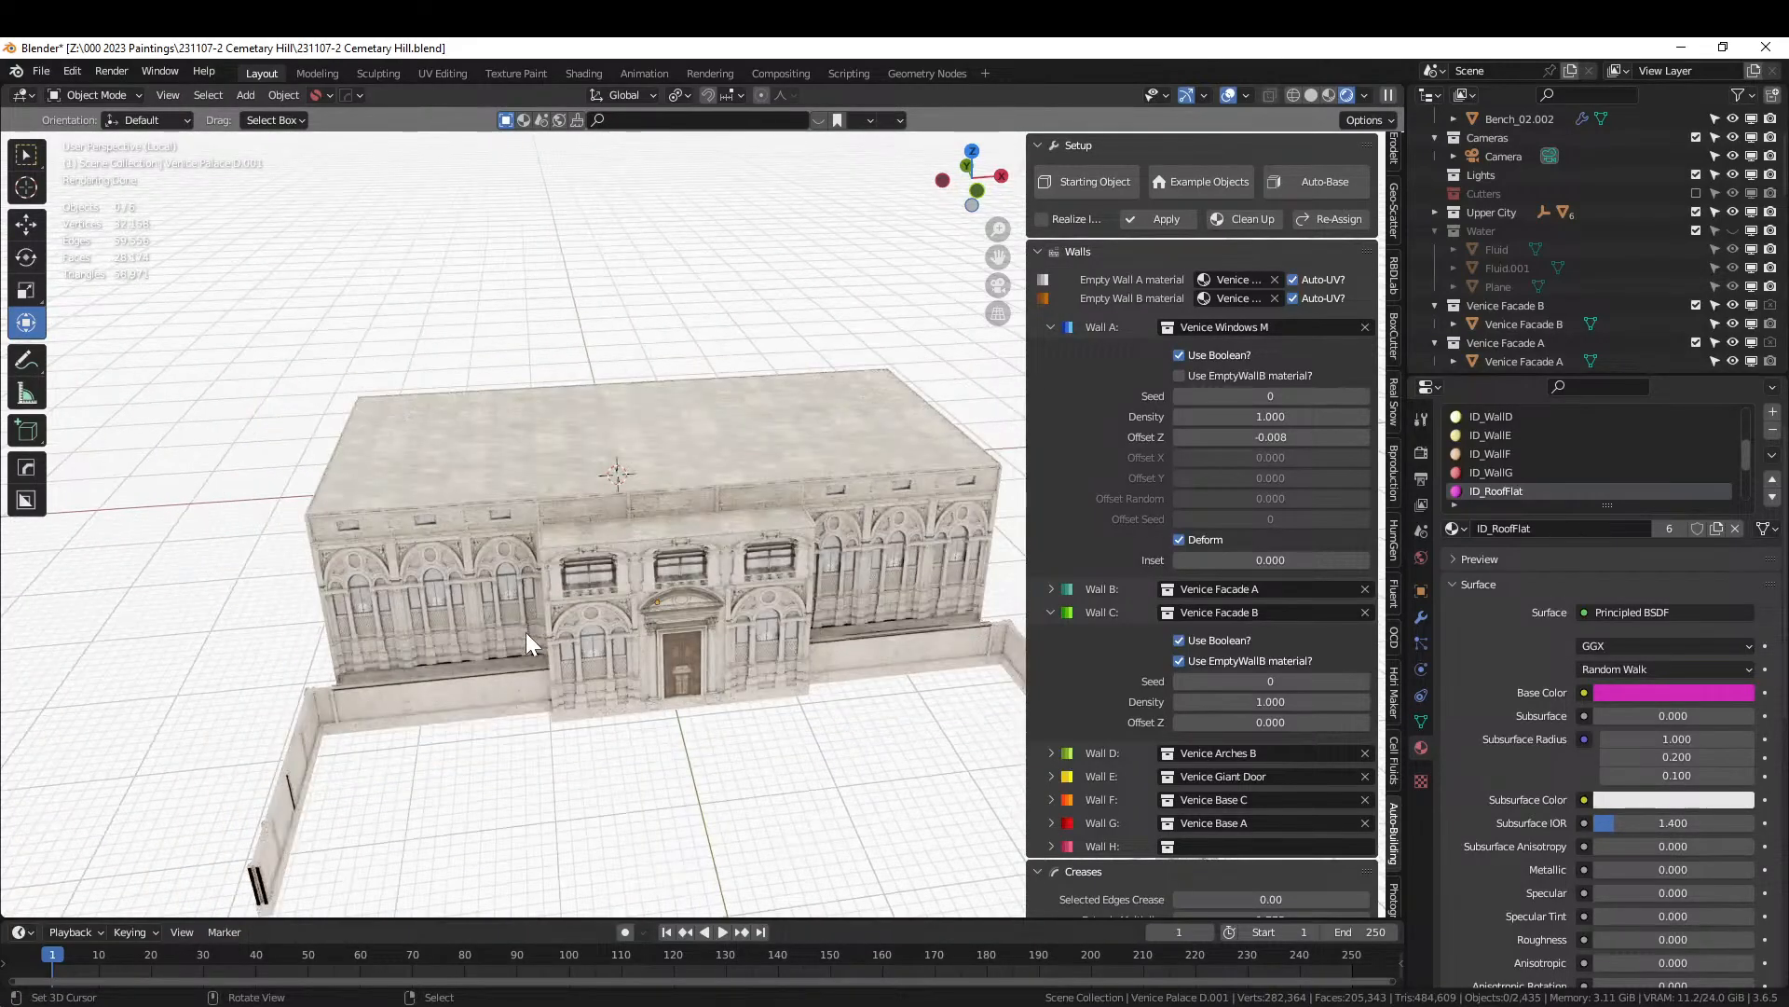
{"action": "middle_click_drag", "start_coordinate": [455, 685], "coordinate": [514, 663]}
{"action": "key", "text": "ctrl+s"}
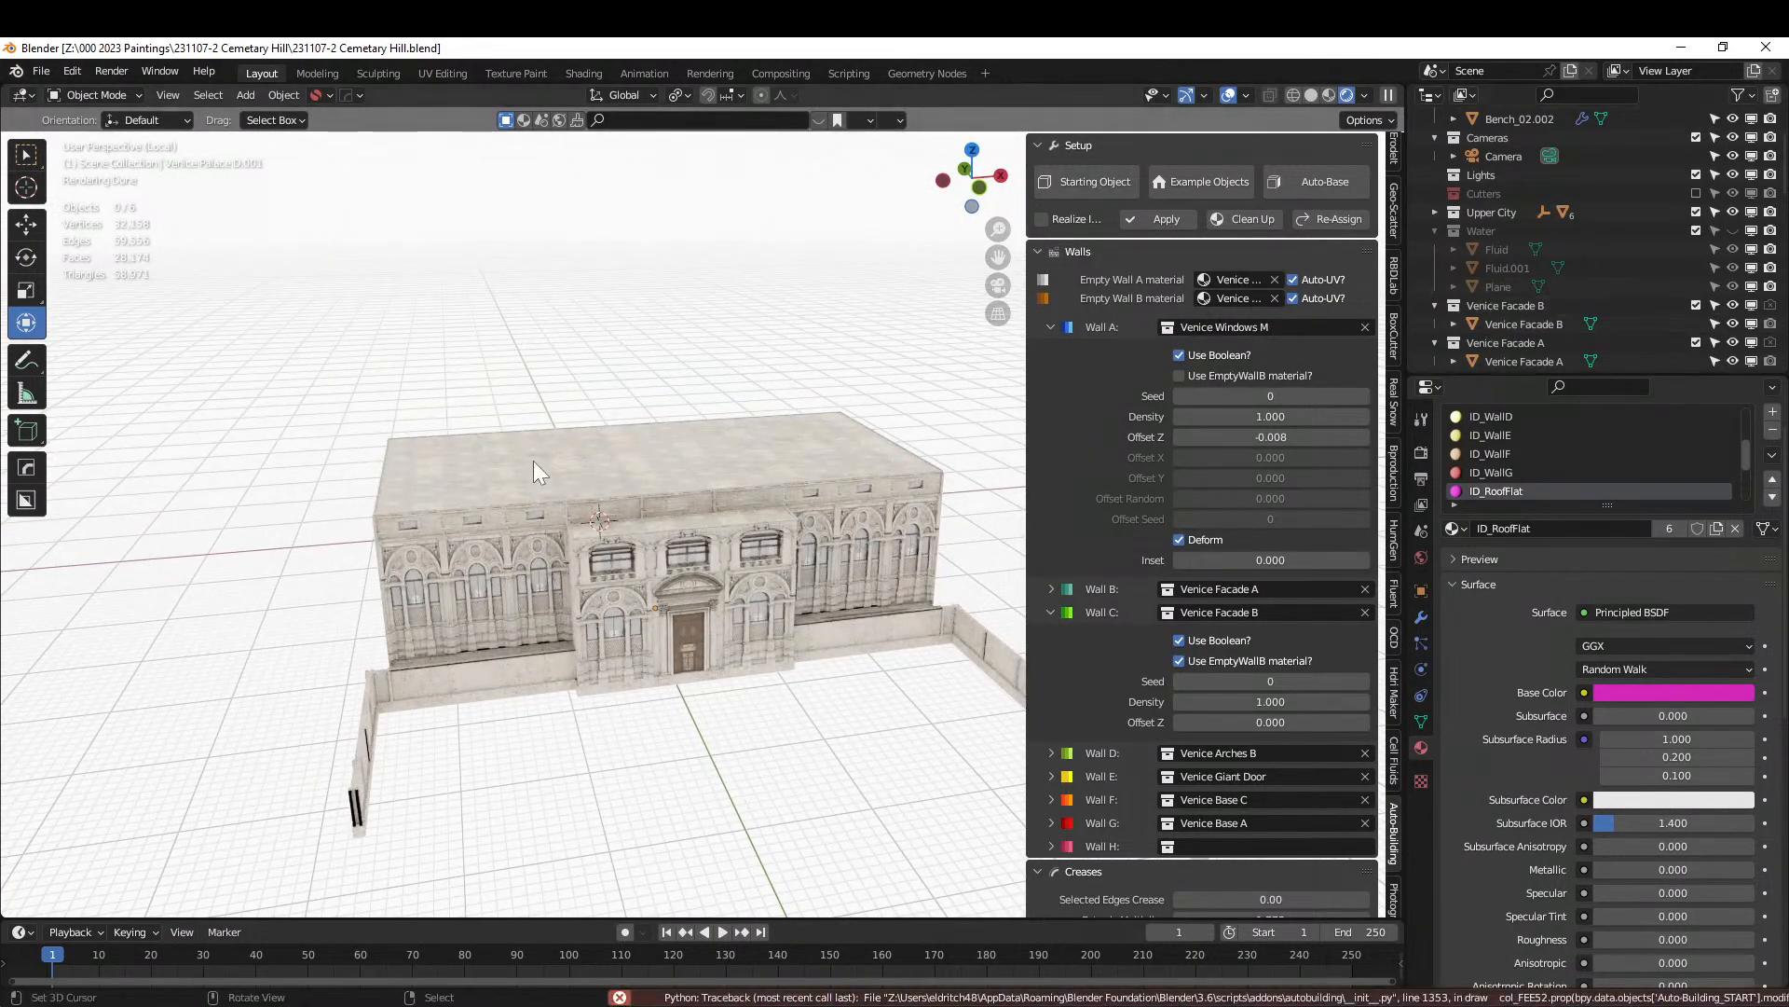
{"action": "key", "text": "KP_Divide"}
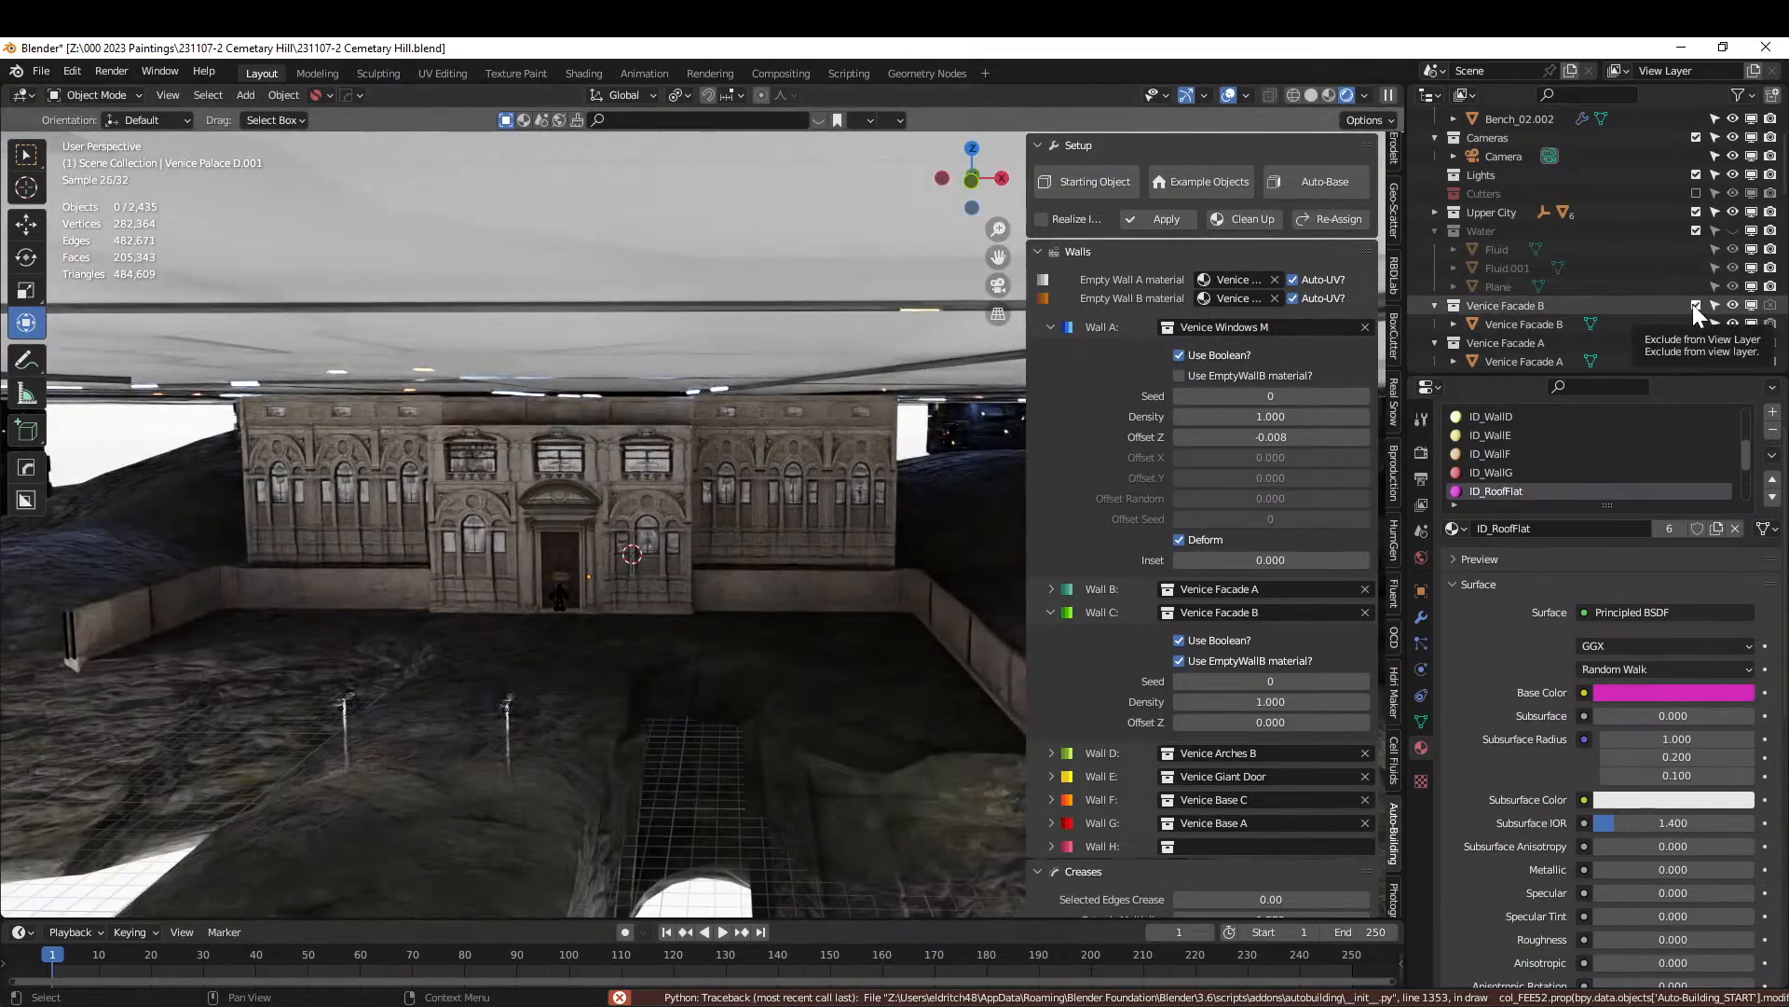
Hide the Upper City collection in the viewport and examine the palace courtyard and surrounding terrain.
{"action": "scroll", "coordinate": [1692, 304], "scroll_direction": "down", "scroll_amount": 2}
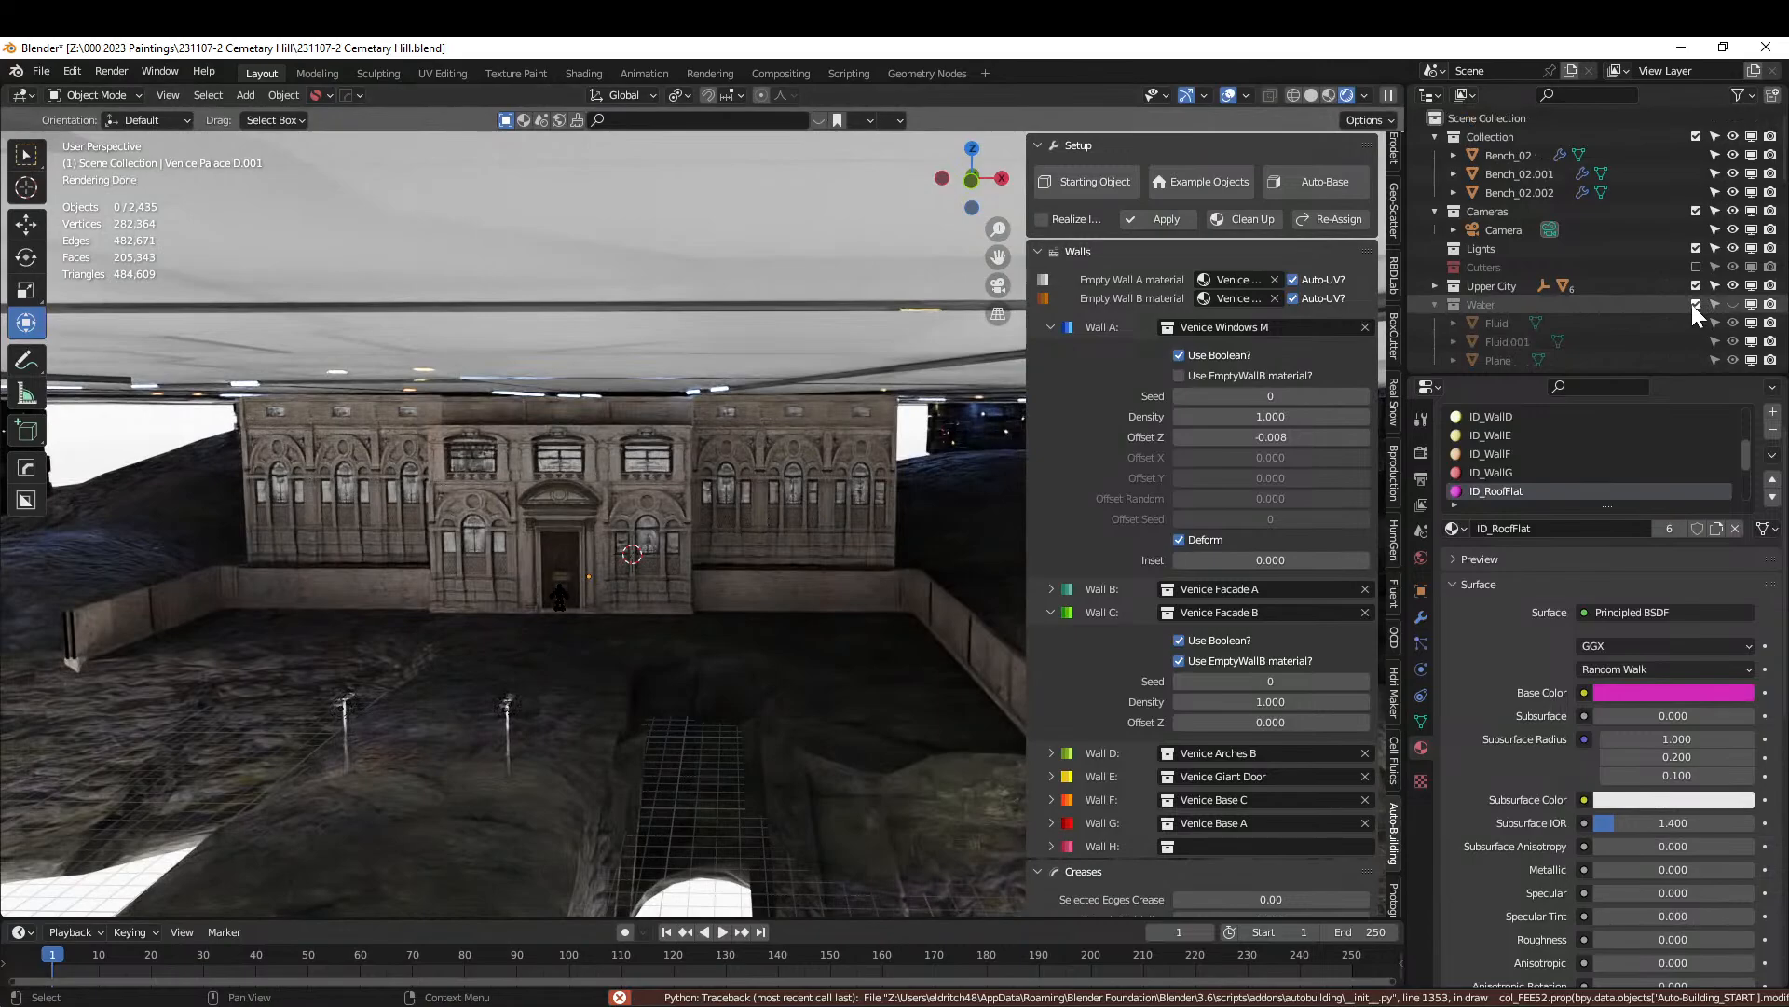
{"action": "left_click", "coordinate": [1734, 174]}
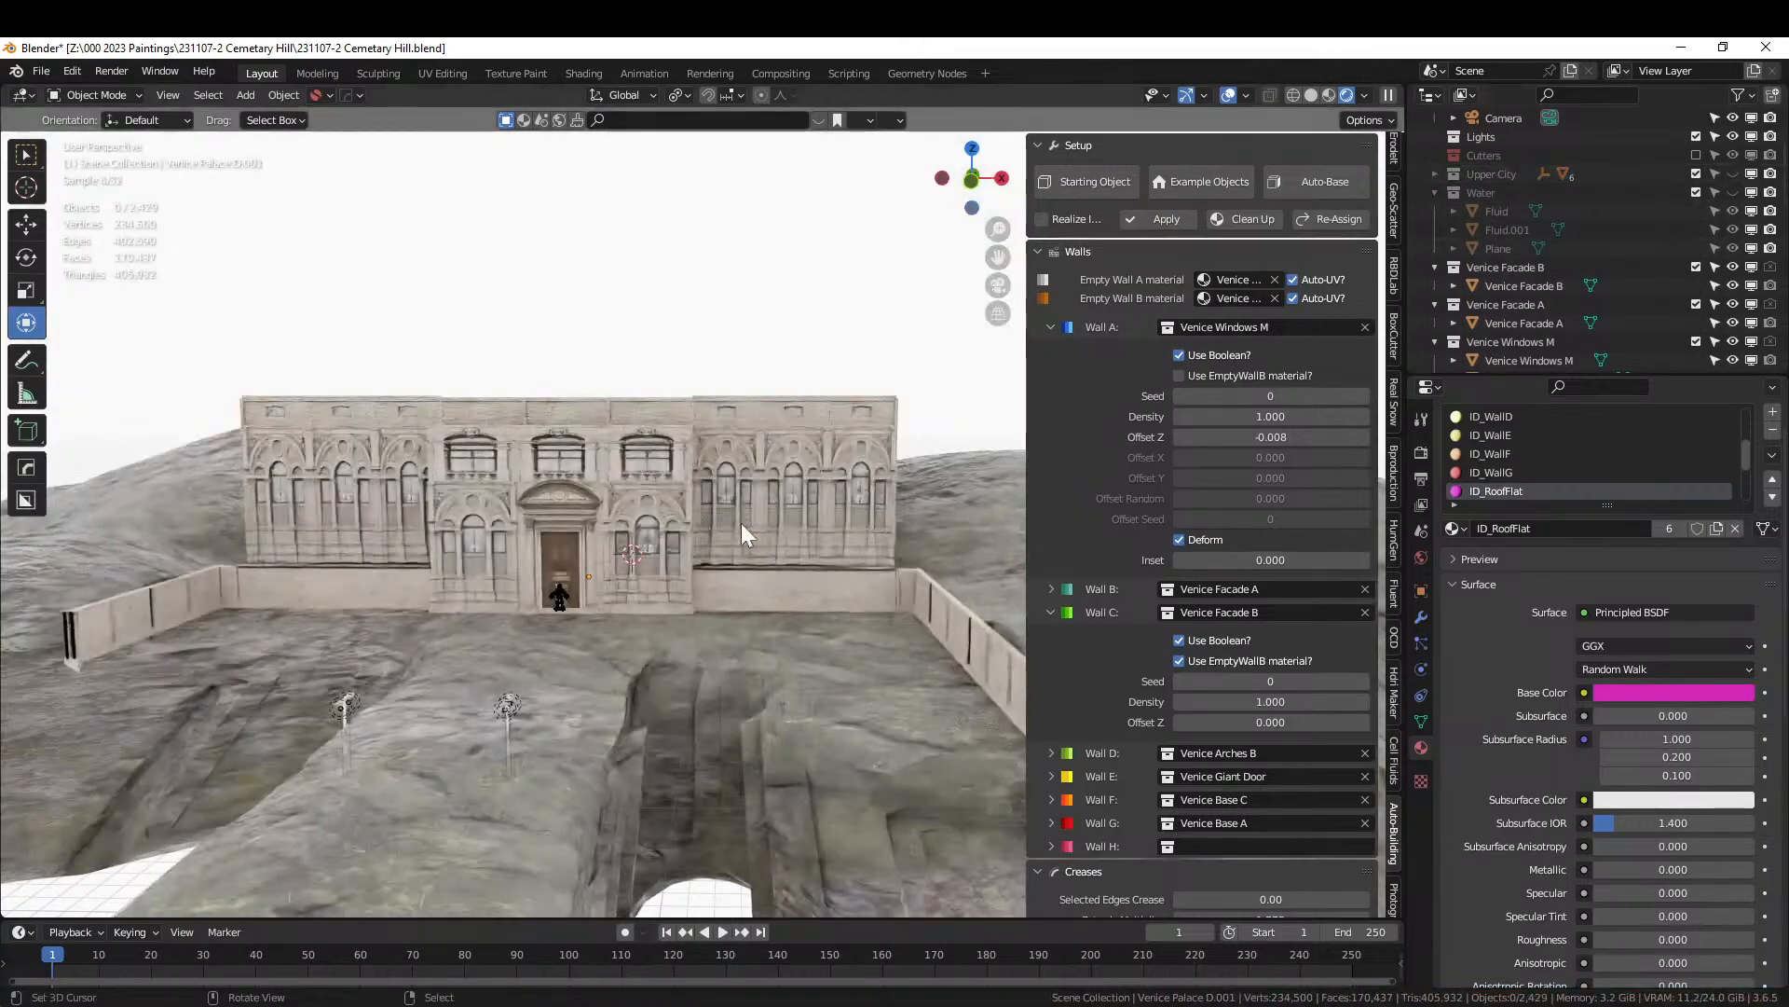
{"action": "middle_click_drag", "start_coordinate": [645, 613], "coordinate": [769, 383]}
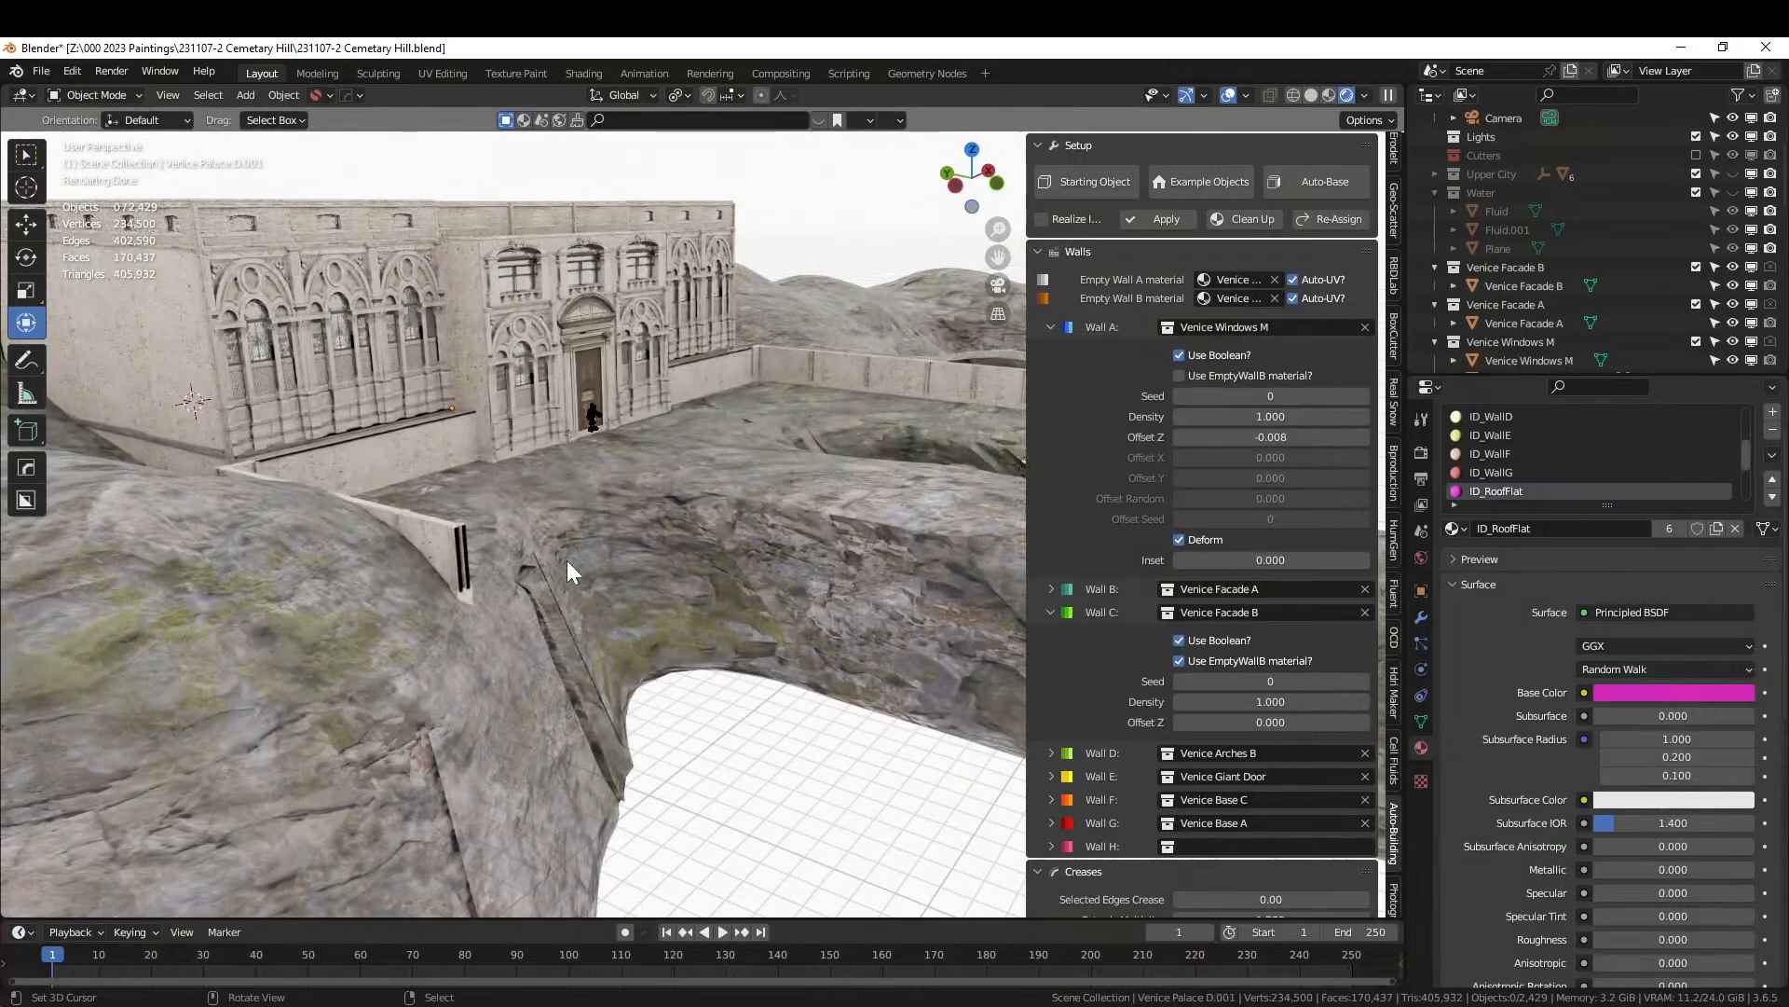
{"action": "middle_click_drag", "start_coordinate": [566, 561], "coordinate": [416, 567]}
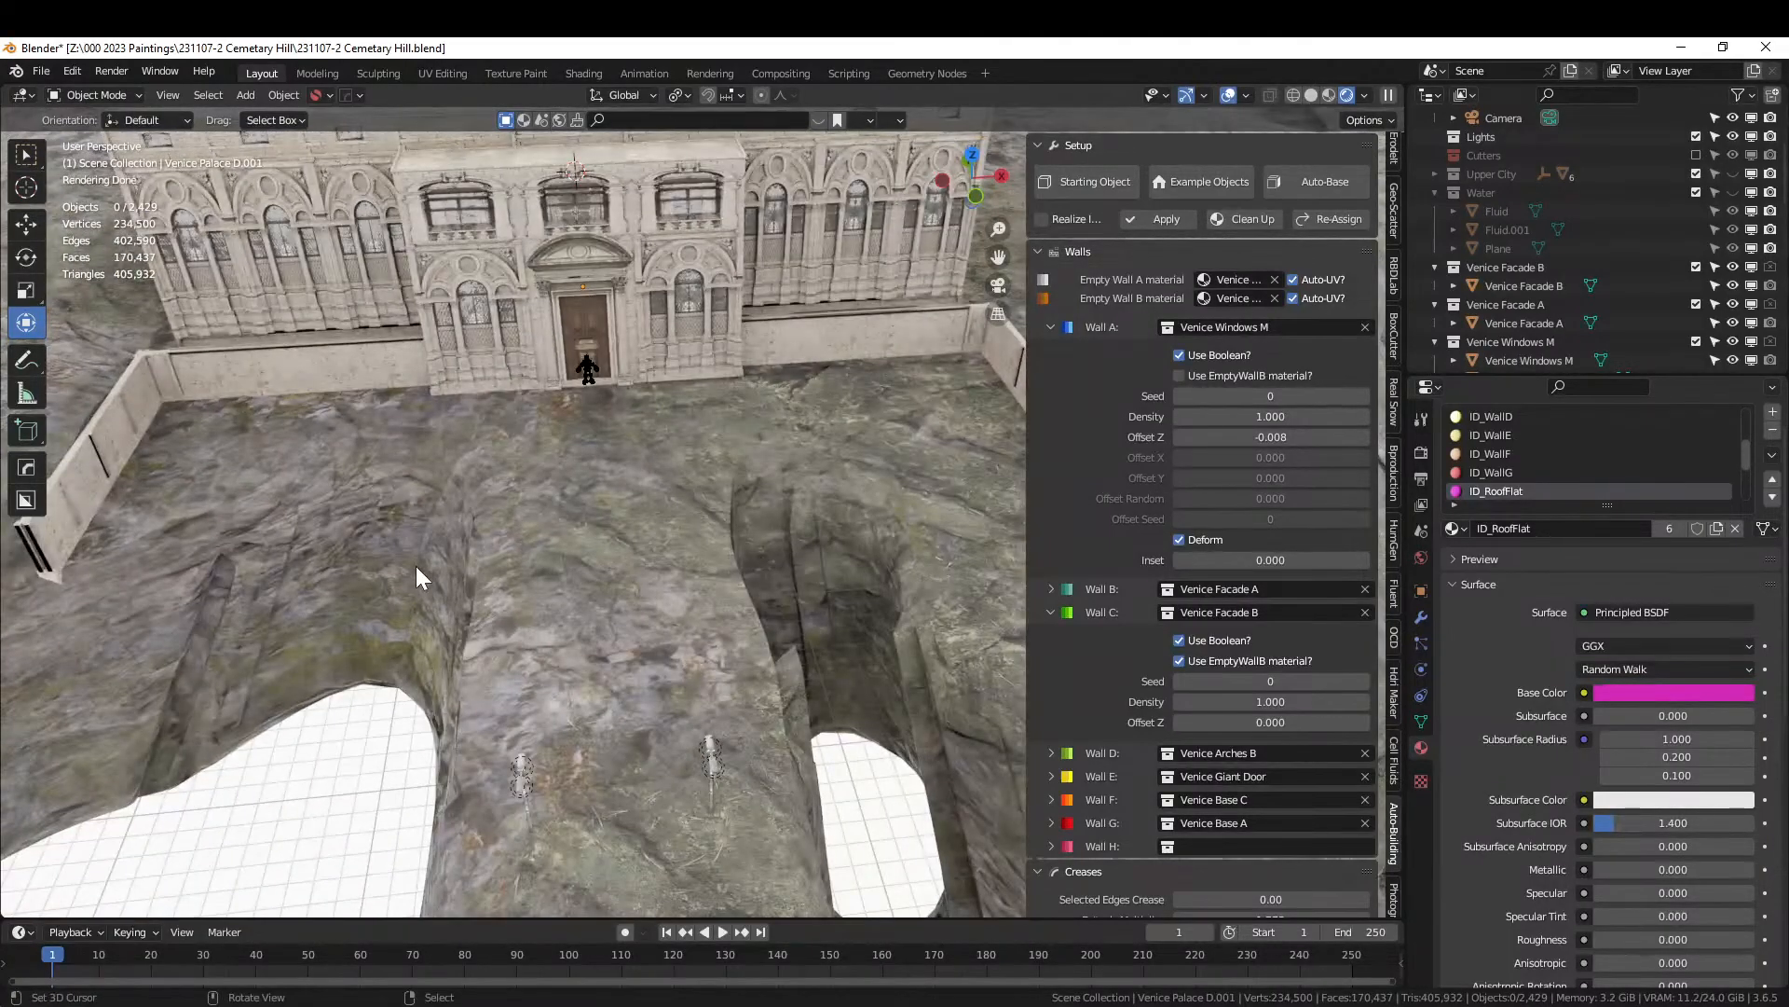
Unlink the AutoTerrain material from the terrain mesh and save the file.
{"action": "left_click", "coordinate": [598, 578]}
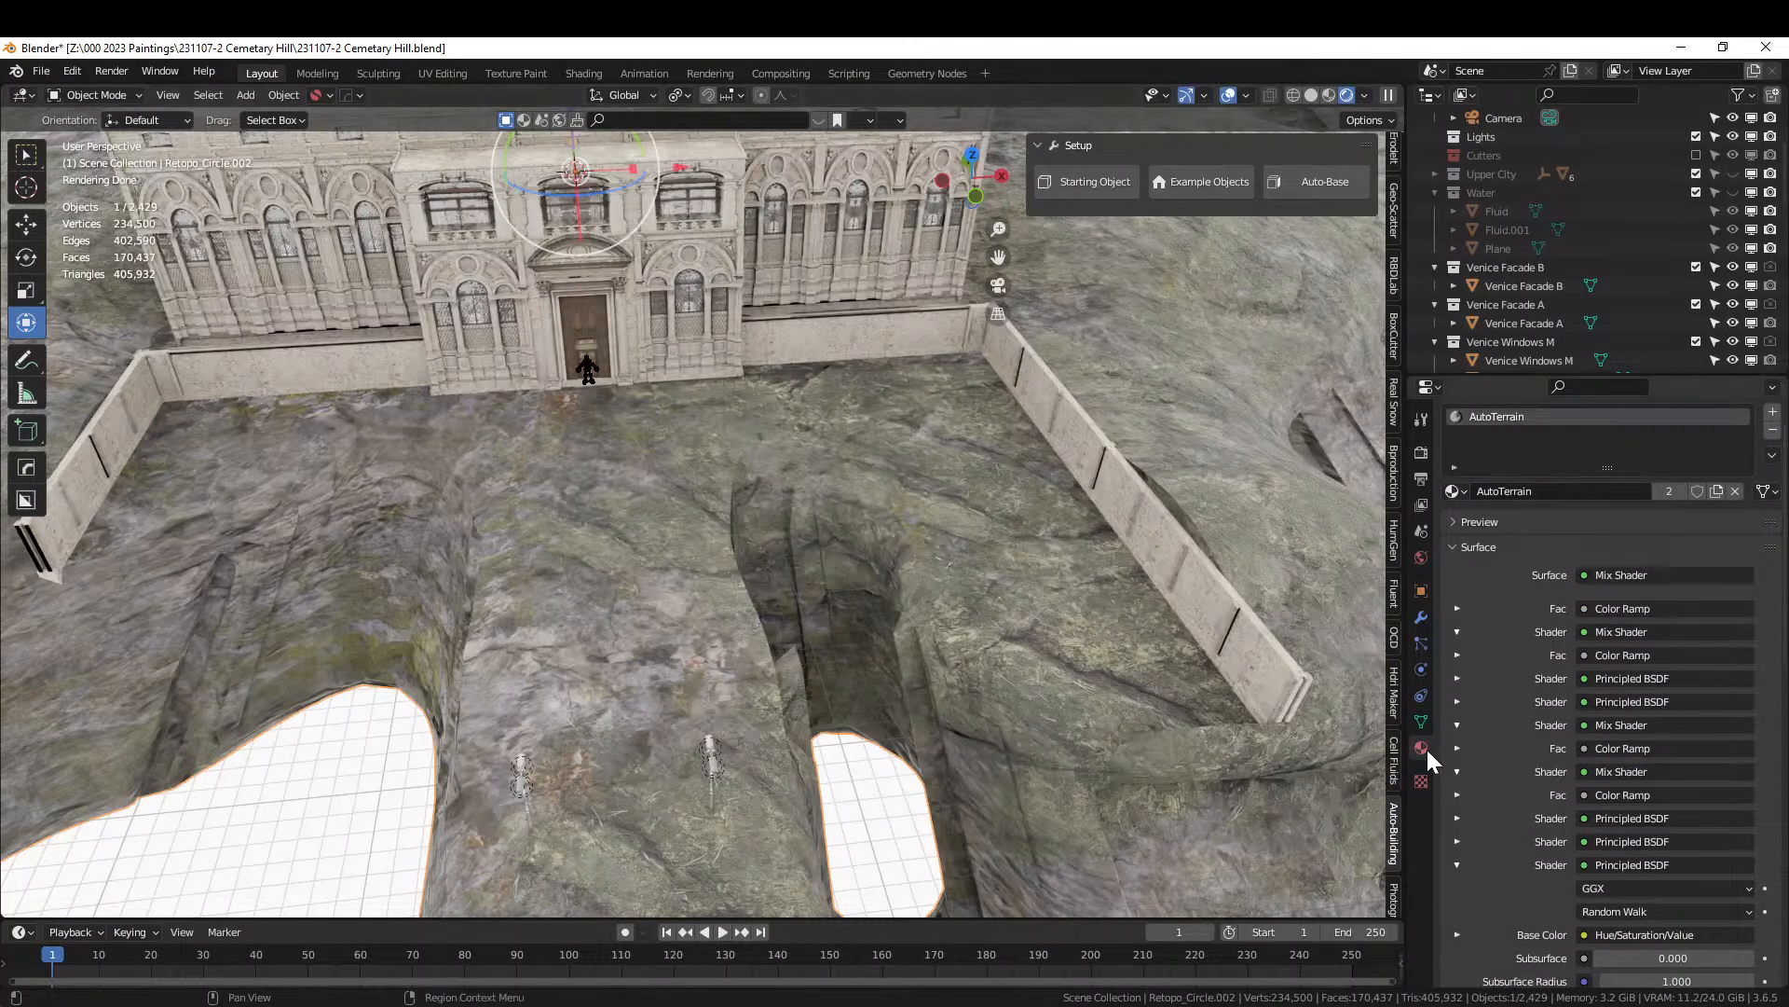
{"action": "scroll", "coordinate": [669, 558], "scroll_direction": "down", "scroll_amount": 3}
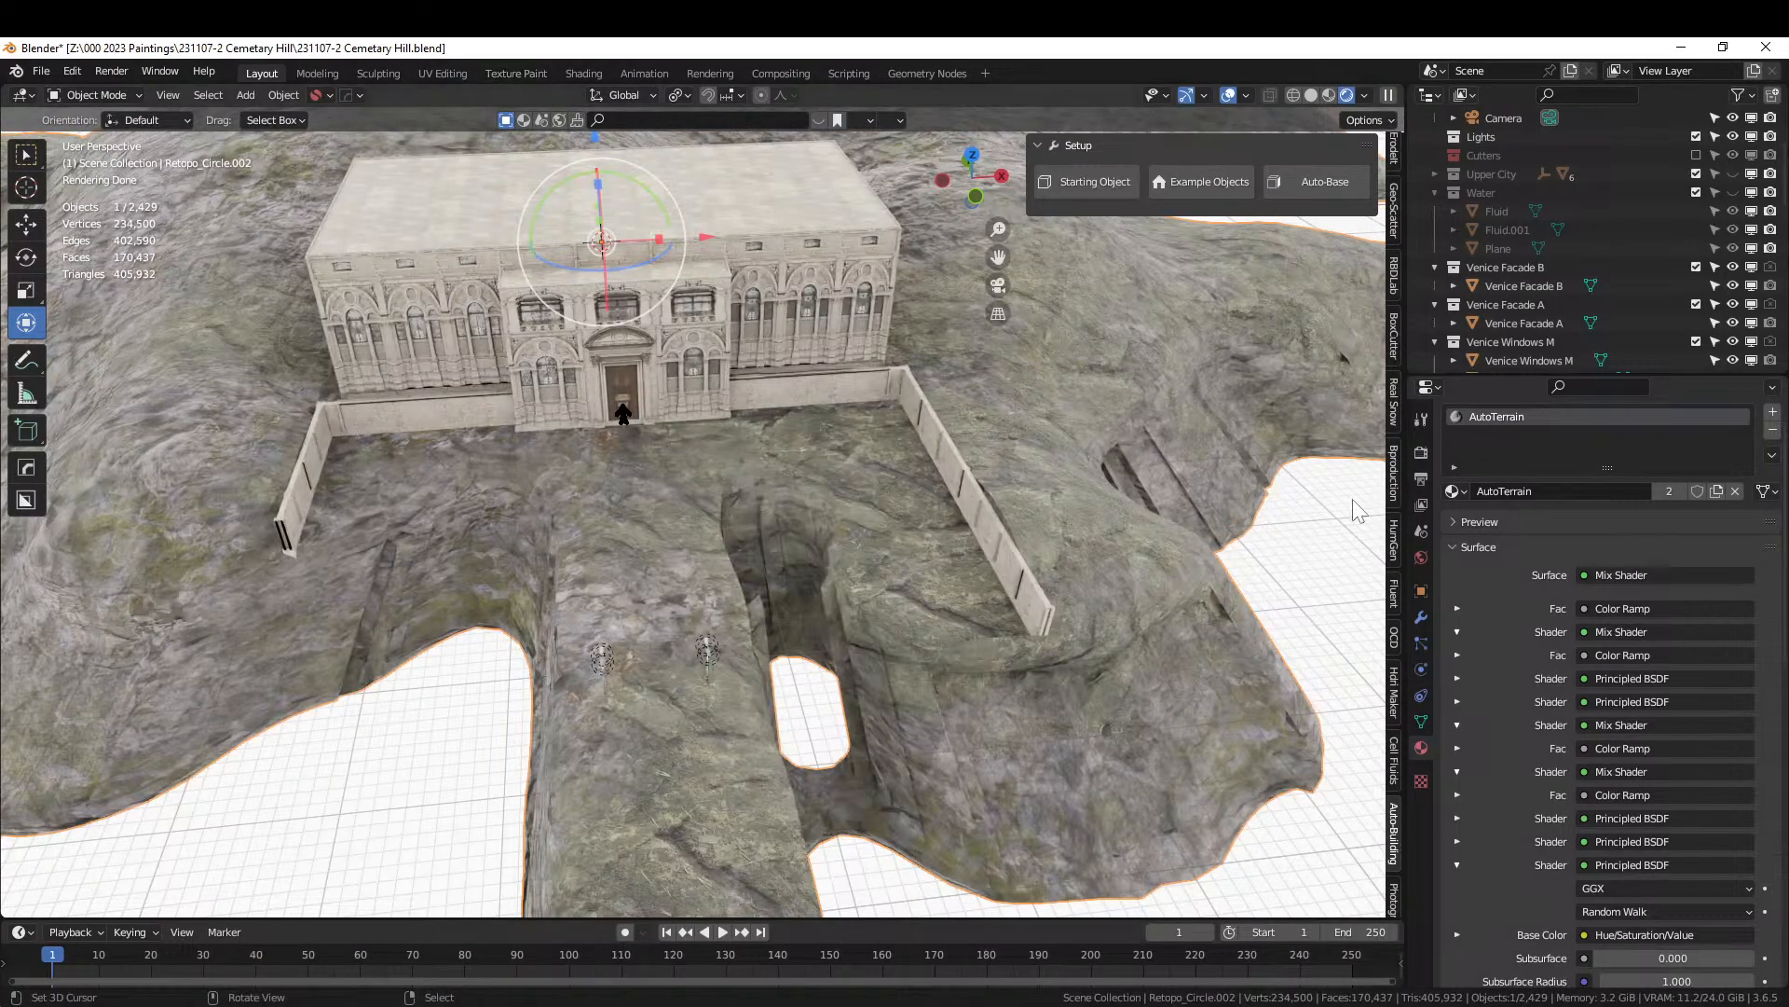
{"action": "left_click", "coordinate": [1735, 492]}
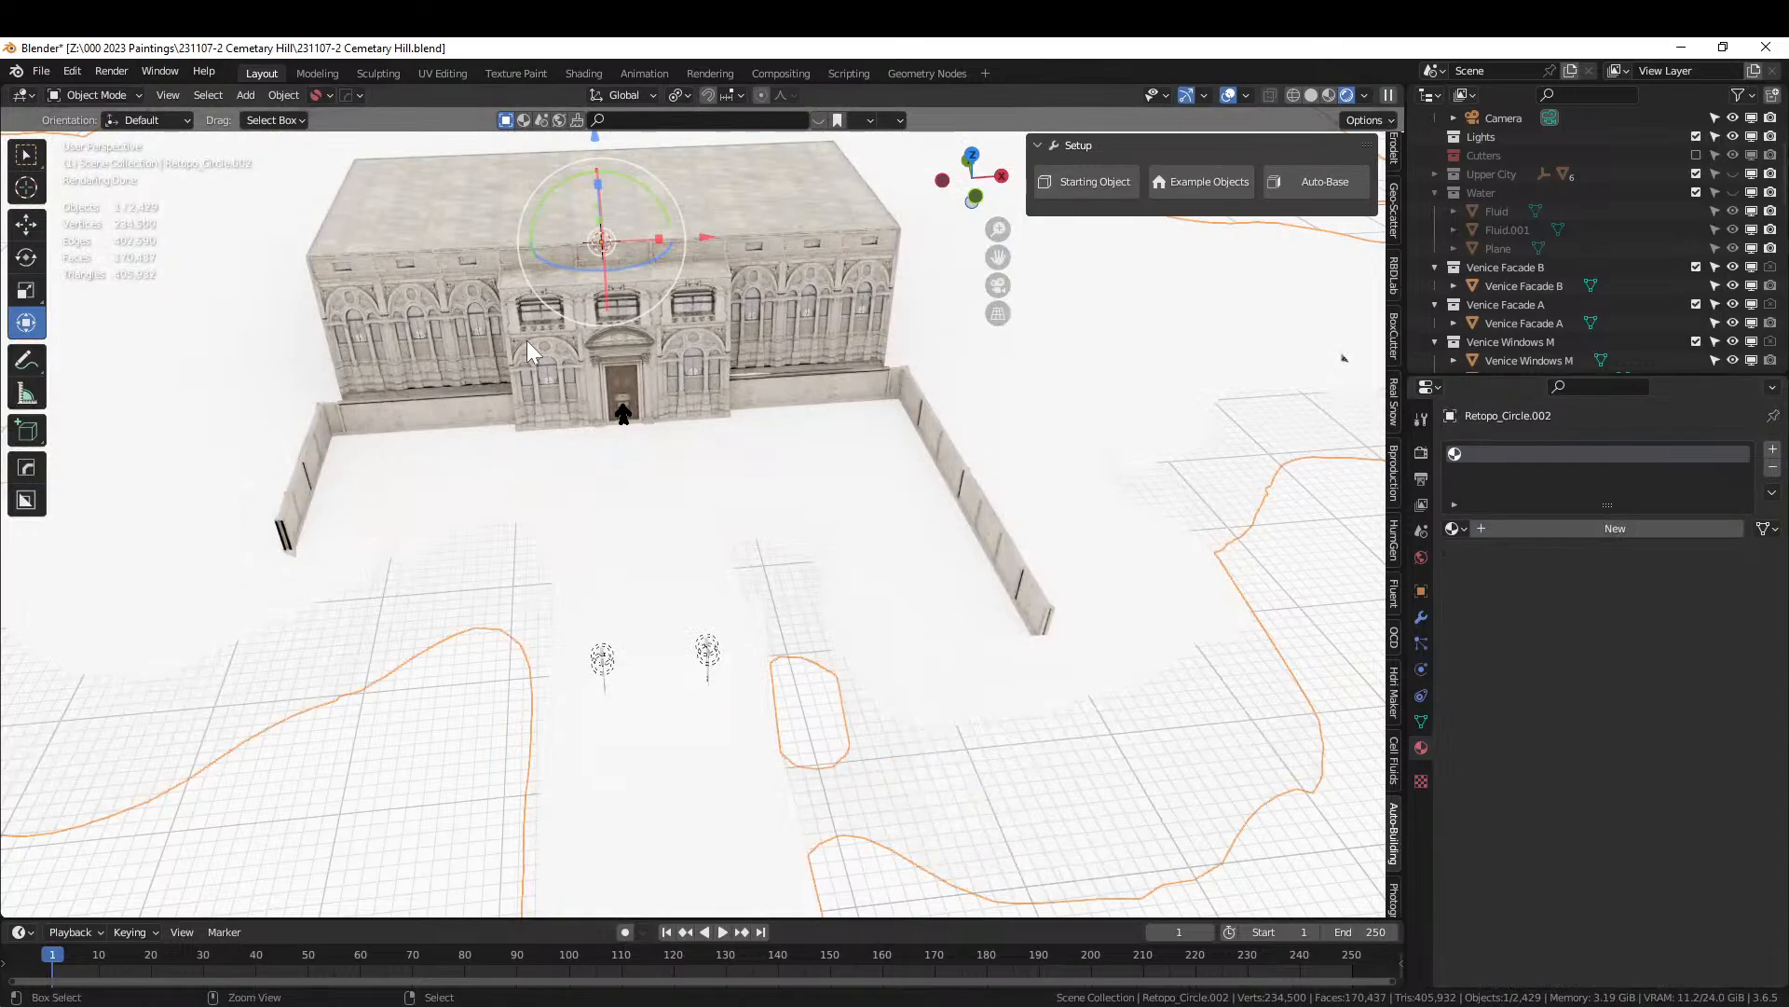
{"action": "key", "text": "ctrl+s"}
Switch to the Shading workspace and set the shader editor to Object instead of World.
{"action": "left_click", "coordinate": [584, 73]}
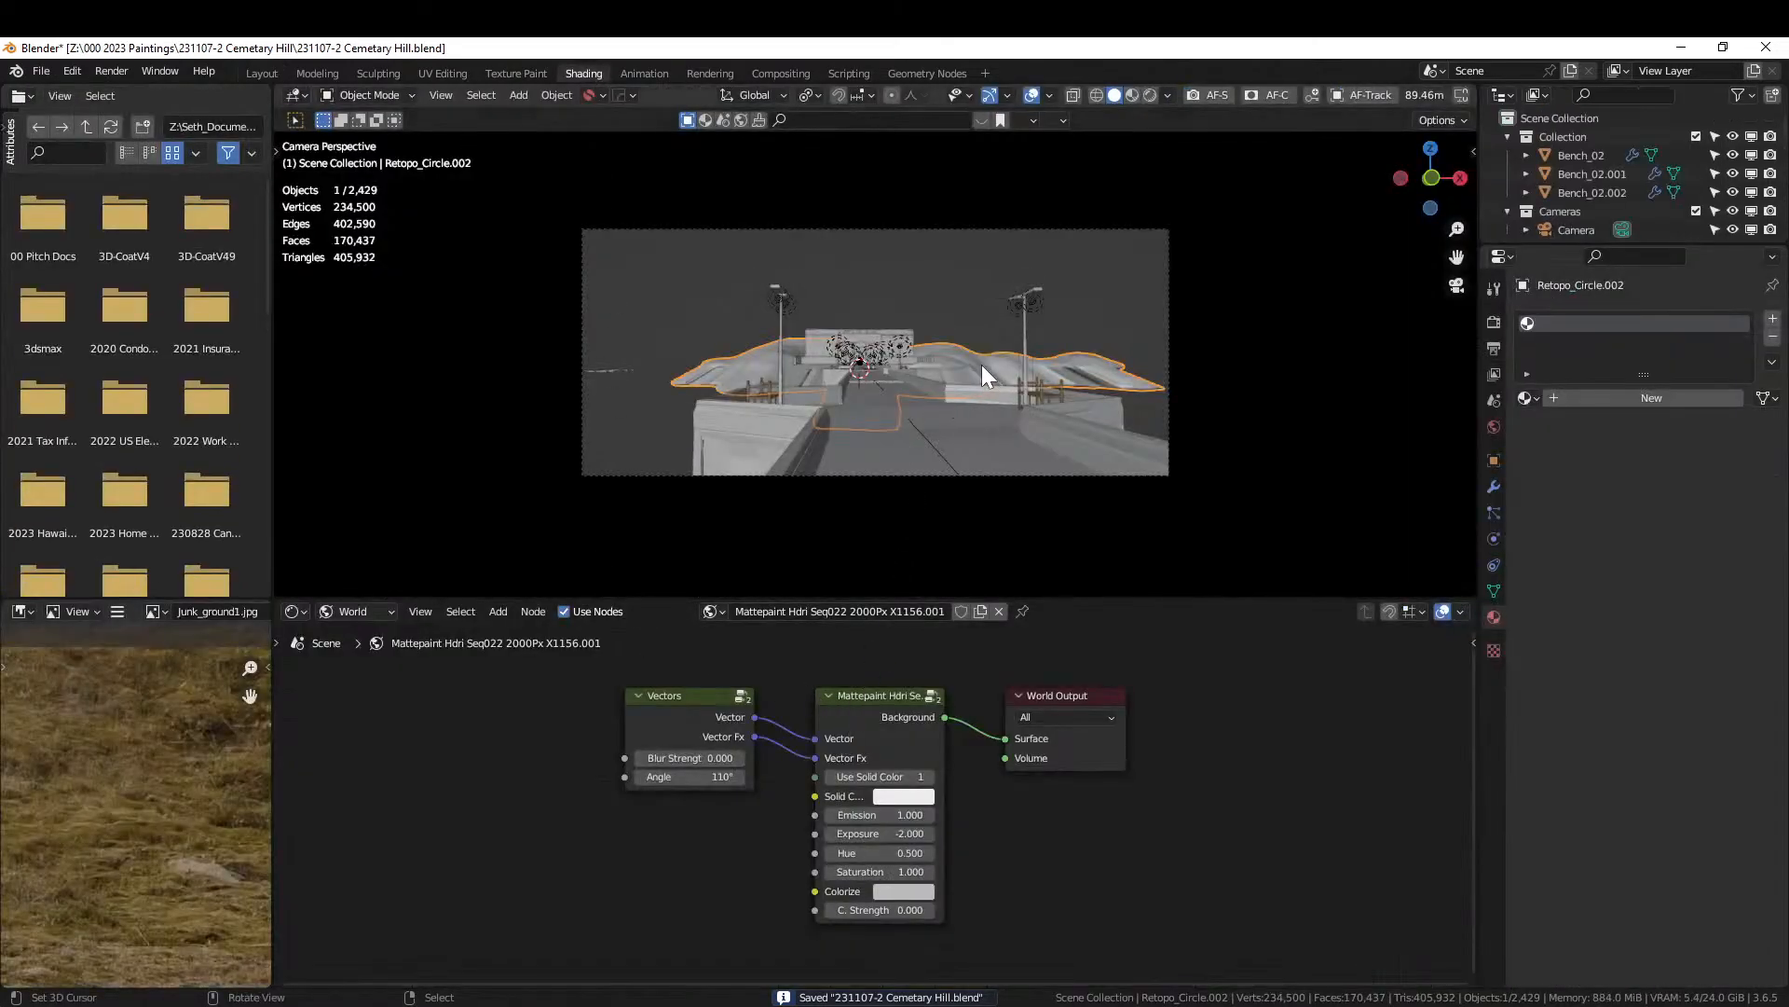
{"action": "left_click", "coordinate": [384, 612]}
{"action": "left_click", "coordinate": [360, 639]}
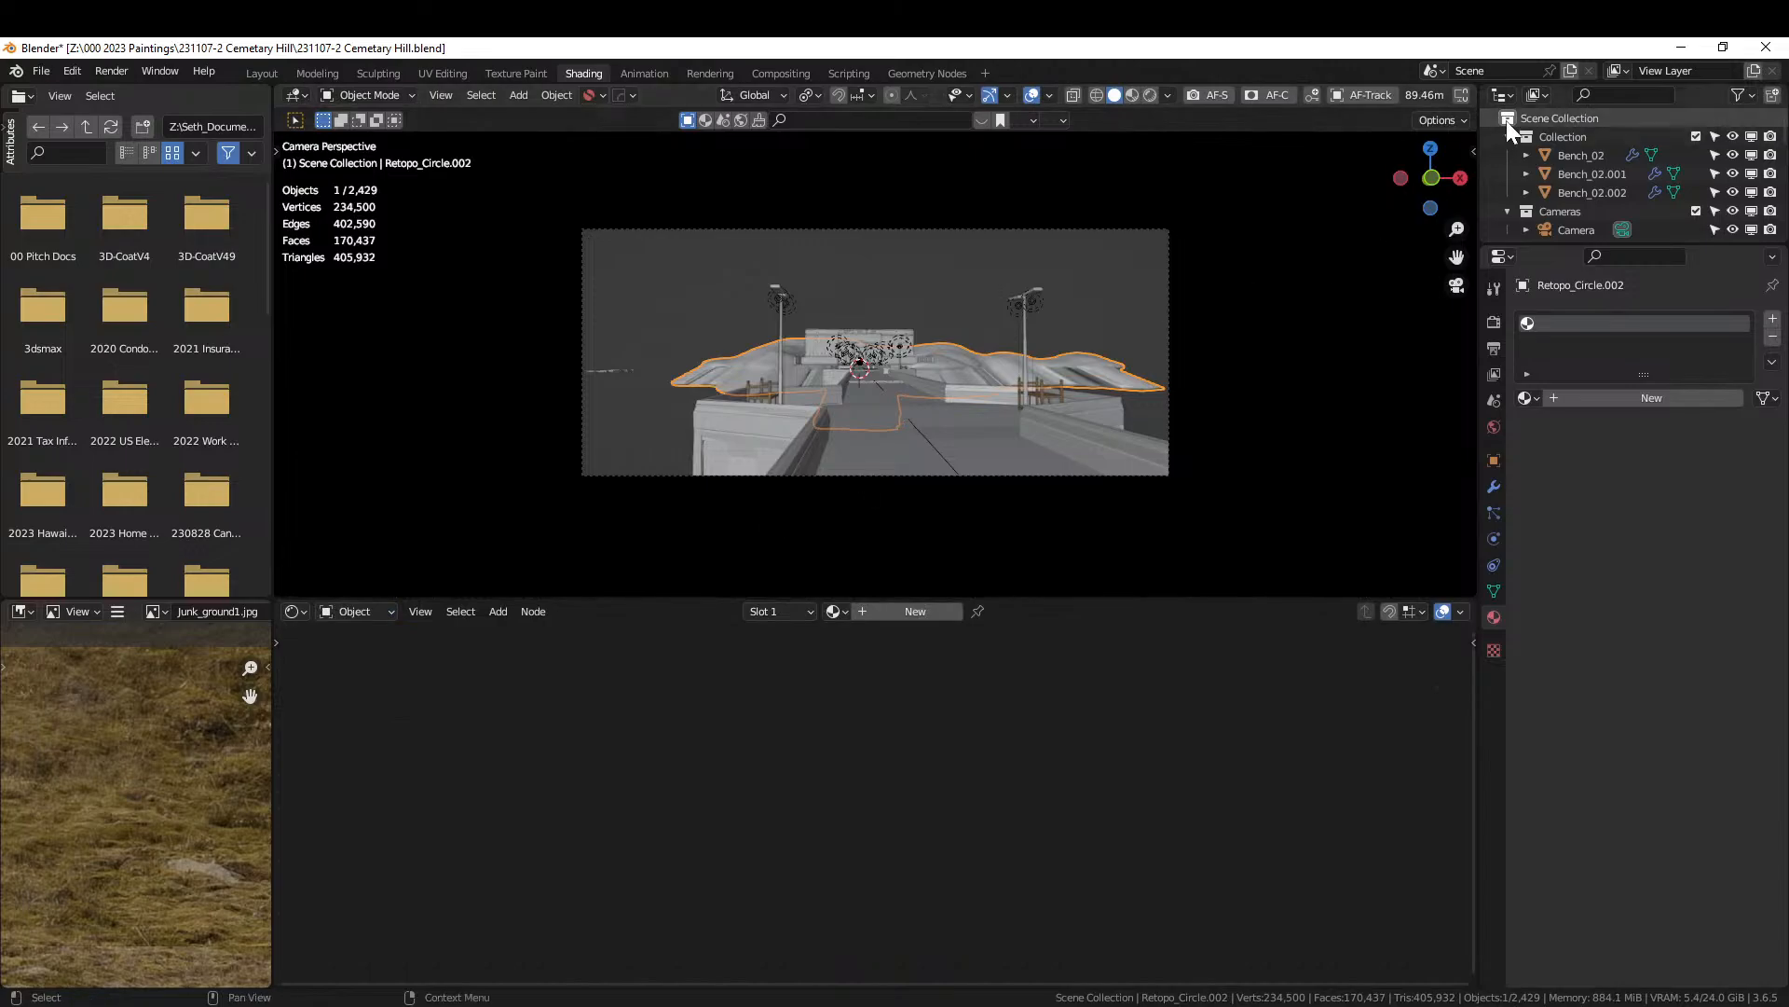
Isolate the terrain mesh in local view and display it in rendered shading.
{"action": "key", "text": "KP_Divide"}
{"action": "middle_click_drag", "start_coordinate": [888, 362], "coordinate": [912, 431]}
{"action": "left_click", "coordinate": [1456, 94]}
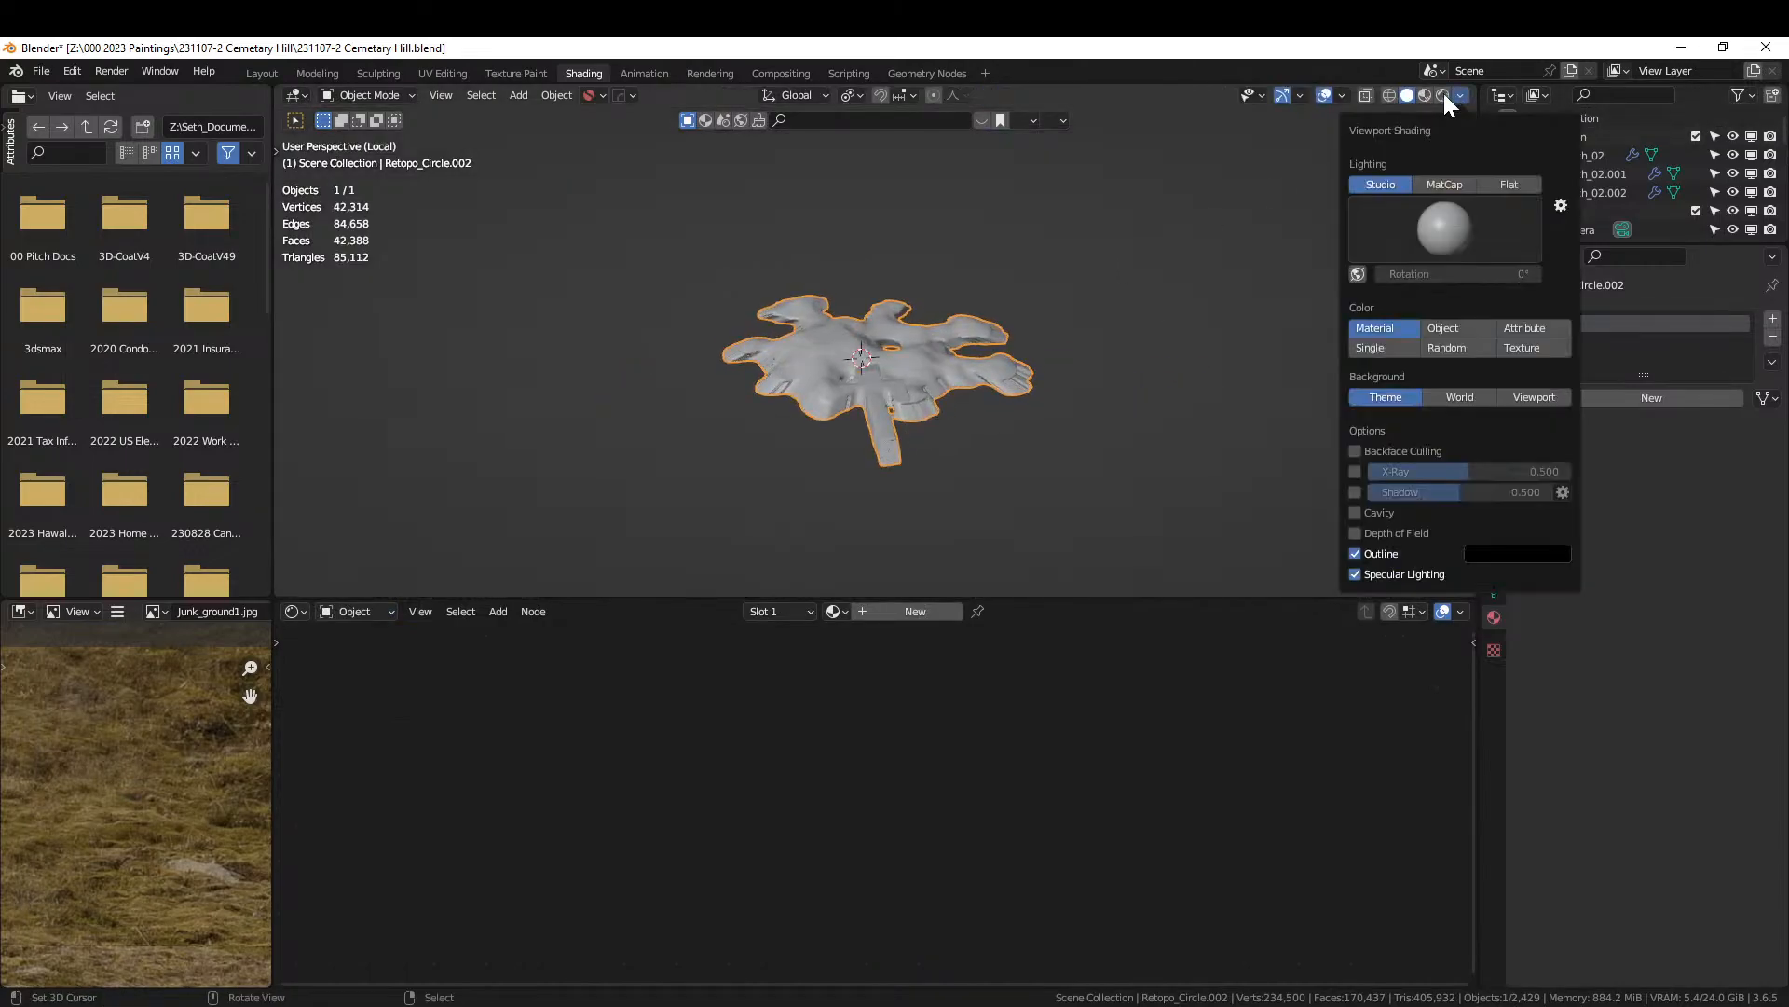
{"action": "left_click", "coordinate": [1445, 93]}
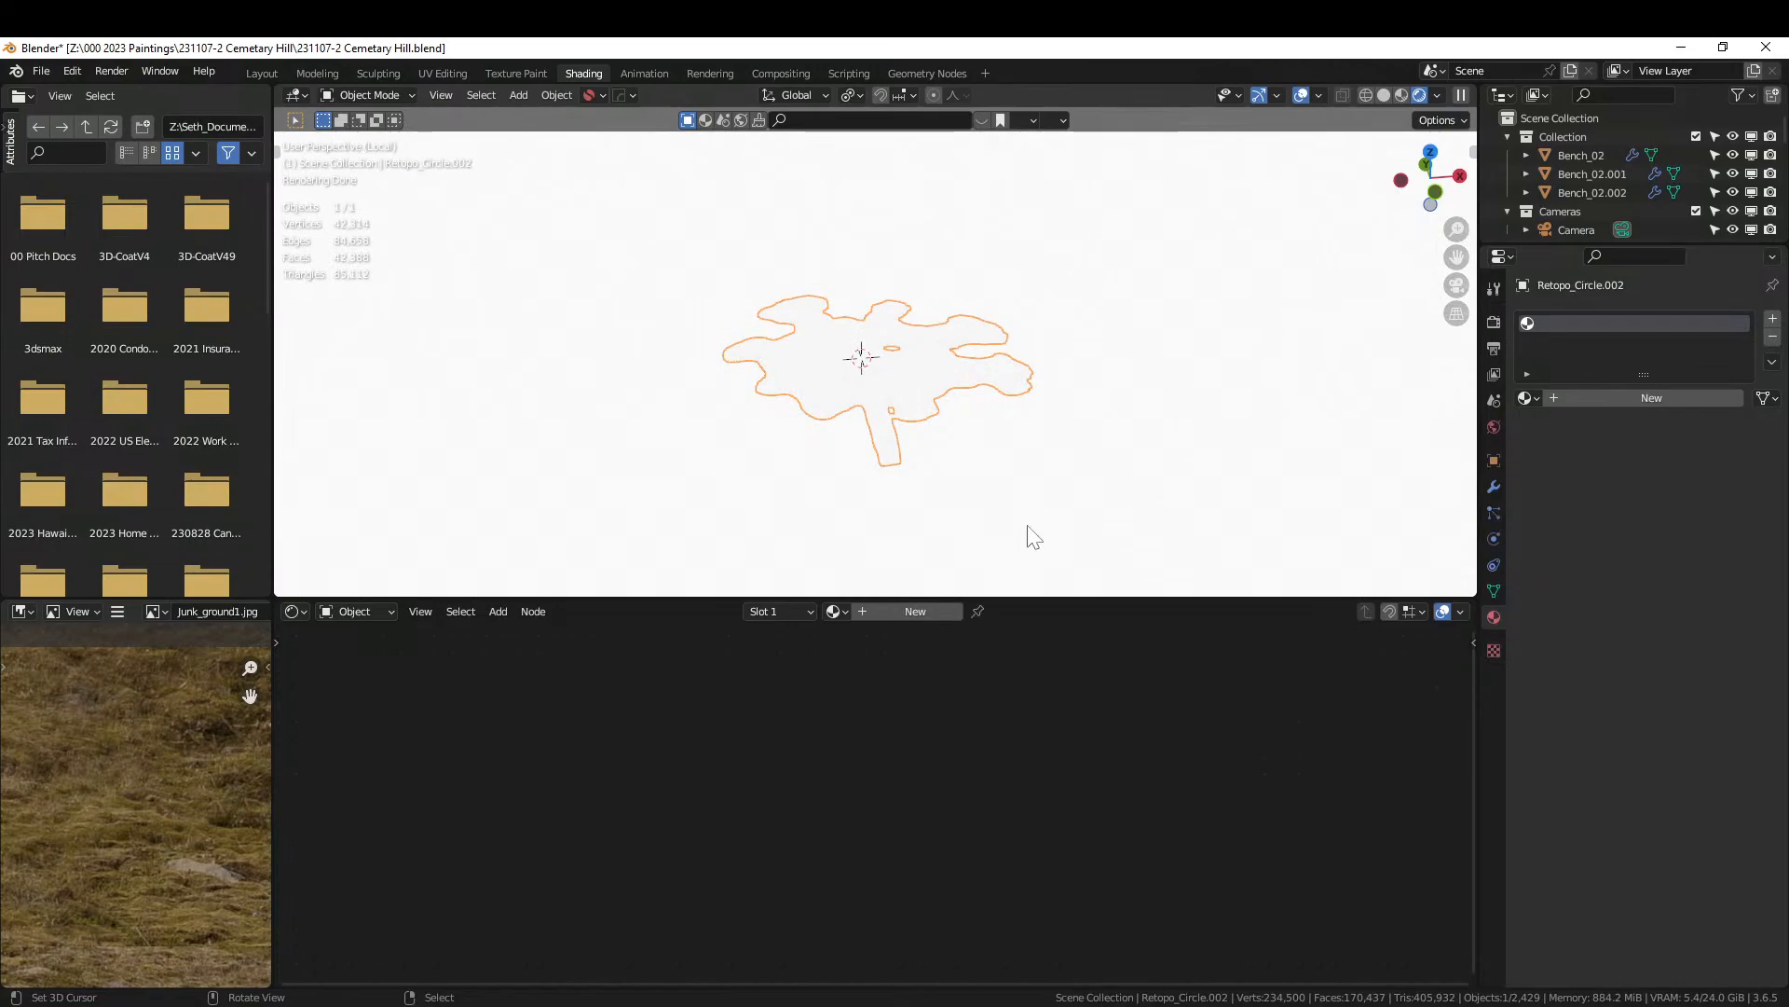
Create a new material for the terrain and select its Principled BSDF node.
{"action": "left_click", "coordinate": [888, 611]}
{"action": "middle_click_drag", "start_coordinate": [891, 734], "coordinate": [850, 945]}
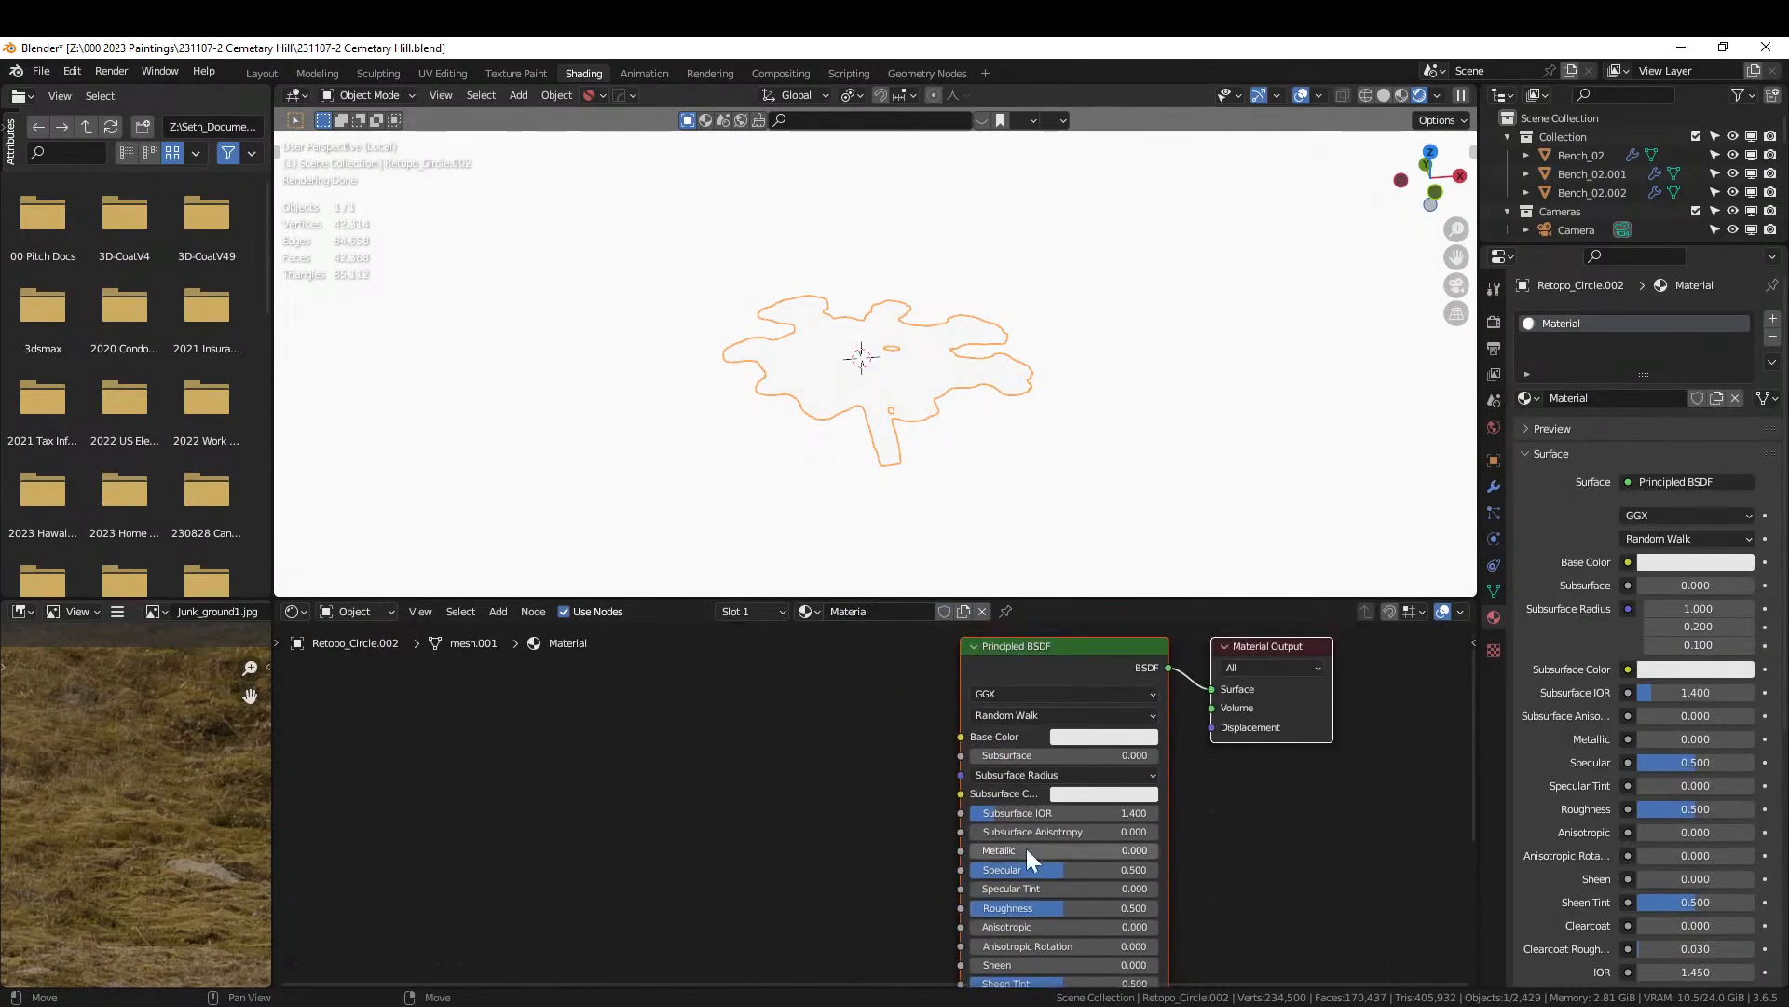
{"action": "left_click", "coordinate": [1072, 649]}
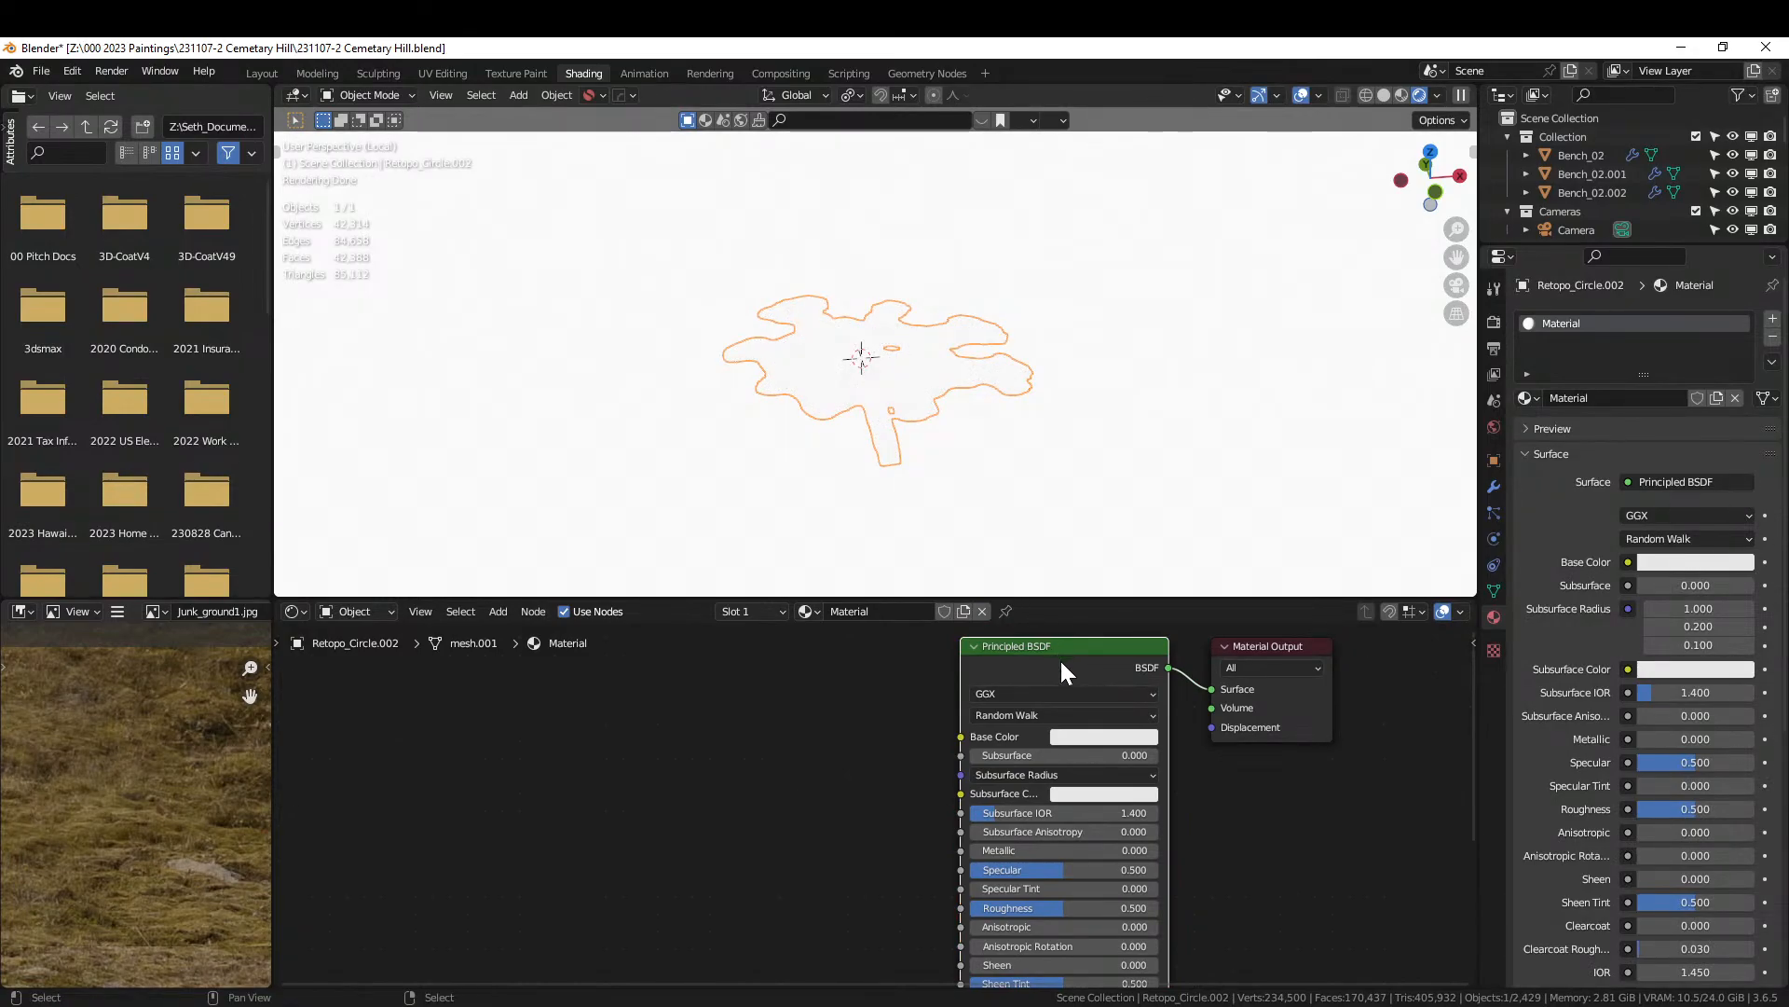
Load the four Mud Slope textures (albedo, height, normal, roughness) from the Earth texture folder with Principled Texture Setup.
{"action": "key", "text": "ctrl+shift+t"}
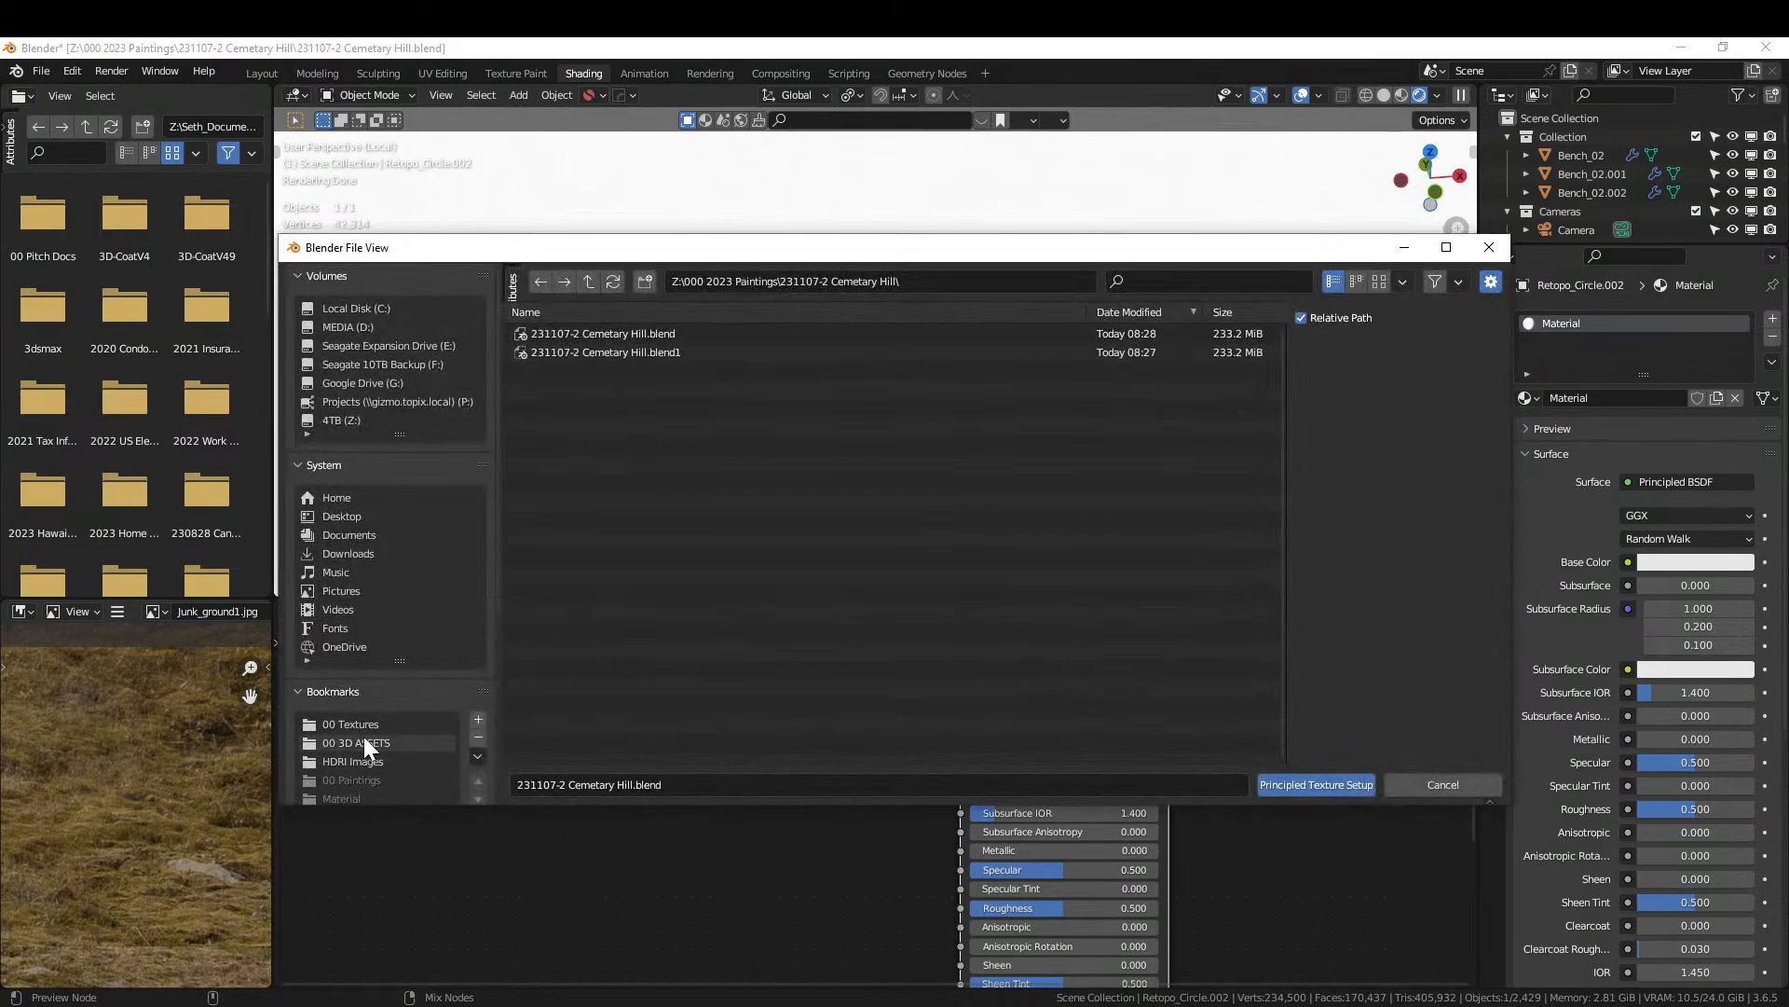
{"action": "left_click", "coordinate": [360, 723]}
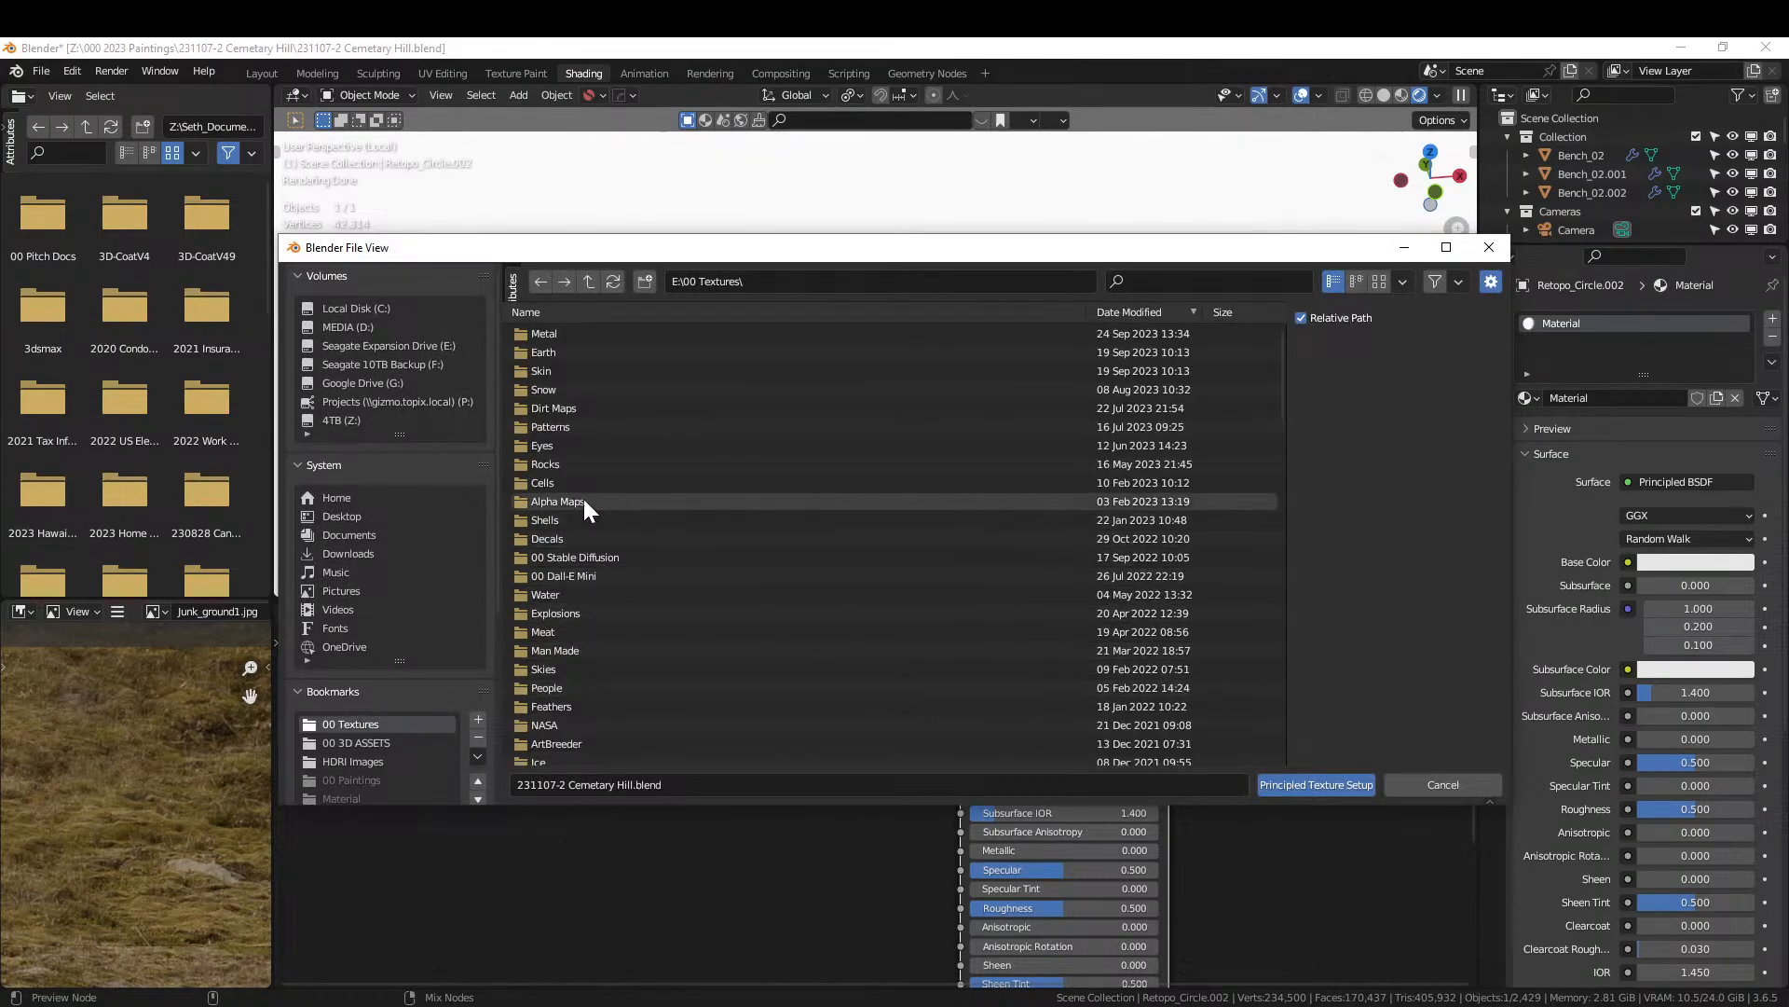
{"action": "left_click", "coordinate": [572, 311]}
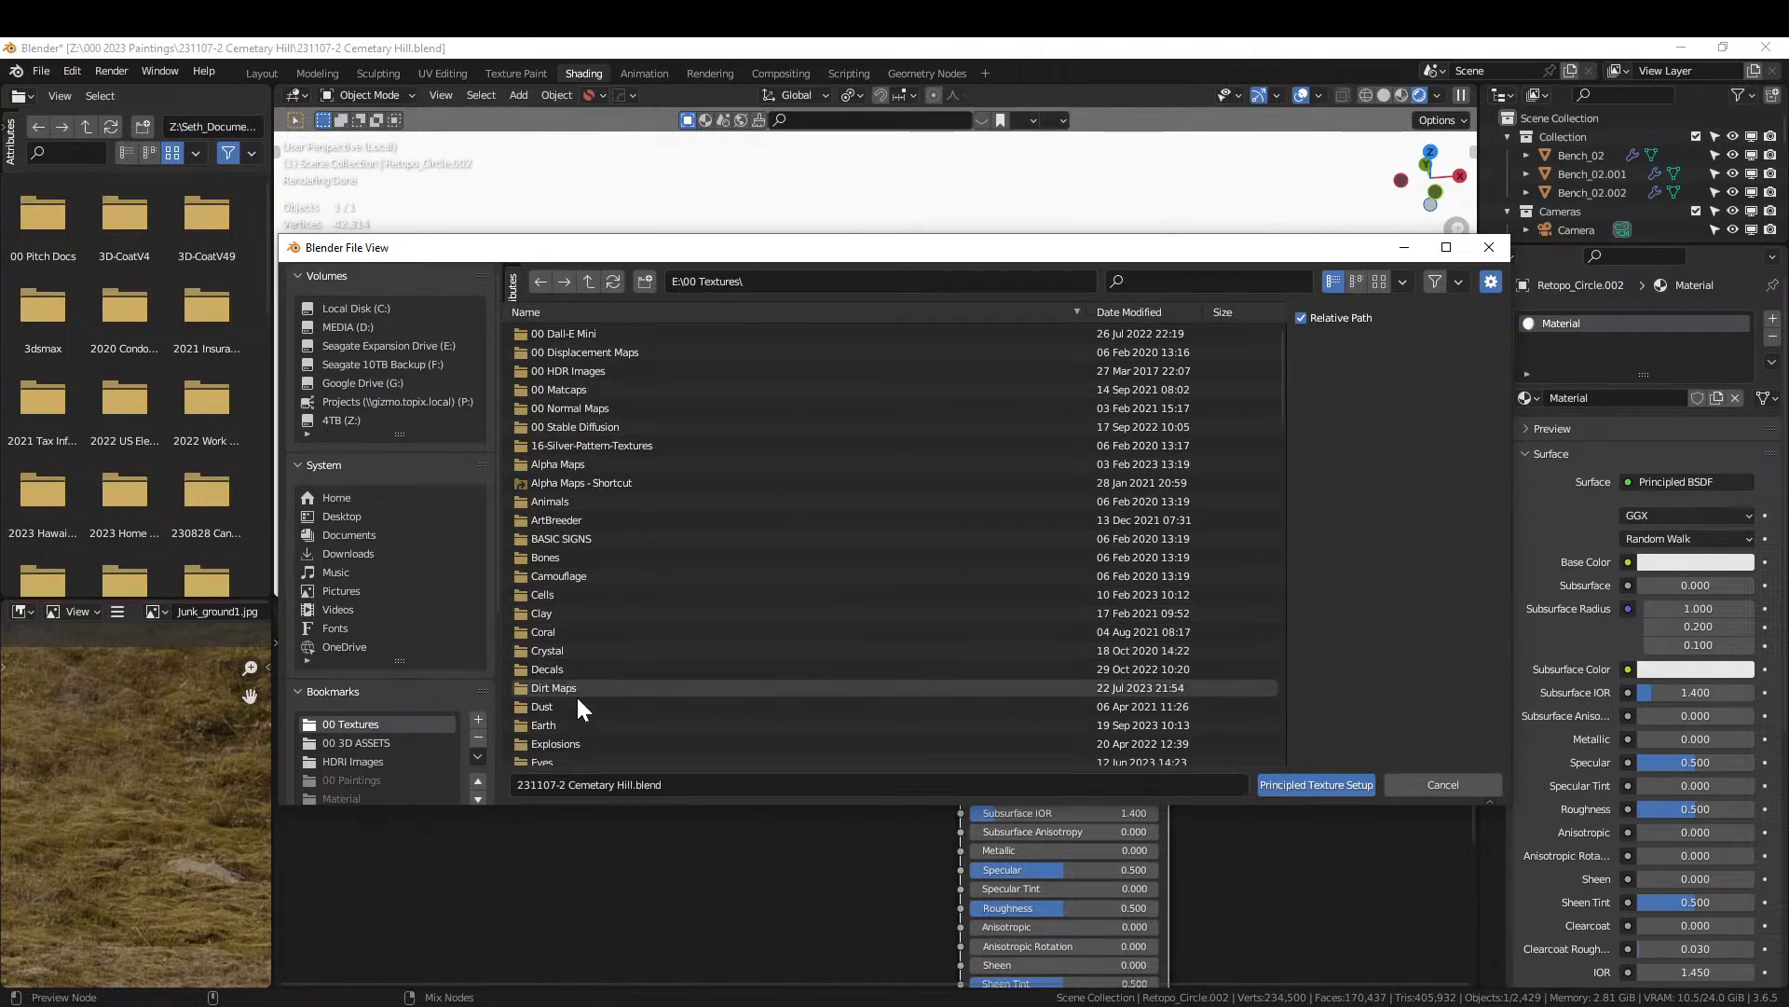
{"action": "double_click", "coordinate": [550, 726]}
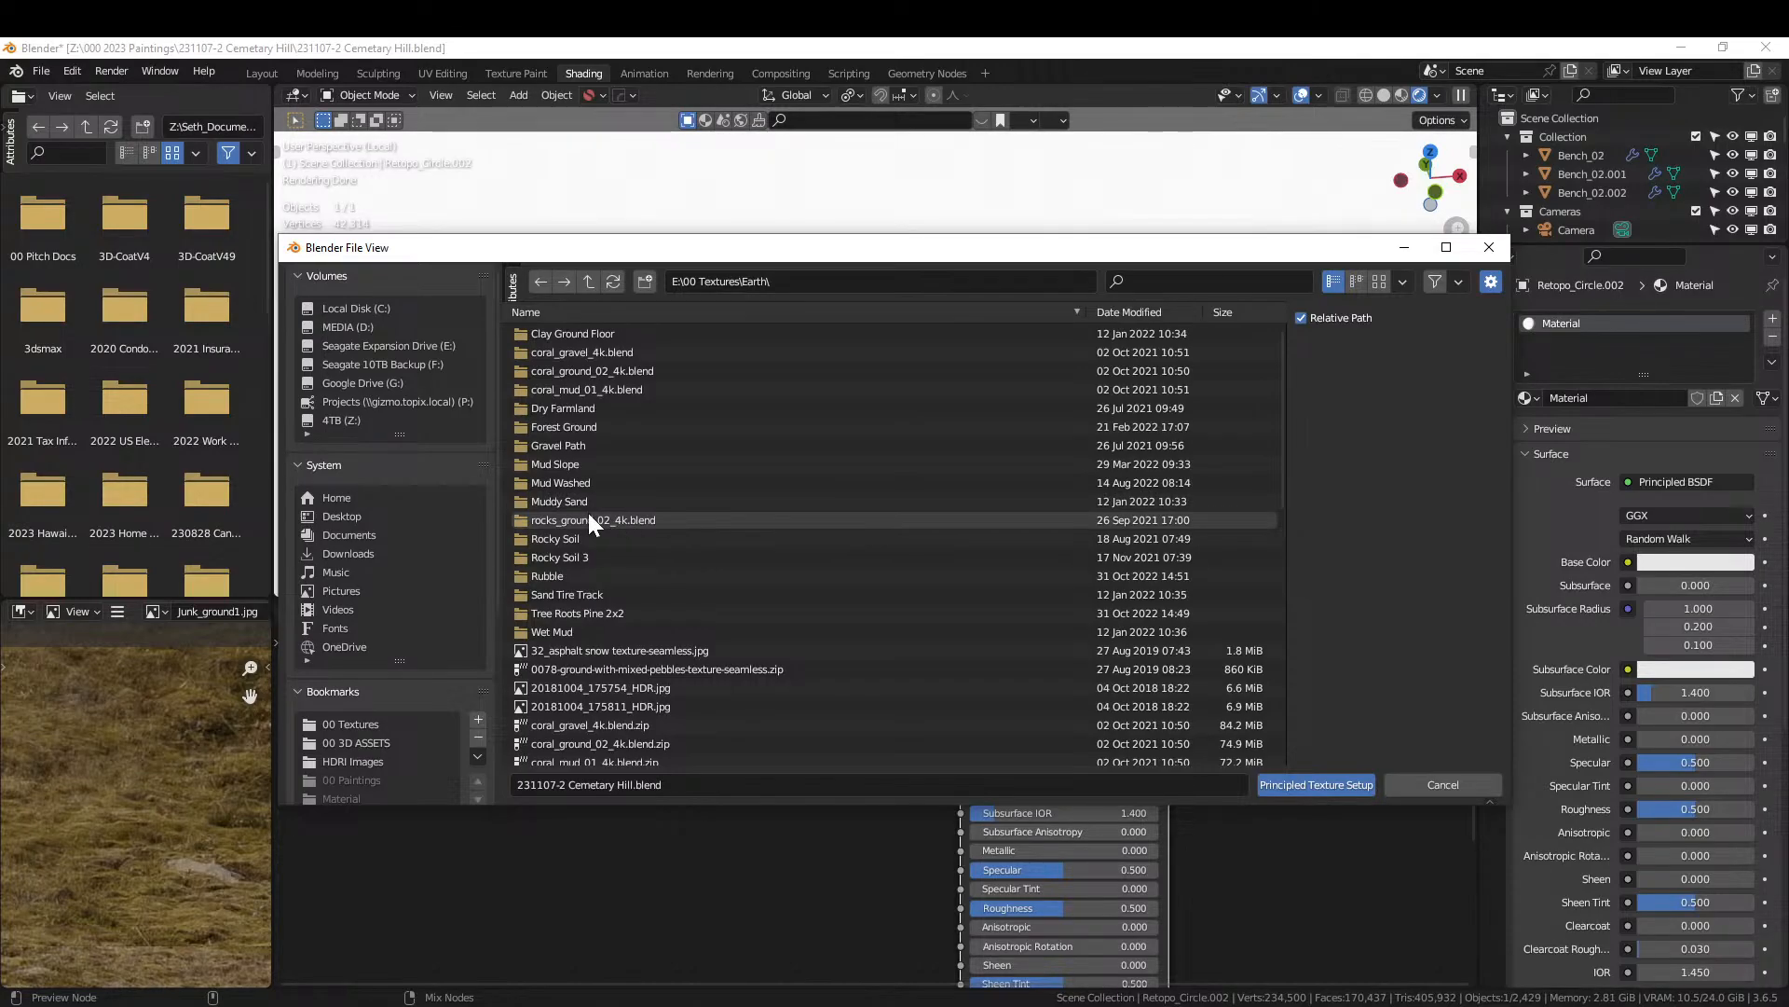
{"action": "left_click", "coordinate": [568, 464]}
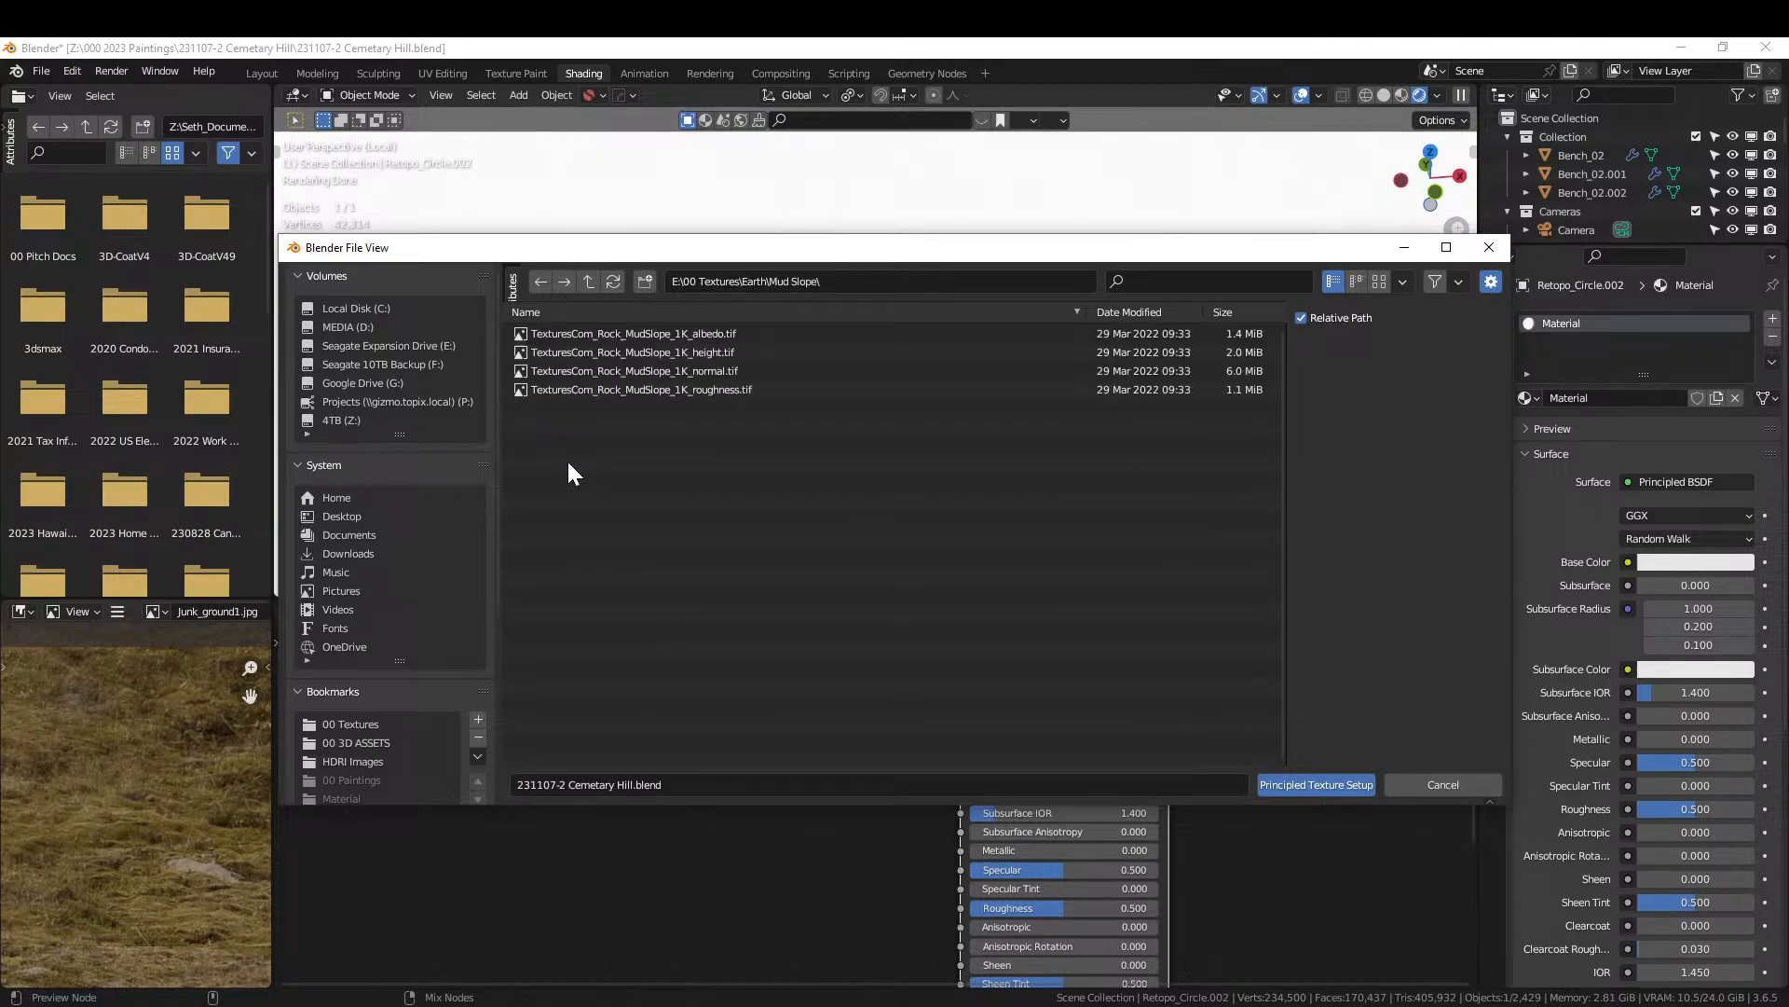
{"action": "left_click", "coordinate": [1378, 281]}
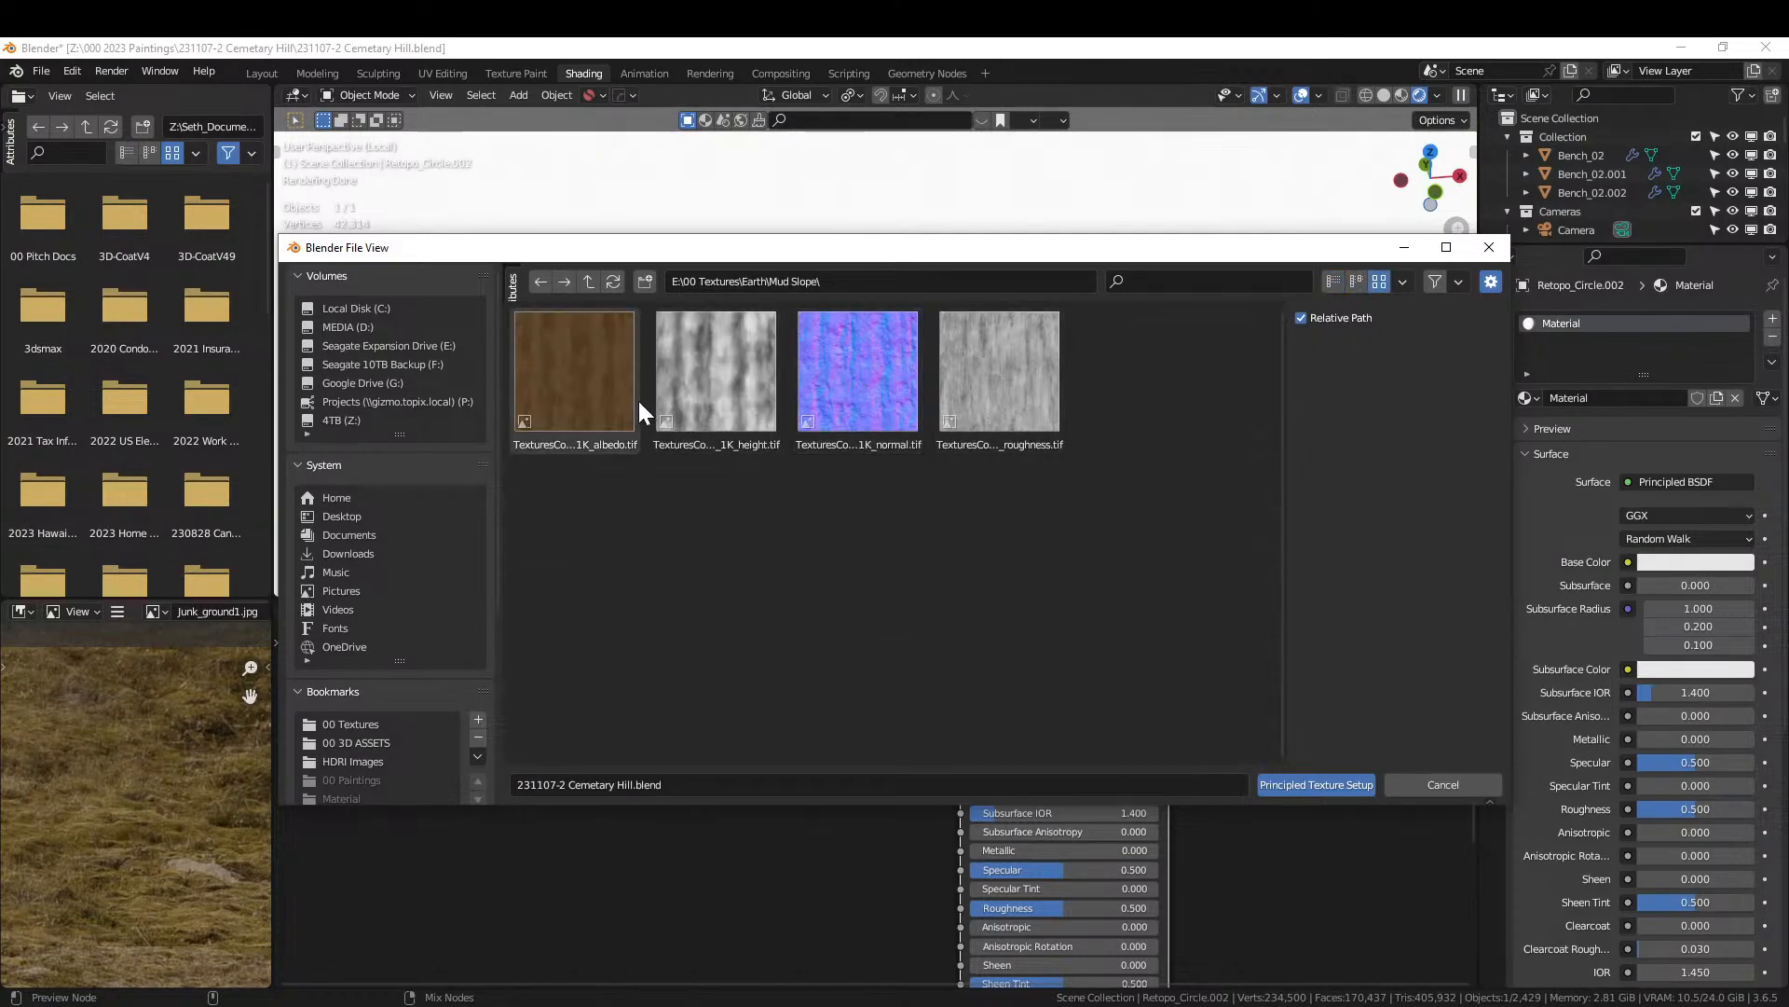
{"action": "left_click", "coordinate": [601, 422]}
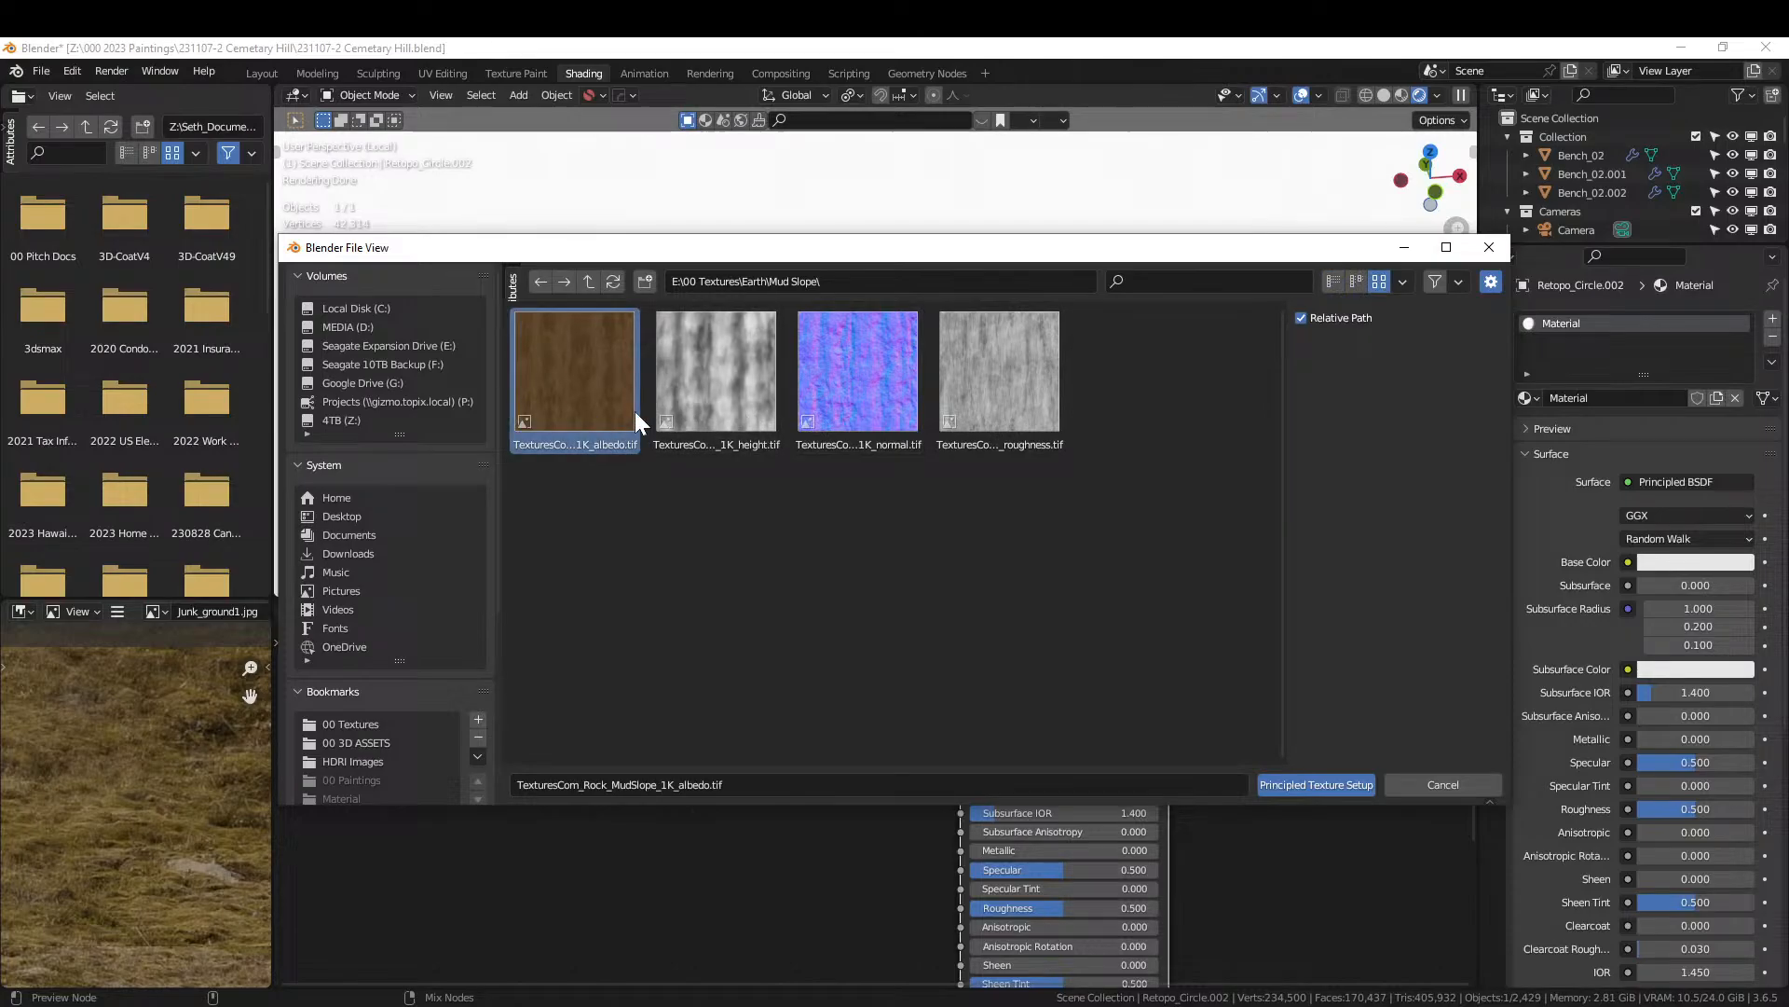
{"action": "left_click", "coordinate": [982, 389], "text": "shift"}
{"action": "left_click", "coordinate": [1317, 784]}
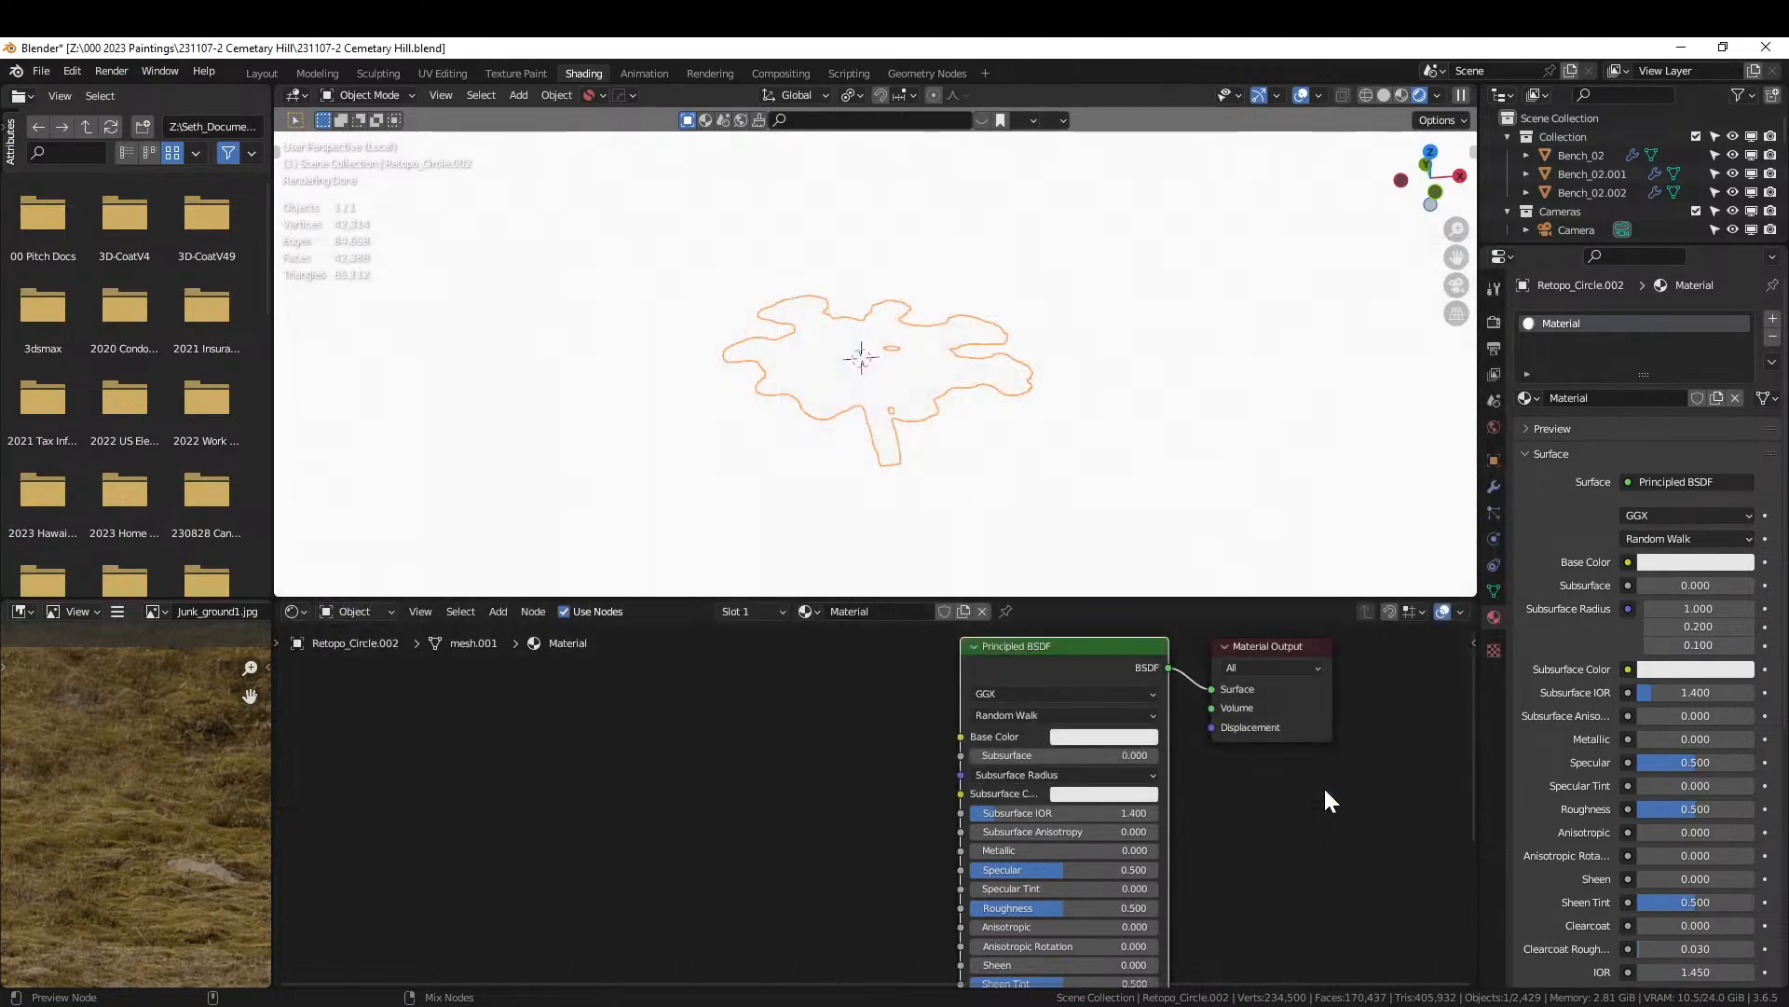
Unwrap the whole terrain mesh with Cube Projection and return to Object Mode.
{"action": "scroll", "coordinate": [937, 513], "scroll_direction": "up", "scroll_amount": 8}
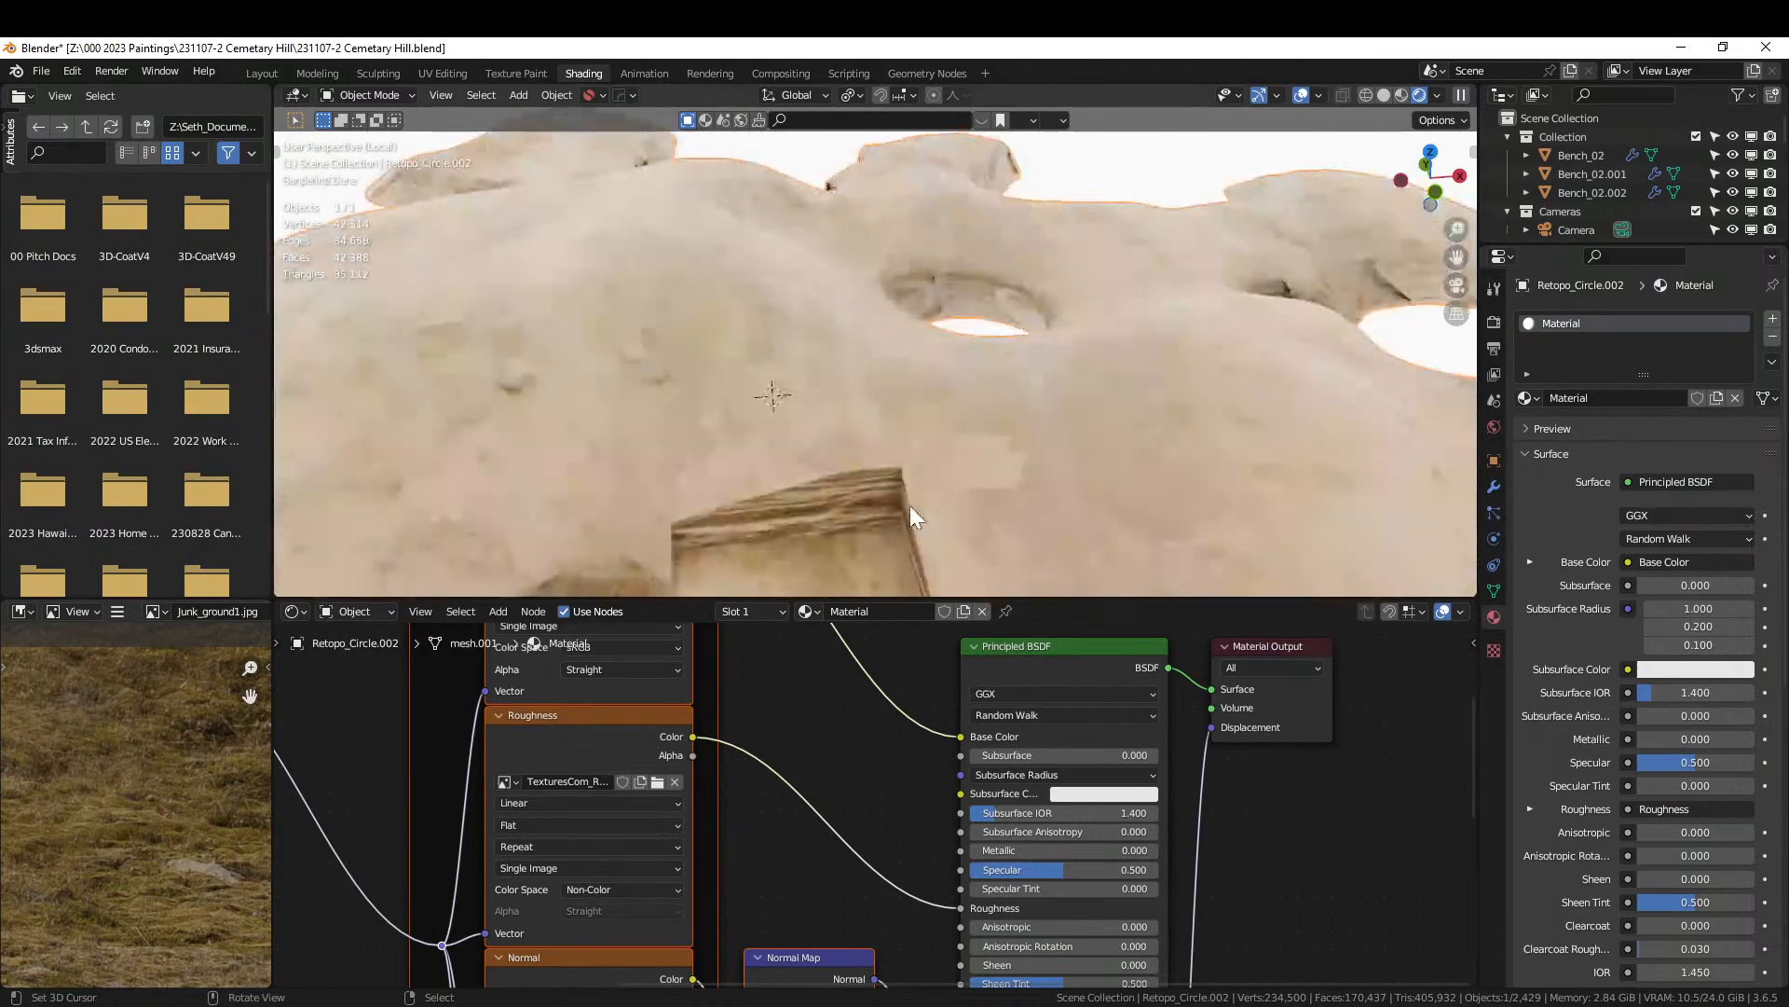
{"action": "middle_click_drag", "start_coordinate": [909, 505], "coordinate": [856, 423]}
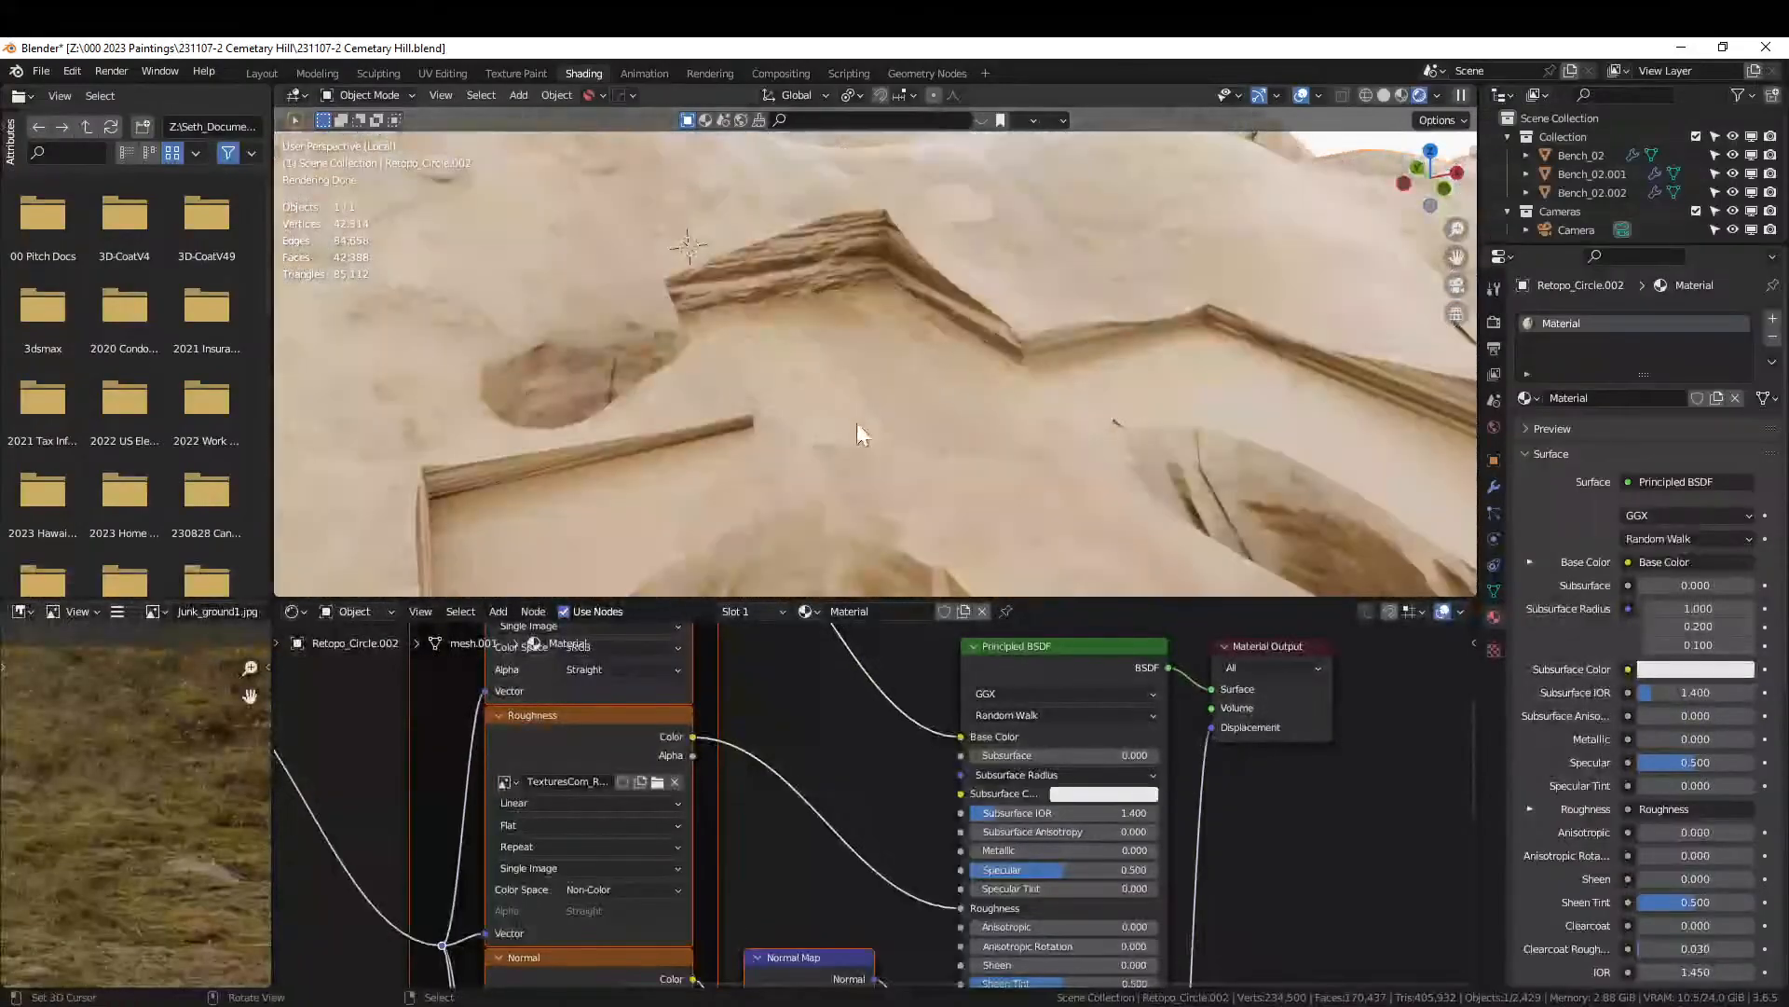
{"action": "key", "text": "Tab"}
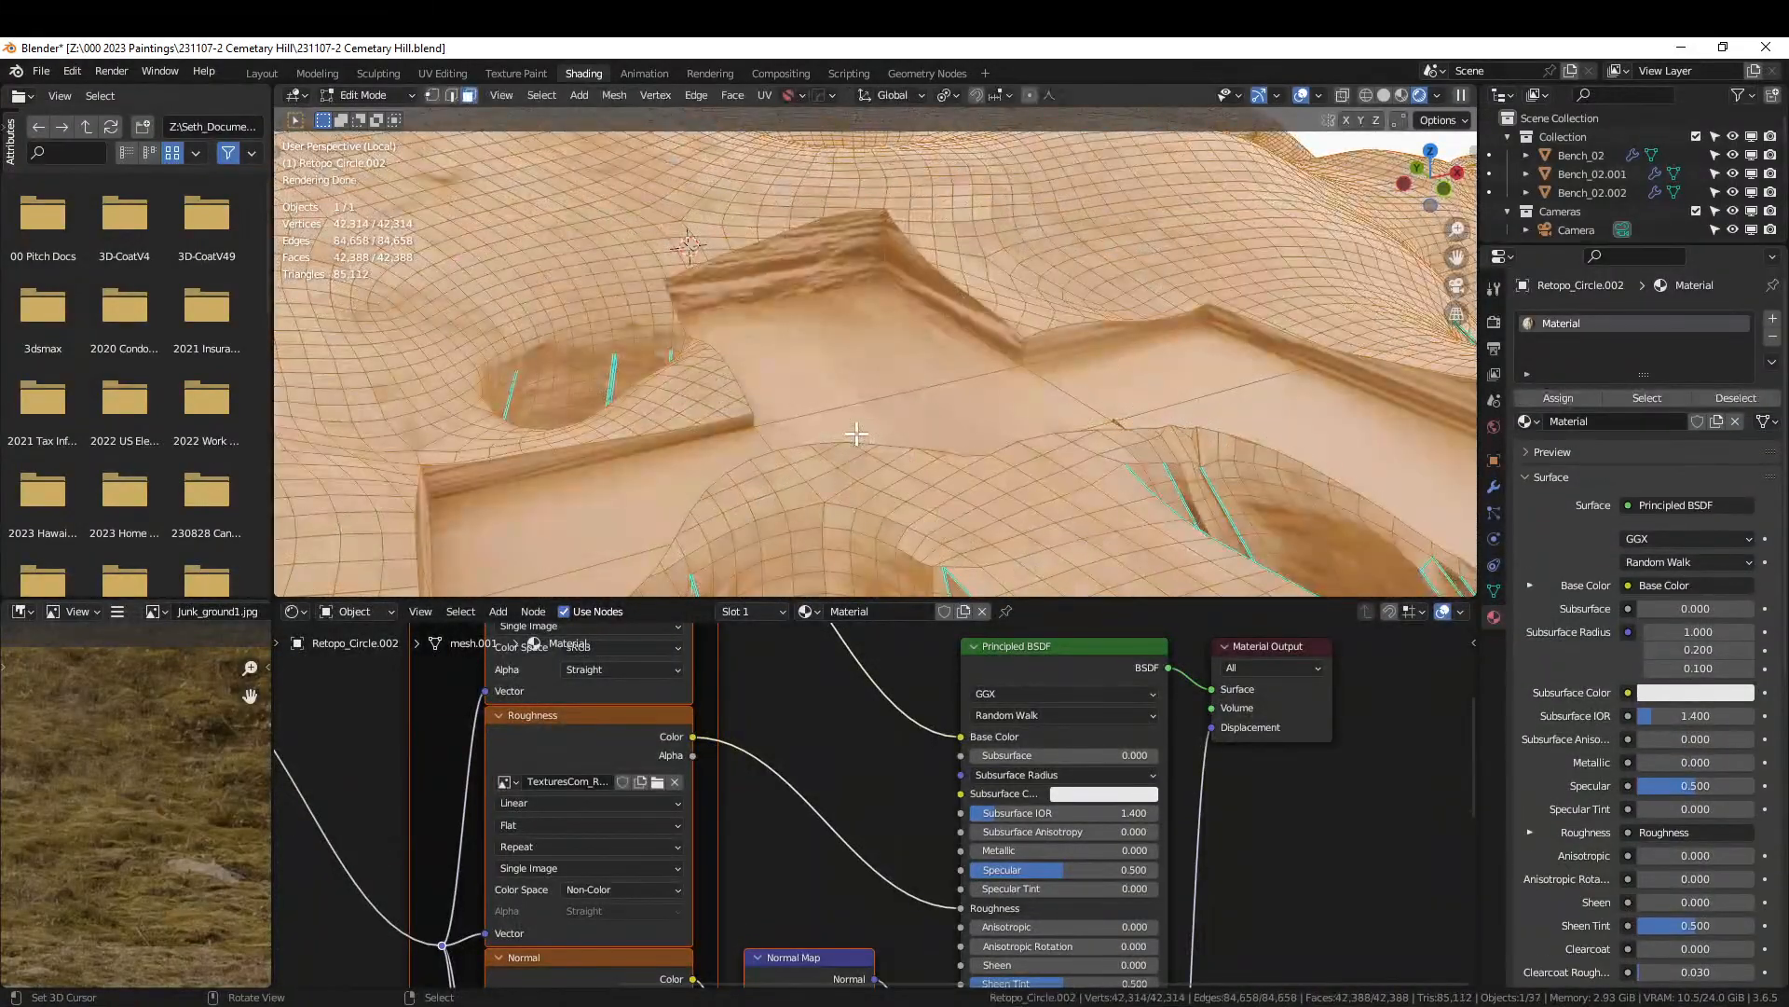
{"action": "key", "text": "u"}
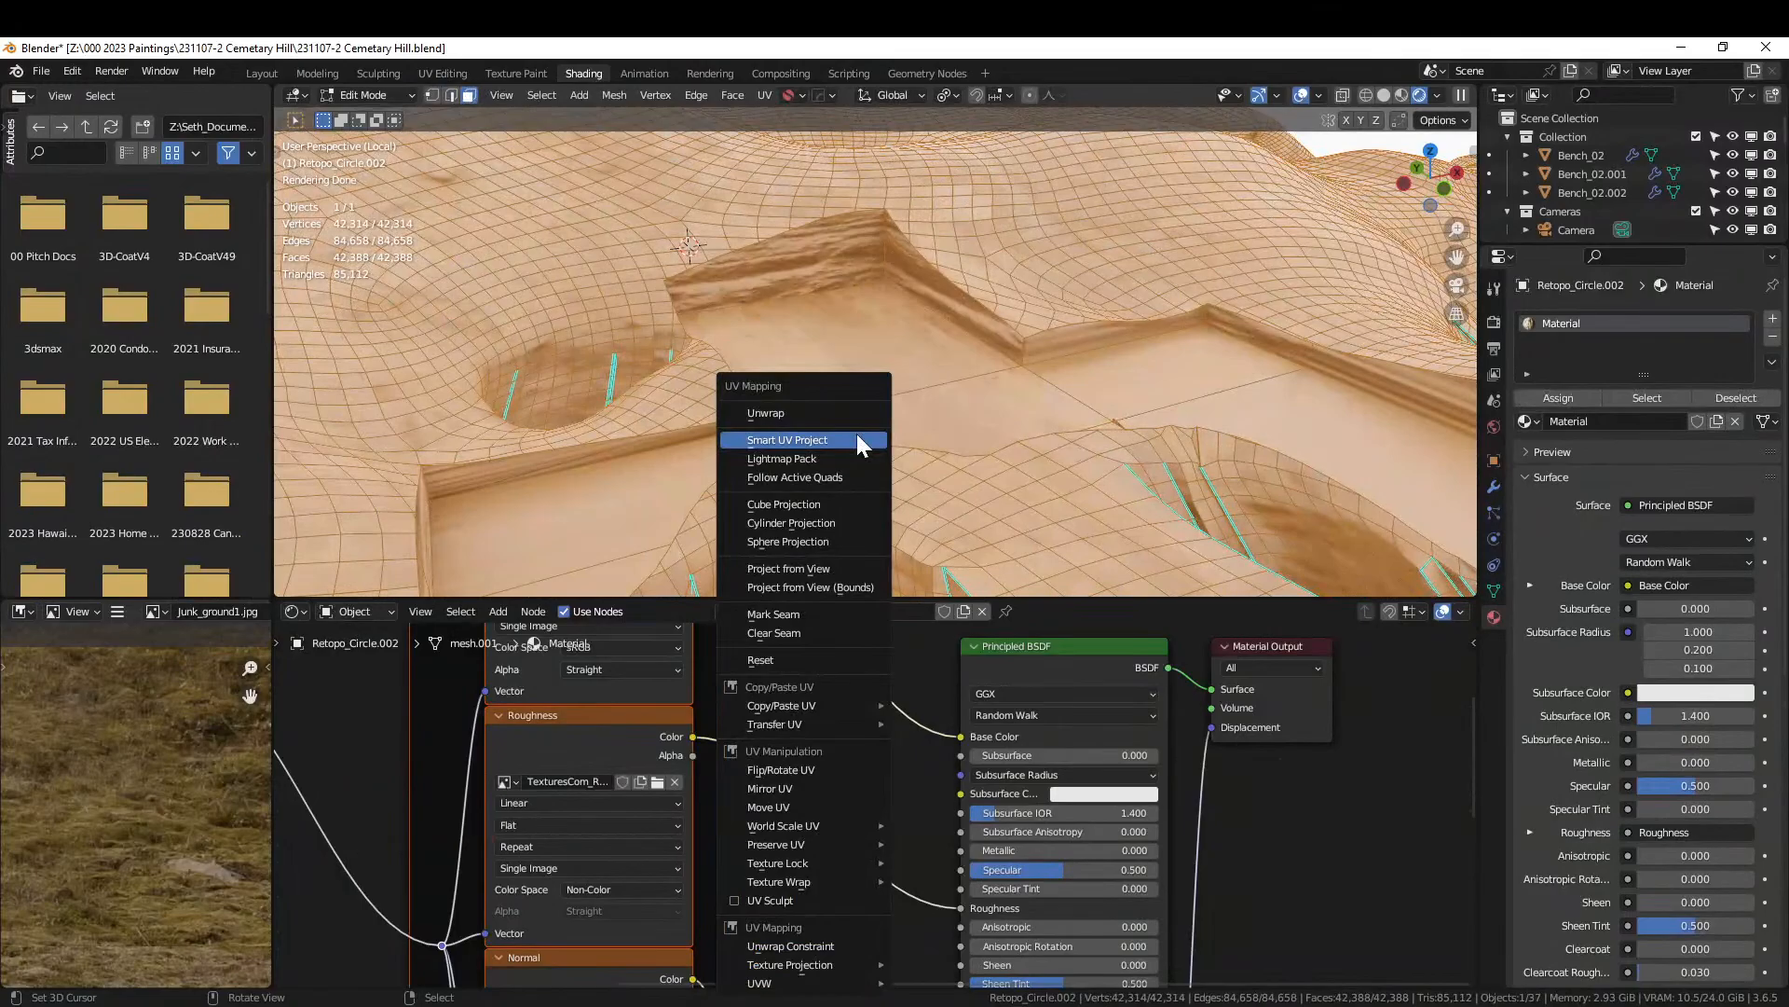
{"action": "left_click", "coordinate": [823, 510]}
{"action": "key", "text": "Tab"}
{"action": "middle_click_drag", "start_coordinate": [818, 501], "coordinate": [784, 478]}
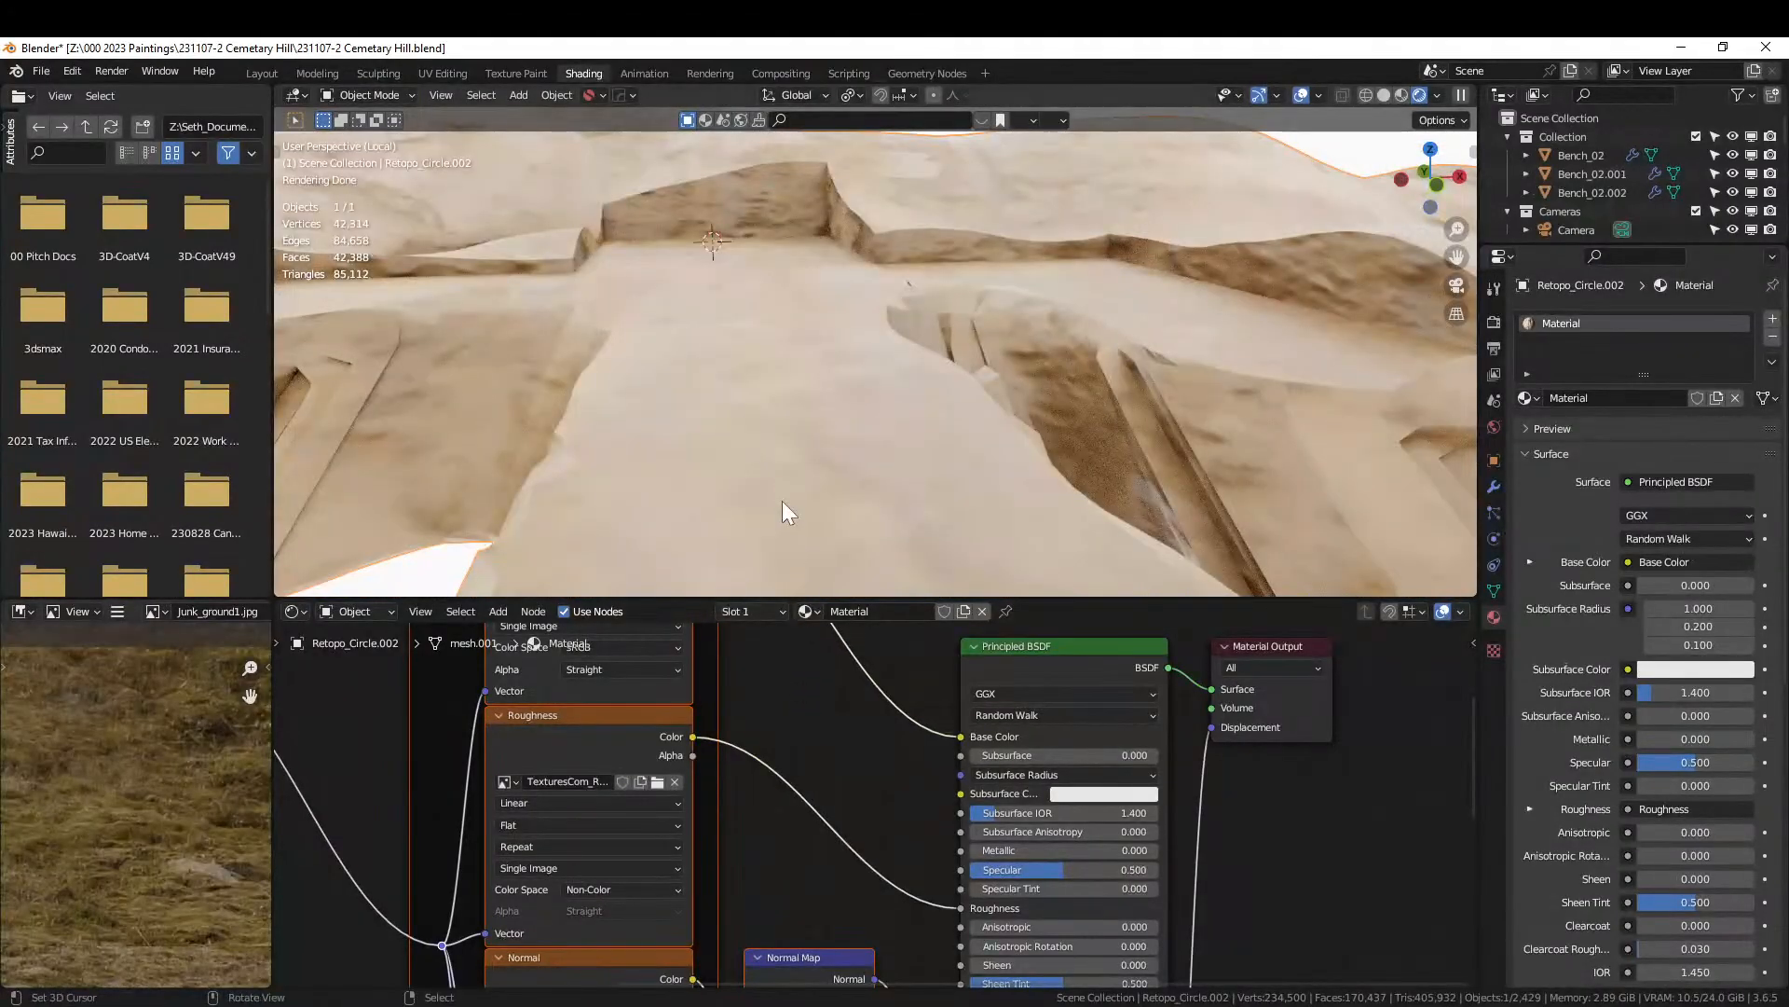
{"action": "scroll", "coordinate": [802, 468], "scroll_direction": "down", "scroll_amount": 5}
{"action": "middle_click_drag", "start_coordinate": [814, 468], "coordinate": [856, 485]}
Try Mapping node scales of 0.25, 5 and 10 on all three axes for the Mud Slope texture.
{"action": "scroll", "coordinate": [795, 755], "scroll_direction": "down", "scroll_amount": 7}
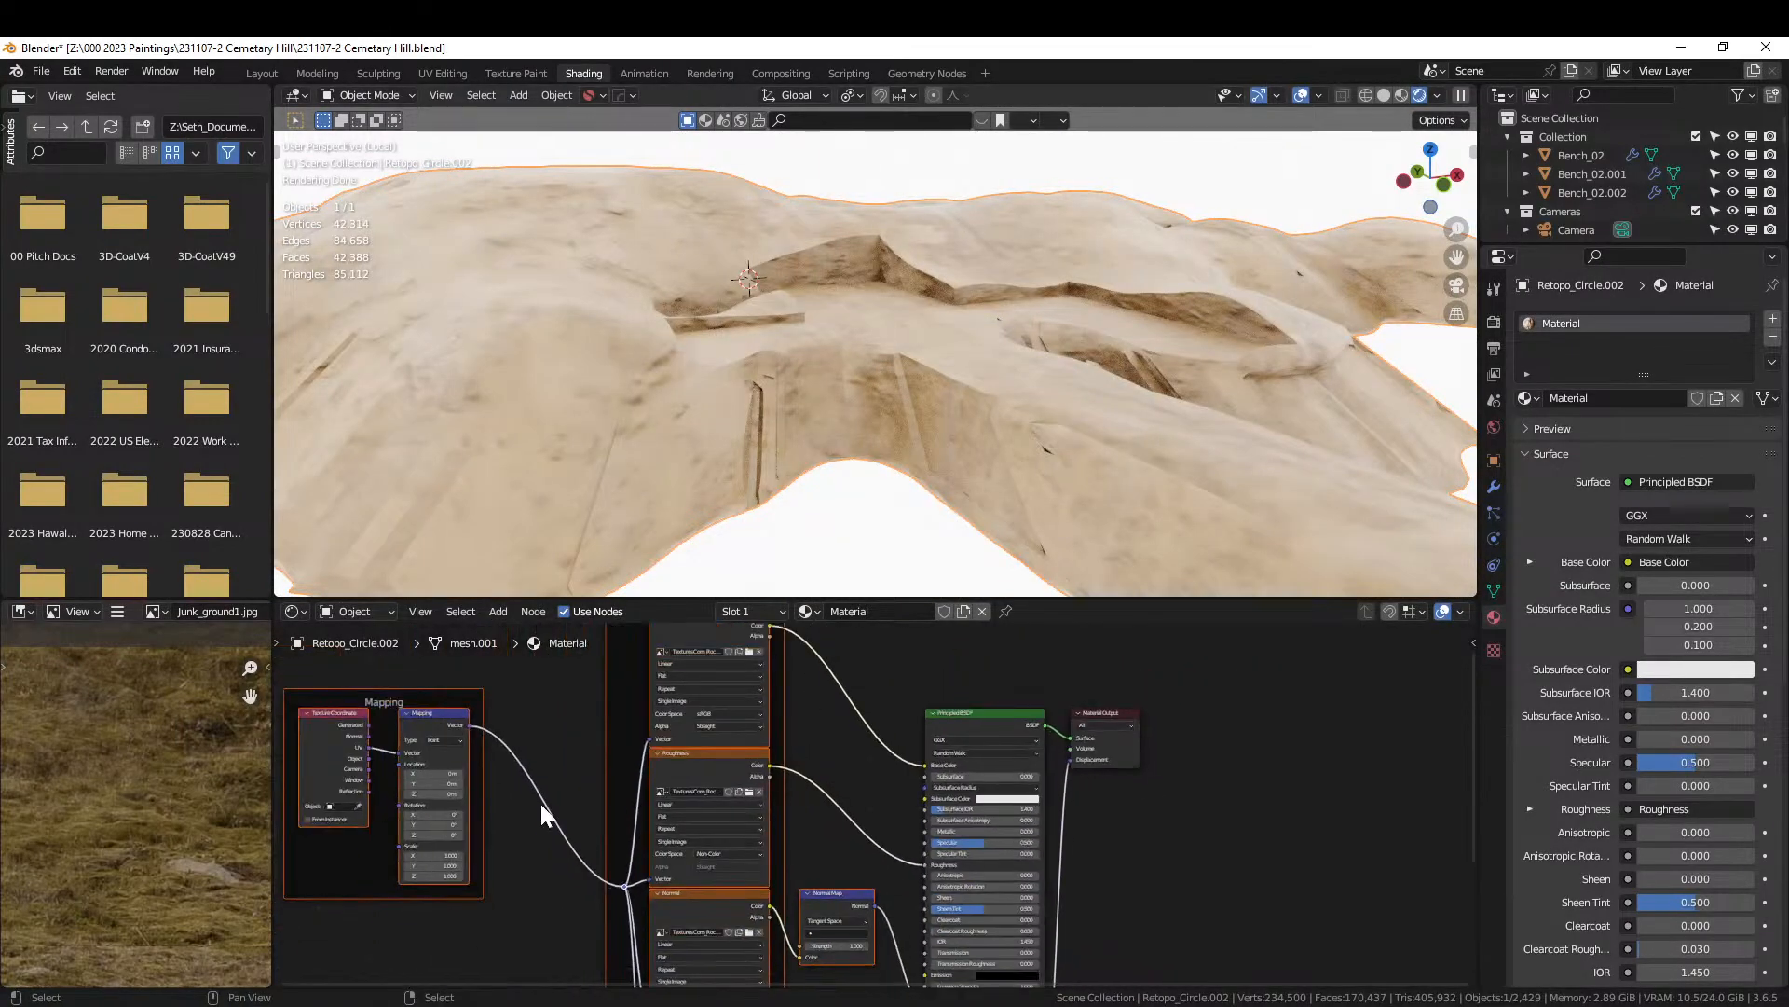
{"action": "middle_click_drag", "start_coordinate": [547, 821], "coordinate": [744, 777]}
{"action": "scroll", "coordinate": [657, 817], "scroll_direction": "up", "scroll_amount": 4}
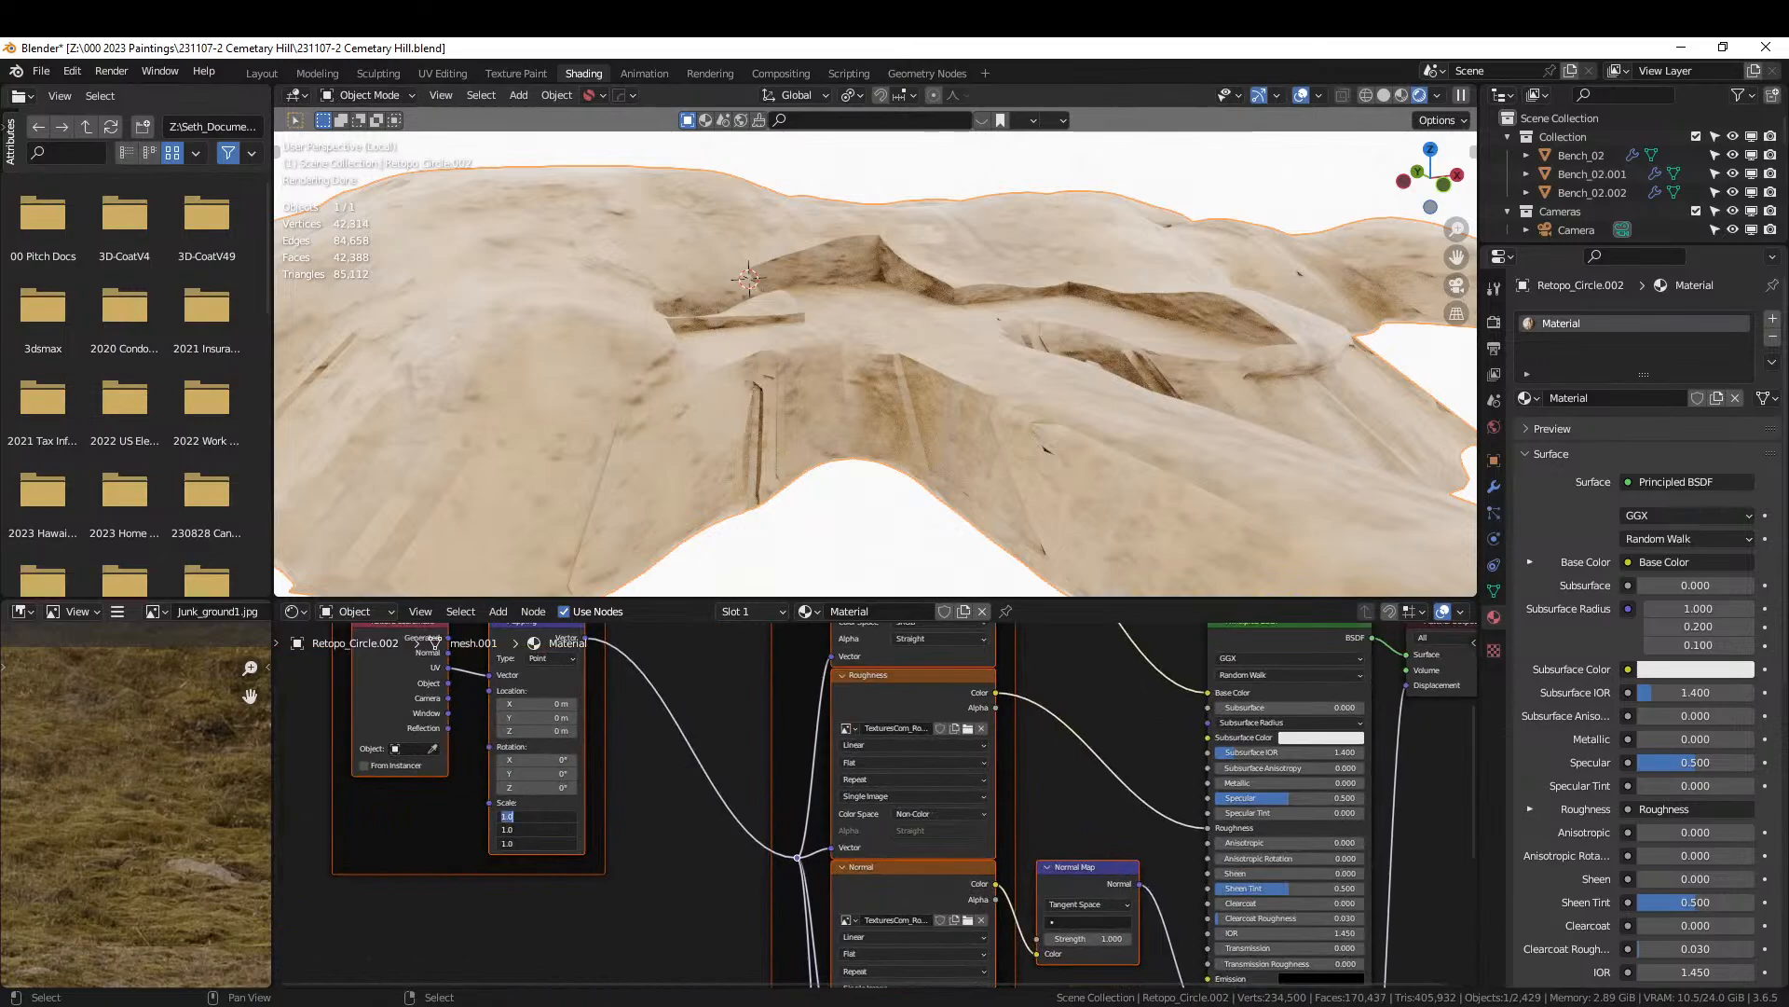
{"action": "key", "text": "Return"}
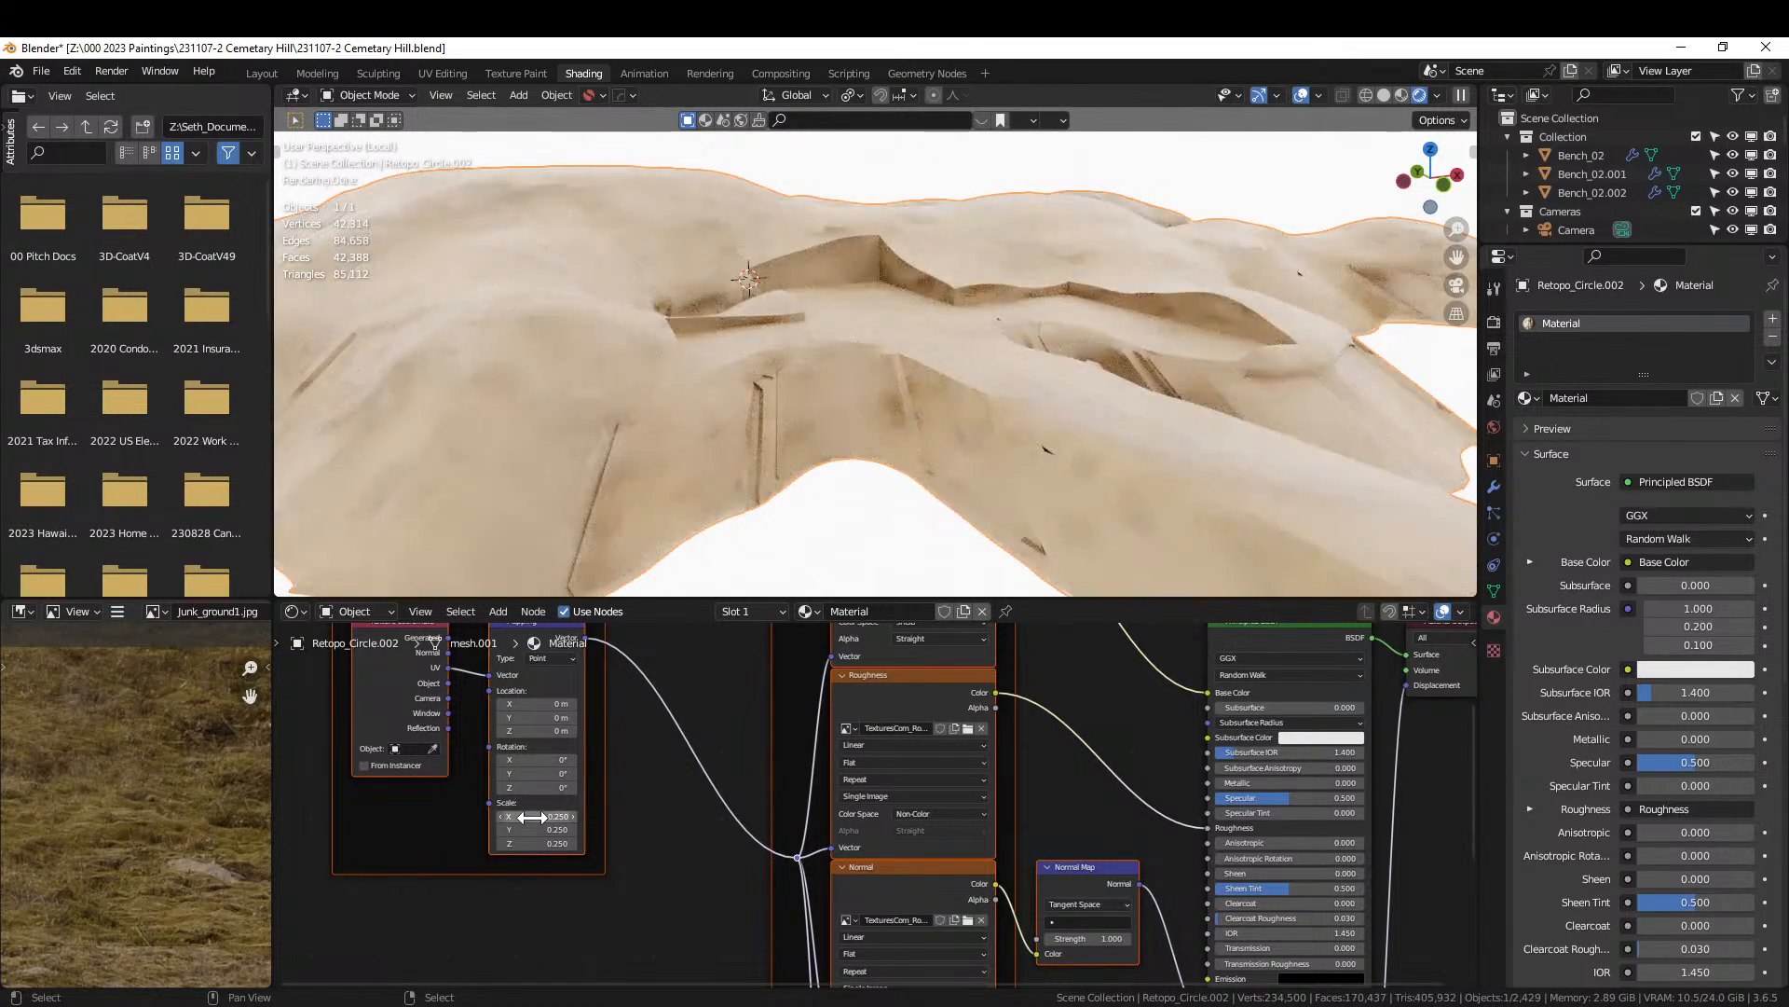
{"action": "left_click_drag", "start_coordinate": [534, 815], "coordinate": [534, 843]}
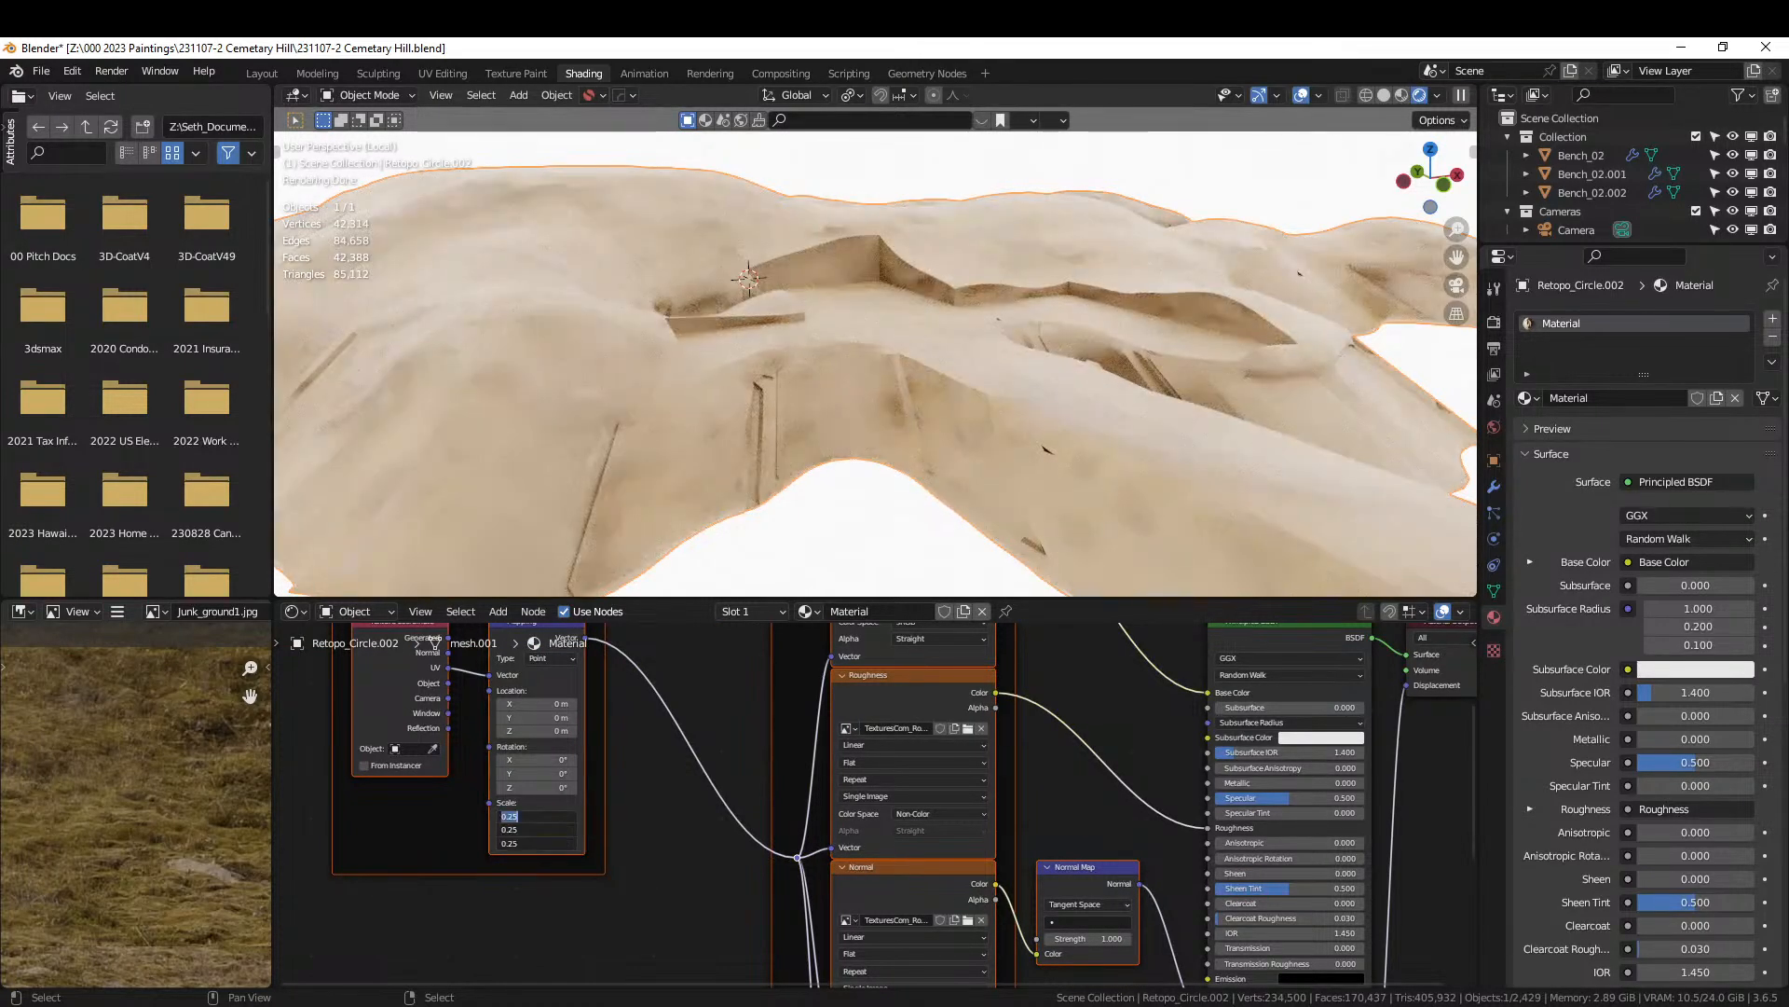
{"action": "type", "text": "5"}
{"action": "key", "text": "Return"}
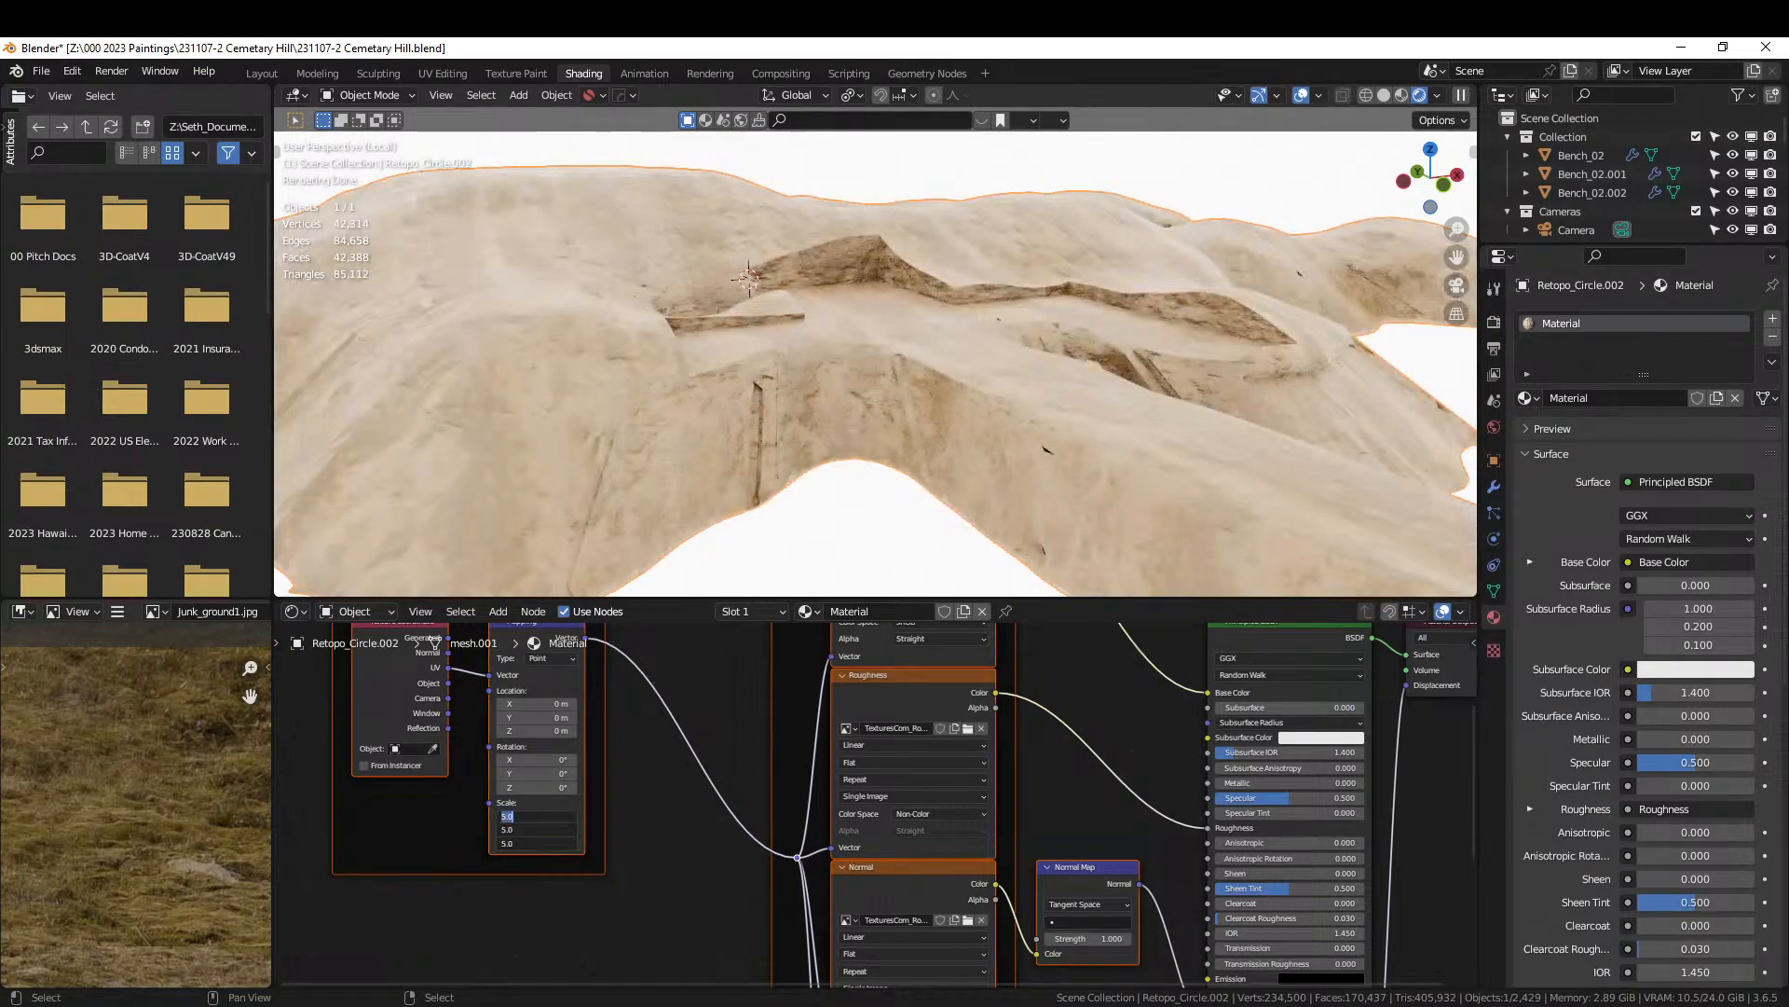
{"action": "type", "text": "0"}
{"action": "key", "text": "Return"}
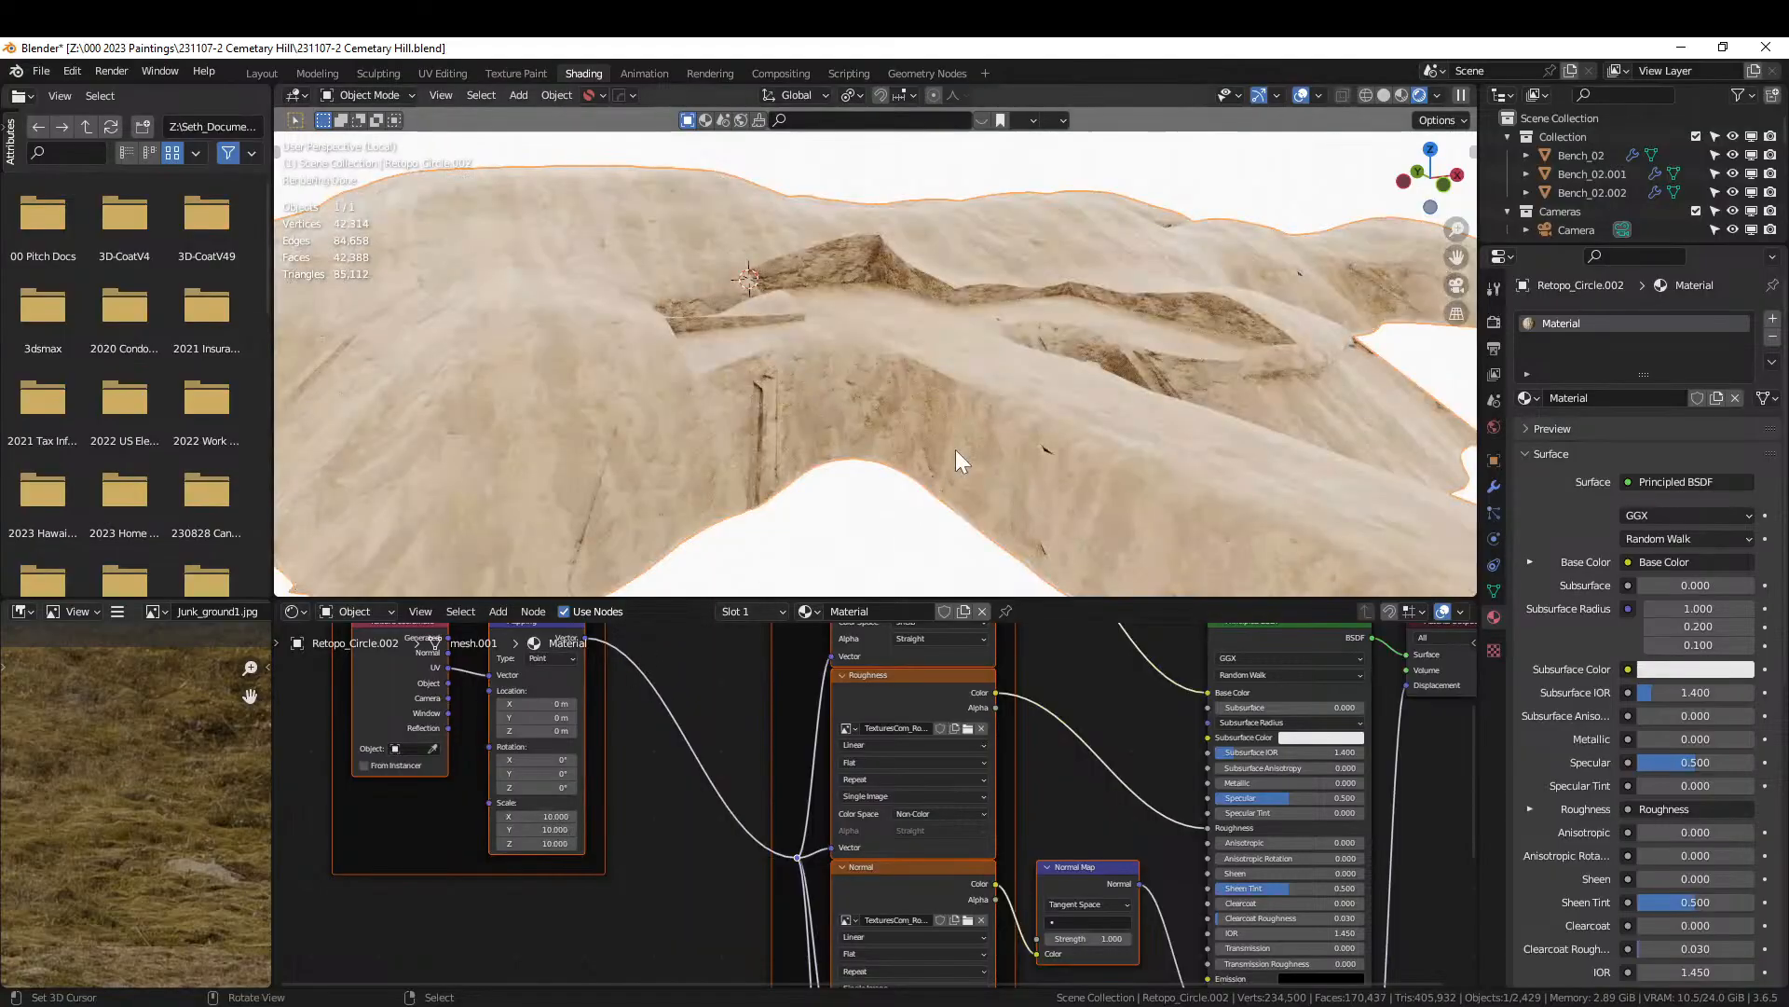
{"action": "middle_click_drag", "start_coordinate": [963, 462], "coordinate": [887, 481]}
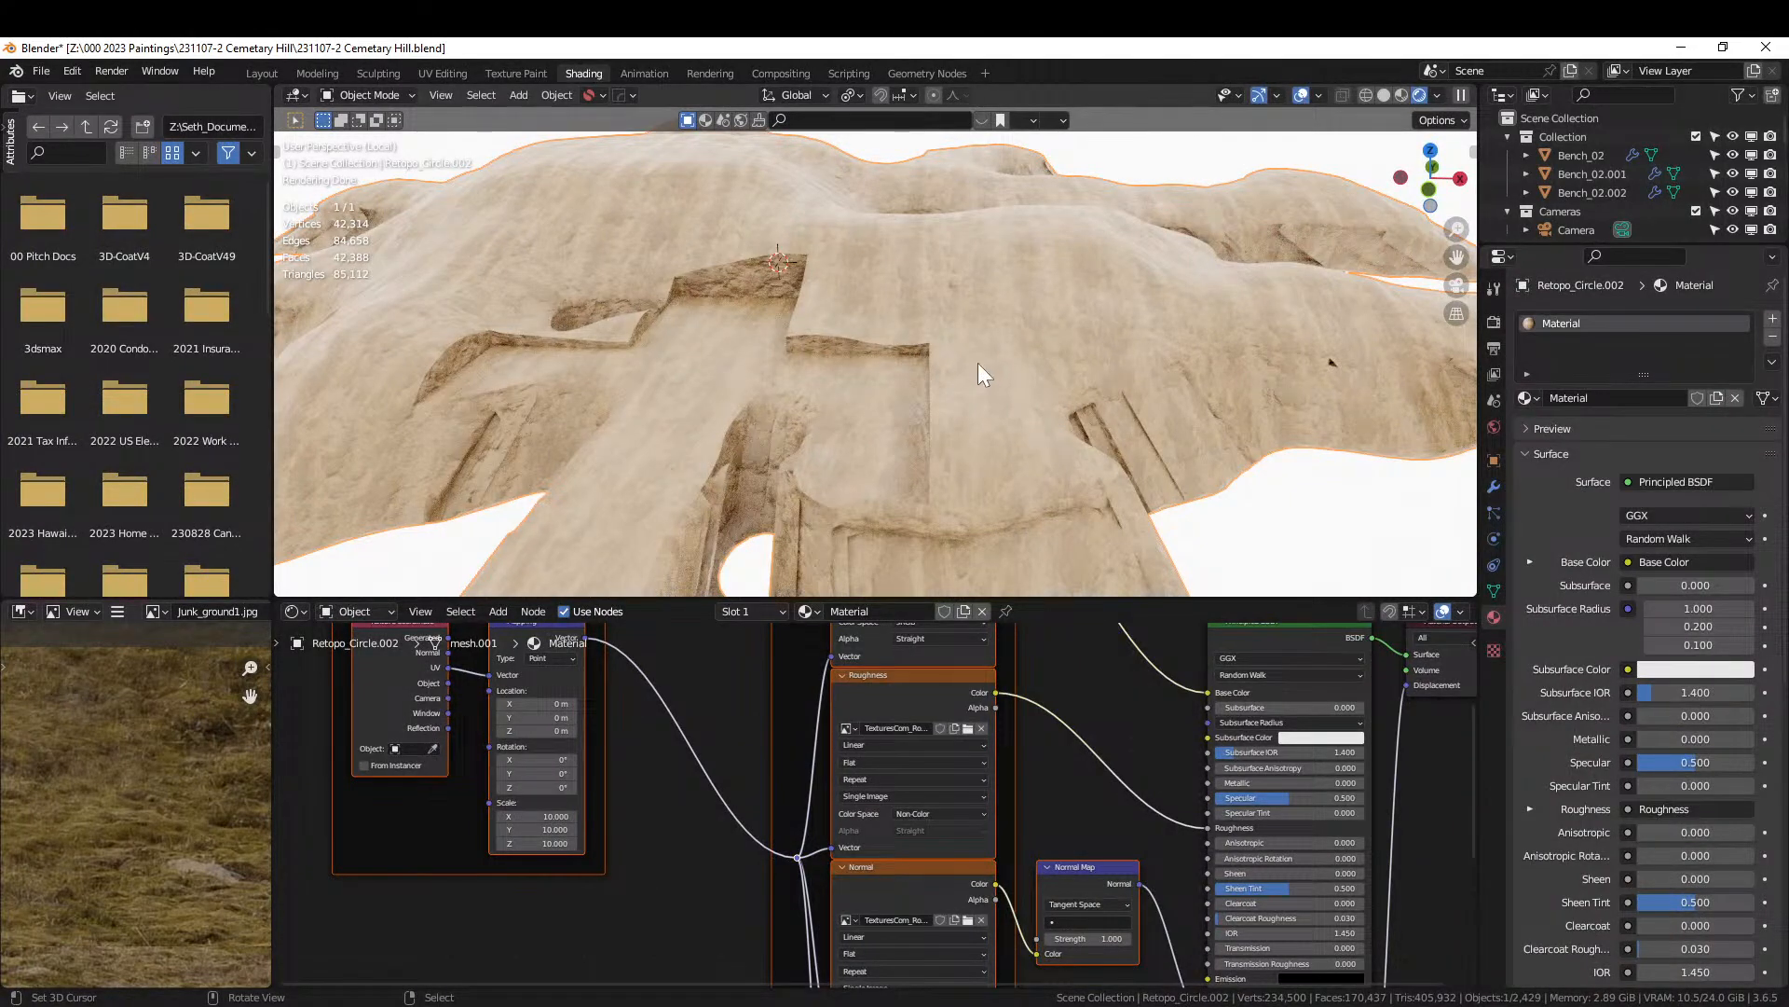
Delete the Mud Slope mapping, texture, normal map and displacement nodes from the terrain material.
{"action": "scroll", "coordinate": [1068, 692], "scroll_direction": "down", "scroll_amount": 3}
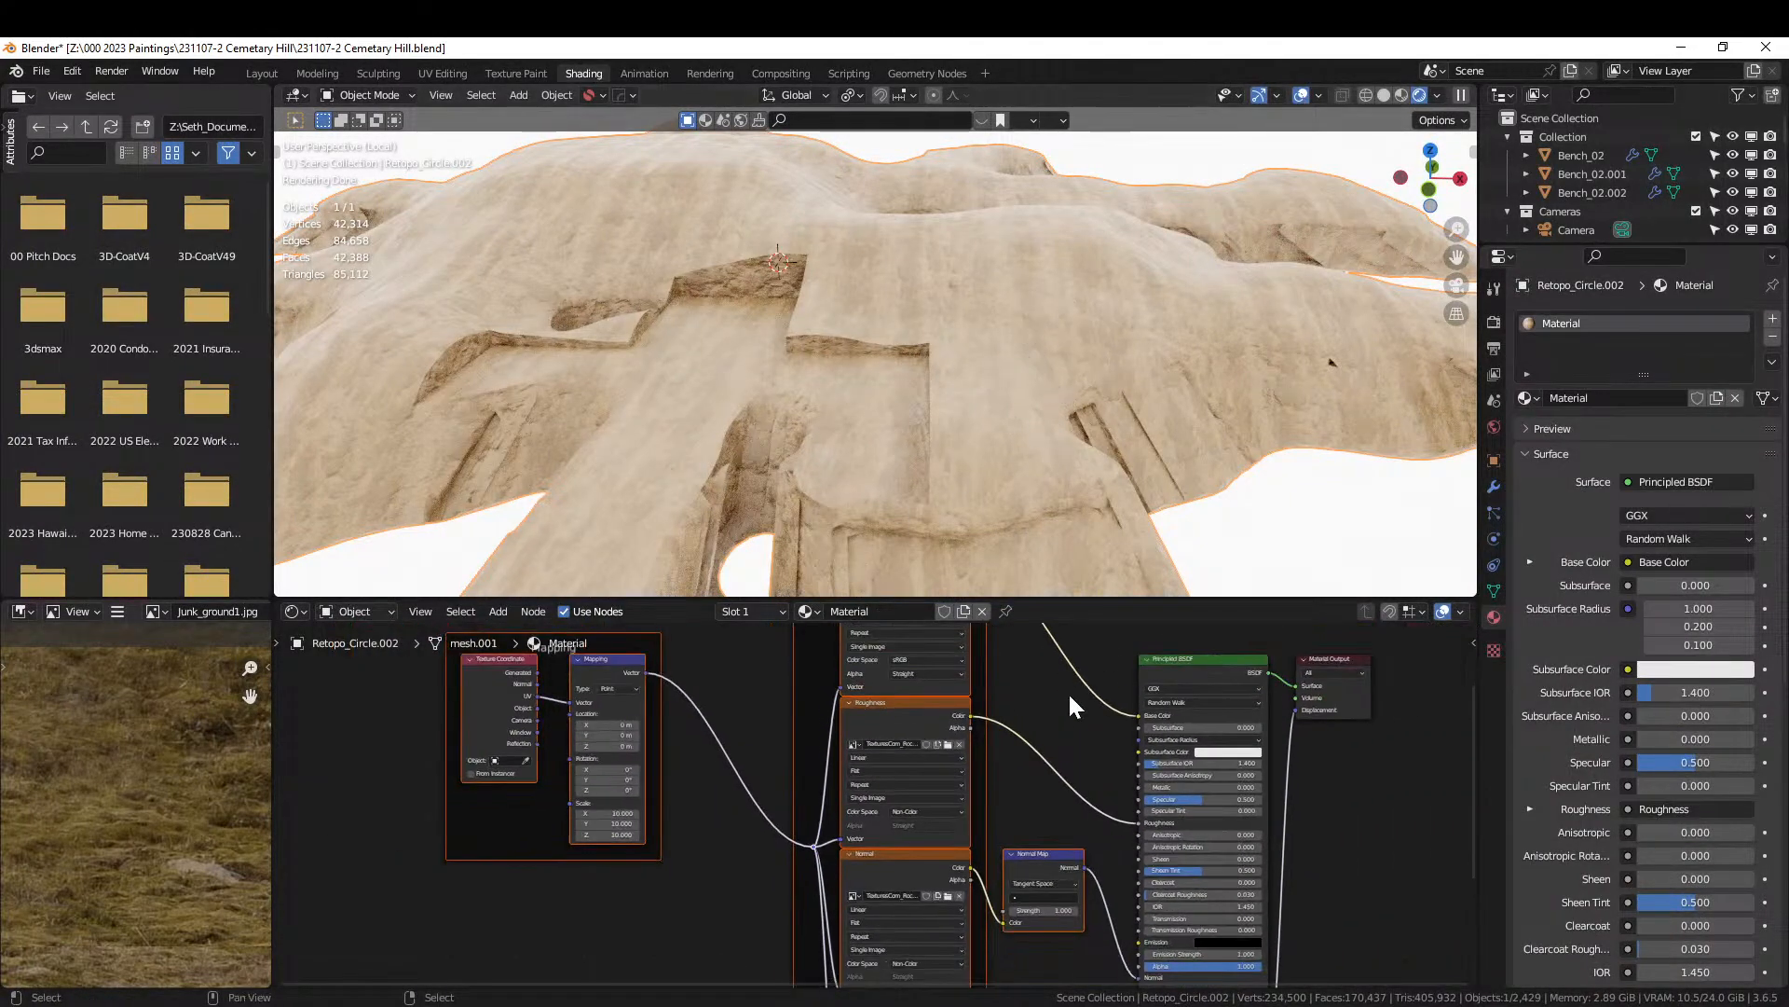
{"action": "scroll", "coordinate": [963, 690], "scroll_direction": "down", "scroll_amount": 3}
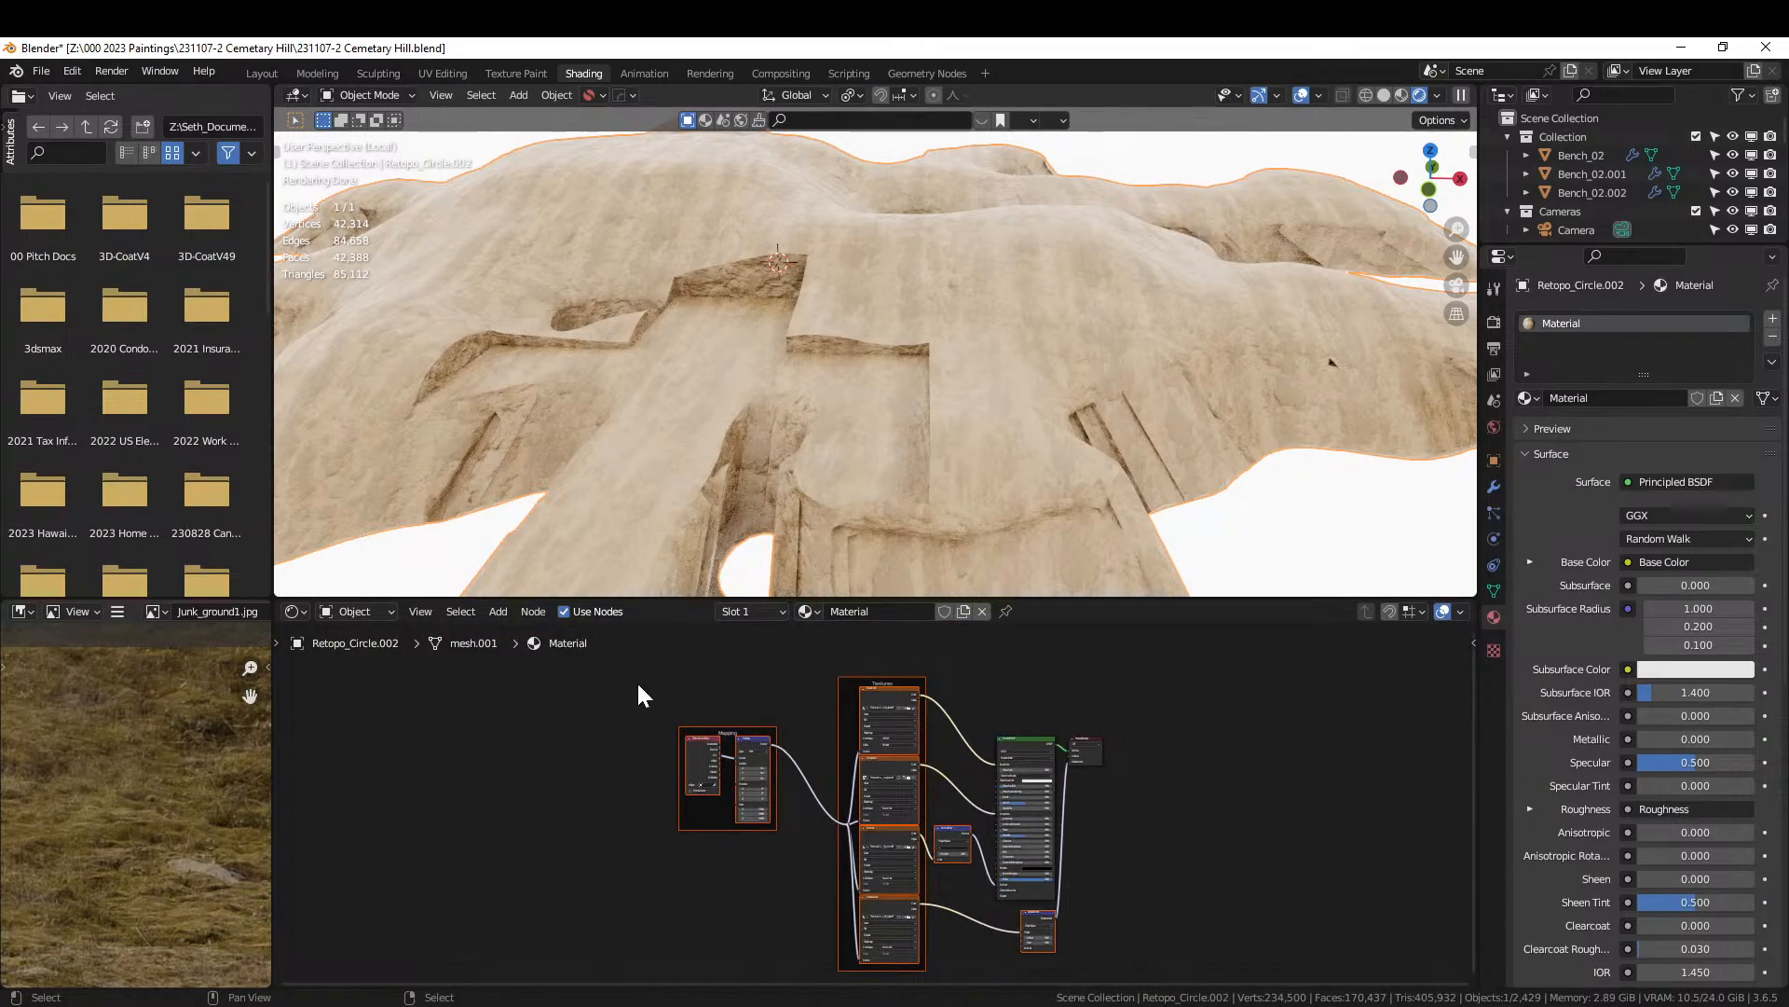
{"action": "left_click_drag", "start_coordinate": [638, 686], "coordinate": [954, 963]}
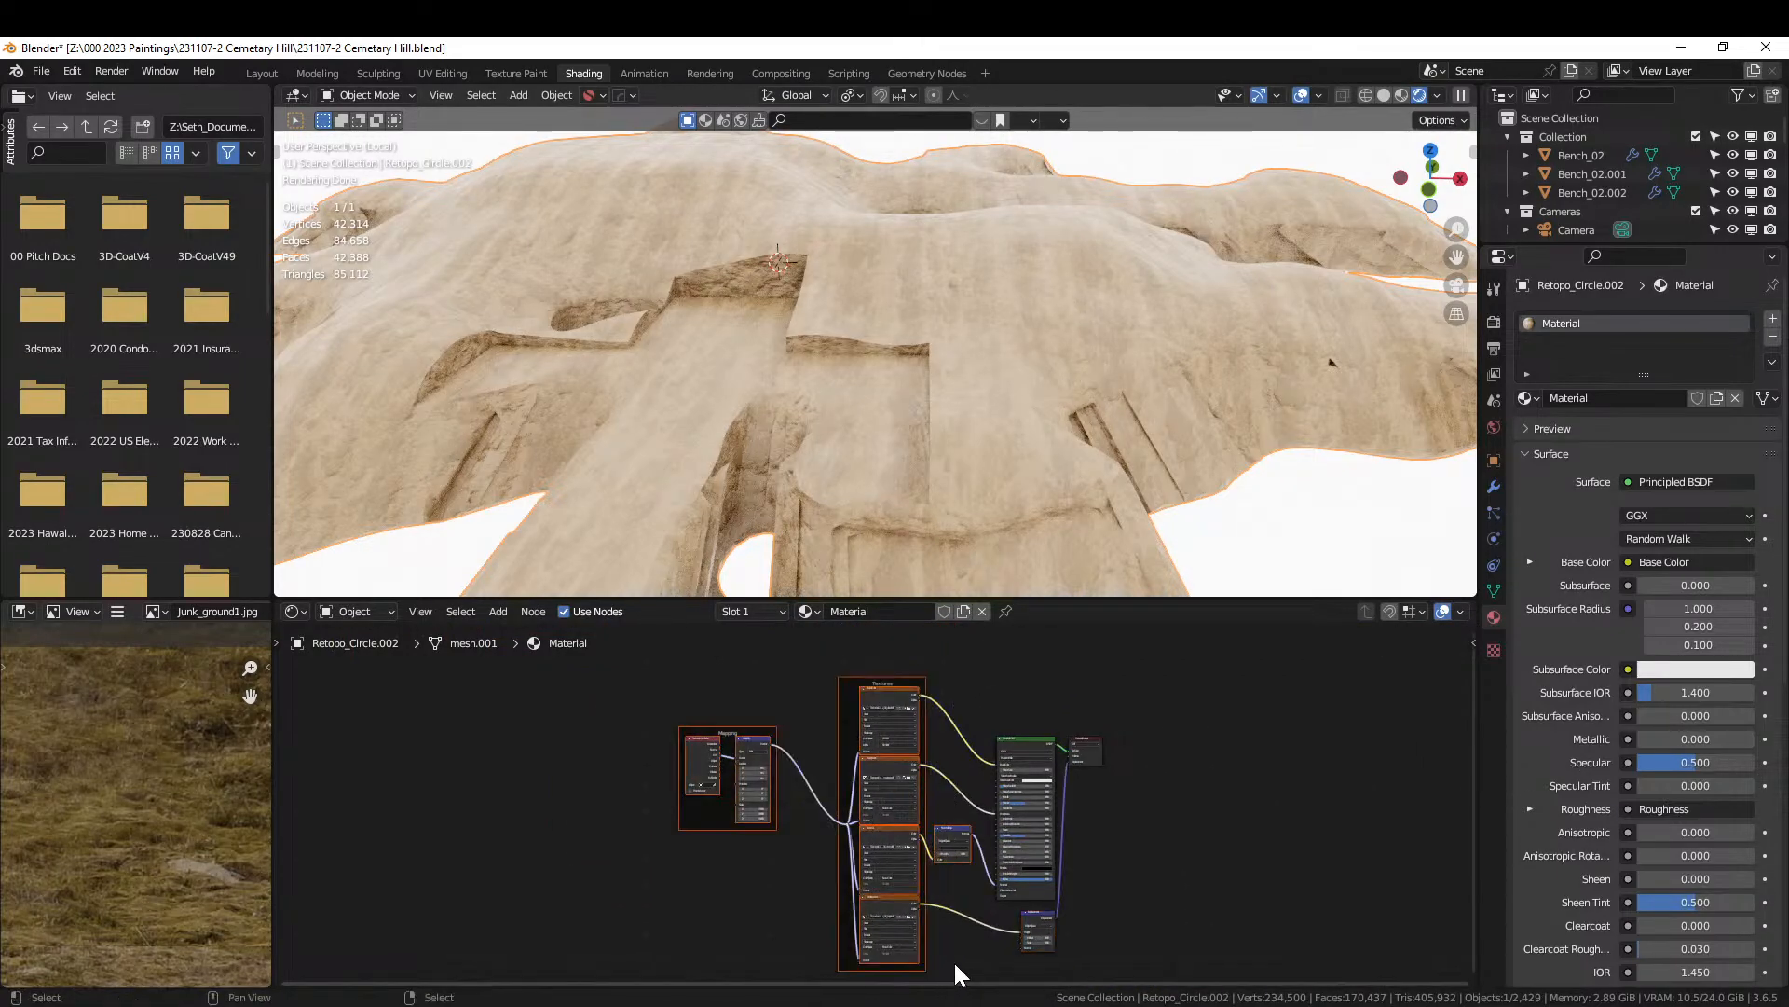
{"action": "key", "text": "x"}
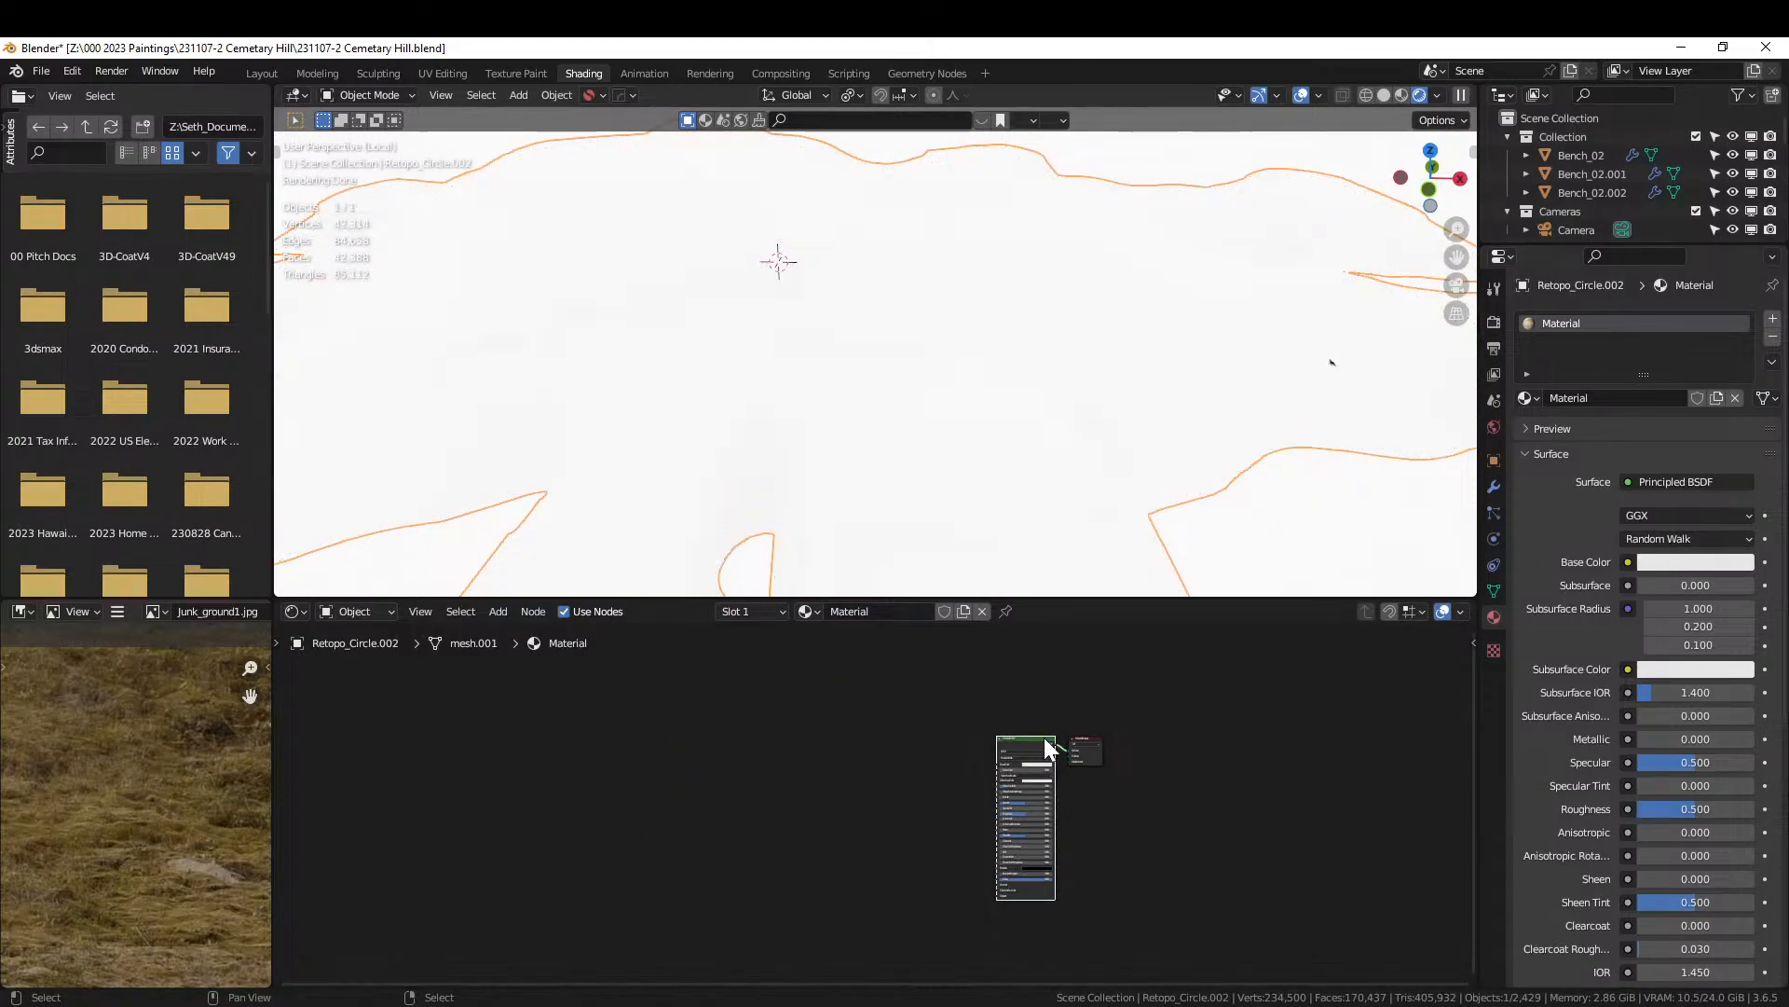
Load all four Muddy Sand textures from the Earth texture folder onto the Principled BSDF with Principled Texture Setup.
{"action": "key", "text": "ctrl+shift+t"}
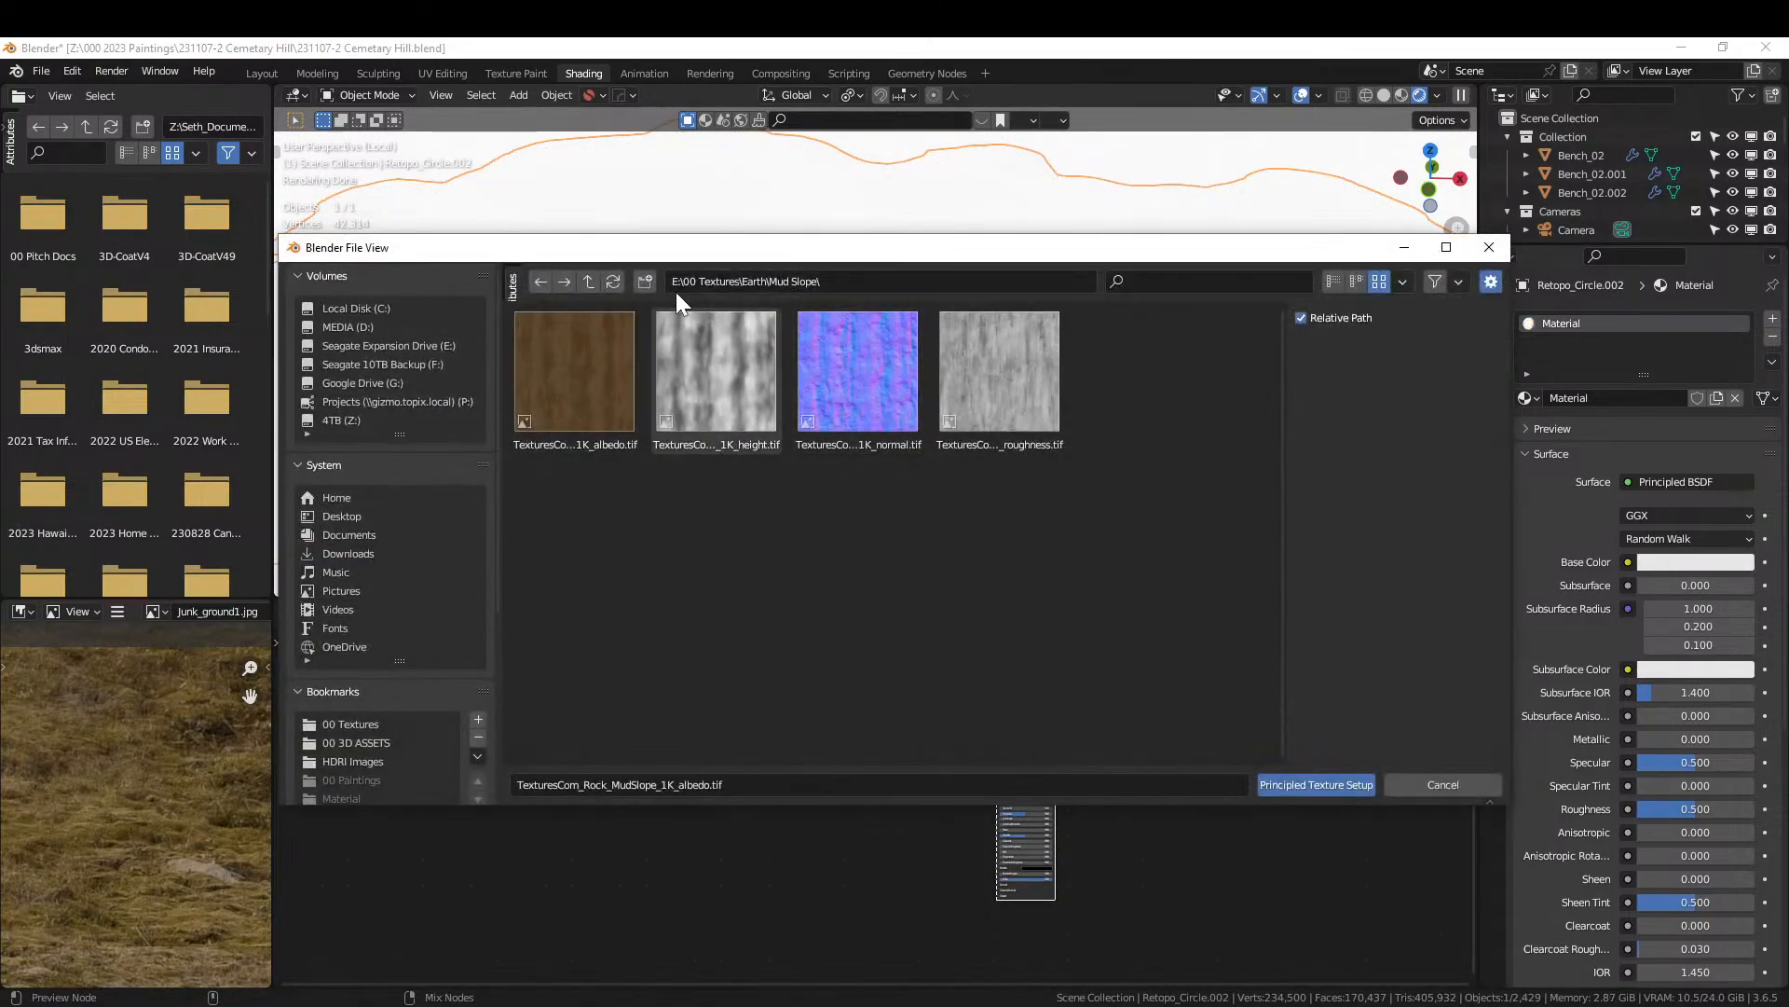
{"action": "left_click", "coordinate": [589, 282]}
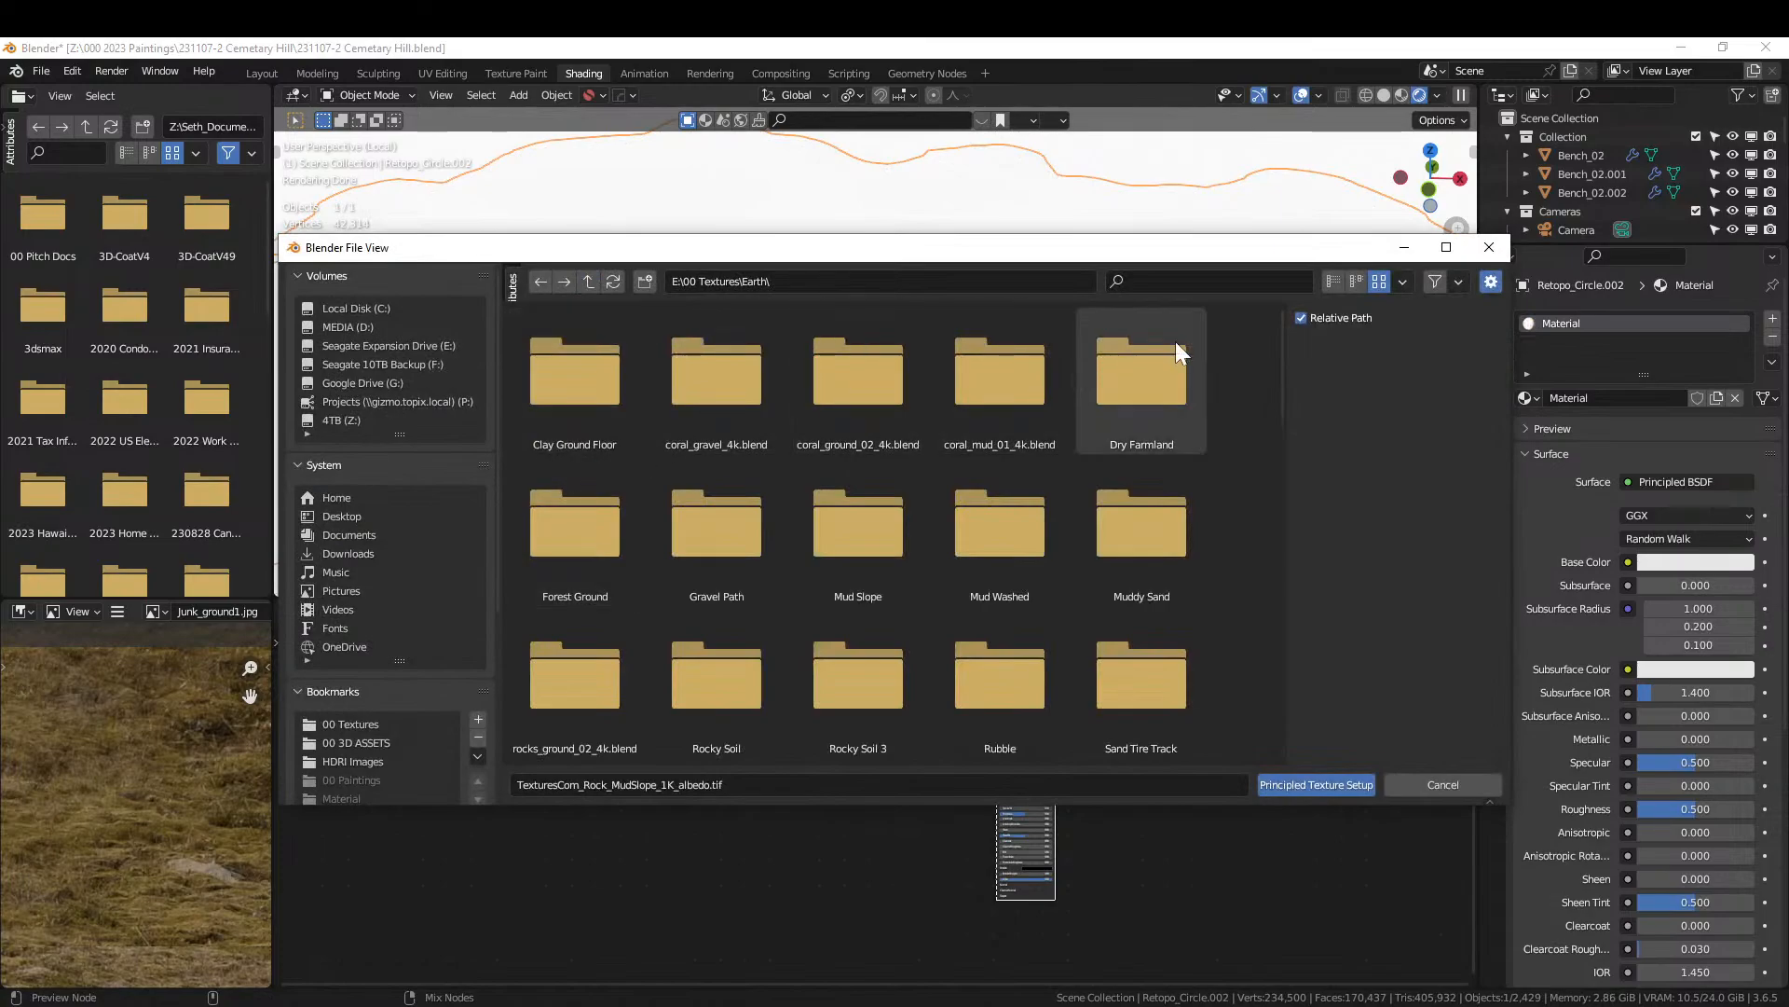
{"action": "left_click", "coordinate": [1334, 282]}
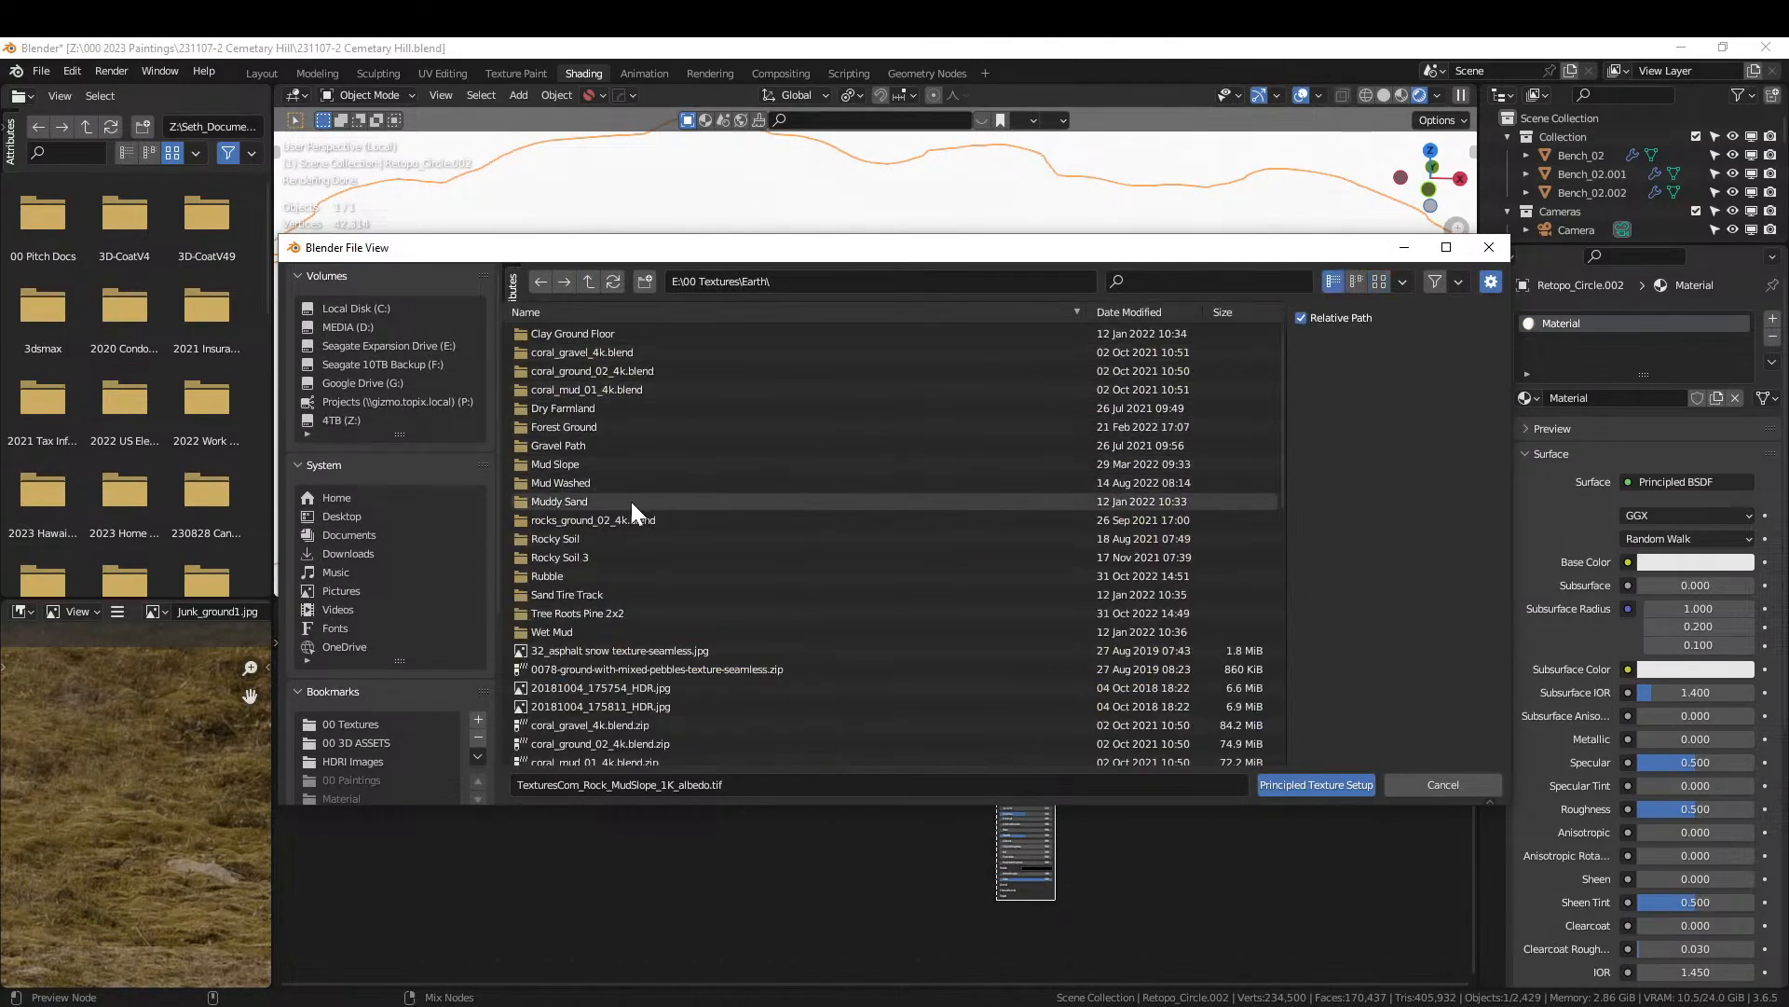
{"action": "double_click", "coordinate": [576, 500]}
{"action": "left_click", "coordinate": [1377, 282]}
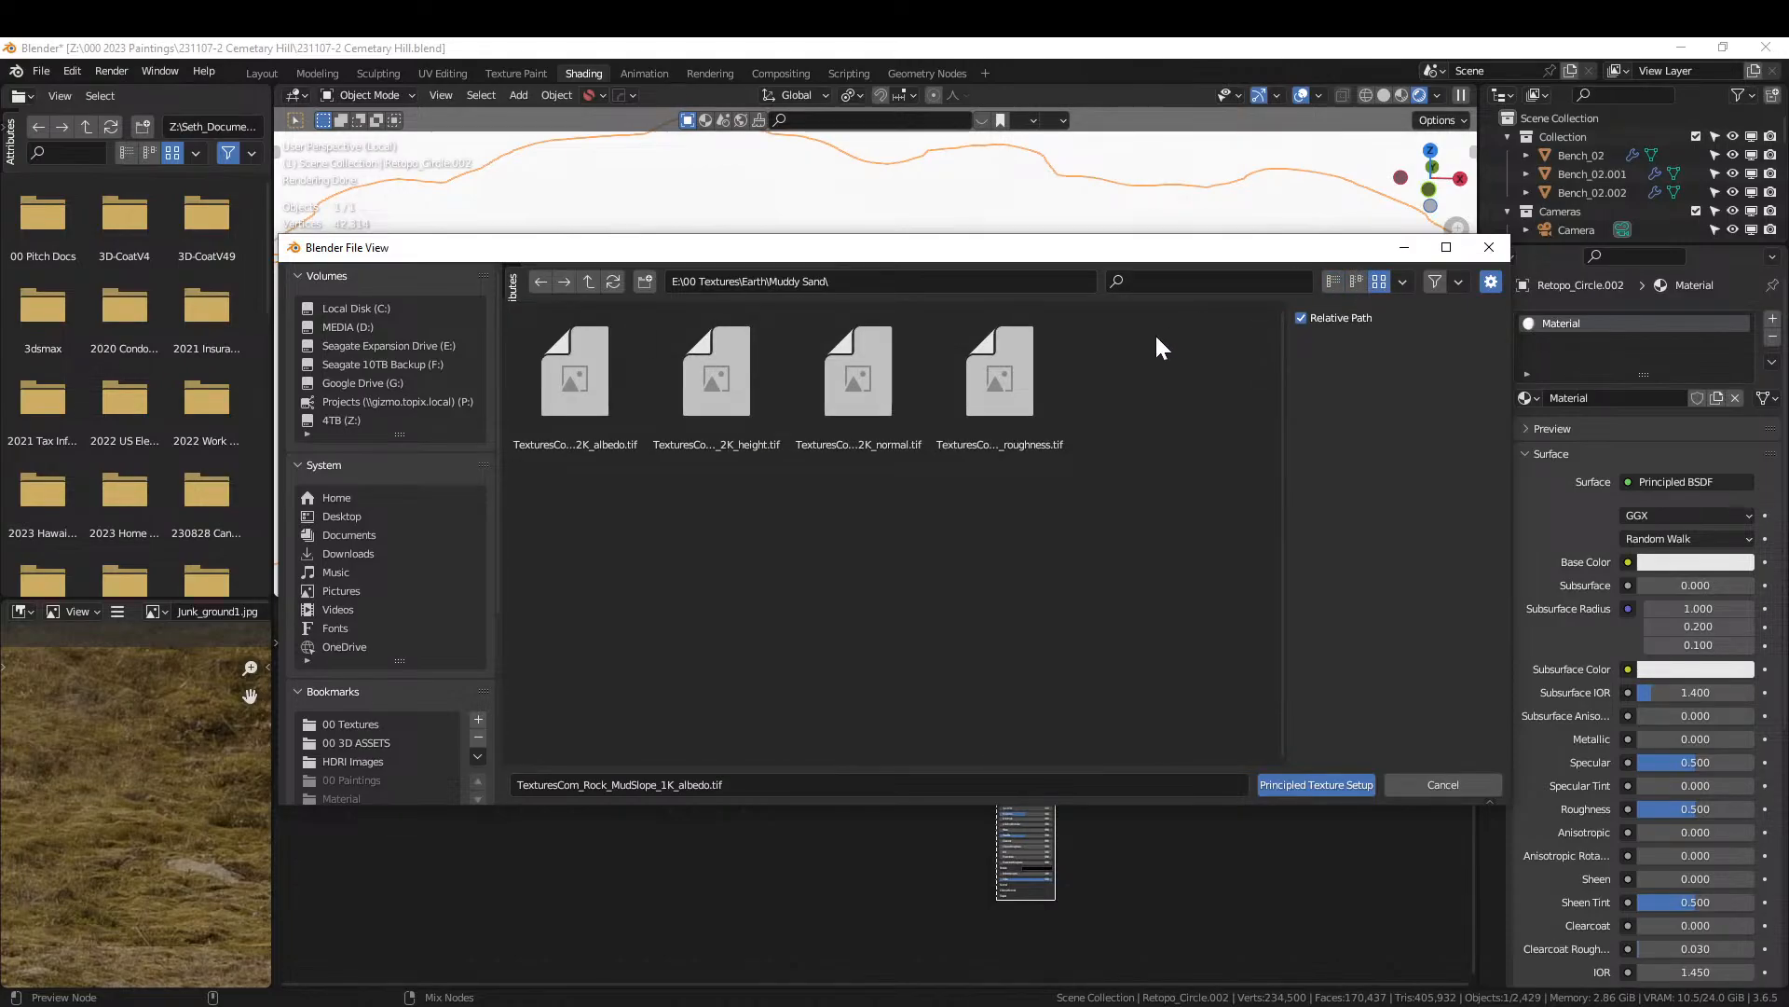
{"action": "left_click_drag", "start_coordinate": [1112, 493], "coordinate": [505, 326]}
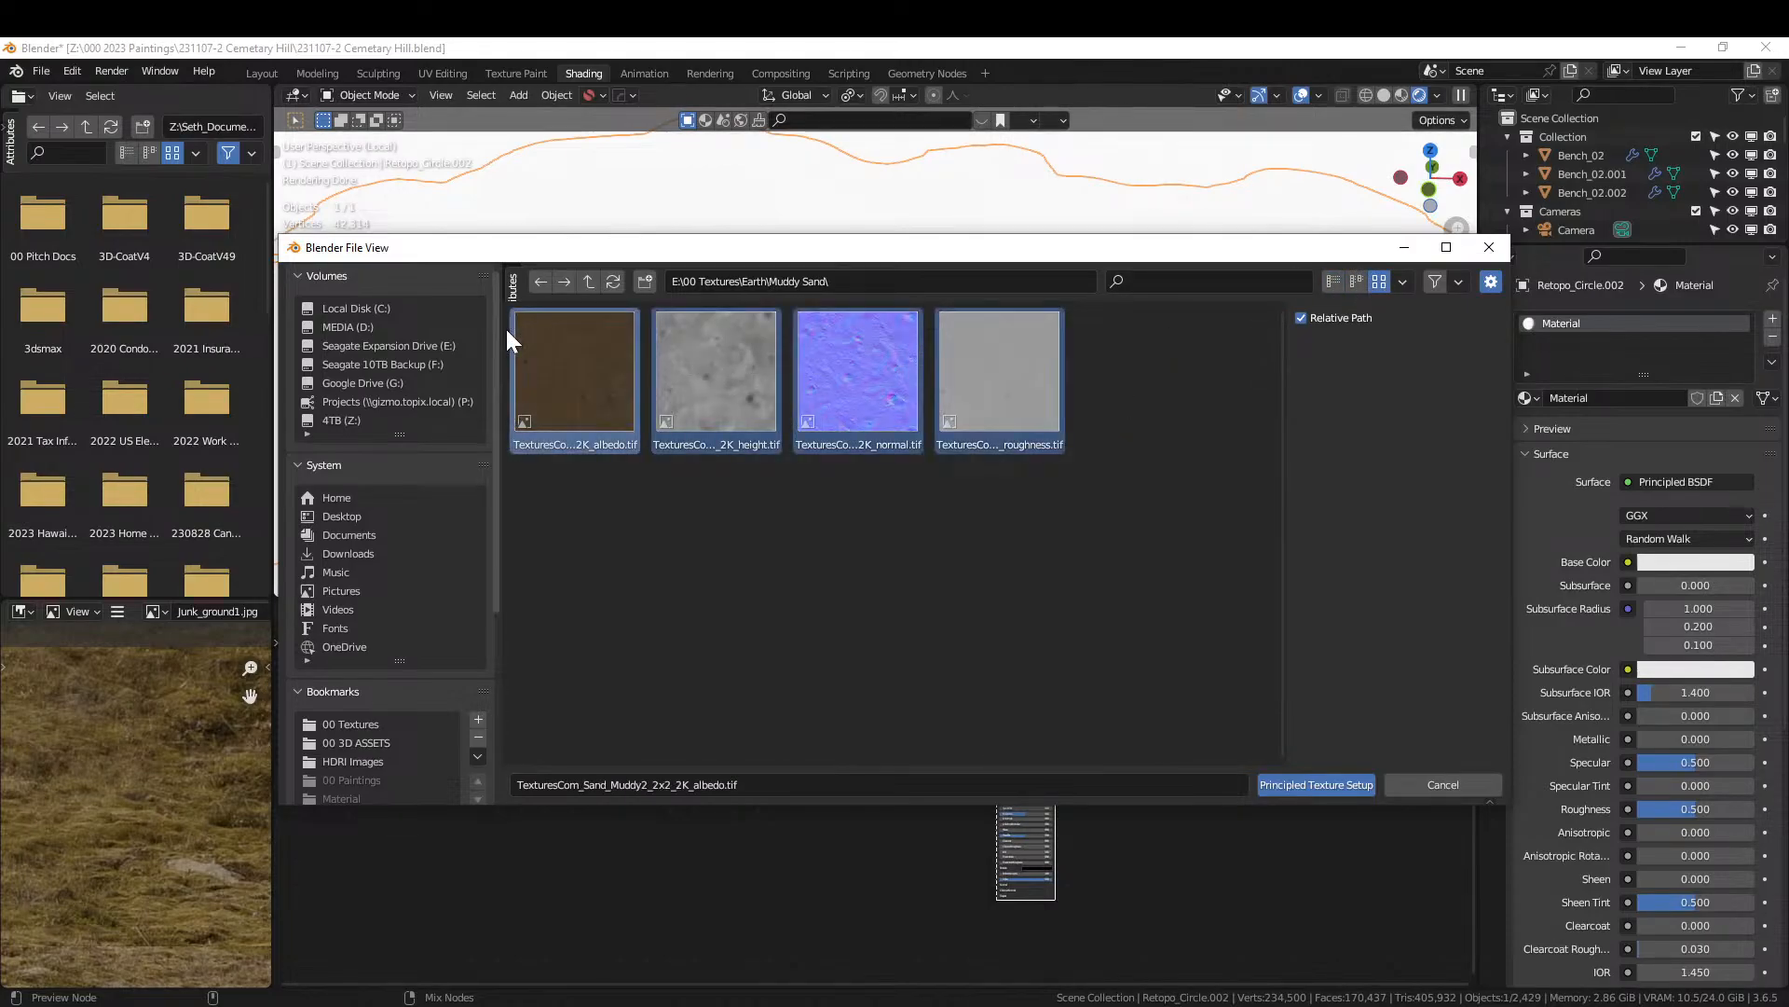
{"action": "left_click", "coordinate": [1335, 789]}
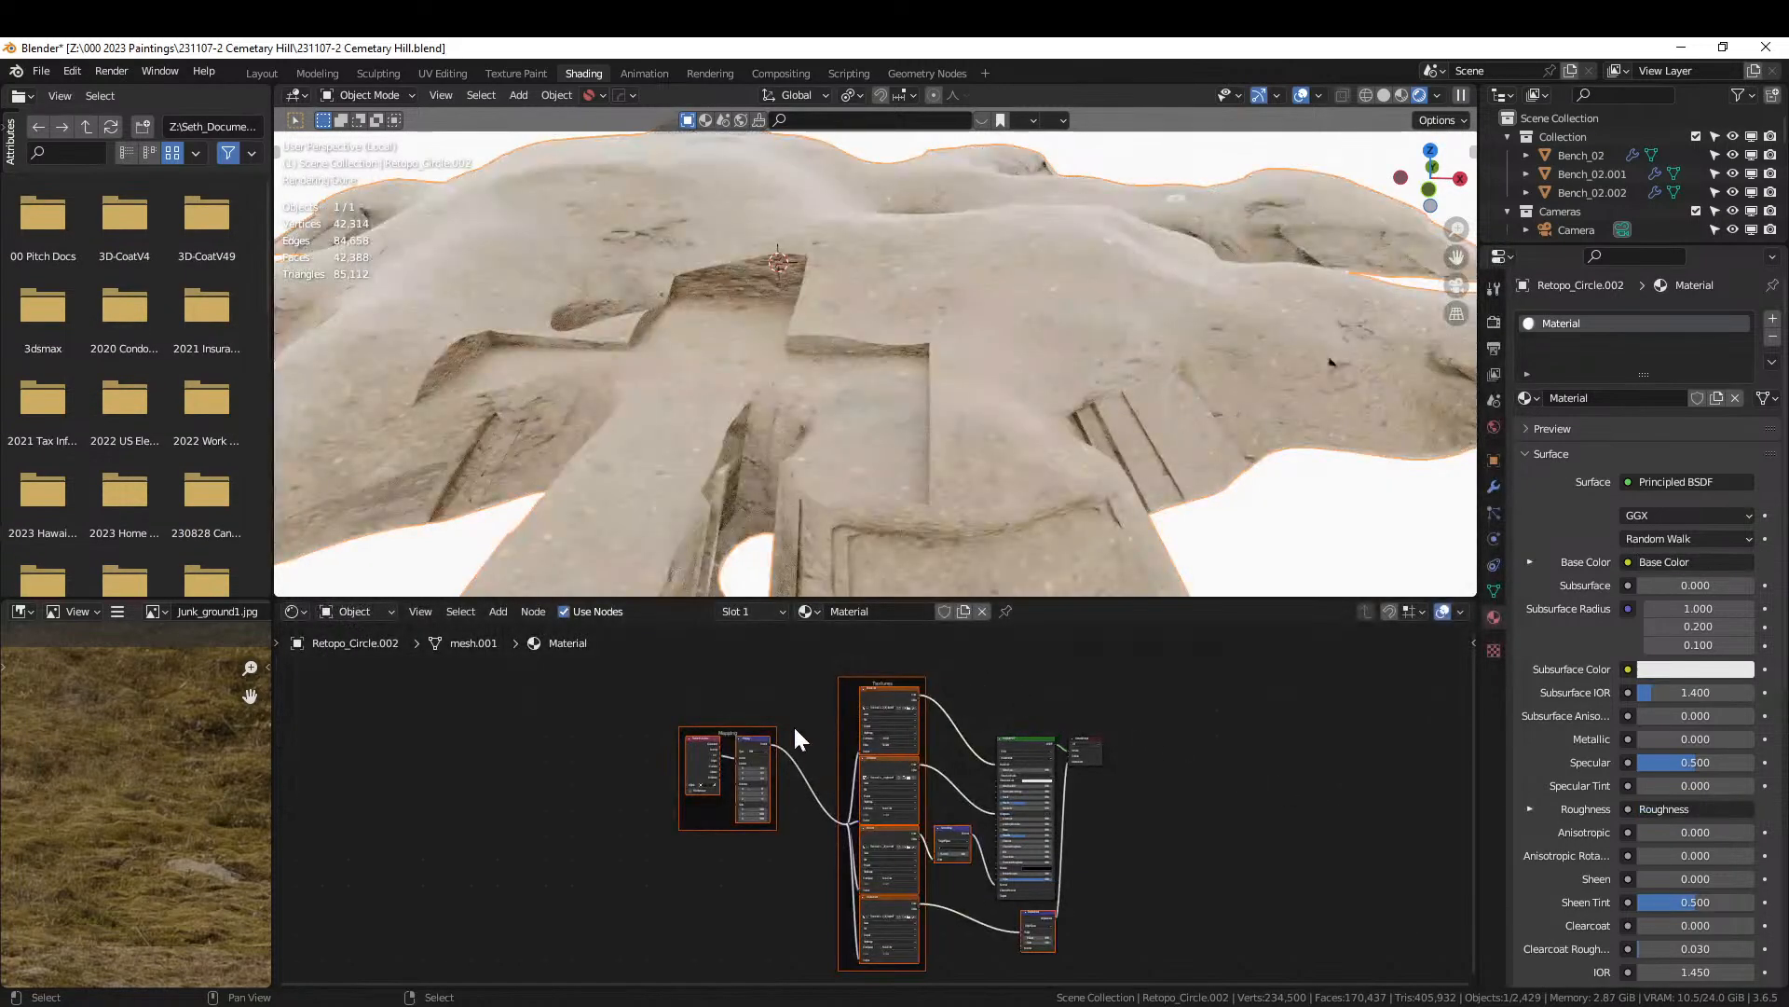
Add a Value node beside the Mapping node and connect it to the Mapping node's Scale input.
{"action": "scroll", "coordinate": [695, 739], "scroll_direction": "up", "scroll_amount": 4}
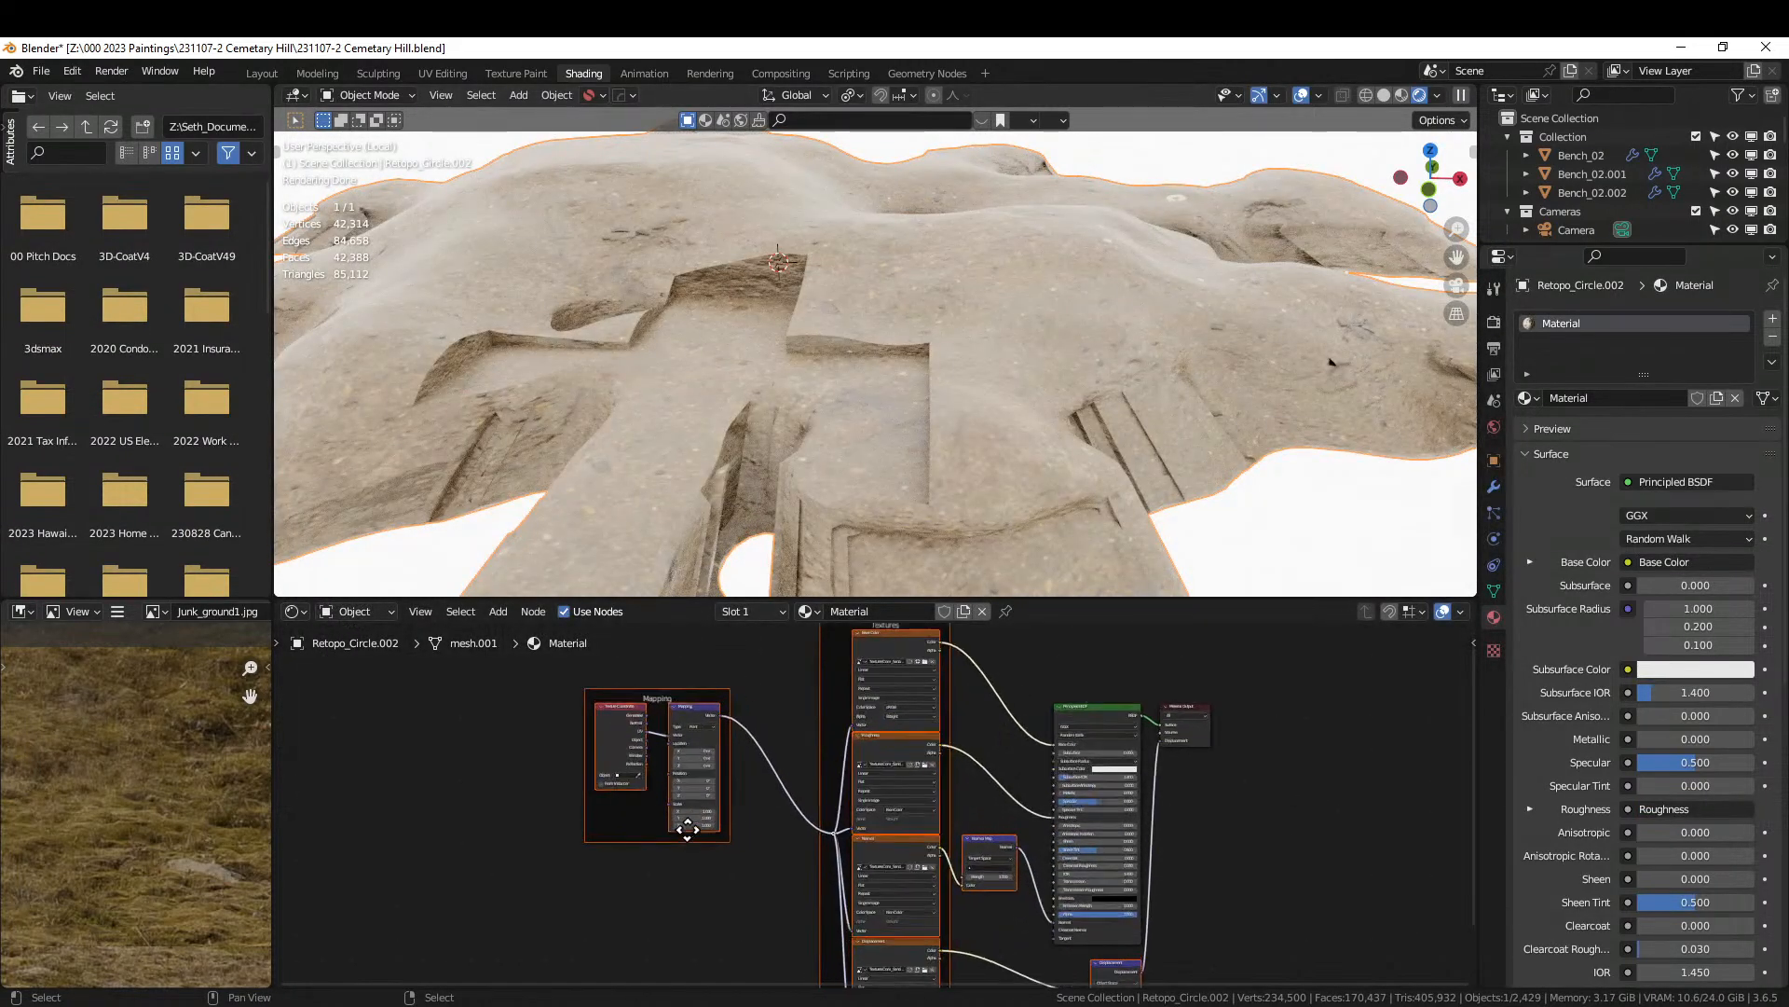
{"action": "middle_click_drag", "start_coordinate": [687, 903], "coordinate": [909, 899]}
{"action": "scroll", "coordinate": [909, 901], "scroll_direction": "up", "scroll_amount": 2}
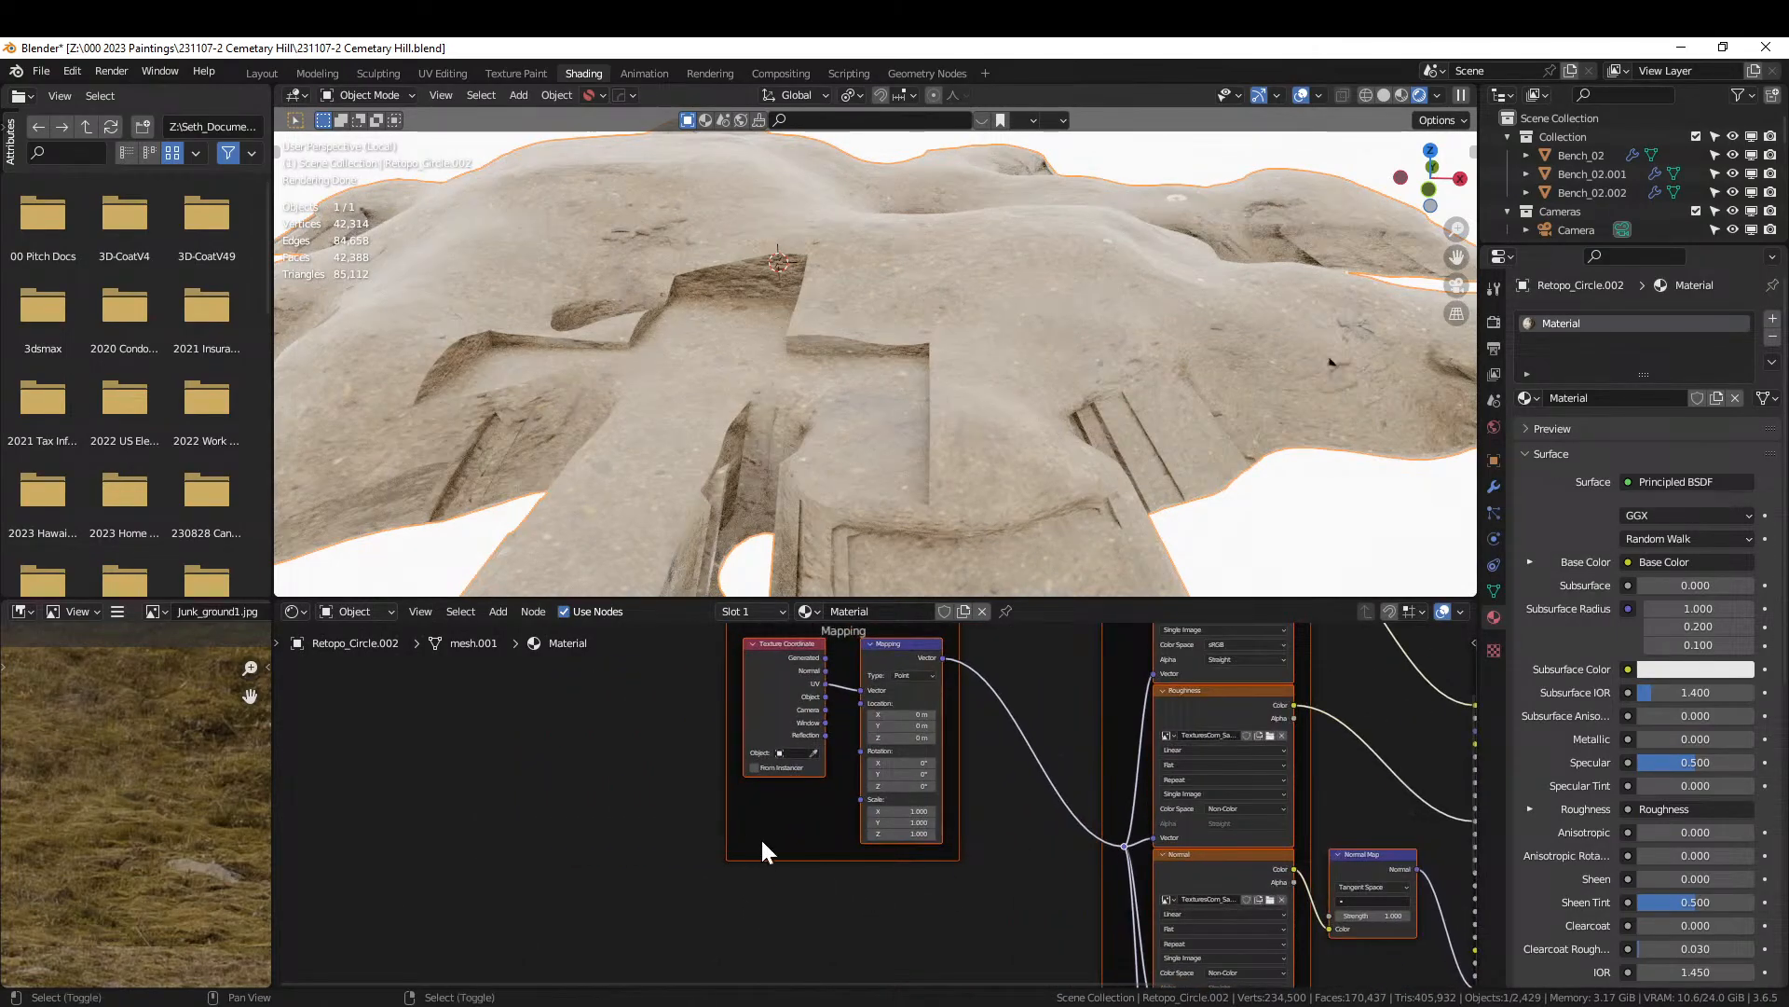
{"action": "key", "text": "shift+a"}
{"action": "left_click", "coordinate": [730, 786]}
{"action": "type", "text": "value"}
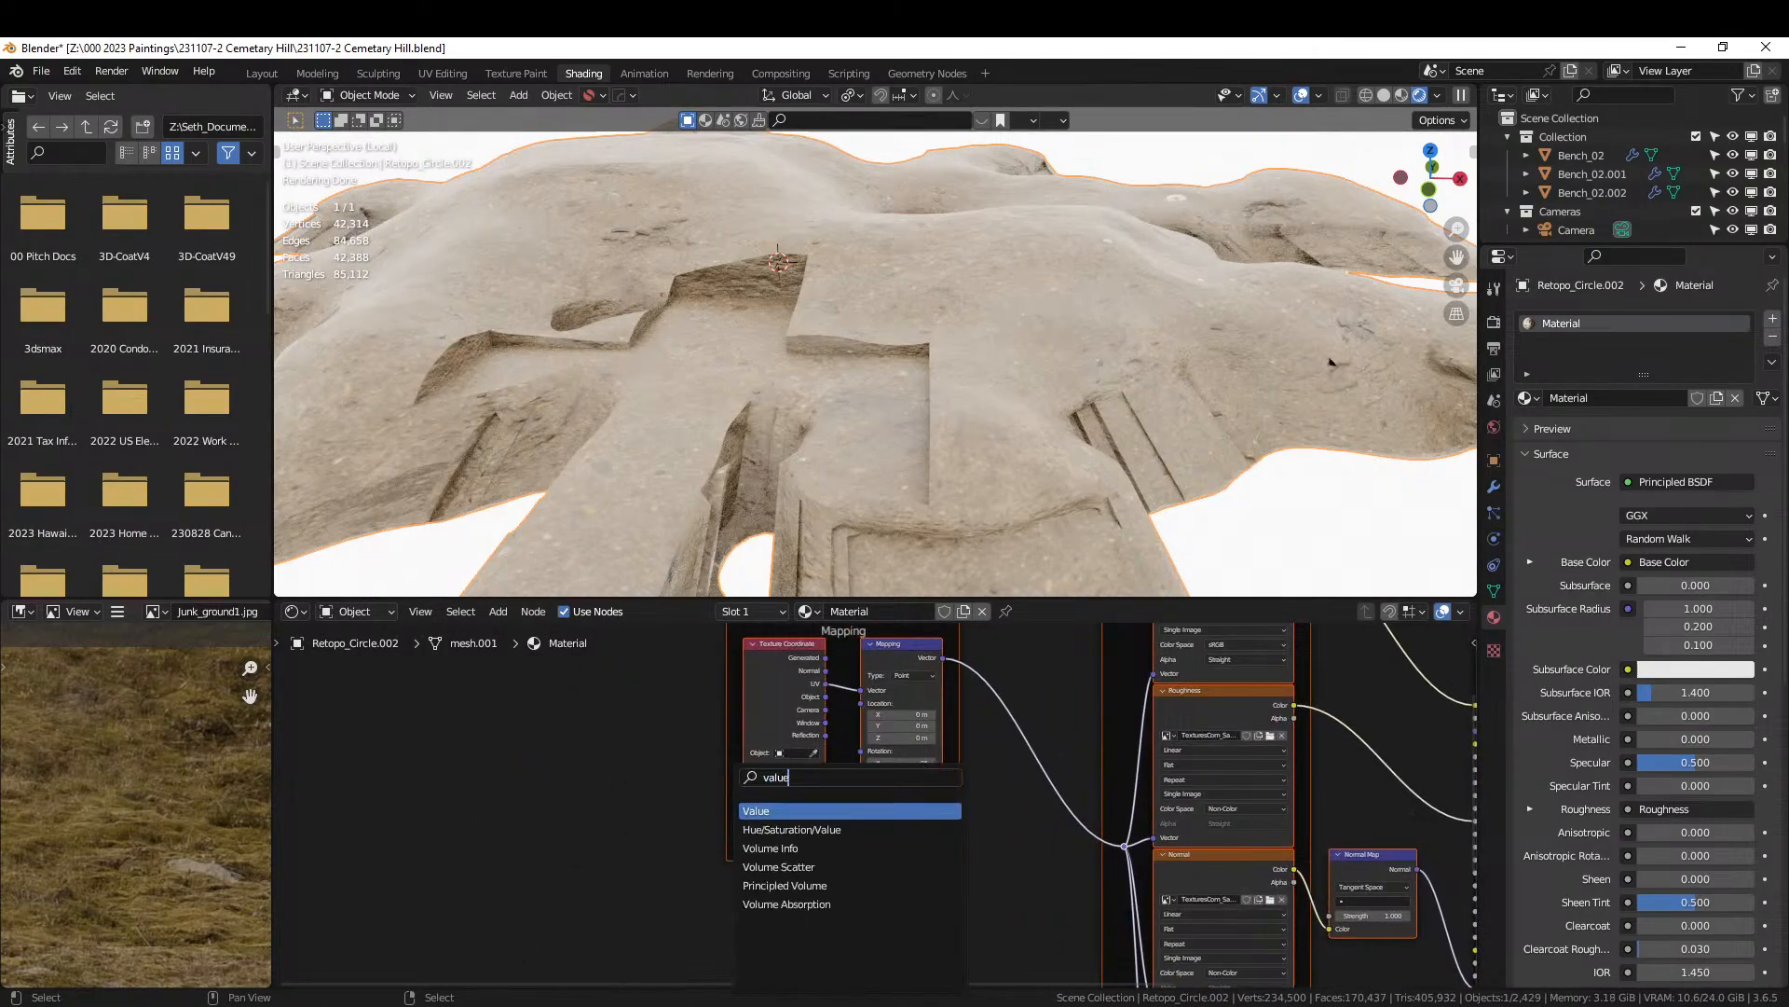
{"action": "key", "text": "Return"}
{"action": "left_click", "coordinate": [812, 820]}
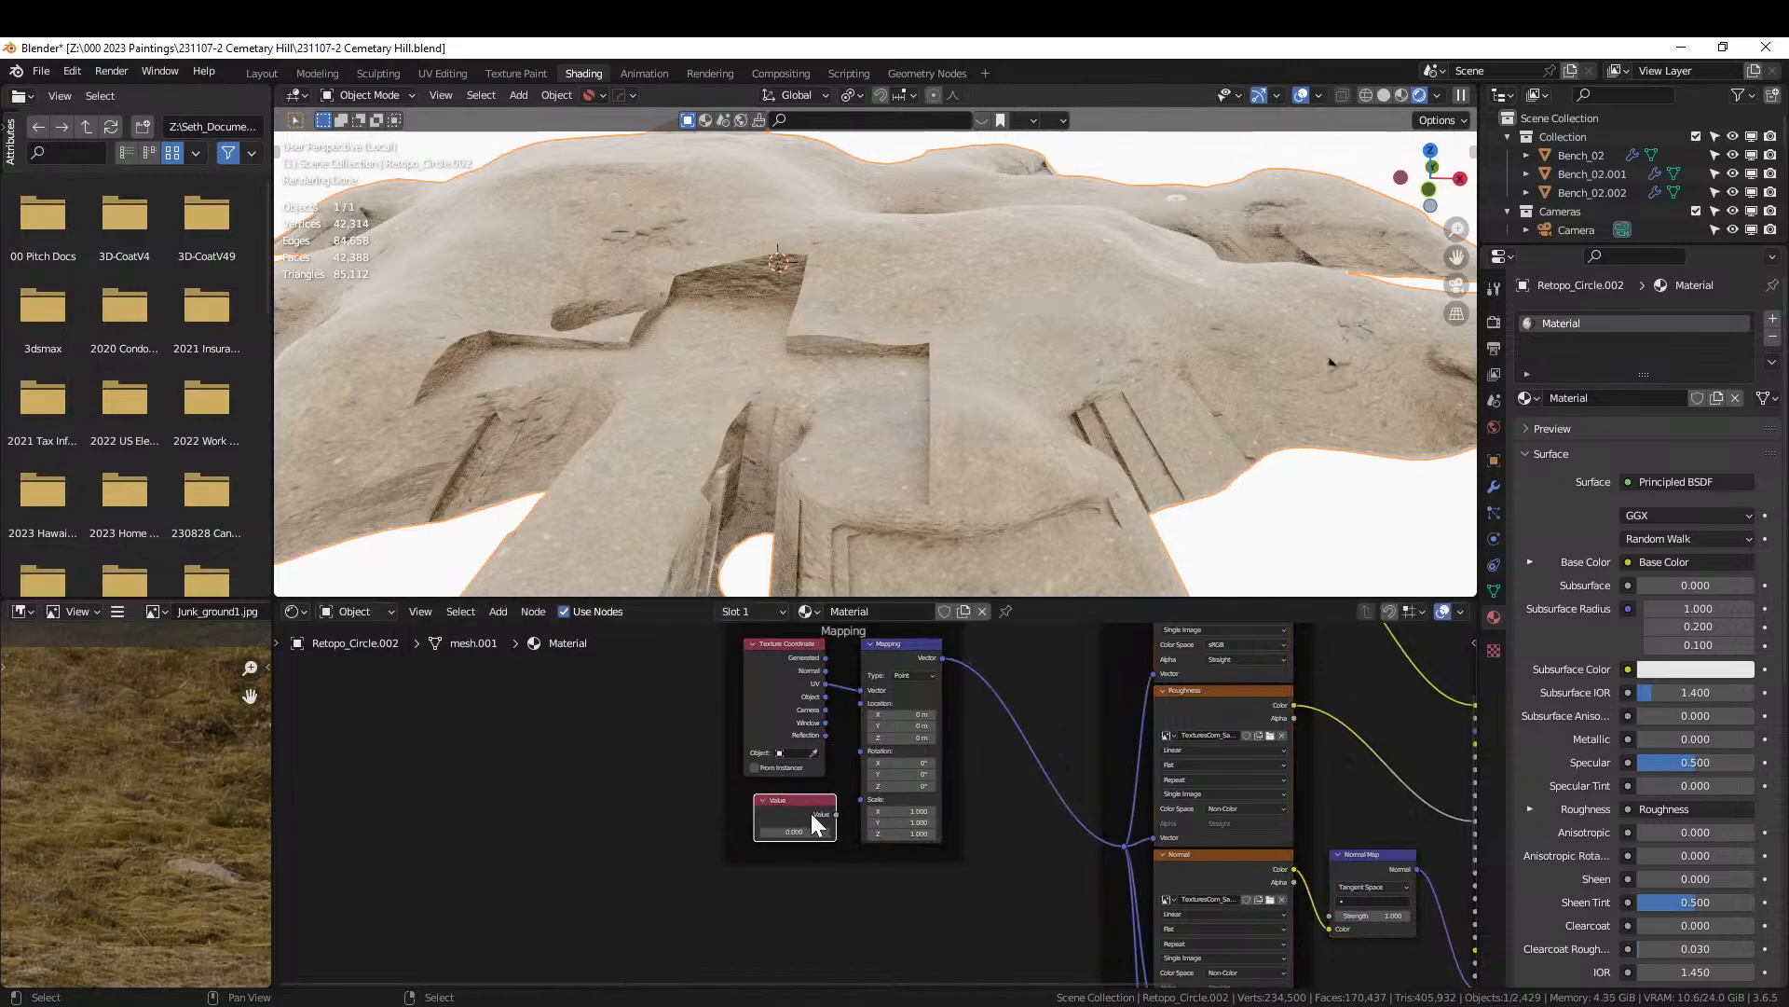
{"action": "left_click_drag", "start_coordinate": [836, 814], "coordinate": [859, 798]}
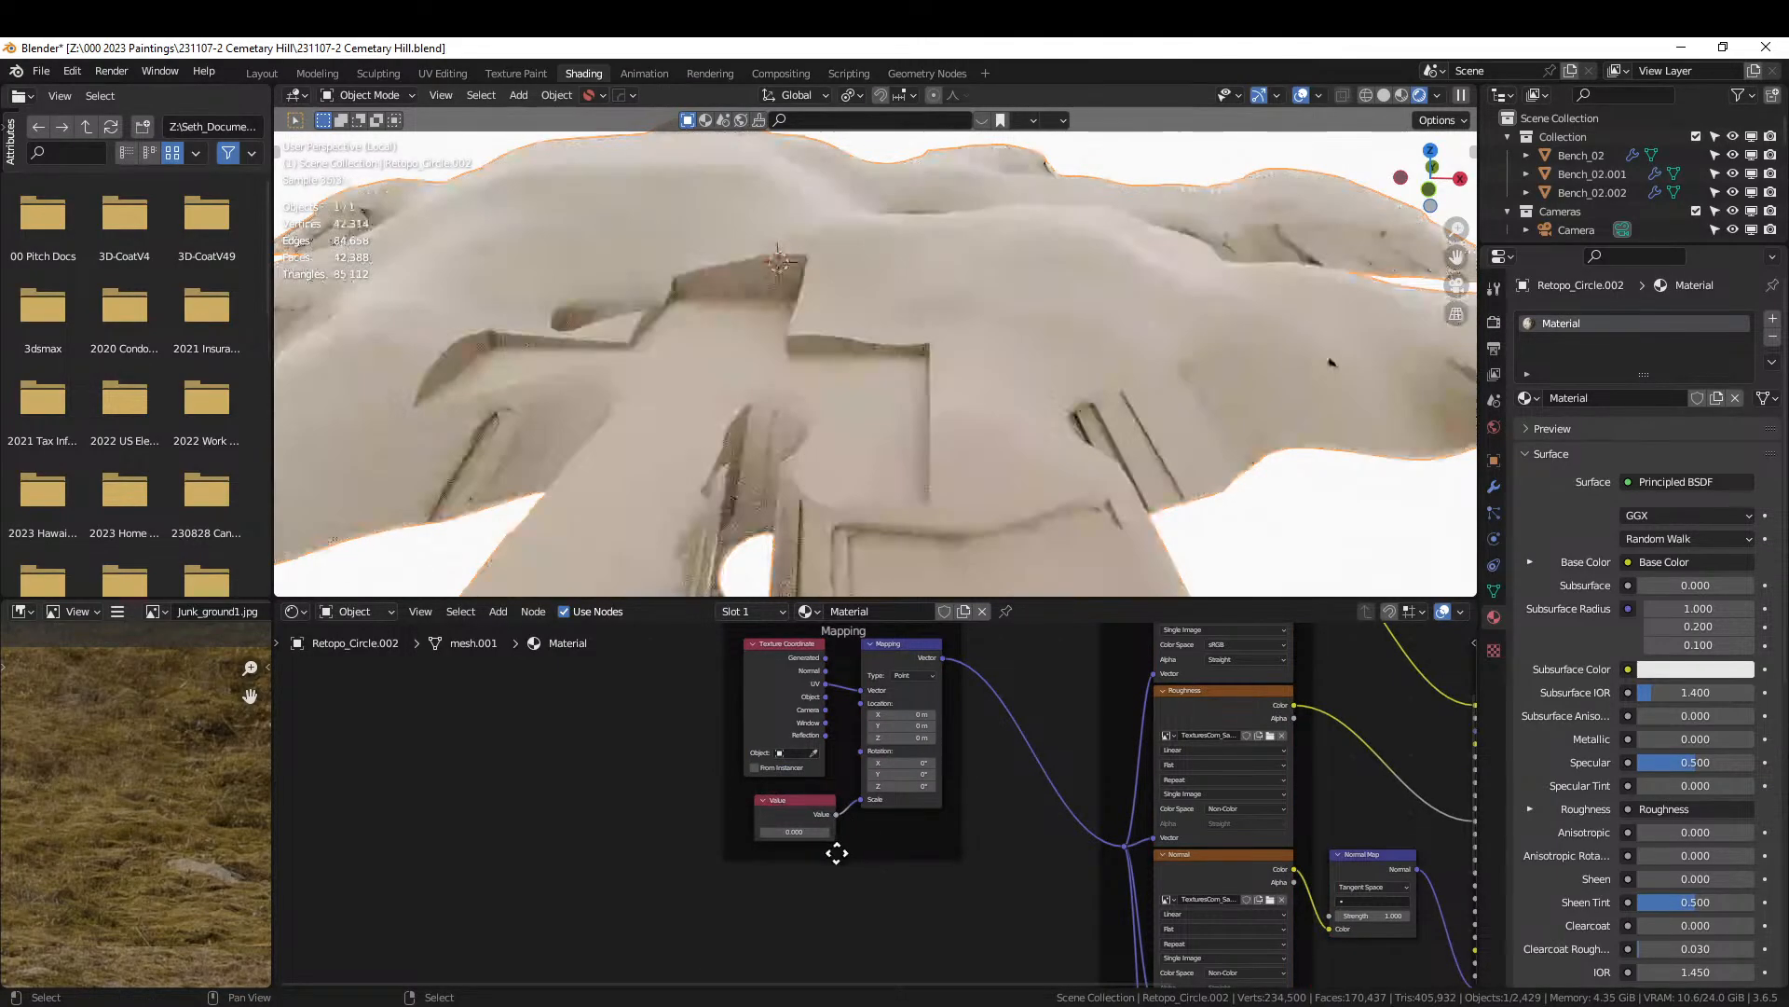
Try a value of 10 in the Value node driving the Mapping scale, and settle on 20.
{"action": "scroll", "coordinate": [811, 846], "scroll_direction": "up", "scroll_amount": 1}
{"action": "left_click", "coordinate": [788, 836]}
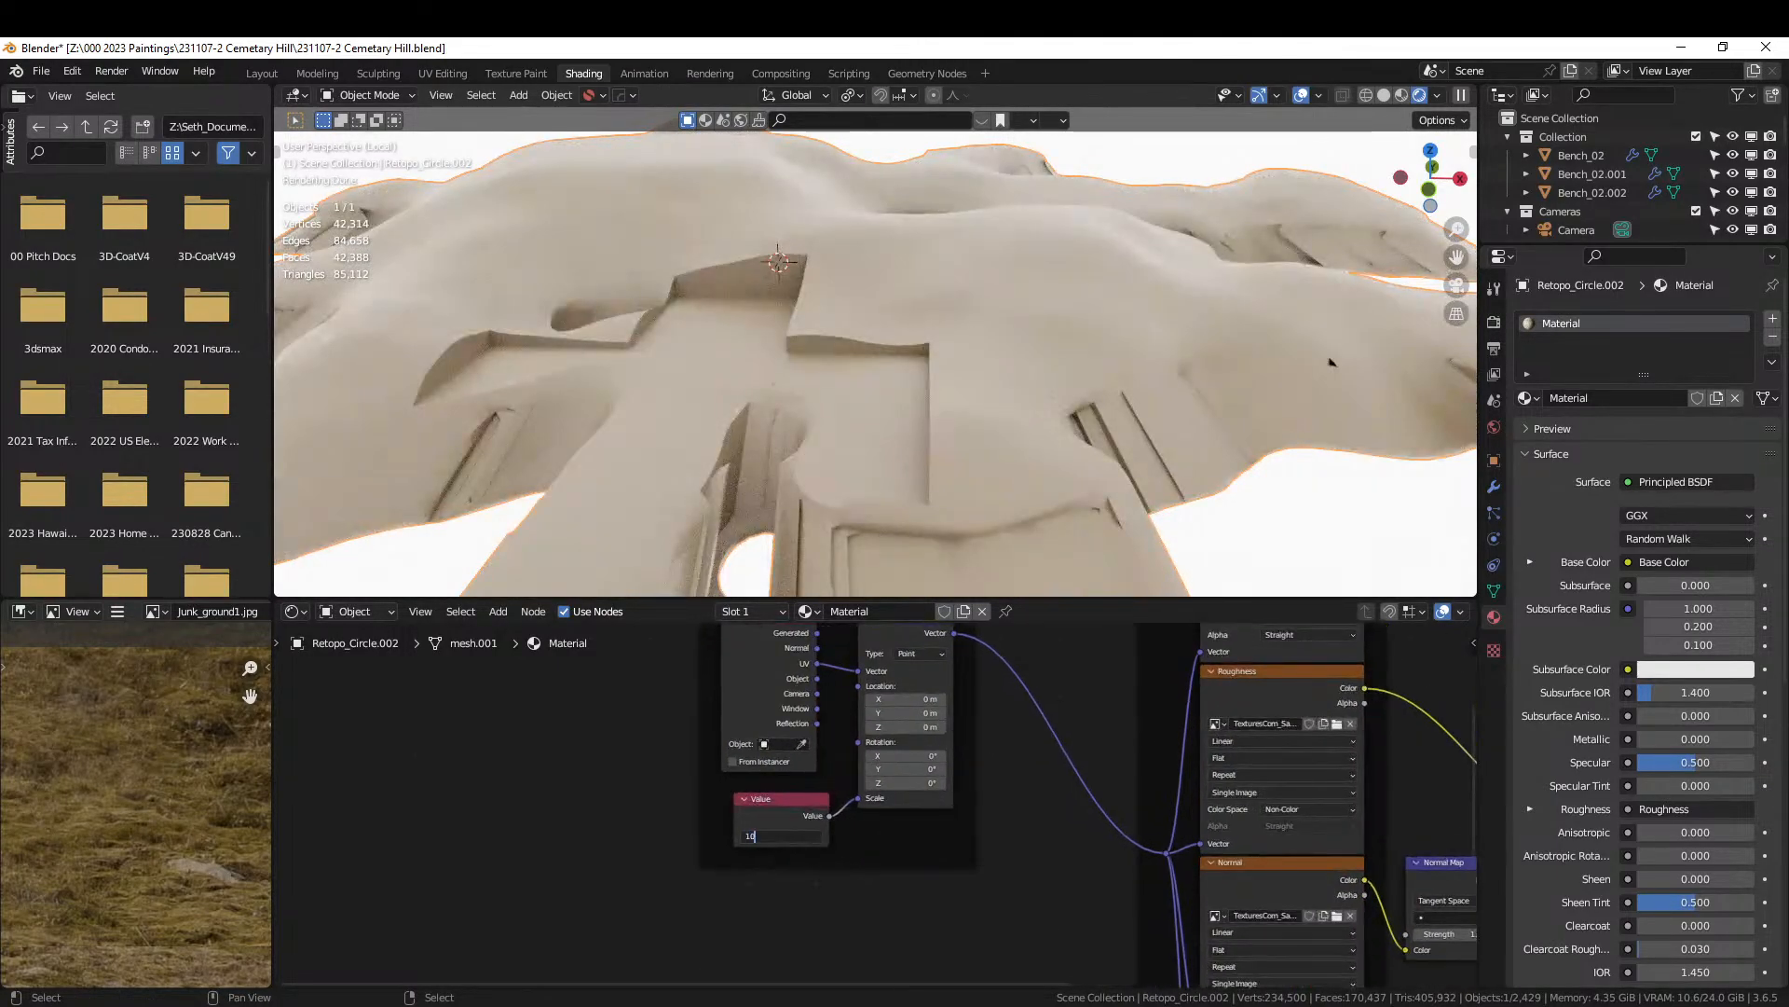
{"action": "type", "text": "10"}
{"action": "key", "text": "Return"}
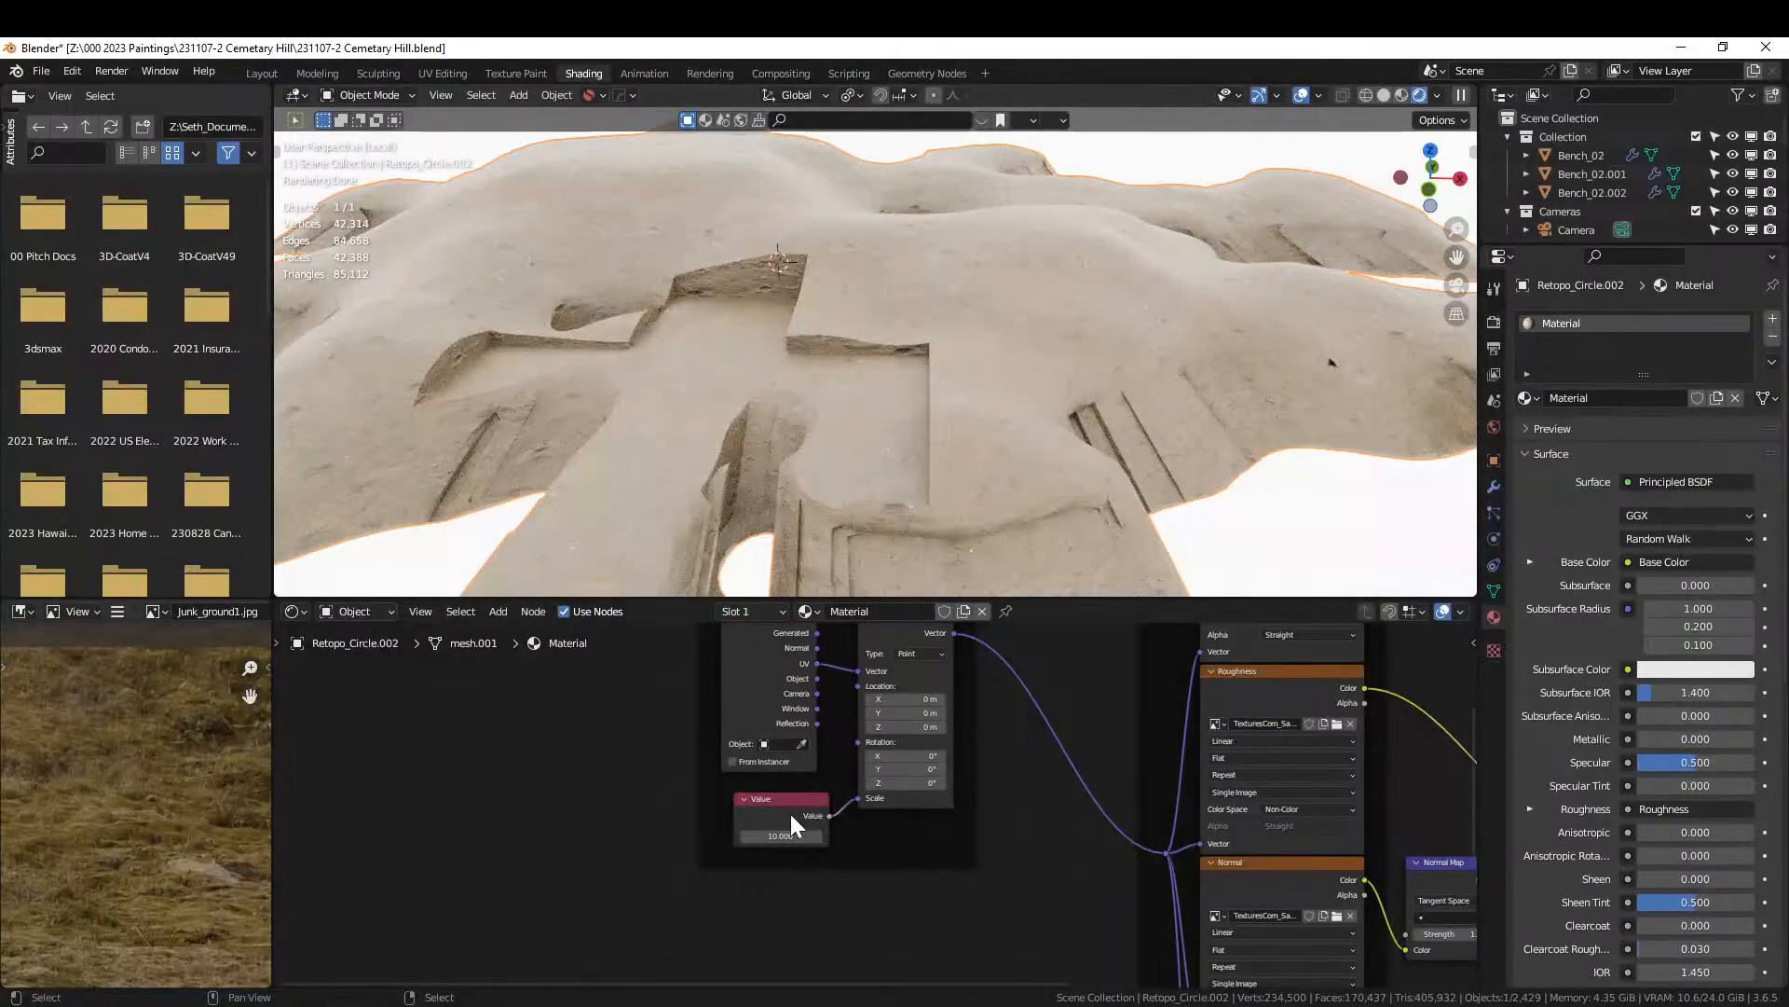
{"action": "left_click", "coordinate": [781, 836]}
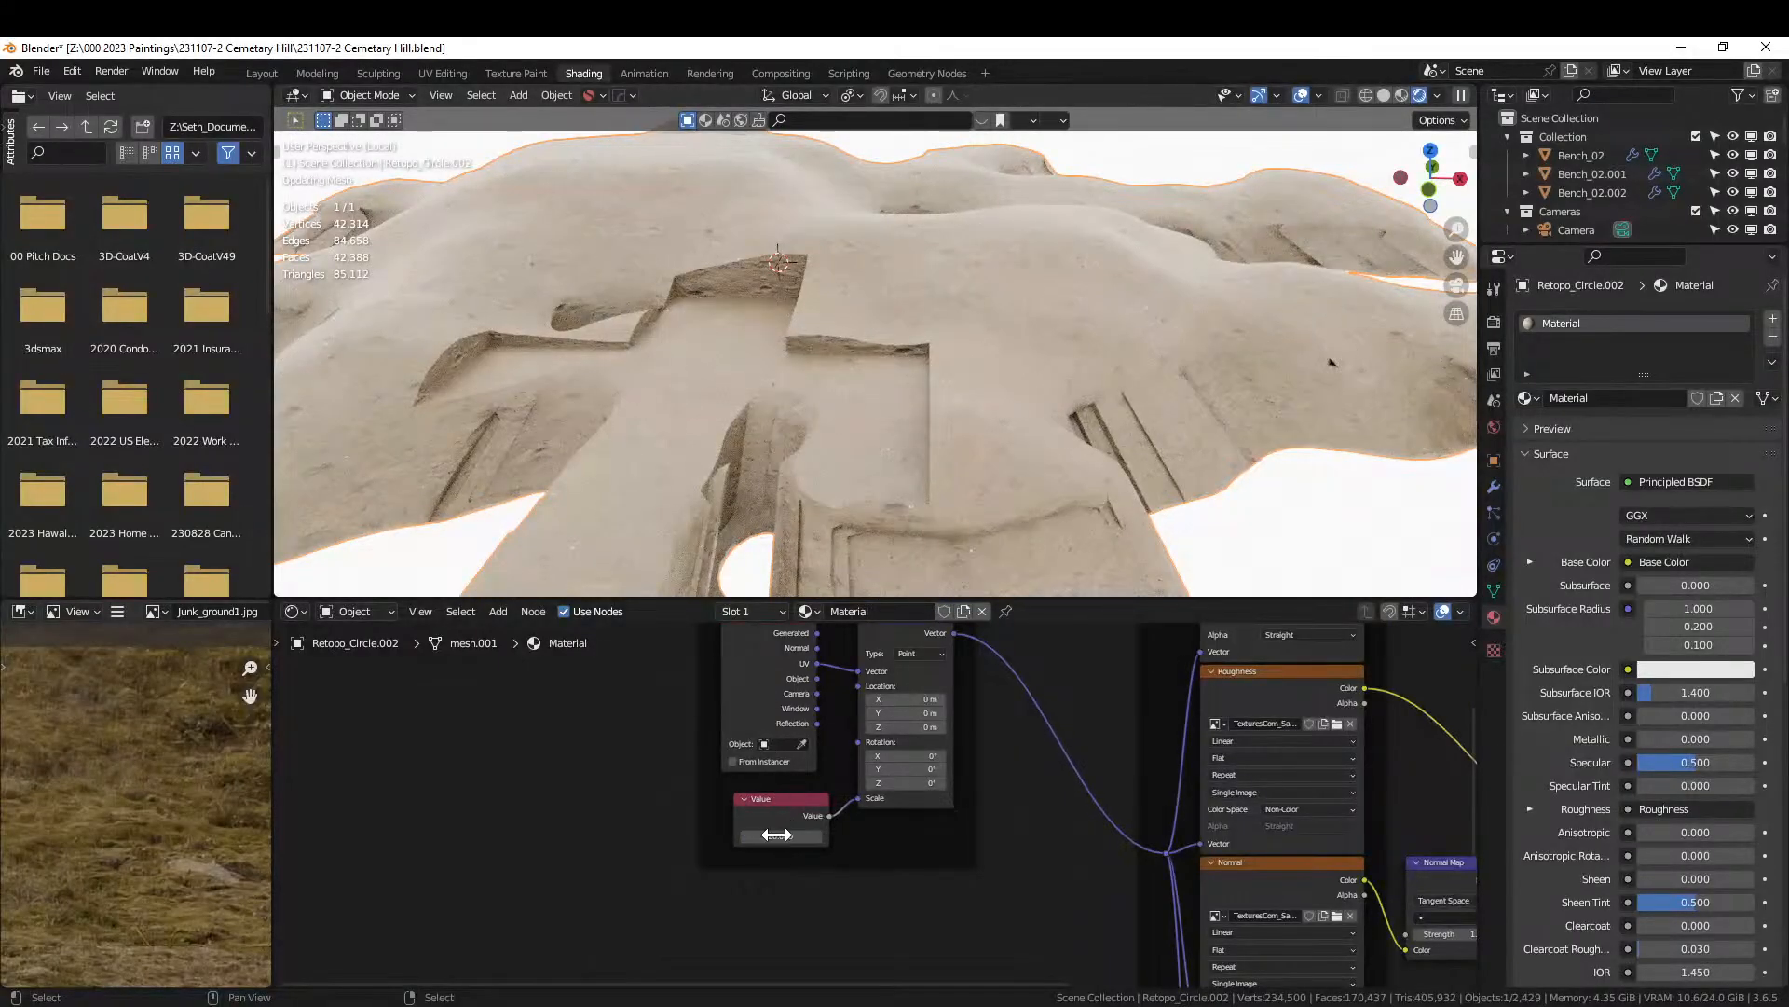
{"action": "key", "text": "Return"}
{"action": "middle_click_drag", "start_coordinate": [837, 445], "coordinate": [880, 472]}
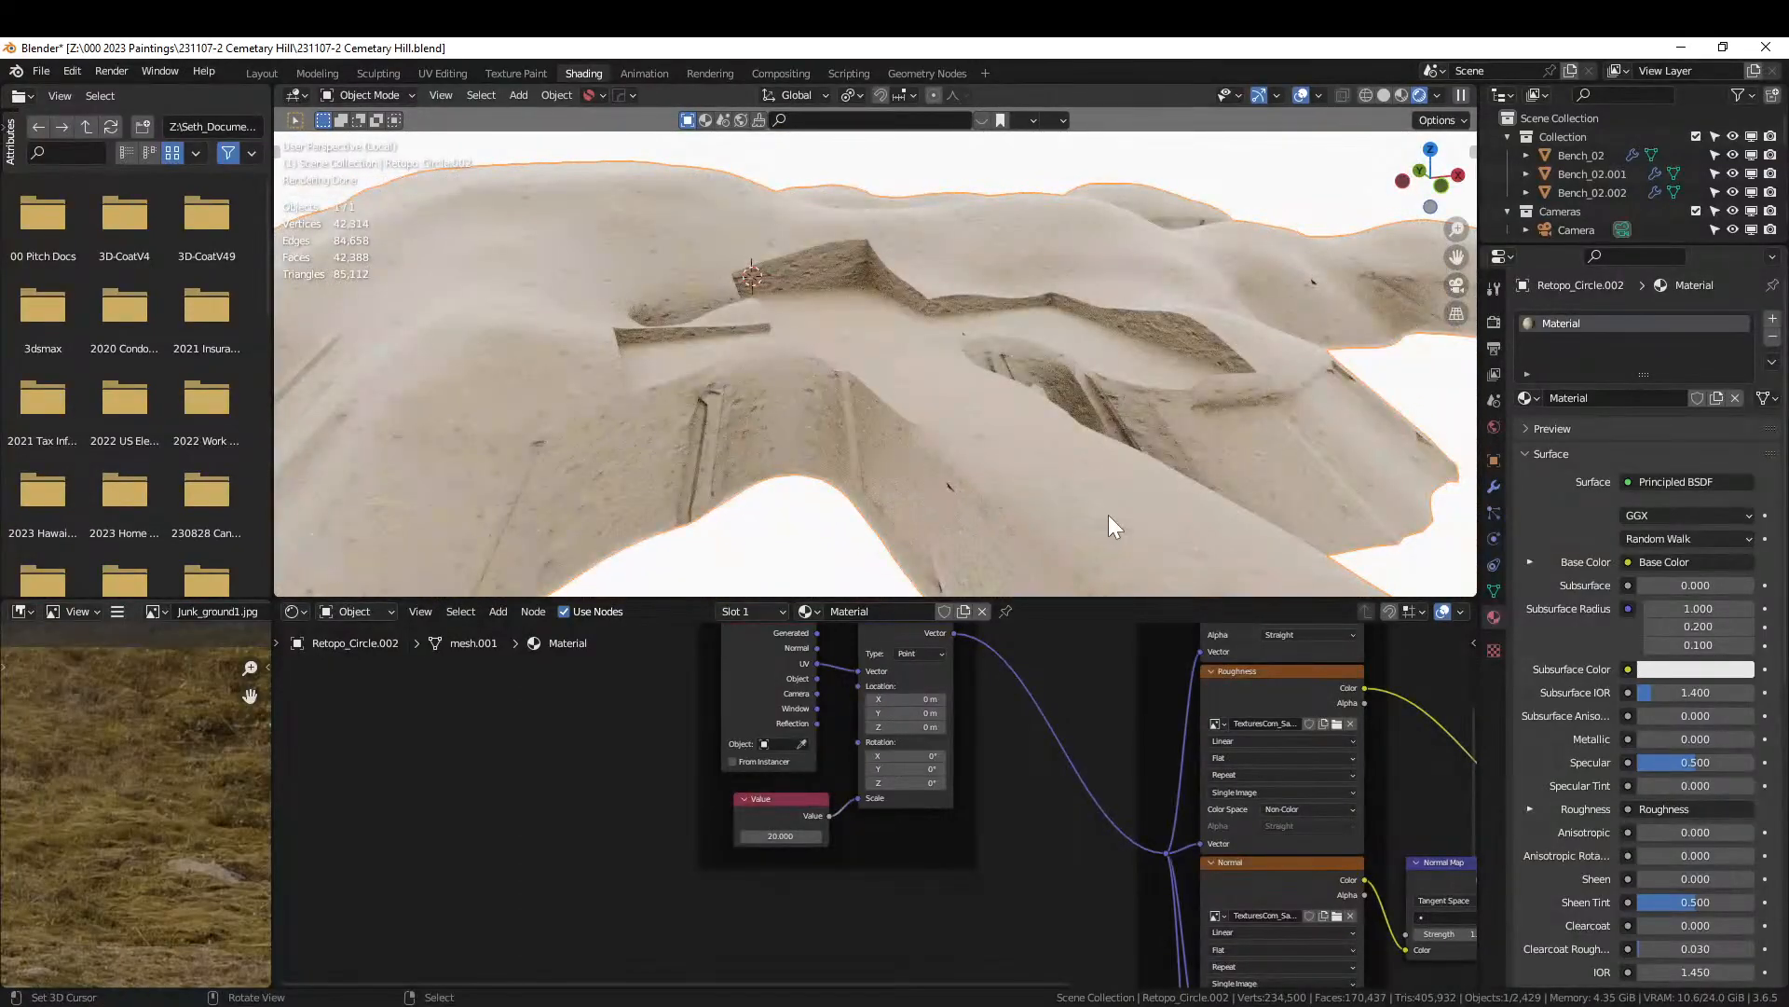
{"action": "middle_click_drag", "start_coordinate": [1021, 483], "coordinate": [1070, 569]}
Move the Material Output aside and insert an Add_Grunge_Improved node between it and the Principled BSDF.
{"action": "middle_click_drag", "start_coordinate": [1034, 727], "coordinate": [1280, 869]}
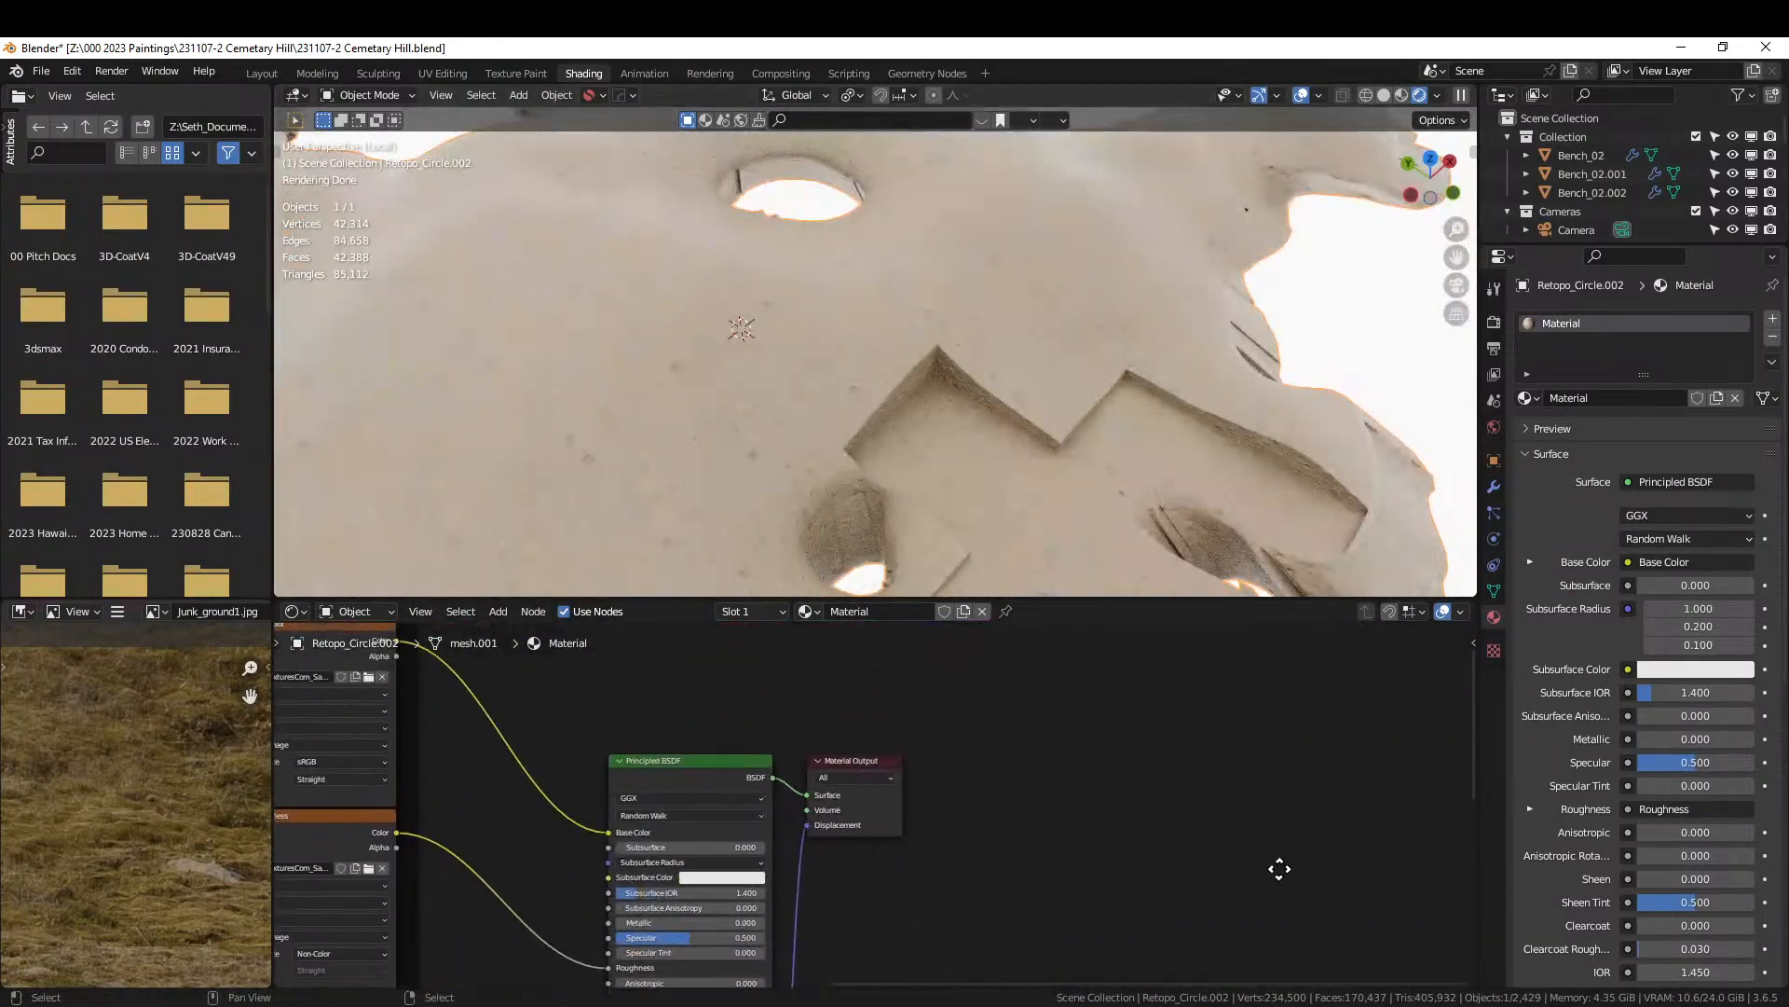
{"action": "left_click_drag", "start_coordinate": [869, 760], "coordinate": [1302, 805]}
{"action": "key", "text": "shift+a"}
{"action": "left_click", "coordinate": [1001, 719]}
{"action": "type", "text": "add"}
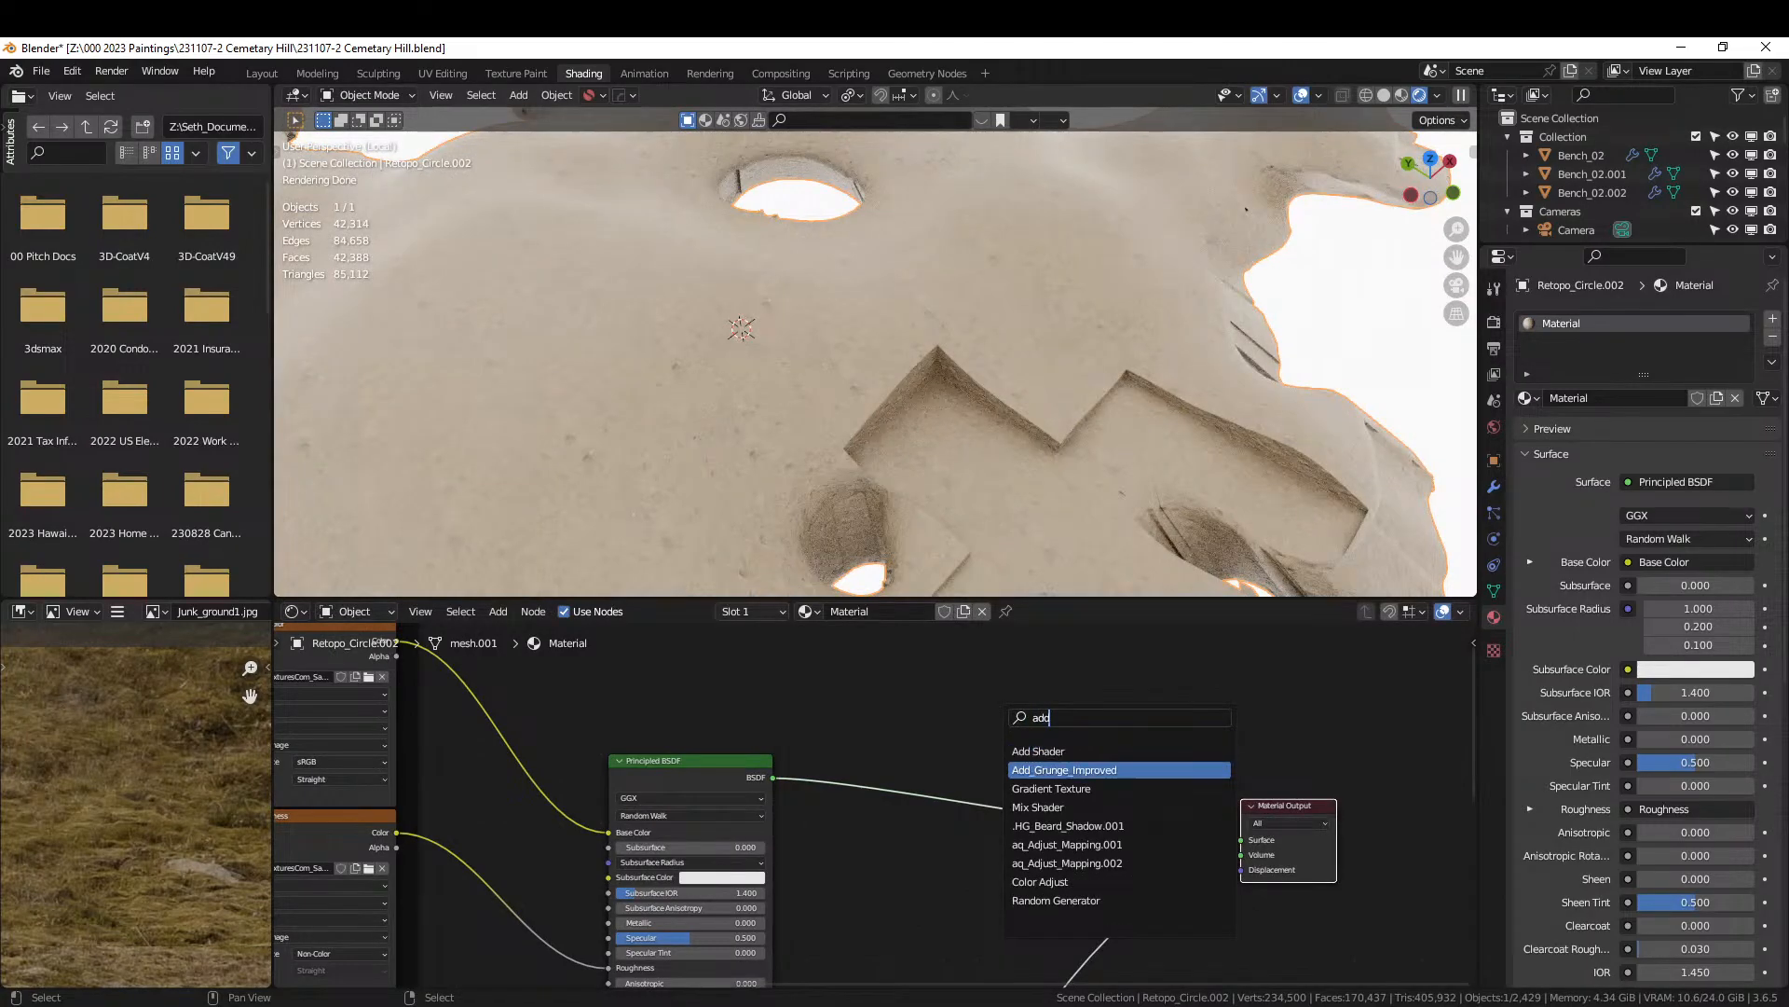
{"action": "left_click", "coordinate": [1070, 770]}
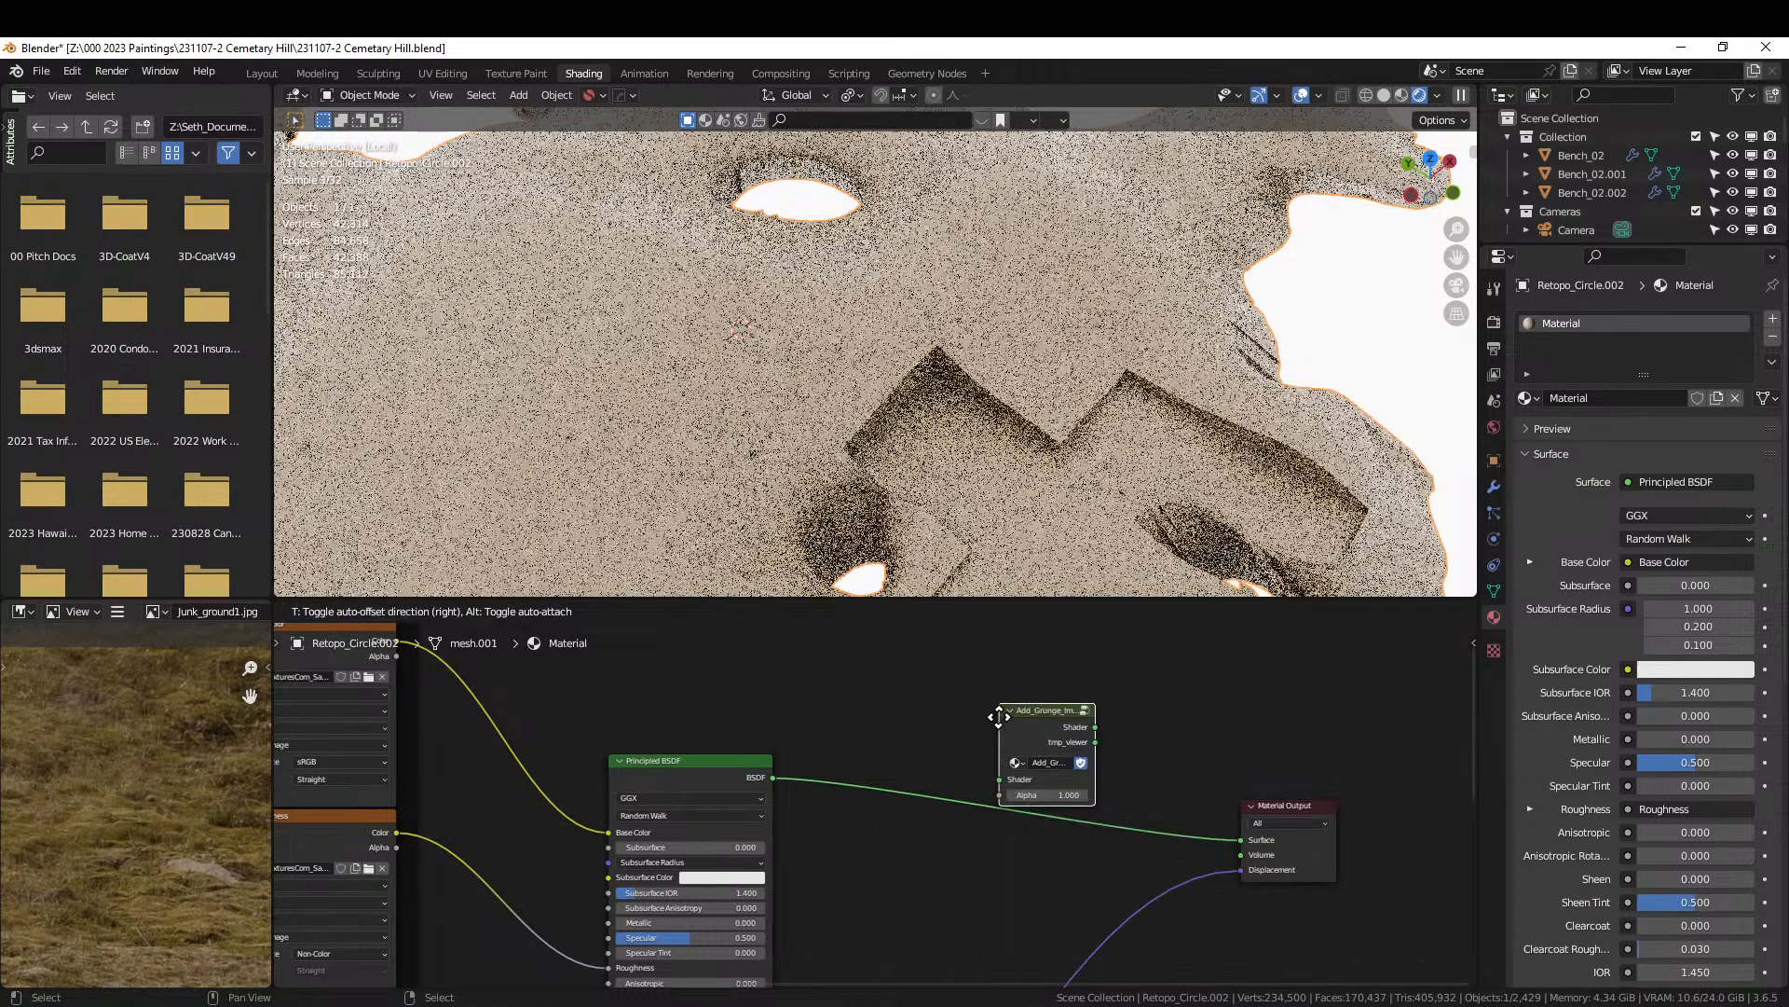
{"action": "left_click", "coordinate": [999, 764]}
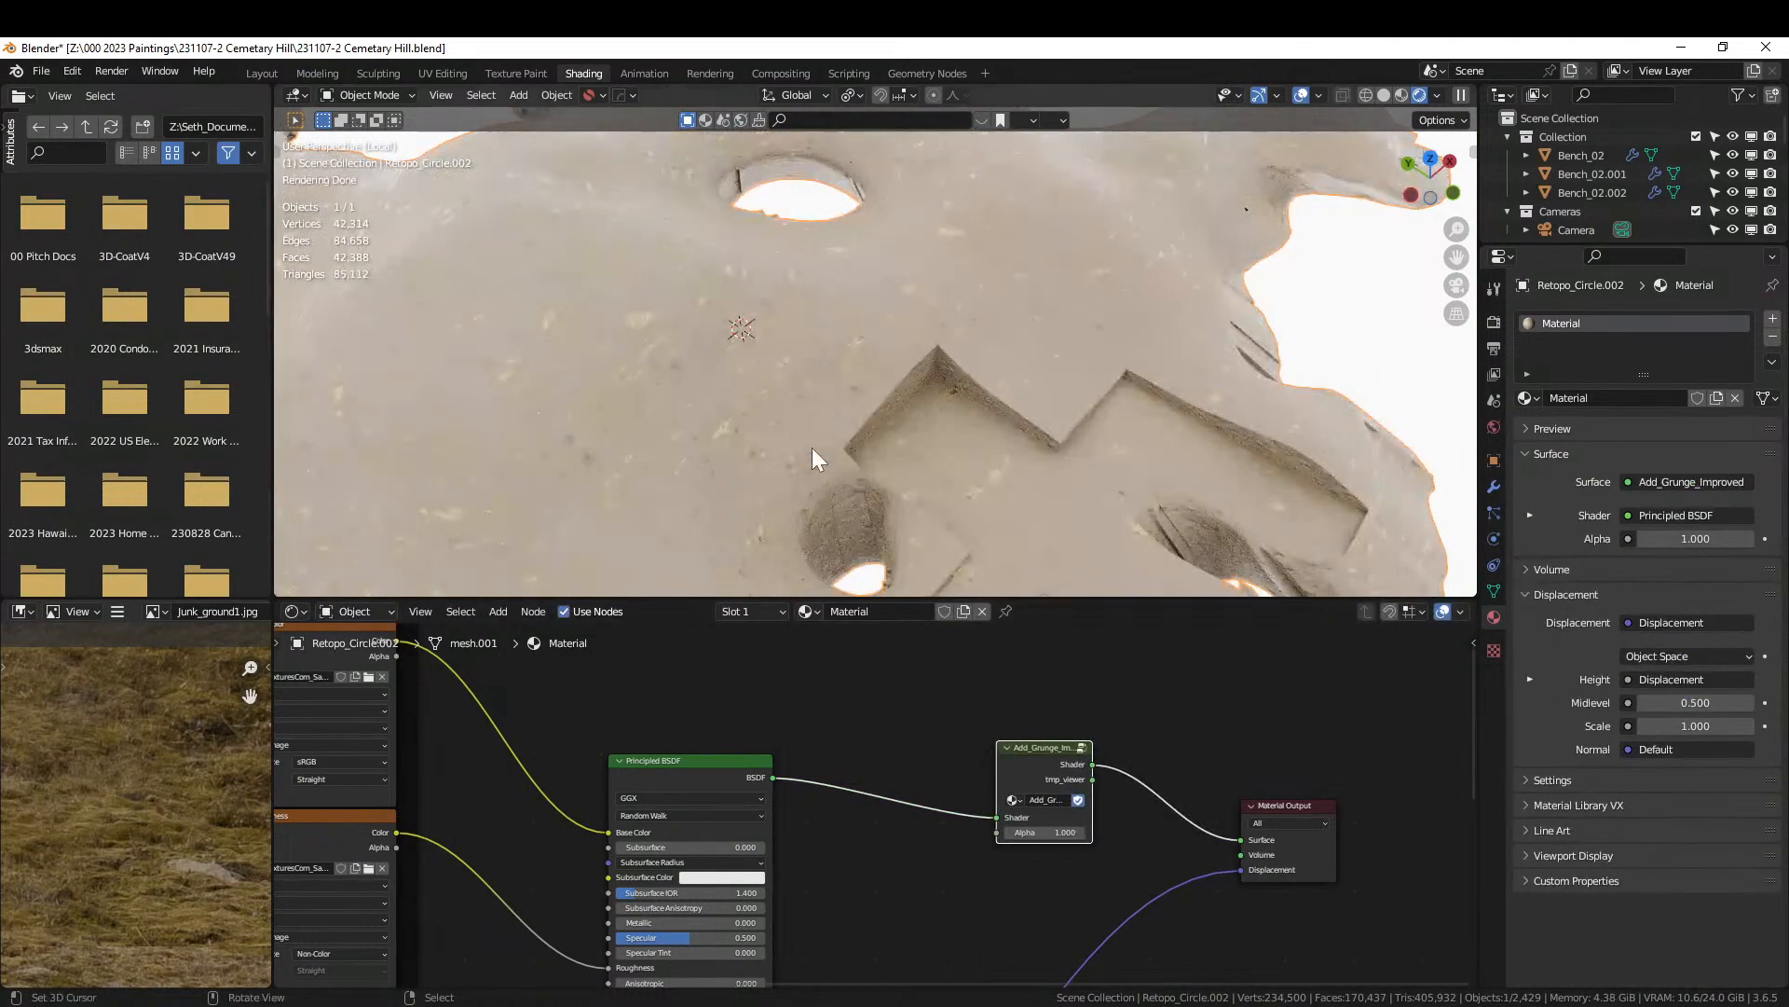
Examine the grunge on the terrain up close and together with the palace in the full scene.
{"action": "middle_click_drag", "start_coordinate": [813, 458], "coordinate": [662, 384]}
{"action": "scroll", "coordinate": [709, 397], "scroll_direction": "up", "scroll_amount": 2}
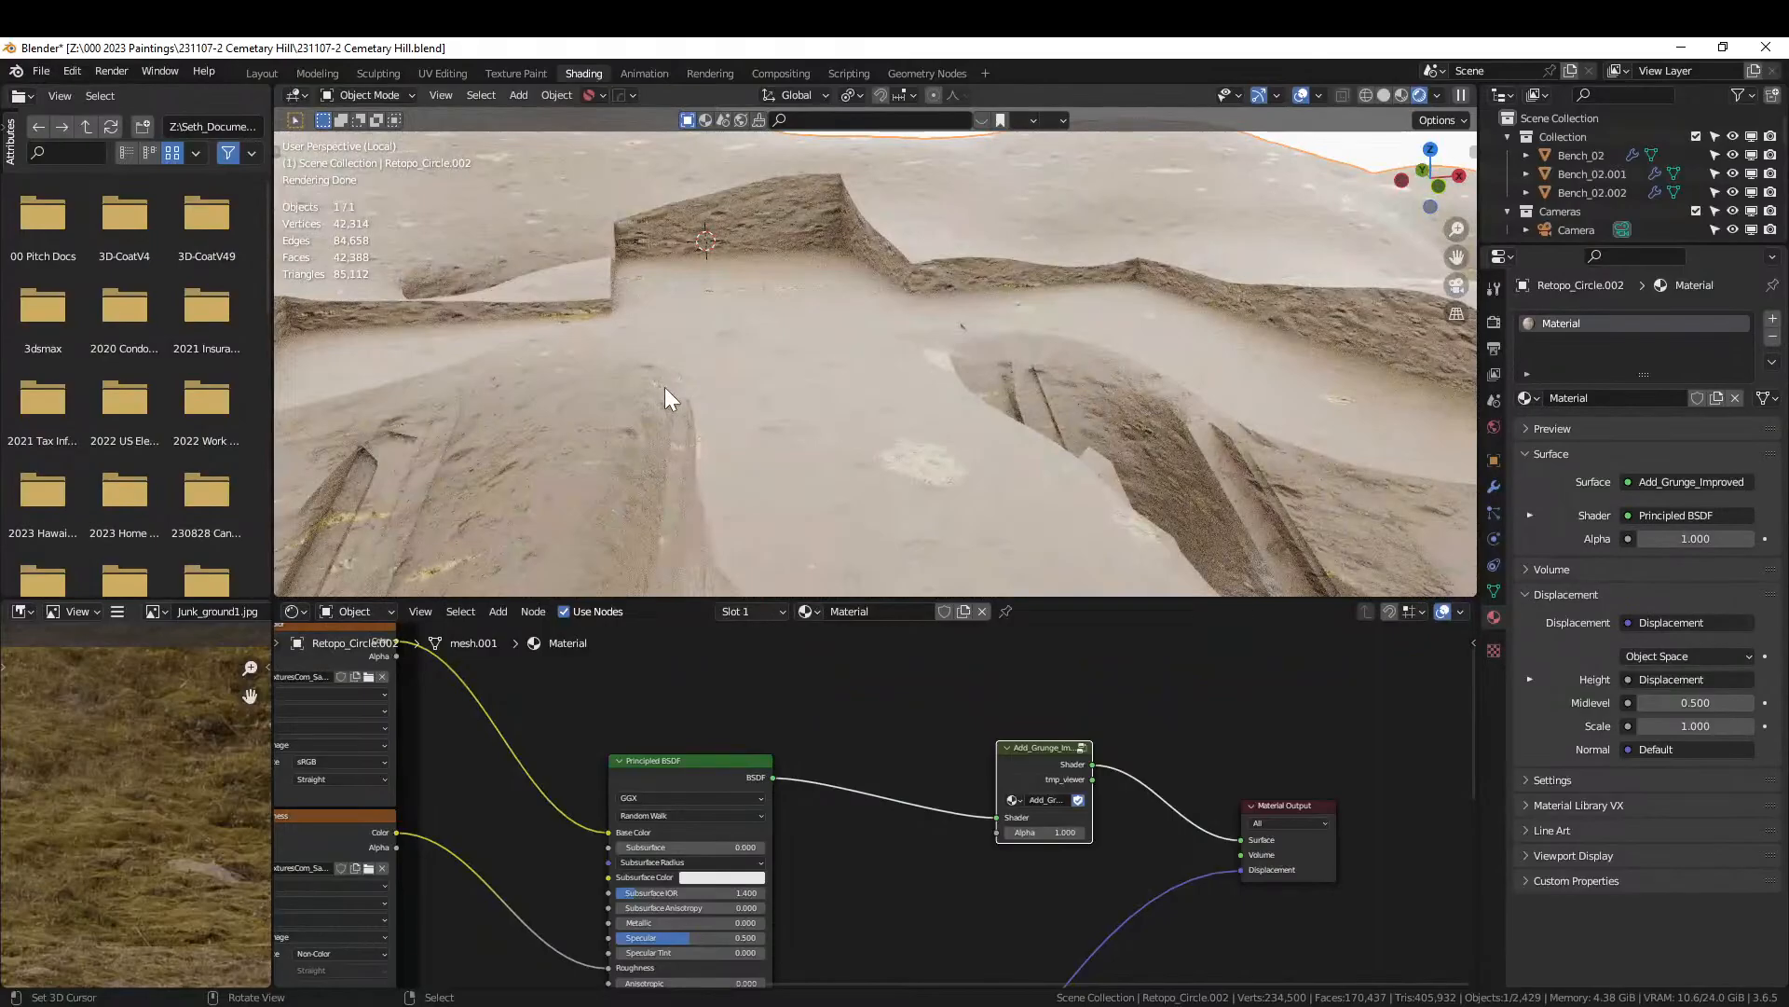
{"action": "mouse_move", "coordinate": [837, 465]}
{"action": "middle_mouse_down"}
{"action": "mouse_move", "coordinate": [742, 483]}
{"action": "mouse_move", "coordinate": [807, 482]}
{"action": "mouse_move", "coordinate": [859, 453]}
{"action": "middle_mouse_up"}
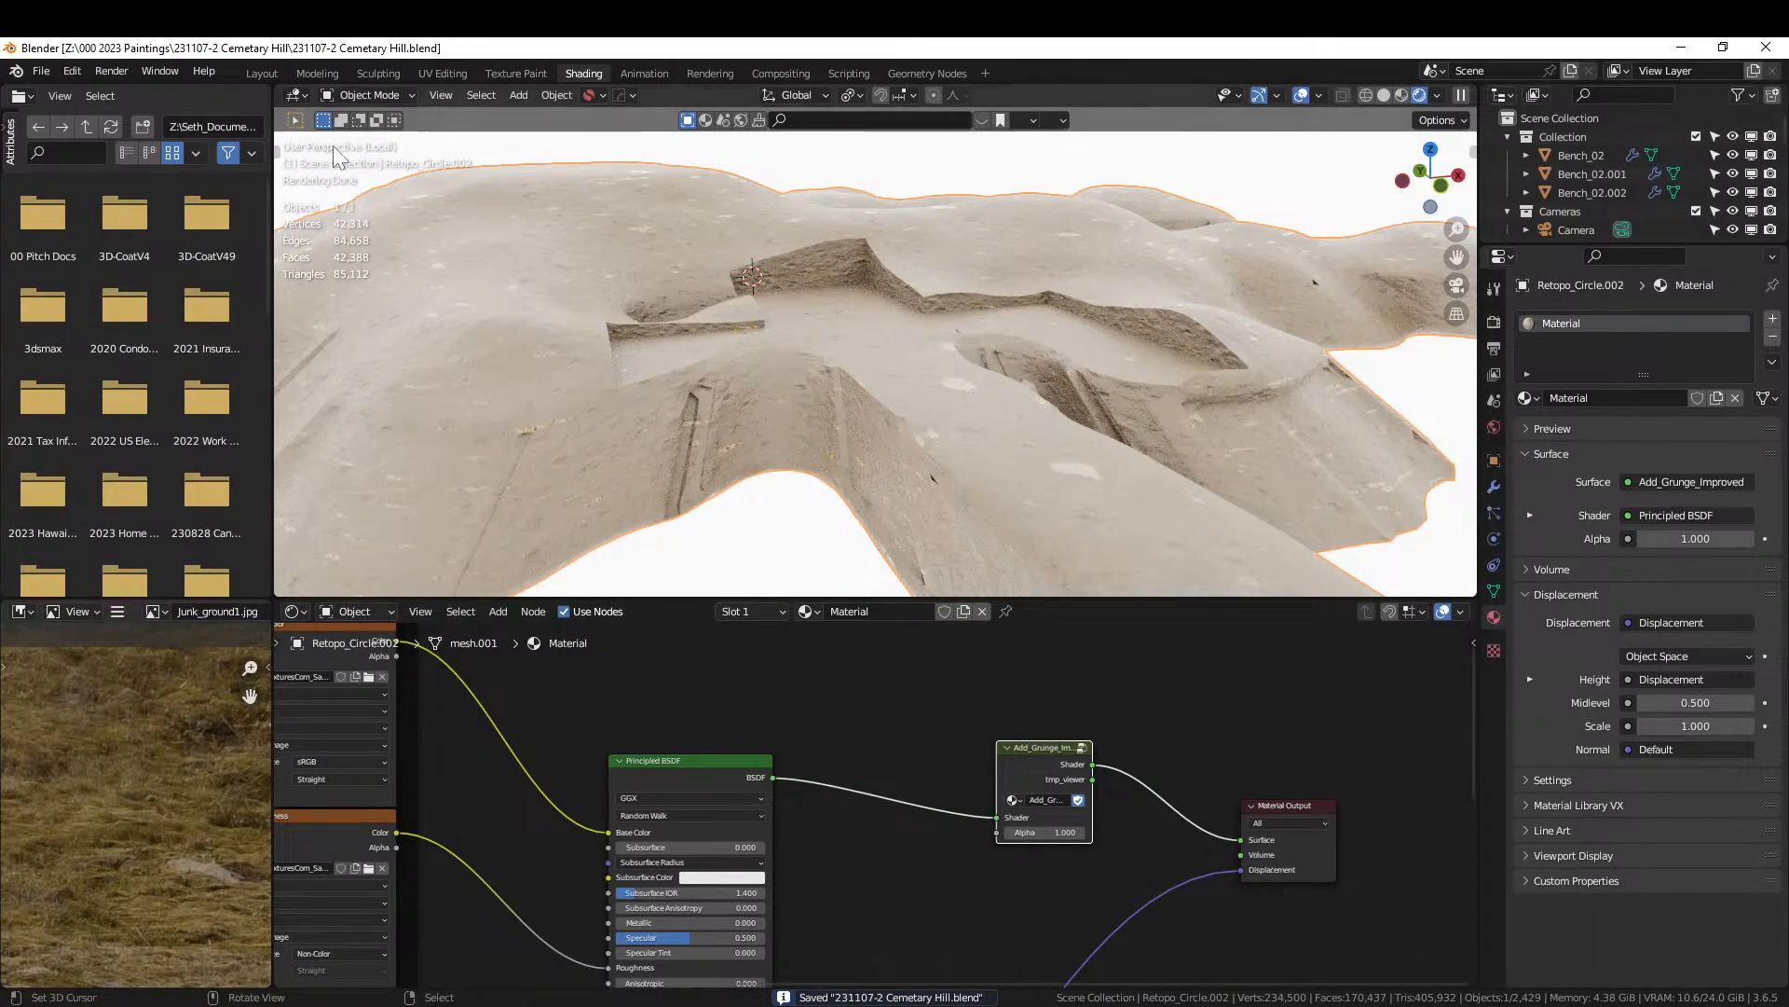
{"action": "left_click", "coordinate": [261, 74]}
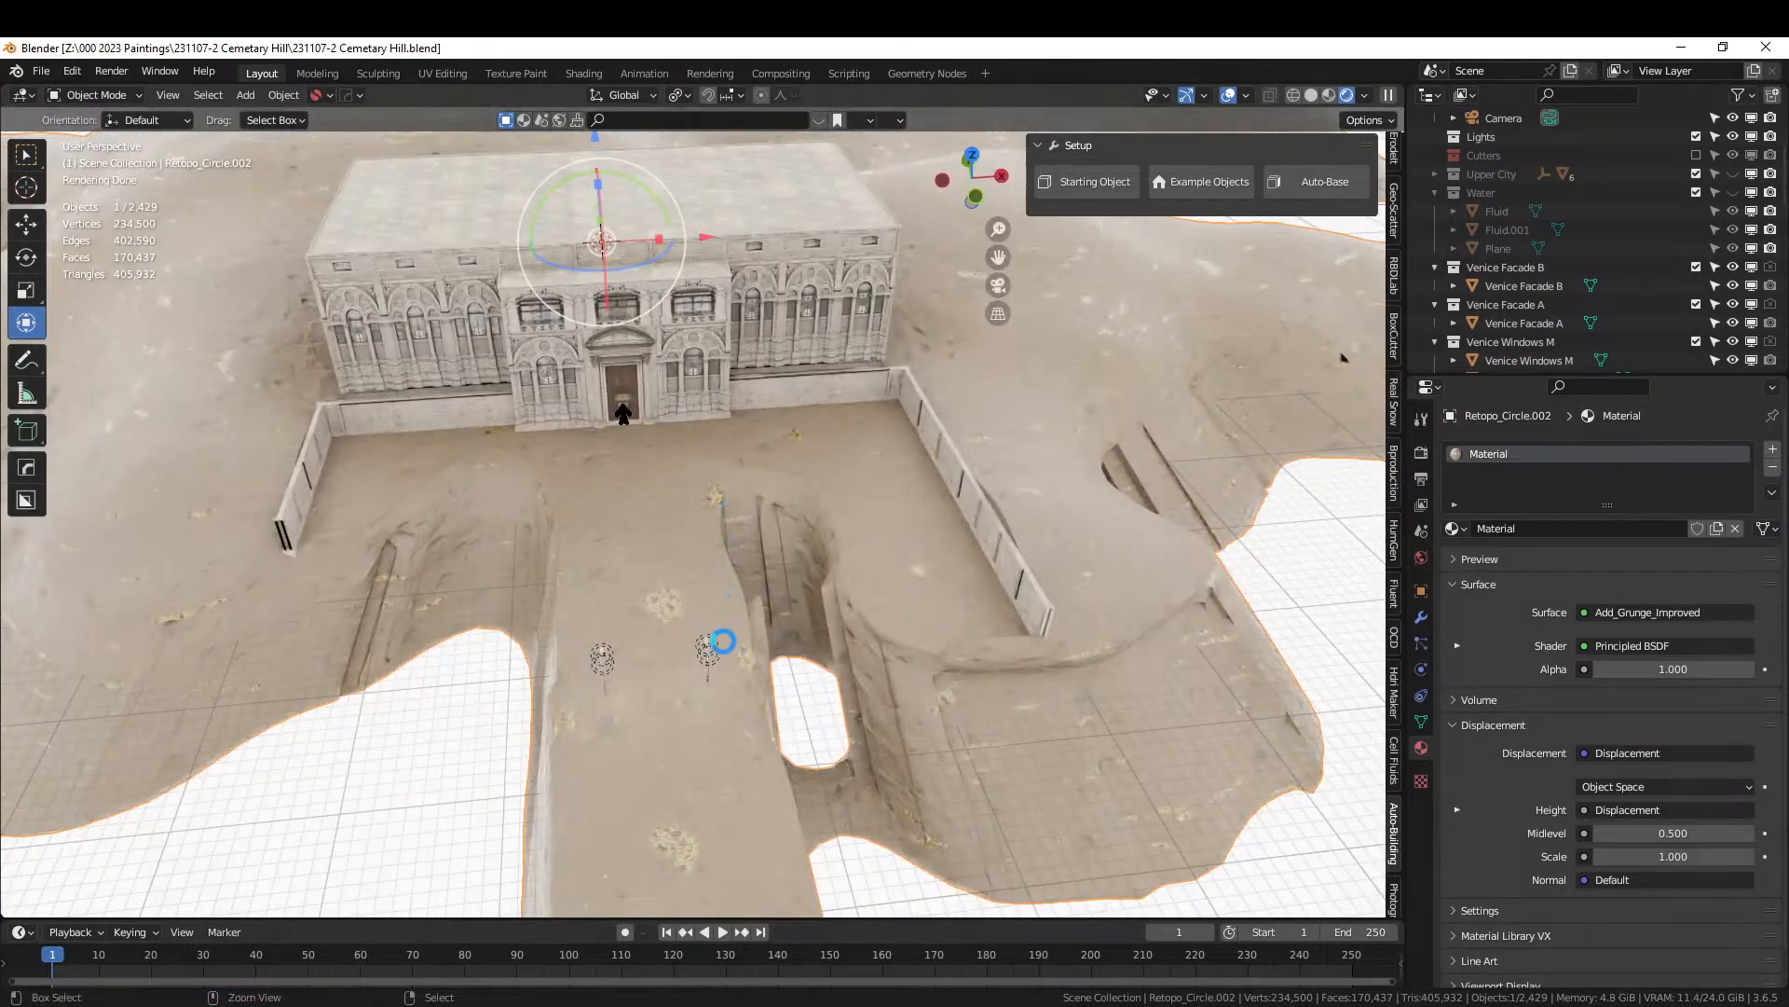
{"action": "middle_click_drag", "start_coordinate": [723, 641], "coordinate": [771, 589]}
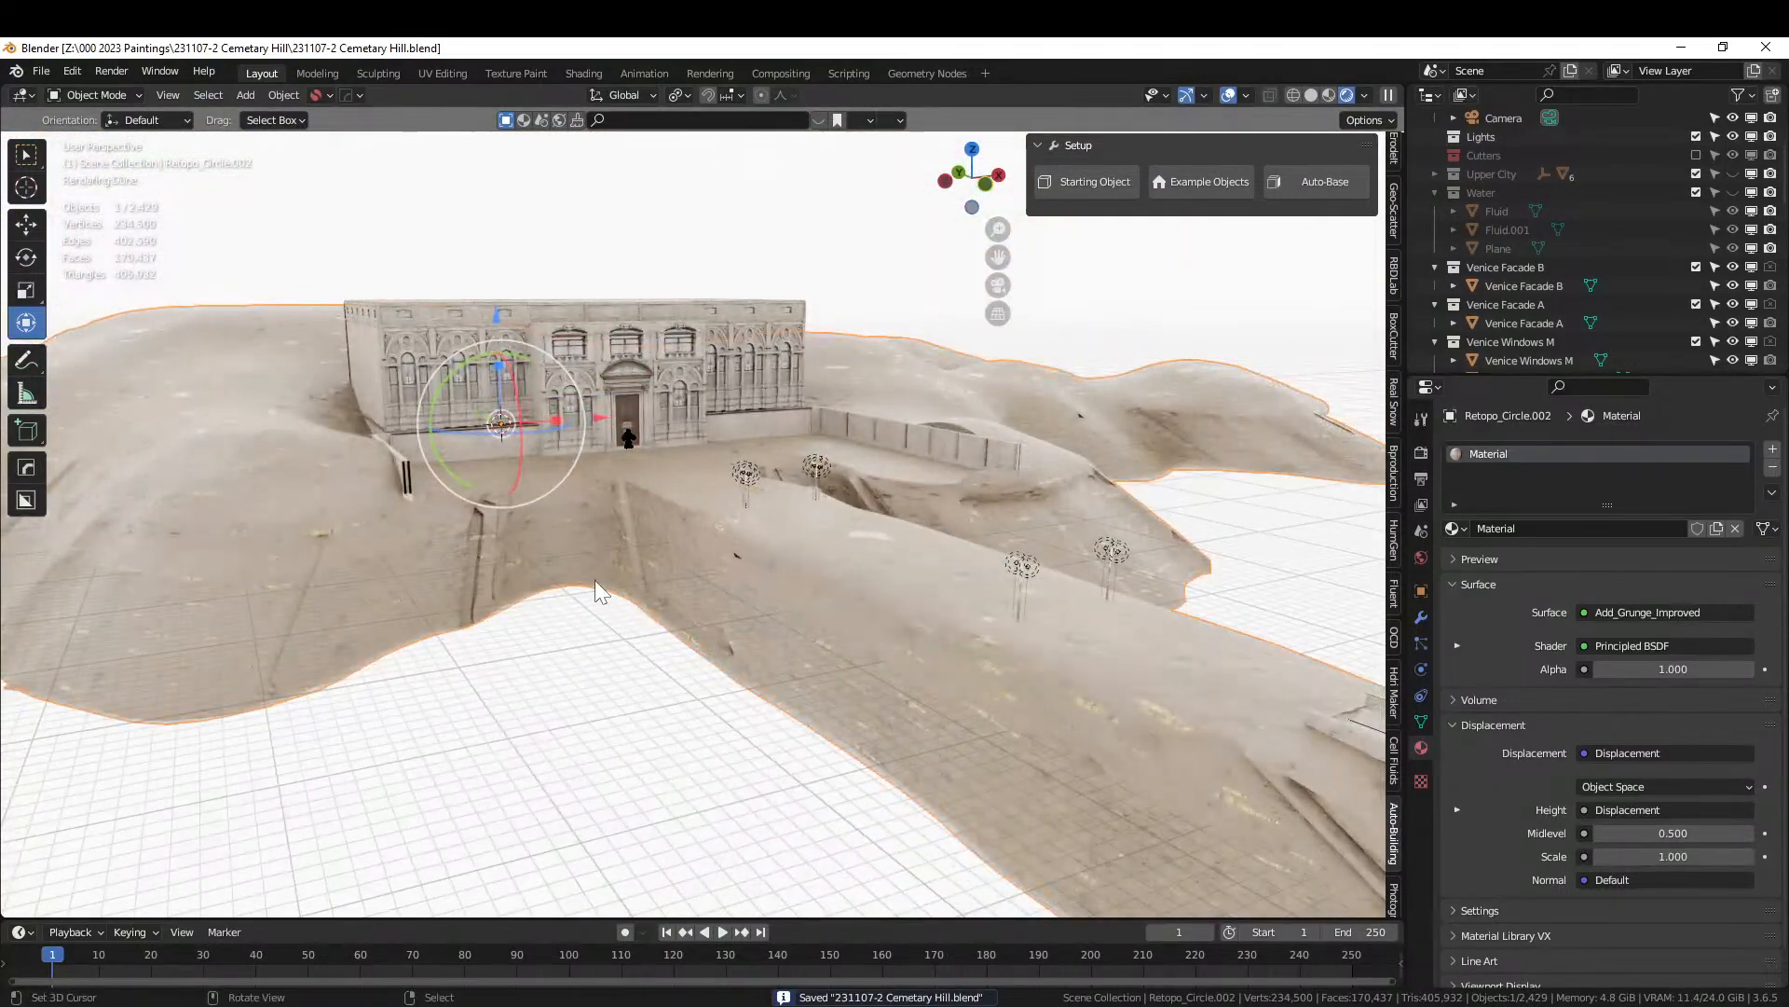
{"action": "scroll", "coordinate": [581, 566], "scroll_direction": "up", "scroll_amount": 8}
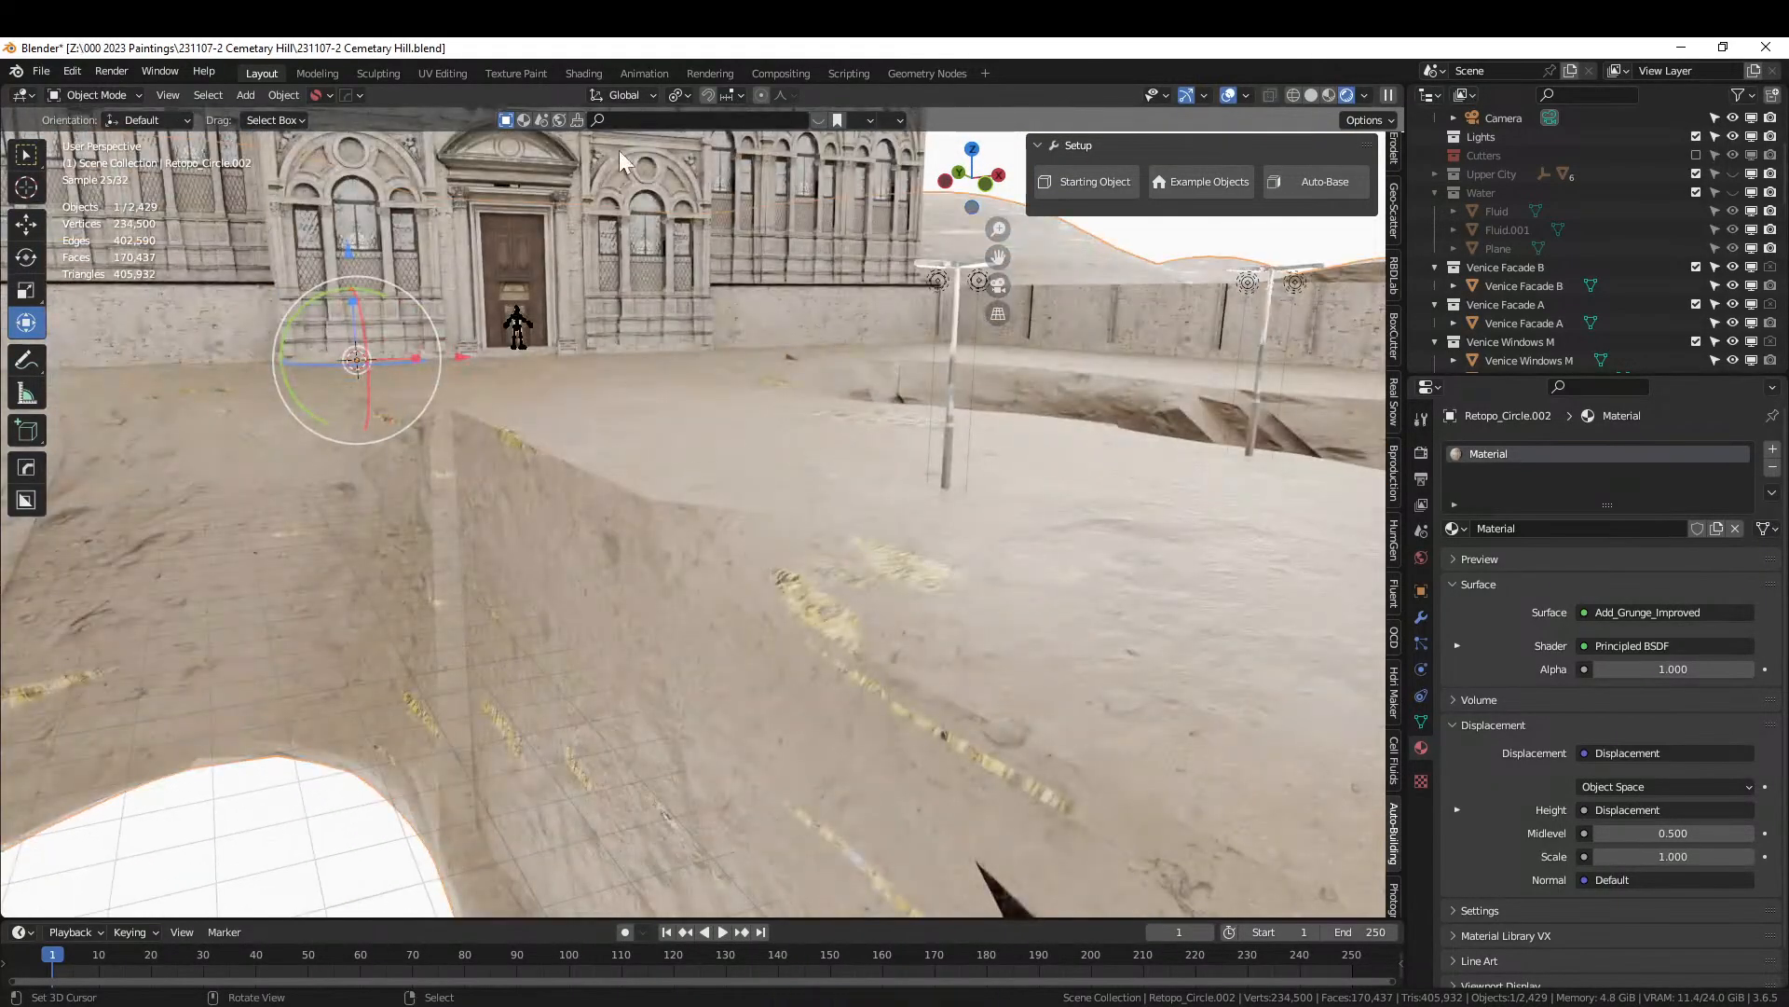
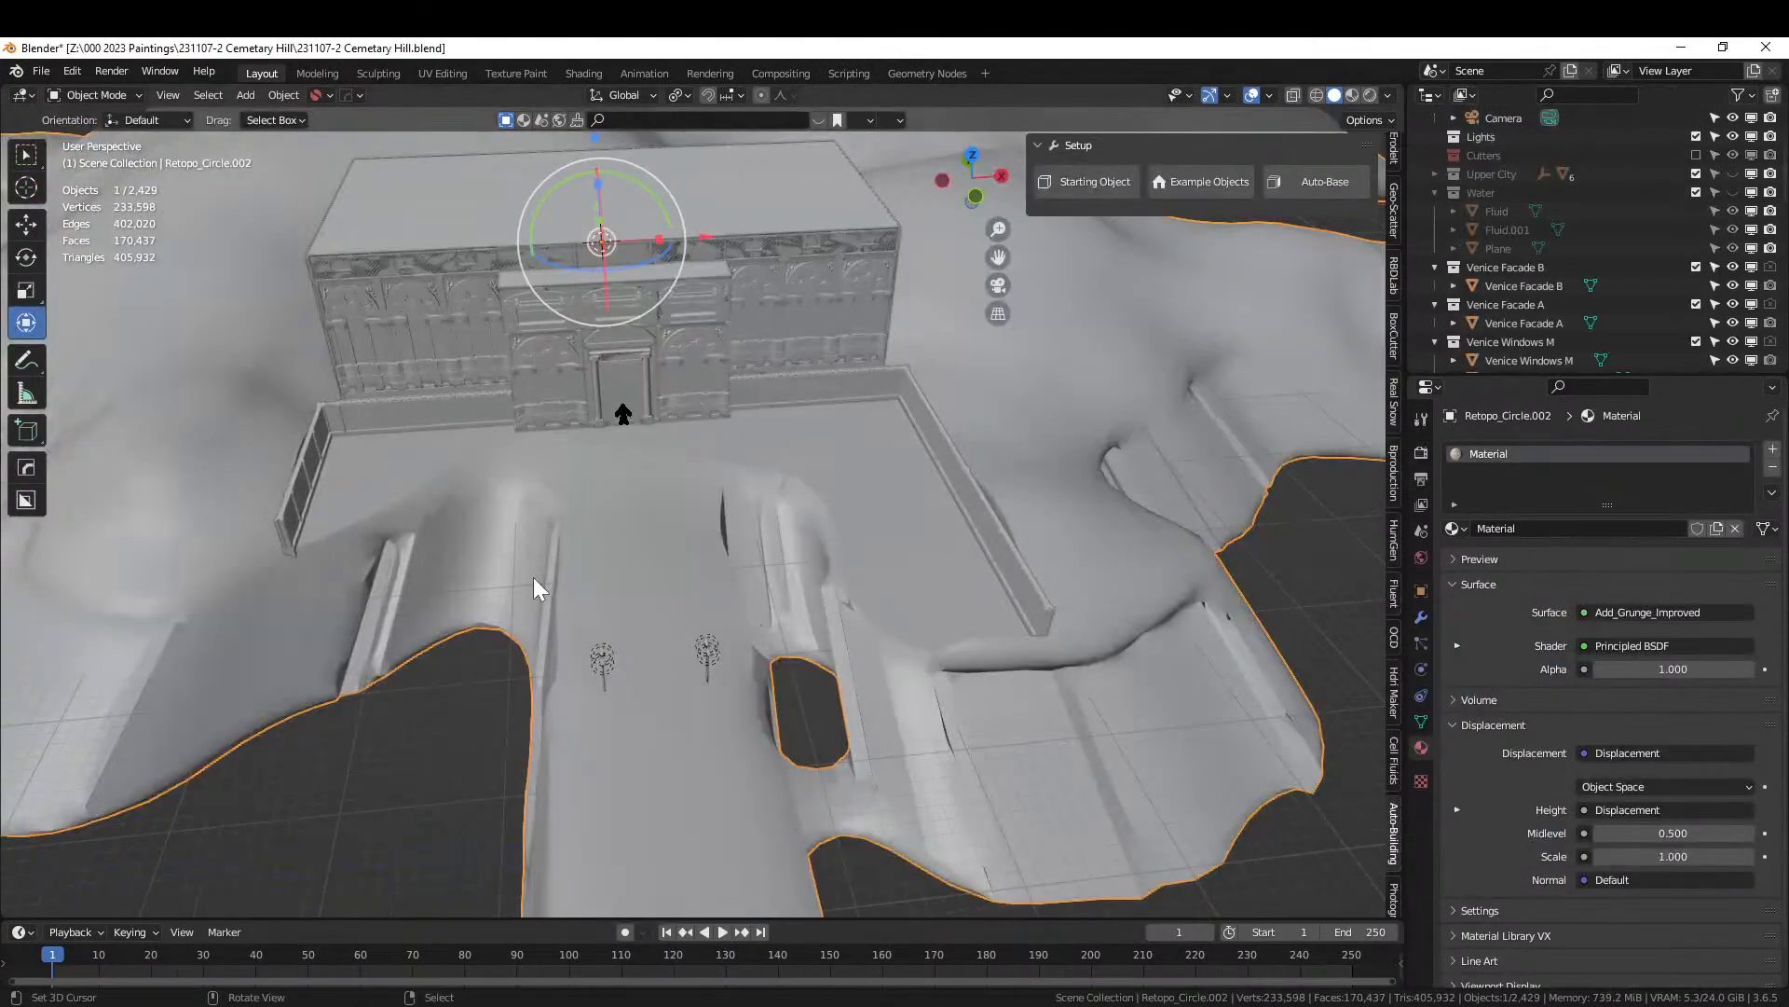
Insert a Bump node between the Normal Map and the Principled BSDF, and connect the displacement texture's Color to its Height.
{"action": "left_click", "coordinate": [582, 74]}
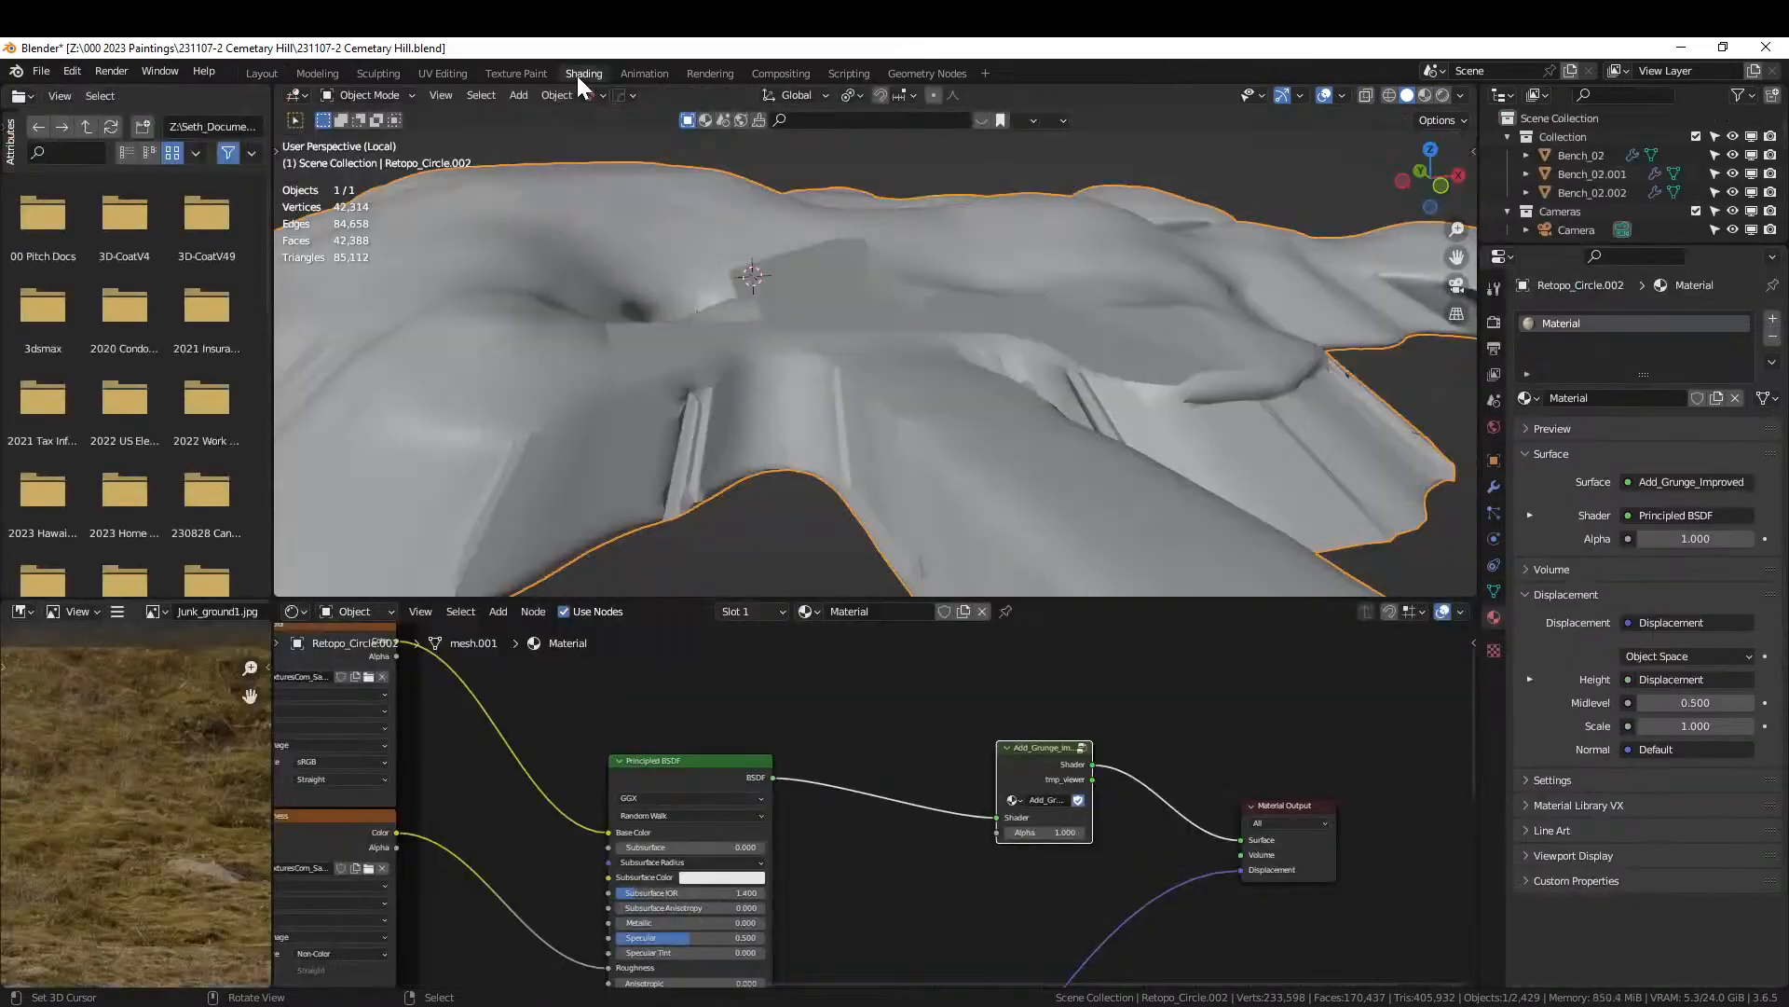
{"action": "middle_click_drag", "start_coordinate": [720, 746], "coordinate": [874, 784]}
{"action": "scroll", "coordinate": [877, 898], "scroll_direction": "up", "scroll_amount": 2}
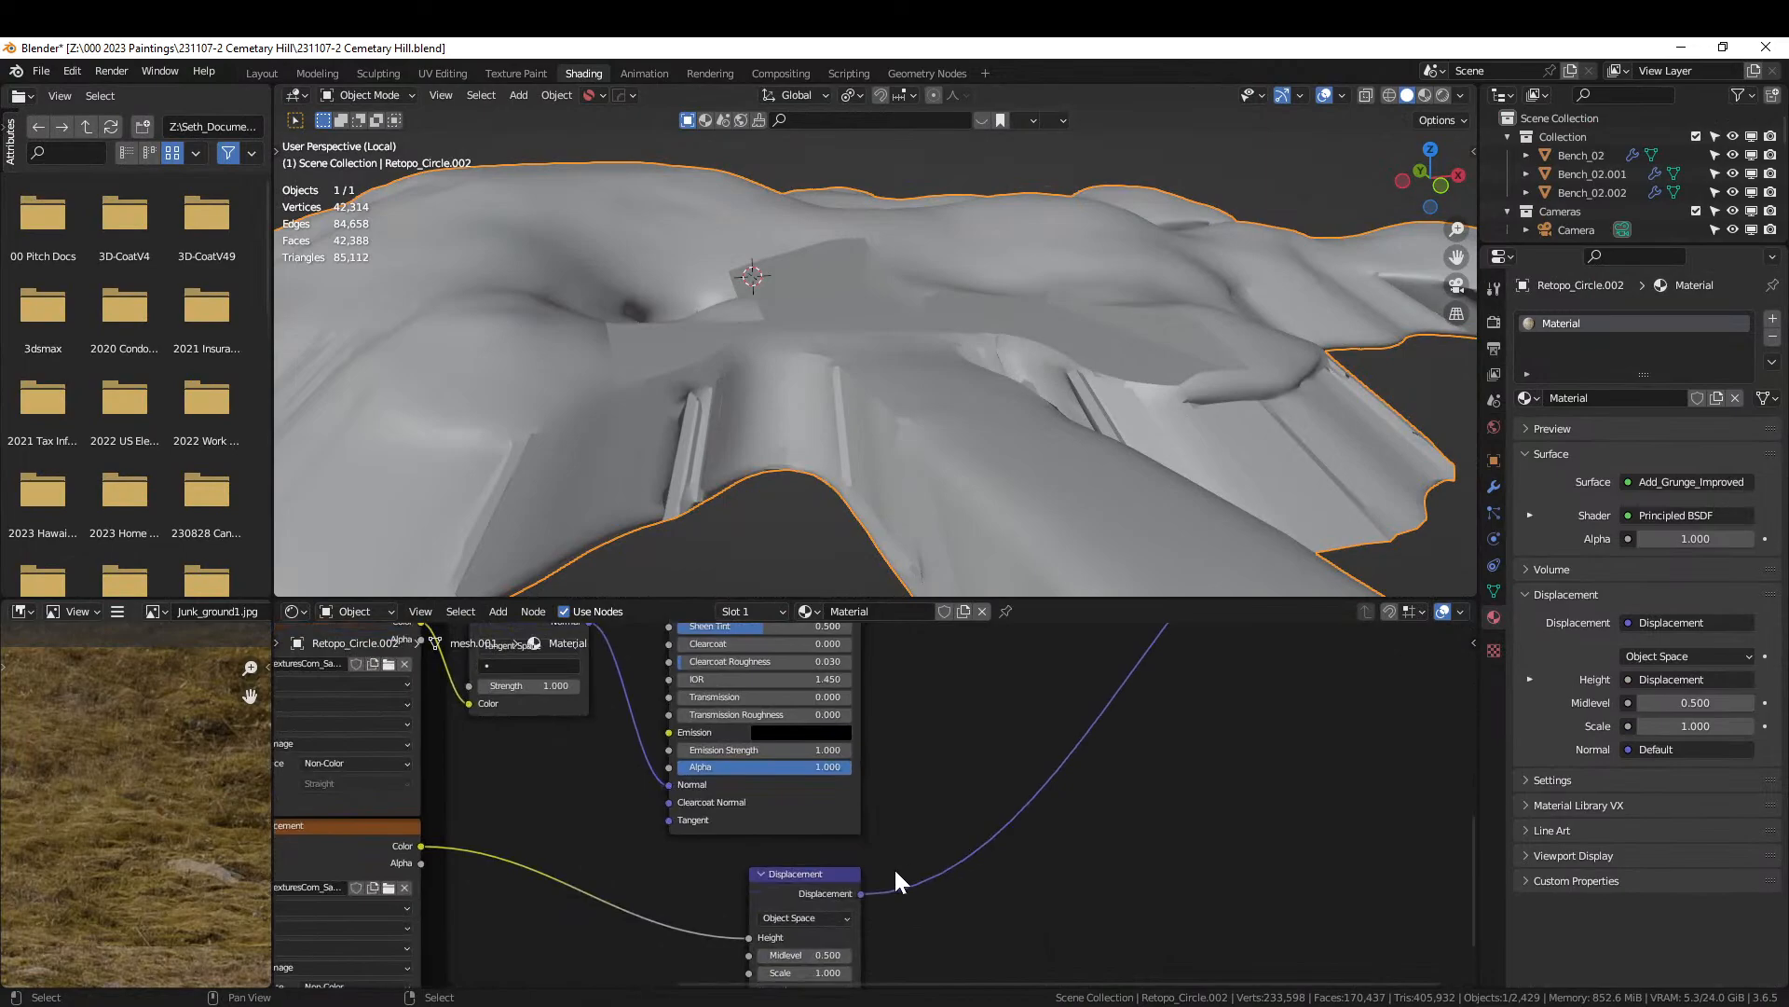
{"action": "middle_click_drag", "start_coordinate": [667, 851], "coordinate": [774, 939]}
{"action": "key", "text": "shift+a"}
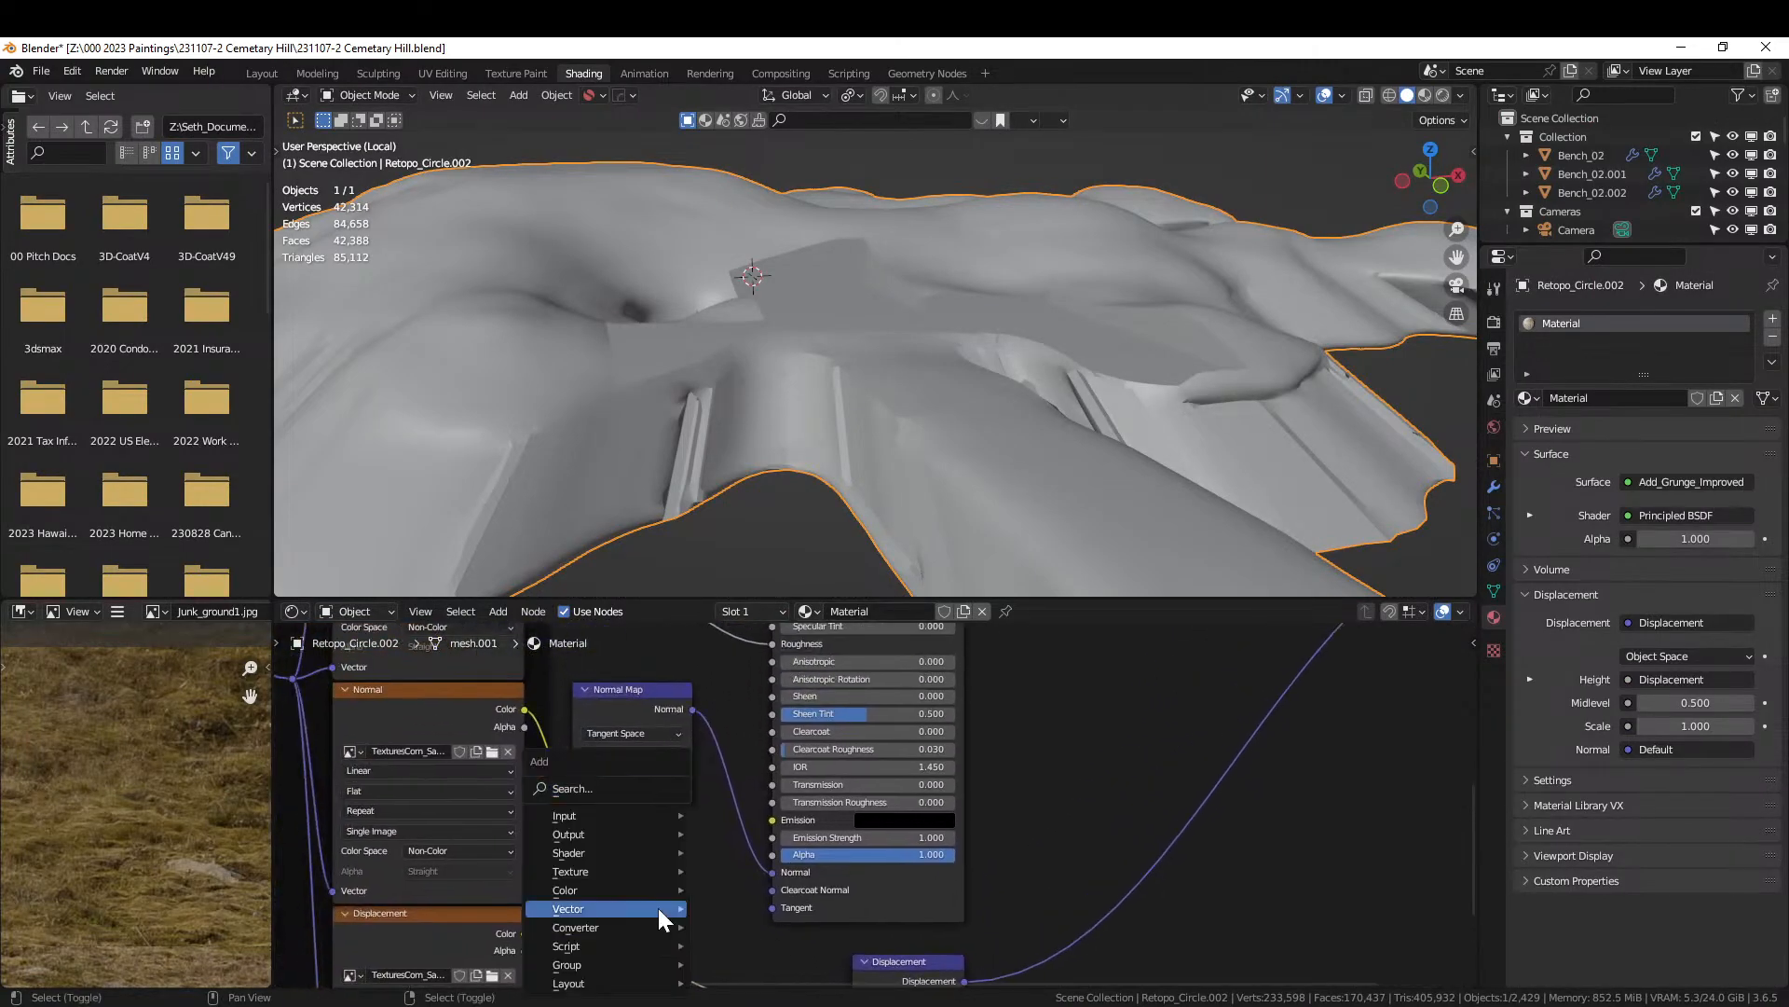
{"action": "left_click", "coordinate": [573, 788]}
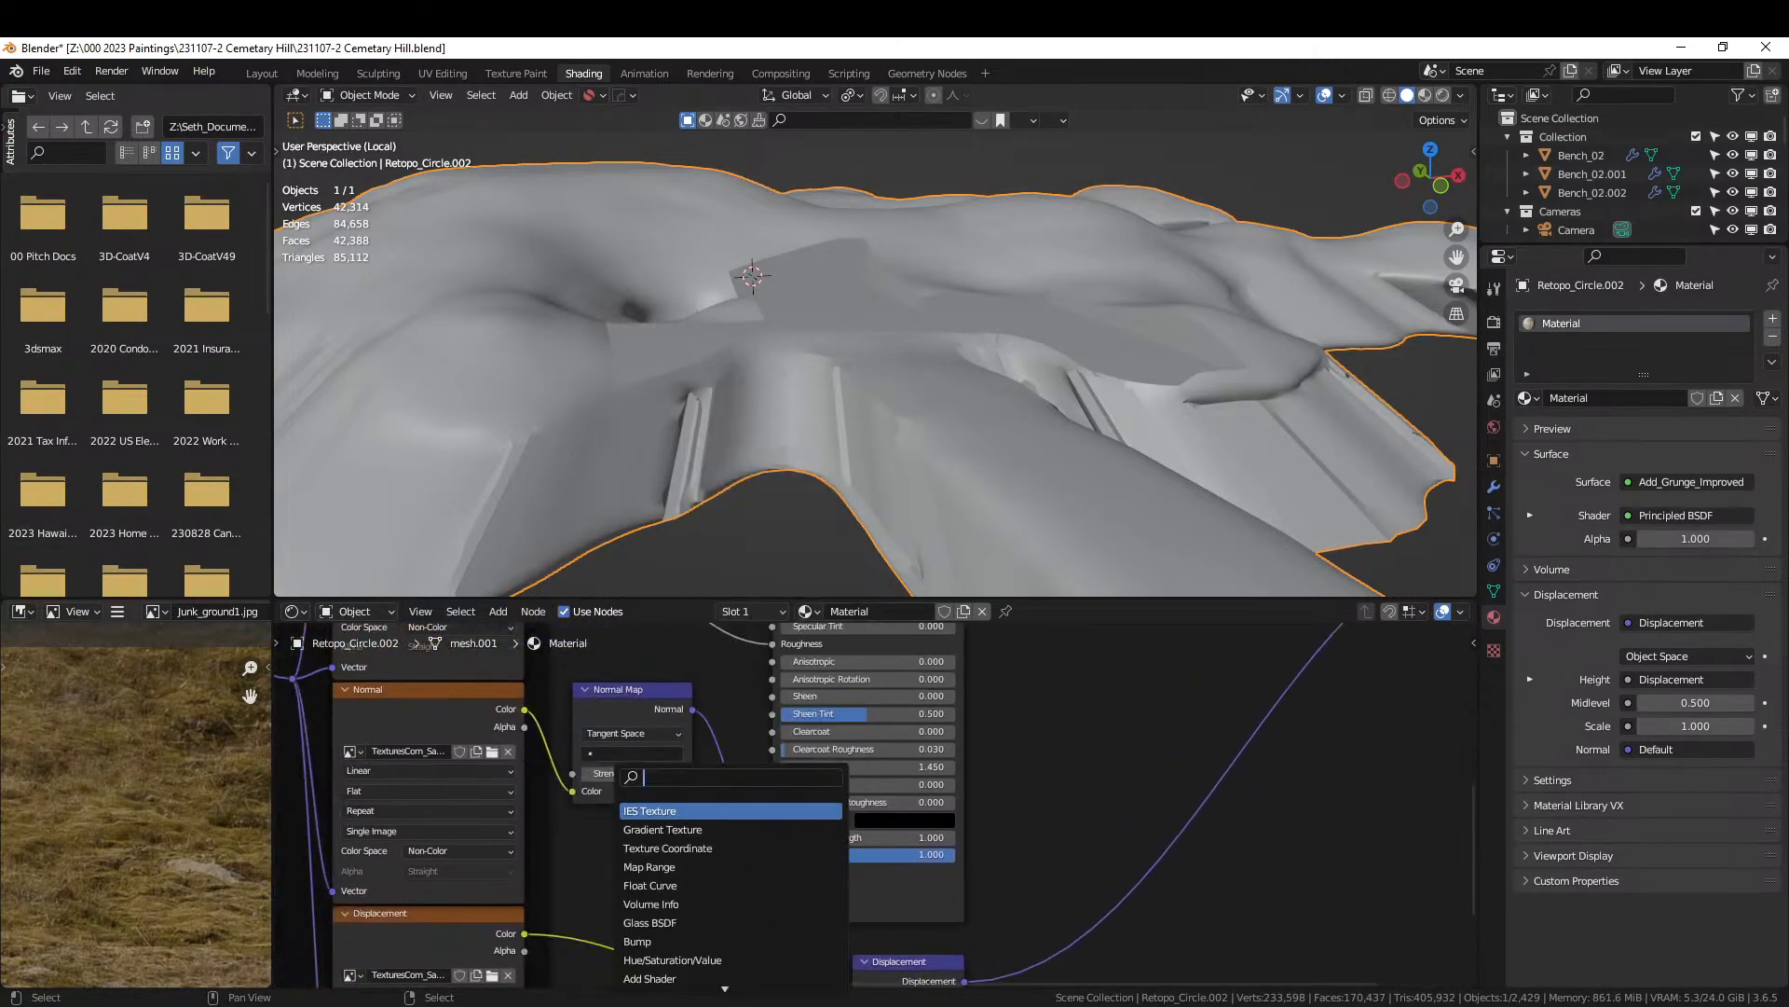
{"action": "type", "text": "bump"}
{"action": "key", "text": "Return"}
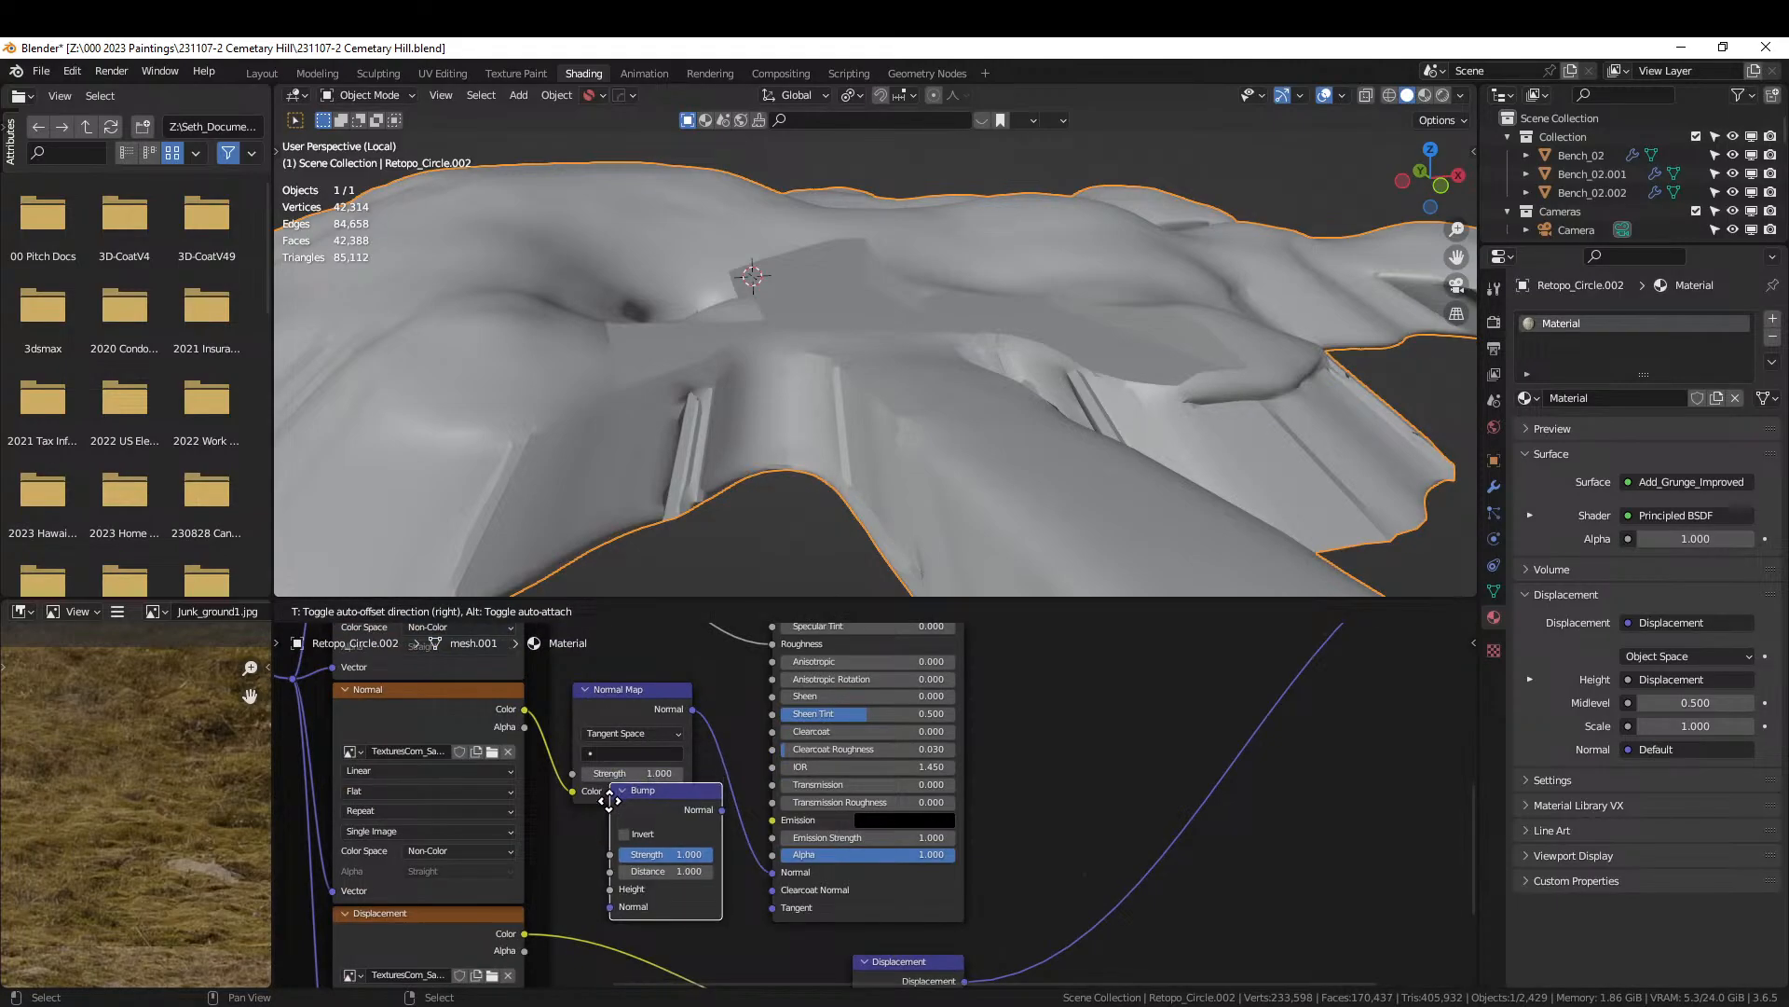
{"action": "left_click", "coordinate": [756, 807]}
{"action": "left_click_drag", "start_coordinate": [524, 933], "coordinate": [756, 895]}
Delete the Displacement node from the terrain material and save the file.
{"action": "left_click", "coordinate": [908, 969]}
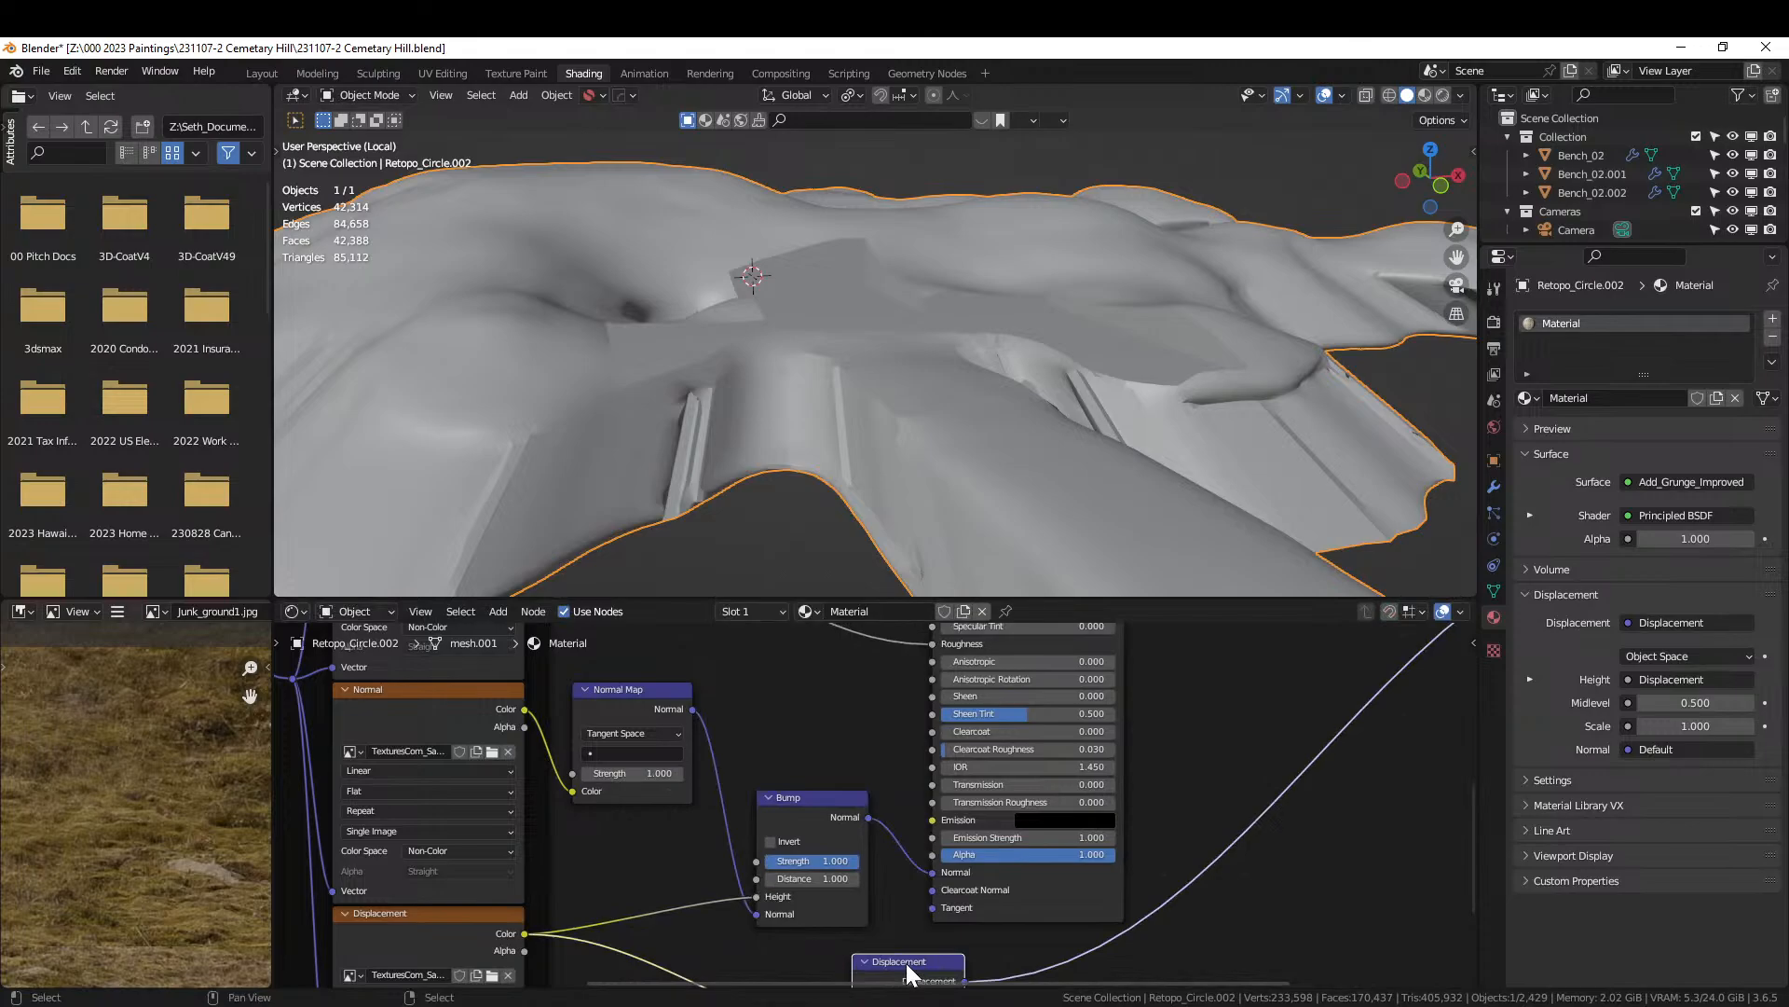
{"action": "key", "text": "x"}
{"action": "key", "text": "ctrl+s"}
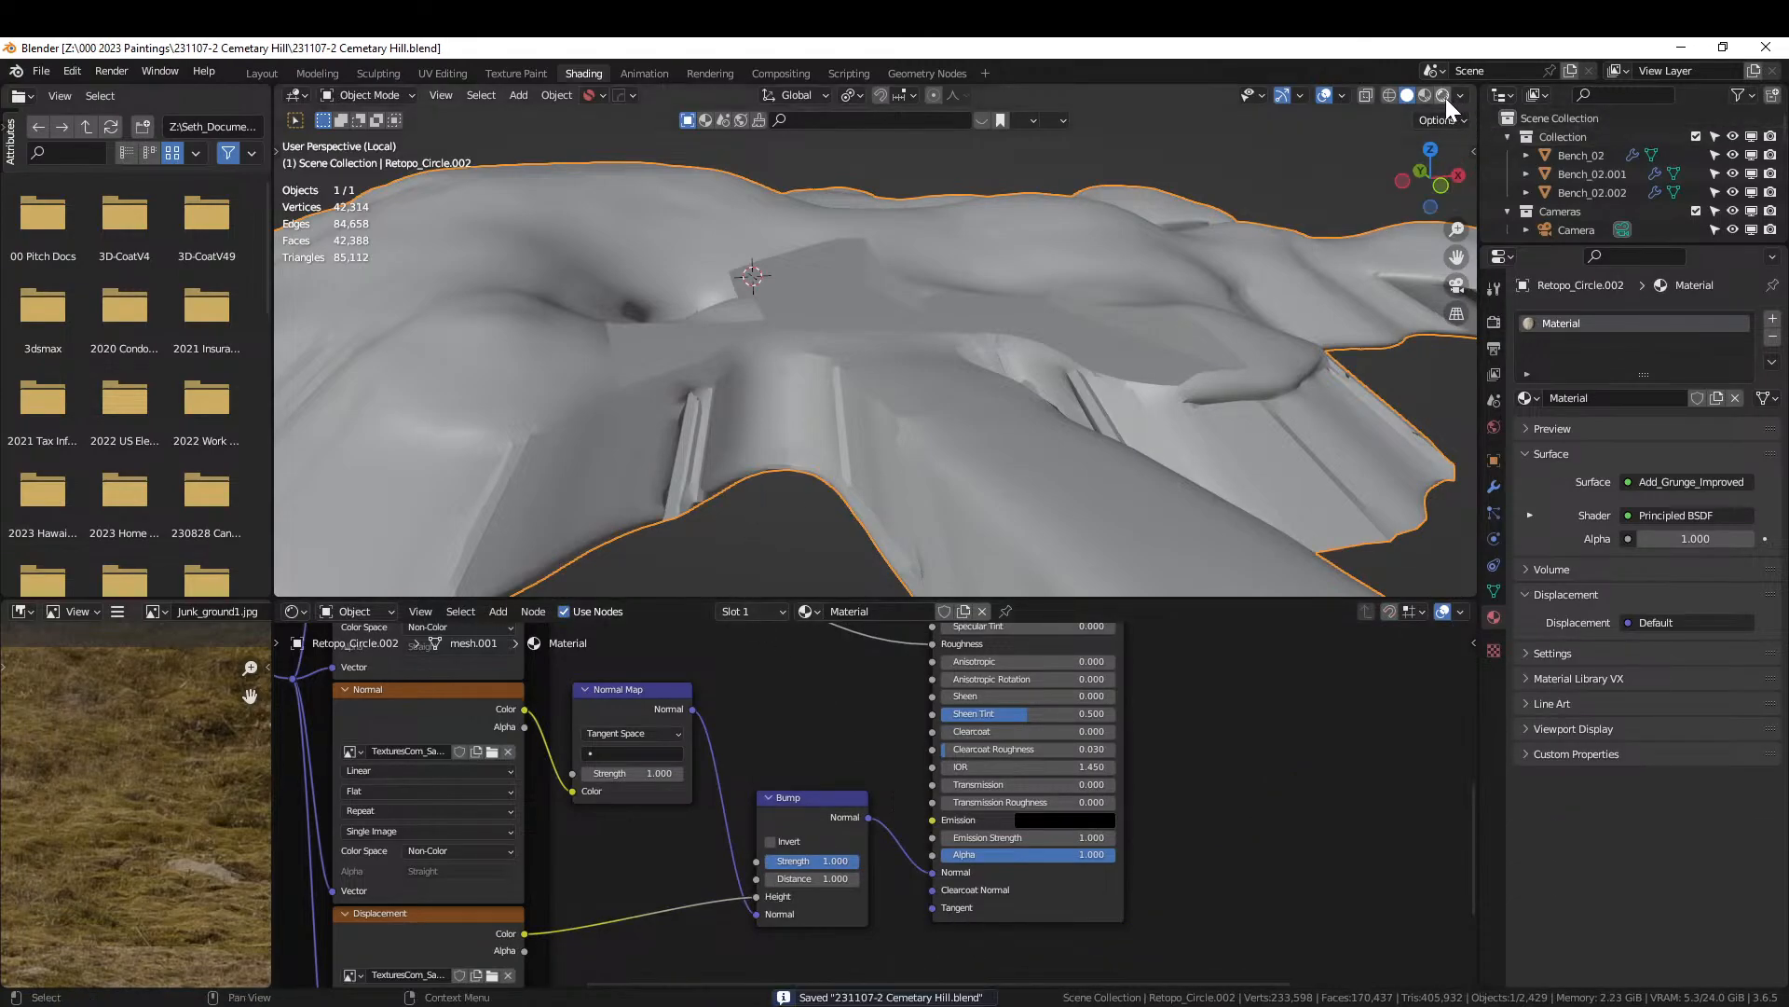
Preview the terrain in rendered shading and examine the bump relief along the cut banks and gullies.
{"action": "key", "text": "shift+z"}
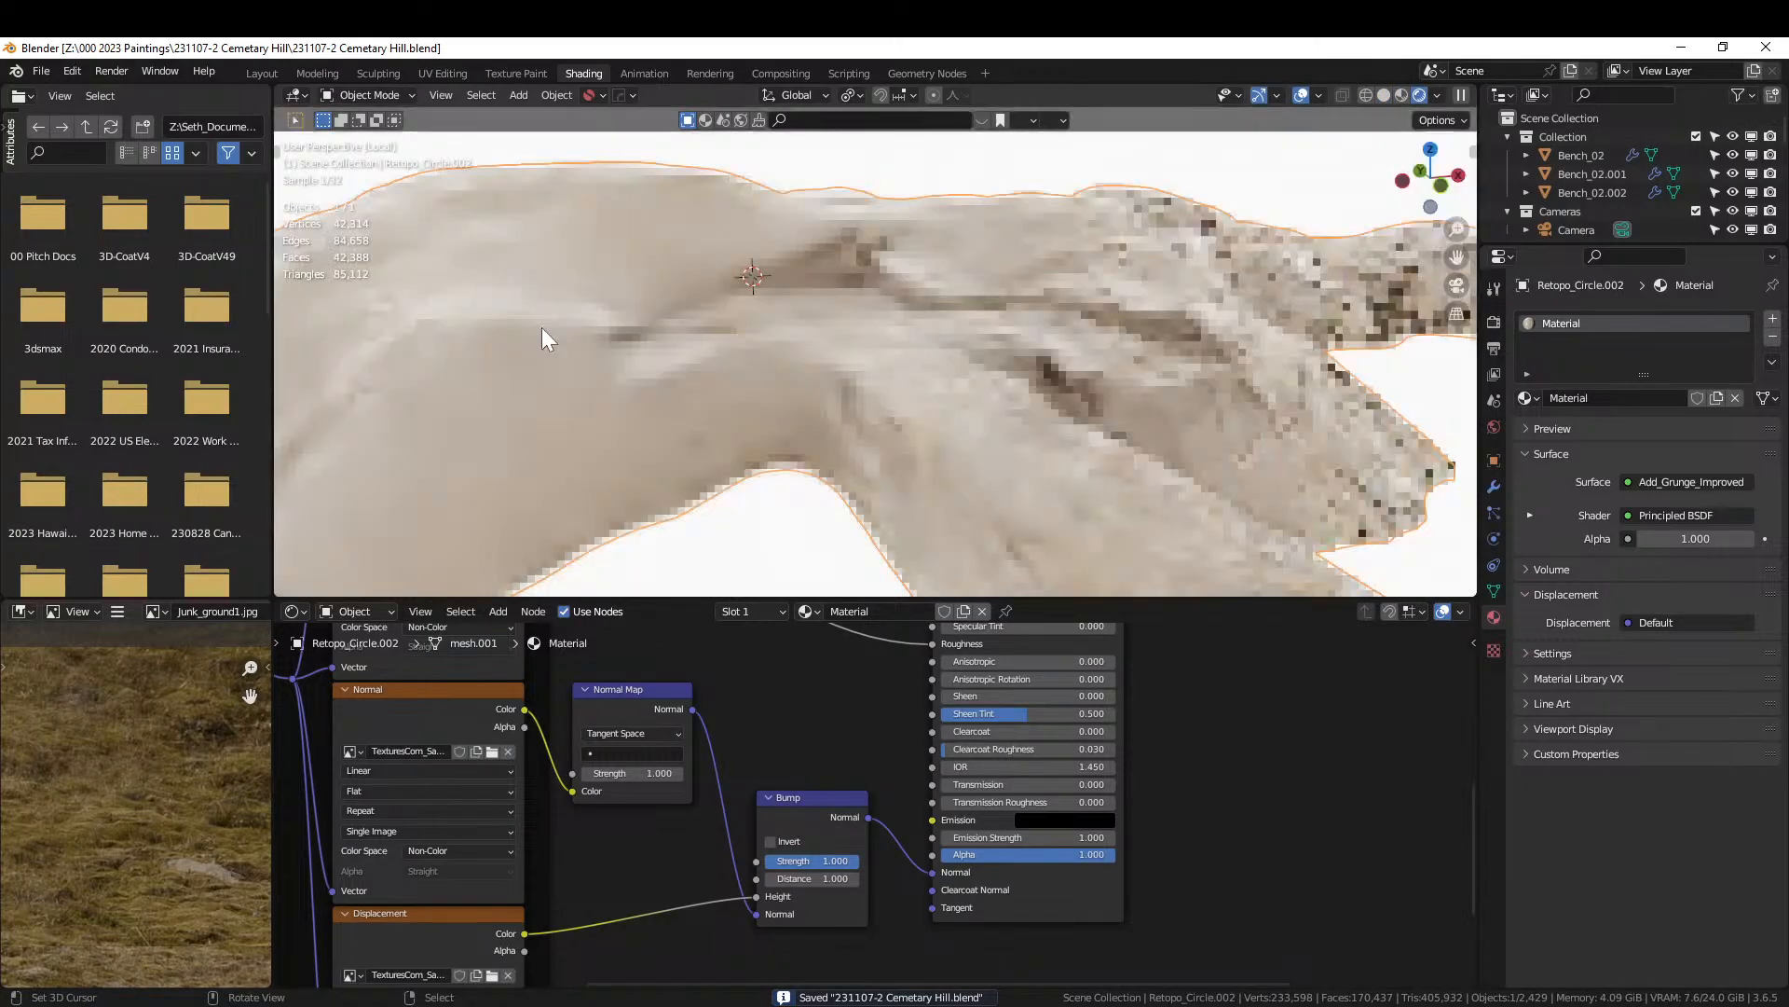
{"action": "scroll", "coordinate": [625, 360], "scroll_direction": "up", "scroll_amount": 3}
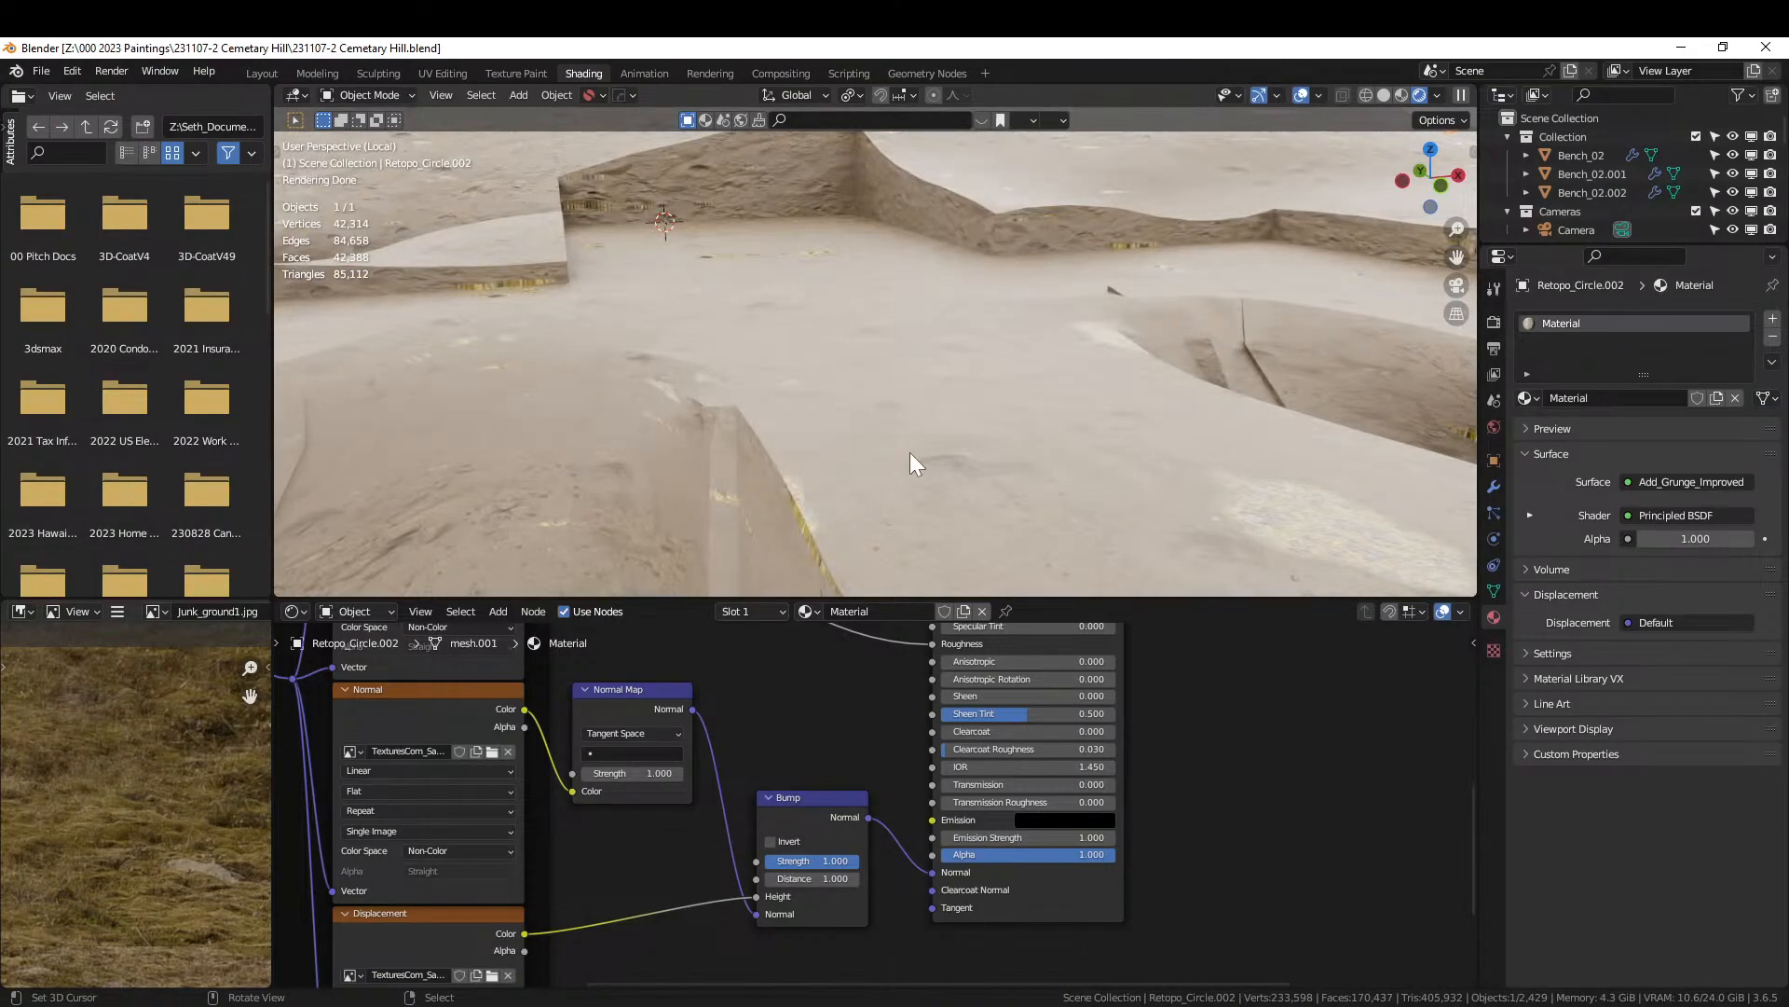
{"action": "middle_click_drag", "start_coordinate": [910, 451], "coordinate": [875, 445]}
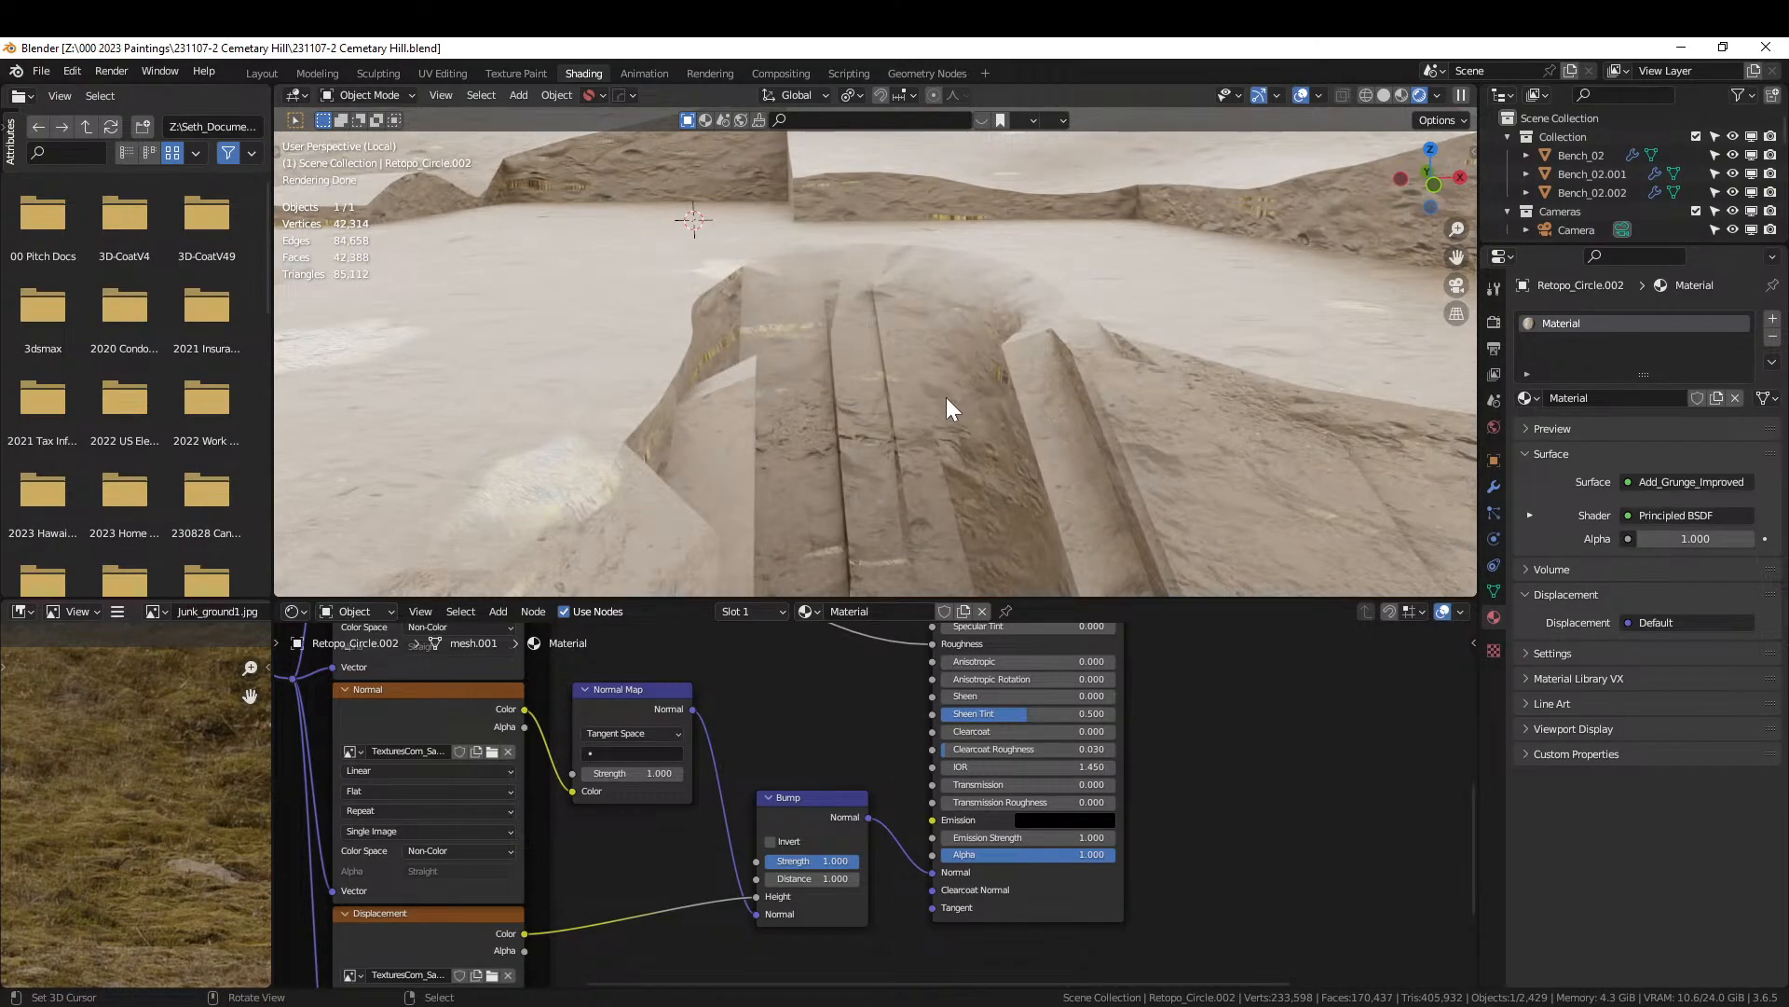
{"action": "mouse_move", "coordinate": [947, 397]}
{"action": "middle_mouse_down"}
{"action": "mouse_move", "coordinate": [914, 402]}
{"action": "mouse_move", "coordinate": [975, 405]}
{"action": "mouse_move", "coordinate": [939, 422]}
{"action": "mouse_move", "coordinate": [966, 412]}
{"action": "middle_mouse_up"}
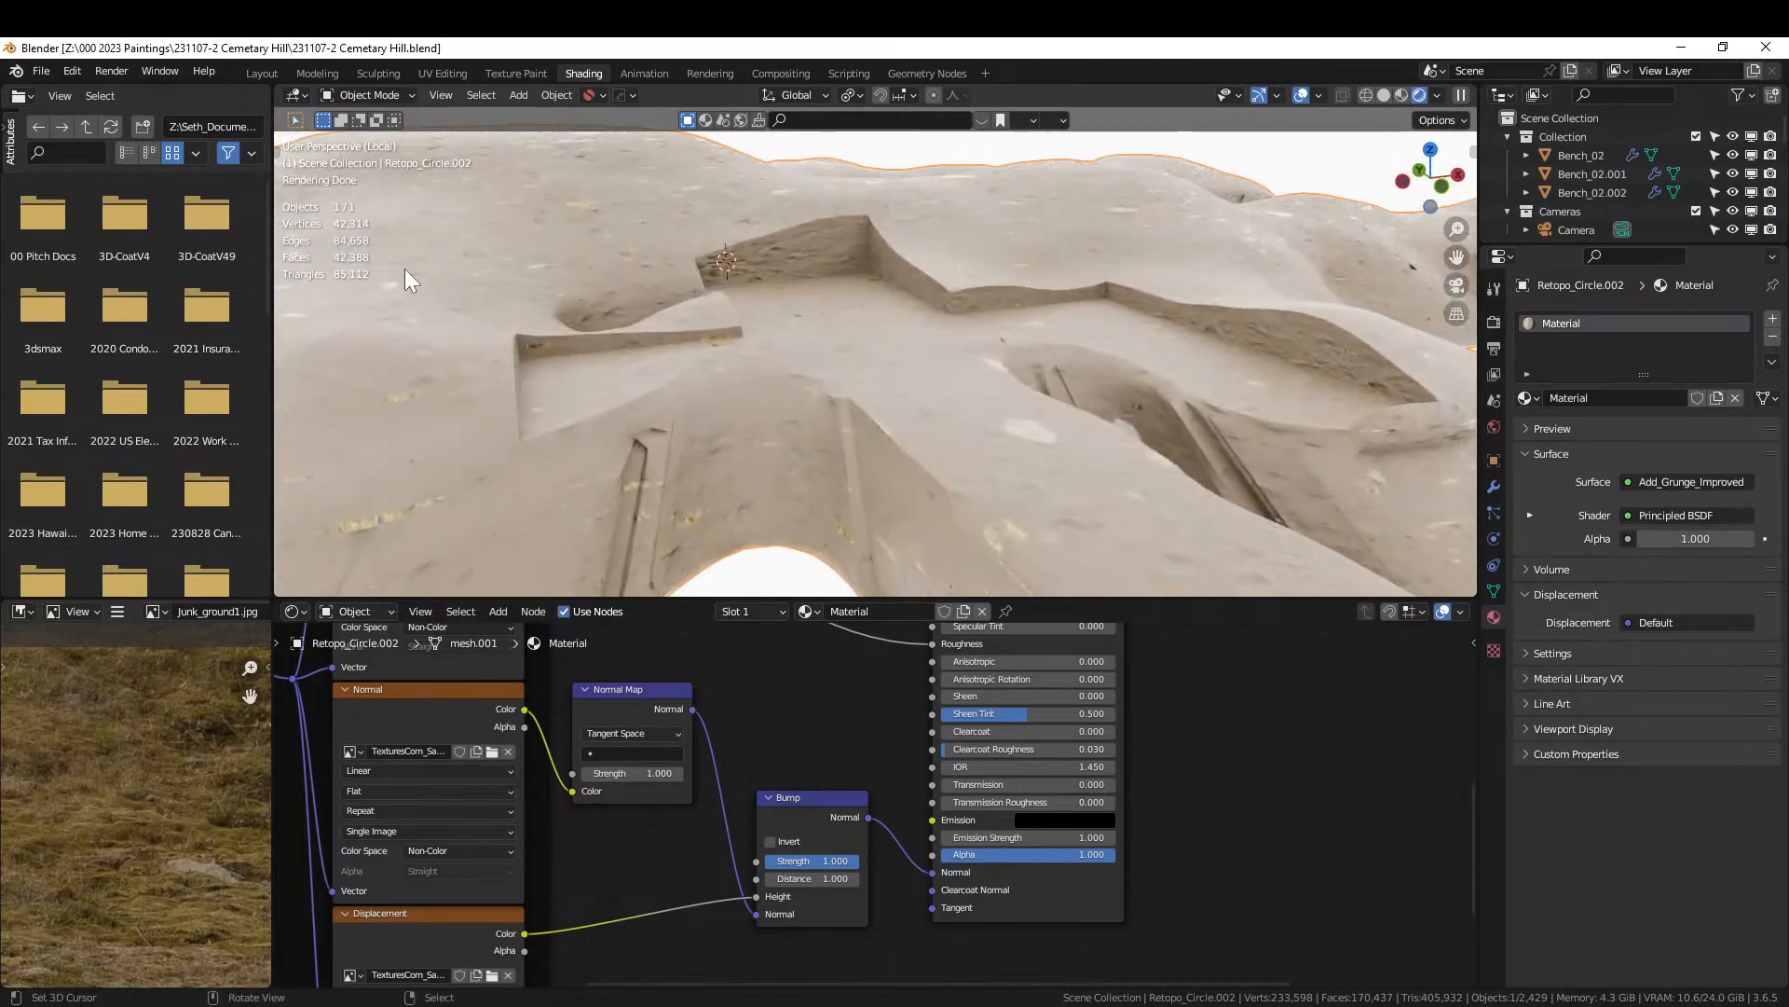
Isolate the terrain mesh from the rest of the palace scene and put it into Sculpt Mode.
{"action": "left_click", "coordinate": [257, 72]}
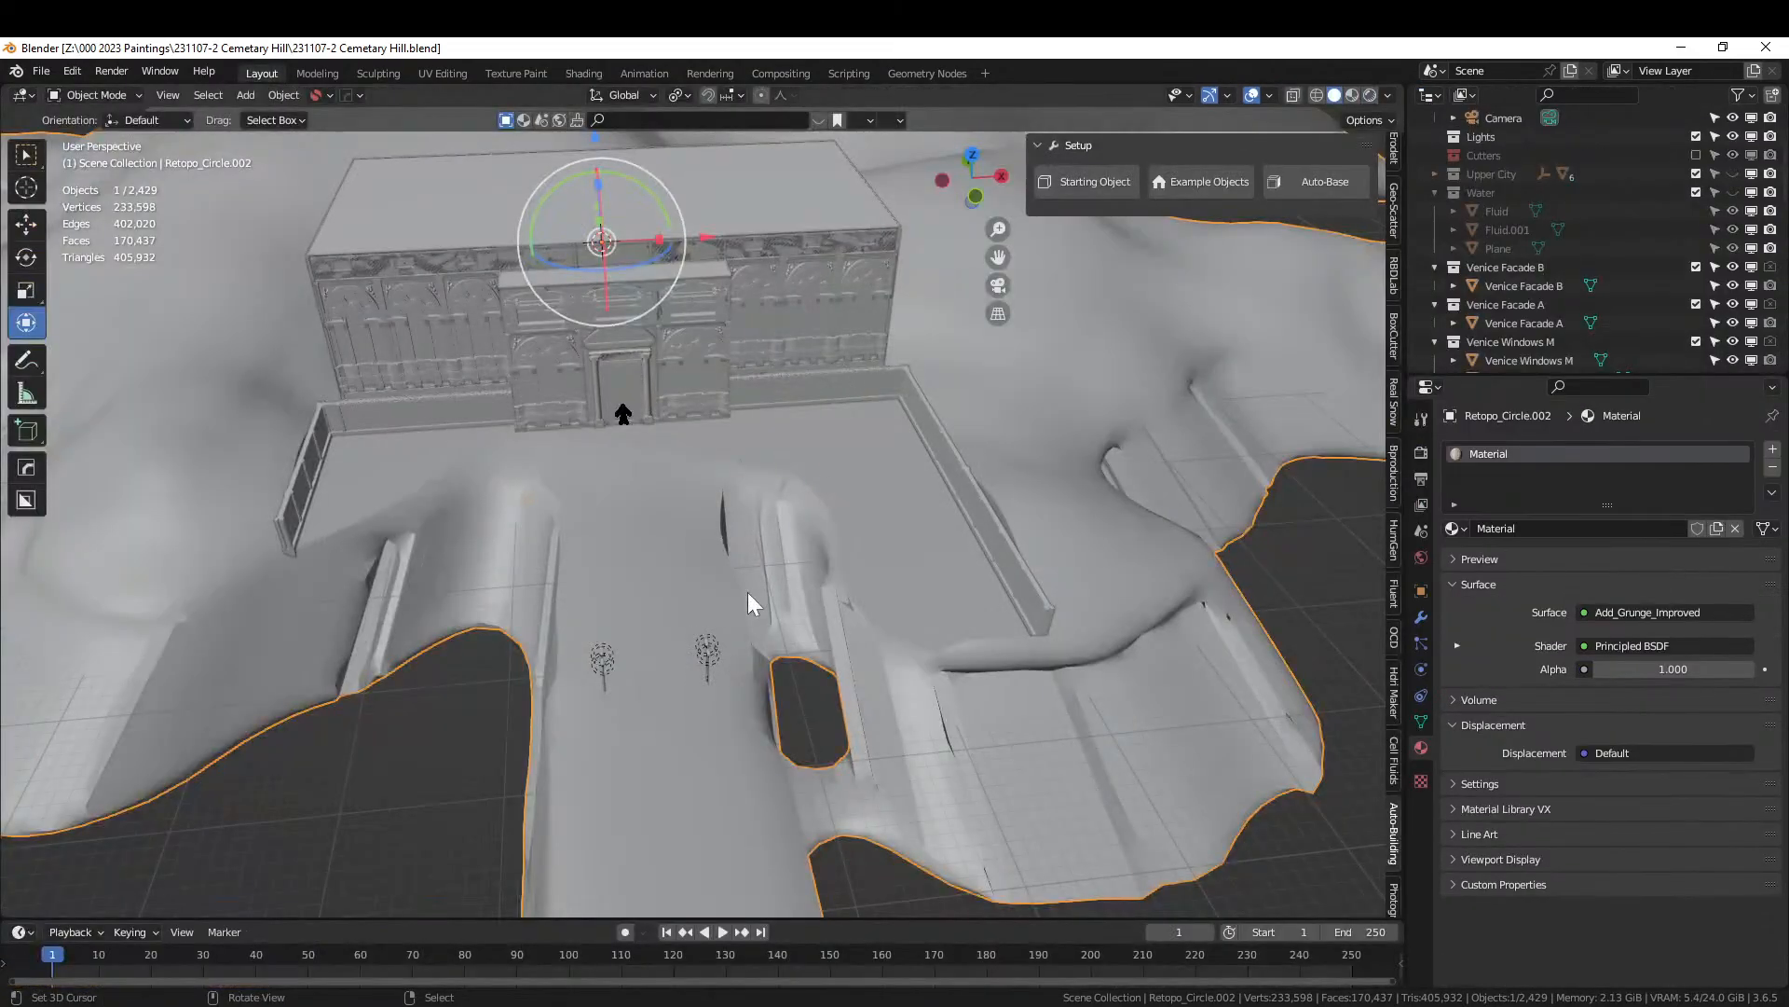
{"action": "middle_click_drag", "start_coordinate": [747, 591], "coordinate": [813, 558]}
{"action": "scroll", "coordinate": [668, 568], "scroll_direction": "up", "scroll_amount": 2}
{"action": "right_click", "coordinate": [666, 567]}
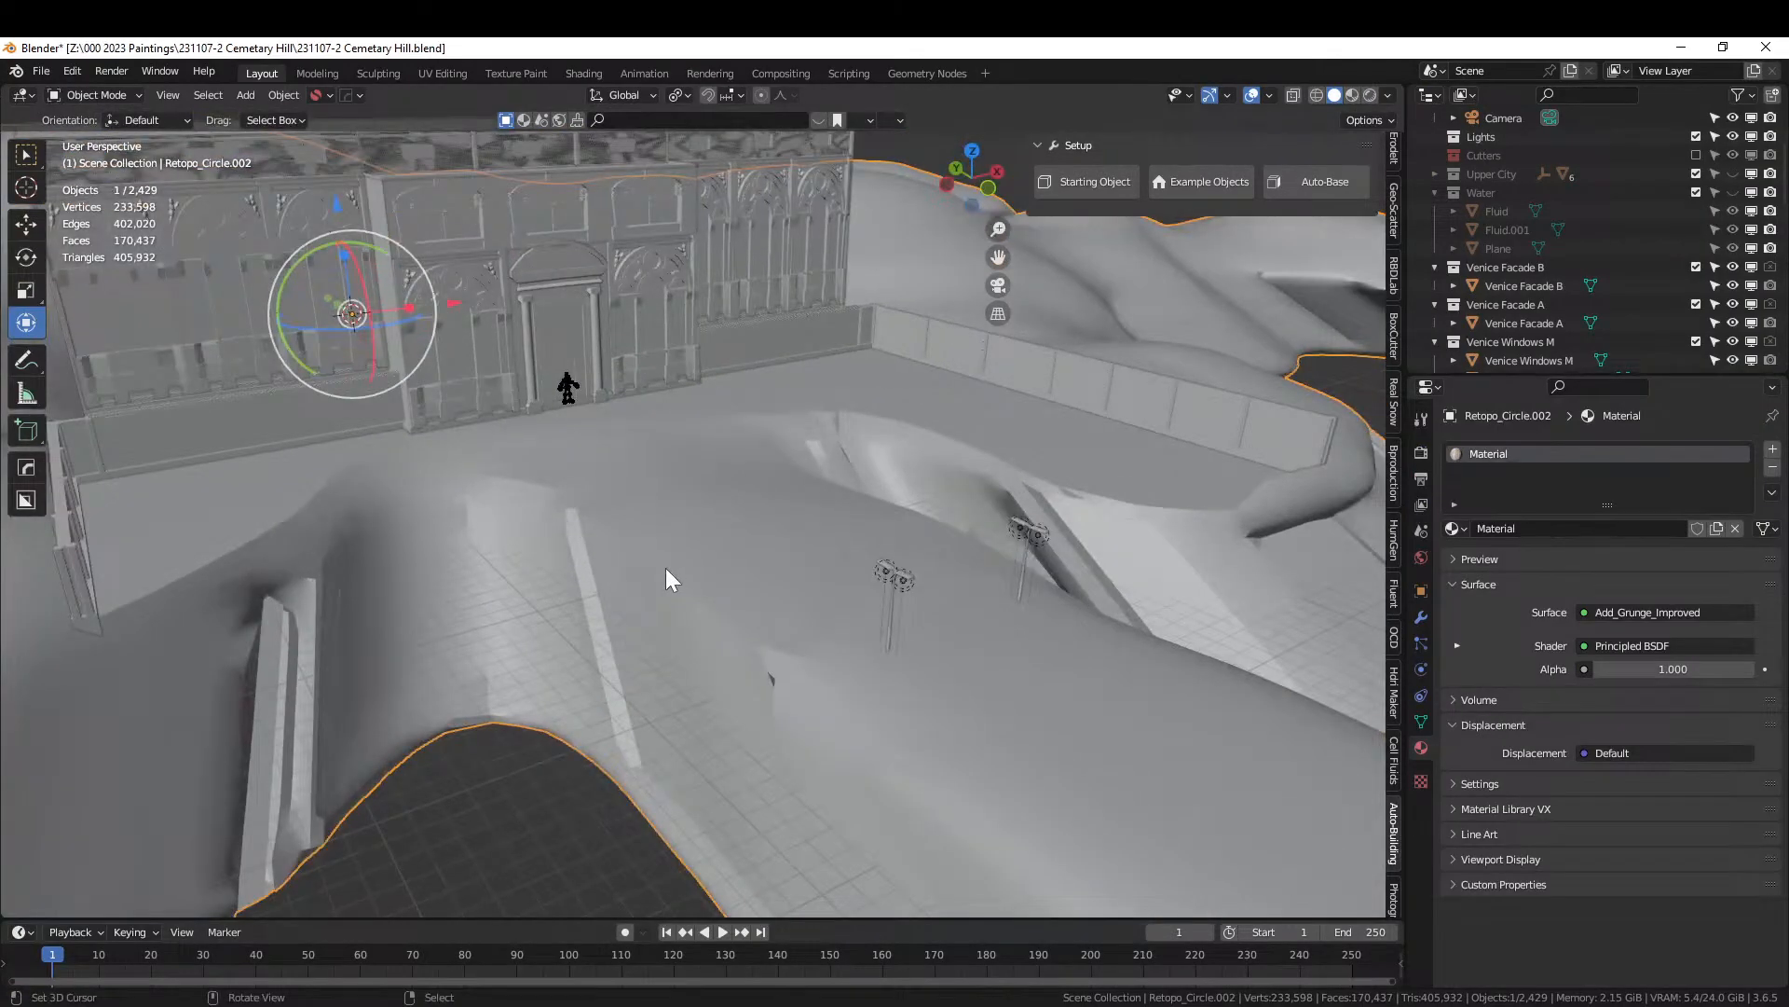
{"action": "key", "text": "KP_Divide"}
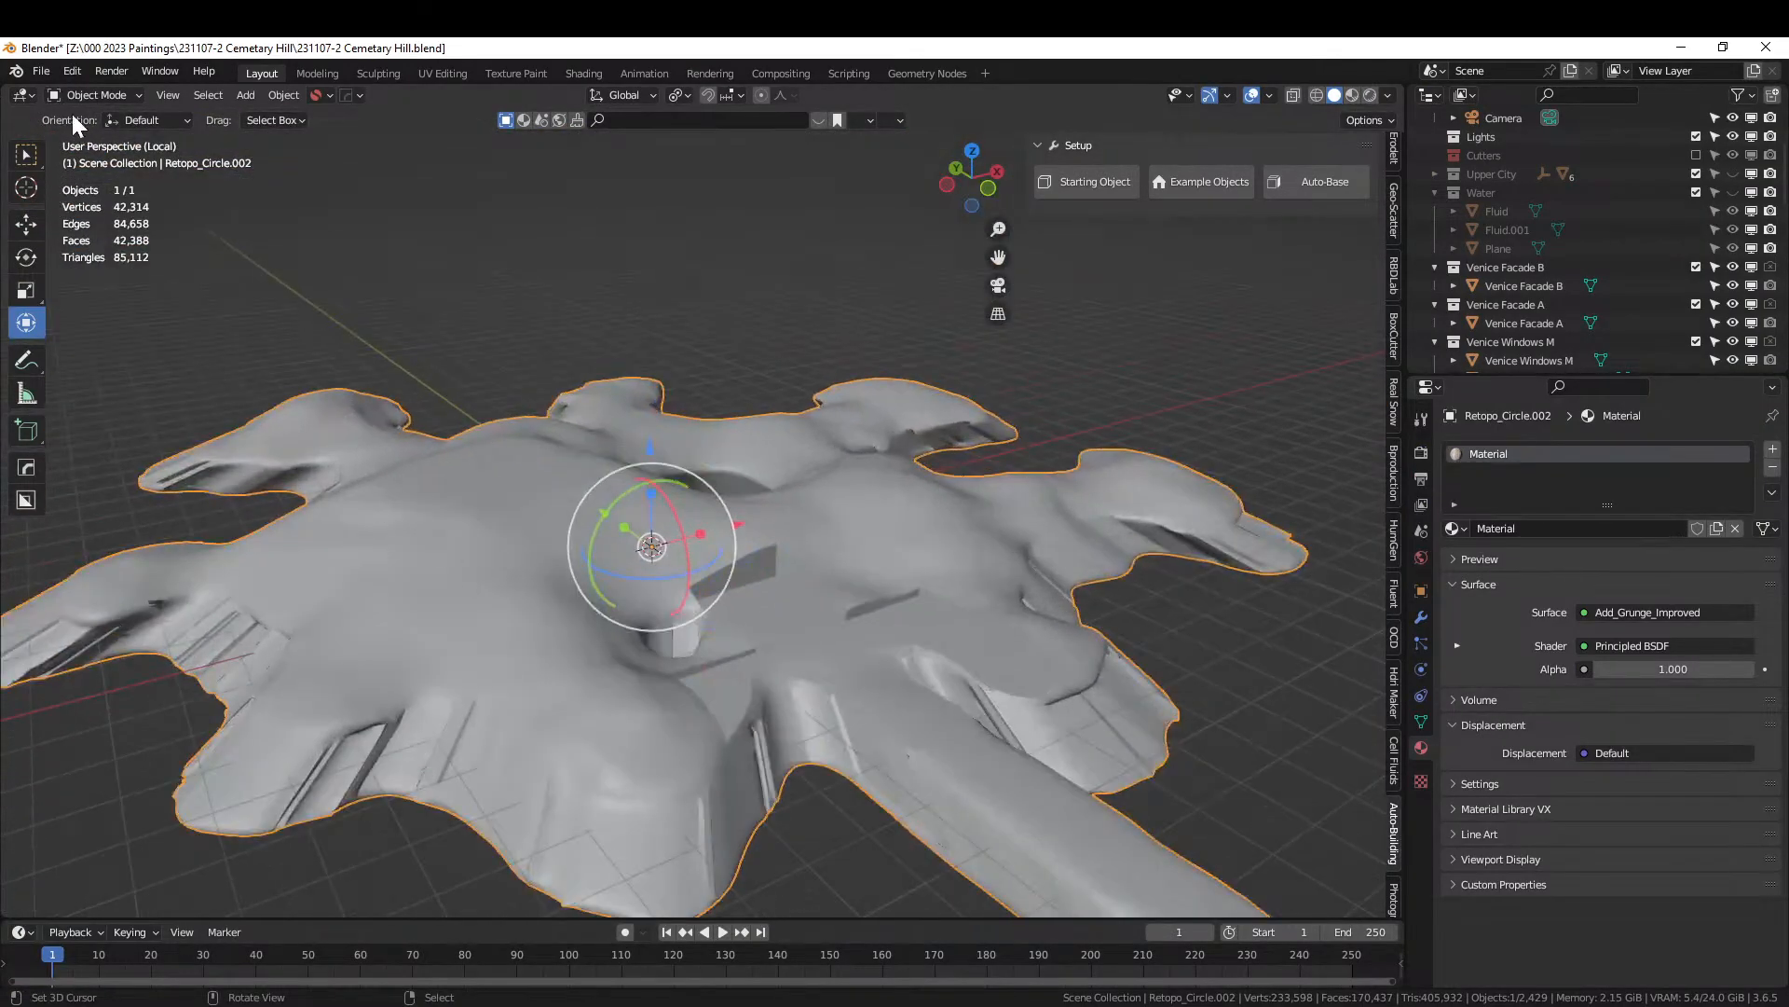
{"action": "left_click", "coordinate": [78, 94]}
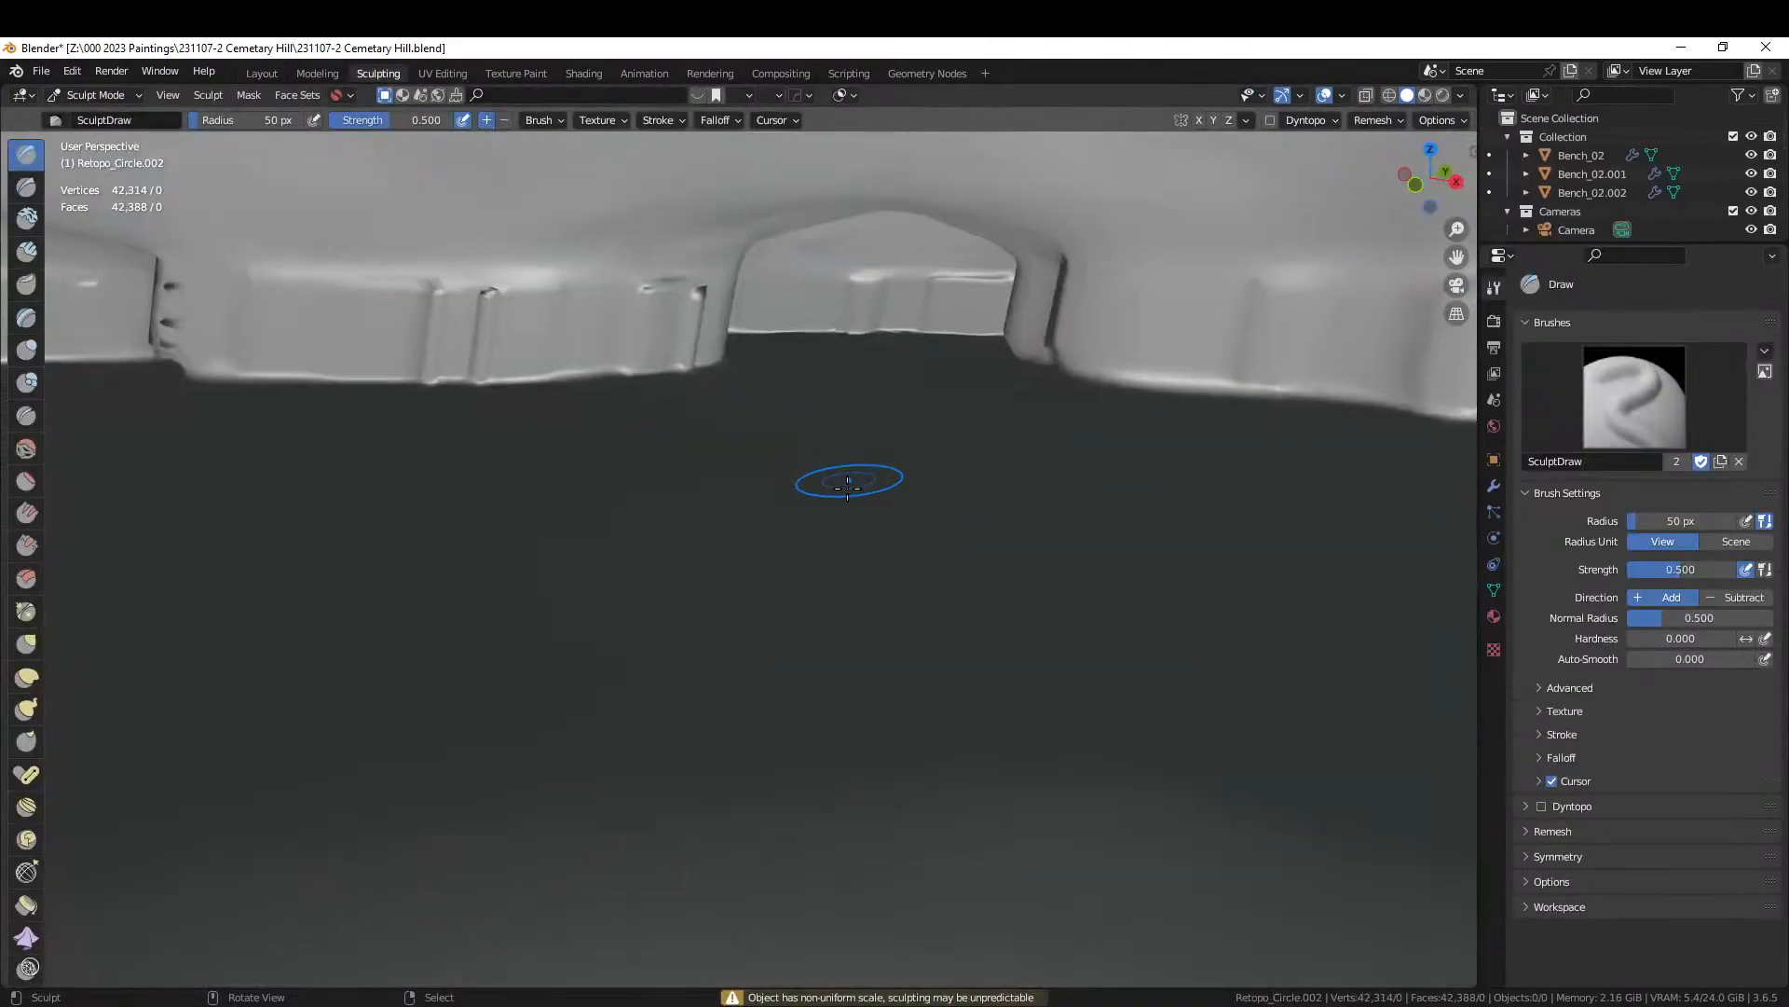
Smooth out the hard vertical ridges on the terrain slope beside the ramp, below the end of the courtyard wall.
{"action": "mouse_move", "coordinate": [847, 482]}
{"action": "middle_mouse_down"}
{"action": "mouse_move", "coordinate": [782, 544]}
{"action": "mouse_move", "coordinate": [855, 566]}
{"action": "middle_mouse_up"}
{"action": "scroll", "coordinate": [786, 531], "scroll_direction": "down", "scroll_amount": 8}
{"action": "scroll", "coordinate": [855, 564], "scroll_direction": "up", "scroll_amount": 10}
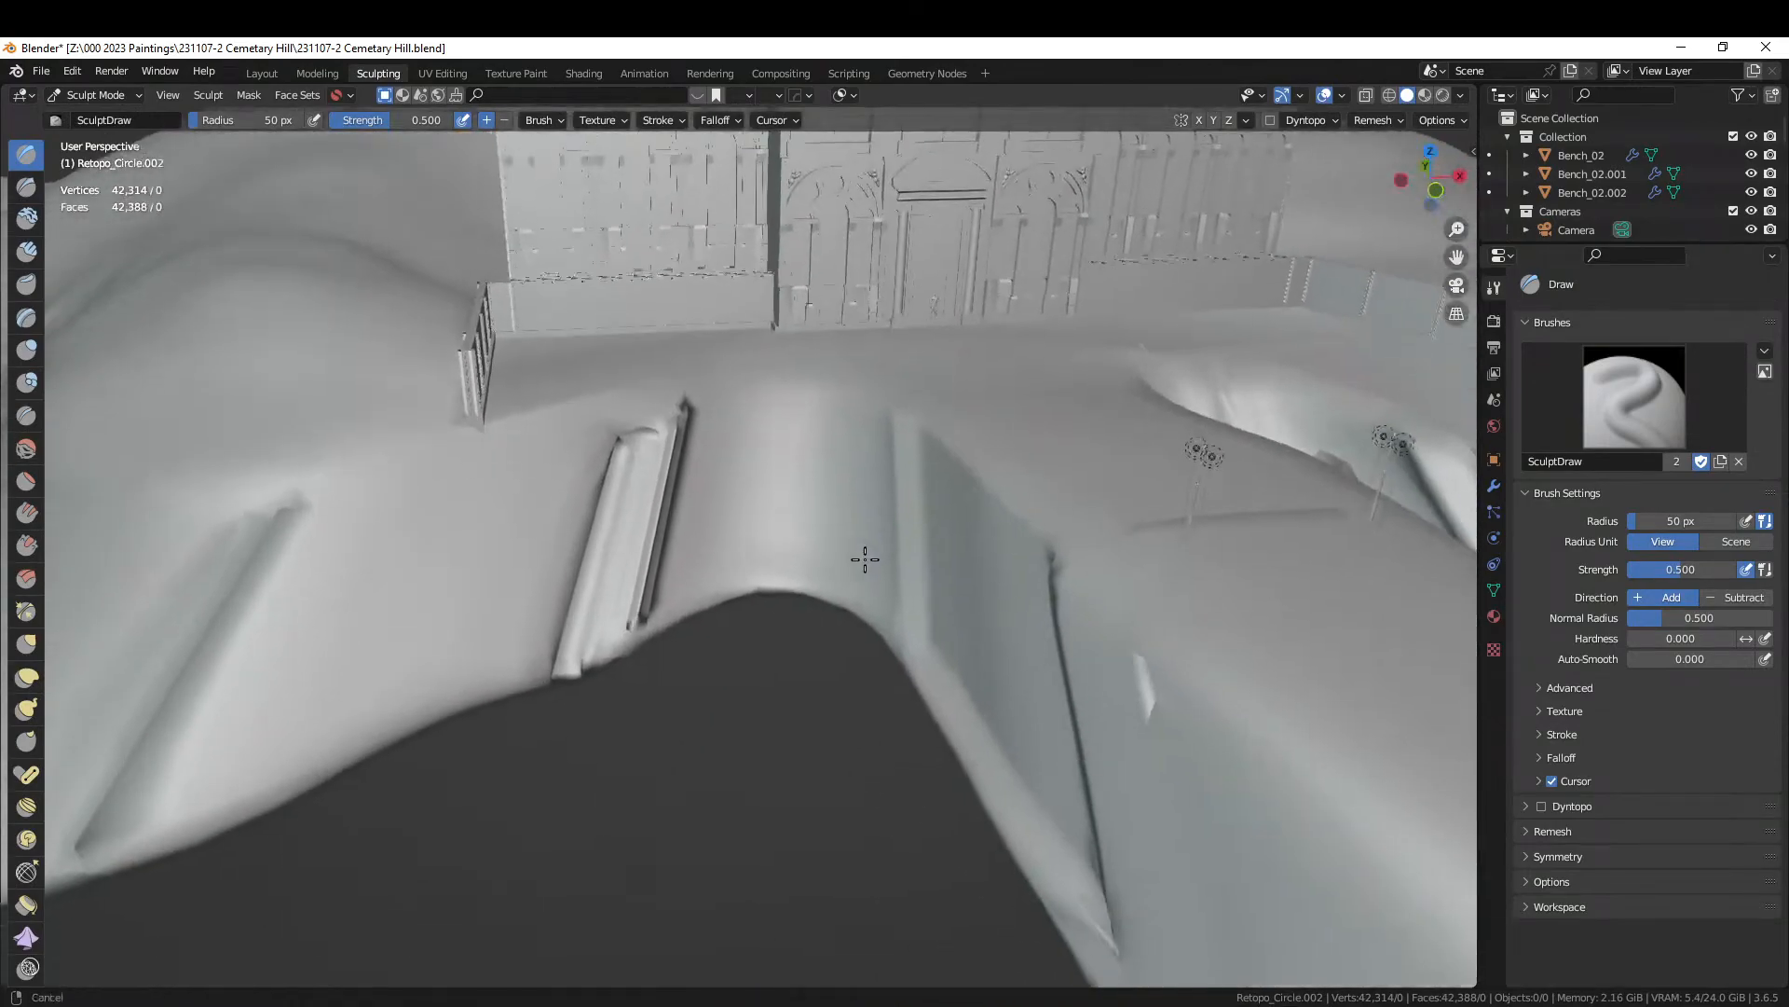
{"action": "middle_click_drag", "start_coordinate": [776, 507], "coordinate": [807, 517]}
{"action": "mouse_move", "coordinate": [842, 480]}
{"action": "left_mouse_down", "text": "shift"}
{"action": "mouse_move", "coordinate": [788, 561]}
{"action": "mouse_move", "coordinate": [847, 687]}
{"action": "mouse_move", "coordinate": [819, 745]}
{"action": "left_mouse_up", "text": "shift"}
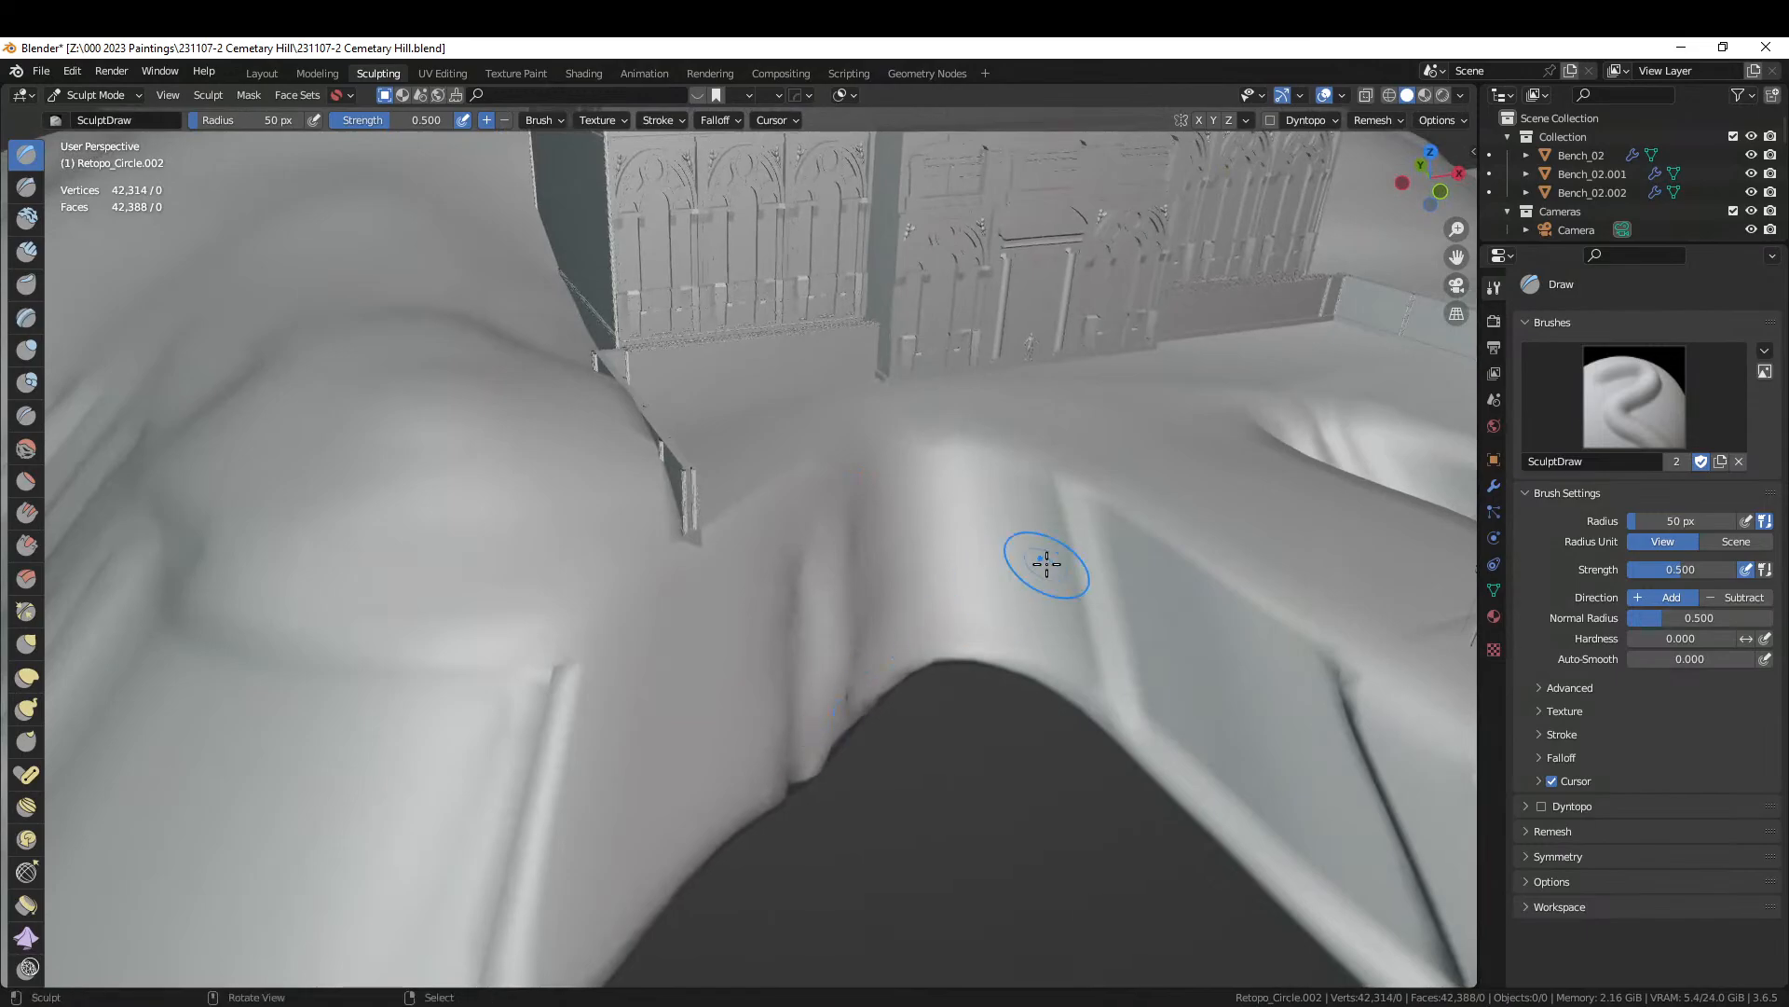
{"action": "mouse_move", "coordinate": [1135, 512]}
{"action": "left_mouse_down", "text": "shift"}
{"action": "mouse_move", "coordinate": [1229, 584]}
{"action": "mouse_move", "coordinate": [1271, 652]}
{"action": "mouse_move", "coordinate": [1040, 635]}
{"action": "mouse_move", "coordinate": [1077, 569]}
{"action": "left_mouse_up", "text": "shift"}
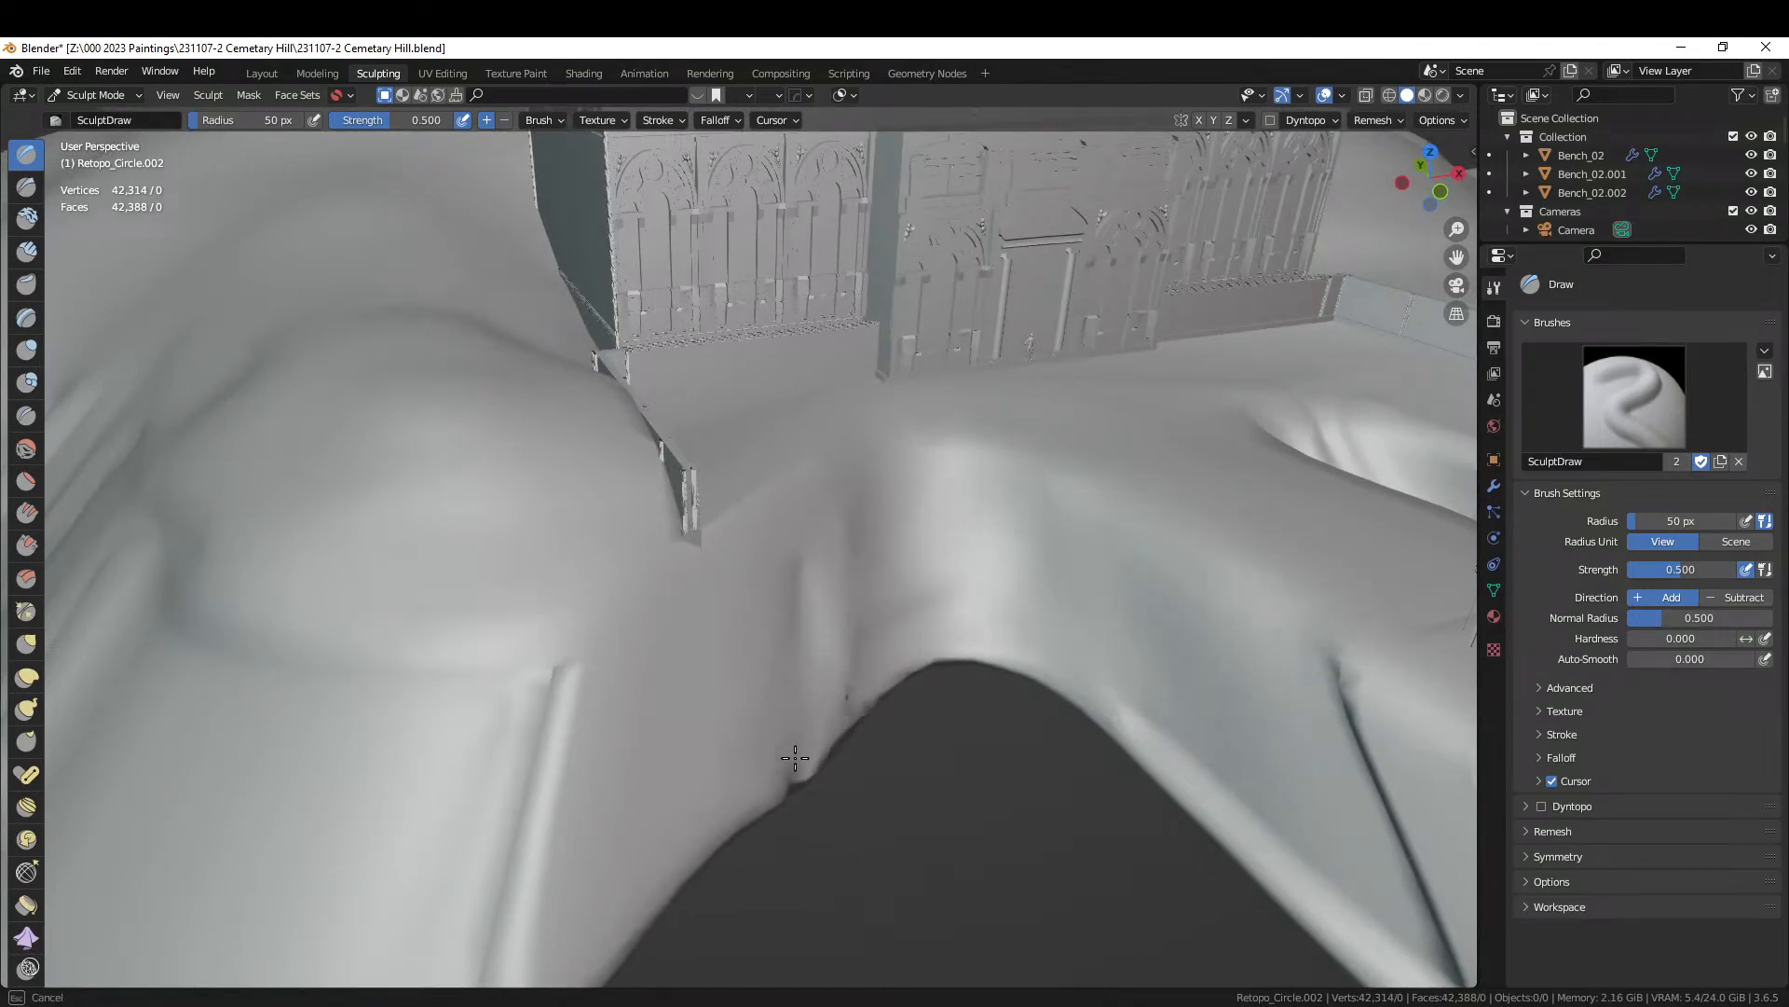
{"action": "left_click_drag", "start_coordinate": [844, 717], "coordinate": [846, 681], "text": "shift"}
Smooth out the hard vertical ridges in the gully between the ramp and the courtyard's side wall.
{"action": "middle_click_drag", "start_coordinate": [1103, 643], "coordinate": [999, 658]}
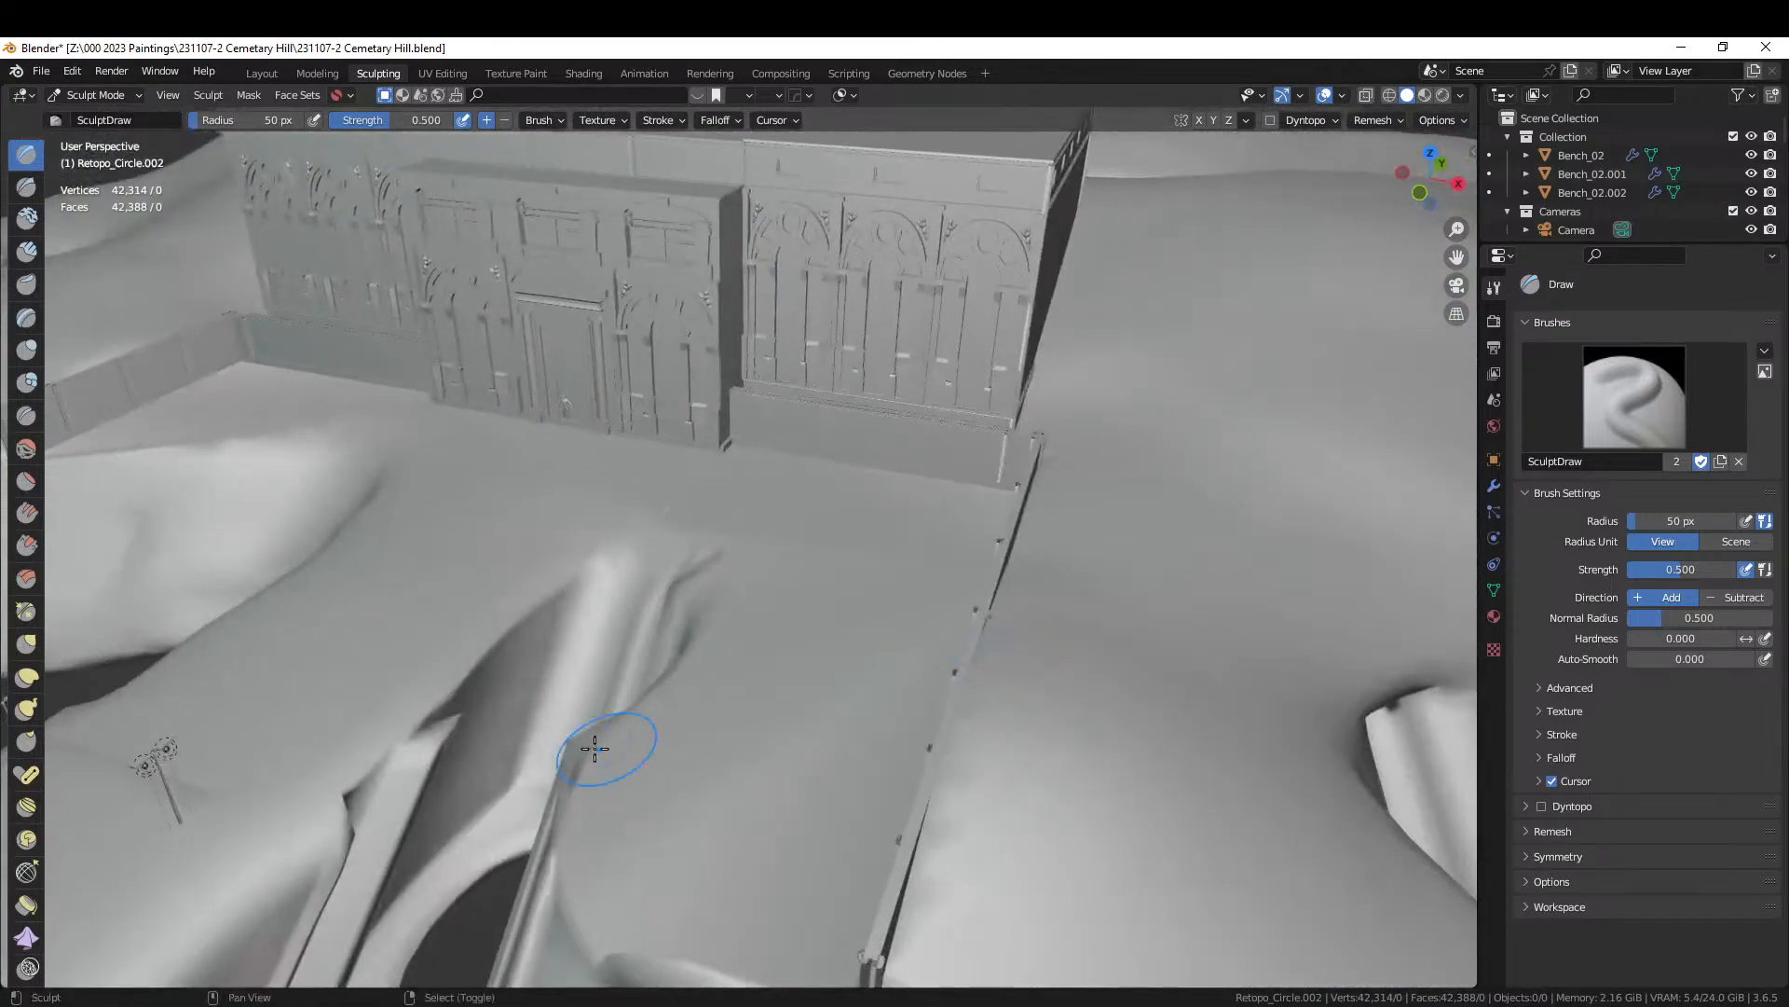
{"action": "left_click_drag", "start_coordinate": [404, 717], "coordinate": [431, 749]}
{"action": "mouse_move", "coordinate": [566, 600]}
{"action": "left_mouse_down"}
{"action": "mouse_move", "coordinate": [647, 652]}
{"action": "mouse_move", "coordinate": [668, 587]}
{"action": "mouse_move", "coordinate": [559, 685]}
{"action": "mouse_move", "coordinate": [394, 744]}
{"action": "mouse_move", "coordinate": [328, 837]}
{"action": "mouse_move", "coordinate": [377, 857]}
{"action": "mouse_move", "coordinate": [358, 893]}
{"action": "mouse_move", "coordinate": [365, 844]}
{"action": "mouse_move", "coordinate": [496, 800]}
{"action": "left_mouse_up"}
{"action": "mouse_move", "coordinate": [659, 711]}
{"action": "middle_mouse_down"}
{"action": "mouse_move", "coordinate": [611, 667]}
{"action": "mouse_move", "coordinate": [701, 666]}
{"action": "middle_mouse_up"}
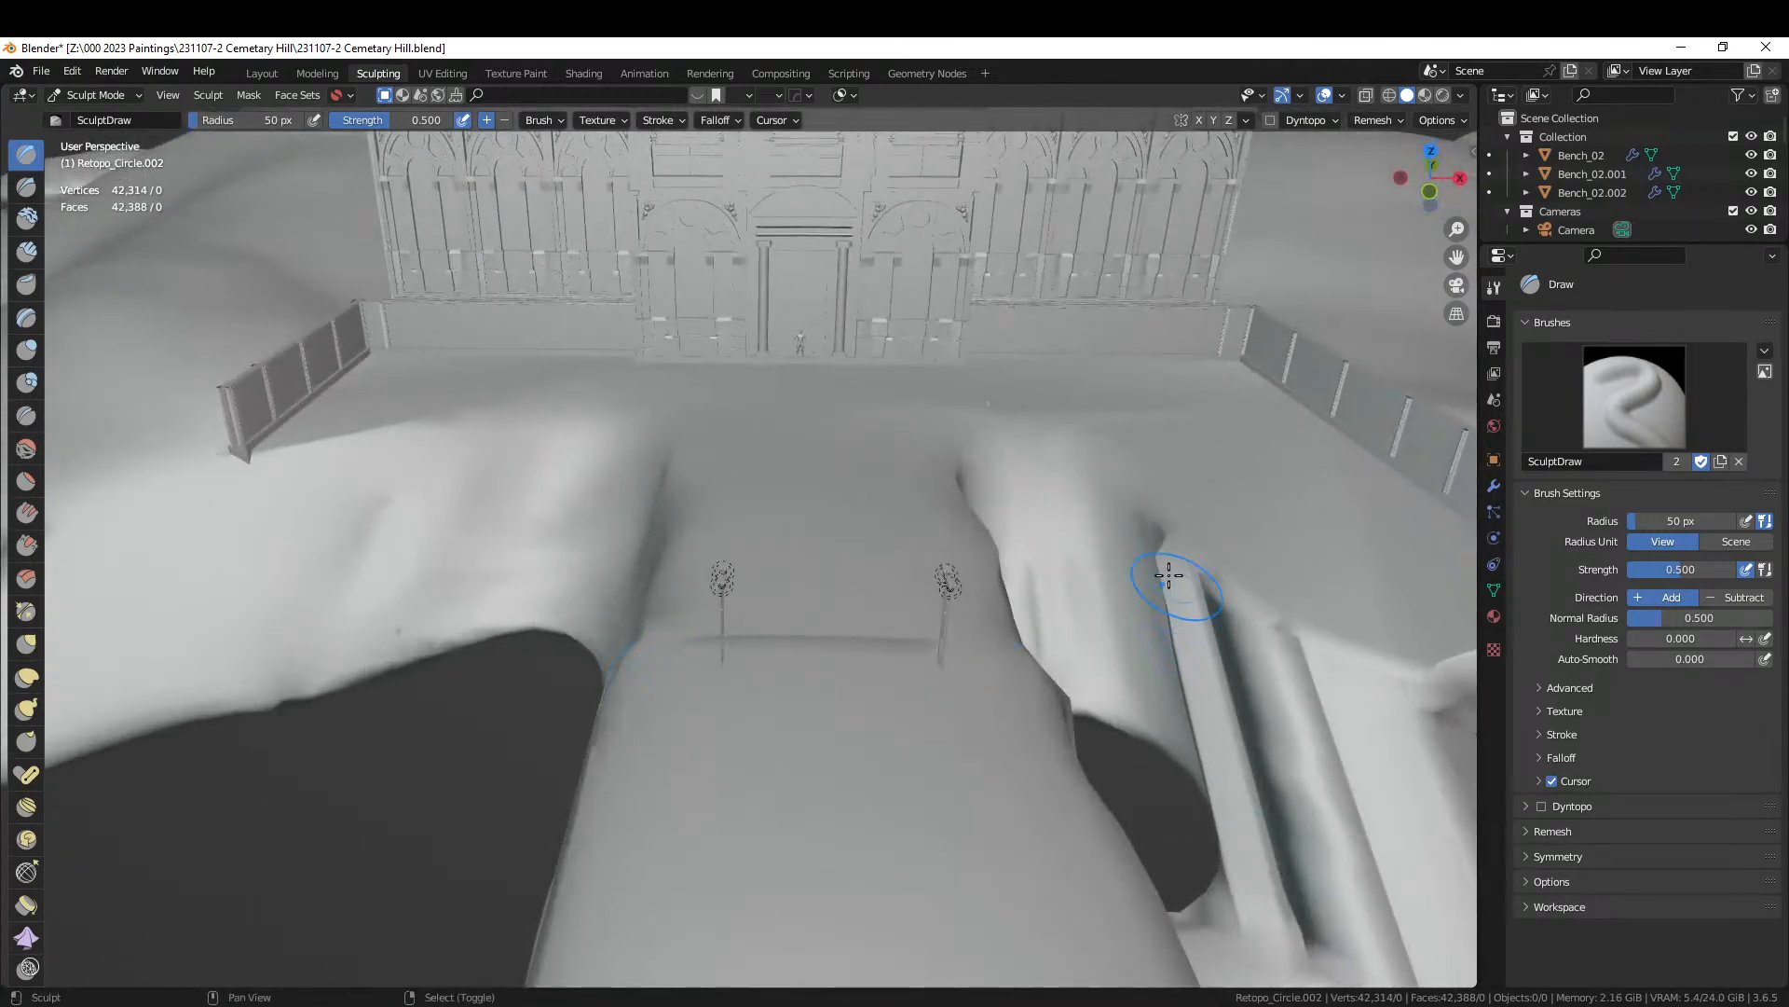
{"action": "mouse_move", "coordinate": [1168, 575]}
{"action": "left_mouse_down"}
{"action": "mouse_move", "coordinate": [1146, 567]}
{"action": "mouse_move", "coordinate": [1174, 631]}
{"action": "mouse_move", "coordinate": [1177, 599]}
{"action": "mouse_move", "coordinate": [1216, 746]}
{"action": "mouse_move", "coordinate": [1270, 631]}
{"action": "mouse_move", "coordinate": [1258, 786]}
{"action": "mouse_move", "coordinate": [1310, 863]}
{"action": "mouse_move", "coordinate": [1221, 802]}
{"action": "mouse_move", "coordinate": [1200, 621]}
{"action": "mouse_move", "coordinate": [1318, 611]}
{"action": "mouse_move", "coordinate": [1351, 640]}
{"action": "mouse_move", "coordinate": [1330, 763]}
{"action": "mouse_move", "coordinate": [1308, 790]}
{"action": "mouse_move", "coordinate": [1330, 867]}
{"action": "mouse_move", "coordinate": [1314, 919]}
{"action": "mouse_move", "coordinate": [1242, 887]}
{"action": "mouse_move", "coordinate": [1194, 757]}
{"action": "left_mouse_up"}
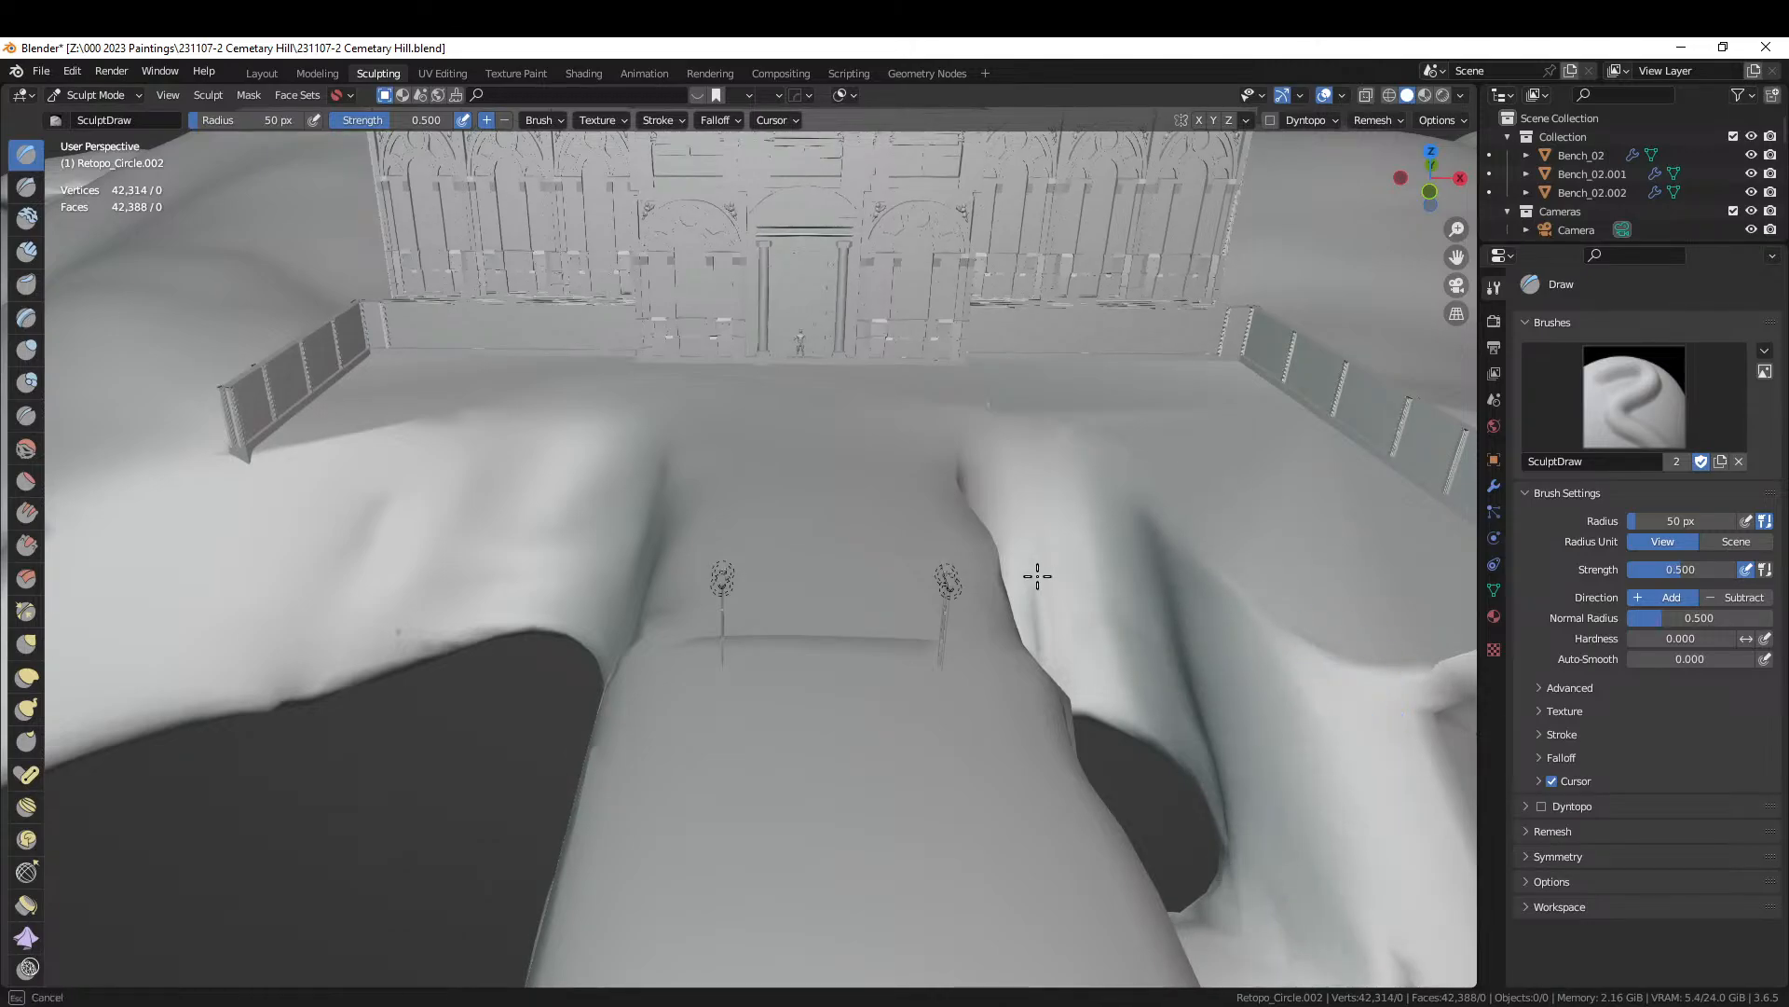
{"action": "left_click_drag", "start_coordinate": [1038, 575], "coordinate": [1045, 577]}
Smooth the sharp crease along the ramp's side wall, next to the round opening below the courtyard.
{"action": "middle_click_drag", "start_coordinate": [1046, 576], "coordinate": [968, 568]}
{"action": "middle_click_drag", "start_coordinate": [364, 567], "coordinate": [499, 562]}
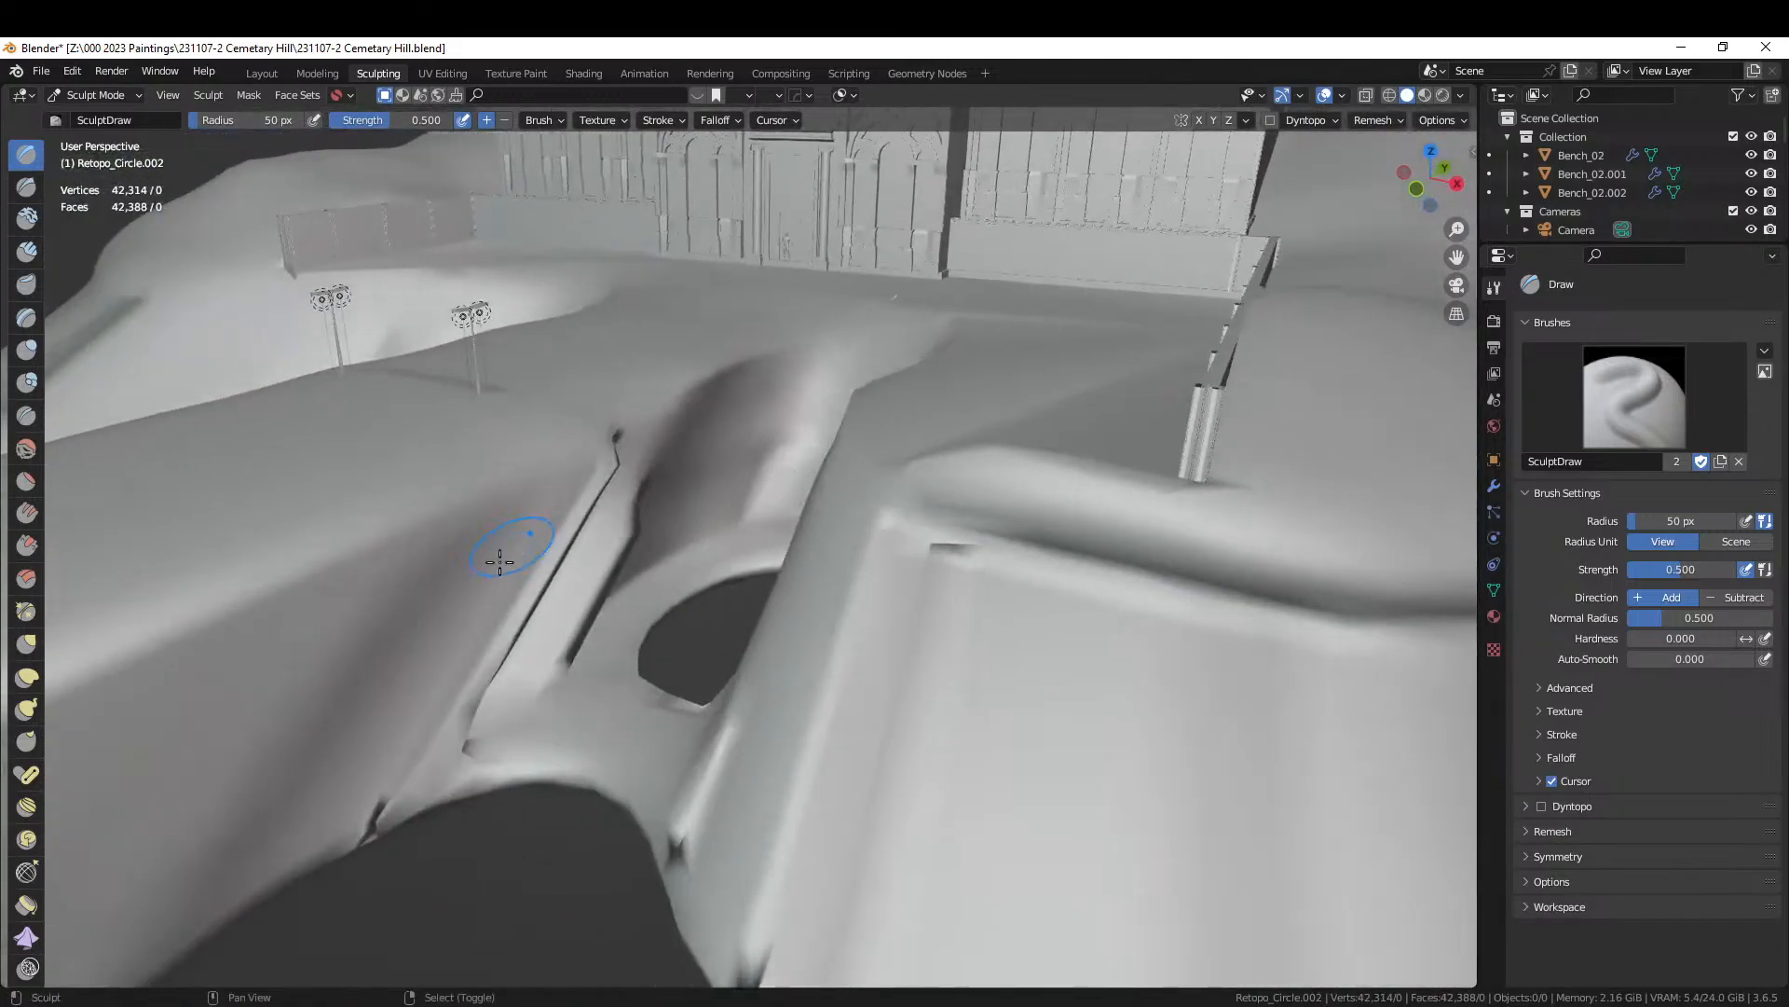
{"action": "mouse_move", "coordinate": [399, 799]}
{"action": "left_mouse_down"}
{"action": "mouse_move", "coordinate": [582, 651]}
{"action": "mouse_move", "coordinate": [605, 493]}
{"action": "mouse_move", "coordinate": [575, 444]}
{"action": "mouse_move", "coordinate": [512, 640]}
{"action": "mouse_move", "coordinate": [557, 631]}
{"action": "mouse_move", "coordinate": [485, 713]}
{"action": "mouse_move", "coordinate": [643, 448]}
{"action": "left_mouse_up"}
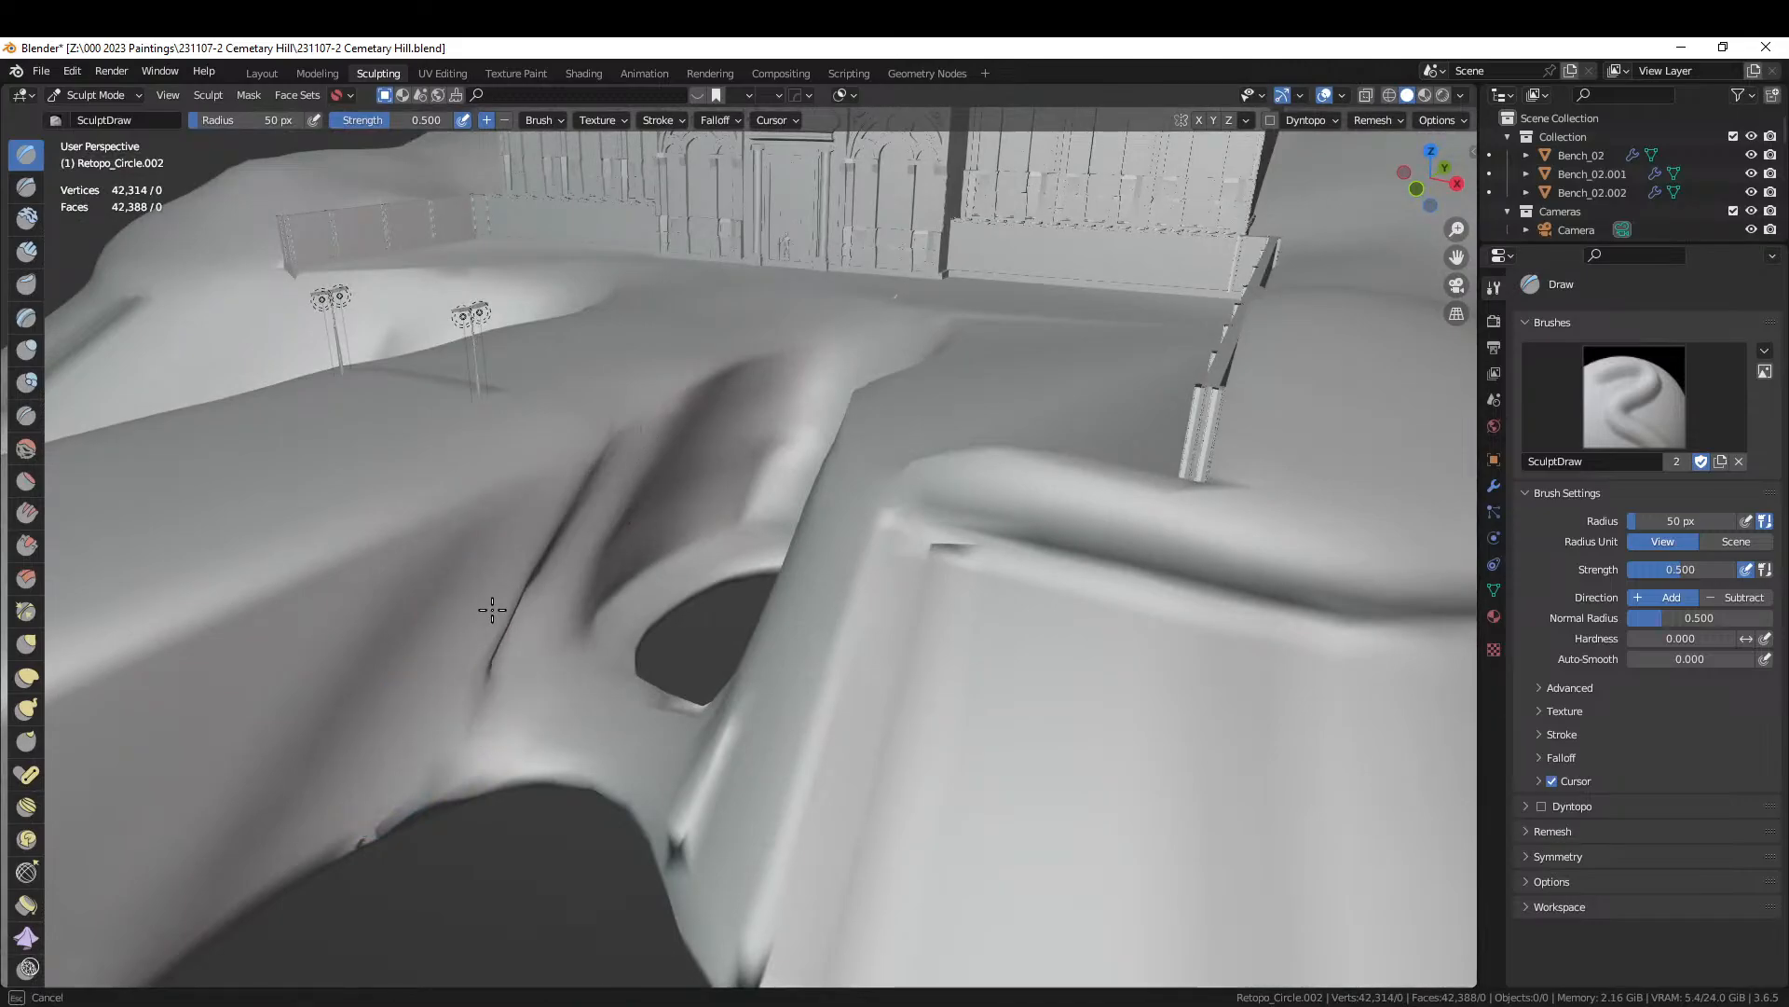
{"action": "mouse_move", "coordinate": [532, 632]}
{"action": "left_mouse_down"}
{"action": "mouse_move", "coordinate": [615, 551]}
{"action": "mouse_move", "coordinate": [476, 606]}
{"action": "mouse_move", "coordinate": [493, 585]}
{"action": "left_mouse_up"}
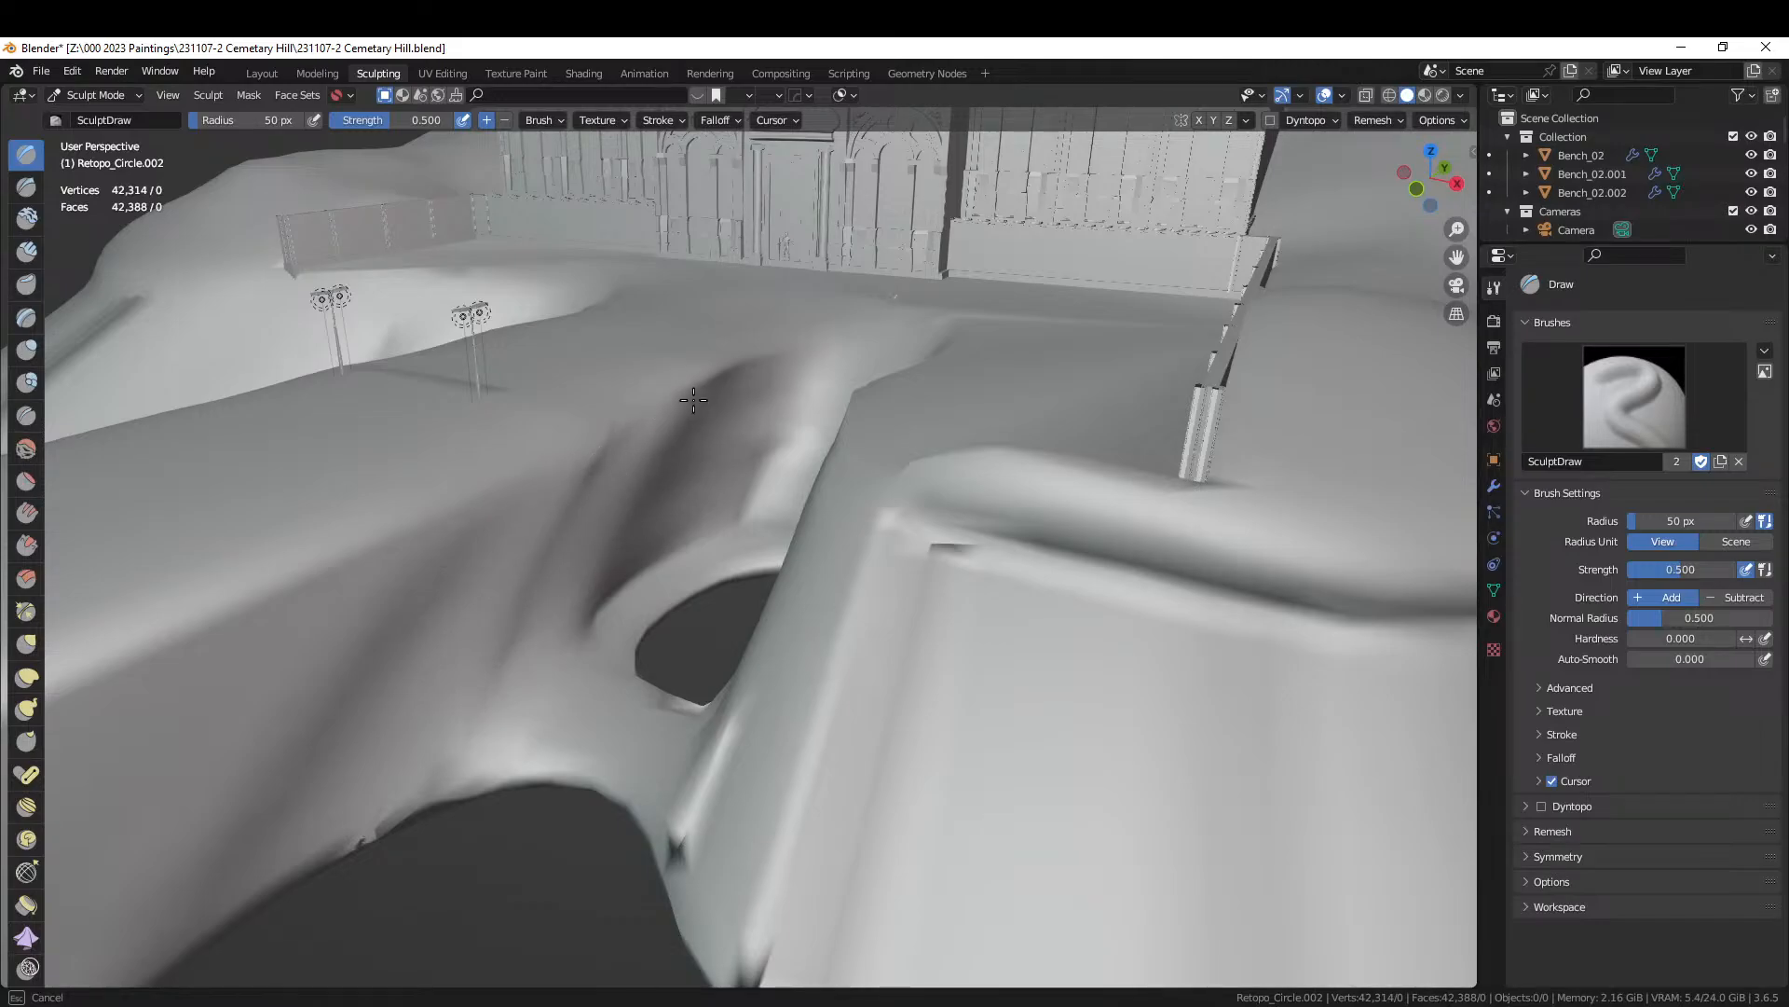
{"action": "mouse_move", "coordinate": [694, 400]}
{"action": "left_mouse_down"}
{"action": "mouse_move", "coordinate": [747, 367]}
{"action": "mouse_move", "coordinate": [507, 495]}
{"action": "mouse_move", "coordinate": [479, 411]}
{"action": "left_mouse_up"}
{"action": "middle_click_drag", "start_coordinate": [479, 411], "coordinate": [458, 486]}
{"action": "left_click_drag", "start_coordinate": [458, 487], "coordinate": [438, 538]}
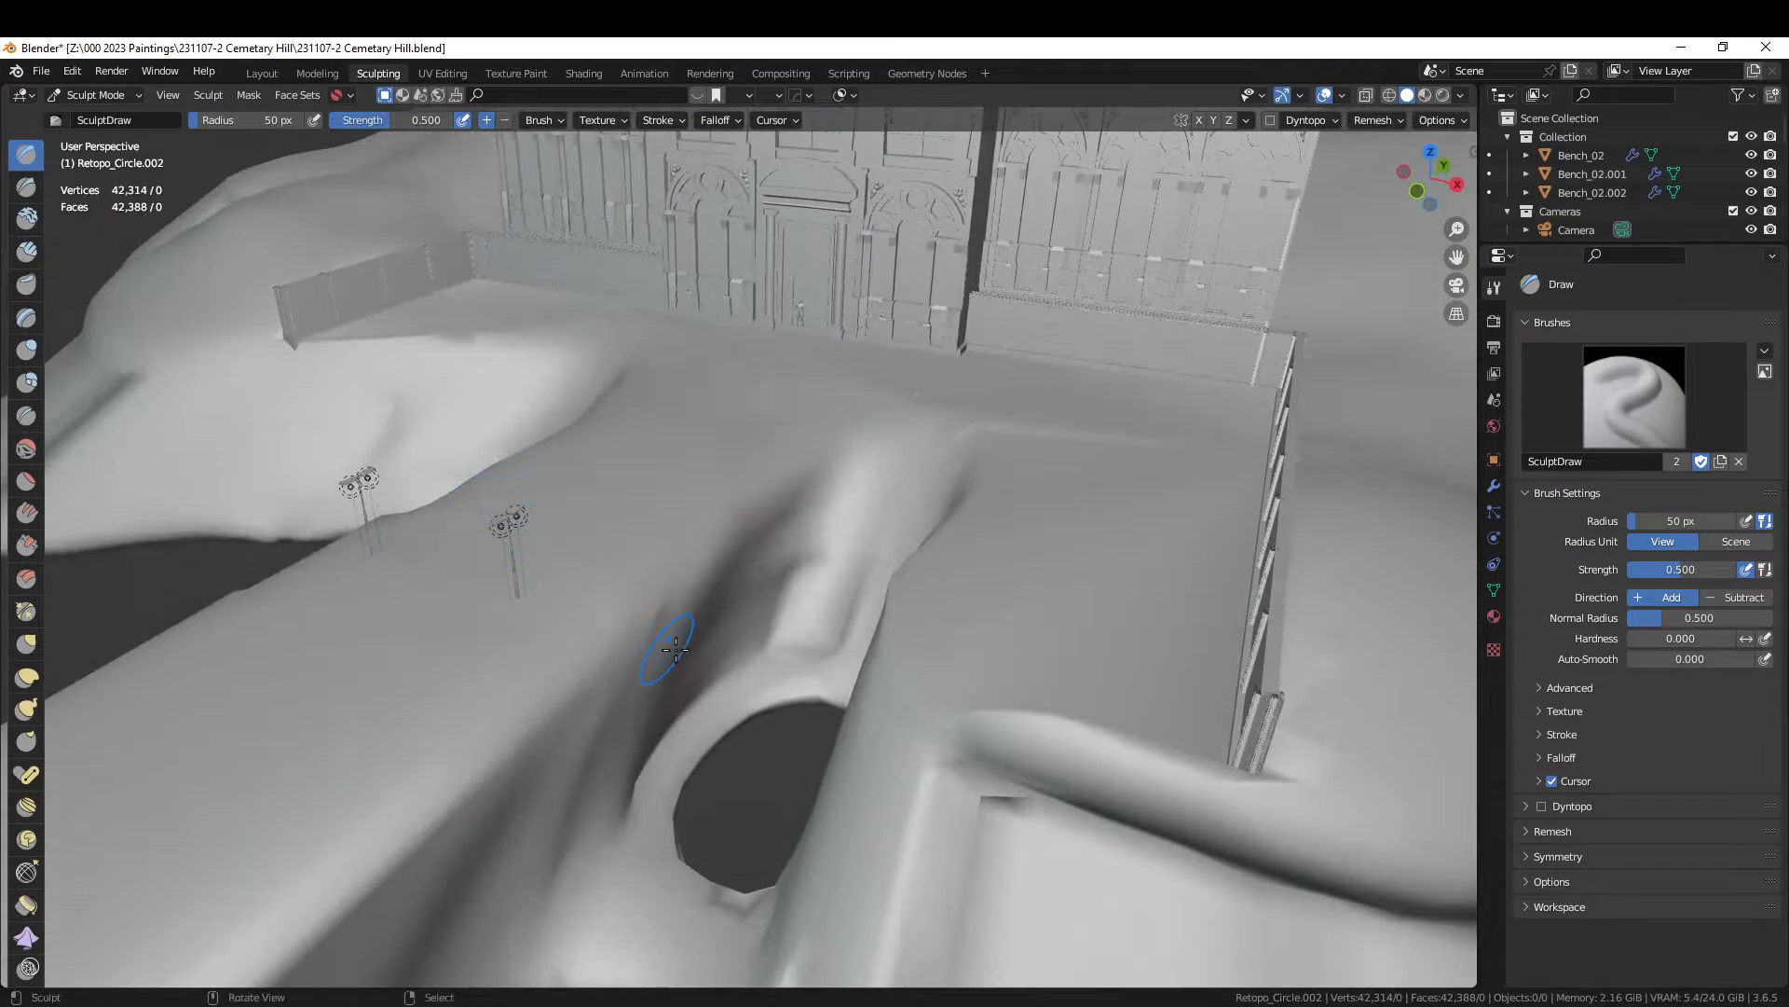
Smooth the creases further along the ramp's side and the stepped edges of the bank below the courtyard wall.
{"action": "scroll", "coordinate": [658, 647], "scroll_direction": "down", "scroll_amount": 4}
{"action": "middle_click_drag", "start_coordinate": [746, 627], "coordinate": [685, 594]}
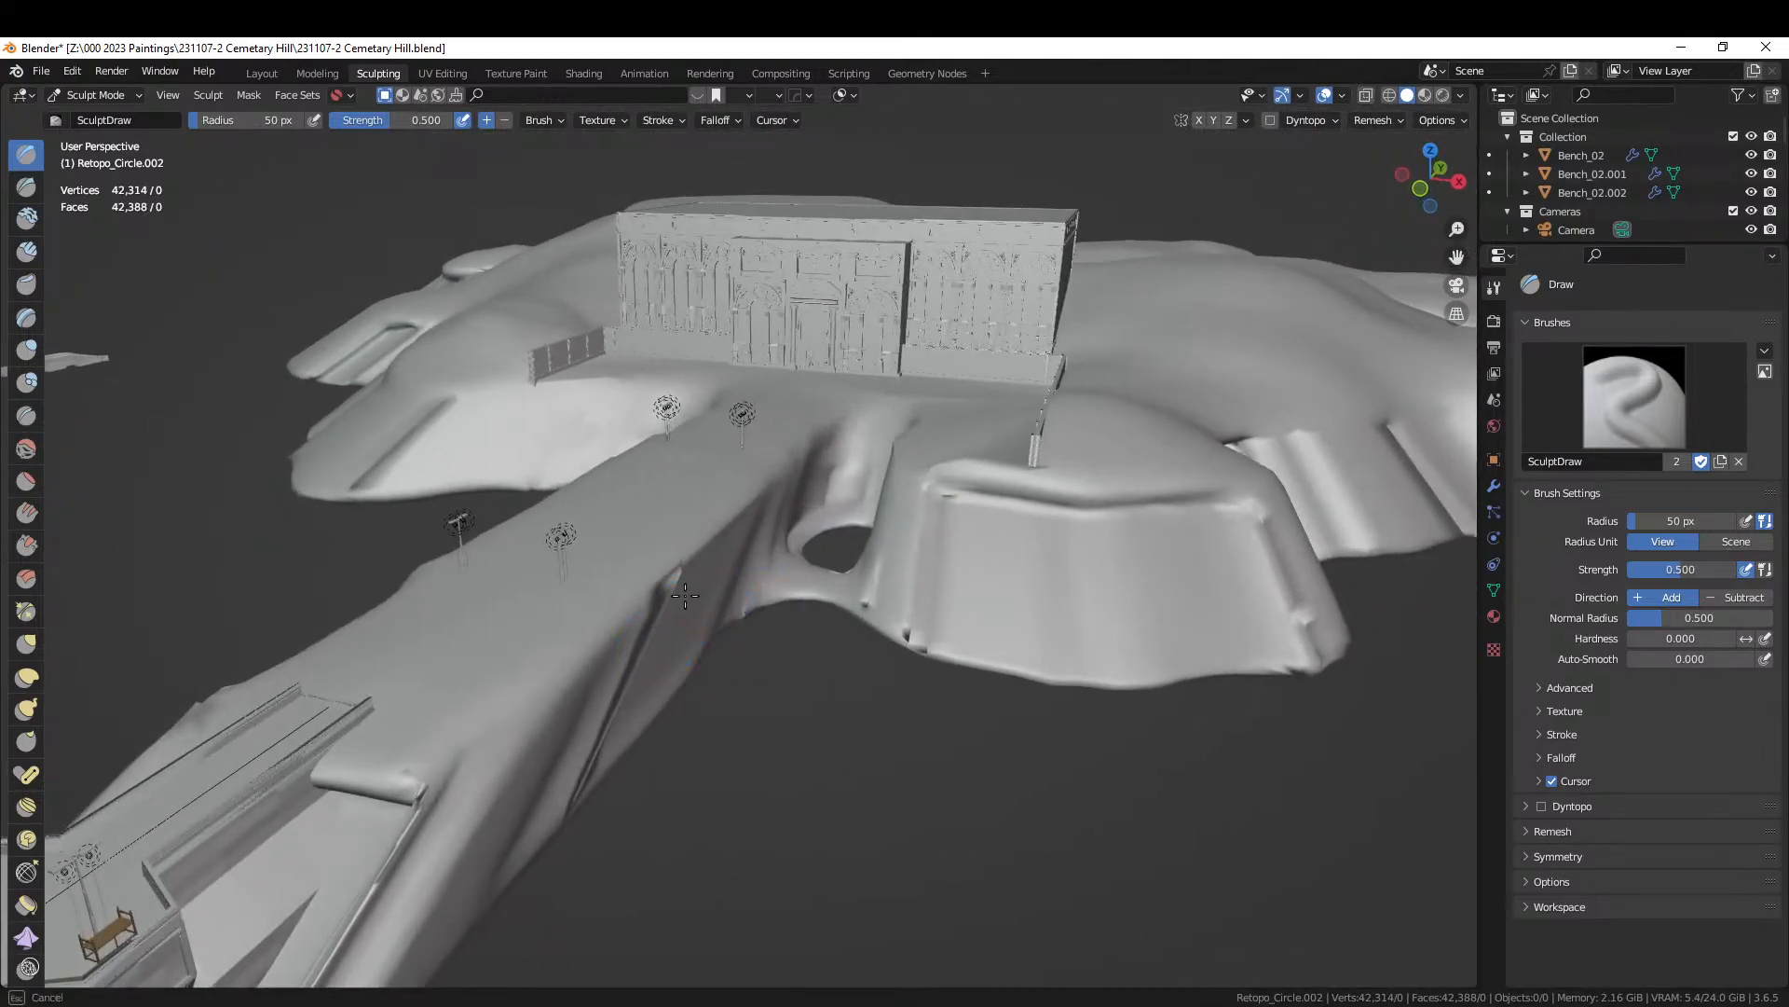
{"action": "mouse_move", "coordinate": [603, 671]}
{"action": "left_mouse_down", "text": "shift"}
{"action": "mouse_move", "coordinate": [573, 807]}
{"action": "mouse_move", "coordinate": [772, 548]}
{"action": "left_mouse_up", "text": "shift"}
{"action": "mouse_move", "coordinate": [808, 623]}
{"action": "left_mouse_down", "text": "shift"}
{"action": "mouse_move", "coordinate": [872, 620]}
{"action": "mouse_move", "coordinate": [930, 511]}
{"action": "mouse_move", "coordinate": [1295, 615]}
{"action": "mouse_move", "coordinate": [1262, 512]}
{"action": "mouse_move", "coordinate": [1289, 600]}
{"action": "left_mouse_up", "text": "shift"}
Smooth the slope and the creases along the opposite side of the ramp, below the courtyard.
{"action": "middle_click_drag", "start_coordinate": [436, 580], "coordinate": [563, 611]}
{"action": "middle_click_drag", "start_coordinate": [793, 615], "coordinate": [802, 621]}
{"action": "mouse_move", "coordinate": [802, 622]}
{"action": "left_mouse_down", "text": "shift"}
{"action": "mouse_move", "coordinate": [786, 711]}
{"action": "mouse_move", "coordinate": [814, 599]}
{"action": "left_mouse_up", "text": "shift"}
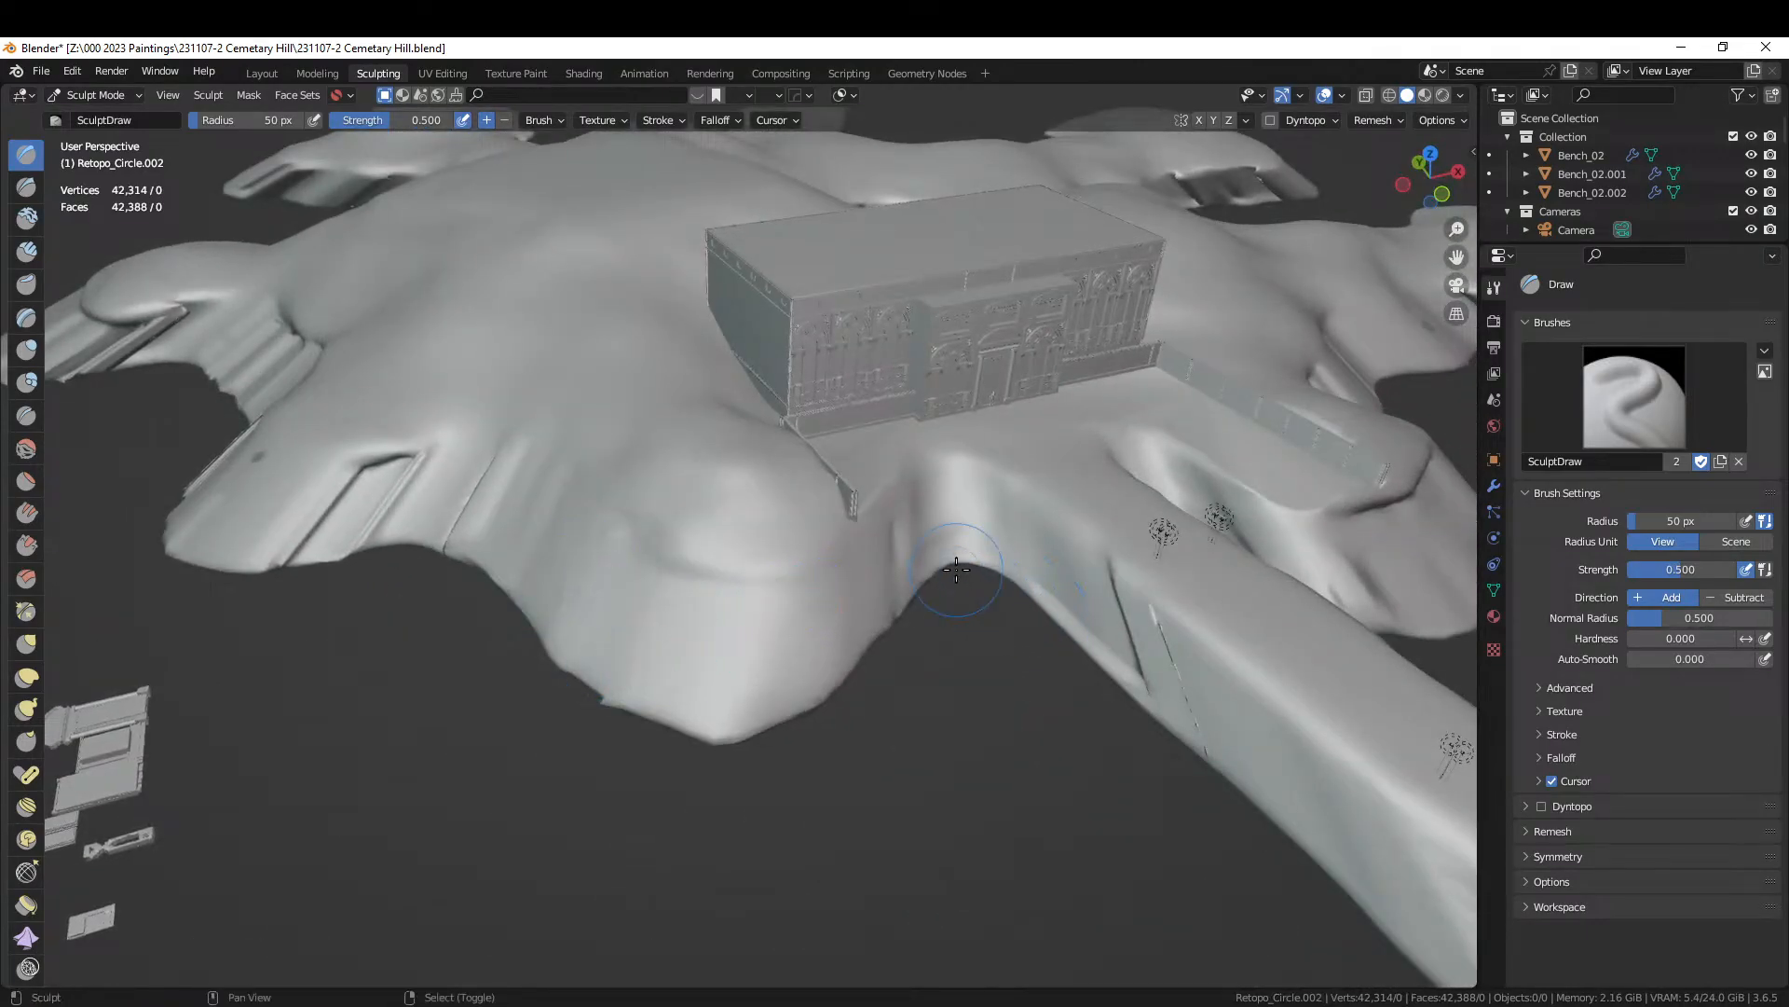
{"action": "mouse_move", "coordinate": [957, 570]}
{"action": "left_mouse_down", "text": "shift"}
{"action": "mouse_move", "coordinate": [887, 591]}
{"action": "mouse_move", "coordinate": [1138, 640]}
{"action": "mouse_move", "coordinate": [1143, 623]}
{"action": "mouse_move", "coordinate": [1204, 701]}
{"action": "mouse_move", "coordinate": [1161, 680]}
{"action": "mouse_move", "coordinate": [1188, 711]}
{"action": "mouse_move", "coordinate": [1165, 678]}
{"action": "mouse_move", "coordinate": [1188, 687]}
{"action": "mouse_move", "coordinate": [1151, 667]}
{"action": "left_mouse_up", "text": "shift"}
Undo the last stroke on the ramp's side and smooth the dark crease near where the ramp meets the courtyard.
{"action": "scroll", "coordinate": [1122, 667], "scroll_direction": "down", "scroll_amount": 1}
{"action": "mouse_move", "coordinate": [1122, 667]}
{"action": "middle_mouse_down"}
{"action": "mouse_move", "coordinate": [1130, 640]}
{"action": "mouse_move", "coordinate": [798, 718]}
{"action": "middle_mouse_up"}
{"action": "scroll", "coordinate": [1155, 635], "scroll_direction": "up", "scroll_amount": 4}
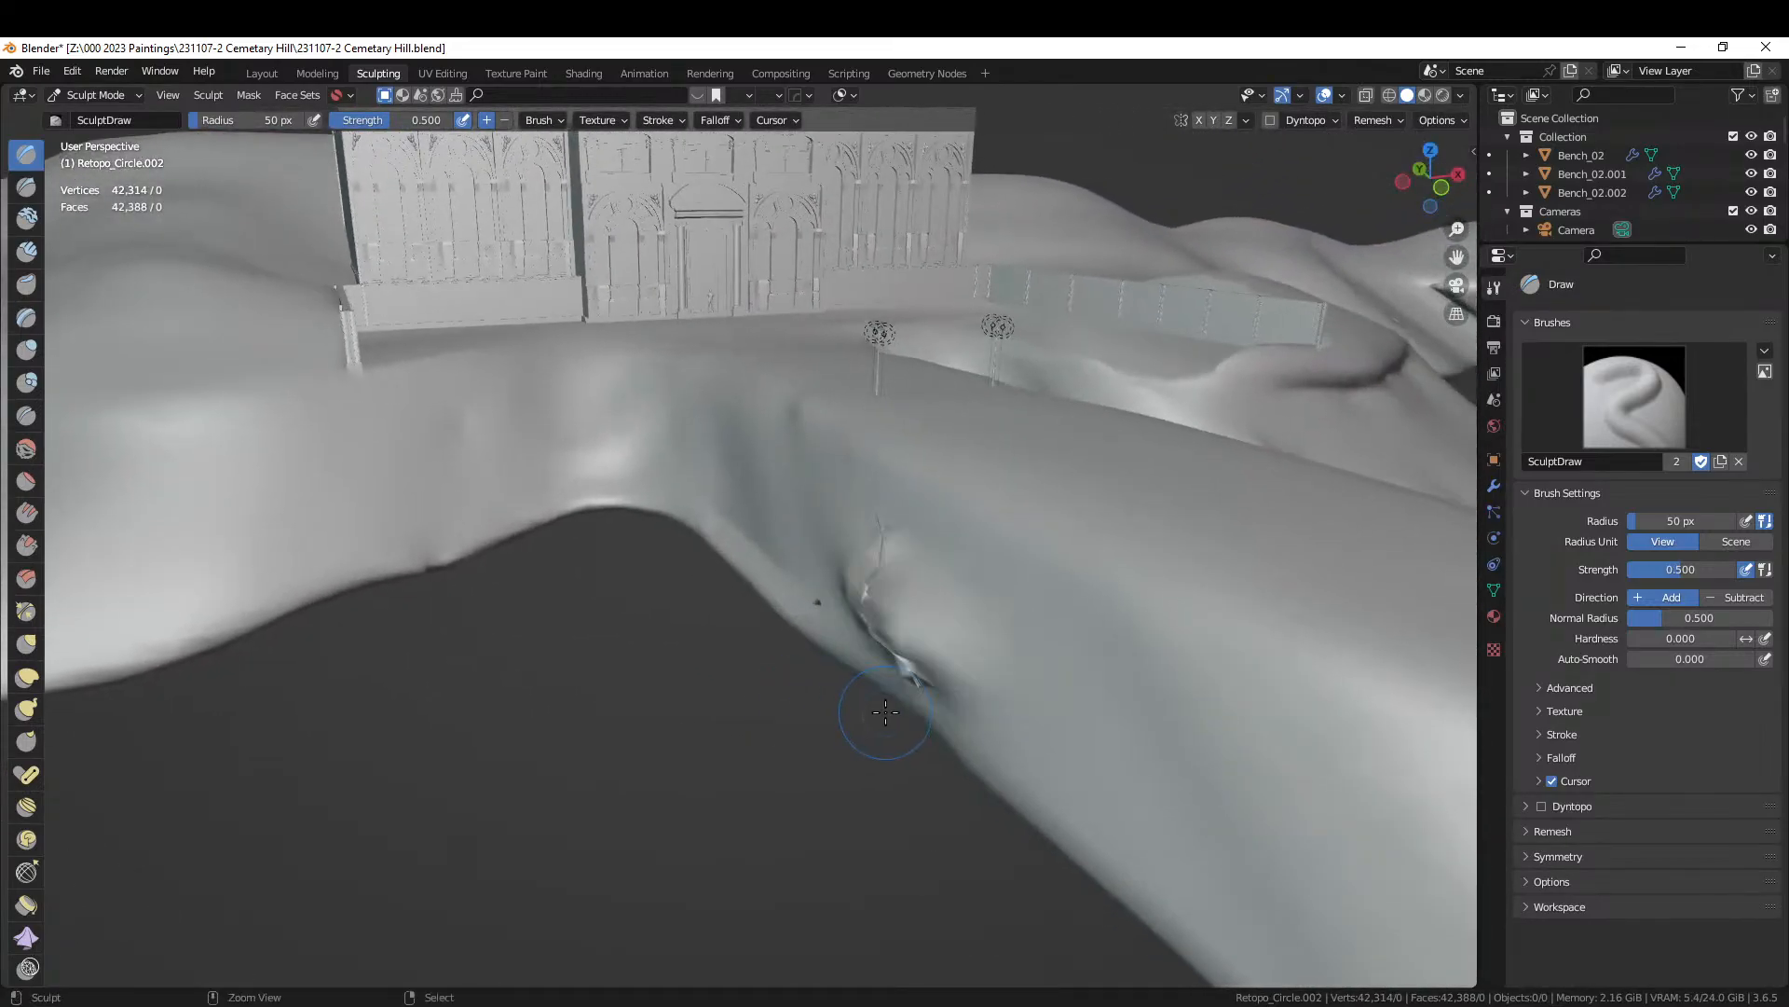
{"action": "key", "text": "ctrl+z"}
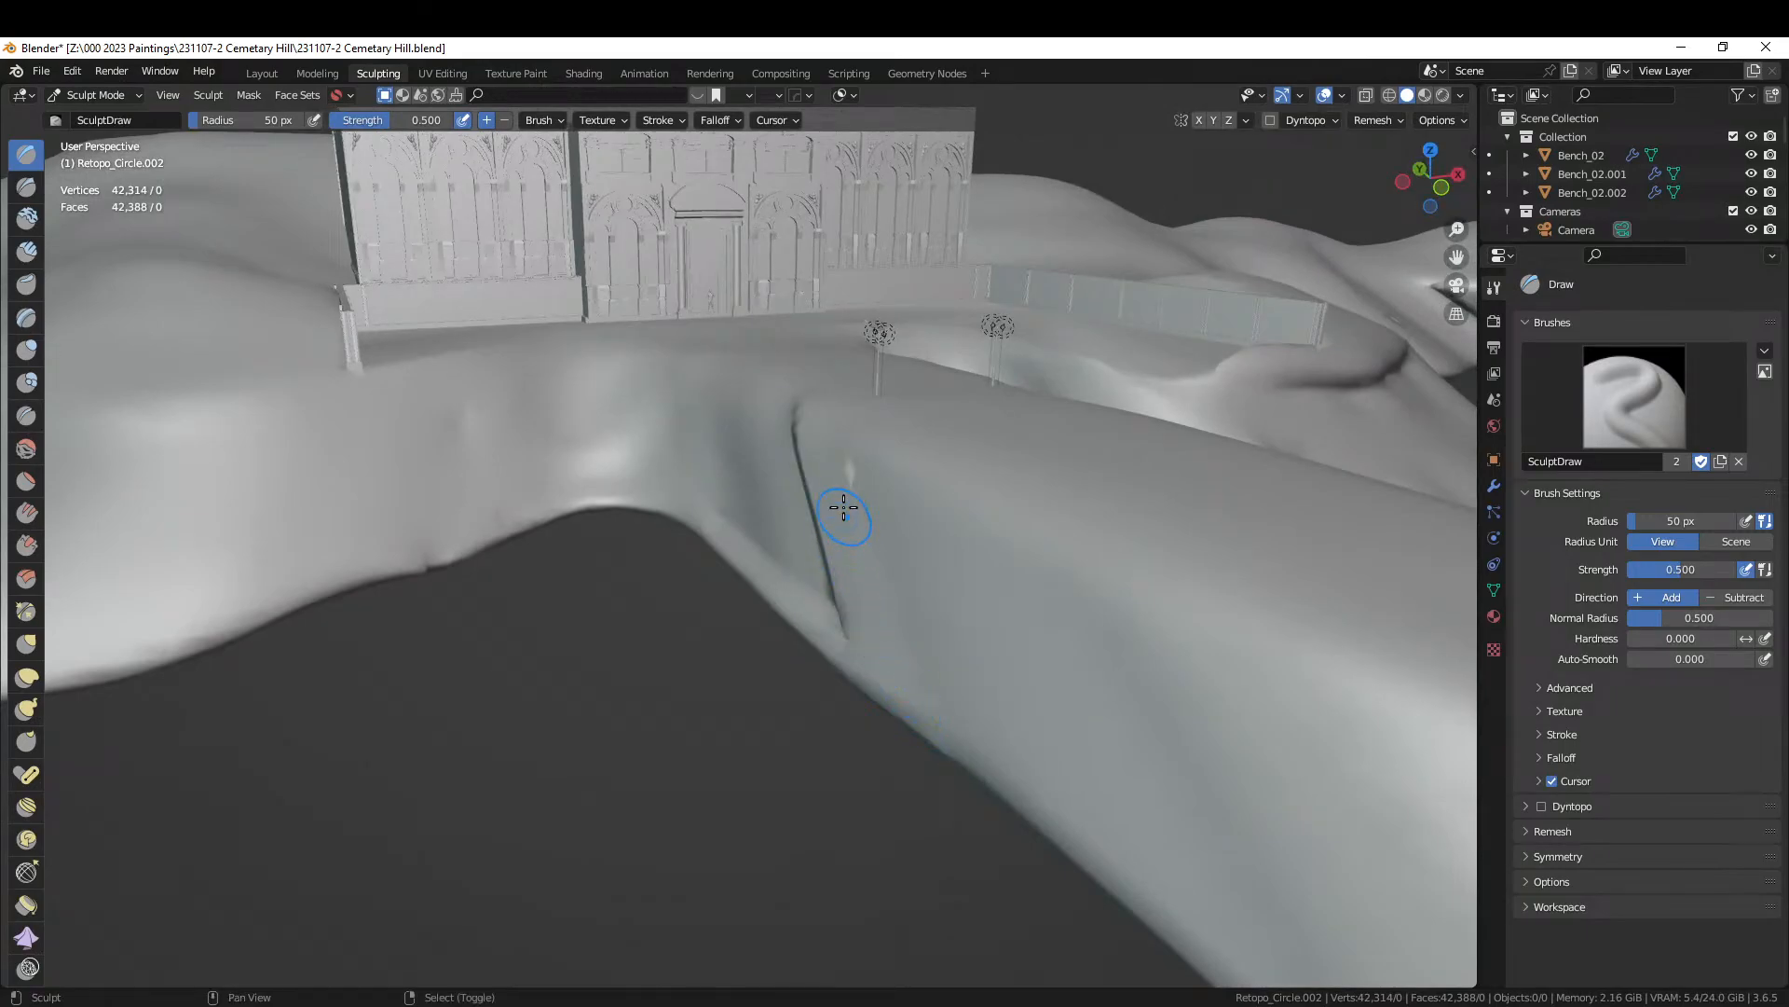
{"action": "left_click_drag", "start_coordinate": [803, 440], "coordinate": [807, 558], "text": "shift"}
{"action": "left_click_drag", "start_coordinate": [807, 449], "coordinate": [826, 547], "text": "shift"}
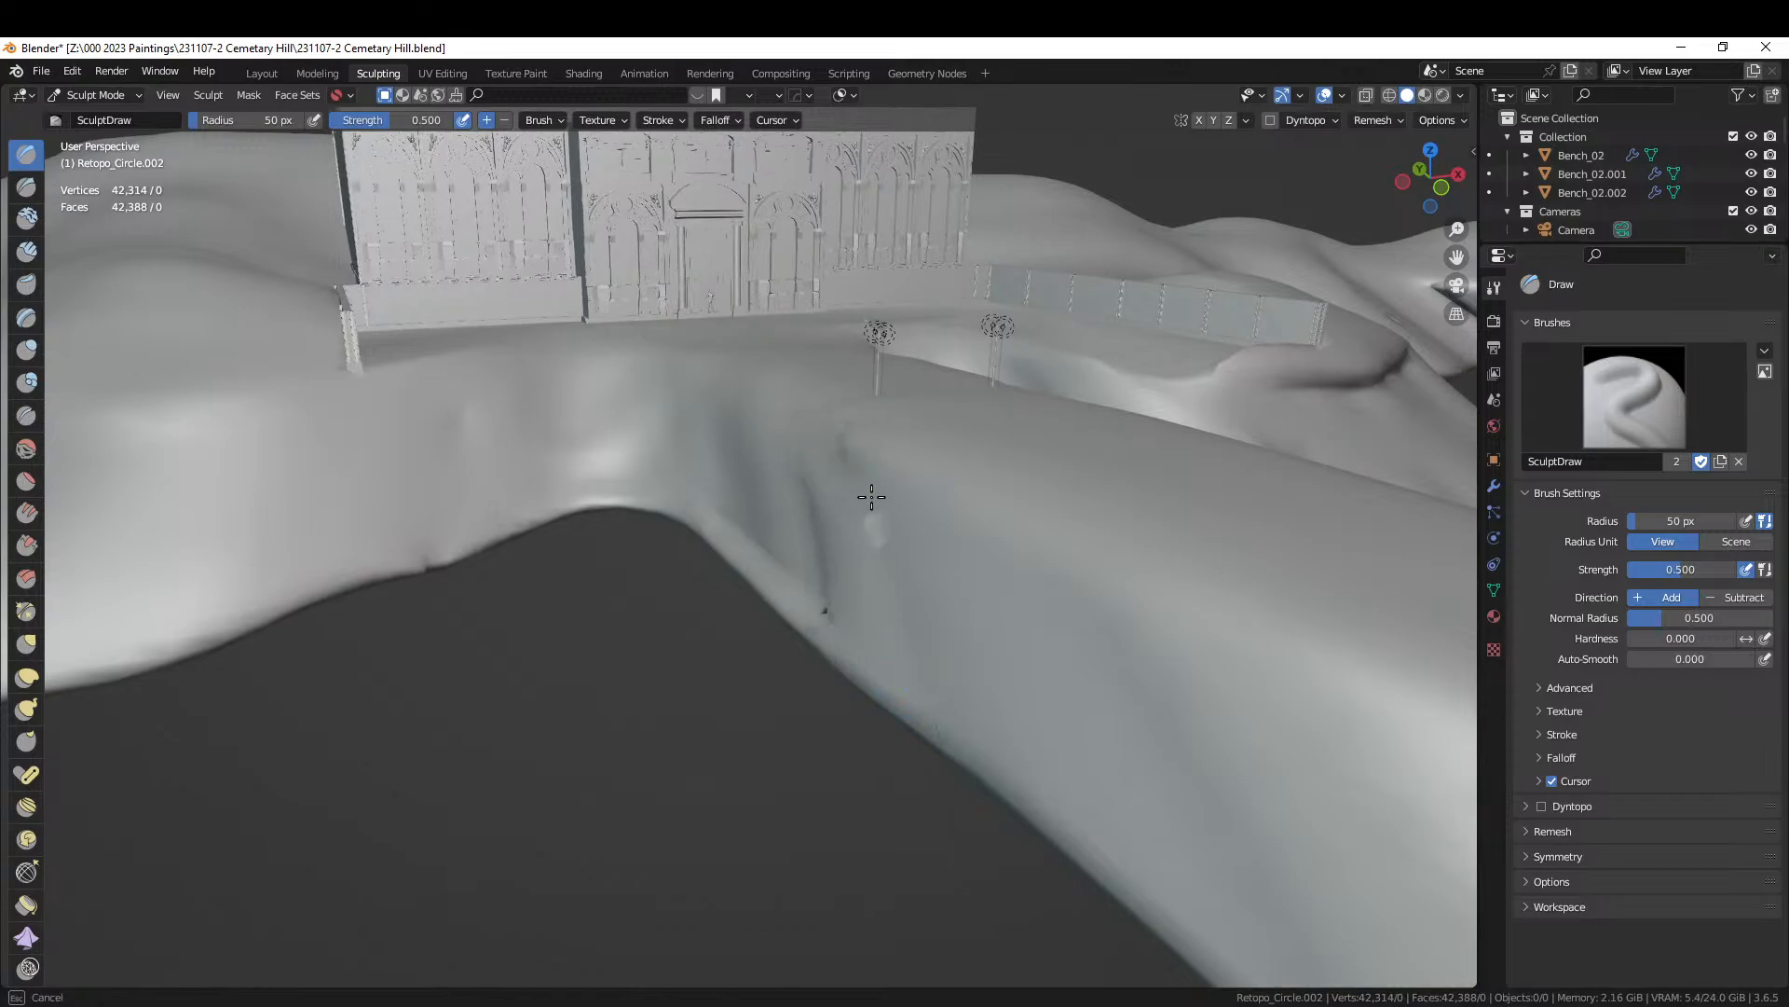
{"action": "left_click_drag", "start_coordinate": [891, 558], "coordinate": [894, 544], "text": "shift"}
{"action": "middle_click_drag", "start_coordinate": [1096, 580], "coordinate": [1022, 620]}
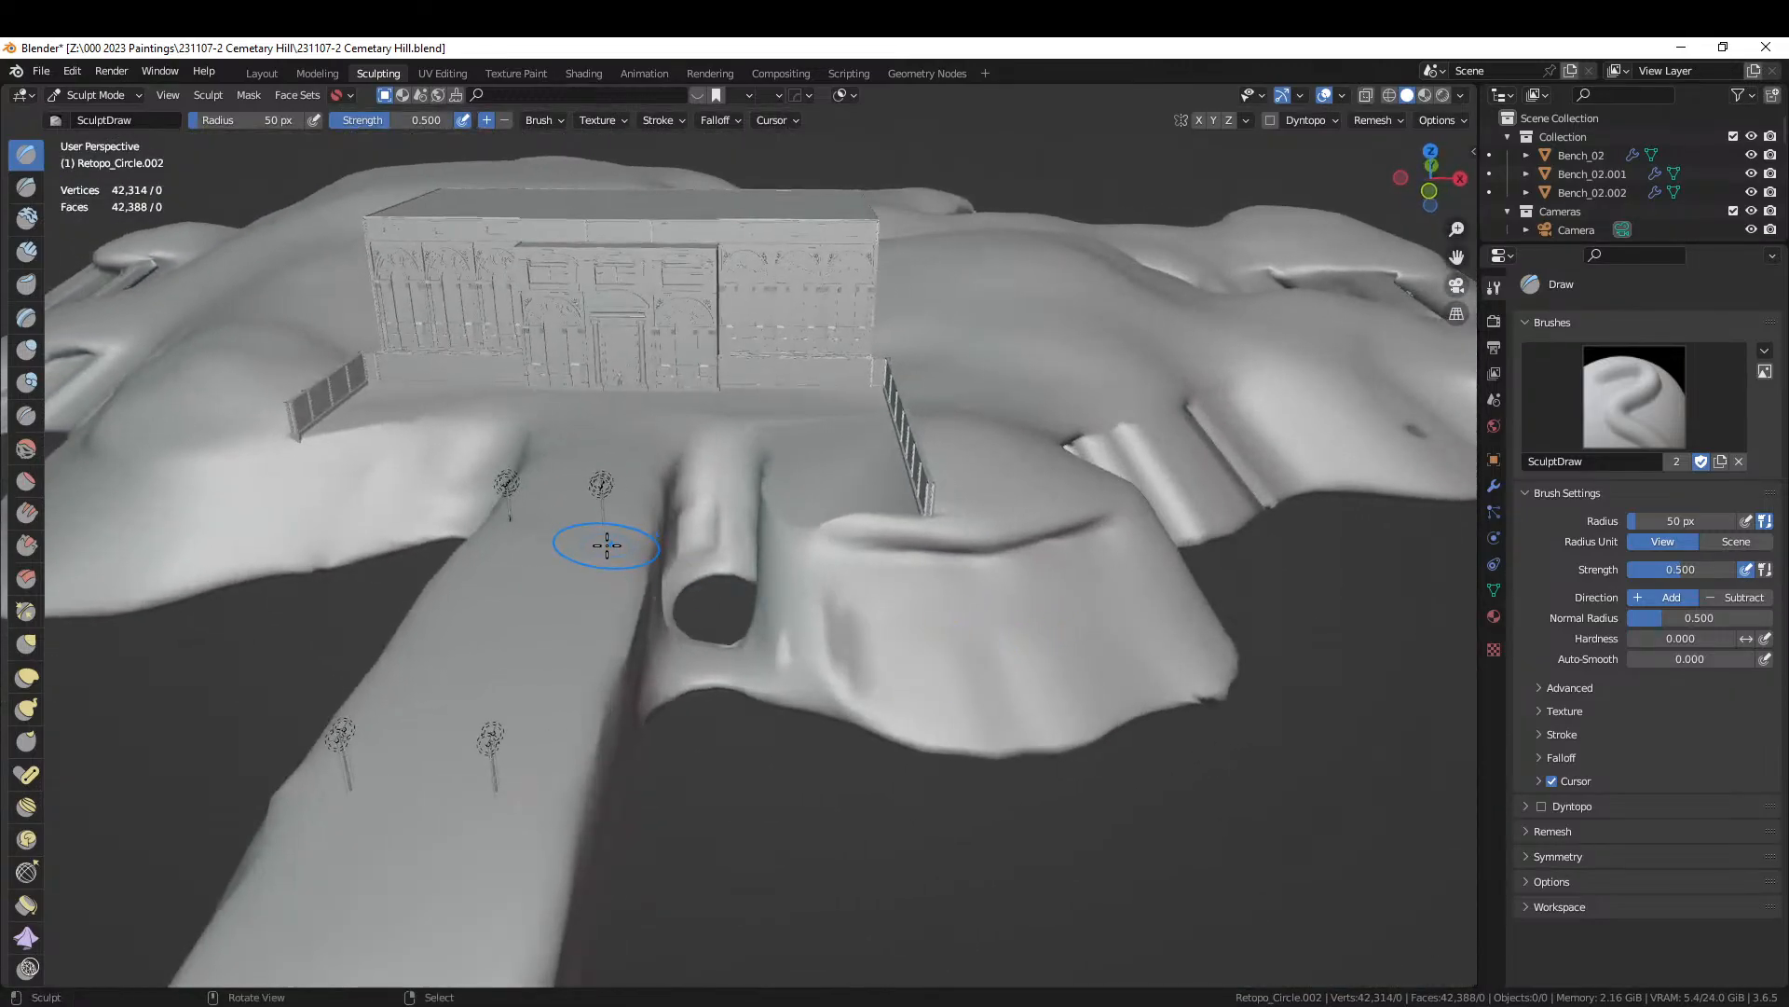
Save the file and preview the smoothed terrain with the full palace scene in rendered shading in the Layout workspace.
{"action": "key", "text": "ctrl+s"}
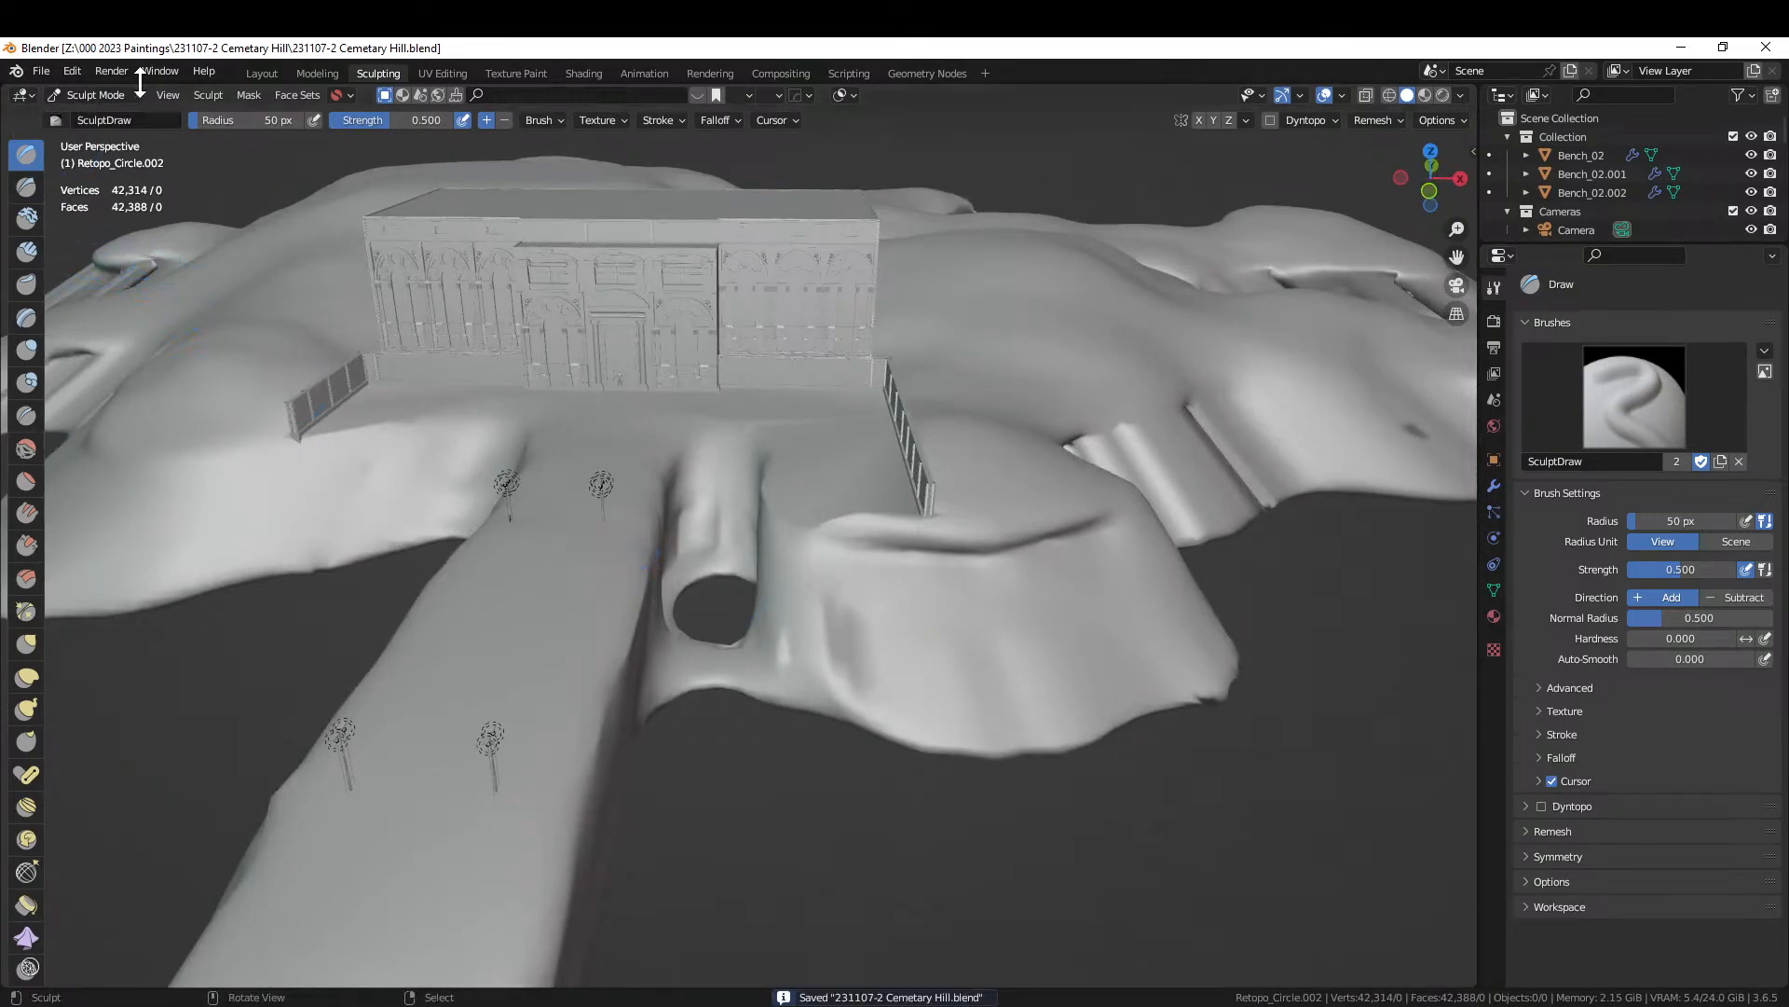
{"action": "left_click", "coordinate": [261, 74]}
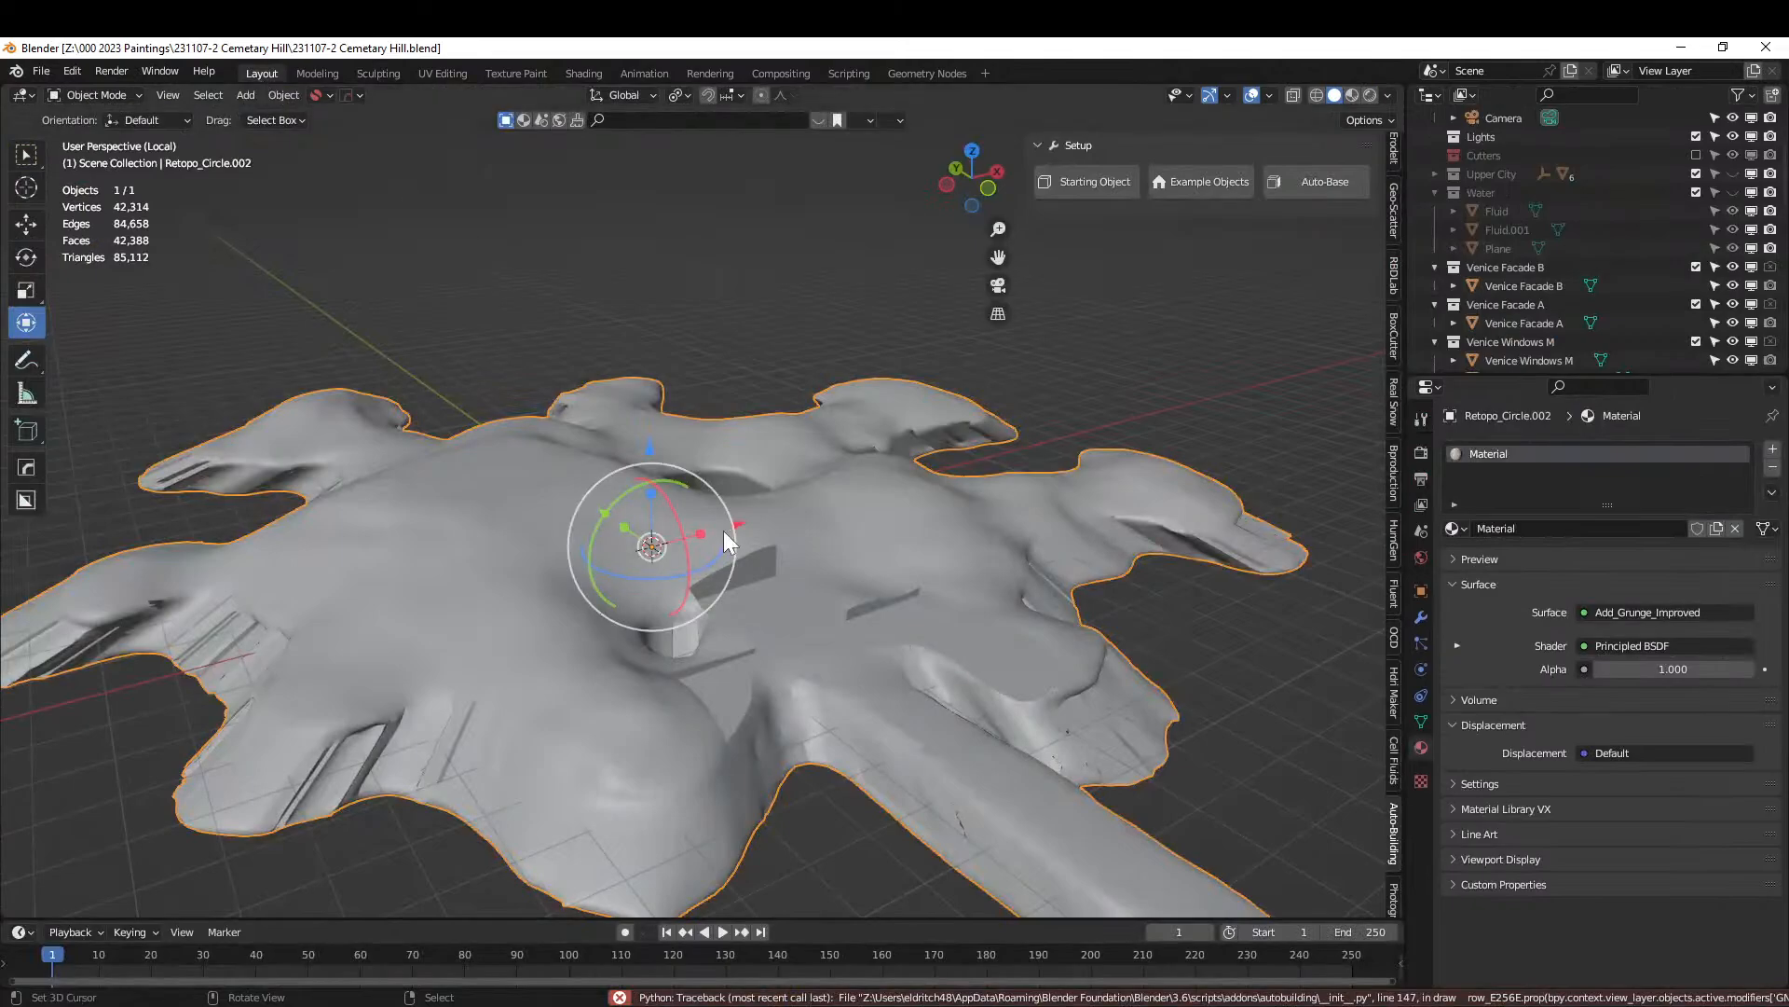
{"action": "scroll", "coordinate": [723, 530], "scroll_direction": "up", "scroll_amount": 4}
{"action": "middle_click_drag", "start_coordinate": [790, 663], "coordinate": [775, 697]}
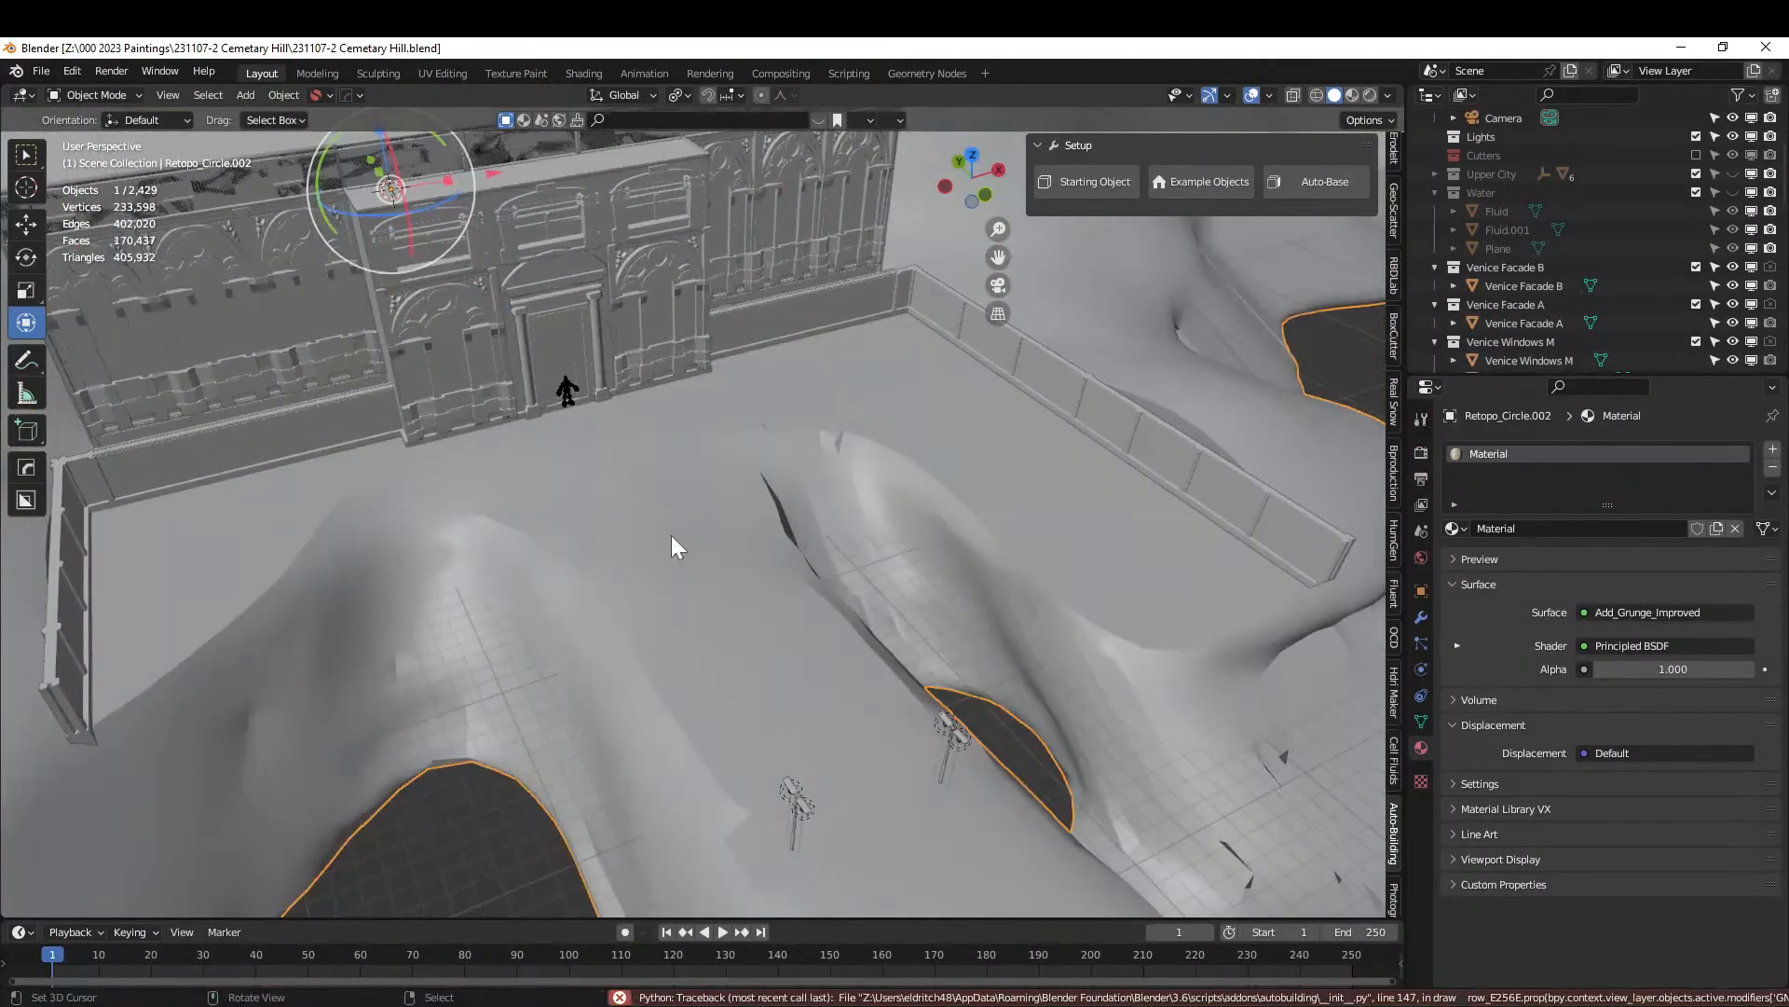
{"action": "left_click", "coordinate": [1359, 103]}
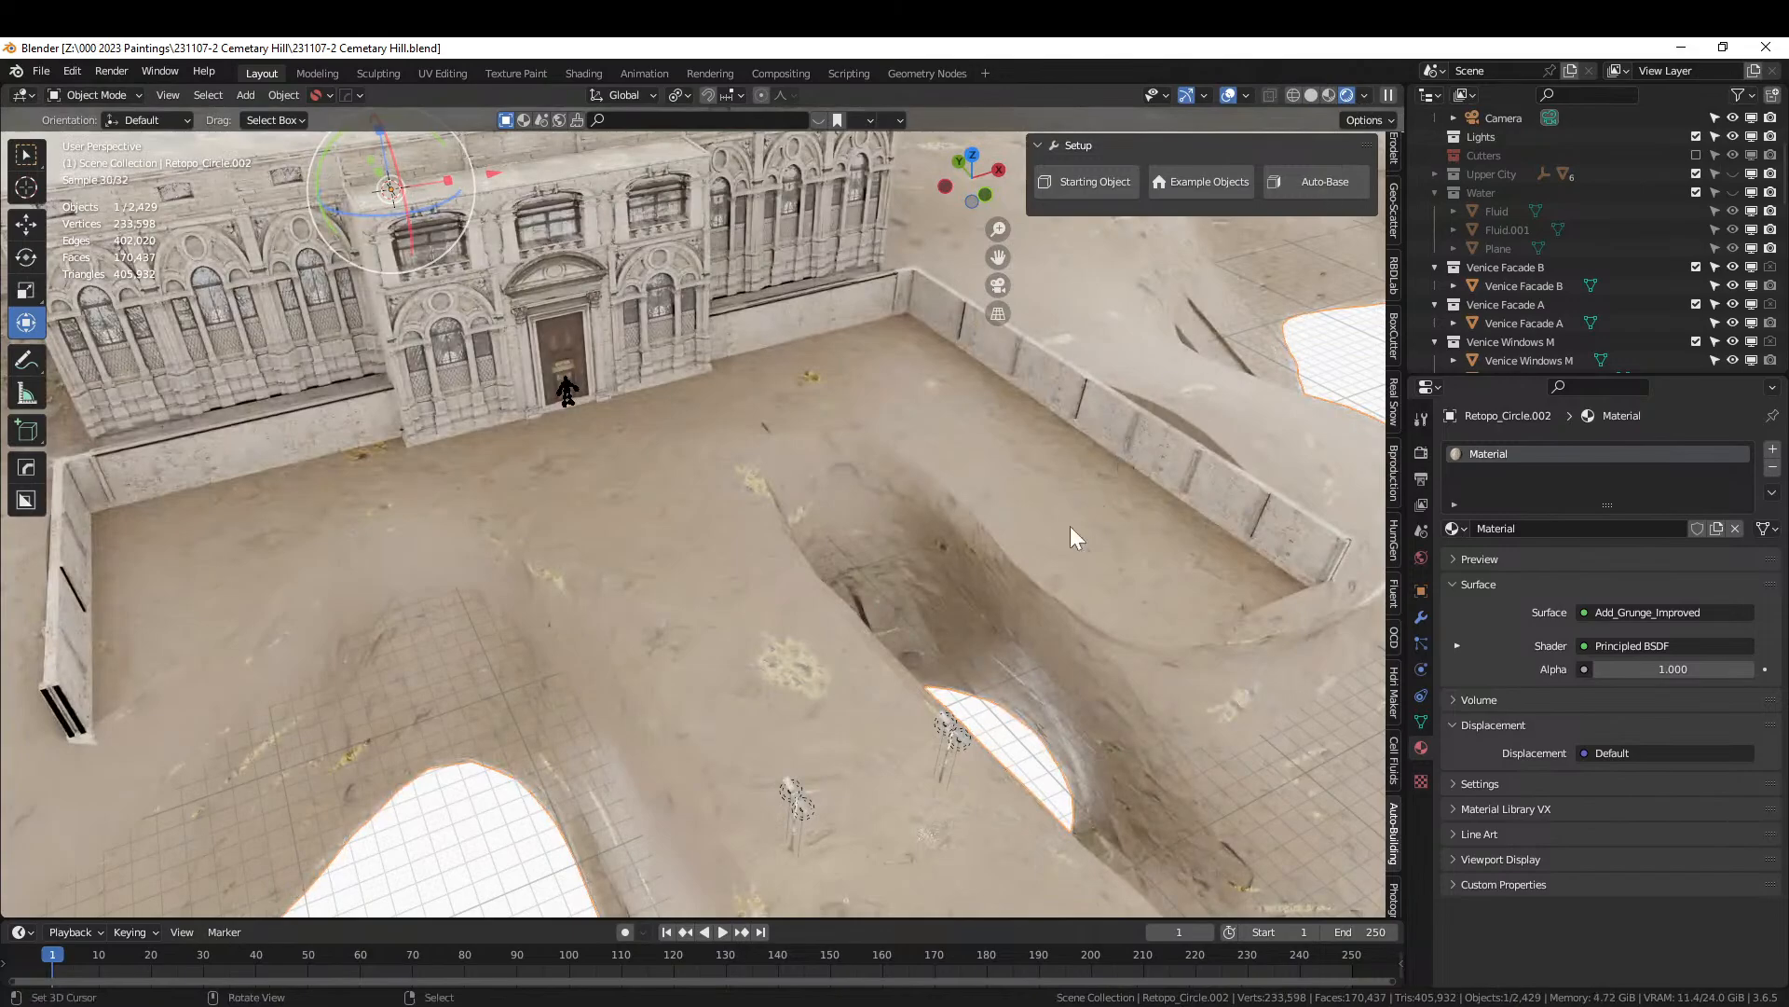
{"action": "middle_click_drag", "start_coordinate": [1070, 526], "coordinate": [755, 617]}
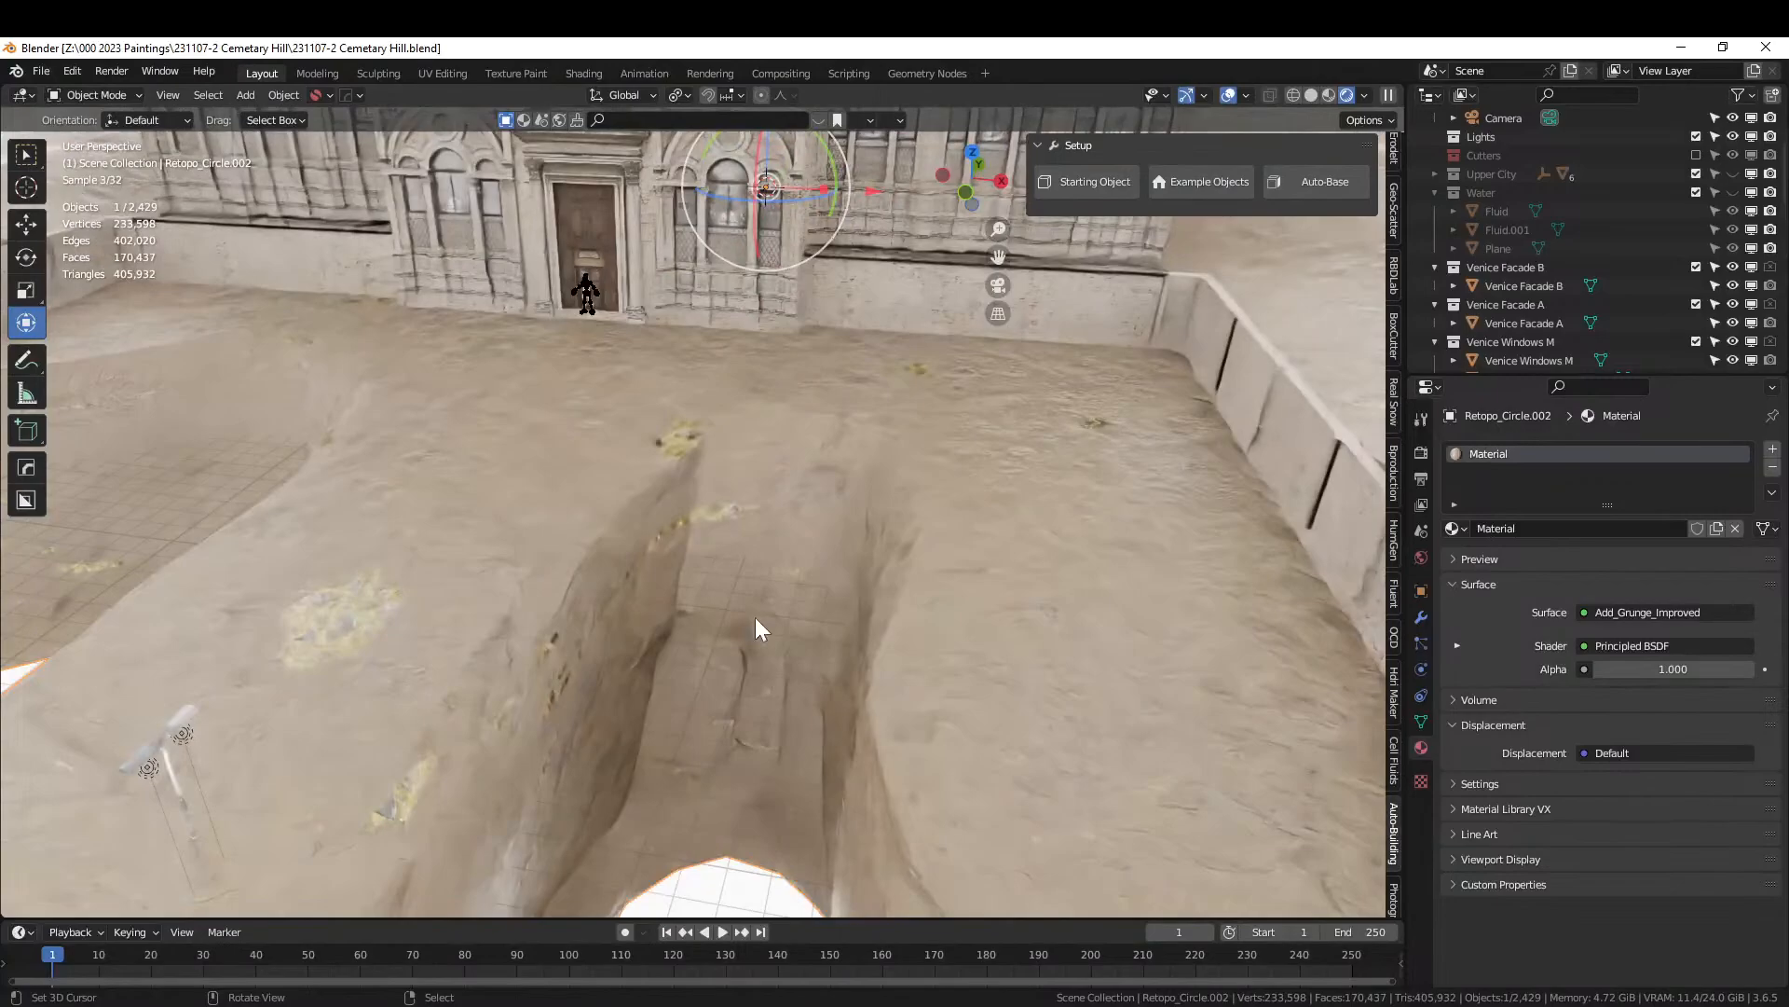
Clear the marked edges across the whole terrain mesh by running HOps Mark twice in Edit Mode with solid shading.
{"action": "left_click", "coordinate": [1310, 94]}
{"action": "key", "text": "Tab"}
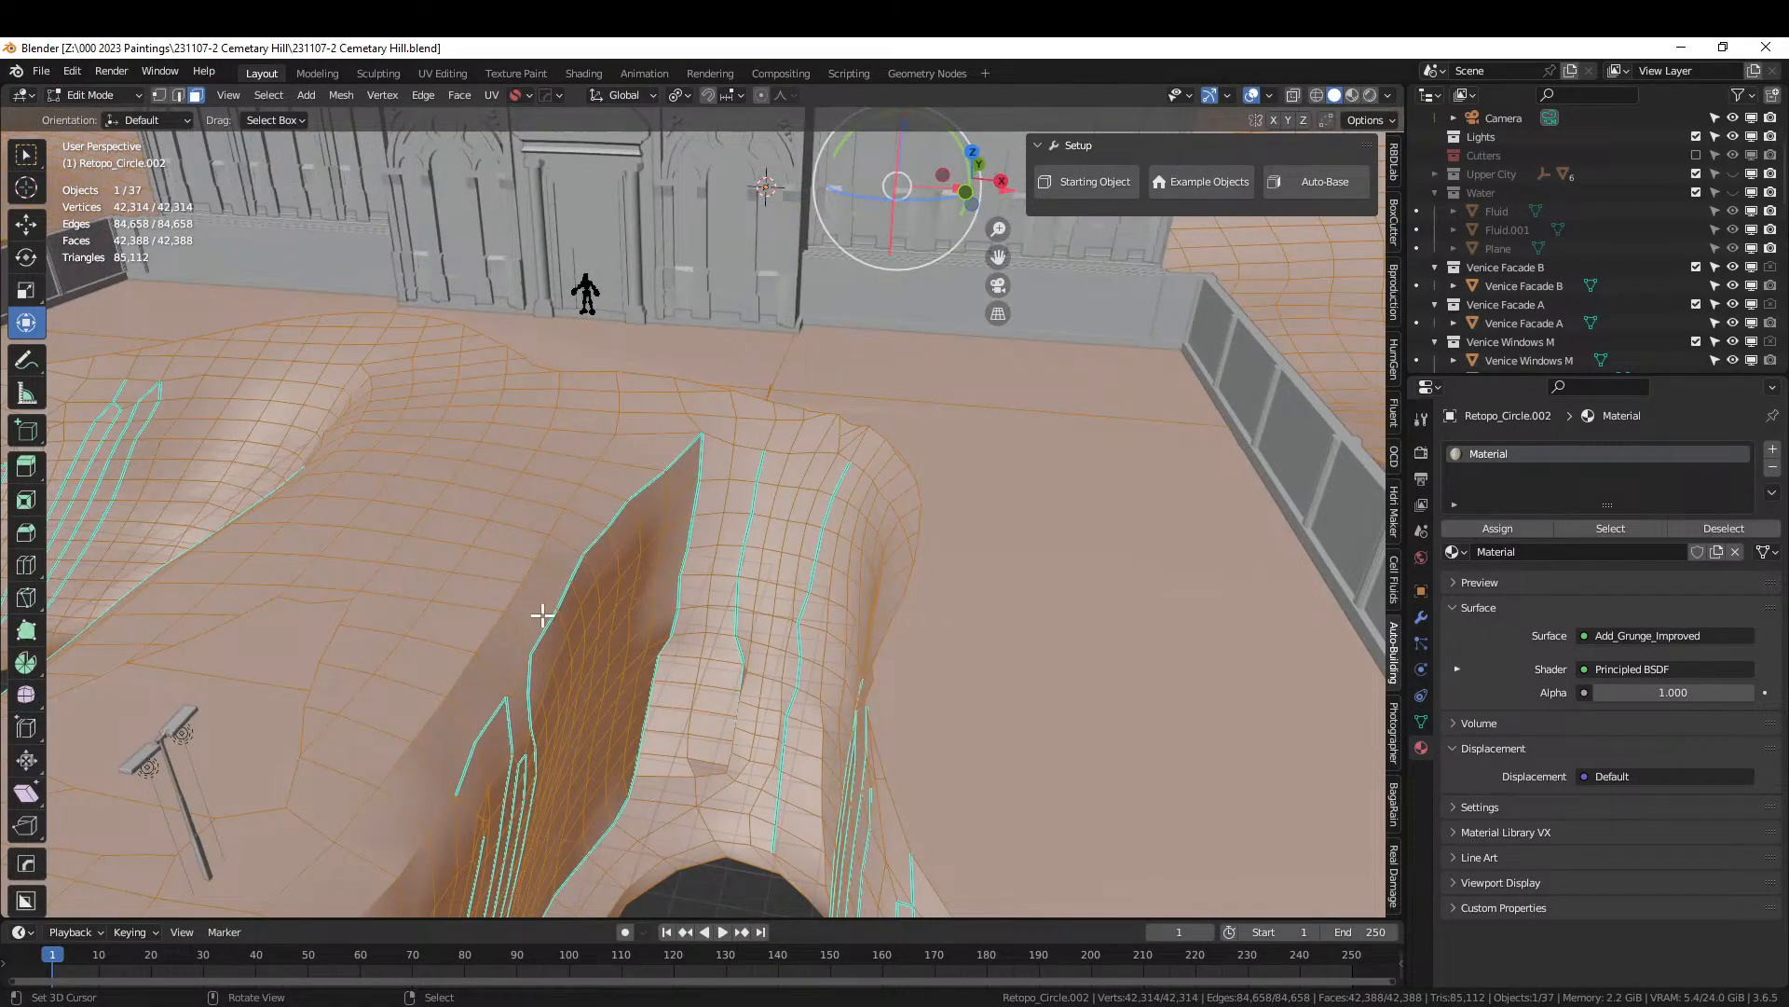
{"action": "key", "text": "q"}
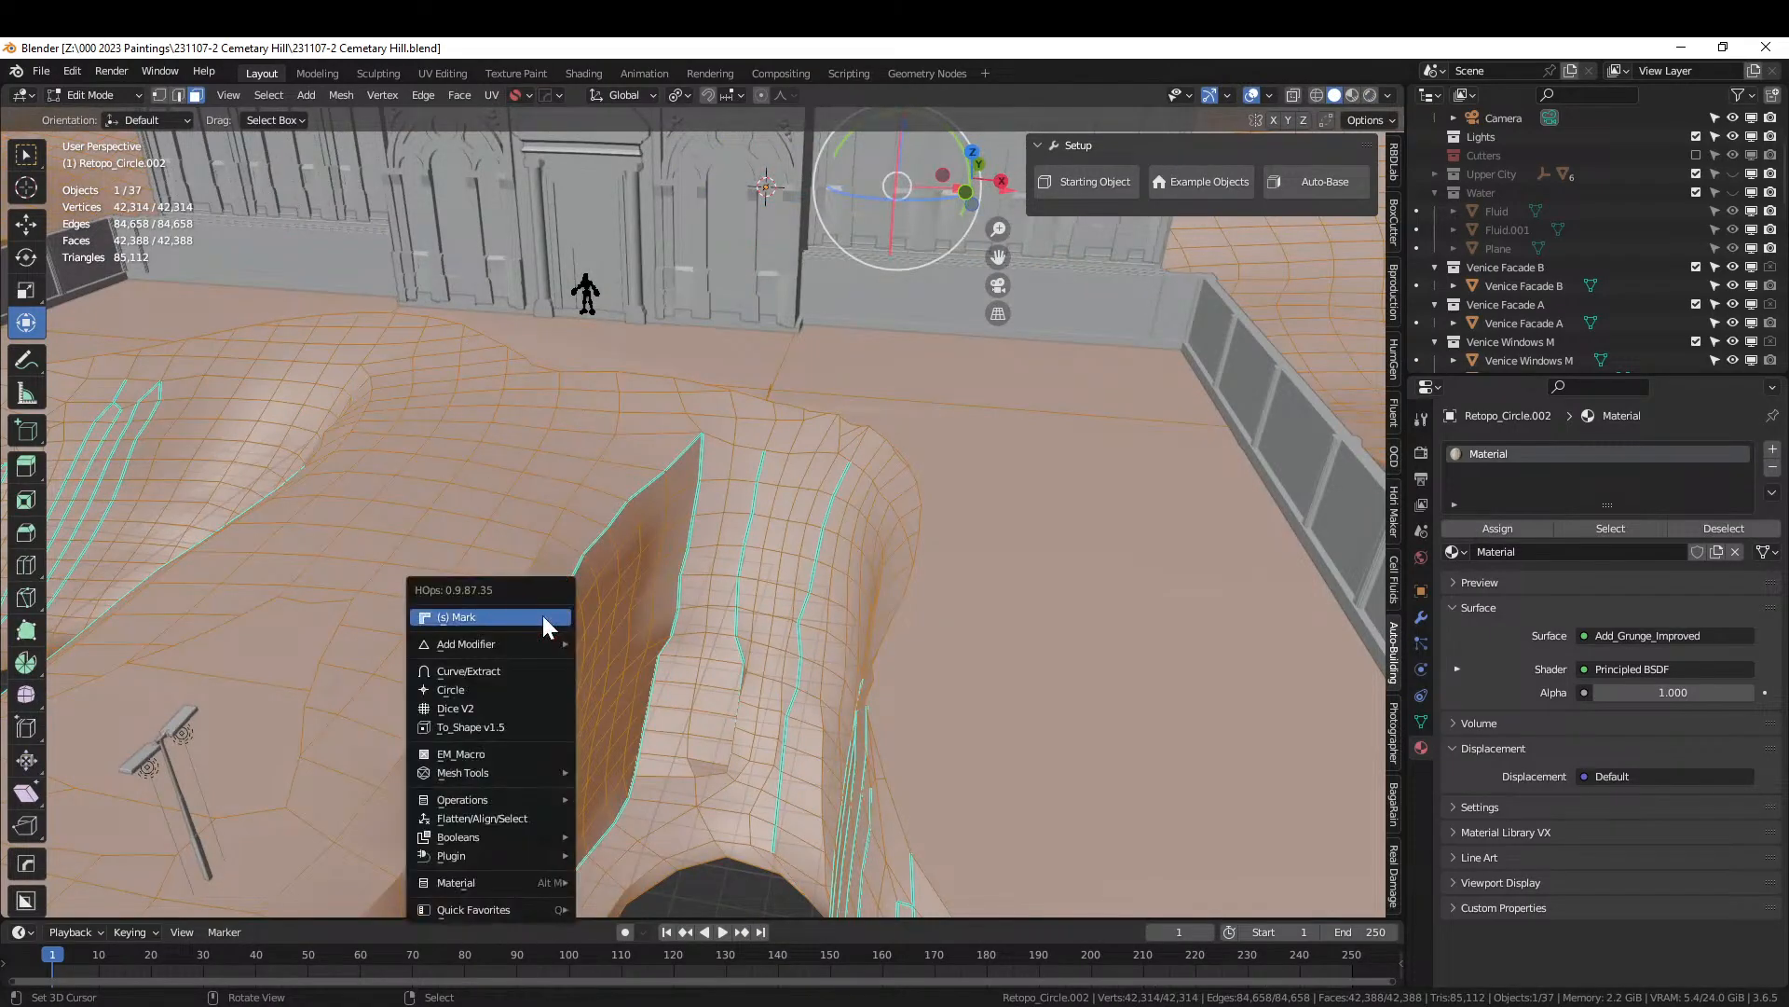
{"action": "left_click", "coordinate": [549, 624]}
{"action": "key", "text": "q"}
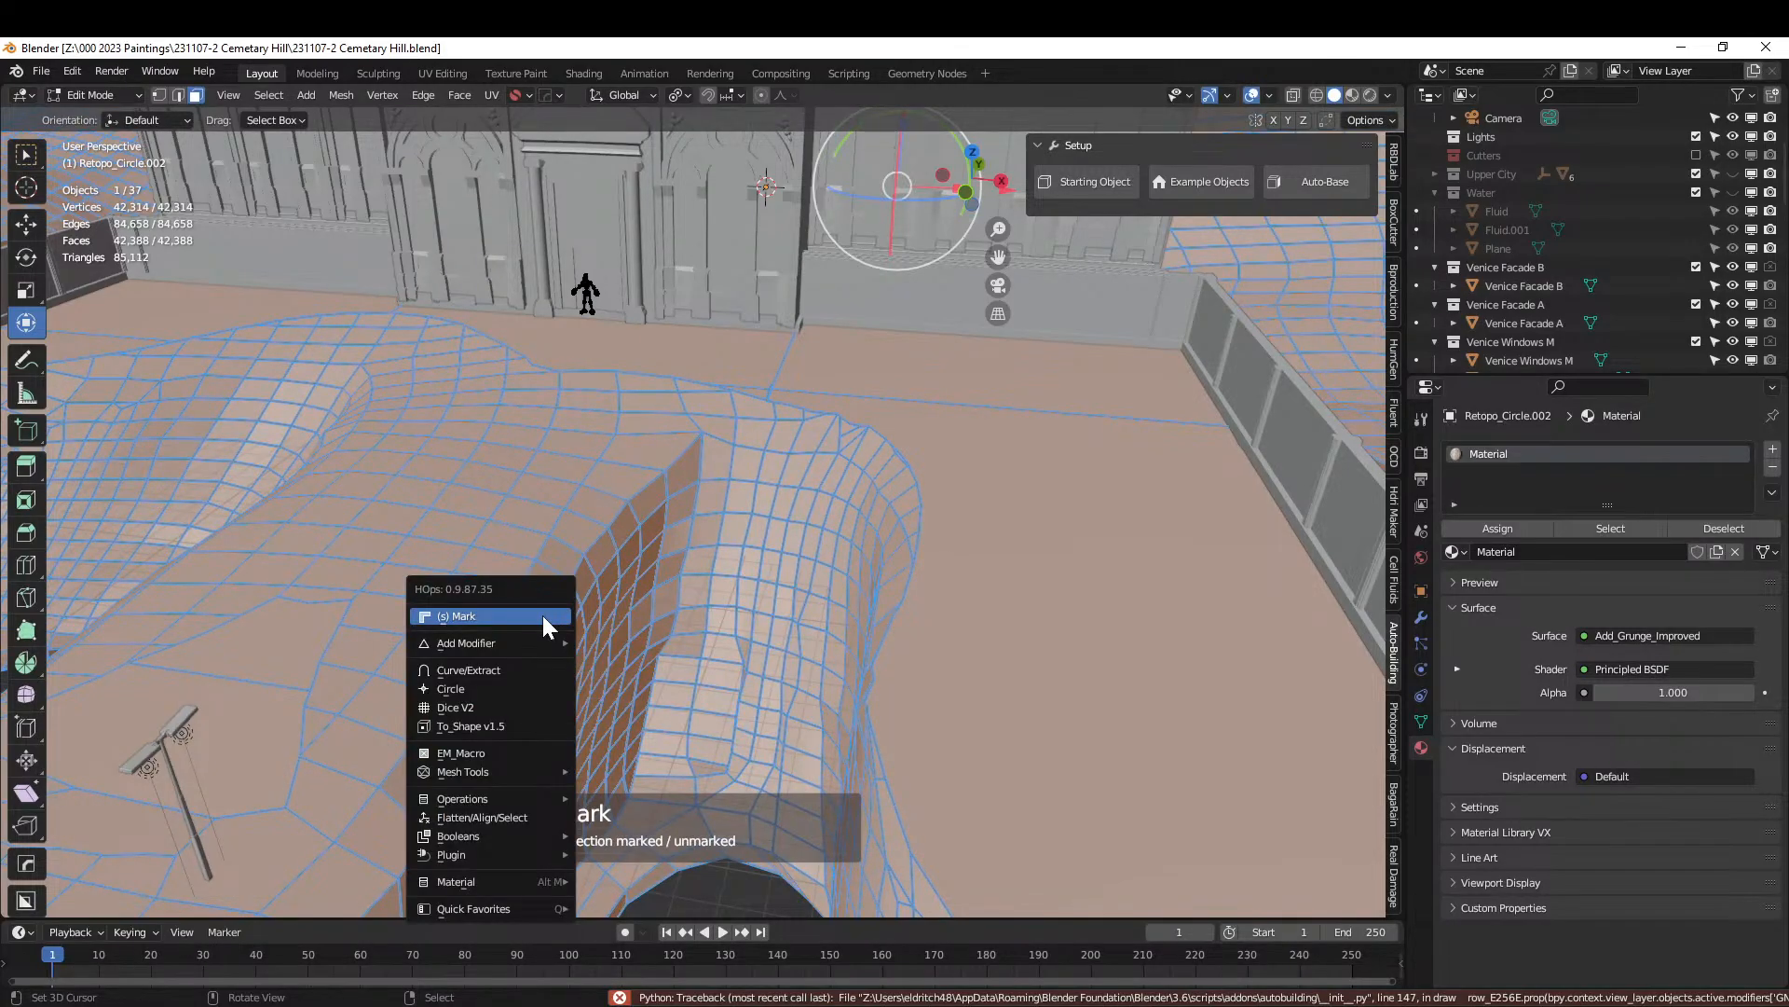
{"action": "left_click", "coordinate": [542, 615]}
{"action": "key", "text": "Tab"}
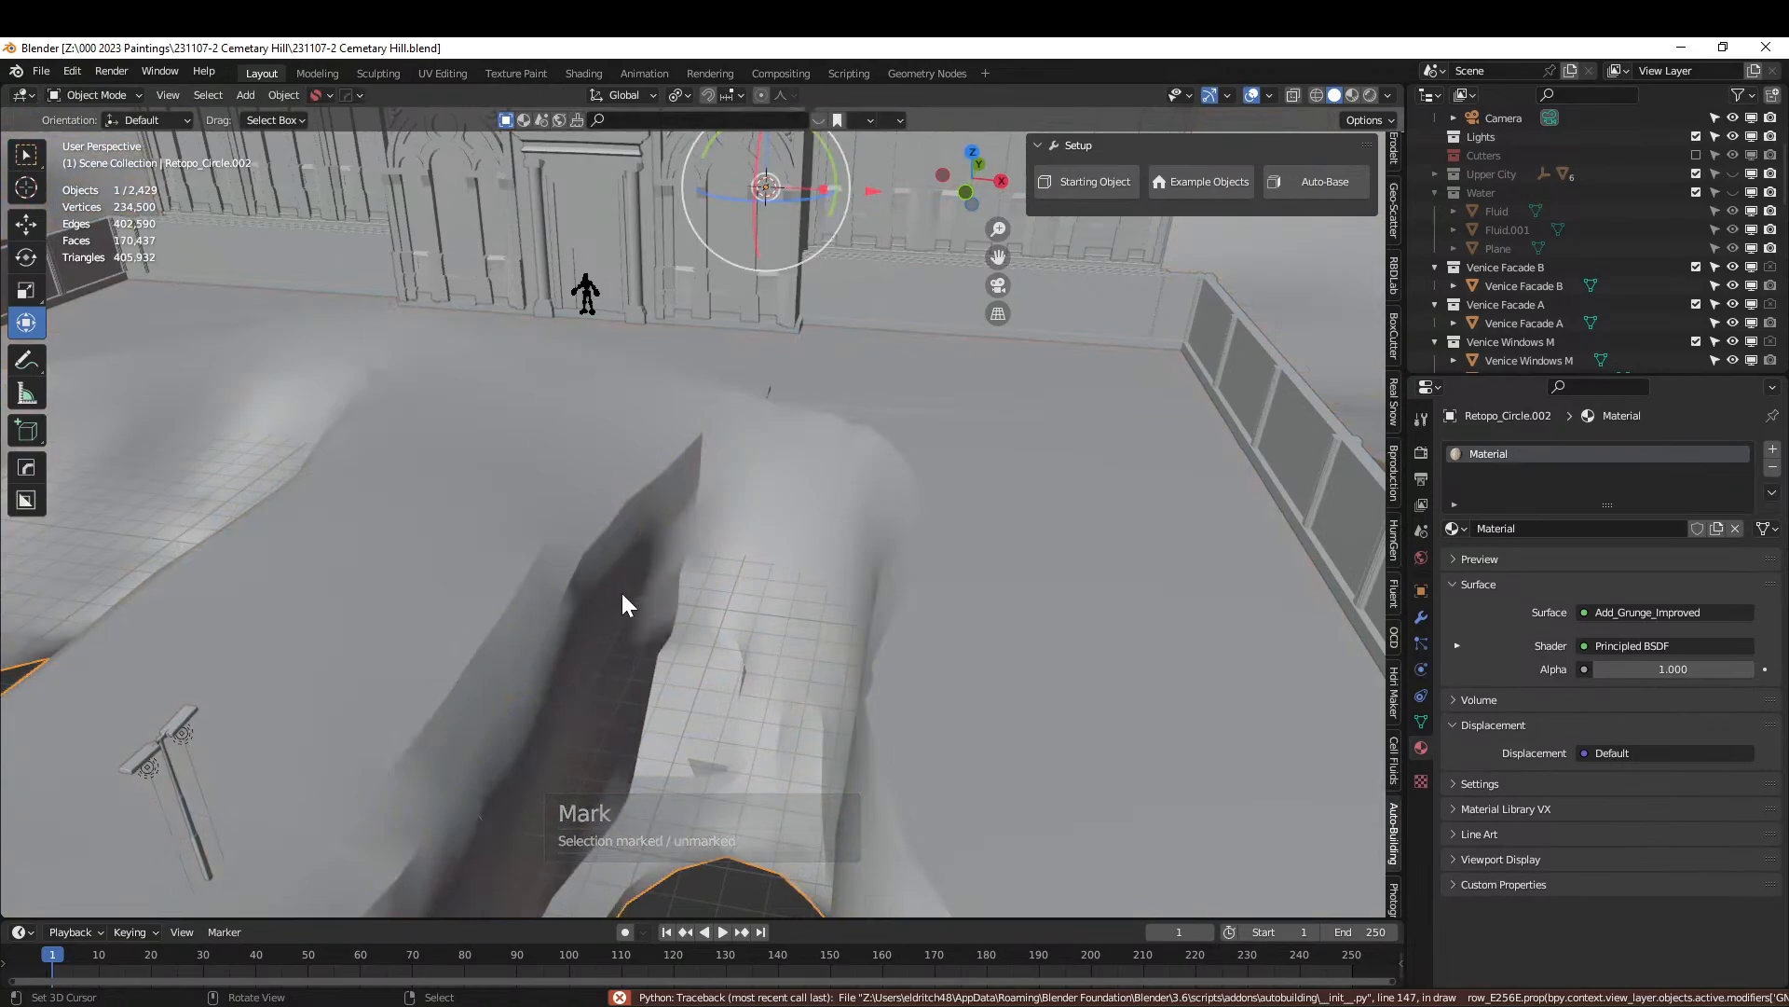
Examine the courtyard and gullies in rendered shading, up close and through the scene camera.
{"action": "middle_click_drag", "start_coordinate": [620, 590], "coordinate": [753, 601]}
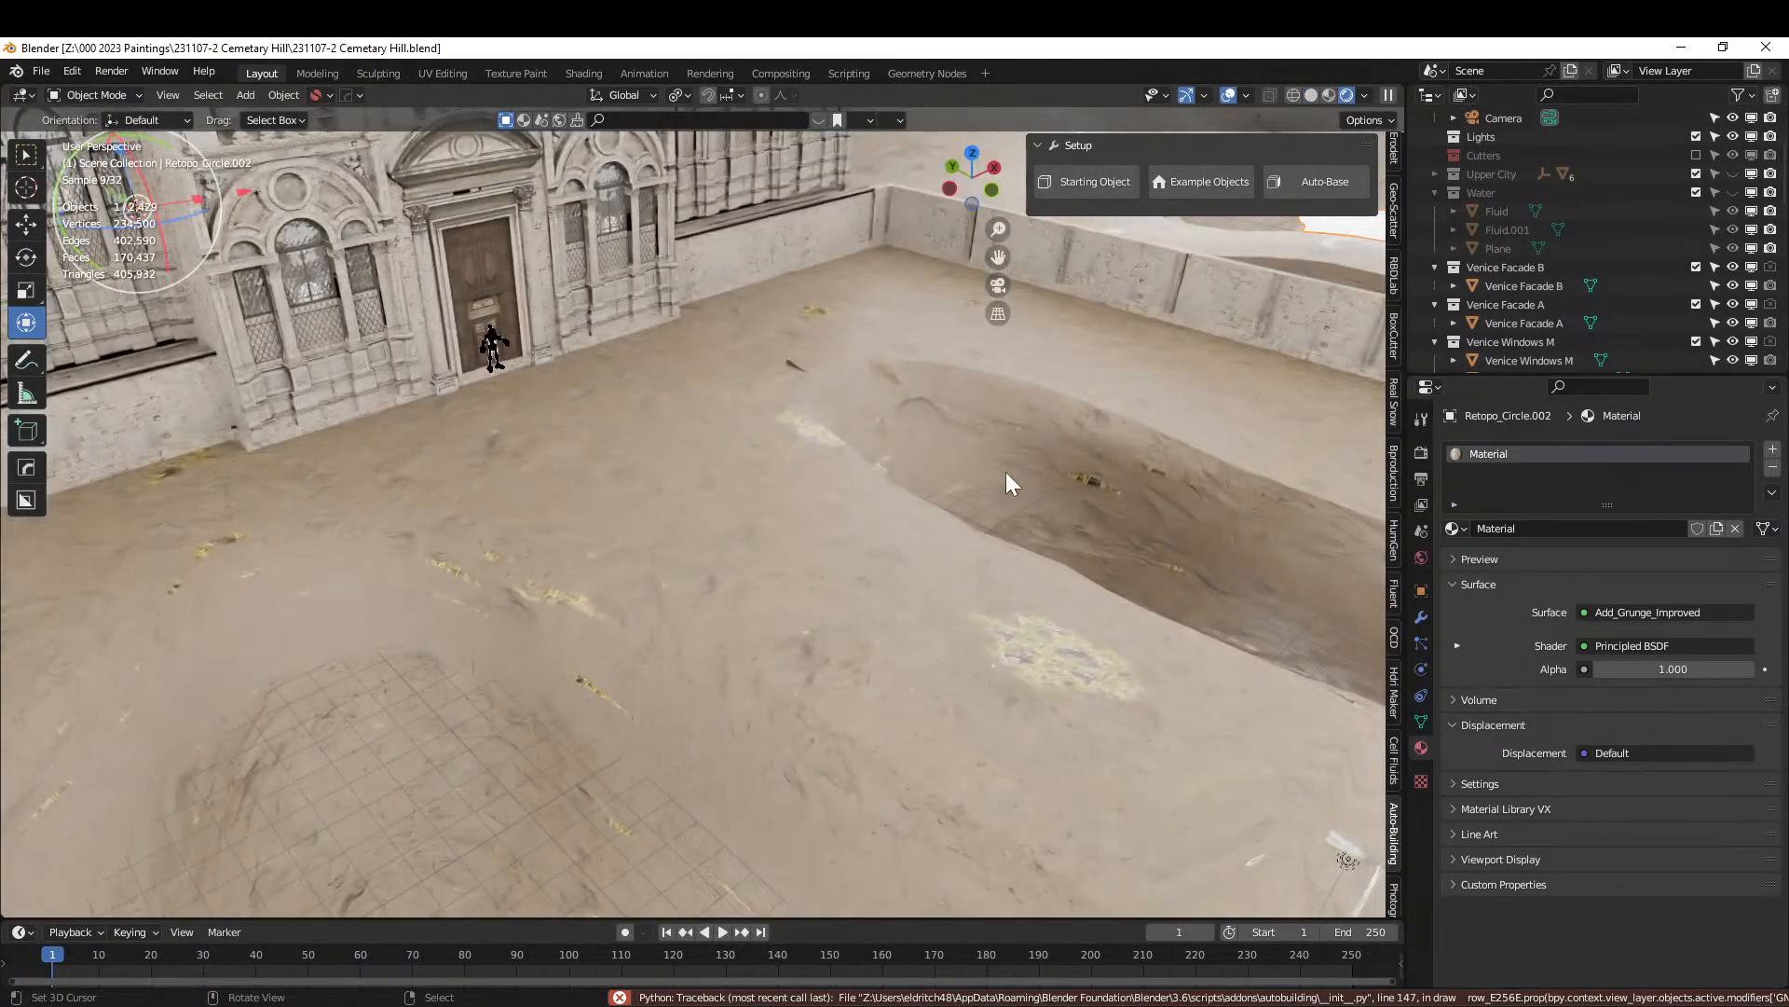
{"action": "mouse_move", "coordinate": [1005, 472]}
{"action": "middle_mouse_down"}
{"action": "mouse_move", "coordinate": [842, 456]}
{"action": "mouse_move", "coordinate": [987, 490]}
{"action": "middle_mouse_up"}
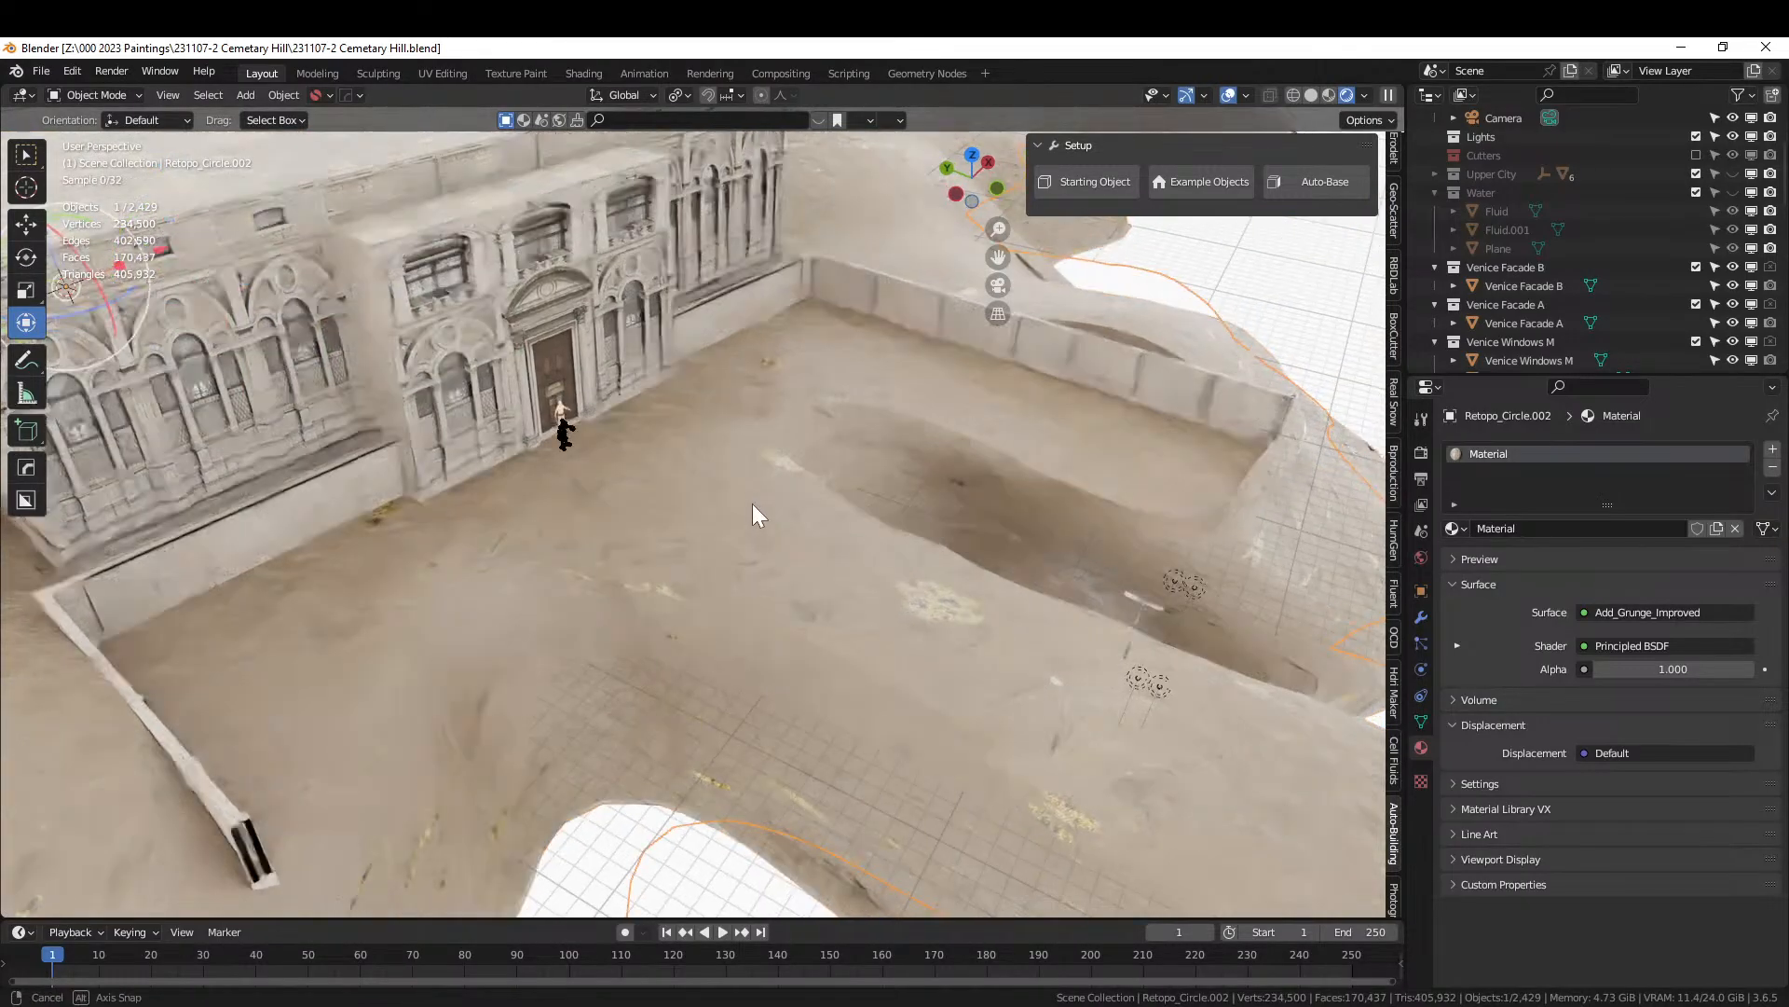
{"action": "scroll", "coordinate": [752, 503], "scroll_direction": "down", "scroll_amount": 5}
{"action": "middle_click_drag", "start_coordinate": [790, 509], "coordinate": [880, 512]}
{"action": "key", "text": "KP_0"}
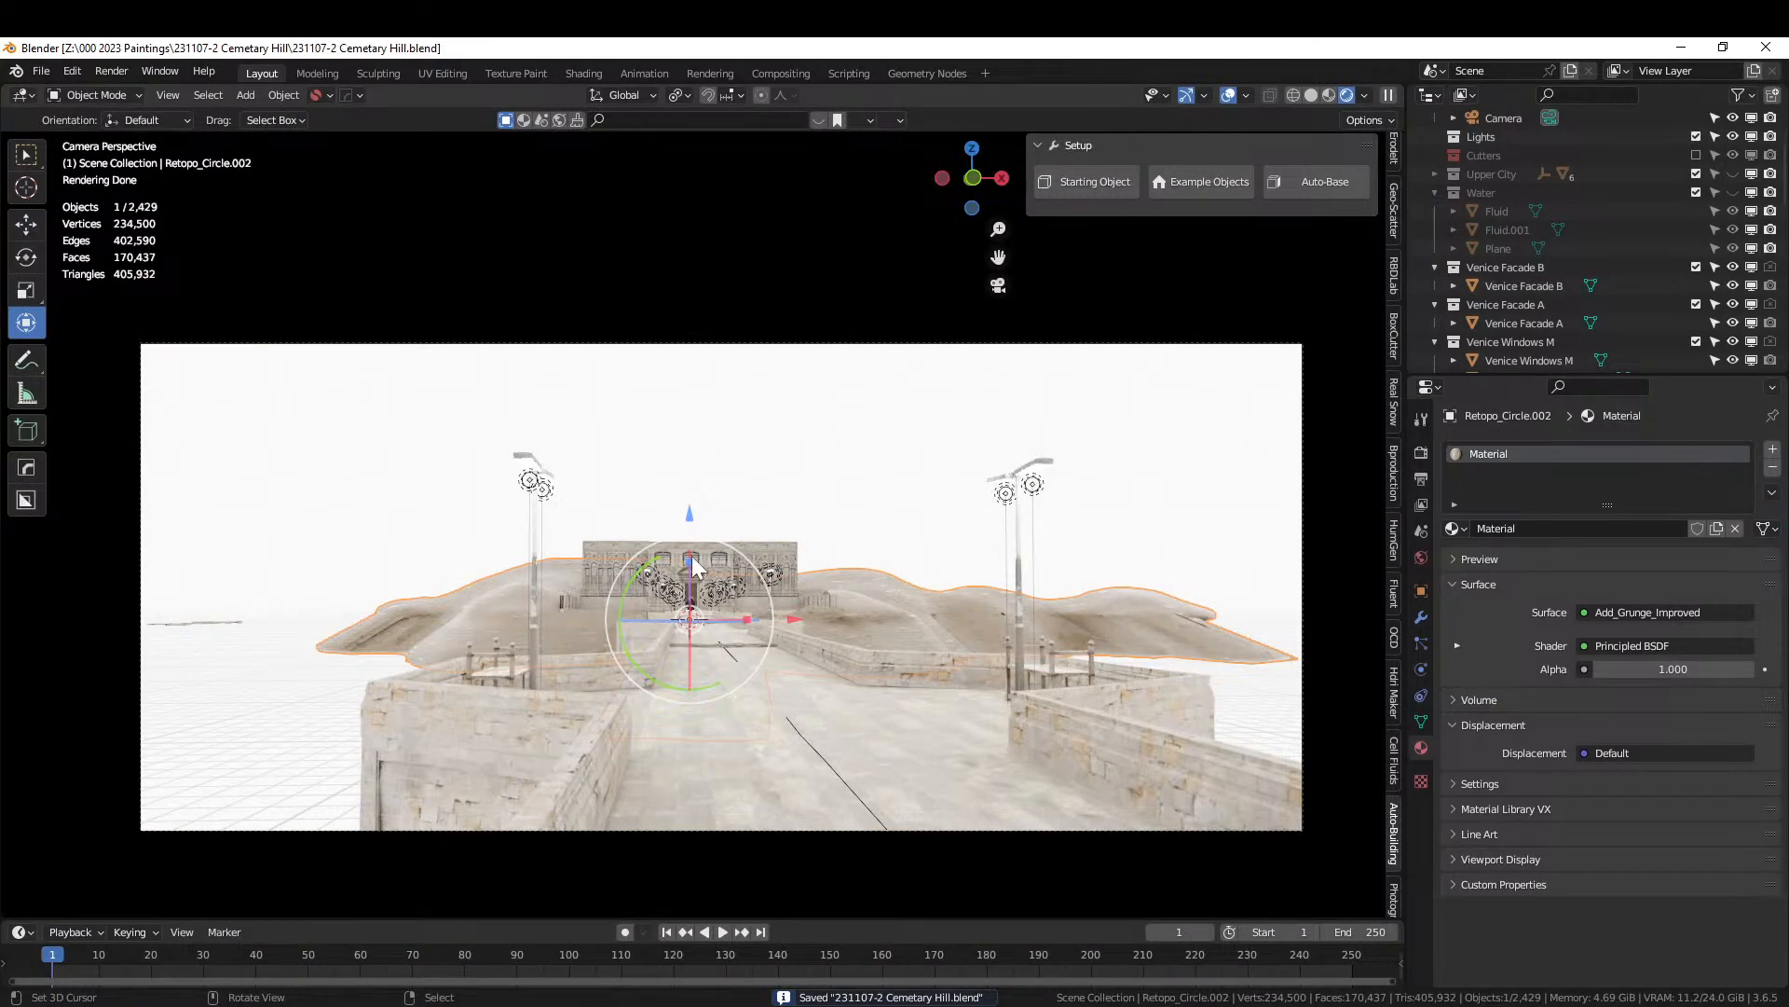
{"action": "scroll", "coordinate": [723, 556], "scroll_direction": "up", "scroll_amount": 5}
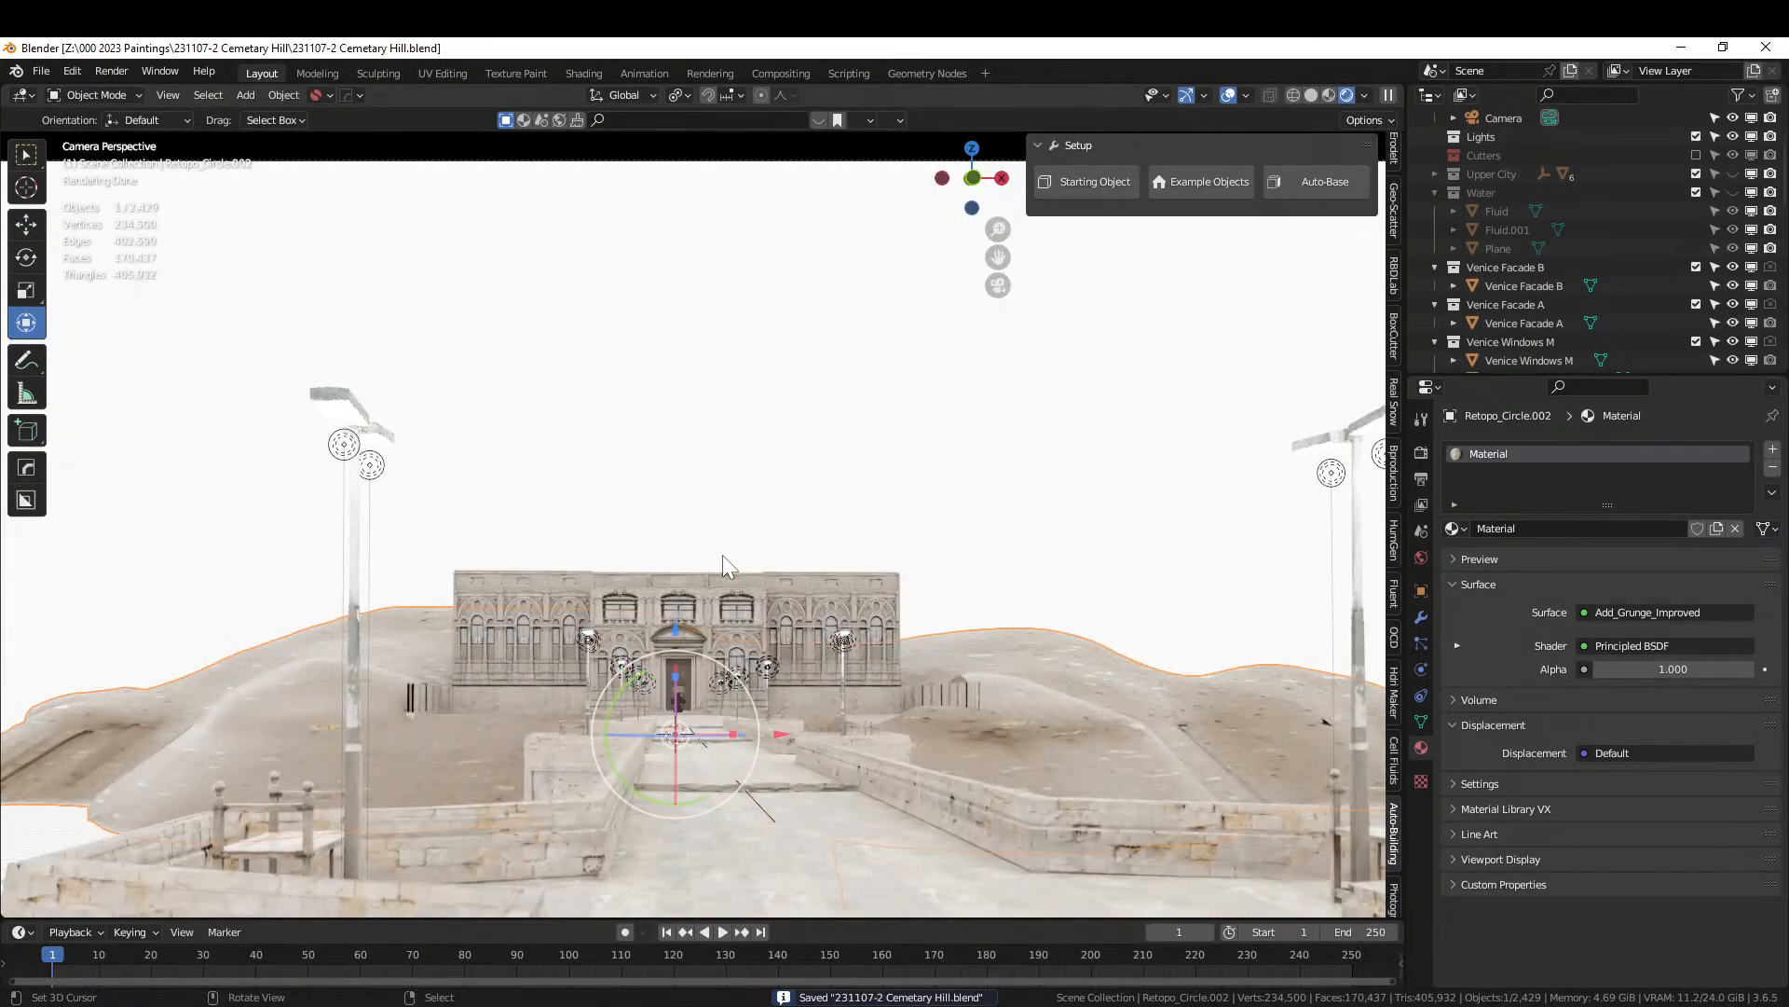
Isolate the palace and examine its doorway, arched windows and facade detail before returning to the full camera view.
{"action": "left_click", "coordinate": [665, 617]}
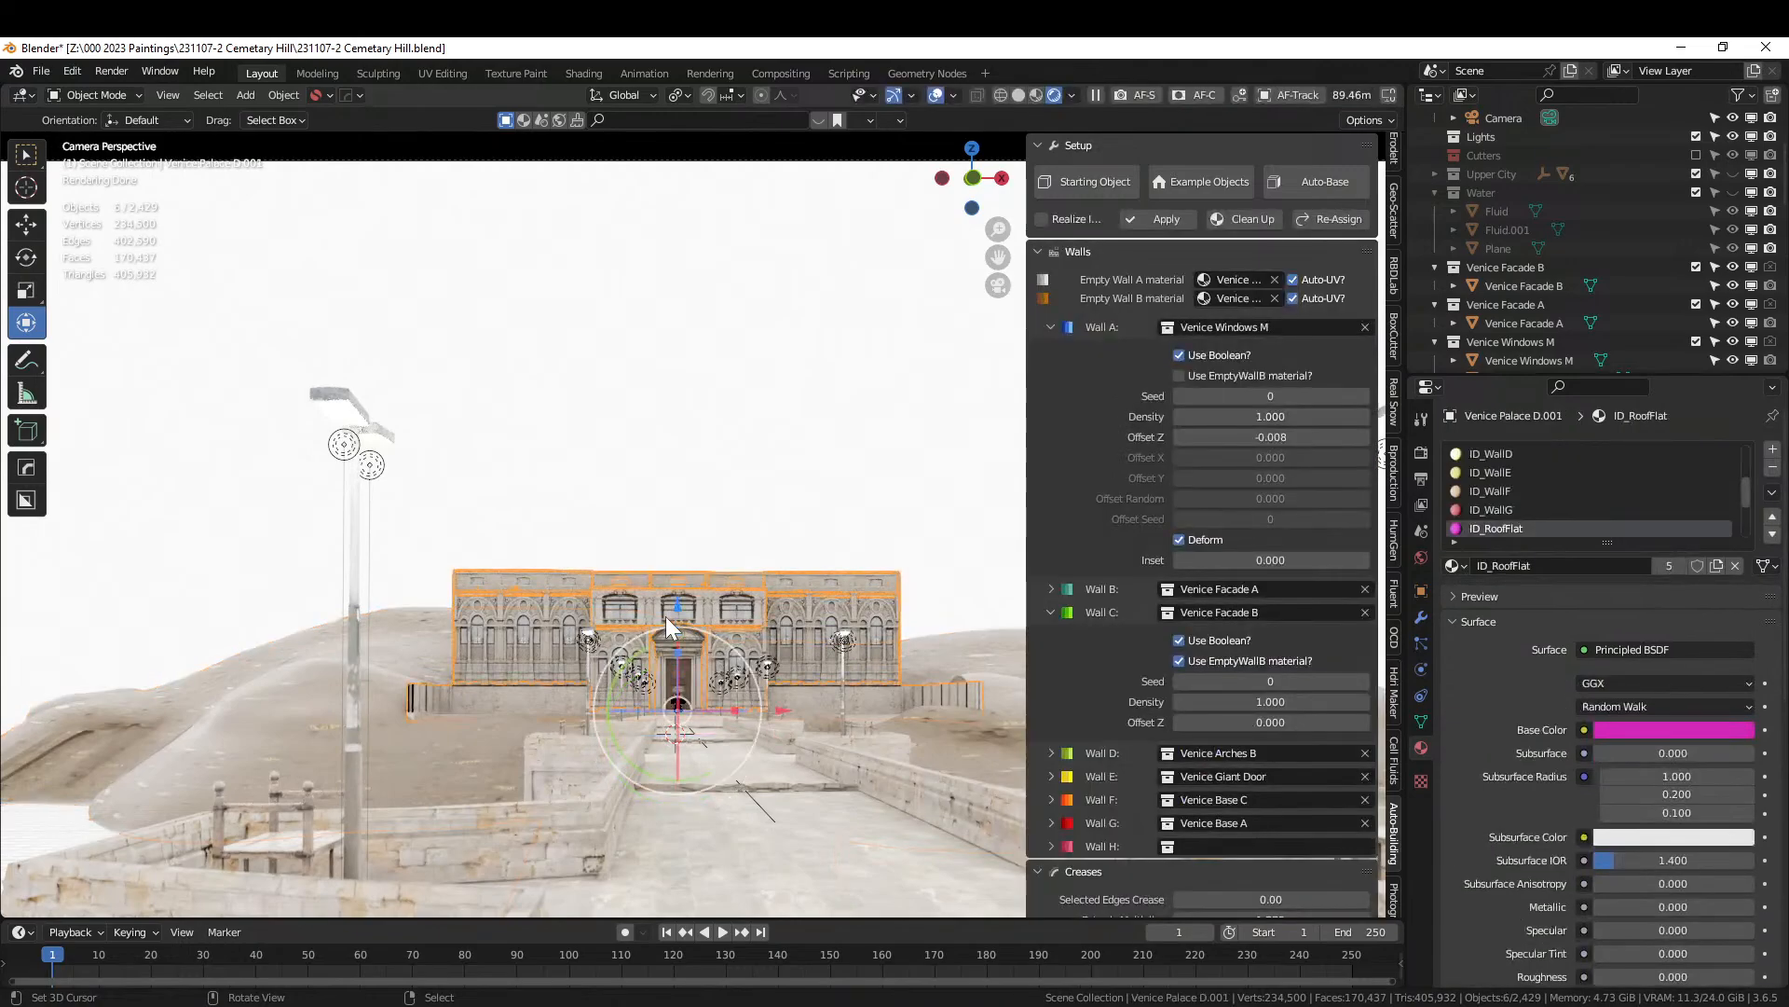
{"action": "key", "text": "KP_Divide"}
{"action": "scroll", "coordinate": [666, 617], "scroll_direction": "up", "scroll_amount": 6}
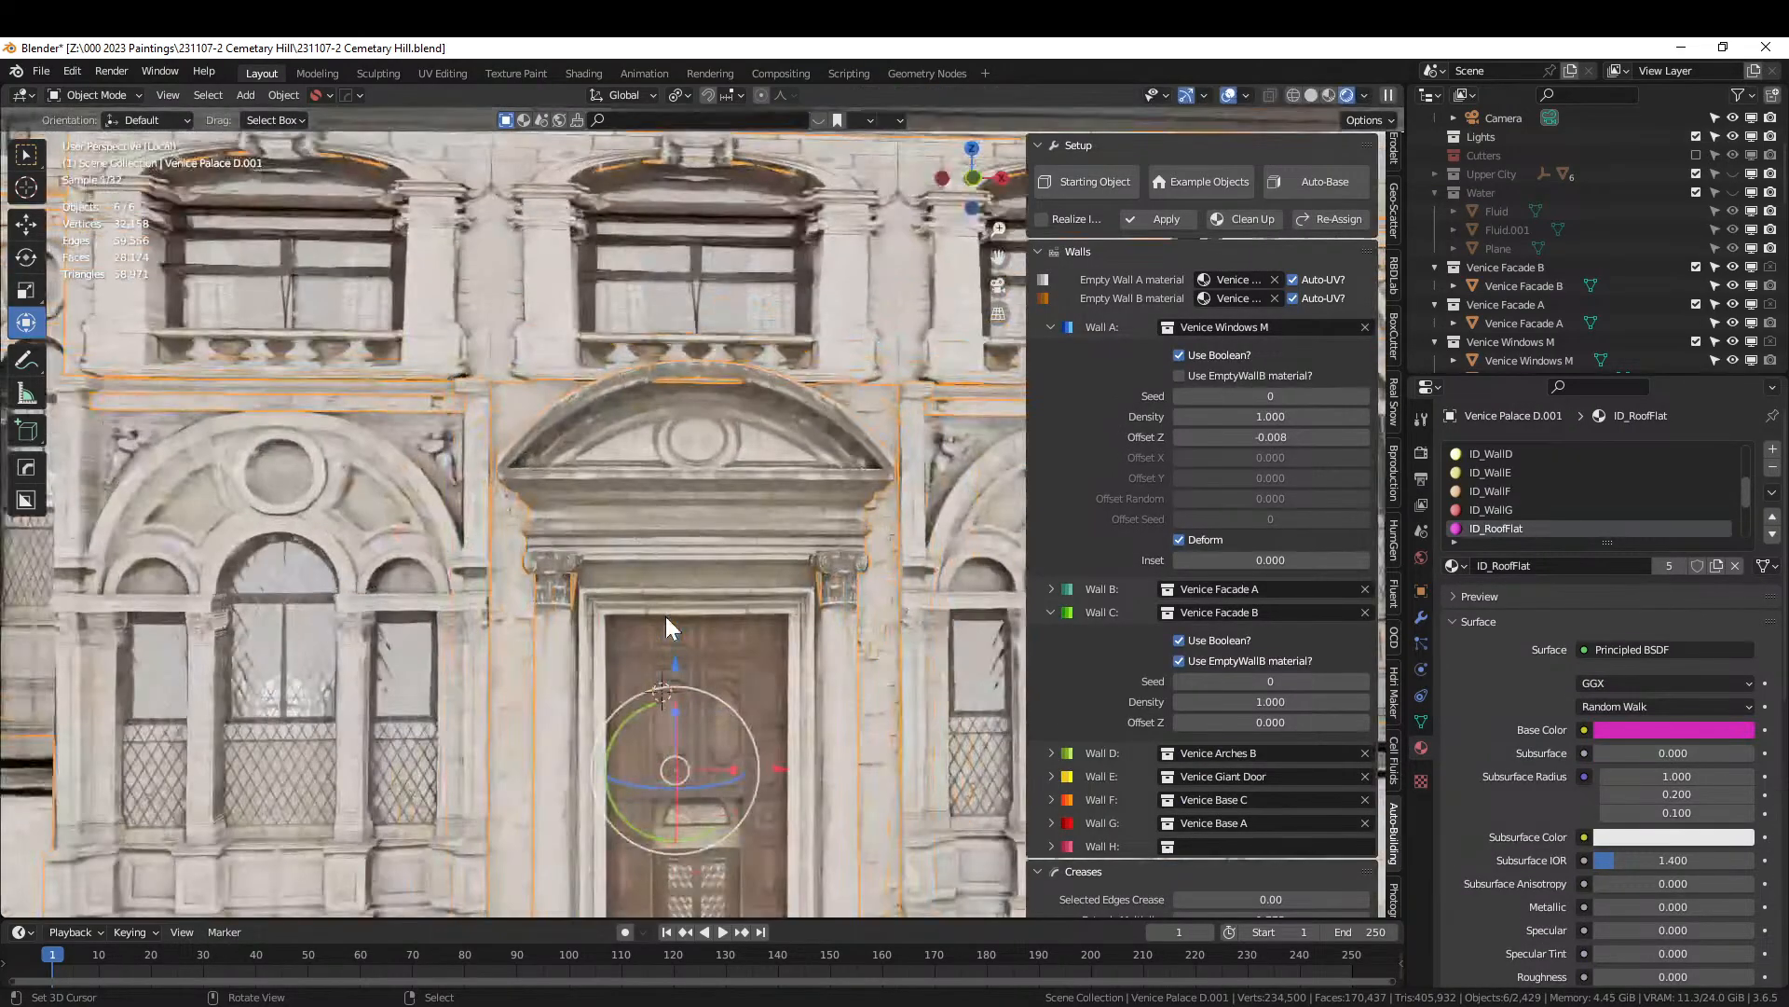
{"action": "middle_click_drag", "start_coordinate": [665, 617], "coordinate": [796, 561]}
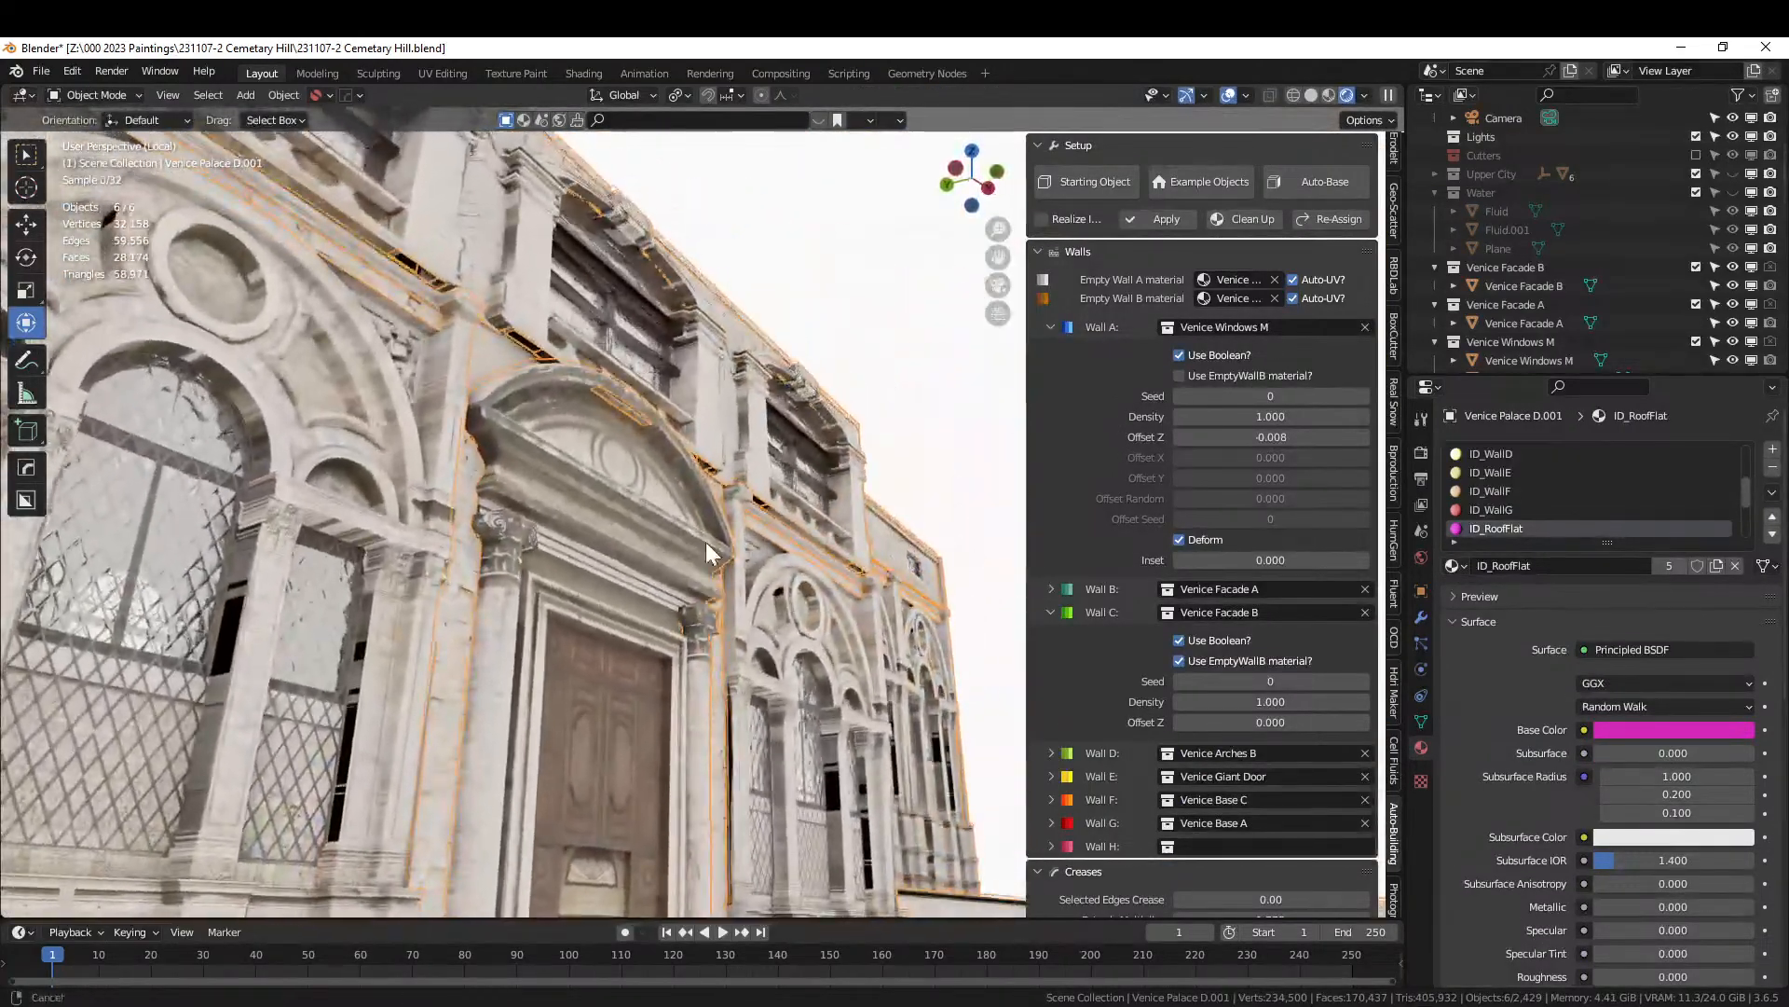
{"action": "middle_click_drag", "start_coordinate": [578, 541], "coordinate": [331, 548], "text": "shift"}
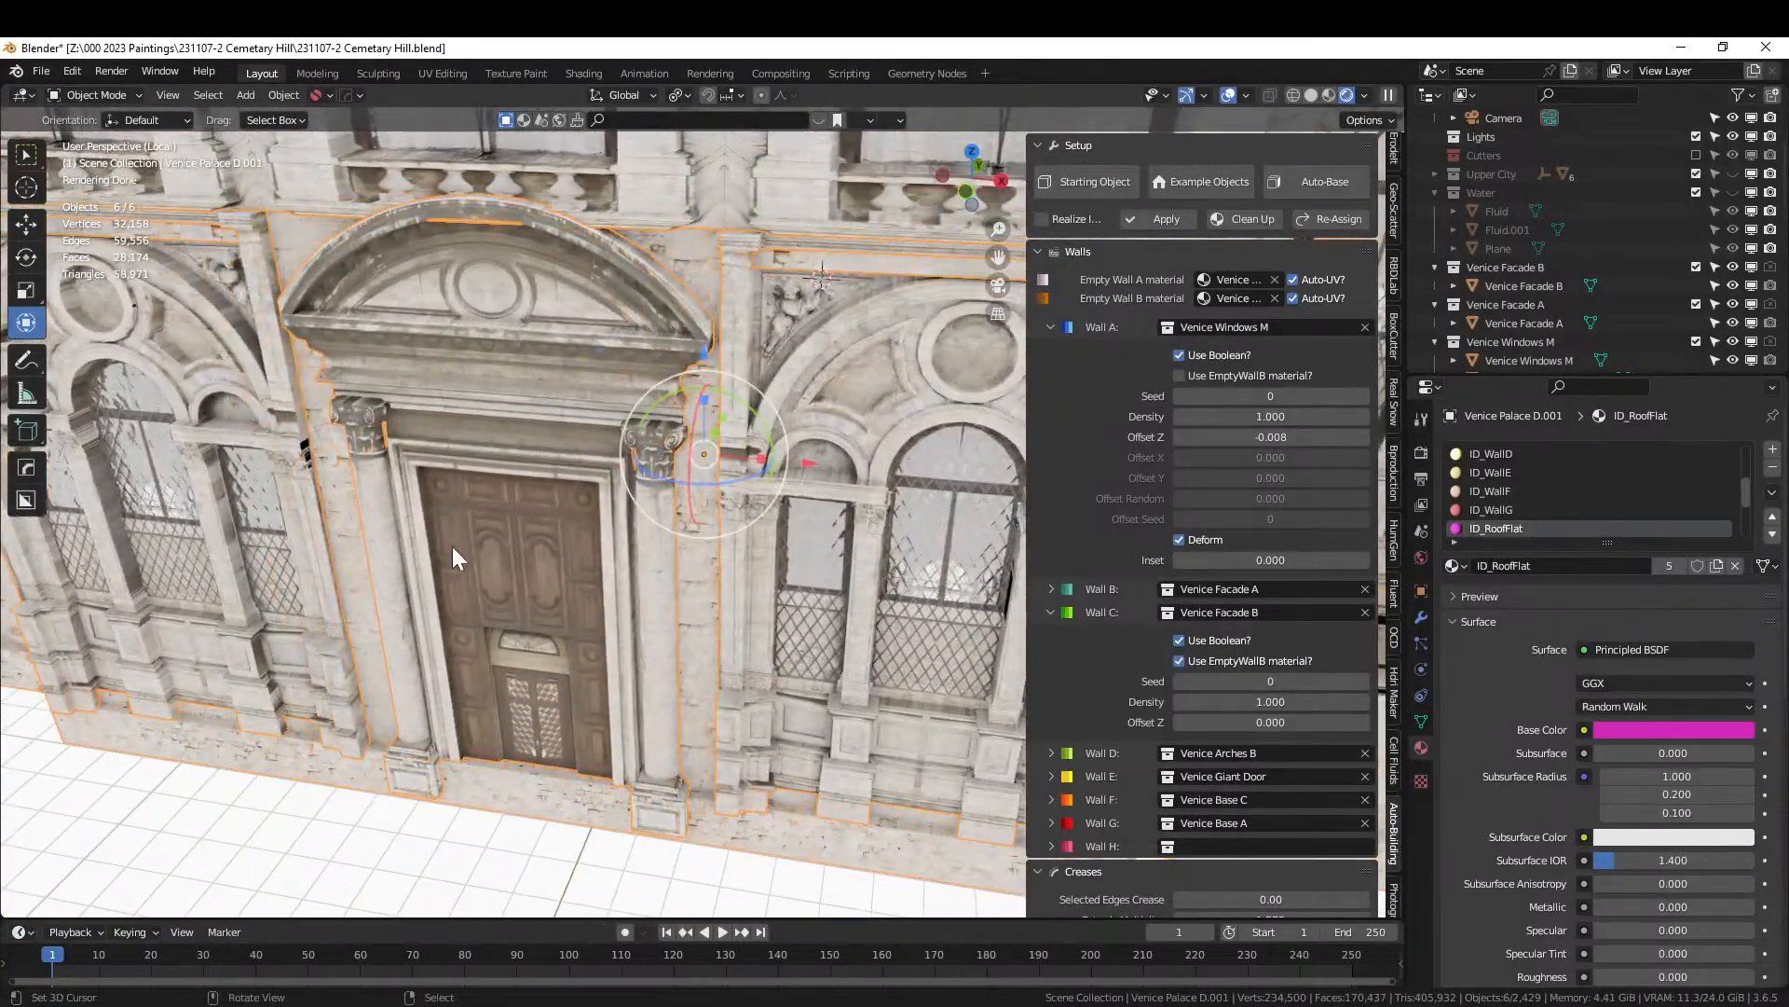
{"action": "middle_click_drag", "start_coordinate": [480, 562], "coordinate": [547, 472]}
{"action": "scroll", "coordinate": [546, 472], "scroll_direction": "down", "scroll_amount": 10}
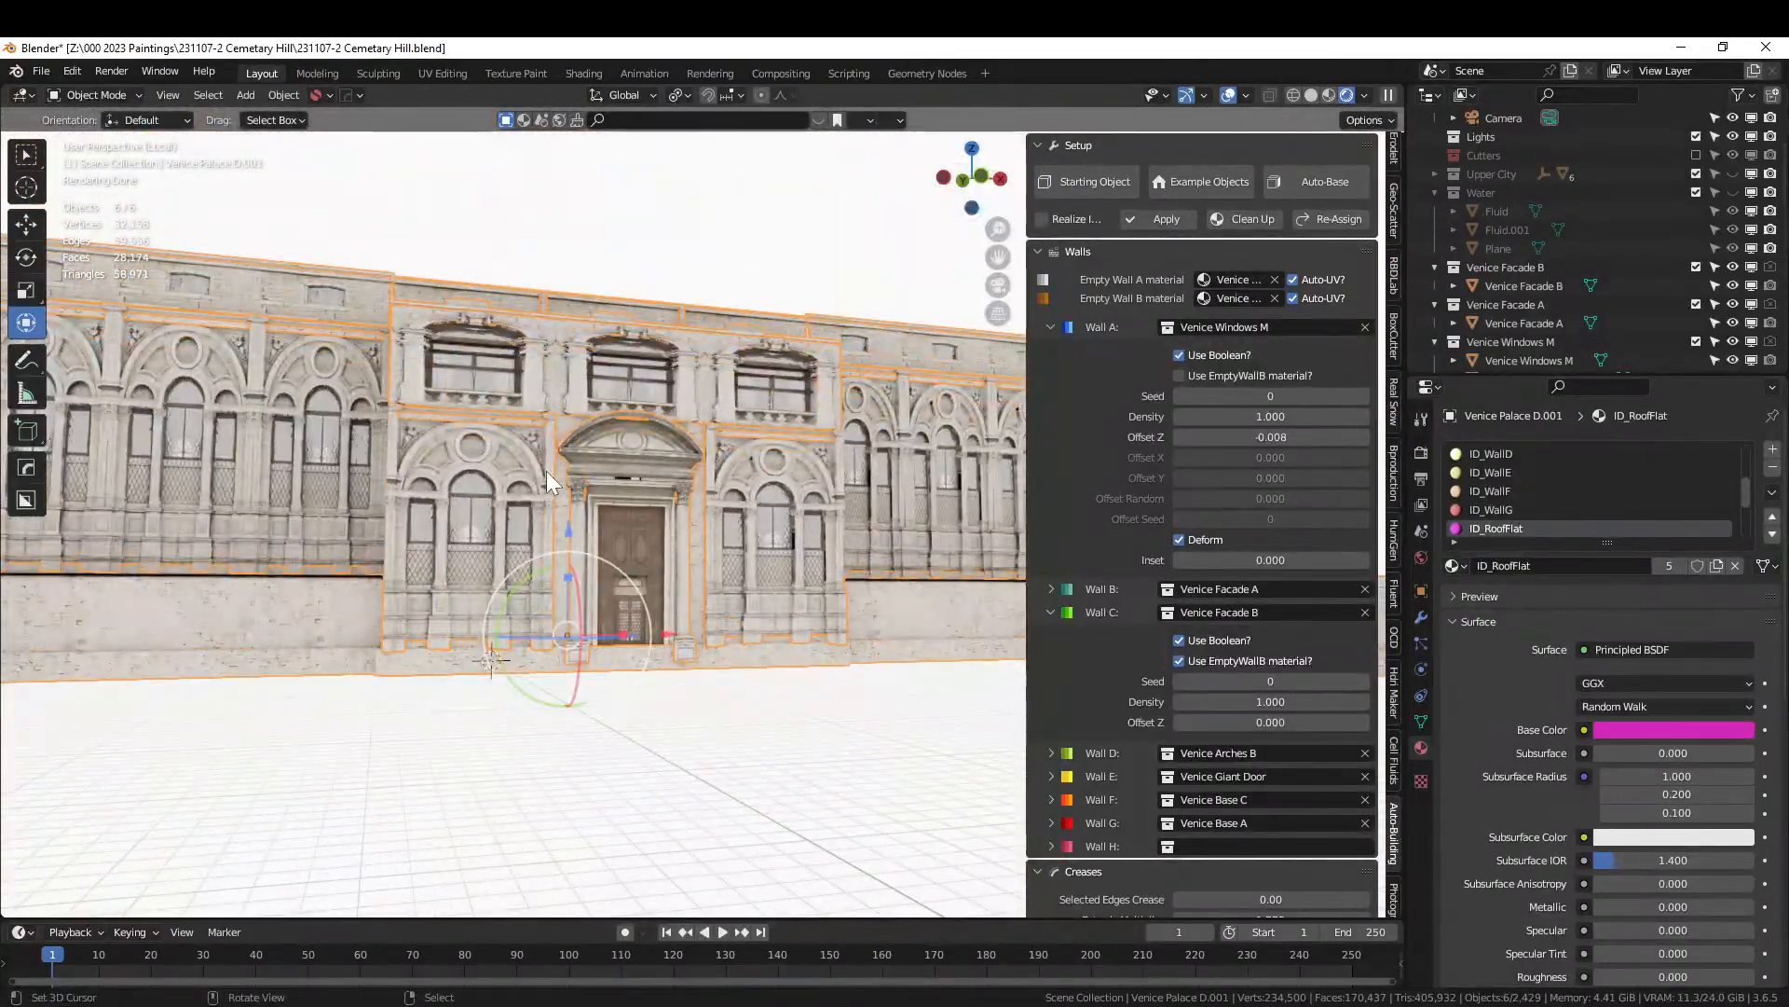
{"action": "key", "text": "KP_0"}
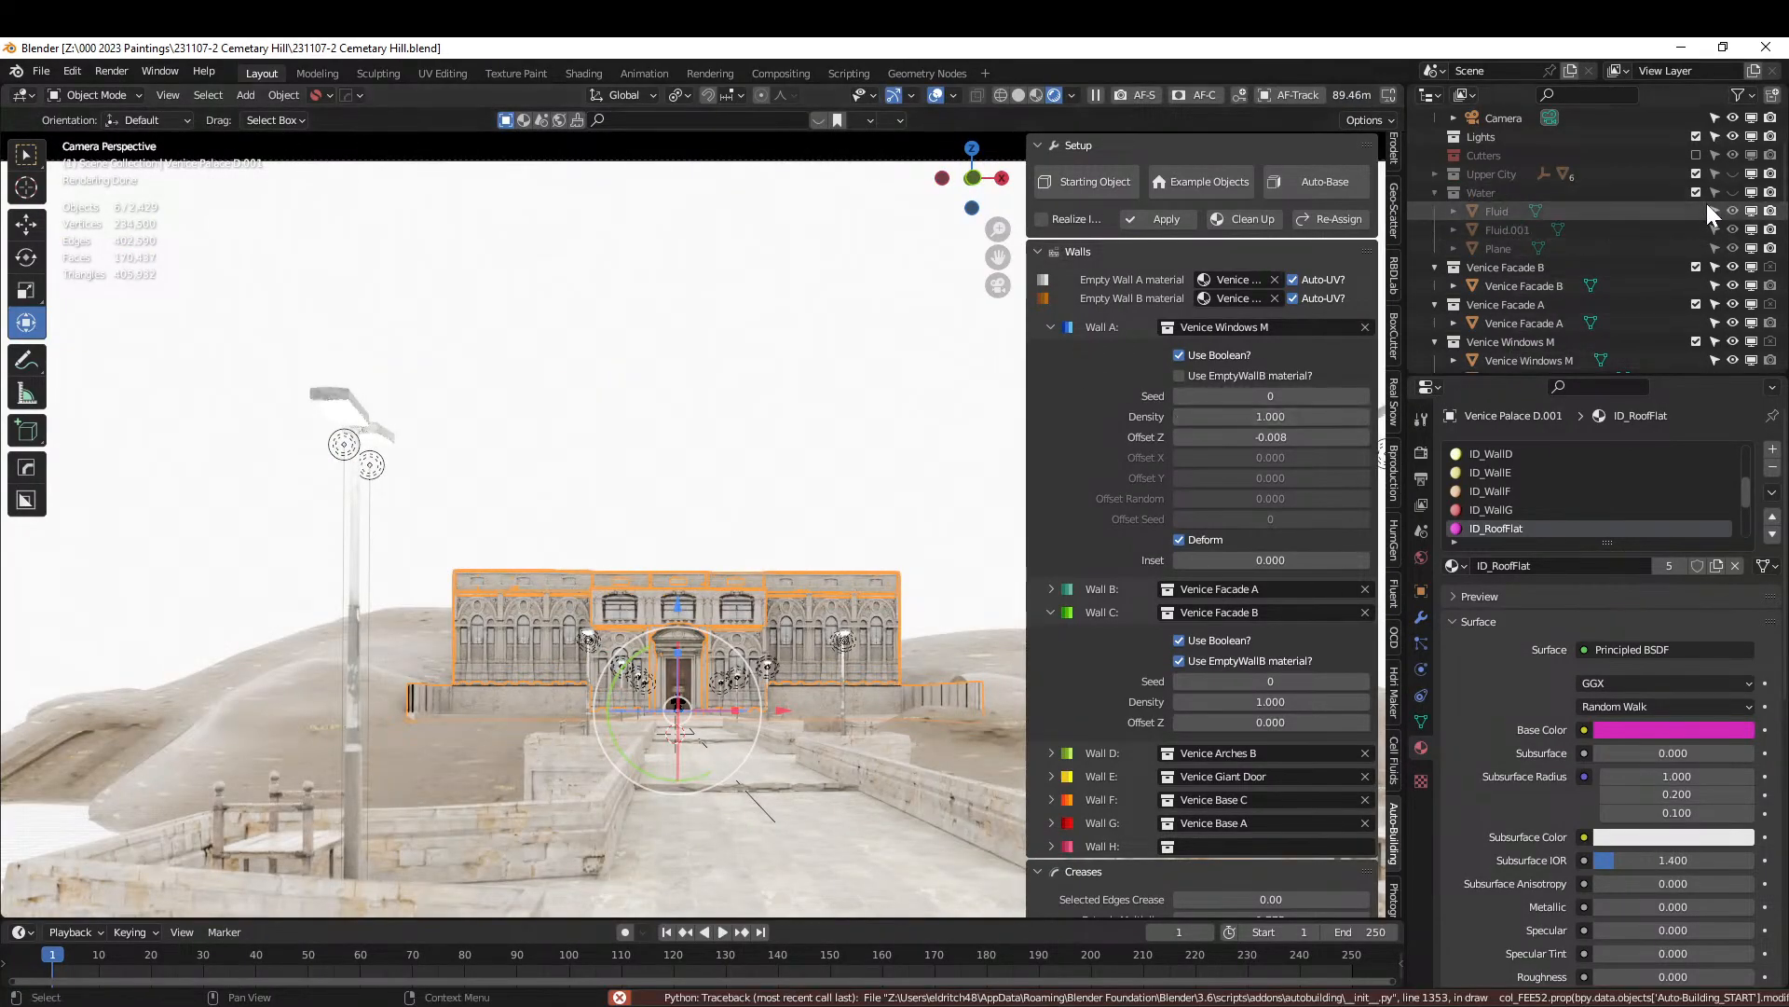
Unhide the Upper City collection and check the palace beneath it through the camera.
{"action": "left_click", "coordinate": [1731, 174]}
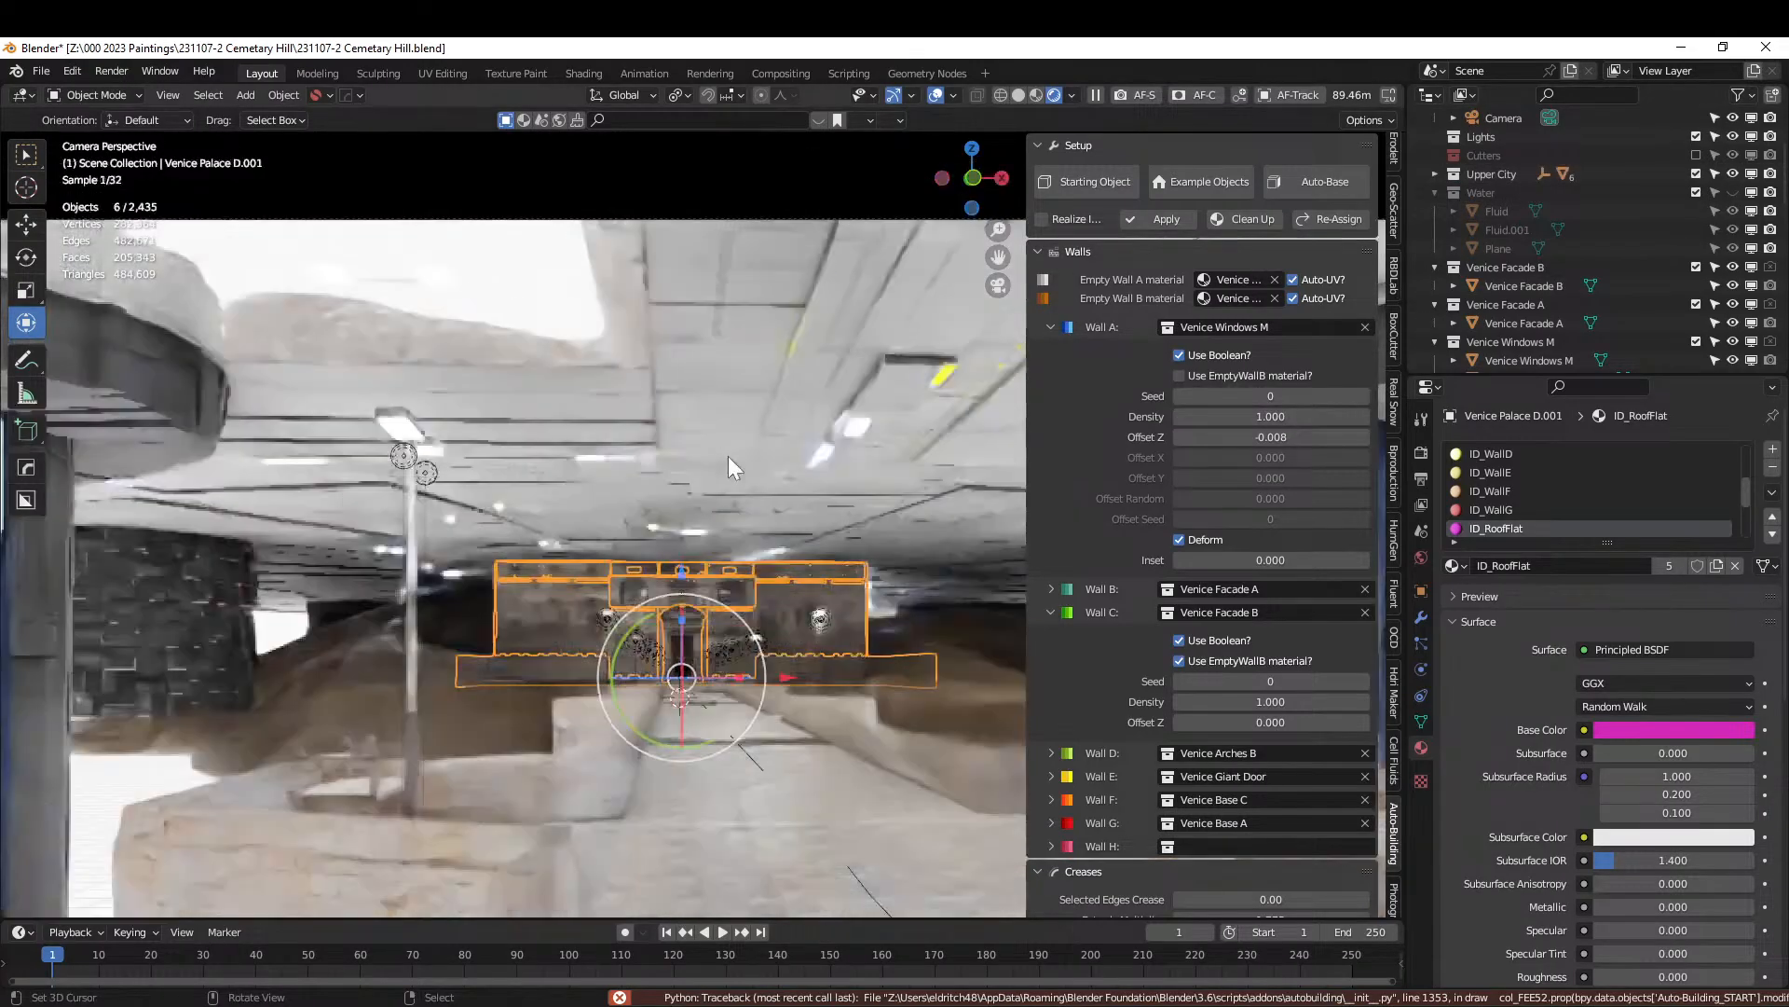
{"action": "scroll", "coordinate": [721, 460], "scroll_direction": "down", "scroll_amount": 3}
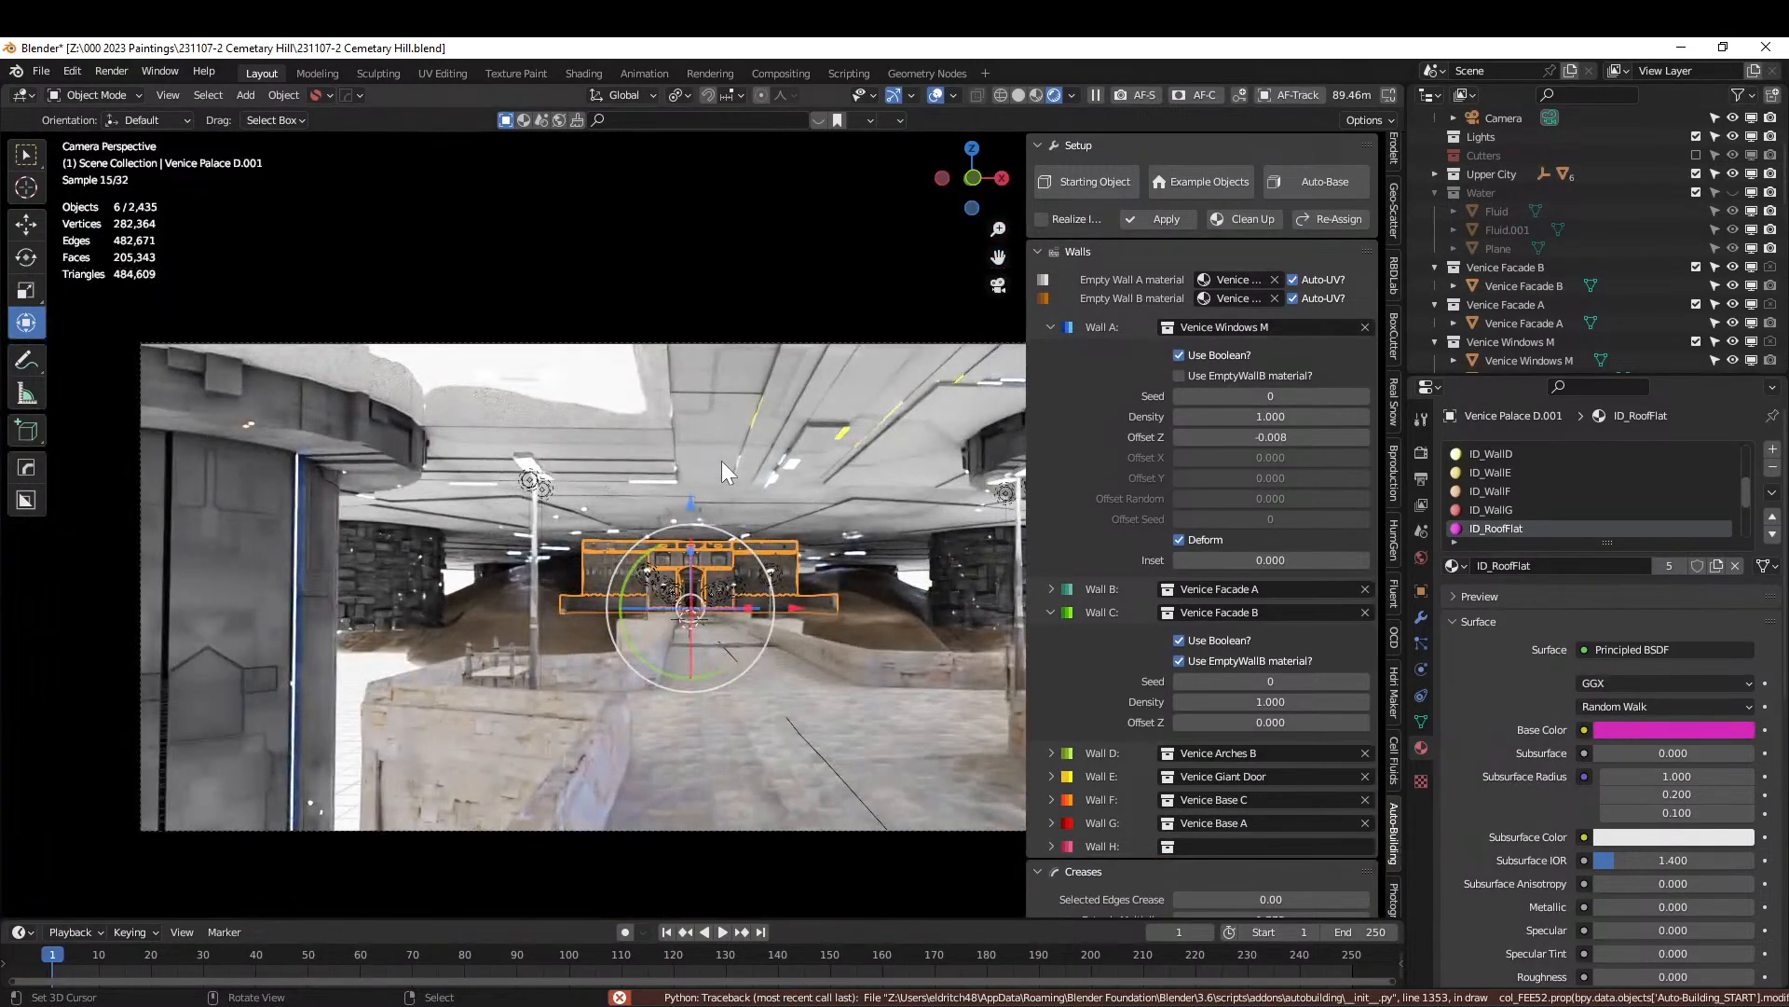
{"action": "key", "text": "KP_0"}
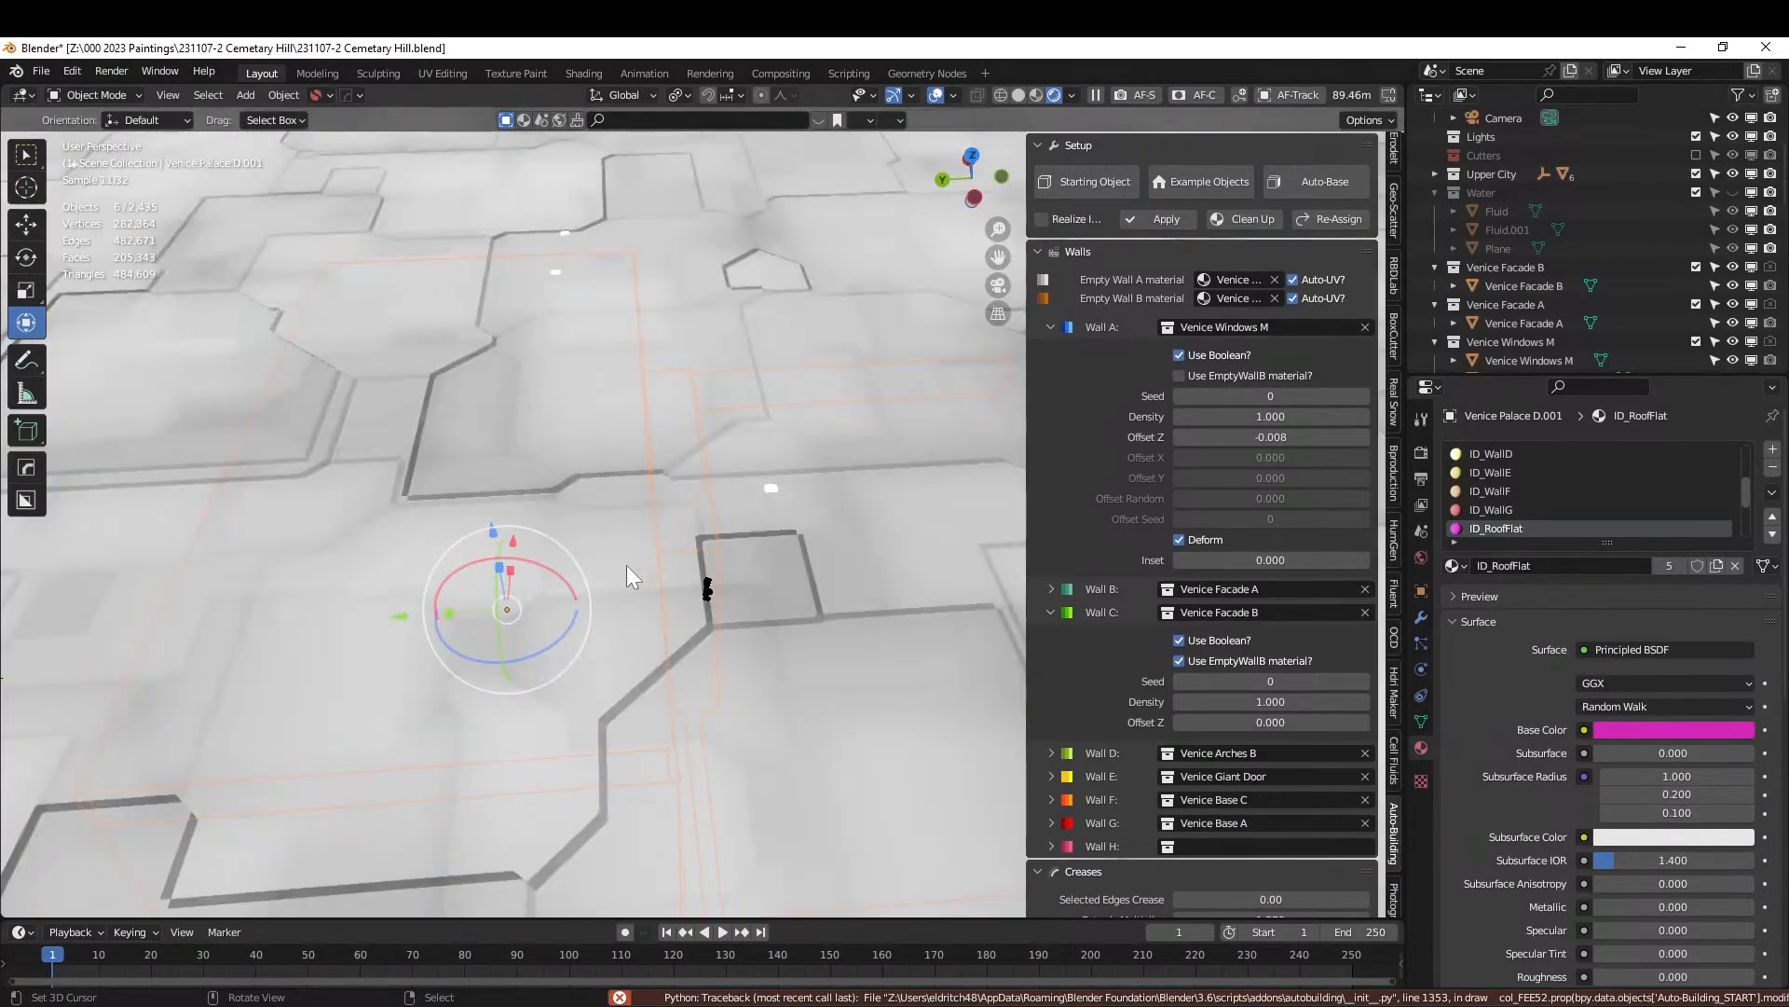
Return to the camera view, select the large foreground pillars and isolate them.
{"action": "key", "text": "KP_0"}
{"action": "scroll", "coordinate": [623, 565], "scroll_direction": "down", "scroll_amount": 3}
{"action": "middle_click_drag", "start_coordinate": [549, 570], "coordinate": [423, 550], "text": "shift"}
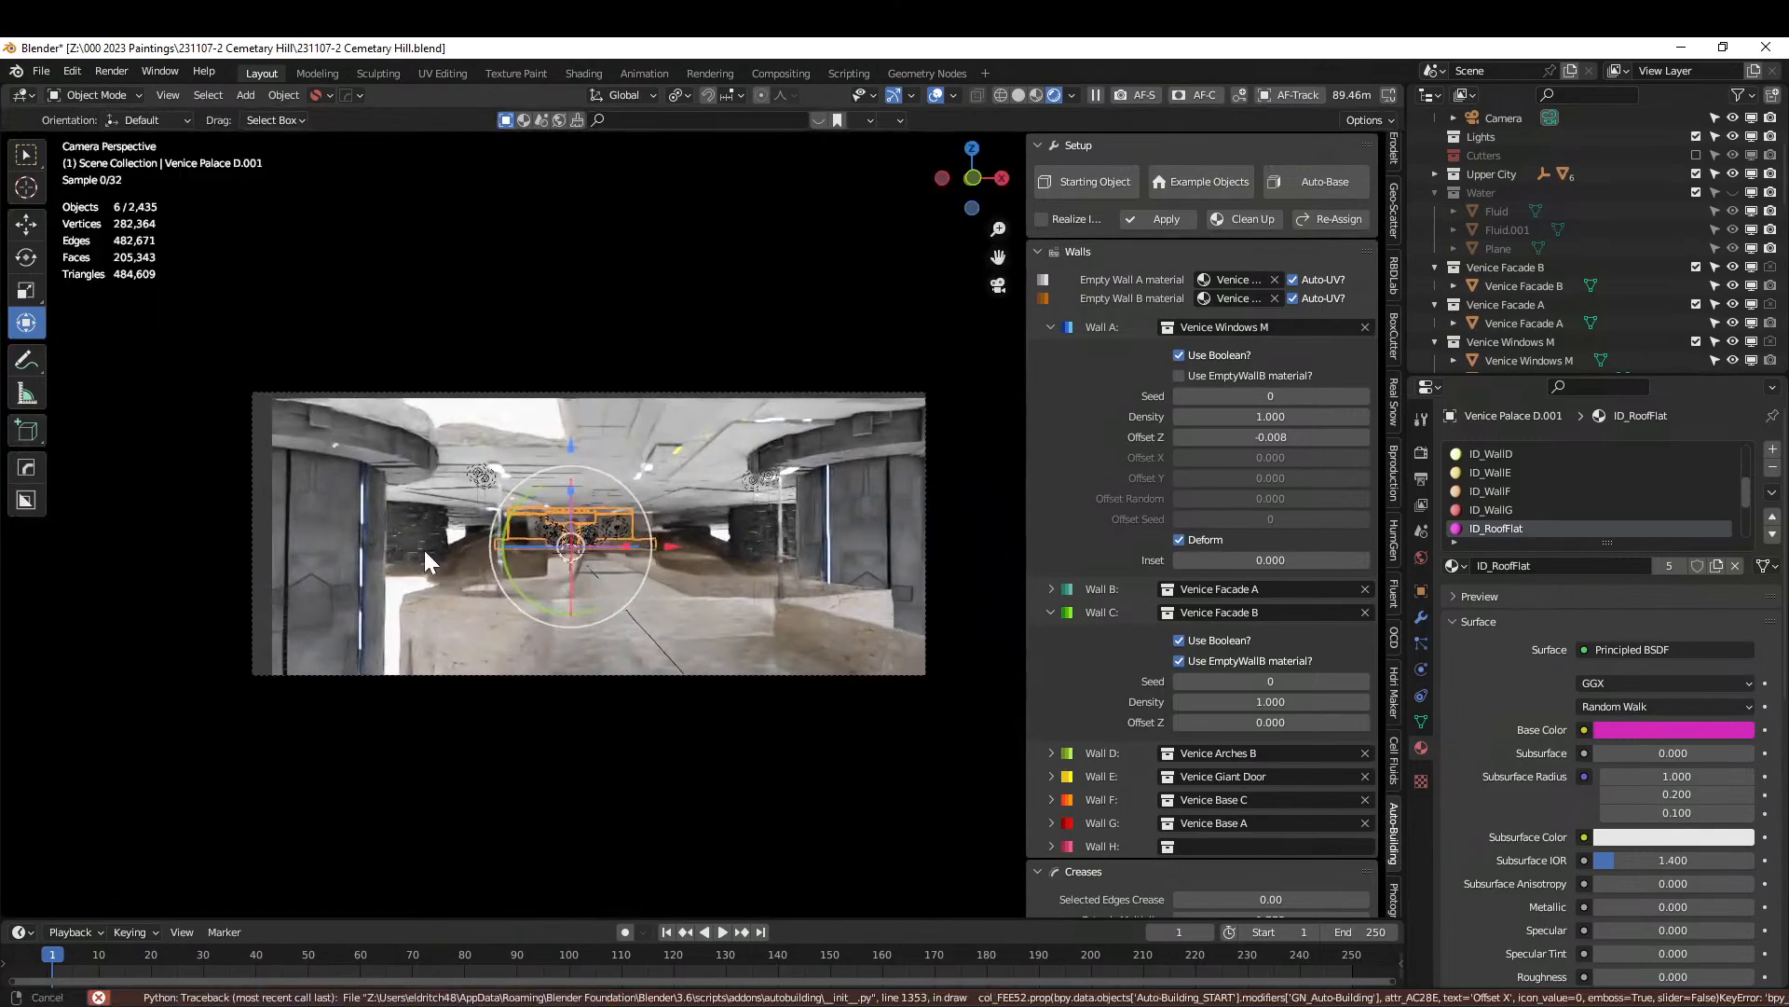
{"action": "right_click", "coordinate": [317, 539]}
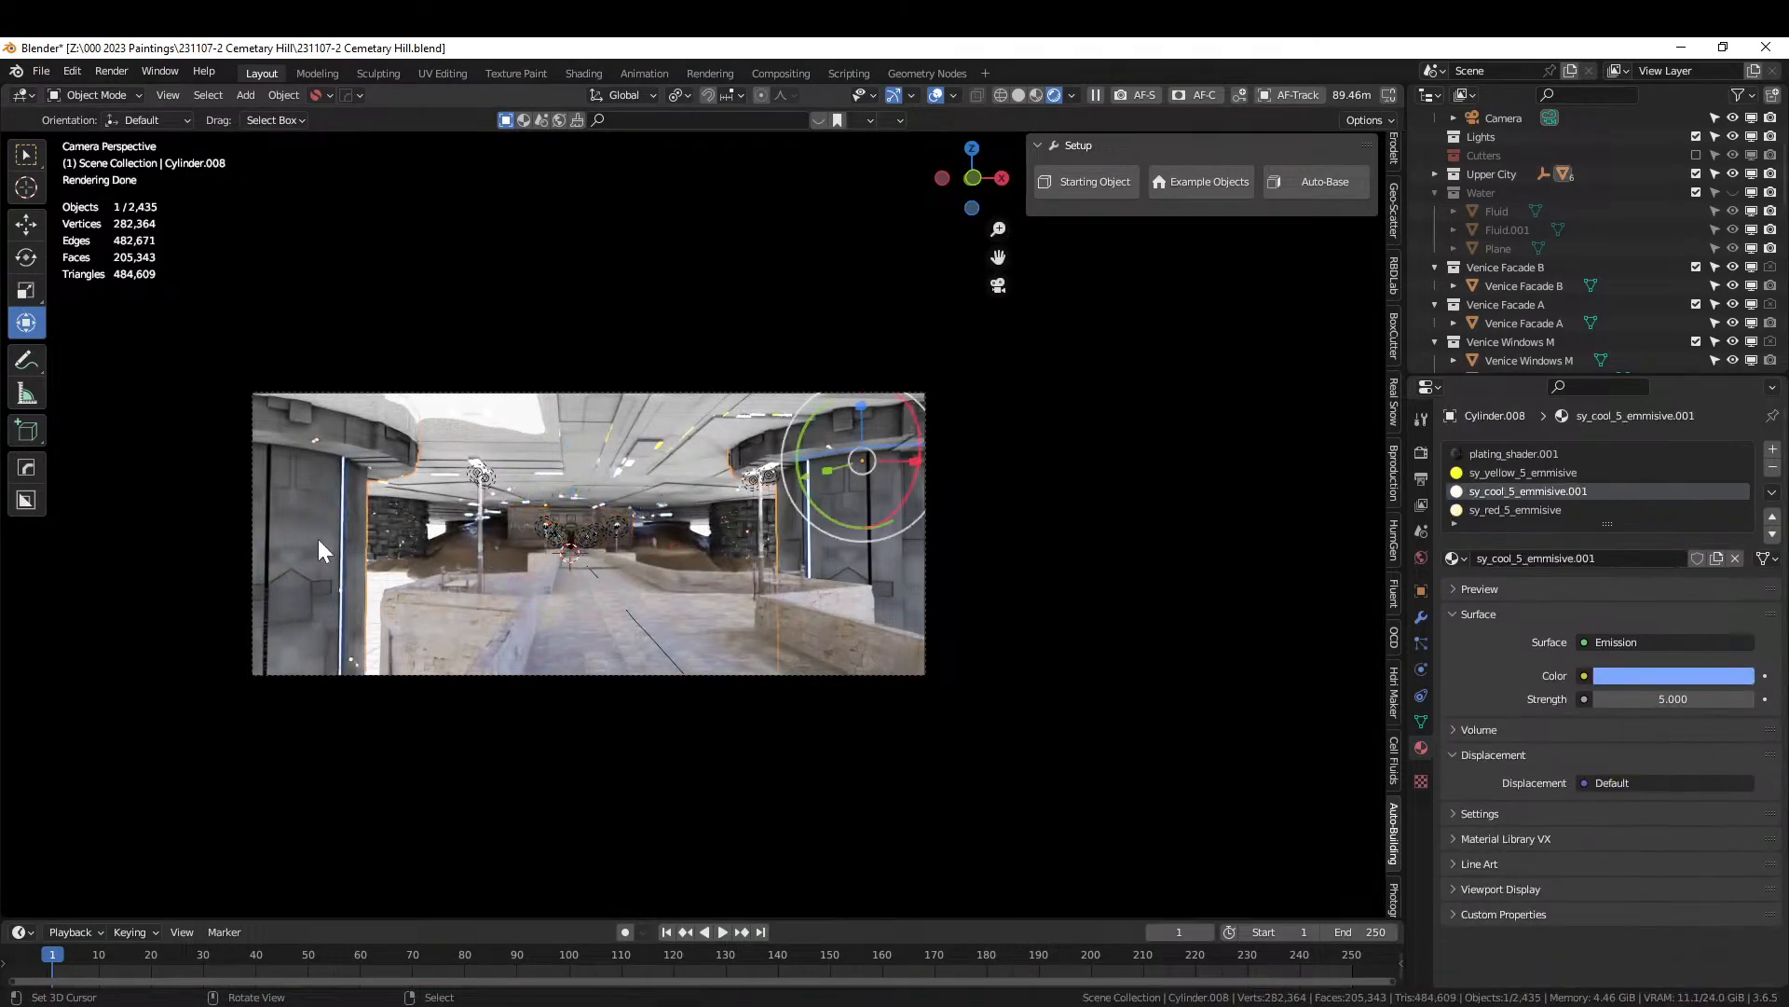
{"action": "key", "text": "KP_Divide"}
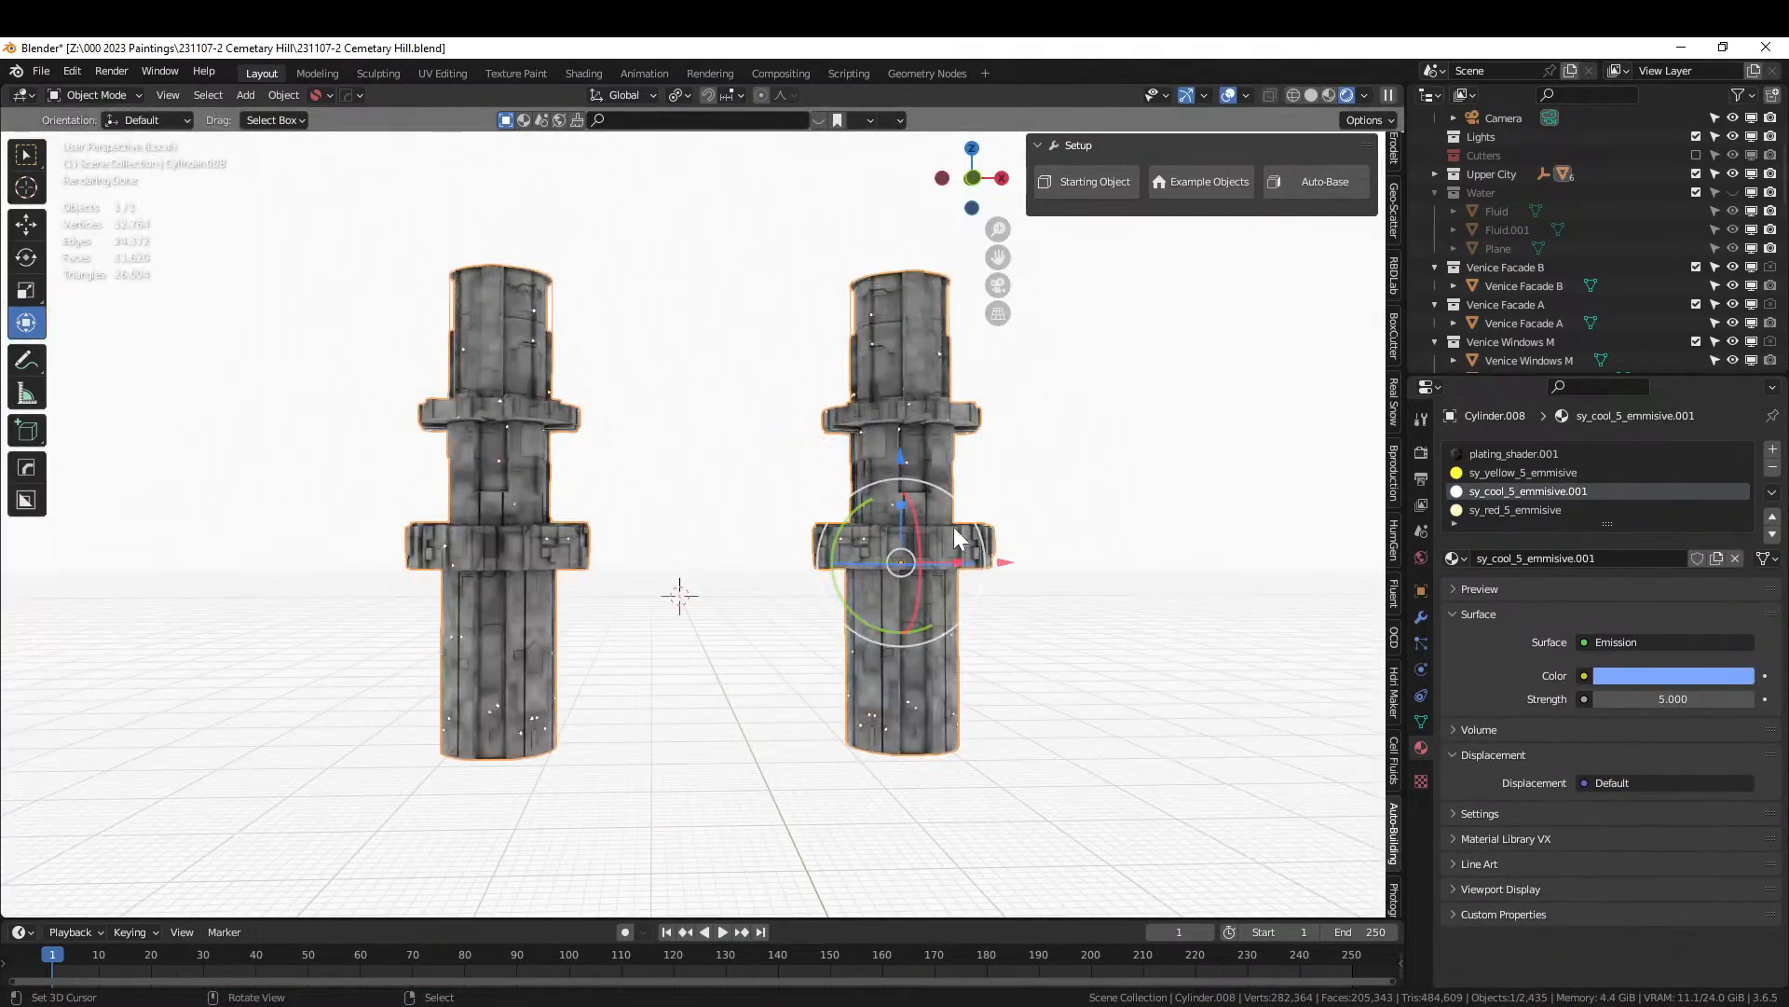
Set the pillar pair's origin to its geometry while viewing it from above.
{"action": "middle_click_drag", "start_coordinate": [953, 527], "coordinate": [939, 752]}
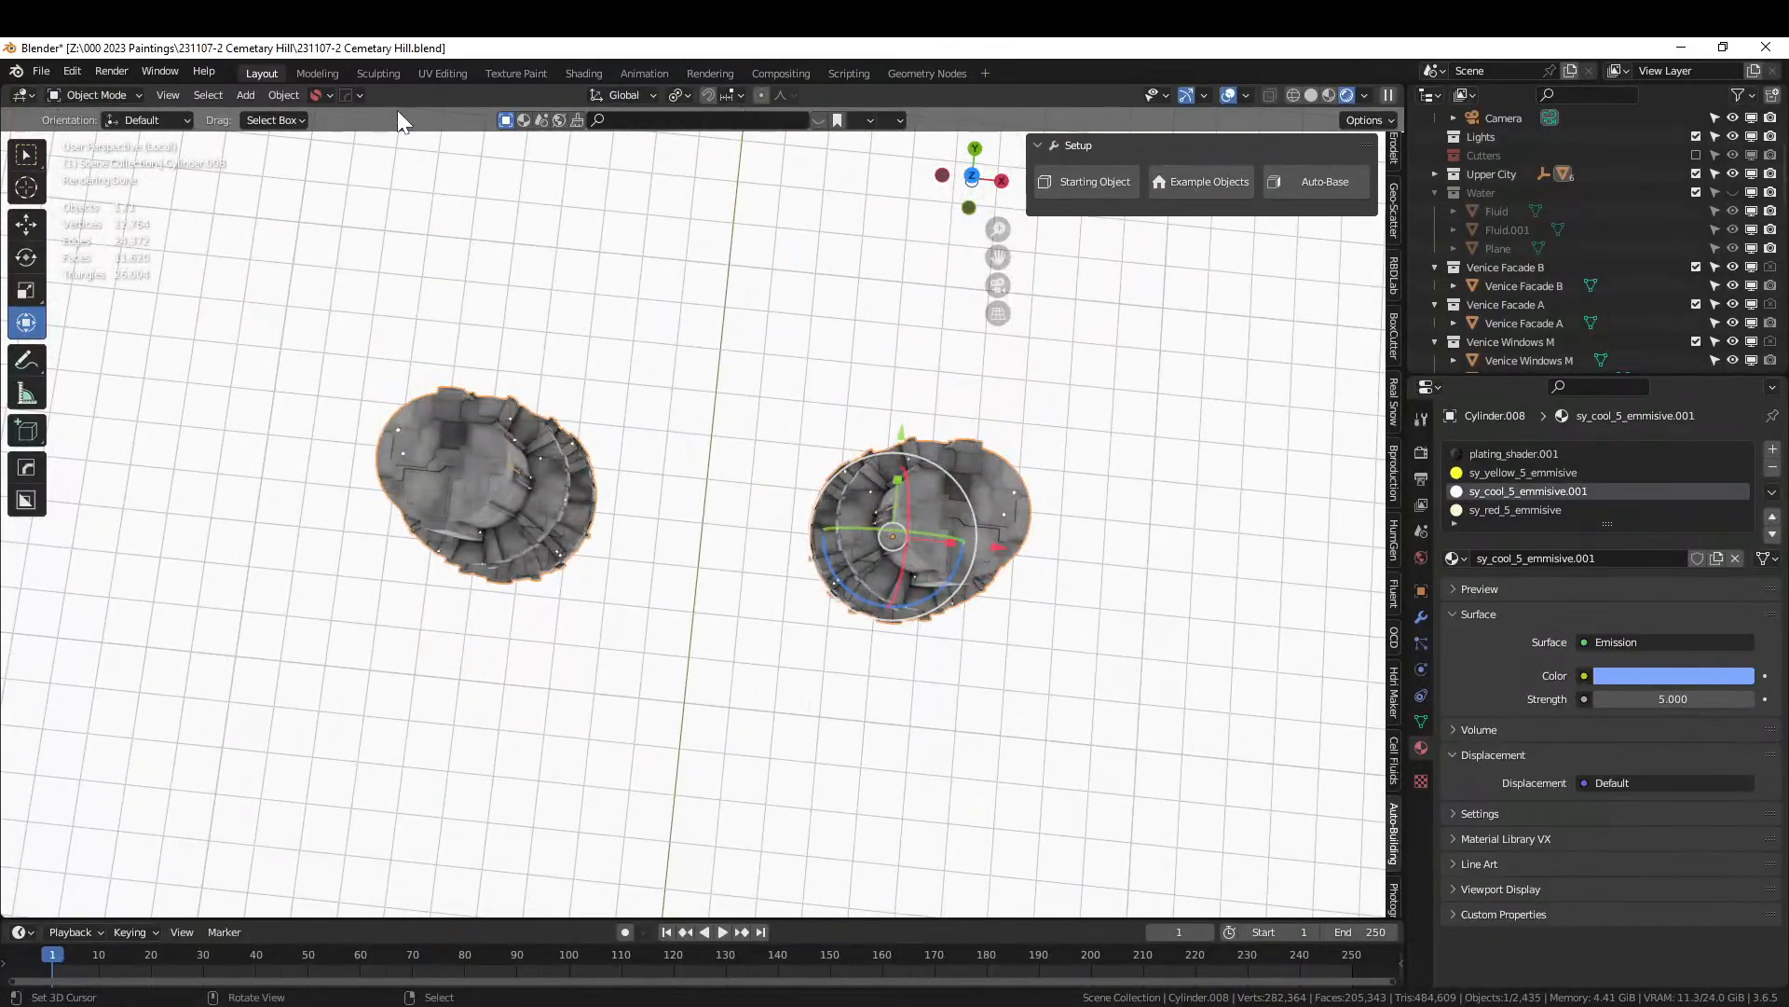
{"action": "key", "text": "KP_7"}
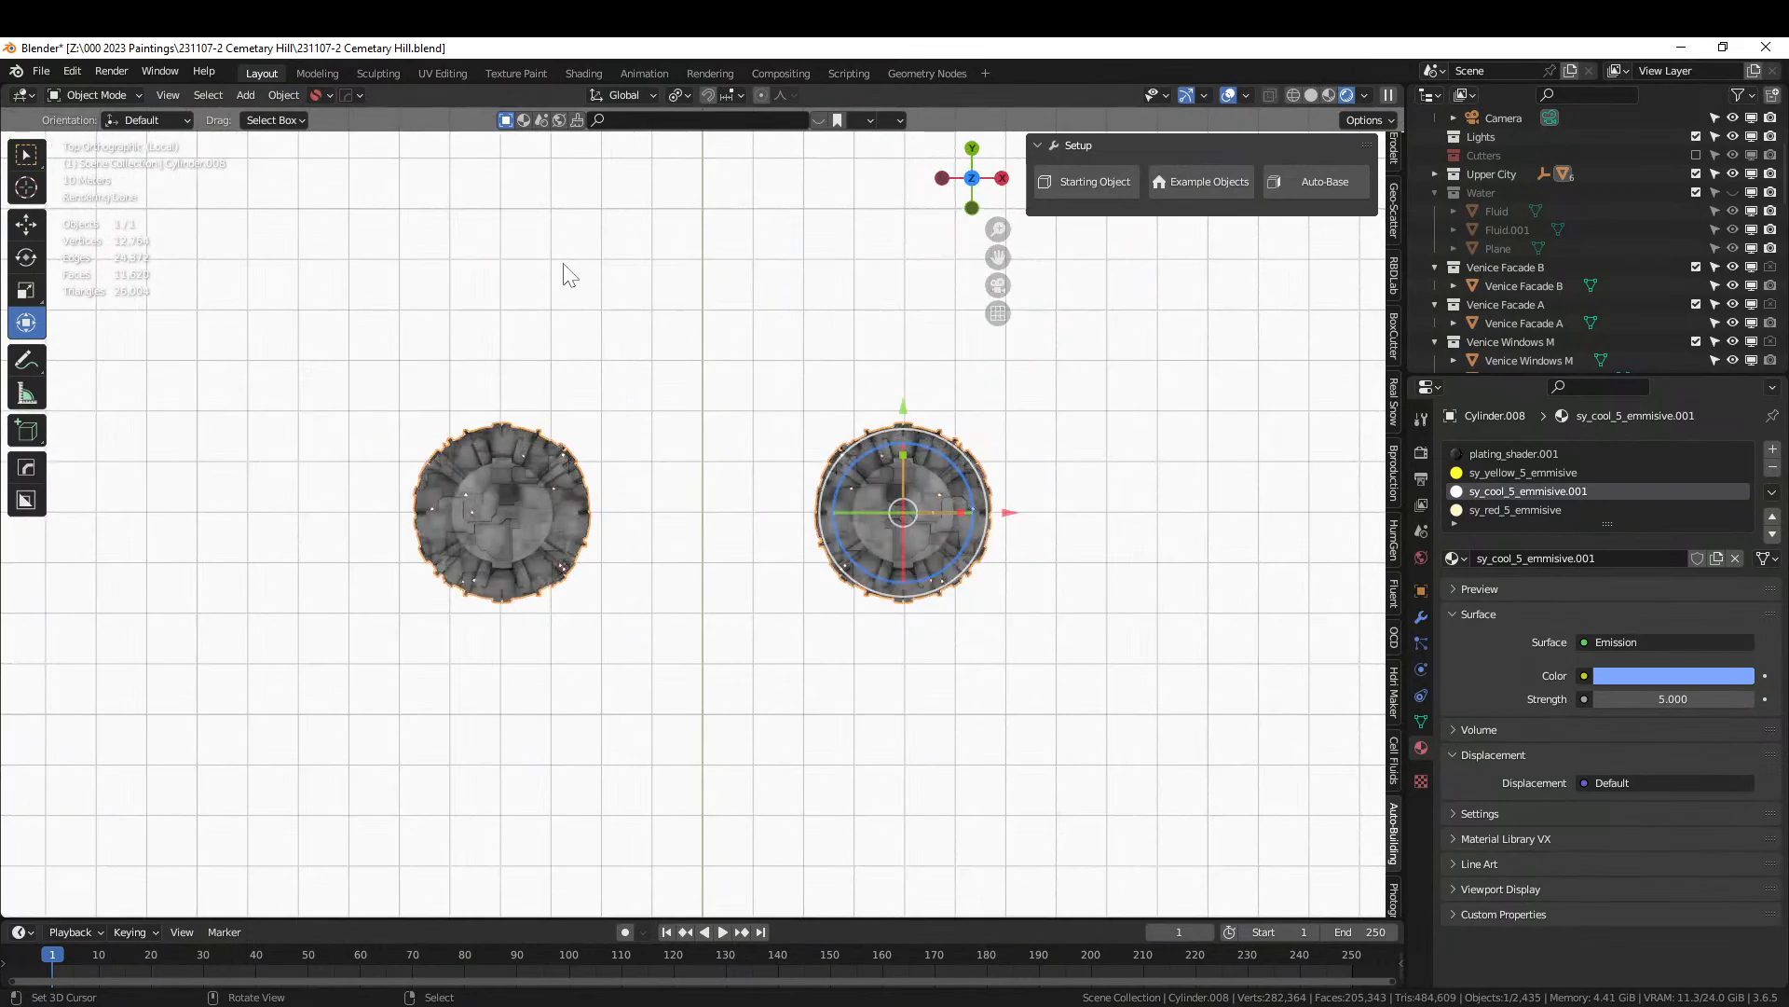
{"action": "left_click", "coordinate": [275, 97]}
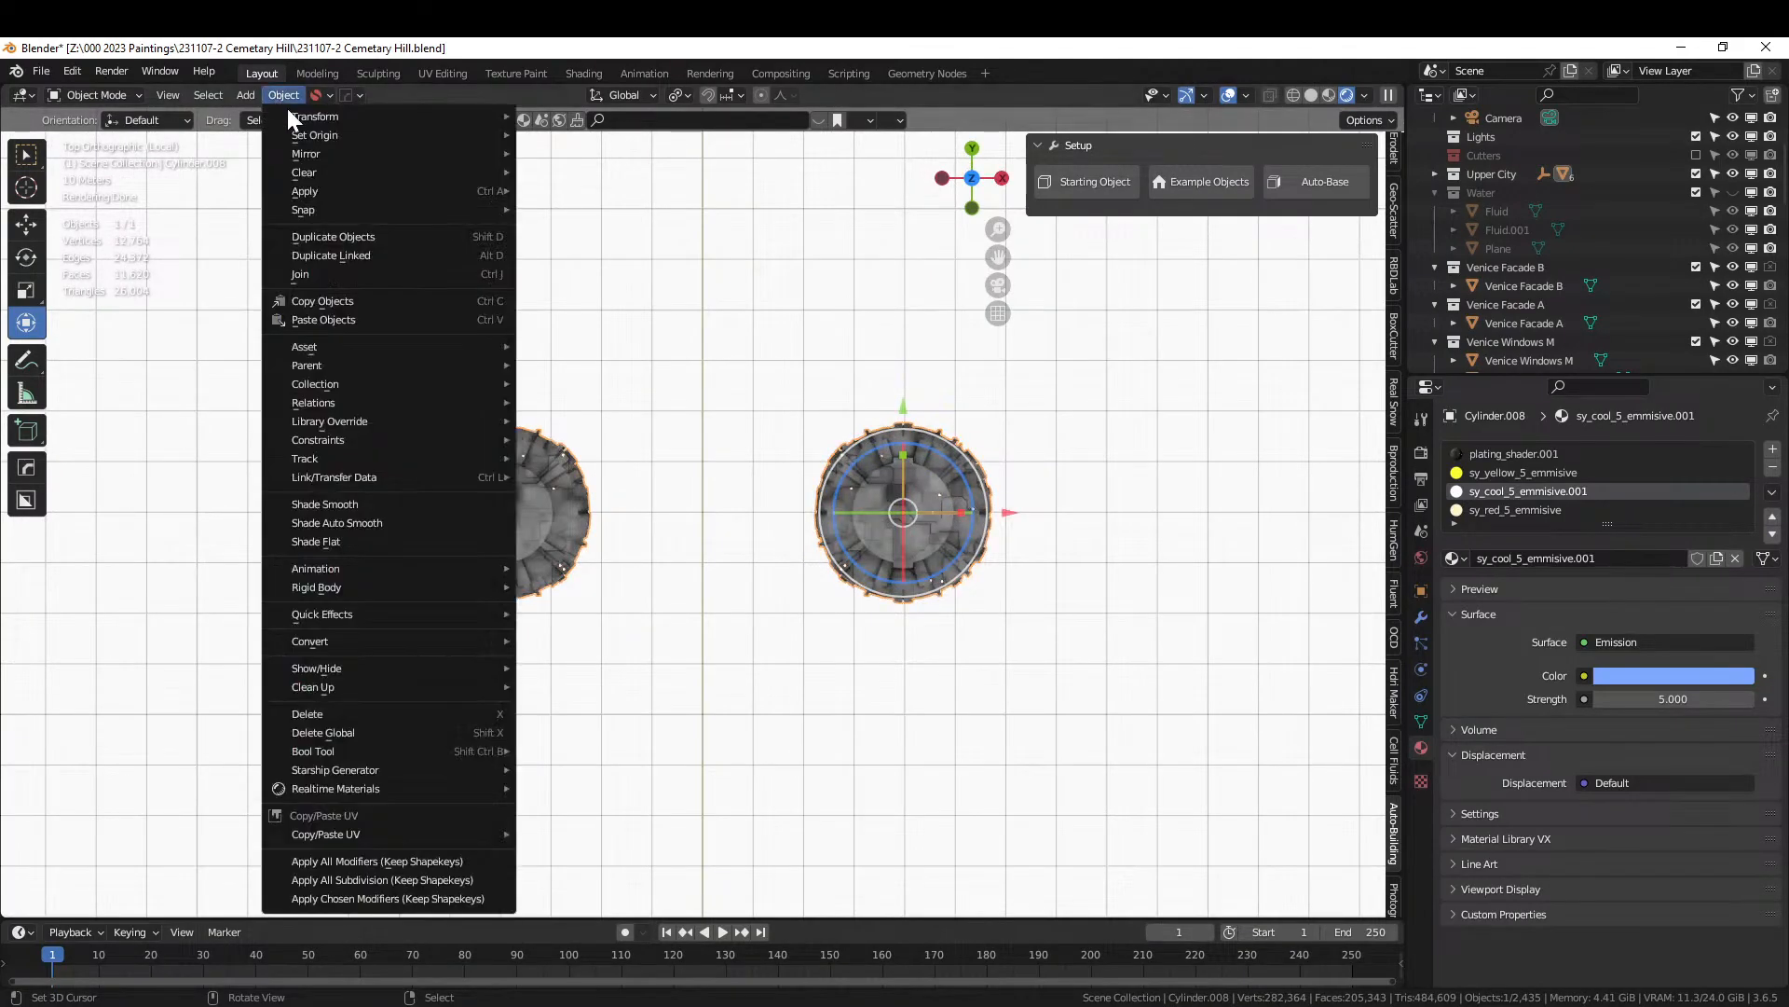
{"action": "mouse_move", "coordinate": [302, 135]}
{"action": "left_click", "coordinate": [638, 158]}
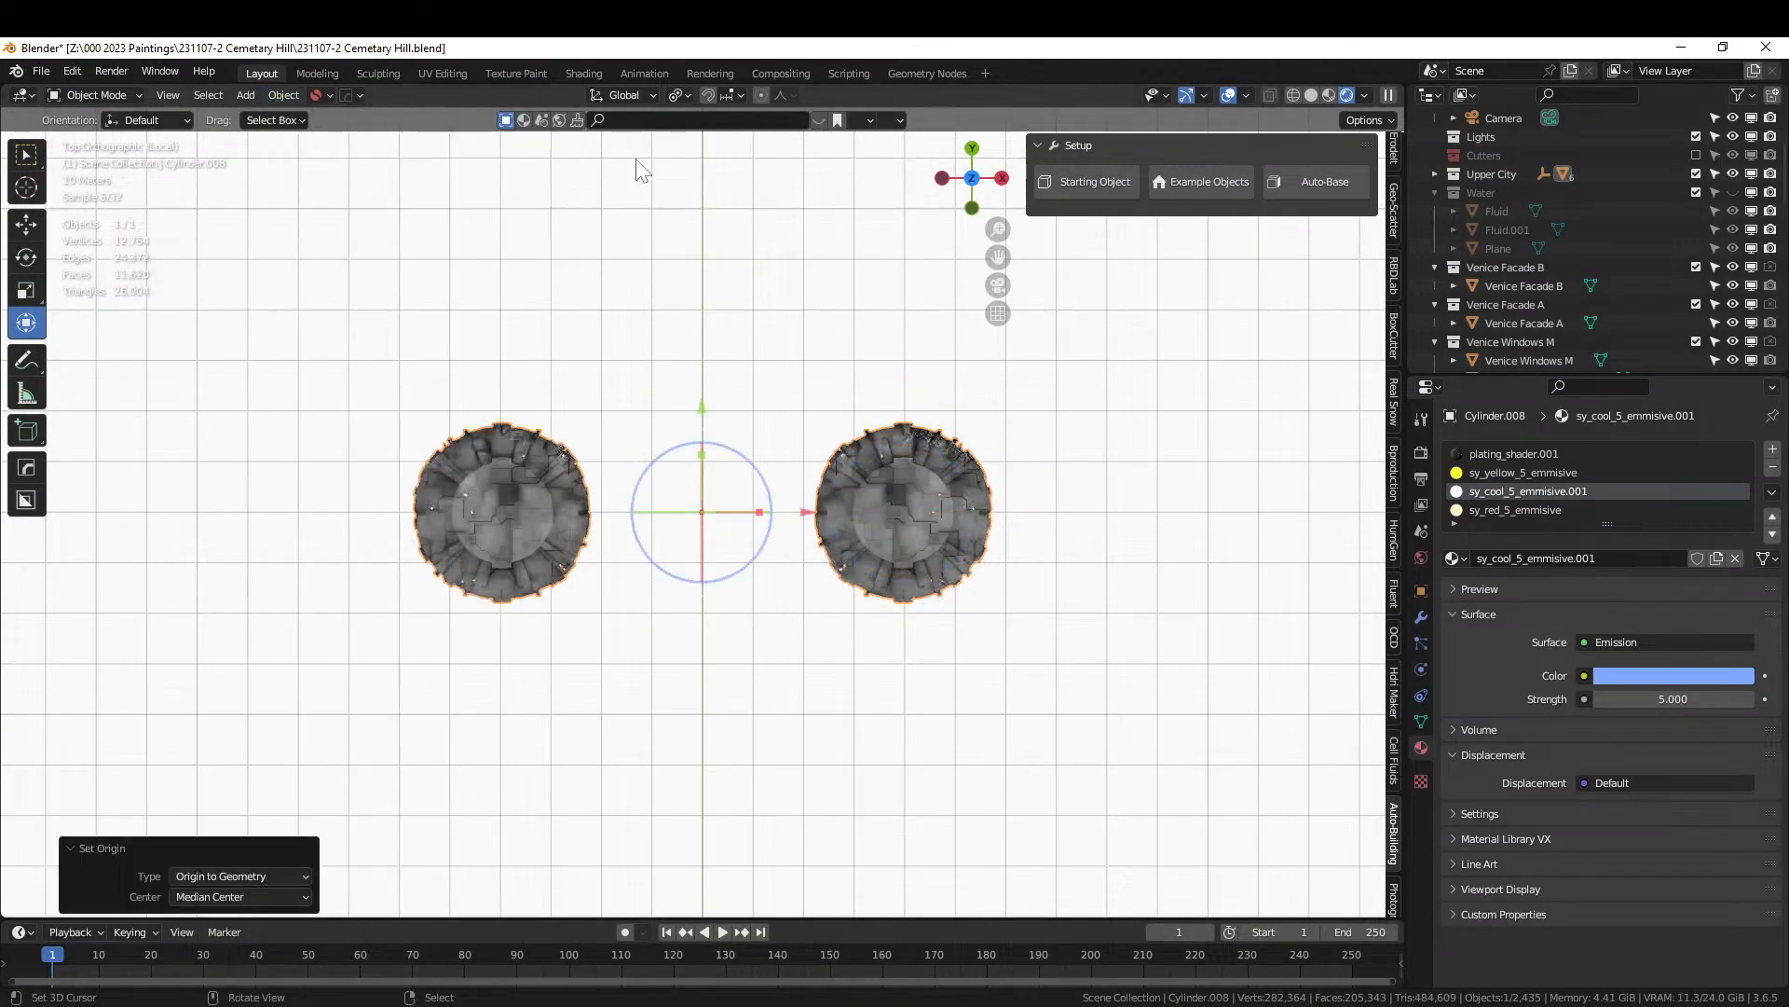
Mirror the pillar pair across X with a HOps mirror modifier and check the full scene through the camera.
{"action": "middle_click_drag", "start_coordinate": [807, 587], "coordinate": [865, 397]}
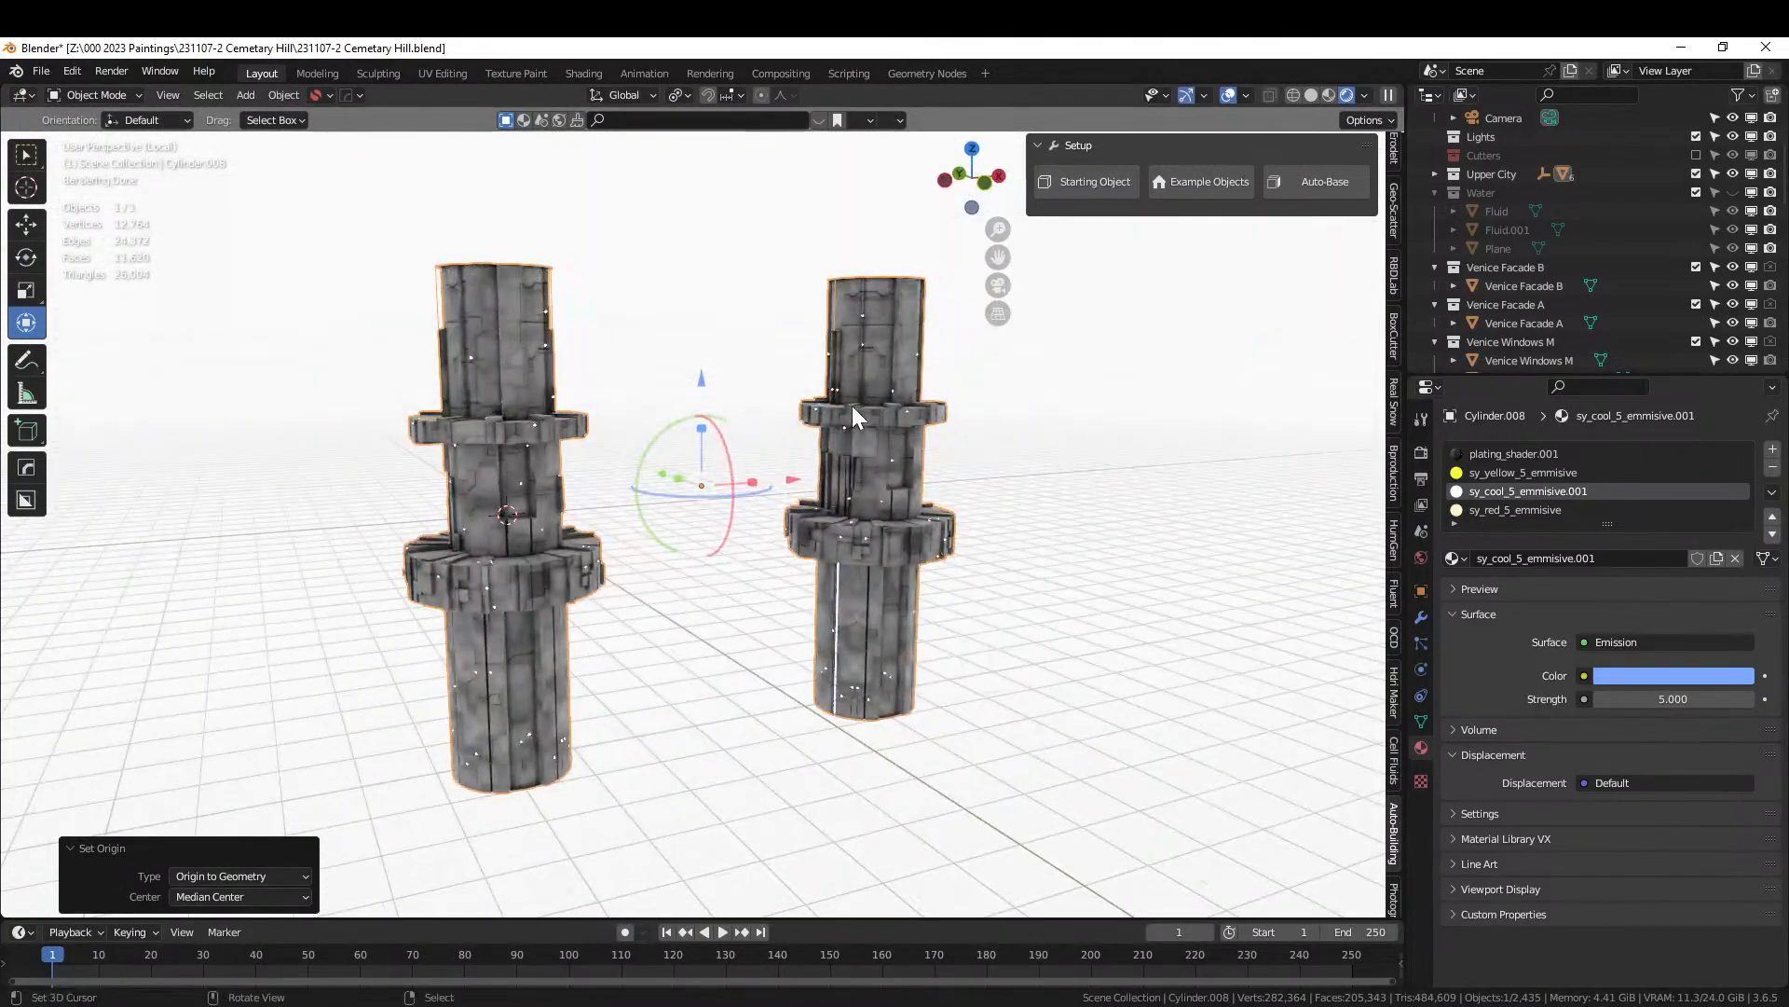
{"action": "key", "text": "alt+x"}
{"action": "left_click", "coordinate": [574, 495]}
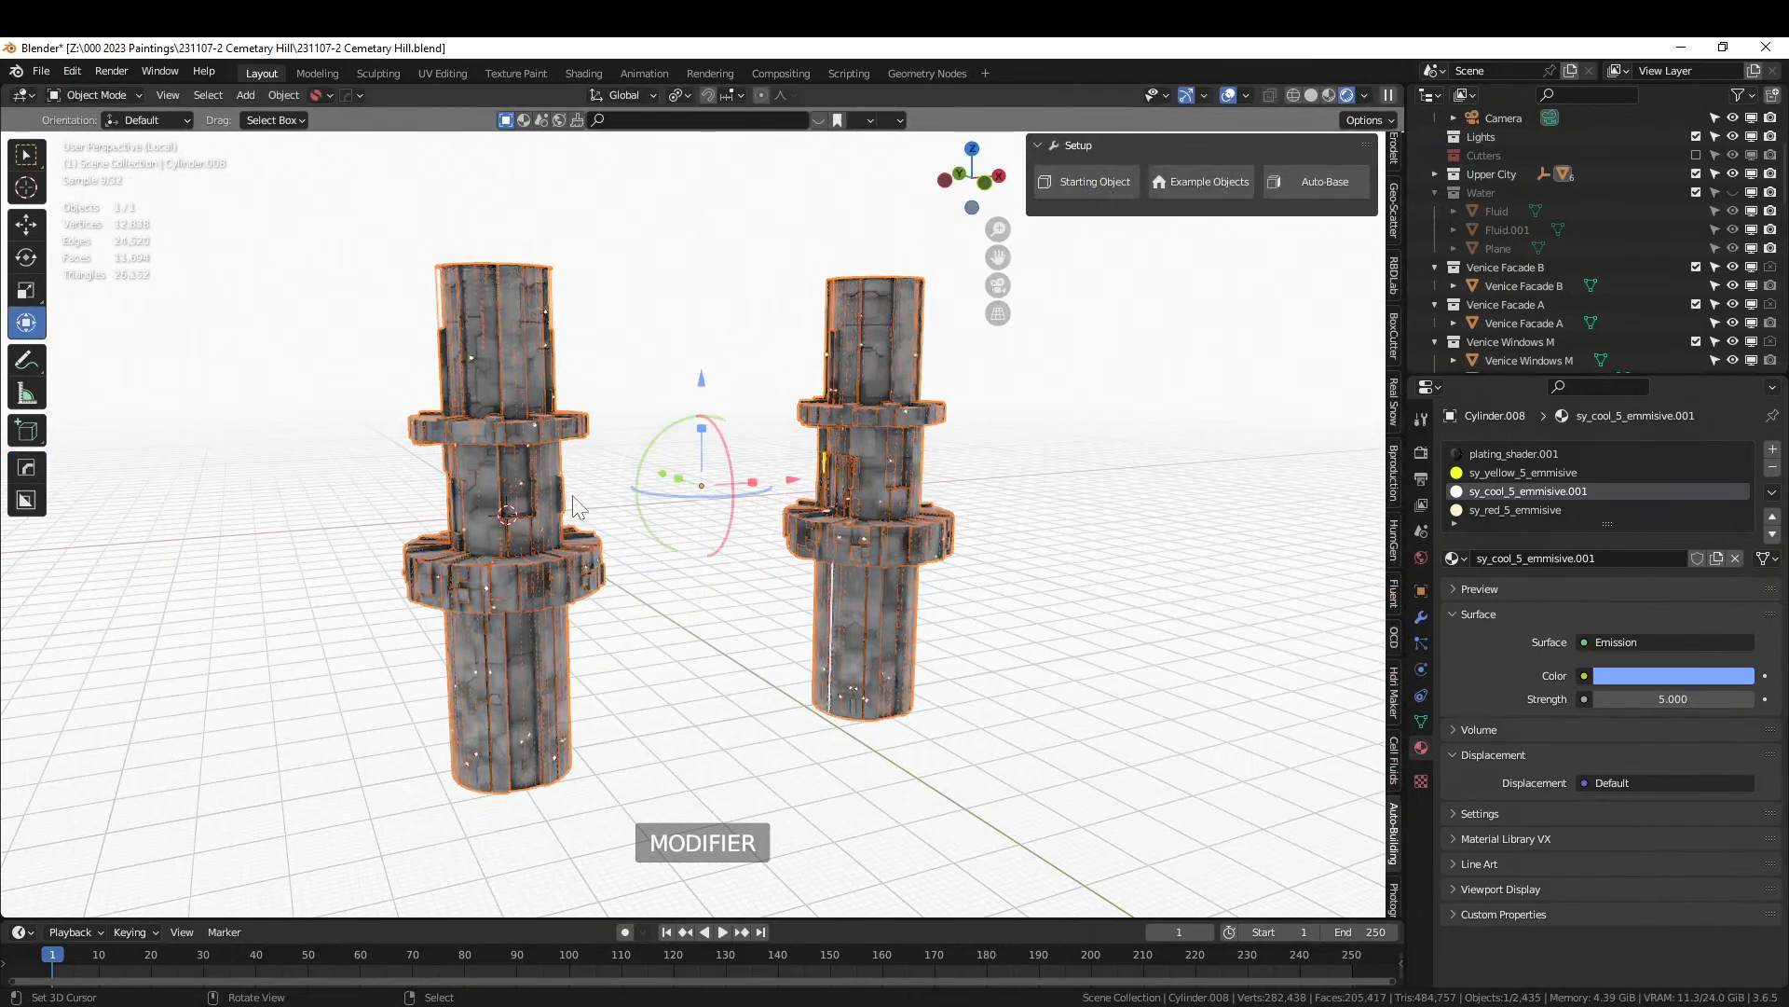
{"action": "middle_click_drag", "start_coordinate": [574, 503], "coordinate": [524, 507]}
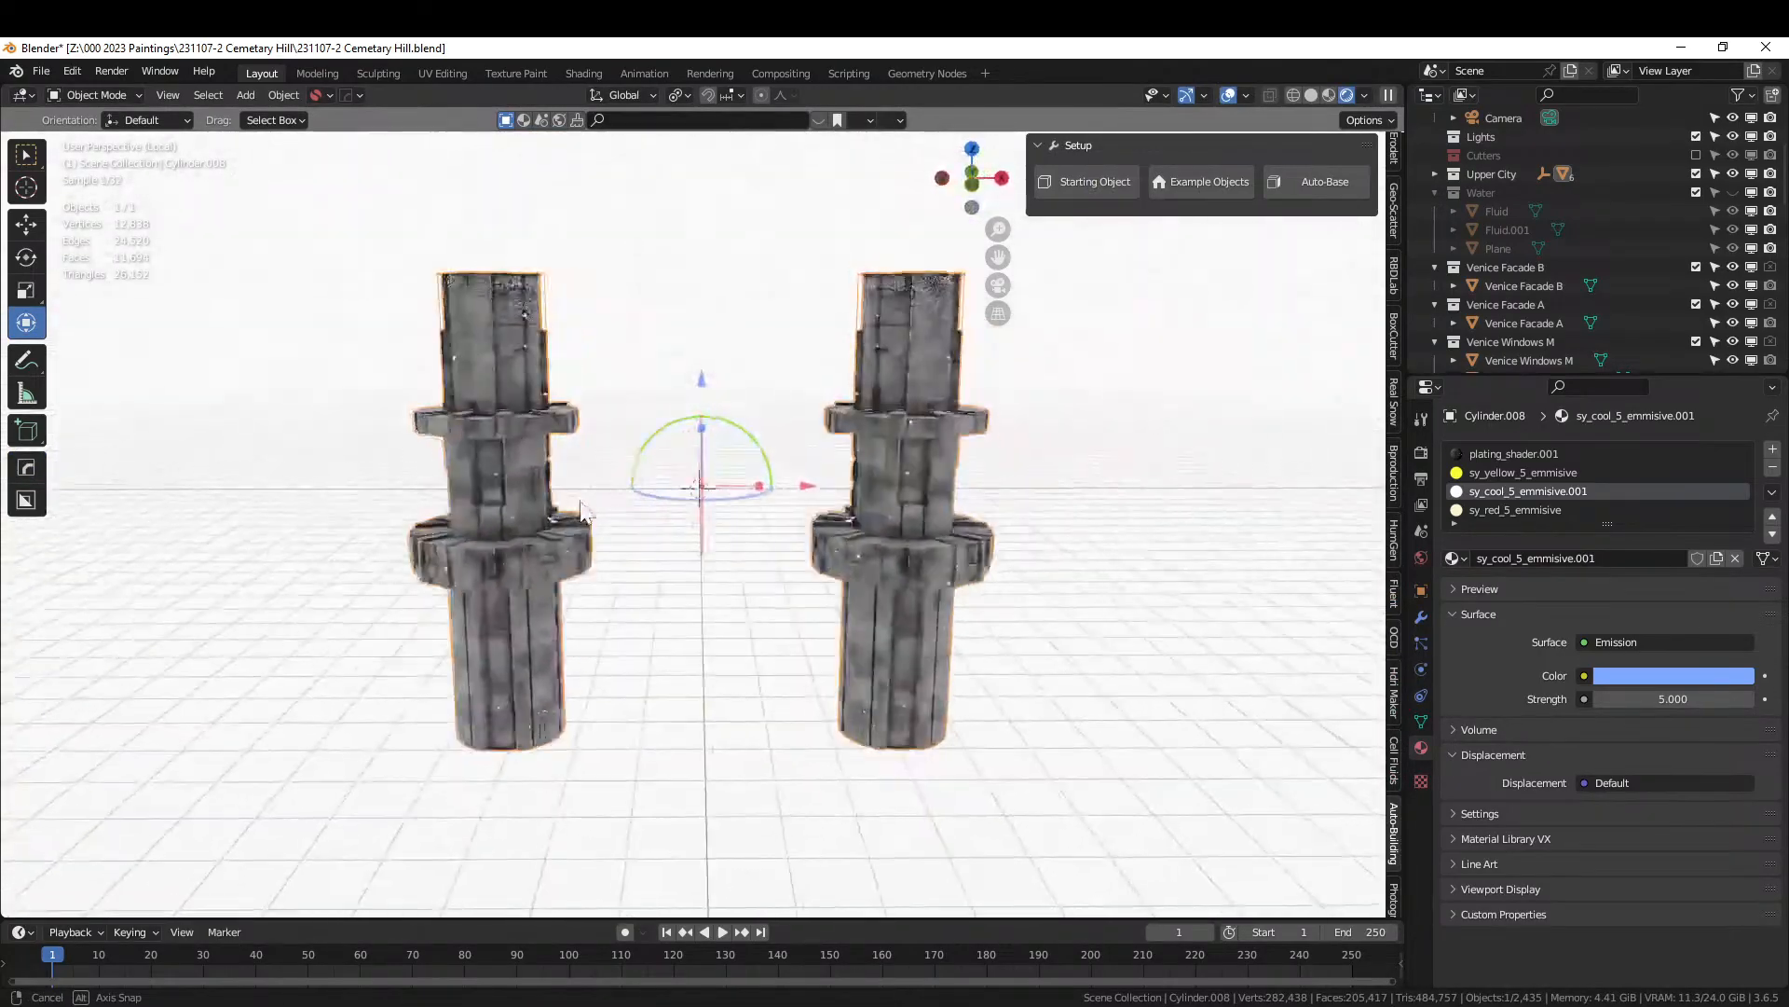
{"action": "scroll", "coordinate": [557, 507], "scroll_direction": "up", "scroll_amount": 4}
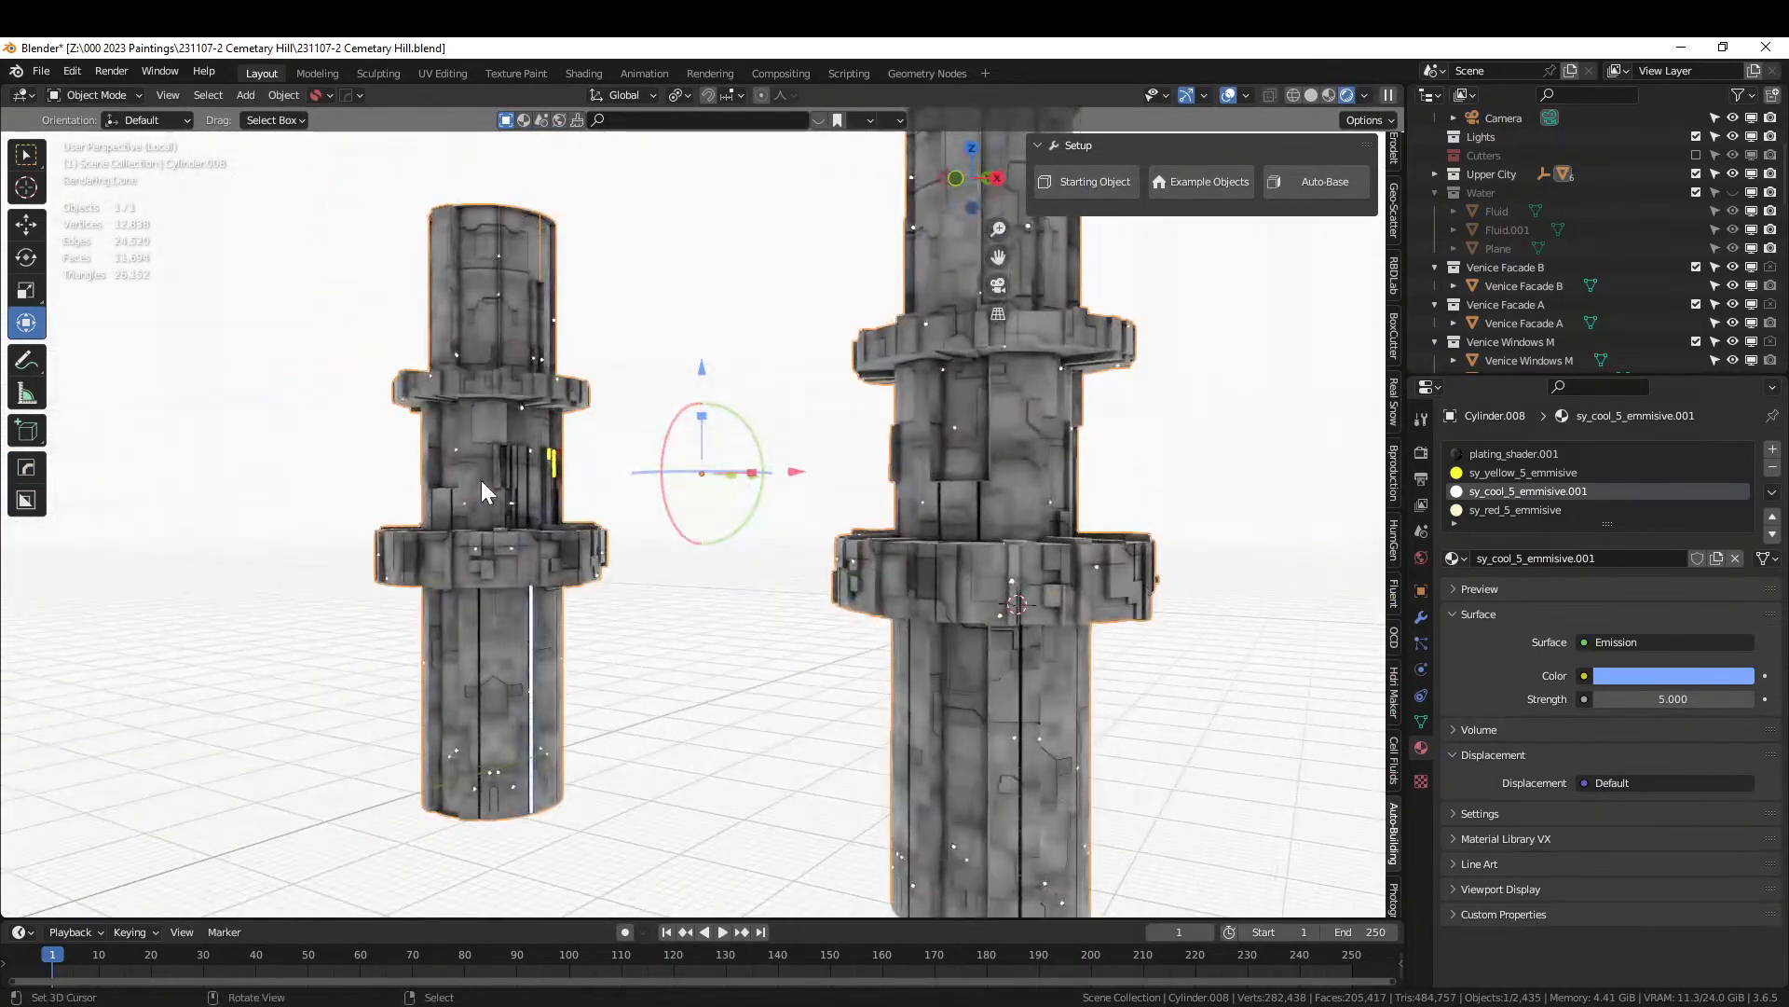
{"action": "key", "text": "KP_0"}
{"action": "middle_click_drag", "start_coordinate": [481, 484], "coordinate": [567, 458], "text": "shift"}
{"action": "key", "text": "KP_Divide"}
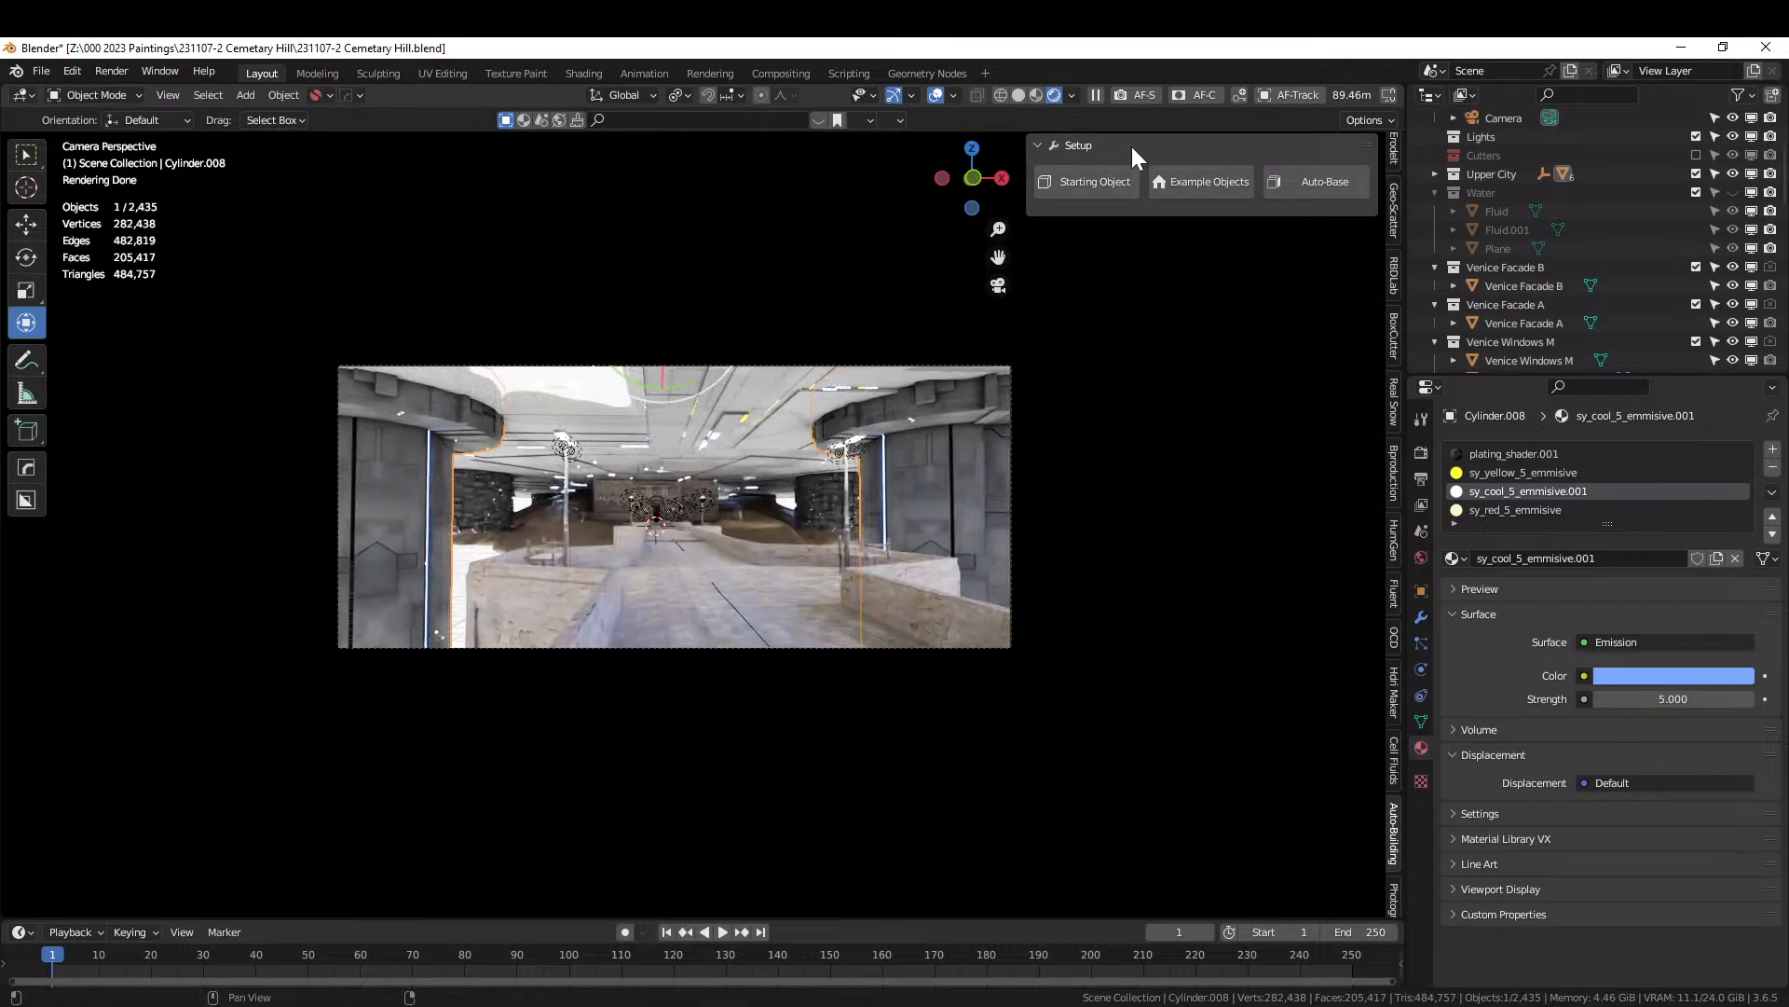
Isolate the pillars in Edit Mode with solid shading, selecting a face on the left pillar's lower shaft.
{"action": "left_click", "coordinate": [1019, 94]}
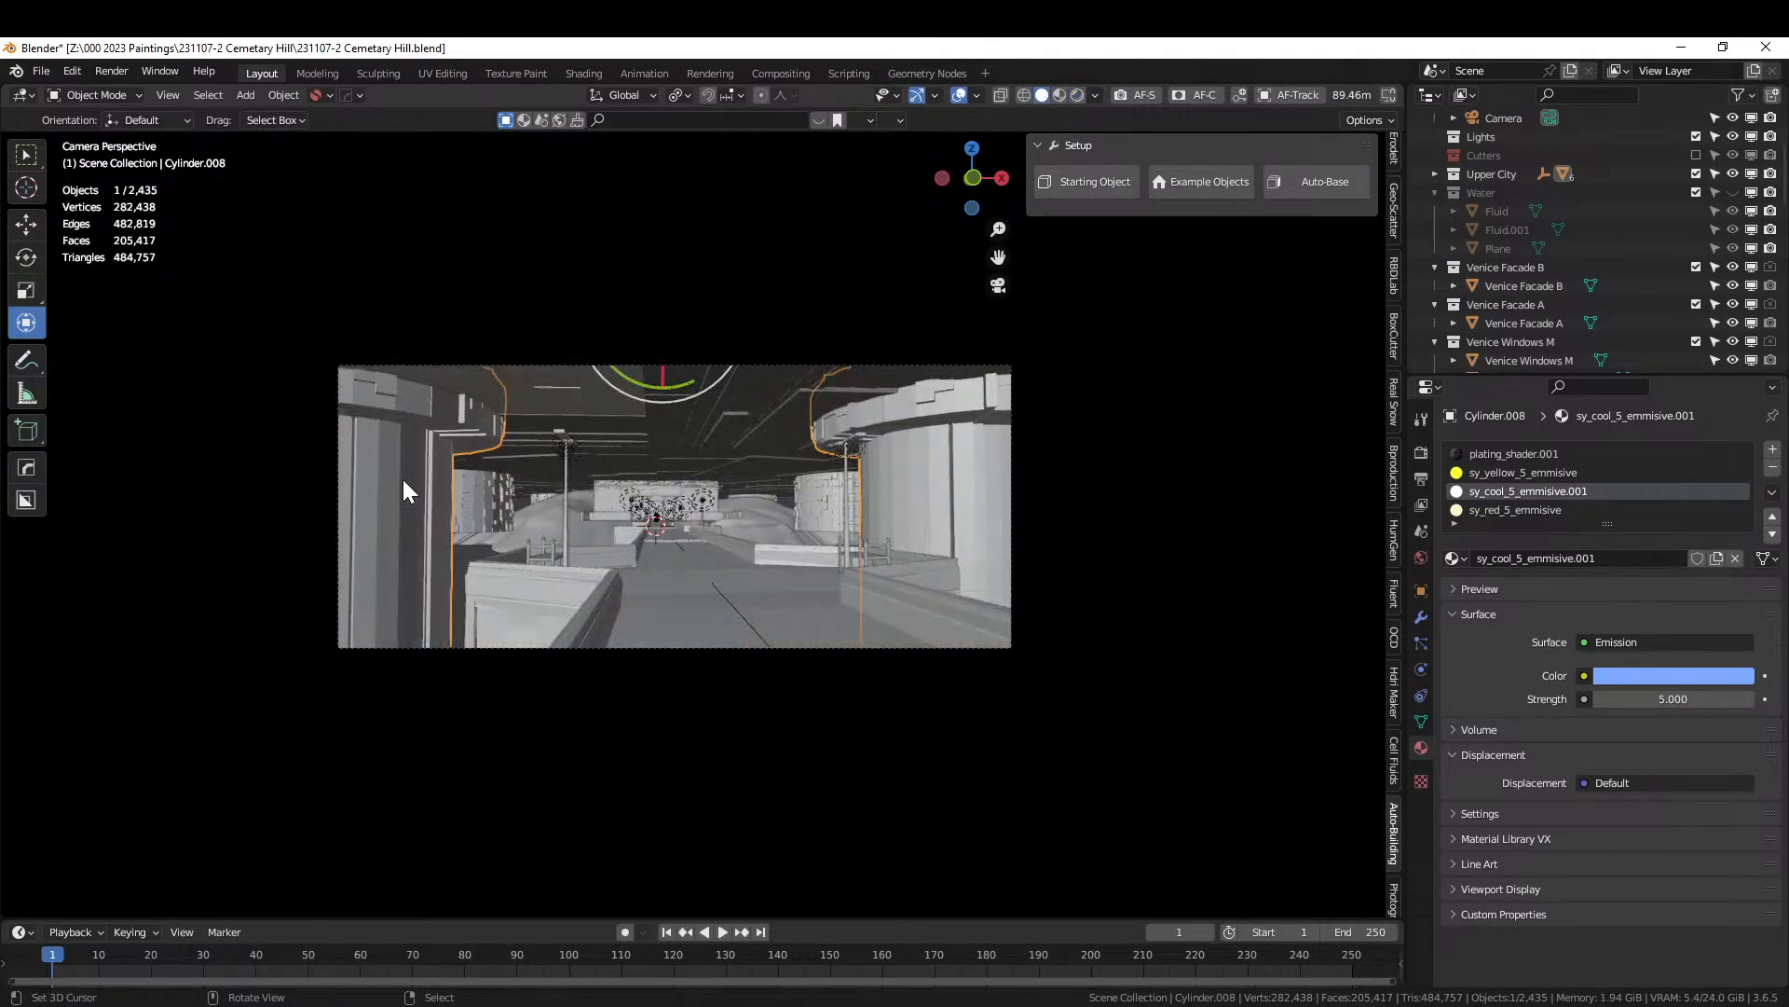
{"action": "key", "text": "Tab"}
{"action": "left_click", "coordinate": [366, 473]}
{"action": "key", "text": "KP_Divide"}
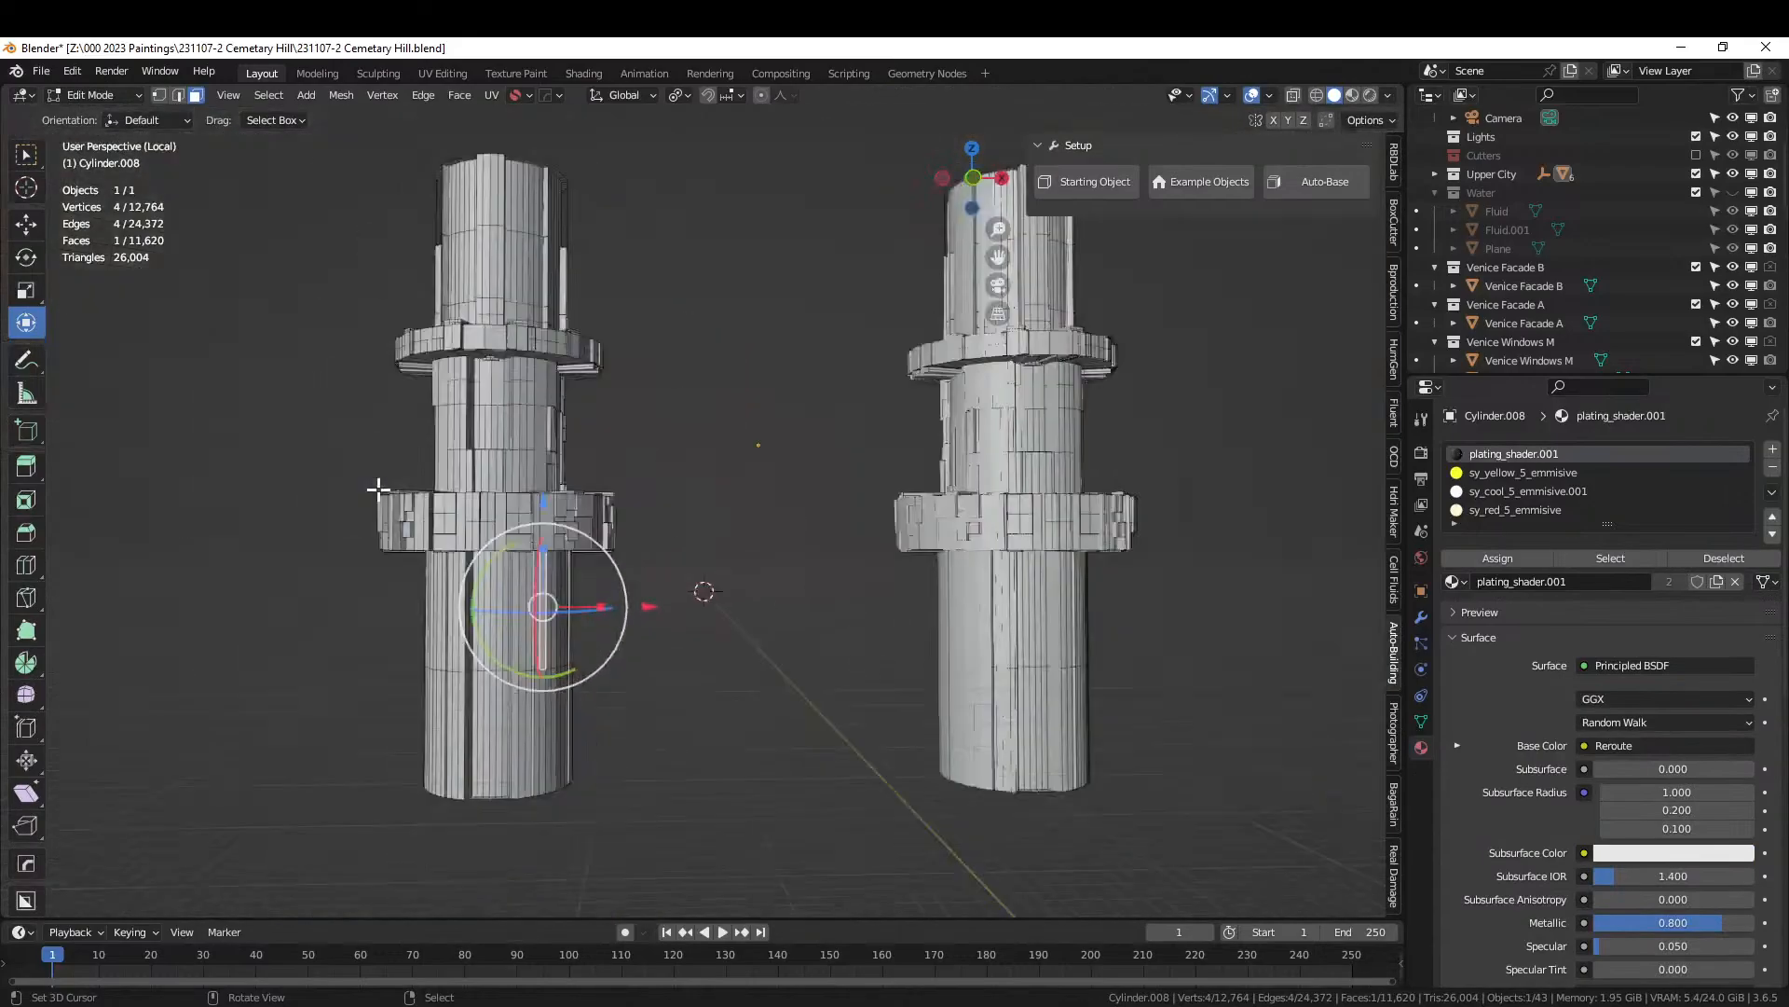
{"action": "middle_click_drag", "start_coordinate": [408, 471], "coordinate": [343, 553]}
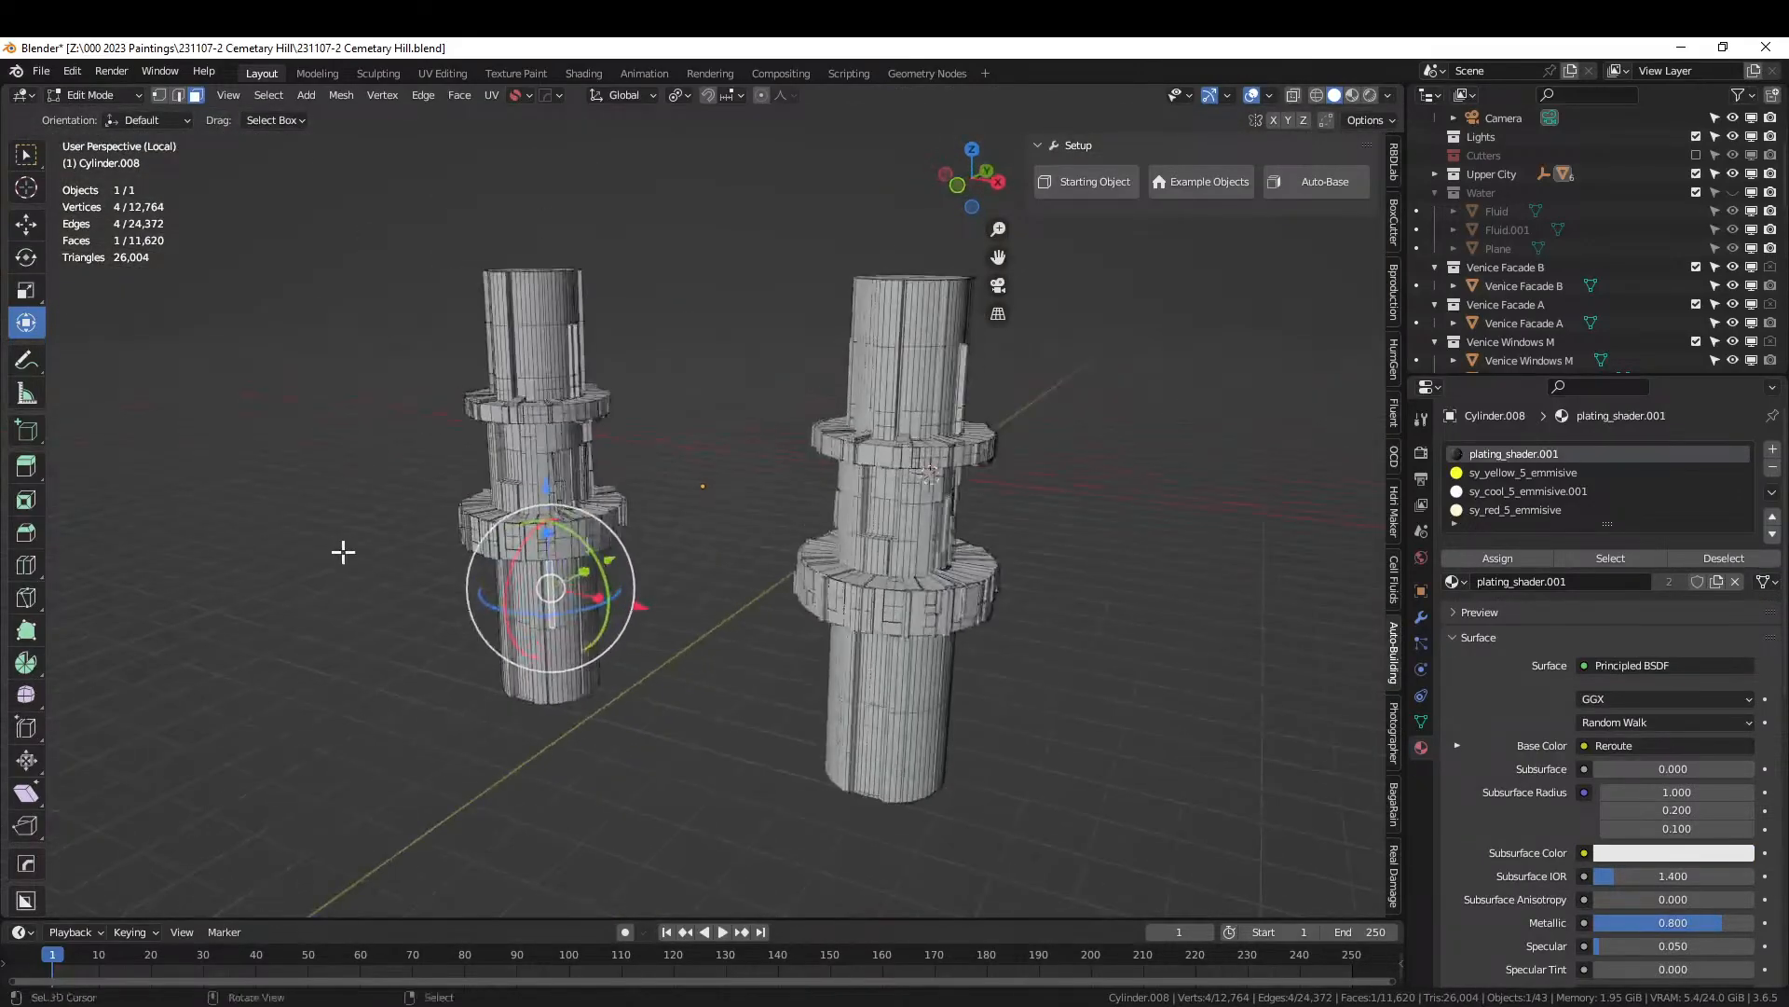
Add four evenly spaced horizontal loop cuts around the left pillar's shaft just below the lower collar.
{"action": "scroll", "coordinate": [484, 579], "scroll_direction": "up", "scroll_amount": 5}
{"action": "middle_click_drag", "start_coordinate": [568, 583], "coordinate": [831, 425], "text": "shift"}
{"action": "scroll", "coordinate": [831, 425], "scroll_direction": "up", "scroll_amount": 3}
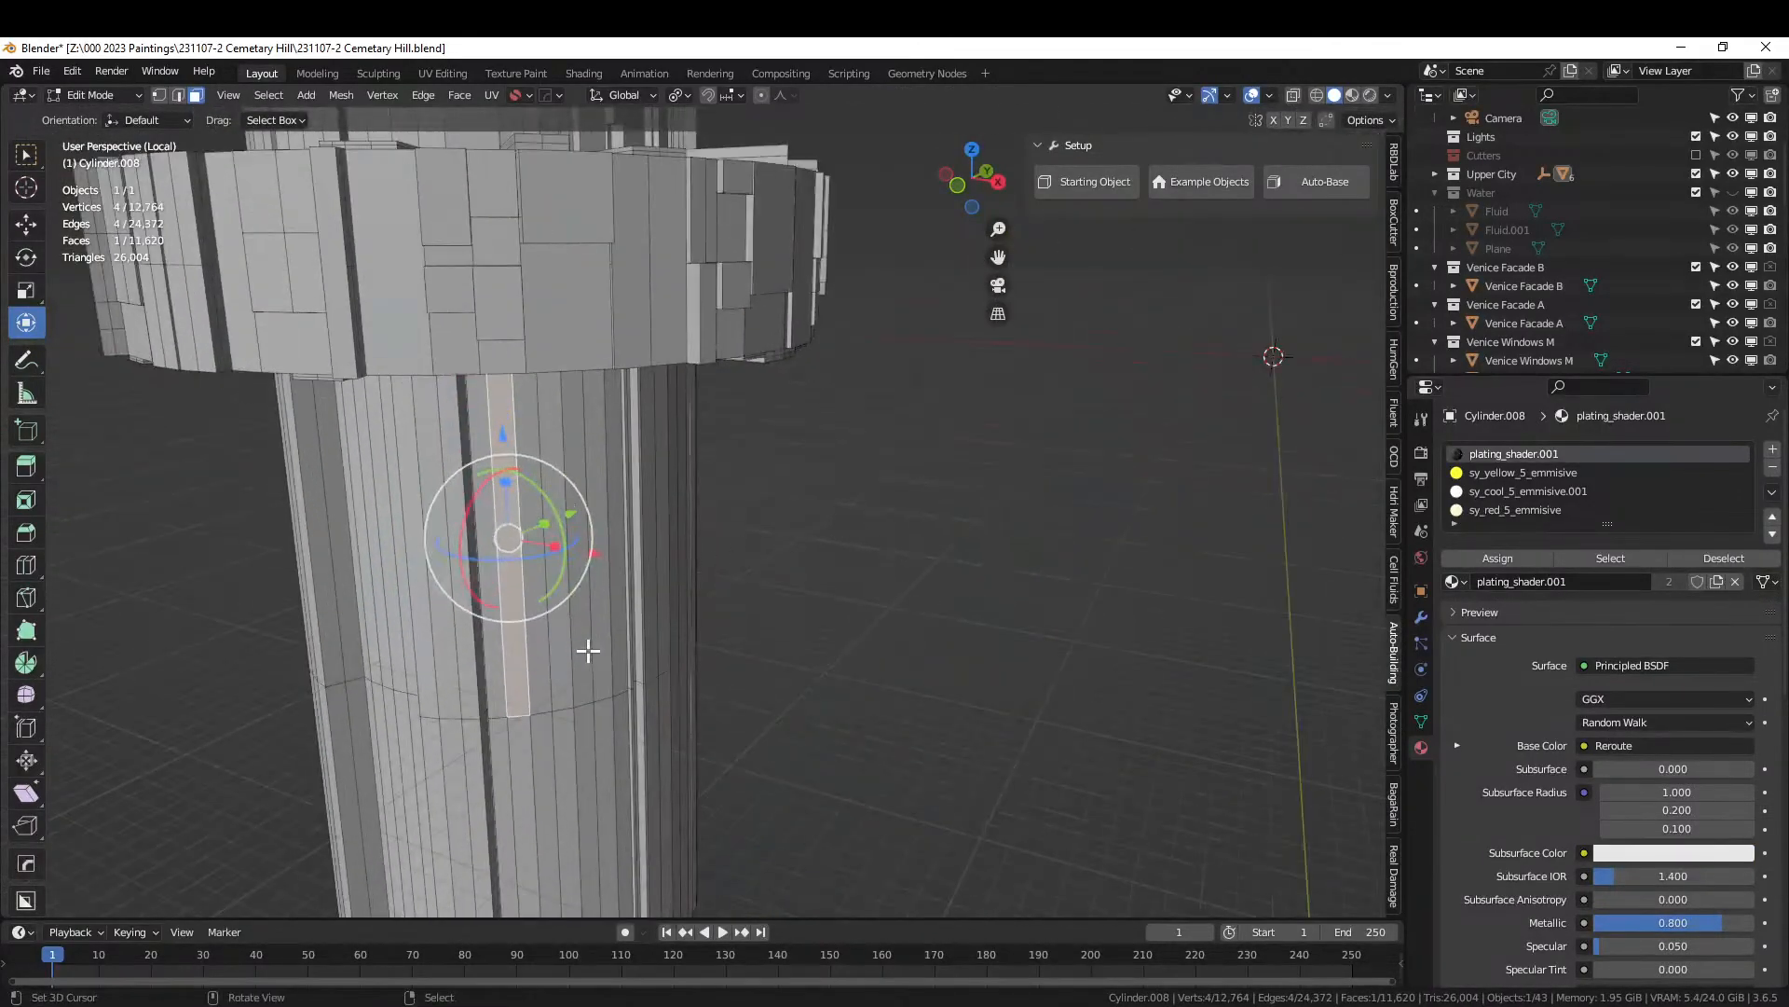
{"action": "left_click", "coordinate": [495, 617], "text": "shift"}
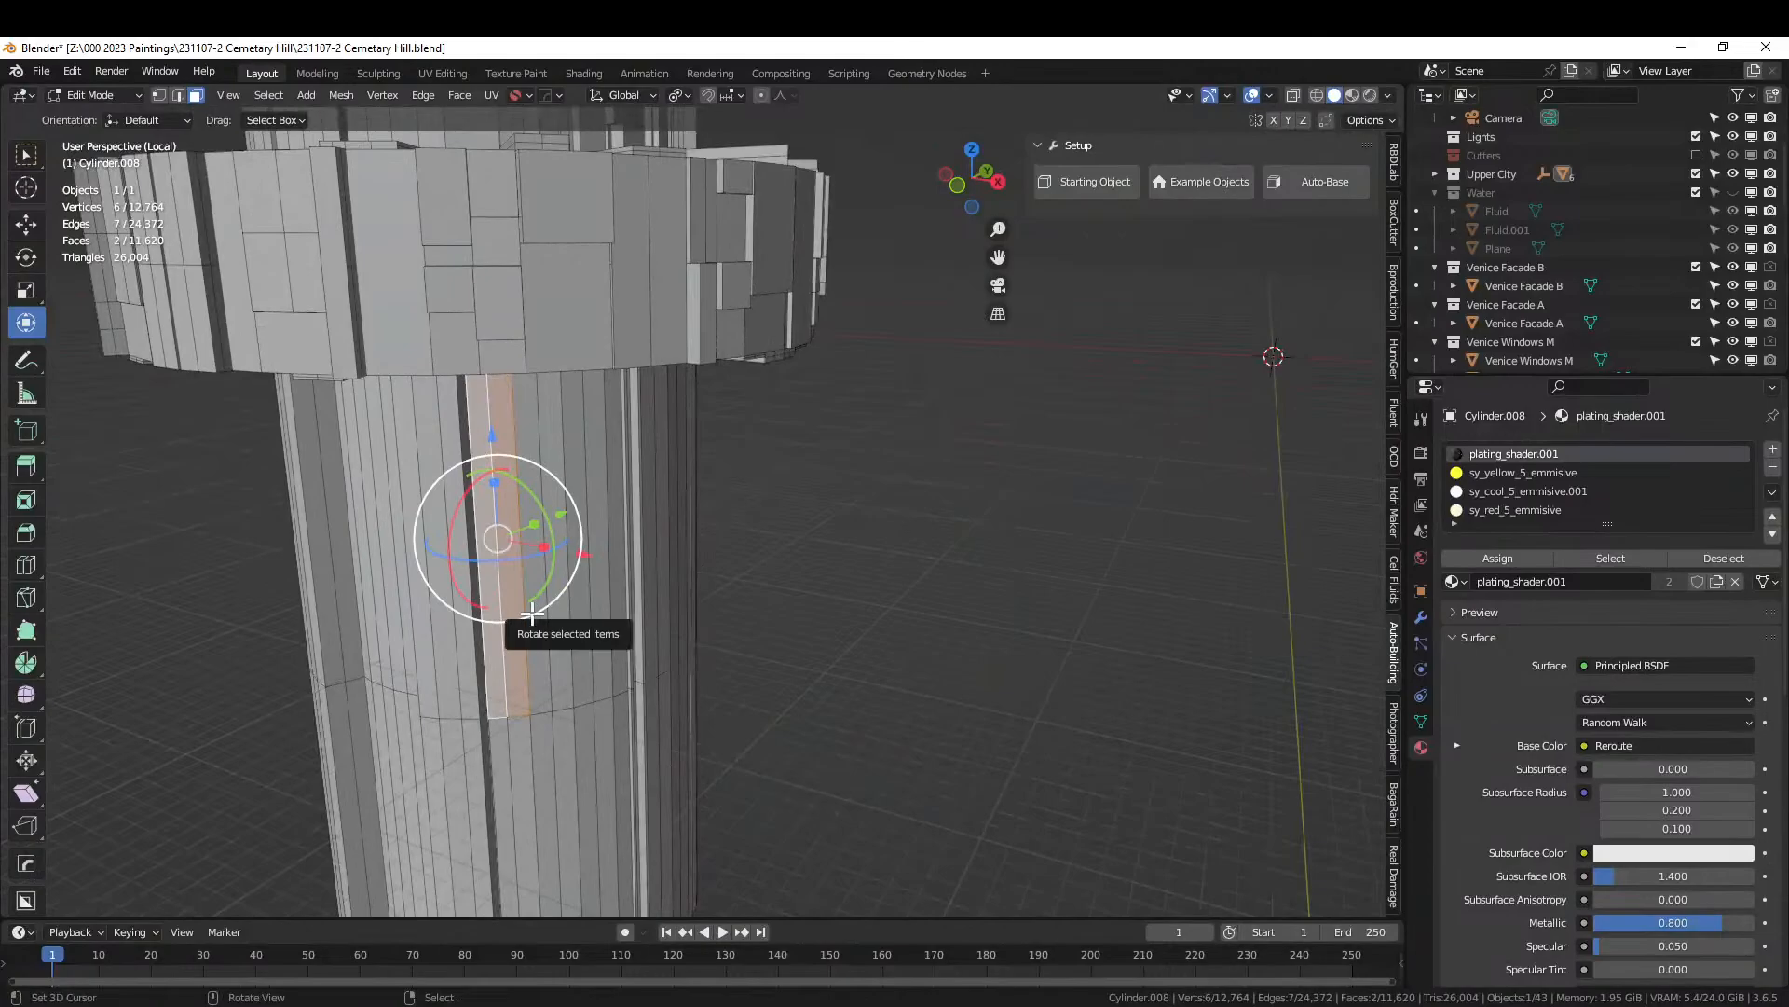
{"action": "left_click", "coordinate": [533, 612]}
{"action": "key", "text": "ctrl+r"}
{"action": "scroll", "coordinate": [531, 613], "scroll_direction": "up", "scroll_amount": 3}
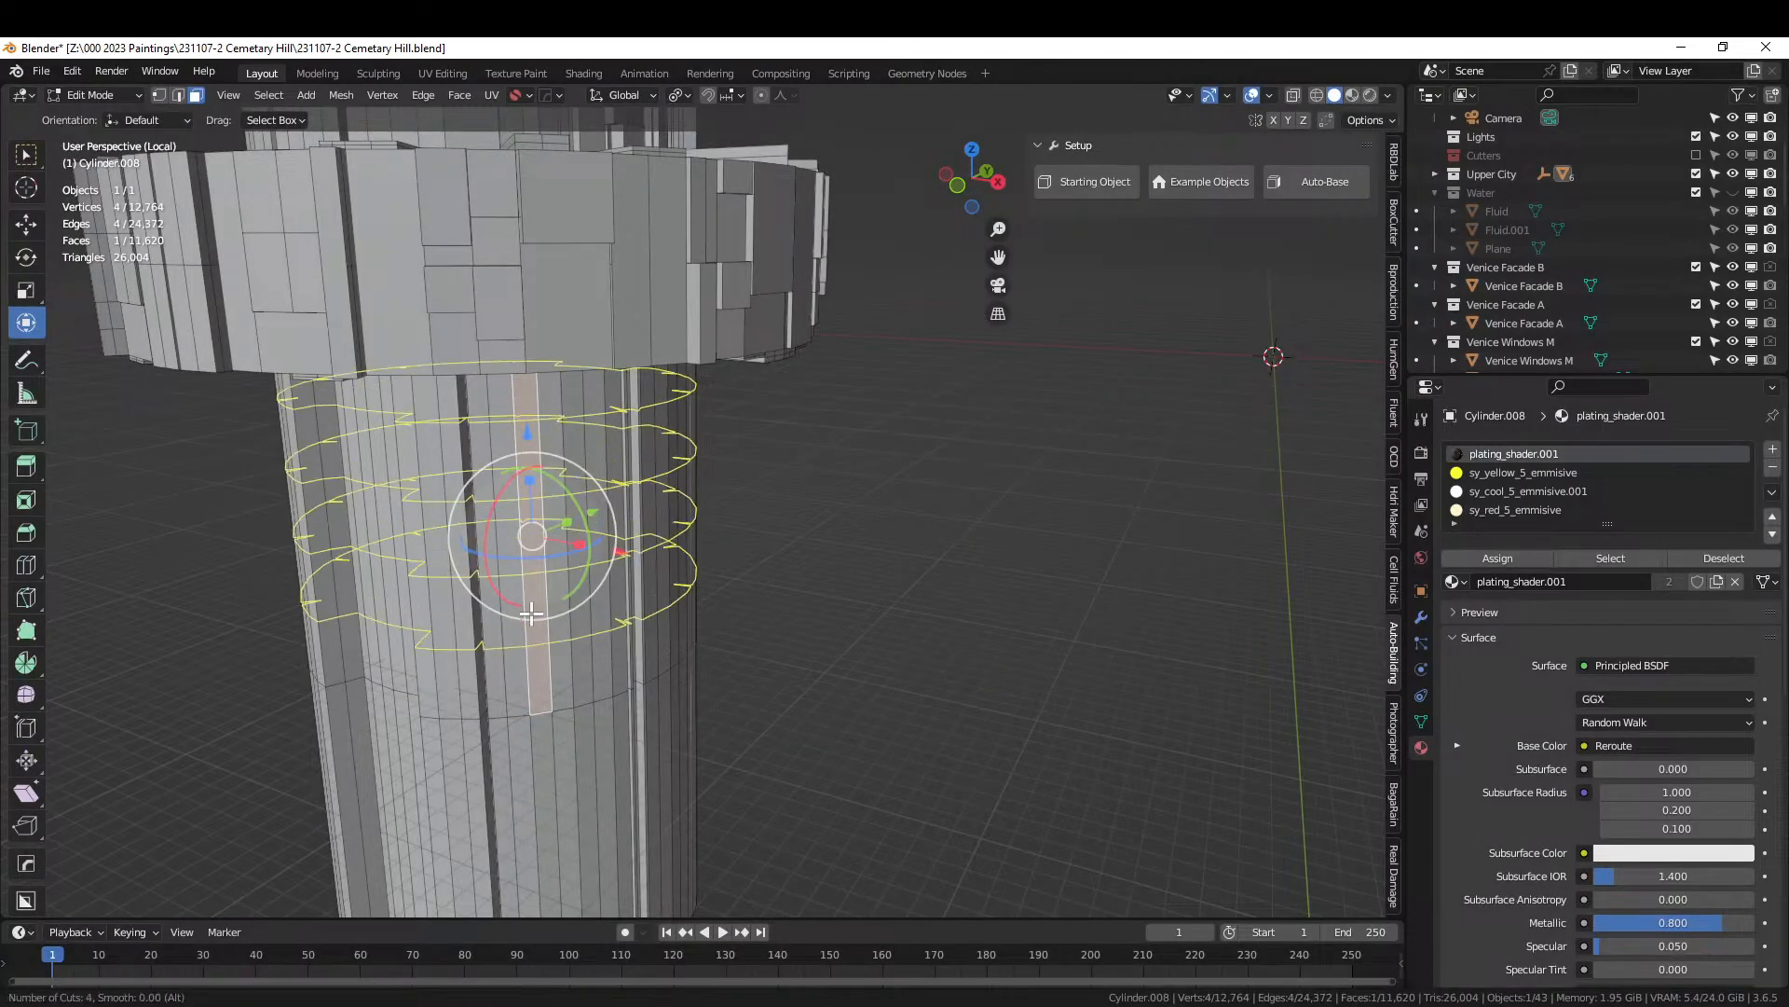
{"action": "left_click", "coordinate": [531, 612]}
{"action": "right_click", "coordinate": [532, 612]}
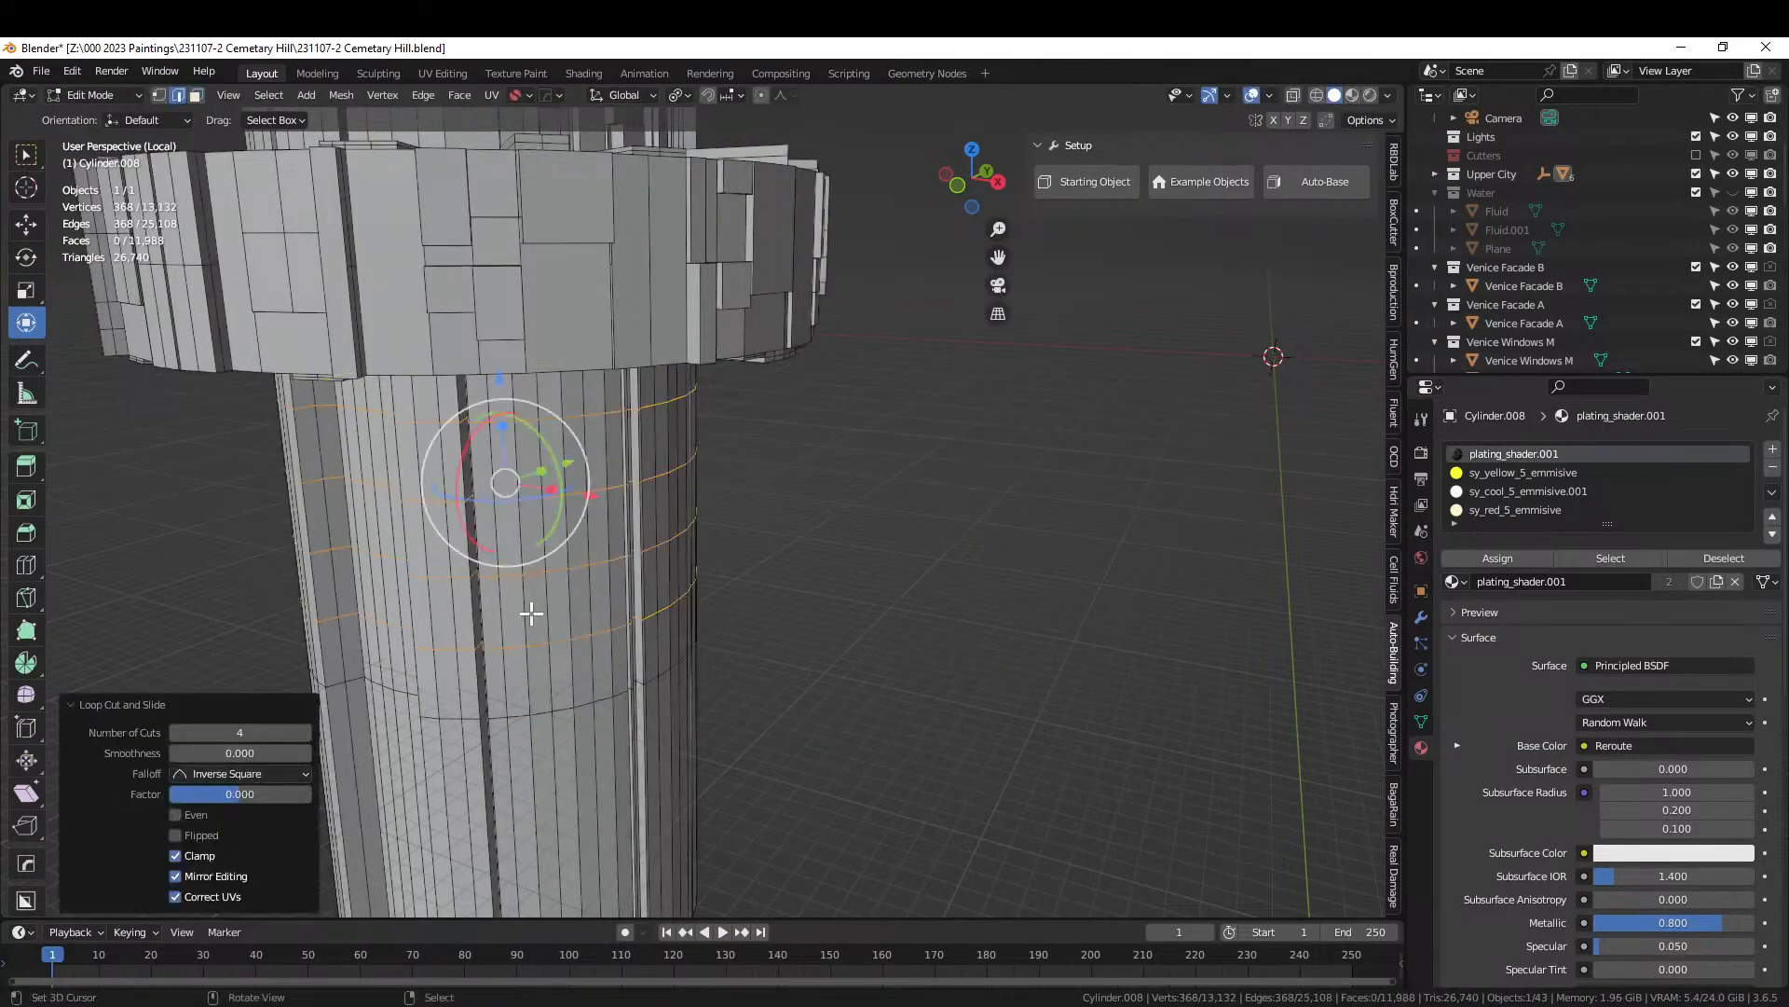
Add seven evenly spaced horizontal loop cuts around the bottom section of the left pillar's shaft.
{"action": "left_click", "coordinate": [563, 819]}
{"action": "key", "text": "ctrl+r"}
{"action": "scroll", "coordinate": [563, 819], "scroll_direction": "up", "scroll_amount": 6}
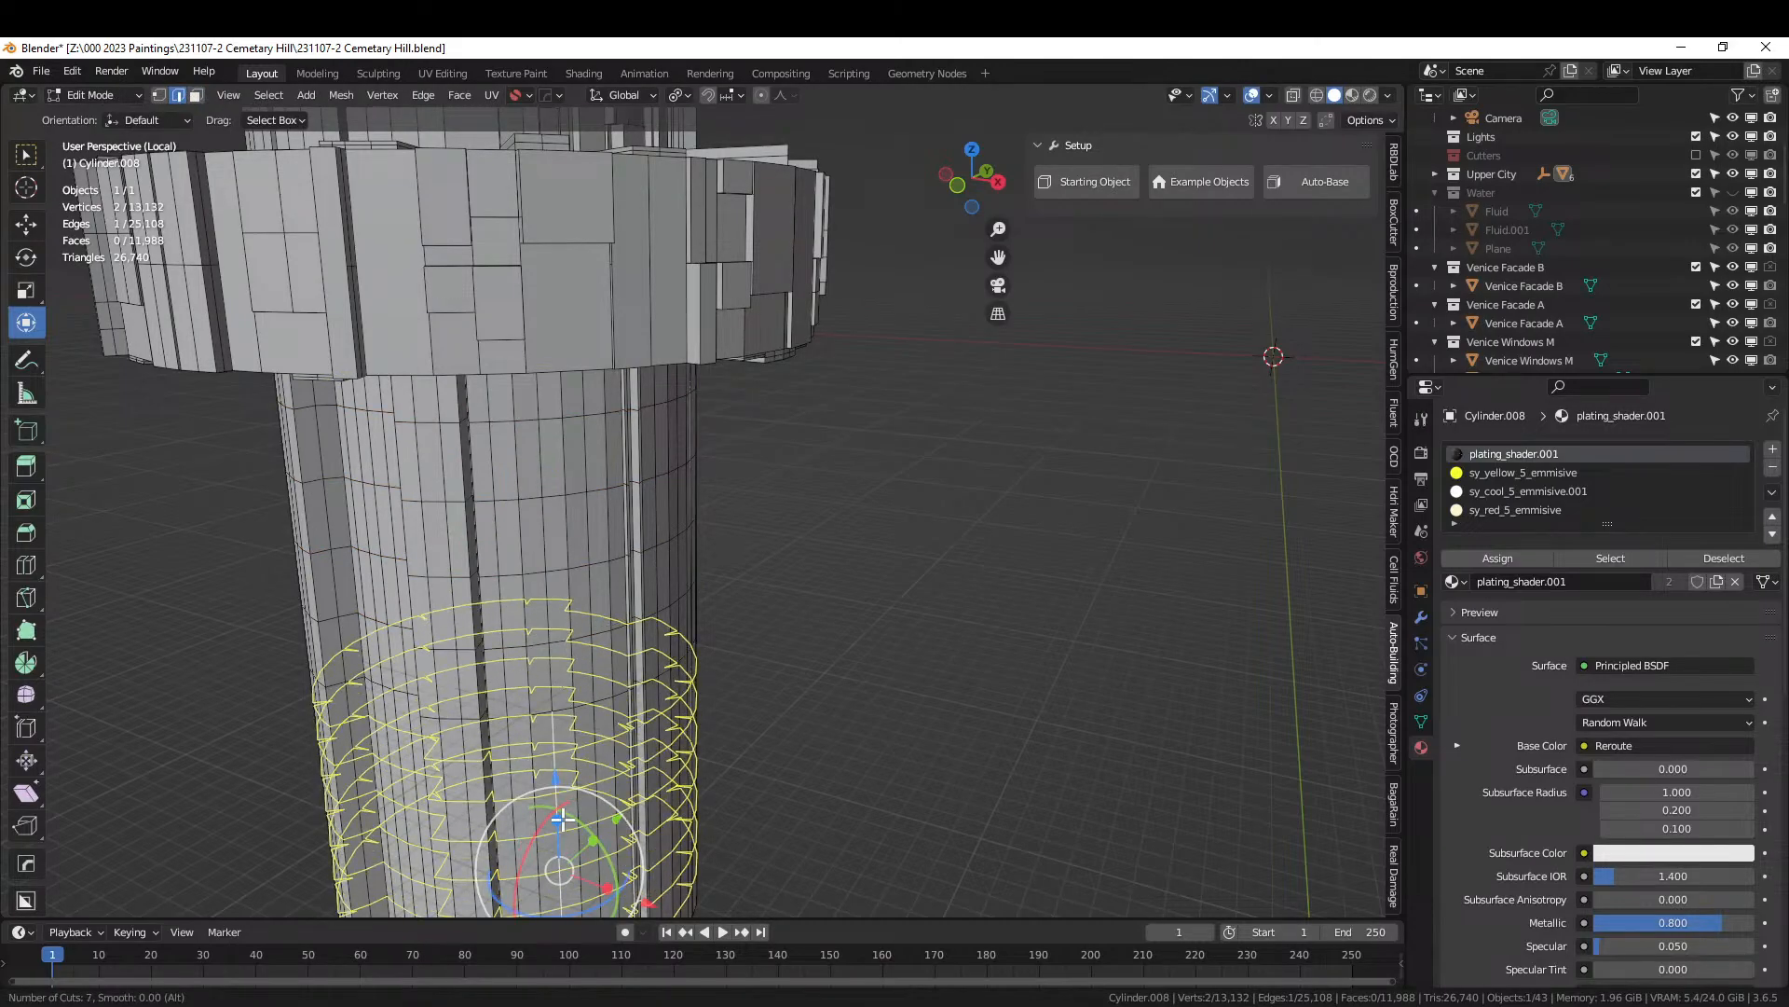
{"action": "left_click", "coordinate": [563, 820]}
{"action": "right_click", "coordinate": [563, 819]}
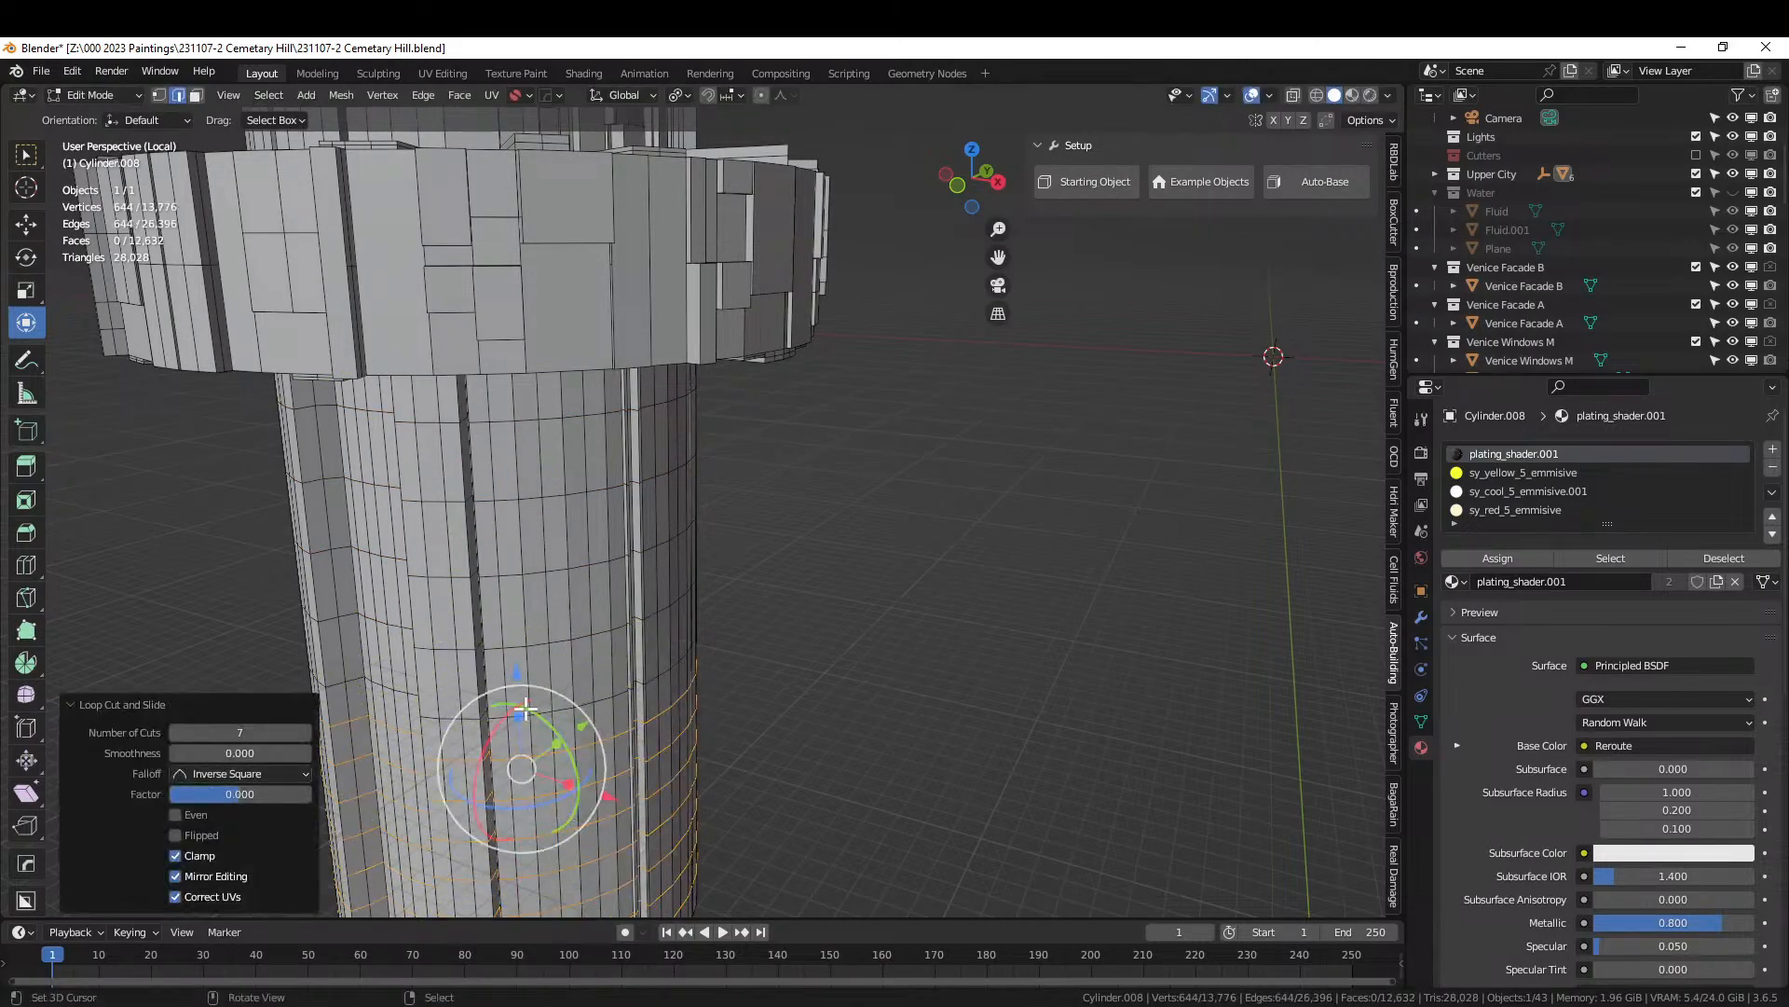
Select the adjacent vertical edge loops between the shaft's grooves and grow them into a full-height strip of faces.
{"action": "left_click", "coordinate": [502, 631], "text": "alt+shift"}
{"action": "left_click", "coordinate": [526, 625], "text": "alt"}
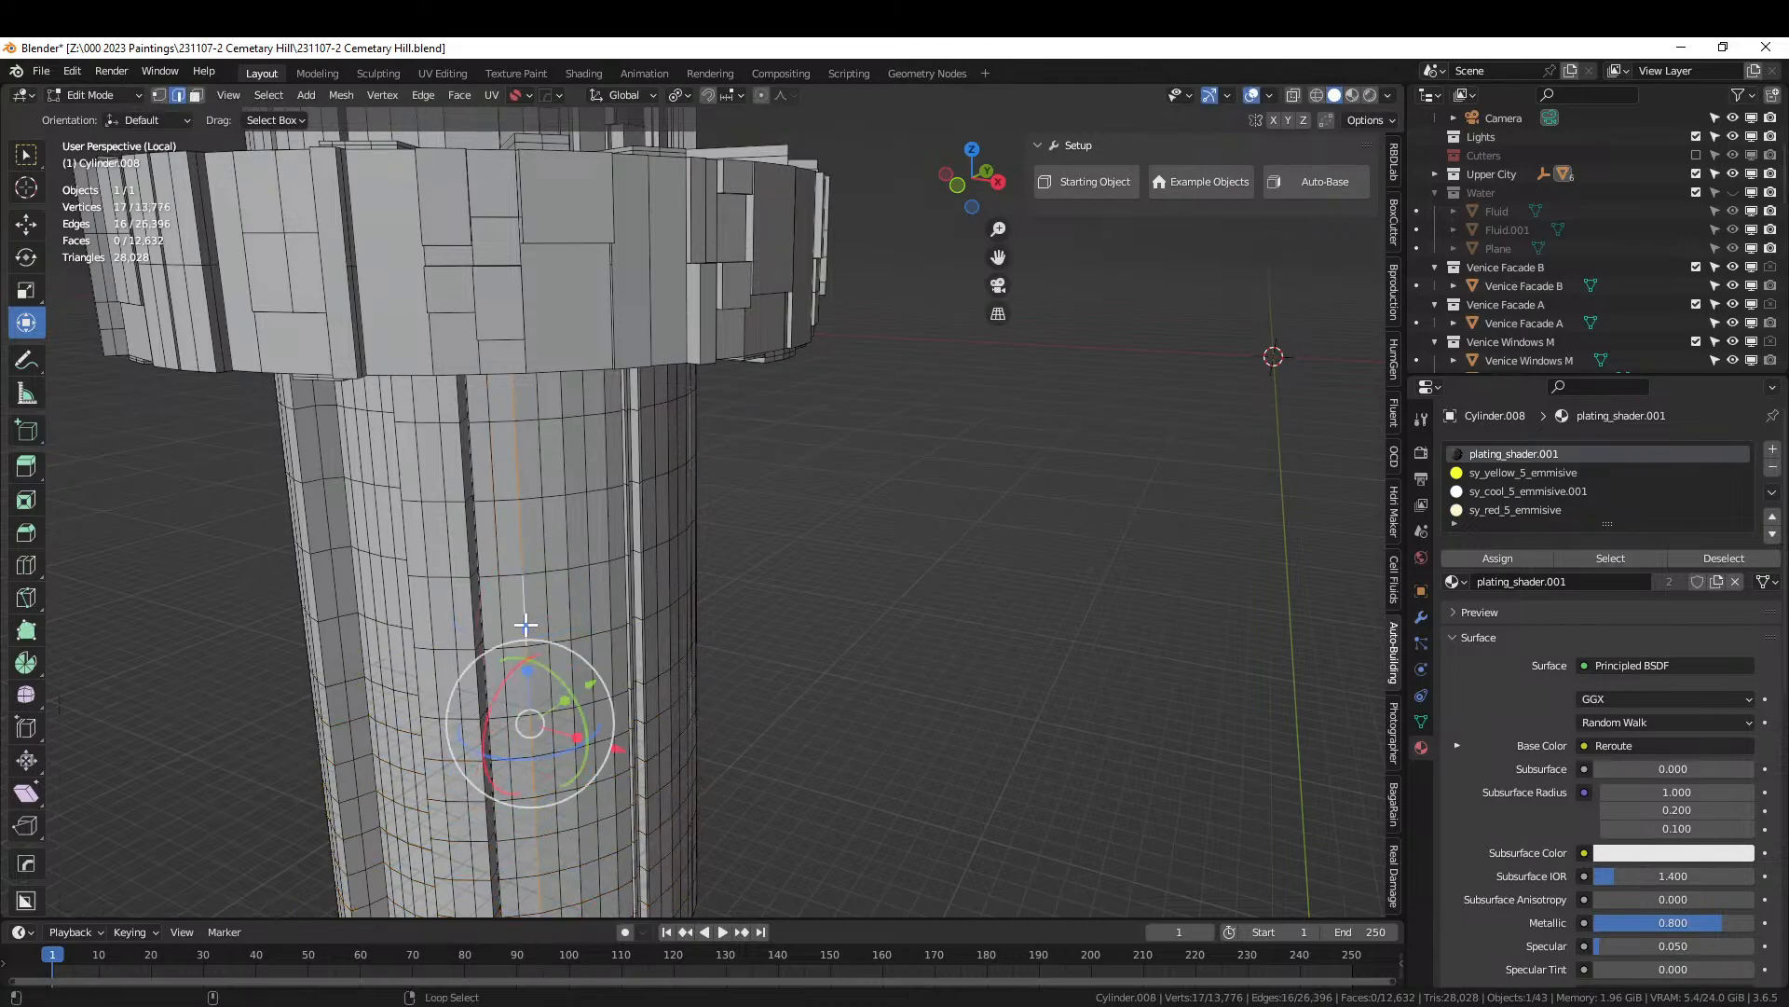
{"action": "left_click", "coordinate": [539, 615], "text": "alt+shift"}
{"action": "left_click", "coordinate": [556, 606], "text": "alt+shift"}
{"action": "left_click", "coordinate": [566, 598], "text": "alt+shift"}
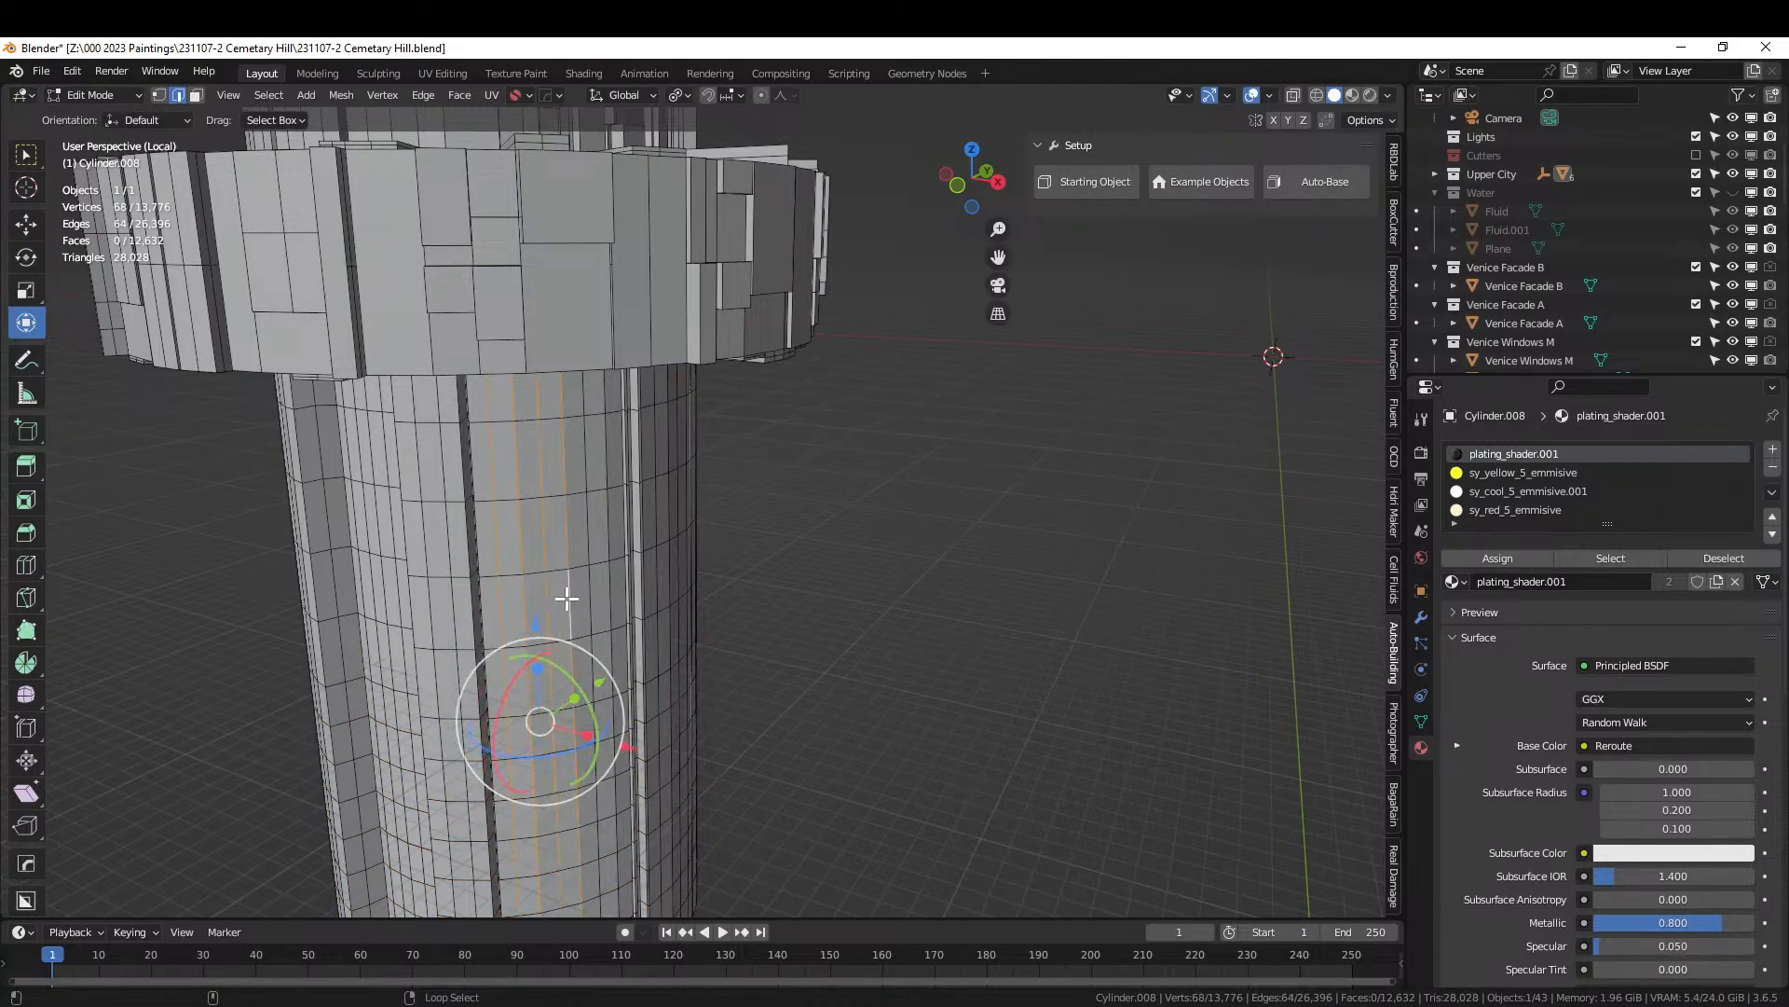
{"action": "left_click", "coordinate": [599, 594], "text": "alt+shift"}
{"action": "left_click", "coordinate": [611, 598], "text": "alt+shift"}
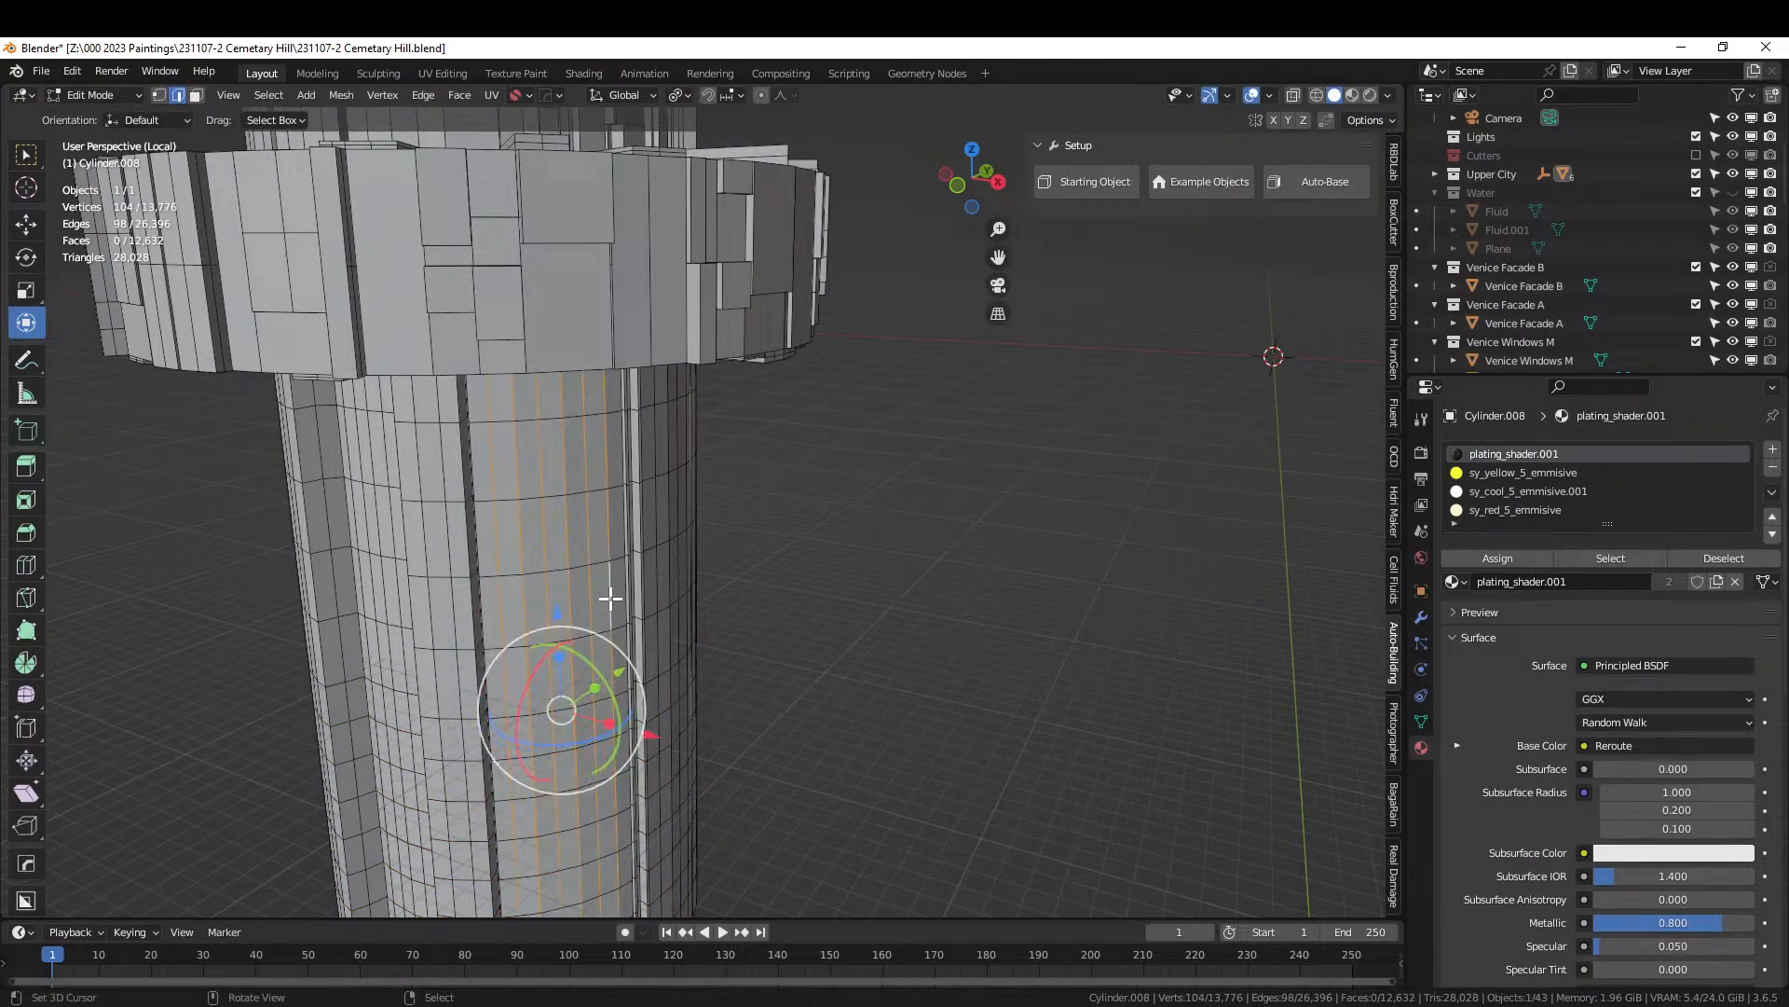
{"action": "key", "text": "ctrl+KP_Add"}
{"action": "key", "text": "3"}
Add the collar's underside faces above the strip to the selection and check the selected faces through the camera.
{"action": "middle_click_drag", "start_coordinate": [611, 597], "coordinate": [668, 475]}
{"action": "left_click", "coordinate": [438, 529], "text": "shift"}
{"action": "left_click", "coordinate": [505, 556], "text": "shift"}
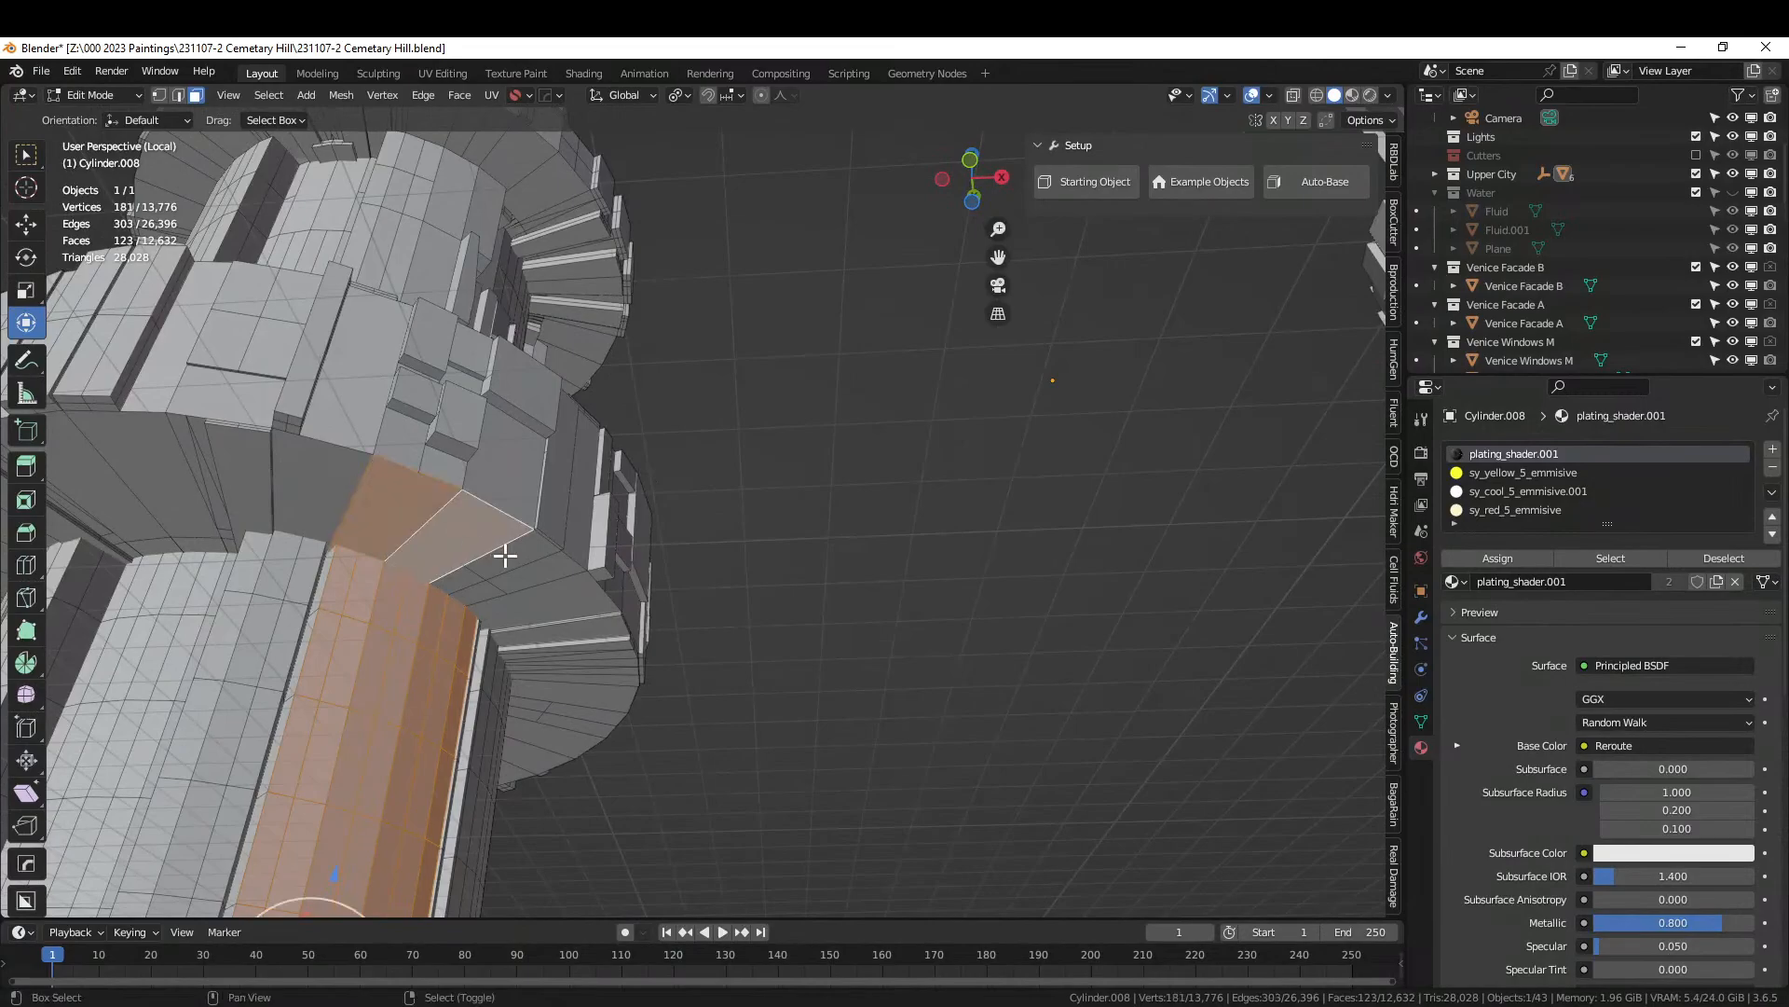
{"action": "left_click", "coordinate": [539, 600], "text": "shift"}
{"action": "left_click", "coordinate": [340, 490], "text": "shift"}
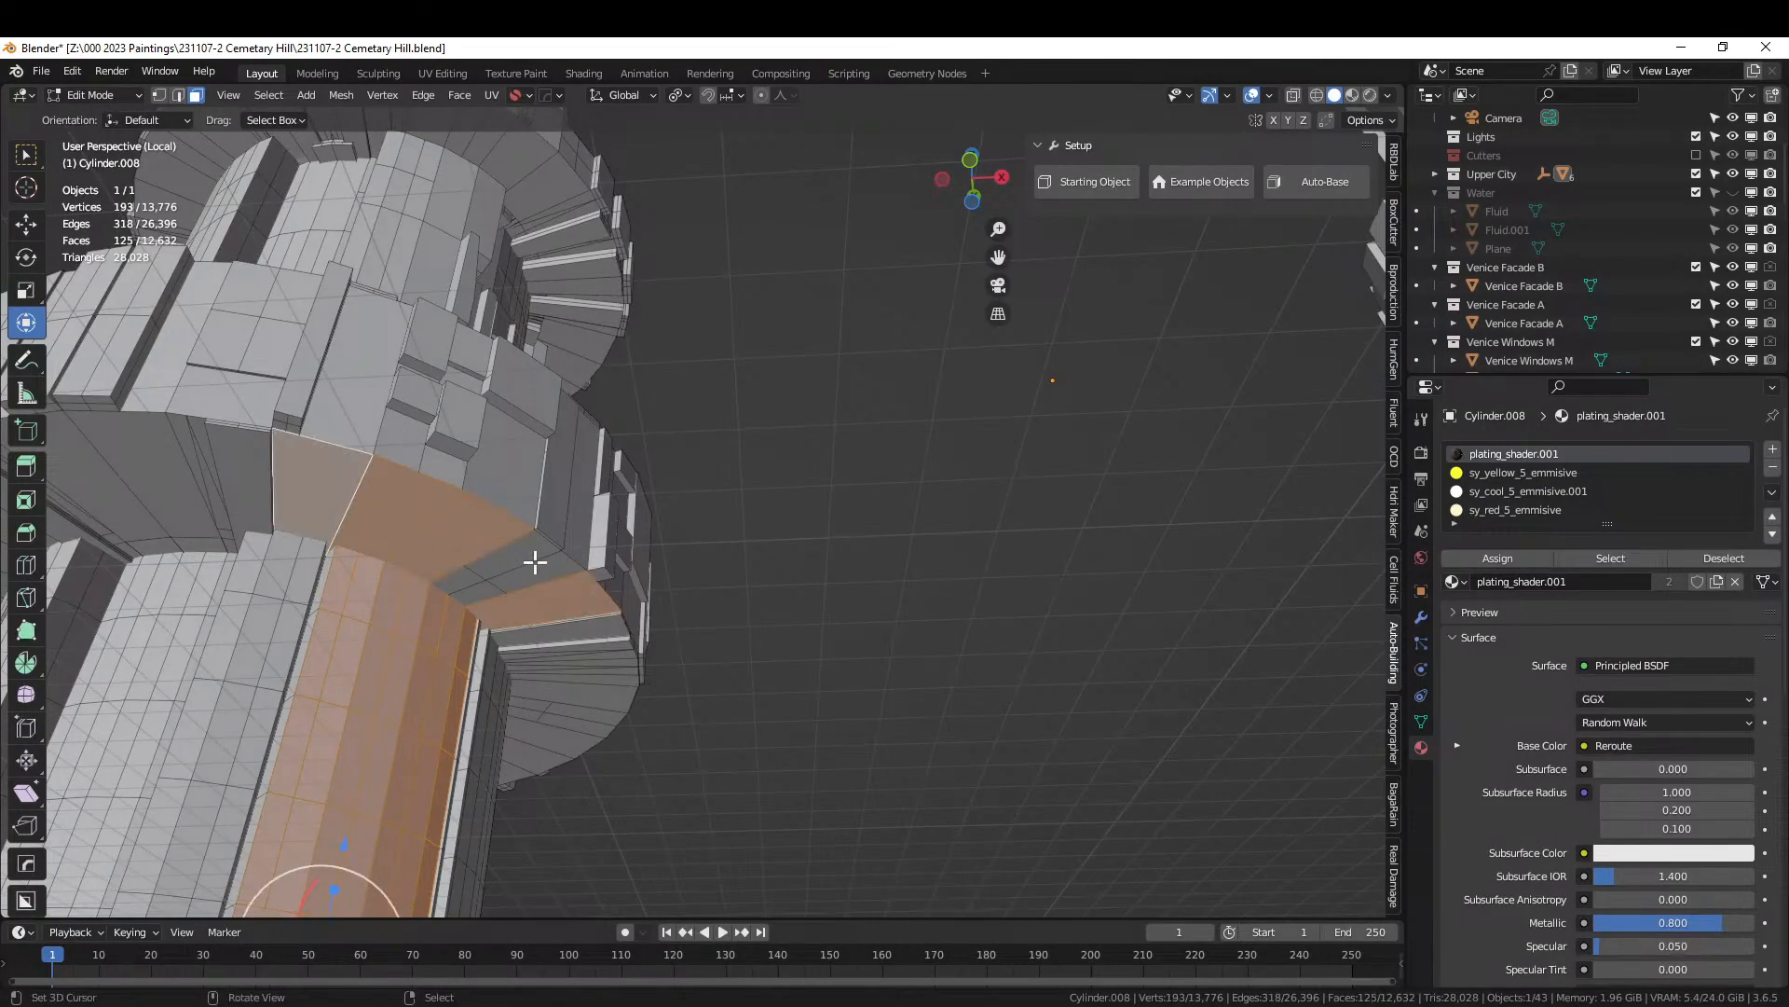
{"action": "key", "text": "KP_0"}
{"action": "scroll", "coordinate": [488, 540], "scroll_direction": "up", "scroll_amount": 2}
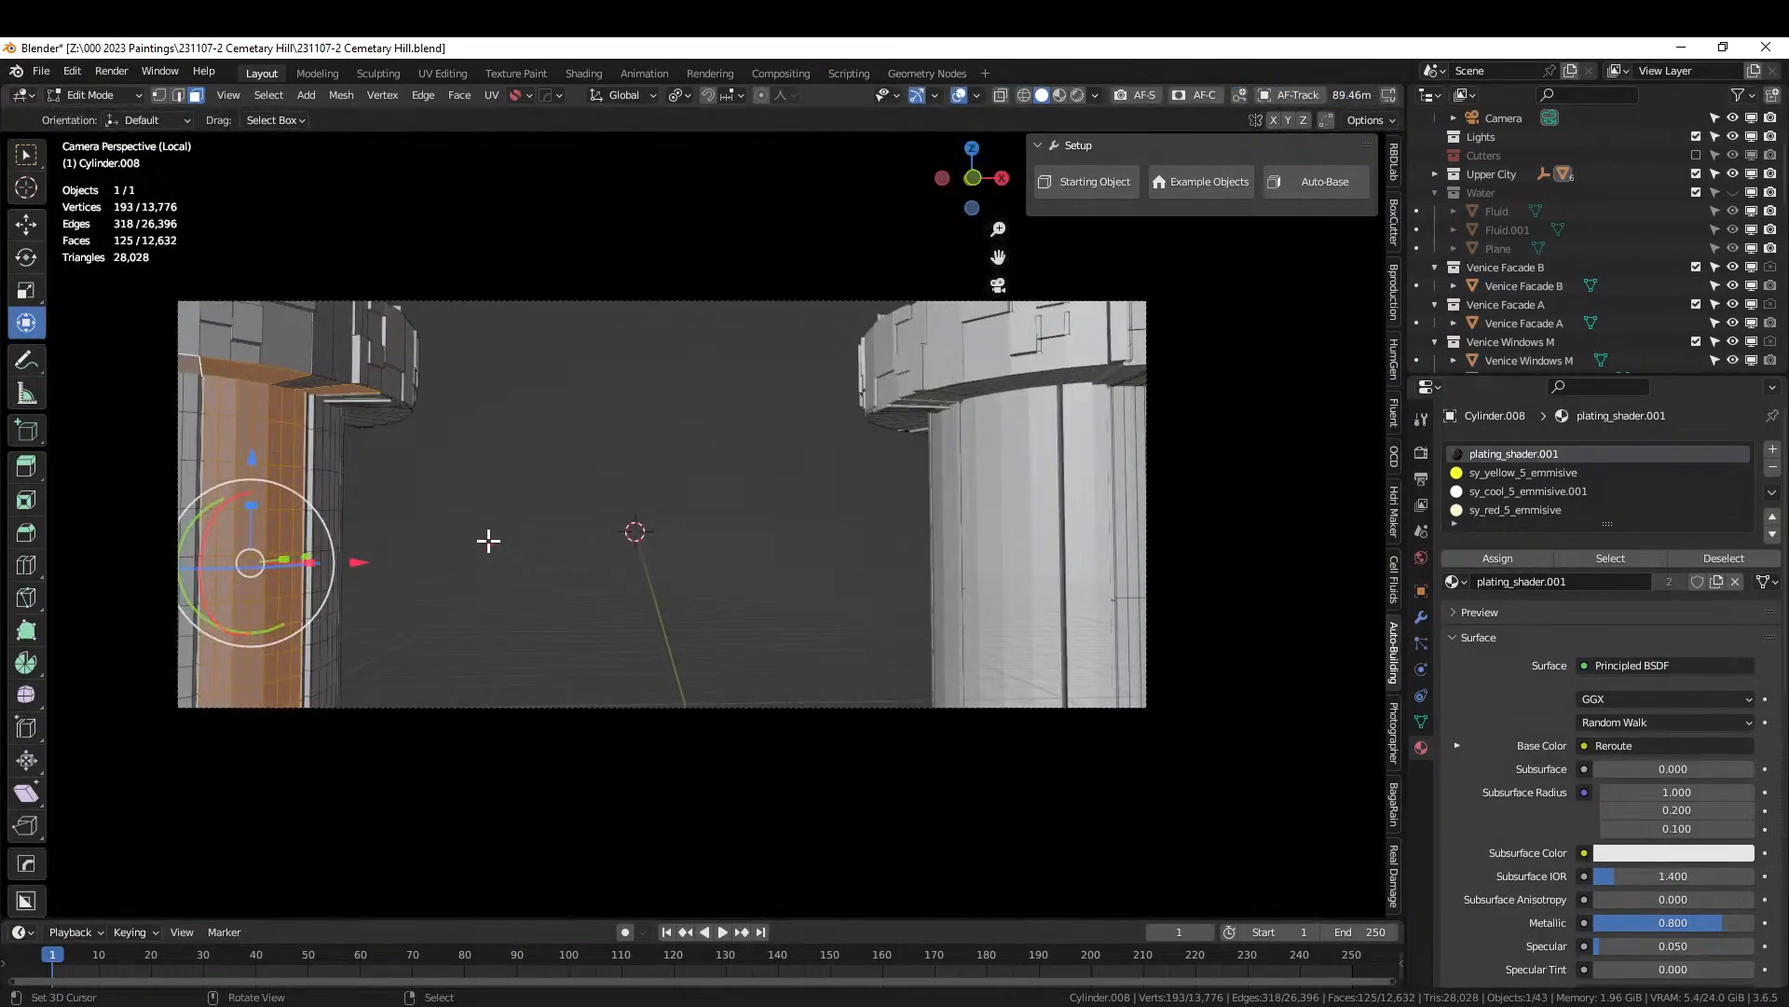
Generate Random Tubes on the selected pillar faces in Object Mode with an amount of 200.
{"action": "middle_click_drag", "start_coordinate": [488, 539], "coordinate": [405, 556]}
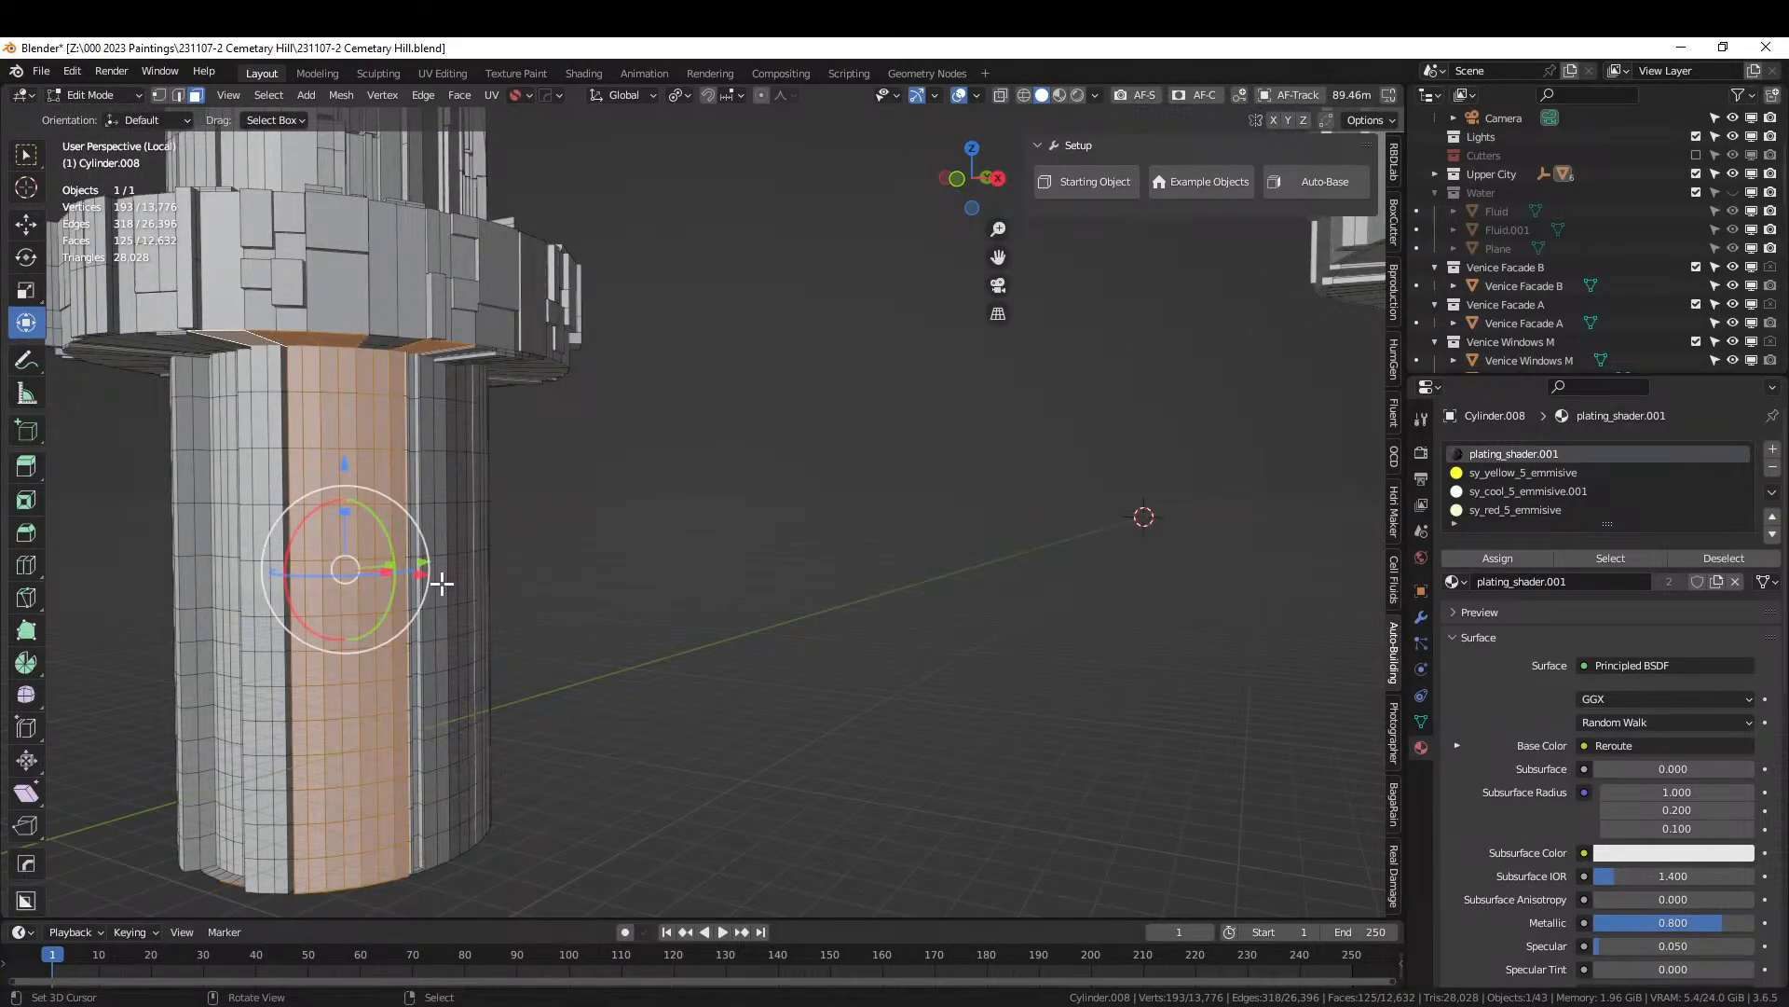
{"action": "mouse_move", "coordinate": [578, 587]}
{"action": "middle_mouse_down"}
{"action": "mouse_move", "coordinate": [535, 591]}
{"action": "mouse_move", "coordinate": [573, 579]}
{"action": "middle_mouse_up"}
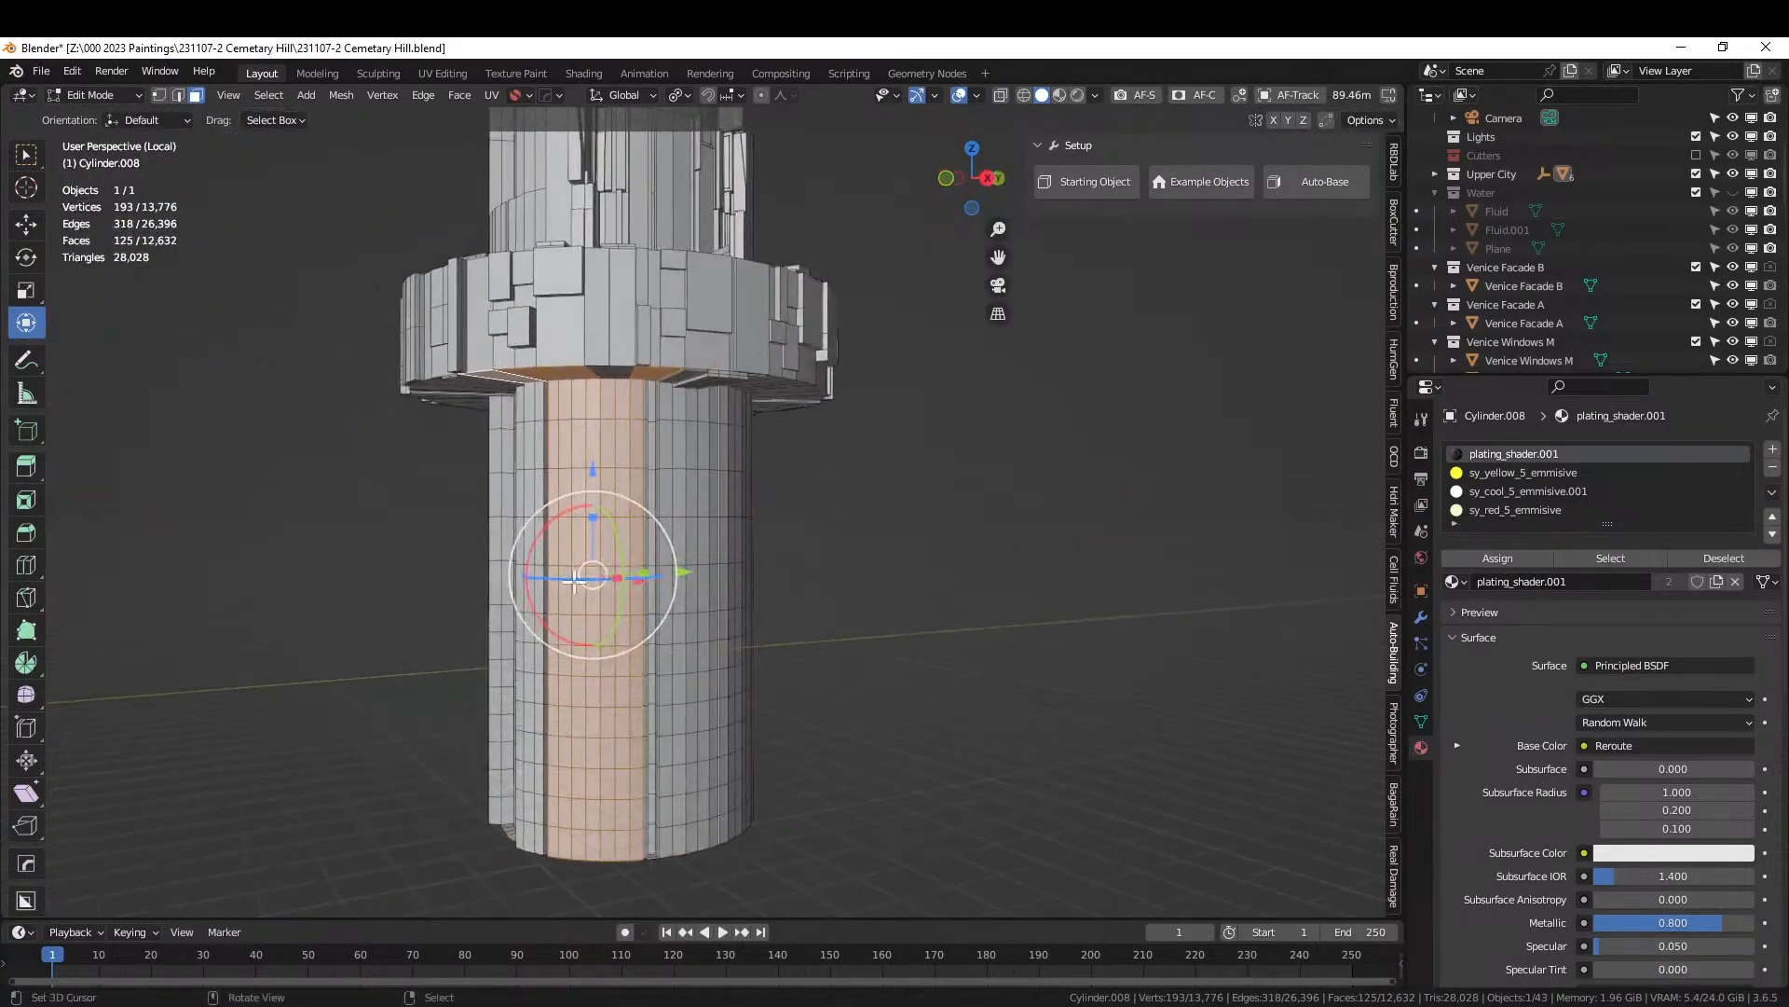
{"action": "middle_click_drag", "start_coordinate": [749, 602], "coordinate": [1114, 491], "text": "shift"}
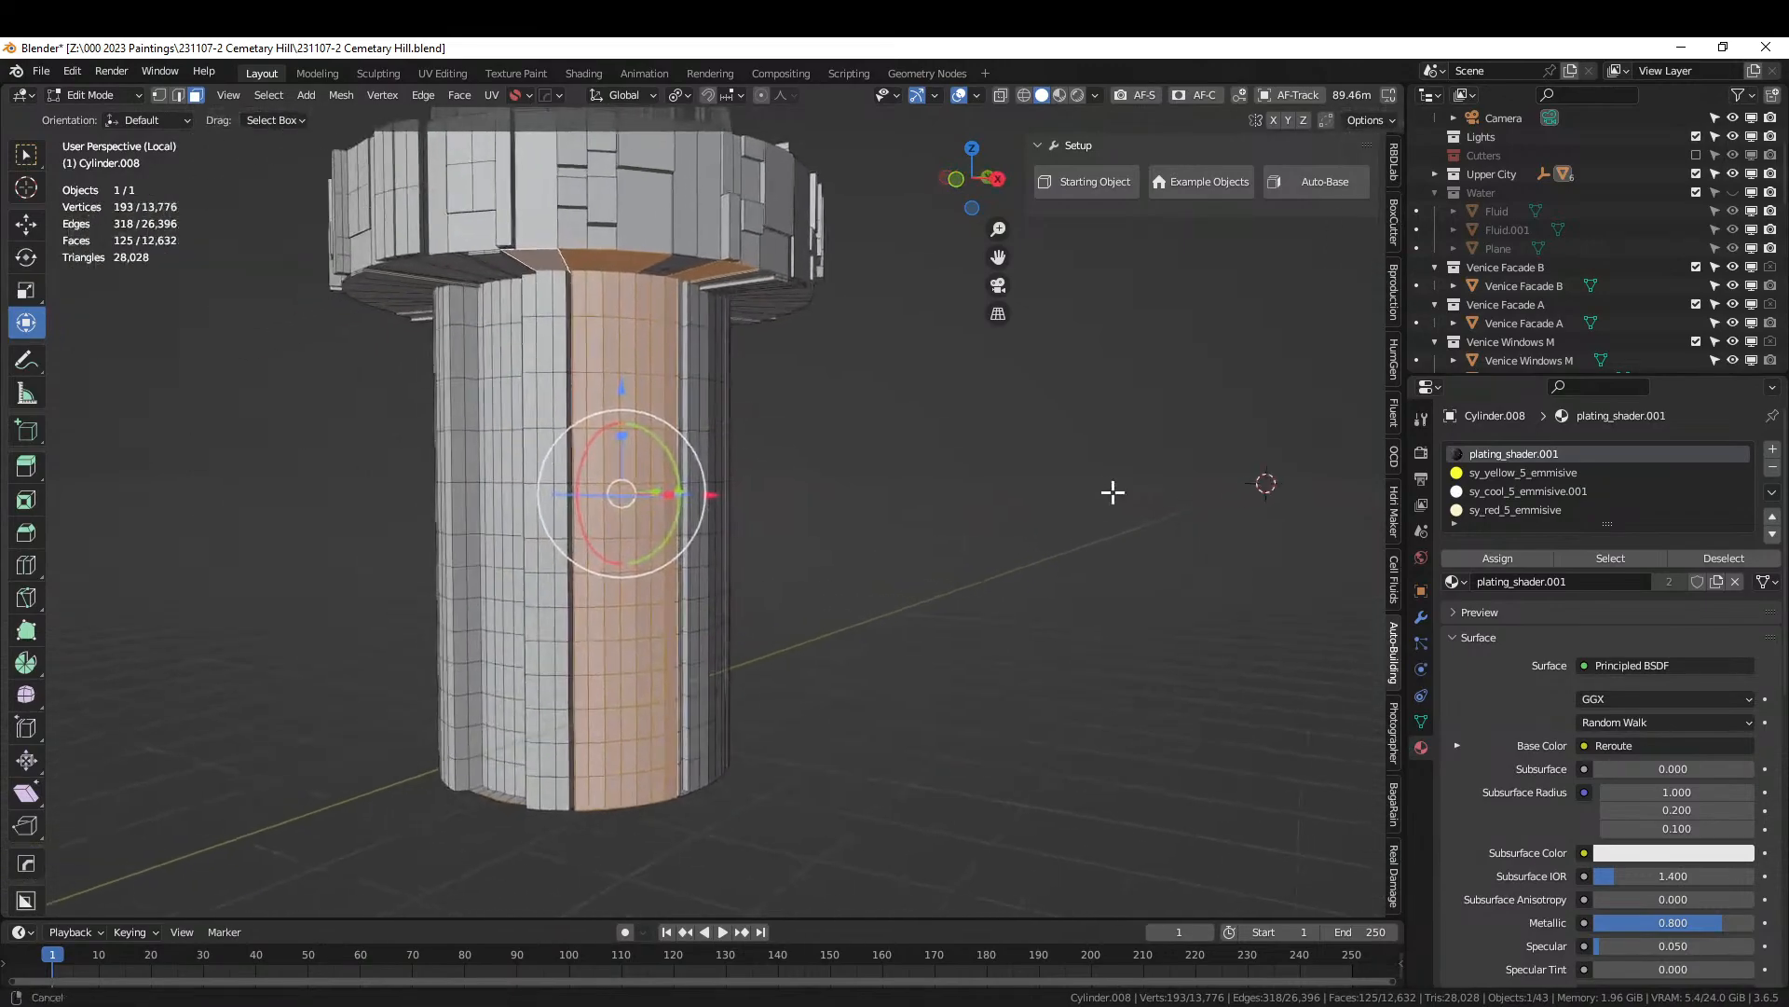
{"action": "scroll", "coordinate": [880, 596], "scroll_direction": "up", "scroll_amount": 3}
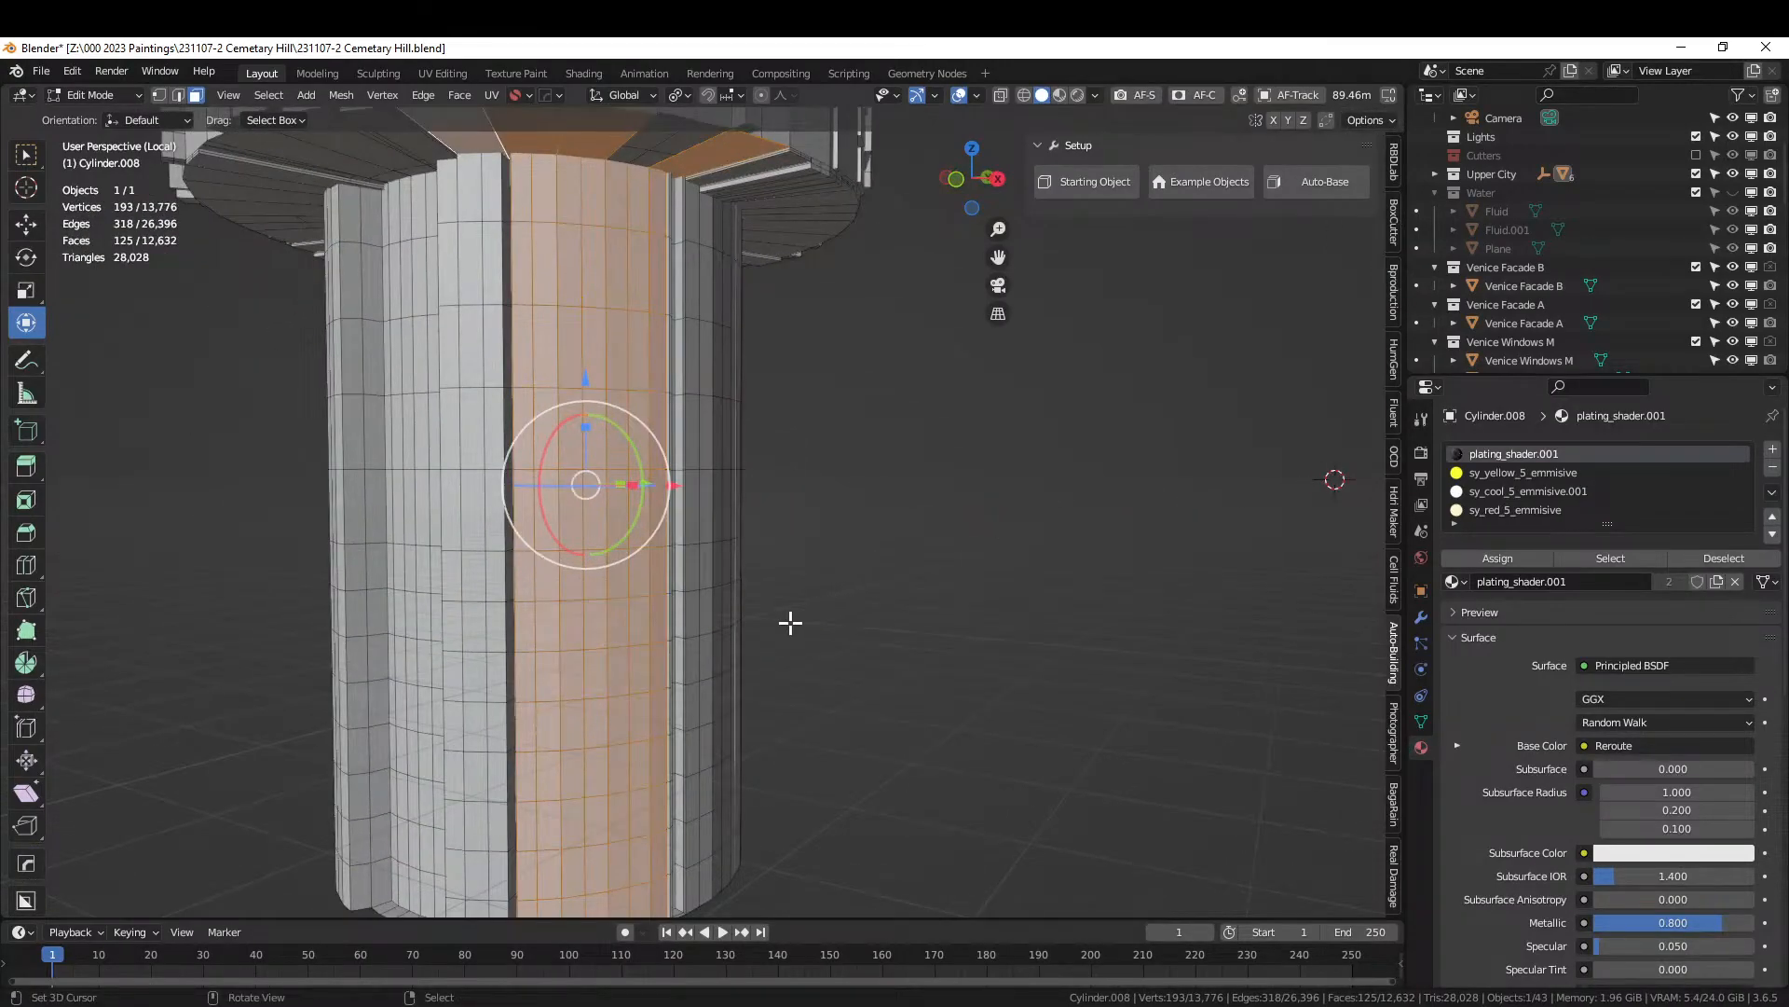
{"action": "key", "text": "Tab"}
{"action": "key", "text": "ctrl+alt+x"}
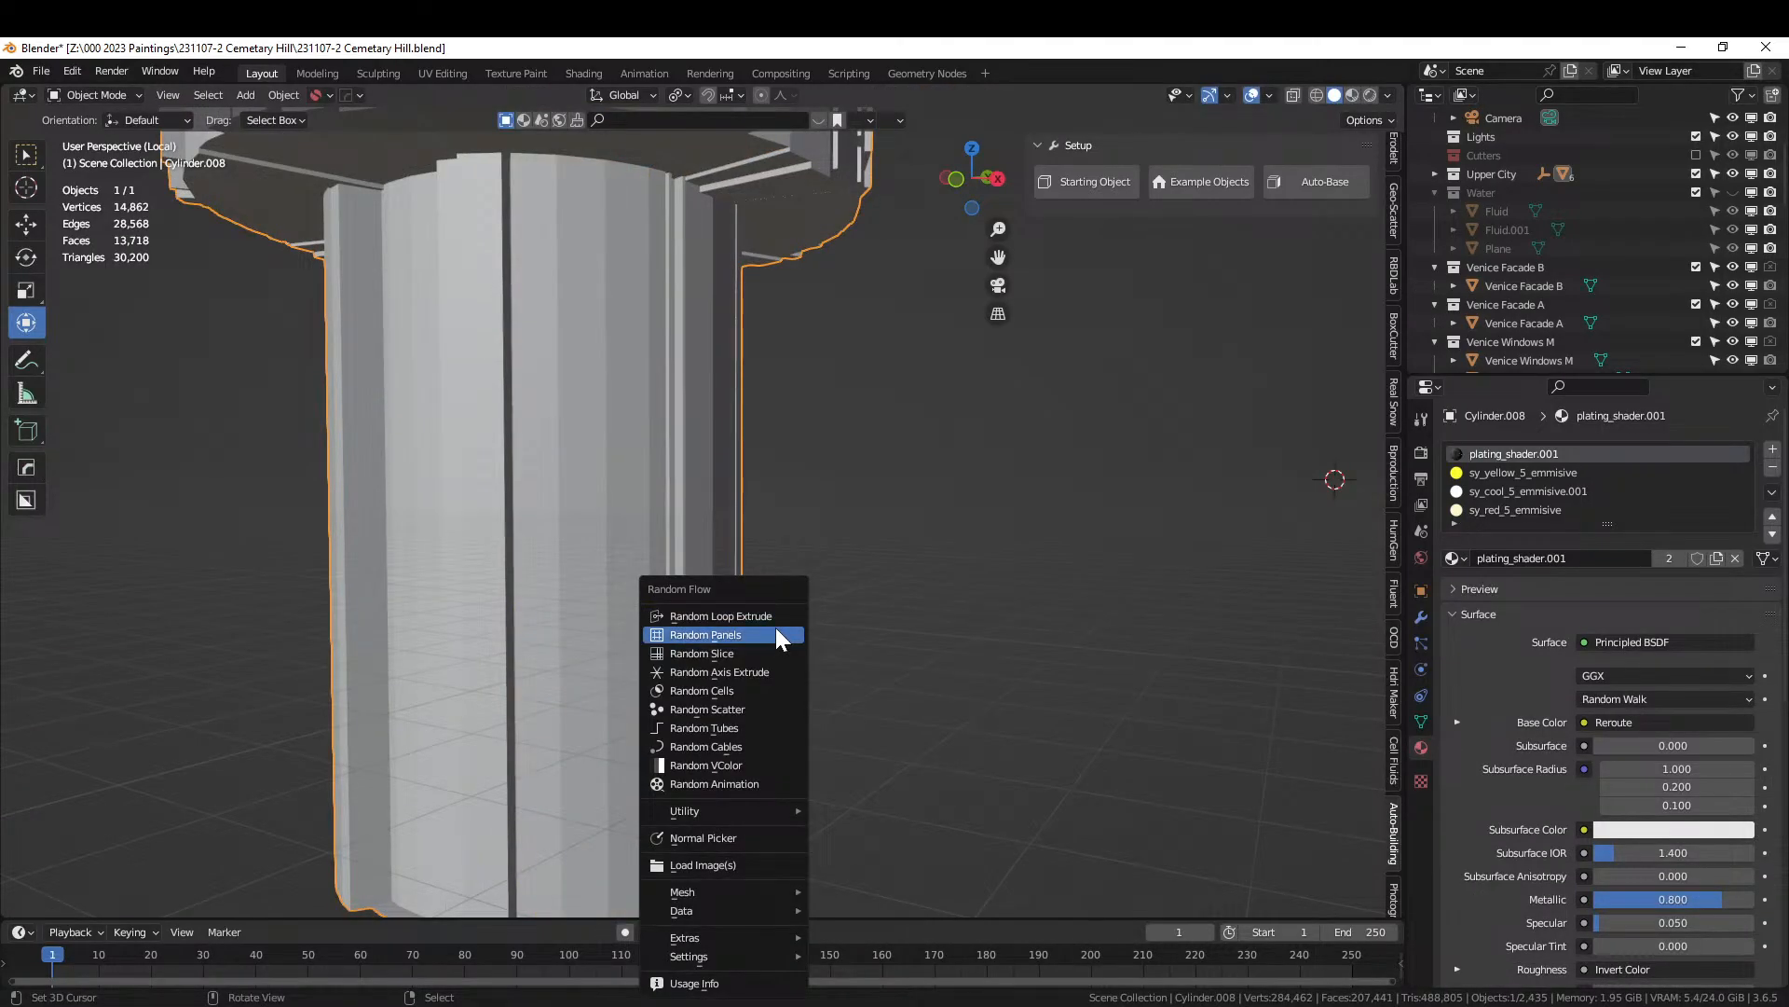
{"action": "left_click", "coordinate": [746, 727]}
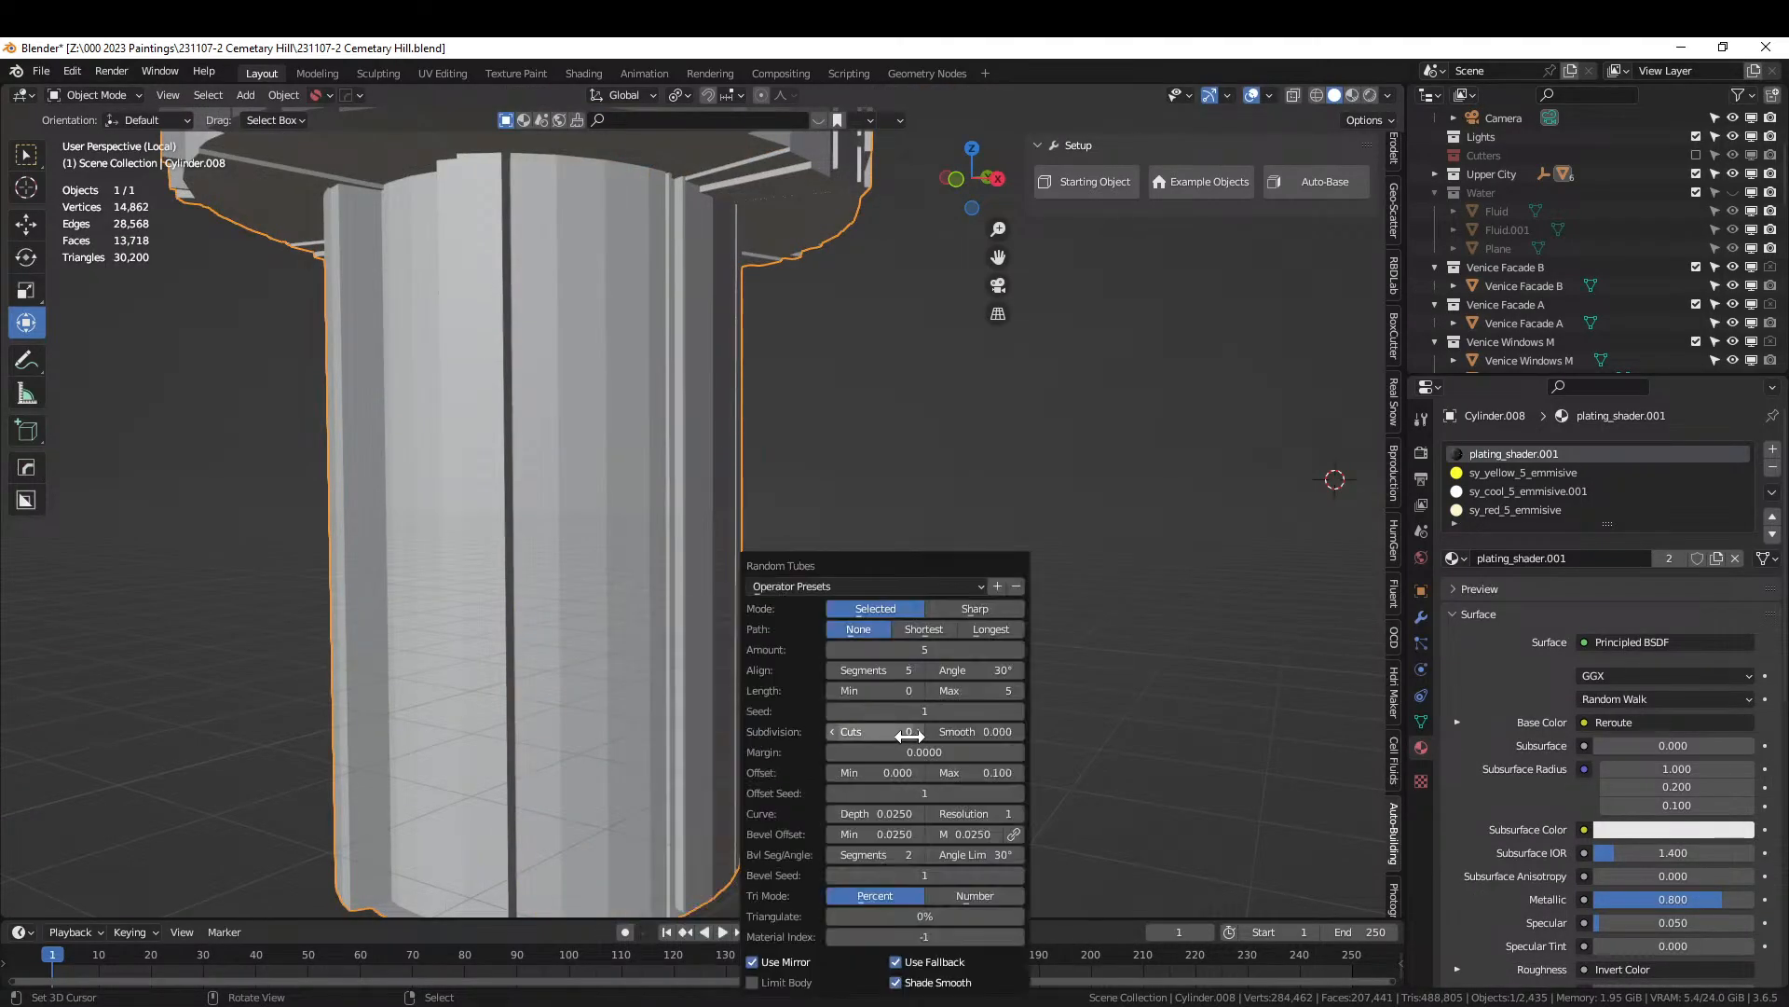
{"action": "left_click", "coordinate": [927, 651]}
{"action": "type", "text": "200"}
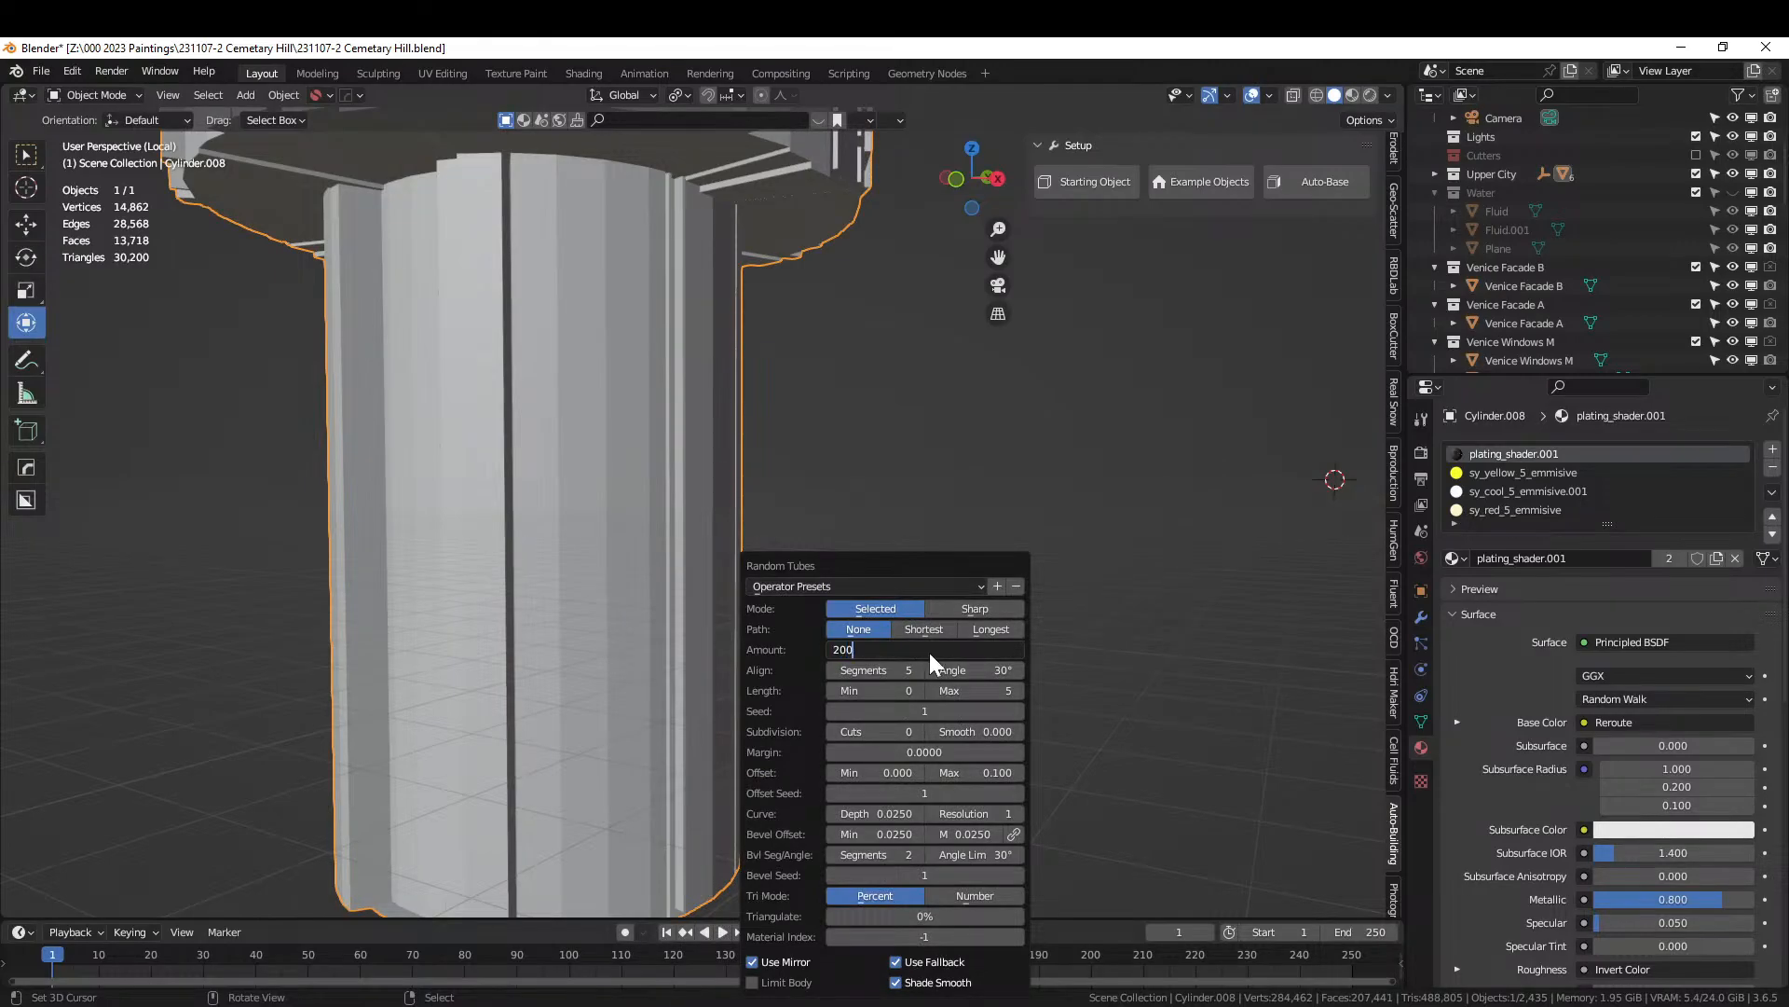
{"action": "key", "text": "Return"}
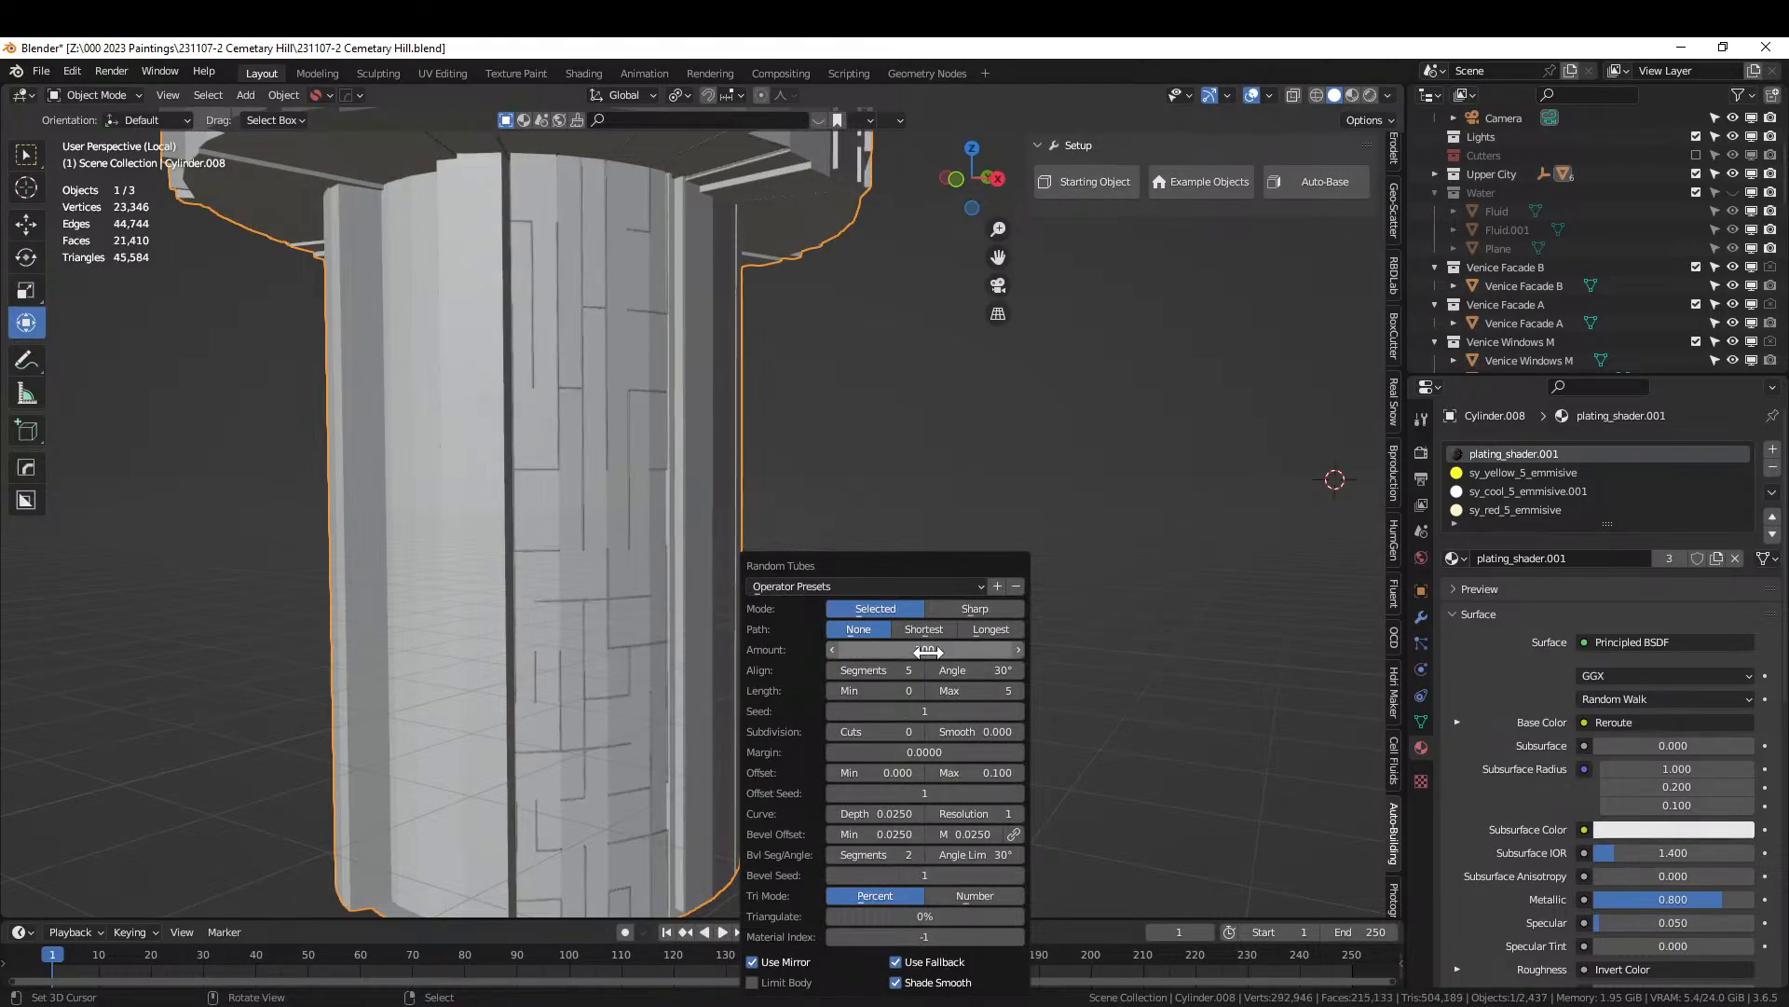
Set the Random Tubes subdivision to 2 cuts and the curve depth to 0.1.
{"action": "left_click", "coordinate": [919, 731]}
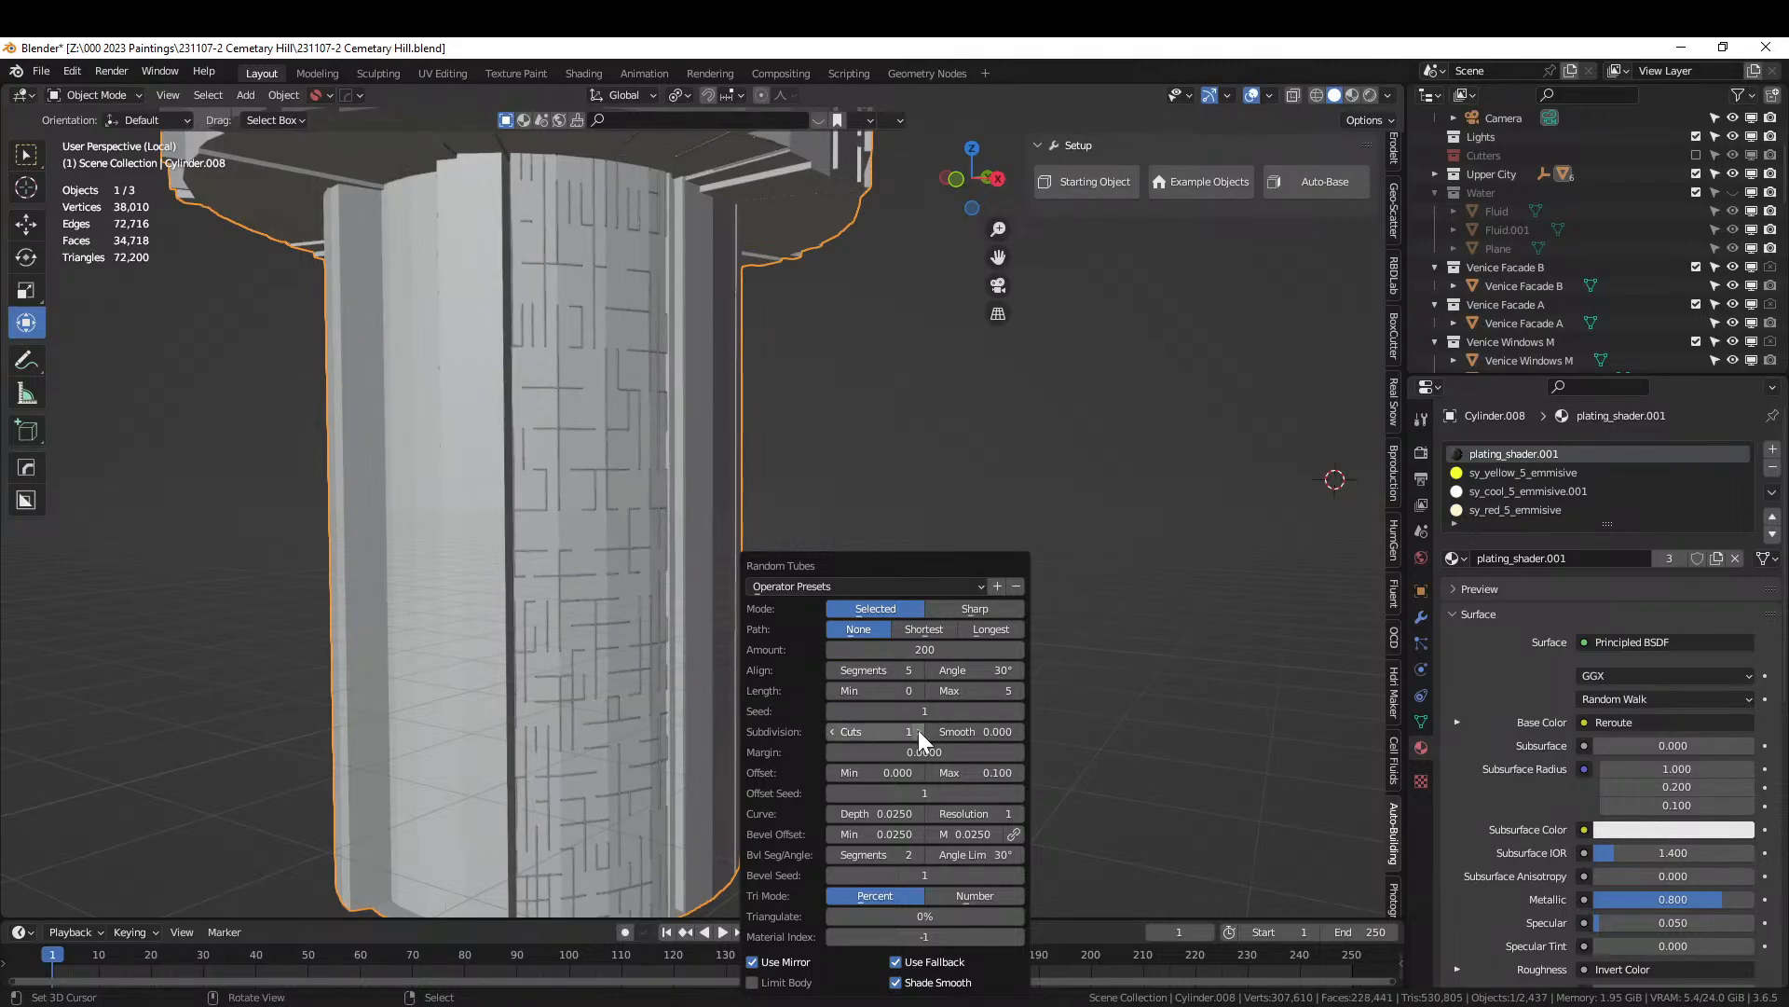
{"action": "left_click", "coordinate": [919, 731]}
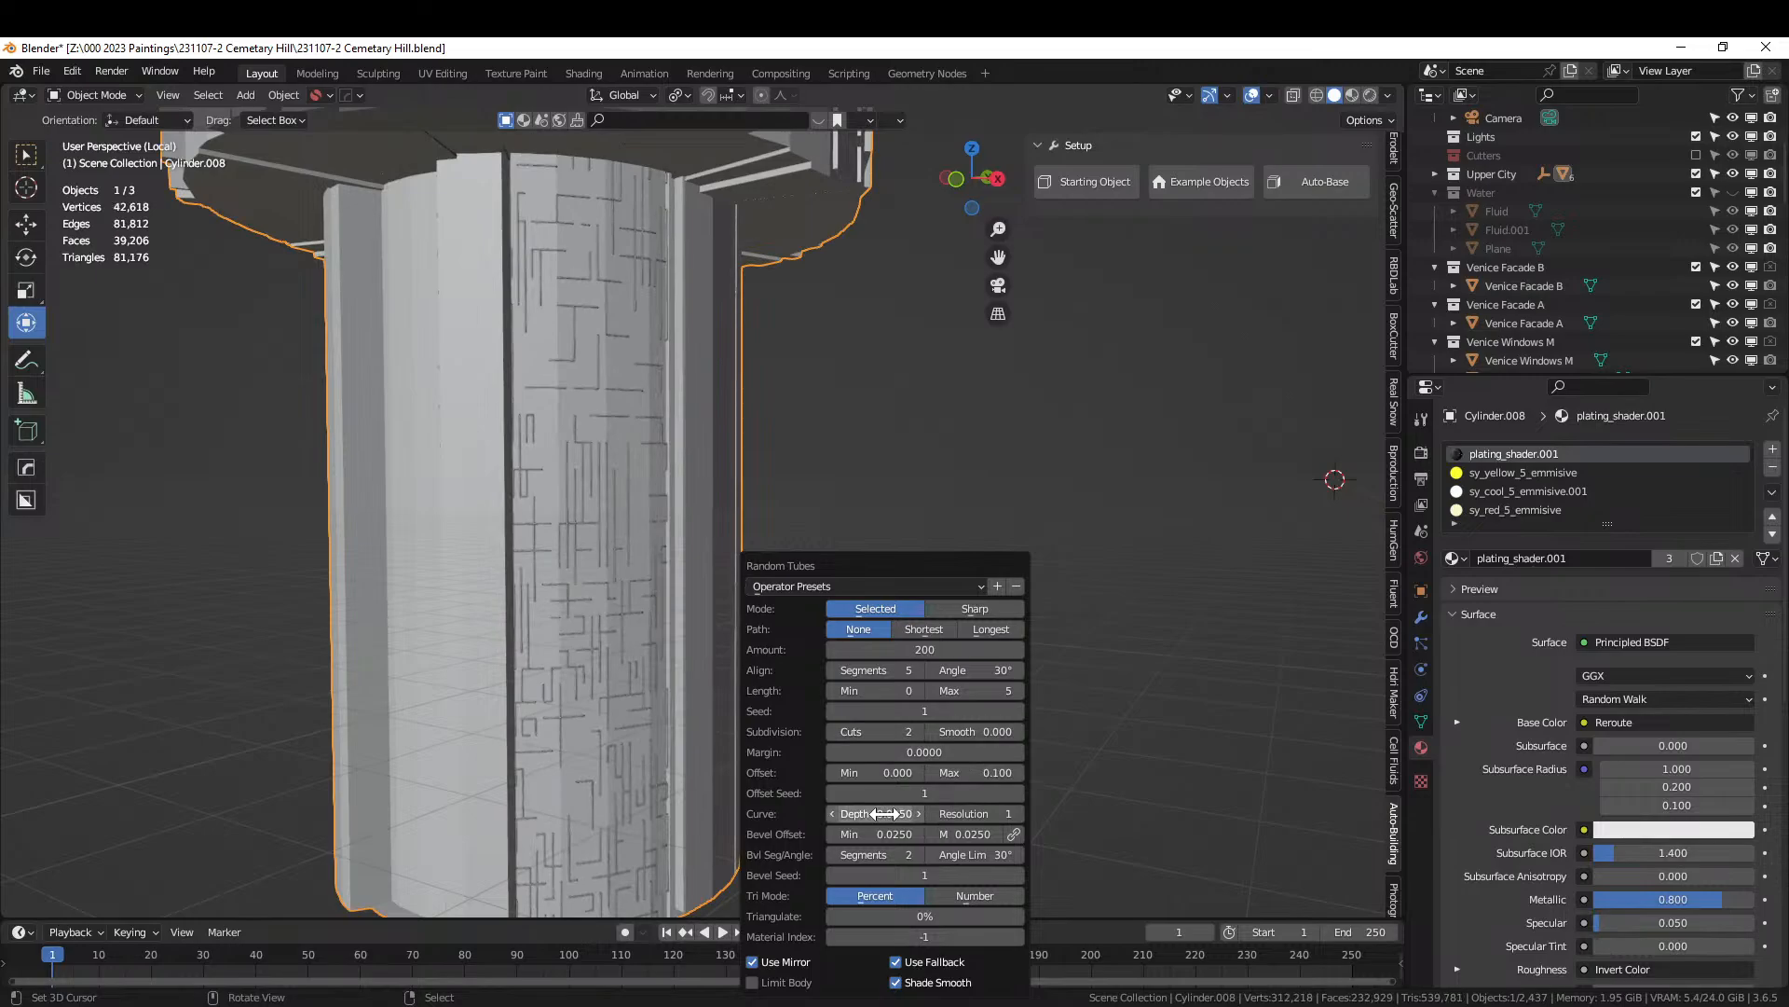
{"action": "left_click", "coordinate": [900, 813]}
{"action": "type", "text": "0.1"}
{"action": "key", "text": "Return"}
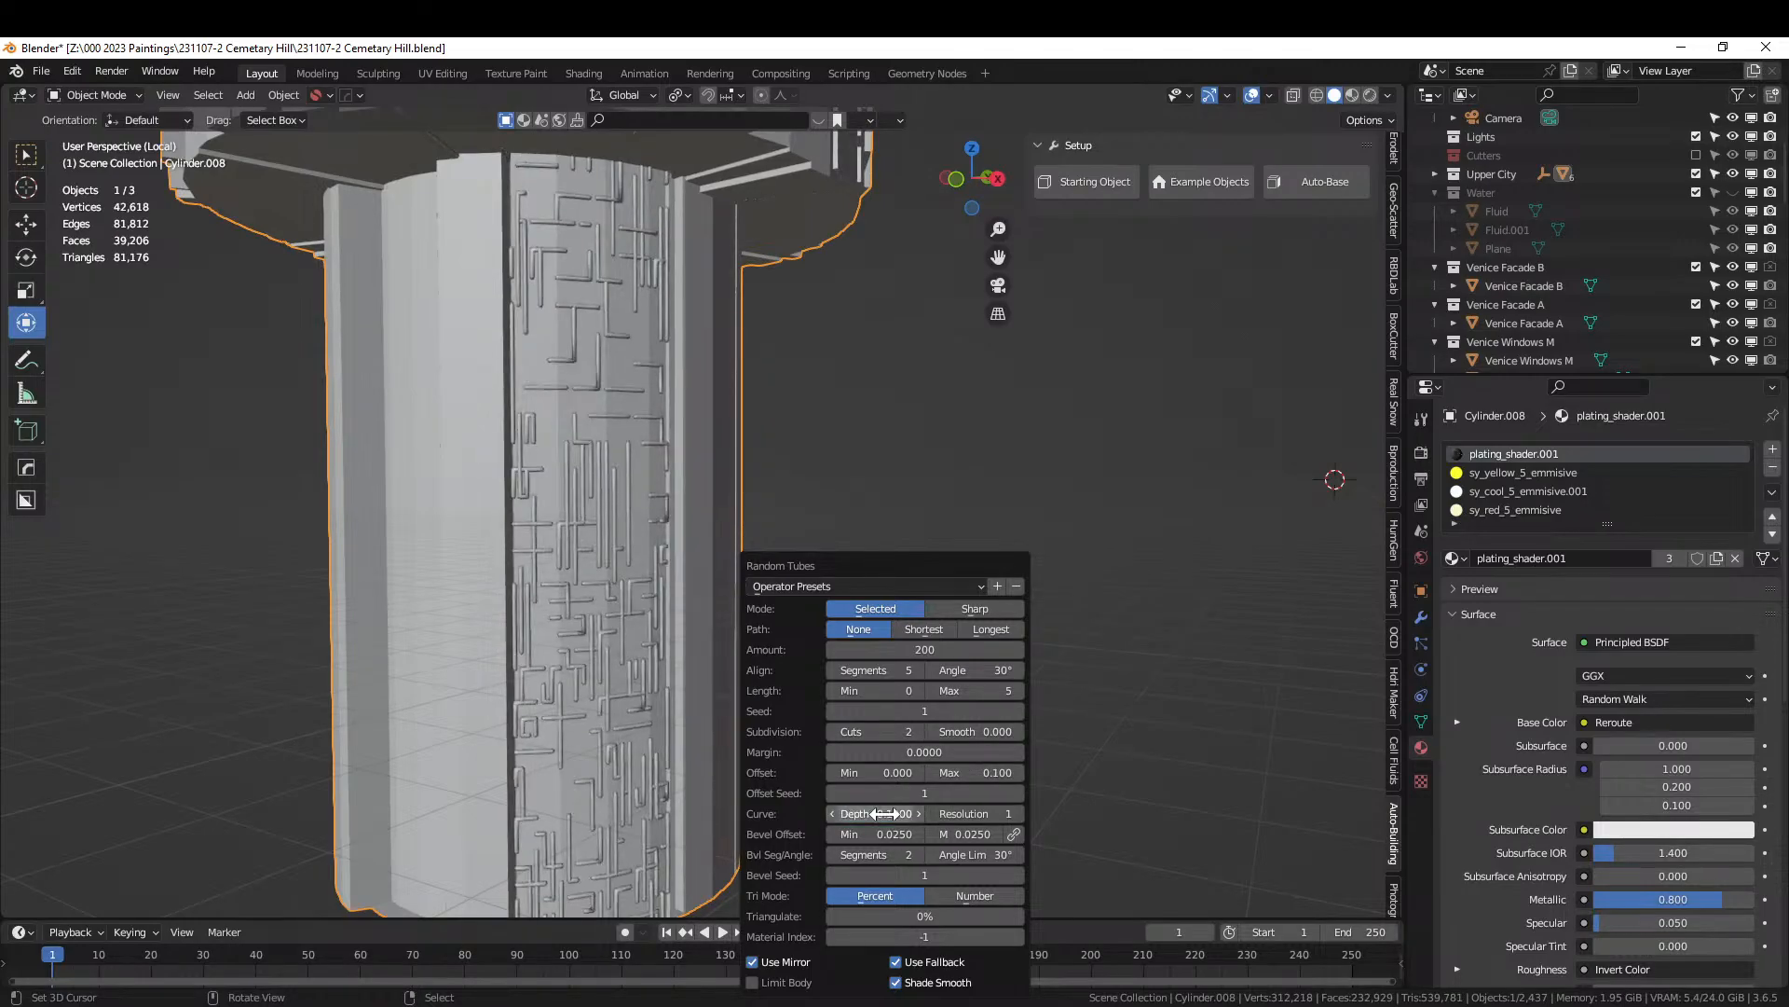
Try a curve depth of 0.2 for the tubes and settle on 0.15.
{"action": "left_click", "coordinate": [884, 812]}
{"action": "key", "text": "BackSpace"}
{"action": "type", "text": ".2"}
{"action": "key", "text": "Return"}
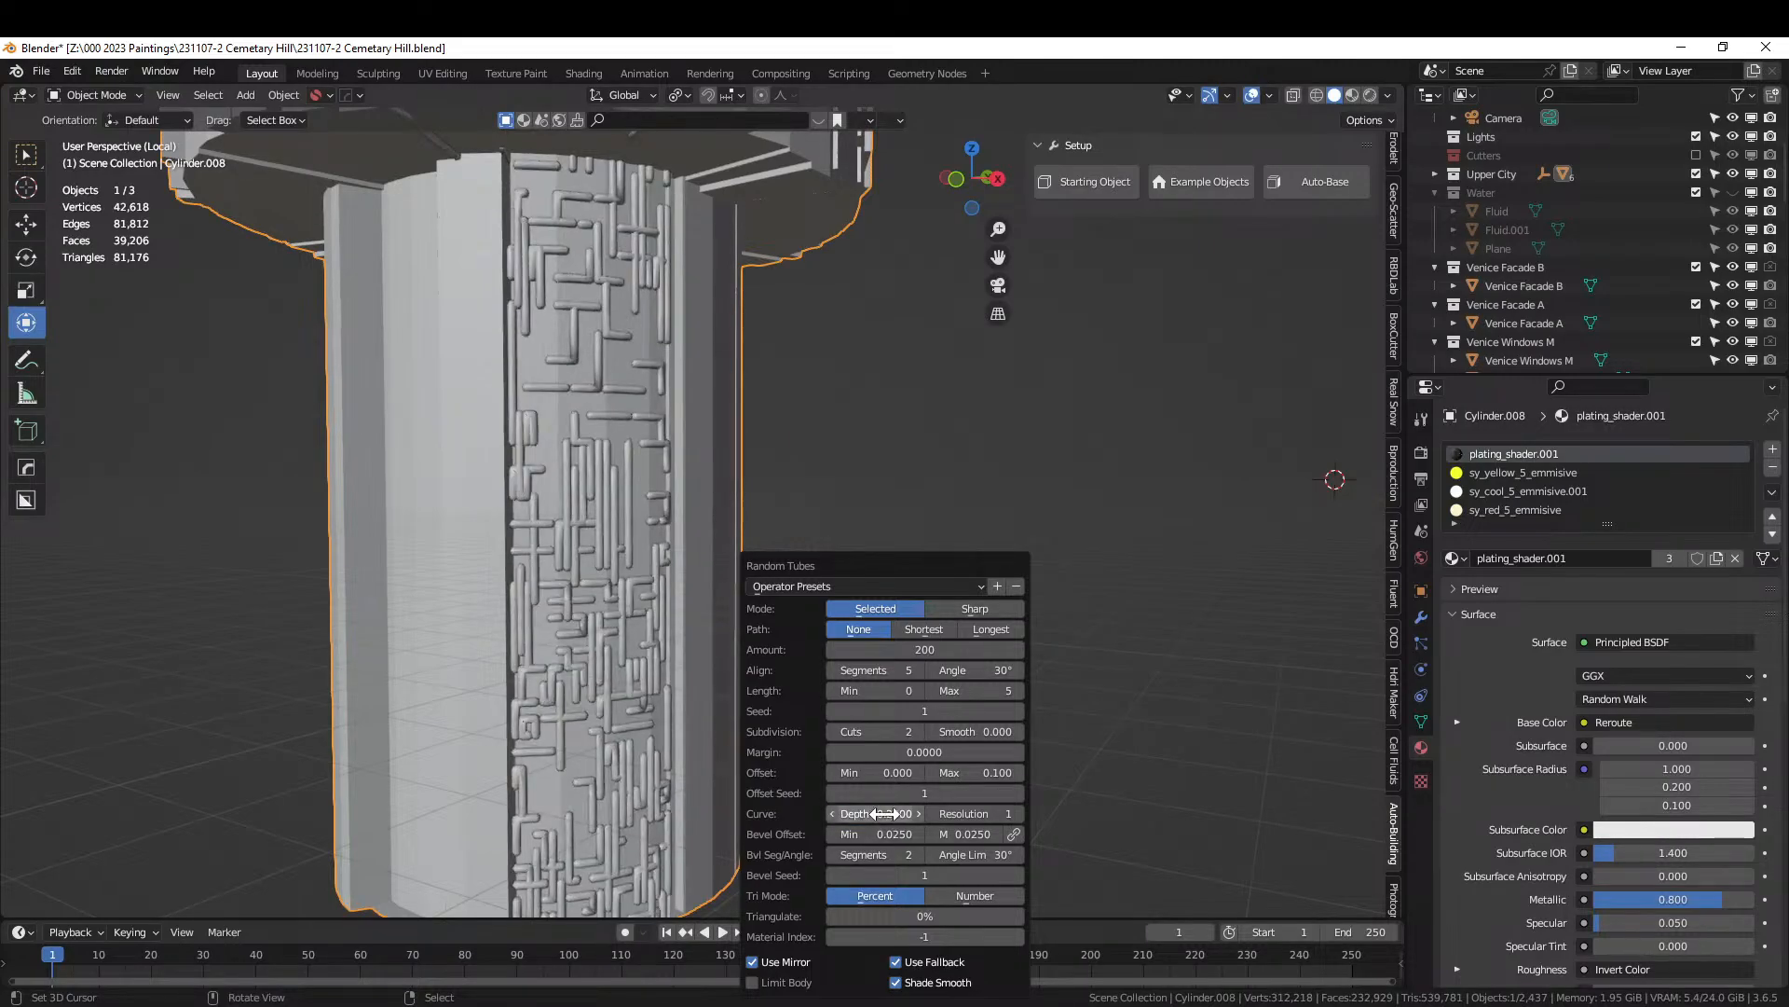
{"action": "left_click", "coordinate": [884, 813]}
{"action": "key", "text": "BackSpace"}
{"action": "type", "text": ".15"}
{"action": "key", "text": "Return"}
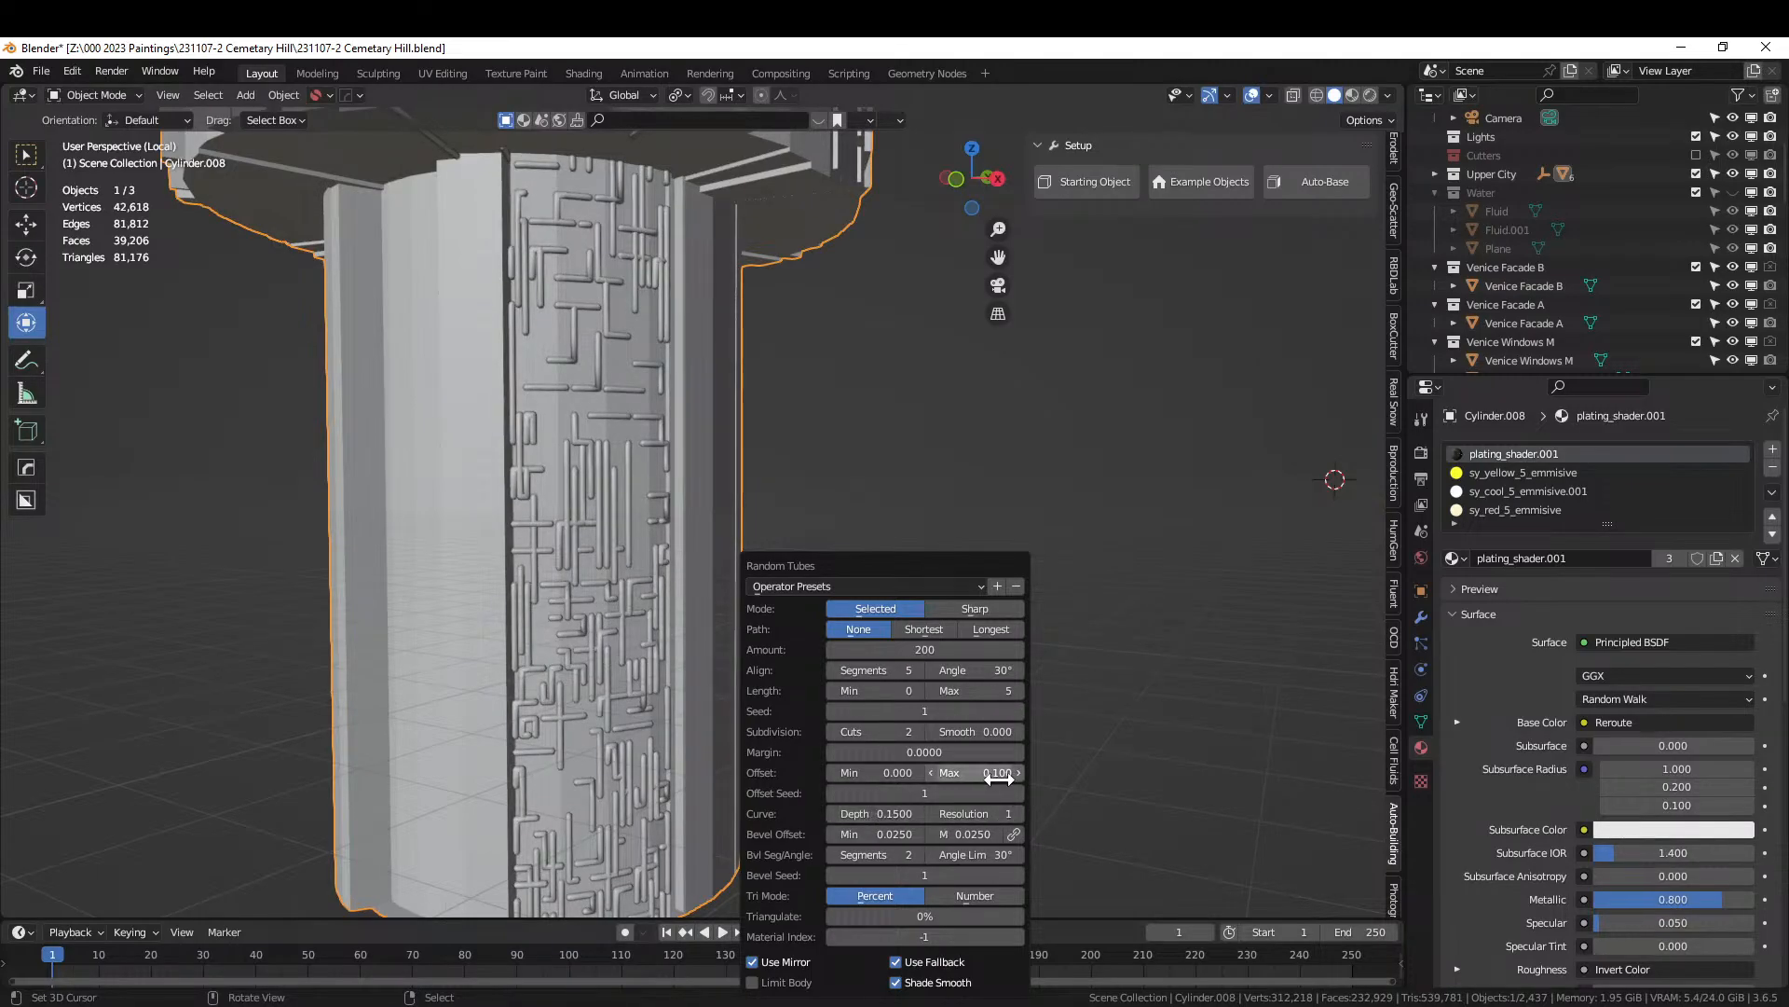
Set the tubes' maximum offset to 0.5, inspect them up close and raise it to 1.
{"action": "left_click", "coordinate": [977, 773]}
{"action": "type", "text": ".15"}
{"action": "key", "text": "Return"}
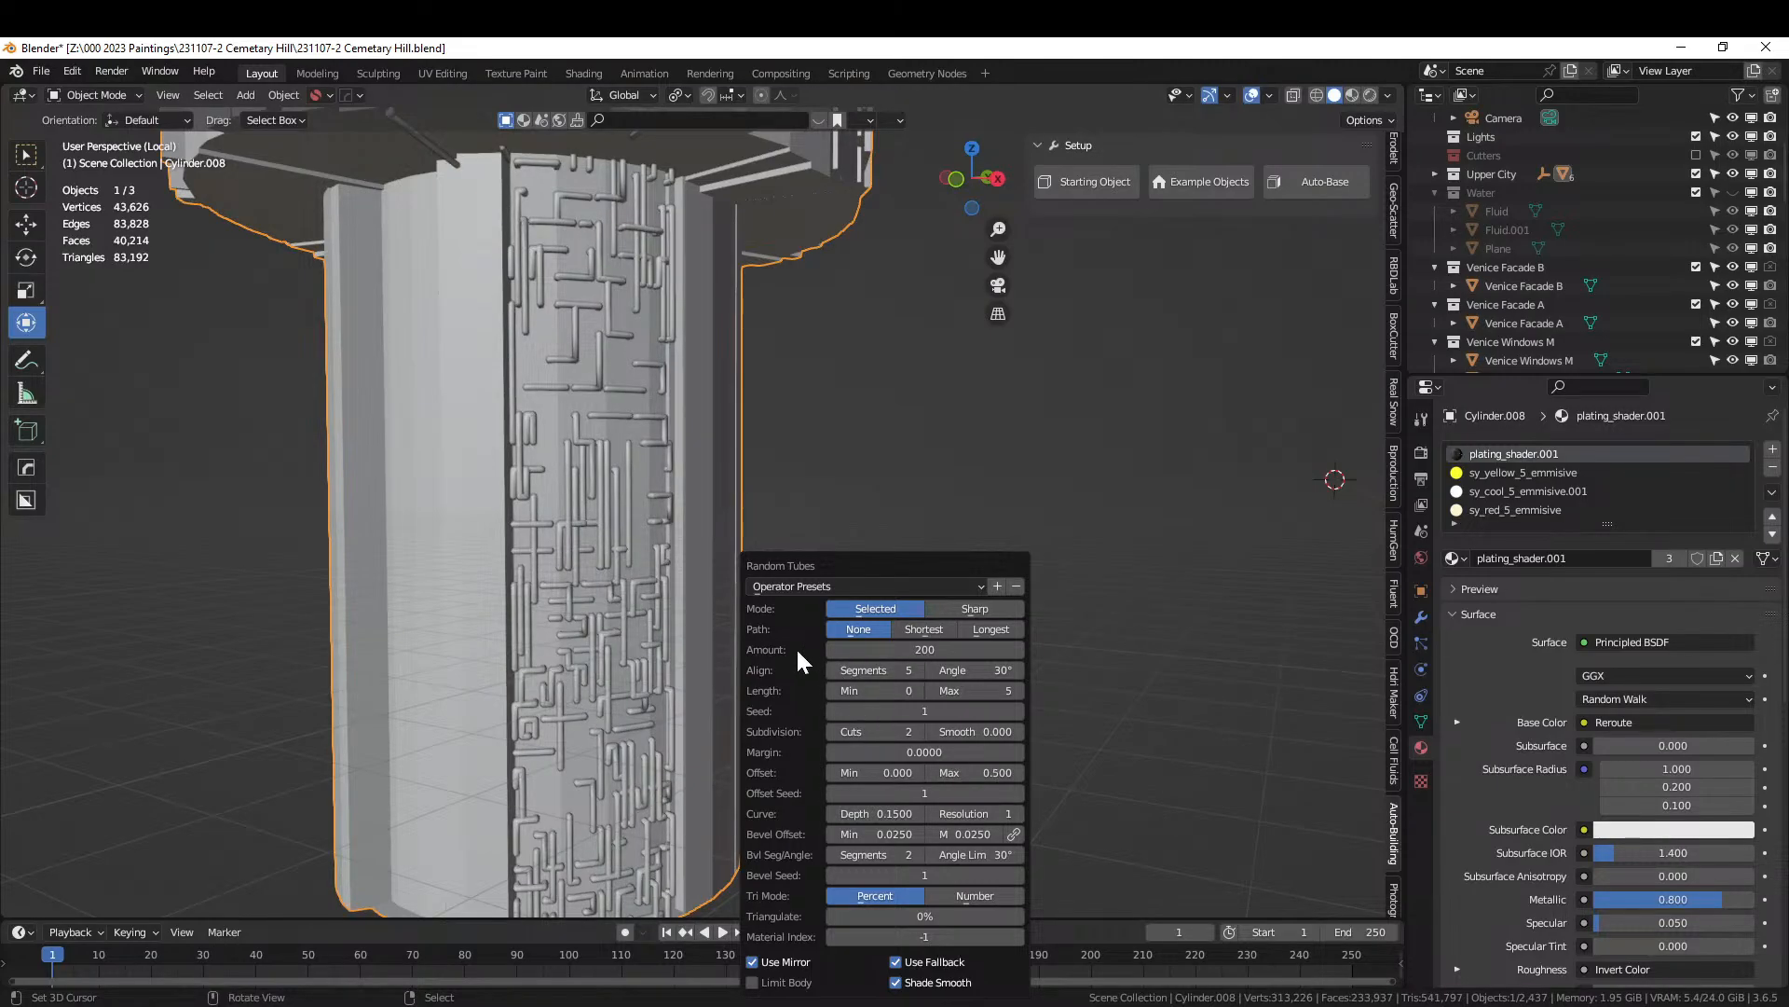
{"action": "middle_click_drag", "start_coordinate": [796, 646], "coordinate": [399, 452]}
{"action": "scroll", "coordinate": [578, 583], "scroll_direction": "up", "scroll_amount": 3}
{"action": "middle_click_drag", "start_coordinate": [734, 850], "coordinate": [783, 160], "text": "shift"}
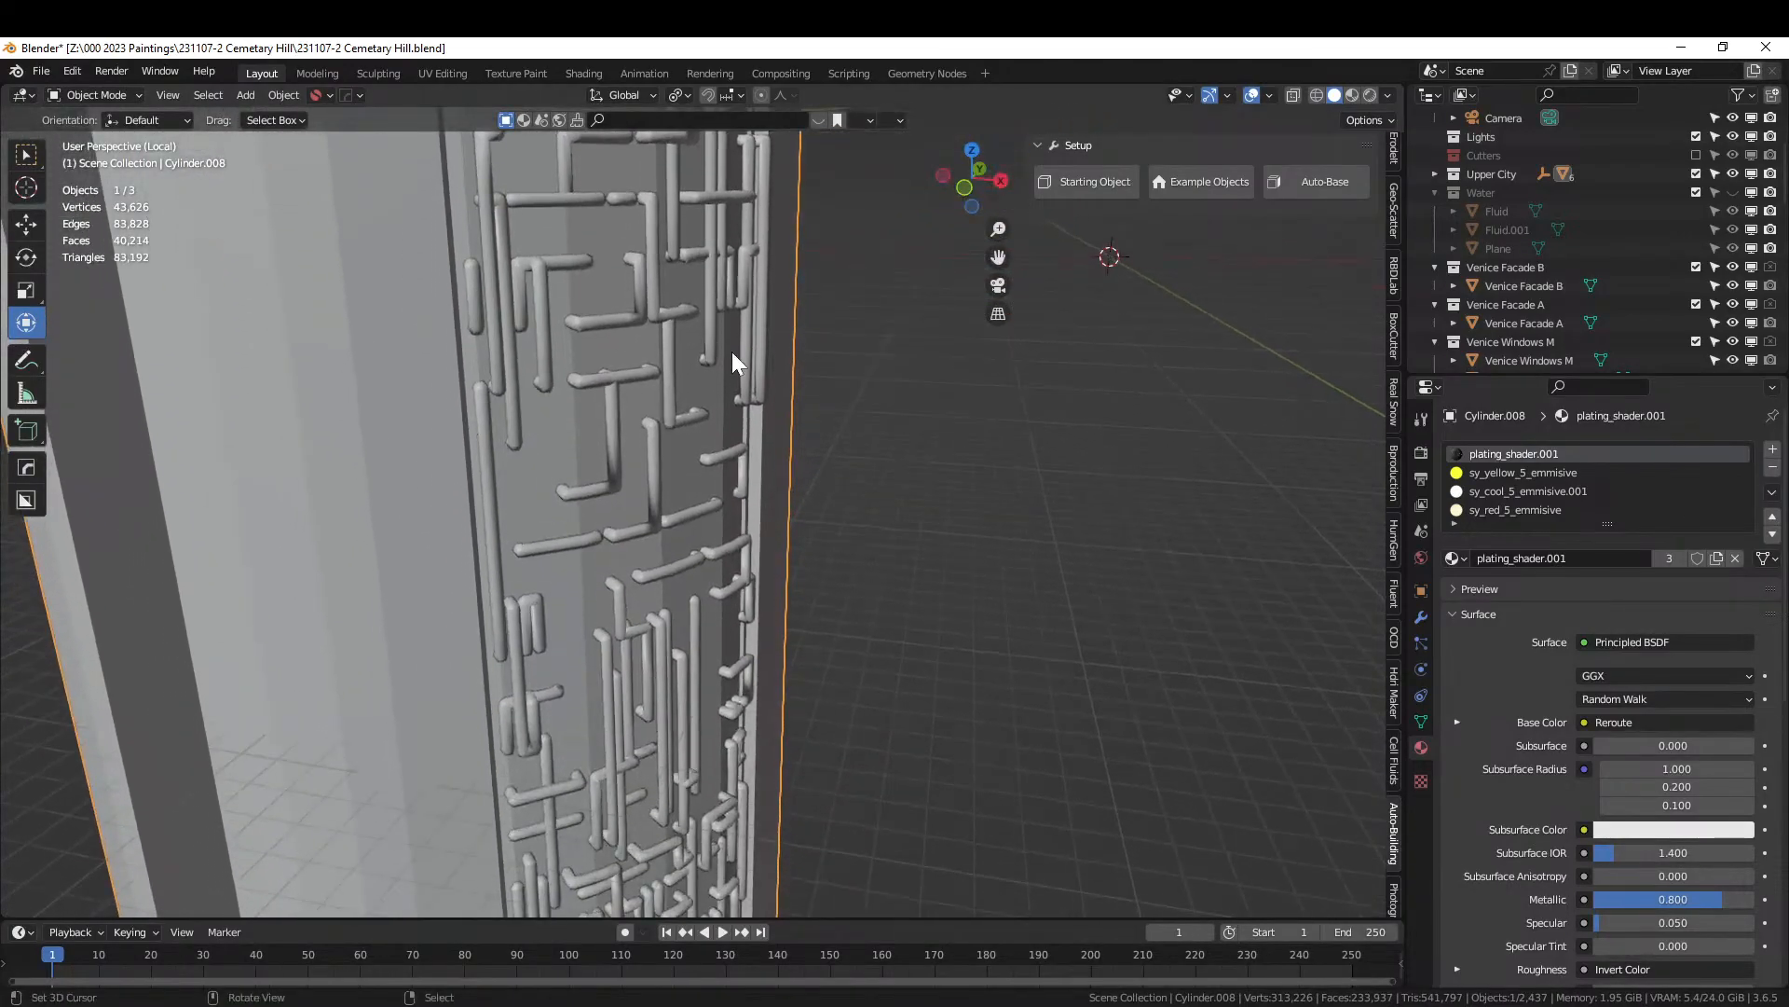
{"action": "key", "text": "F9"}
{"action": "left_click", "coordinate": [1025, 700]}
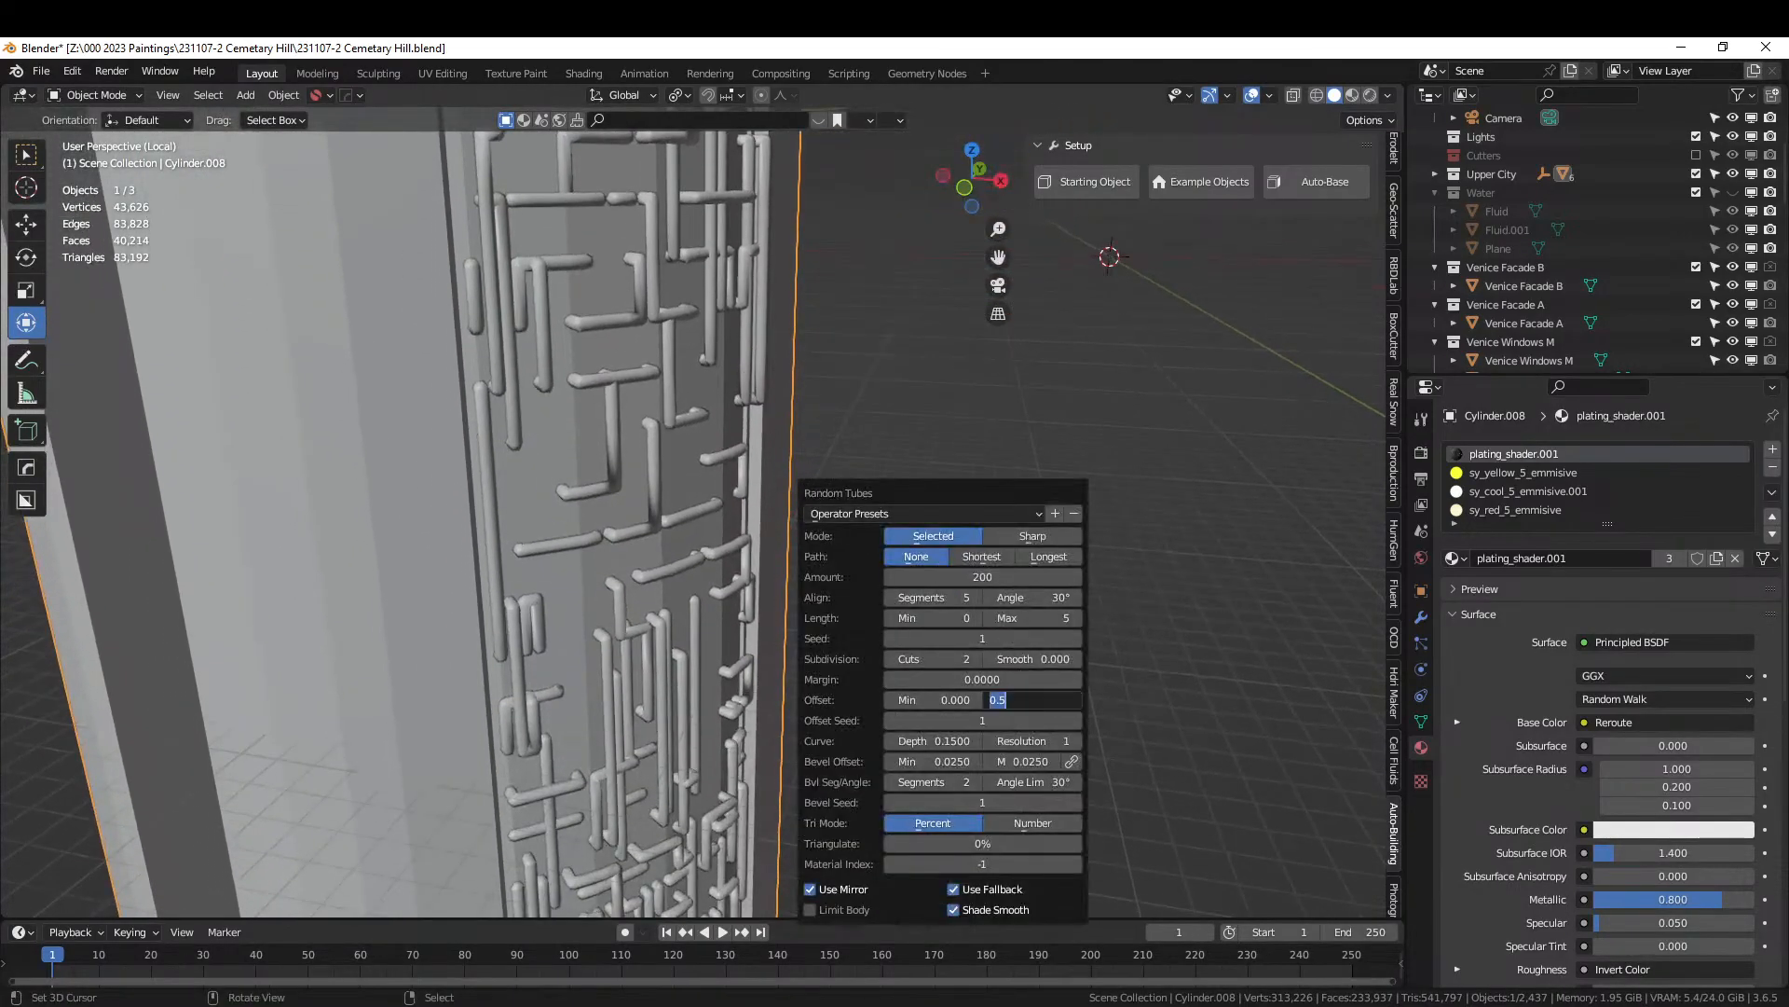
{"action": "type", "text": "1"}
{"action": "key", "text": "Return"}
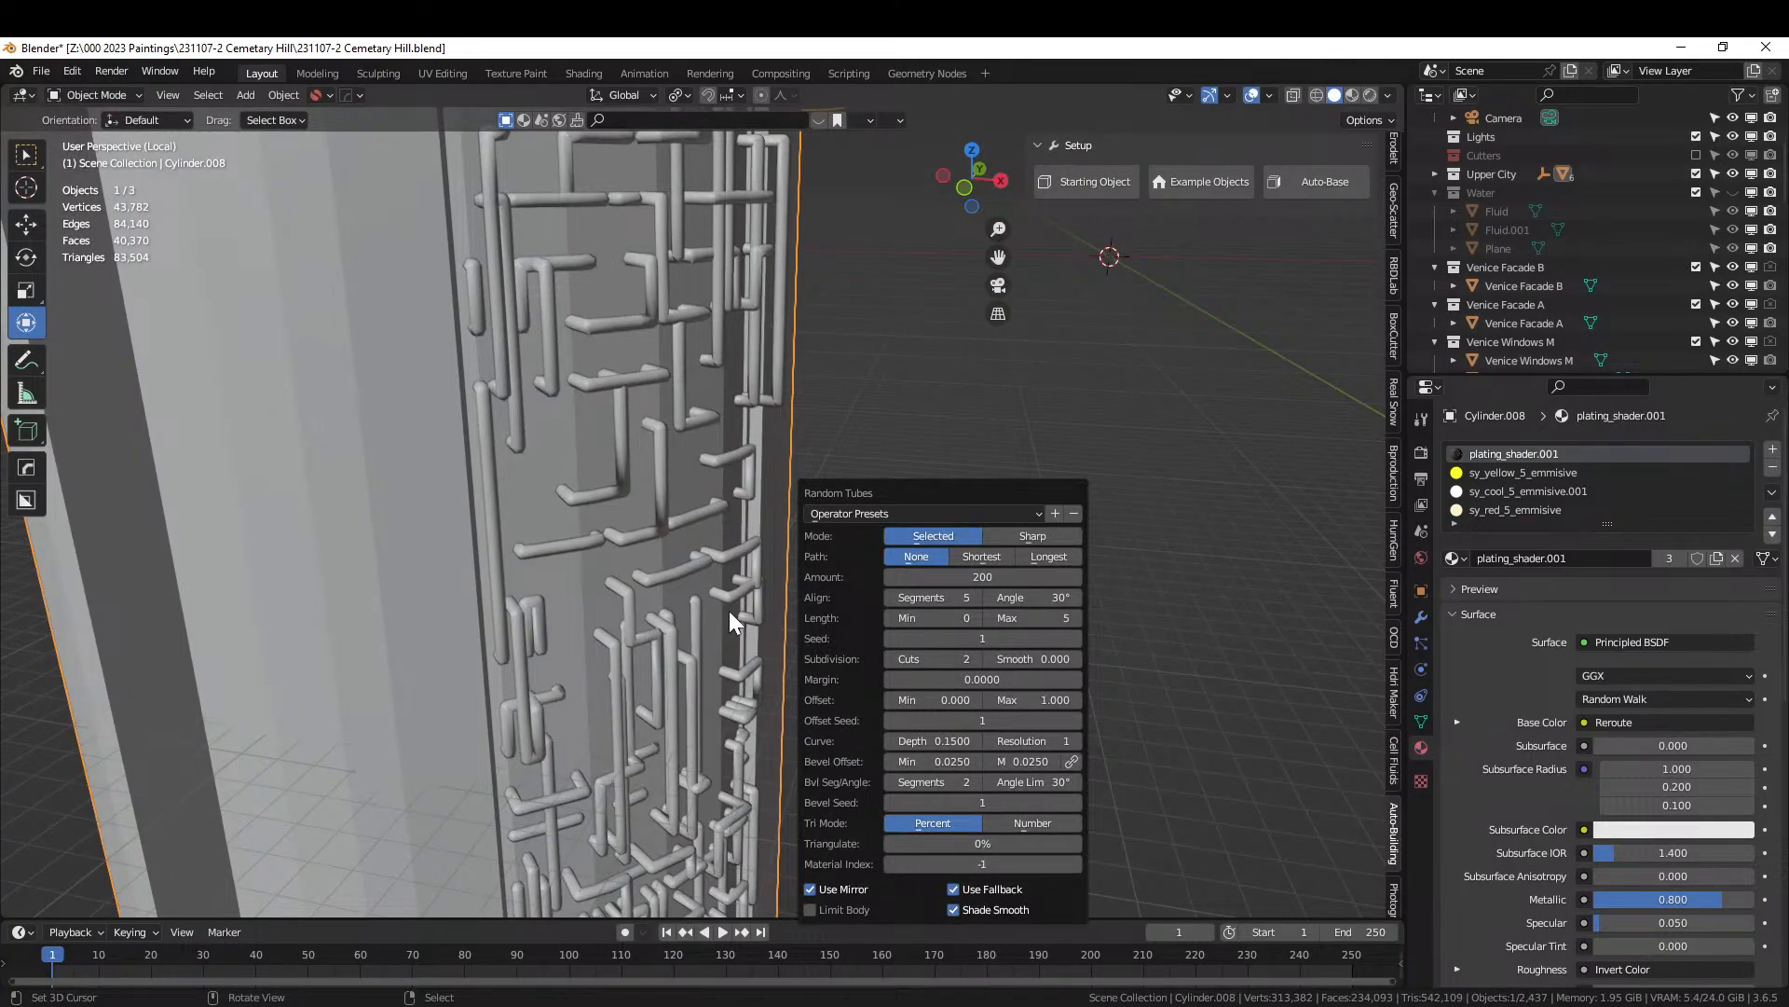
Regenerate the random tubes in a different layout and check the pillars up close and through the camera.
{"action": "middle_click_drag", "start_coordinate": [716, 652], "coordinate": [284, 241]}
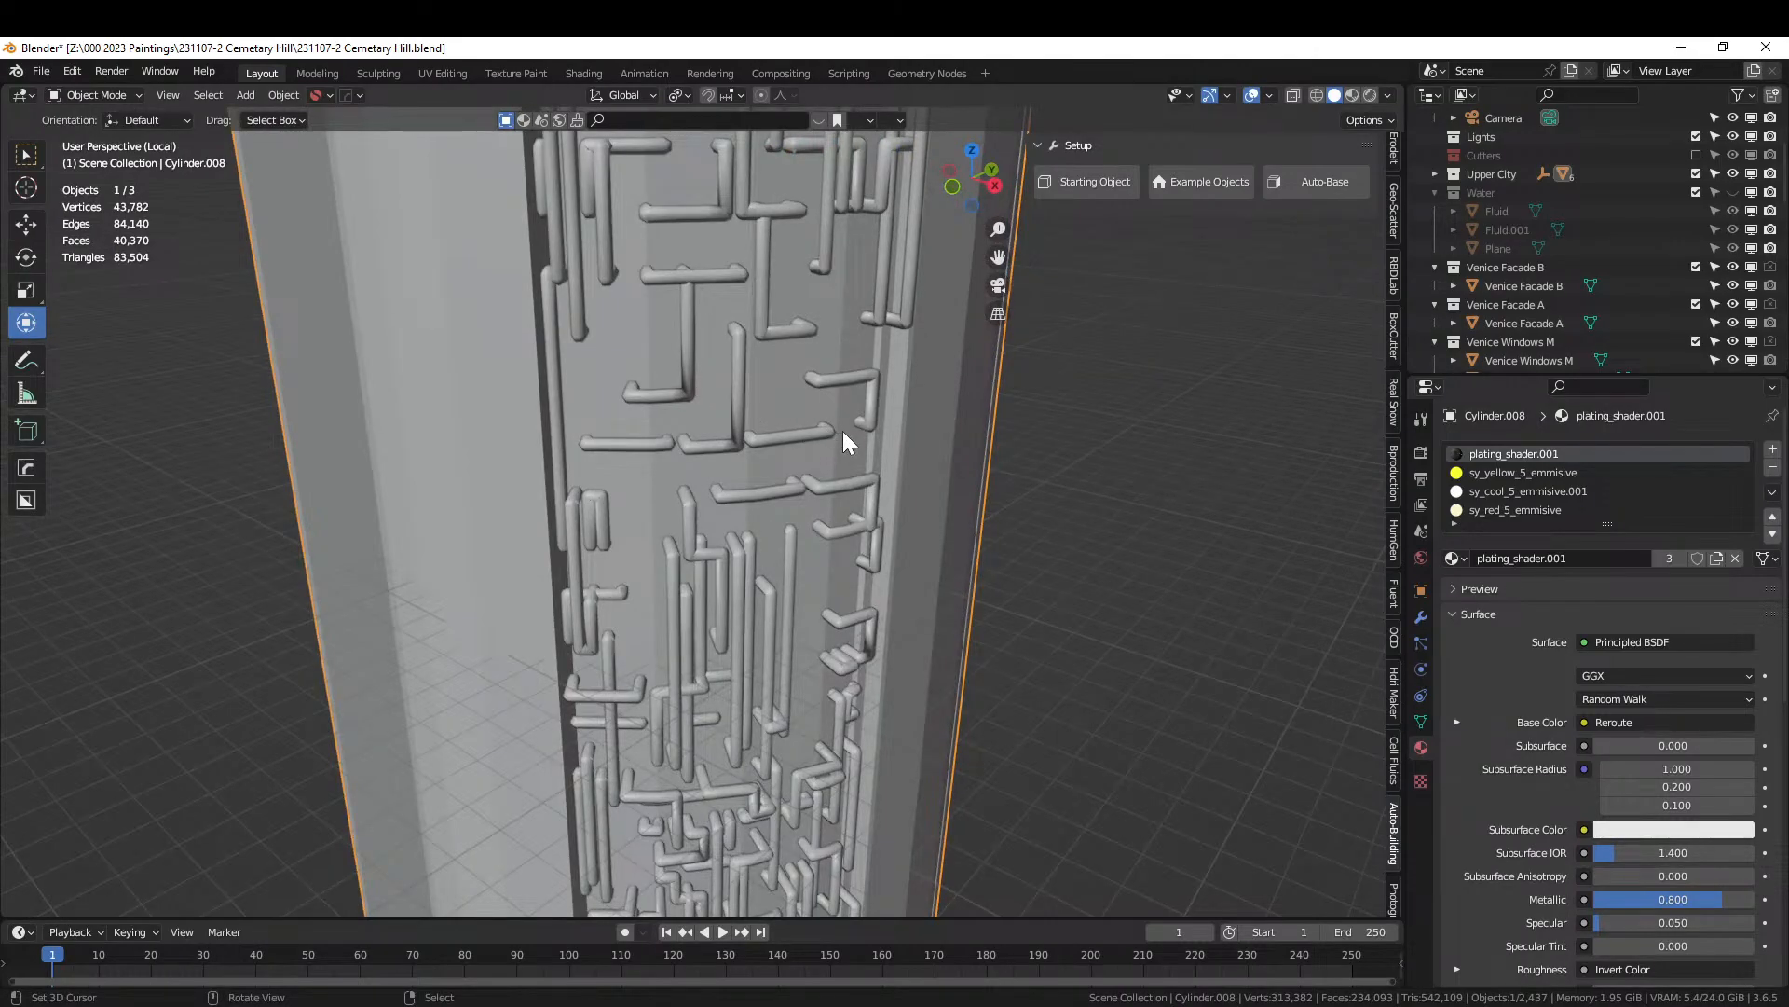
{"action": "key", "text": "F9"}
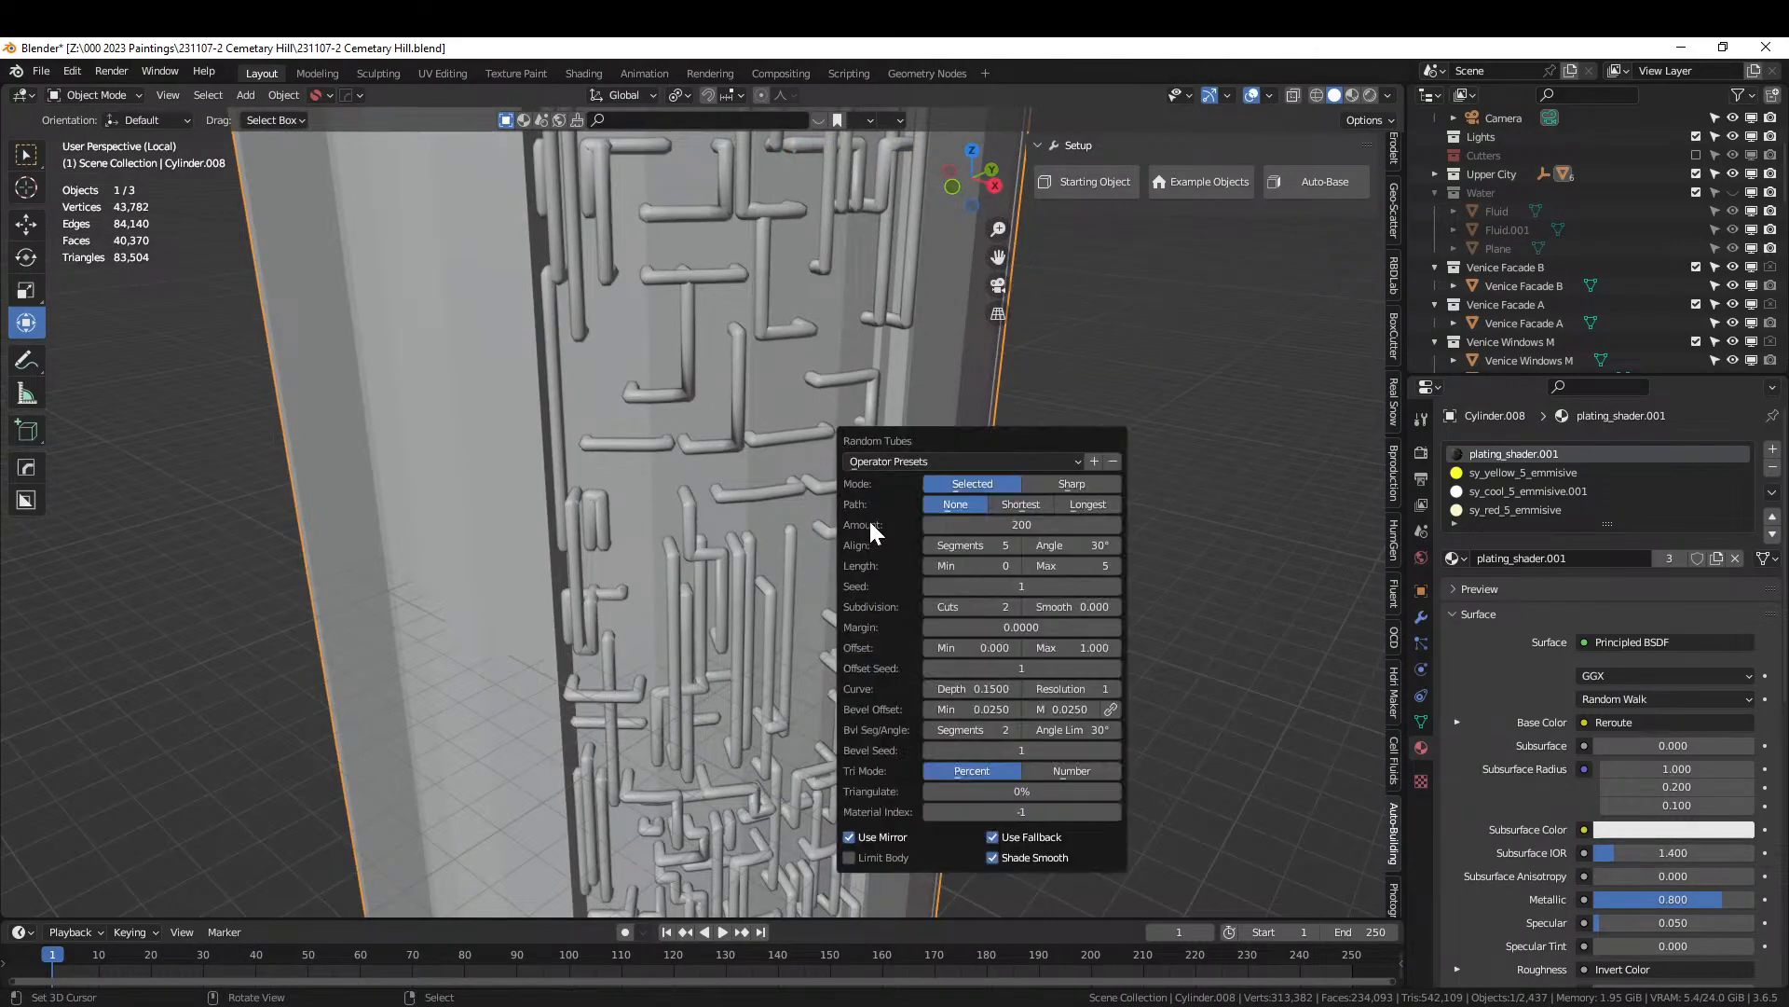
{"action": "left_click", "coordinate": [848, 855]}
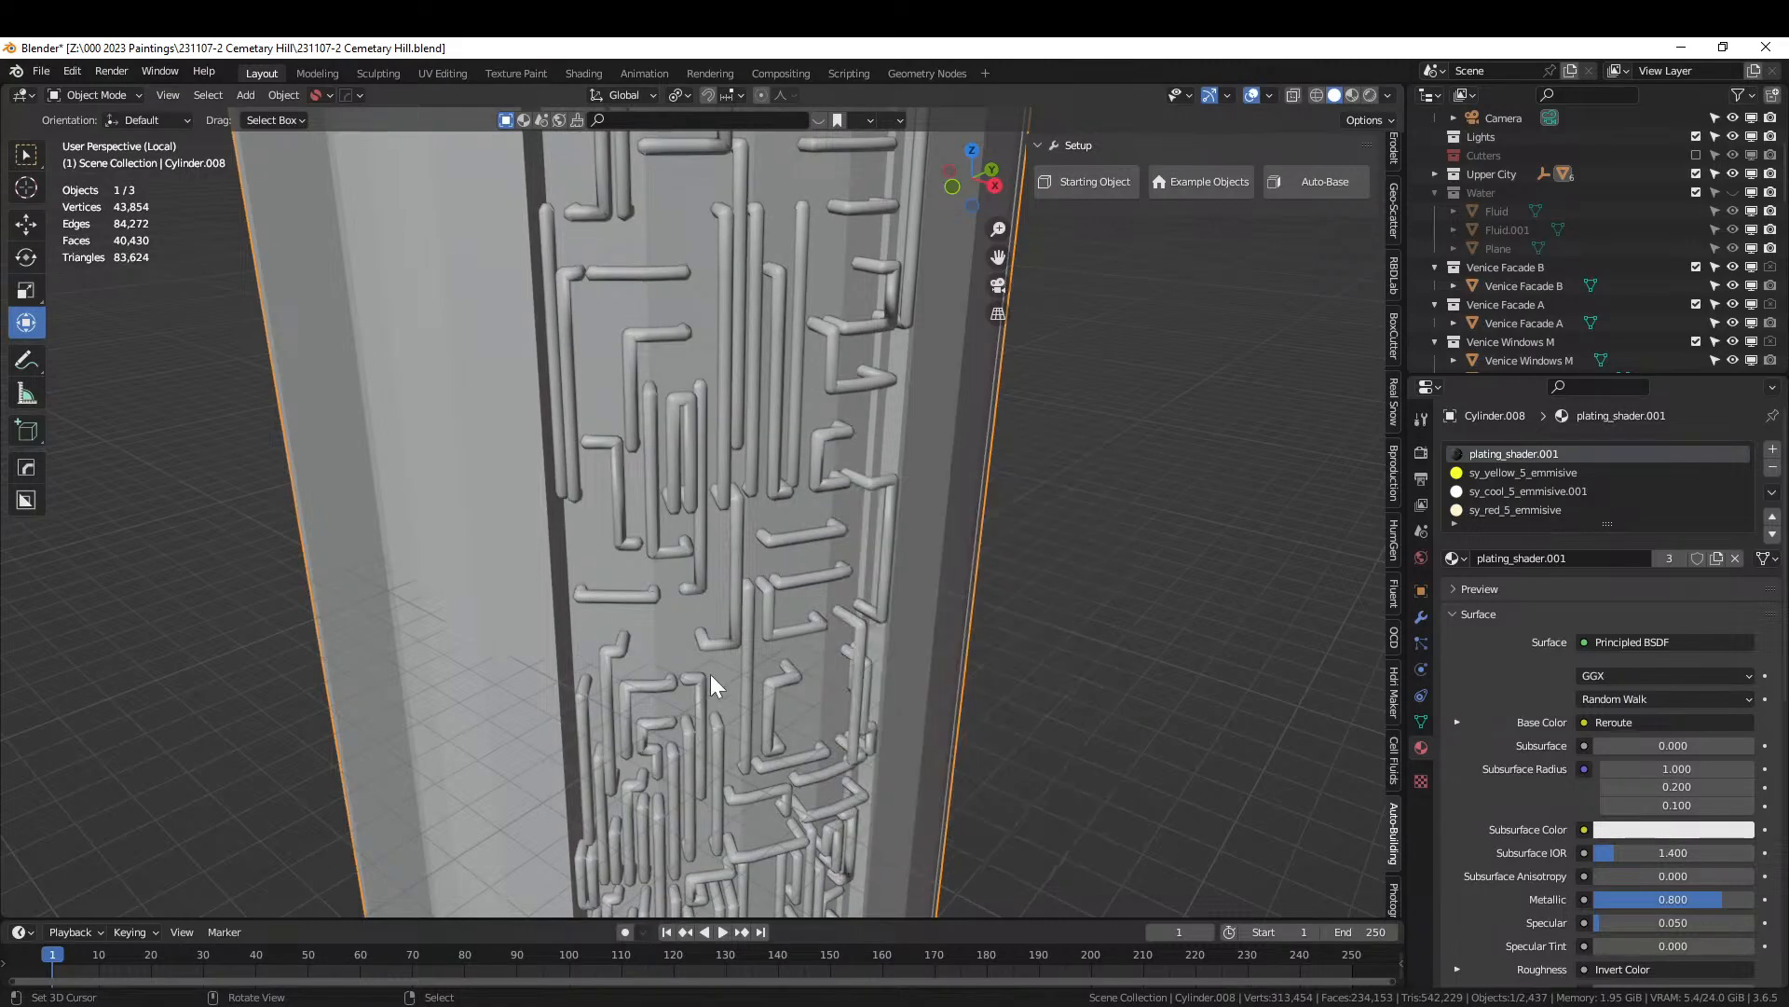
{"action": "middle_click_drag", "start_coordinate": [710, 674], "coordinate": [486, 144]}
{"action": "middle_click_drag", "start_coordinate": [539, 523], "coordinate": [663, 563]}
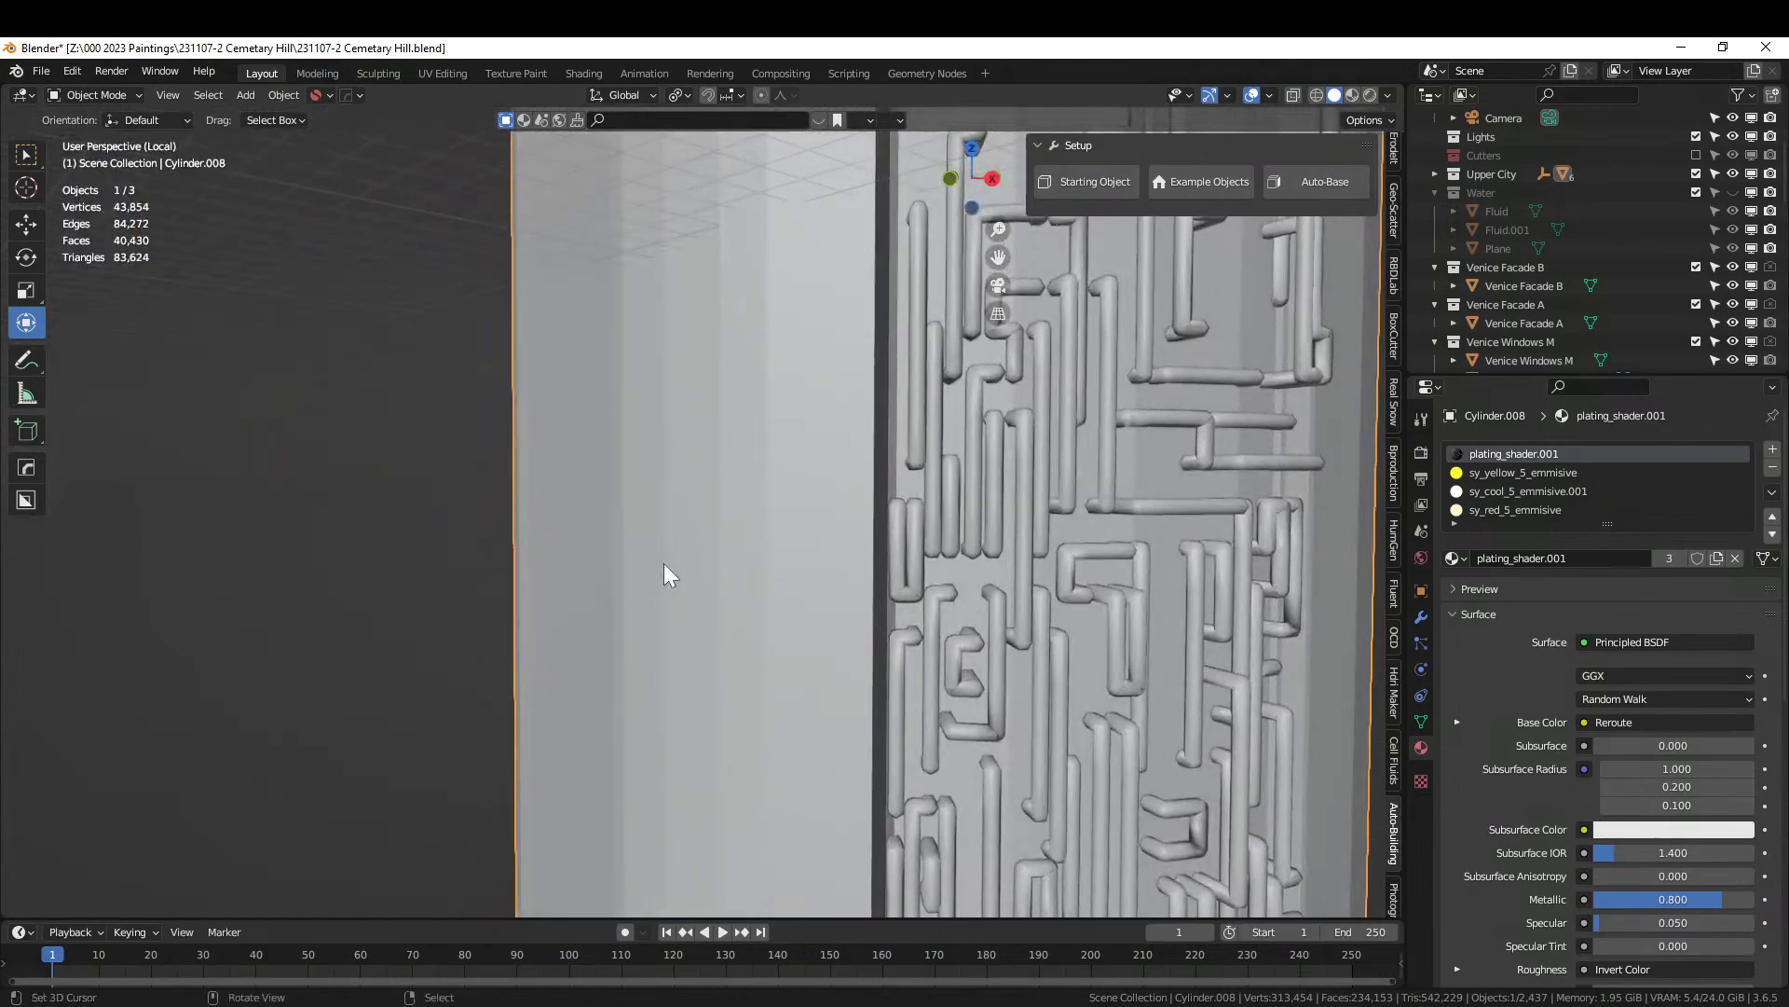
{"action": "key", "text": "KP_0"}
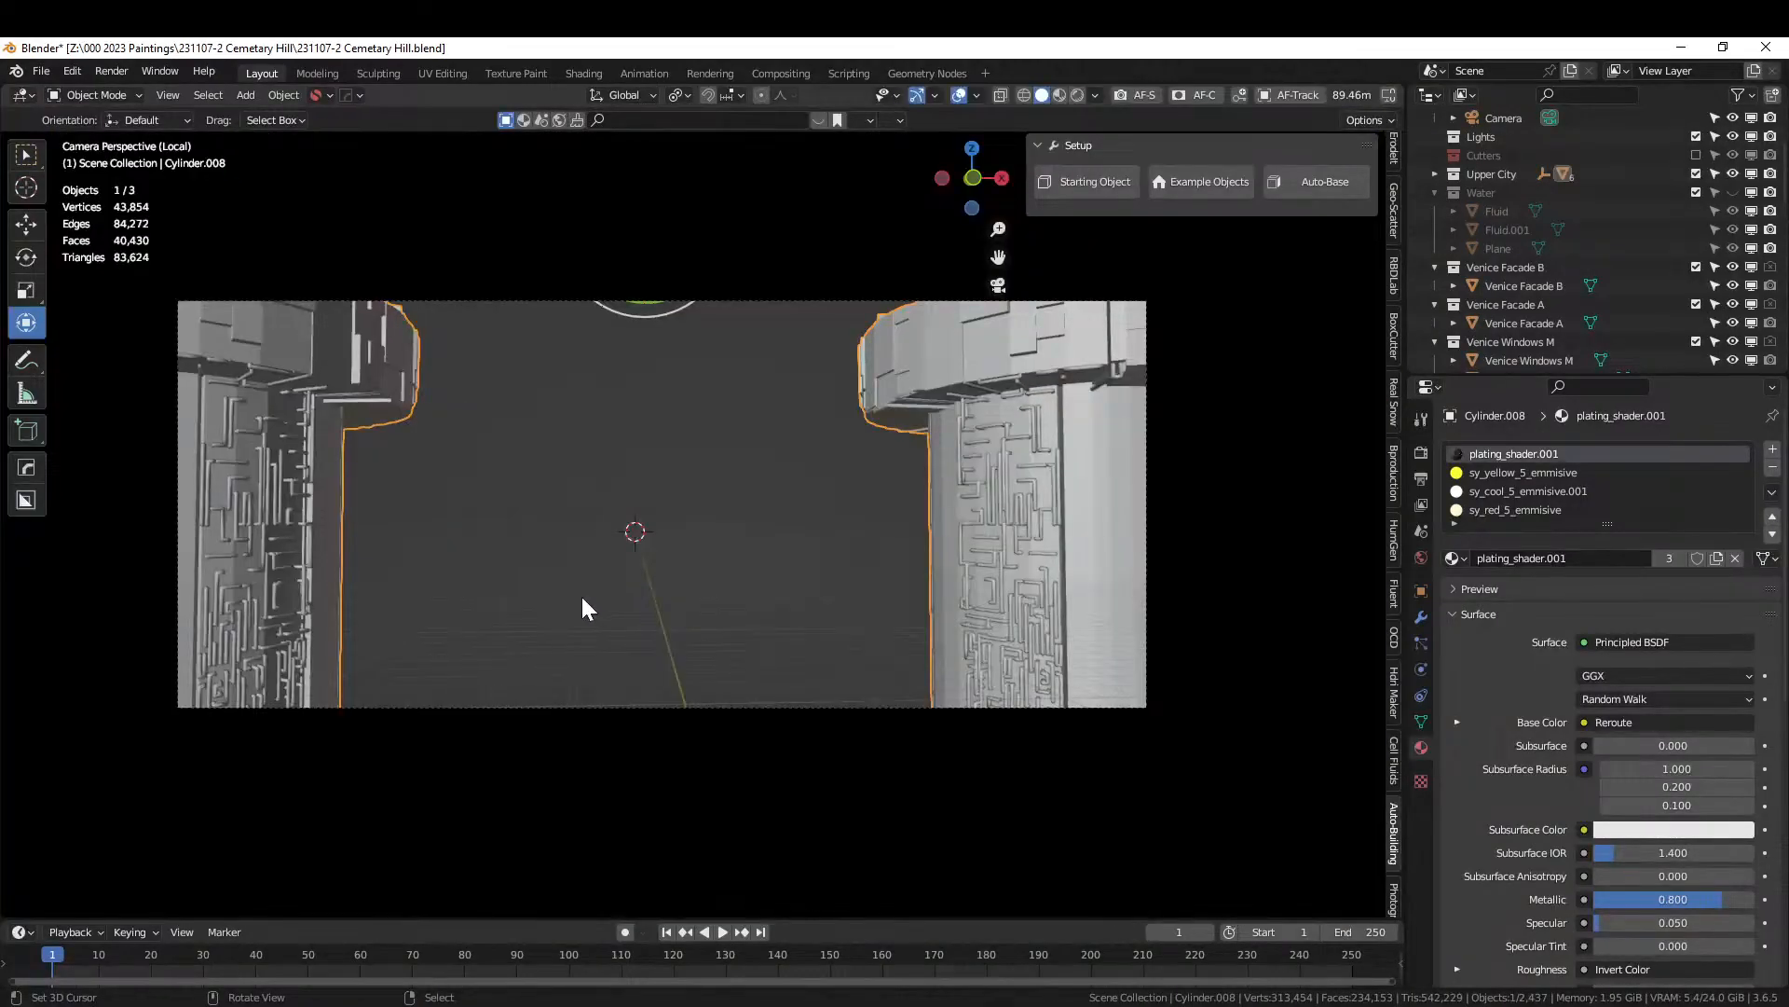
{"action": "key", "text": "KP_0"}
{"action": "middle_click_drag", "start_coordinate": [658, 602], "coordinate": [738, 438]}
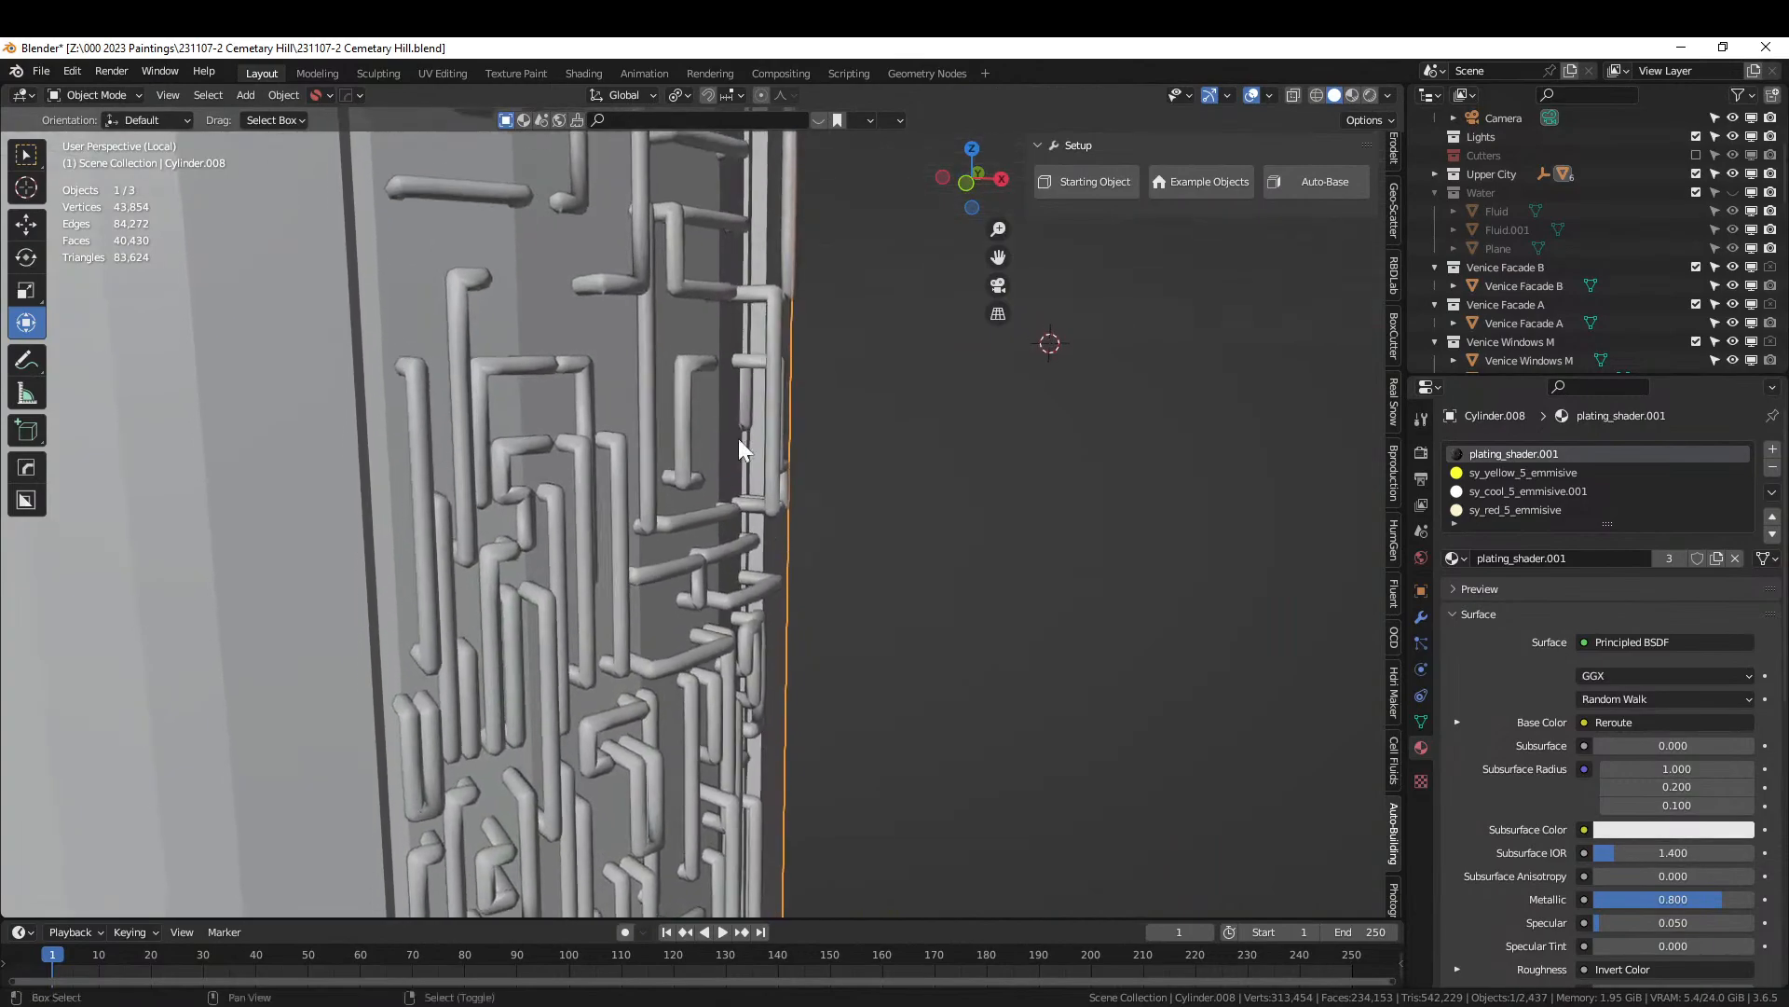
Select the generated pipes and add Random Flow Flanges/Couplings of the Custom type using the flange04_hvy mesh.
{"action": "left_click", "coordinate": [618, 462], "text": "shift"}
{"action": "key", "text": "shift+q"}
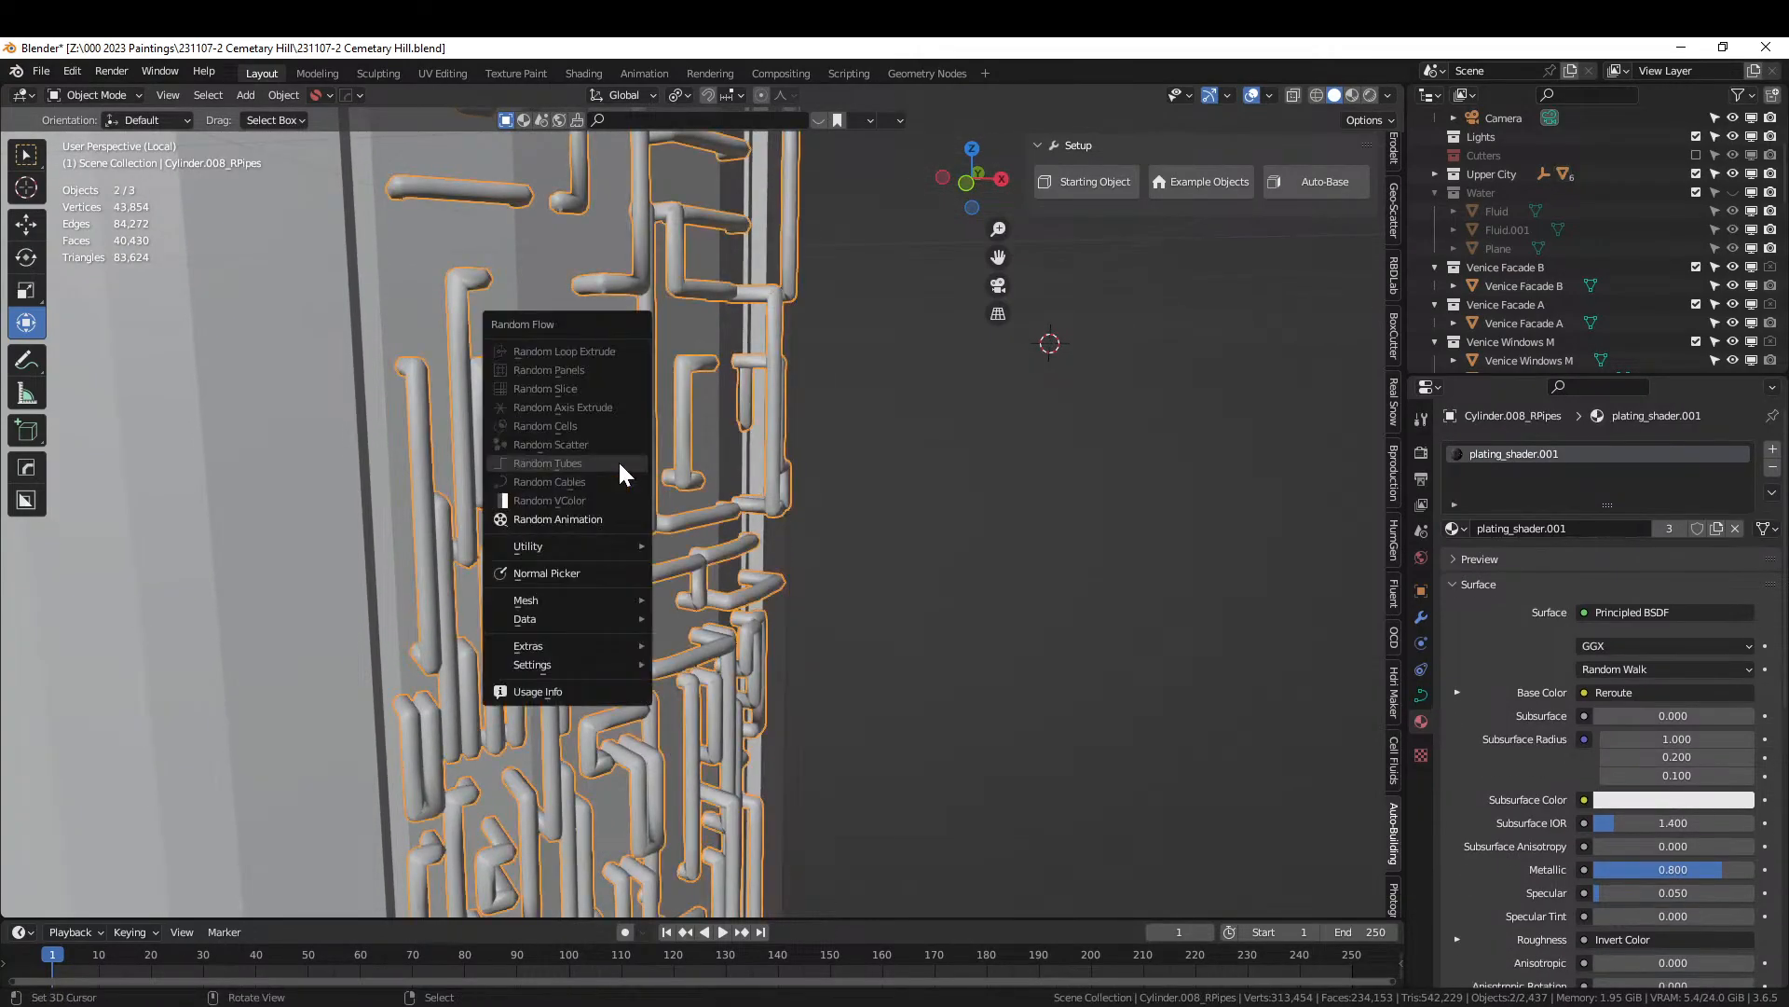
{"action": "mouse_move", "coordinate": [611, 596]}
{"action": "mouse_move", "coordinate": [613, 550]}
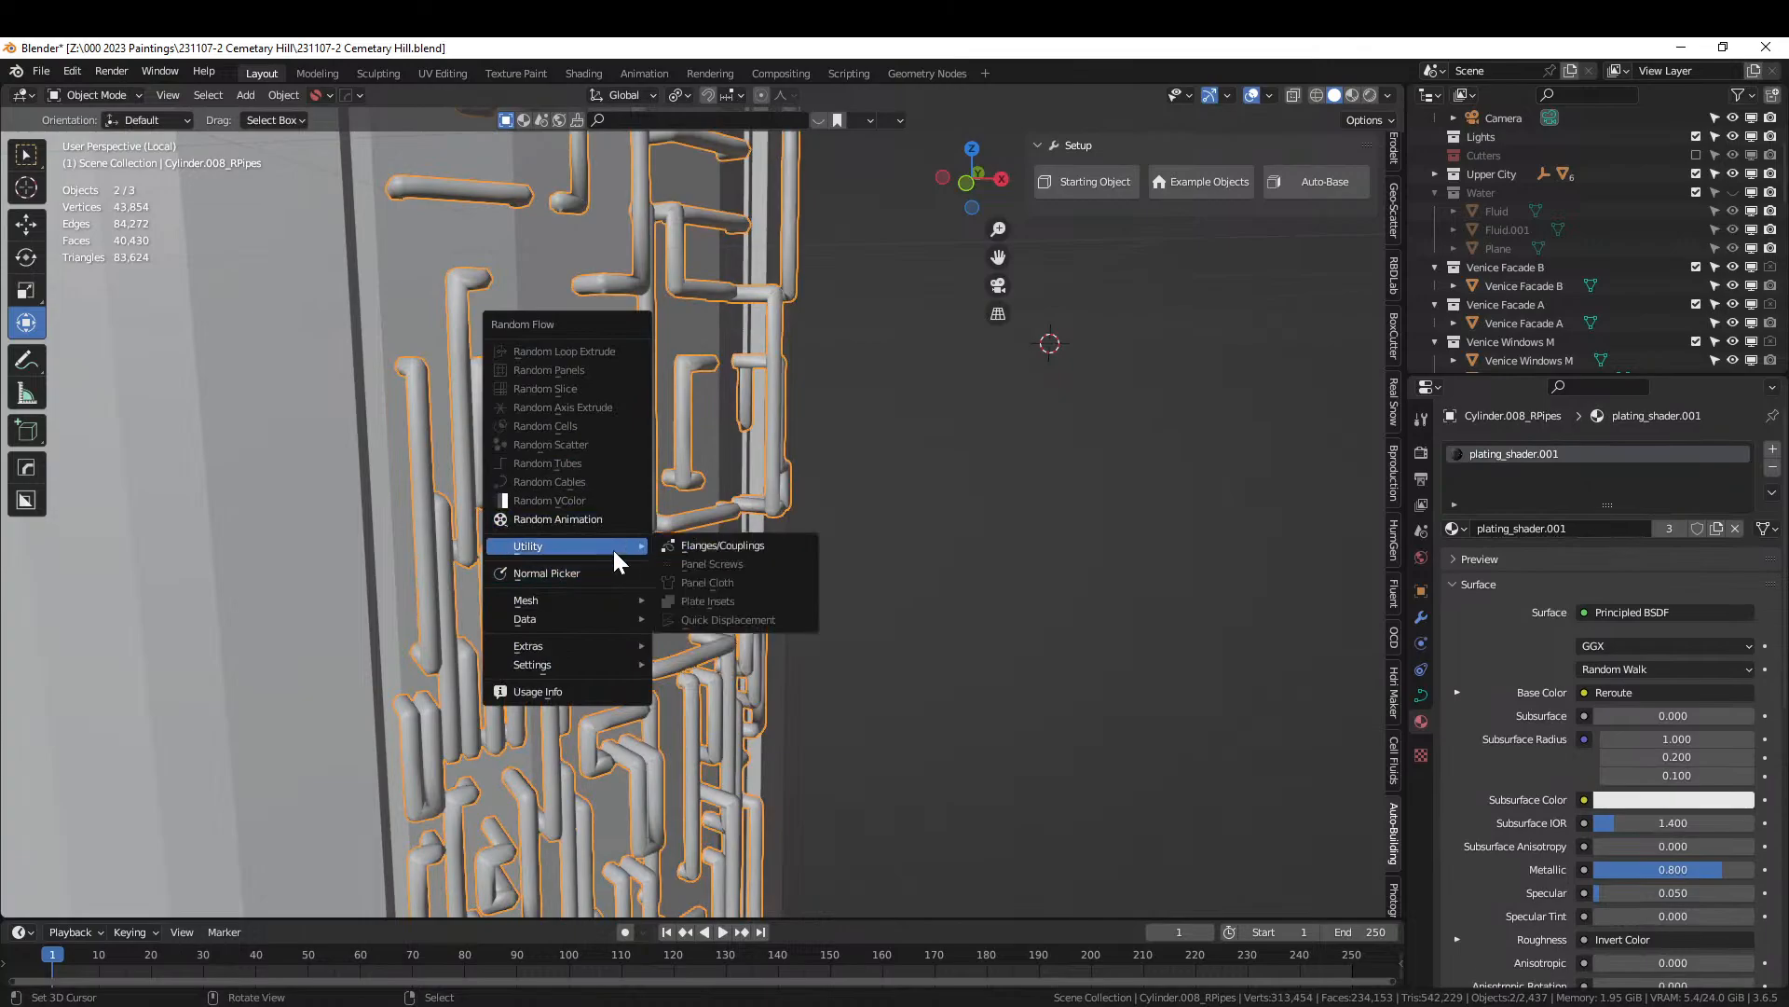
{"action": "left_click", "coordinate": [725, 544]}
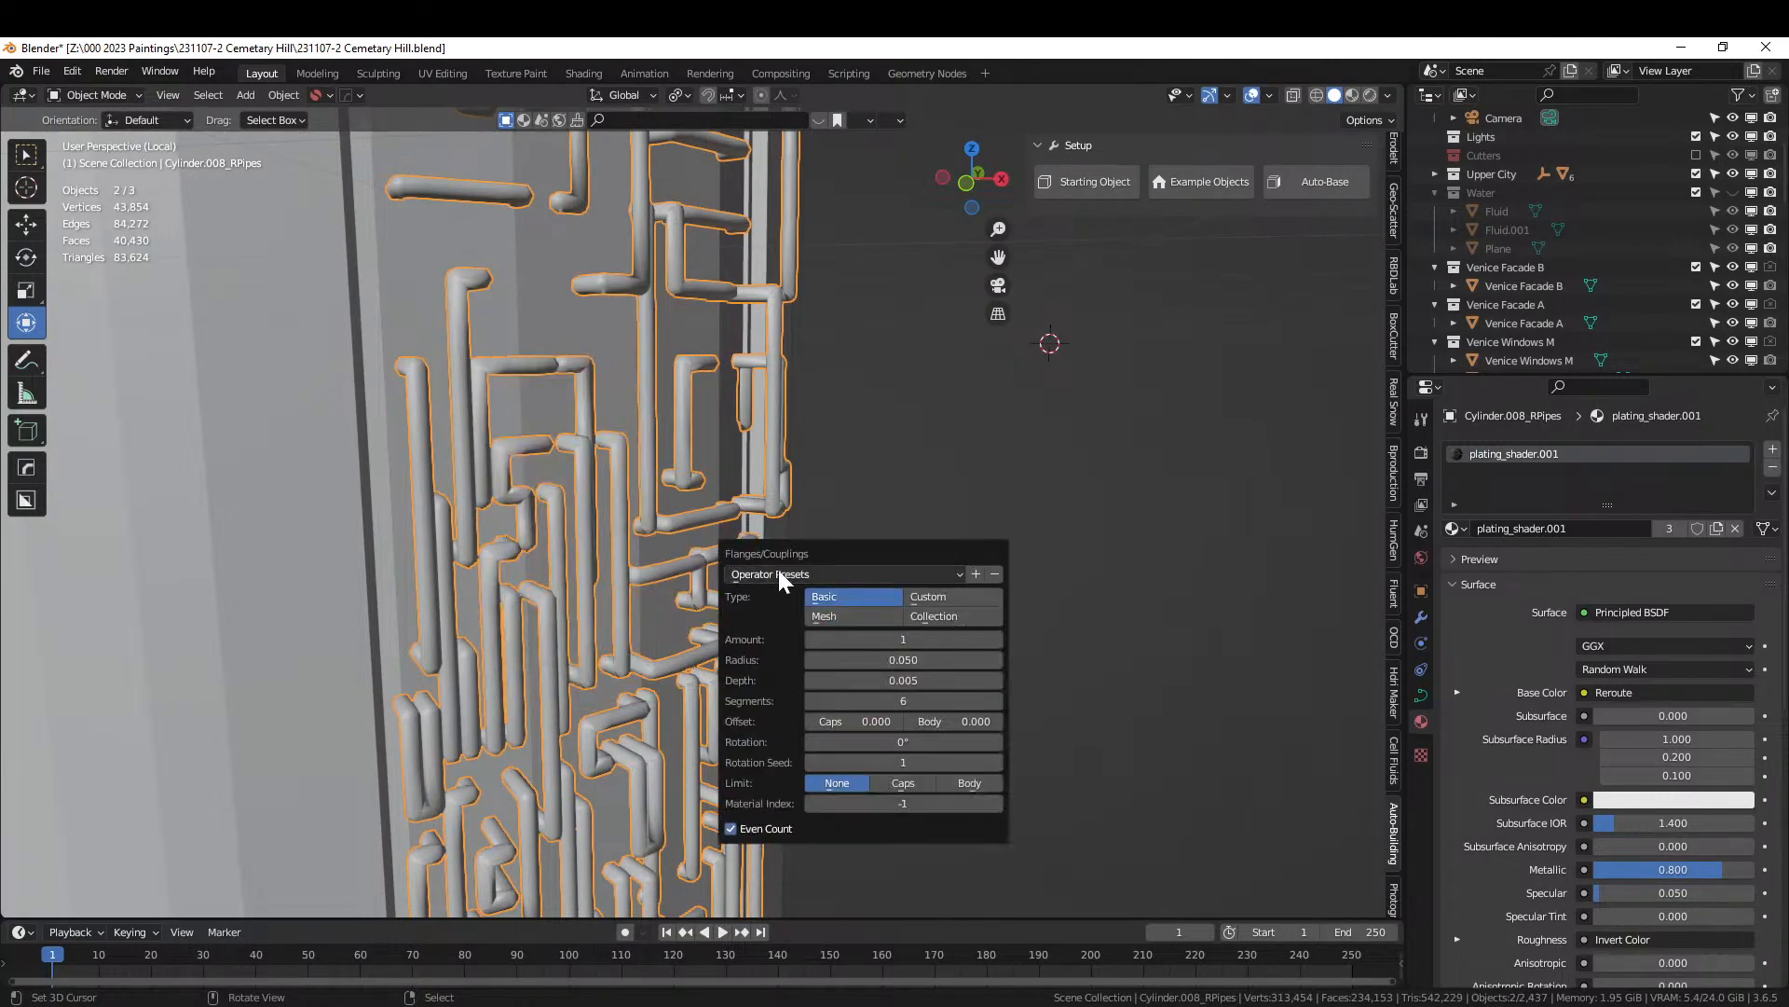
{"action": "left_click", "coordinate": [932, 611]}
{"action": "left_click", "coordinate": [904, 643]}
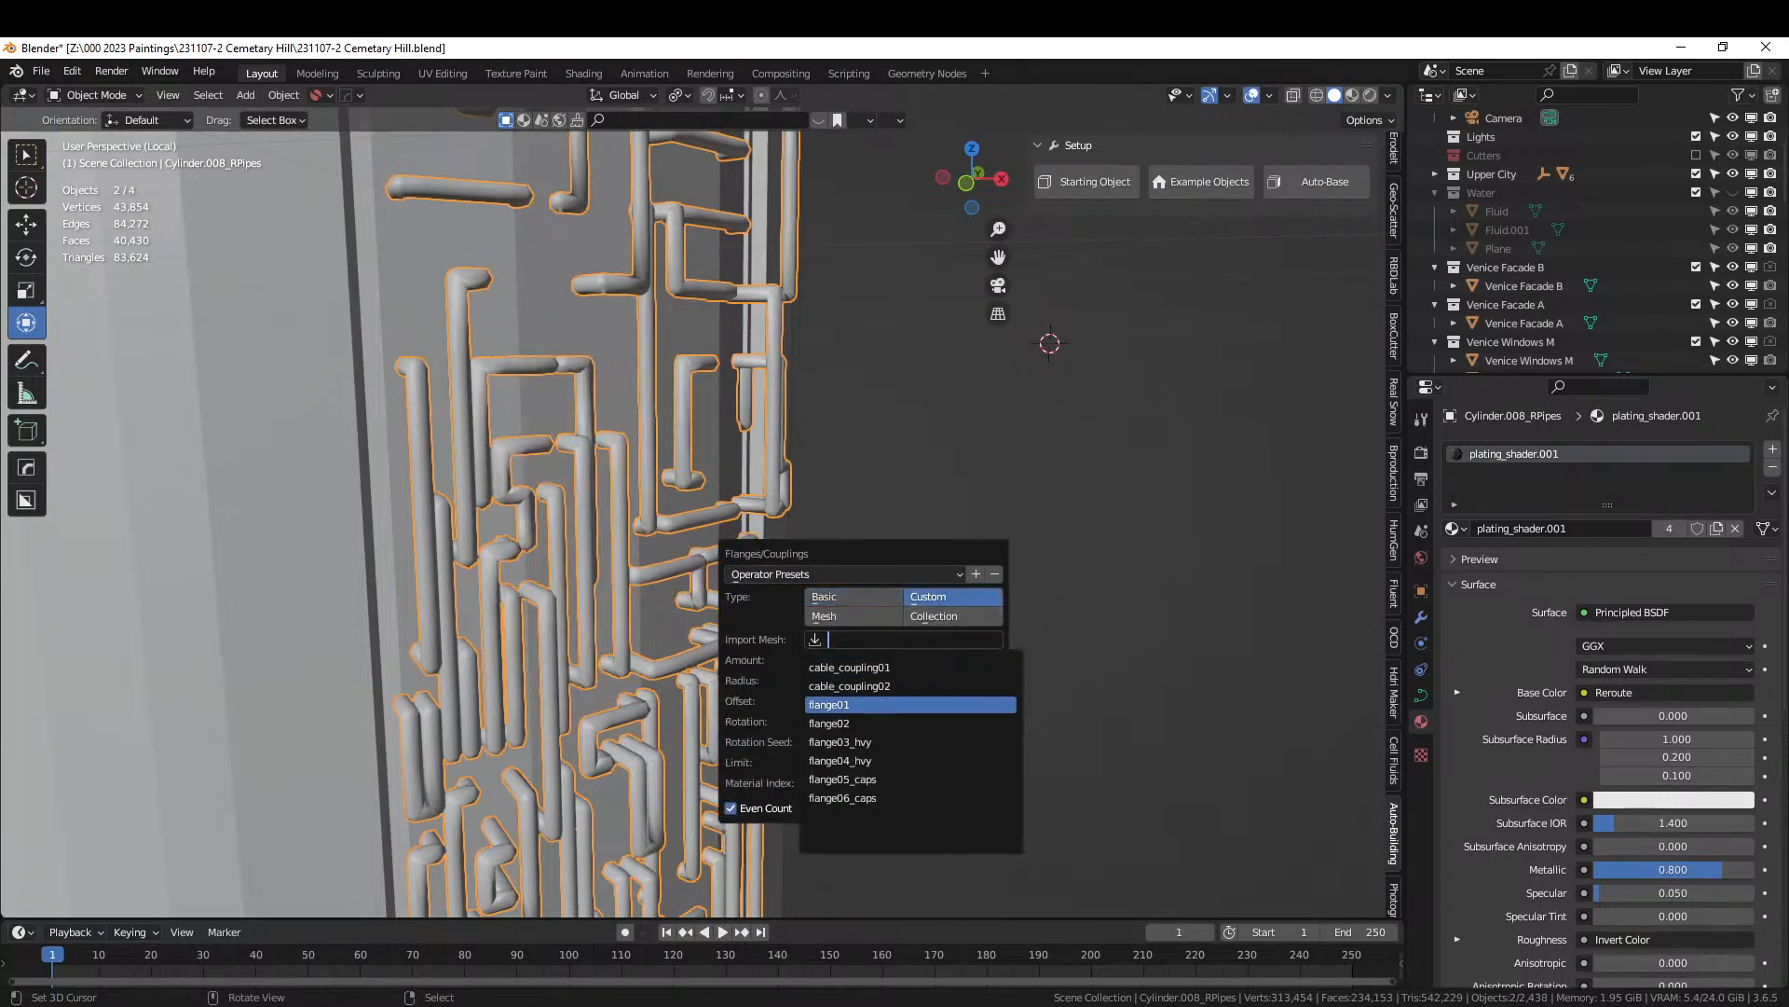
{"action": "left_click", "coordinate": [897, 759]}
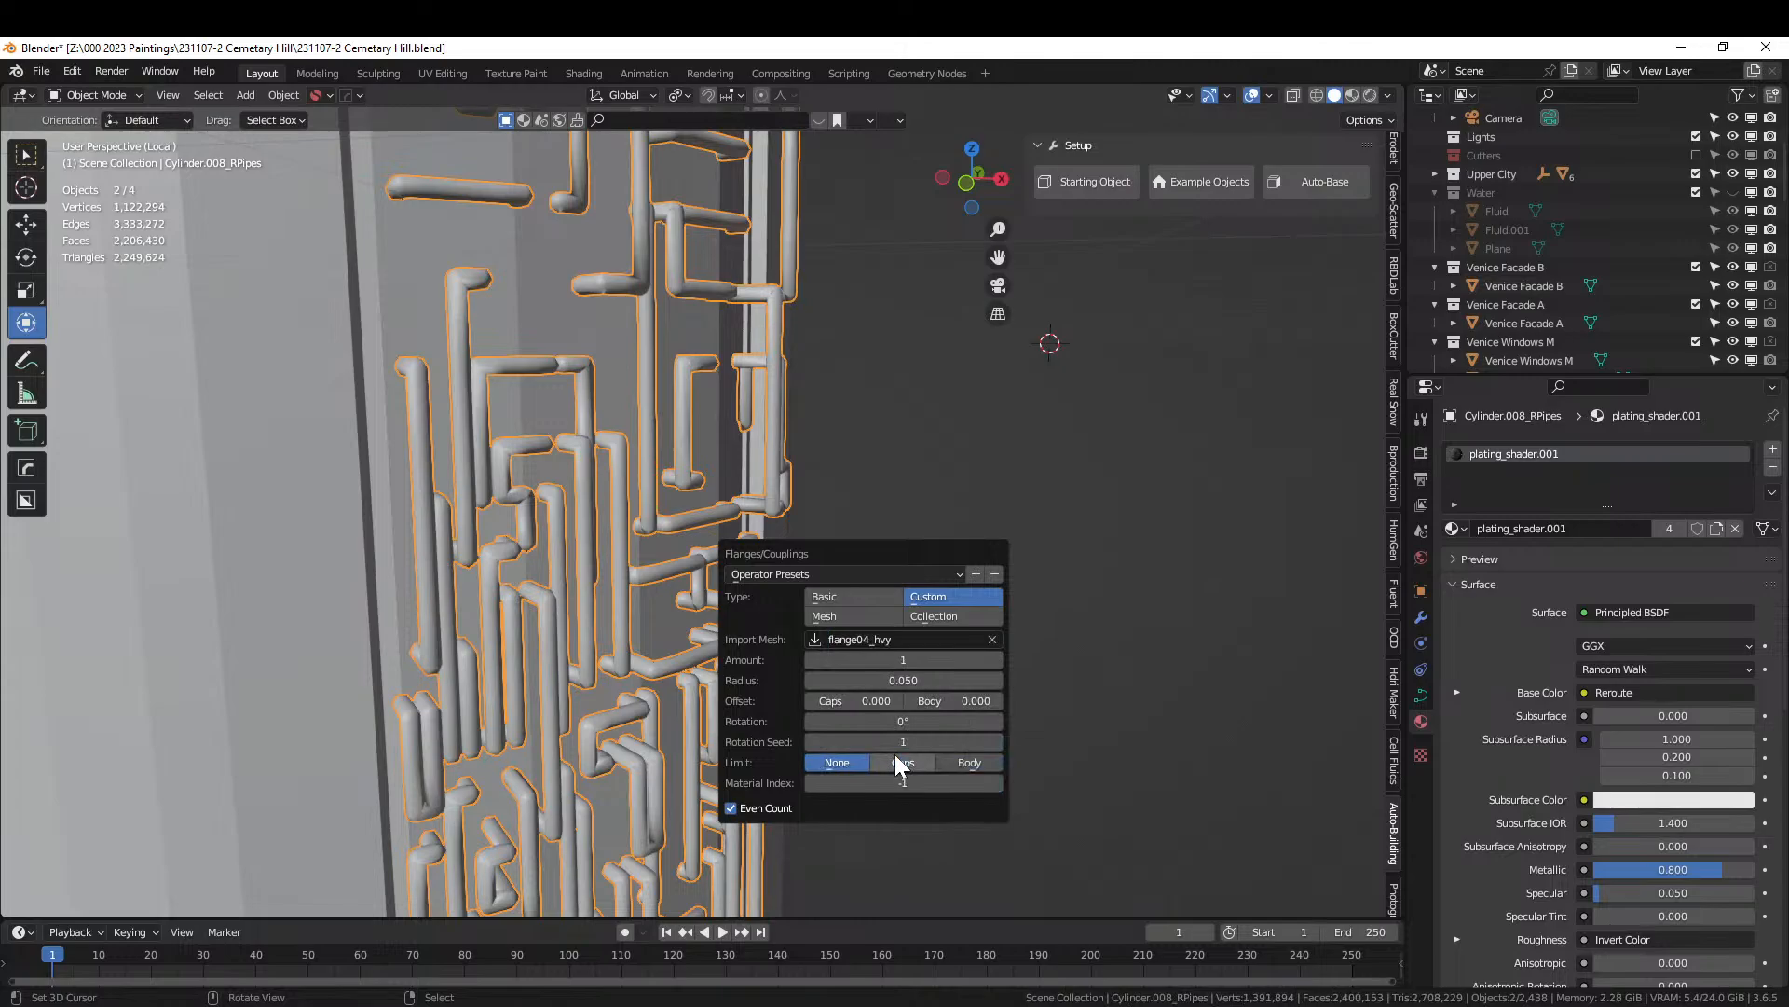
Set the flange radius to 0.25, deselect everything and save the file.
{"action": "left_click", "coordinate": [903, 681]}
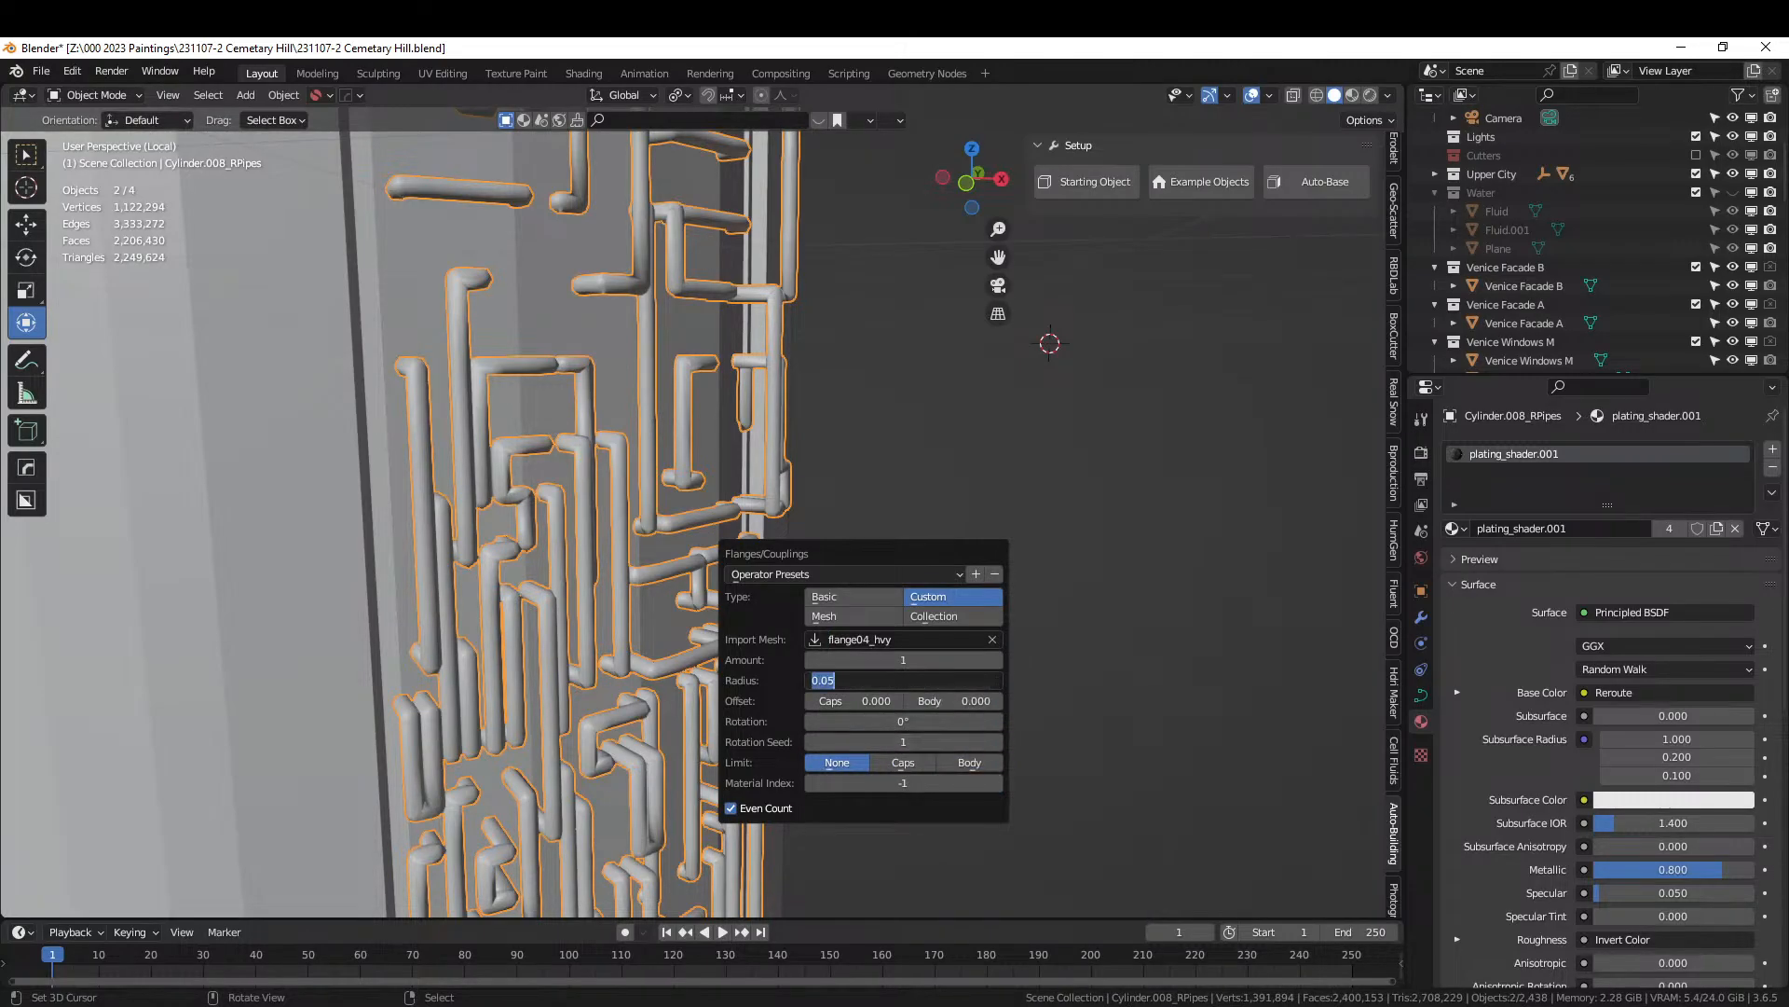
{"action": "type", "text": ".25"}
{"action": "key", "text": "Return"}
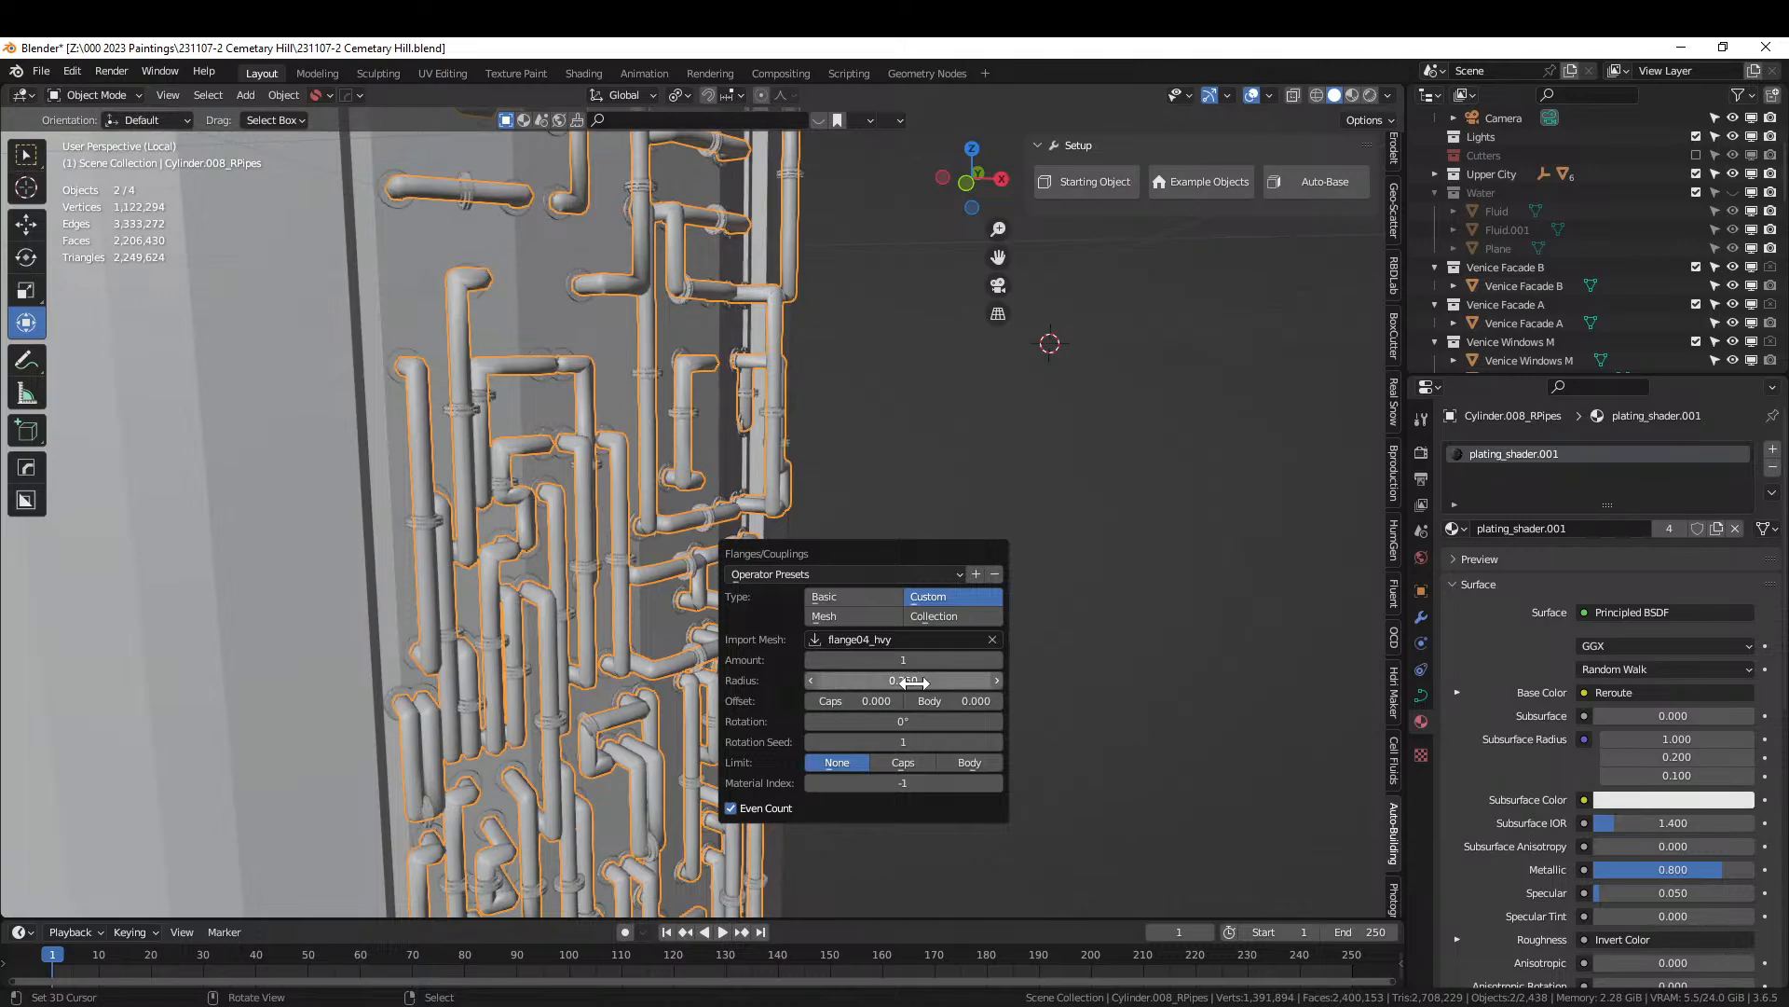
{"action": "right_click", "coordinate": [1010, 615]}
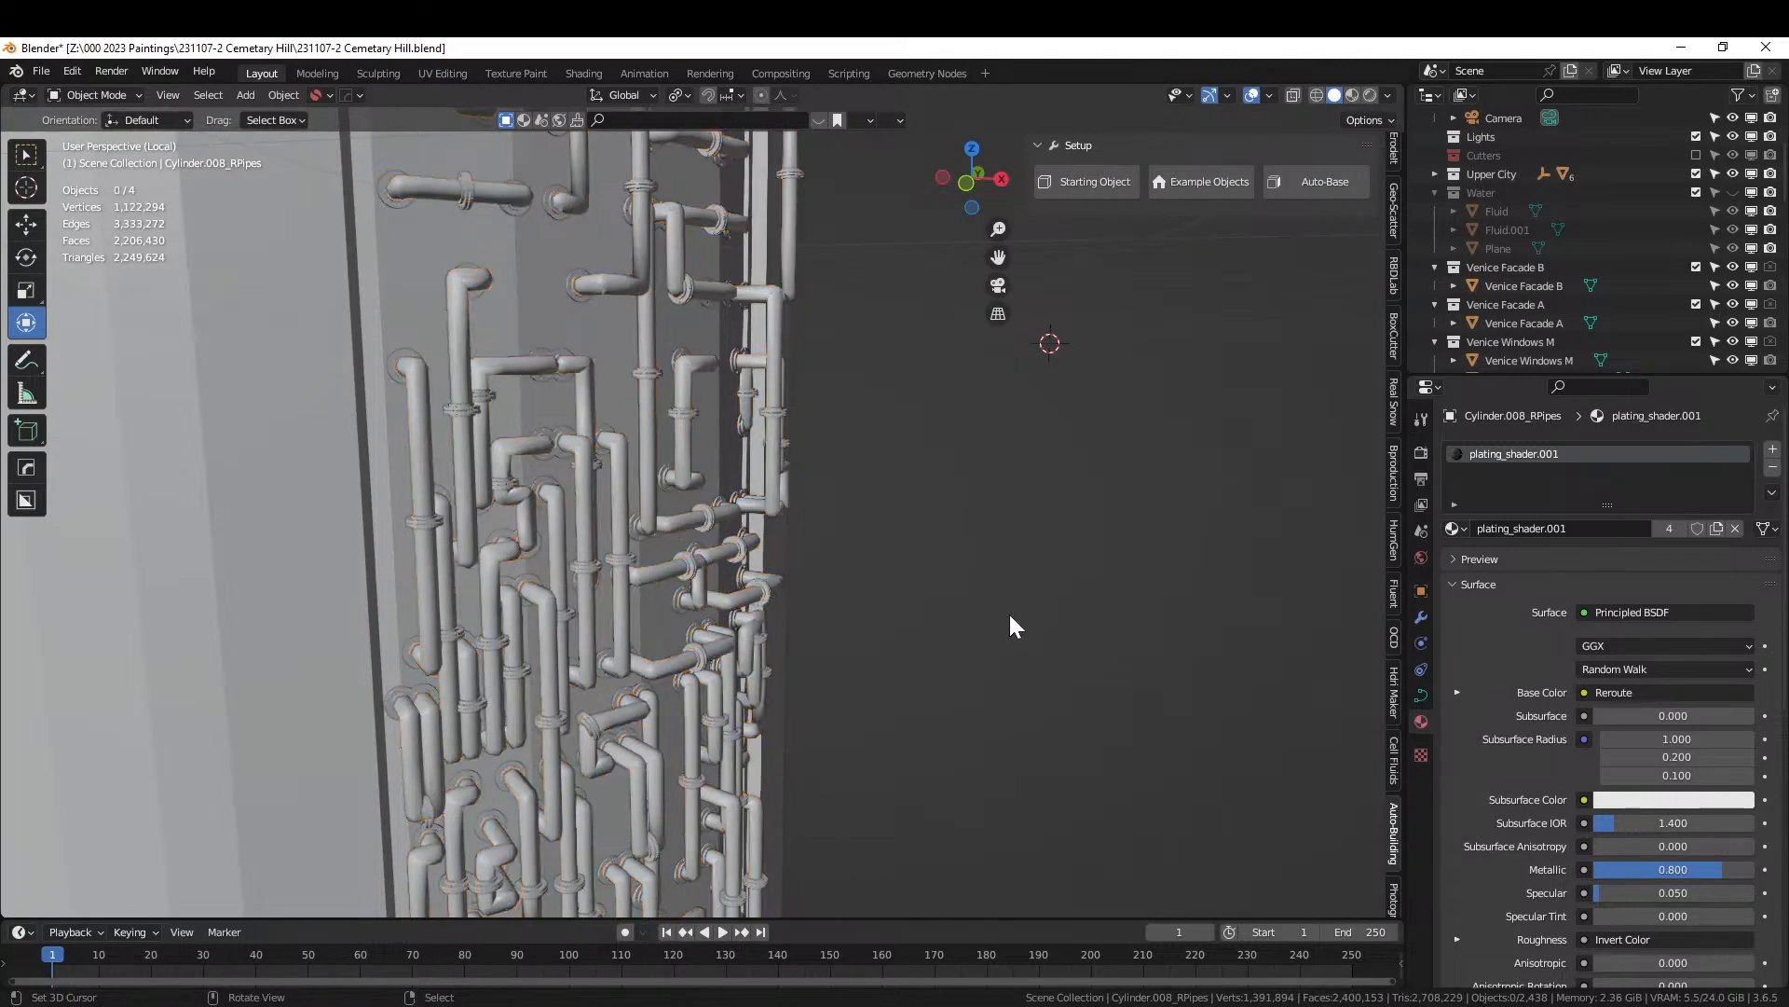
{"action": "key", "text": "ctrl+s"}
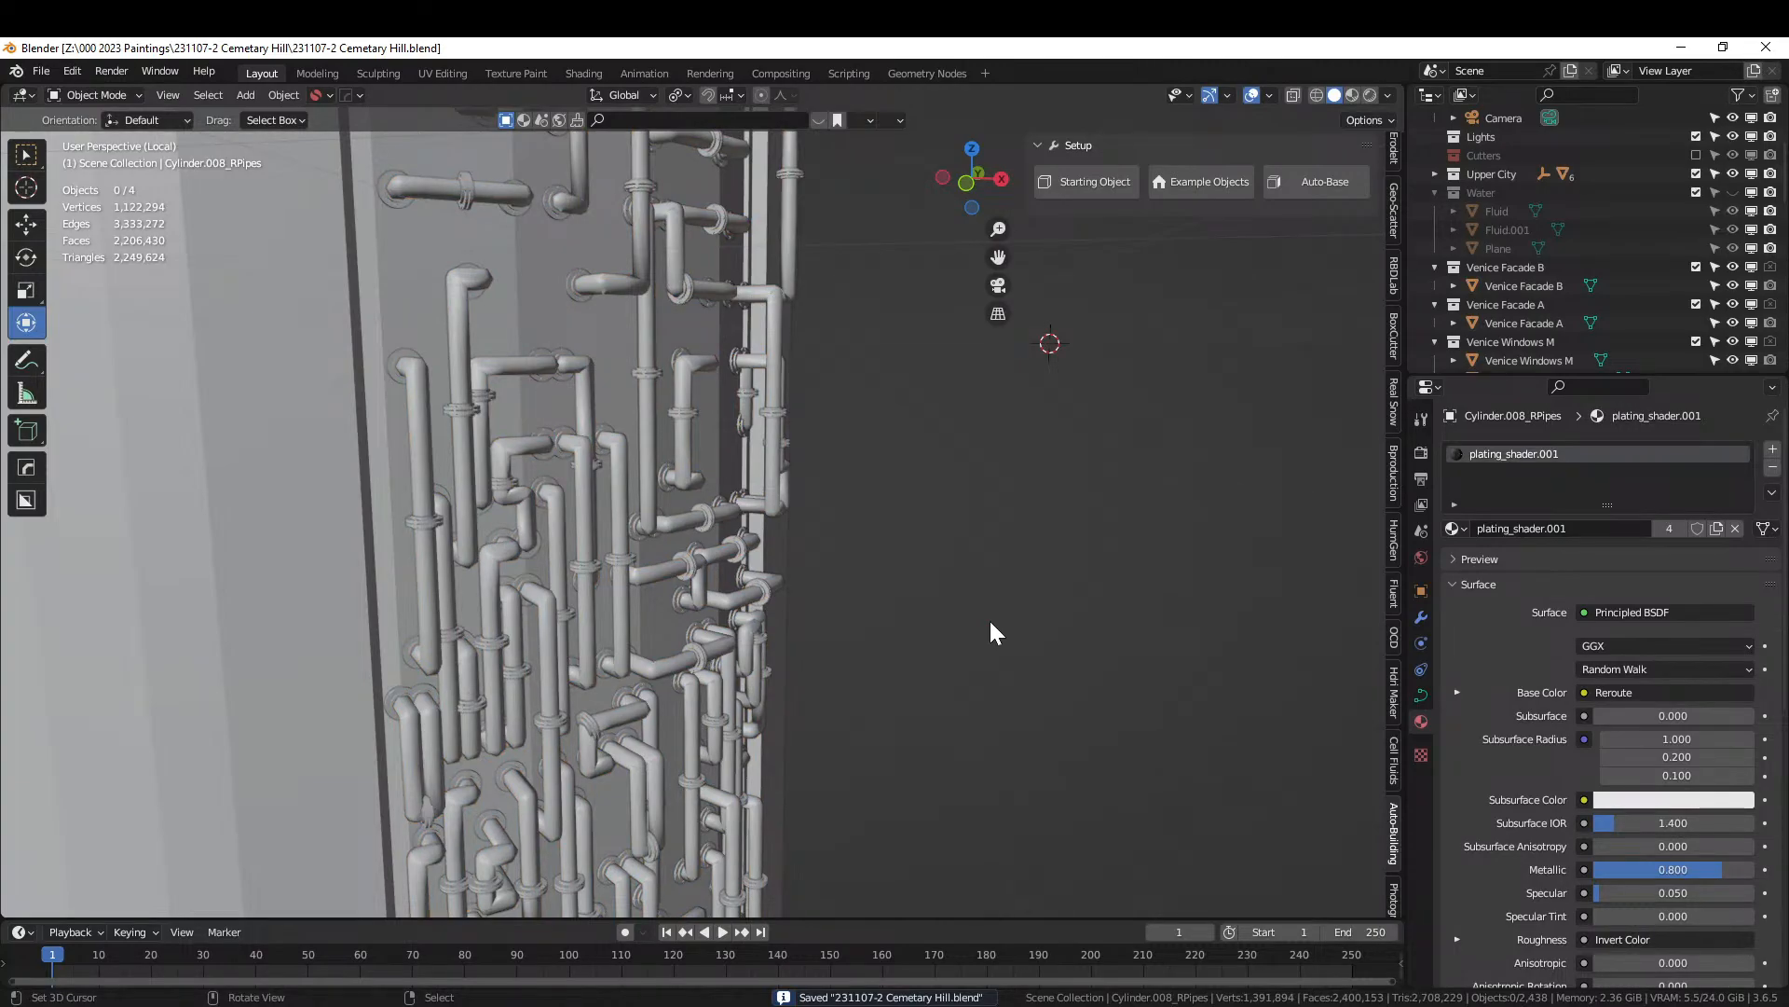
Assign the Dirty Worn Orange Paint material to the flanges and Distressed Hull Texture to the pipes.
{"action": "left_click", "coordinate": [466, 405]}
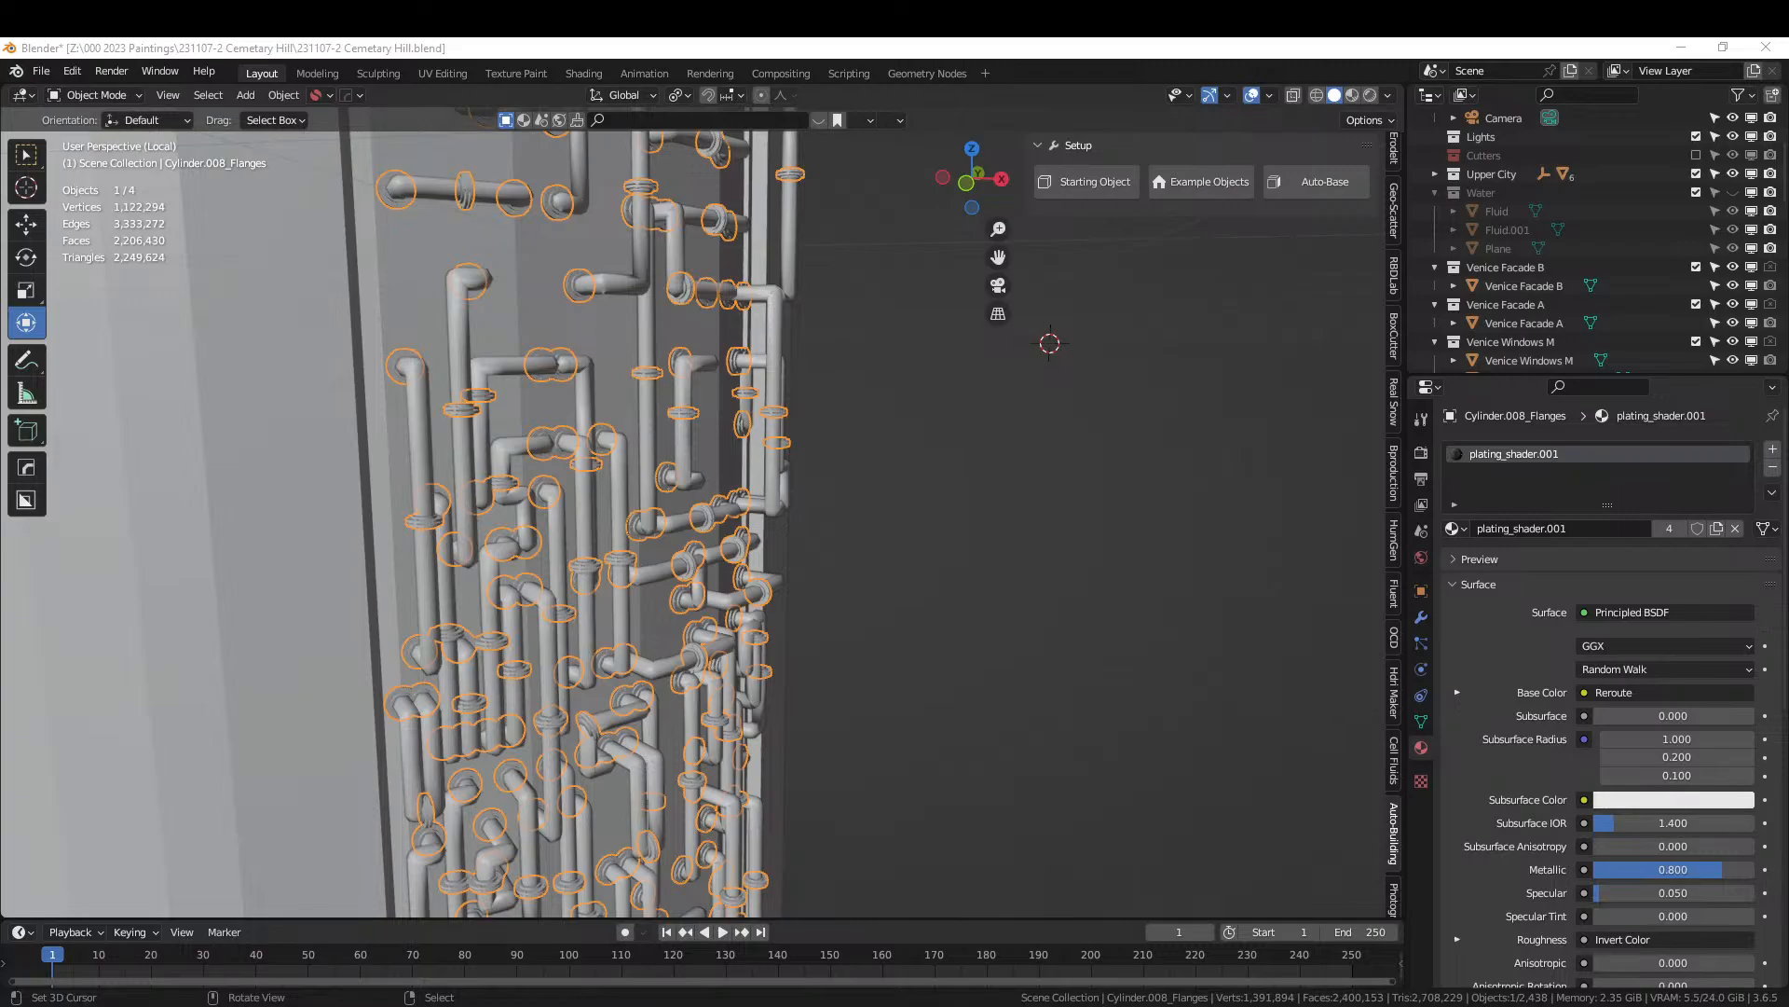
{"action": "mouse_move", "coordinate": [1788, 82]}
{"action": "left_mouse_down"}
{"action": "mouse_move", "coordinate": [1696, 83]}
{"action": "mouse_move", "coordinate": [1578, 537]}
{"action": "mouse_move", "coordinate": [1551, 472]}
{"action": "left_mouse_up"}
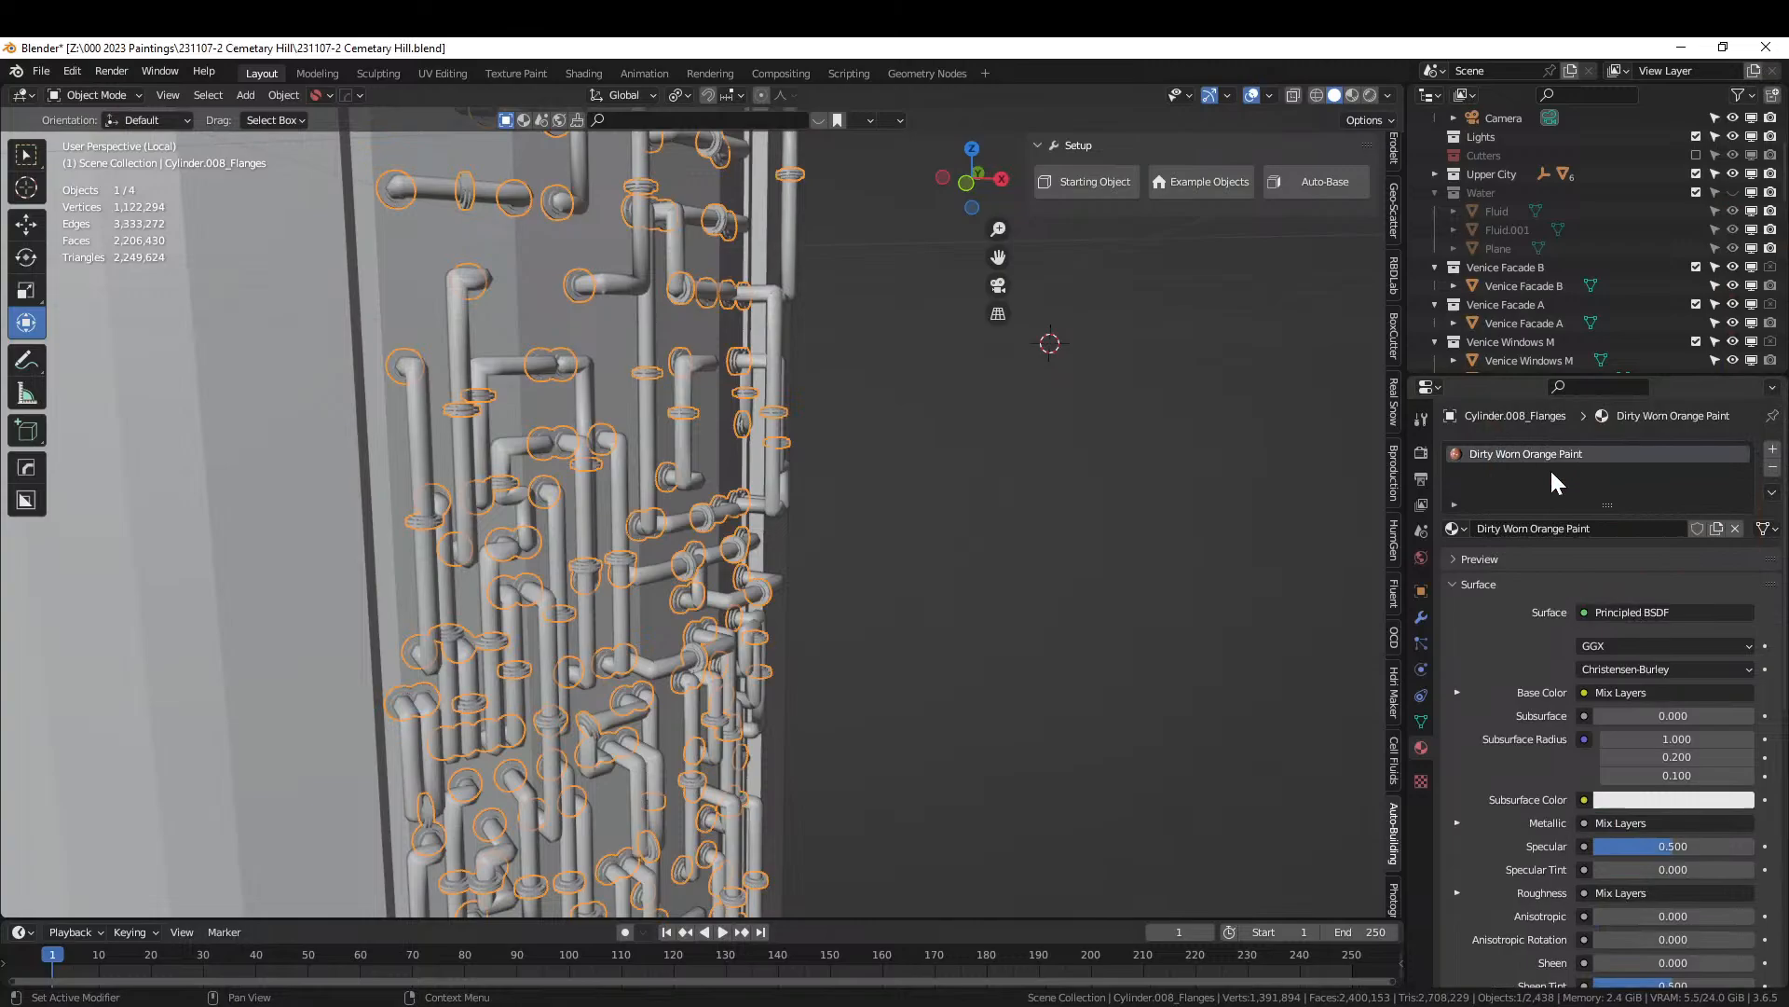
{"action": "left_click", "coordinate": [505, 375], "text": "shift"}
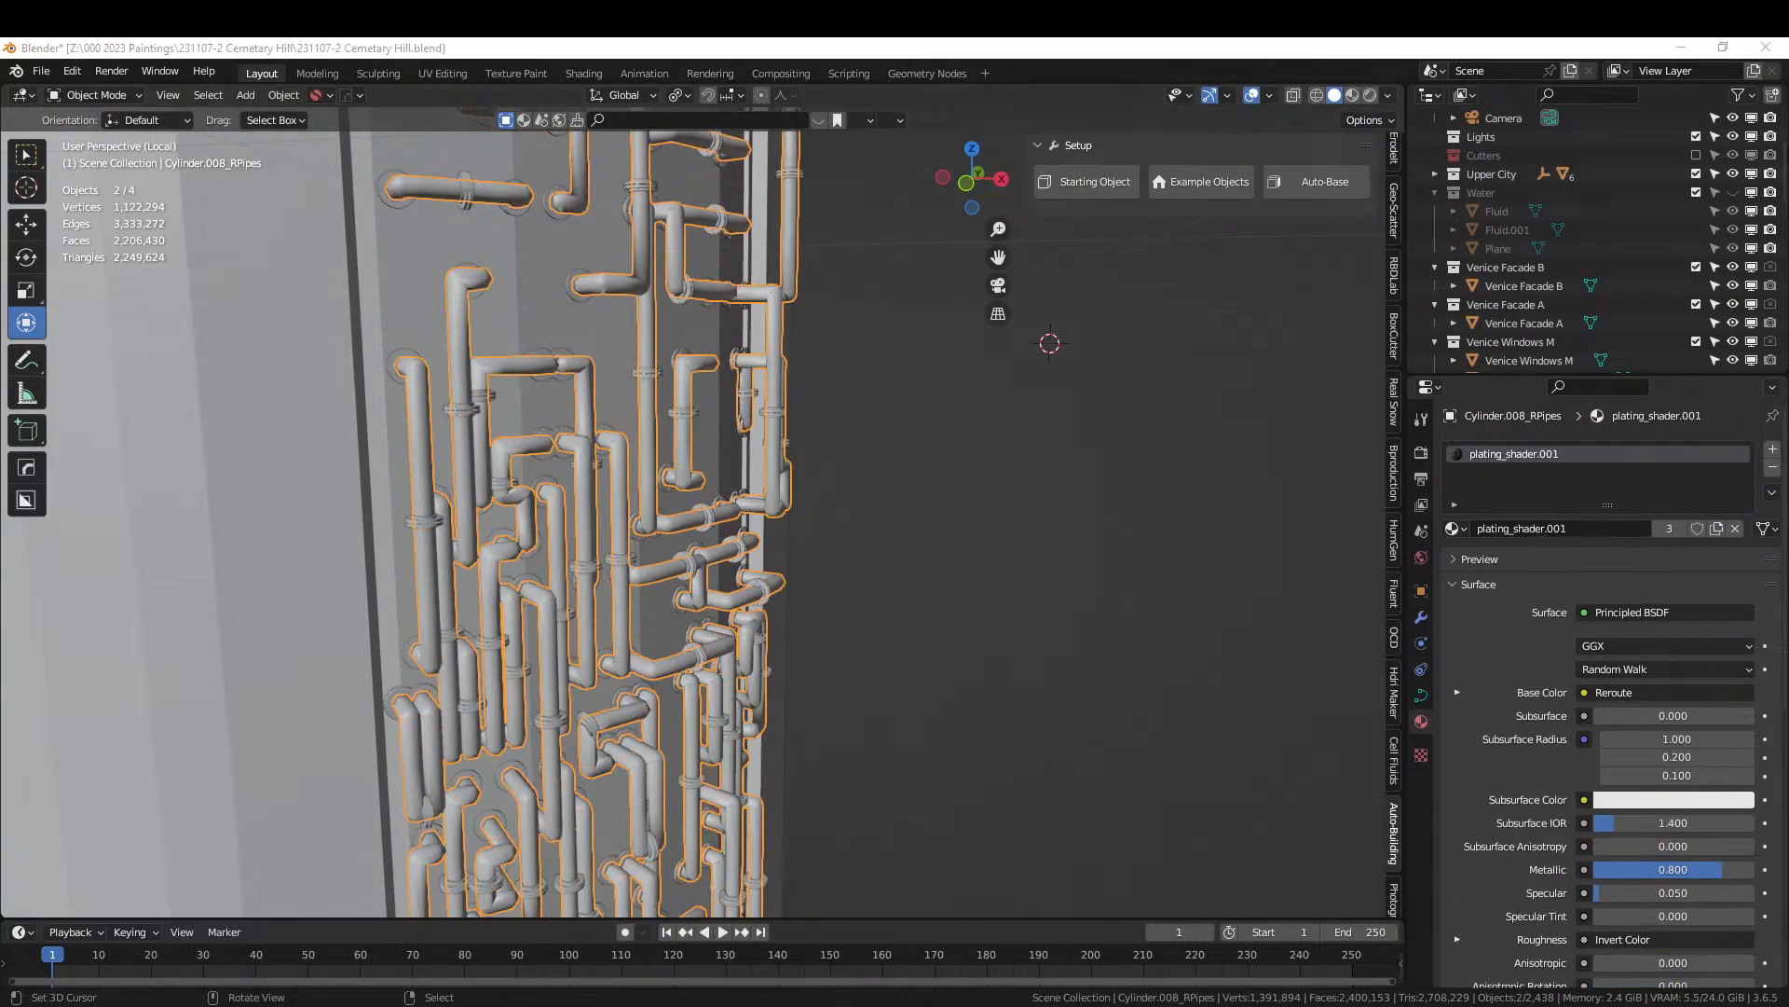
{"action": "left_click_drag", "start_coordinate": [1585, 1002], "coordinate": [1571, 465]}
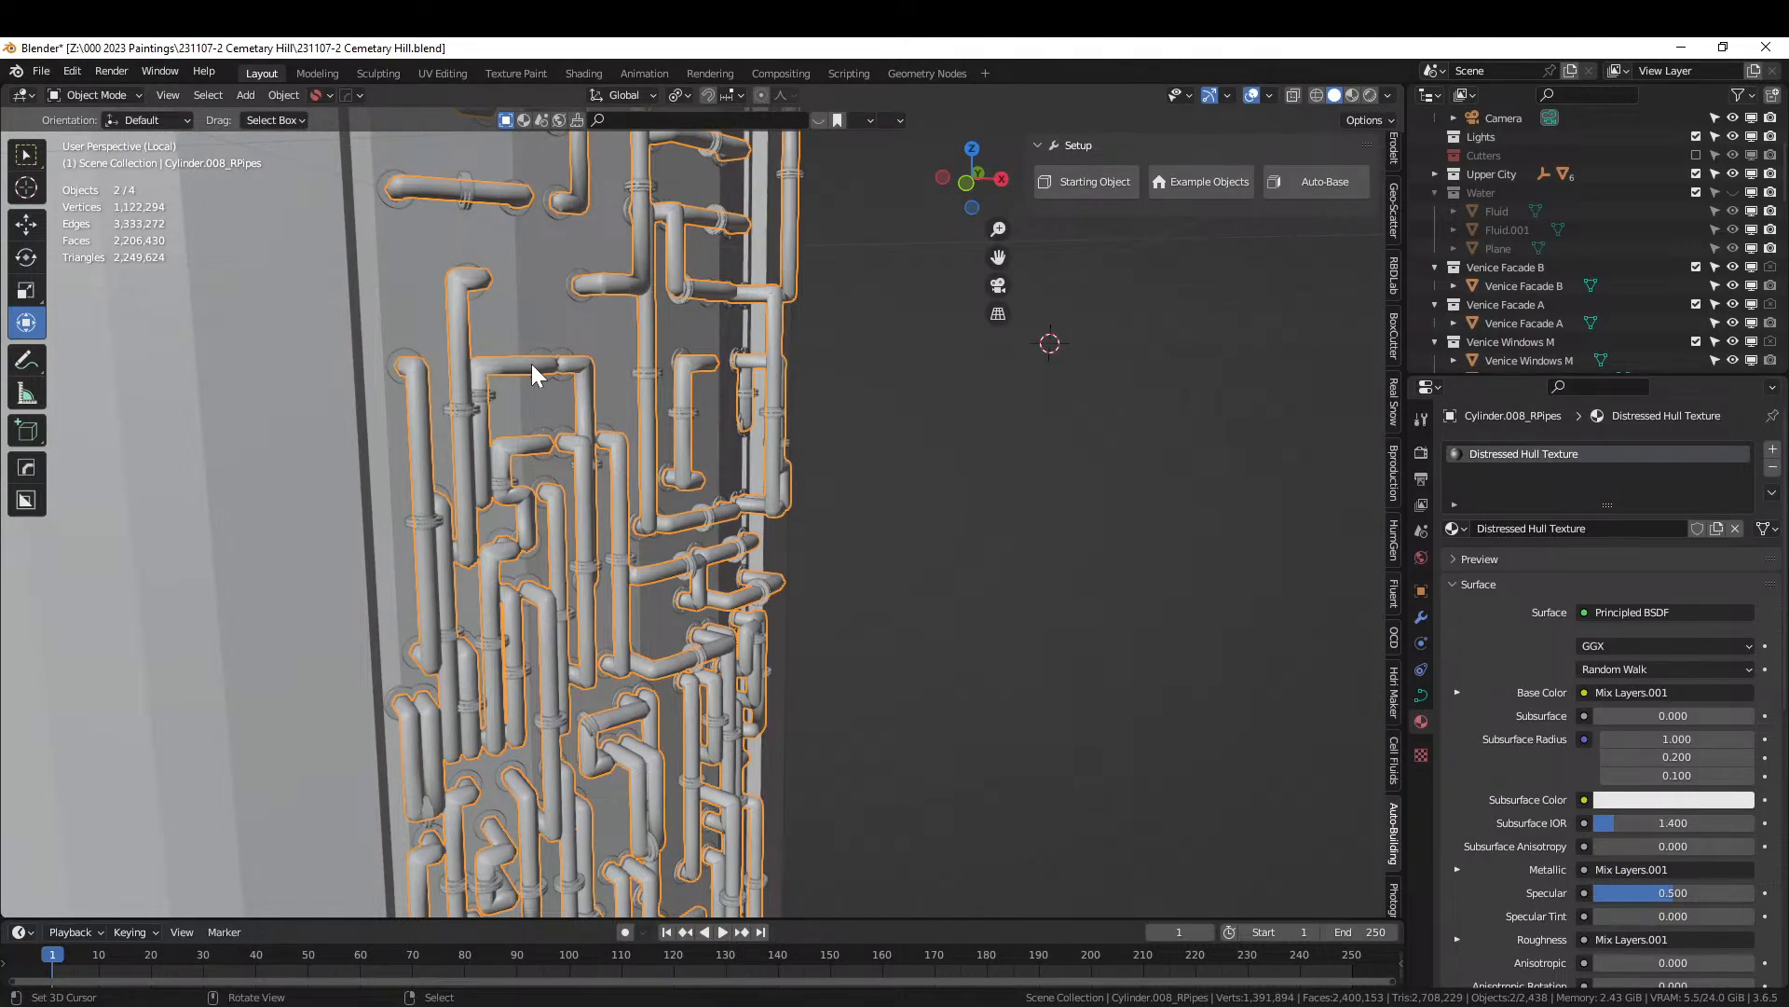
Convert the pipe curves to a mesh and unwrap all their faces with Cube Projection.
{"action": "key", "text": "q"}
{"action": "mouse_move", "coordinate": [490, 461]}
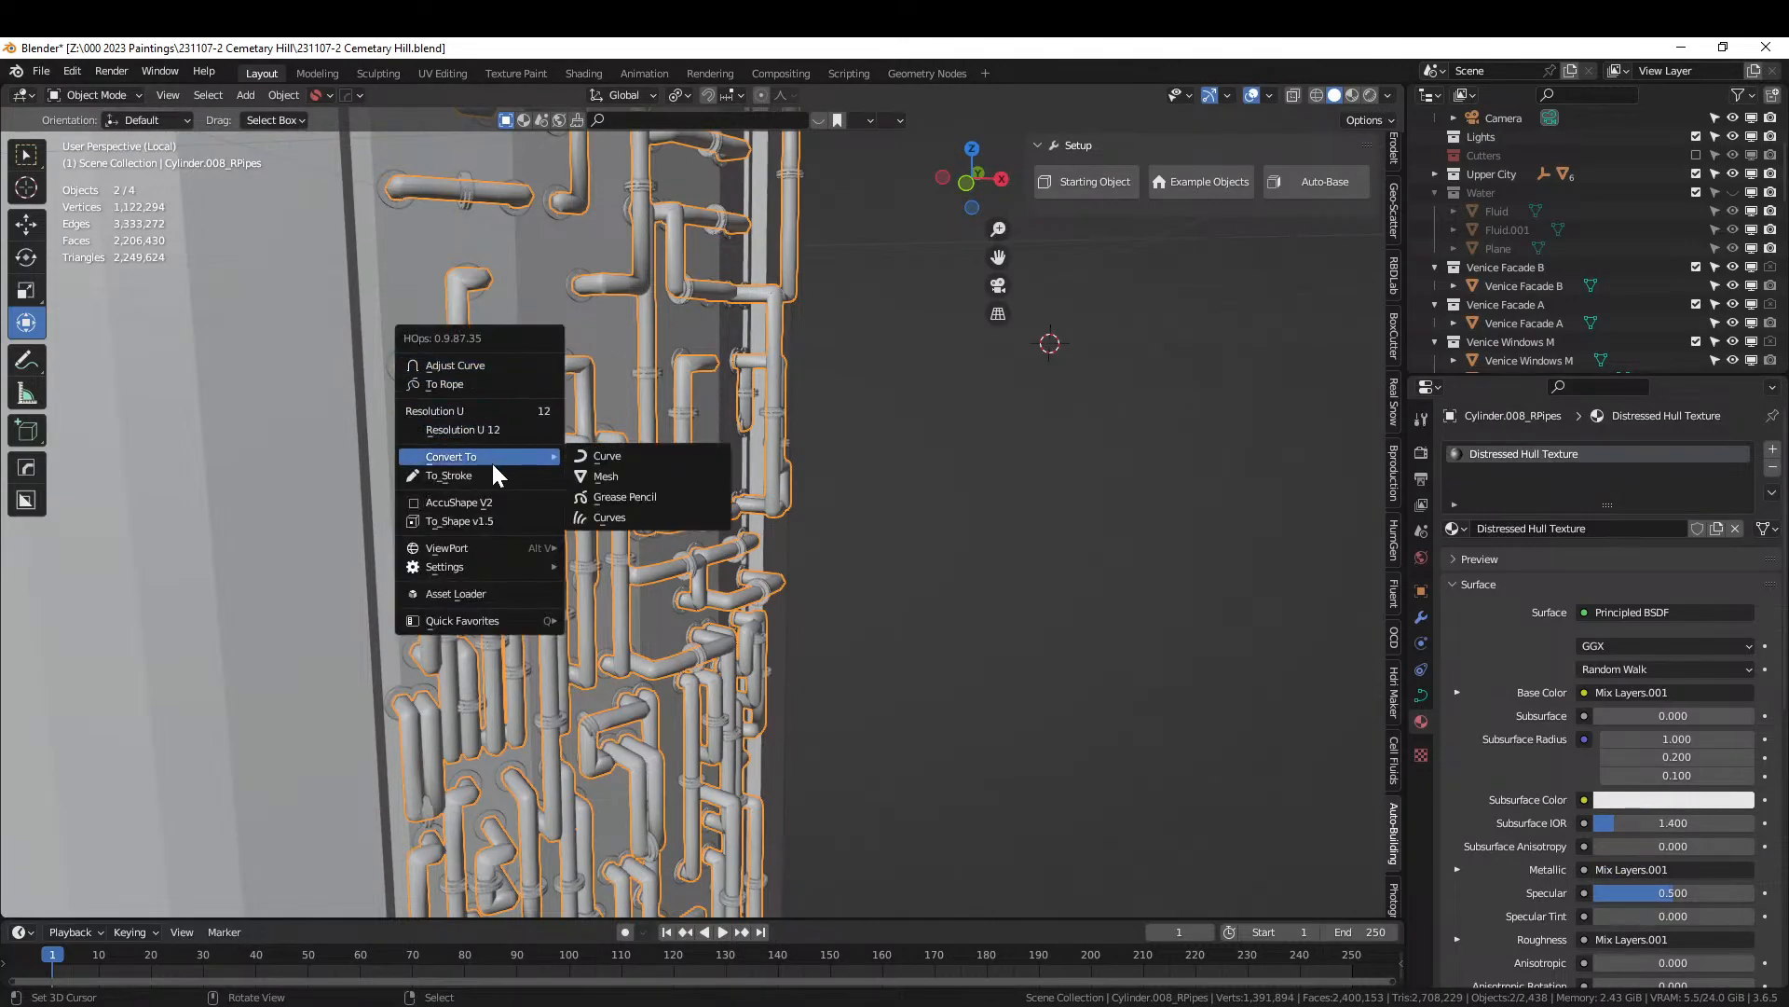
{"action": "left_click", "coordinate": [608, 475]}
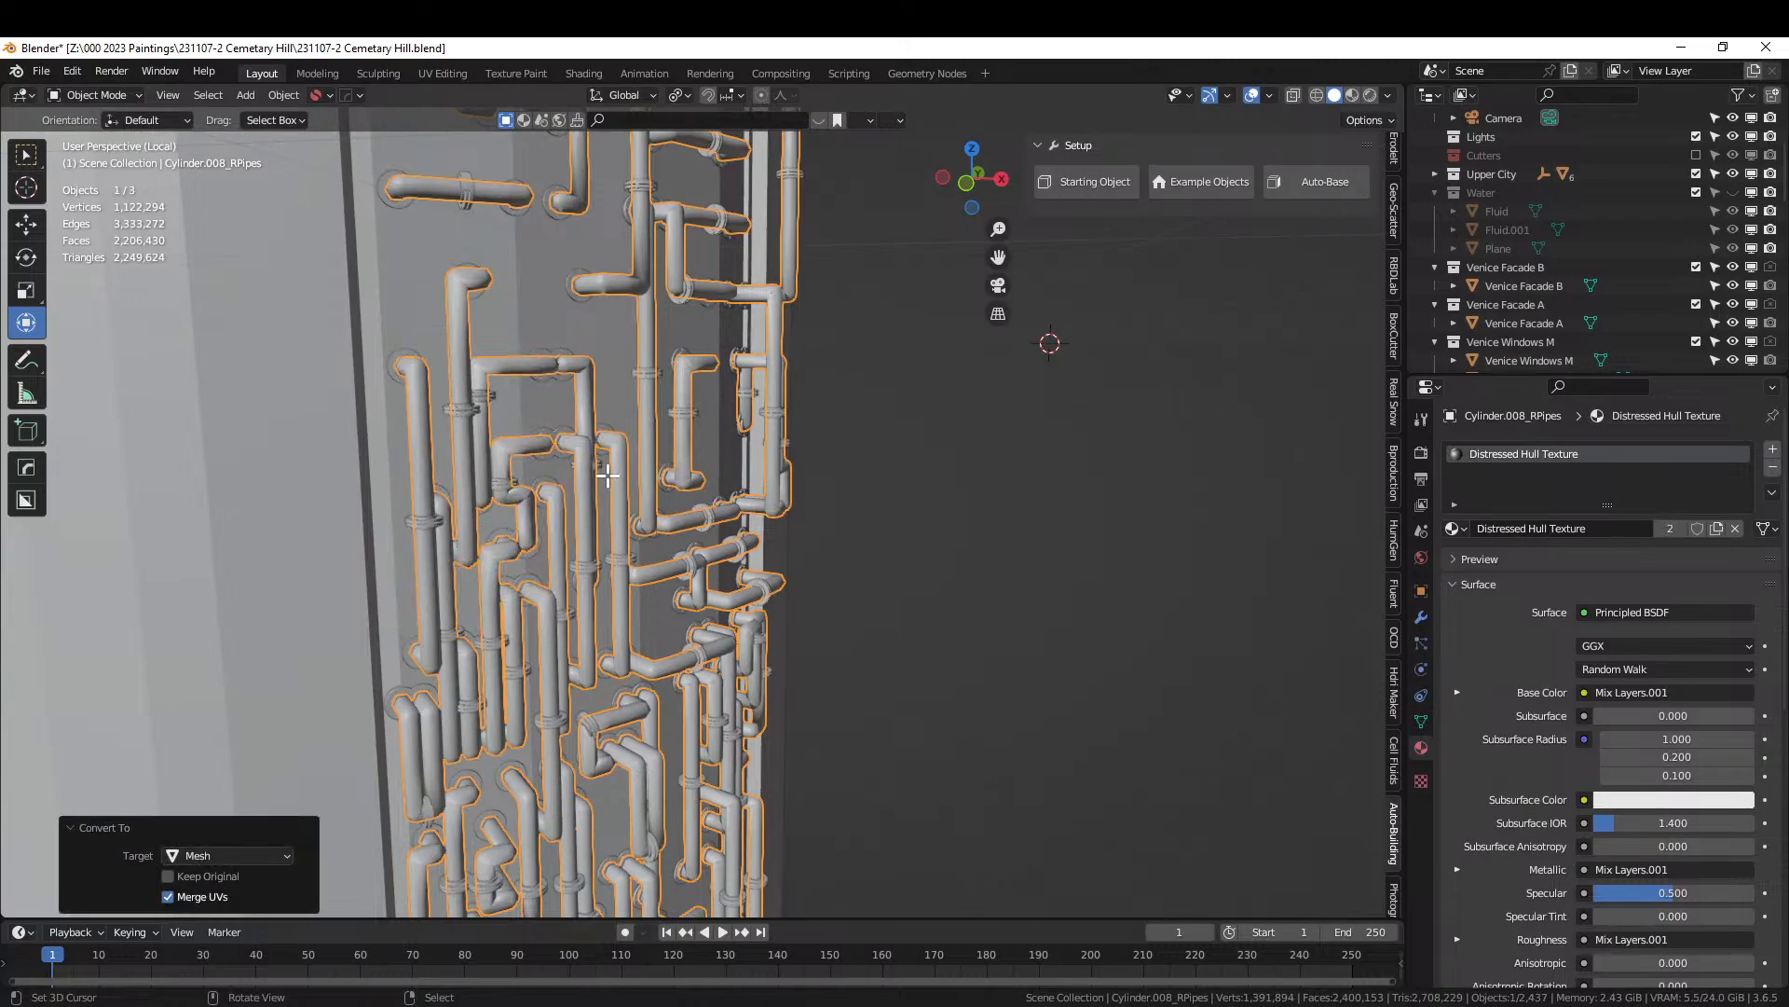
{"action": "key", "text": "Tab"}
{"action": "key", "text": "u"}
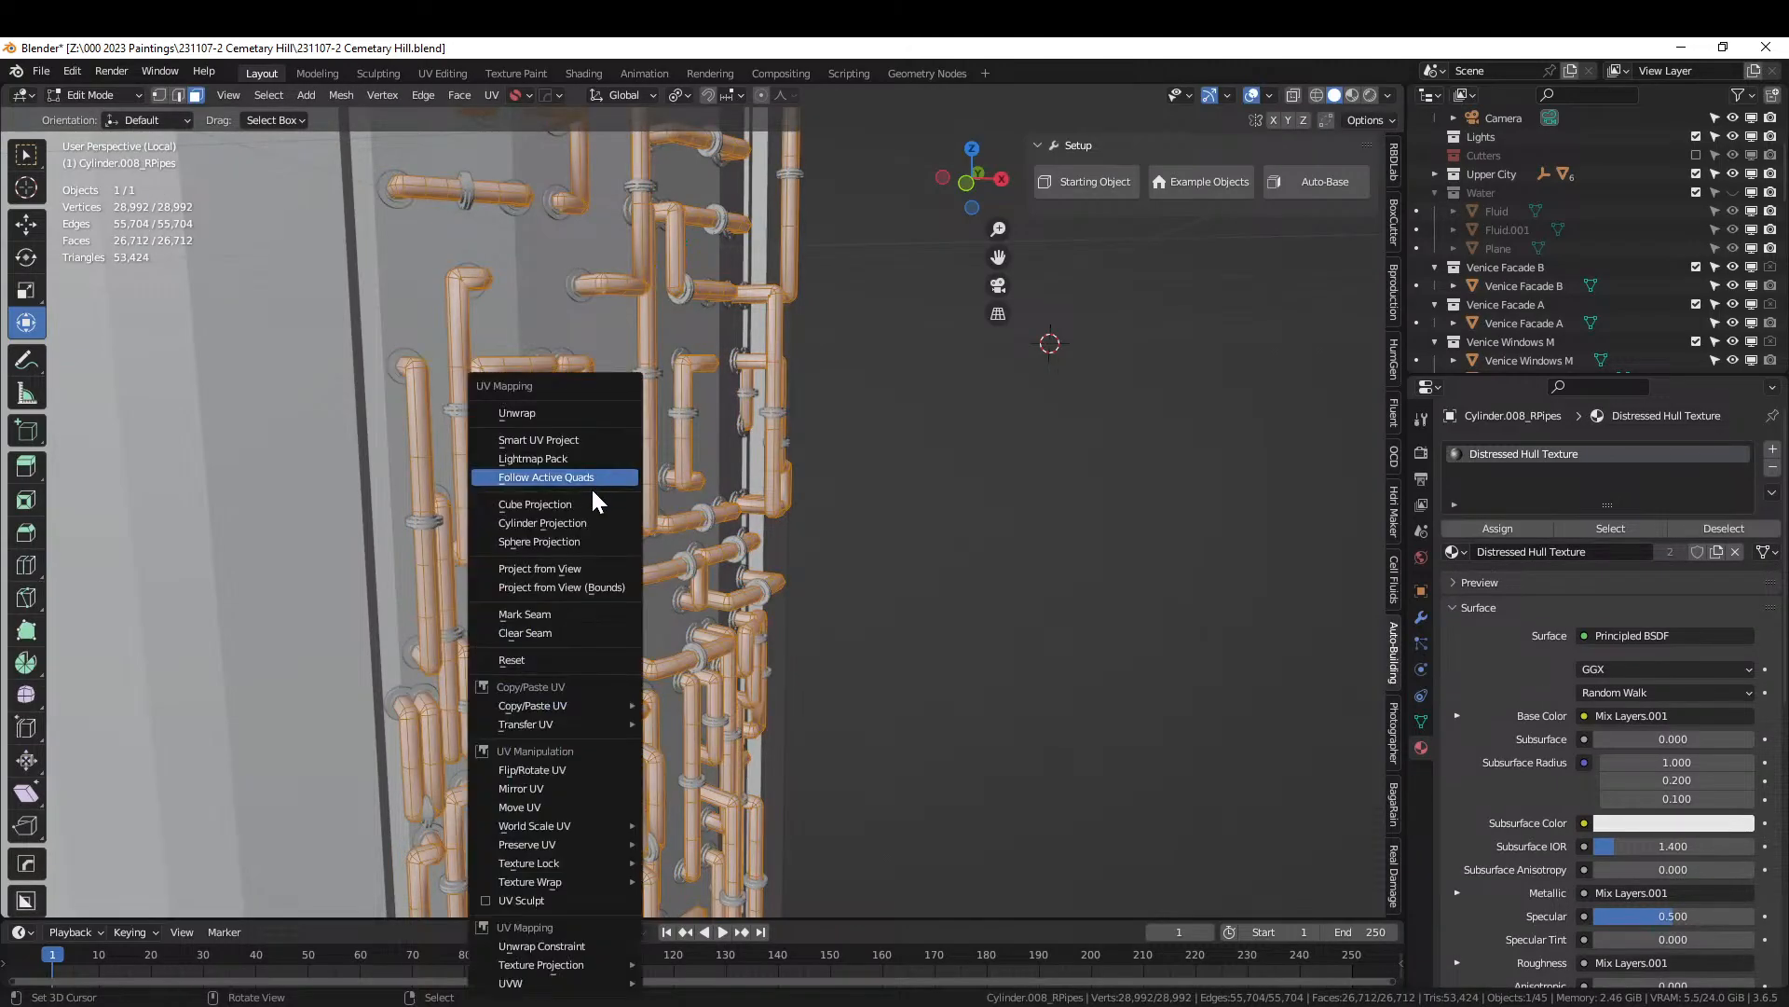
{"action": "left_click", "coordinate": [582, 504]}
{"action": "key", "text": "Tab"}
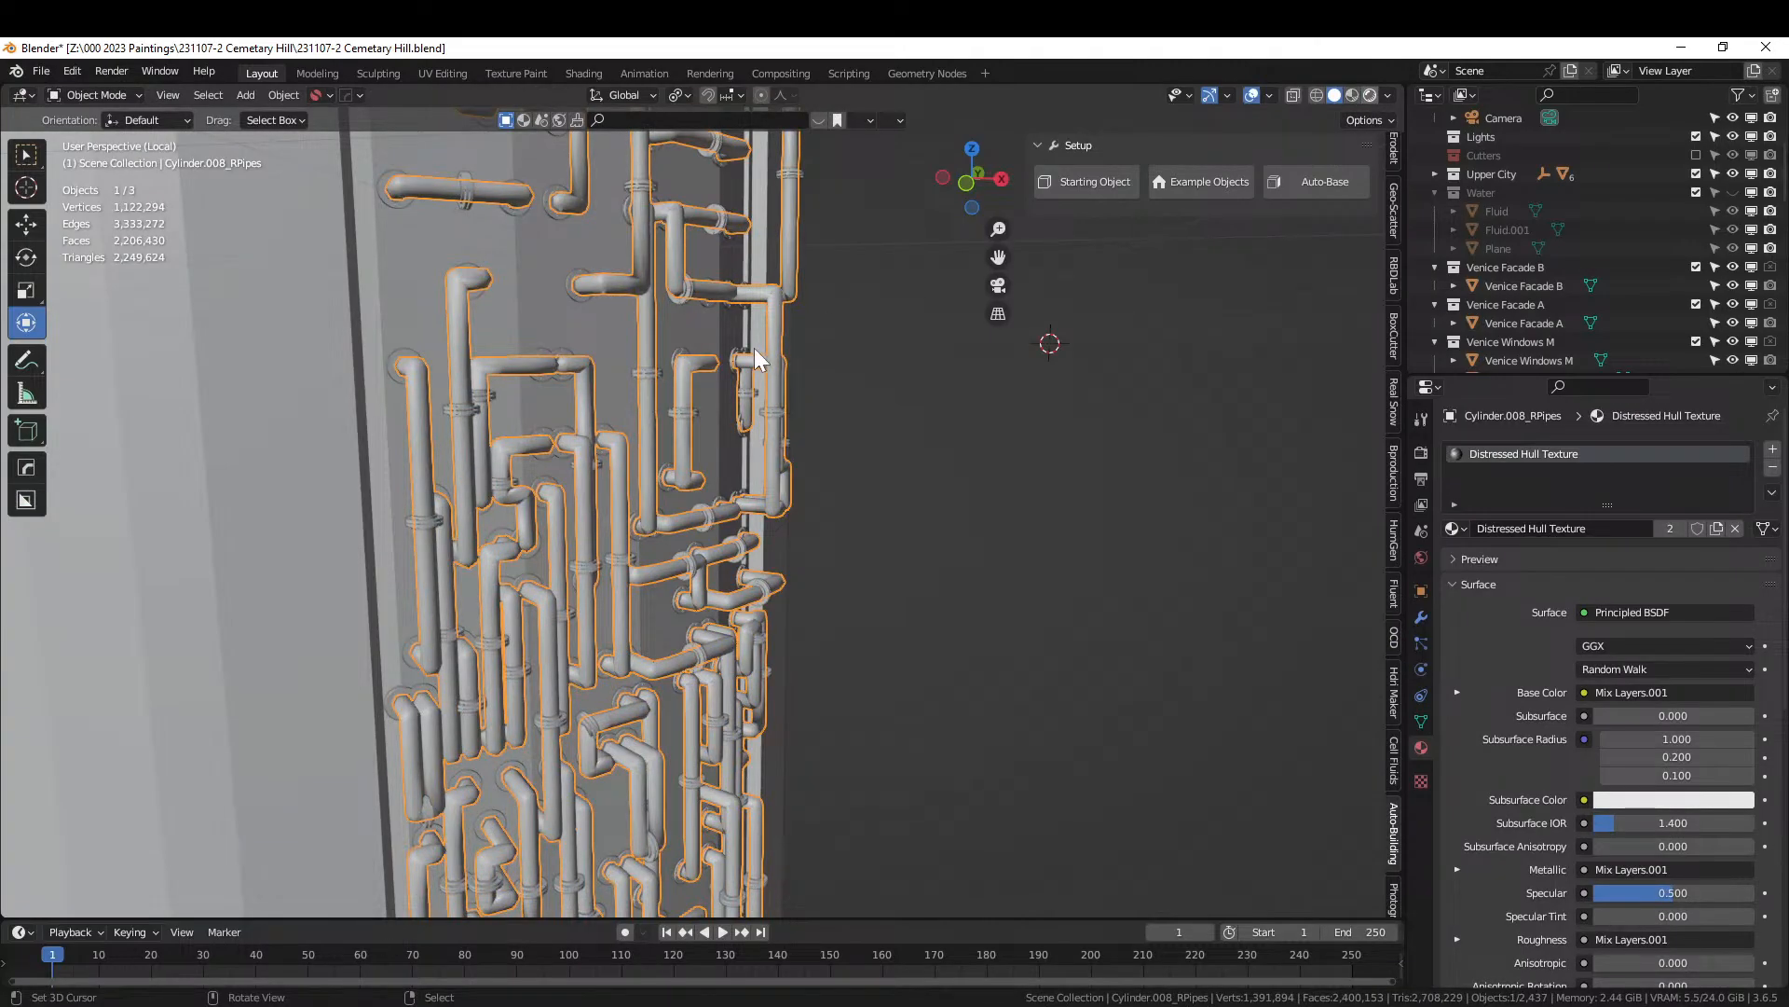
Preview the pillar in rendered shading, select the flanges, save the file and open the Shading workspace for their material.
{"action": "key", "text": "shift+z"}
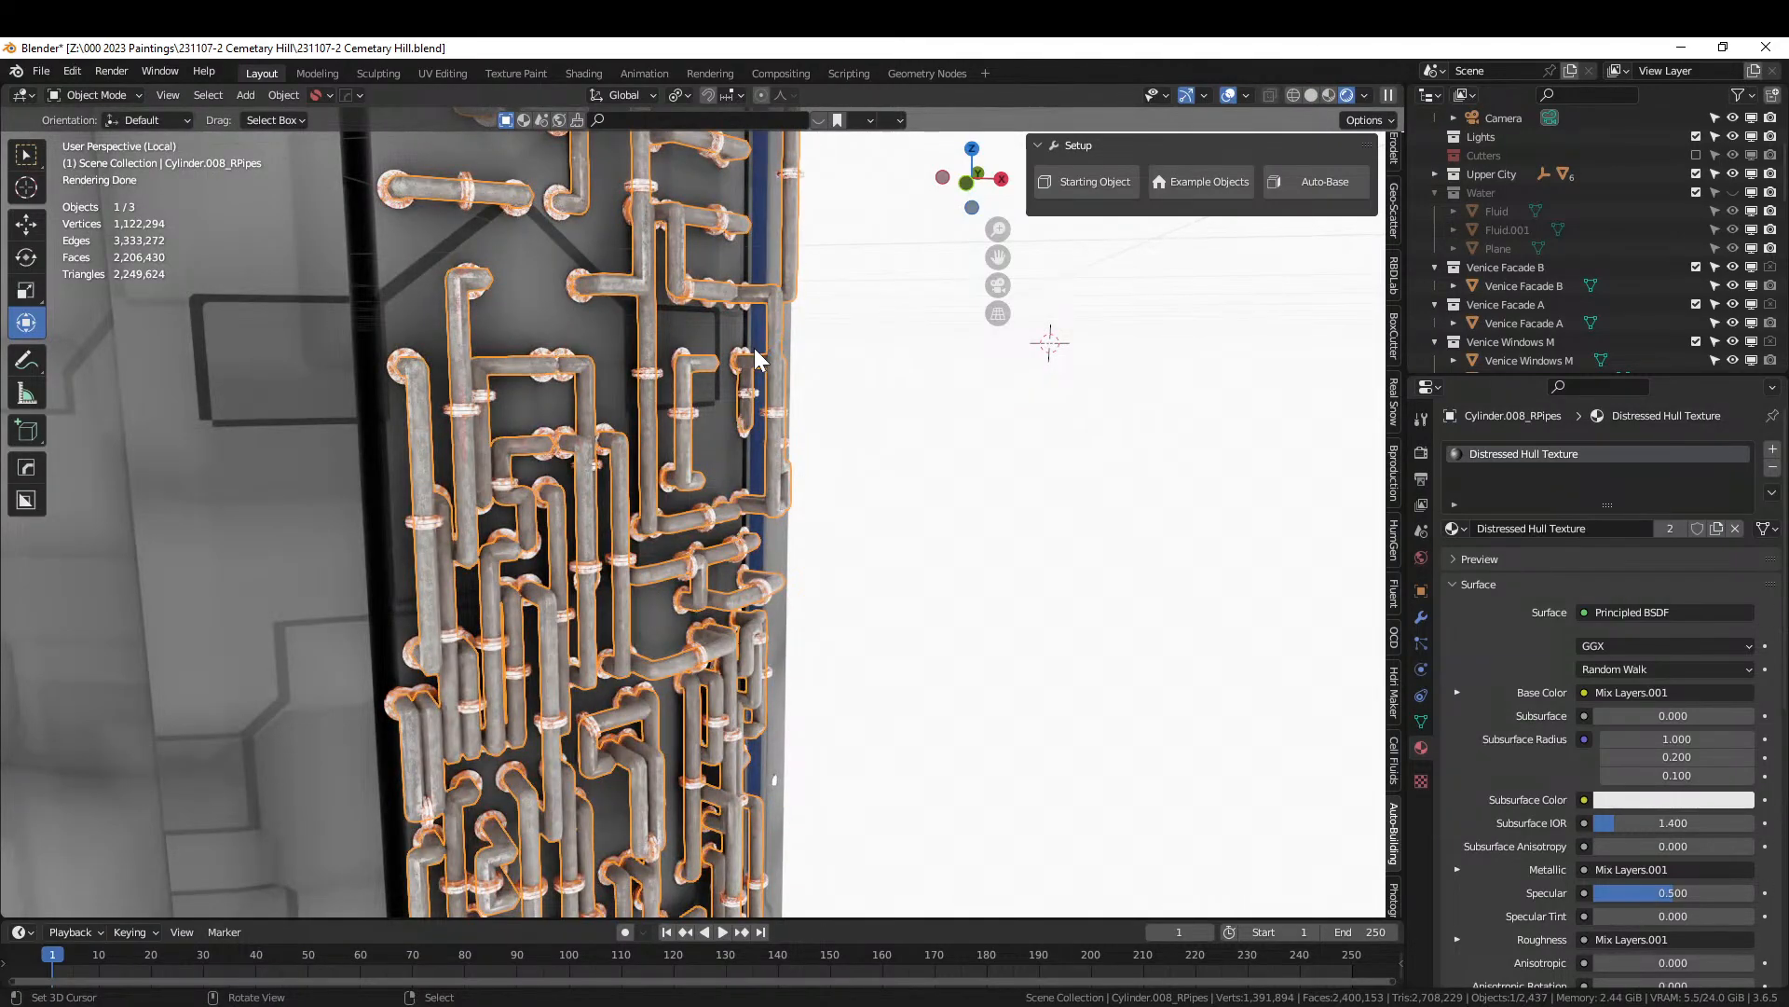
{"action": "left_click", "coordinate": [590, 737]}
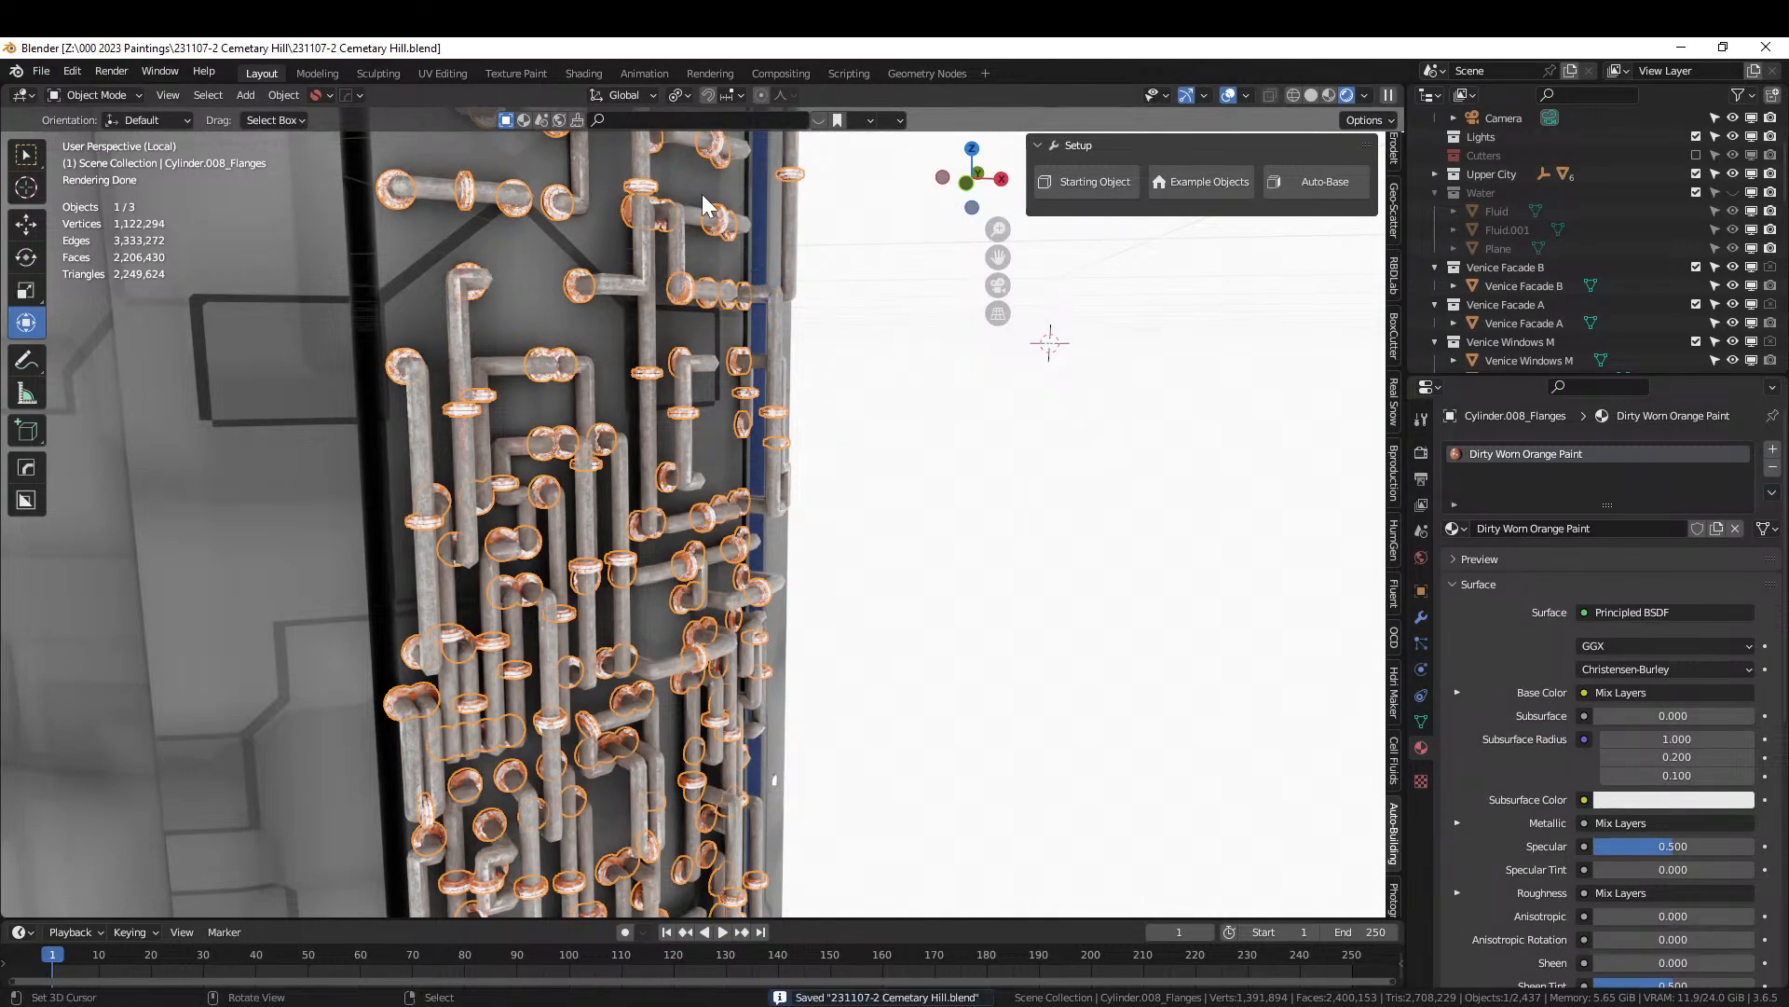
{"action": "left_click", "coordinate": [585, 73]}
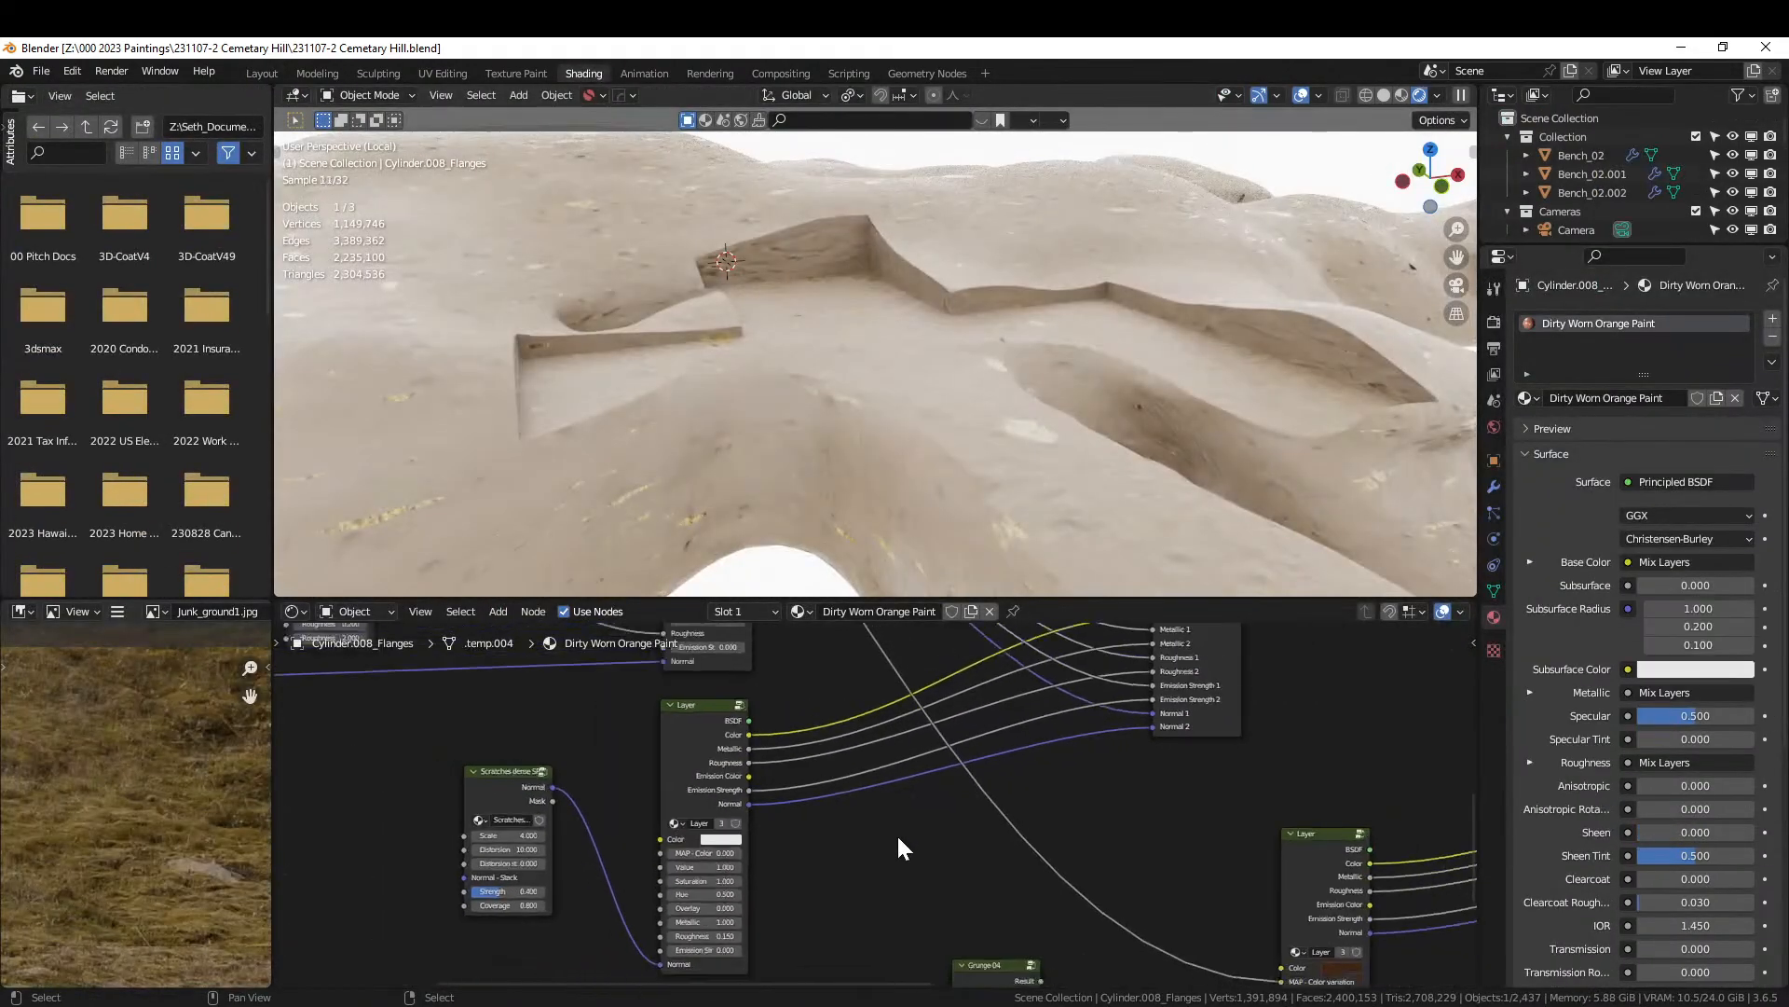
Leave local view and examine the flanges on the left foreground pillar up close through the scene camera.
{"action": "middle_click_drag", "start_coordinate": [898, 837], "coordinate": [564, 986]}
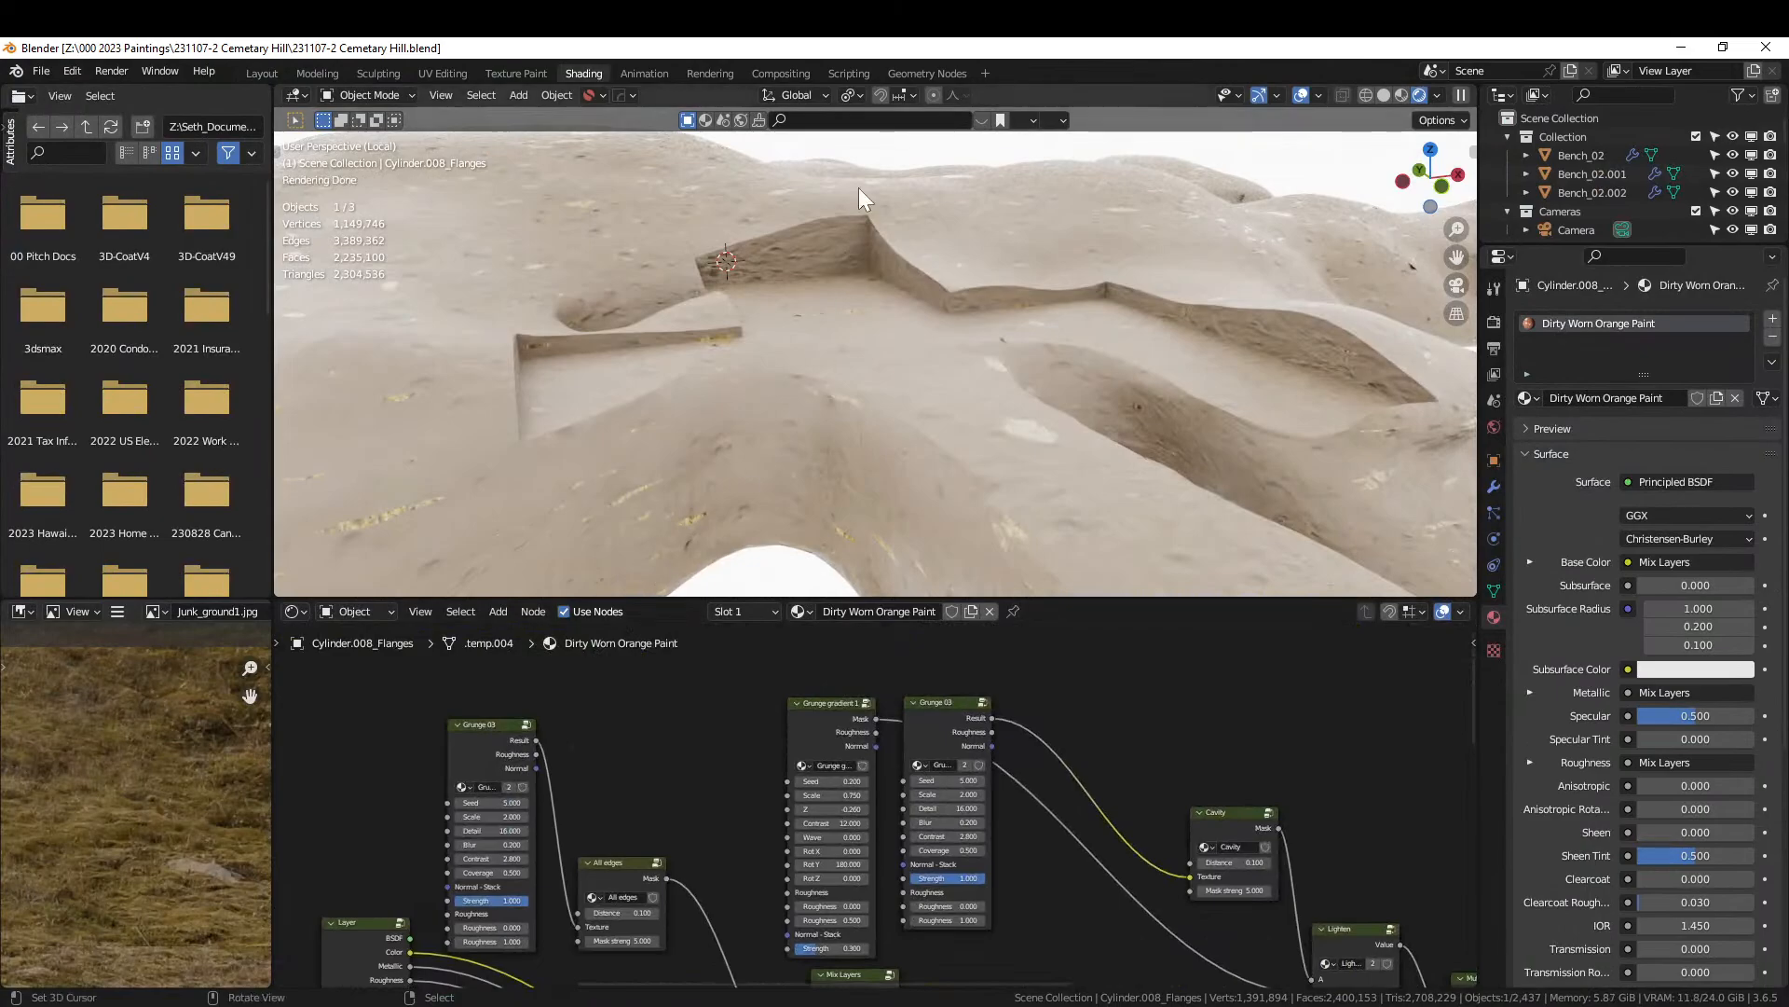
{"action": "key", "text": "KP_Divide"}
{"action": "key", "text": "KP_0"}
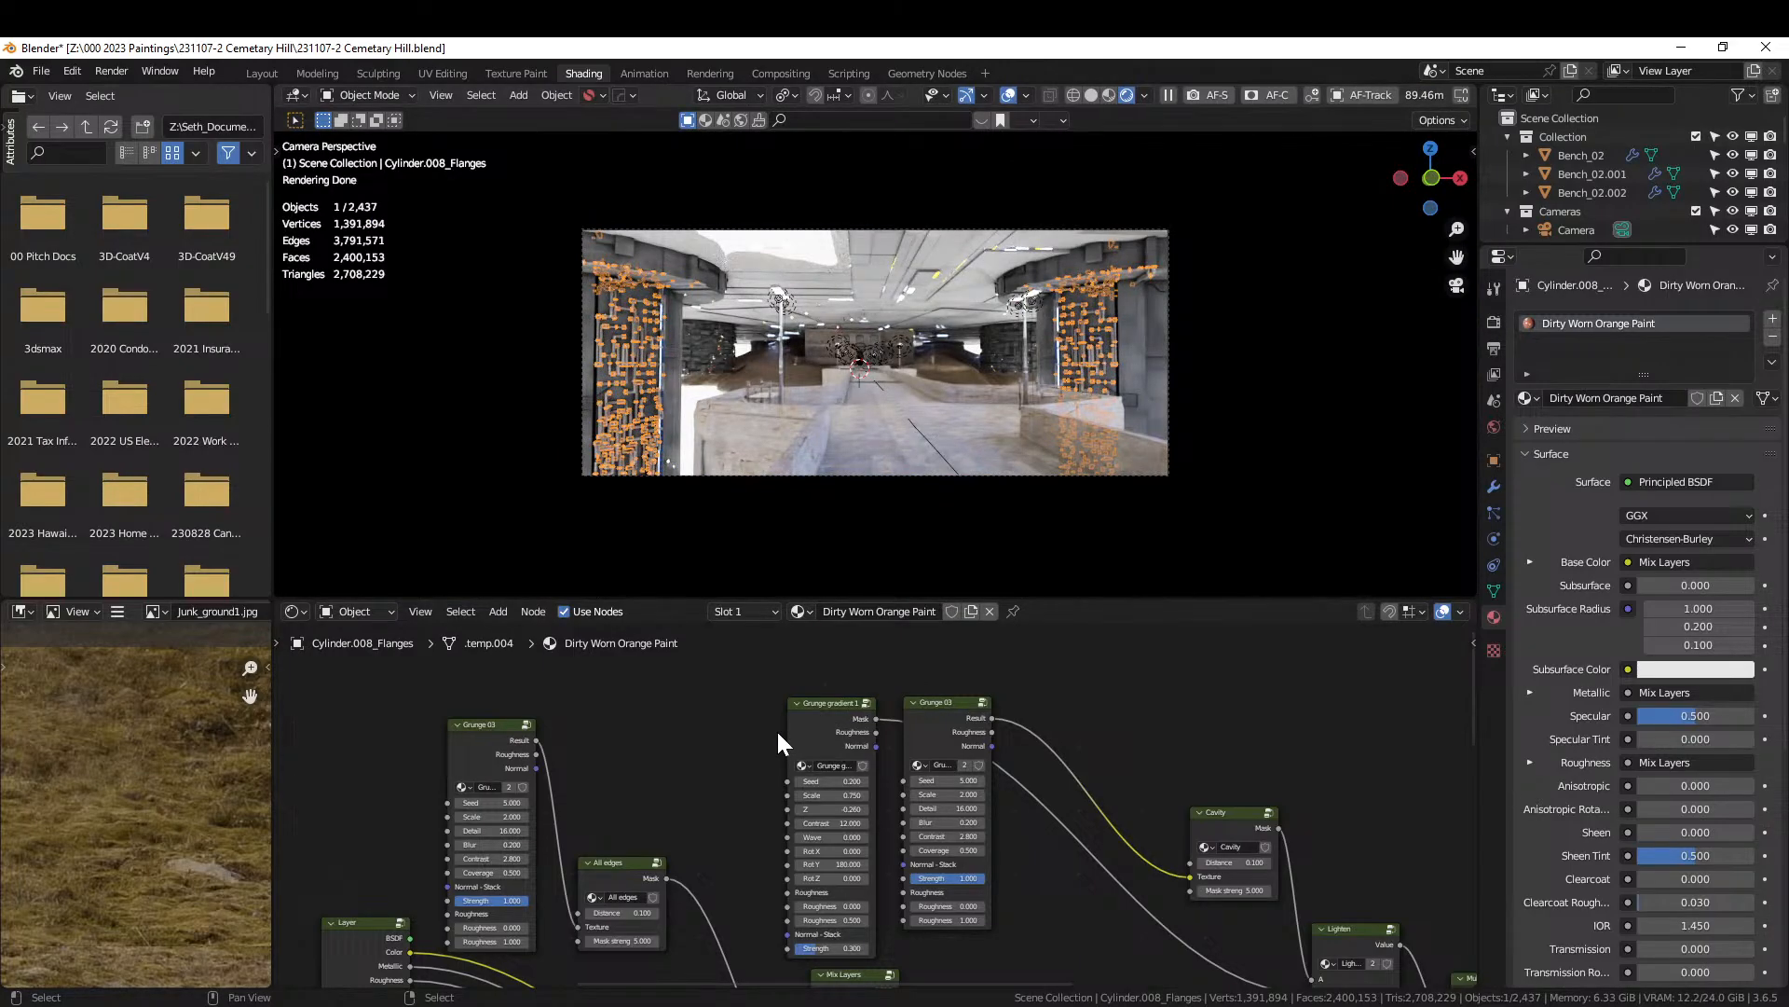
{"action": "middle_click_drag", "start_coordinate": [750, 741], "coordinate": [774, 588]}
{"action": "scroll", "coordinate": [774, 964], "scroll_direction": "up", "scroll_amount": 2}
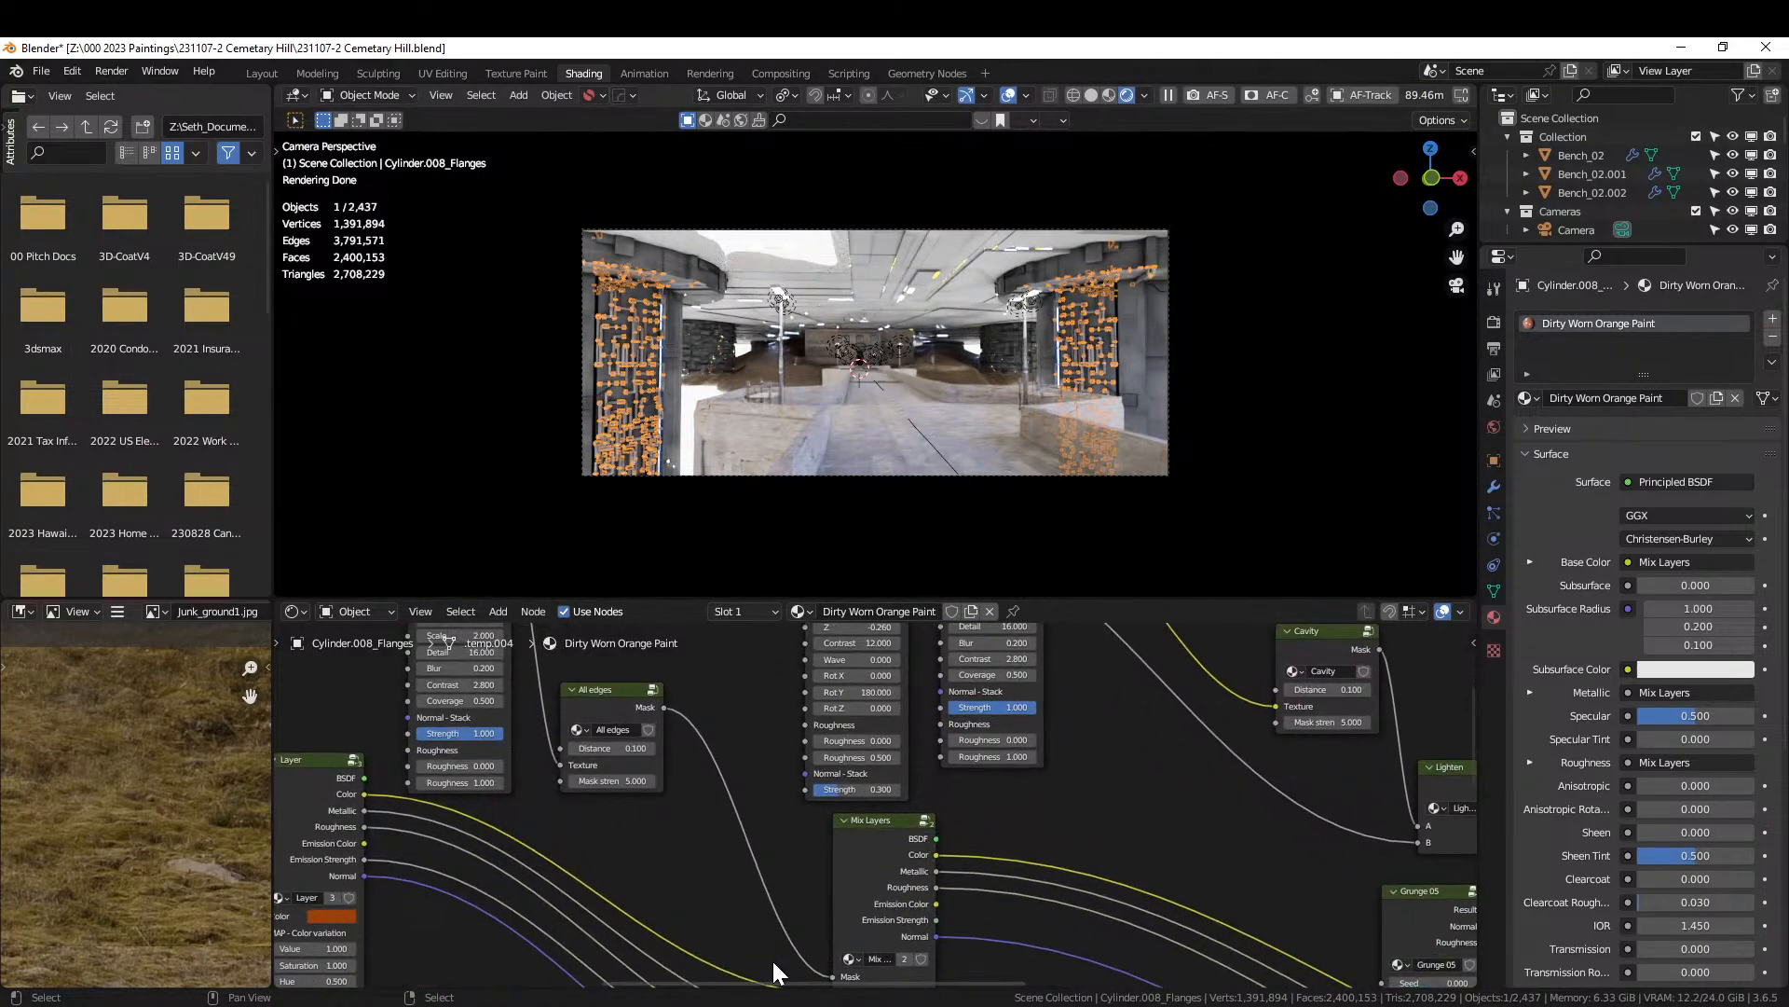
{"action": "scroll", "coordinate": [772, 962], "scroll_direction": "up", "scroll_amount": 1}
{"action": "middle_click_drag", "start_coordinate": [730, 885], "coordinate": [604, 649]}
{"action": "scroll", "coordinate": [634, 377], "scroll_direction": "up", "scroll_amount": 4}
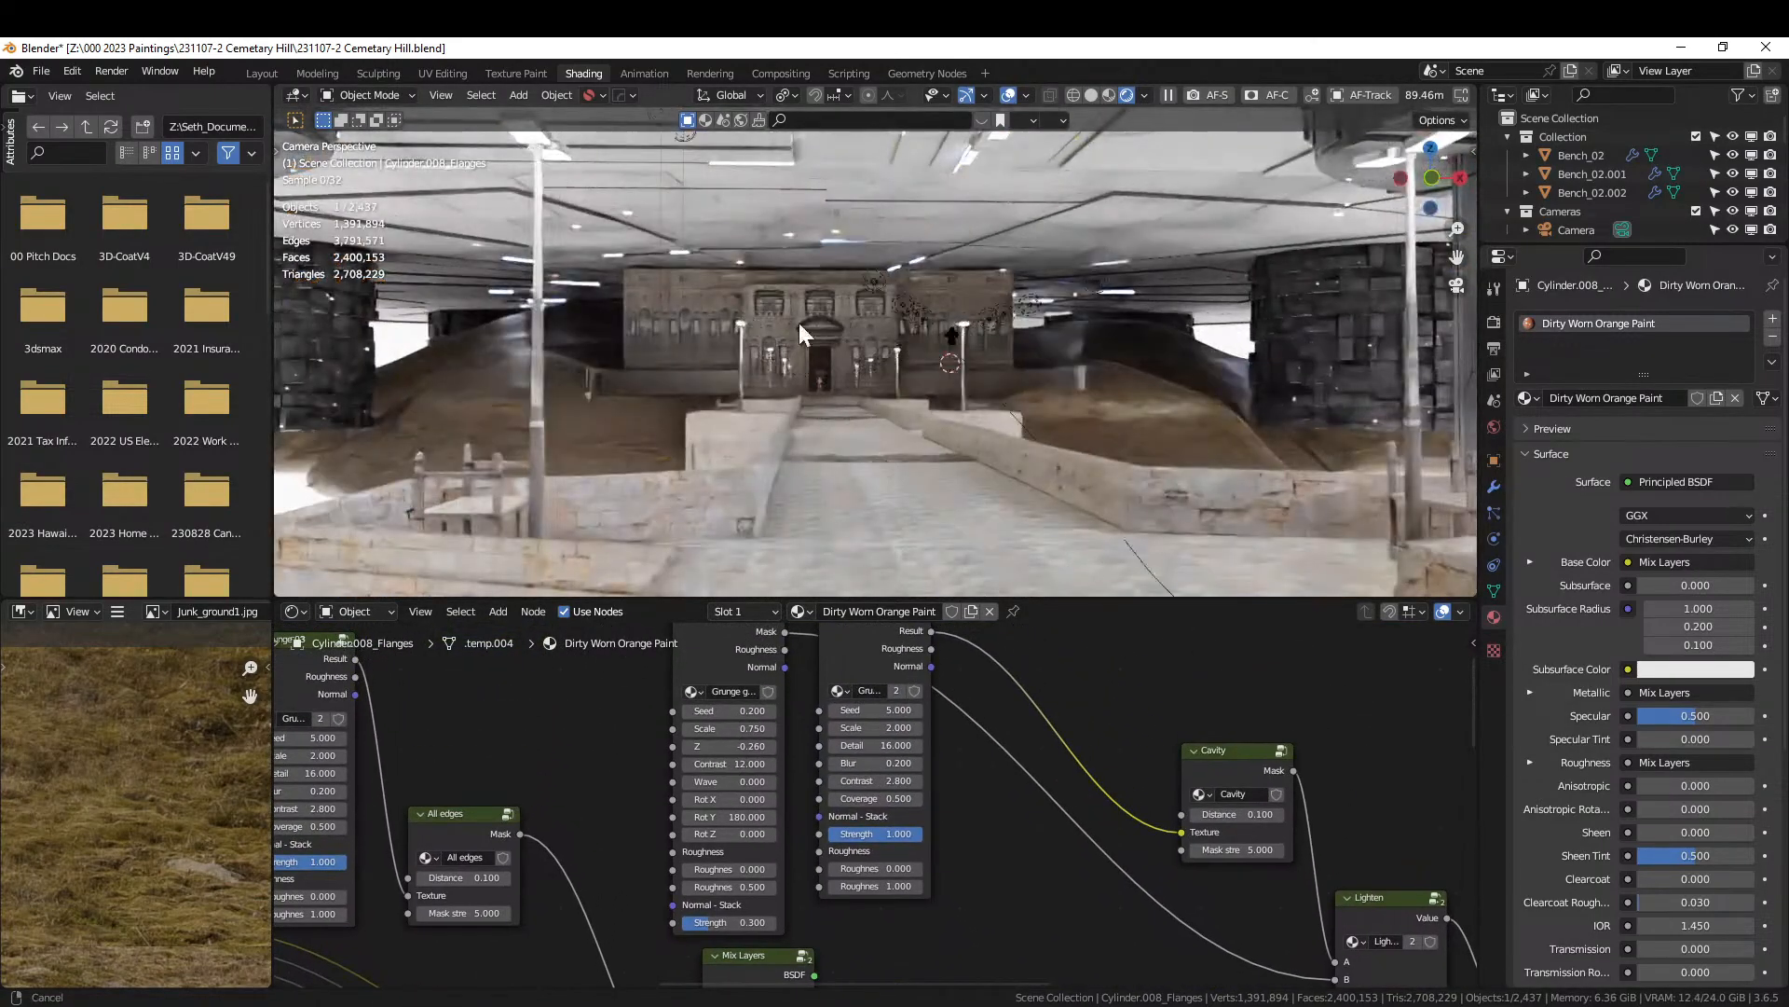
{"action": "middle_click_drag", "start_coordinate": [799, 323], "coordinate": [1133, 264], "text": "shift"}
{"action": "scroll", "coordinate": [745, 361], "scroll_direction": "up", "scroll_amount": 4}
{"action": "middle_click_drag", "start_coordinate": [727, 362], "coordinate": [999, 338], "text": "shift"}
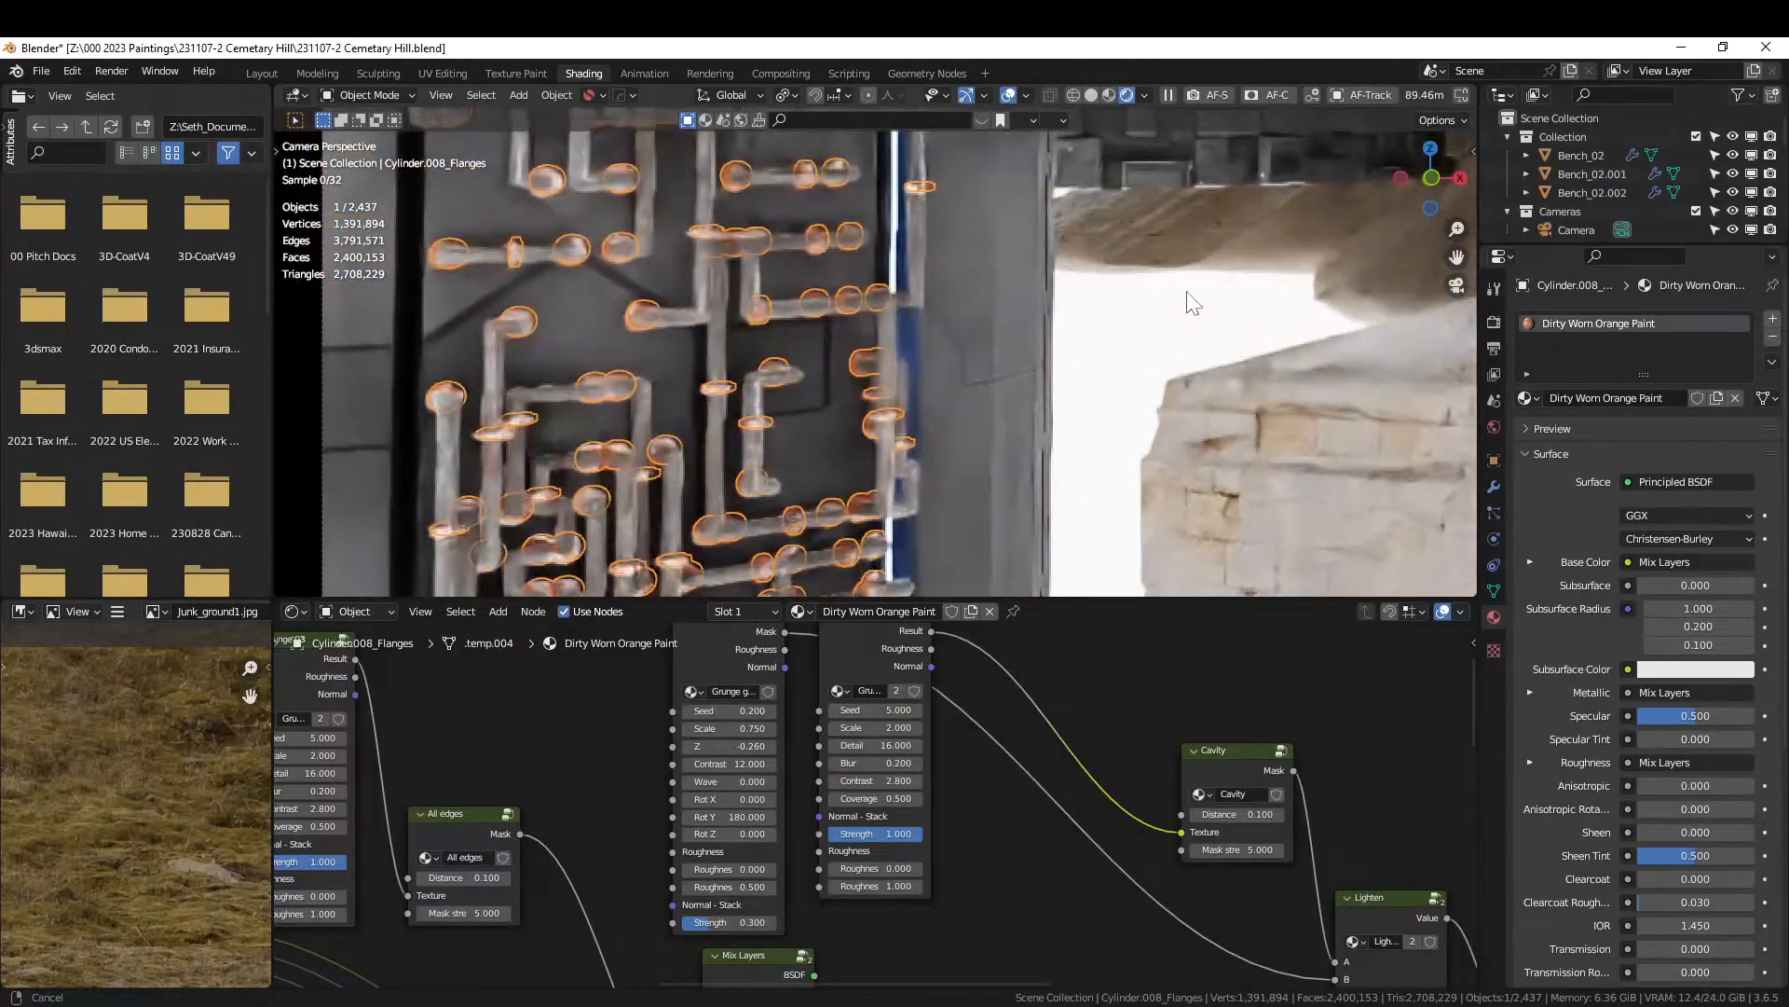
{"action": "scroll", "coordinate": [979, 350], "scroll_direction": "up", "scroll_amount": 3}
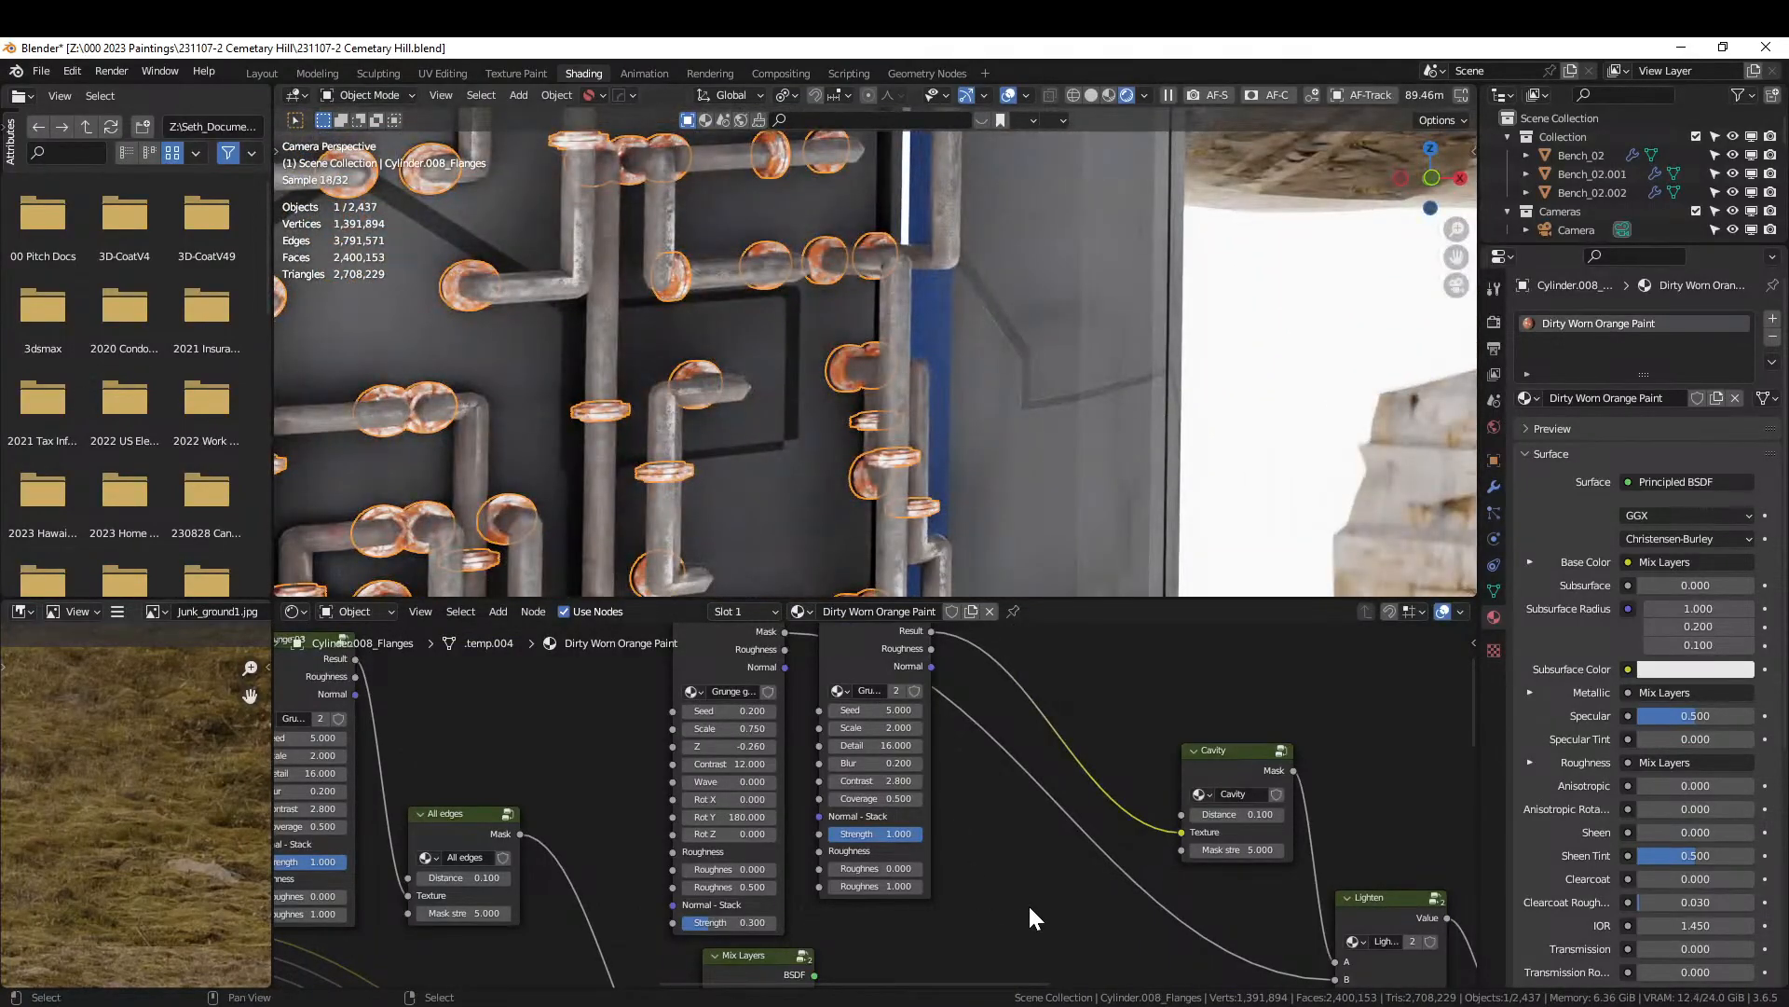
Darken the white color of the Layer node fed by the dense scratches node to near-black and save the file.
{"action": "middle_click_drag", "start_coordinate": [1033, 918], "coordinate": [418, 665]}
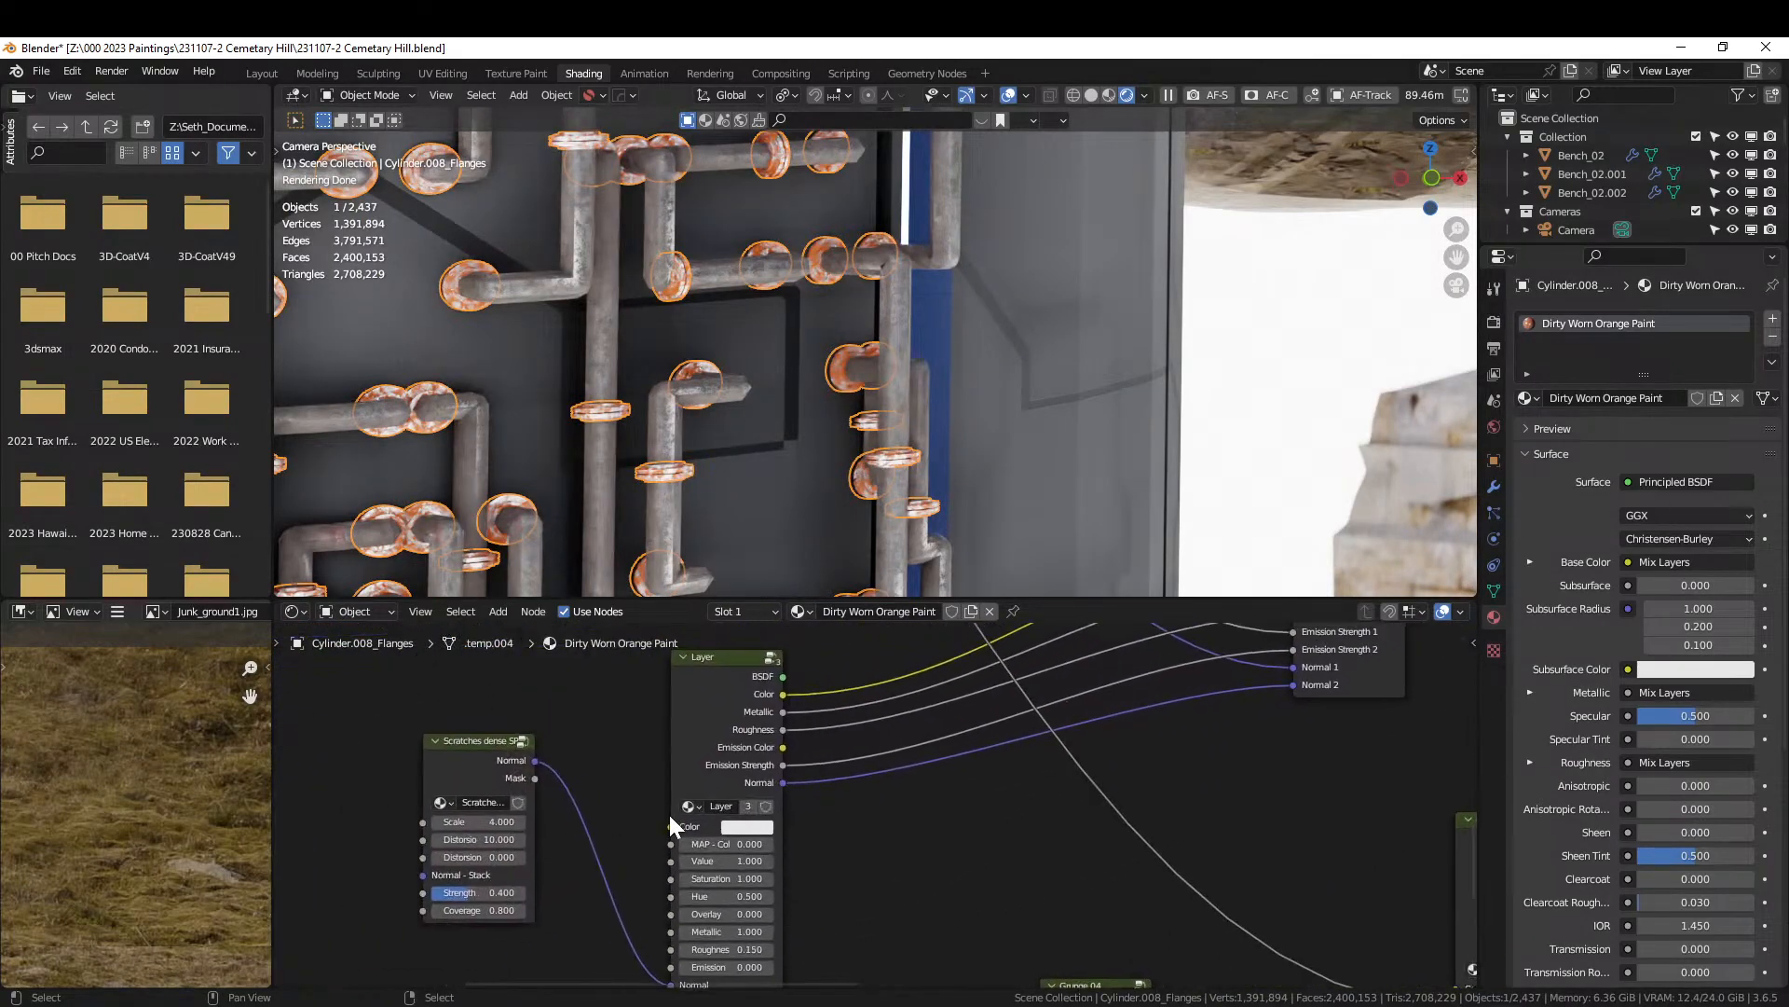
{"action": "left_click", "coordinate": [745, 827]}
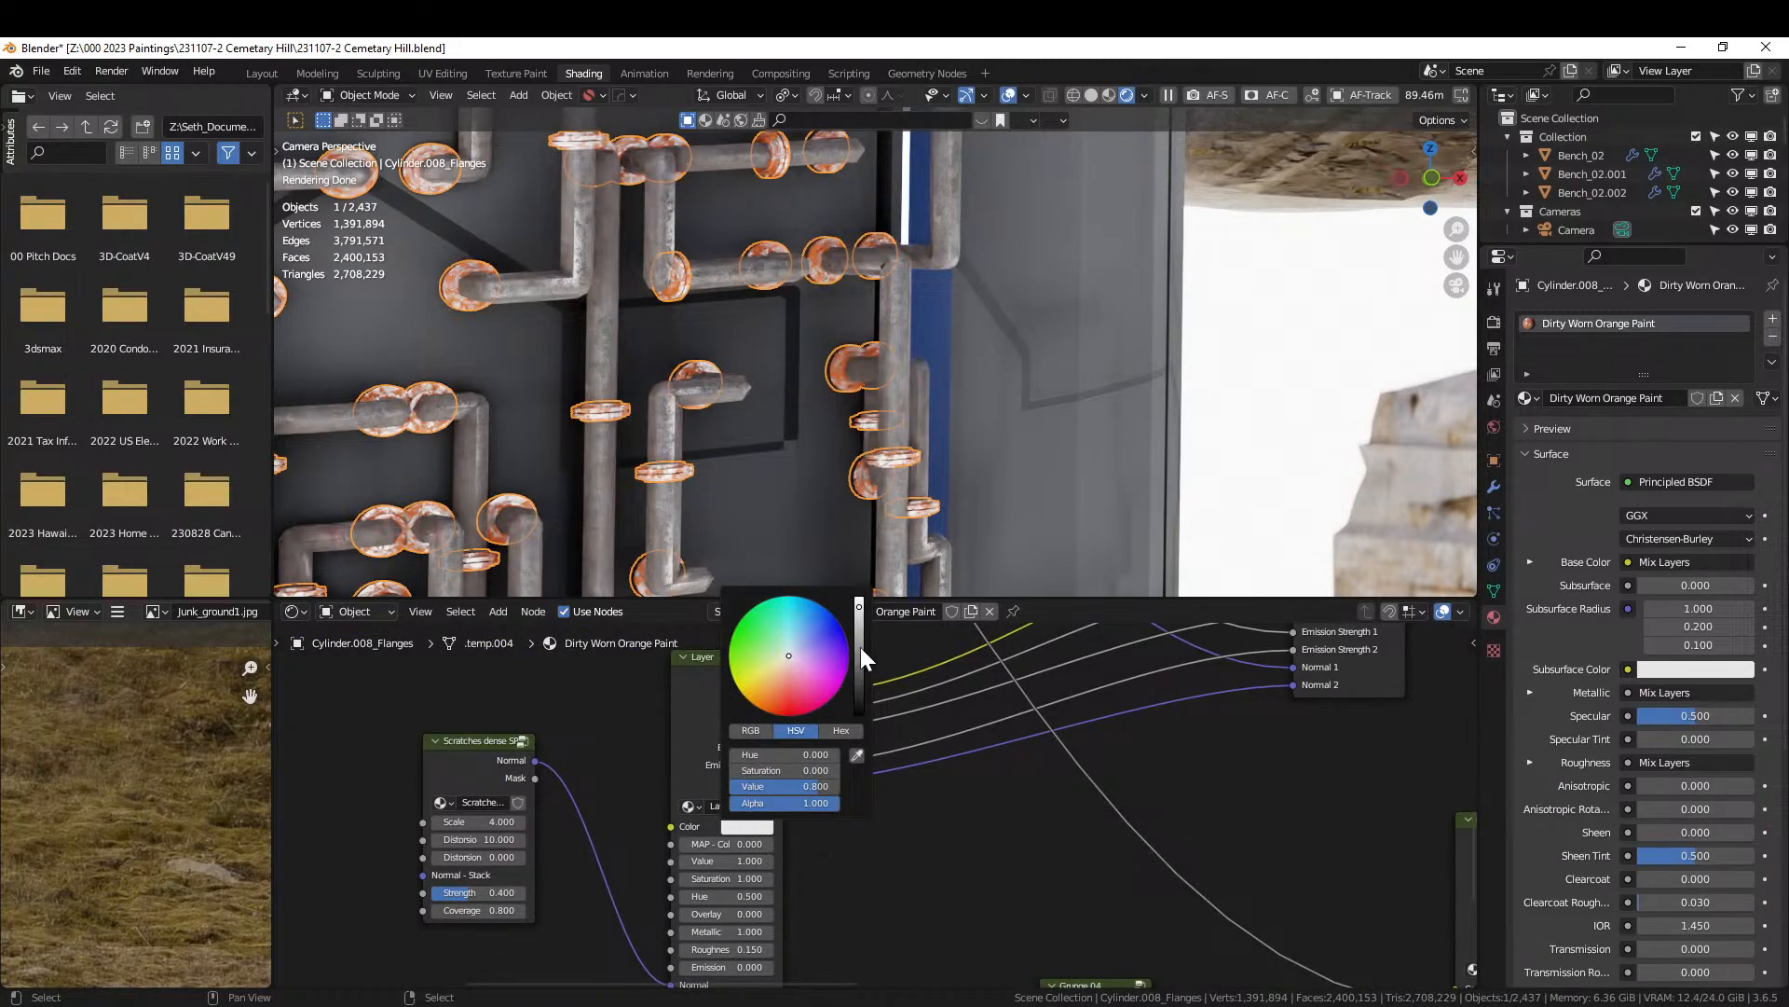
{"action": "left_click_drag", "start_coordinate": [860, 646], "coordinate": [857, 680]}
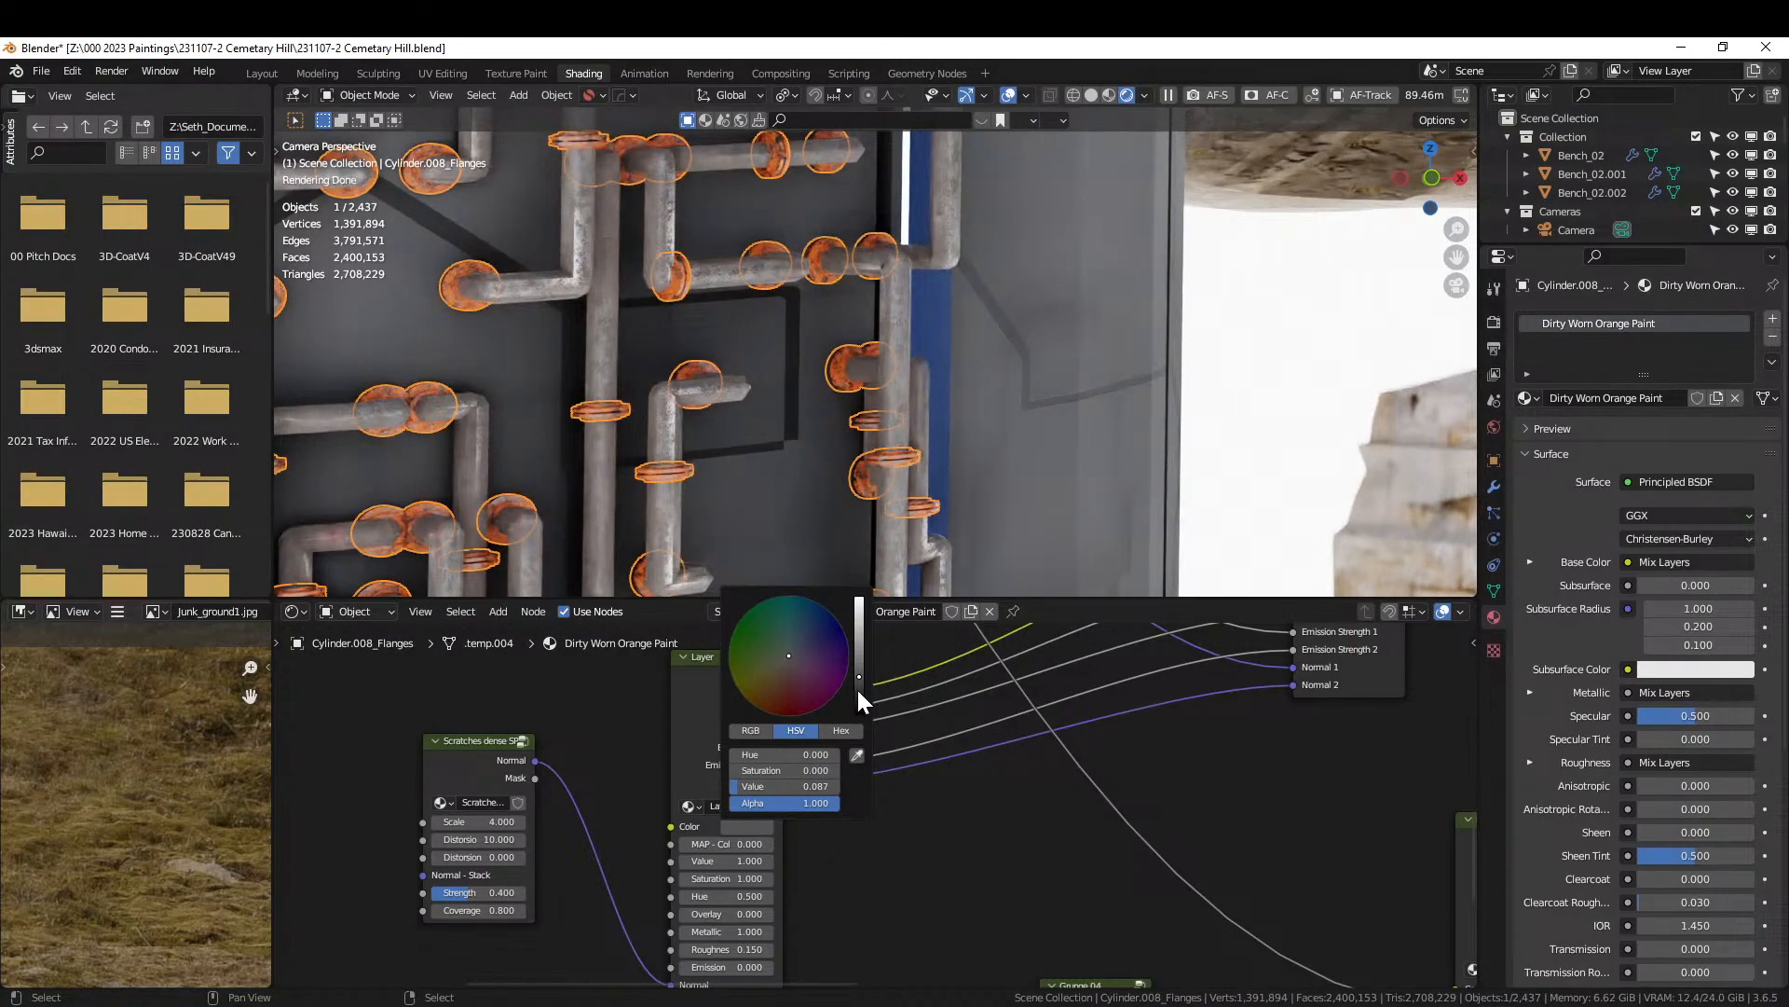
{"action": "left_click", "coordinate": [858, 691]}
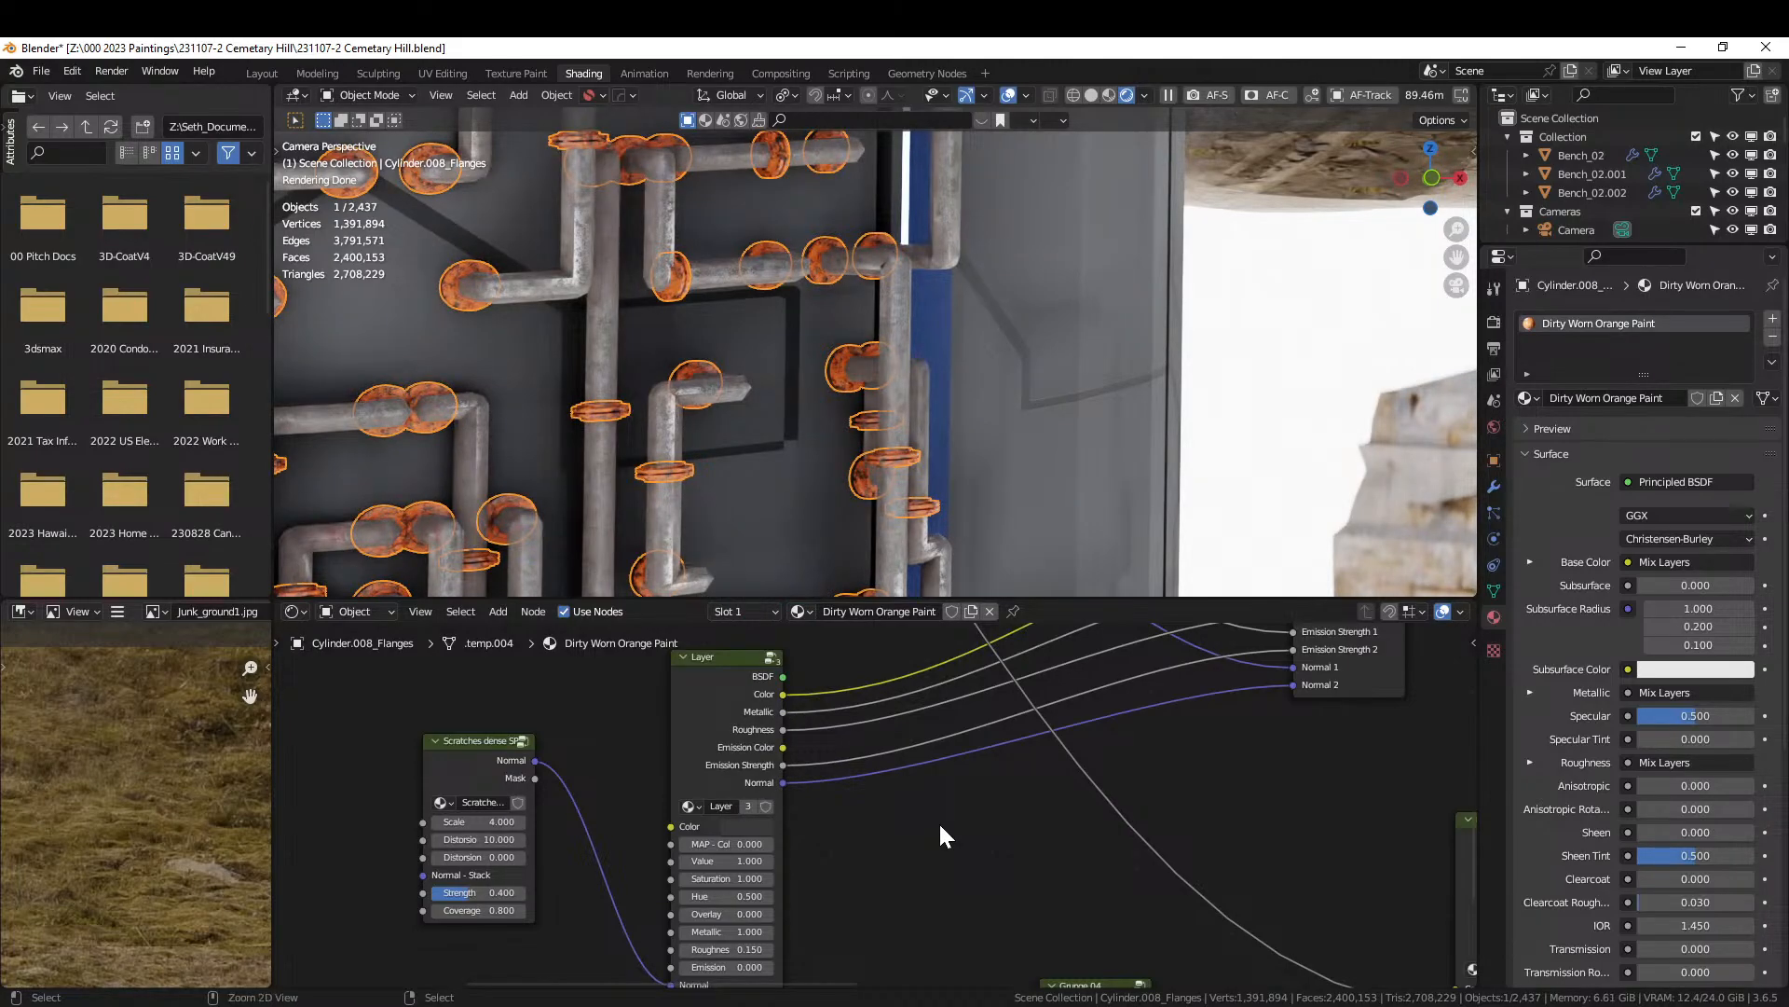
{"action": "key", "text": "ctrl+s"}
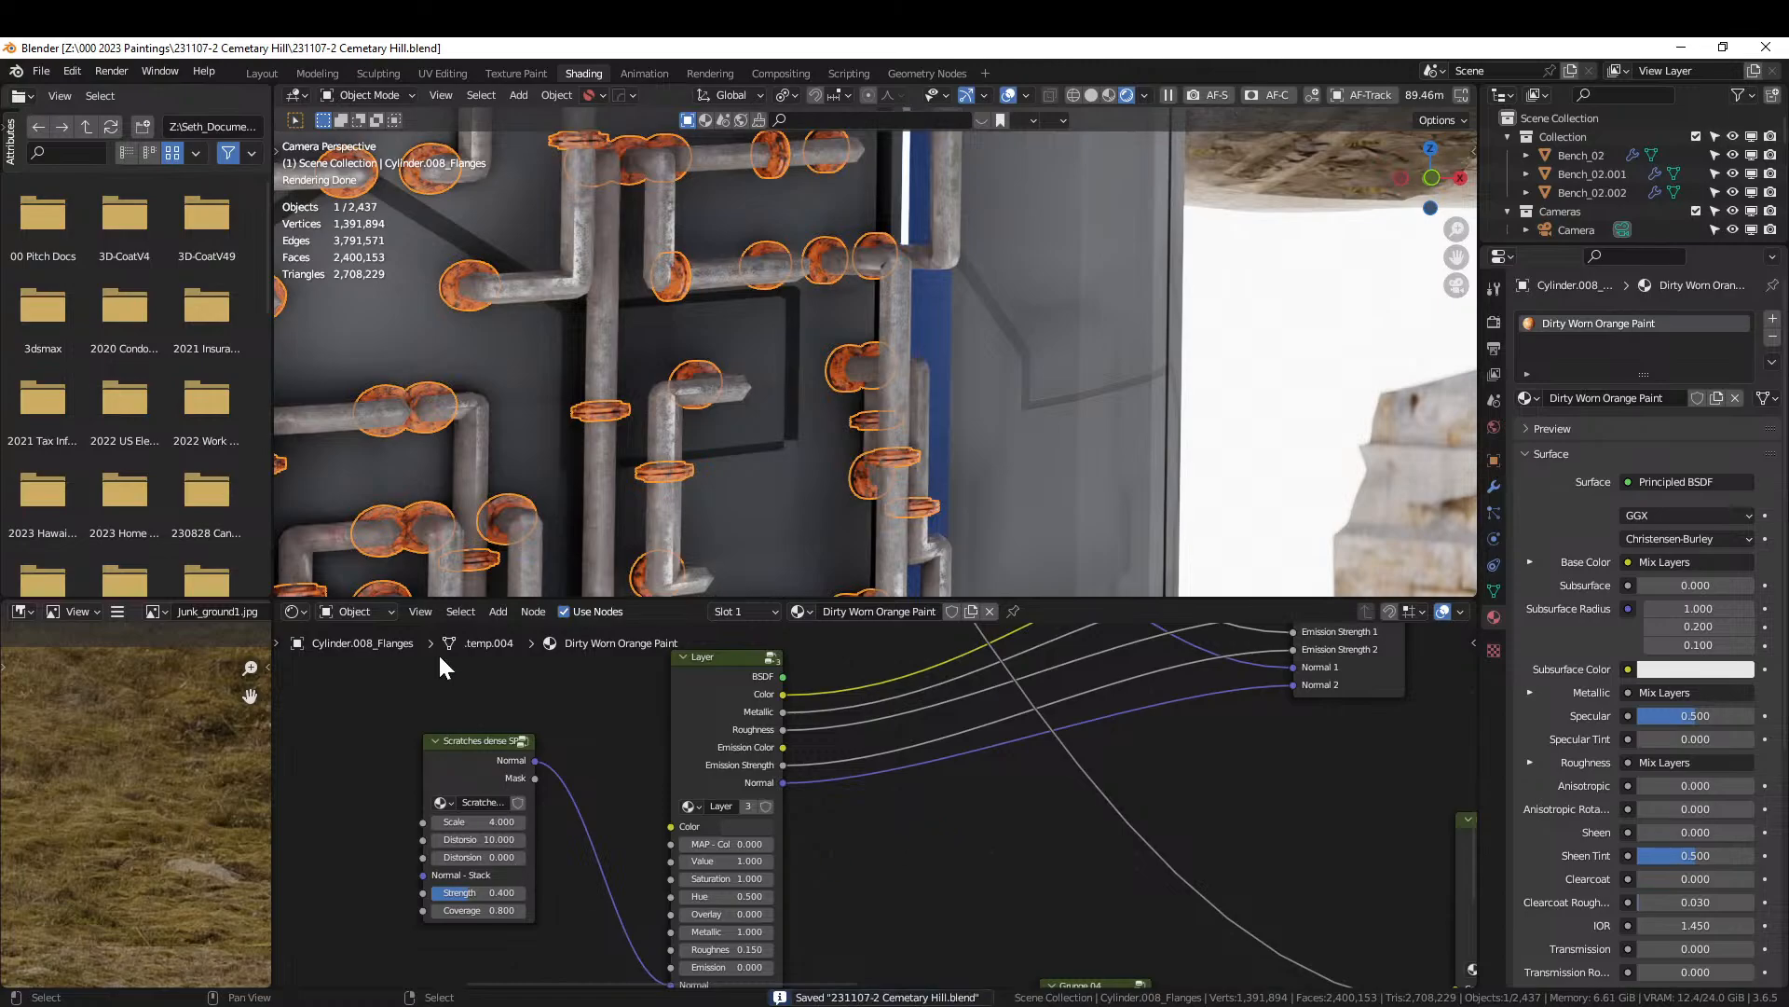
Return to the Layout workspace, leave local view and show the full scene through the camera.
{"action": "left_click", "coordinate": [274, 71]}
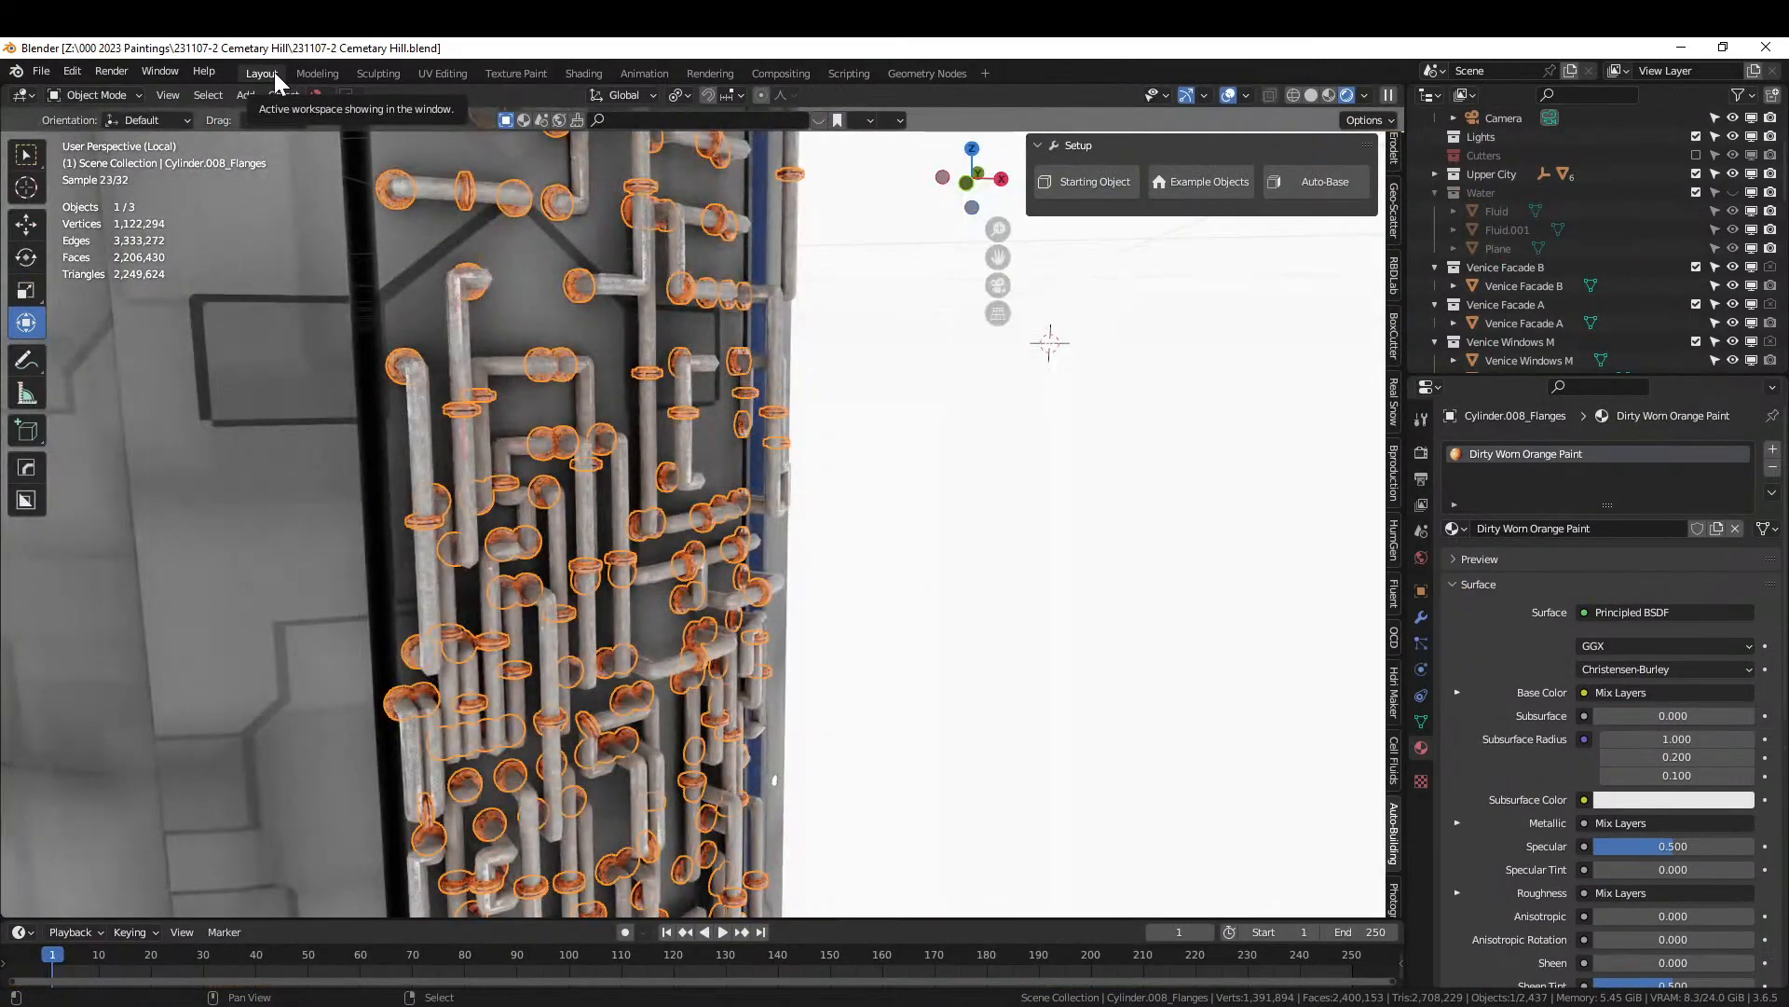
{"action": "key", "text": "KP_0"}
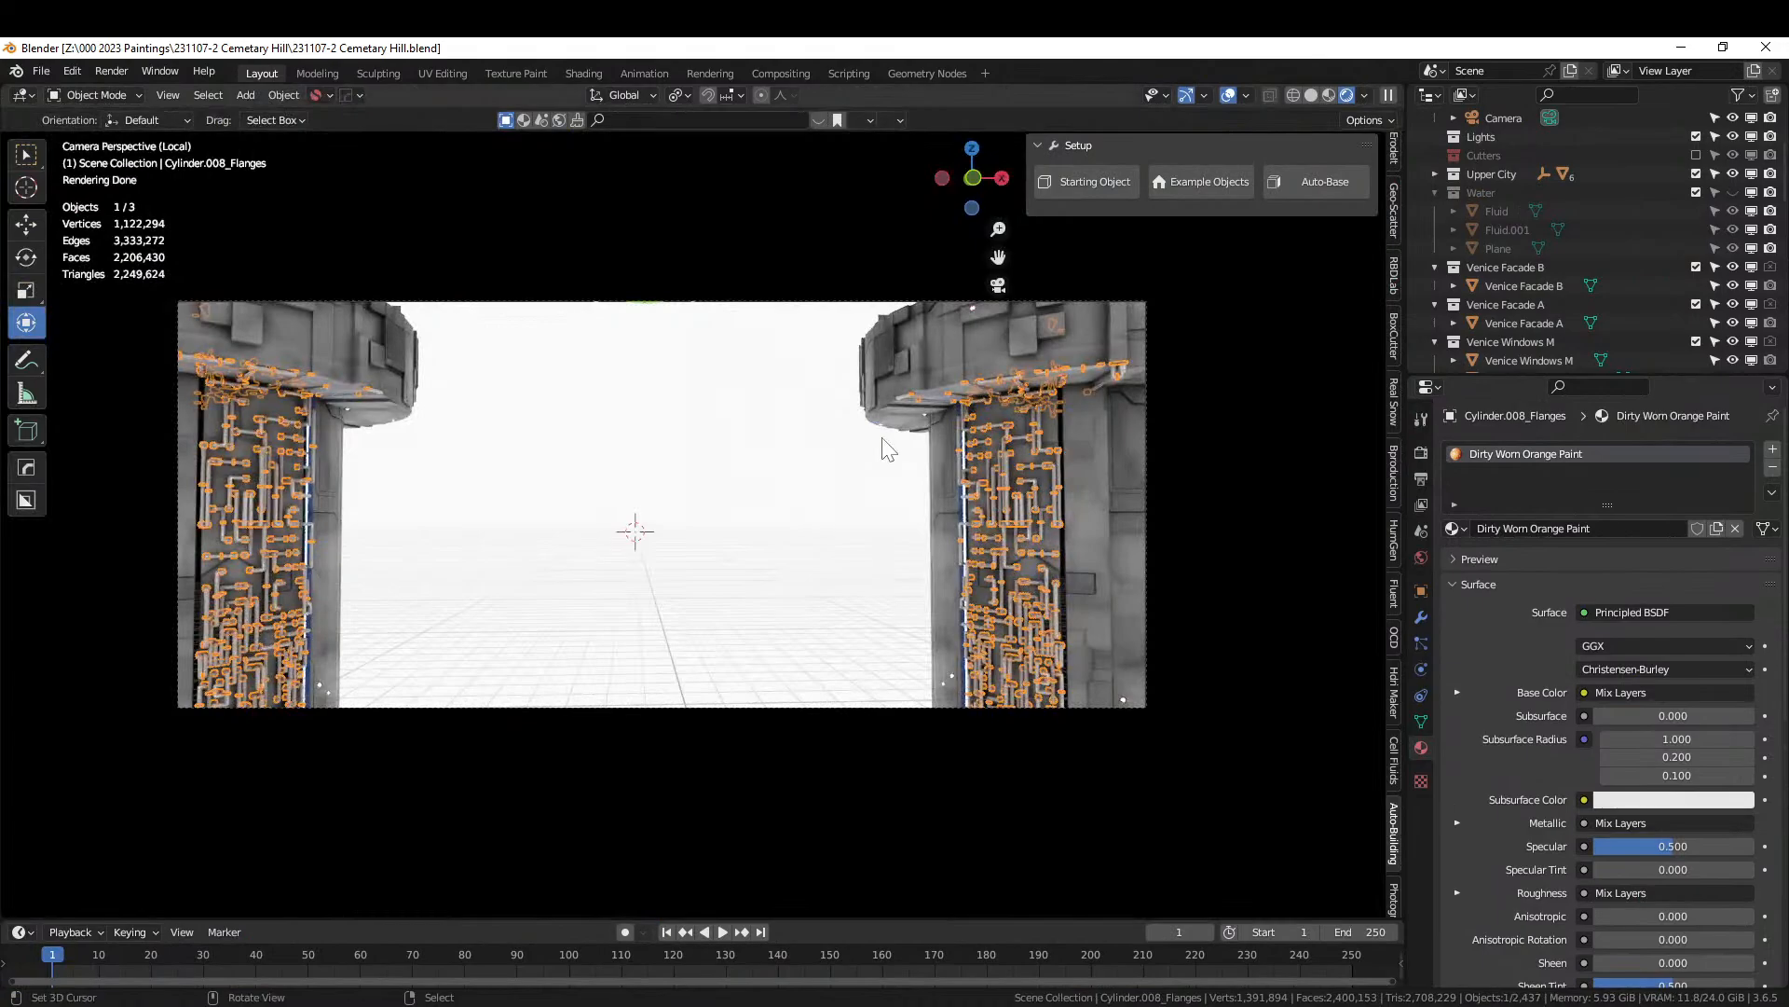
{"action": "key", "text": "KP_Divide"}
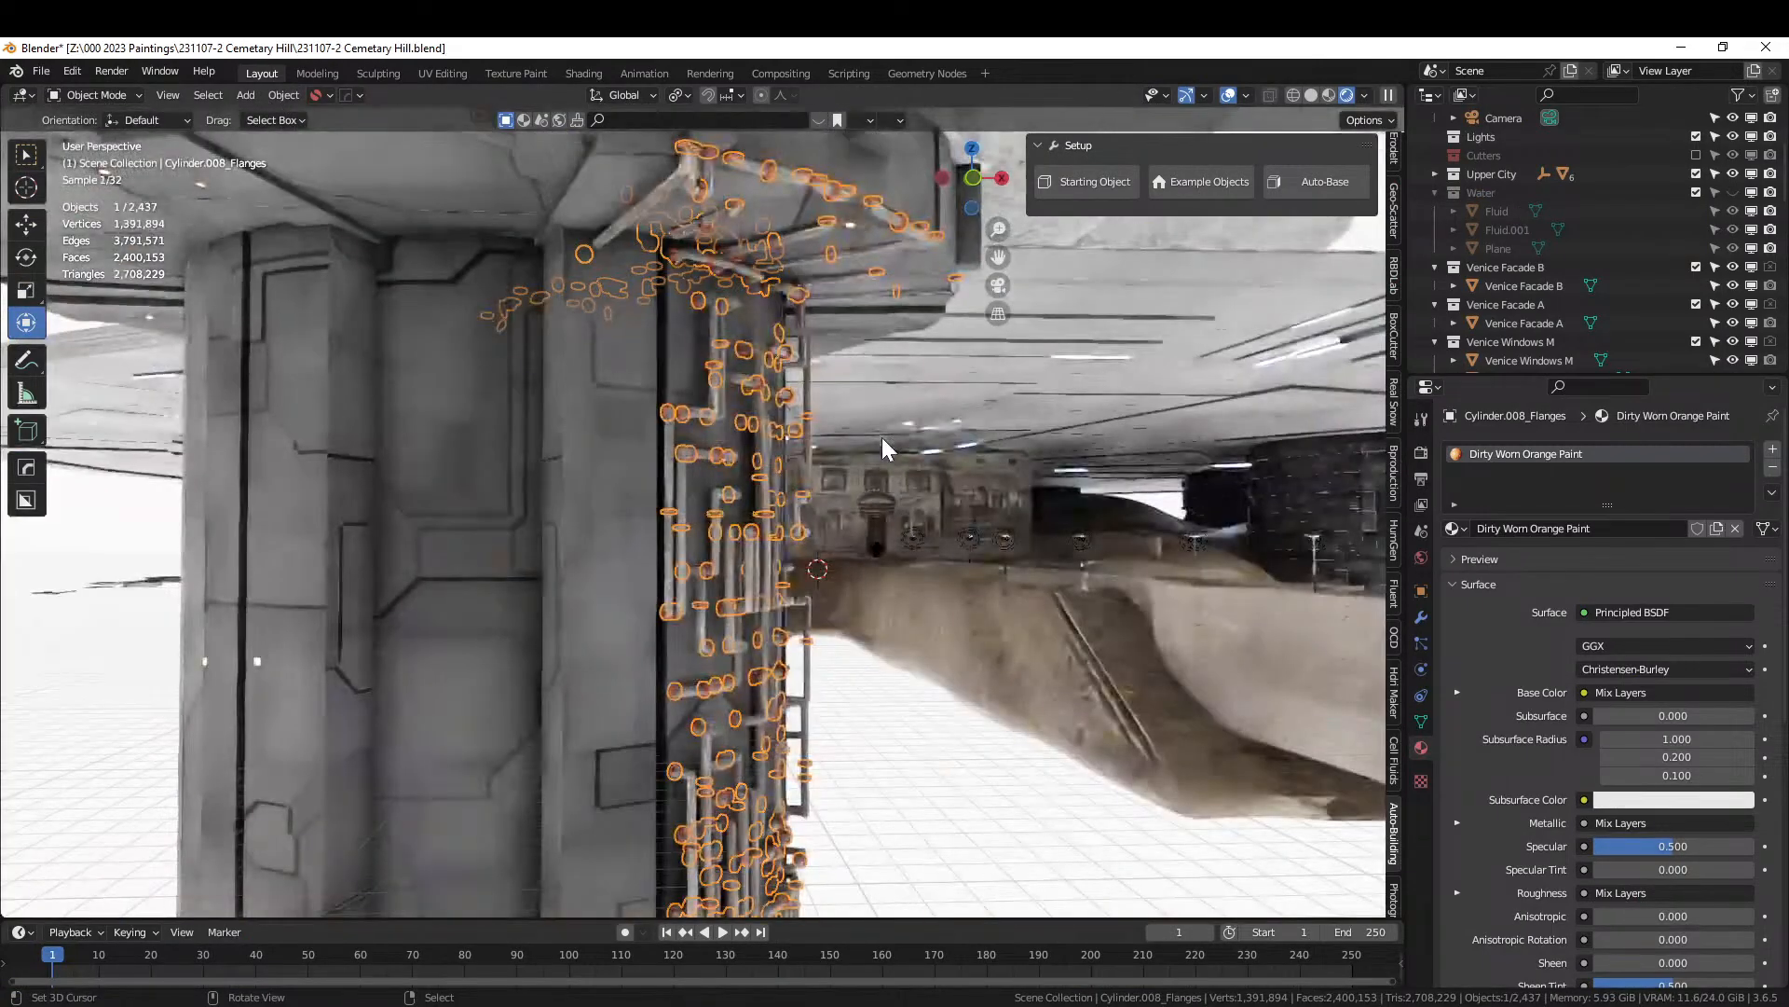
{"action": "key", "text": "KP_0"}
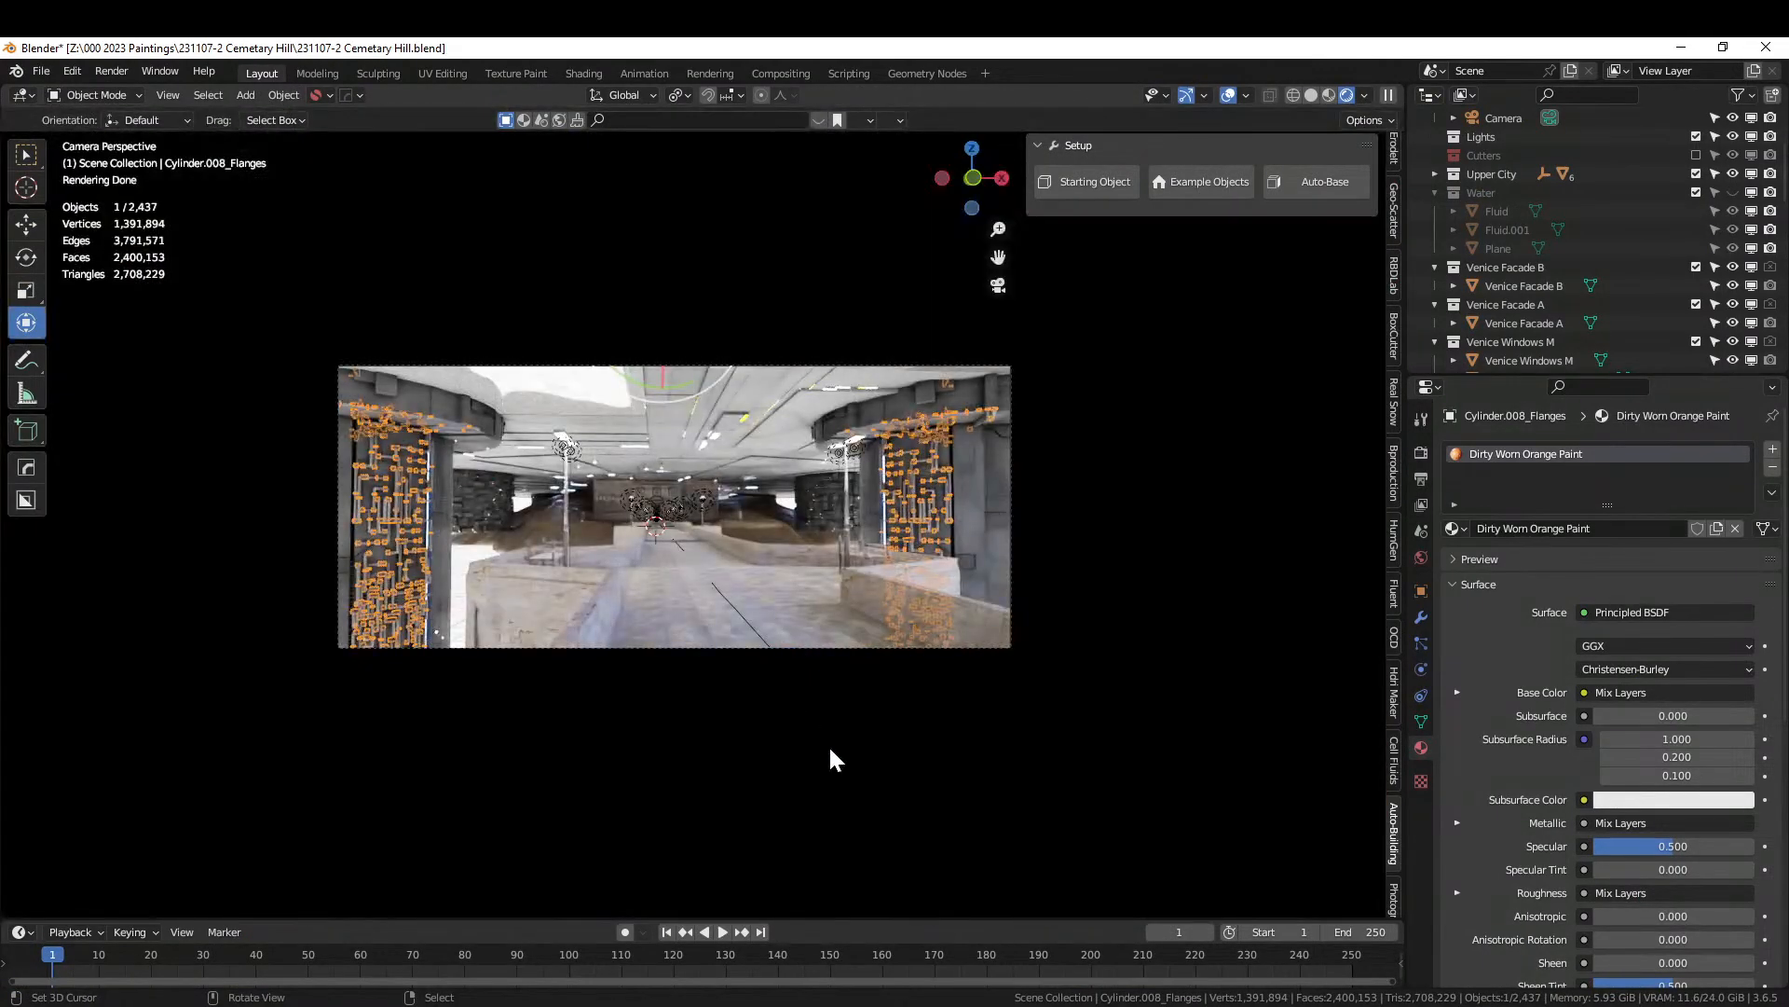
Isolate the foreground pillars to inspect their plated rings up close, and return to the full camera view.
{"action": "left_click", "coordinate": [1122, 657]}
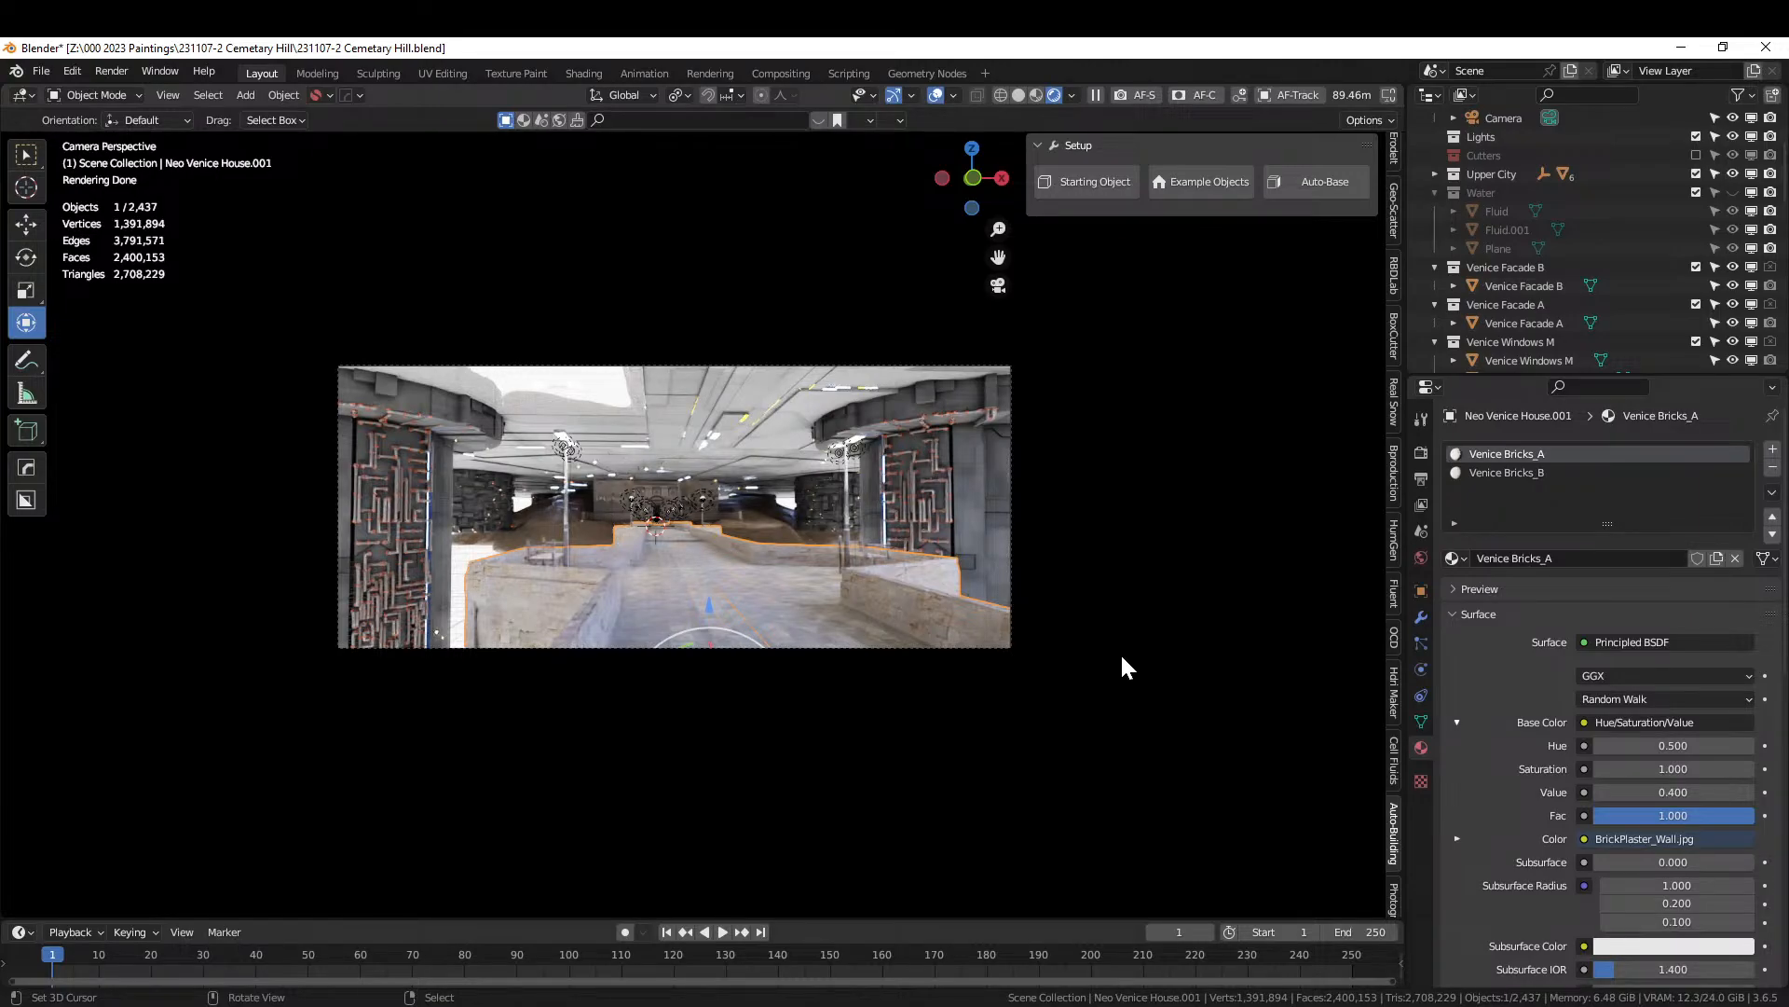
{"action": "left_click", "coordinate": [463, 423]}
{"action": "key", "text": "KP_Divide"}
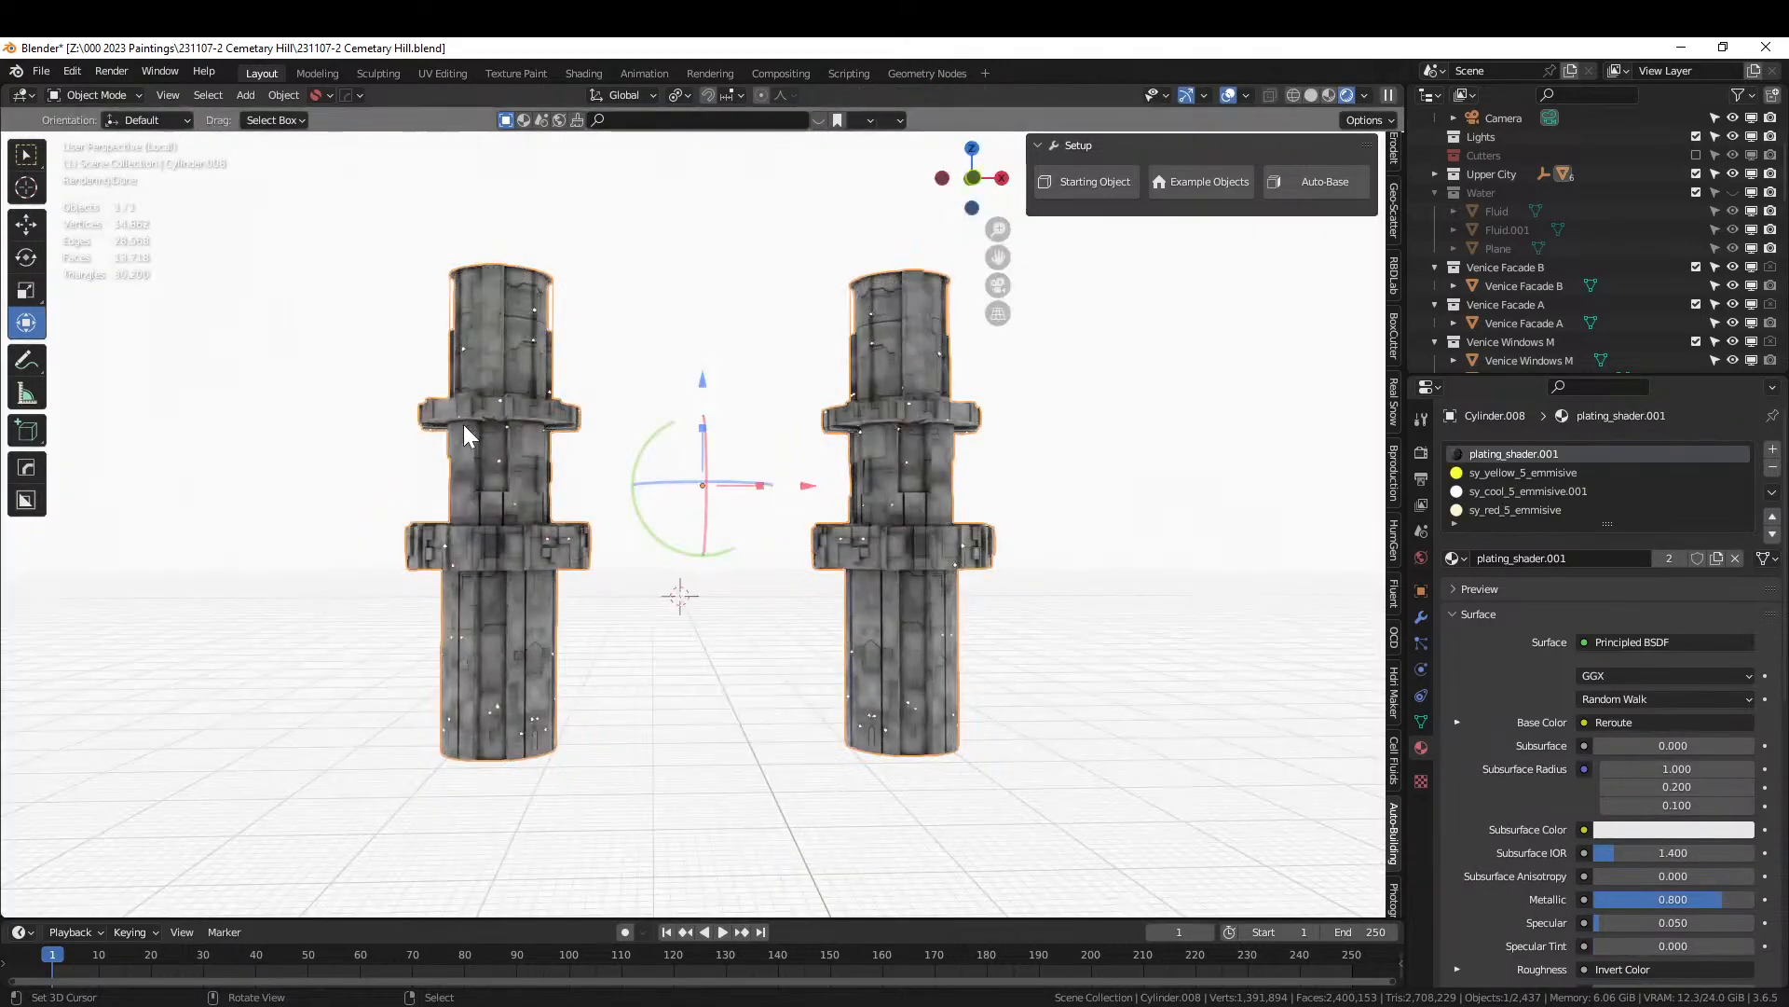
{"action": "middle_click_drag", "start_coordinate": [468, 459], "coordinate": [429, 463]}
{"action": "scroll", "coordinate": [429, 472], "scroll_direction": "up", "scroll_amount": 4}
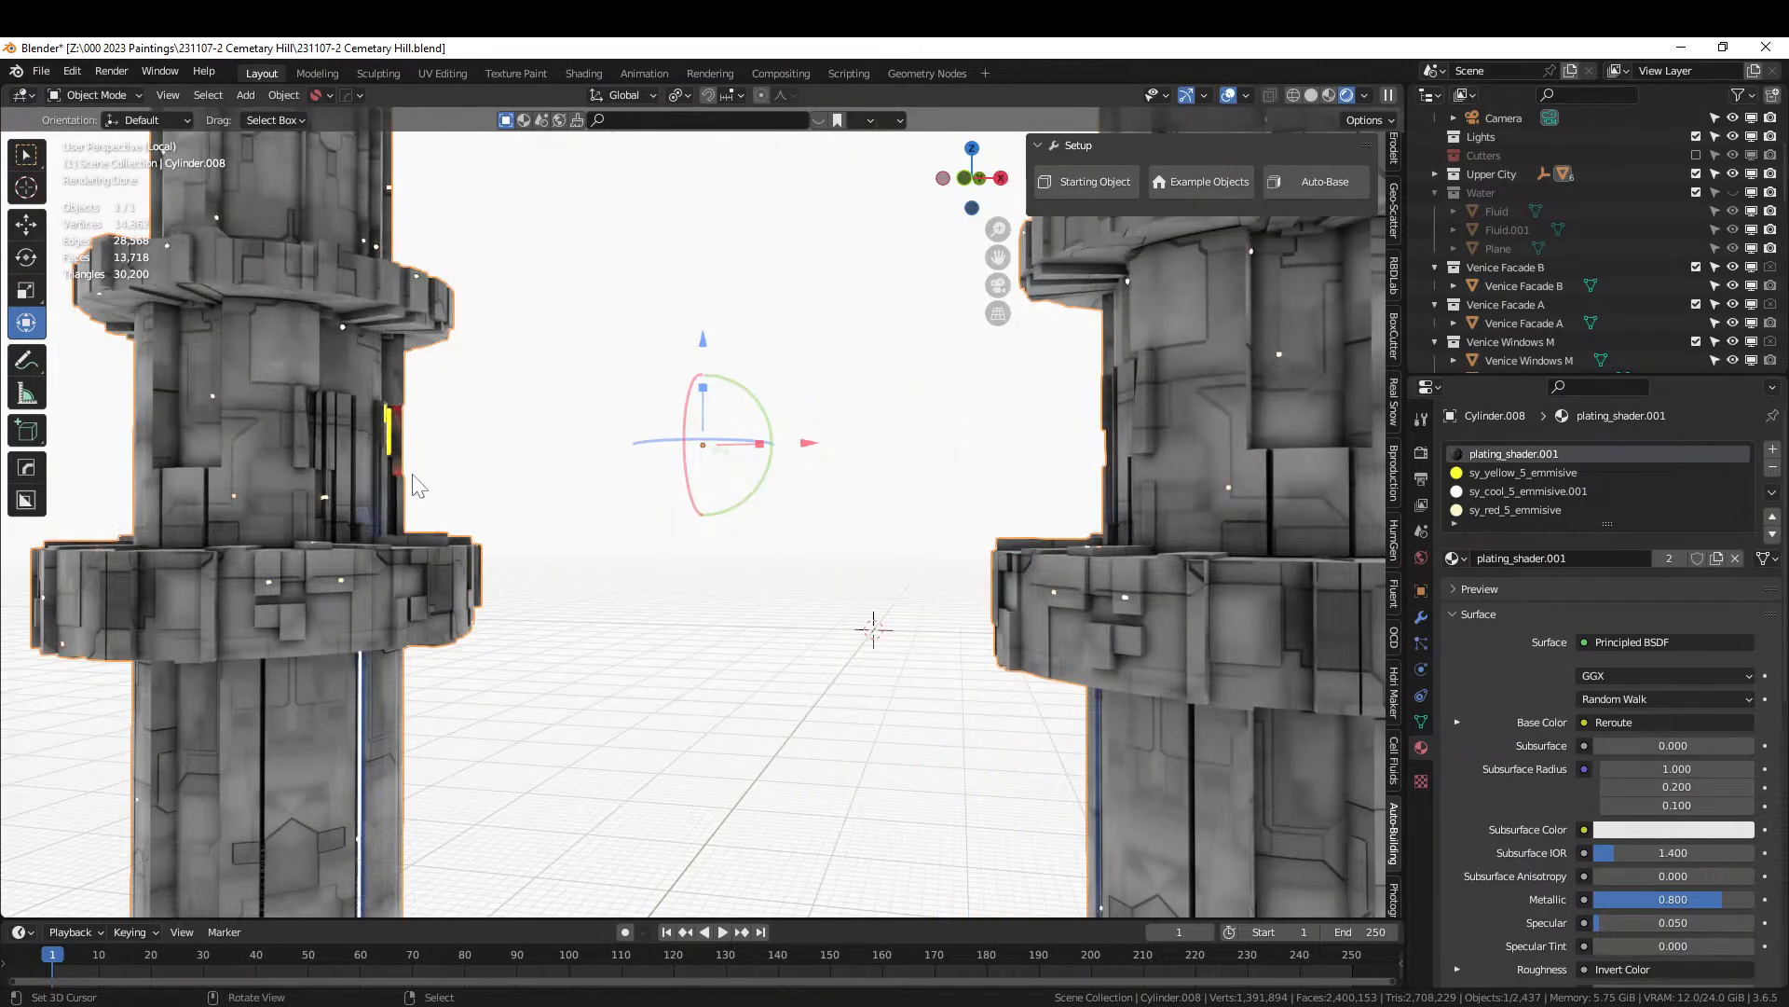
{"action": "key", "text": "KP_Divide"}
{"action": "key", "text": "KP_0"}
Enter Edit Mode on the foreground pillars, select a face on the left pillar and isolate the object.
{"action": "left_click", "coordinate": [464, 423]}
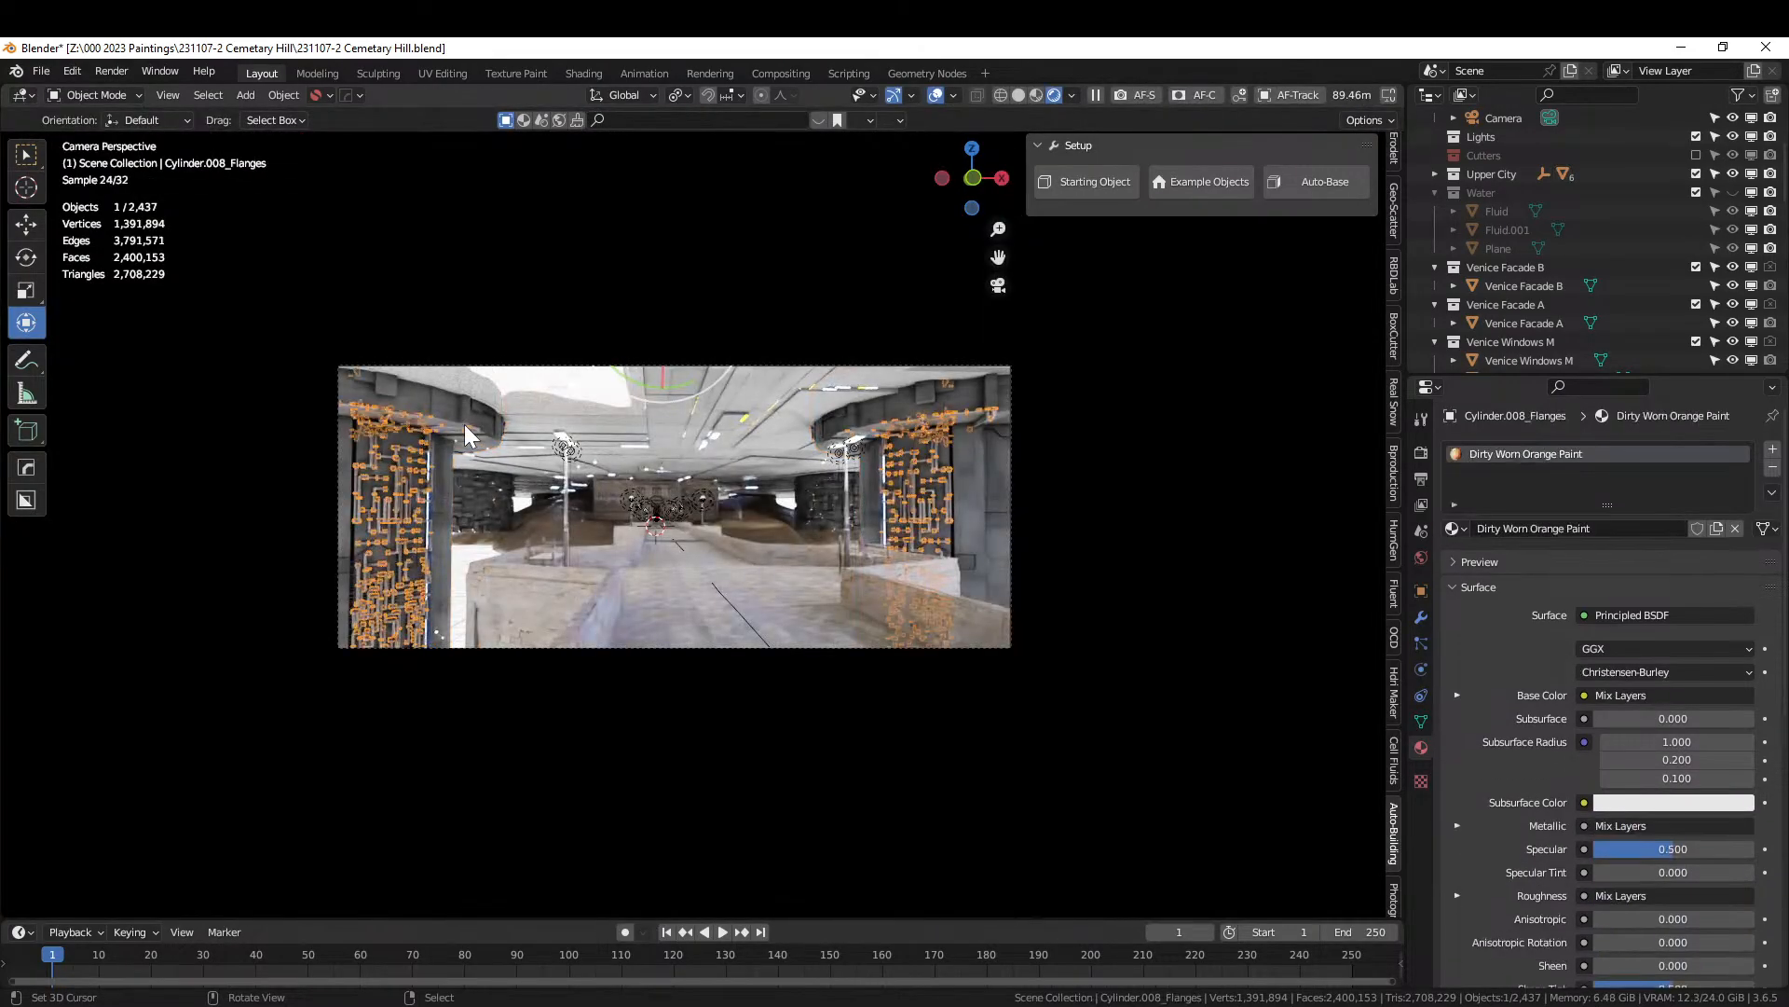
{"action": "left_click", "coordinate": [450, 423]}
{"action": "key", "text": "Tab"}
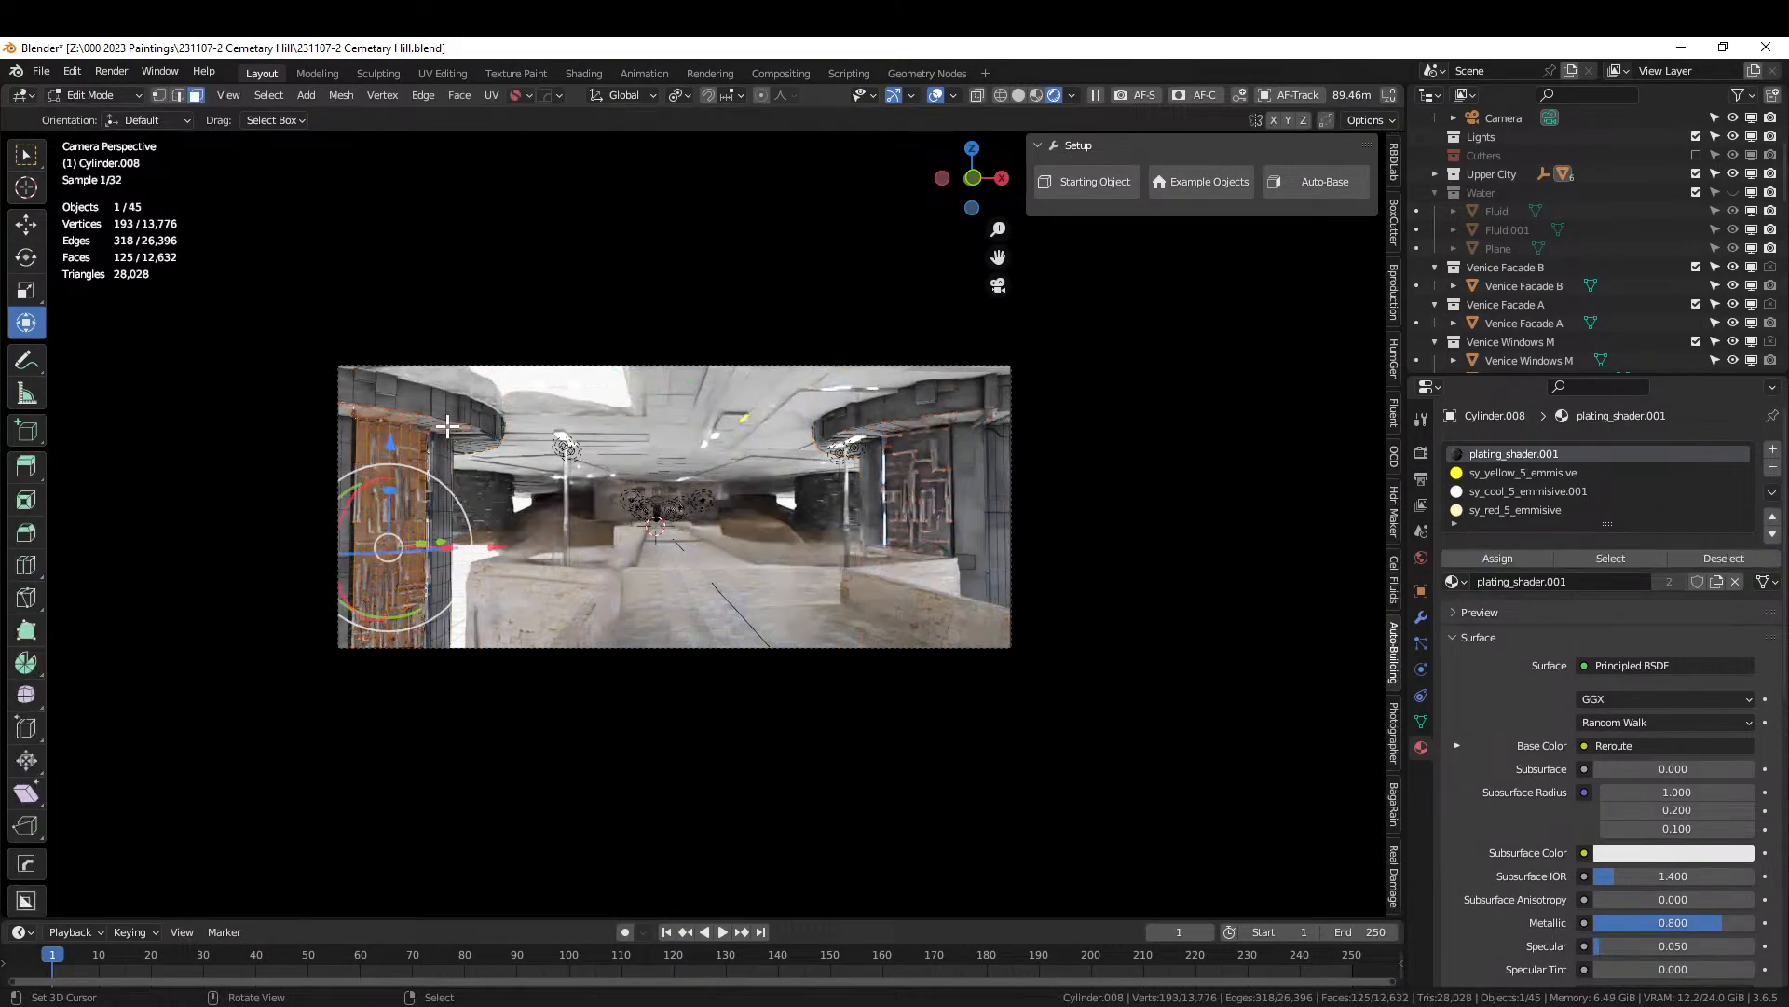
{"action": "right_click", "coordinate": [436, 422]}
{"action": "key", "text": "KP_Decimal"}
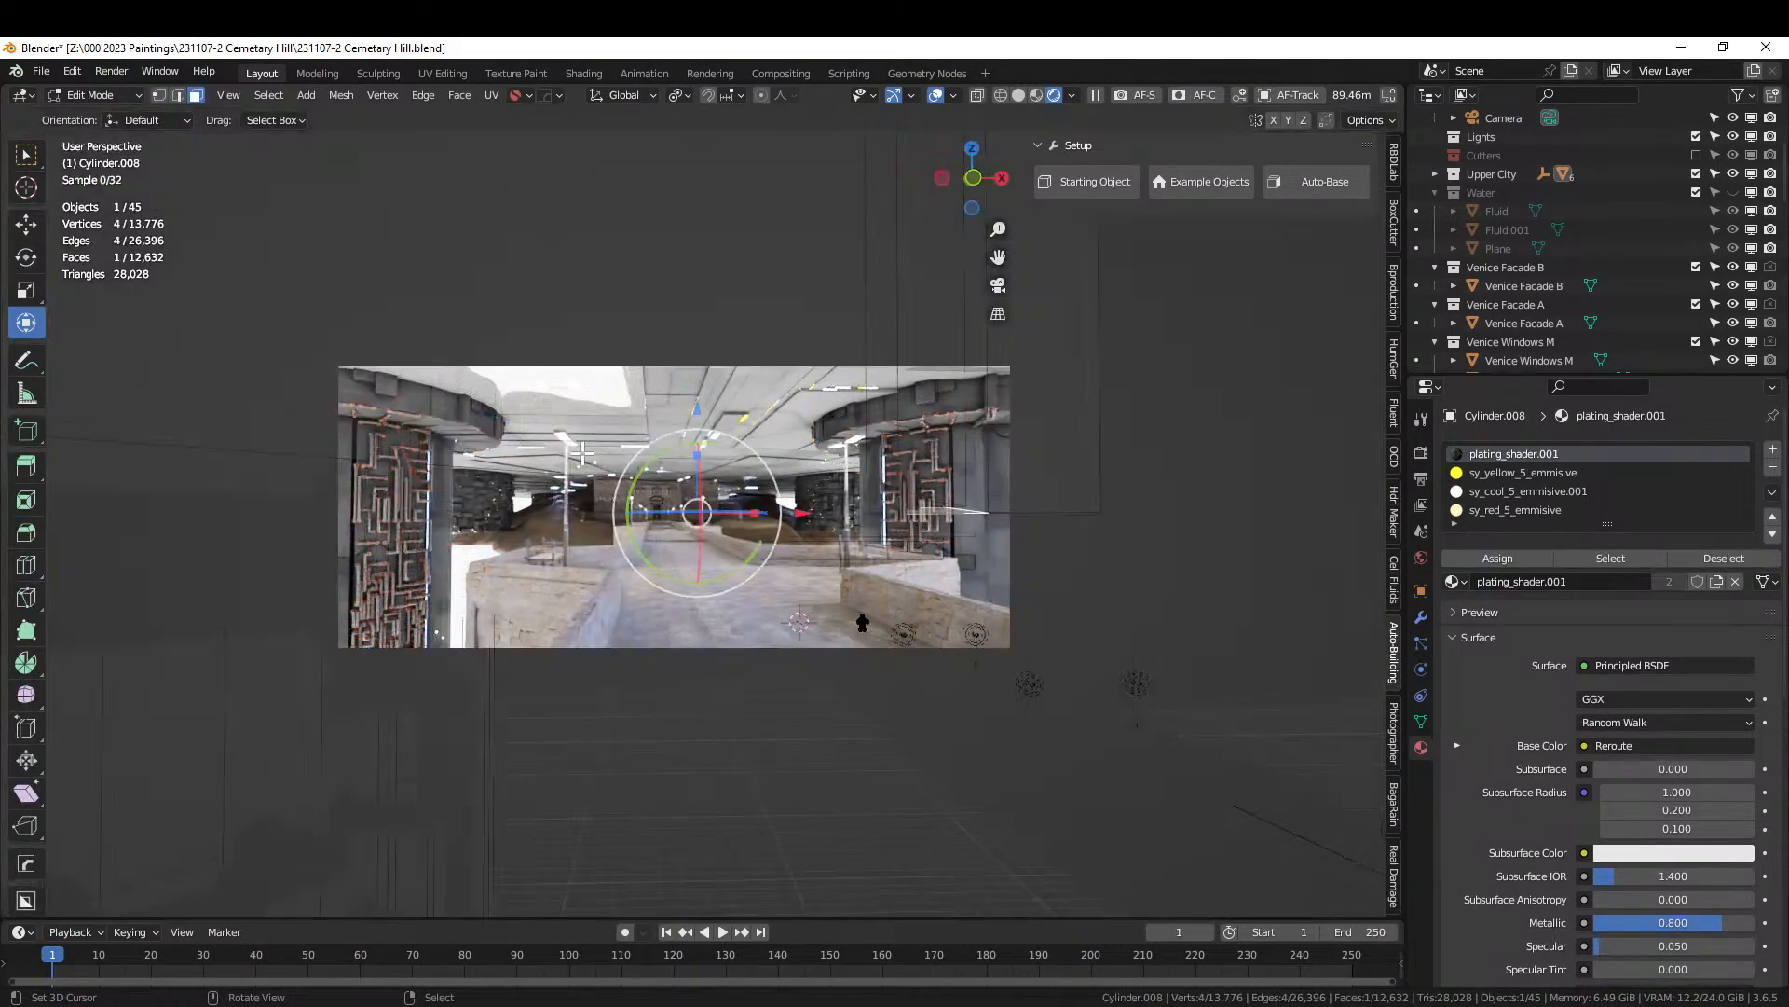
{"action": "middle_click_drag", "start_coordinate": [582, 454], "coordinate": [725, 460]}
{"action": "key", "text": "KP_Divide"}
Add the underside faces around the left pillar's lower ring to the selection and return to Object Mode.
{"action": "right_click", "coordinate": [522, 431], "text": "shift"}
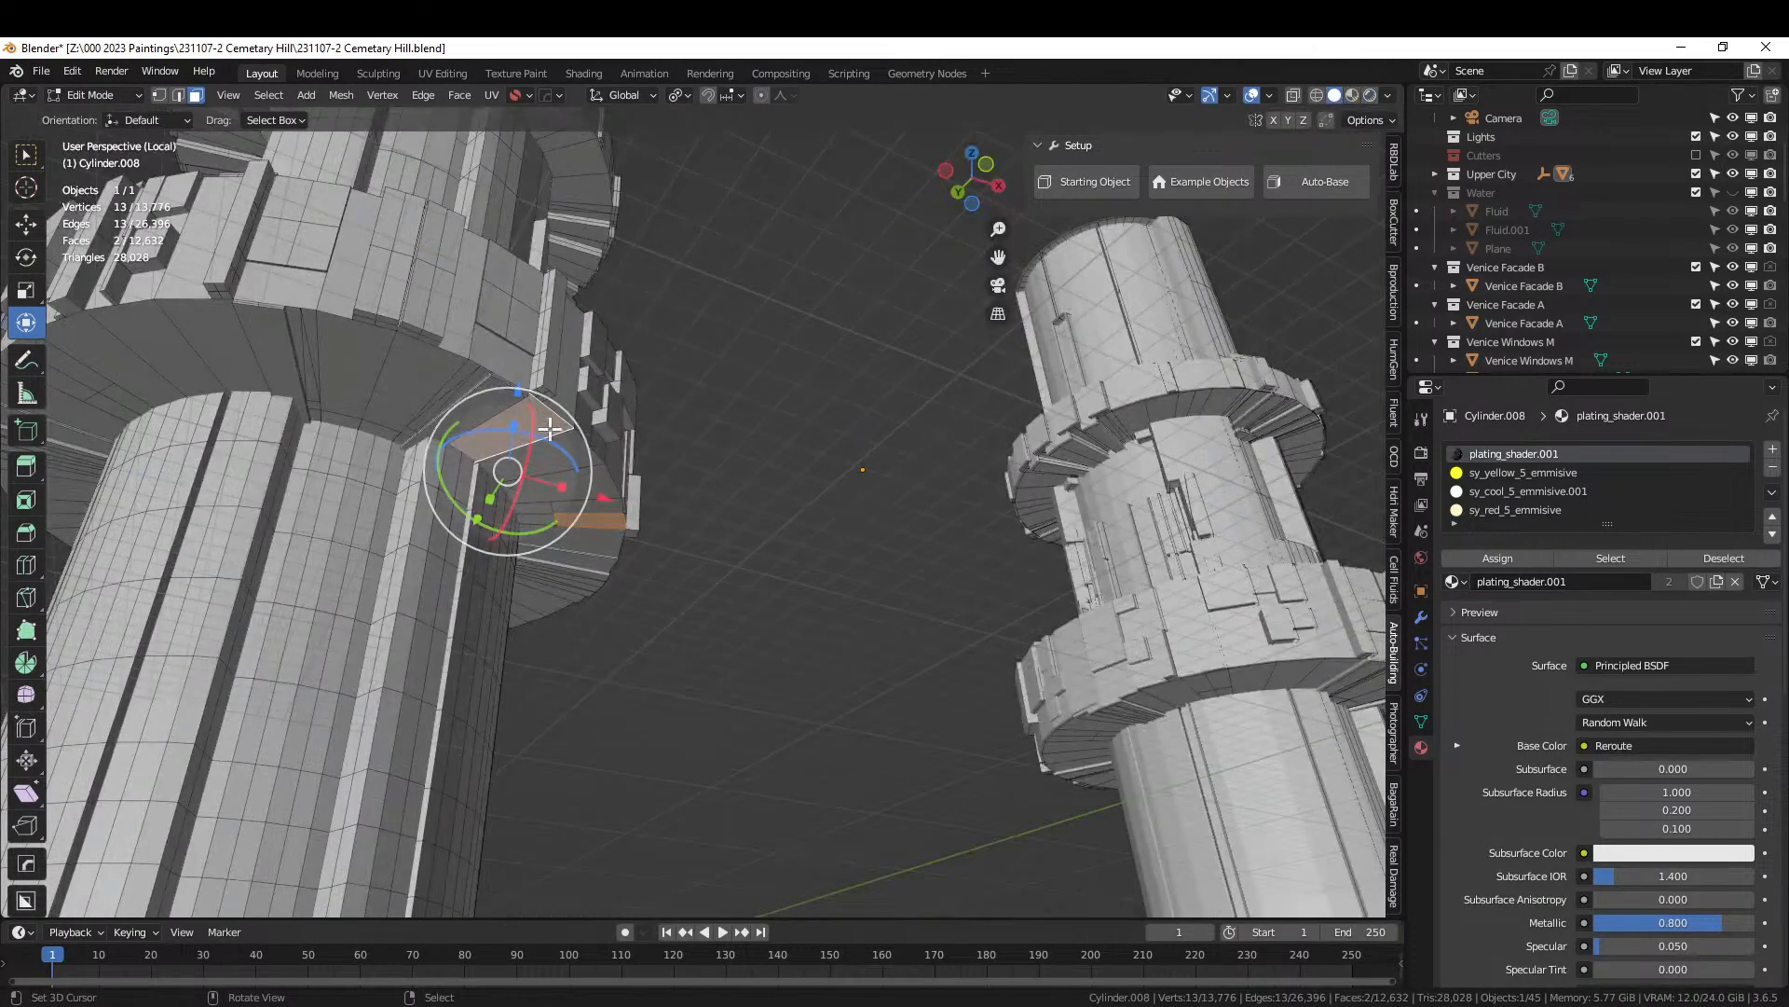
{"action": "right_click", "coordinate": [547, 436], "text": "shift"}
{"action": "right_click", "coordinate": [547, 451], "text": "shift"}
{"action": "right_click", "coordinate": [563, 466], "text": "shift"}
{"action": "right_click", "coordinate": [591, 487], "text": "shift"}
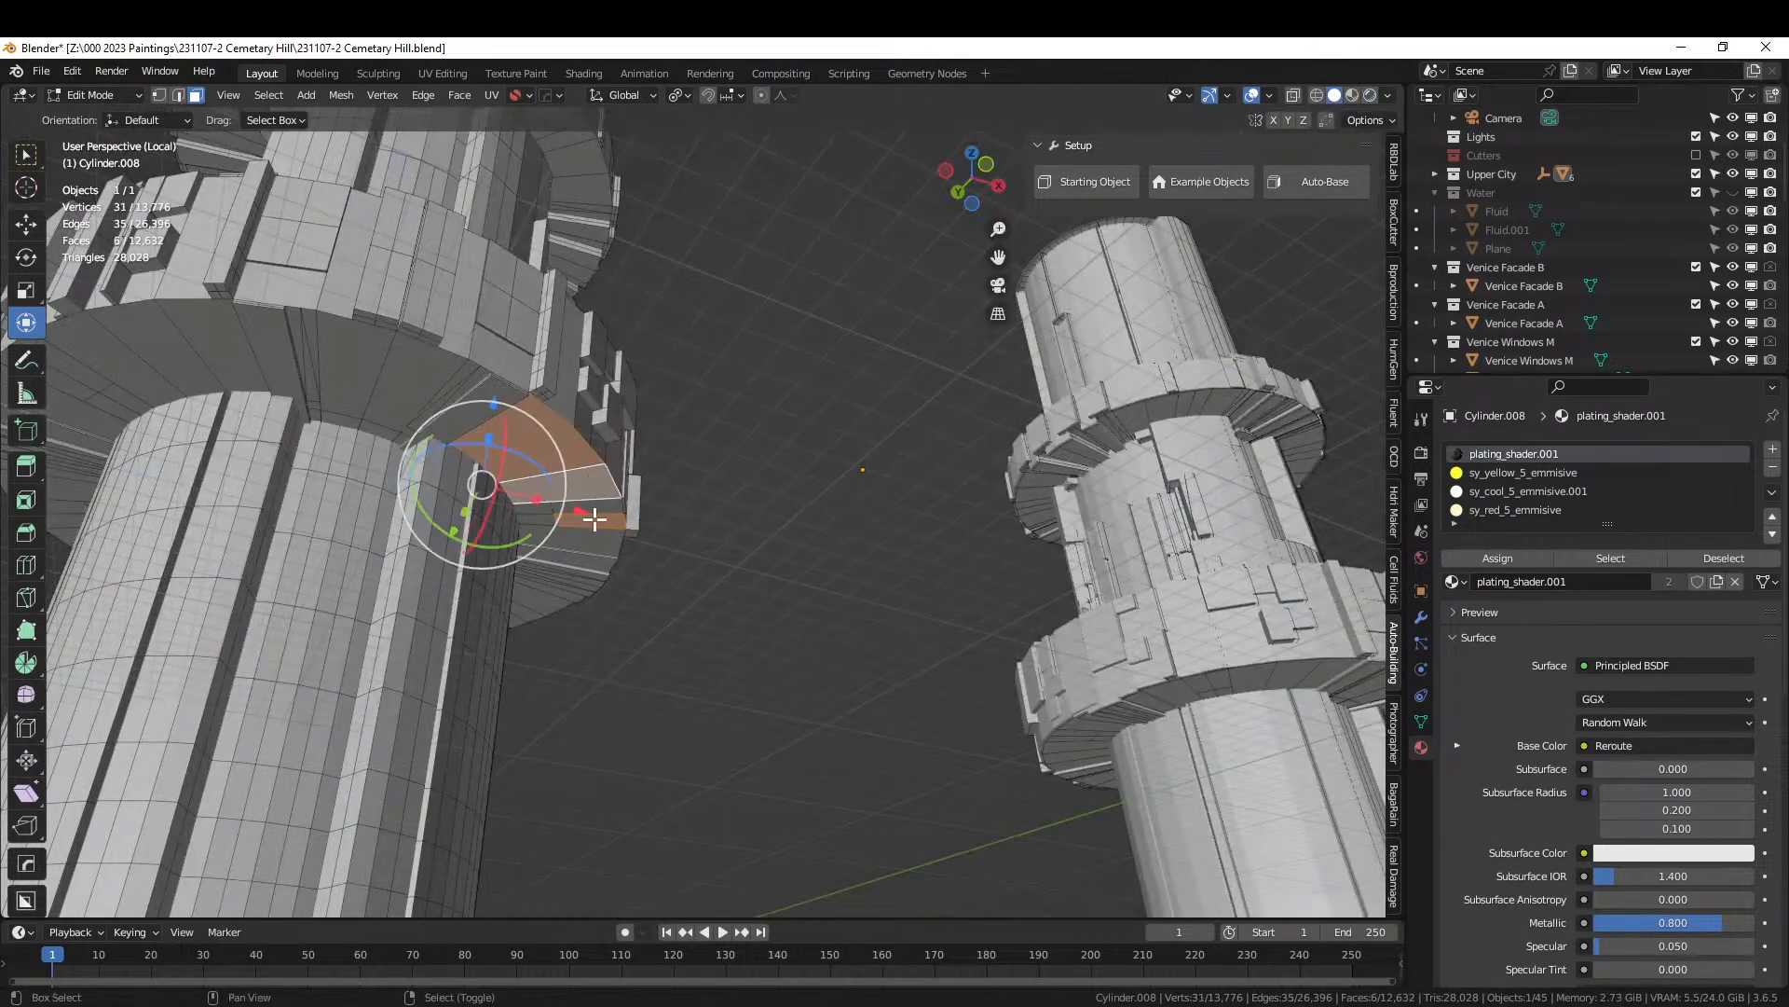
{"action": "right_click", "coordinate": [599, 535], "text": "shift"}
{"action": "right_click", "coordinate": [587, 560], "text": "shift"}
{"action": "middle_click_drag", "start_coordinate": [587, 560], "coordinate": [270, 569]}
{"action": "right_click", "coordinate": [264, 579], "text": "shift"}
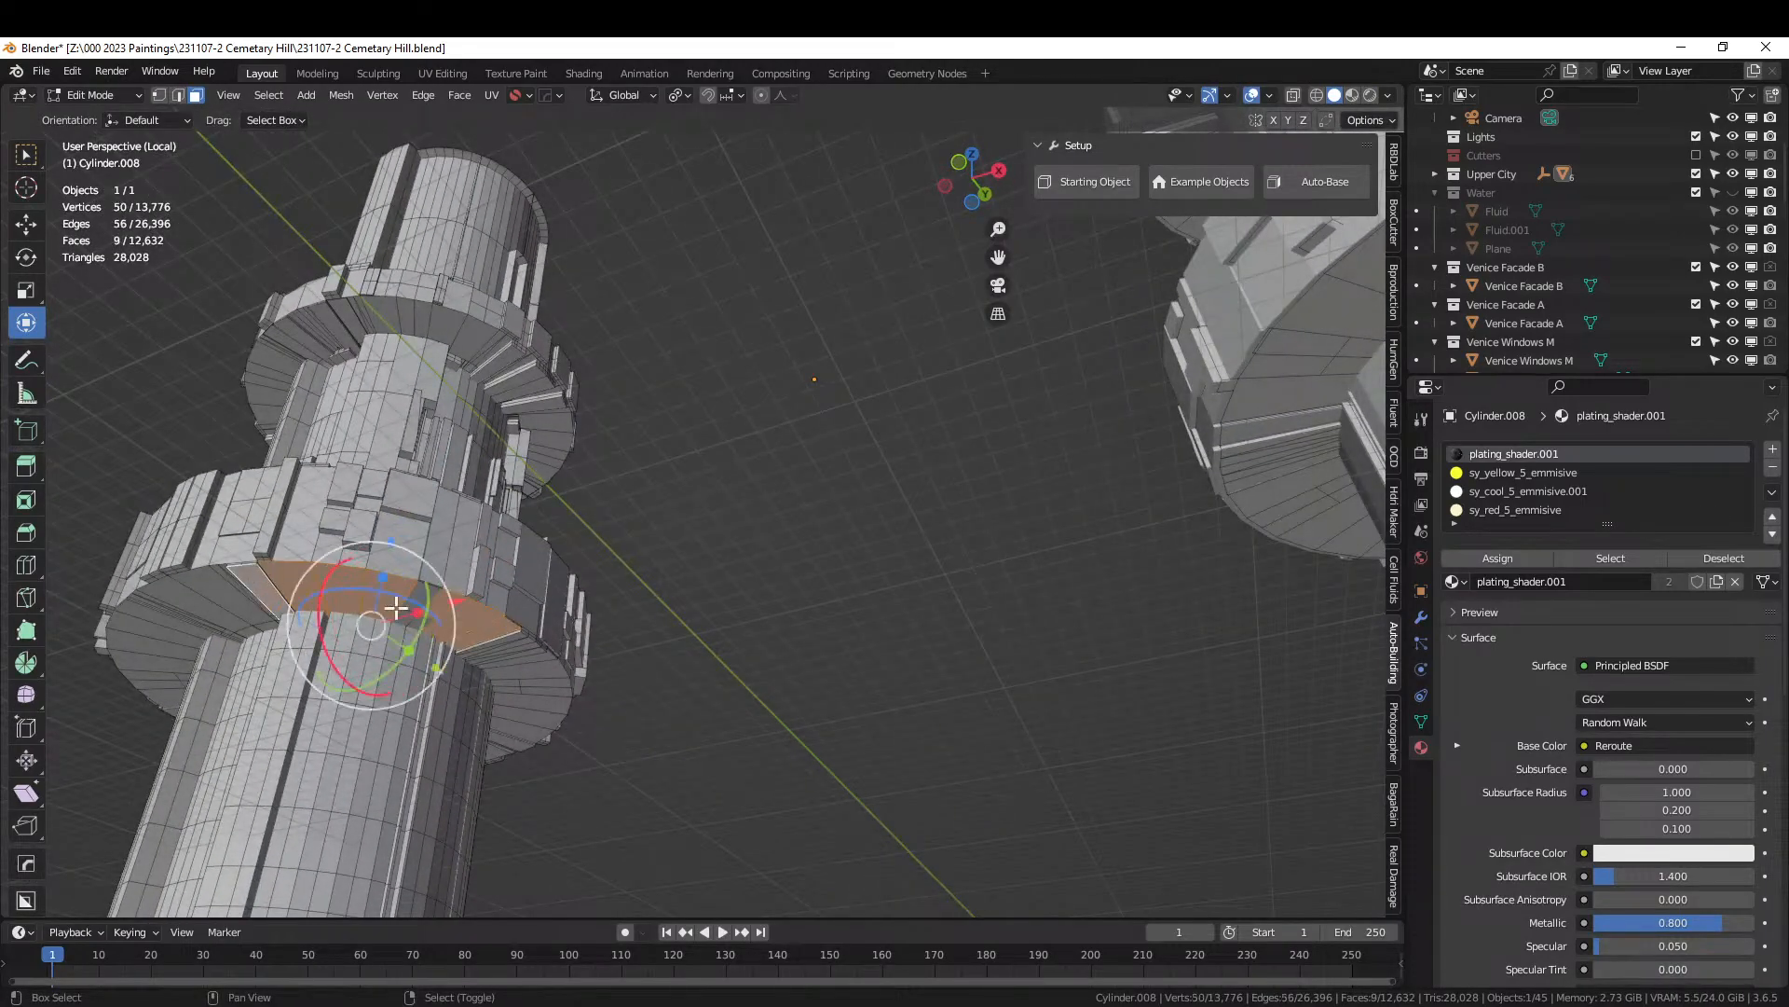
{"action": "right_click", "coordinate": [531, 668], "text": "shift"}
{"action": "right_click", "coordinate": [537, 695], "text": "shift"}
{"action": "right_click", "coordinate": [541, 714], "text": "shift"}
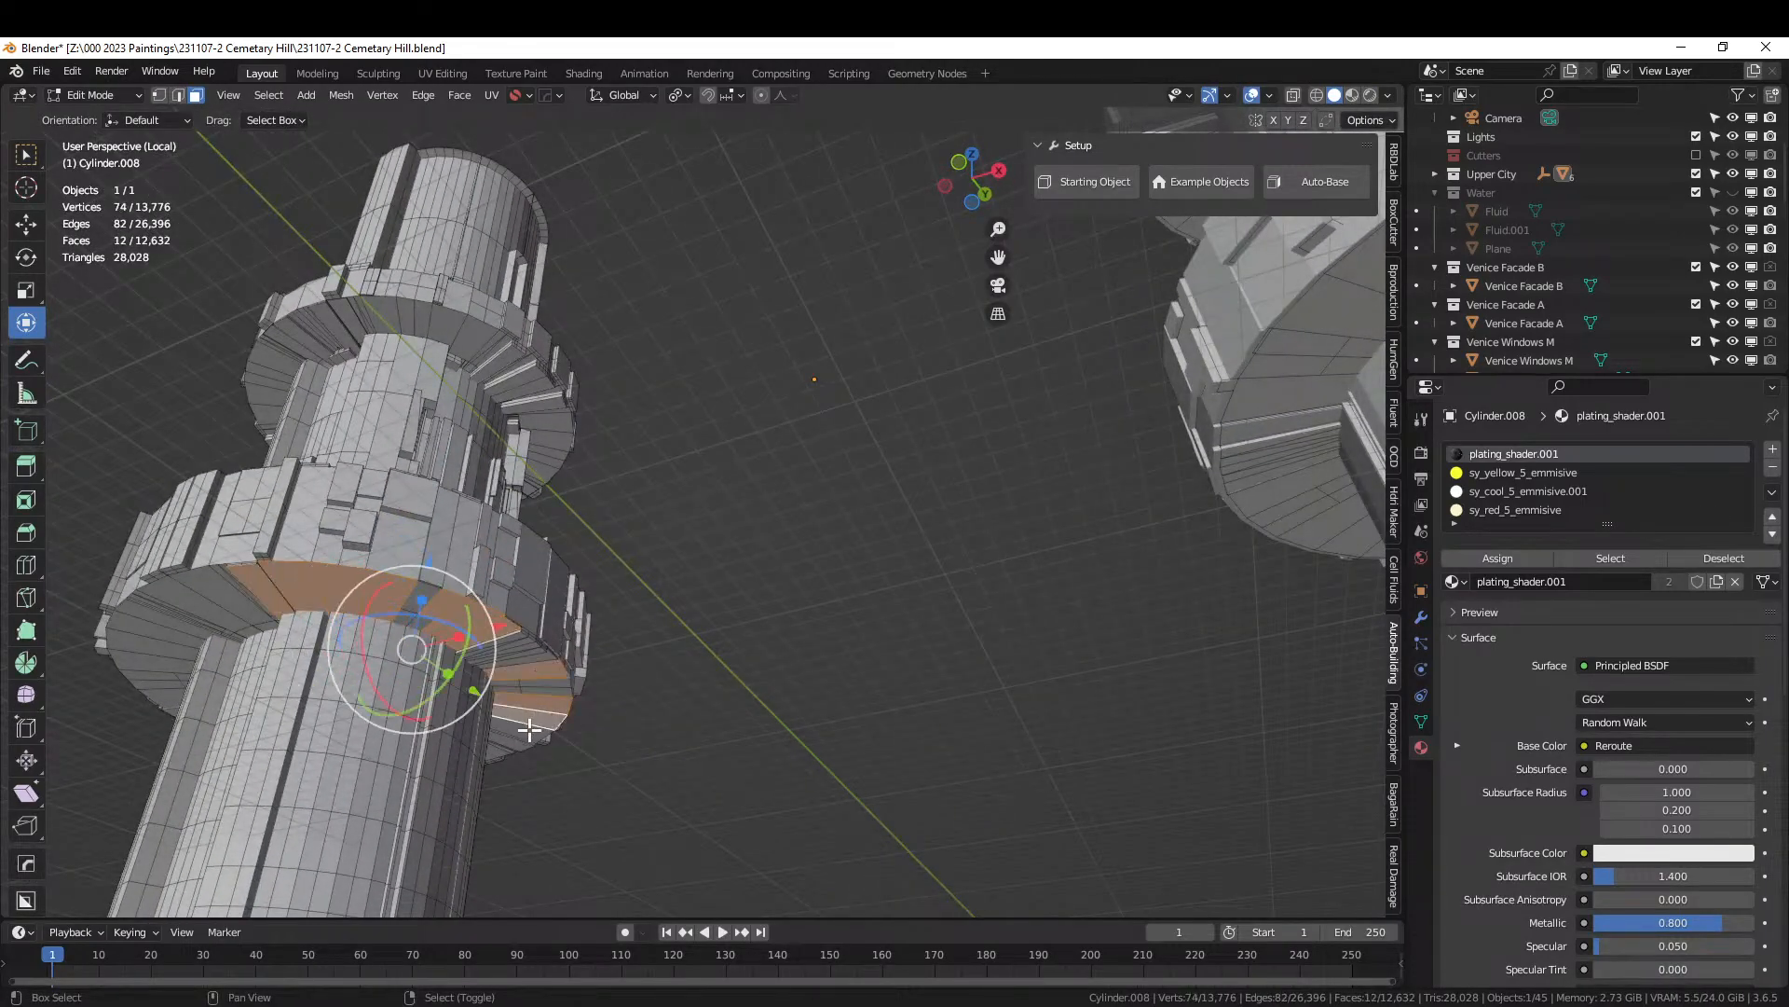
{"action": "right_click", "coordinate": [540, 729], "text": "shift"}
{"action": "right_click", "coordinate": [240, 602], "text": "shift"}
{"action": "right_click", "coordinate": [196, 599], "text": "shift"}
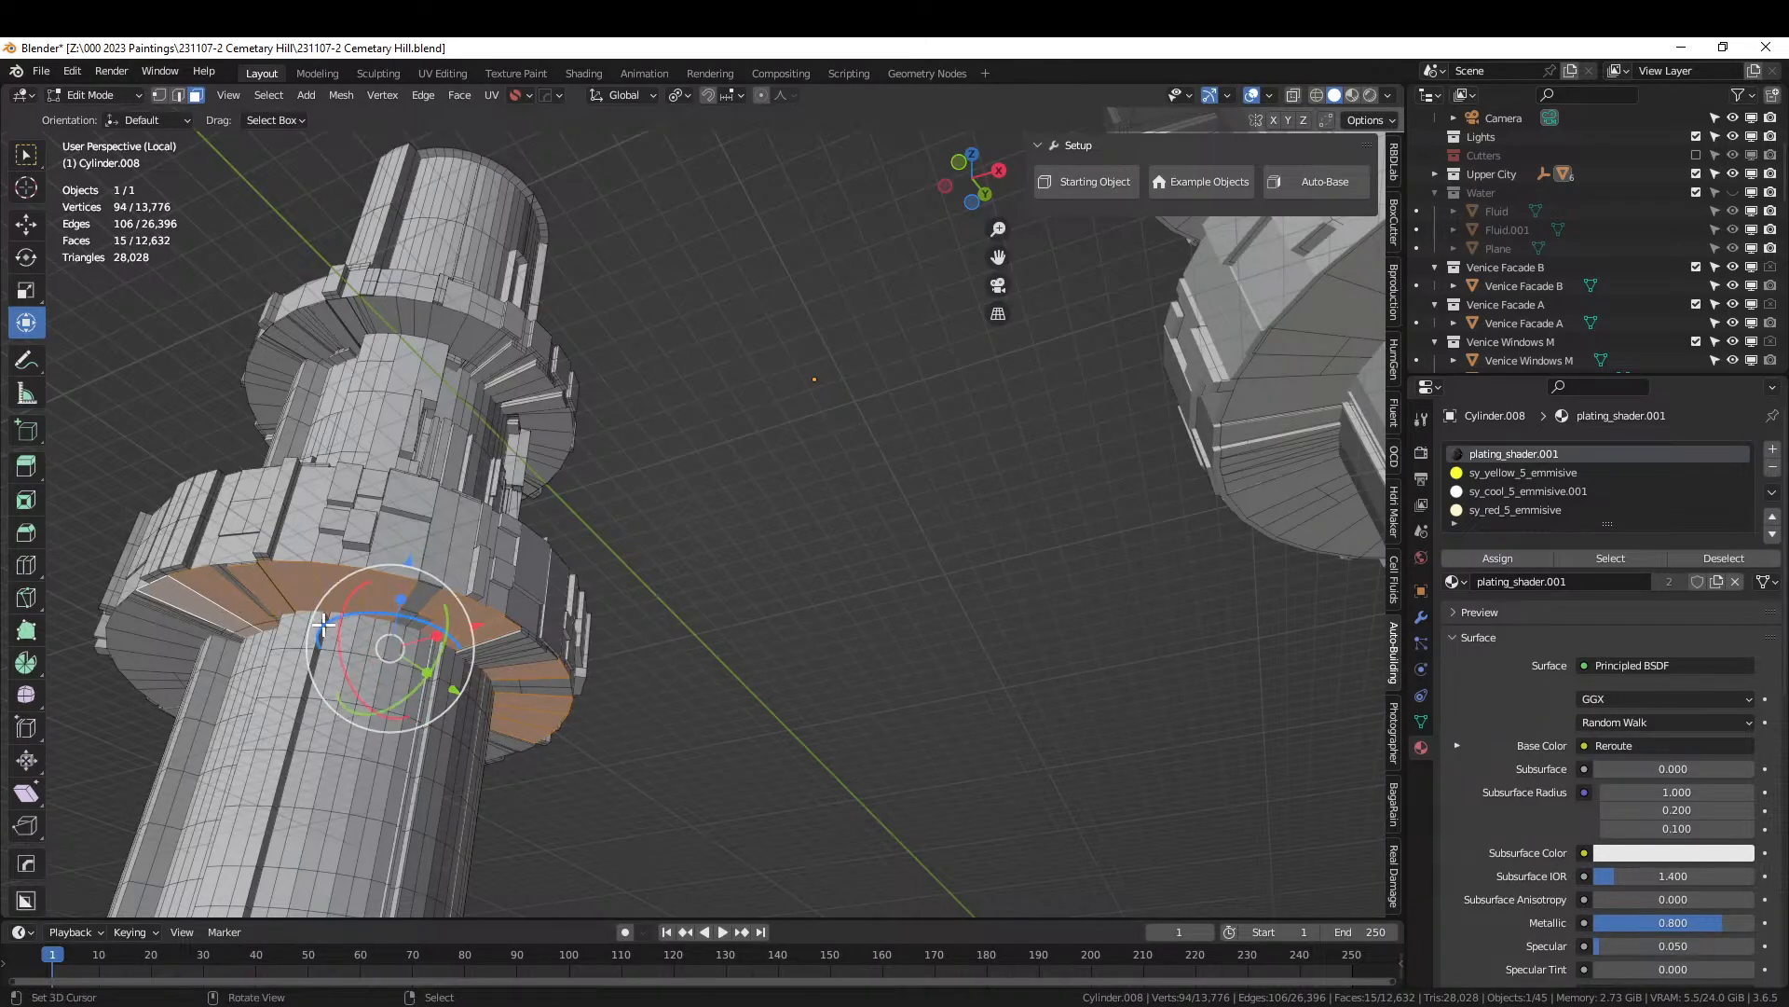
{"action": "middle_click_drag", "start_coordinate": [326, 624], "coordinate": [412, 618]}
{"action": "key", "text": "Tab"}
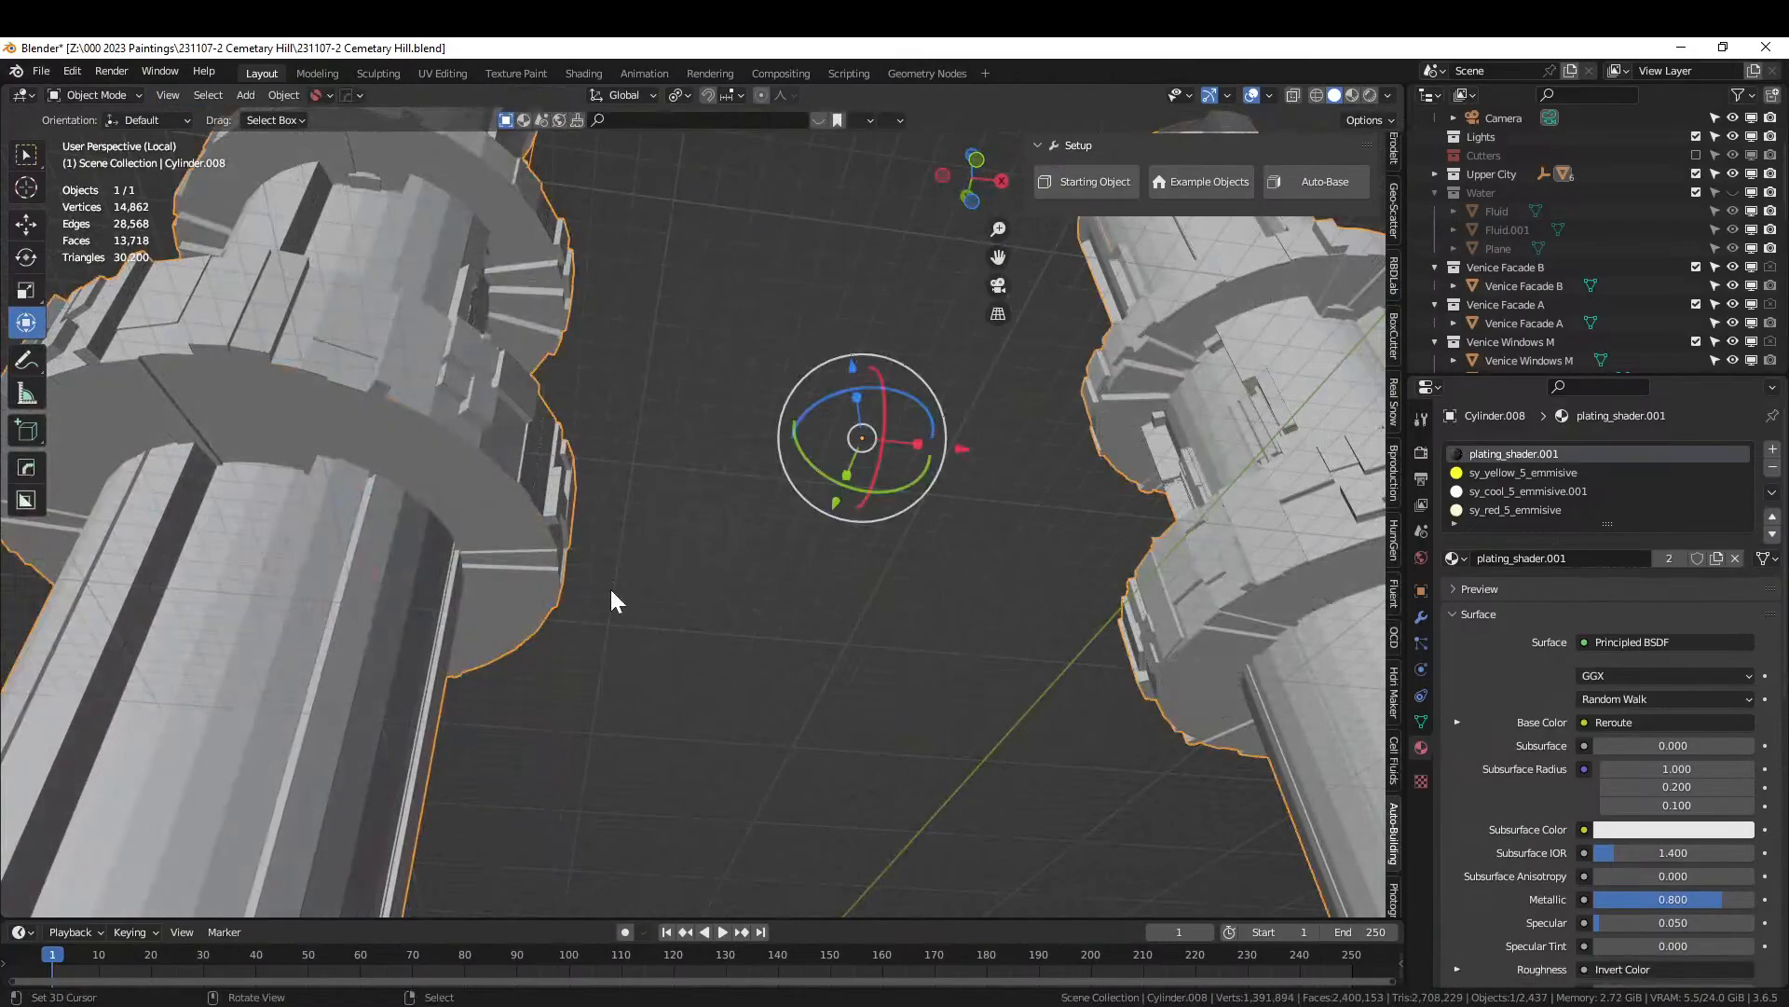
Run Random Cables on the pillars with Use Mirror disabled and an origin seed of 2.
{"action": "key", "text": "shift+q"}
{"action": "mouse_move", "coordinate": [611, 590]}
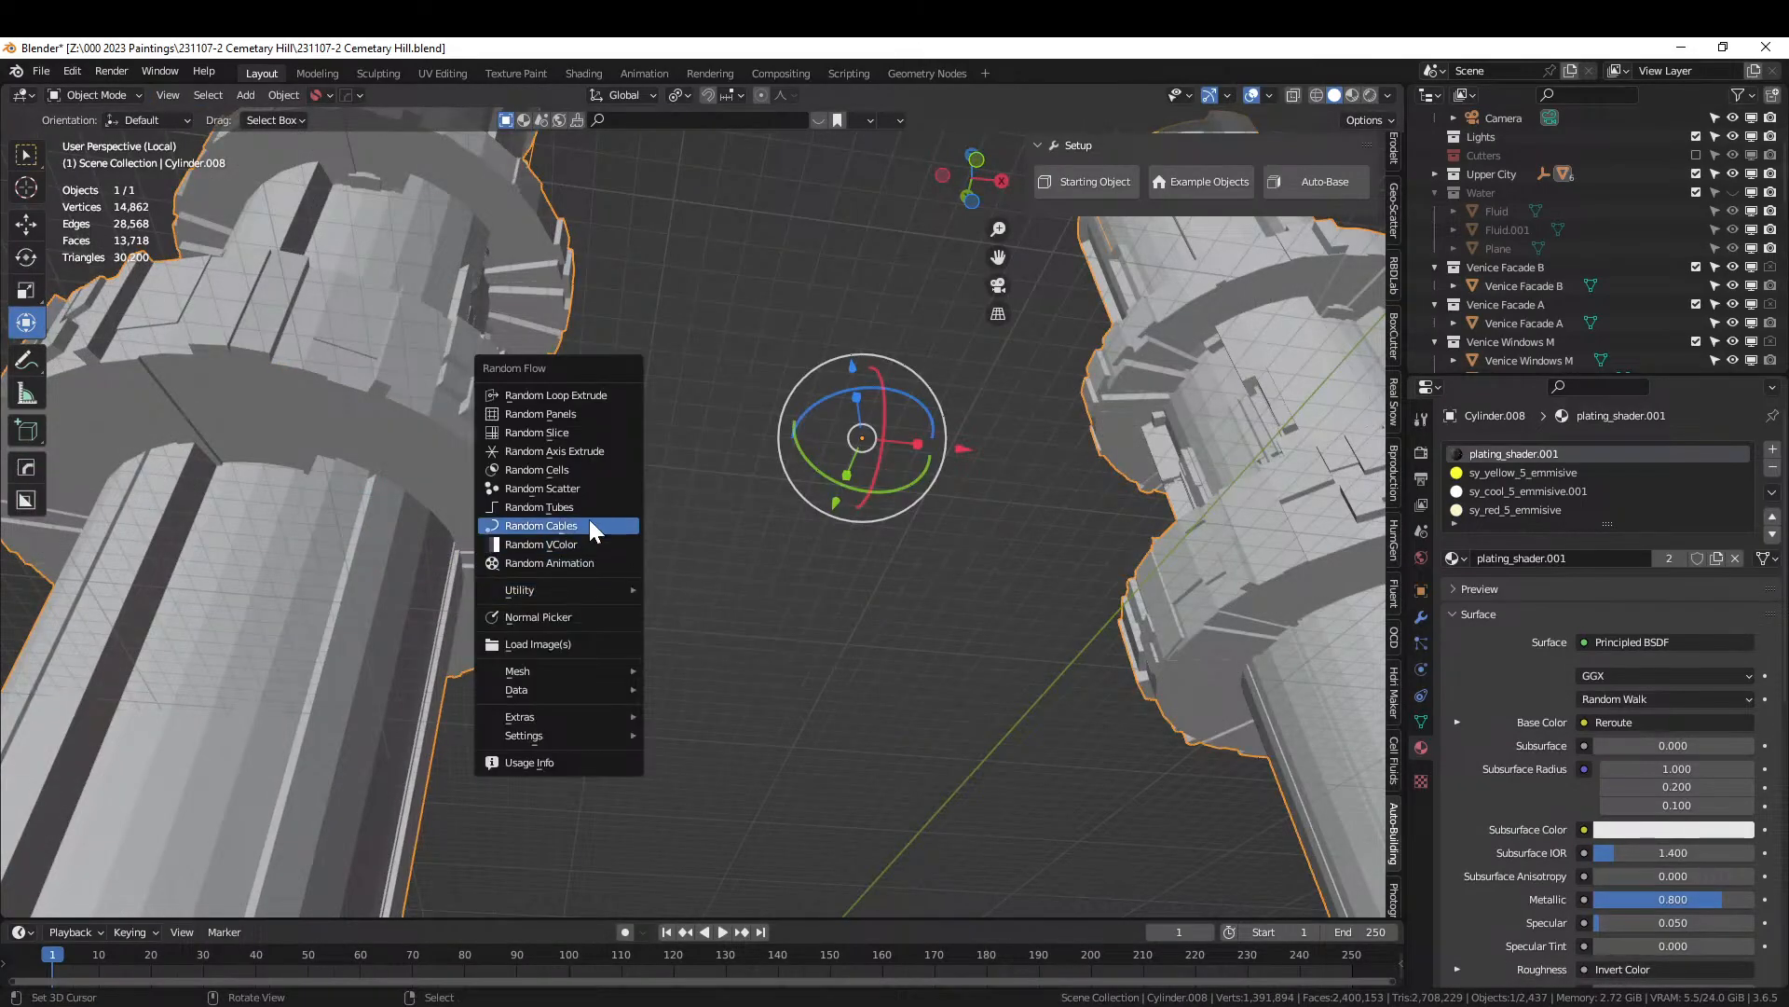
{"action": "left_click", "coordinate": [588, 518]}
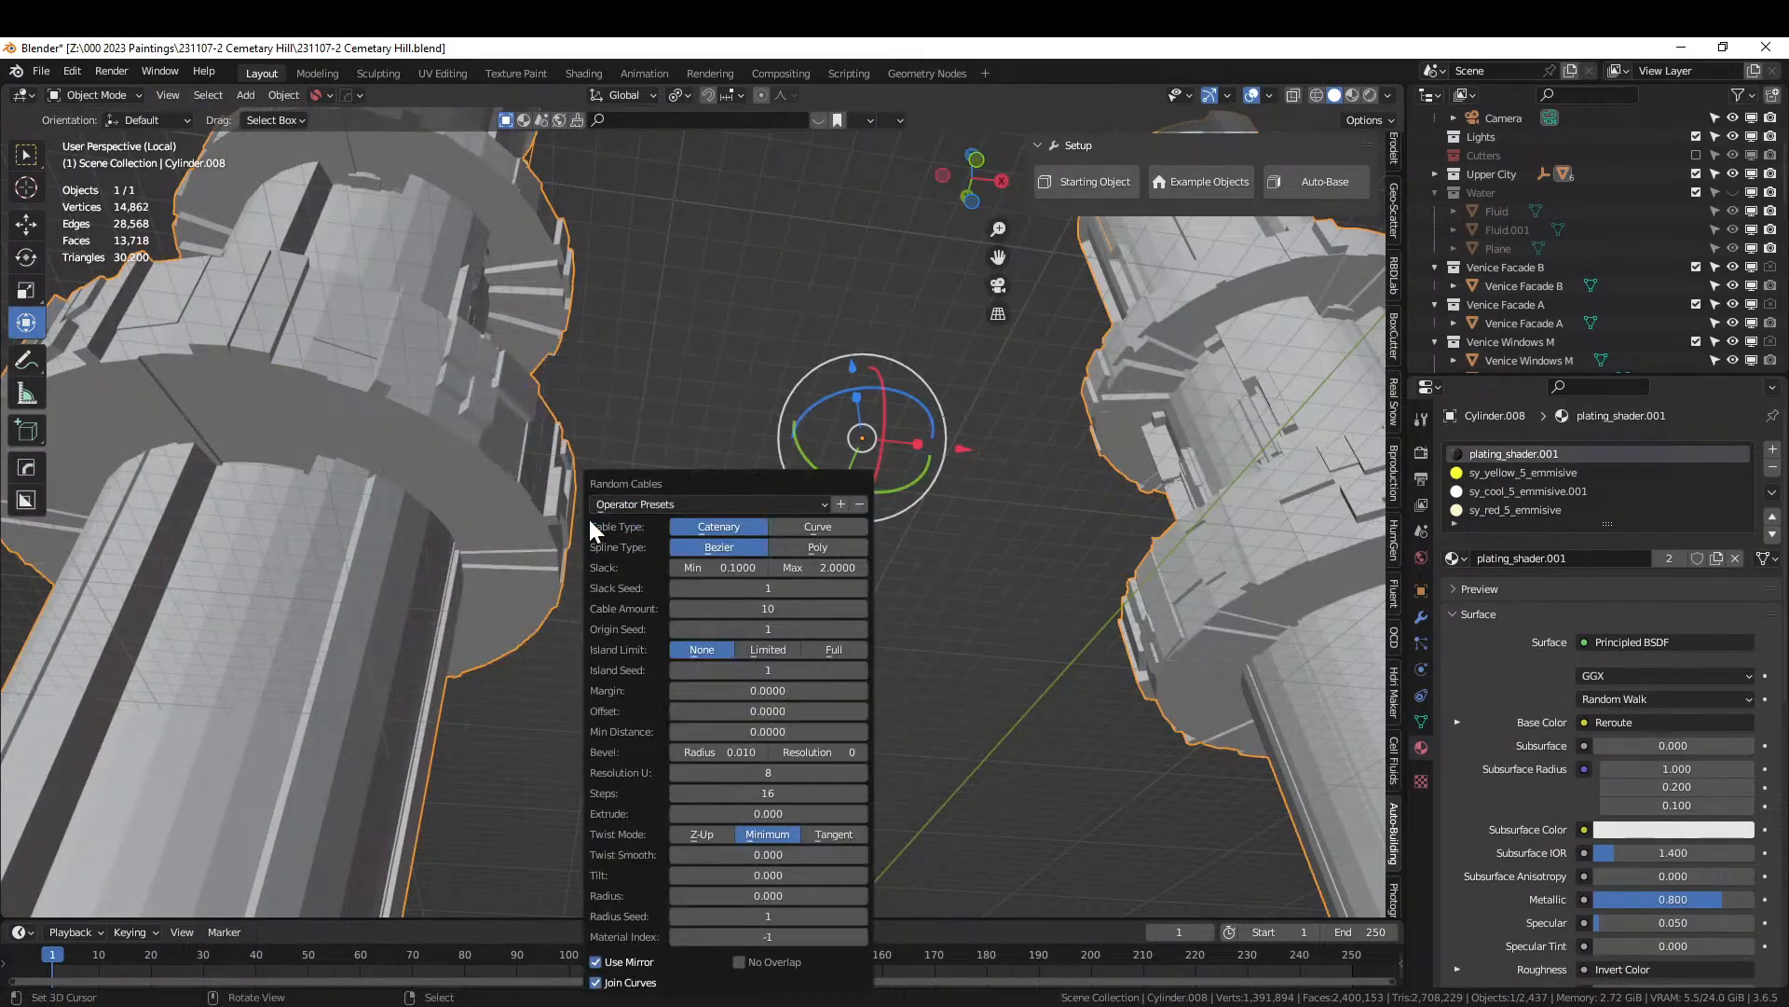
{"action": "left_click", "coordinate": [597, 962]}
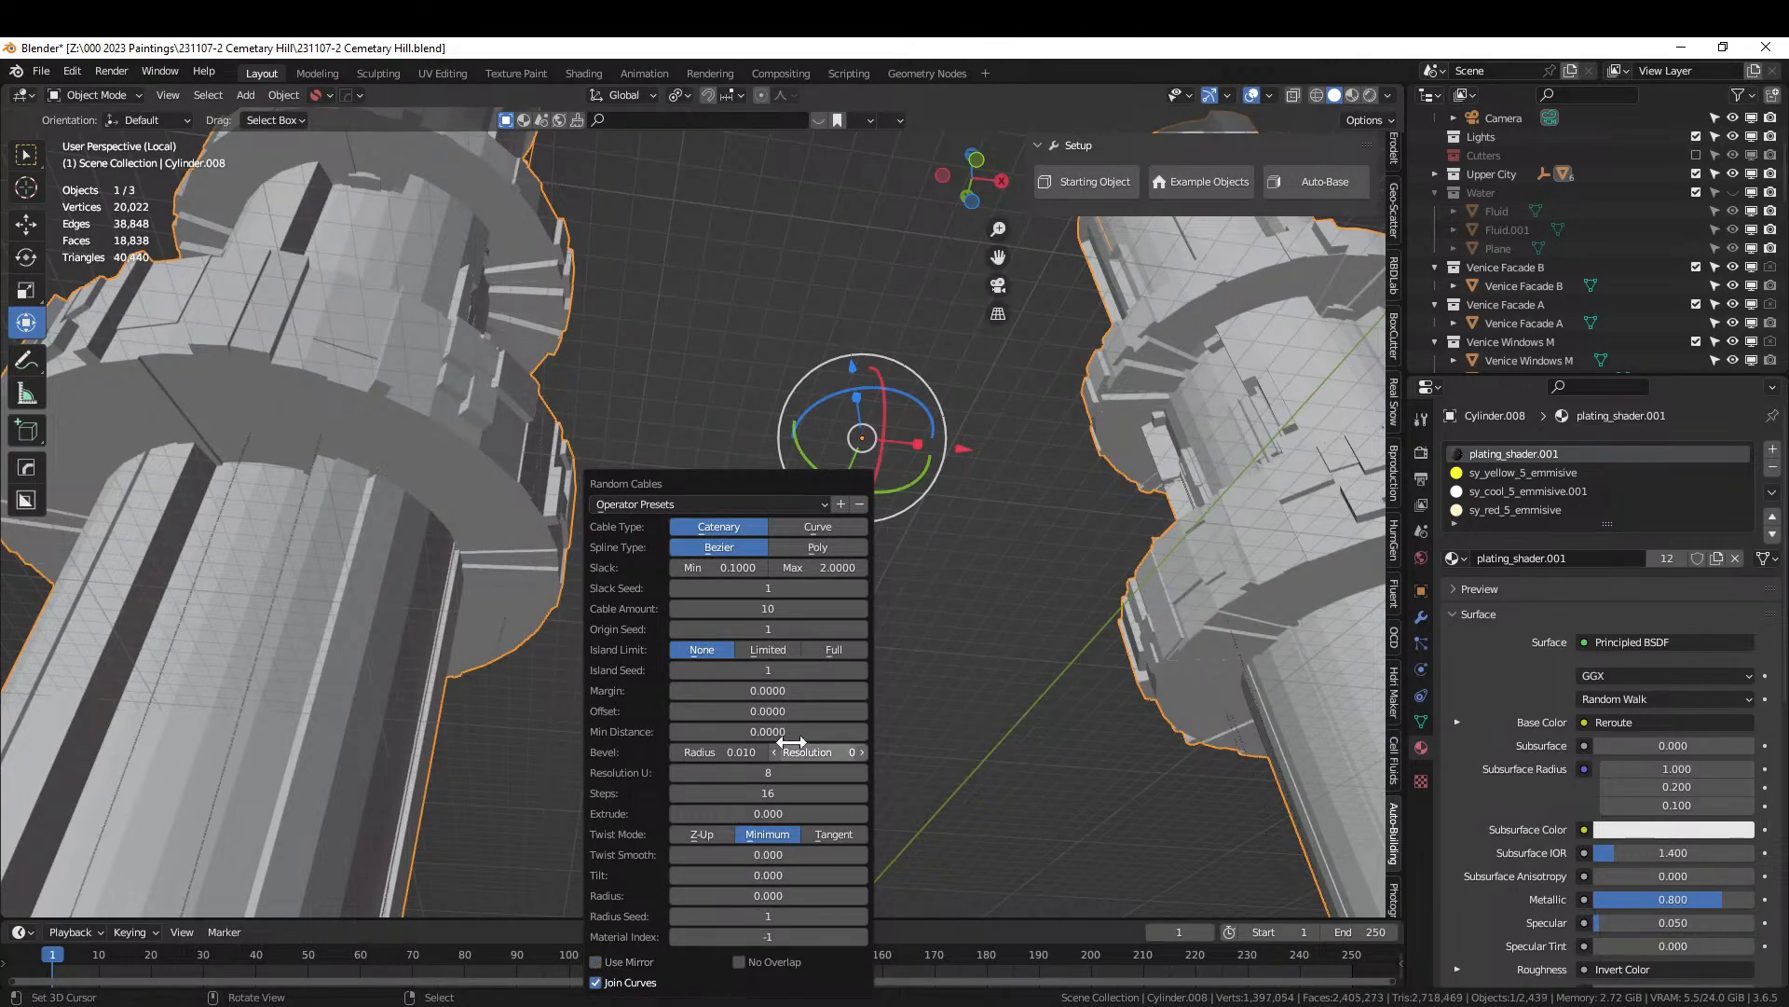
{"action": "left_click", "coordinate": [859, 629]}
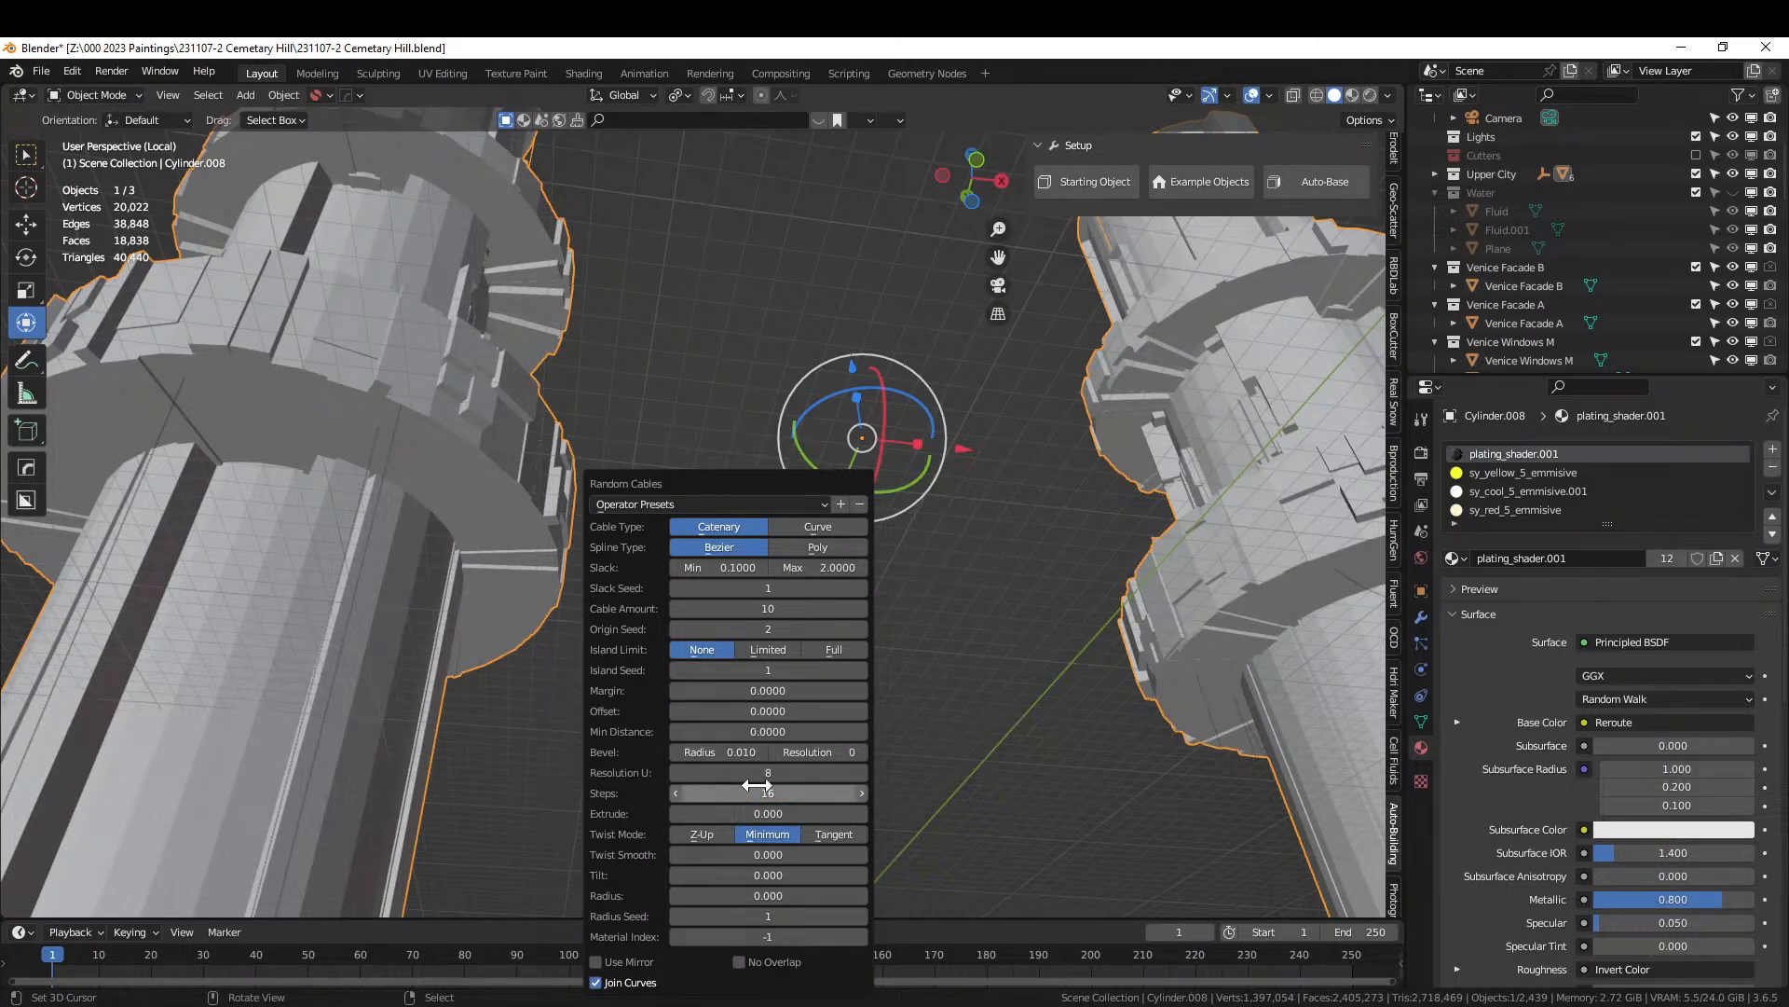
Give the random cables a bevel radius of 0.025 and set the cable amount to 50.
{"action": "left_click", "coordinate": [718, 751]}
{"action": "key", "text": "BackSpace"}
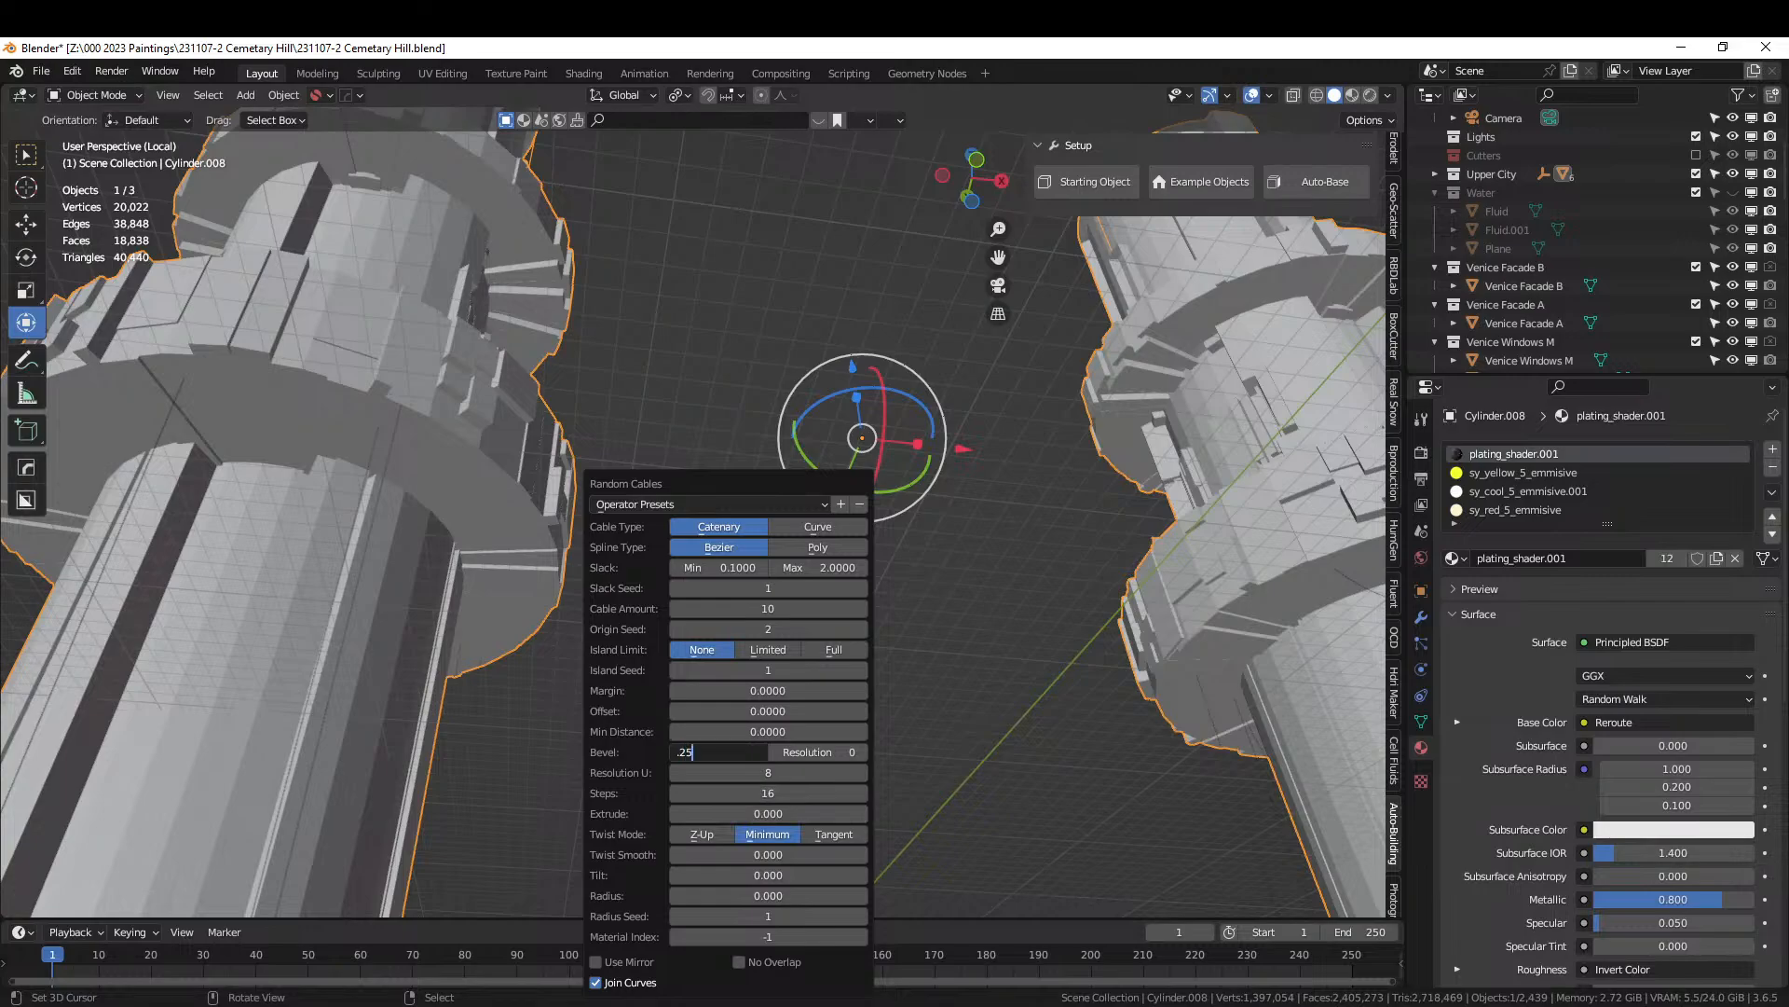
{"action": "type", "text": ".025"}
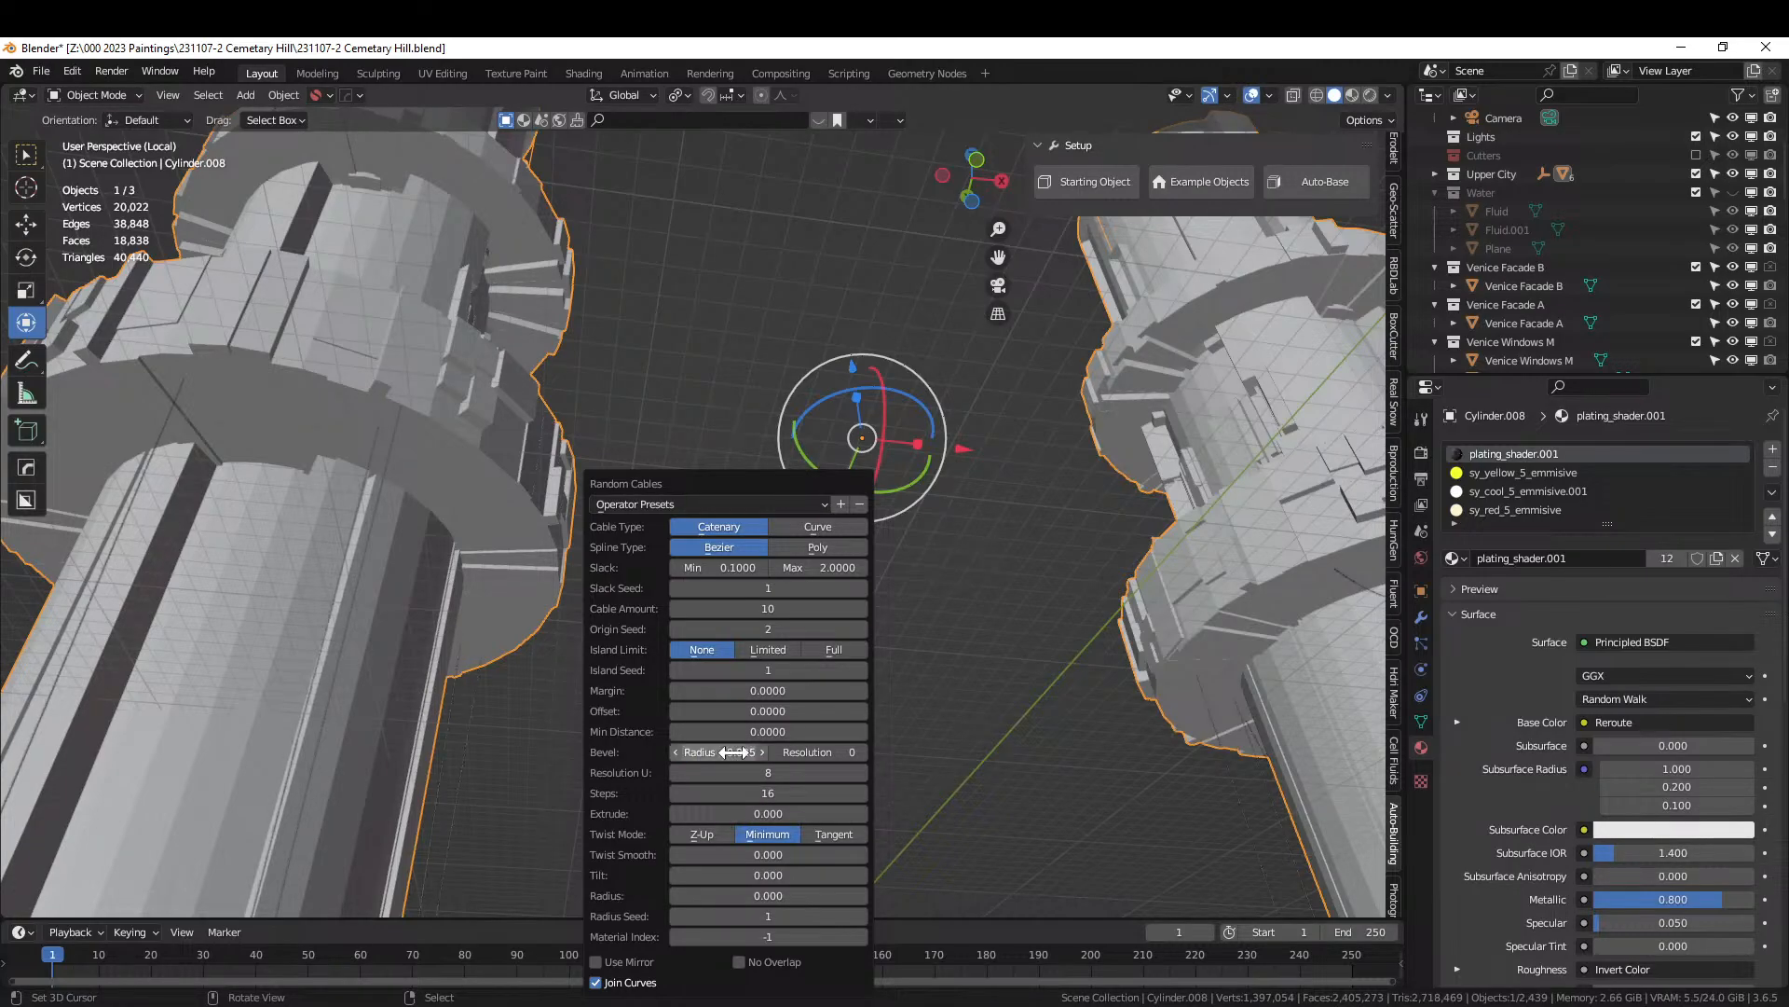
{"action": "key", "text": "Return"}
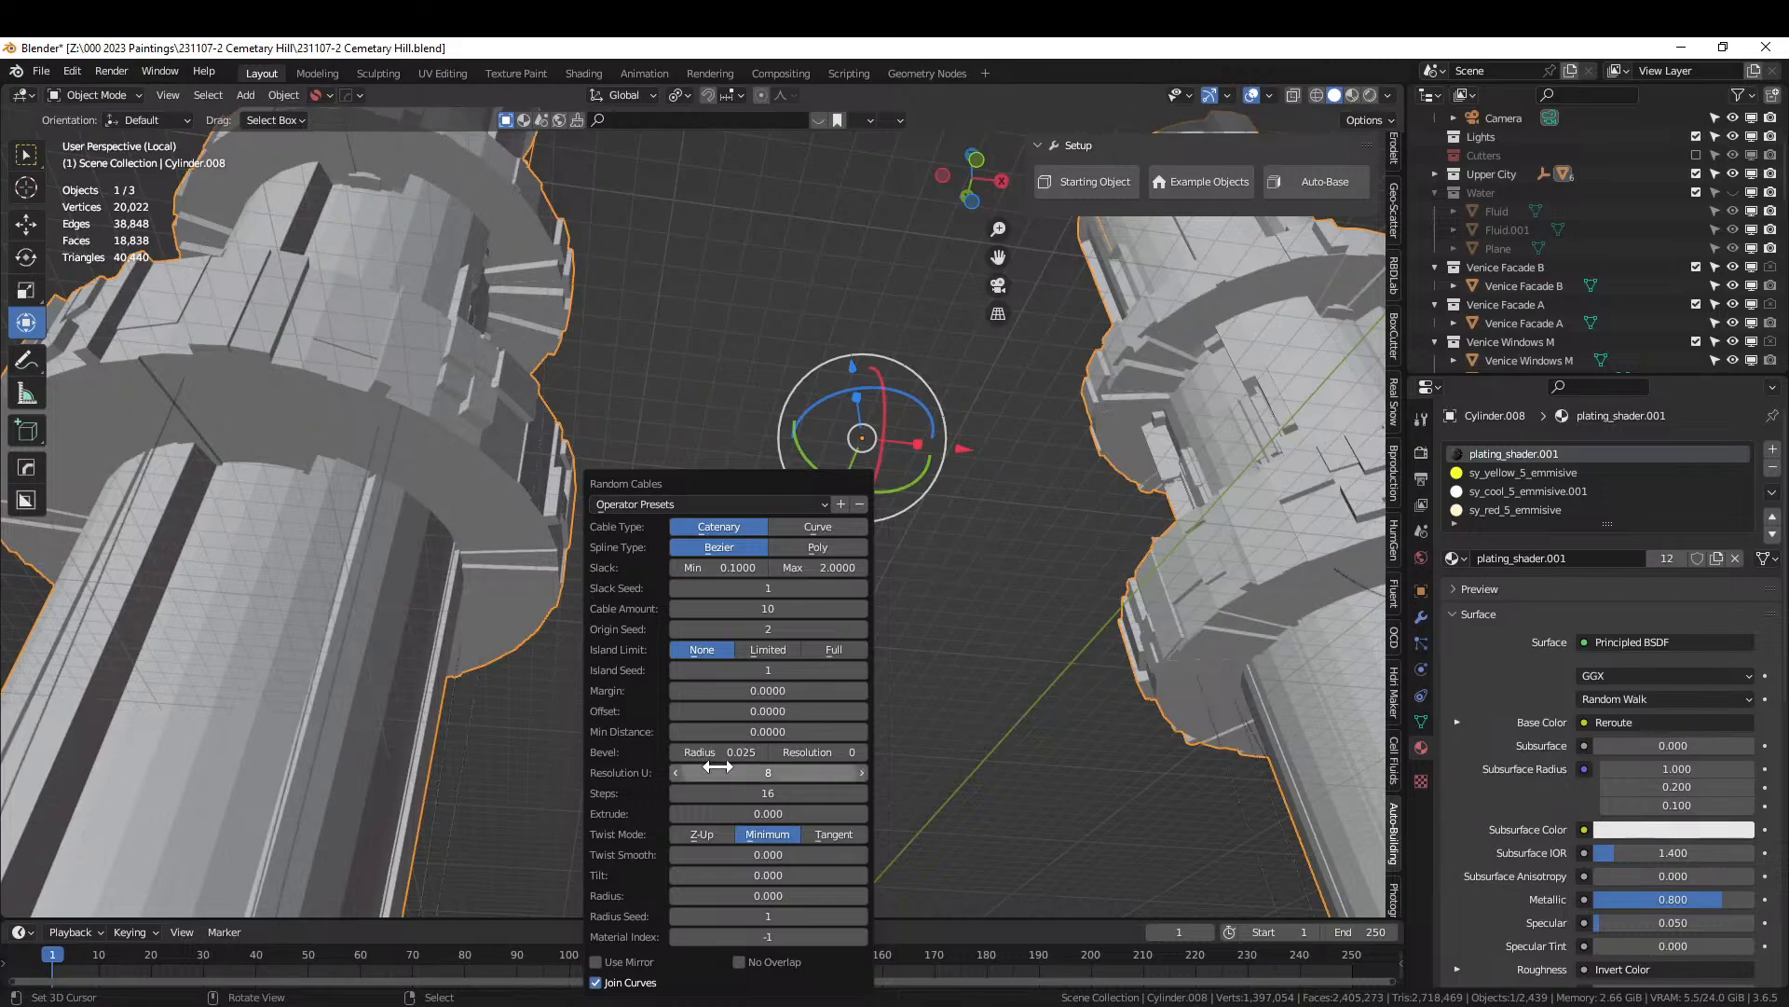
{"action": "left_click", "coordinate": [745, 606]}
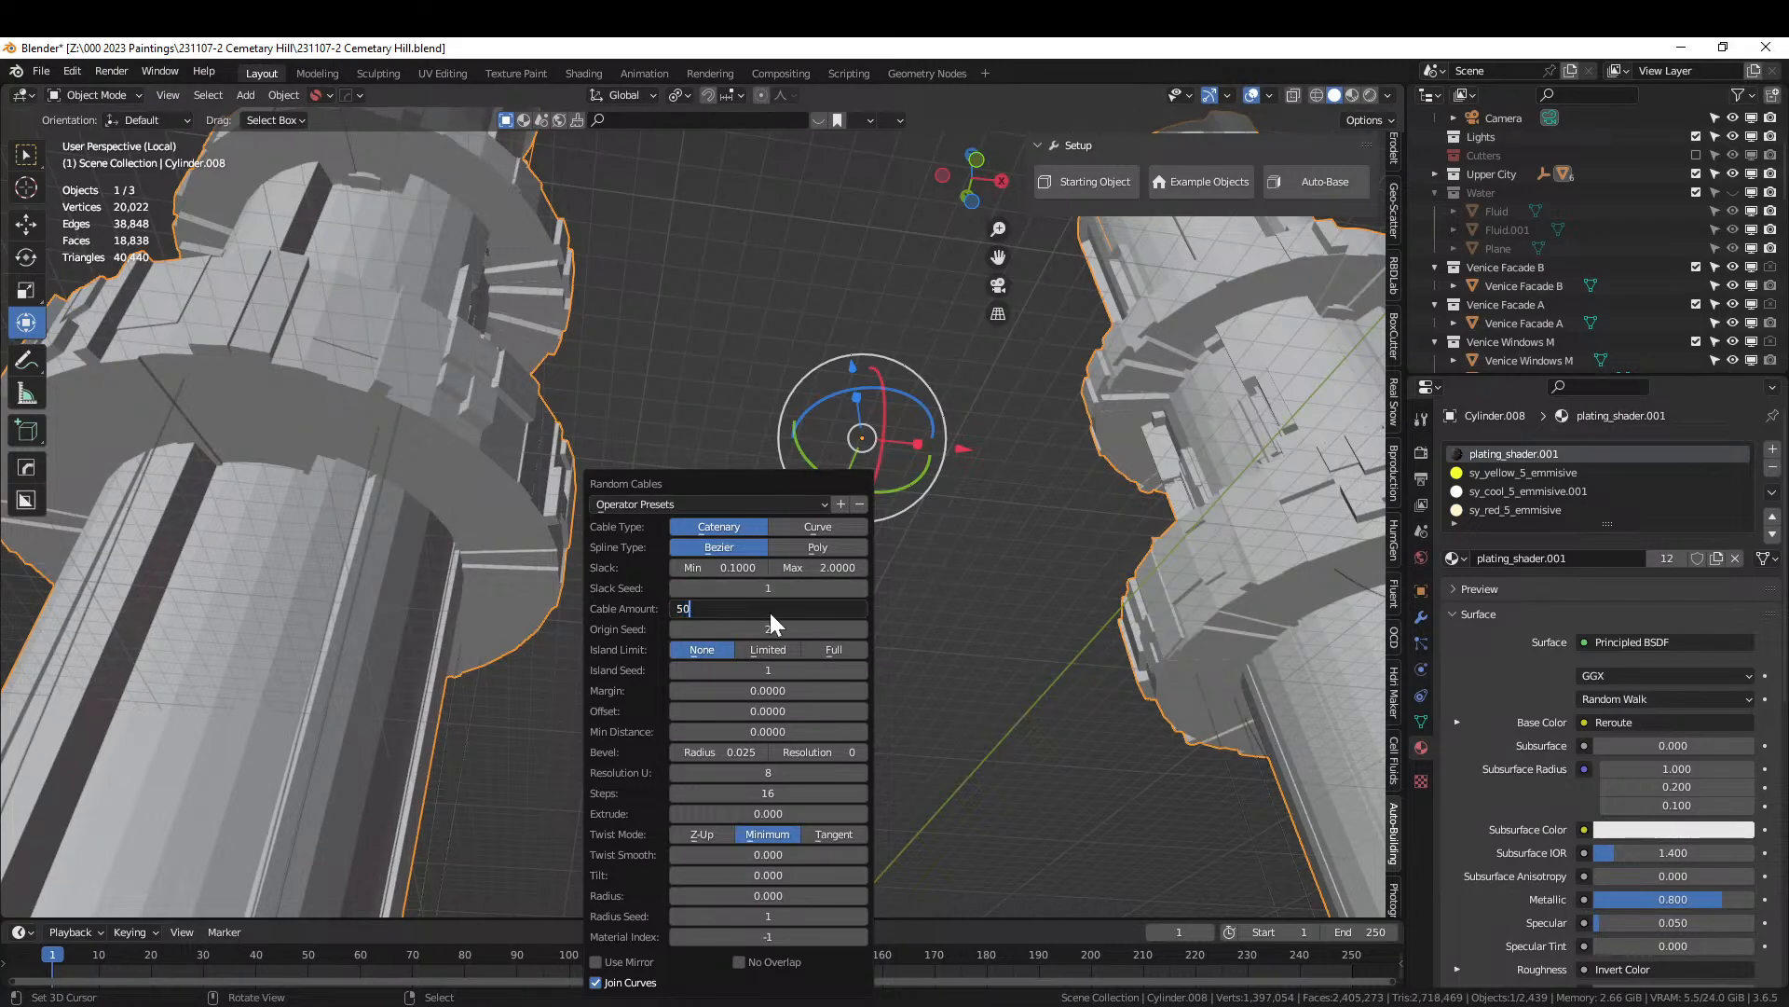
{"action": "type", "text": "50"}
{"action": "key", "text": "Return"}
Set the random cables' slack range to a minimum of 20 and a maximum of about 32.39.
{"action": "middle_click_drag", "start_coordinate": [313, 517], "coordinate": [392, 430]}
{"action": "key", "text": "F9"}
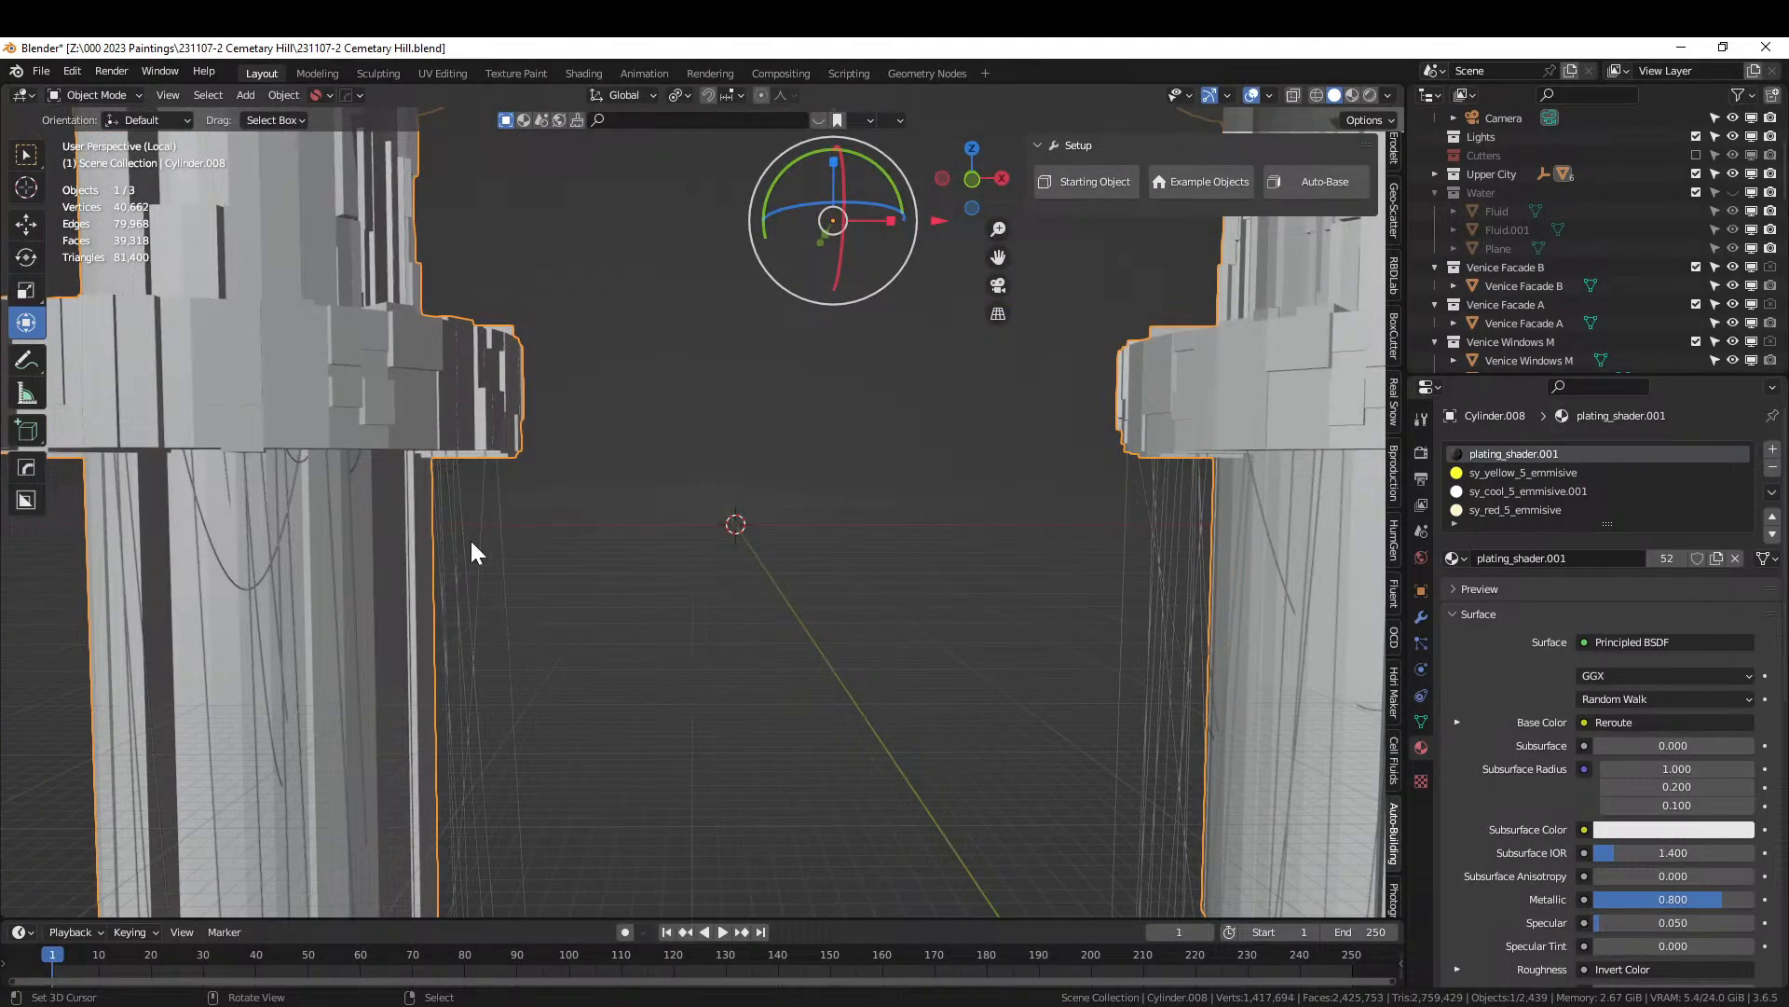
{"action": "middle_click_drag", "start_coordinate": [469, 539], "coordinate": [521, 495]}
{"action": "key", "text": "F9"}
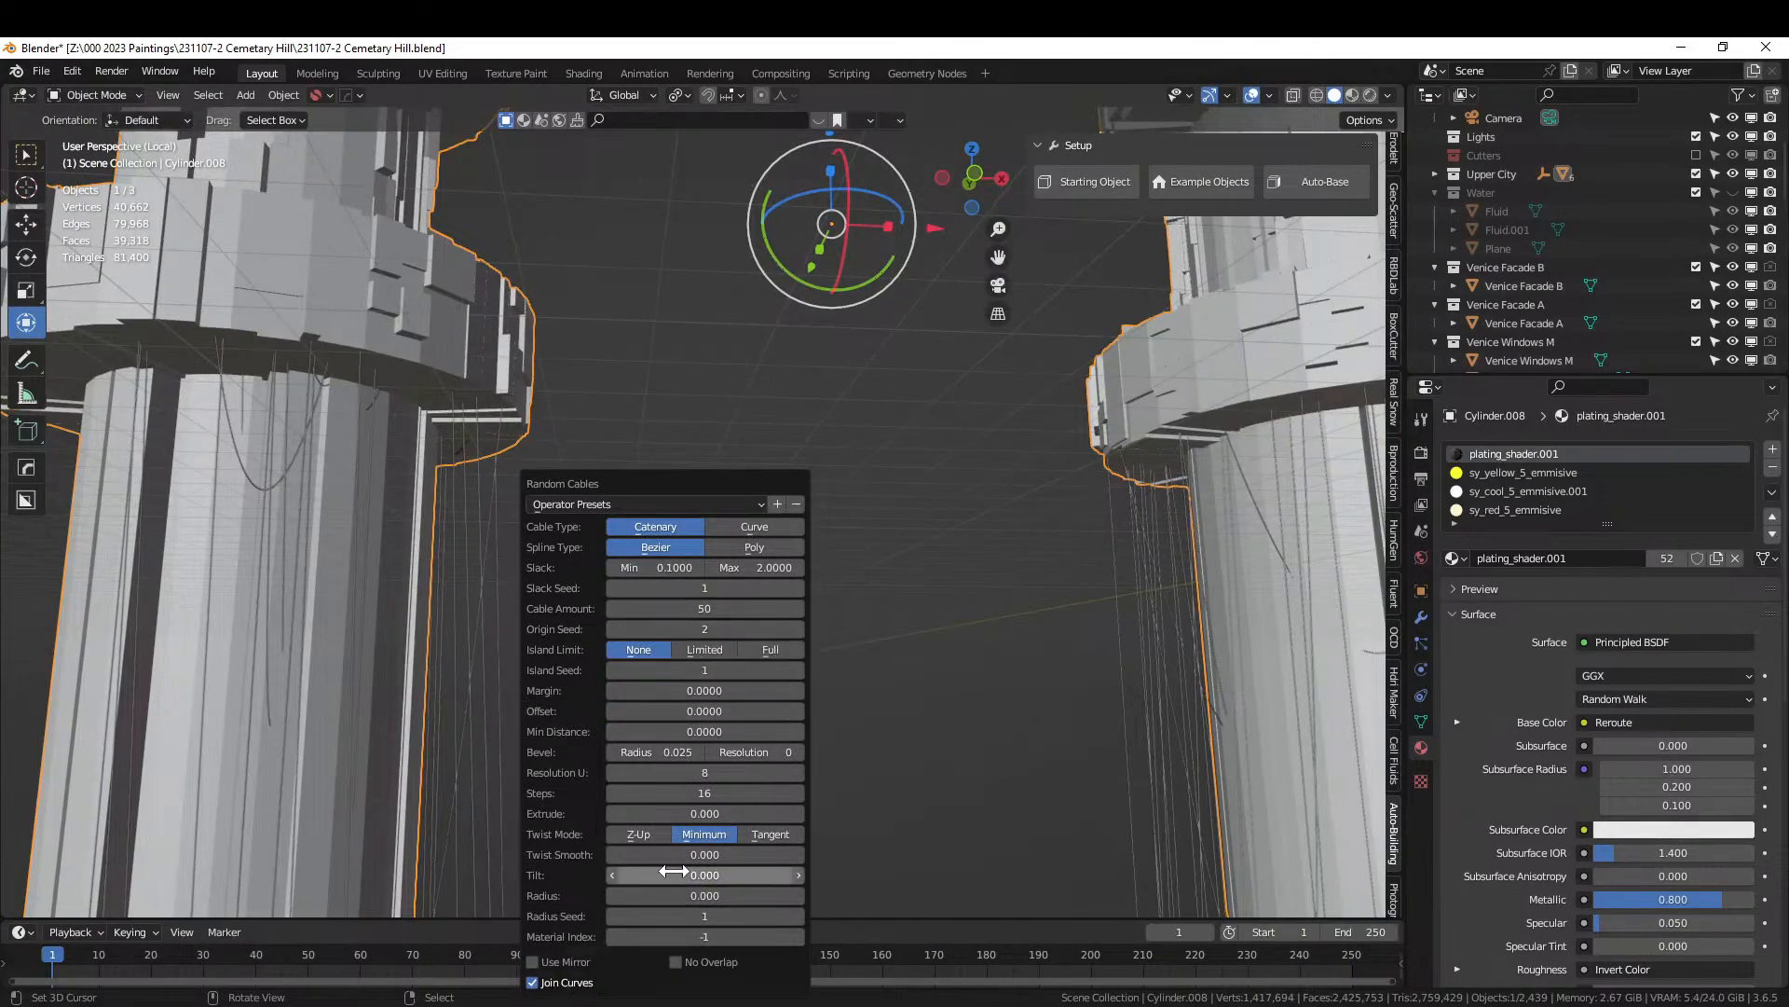
{"action": "left_click", "coordinate": [746, 573]}
{"action": "left_click_drag", "start_coordinate": [746, 568], "coordinate": [1149, 568]}
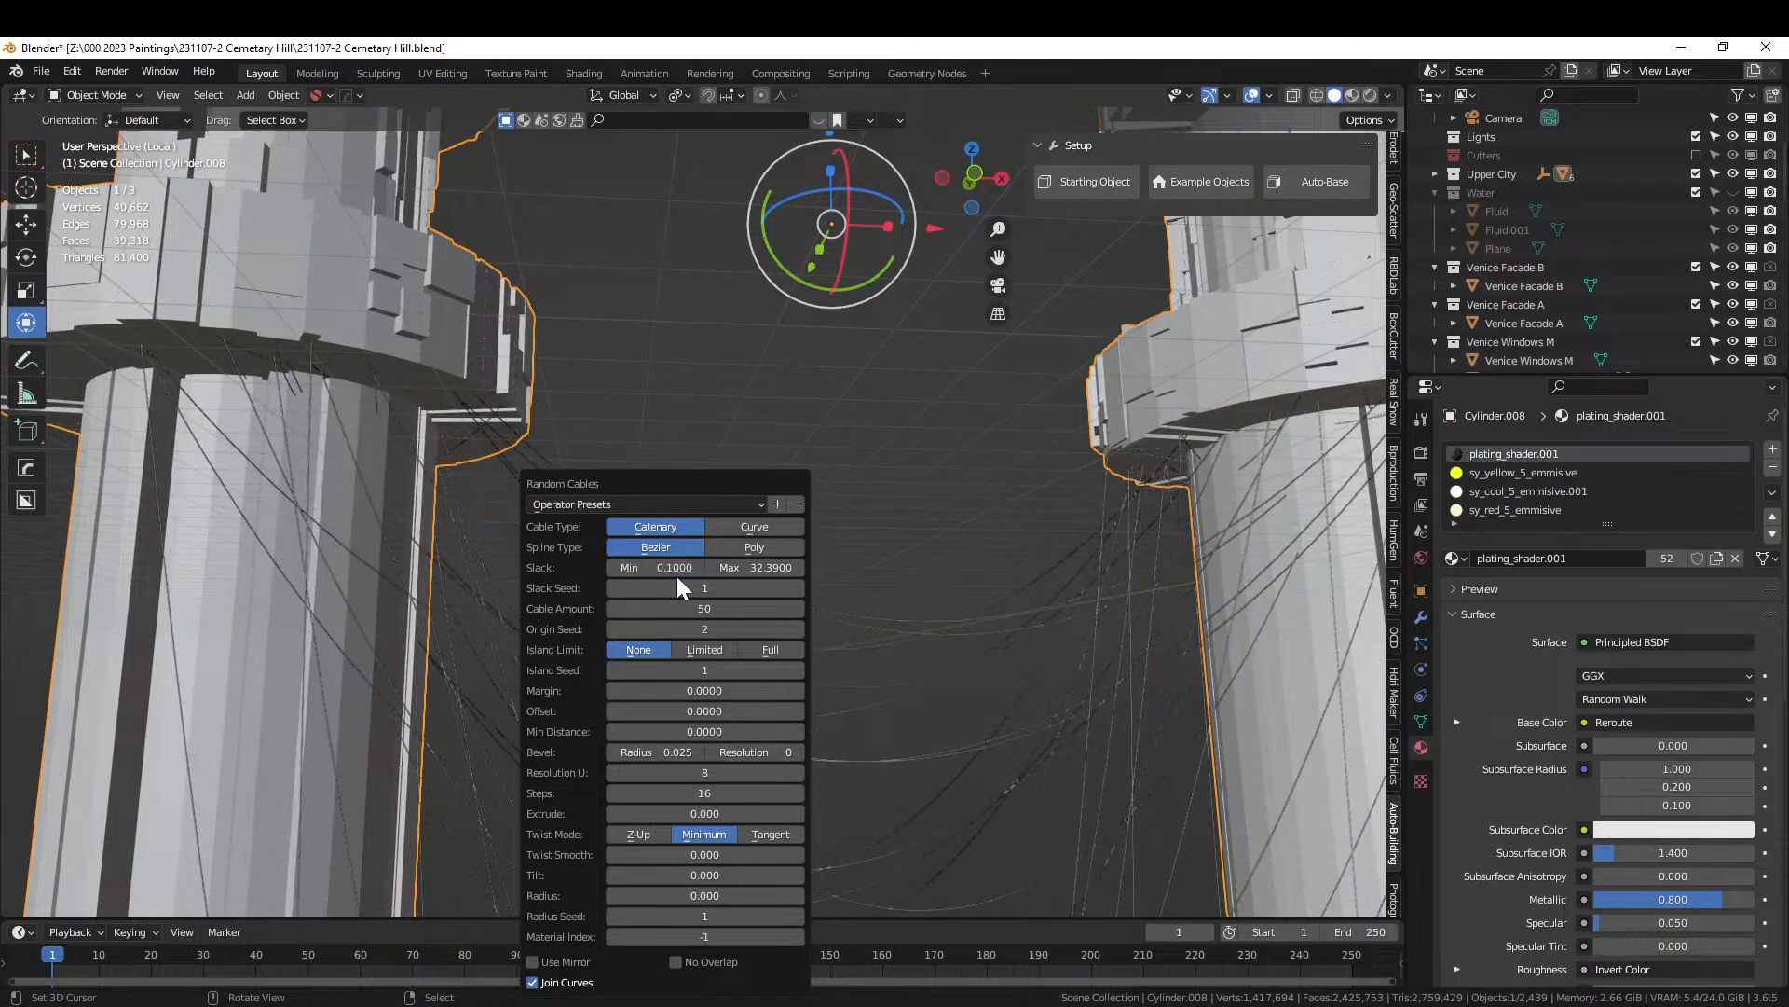
{"action": "left_click", "coordinate": [673, 568]}
{"action": "type", "text": "2"}
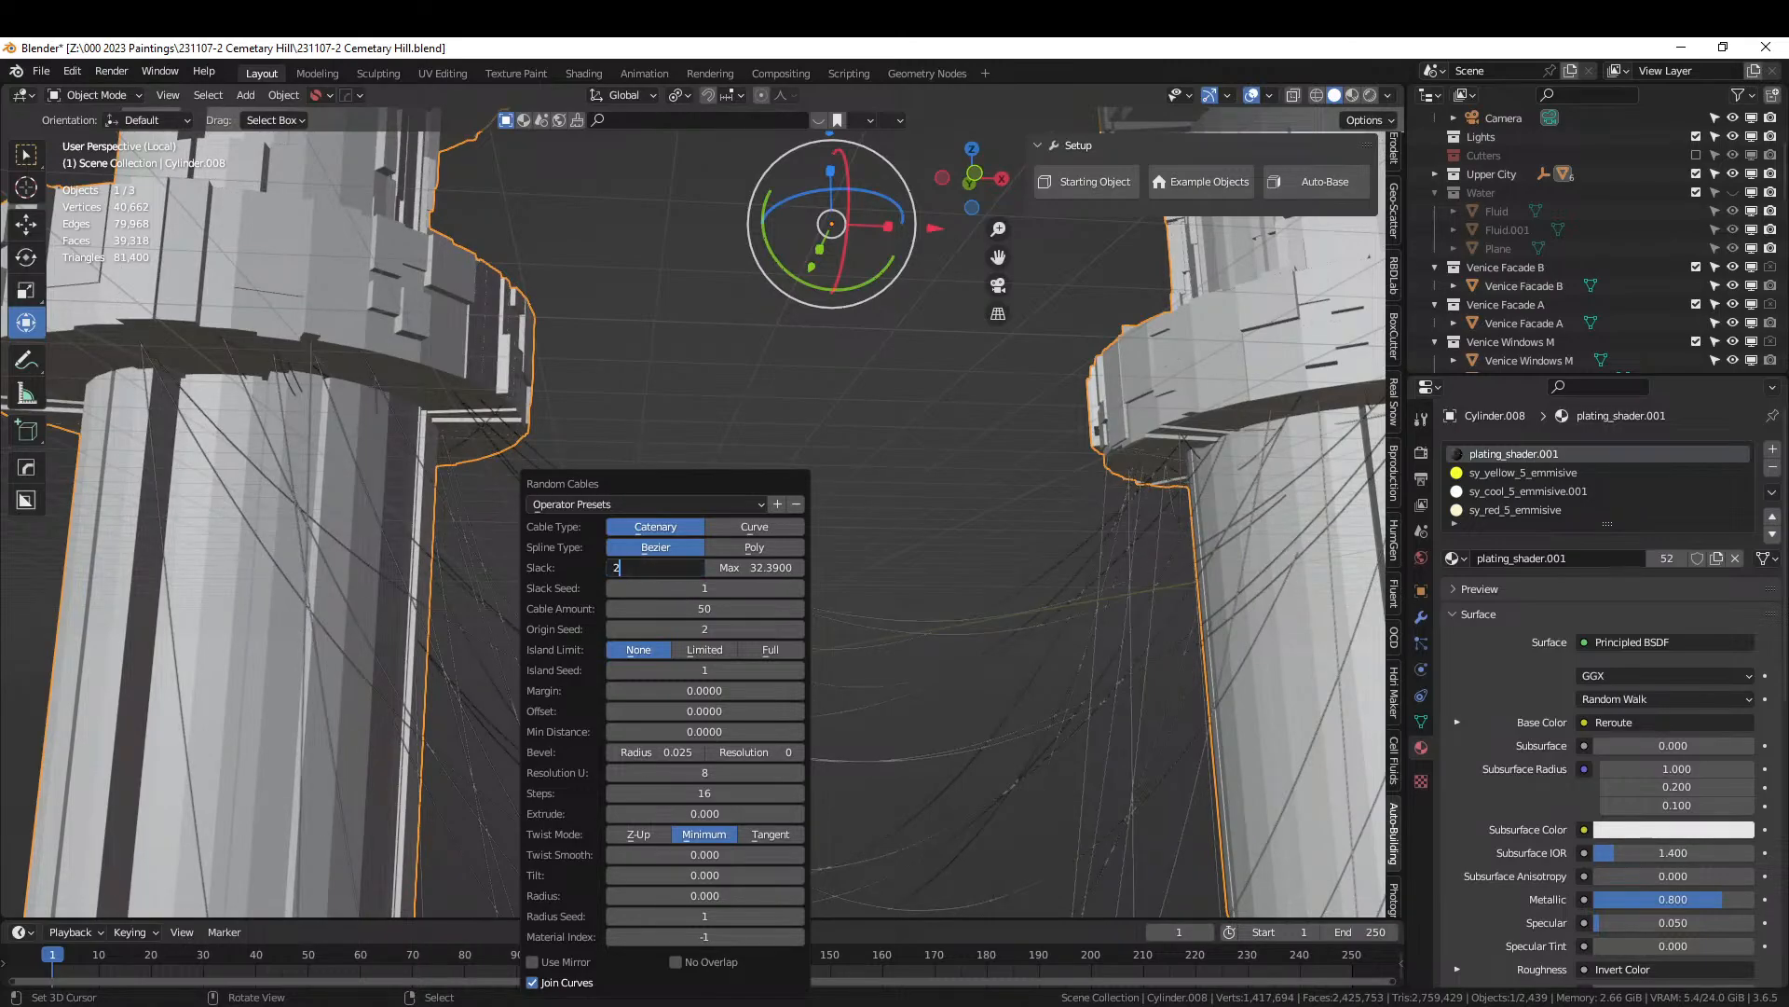
{"action": "type", "text": "0"}
{"action": "key", "text": "Return"}
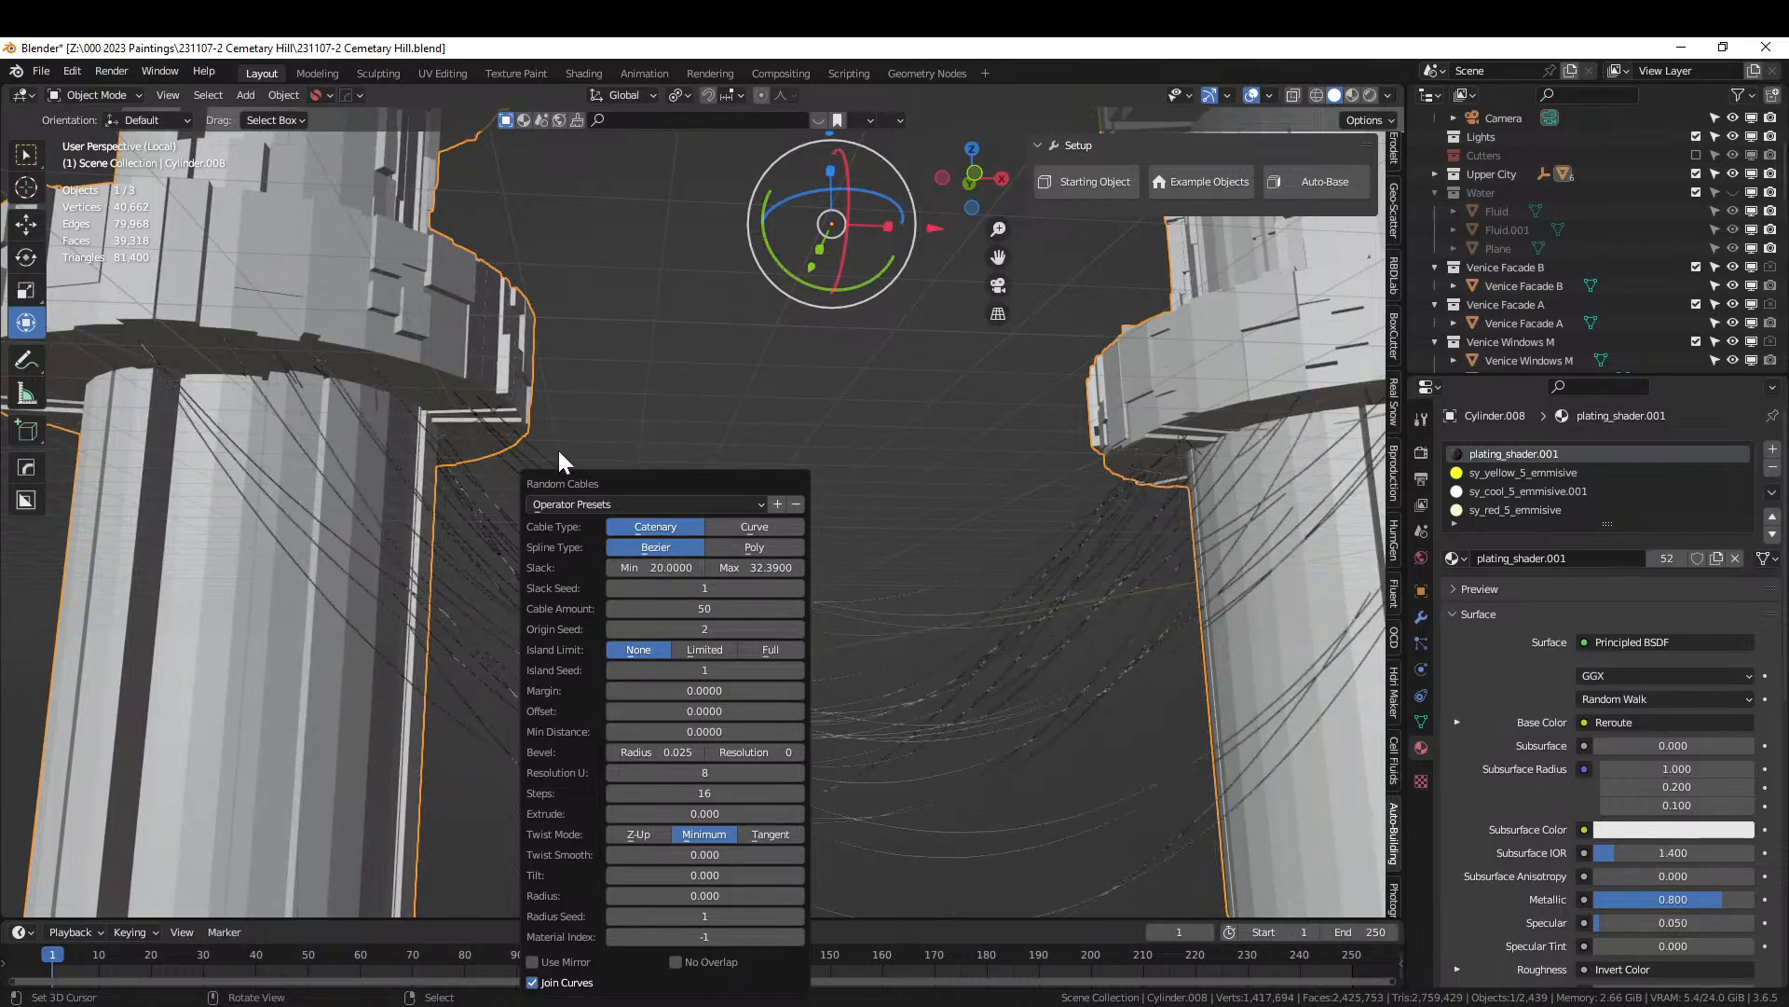
Set the cable amount to 15 and lower the slack so the cables hang less deeply between the pillars.
{"action": "middle_click_drag", "start_coordinate": [918, 345], "coordinate": [887, 369]}
{"action": "scroll", "coordinate": [887, 378], "scroll_direction": "down", "scroll_amount": 4}
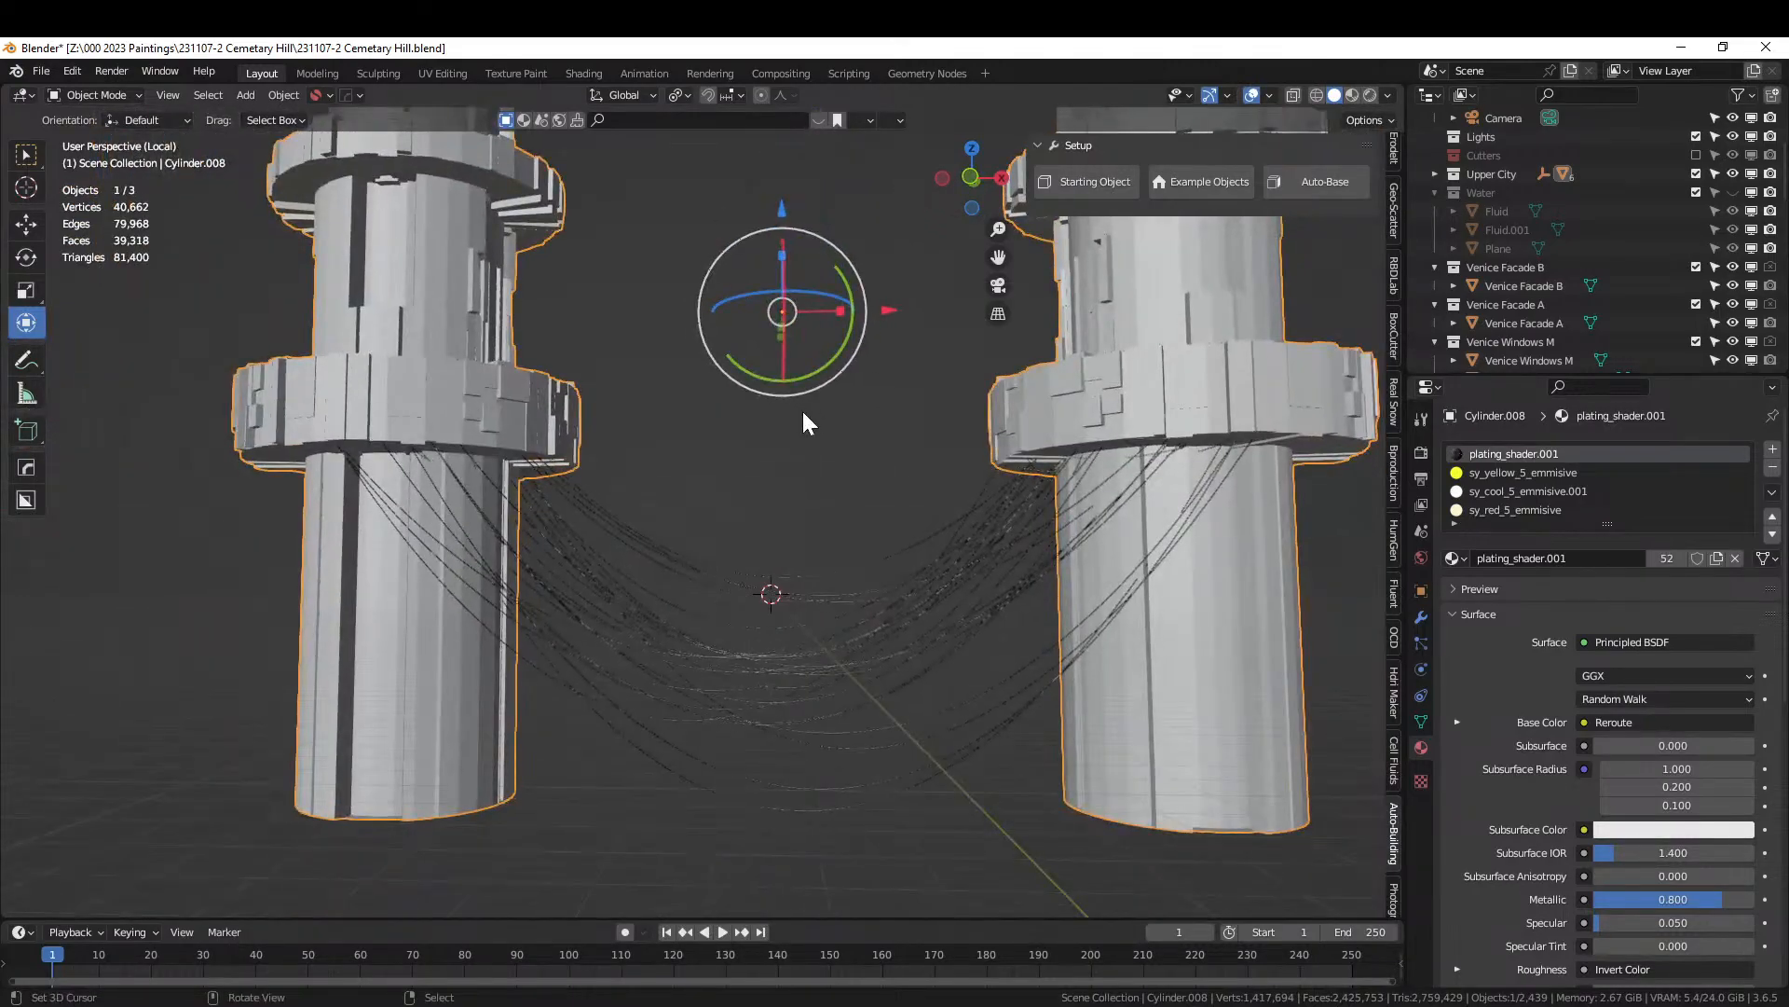
{"action": "key", "text": "F9"}
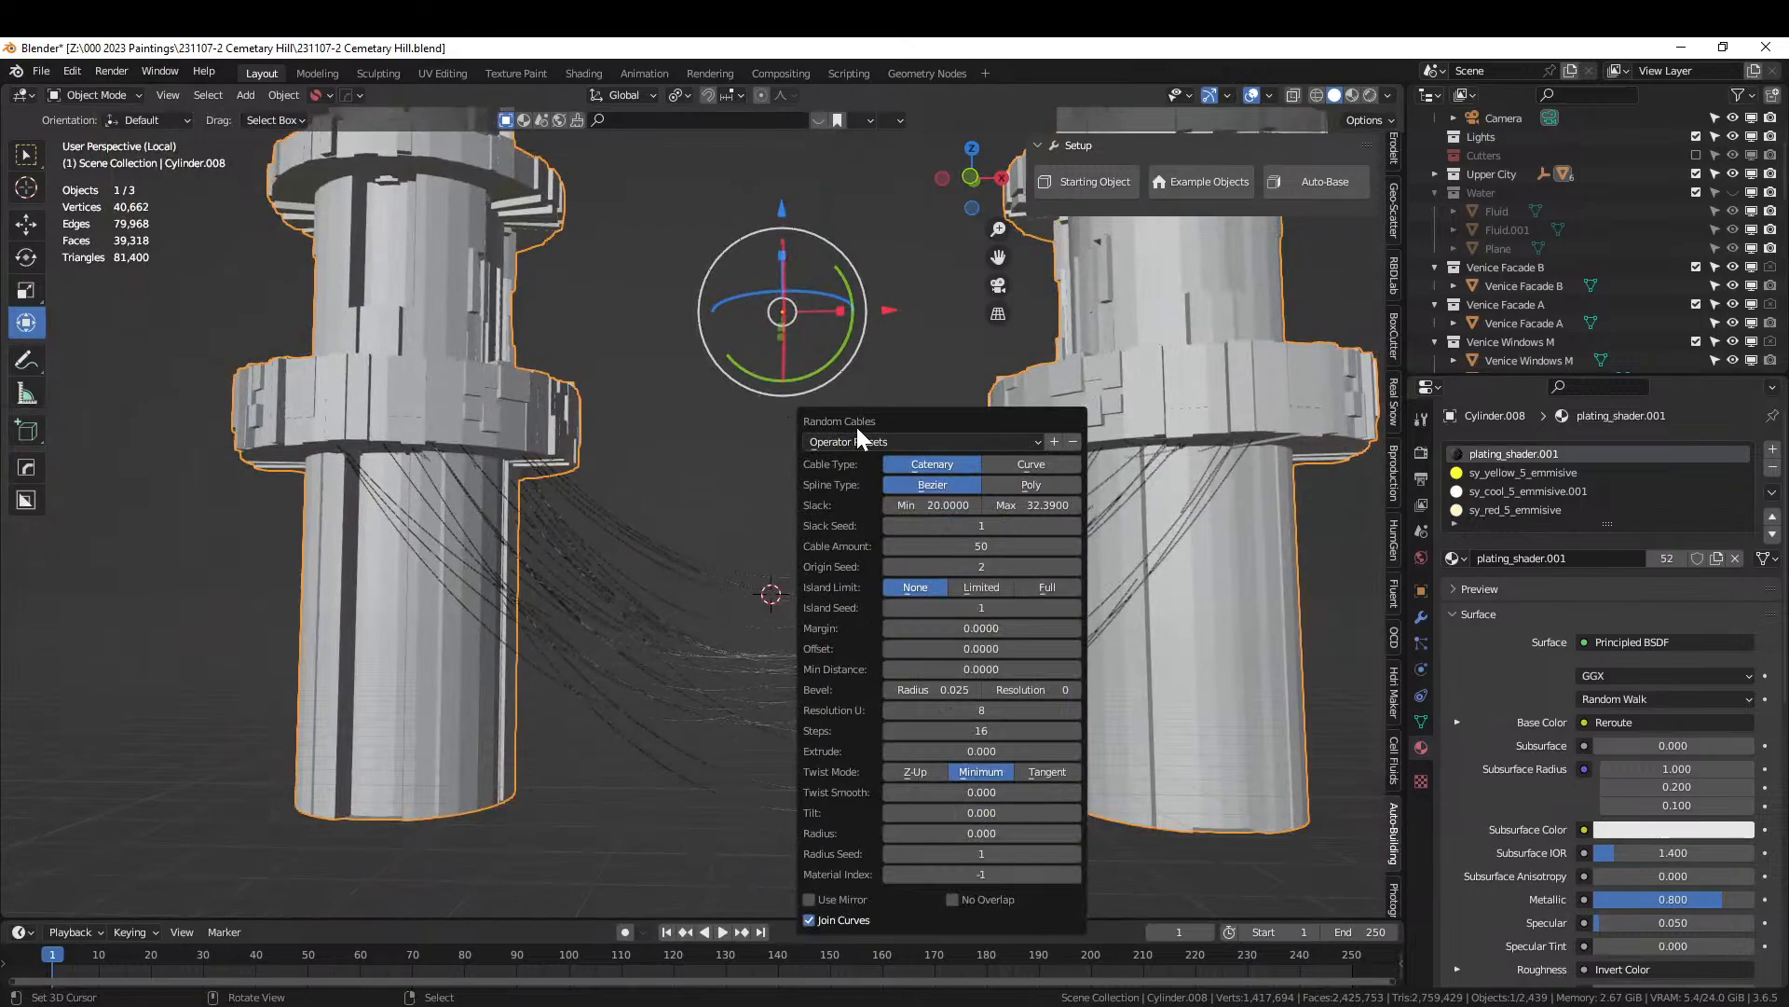
{"action": "left_click", "coordinate": [971, 545]}
{"action": "type", "text": "1"}
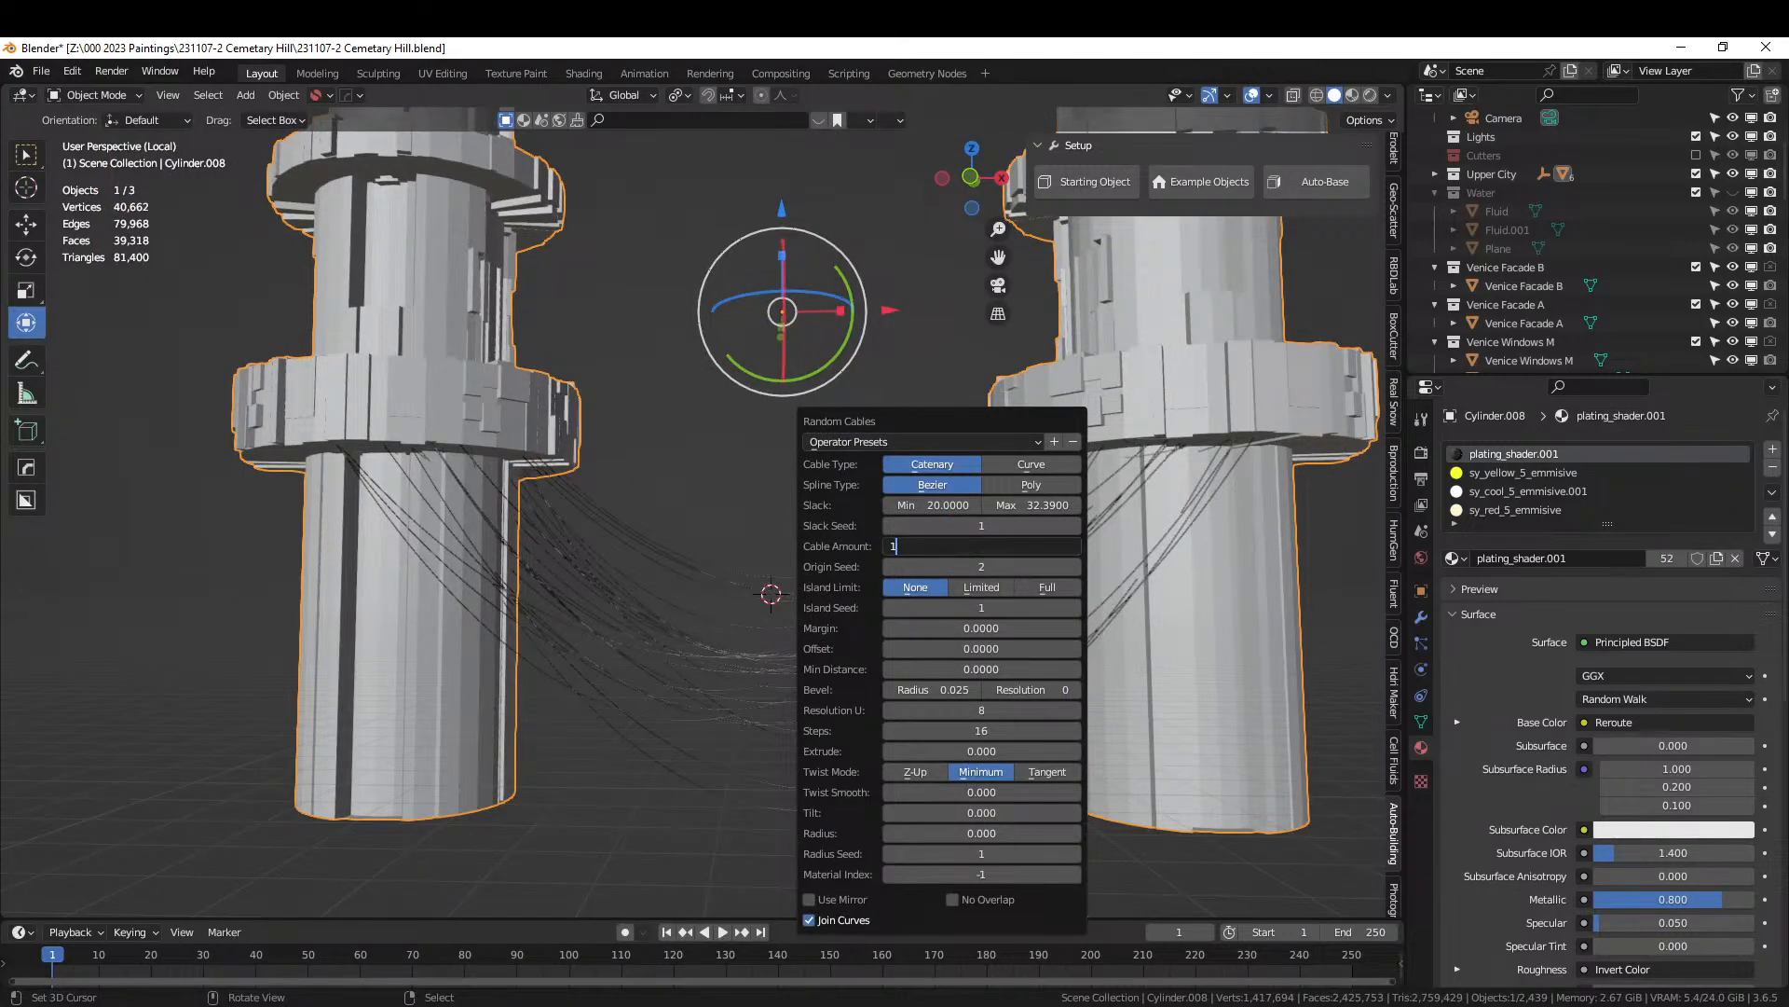
{"action": "type", "text": "5"}
{"action": "key", "text": "Return"}
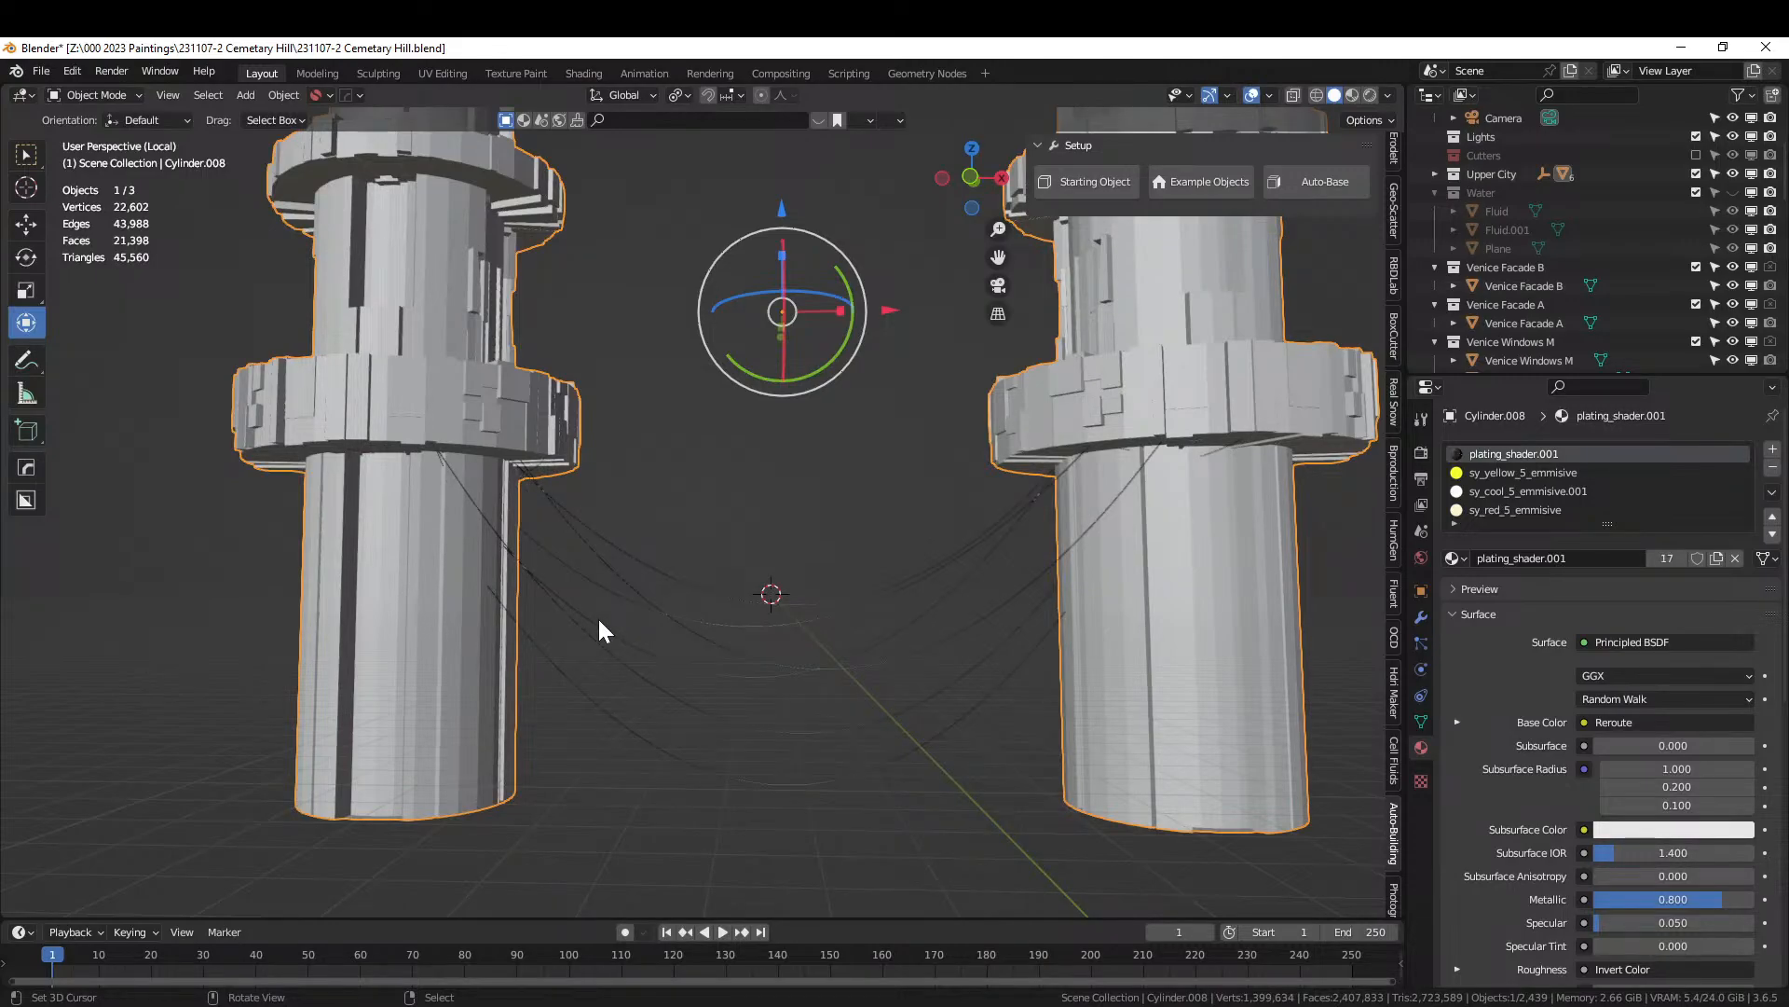
{"action": "key", "text": "F9"}
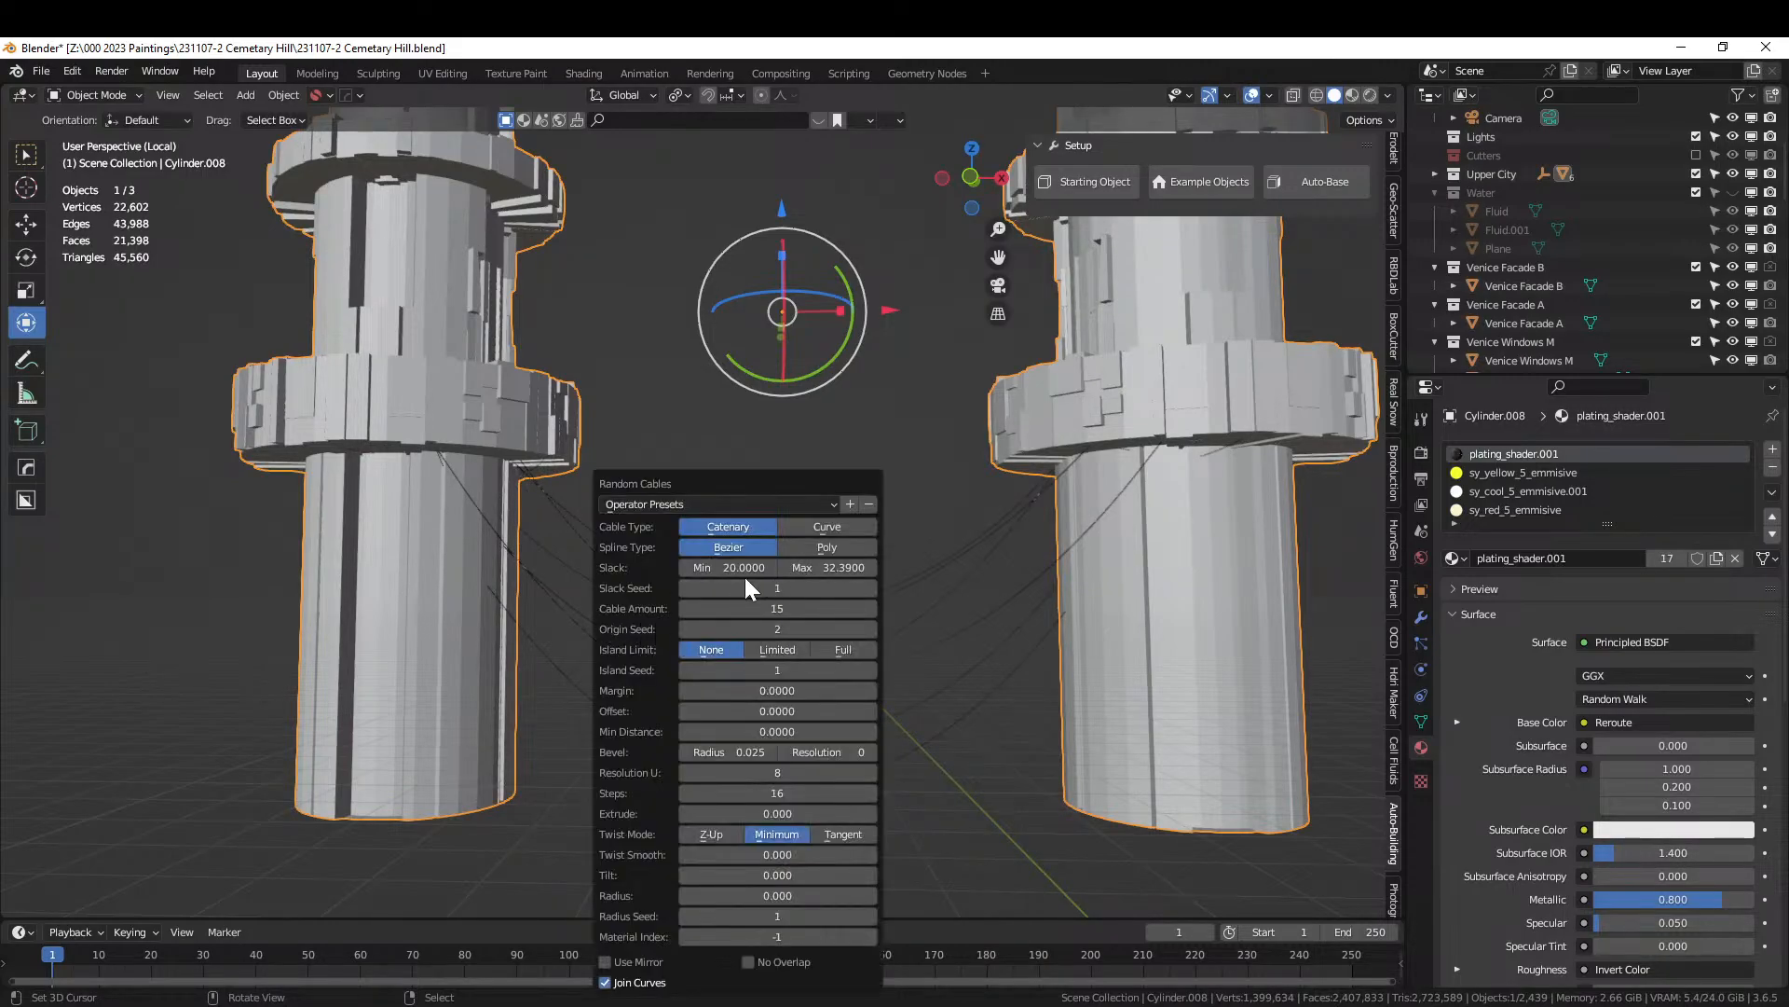
{"action": "mouse_move", "coordinate": [727, 566]}
{"action": "left_mouse_down"}
{"action": "mouse_move", "coordinate": [839, 566]}
{"action": "mouse_move", "coordinate": [727, 566]}
{"action": "left_mouse_up"}
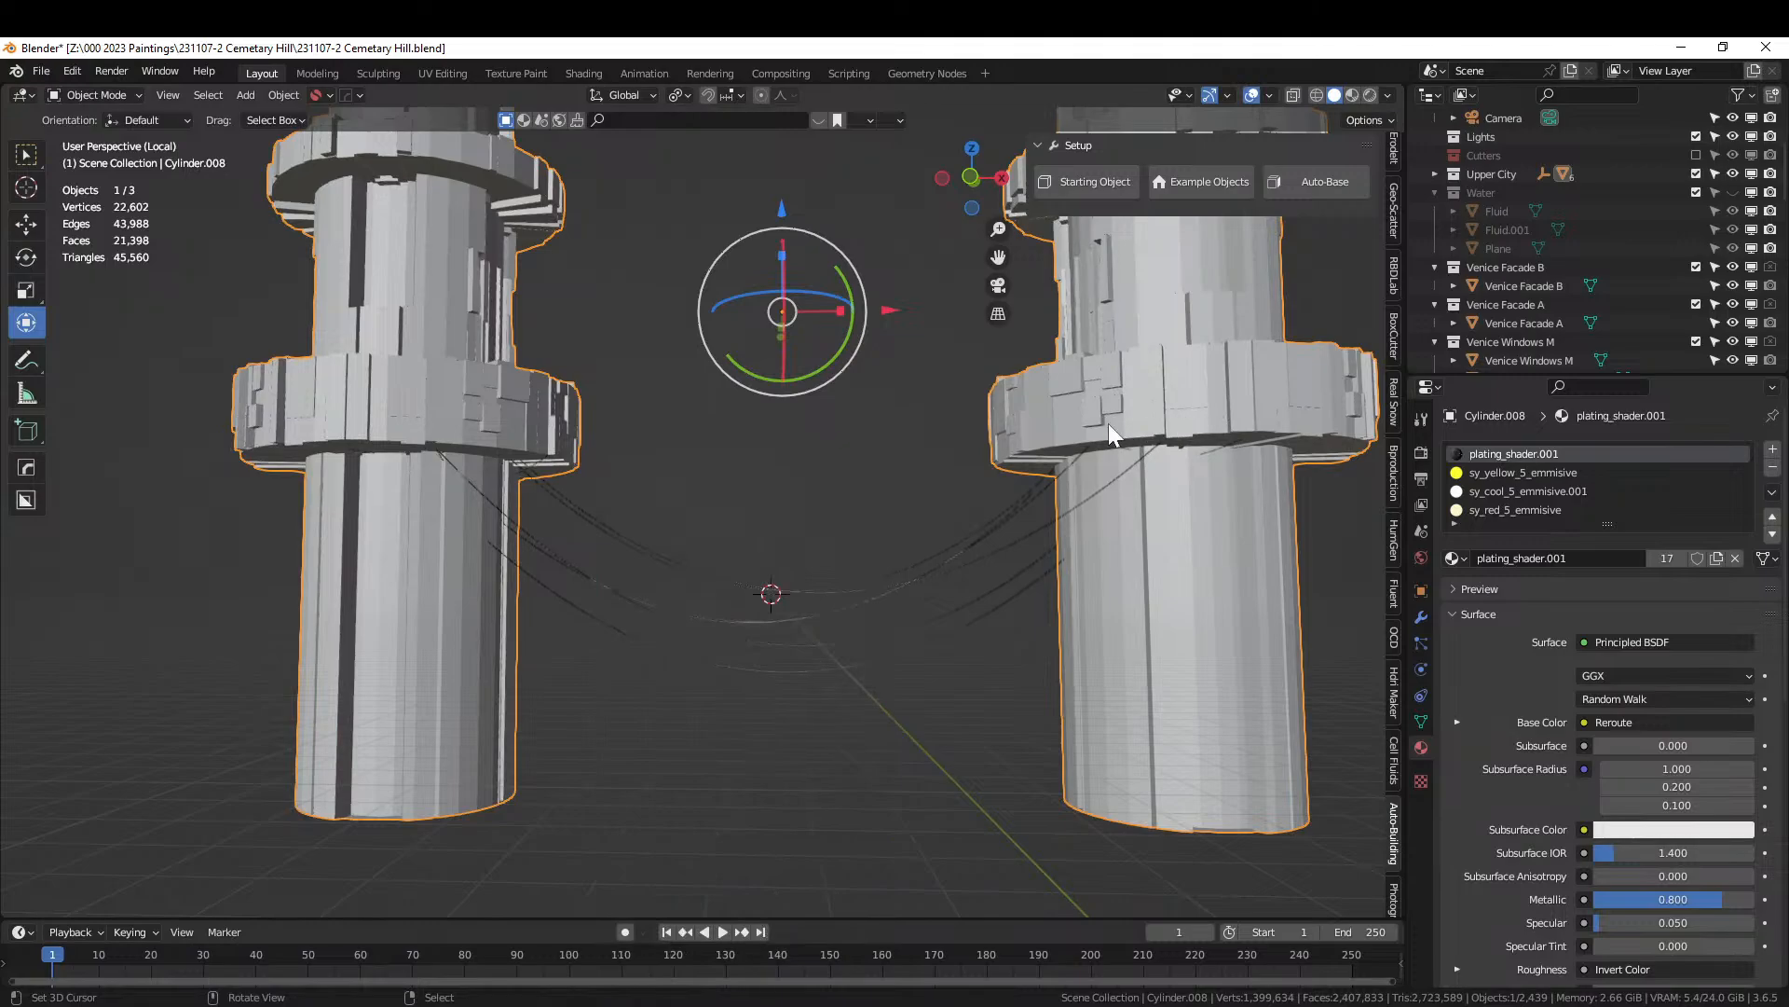
Leave local view for the two towers and look at the whole scene through the camera.
{"action": "key", "text": "KP_Divide"}
{"action": "key", "text": "KP_0"}
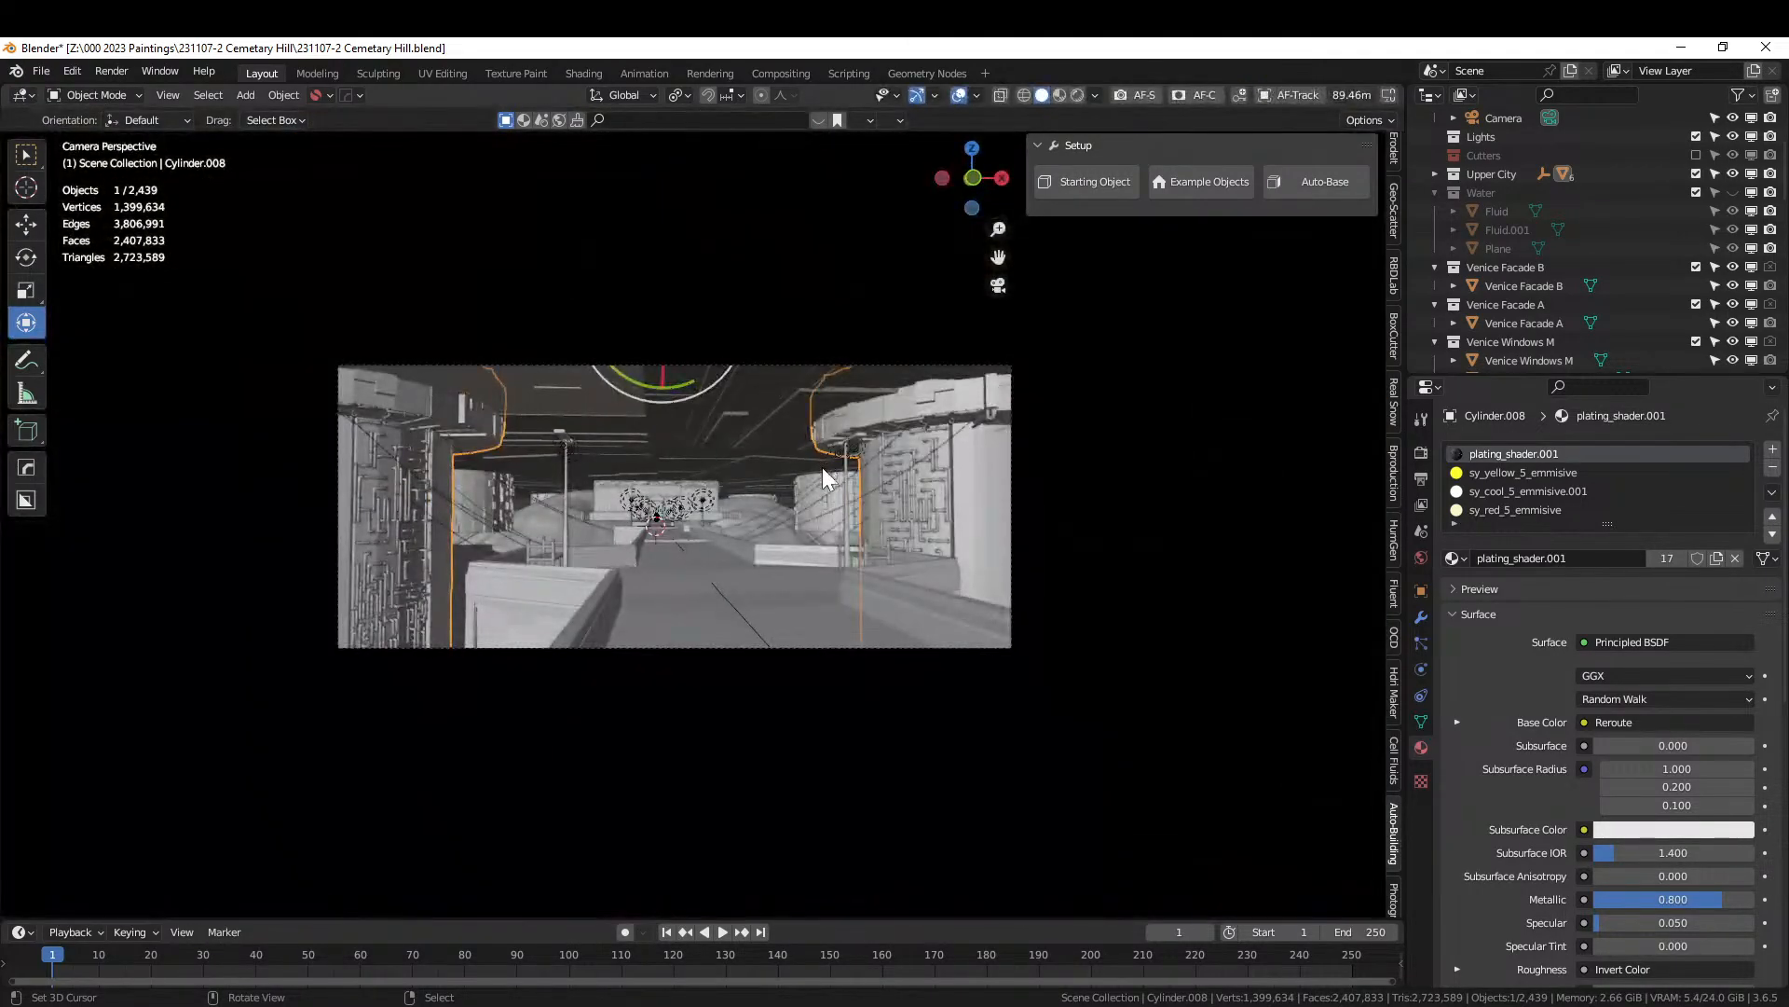
{"action": "scroll", "coordinate": [822, 466], "scroll_direction": "up", "scroll_amount": 1}
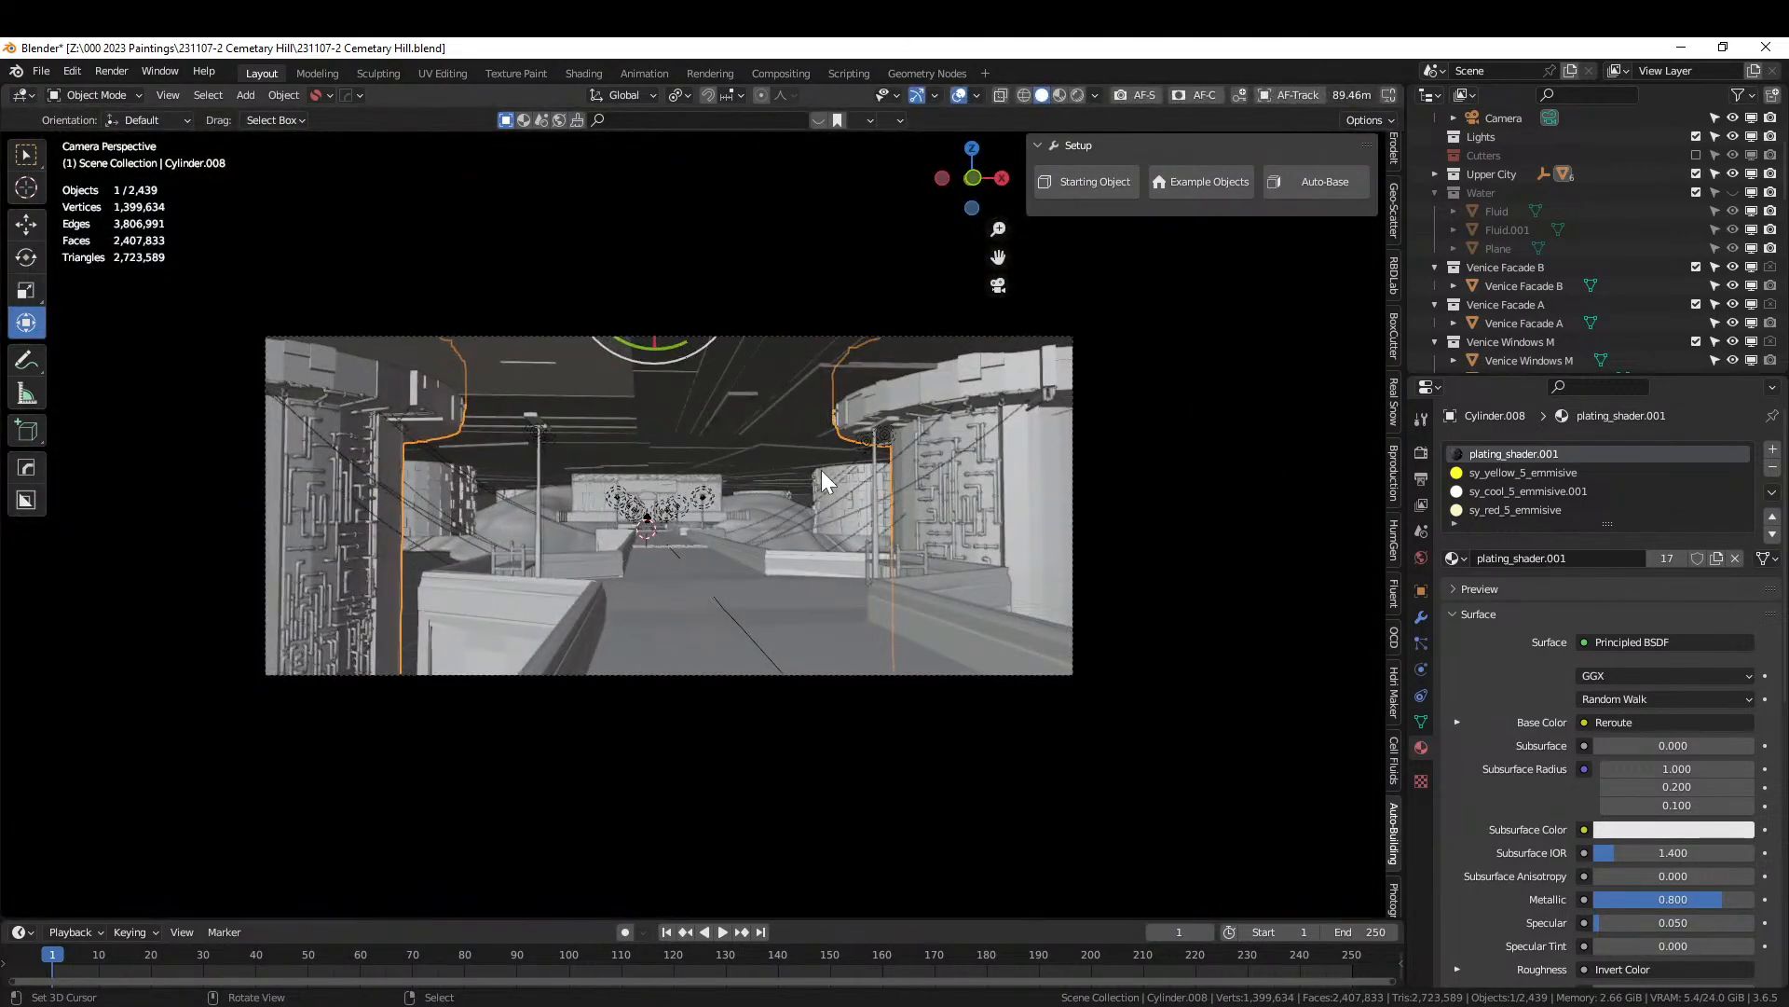
Set the slack of the random cables between the towers to a minimum of 50 and a maximum of 100.
{"action": "key", "text": "F9"}
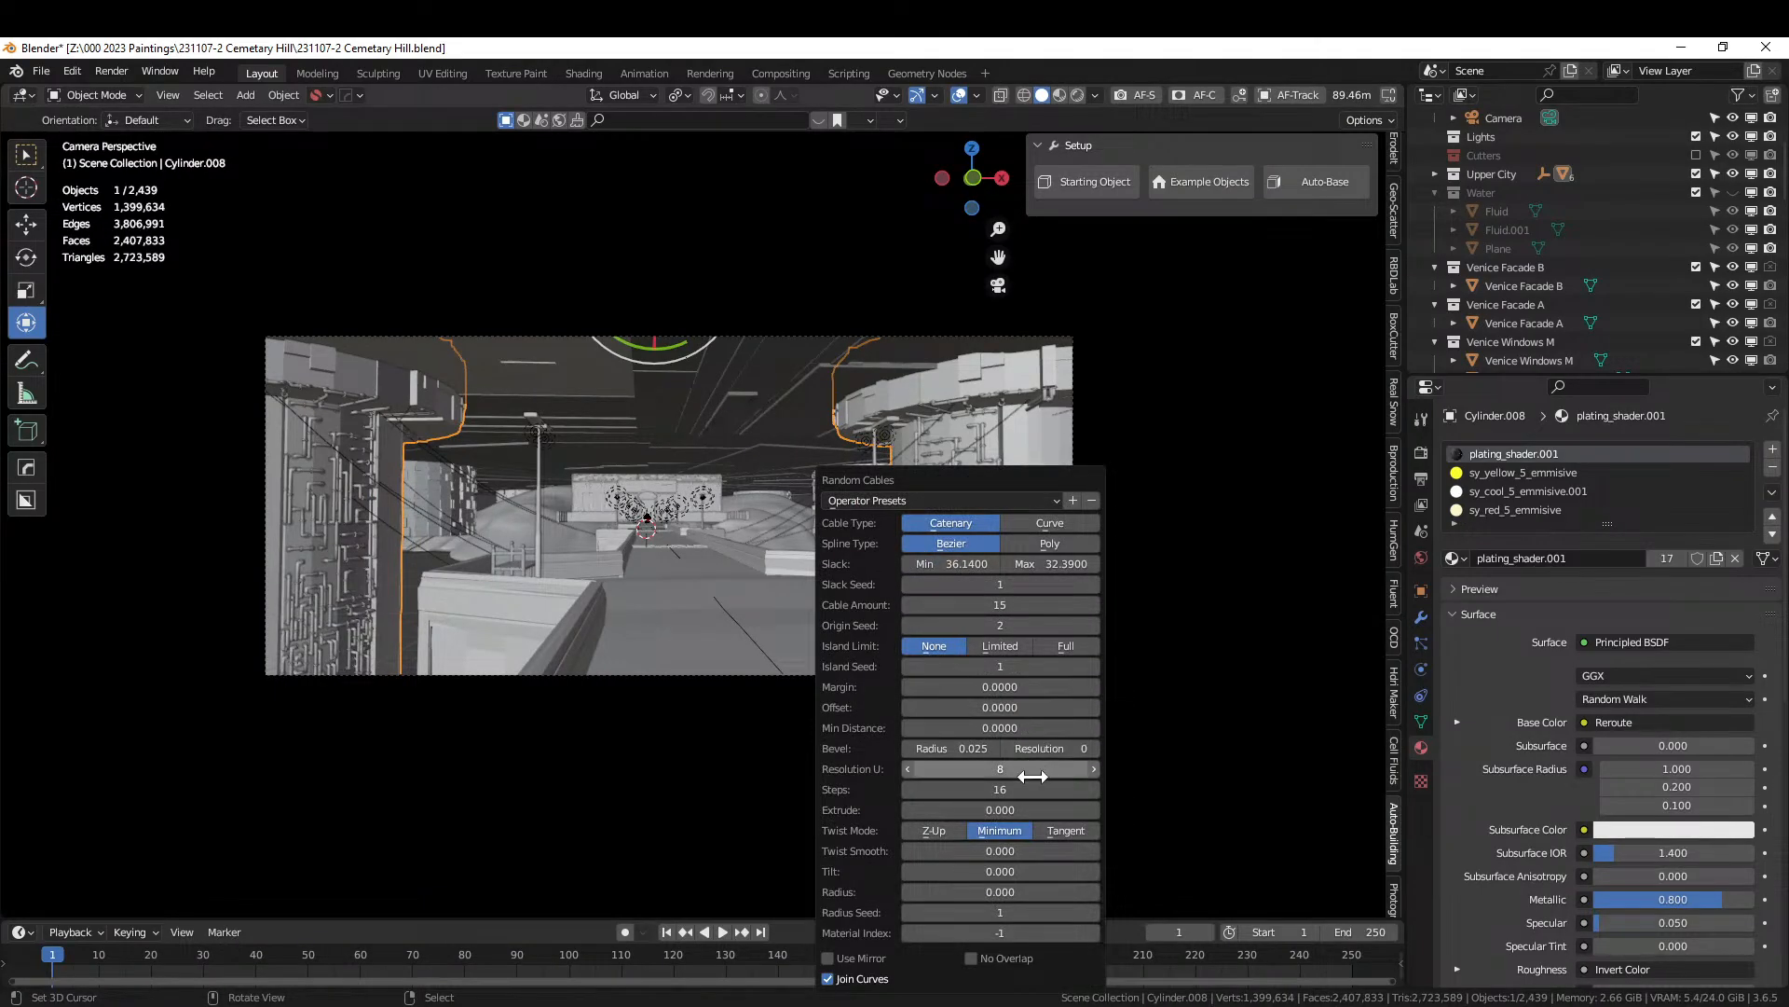
{"action": "left_click_drag", "start_coordinate": [960, 563], "coordinate": [1025, 563]}
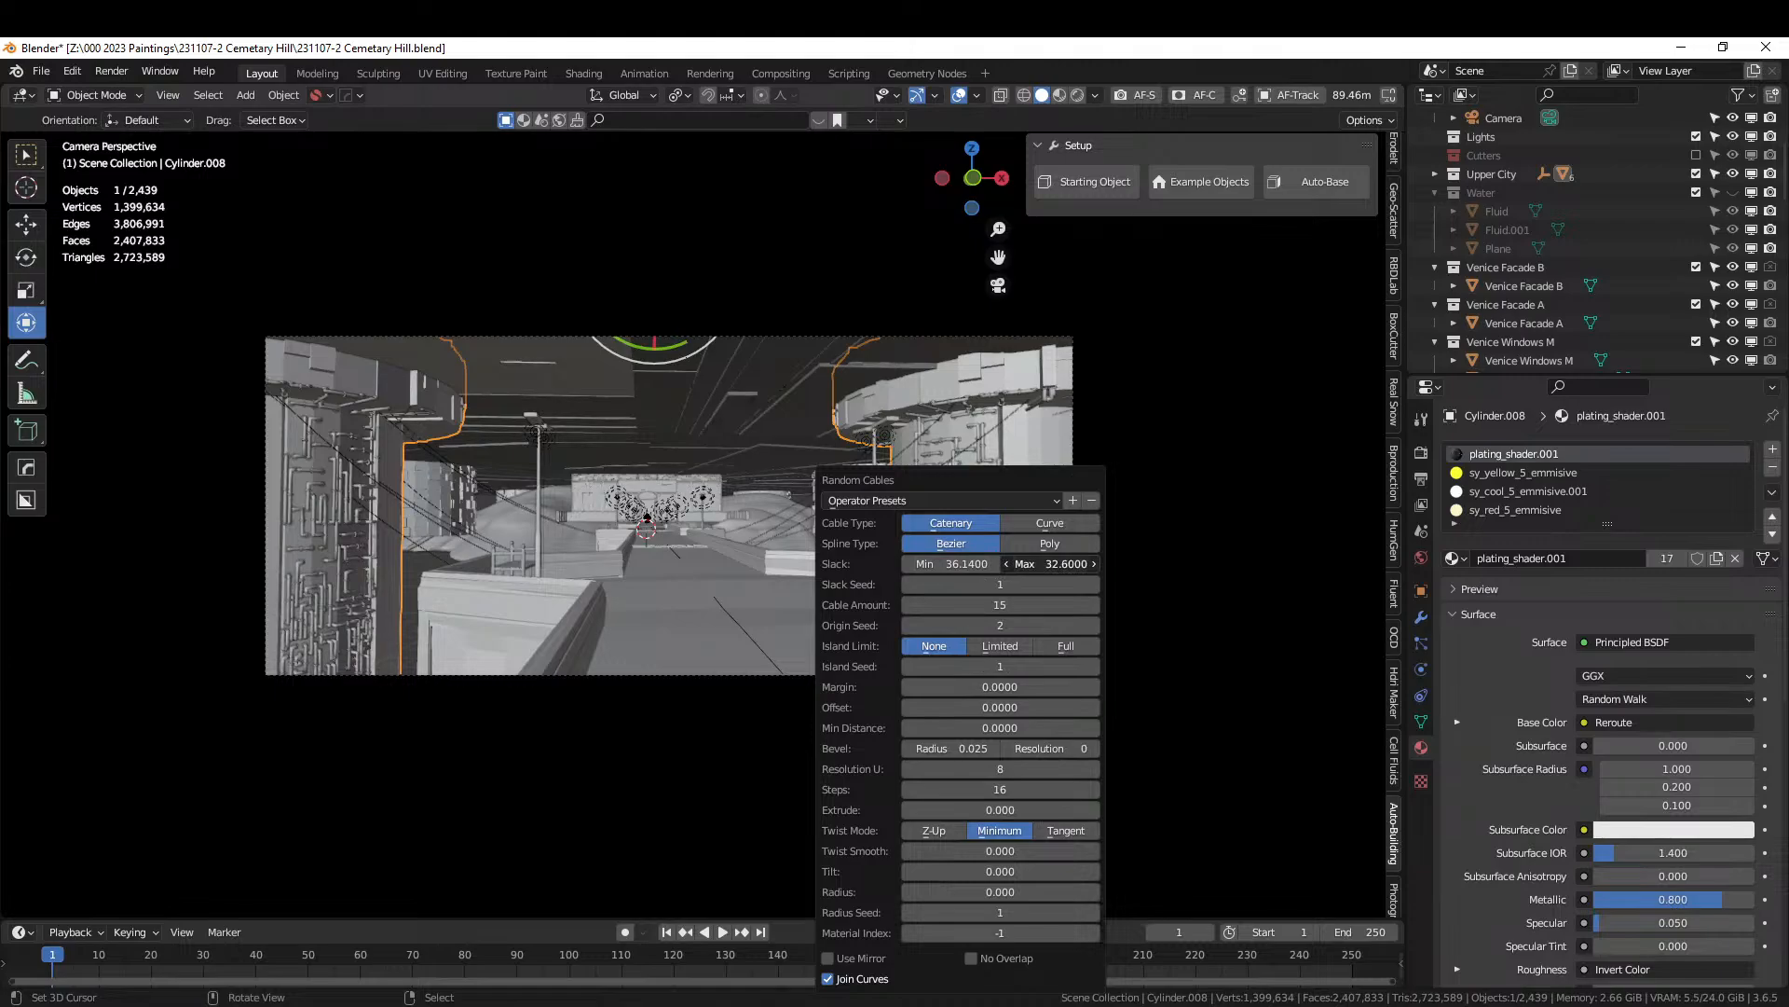
{"action": "mouse_move", "coordinate": [1044, 563]}
{"action": "left_mouse_down"}
{"action": "mouse_move", "coordinate": [1095, 562]}
{"action": "mouse_move", "coordinate": [1072, 563]}
{"action": "left_mouse_up"}
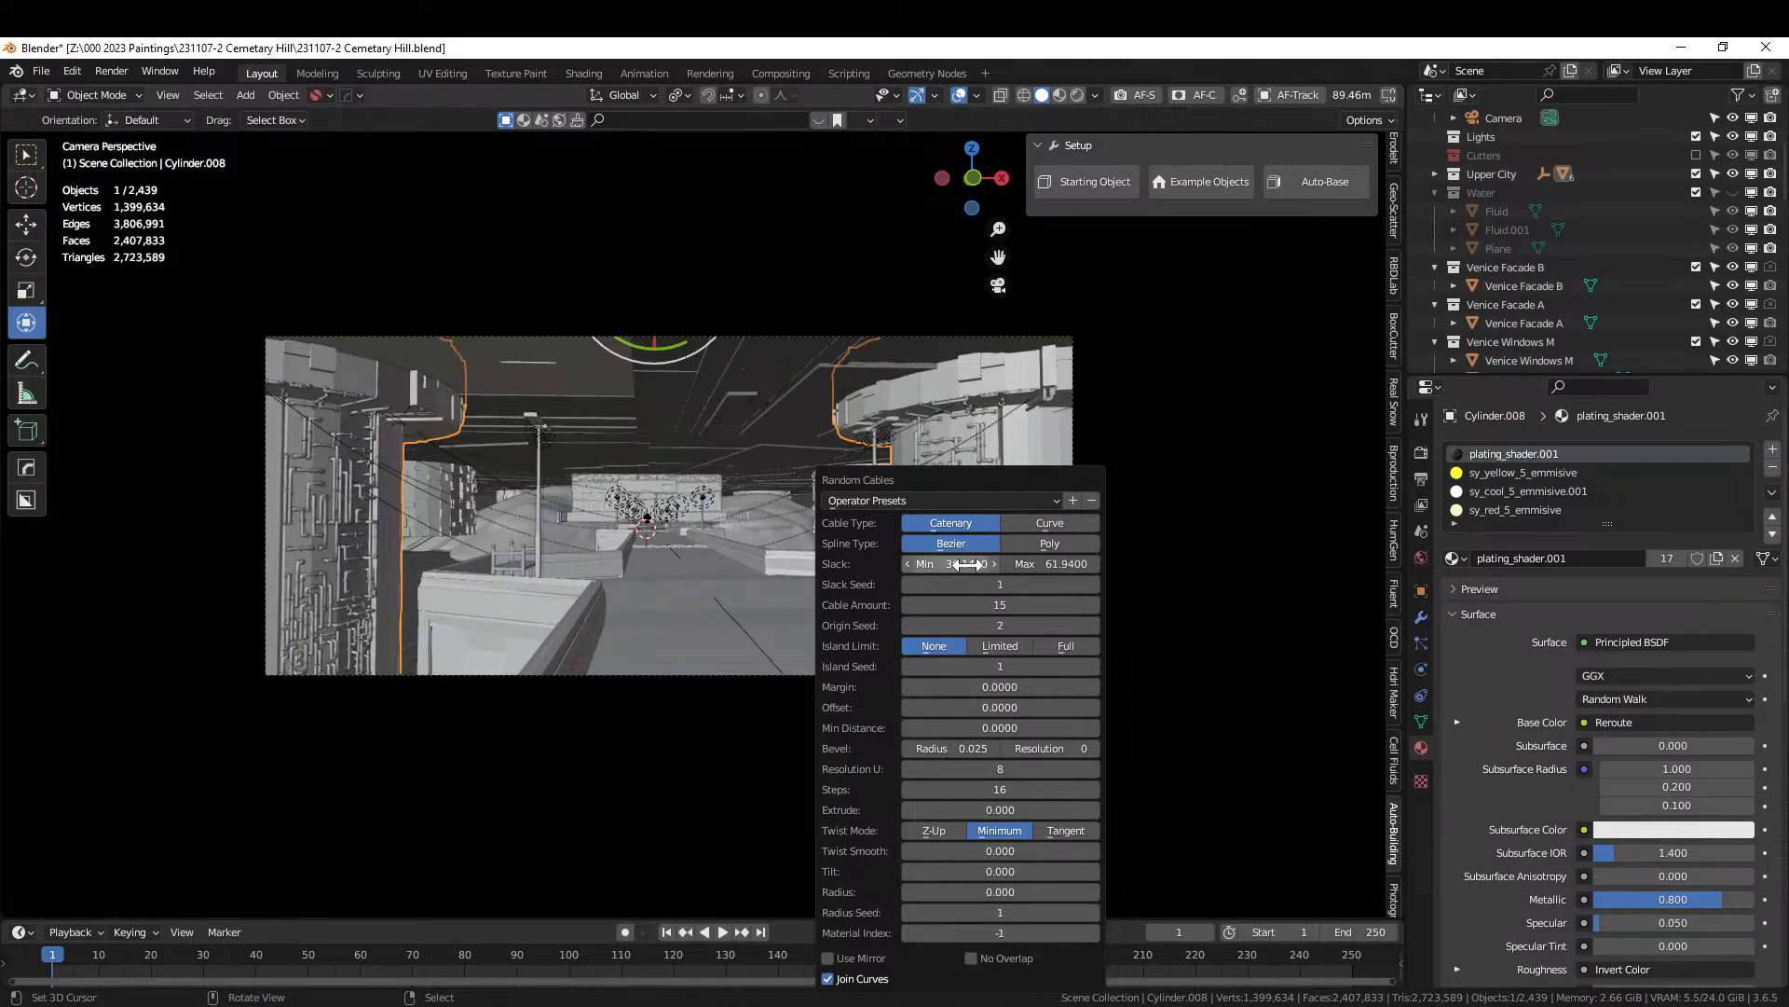
{"action": "left_click", "coordinate": [951, 563]}
{"action": "type", "text": "50"}
{"action": "key", "text": "Return"}
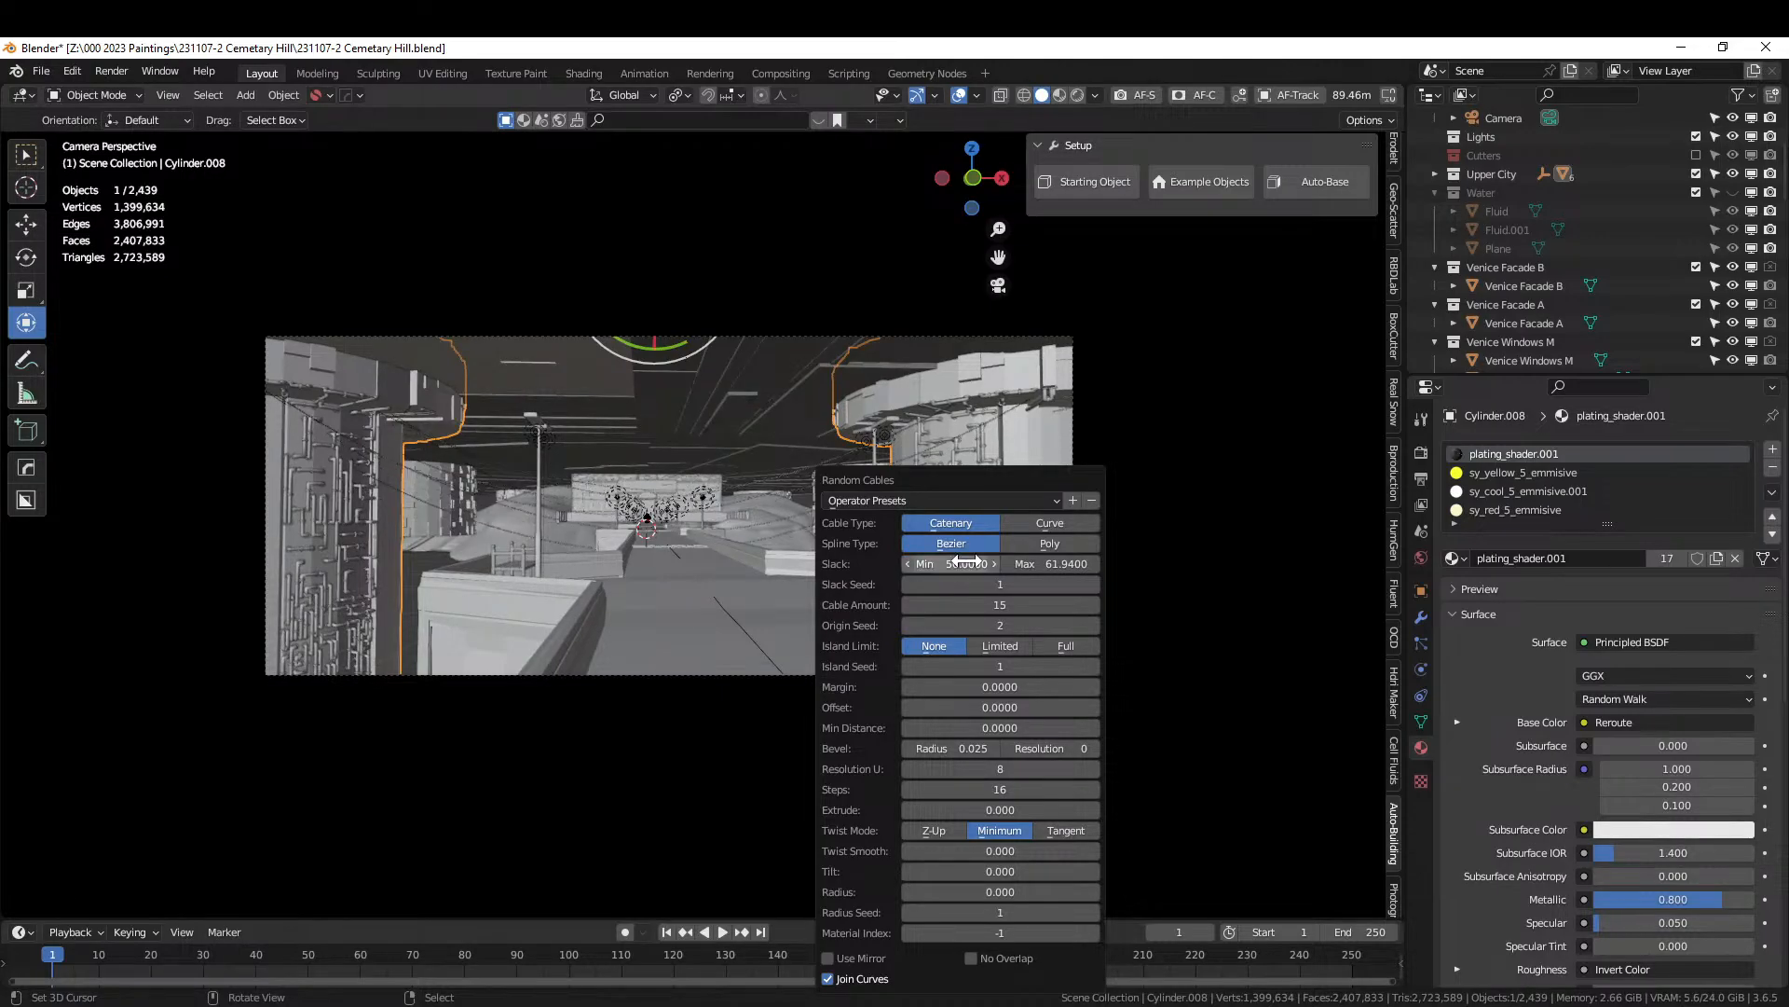
{"action": "left_click", "coordinate": [1053, 563]}
{"action": "type", "text": "1"}
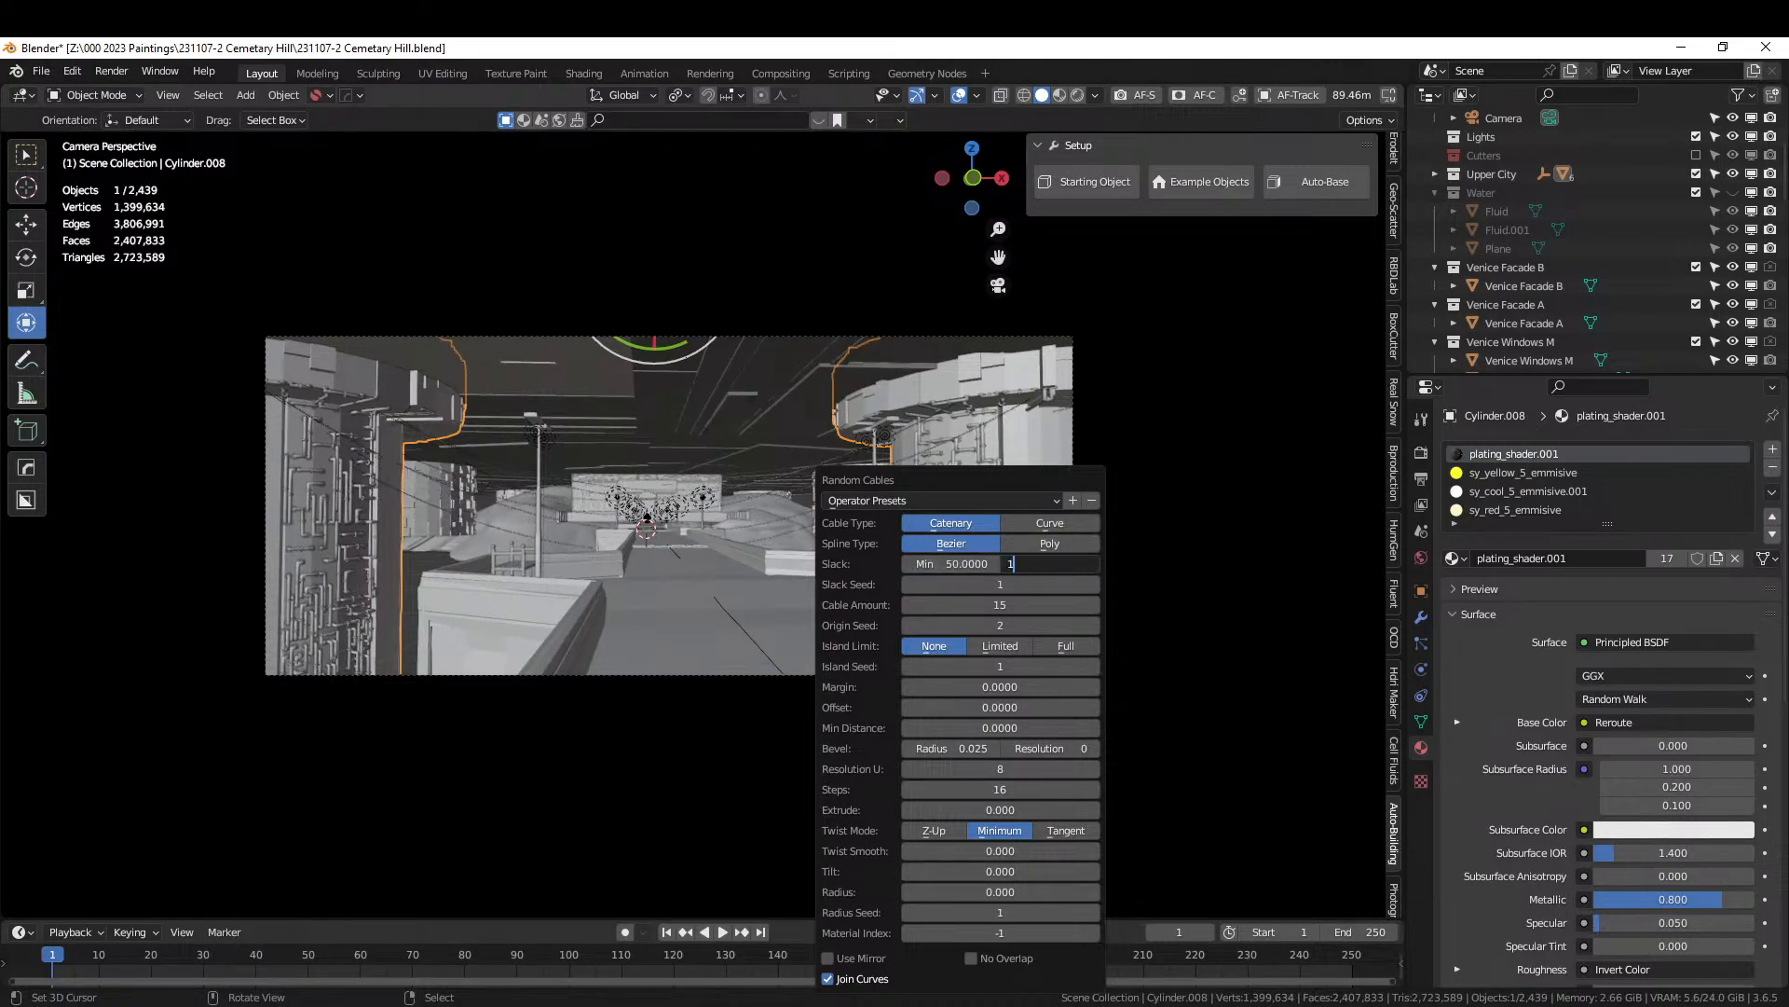
{"action": "type", "text": "00"}
{"action": "key", "text": "Return"}
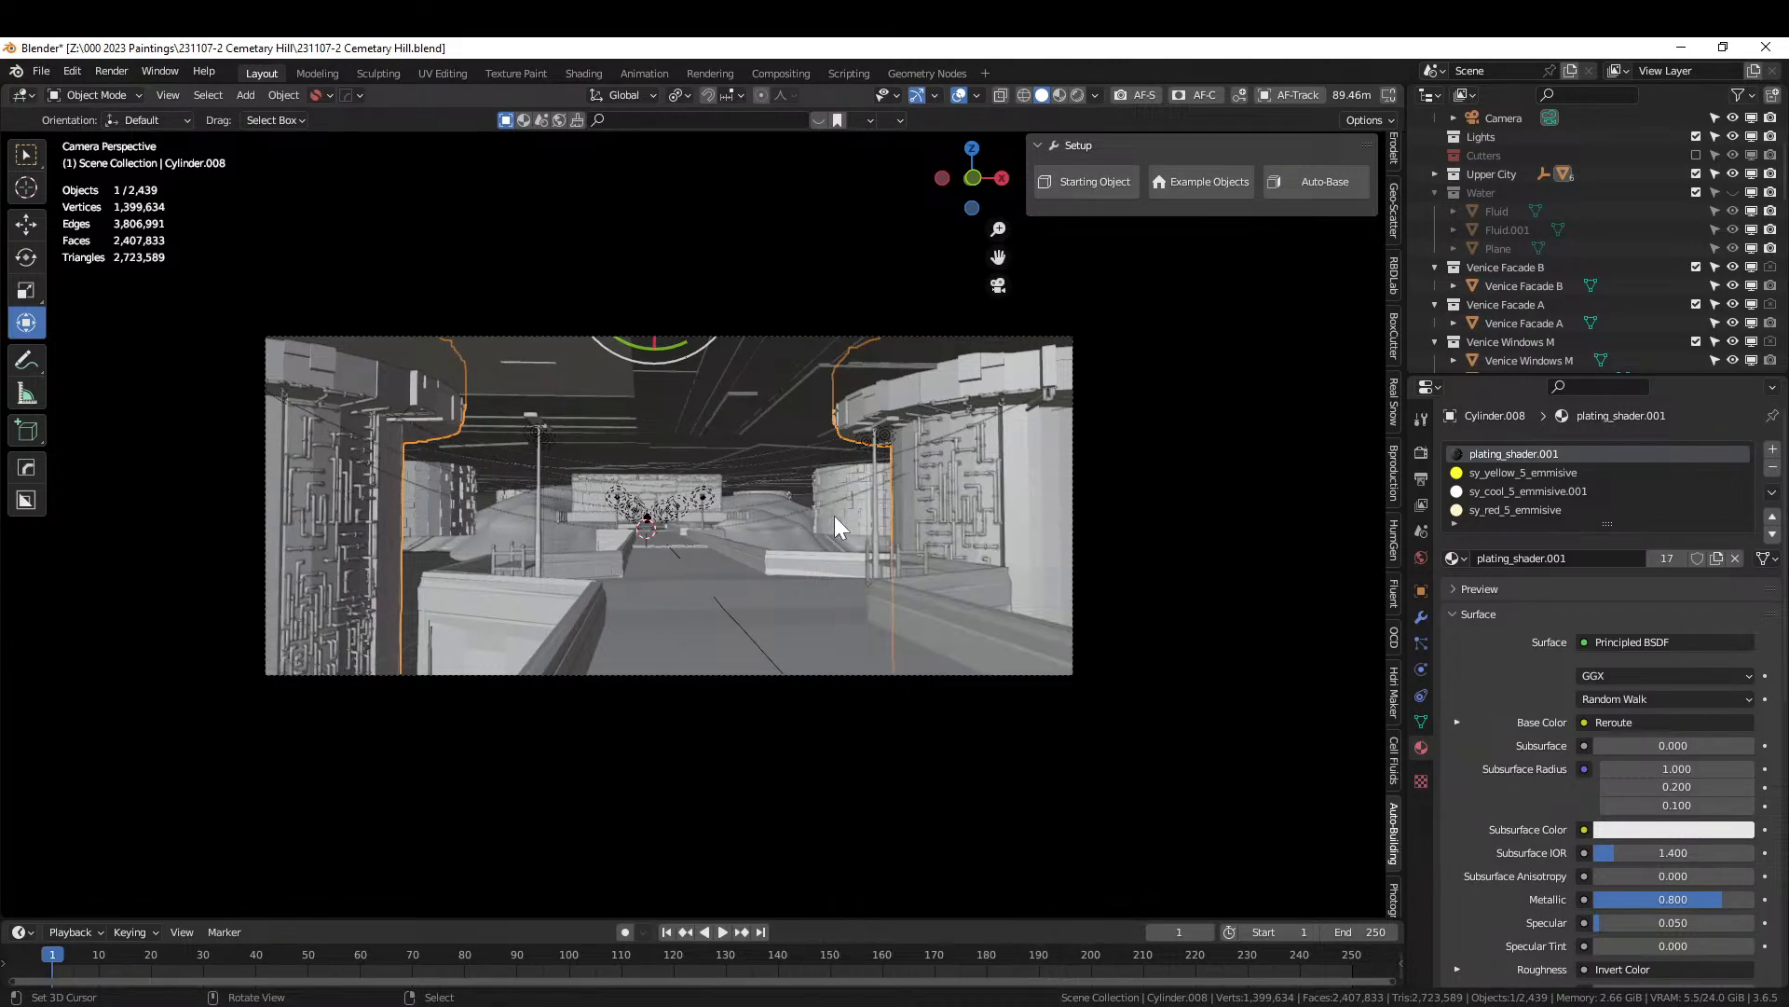
Set the random cables' minimum slack to 75.
{"action": "key", "text": "F9"}
{"action": "double_click", "coordinate": [960, 568]}
{"action": "type", "text": "7"}
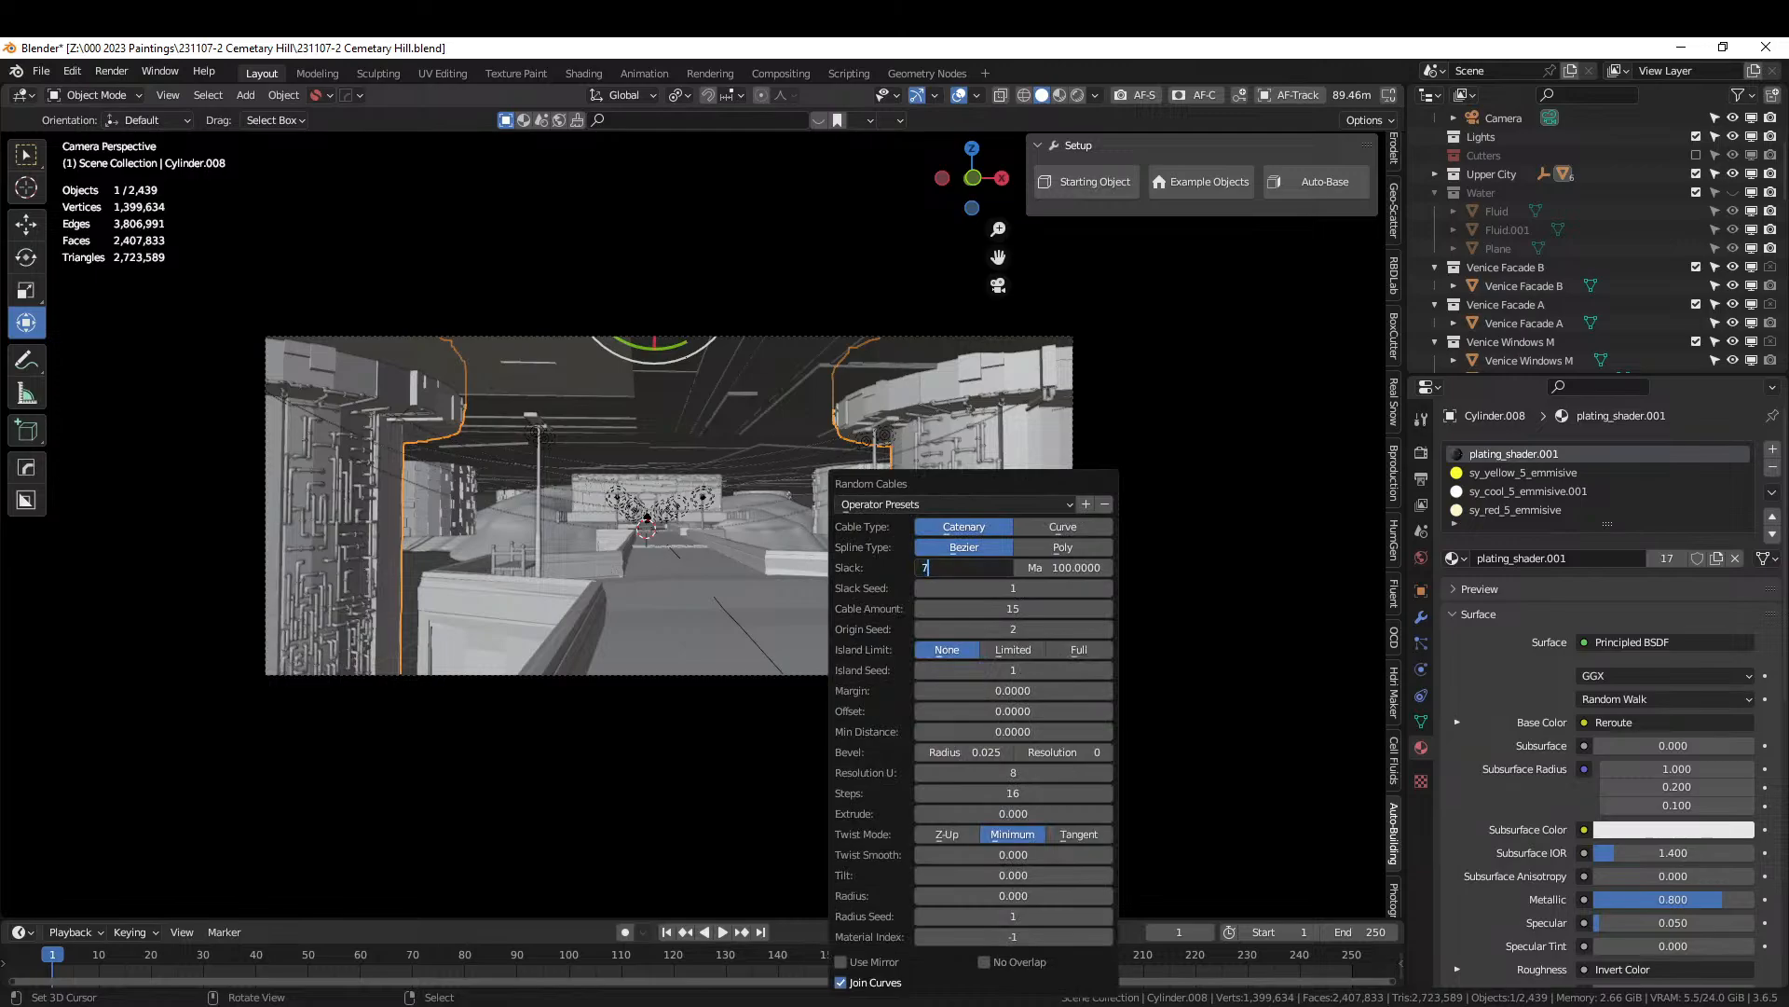
{"action": "type", "text": "5"}
{"action": "key", "text": "Return"}
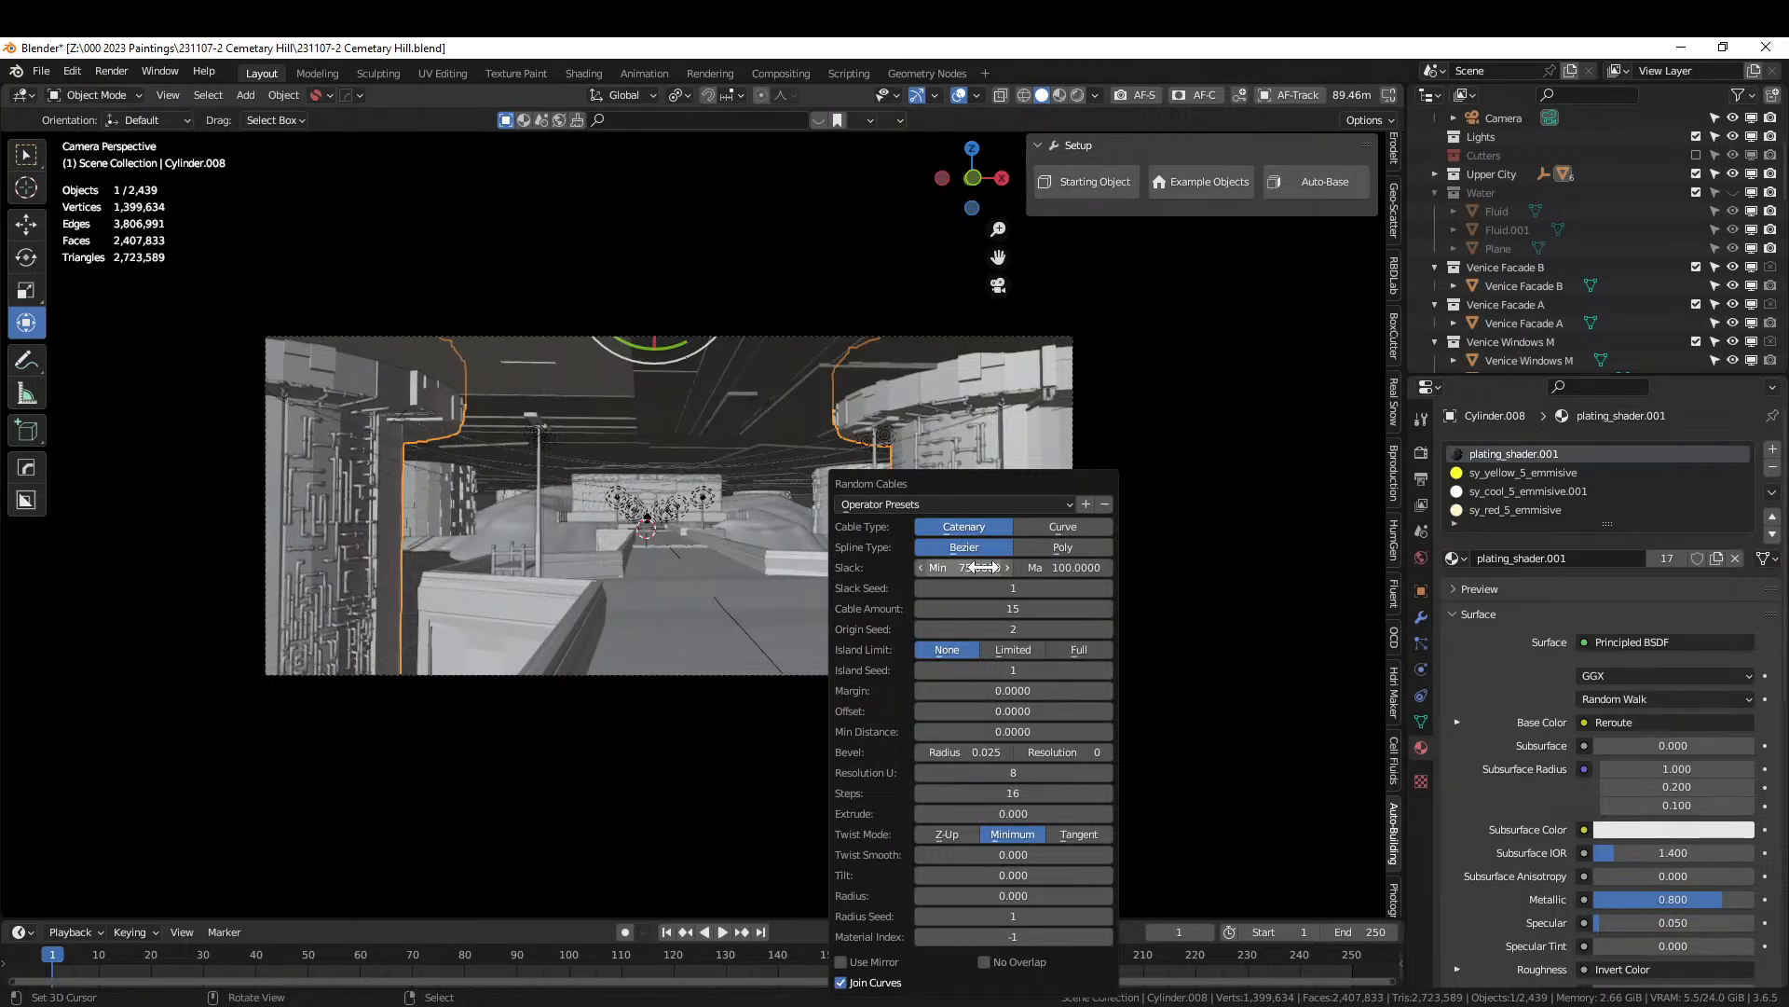
Try a bevel radius of 0.05 on the cables, settle on 0.075, and check the thickness through the camera.
{"action": "middle_click_drag", "start_coordinate": [529, 462], "coordinate": [552, 506]}
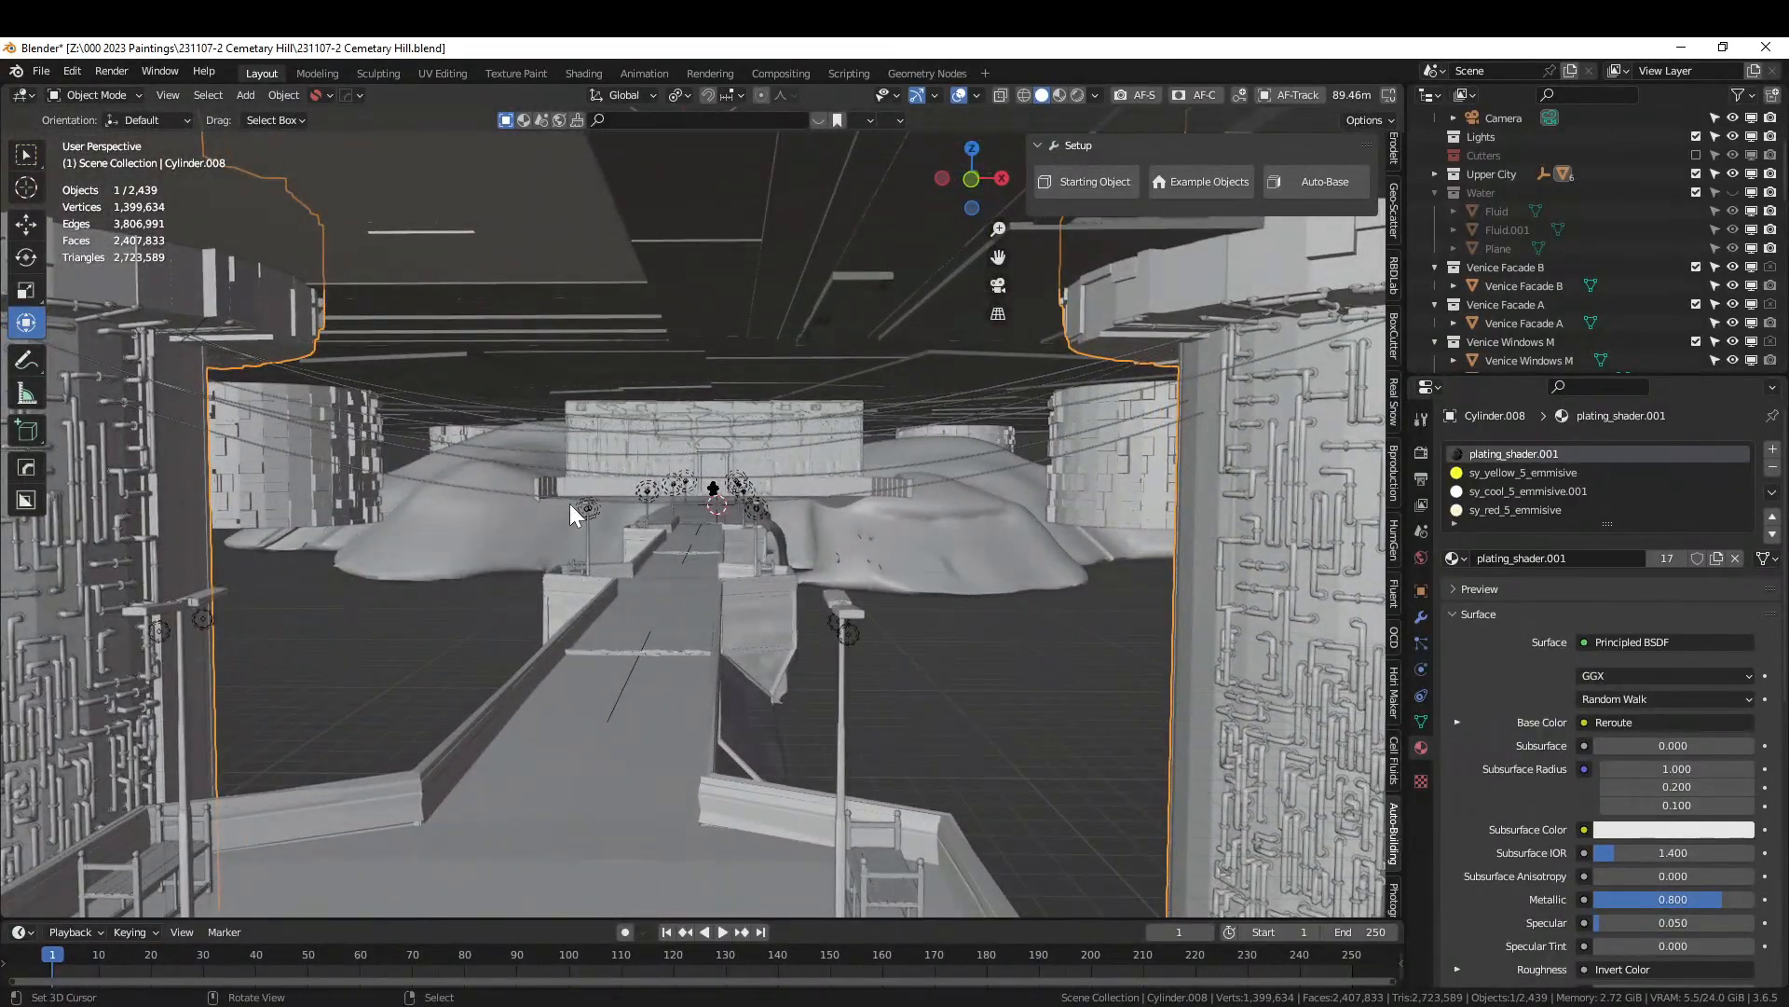
{"action": "key", "text": "F9"}
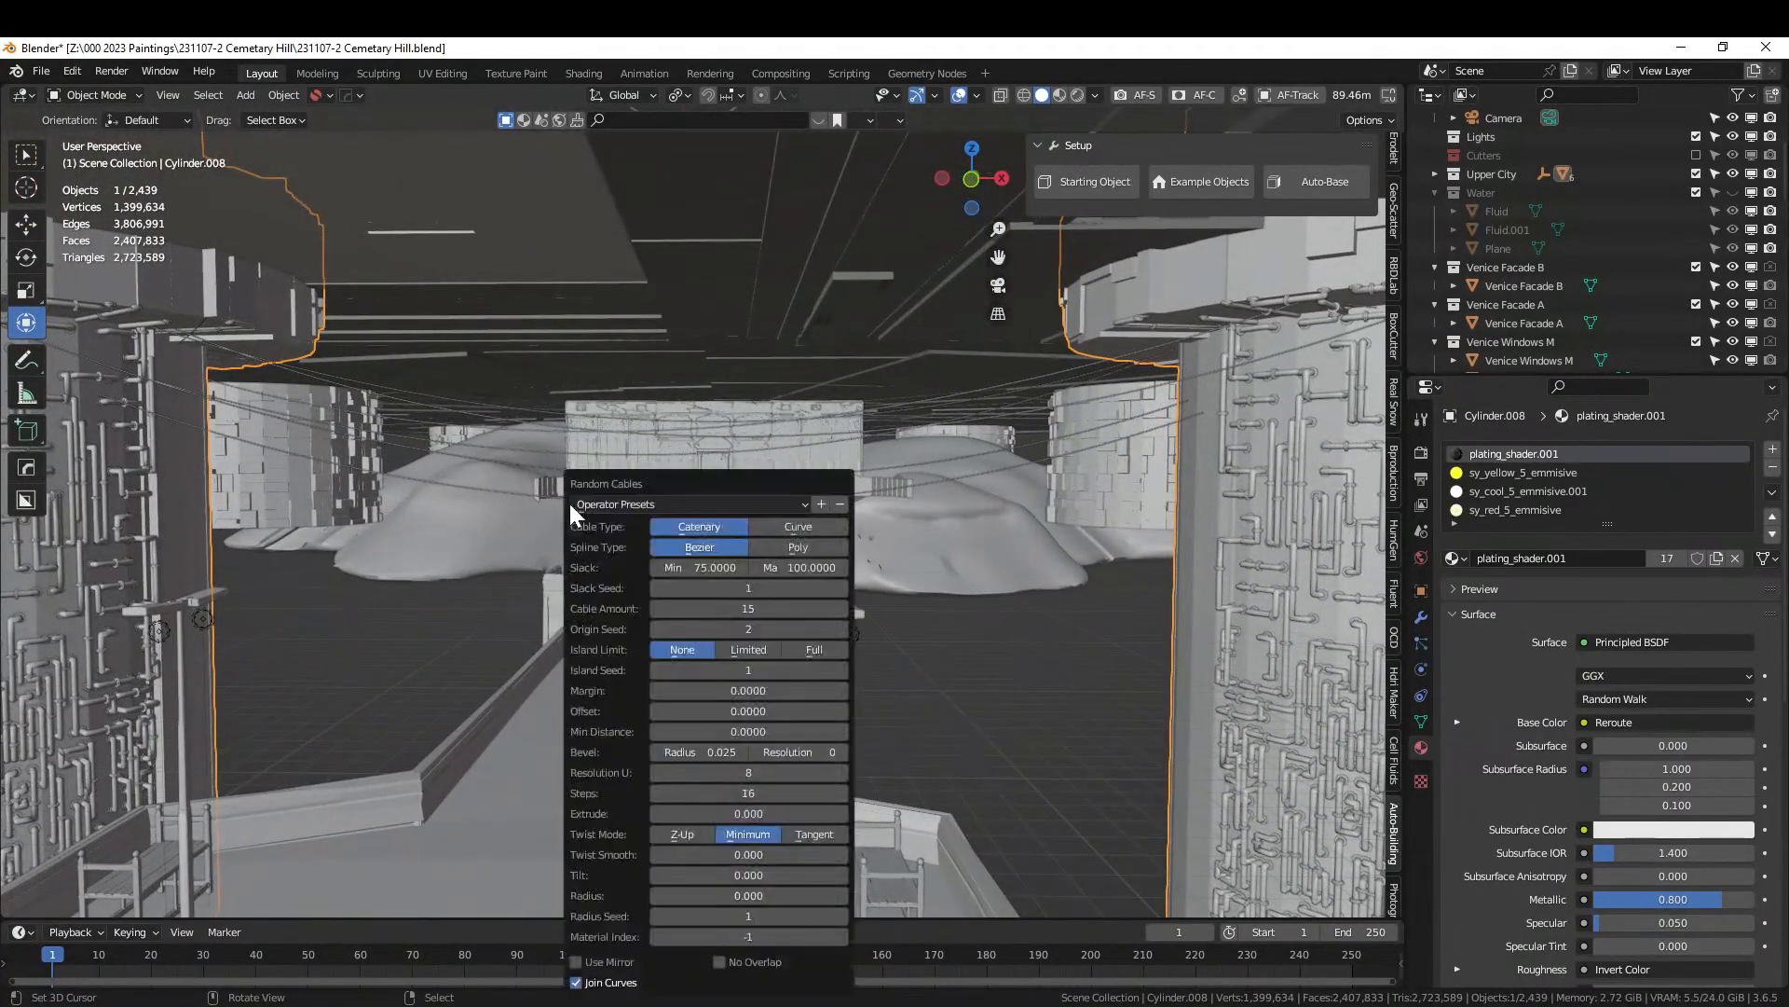
{"action": "left_click", "coordinate": [690, 752]}
{"action": "key", "text": "BackSpace"}
{"action": "type", "text": ".05"}
{"action": "key", "text": "Return"}
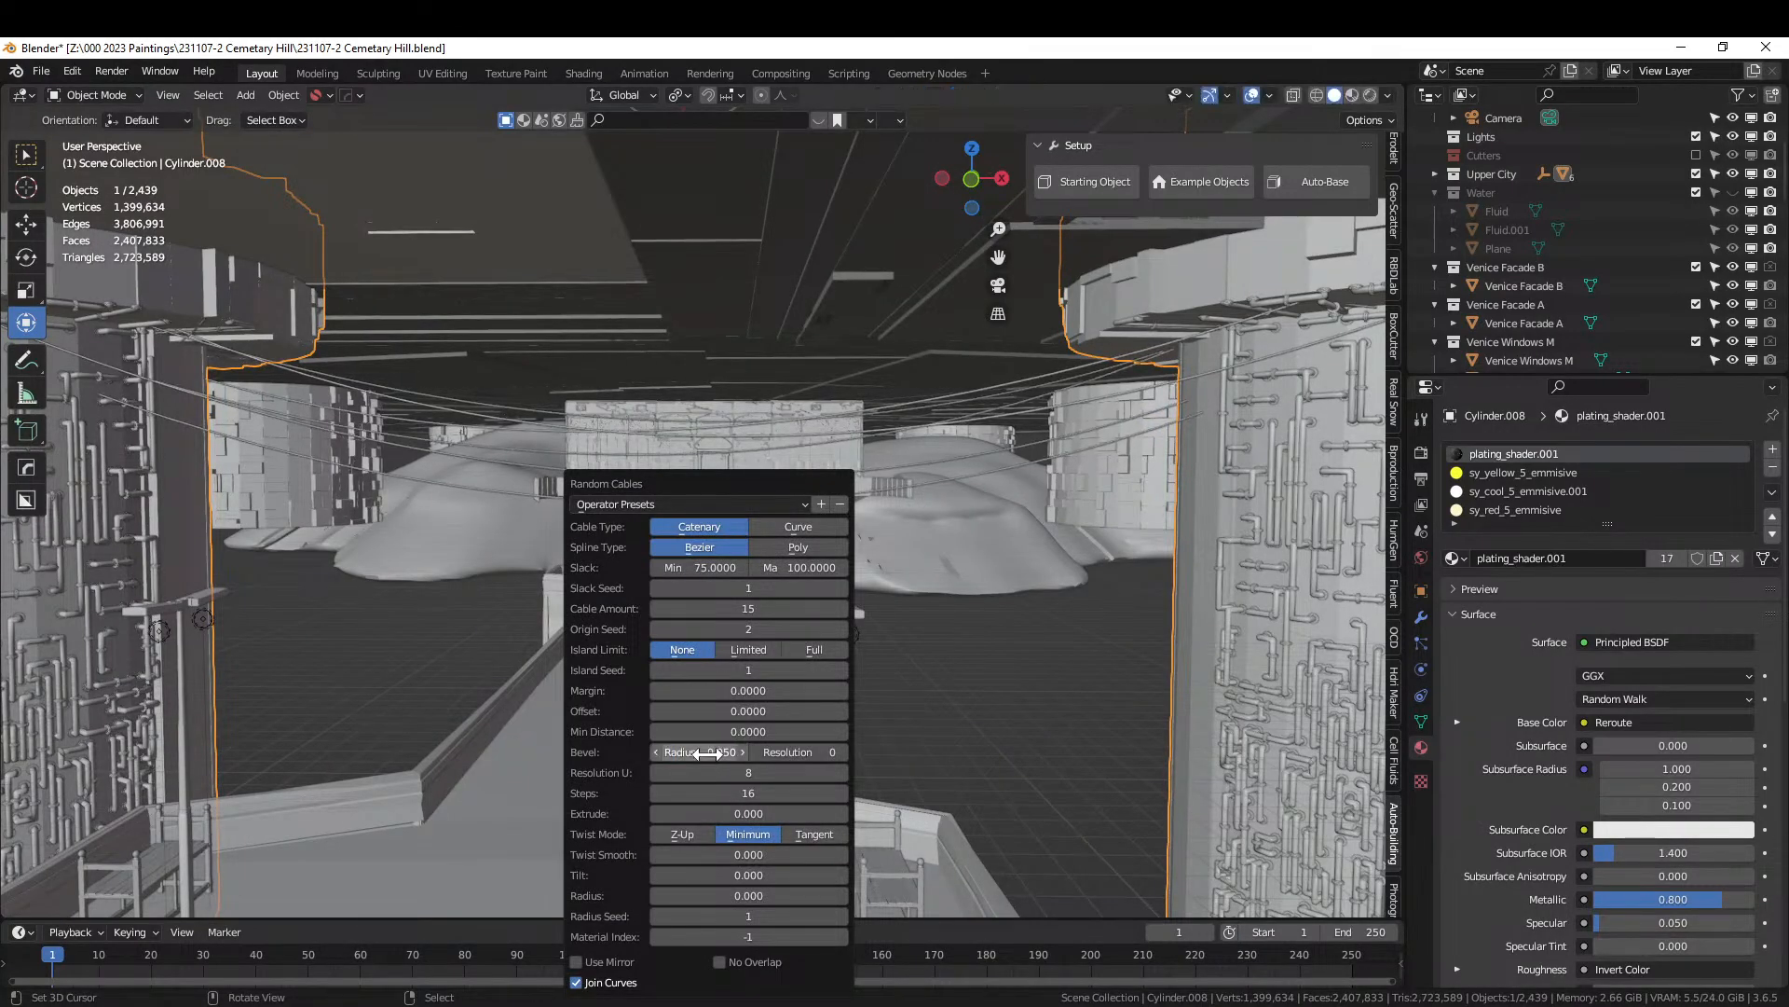
{"action": "left_click", "coordinate": [699, 752]}
{"action": "type", "text": ".075"}
{"action": "key", "text": "Return"}
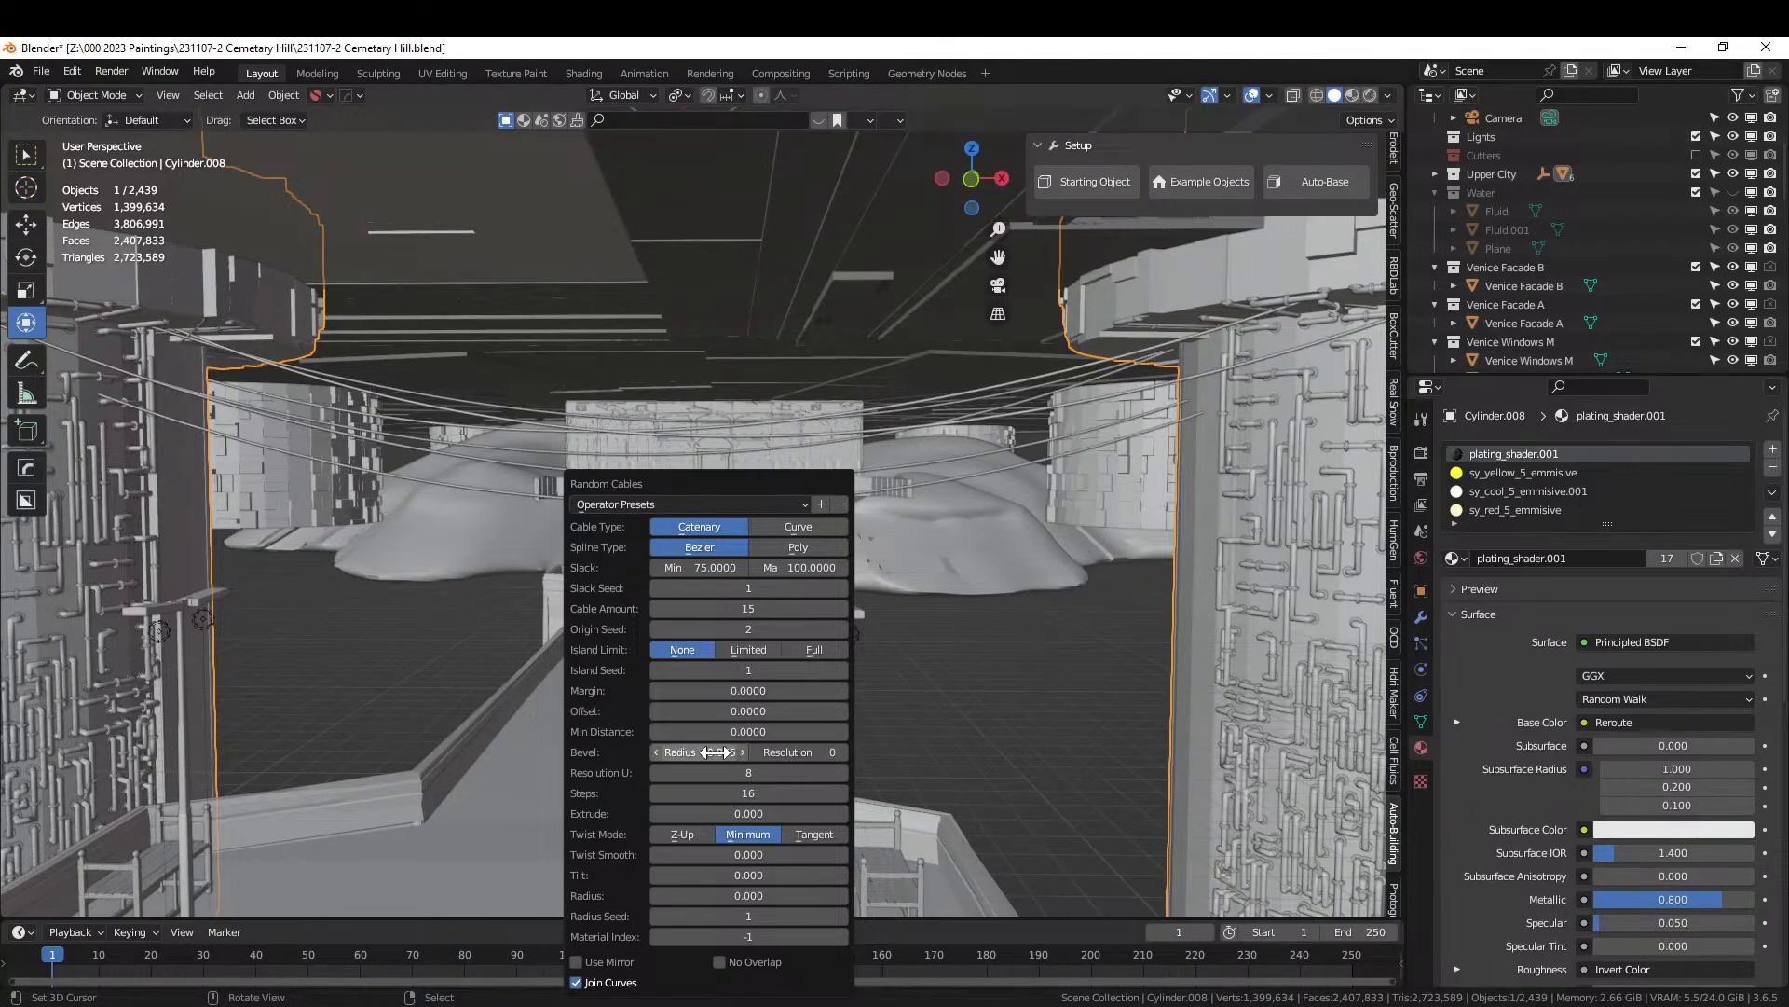
{"action": "middle_click_drag", "start_coordinate": [889, 624], "coordinate": [977, 663]}
{"action": "key", "text": "KP_0"}
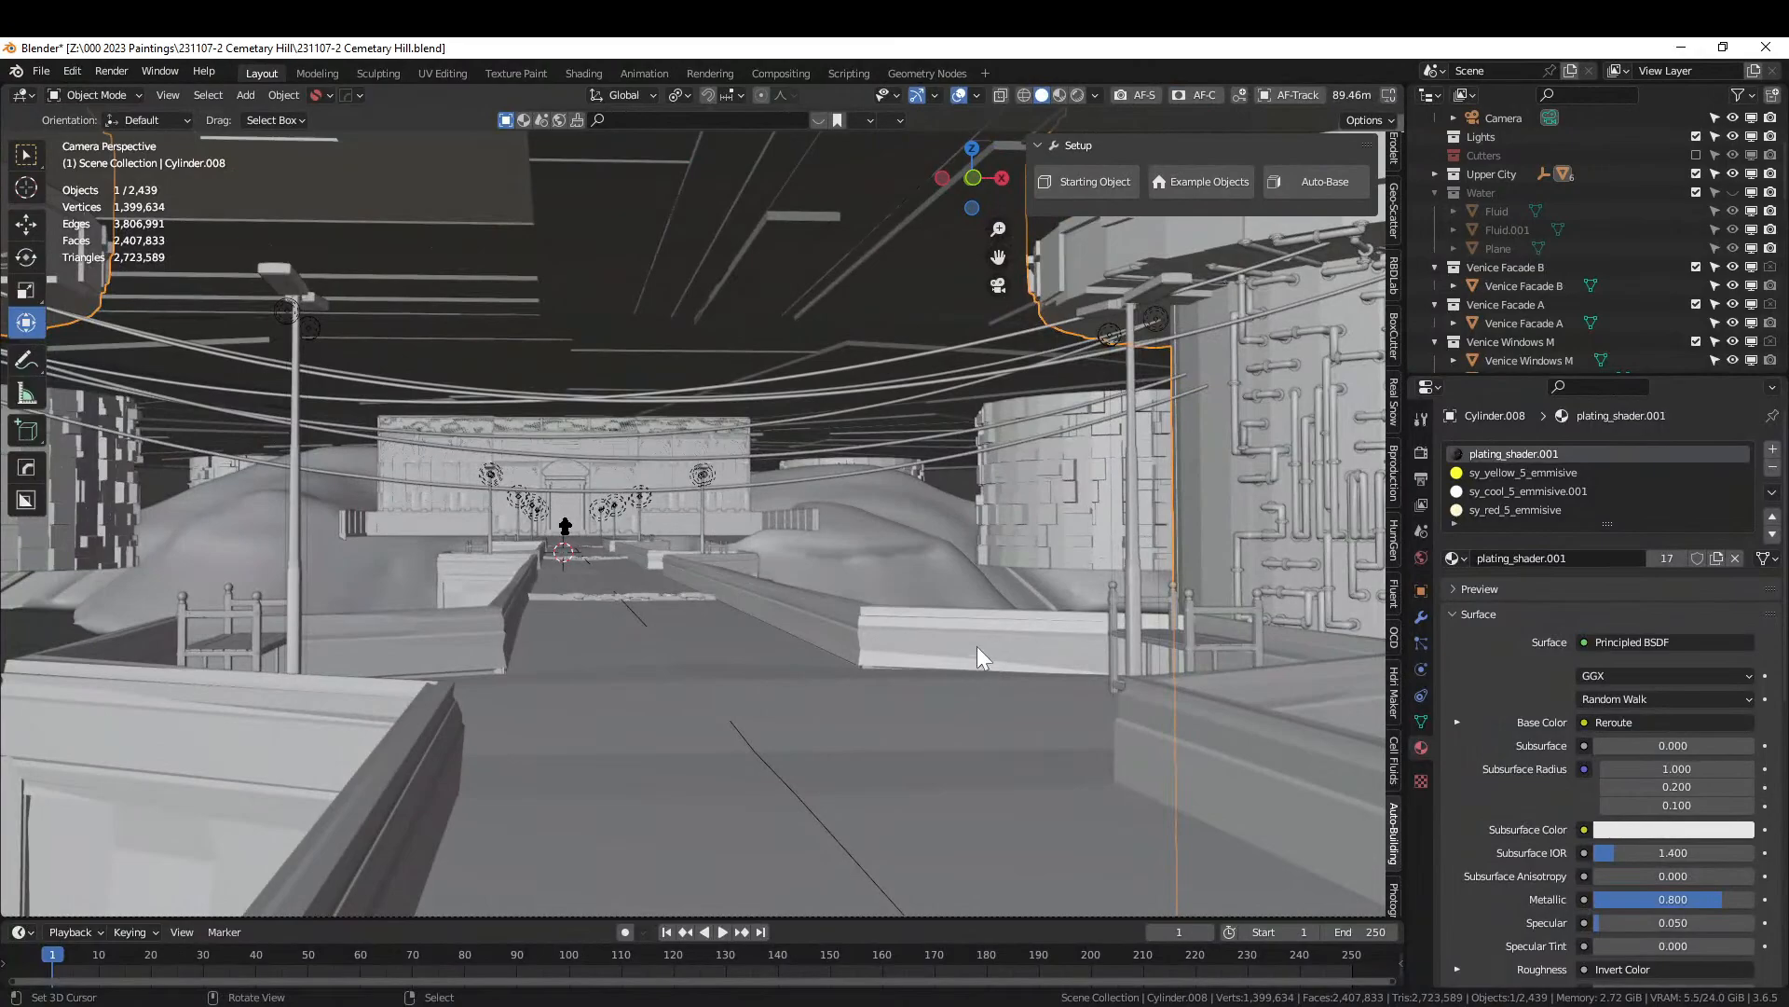
Select the hanging cables and add custom flanges/couplings to them with the cable_coupling02 mesh.
{"action": "middle_click_drag", "start_coordinate": [977, 635], "coordinate": [878, 624]}
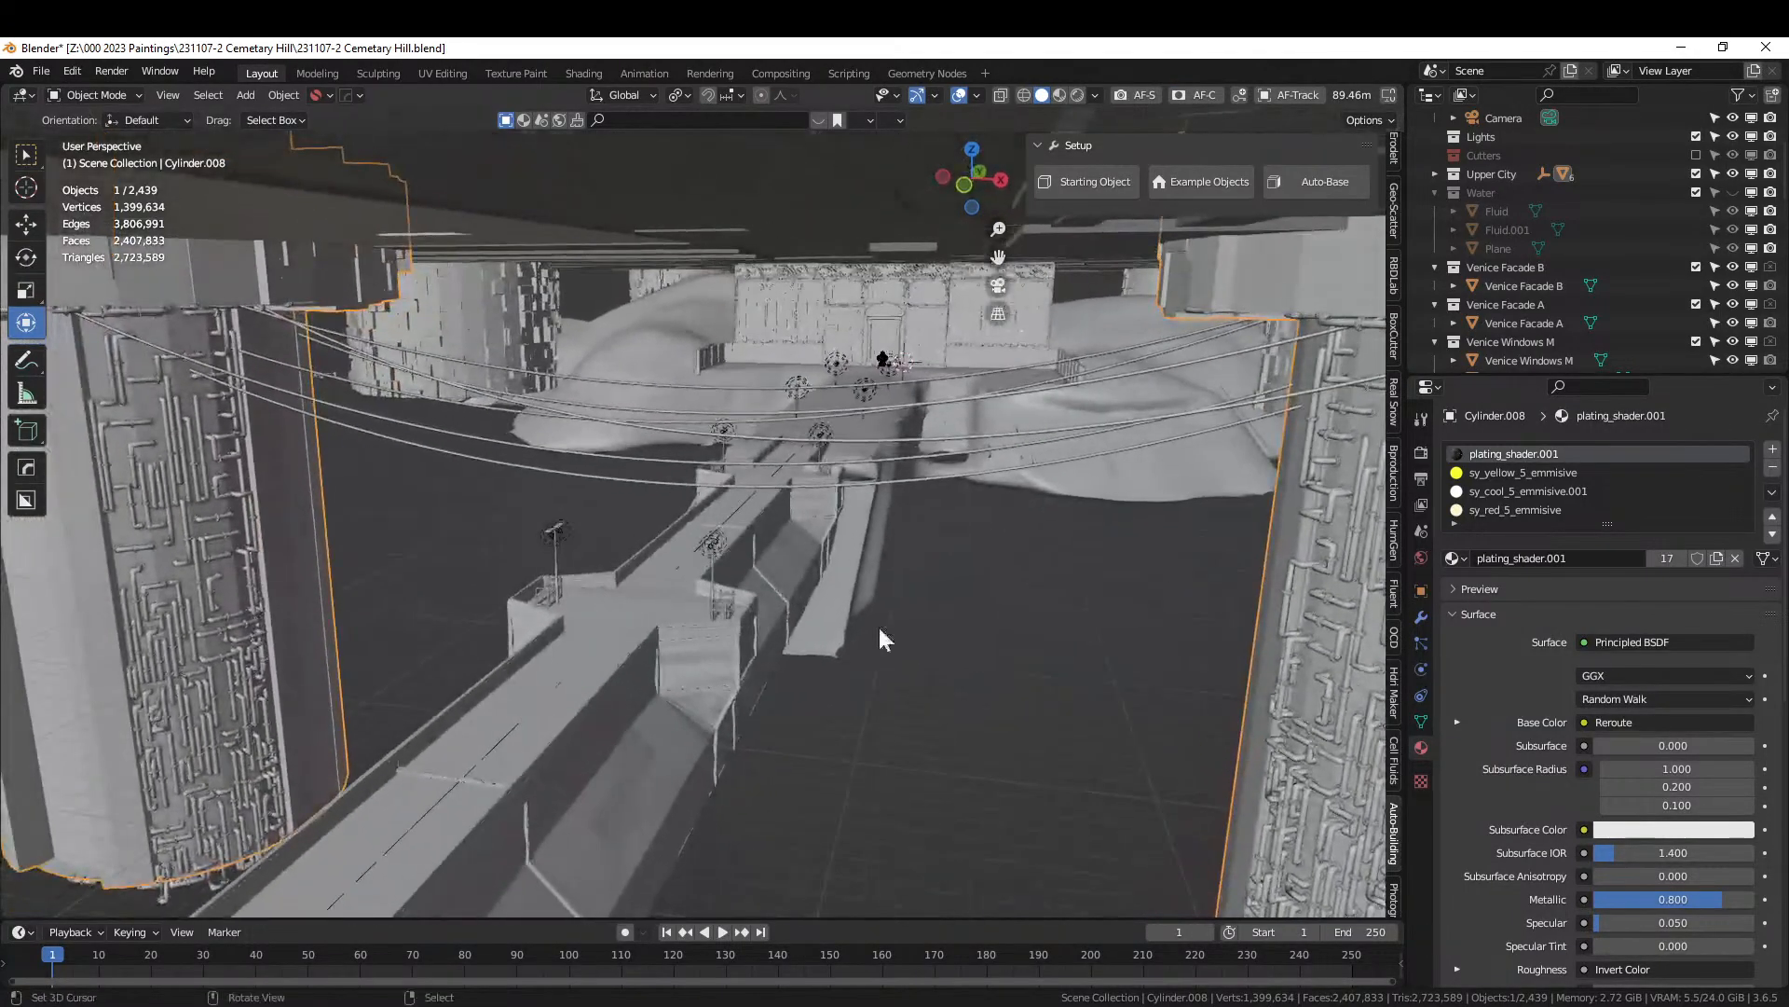
{"action": "left_click", "coordinate": [677, 434], "text": "shift"}
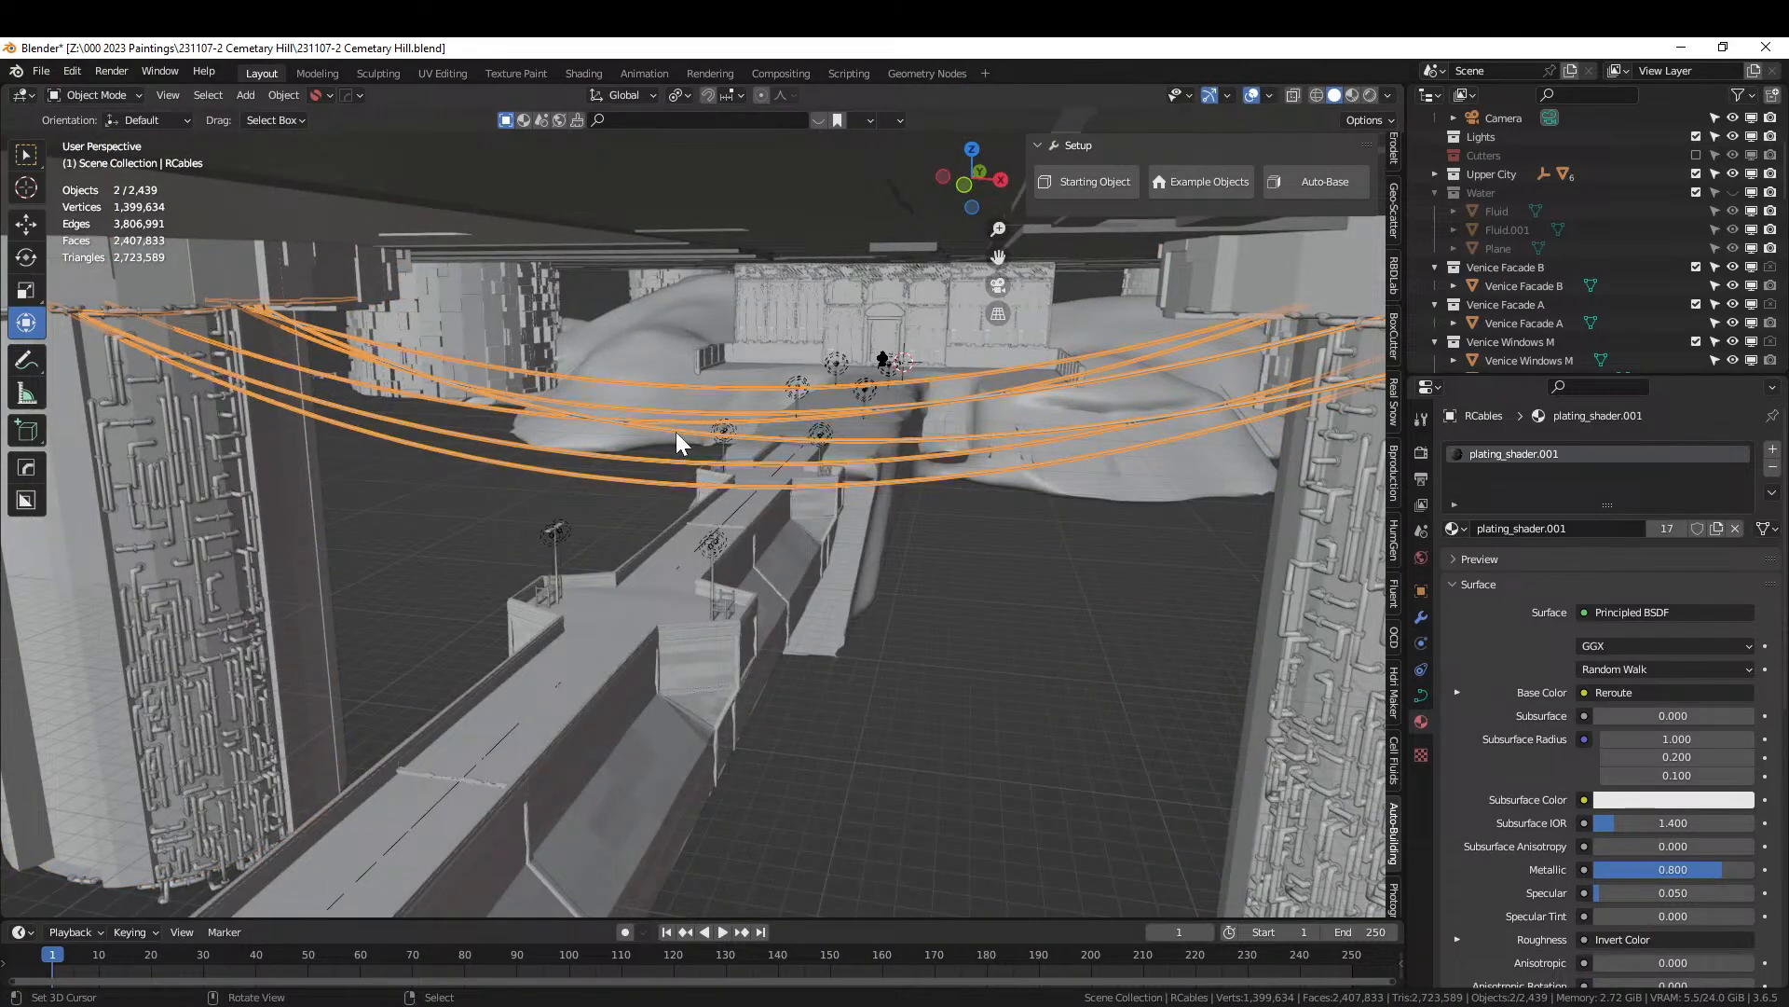
{"action": "key", "text": "shift+alt+x"}
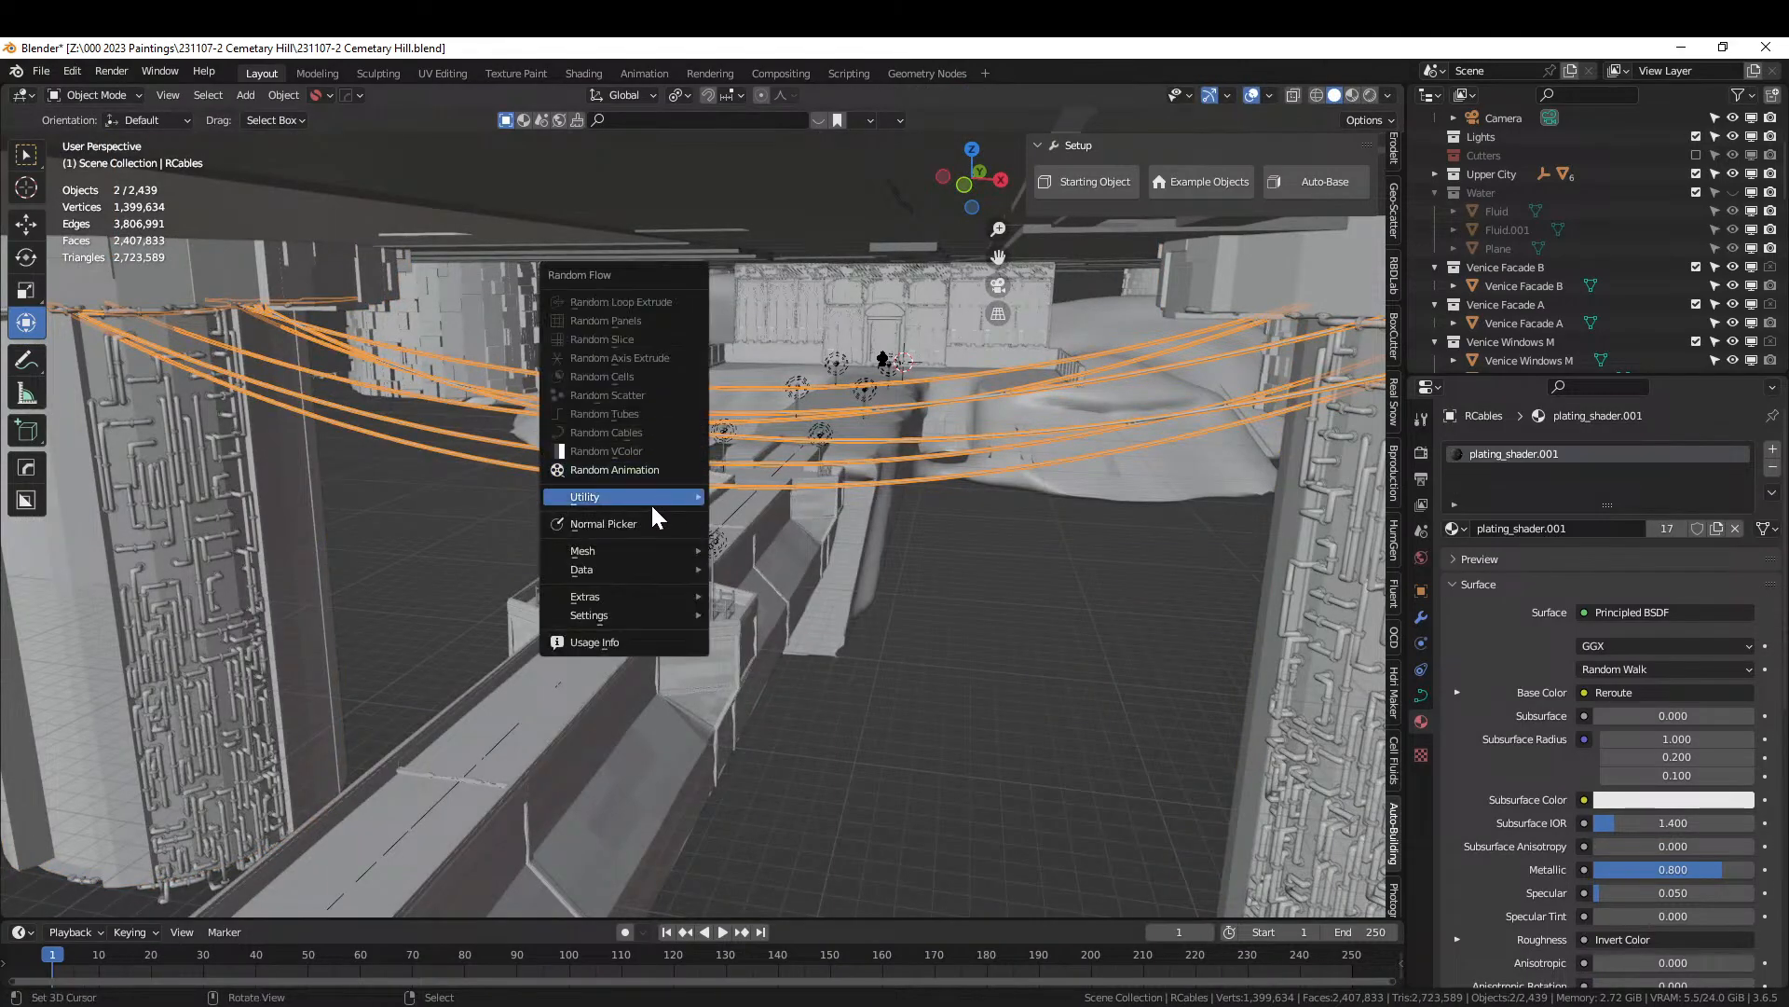
{"action": "mouse_move", "coordinate": [668, 501]}
{"action": "left_click", "coordinate": [770, 496]}
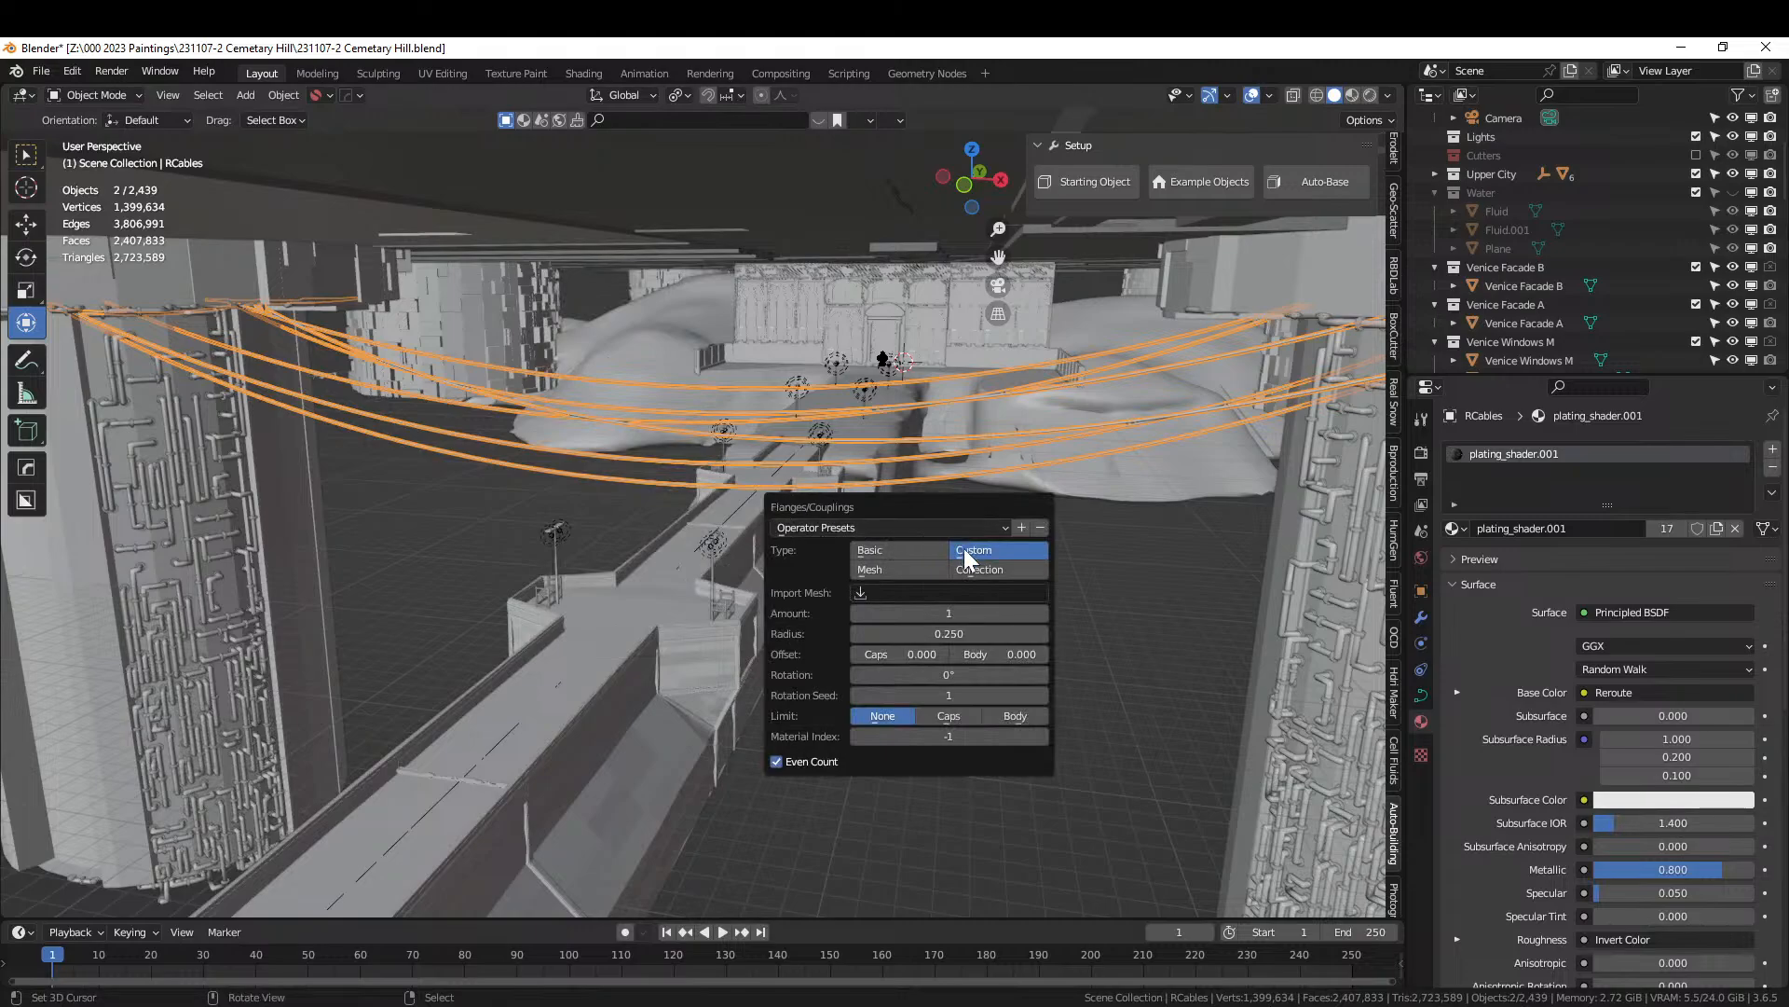
{"action": "left_click", "coordinate": [953, 592]}
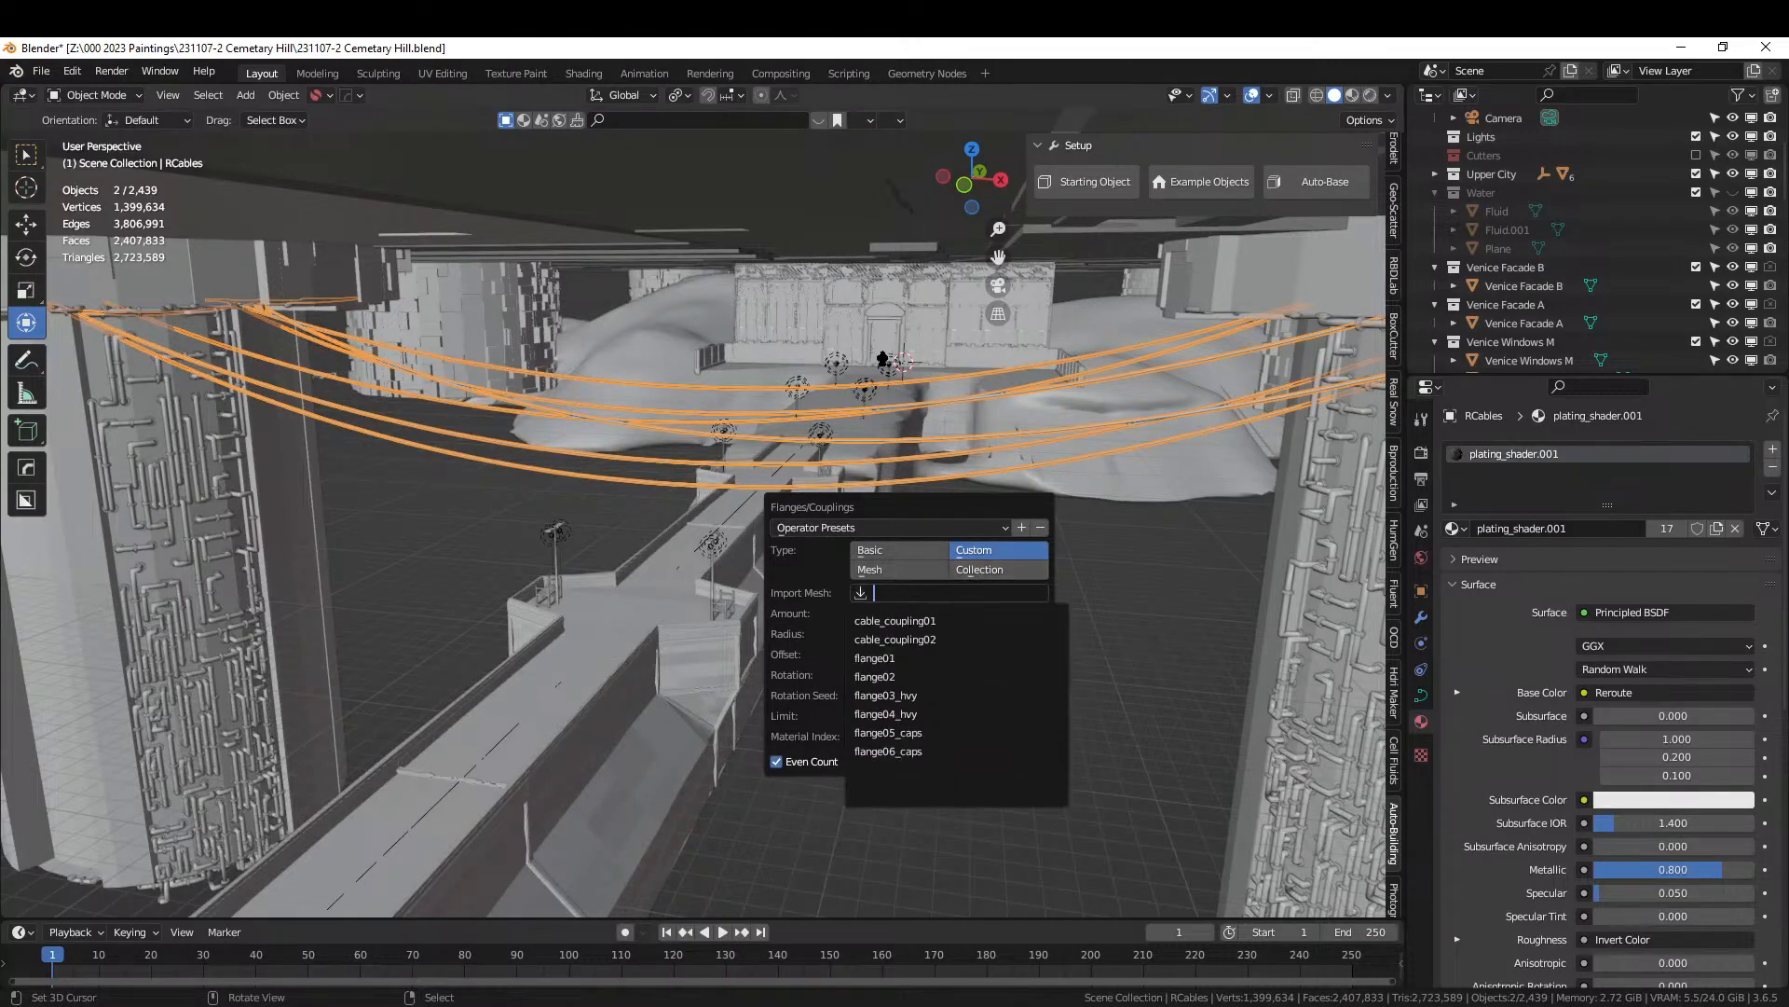
{"action": "left_click", "coordinate": [932, 639]}
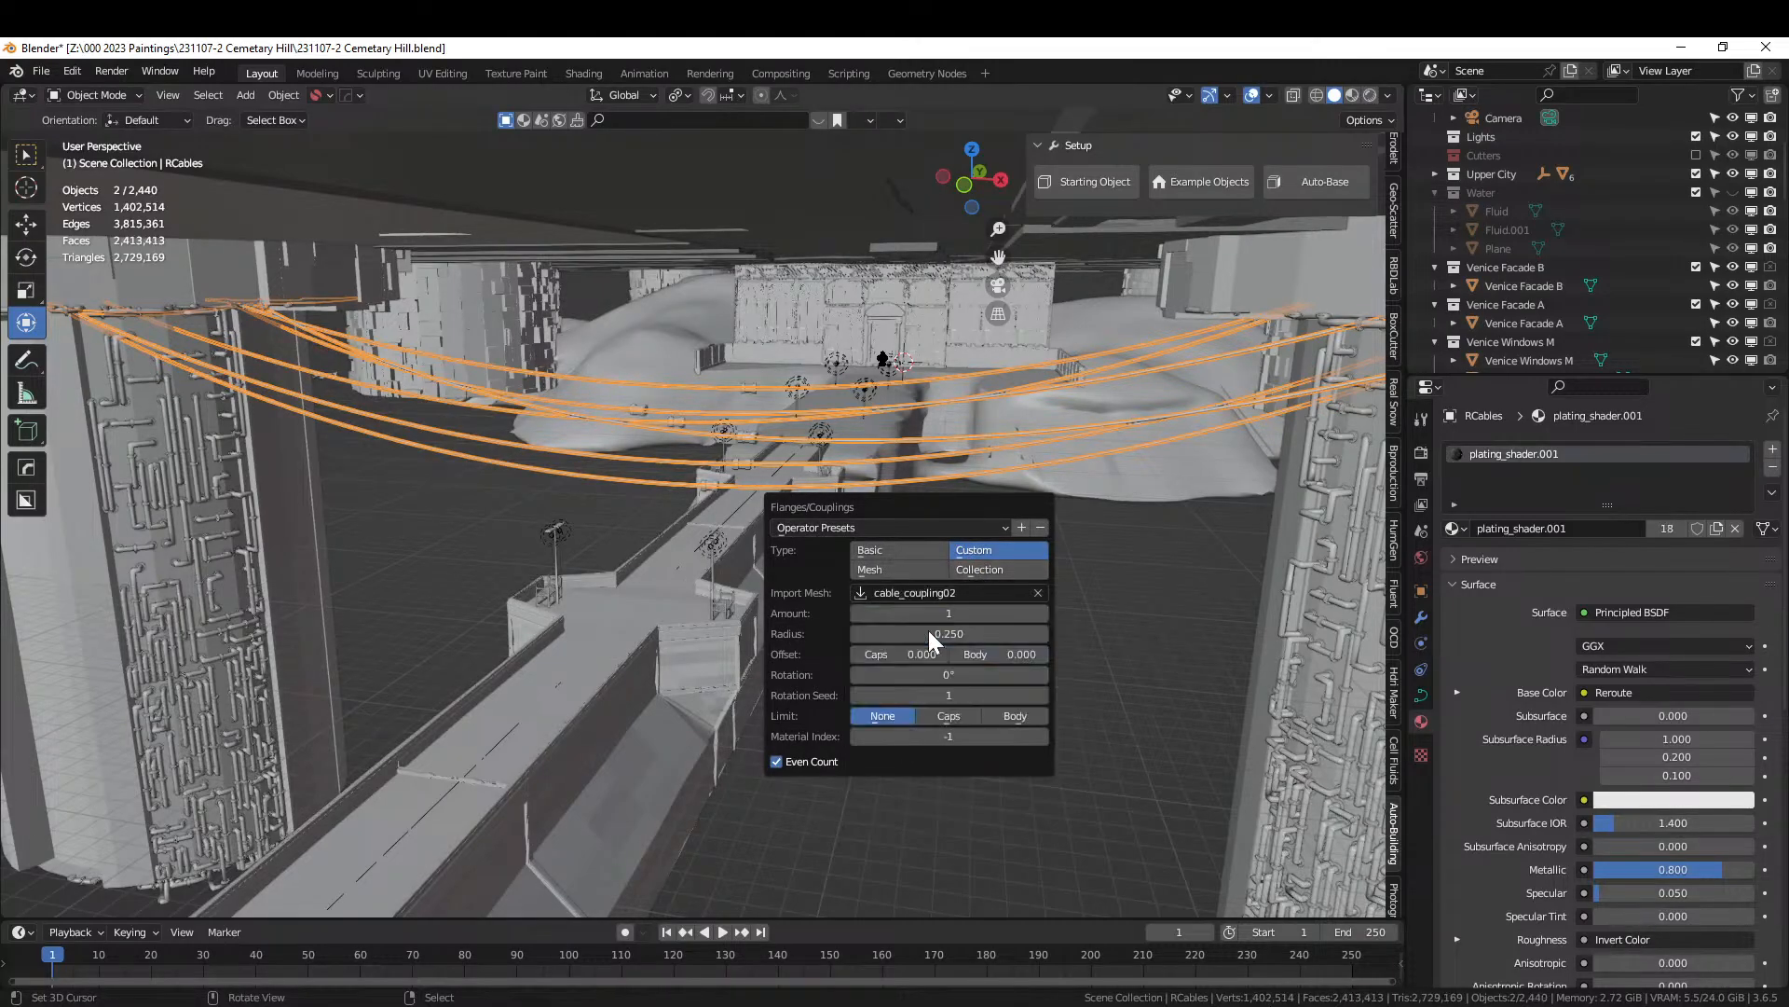
Try radii of 1, 0.2 and 0.12 for the cable couplings.
{"action": "left_click", "coordinate": [932, 634]}
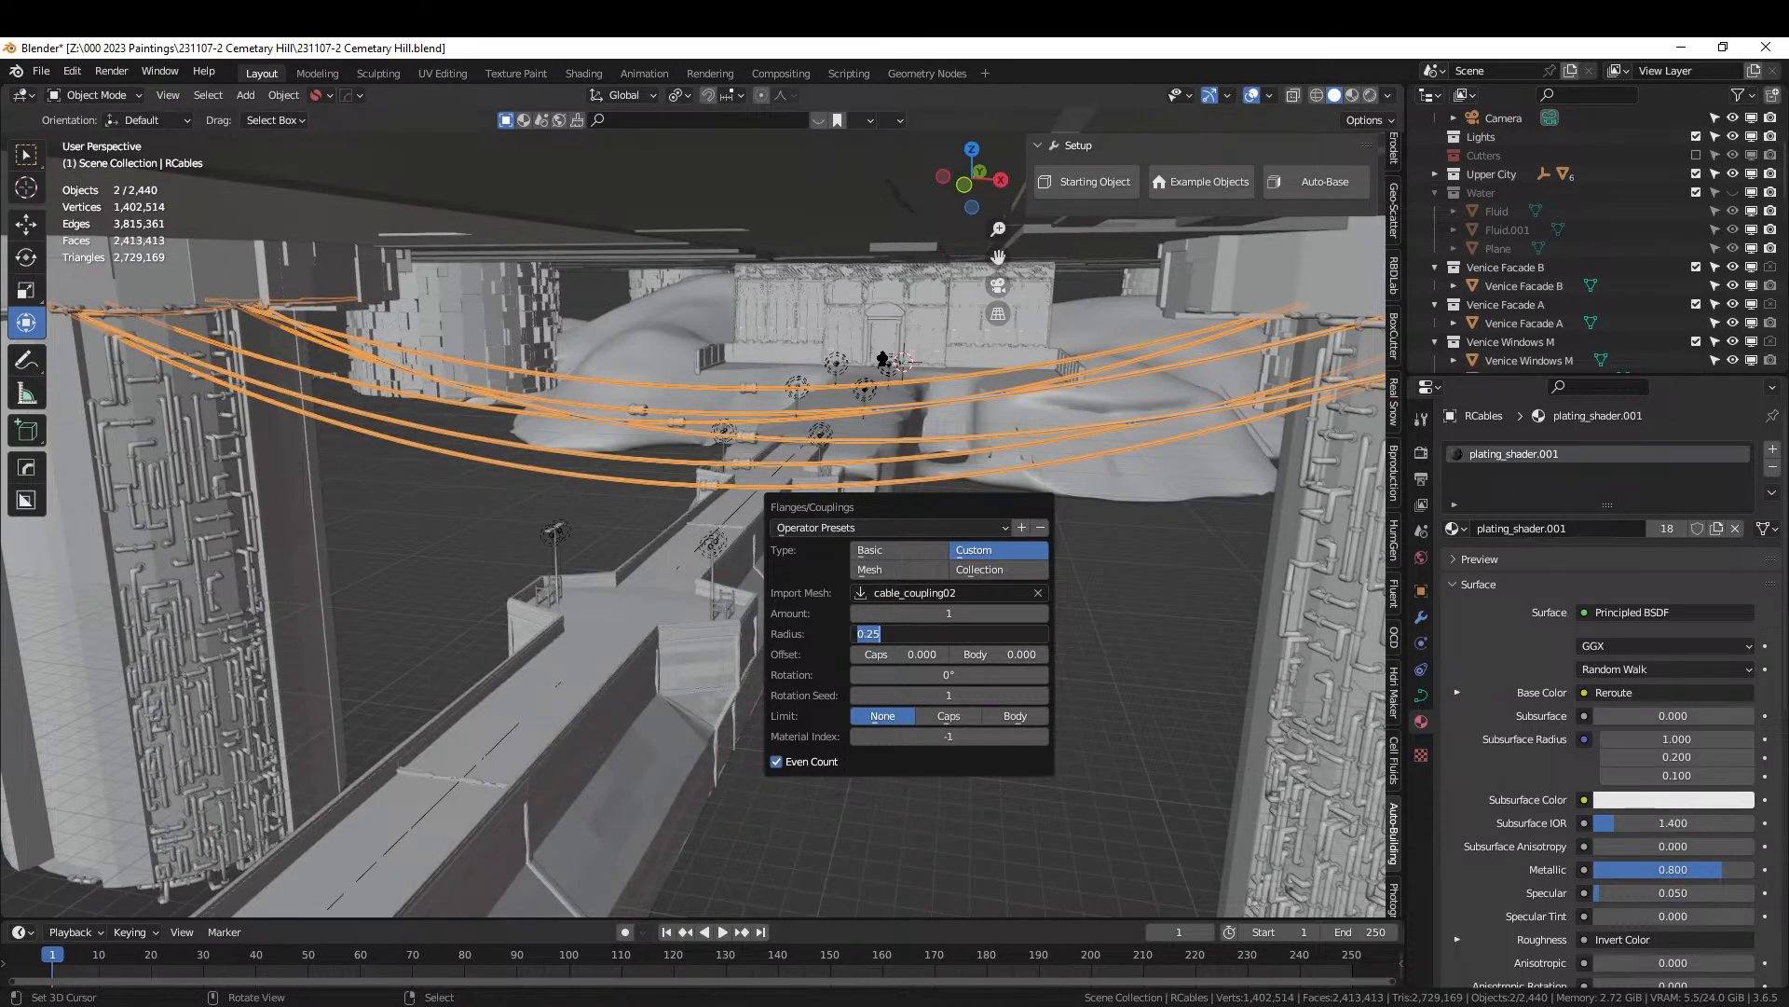
{"action": "type", "text": "1"}
{"action": "key", "text": "Return"}
{"action": "left_click", "coordinate": [951, 633]}
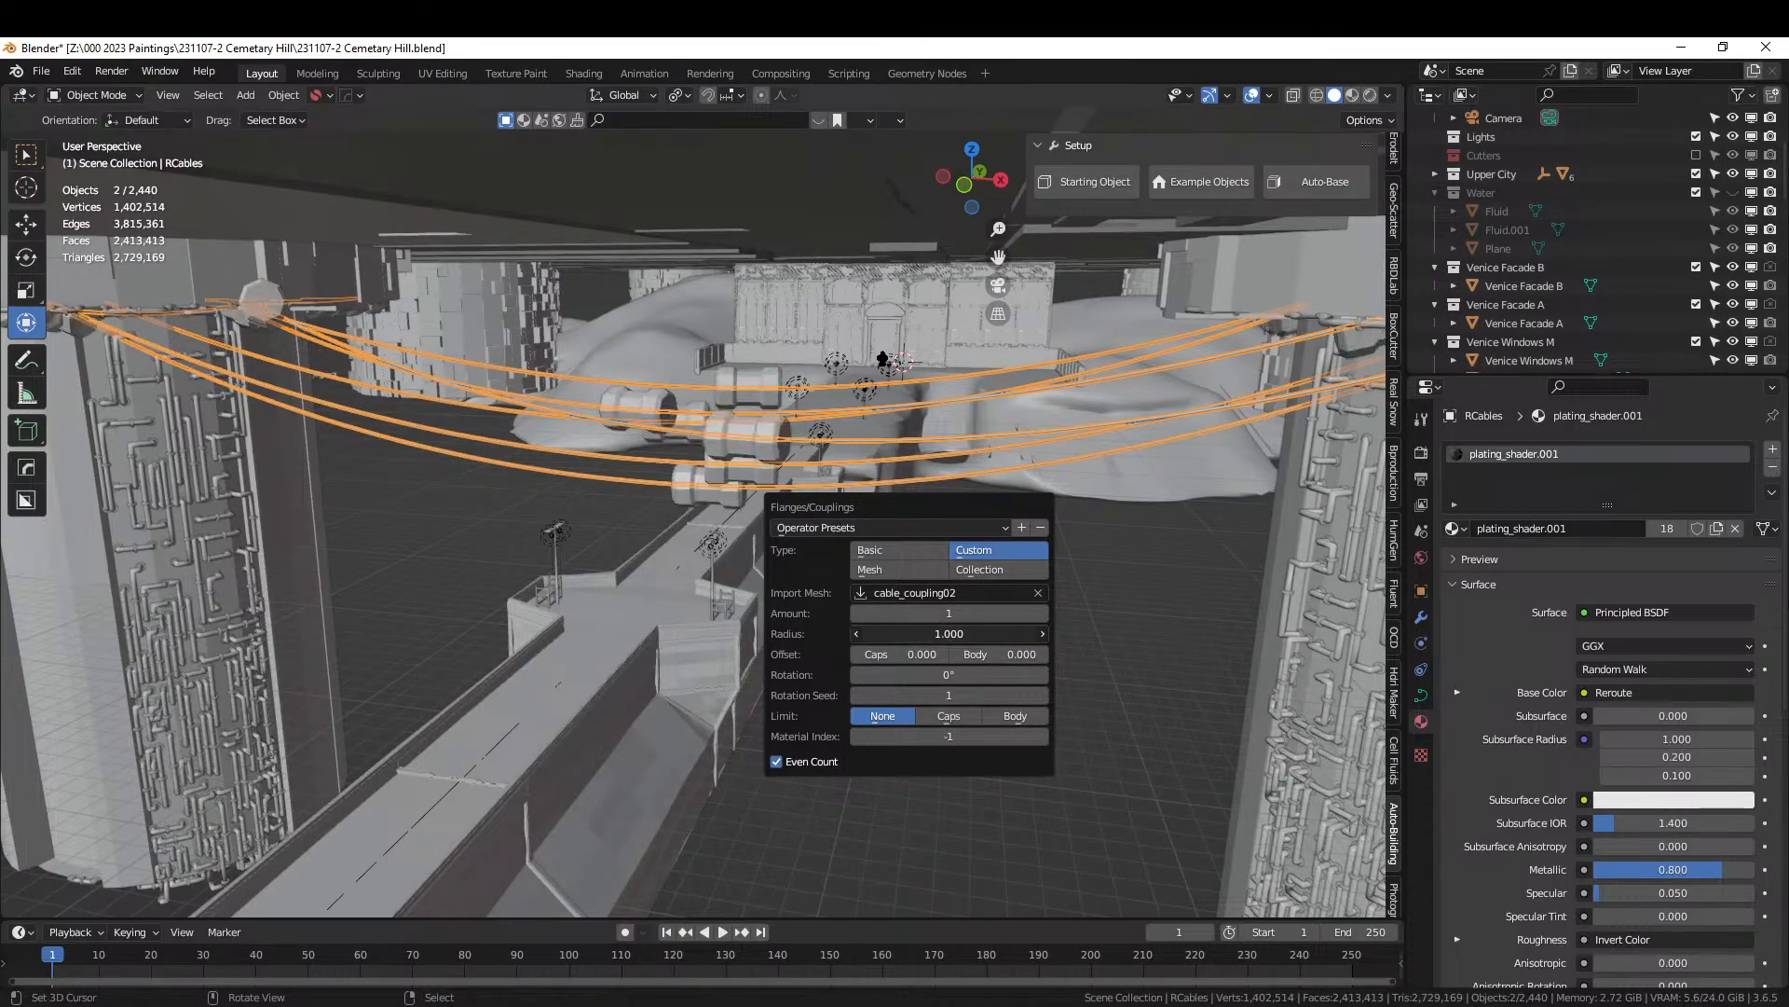
{"action": "key", "text": "BackSpace"}
{"action": "type", "text": "0.2"}
{"action": "key", "text": "Return"}
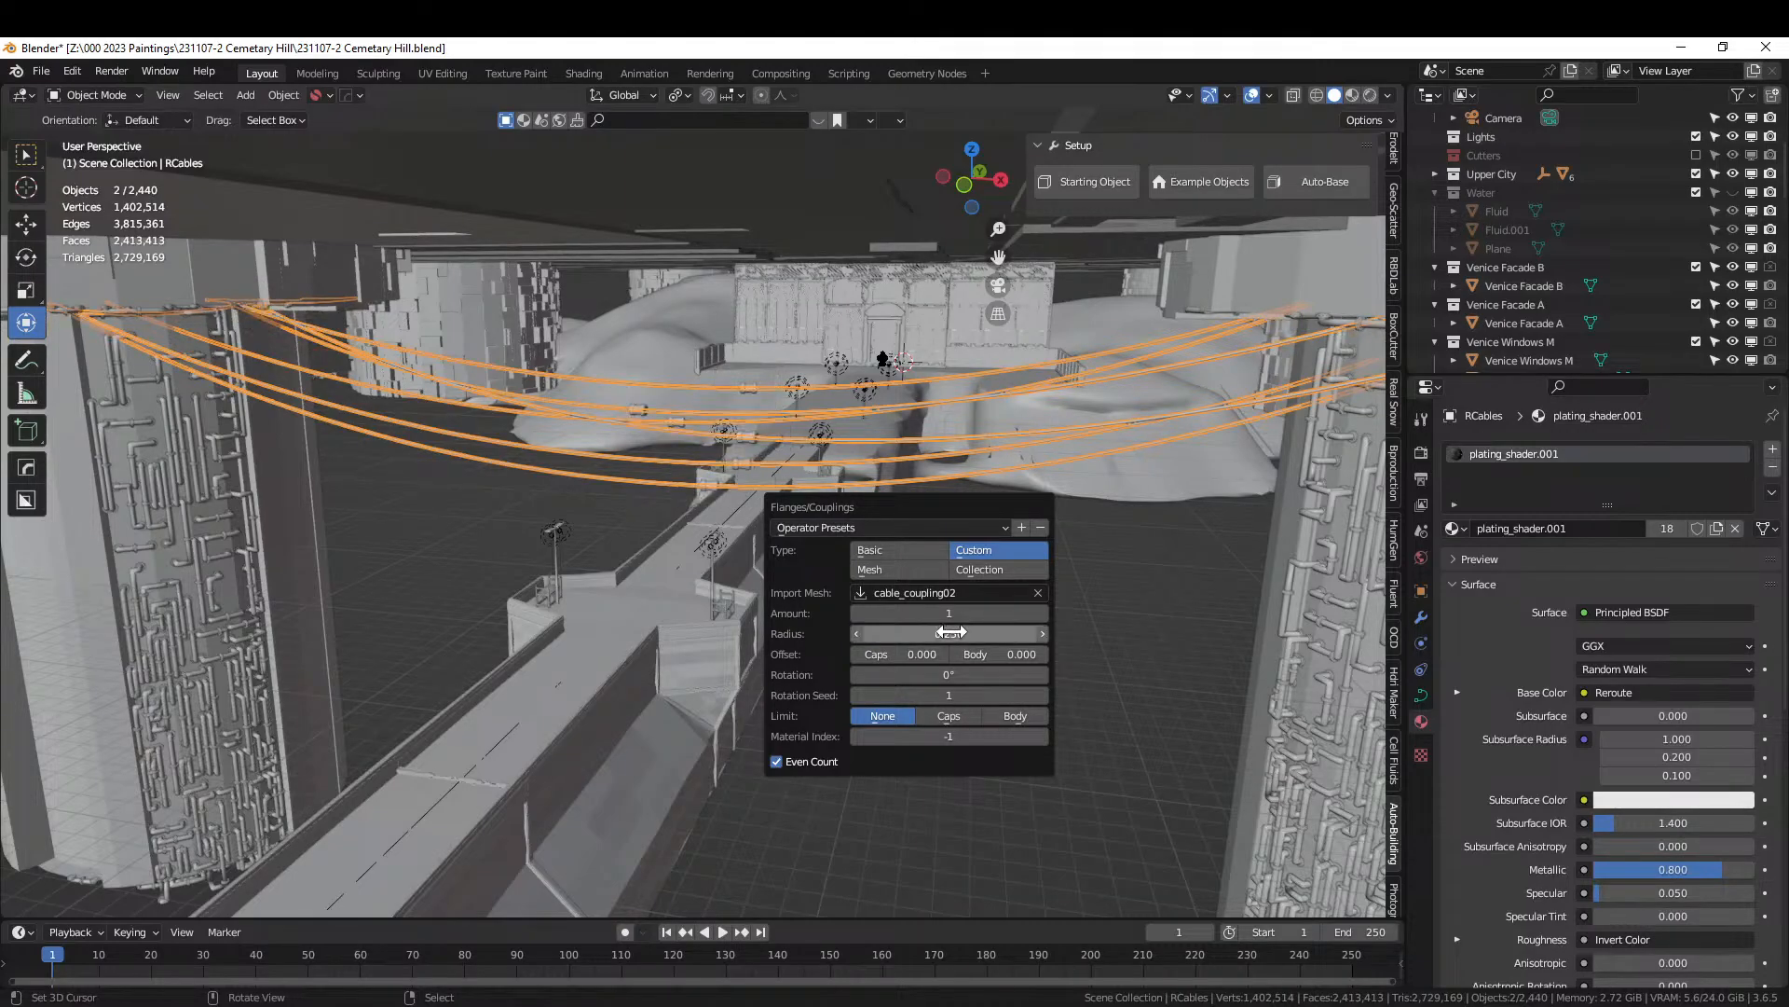
{"action": "left_click", "coordinate": [951, 633]}
{"action": "type", "text": ".0"}
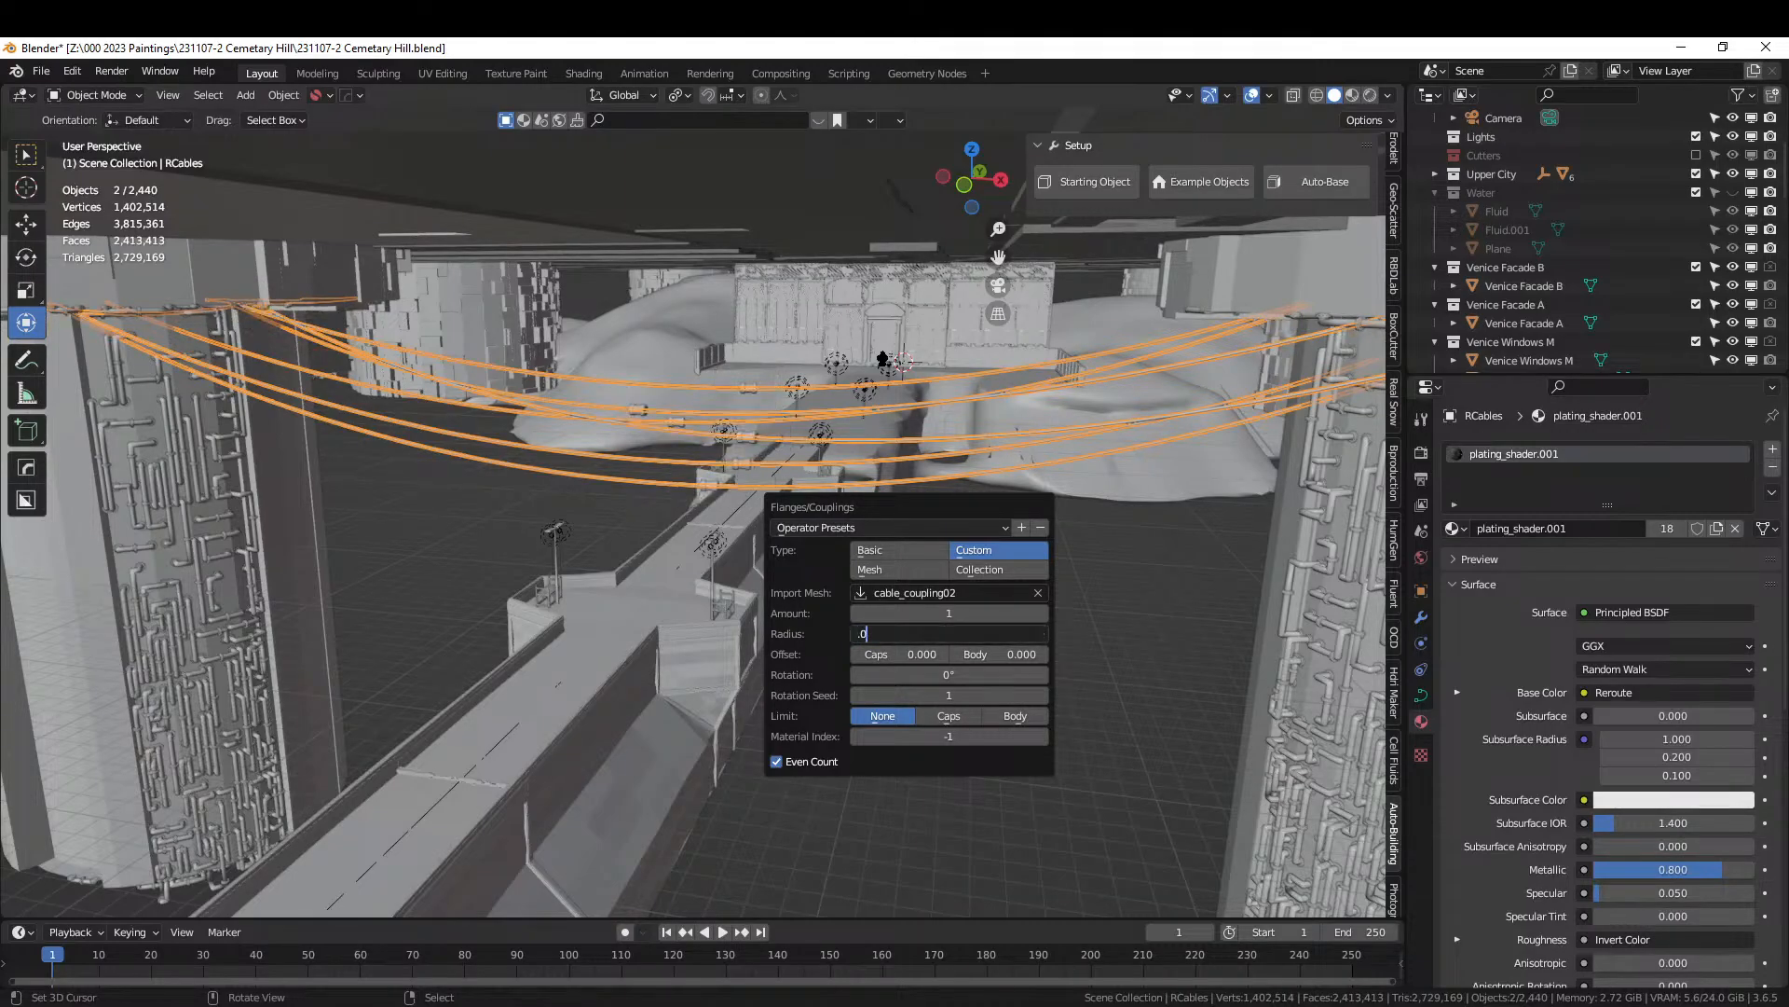
{"action": "key", "text": "BackSpace"}
{"action": "key", "text": "BackSpace"}
{"action": "type", "text": "0.12"}
{"action": "key", "text": "Return"}
Set the cable couplings' radius to 0.15 and inspect their size up close.
{"action": "left_click", "coordinate": [951, 633]}
{"action": "type", "text": ".15"}
{"action": "key", "text": "Return"}
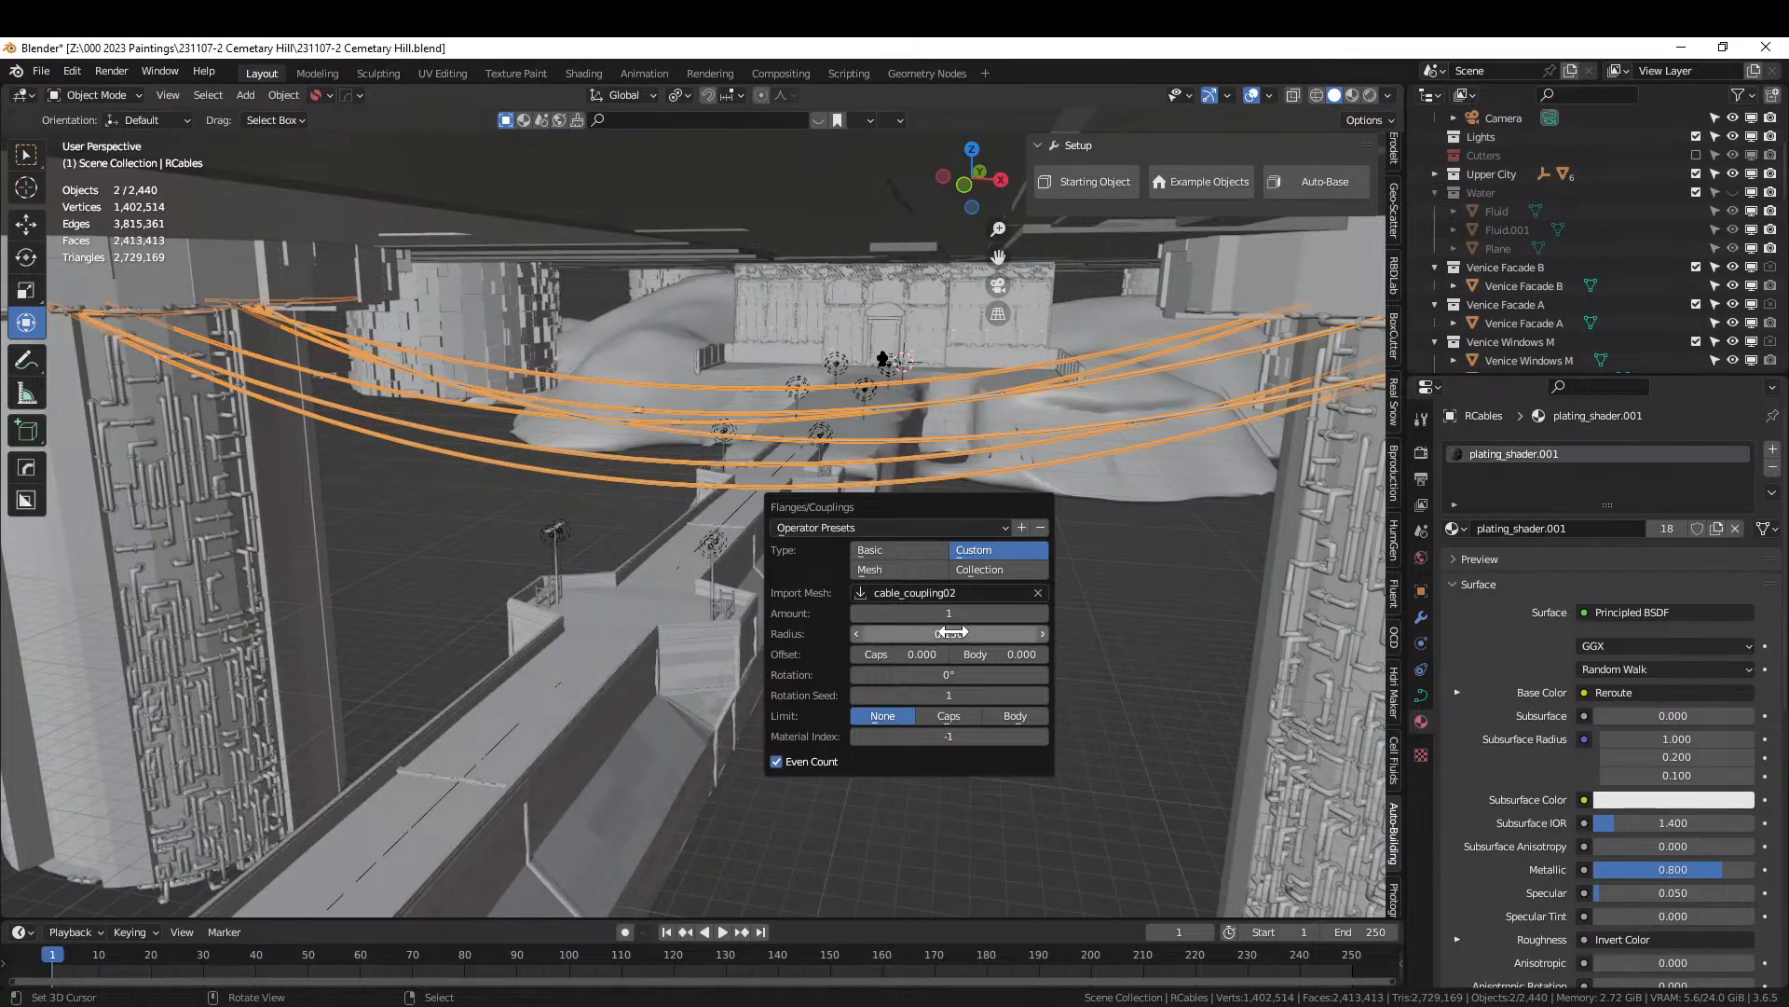
{"action": "scroll", "coordinate": [628, 456], "scroll_direction": "up", "scroll_amount": 4}
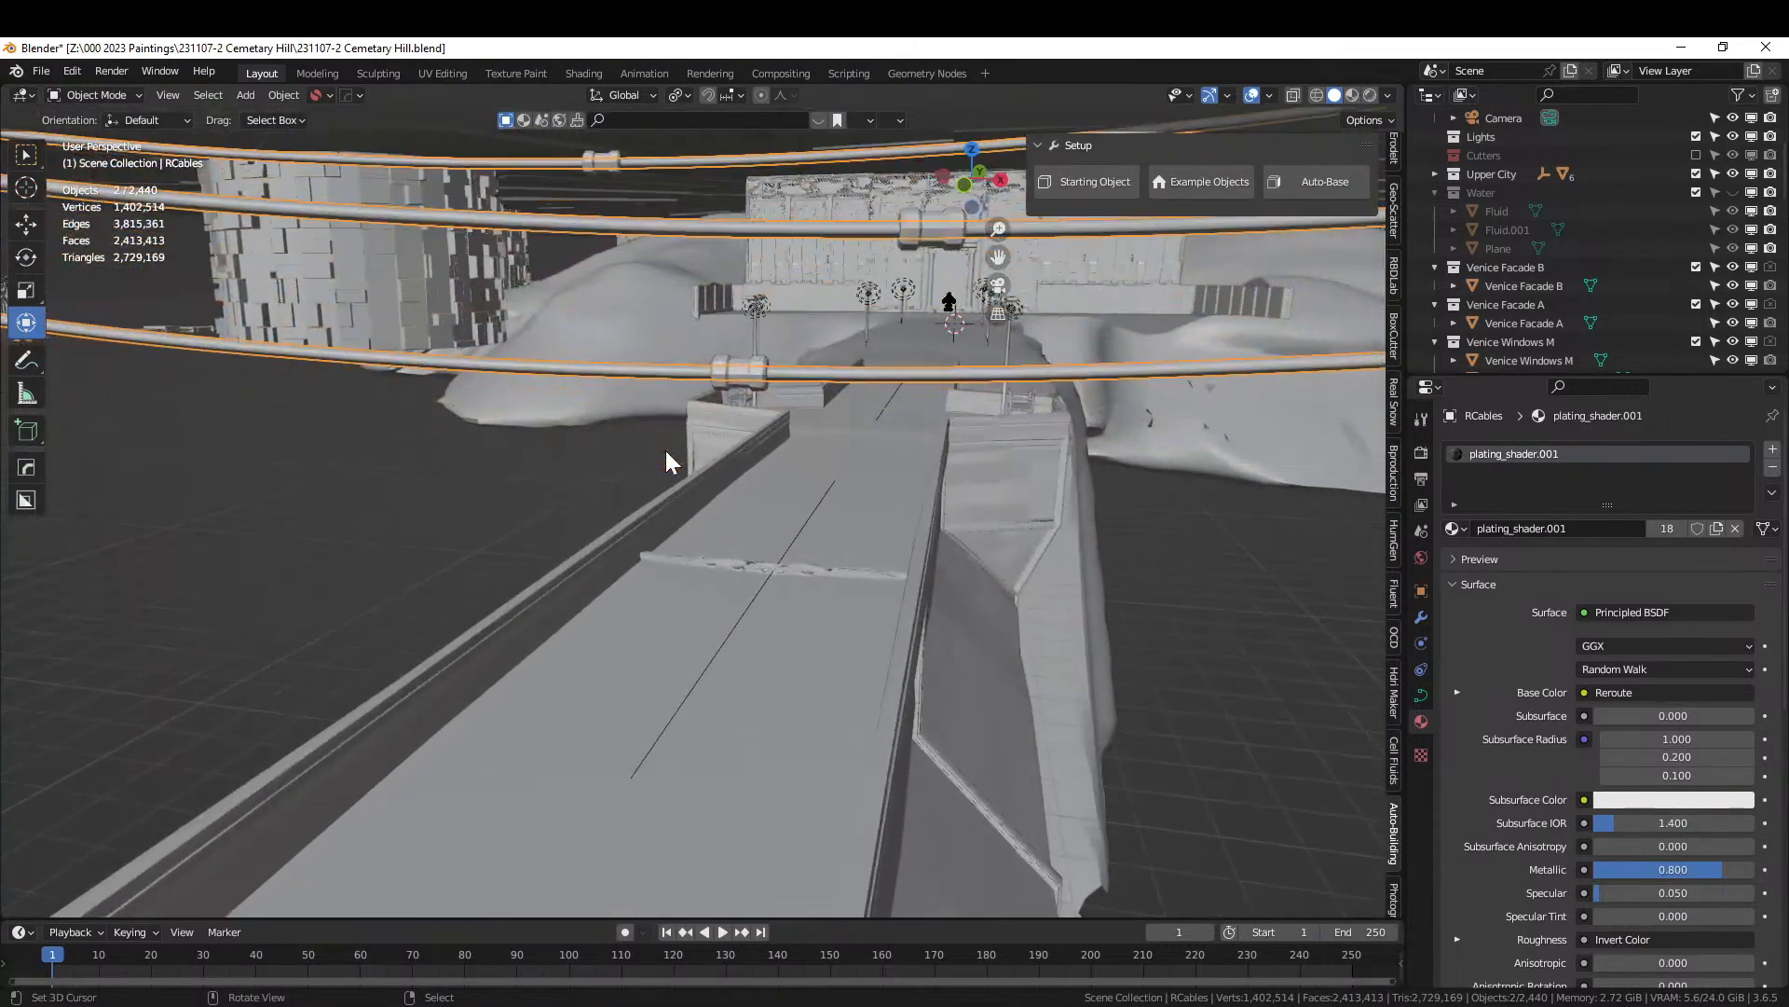
{"action": "scroll", "coordinate": [740, 438], "scroll_direction": "down", "scroll_amount": 3}
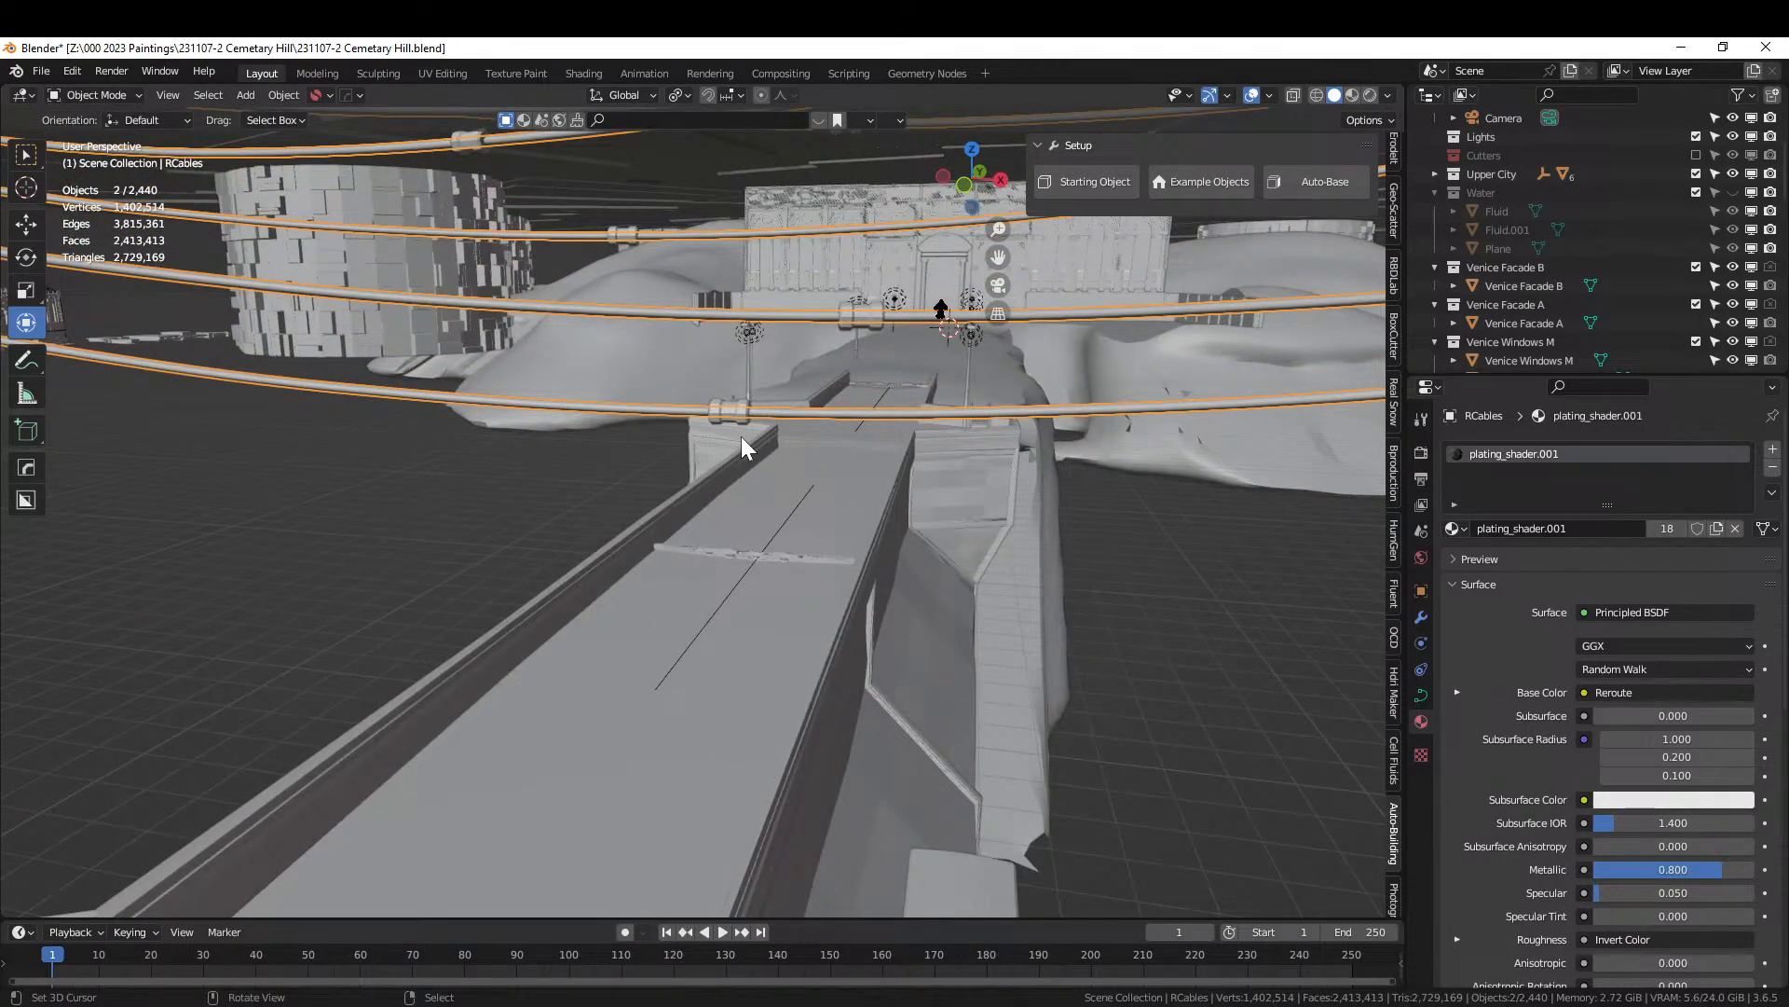
Increase the amount of couplings by one and check the cables through the camera.
{"action": "key", "text": "F9"}
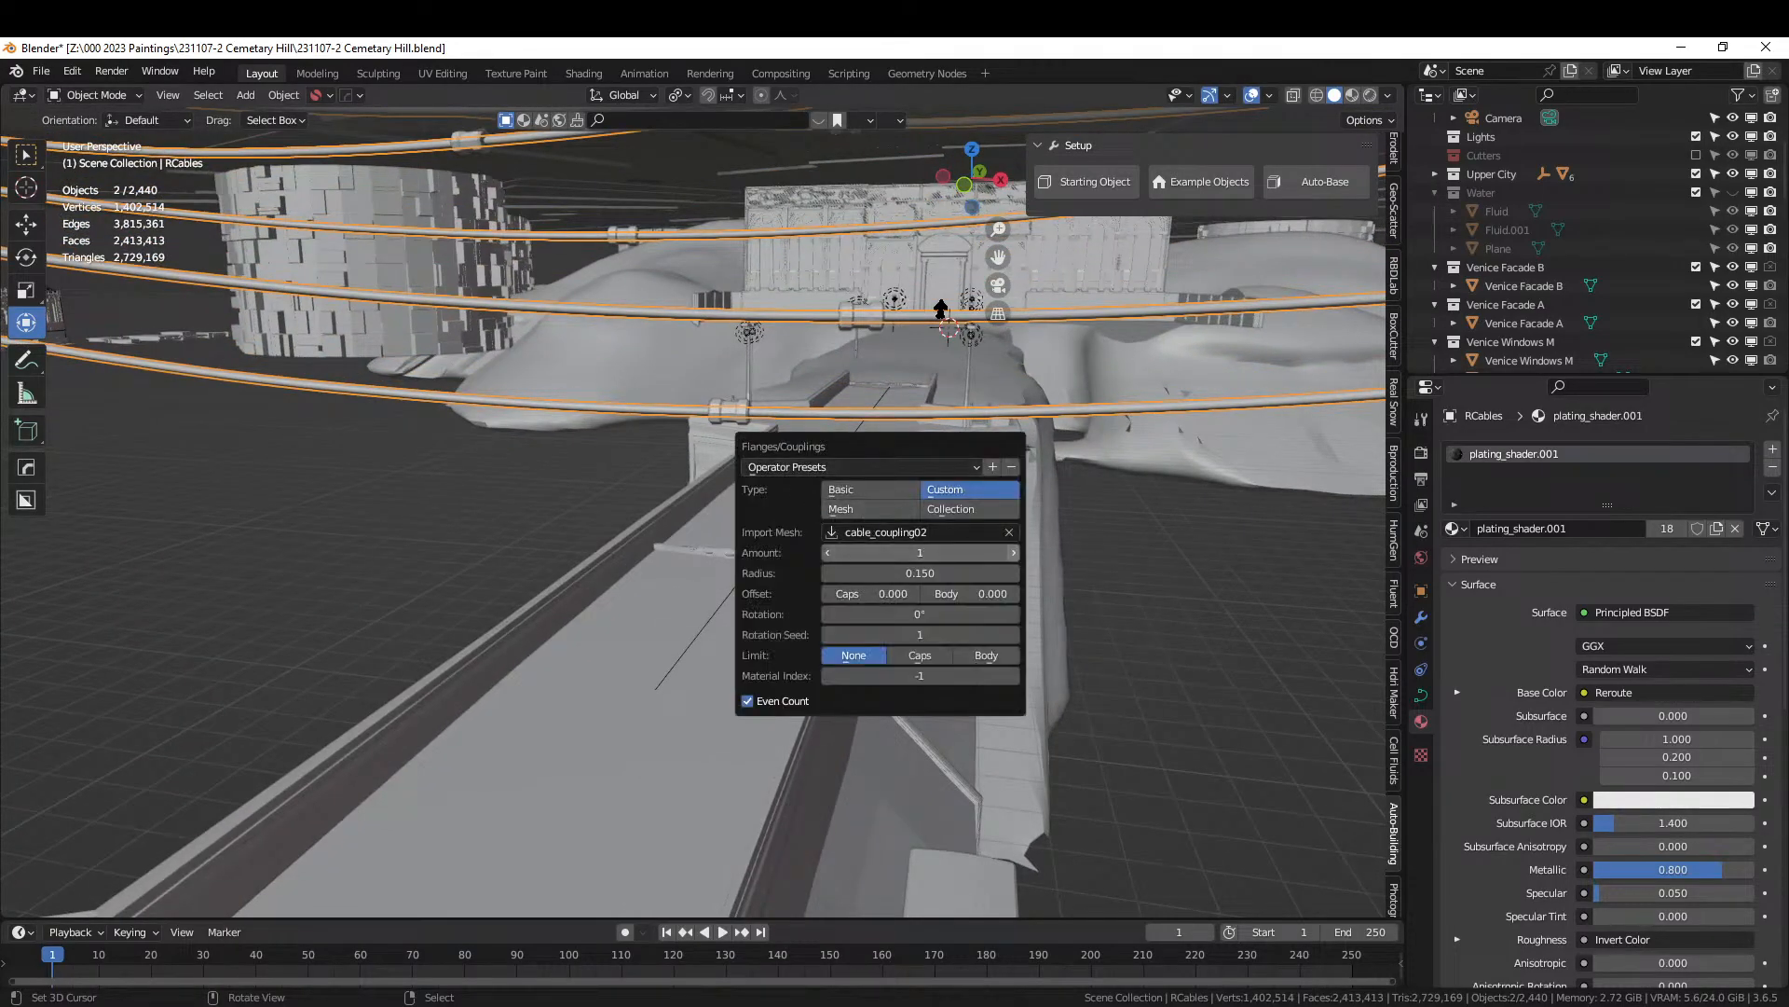
{"action": "left_click", "coordinate": [1016, 555]}
{"action": "scroll", "coordinate": [584, 499], "scroll_direction": "down", "scroll_amount": 4}
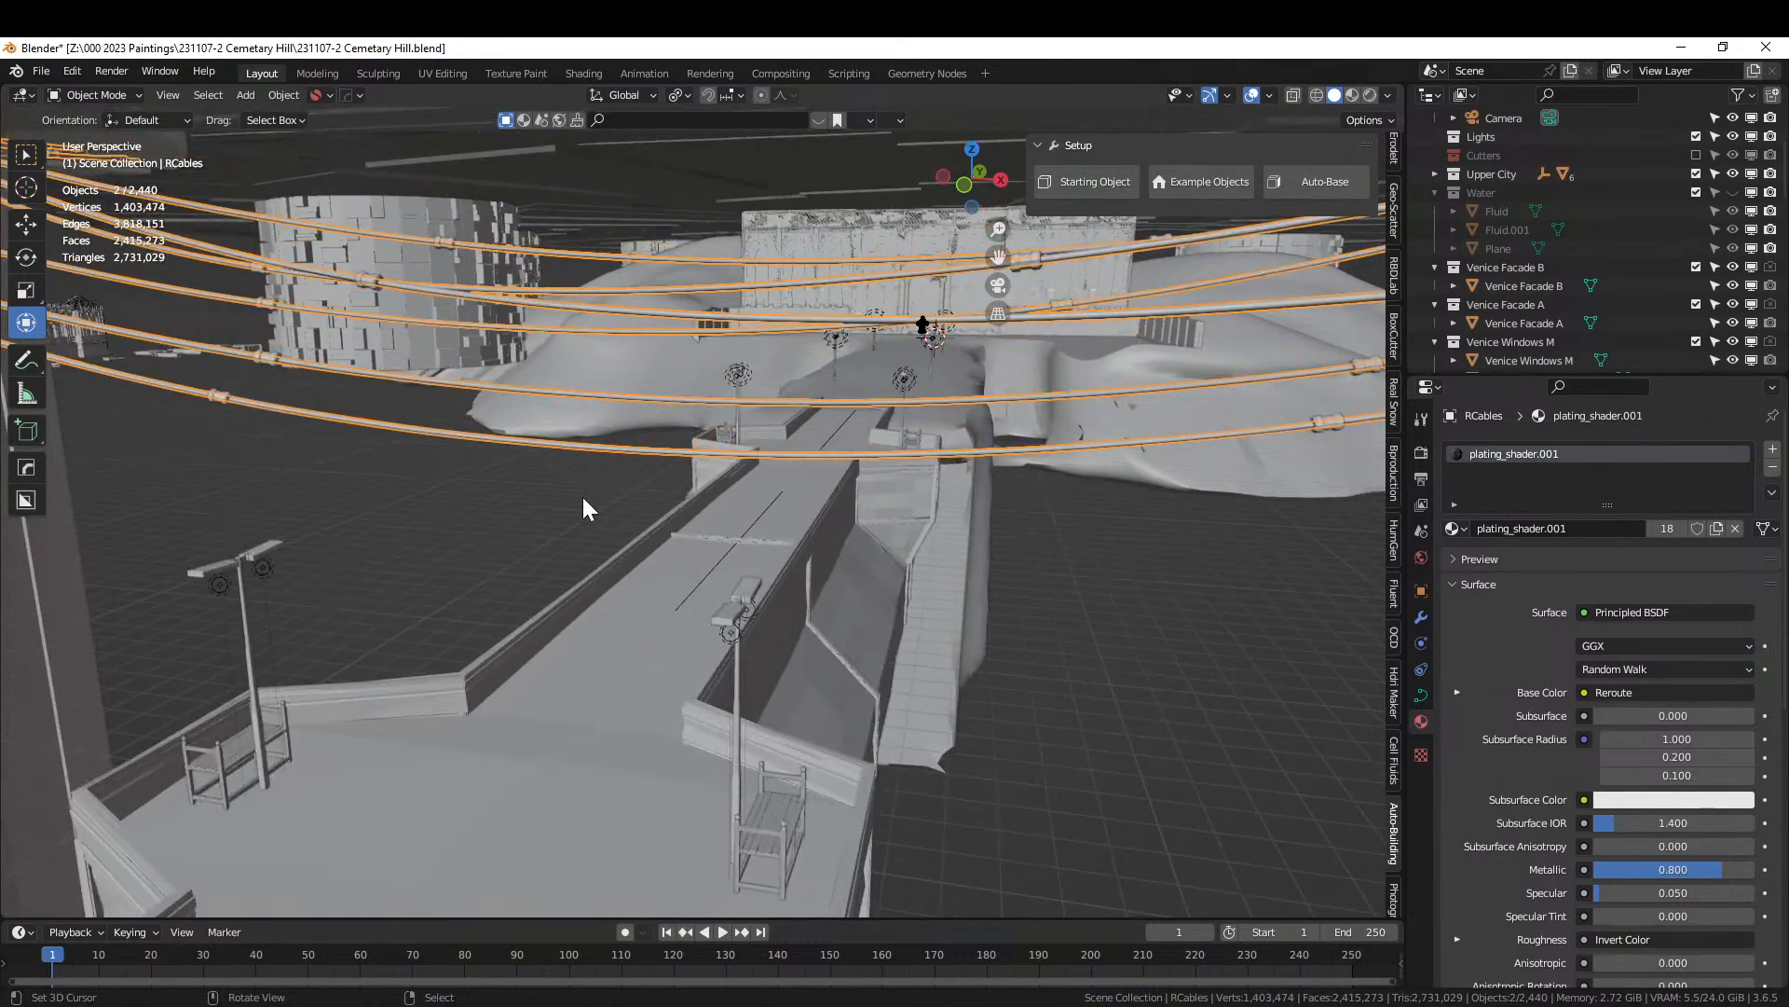
{"action": "key", "text": "KP_0"}
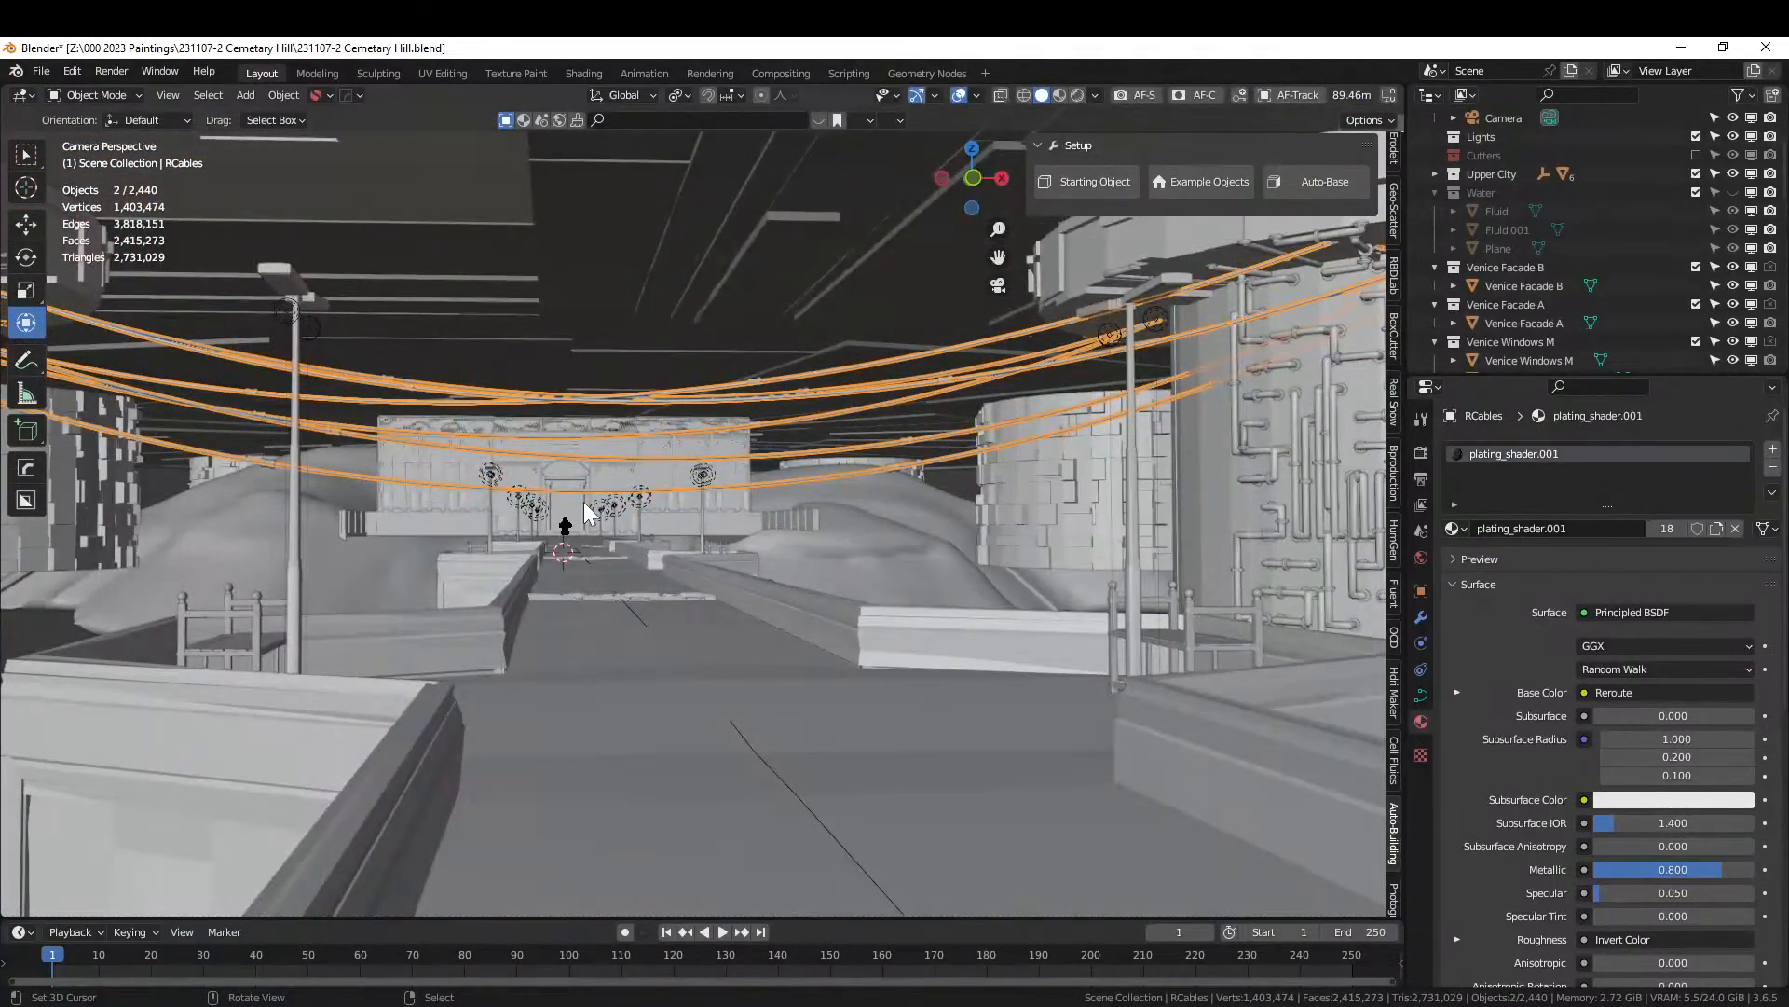
{"action": "scroll", "coordinate": [770, 422], "scroll_direction": "up", "scroll_amount": 2}
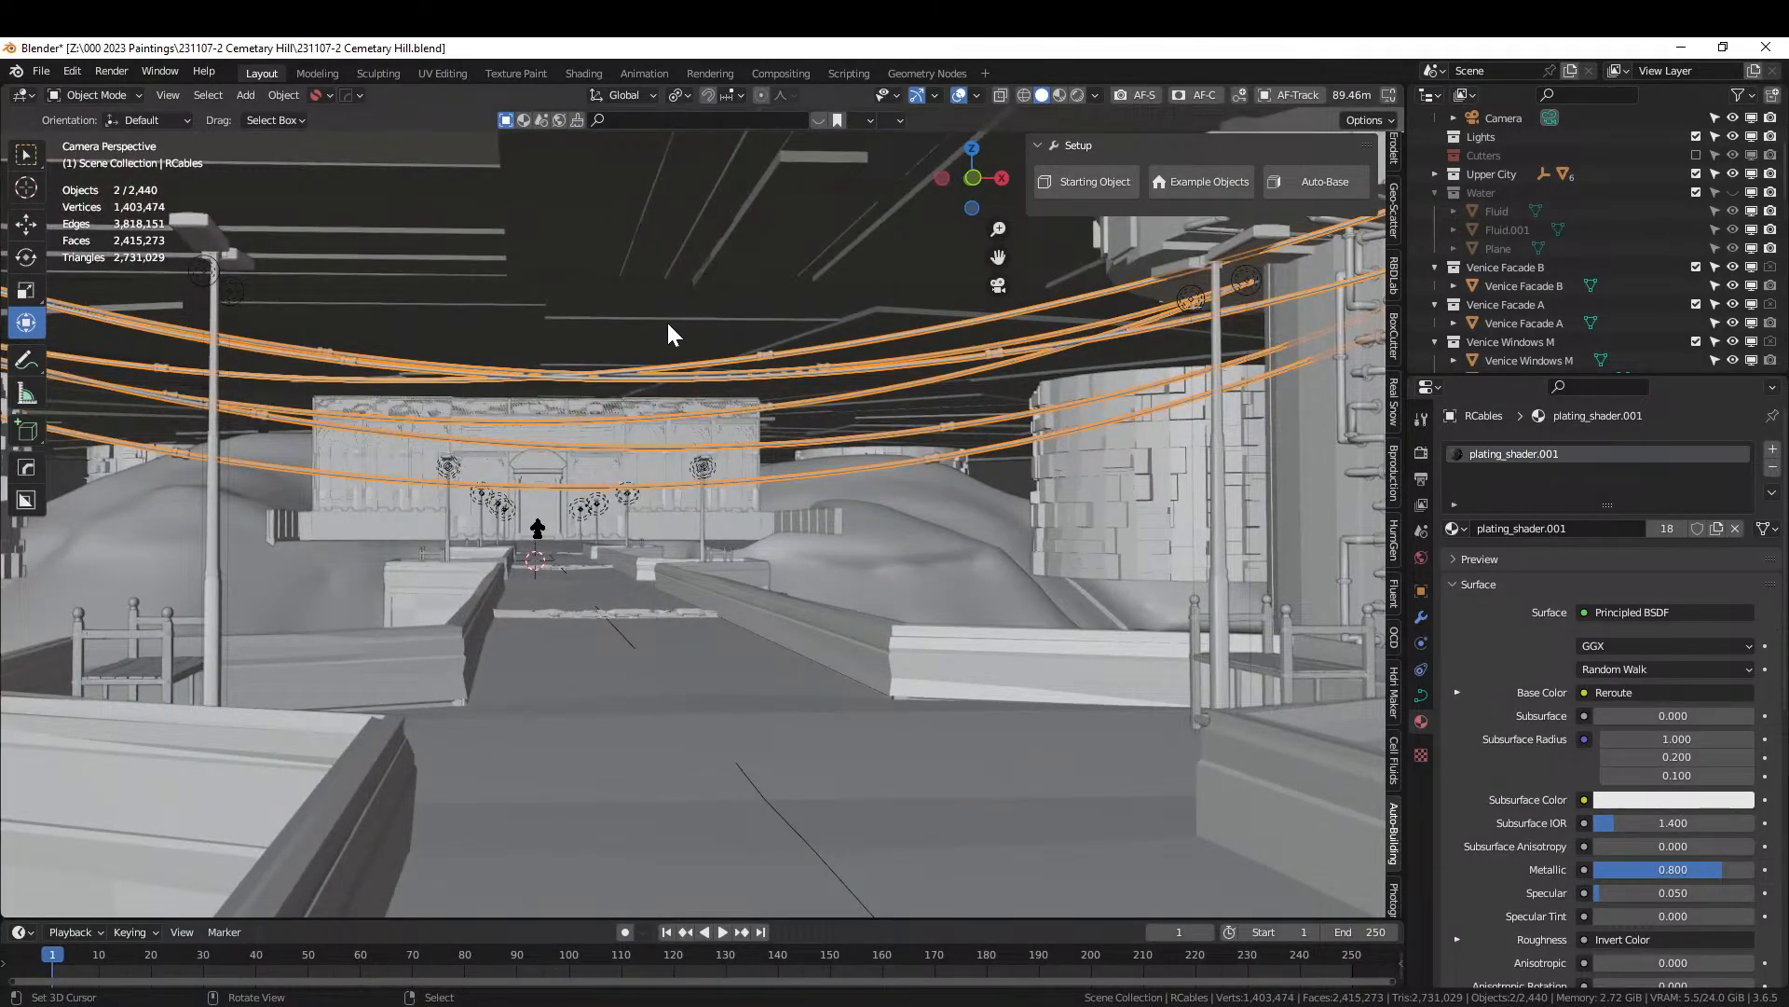
Select the hanging cables and look through the scene's existing materials, searching for "wire".
{"action": "left_click", "coordinate": [615, 325]}
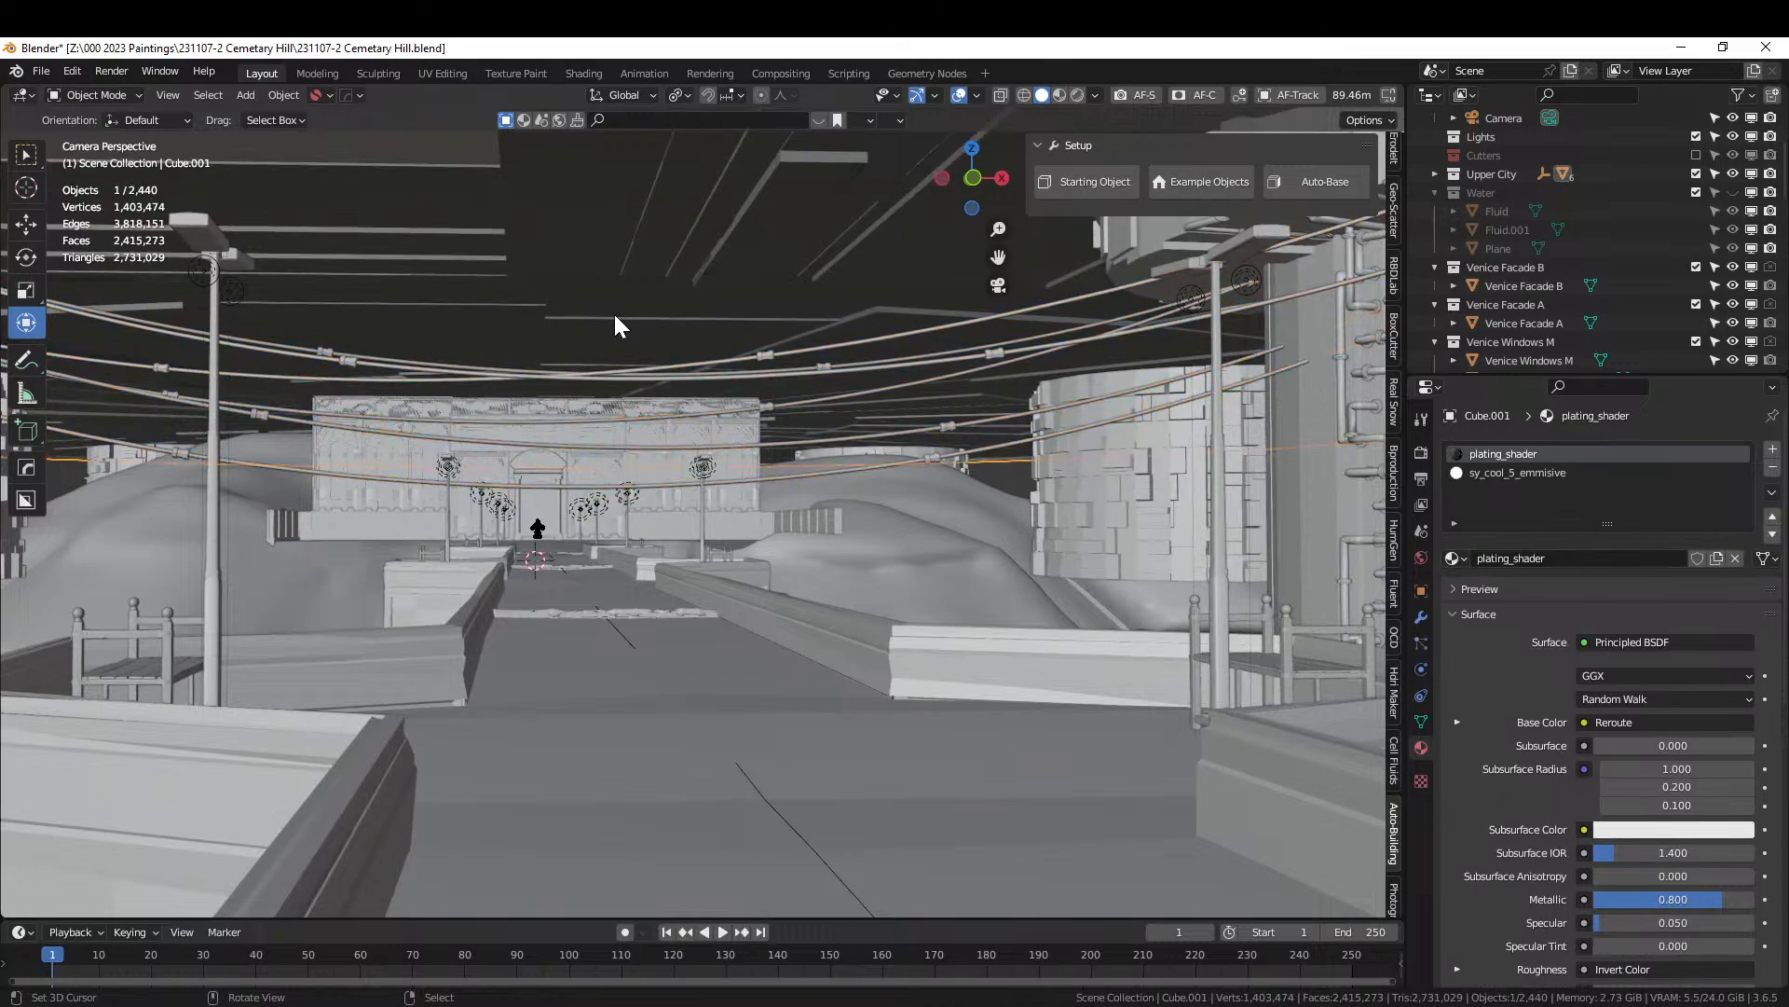
{"action": "left_click", "coordinate": [604, 384], "text": "shift"}
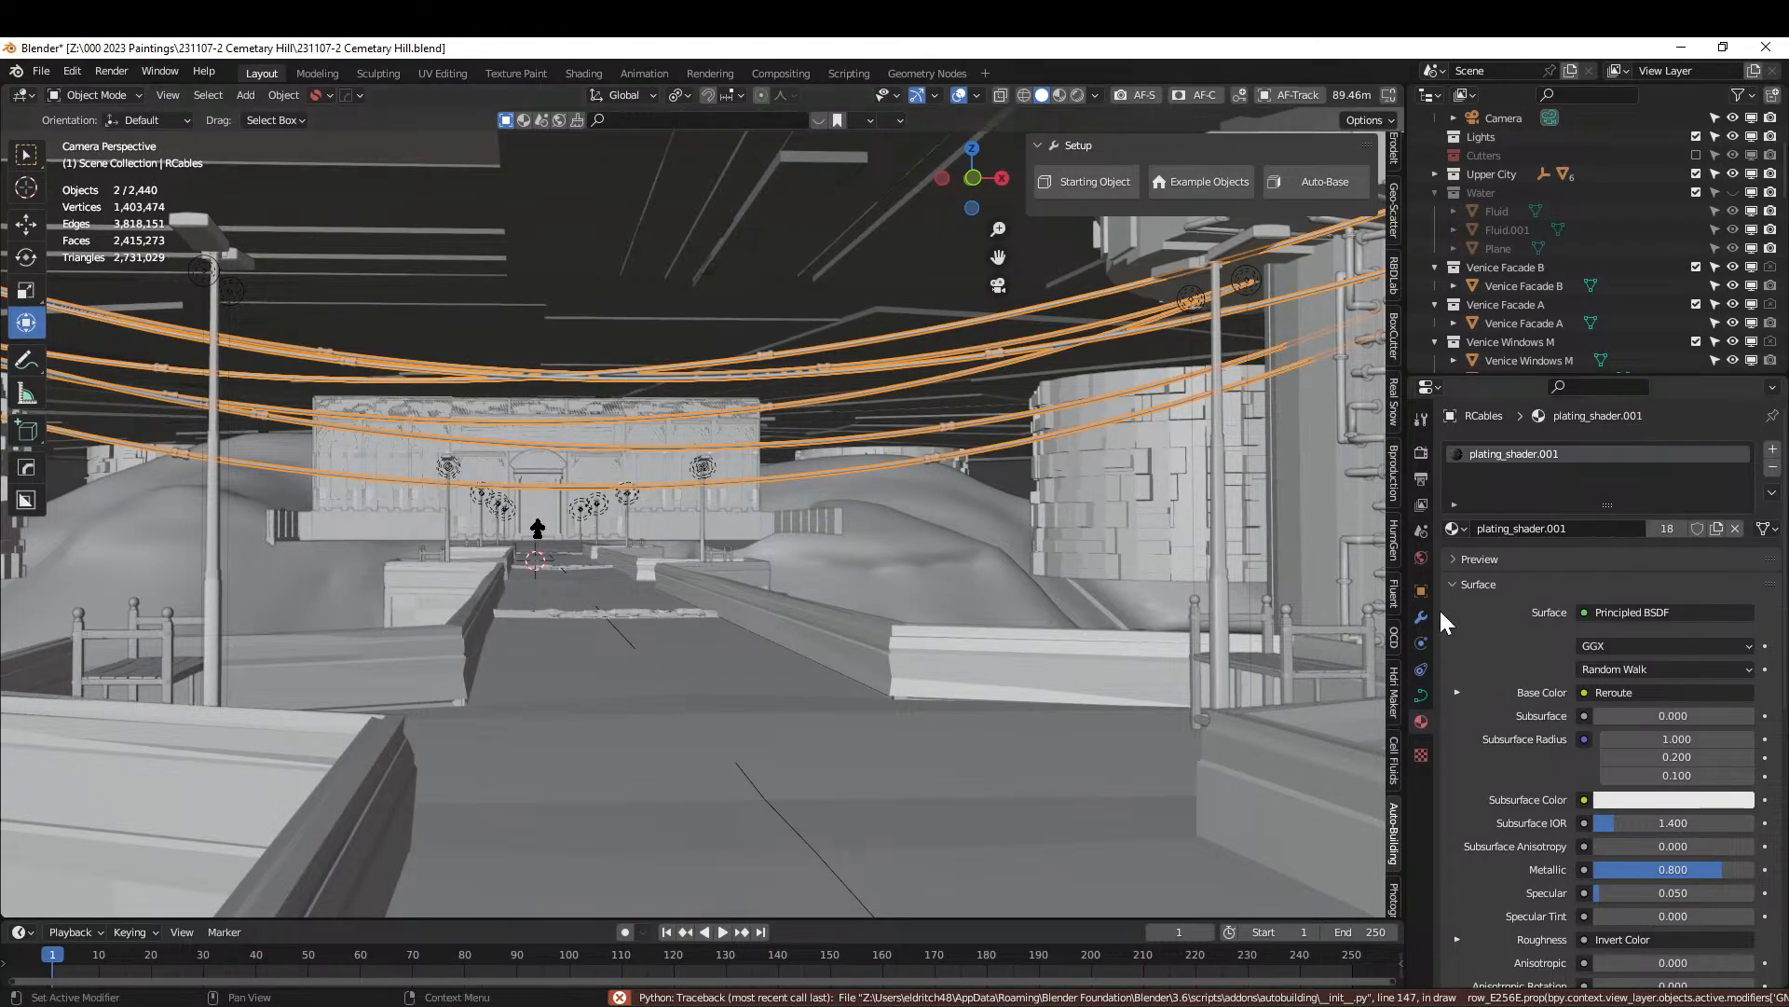
{"action": "left_click", "coordinate": [1456, 529]}
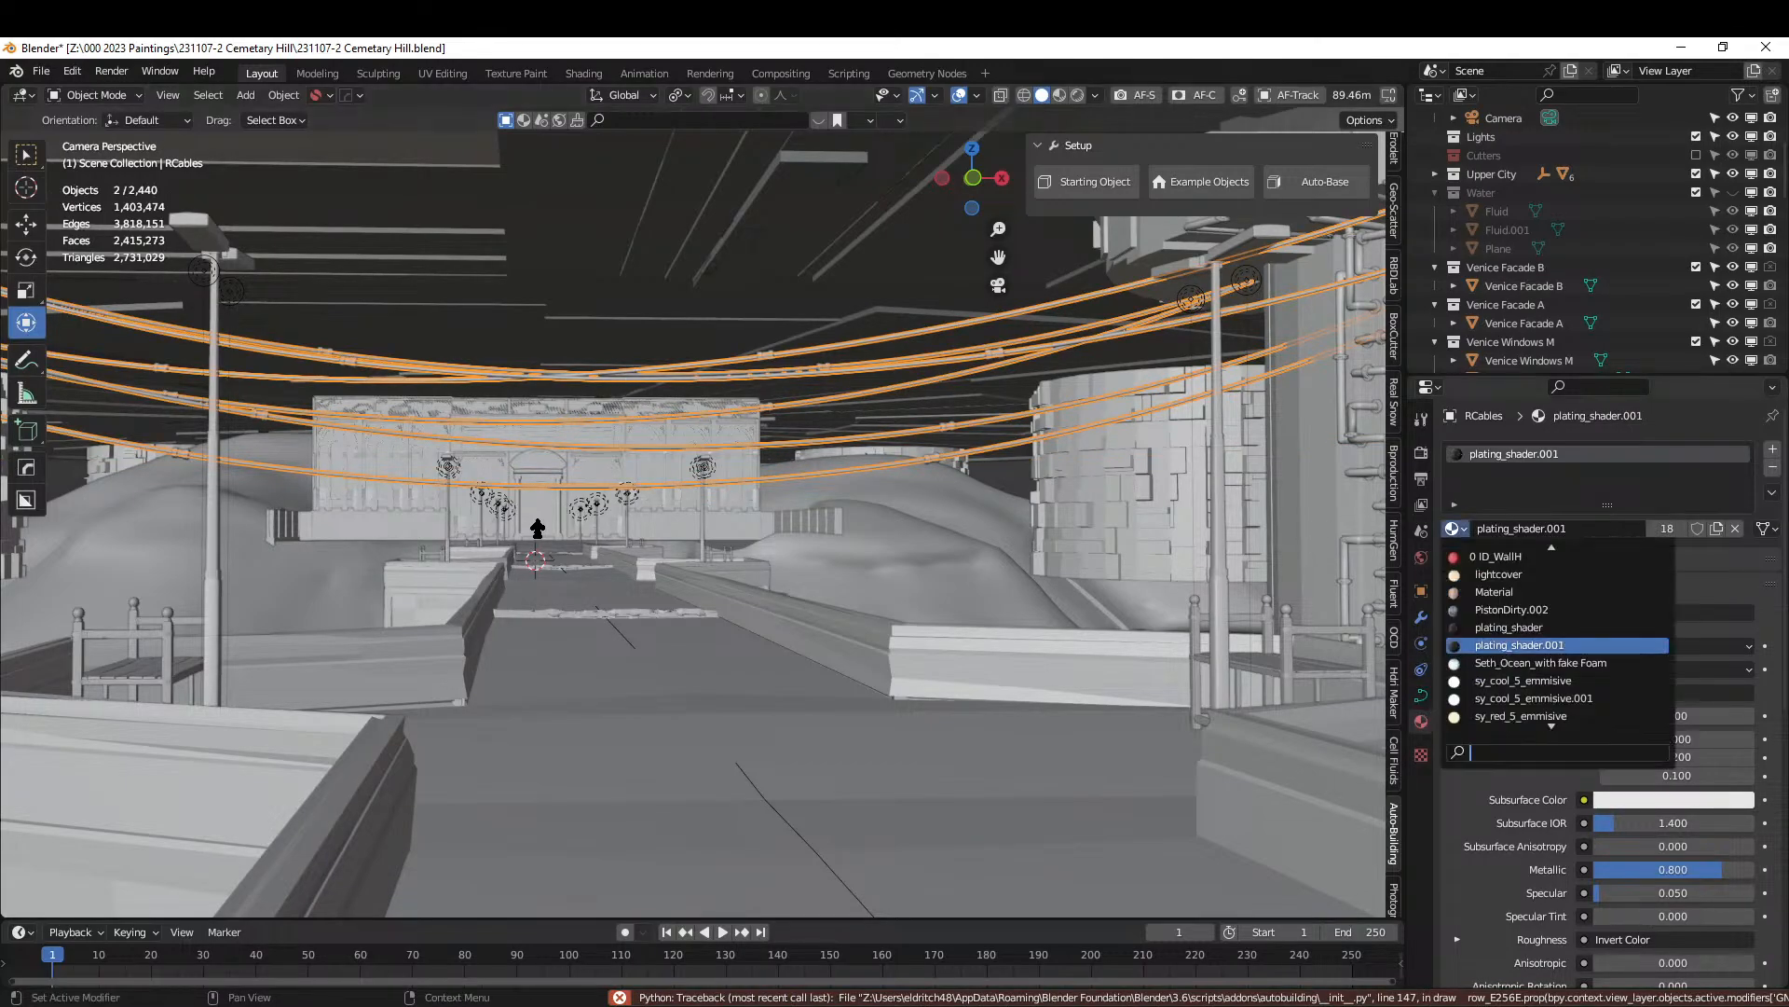
{"action": "type", "text": "wire"}
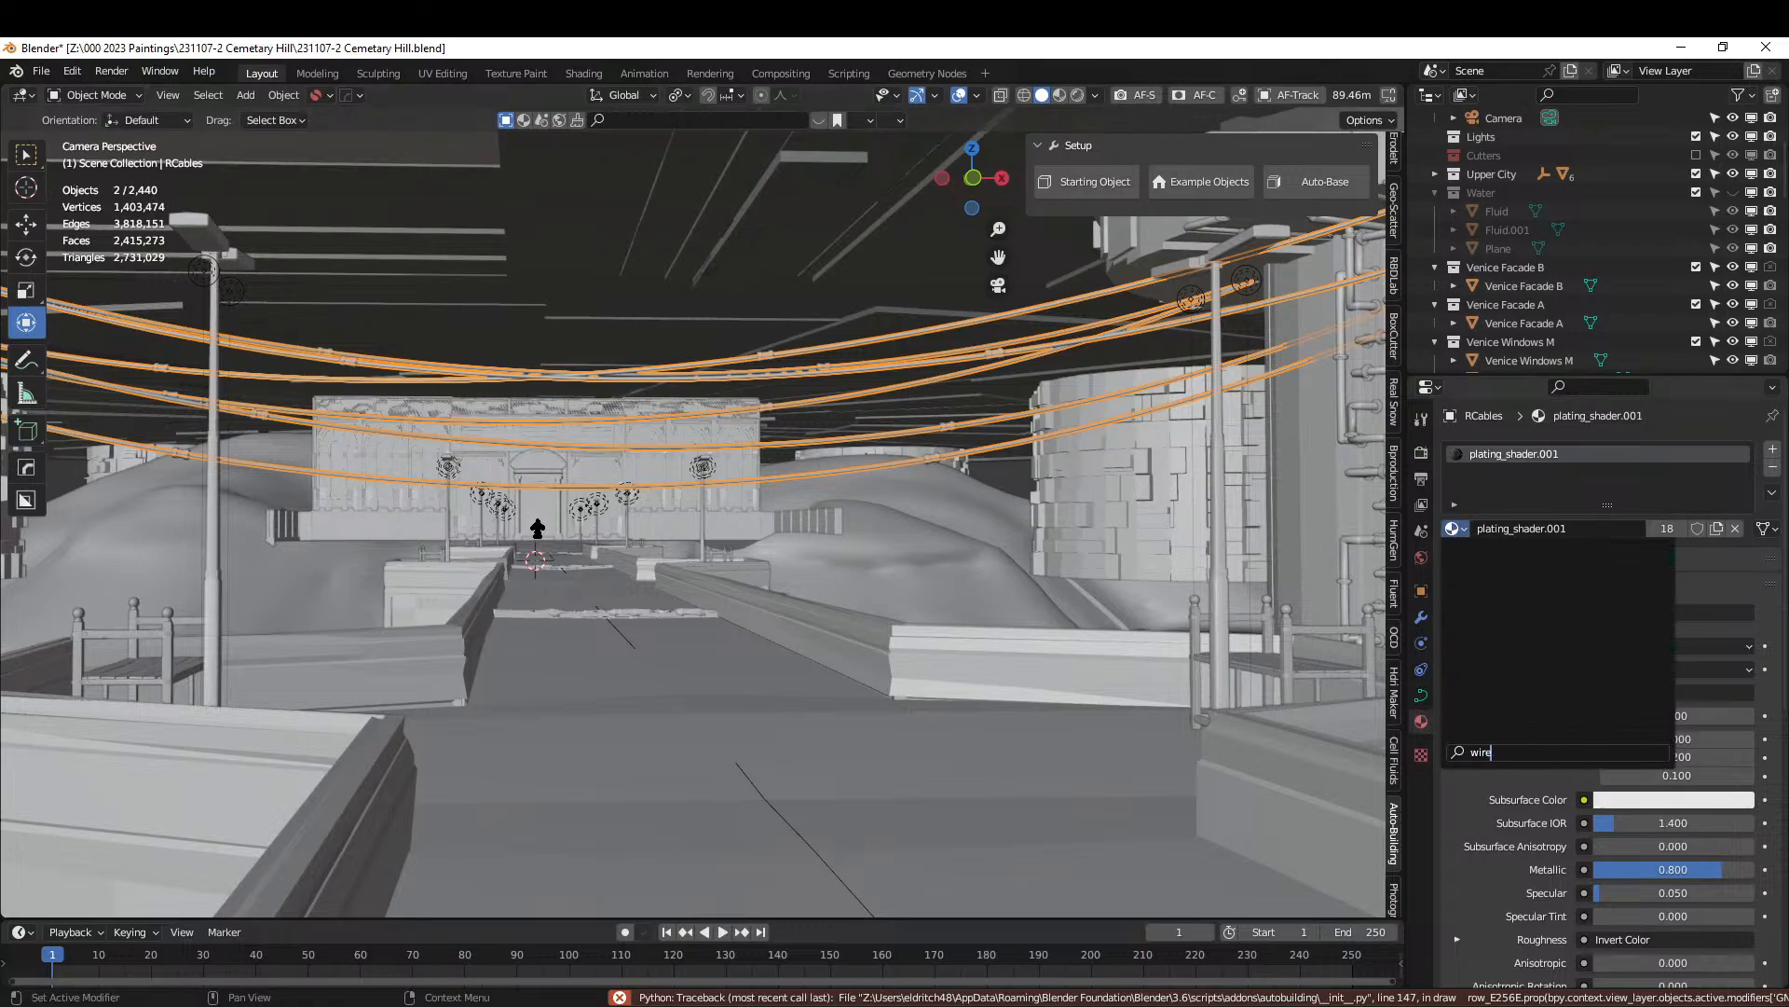
{"action": "key", "text": "BackSpace"}
{"action": "key", "text": "BackSpace"}
{"action": "key", "text": "BackSpace"}
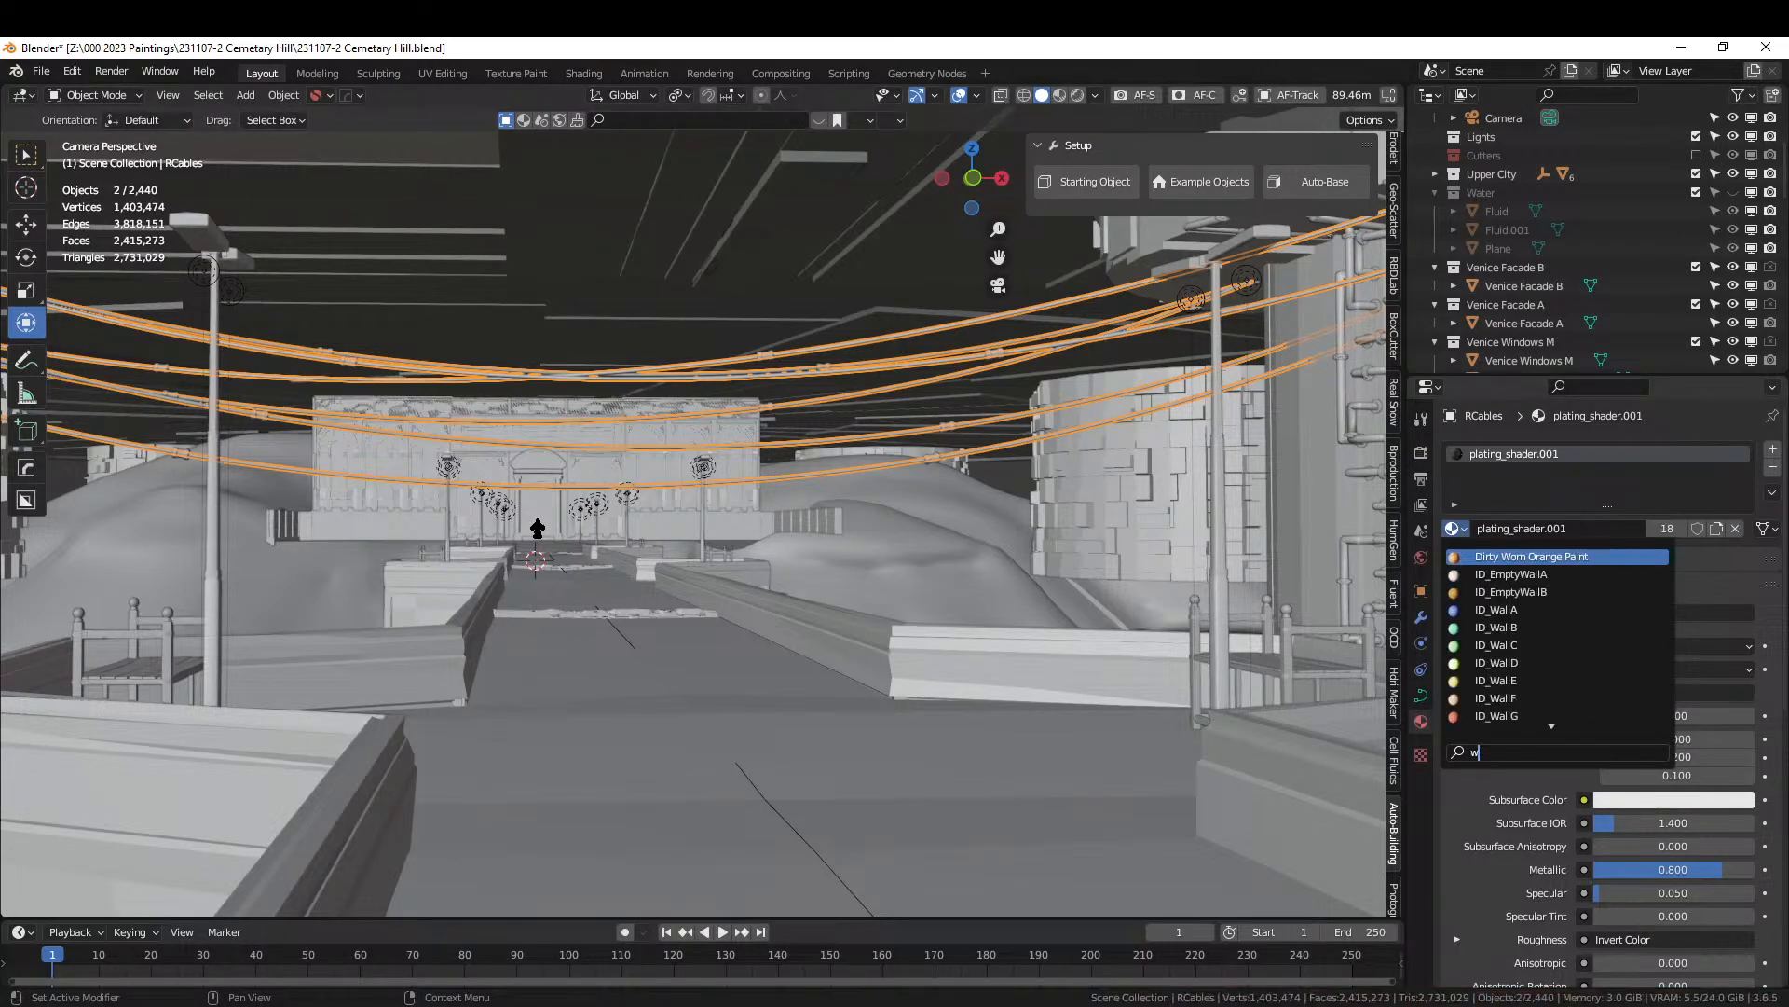
{"action": "key", "text": "BackSpace"}
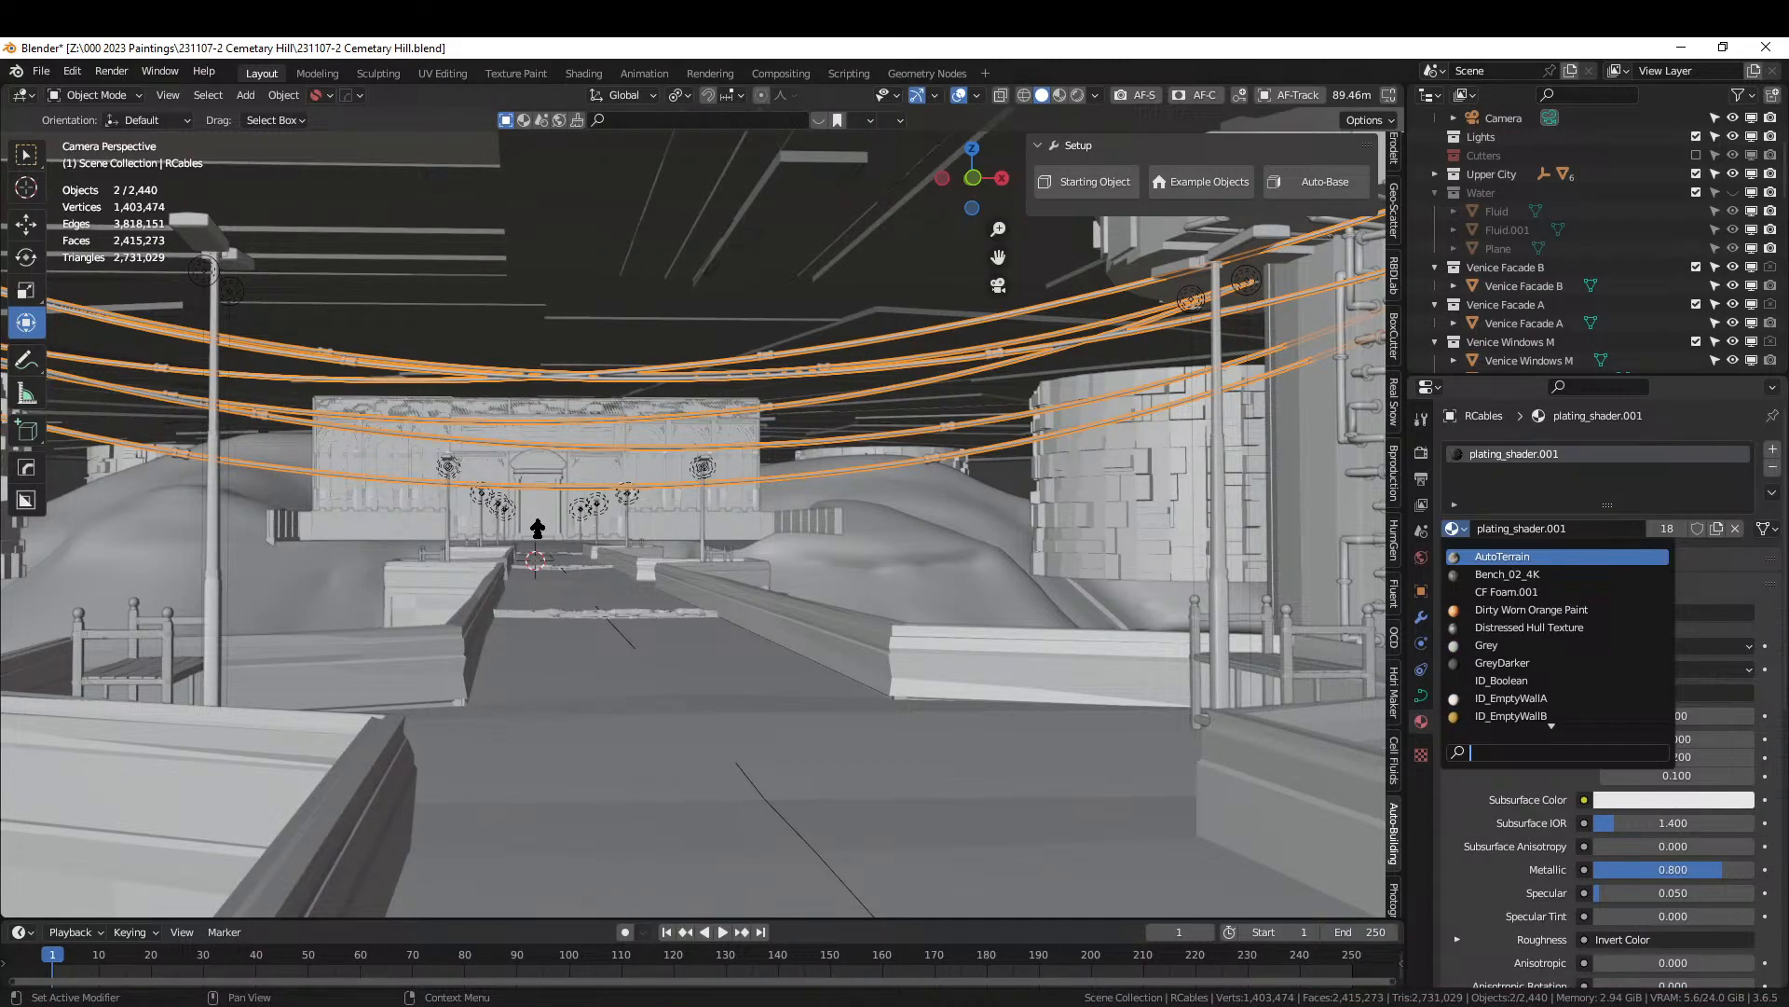
{"action": "key", "text": "Down"}
{"action": "key", "text": "Down"}
{"action": "key", "text": "Down"}
{"action": "key", "text": "Down"}
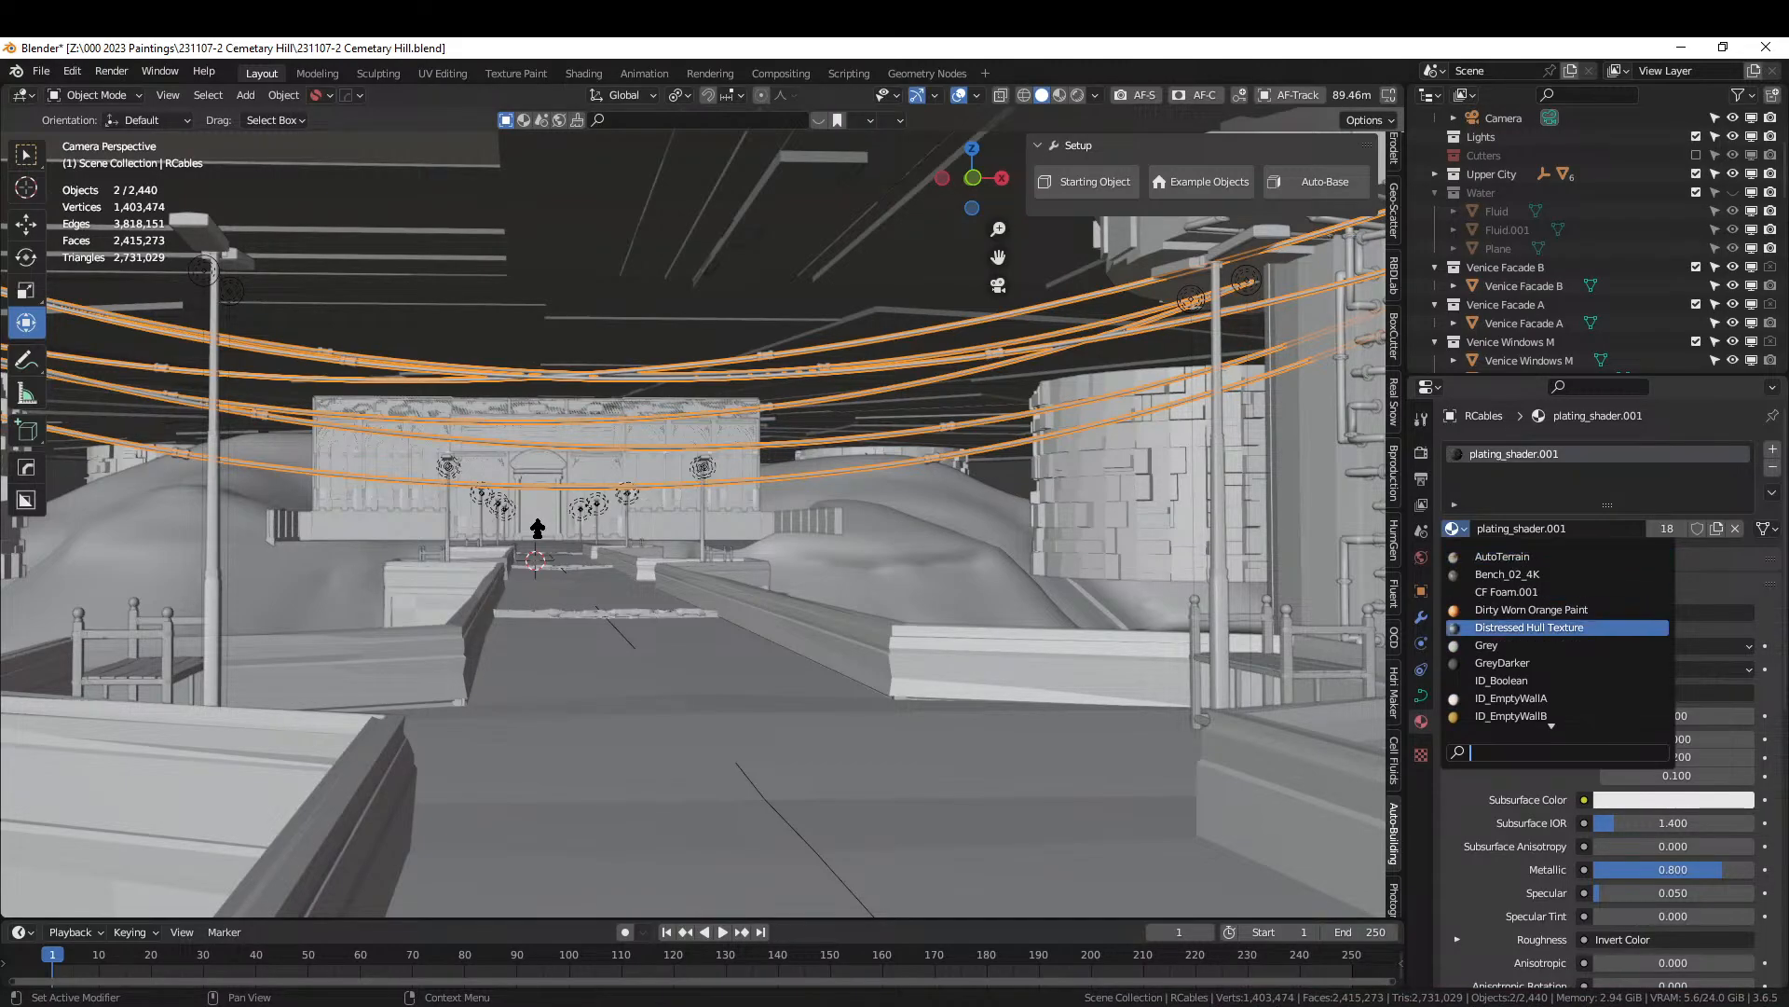
{"action": "left_click", "coordinate": [760, 371]}
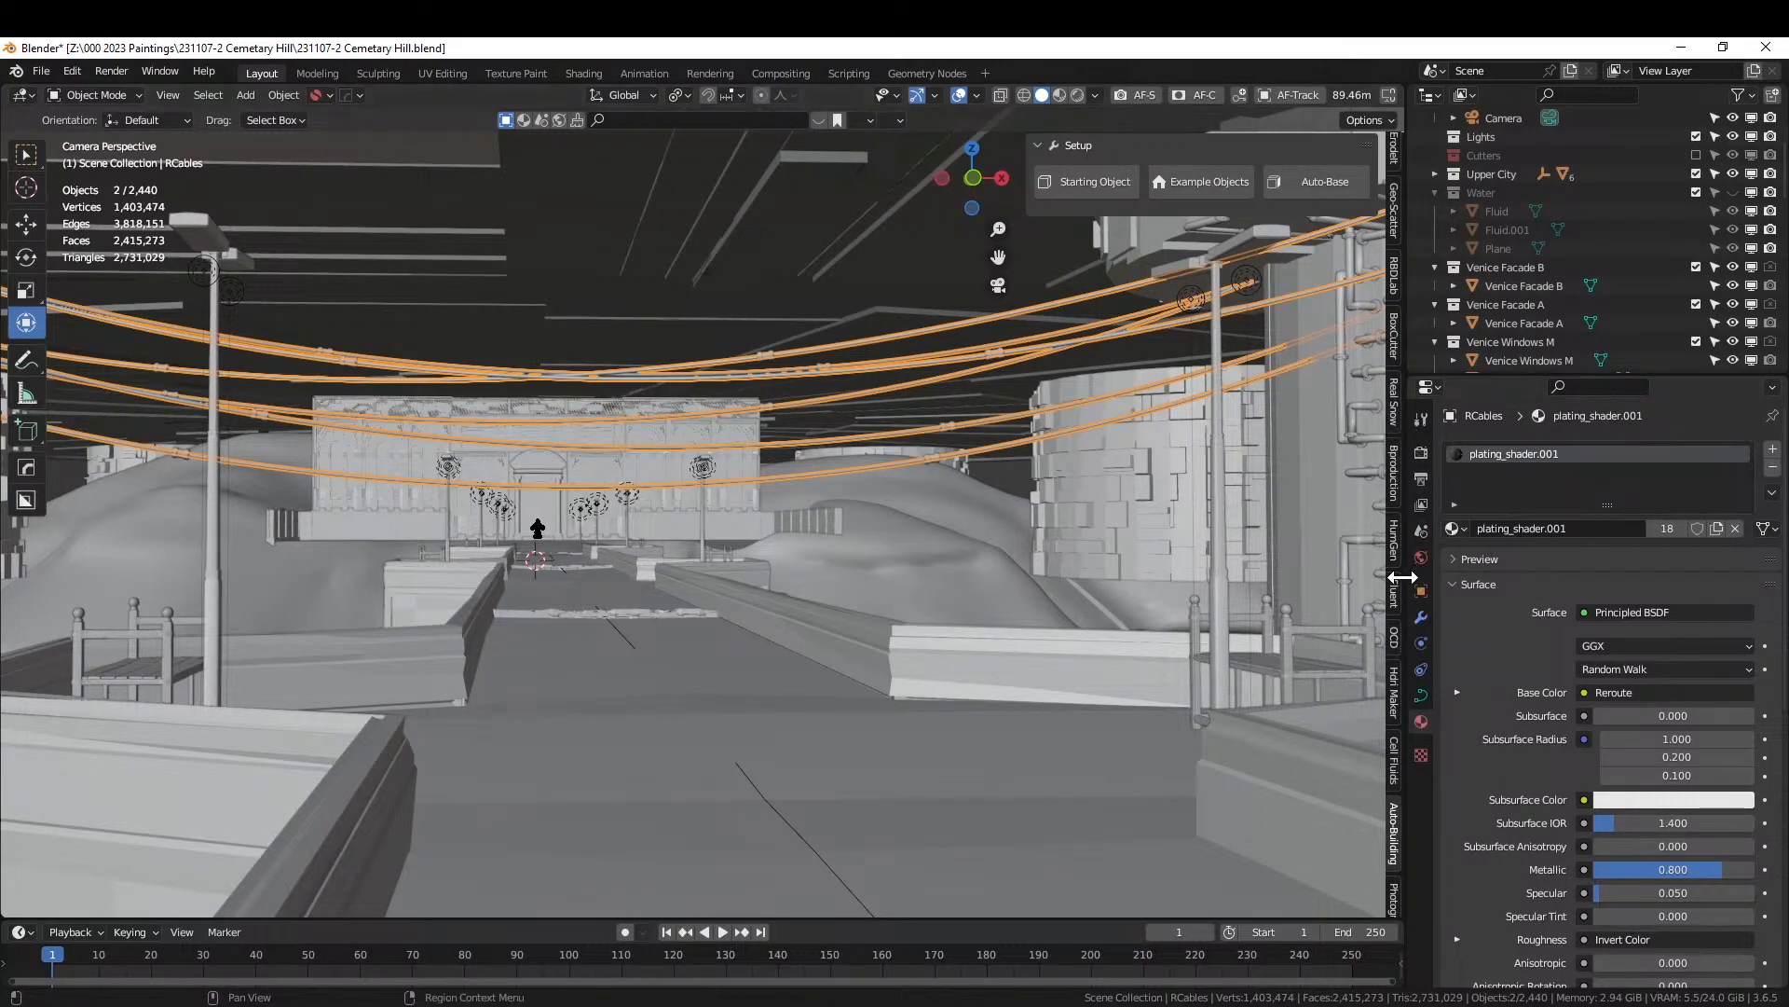
Add the Rubber material from the Abstract category of Realtime Materials to the hanging cables.
{"action": "scroll", "coordinate": [1403, 577], "scroll_direction": "up", "scroll_amount": 5}
{"action": "scroll", "coordinate": [1402, 577], "scroll_direction": "up", "scroll_amount": 2}
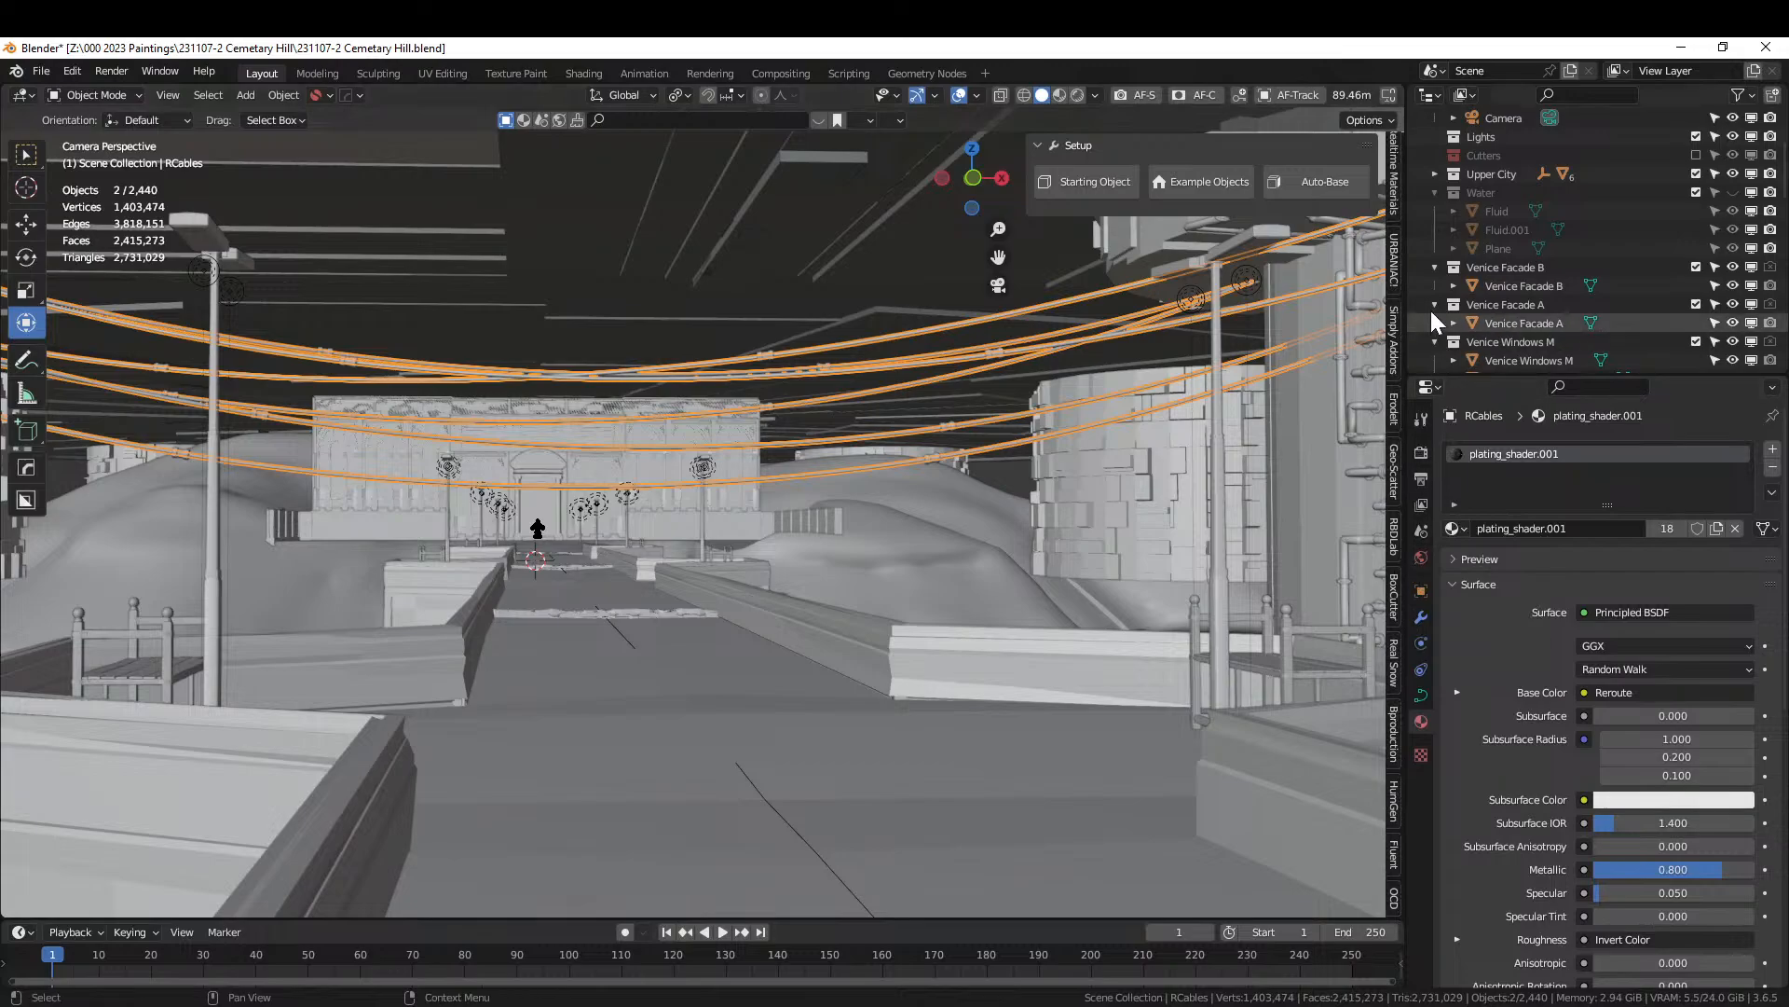
{"action": "left_click", "coordinate": [1392, 186]}
{"action": "left_click", "coordinate": [1207, 263]}
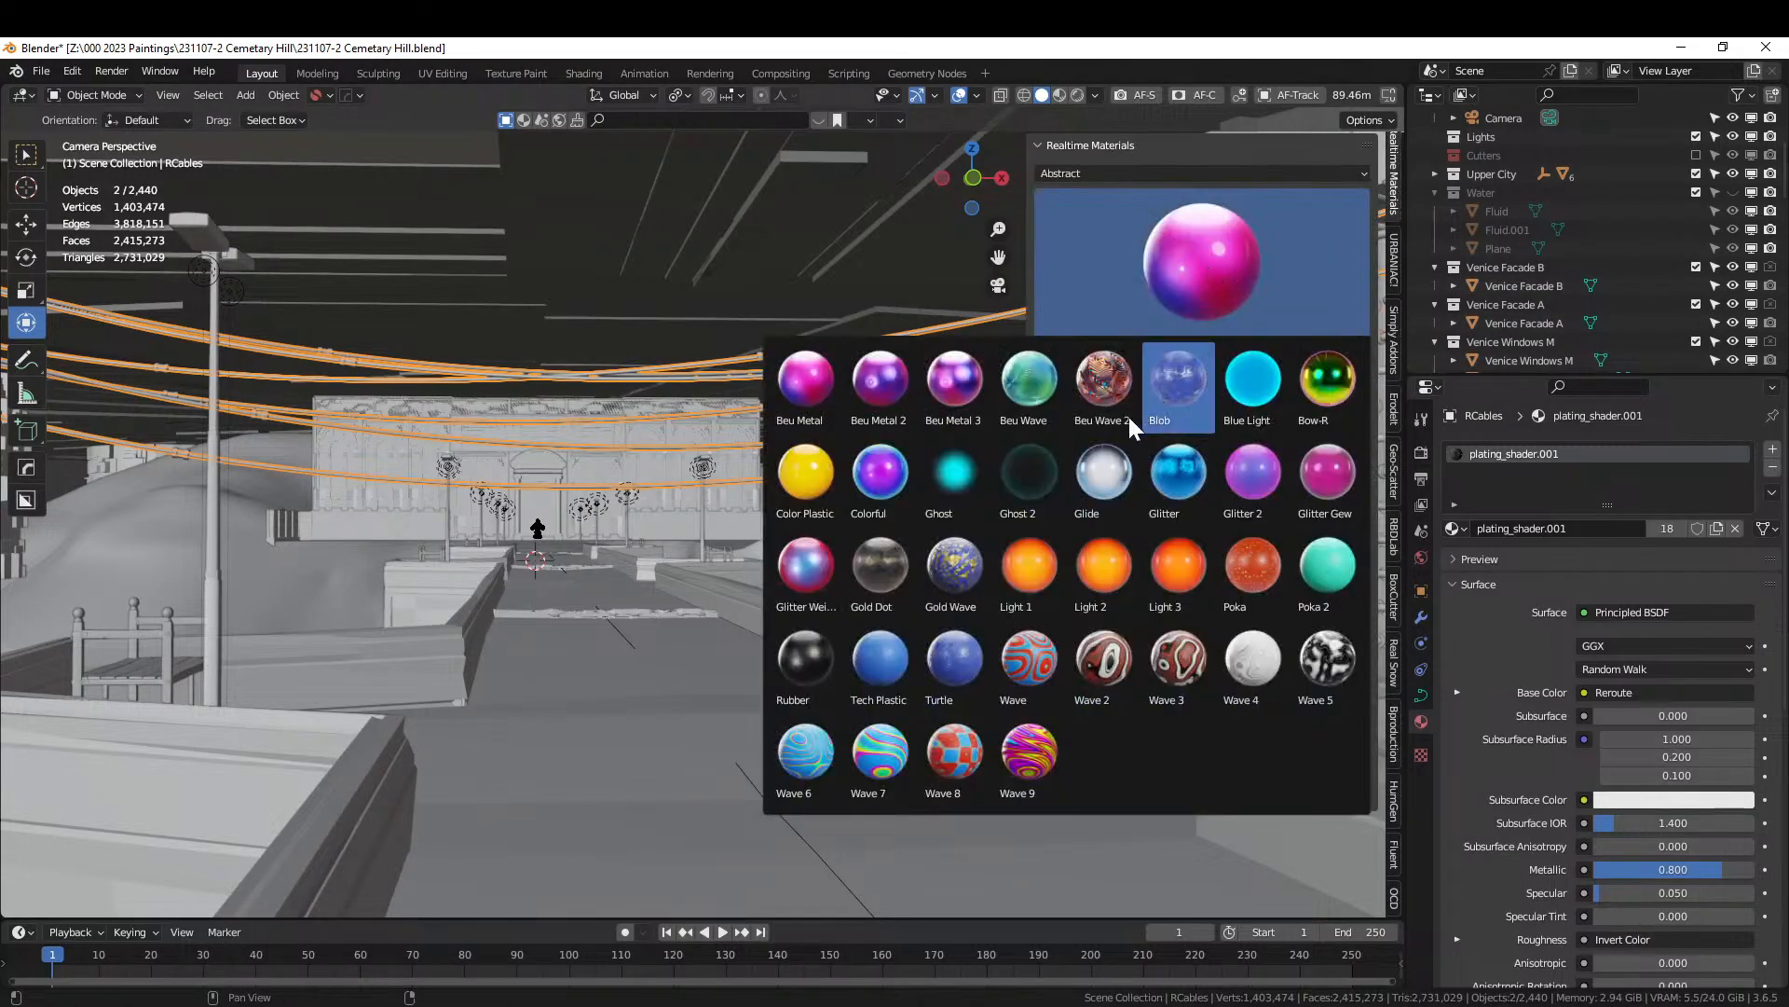
{"action": "left_click", "coordinate": [859, 615]}
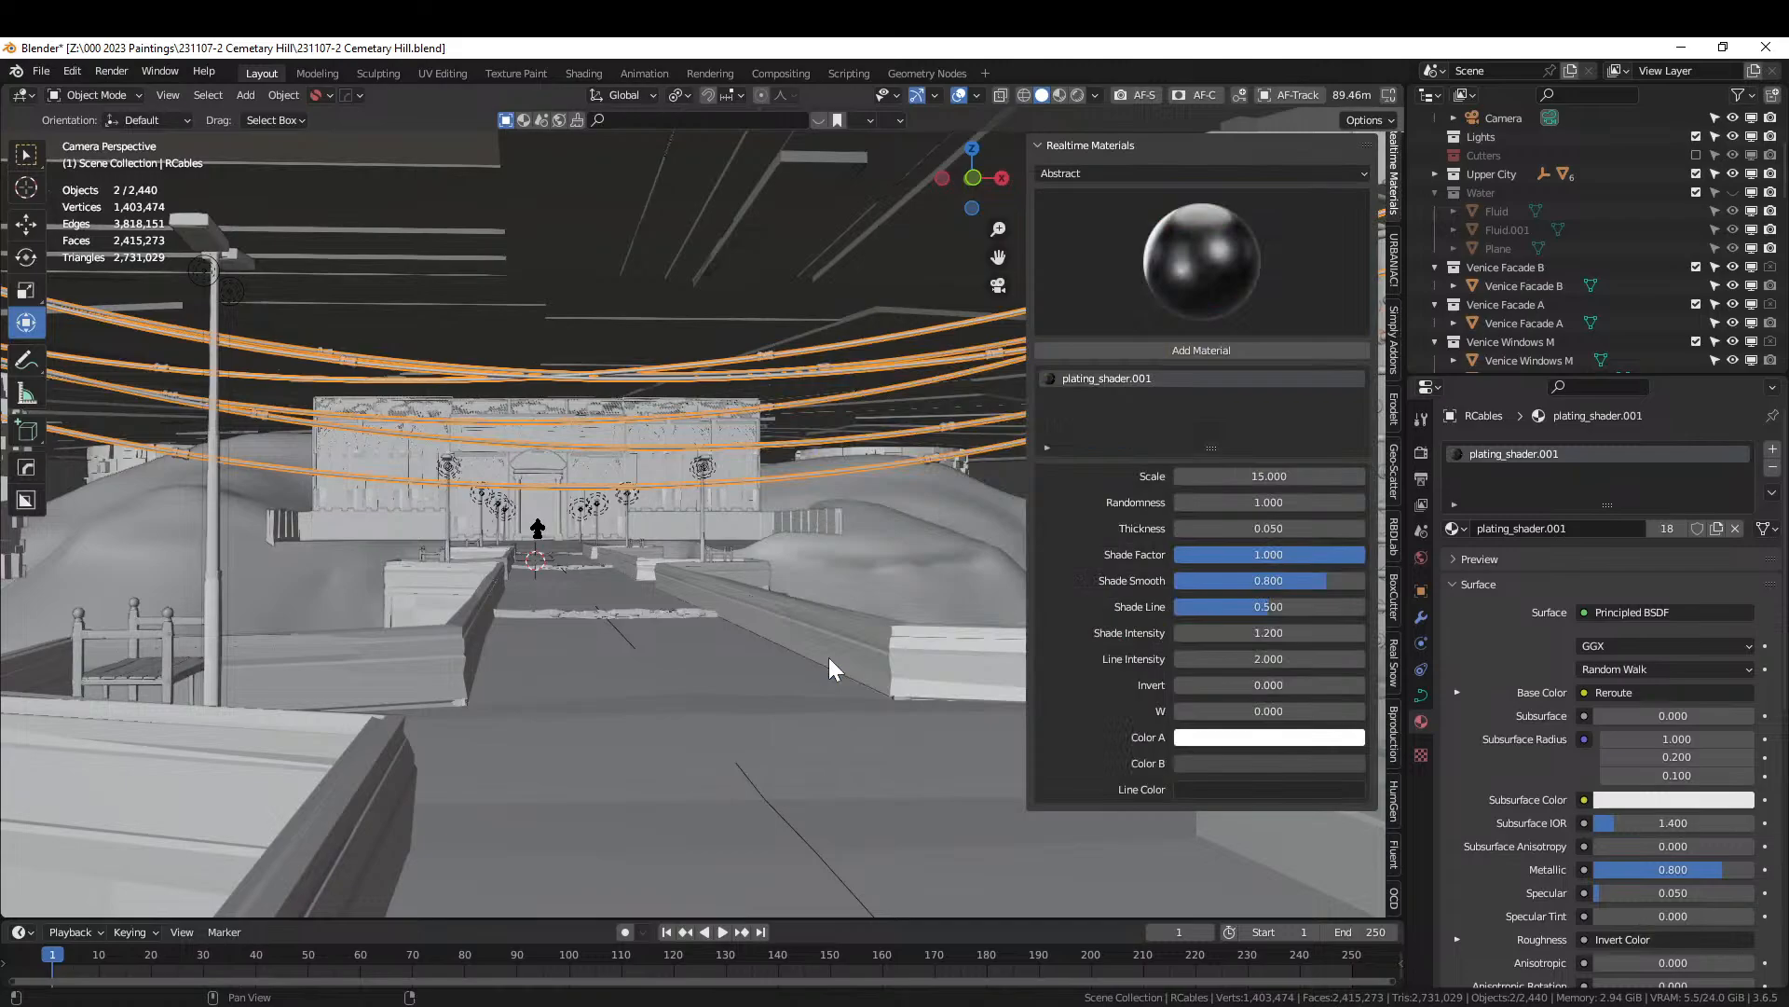
{"action": "left_click", "coordinate": [1261, 351]}
Assign the Dirty Worn Orange Paint material to the cable couplings and save the file.
{"action": "left_click", "coordinate": [937, 459]}
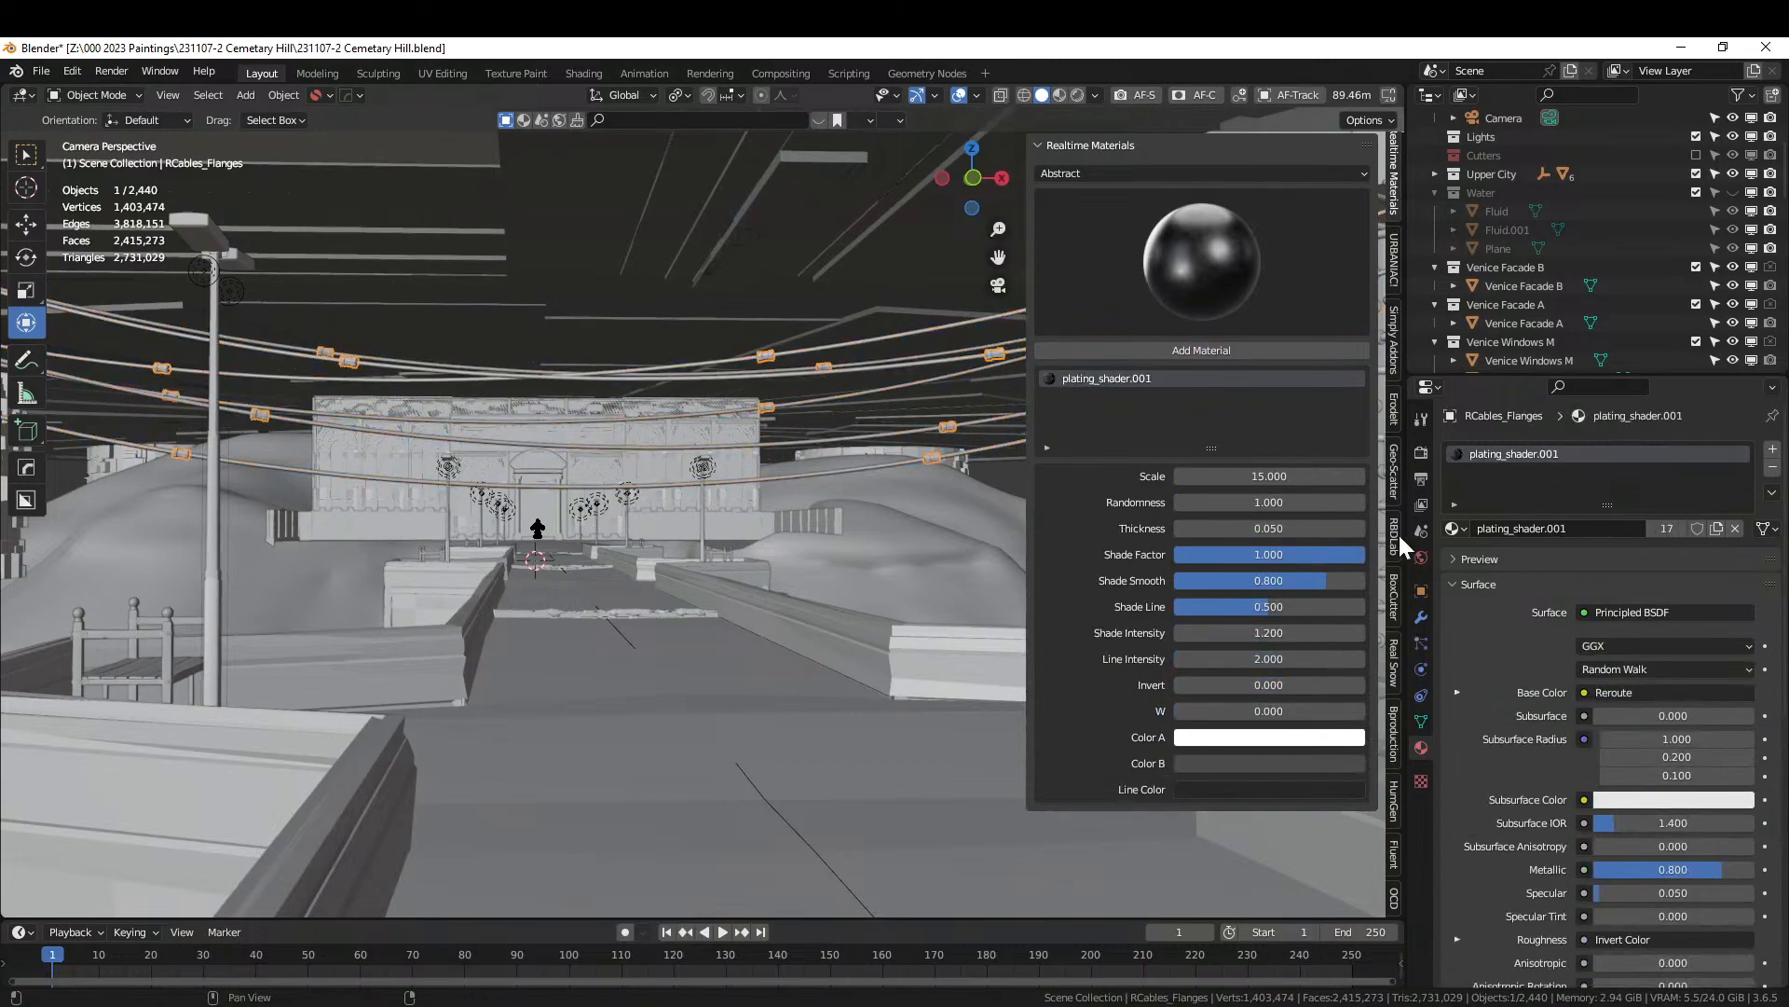
{"action": "left_click", "coordinate": [1457, 530]}
{"action": "type", "text": "oran"}
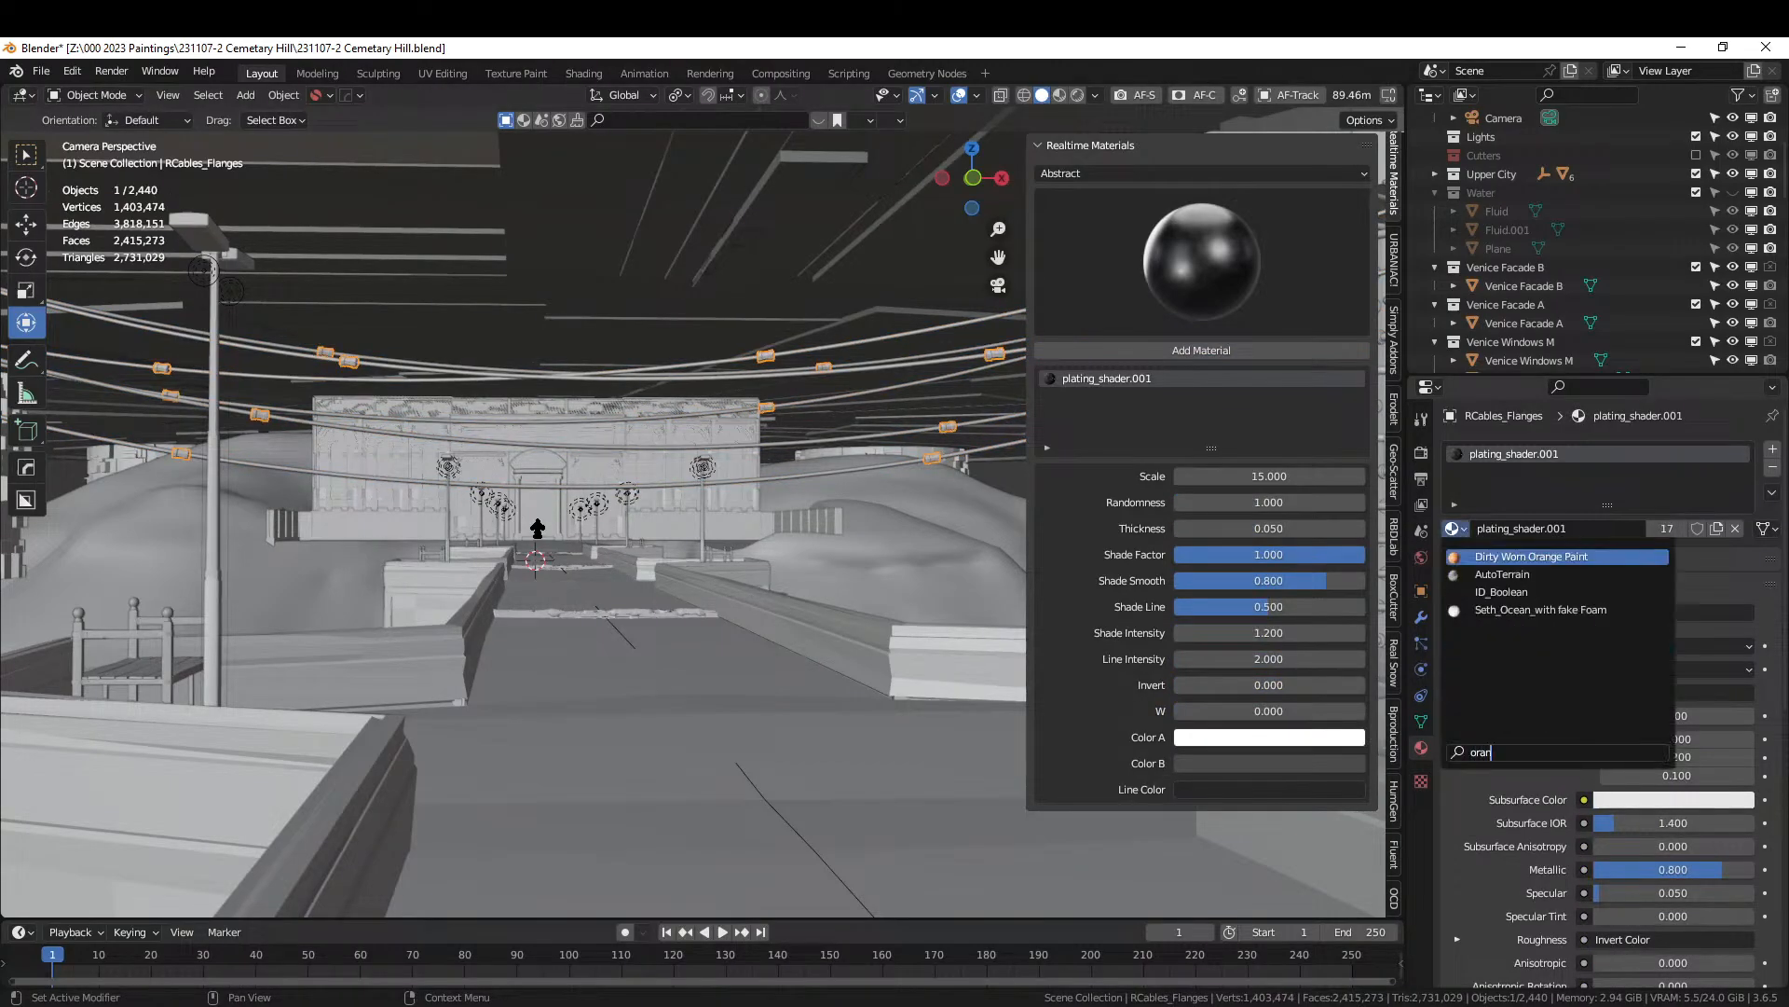
{"action": "key", "text": "Return"}
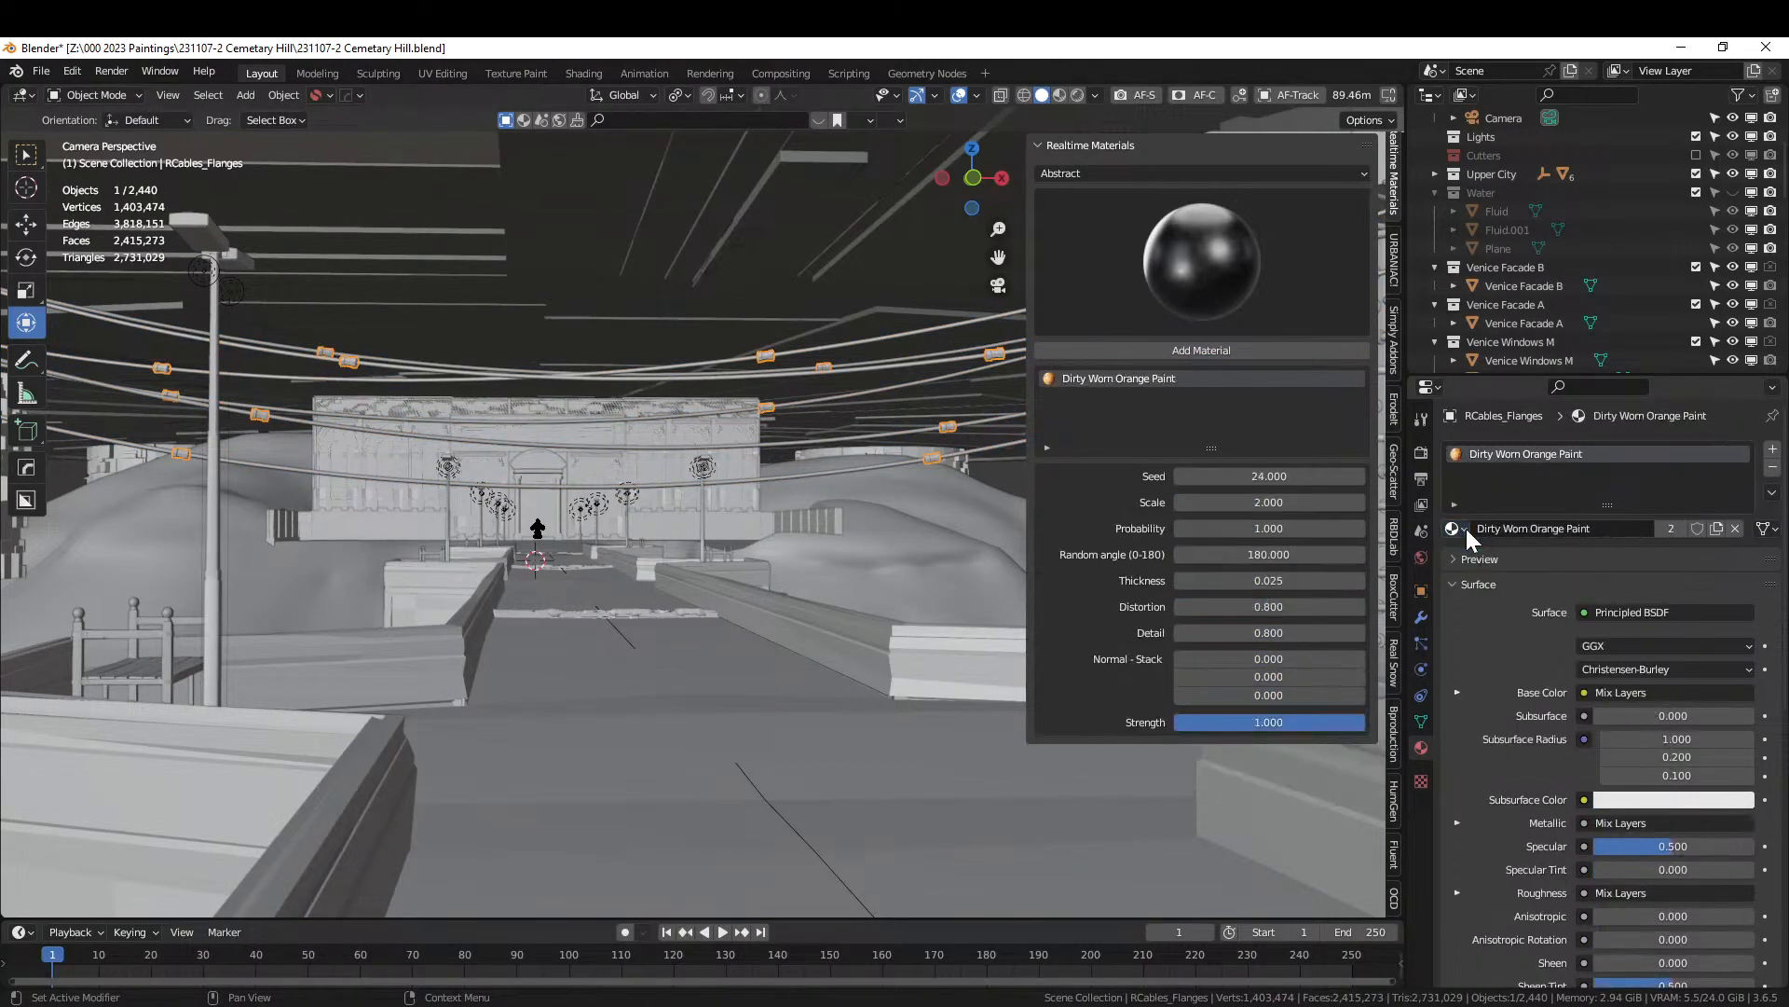
{"action": "key", "text": "ctrl+s"}
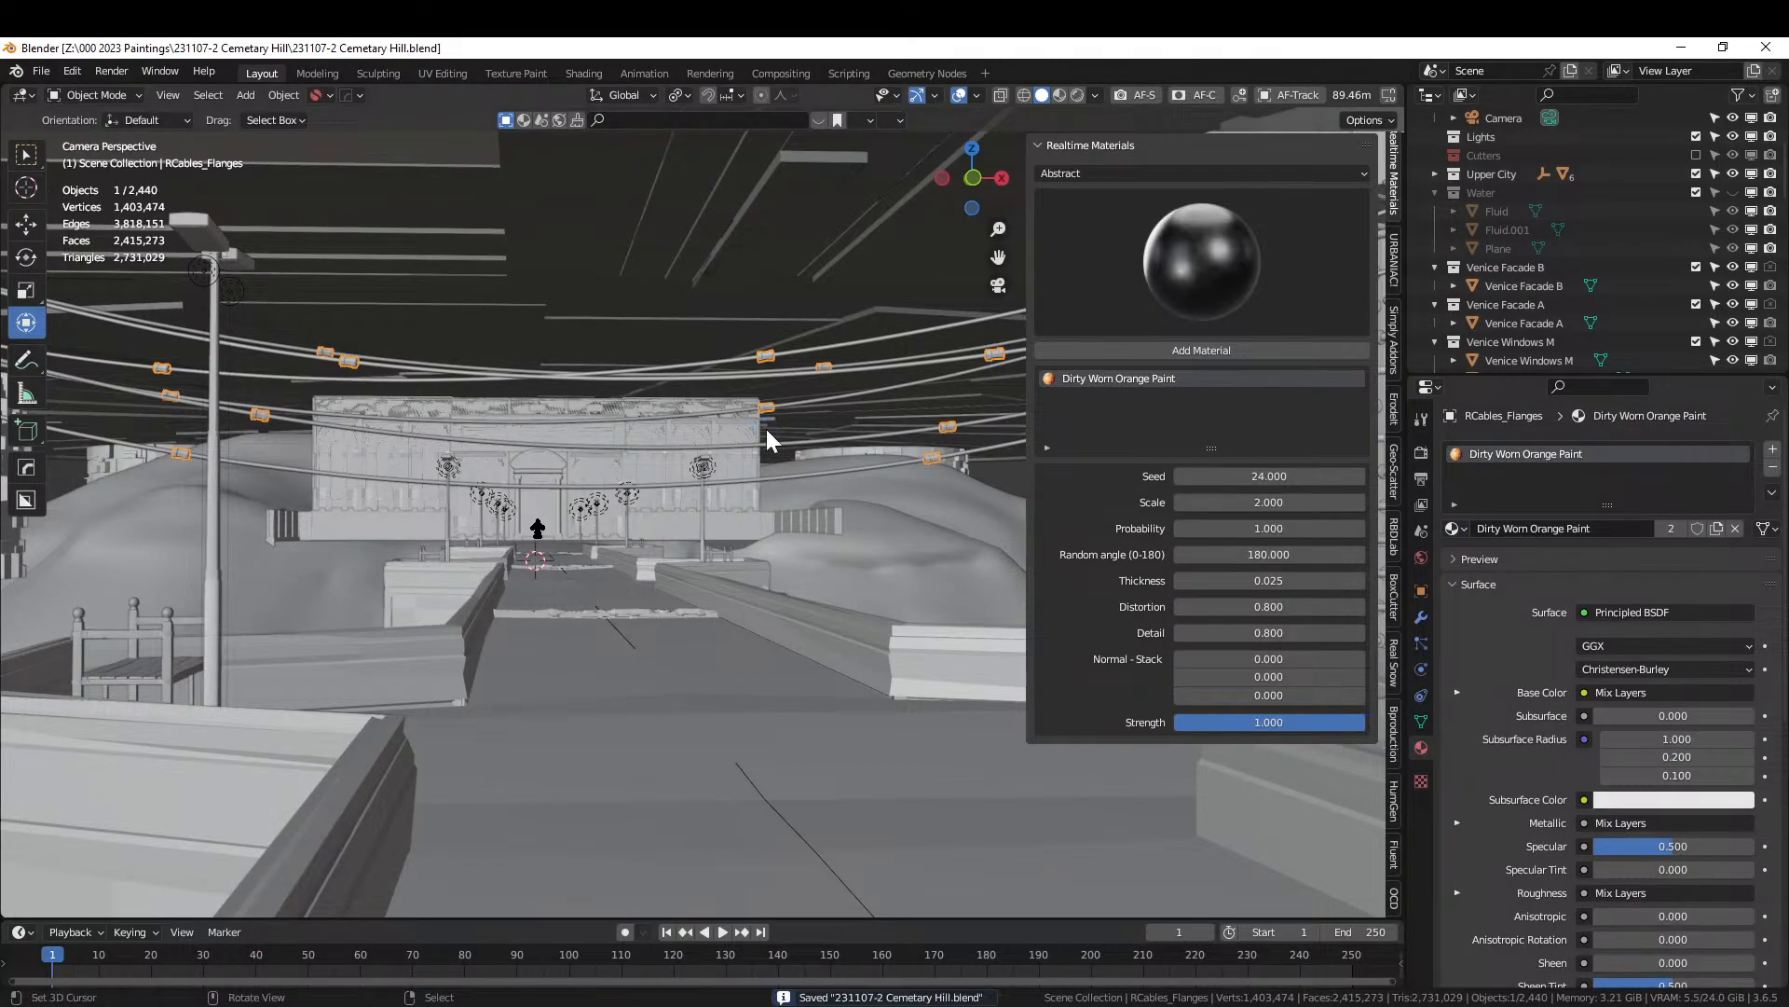
Step back through the undo history to restore the hidden city objects, and save the file.
{"action": "left_click", "coordinate": [766, 429]}
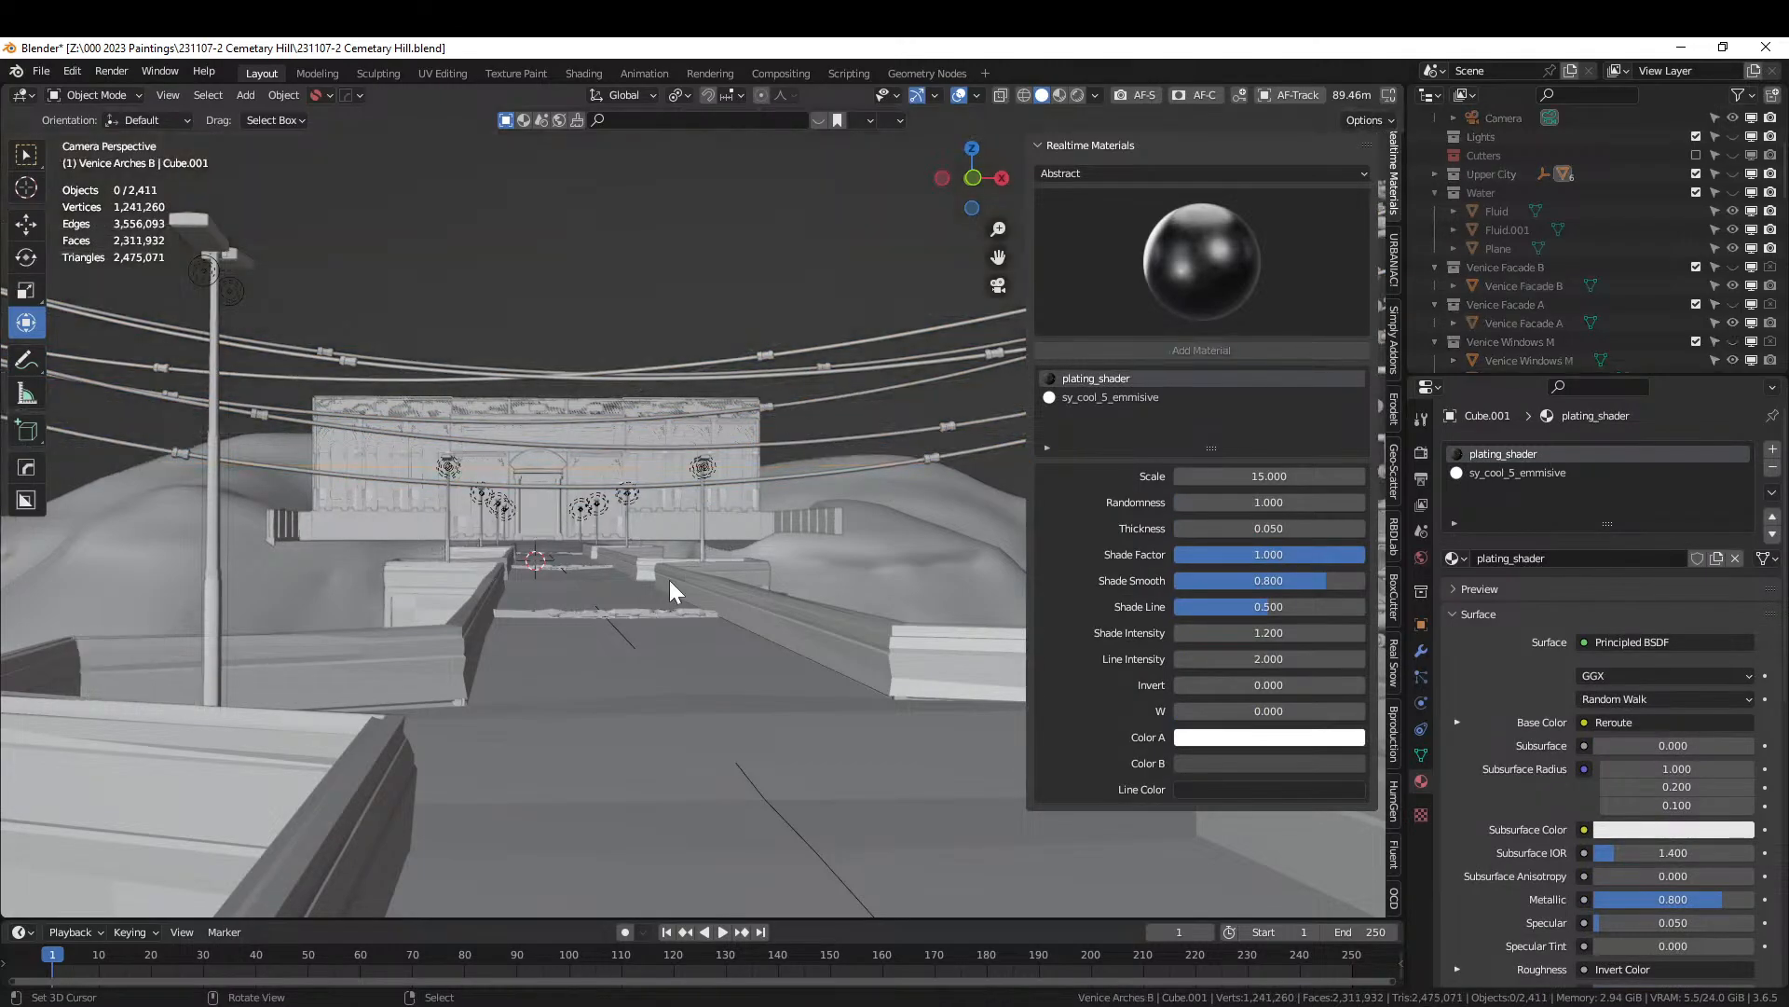
{"action": "scroll", "coordinate": [657, 587], "scroll_direction": "down", "scroll_amount": 2}
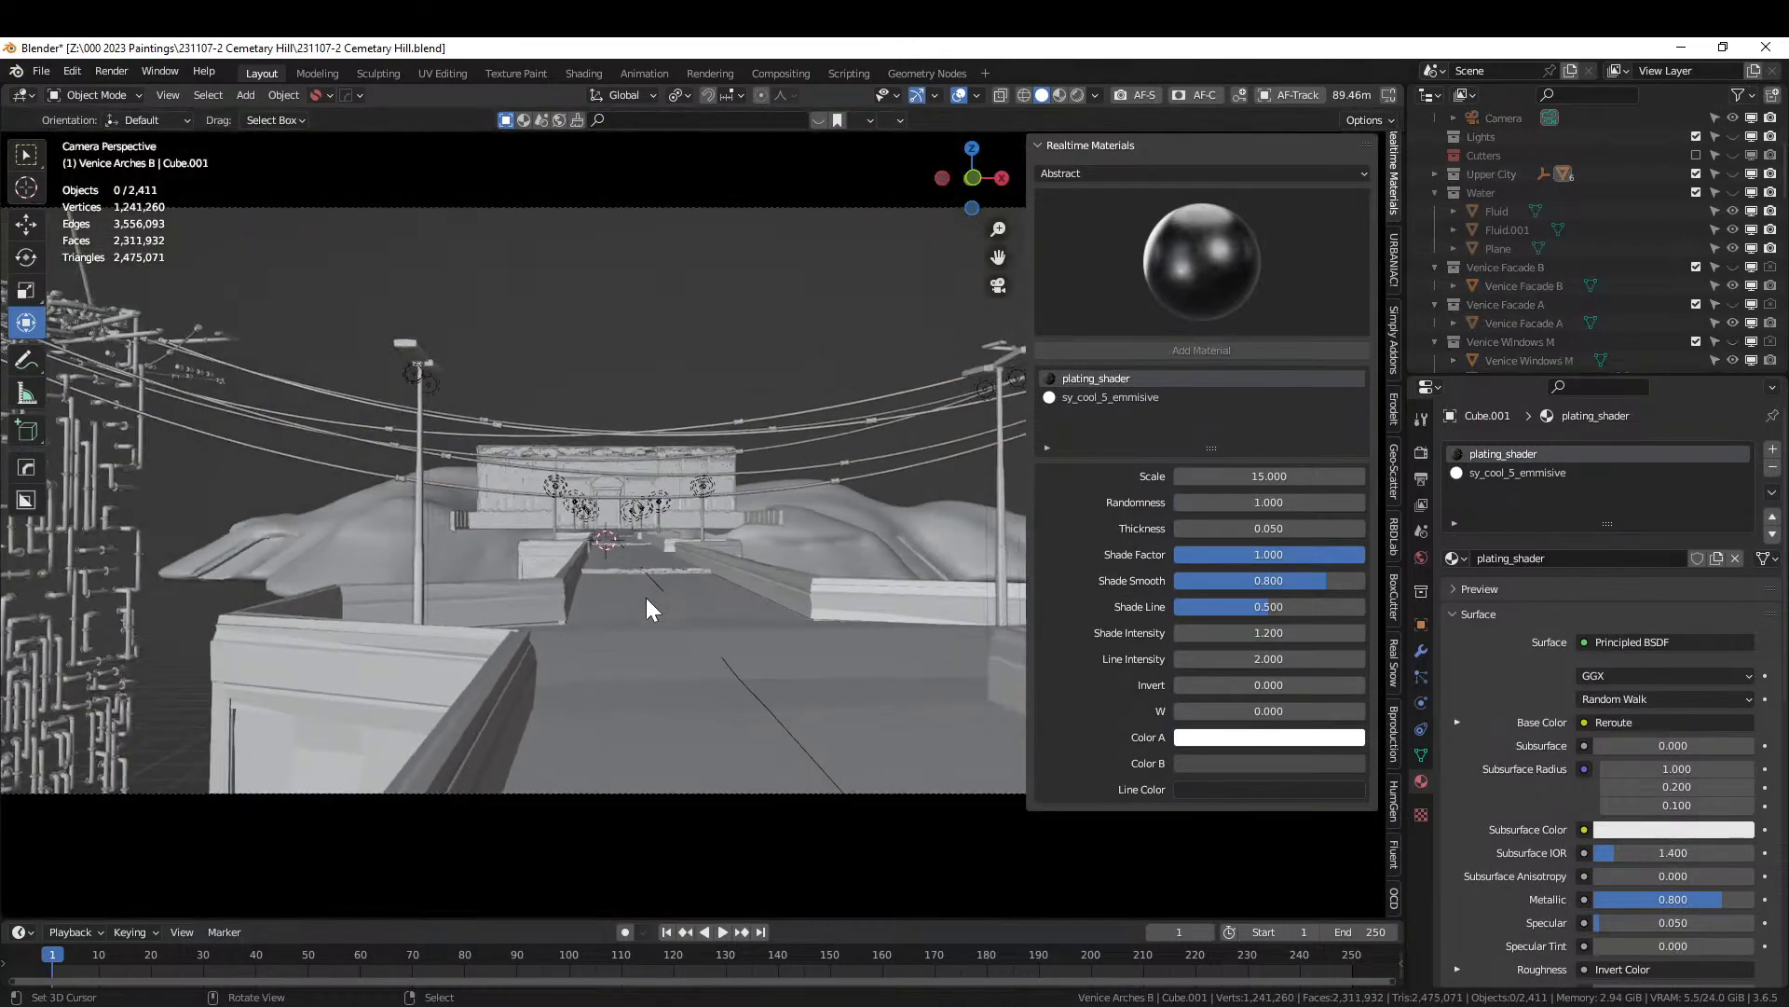
{"action": "scroll", "coordinate": [646, 597], "scroll_direction": "down", "scroll_amount": 3}
{"action": "middle_click_drag", "start_coordinate": [645, 596], "coordinate": [510, 612], "text": "shift"}
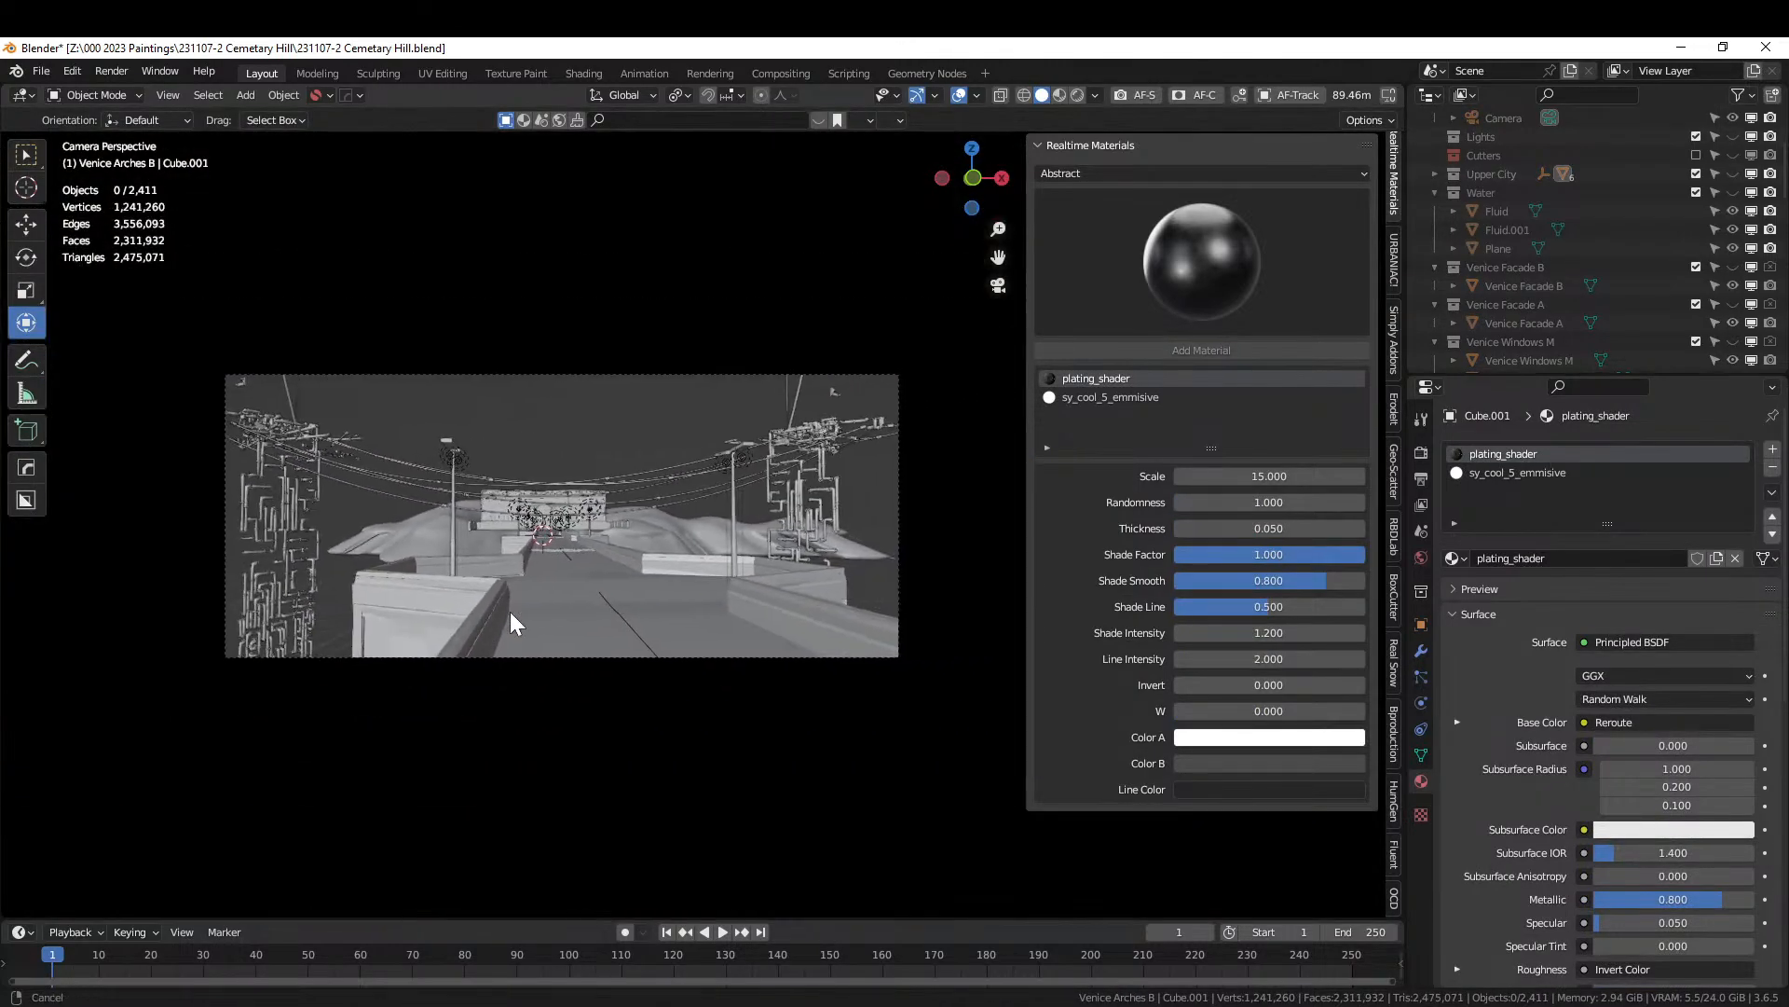
{"action": "left_click", "coordinate": [72, 72]}
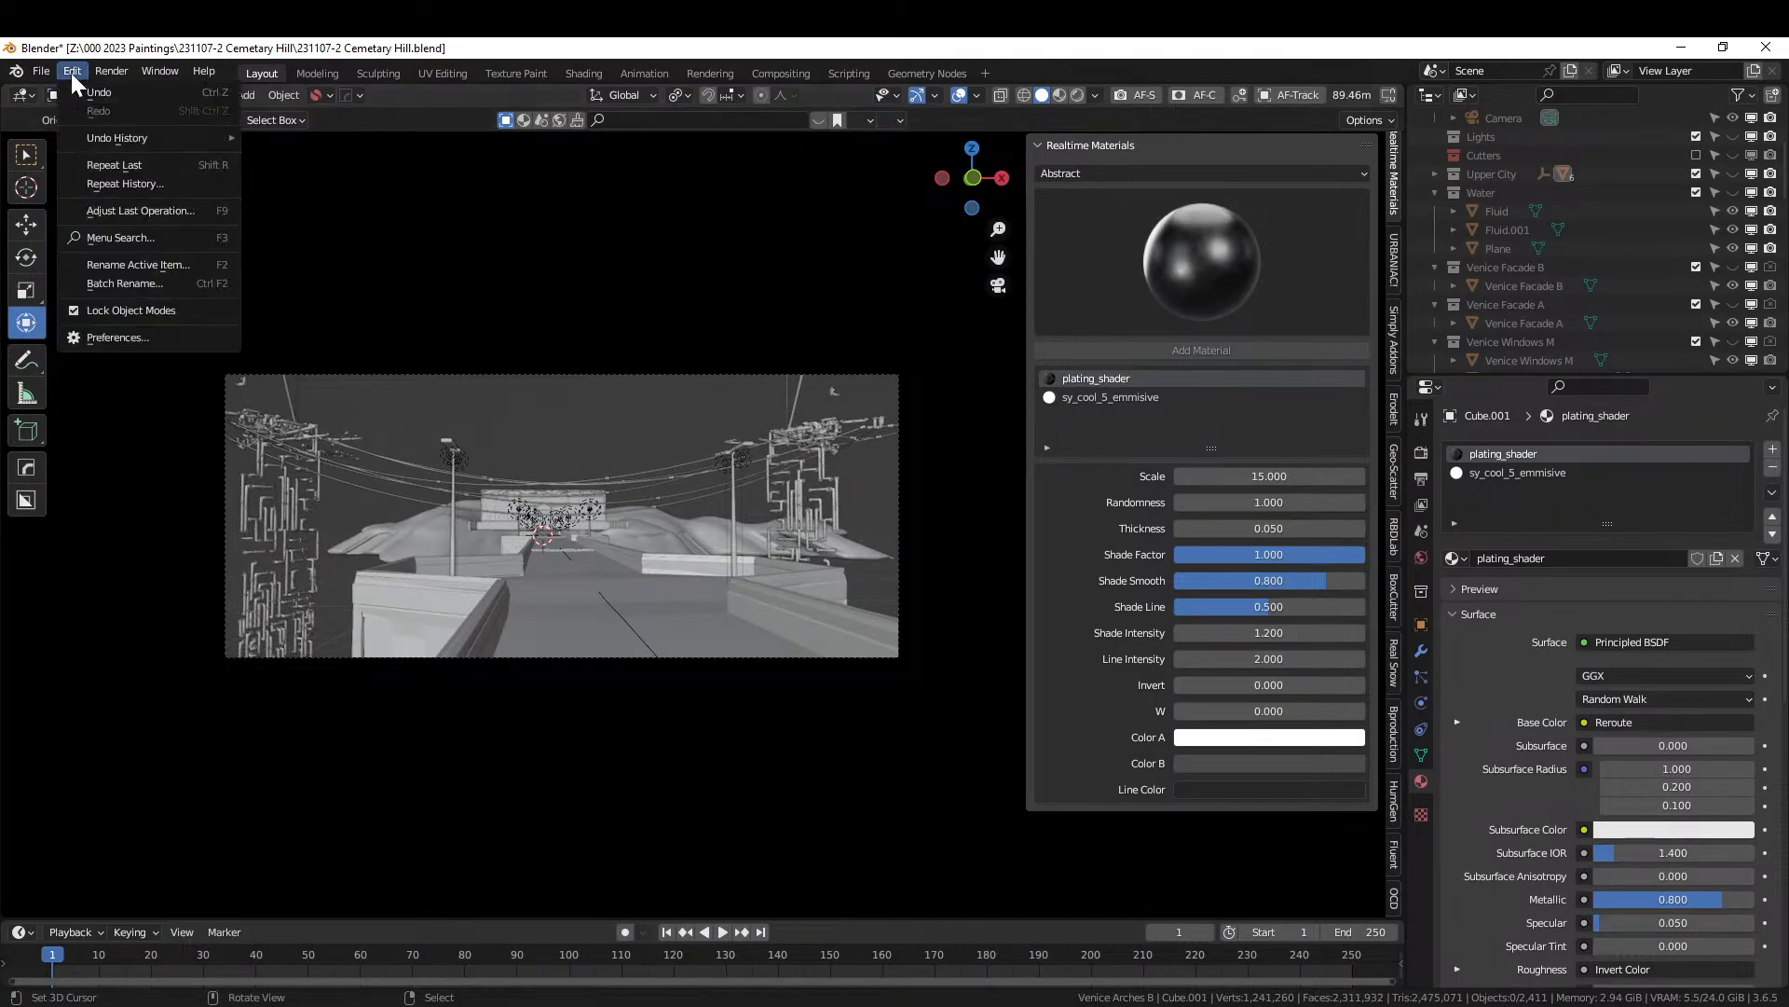
{"action": "mouse_move", "coordinate": [92, 135]}
{"action": "left_click", "coordinate": [350, 160]}
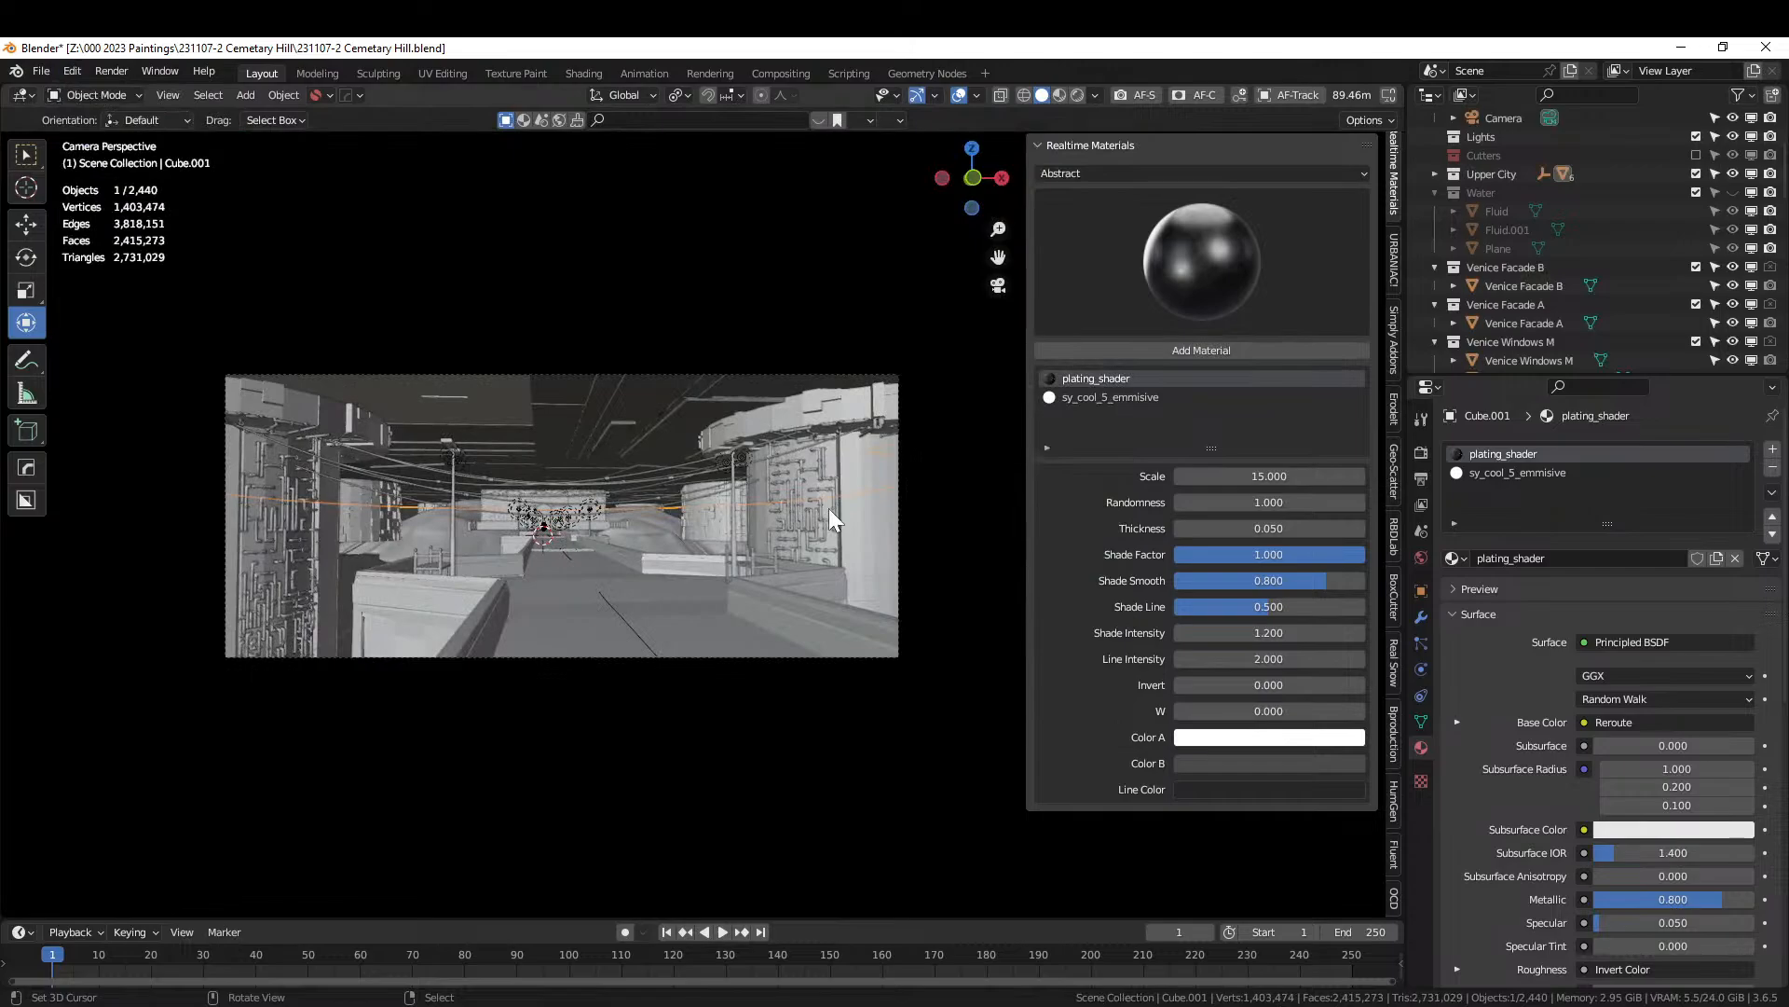
{"action": "key", "text": "ctrl+s"}
{"action": "scroll", "coordinate": [822, 557], "scroll_direction": "up", "scroll_amount": 3}
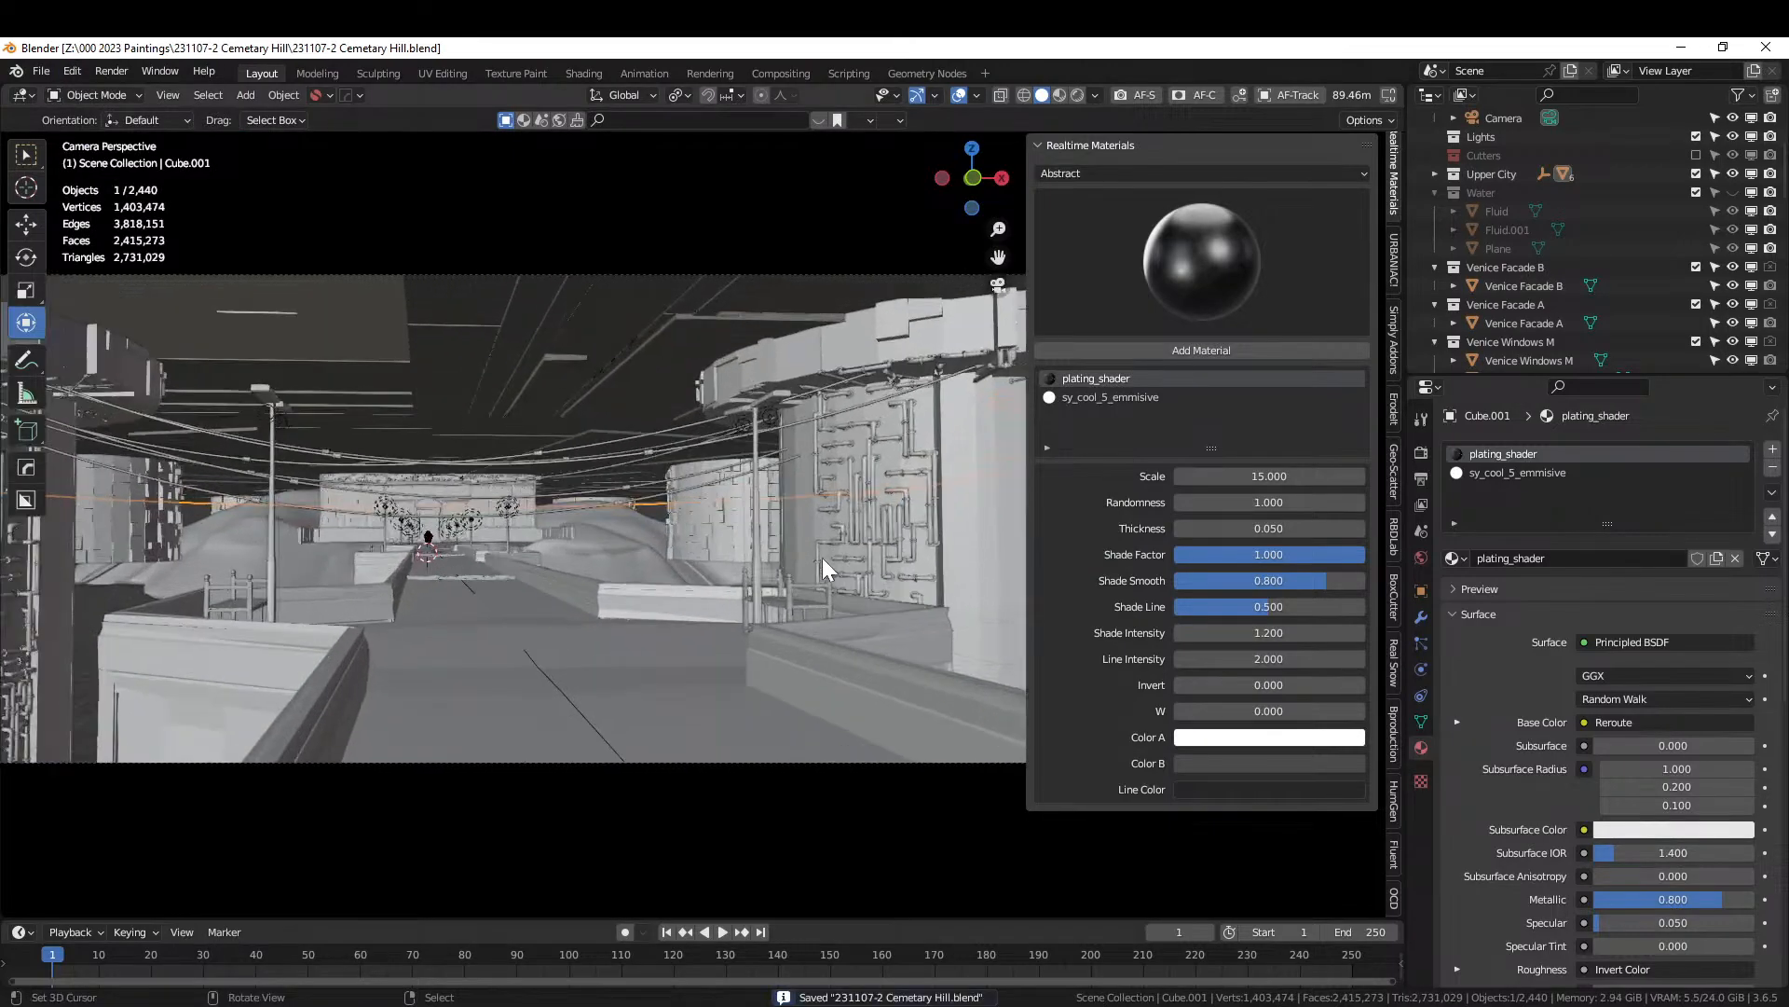
{"action": "left_click", "coordinate": [822, 557]}
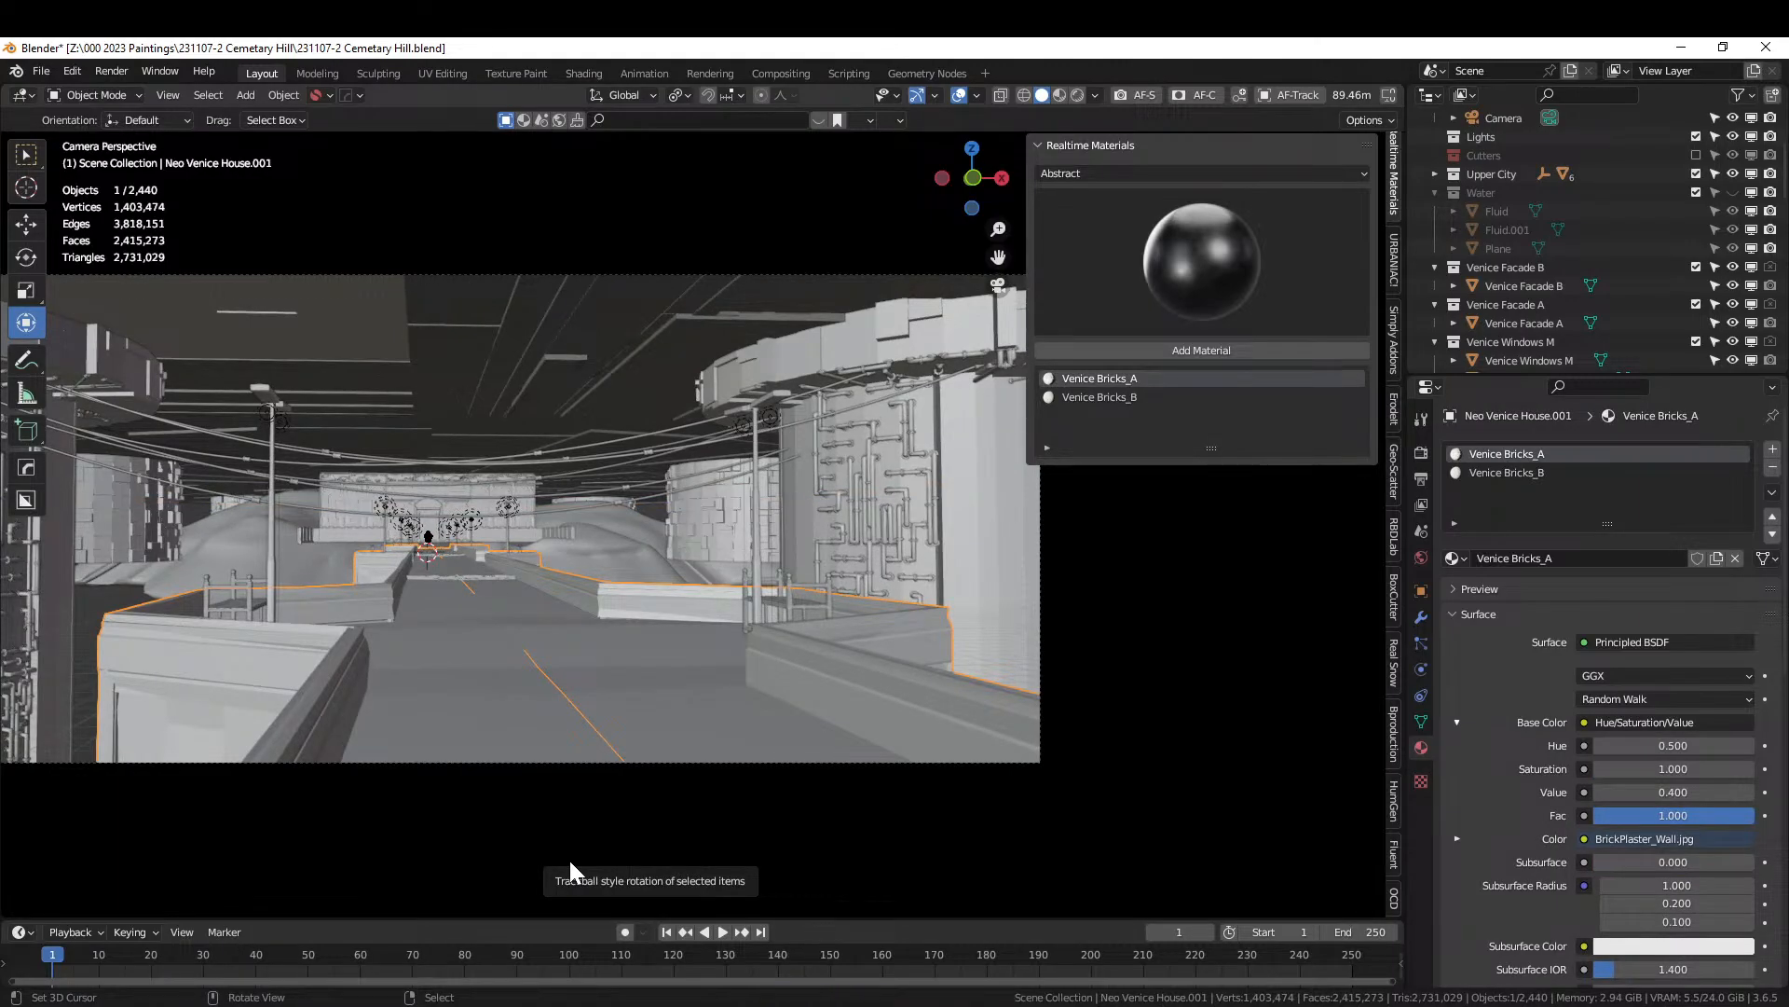
{"action": "middle_click_drag", "start_coordinate": [457, 617], "coordinate": [863, 459]}
{"action": "left_click", "coordinate": [345, 553]}
{"action": "key", "text": "Tab"}
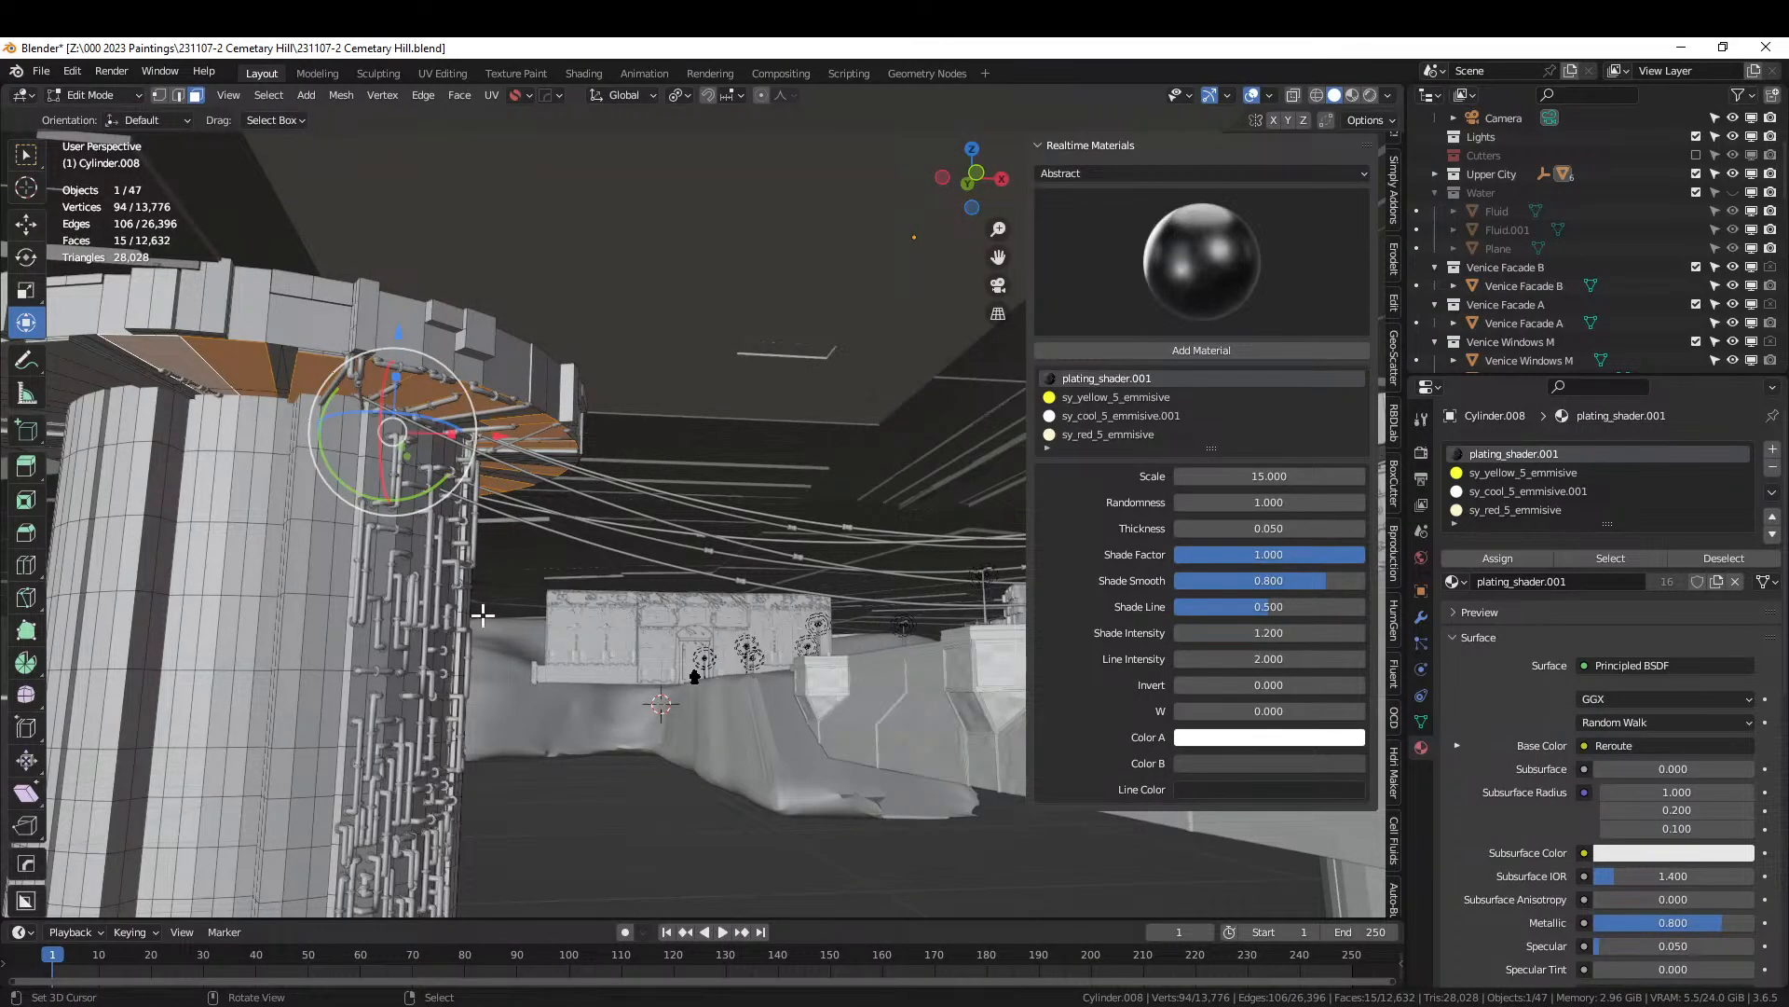
{"action": "middle_click_drag", "start_coordinate": [503, 743], "coordinate": [568, 771]}
{"action": "right_click", "coordinate": [401, 186]}
{"action": "key", "text": "Tab"}
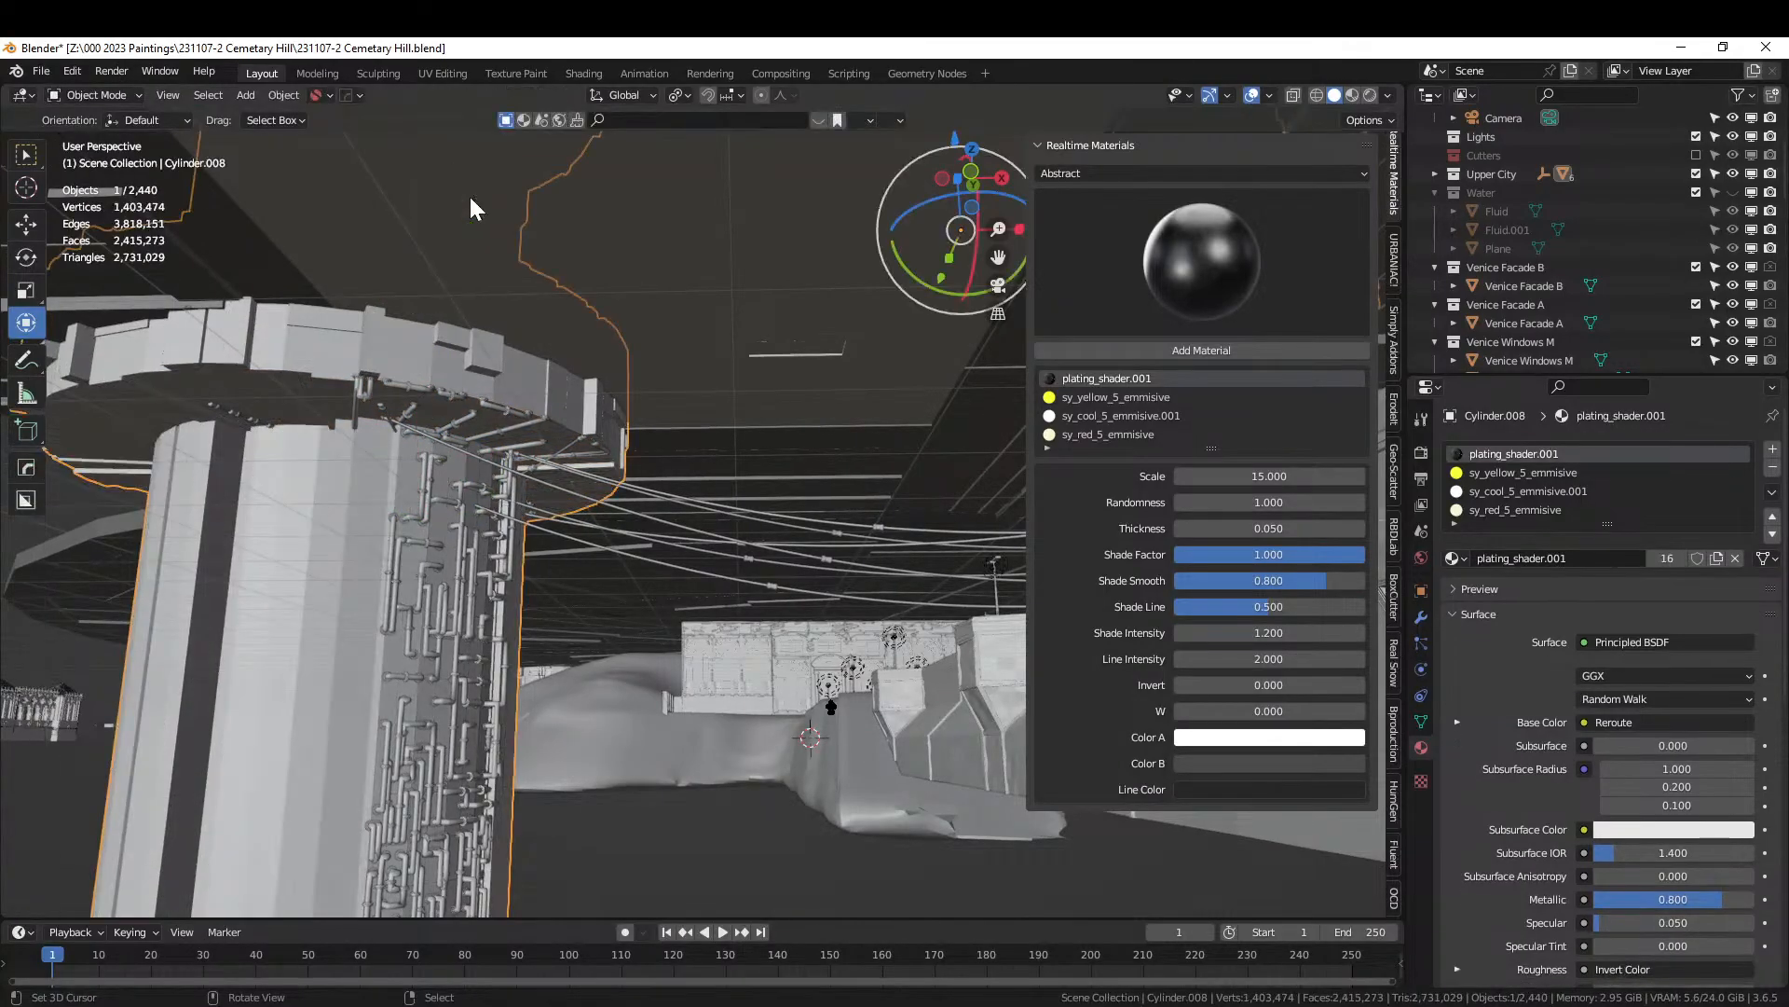
Select two faces on the underside of the overhead ceiling in Edit Mode and generate Random Cables between them.
{"action": "right_click", "coordinate": [619, 251]}
{"action": "key", "text": "Tab"}
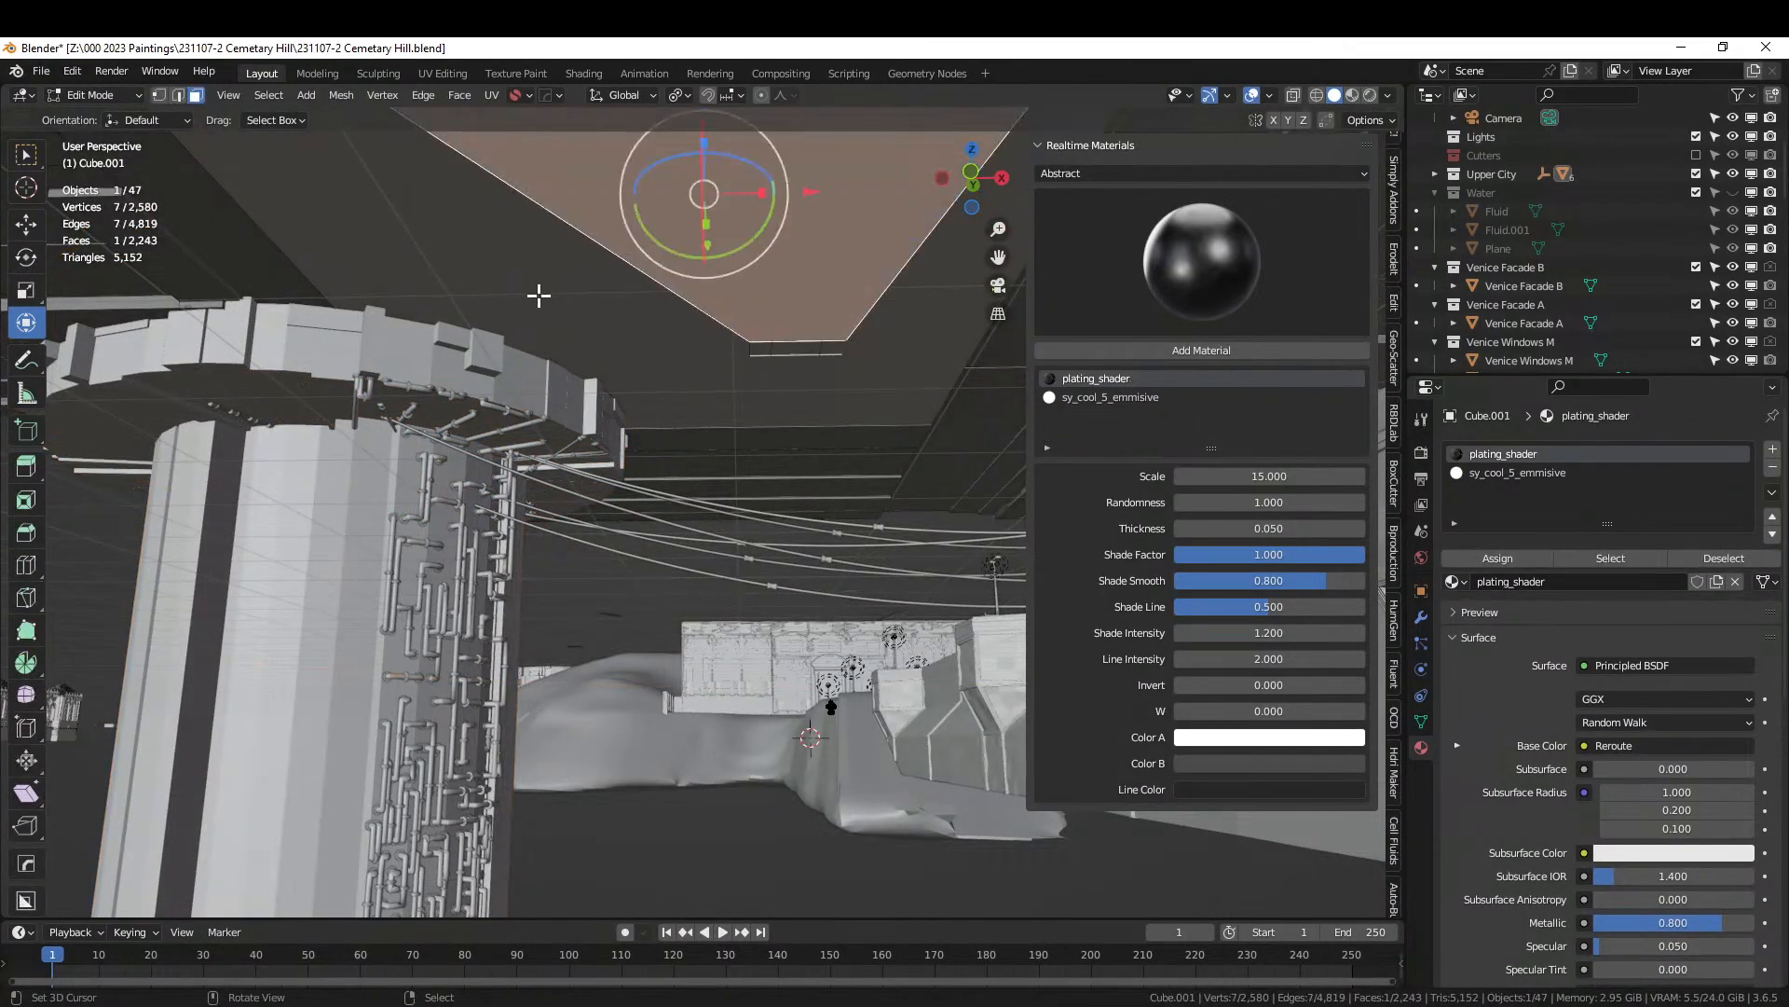
{"action": "right_click", "coordinate": [524, 295], "text": "shift"}
{"action": "mouse_move", "coordinate": [524, 295]}
{"action": "middle_mouse_down"}
{"action": "mouse_move", "coordinate": [540, 296]}
{"action": "mouse_move", "coordinate": [495, 319]}
{"action": "mouse_move", "coordinate": [512, 324]}
{"action": "middle_mouse_up"}
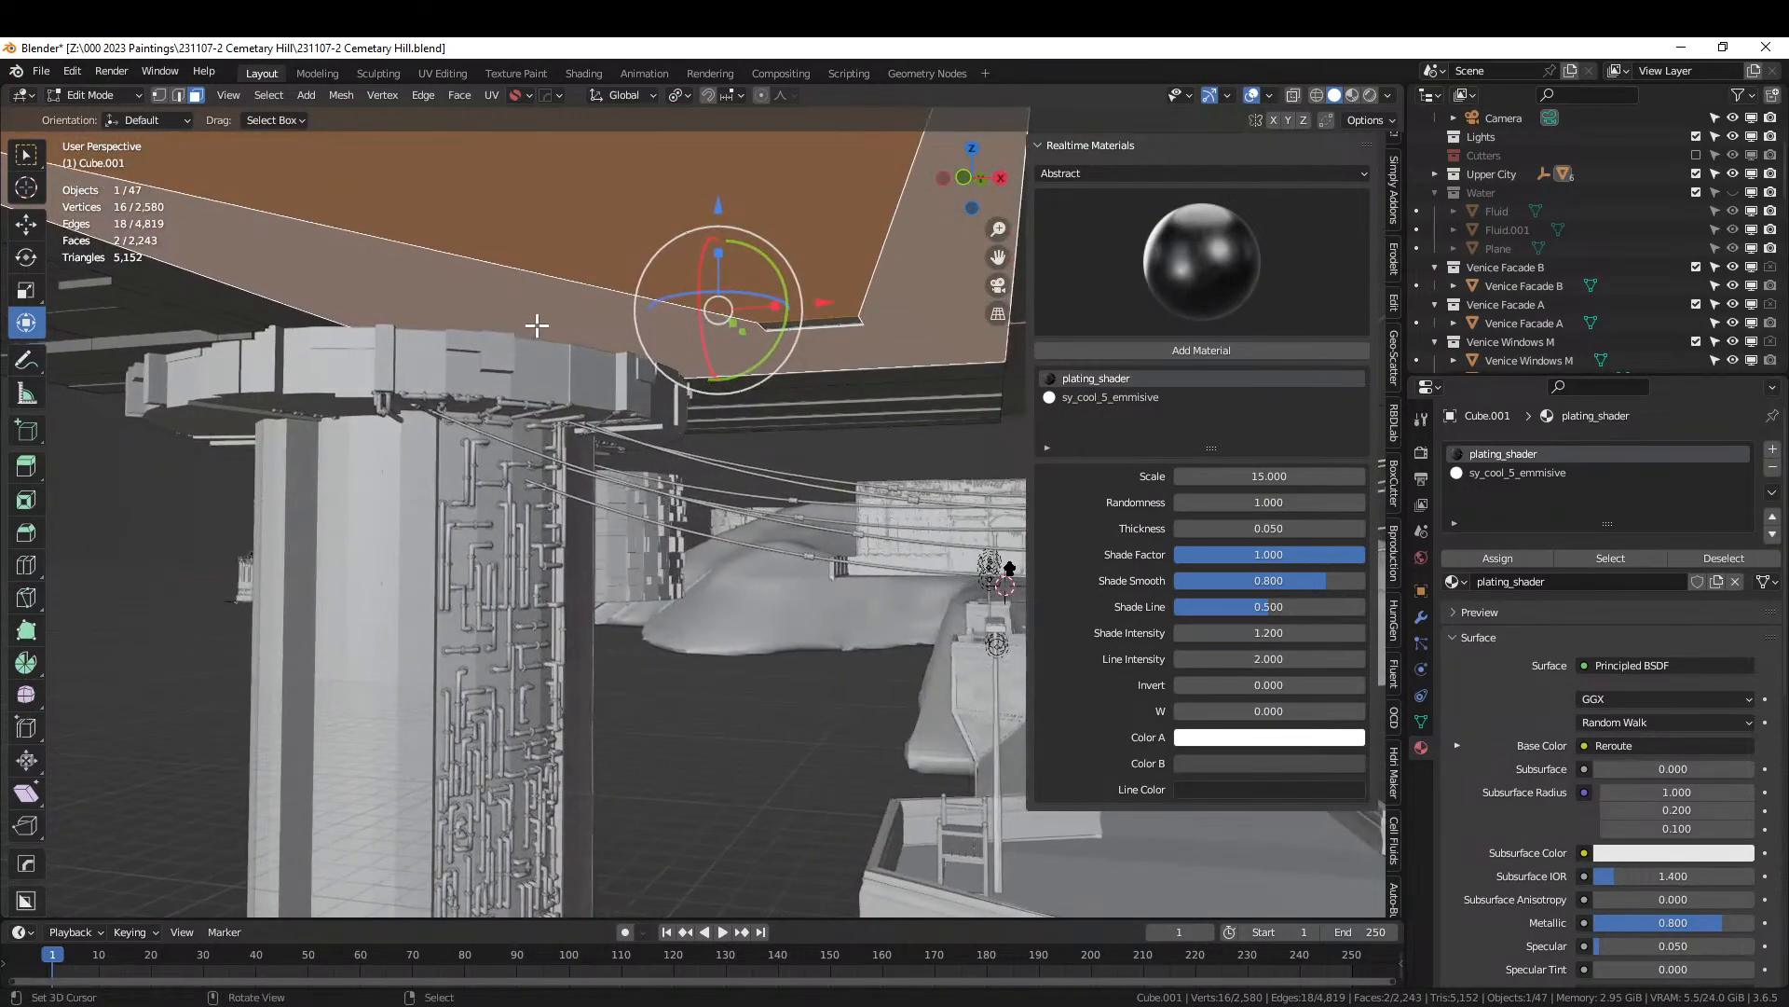
{"action": "key", "text": "shift+q"}
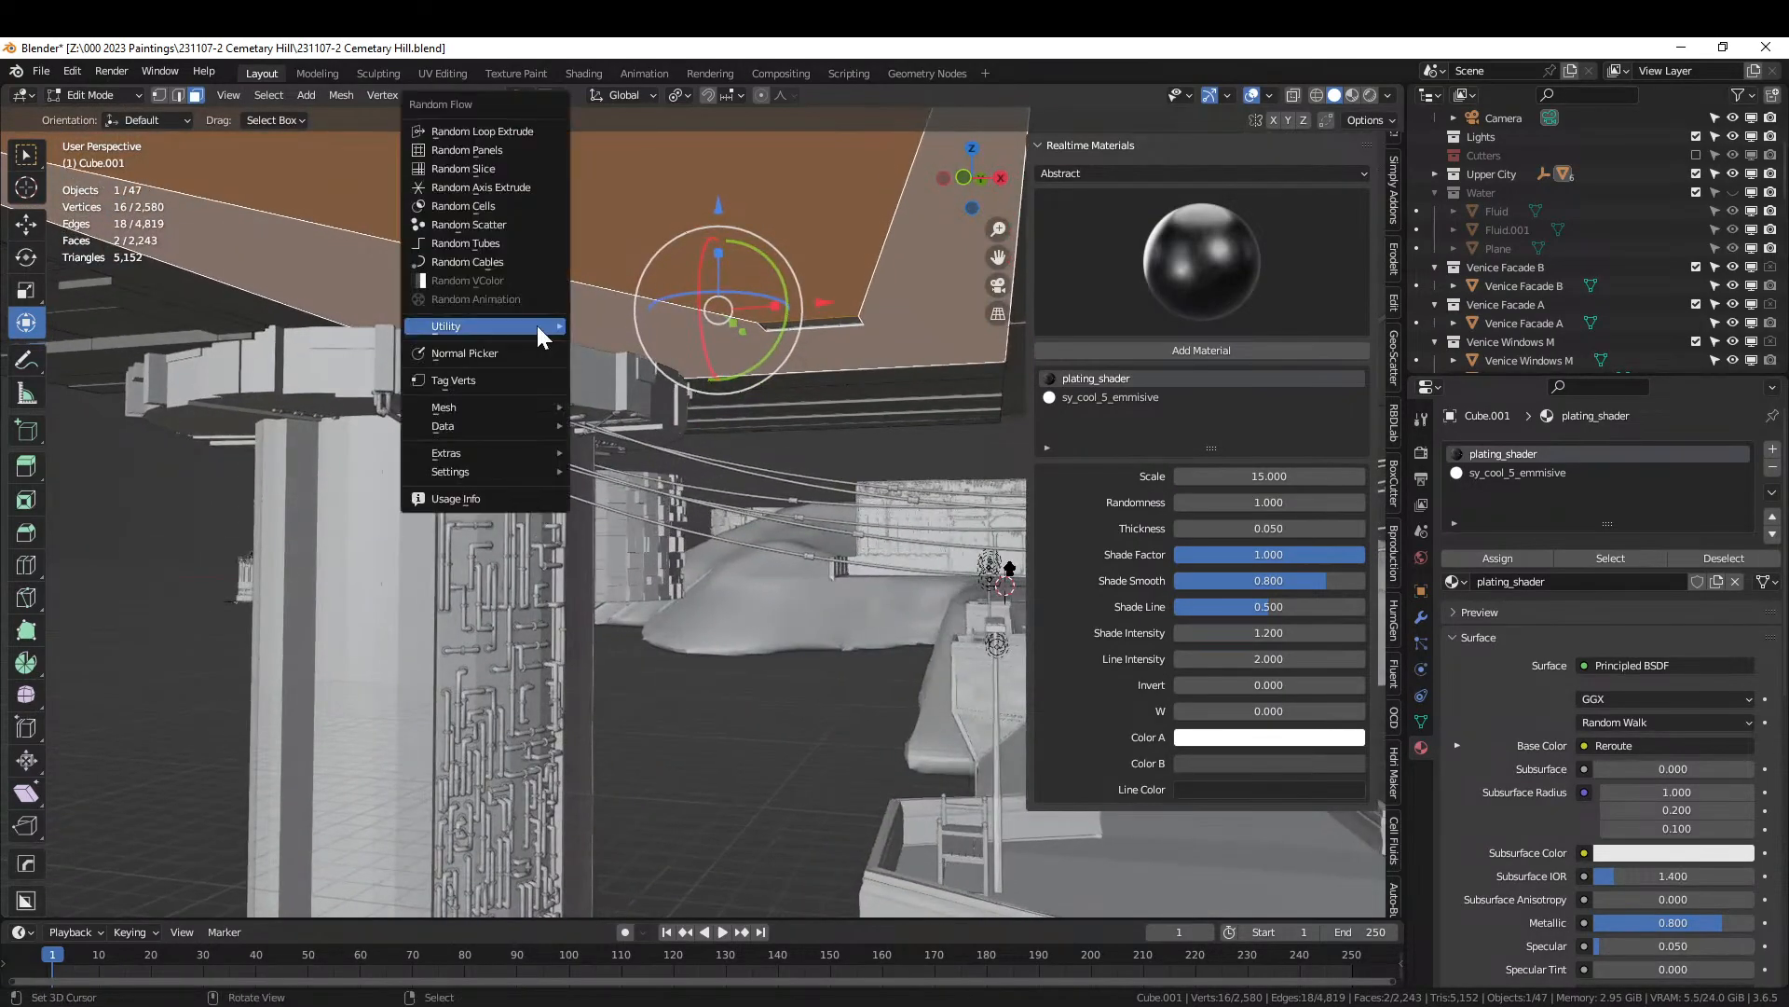
{"action": "left_click", "coordinate": [516, 262]}
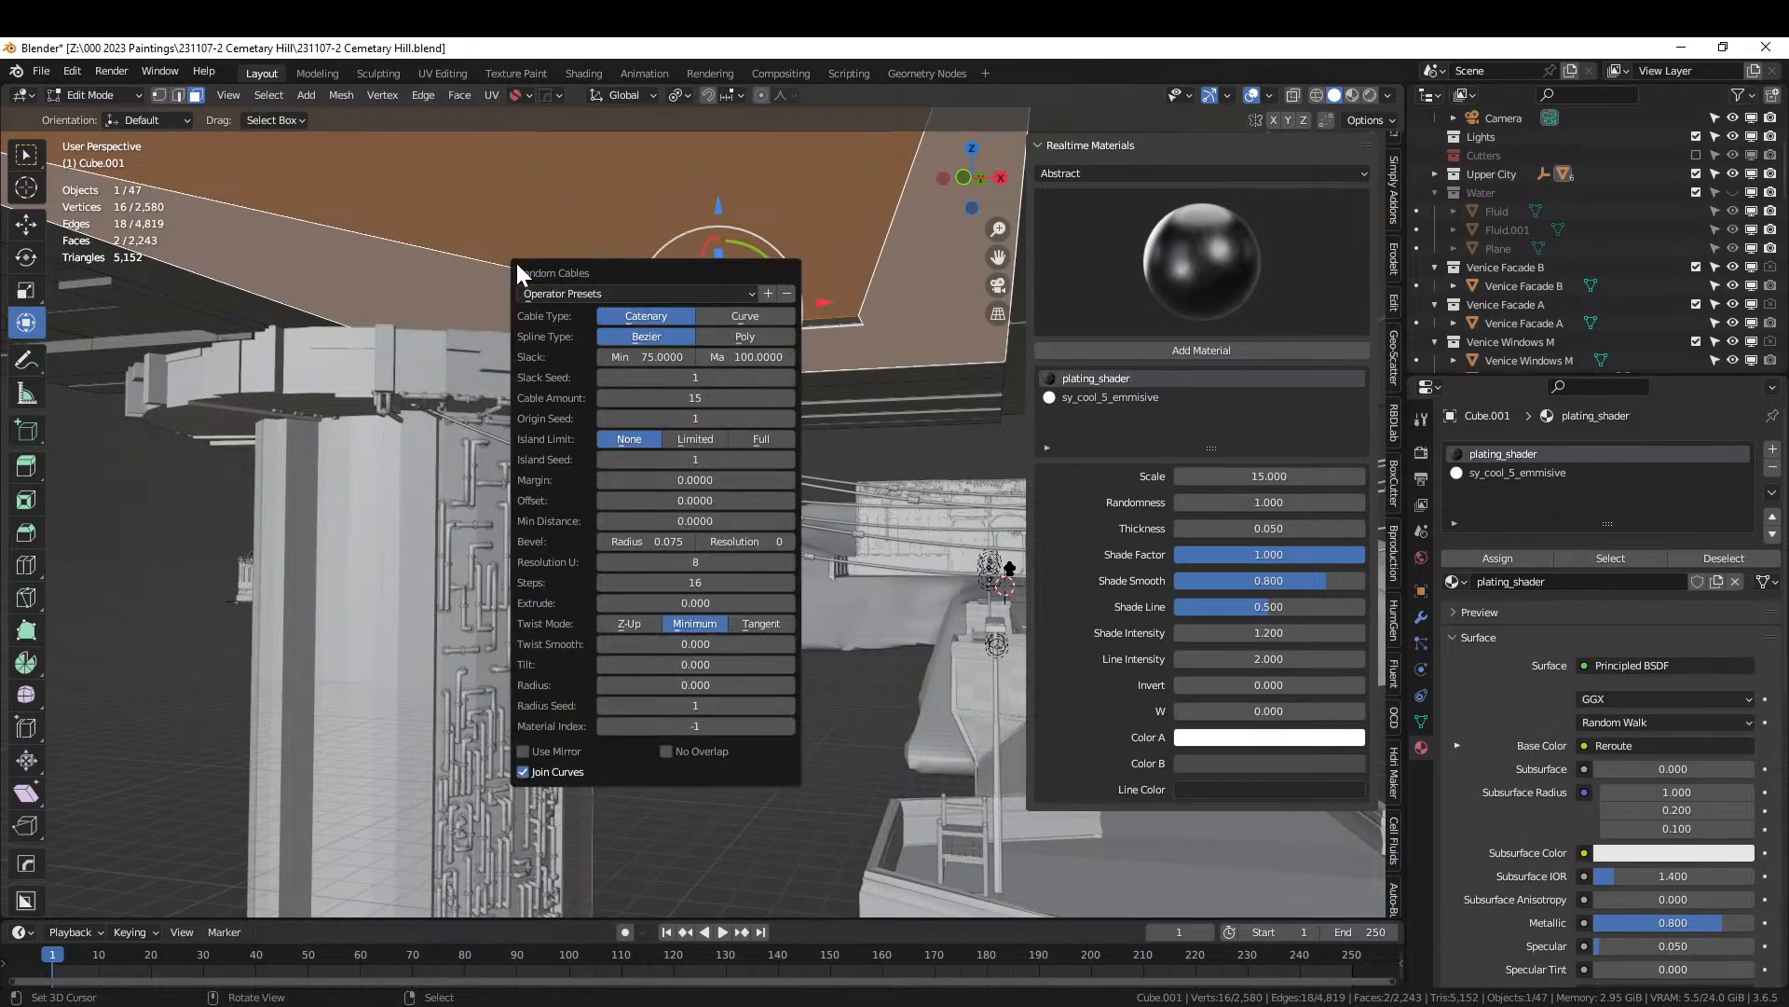
Set the ceiling cables' slack seed to 2 and reduce their maximum slack to 96.43.
{"action": "left_click", "coordinate": [789, 378]}
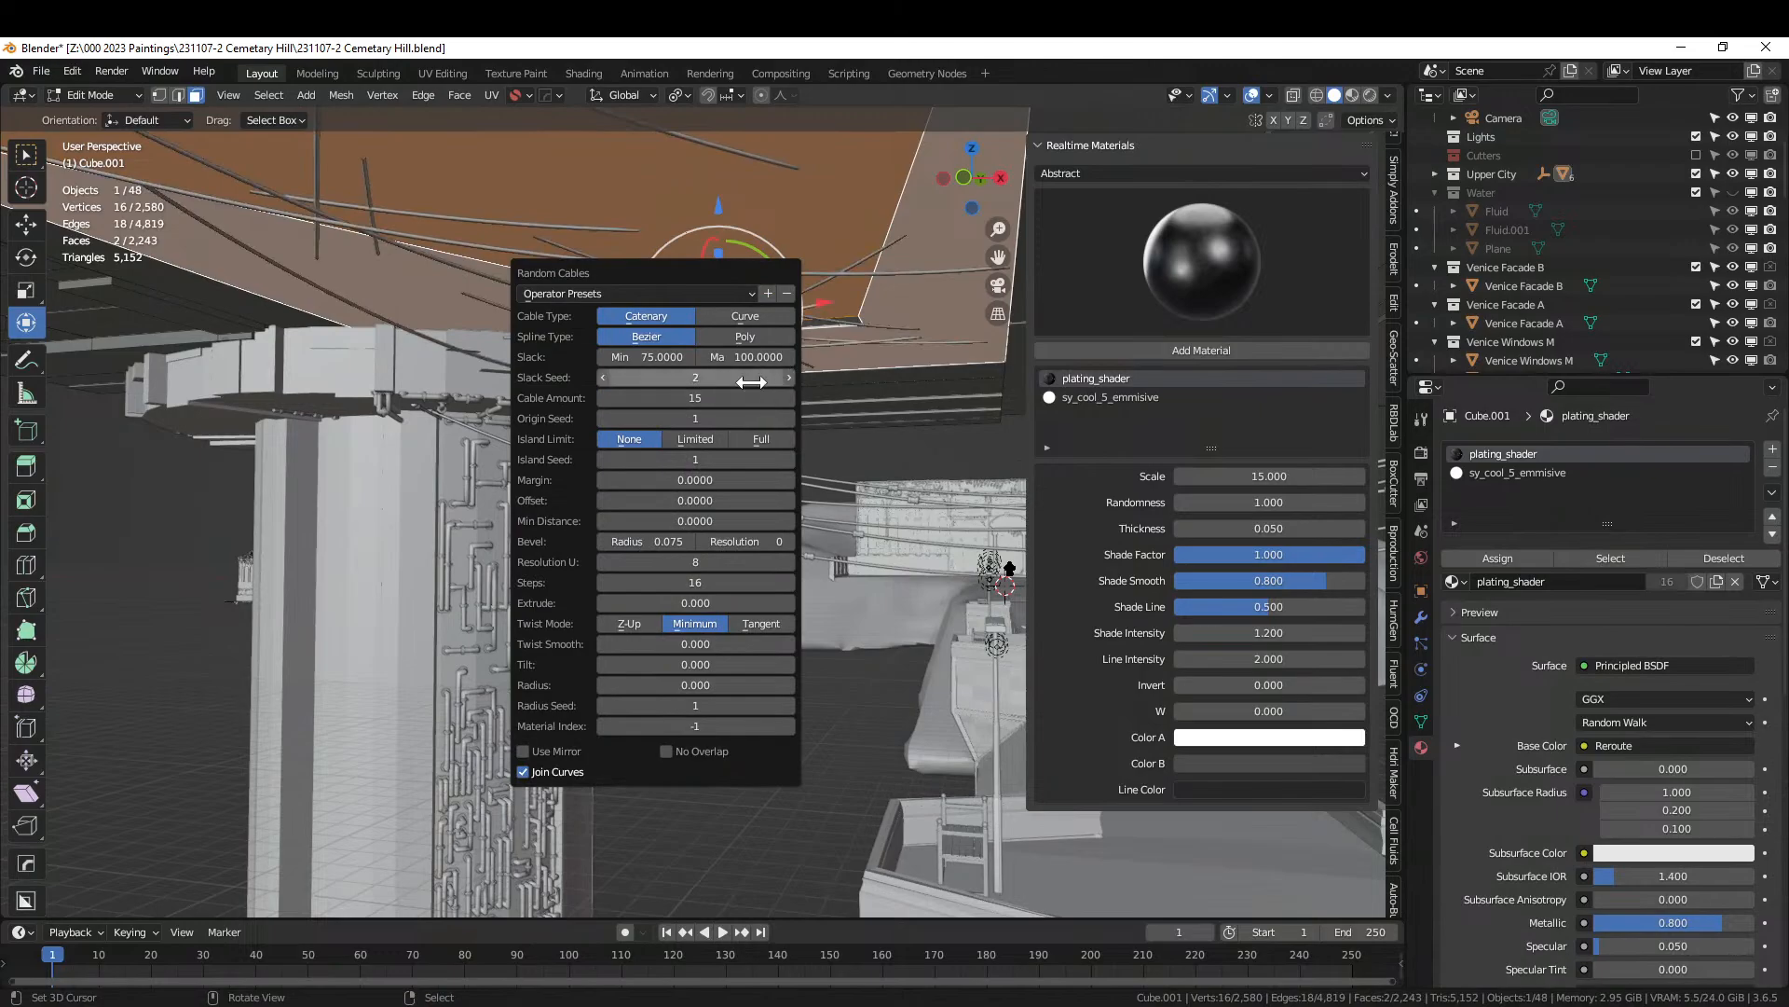
{"action": "left_click_drag", "start_coordinate": [751, 361], "coordinate": [727, 360]}
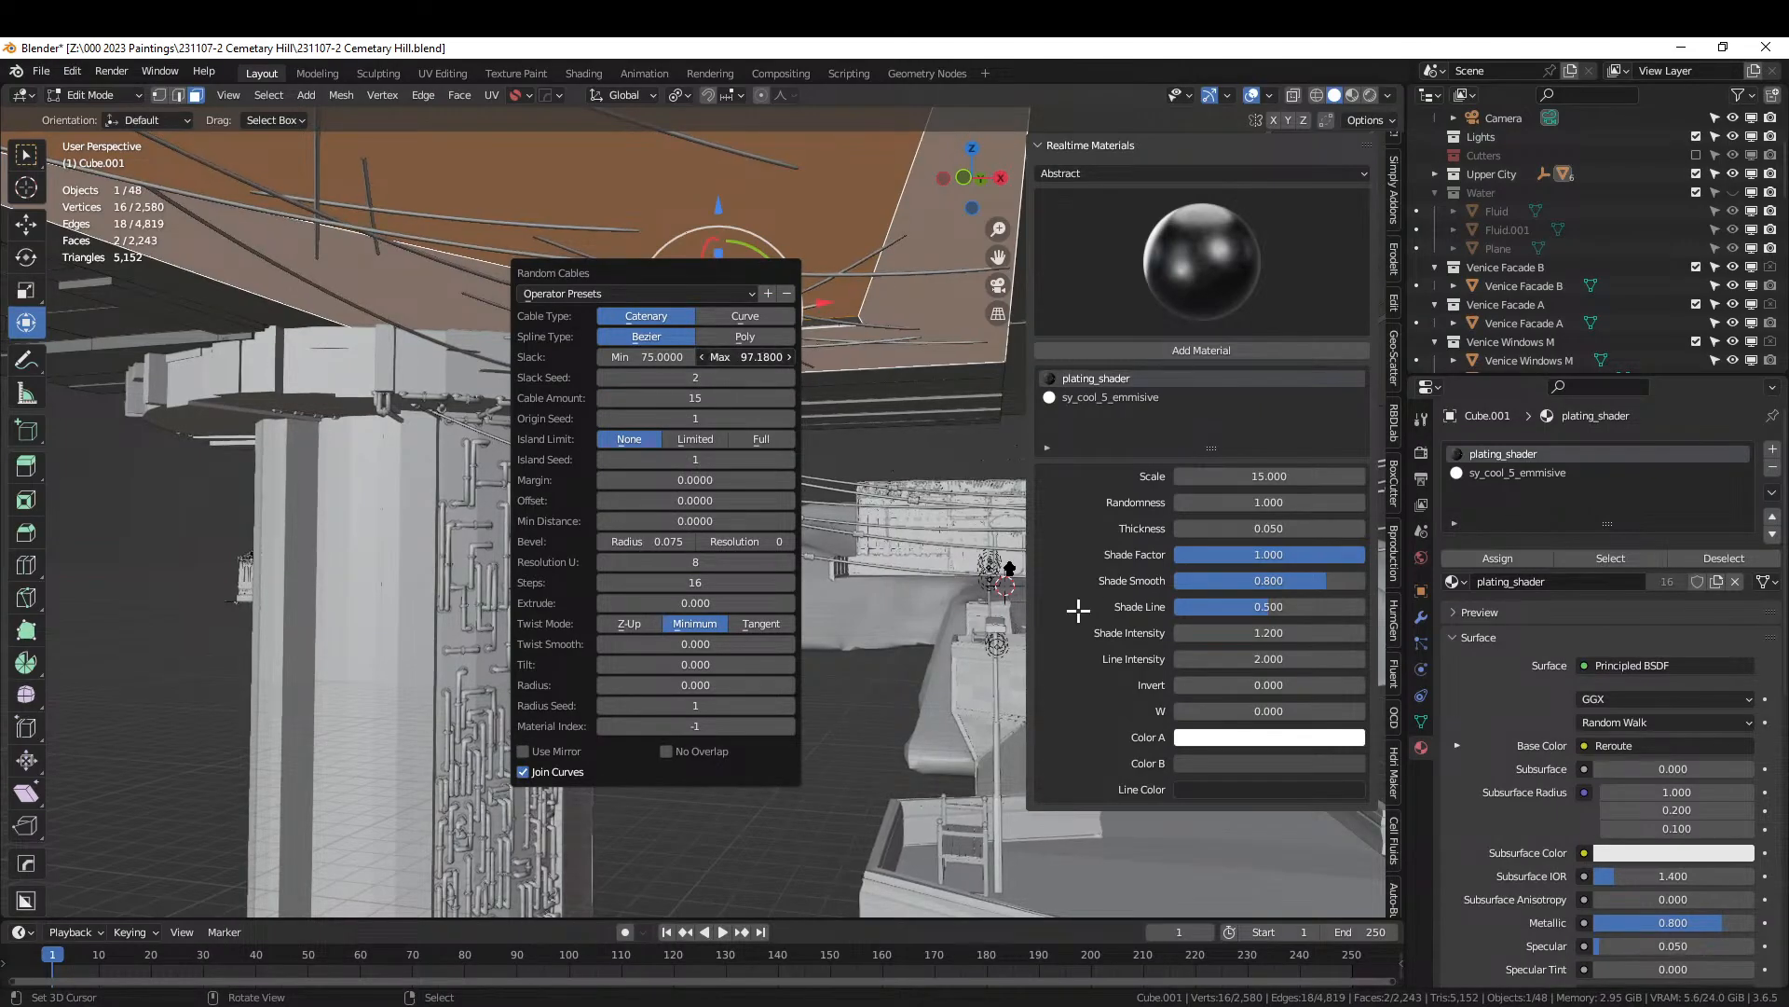
{"action": "middle_click_drag", "start_coordinate": [795, 398], "coordinate": [759, 407]}
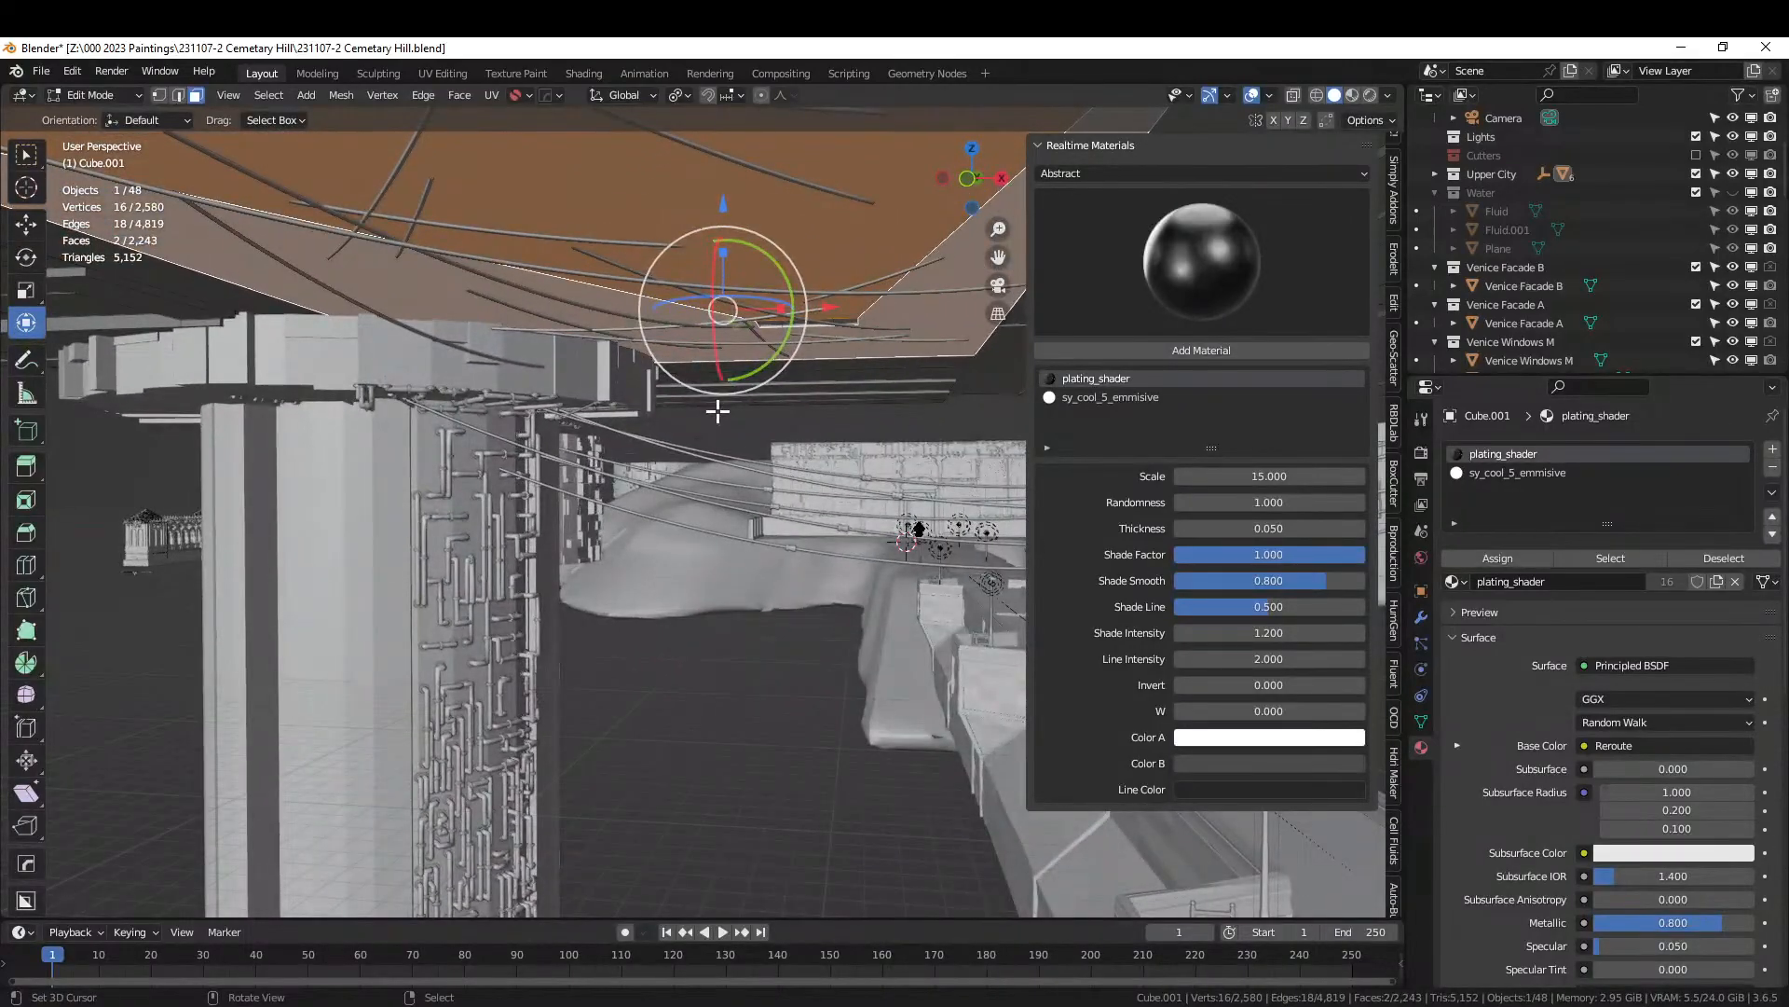
Set the ceiling cables' slack to a minimum of 25 and a maximum of 35.
{"action": "key", "text": "F9"}
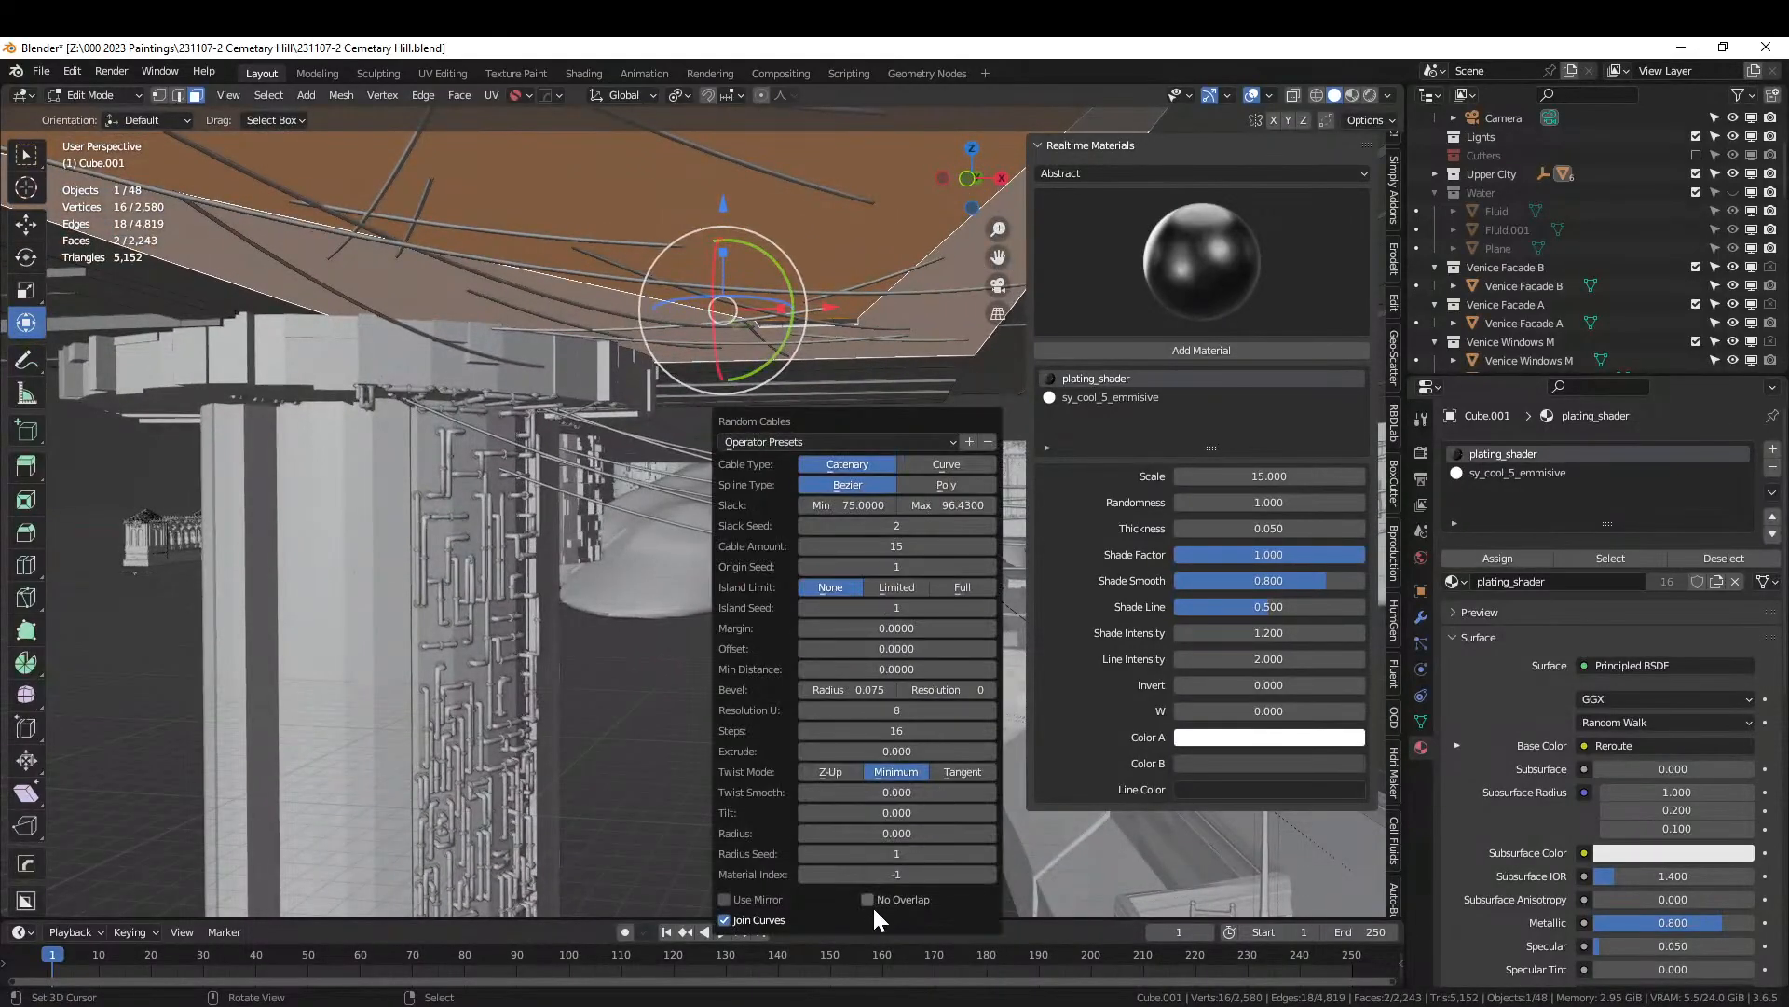
{"action": "left_click", "coordinate": [843, 505]}
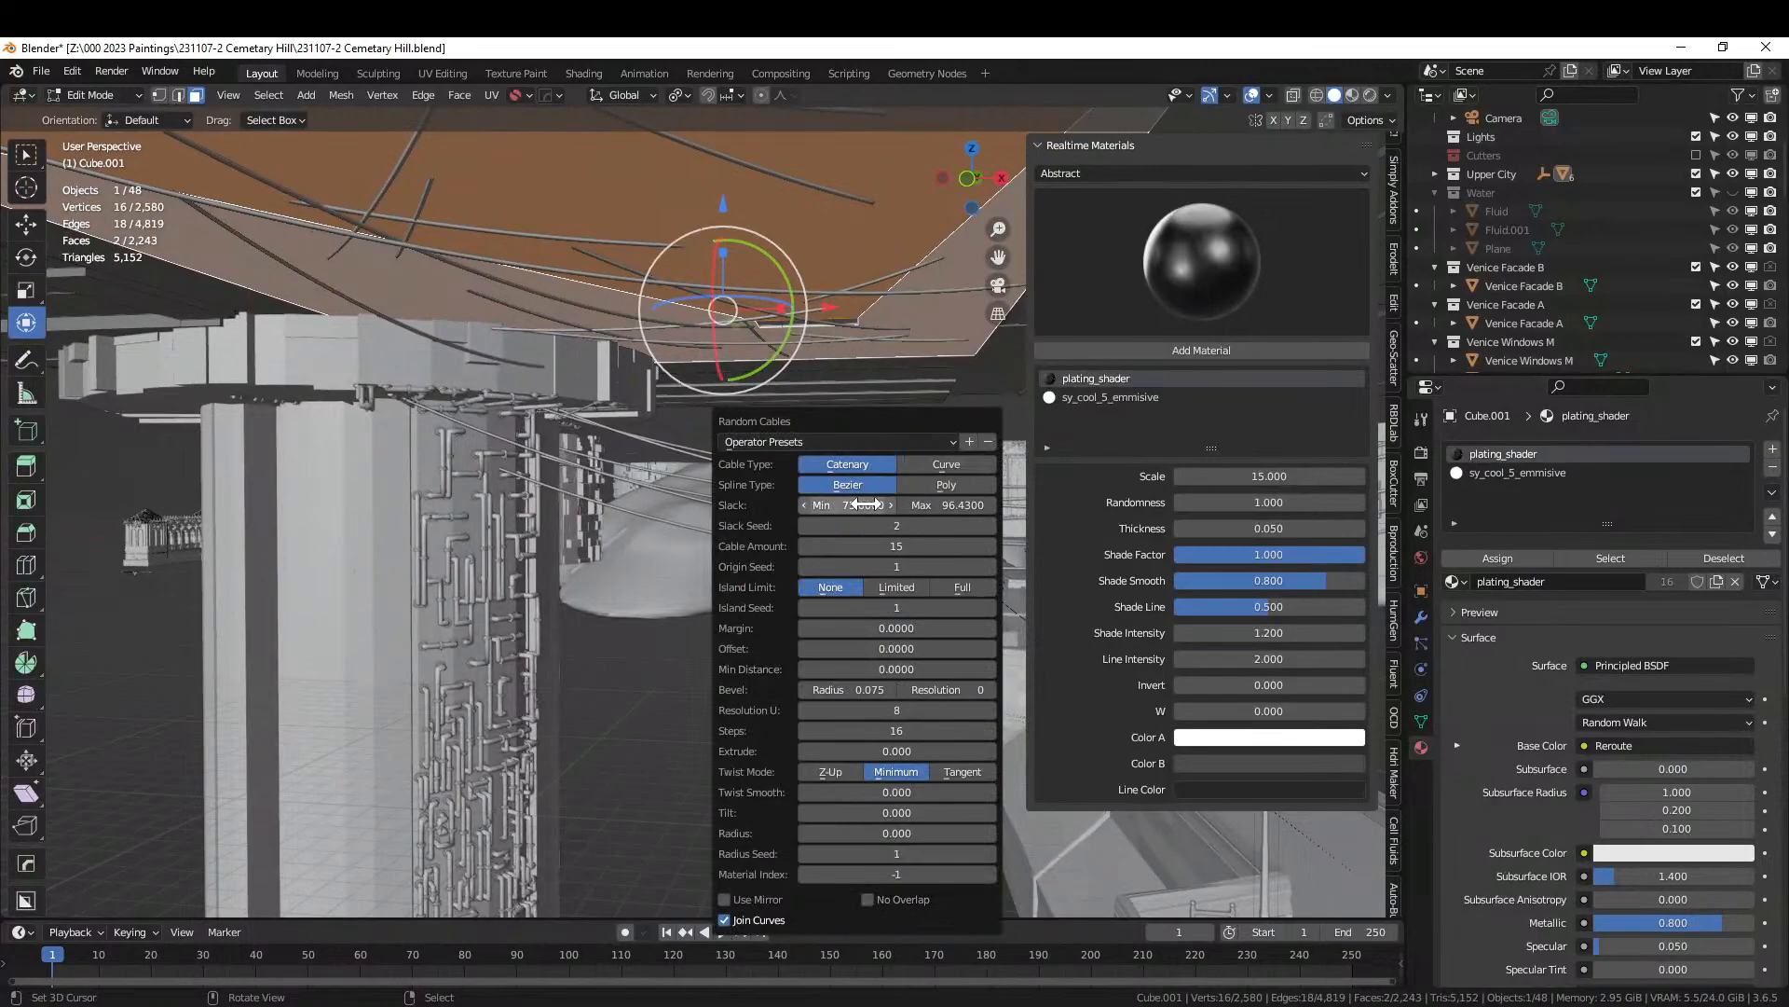
{"action": "type", "text": "25"}
{"action": "key", "text": "Return"}
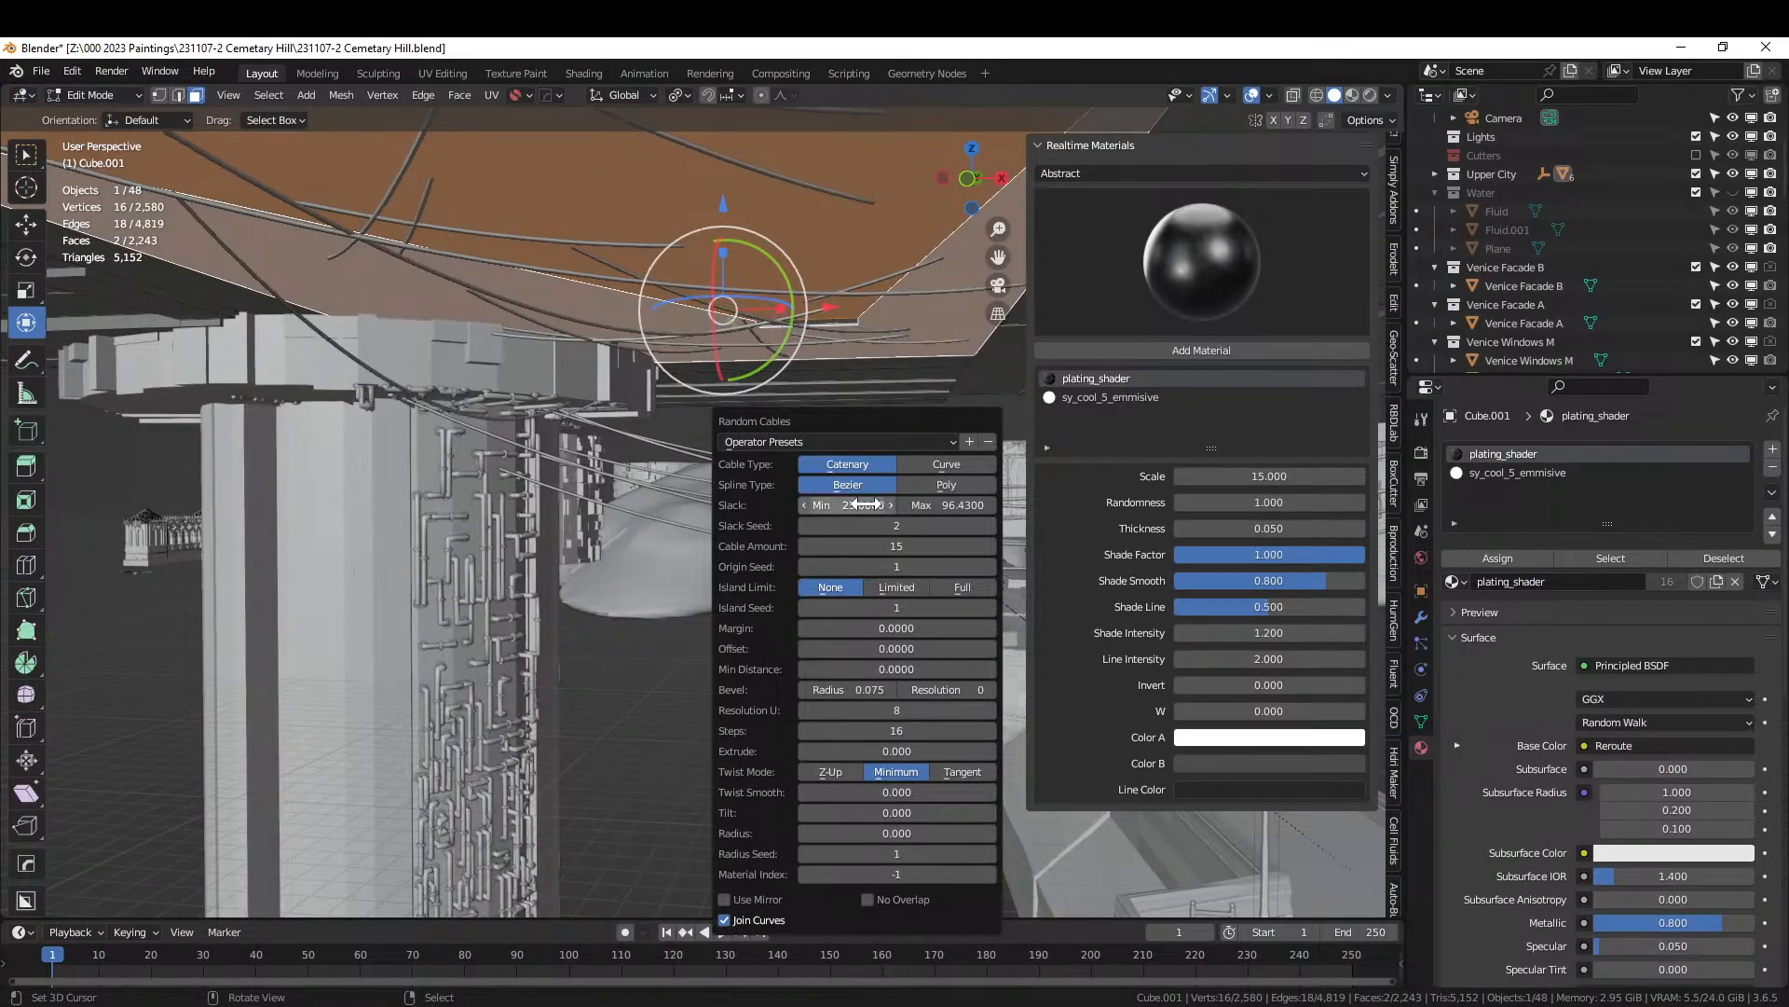
{"action": "left_click", "coordinate": [937, 505]}
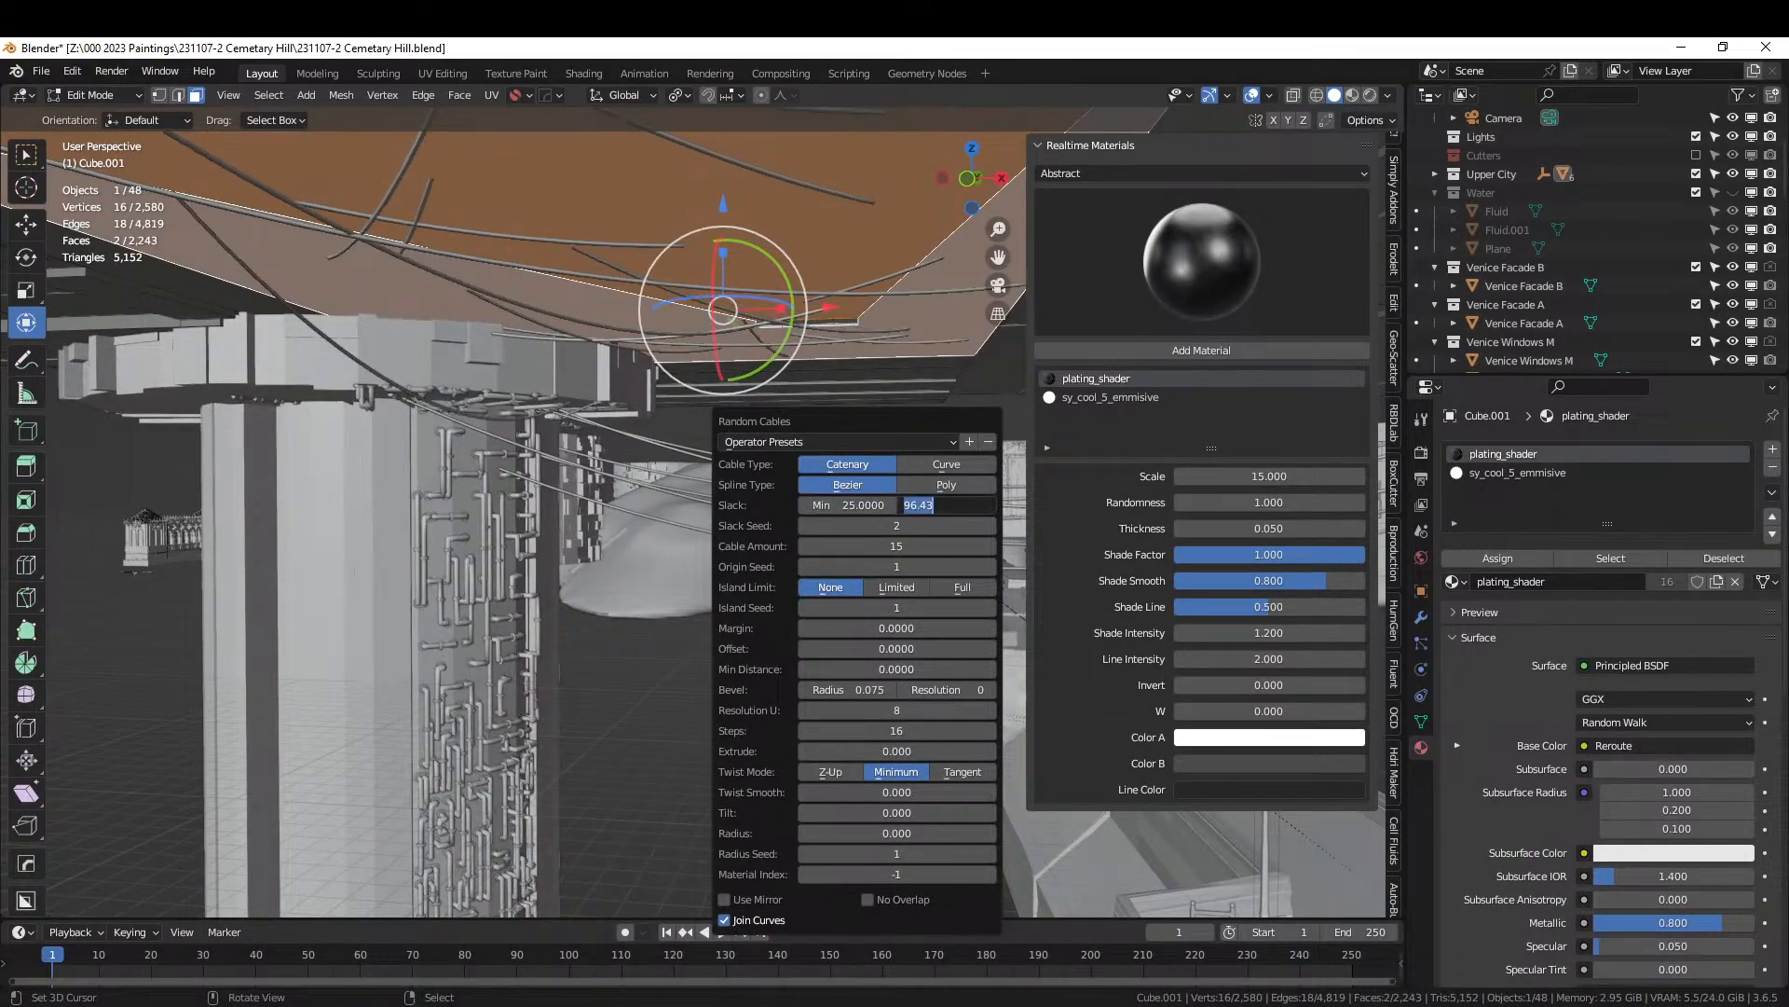
{"action": "type", "text": "35"}
{"action": "key", "text": "Return"}
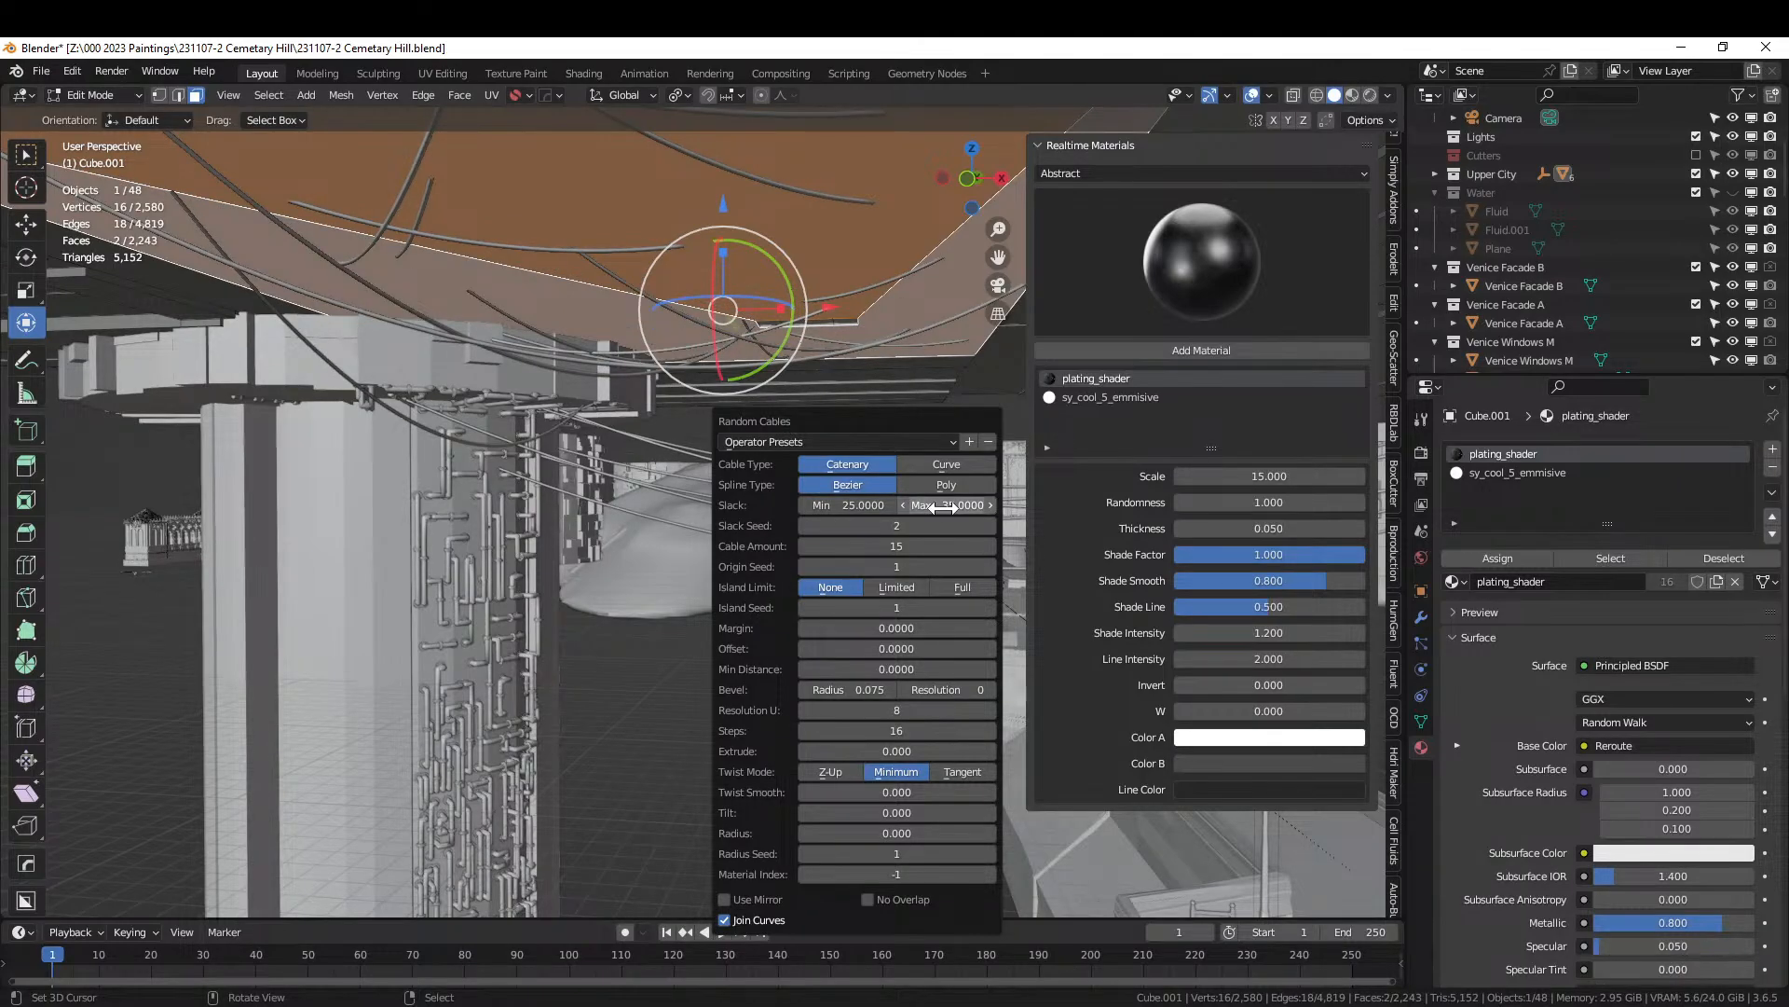
Try 1 and settle on 5 for the ceiling cables' minimum slack, and set their maximum slack to 15.
{"action": "left_click", "coordinate": [843, 505]}
{"action": "type", "text": "1"}
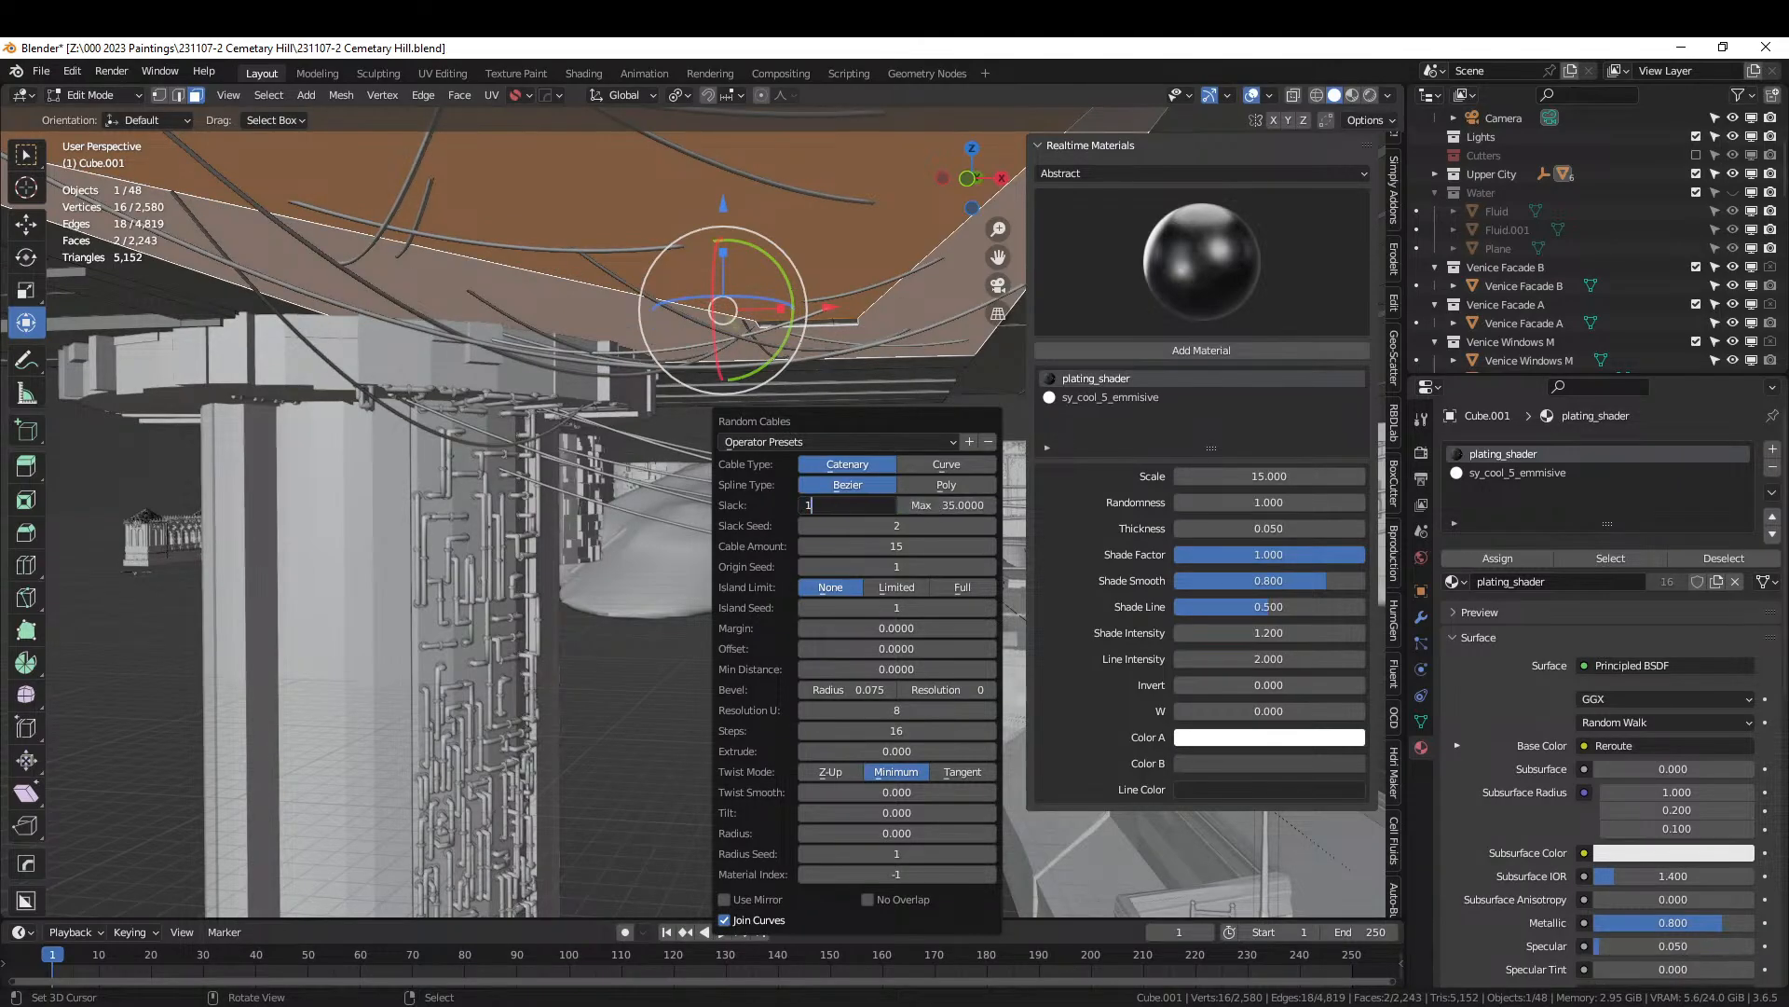
{"action": "key", "text": "Return"}
{"action": "left_click", "coordinate": [859, 504]}
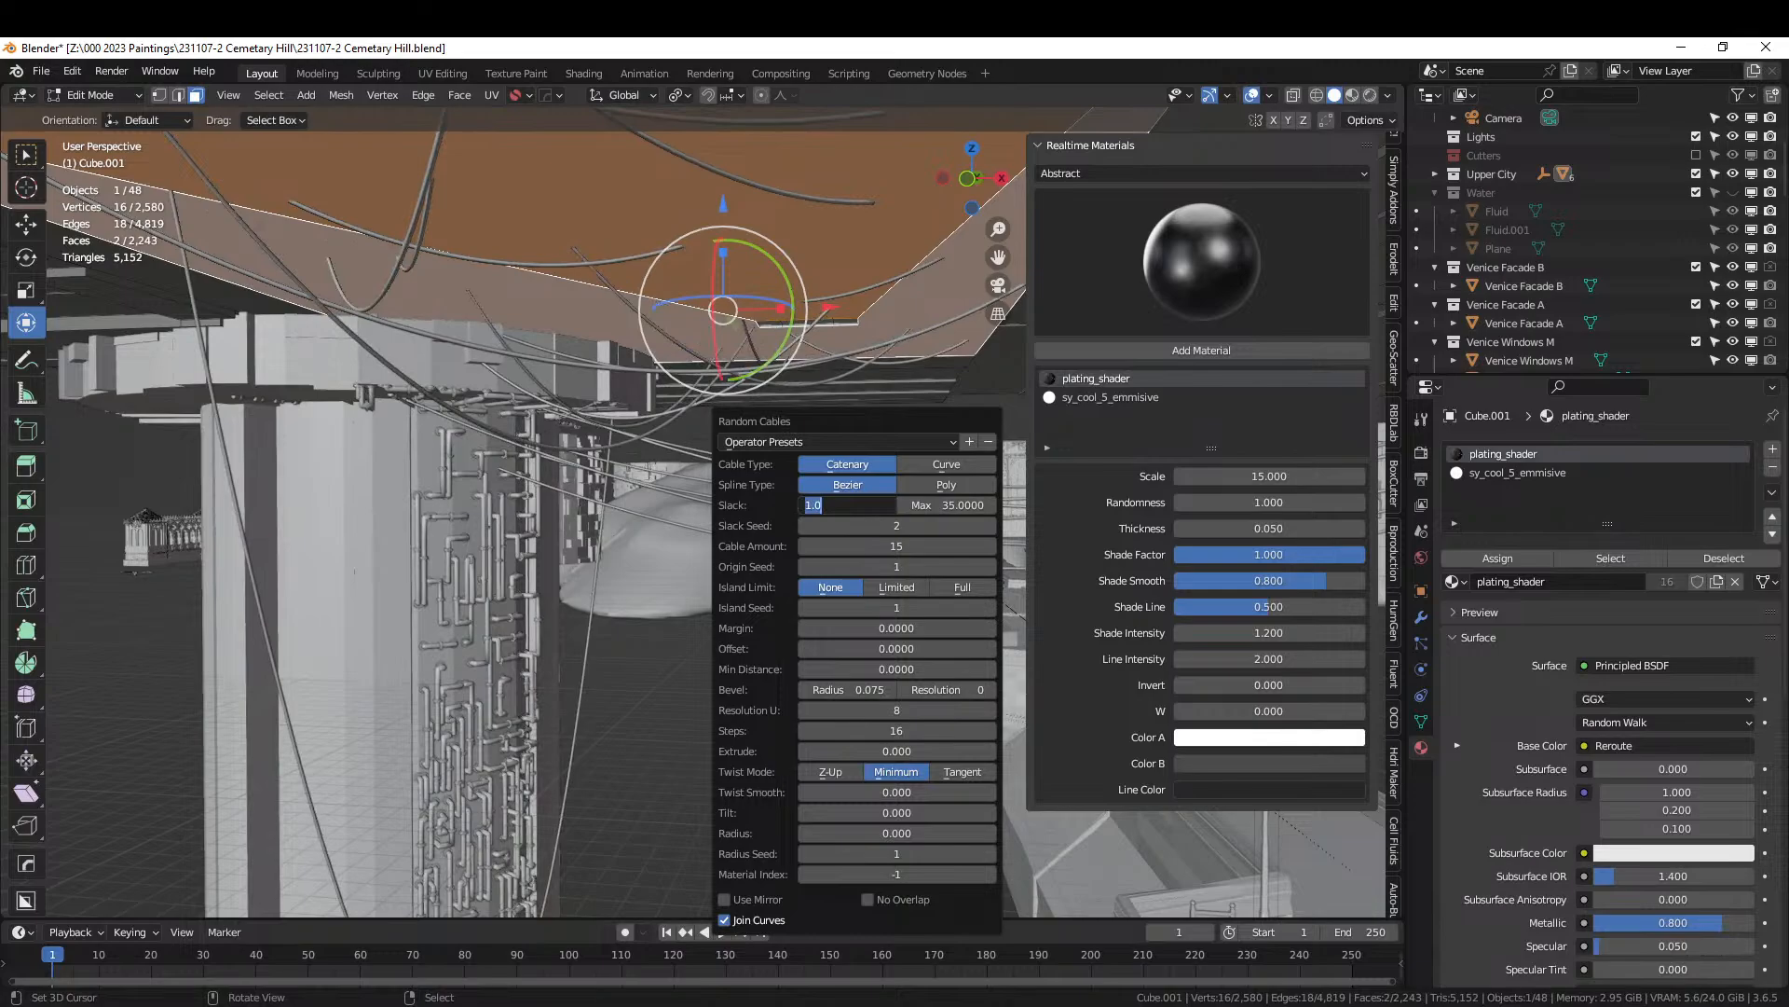
{"action": "type", "text": "5"}
{"action": "key", "text": "Return"}
{"action": "left_click", "coordinate": [913, 504]}
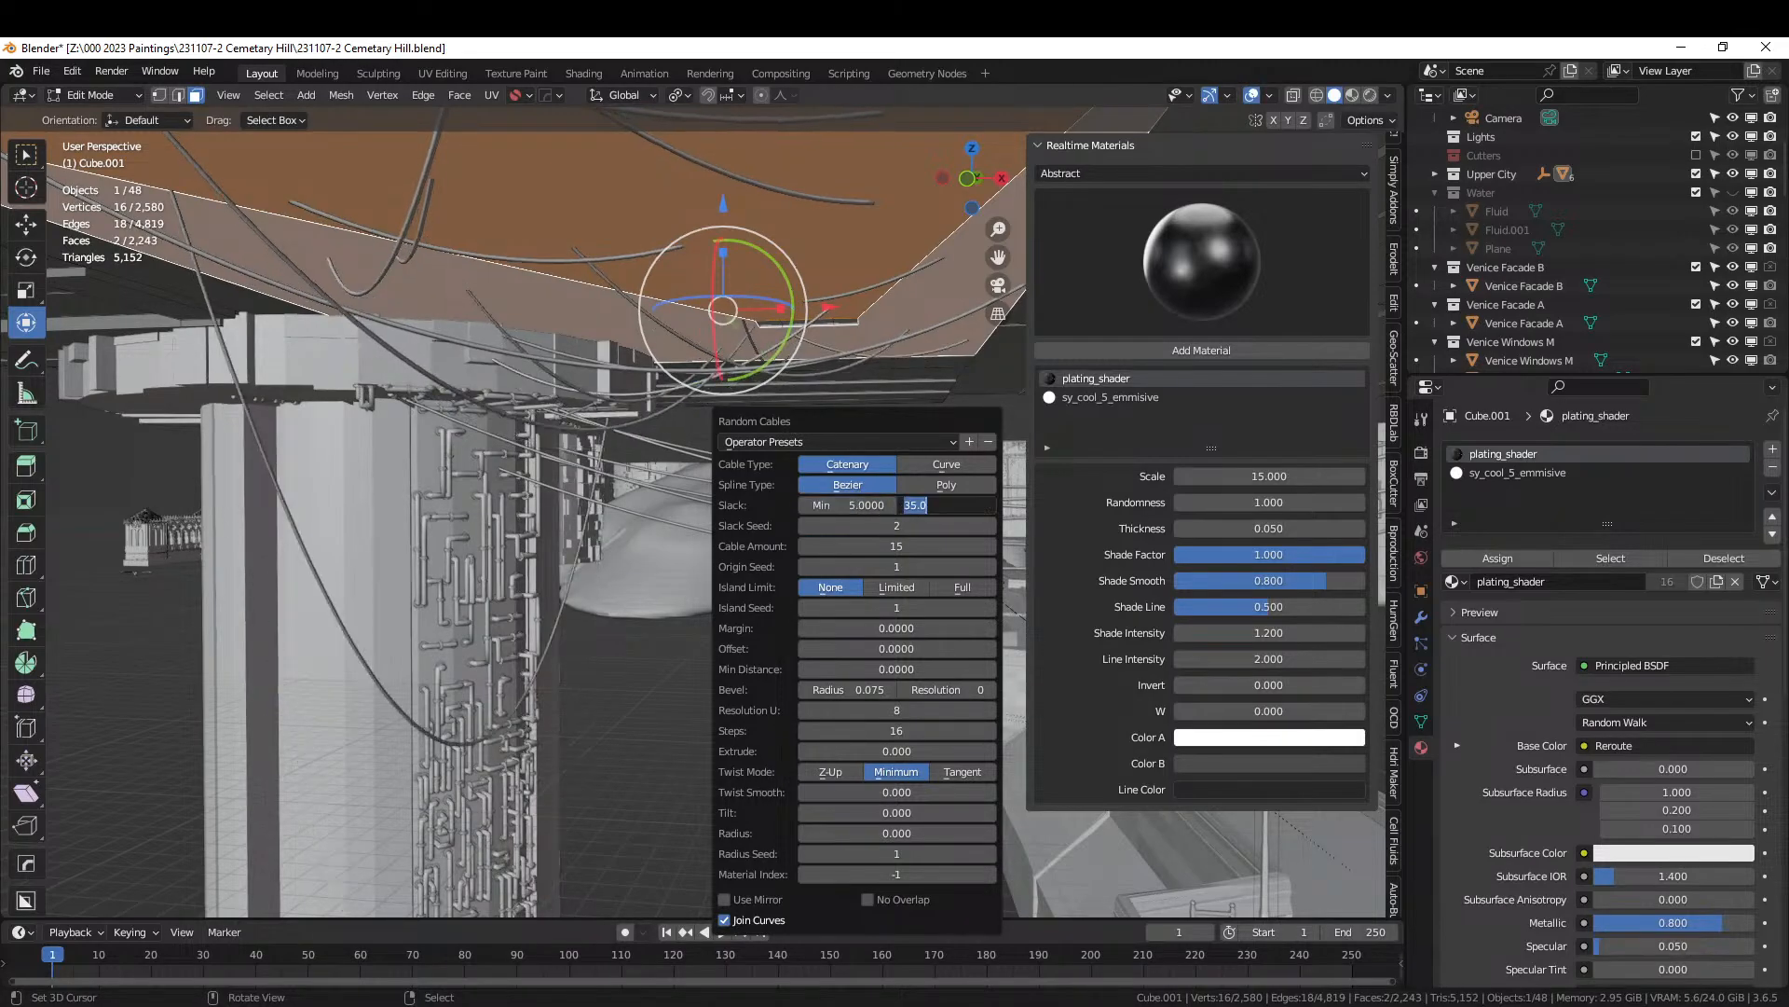
{"action": "type", "text": "50"}
{"action": "key", "text": "Return"}
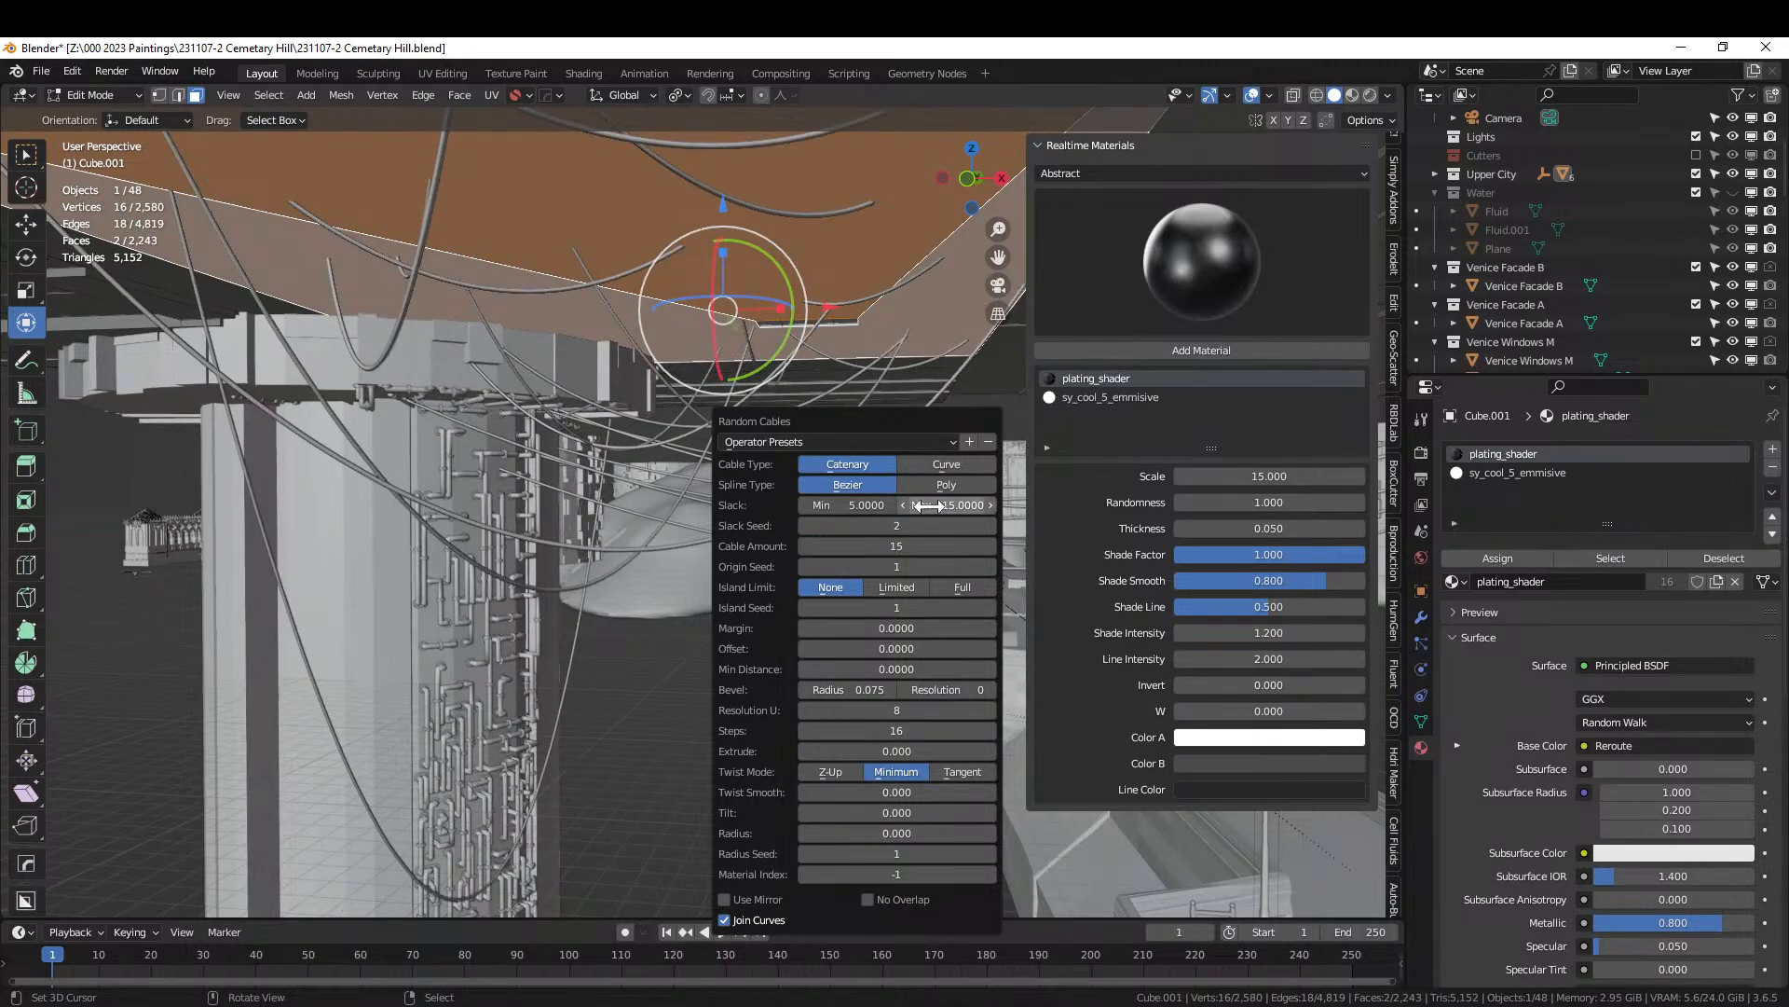
Check the ceiling cables through the scene camera and enable No Overlap for them.
{"action": "middle_click_drag", "start_coordinate": [606, 522], "coordinate": [581, 533]}
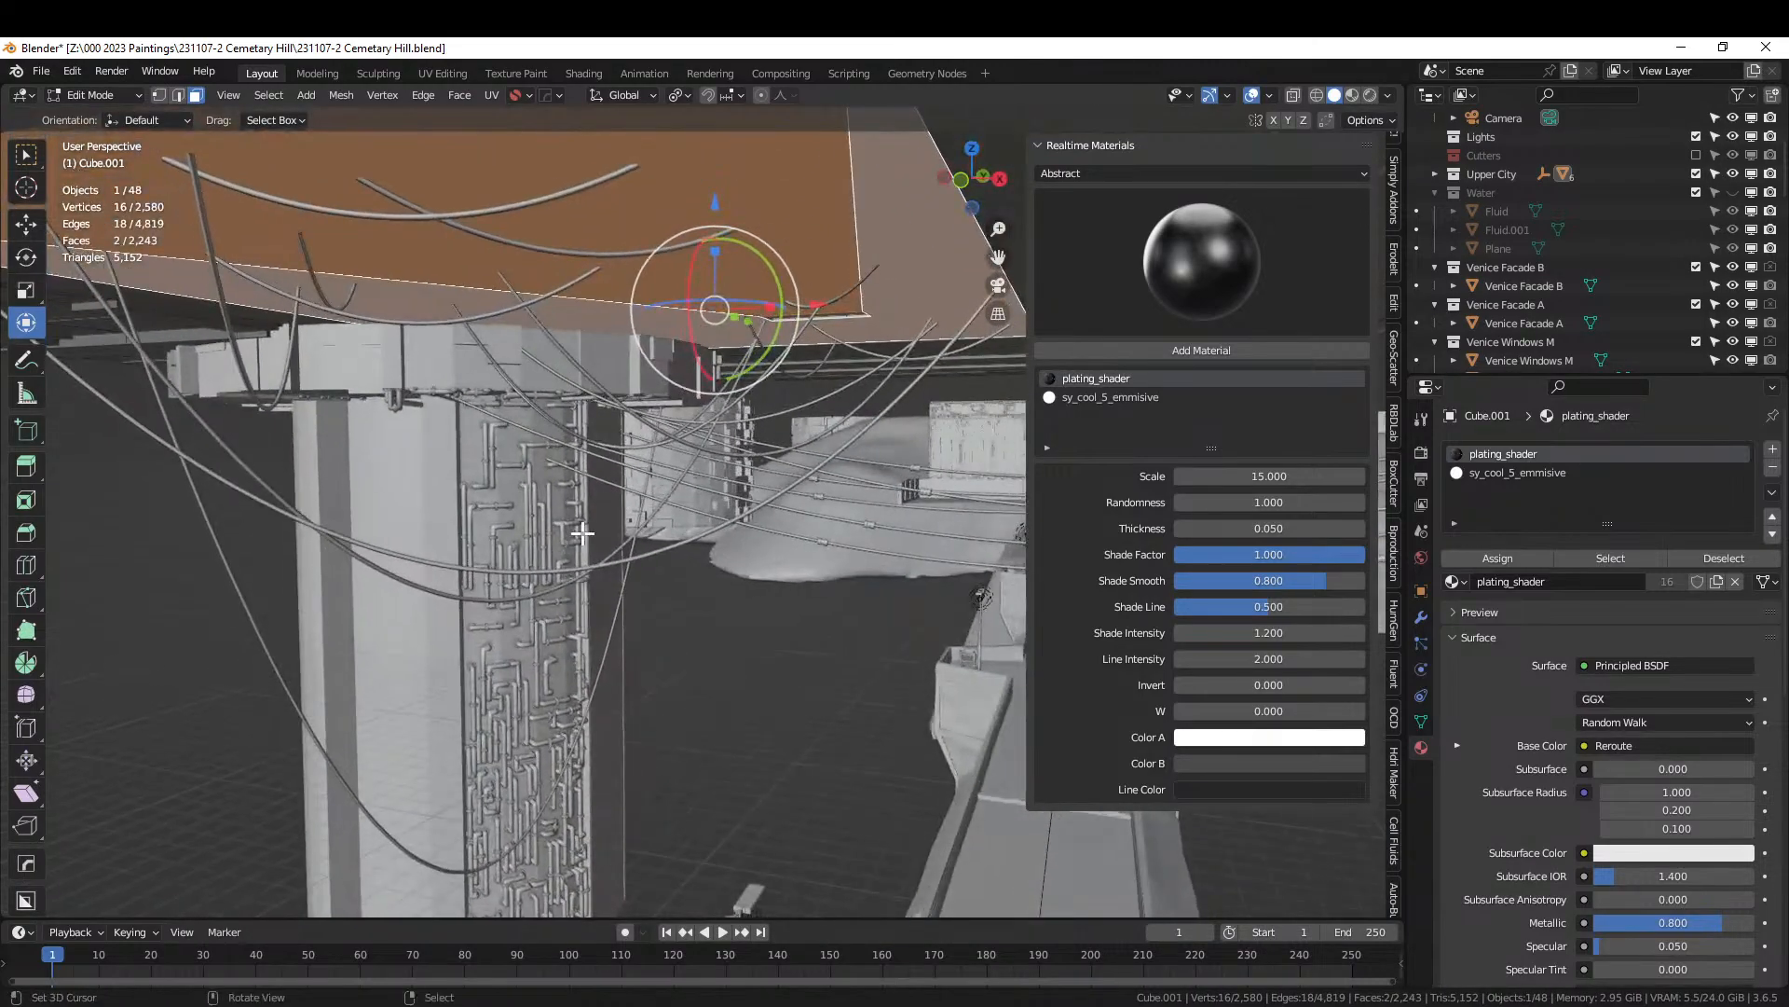
{"action": "key", "text": "KP_0"}
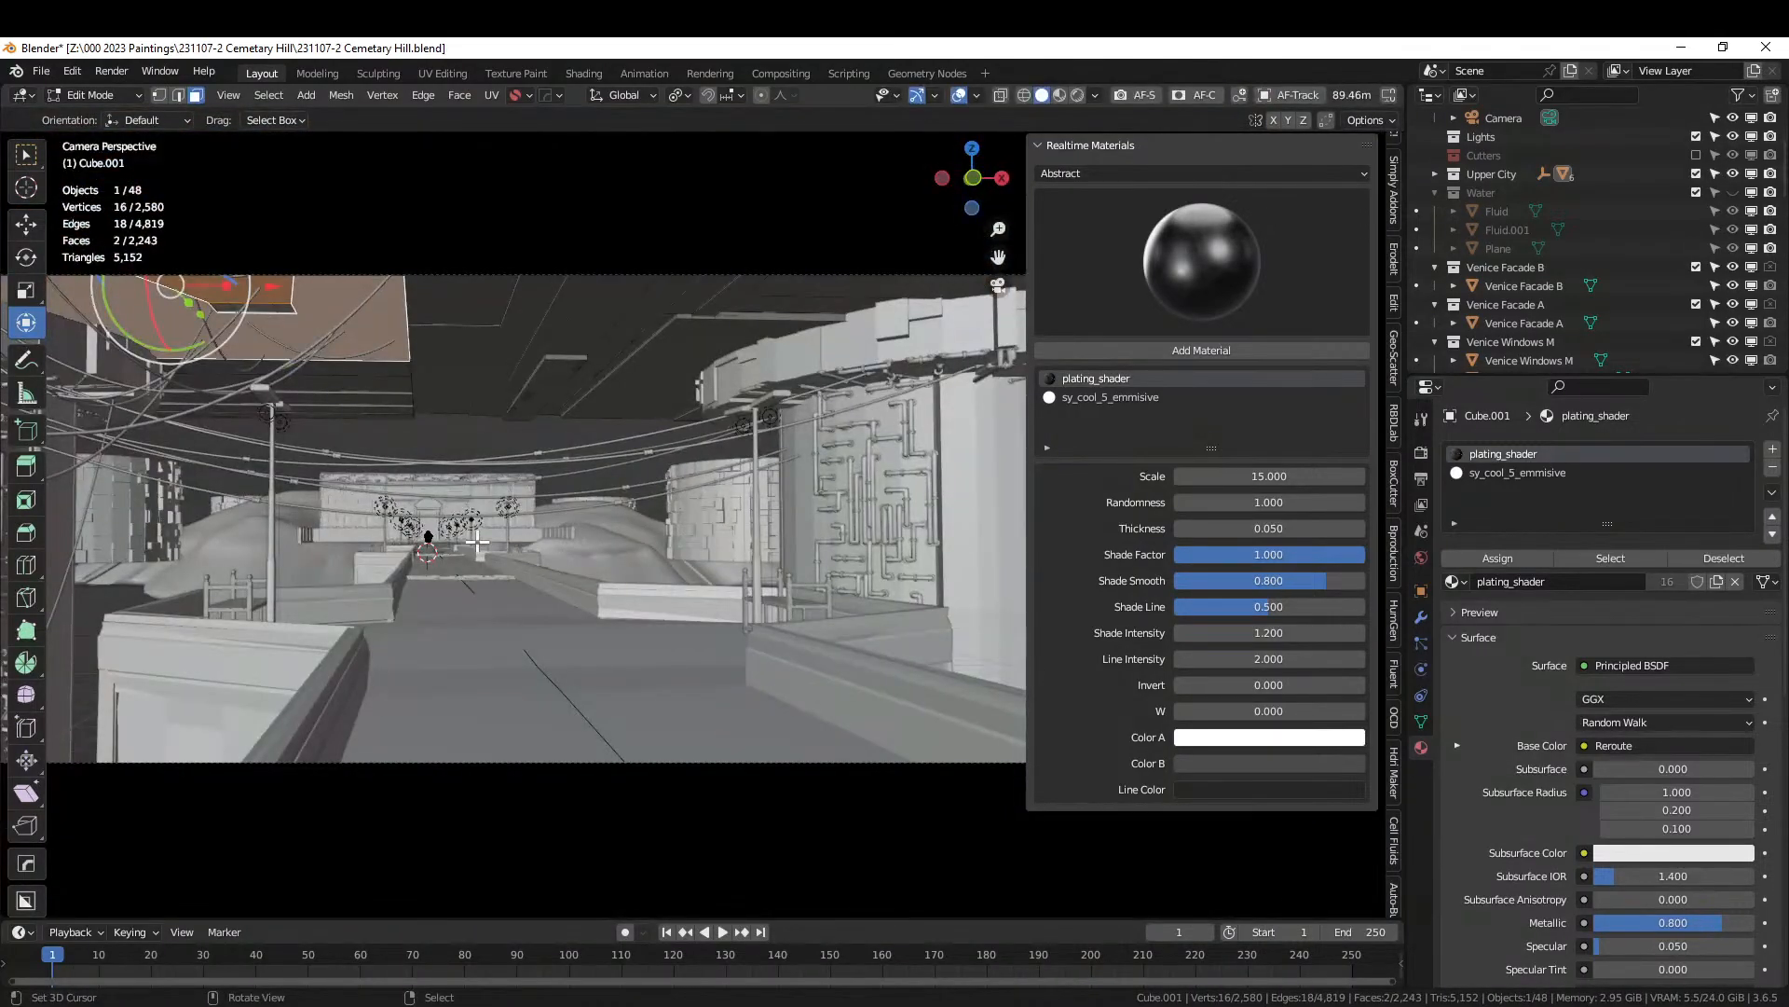
{"action": "middle_click_drag", "start_coordinate": [360, 540], "coordinate": [683, 568], "text": "shift"}
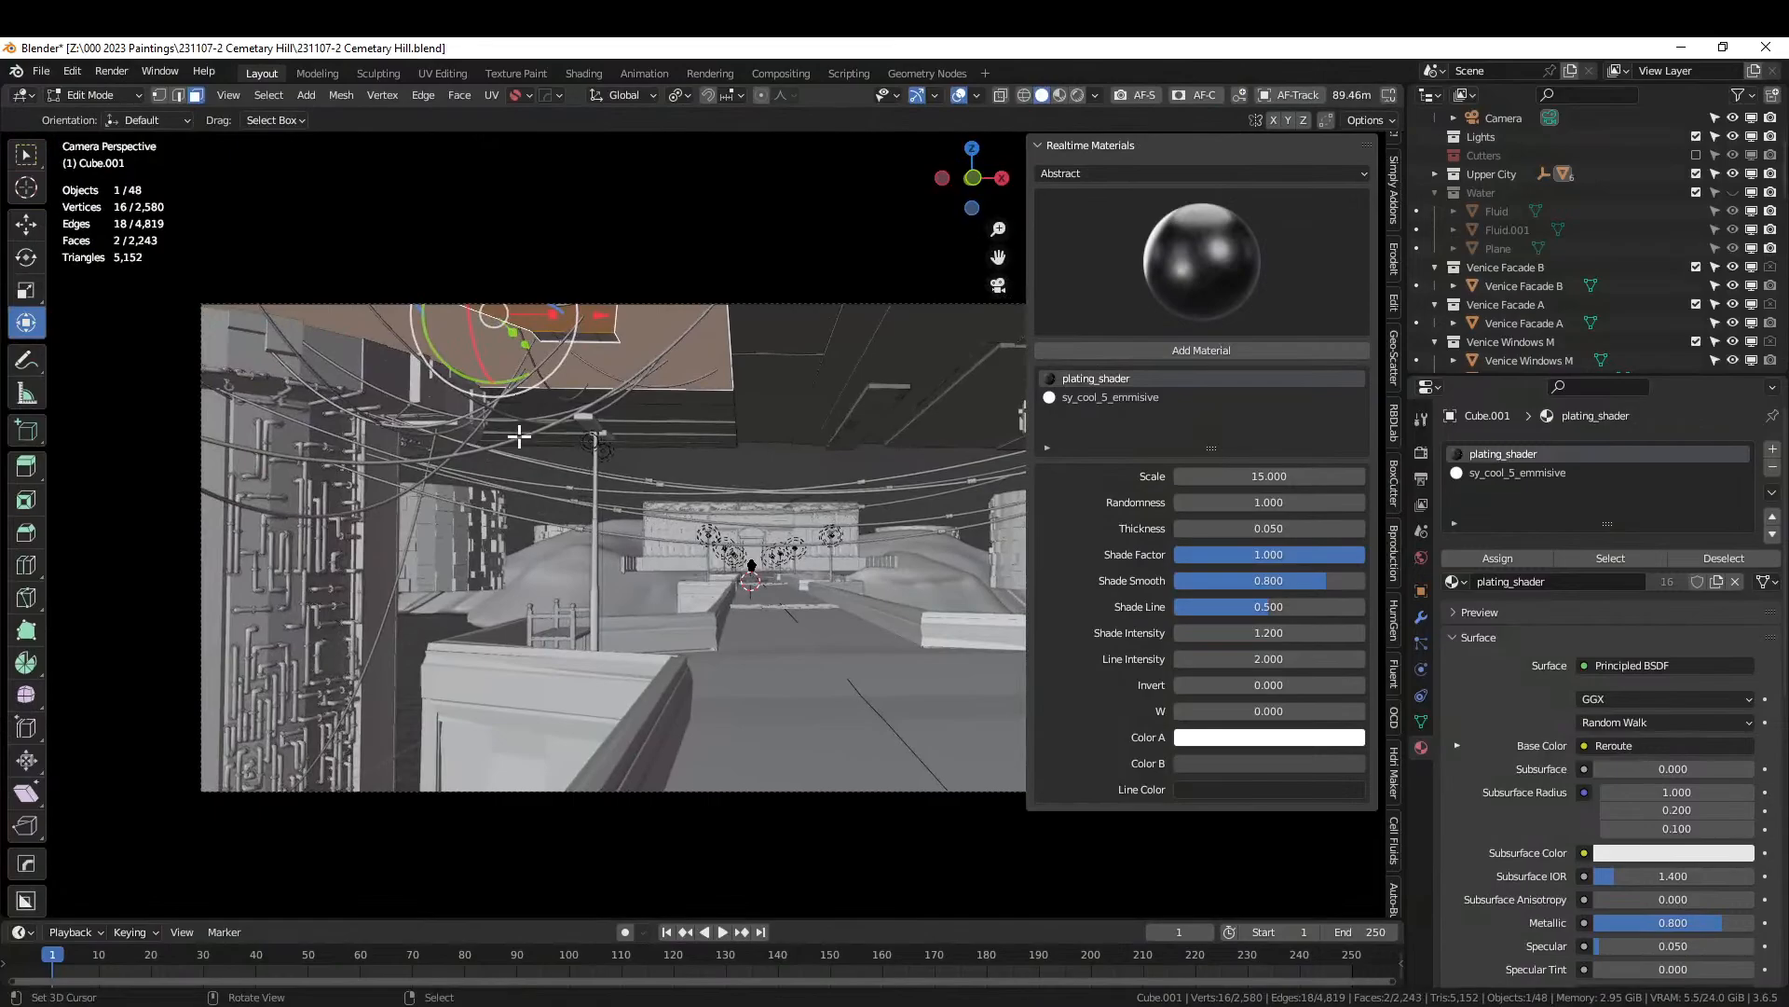
{"action": "key", "text": "F9"}
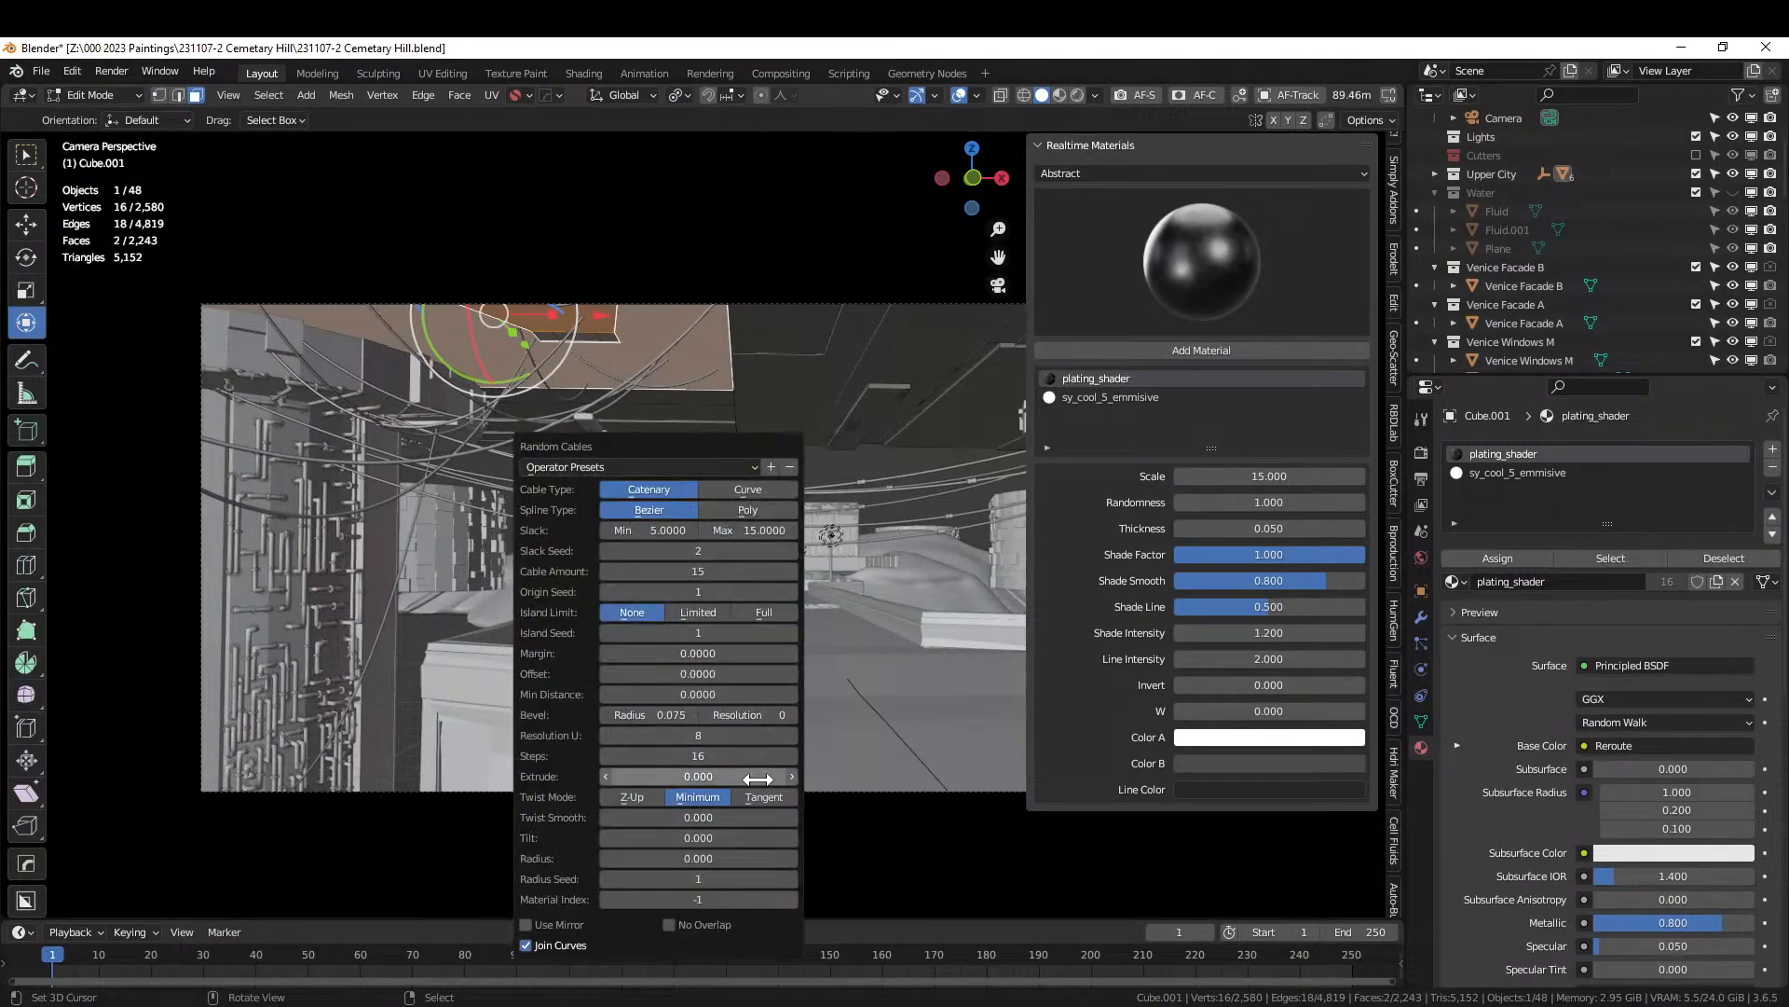
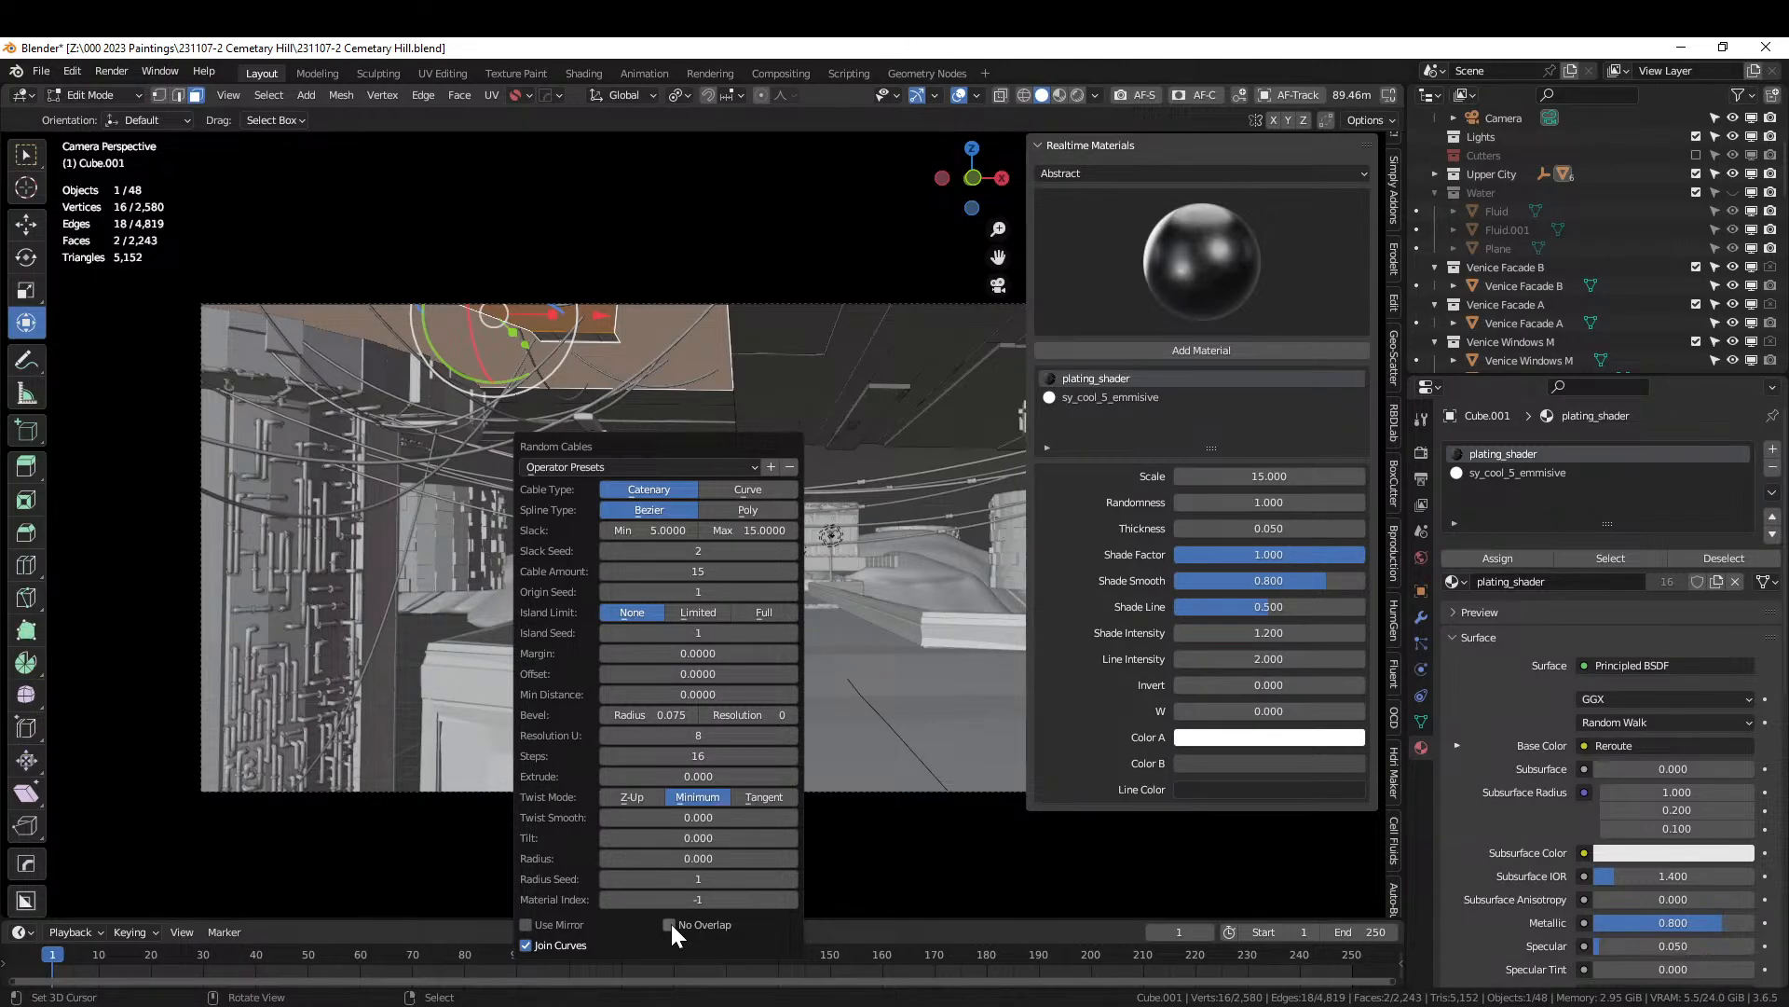
{"action": "left_click", "coordinate": [669, 924]}
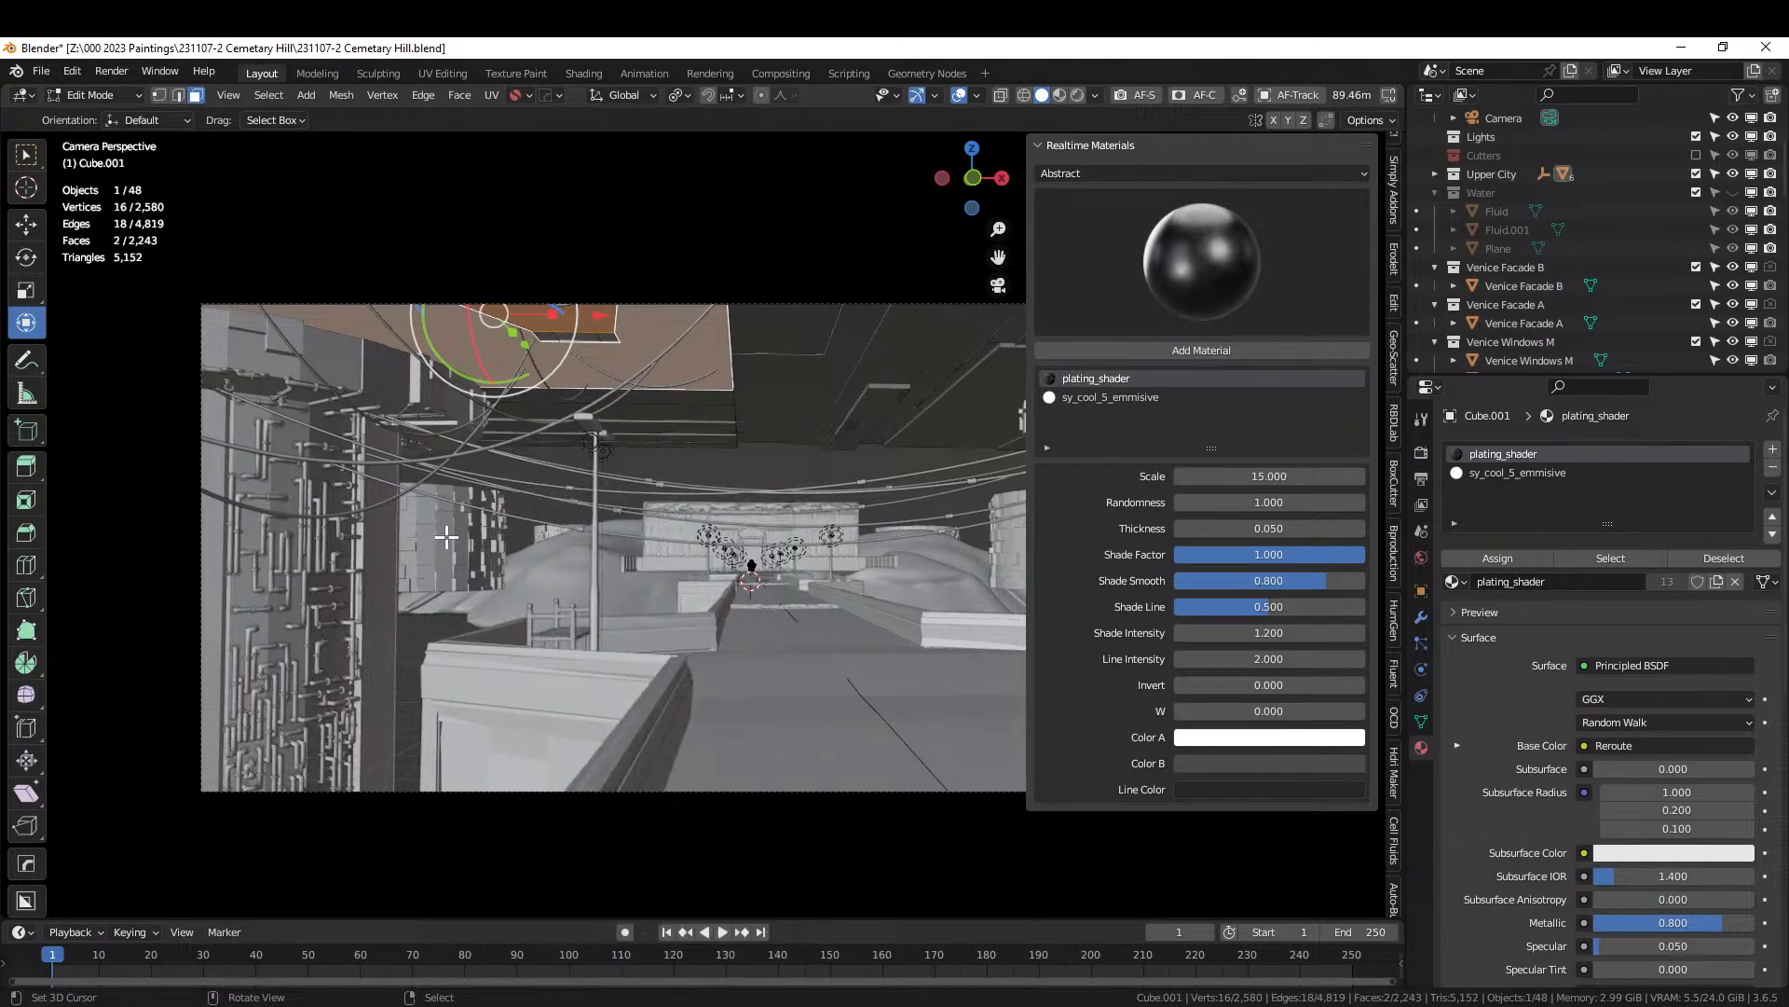
Return to Object Mode and assign the Rubber material to the new ceiling cables.
{"action": "key", "text": "Tab"}
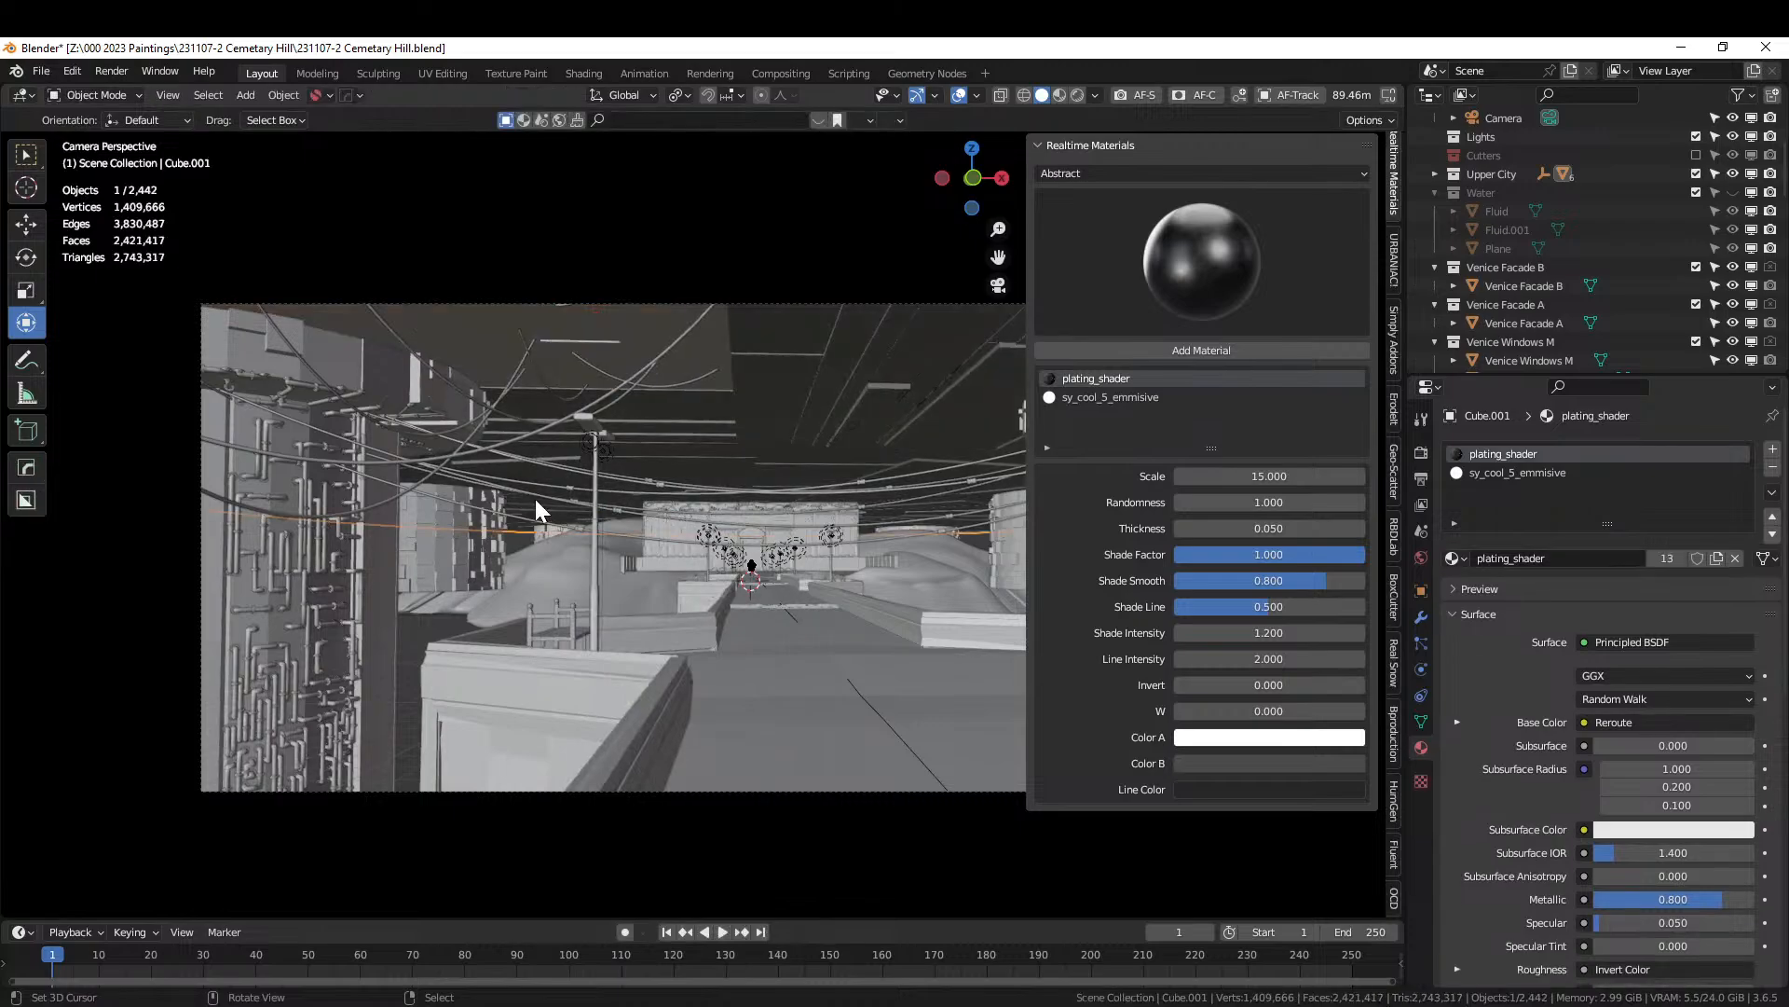
{"action": "left_click", "coordinate": [482, 422], "text": "shift"}
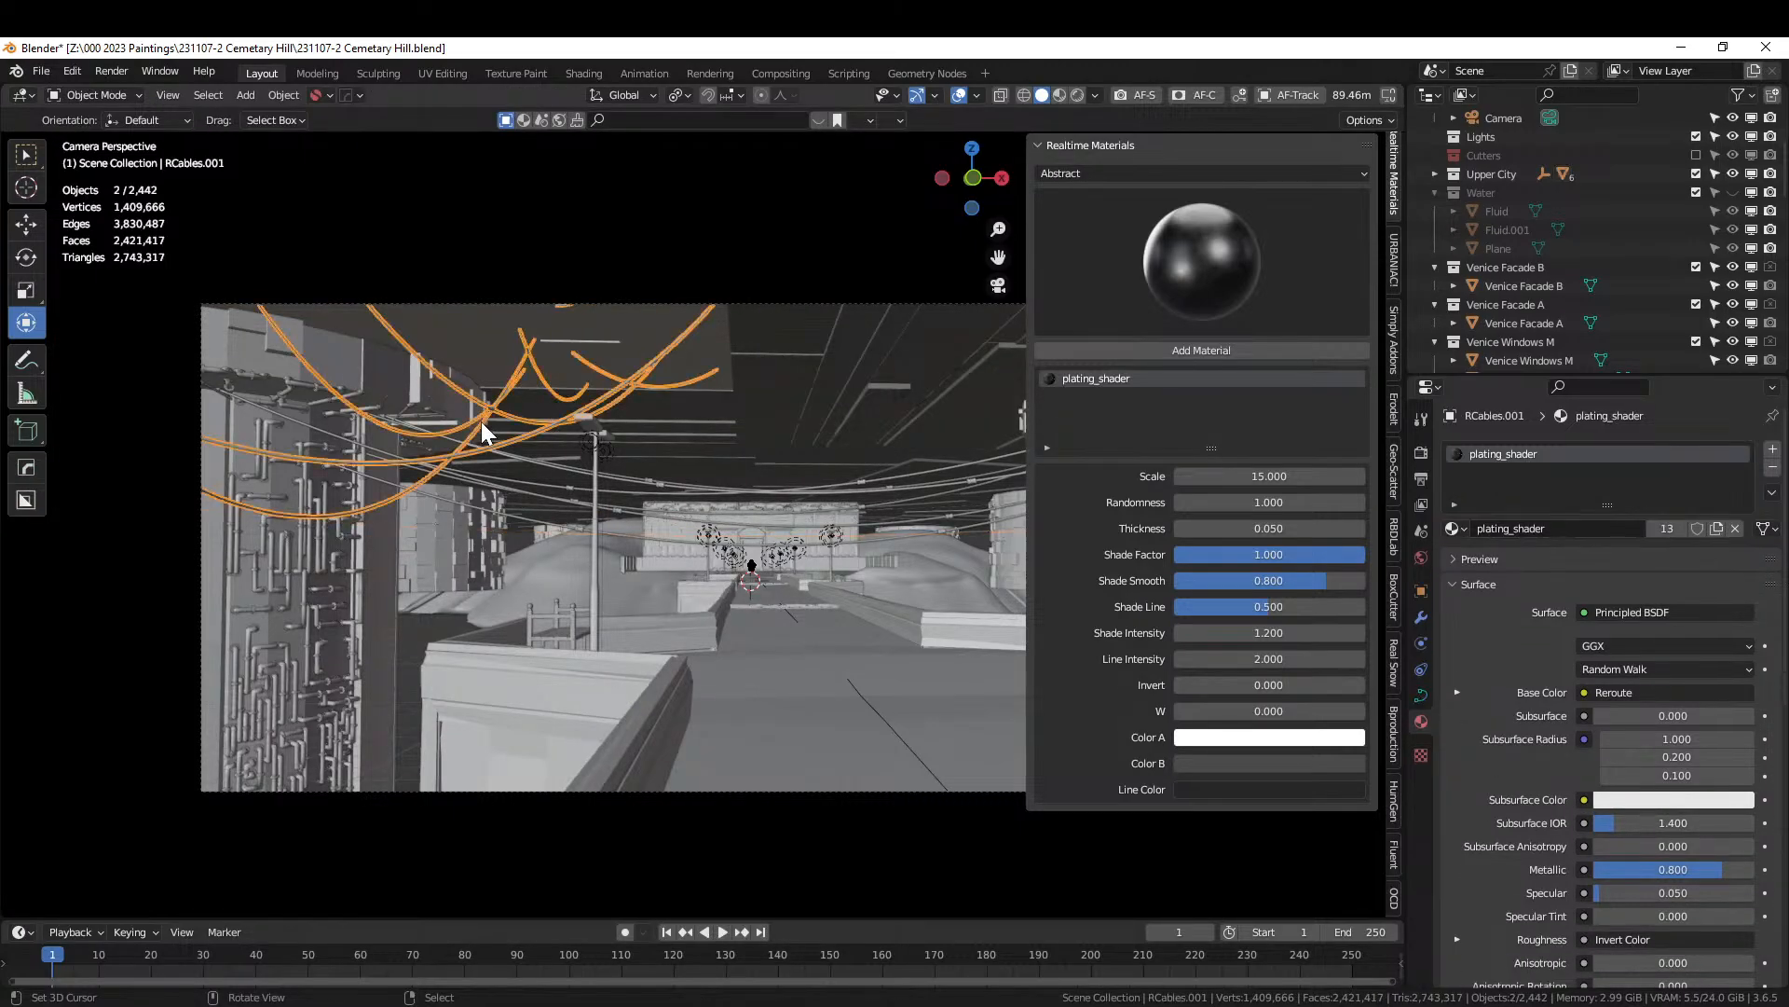
{"action": "left_click", "coordinate": [1452, 529]}
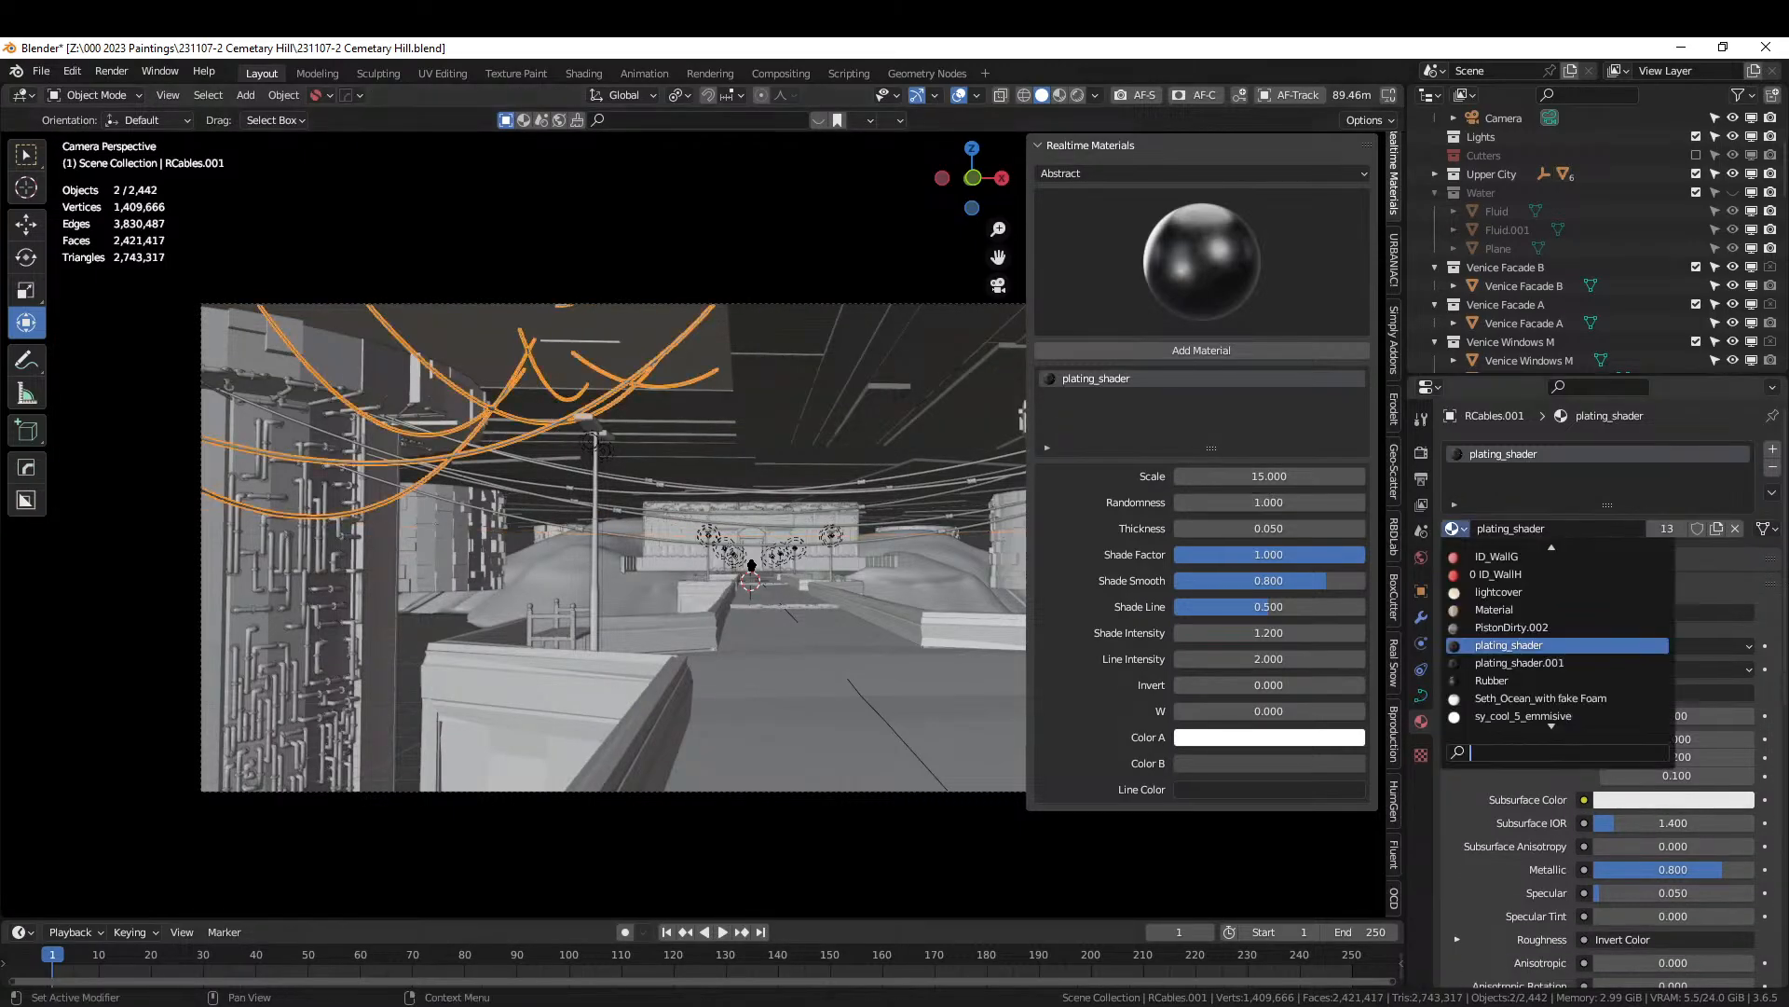
{"action": "type", "text": "rub"}
{"action": "key", "text": "Return"}
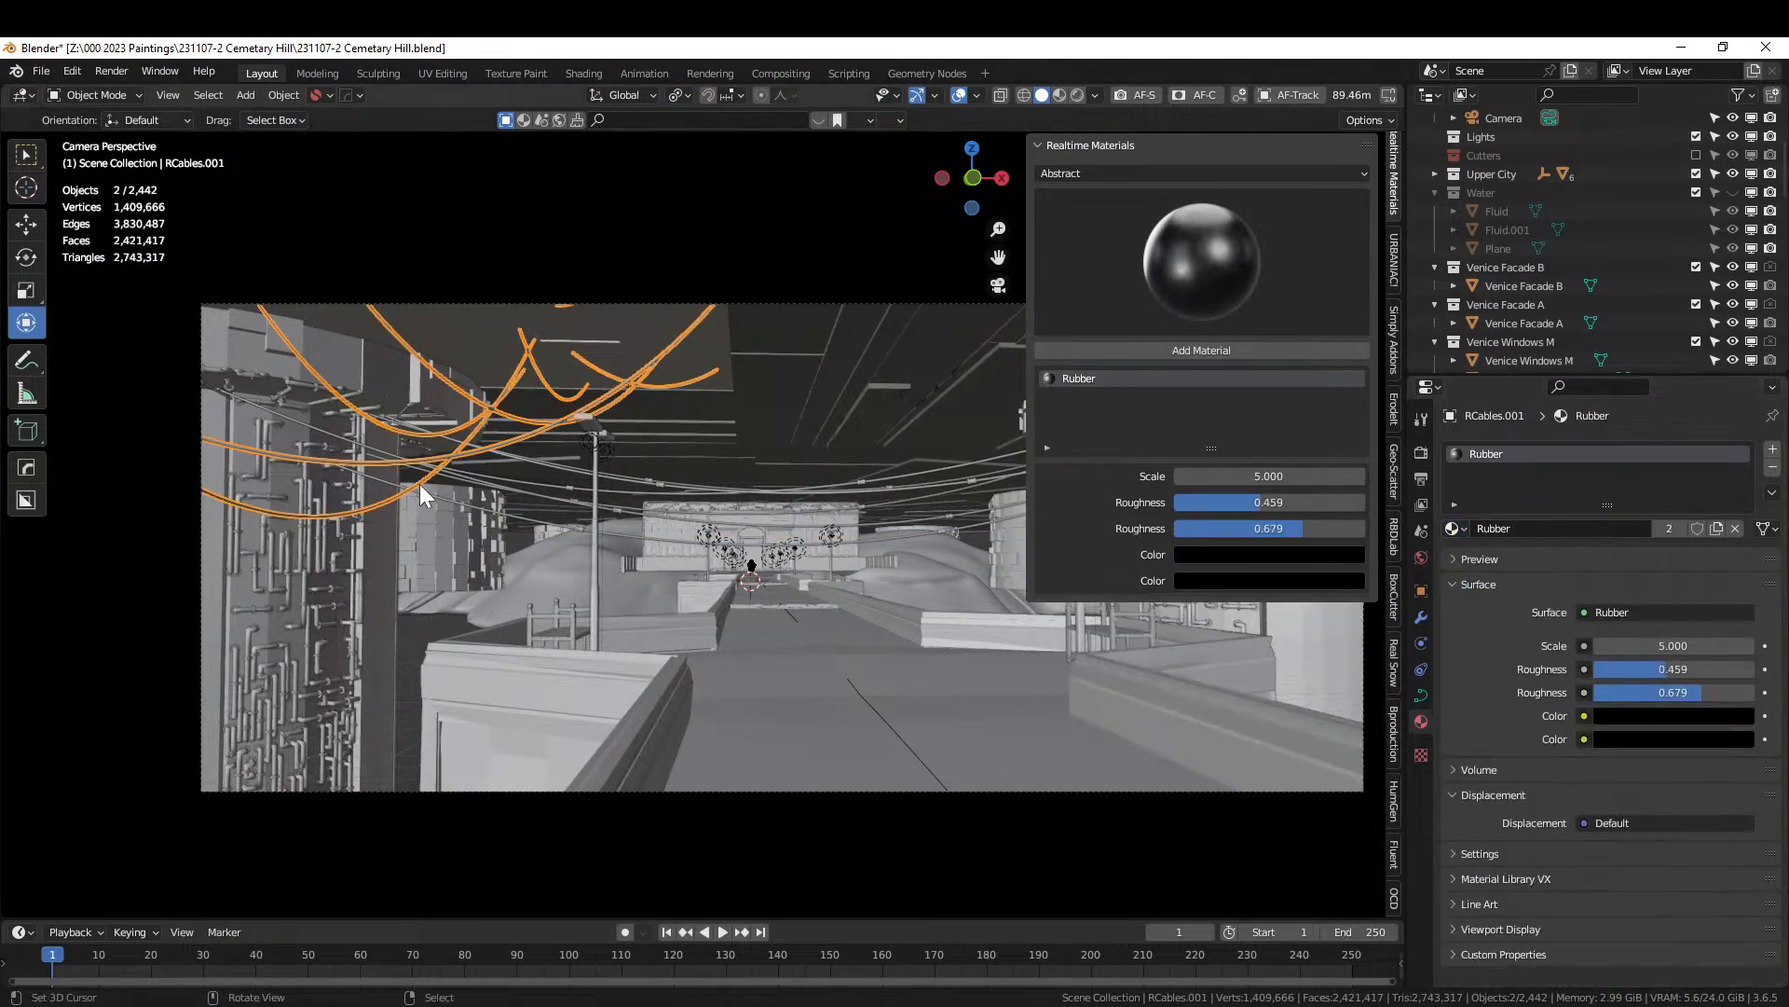
Add custom Flanges/Couplings to the ceiling cables using the cable_coupling02 mesh.
{"action": "key", "text": "shift+q"}
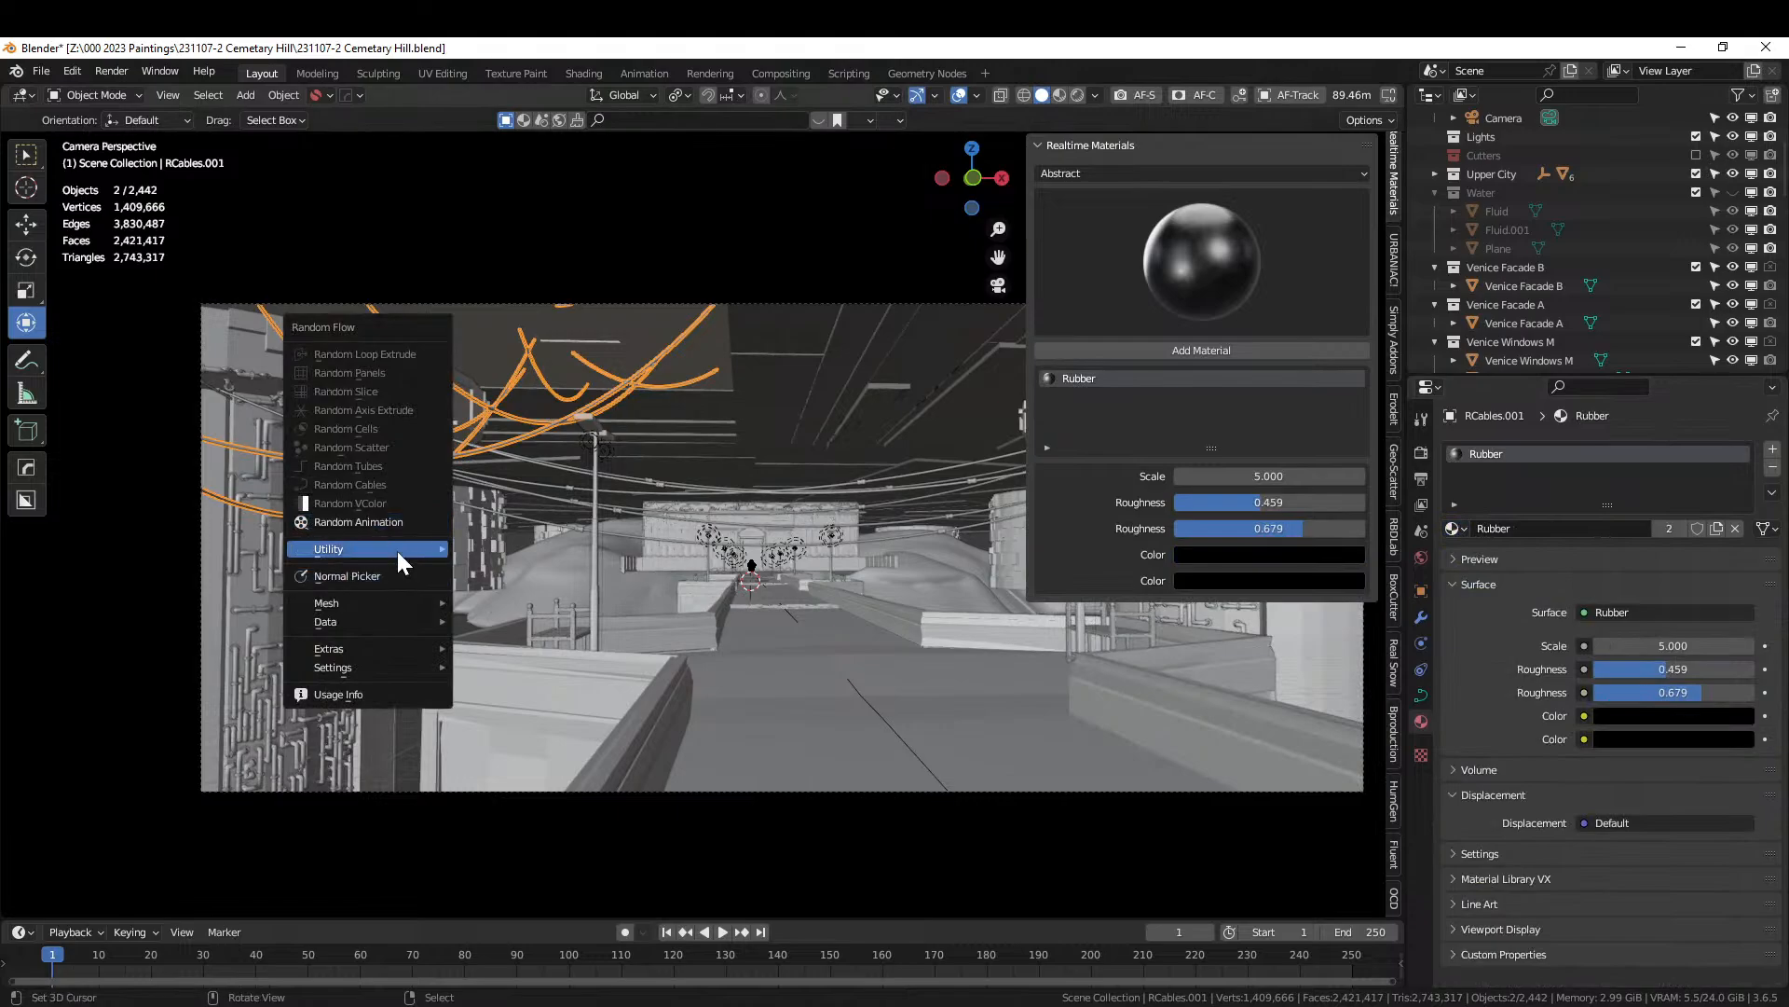
{"action": "mouse_move", "coordinate": [397, 551]}
{"action": "left_click", "coordinate": [541, 550]}
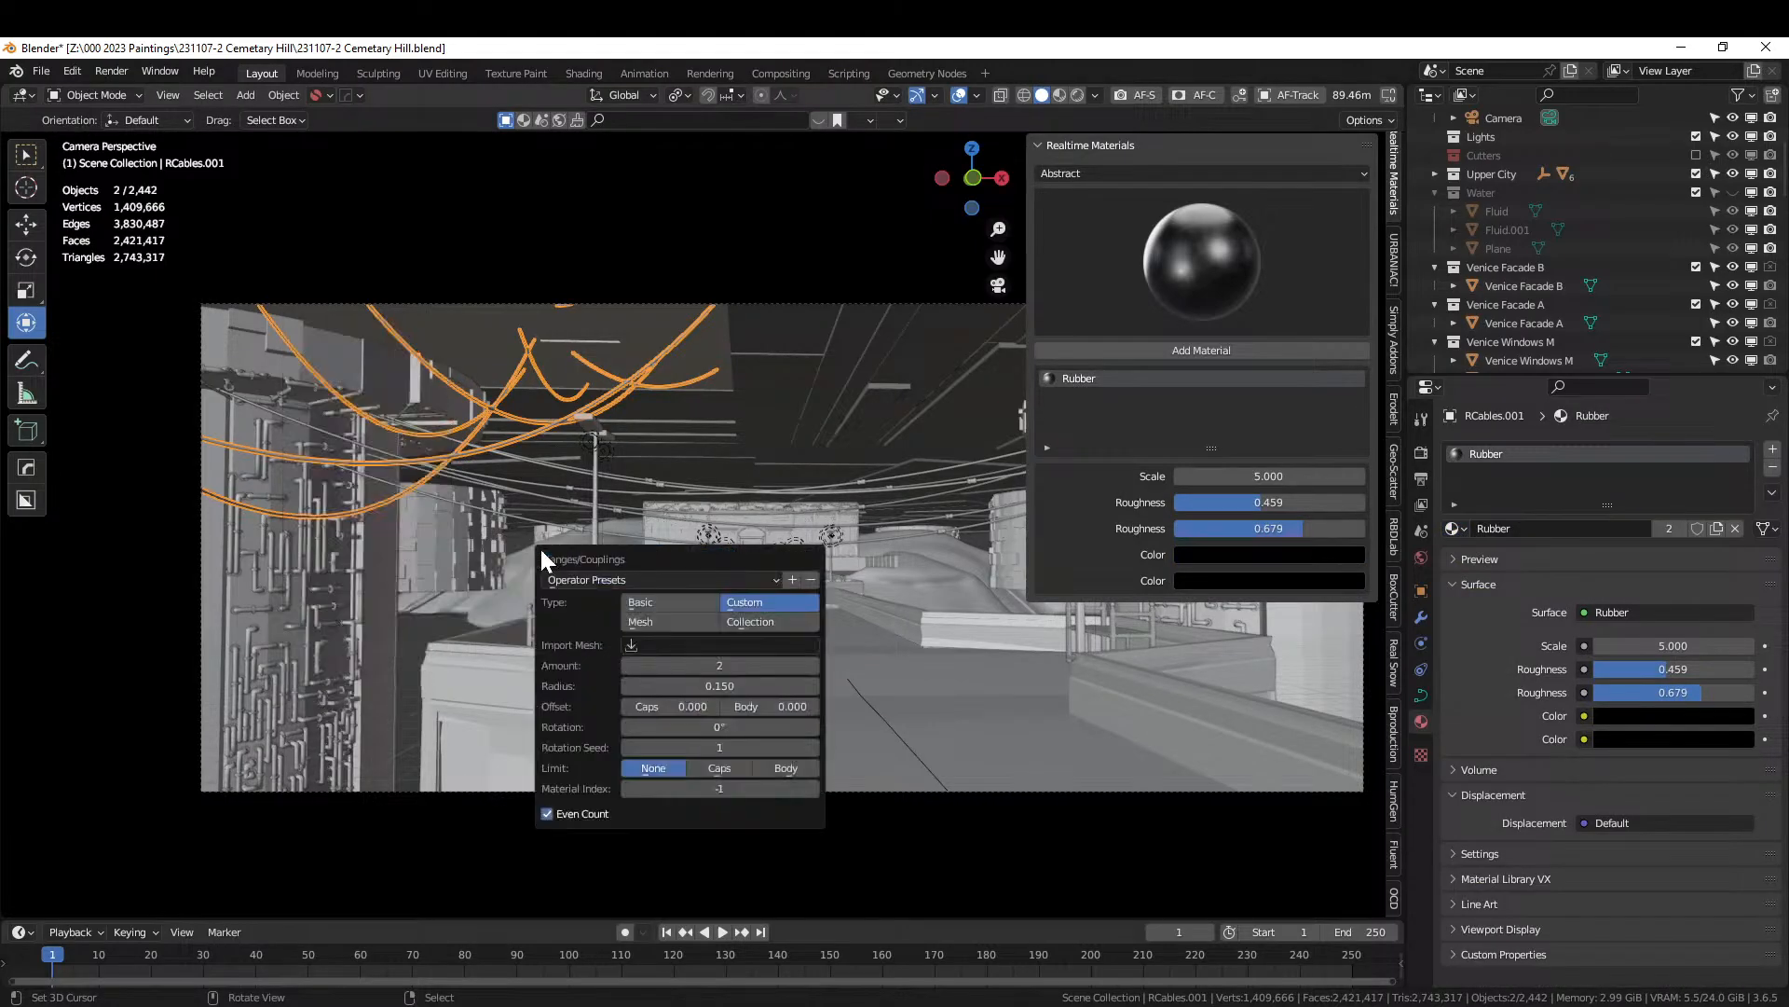
{"action": "left_click", "coordinate": [741, 645]}
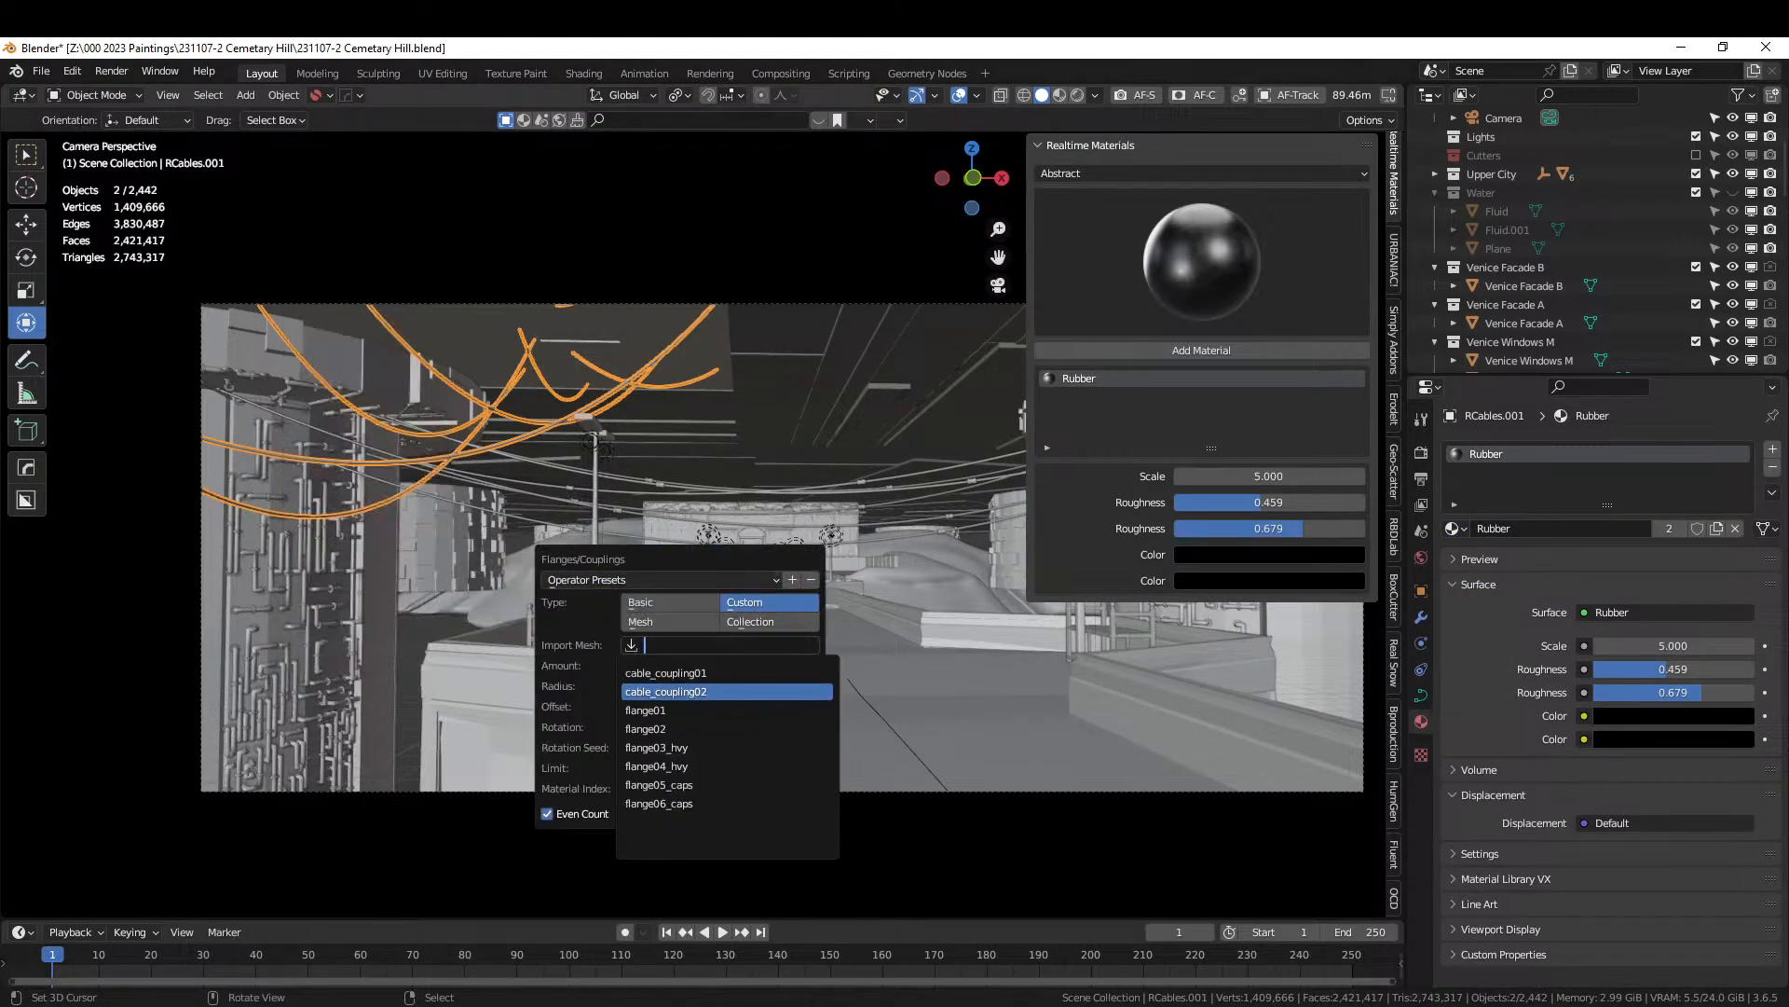
{"action": "left_click", "coordinate": [695, 692]}
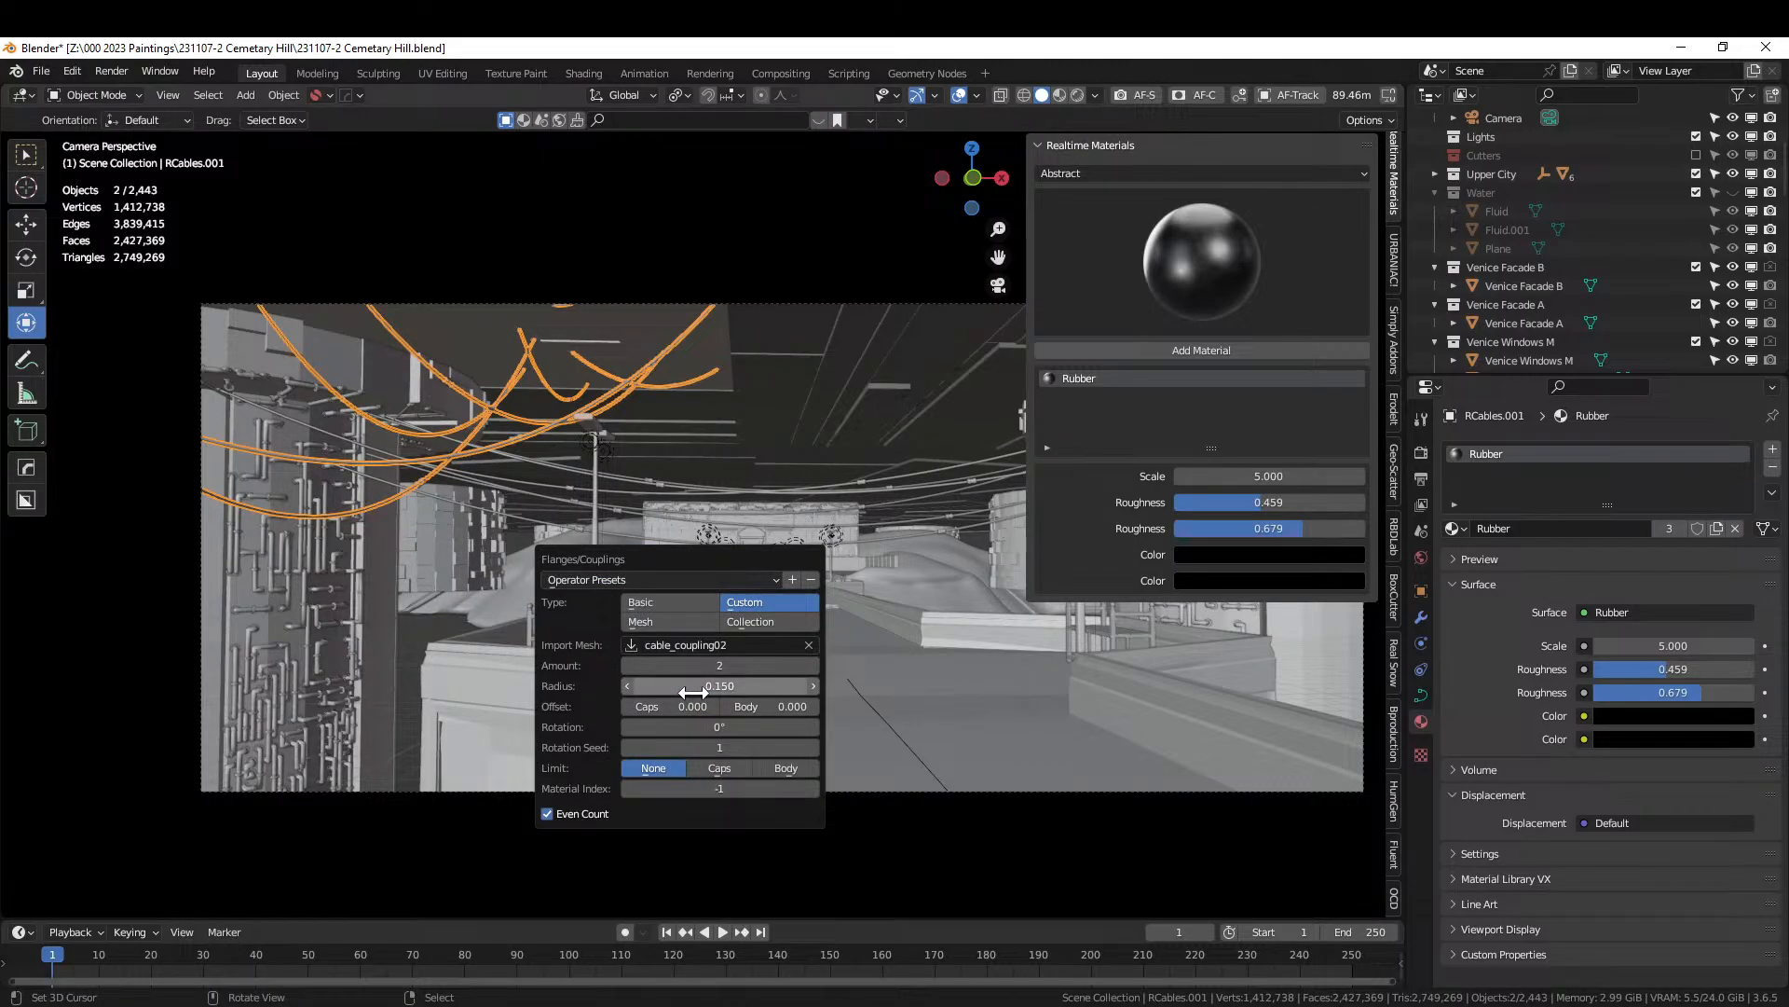
Select the new cable couplings and assign them the Dirty Worn Orange Paint material.
{"action": "scroll", "coordinate": [402, 529], "scroll_direction": "up", "scroll_amount": 2}
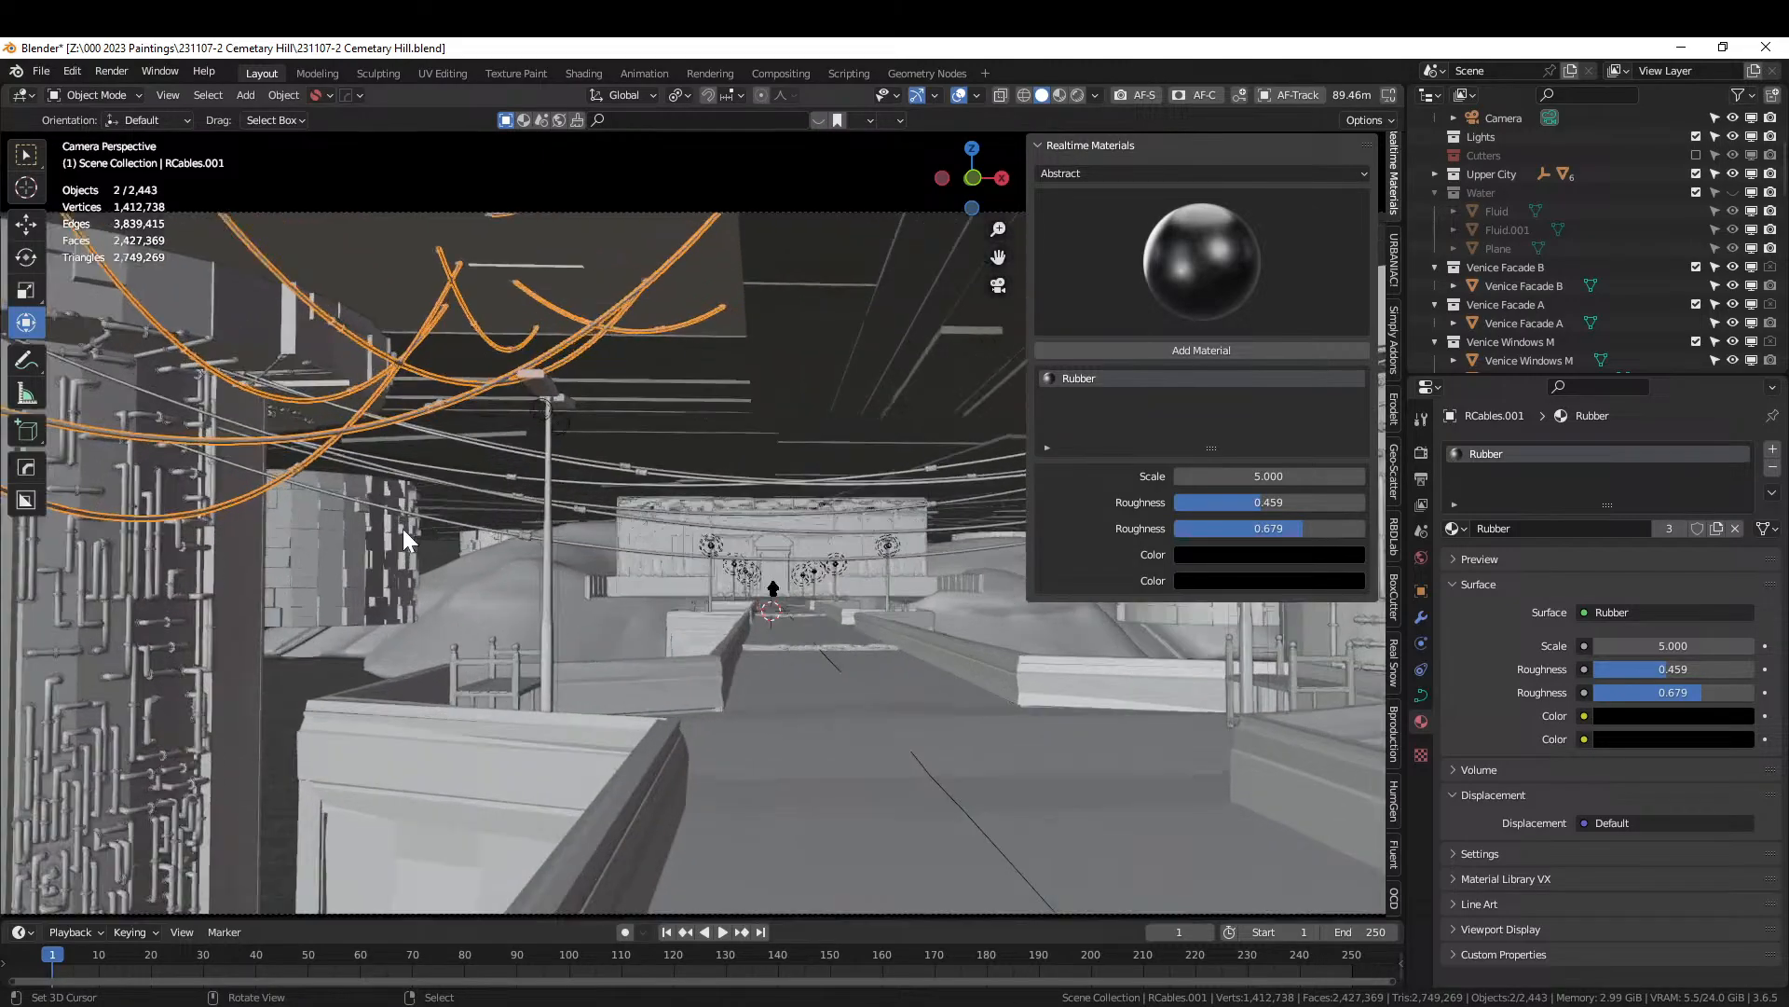
{"action": "scroll", "coordinate": [403, 529], "scroll_direction": "up", "scroll_amount": 2}
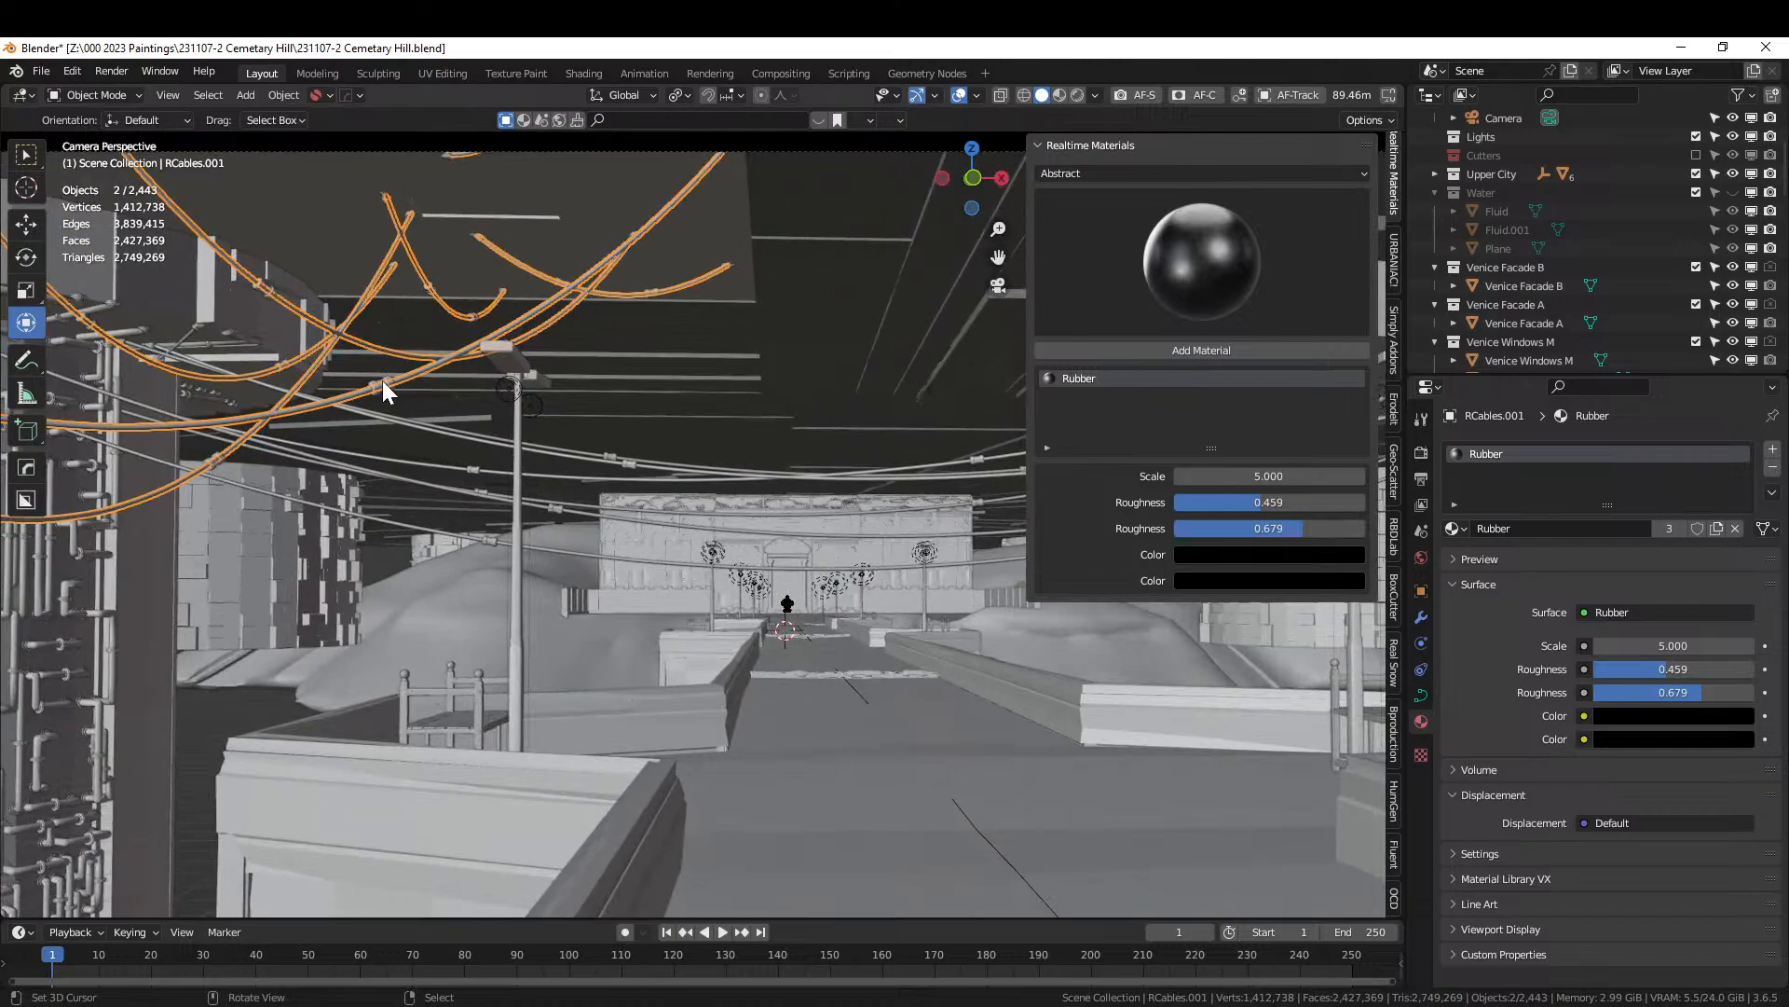
{"action": "left_click", "coordinate": [383, 382]}
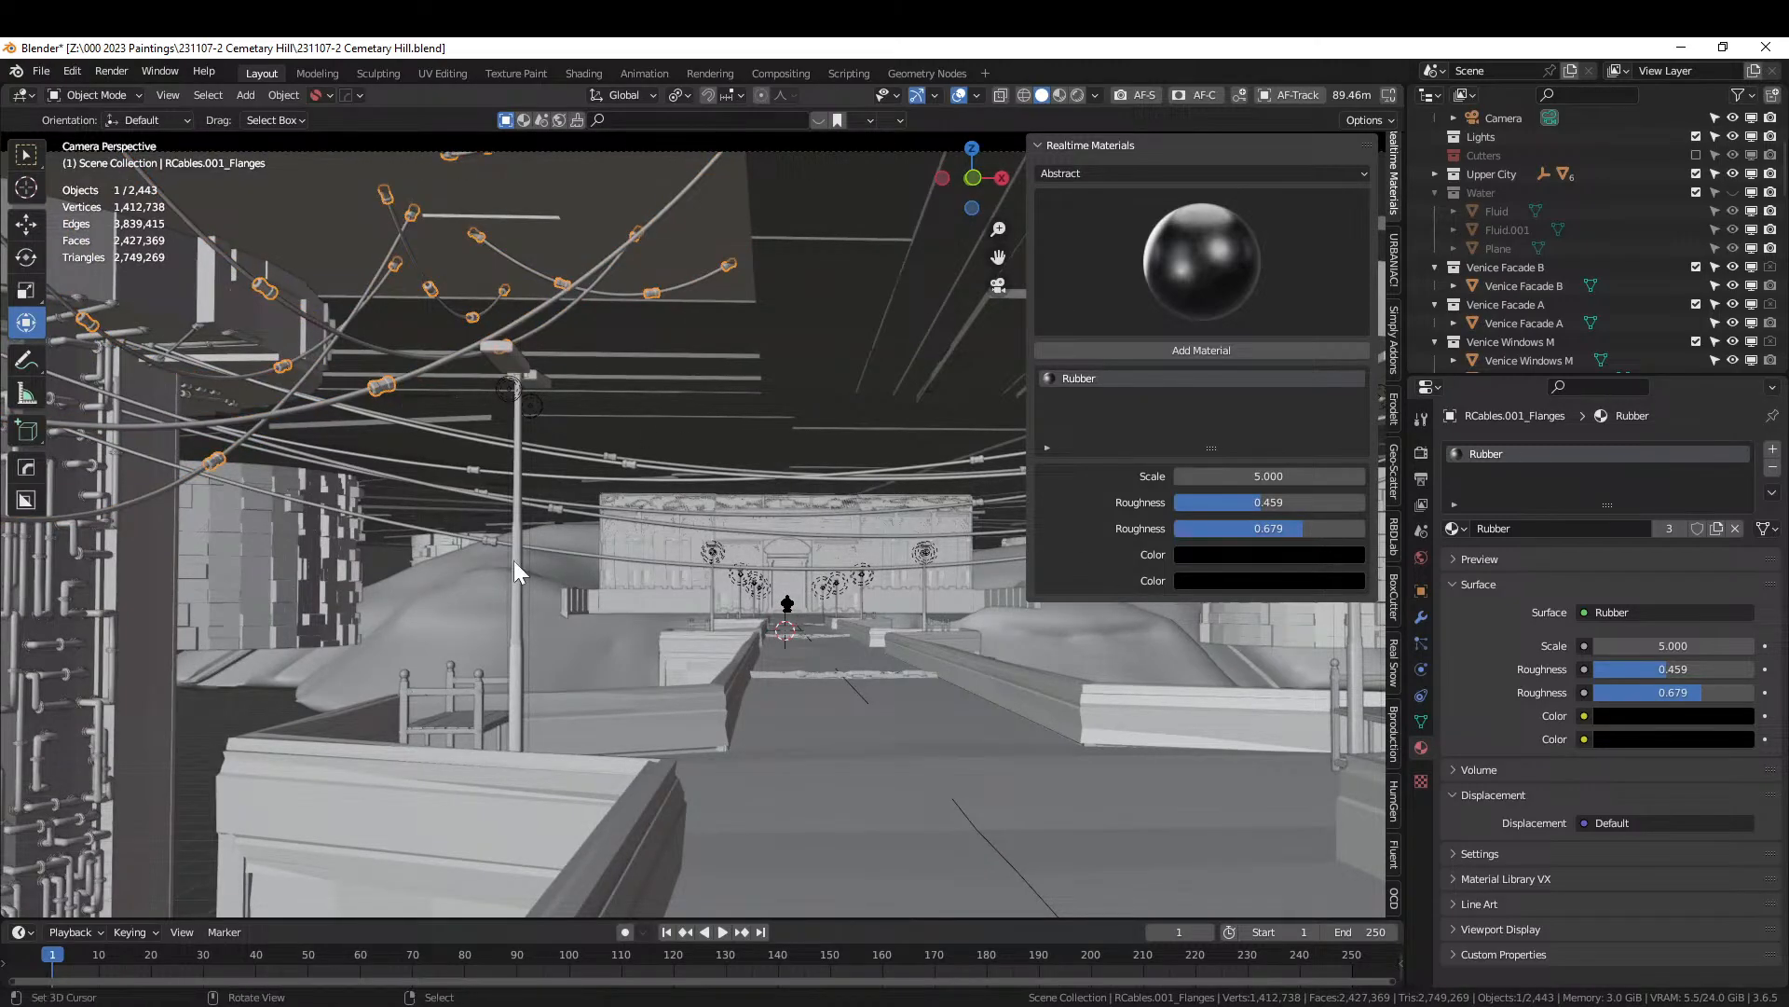
{"action": "key", "text": "F9"}
{"action": "left_click", "coordinate": [1460, 527]}
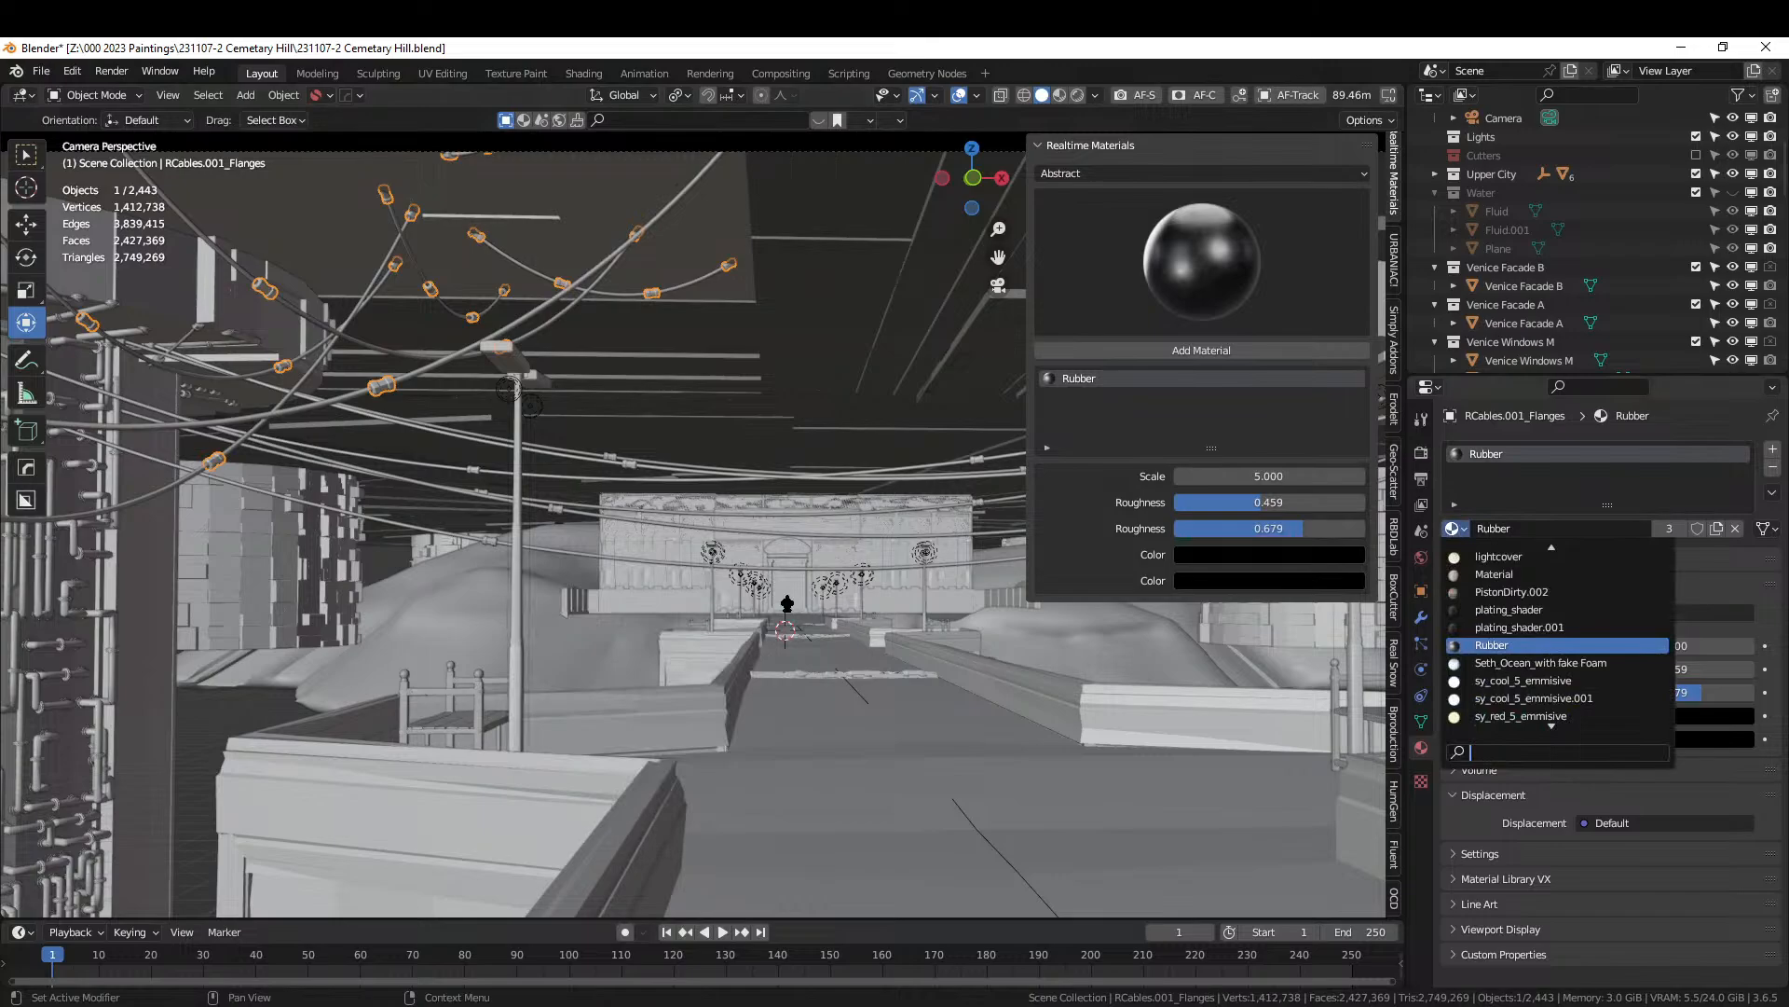
{"action": "type", "text": "or"}
{"action": "key", "text": "Return"}
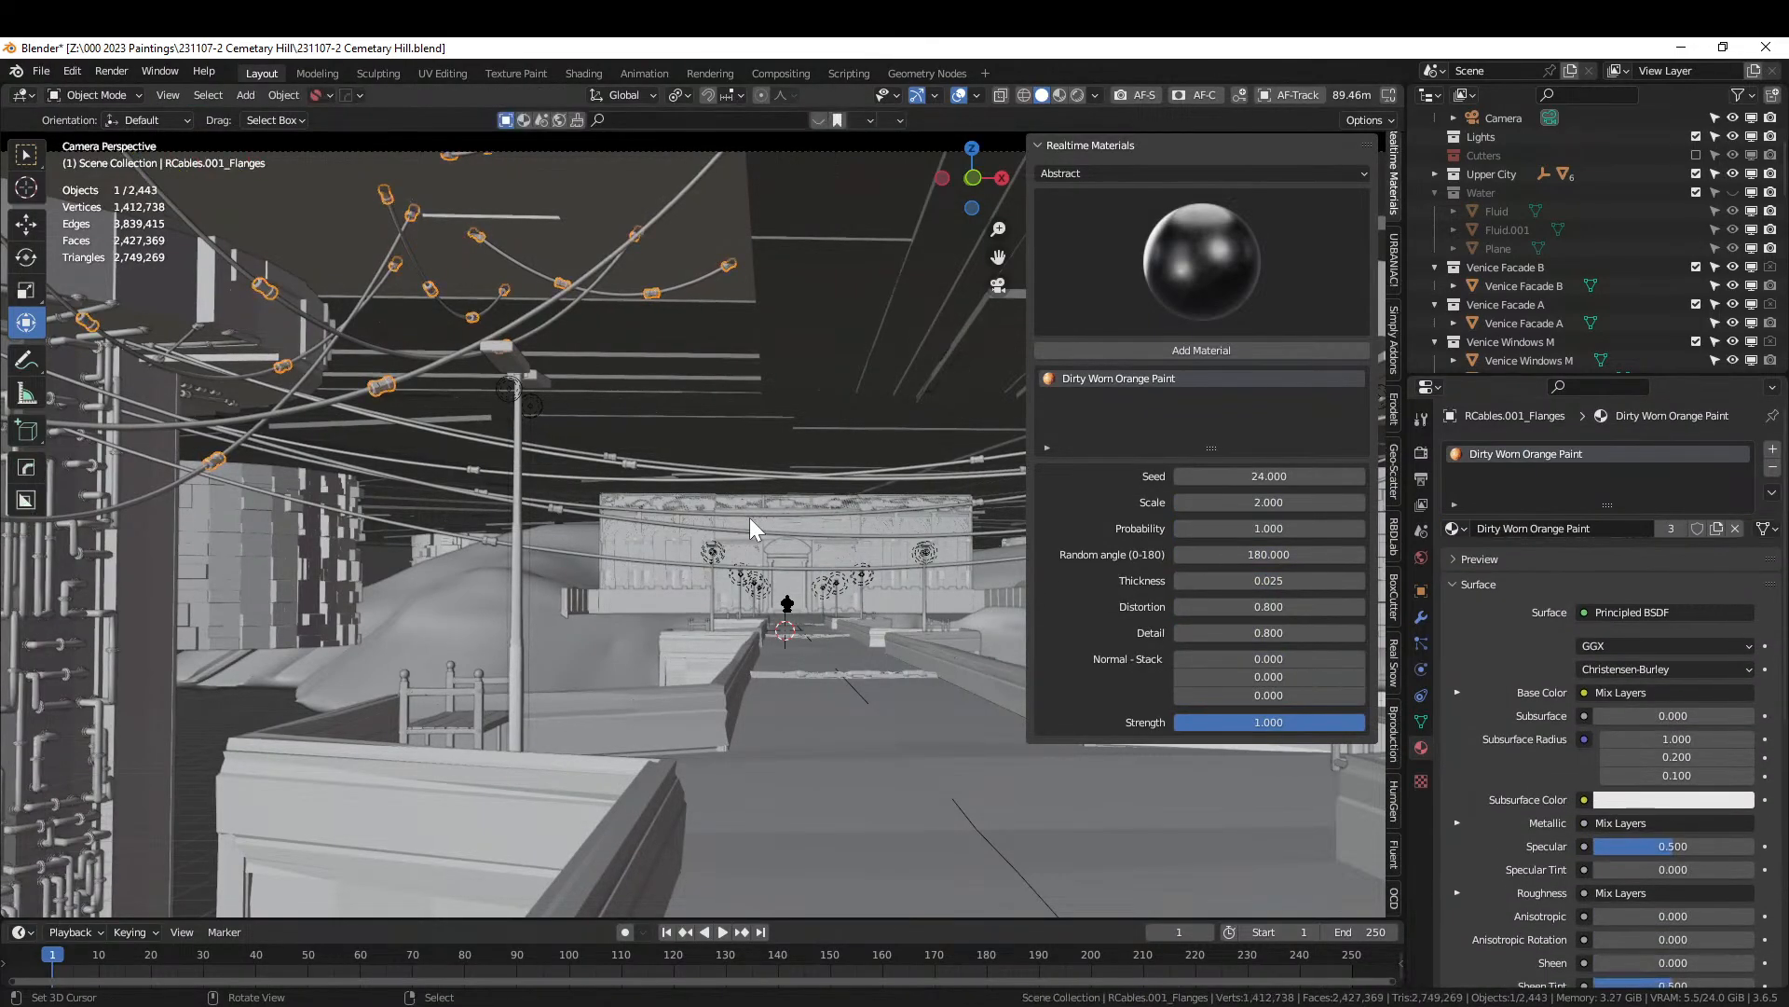
Narrow the Realtime Materials sidebar to reveal more of the camera view, and save the file.
{"action": "key", "text": "KP_0"}
{"action": "scroll", "coordinate": [751, 521], "scroll_direction": "down", "scroll_amount": 3}
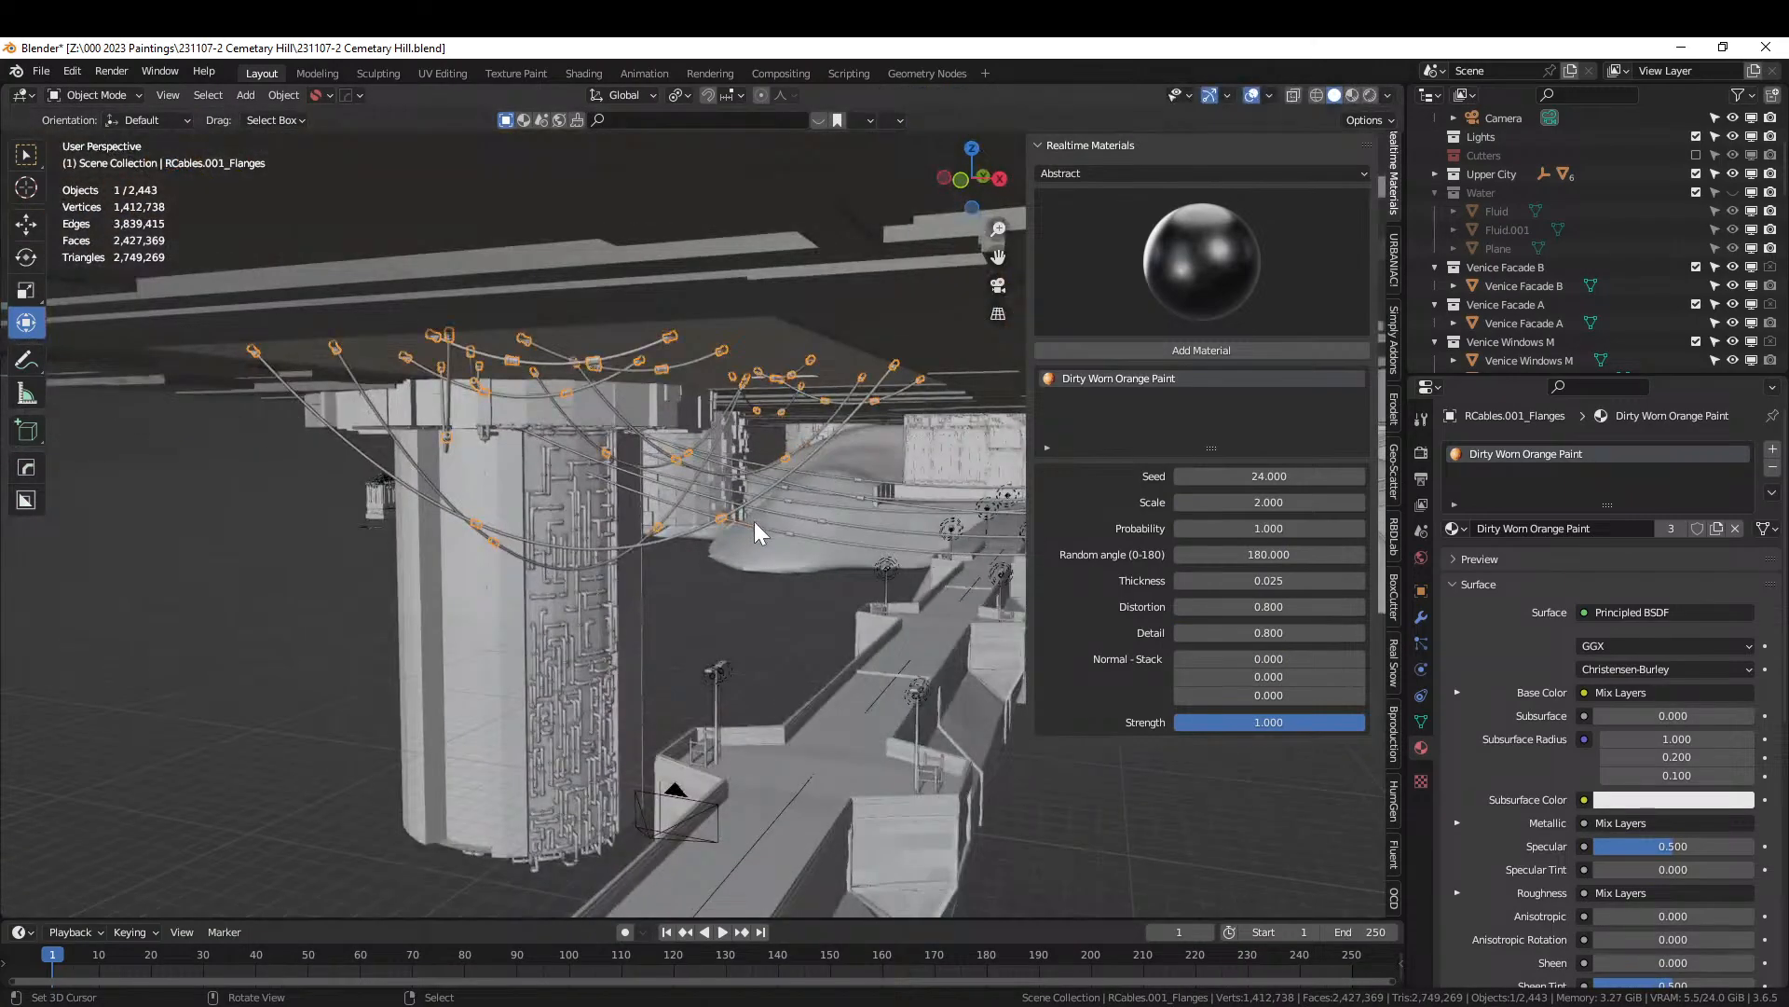
{"action": "key", "text": "KP_0"}
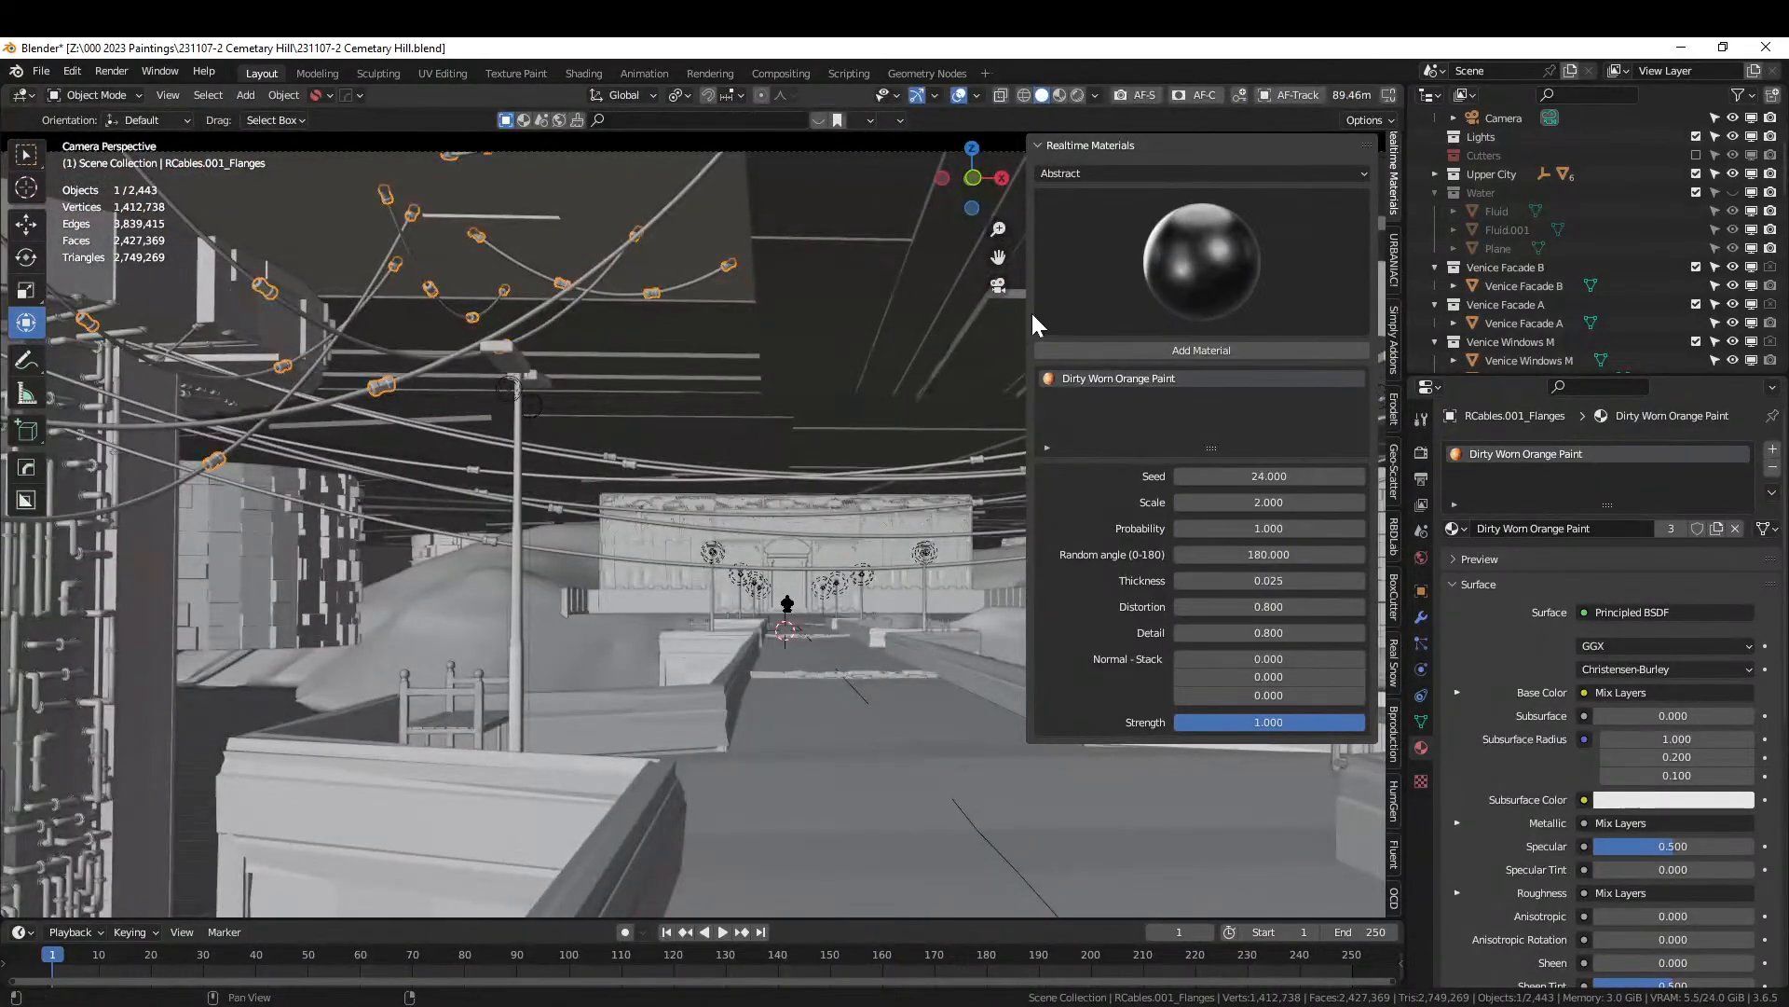
{"action": "left_click_drag", "start_coordinate": [1027, 310], "coordinate": [1212, 321]}
{"action": "scroll", "coordinate": [932, 490], "scroll_direction": "down", "scroll_amount": 4}
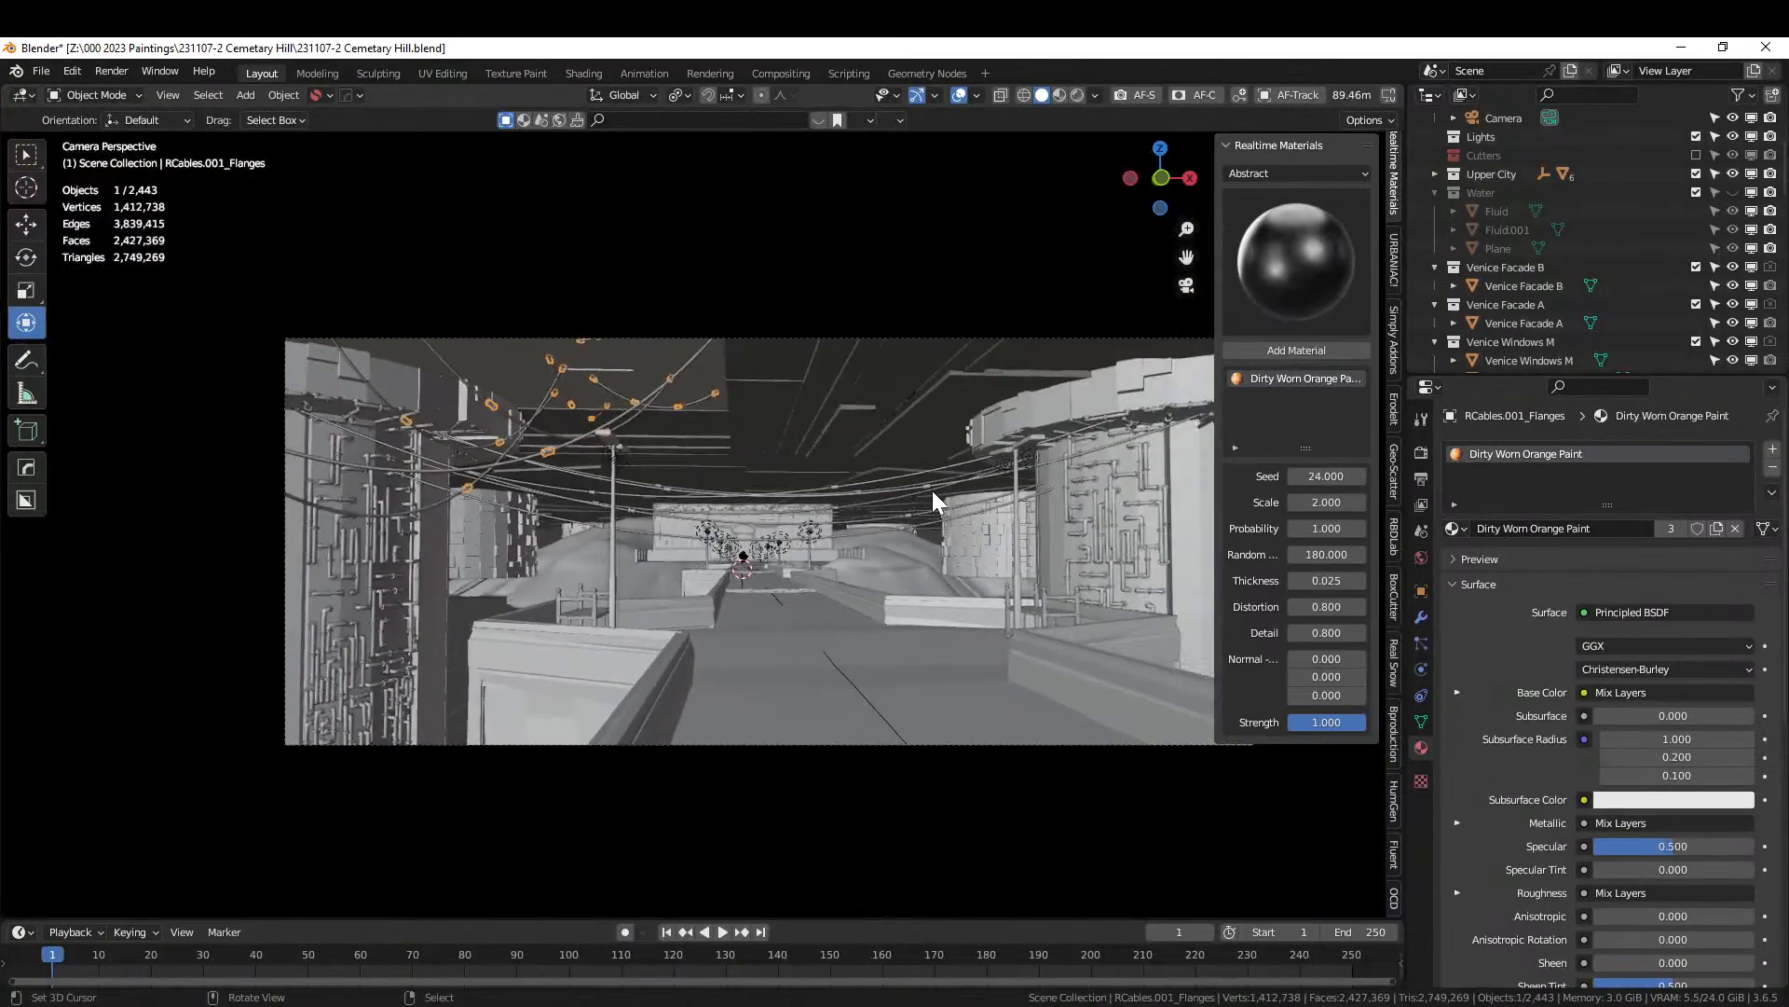
{"action": "middle_click_drag", "start_coordinate": [932, 490], "coordinate": [798, 494], "text": "shift"}
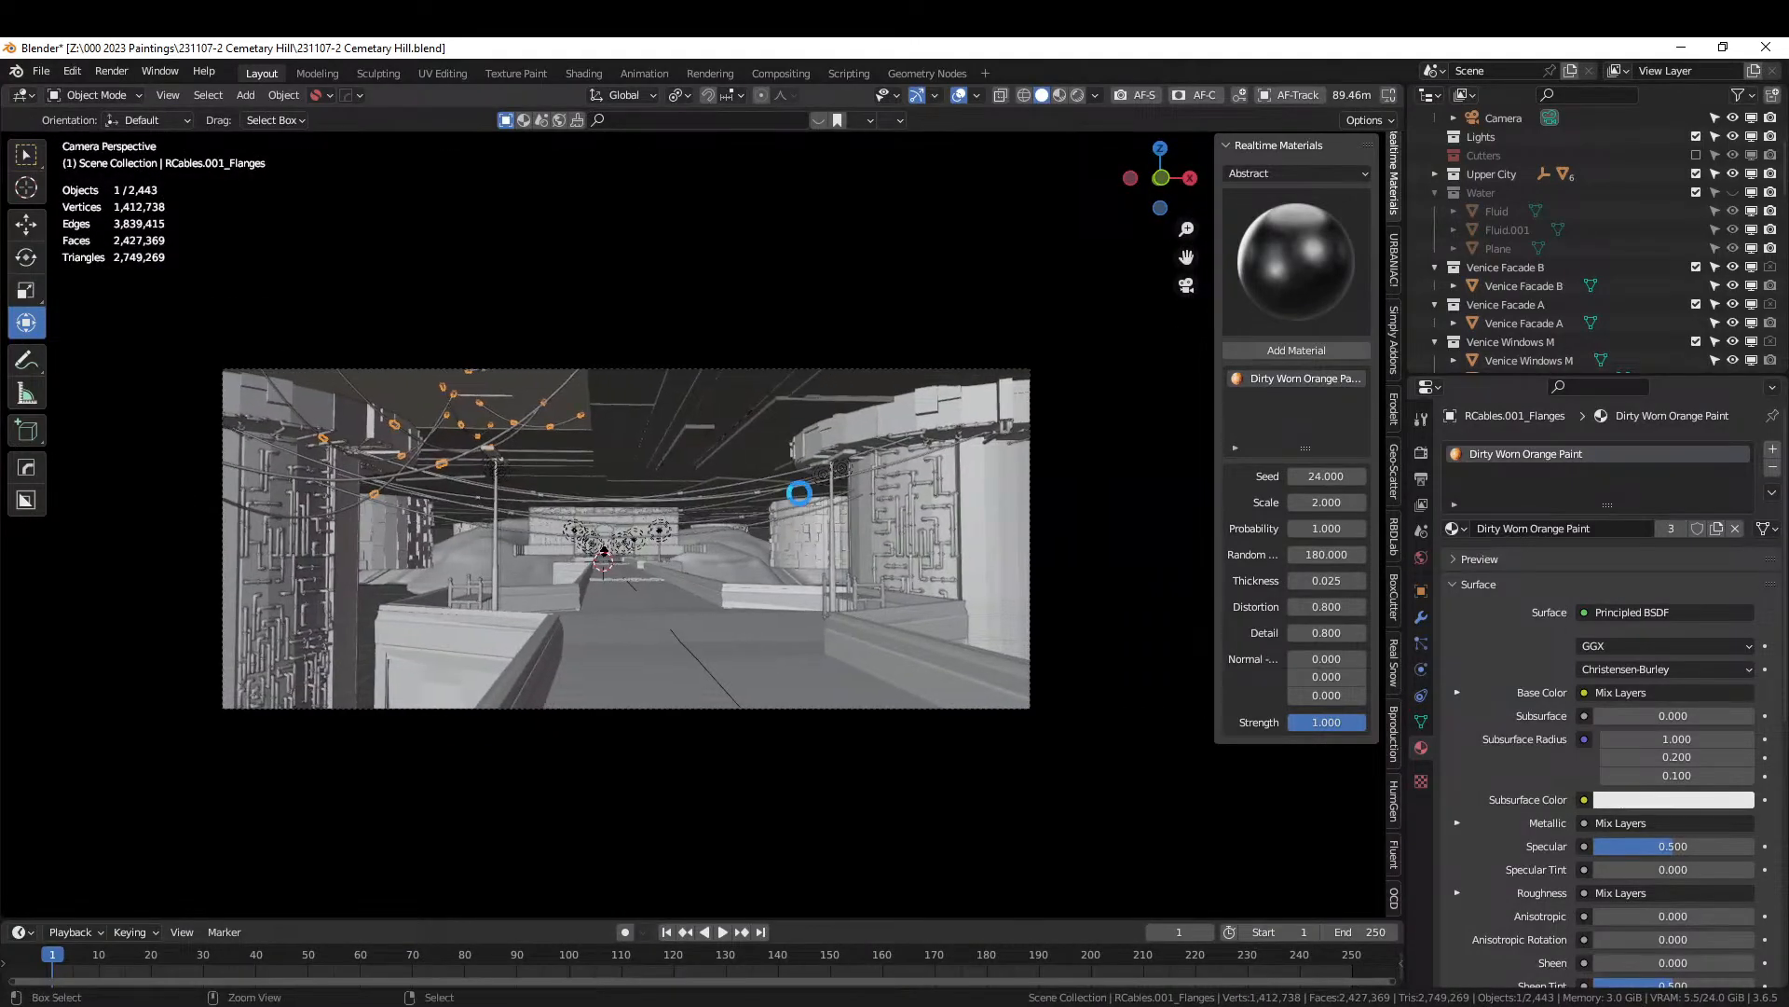
{"action": "key", "text": "ctrl+s"}
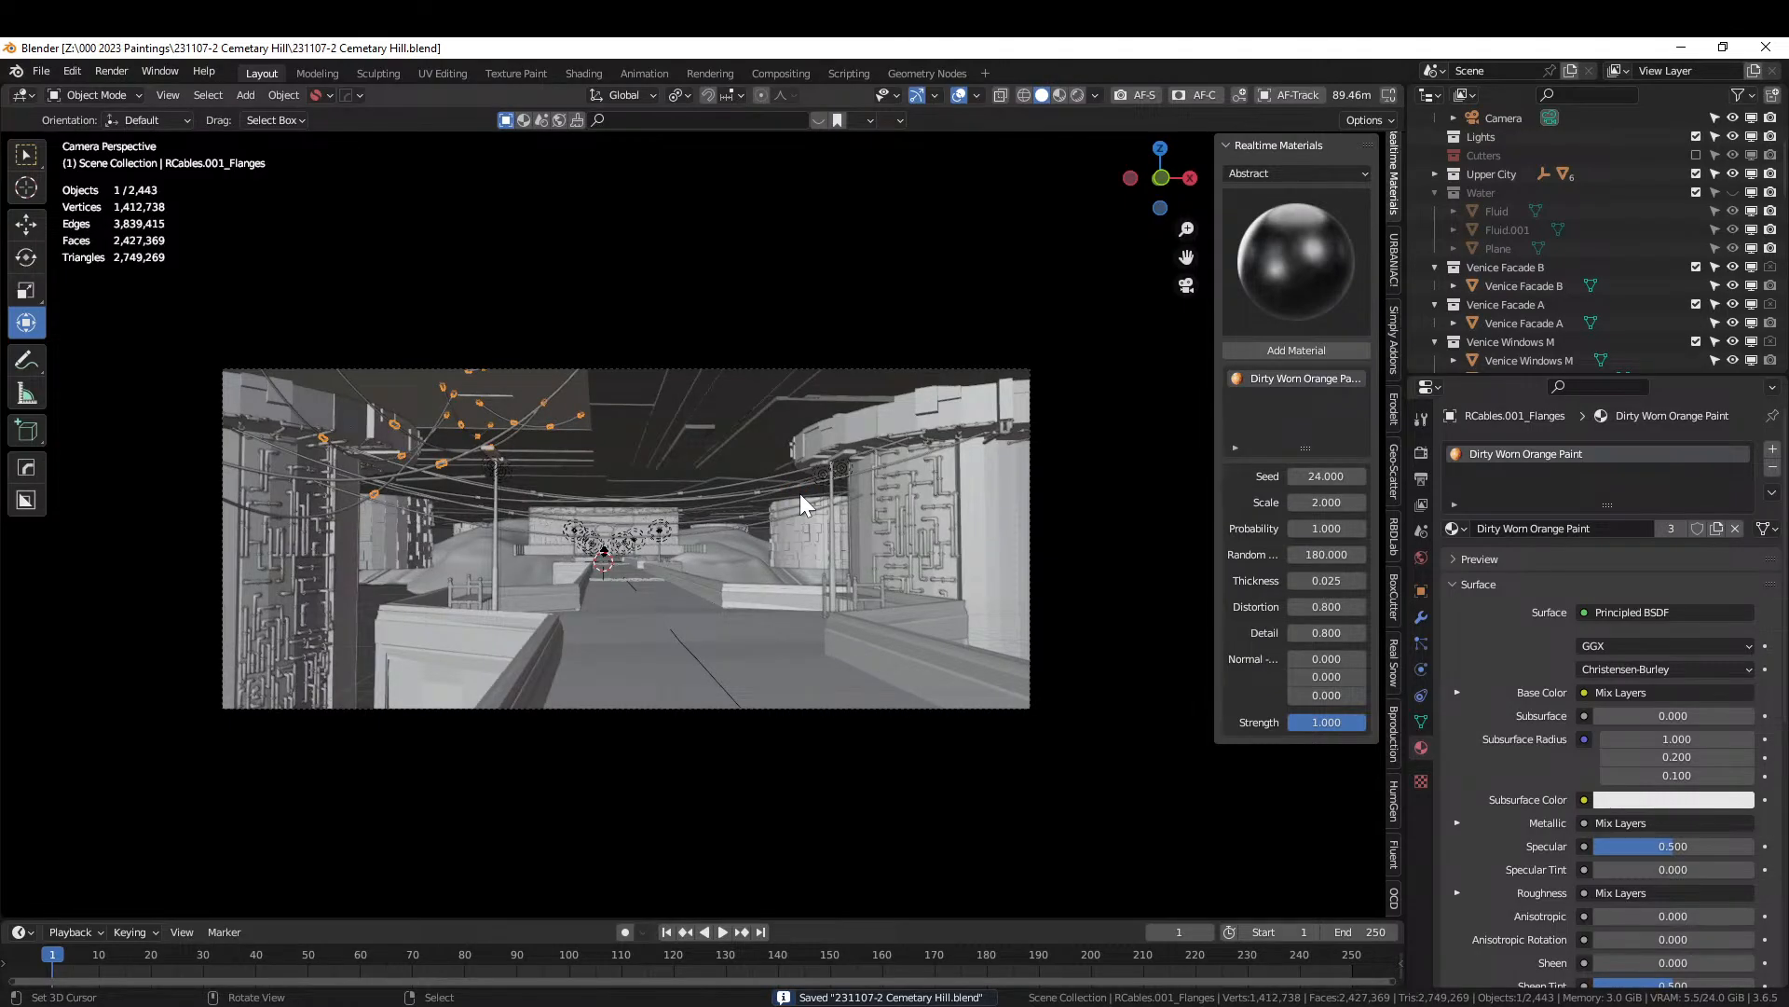
Enter Edit Mode on the large cylindrical pillars, frame the plain side of one pillar, and clear the face selection.
{"action": "right_click", "coordinate": [1012, 525]}
{"action": "key", "text": "Tab"}
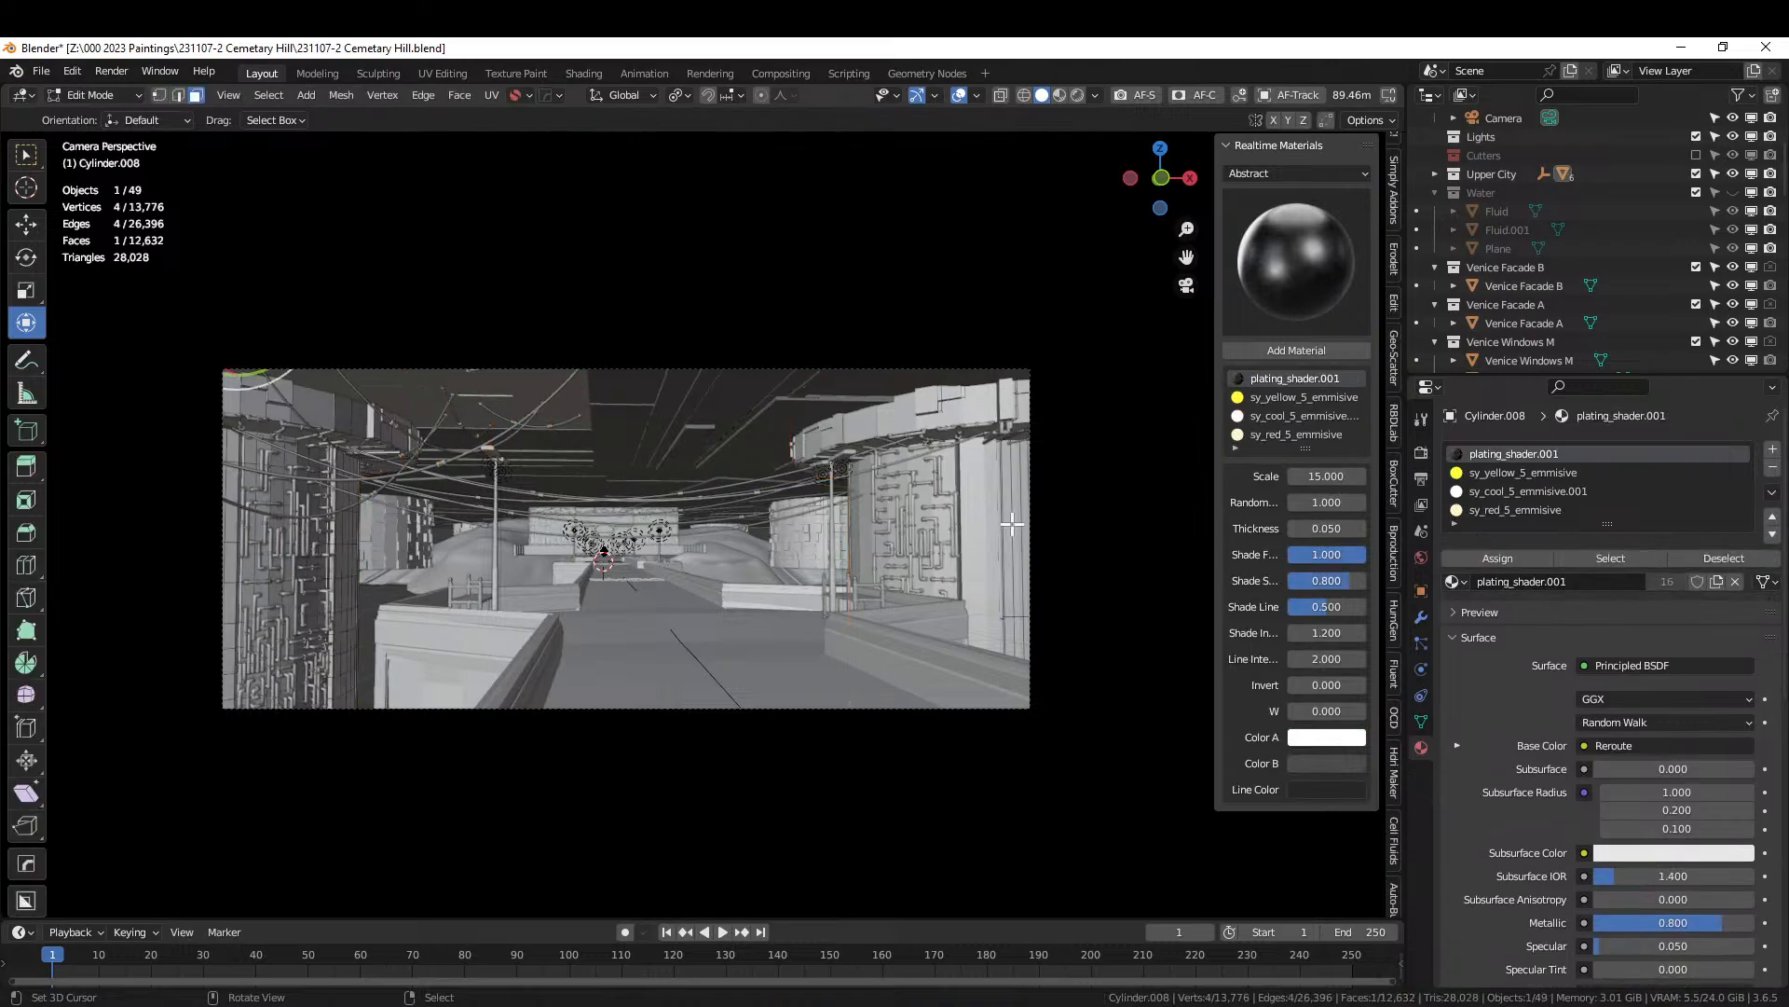
{"action": "right_click", "coordinate": [1012, 510]}
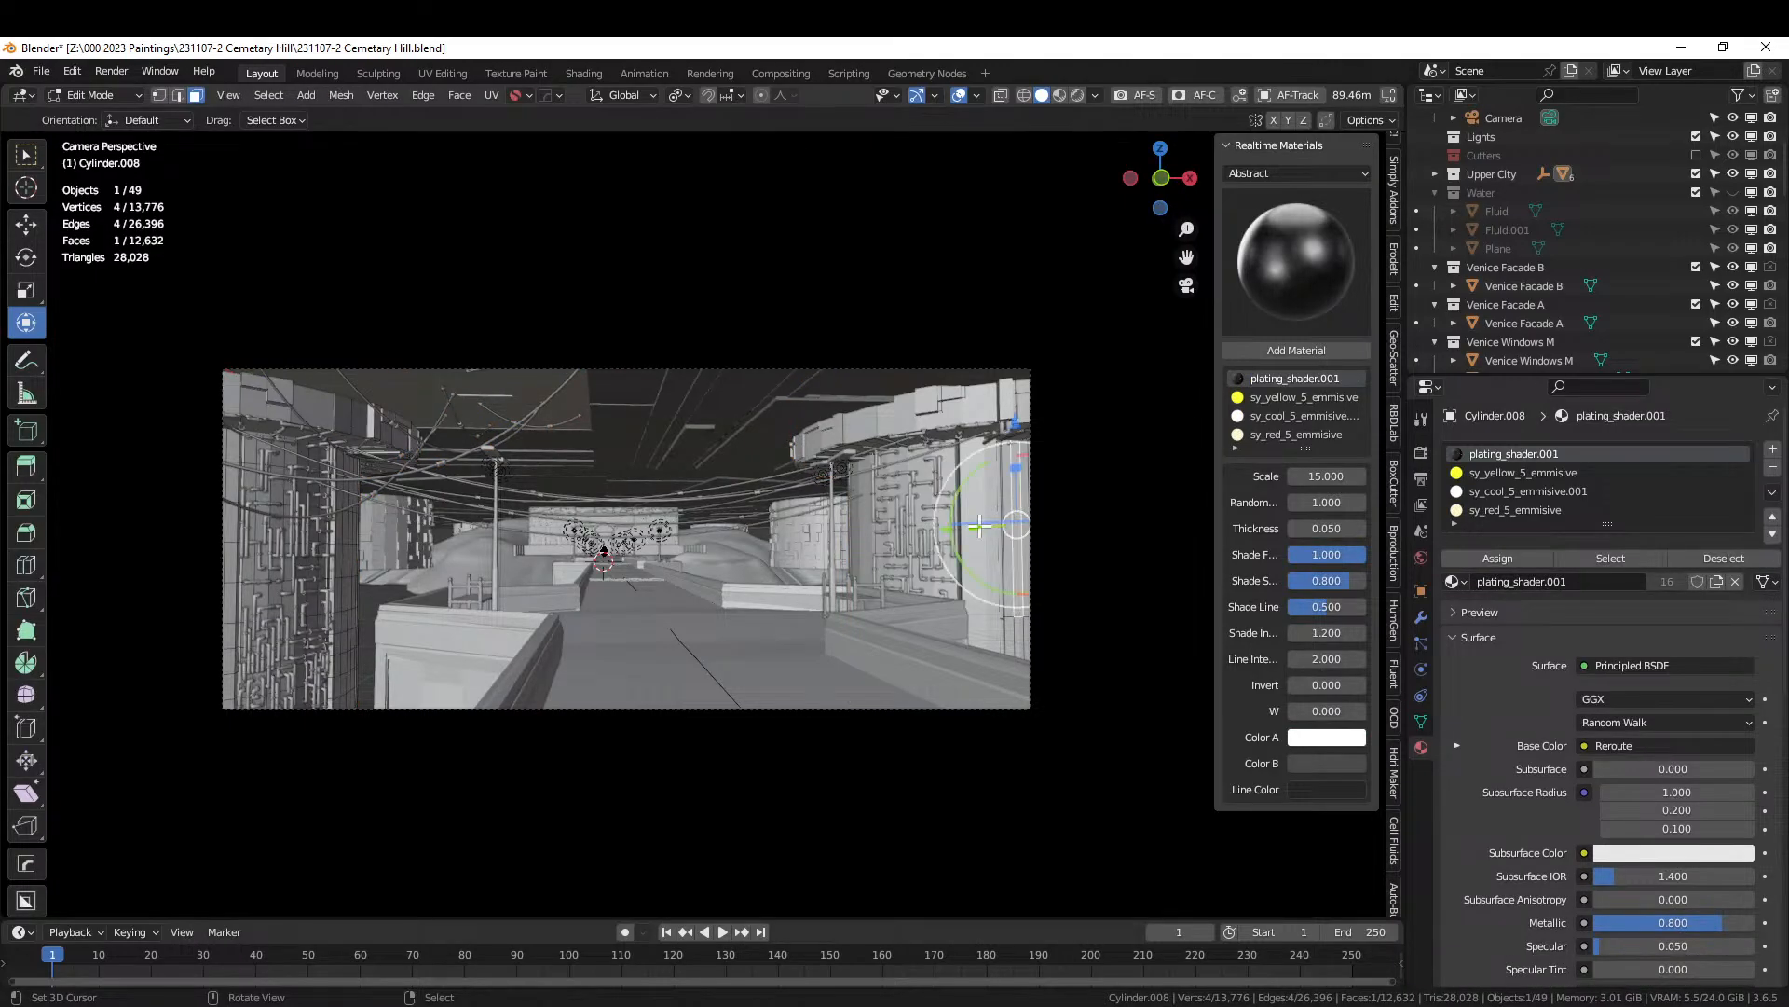
{"action": "key", "text": "KP_Decimal"}
{"action": "middle_click_drag", "start_coordinate": [979, 519], "coordinate": [205, 583]}
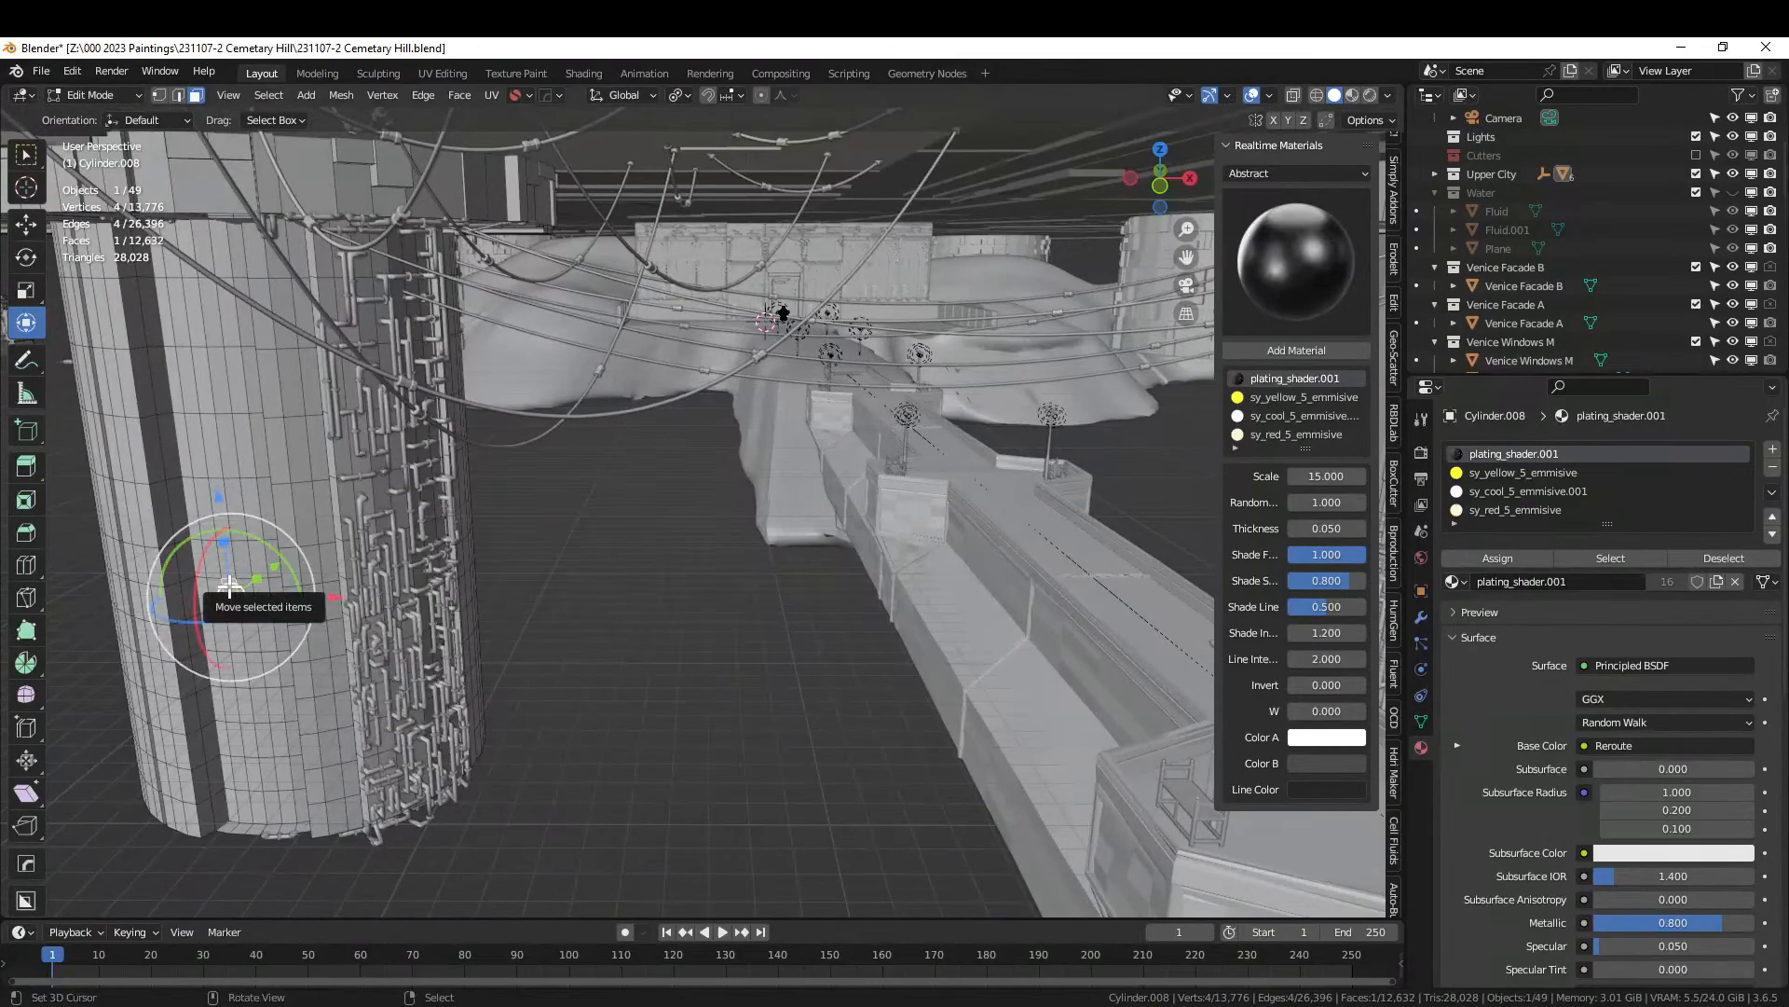
{"action": "right_click", "coordinate": [227, 545], "text": "alt"}
{"action": "right_click", "coordinate": [227, 548]}
{"action": "key", "text": "alt+a"}
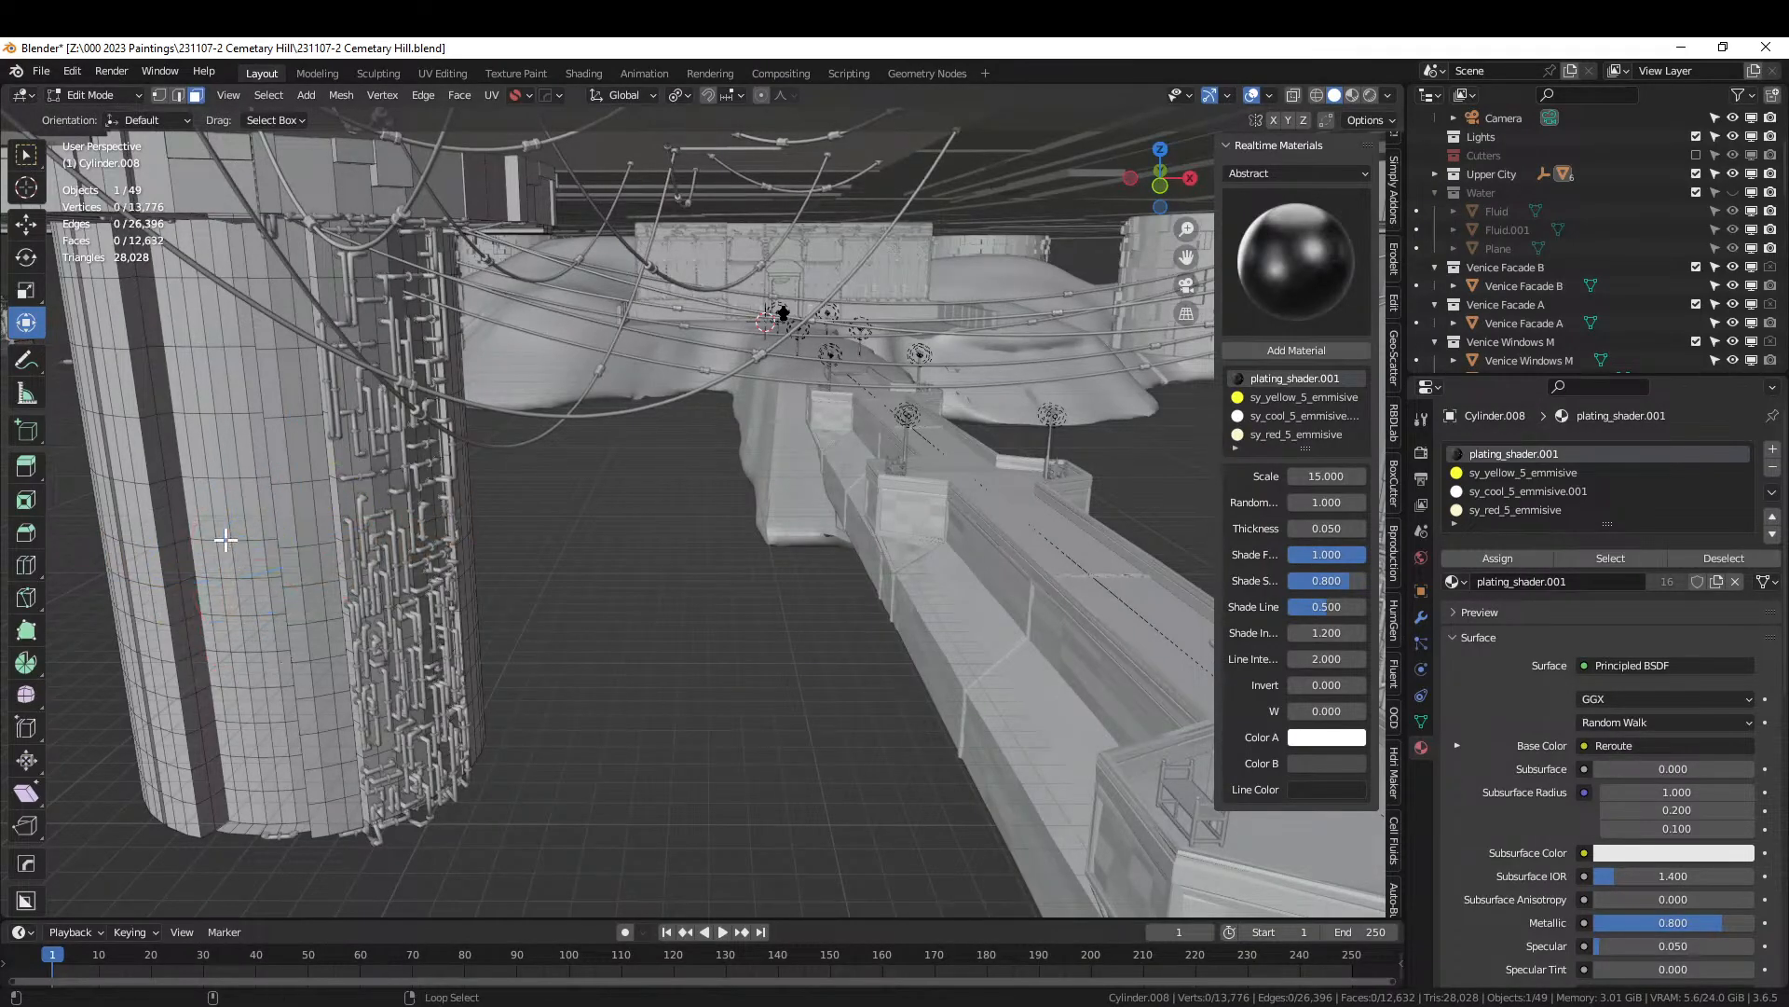
Select several vertical face loops along the pillar's side up to the strip covered in pipes.
{"action": "right_click", "coordinate": [226, 538], "text": "alt"}
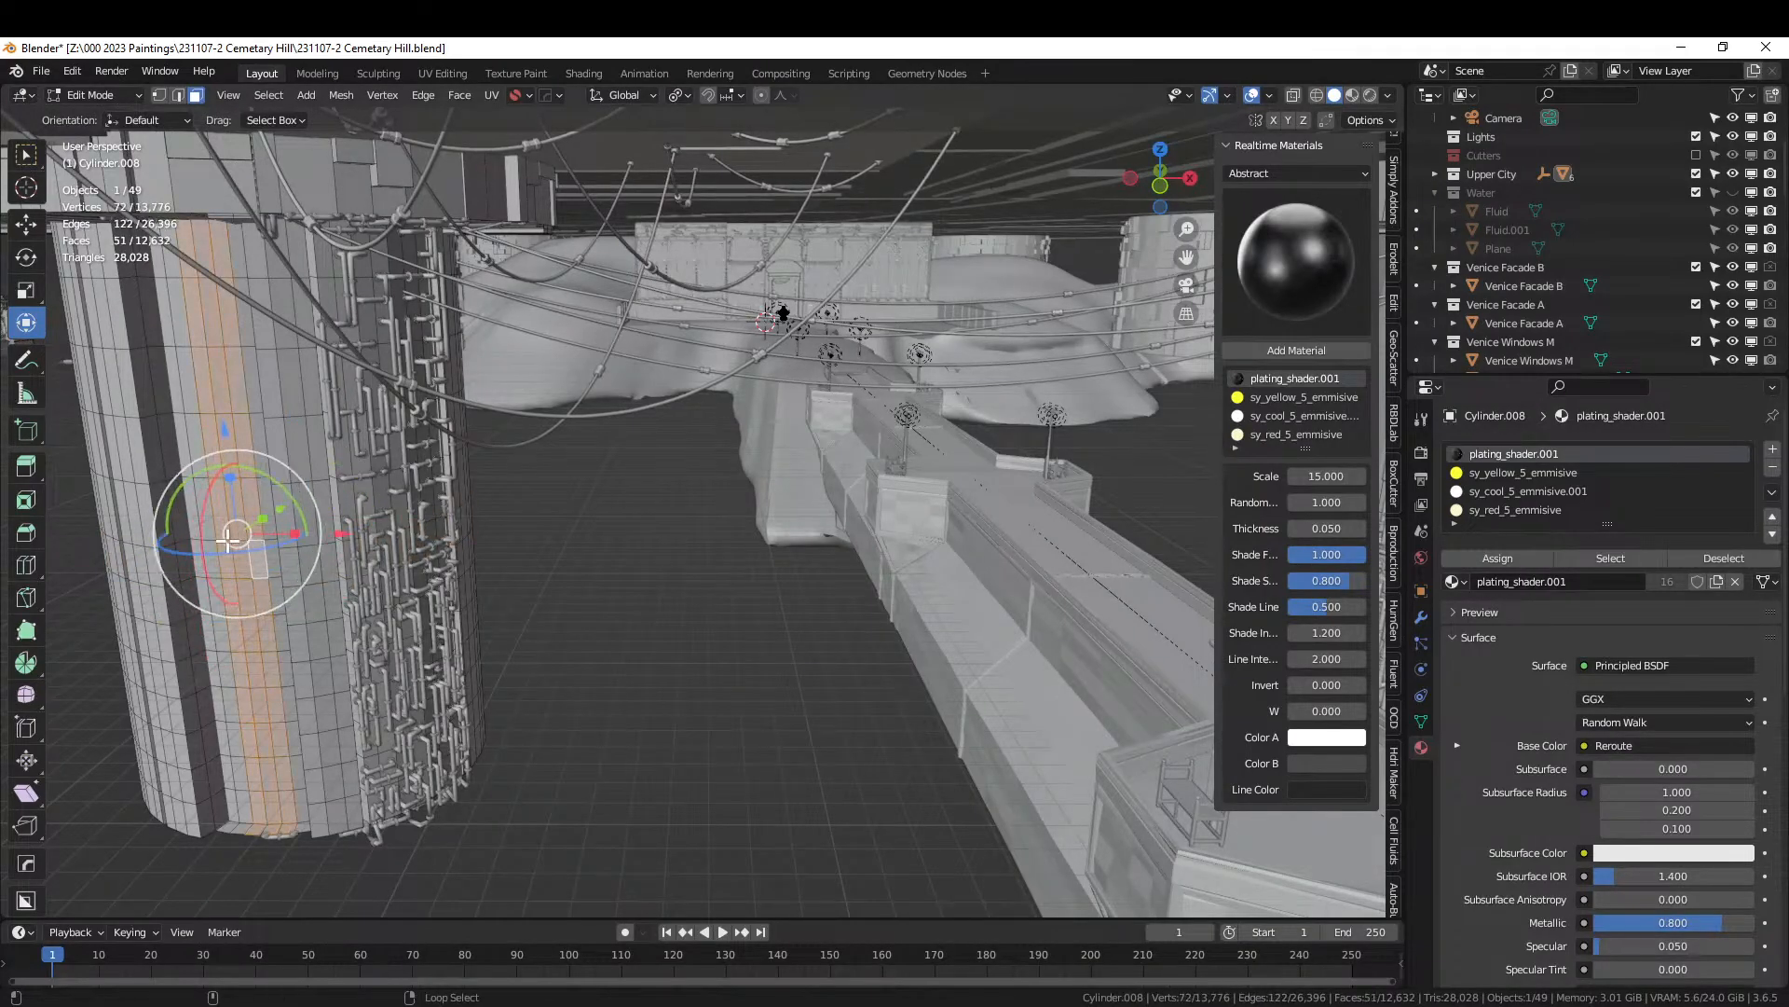
{"action": "right_click", "coordinate": [266, 542], "text": "alt+shift"}
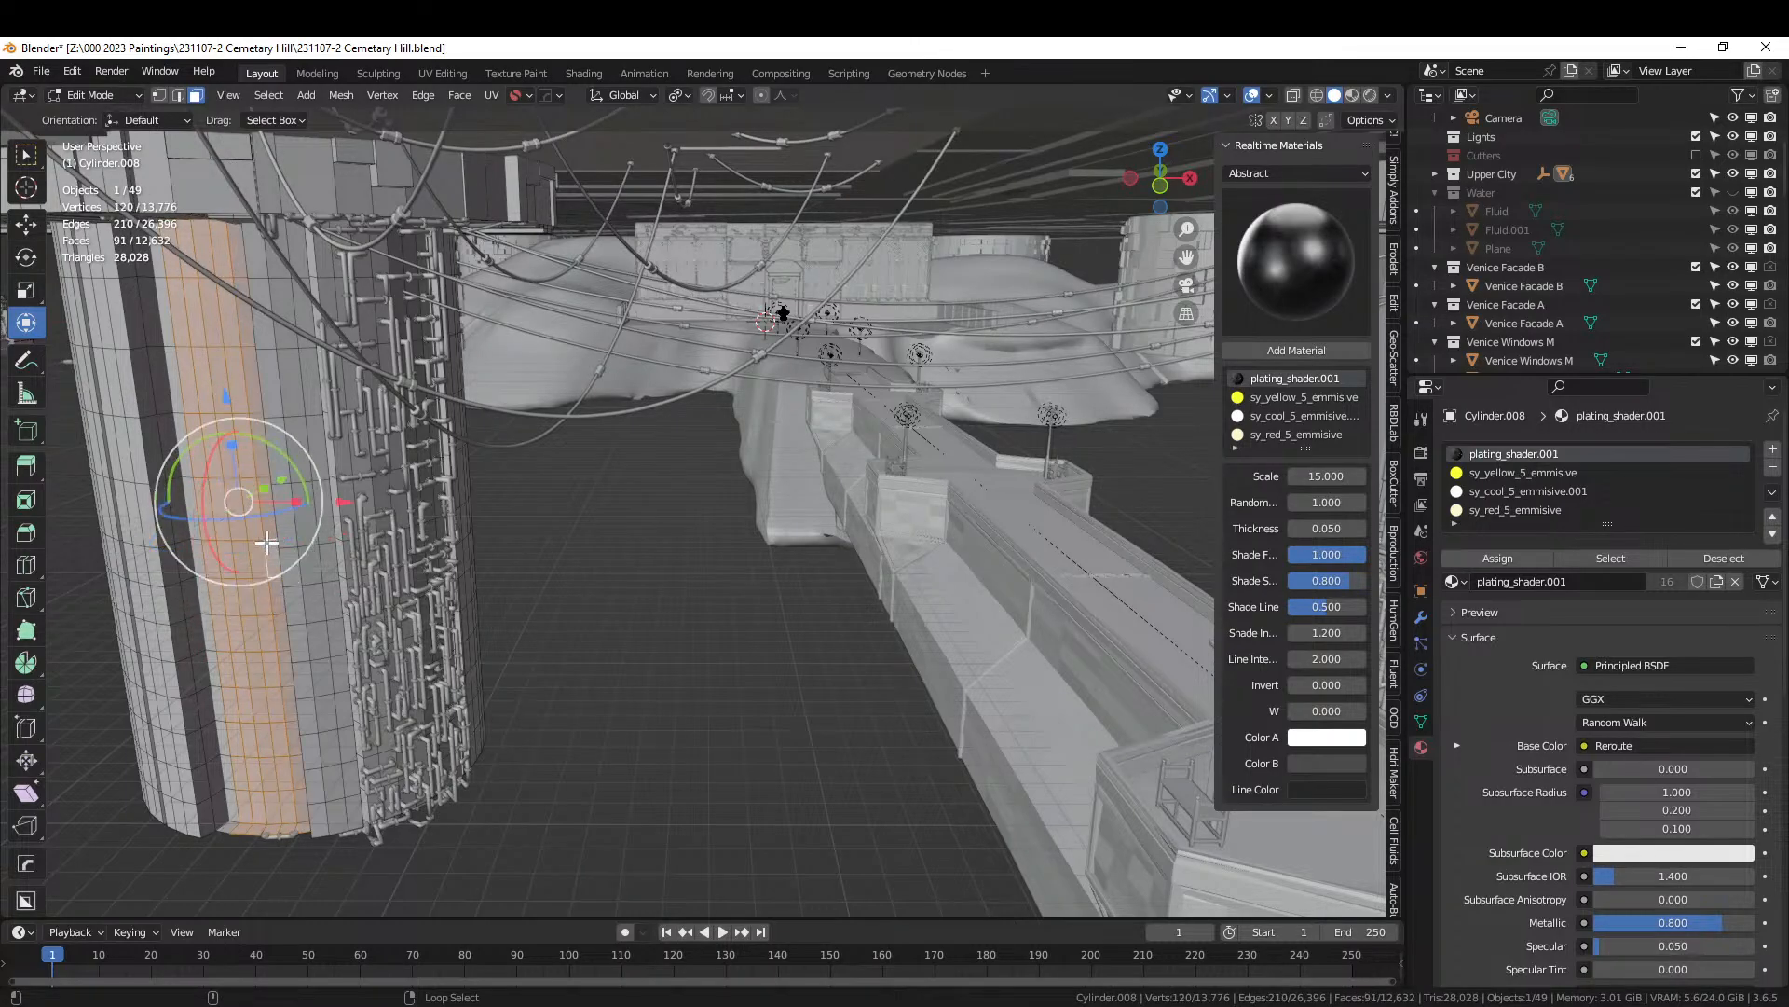
{"action": "right_click", "coordinate": [194, 543], "text": "alt+shift"}
{"action": "key", "text": "KP_0"}
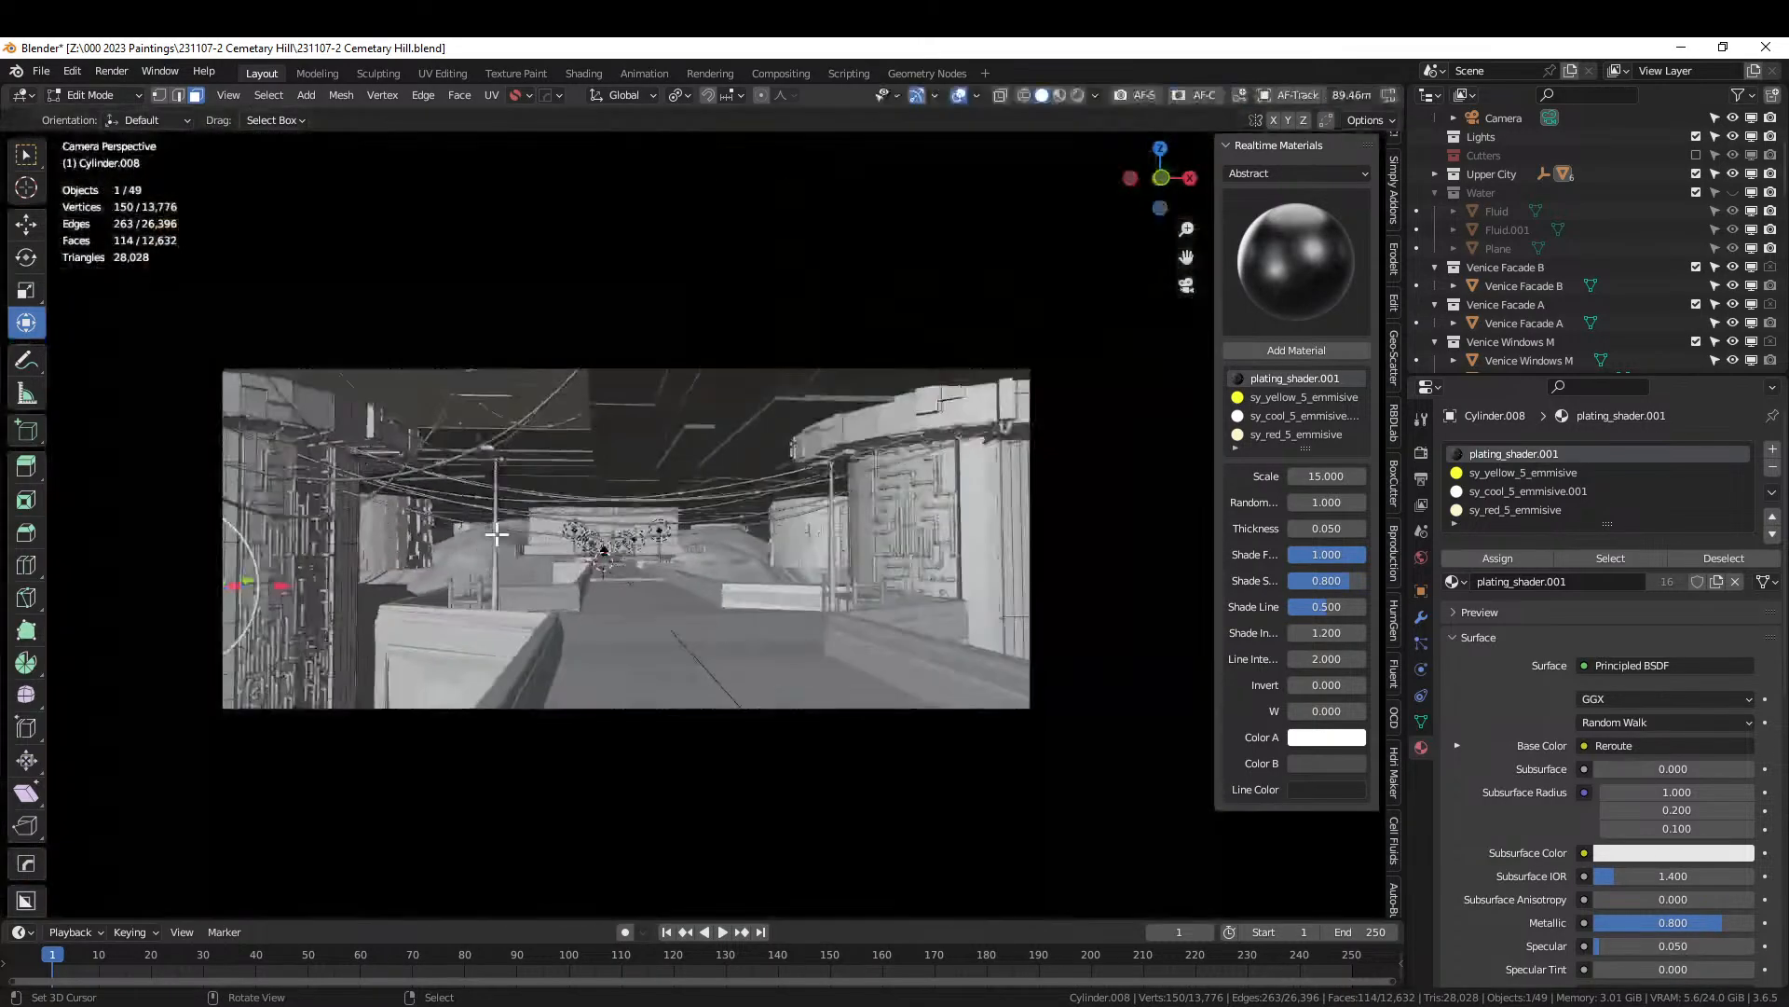
{"action": "key", "text": "KP_0"}
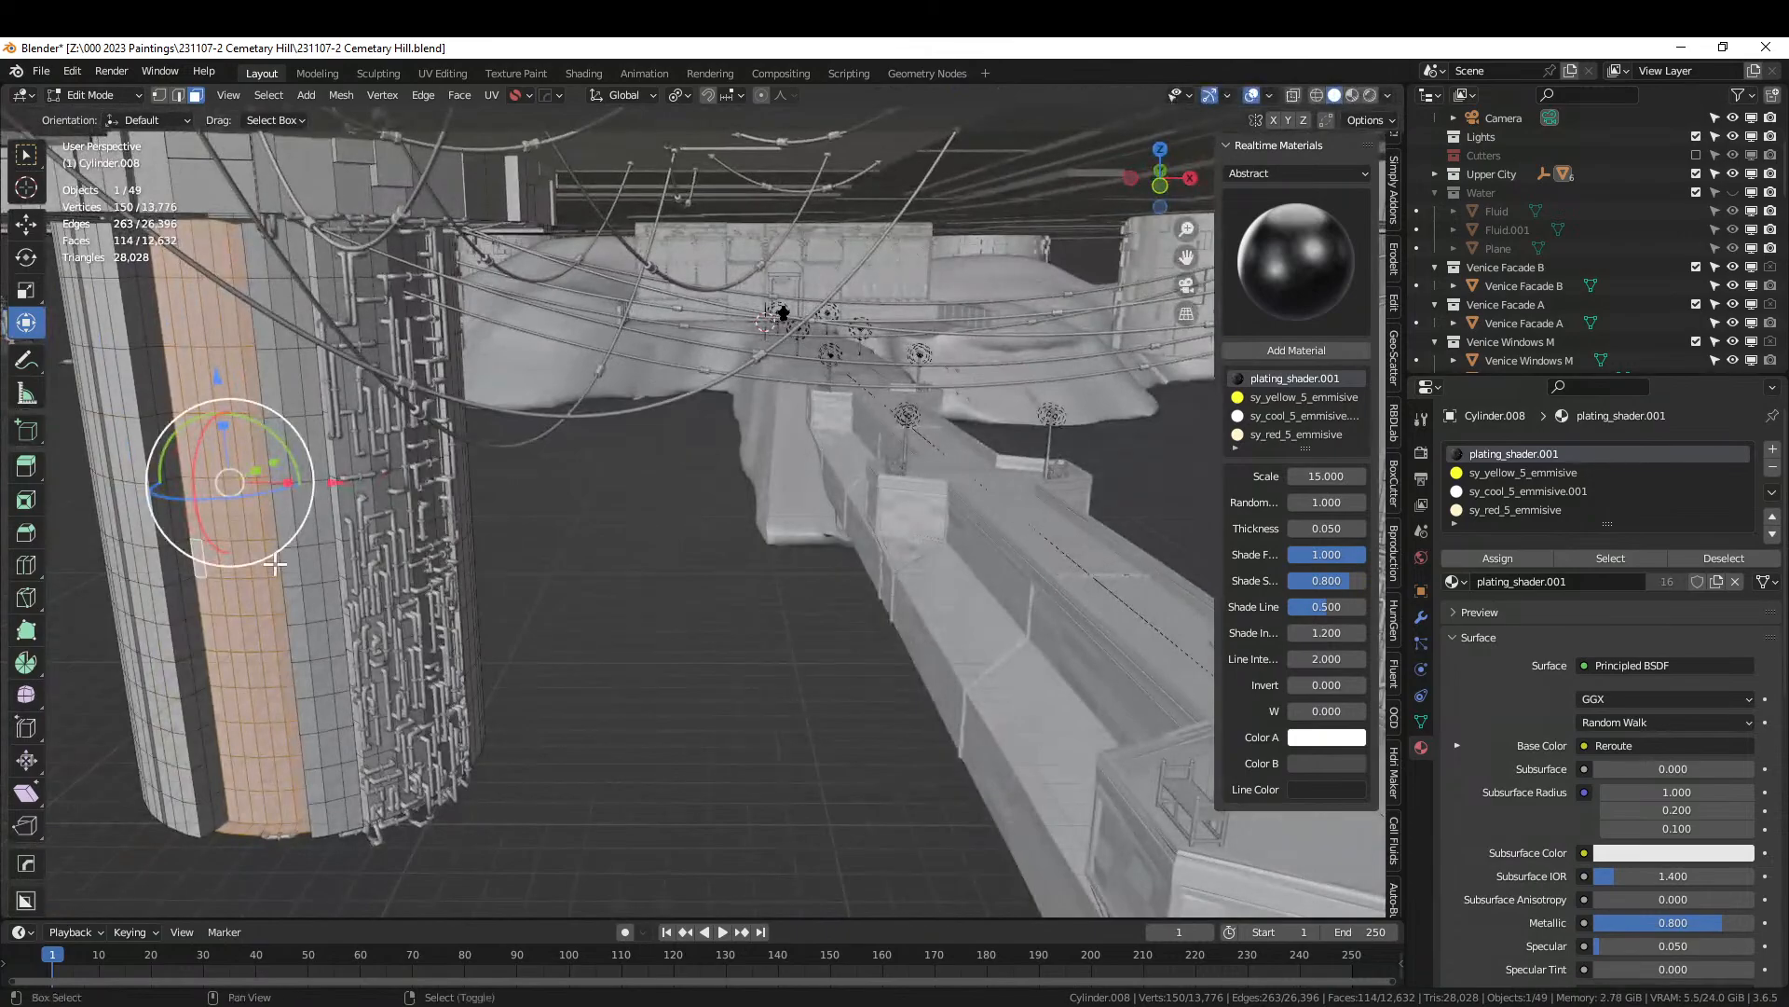
{"action": "middle_click_drag", "start_coordinate": [317, 570], "coordinate": [540, 618], "text": "shift"}
{"action": "scroll", "coordinate": [533, 613], "scroll_direction": "up", "scroll_amount": 2}
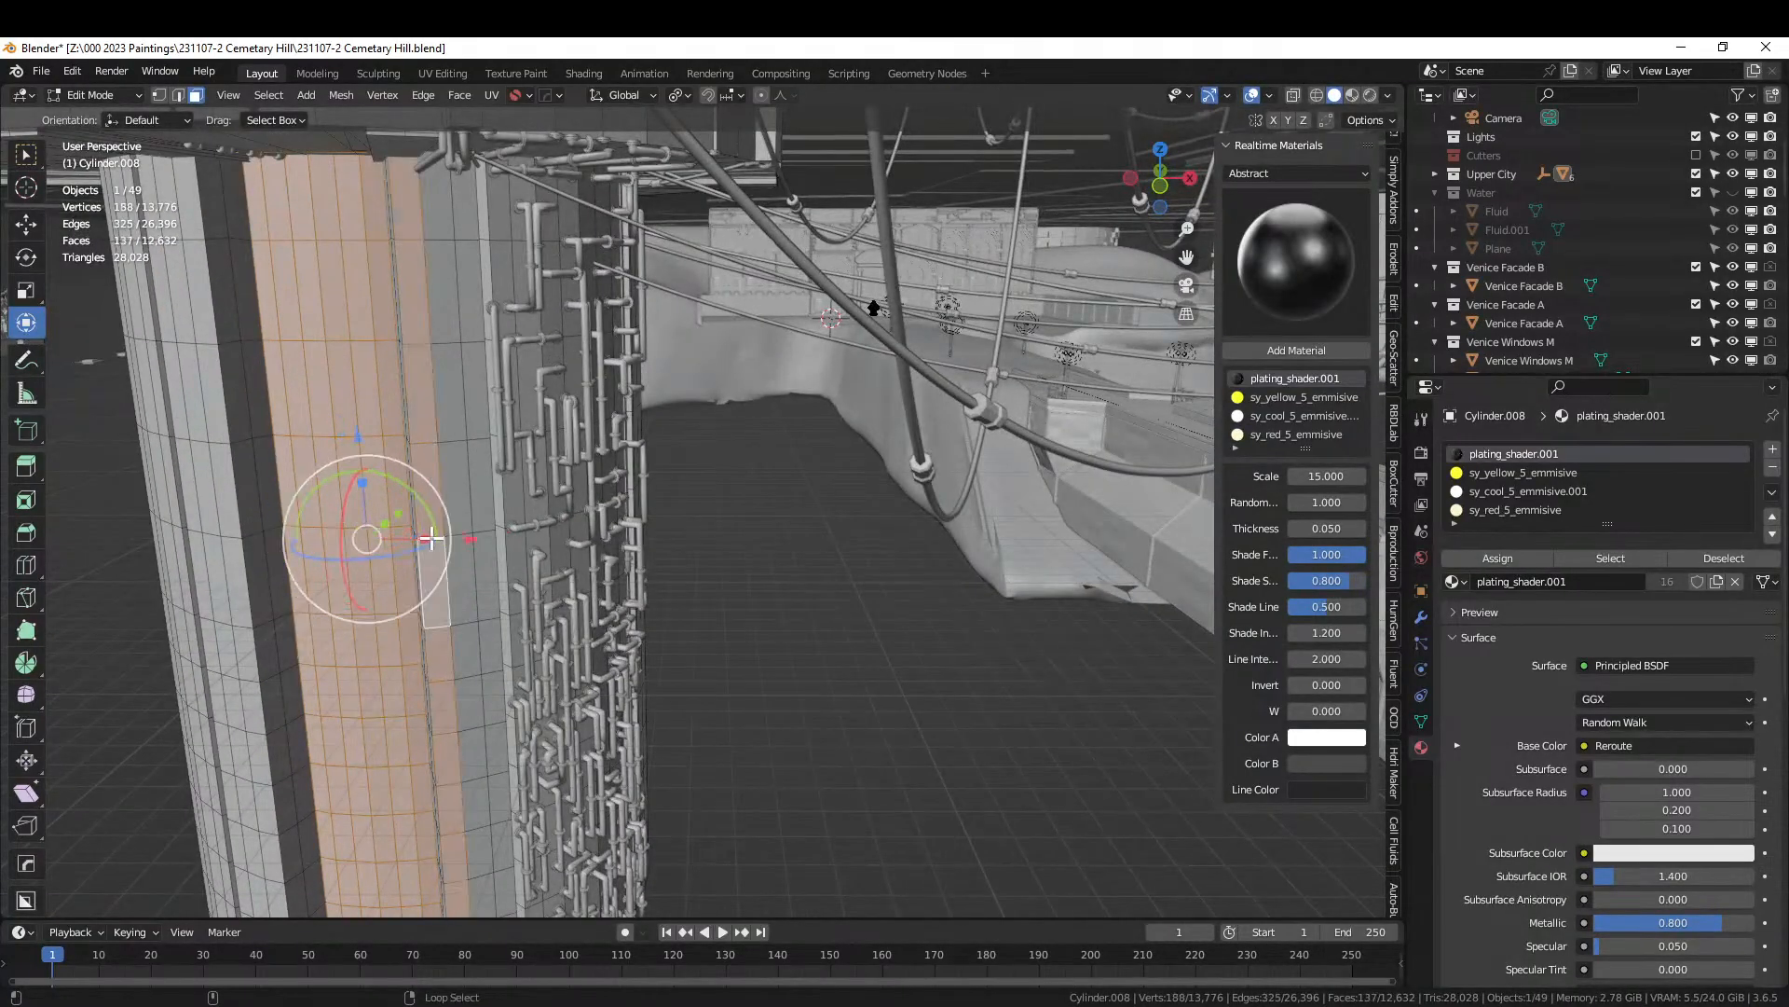
{"action": "right_click", "coordinate": [480, 531], "text": "alt+shift"}
{"action": "right_click", "coordinate": [480, 532], "text": "alt+shift"}
{"action": "middle_click_drag", "start_coordinate": [478, 533], "coordinate": [415, 590]}
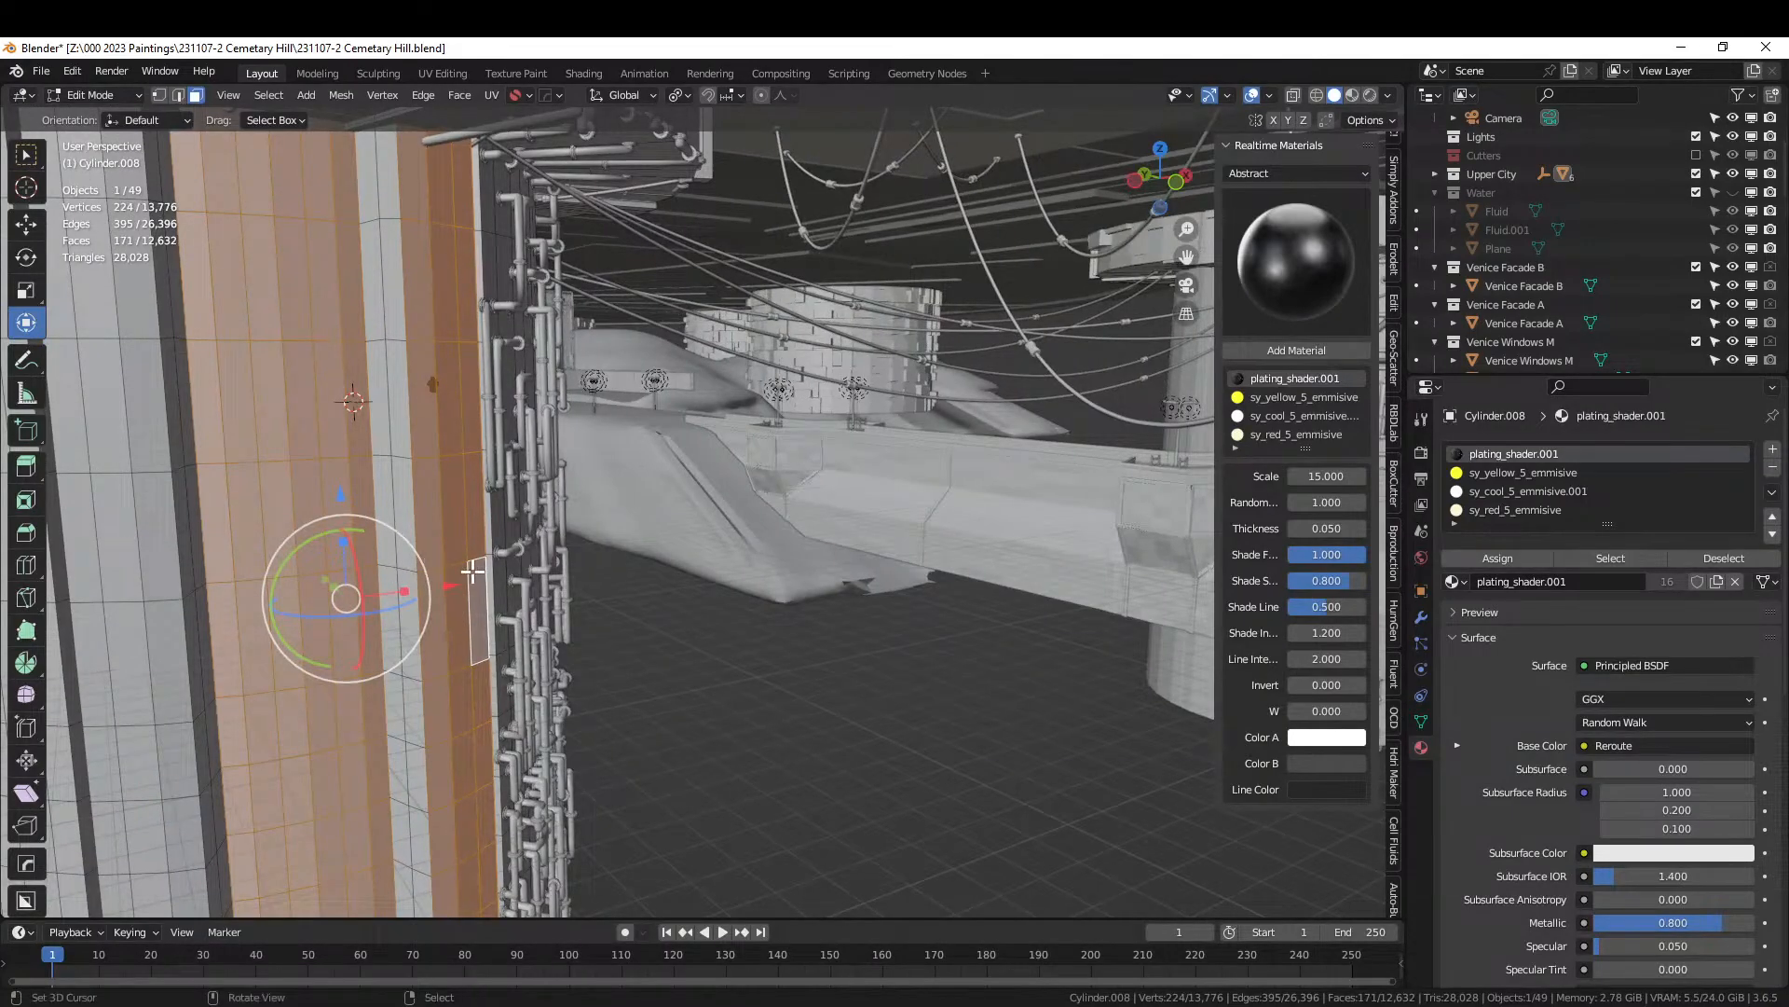
Apply Random Slice to the selected pillar faces with Inset enabled and a maximum depth of 0.75.
{"action": "key", "text": "Tab"}
{"action": "key", "text": "Tab"}
{"action": "key", "text": "ctrl+alt+x"}
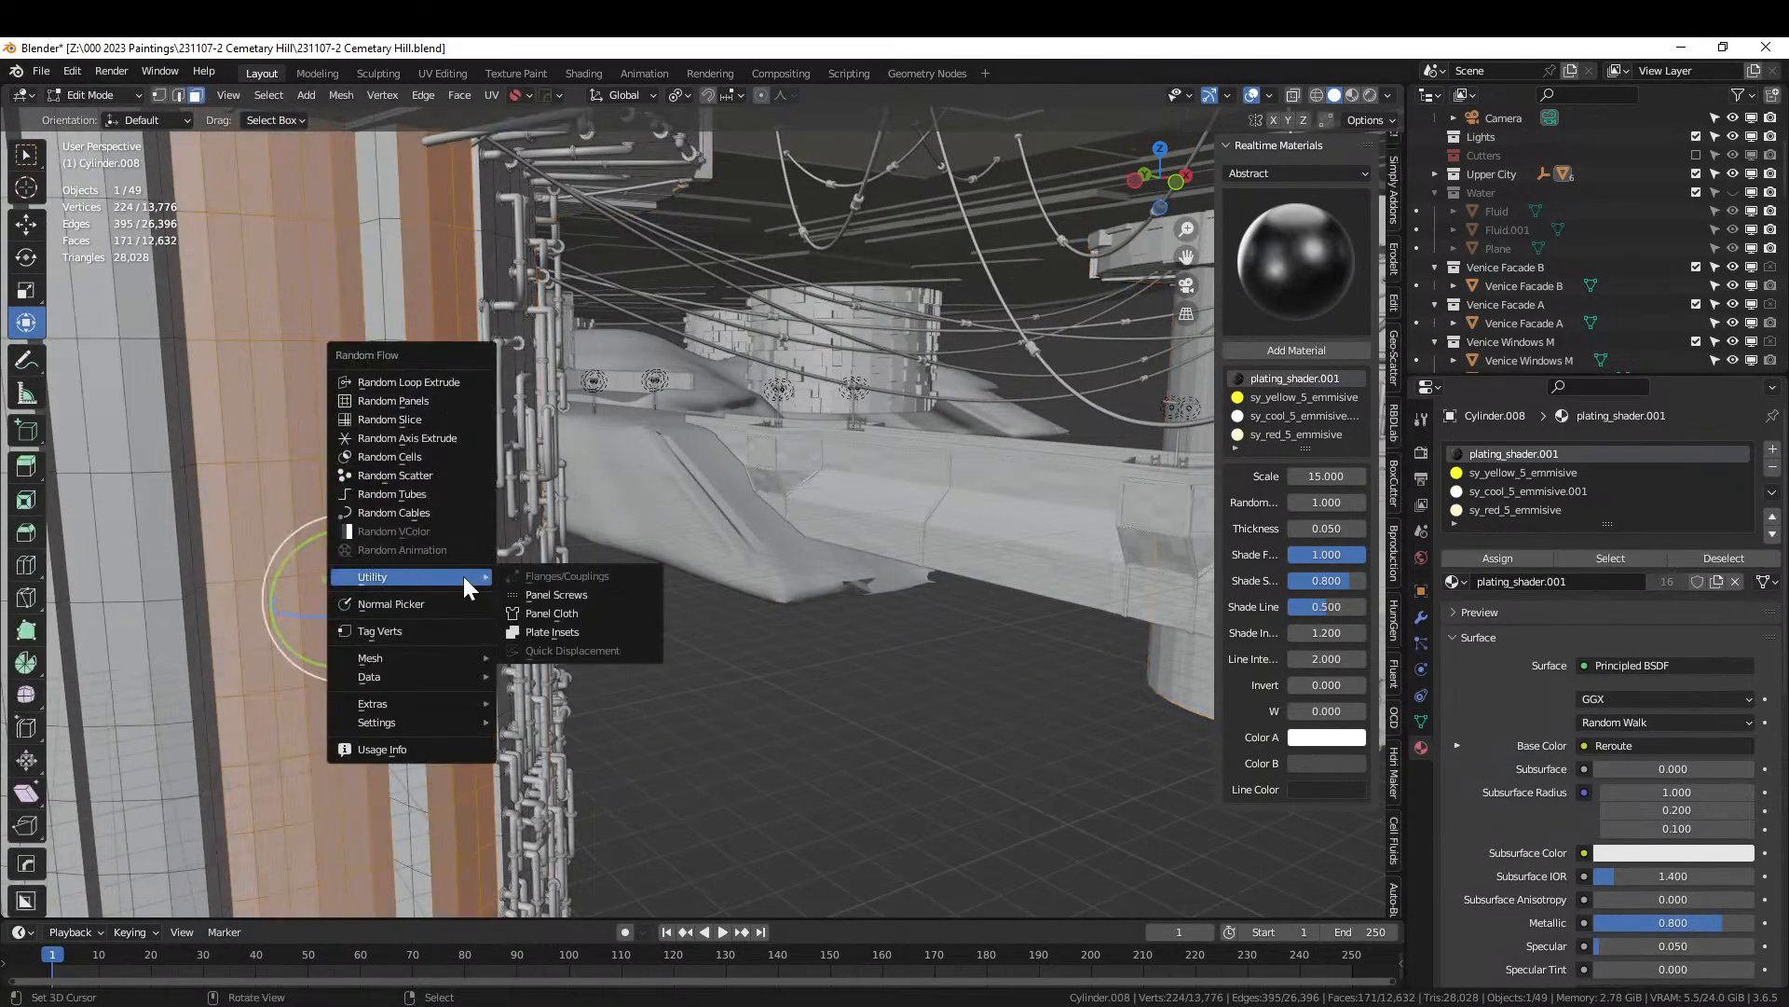
{"action": "left_click", "coordinate": [451, 419]}
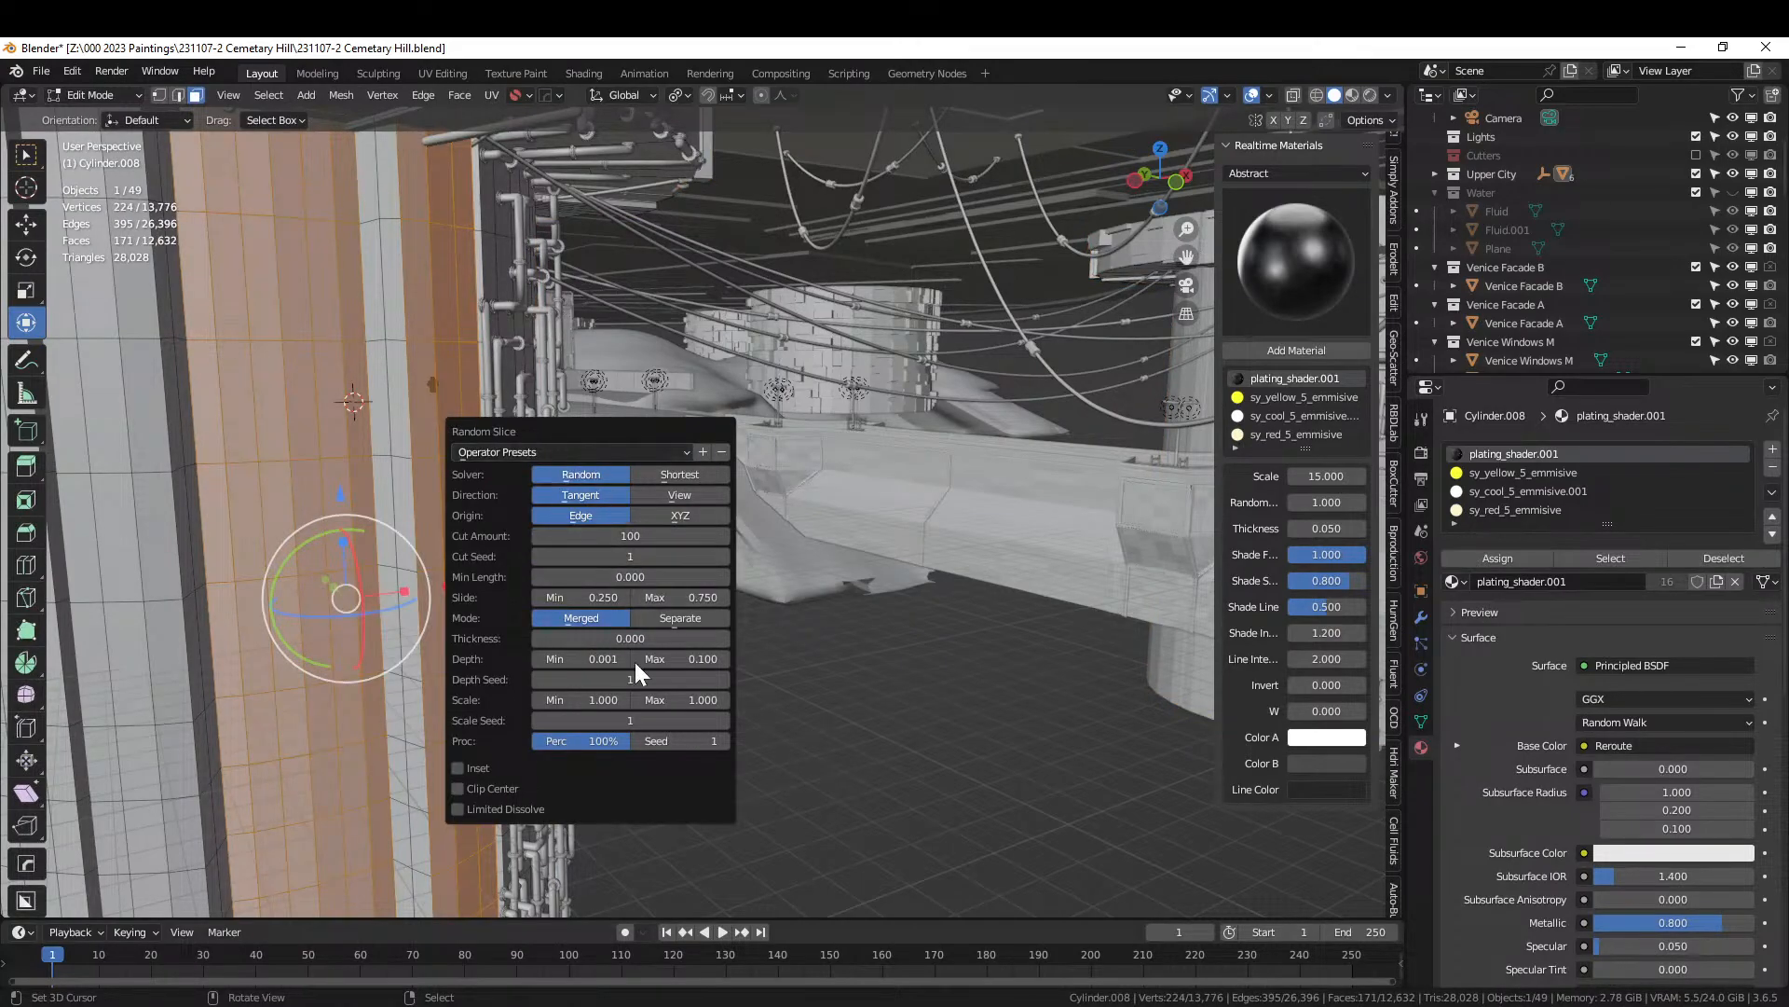
{"action": "left_click", "coordinate": [459, 767]}
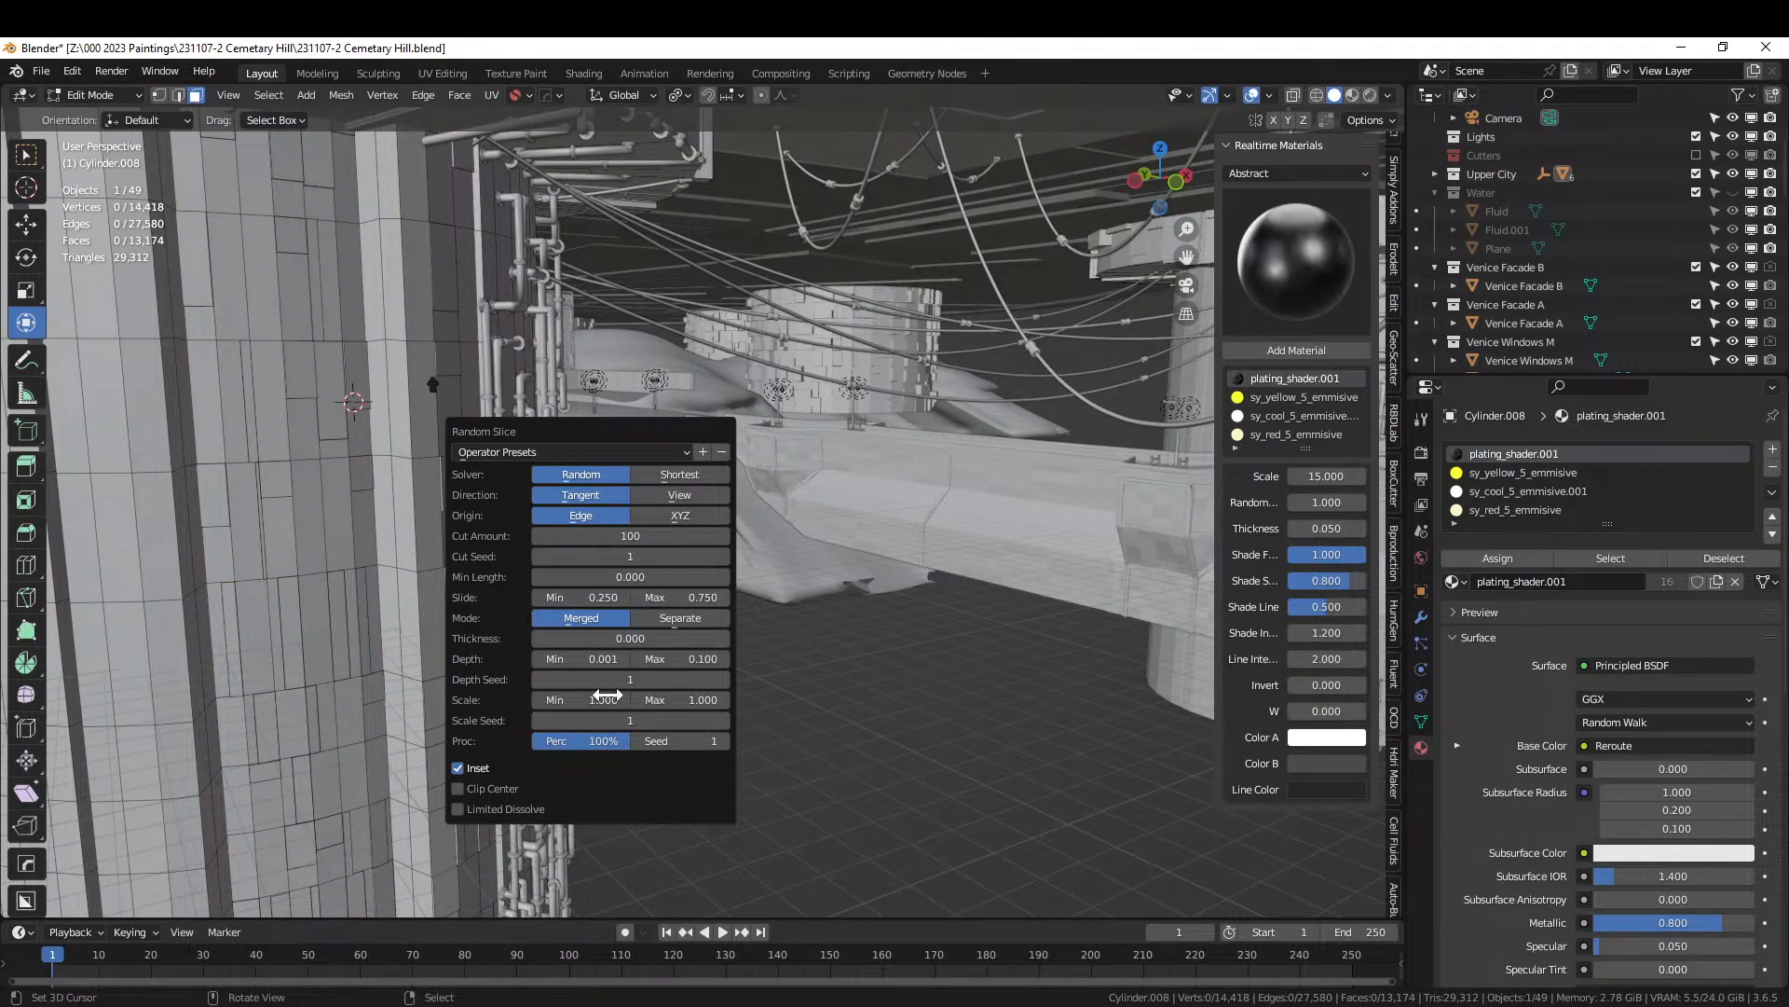
{"action": "left_click", "coordinate": [690, 659]}
{"action": "key", "text": "Return"}
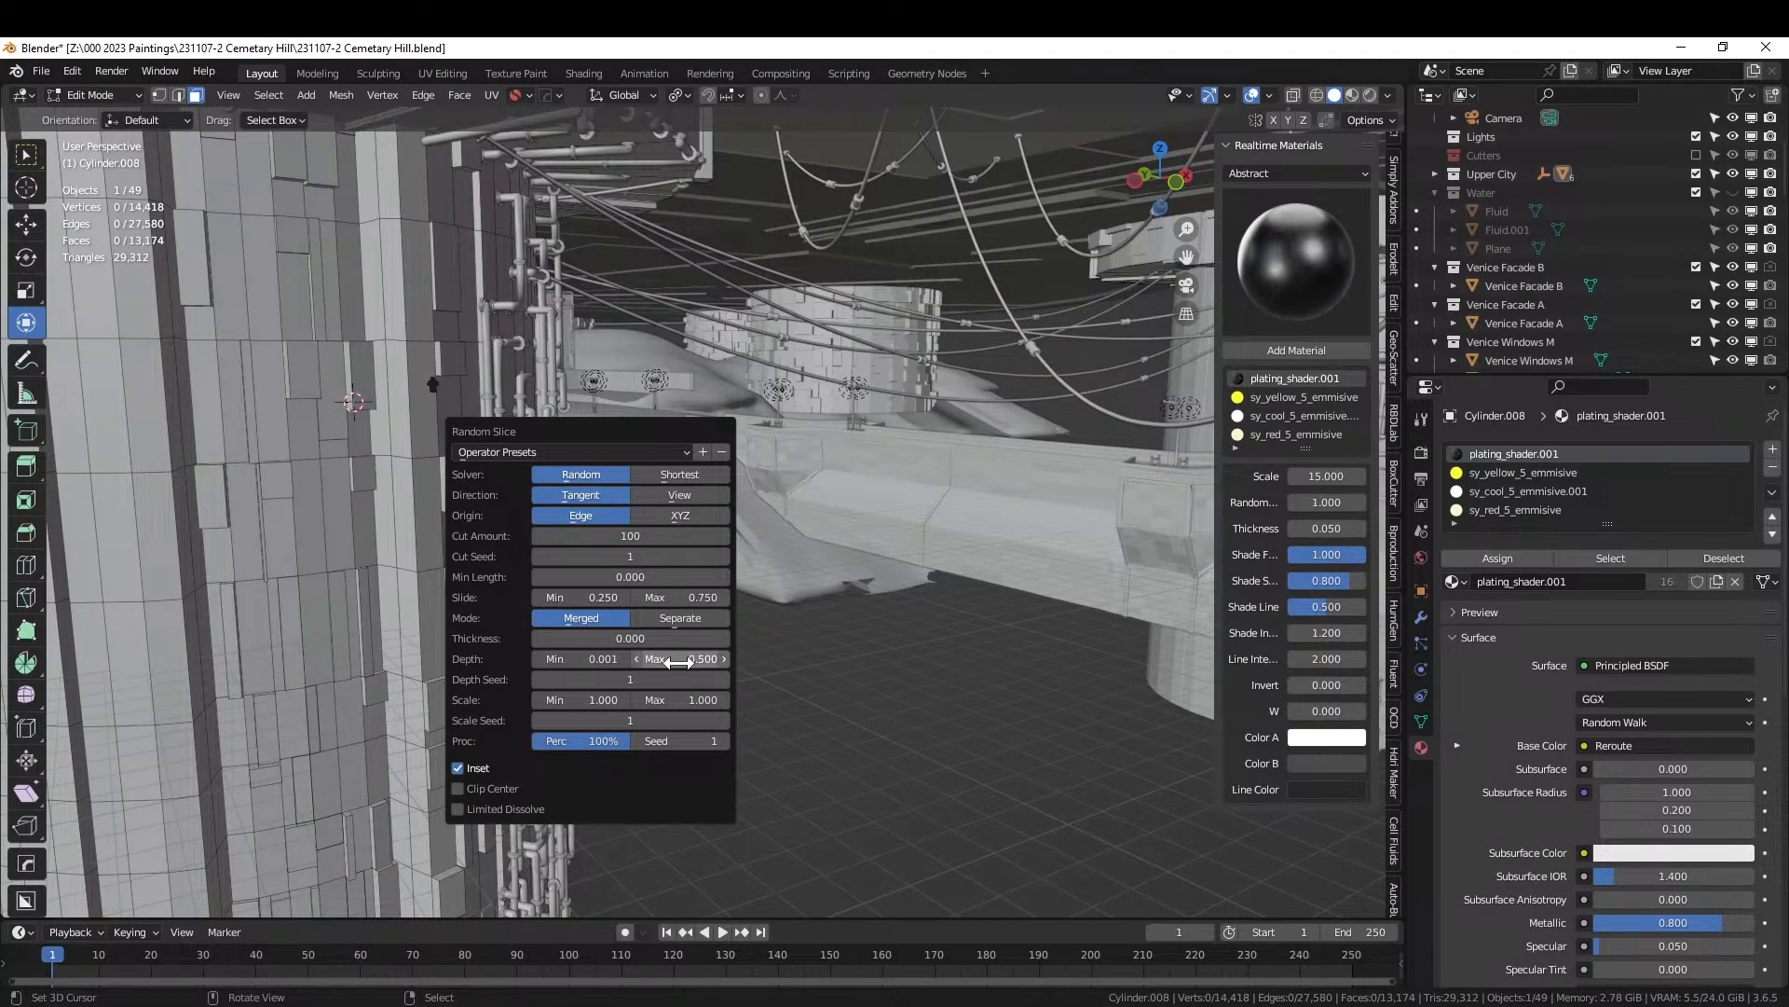
{"action": "left_click", "coordinate": [686, 659]}
{"action": "type", "text": ".75"}
{"action": "key", "text": "Return"}
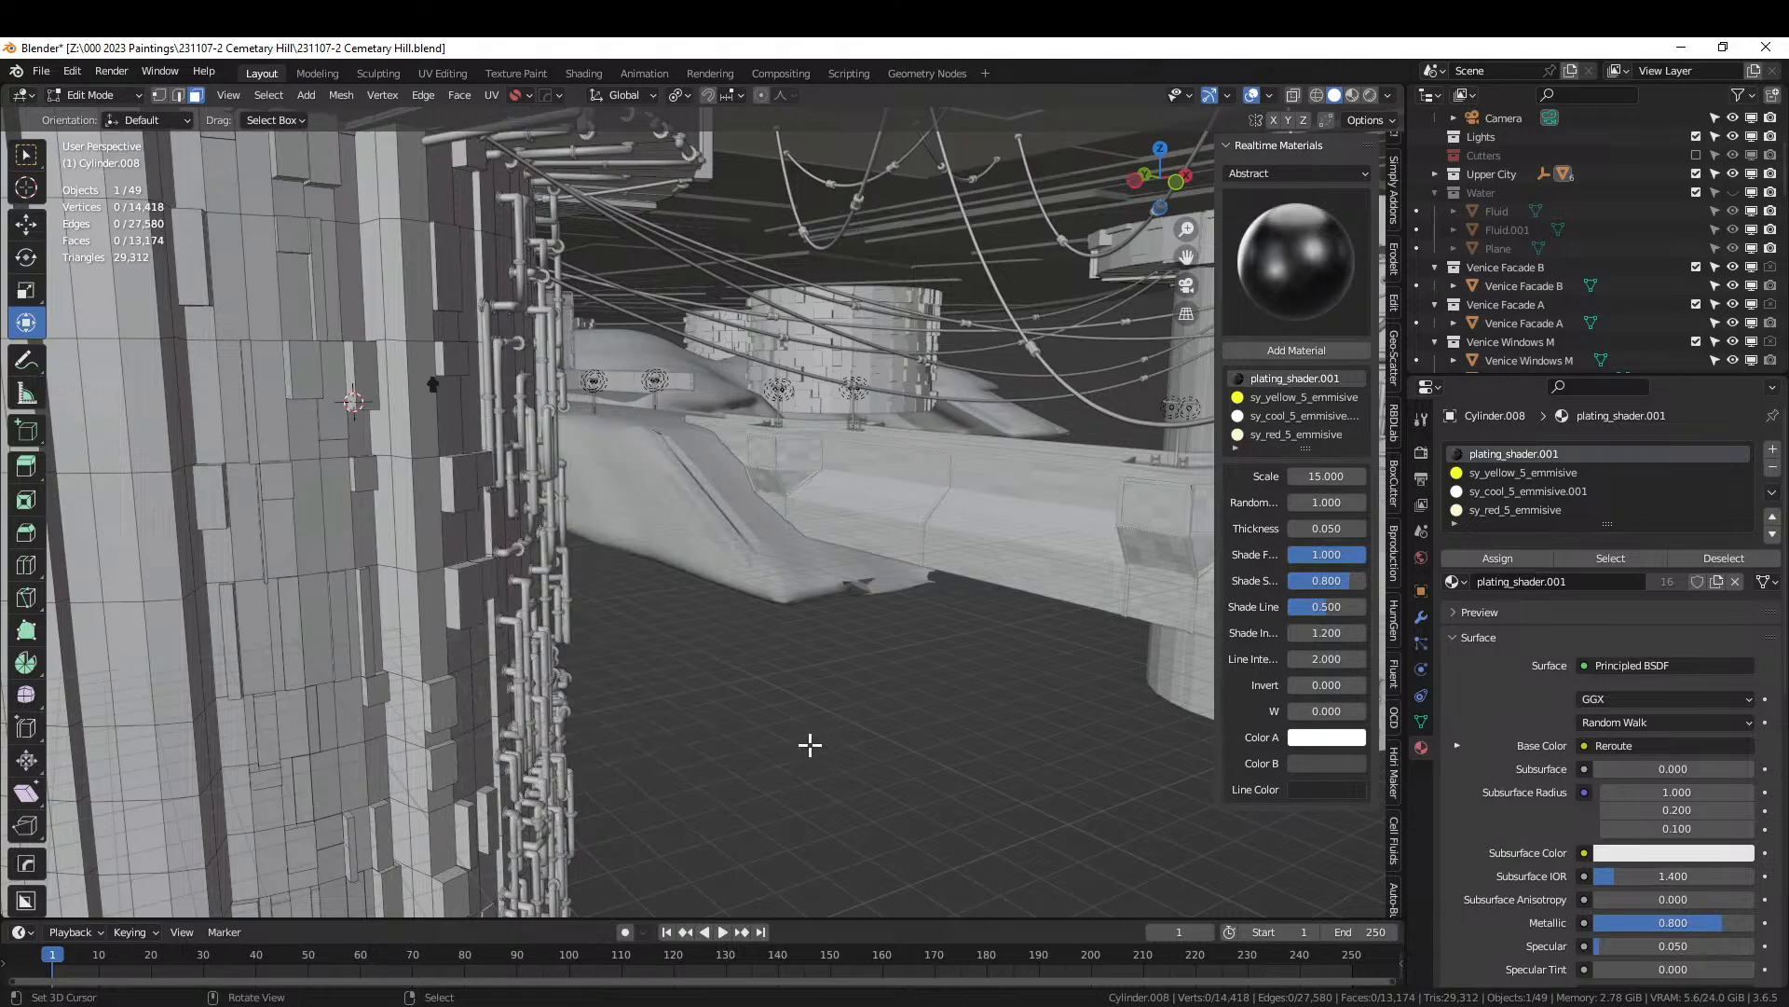
{"action": "key", "text": "KP_0"}
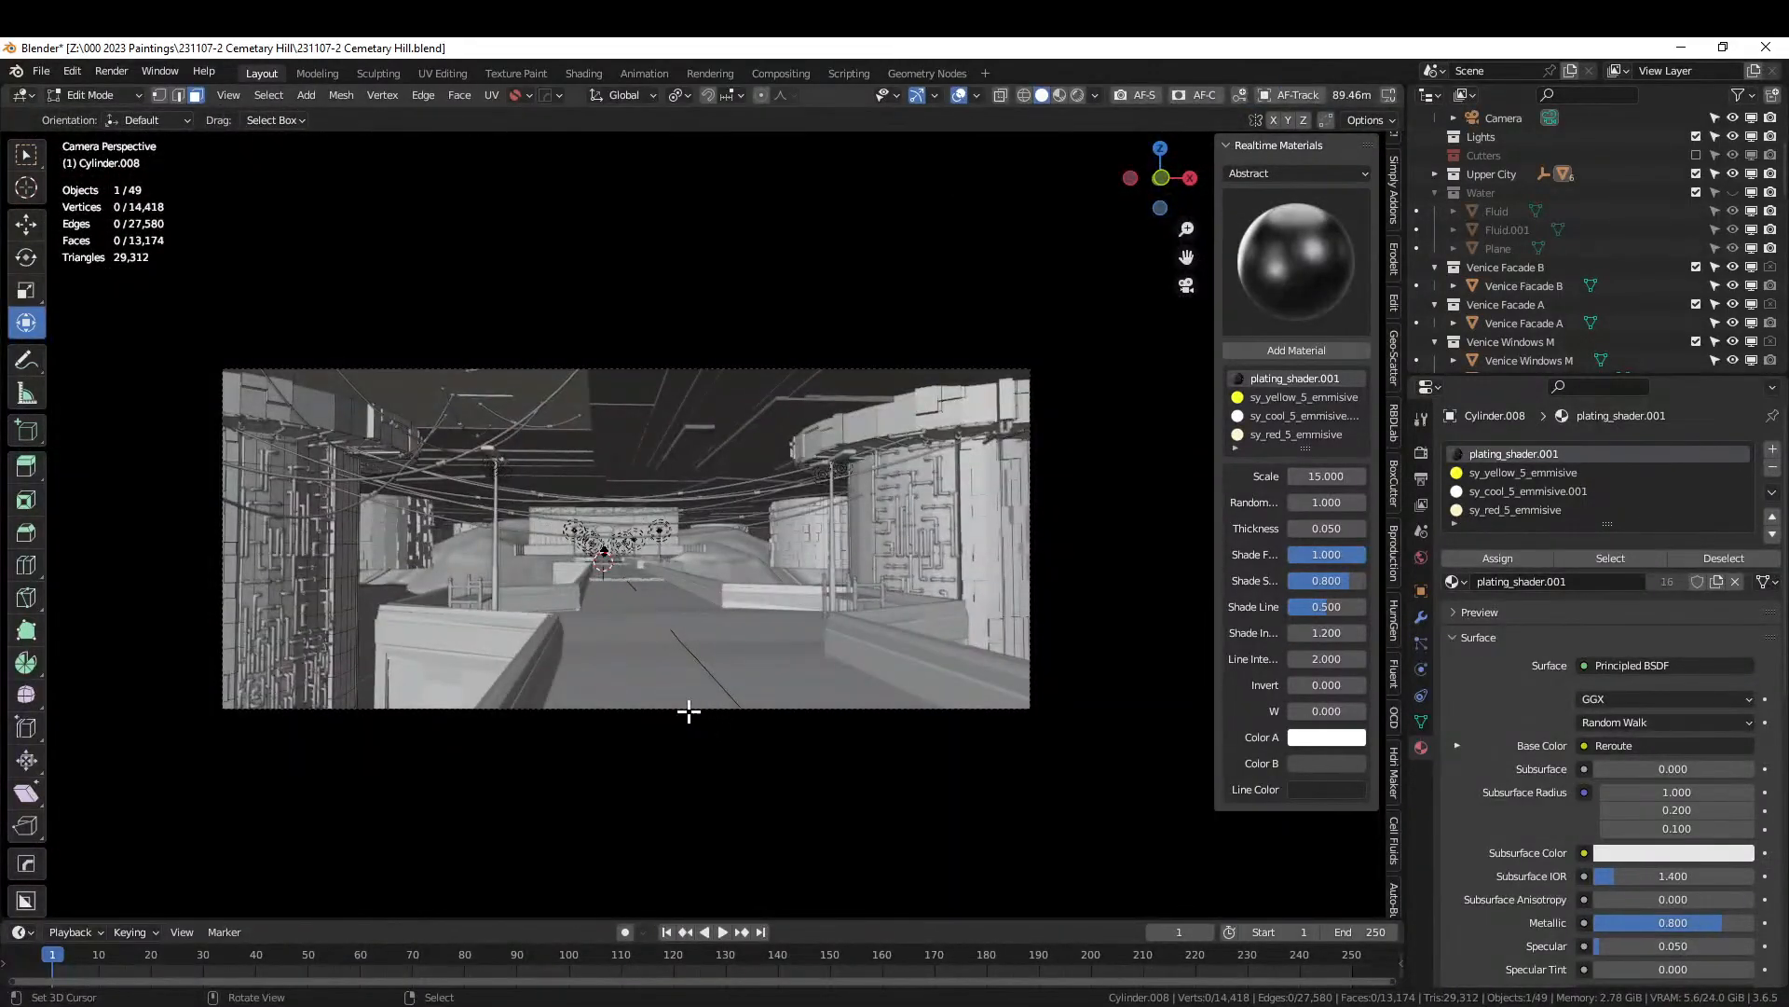
Select ten small block faces scattered over the sliced side of the pillar.
{"action": "middle_click_drag", "start_coordinate": [688, 712], "coordinate": [675, 711]}
{"action": "middle_click_drag", "start_coordinate": [807, 687], "coordinate": [8, 632]}
{"action": "middle_click_drag", "start_coordinate": [634, 655], "coordinate": [588, 666]}
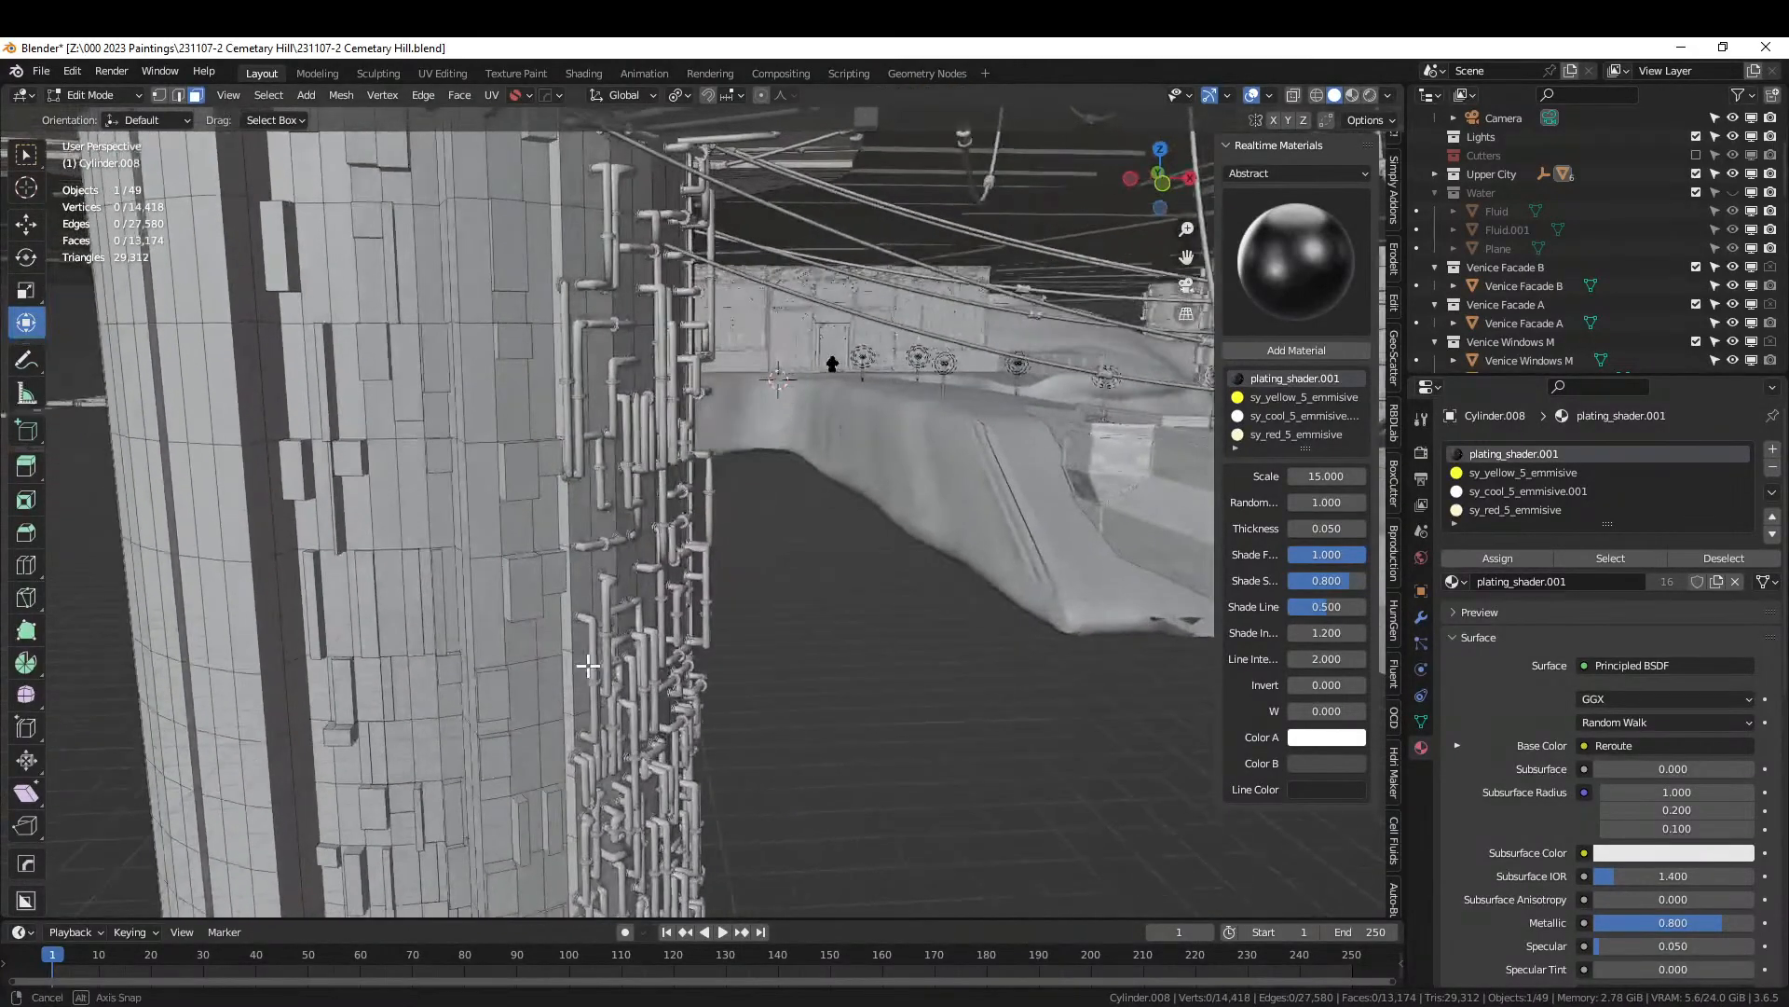
{"action": "left_click", "coordinate": [521, 588]}
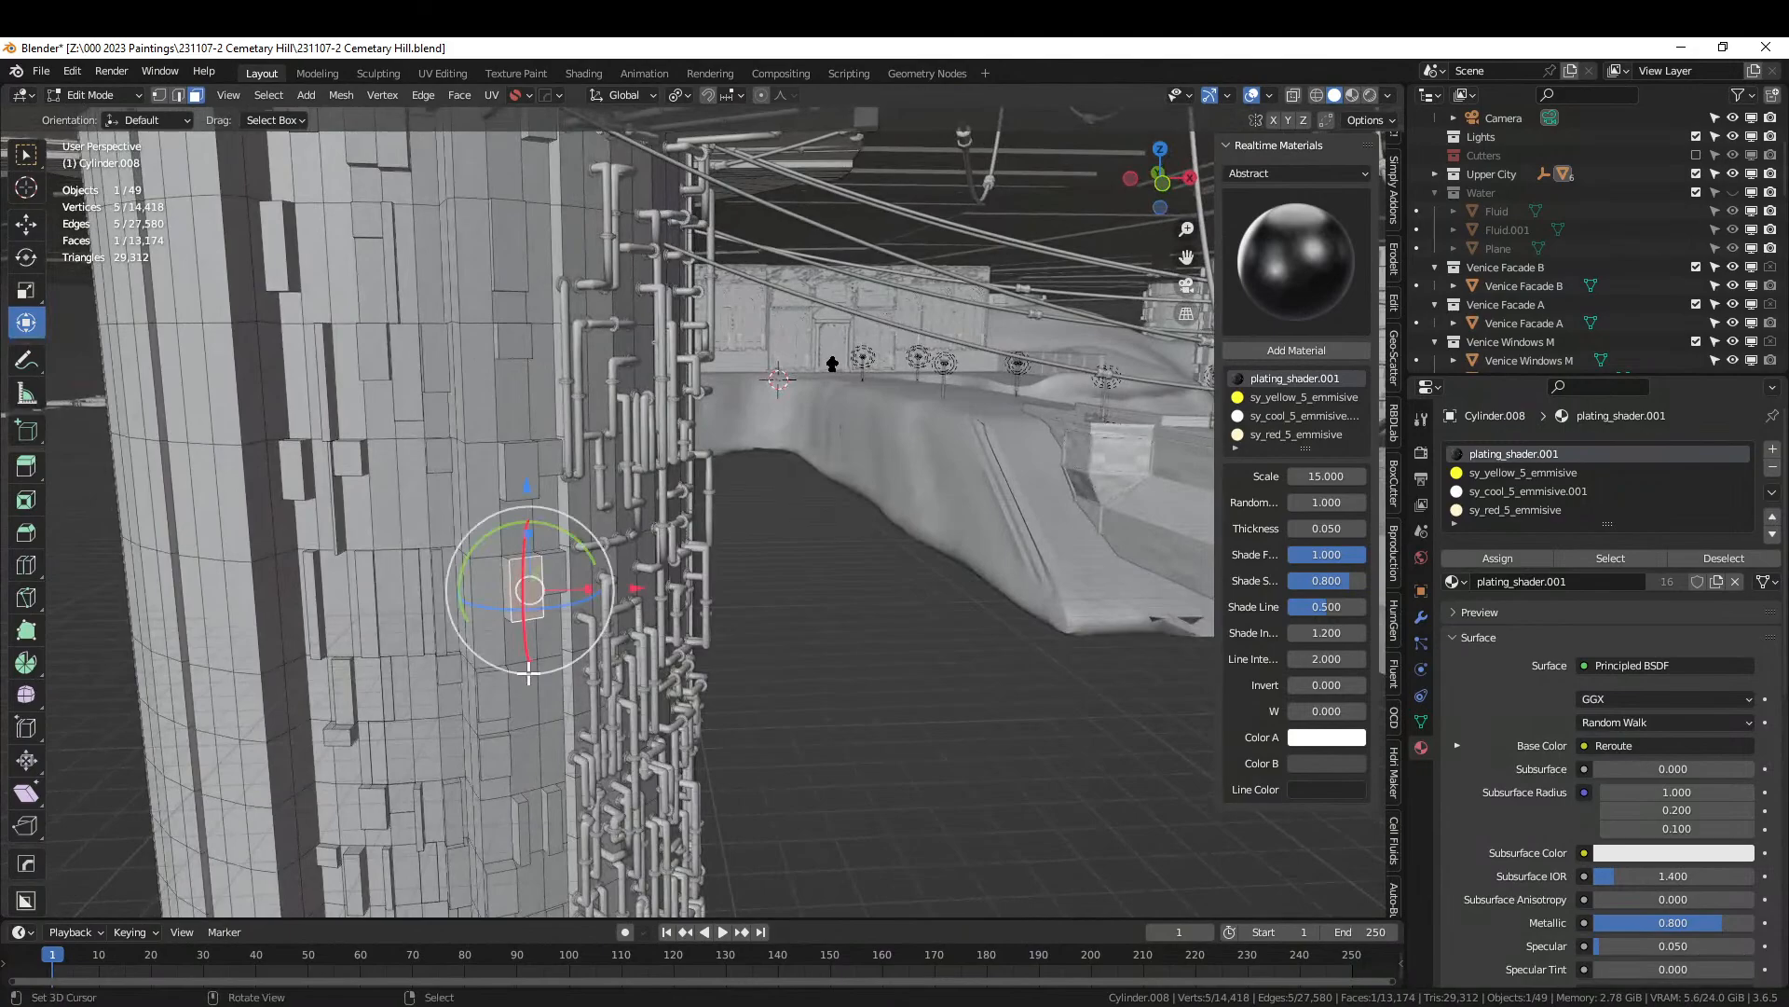
{"action": "right_click", "coordinate": [527, 467], "text": "shift"}
{"action": "right_click", "coordinate": [511, 337], "text": "shift"}
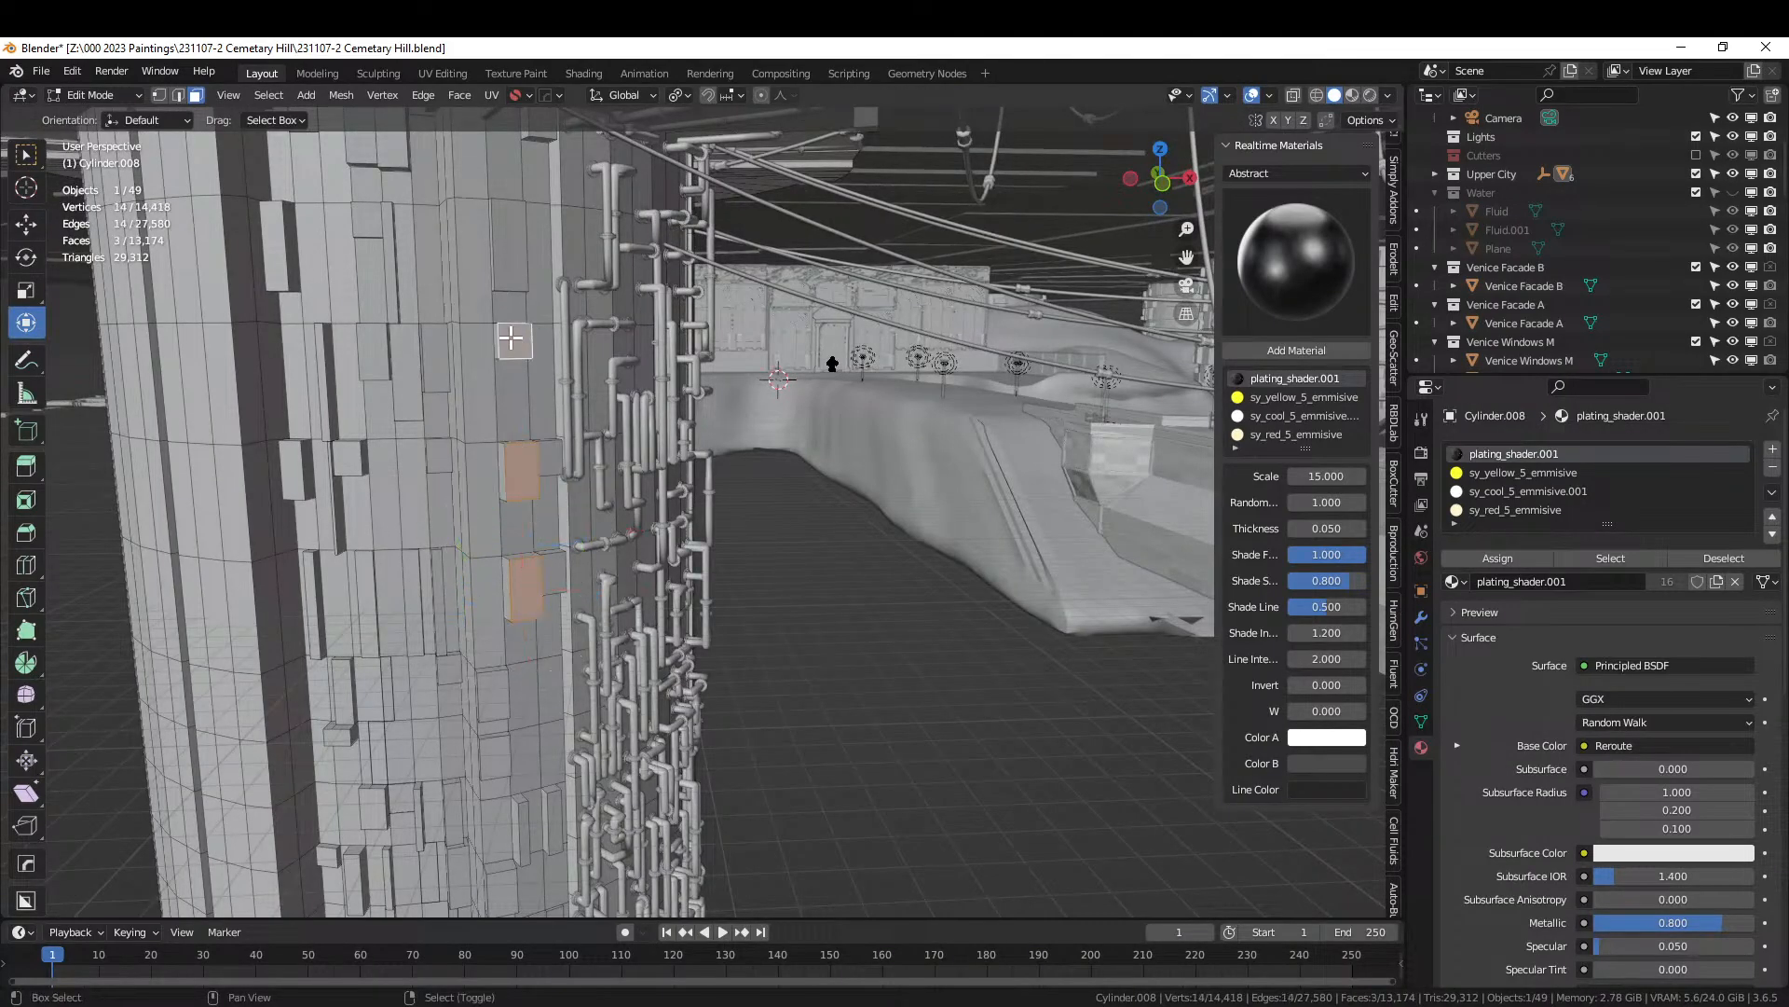
{"action": "right_click", "coordinate": [522, 825], "text": "shift"}
{"action": "right_click", "coordinate": [554, 822], "text": "shift"}
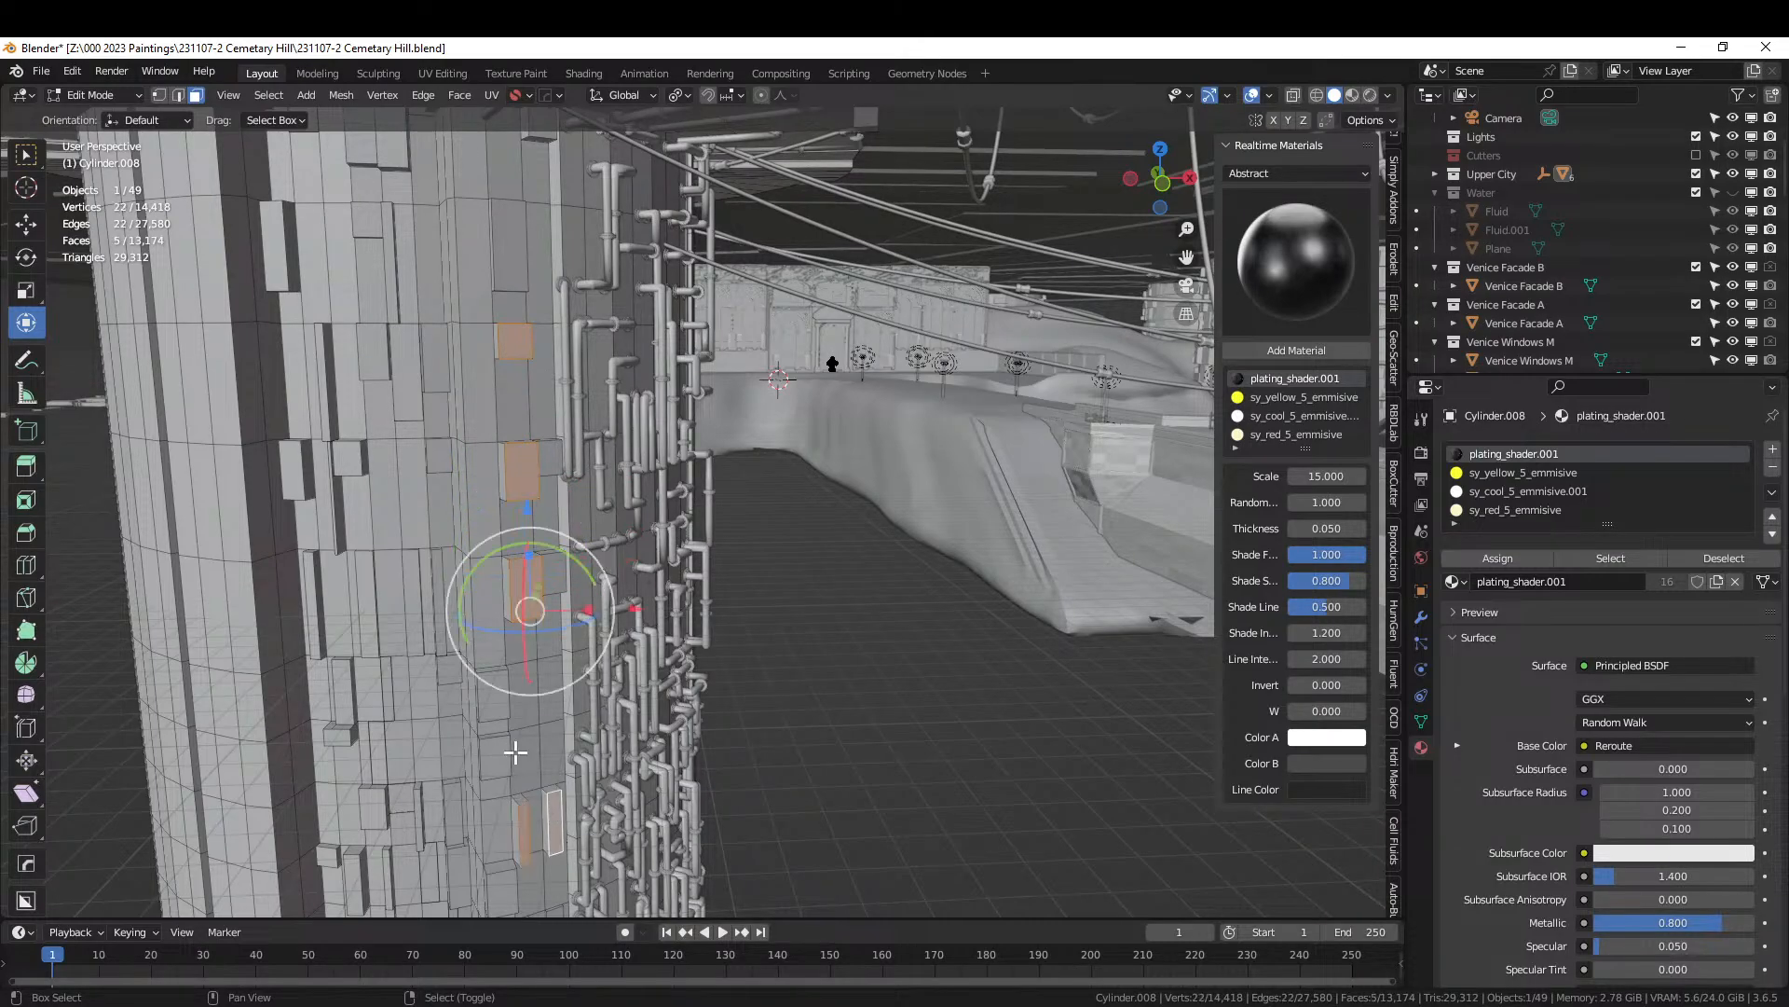
{"action": "right_click", "coordinate": [343, 455], "text": "shift"}
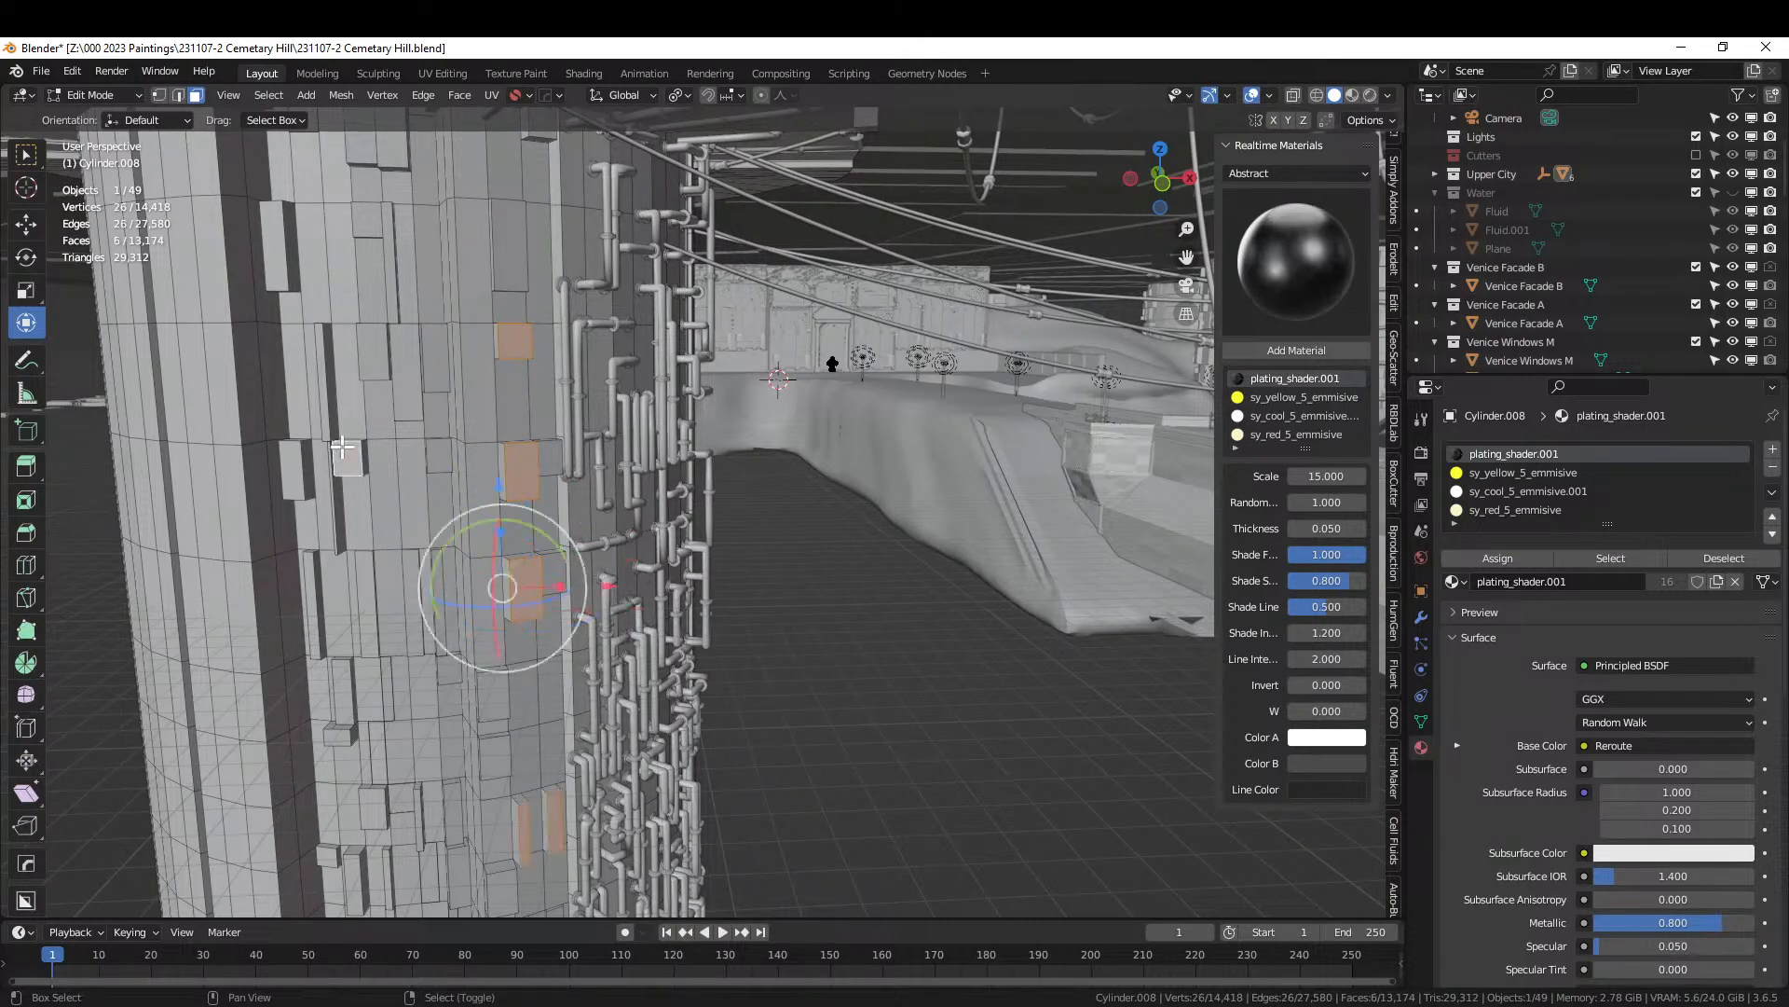
{"action": "right_click", "coordinate": [366, 813], "text": "shift"}
{"action": "right_click", "coordinate": [337, 737], "text": "shift"}
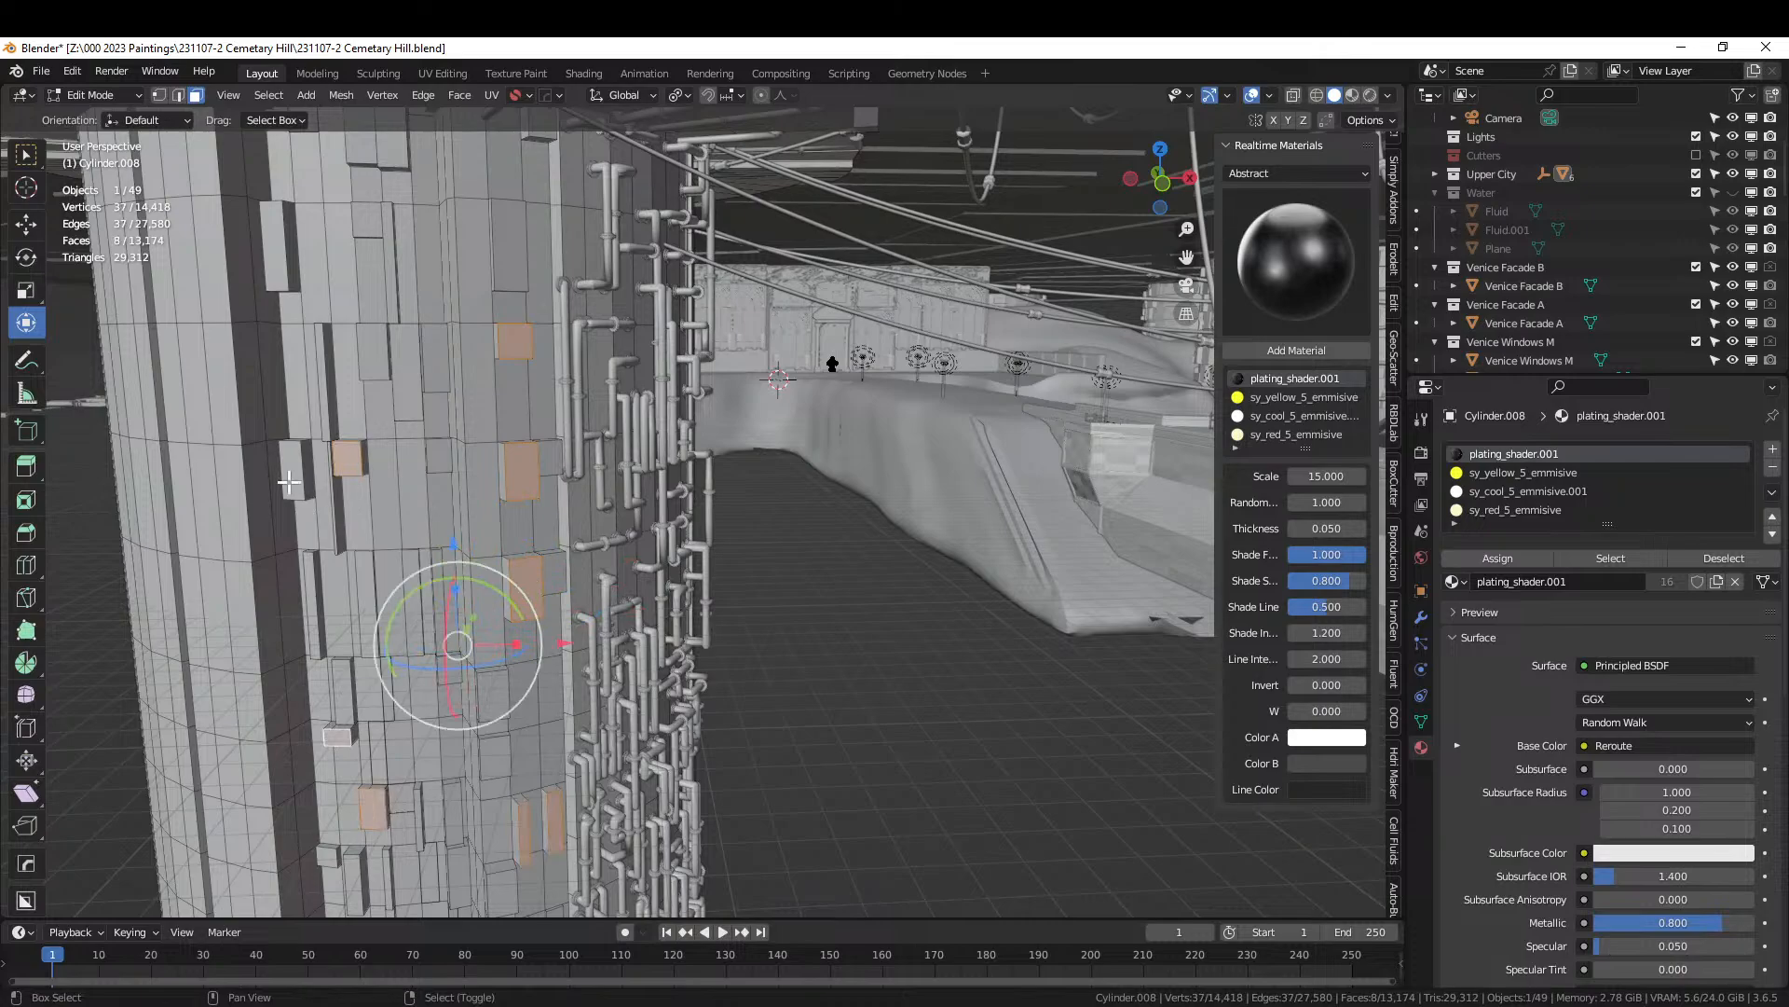
{"action": "right_click", "coordinate": [378, 355], "text": "shift"}
{"action": "right_click", "coordinate": [358, 228], "text": "shift"}
{"action": "middle_click_drag", "start_coordinate": [359, 228], "coordinate": [420, 411]}
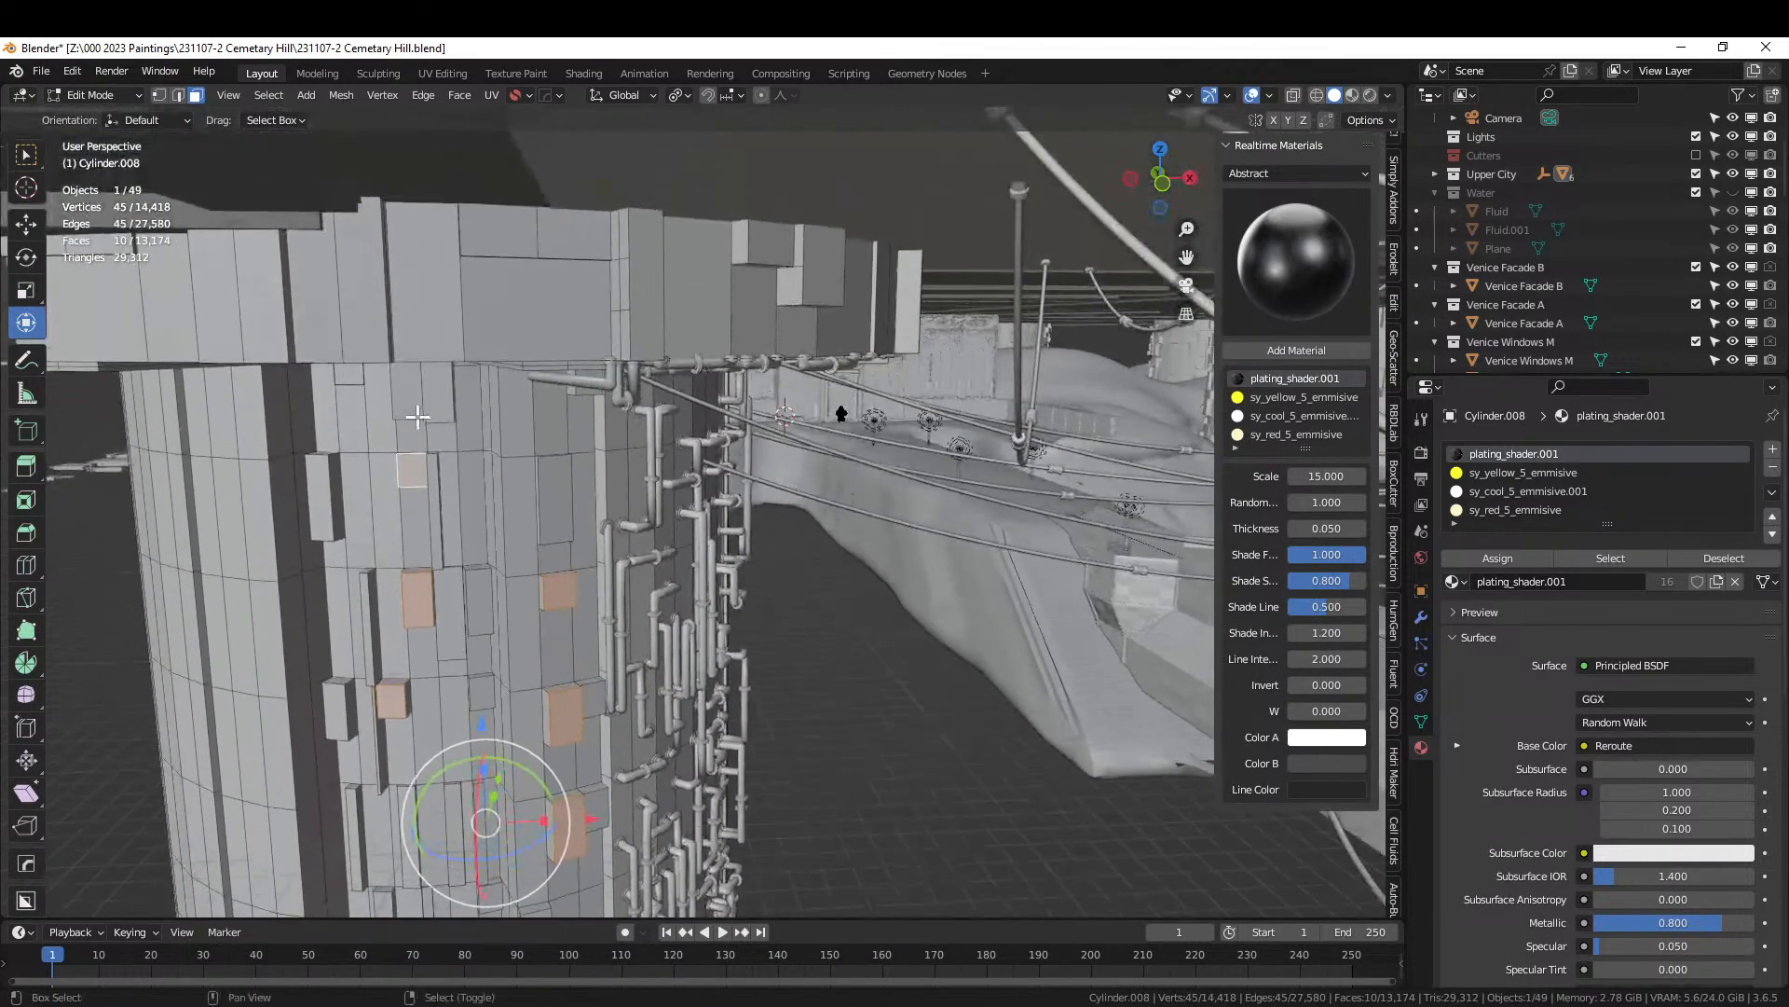
Inset the ten selected faces by about 0.088 m and extrude them inward along their normals by about 0.075 m.
{"action": "middle_click_drag", "start_coordinate": [457, 480], "coordinate": [446, 396]}
{"action": "scroll", "coordinate": [487, 523], "scroll_direction": "up", "scroll_amount": 2}
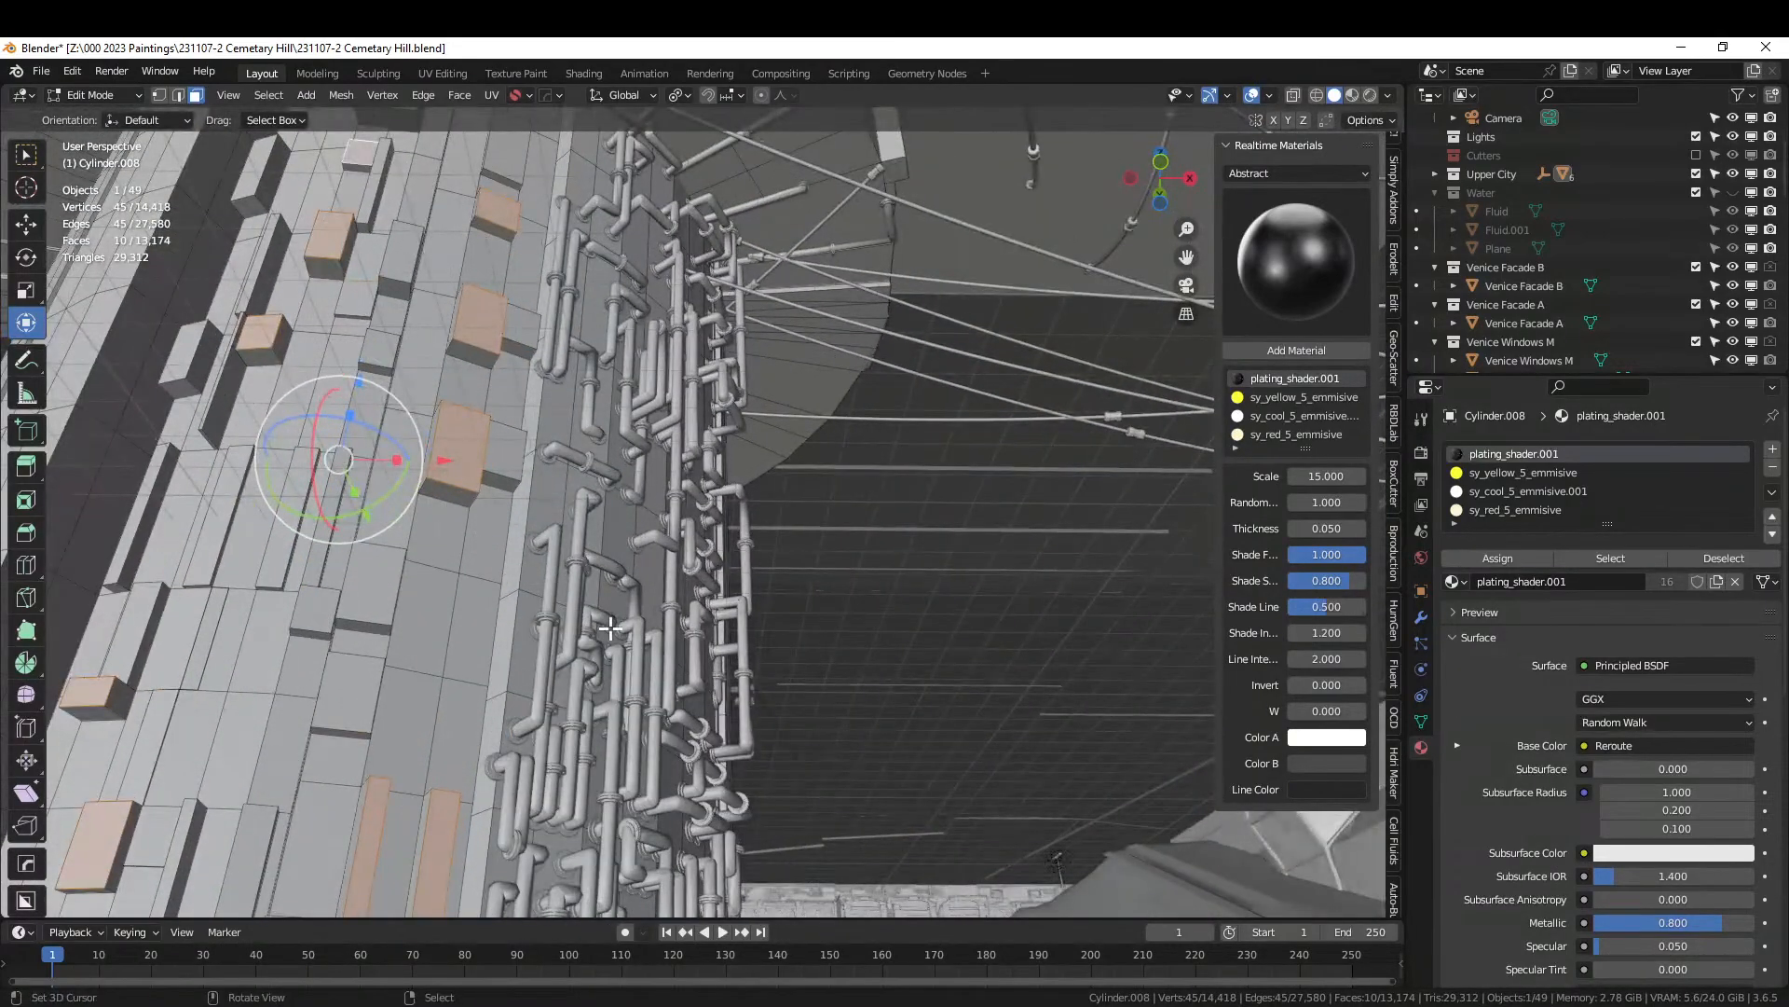
{"action": "key", "text": "i"}
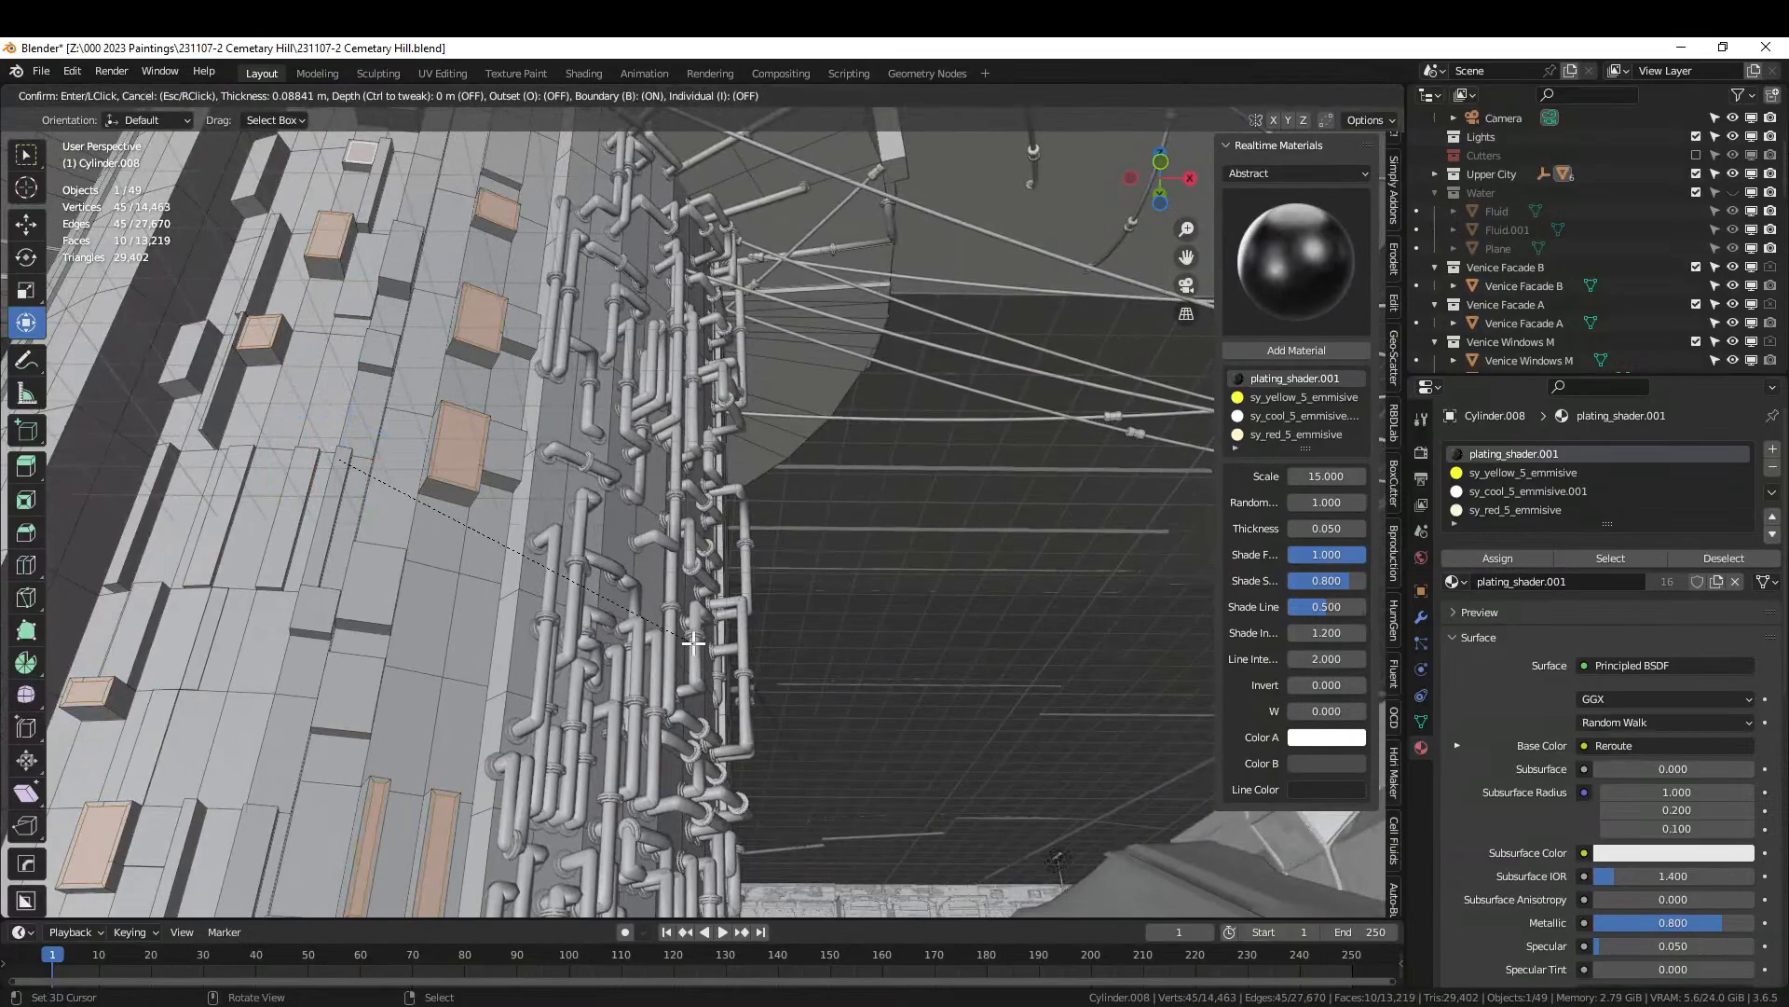
{"action": "left_click", "coordinate": [694, 641]}
{"action": "middle_click_drag", "start_coordinate": [693, 641], "coordinate": [736, 636]}
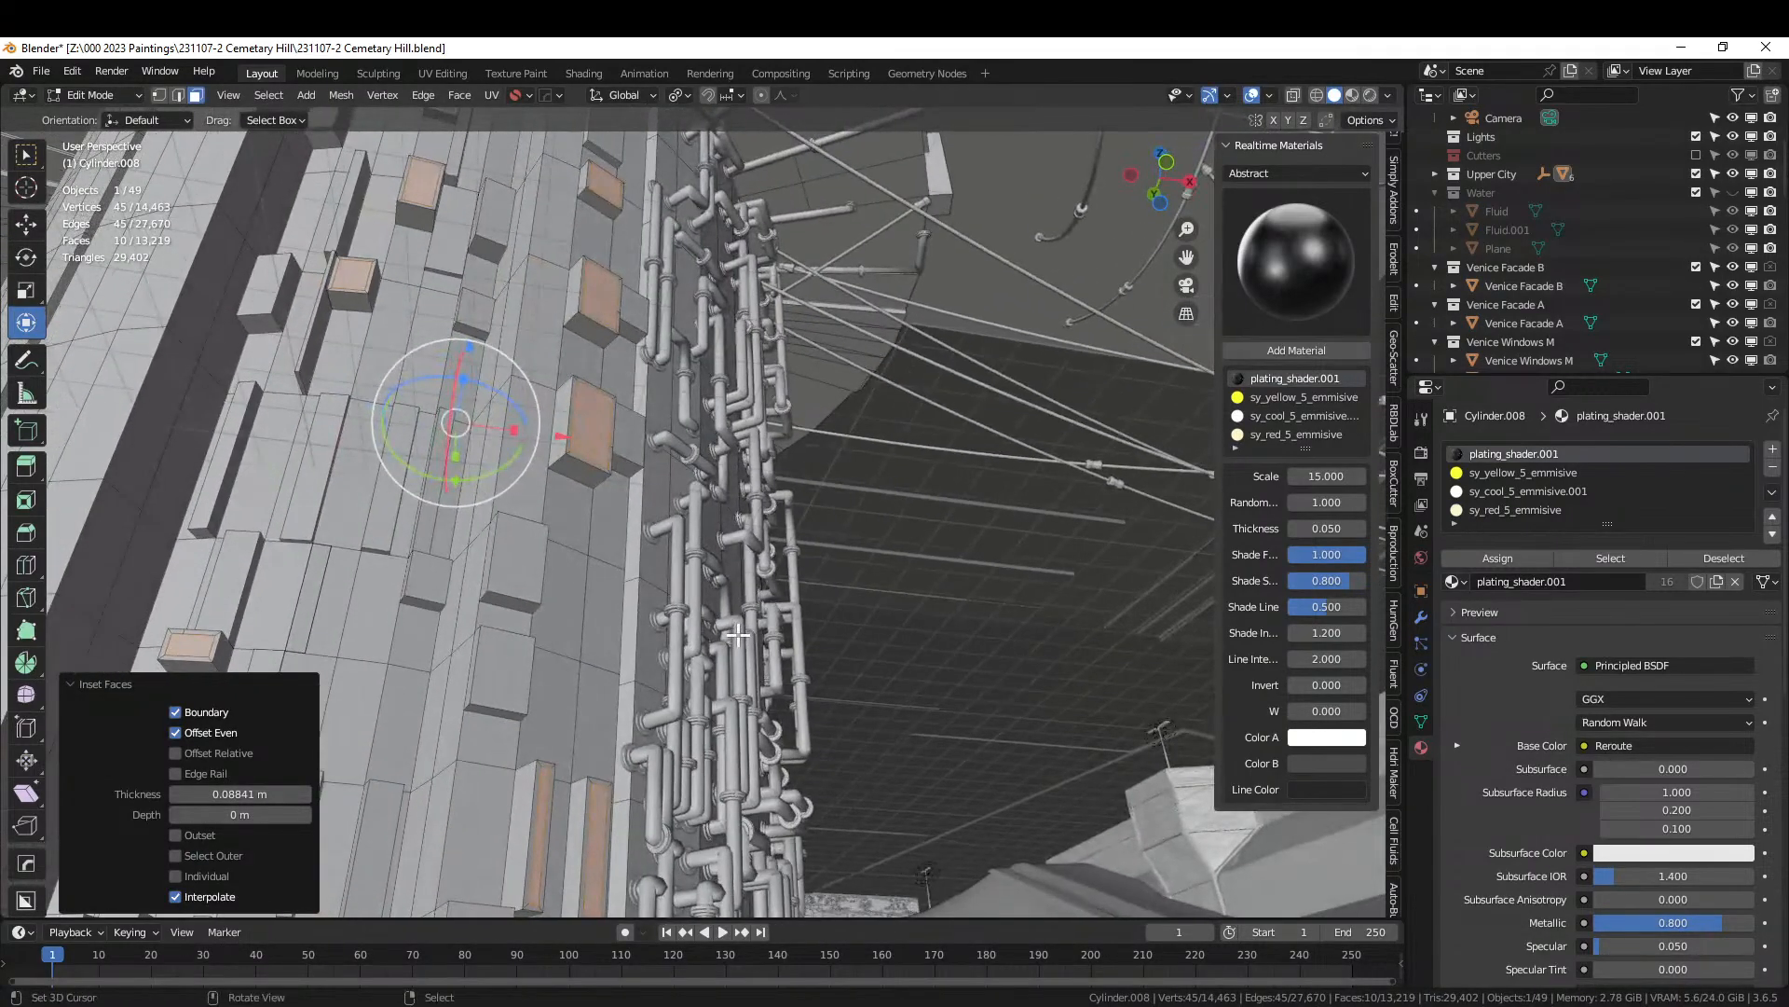
{"action": "key", "text": "alt+e"}
{"action": "left_click", "coordinate": [744, 645]}
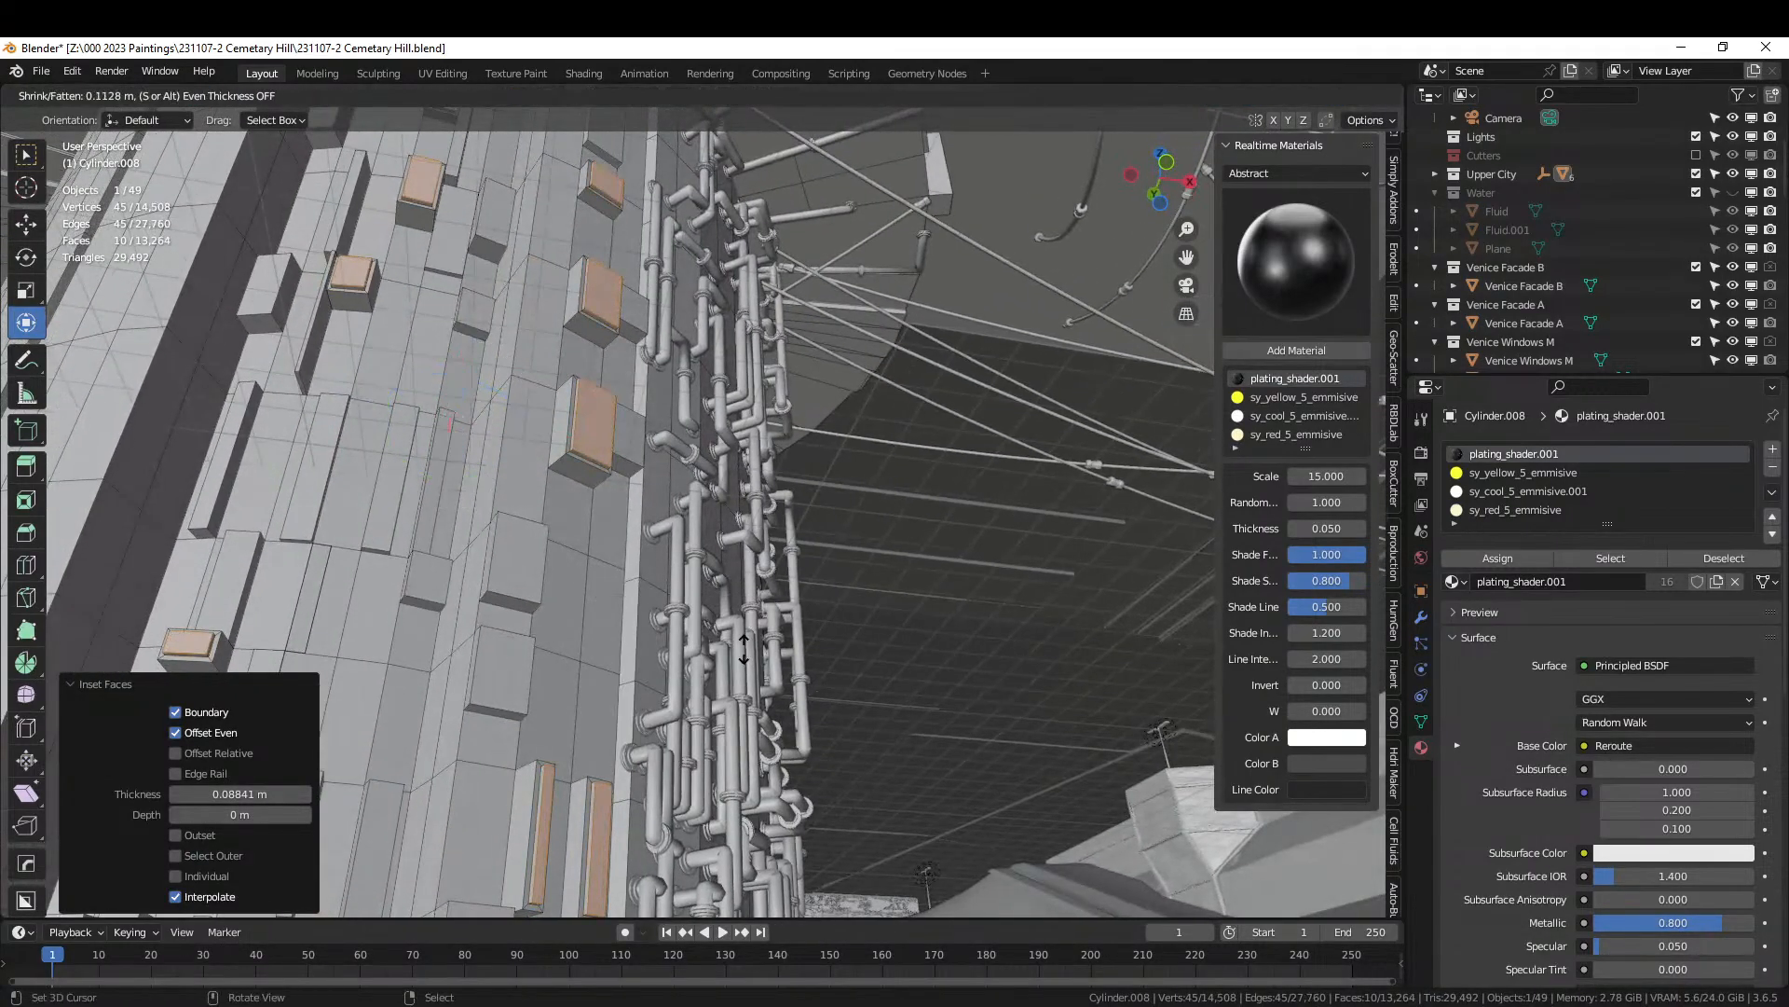
{"action": "left_click", "coordinate": [766, 652]}
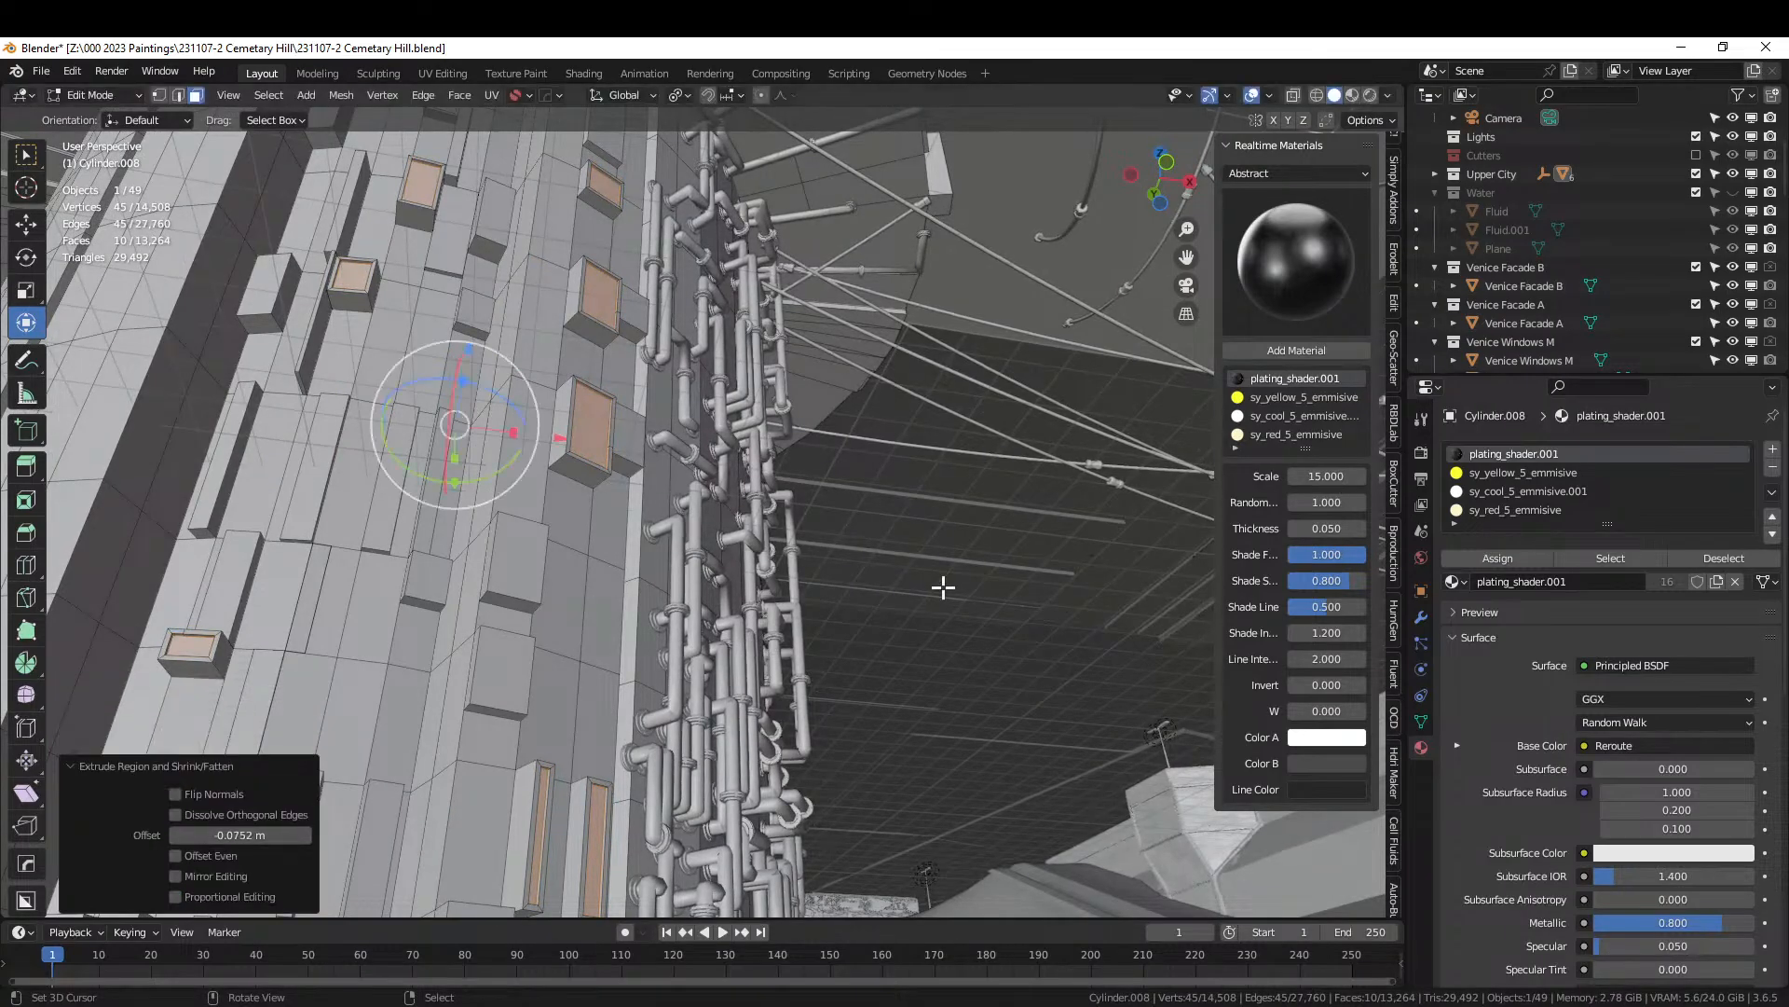
Assign the sy_cool_5_emmisive.001 material to the recessed window faces.
{"action": "left_click", "coordinate": [1558, 473]}
{"action": "left_click", "coordinate": [1547, 455]}
{"action": "left_click", "coordinate": [1558, 492]}
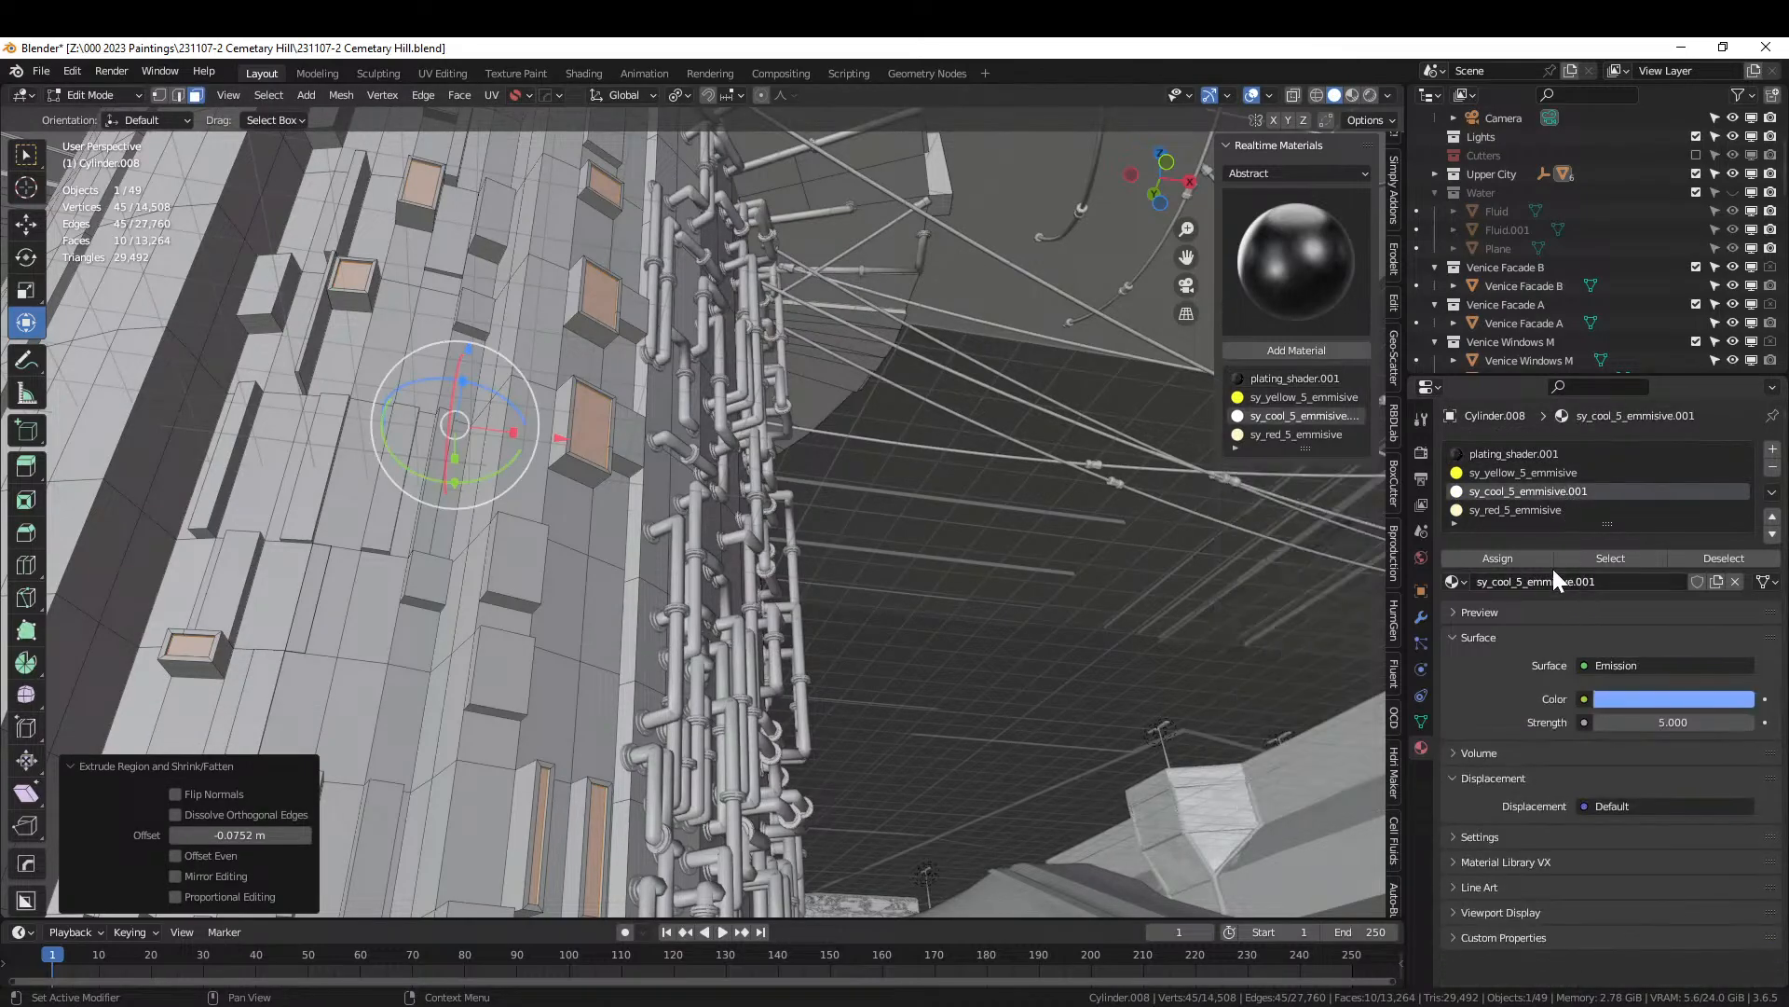
{"action": "left_click", "coordinate": [1515, 559]}
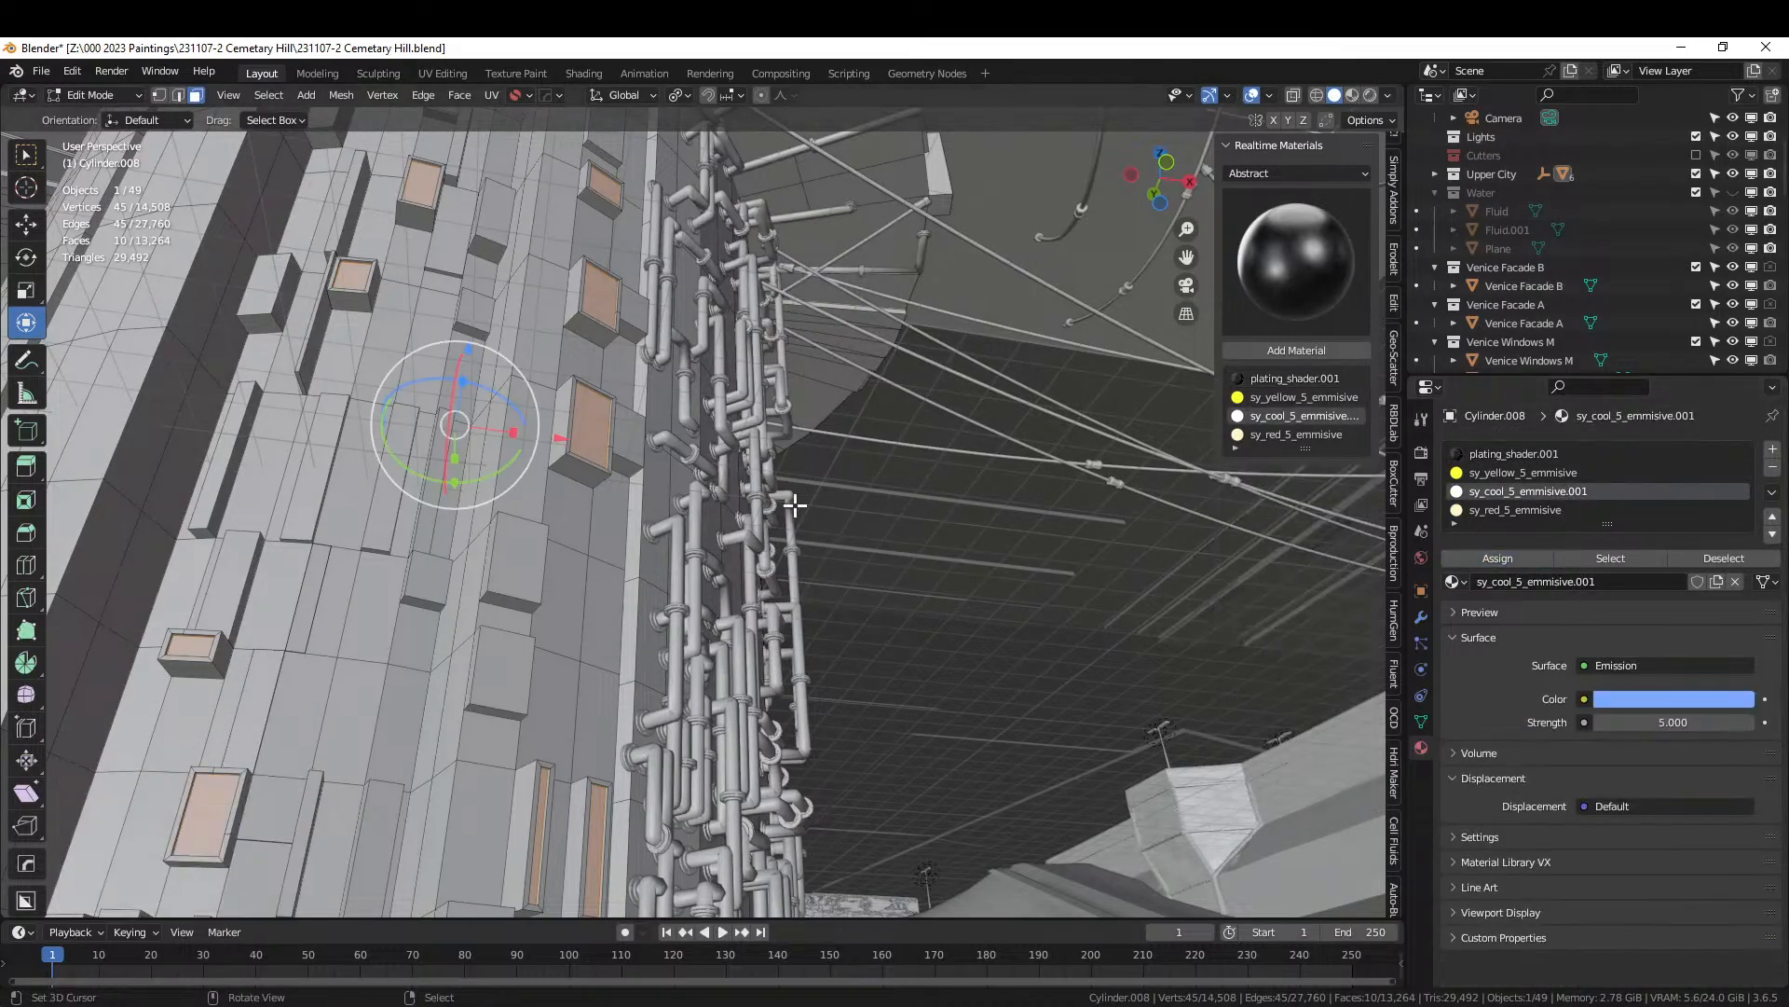
Select five more block faces on the pillar, near and below the finished windows beside the pipes.
{"action": "left_click", "coordinate": [648, 441]}
{"action": "left_click", "coordinate": [635, 315], "text": "shift"}
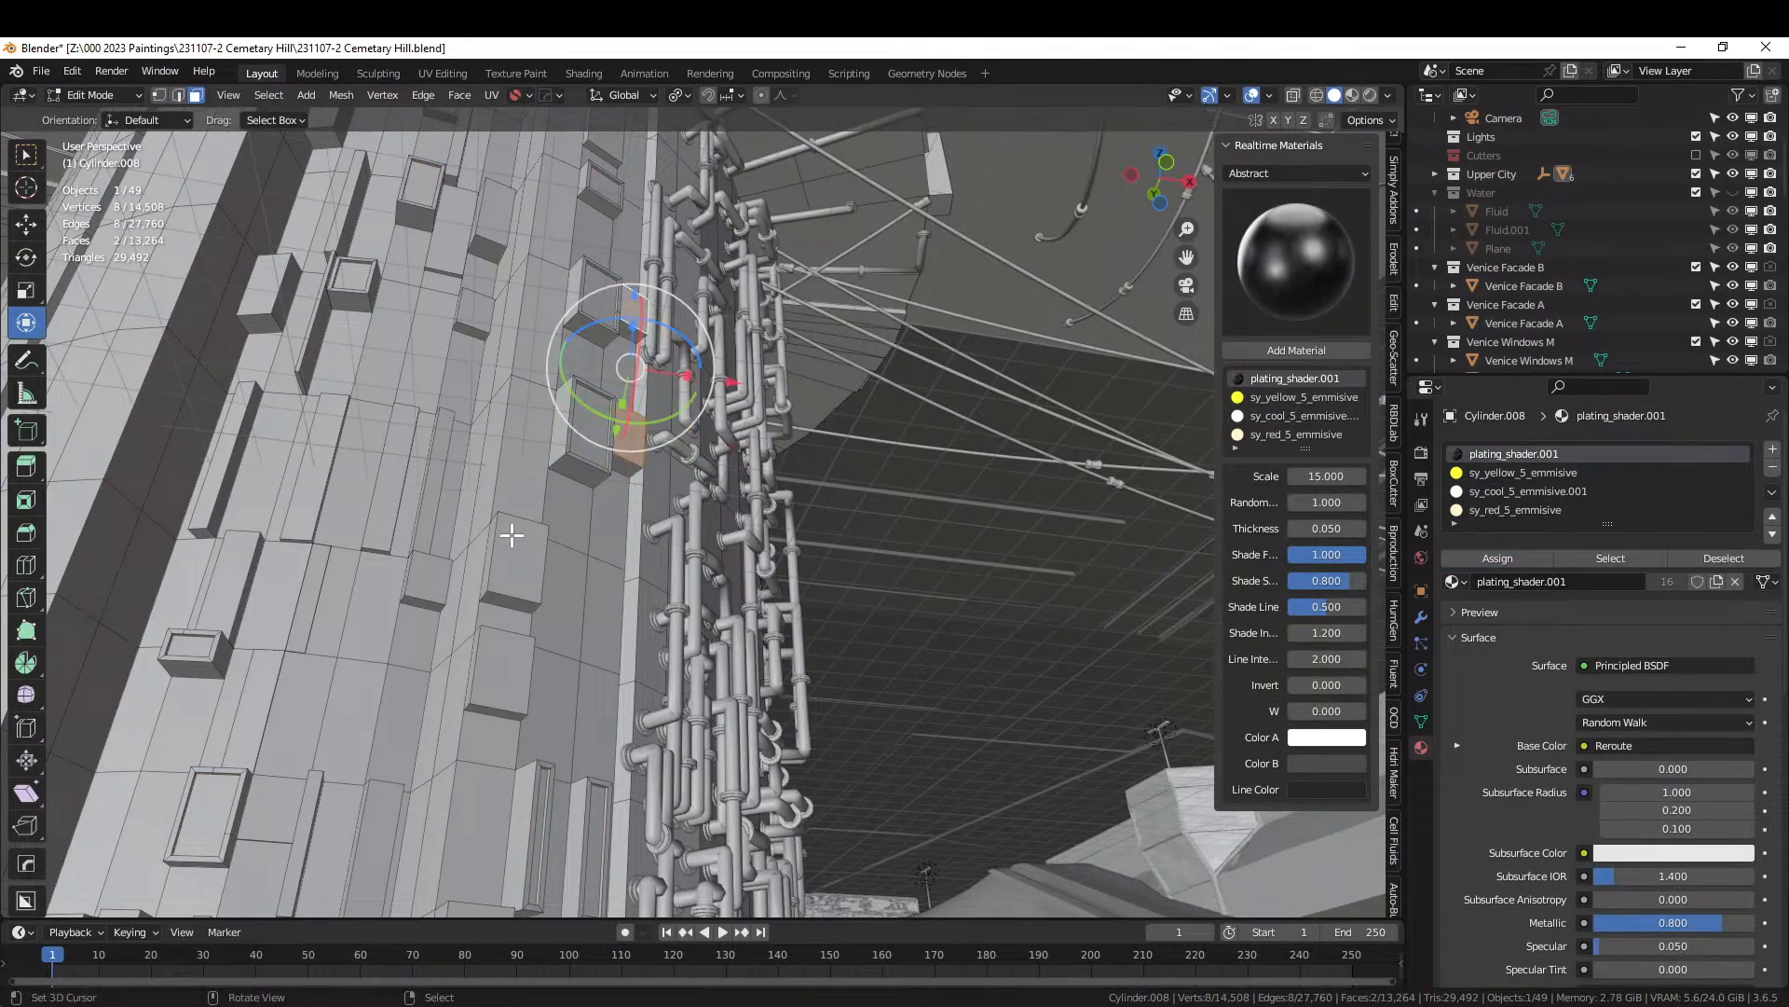
{"action": "left_click", "coordinate": [429, 577], "text": "shift"}
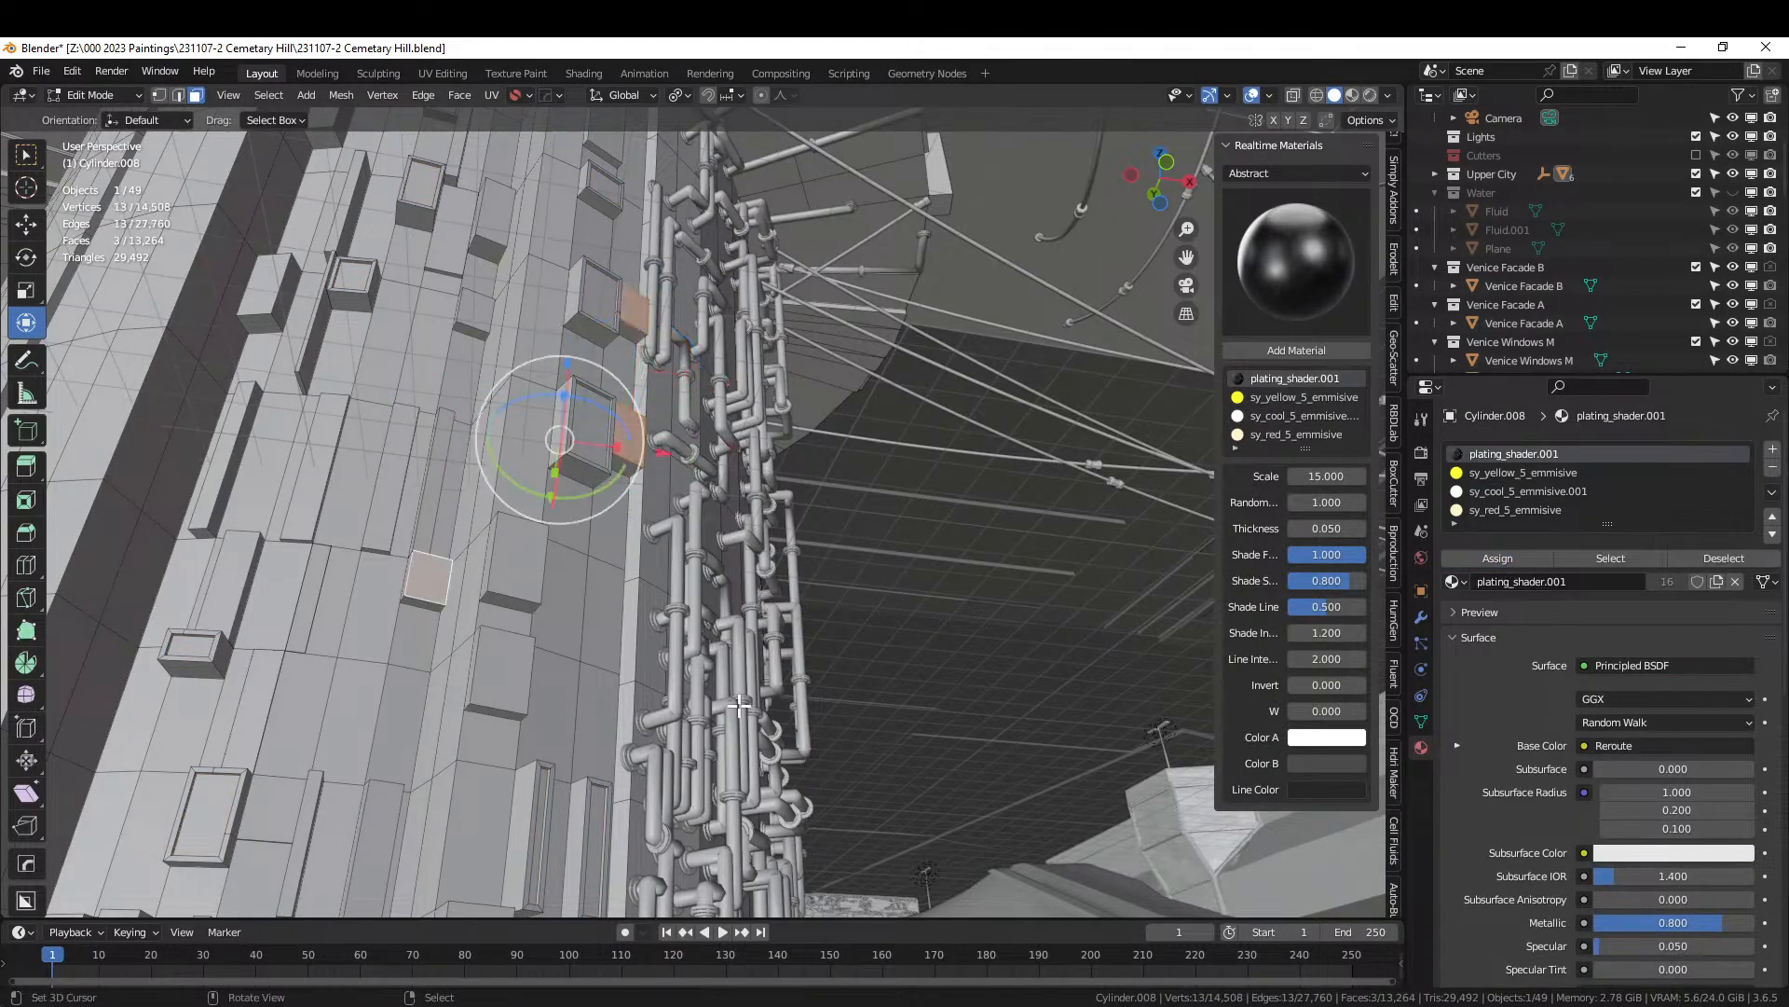
{"action": "left_click", "coordinate": [506, 669], "text": "shift"}
{"action": "left_click", "coordinate": [519, 566], "text": "shift"}
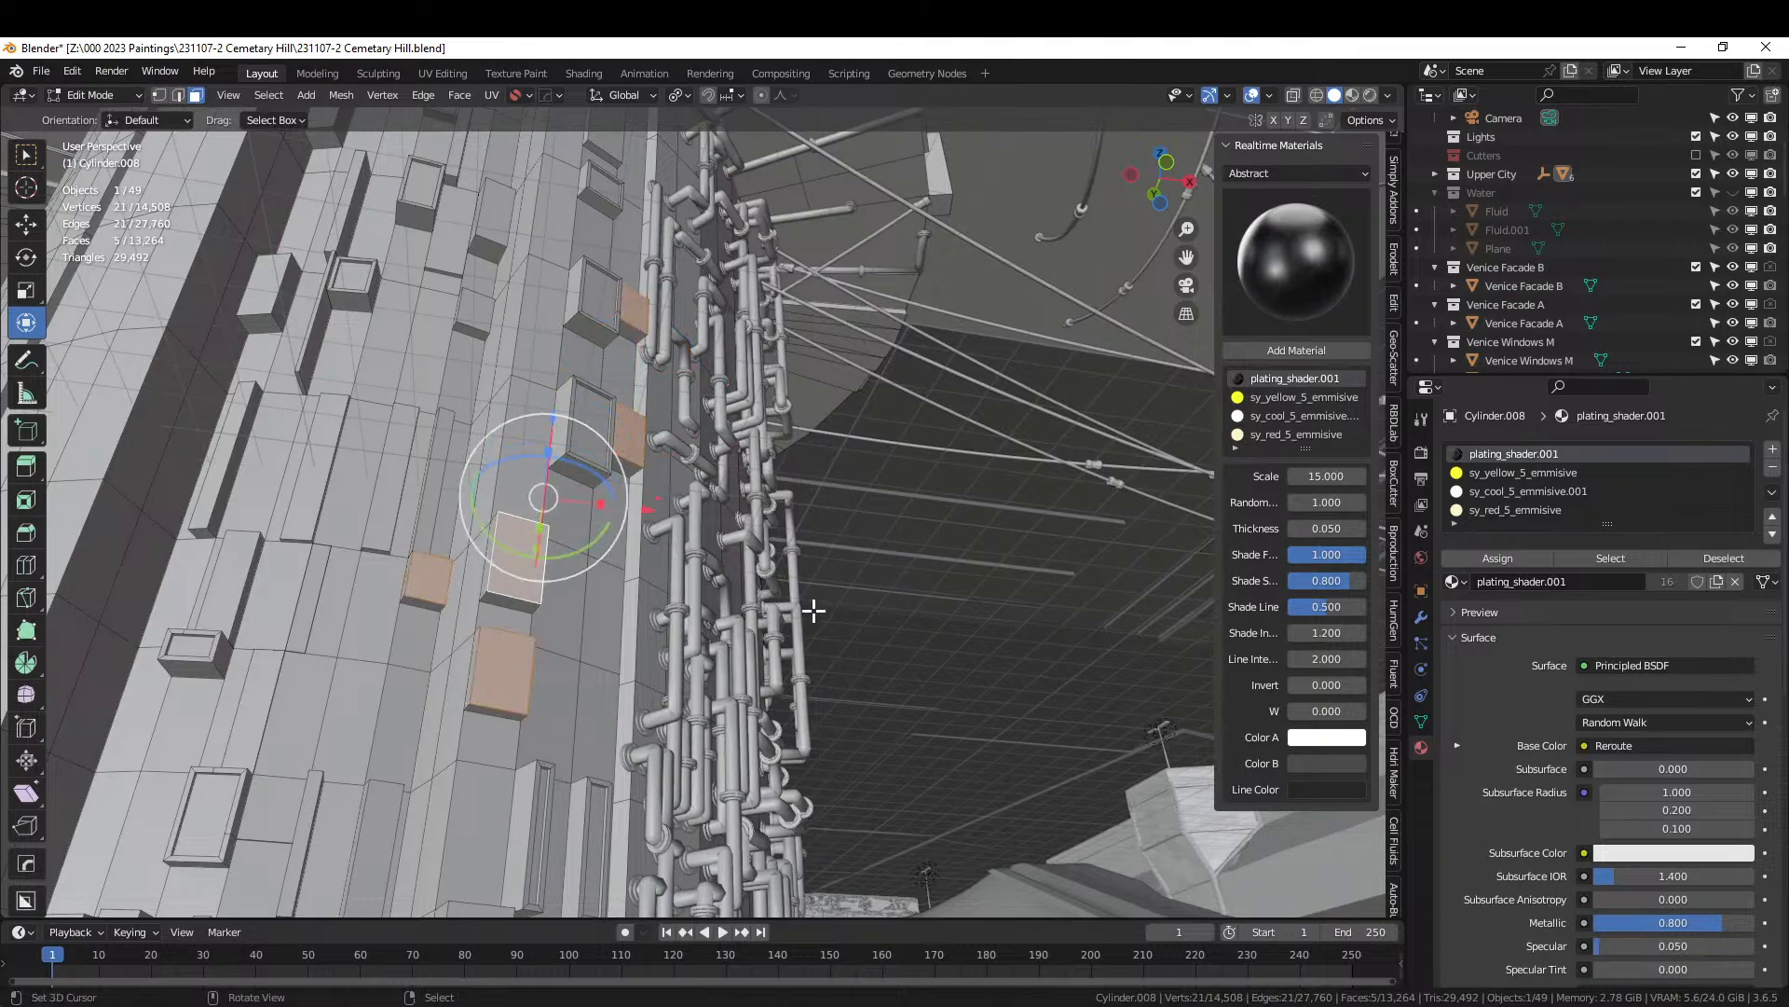
Inset the five selected block faces by about 0.083 m and extrude them inward along their normals by about 0.184 m.
{"action": "middle_click_drag", "start_coordinate": [814, 611], "coordinate": [847, 731]}
{"action": "key", "text": "i"}
{"action": "left_click", "coordinate": [805, 739]}
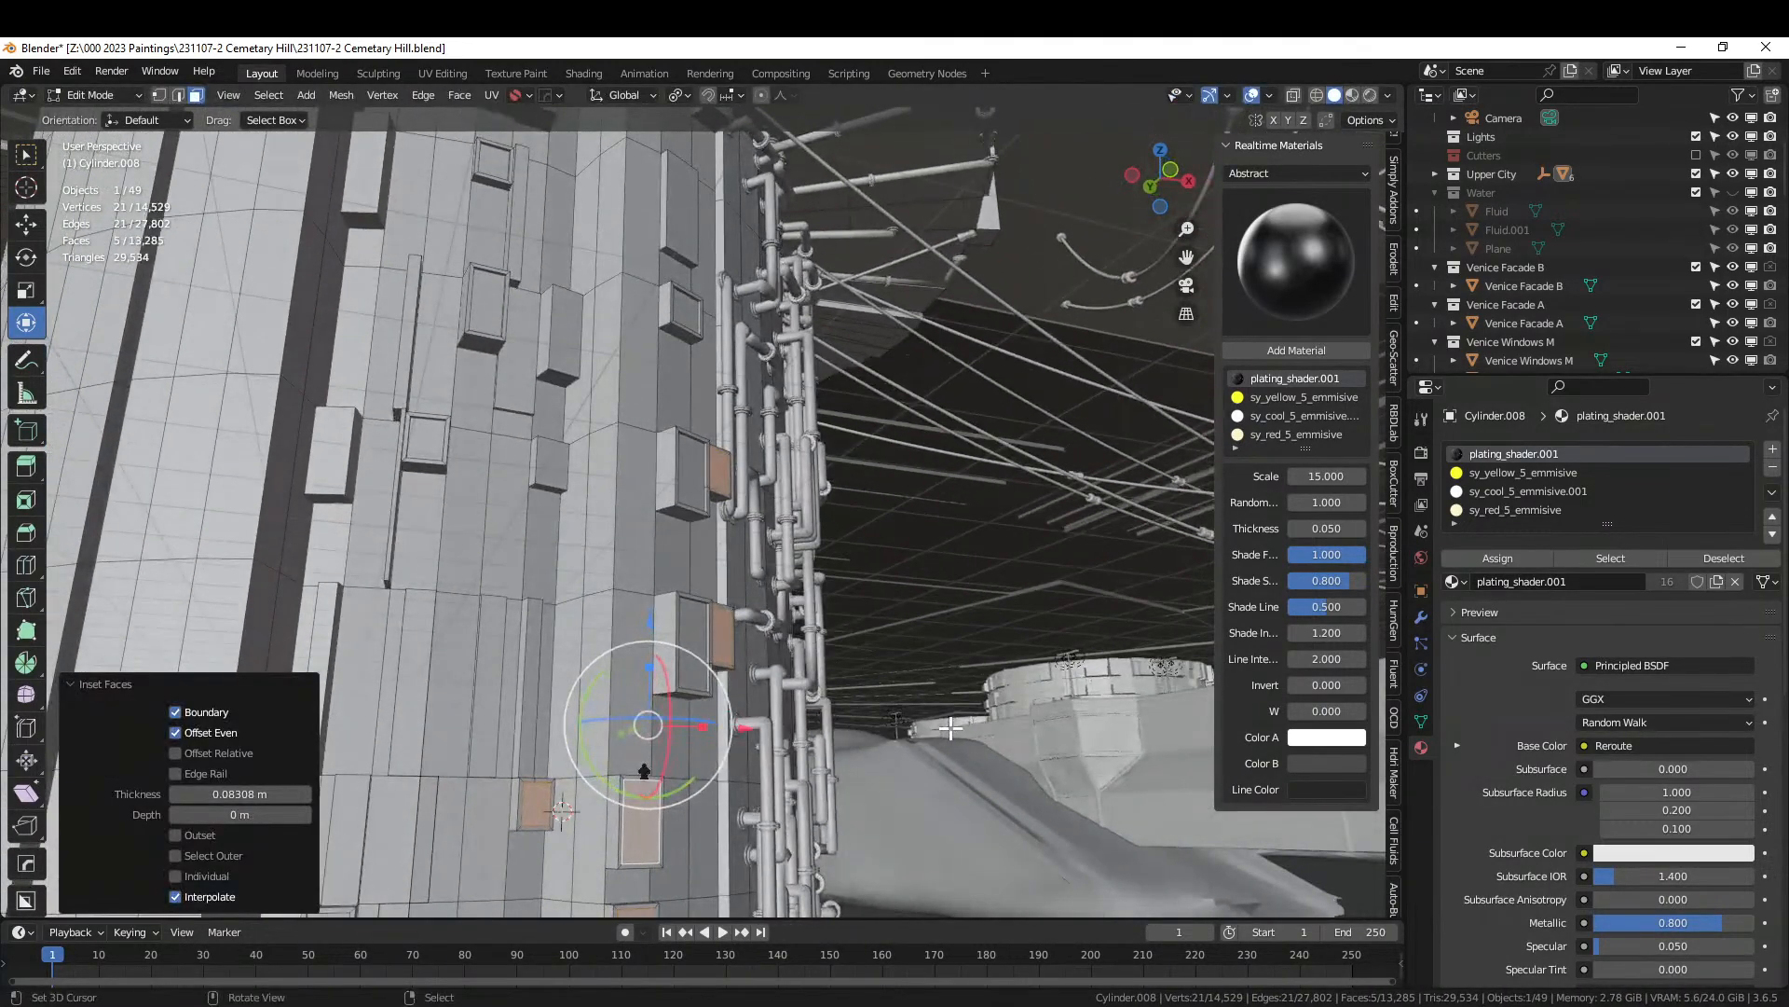
{"action": "key", "text": "alt+e"}
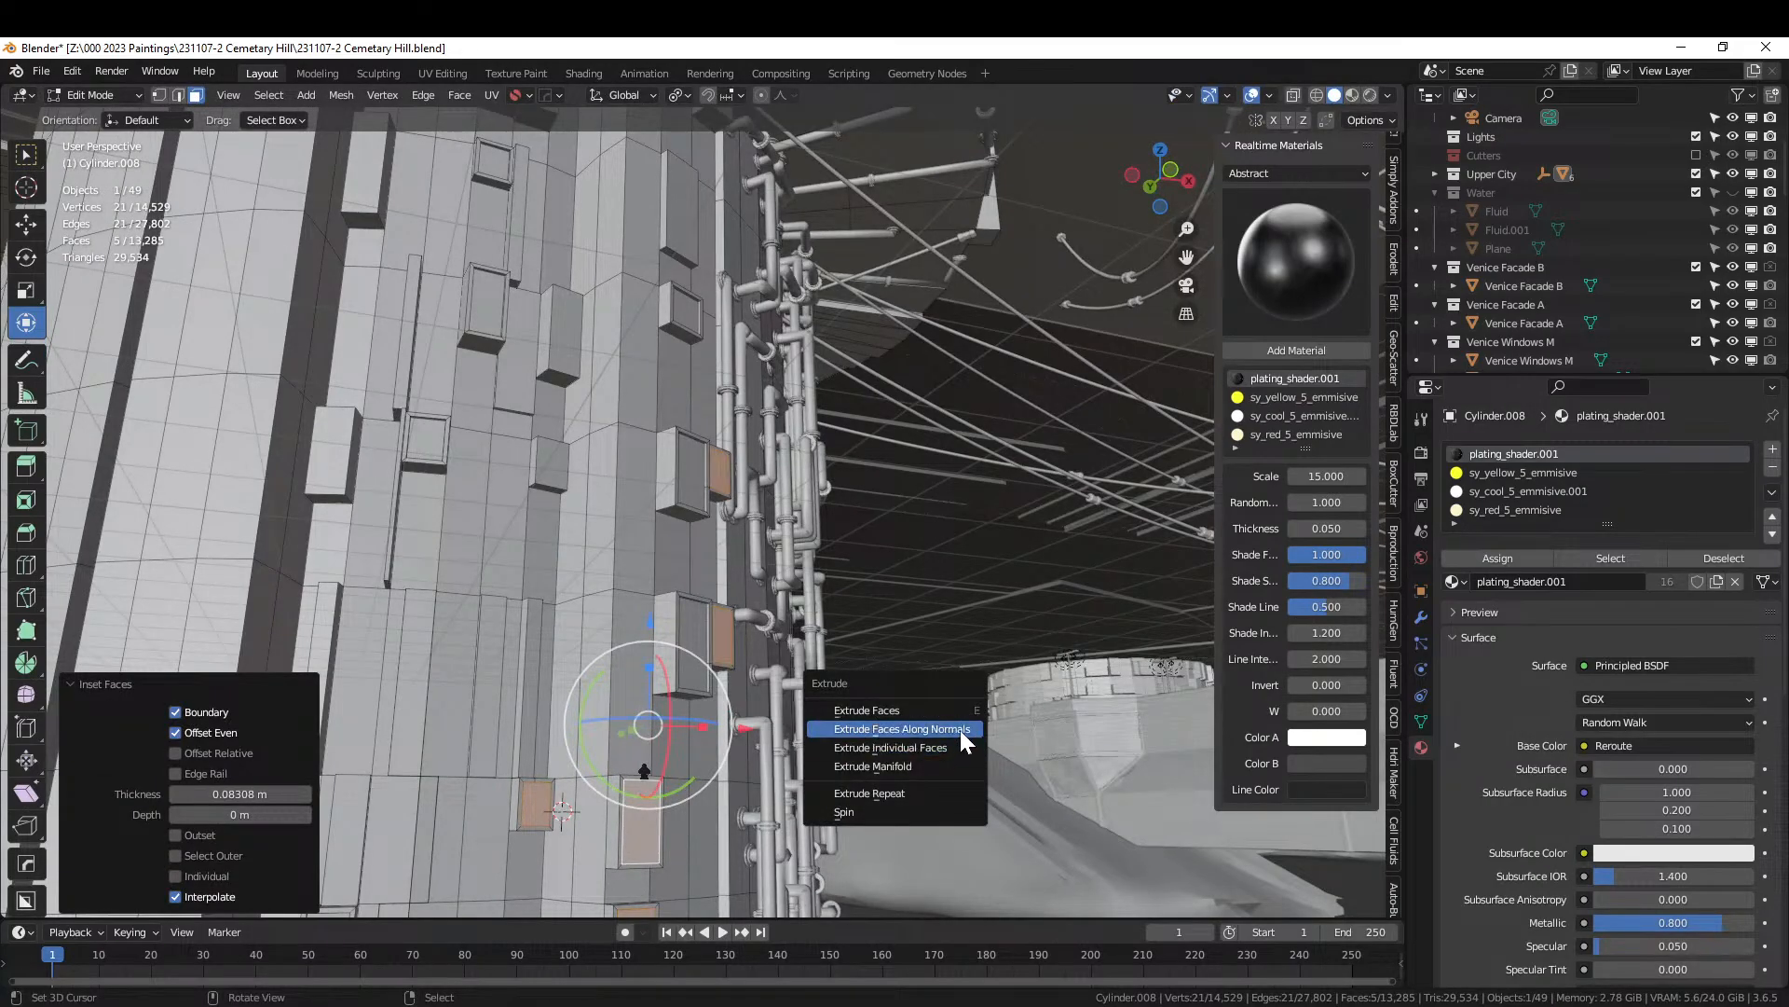
{"action": "left_click", "coordinate": [960, 730]}
{"action": "left_click", "coordinate": [970, 732]}
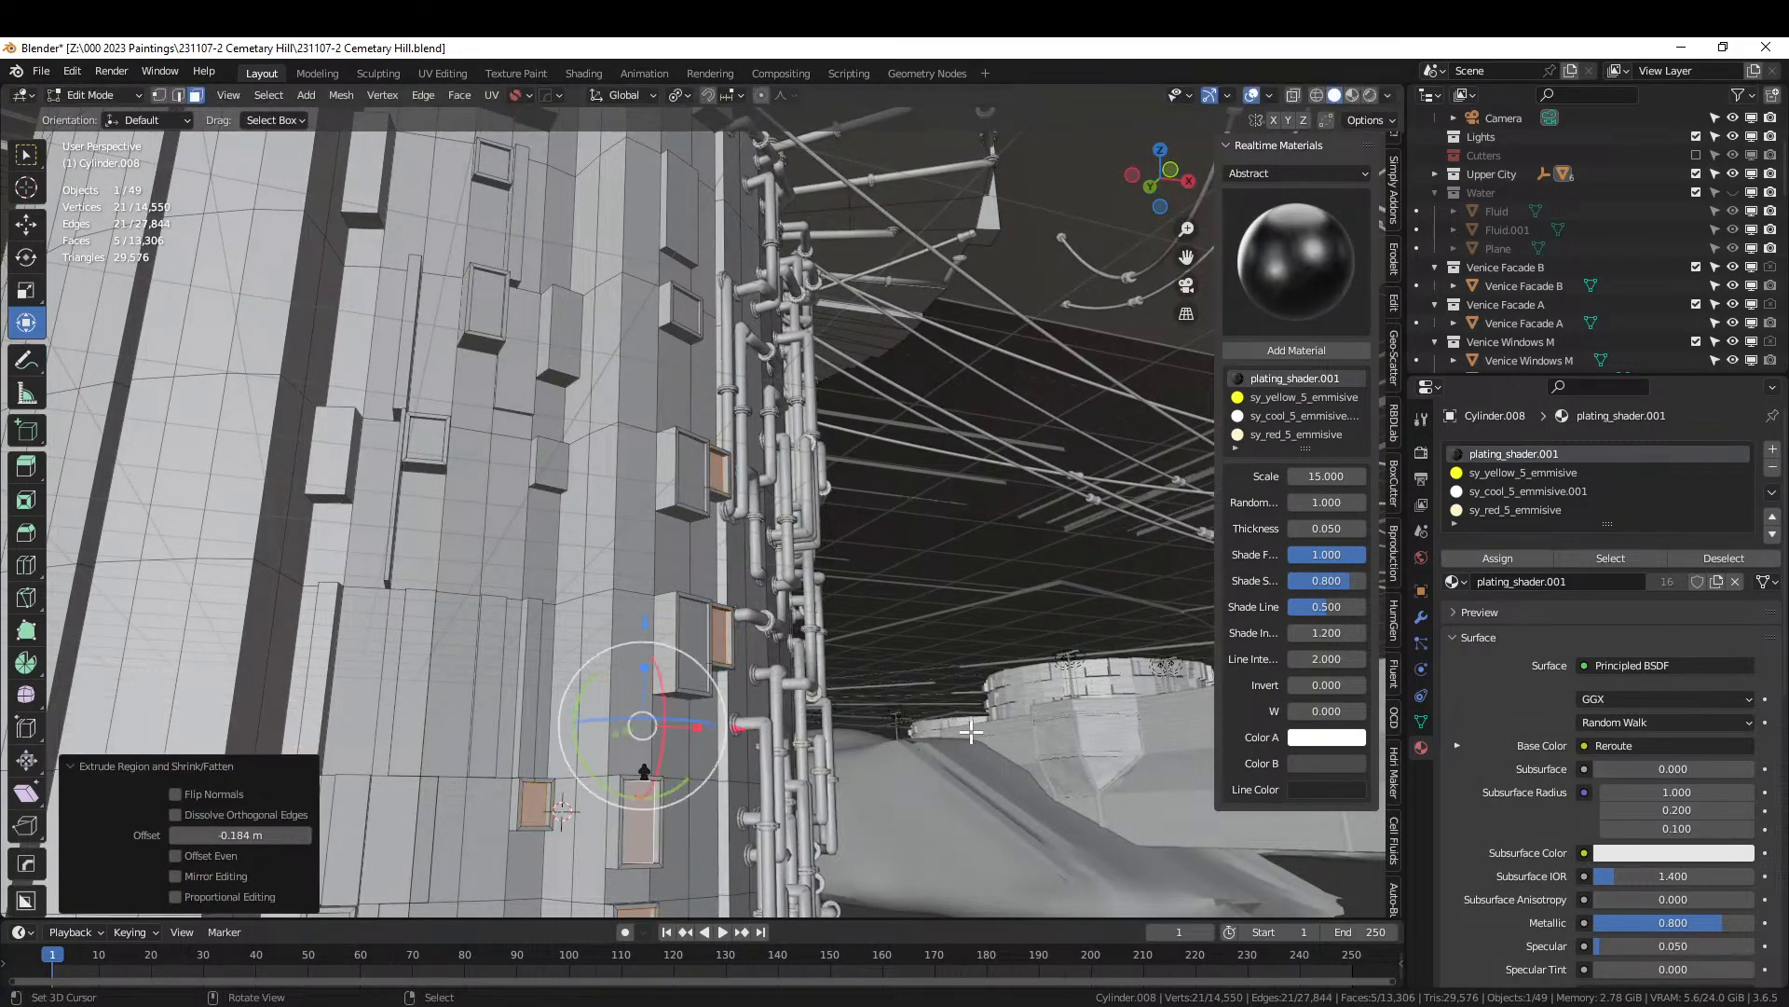
Assign the sy_yellow_5_emmisive material to the five recessed window faces and leave mesh editing.
{"action": "left_click", "coordinate": [1517, 473]}
{"action": "left_click", "coordinate": [1494, 557]}
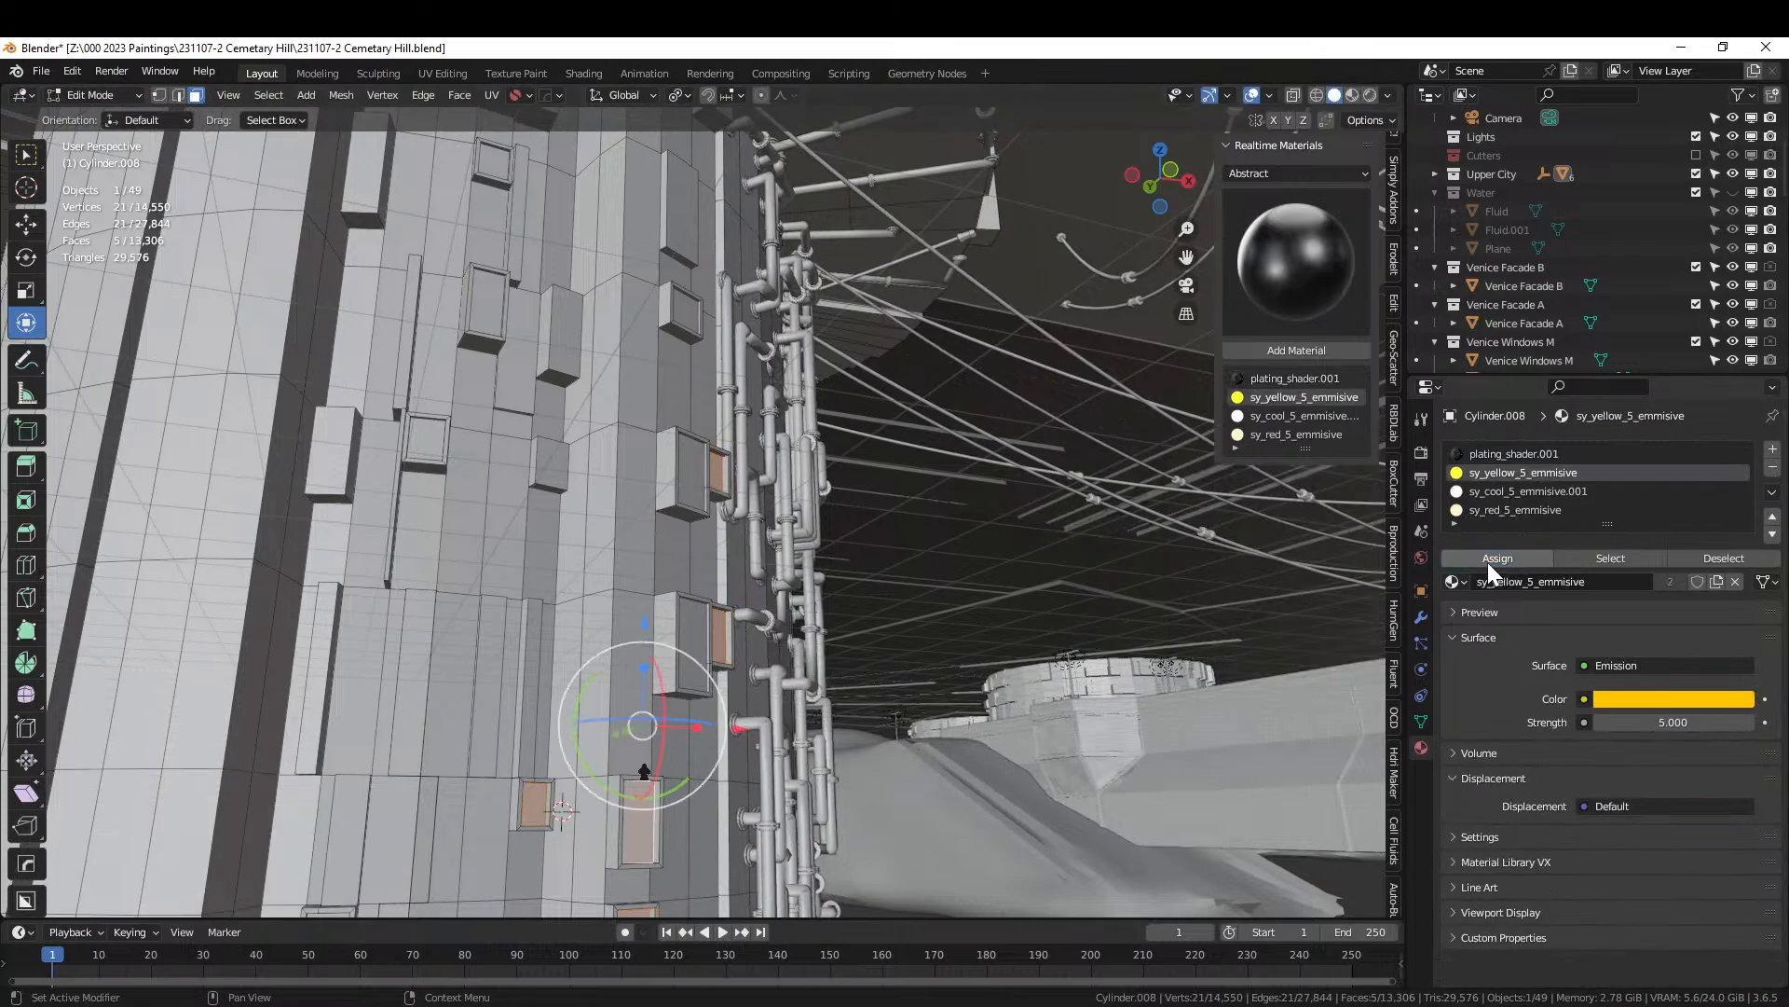
{"action": "key", "text": "Tab"}
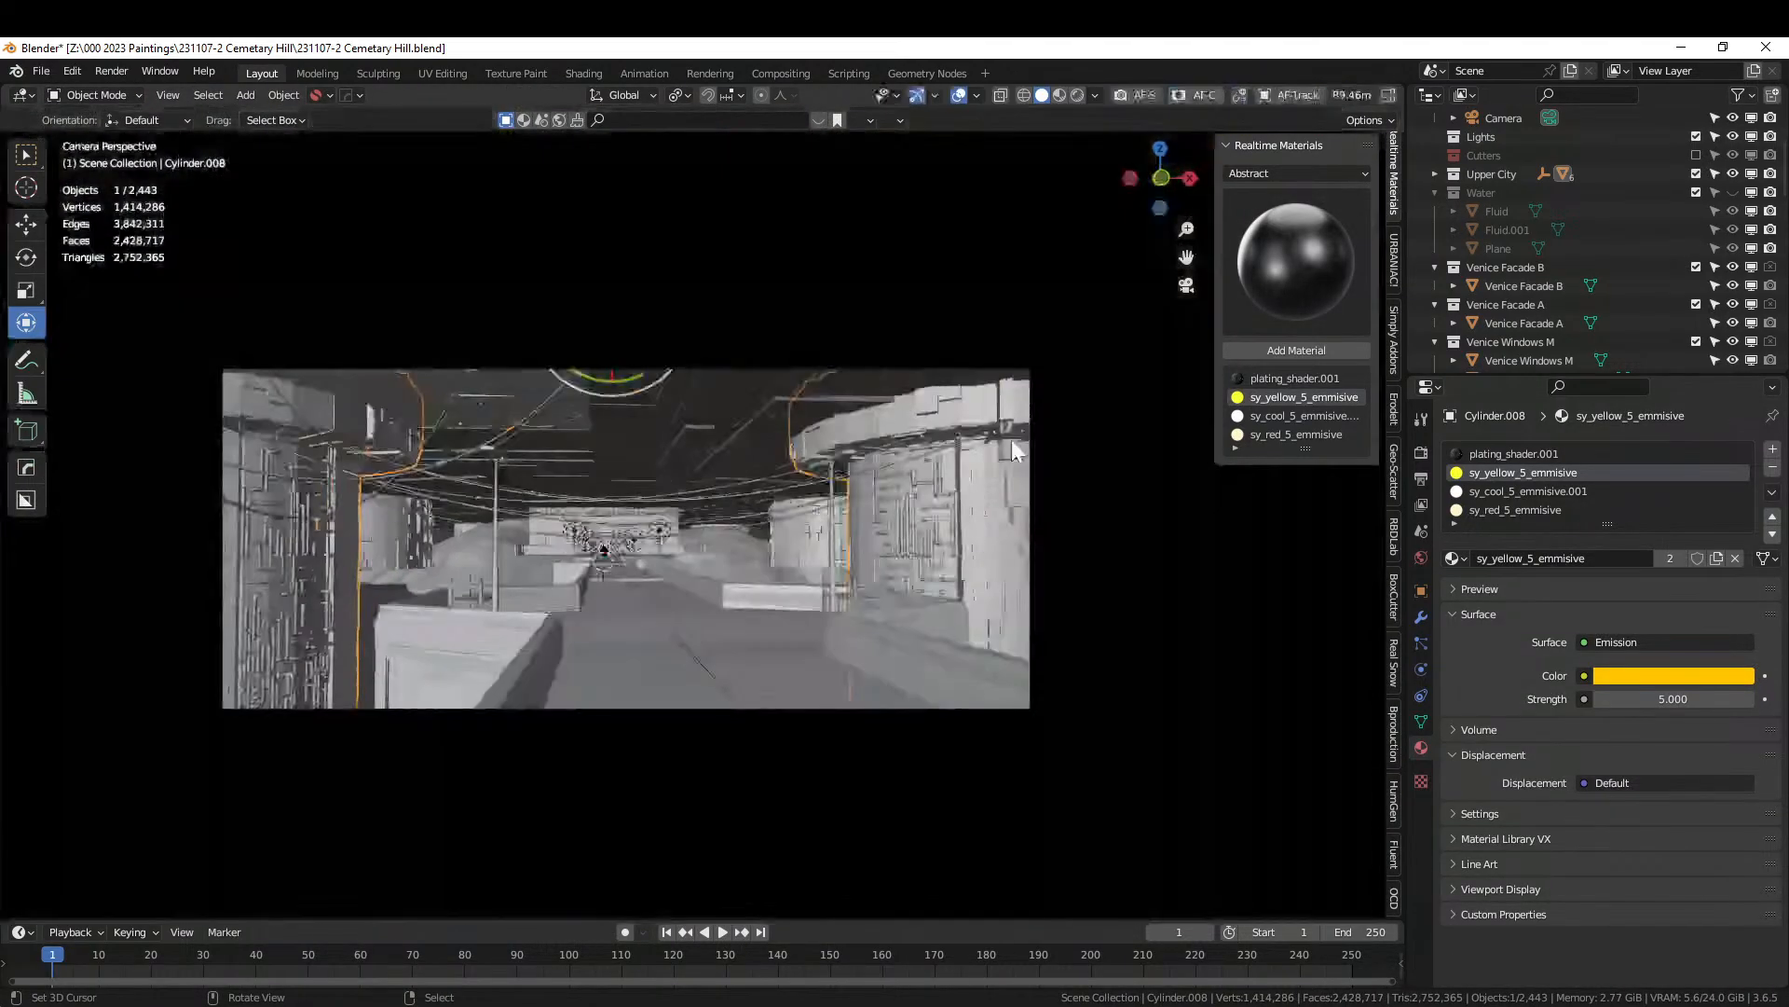
Preview the camera view with rendered shading, turning off the world's solid colour, and return to solid shading.
{"action": "key", "text": "KP_0"}
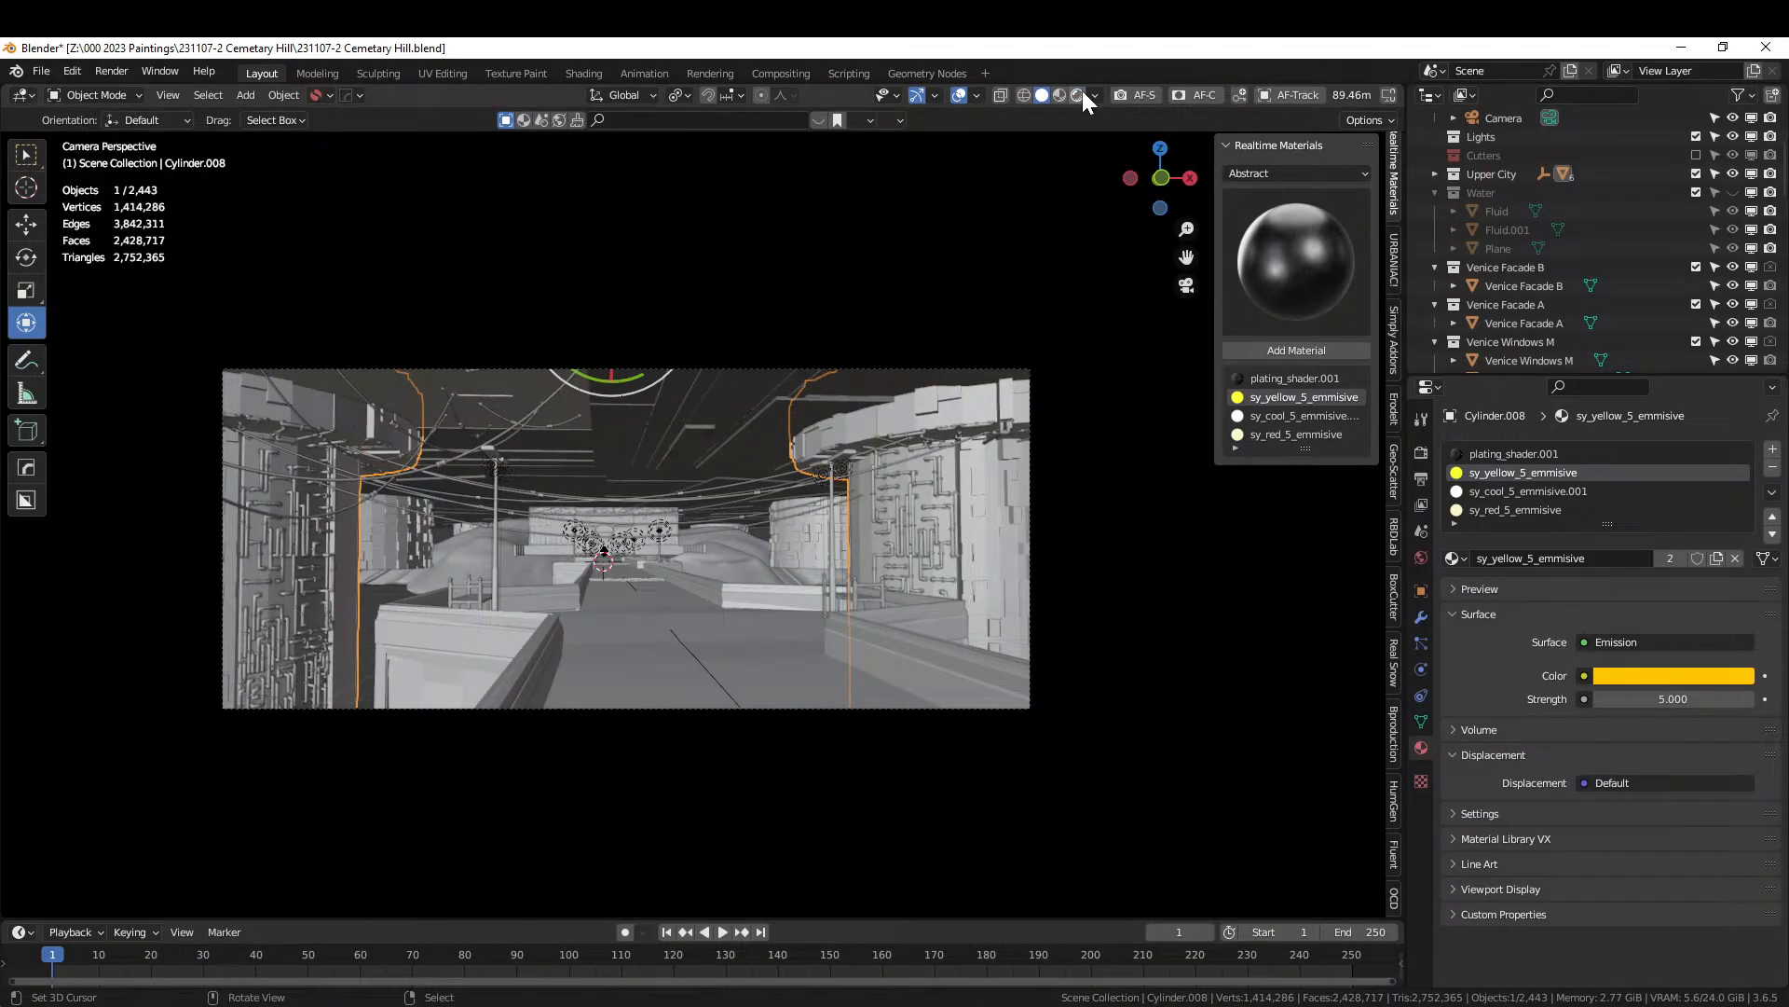
{"action": "left_click", "coordinate": [1079, 94]}
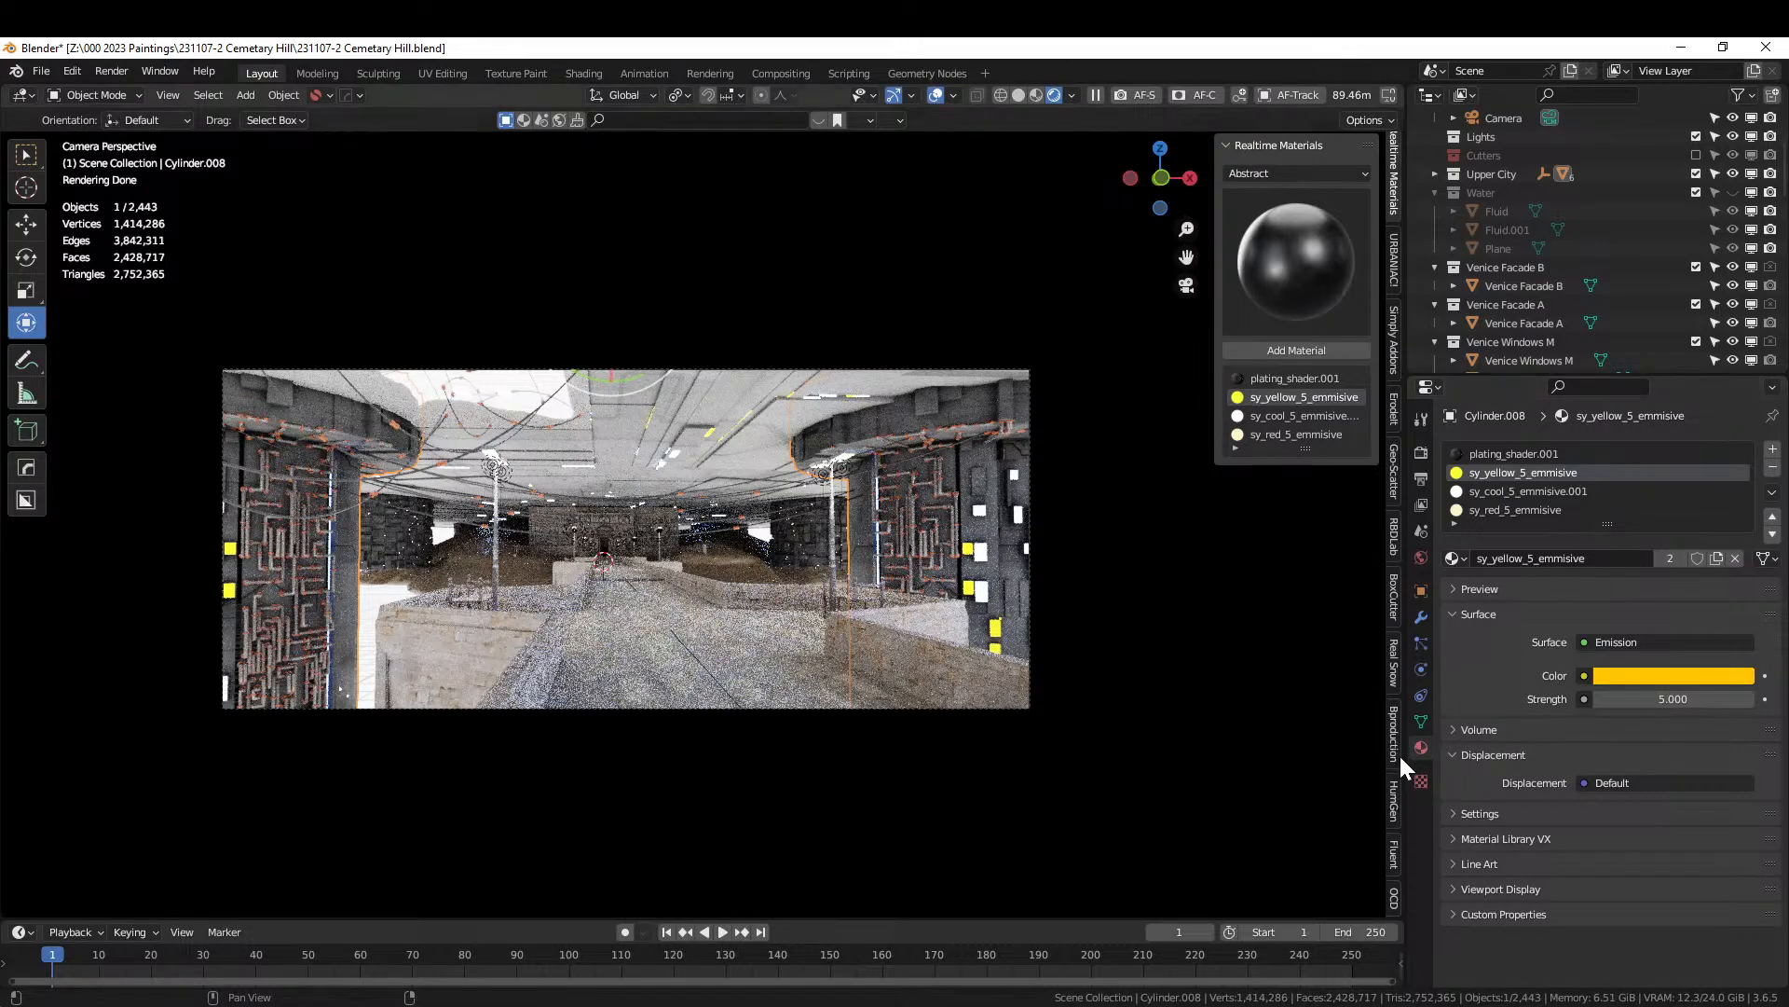
{"action": "scroll", "coordinate": [1396, 764], "scroll_direction": "down", "scroll_amount": 5}
{"action": "left_click", "coordinate": [1396, 701]}
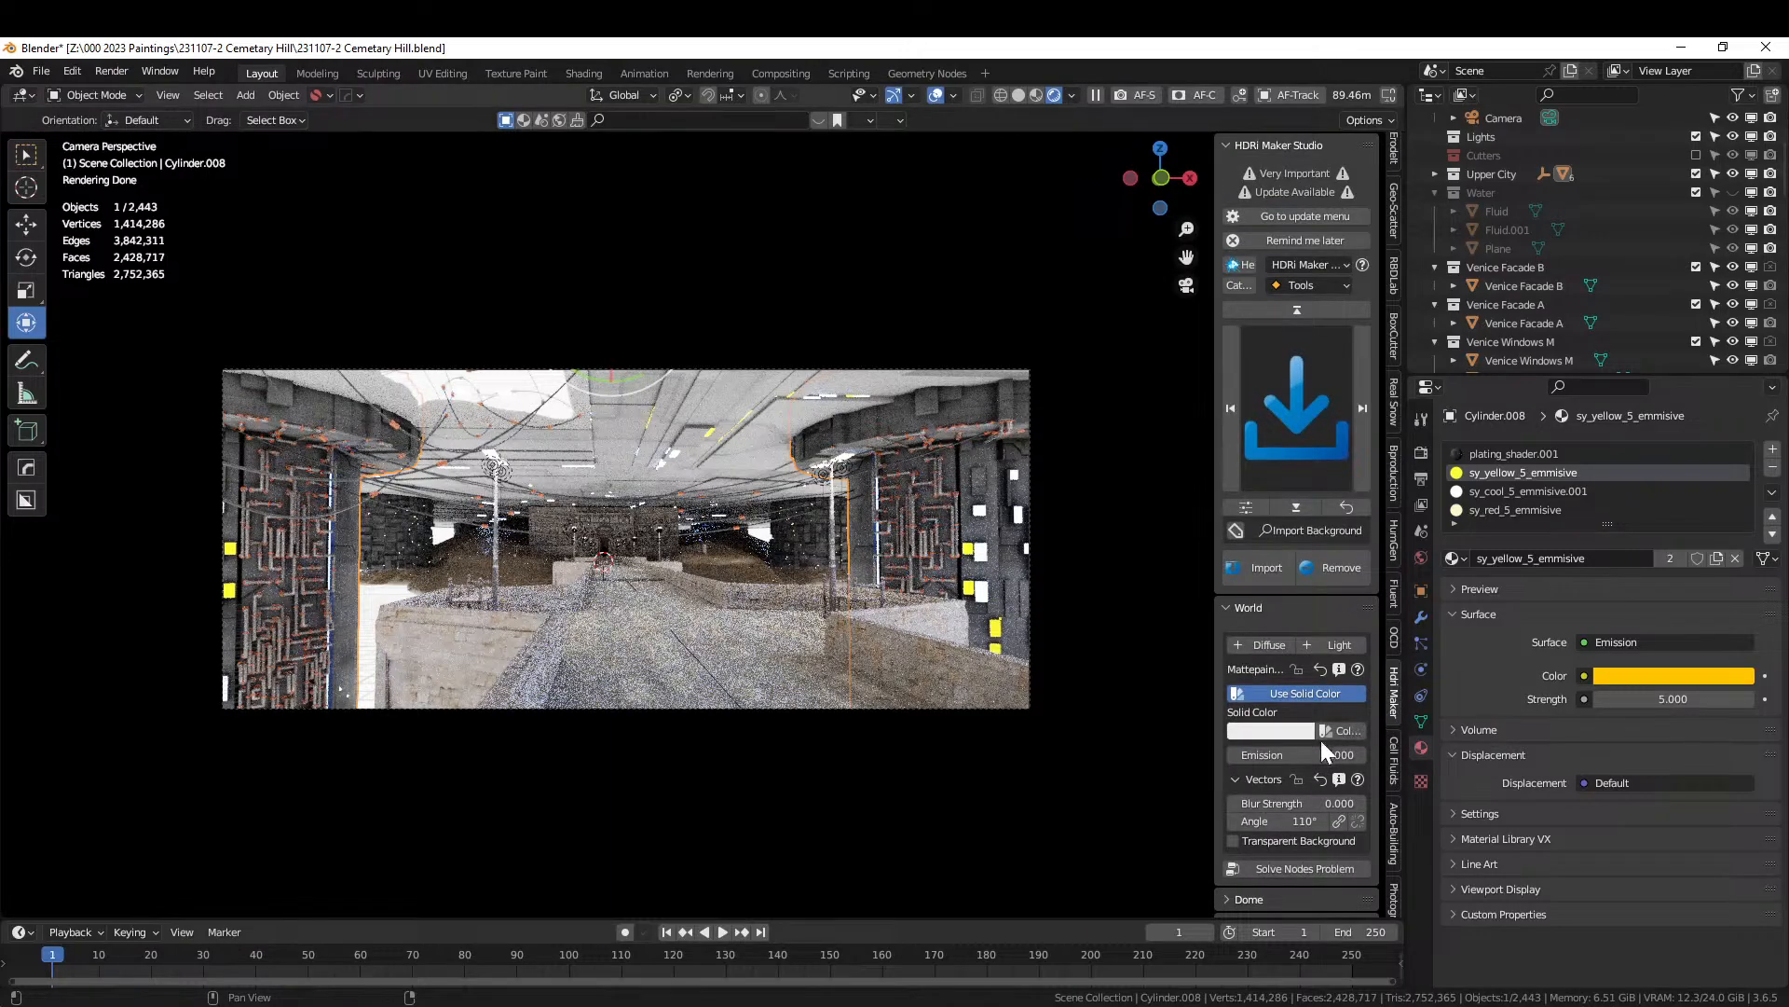
{"action": "left_click", "coordinate": [1305, 694]}
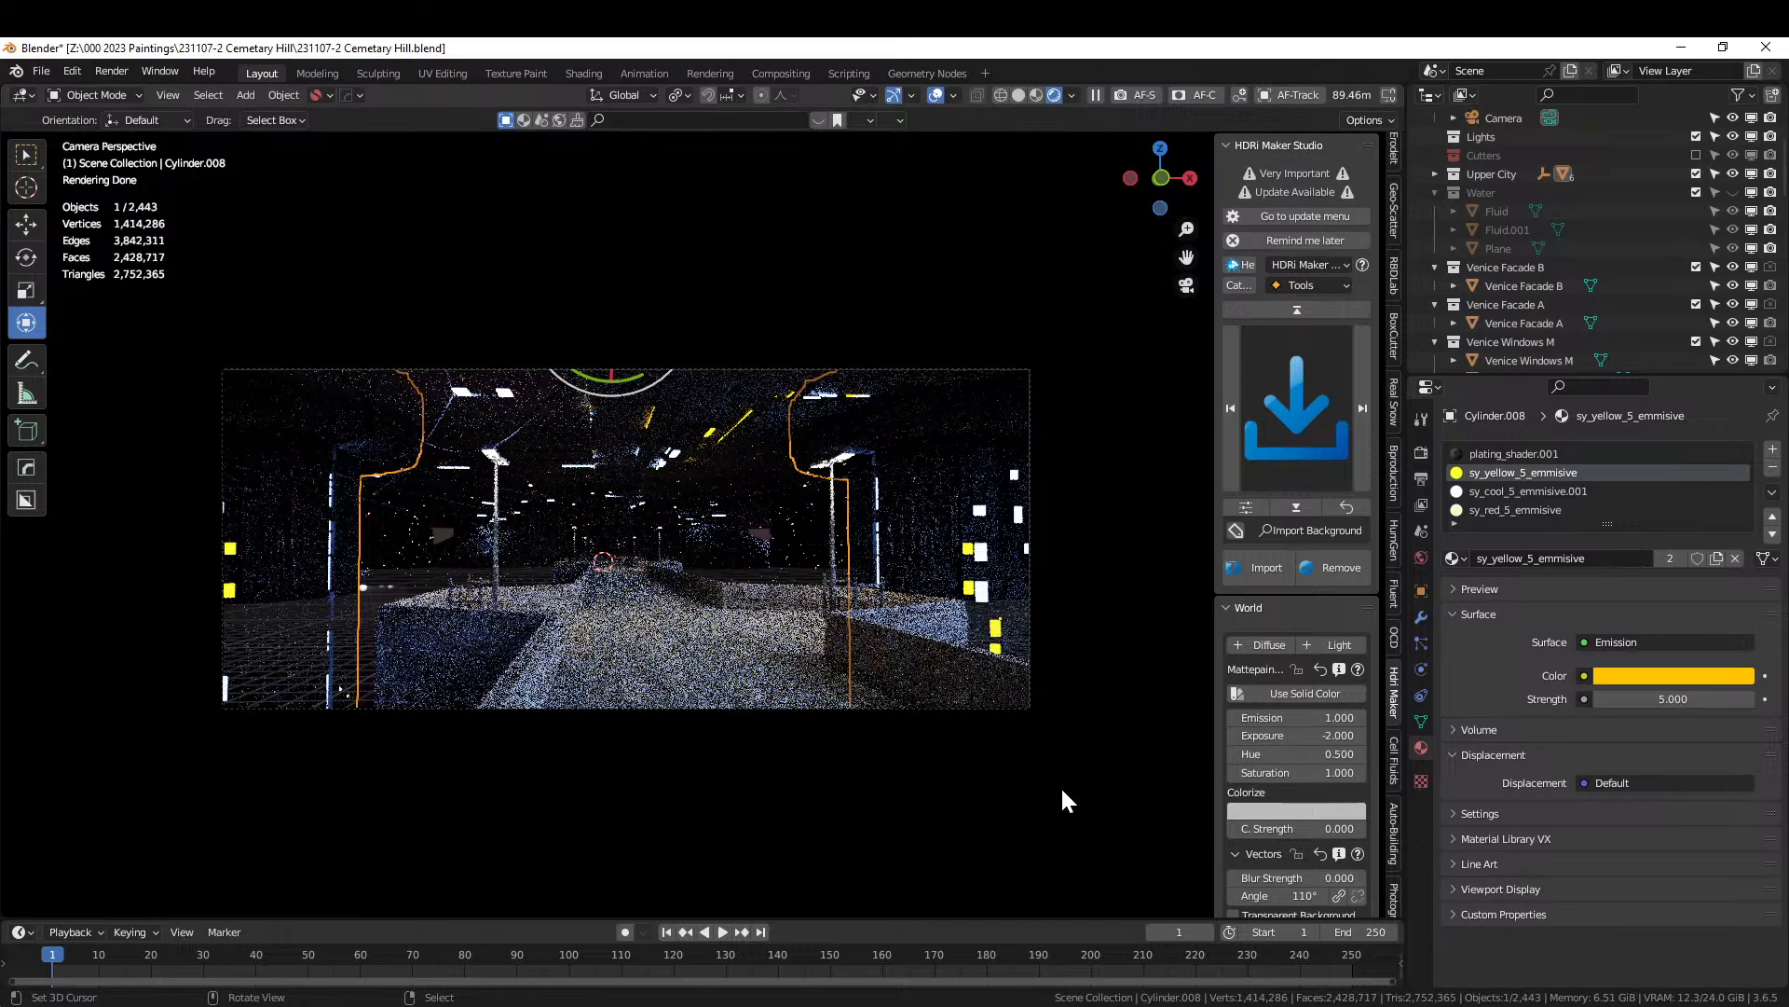
{"action": "left_click", "coordinate": [1020, 95]}
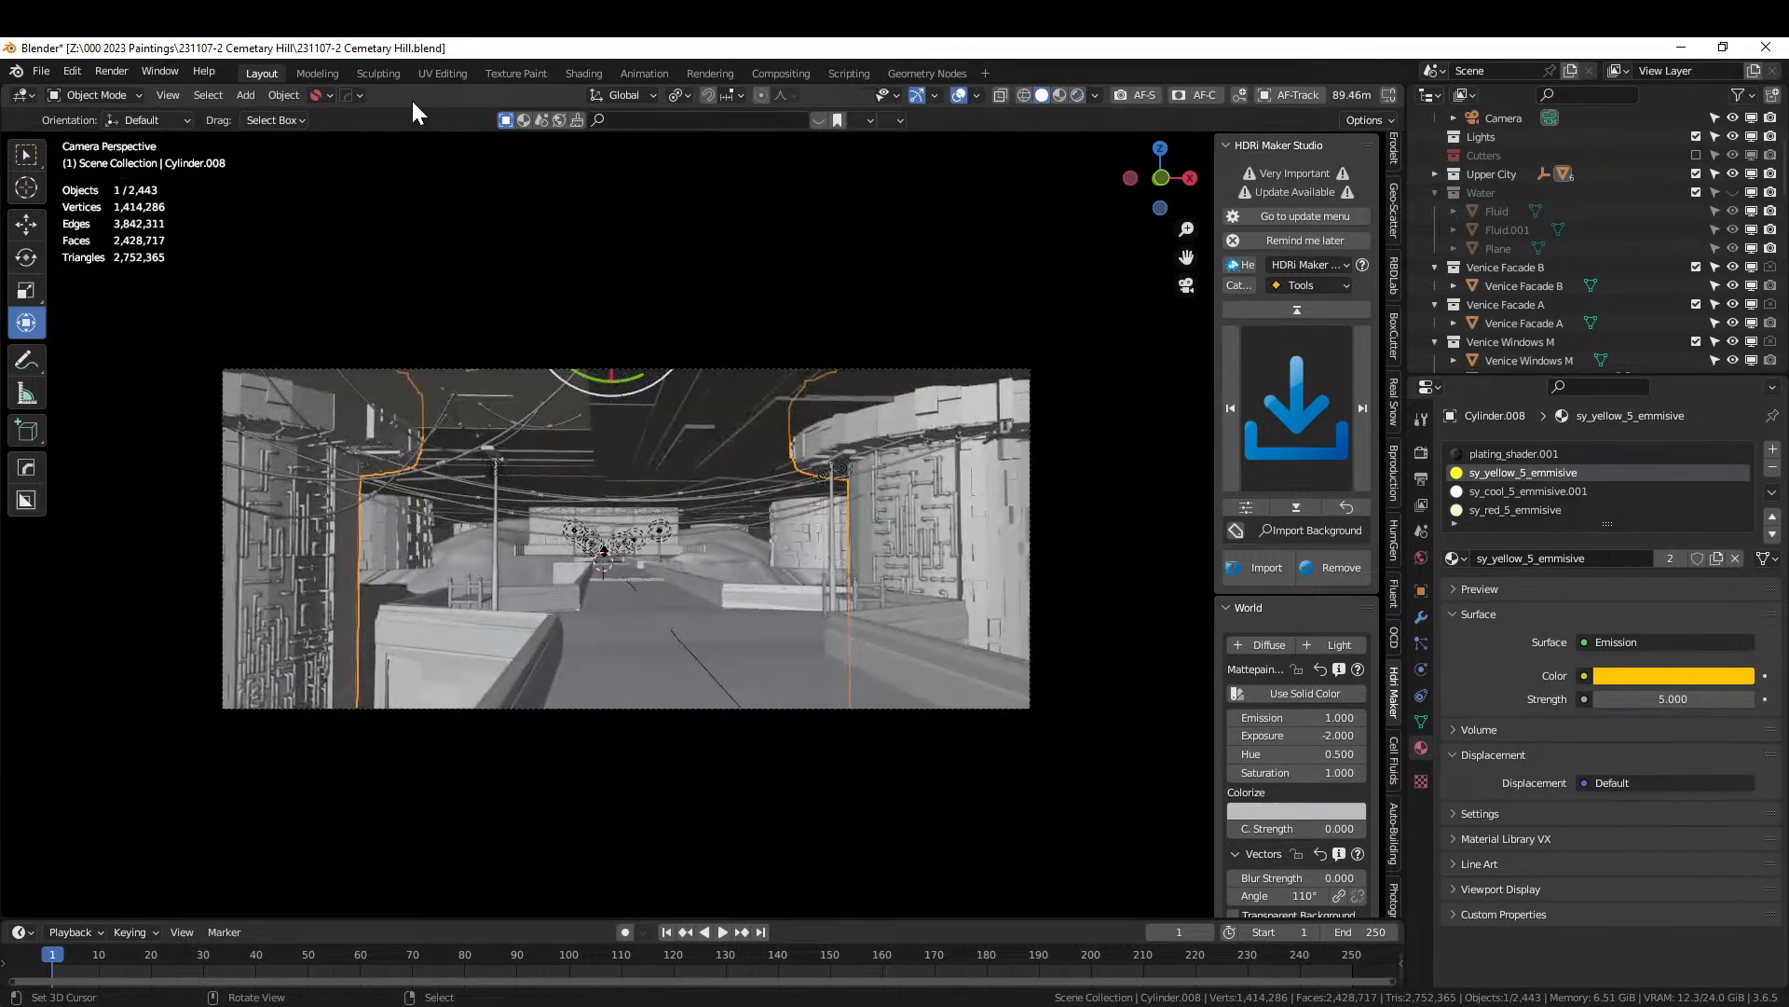
Revert the pillar to its Random Slice state in the undo history, discarding all the window insets.
{"action": "middle_click_drag", "start_coordinate": [443, 362], "coordinate": [781, 321]}
{"action": "scroll", "coordinate": [466, 371], "scroll_direction": "down", "scroll_amount": 4}
{"action": "scroll", "coordinate": [466, 372], "scroll_direction": "up", "scroll_amount": 4}
{"action": "scroll", "coordinate": [732, 400], "scroll_direction": "up", "scroll_amount": 2}
{"action": "middle_click_drag", "start_coordinate": [732, 400], "coordinate": [729, 417]}
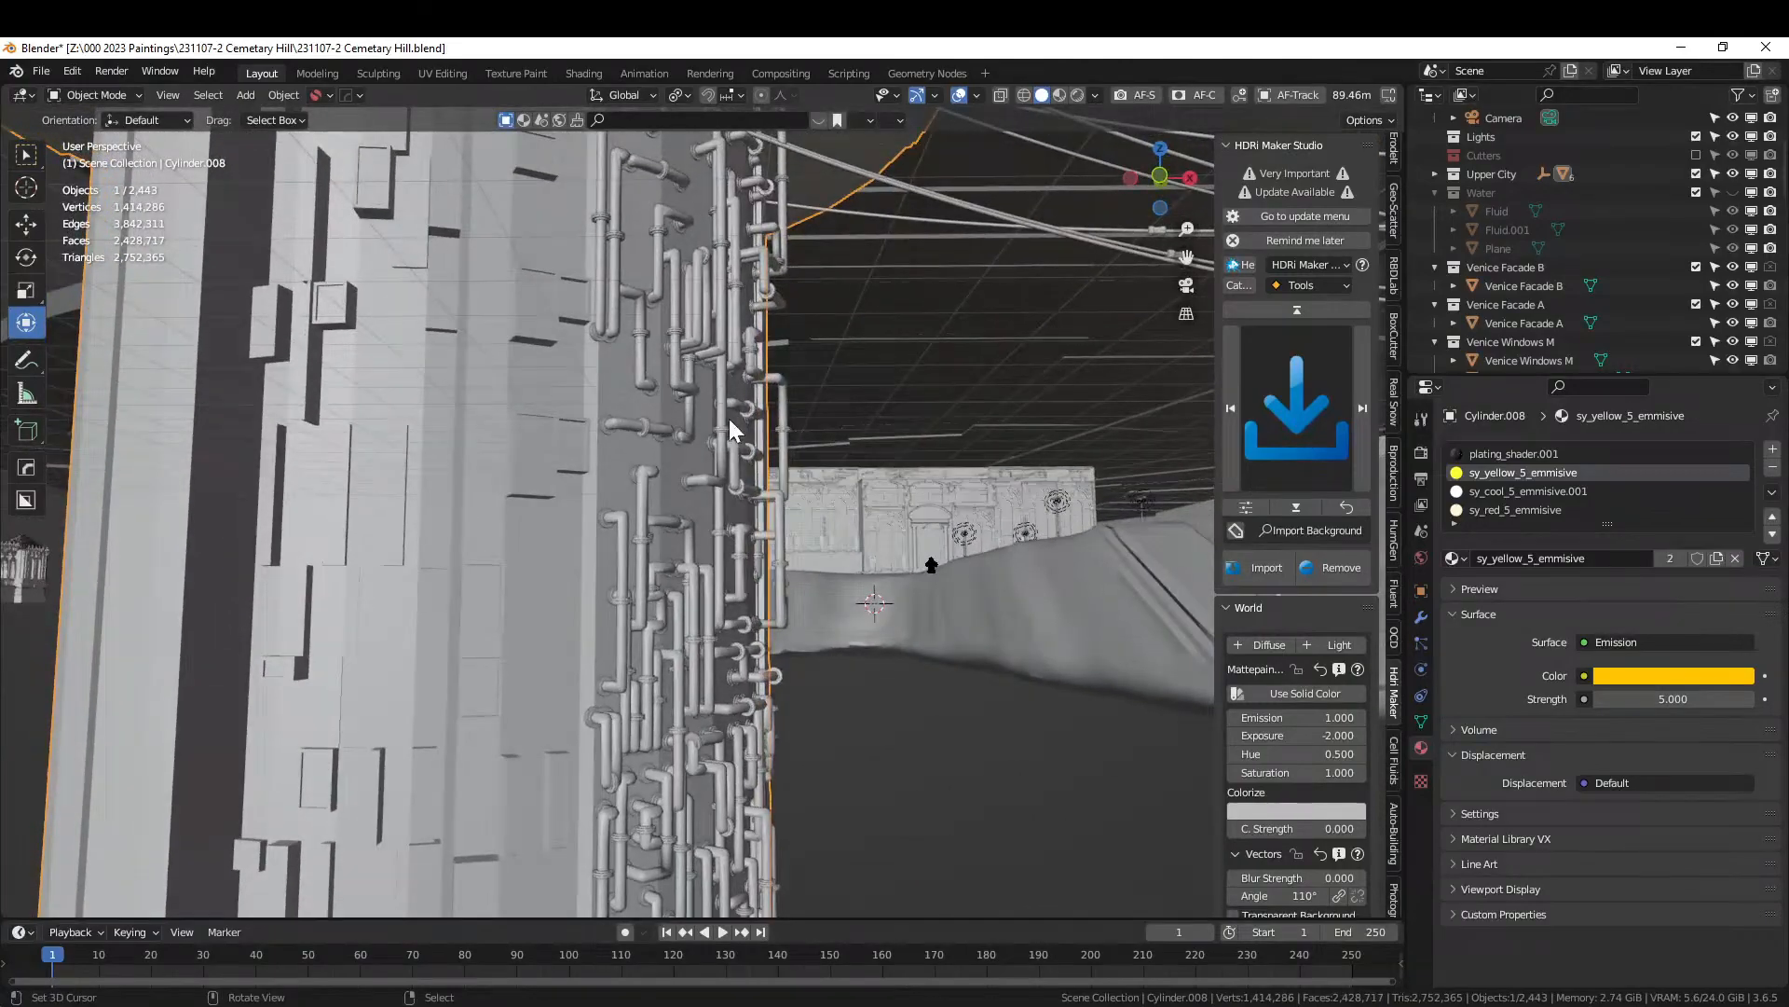
{"action": "left_click", "coordinate": [69, 73]}
{"action": "mouse_move", "coordinate": [107, 142]}
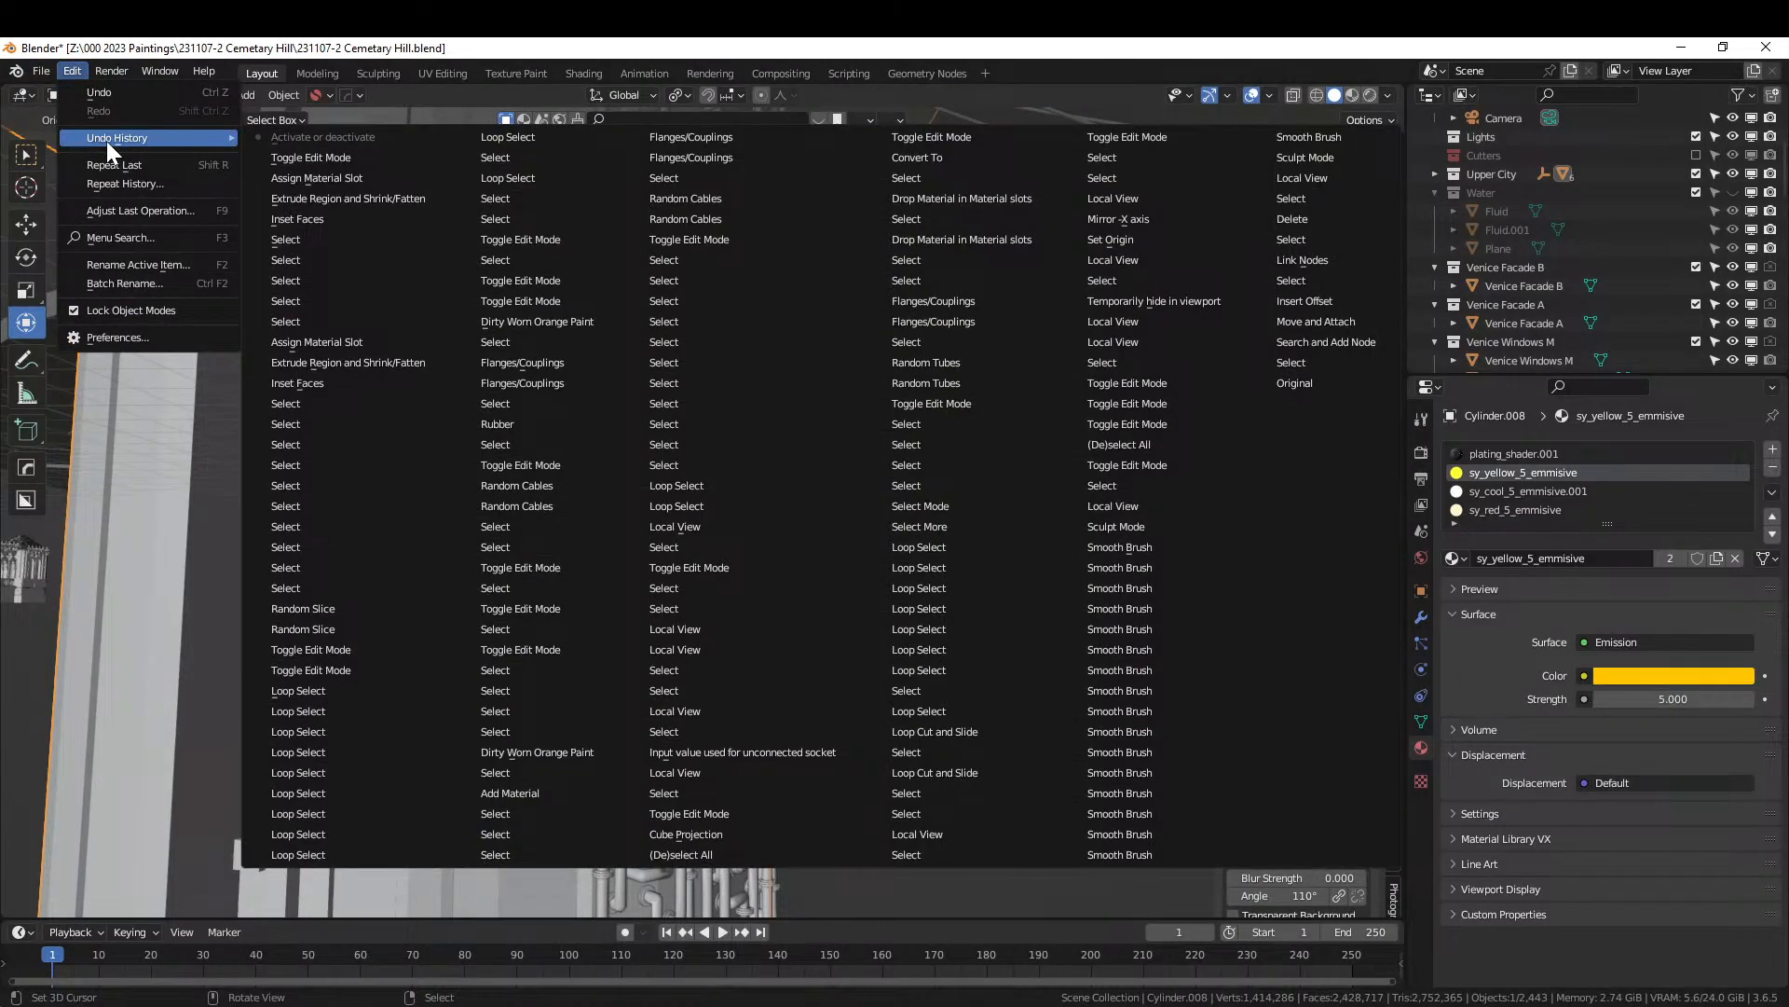
{"action": "left_click", "coordinate": [332, 608]}
Inset two block faces, one above the other beside the pipes on the pillar, by about 0.3 m.
{"action": "mouse_move", "coordinate": [522, 639]}
{"action": "middle_mouse_down"}
{"action": "mouse_move", "coordinate": [479, 651]}
{"action": "mouse_move", "coordinate": [516, 668]}
{"action": "middle_mouse_up"}
{"action": "left_click", "coordinate": [520, 591]}
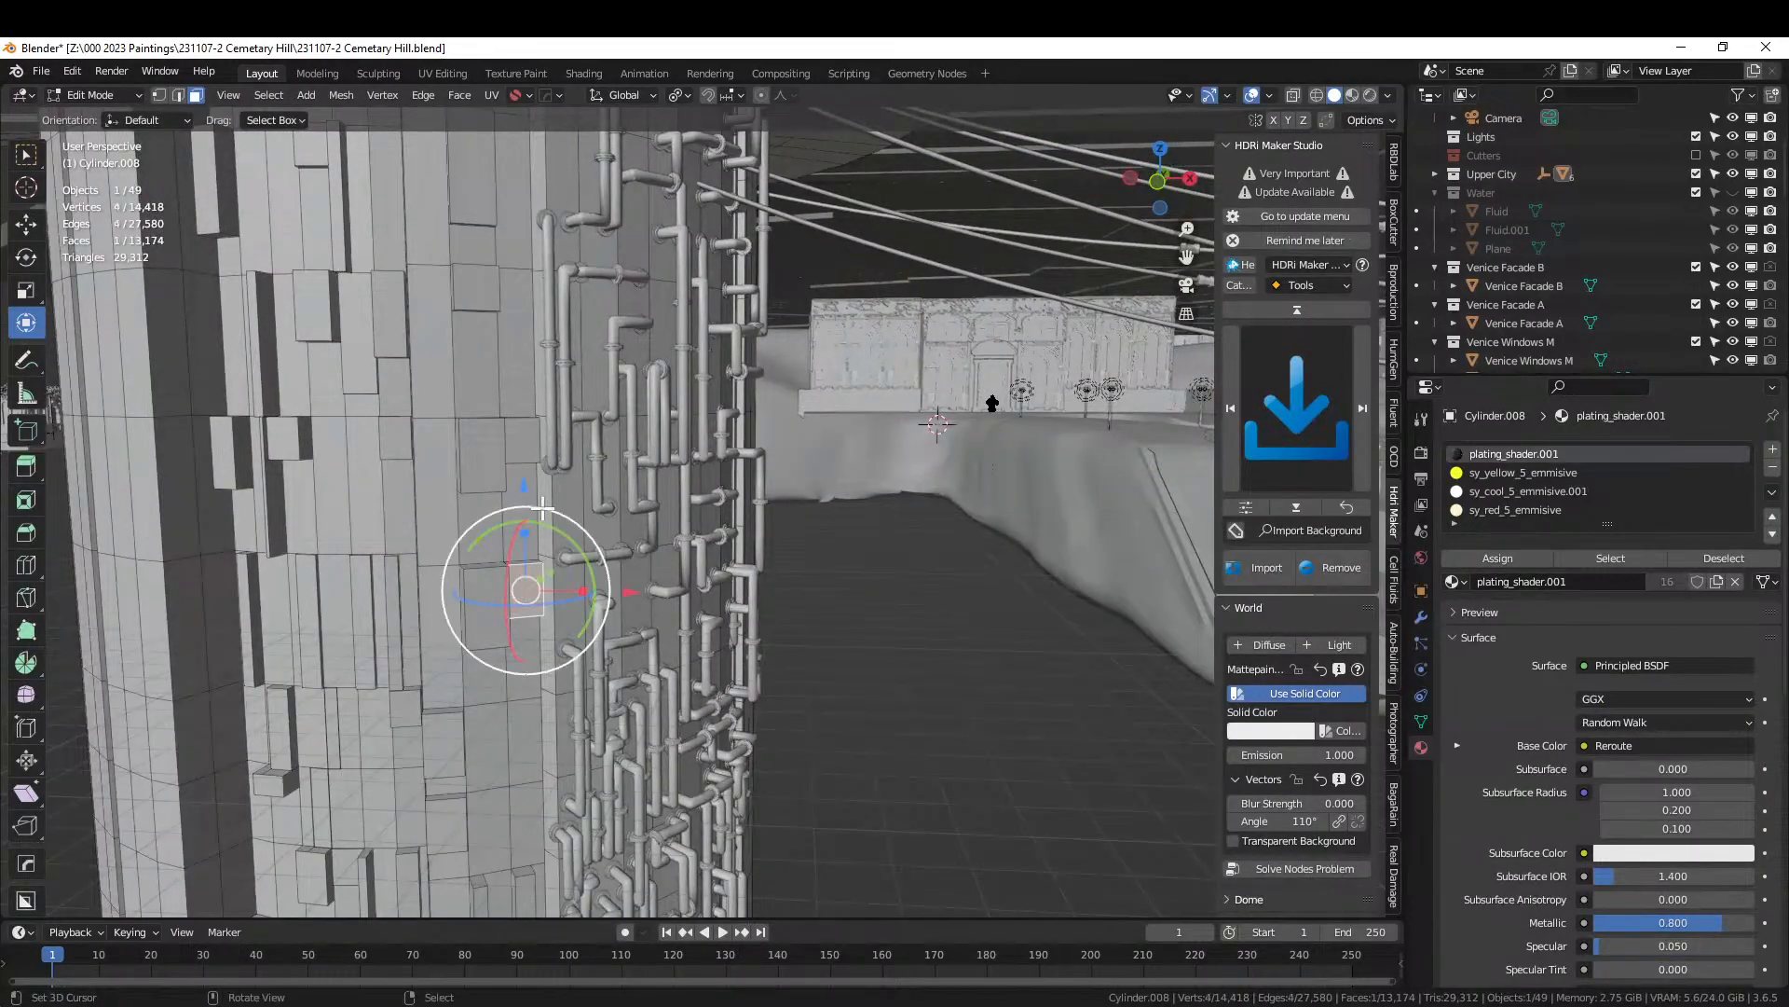
{"action": "left_click", "coordinate": [515, 448], "text": "shift"}
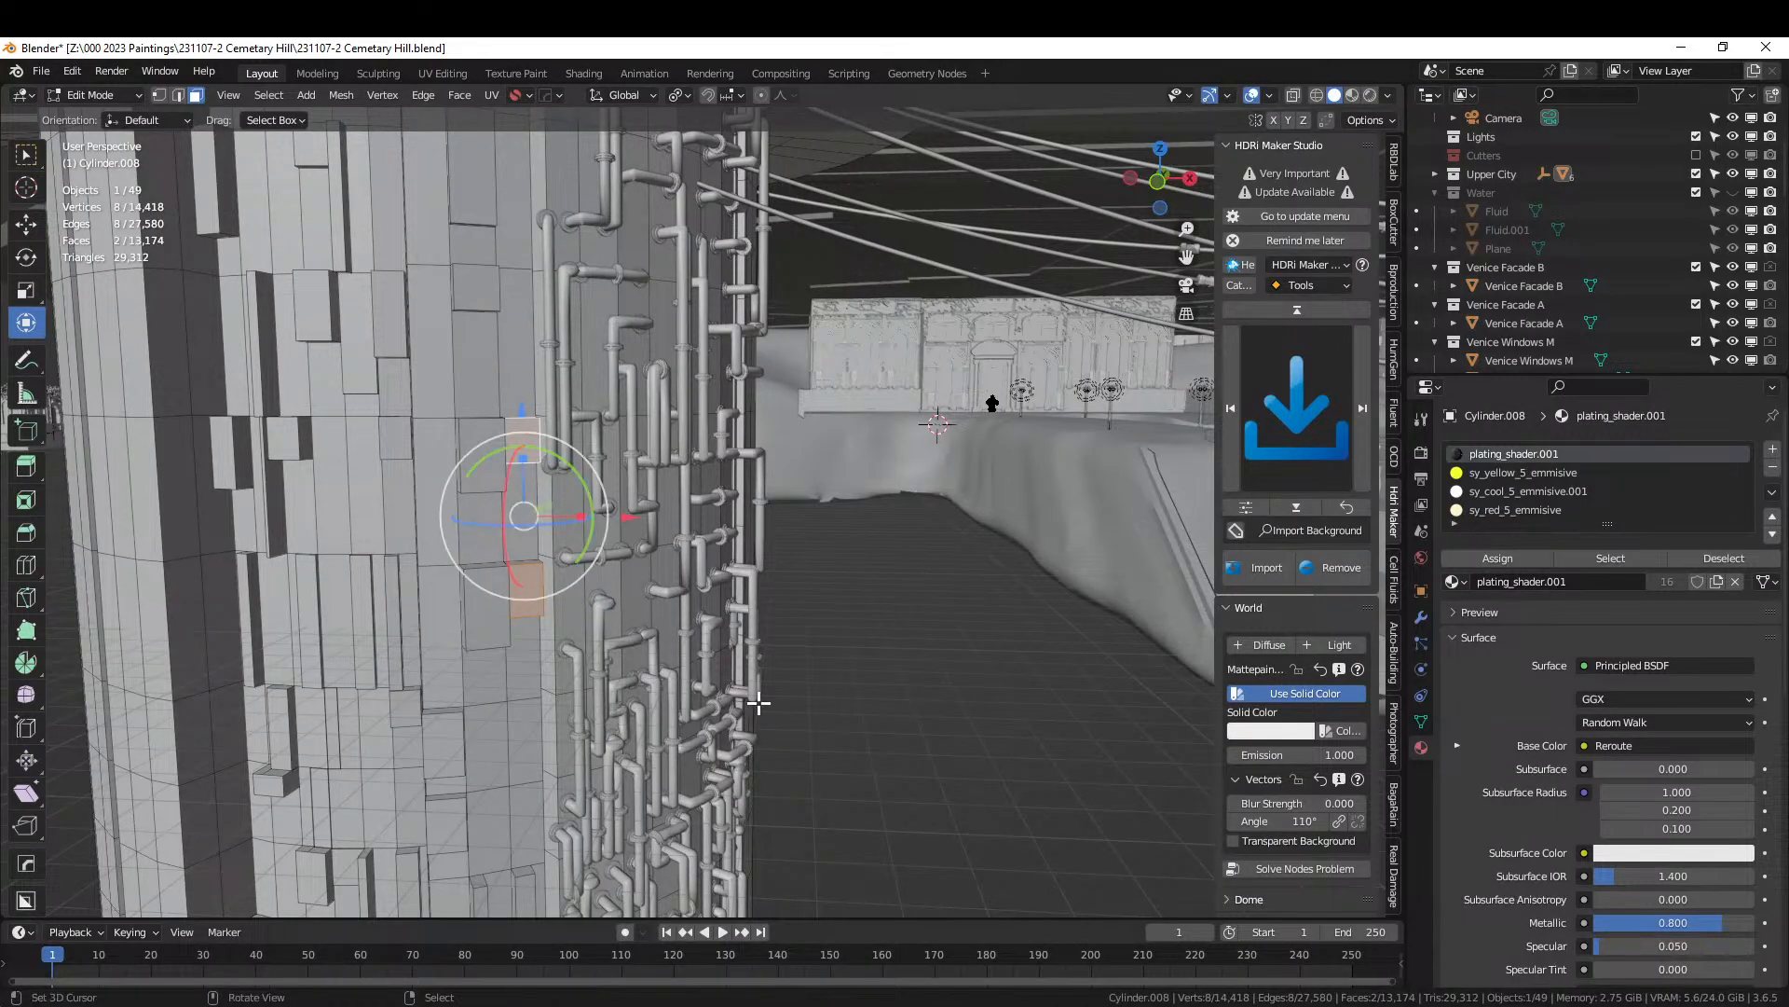
{"action": "scroll", "coordinate": [653, 671], "scroll_direction": "up", "scroll_amount": 3}
{"action": "key", "text": "i"}
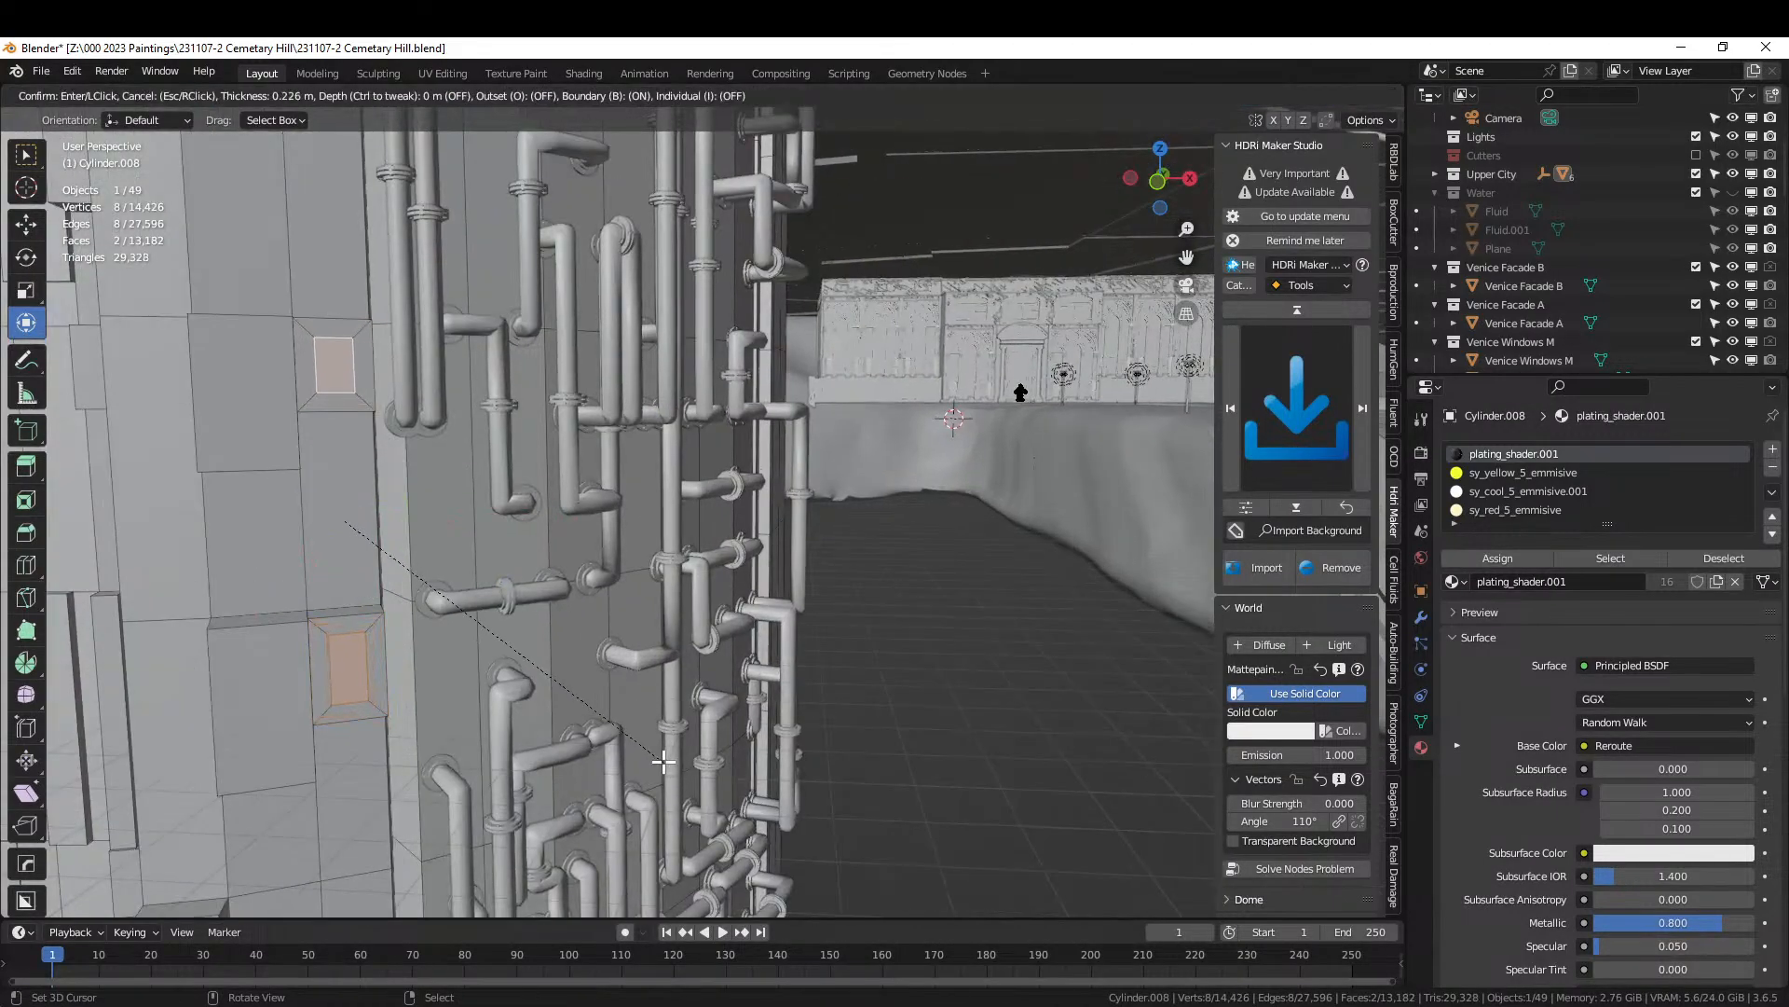
{"action": "left_click", "coordinate": [663, 759]}
Extrude the two inset faces inward along their normals by about 0.15 m and assign them the sy_yellow_5_emmisive material.
{"action": "middle_click_drag", "start_coordinate": [670, 759], "coordinate": [855, 797], "text": "shift"}
{"action": "key", "text": "alt+e"}
{"action": "left_click", "coordinate": [857, 798]}
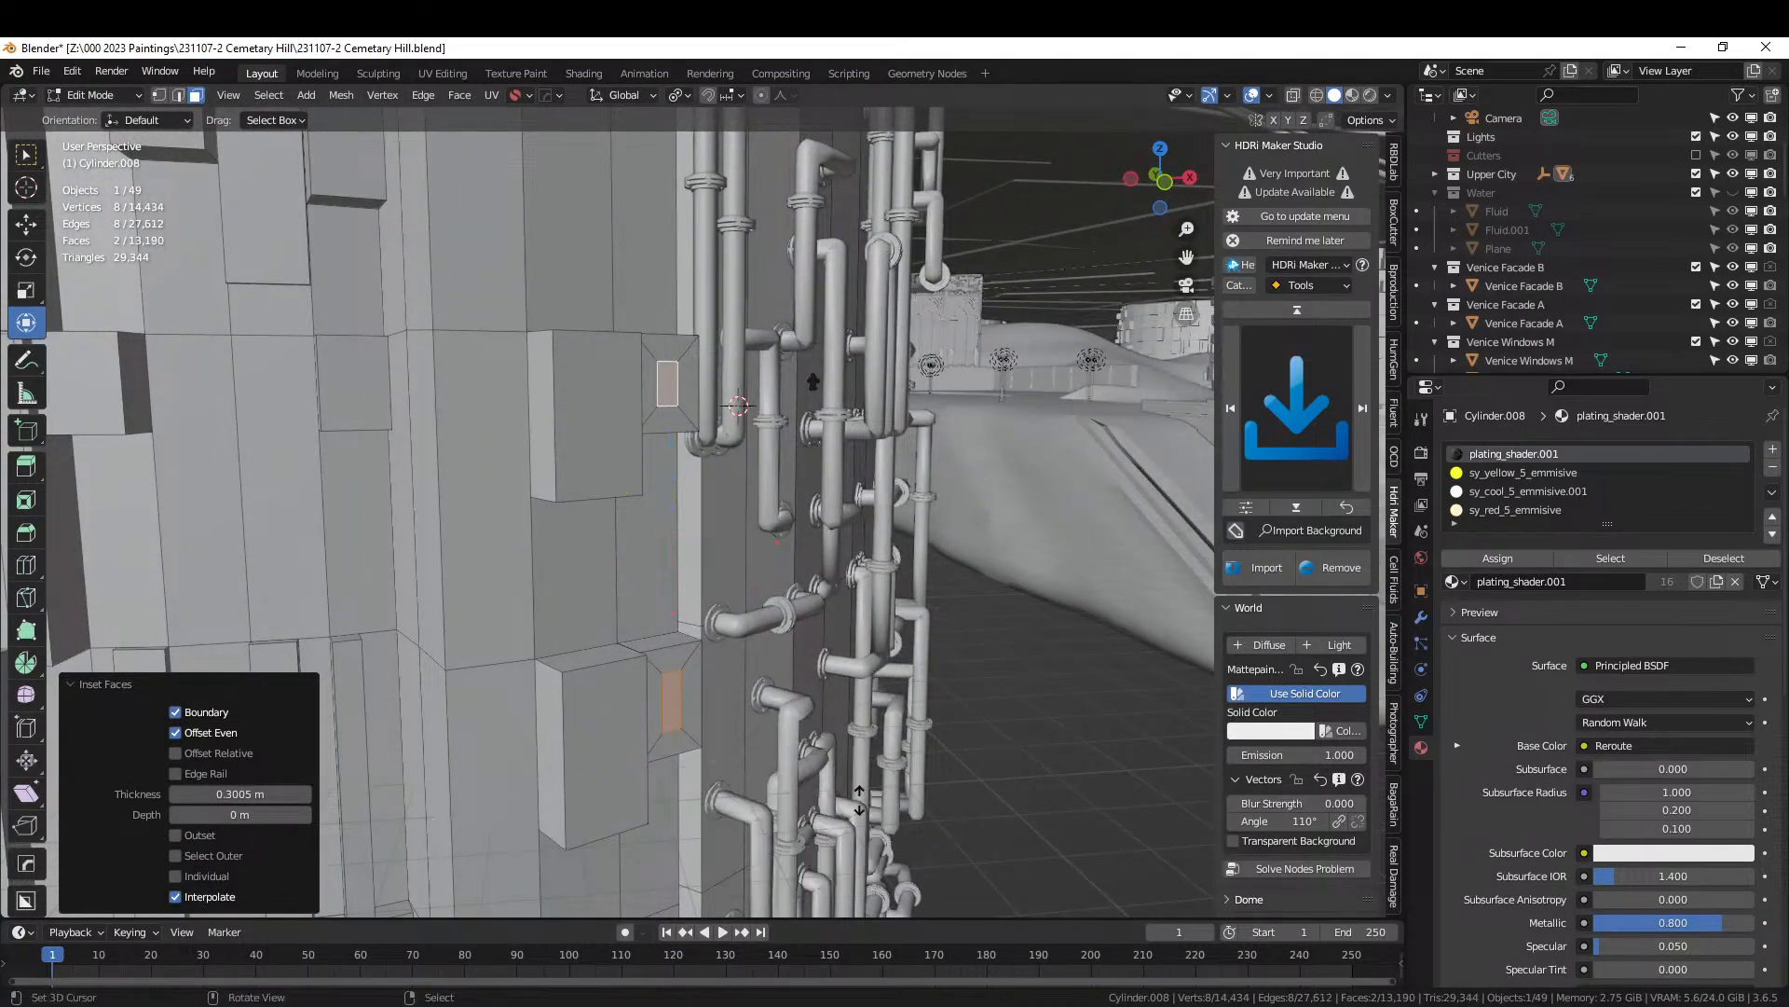
{"action": "left_click", "coordinate": [847, 795]}
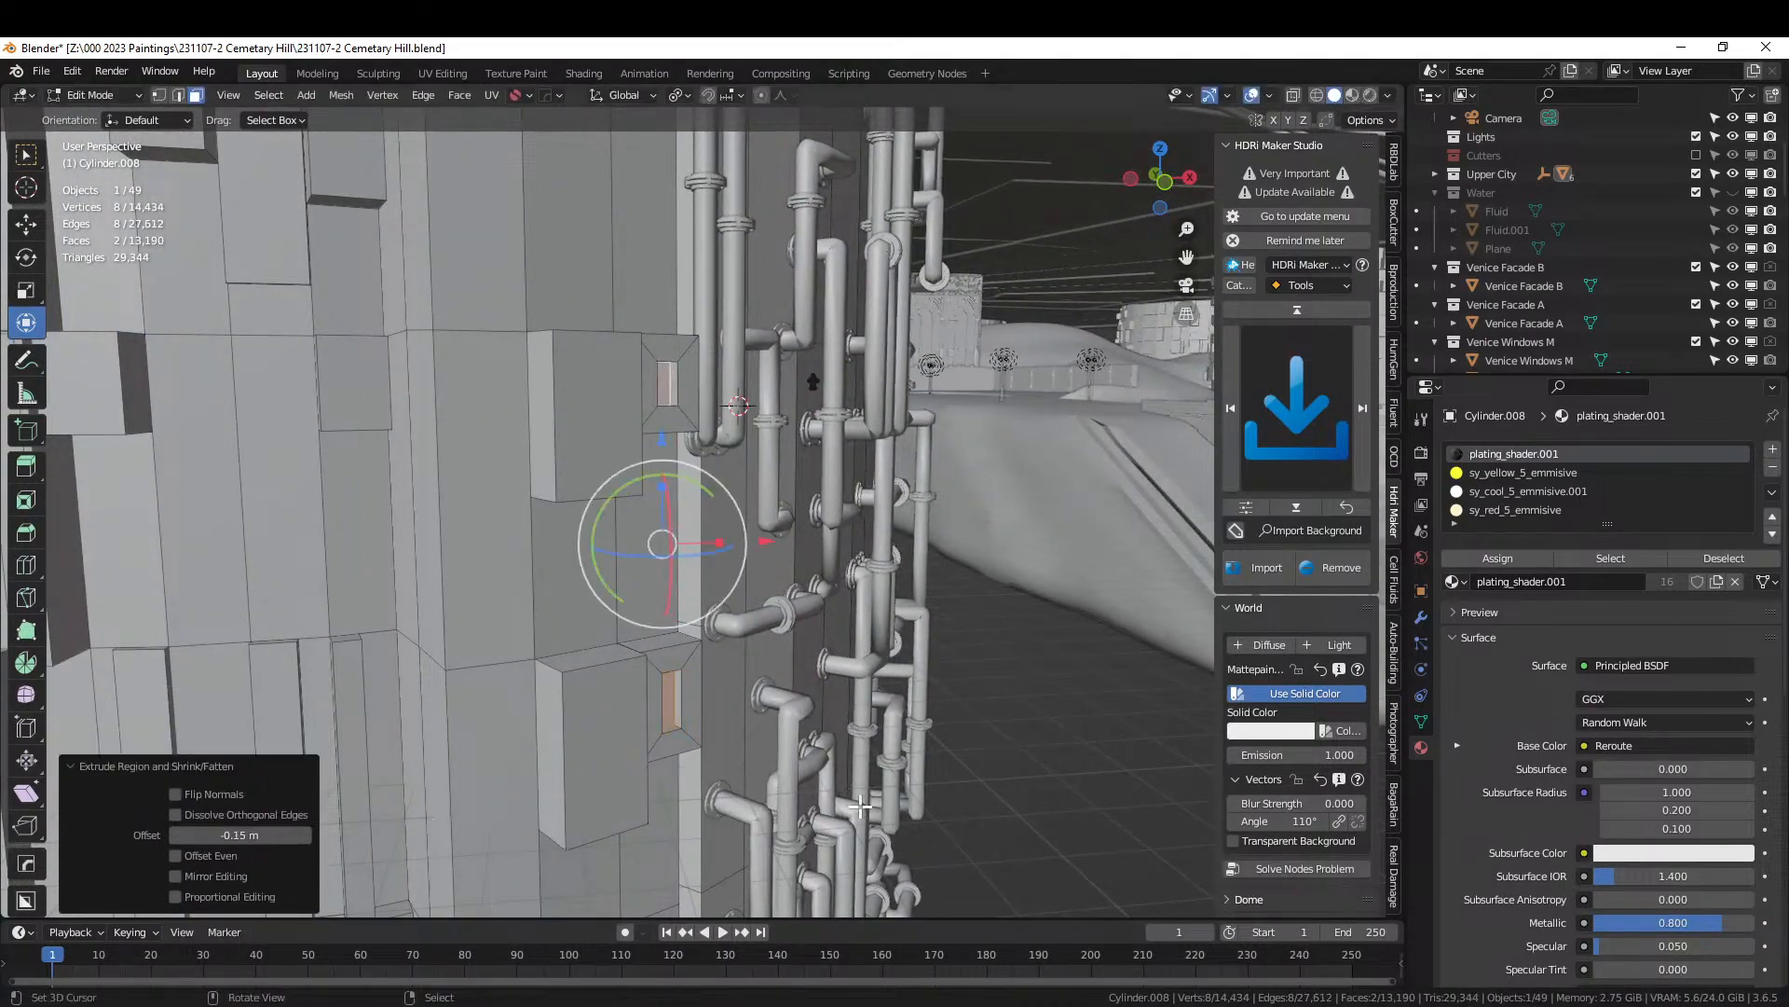
{"action": "left_click", "coordinate": [1502, 474]}
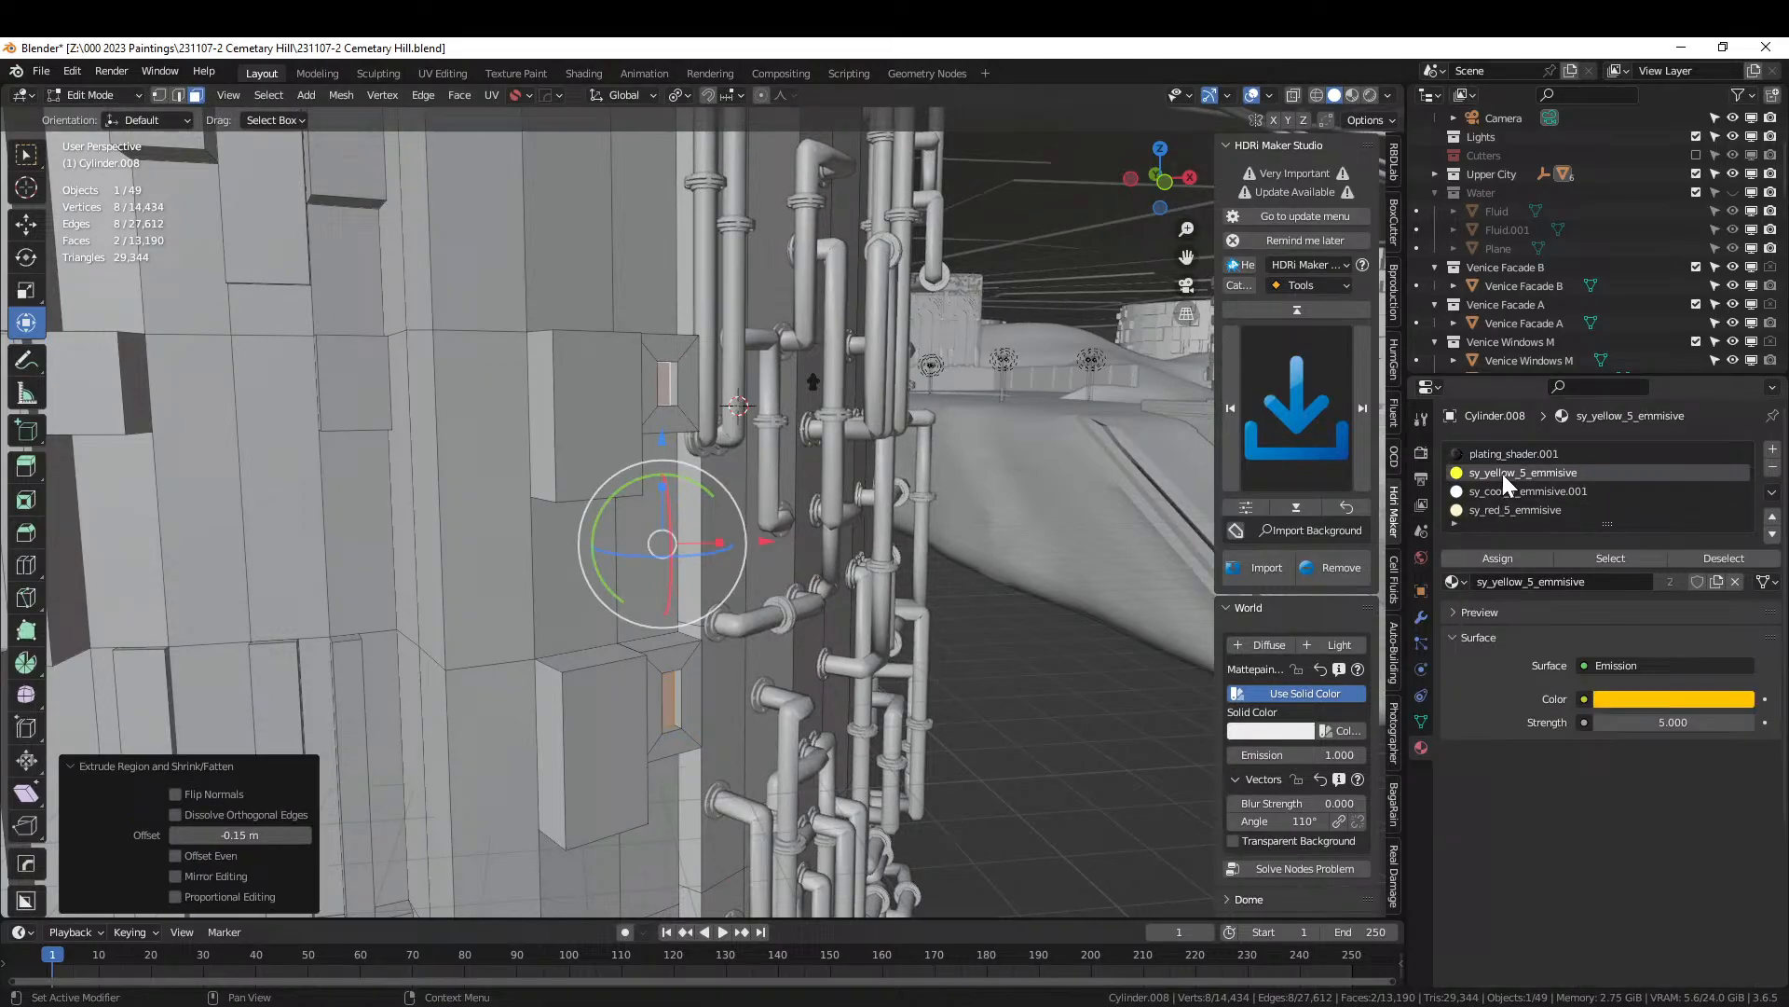
{"action": "left_click", "coordinate": [1491, 562]}
Inset three protruding block faces in the column next to the yellow windows by about 0.39 m.
{"action": "middle_click_drag", "start_coordinate": [876, 709], "coordinate": [820, 728]}
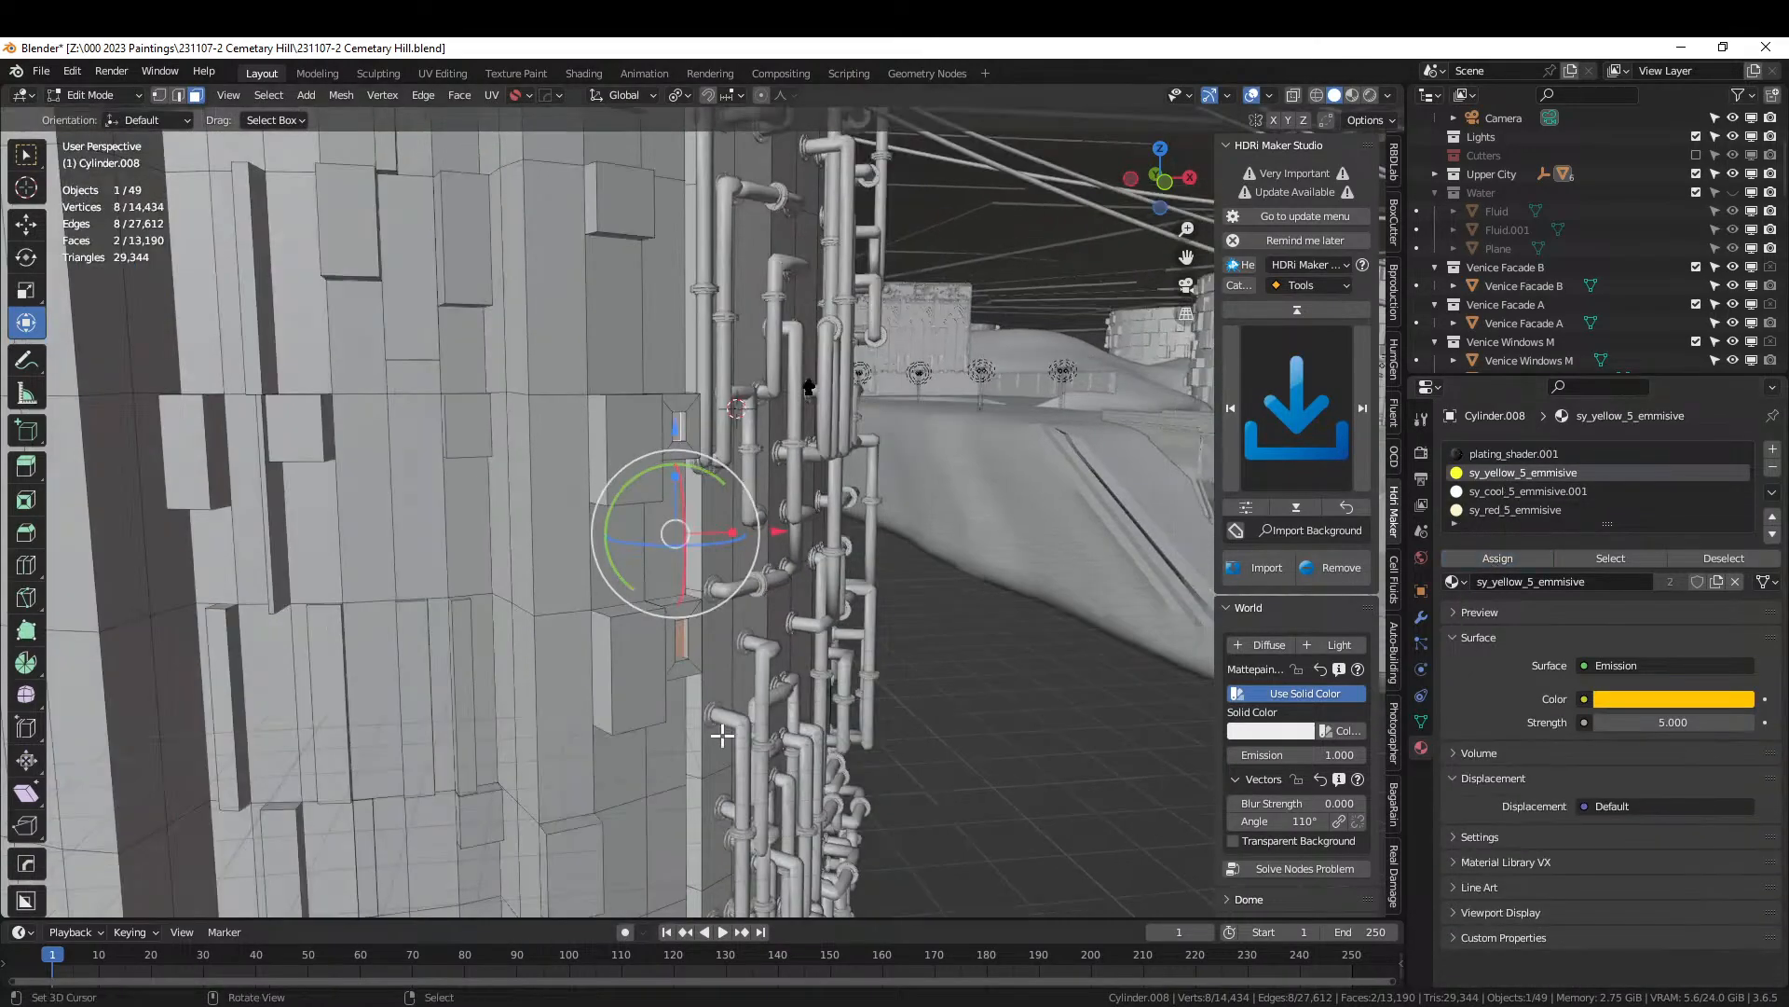
{"action": "left_click", "coordinate": [648, 664]}
{"action": "left_click", "coordinate": [654, 476], "text": "shift"}
{"action": "left_click", "coordinate": [619, 208], "text": "shift"}
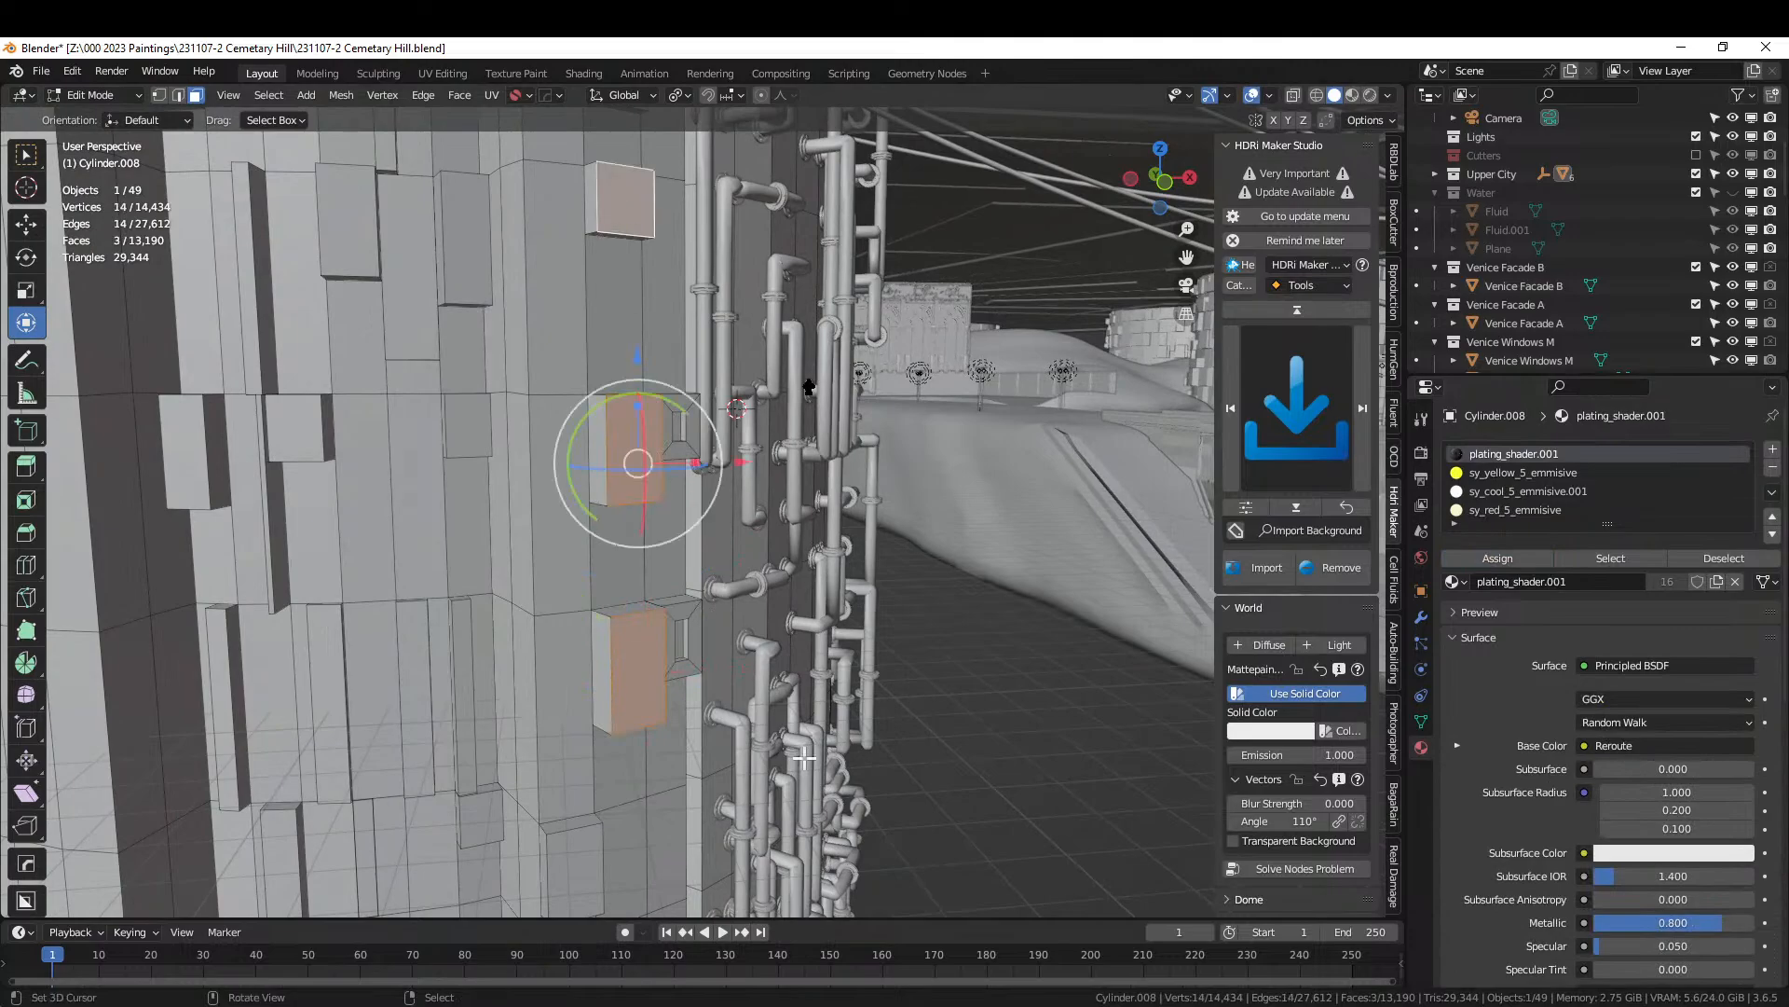
{"action": "key", "text": "i"}
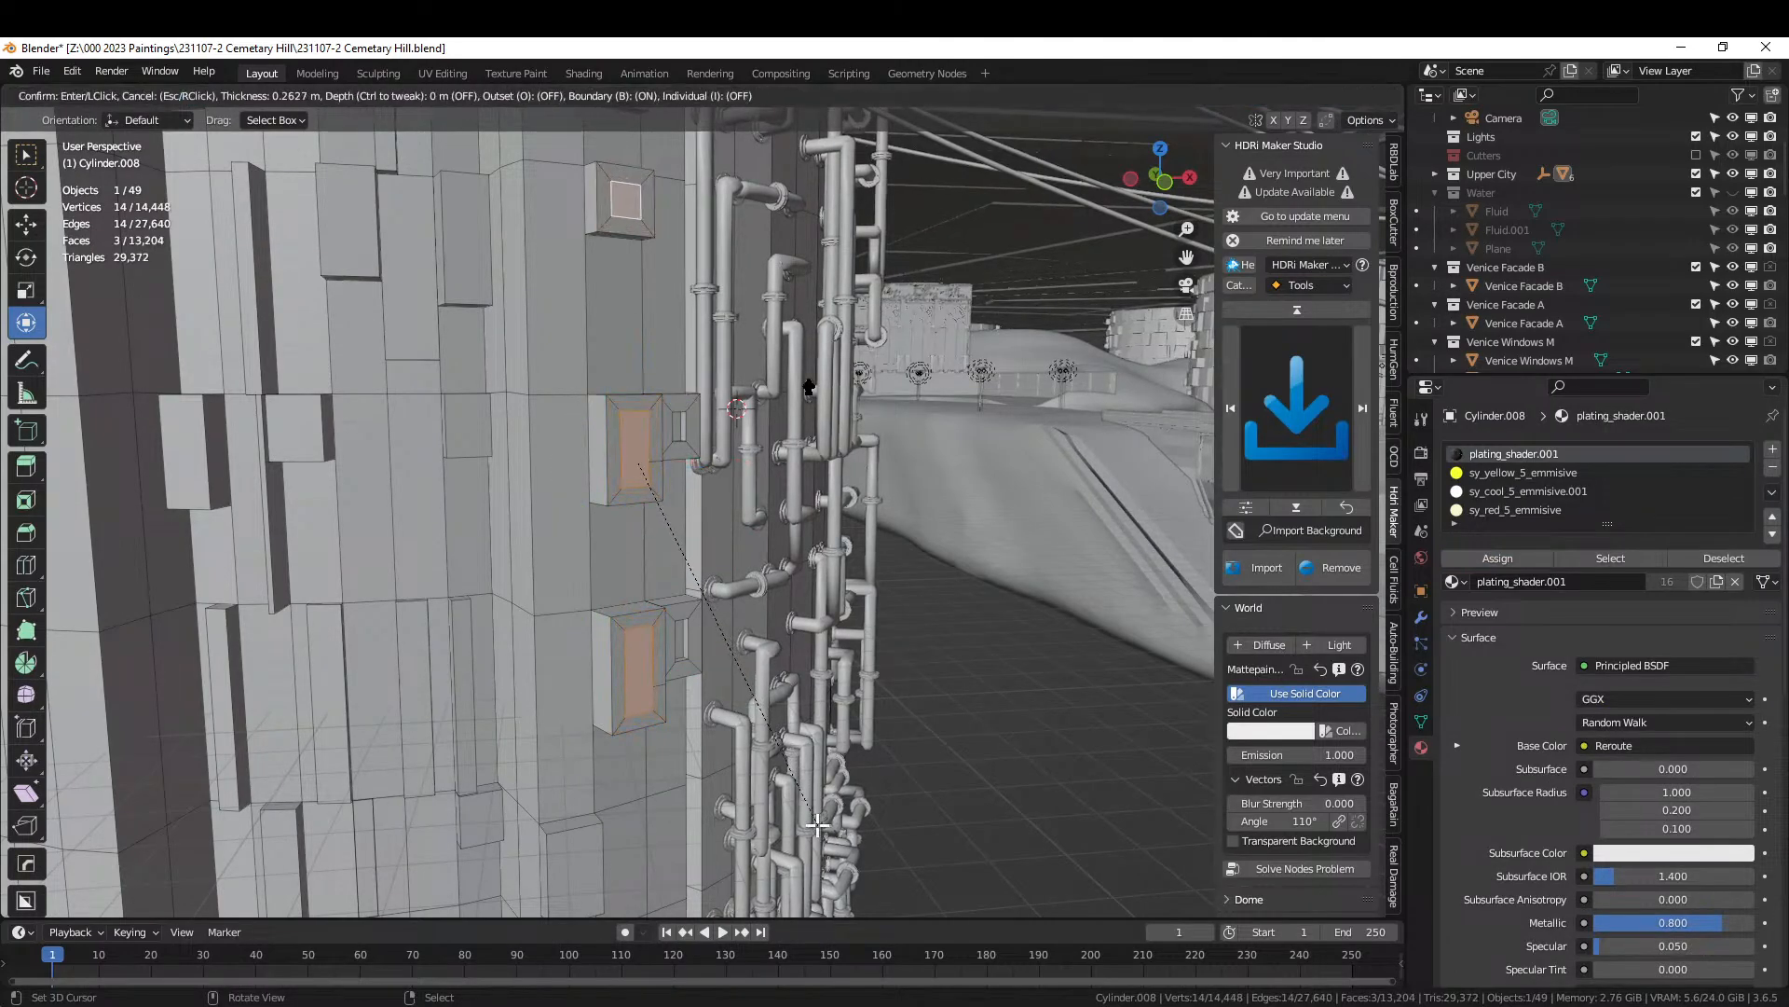
{"action": "left_click", "coordinate": [813, 825]}
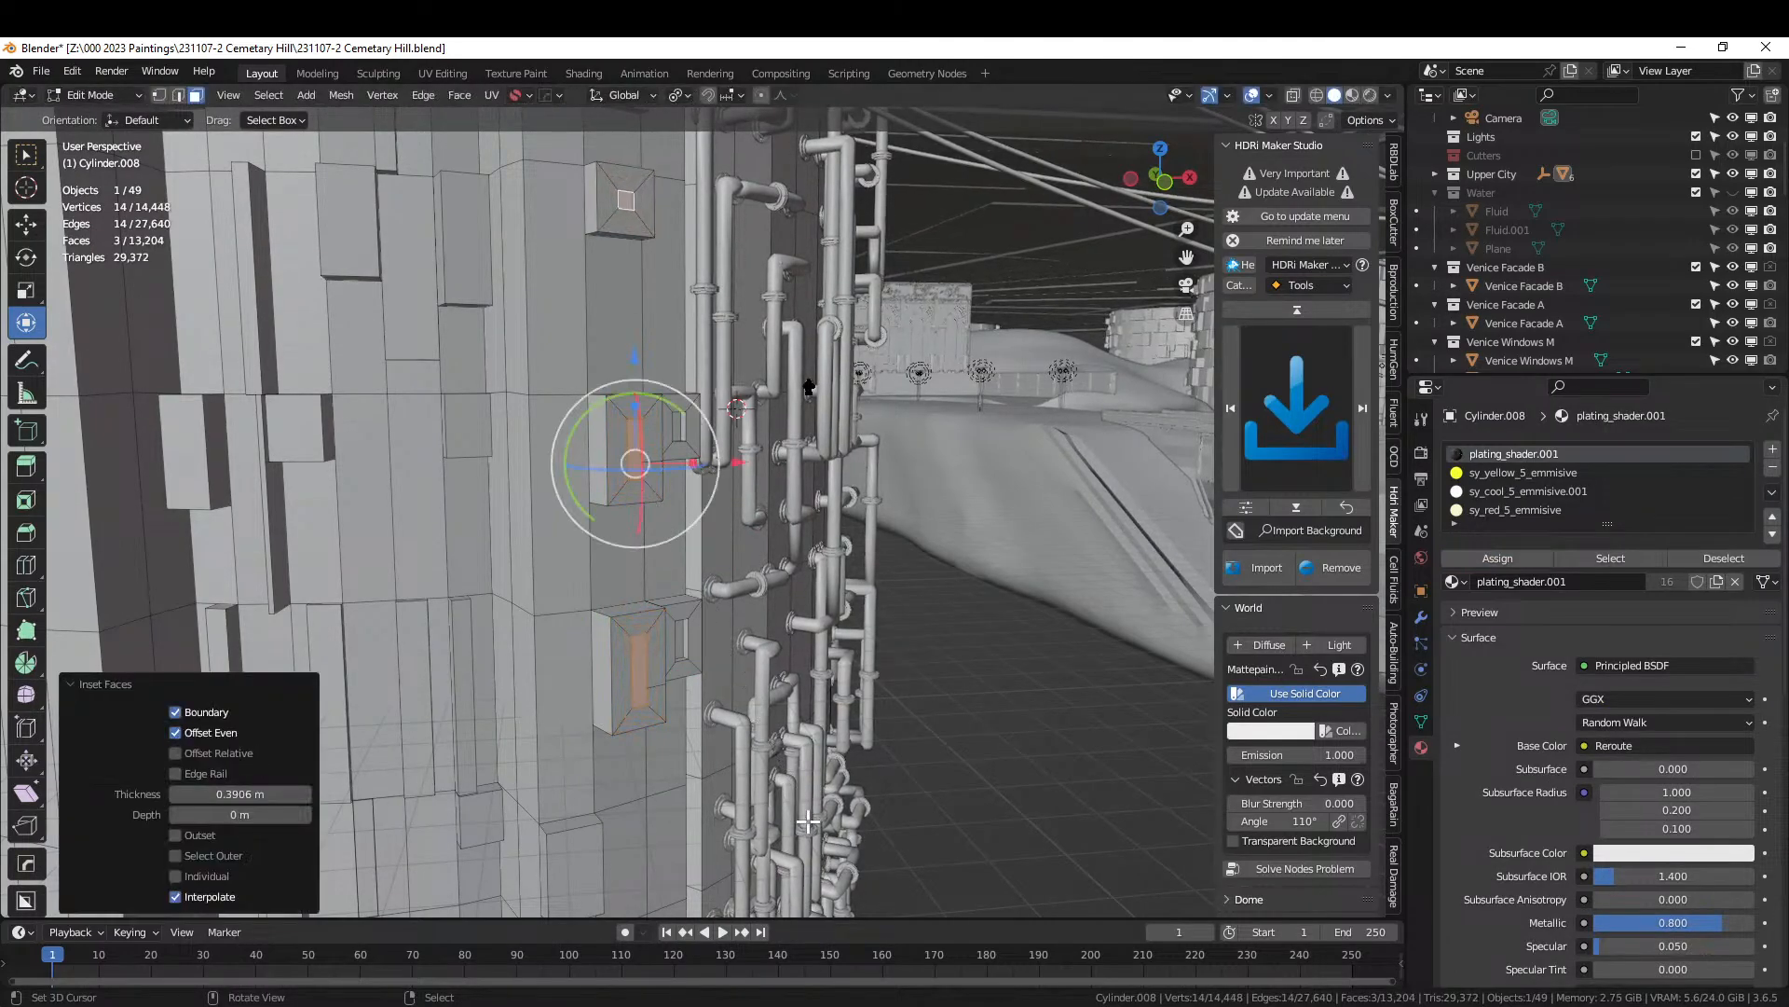
Extrude the three inset faces inward along their normals by about 0.243 m and give them the sy_cool_5_emmisive.001 material.
{"action": "key", "text": "alt+e"}
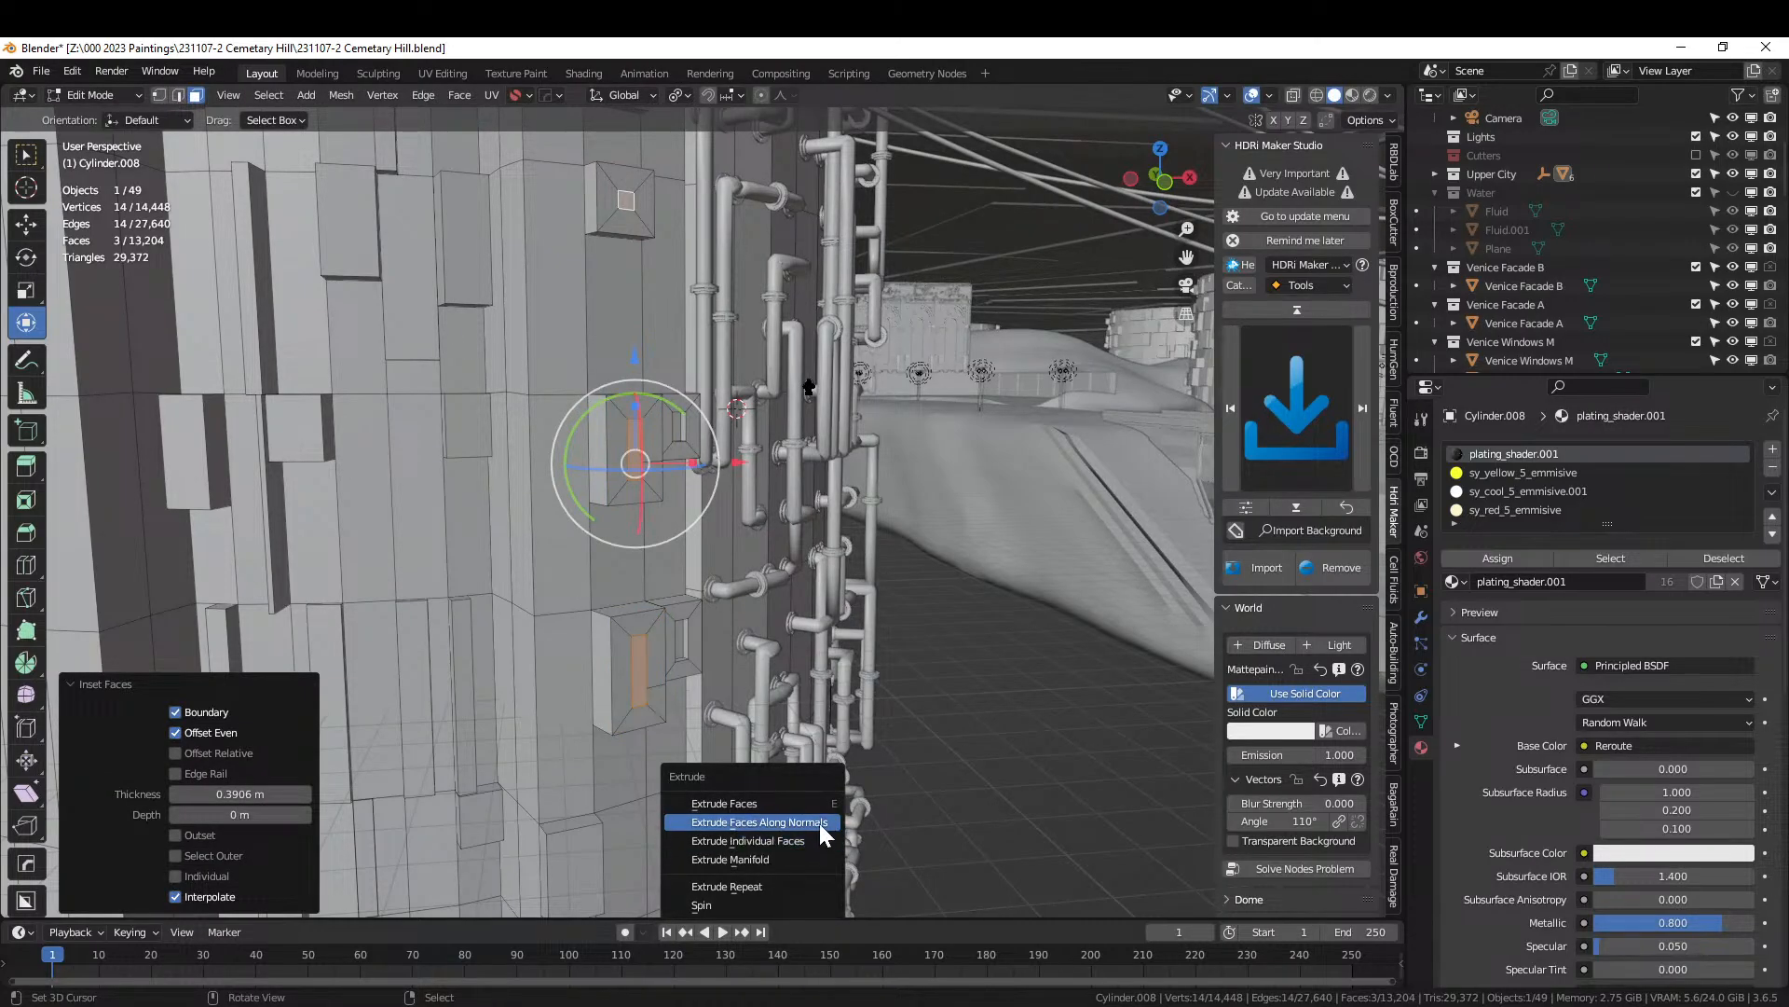
{"action": "left_click", "coordinate": [820, 837]}
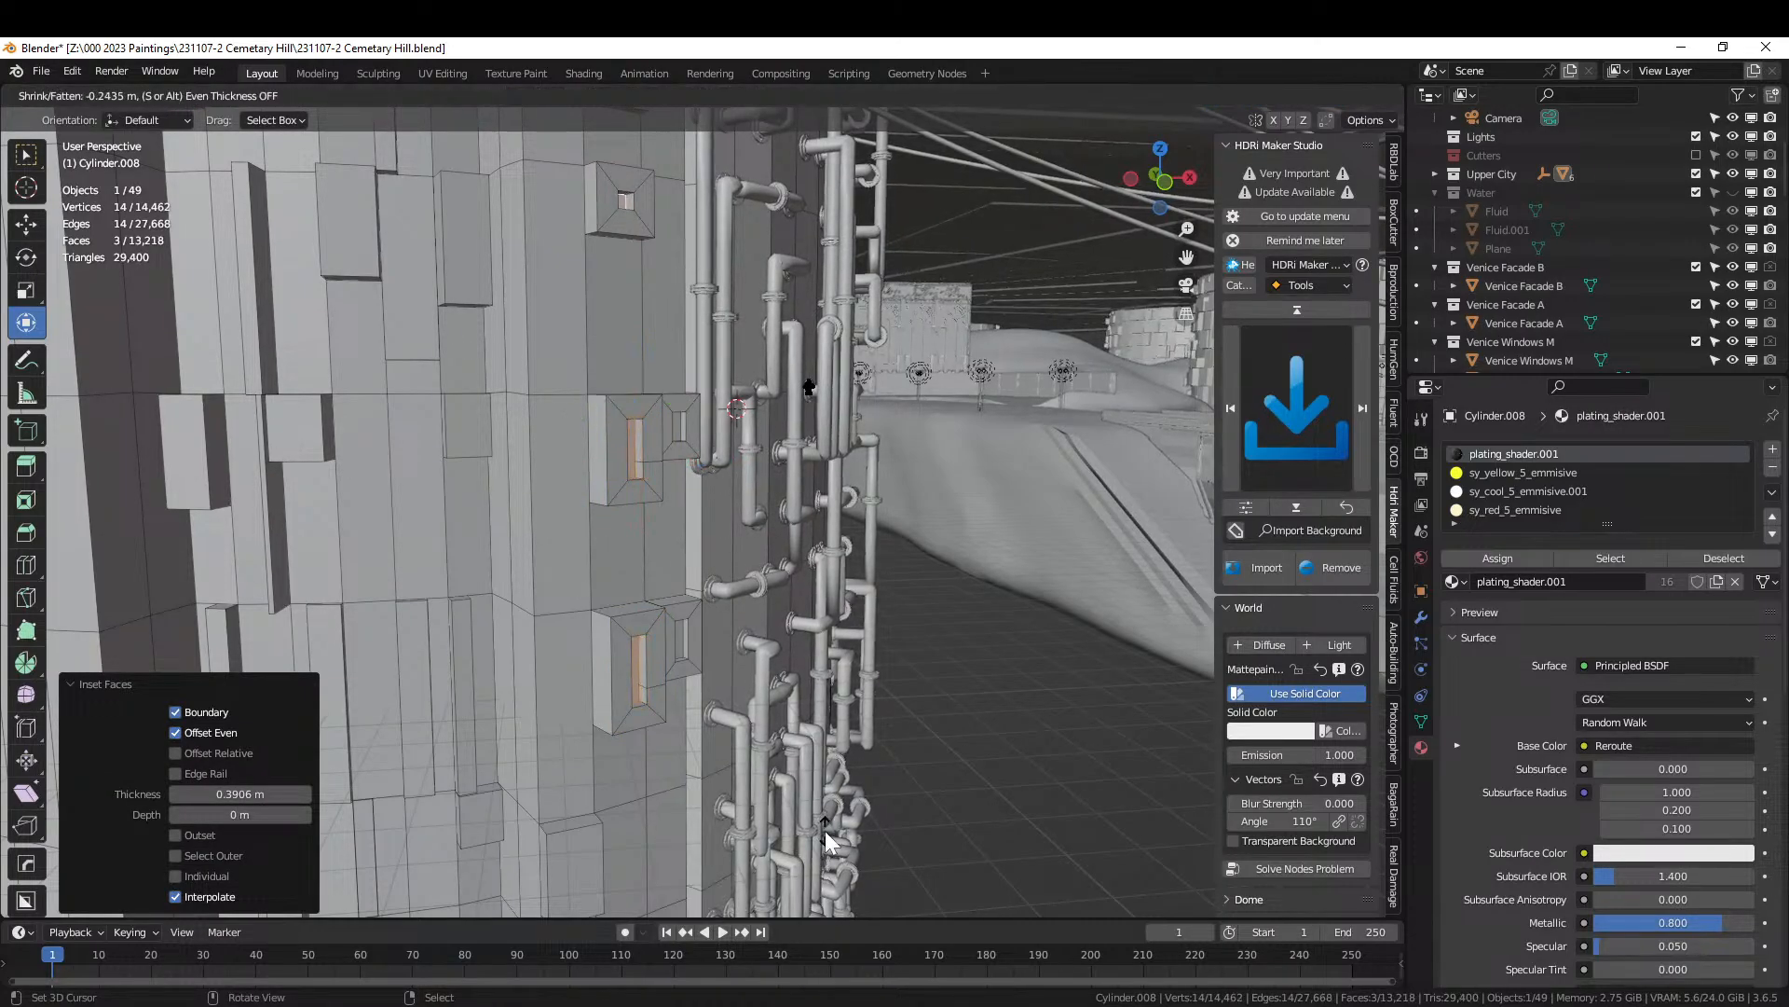
{"action": "left_click", "coordinate": [824, 831]}
{"action": "left_click", "coordinate": [1517, 491]}
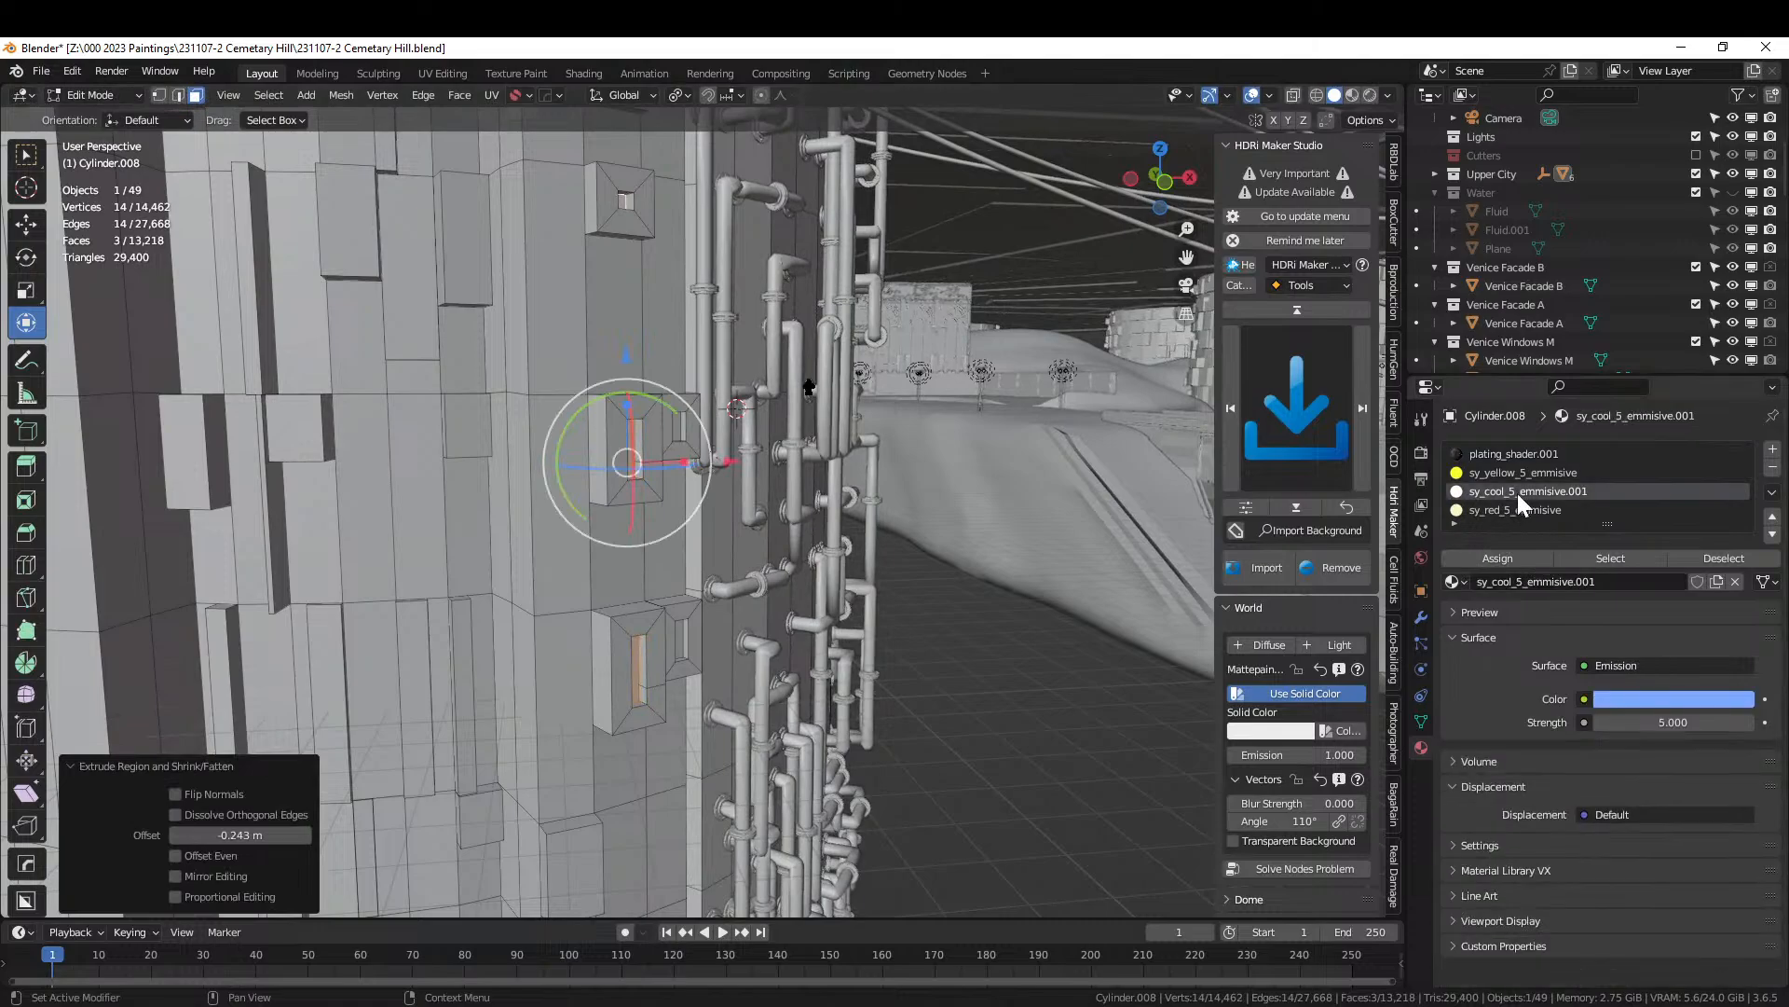
{"action": "key", "text": "Tab"}
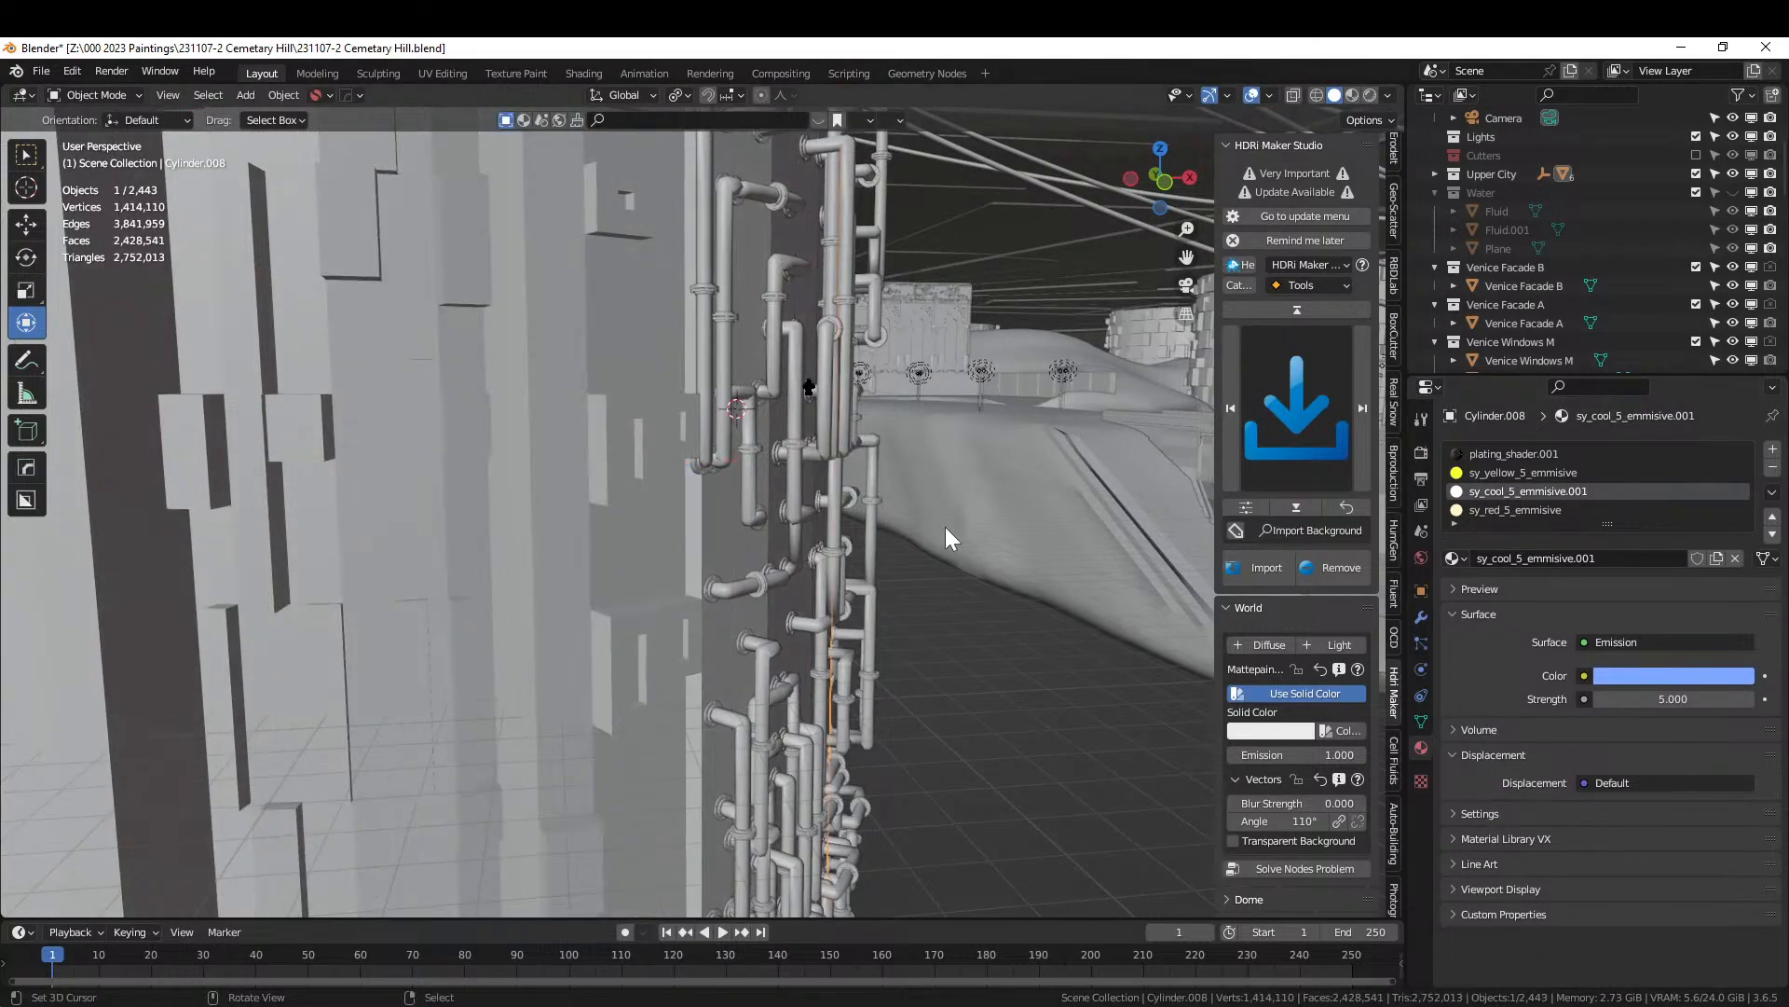
Preview the scene through the camera with rendered shading and save the file.
{"action": "key", "text": "KP_0"}
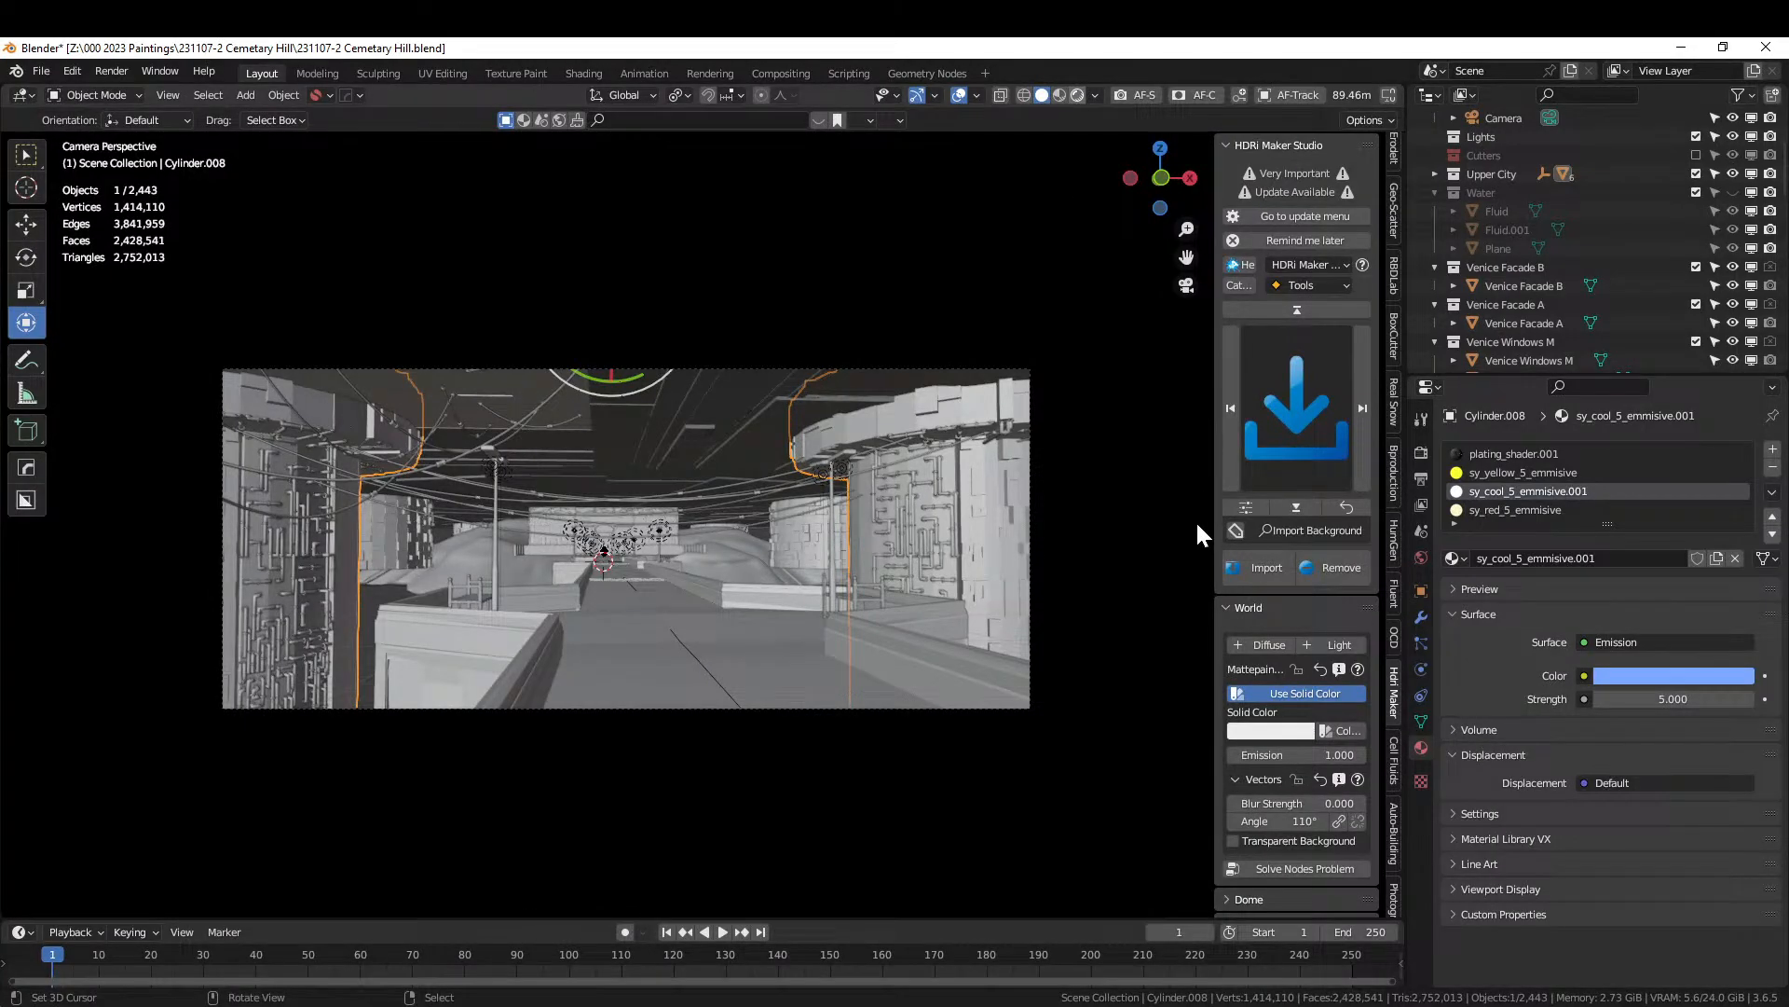
{"action": "key", "text": "shift+z"}
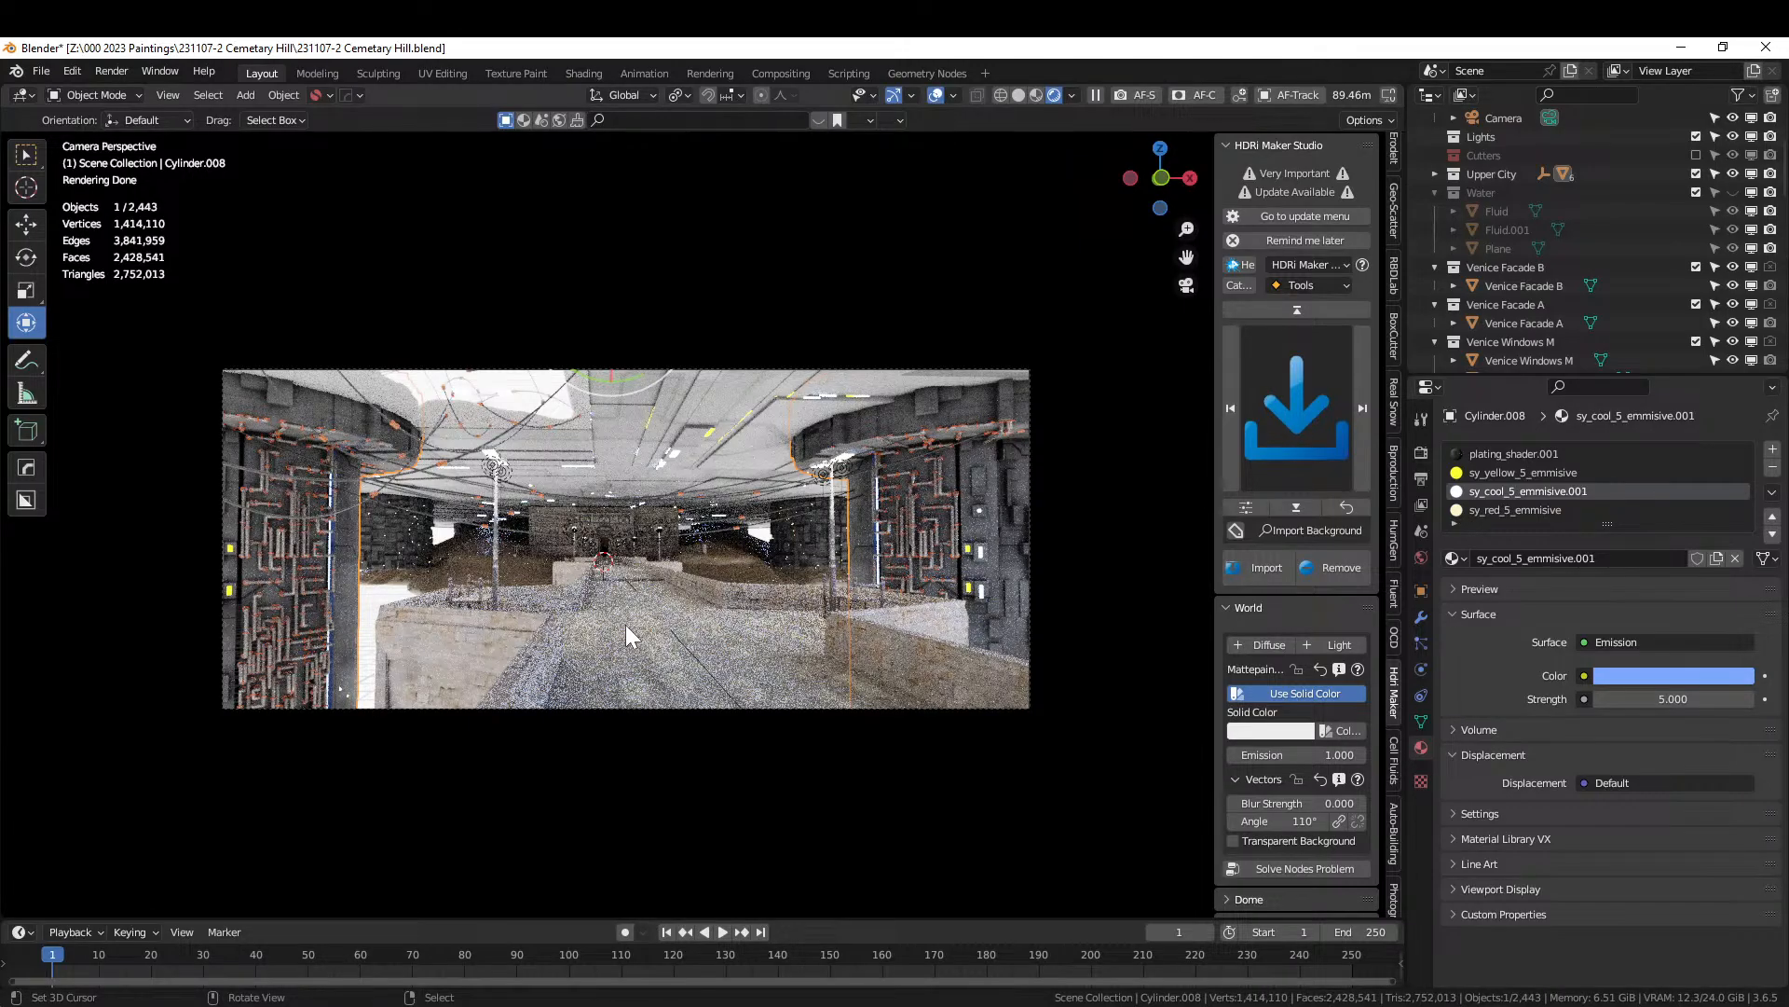
{"action": "key", "text": "ctrl+s"}
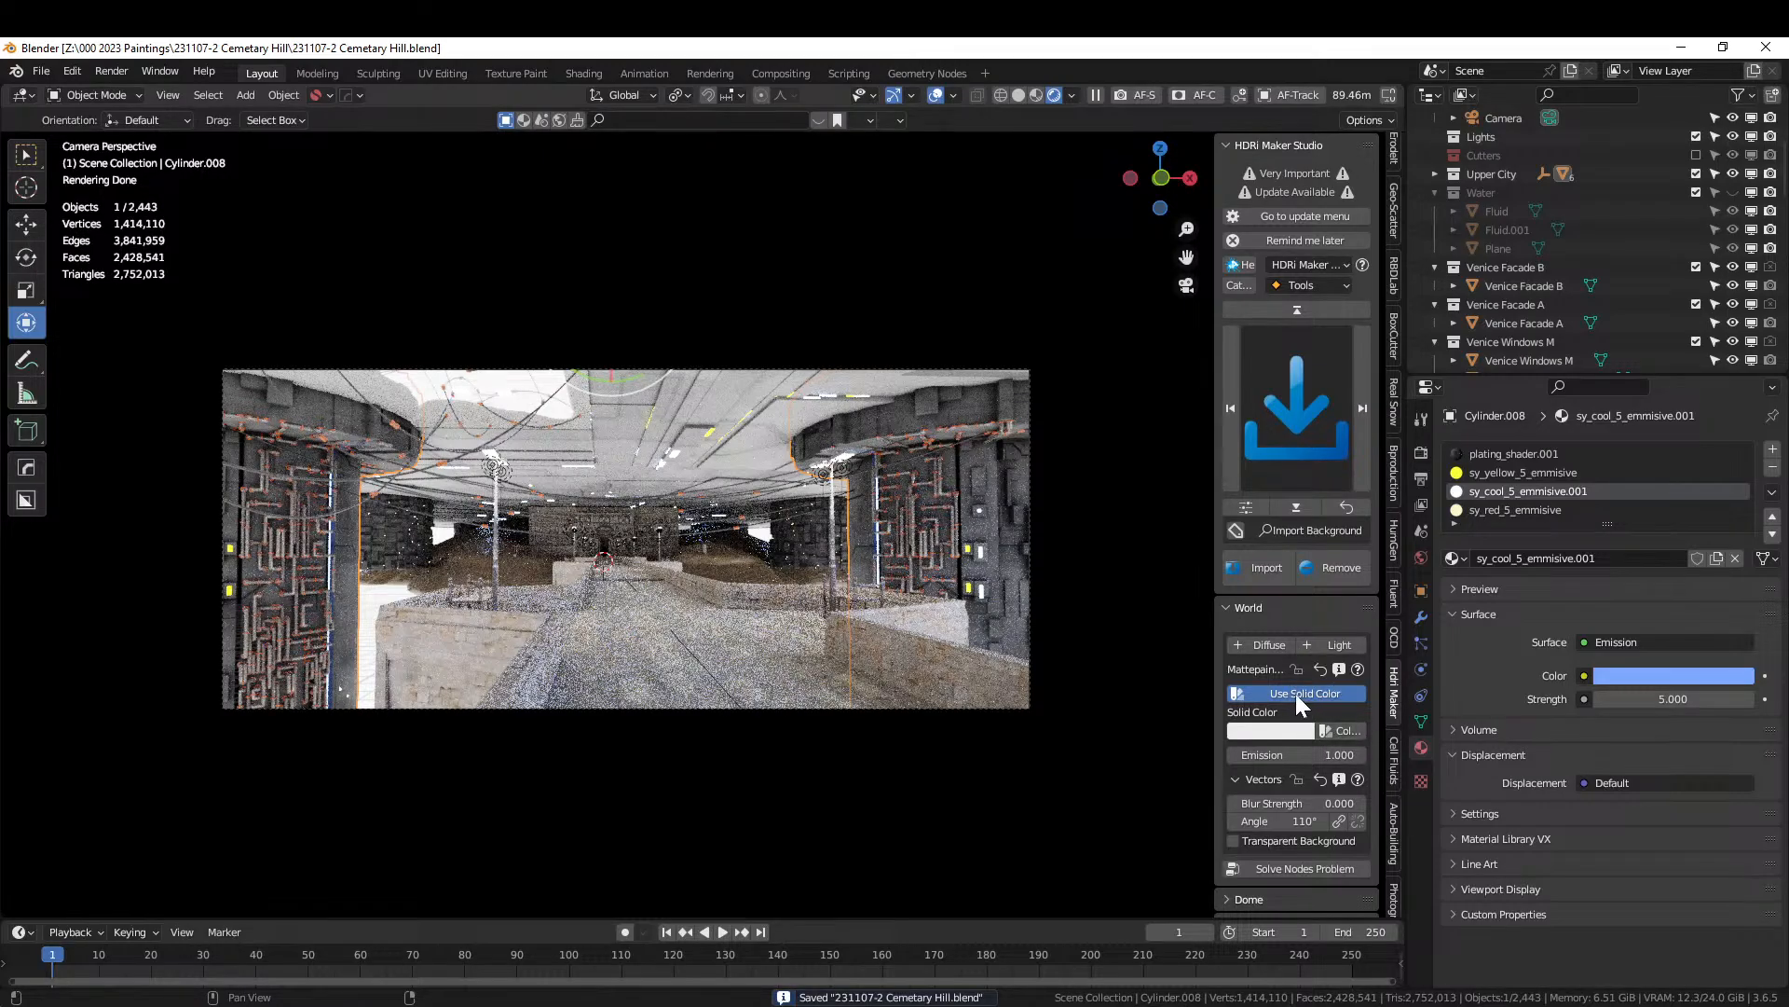
Turn off the world's solid colour and hide the Upper City collection in the viewport.
{"action": "left_click", "coordinate": [1298, 695]}
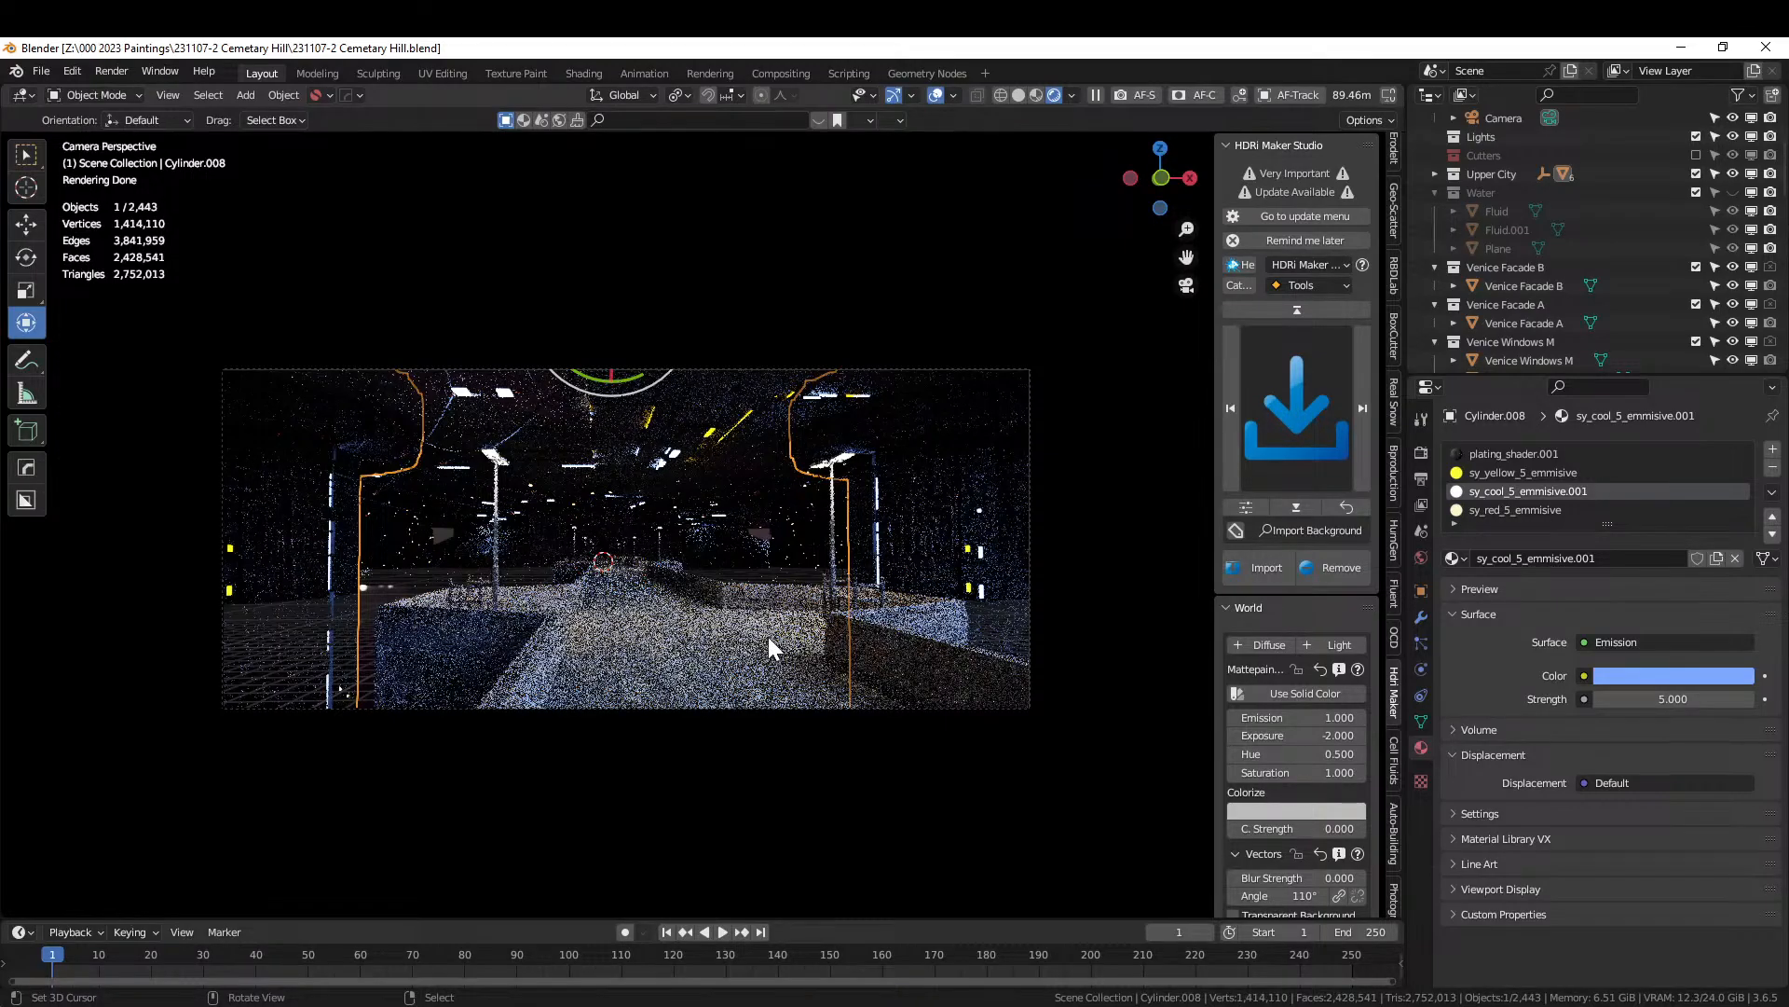
{"action": "scroll", "coordinate": [650, 624], "scroll_direction": "up", "scroll_amount": 2}
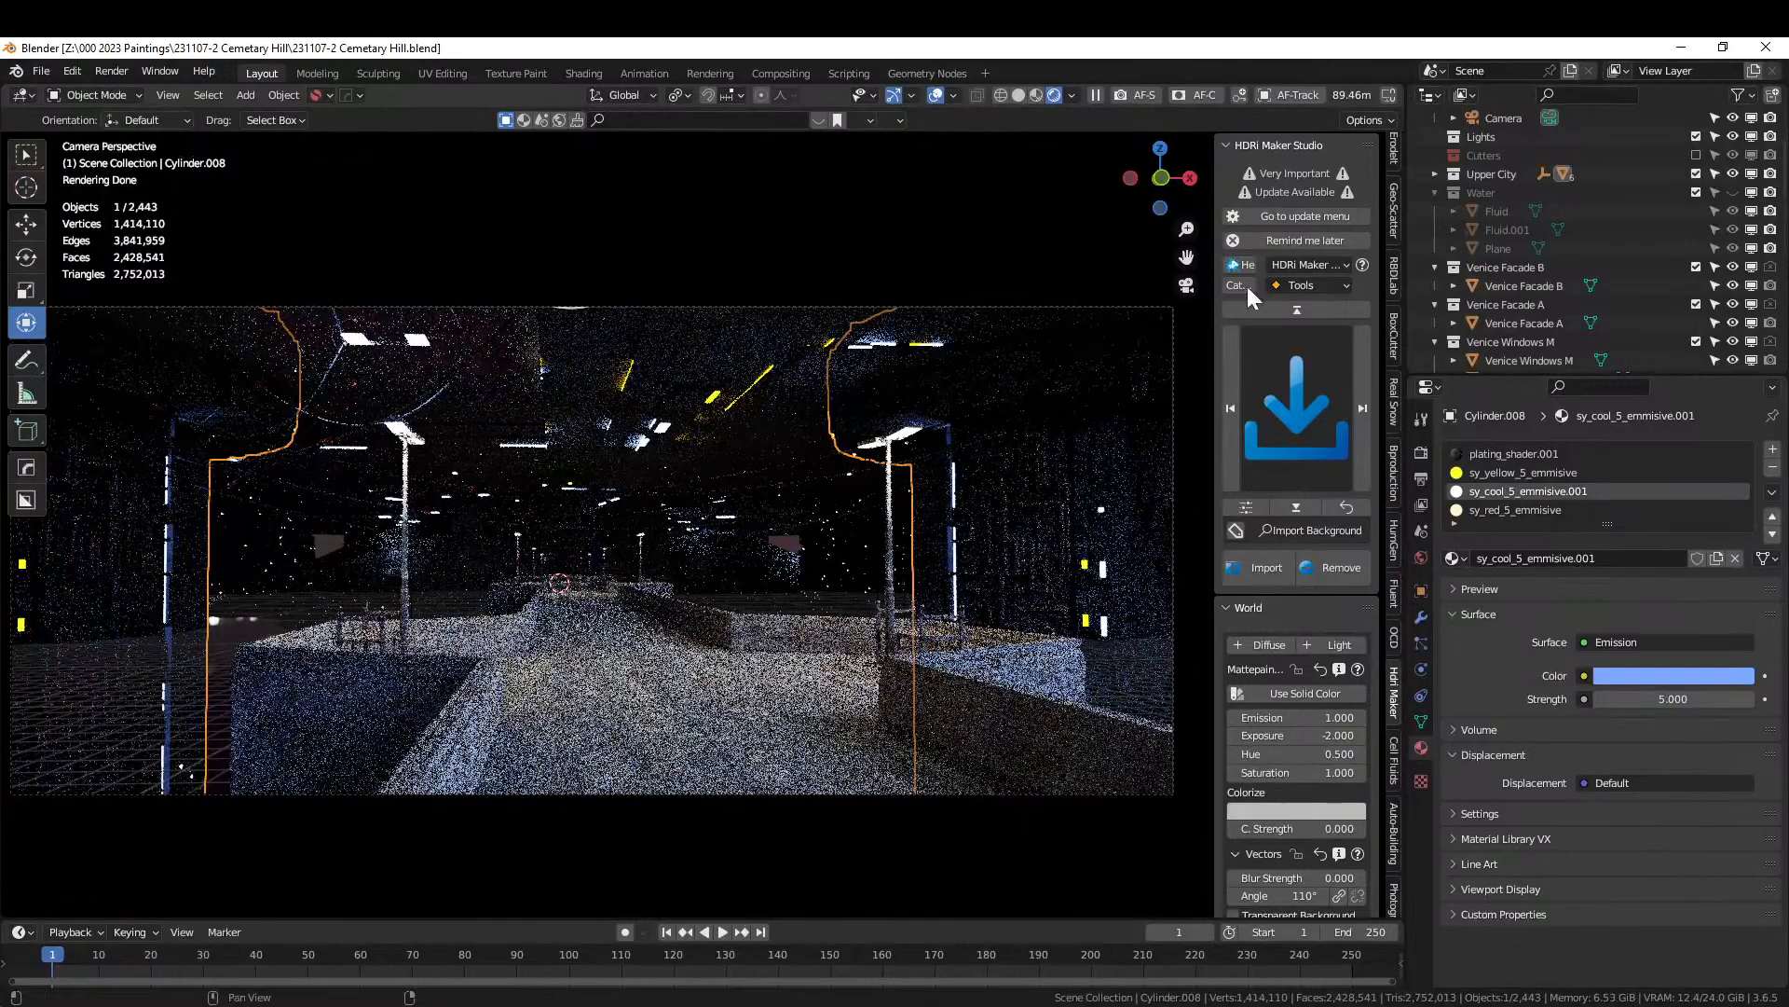
{"action": "left_click", "coordinate": [1733, 174]}
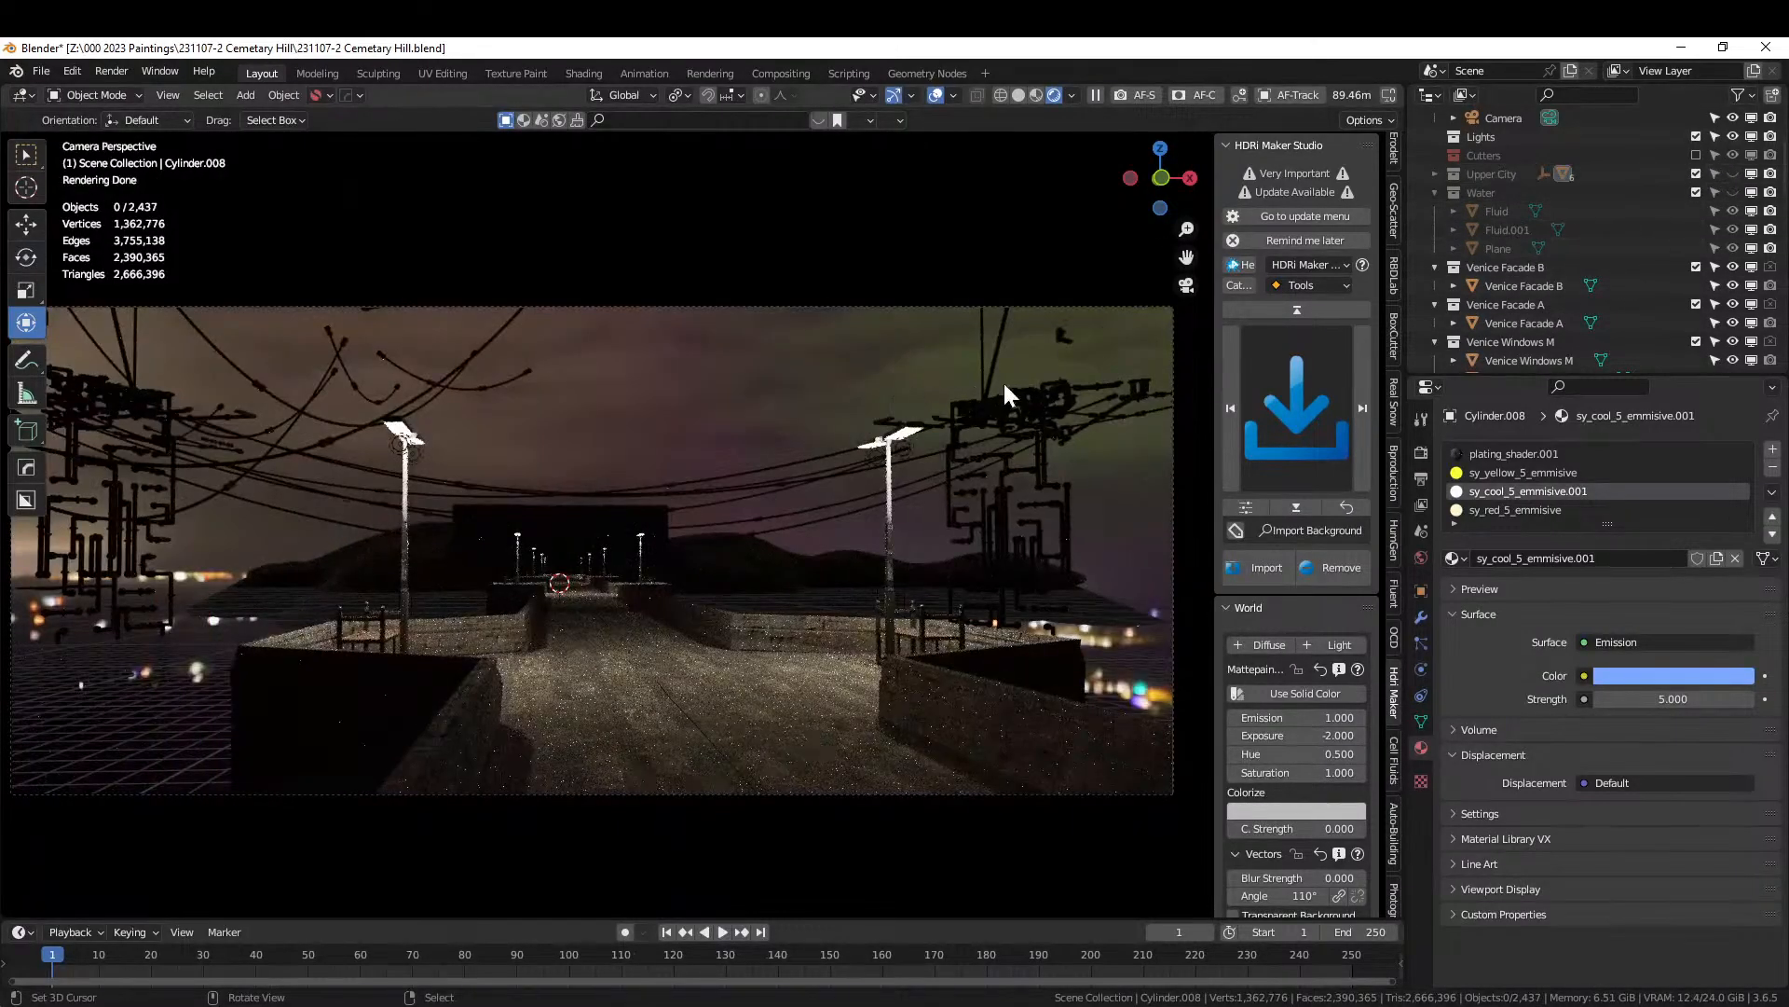
Move the hanging cables and their orange-painted flanges near the left lamp post into the Upper City collection.
{"action": "left_click", "coordinate": [314, 442]}
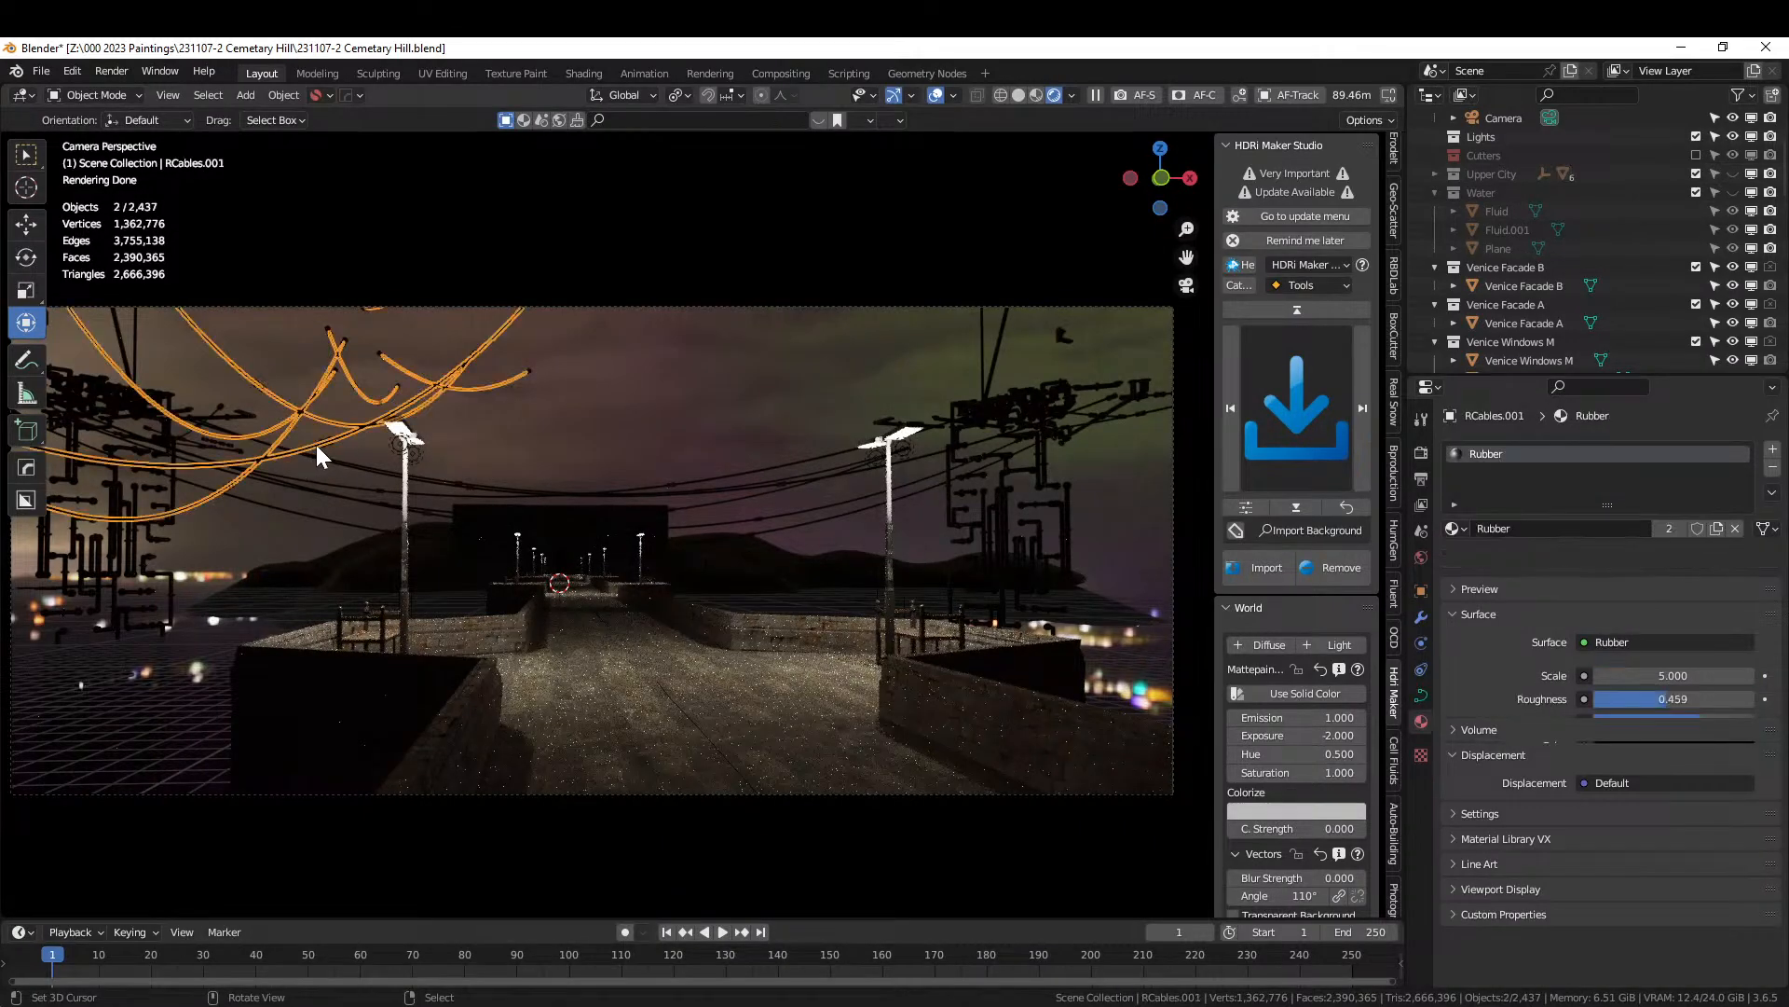
{"action": "left_click", "coordinate": [530, 371], "text": "shift"}
{"action": "key", "text": "m"}
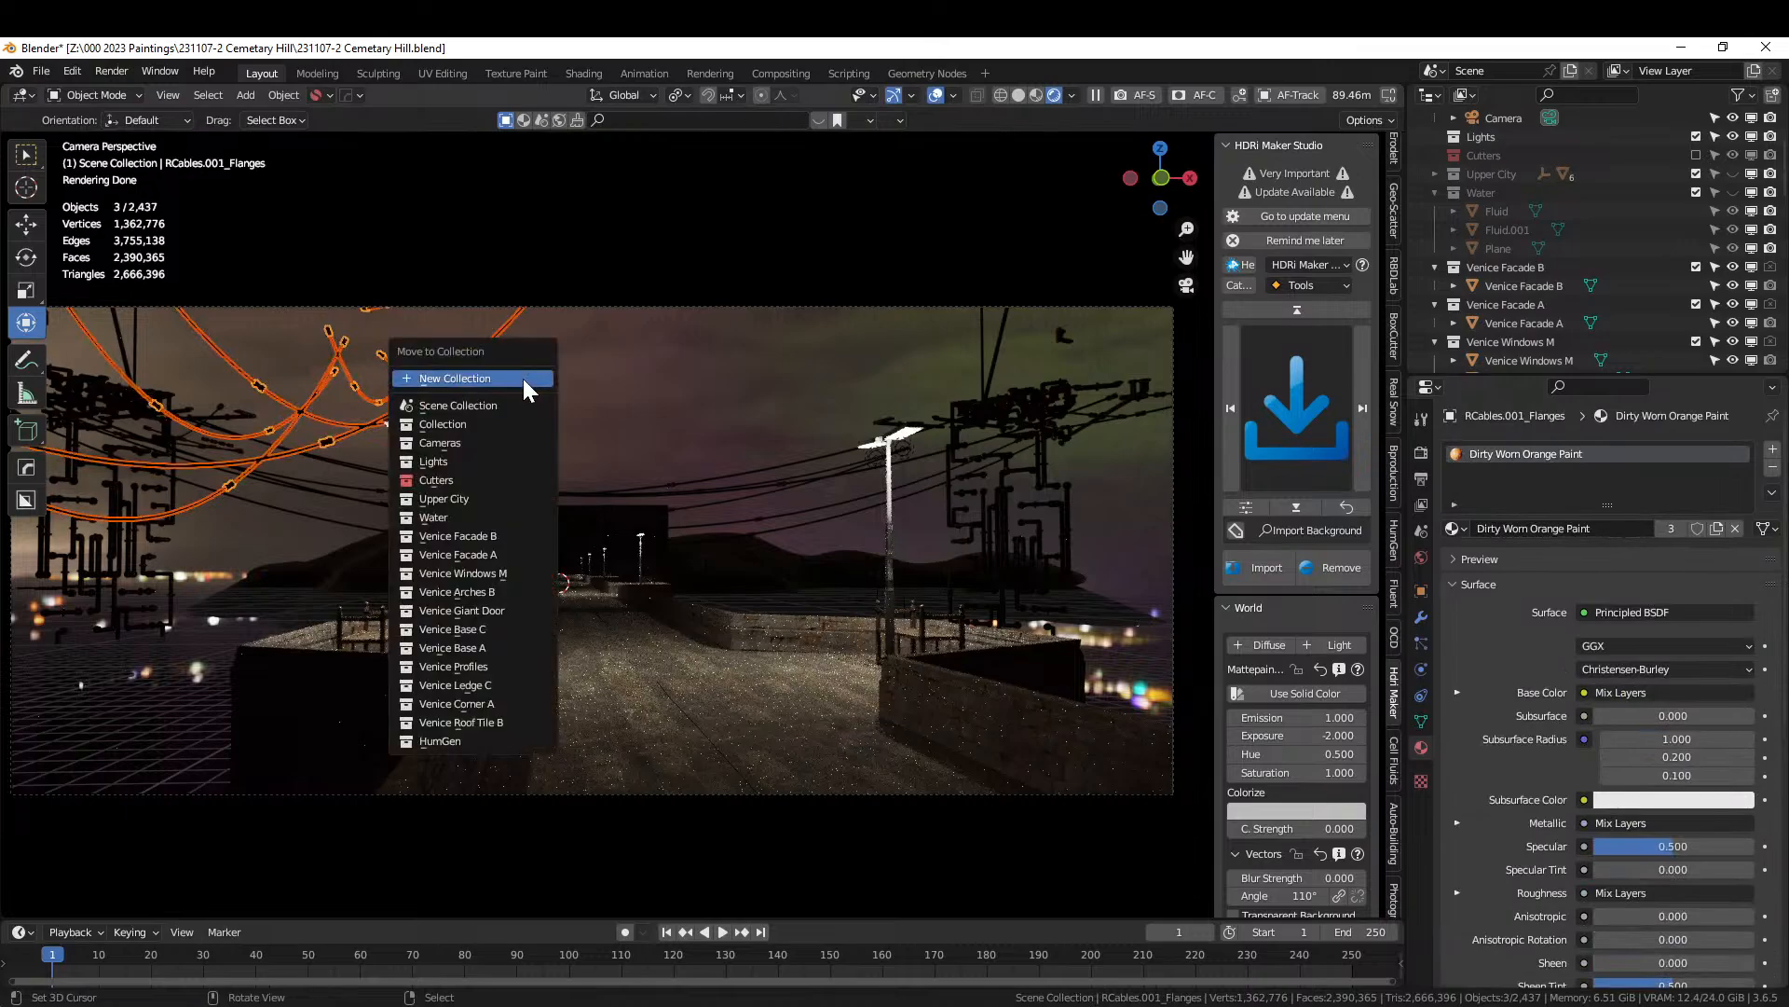
{"action": "left_click", "coordinate": [478, 500]}
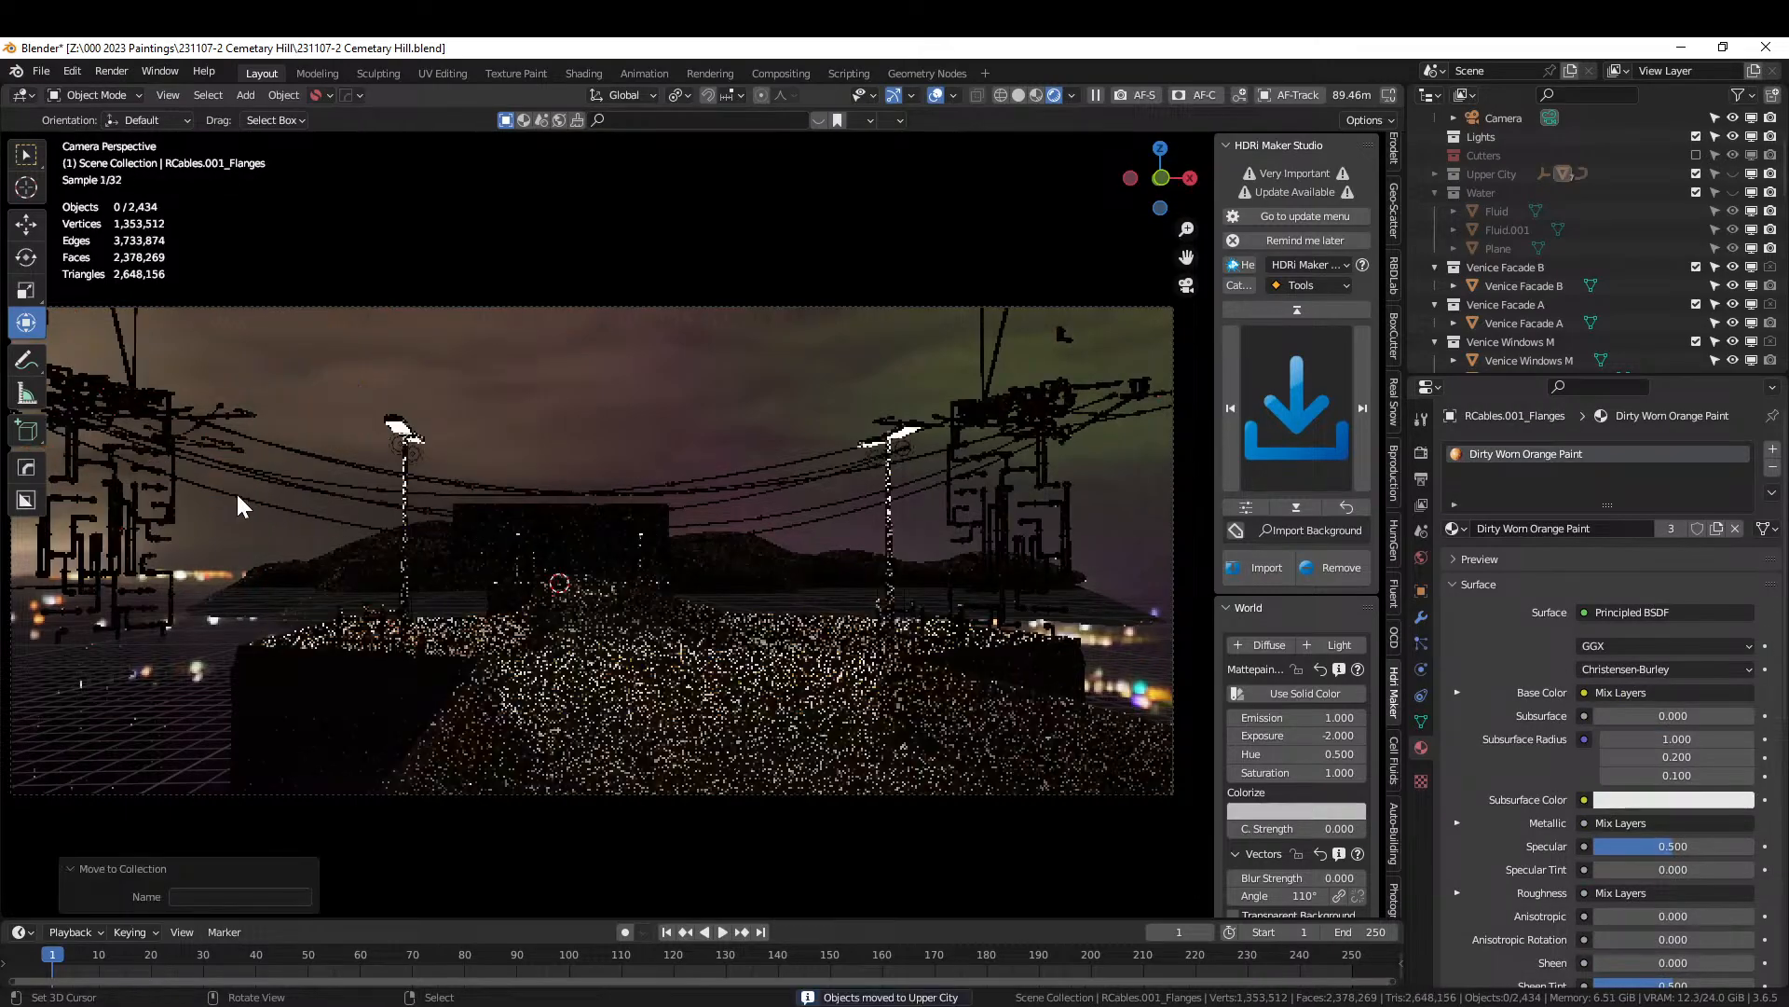
Move the pipe towers and the remaining cables strung between them into the Upper City collection.
{"action": "left_click", "coordinate": [330, 456]}
{"action": "left_click", "coordinate": [120, 360], "text": "shift"}
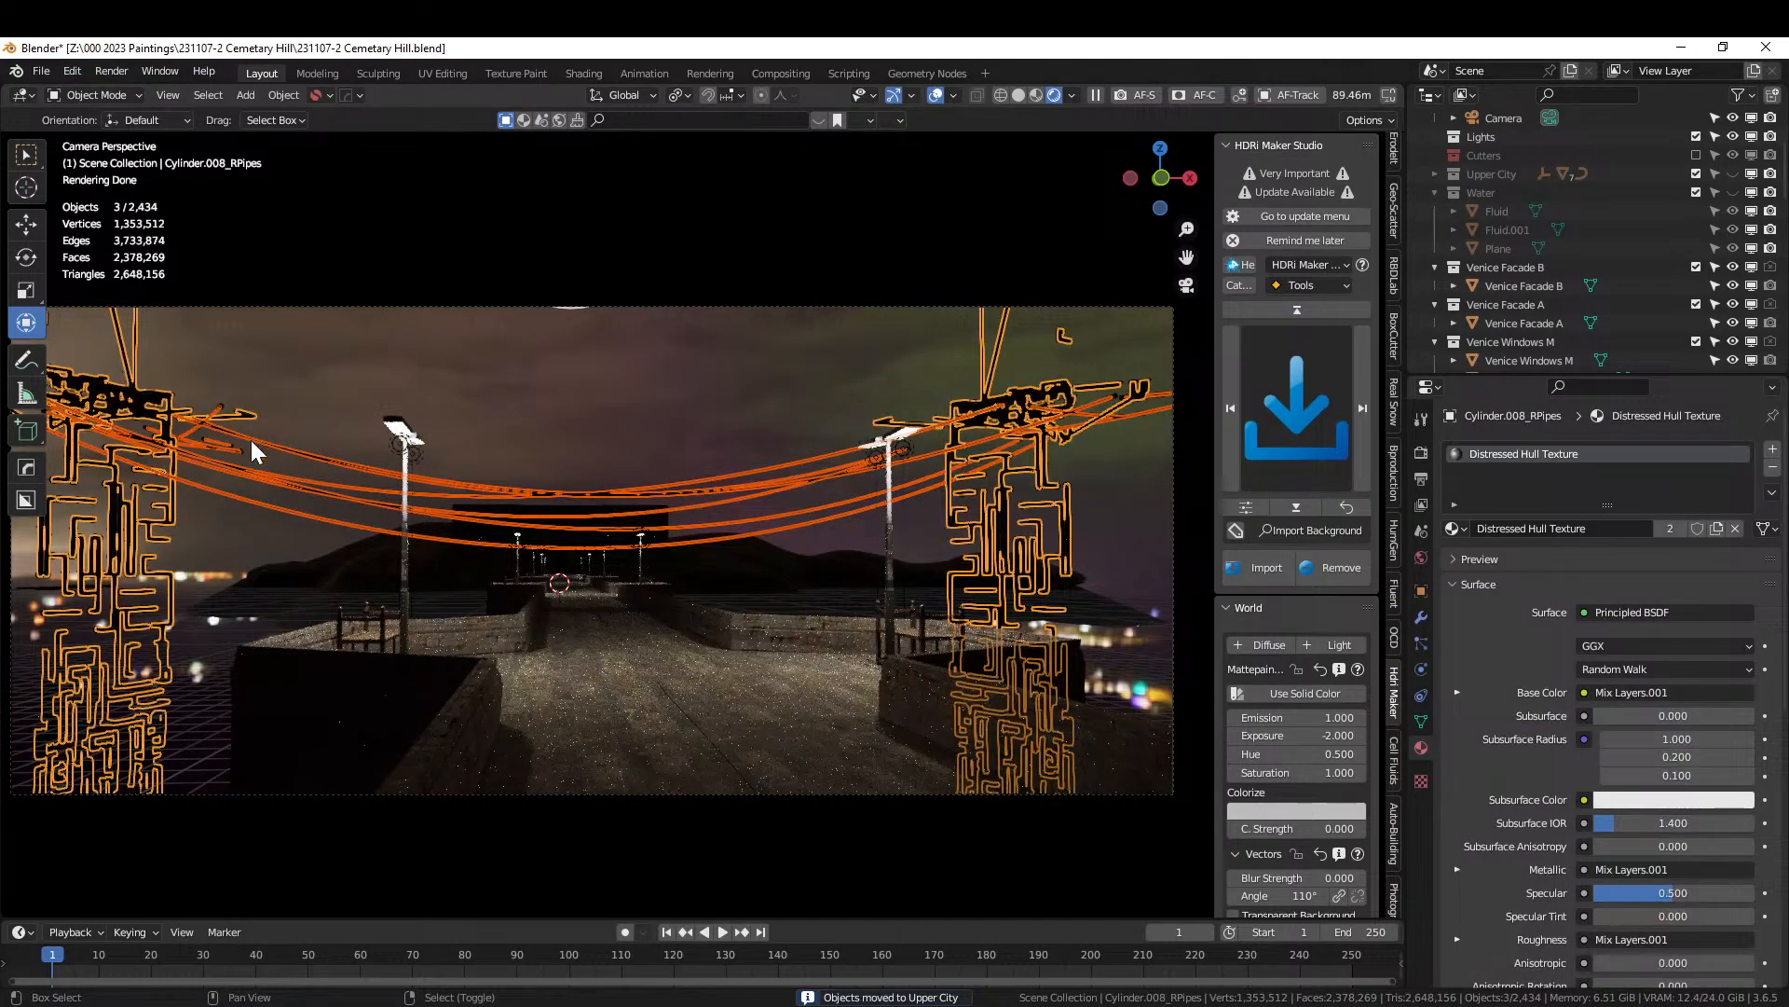
{"action": "key", "text": "m"}
{"action": "left_click", "coordinate": [701, 518]}
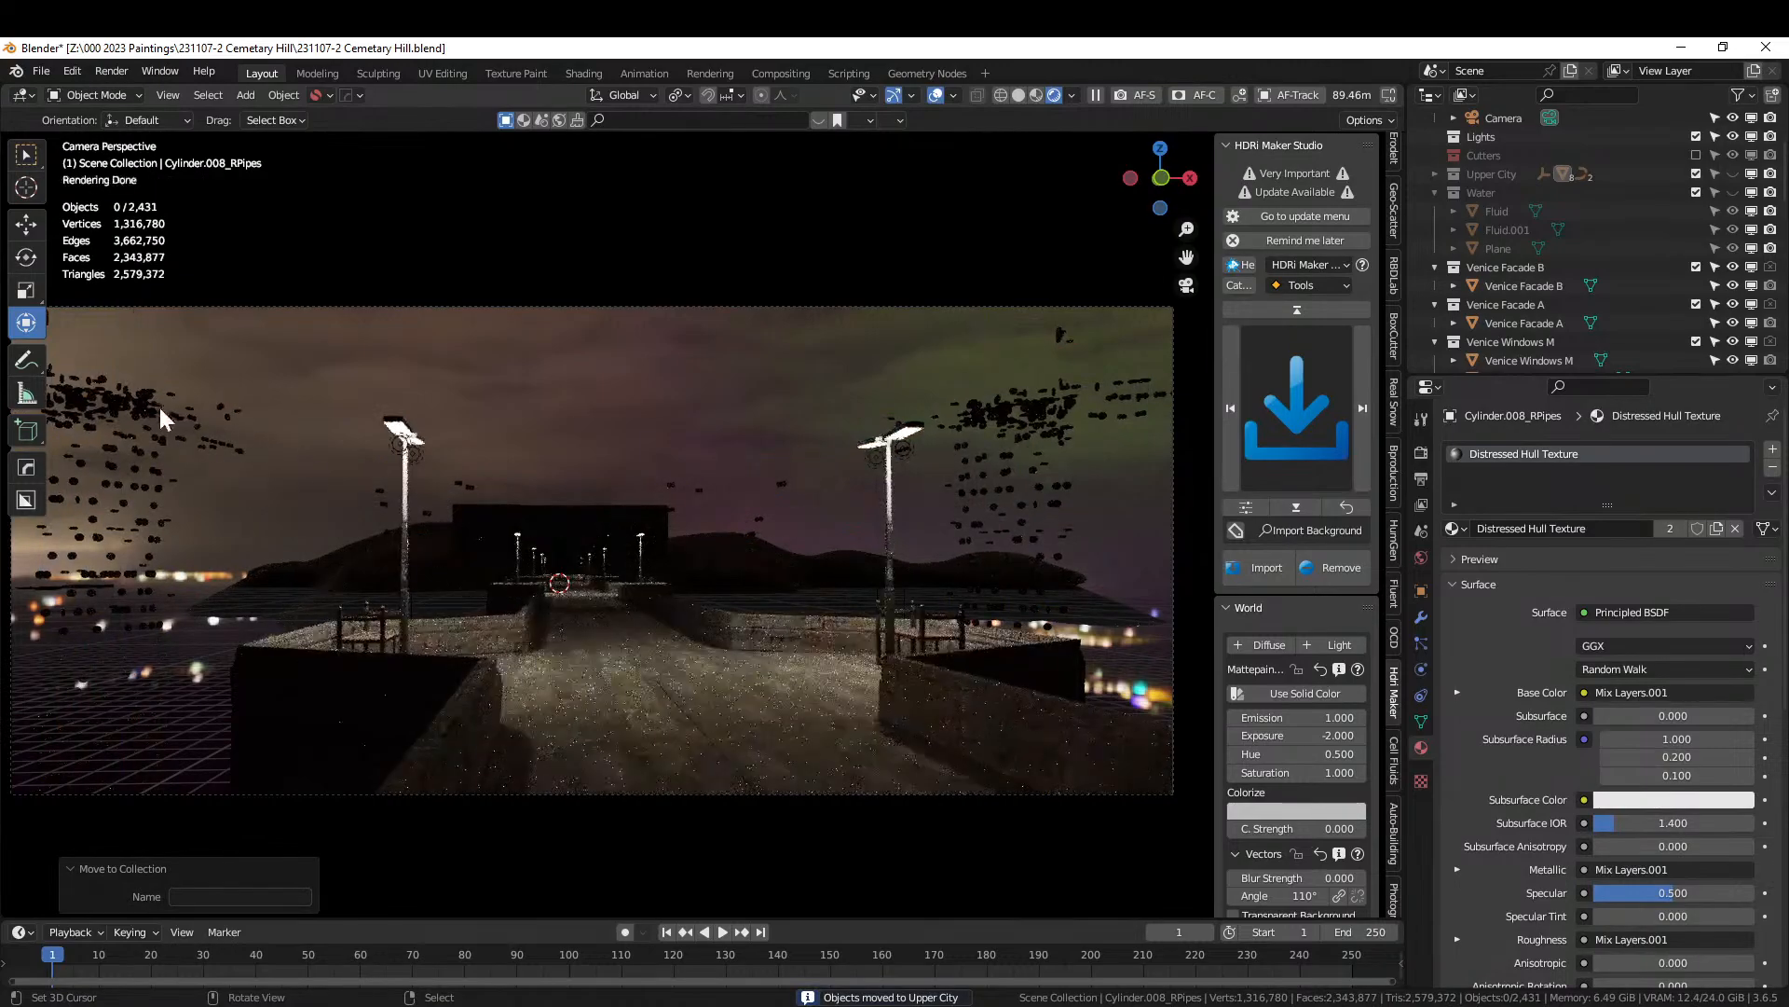
Move the leftover orange-painted pipe and cable flanges into the Upper City collection and save the file.
{"action": "left_click", "coordinate": [117, 457]}
{"action": "key", "text": "m"}
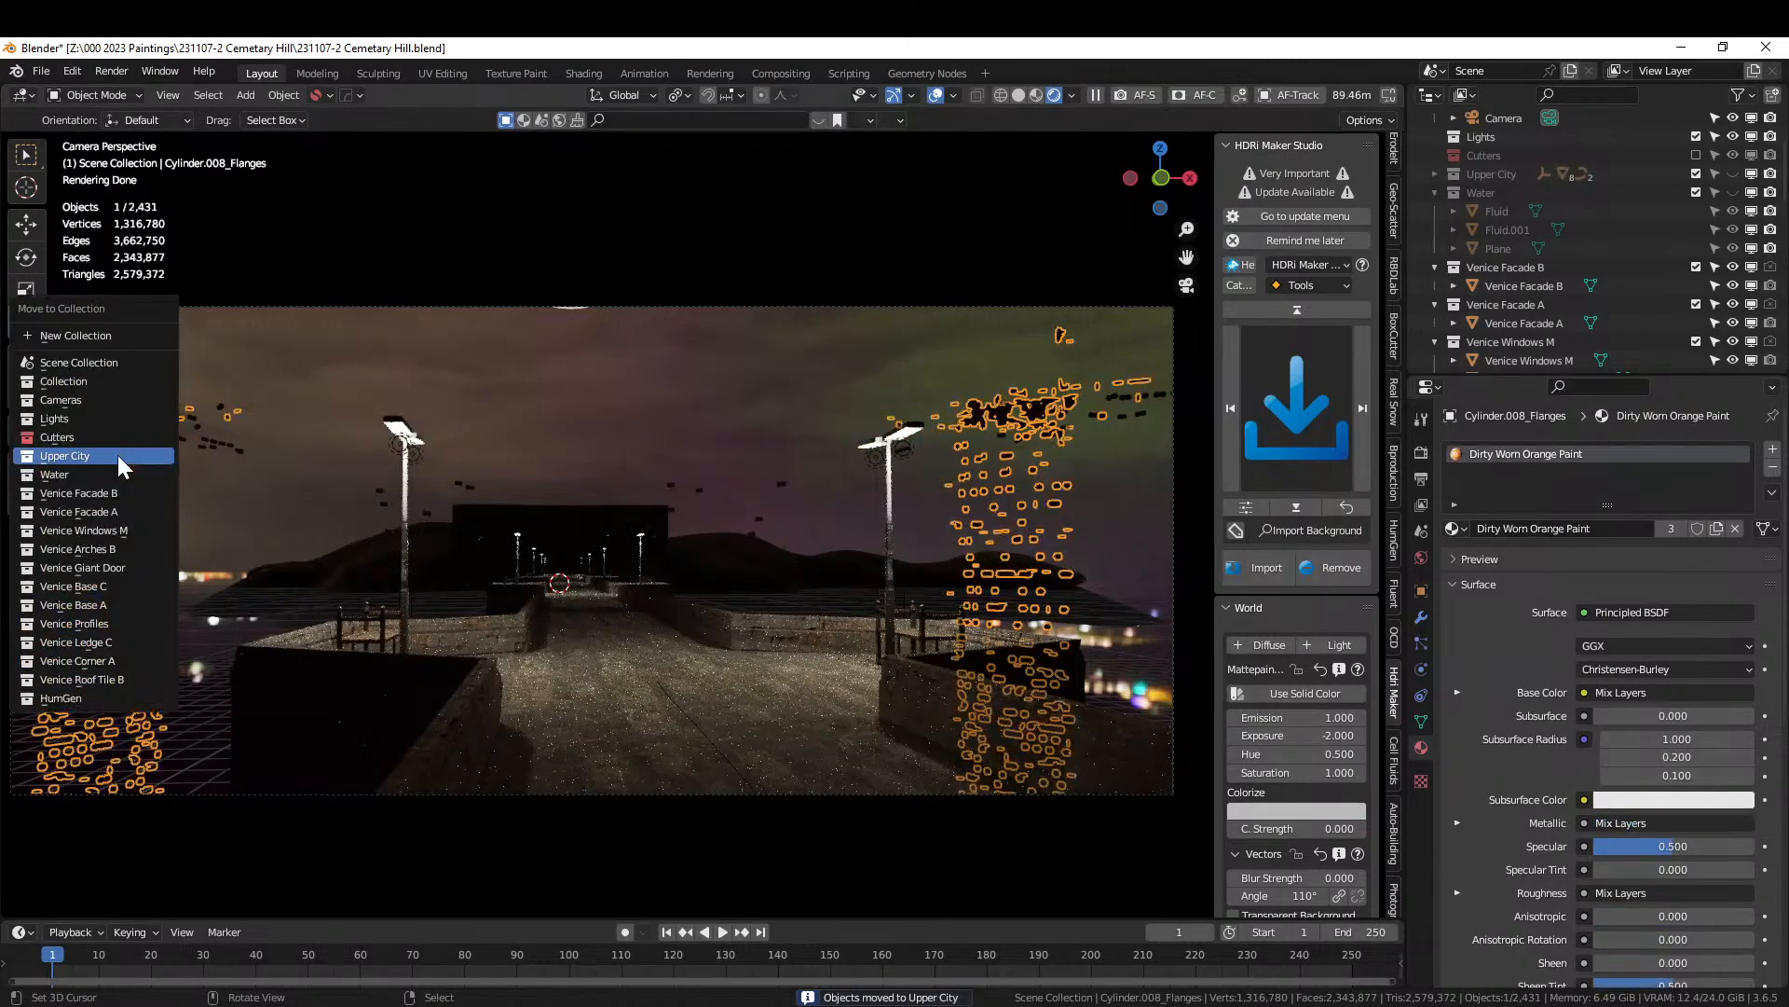
{"action": "left_click", "coordinate": [118, 455]}
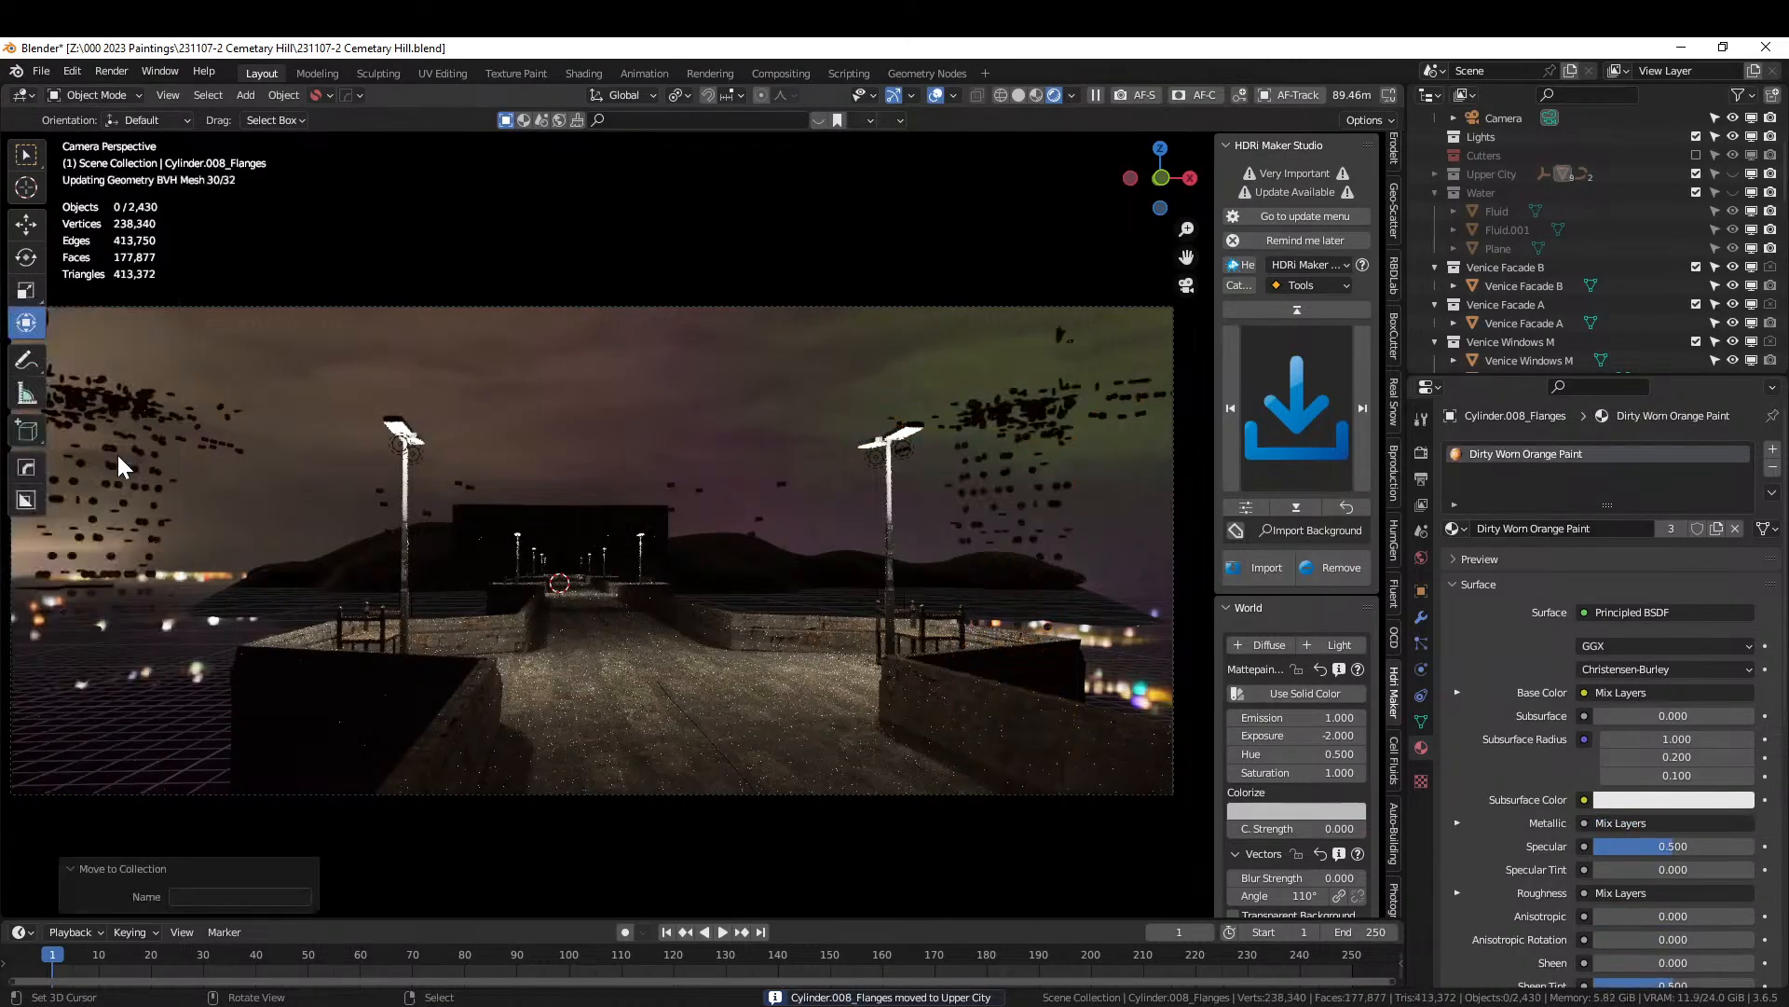
{"action": "left_click", "coordinate": [166, 438]}
{"action": "key", "text": "m"}
{"action": "left_click", "coordinate": [165, 437]}
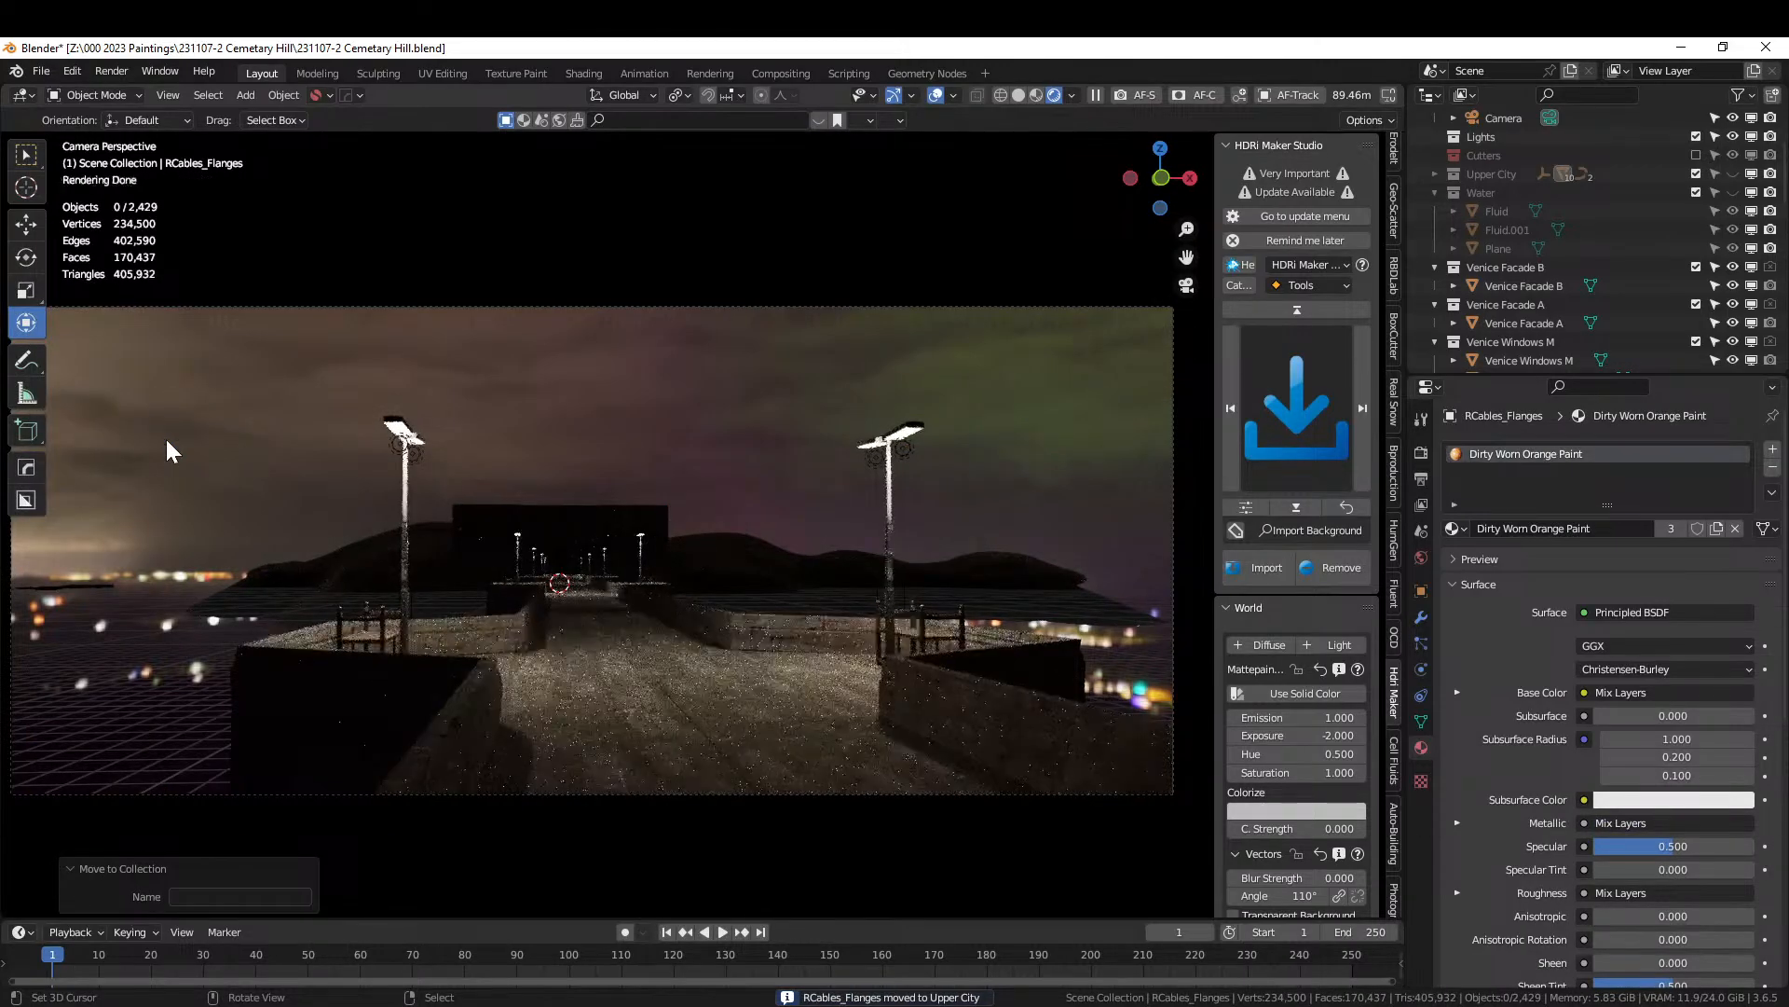
{"action": "key", "text": "ctrl+s"}
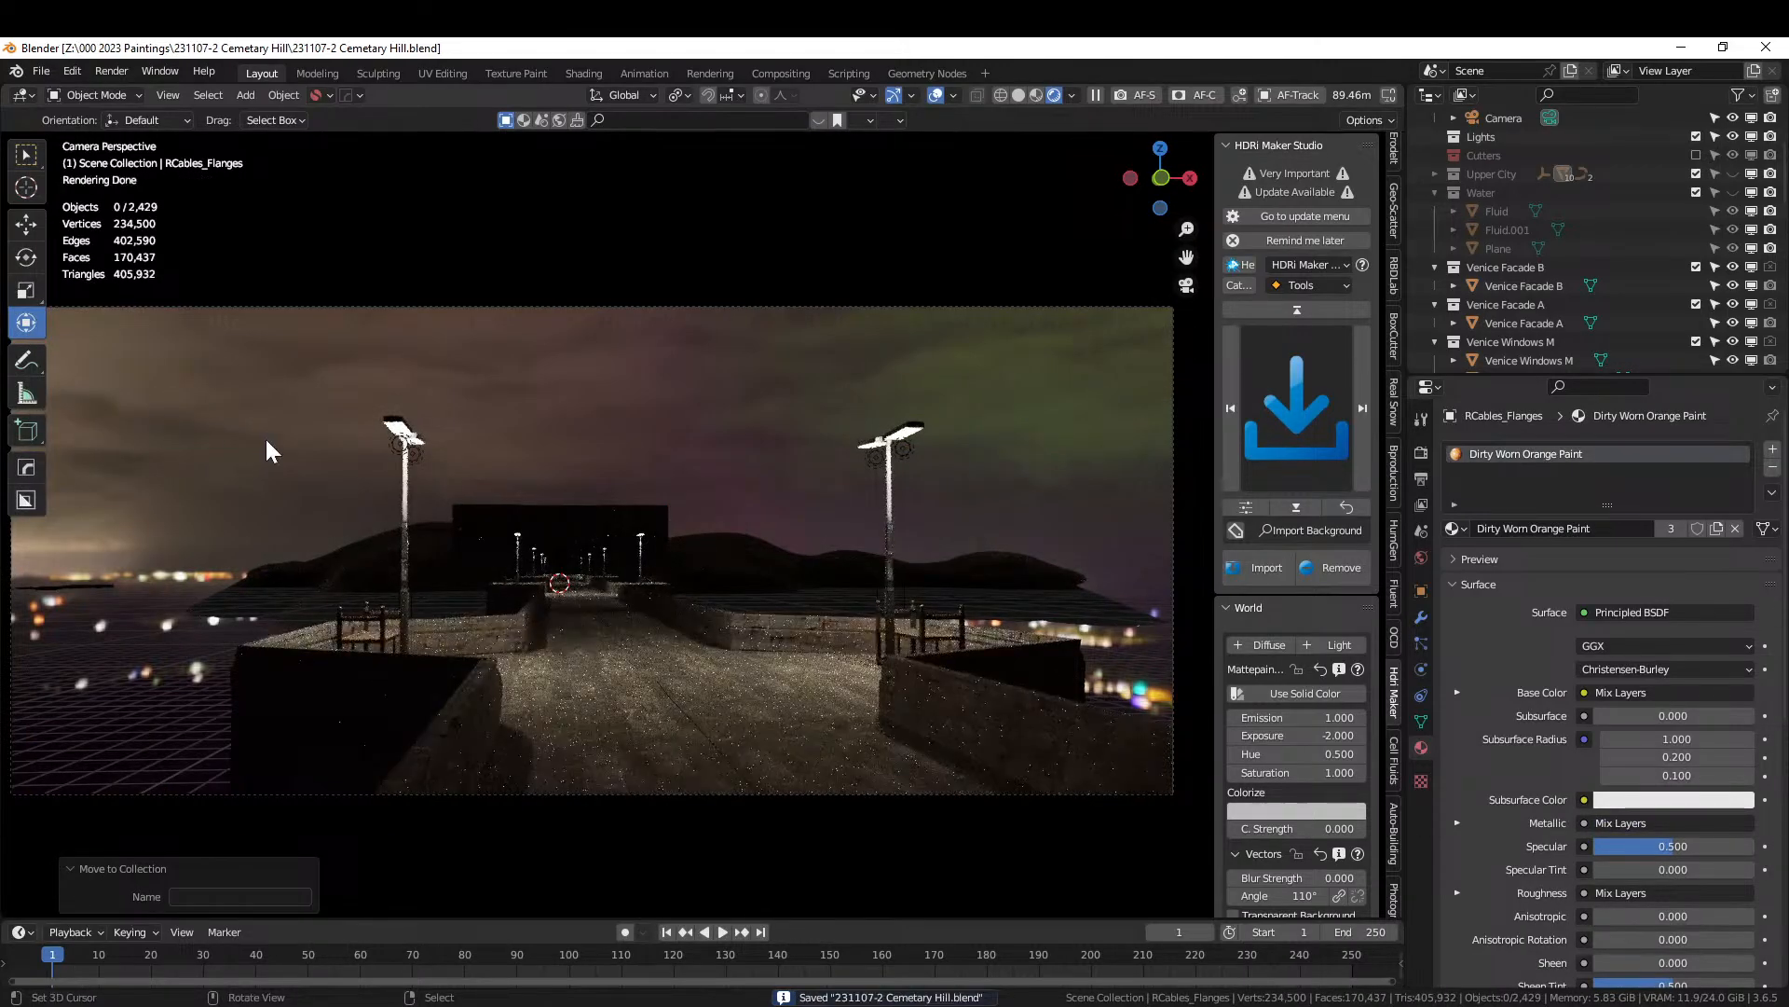
Open the bridge walkway mesh for face editing in solid shading and save the file.
{"action": "left_click", "coordinate": [1019, 95]}
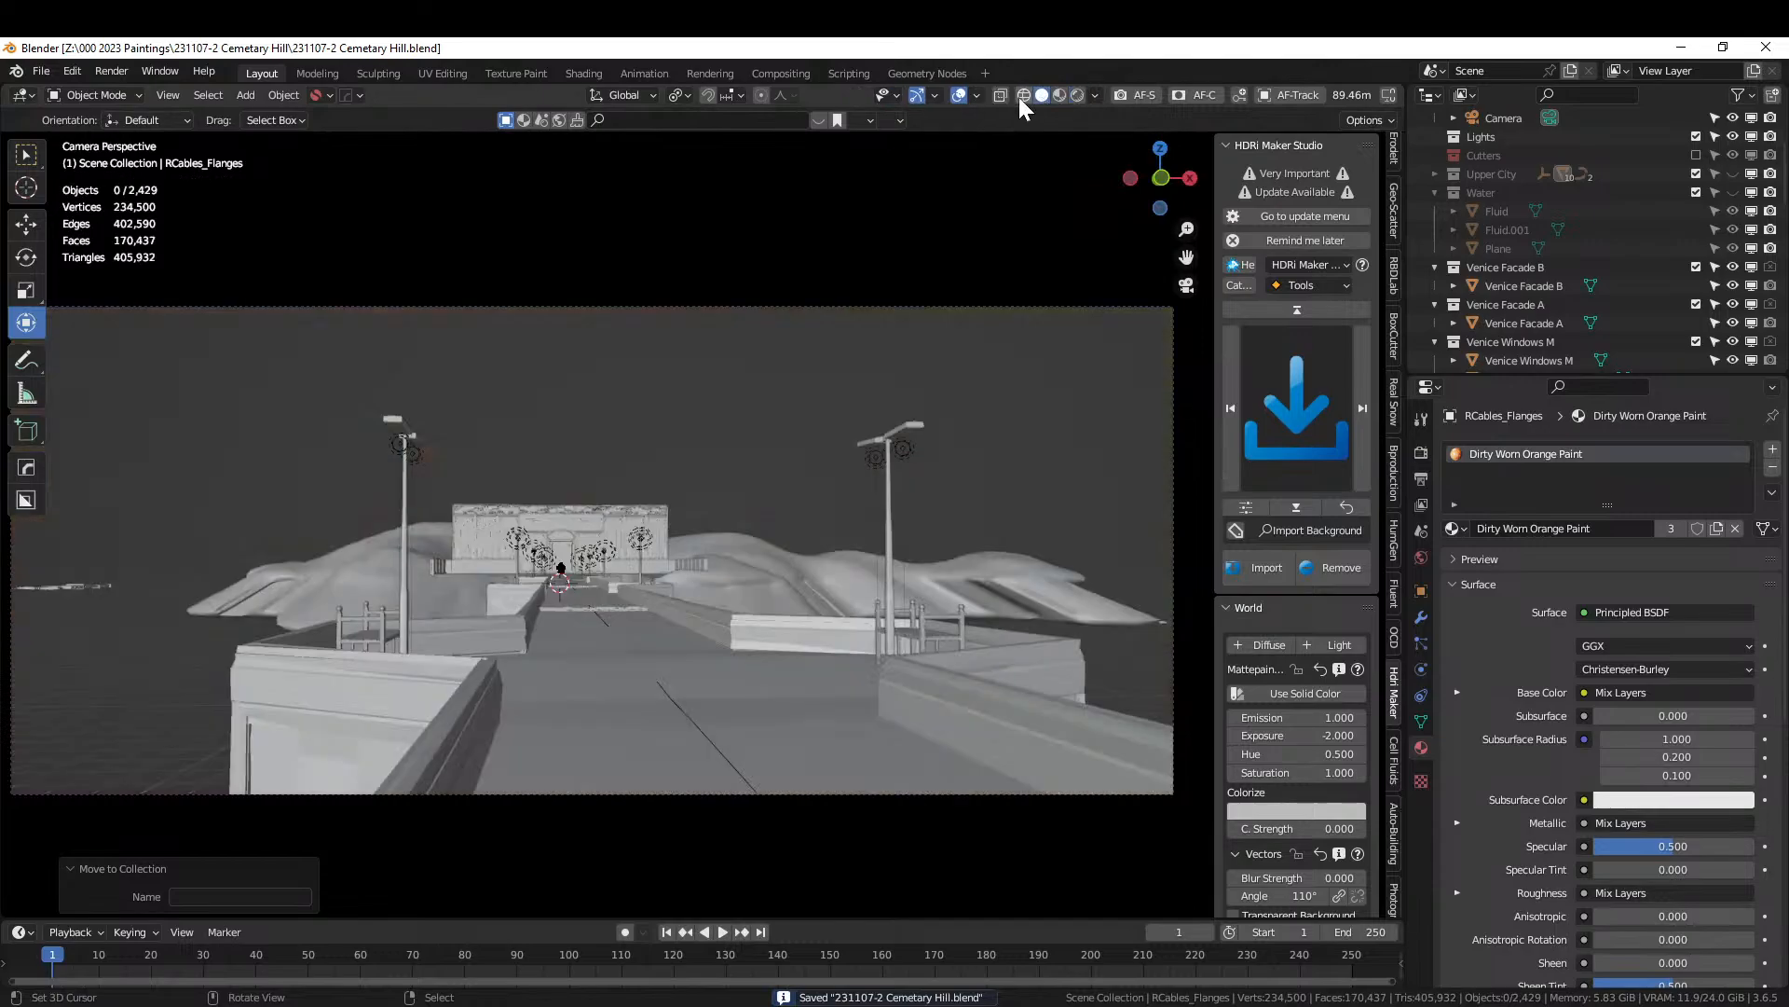
{"action": "middle_click_drag", "start_coordinate": [980, 286], "coordinate": [628, 590]}
{"action": "left_click", "coordinate": [628, 590]}
{"action": "key", "text": "Tab"}
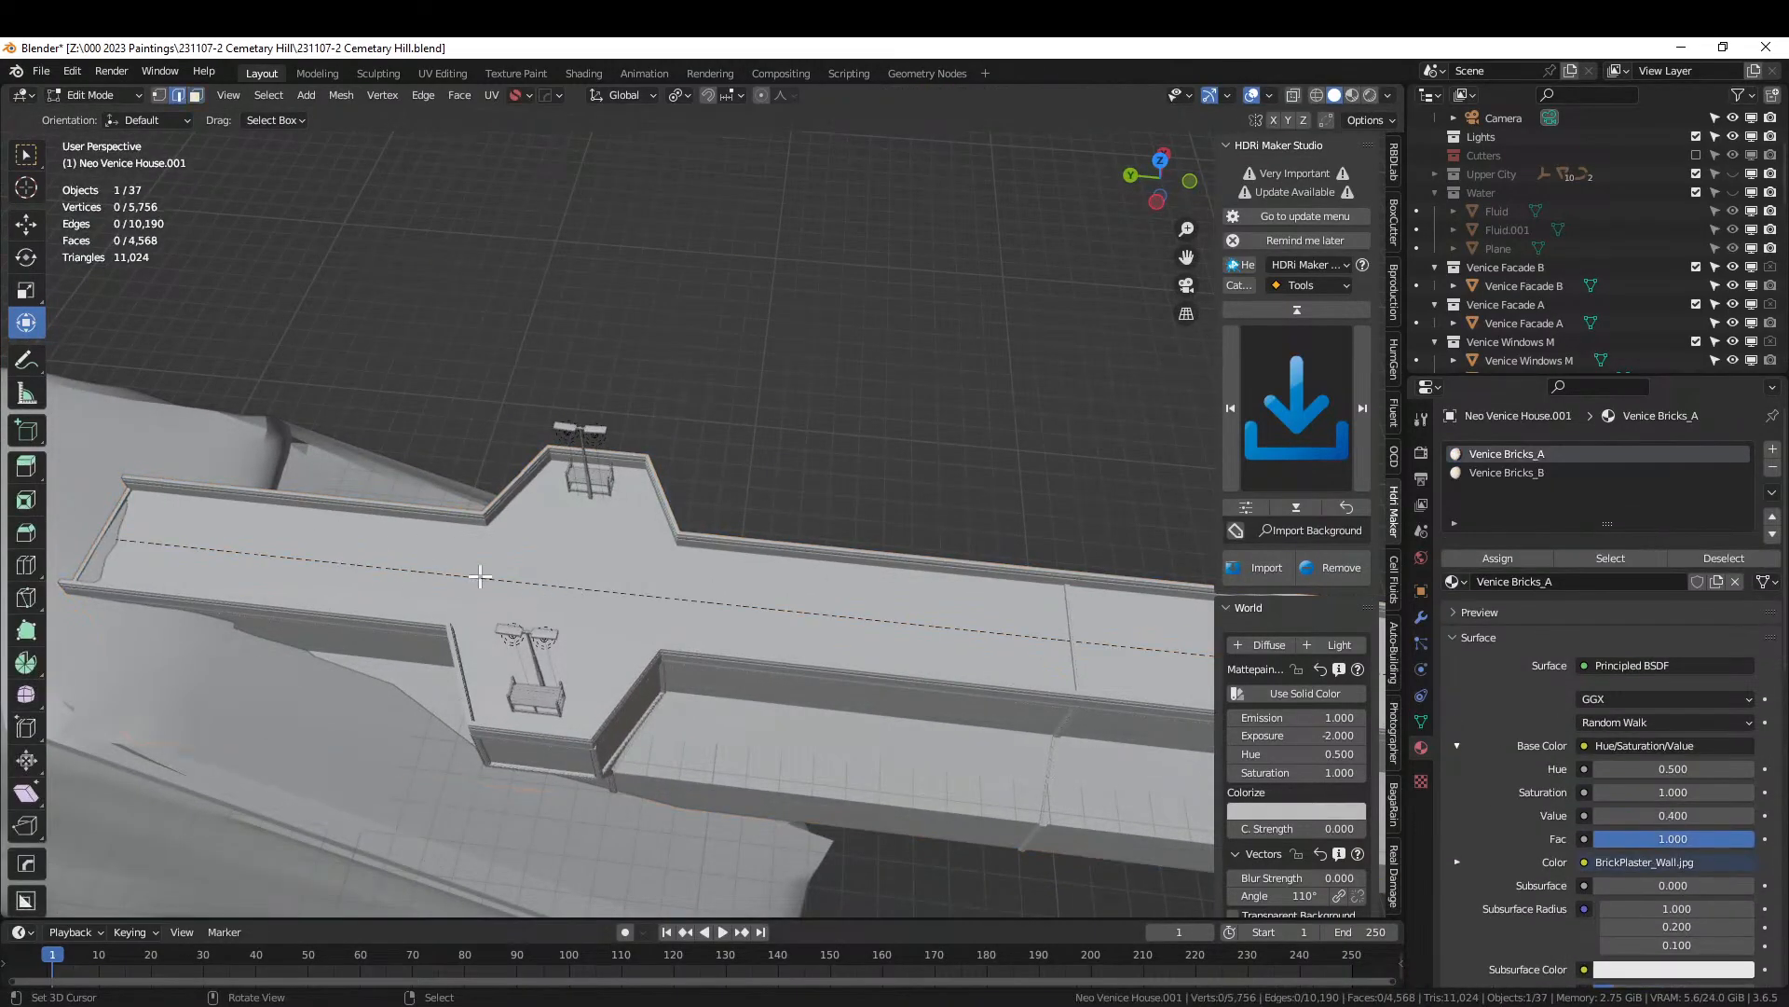
{"action": "key", "text": "Tab"}
{"action": "key", "text": "Tab"}
{"action": "key", "text": "3"}
{"action": "left_click", "coordinate": [41, 71]}
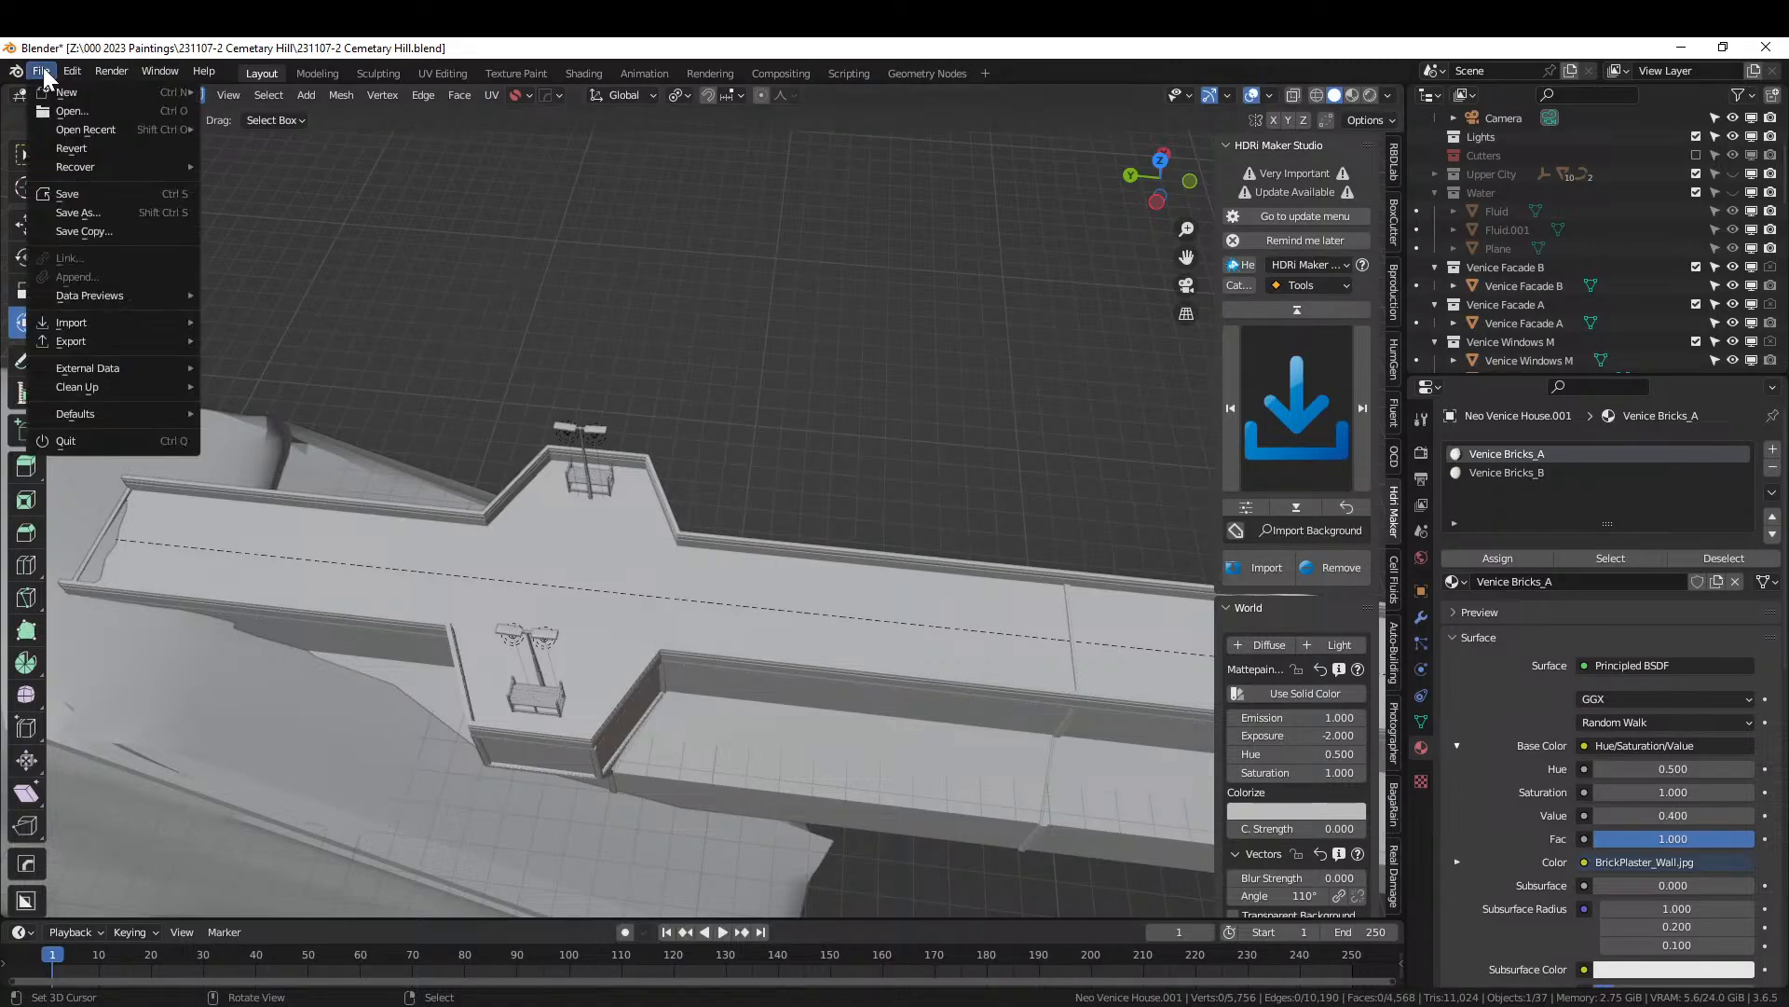
{"action": "left_click", "coordinate": [93, 193]}
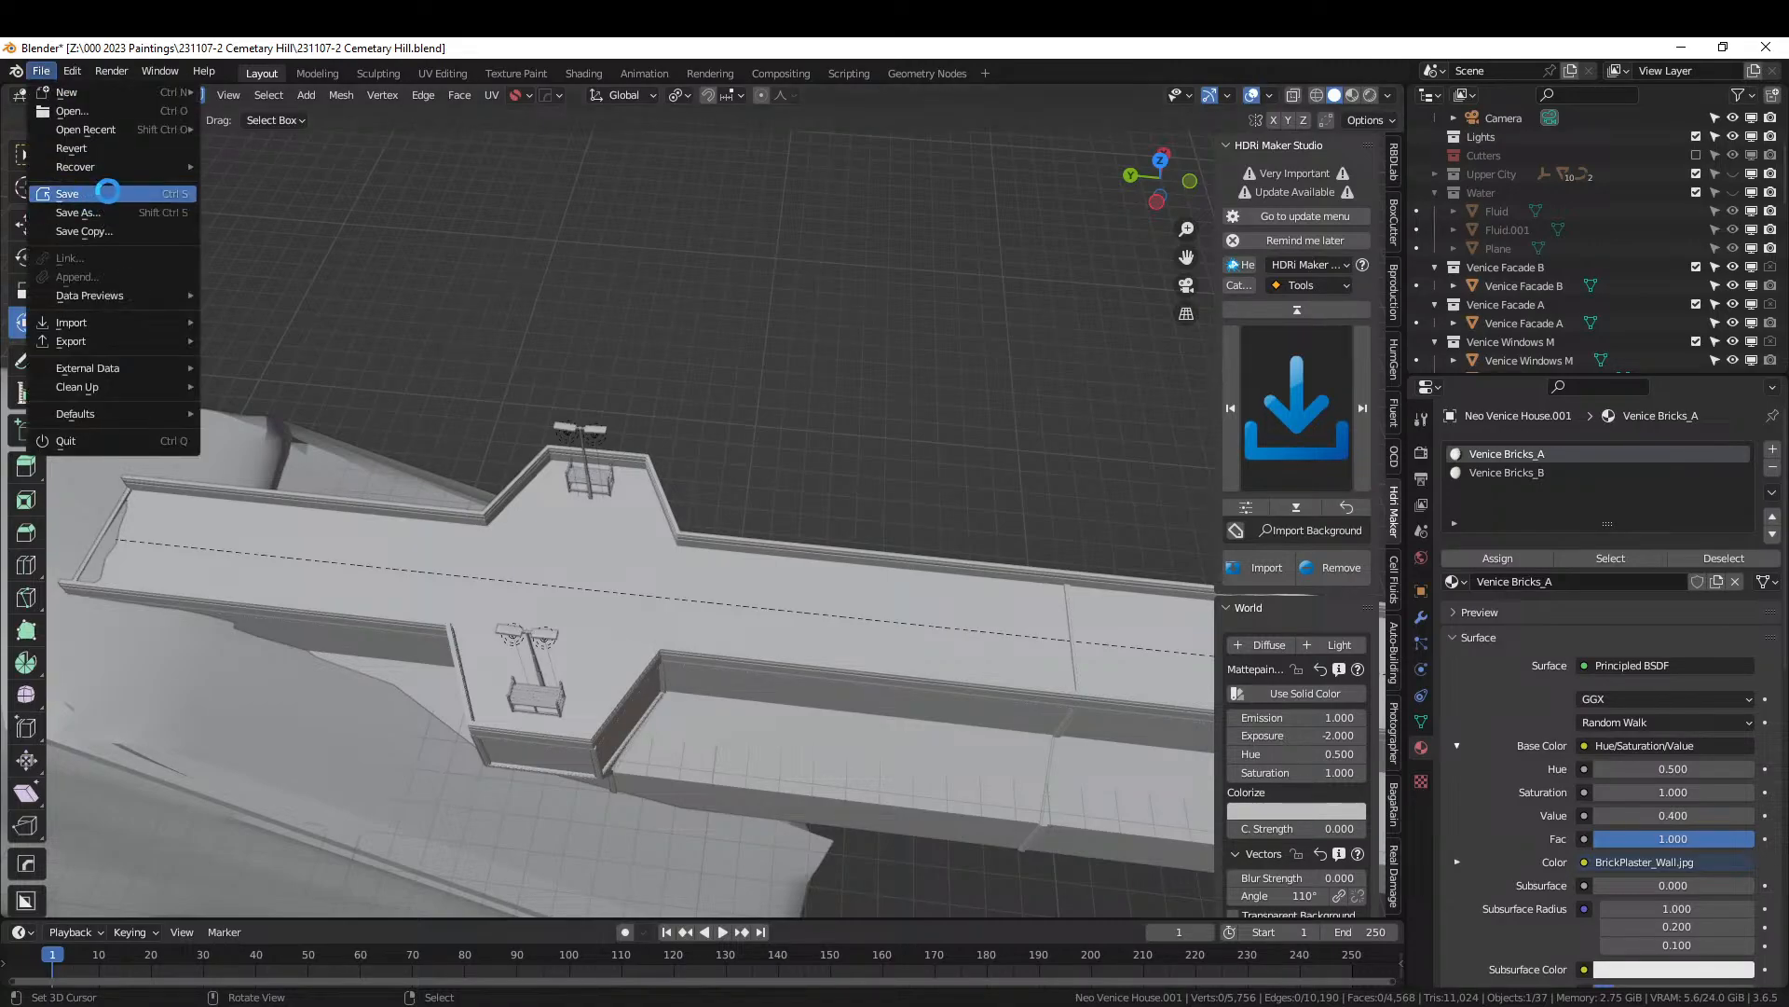
Isolate the bridge walkway mesh in local view with its deck in close-up.
{"action": "middle_click_drag", "start_coordinate": [678, 442], "coordinate": [441, 364]}
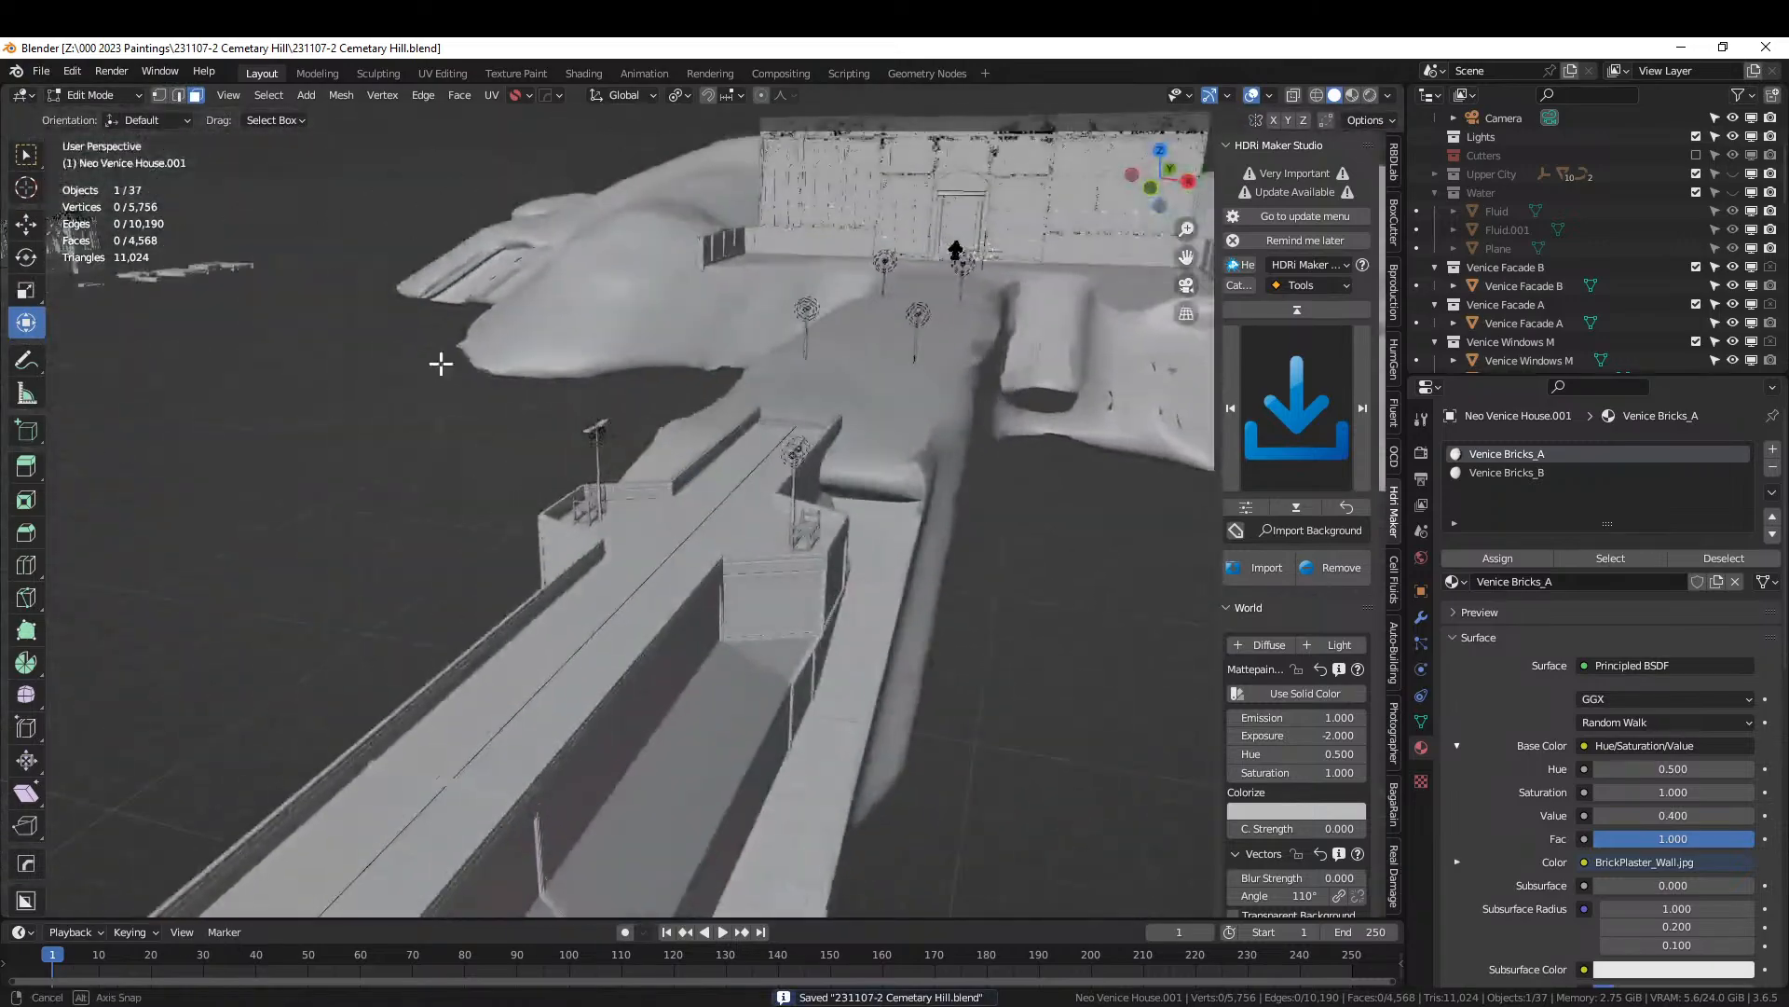
{"action": "key", "text": "KP_Divide"}
{"action": "scroll", "coordinate": [441, 364], "scroll_direction": "up", "scroll_amount": 4}
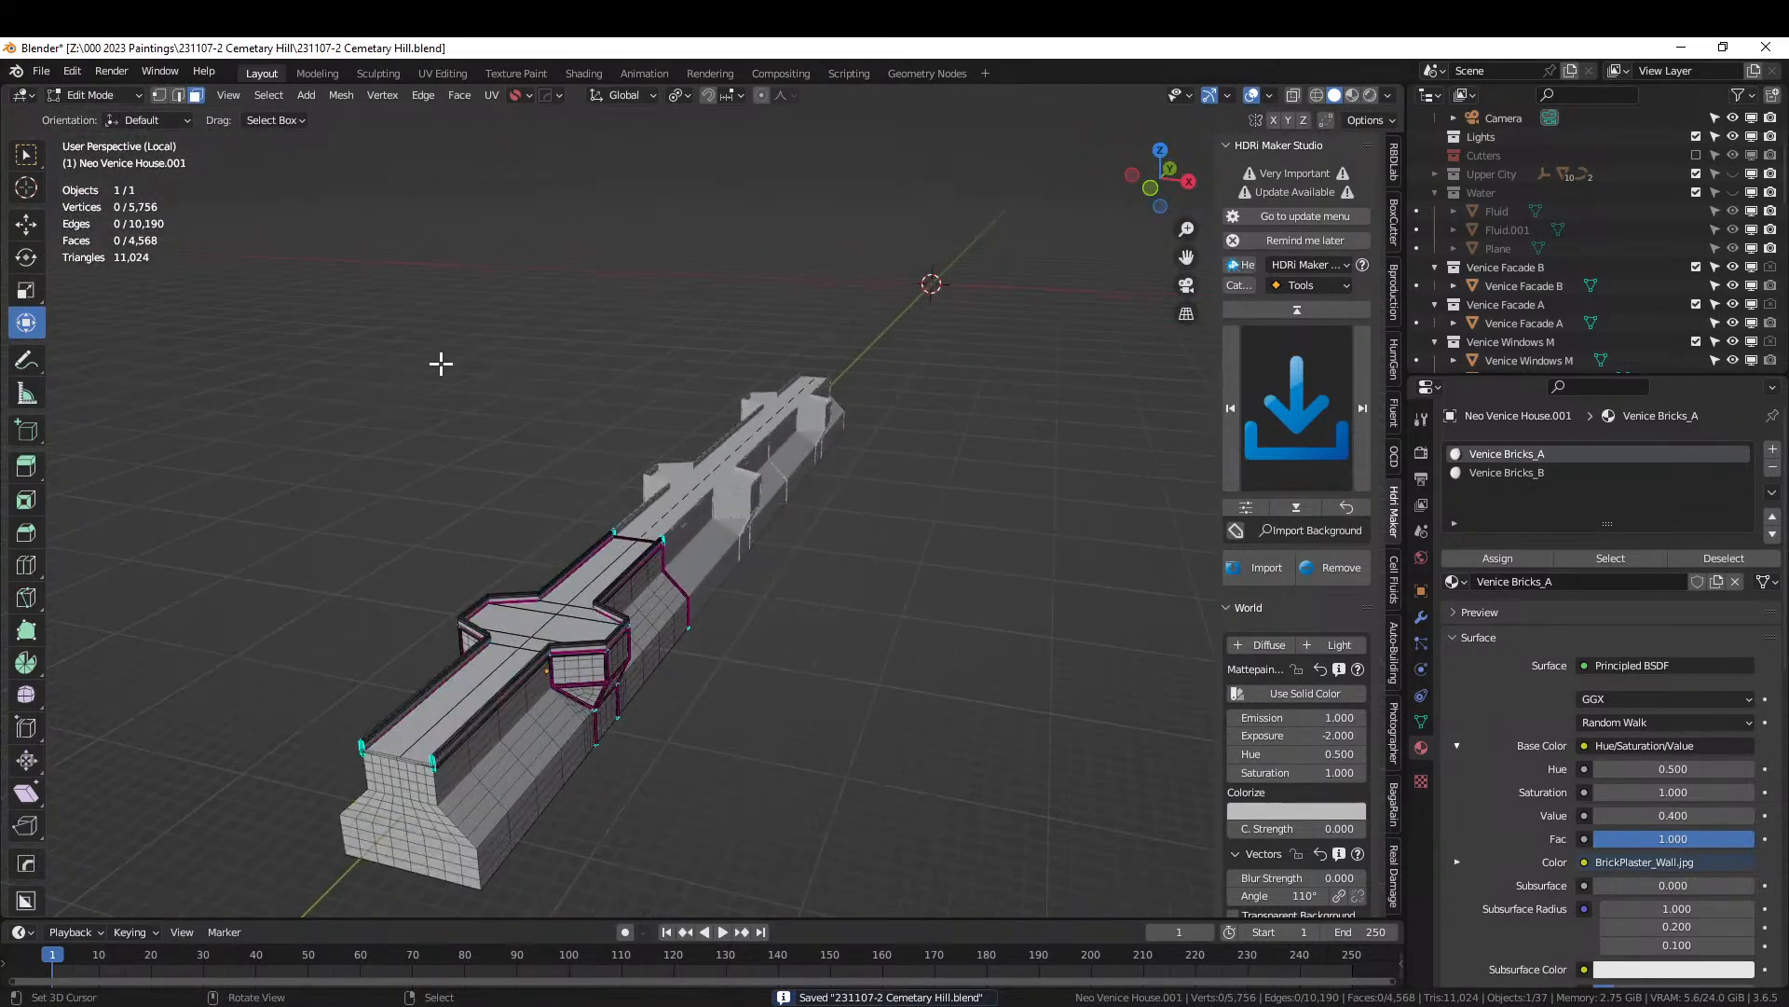
{"action": "middle_click_drag", "start_coordinate": [372, 443], "coordinate": [723, 359]}
{"action": "scroll", "coordinate": [370, 550], "scroll_direction": "up", "scroll_amount": 3}
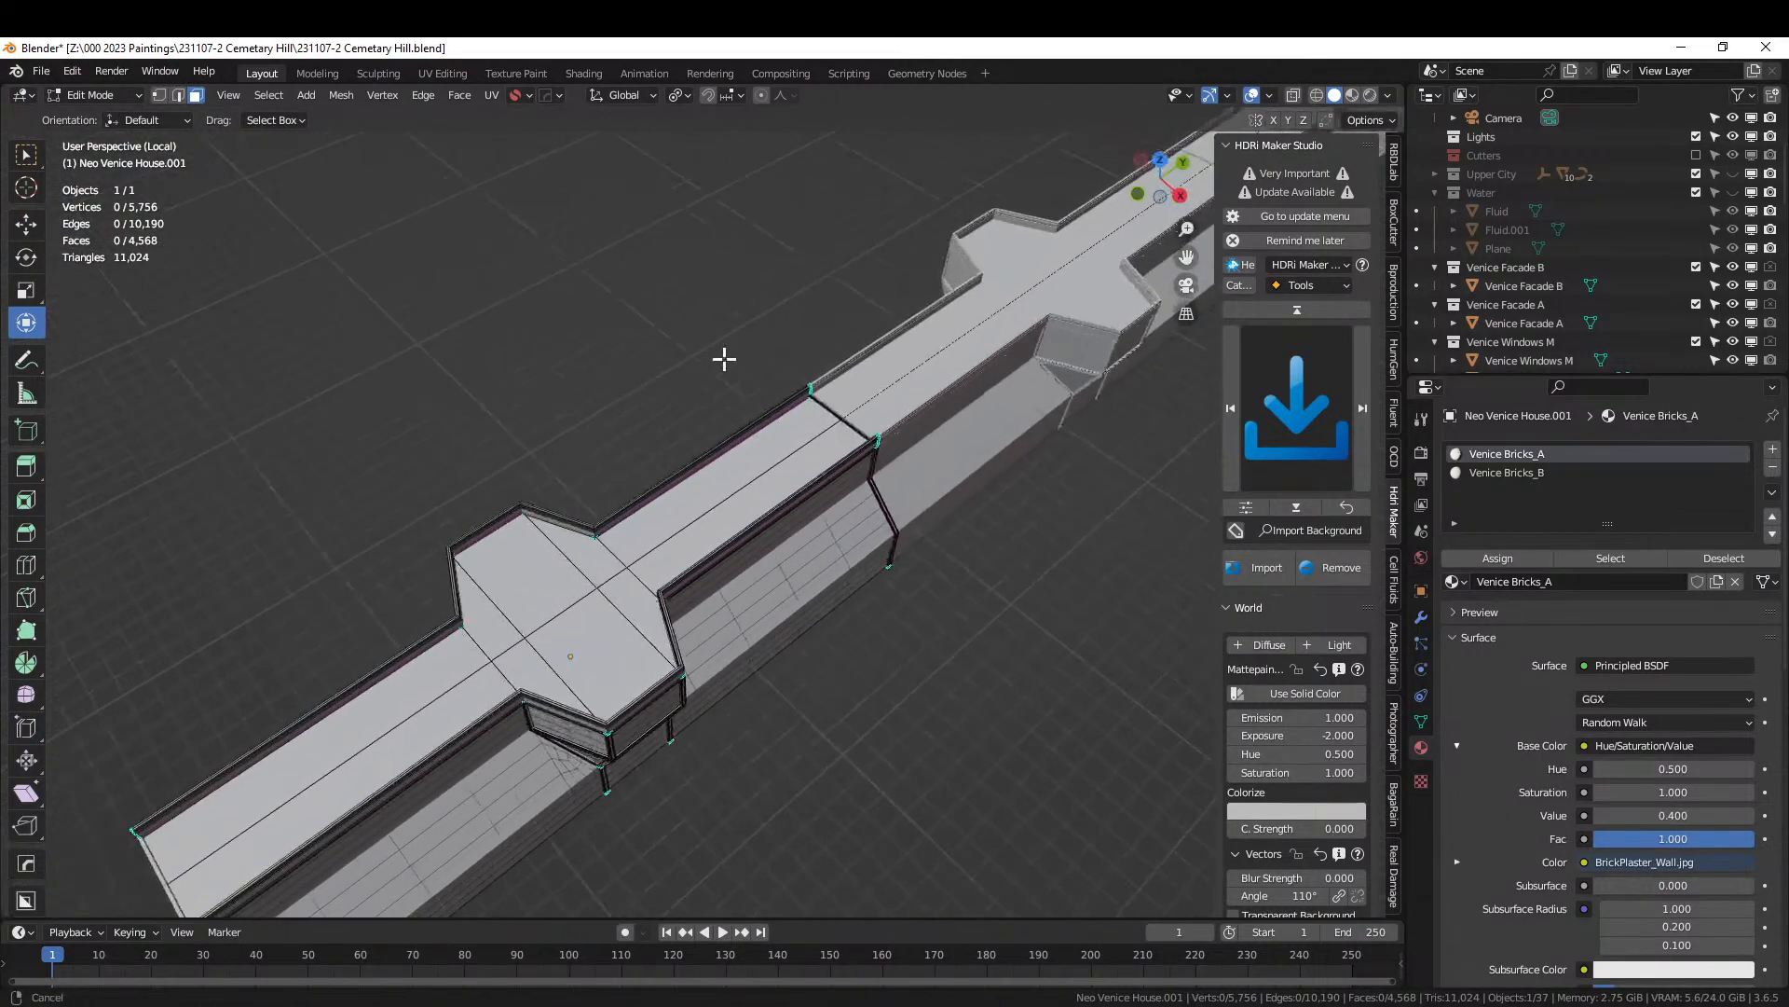
{"action": "scroll", "coordinate": [723, 359], "scroll_direction": "up", "scroll_amount": 2}
{"action": "middle_click_drag", "start_coordinate": [698, 535], "coordinate": [656, 538]}
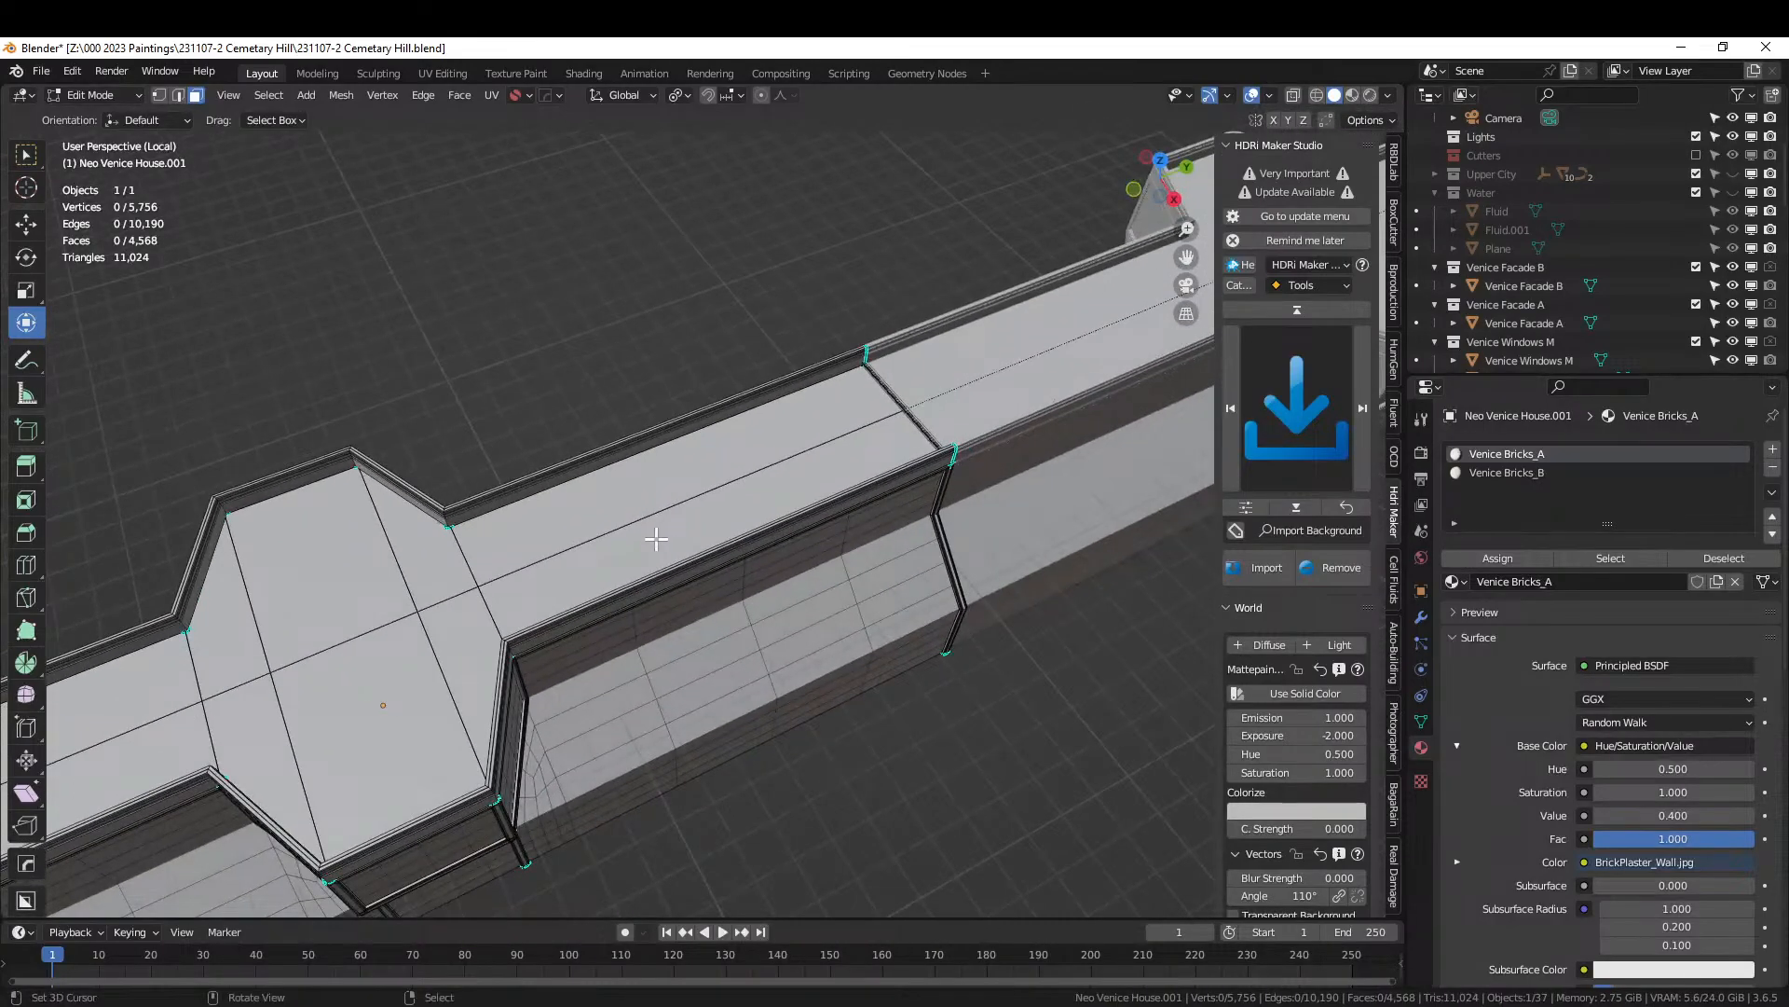
Select the five connected edges along the centre line of the nearest bridge deck section and extract them as a curve.
{"action": "key", "text": "2"}
{"action": "left_click", "coordinate": [647, 513]}
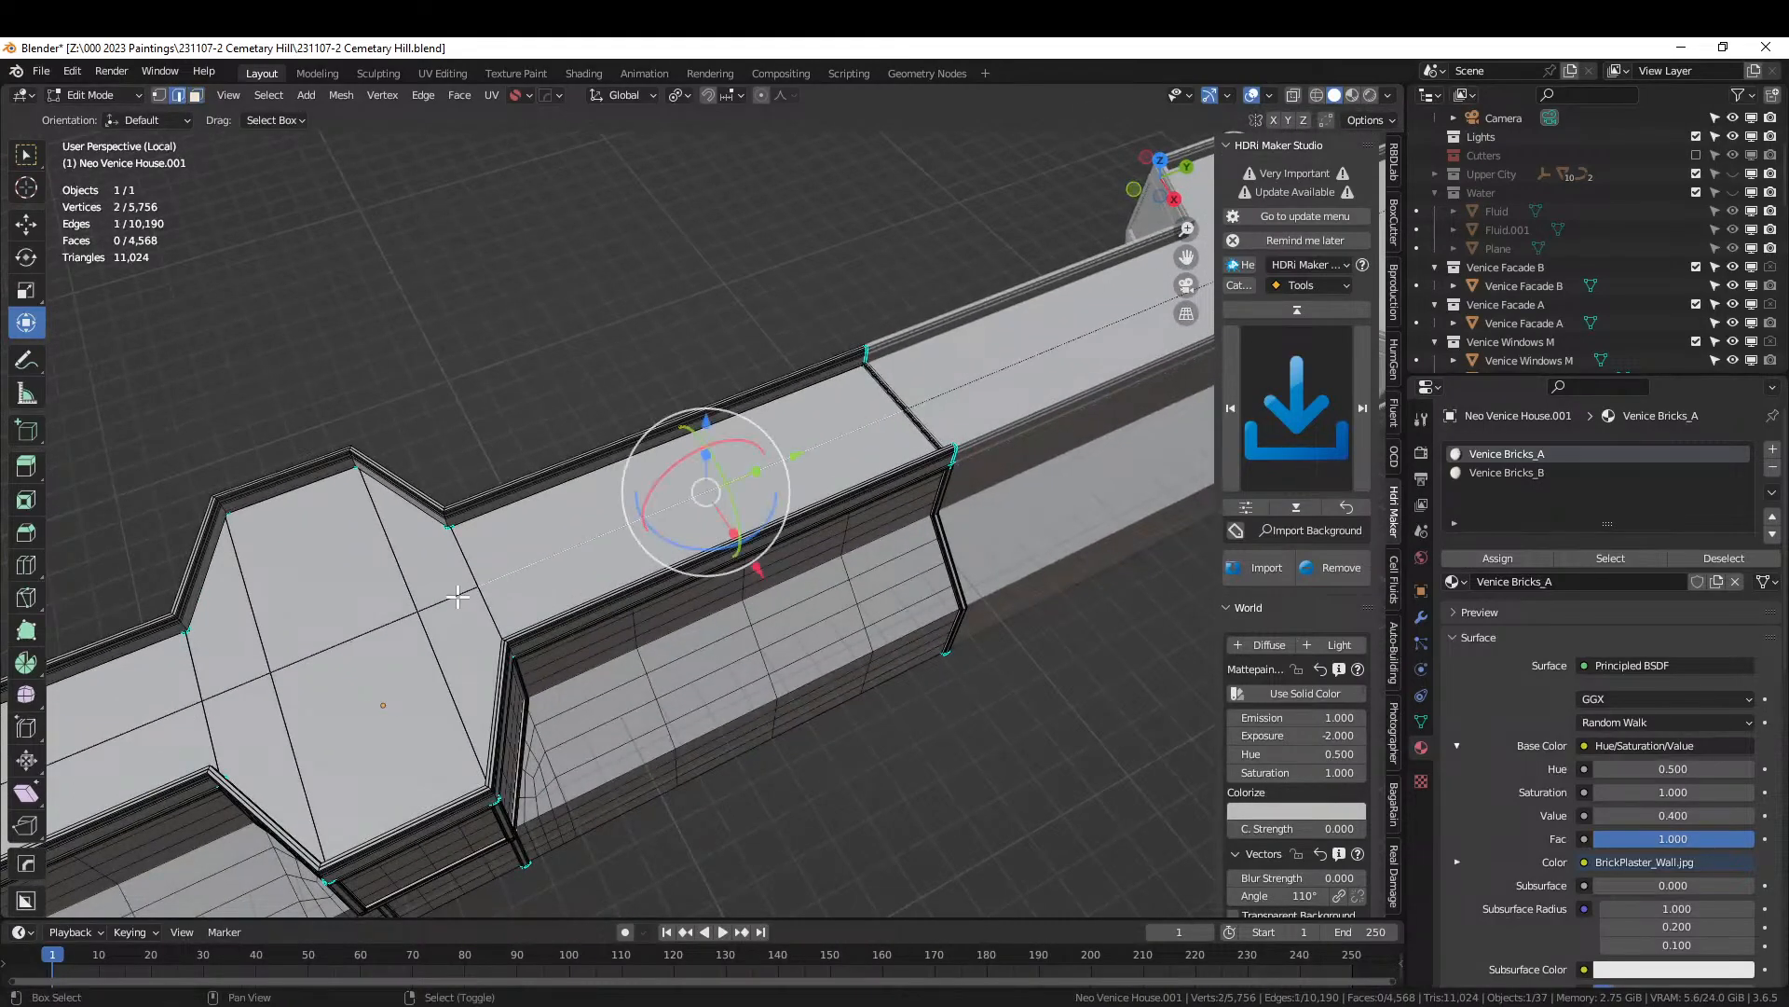
{"action": "left_click", "coordinate": [451, 593], "text": "shift"}
{"action": "left_click", "coordinate": [354, 632], "text": "shift"}
{"action": "left_click", "coordinate": [161, 716], "text": "shift"}
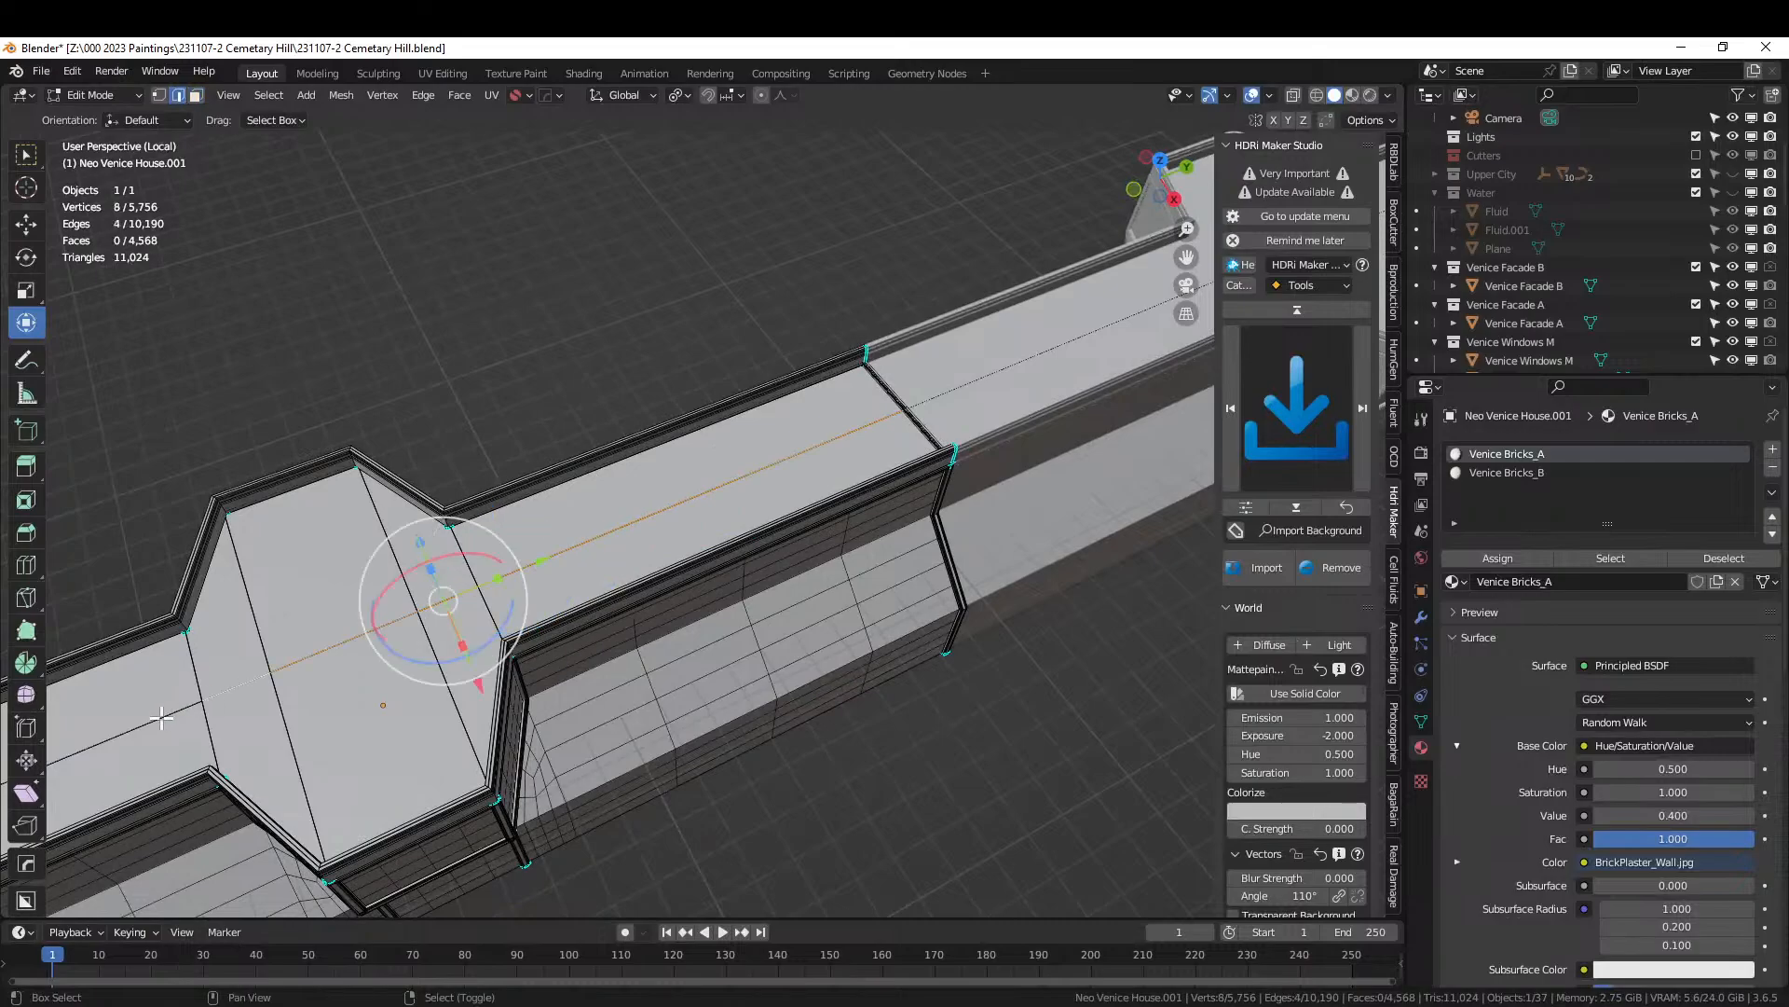
{"action": "left_click", "coordinate": [160, 721], "text": "shift"}
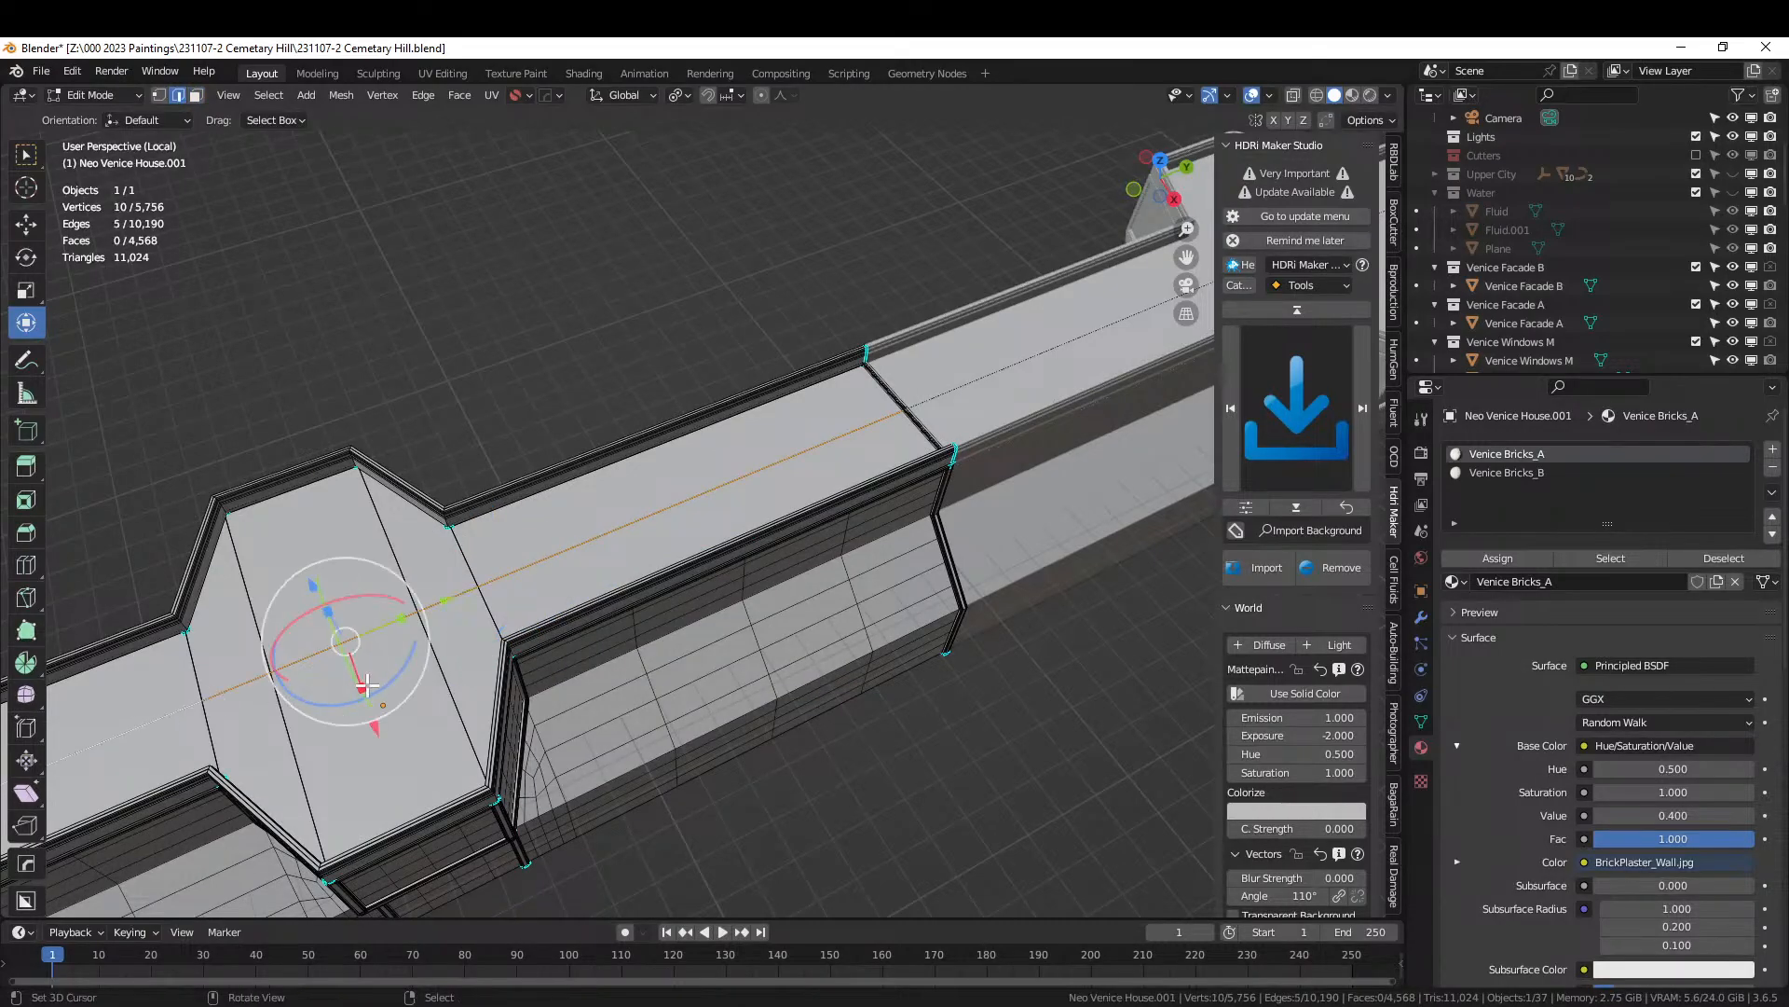
{"action": "scroll", "coordinate": [441, 663], "scroll_direction": "down", "scroll_amount": 3}
{"action": "key", "text": "q"}
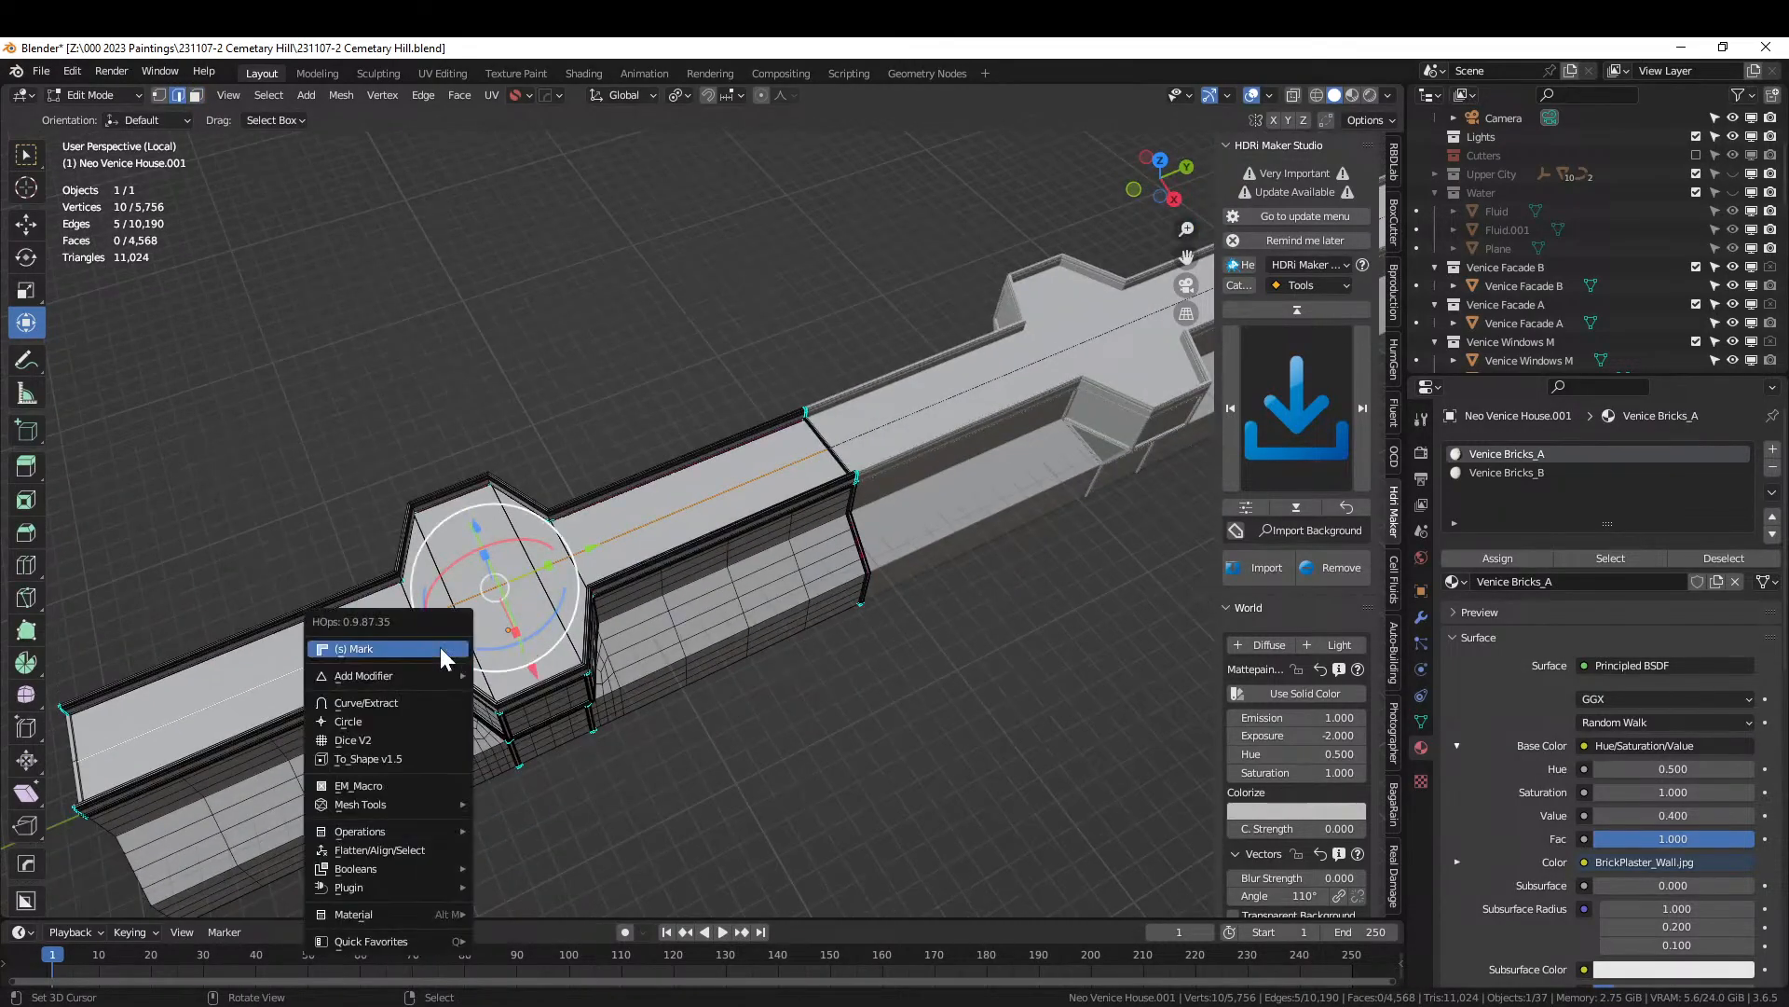
{"action": "left_click", "coordinate": [436, 701]}
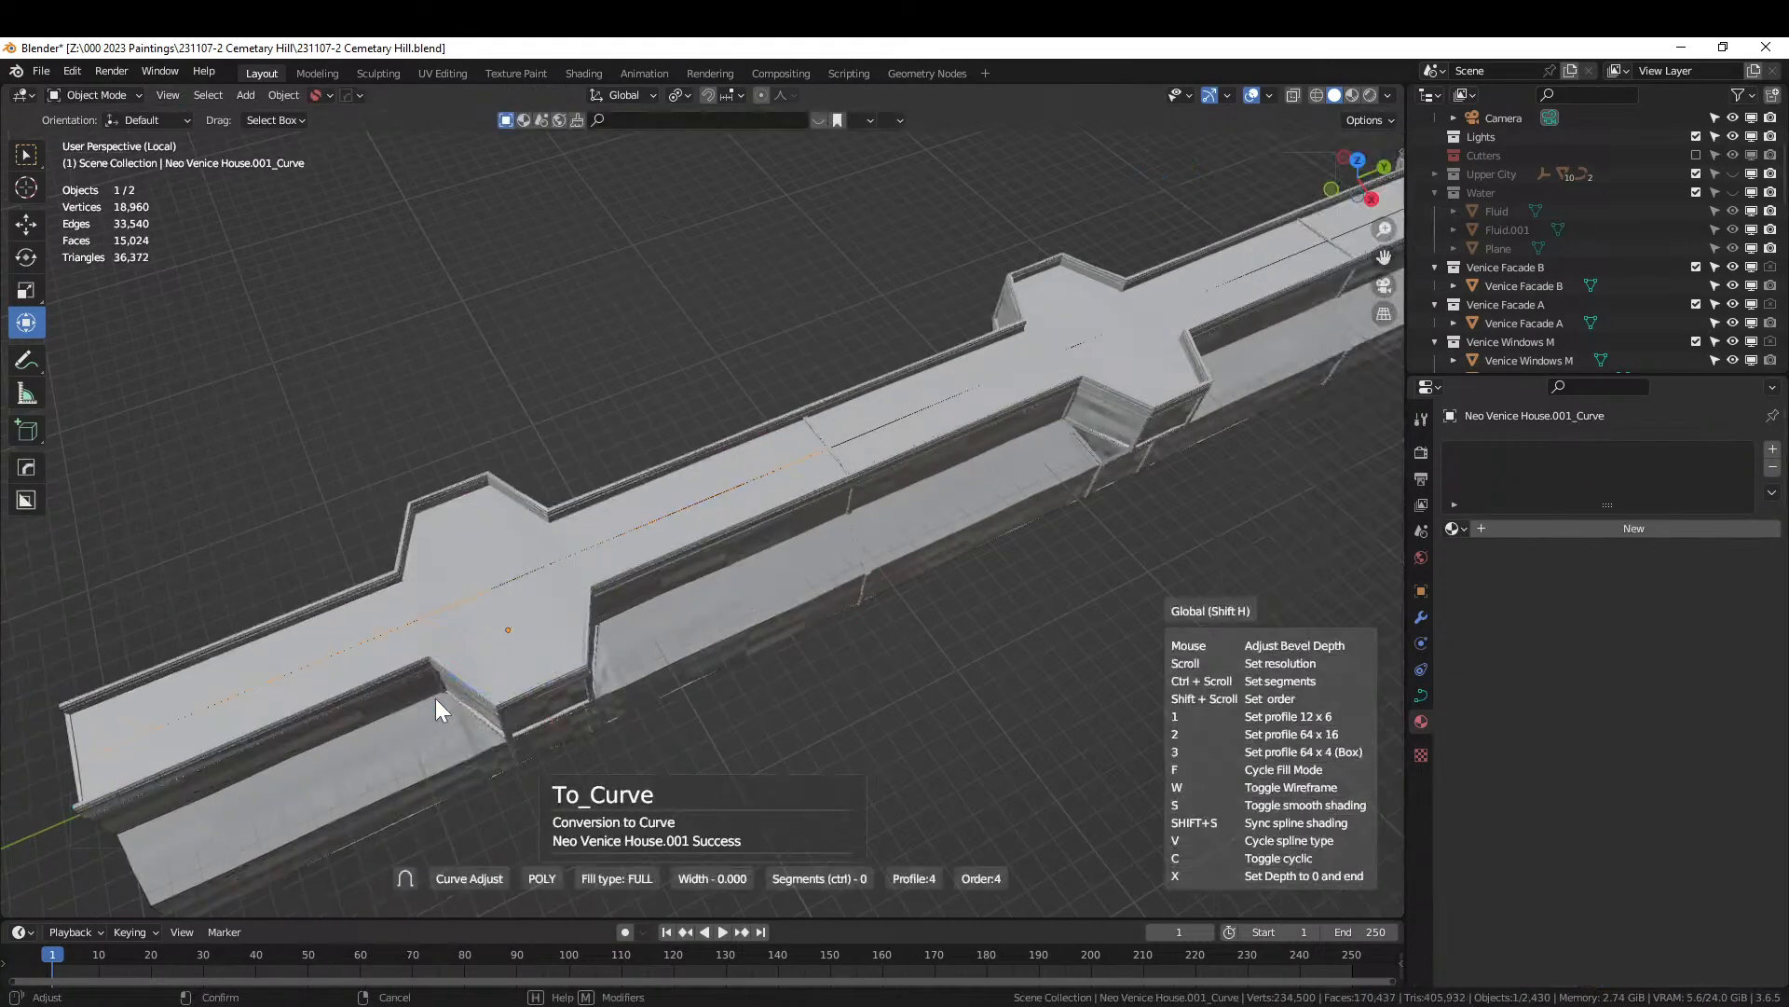
{"action": "left_click", "coordinate": [388, 549]}
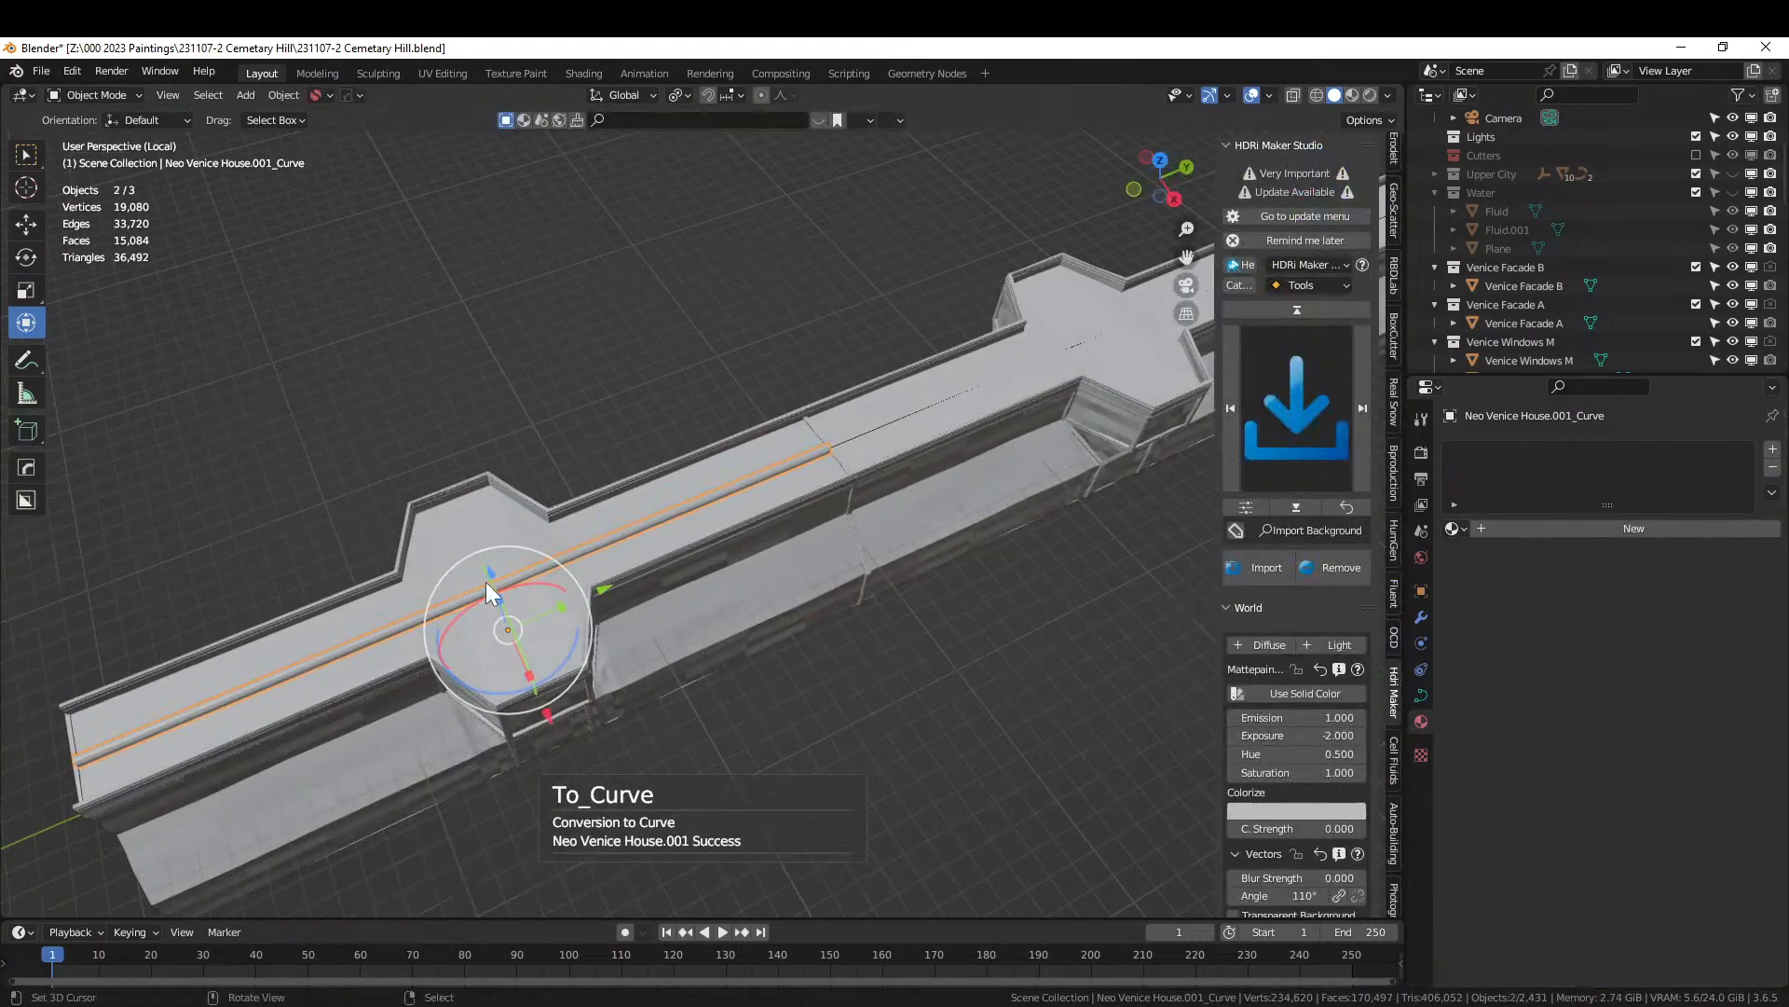
Move the extracted curve along the bridge deck on global Y by about 38 m, plus a further 10.8 m or so.
{"action": "key", "text": "KP_7"}
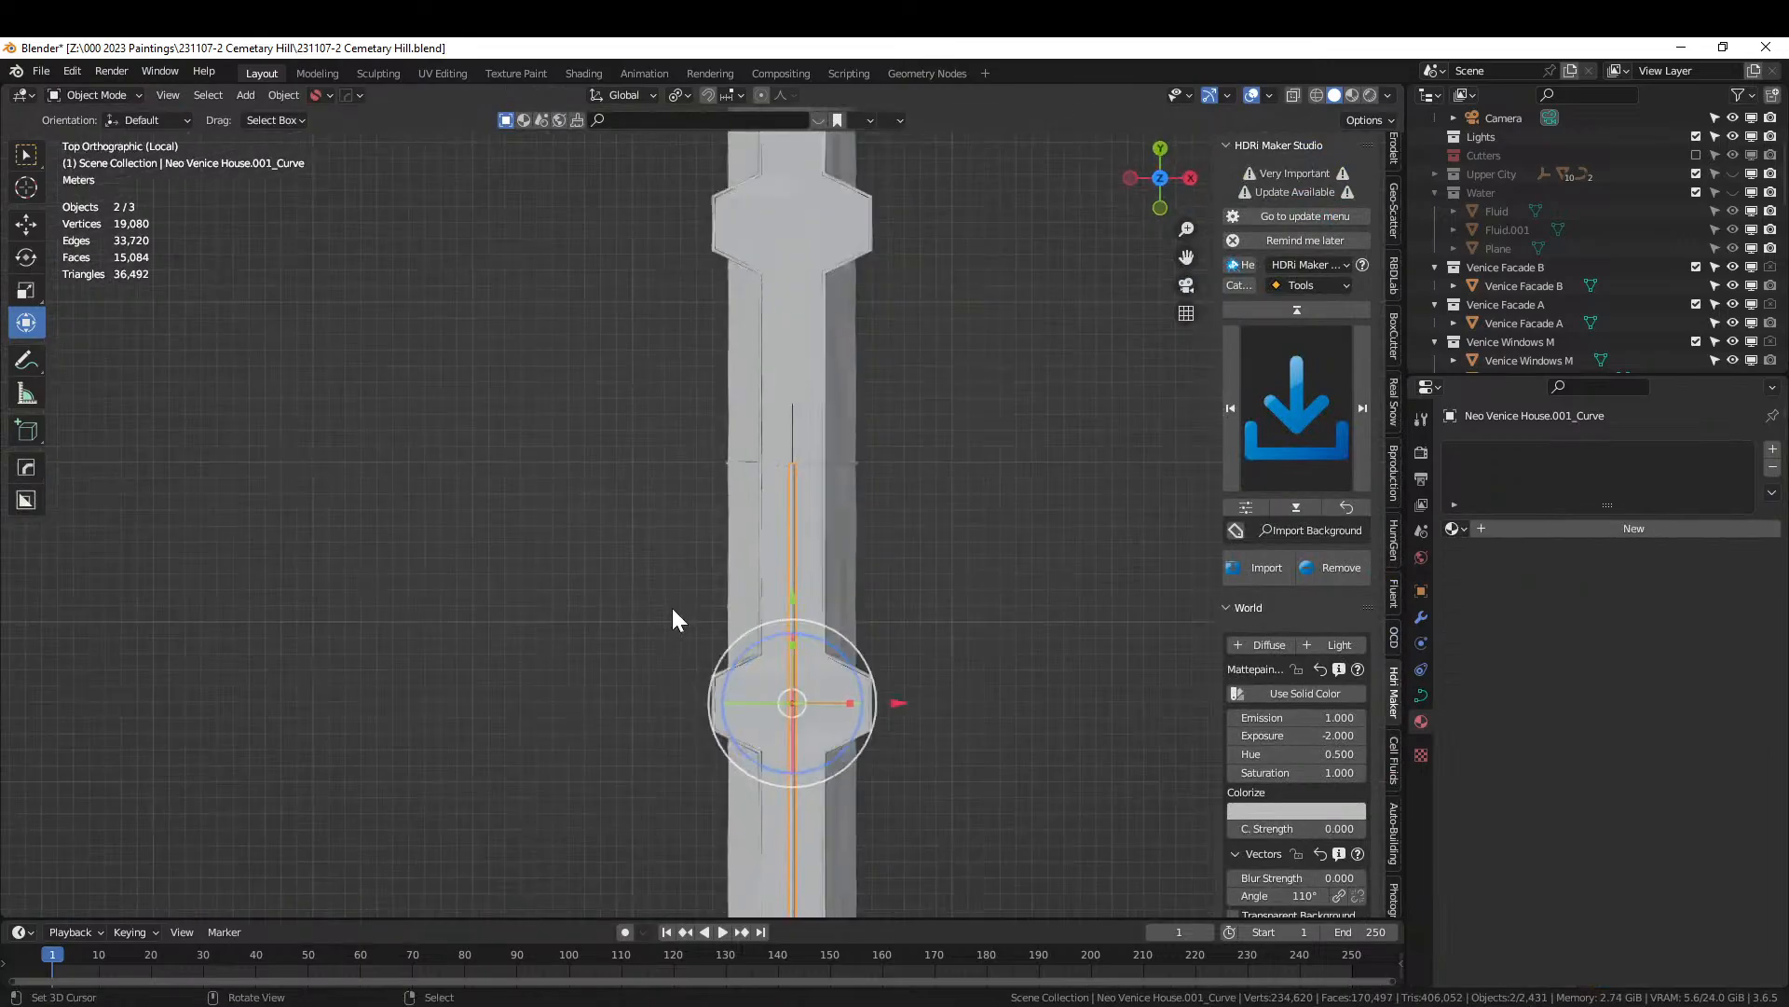
{"action": "middle_click_drag", "start_coordinate": [922, 613], "coordinate": [955, 739], "text": "shift"}
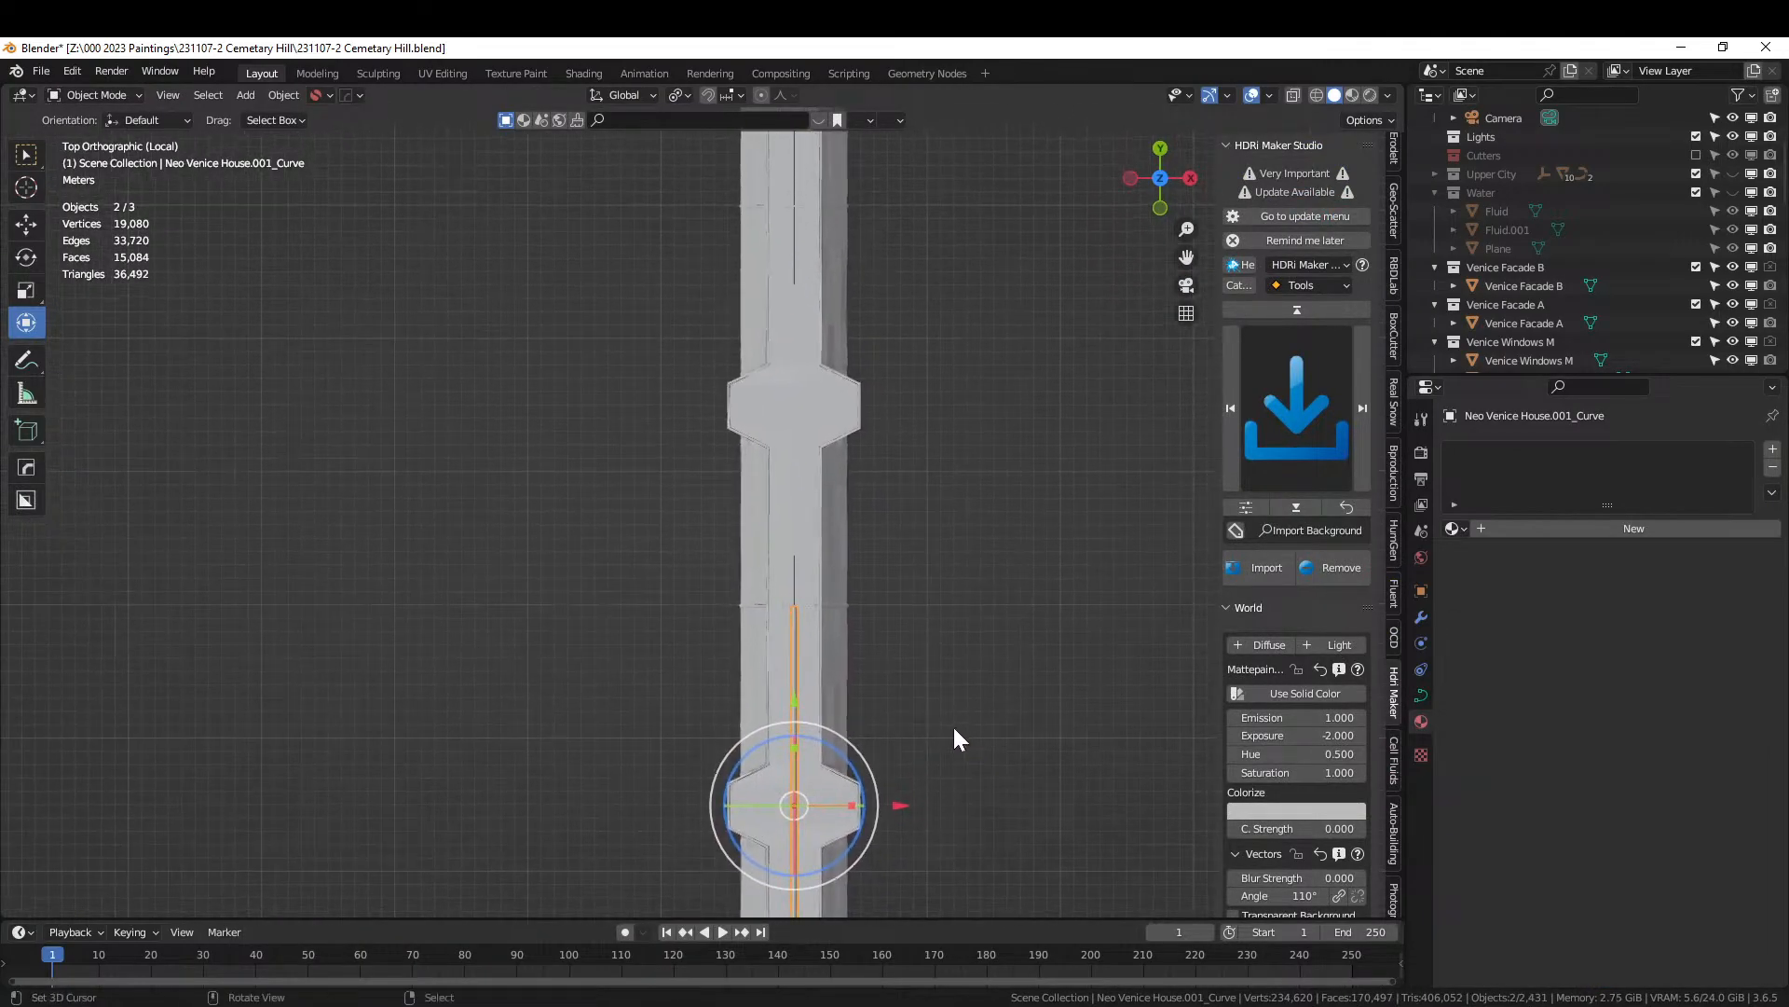
{"action": "key", "text": "g"}
{"action": "key", "text": "y"}
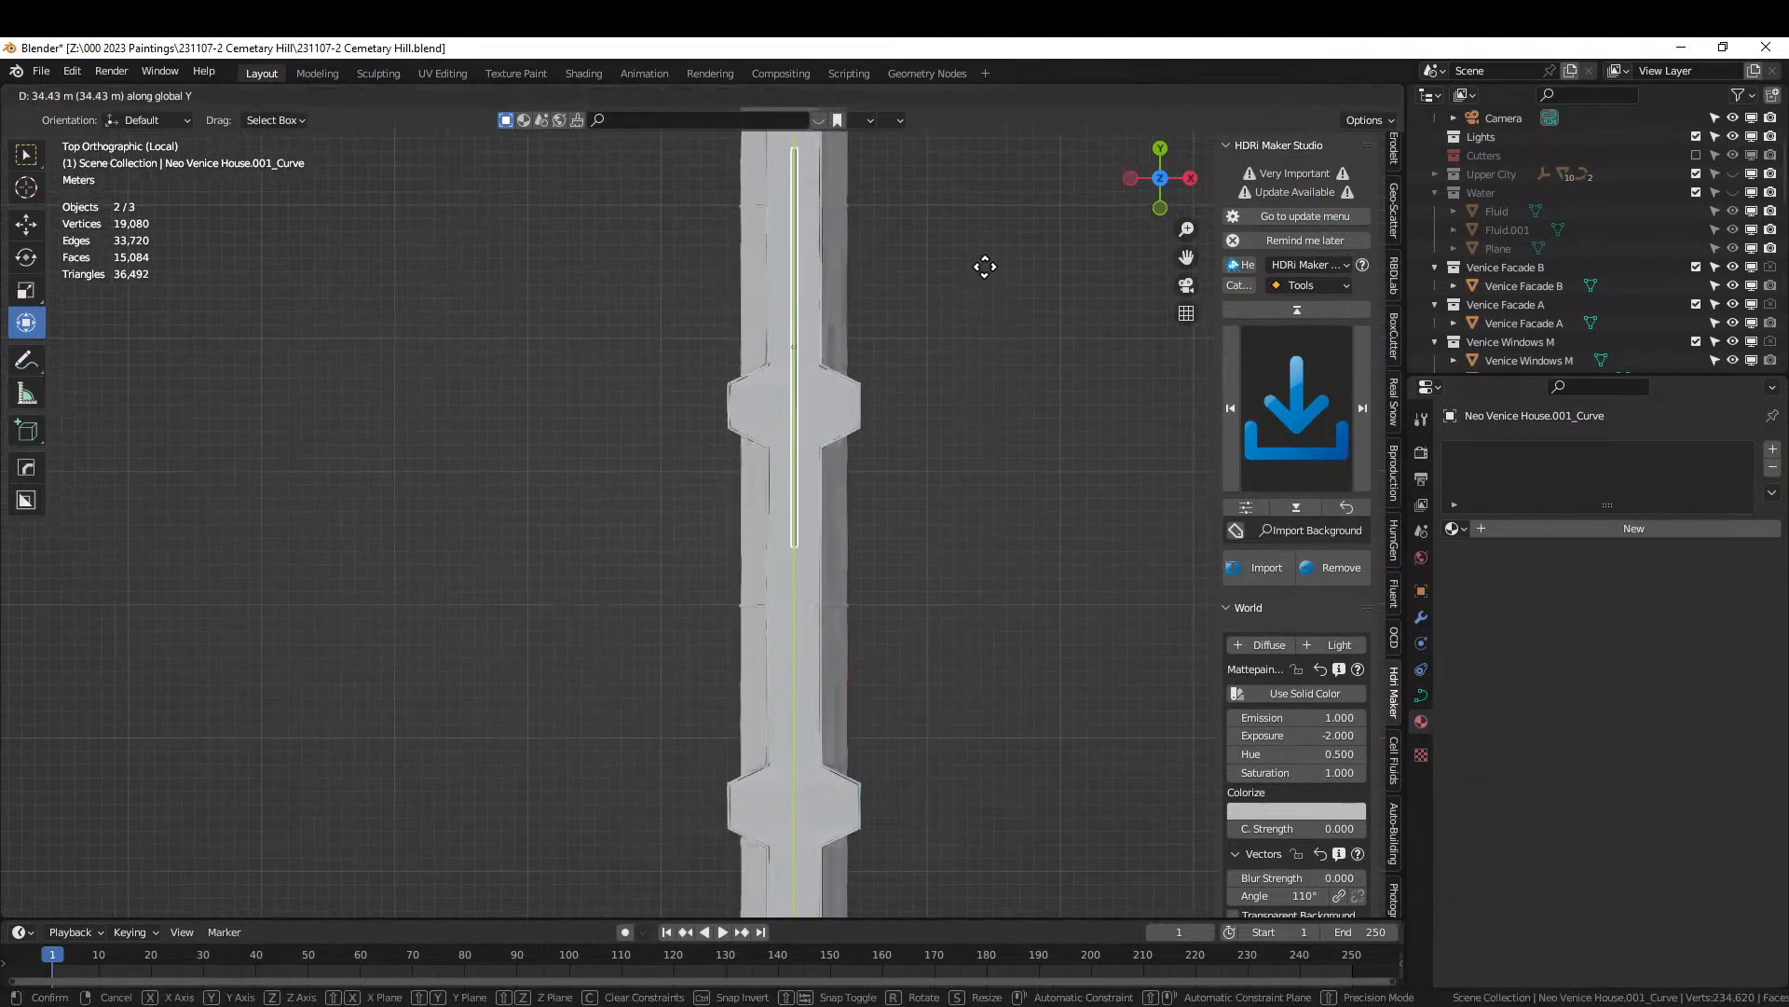
{"action": "left_click", "coordinate": [971, 204]}
{"action": "middle_click_drag", "start_coordinate": [942, 327], "coordinate": [814, 603], "text": "shift"}
{"action": "key", "text": "g"}
{"action": "key", "text": "y"}
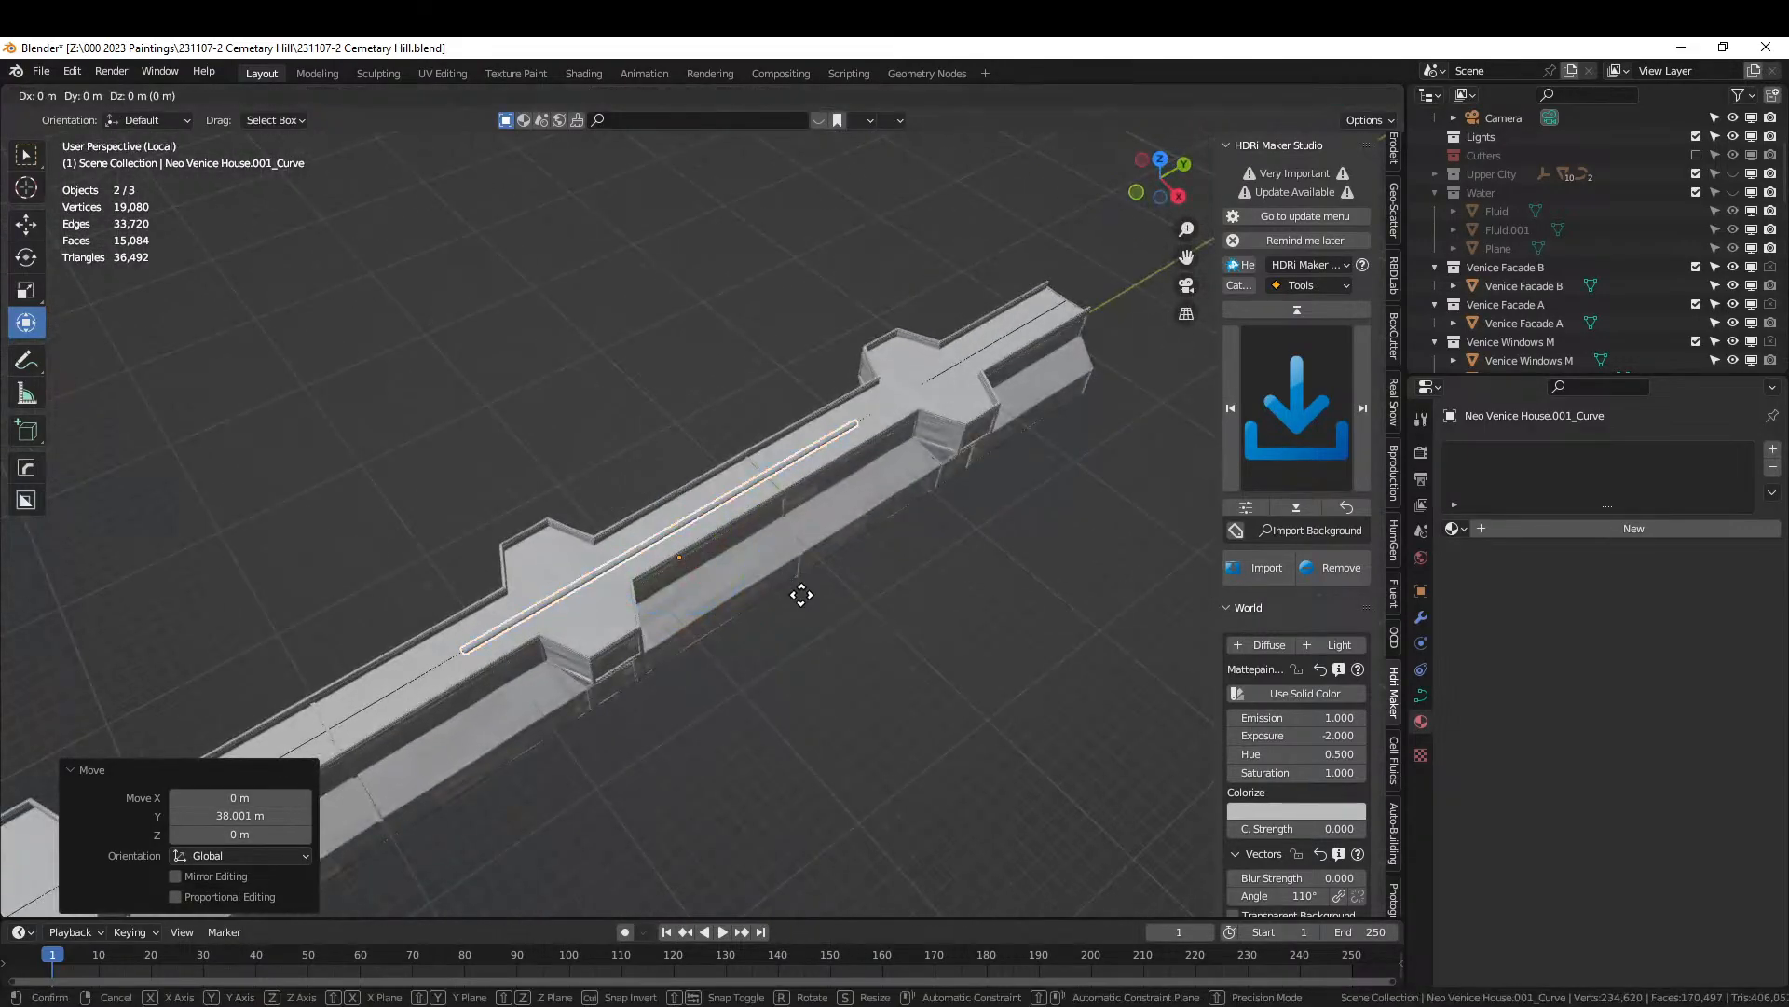
{"action": "left_click", "coordinate": [943, 546]}
{"action": "scroll", "coordinate": [948, 547], "scroll_direction": "up", "scroll_amount": 6}
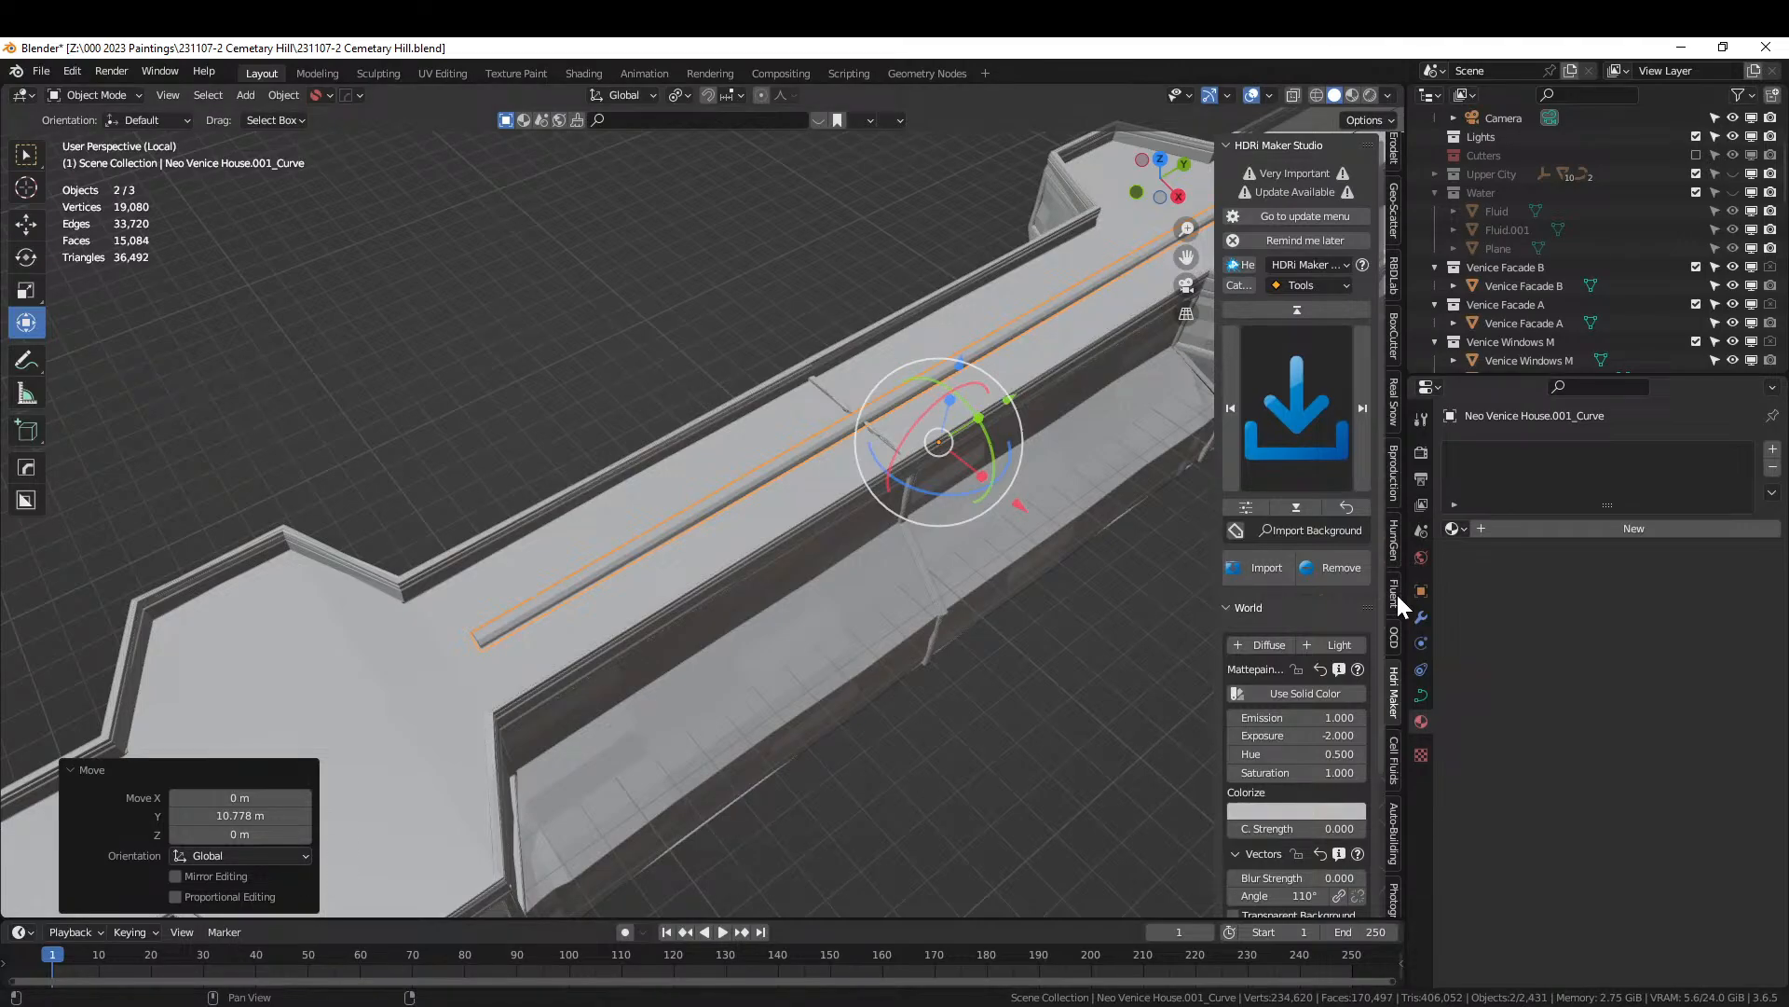
Set the population add-on to create a crowd in Follow Curve mode with the walk animation category.
{"action": "left_click", "coordinate": [1395, 473]}
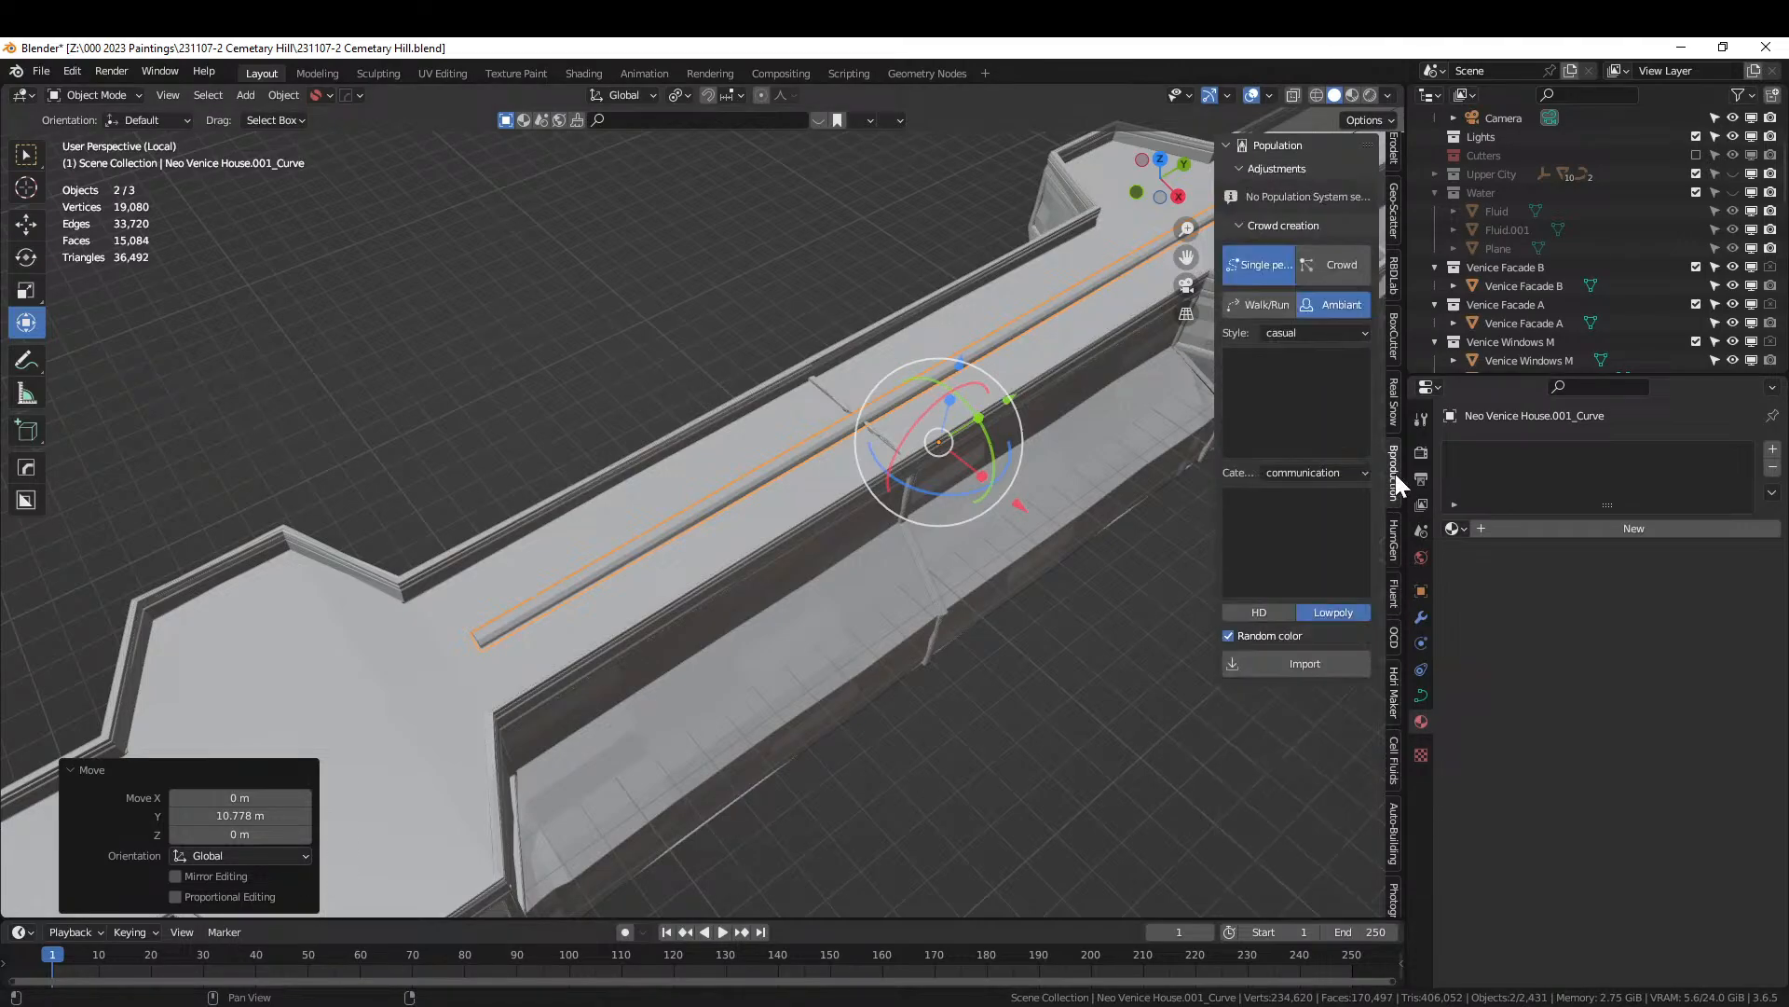
{"action": "left_click", "coordinate": [1342, 267]}
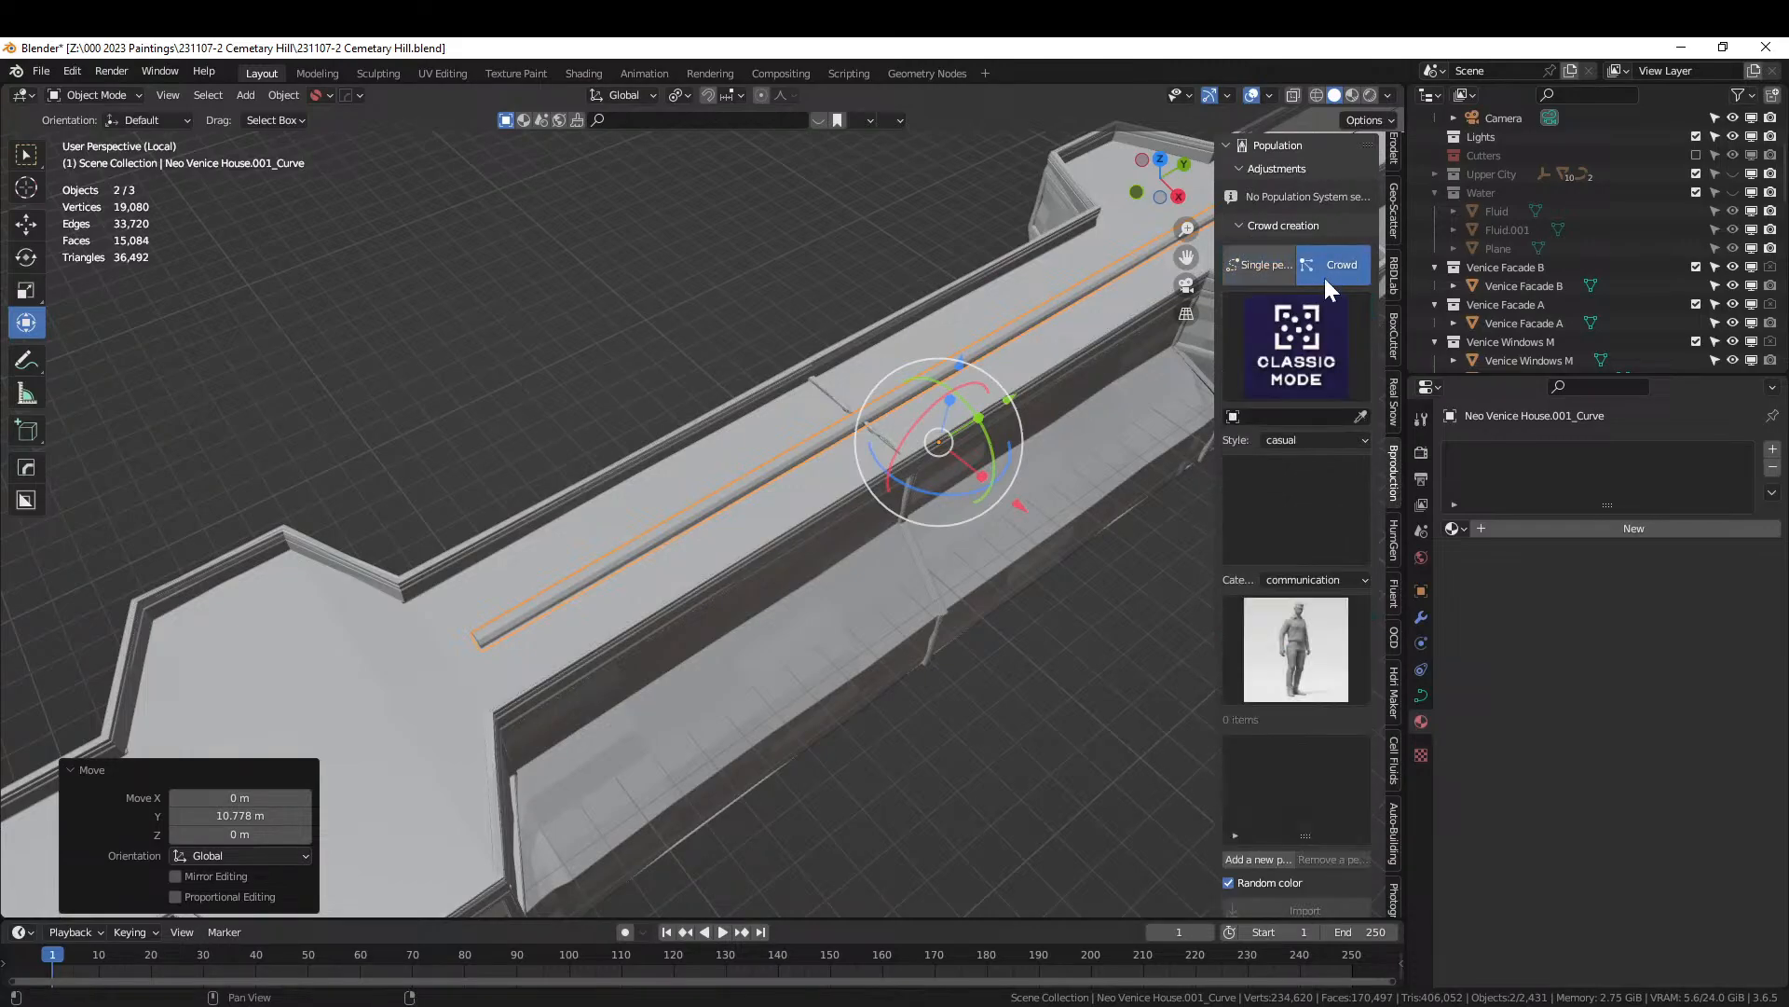
{"action": "left_click", "coordinate": [1297, 337]}
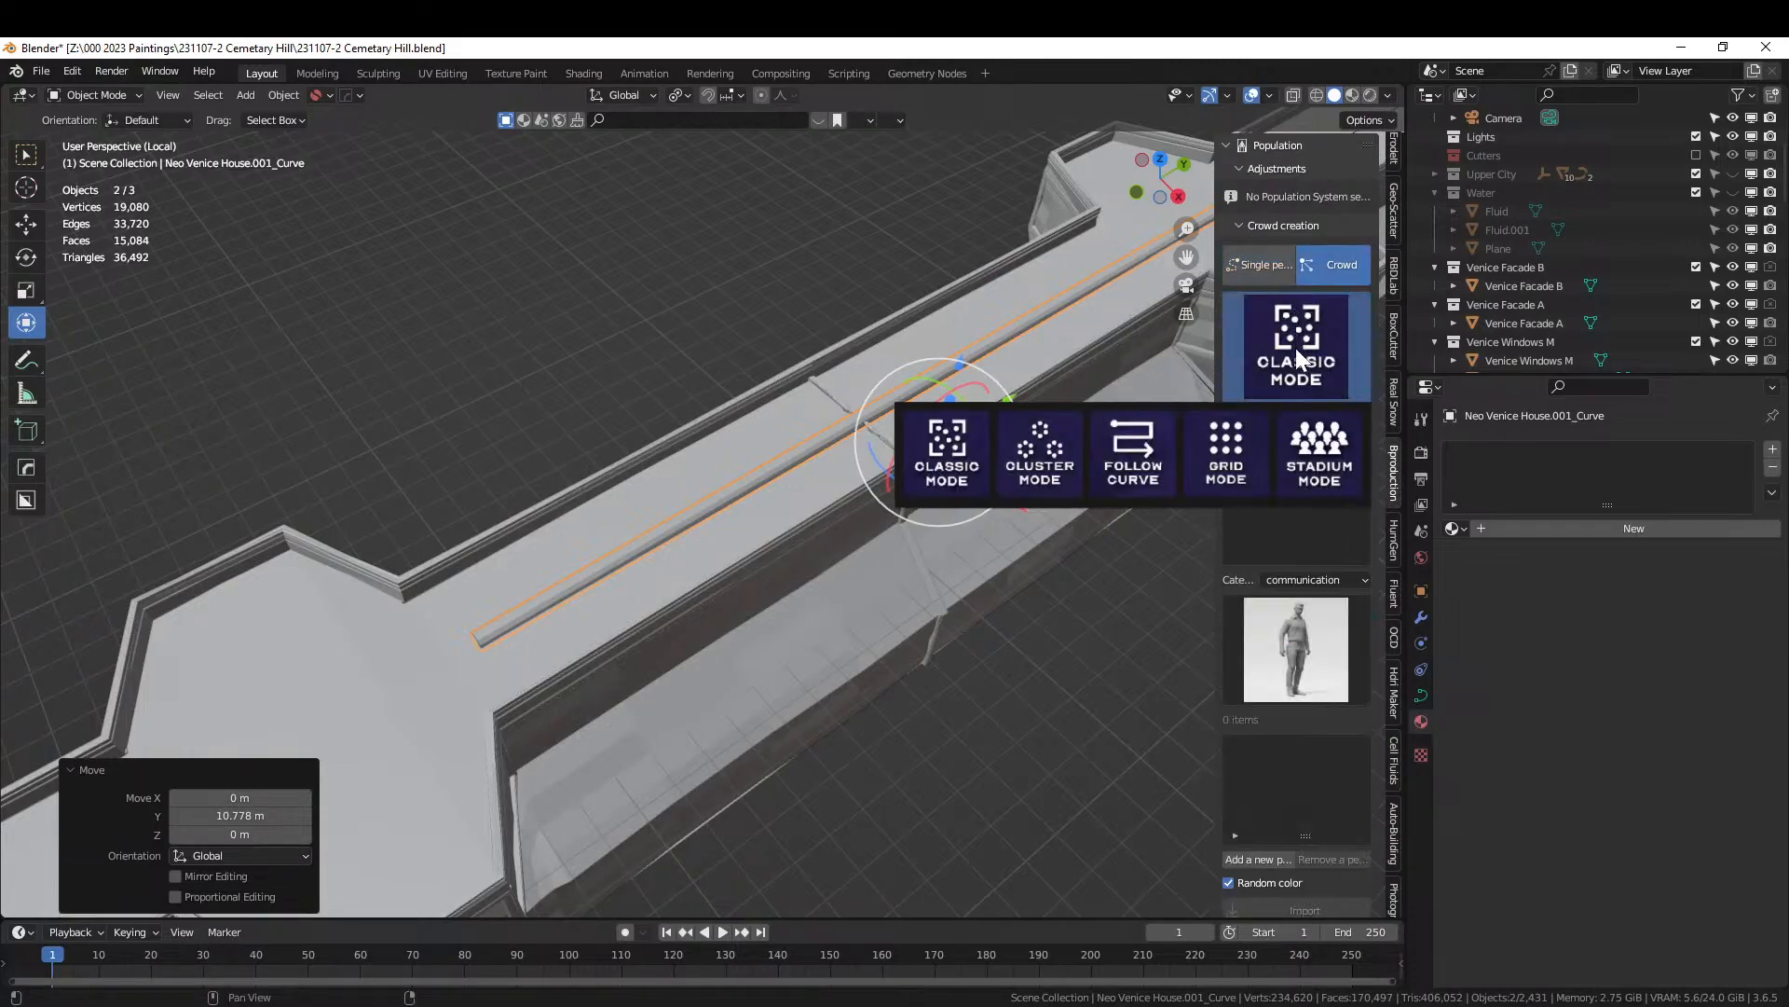
{"action": "left_click", "coordinate": [1151, 469]}
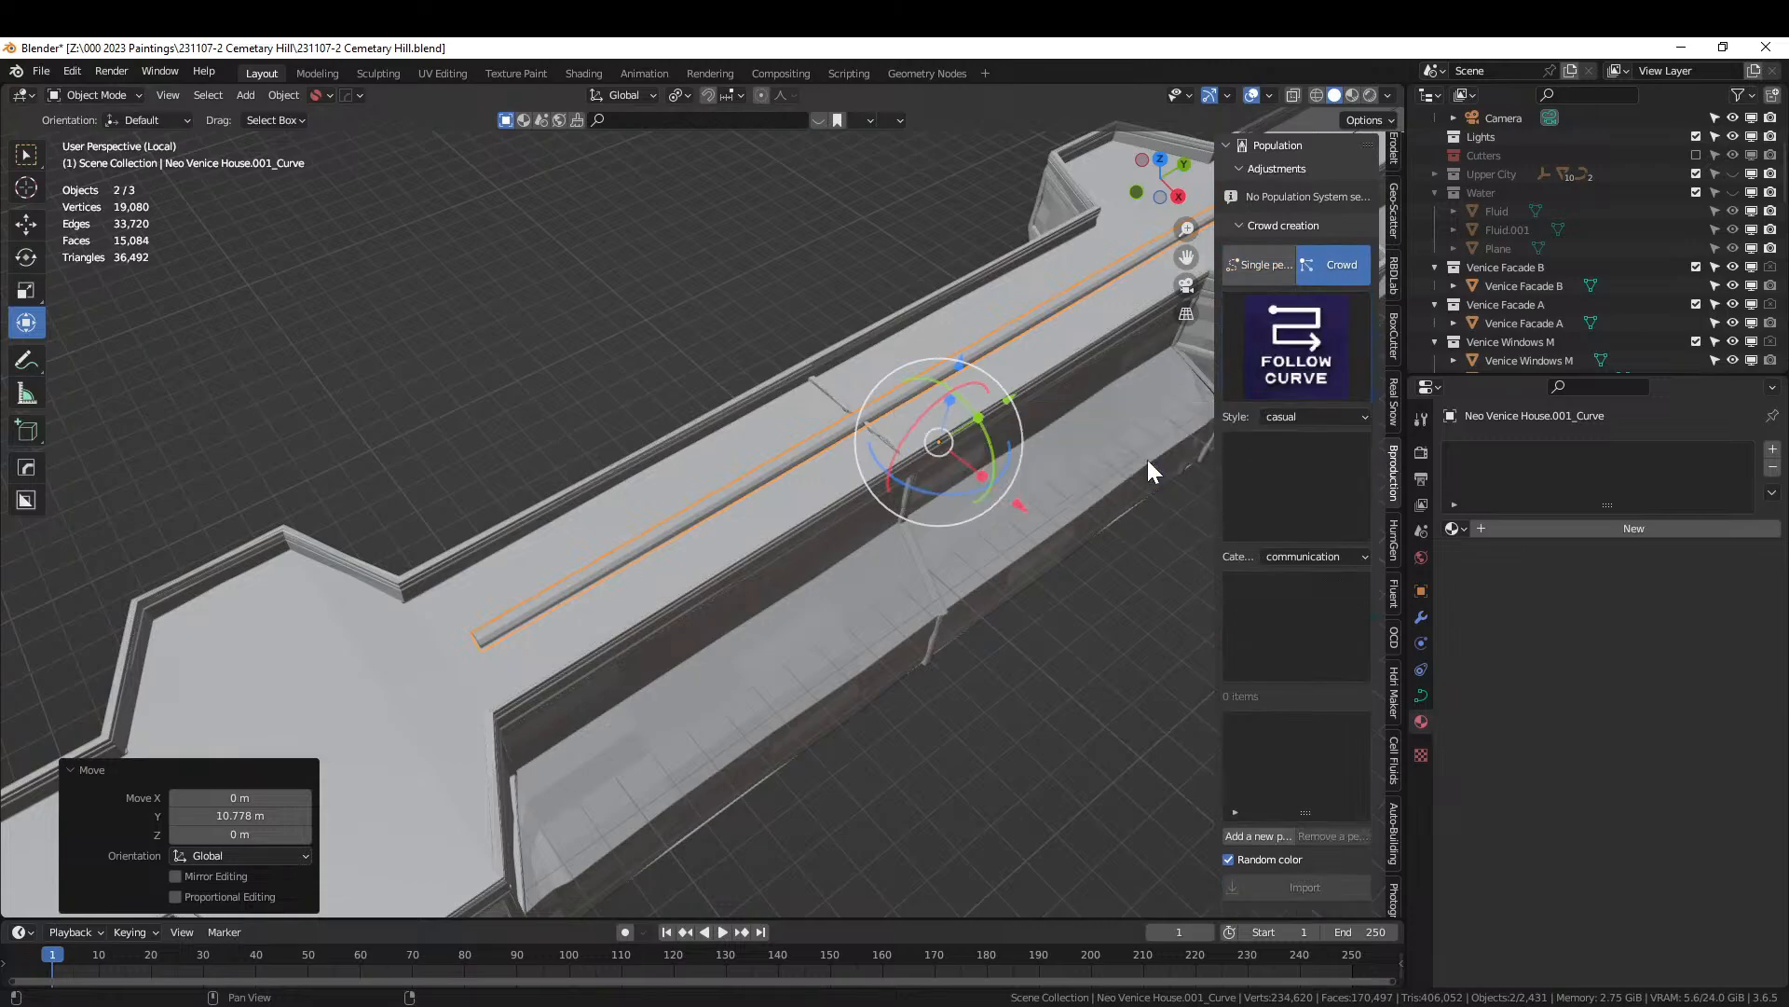
{"action": "left_click", "coordinate": [1304, 557]}
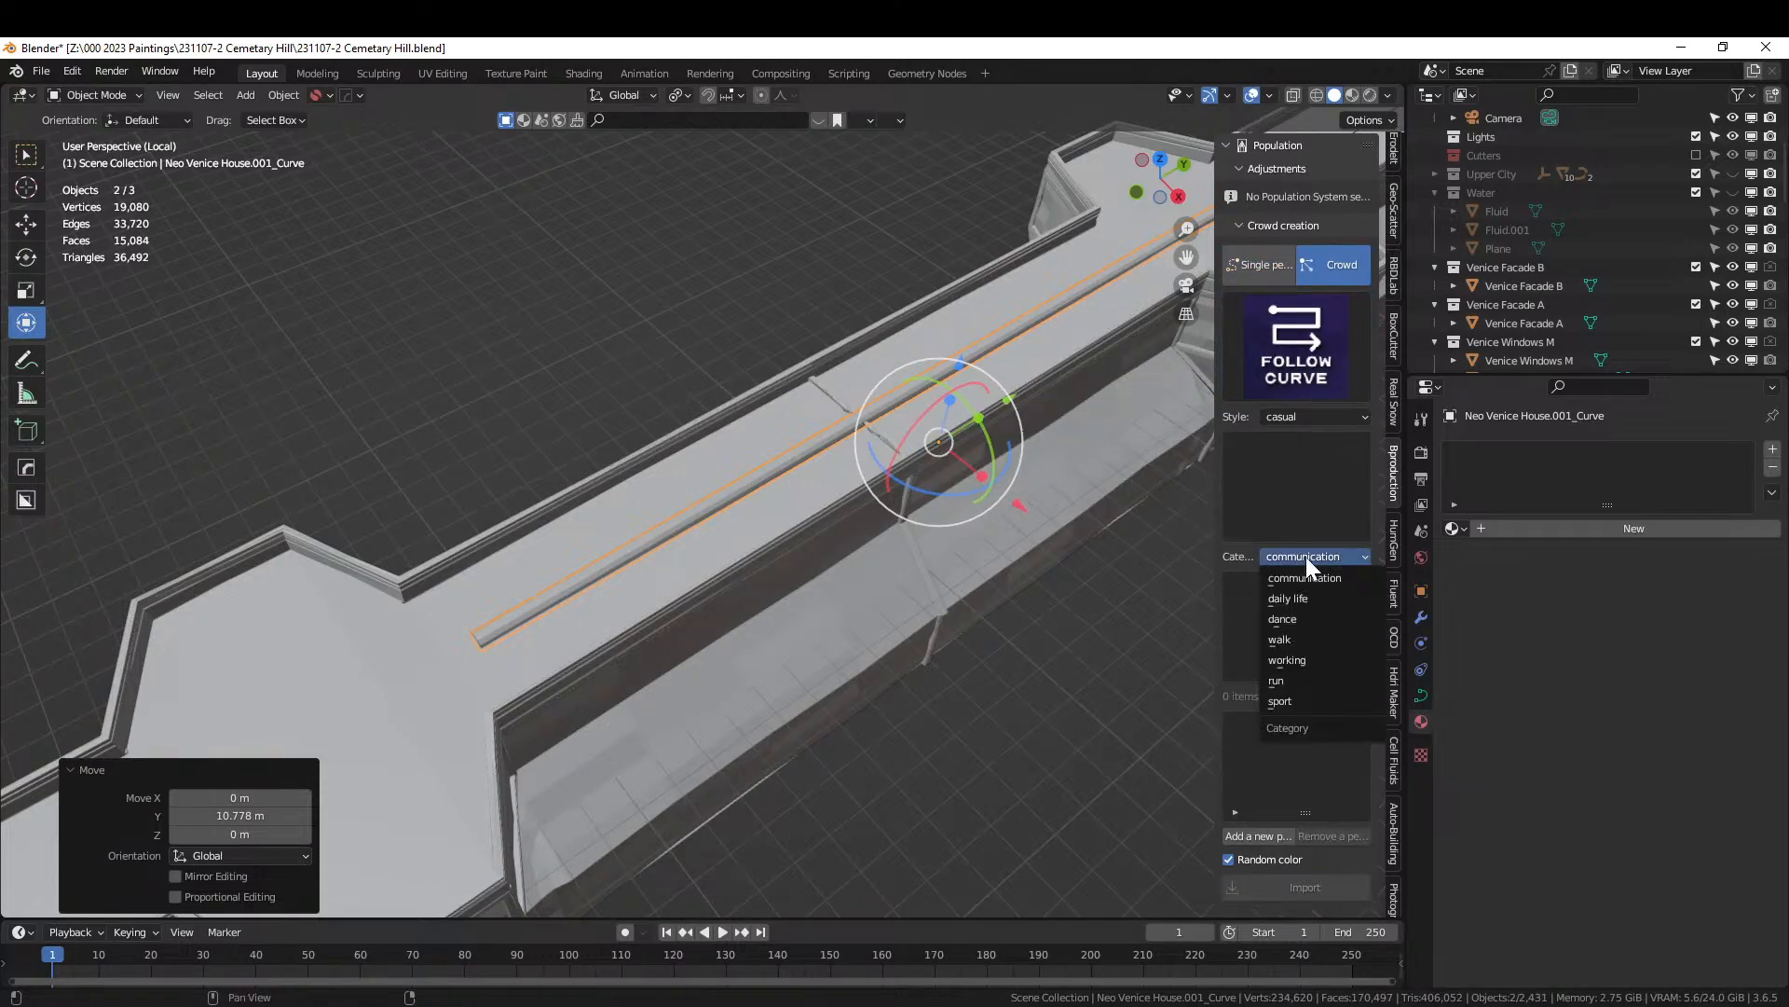
{"action": "left_click", "coordinate": [1301, 640]}
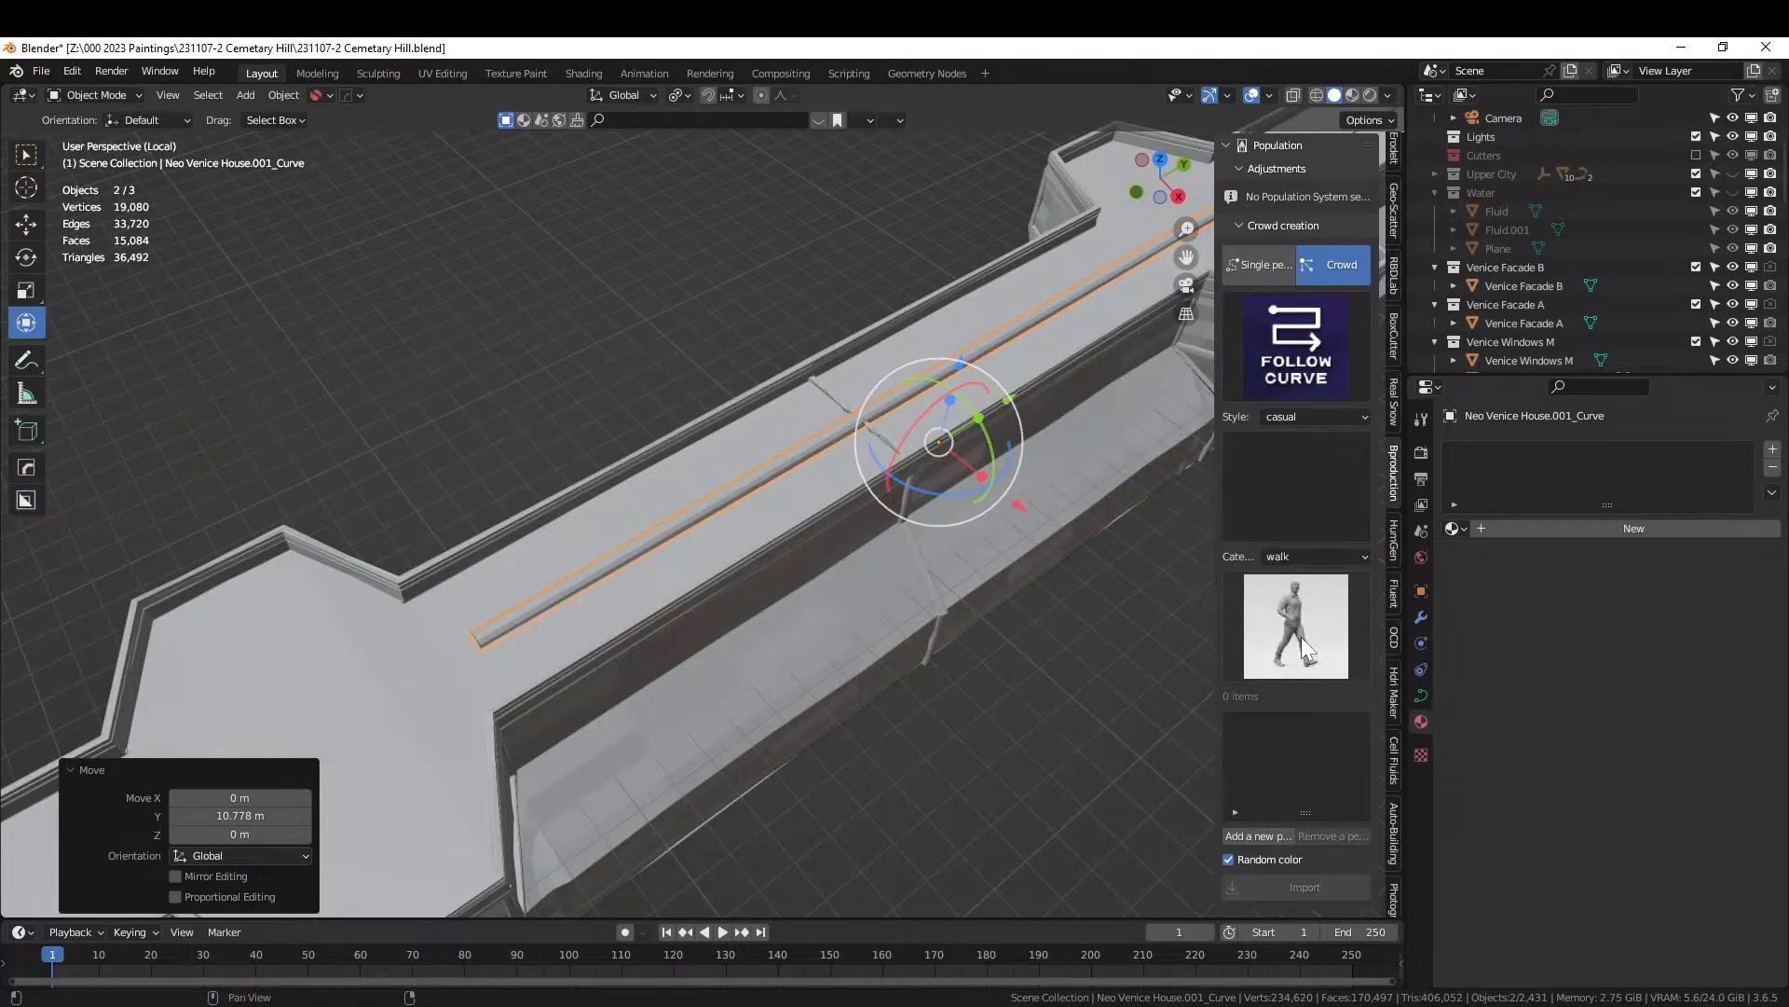
Add the casual anna character model with the male slow walk animation to the crowd's list of people.
{"action": "left_click", "coordinate": [1304, 475]}
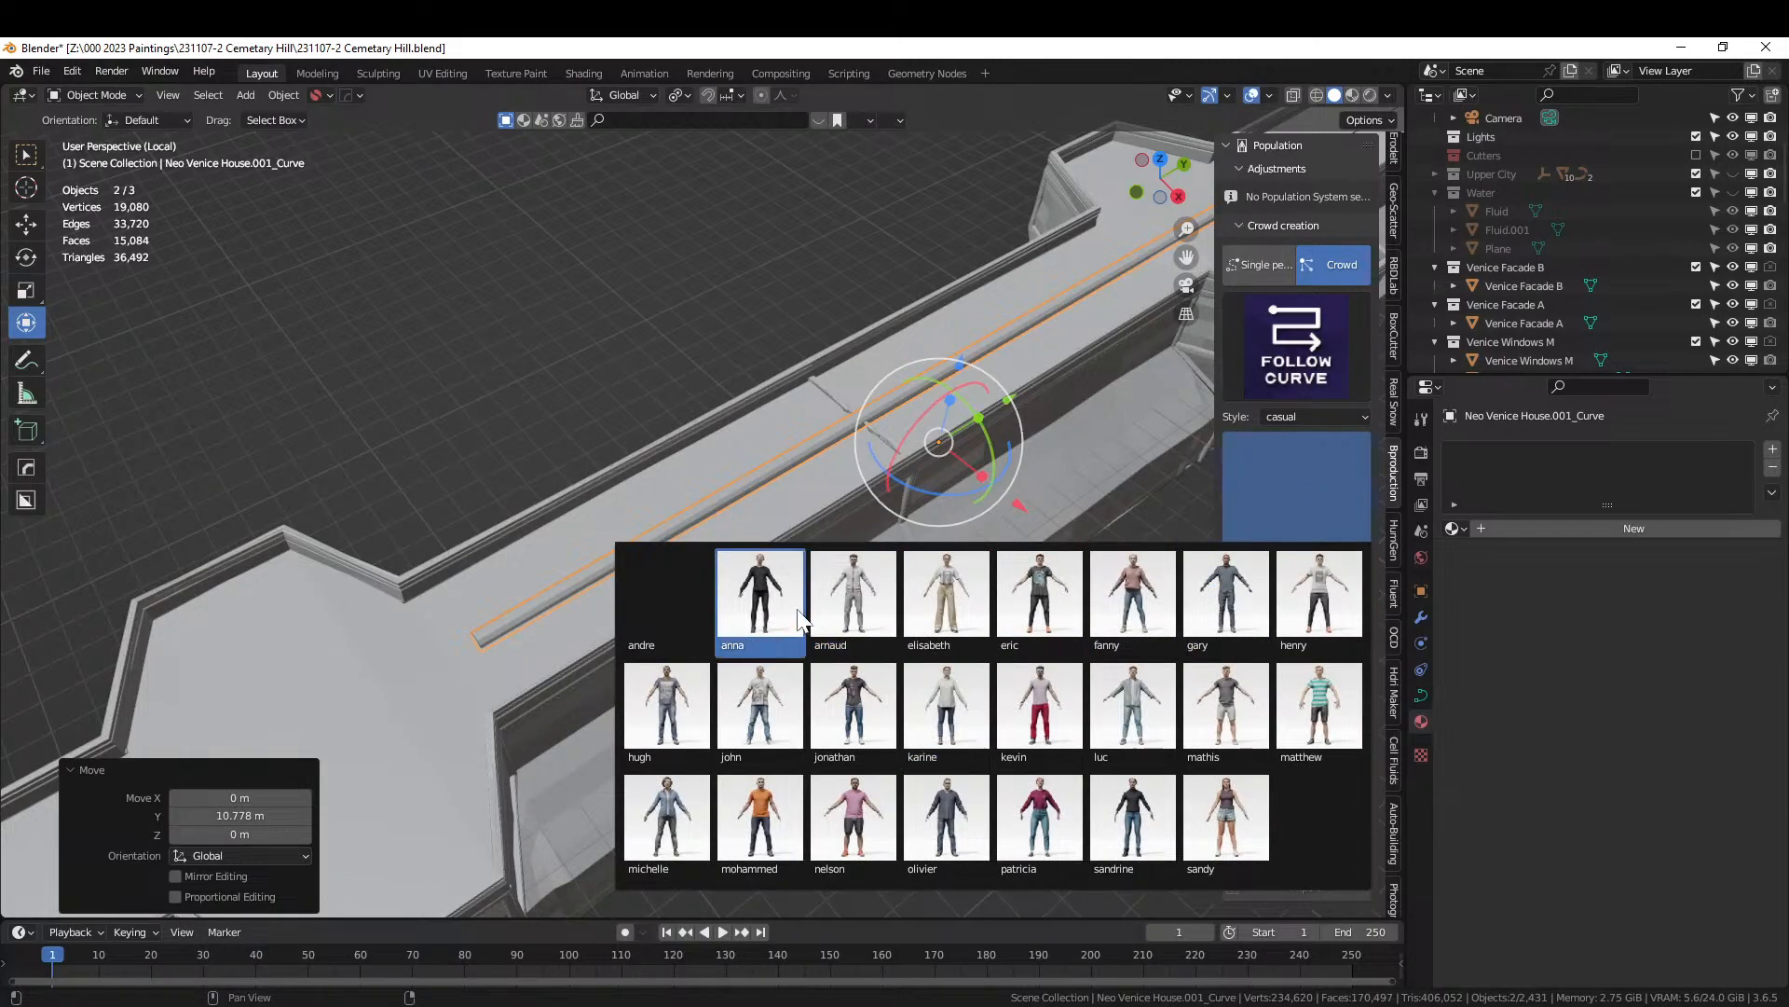
{"action": "left_click", "coordinate": [750, 603]}
{"action": "left_click", "coordinate": [1298, 626]}
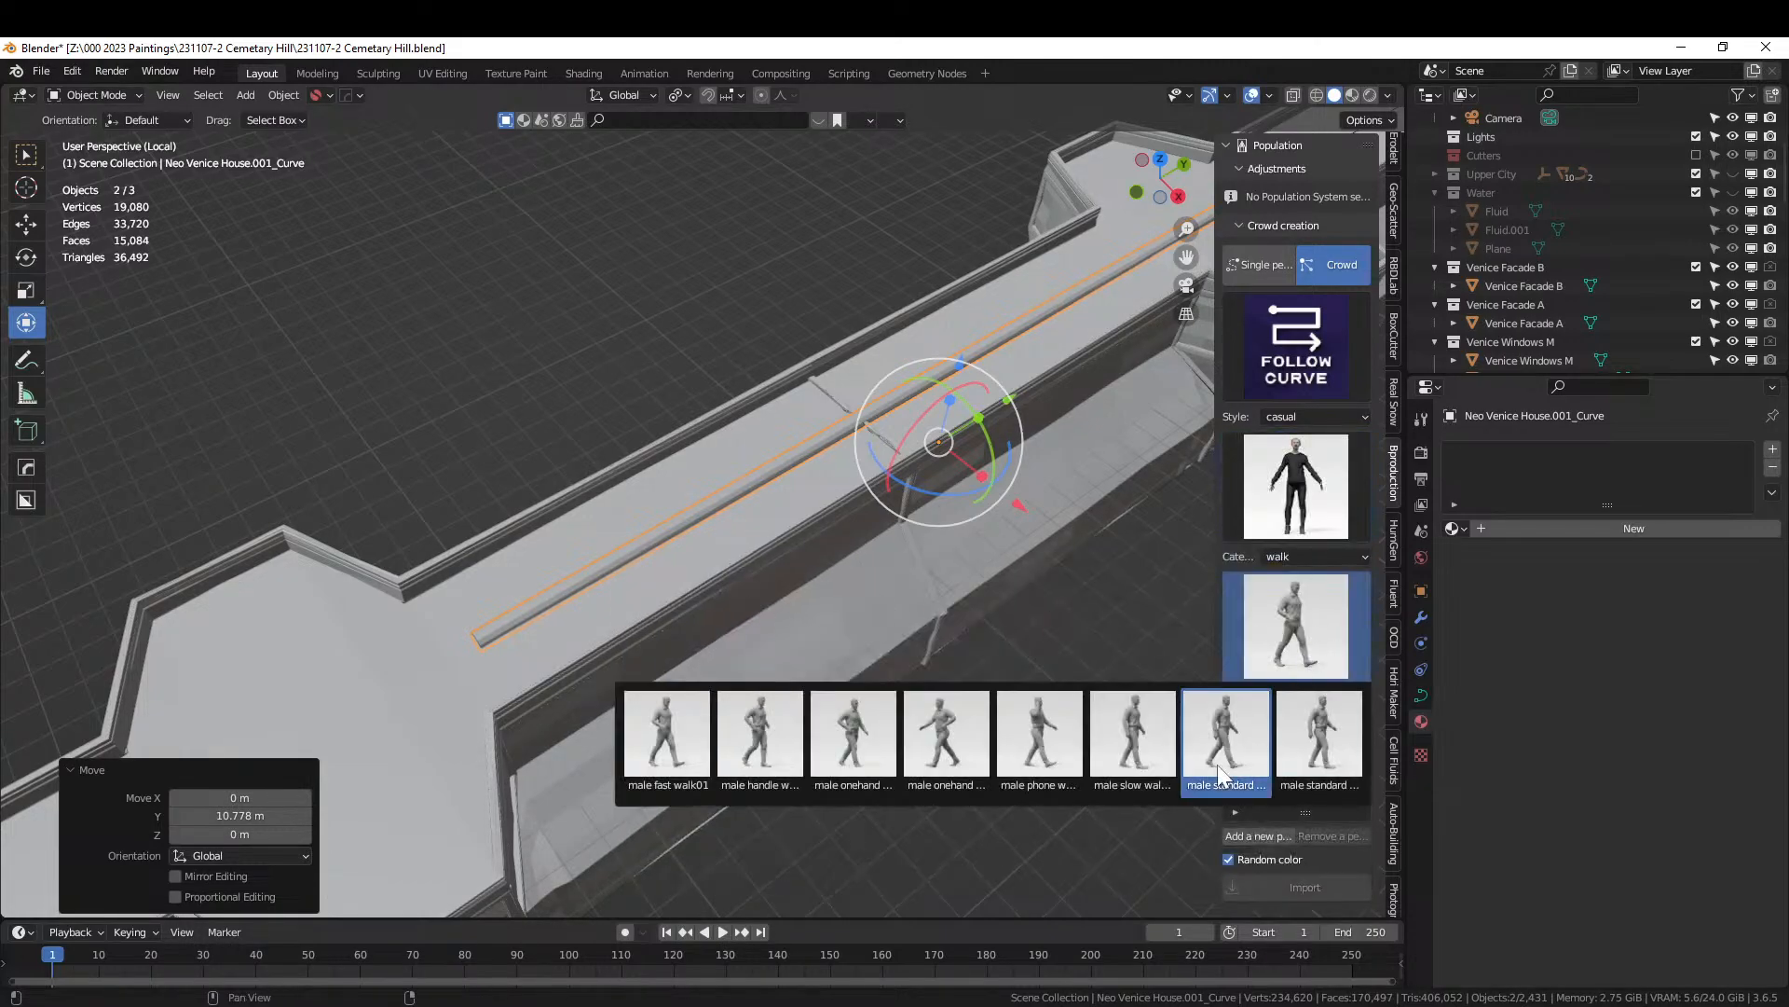
{"action": "left_click", "coordinate": [1139, 741]}
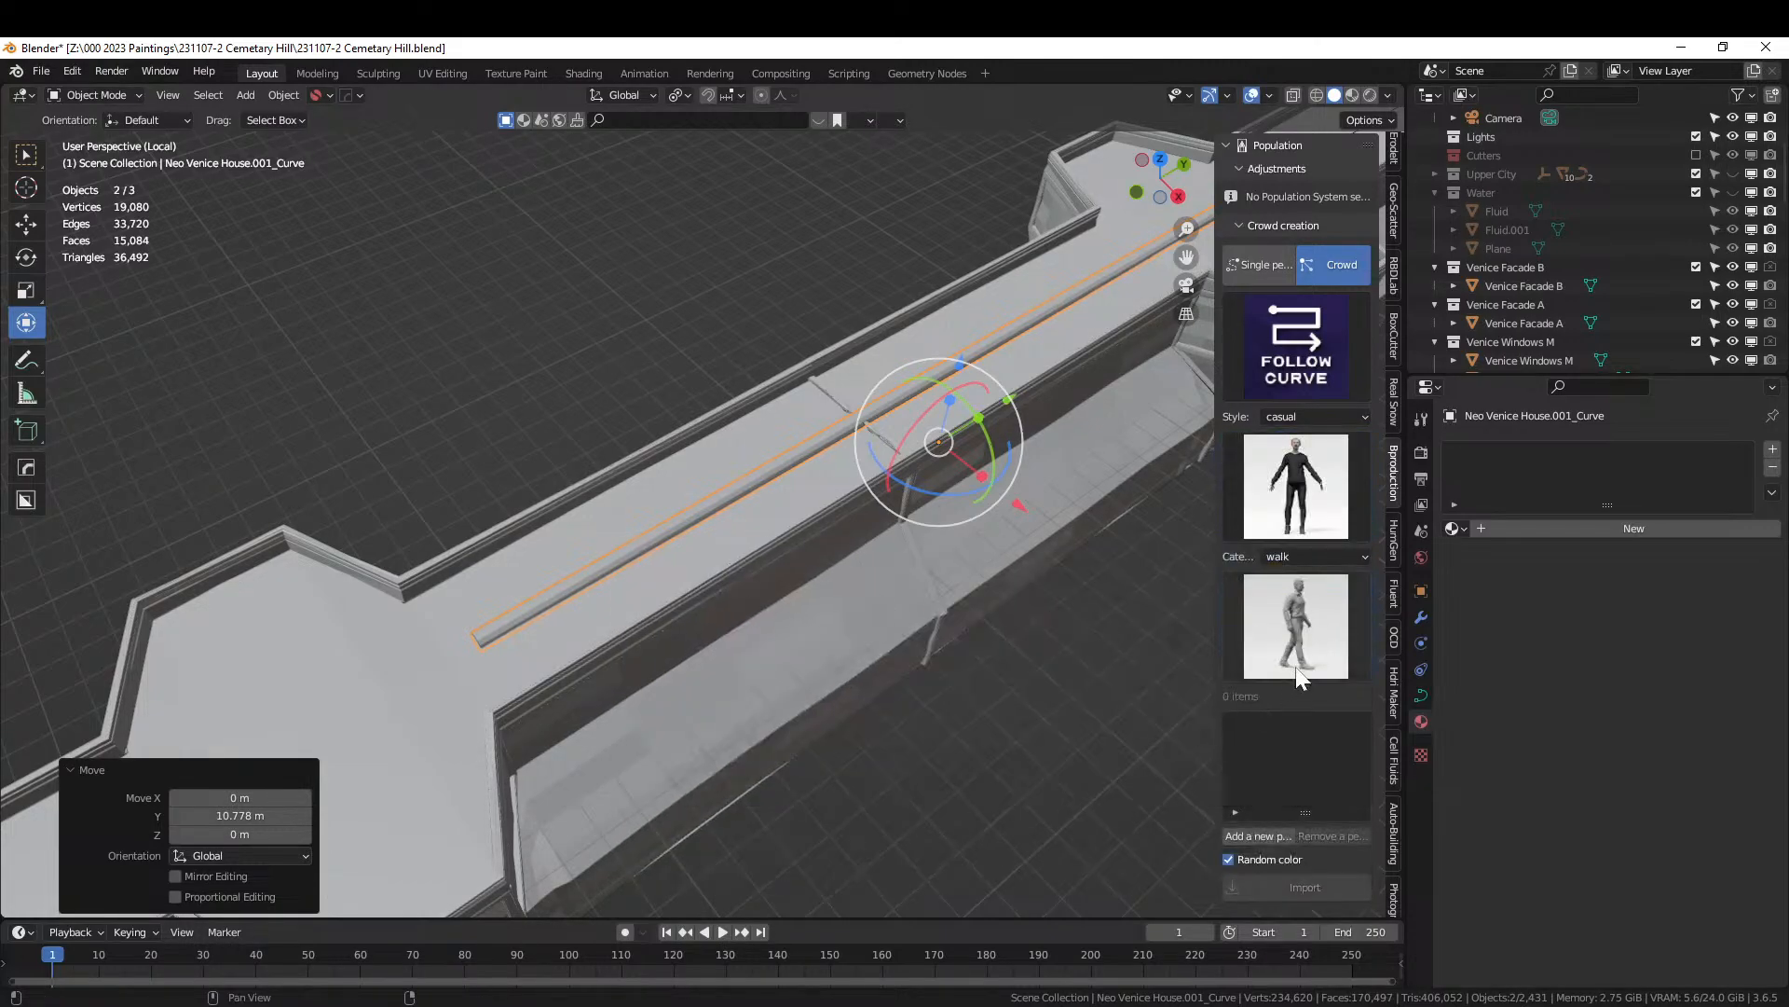
{"action": "left_click", "coordinate": [1262, 835]}
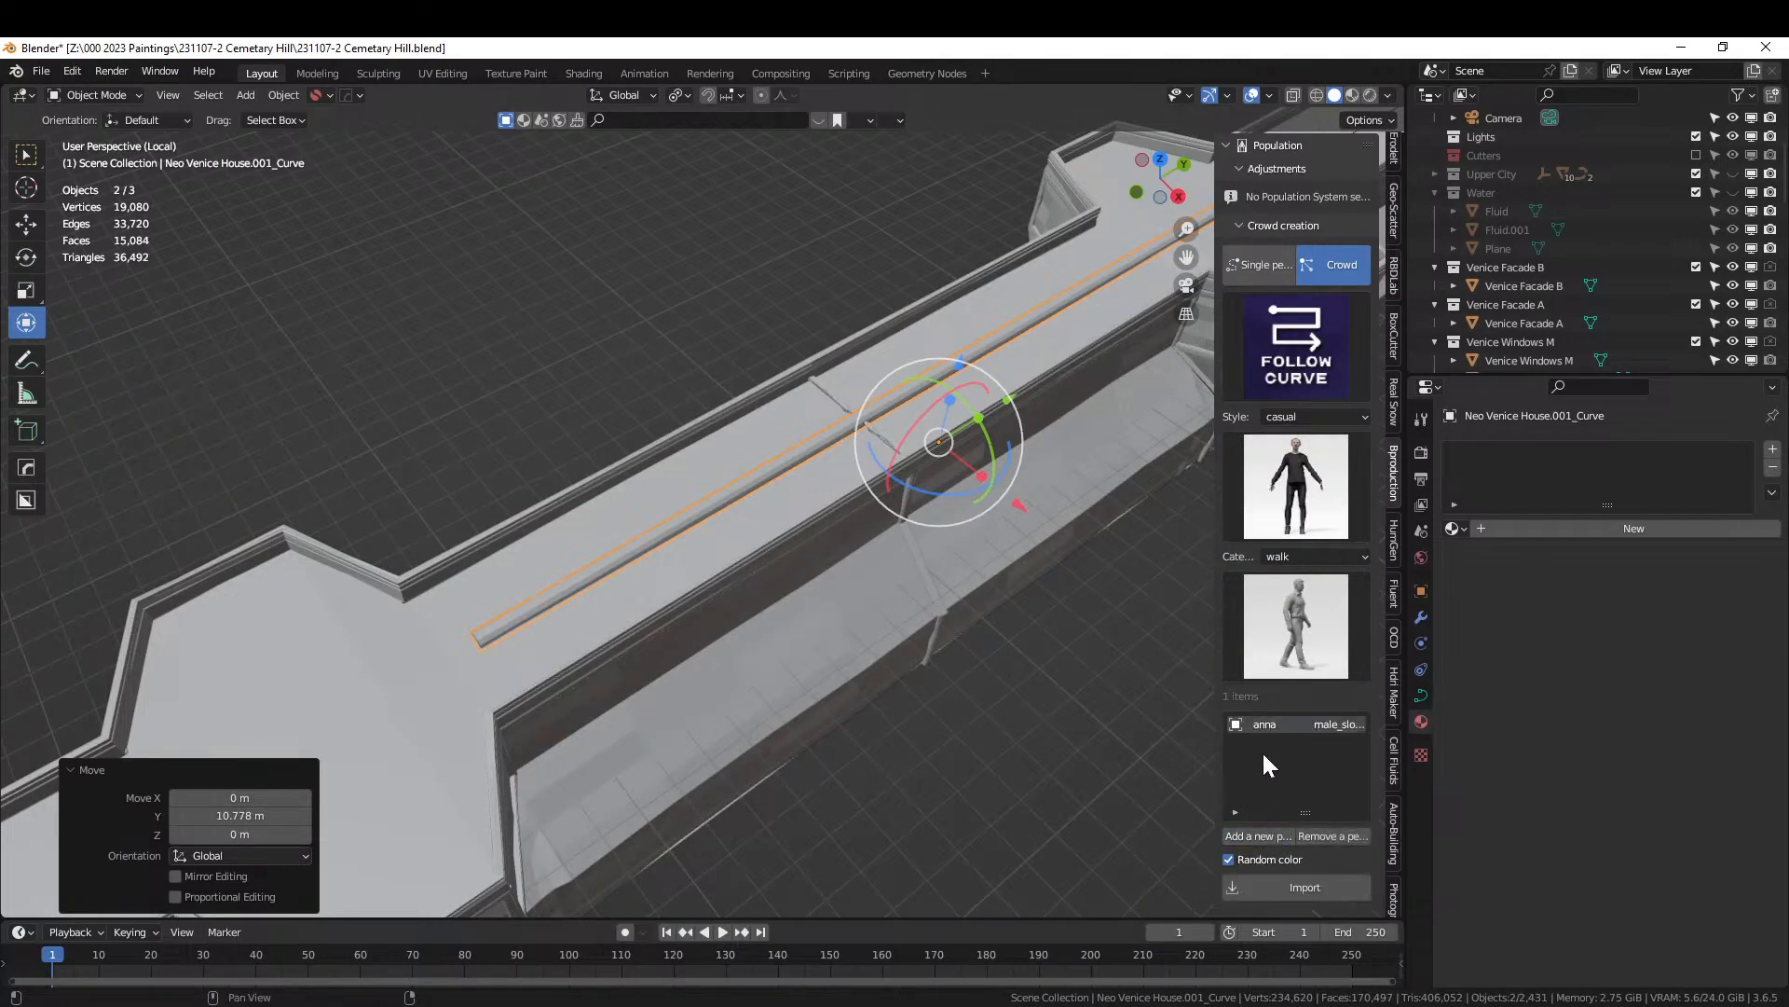
Add the casual gary character with the first male standard walk animation to the crowd's list of people.
{"action": "left_click", "coordinate": [1296, 483]}
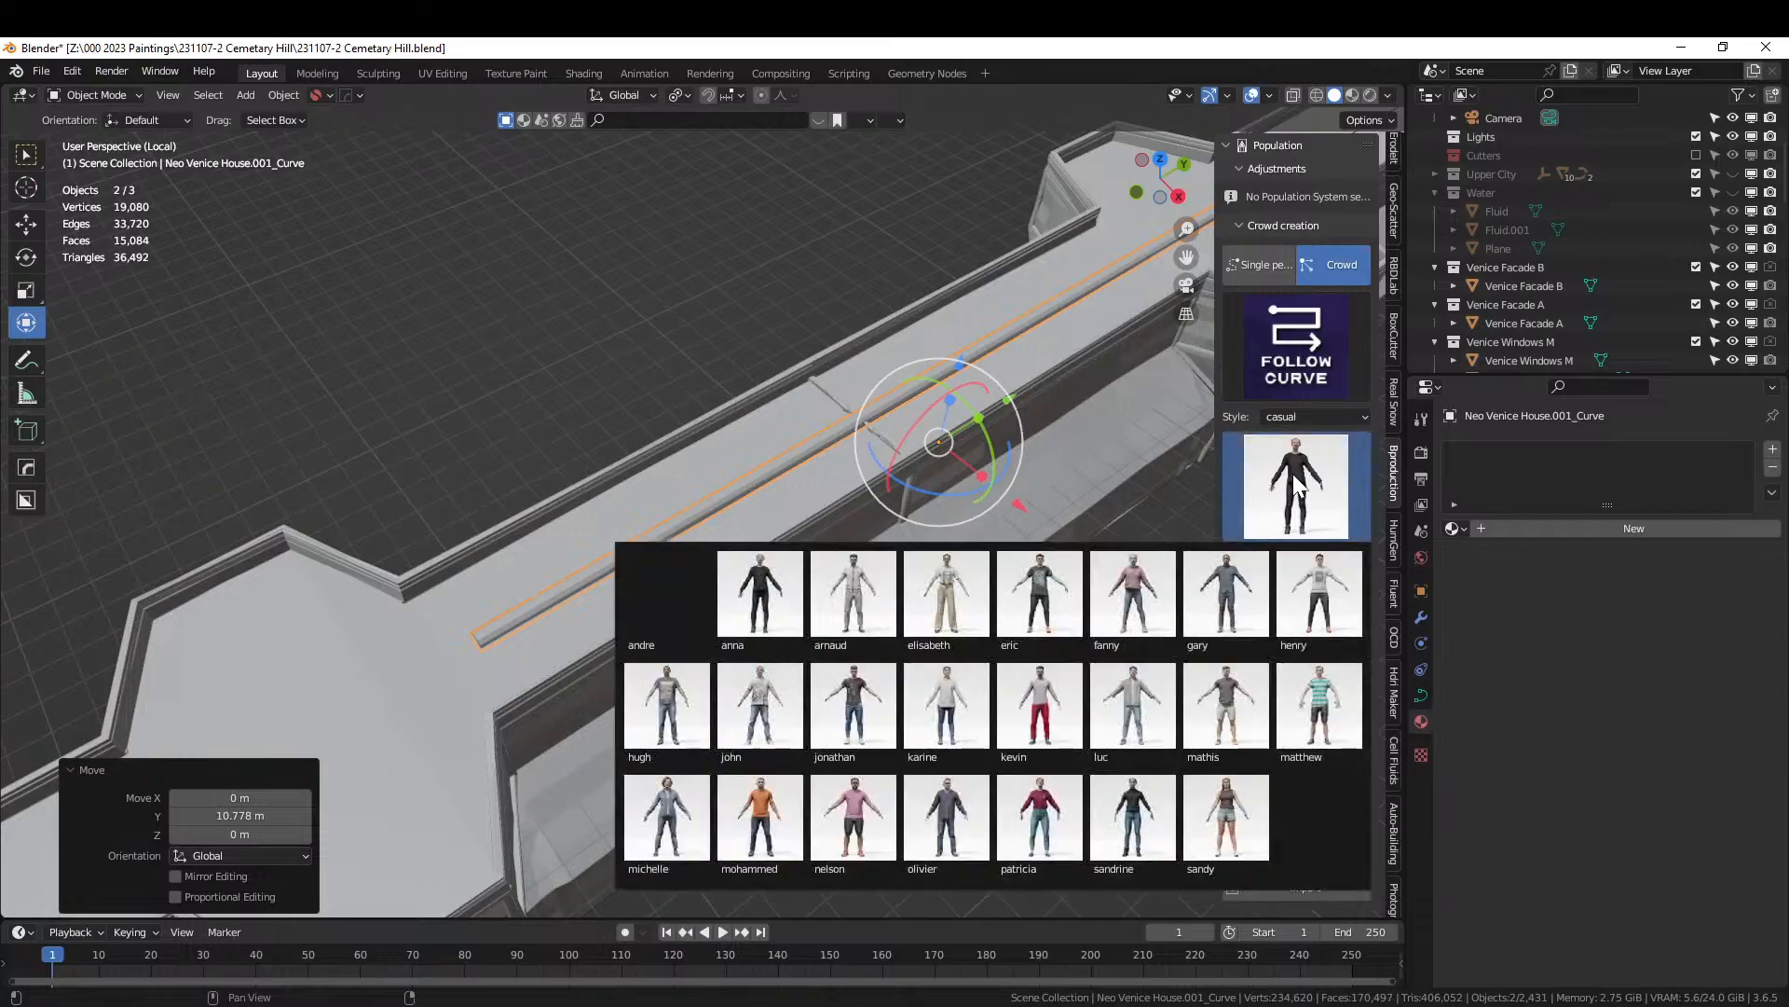
{"action": "left_click", "coordinate": [1228, 631]}
{"action": "left_click", "coordinate": [1298, 619]}
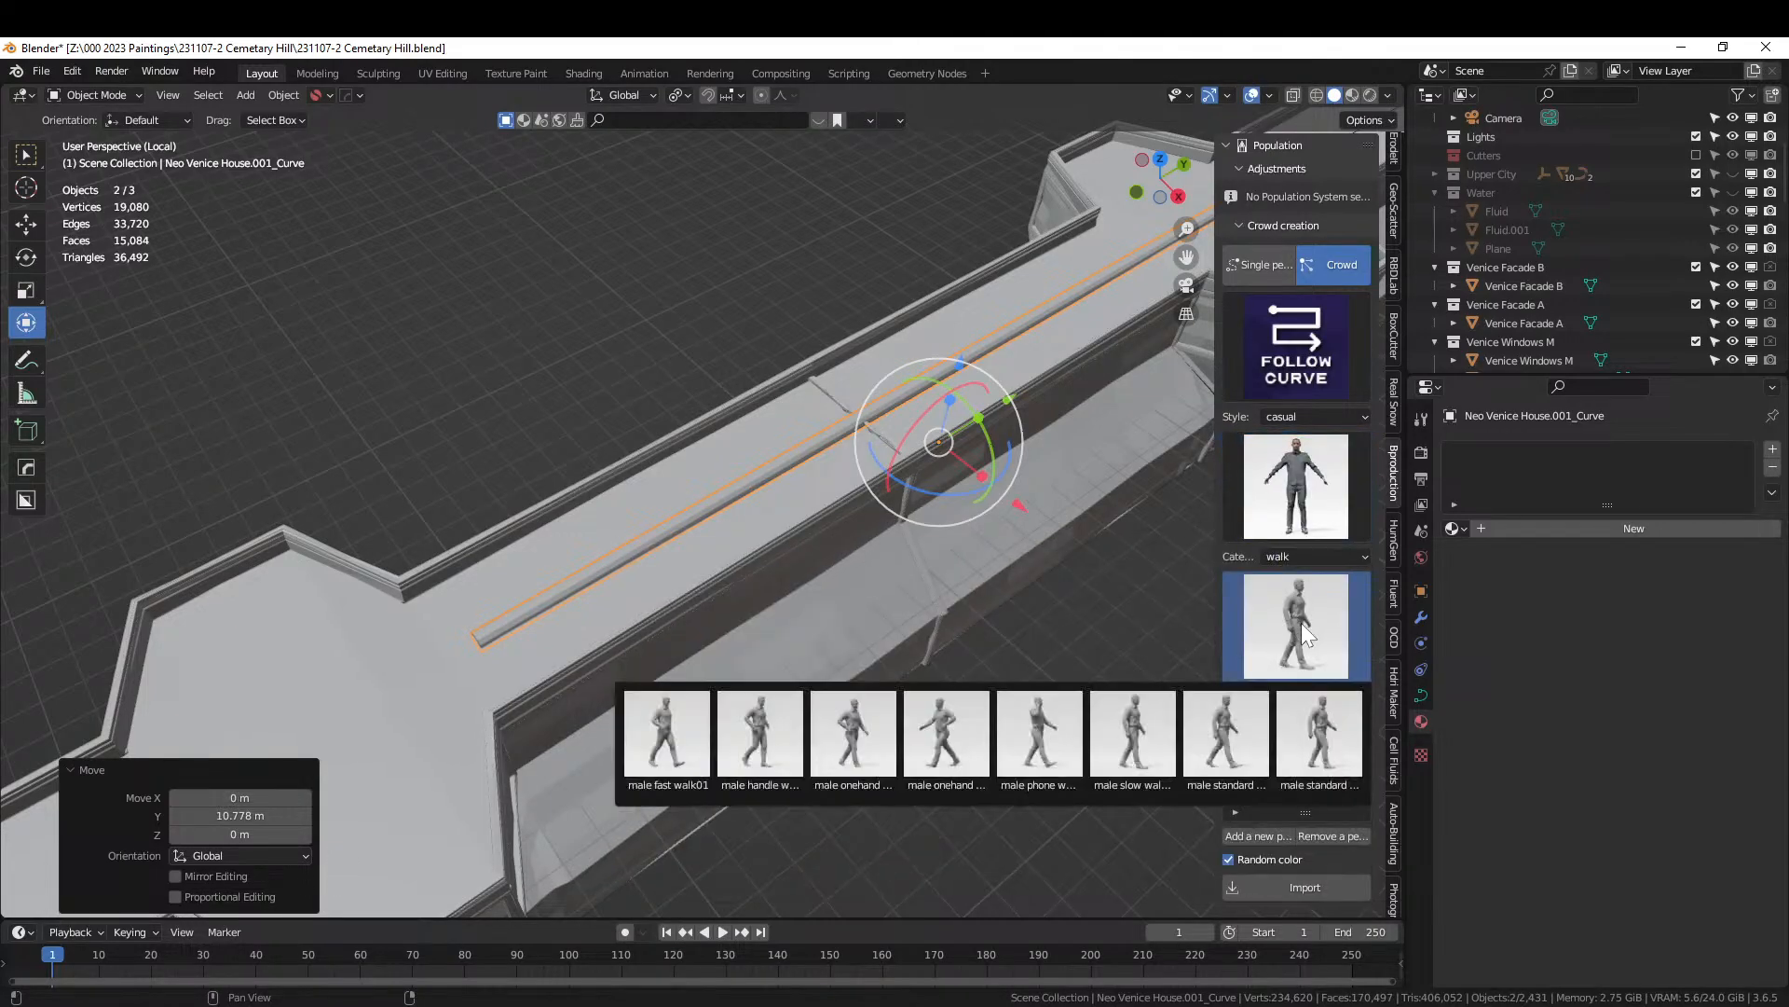
{"action": "left_click", "coordinate": [1237, 739]}
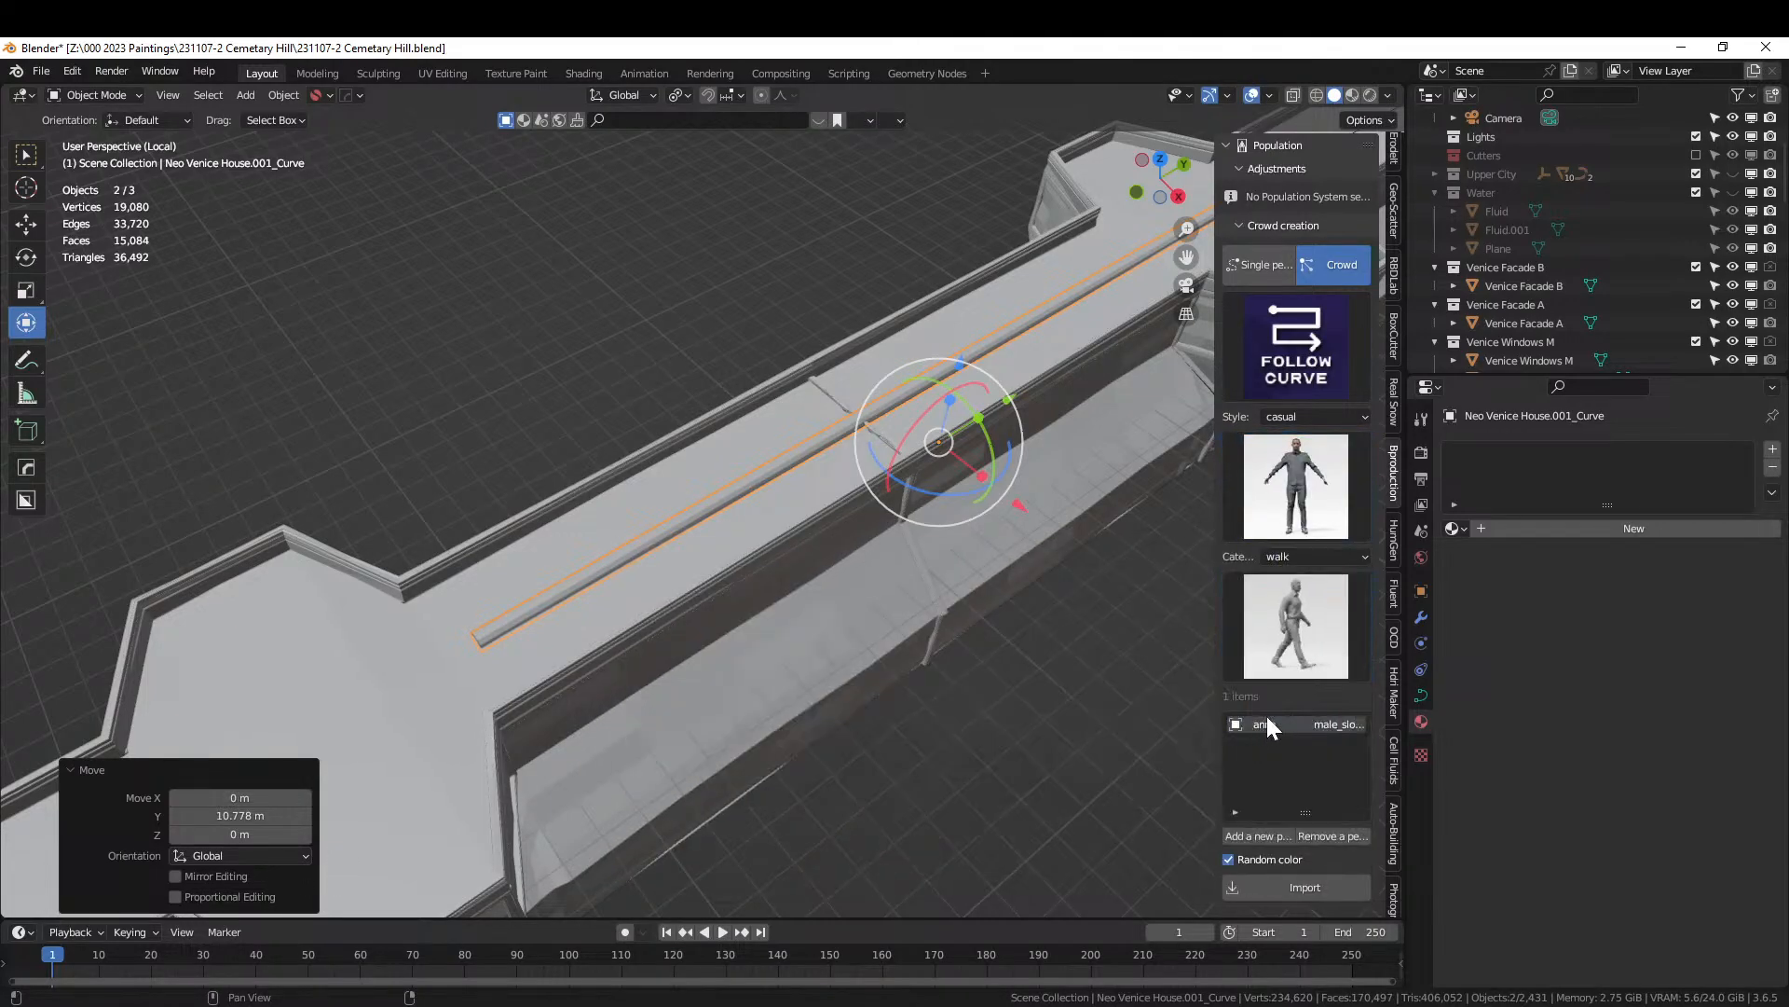
{"action": "left_click", "coordinate": [1262, 837]}
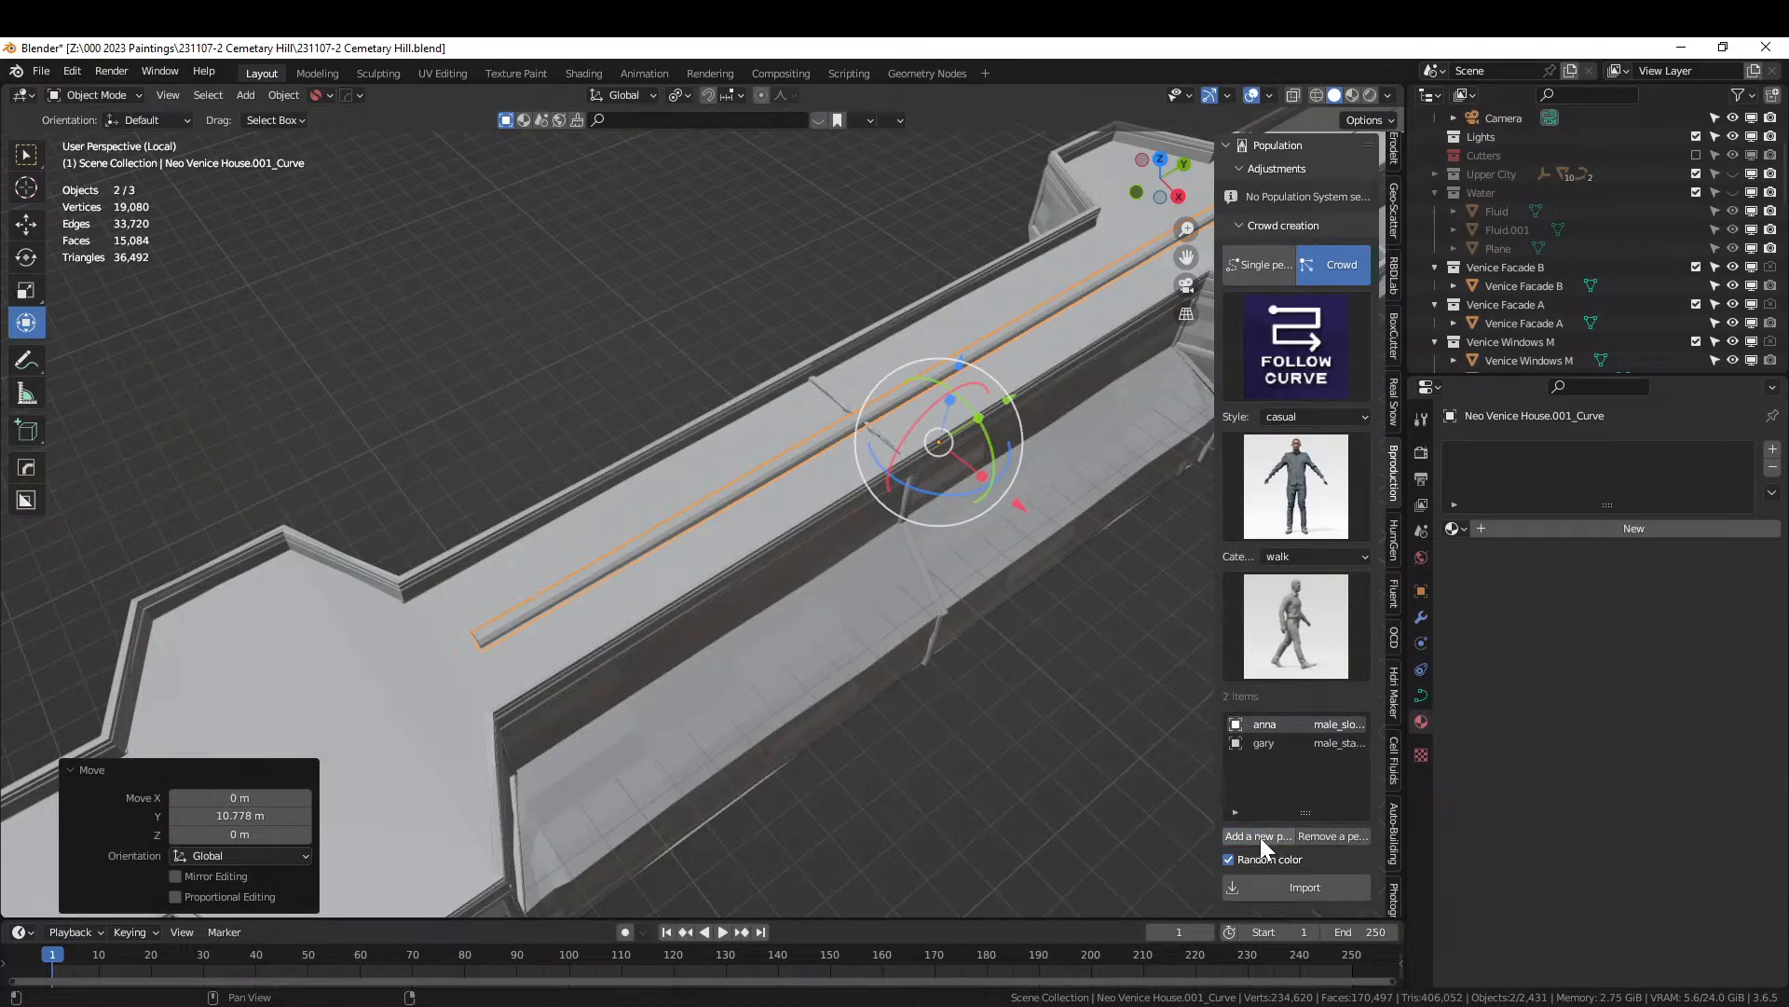
Add the casual olivier character with the male slow walk animation to the crowd's list of people.
{"action": "left_click", "coordinate": [1294, 485]}
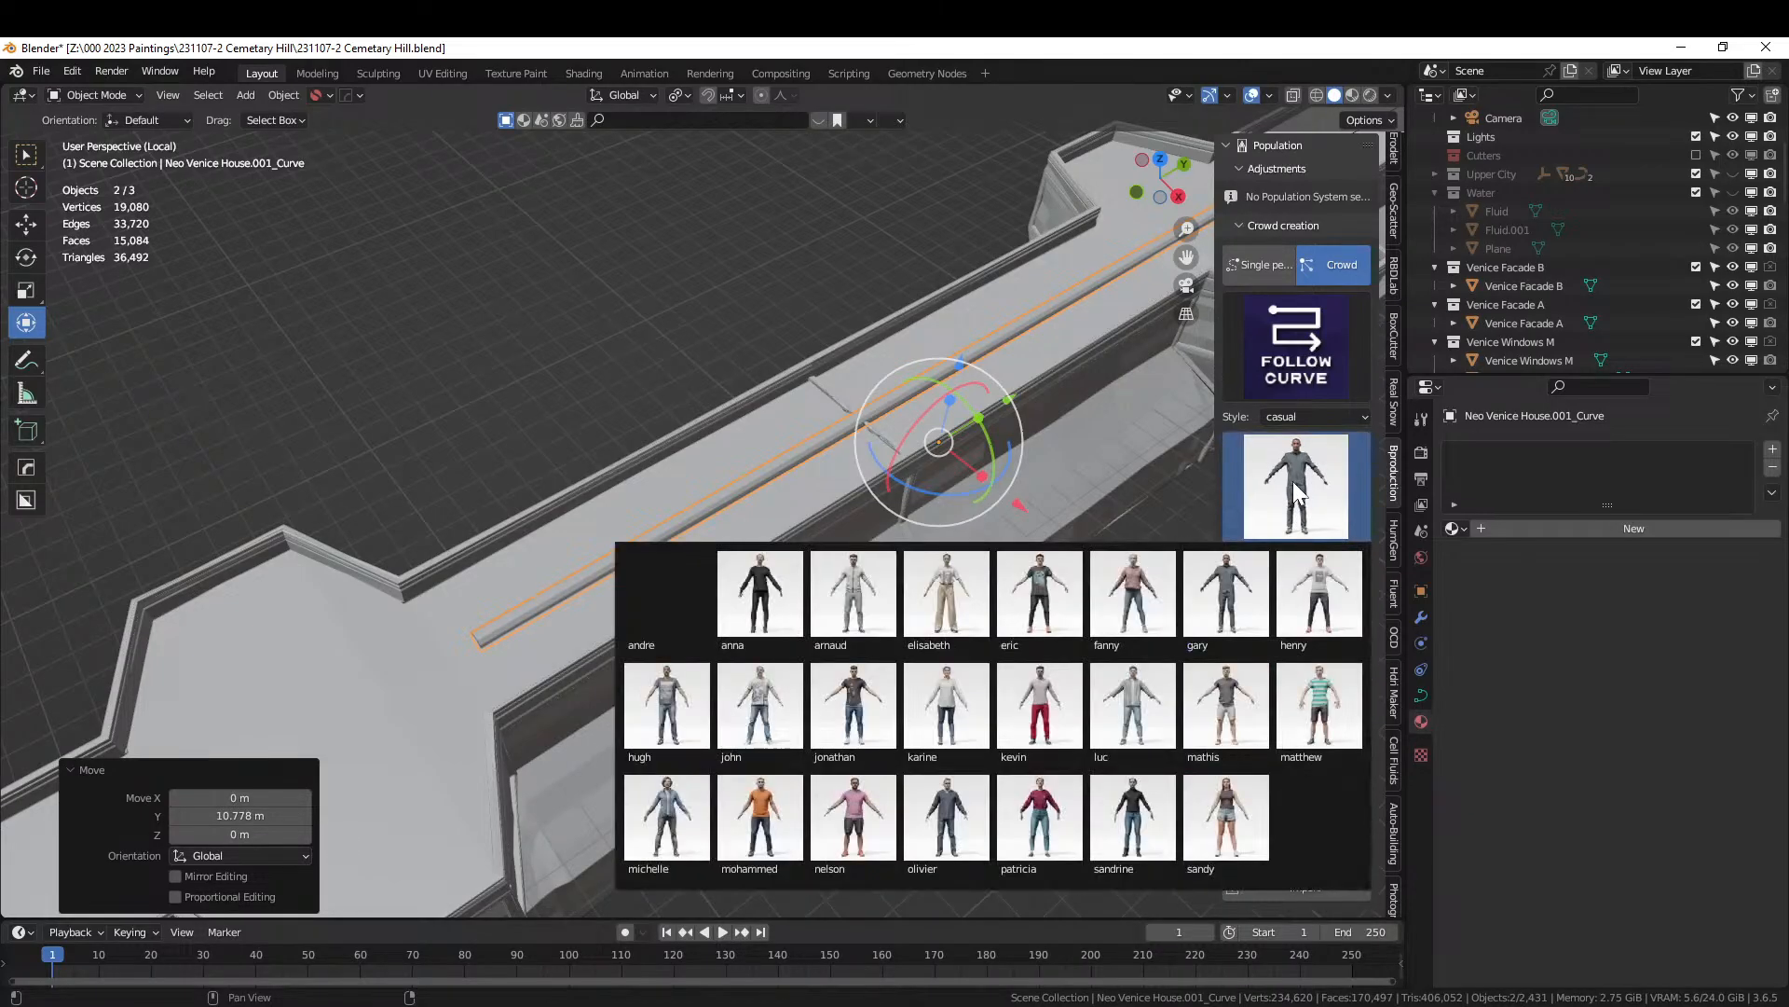
{"action": "left_click", "coordinate": [951, 815]}
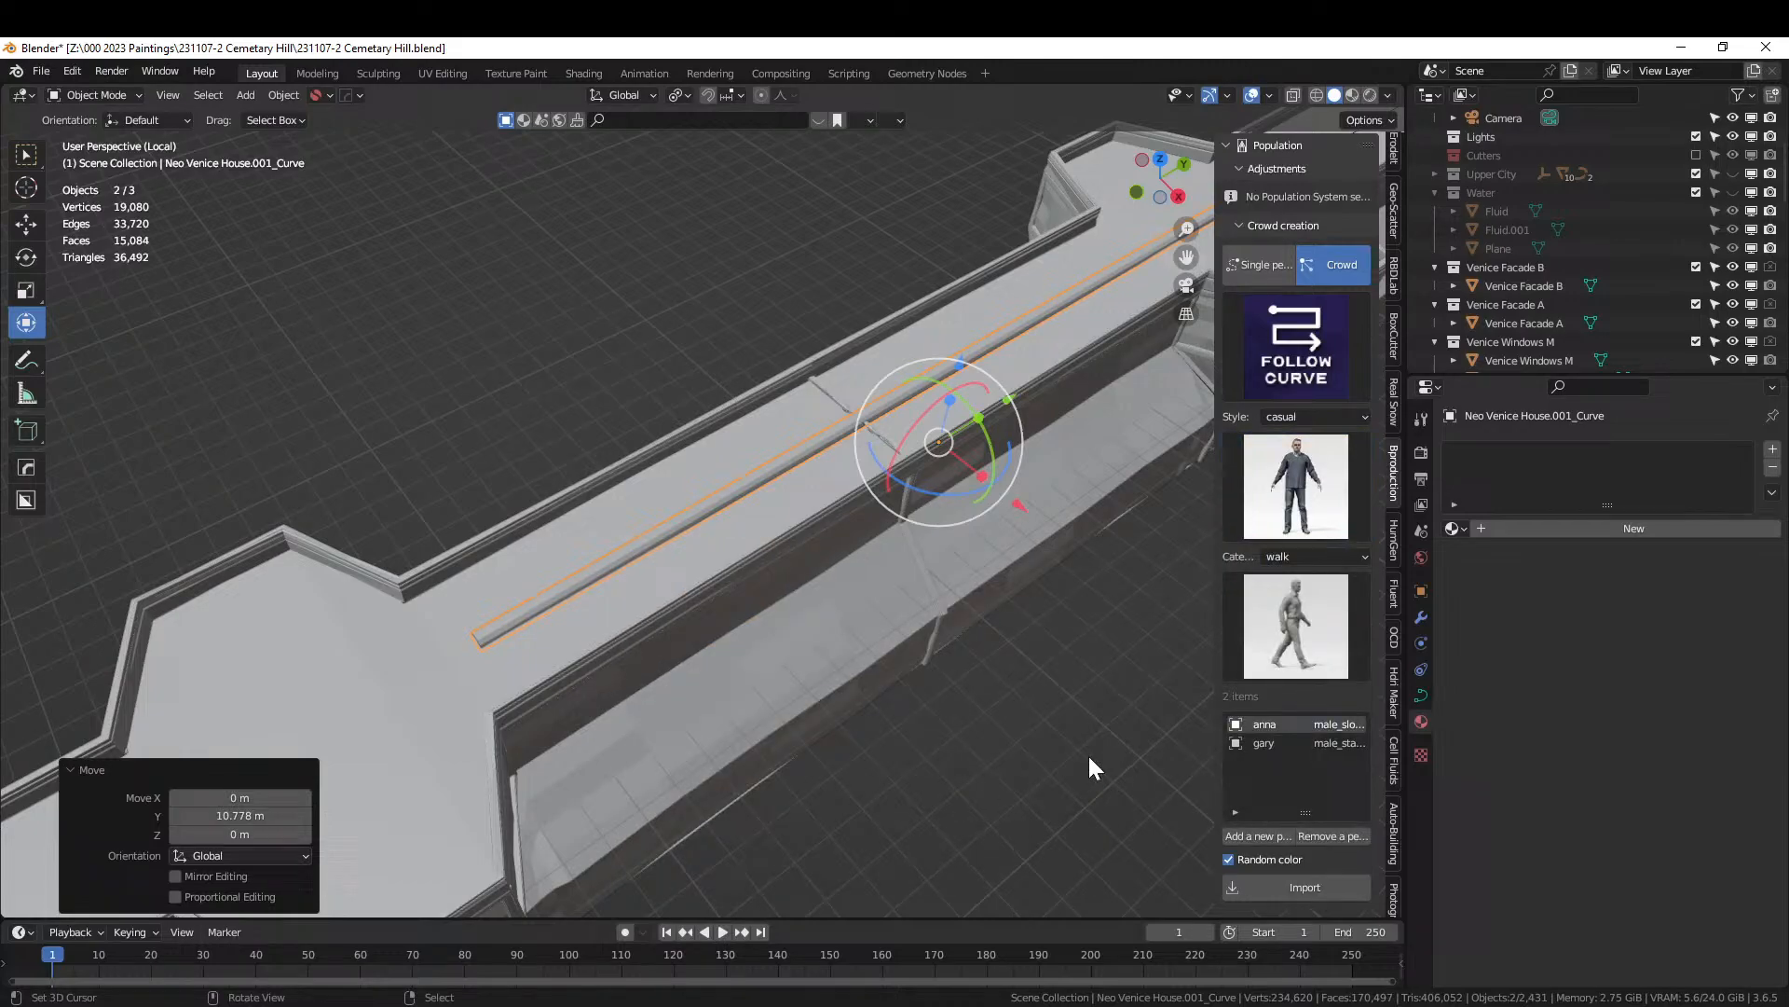
{"action": "left_click", "coordinate": [1293, 623]}
{"action": "left_click", "coordinate": [1141, 745]}
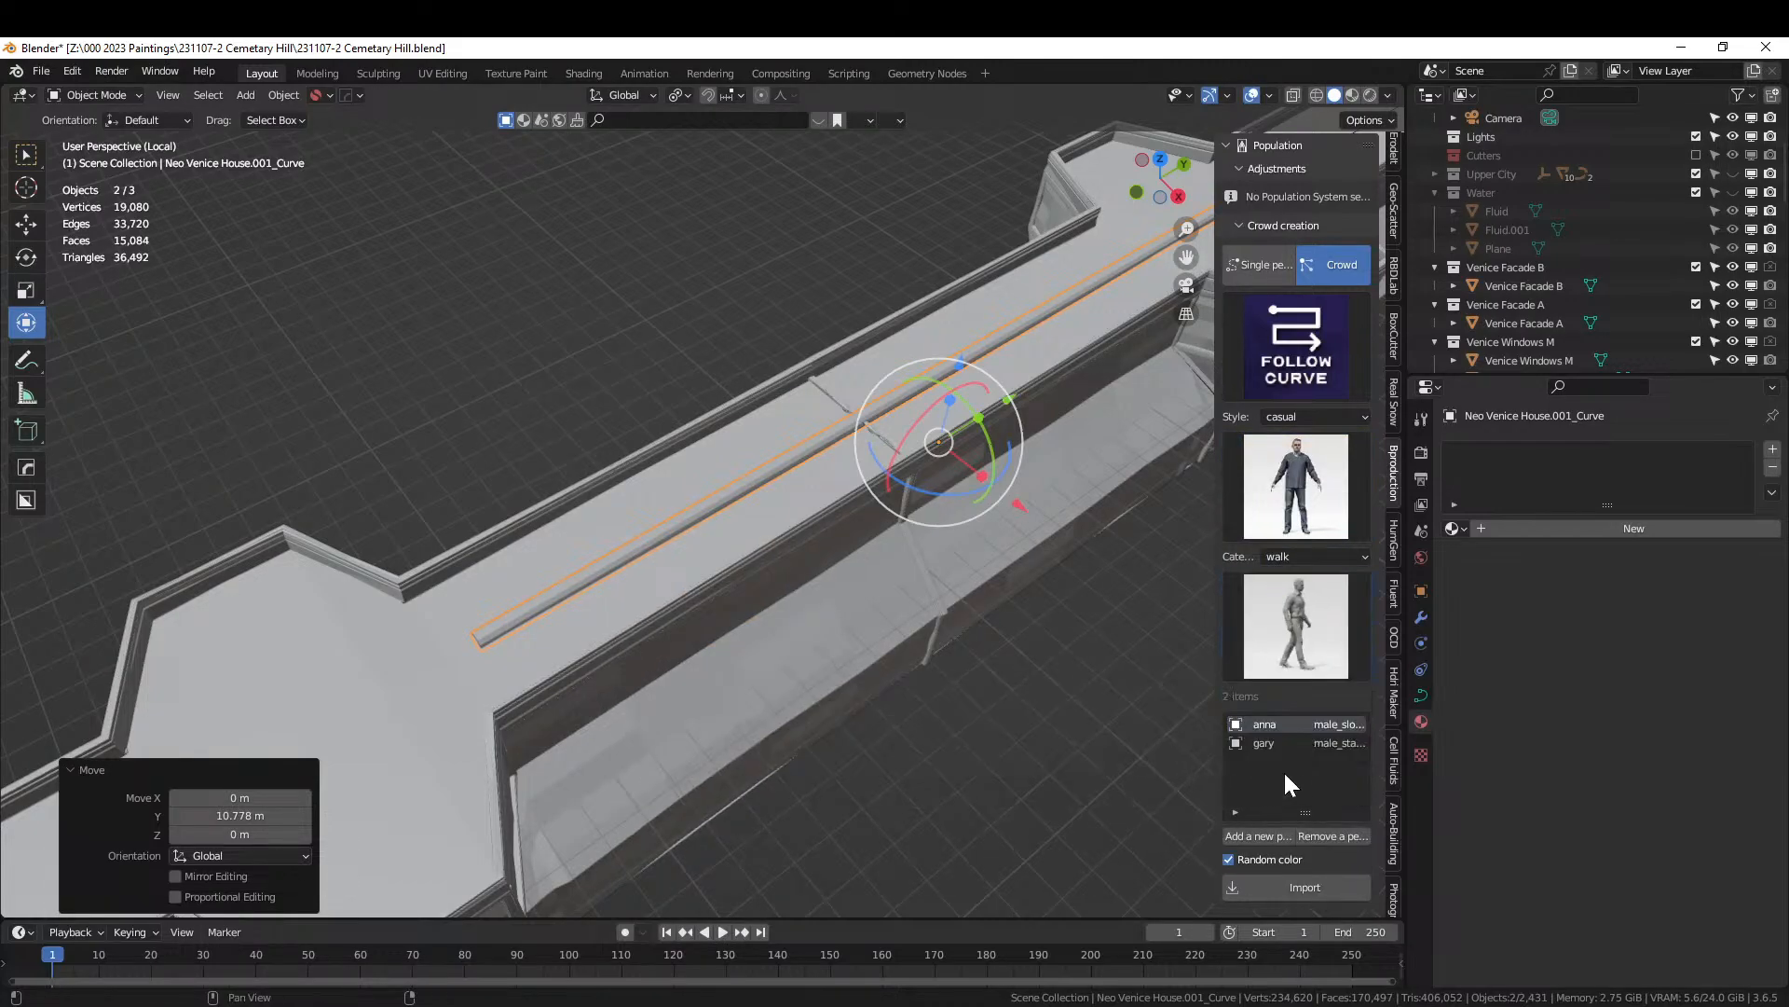
{"action": "left_click", "coordinate": [1267, 836]}
Switch the character style to business and add karim with the male slow walk animation to the crowd list.
{"action": "left_click", "coordinate": [1327, 460]}
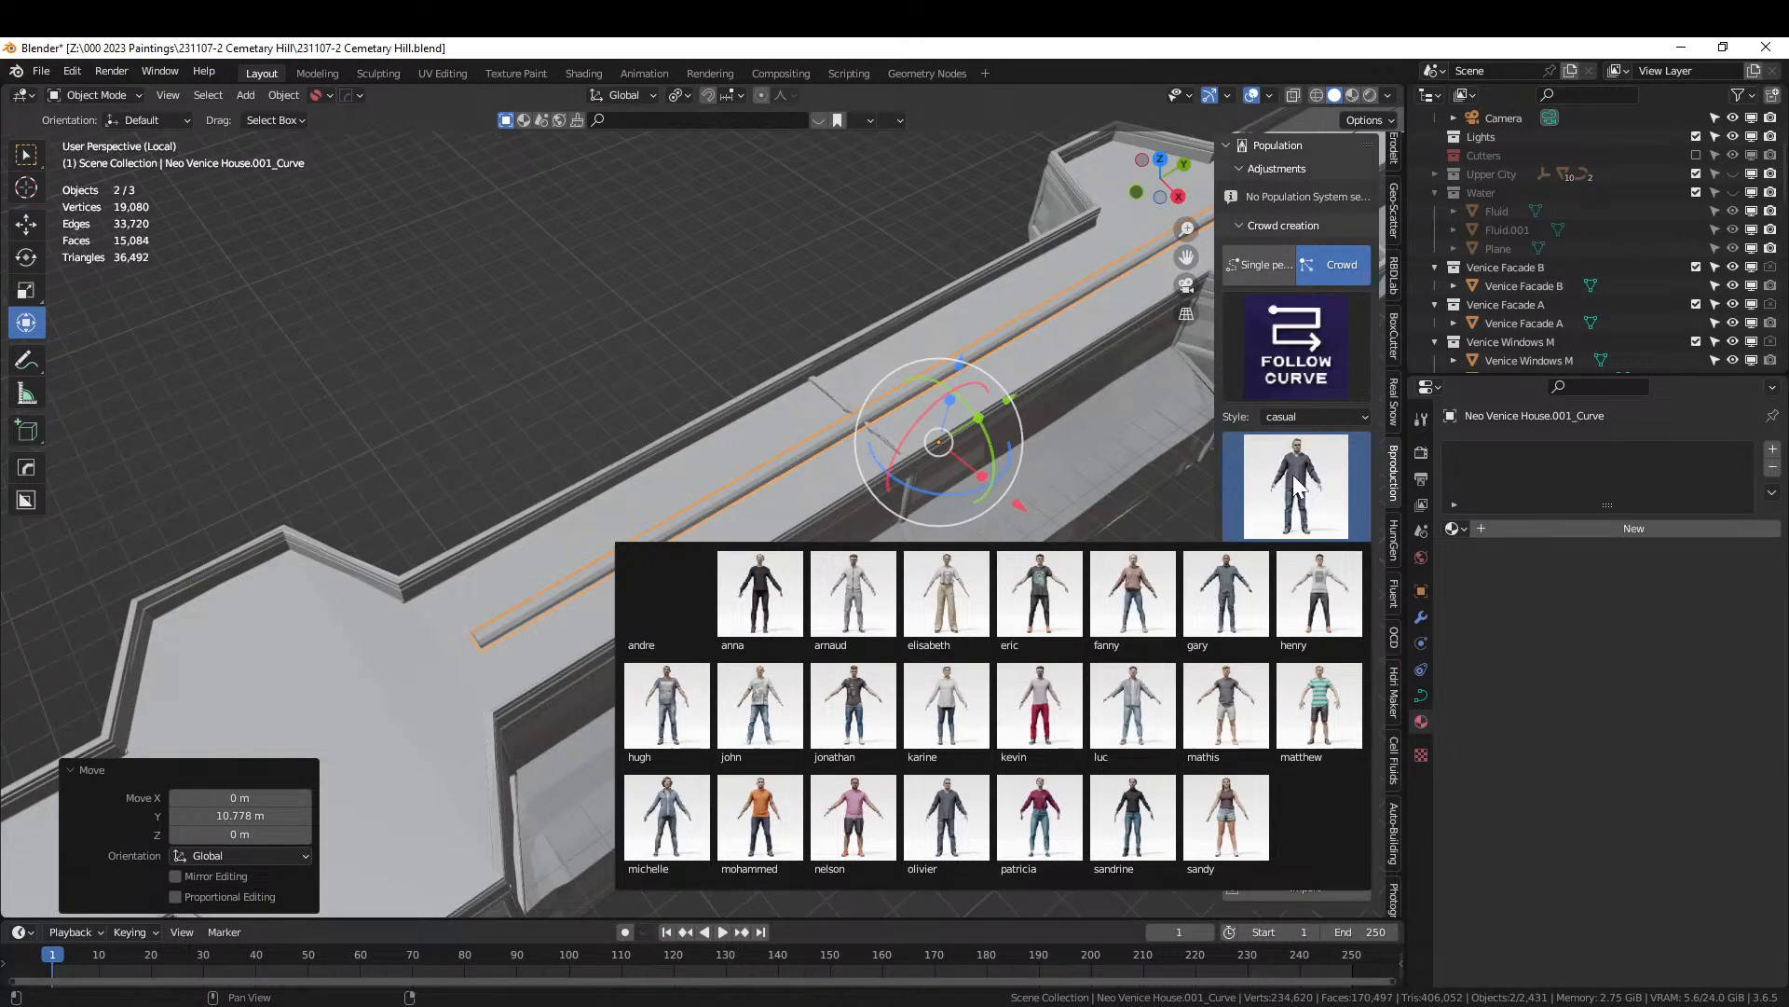
{"action": "left_click", "coordinate": [1303, 427]}
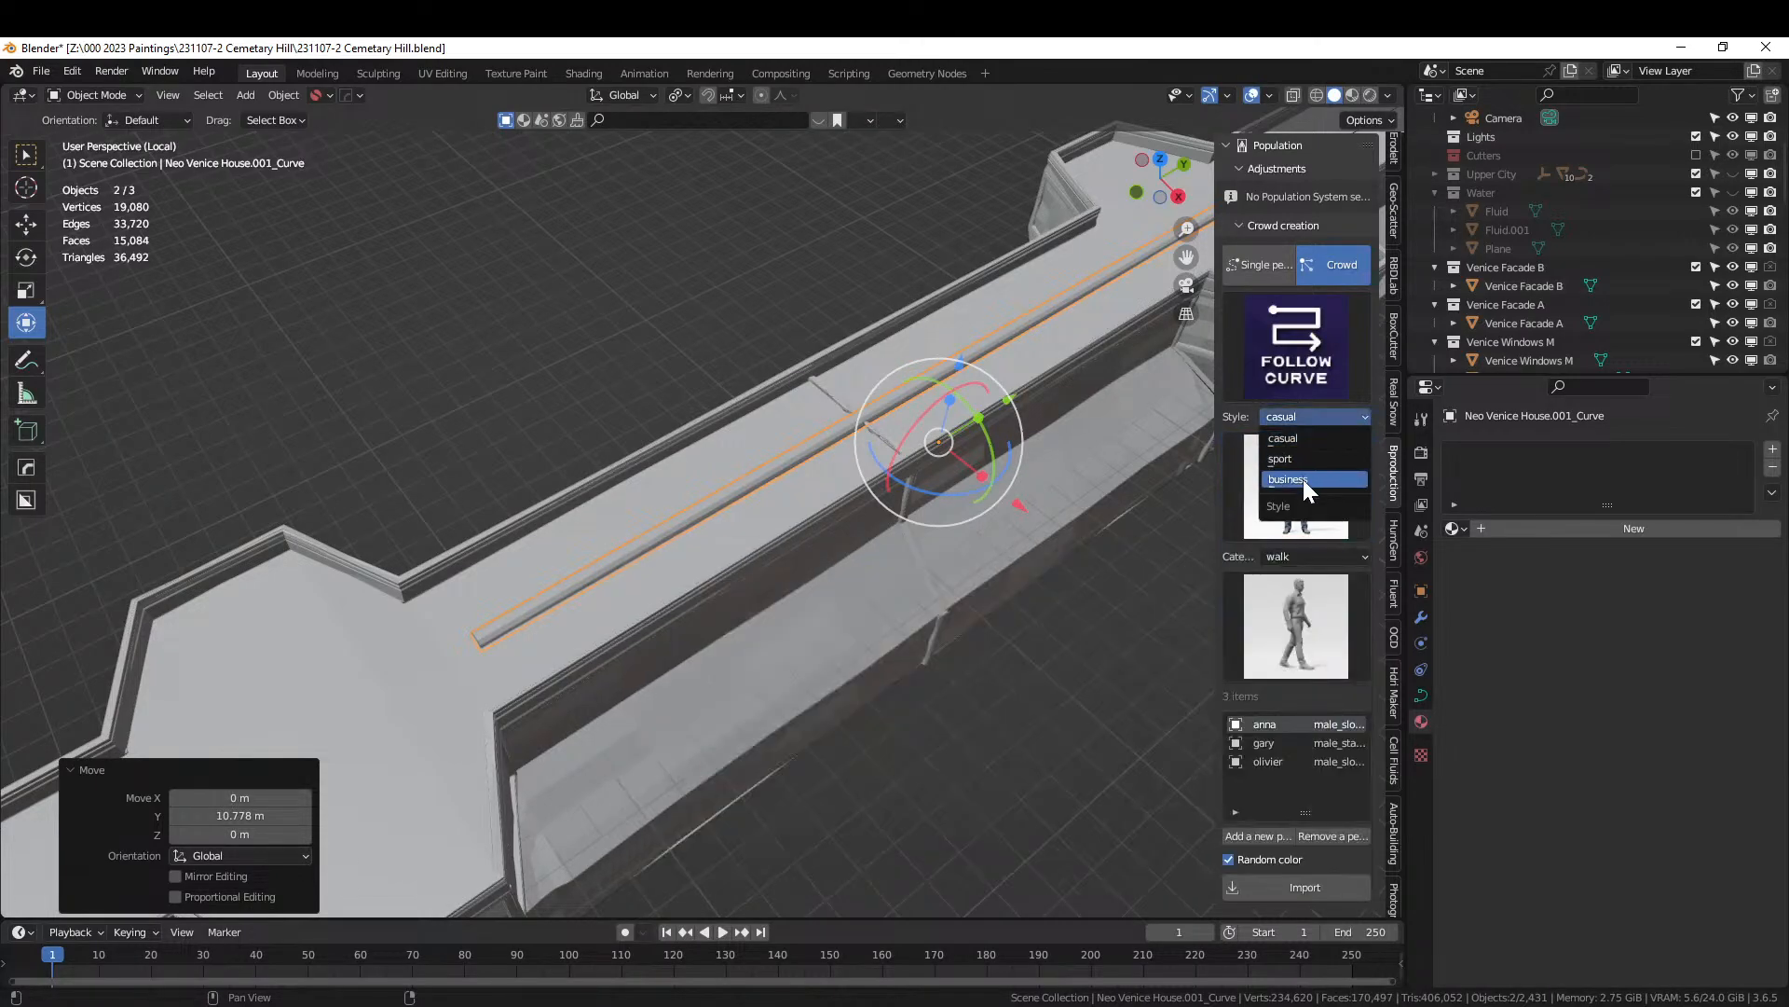
{"action": "left_click", "coordinate": [1303, 479]}
{"action": "left_click", "coordinate": [1302, 499]}
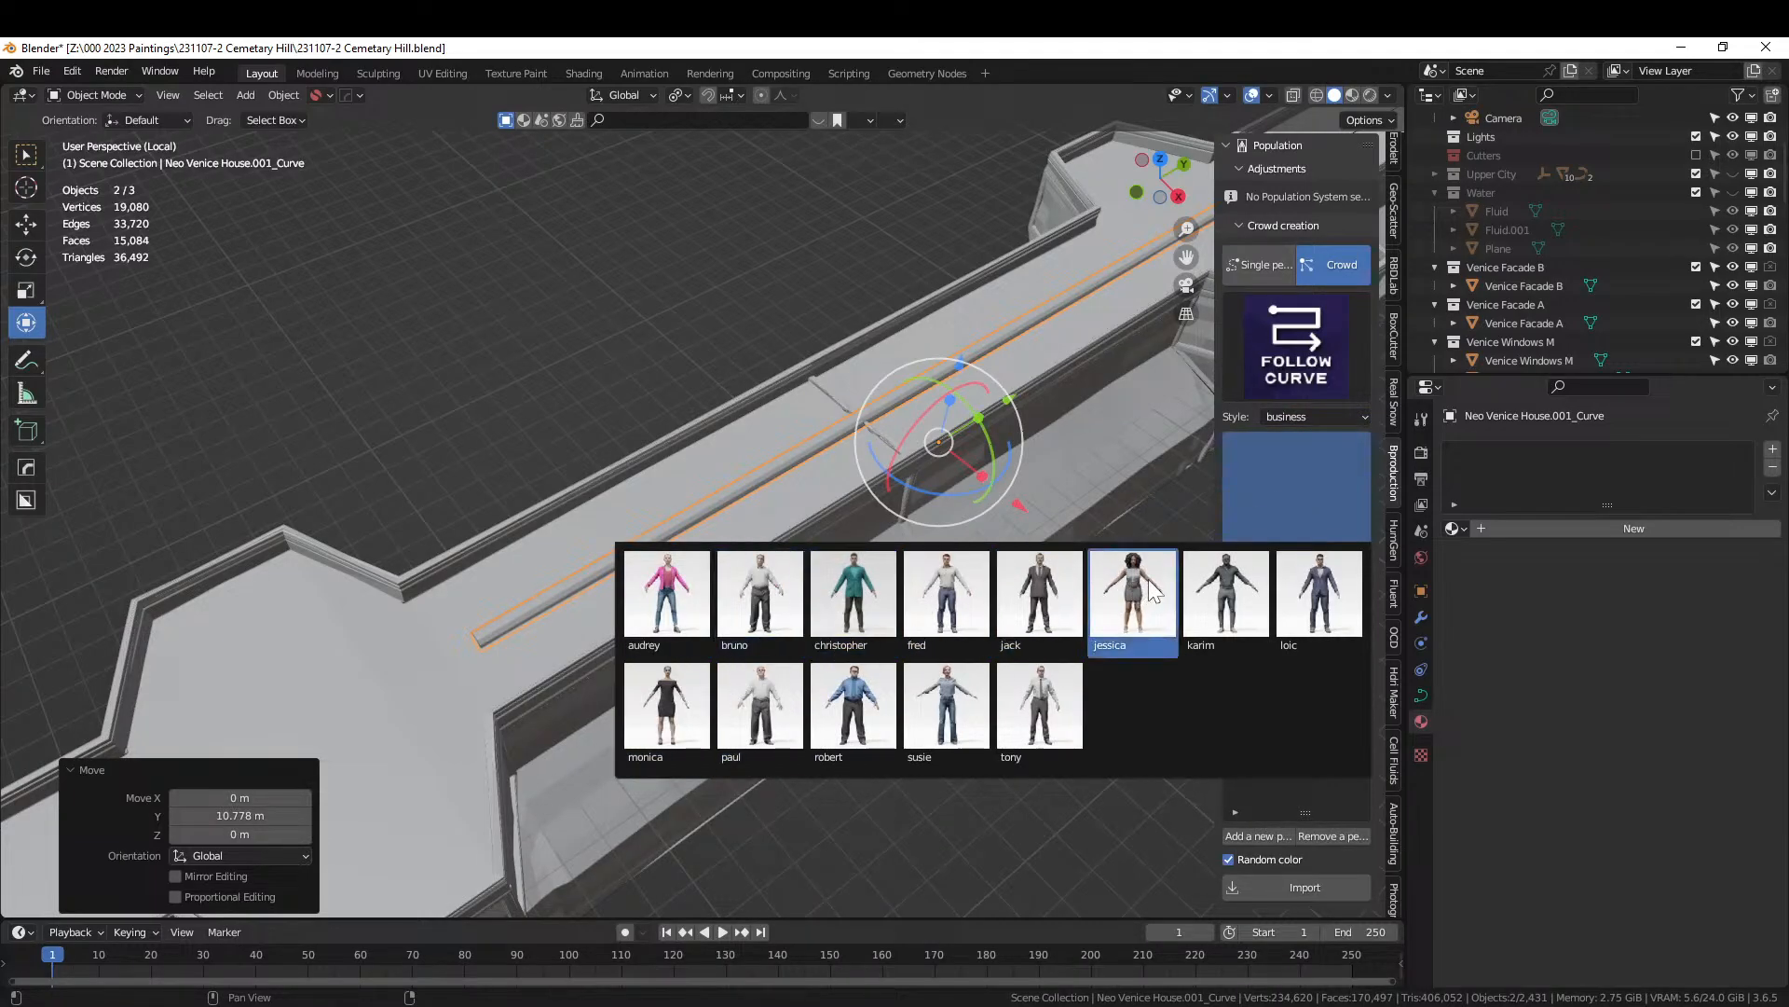
{"action": "left_click", "coordinate": [1240, 601]}
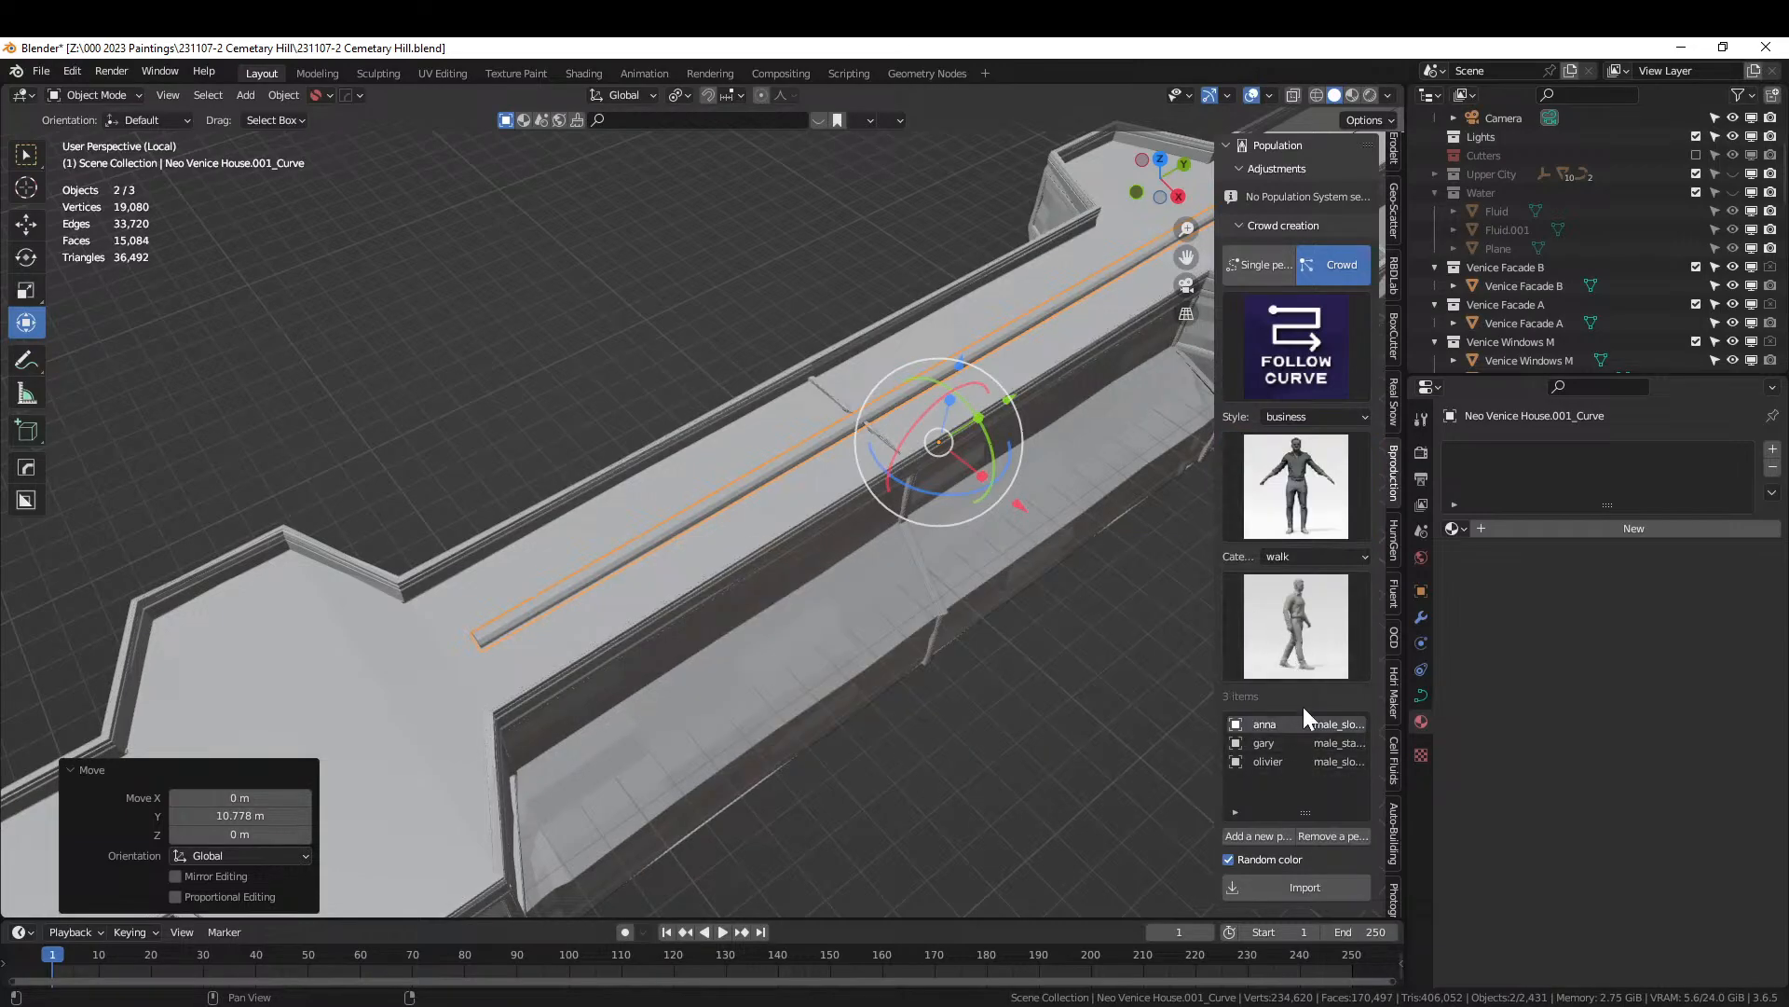
{"action": "left_click", "coordinate": [1271, 836]}
Add karim to the crowd list a second time, using the second male standard walk animation.
{"action": "left_click", "coordinate": [1288, 615]}
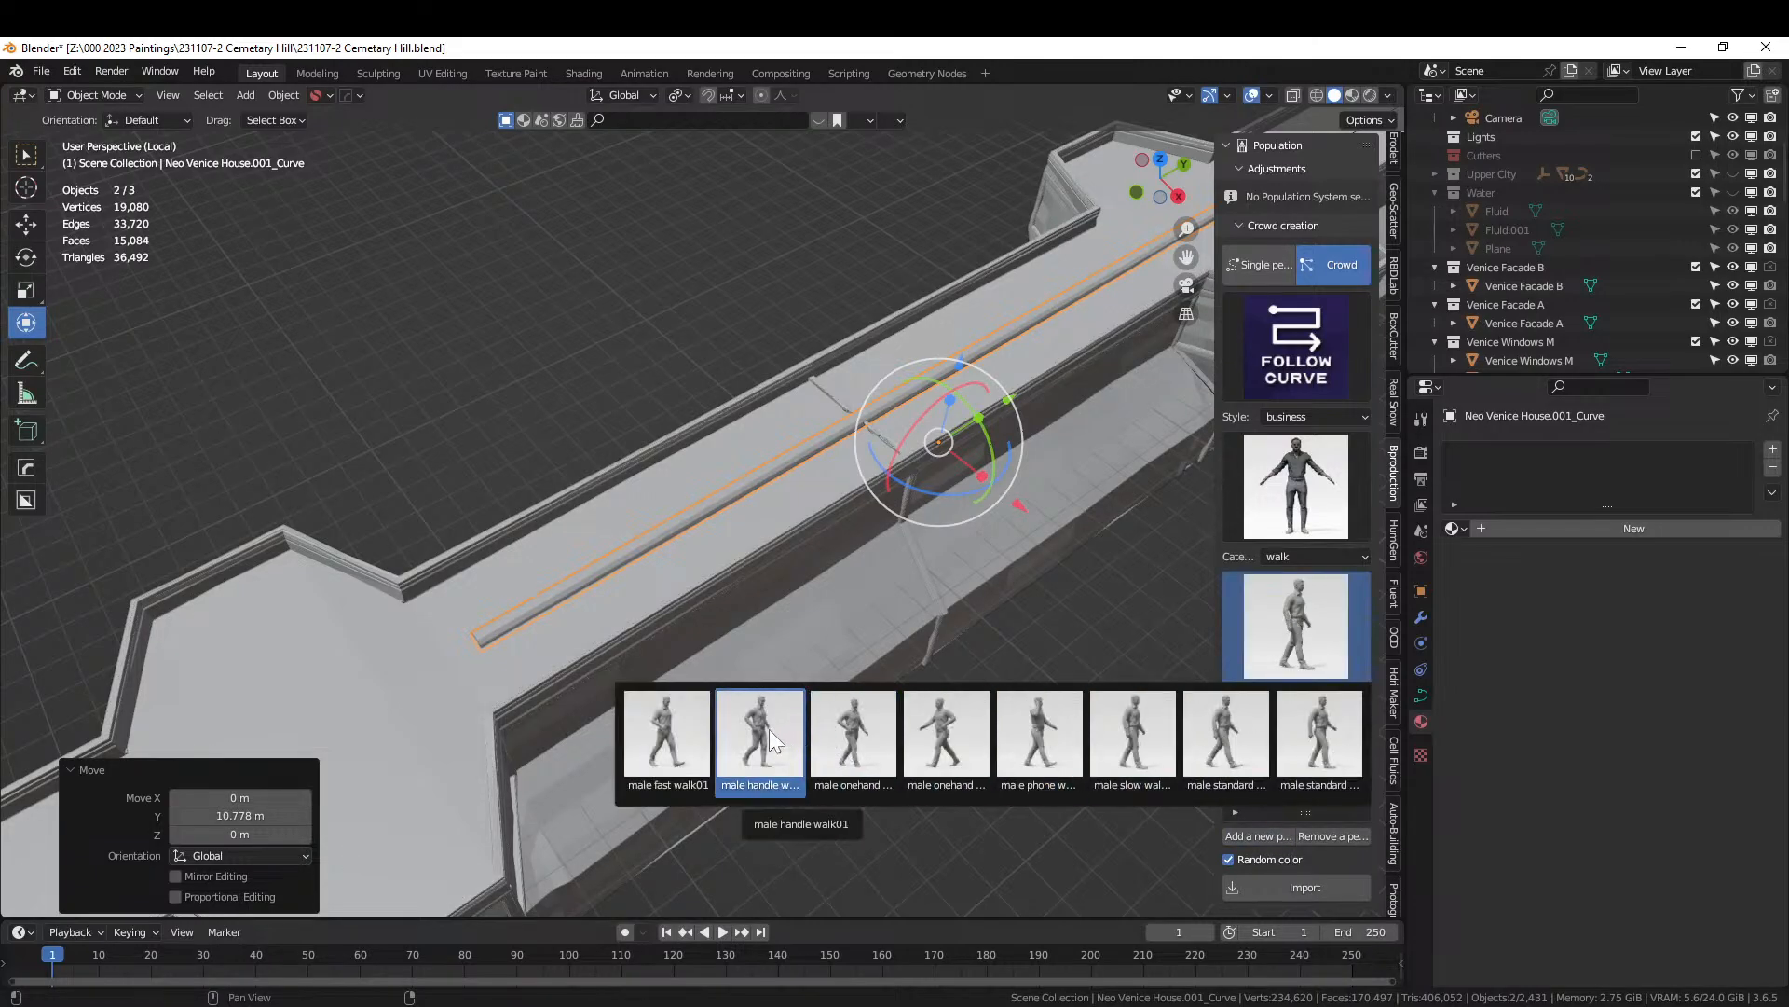
{"action": "left_click", "coordinate": [1305, 729]}
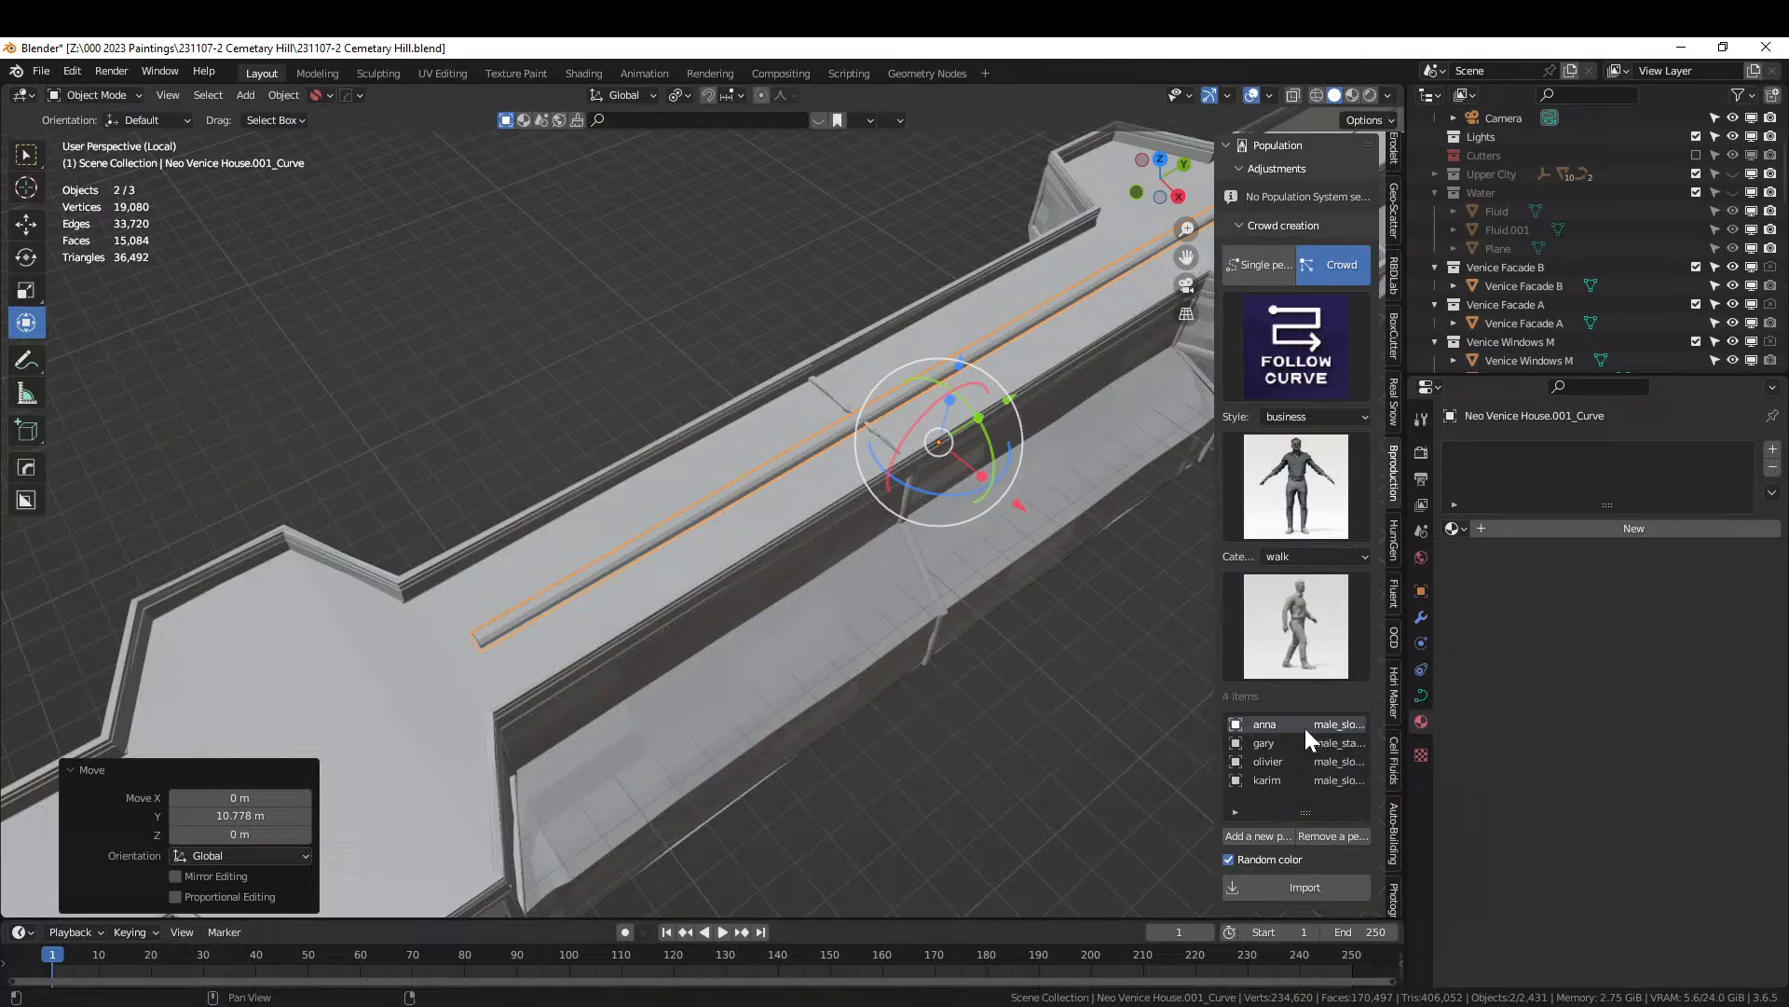
{"action": "left_click", "coordinate": [1260, 837]}
Add the business loic character with the male handle walk01 animation to the crowd's list of people.
{"action": "left_click", "coordinate": [1299, 483]}
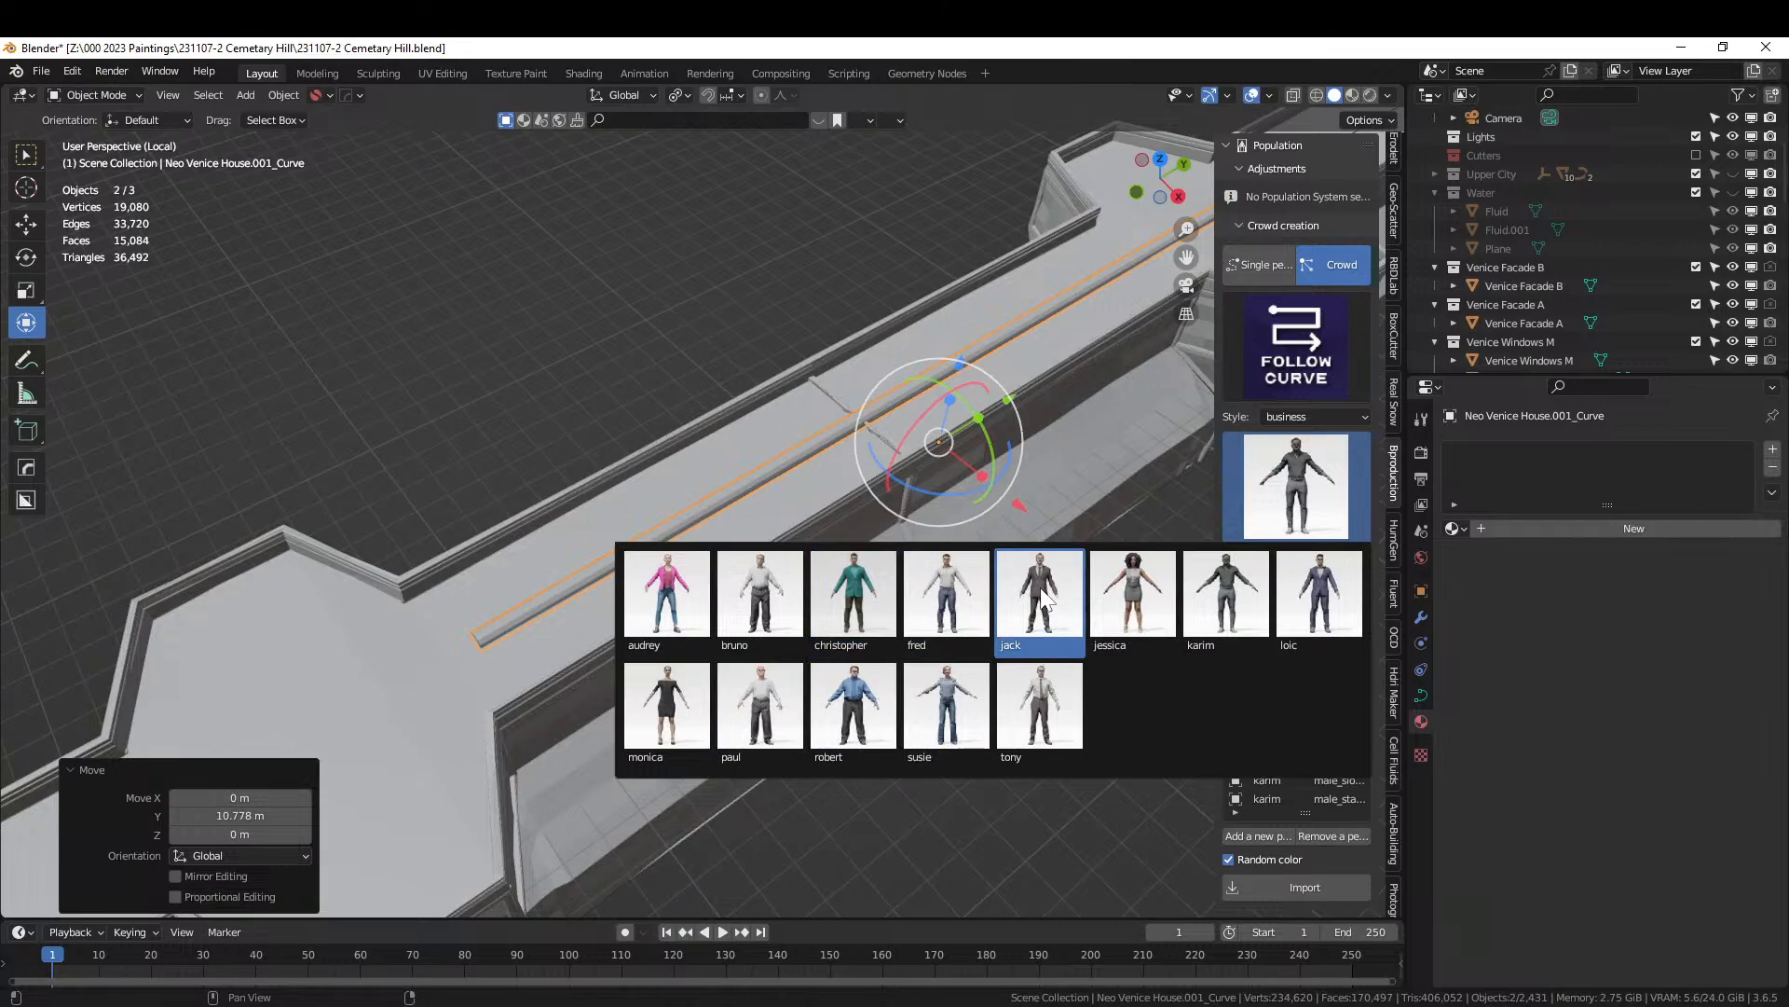
{"action": "left_click", "coordinate": [1344, 598]}
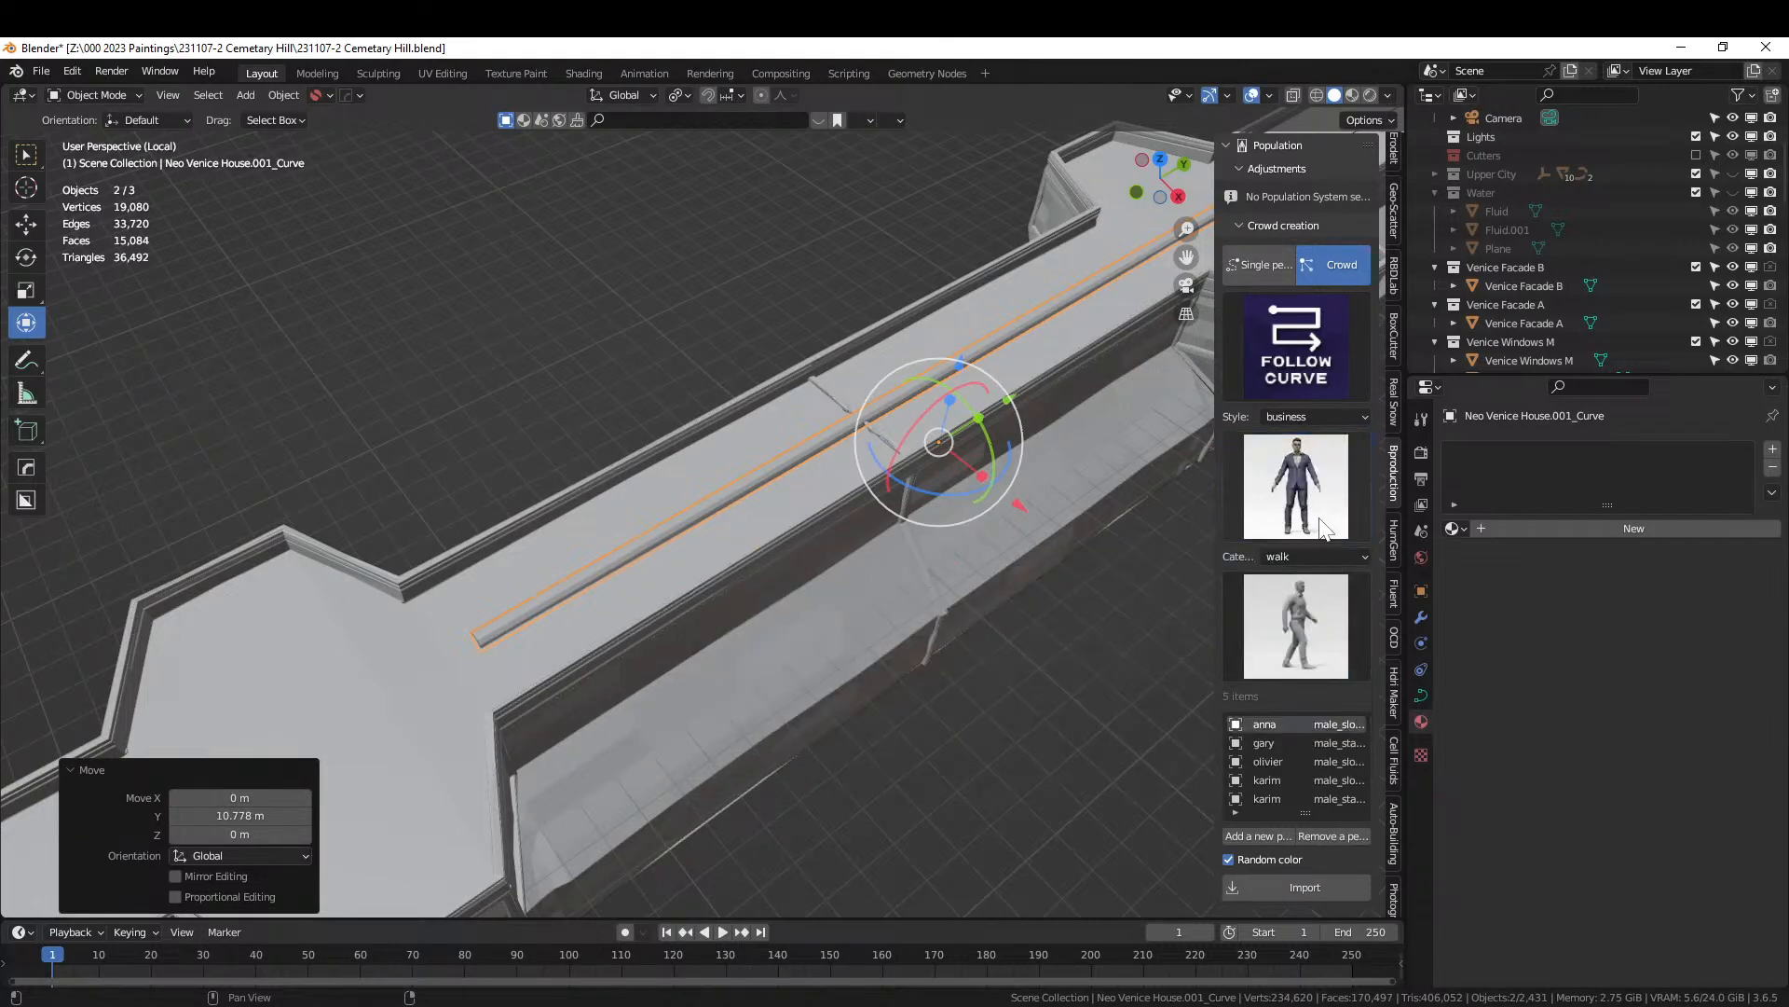
{"action": "left_click", "coordinate": [1315, 492]}
{"action": "left_click", "coordinate": [1312, 589]}
{"action": "left_click", "coordinate": [1313, 589]}
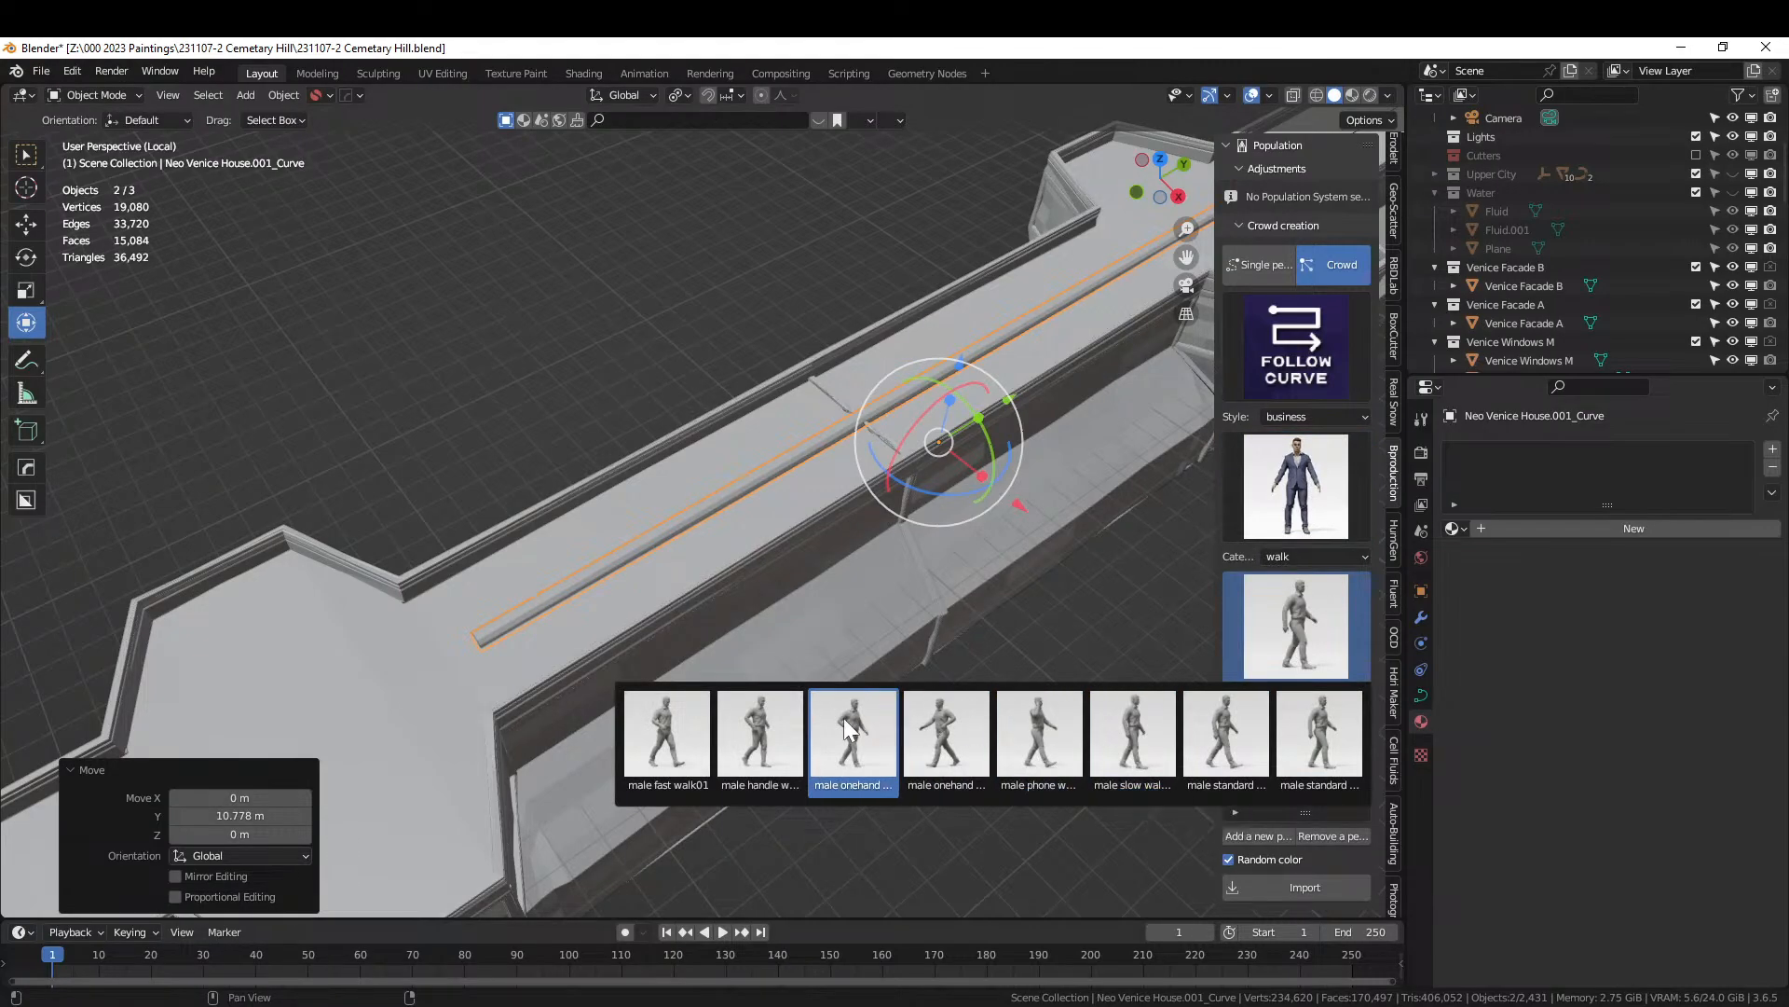
{"action": "left_click", "coordinate": [764, 734]}
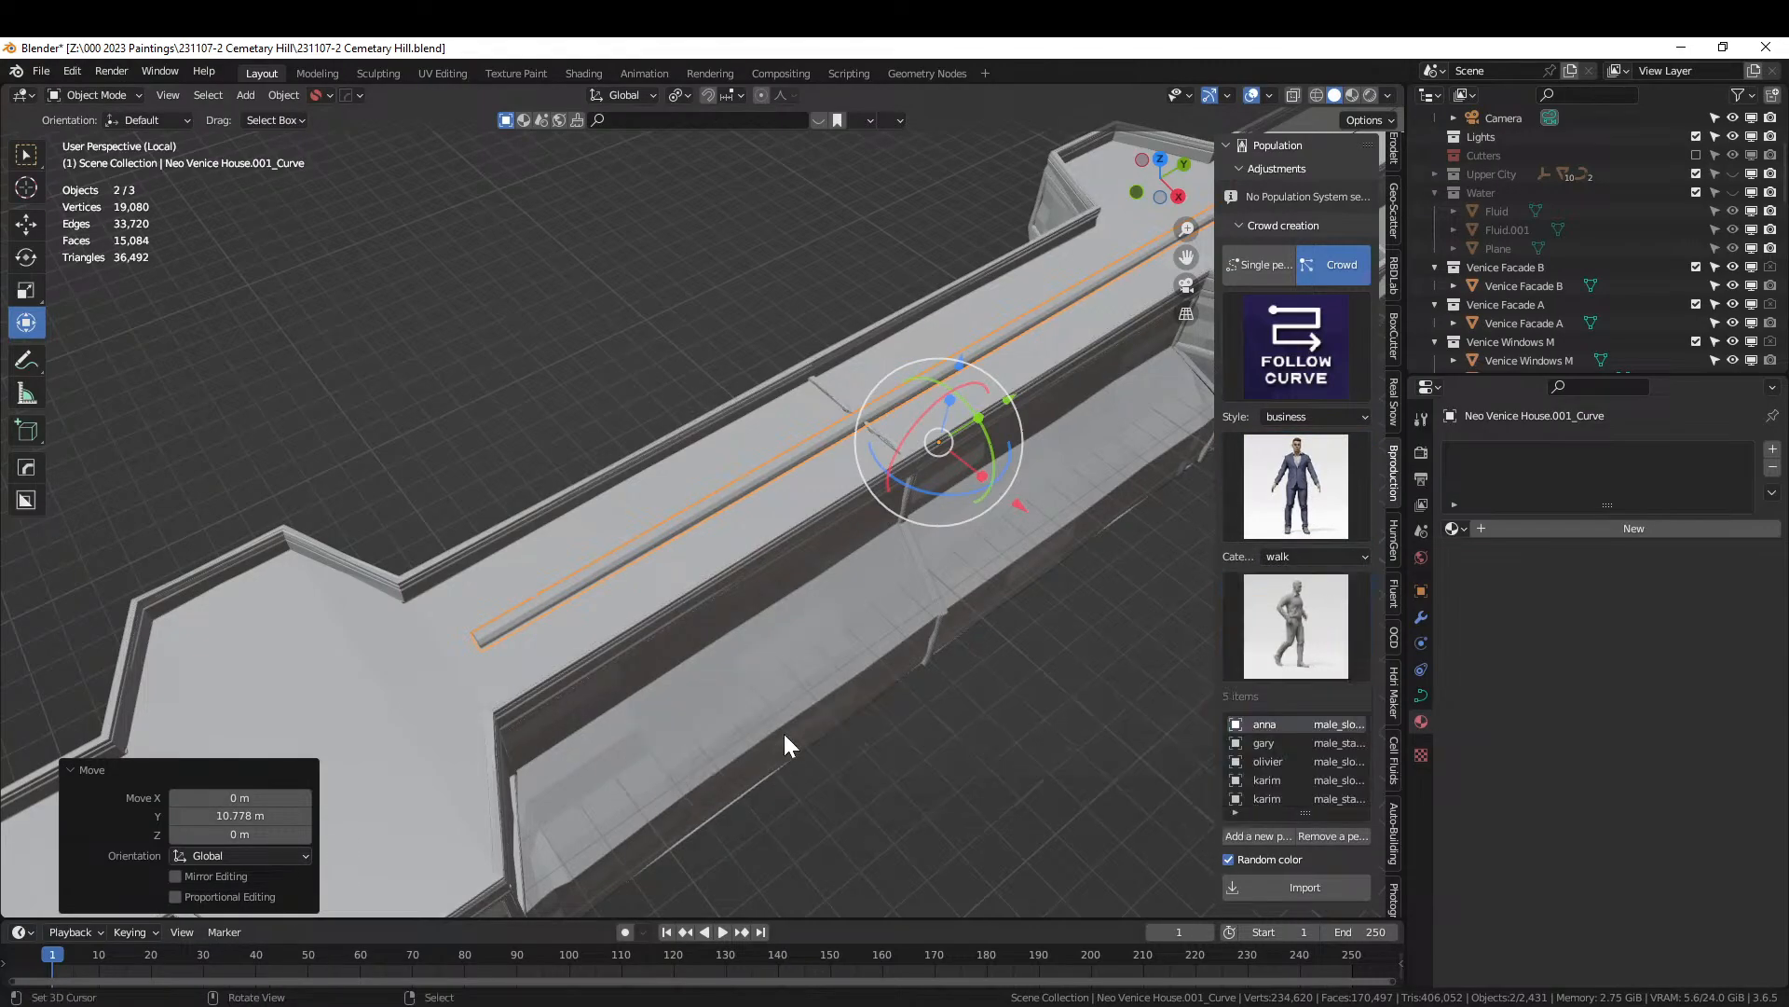
{"action": "left_click", "coordinate": [1263, 837]}
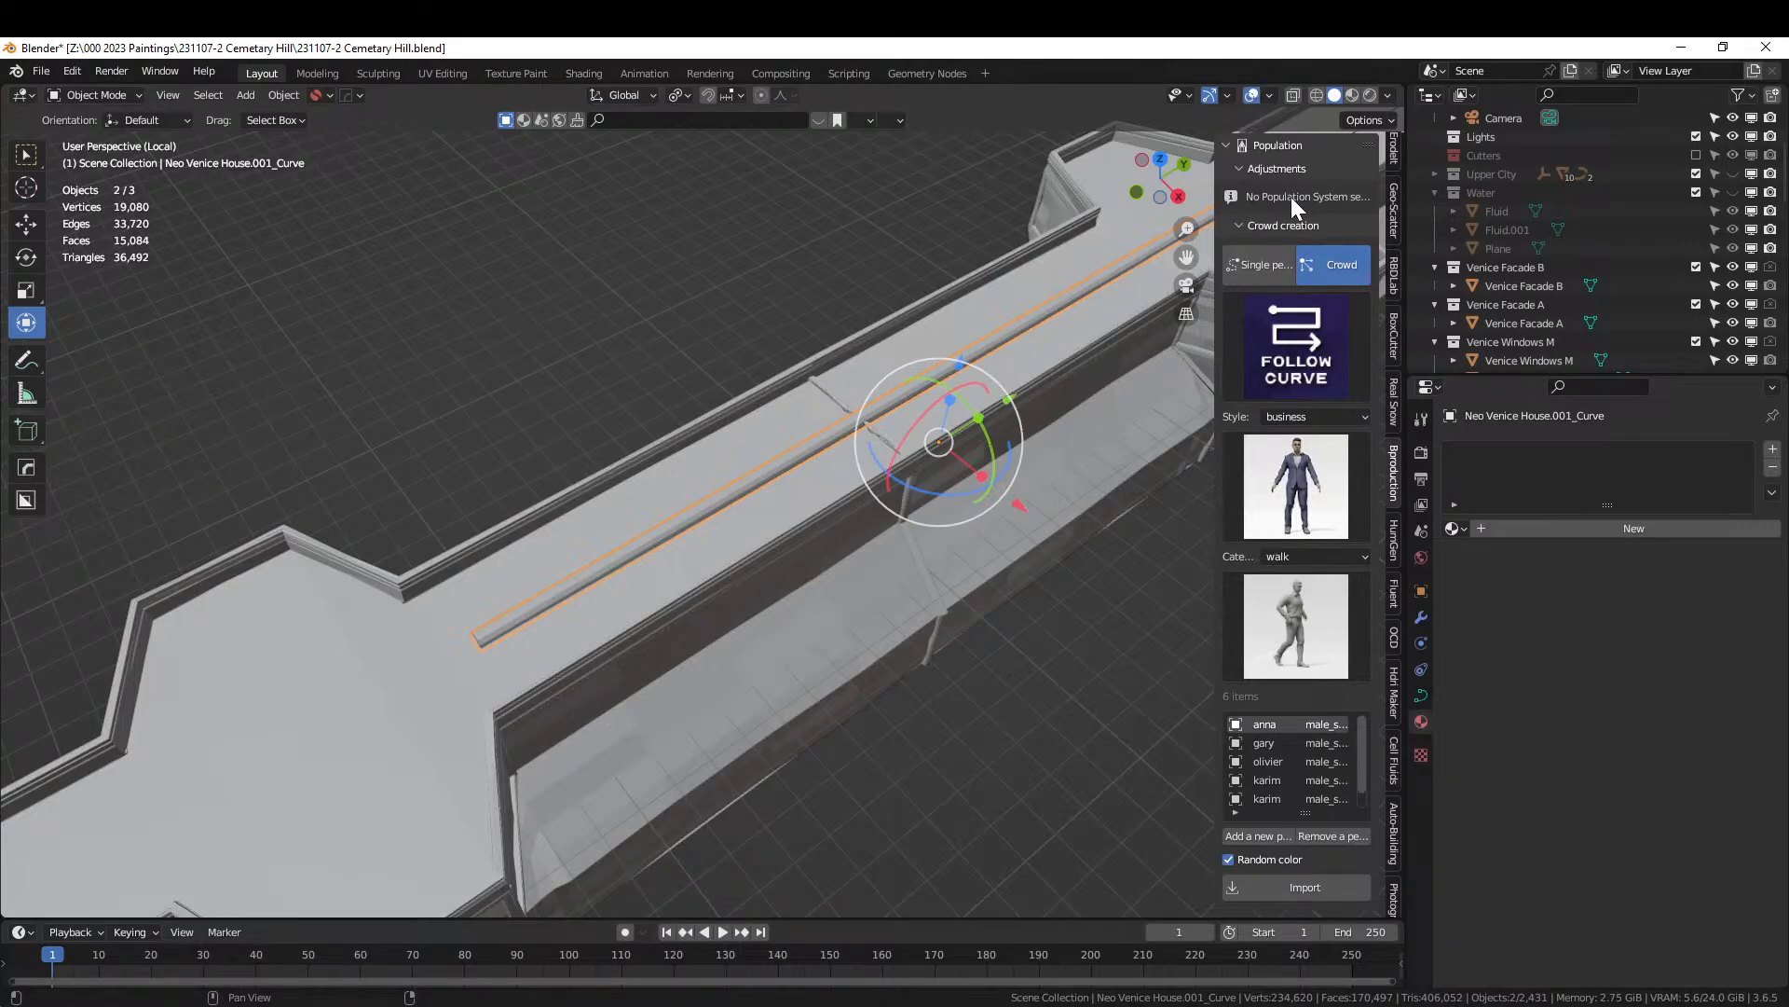
Import the crowd and show the population modifier on the new population curve.
{"action": "left_click", "coordinate": [1301, 886]}
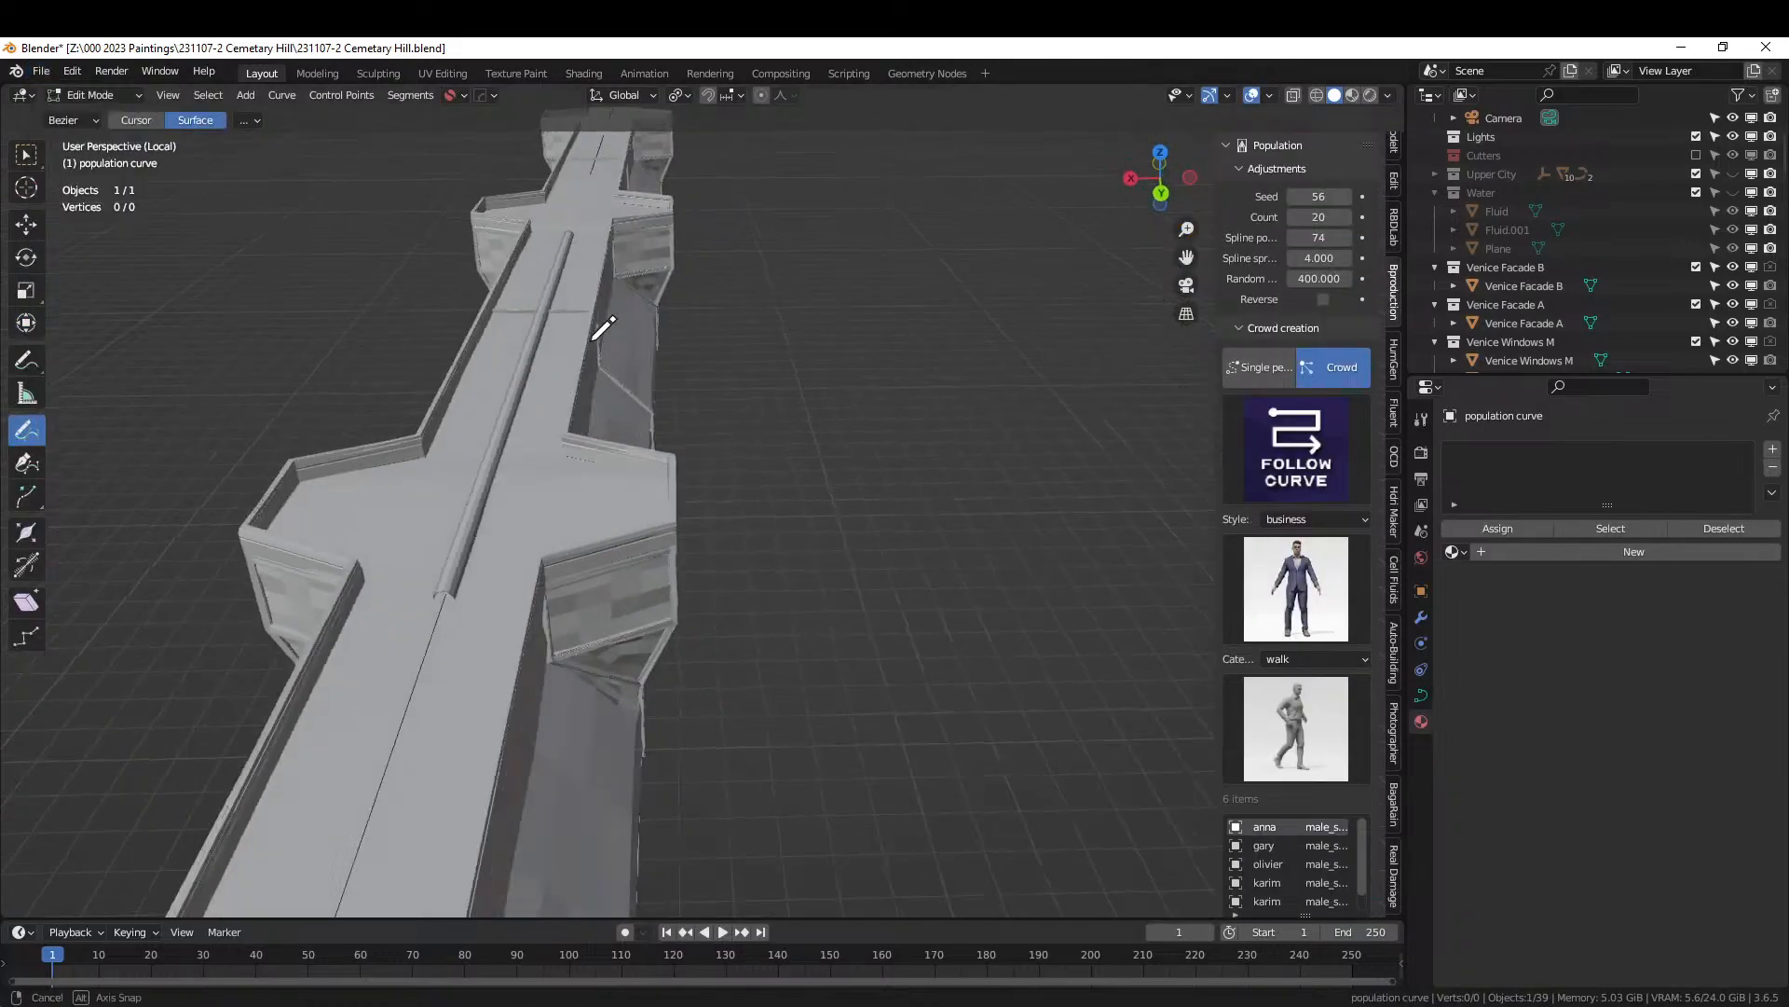
{"action": "middle_click_drag", "start_coordinate": [603, 328], "coordinate": [522, 330]}
{"action": "scroll", "coordinate": [1614, 264], "scroll_direction": "down", "scroll_amount": 8}
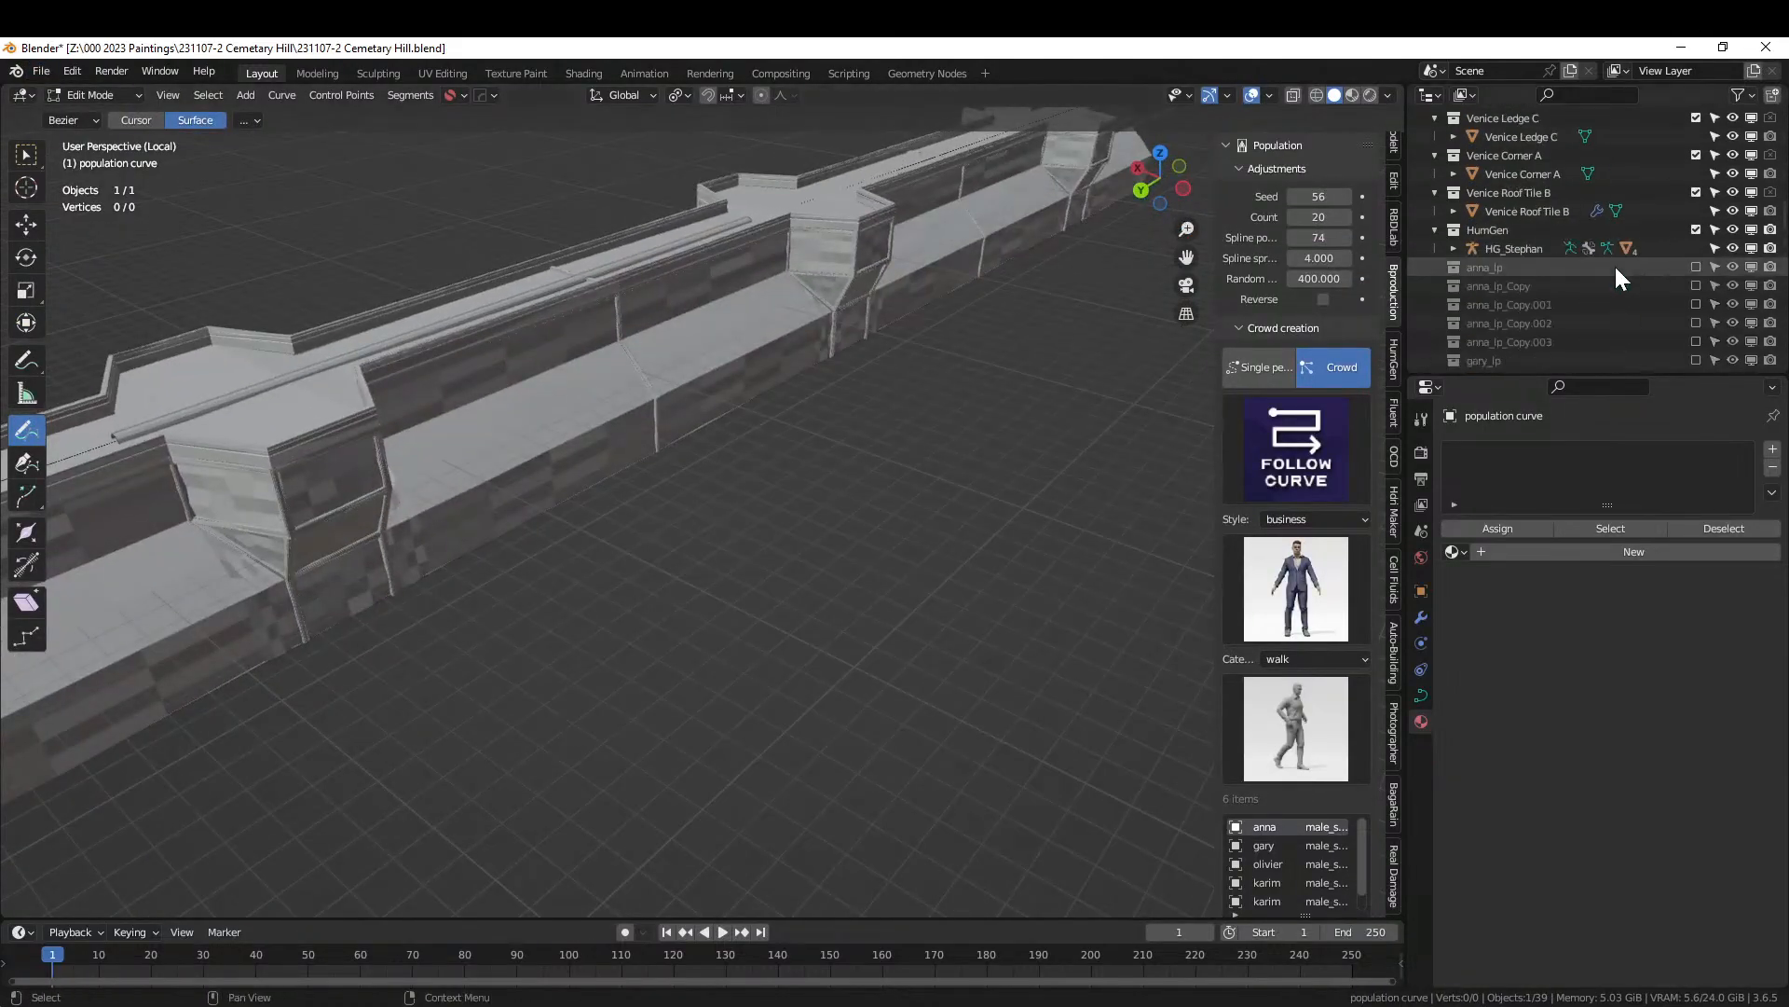
{"action": "scroll", "coordinate": [1614, 266], "scroll_direction": "down", "scroll_amount": 10}
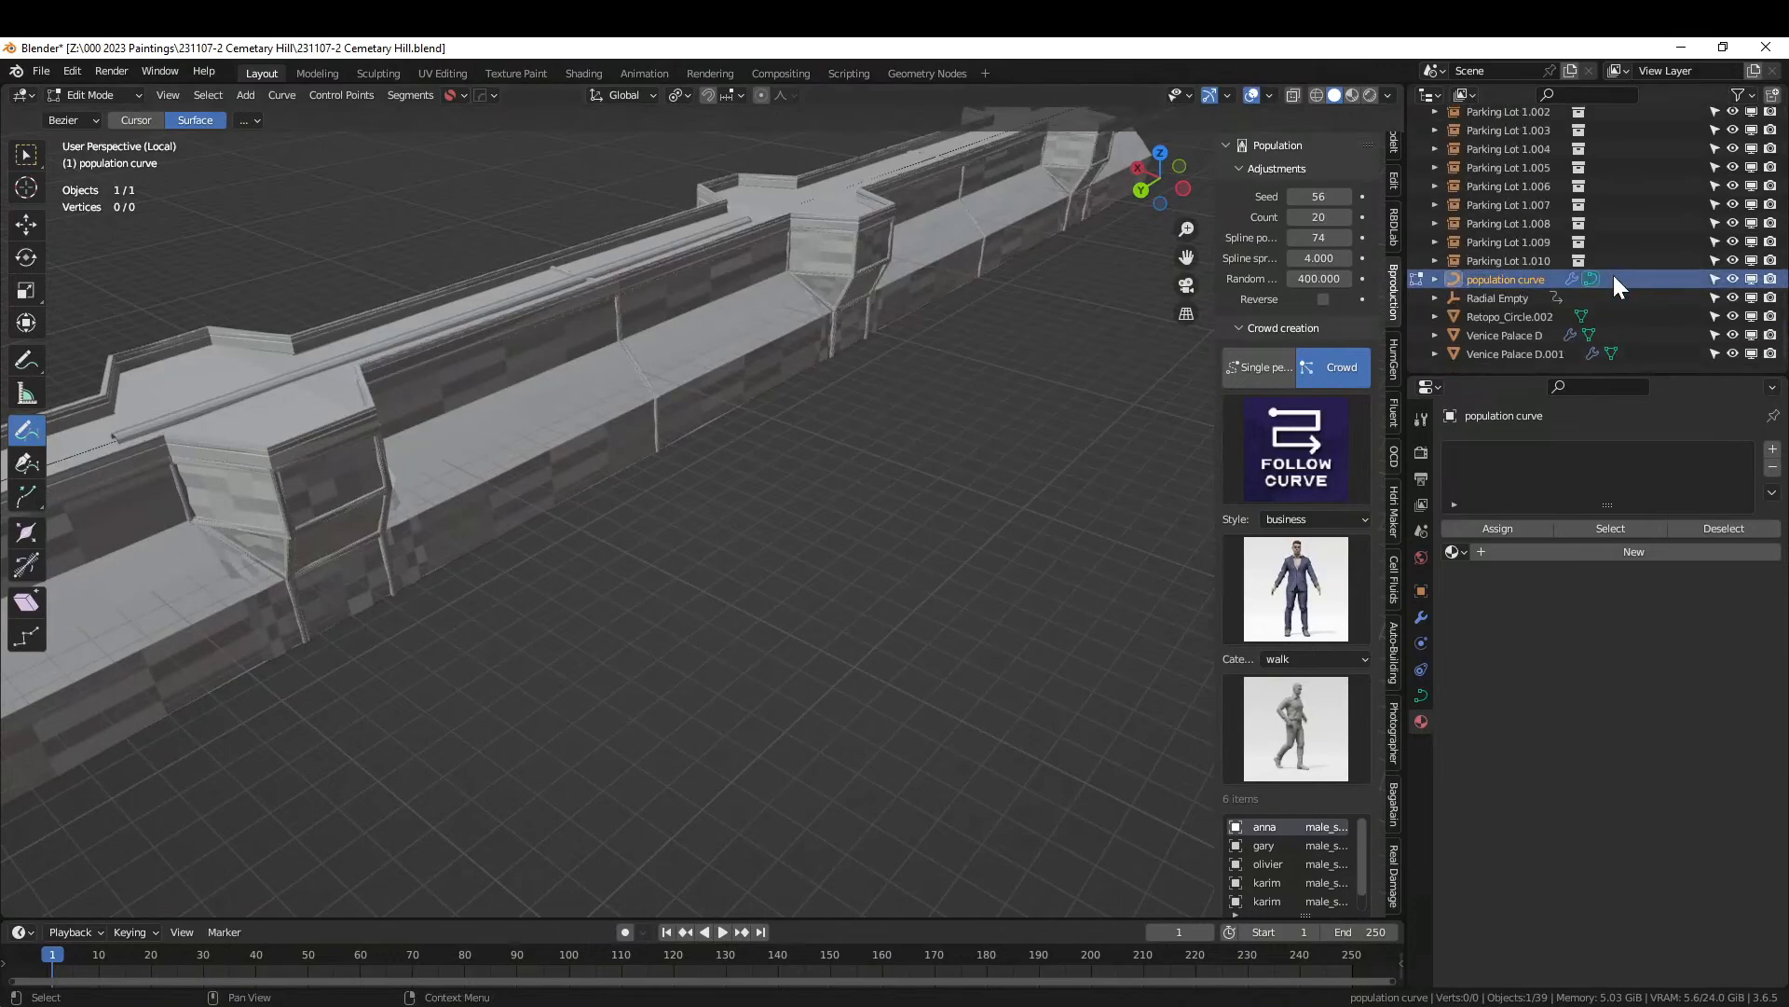
{"action": "left_click", "coordinate": [1421, 617]}
{"action": "middle_click_drag", "start_coordinate": [966, 388], "coordinate": [955, 469]}
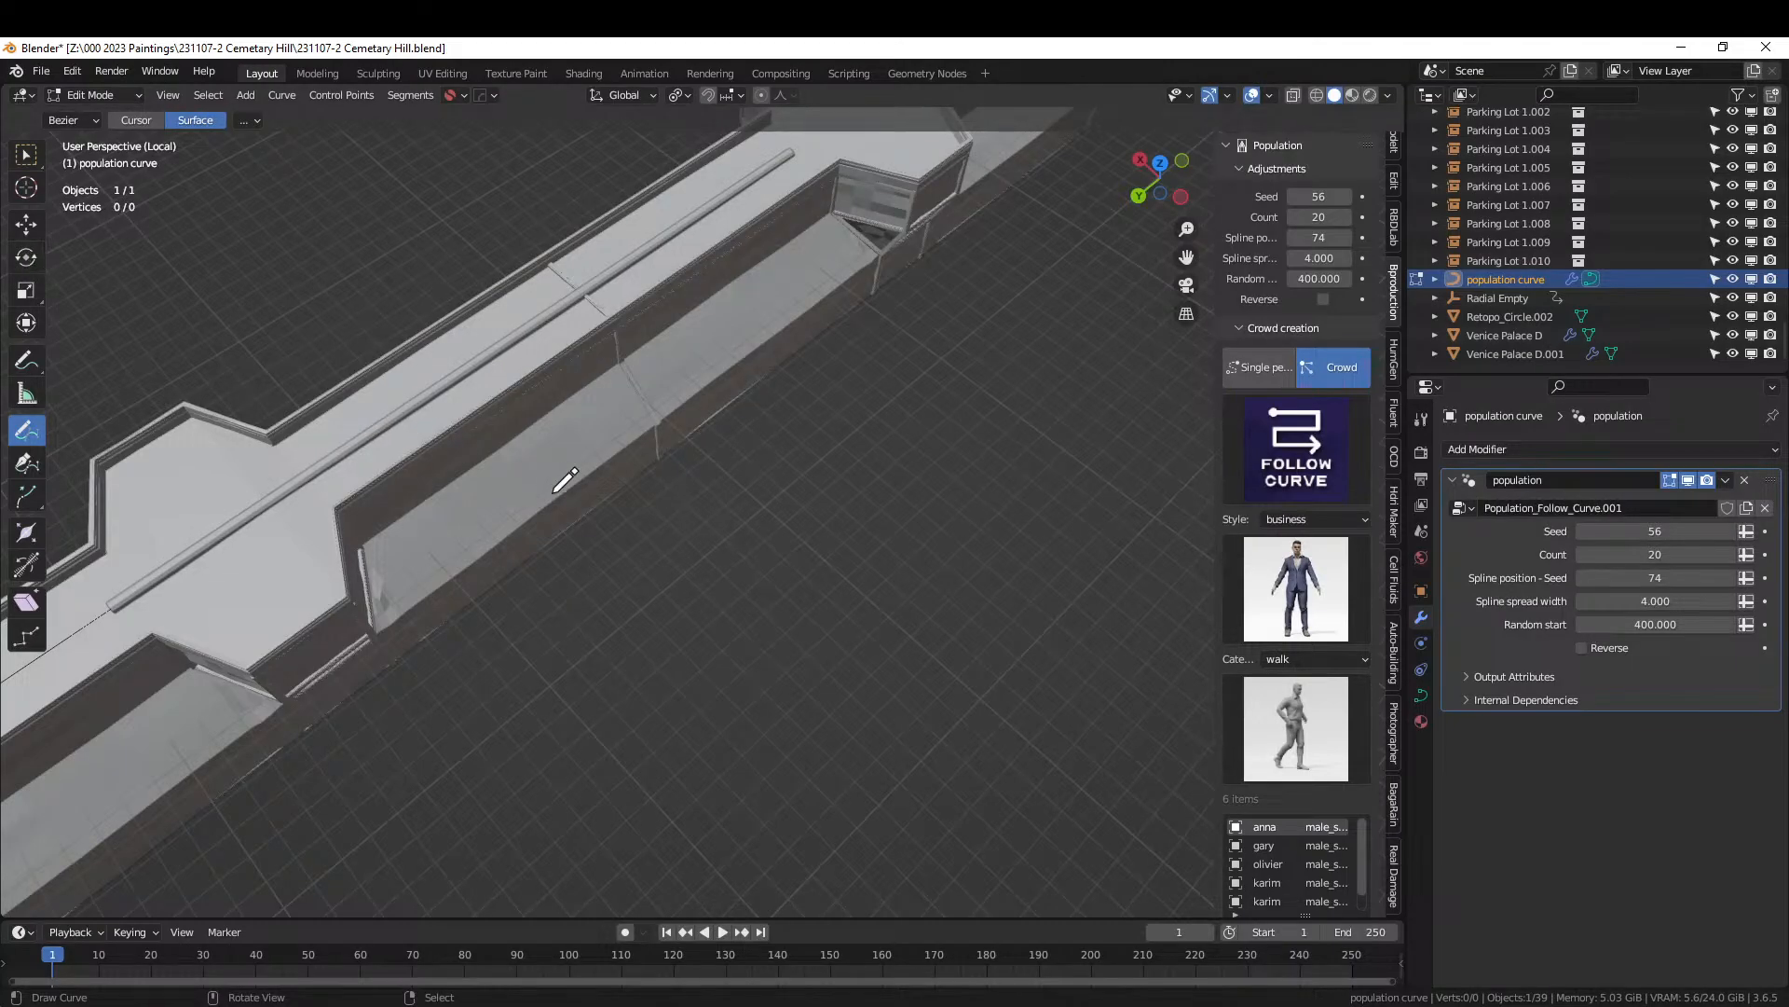
Leave curve editing, select the curve extracted along the bridge deck and set its bevel depth to 0.
{"action": "key", "text": "Tab"}
{"action": "left_click", "coordinate": [338, 457]}
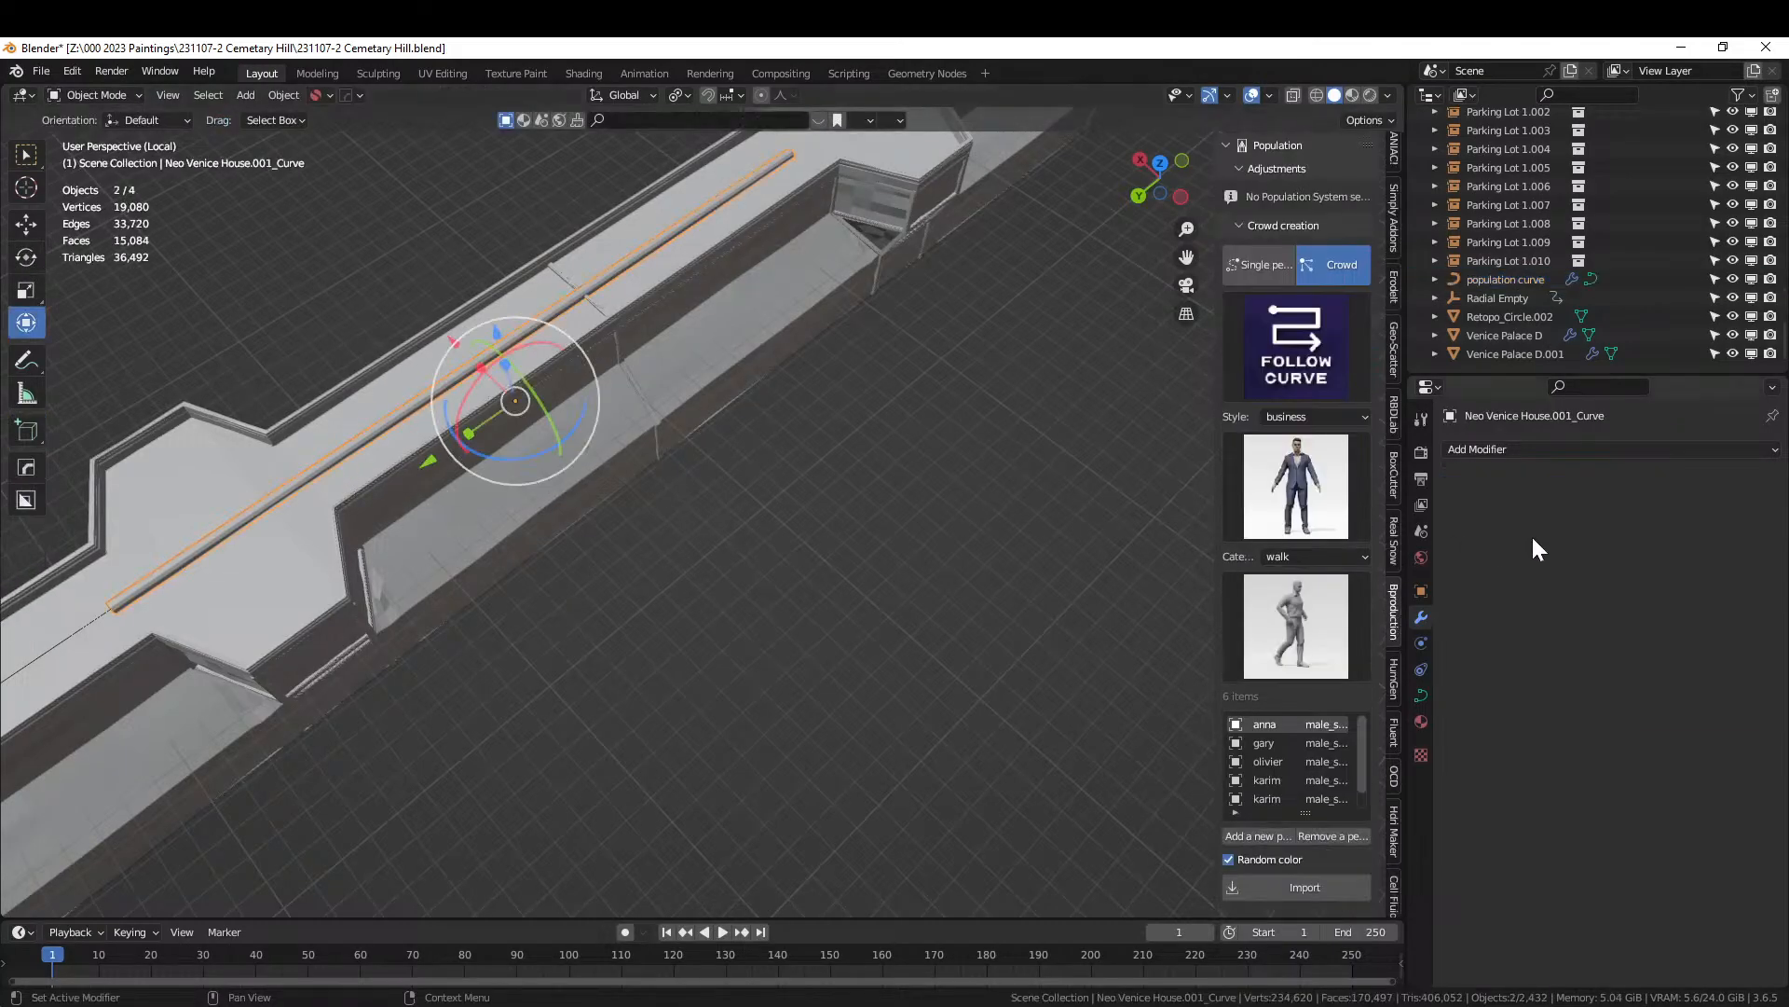
{"action": "left_click", "coordinate": [1424, 696]}
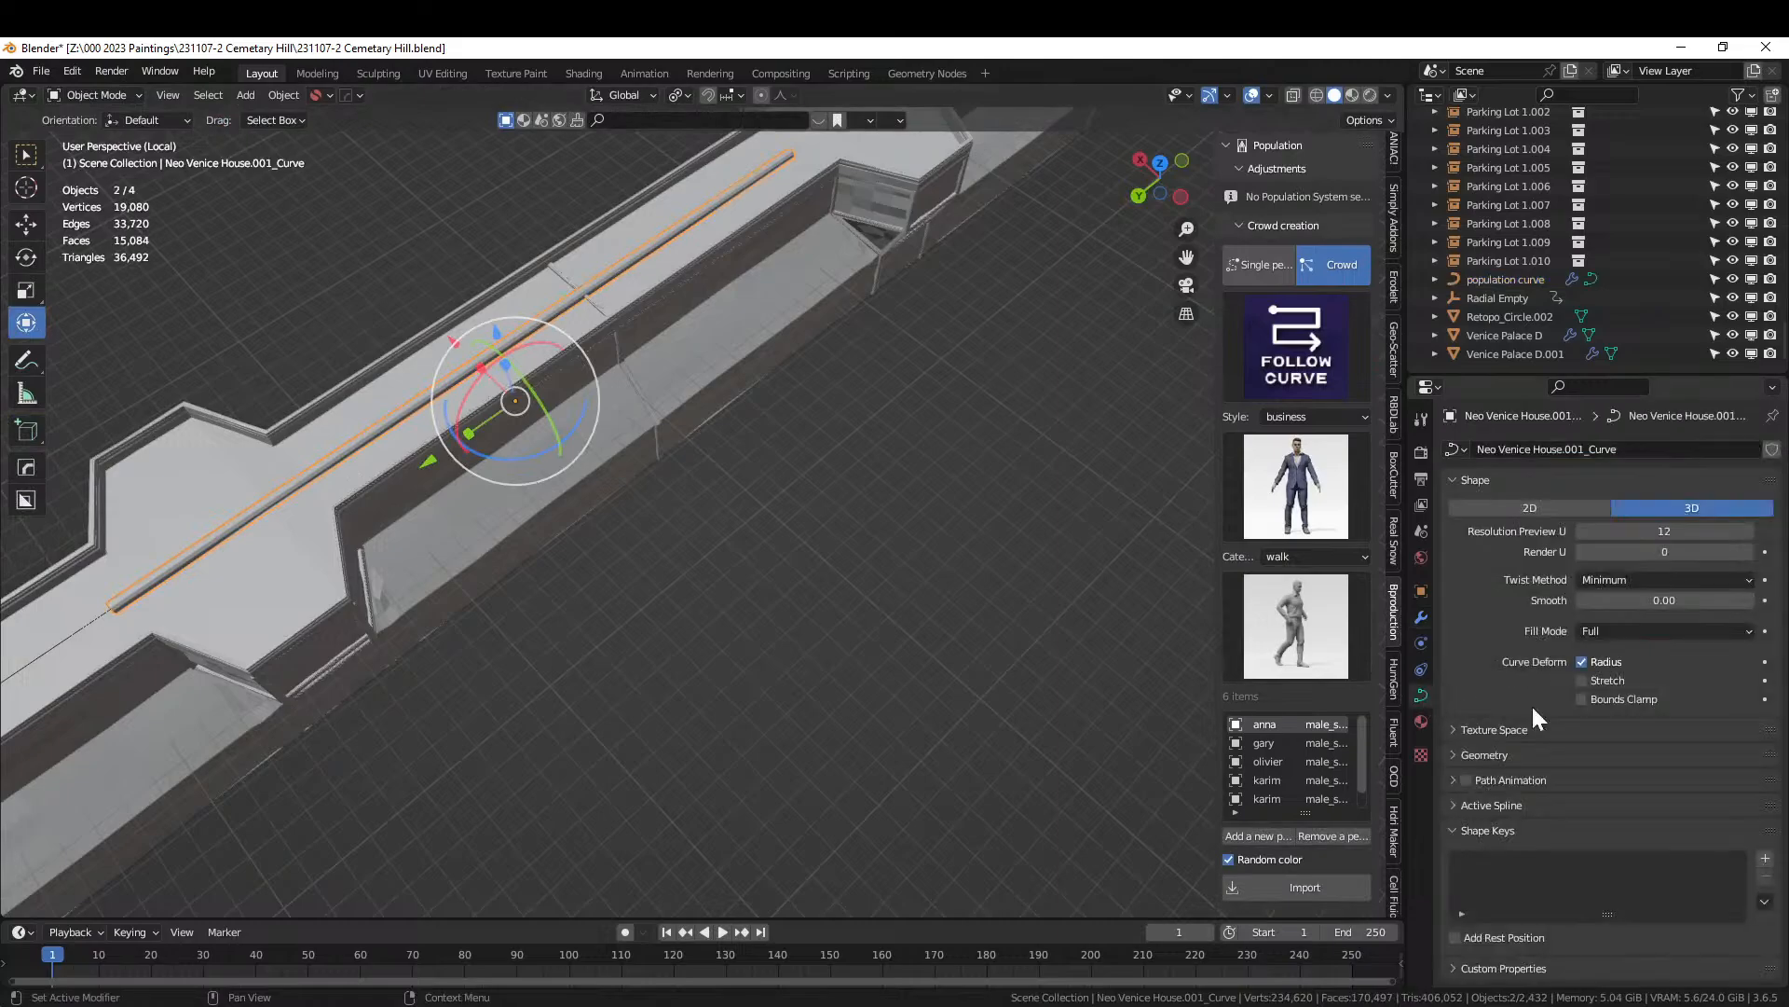
{"action": "left_click", "coordinate": [1456, 755]}
{"action": "left_click", "coordinate": [1657, 944]}
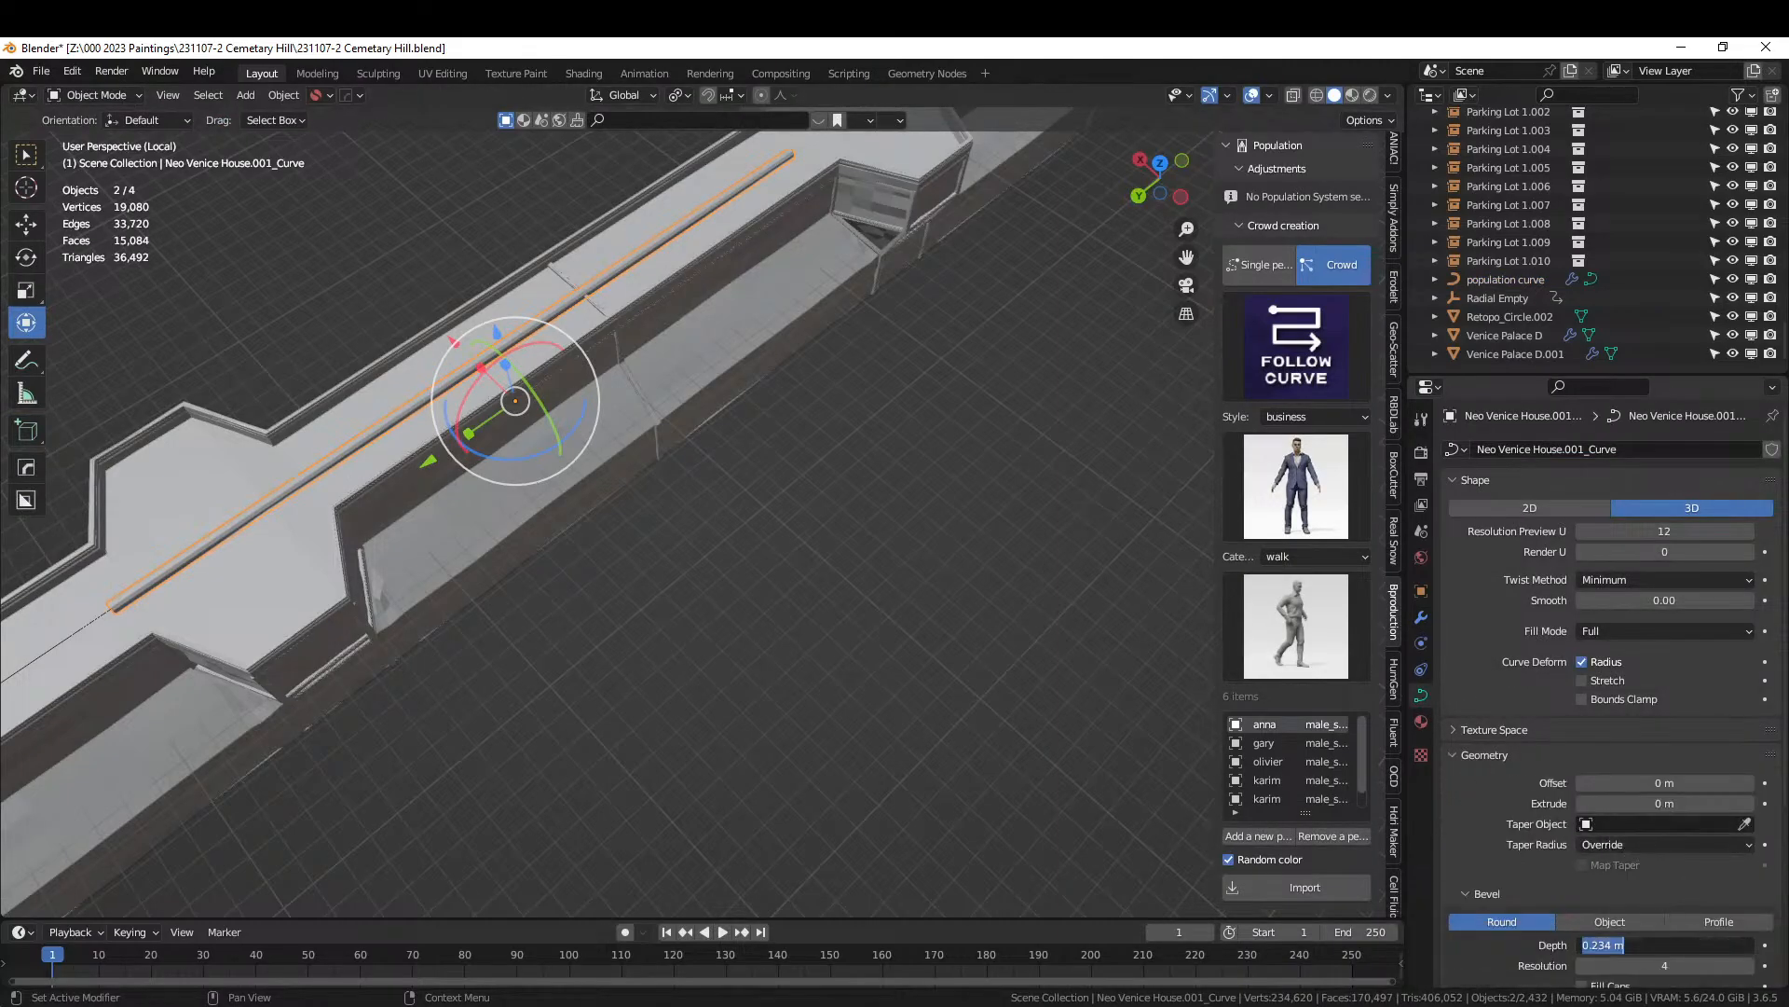
{"action": "type", "text": "0"}
{"action": "key", "text": "Return"}
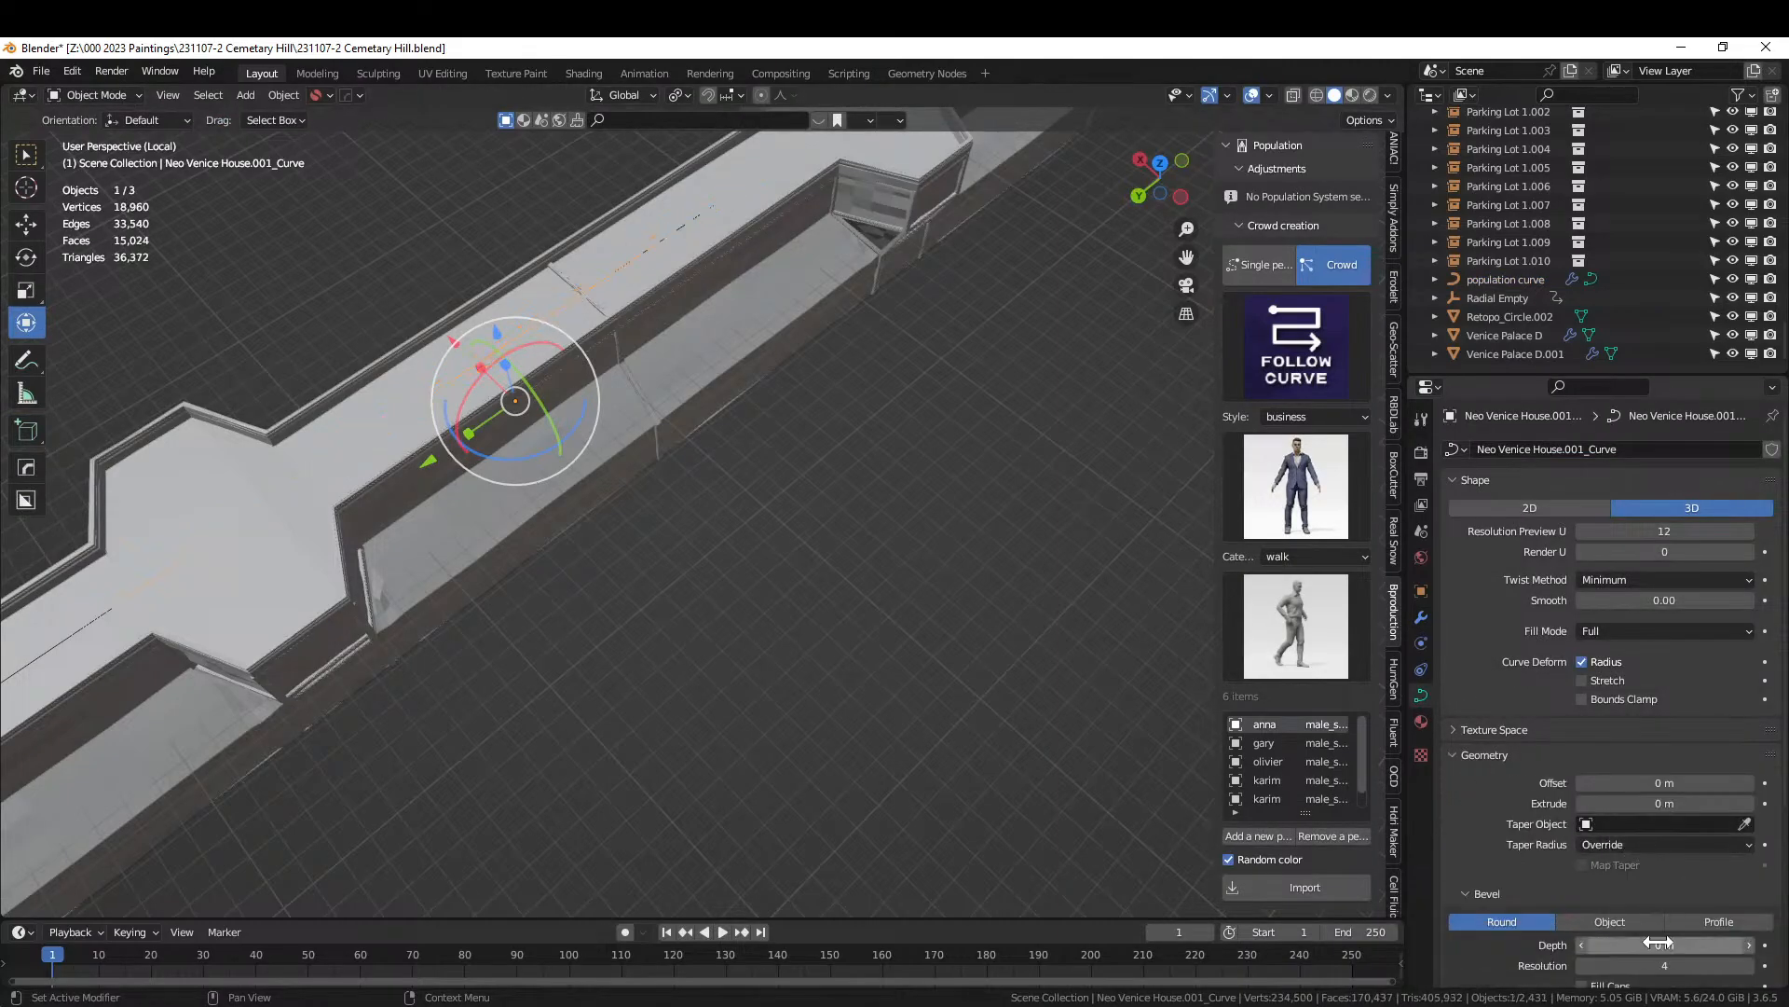
Add a Geometry Nodes modifier to the bridge deck curve and assign it the Population_Follow_Curve.001 node group.
{"action": "key", "text": "Tab"}
{"action": "left_click", "coordinate": [1420, 617]}
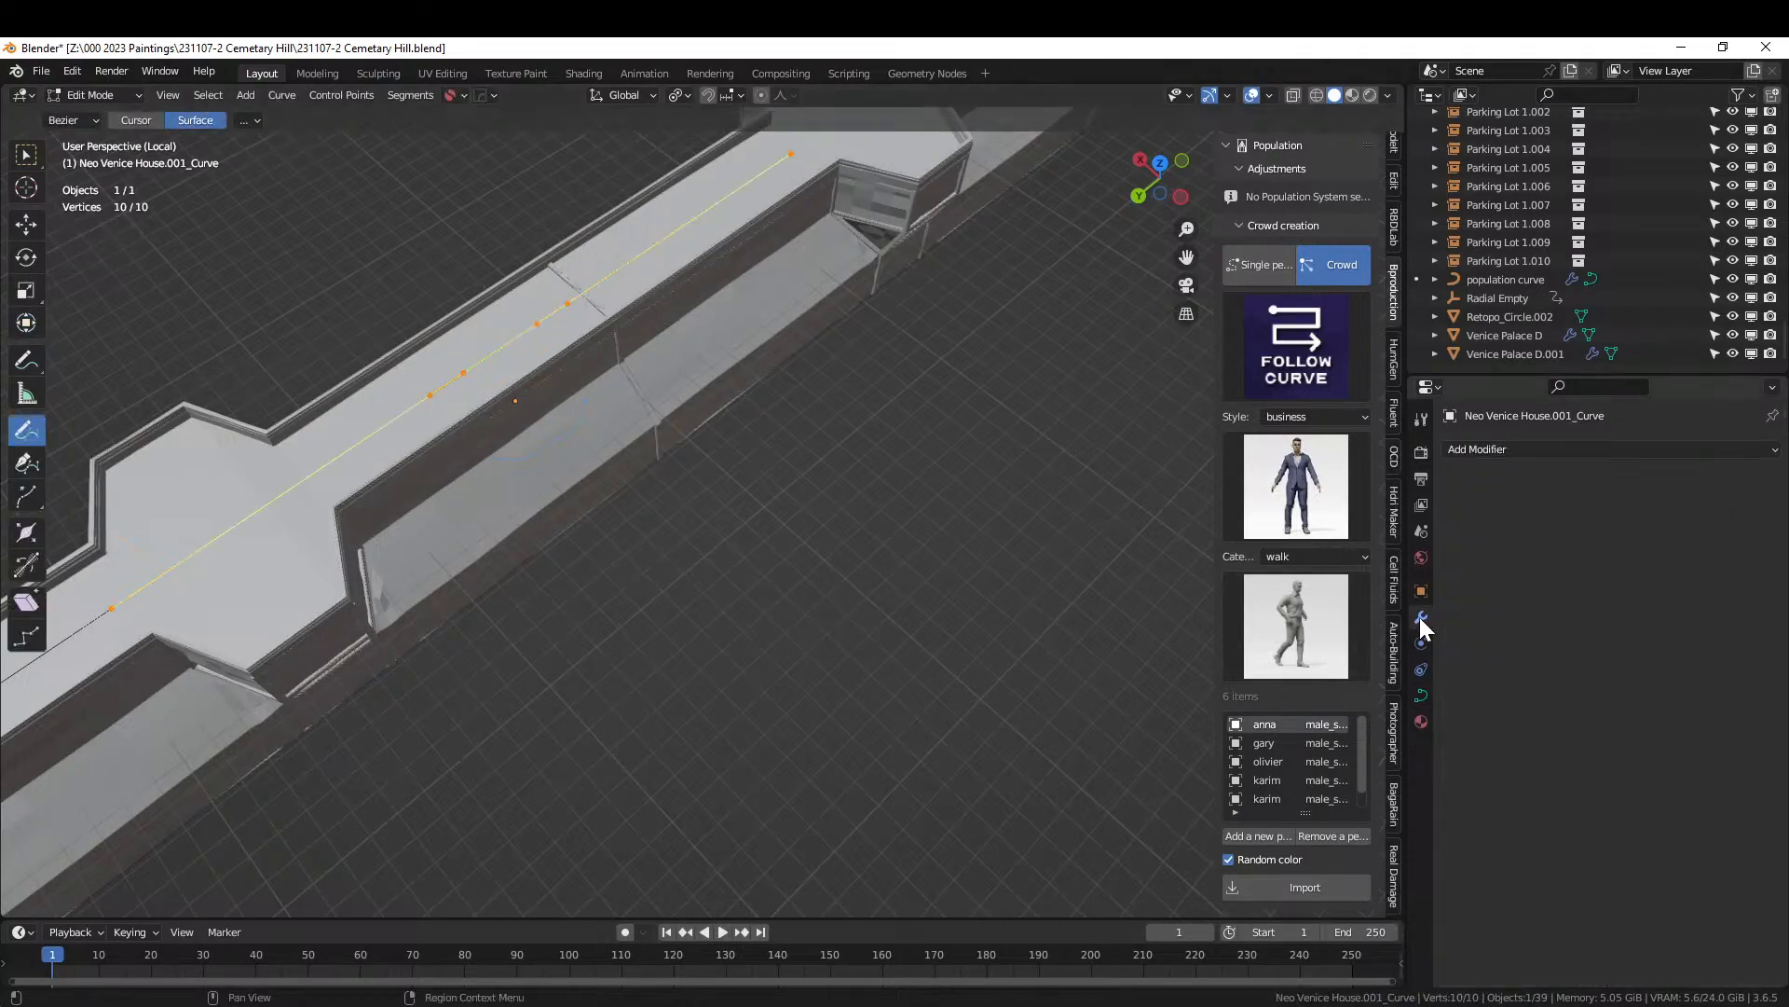
{"action": "left_click", "coordinate": [1468, 449]}
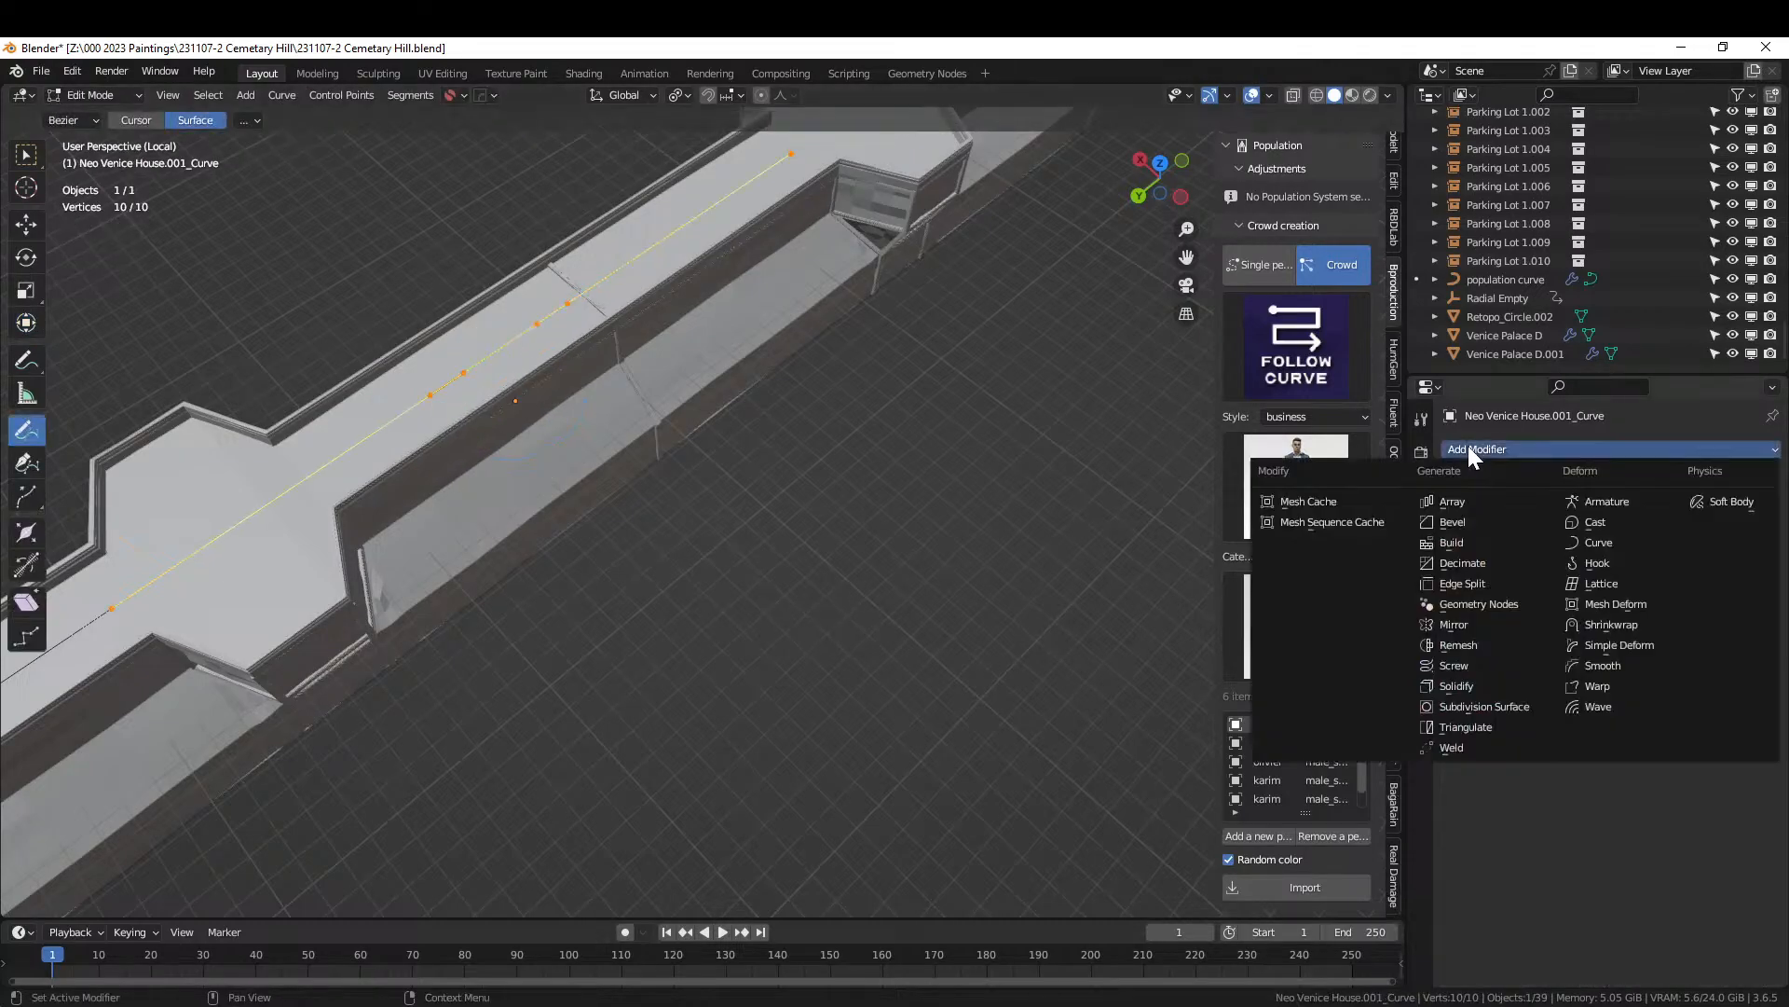
{"action": "left_click", "coordinate": [1486, 604]}
{"action": "left_click", "coordinate": [1464, 508]}
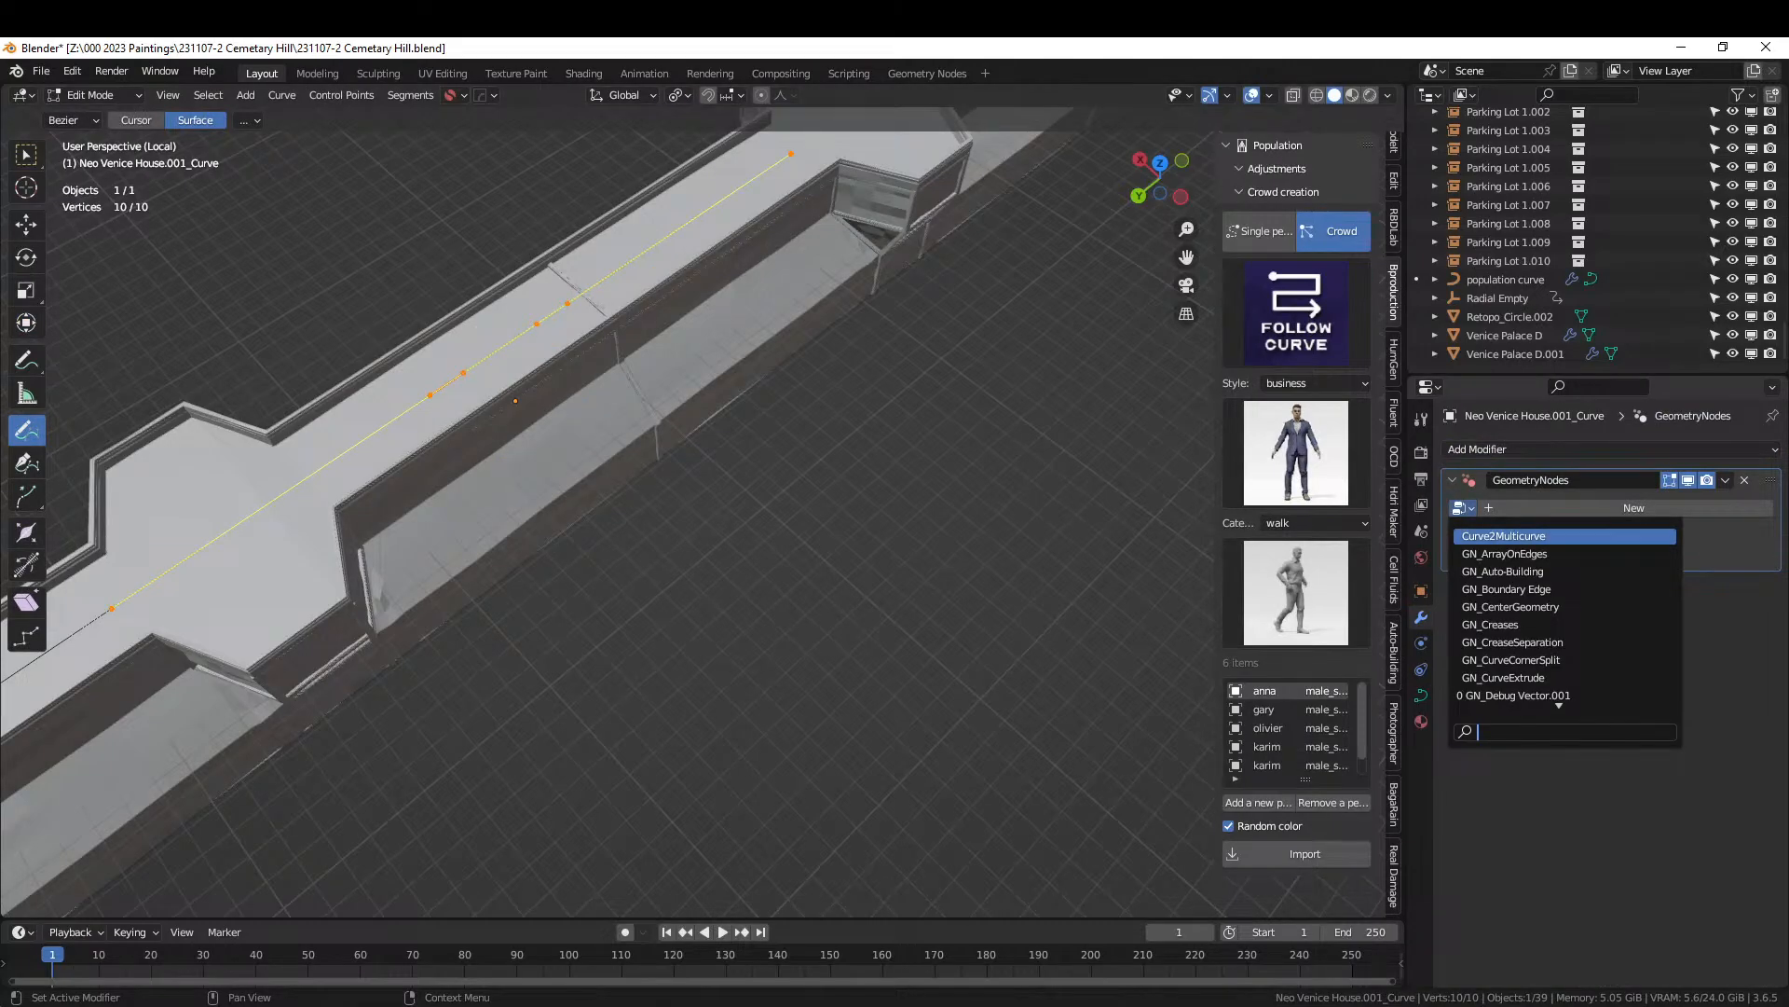
{"action": "type", "text": "pop"}
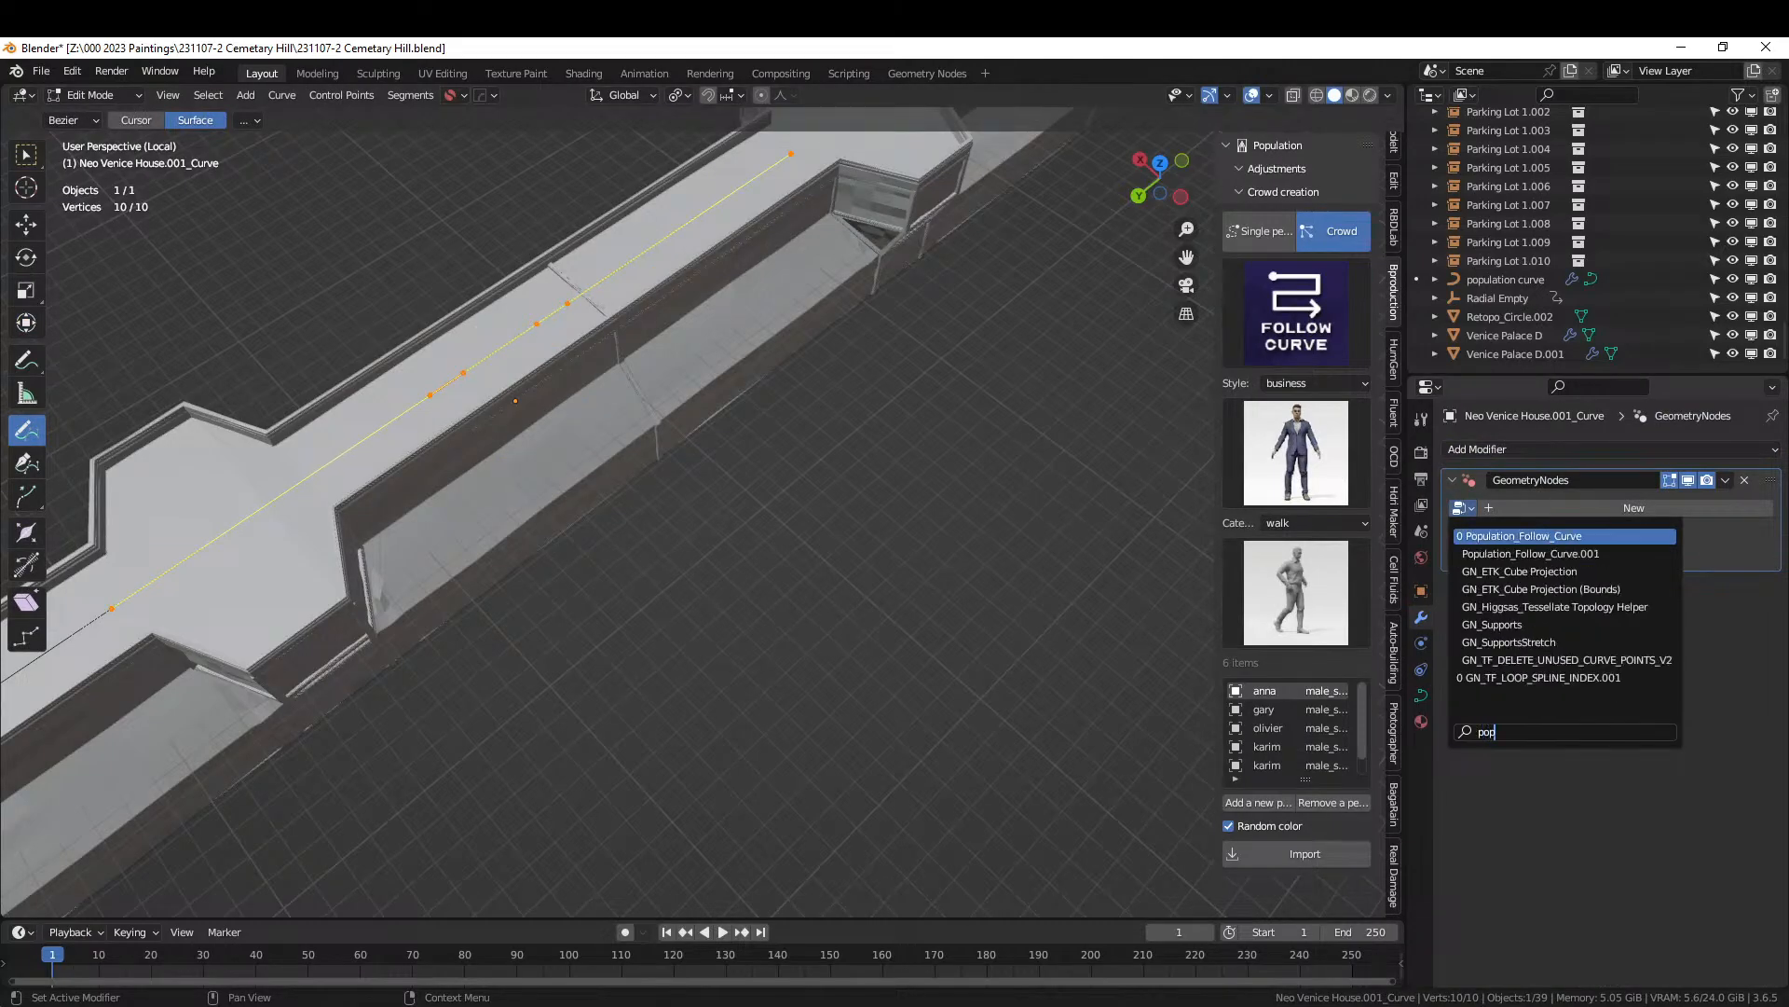
{"action": "left_click", "coordinate": [1531, 553]}
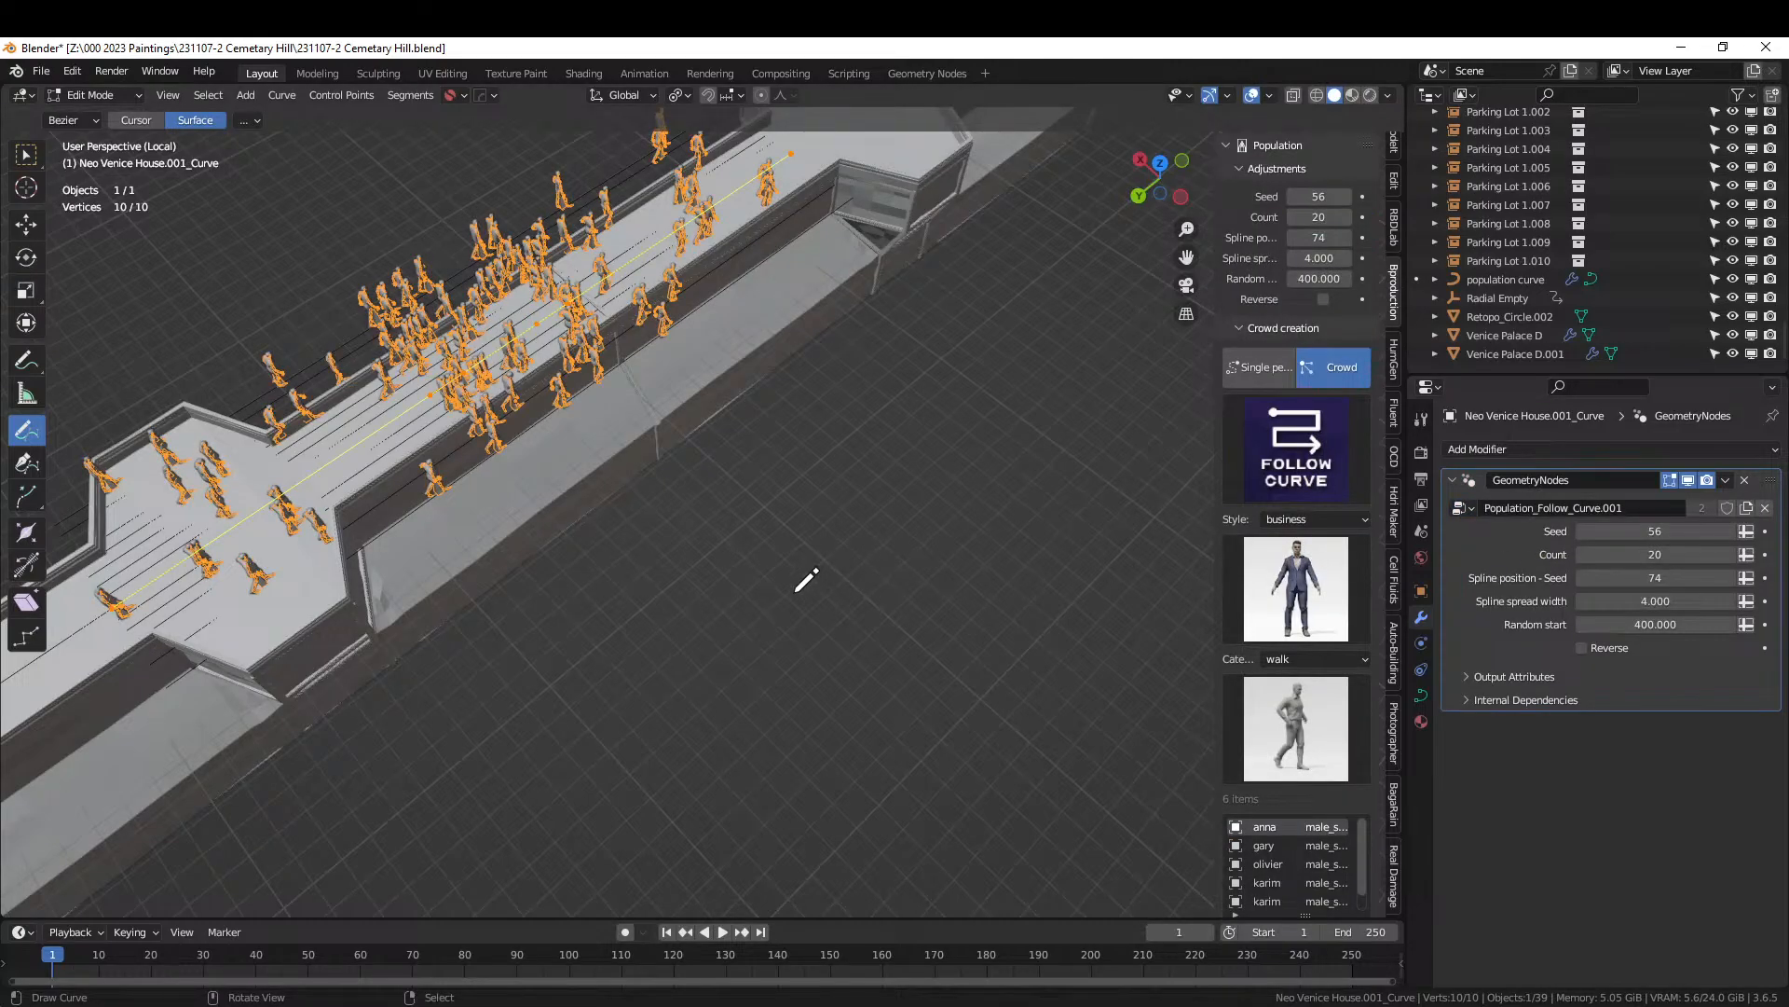
Try spline spread widths of 1 and 2 for the crowd on the bridge deck.
{"action": "middle_click_drag", "start_coordinate": [803, 583], "coordinate": [1099, 559]}
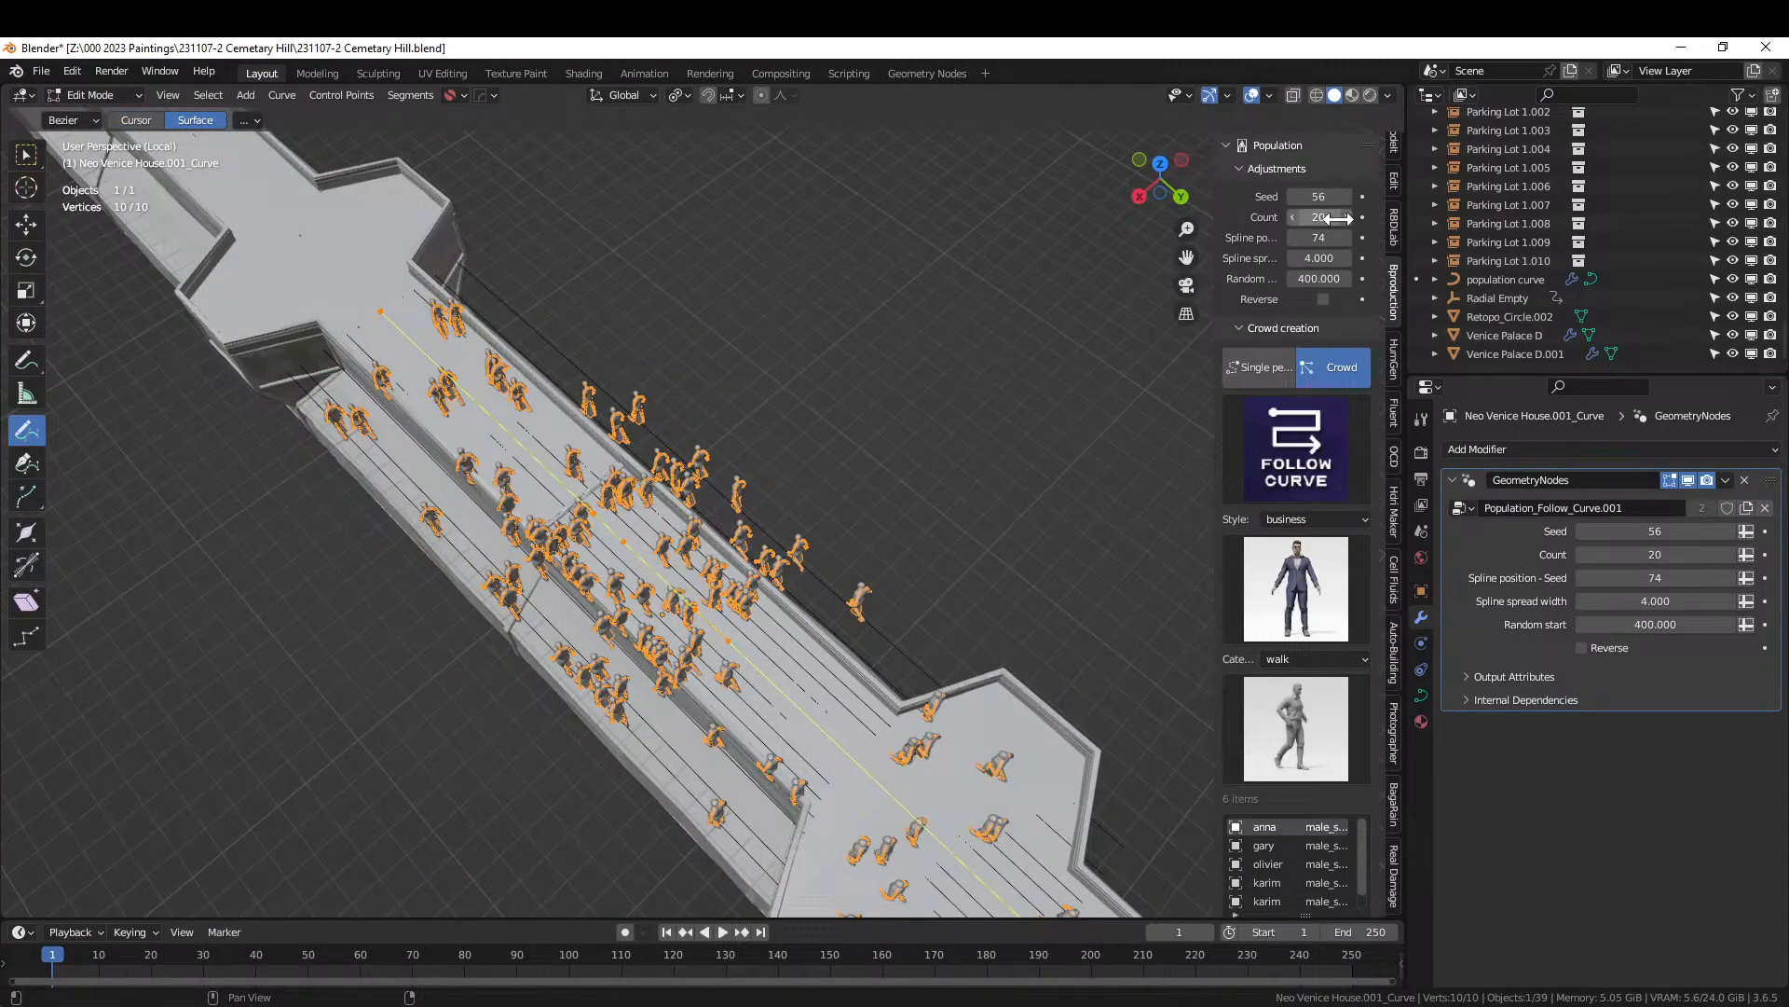
{"action": "left_click", "coordinate": [1314, 260]}
{"action": "type", "text": "1"}
{"action": "key", "text": "Return"}
{"action": "left_click", "coordinate": [1315, 258]}
{"action": "type", "text": "2"}
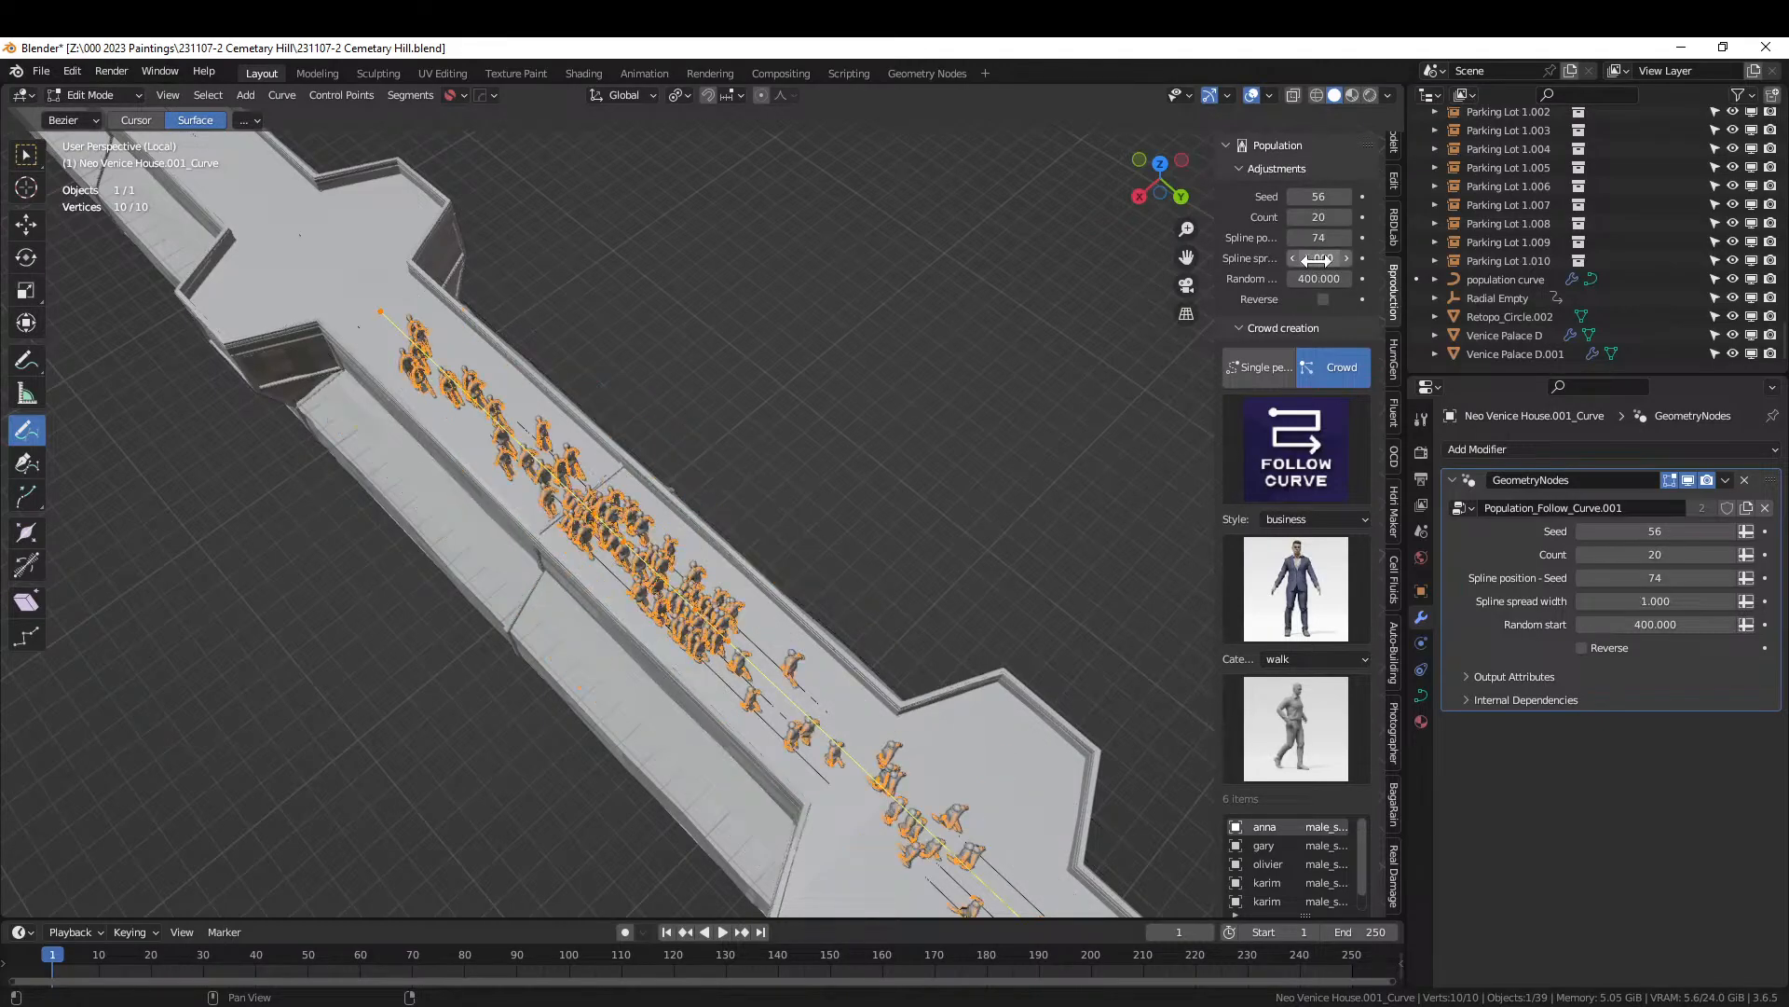
{"action": "key", "text": "Return"}
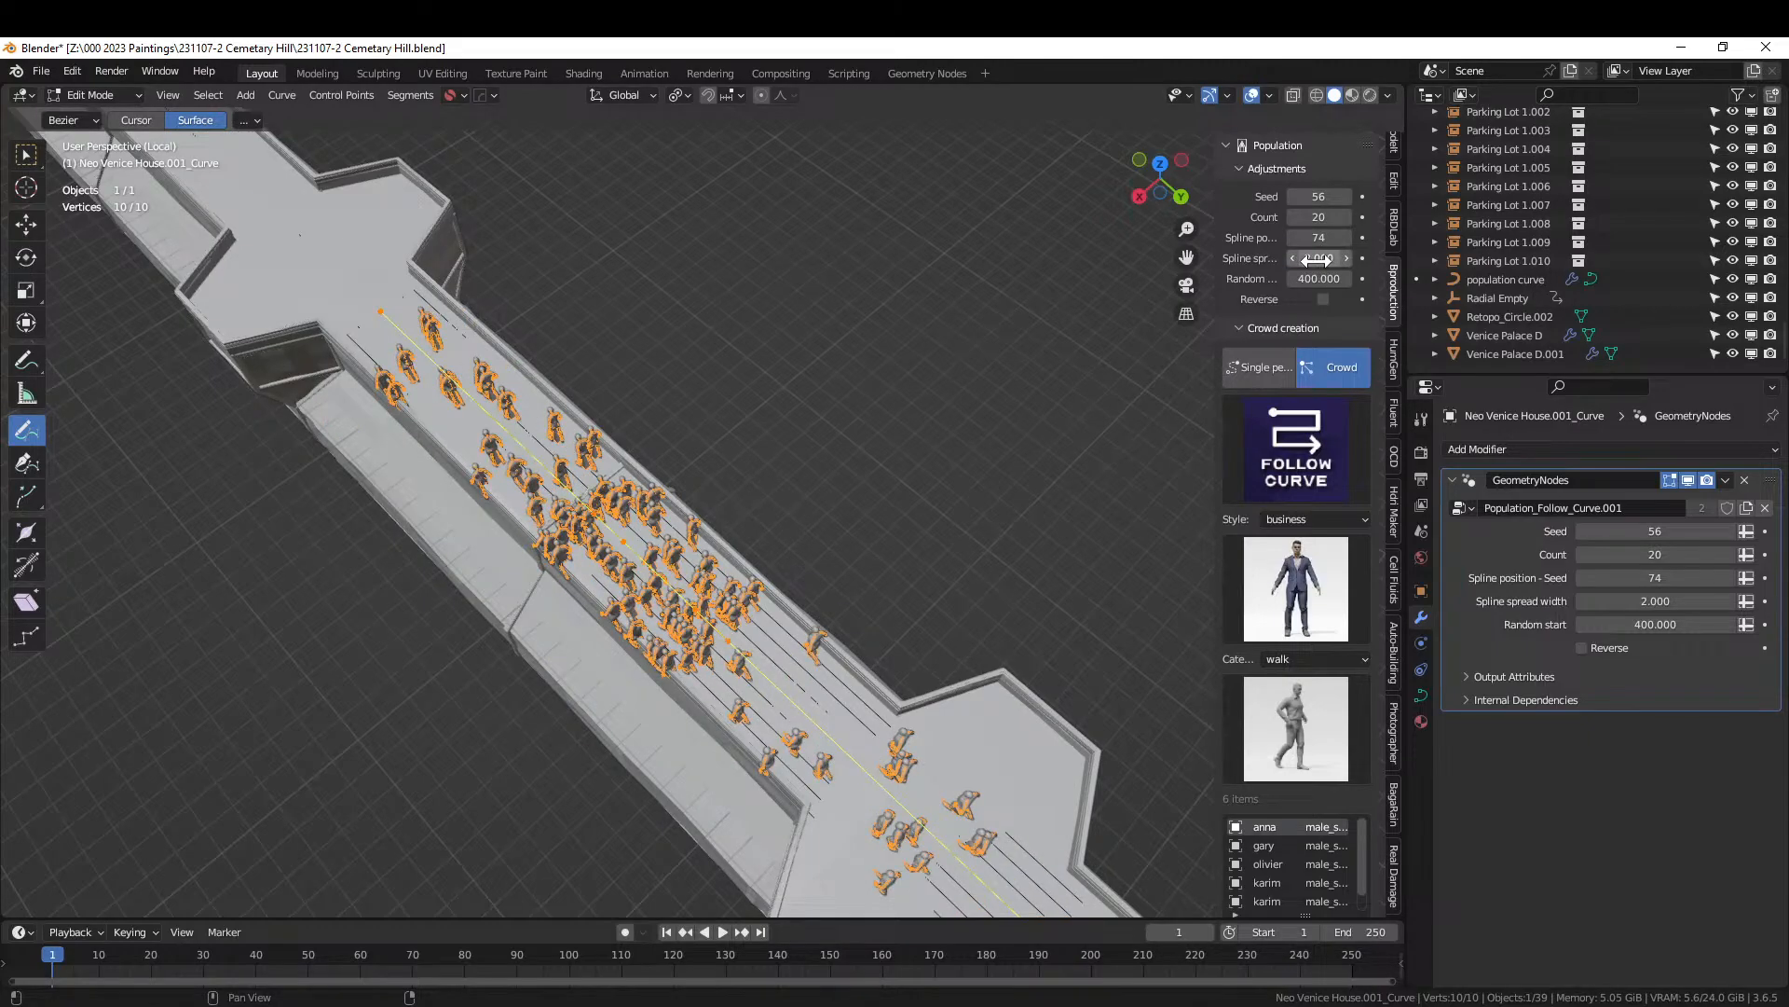
Set the crowd's spline spread width to 1.5.
{"action": "left_click", "coordinate": [1316, 260]}
{"action": "type", "text": "1.5"}
{"action": "key", "text": "Return"}
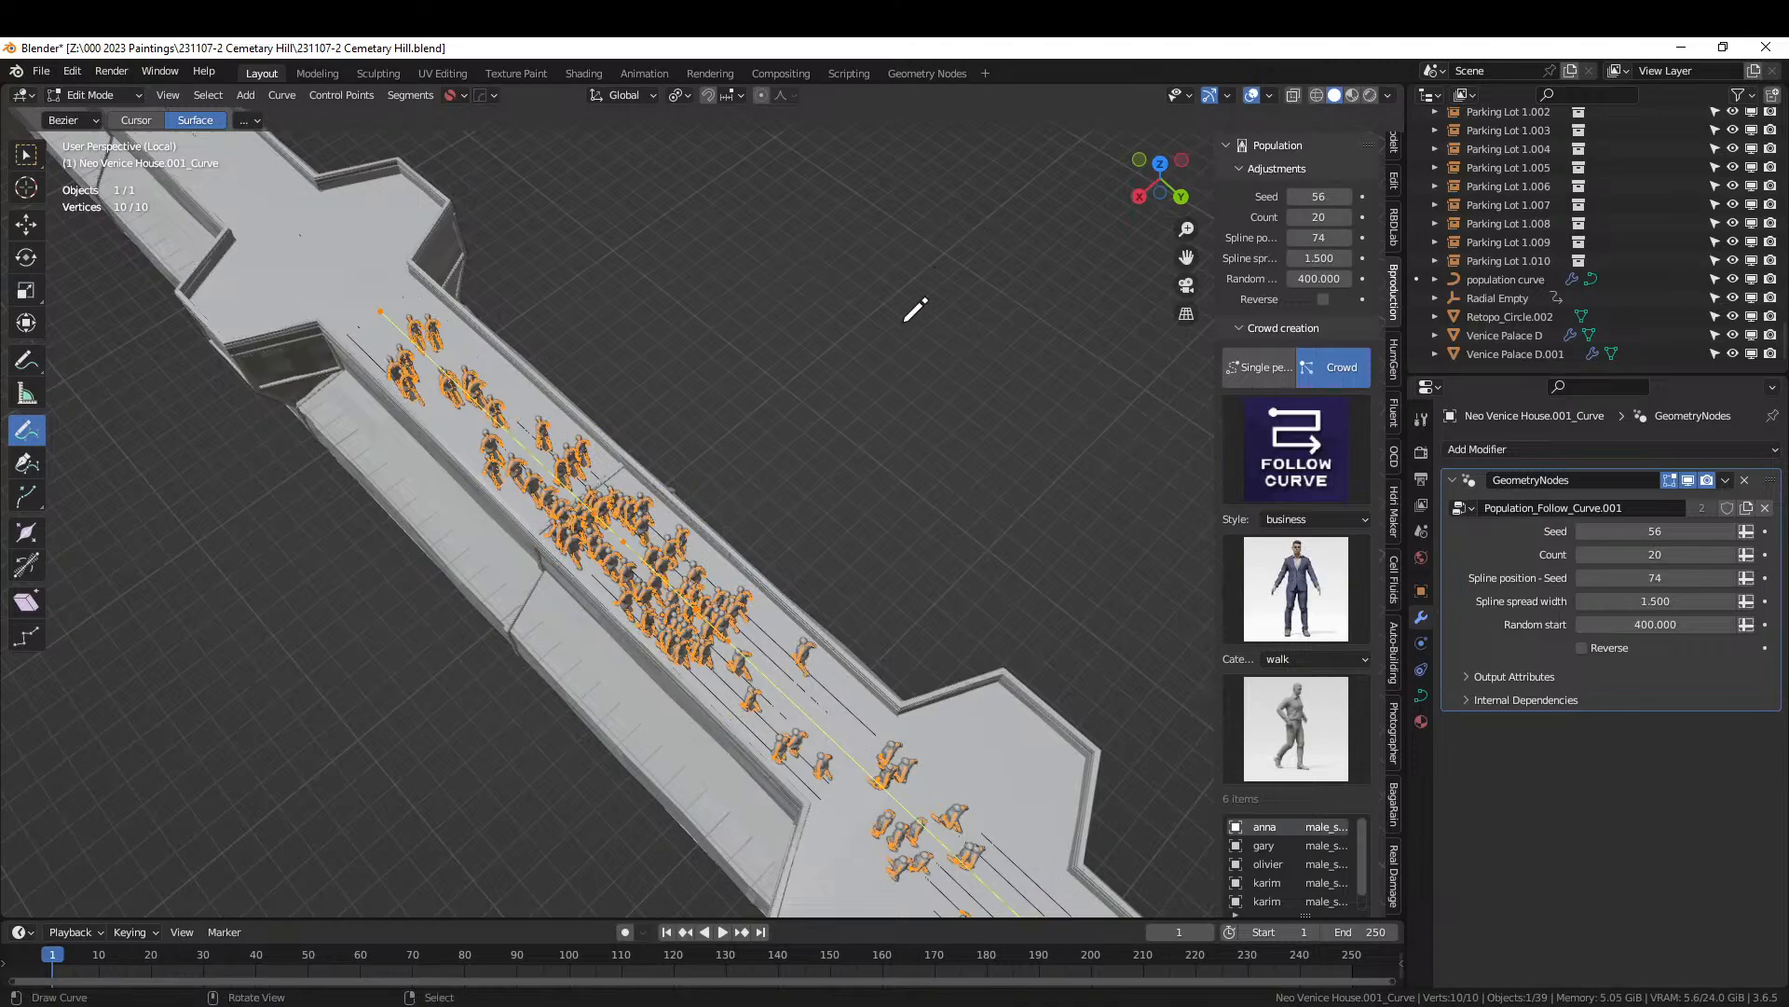
Widen the sidebar and lower the bridge crowd's count to 5.
{"action": "middle_click_drag", "start_coordinate": [914, 303], "coordinate": [773, 406]}
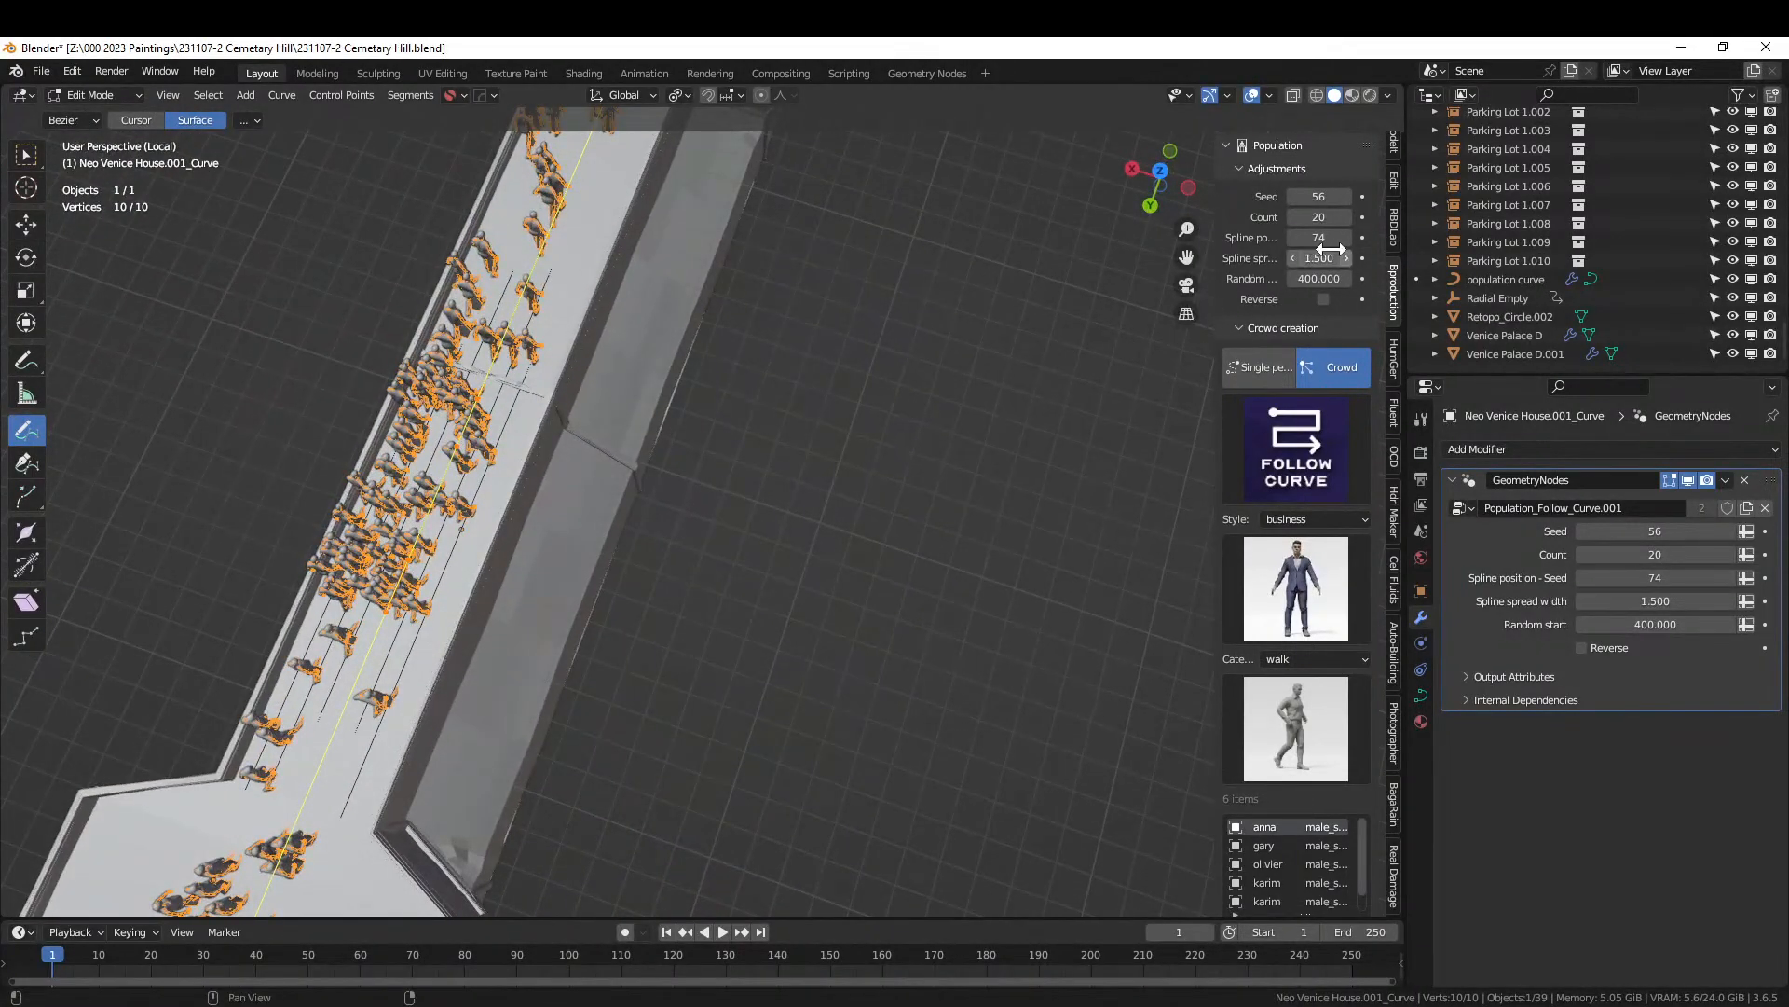
{"action": "left_click_drag", "start_coordinate": [1214, 230], "coordinate": [974, 238]}
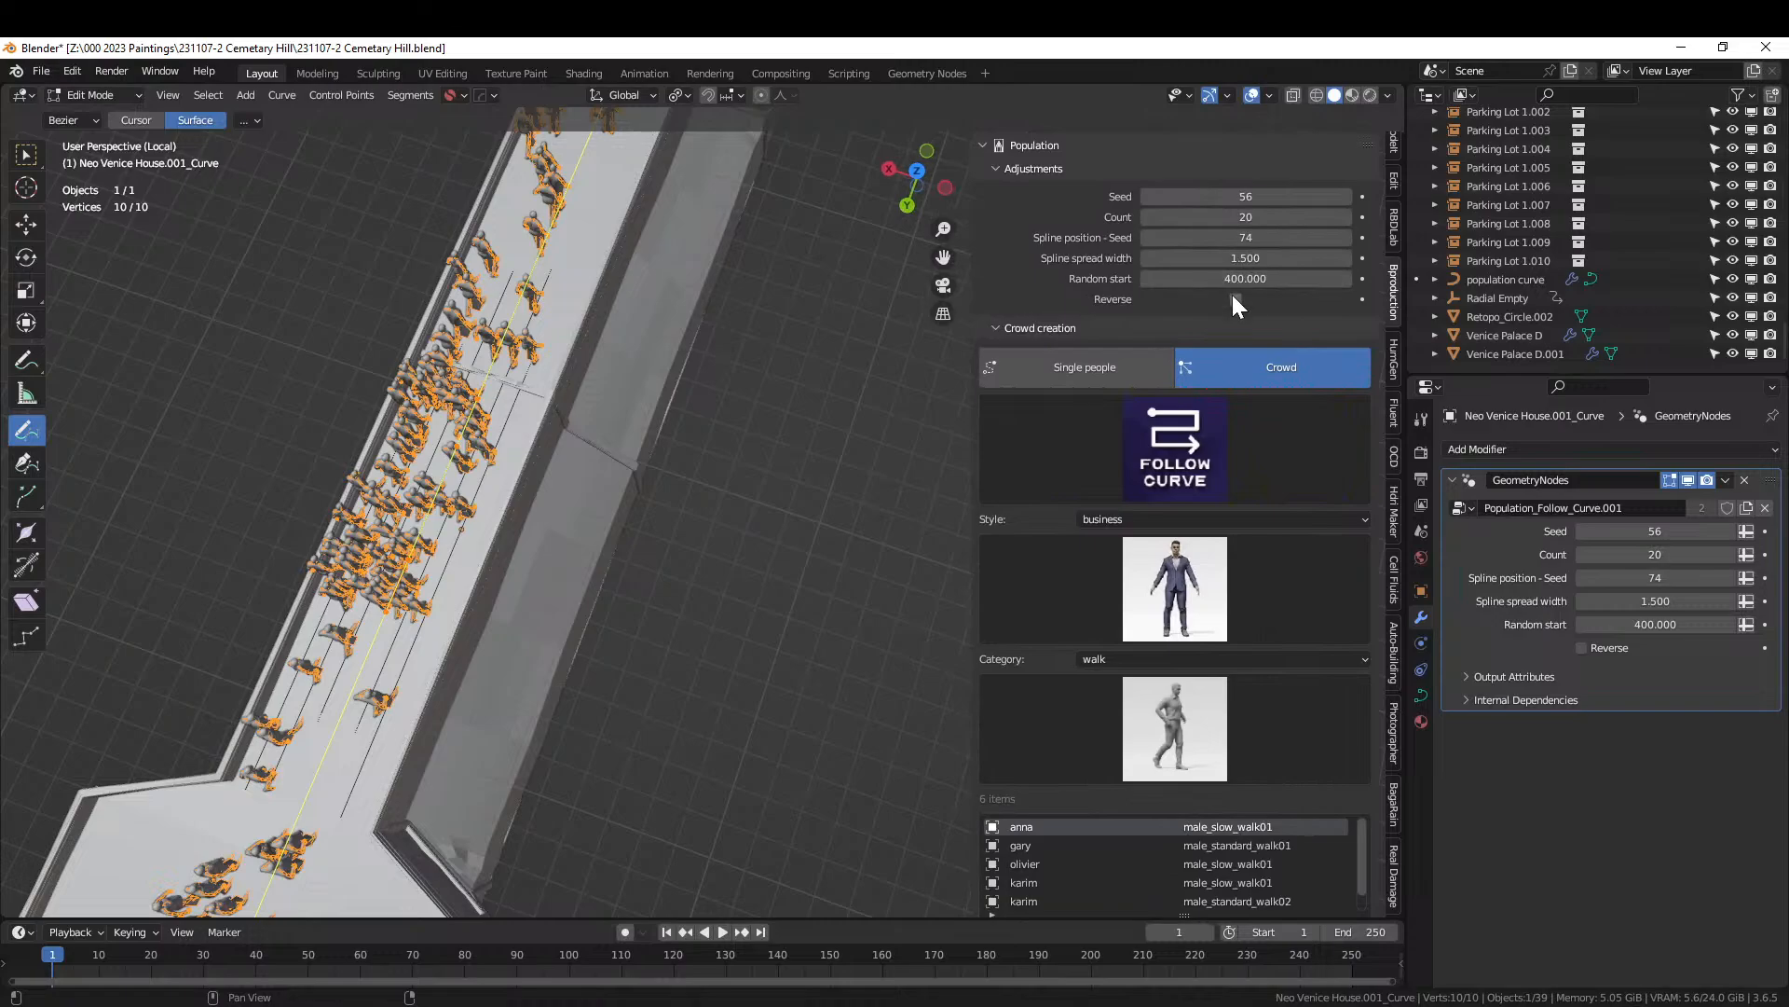
{"action": "middle_click_drag", "start_coordinate": [881, 451], "coordinate": [870, 346]}
{"action": "left_click", "coordinate": [1269, 215]}
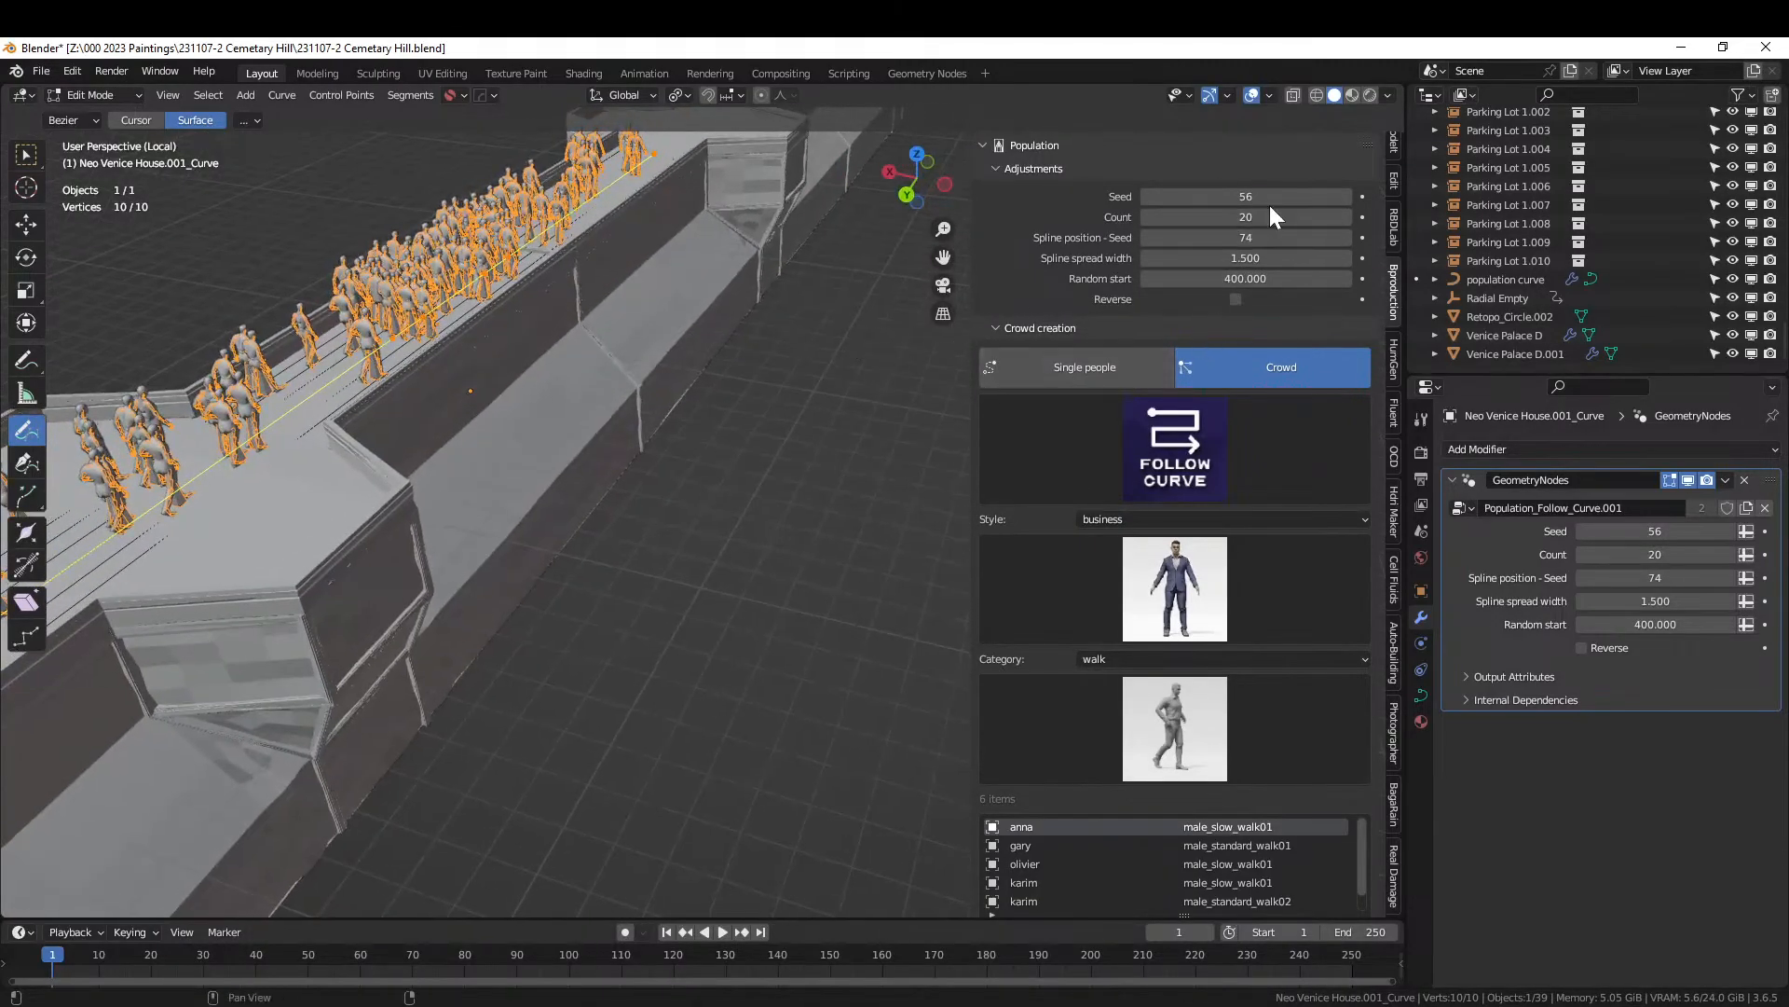
{"action": "type", "text": "14"}
{"action": "key", "text": "Return"}
{"action": "left_click_drag", "start_coordinate": [1270, 216], "coordinate": [1211, 216]}
{"action": "middle_click_drag", "start_coordinate": [753, 431], "coordinate": [695, 396]}
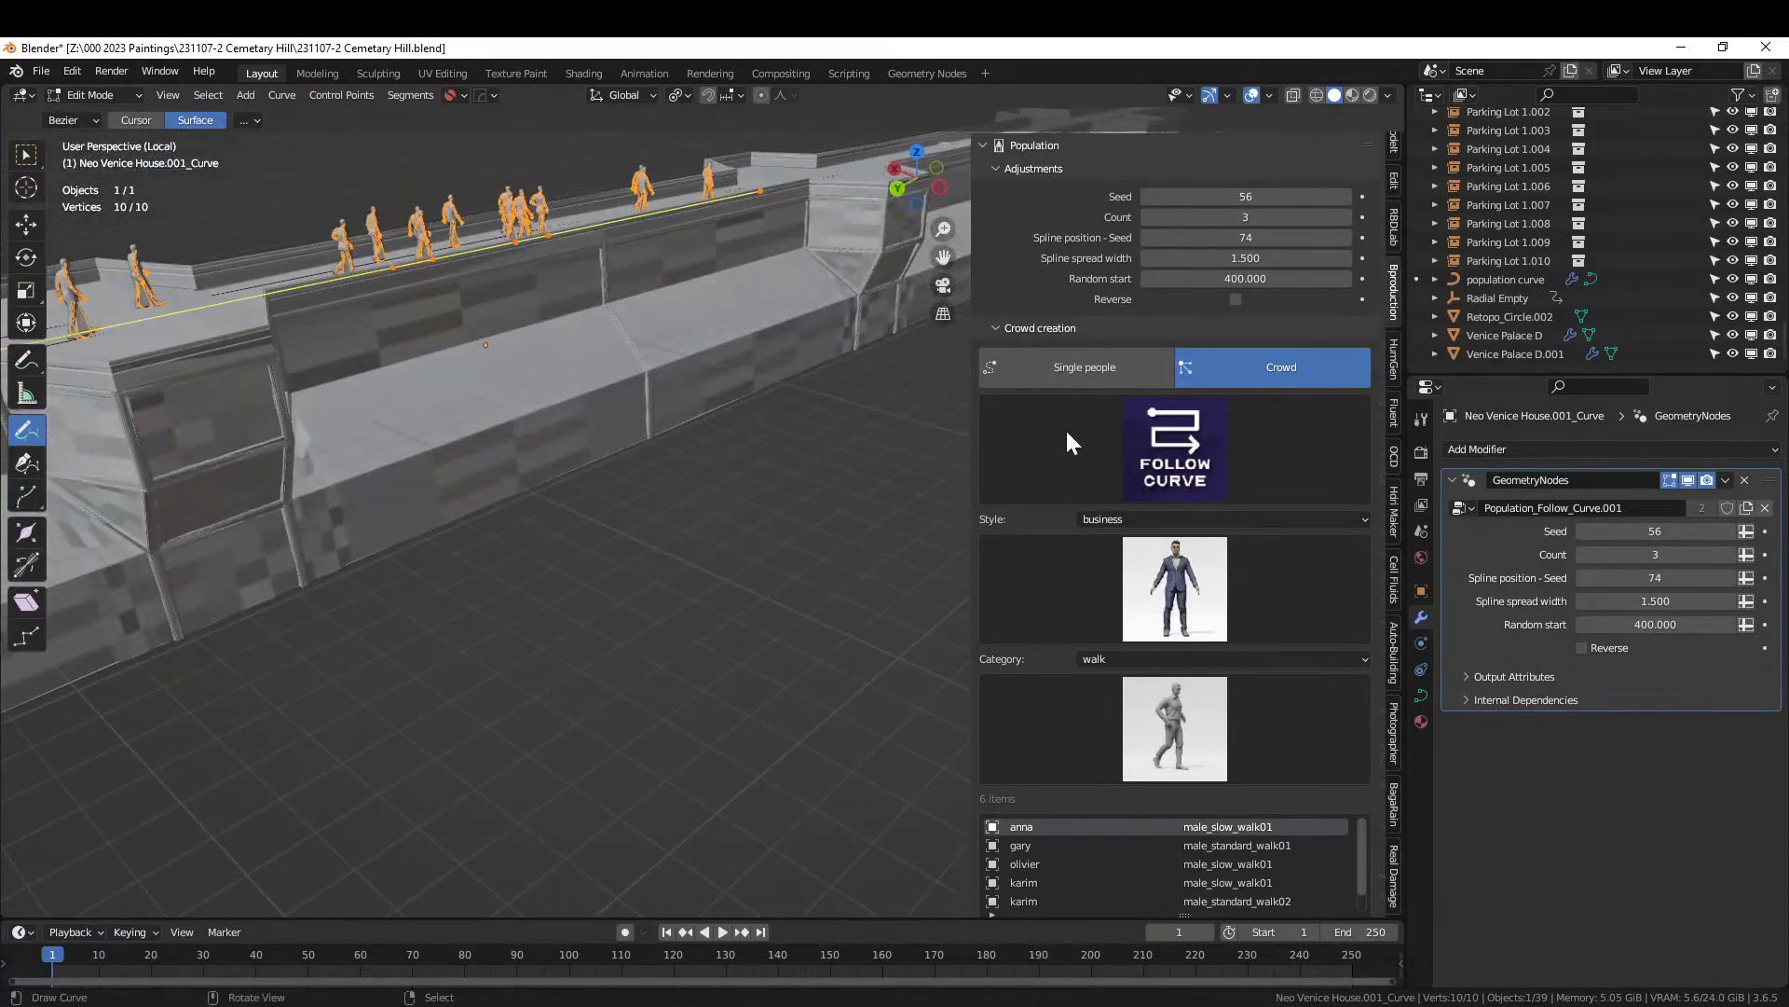
{"action": "left_click", "coordinate": [1345, 216]}
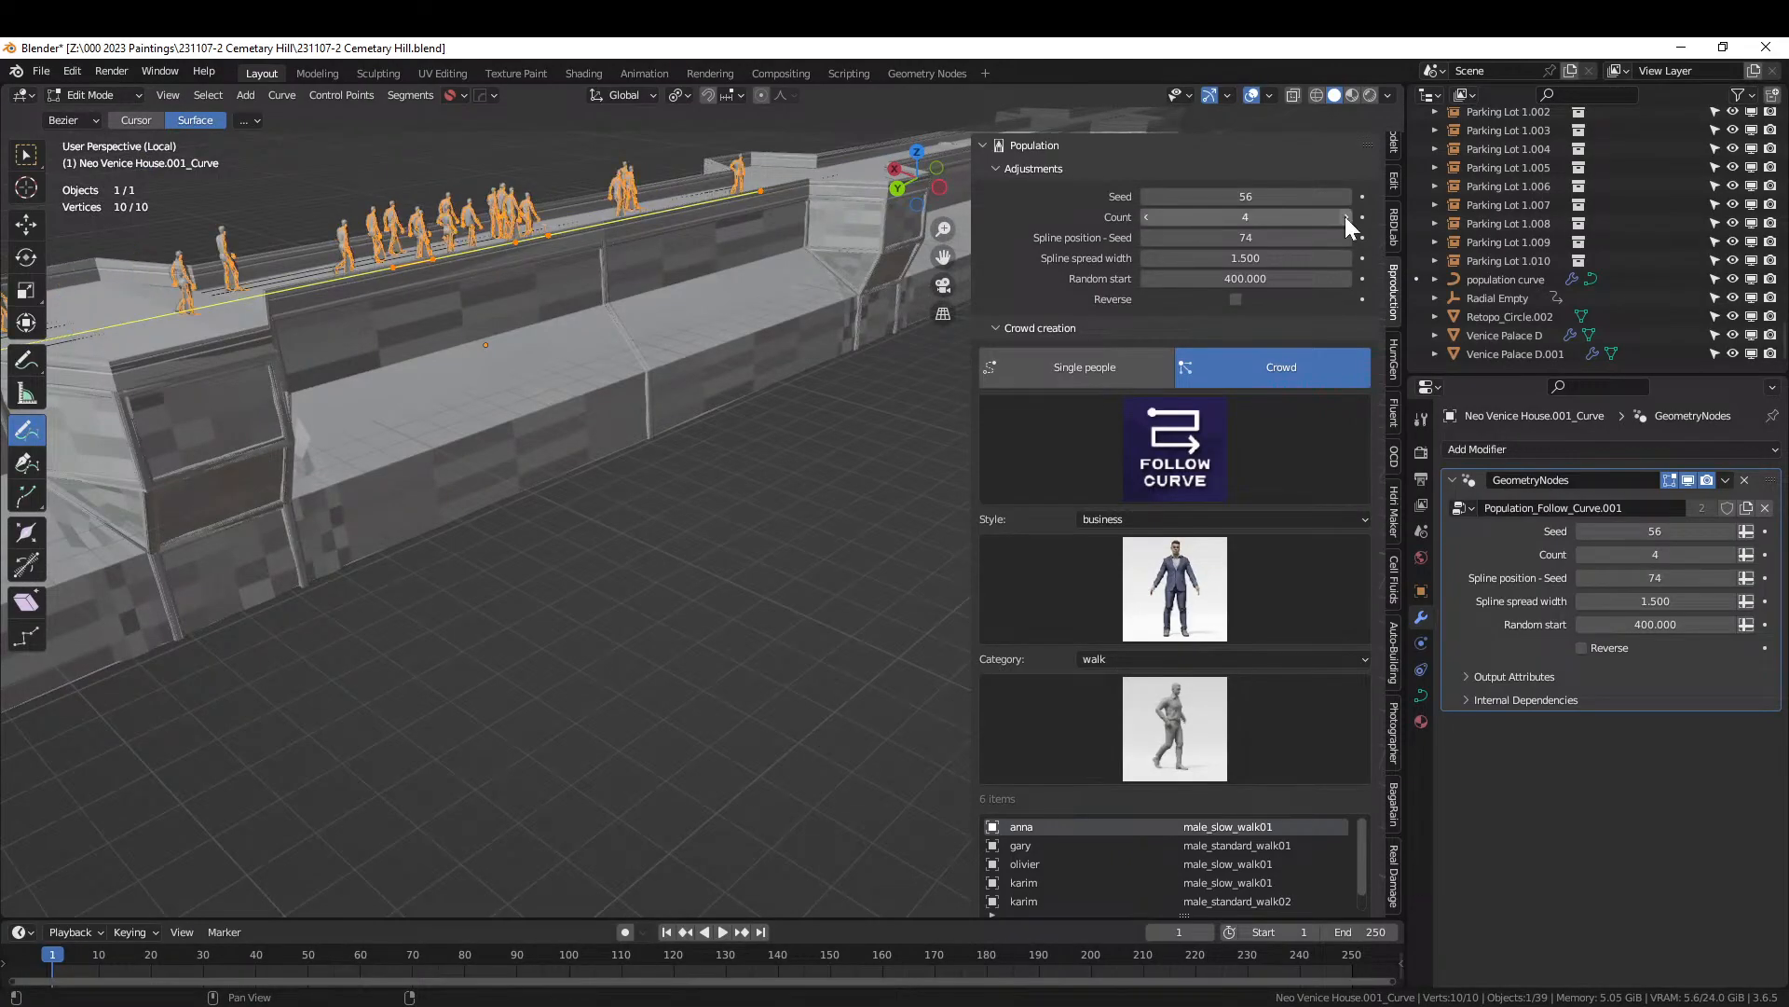
{"action": "left_click", "coordinate": [1345, 216]}
Move all of the crowd curve's points about -0.44 m in X and -4.86 m in Y along the deck, then activate the Transform tool.
{"action": "middle_click_drag", "start_coordinate": [500, 450], "coordinate": [544, 570]}
{"action": "key", "text": "KP_7"}
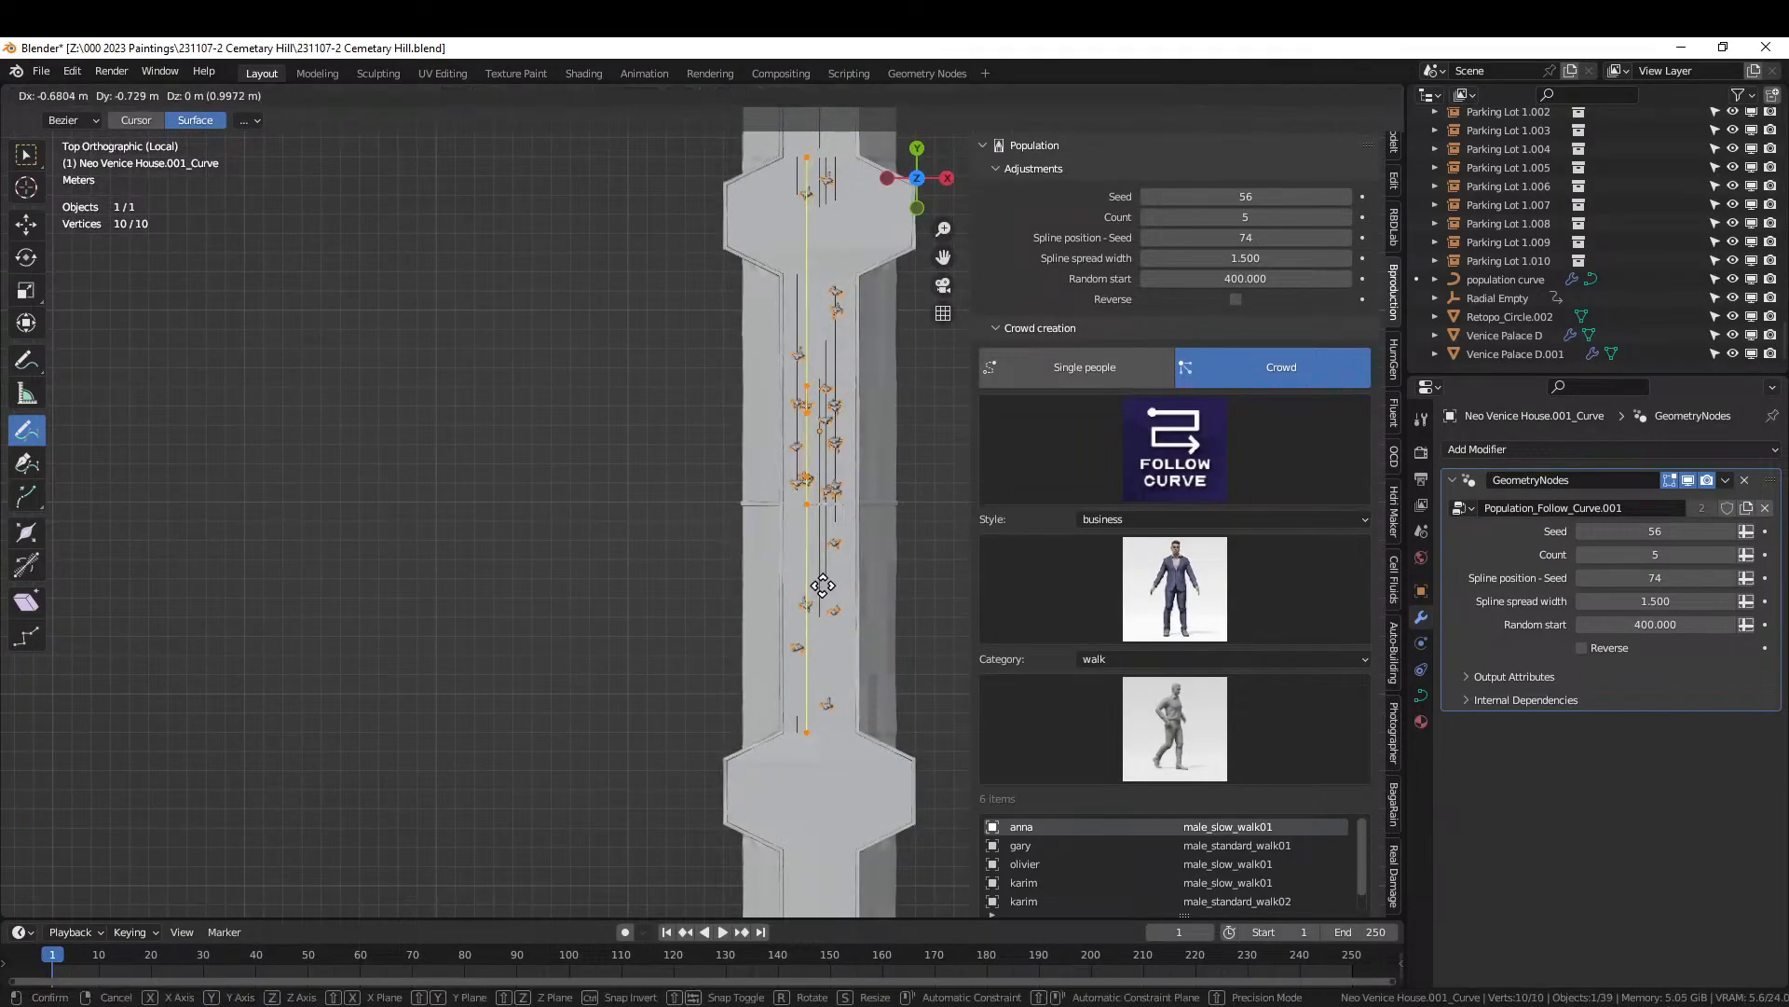
{"action": "key", "text": "g"}
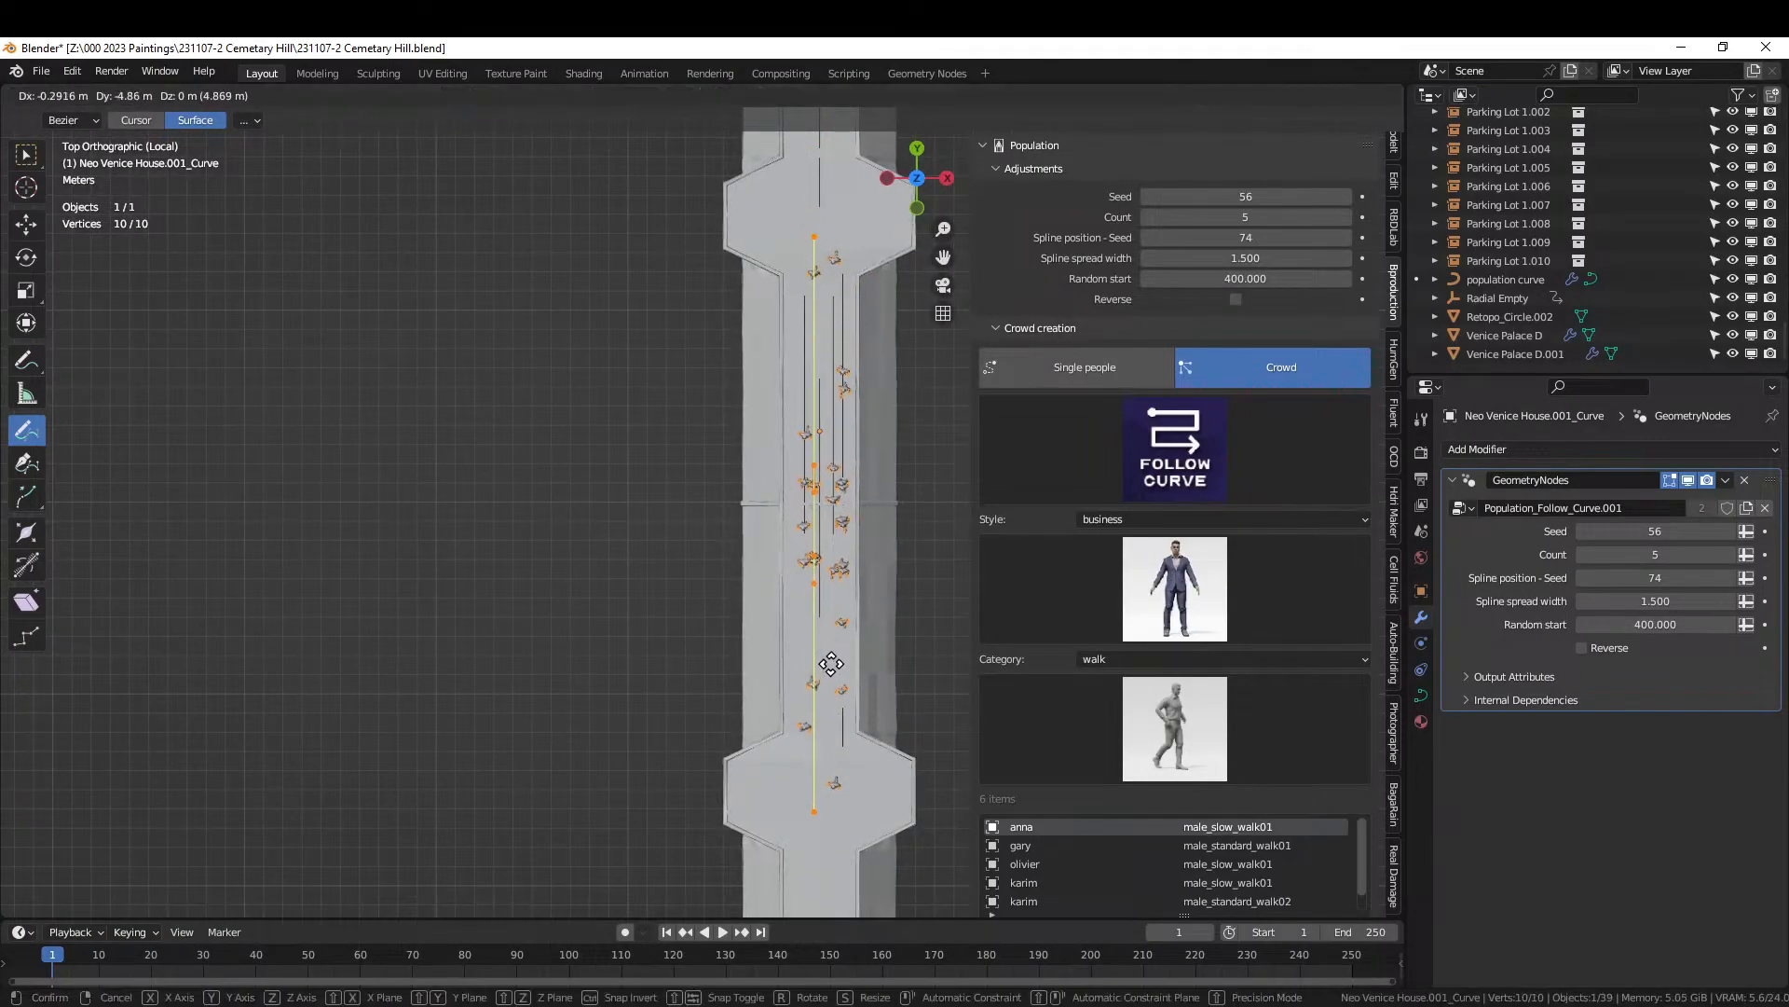
{"action": "left_click", "coordinate": [827, 660]}
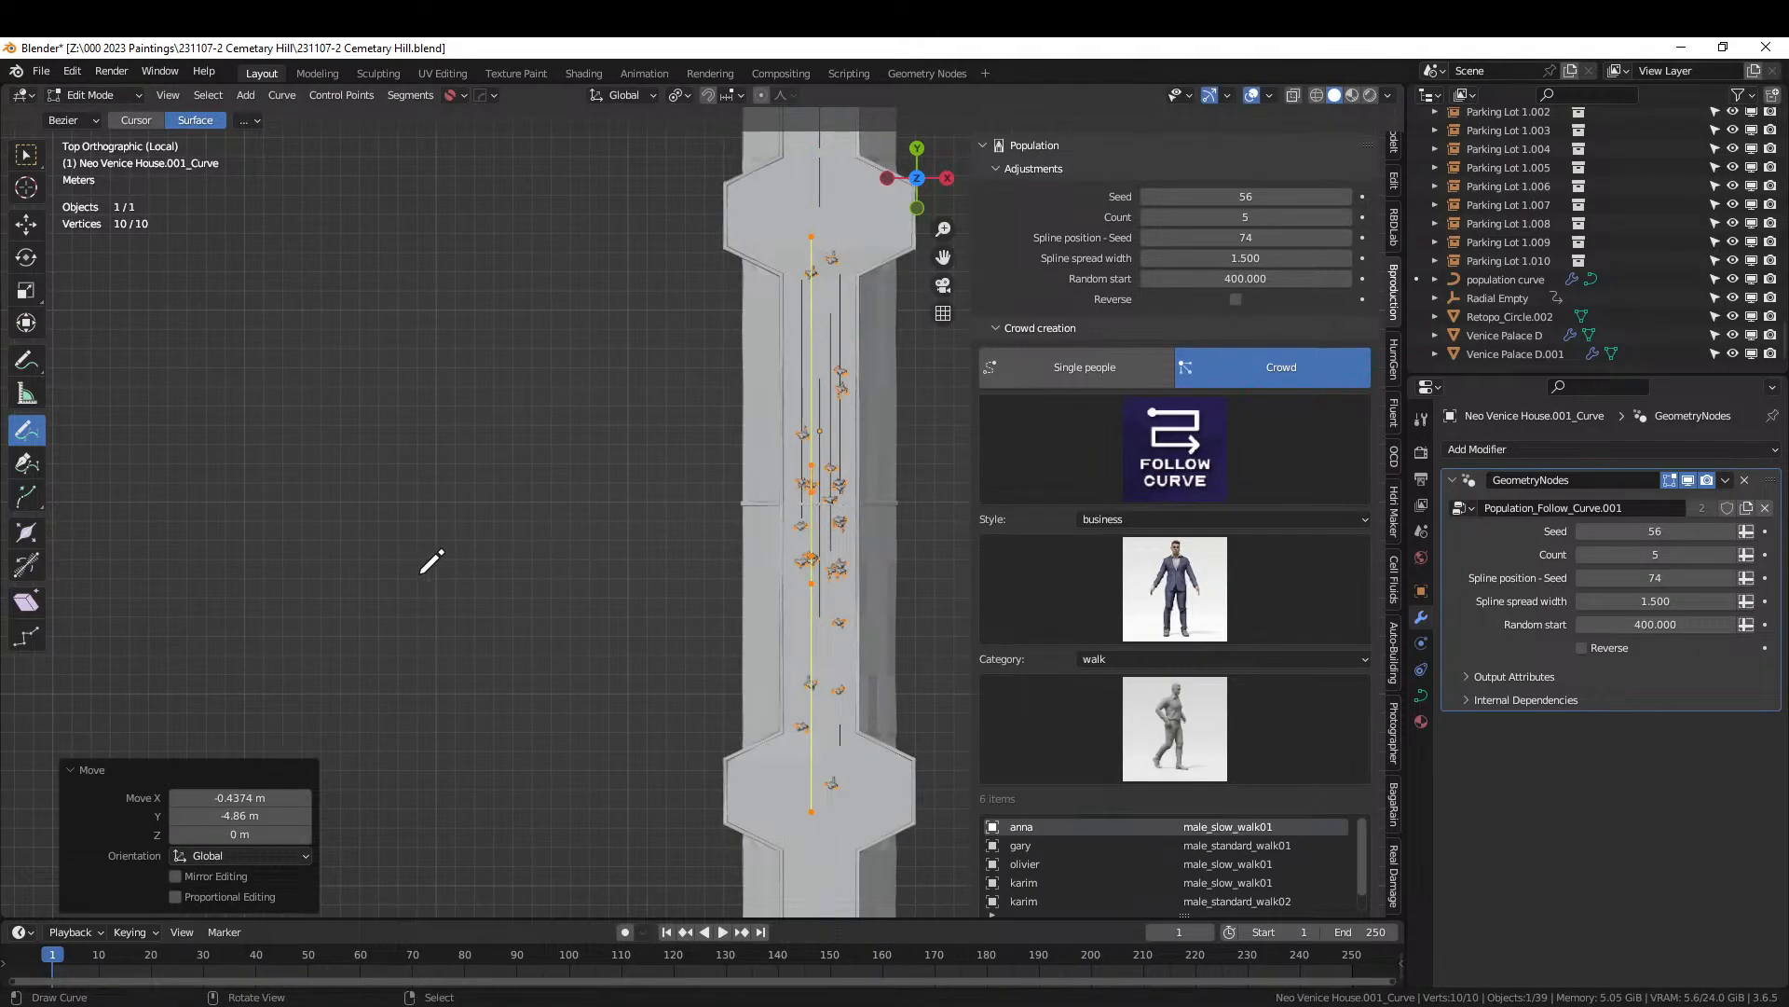
{"action": "middle_click_drag", "start_coordinate": [519, 547], "coordinate": [317, 358]}
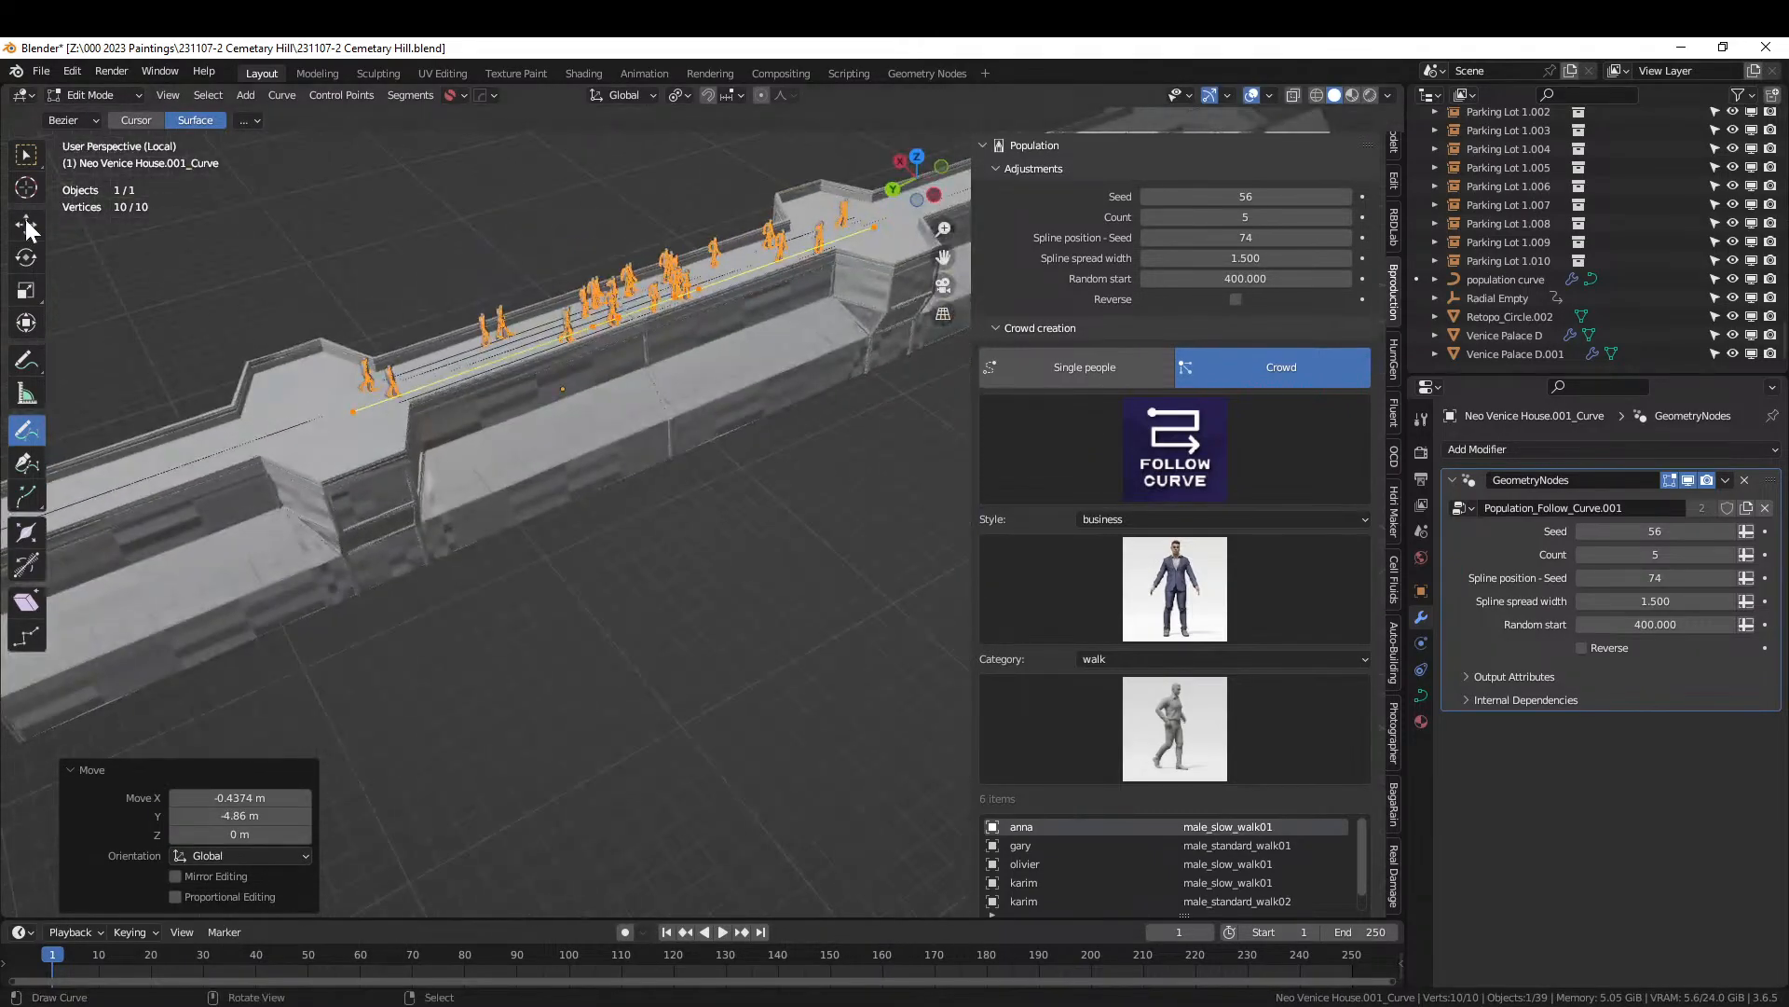
{"action": "left_click", "coordinate": [27, 322]}
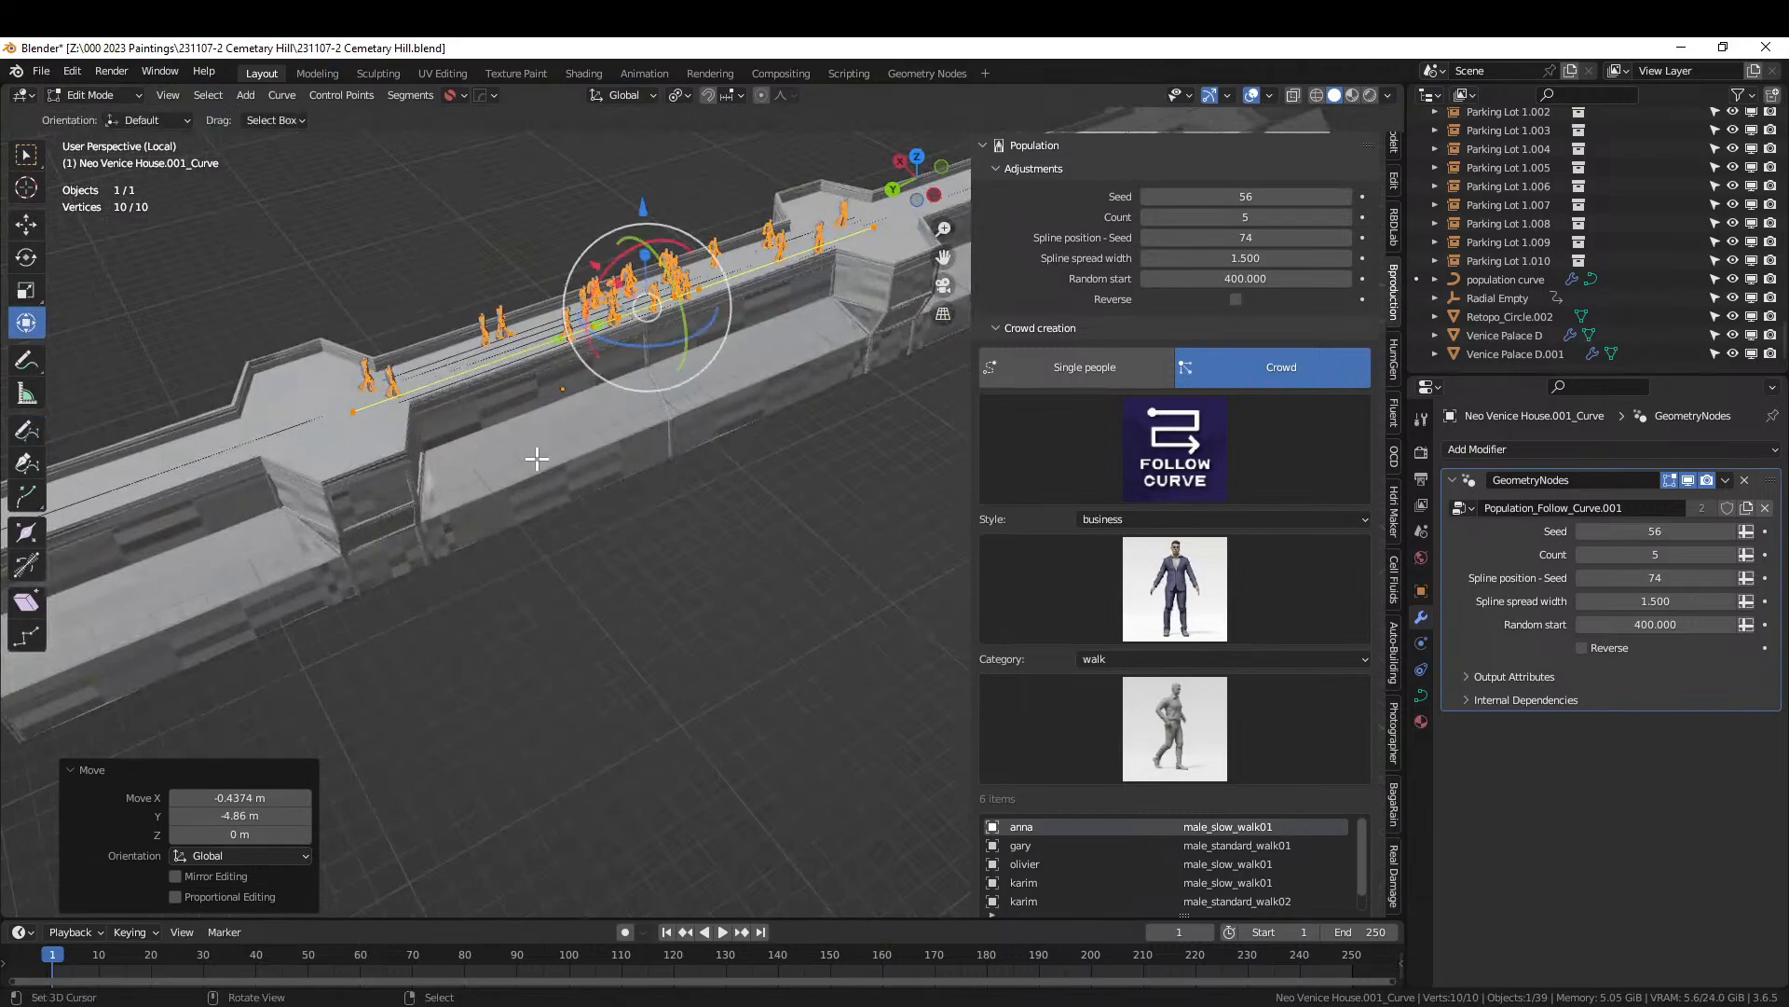
Leave curve editing, select all objects and apply their rotation and scale.
{"action": "middle_click_drag", "start_coordinate": [538, 459], "coordinate": [681, 541]}
{"action": "scroll", "coordinate": [711, 488], "scroll_direction": "up", "scroll_amount": 2}
{"action": "middle_click_drag", "start_coordinate": [571, 472], "coordinate": [589, 502]}
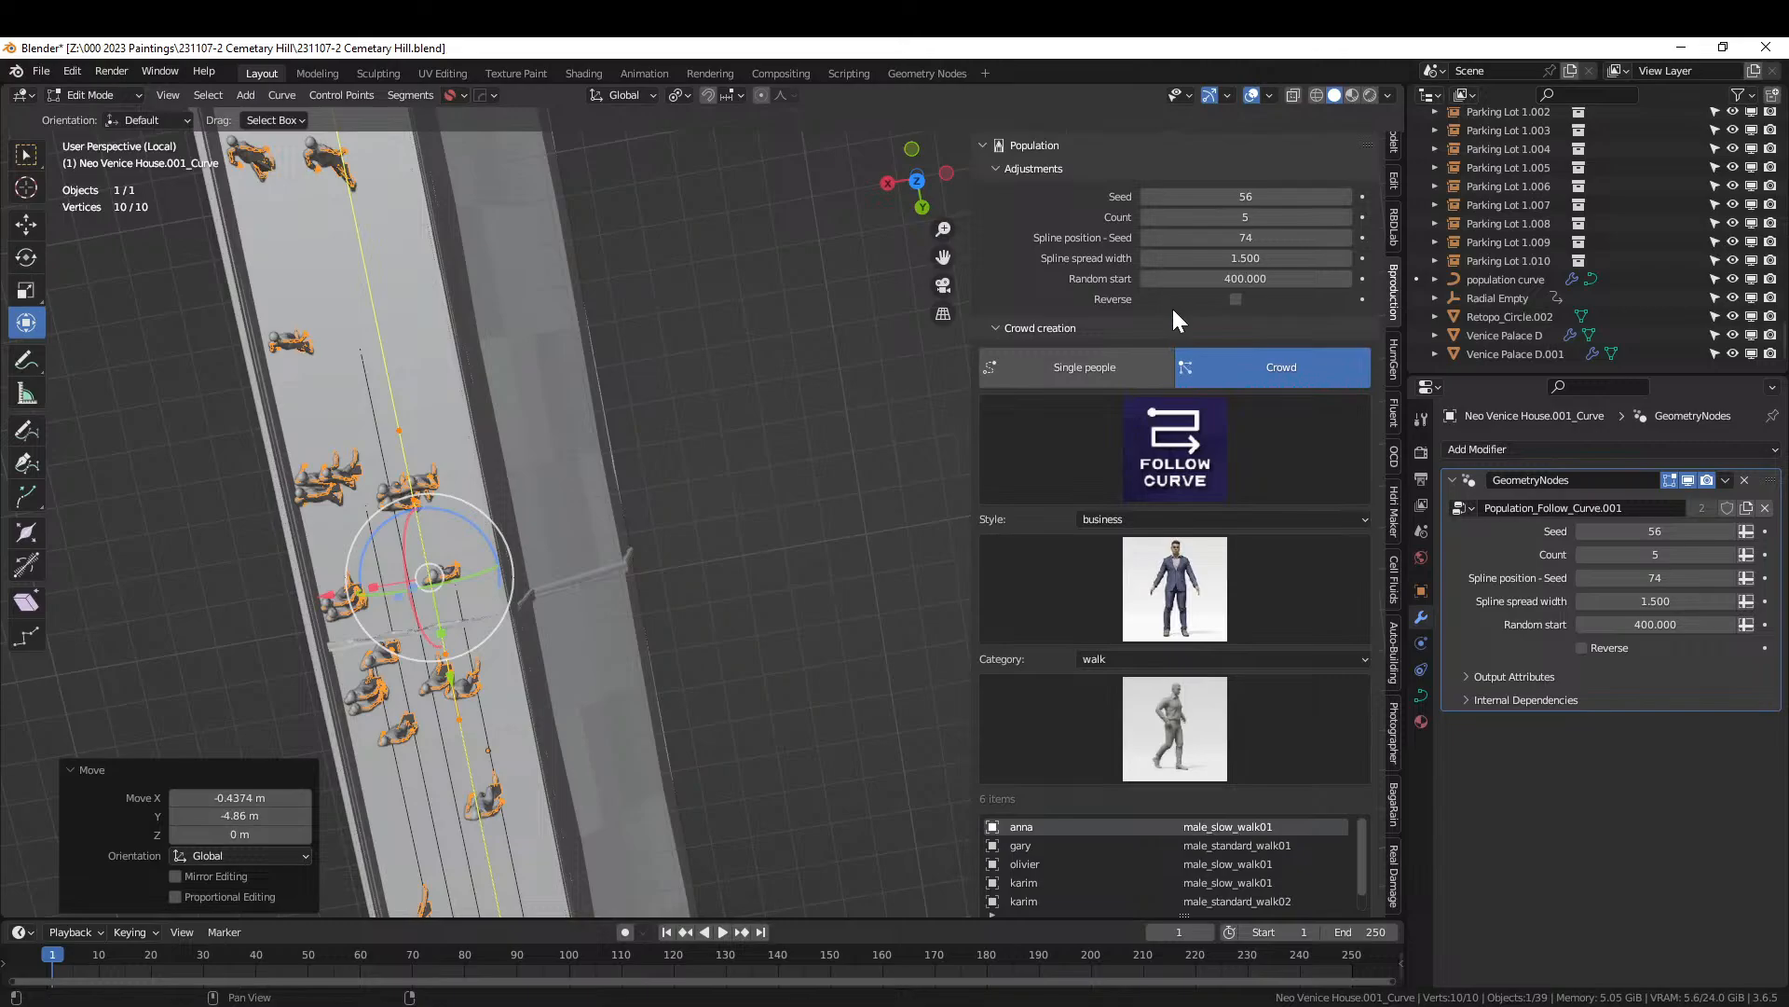
{"action": "scroll", "coordinate": [658, 444], "scroll_direction": "up", "scroll_amount": 3}
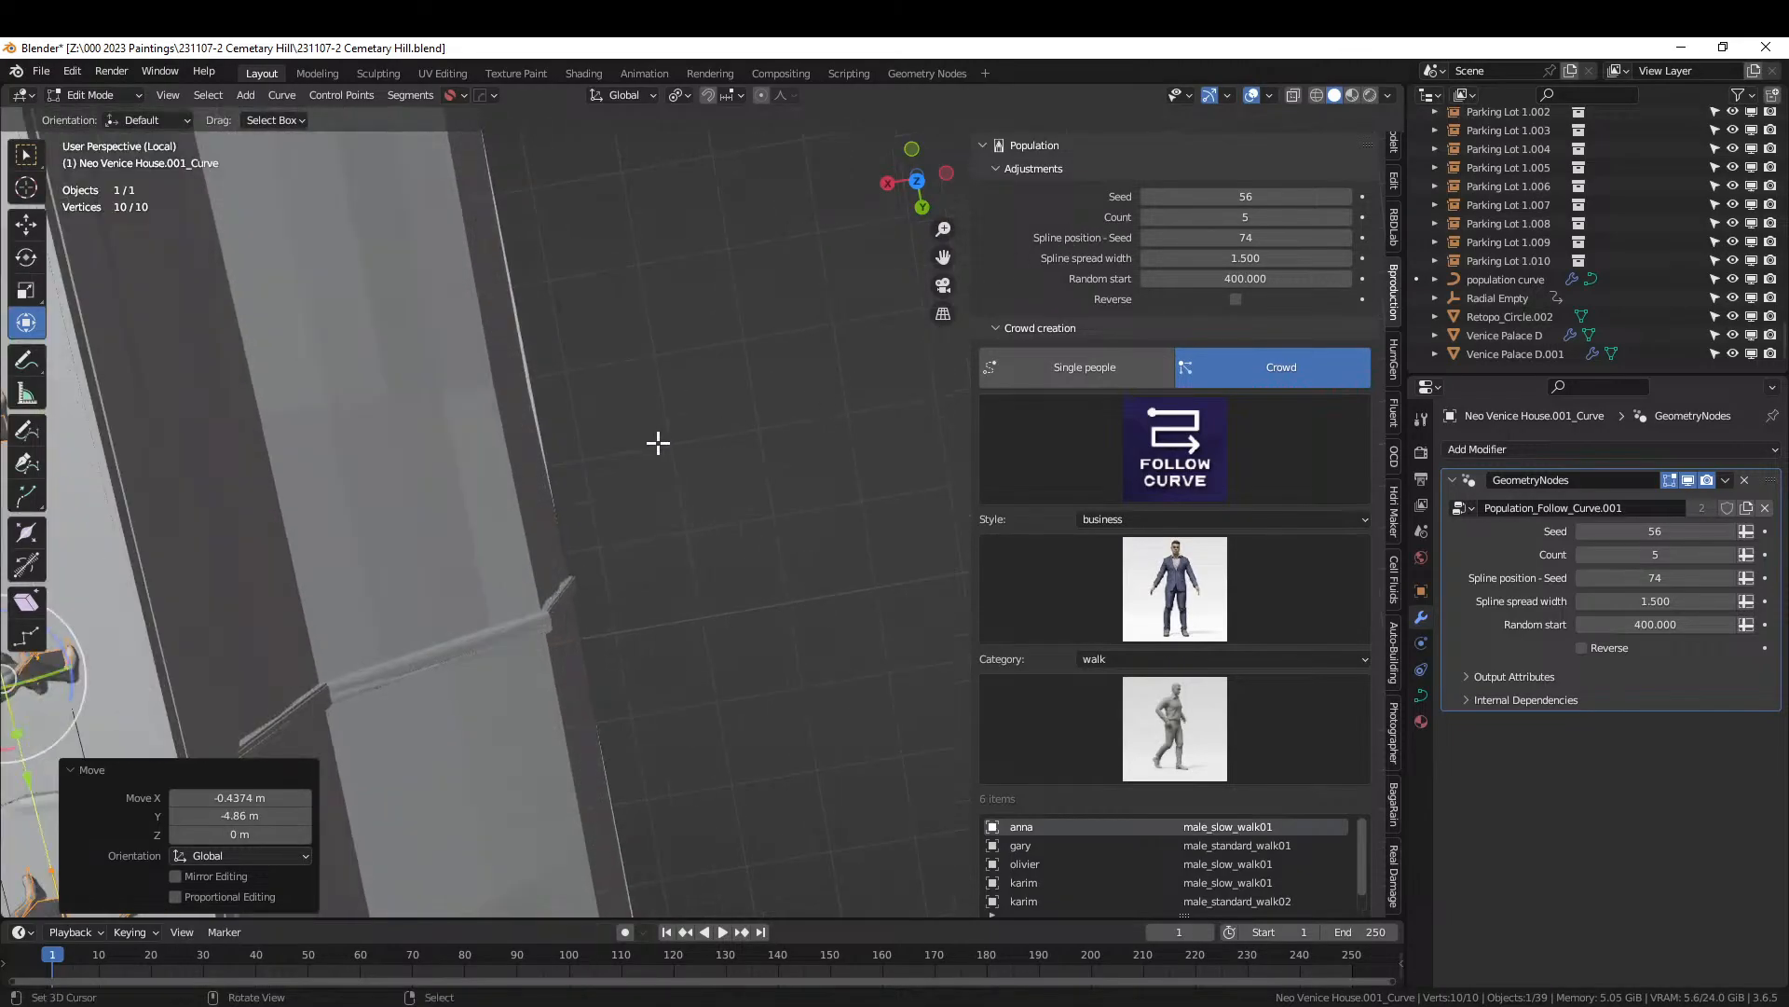
{"action": "middle_click_drag", "start_coordinate": [527, 453], "coordinate": [776, 431], "text": "shift"}
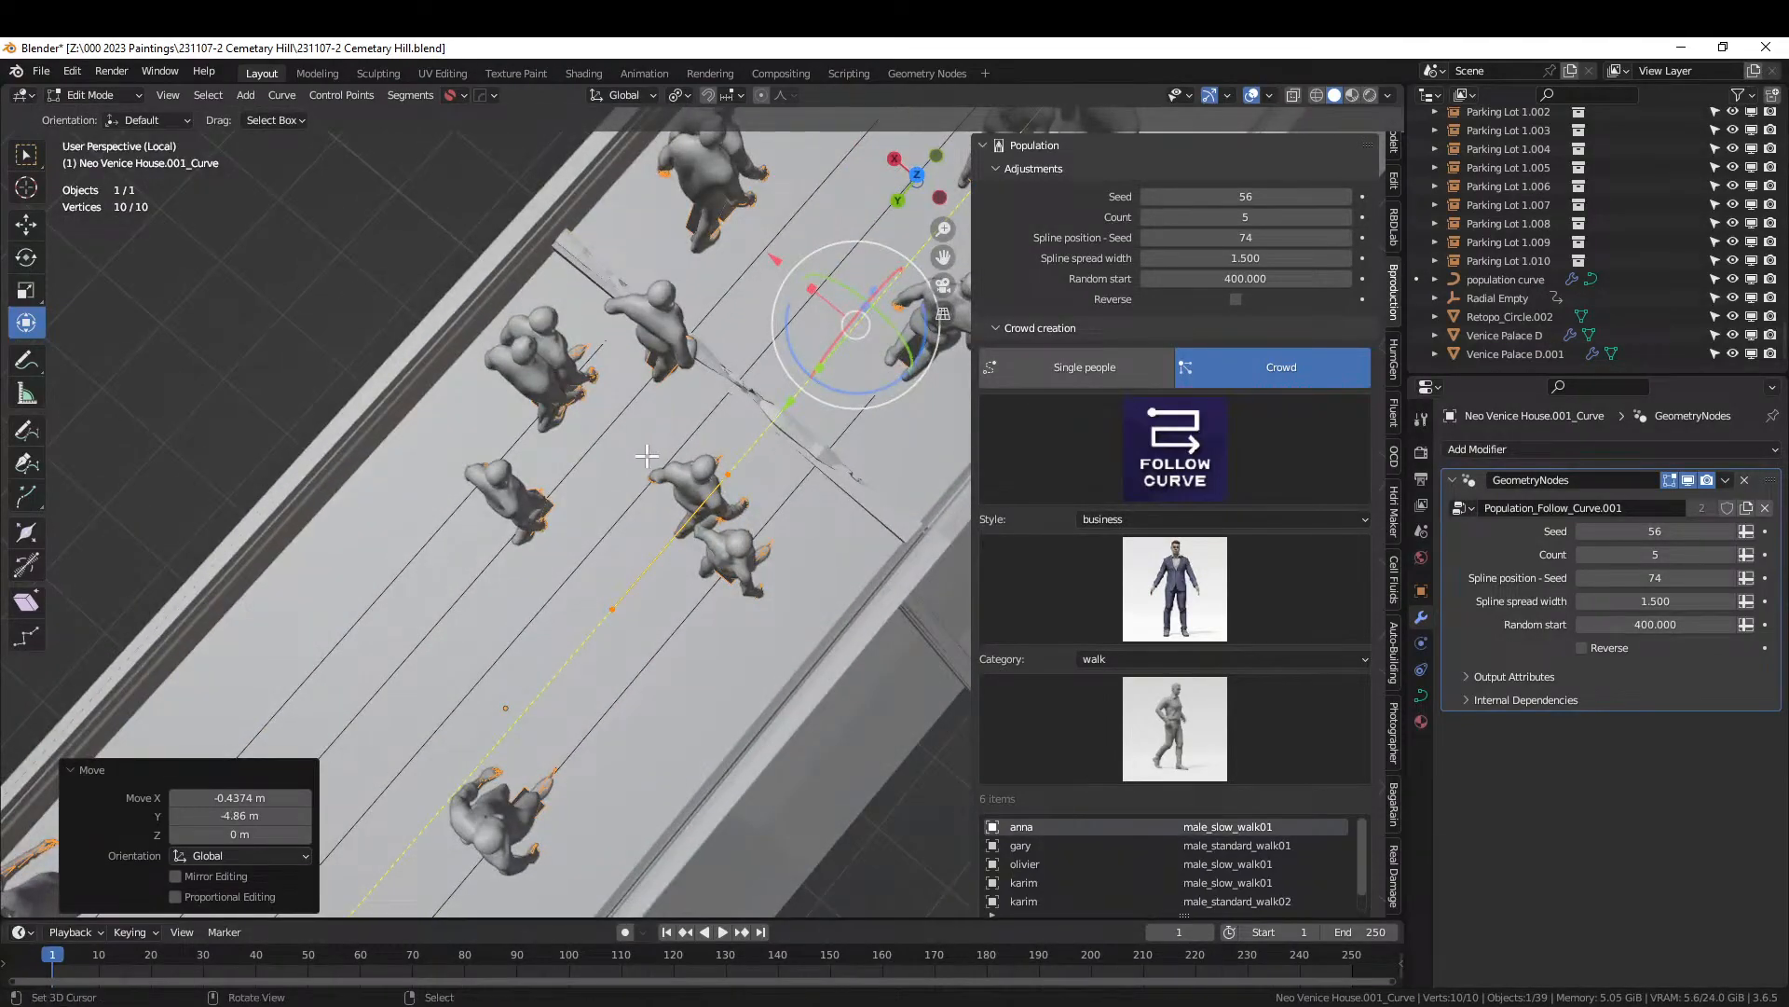
{"action": "key", "text": "Tab"}
{"action": "key", "text": "a"}
{"action": "key", "text": "ctrl+a"}
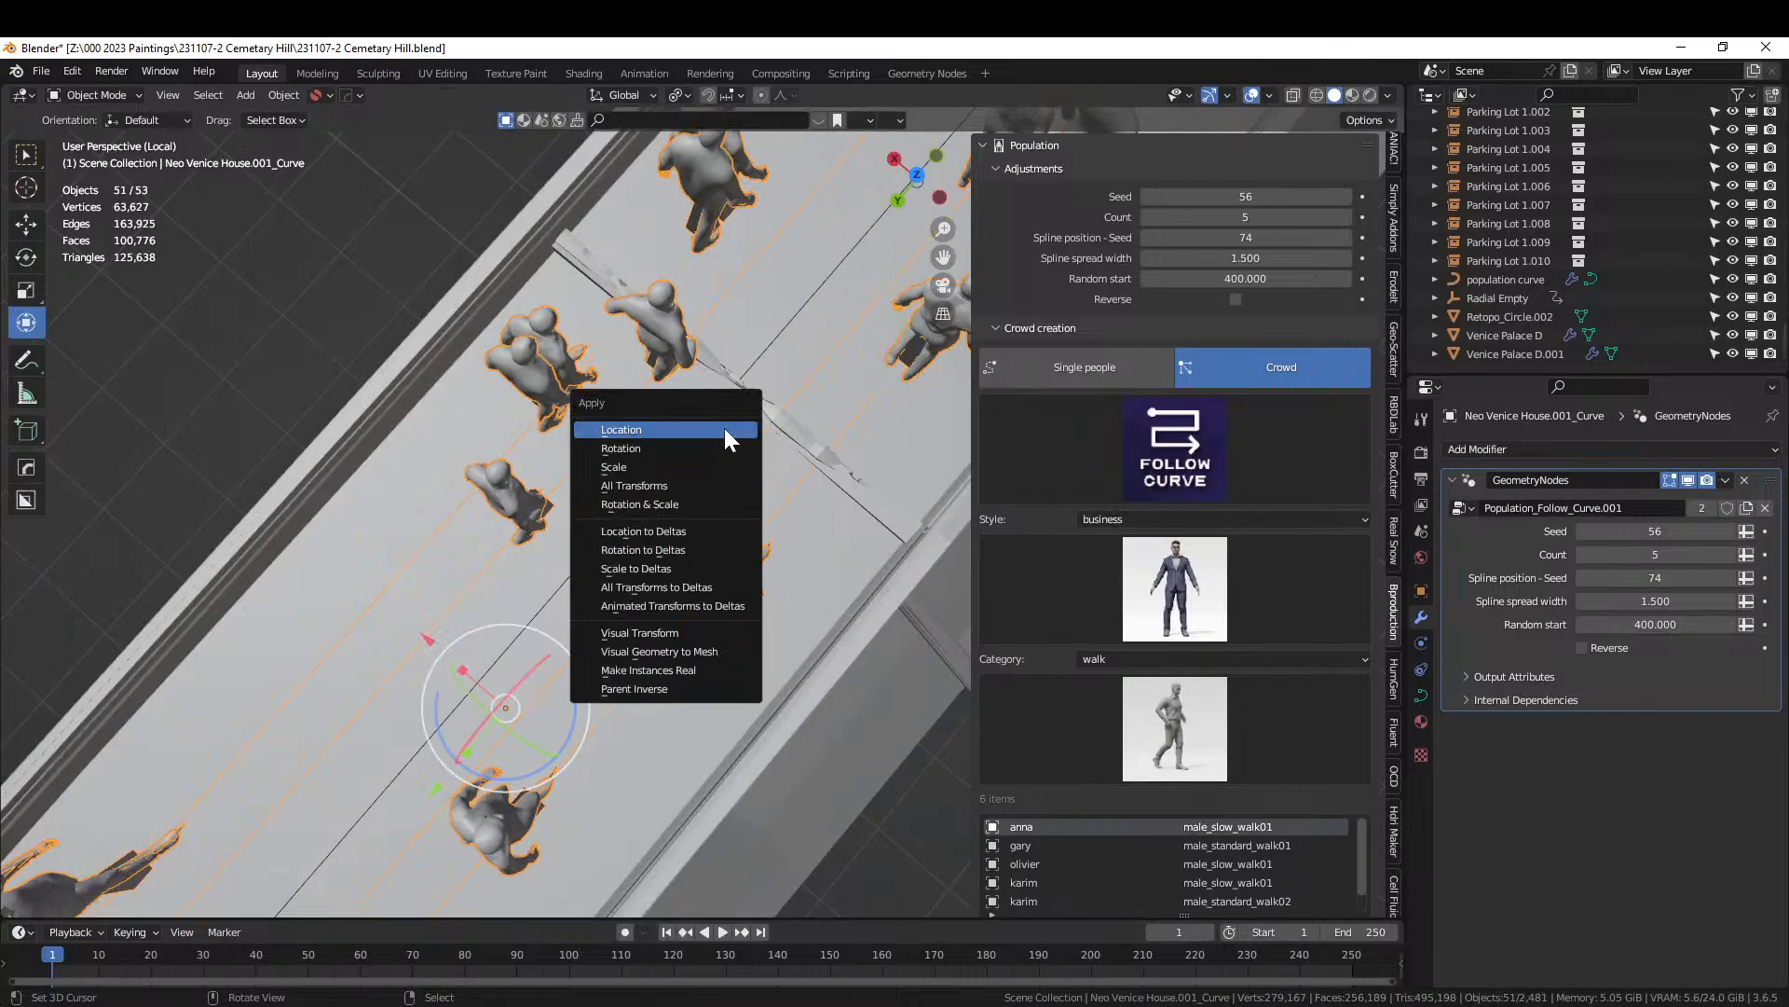
{"action": "left_click", "coordinate": [690, 500]}
Try a spline spread width of 1.633 for the bridge crowd.
{"action": "middle_click_drag", "start_coordinate": [689, 500], "coordinate": [1313, 391]}
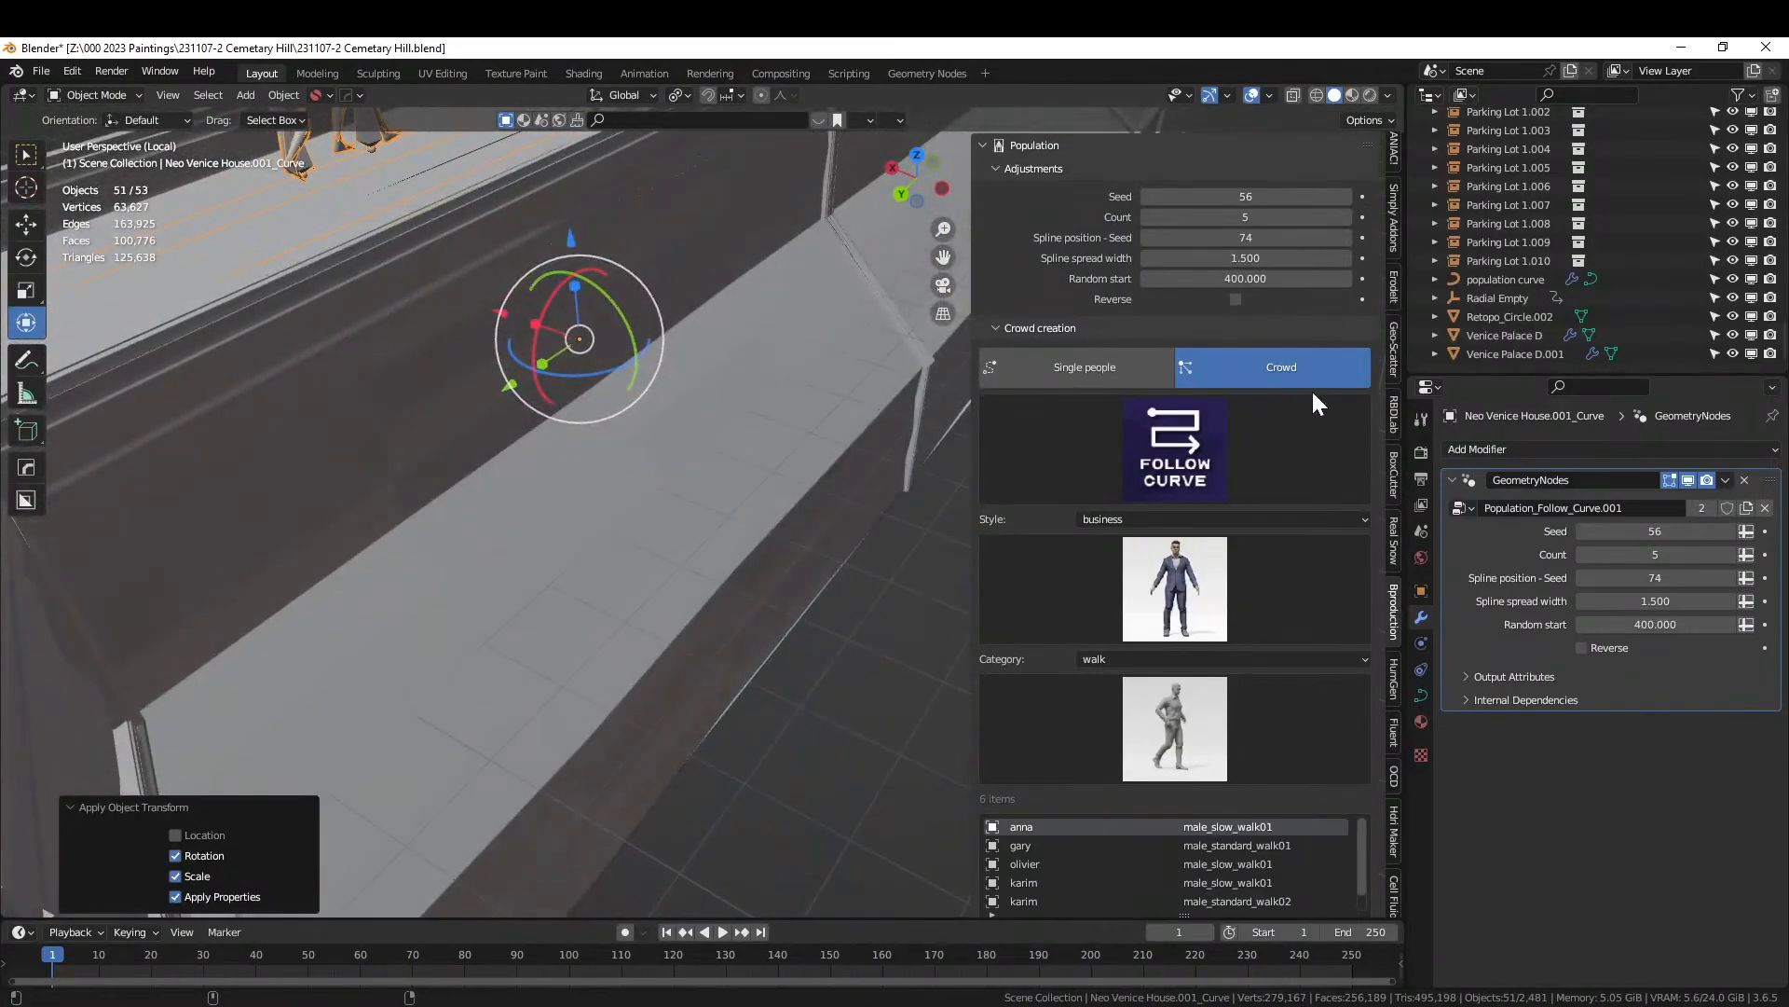
{"action": "scroll", "coordinate": [805, 536], "scroll_direction": "down", "scroll_amount": 3}
{"action": "scroll", "coordinate": [1138, 677], "scroll_direction": "down", "scroll_amount": 3}
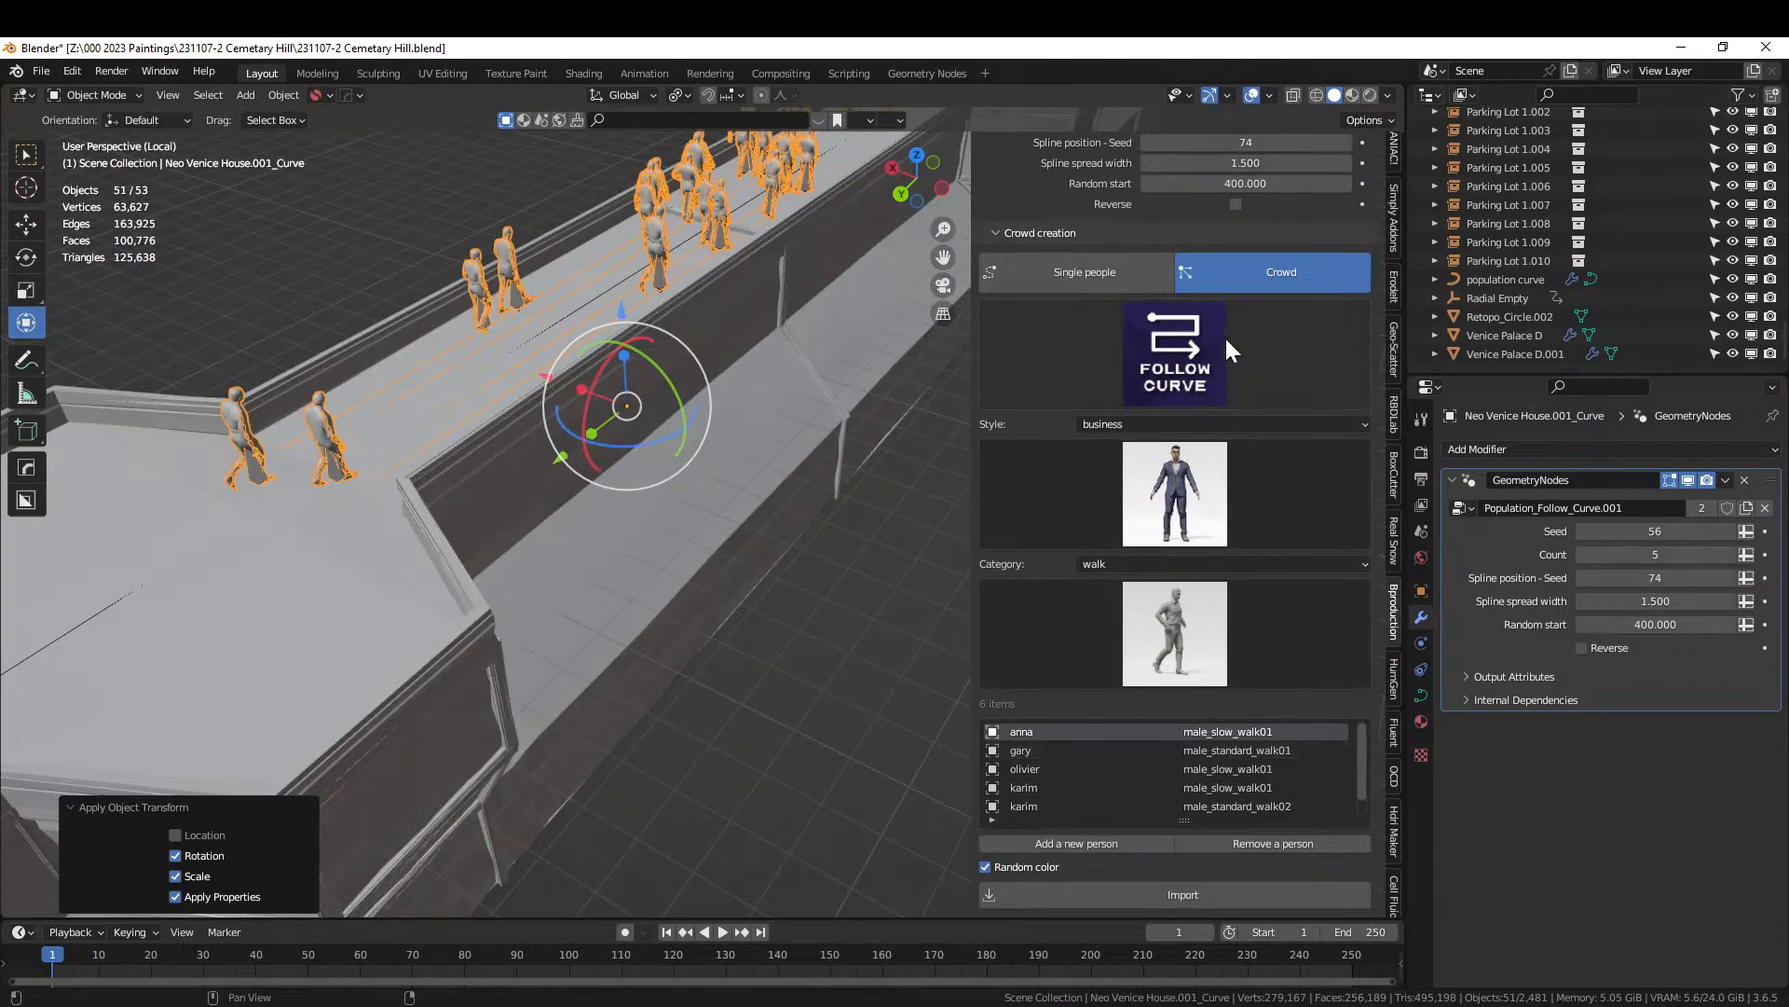
{"action": "scroll", "coordinate": [1227, 338], "scroll_direction": "up", "scroll_amount": 3}
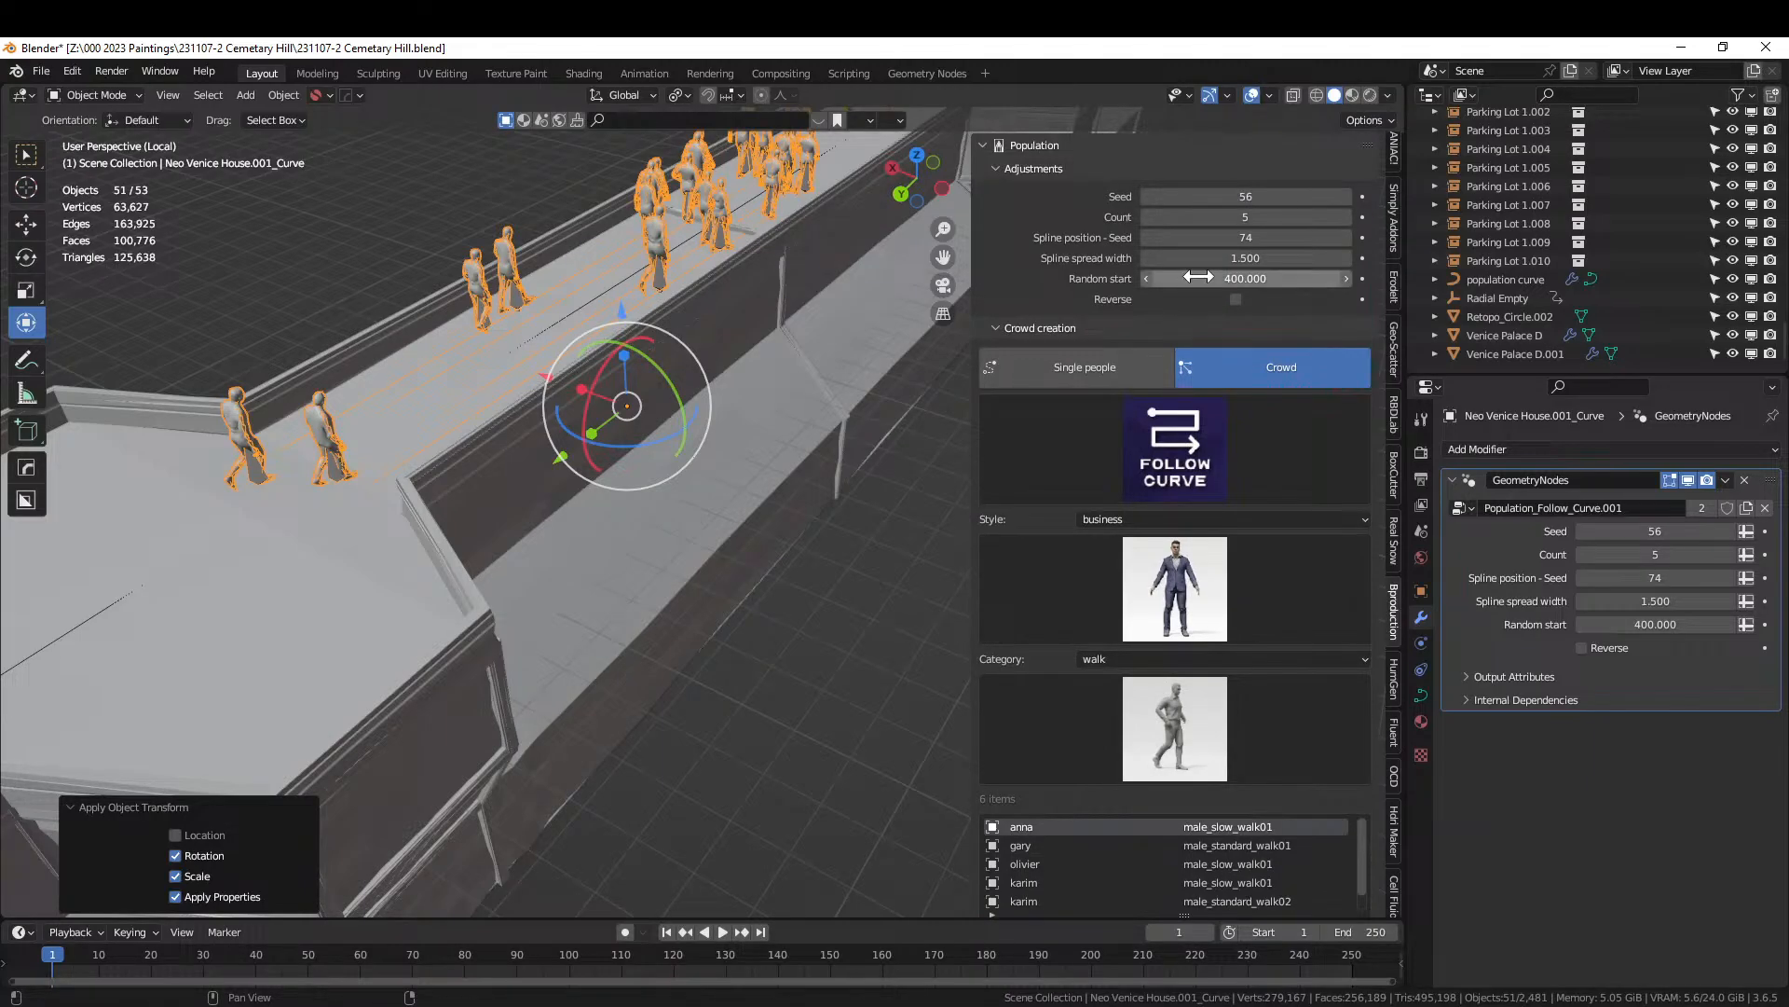
{"action": "middle_click_drag", "start_coordinate": [925, 429], "coordinate": [841, 674], "text": "shift"}
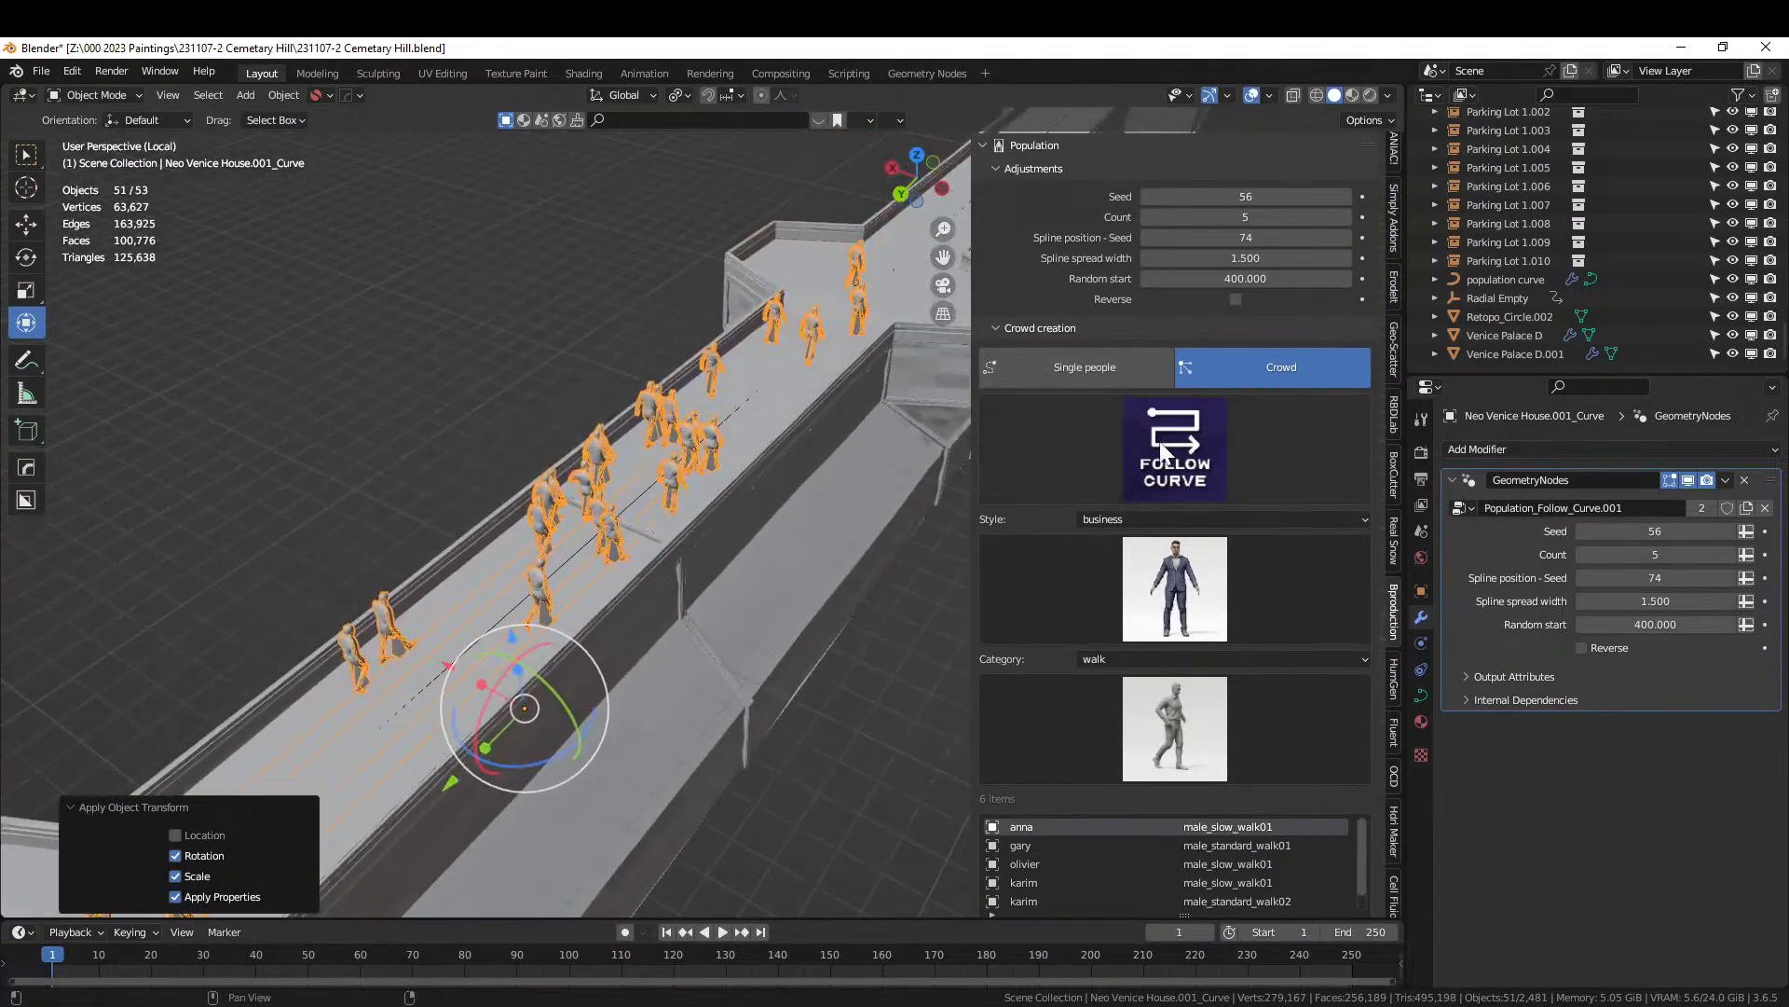
{"action": "left_click_drag", "start_coordinate": [1268, 263], "coordinate": [1286, 258]}
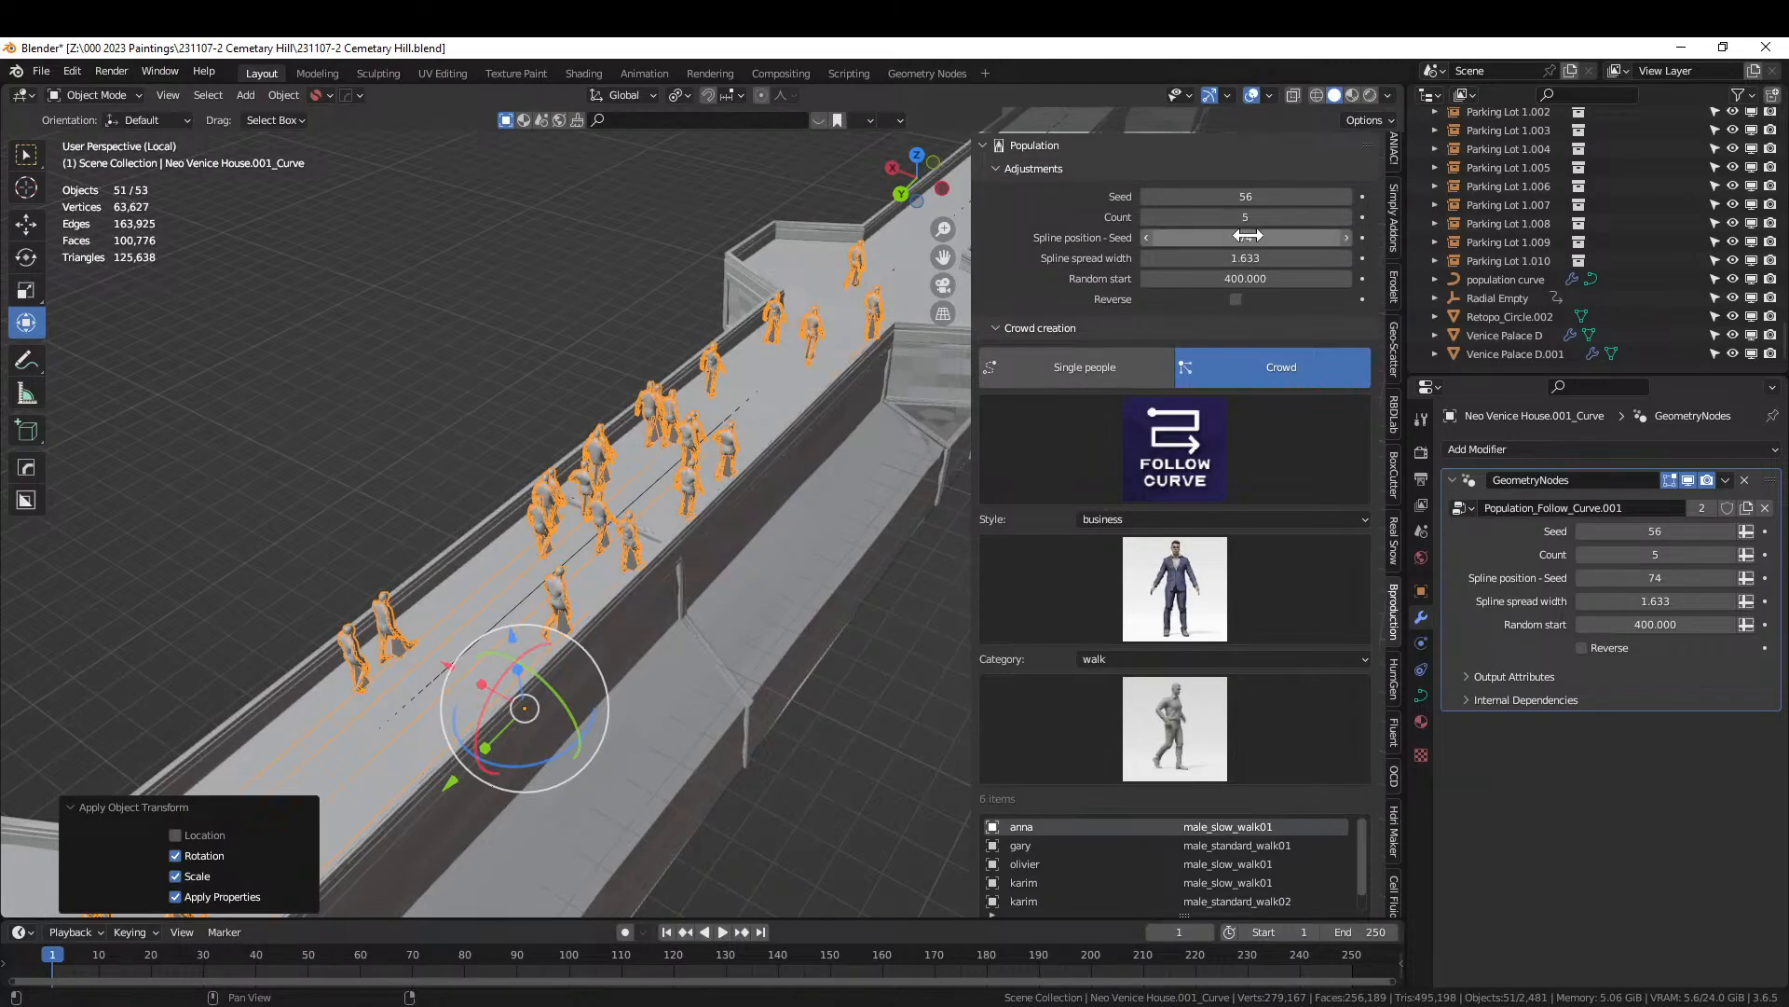
Set the crowd's spline position seed to 76 and its random start to 400.010.
{"action": "left_click", "coordinate": [1348, 237]}
{"action": "left_click", "coordinate": [1348, 236]}
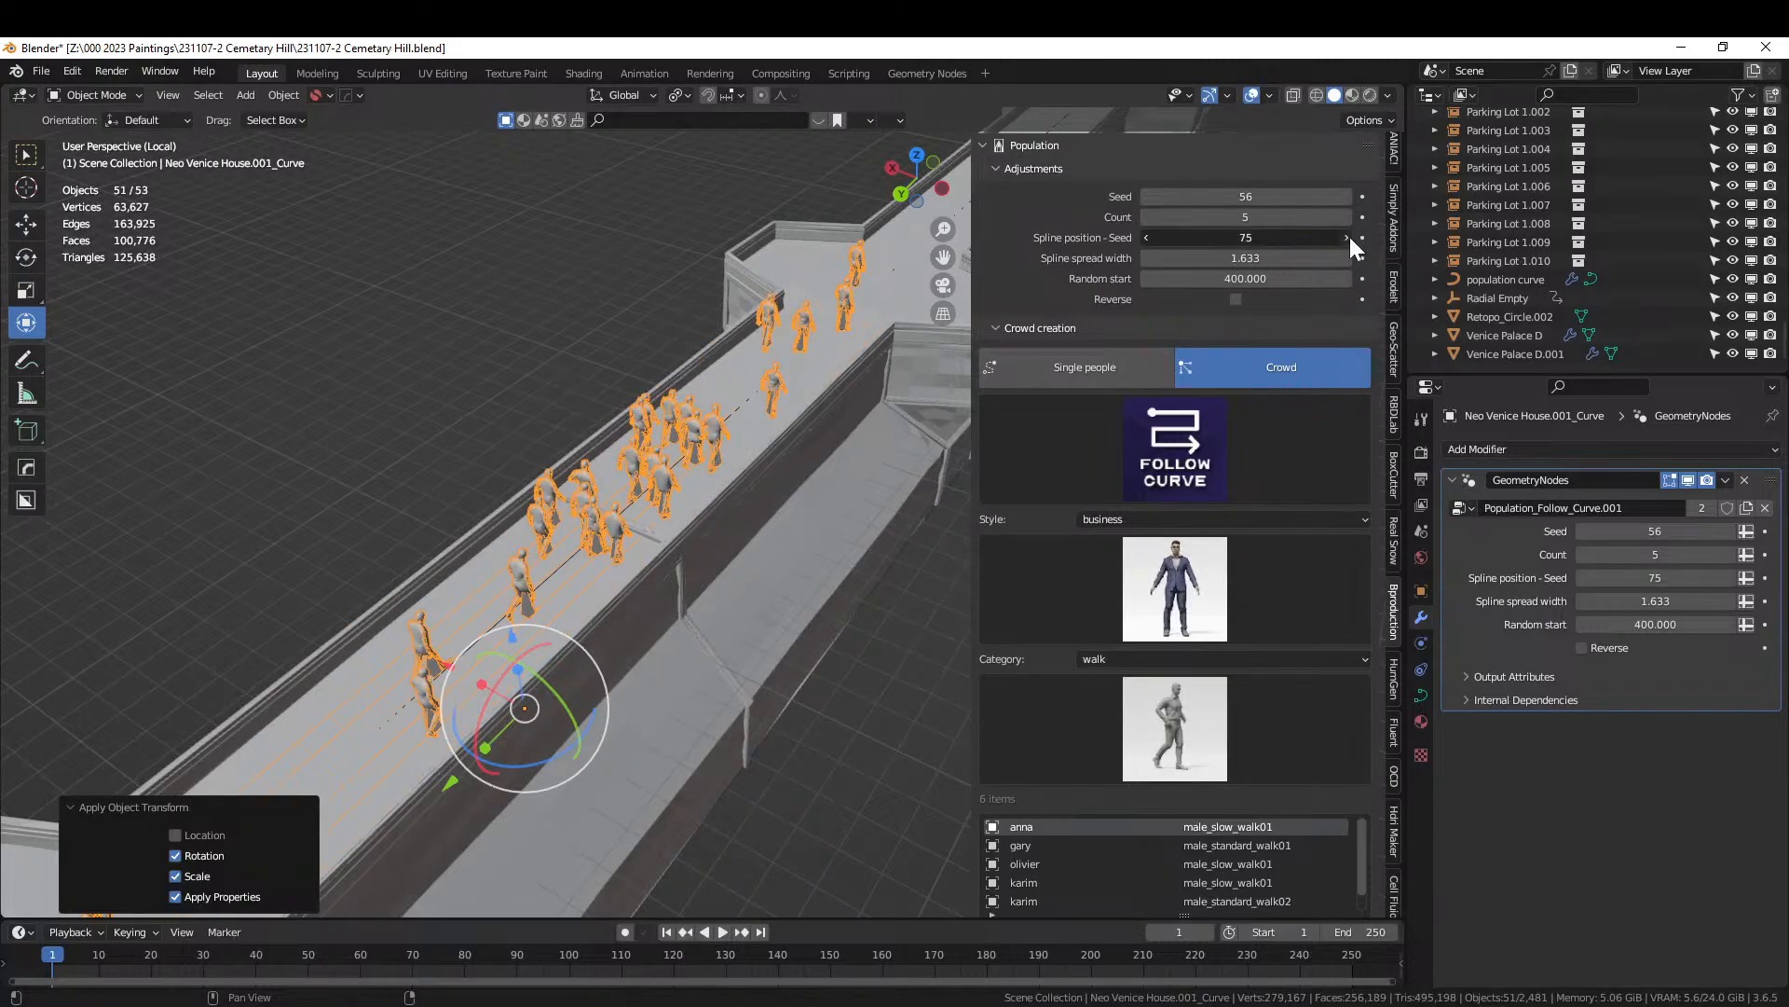
{"action": "middle_click_drag", "start_coordinate": [932, 381], "coordinate": [748, 541]}
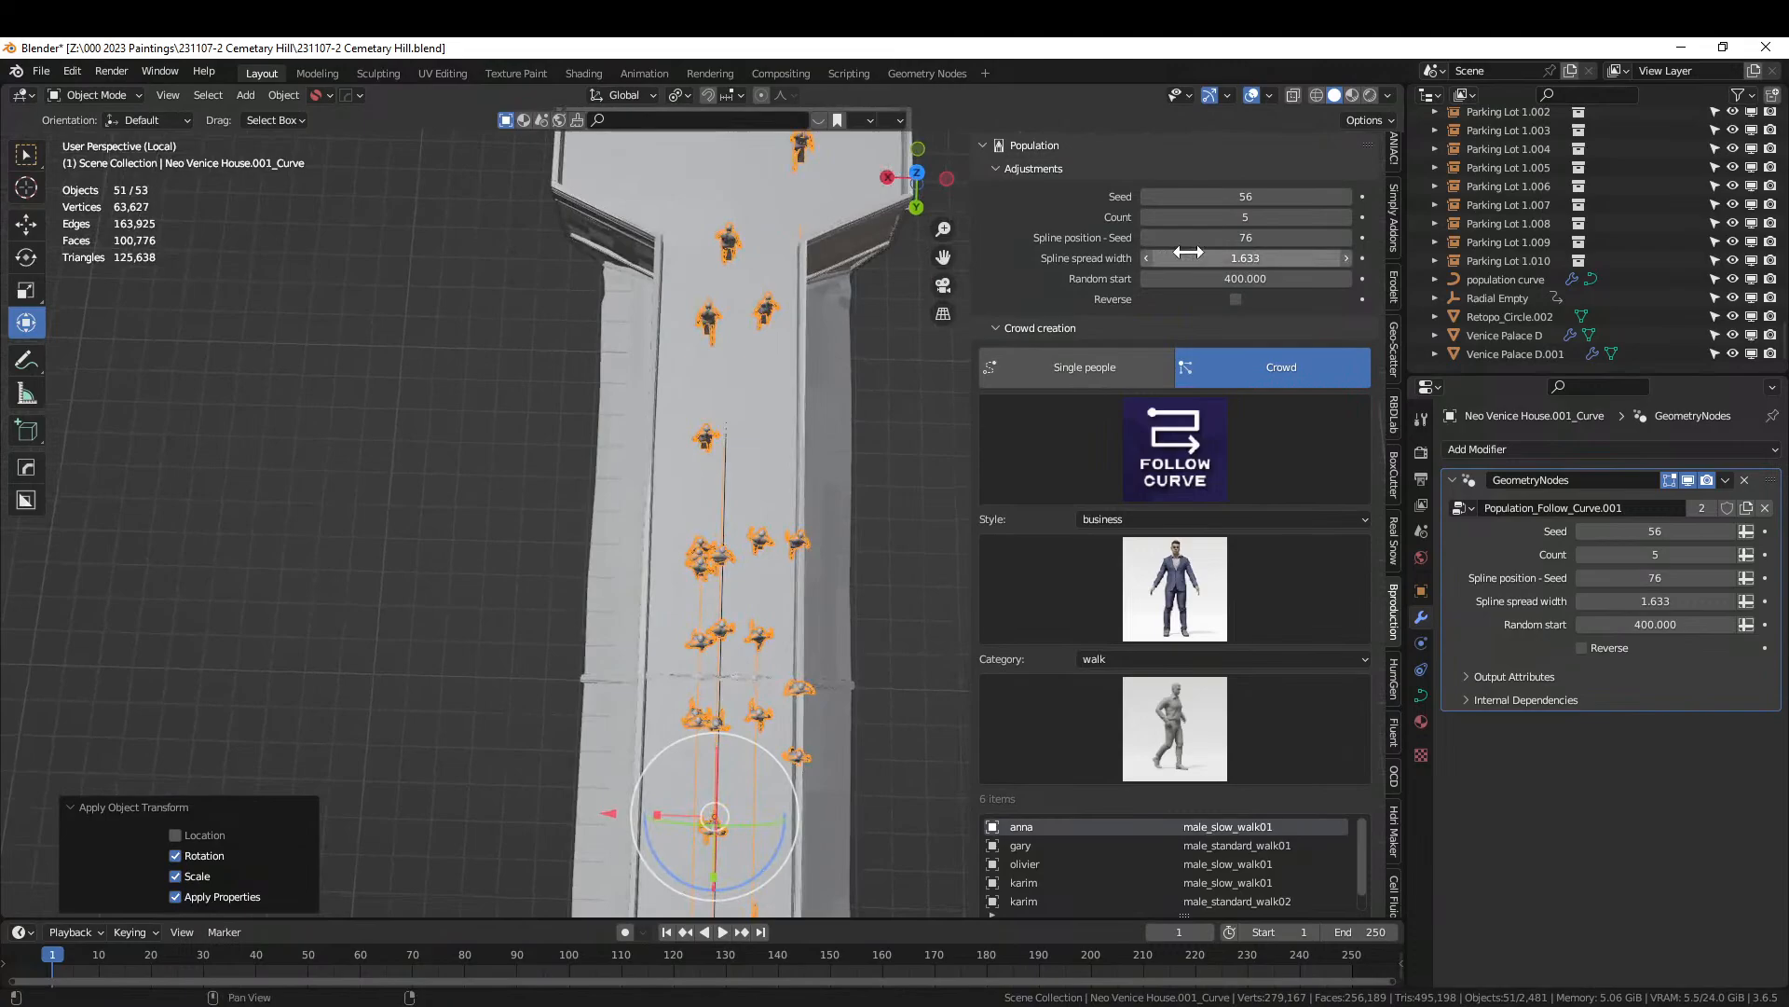
{"action": "left_click", "coordinate": [1345, 278]}
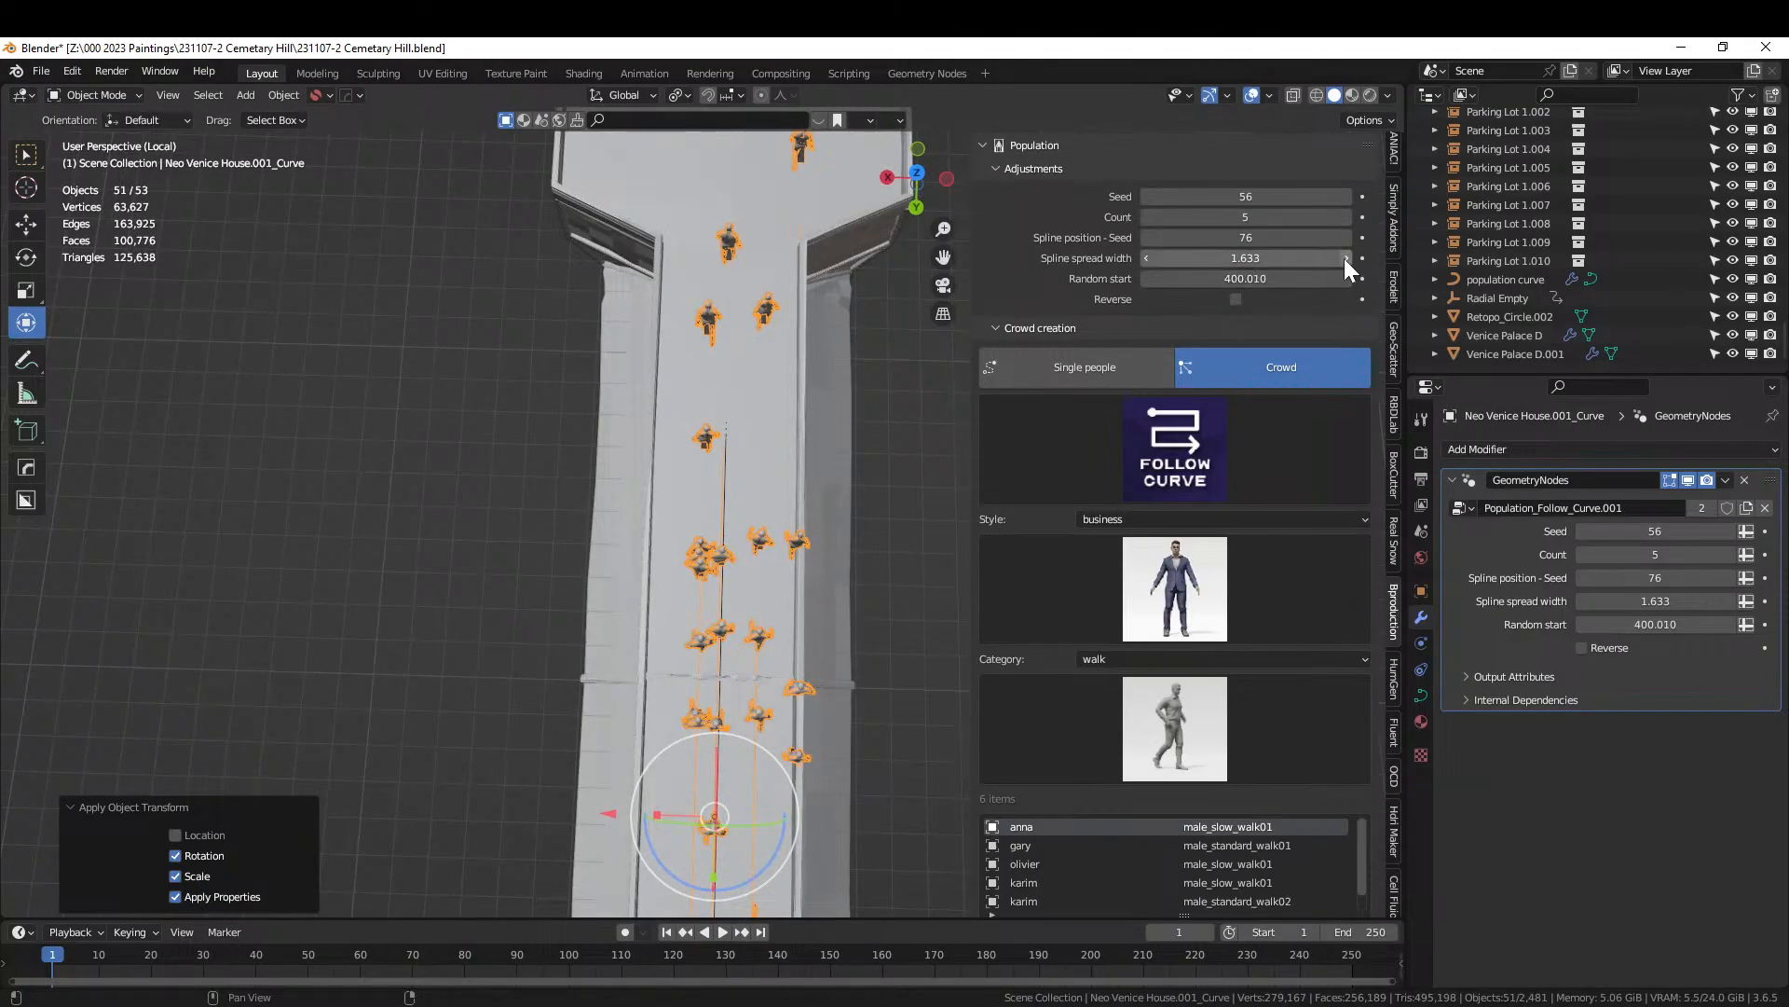
Try successive seeds to rearrange the walkers along the deck, ending on seed 63.
{"action": "left_click", "coordinate": [1346, 194]}
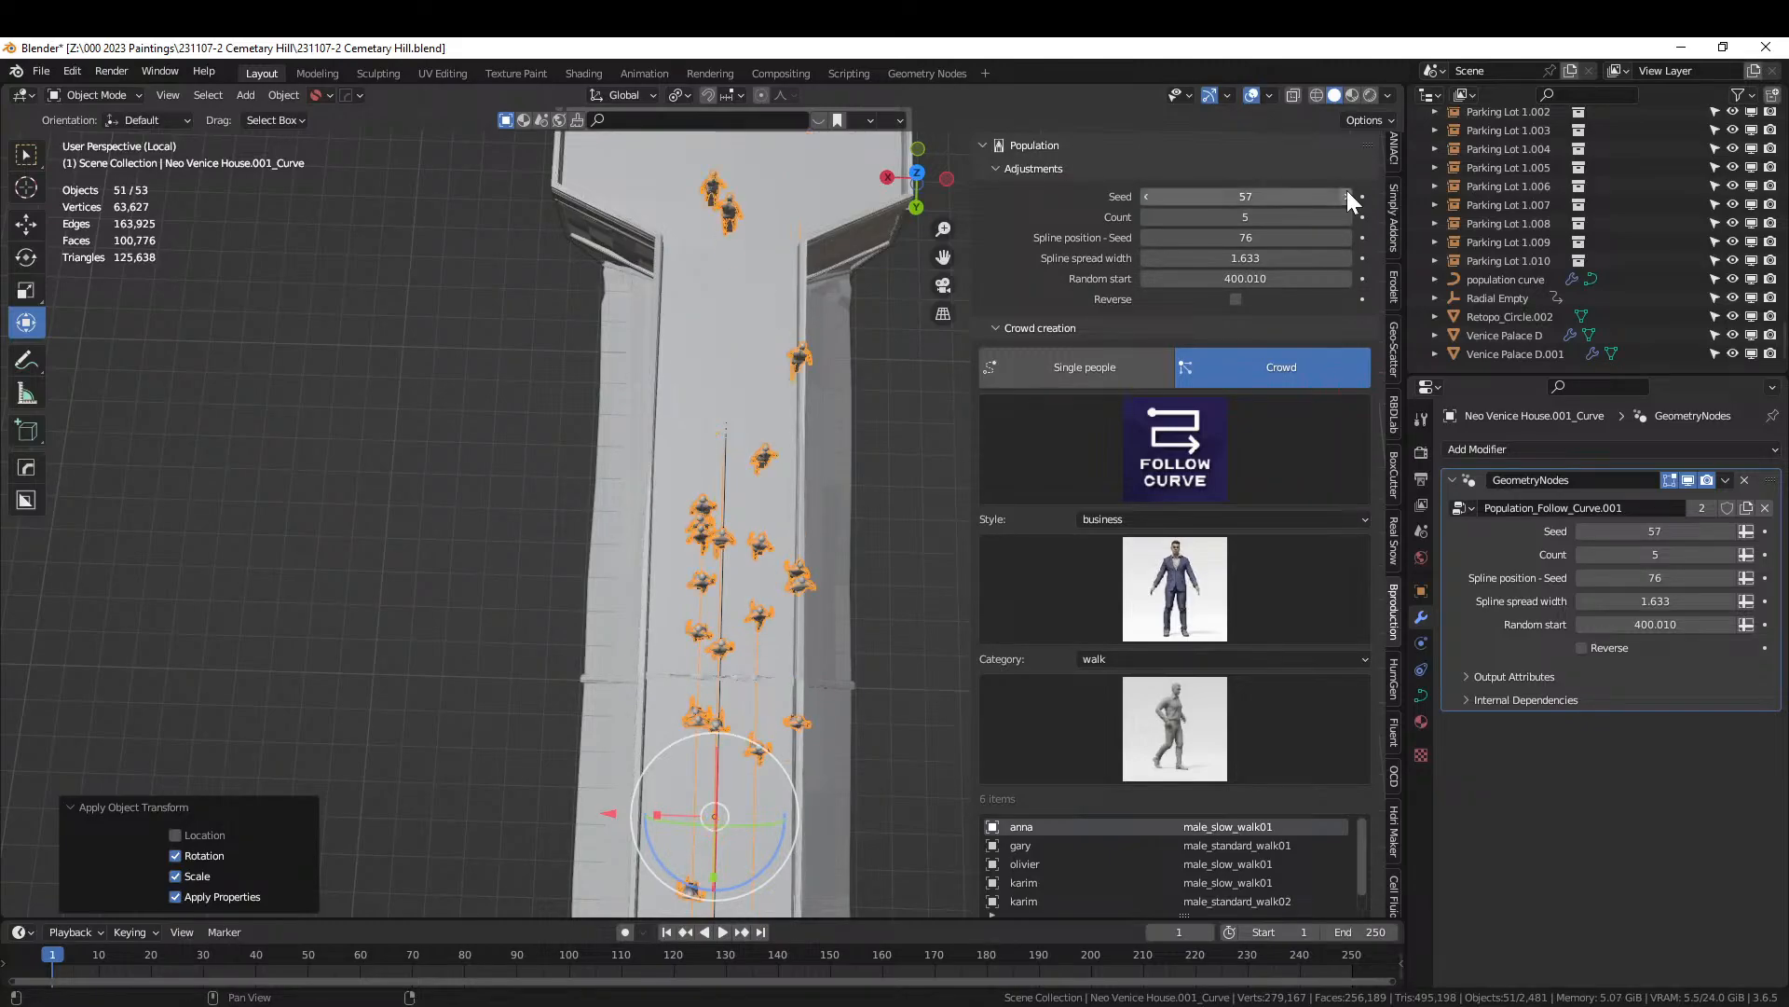
{"action": "left_click", "coordinate": [1346, 194]}
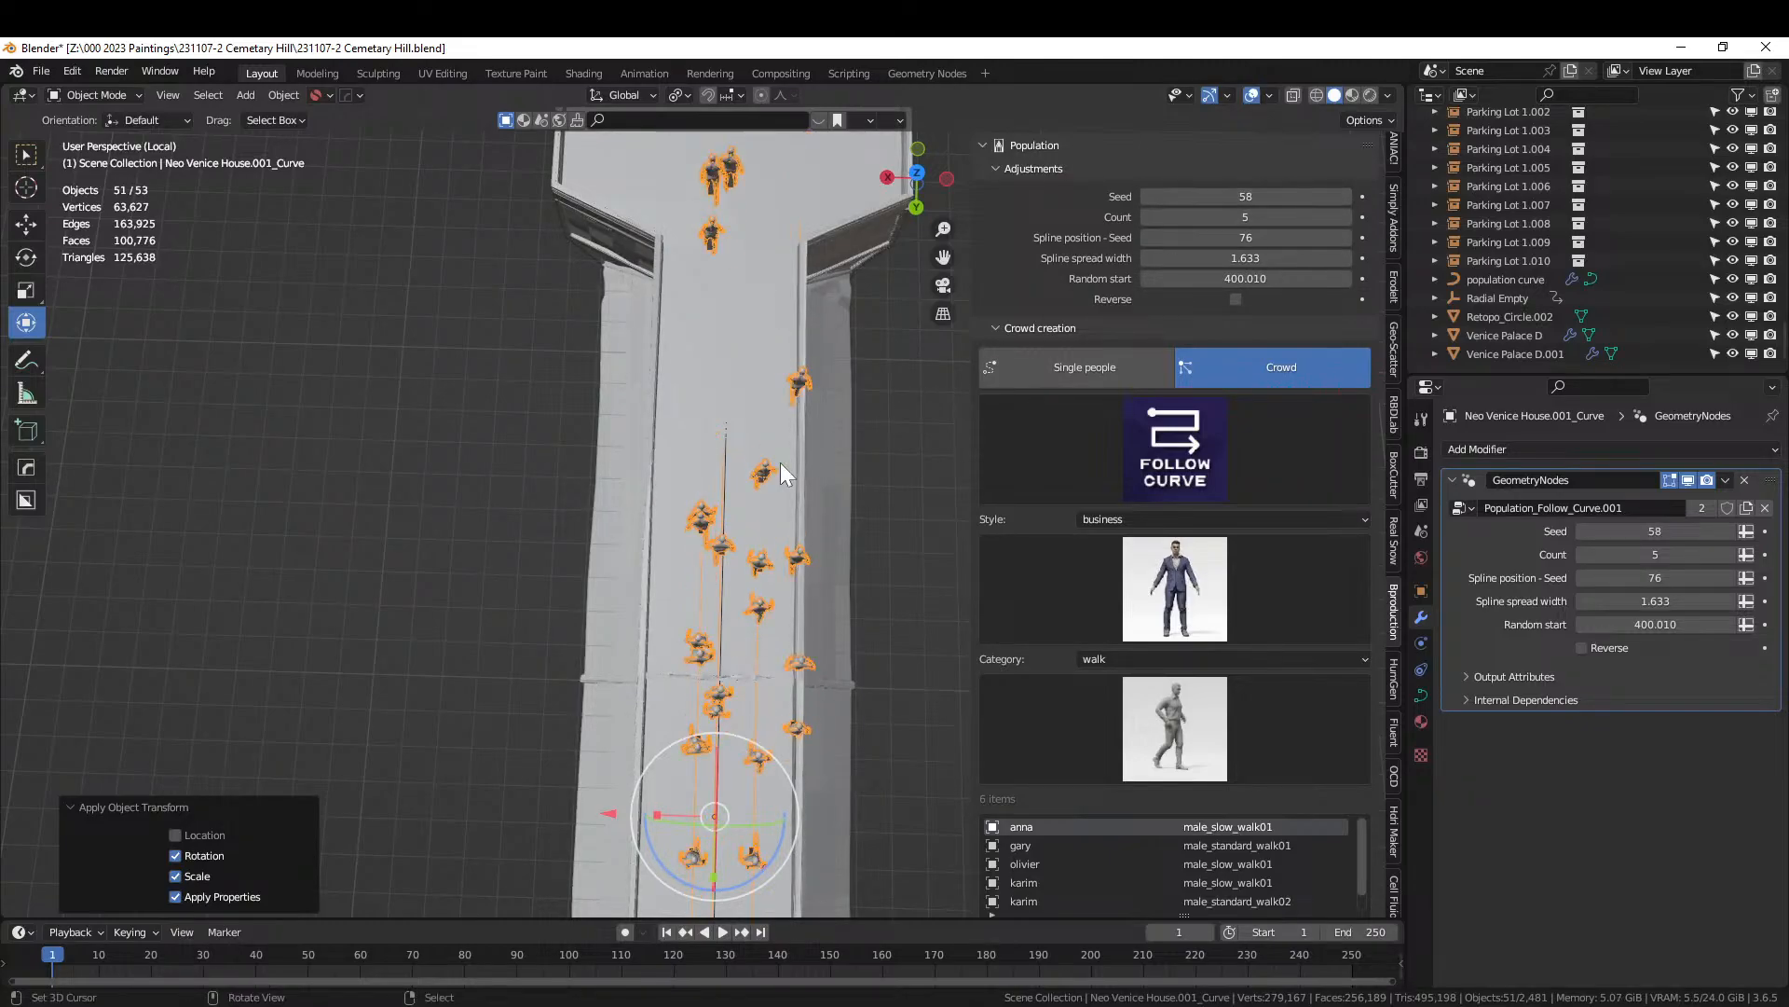
{"action": "scroll", "coordinate": [781, 519], "scroll_direction": "up", "scroll_amount": 3}
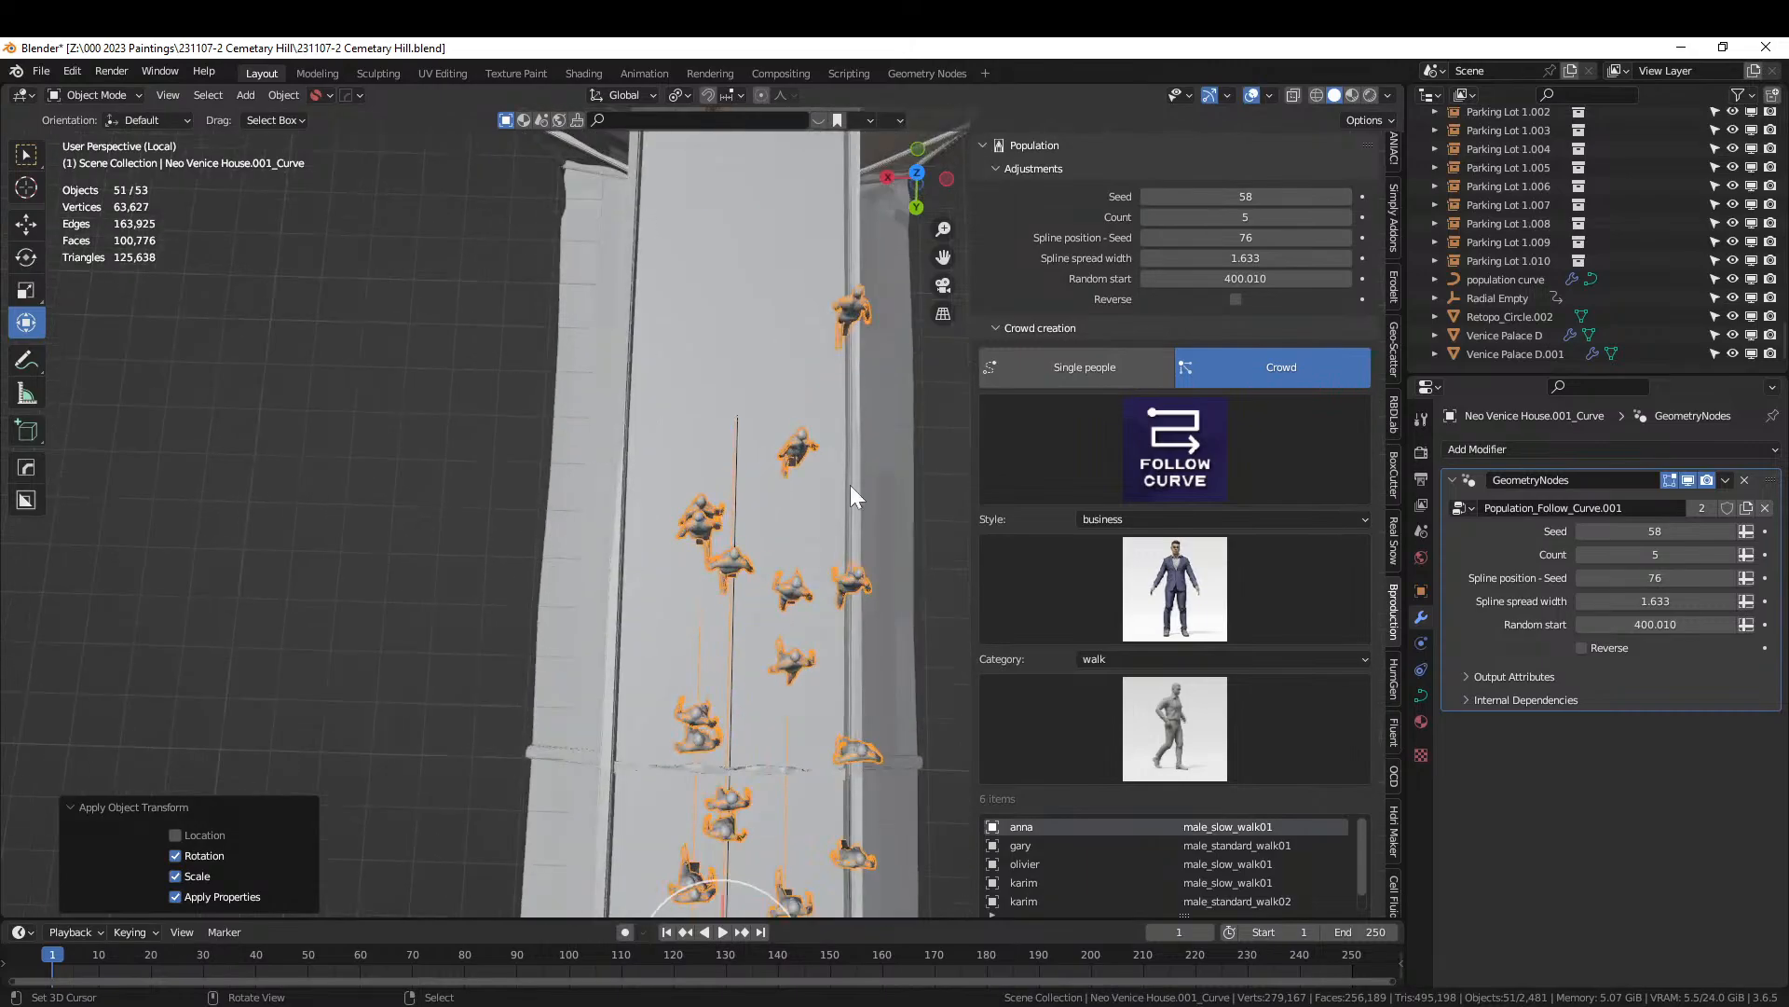
{"action": "left_click", "coordinate": [1346, 197]}
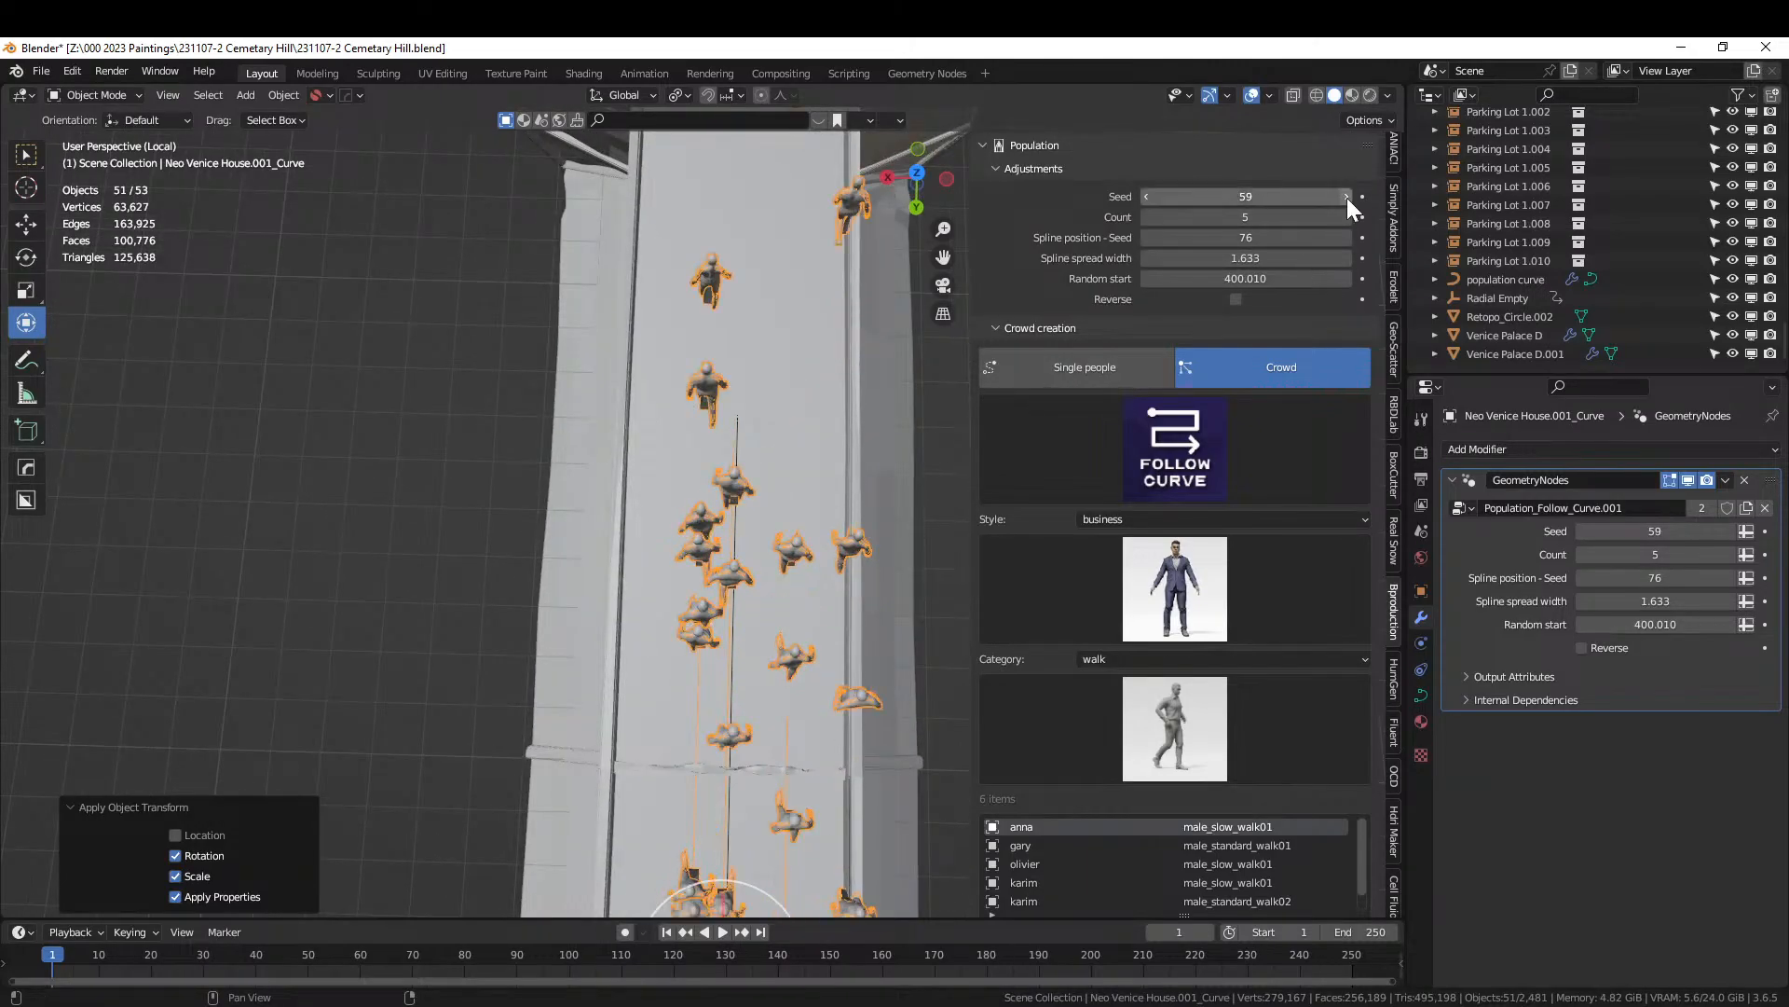
{"action": "left_click", "coordinate": [1346, 197]}
{"action": "left_click", "coordinate": [1346, 197]}
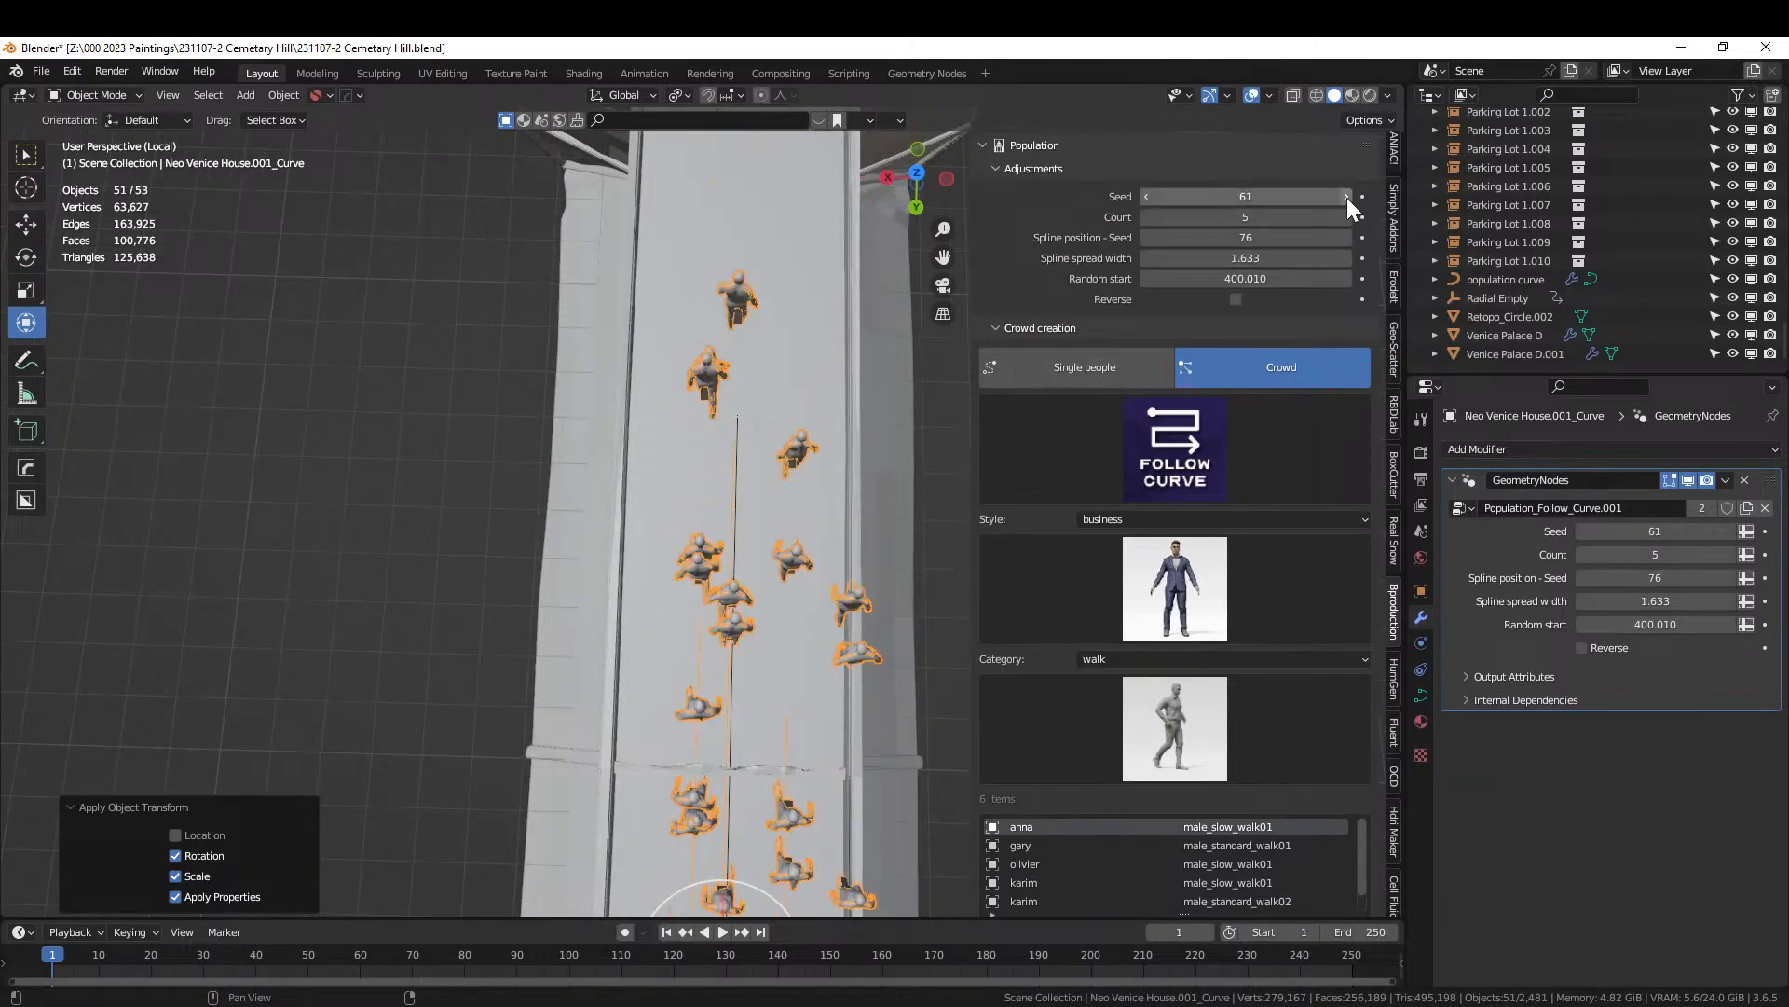
{"action": "left_click", "coordinate": [1346, 196]}
{"action": "left_click", "coordinate": [1346, 197]}
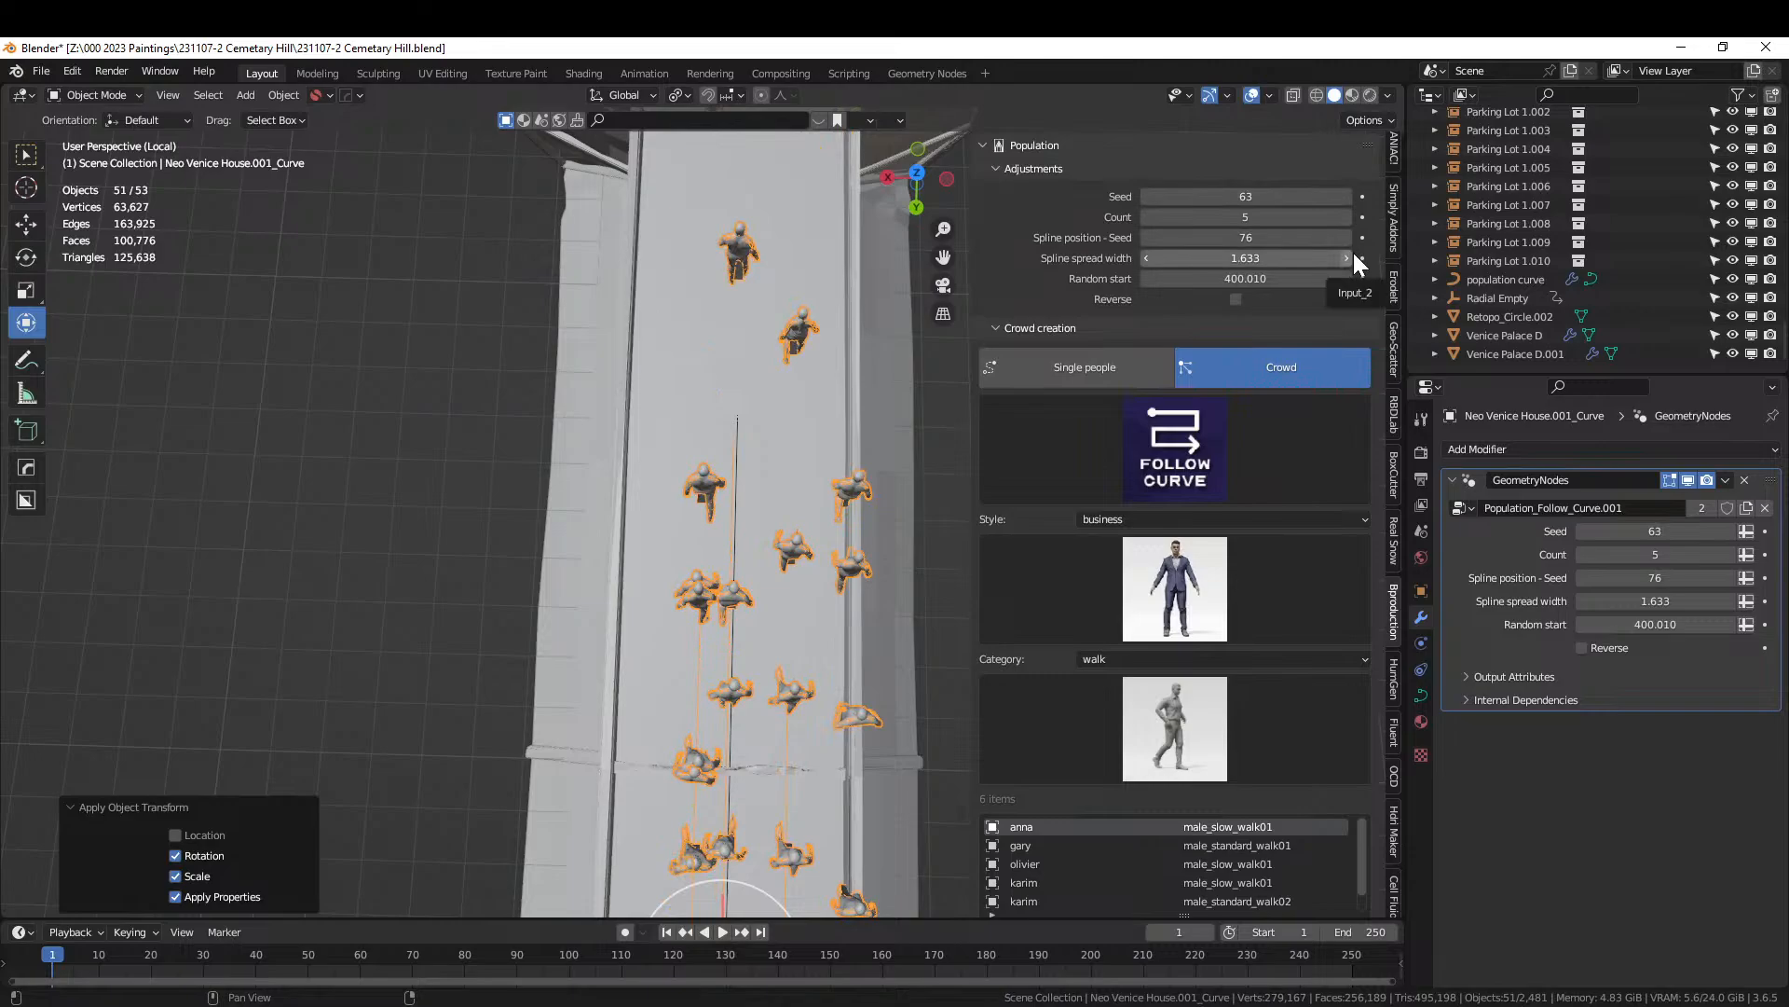
Step the crowd's spline position seed up to 81 to redistribute the walkers across the deck.
{"action": "left_click", "coordinate": [1349, 233]}
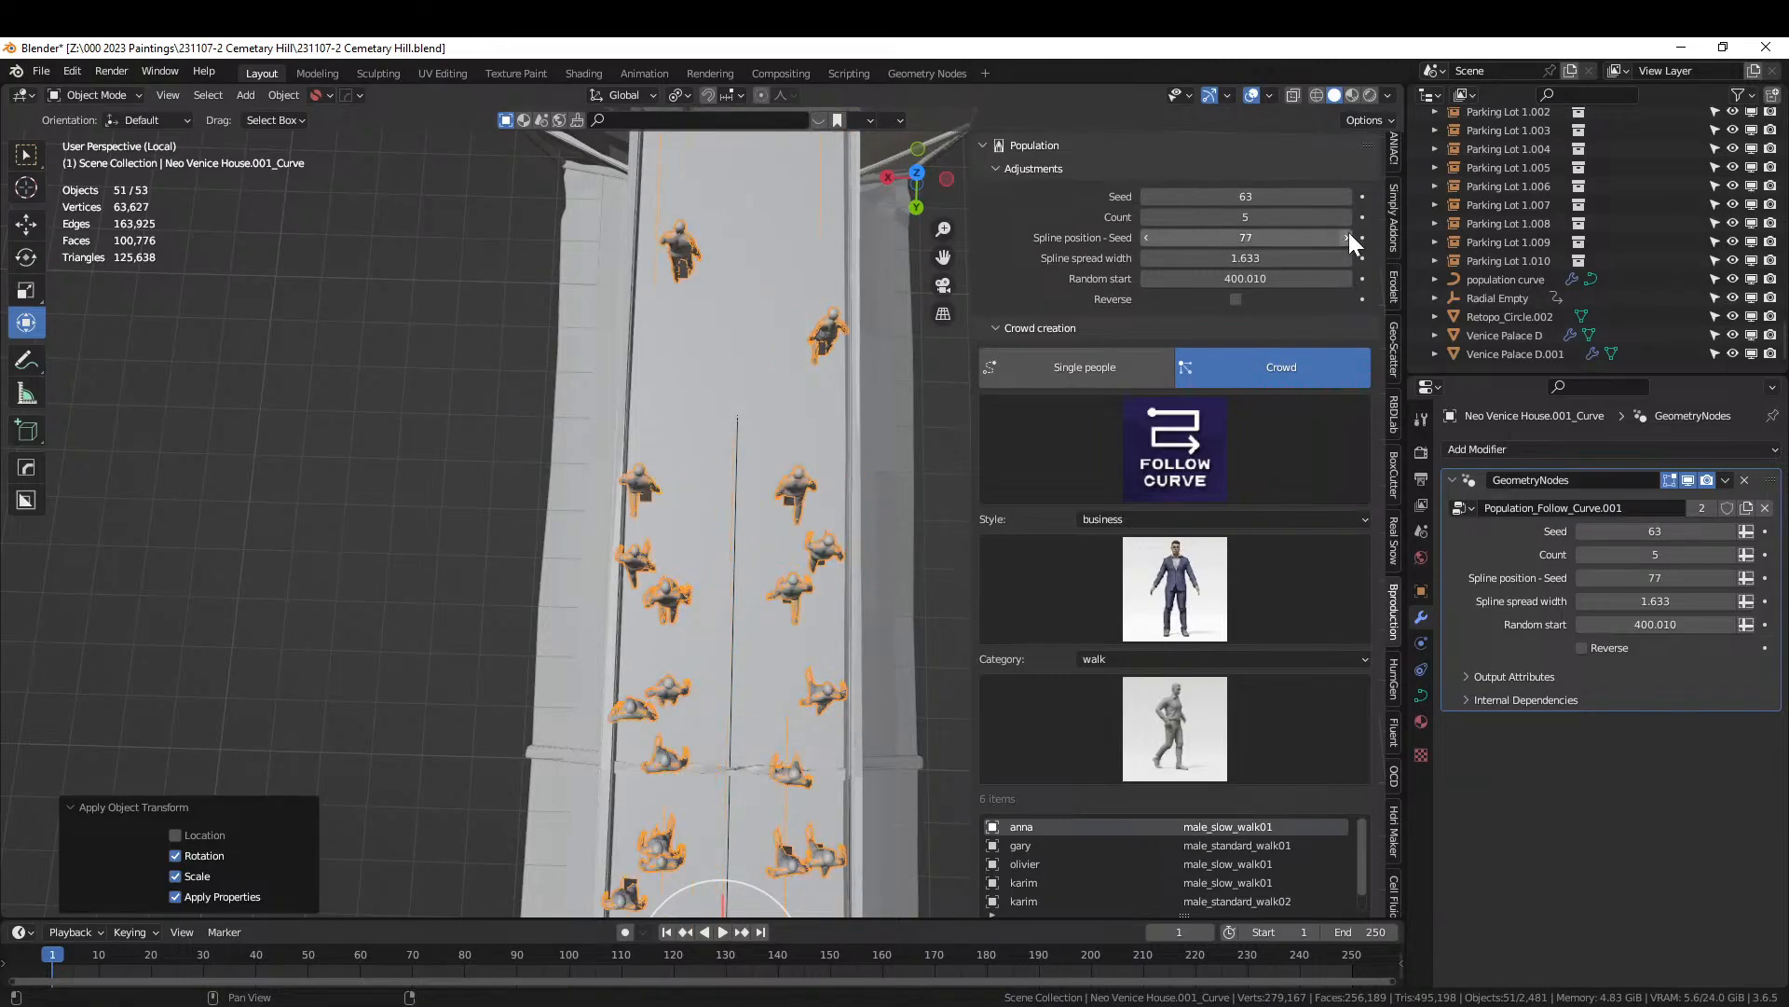
{"action": "left_click", "coordinate": [1349, 233]}
{"action": "left_click", "coordinate": [1349, 233]}
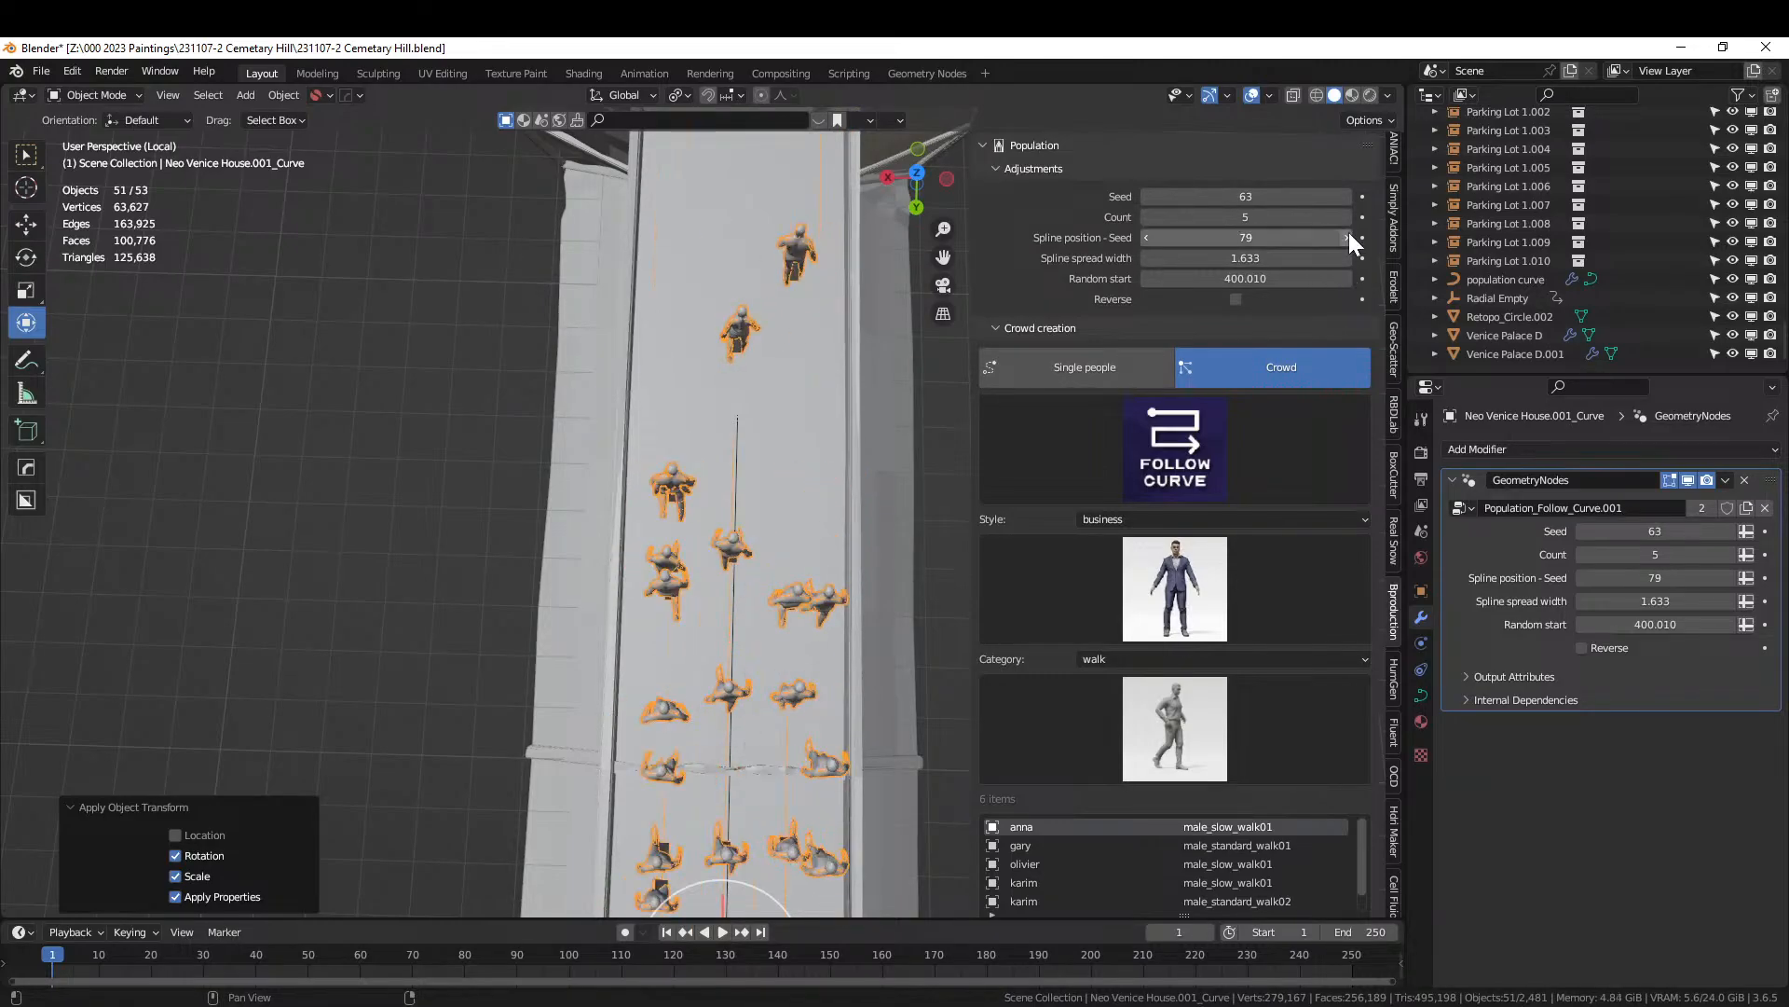
{"action": "left_click", "coordinate": [1350, 233]}
{"action": "left_click", "coordinate": [1350, 233]}
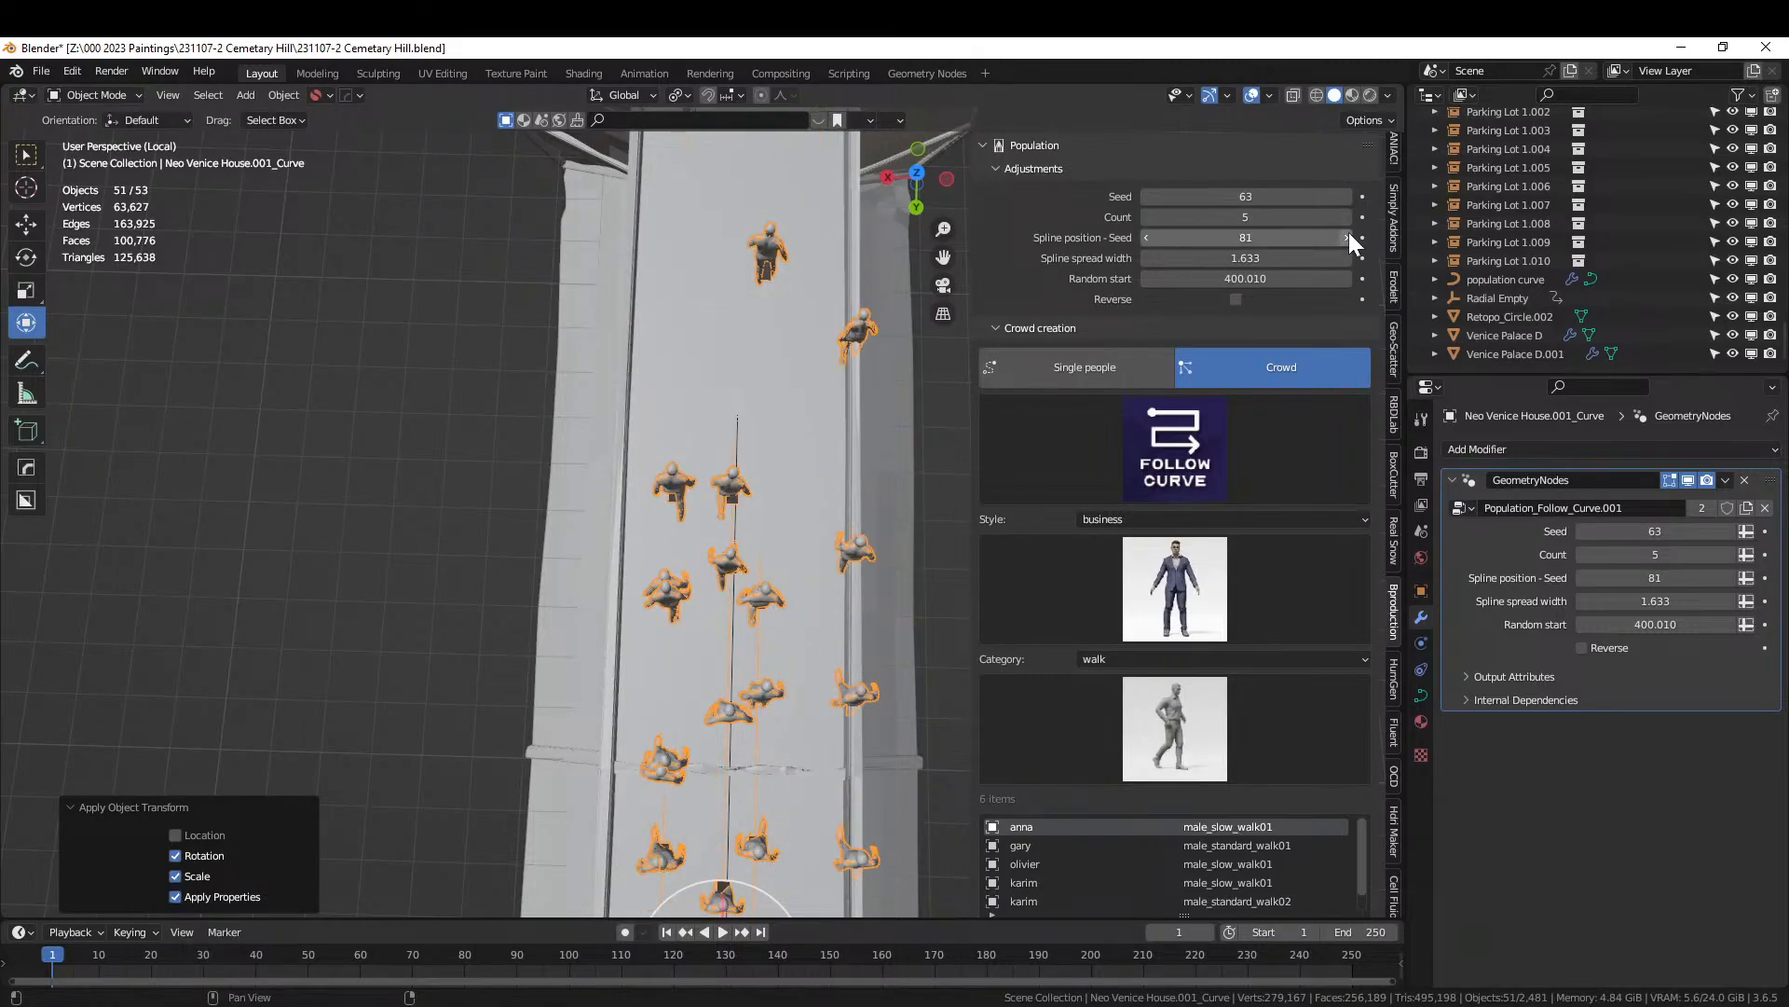
Set the spline spread width to 1.5 and inspect the walkers on the deck up close.
{"action": "left_click", "coordinate": [1245, 258]}
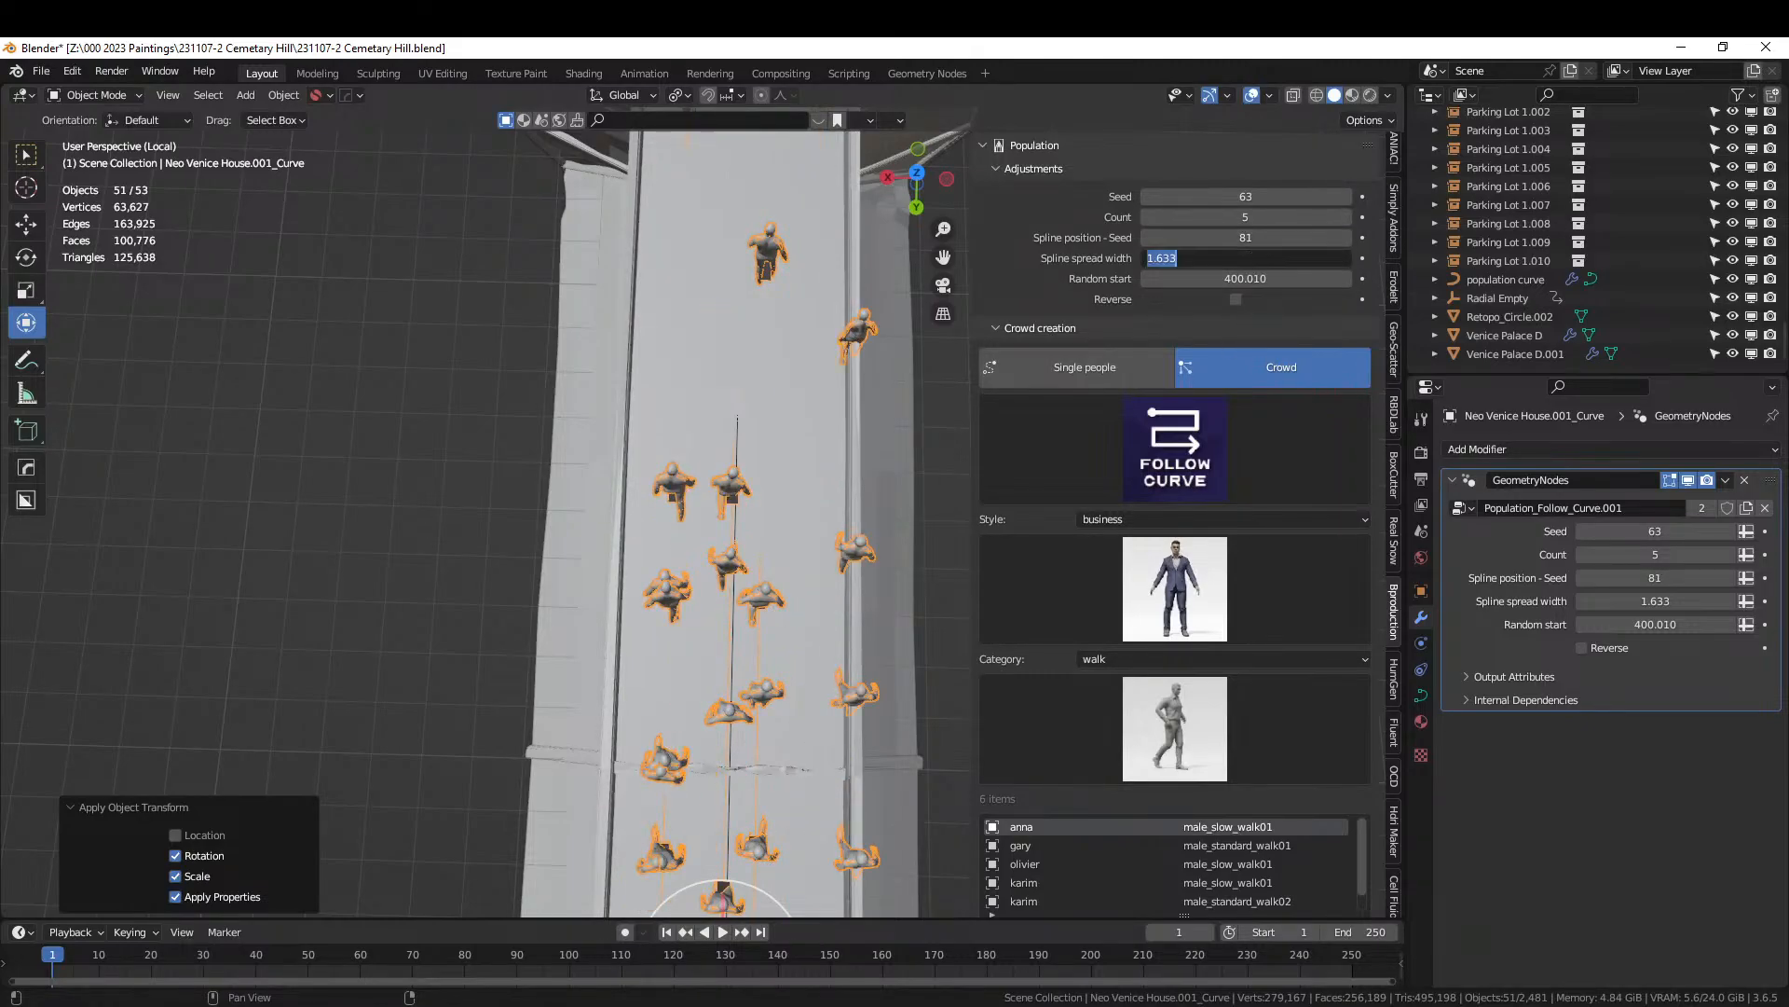
{"action": "type", "text": "1.5"}
{"action": "key", "text": "Return"}
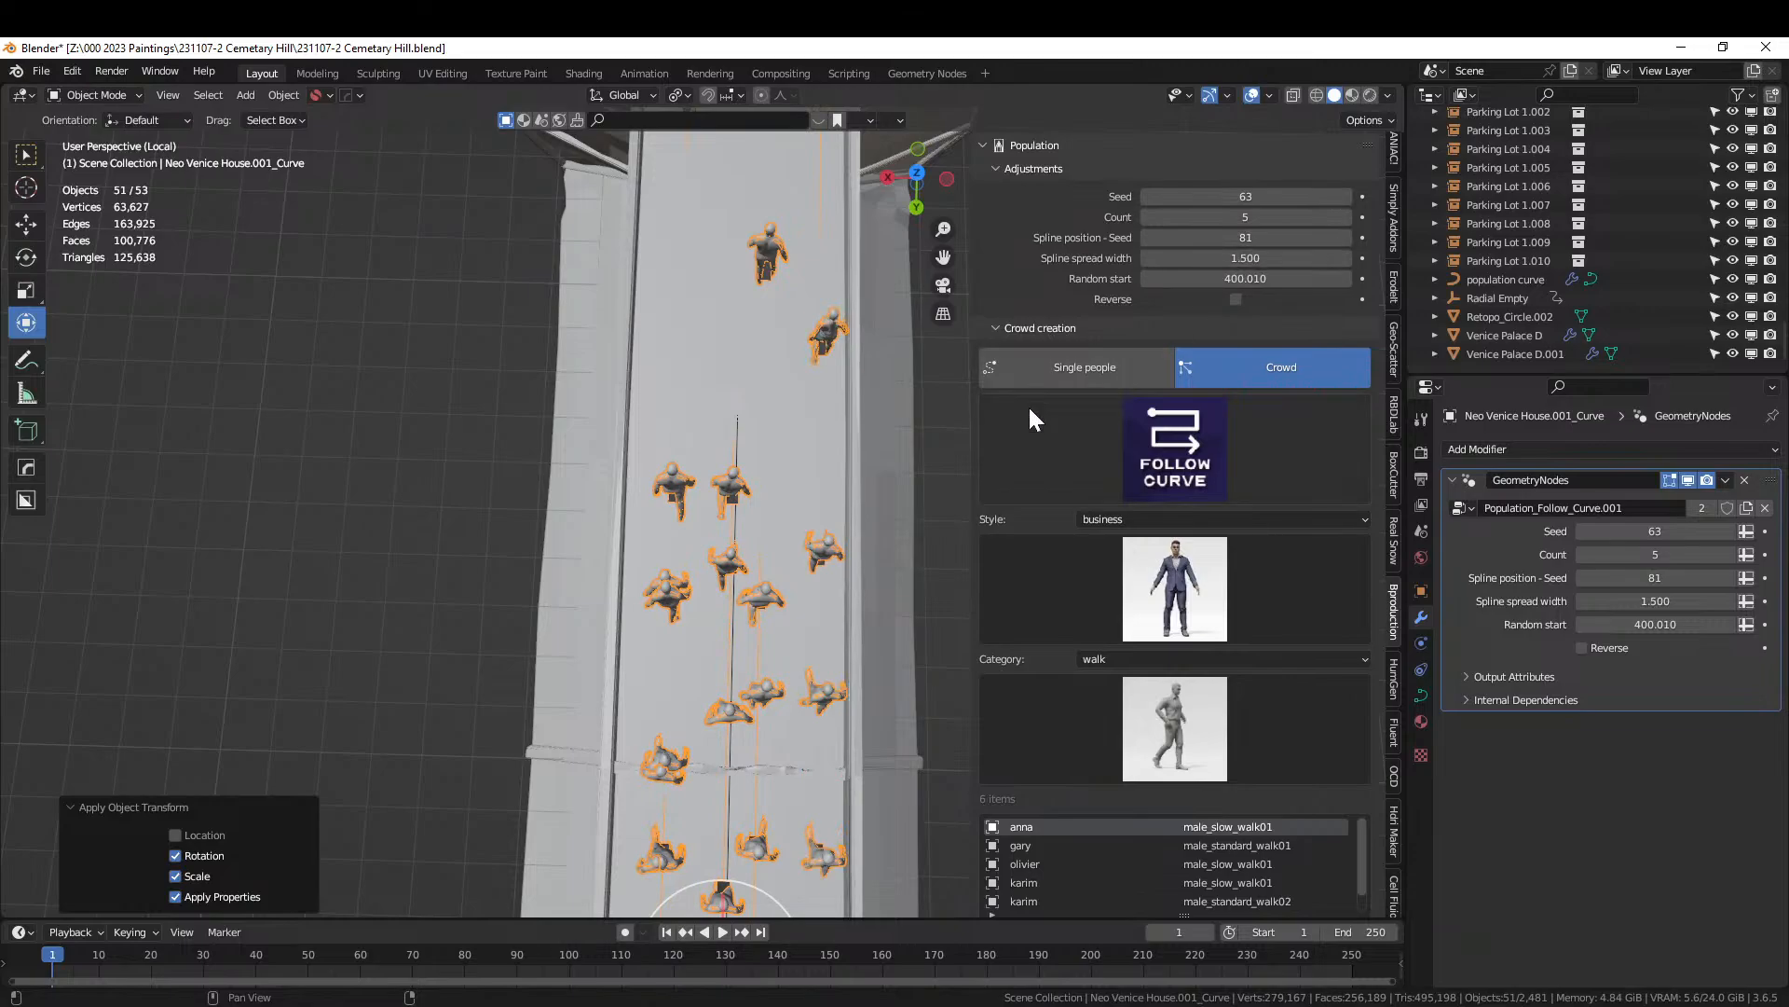
{"action": "middle_click_drag", "start_coordinate": [821, 466], "coordinate": [620, 438]}
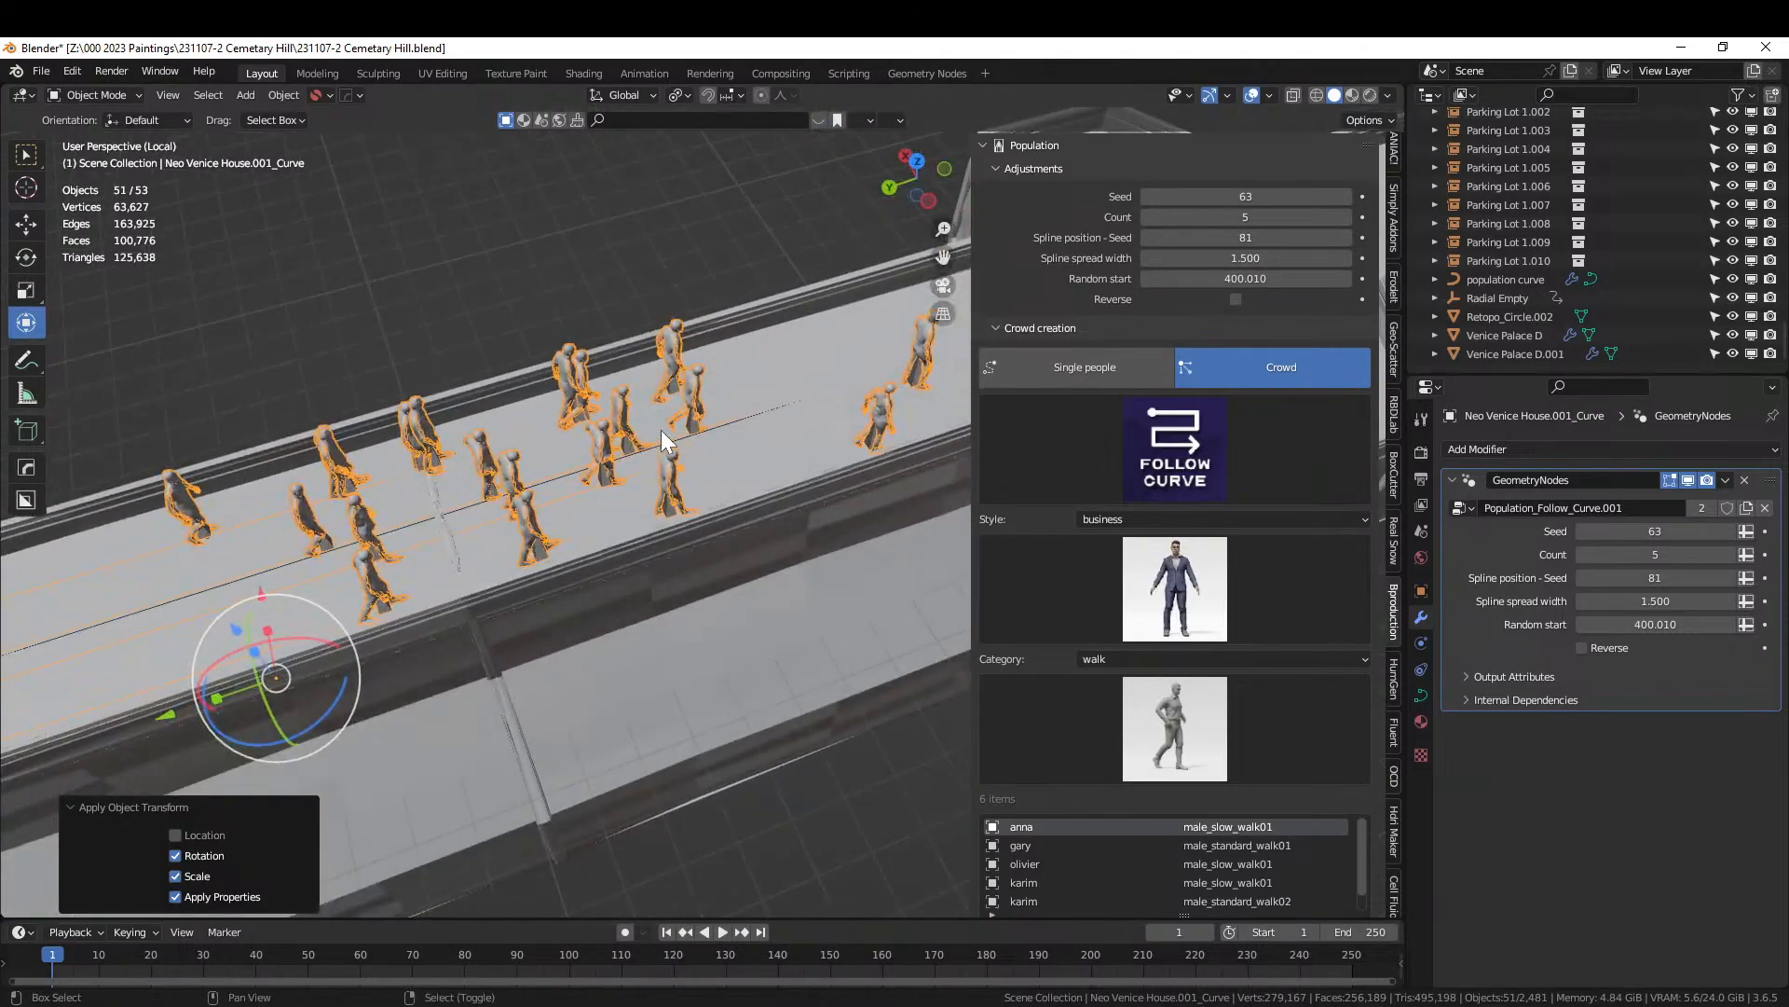
{"action": "scroll", "coordinate": [770, 434], "scroll_direction": "up", "scroll_amount": 5}
{"action": "middle_click_drag", "start_coordinate": [732, 436], "coordinate": [721, 405]}
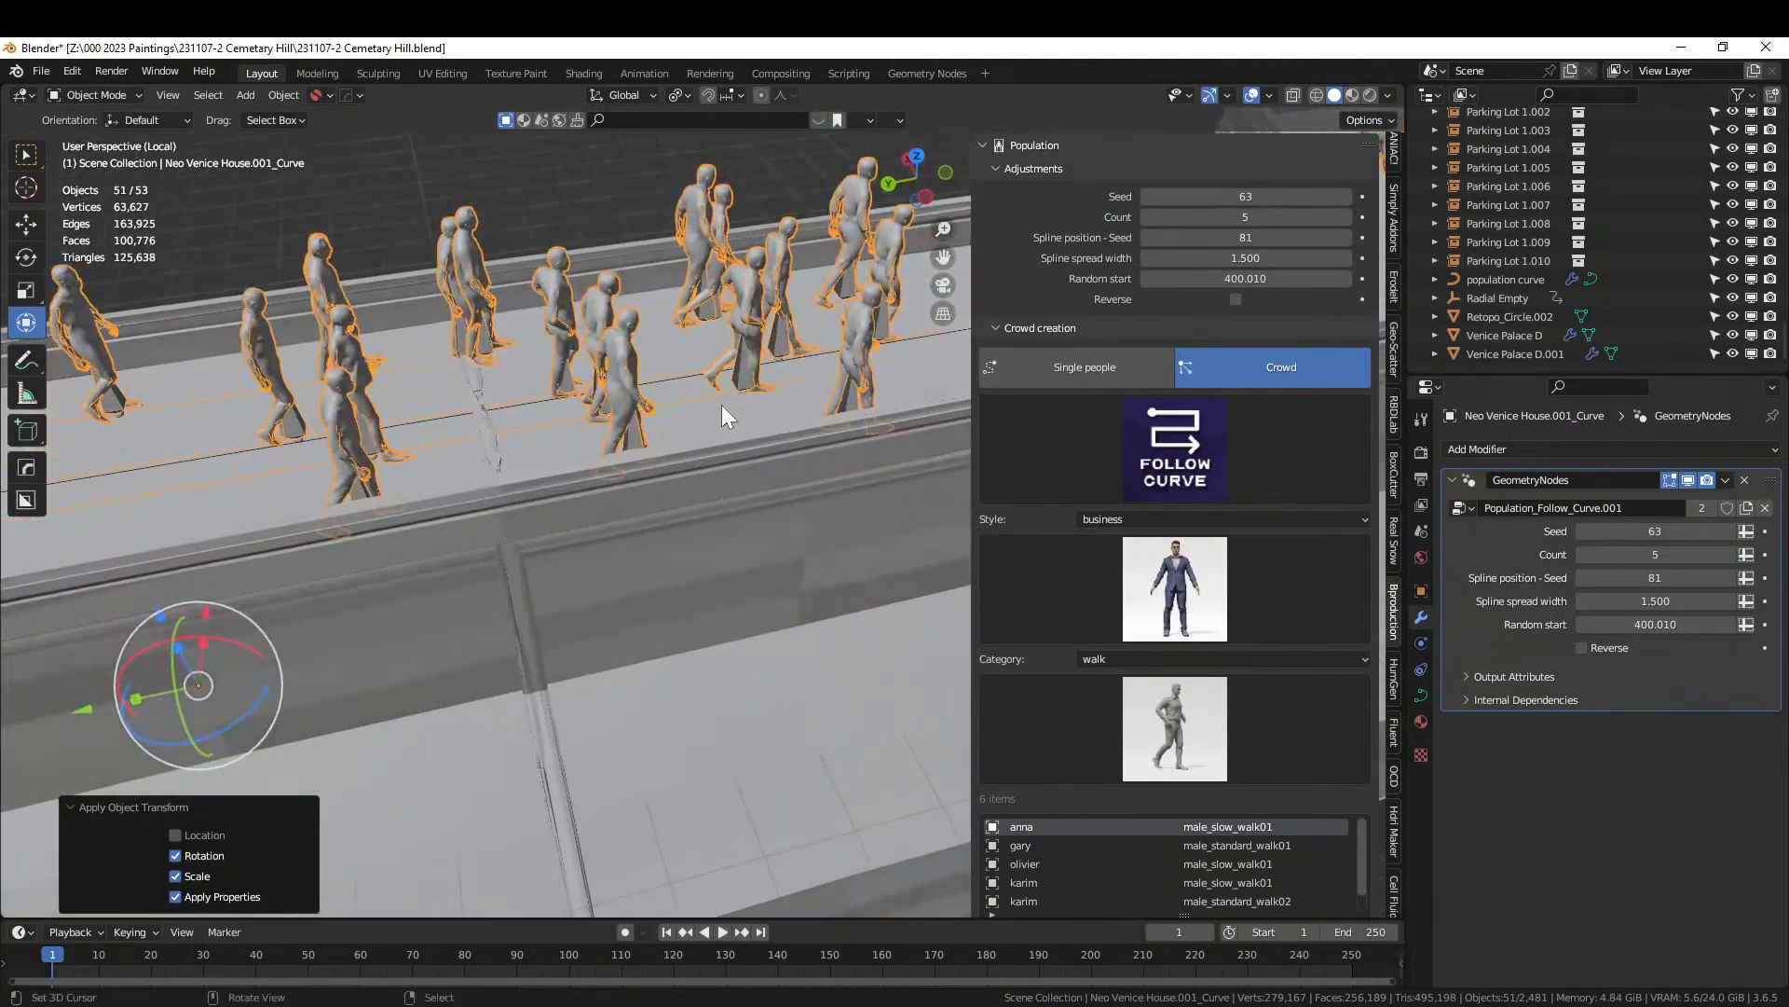
Step the crowd's spline position seed up to 83 and reduce its count to 4.
{"action": "left_click", "coordinate": [1344, 238]}
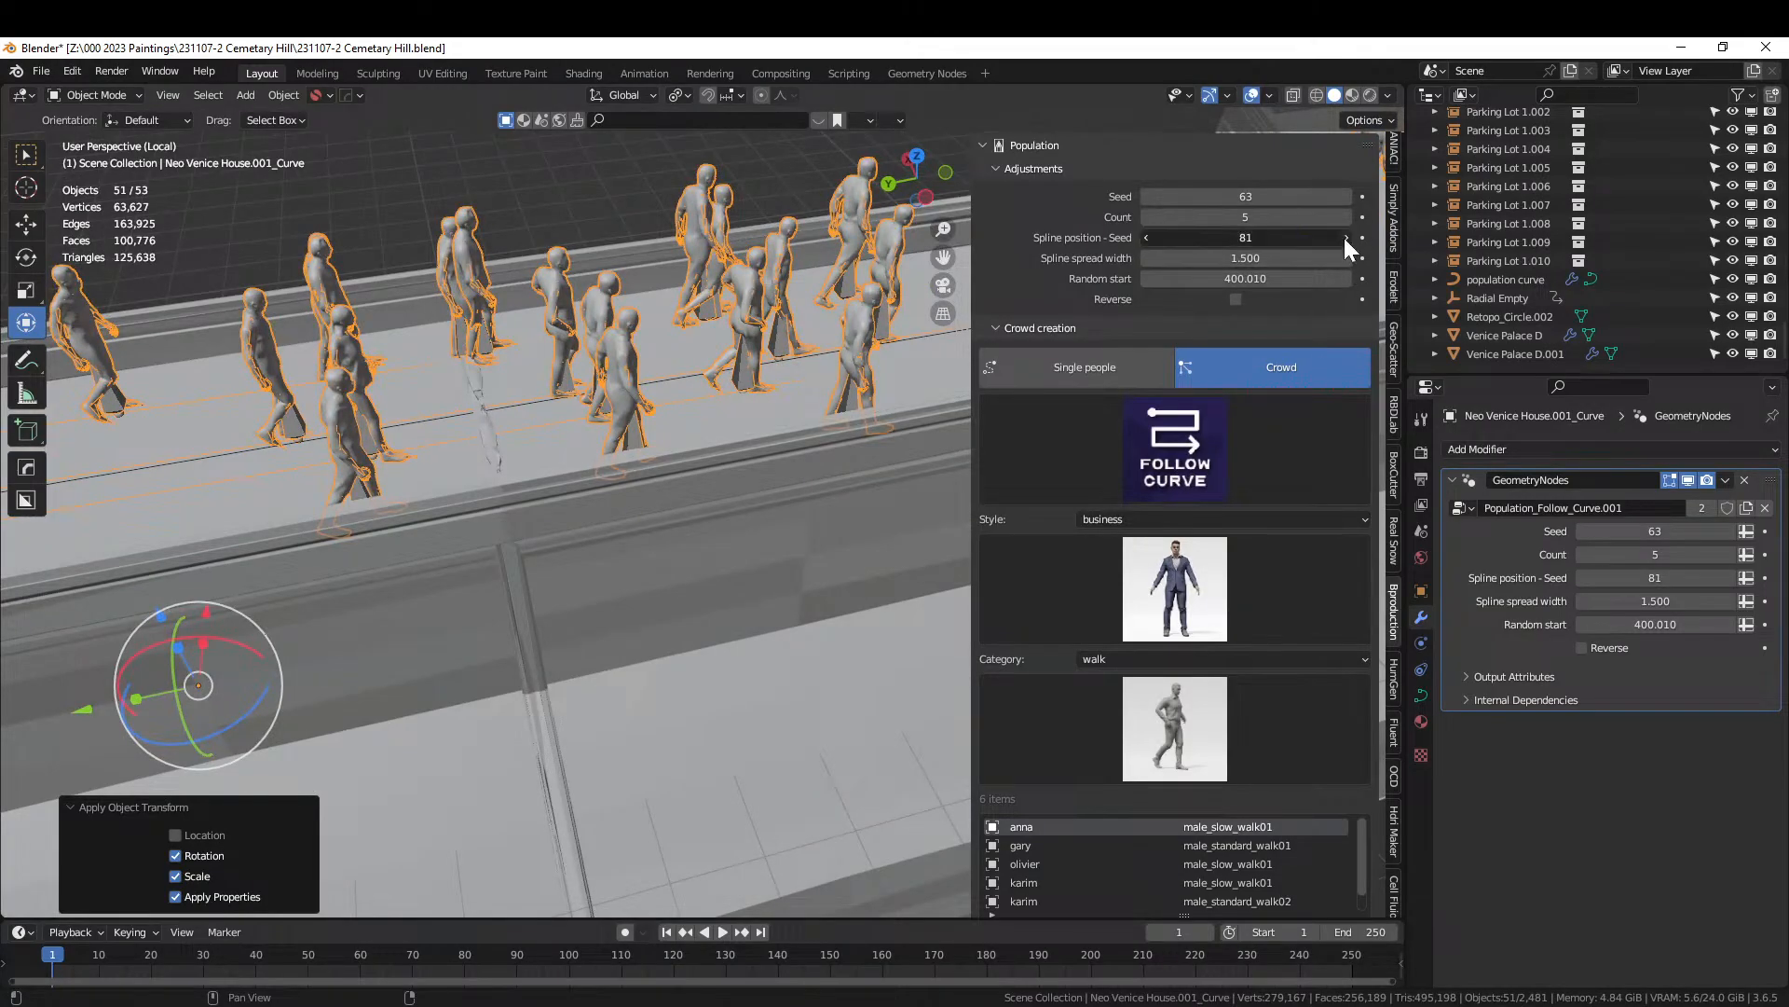
{"action": "left_click", "coordinate": [1344, 237]}
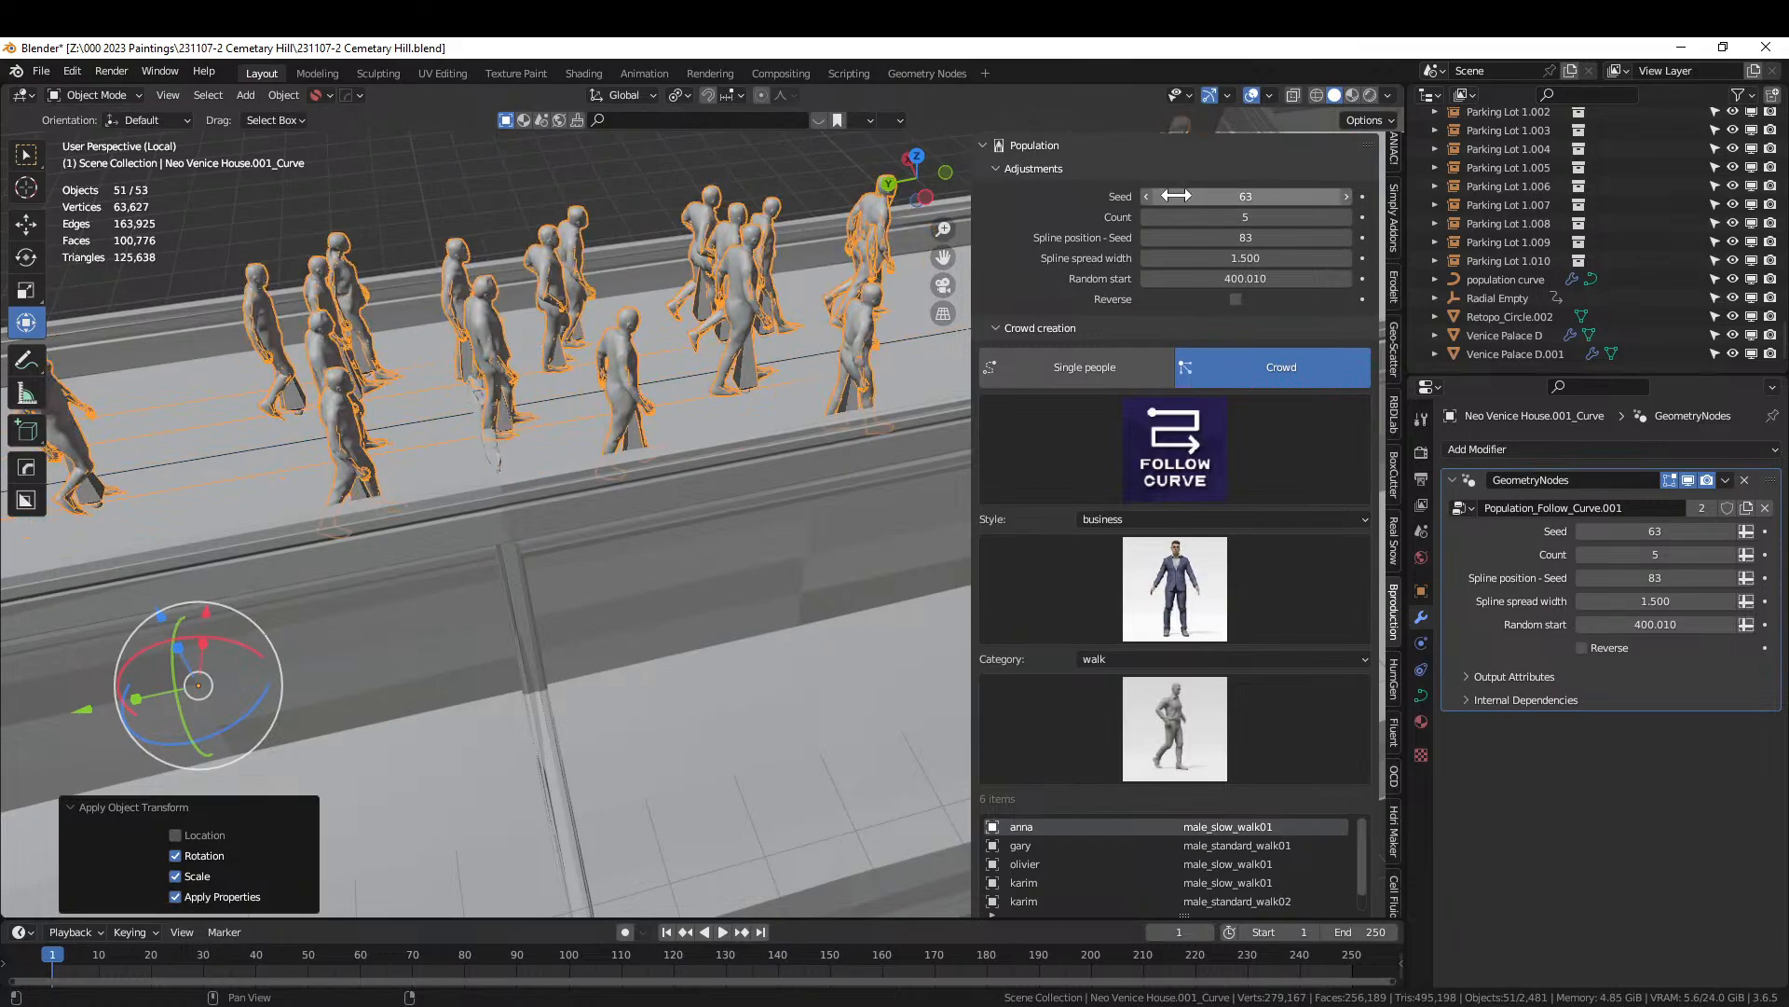
{"action": "left_click", "coordinate": [1145, 217]}
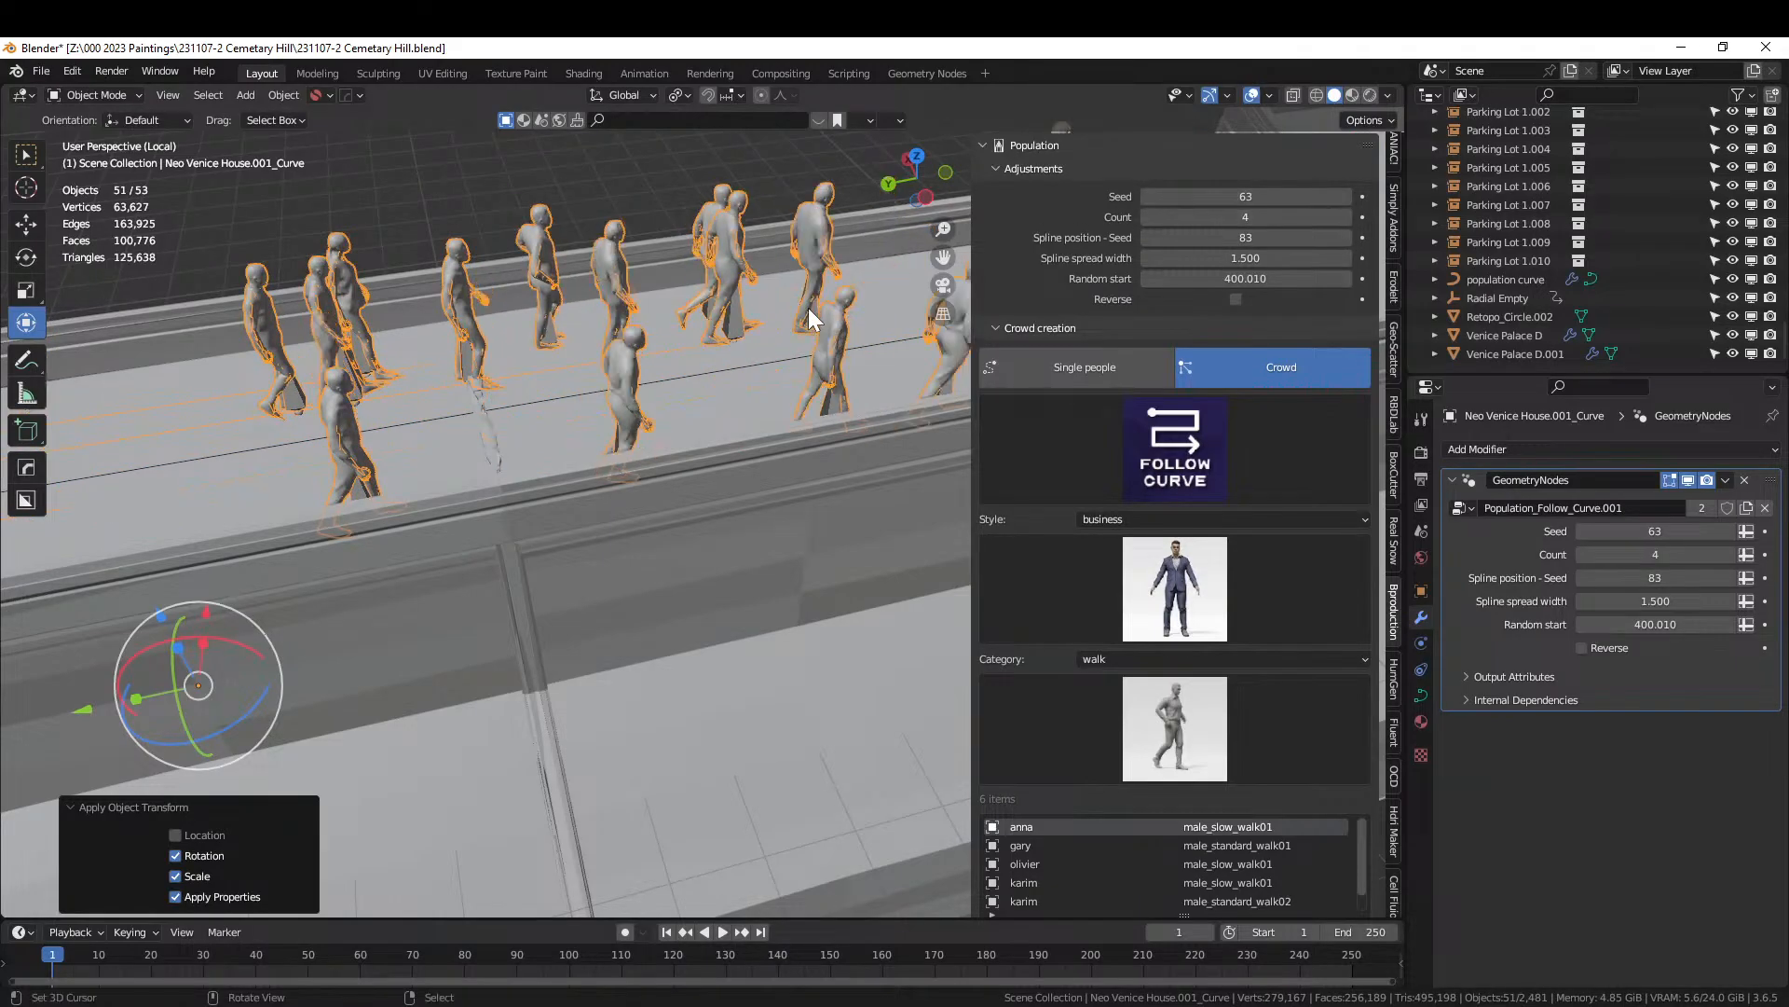
Step the spline position seed on to 85 to redistribute the walkers across the deck, and save the file.
{"action": "middle_click_drag", "start_coordinate": [808, 307], "coordinate": [763, 384]}
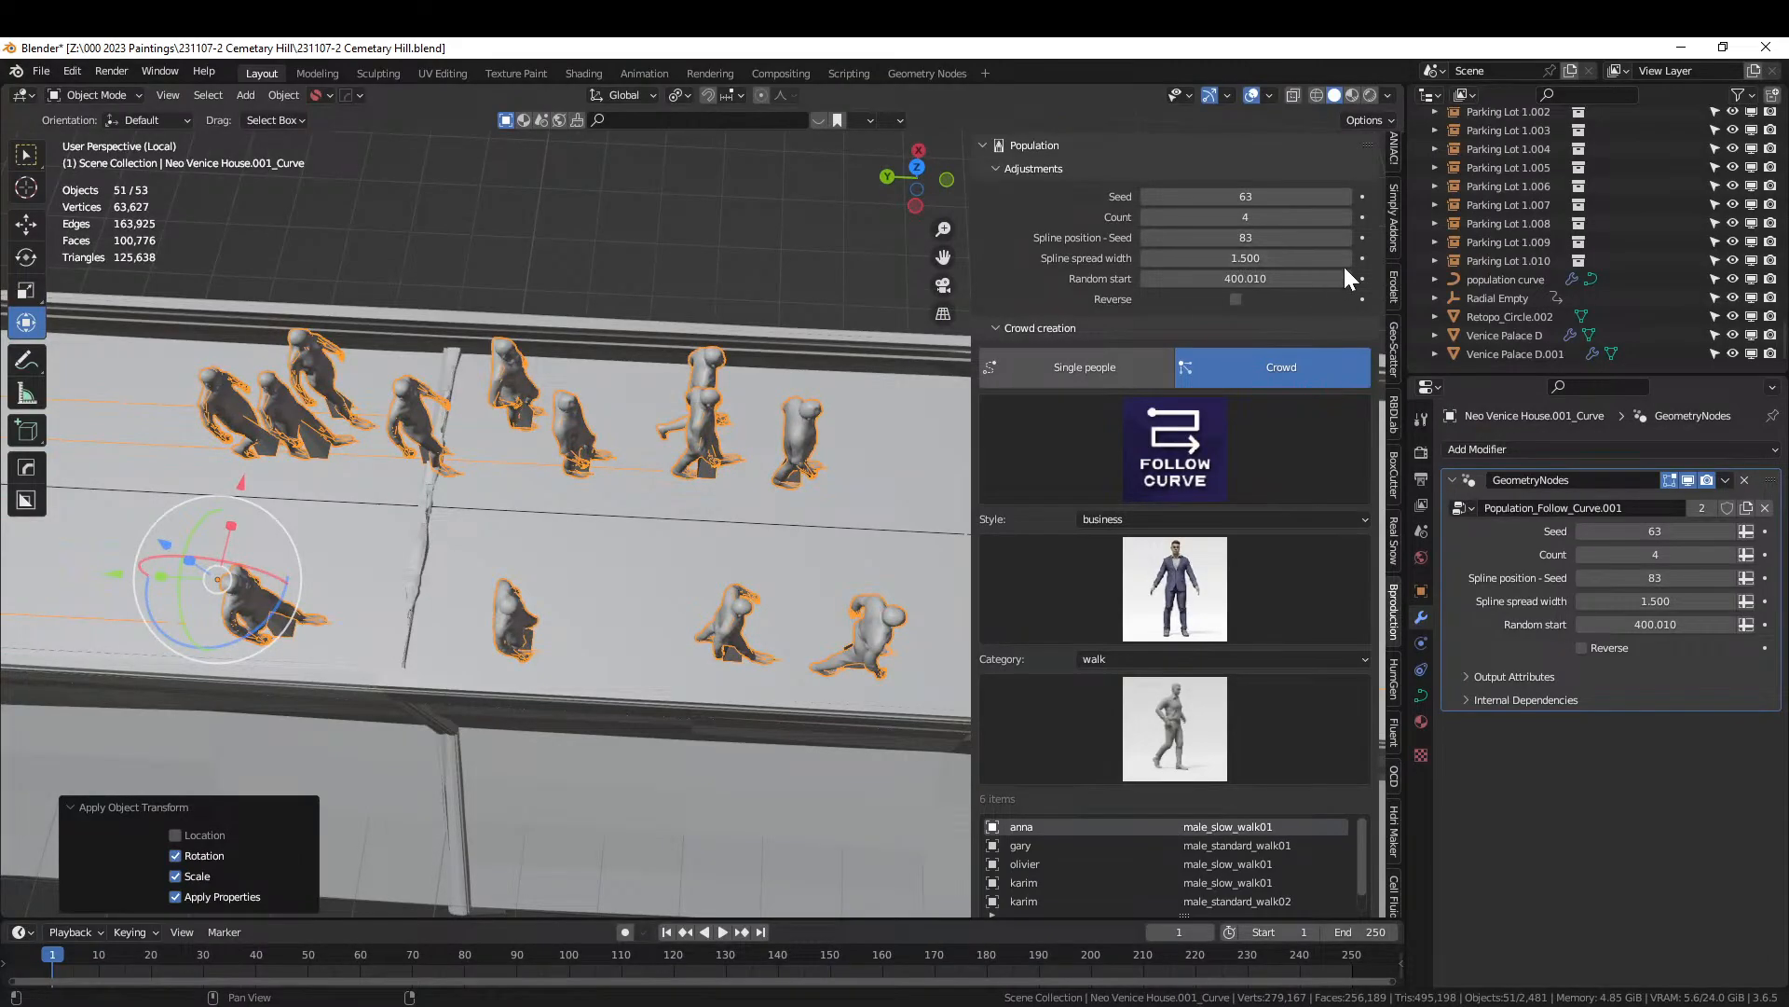
{"action": "left_click", "coordinate": [1346, 238]}
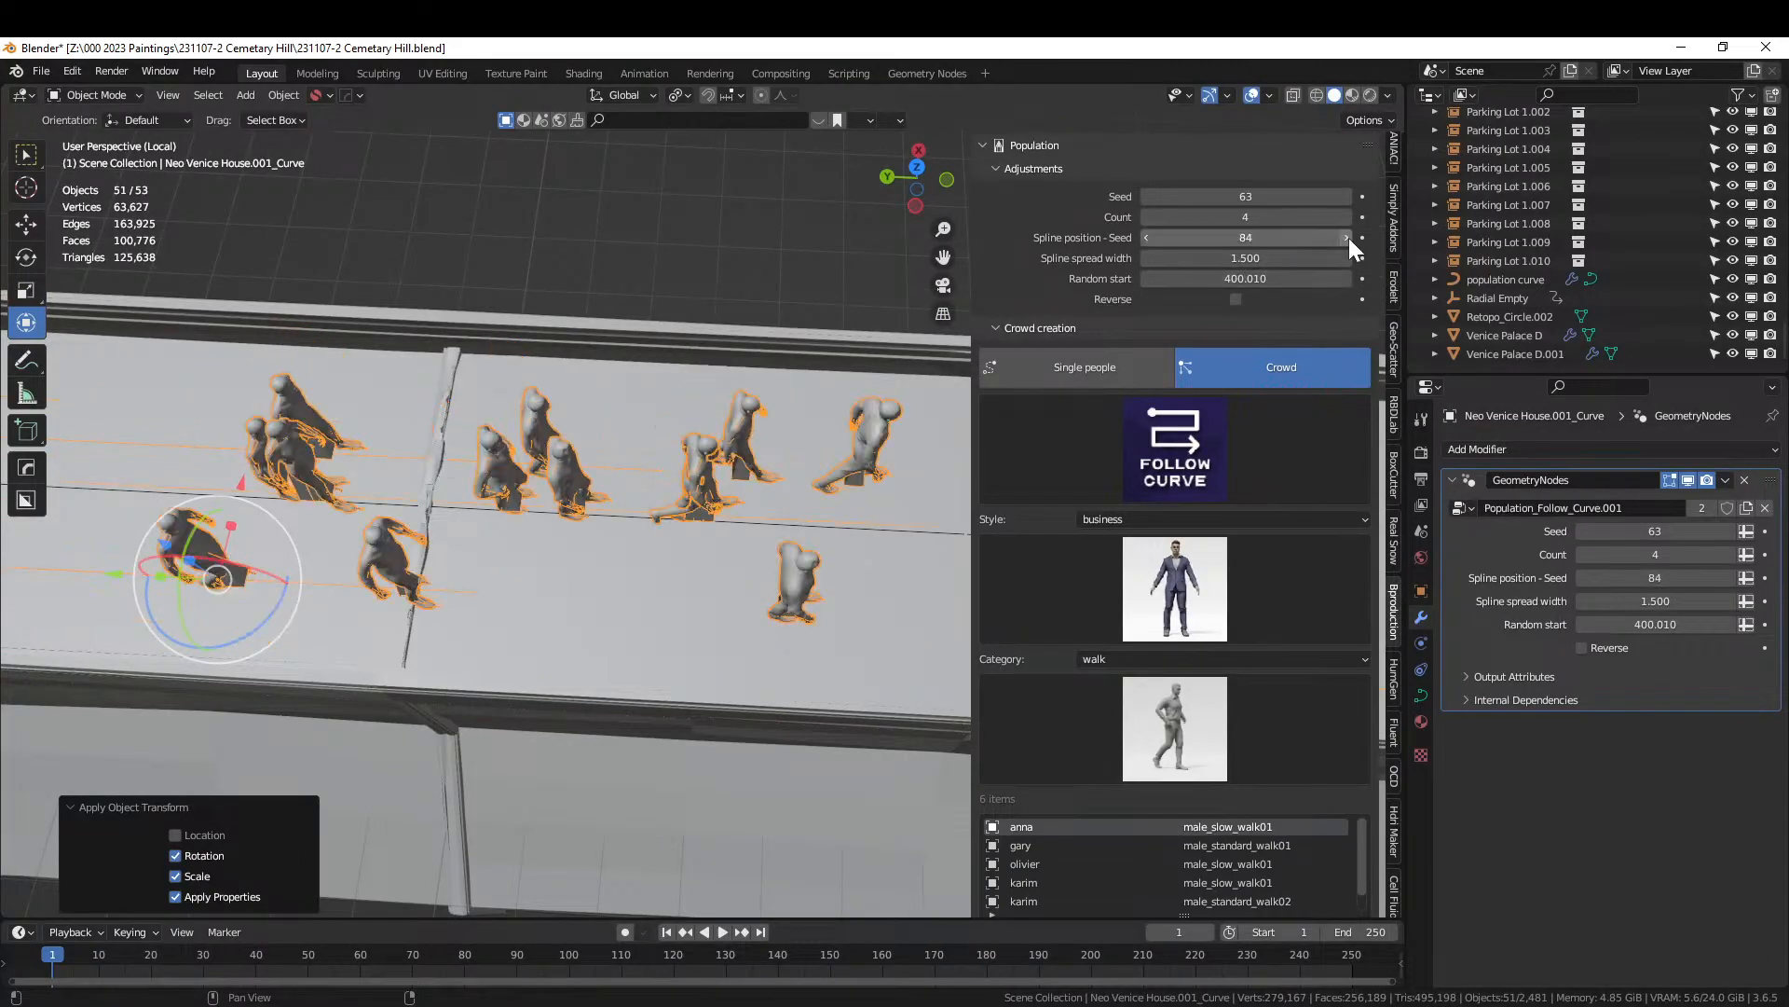
{"action": "left_click", "coordinate": [1347, 238]}
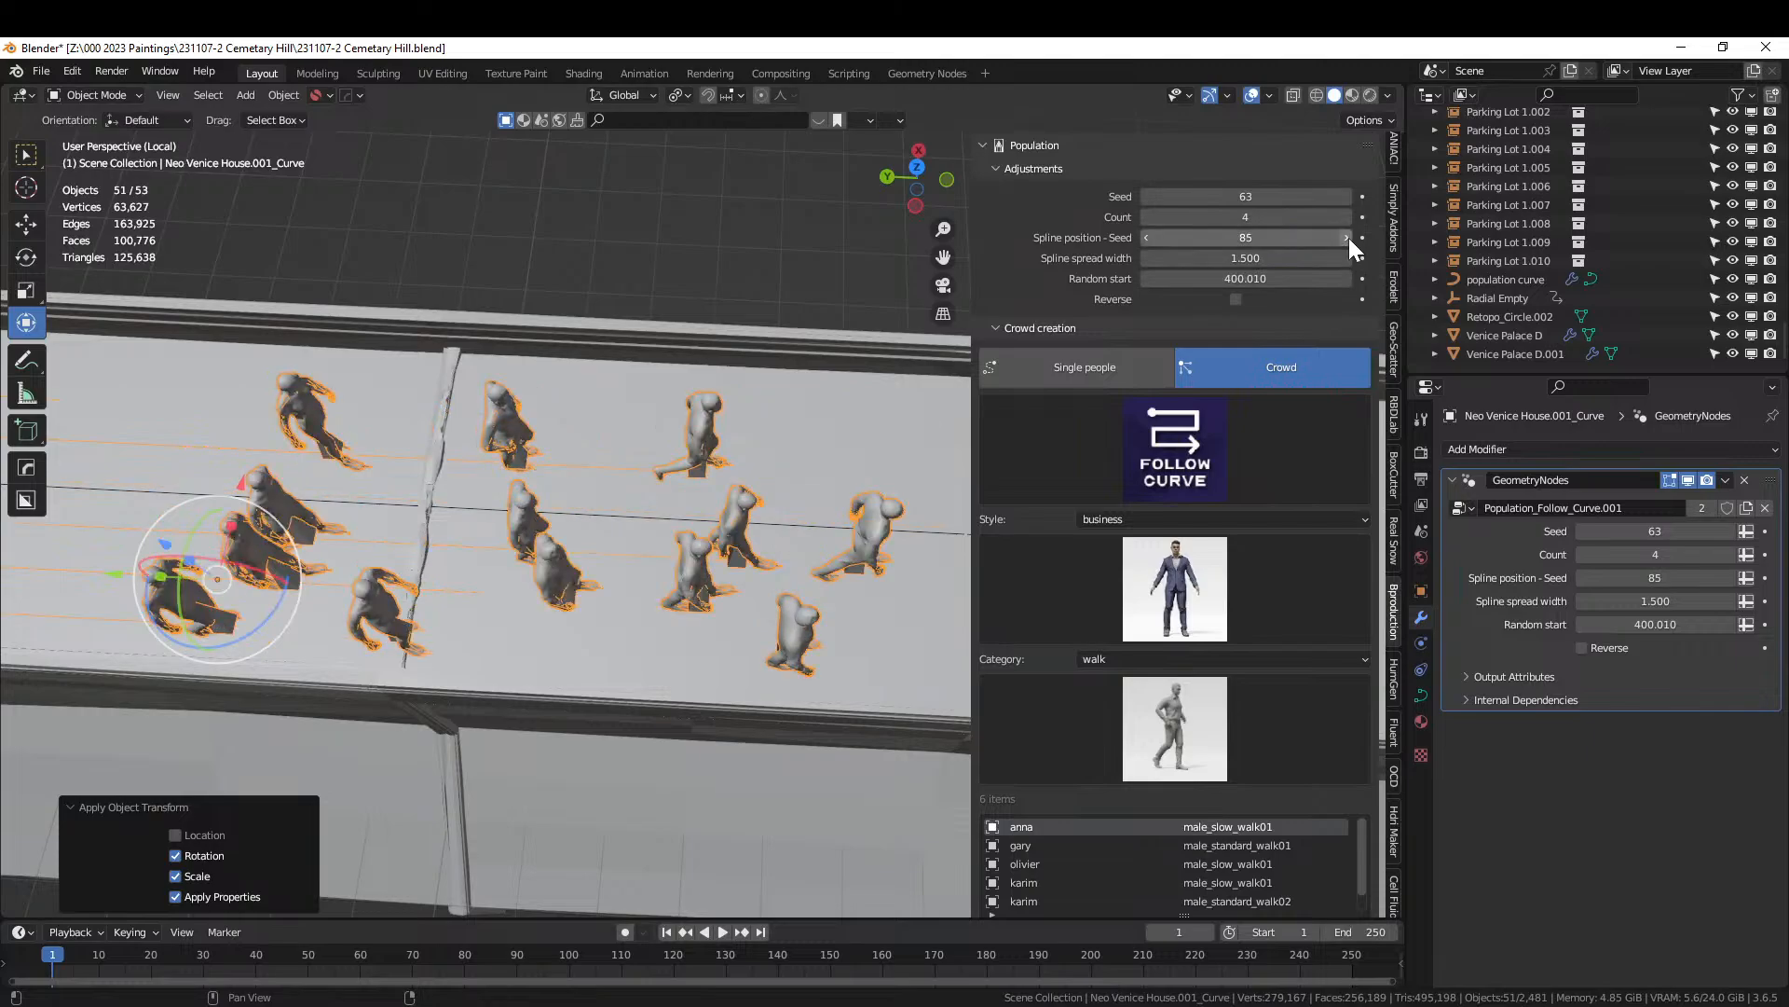
{"action": "middle_click_drag", "start_coordinate": [541, 464], "coordinate": [364, 535]}
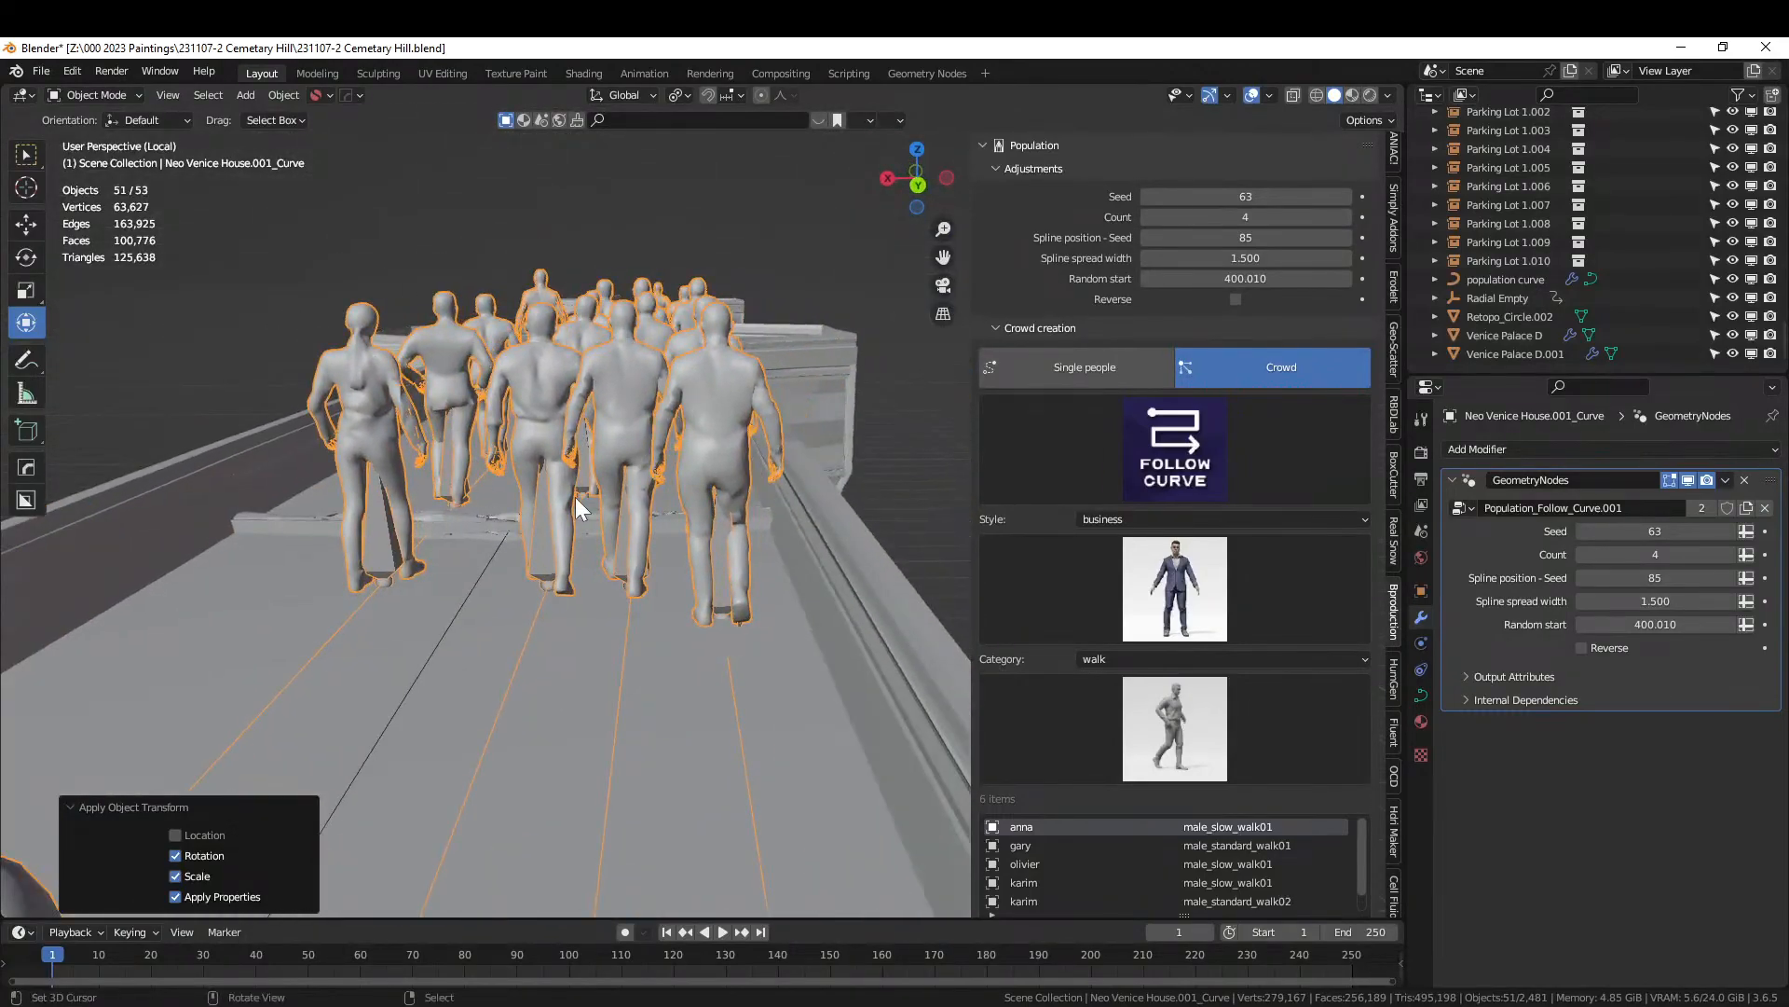
{"action": "key", "text": "ctrl+s"}
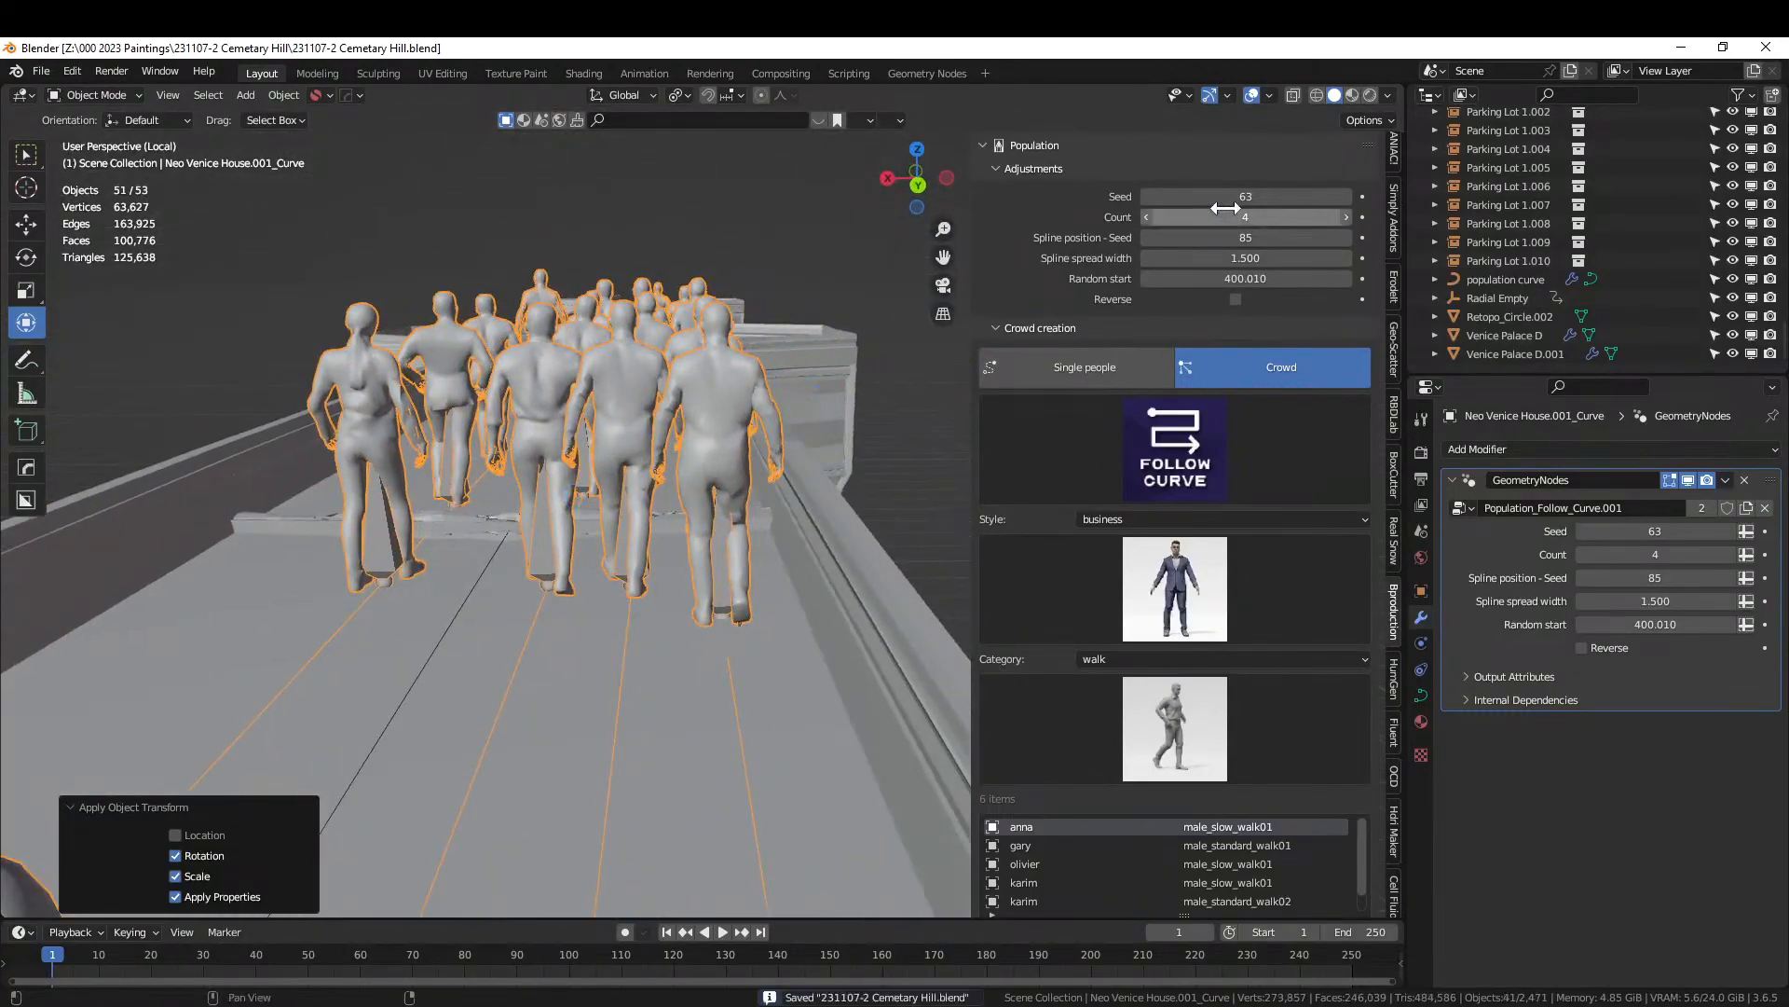
Show the viewport in rendered shading and leave local view to bring back the full scene around the crowd.
{"action": "left_click", "coordinate": [1374, 93]}
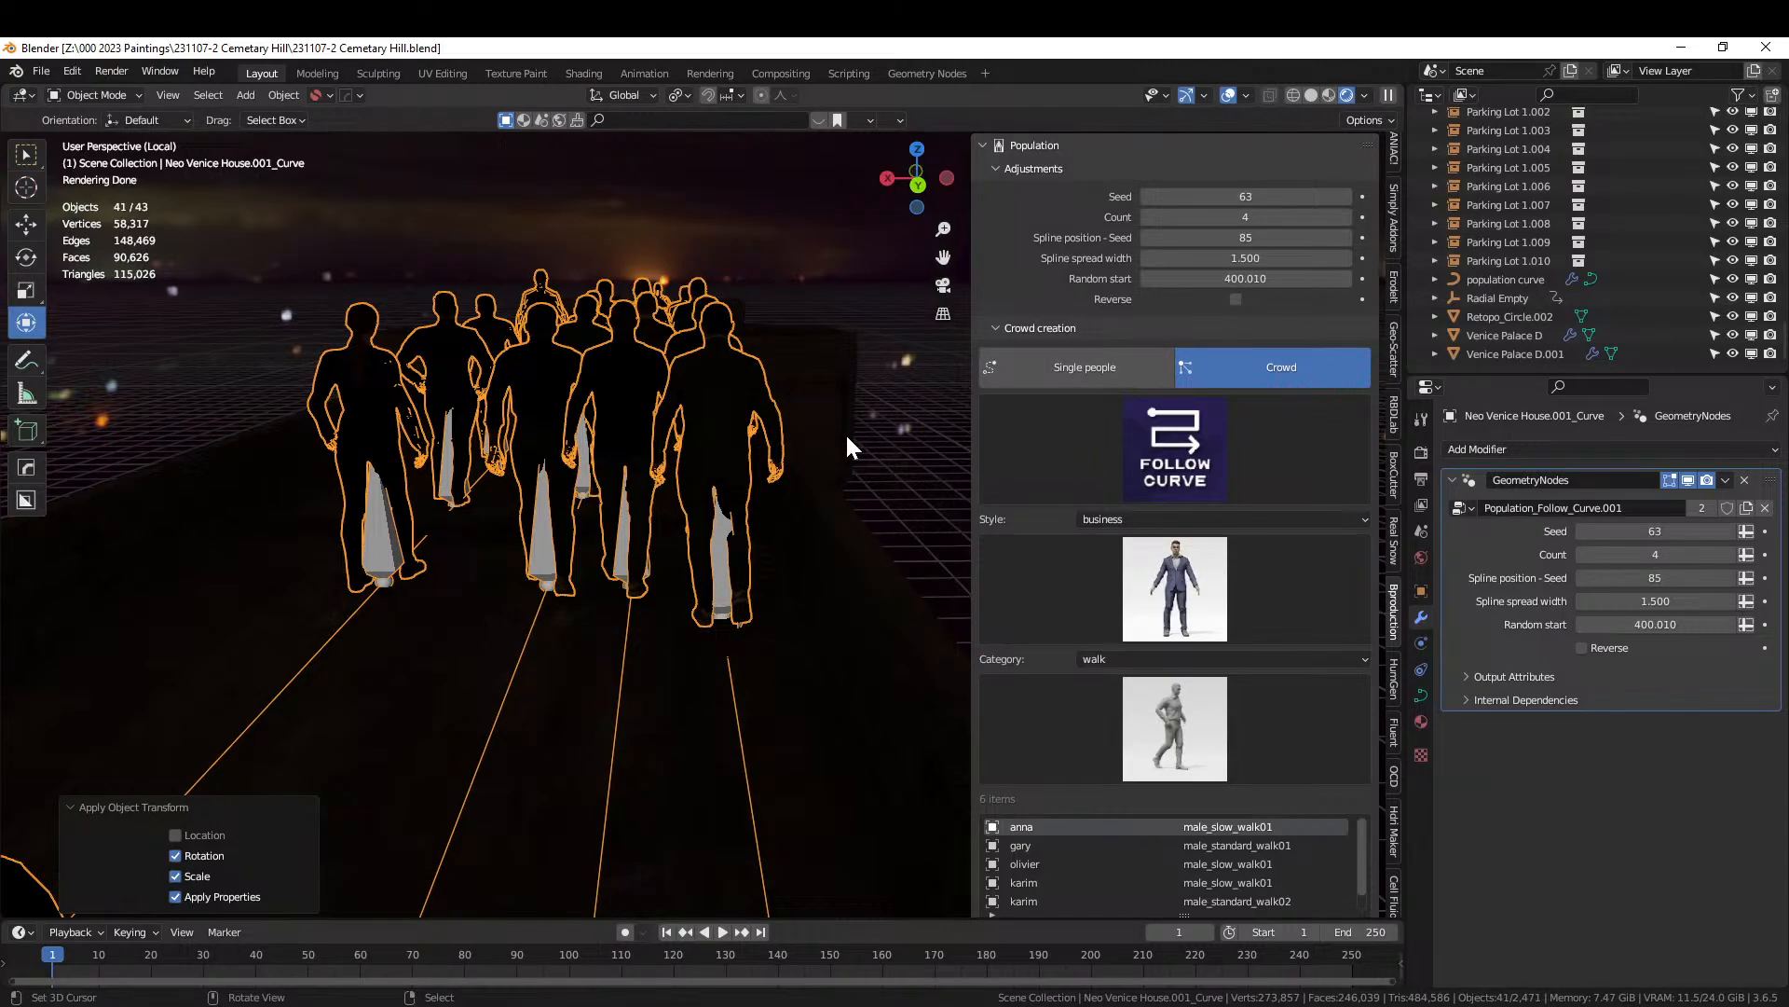
{"action": "scroll", "coordinate": [646, 540], "scroll_direction": "down", "scroll_amount": 6}
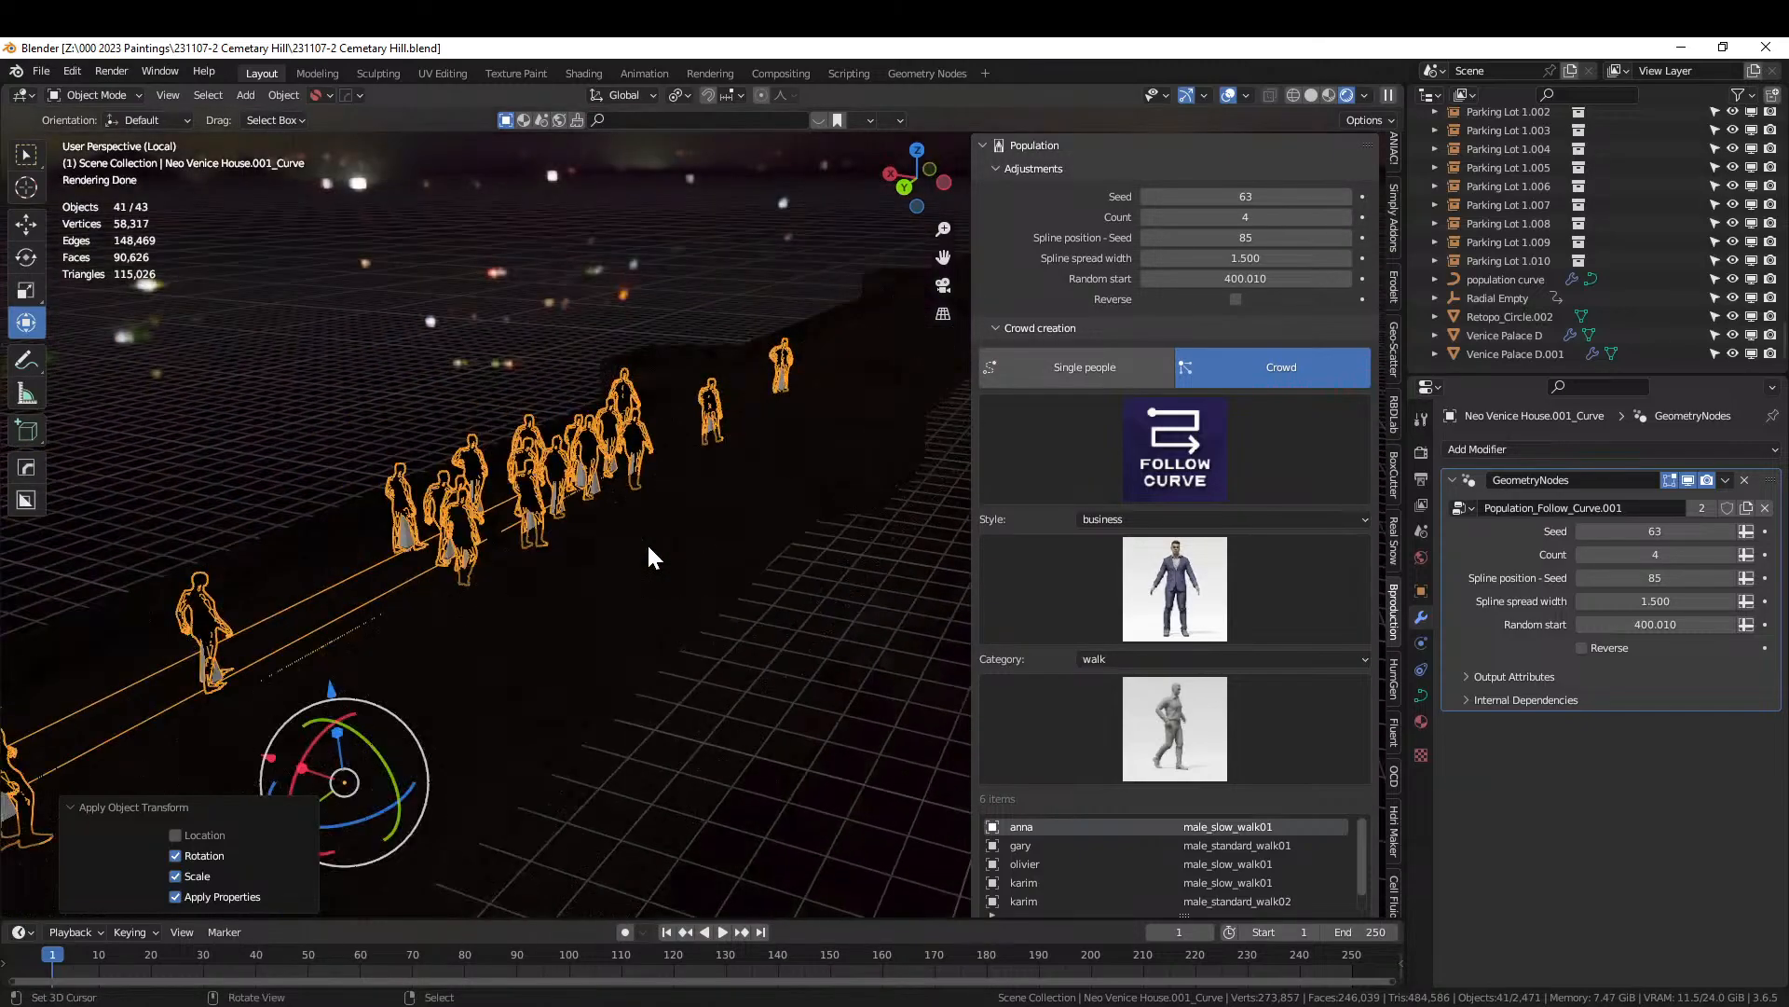
{"action": "key", "text": "KP_Divide"}
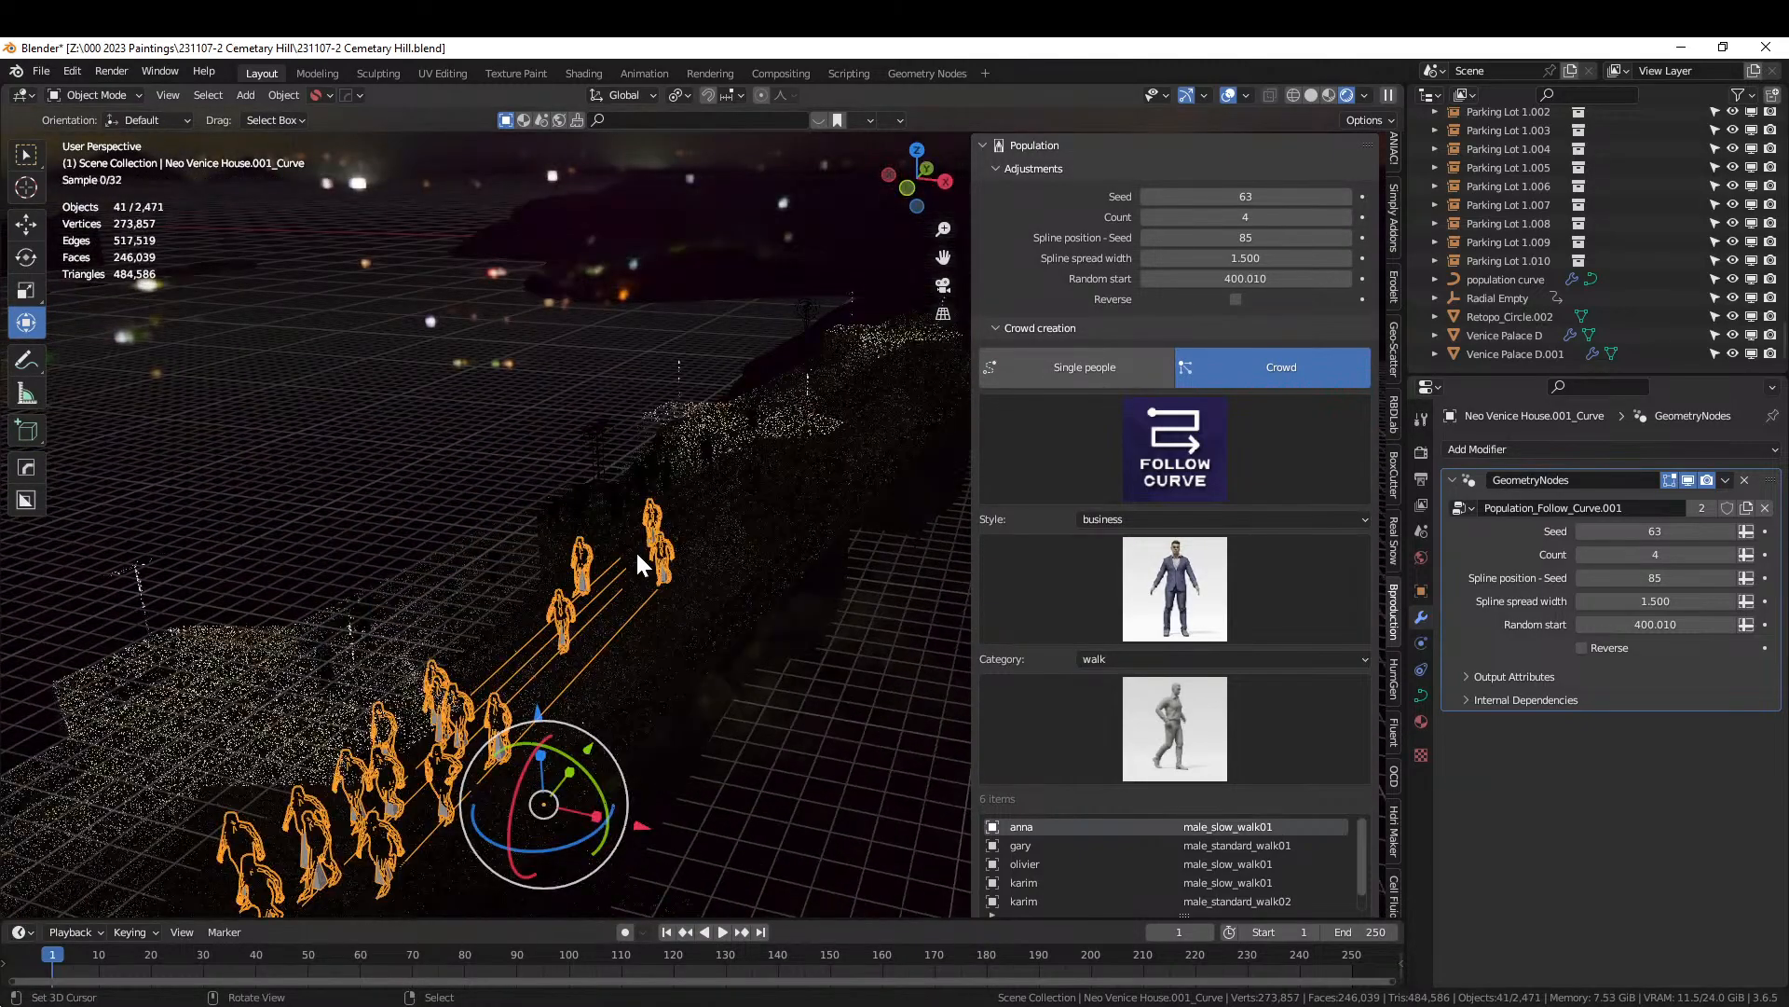
{"action": "scroll", "coordinate": [1686, 257], "scroll_direction": "up", "scroll_amount": 5}
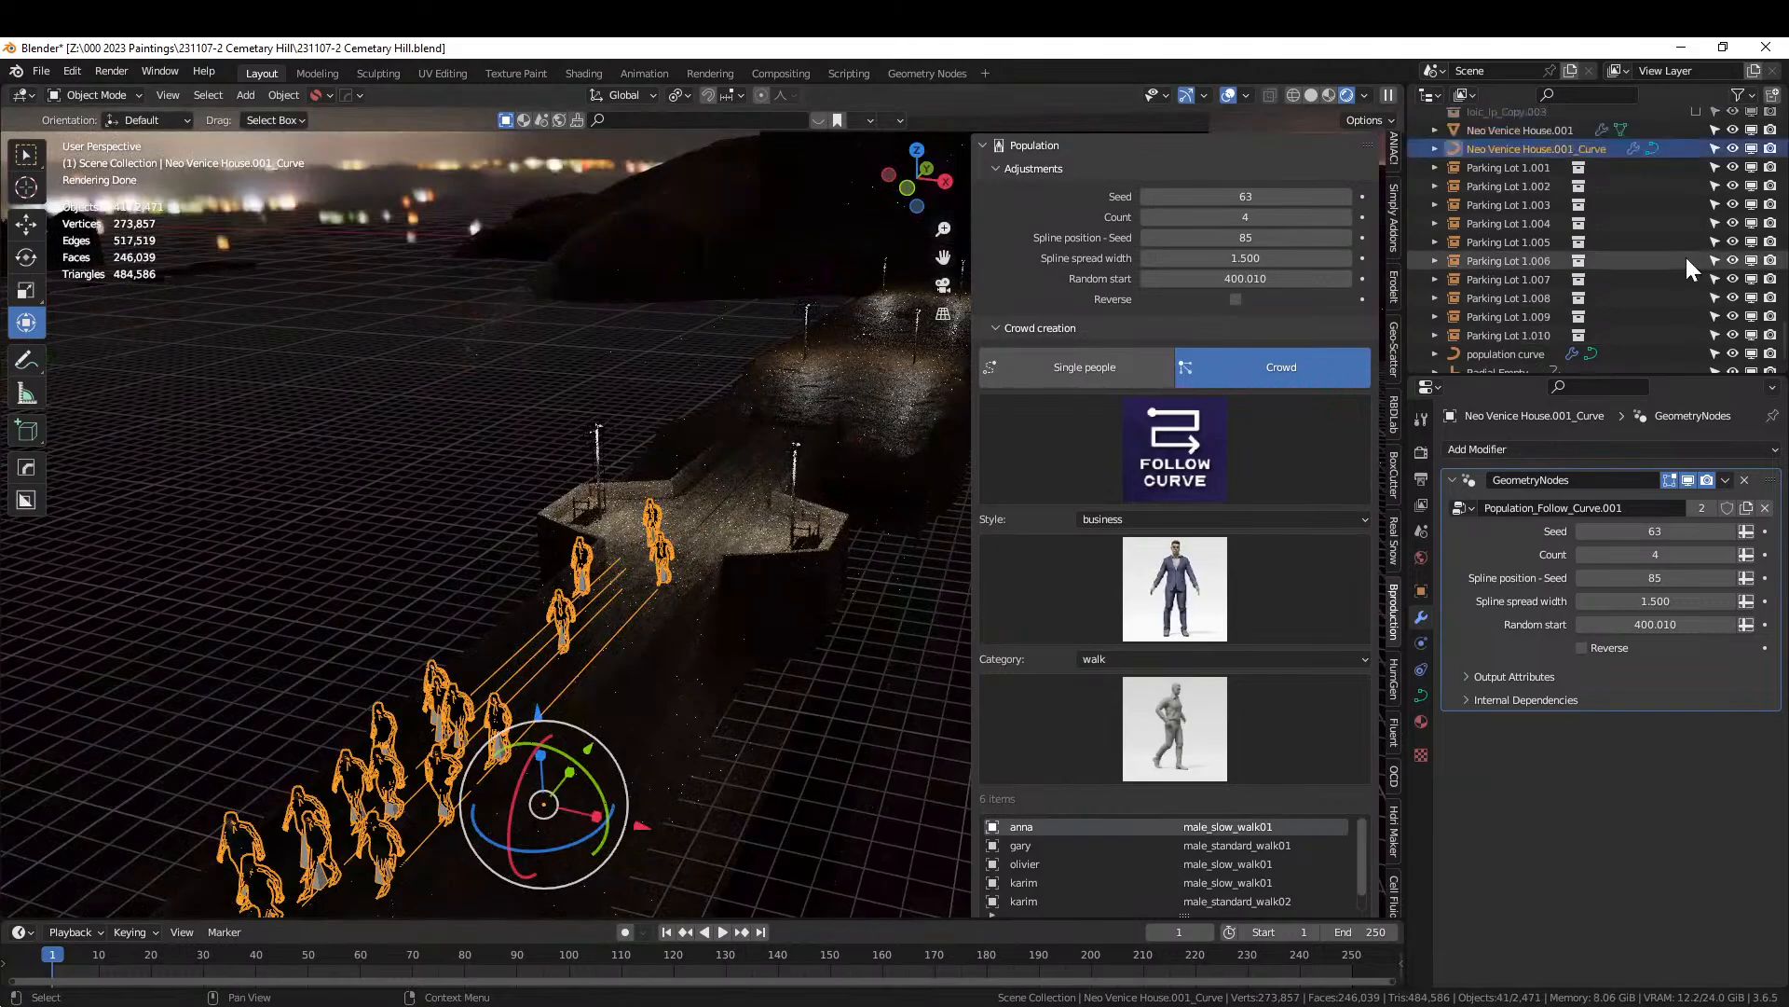
Unhide the Water and Upper City collections and look through the scene camera.
{"action": "scroll", "coordinate": [1686, 257], "scroll_direction": "up", "scroll_amount": 8}
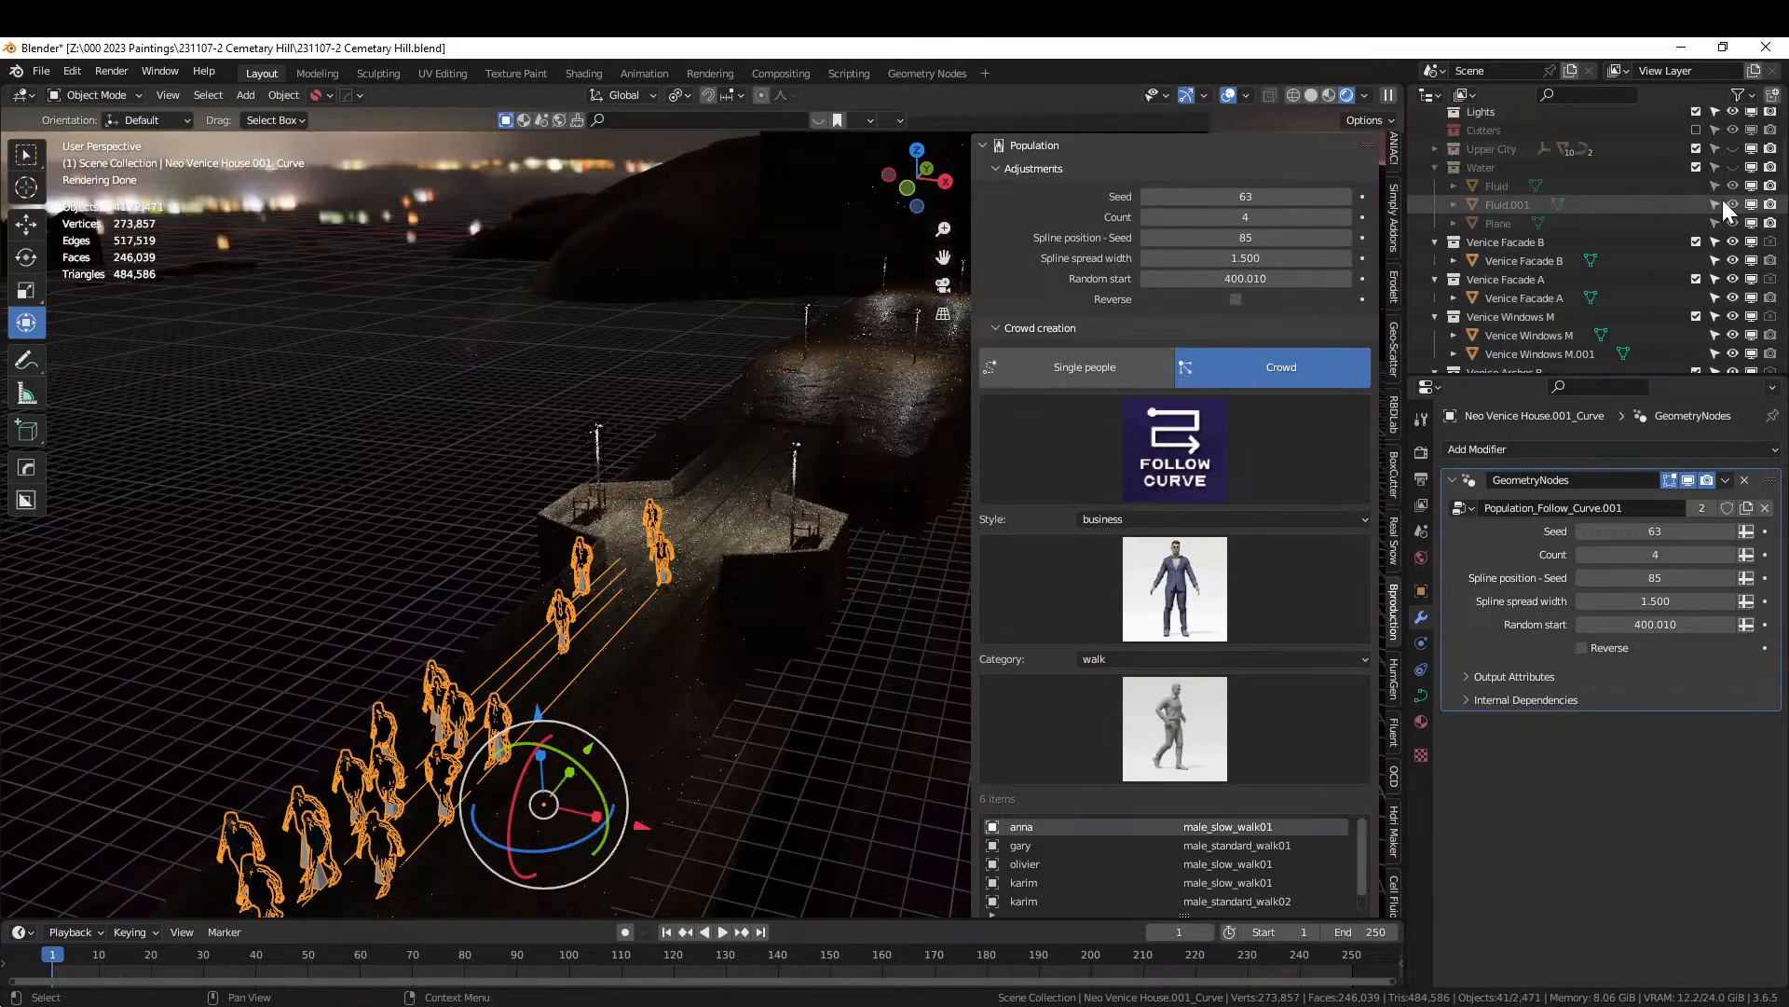
{"action": "left_click", "coordinate": [1731, 165]}
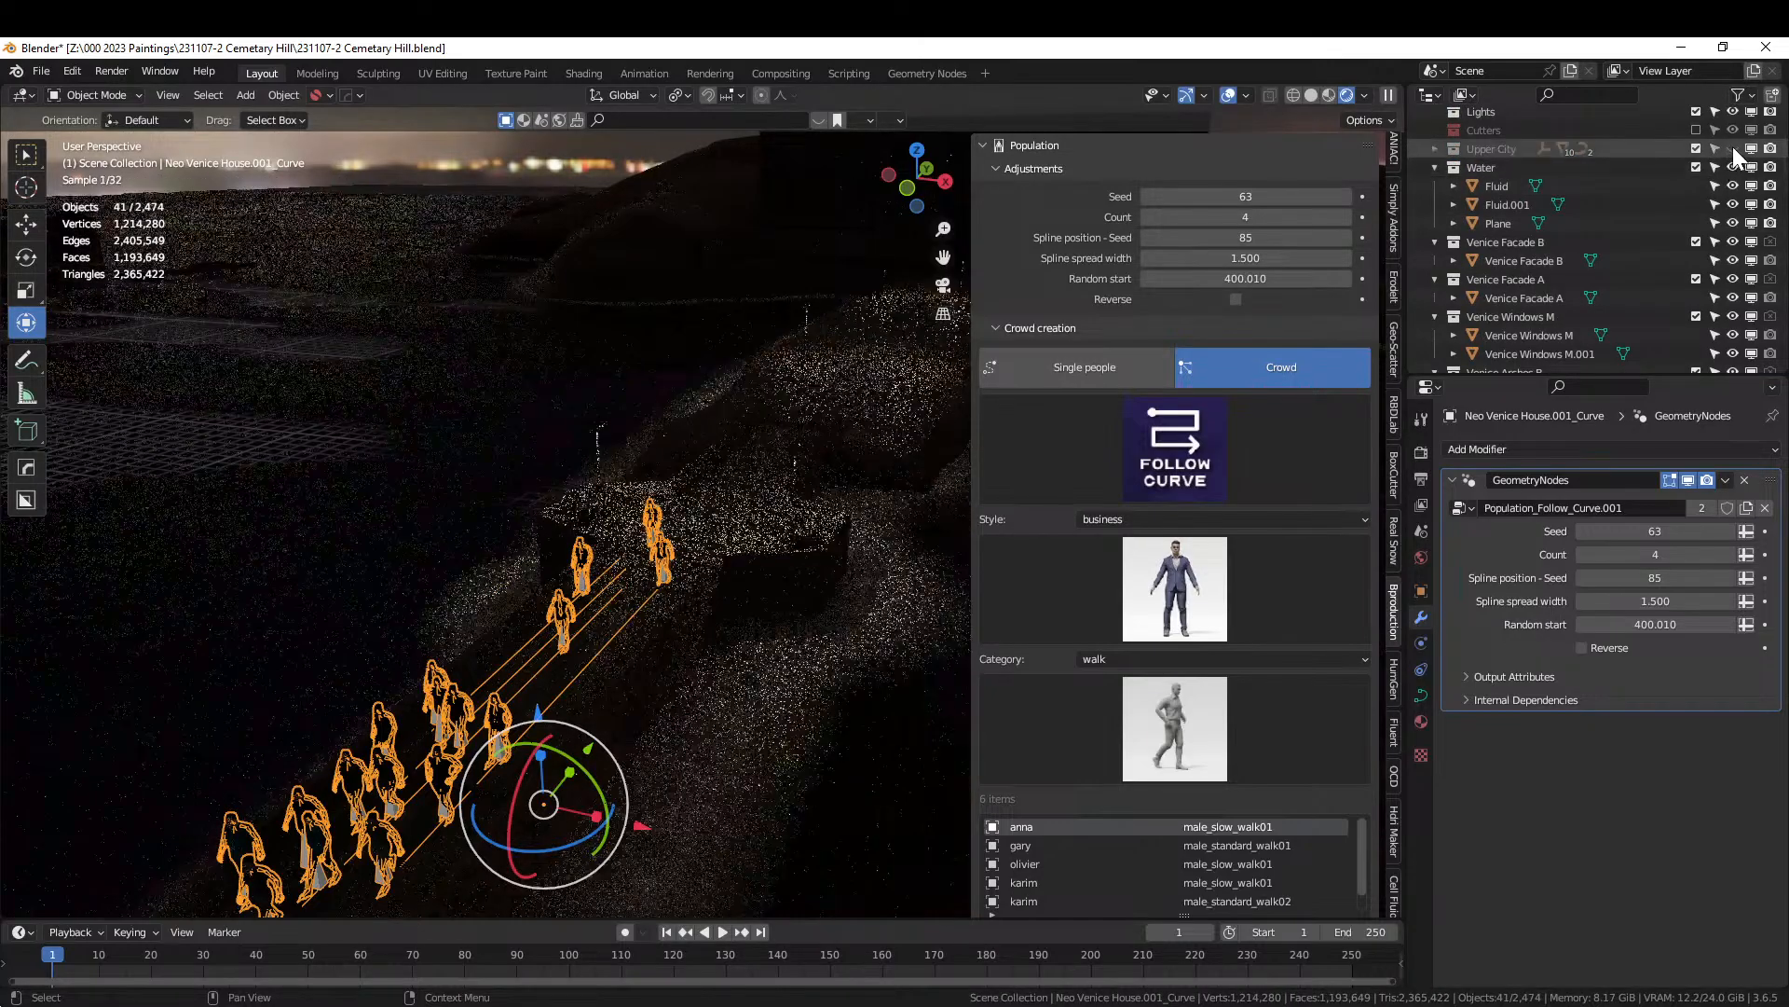
{"action": "left_click", "coordinate": [1732, 148]}
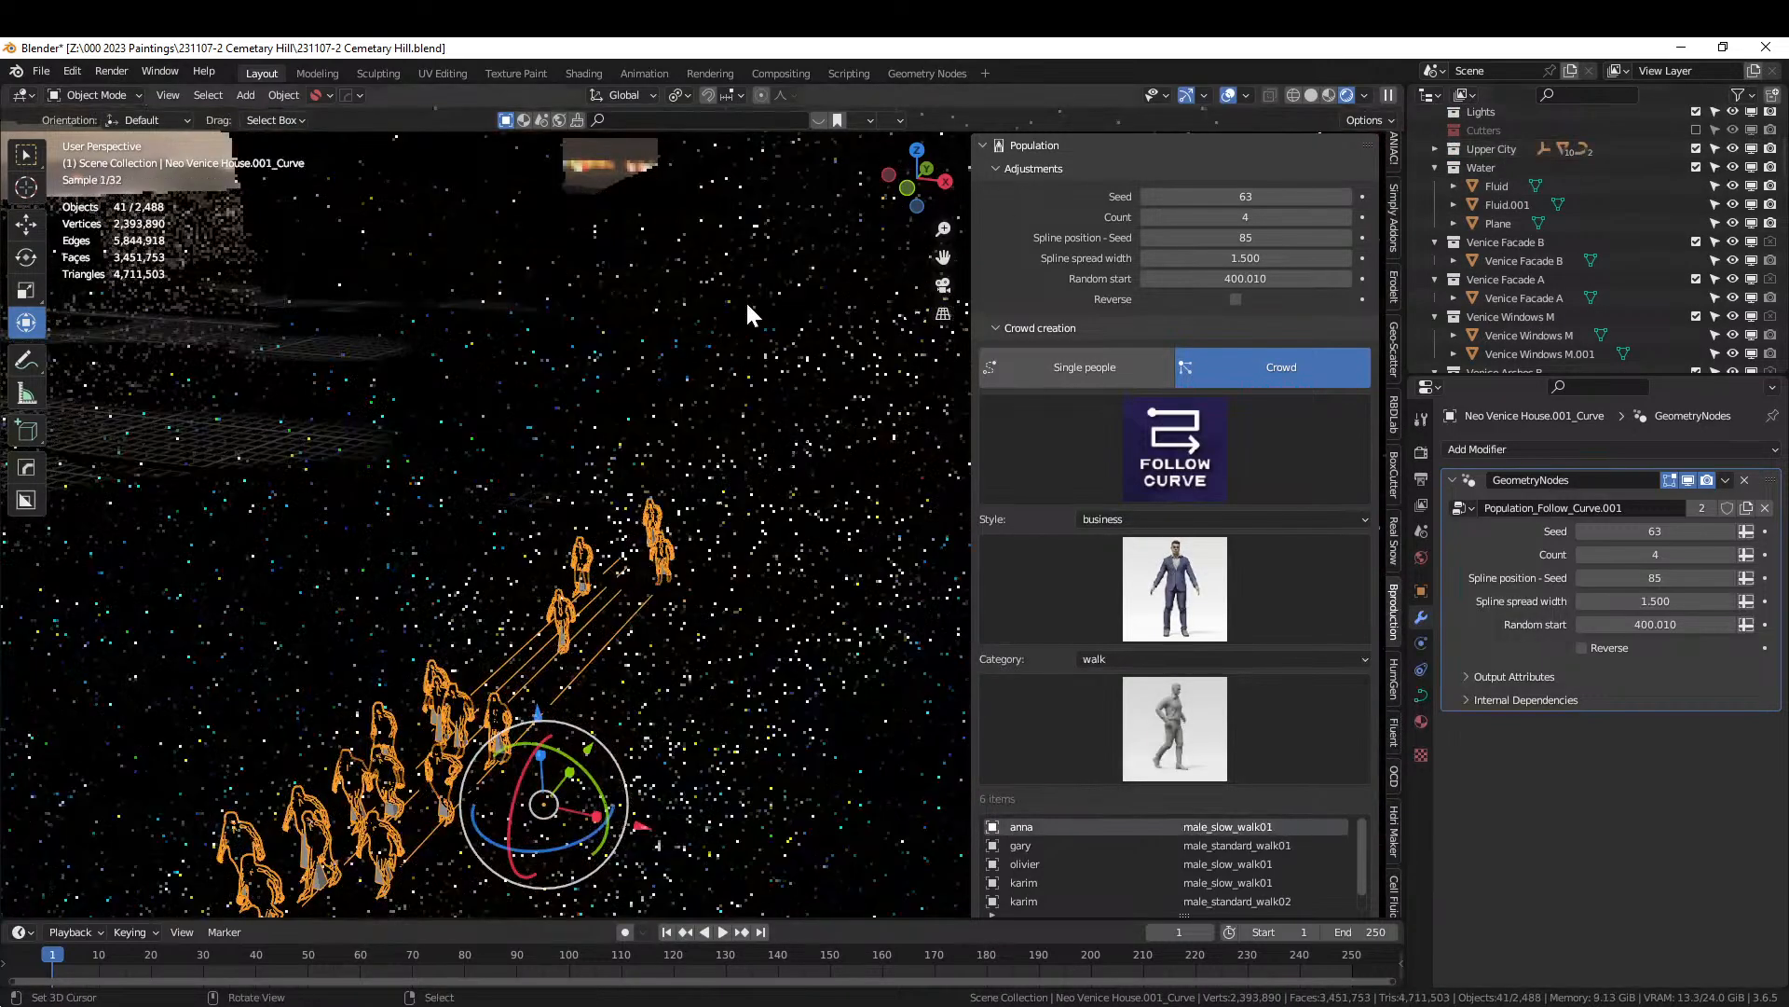
{"action": "key", "text": "KP_0"}
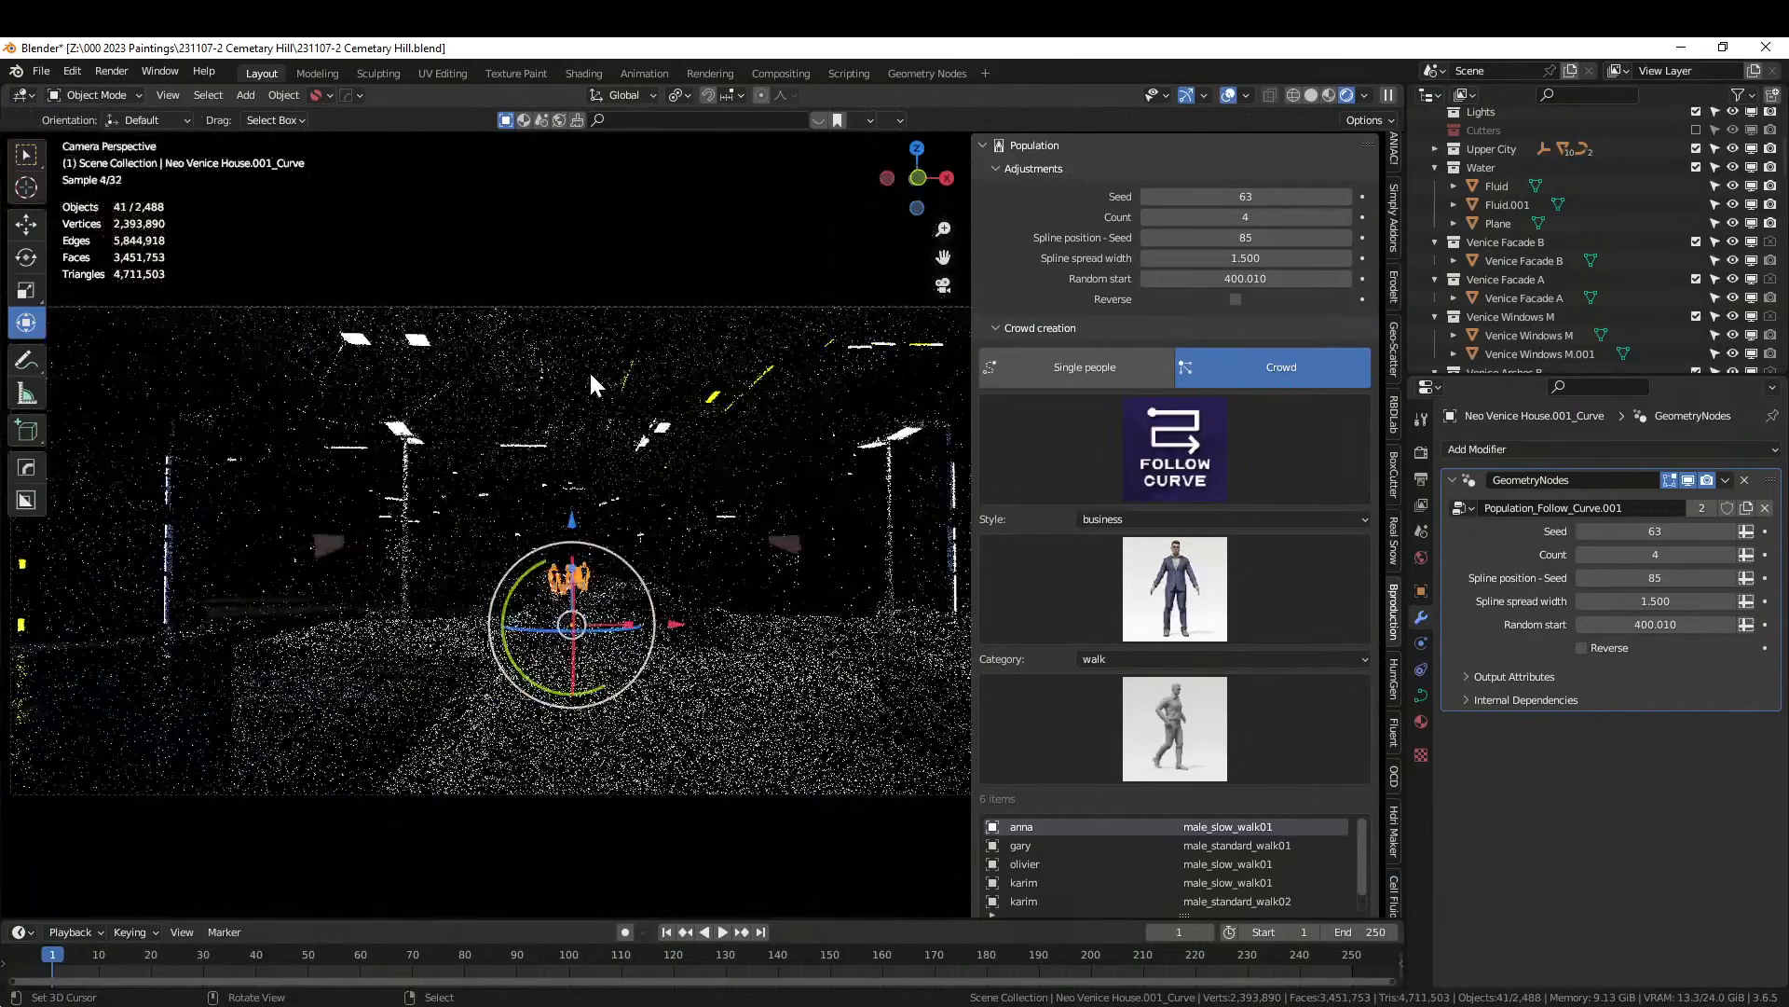
Return the viewport to solid shading and select the walking crowd on the bridge.
{"action": "right_click", "coordinate": [784, 546]}
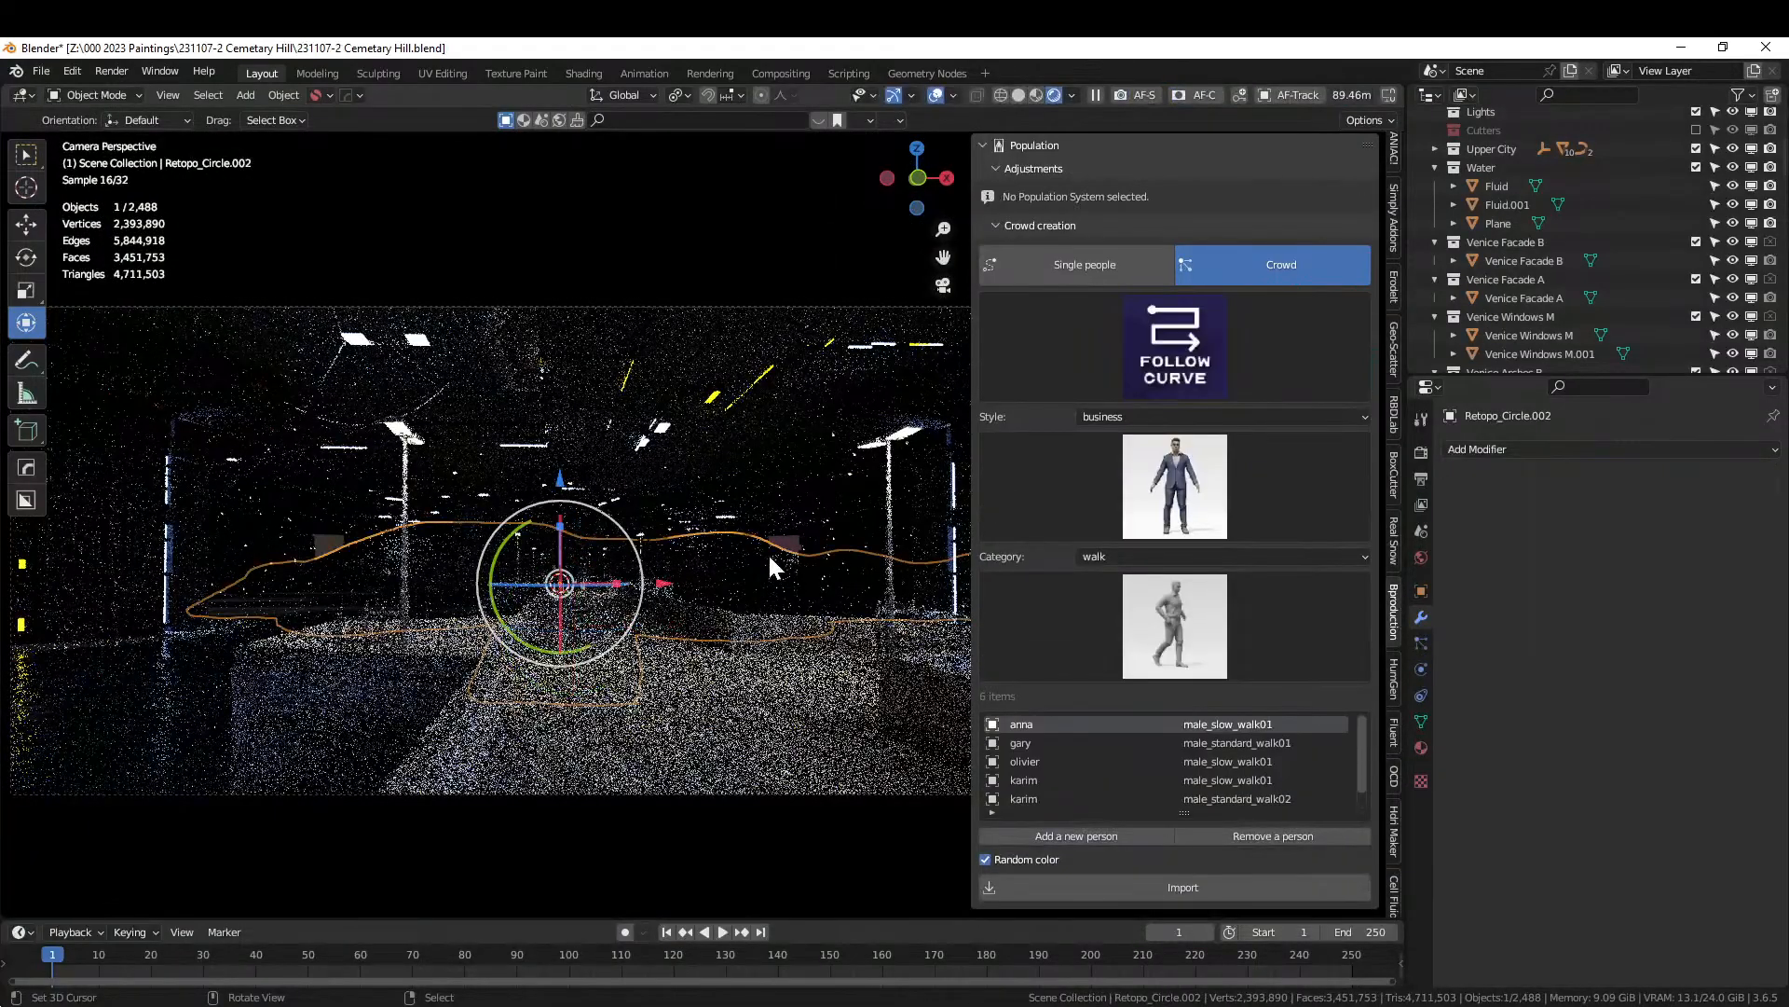
{"action": "scroll", "coordinate": [731, 567], "scroll_direction": "up", "scroll_amount": 4}
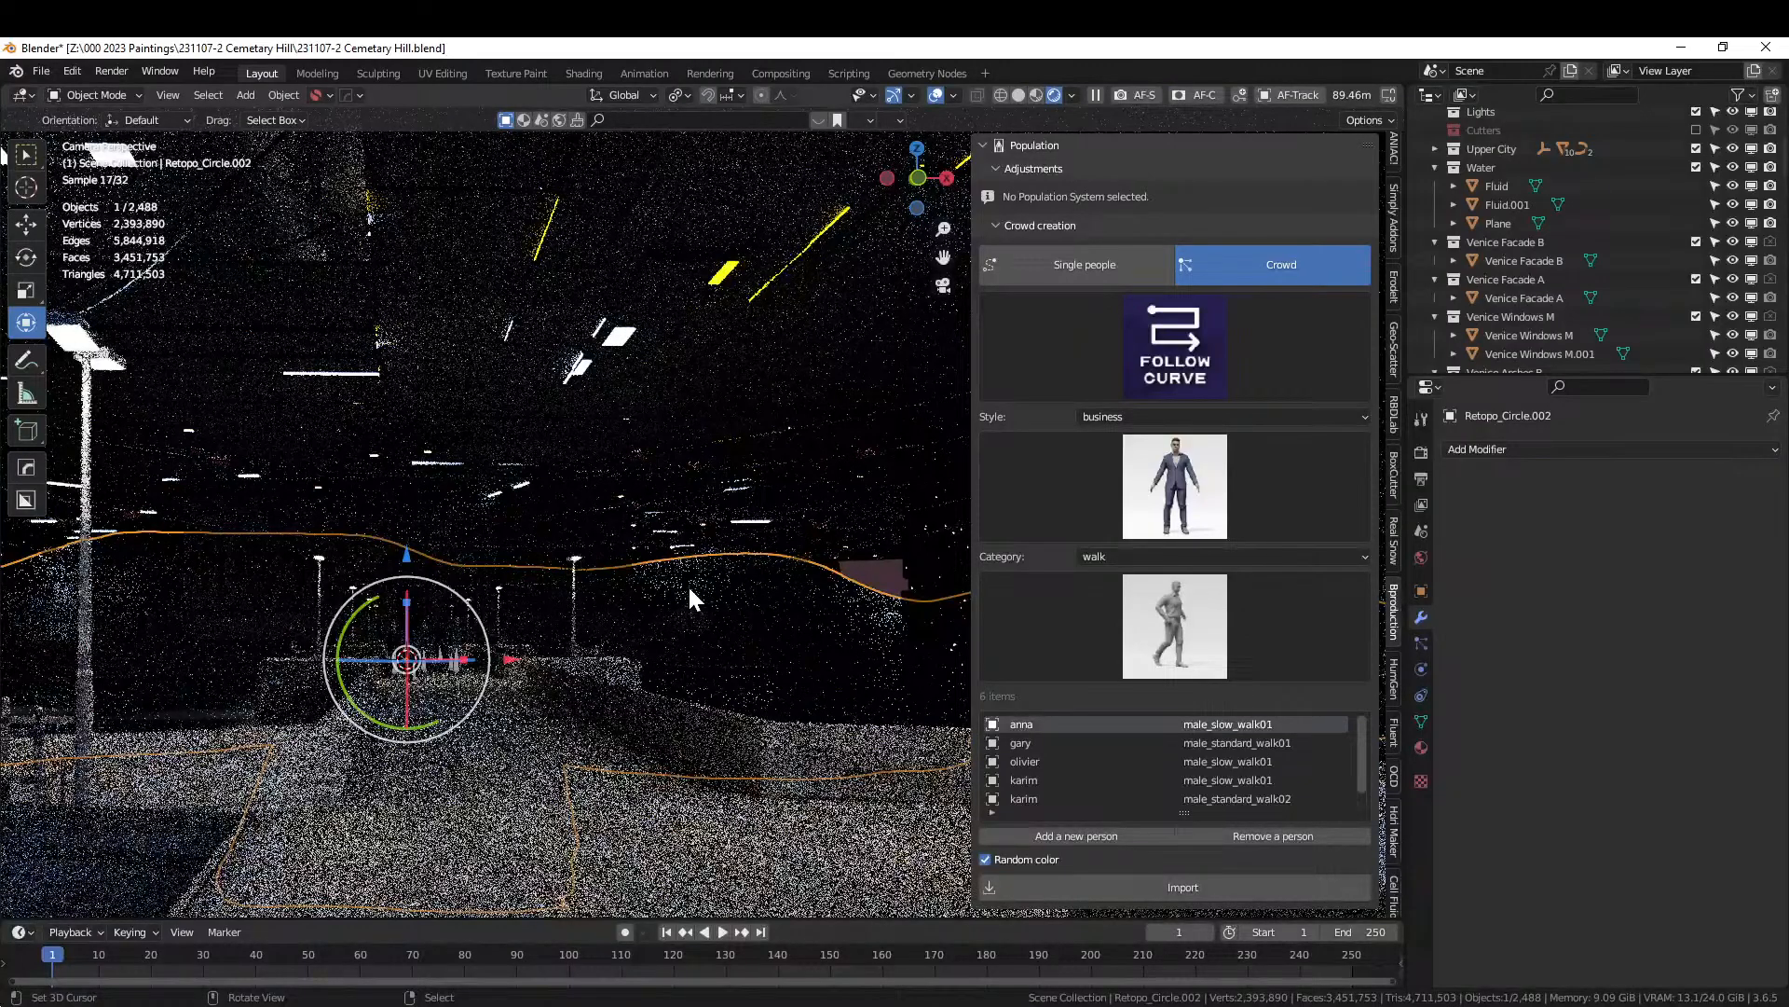
{"action": "left_click", "coordinate": [1017, 94]}
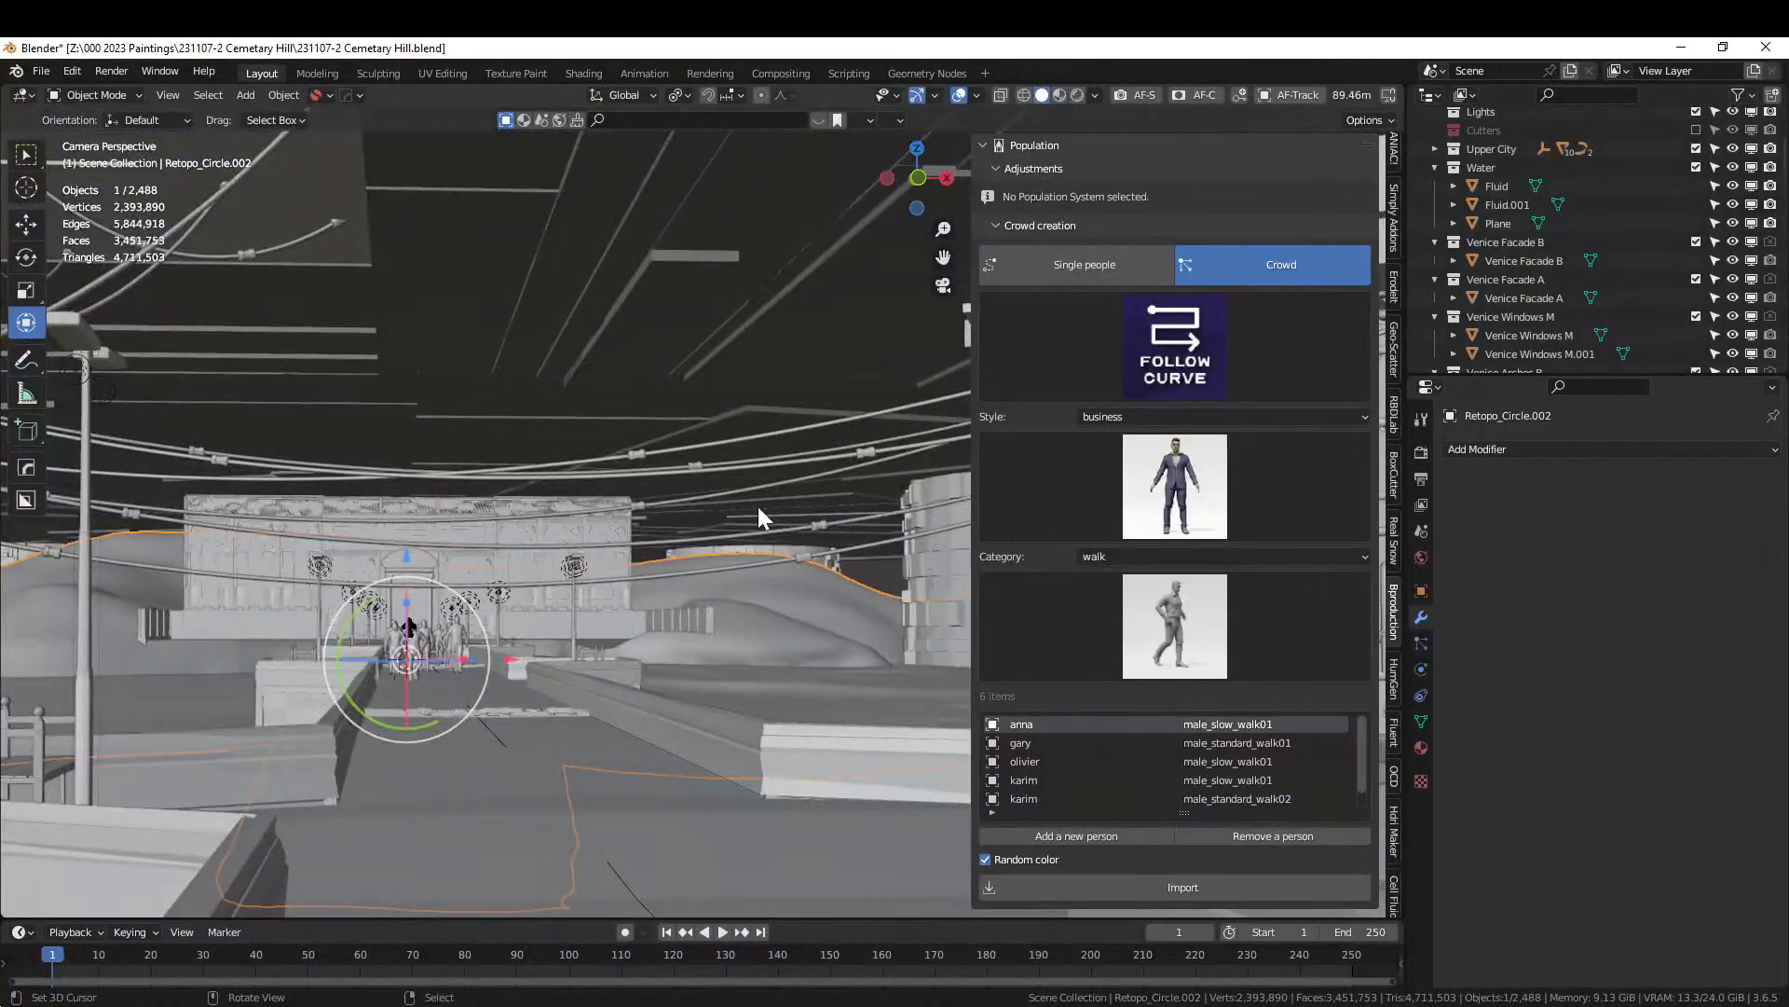
{"action": "mouse_move", "coordinate": [690, 633]}
{"action": "middle_mouse_down"}
{"action": "mouse_move", "coordinate": [708, 642]}
{"action": "mouse_move", "coordinate": [685, 634]}
{"action": "middle_mouse_up"}
{"action": "scroll", "coordinate": [691, 651], "scroll_direction": "up", "scroll_amount": 3}
{"action": "left_click", "coordinate": [548, 667]}
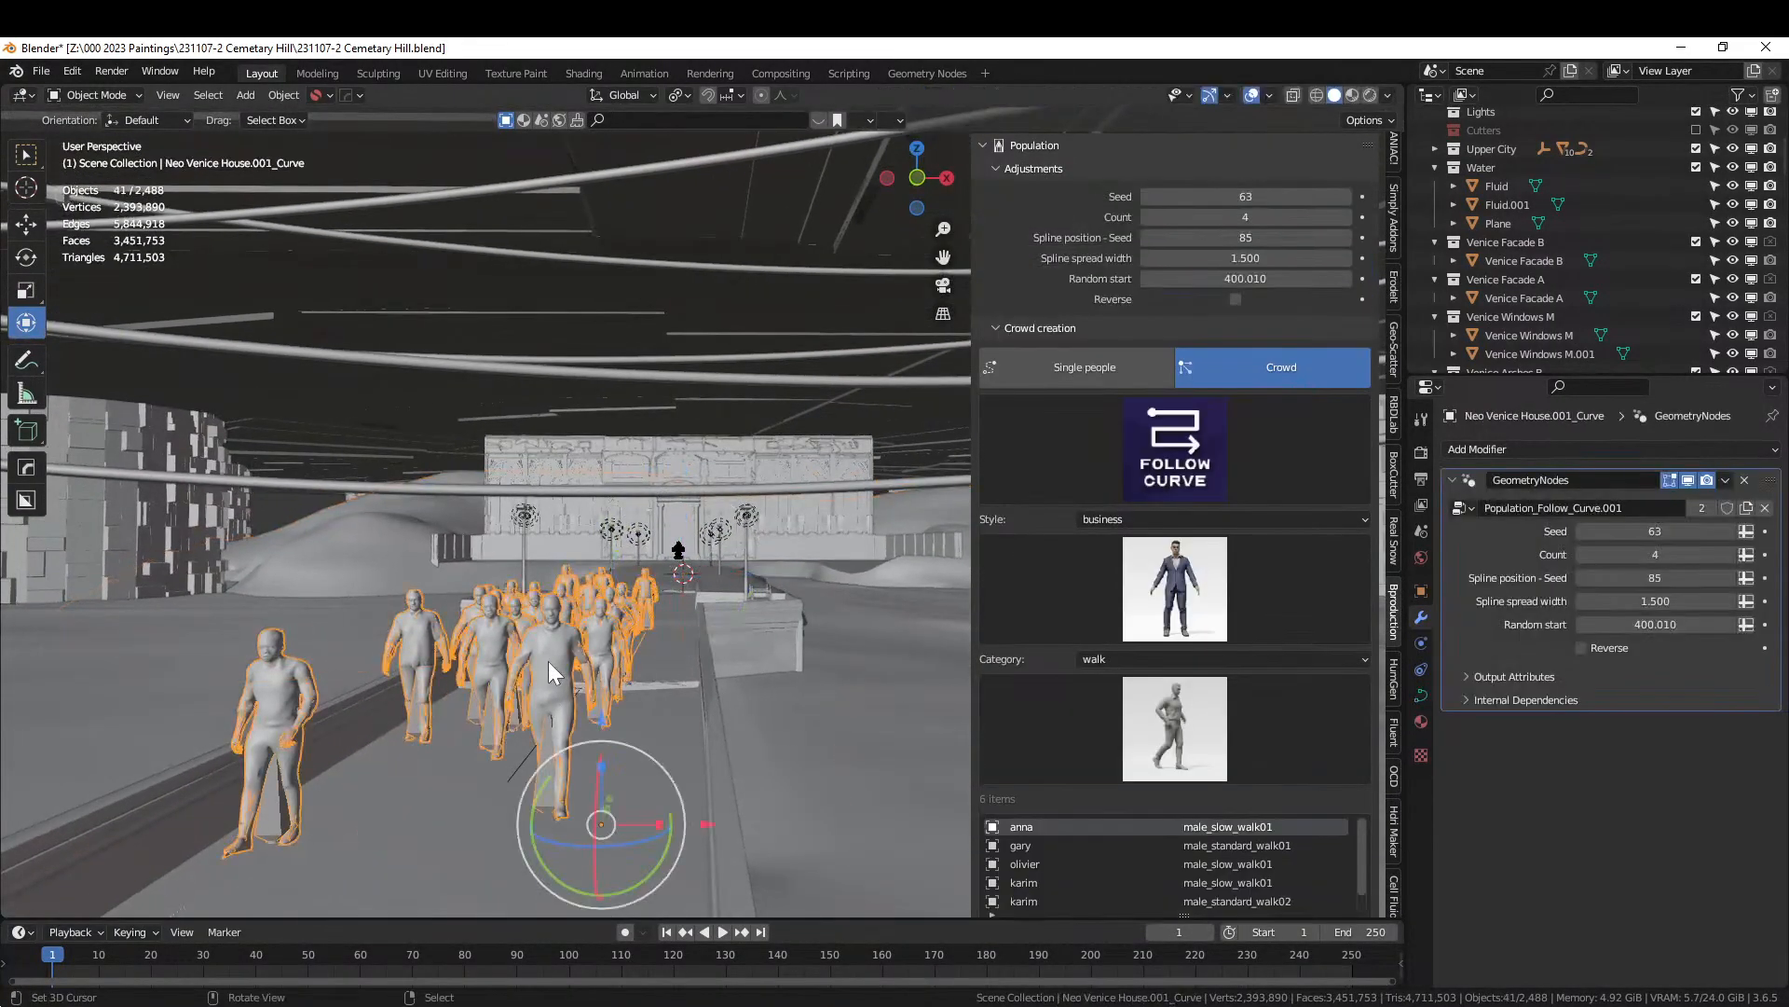
Enable Reverse on the crowd so the walkers face the opposite way, and check them through the camera.
{"action": "scroll", "coordinate": [1118, 643], "scroll_direction": "down", "scroll_amount": 2}
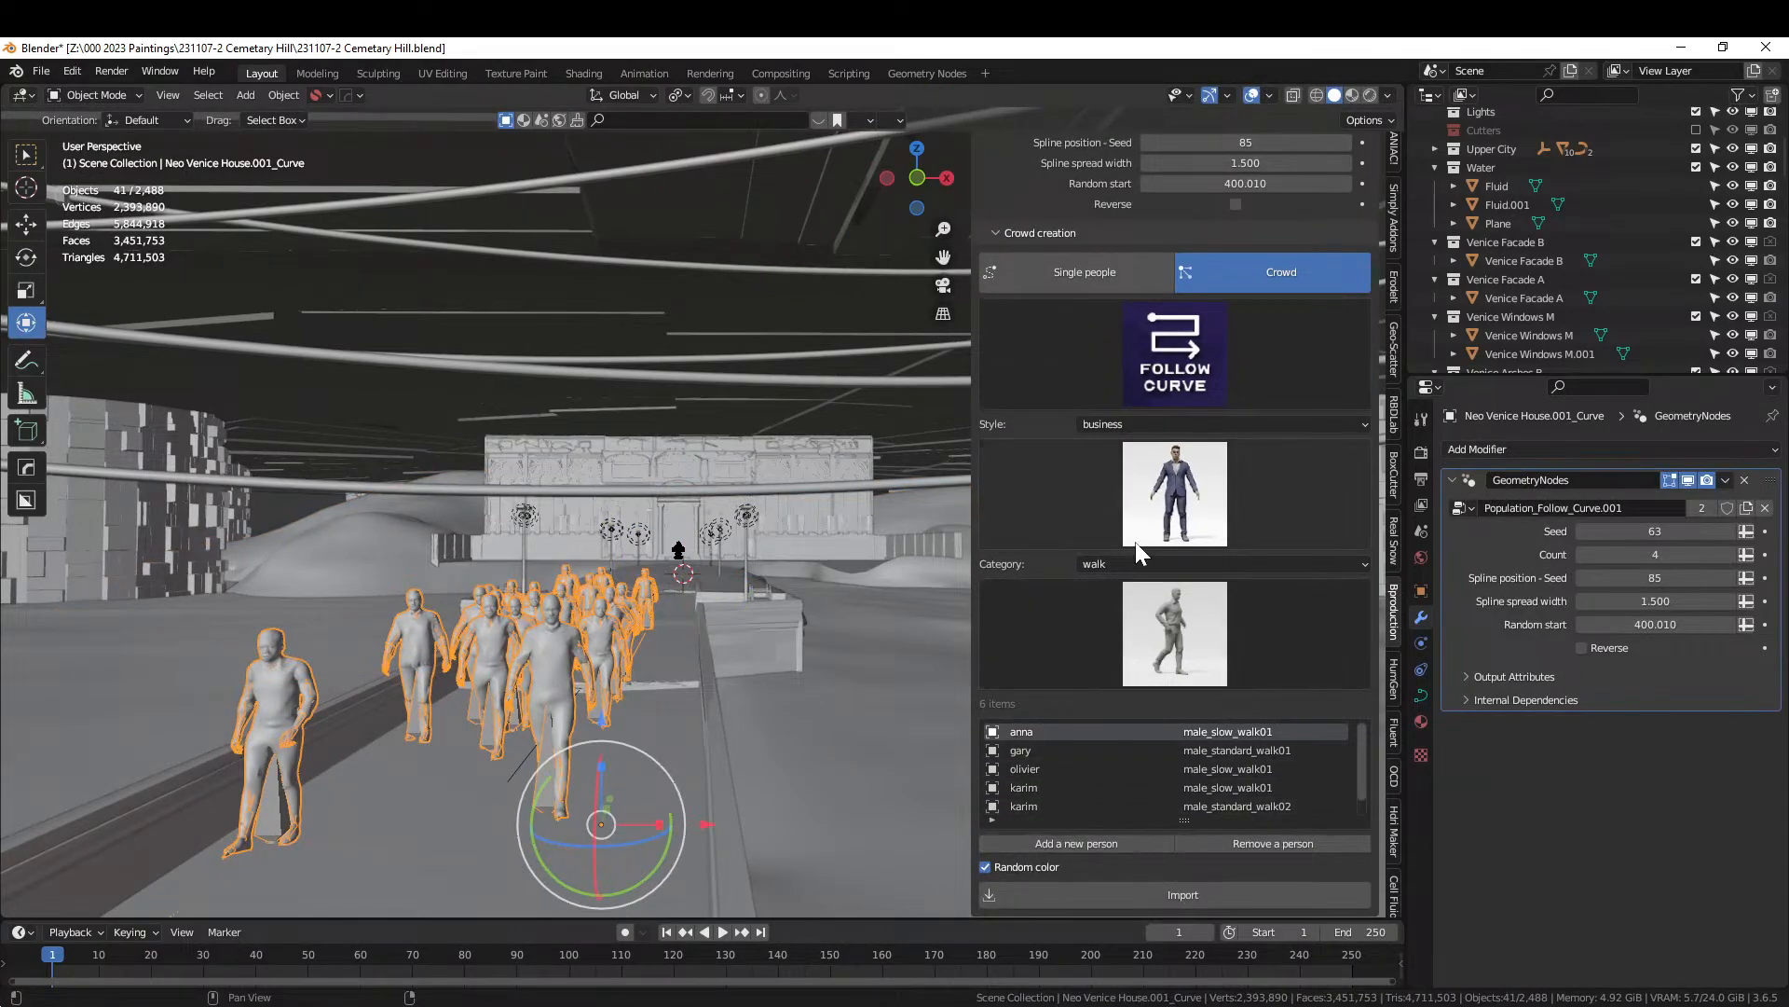
{"action": "left_click", "coordinate": [1235, 204]}
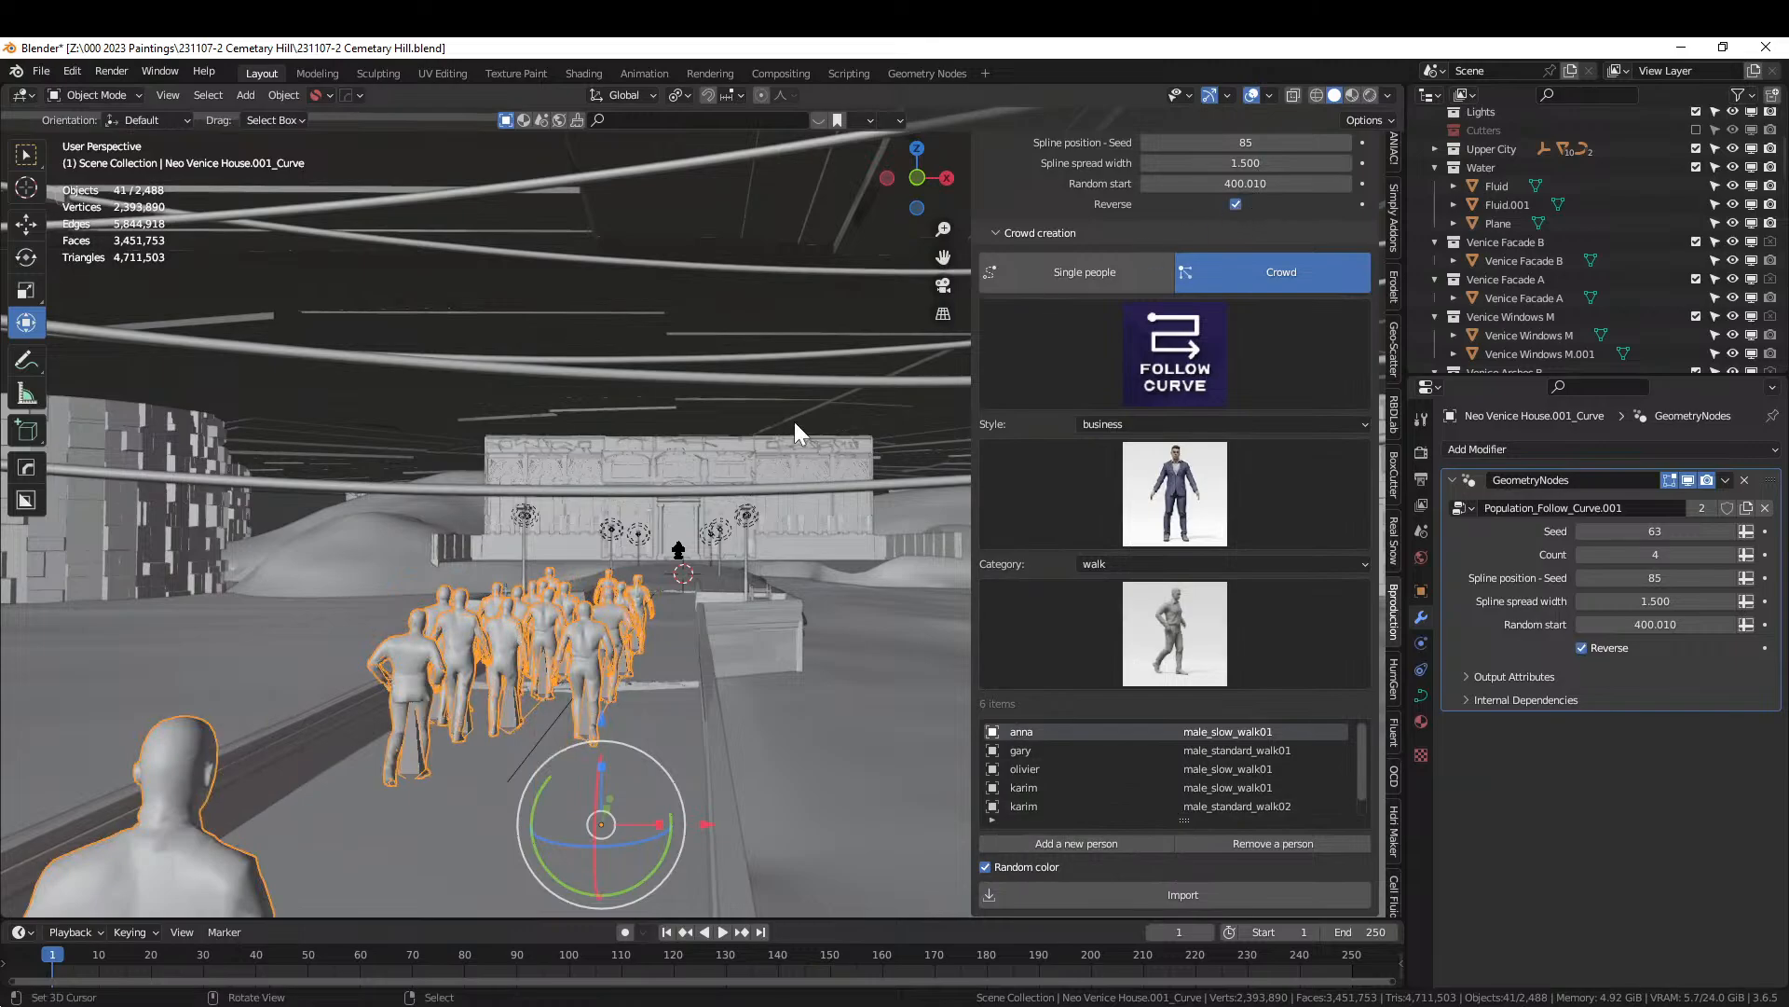
{"action": "scroll", "coordinate": [663, 576], "scroll_direction": "down", "scroll_amount": 2}
{"action": "scroll", "coordinate": [685, 577], "scroll_direction": "down", "scroll_amount": 2}
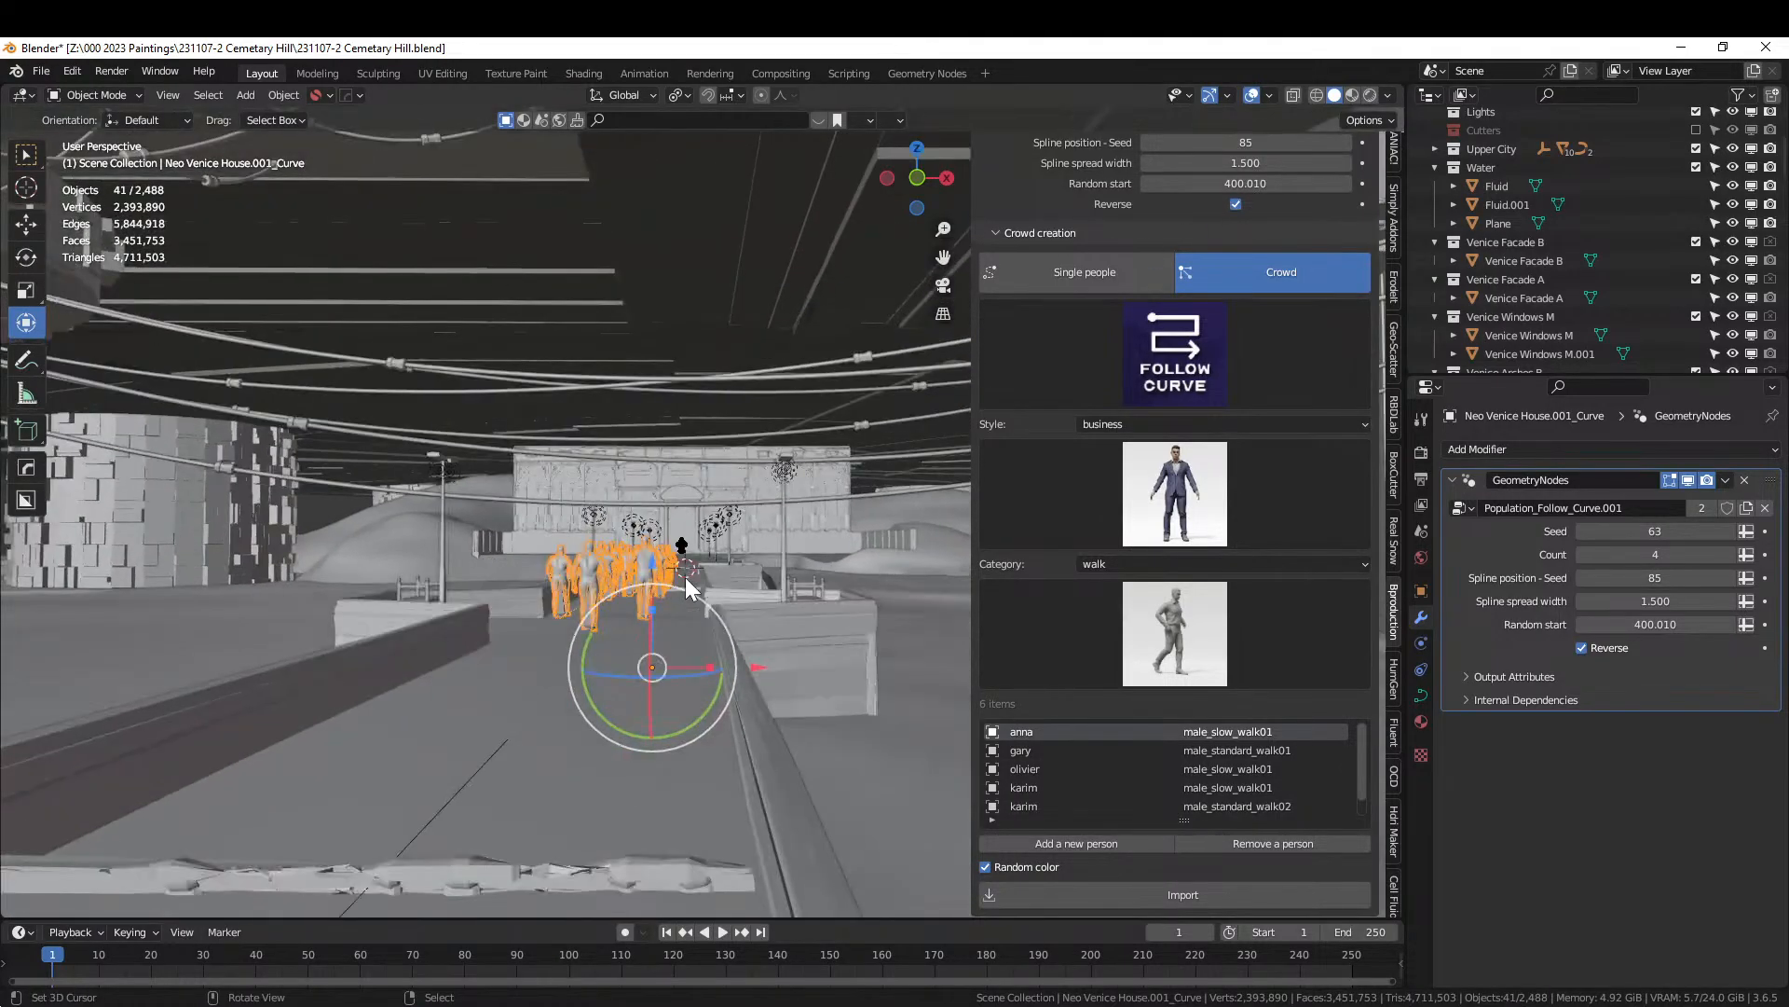
{"action": "key", "text": "KP_0"}
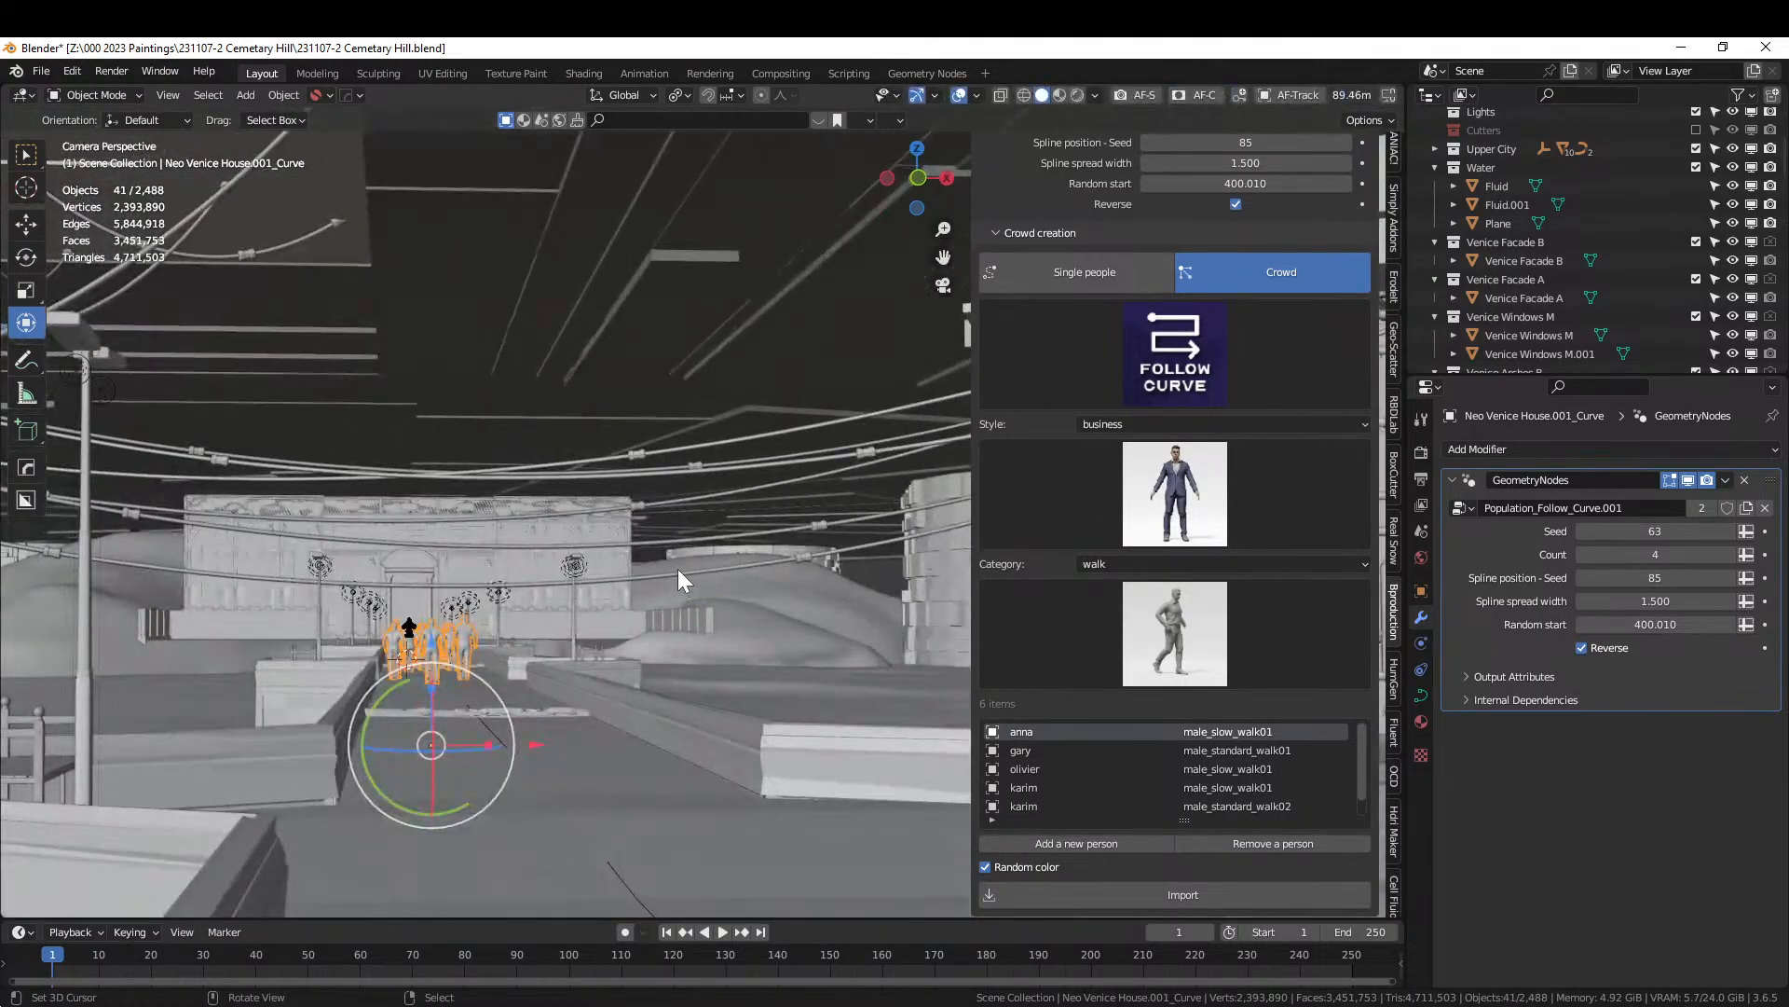
Move the crowd about 0.41 m along X and set its spline spread width to 1.65.
{"action": "middle_click_drag", "start_coordinate": [682, 563], "coordinate": [697, 606]}
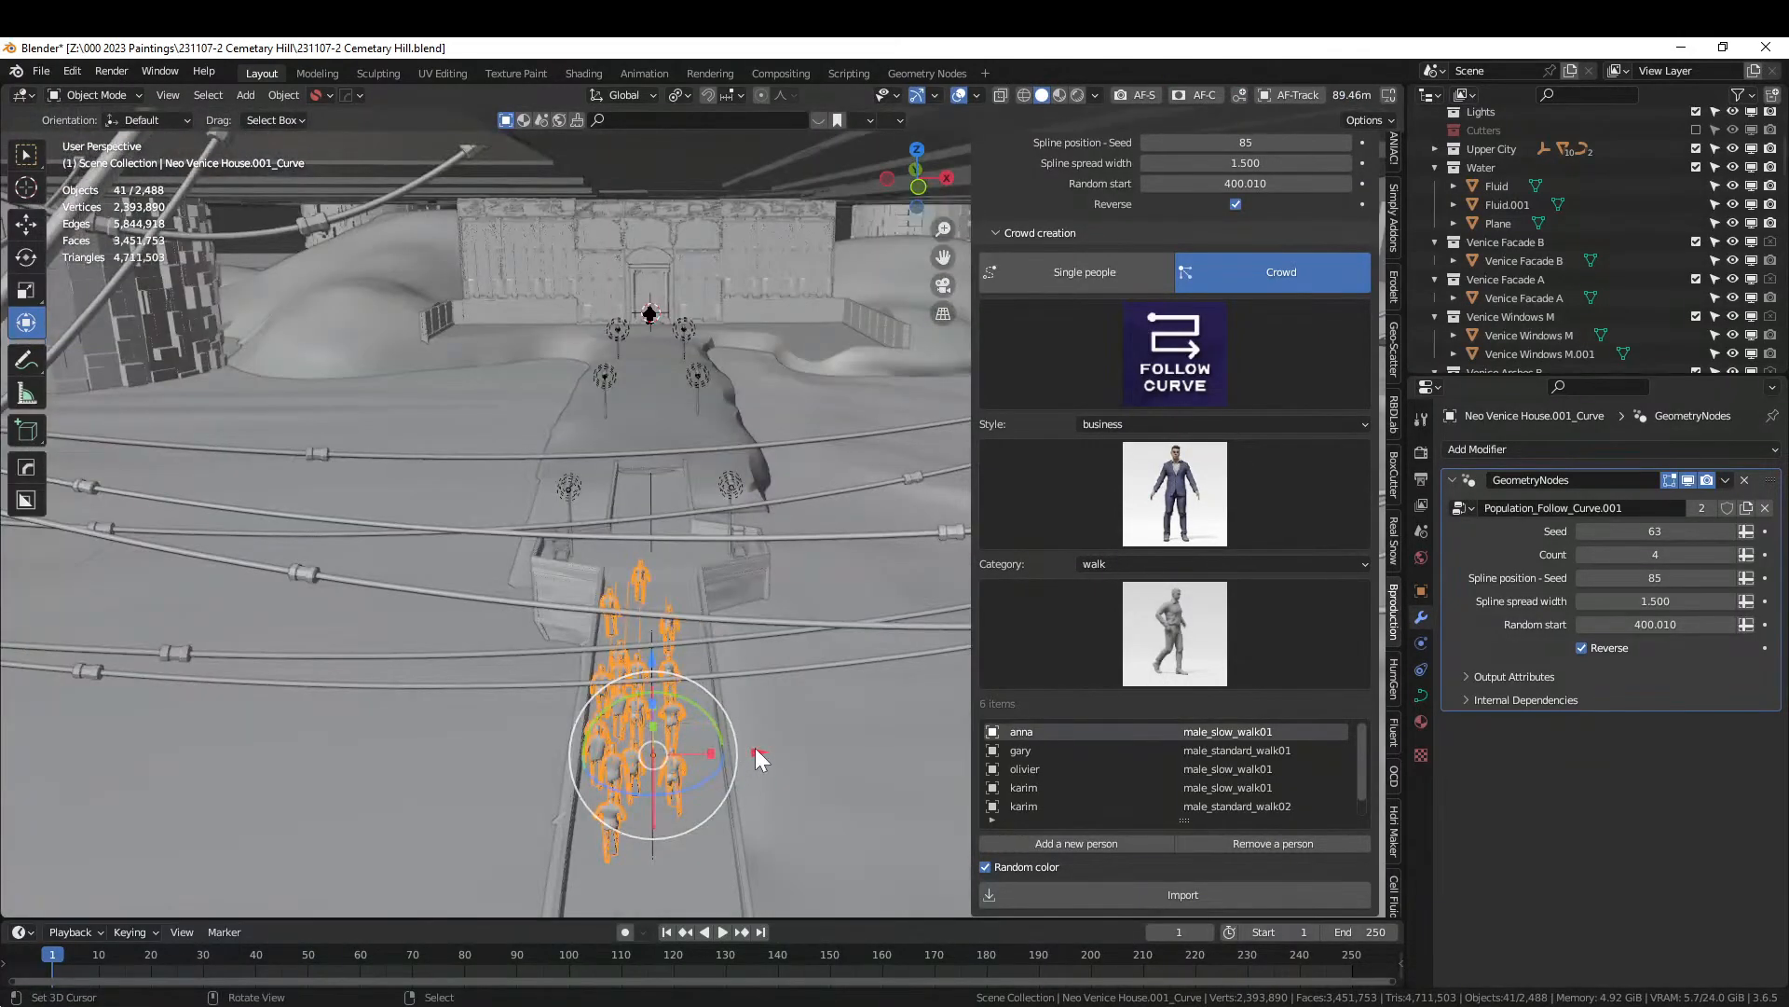
{"action": "left_click_drag", "start_coordinate": [755, 748], "coordinate": [774, 751]}
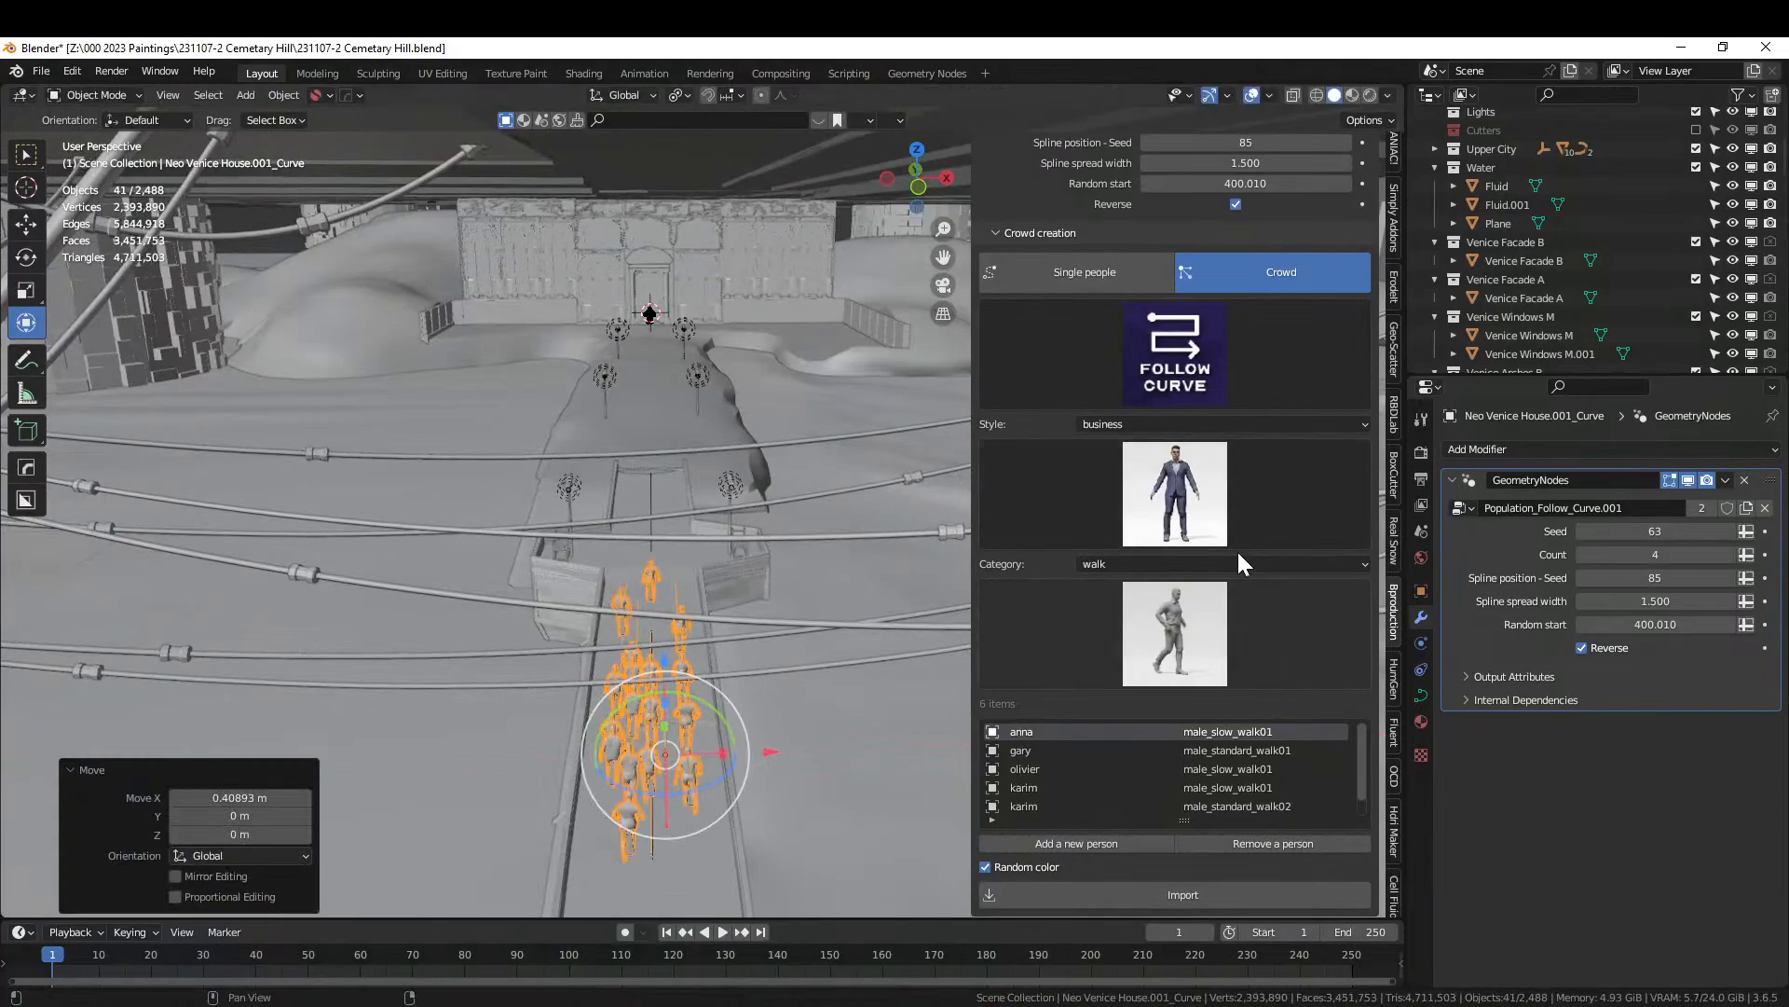
{"action": "left_click_drag", "start_coordinate": [1212, 163], "coordinate": [1217, 163]}
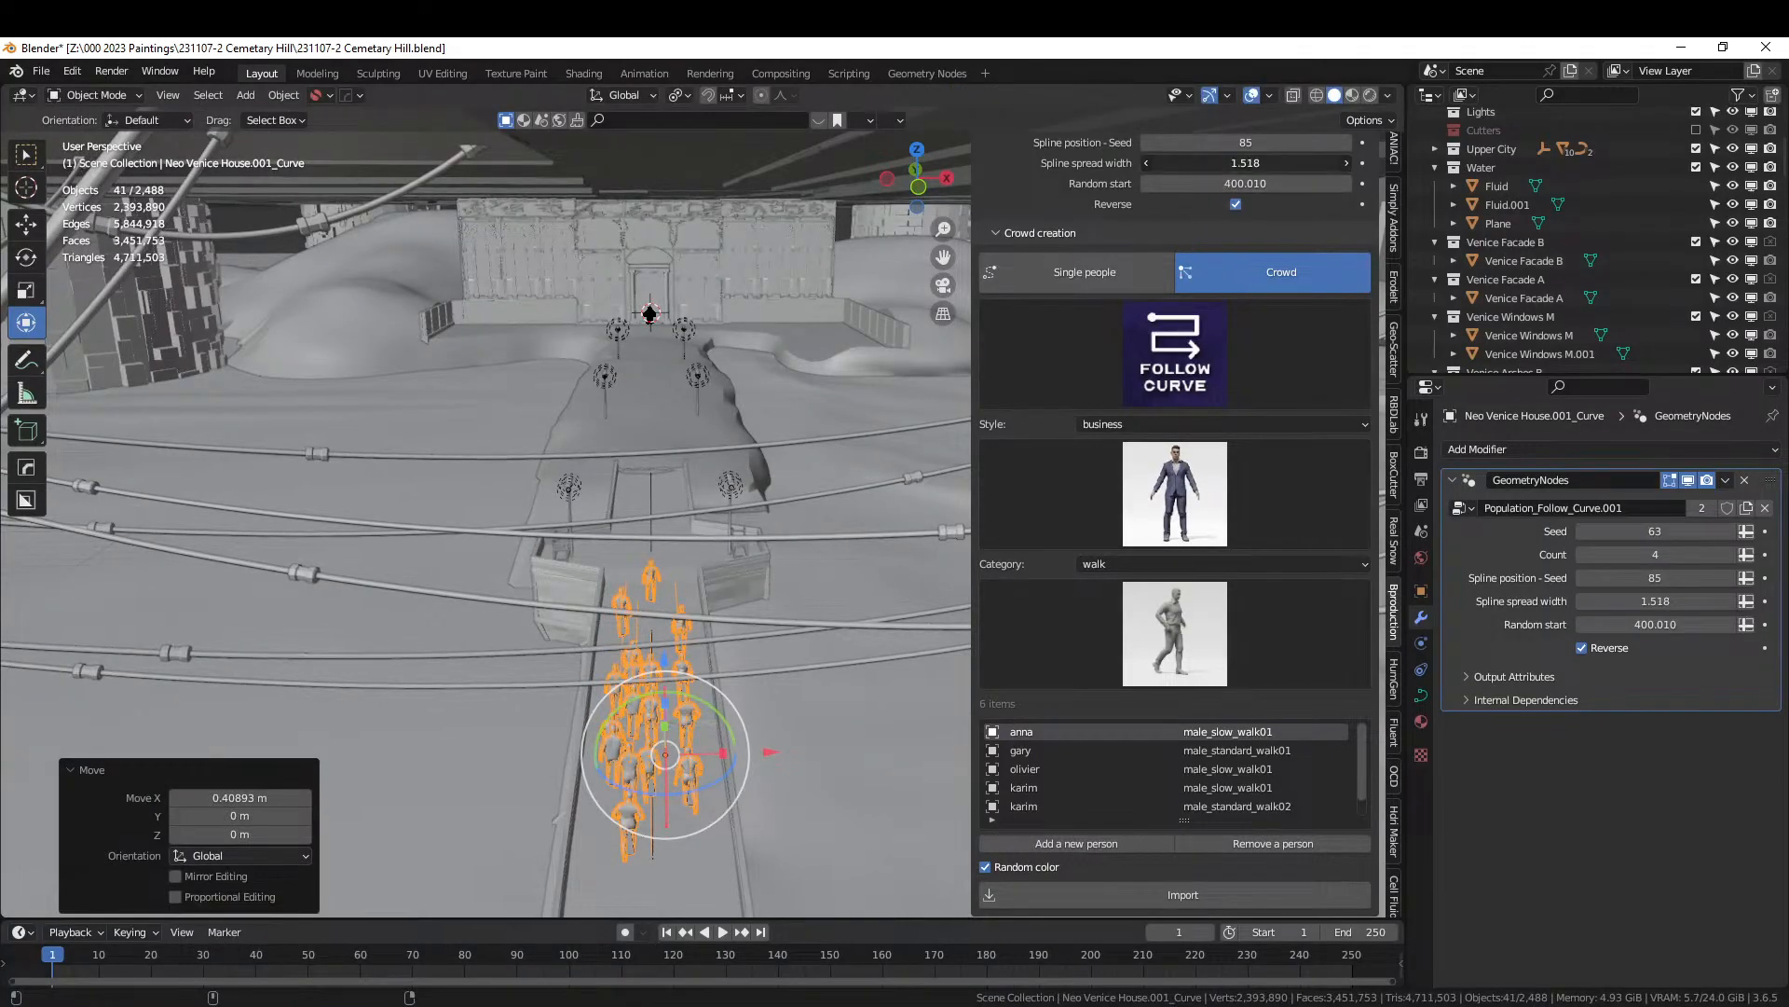
{"action": "left_click", "coordinate": [1223, 164]}
{"action": "type", "text": "1.6"}
{"action": "key", "text": "Return"}
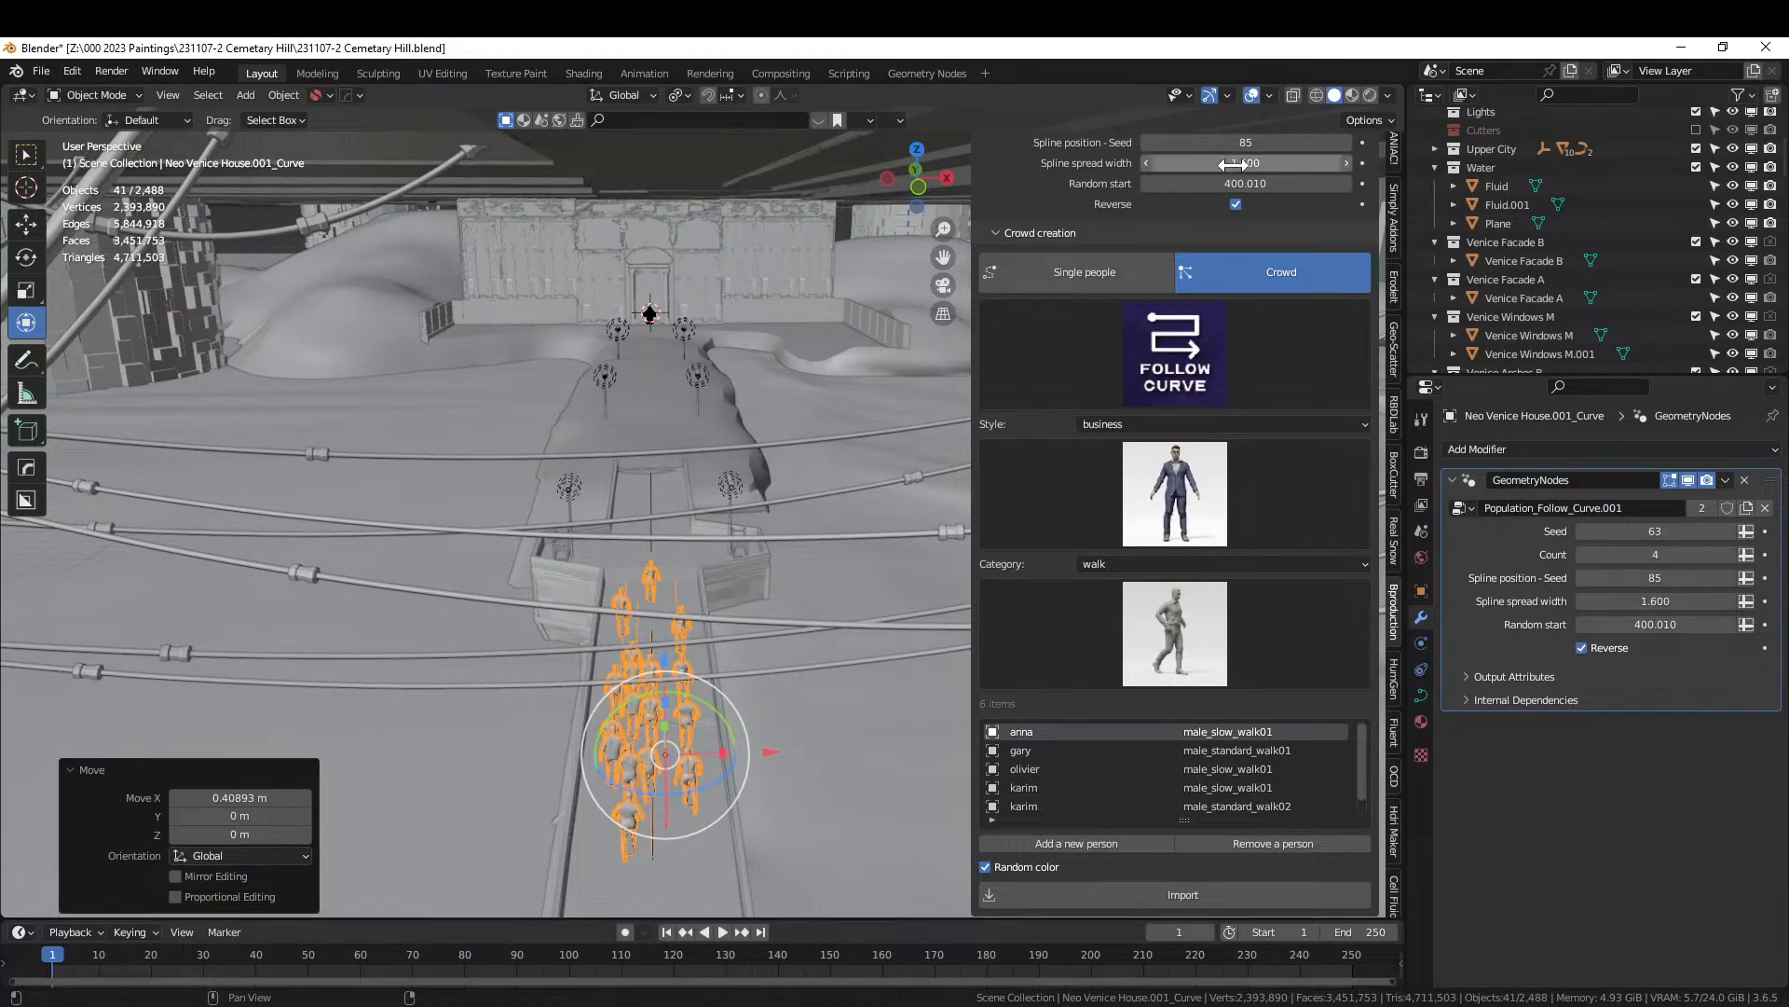
{"action": "type", "text": "1"}
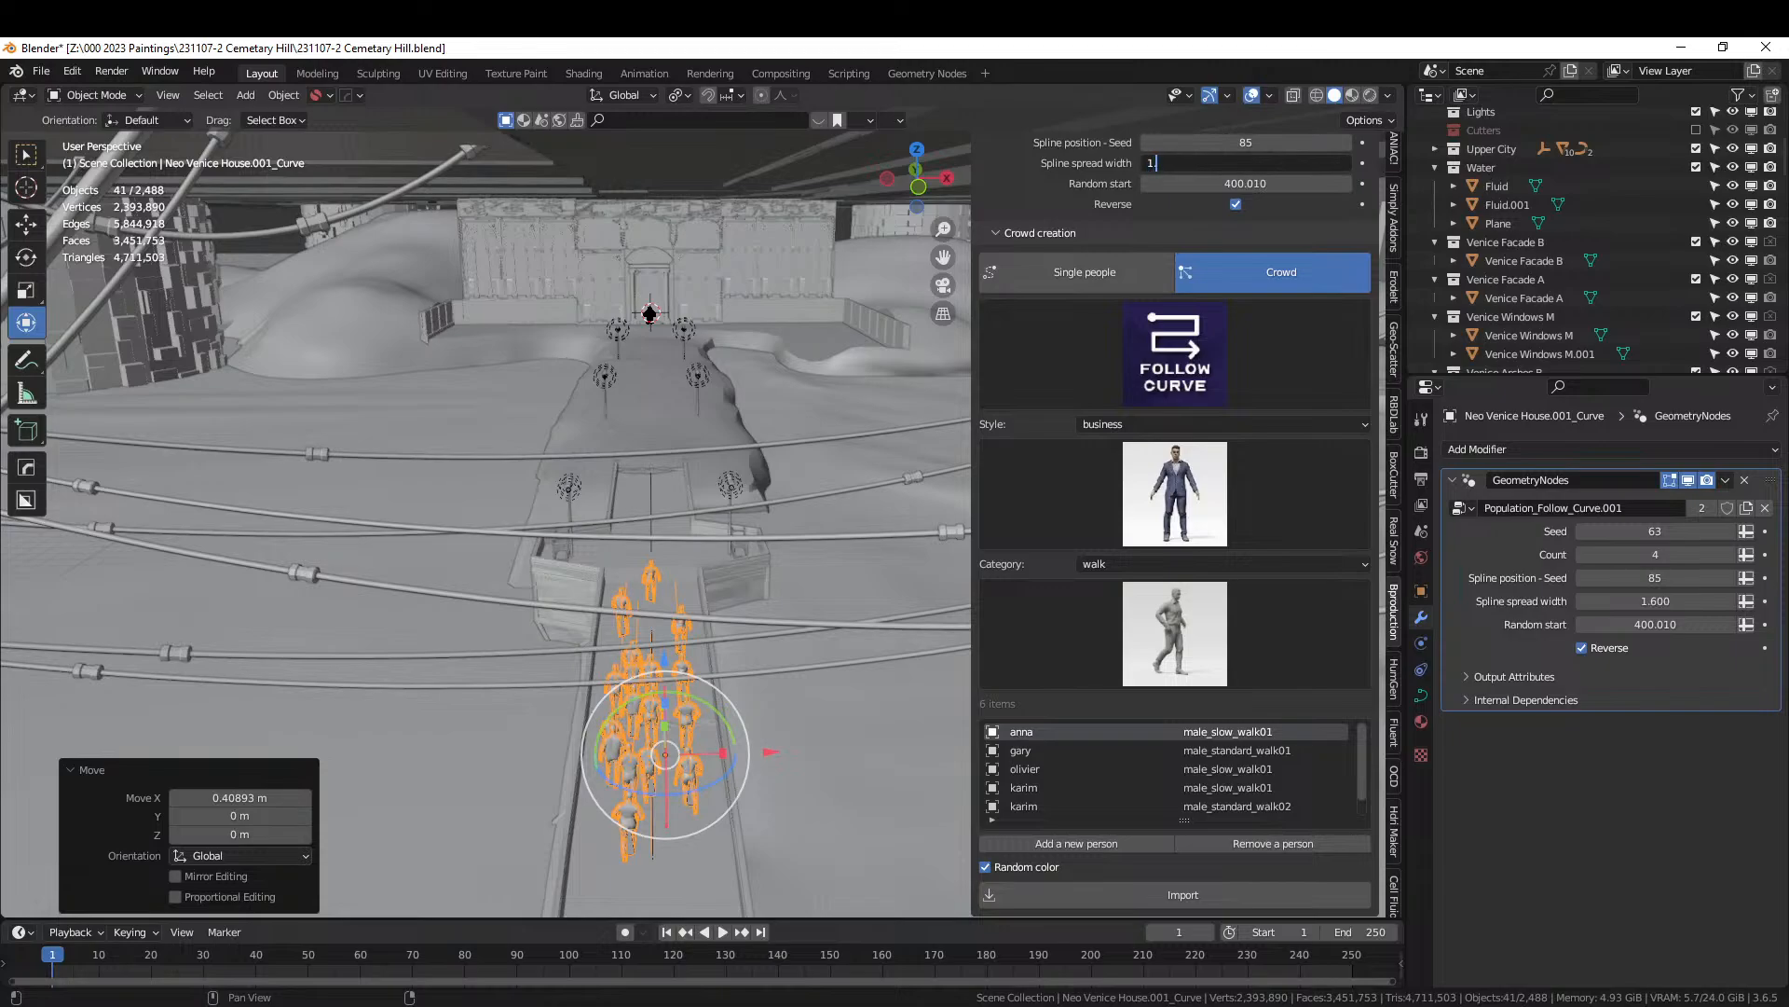
{"action": "type", "text": ".65"}
{"action": "key", "text": "Return"}
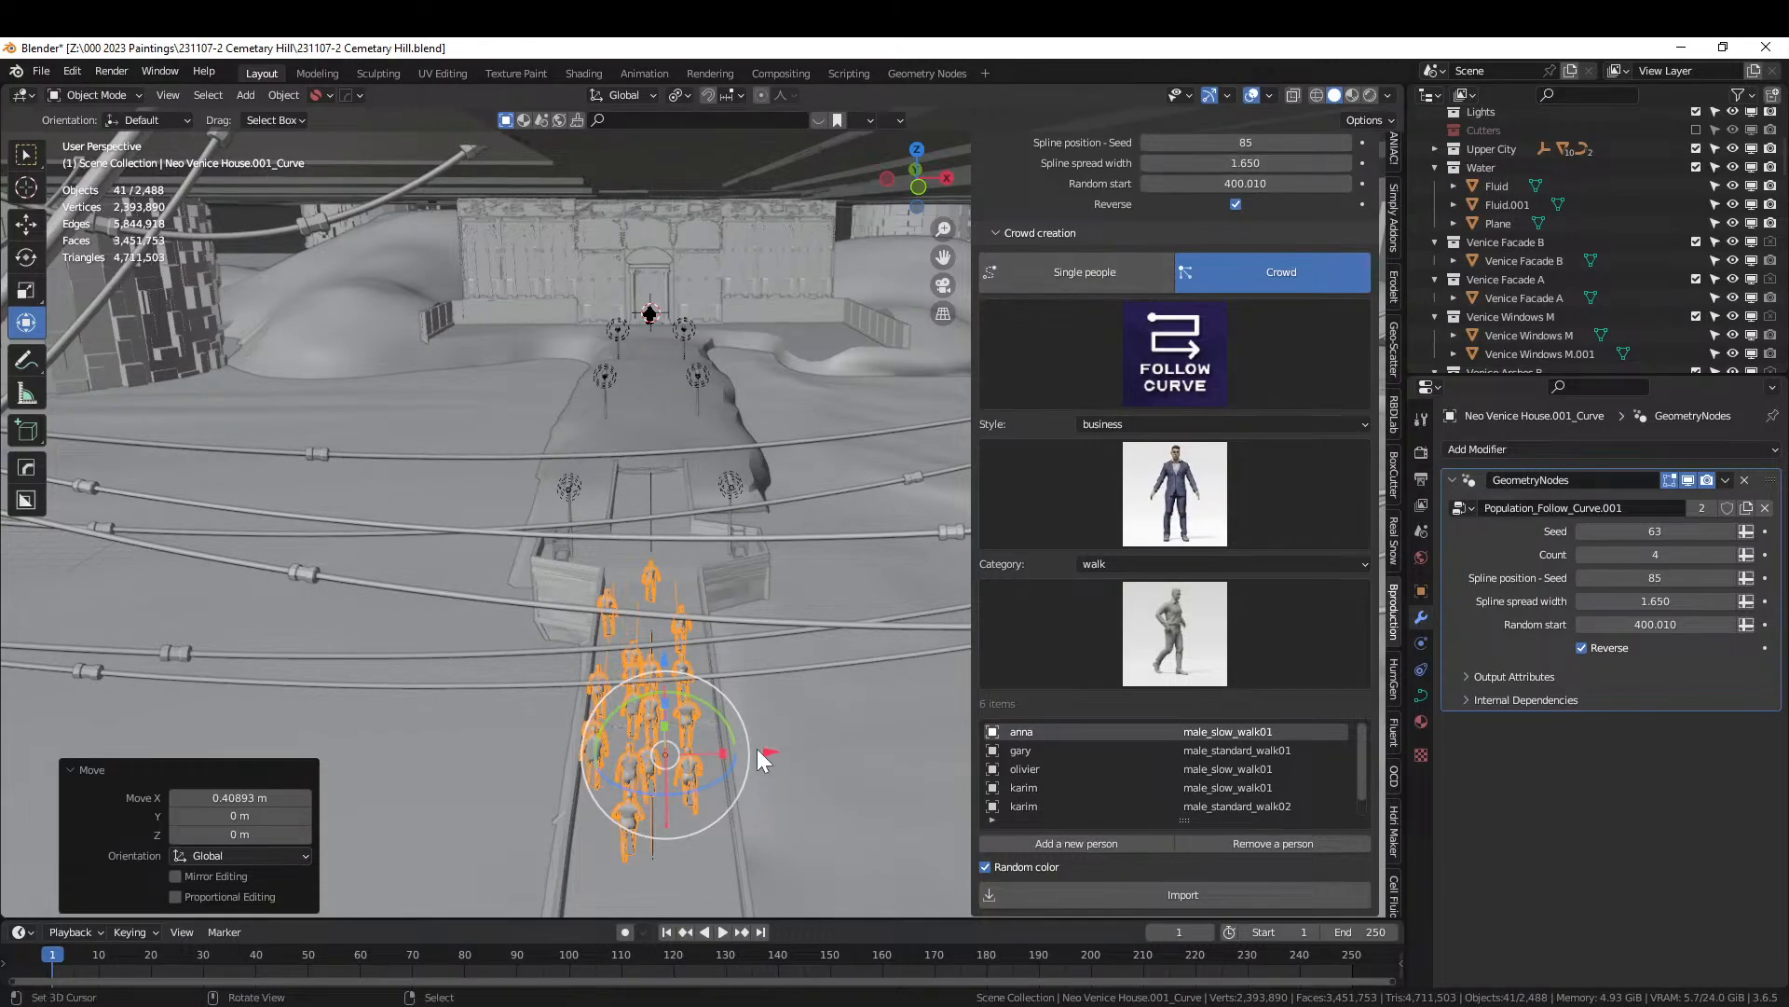
Move the crowd about 0.28 m further along X, return to the camera view and save the file.
{"action": "left_click_drag", "start_coordinate": [768, 751], "coordinate": [775, 753]}
{"action": "mouse_move", "coordinate": [775, 753]}
{"action": "middle_mouse_down"}
{"action": "mouse_move", "coordinate": [747, 775]}
{"action": "mouse_move", "coordinate": [730, 718]}
{"action": "mouse_move", "coordinate": [759, 701]}
{"action": "mouse_move", "coordinate": [764, 722]}
{"action": "middle_mouse_up"}
{"action": "key", "text": "KP_0"}
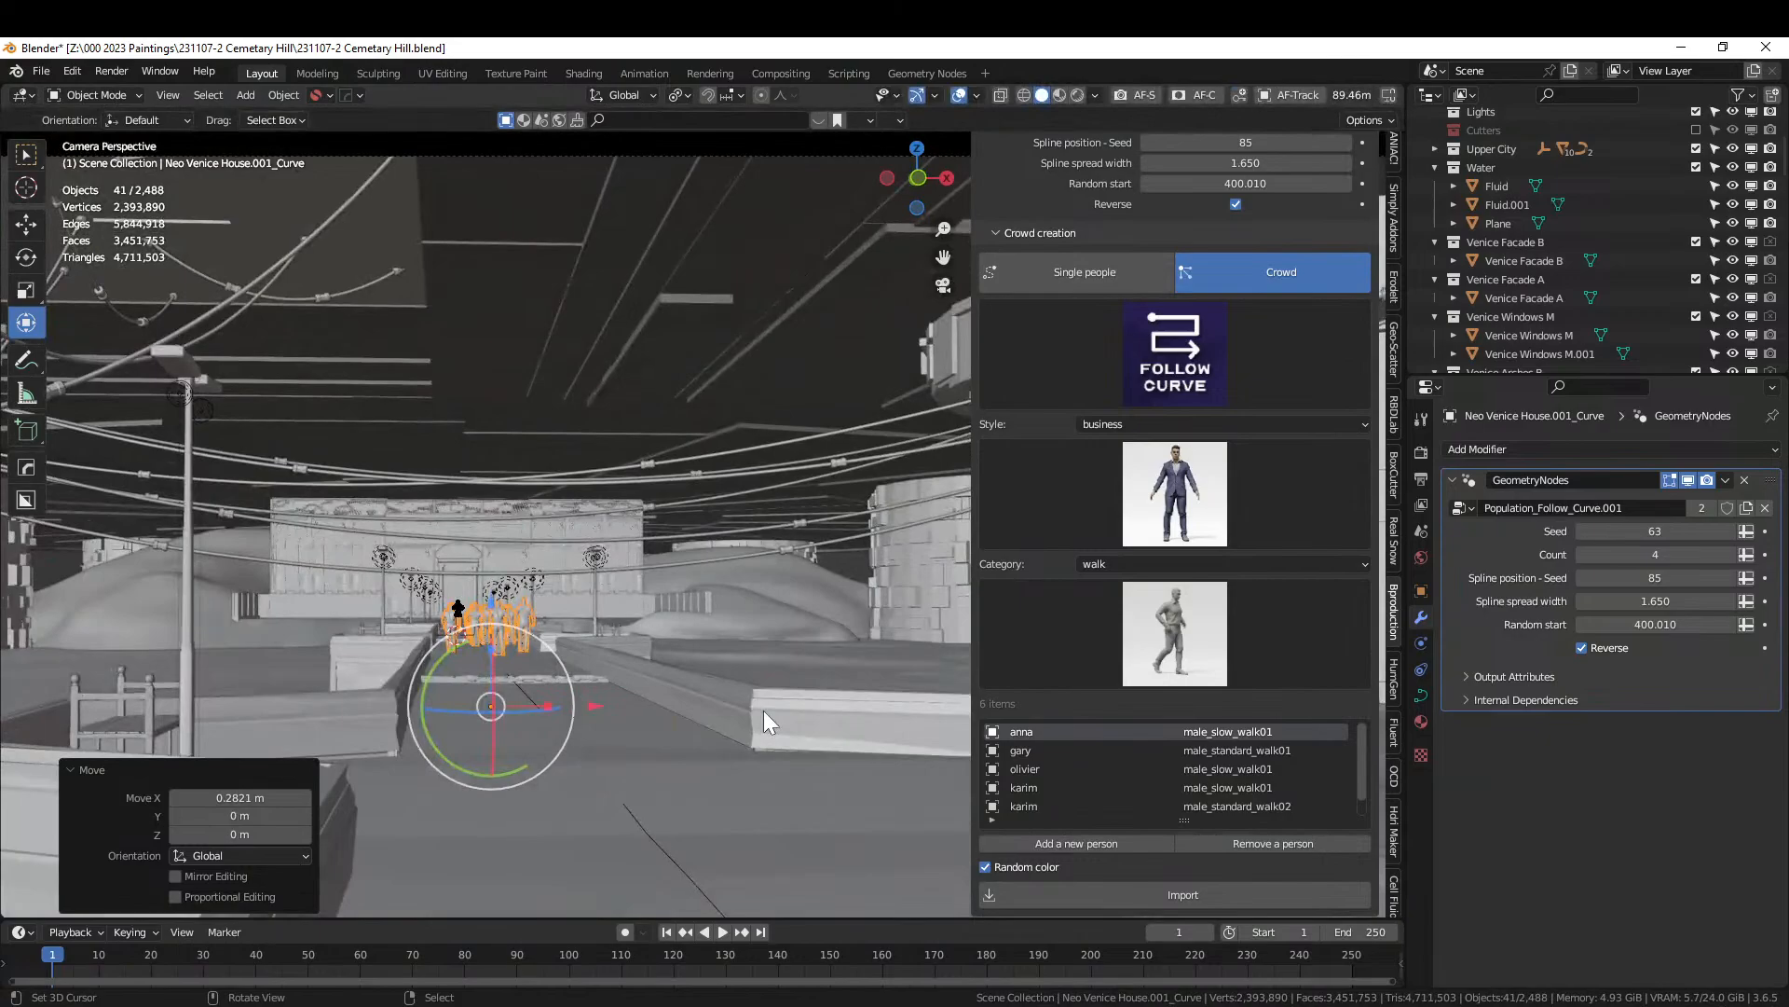
{"action": "key", "text": "ctrl+s"}
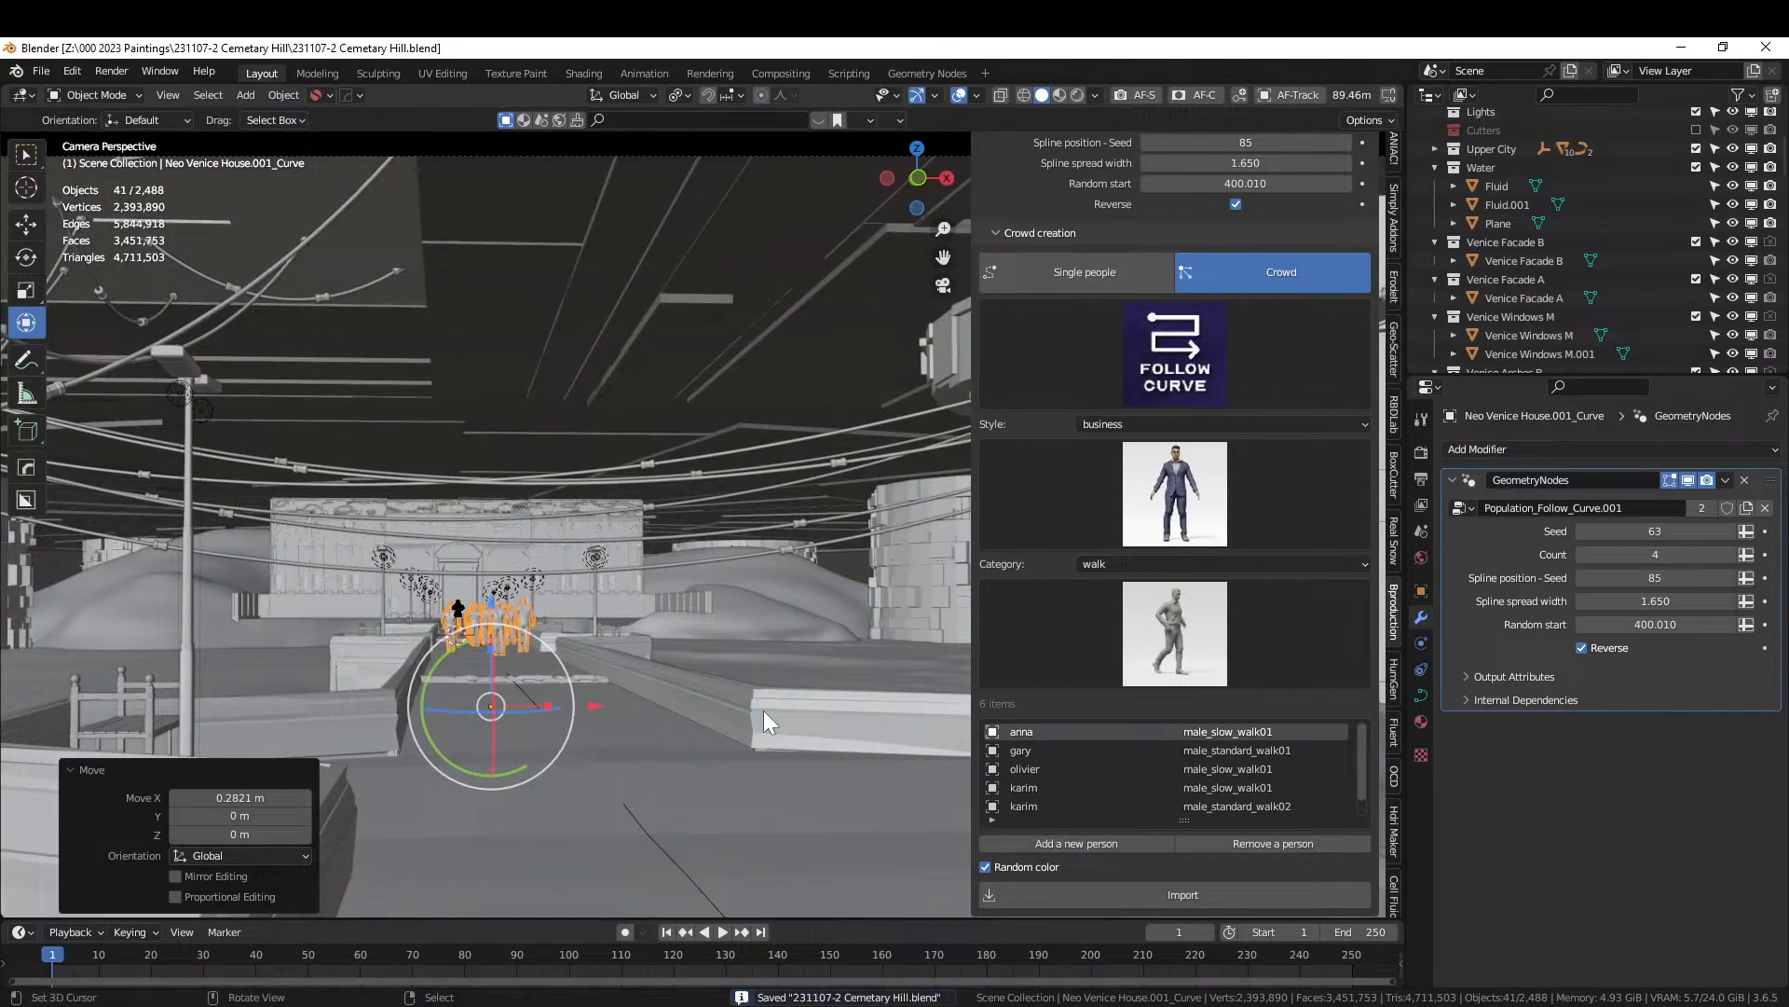
Move the crowd about -20.1 m along the global Y axis, bringing the walkers closer to the camera.
{"action": "scroll", "coordinate": [508, 674], "scroll_direction": "down", "scroll_amount": 2}
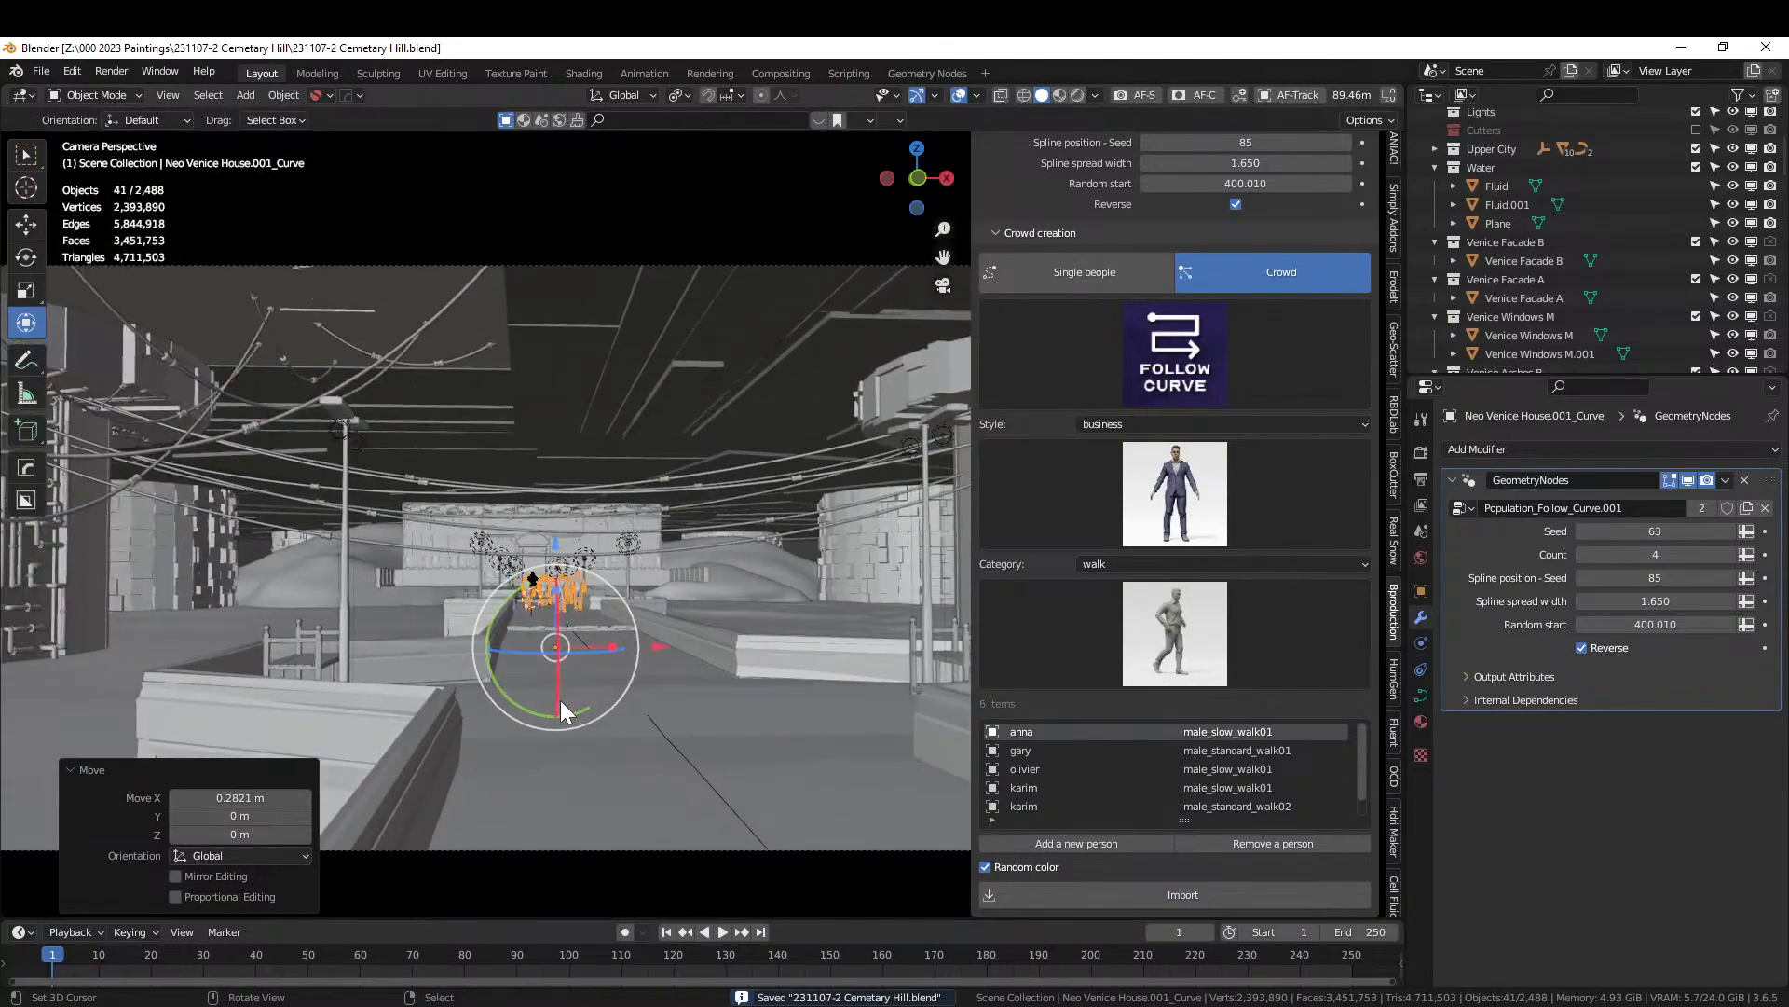
{"action": "key", "text": "g"}
{"action": "key", "text": "y"}
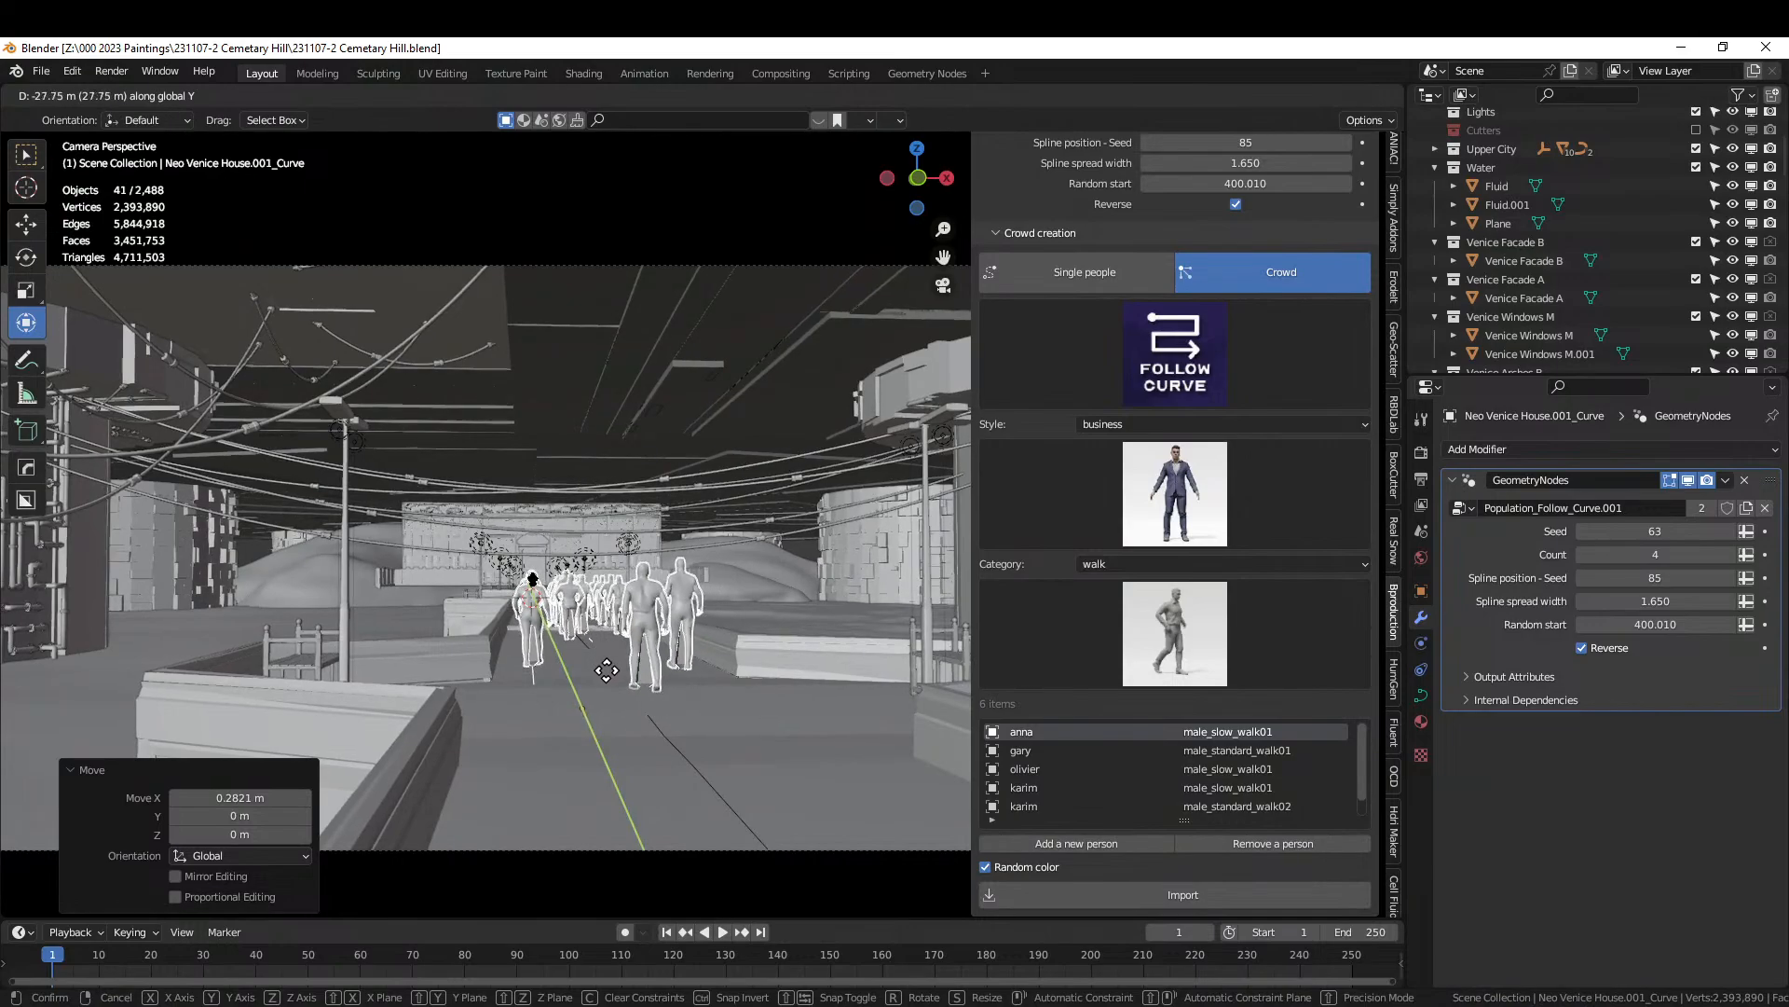
{"action": "left_click", "coordinate": [562, 729]}
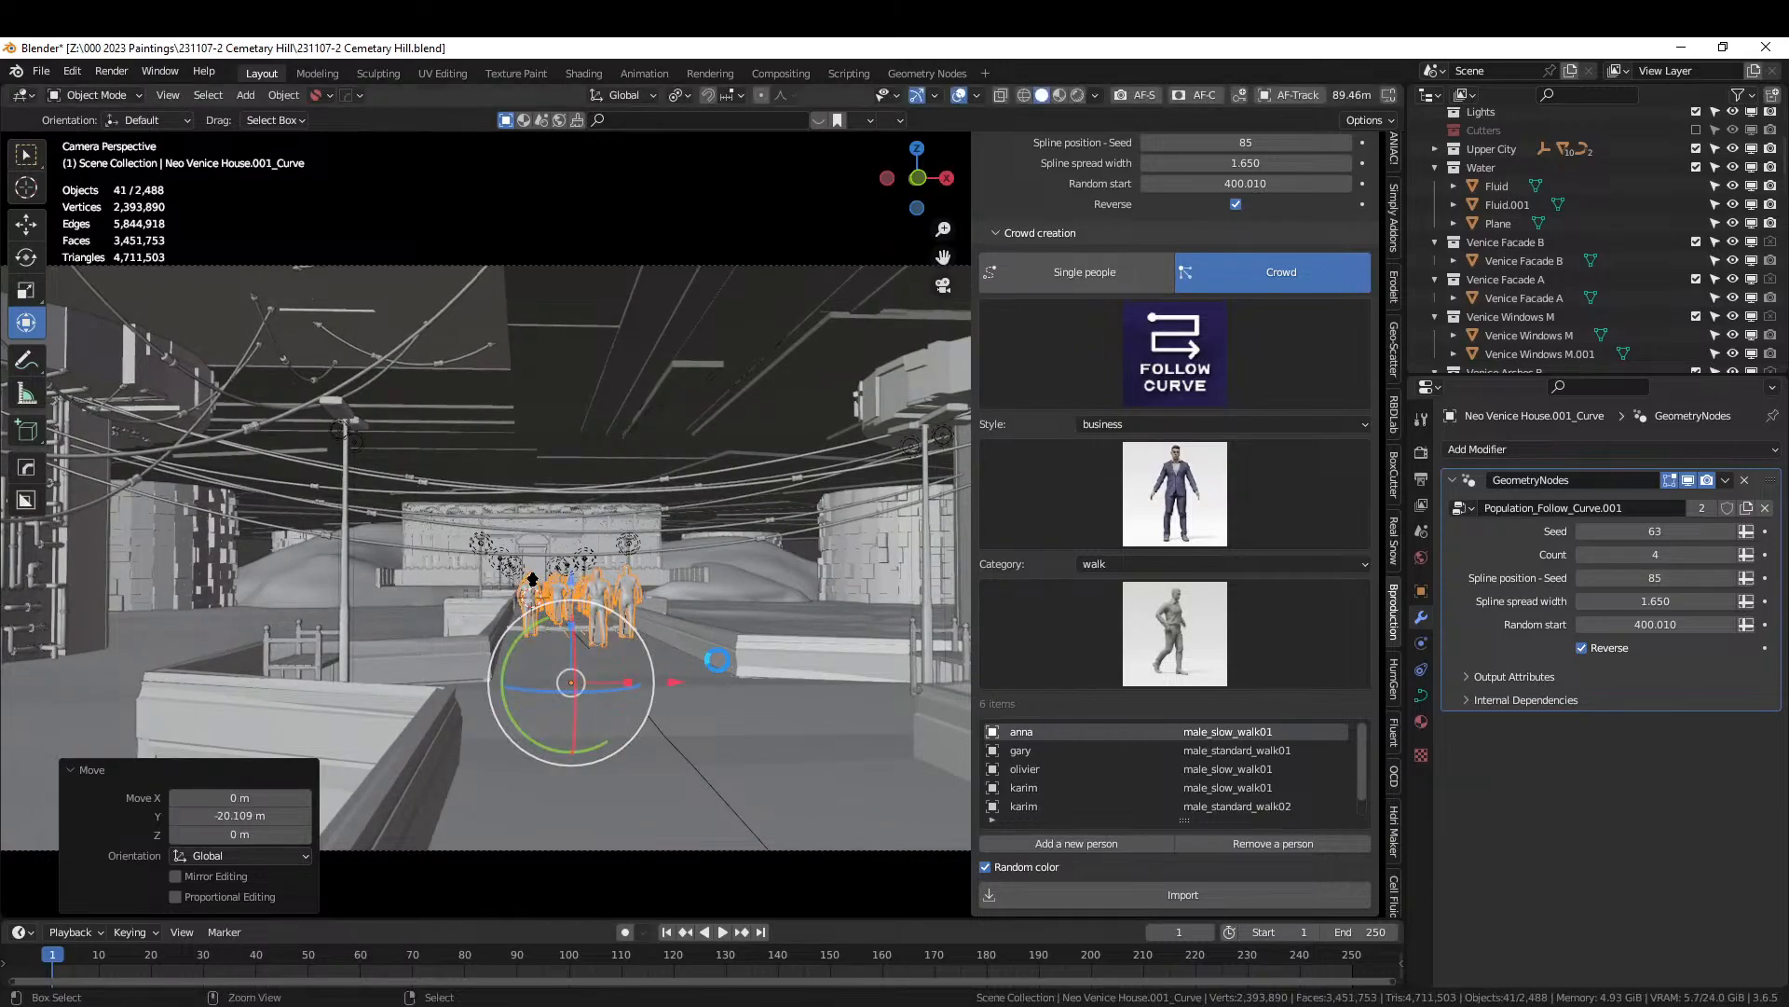
Save the Cemetary Hill scene and launch another Blender instance alongside it.
{"action": "key", "text": "ctrl+s"}
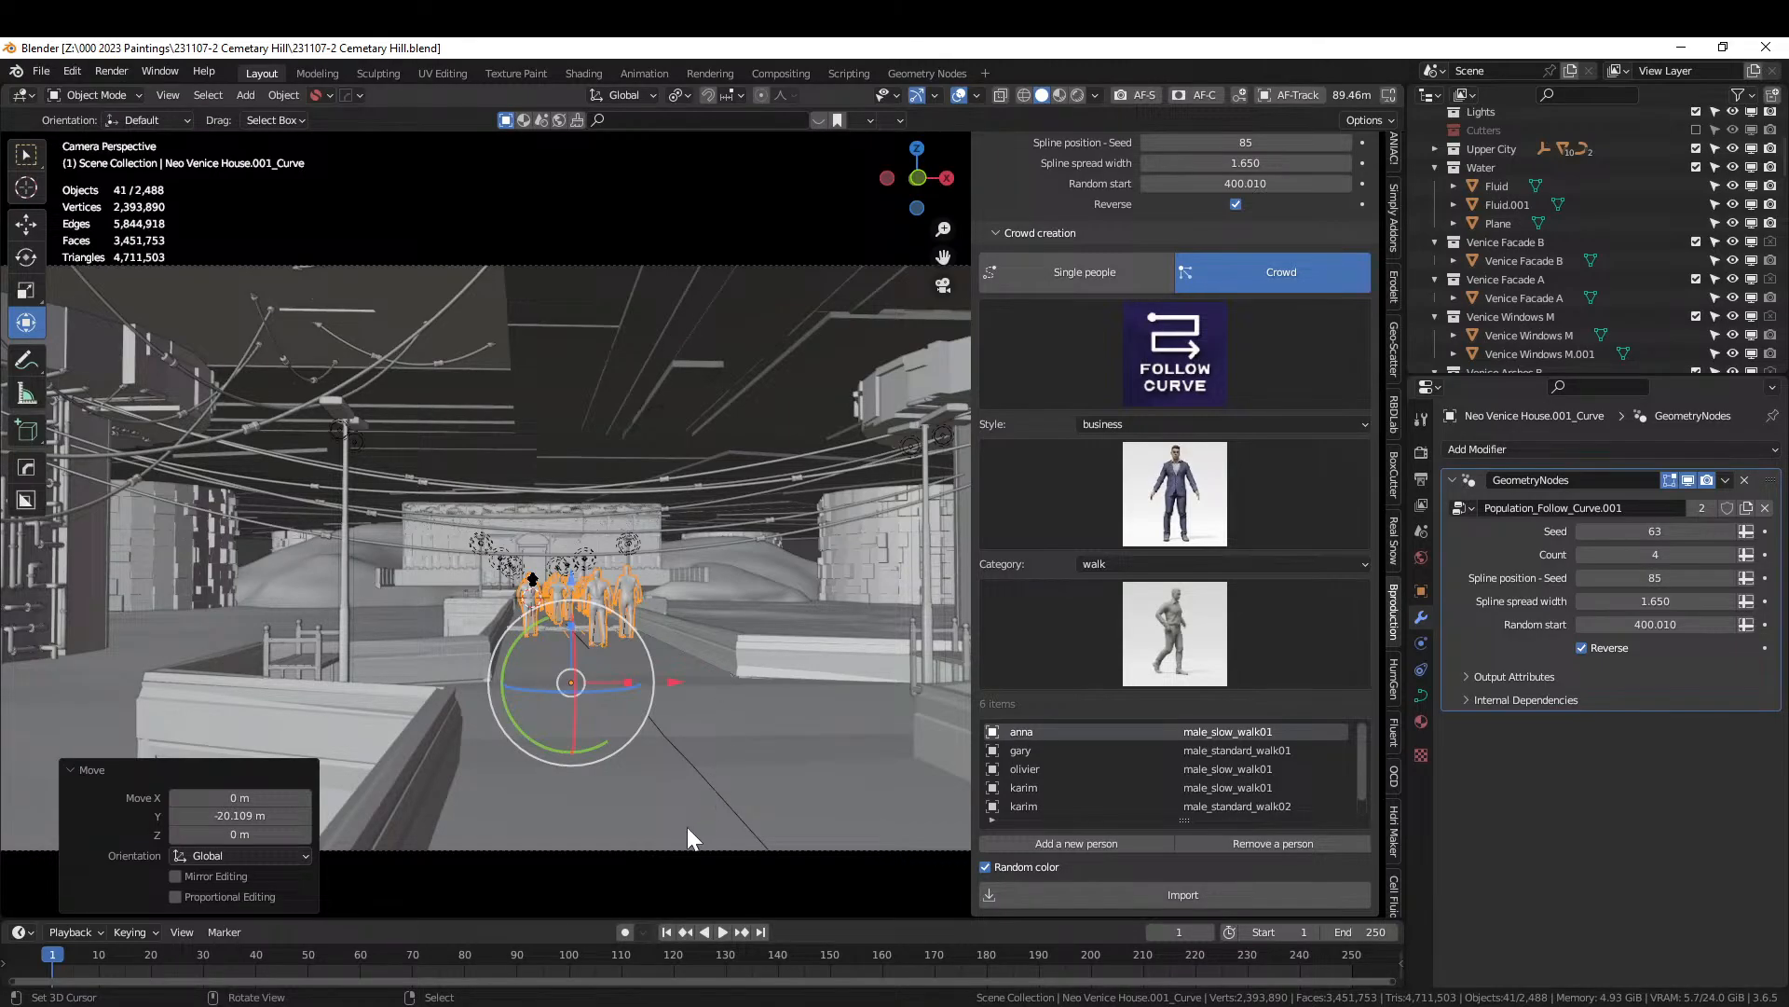
{"action": "mouse_move", "coordinate": [734, 741]}
{"action": "middle_mouse_down"}
{"action": "mouse_move", "coordinate": [690, 758]}
{"action": "mouse_move", "coordinate": [730, 742]}
{"action": "middle_mouse_up"}
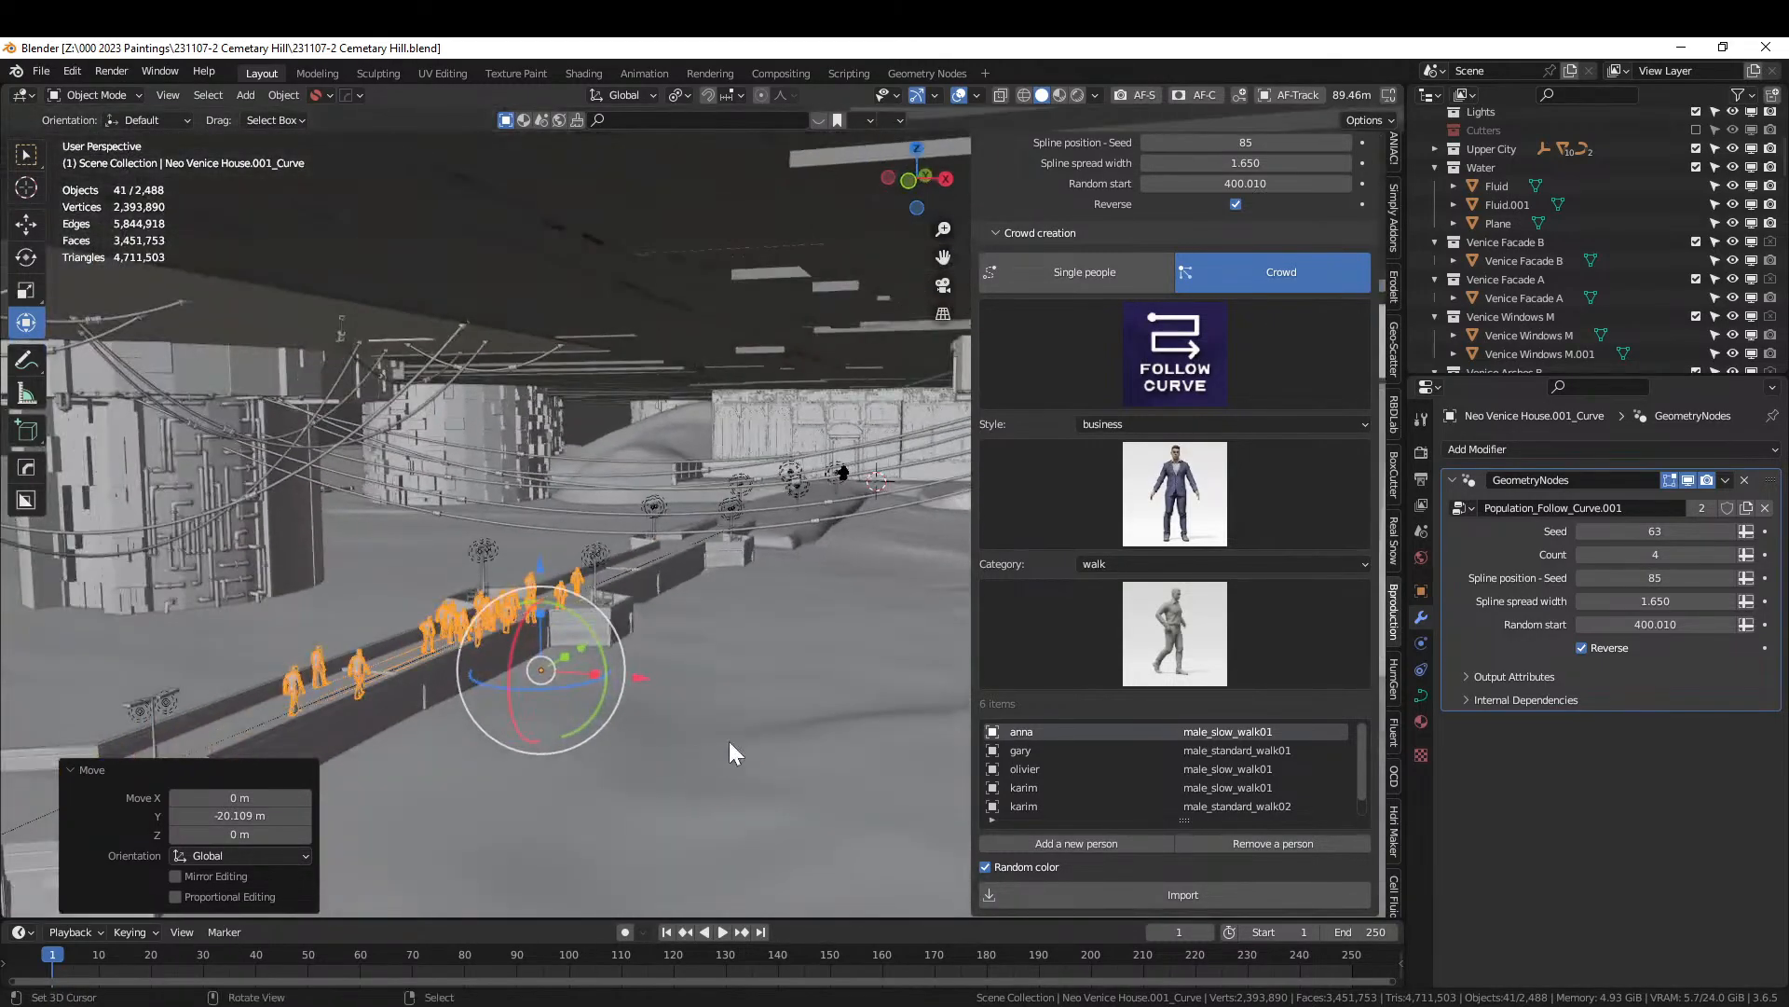
{"action": "key", "text": "ctrl+s"}
{"action": "right_click", "coordinate": [936, 1003]}
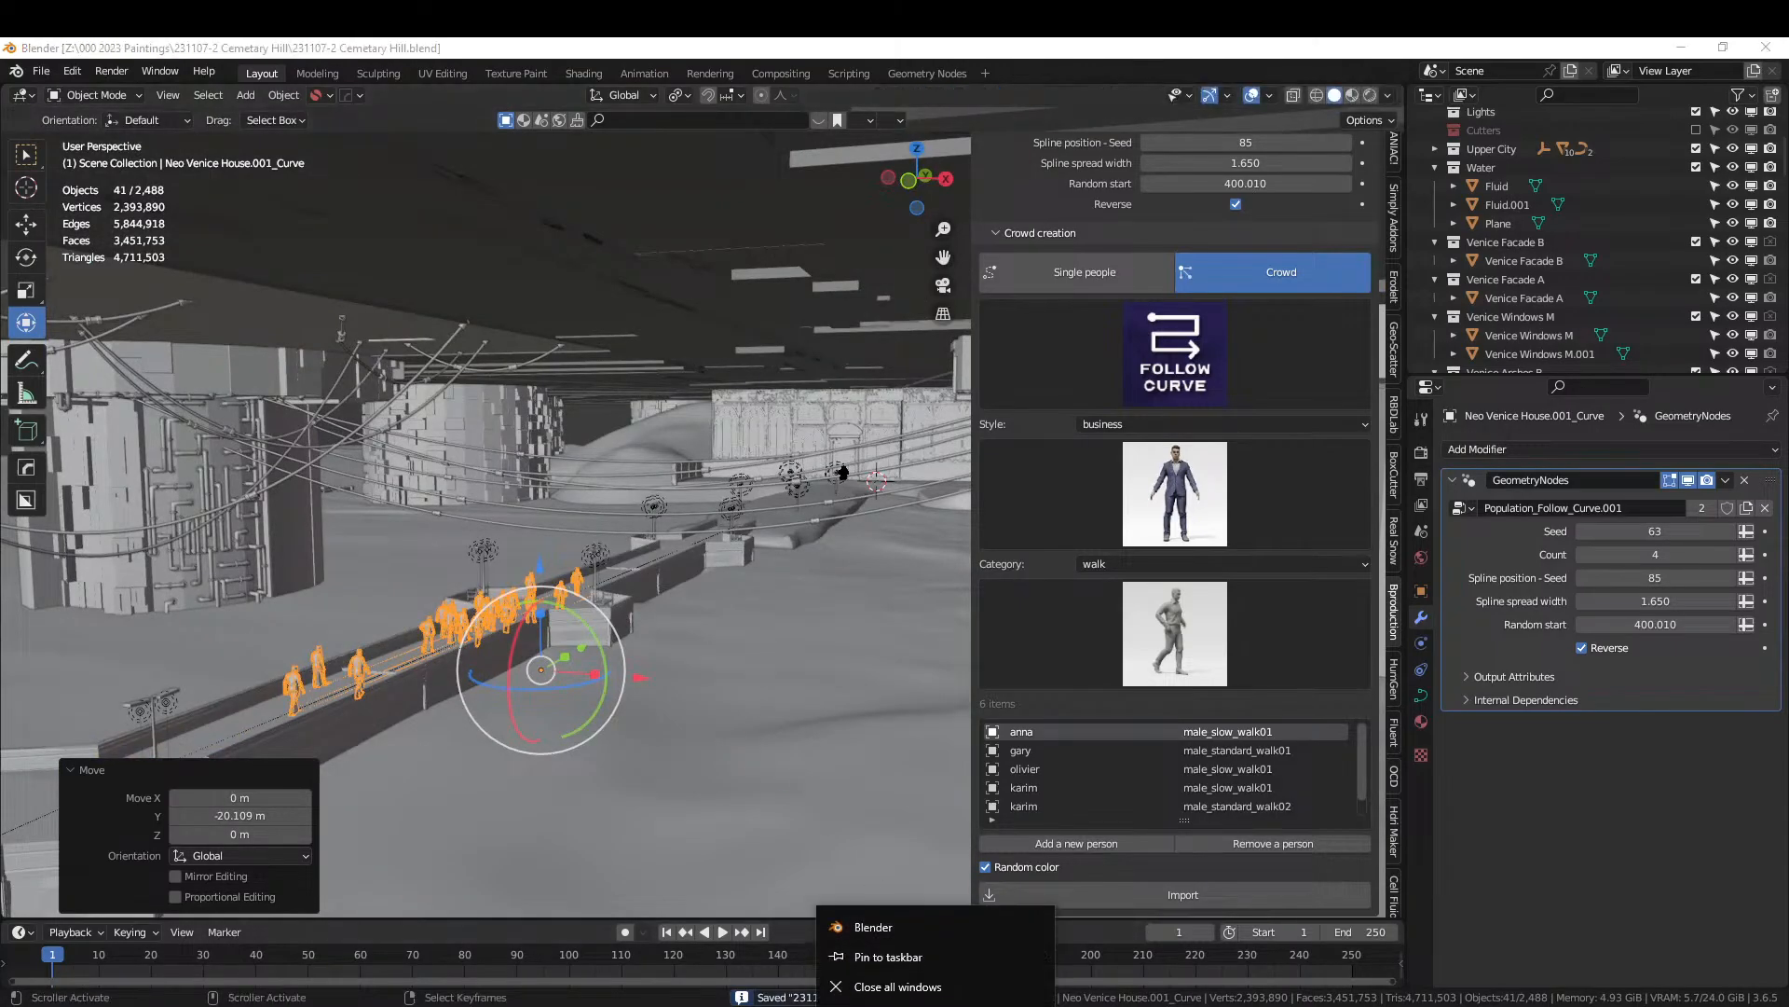
{"action": "left_click", "coordinate": [882, 928]}
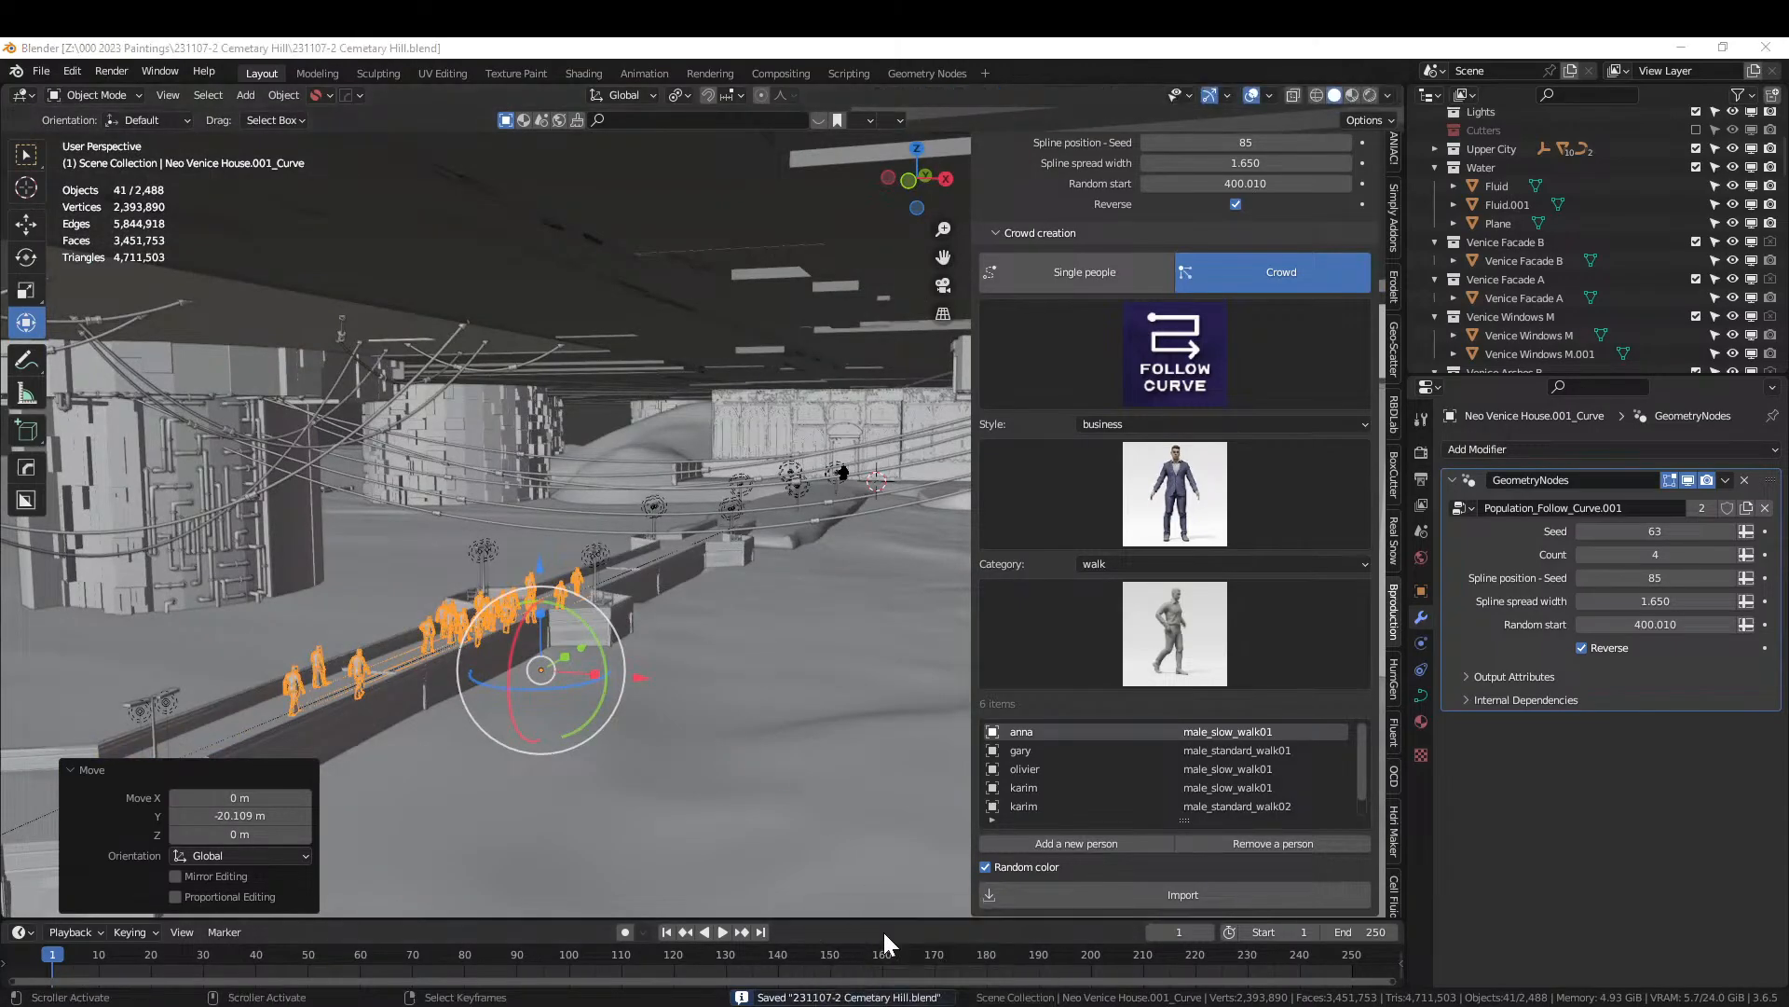
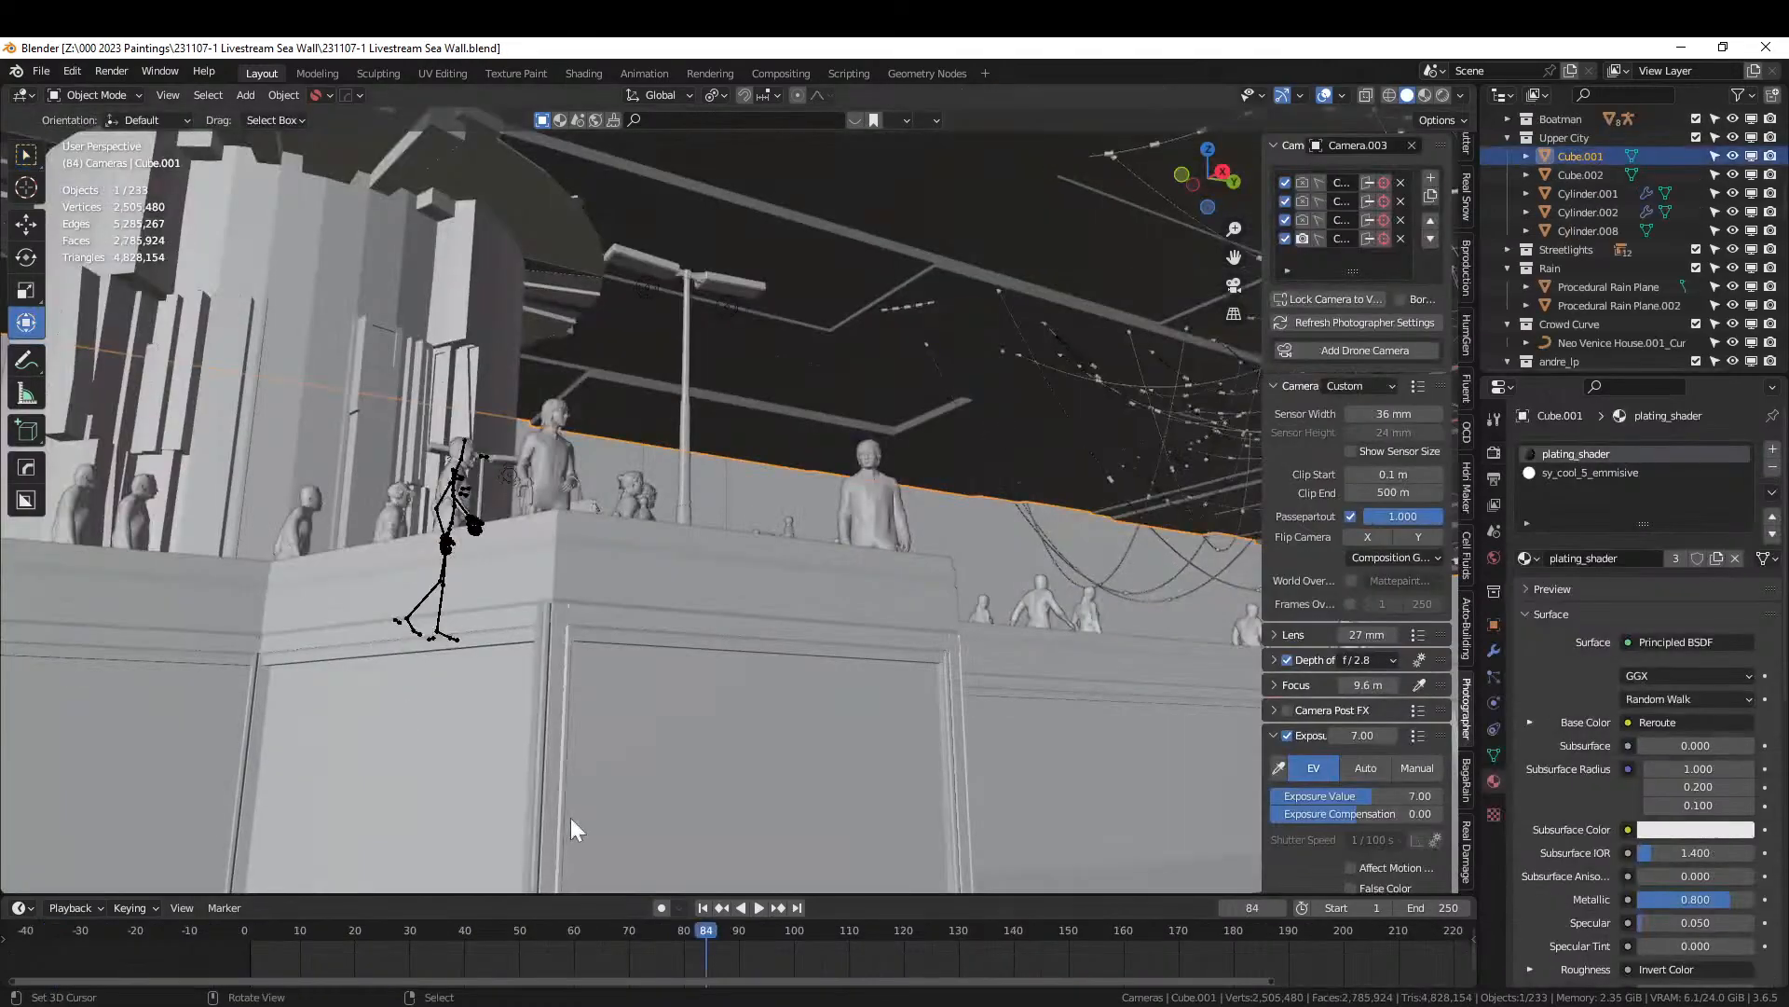
Hide the Neo Venice House.001_Curve crowd in the Livestream Sea Wall scene so the individual figures can be reached.
{"action": "middle_click_drag", "start_coordinate": [548, 584], "coordinate": [509, 669]}
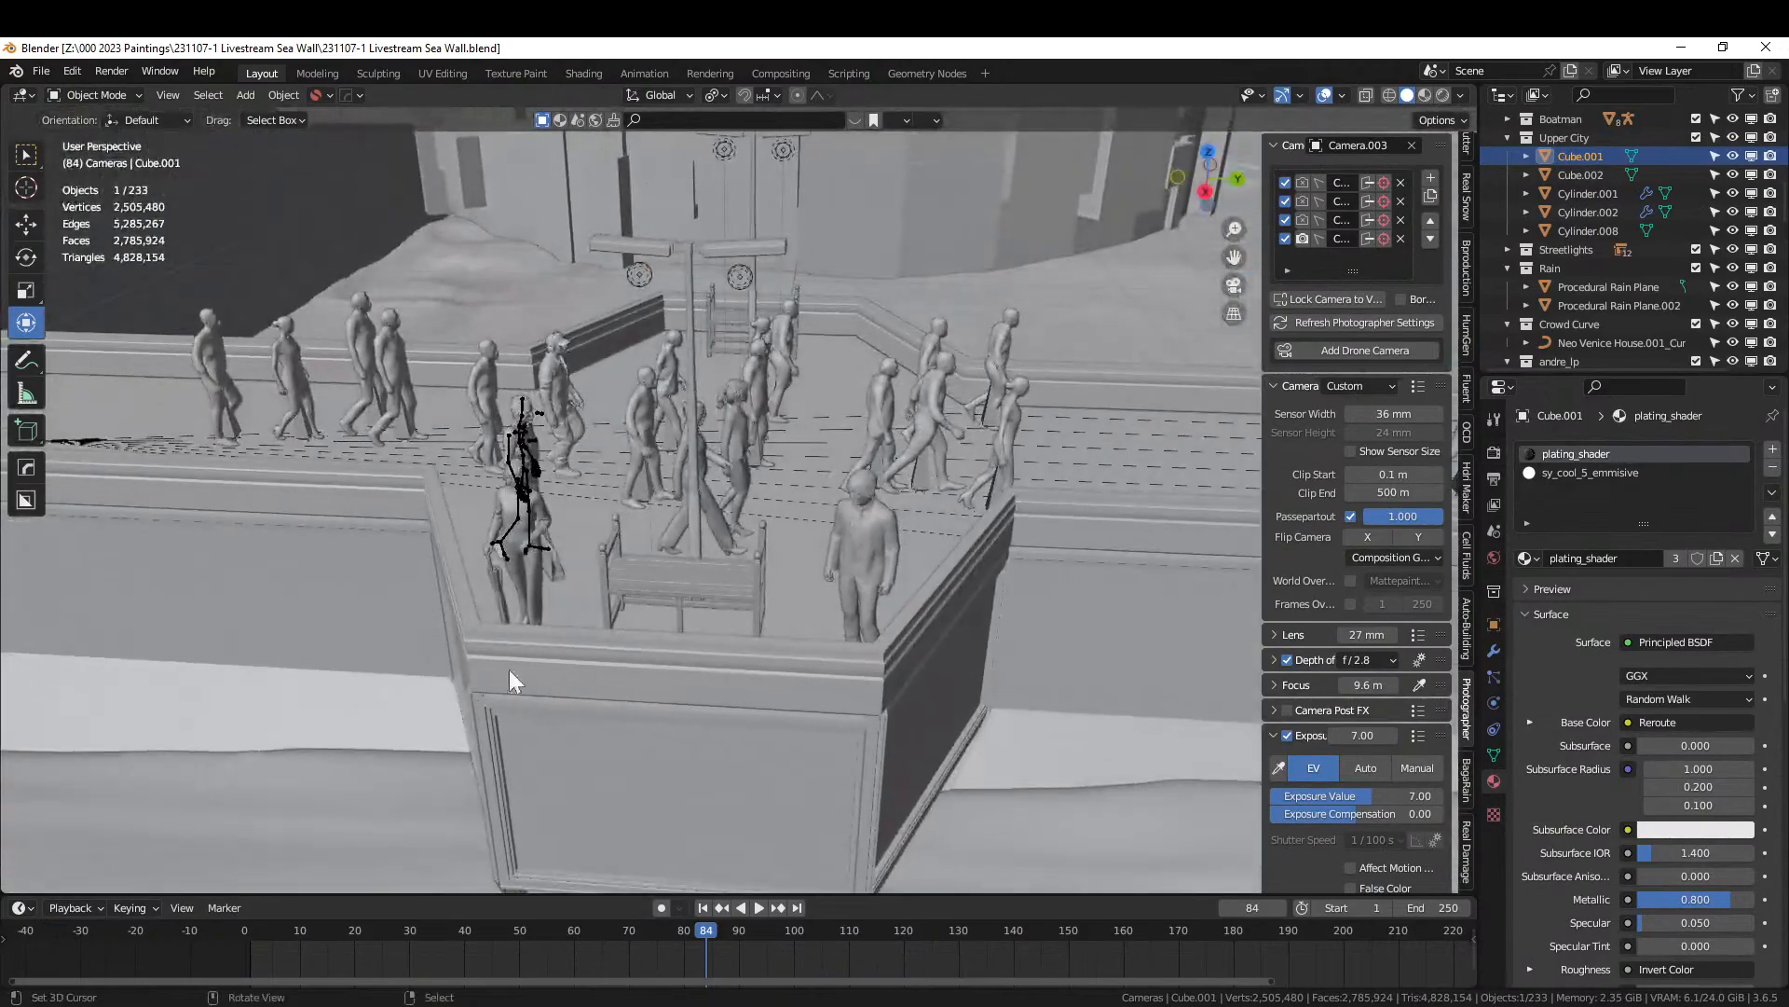
{"action": "middle_click_drag", "start_coordinate": [840, 535], "coordinate": [802, 496]}
{"action": "left_click", "coordinate": [891, 382]}
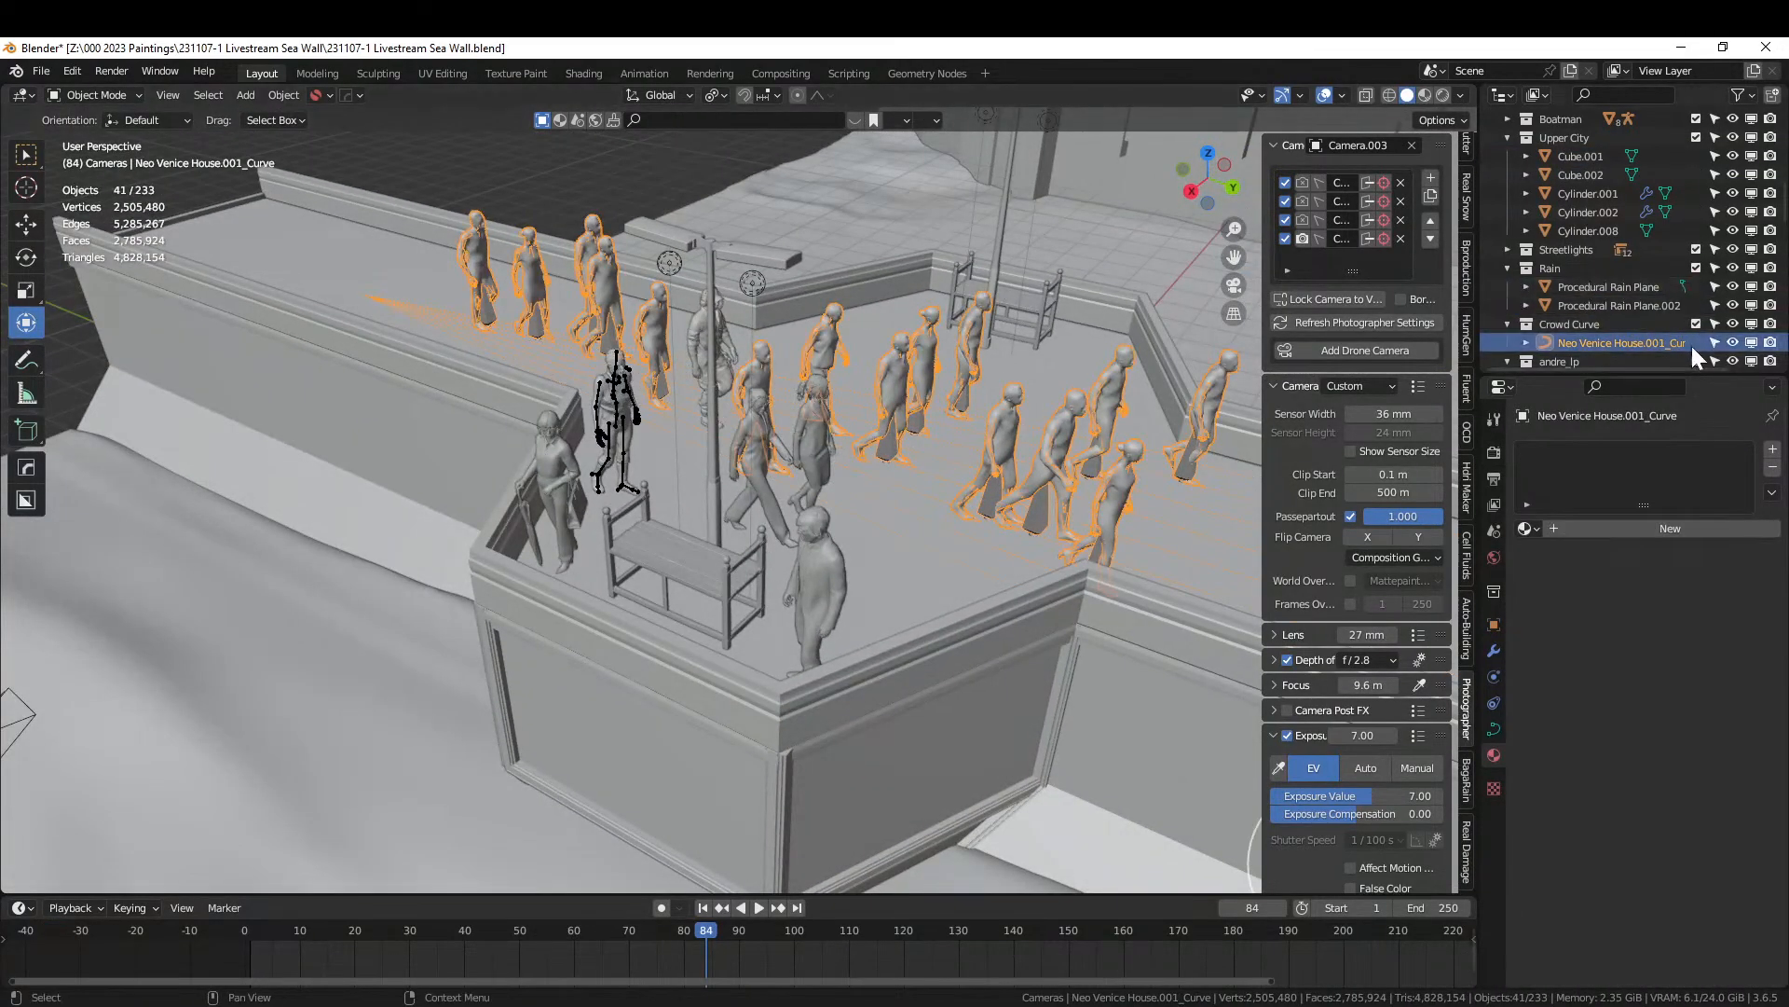
{"action": "left_click", "coordinate": [1731, 343]}
Copy the three walking figures, the idle HeroRelax man and the FoldedUmbrella woman on the platform, and switch back to the Cemetary Hill scene.
{"action": "middle_click_drag", "start_coordinate": [902, 475], "coordinate": [819, 479]}
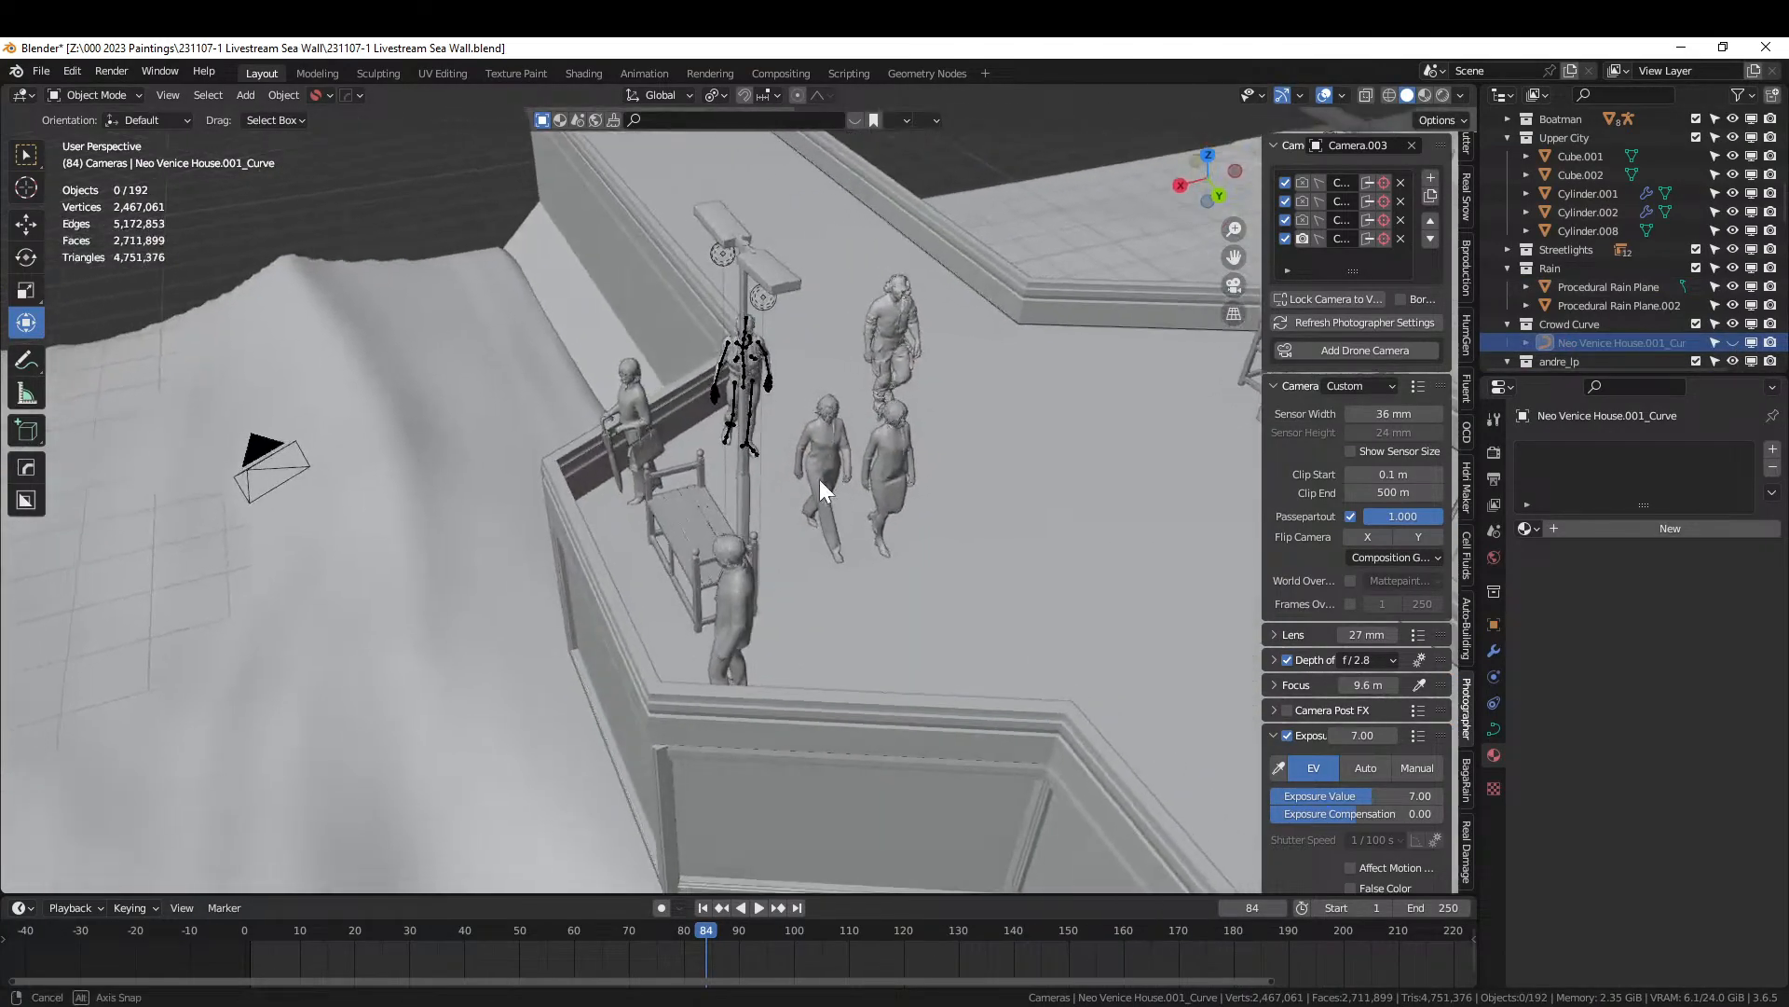
{"action": "left_click", "coordinate": [891, 444]}
{"action": "left_click", "coordinate": [825, 445], "text": "shift"}
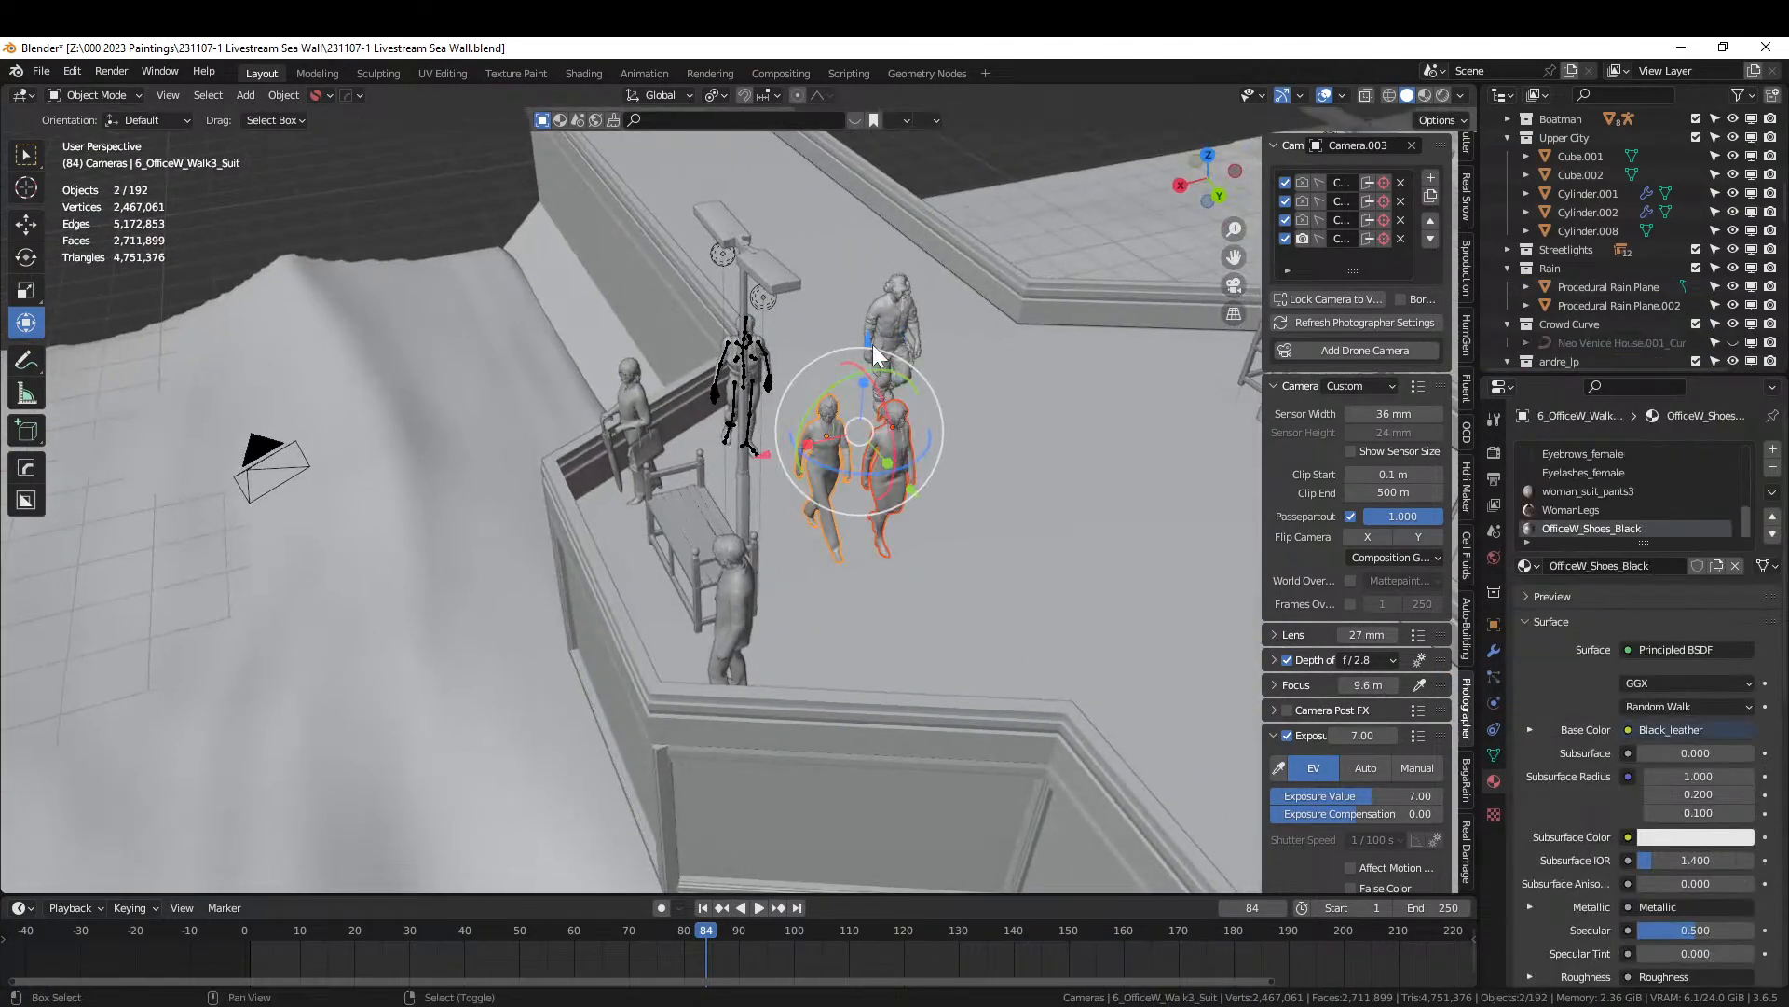
{"action": "left_click", "coordinate": [887, 300], "text": "shift"}
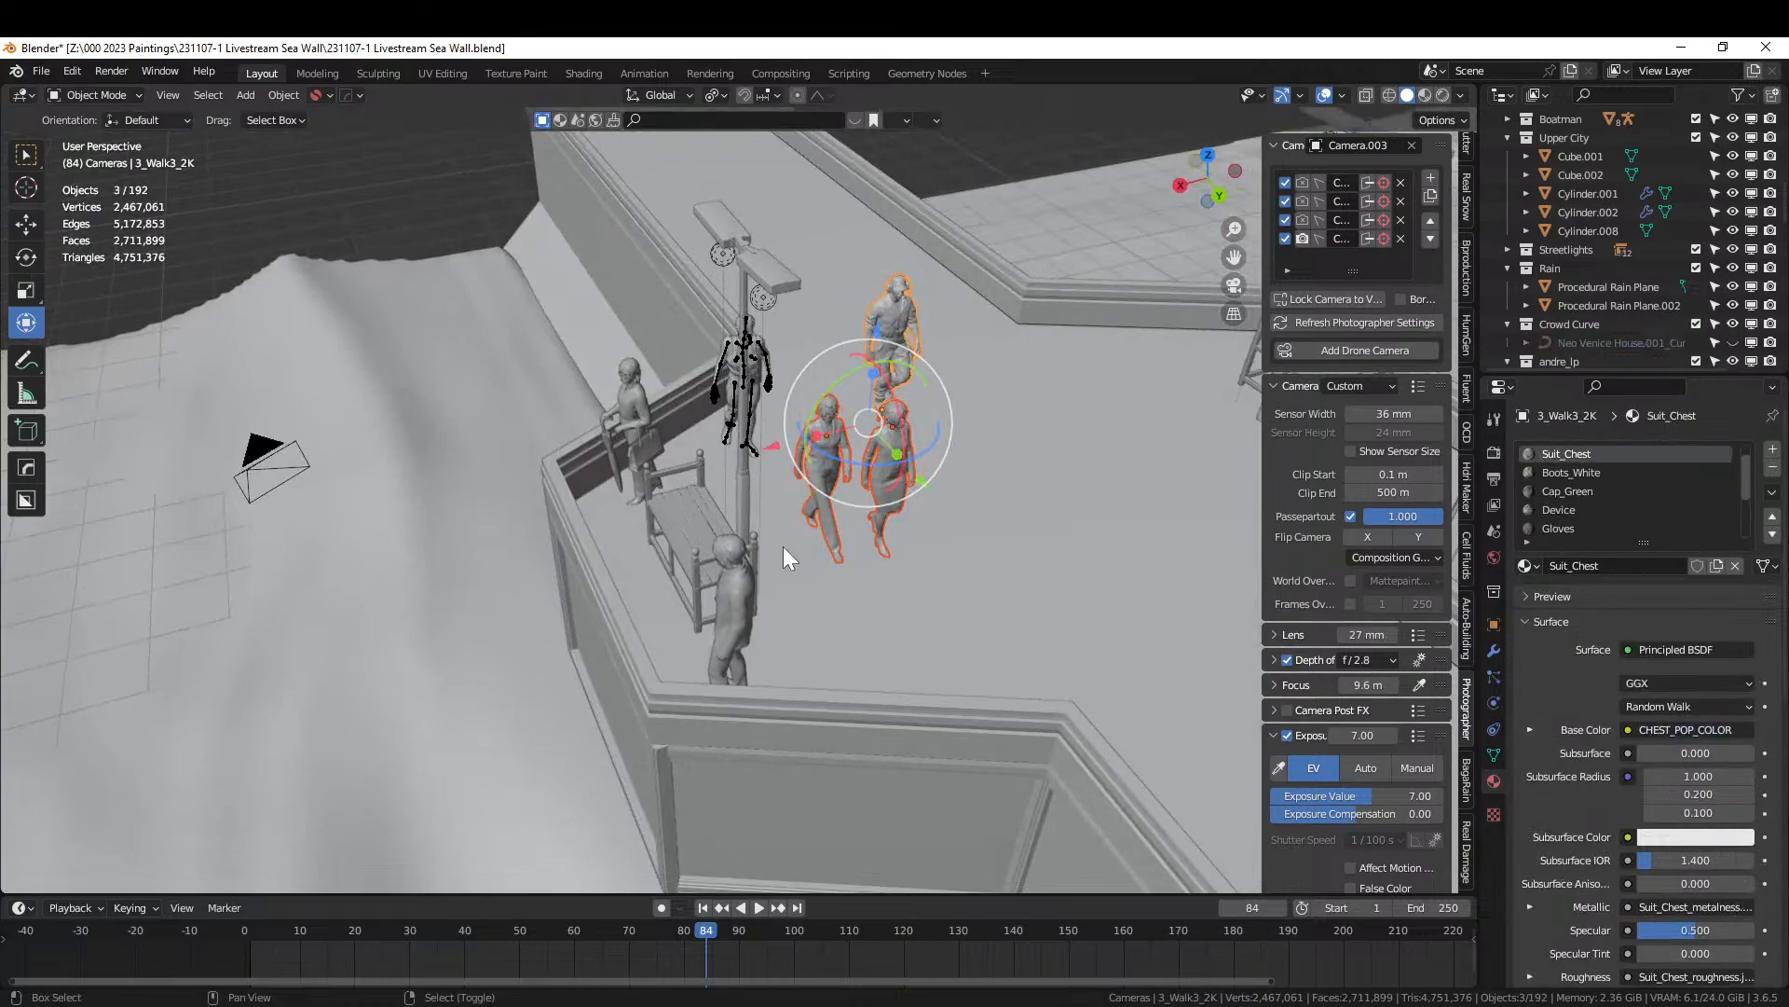
{"action": "middle_click_drag", "start_coordinate": [783, 547], "coordinate": [912, 545]}
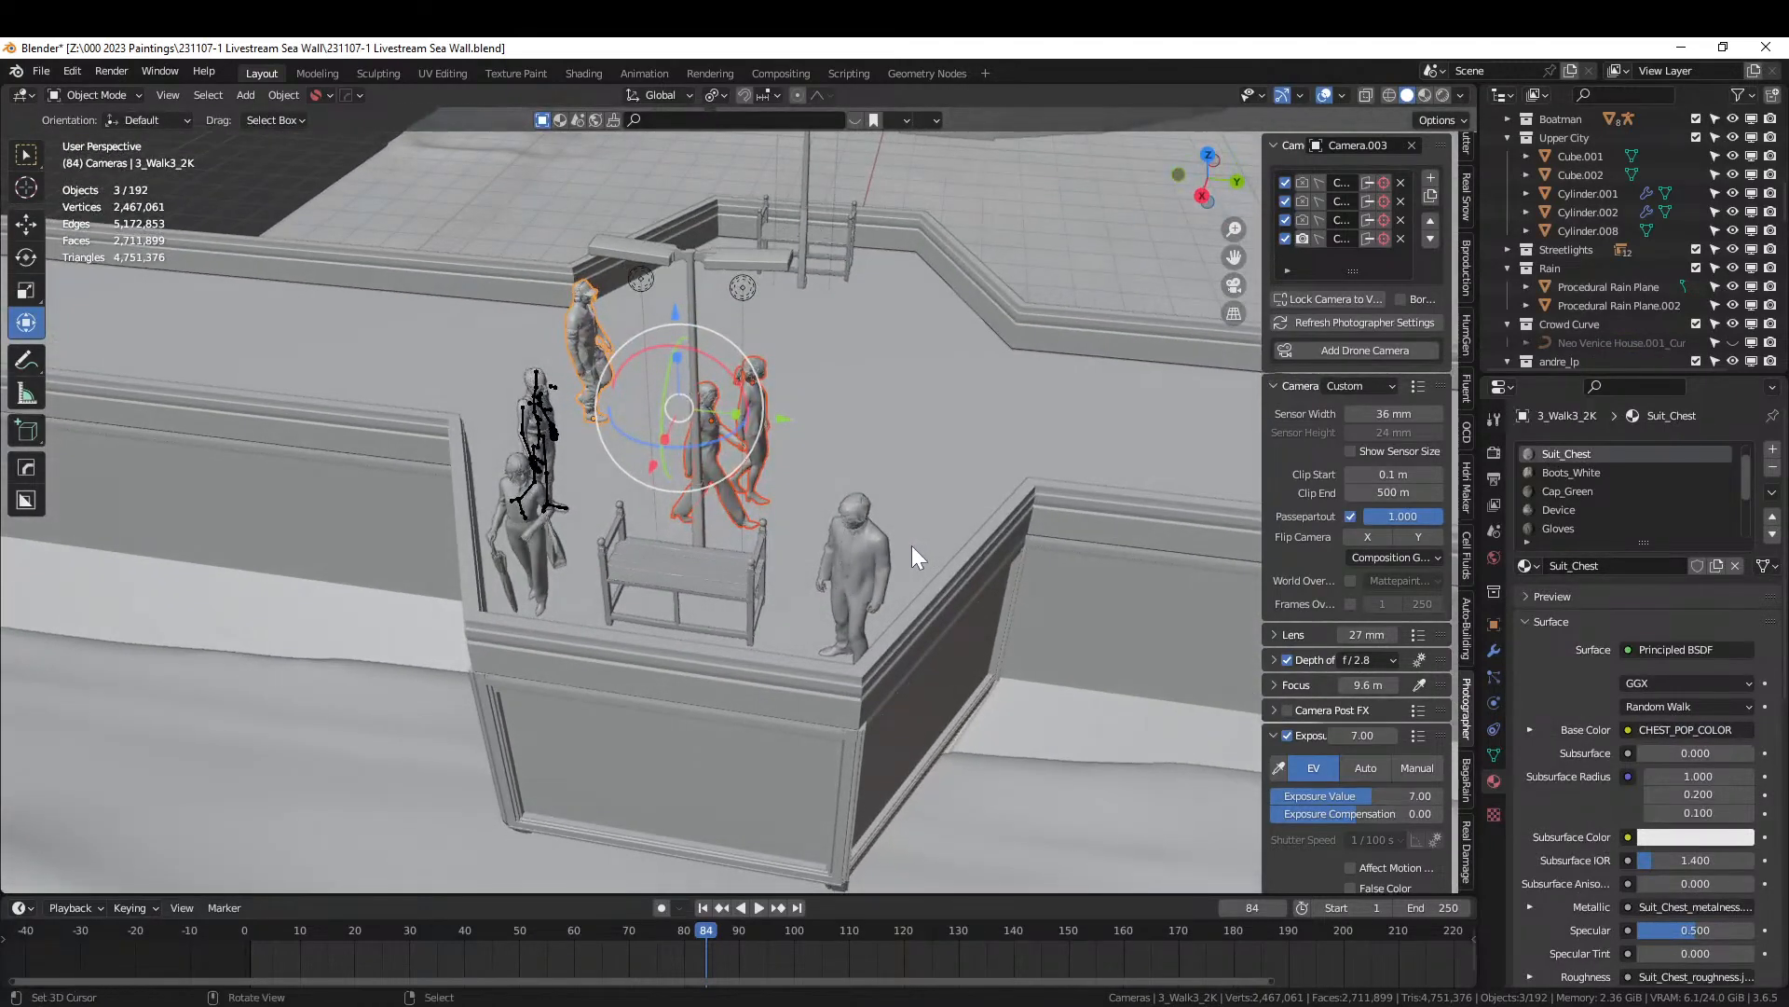
{"action": "left_click", "coordinate": [864, 552], "text": "shift"}
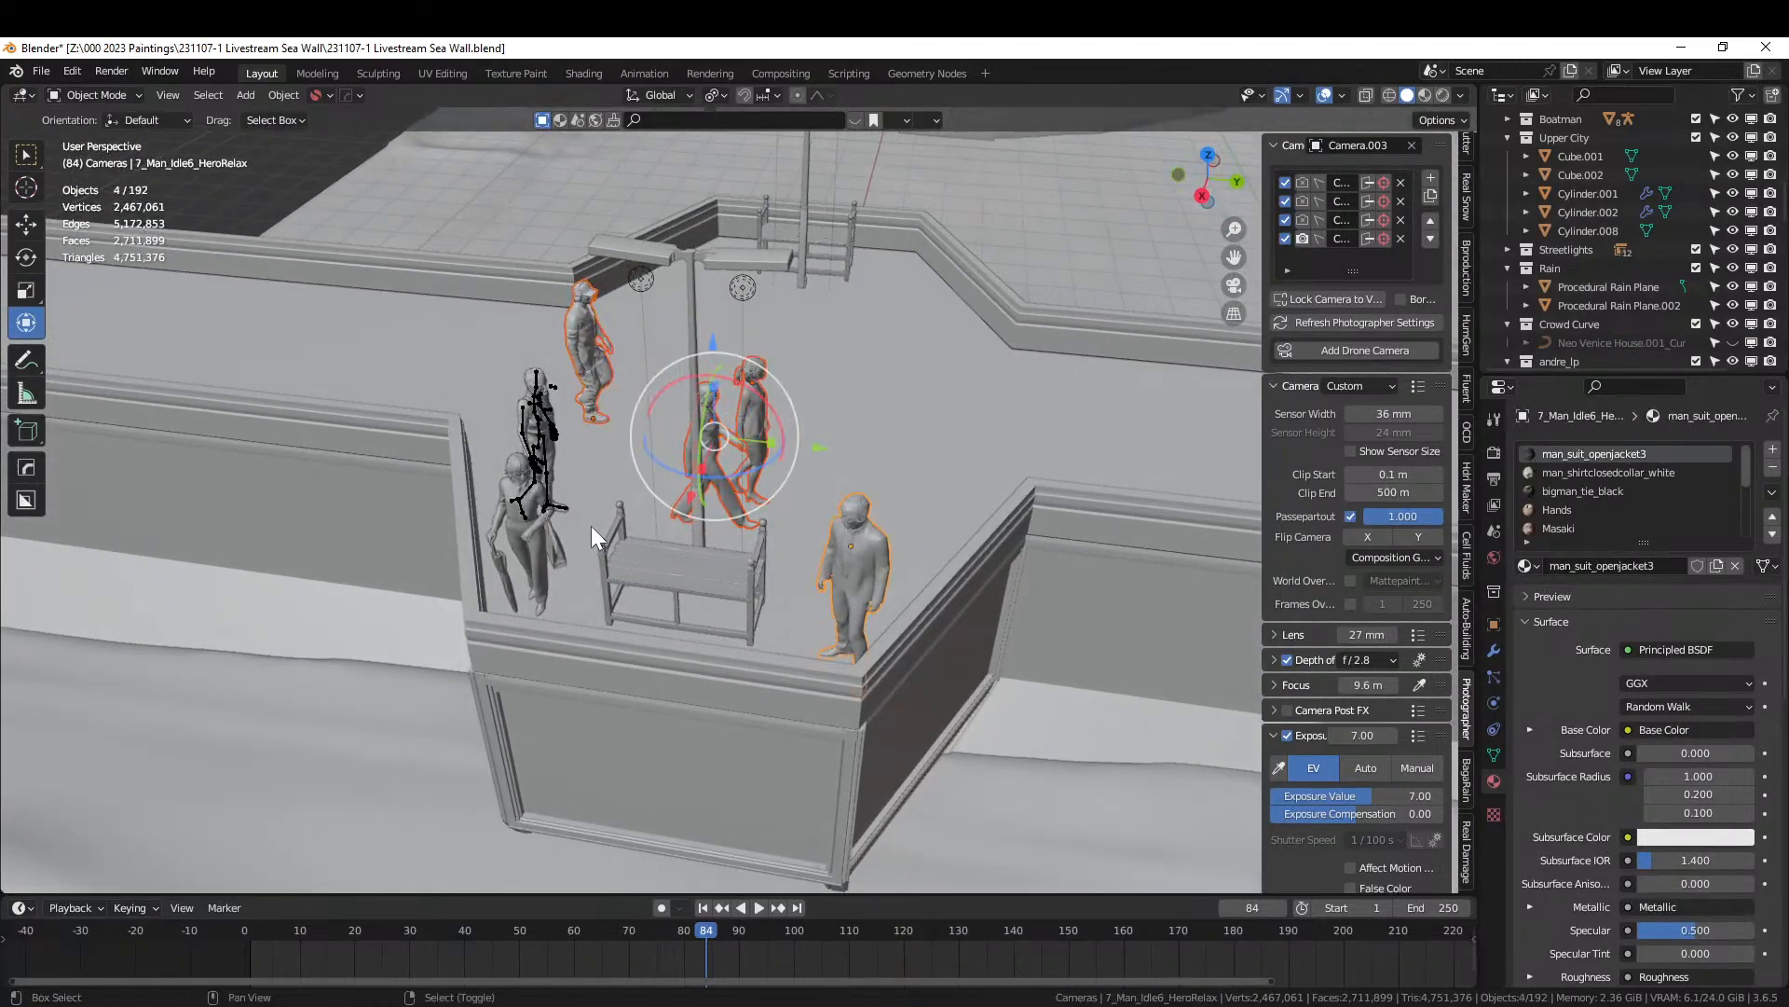
{"action": "left_click", "coordinate": [538, 548], "text": "shift"}
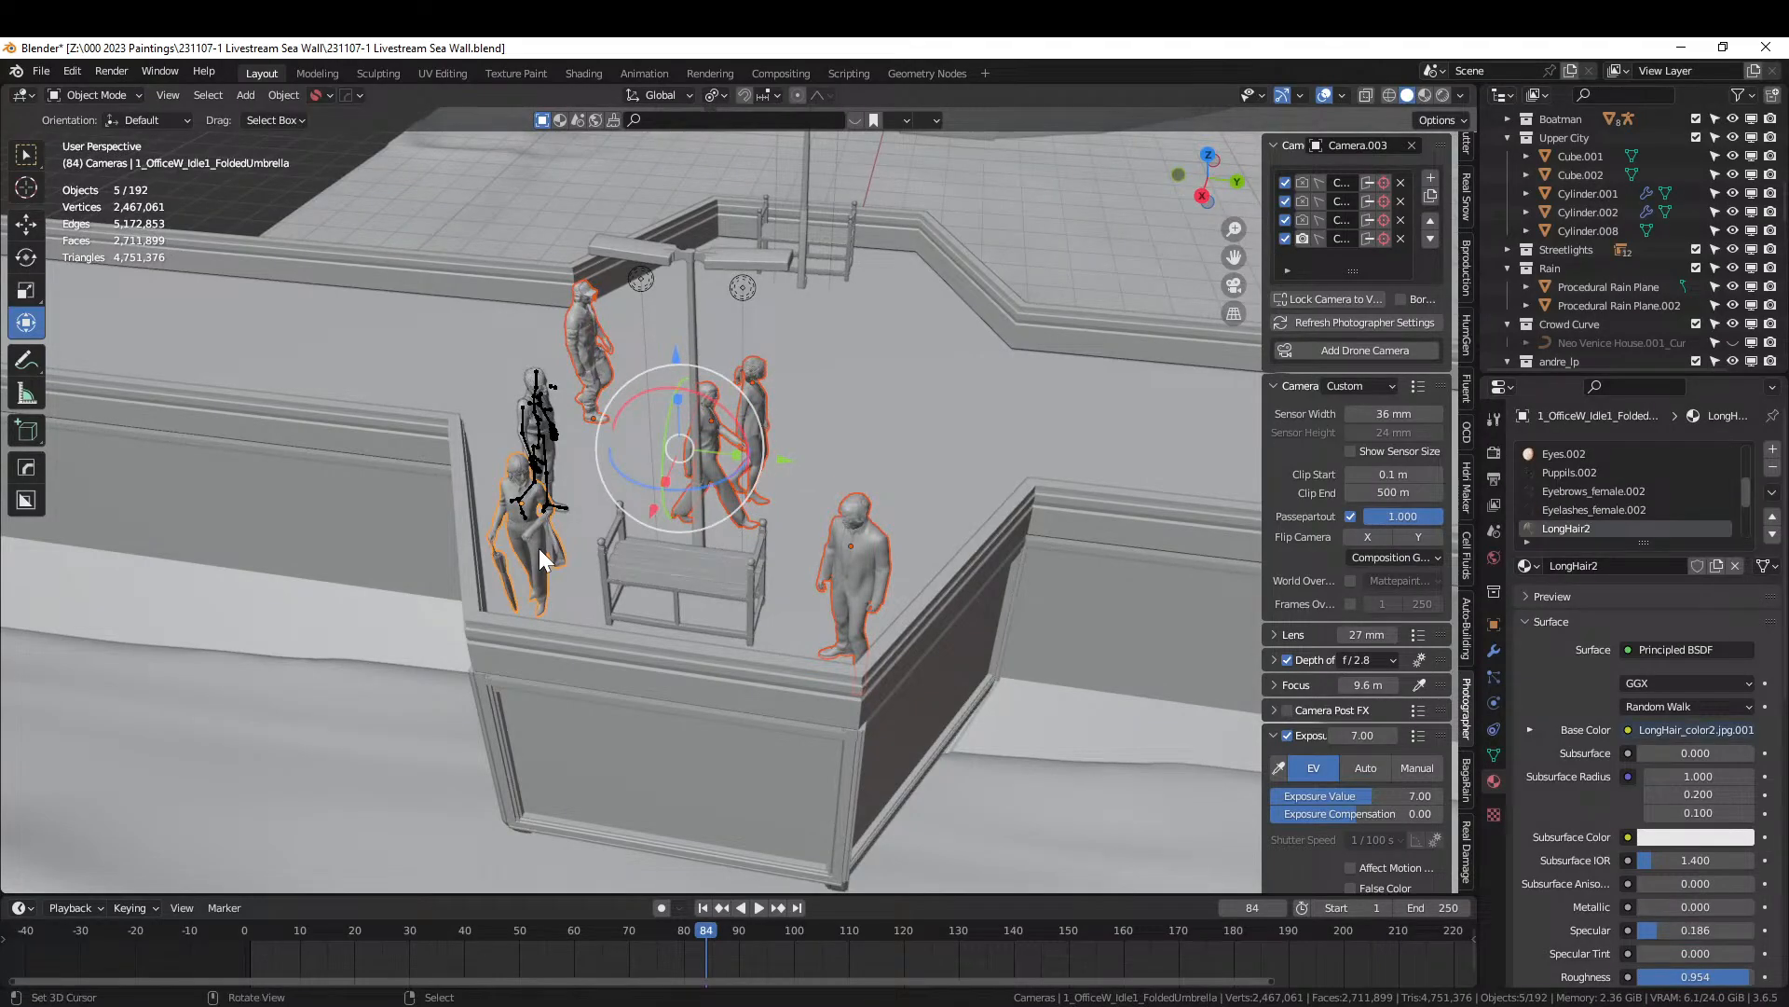
{"action": "key", "text": "ctrl+c"}
{"action": "left_click", "coordinate": [539, 548]}
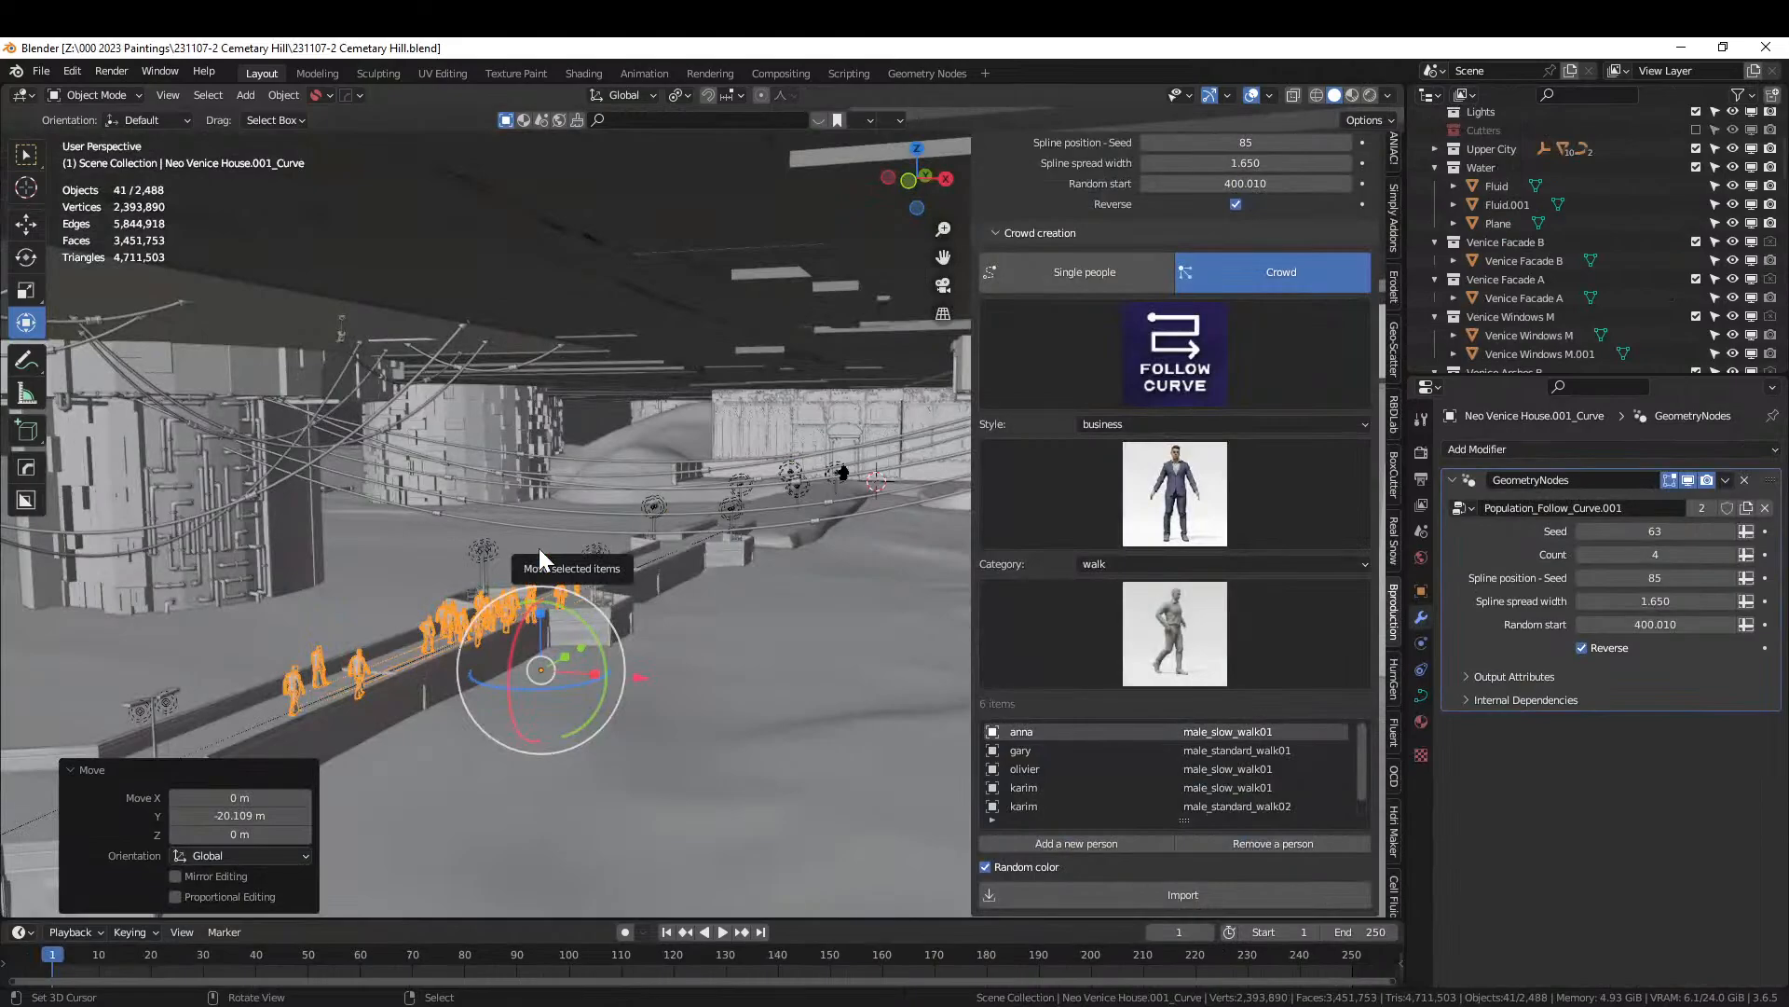
Hide the Upper City collection and paste the five copied figures into the Cemetary Hill scene.
{"action": "left_click", "coordinate": [1731, 149]}
{"action": "scroll", "coordinate": [401, 662], "scroll_direction": "down", "scroll_amount": 3}
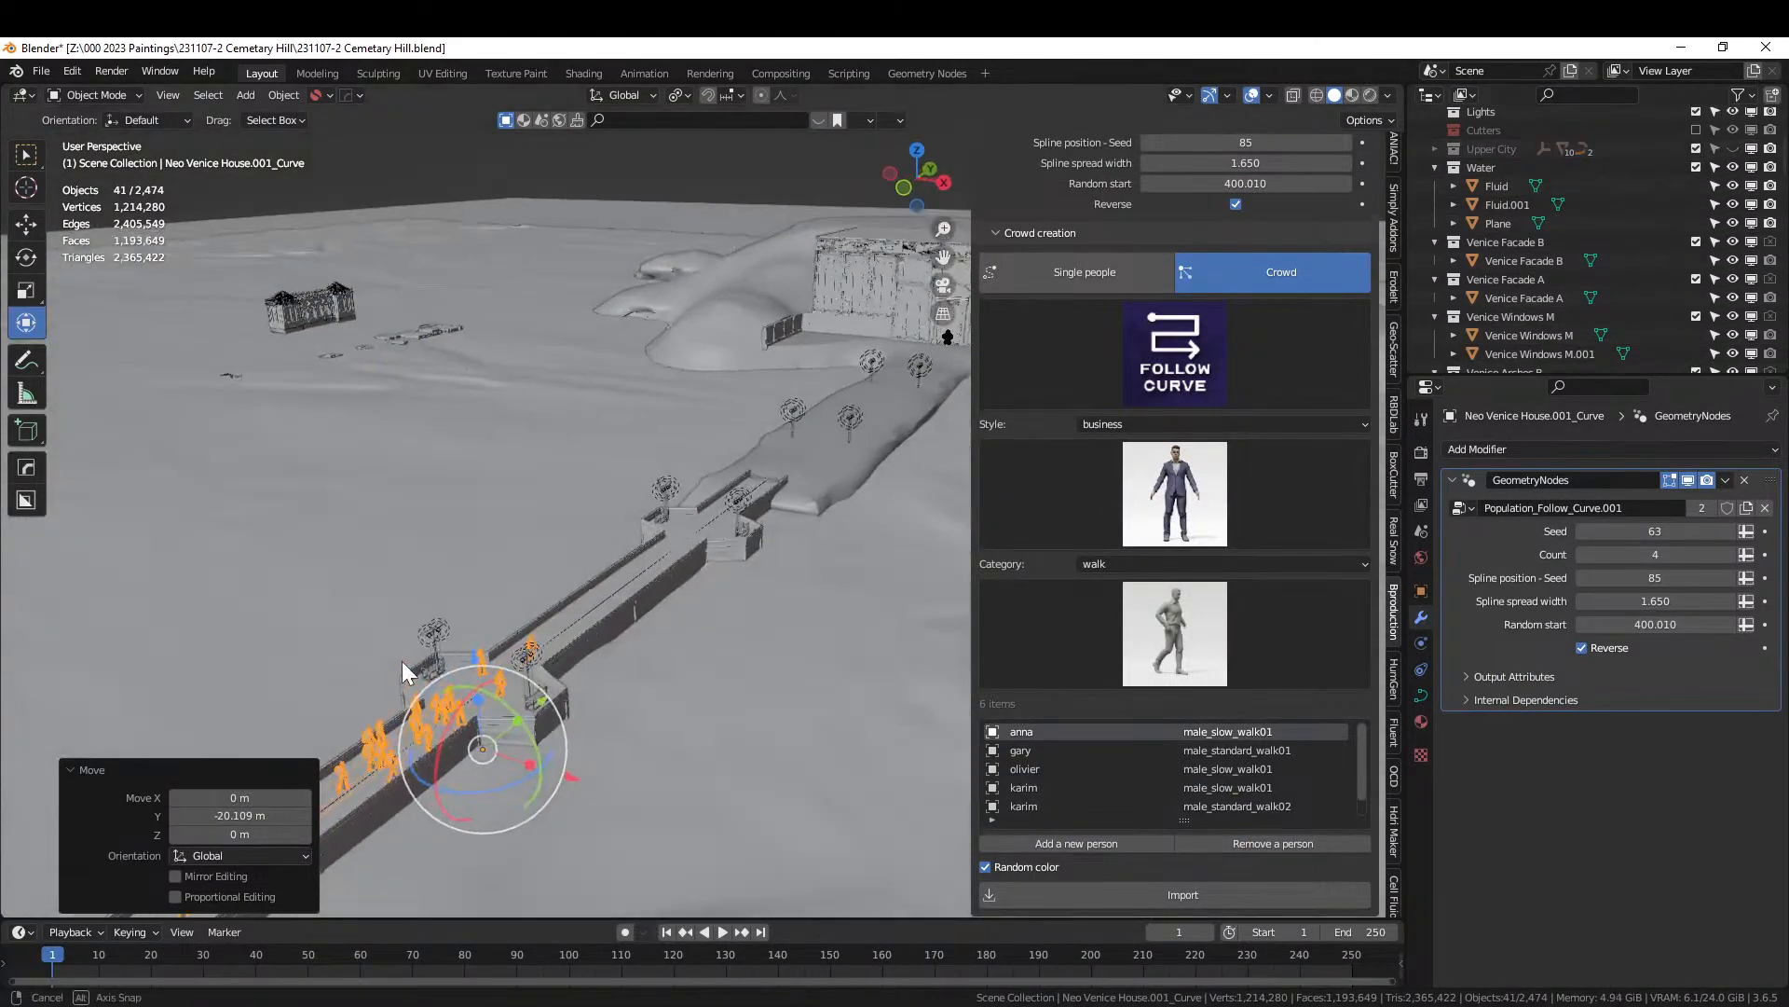
{"action": "left_click", "coordinate": [461, 590]}
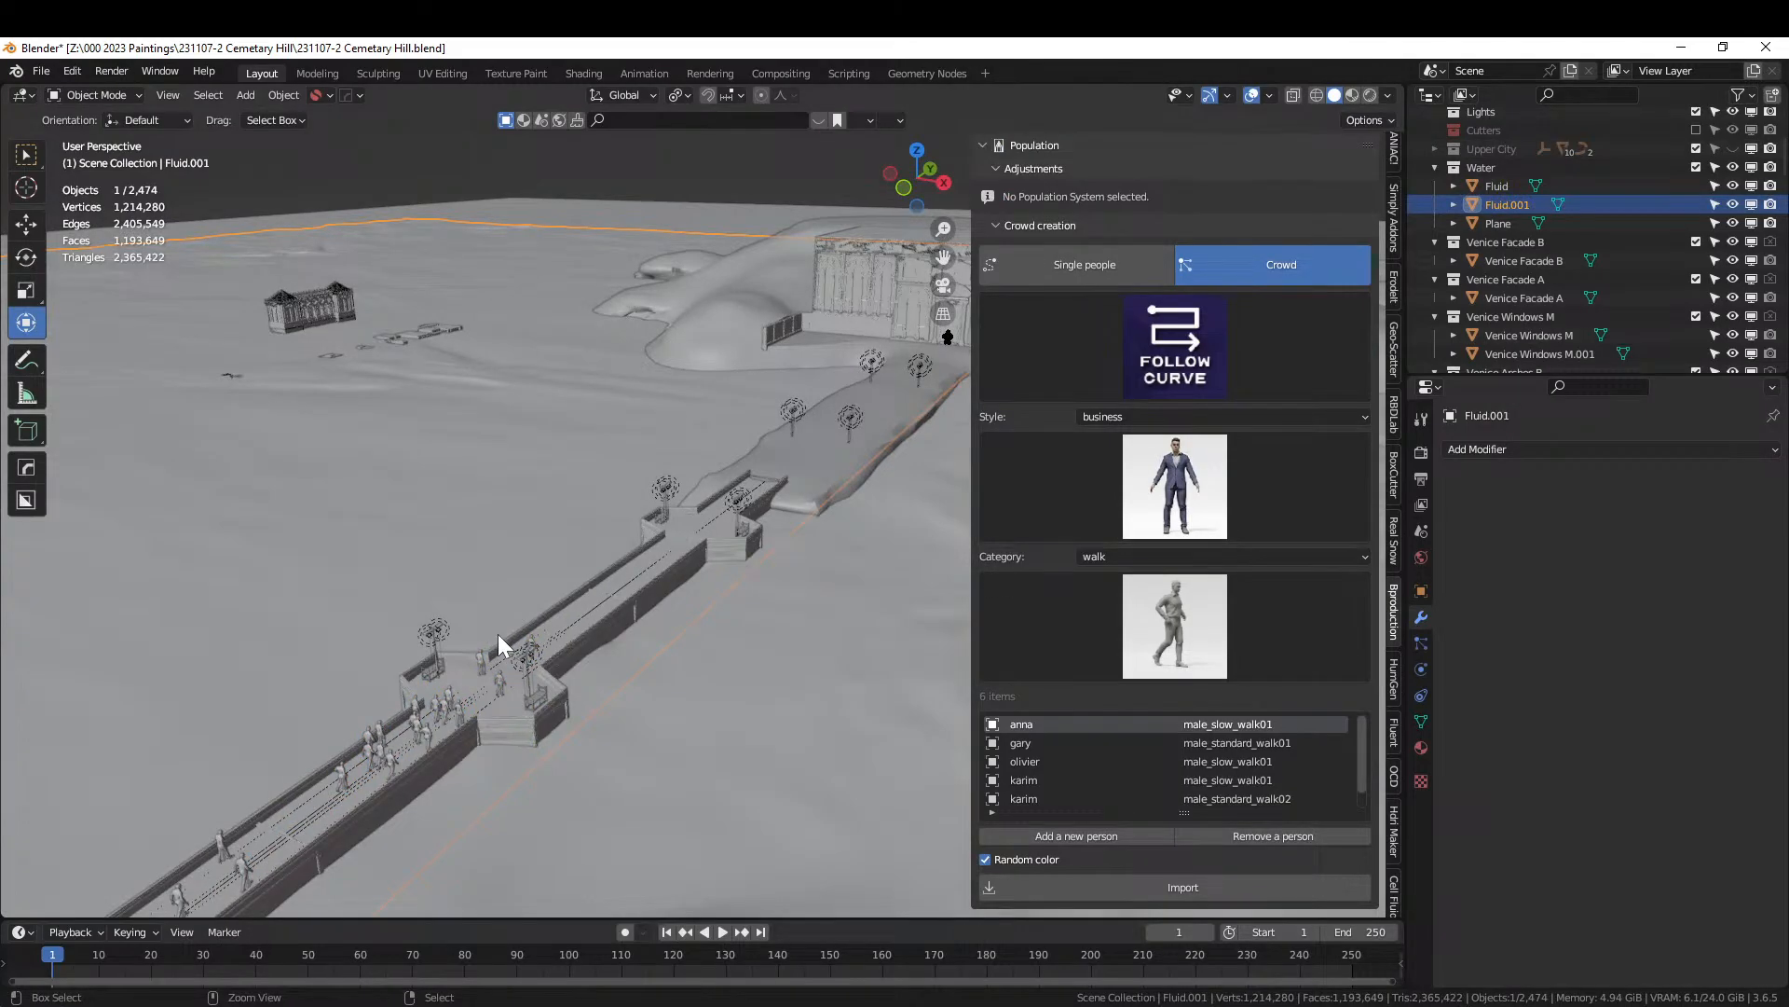
{"action": "key", "text": "ctrl+v"}
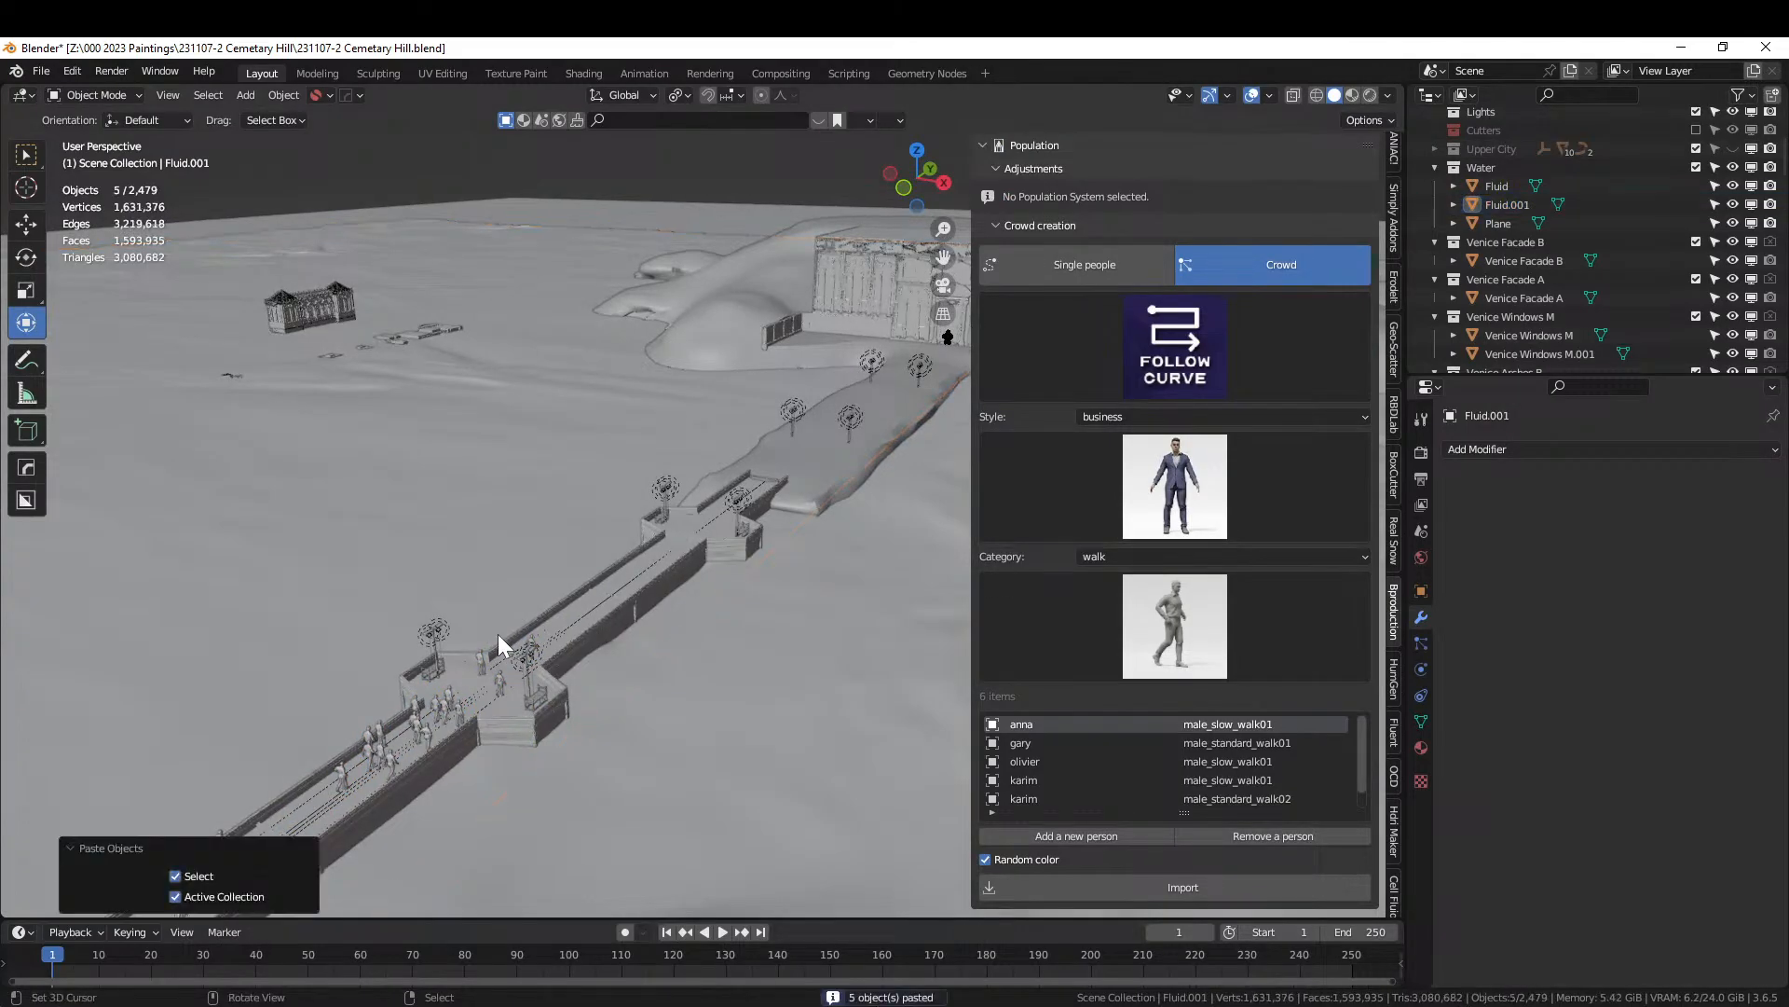
In top view, move the pasted figures onto the bridge, about -1.96 m along X and -173.4 m along Y.
{"action": "key", "text": "KP_7"}
{"action": "scroll", "coordinate": [510, 657], "scroll_direction": "down", "scroll_amount": 6}
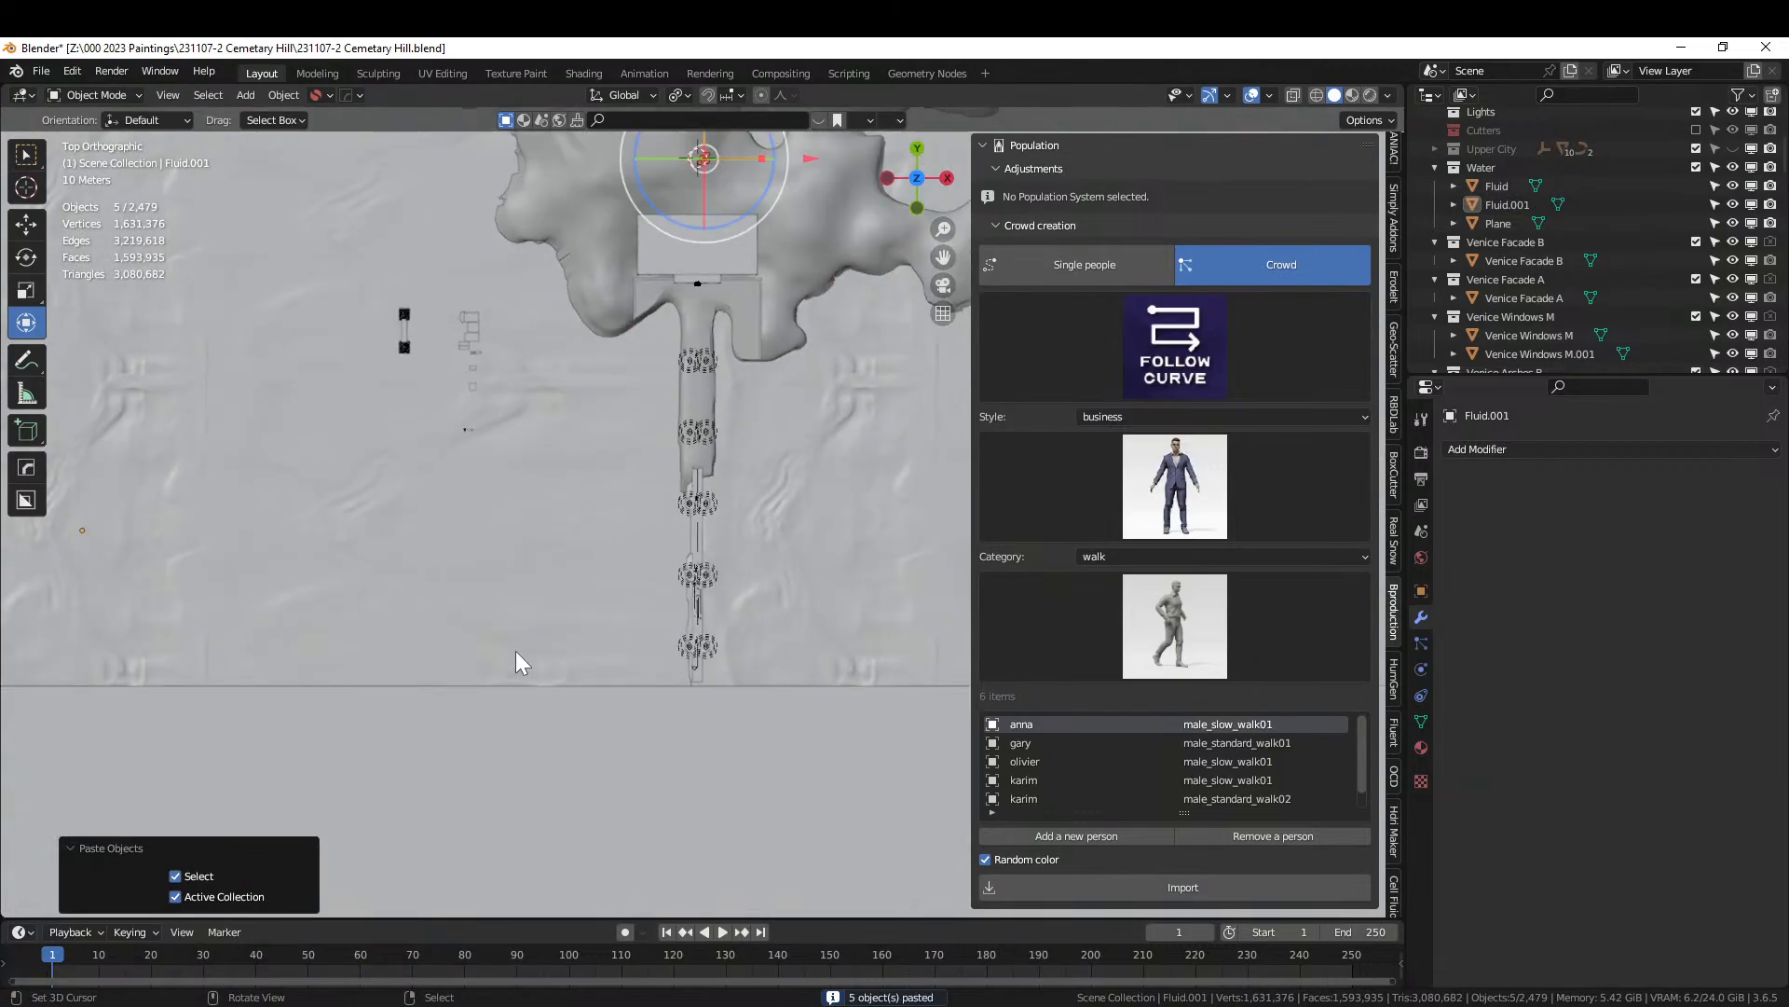
{"action": "key", "text": "g"}
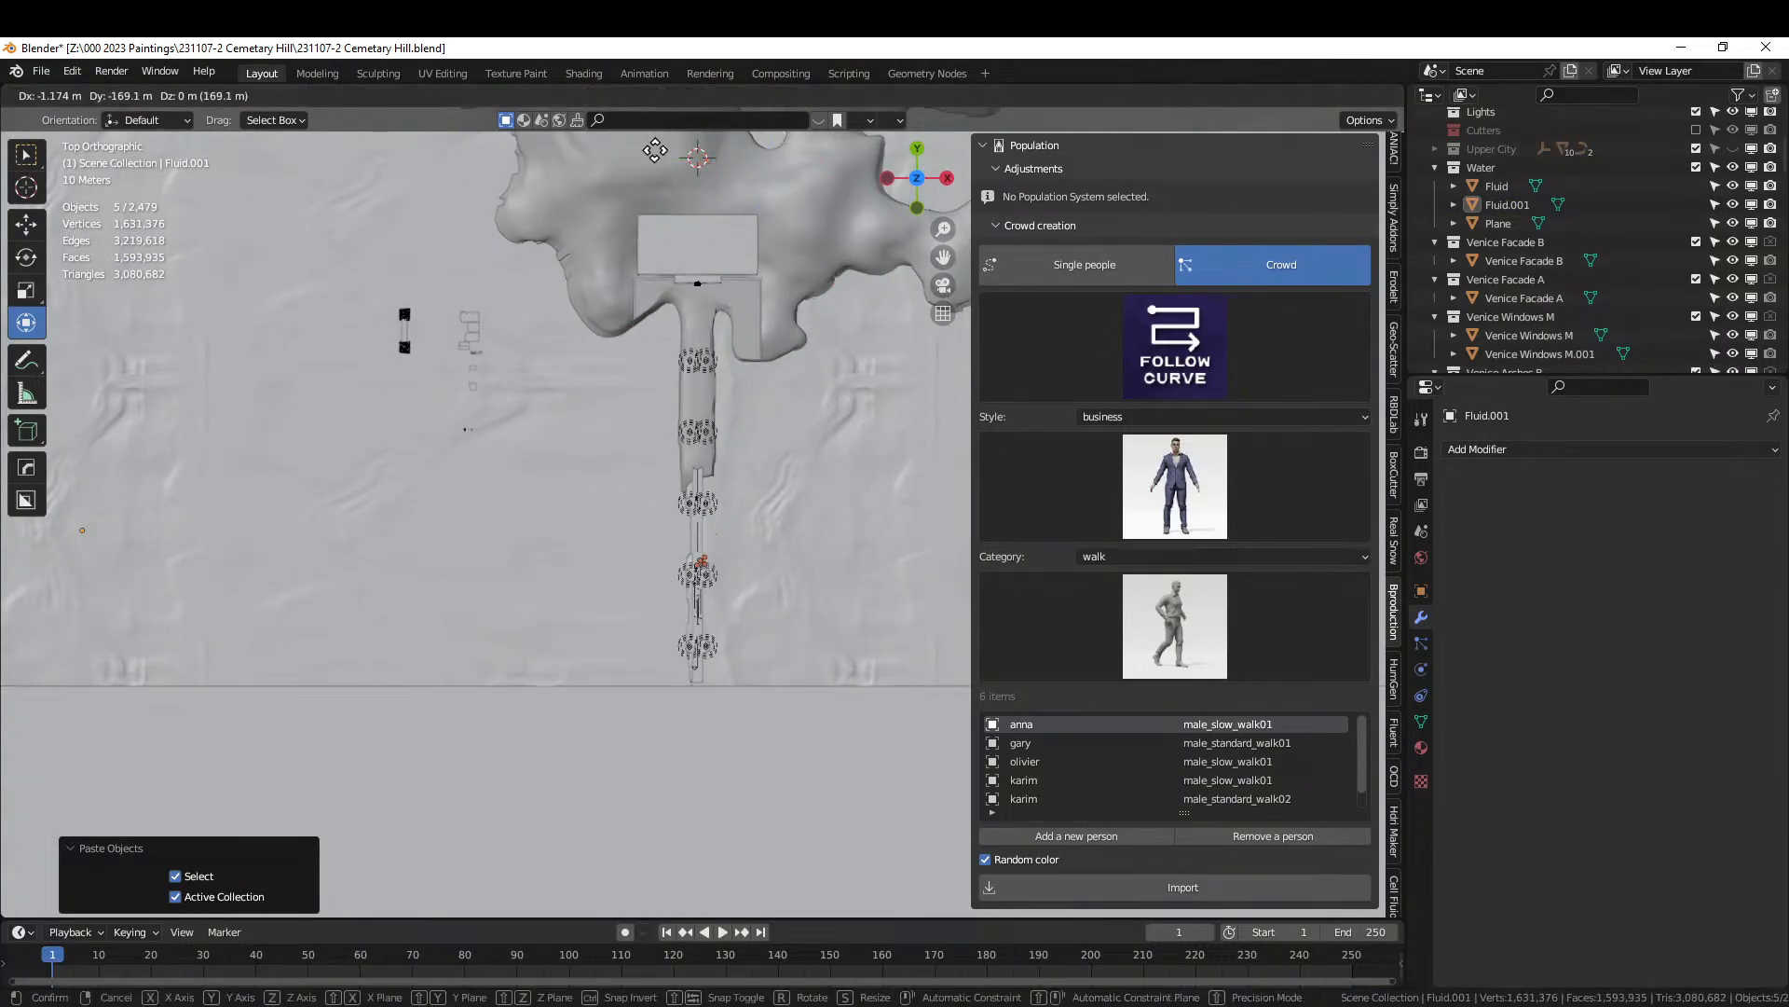
{"action": "left_click", "coordinate": [654, 152]}
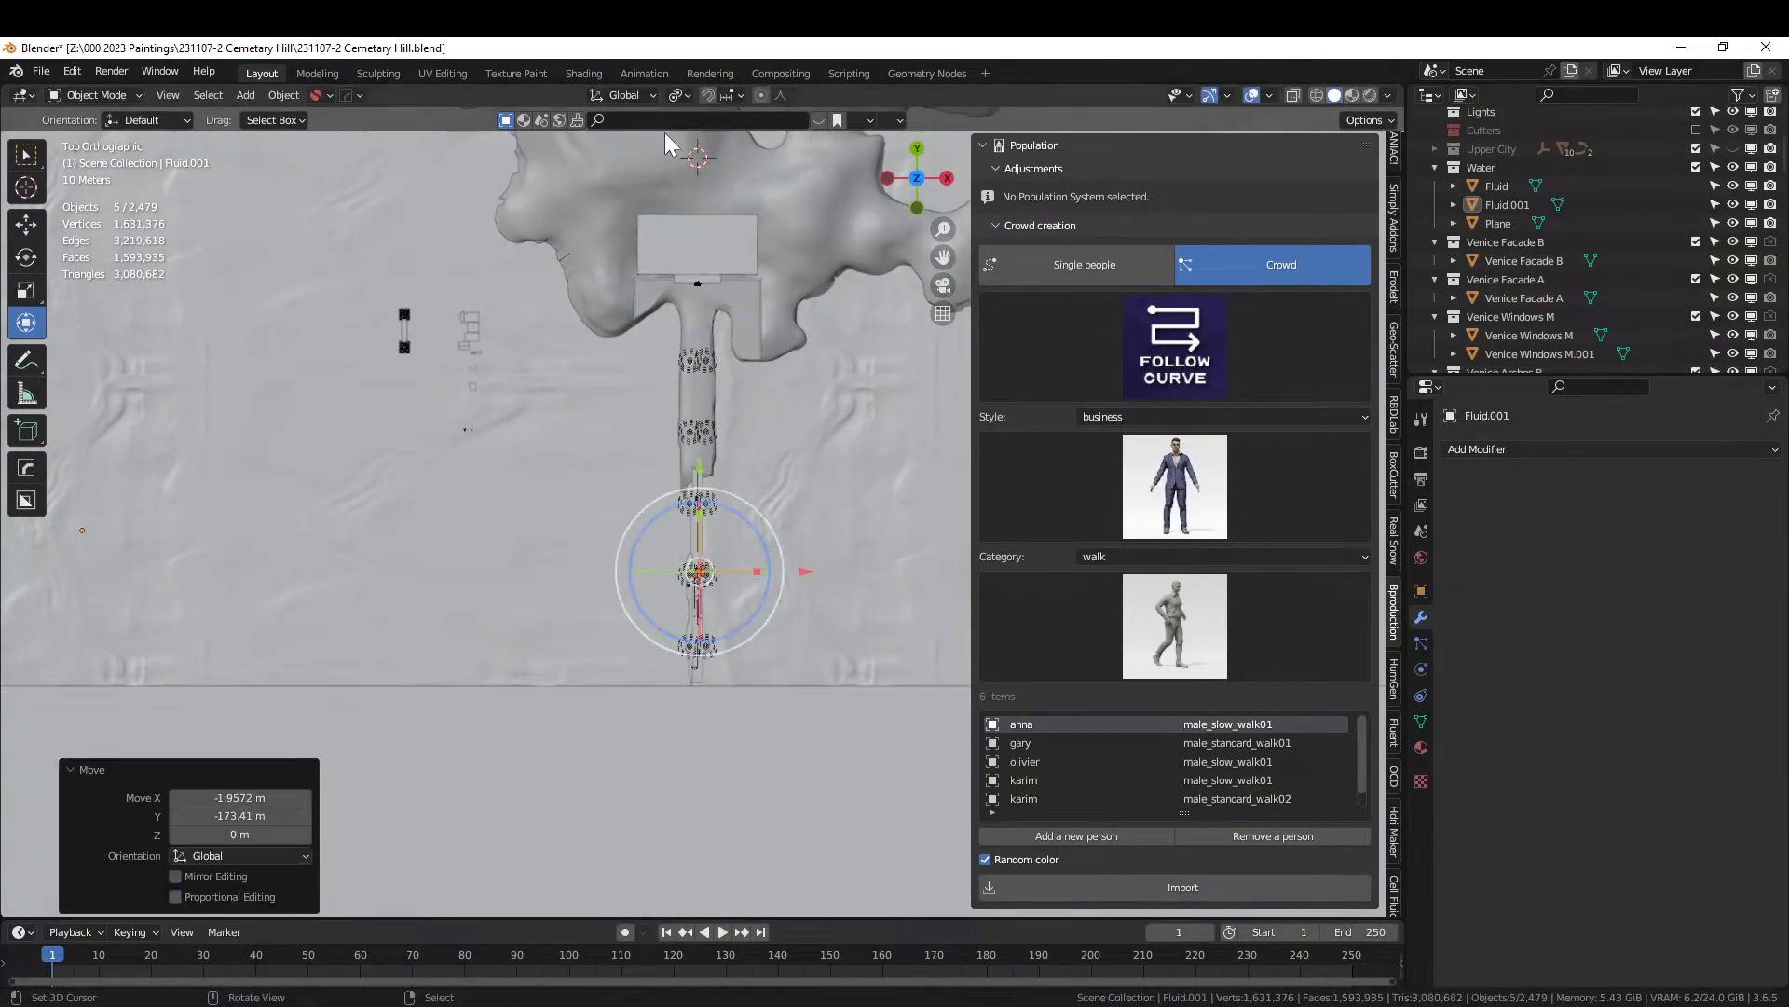
Move the five figures about -31.6 m along the global Y axis to the nearer platform and check them through the camera.
{"action": "key", "text": "KP_Decimal"}
{"action": "middle_click_drag", "start_coordinate": [539, 292], "coordinate": [194, 276]}
{"action": "scroll", "coordinate": [321, 255], "scroll_direction": "down", "scroll_amount": 3}
{"action": "middle_click_drag", "start_coordinate": [297, 317], "coordinate": [512, 624], "text": "shift"}
{"action": "scroll", "coordinate": [567, 692], "scroll_direction": "down", "scroll_amount": 1}
{"action": "middle_click_drag", "start_coordinate": [566, 692], "coordinate": [757, 701]}
{"action": "scroll", "coordinate": [757, 702], "scroll_direction": "down", "scroll_amount": 1}
{"action": "key", "text": "g"}
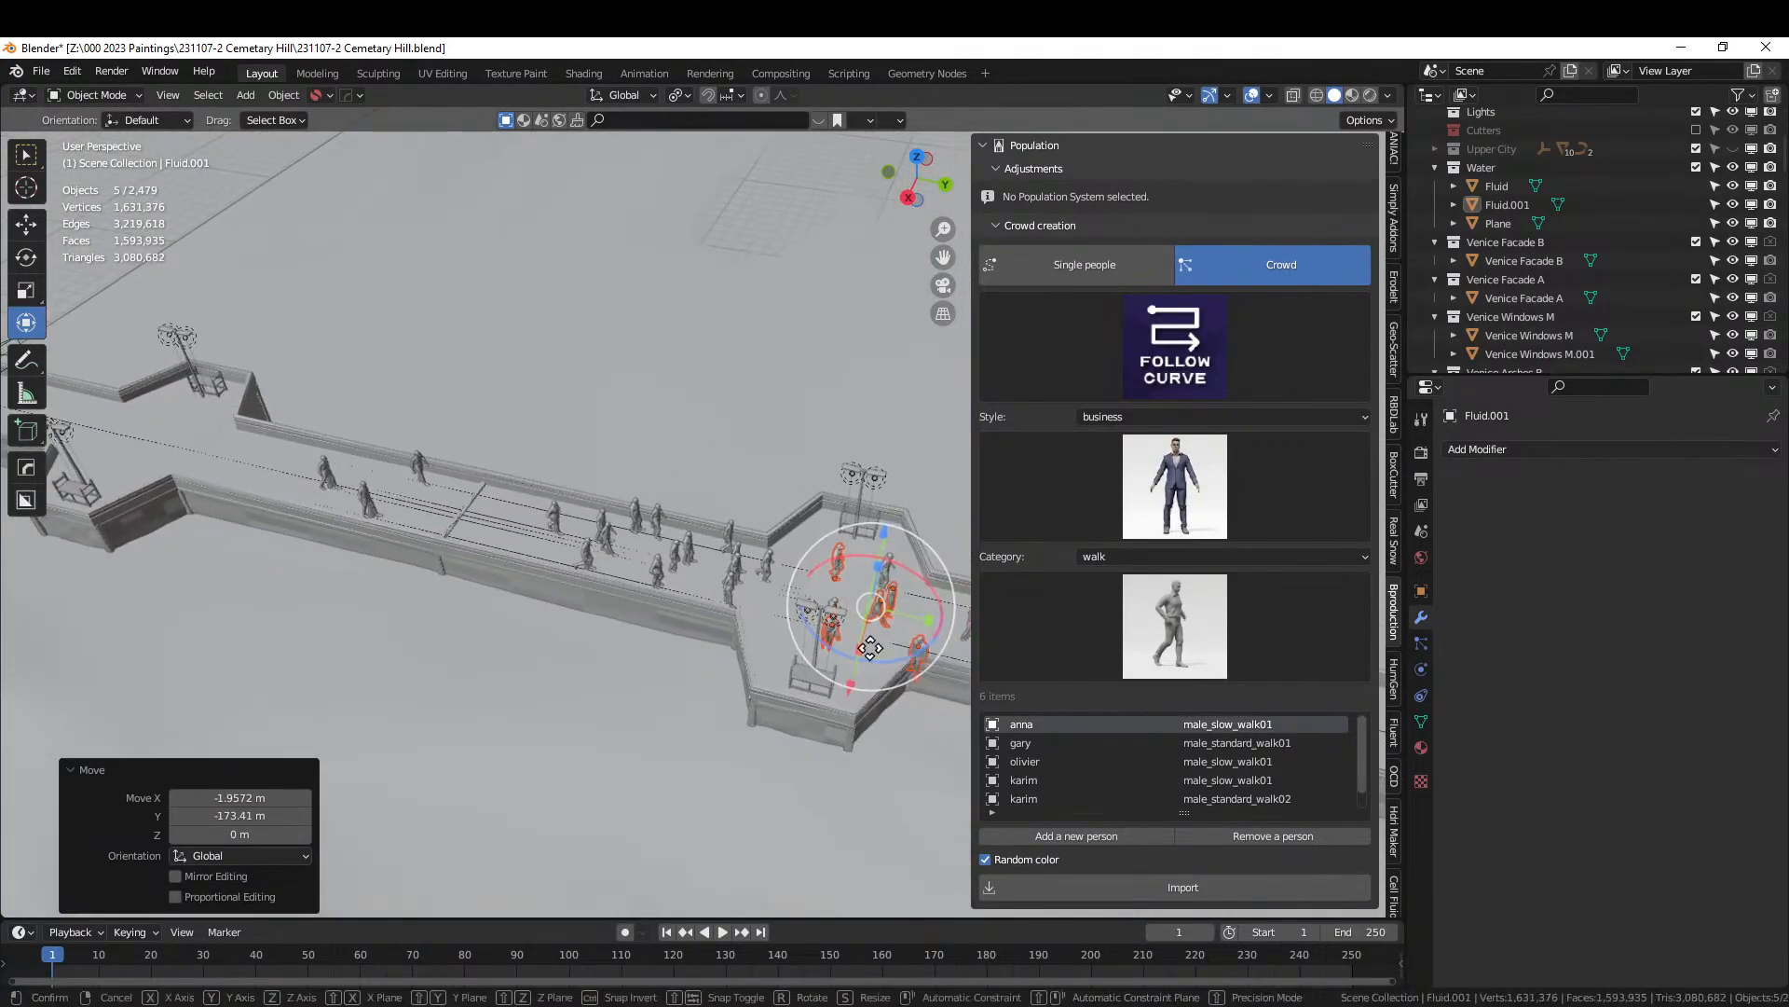
{"action": "key", "text": "y"}
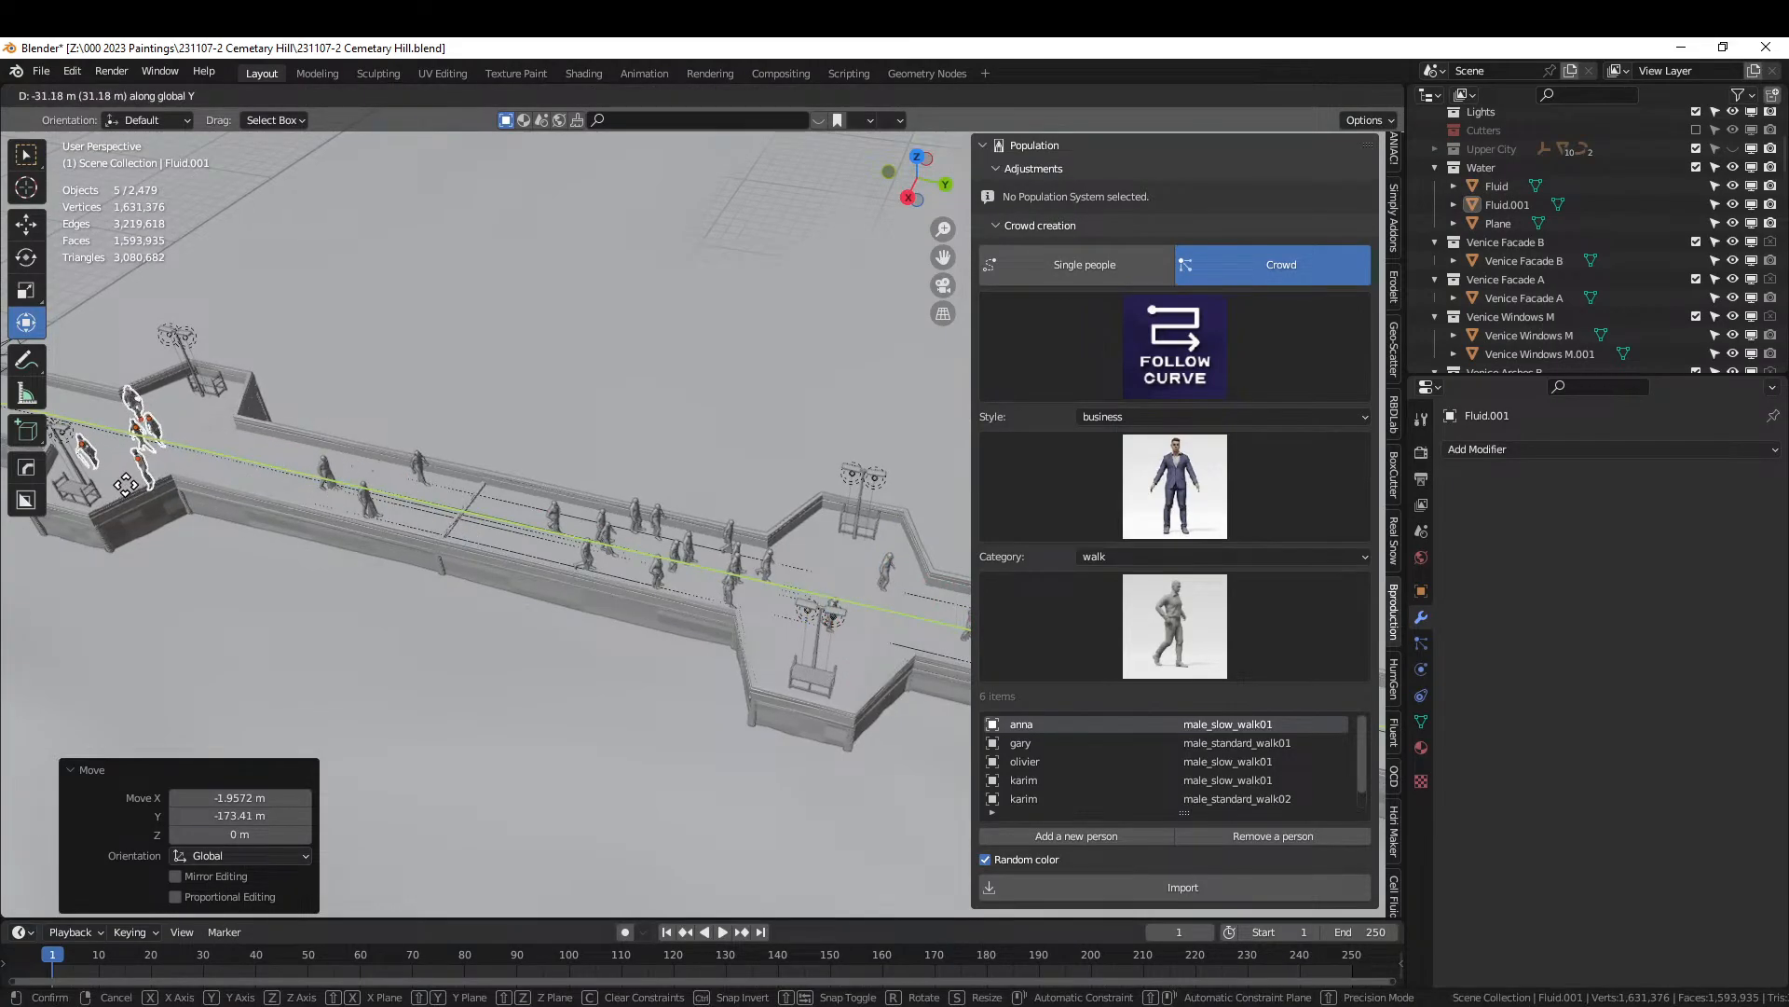
{"action": "left_click", "coordinate": [117, 481]}
{"action": "key", "text": "KP_0"}
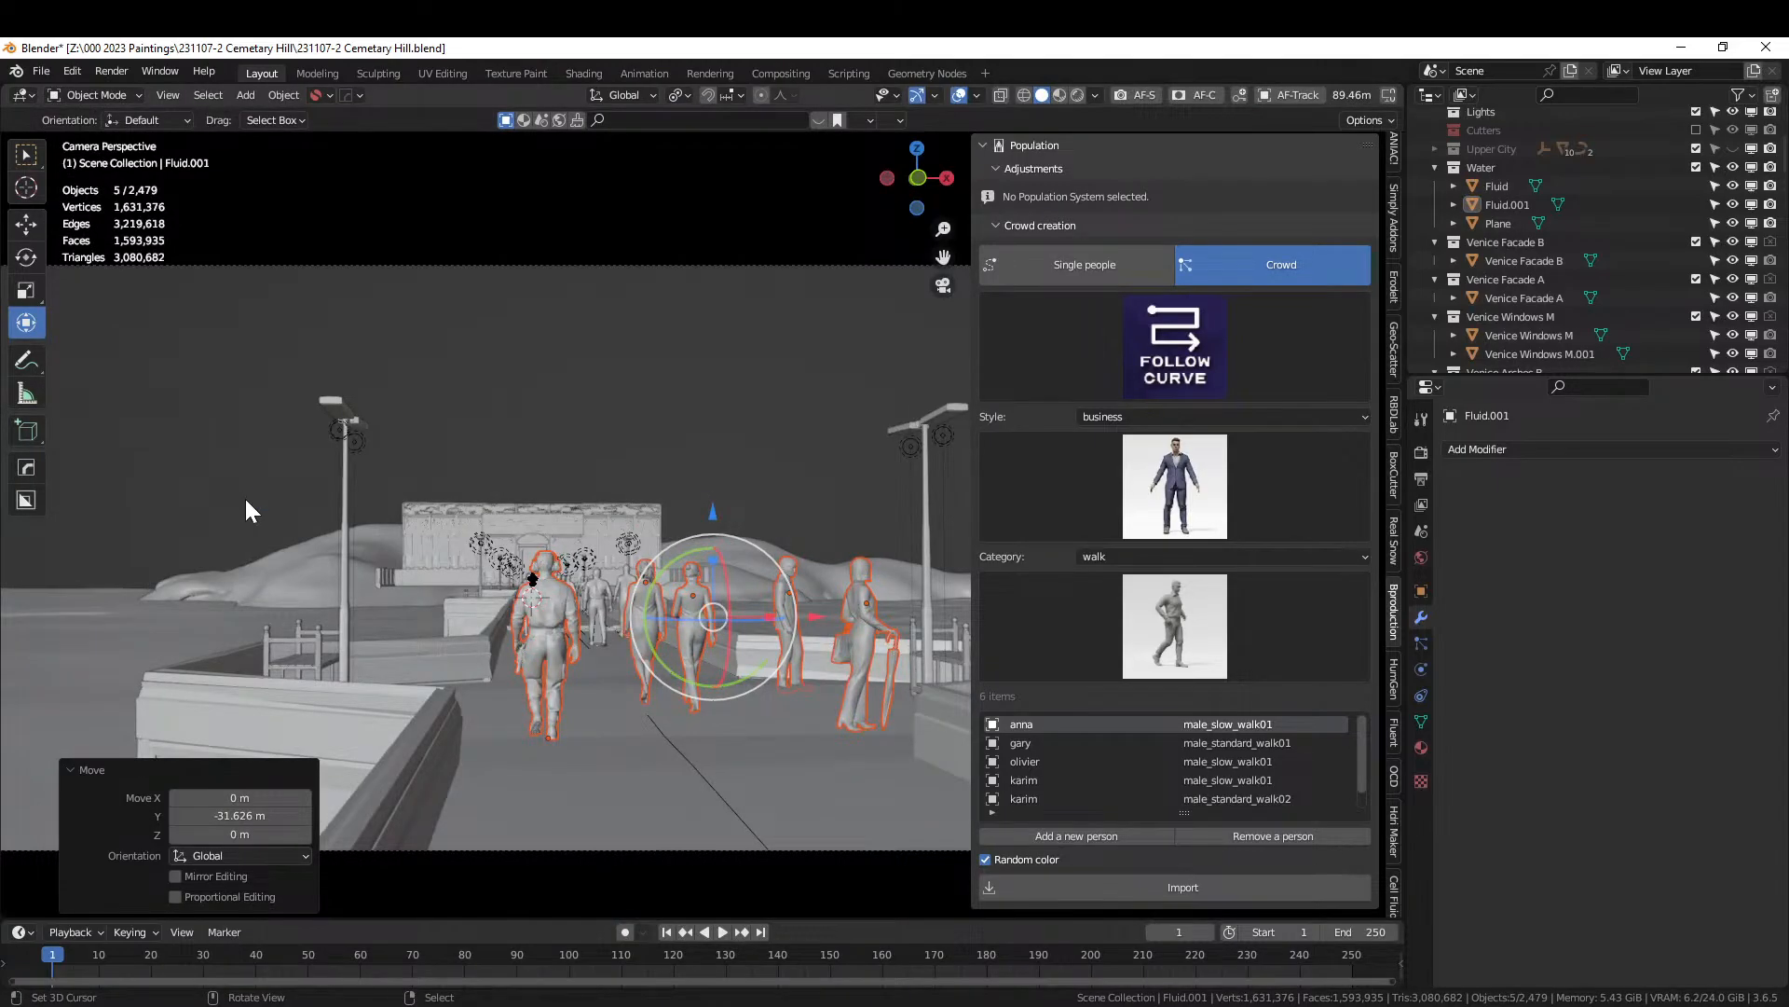
Rotate the woman with the folded umbrella about 61° around the global Z axis.
{"action": "mouse_move", "coordinate": [585, 573]}
{"action": "middle_mouse_down"}
{"action": "mouse_move", "coordinate": [558, 580]}
{"action": "mouse_move", "coordinate": [568, 592]}
{"action": "middle_mouse_up"}
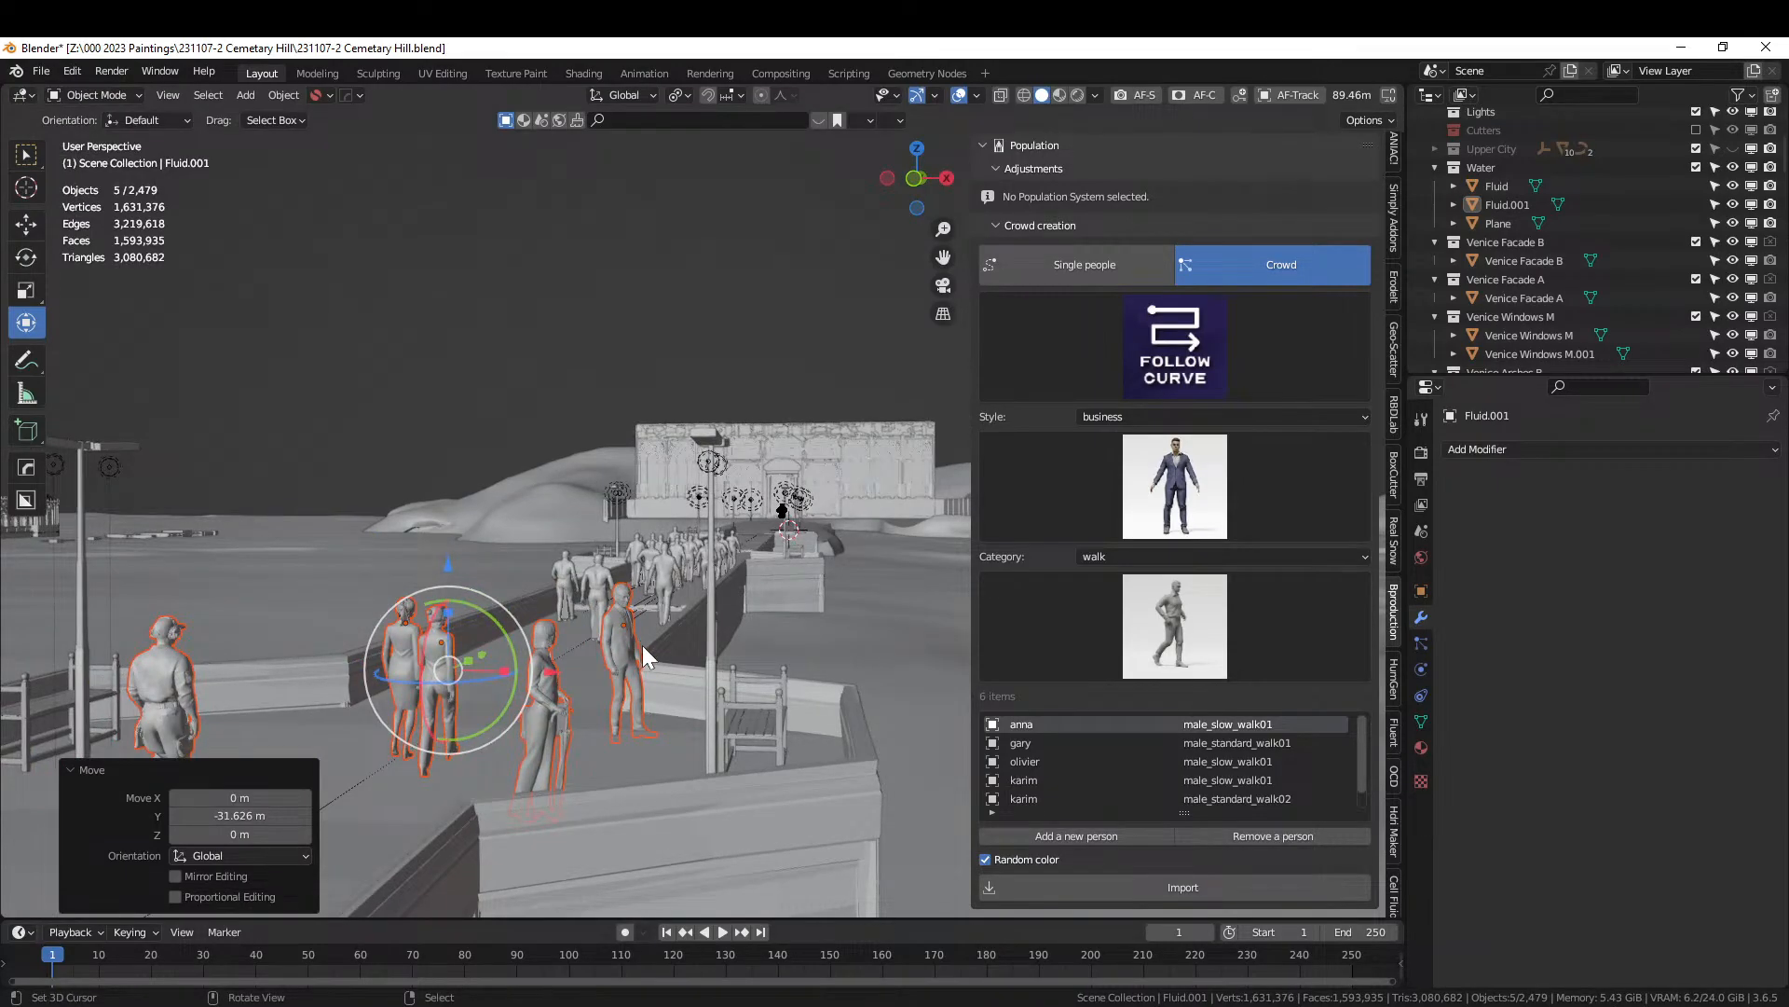
{"action": "left_click", "coordinate": [552, 679]}
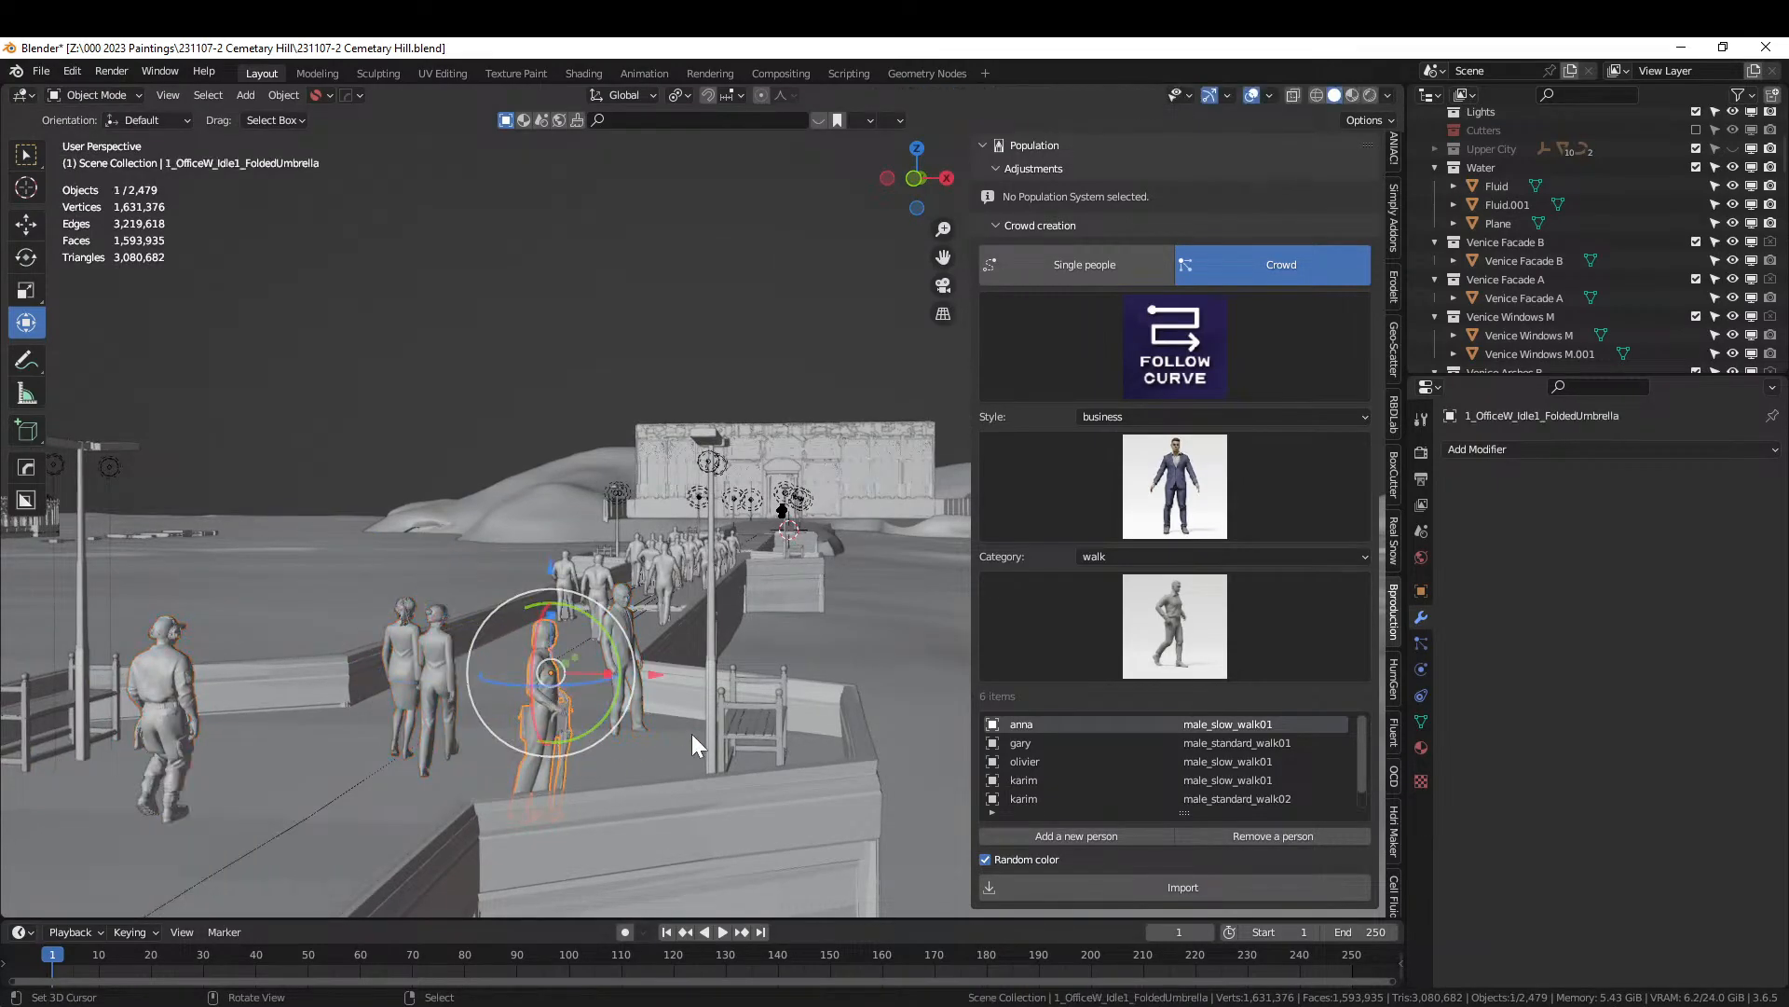
{"action": "key", "text": "KP_Decimal"}
{"action": "middle_click_drag", "start_coordinate": [692, 734], "coordinate": [619, 822]}
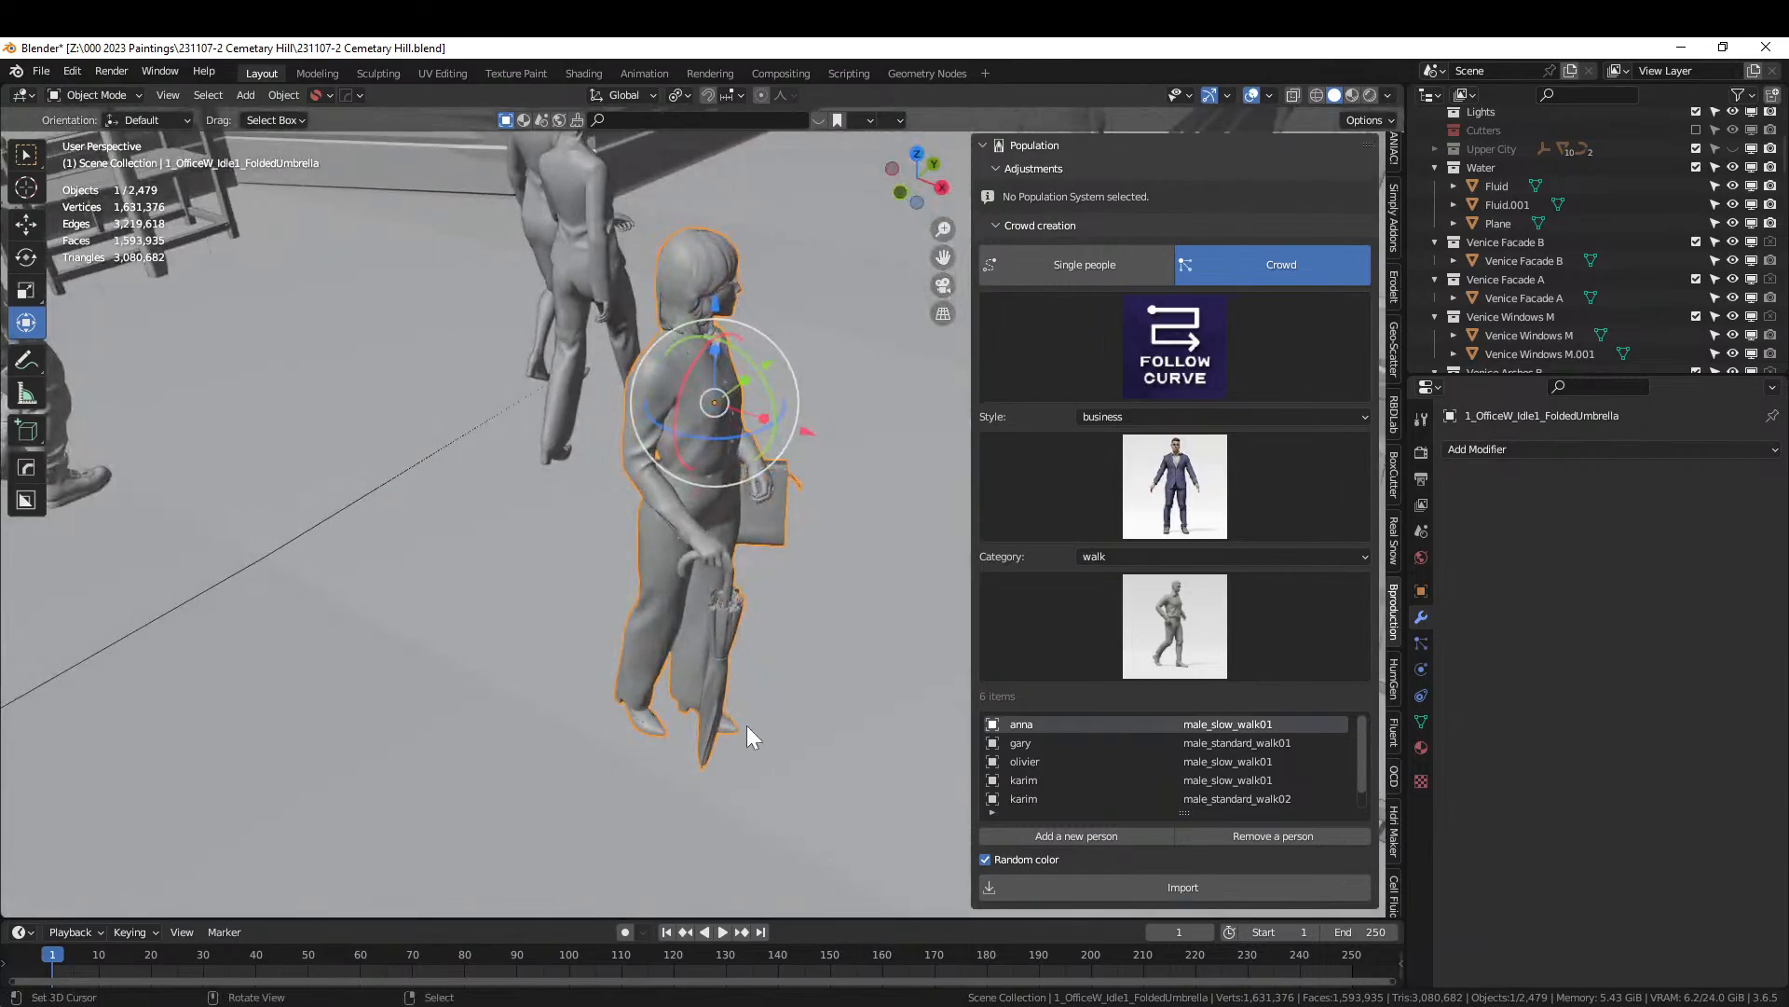
{"action": "key", "text": "r"}
{"action": "key", "text": "z"}
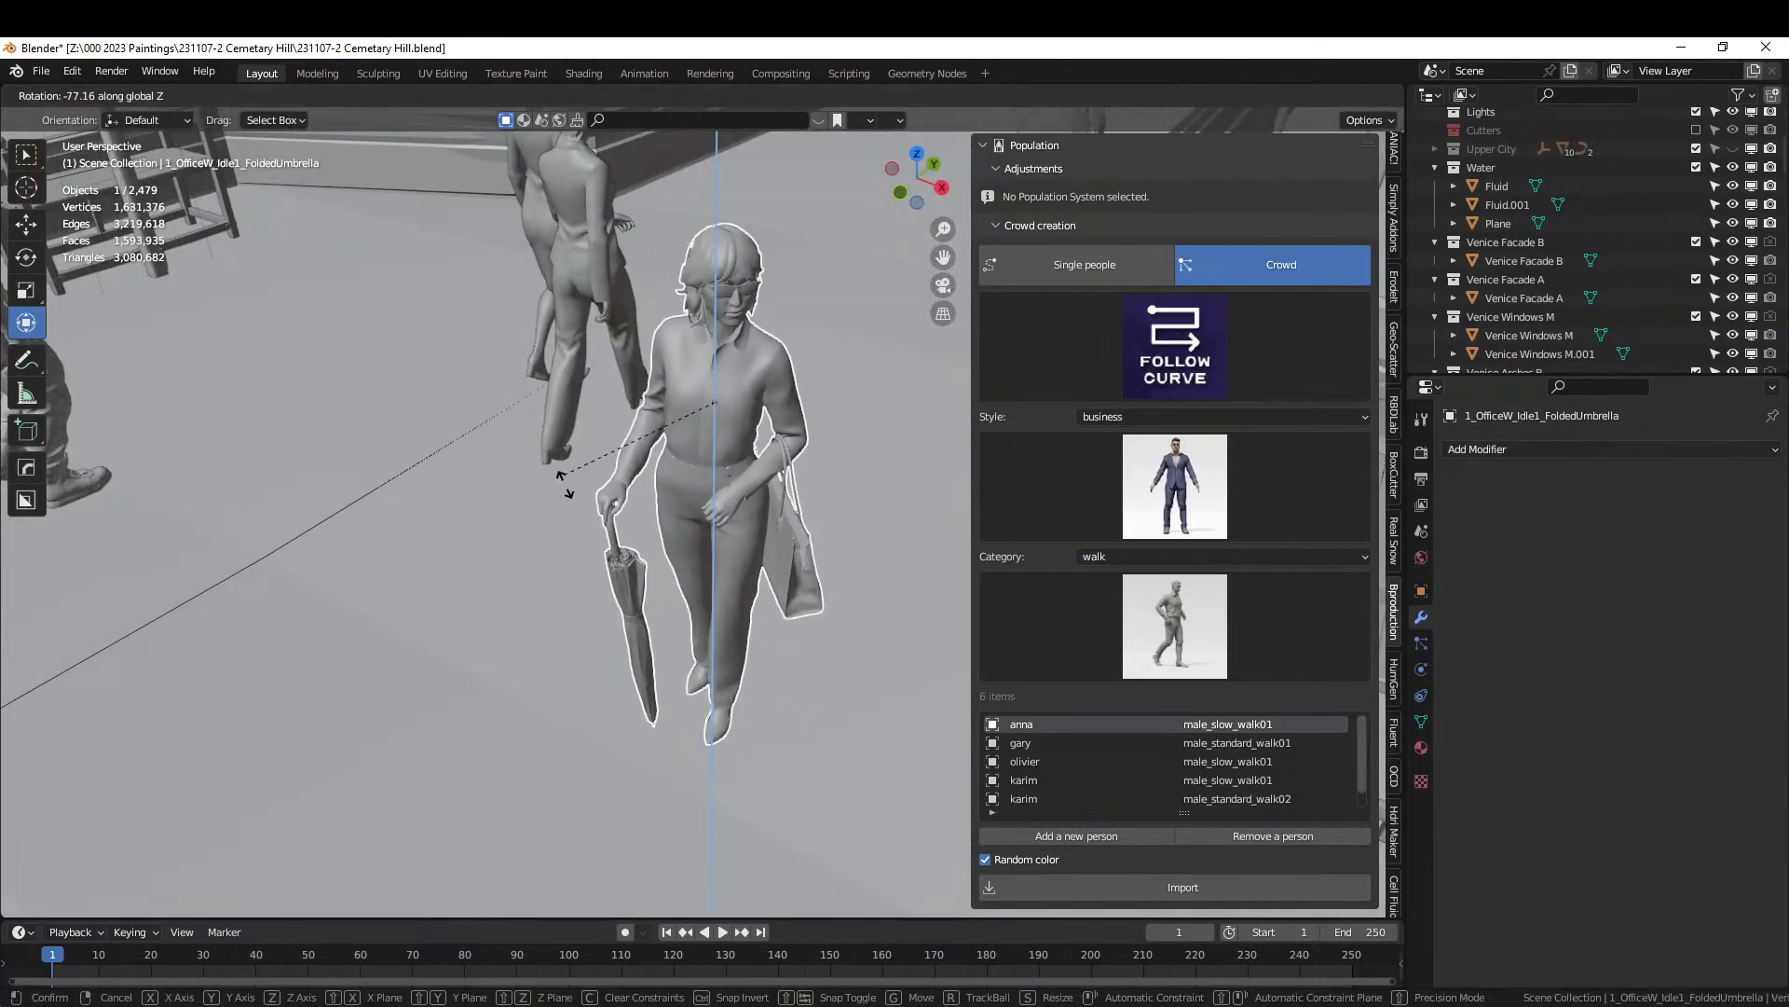
{"action": "left_click", "coordinate": [796, 434]}
{"action": "scroll", "coordinate": [411, 606], "scroll_direction": "down", "scroll_amount": 5}
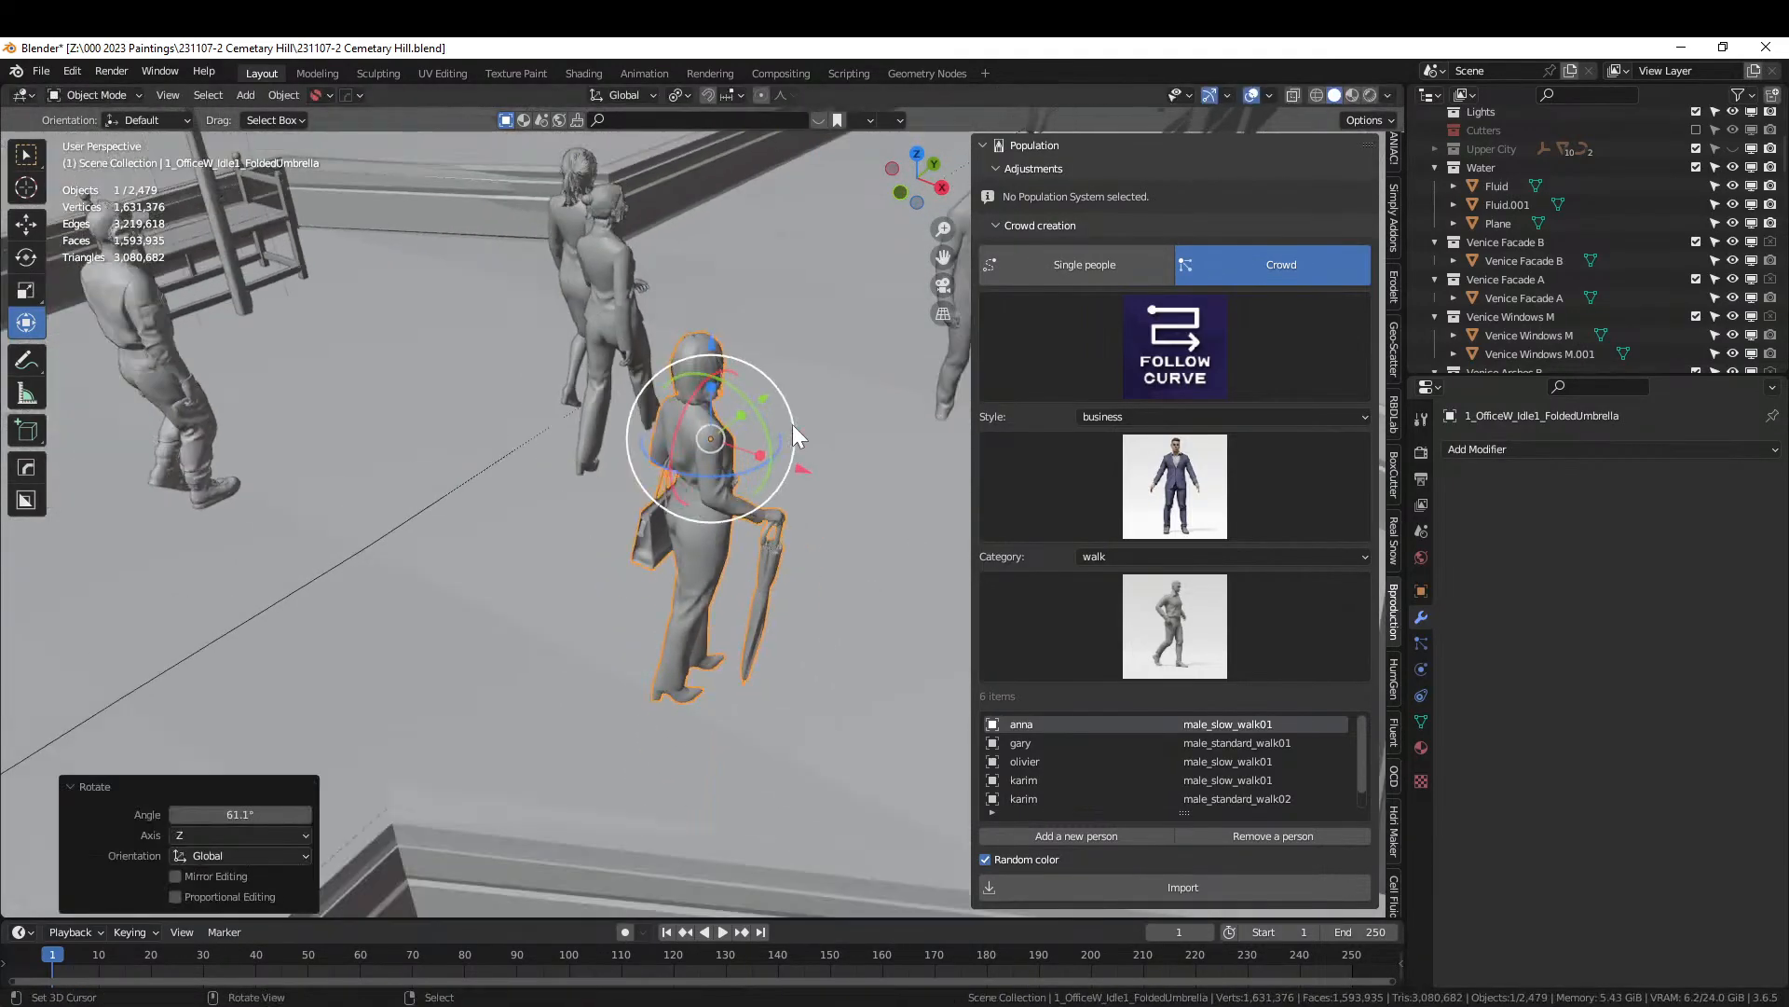
Move the idle HeroRelax man about 1.56 m along the global X axis, past the bench, and save the file.
{"action": "middle_click_drag", "start_coordinate": [412, 606], "coordinate": [337, 656], "text": "shift"}
{"action": "scroll", "coordinate": [618, 520], "scroll_direction": "down", "scroll_amount": 2}
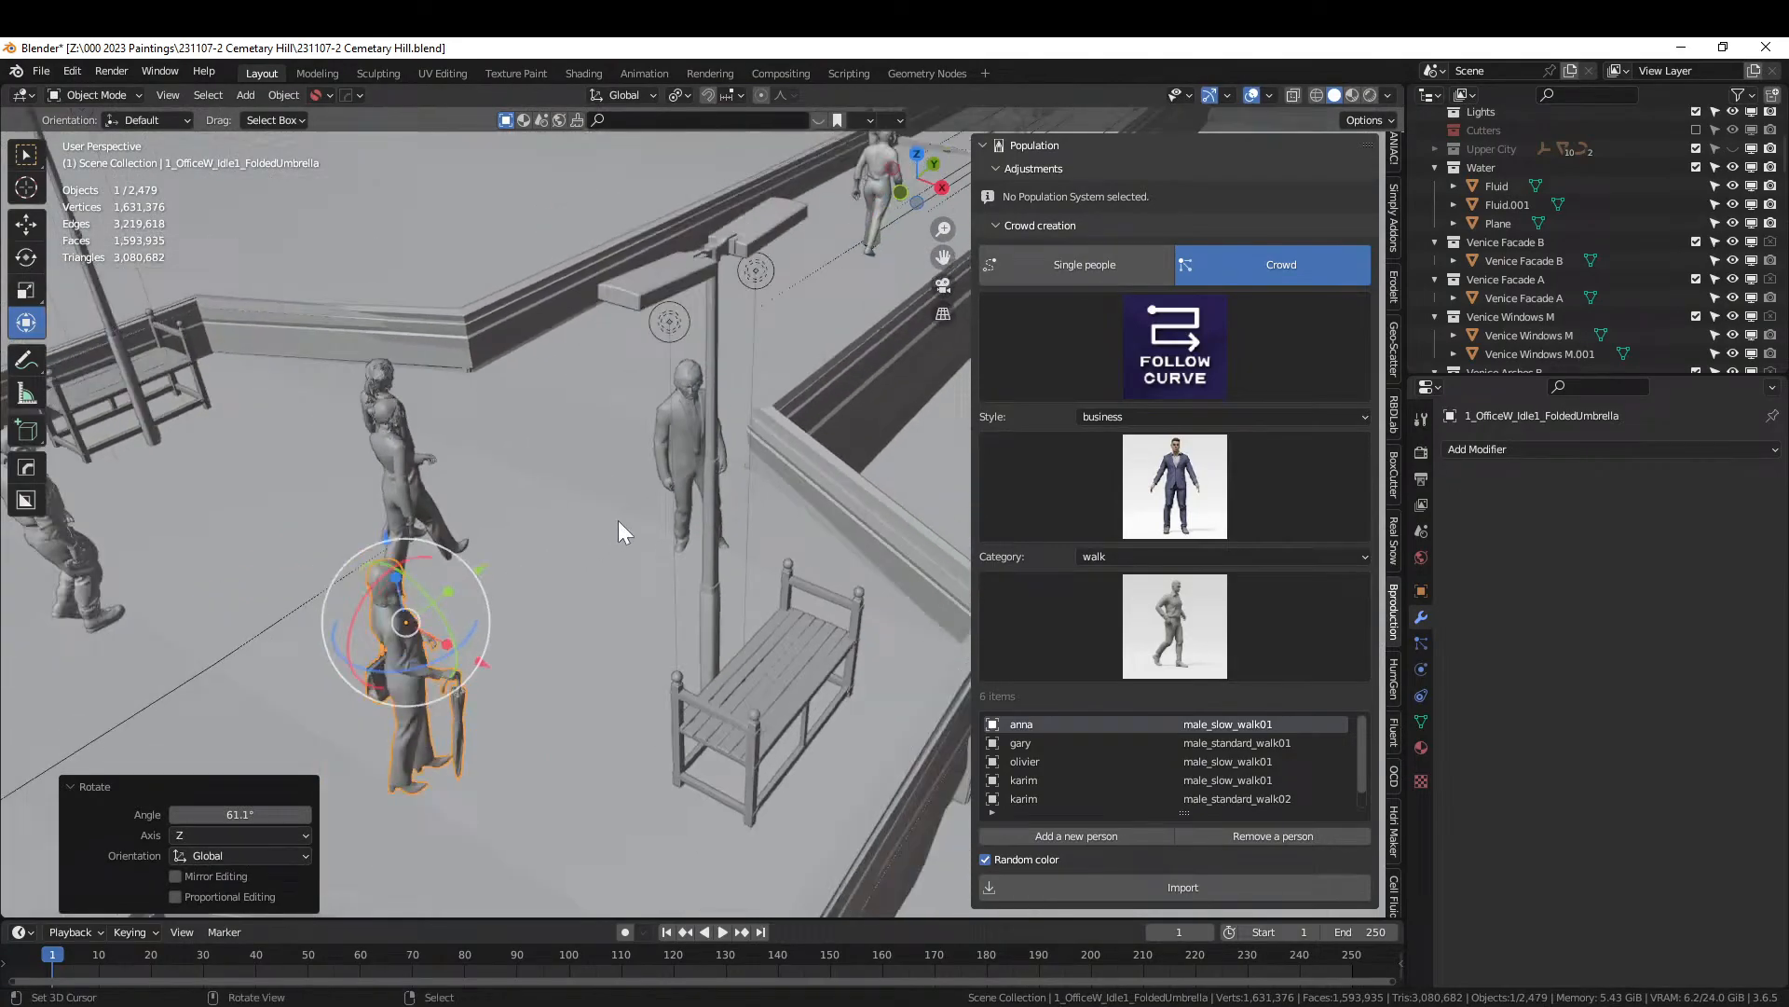
{"action": "left_click", "coordinate": [691, 439]}
{"action": "key", "text": "g"}
{"action": "key", "text": "x"}
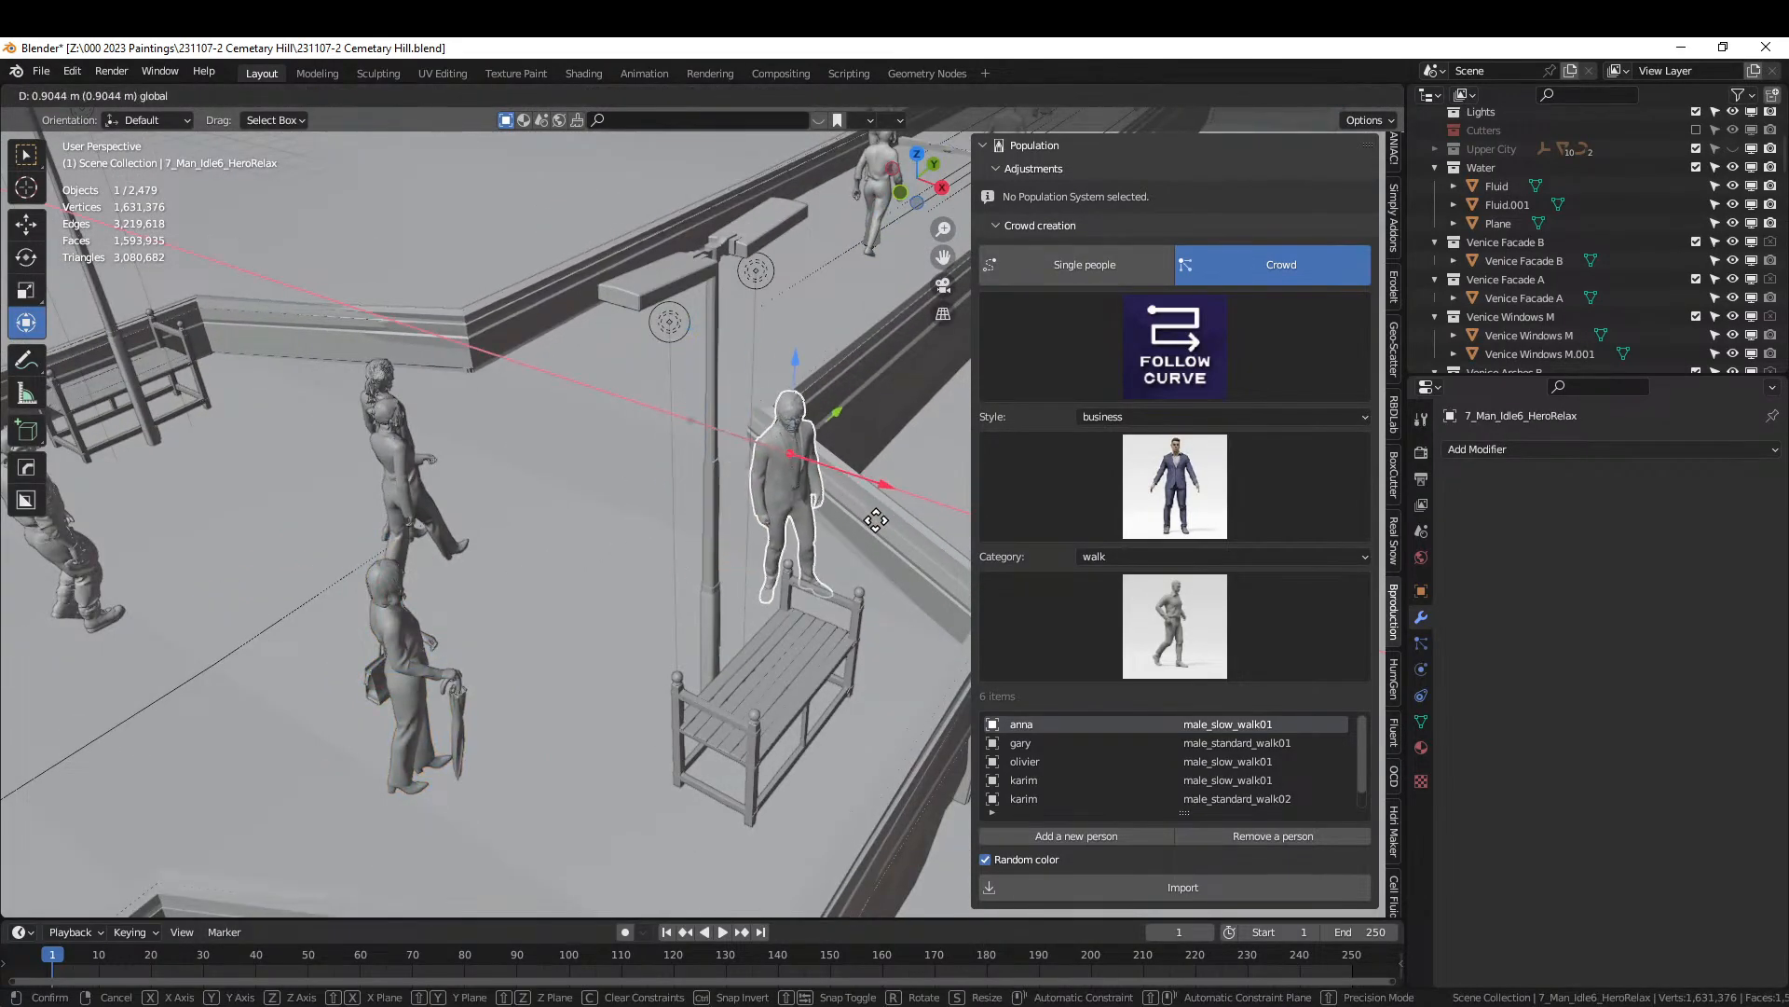
{"action": "left_click", "coordinate": [909, 567]}
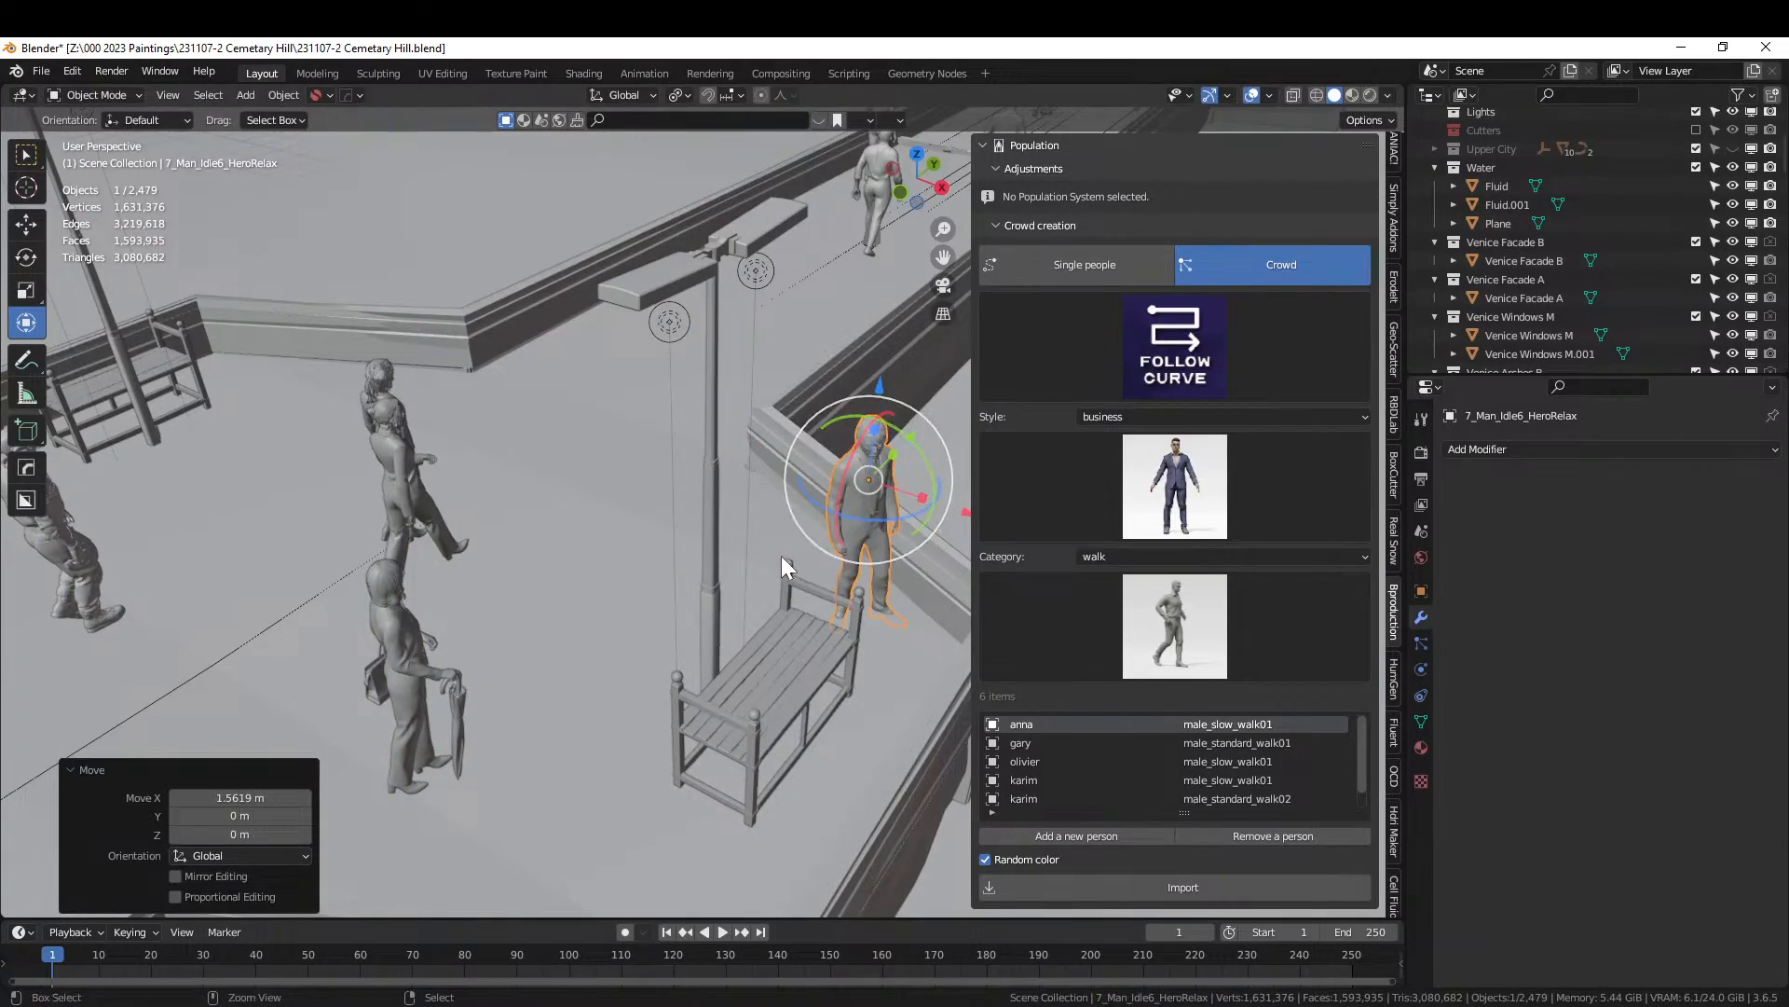
{"action": "key", "text": "ctrl+s"}
In the Sea Wall file, select the HG_Marcus figure with its full hierarchy and copy it.
{"action": "scroll", "coordinate": [533, 565], "scroll_direction": "down", "scroll_amount": 2}
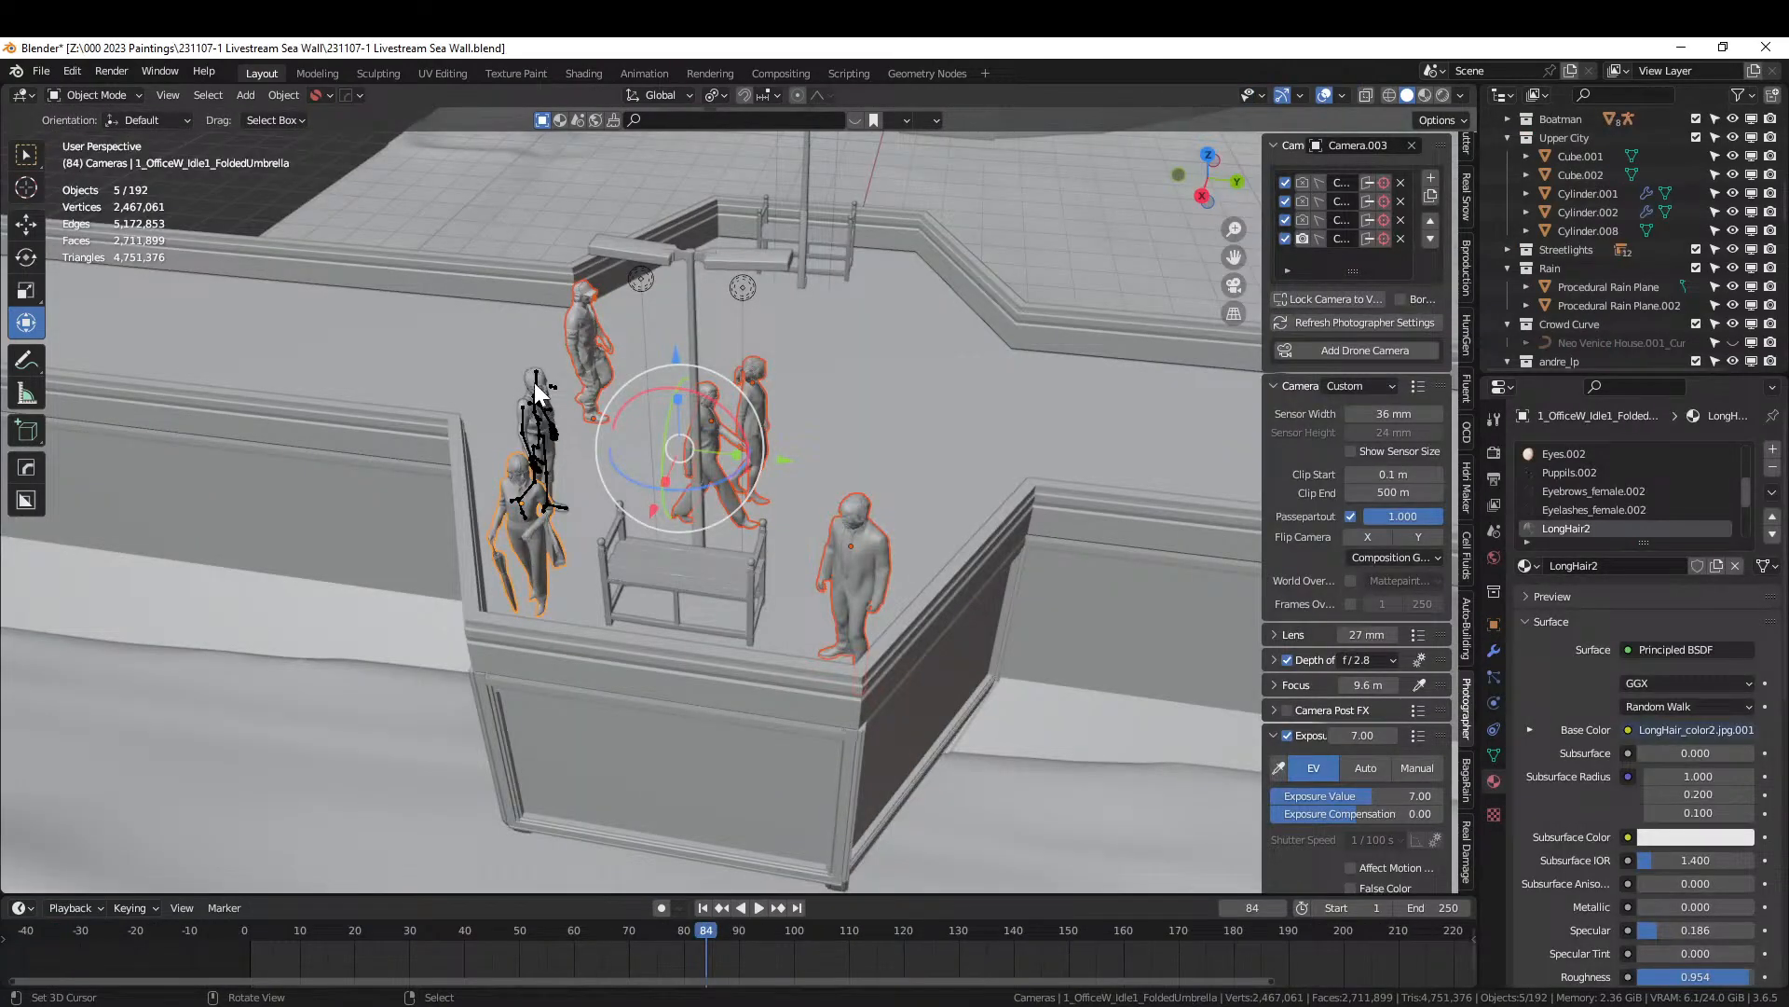
{"action": "left_click", "coordinate": [536, 386]}
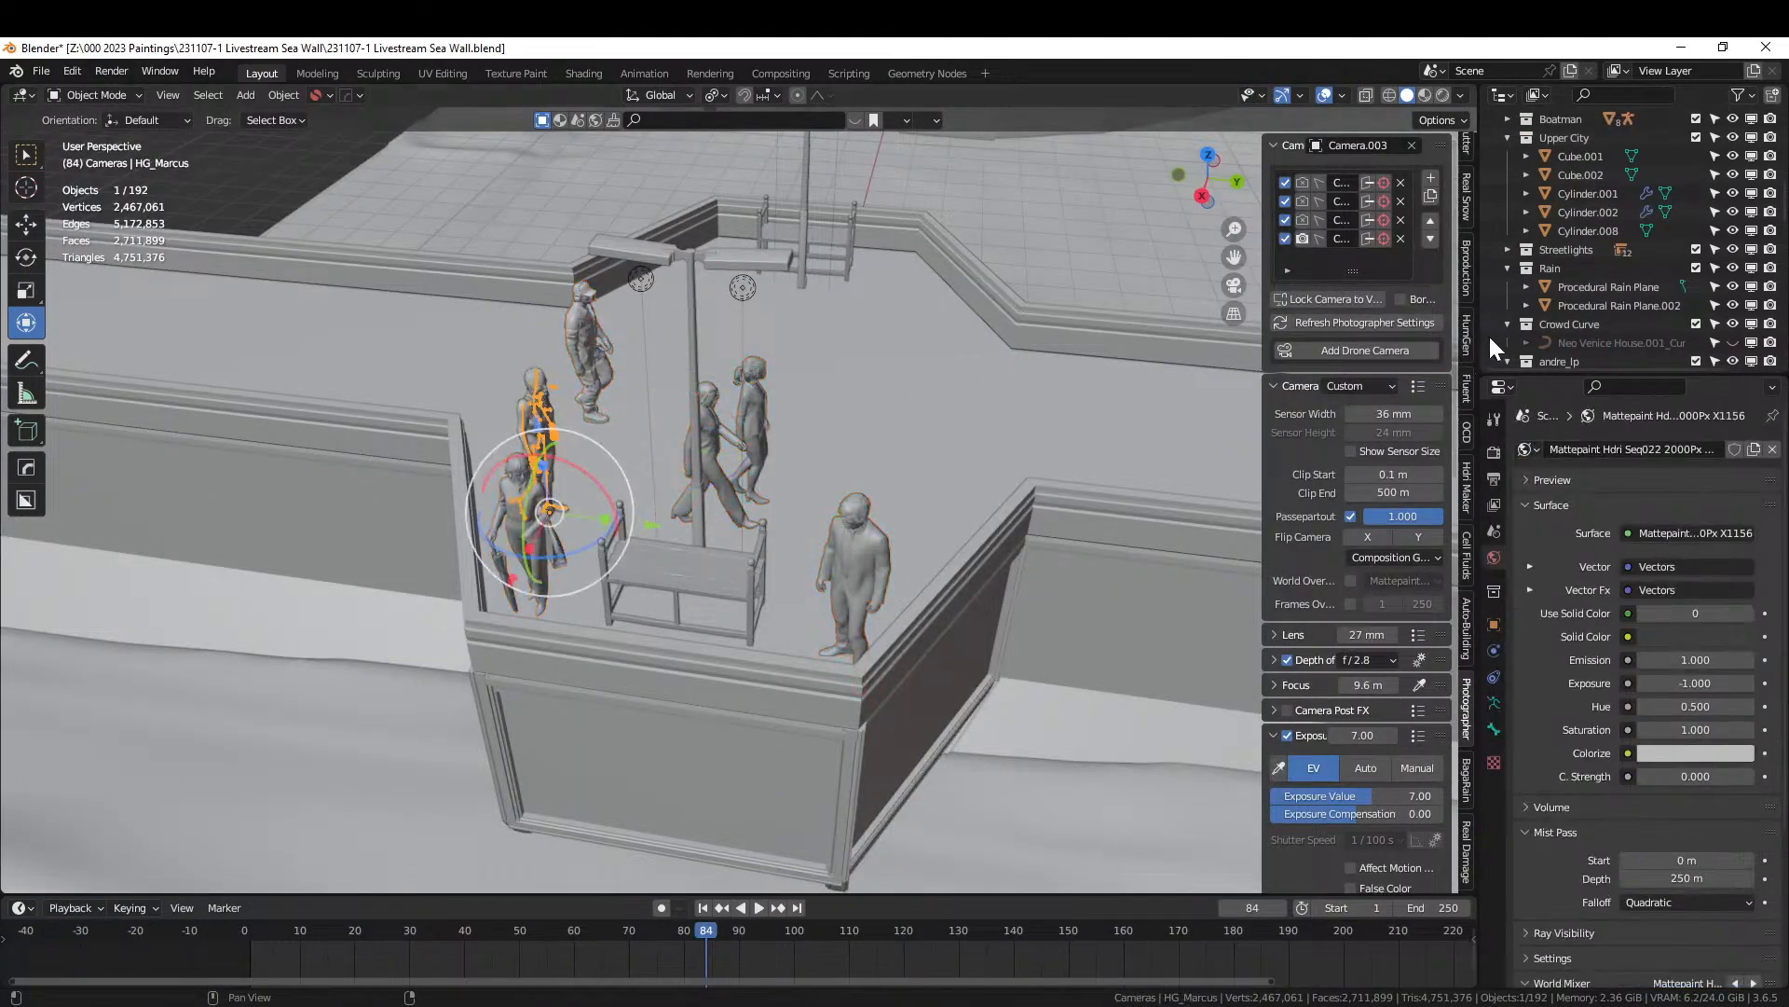
{"action": "key", "text": "KP_Decimal"}
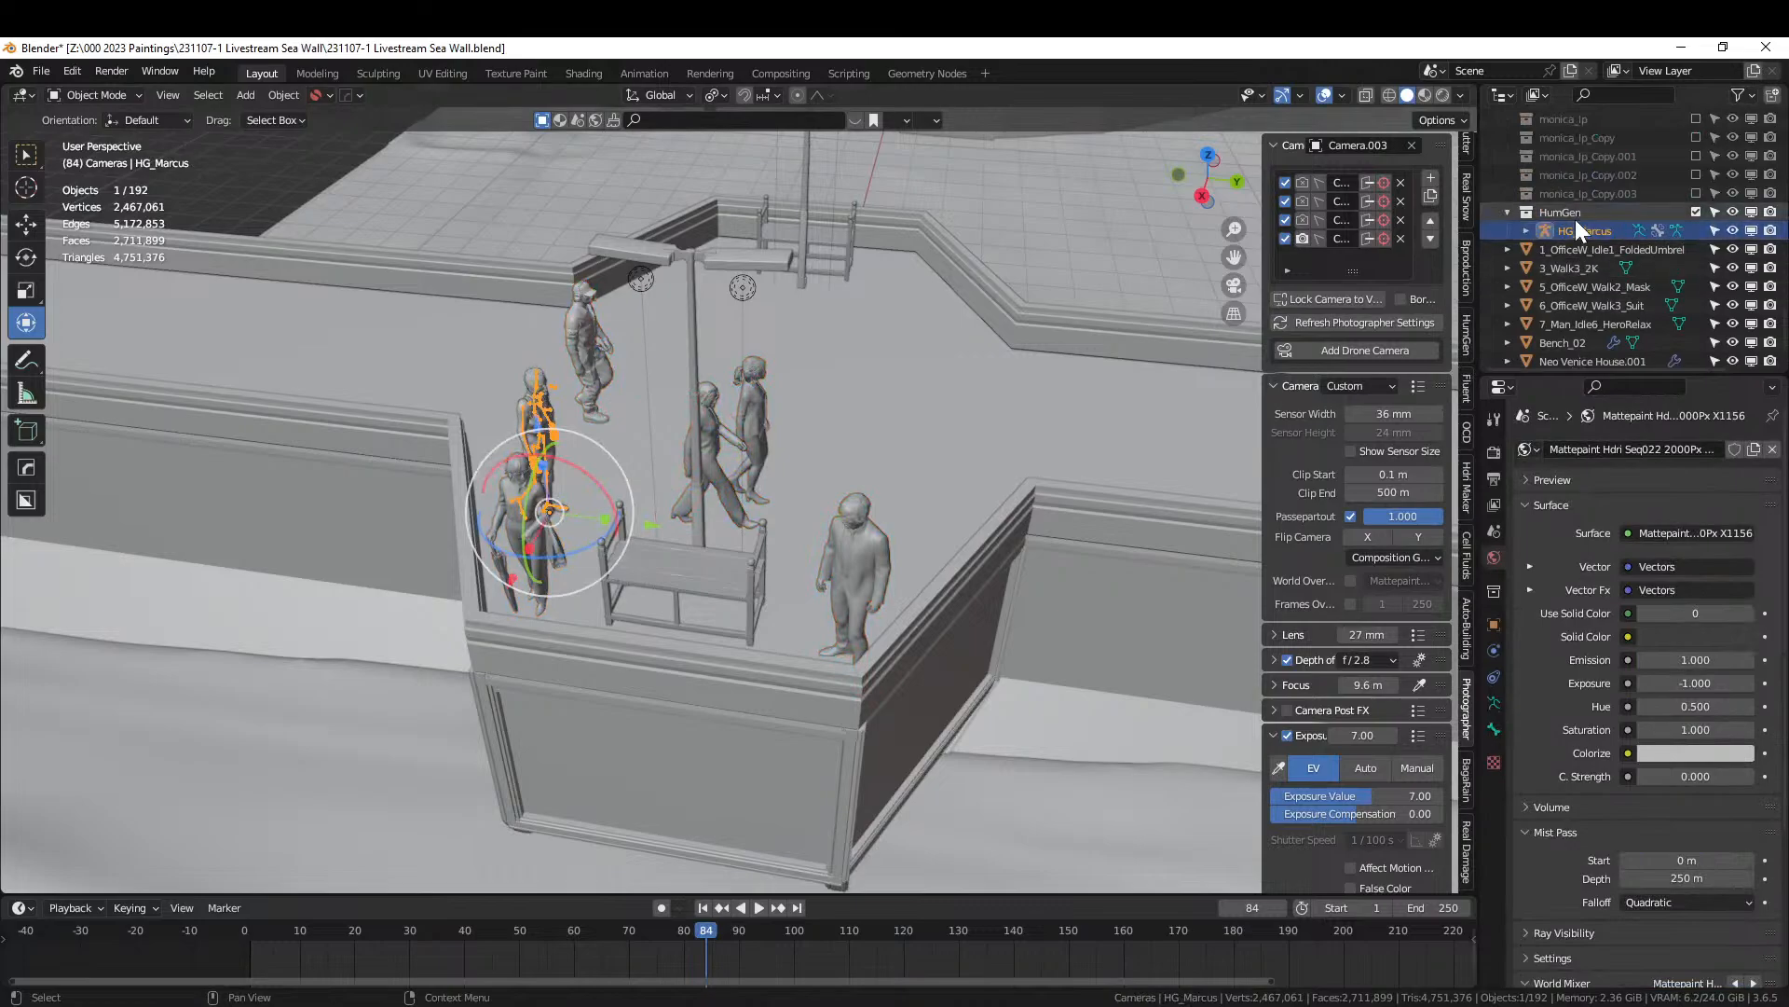
{"action": "right_click", "coordinate": [1586, 229]}
{"action": "left_click", "coordinate": [1541, 341]}
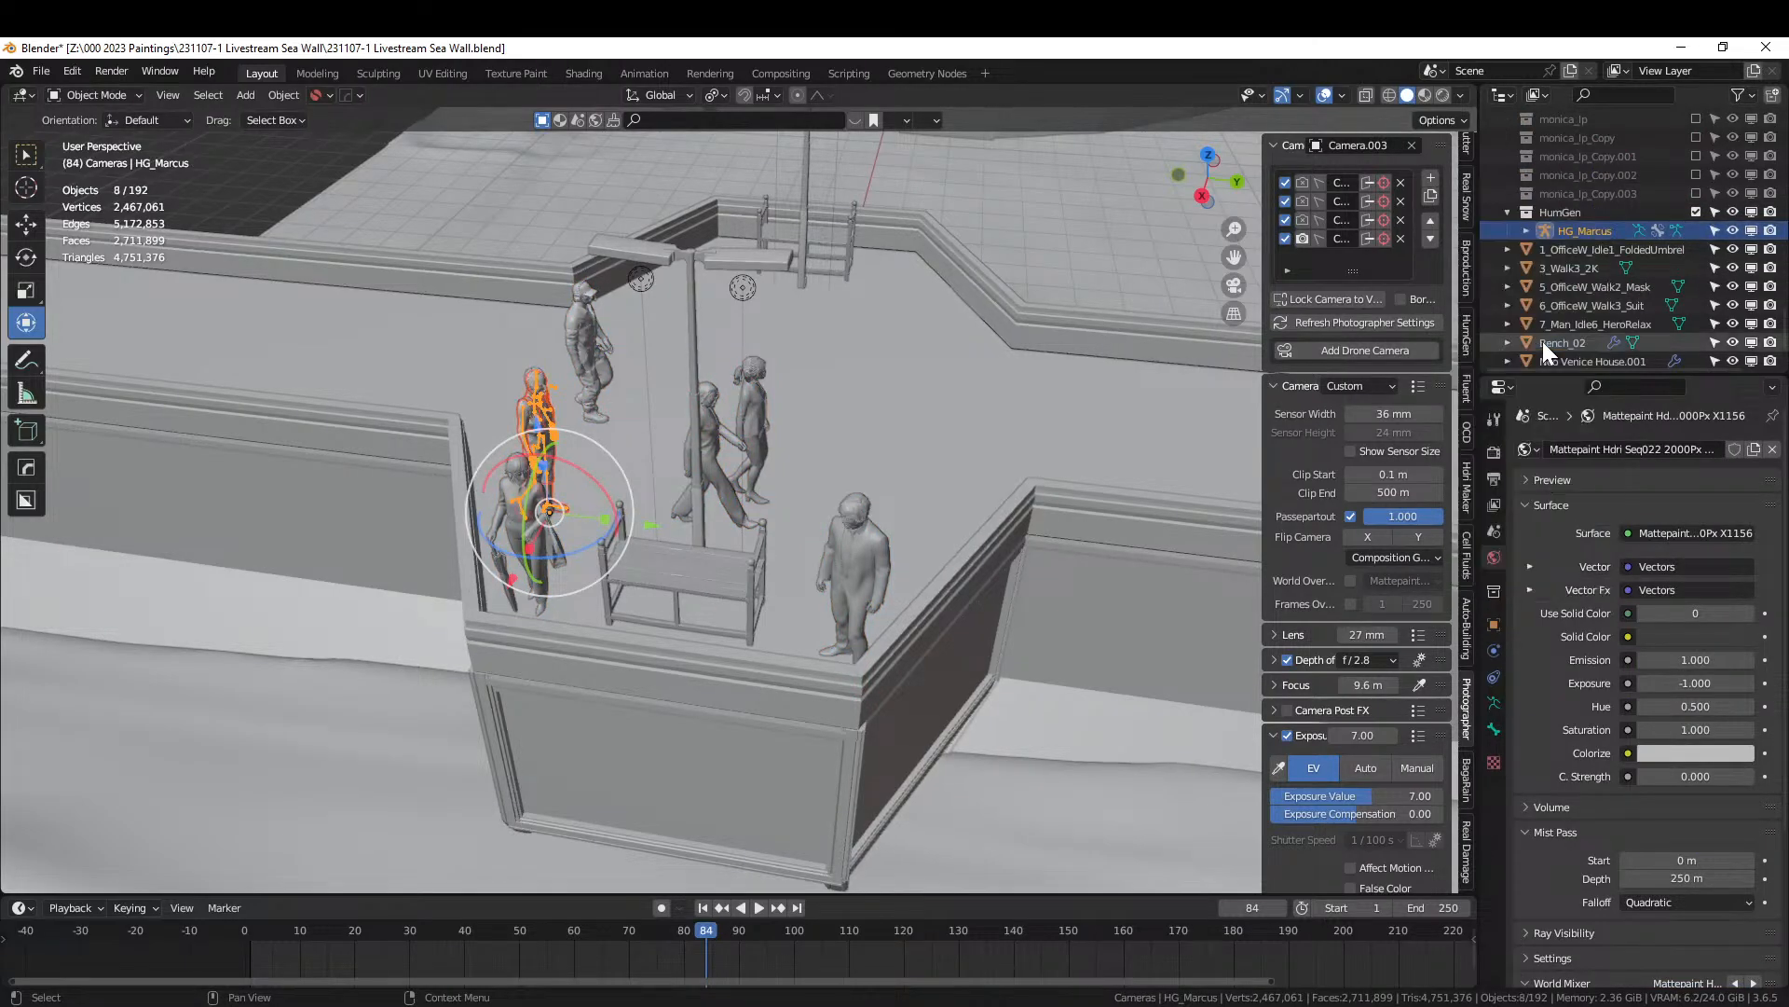
{"action": "key", "text": "ctrl+c"}
Paste the copied HG_Marcus figure into the Cemetary Hill scene and frame it.
{"action": "left_click", "coordinate": [557, 440]}
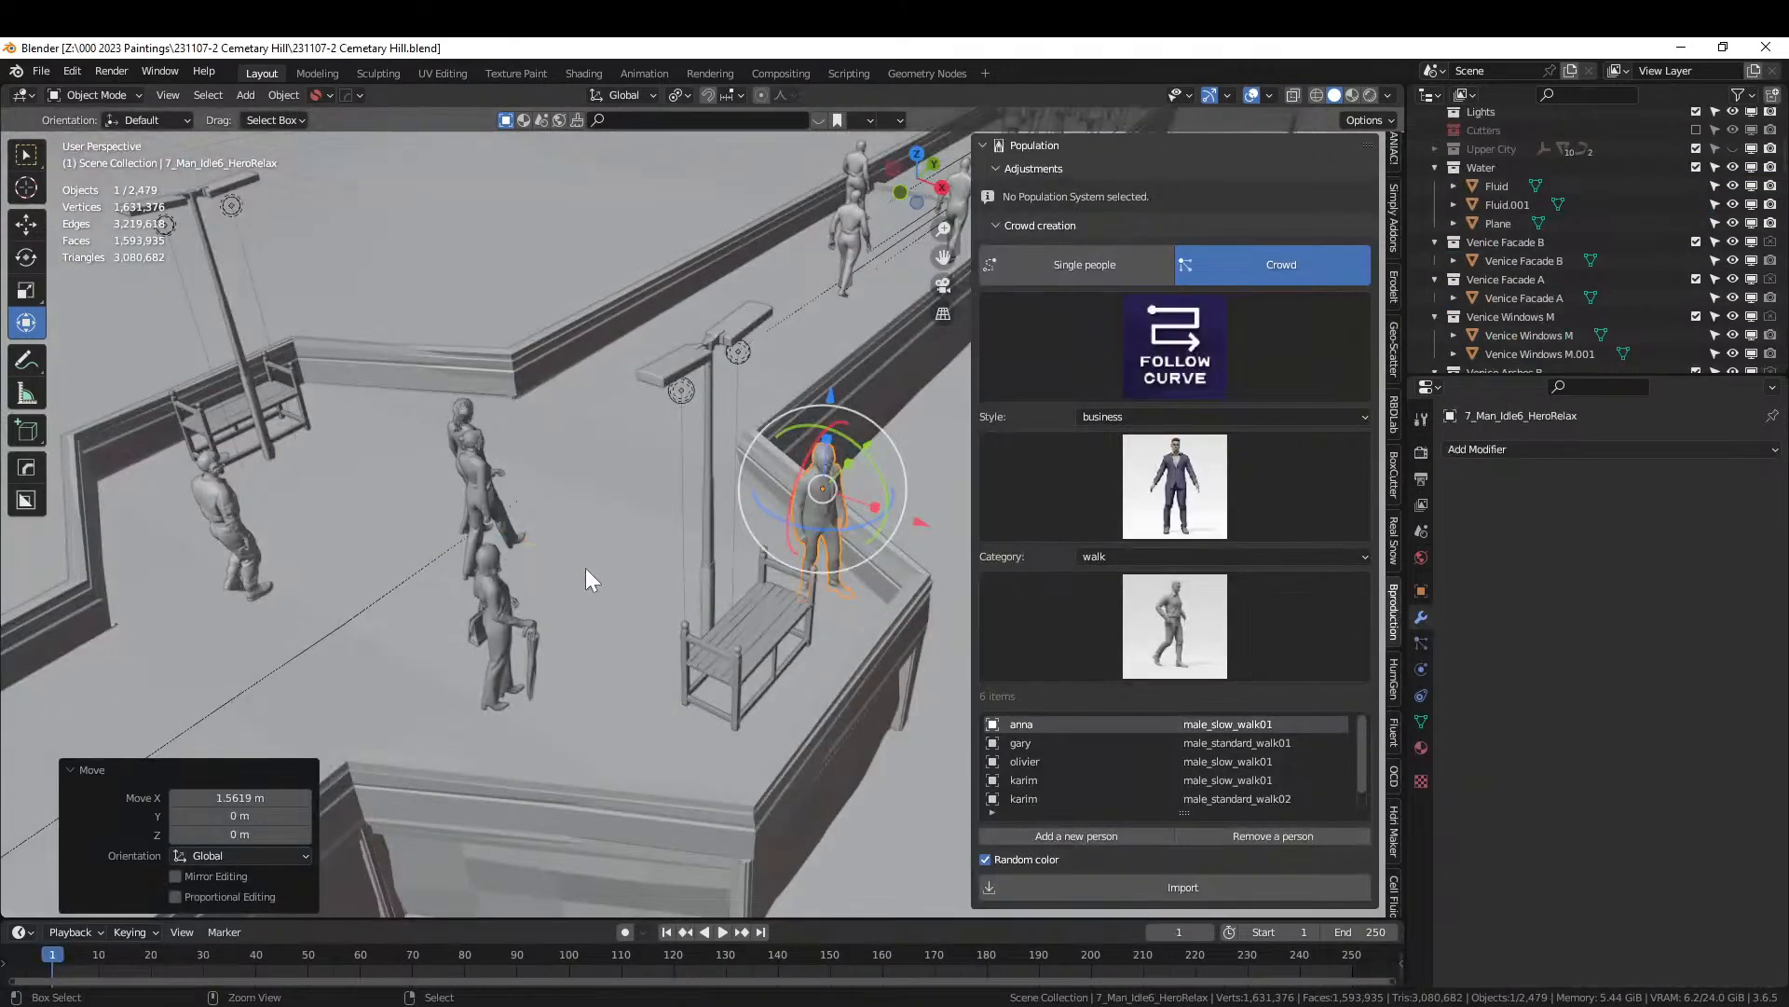
{"action": "key", "text": "ctrl+v"}
{"action": "key", "text": "KP_Decimal"}
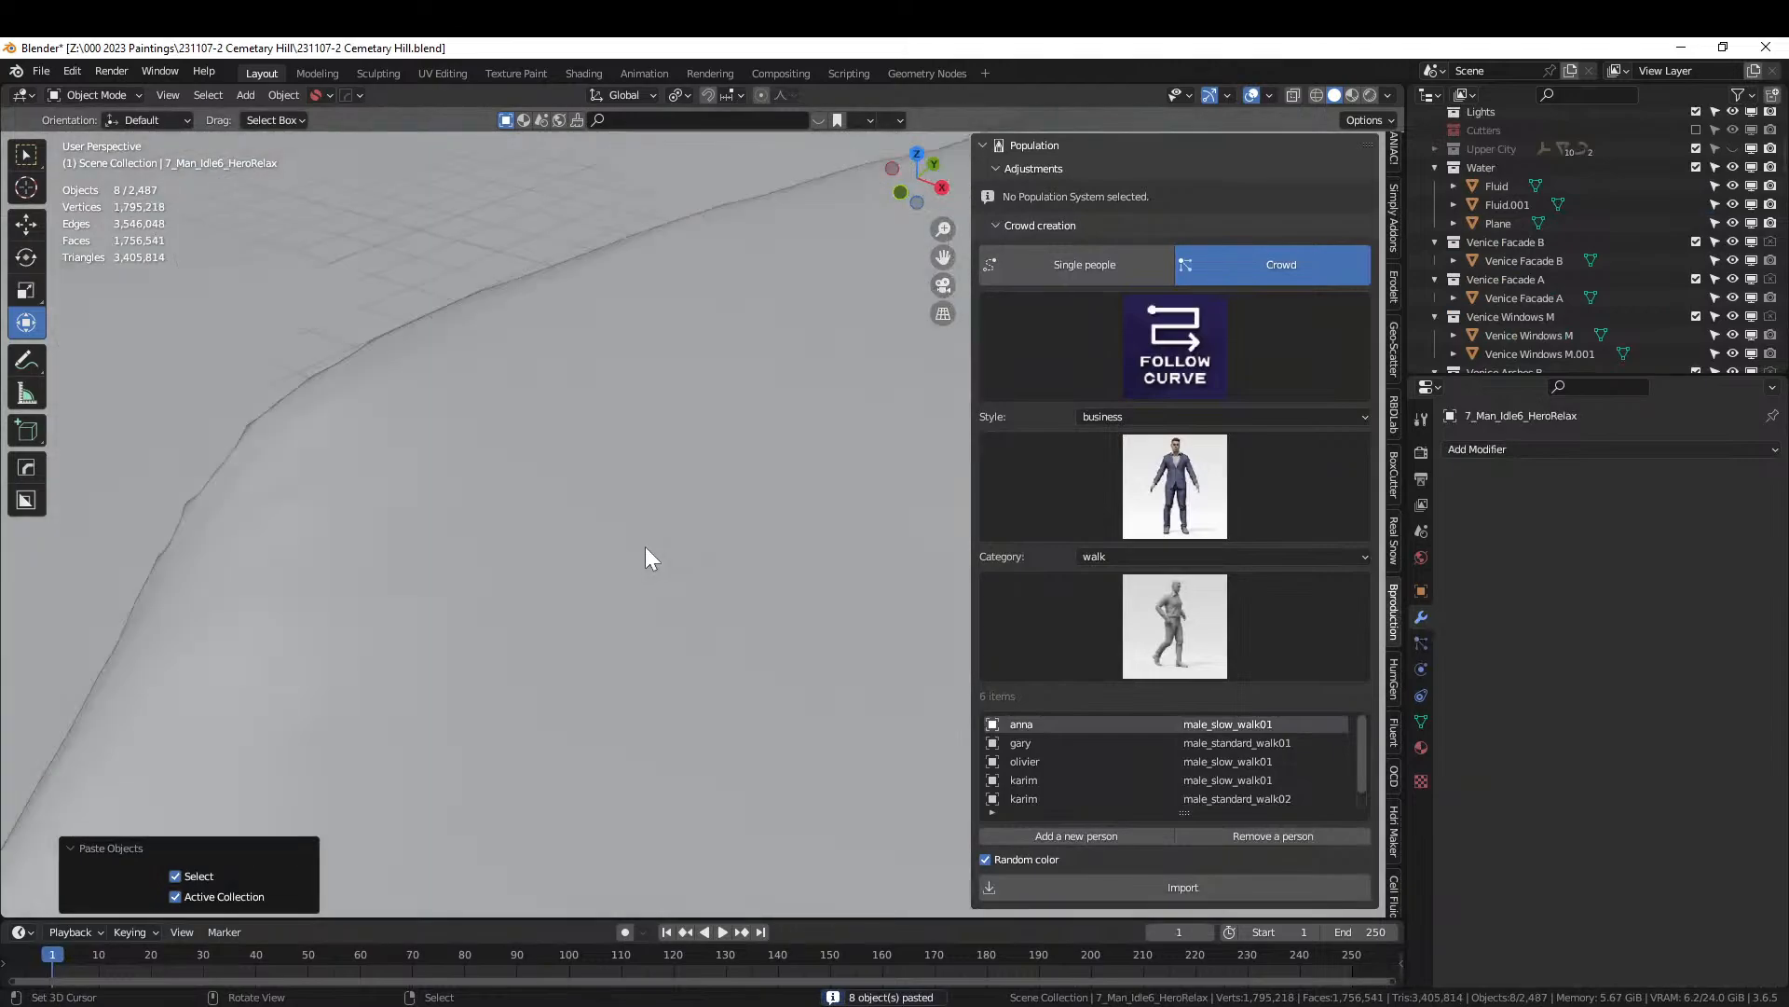
{"action": "scroll", "coordinate": [656, 541], "scroll_direction": "down", "scroll_amount": 4}
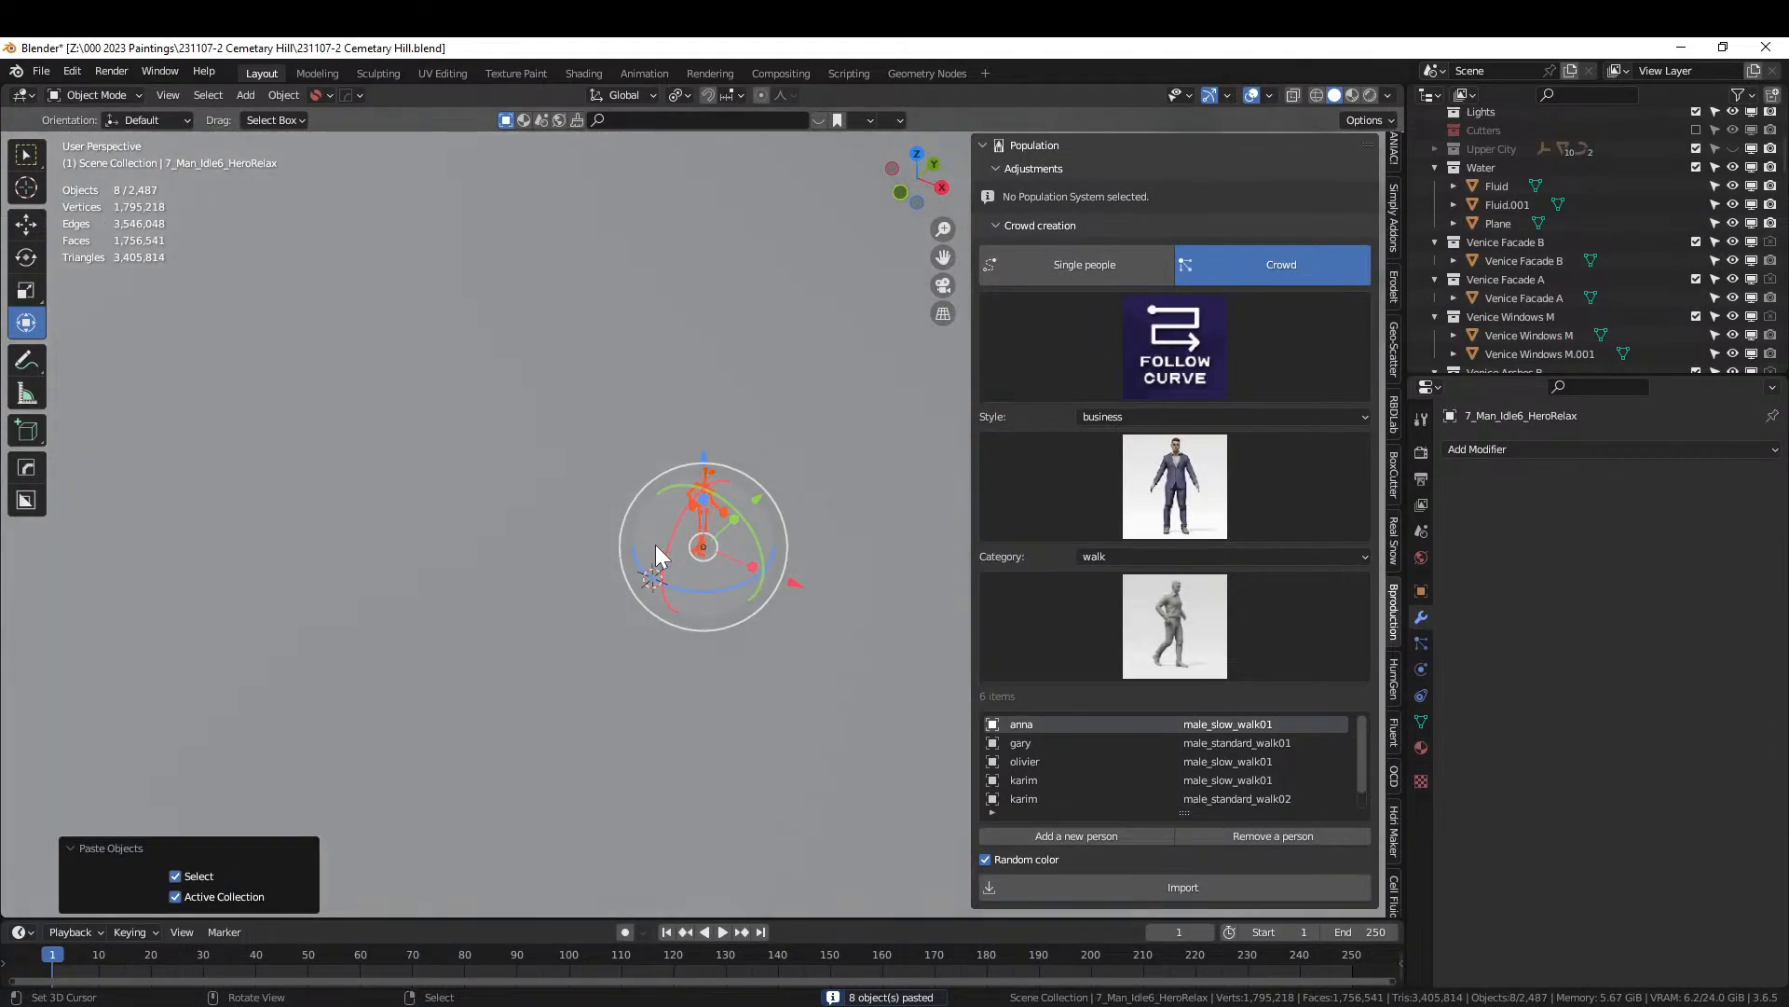
In top view, move the pasted figure about -198.2 m along the global Y axis toward the bridge platform.
{"action": "key", "text": "KP_7"}
{"action": "scroll", "coordinate": [669, 548], "scroll_direction": "down", "scroll_amount": 6}
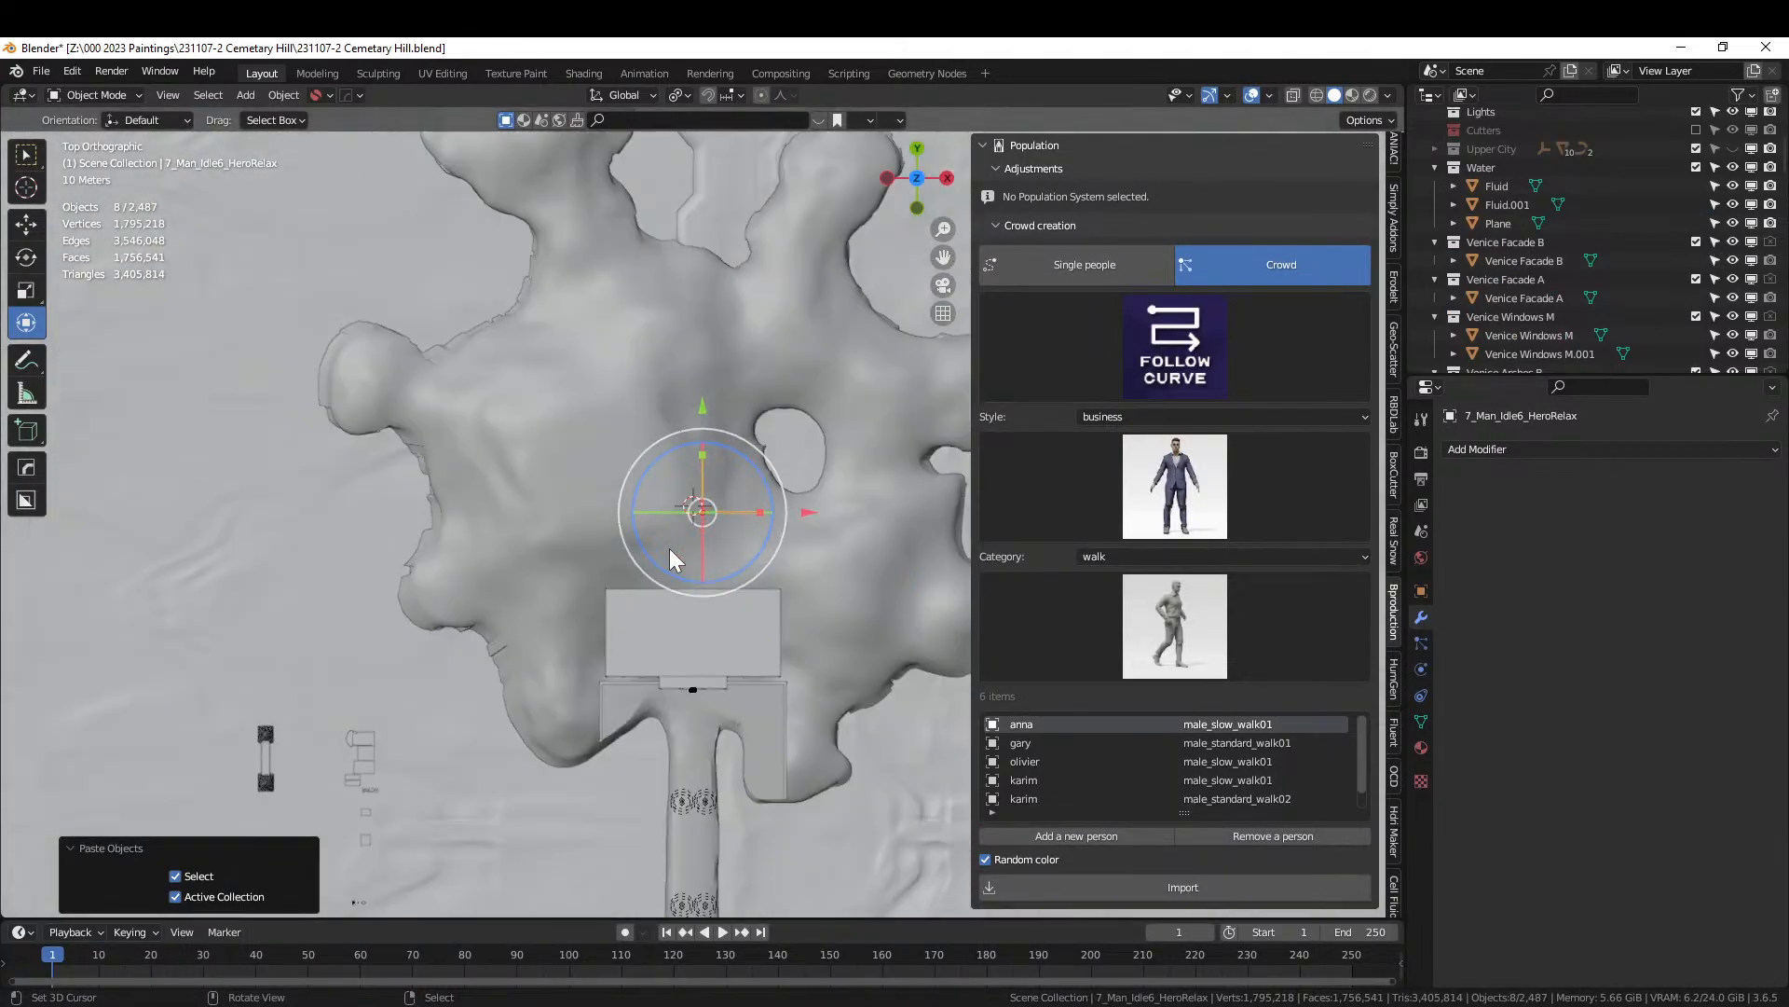
{"action": "key", "text": "g"}
{"action": "key", "text": "y"}
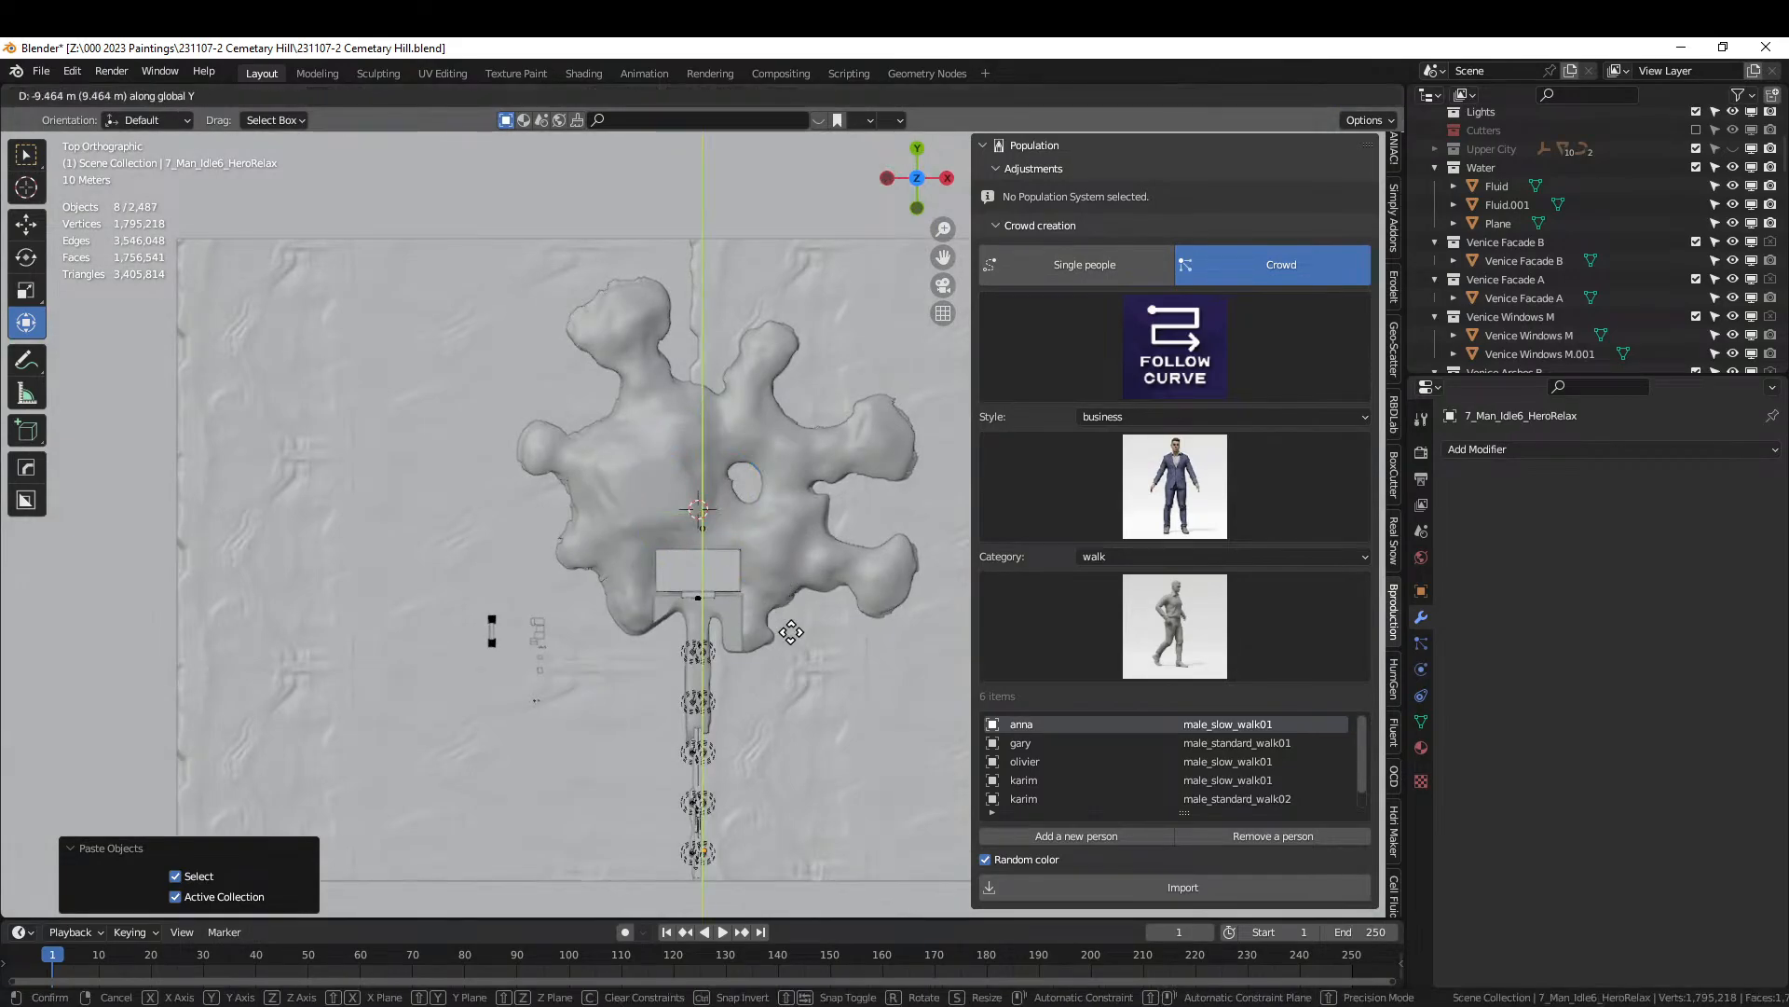
{"action": "left_click", "coordinate": [803, 916]}
{"action": "key", "text": "KP_Decimal"}
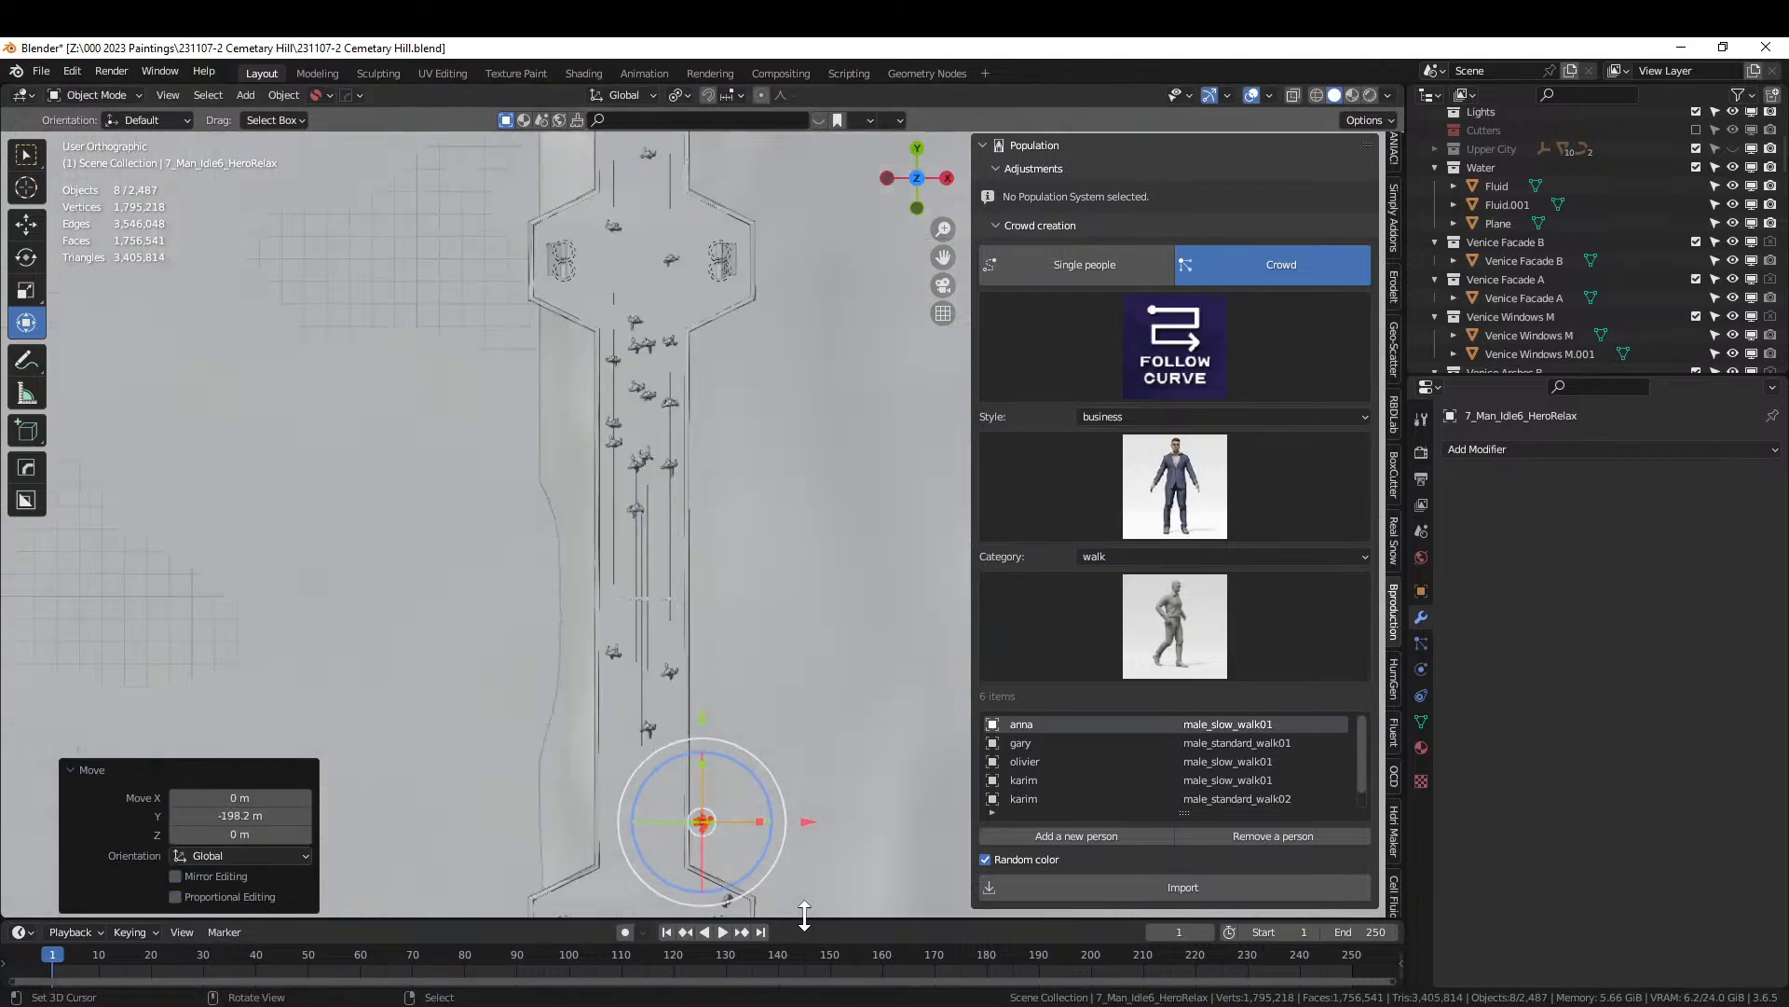
{"action": "scroll", "coordinate": [811, 894], "scroll_direction": "down", "scroll_amount": 3}
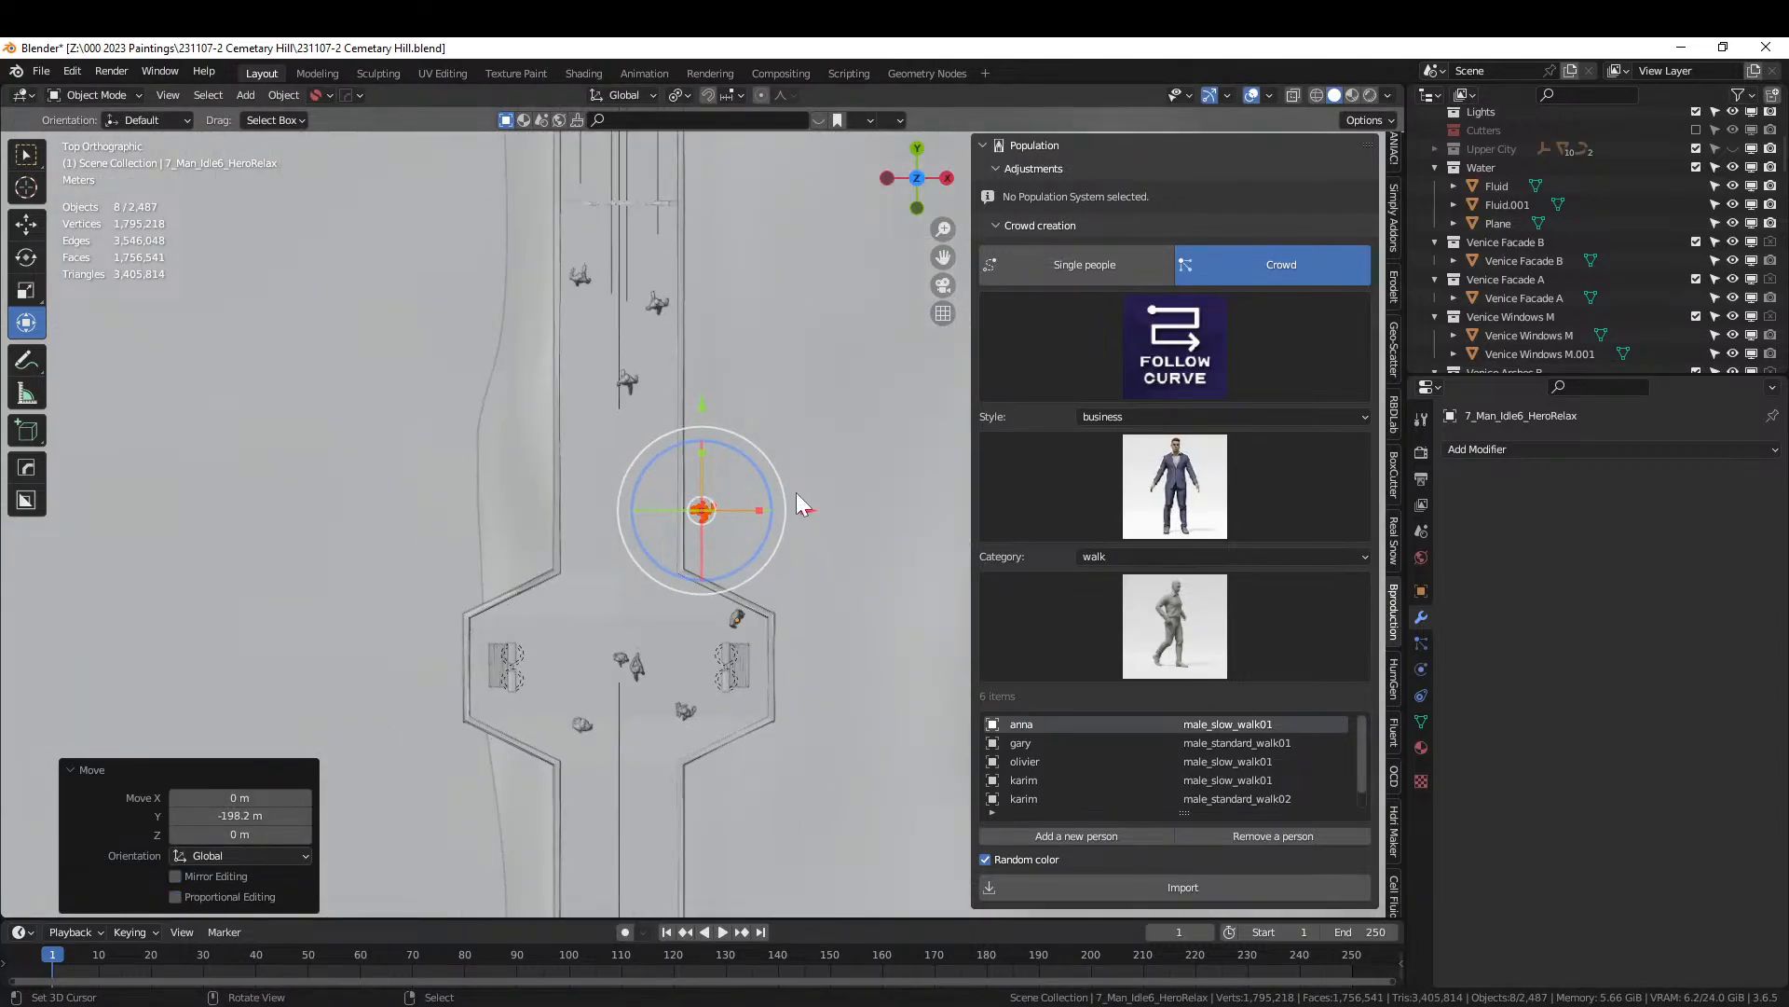
Move the figure about -1.99 m along X and -7.98 m along Y, check it through the camera and save the file.
{"action": "left_click_drag", "start_coordinate": [807, 512], "coordinate": [748, 535]}
{"action": "middle_click_drag", "start_coordinate": [748, 535], "coordinate": [695, 496]}
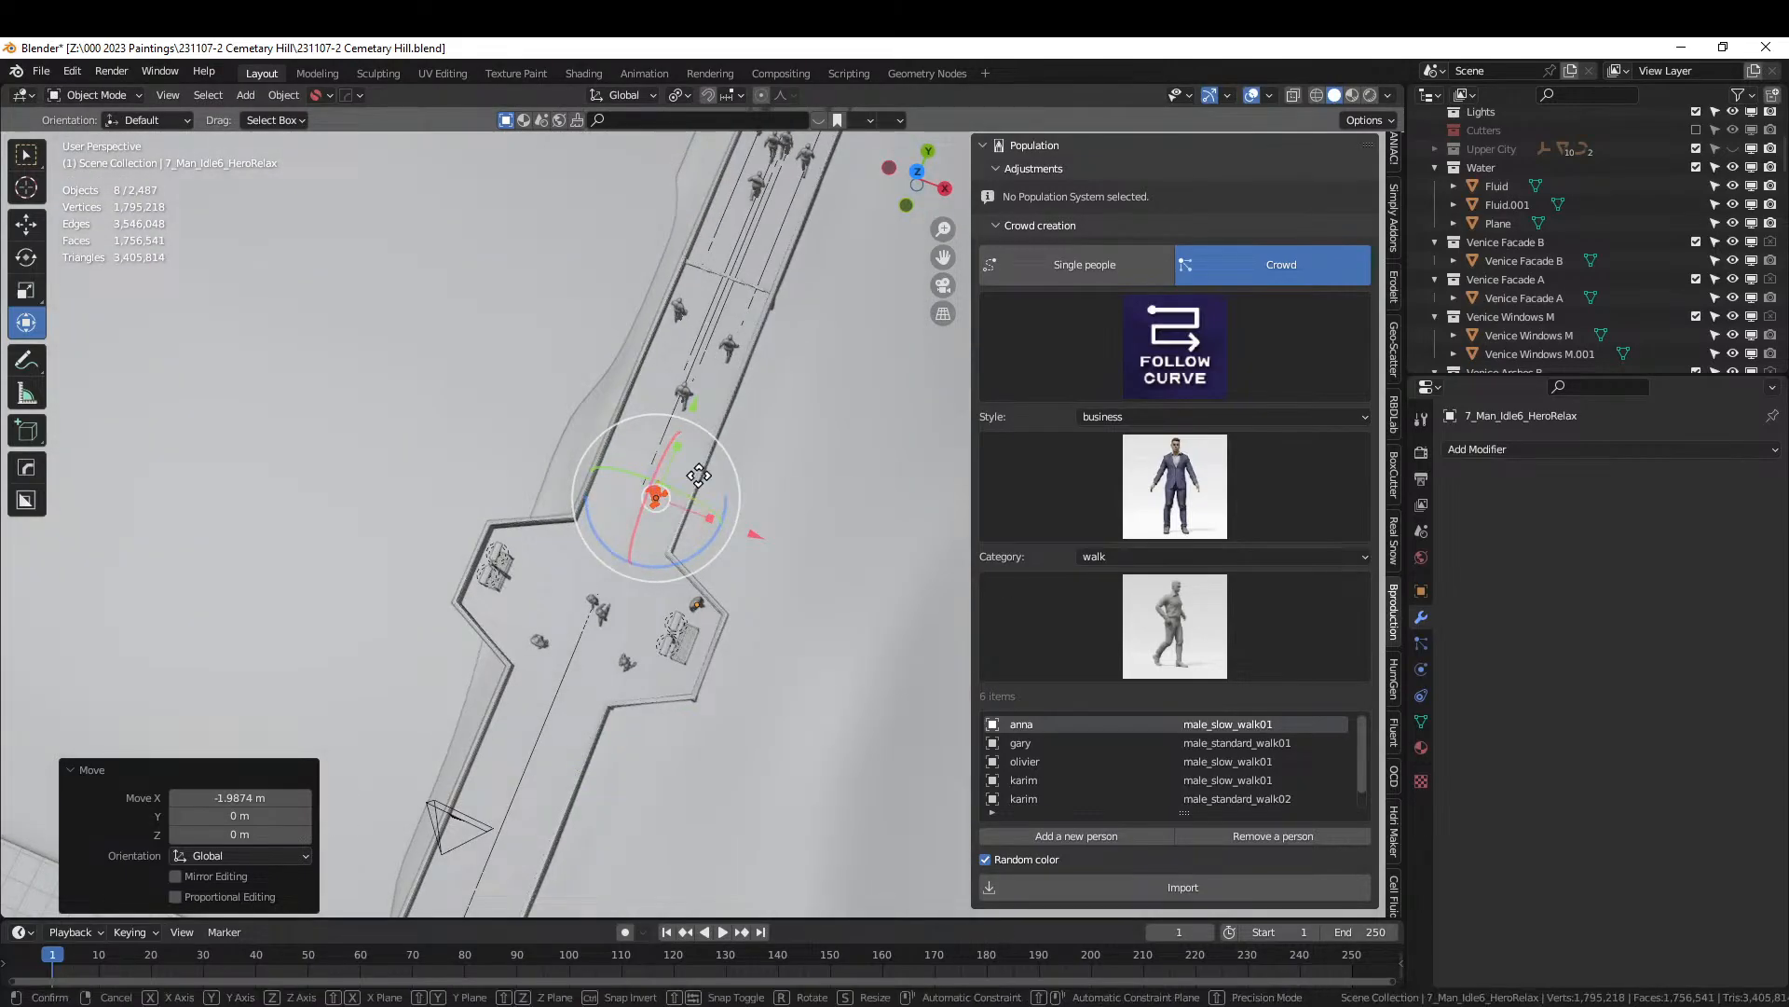
{"action": "left_click_drag", "start_coordinate": [699, 476], "coordinate": [618, 664]}
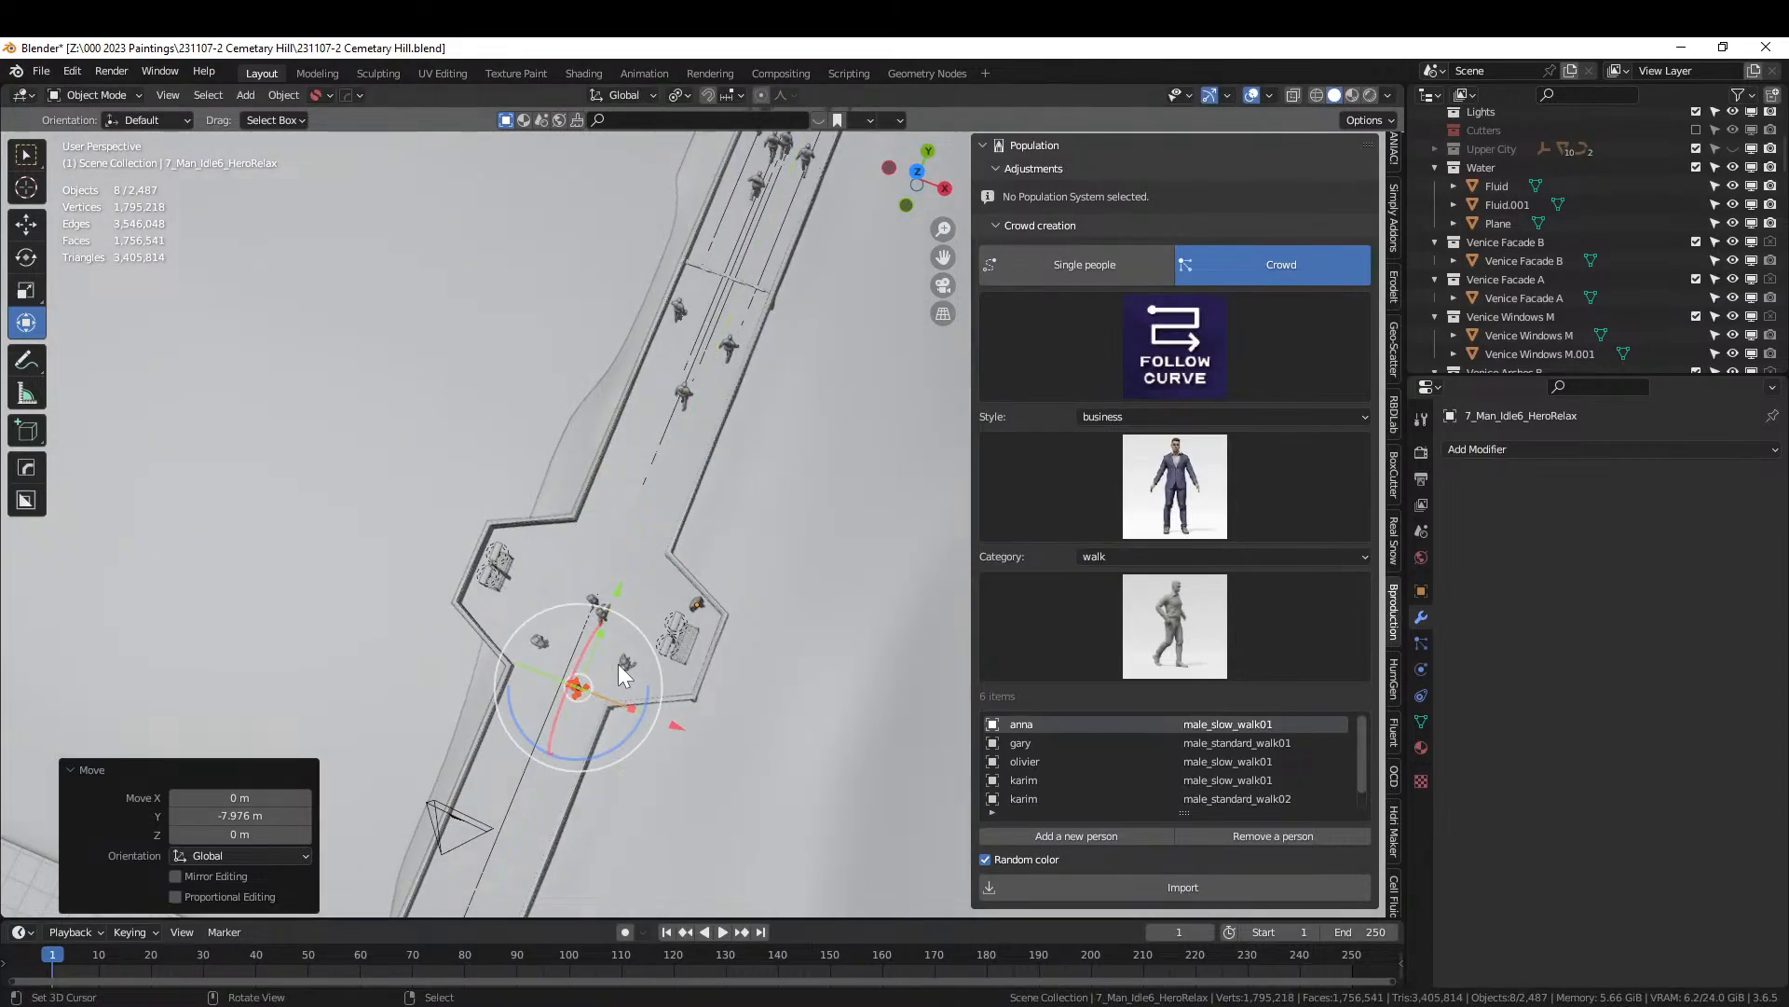
{"action": "key", "text": "KP_0"}
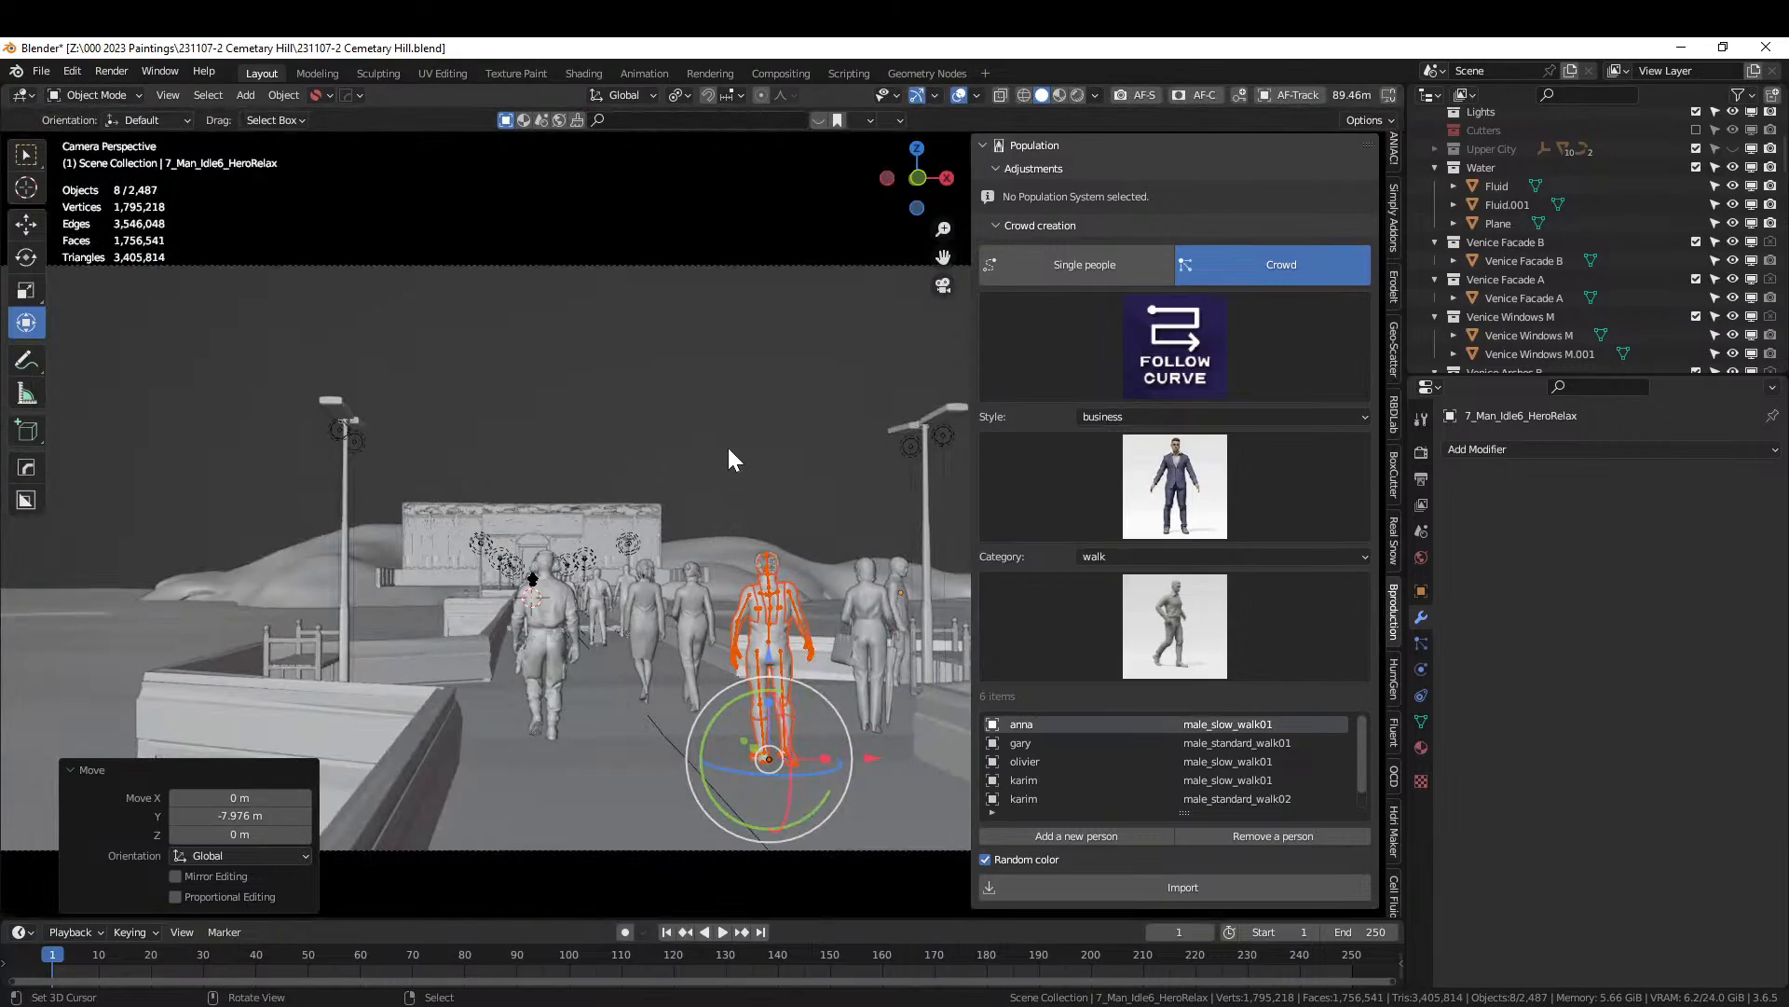
{"action": "left_click", "coordinate": [779, 391]}
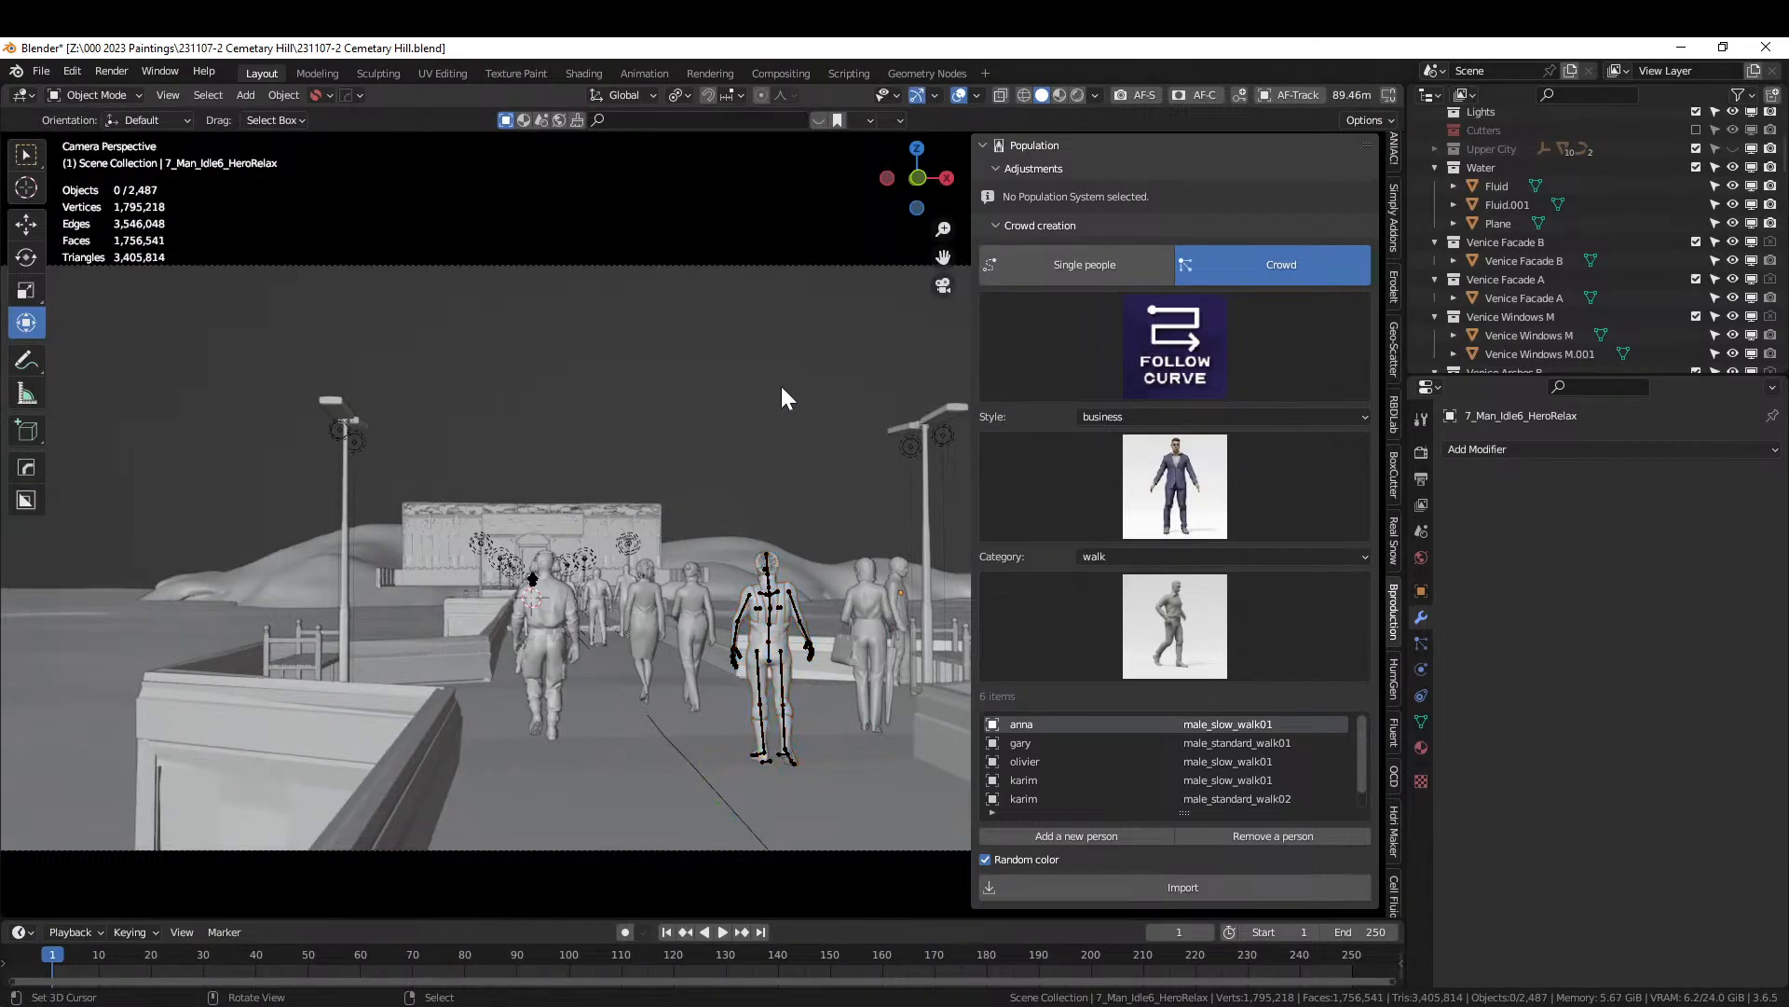
{"action": "key", "text": "ctrl+s"}
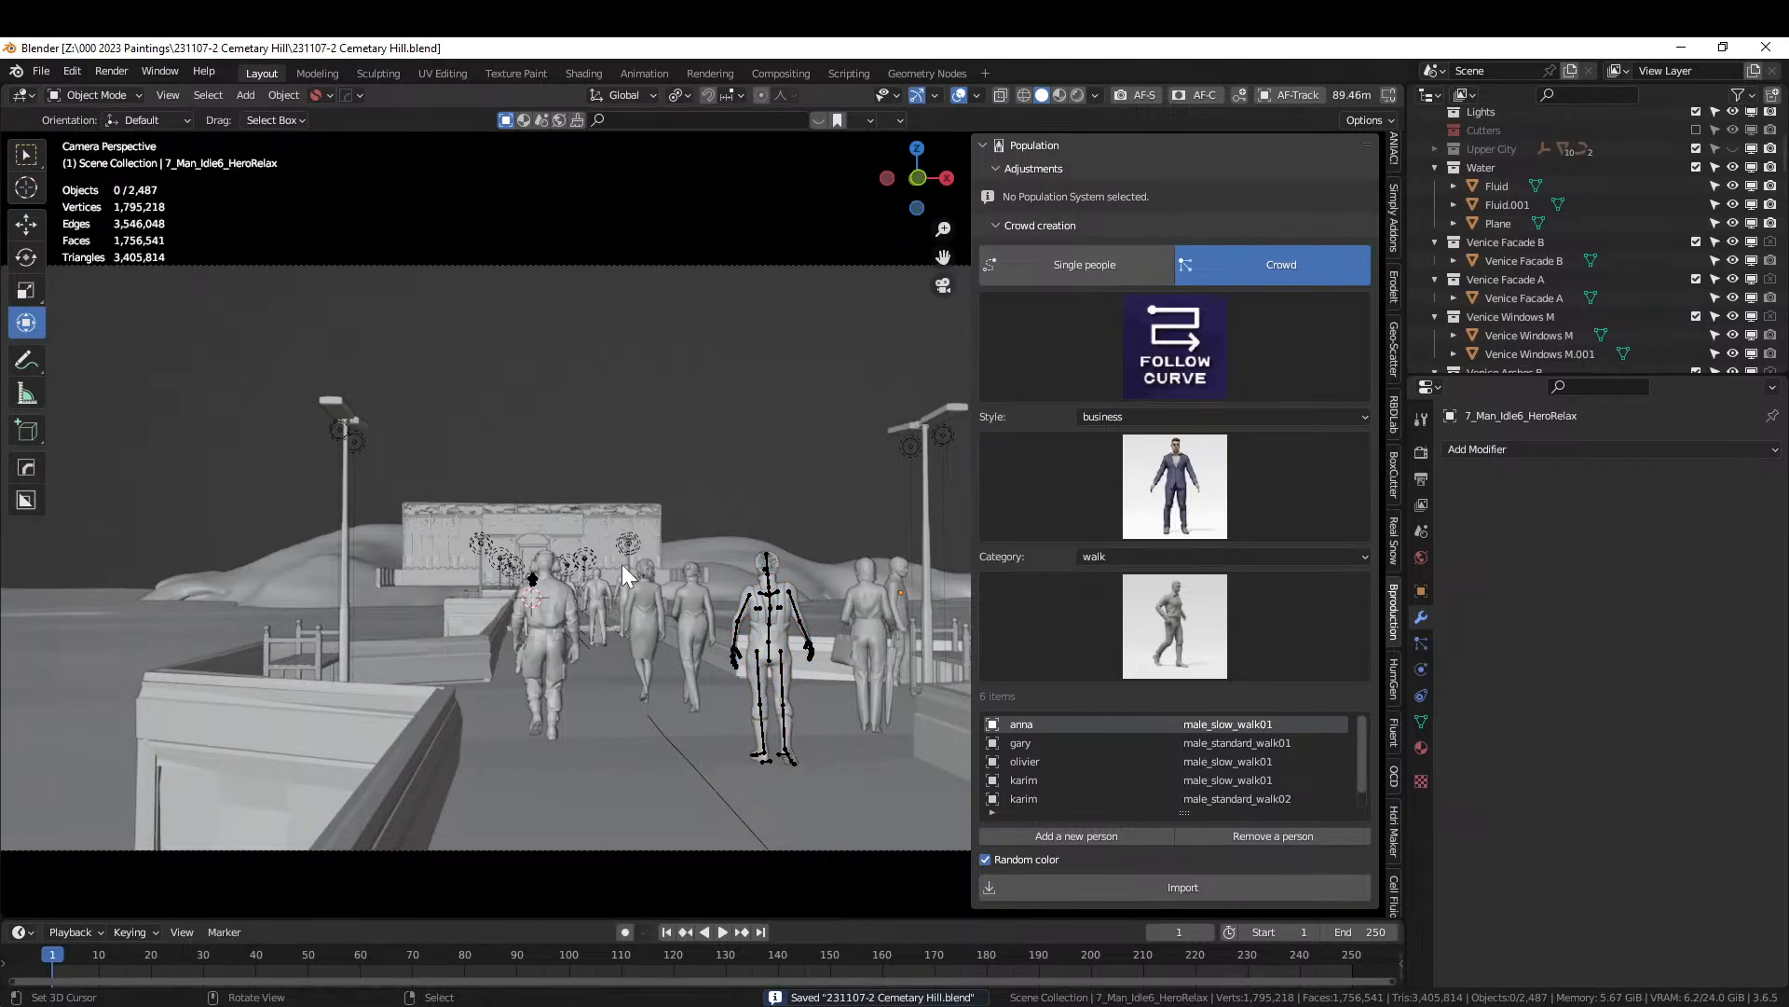
{"action": "key", "text": "ctrl+s"}
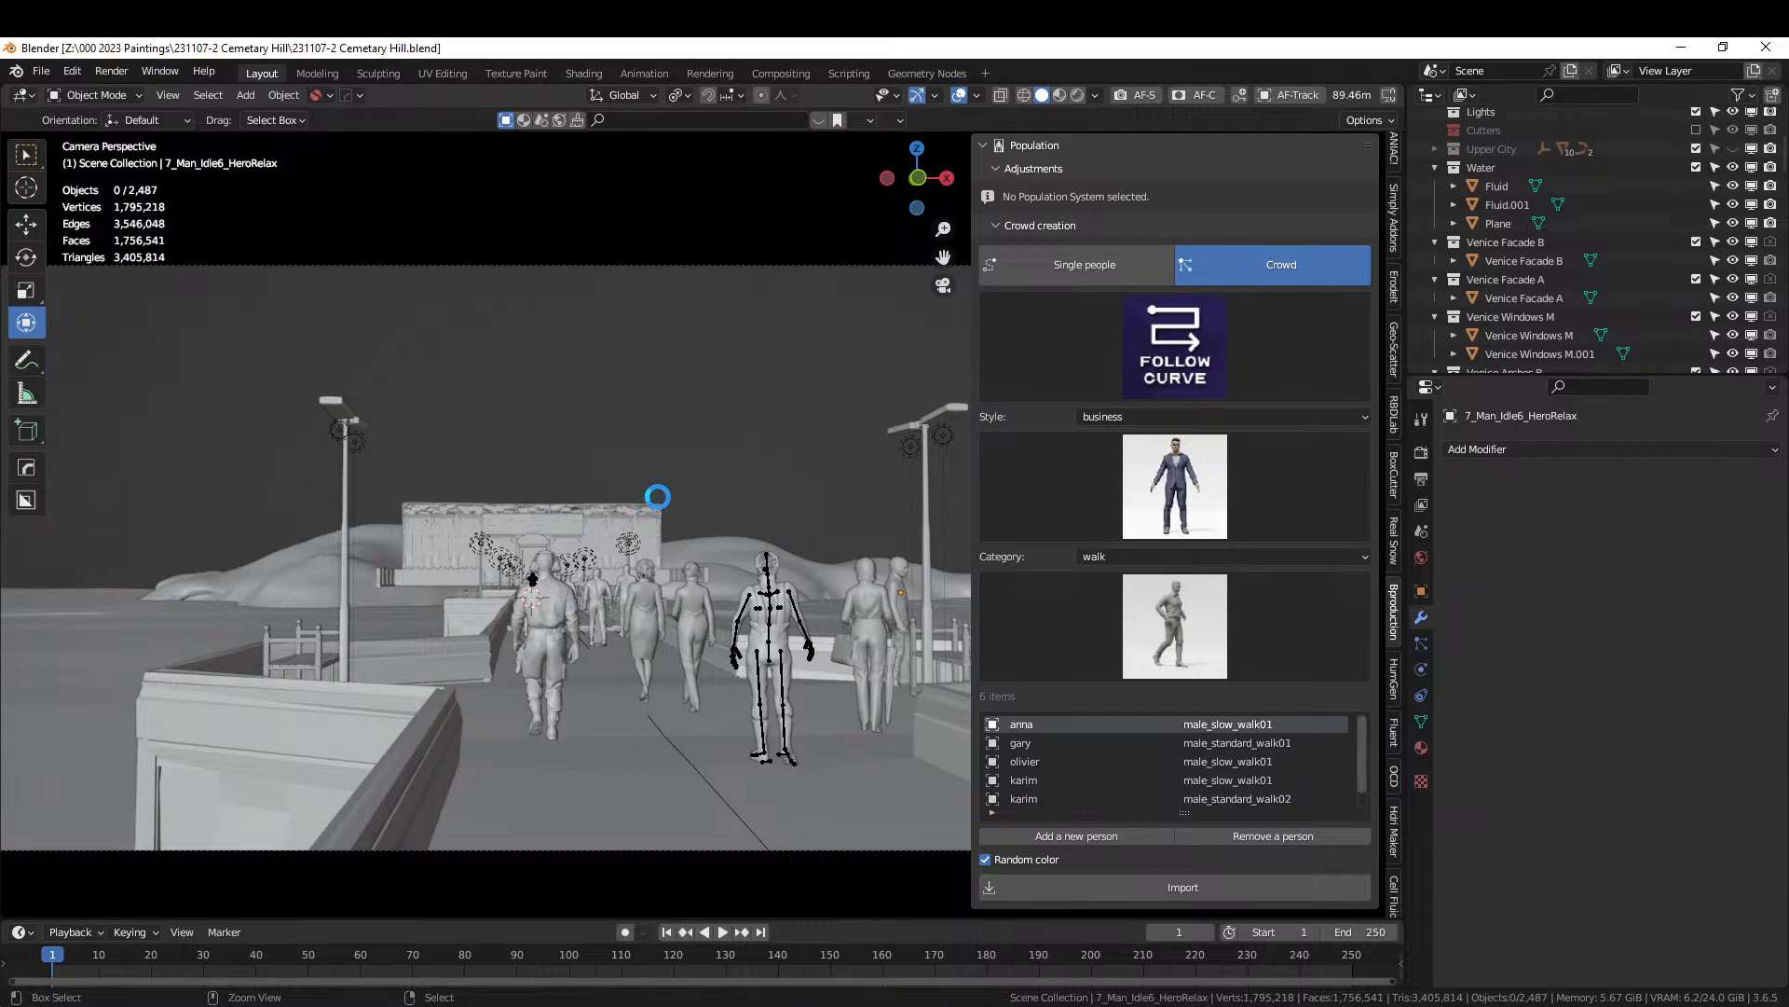
Unhide the Upper City collection and preview the camera view in rendered shading.
{"action": "left_click", "coordinate": [1731, 148]}
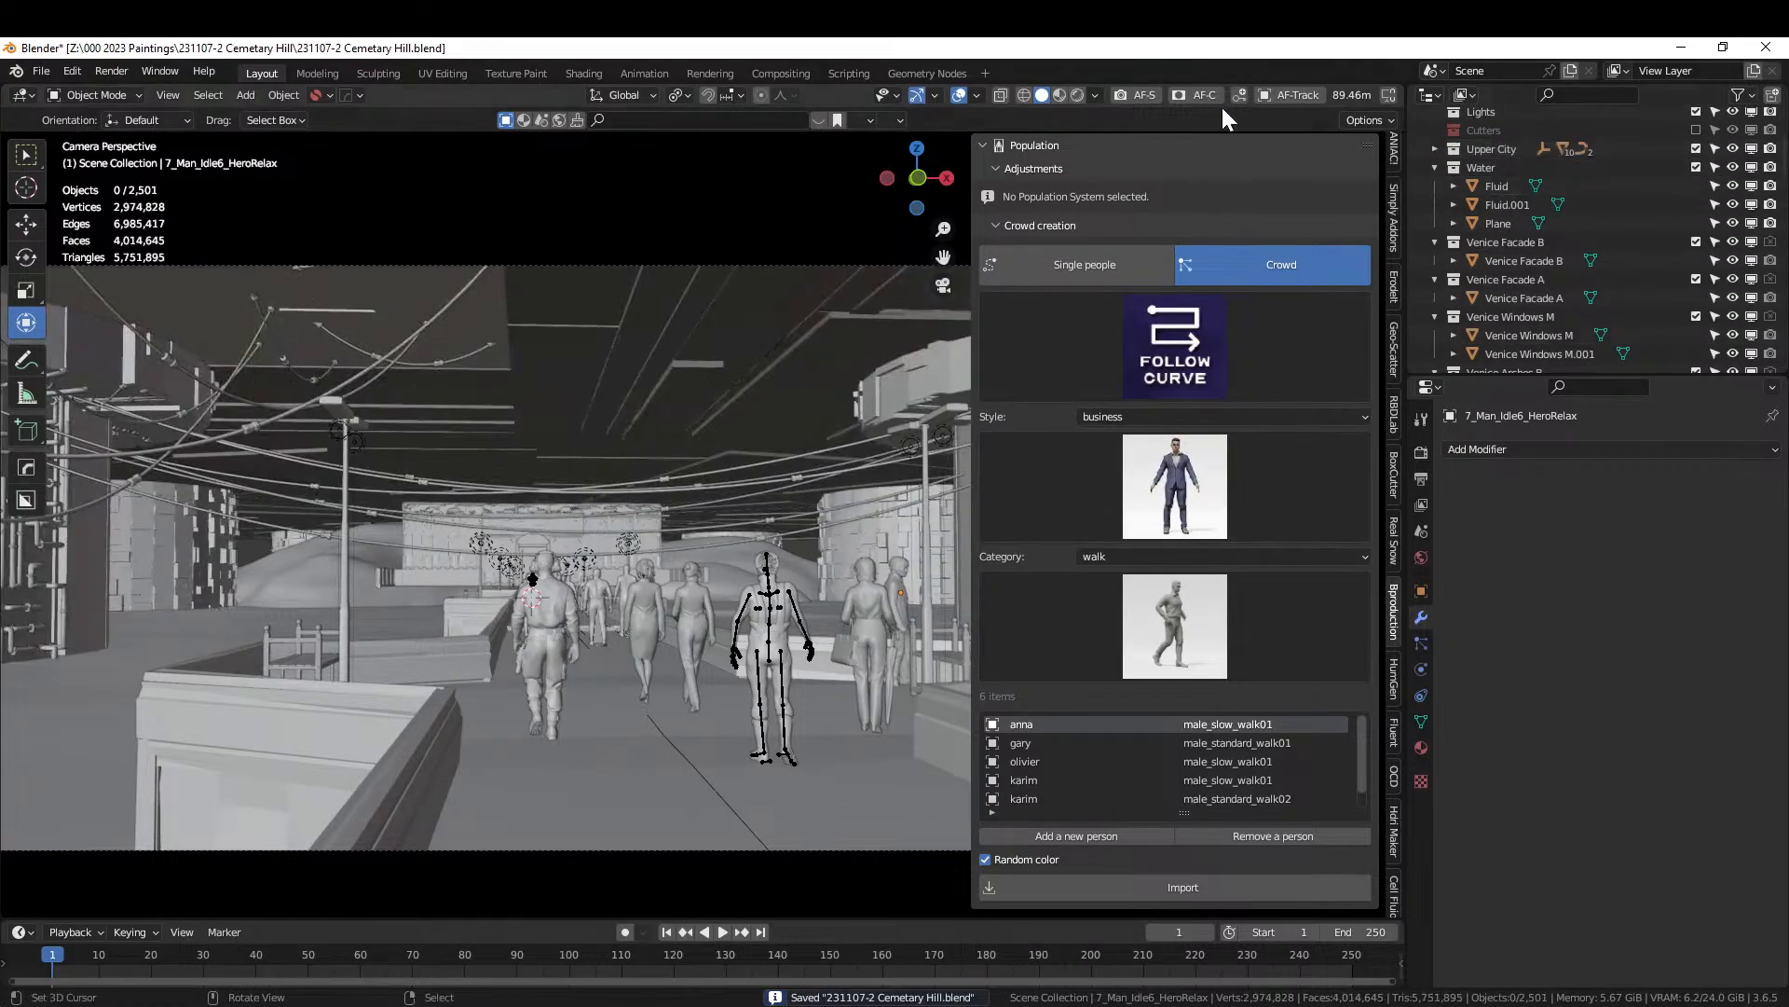
{"action": "left_click", "coordinate": [1078, 95]}
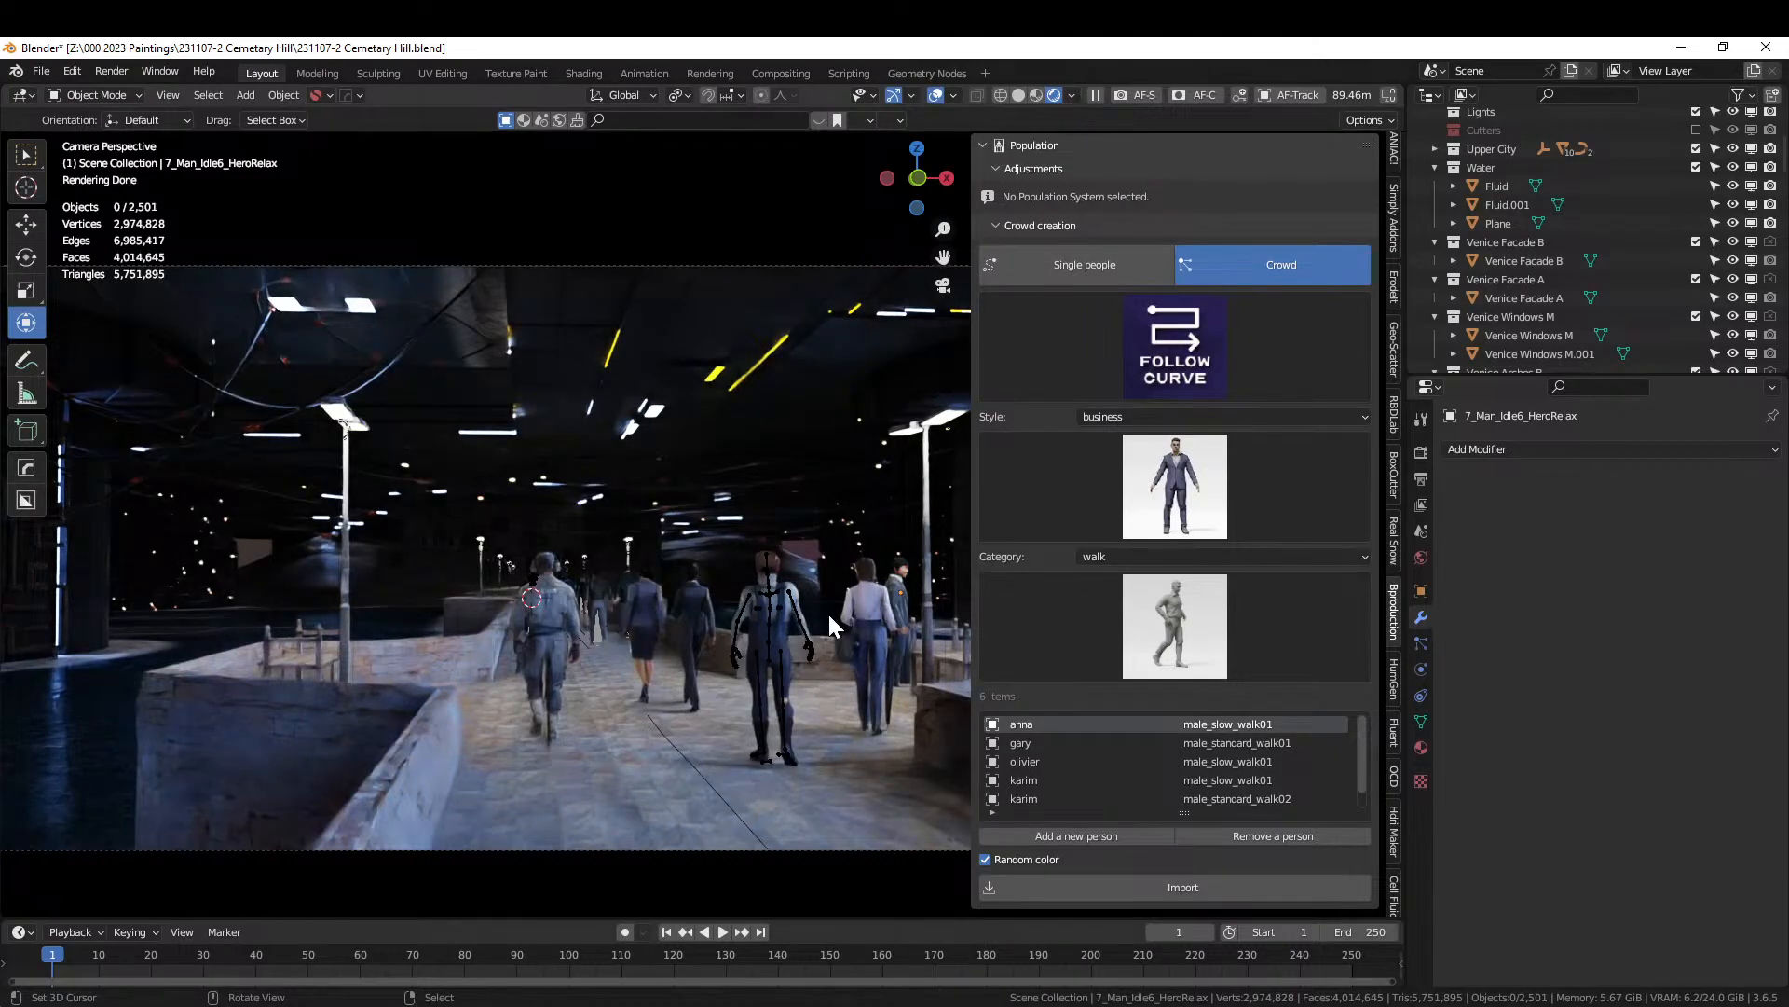
Select HG_Marcus with its full hierarchy, isolate it in local view and look at it from the side.
{"action": "left_click", "coordinate": [770, 617]}
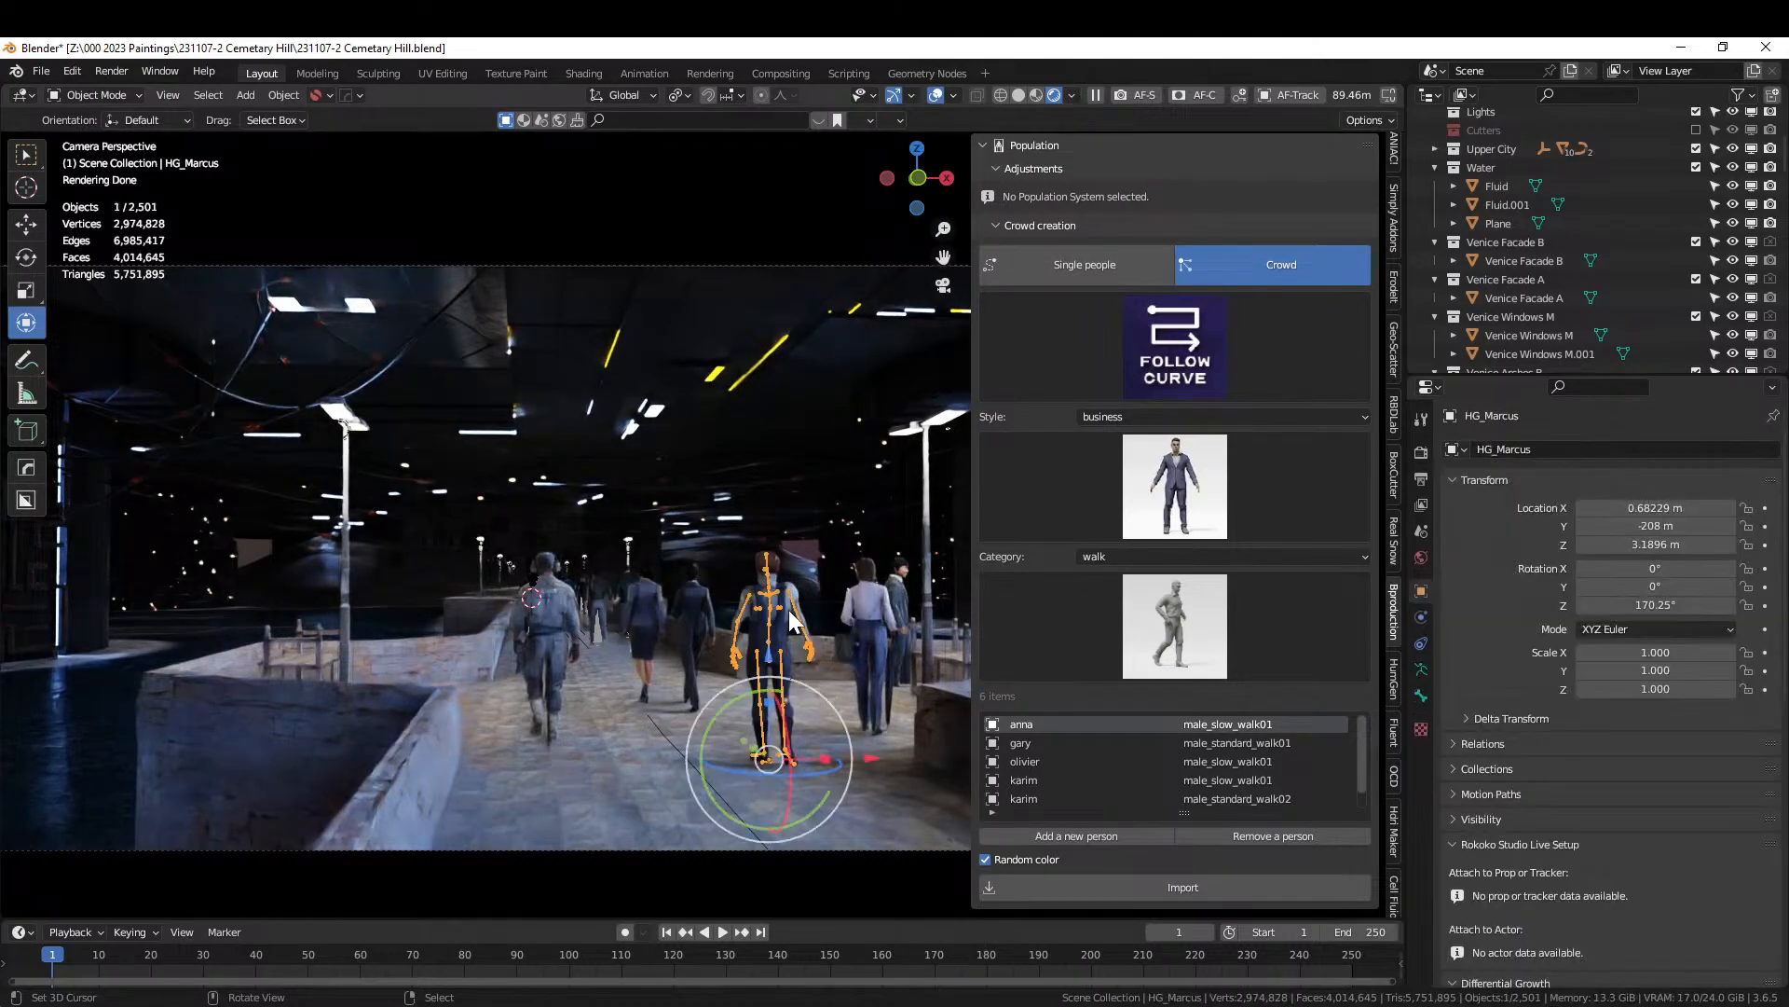
{"action": "key", "text": "KP_Decimal"}
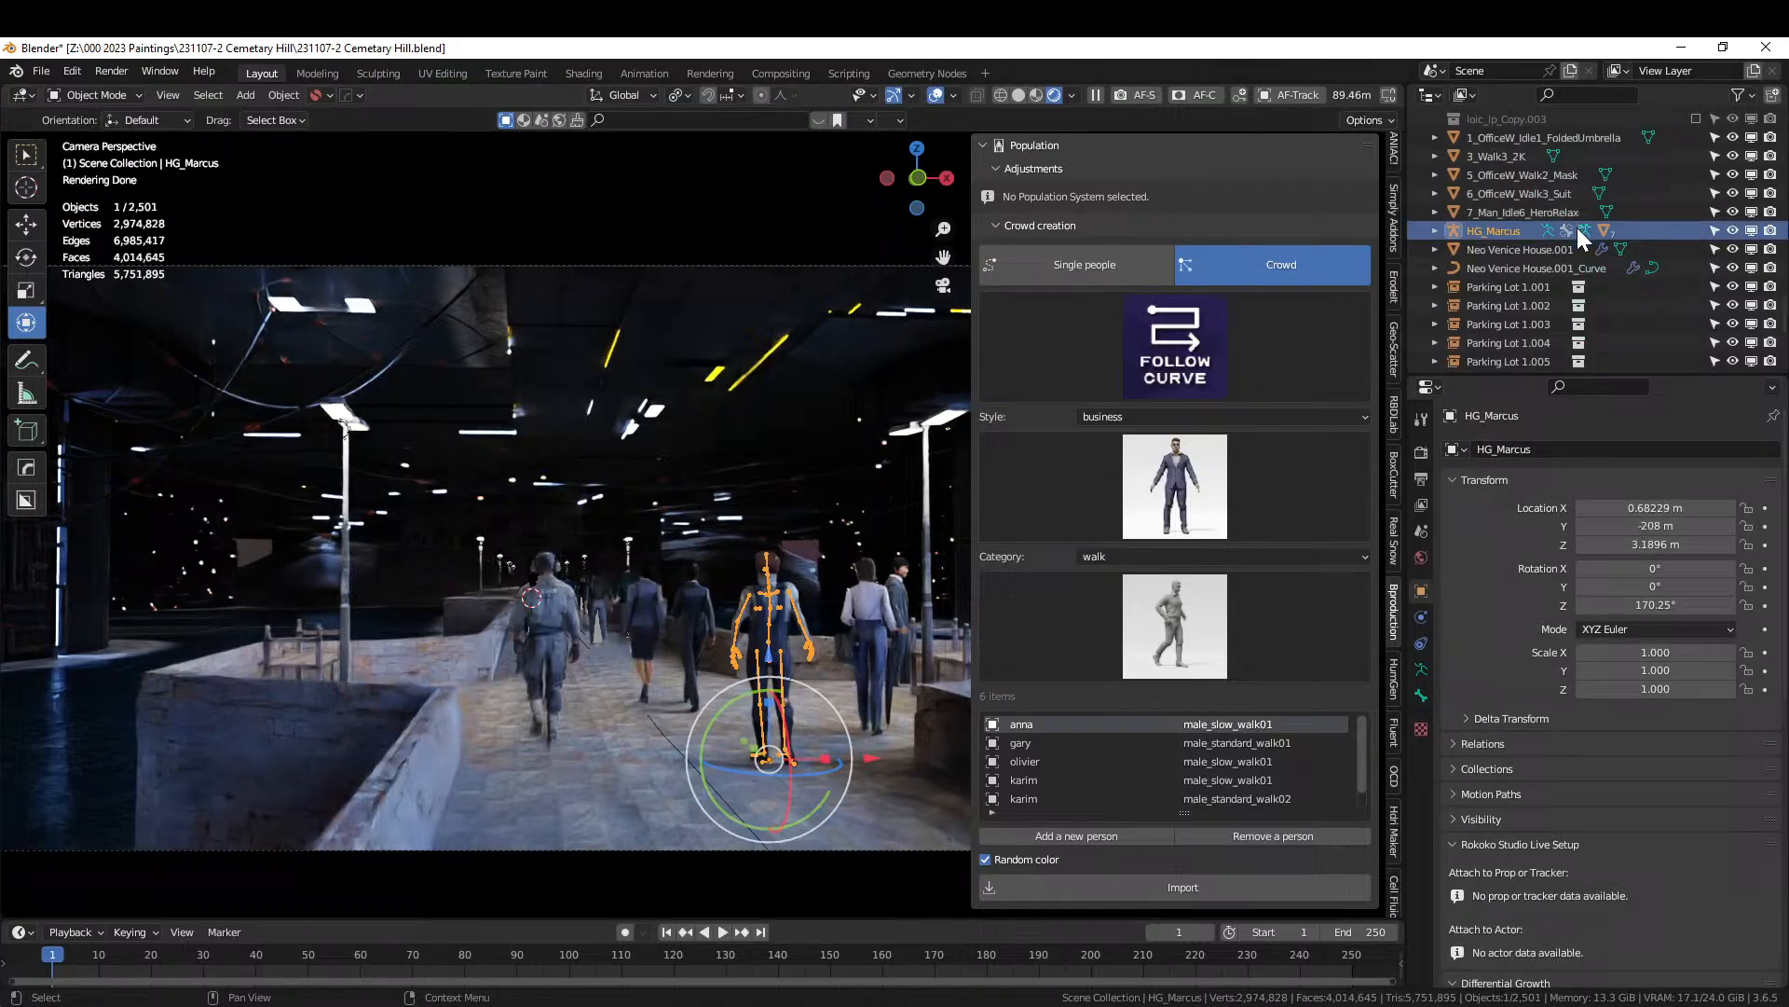
{"action": "right_click", "coordinate": [1485, 233]}
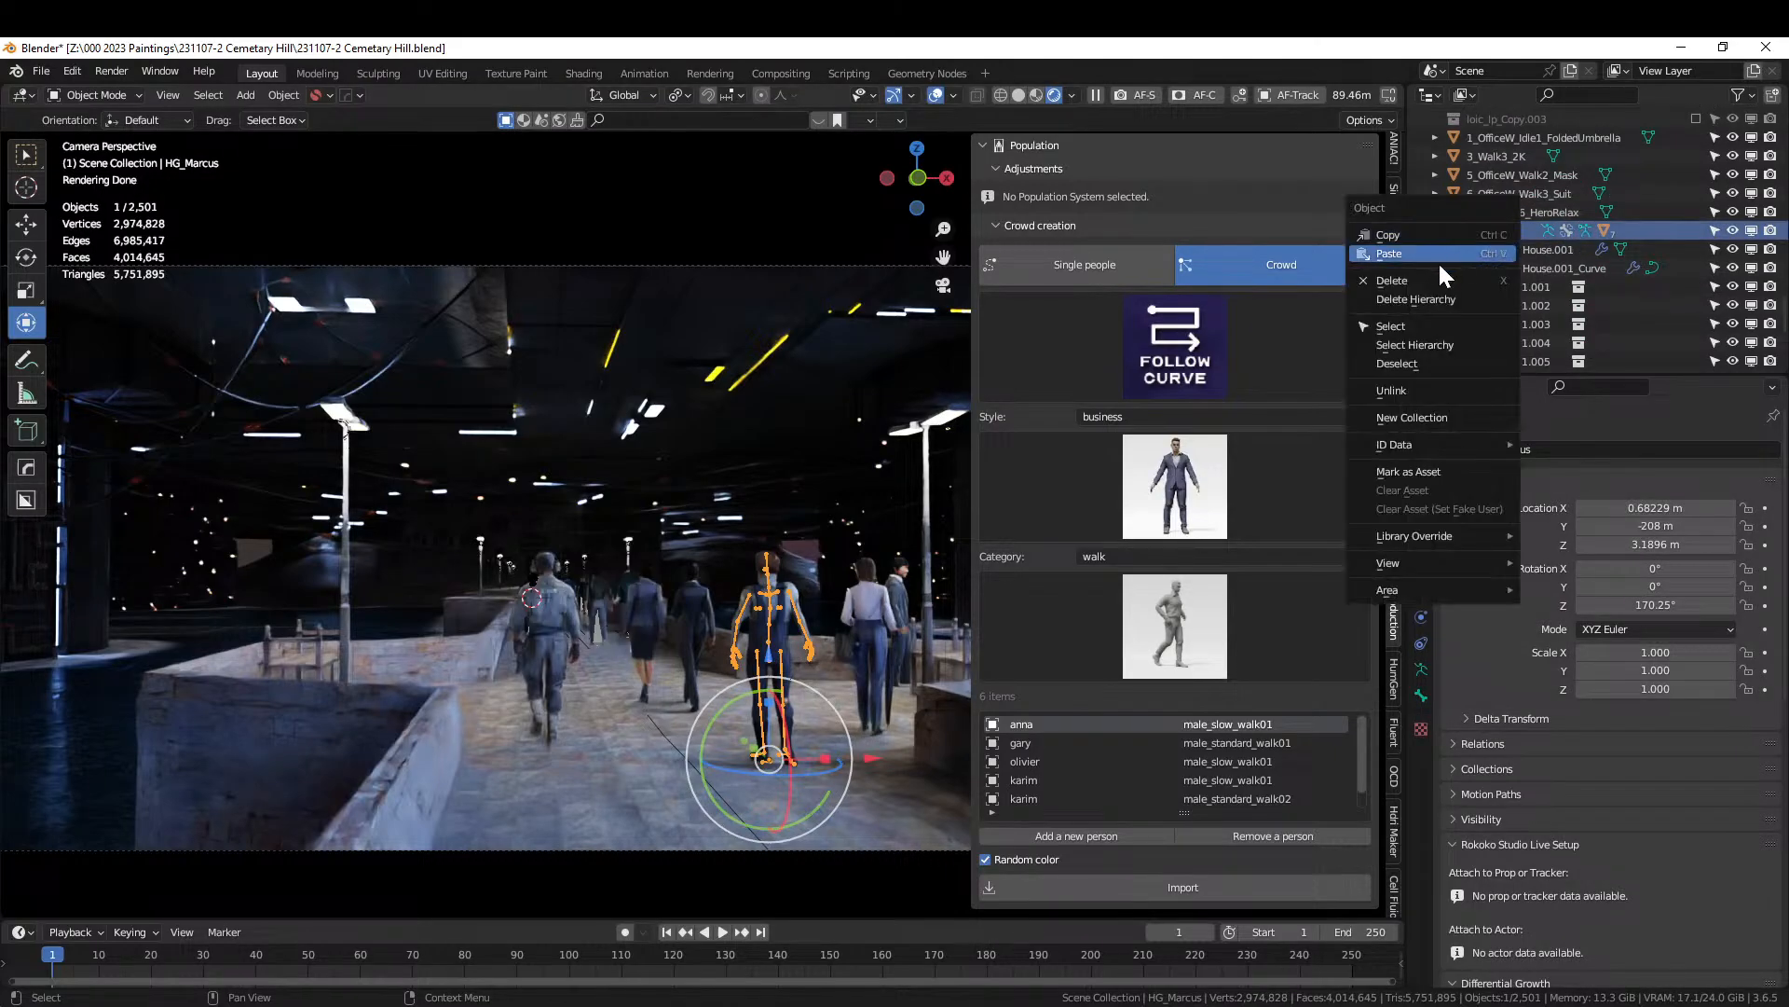
{"action": "left_click", "coordinate": [1417, 345]}
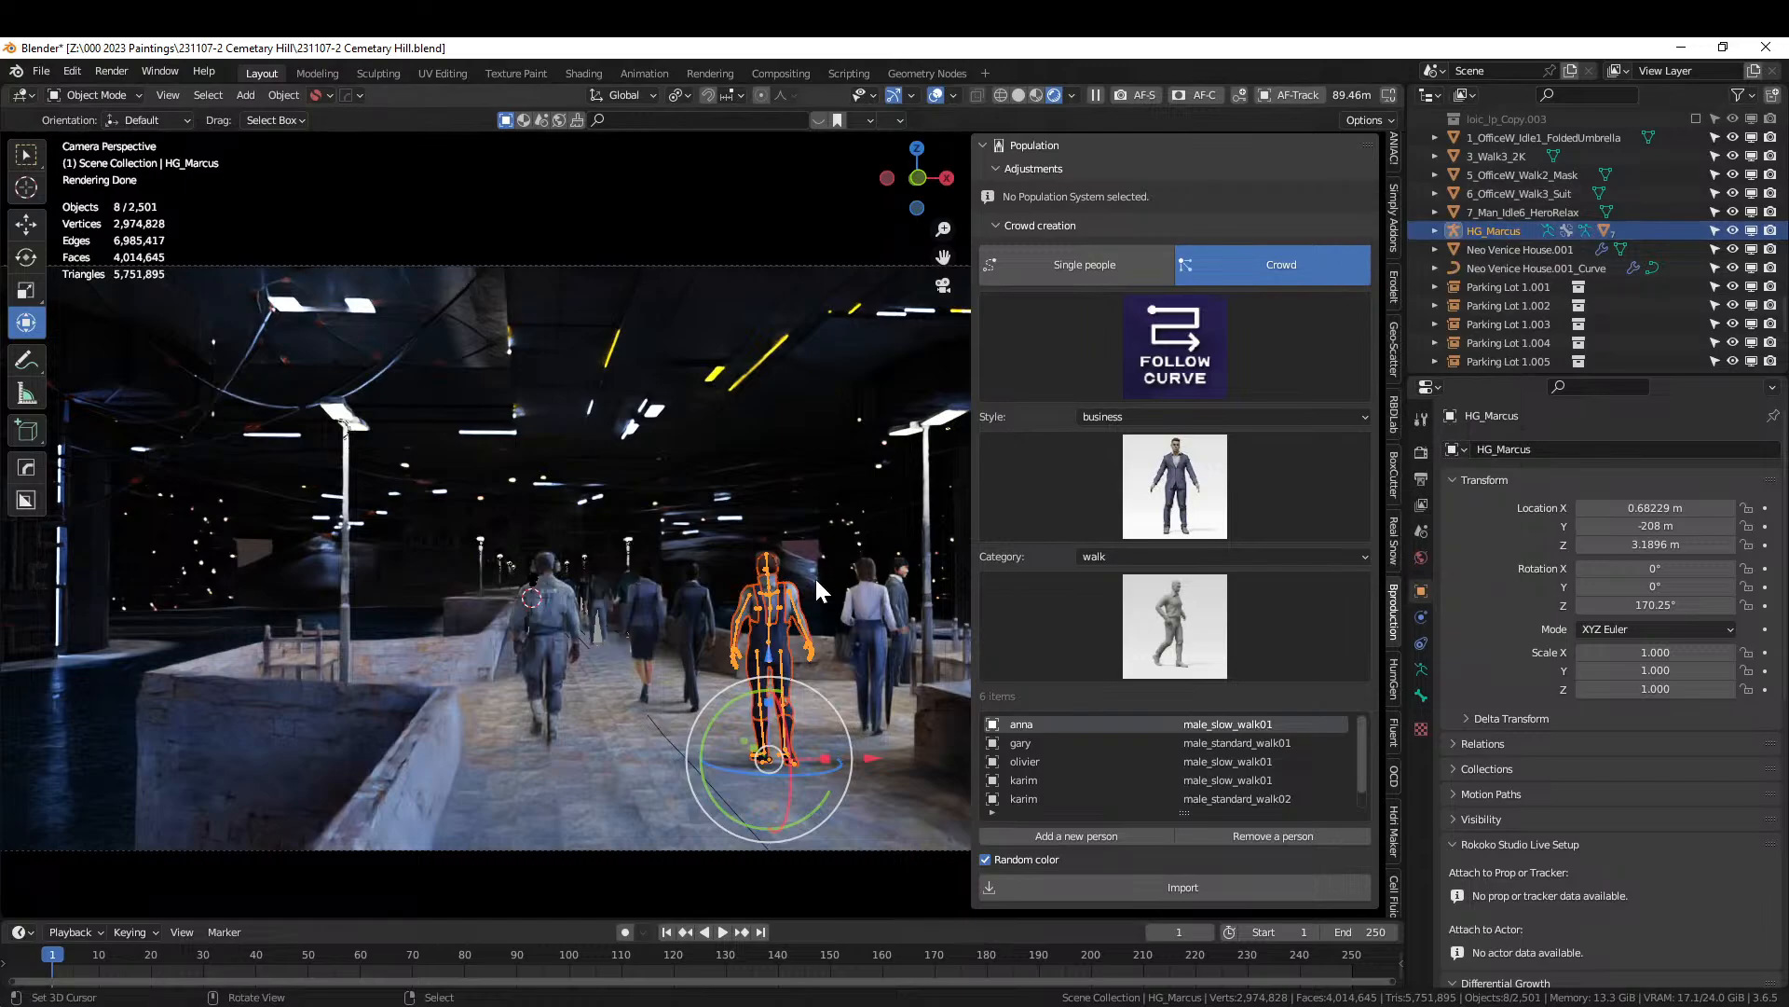
{"action": "key", "text": "KP_Divide"}
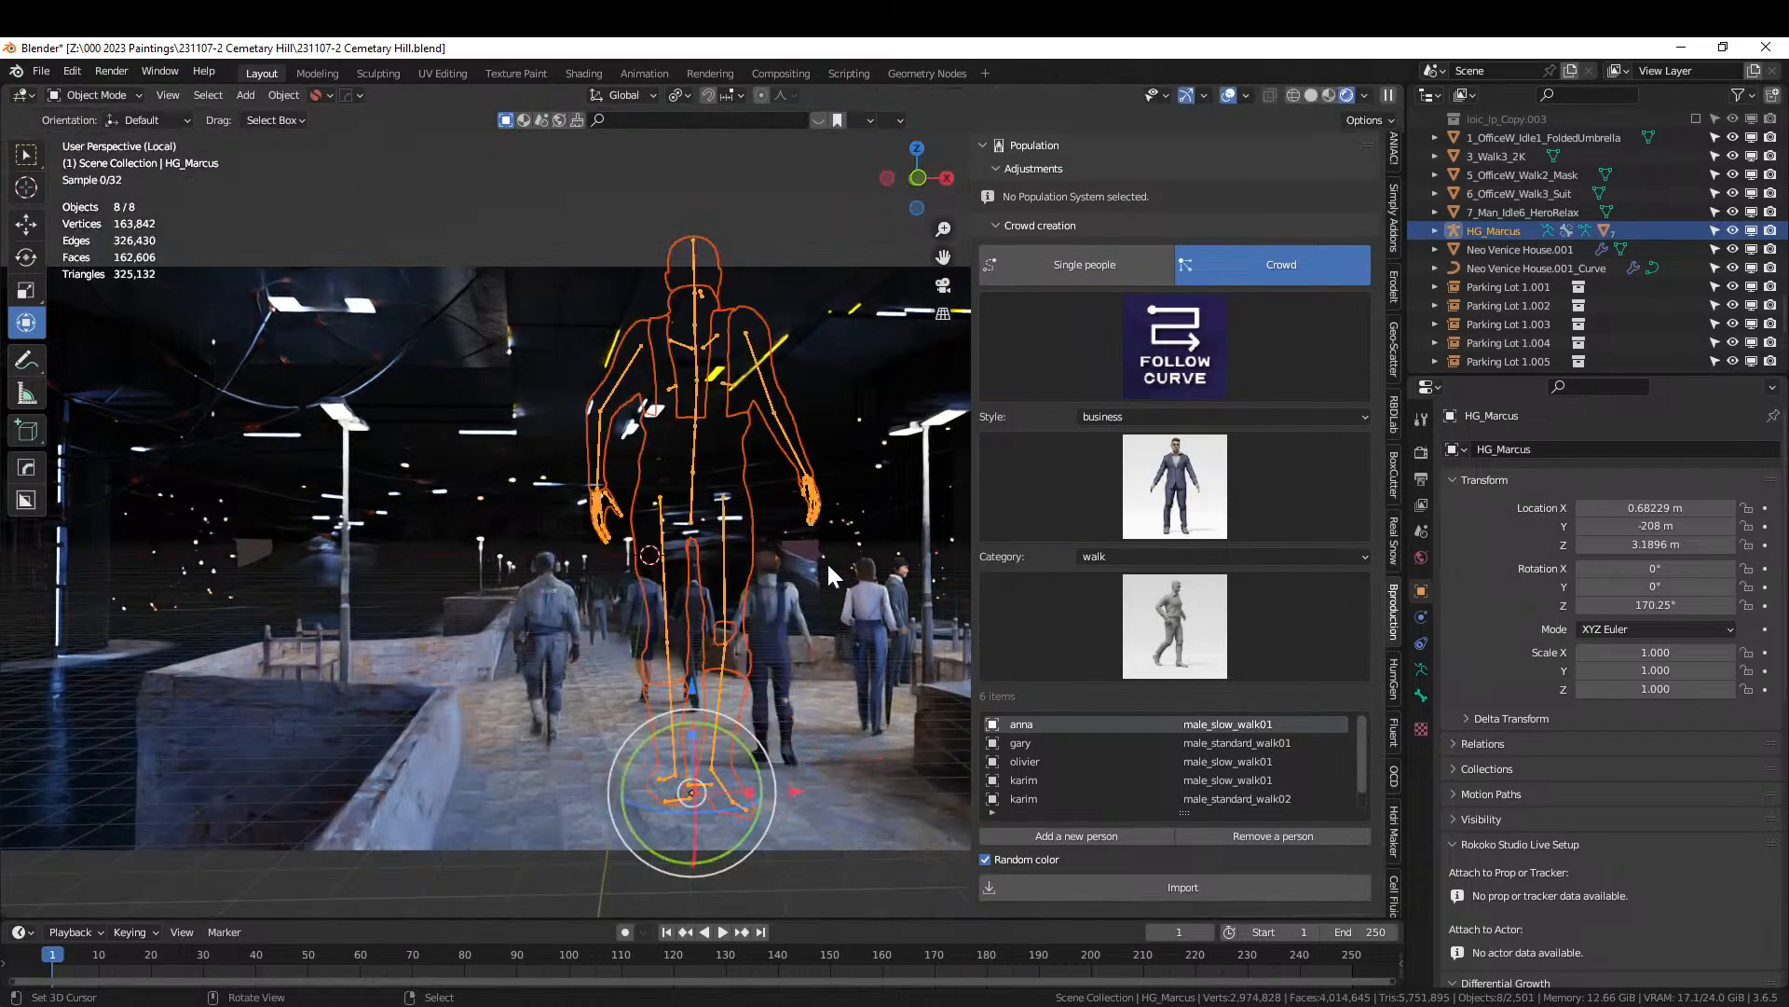
{"action": "middle_click_drag", "start_coordinate": [795, 580], "coordinate": [651, 569]}
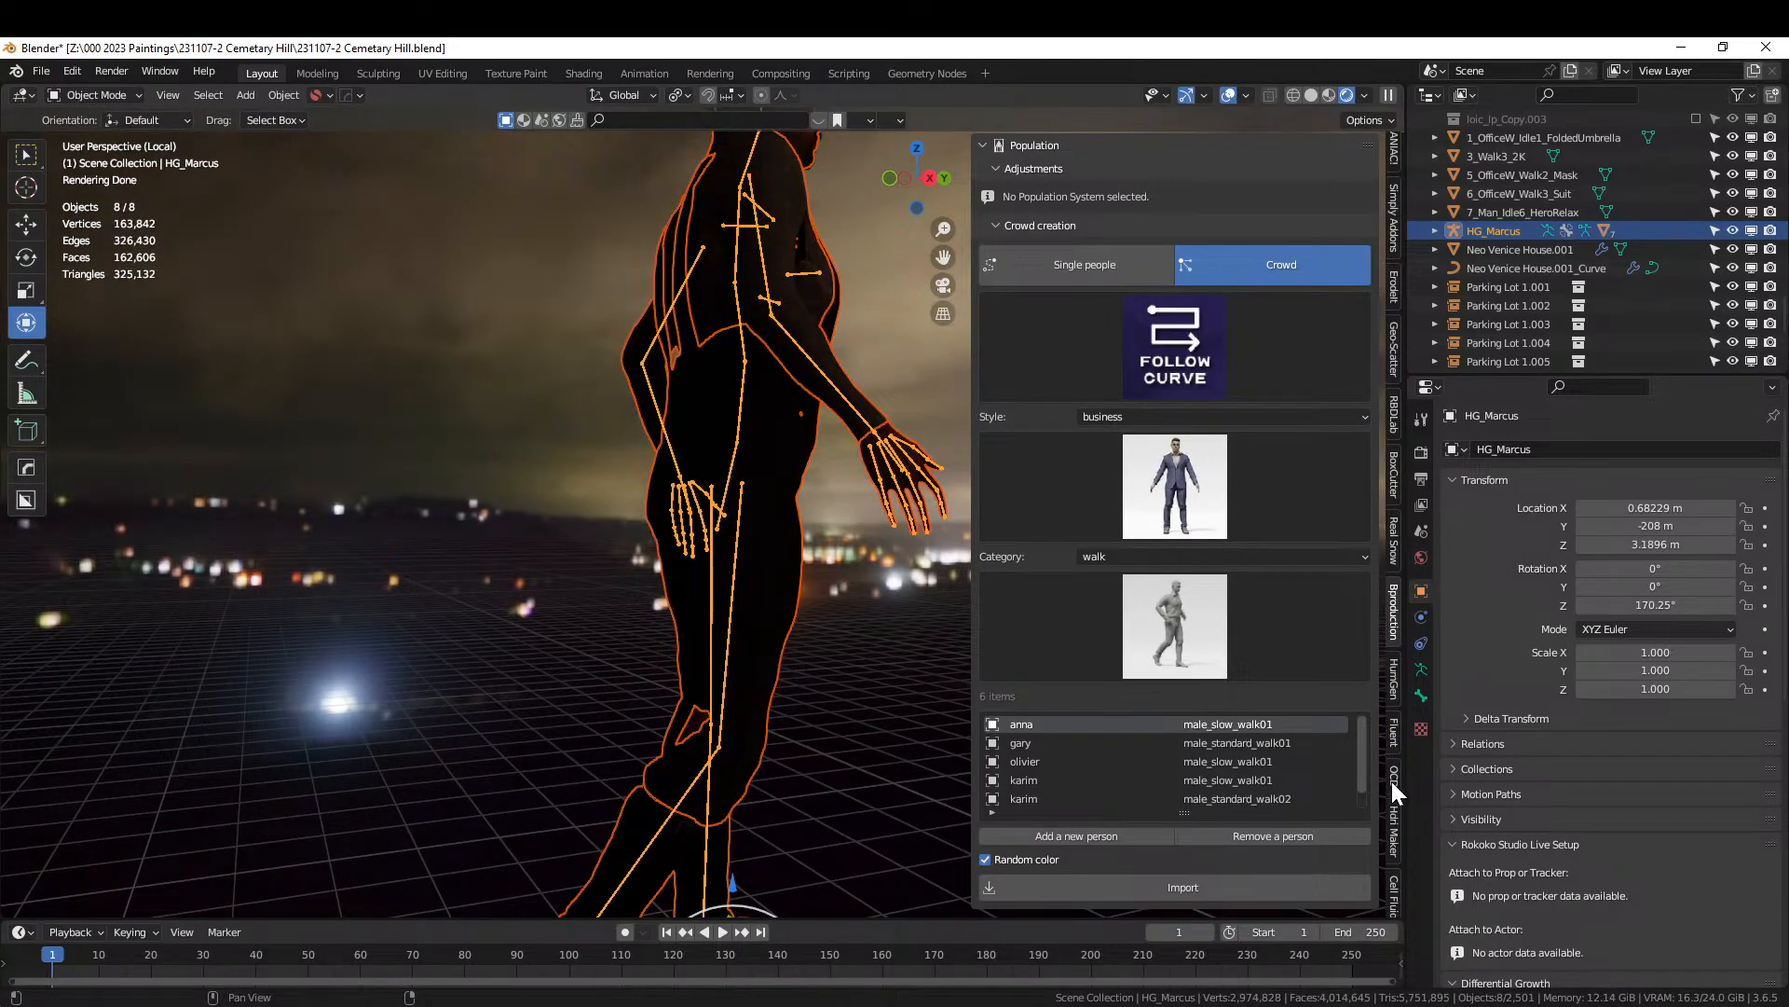
Switch the HDRi Maker world background to a solid color to light the isolated figure.
{"action": "scroll", "coordinate": [1393, 792], "scroll_direction": "down", "scroll_amount": 6}
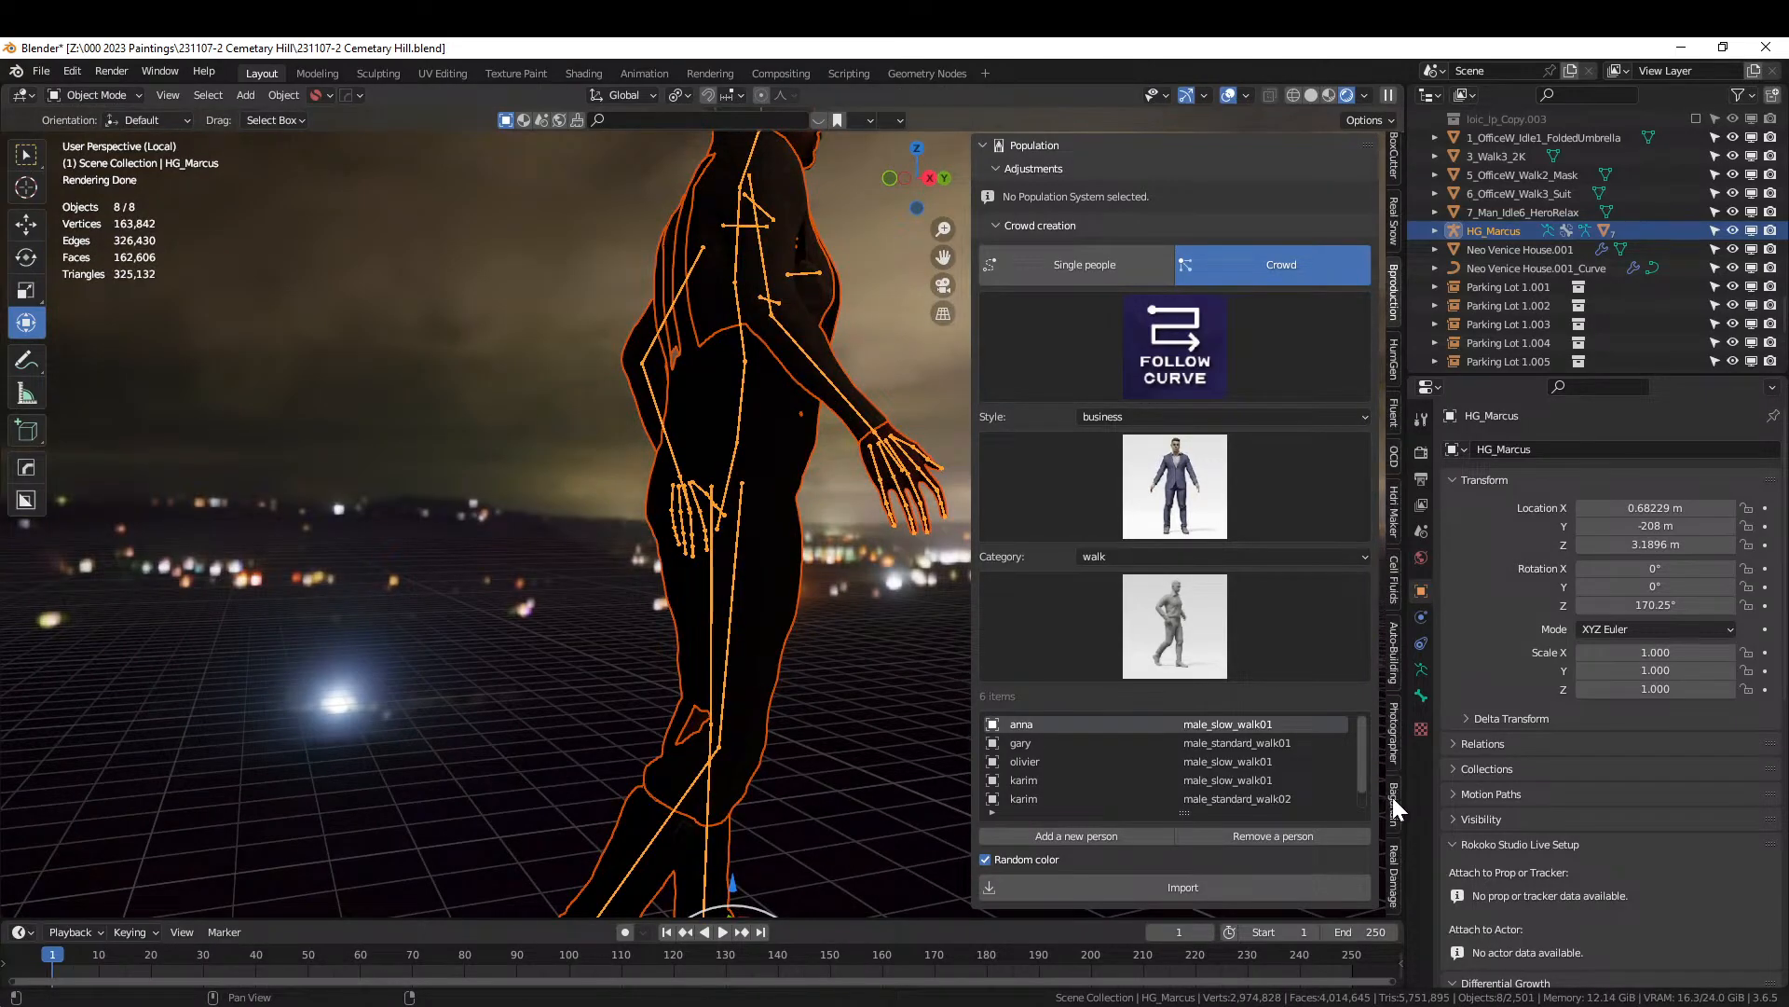
{"action": "left_click", "coordinate": [1394, 508]}
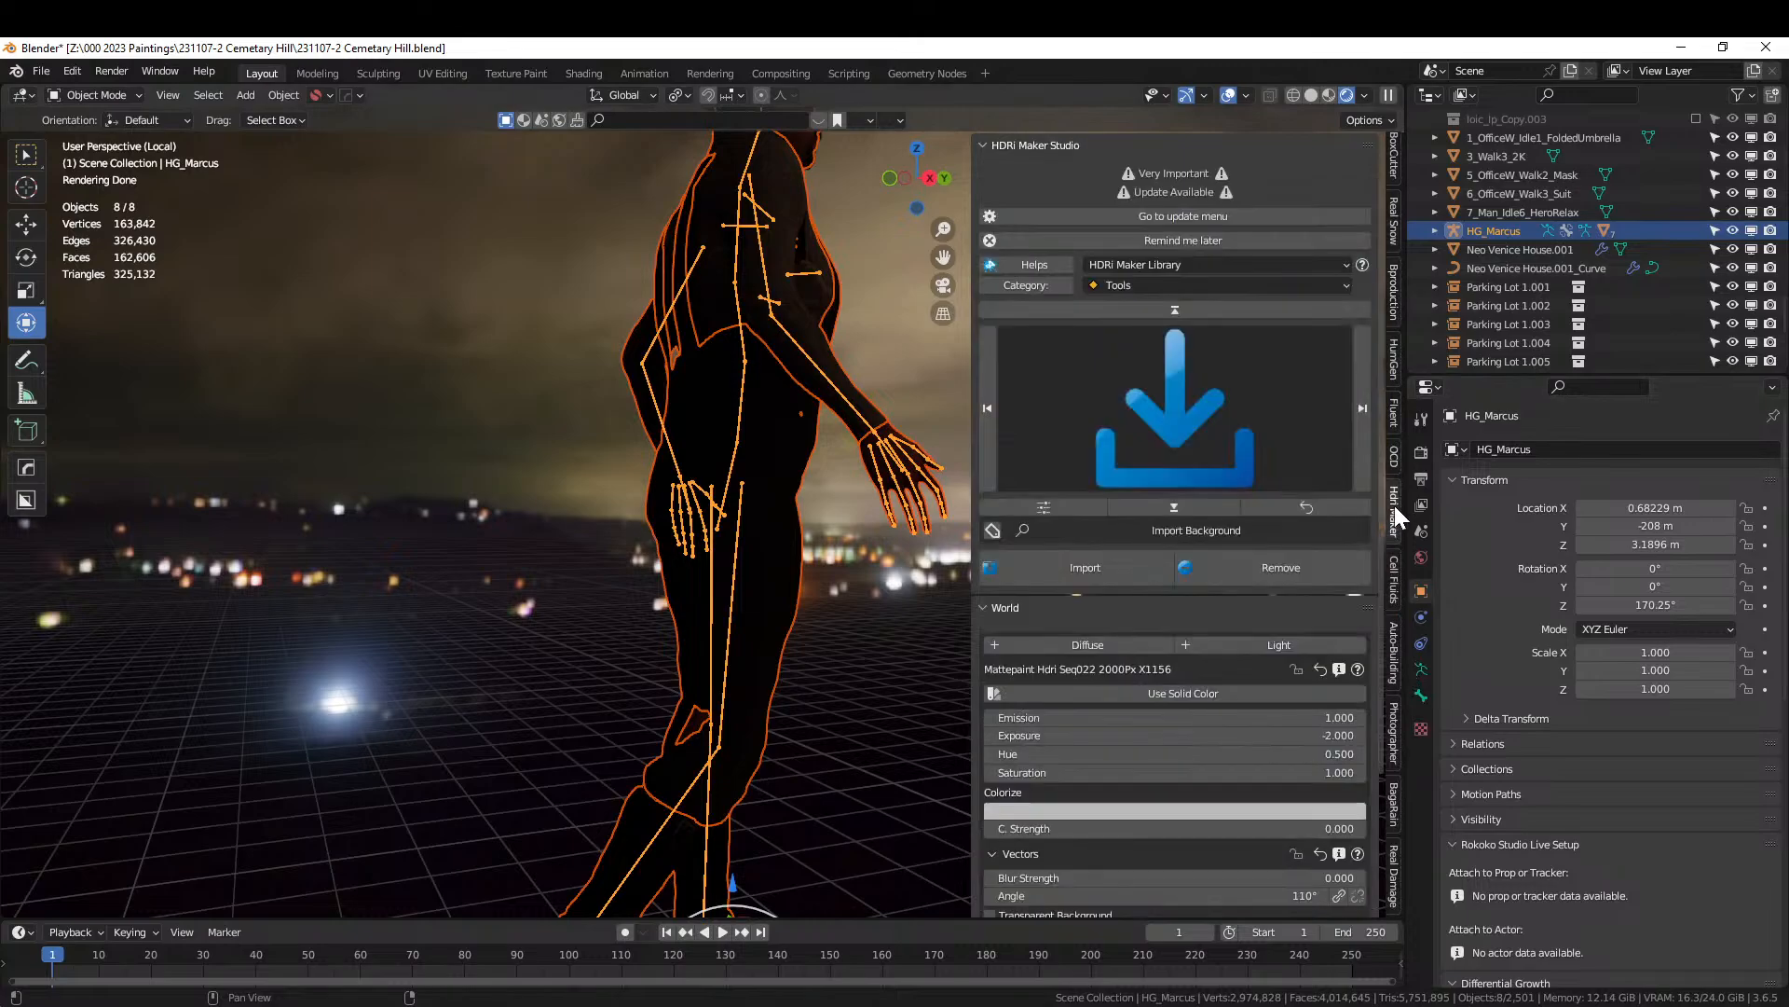
{"action": "left_click", "coordinate": [1208, 692]}
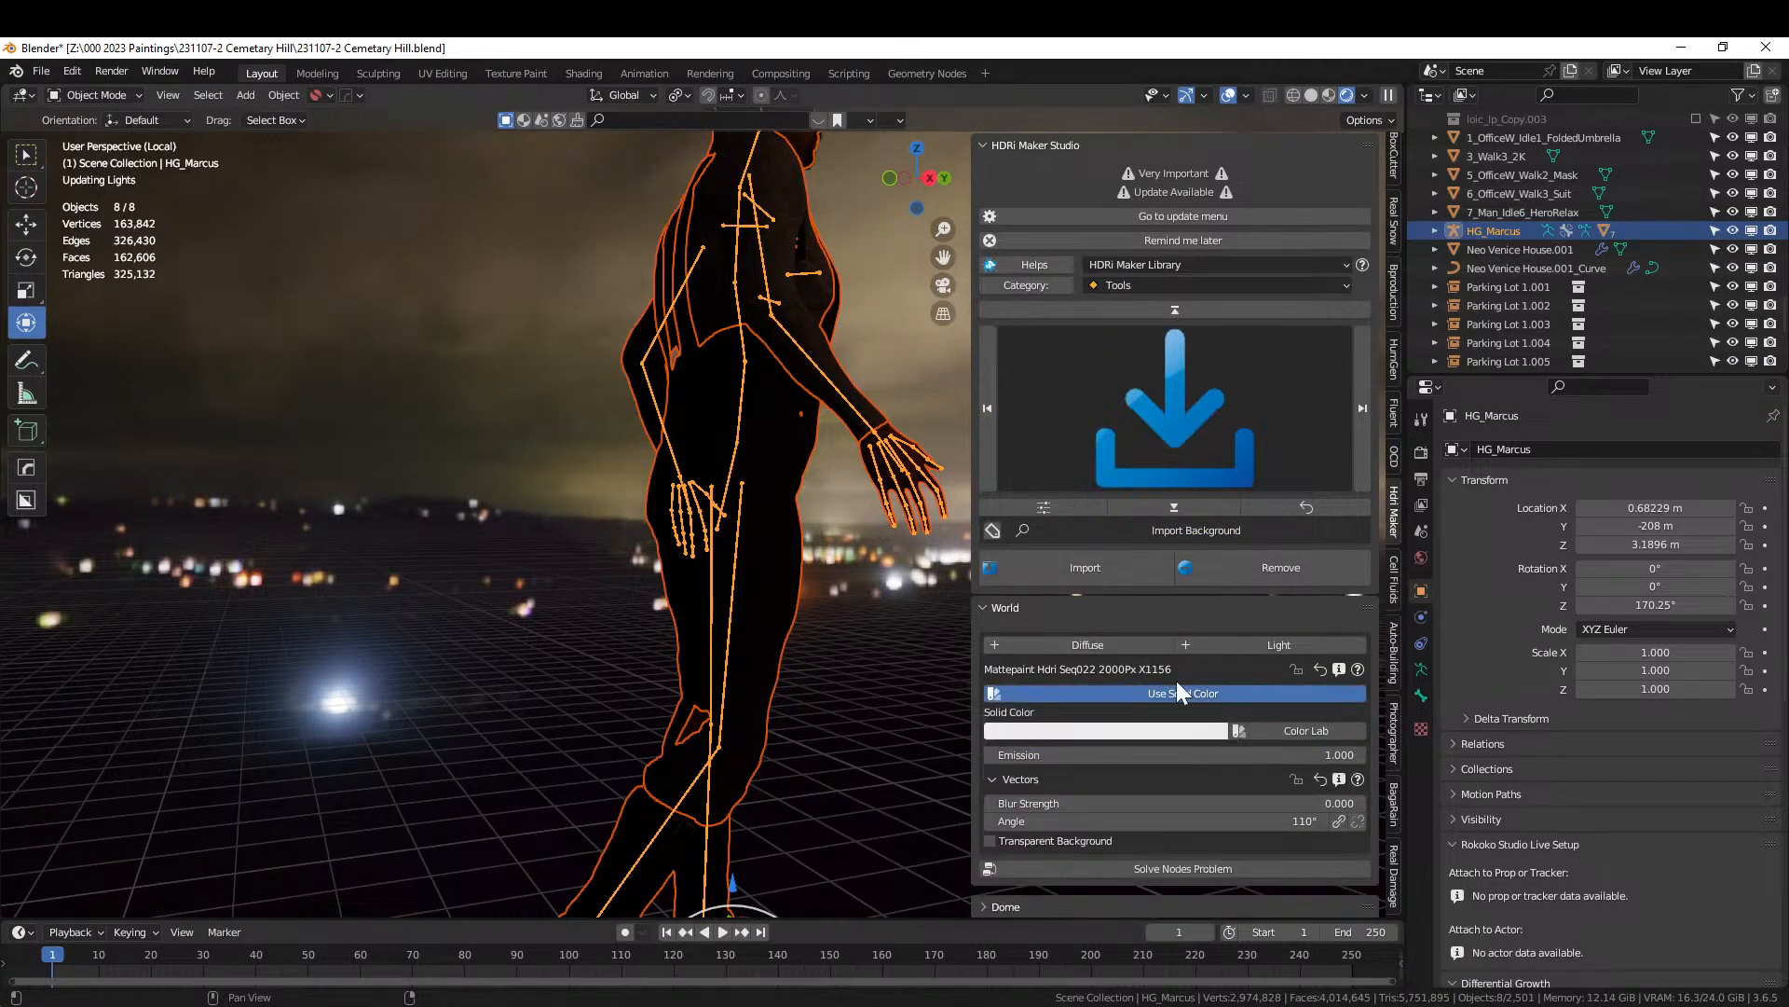
Sculpt the figure's pants with the Elastic Deform brush to cover the skin poking through at the calf and inner thigh.
{"action": "middle_click_drag", "start_coordinate": [612, 460], "coordinate": [705, 483]}
{"action": "scroll", "coordinate": [824, 591], "scroll_direction": "up", "scroll_amount": 3}
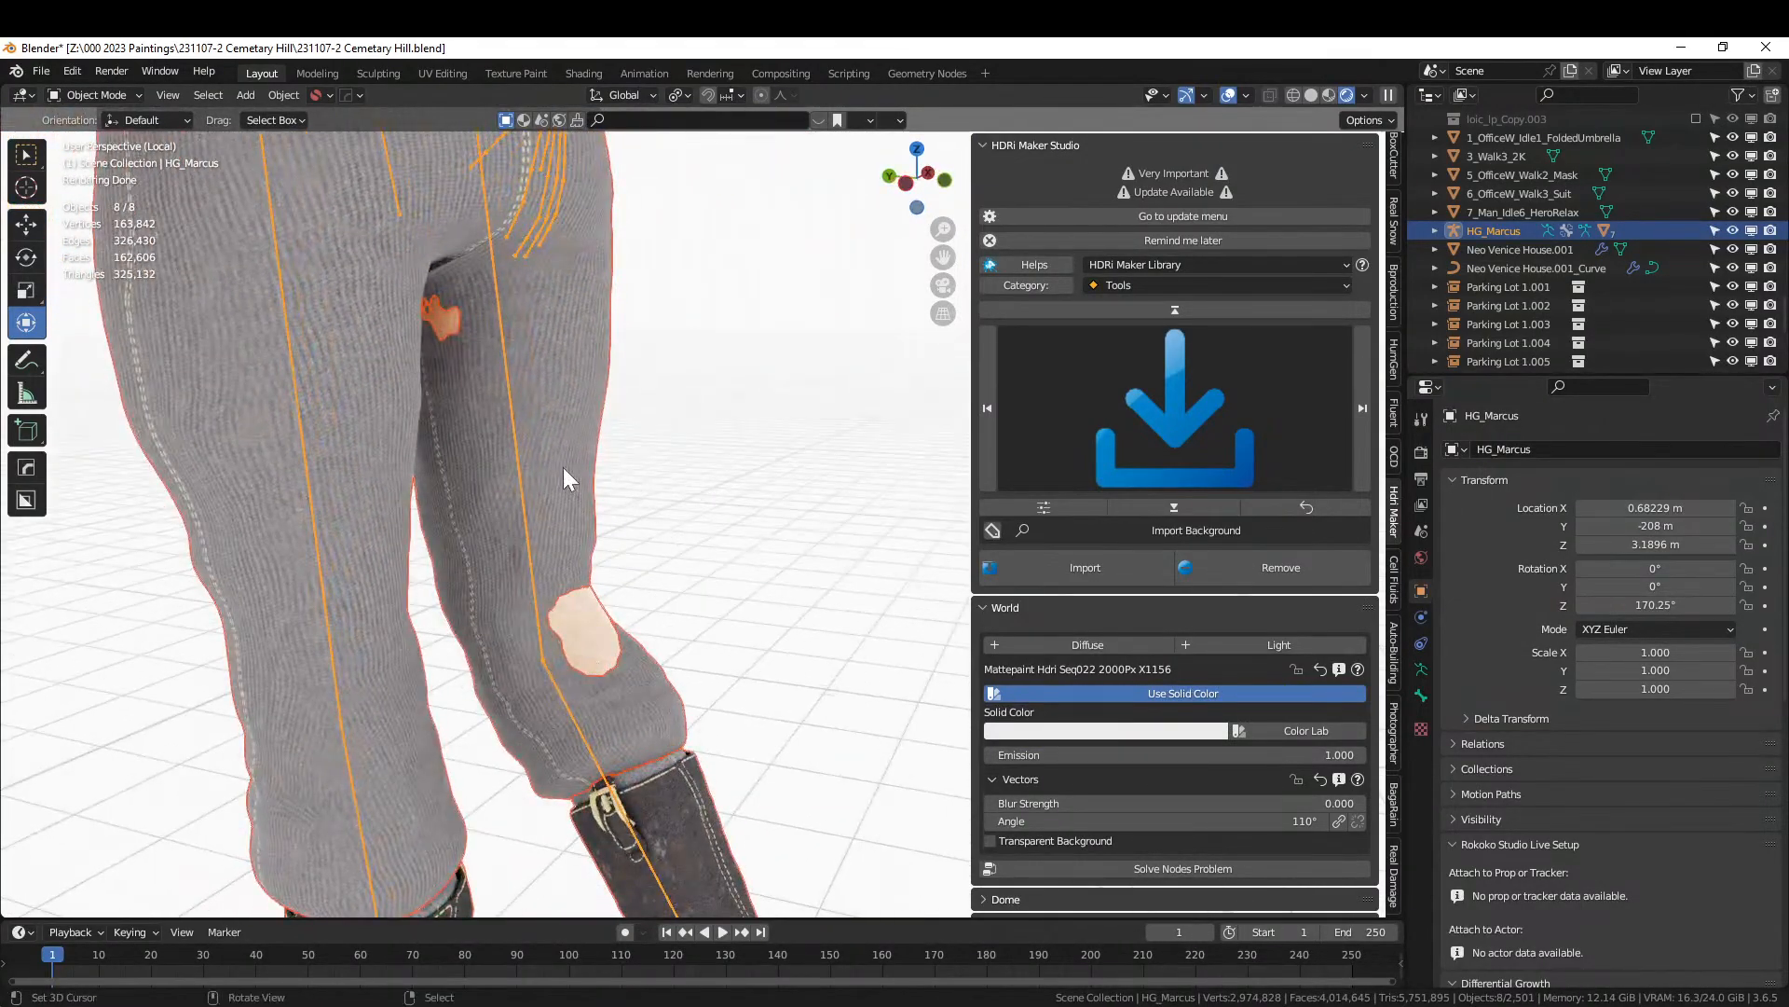
{"action": "left_click", "coordinate": [564, 480]}
{"action": "left_click", "coordinate": [98, 96]}
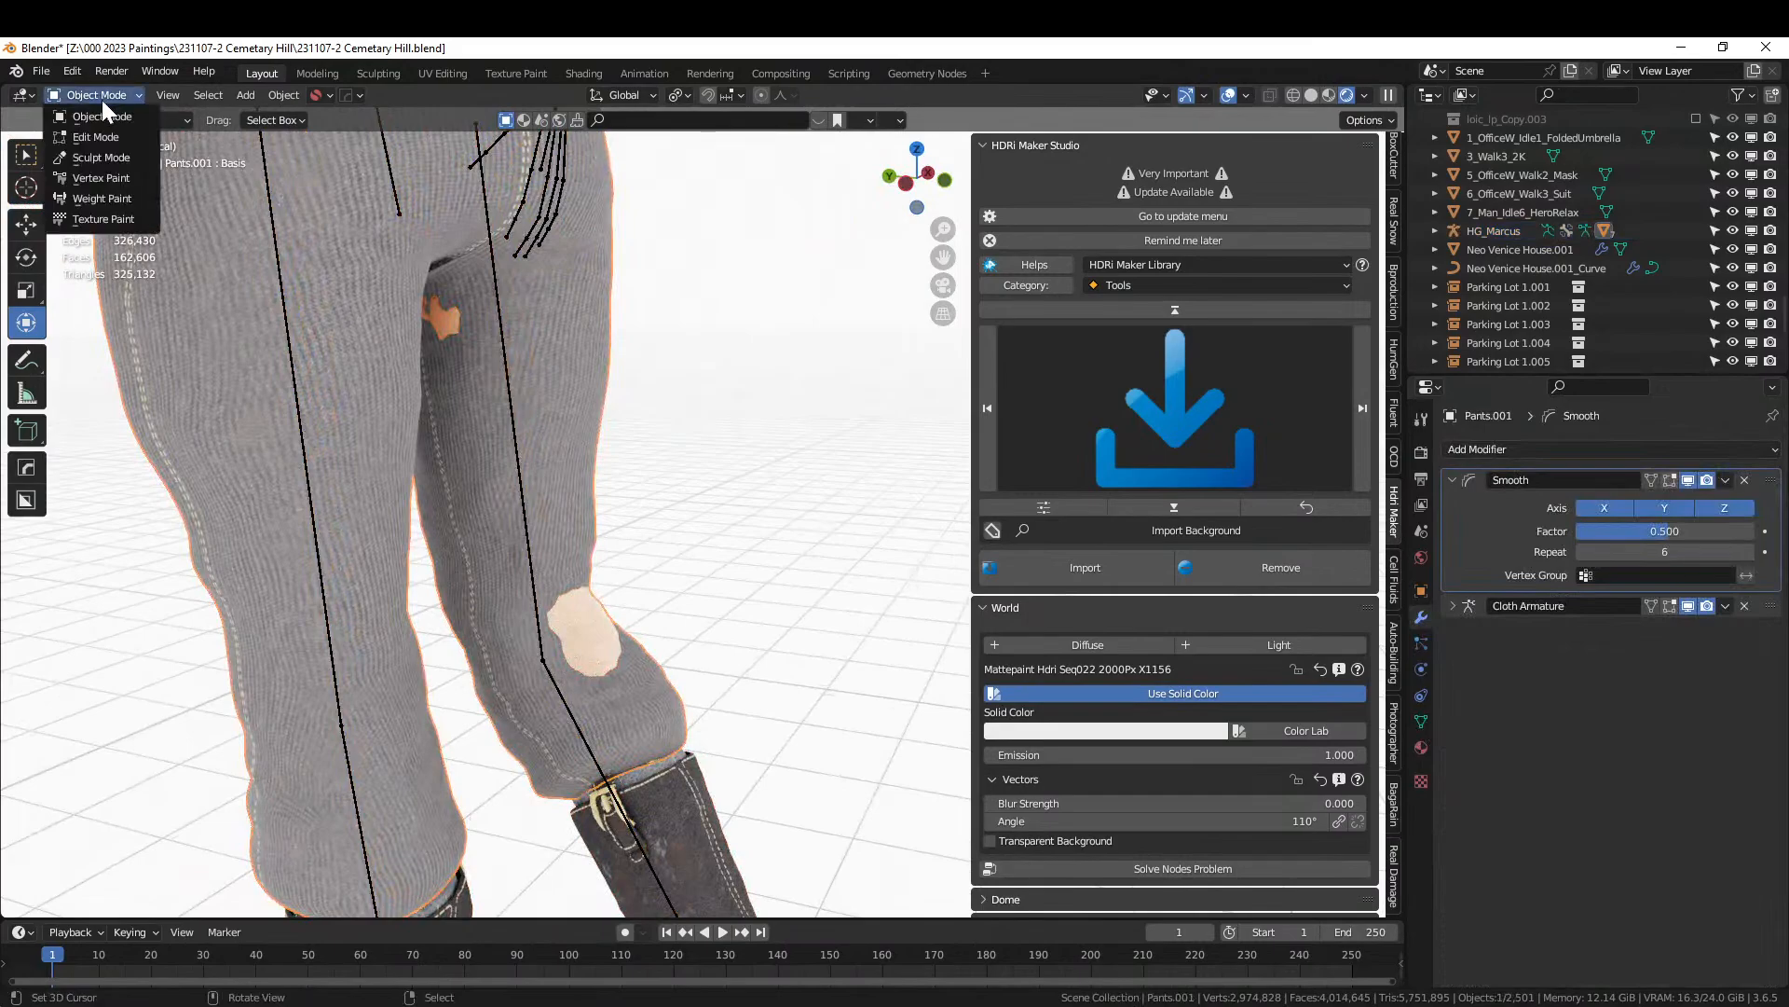
{"action": "left_click", "coordinate": [116, 160]}
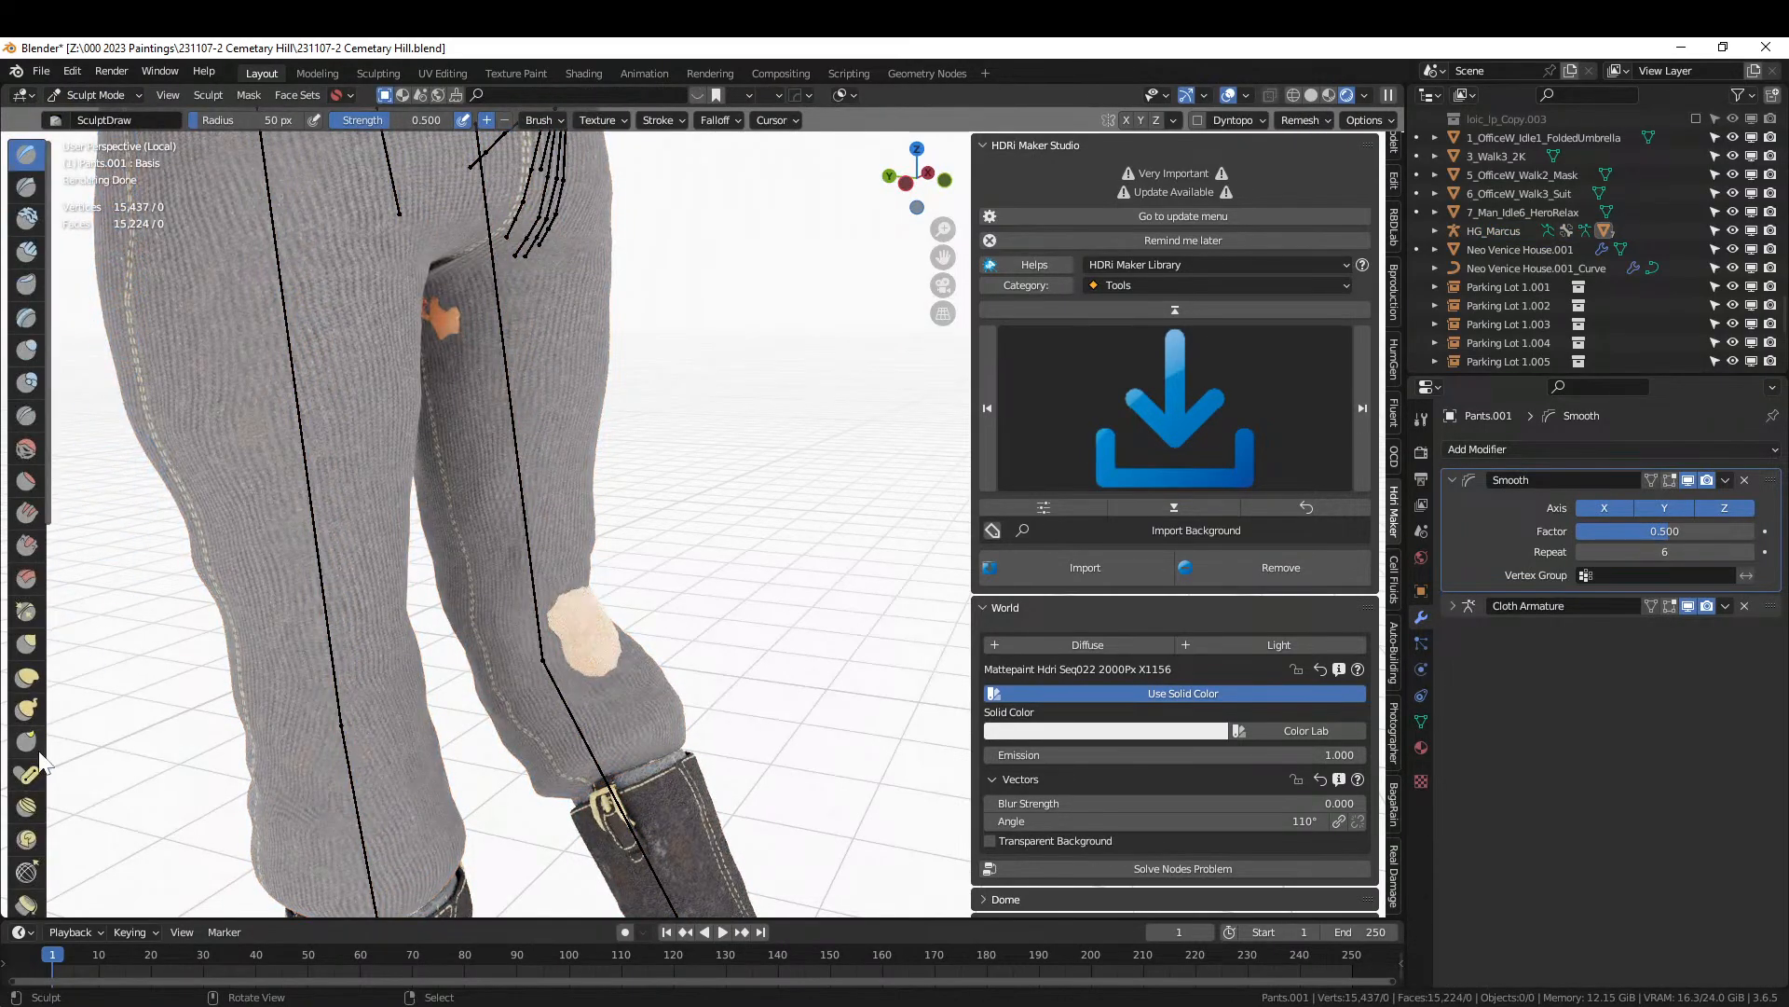
{"action": "left_click", "coordinate": [26, 676]}
{"action": "mouse_move", "coordinate": [593, 645]}
{"action": "left_mouse_down"}
{"action": "mouse_move", "coordinate": [683, 628]}
{"action": "mouse_move", "coordinate": [599, 639]}
{"action": "mouse_move", "coordinate": [591, 606]}
{"action": "mouse_move", "coordinate": [621, 609]}
{"action": "left_mouse_up"}
{"action": "middle_click_drag", "start_coordinate": [403, 348], "coordinate": [376, 355]}
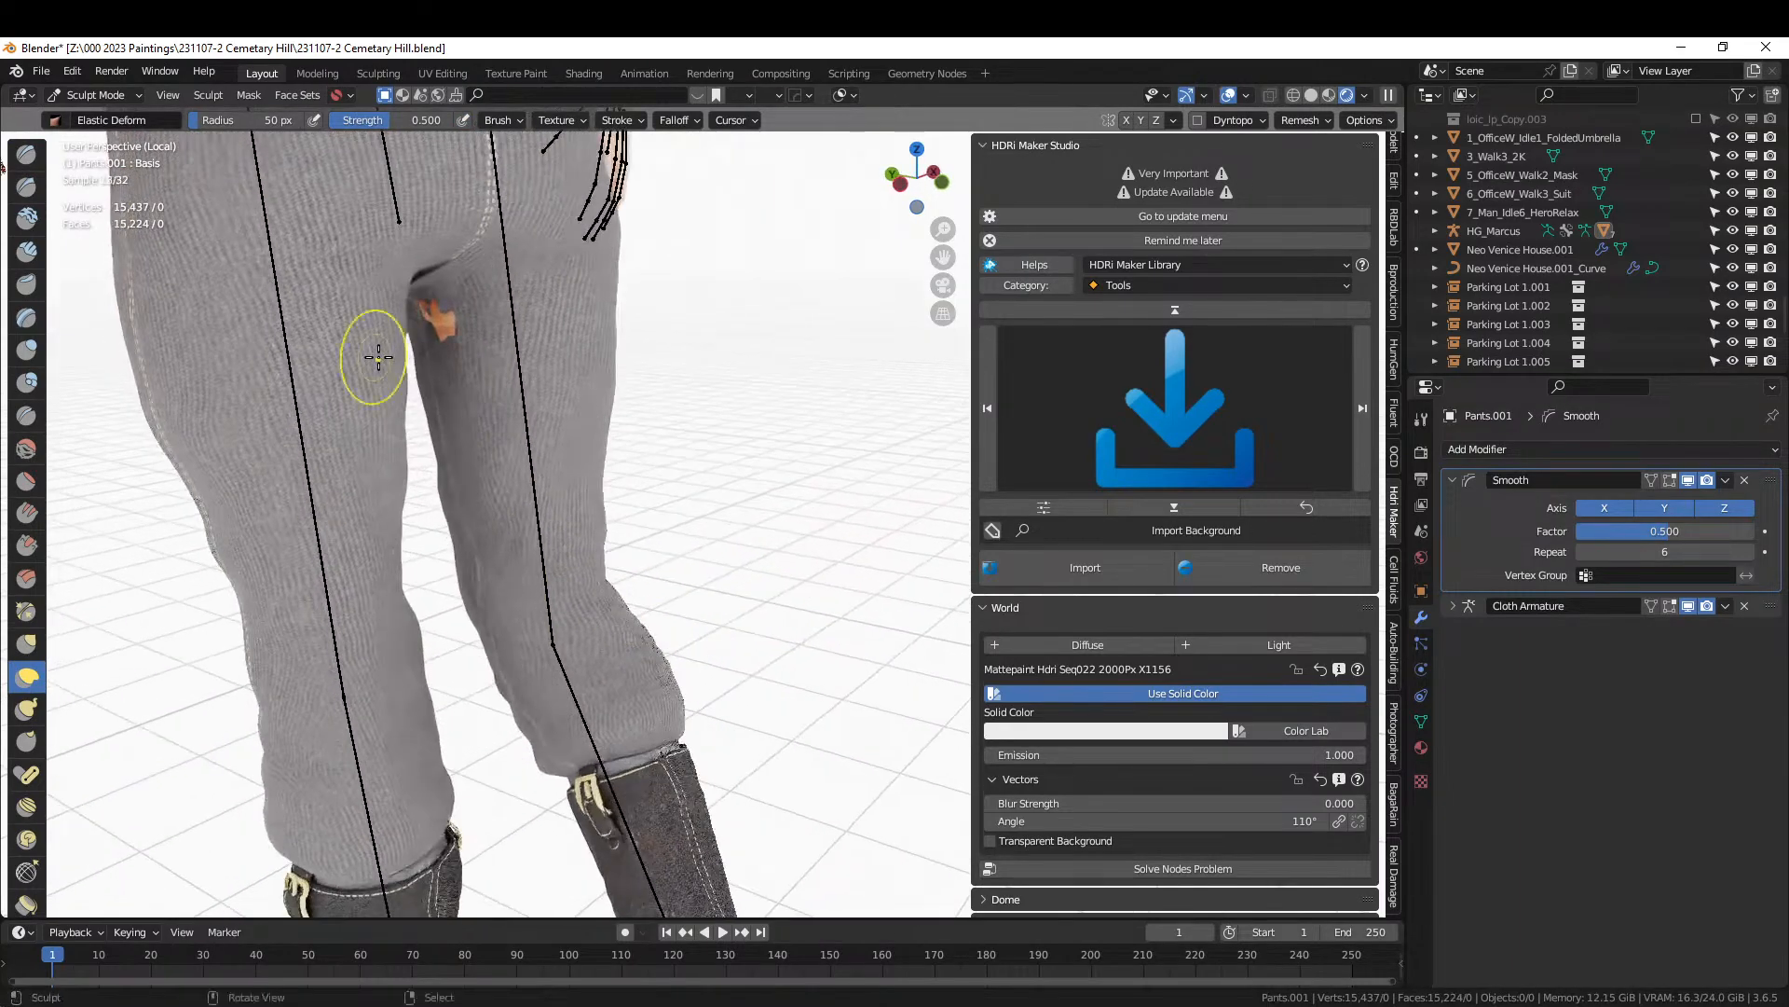
{"action": "left_click_drag", "start_coordinate": [435, 330], "coordinate": [424, 328]}
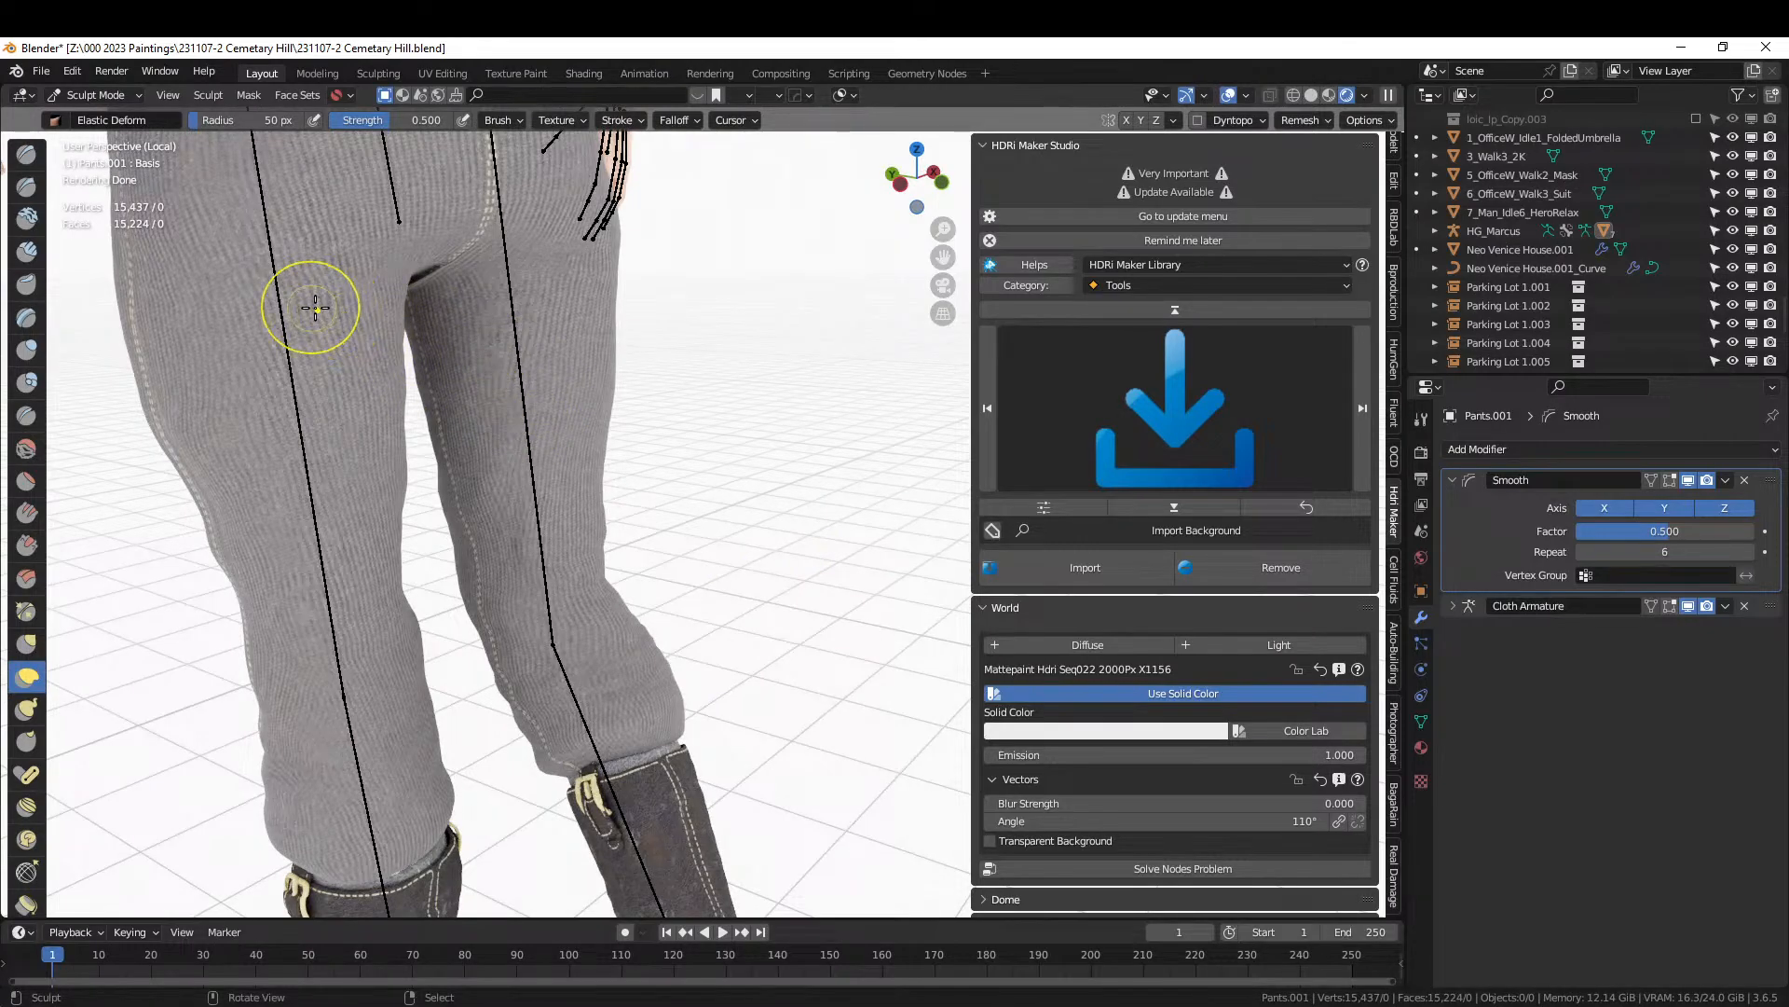
Return the pants to Object Mode, view the figure through the camera and save the file.
{"action": "left_click", "coordinate": [91, 94]}
{"action": "left_click", "coordinate": [103, 118]}
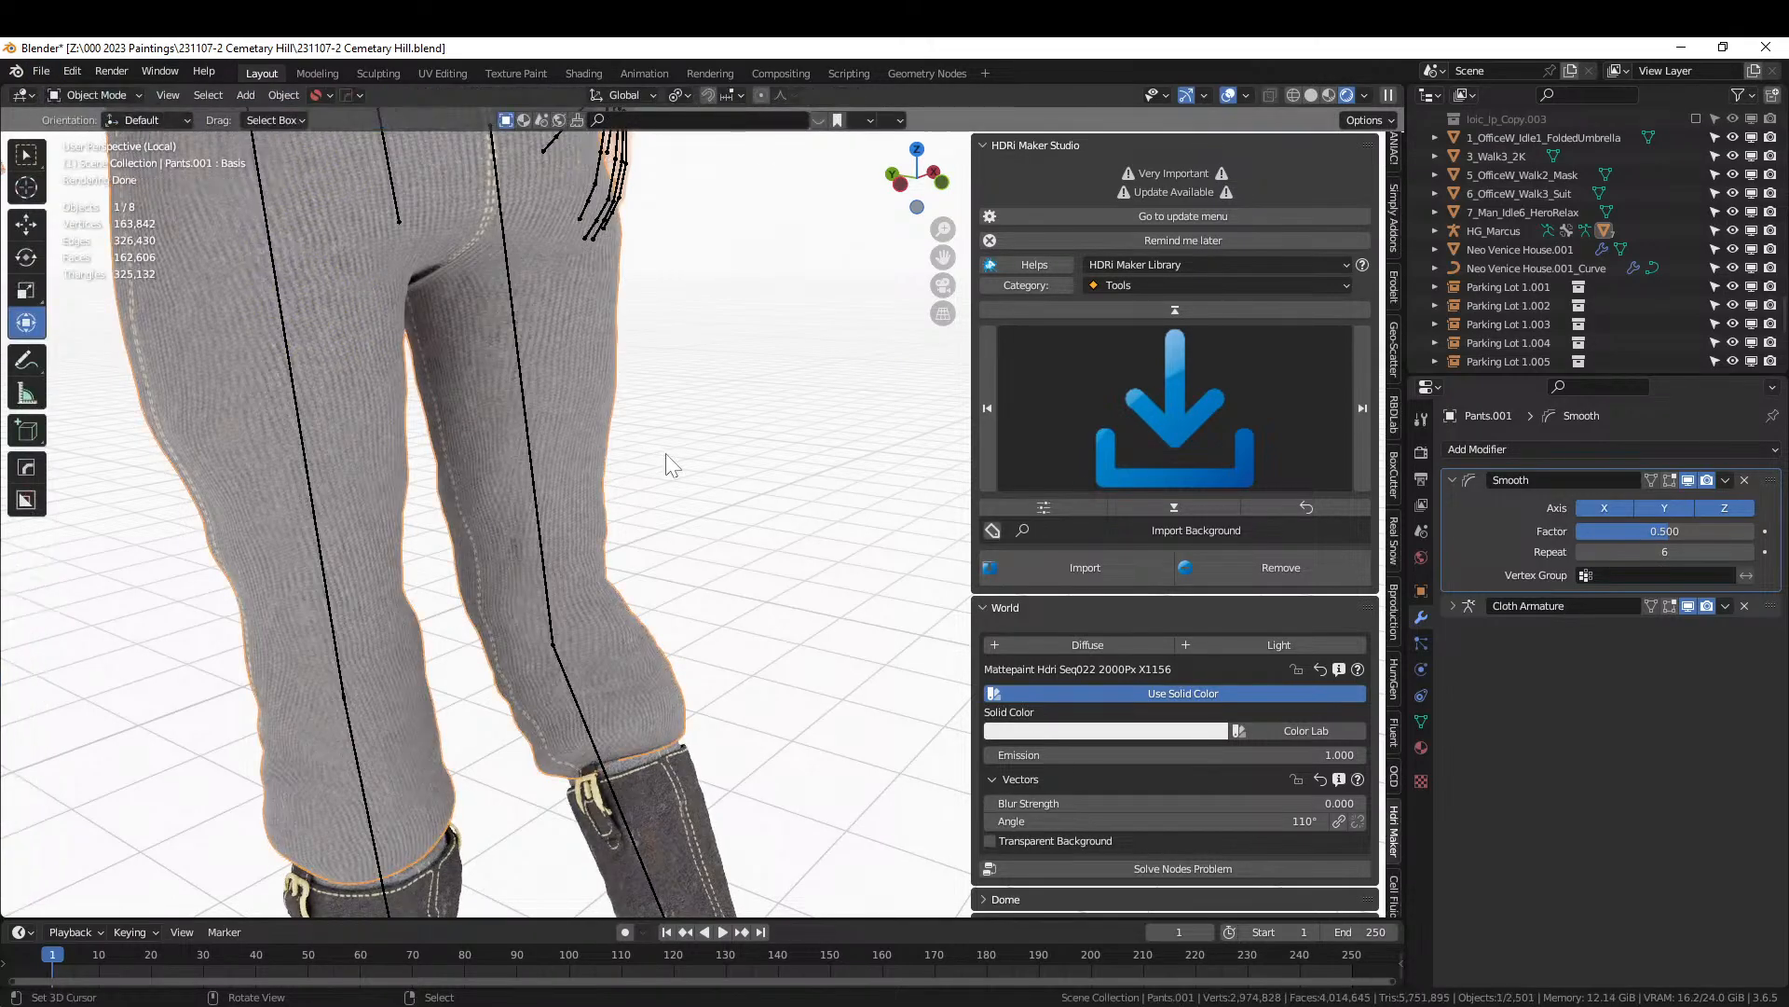
{"action": "key", "text": "KP_0"}
{"action": "key", "text": "ctrl+s"}
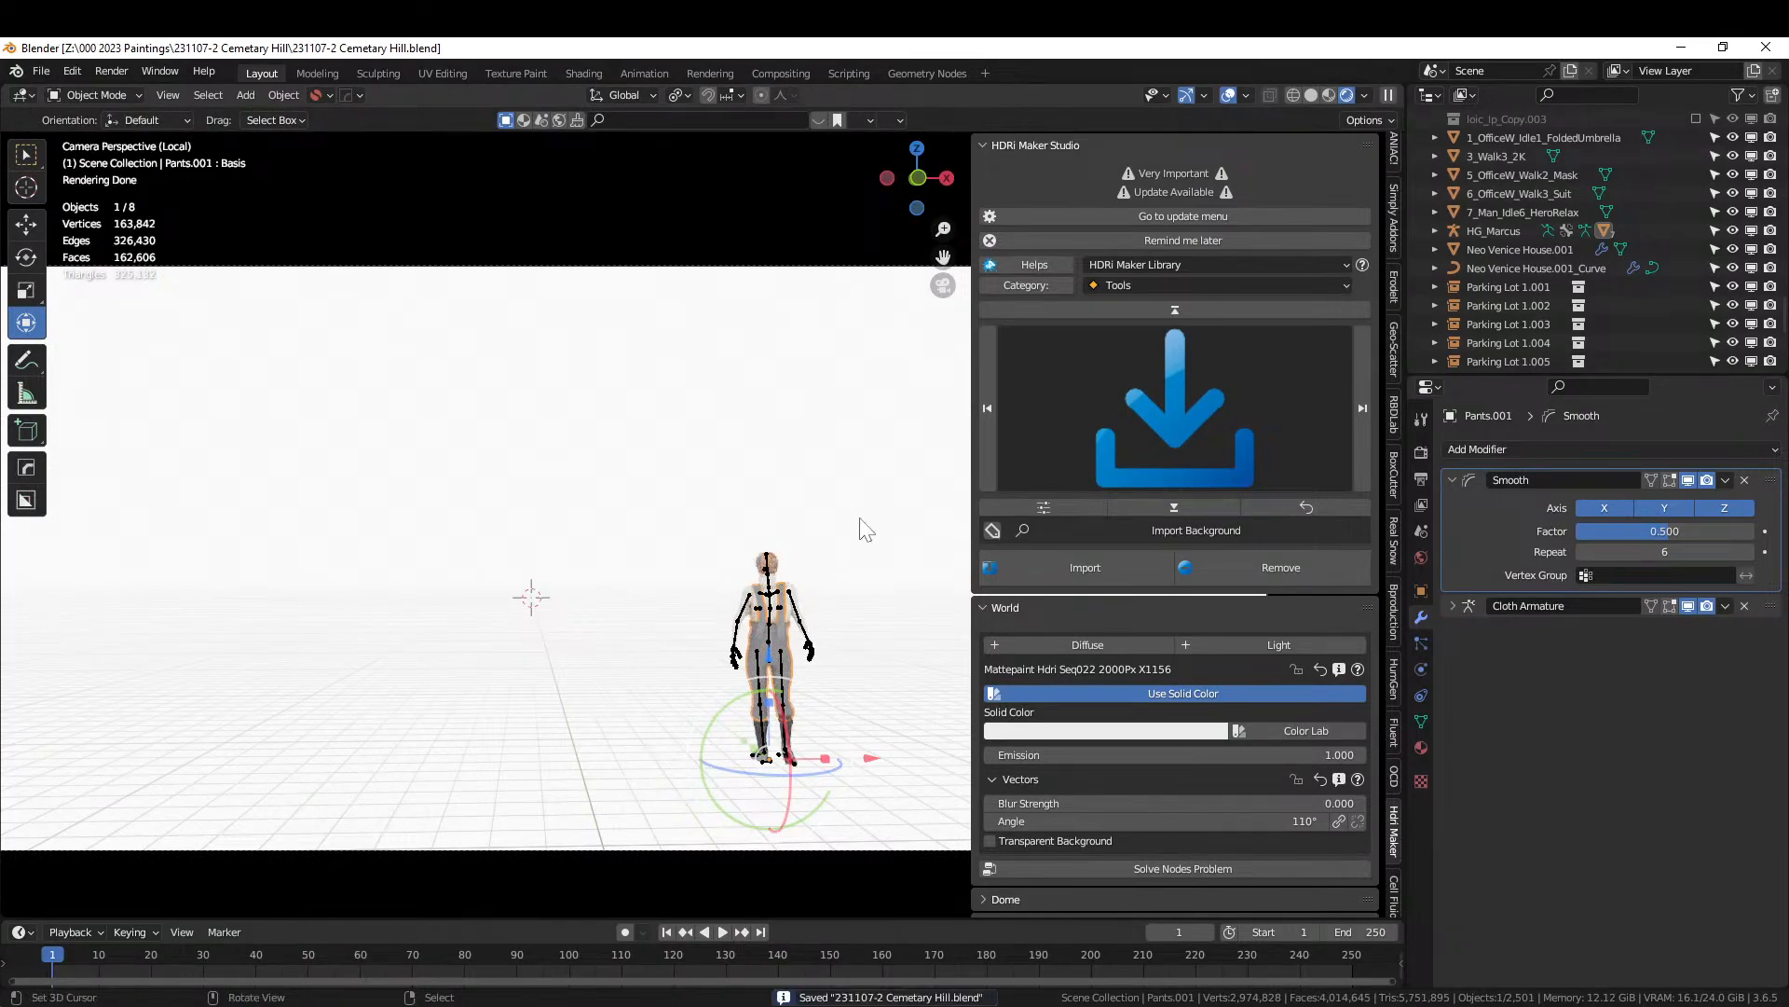
Exit local view to bring back the full bridge scene and check the crowd through the camera.
{"action": "key", "text": "KP_Divide"}
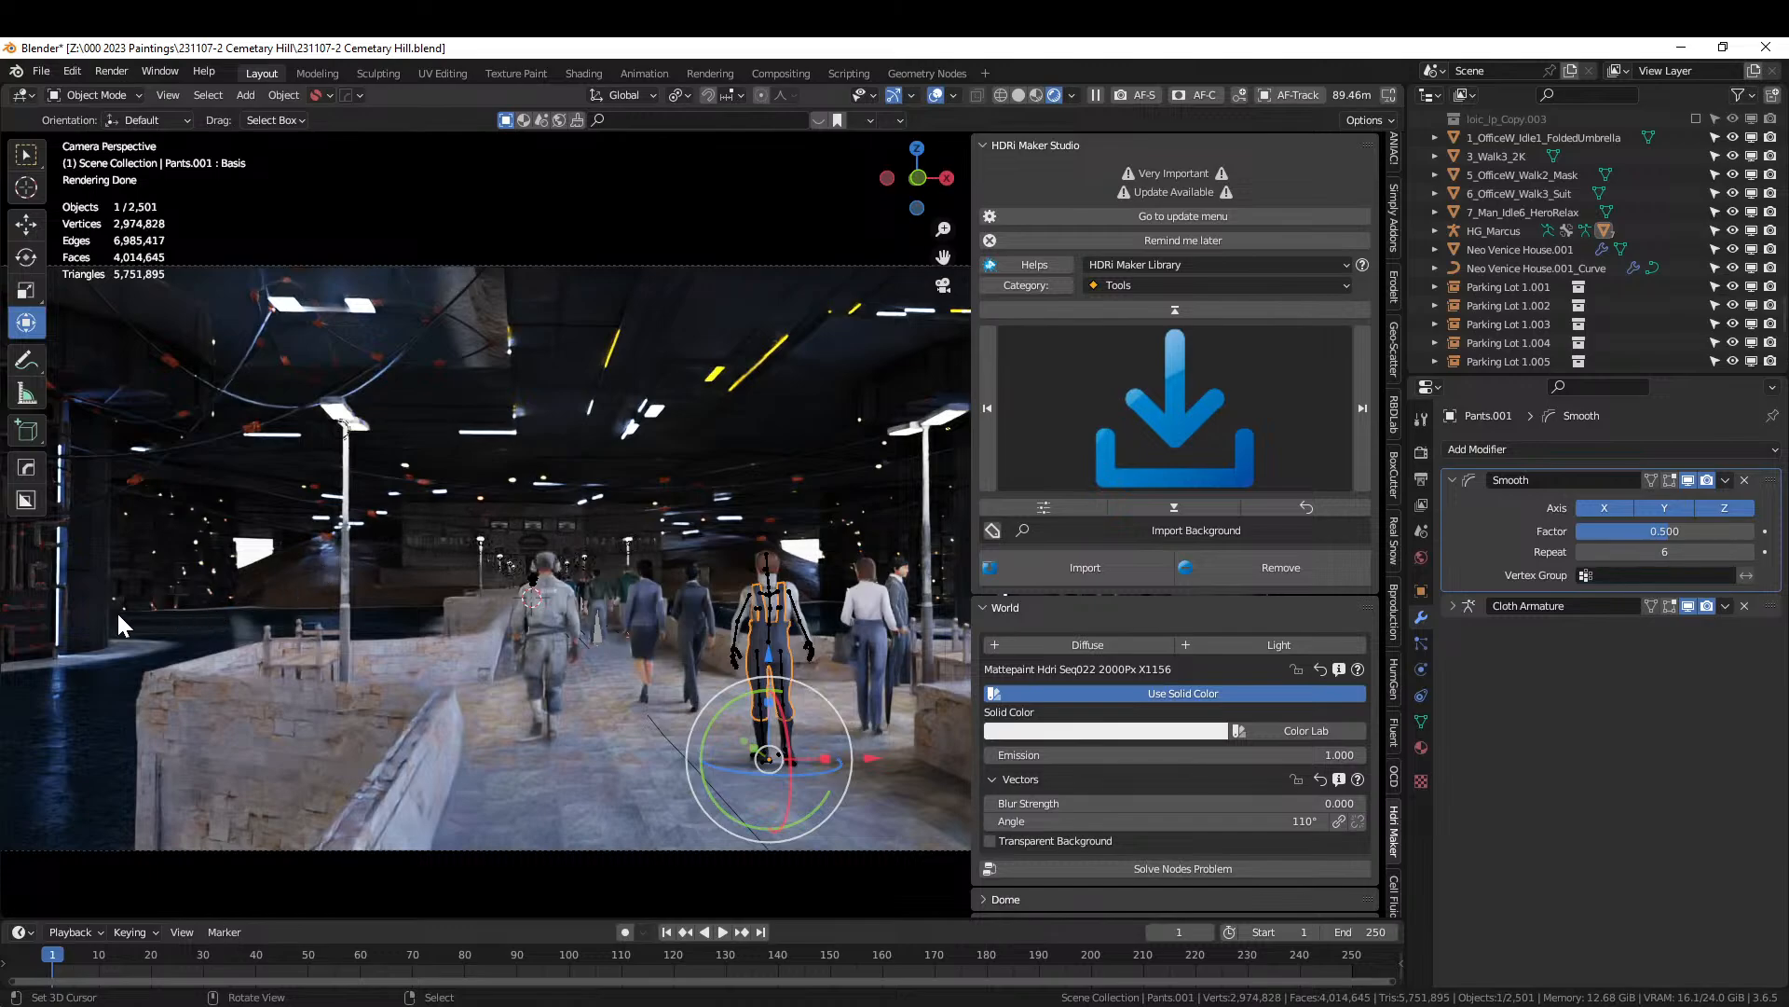
{"action": "scroll", "coordinate": [588, 568], "scroll_direction": "up", "scroll_amount": 6}
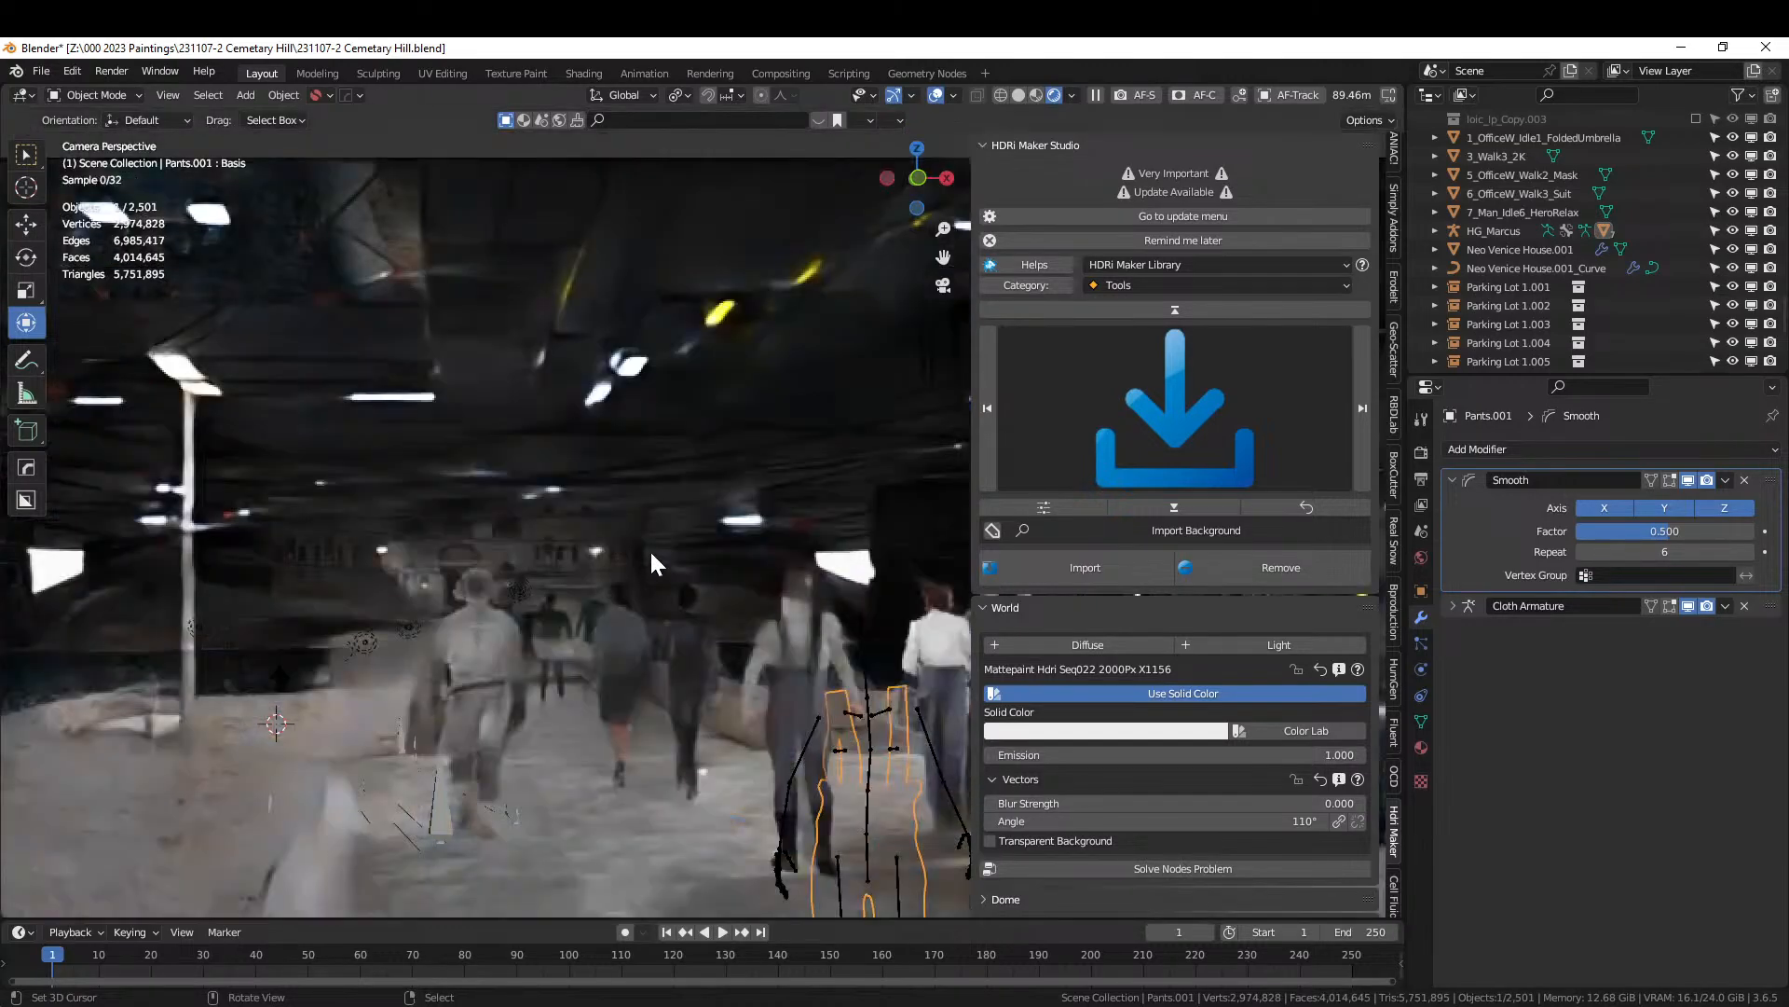
{"action": "scroll", "coordinate": [541, 438], "scroll_direction": "down", "scroll_amount": 6}
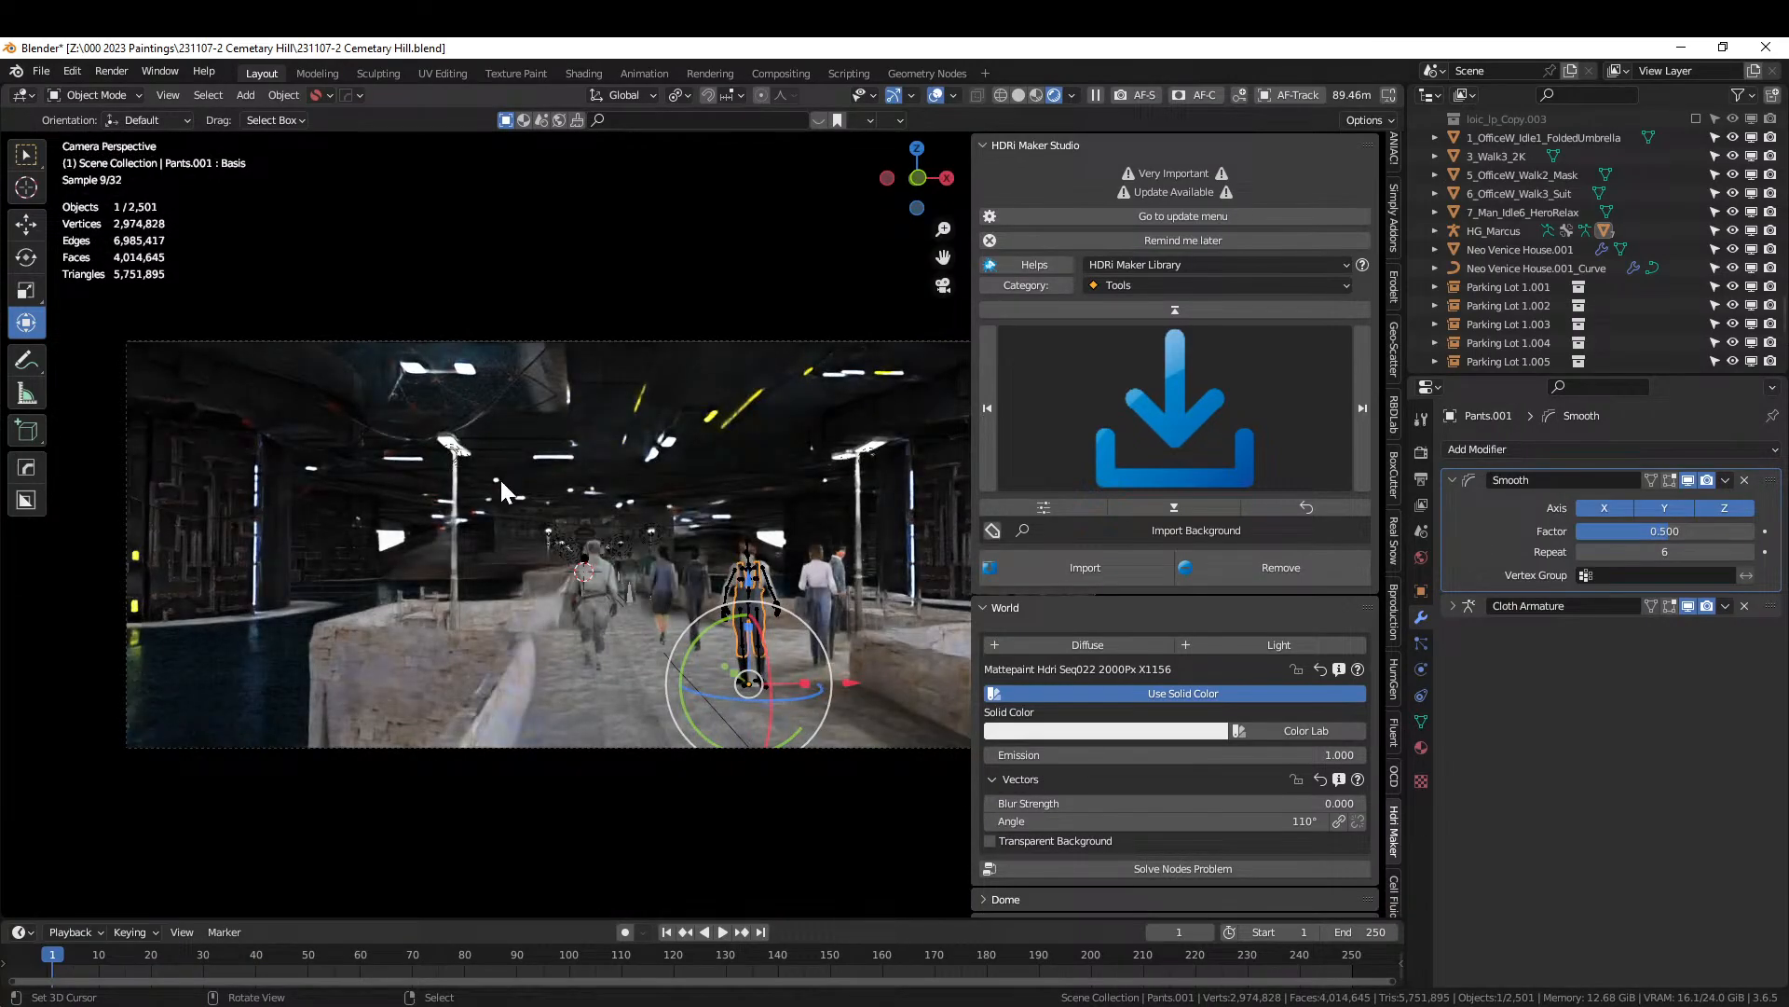
{"action": "middle_click_drag", "start_coordinate": [501, 479], "coordinate": [114, 563]}
{"action": "scroll", "coordinate": [575, 493], "scroll_direction": "down", "scroll_amount": 5}
{"action": "key", "text": "KP_0"}
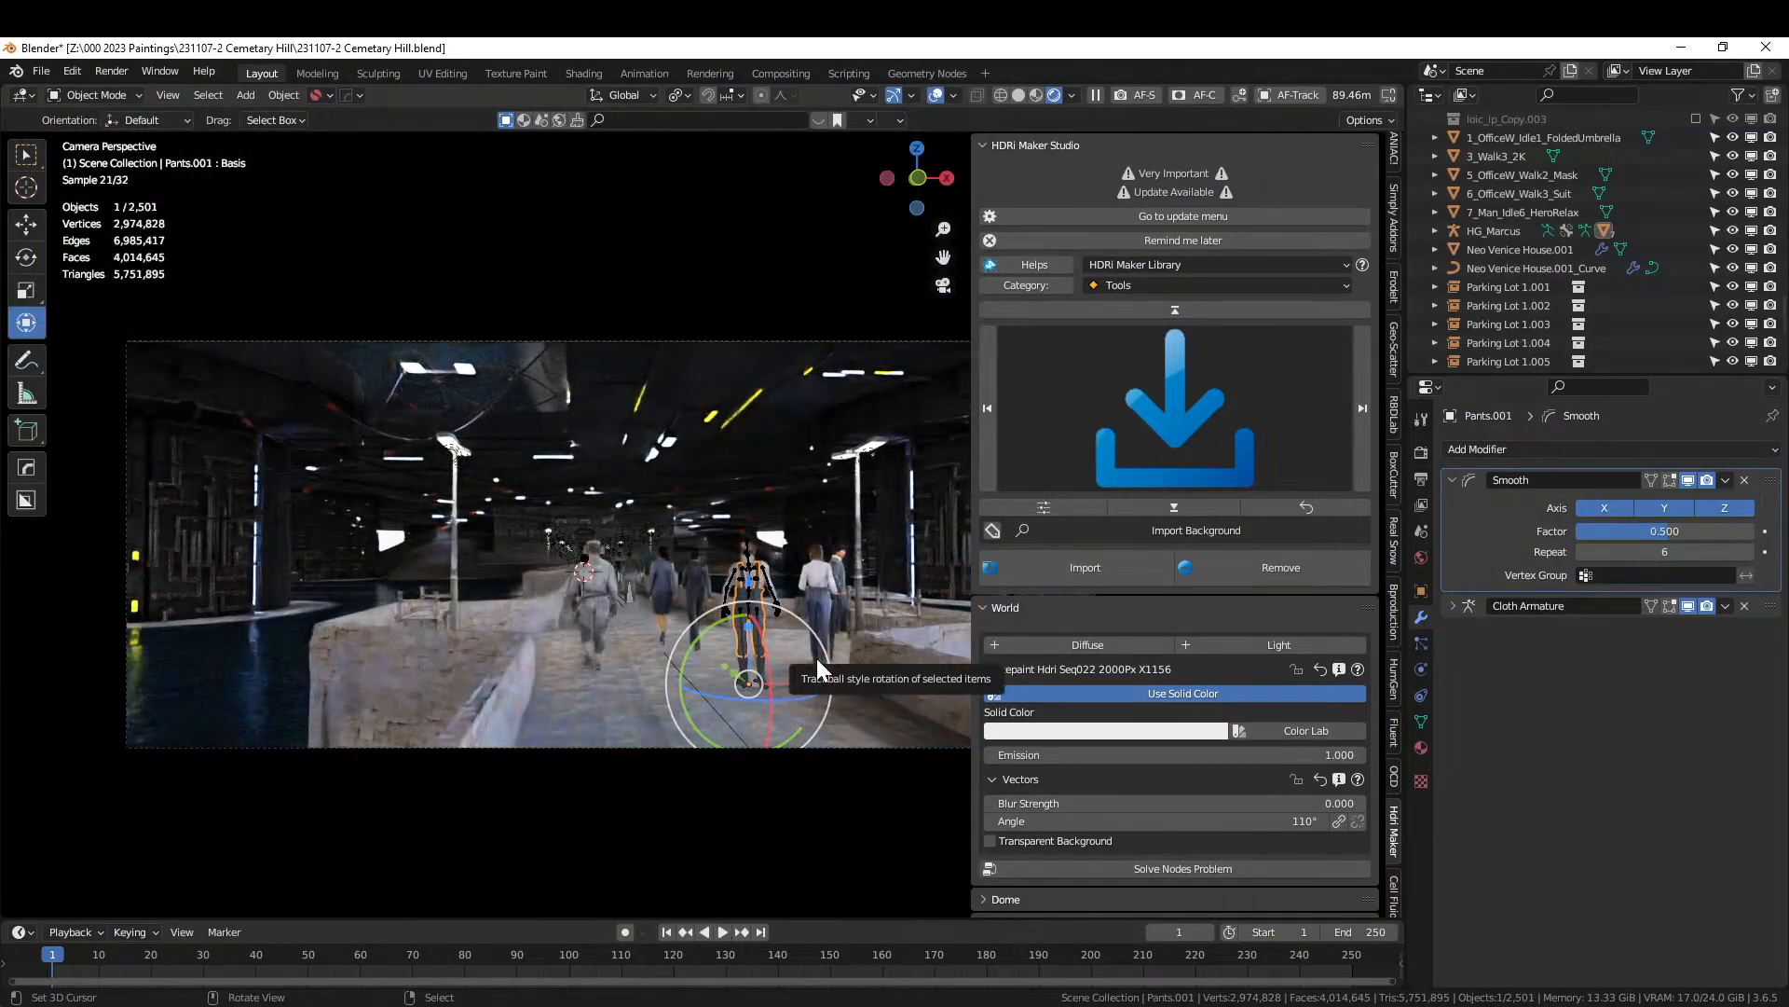
{"action": "left_click_drag", "start_coordinate": [817, 658], "coordinate": [635, 680]}
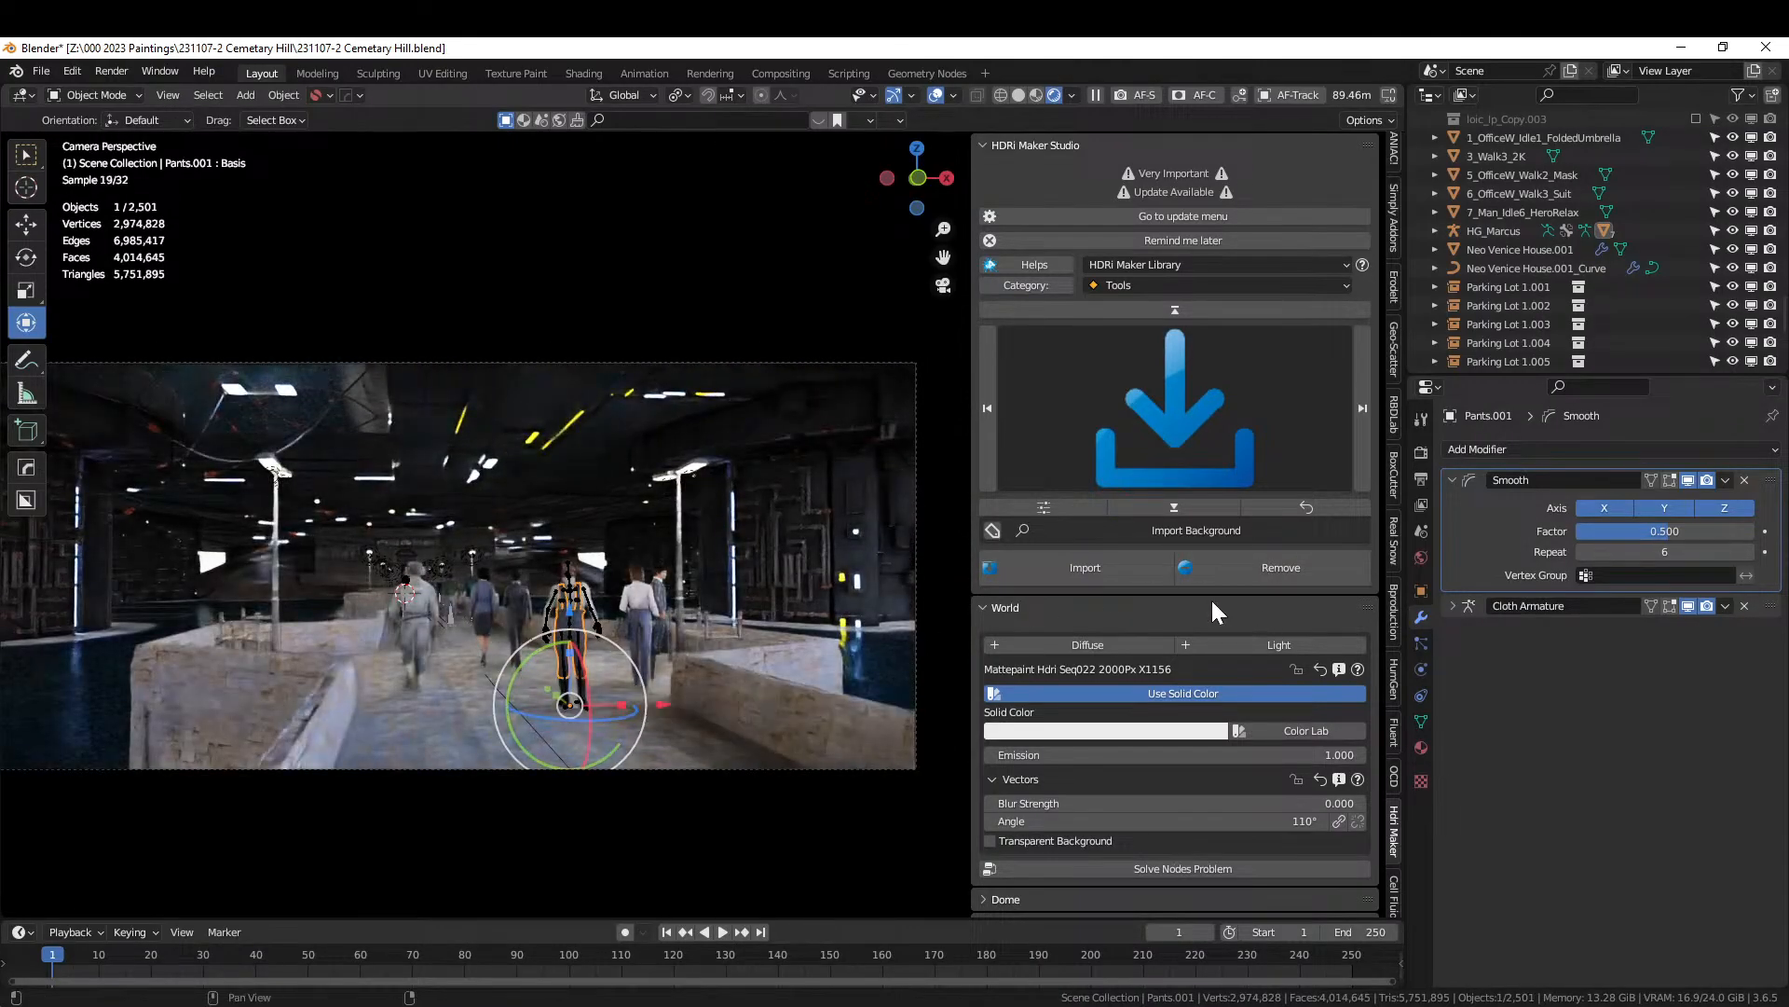
Turn off the HDRi Maker world's solid color so the background image lights the scene again, and save the file.
{"action": "left_click", "coordinate": [1160, 692]}
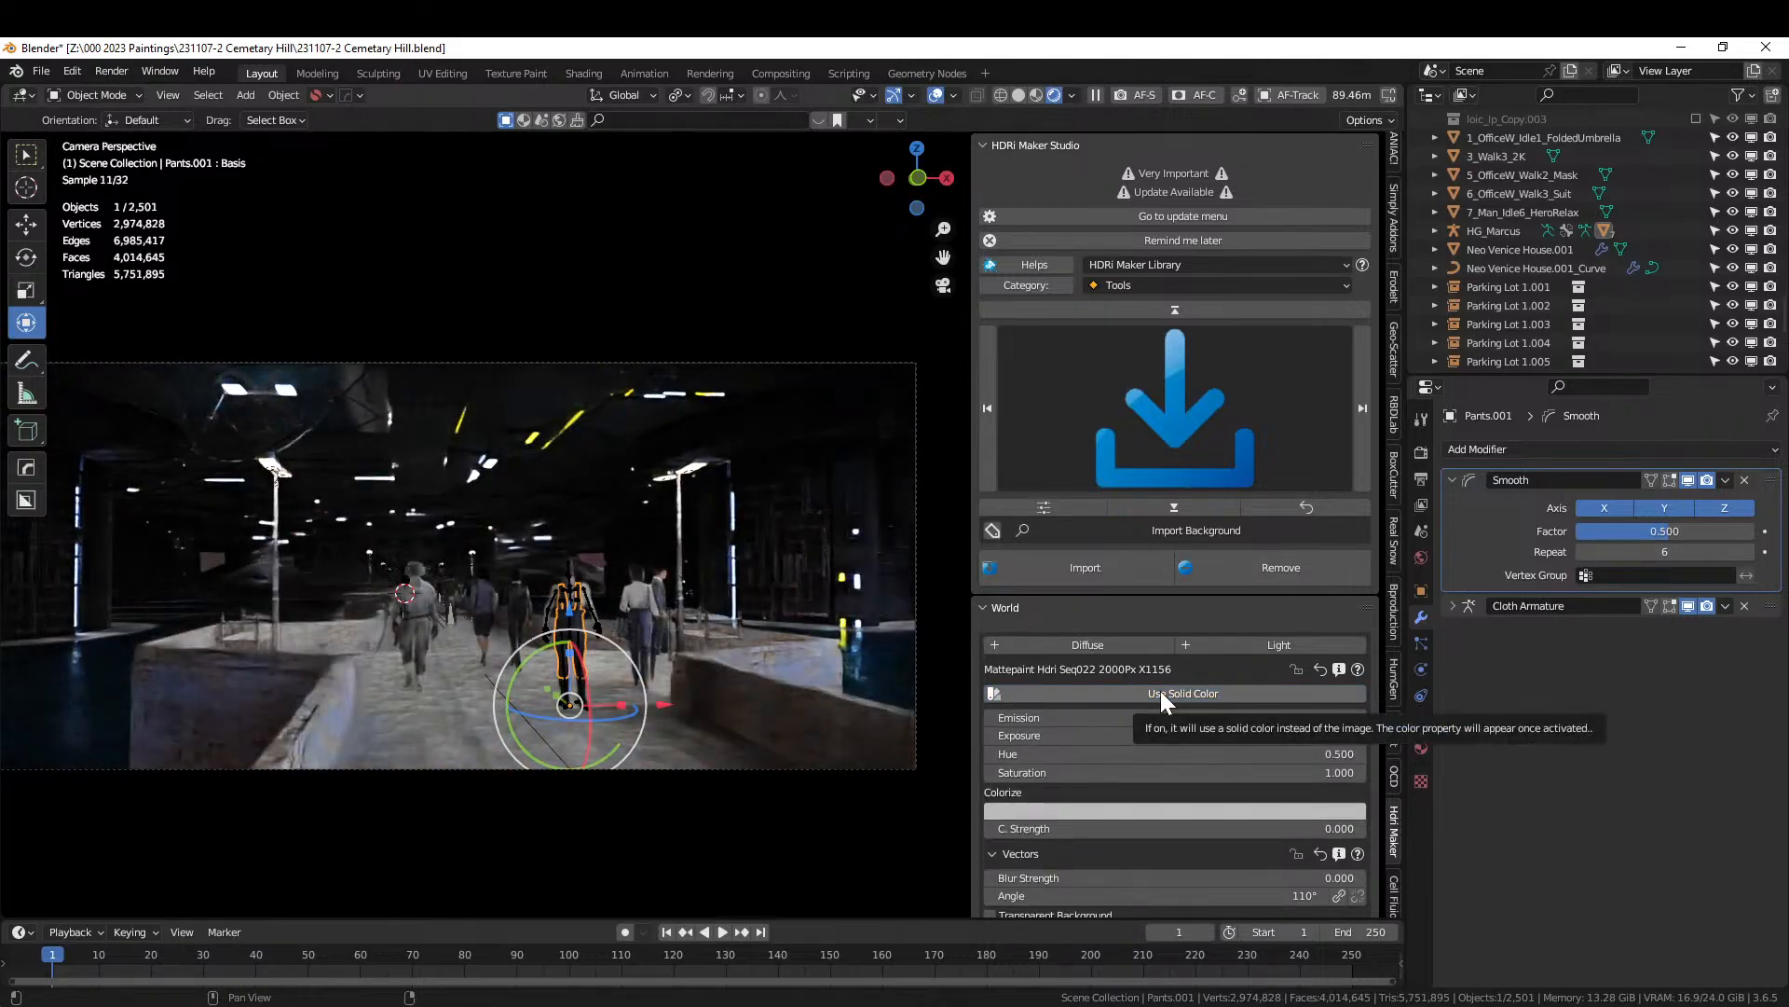
{"action": "scroll", "coordinate": [615, 640], "scroll_direction": "down", "scroll_amount": 1}
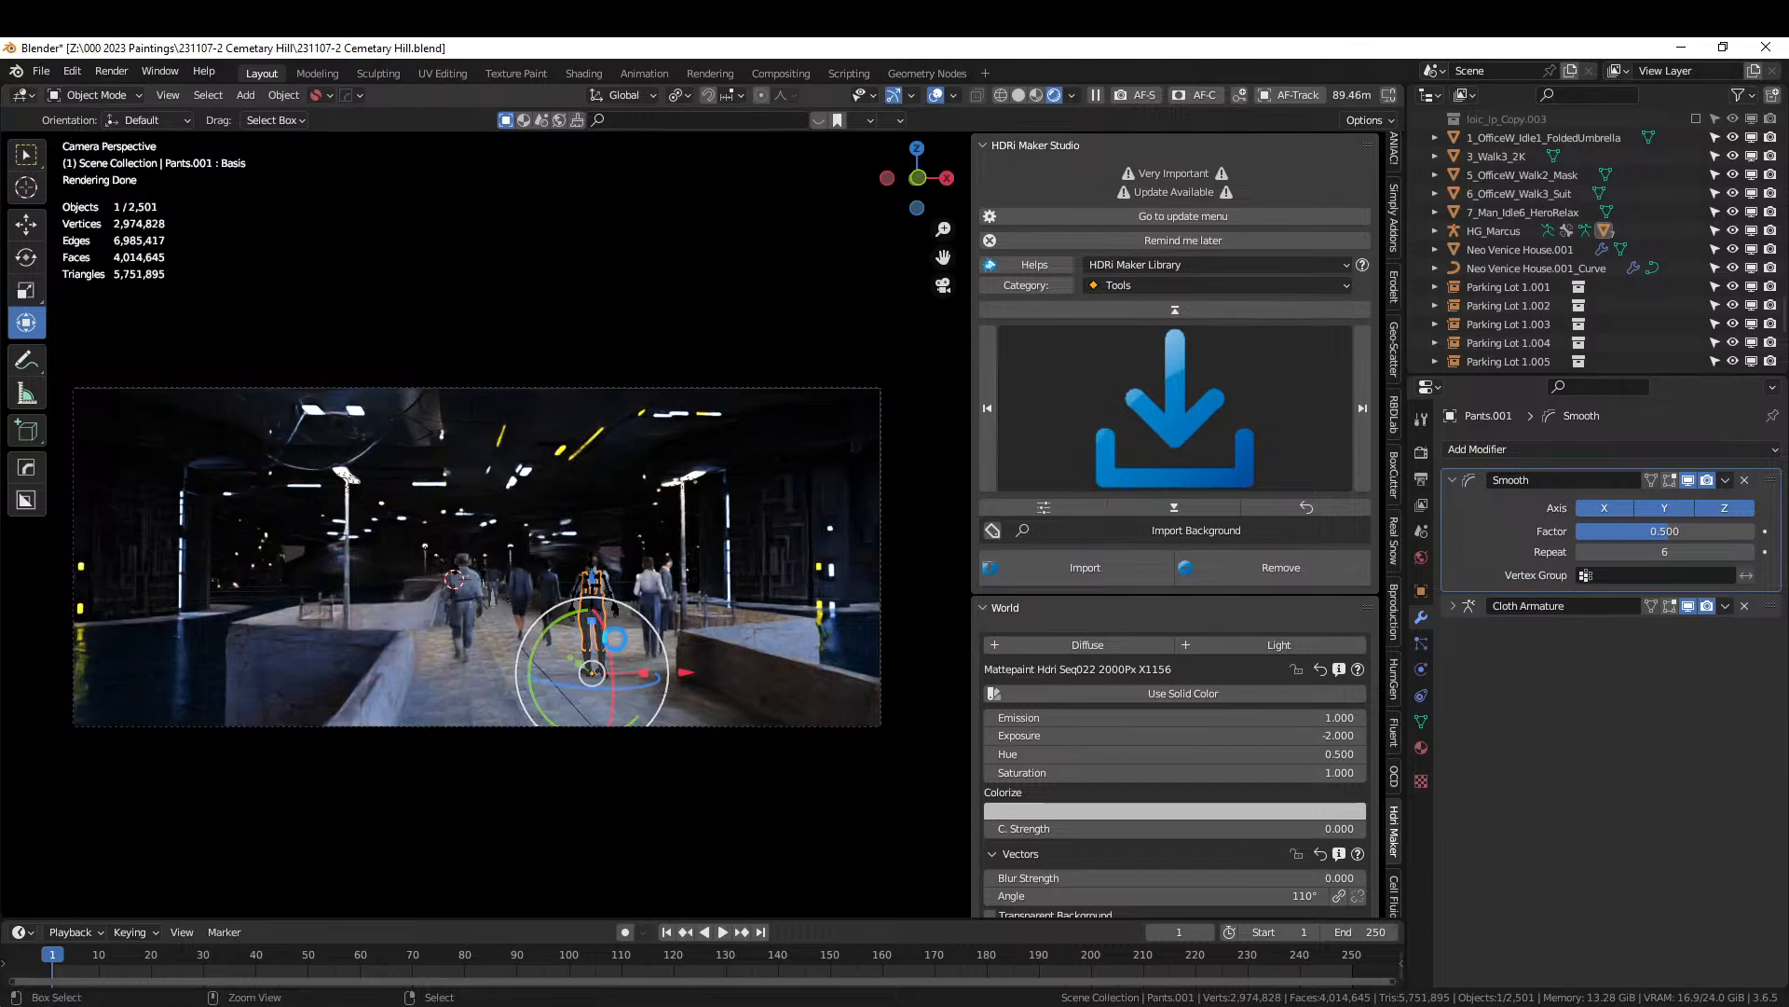
{"action": "key", "text": "ctrl+s"}
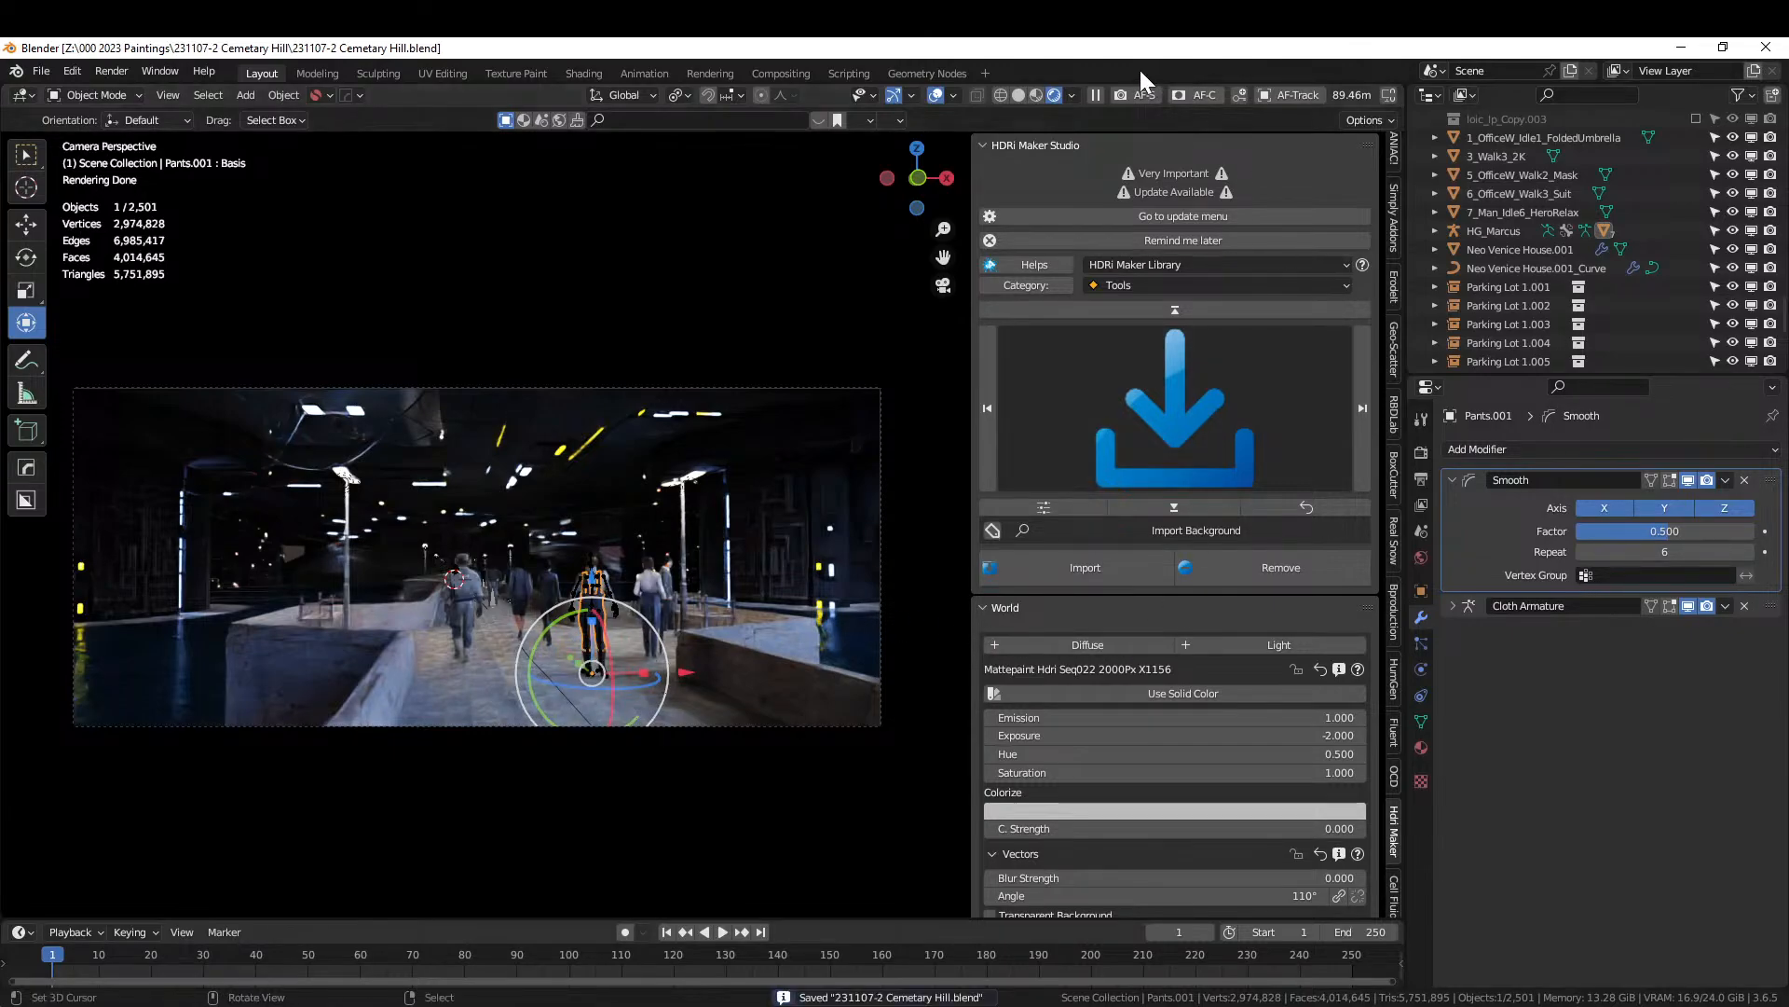
Display the scene in solid shading and set the camera's focus distance by sampling the walking figure just beside HG_Marcus.
{"action": "left_click", "coordinate": [1019, 96]}
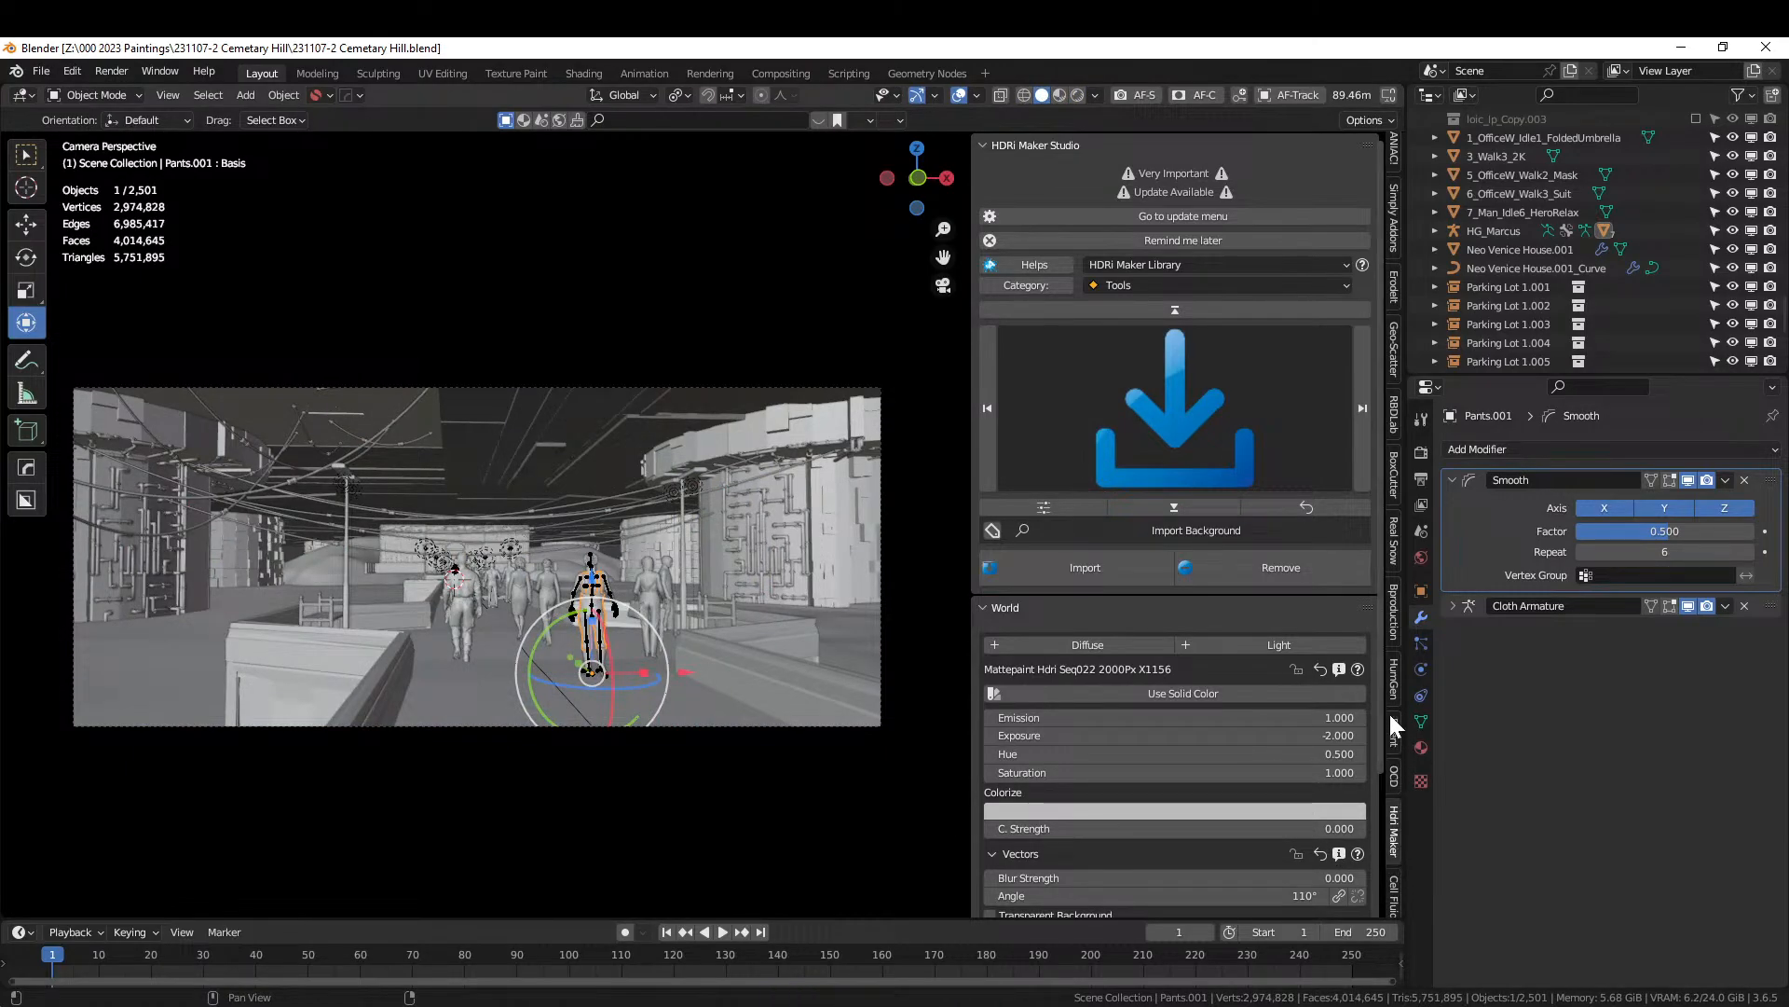
{"action": "scroll", "coordinate": [1396, 669], "scroll_direction": "down", "scroll_amount": 6}
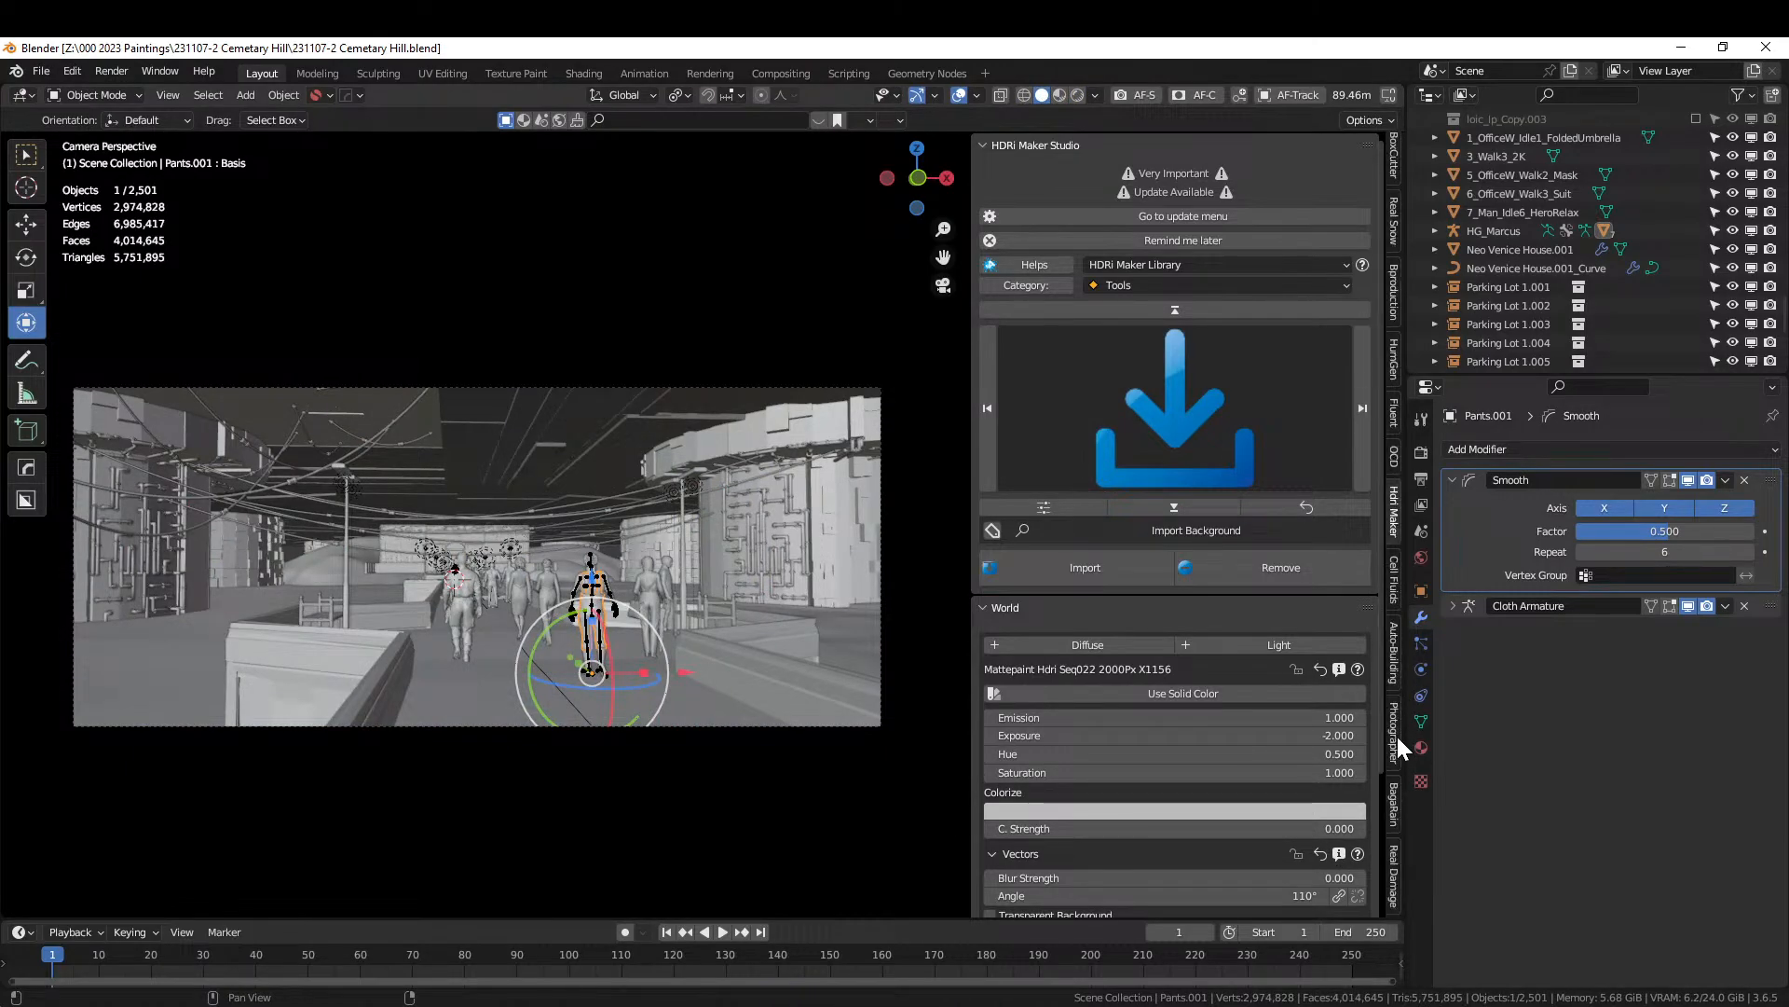
{"action": "left_click", "coordinate": [1395, 736]}
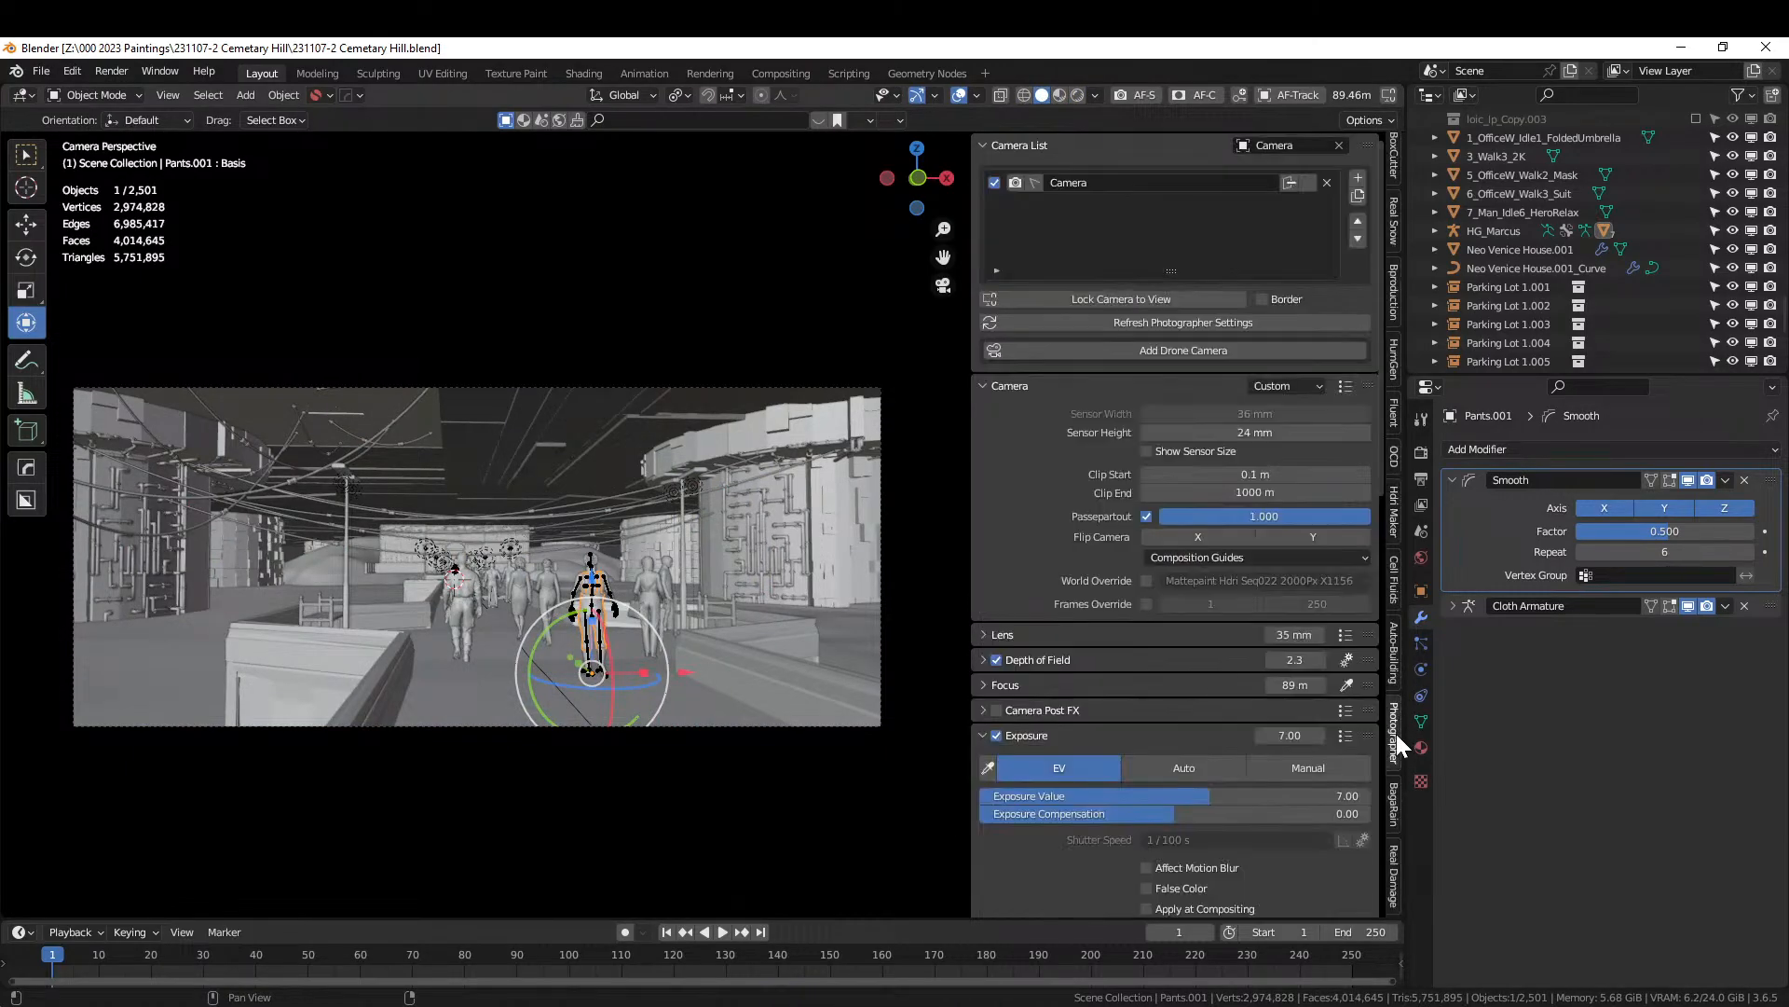
{"action": "left_click", "coordinate": [1347, 684]}
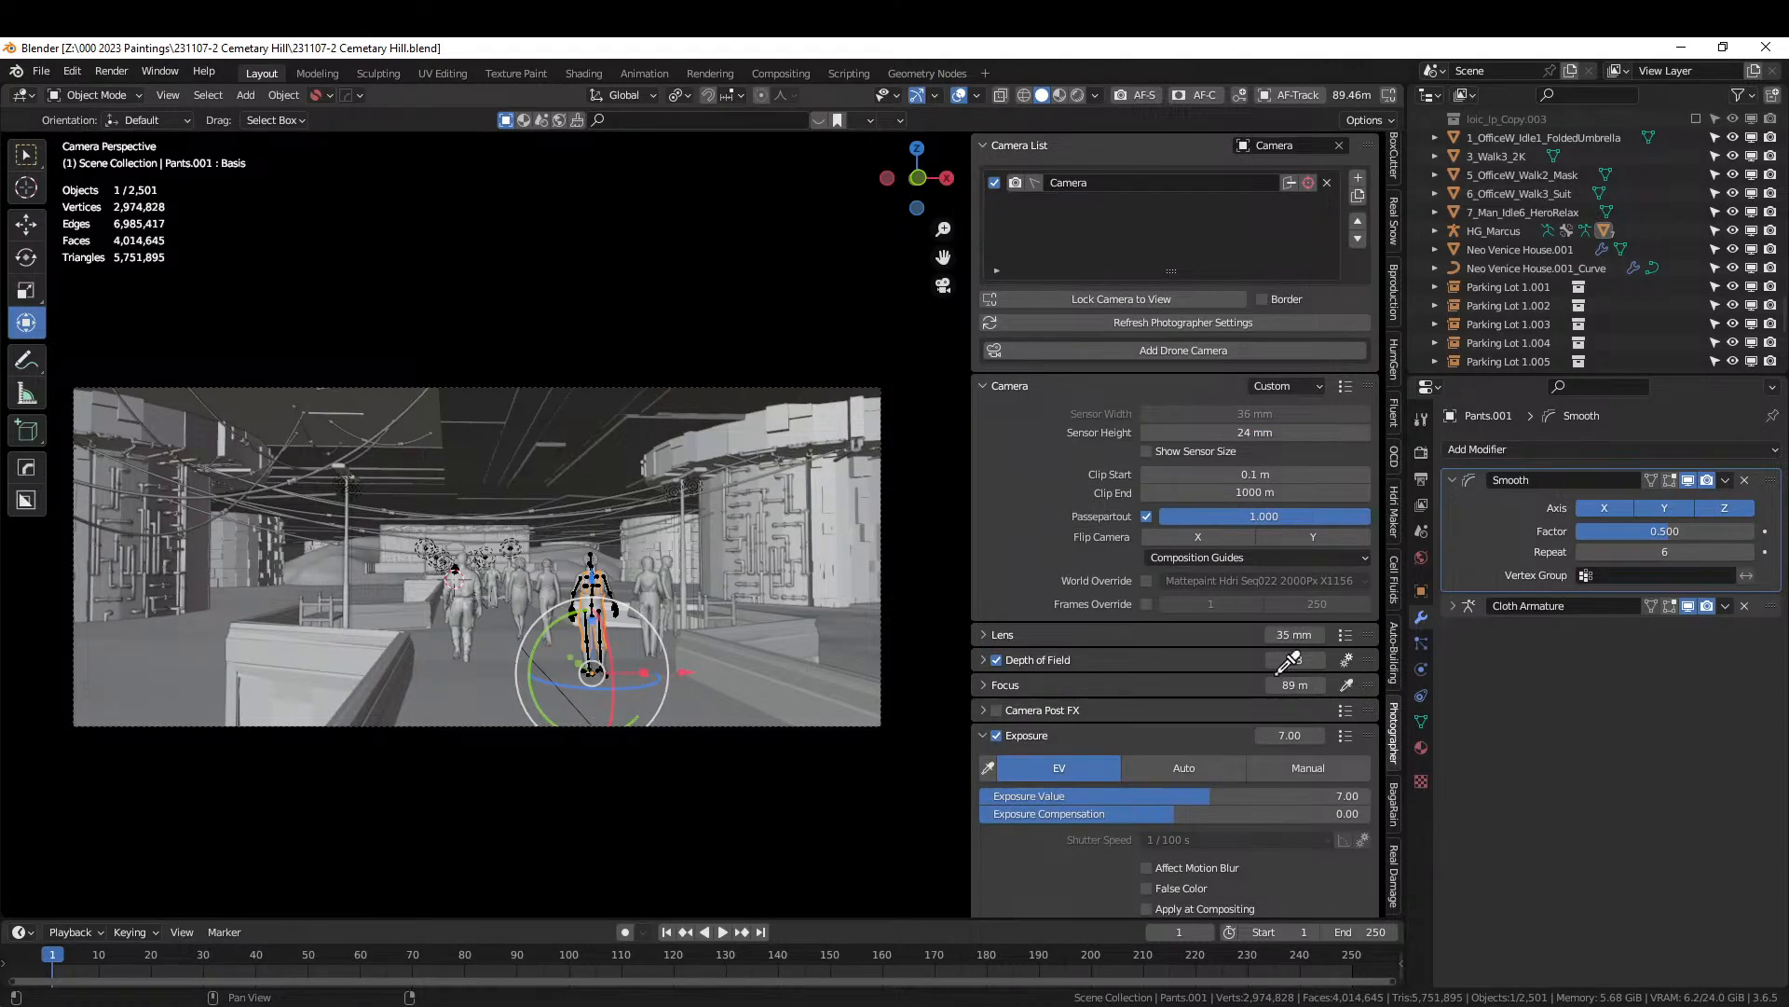
{"action": "left_click", "coordinate": [549, 578]}
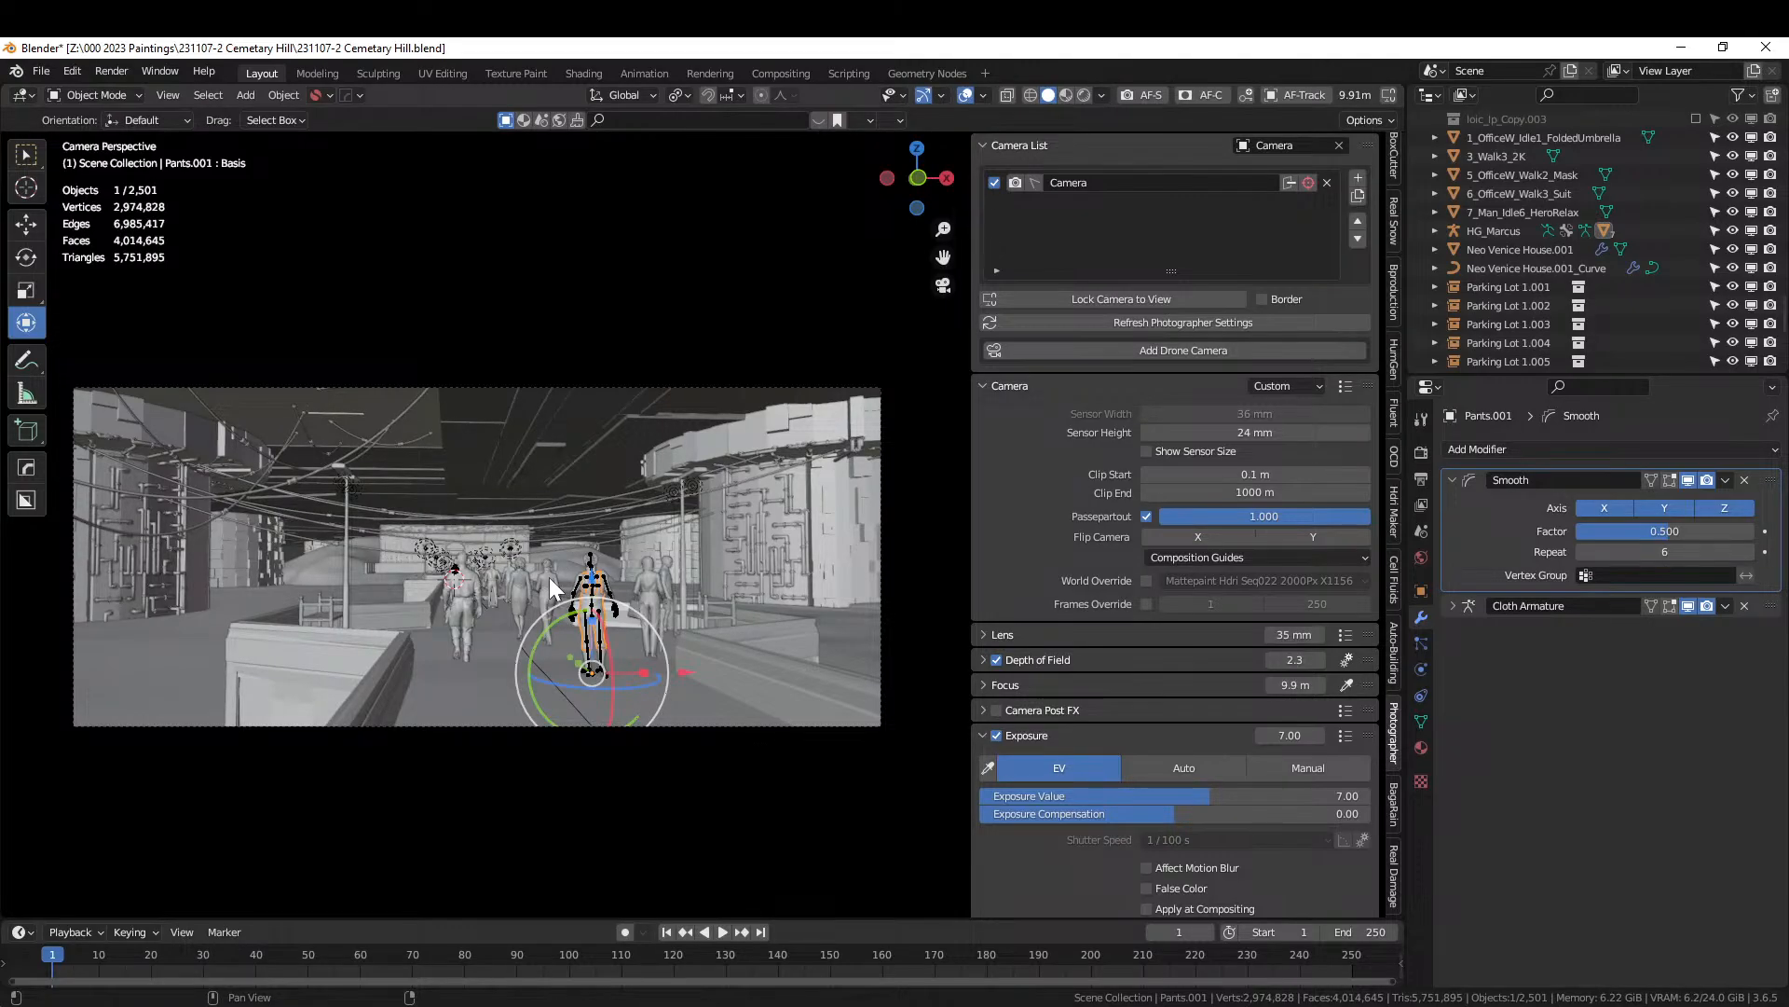